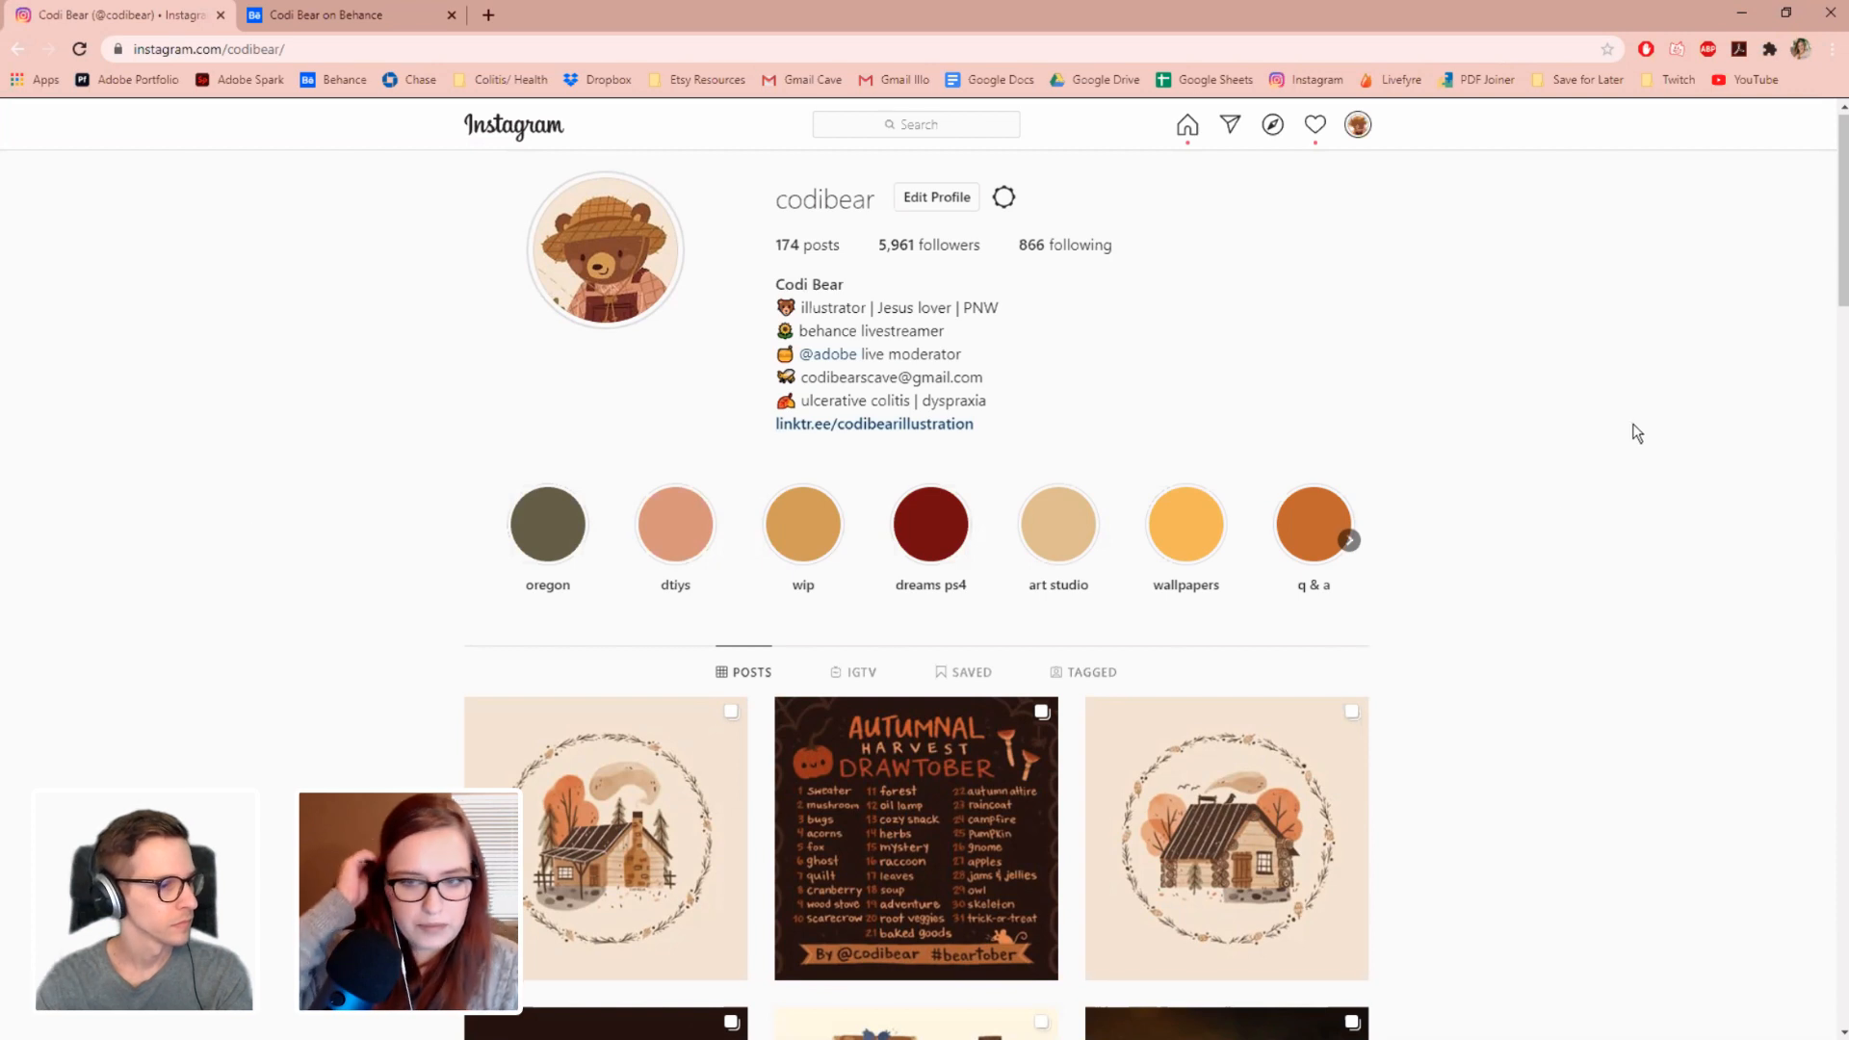
Look through the illustrations posted on the artist's Instagram profile and return to the profile header.
{"action": "left_click_drag", "start_coordinate": [1840, 300], "coordinate": [1841, 486]}
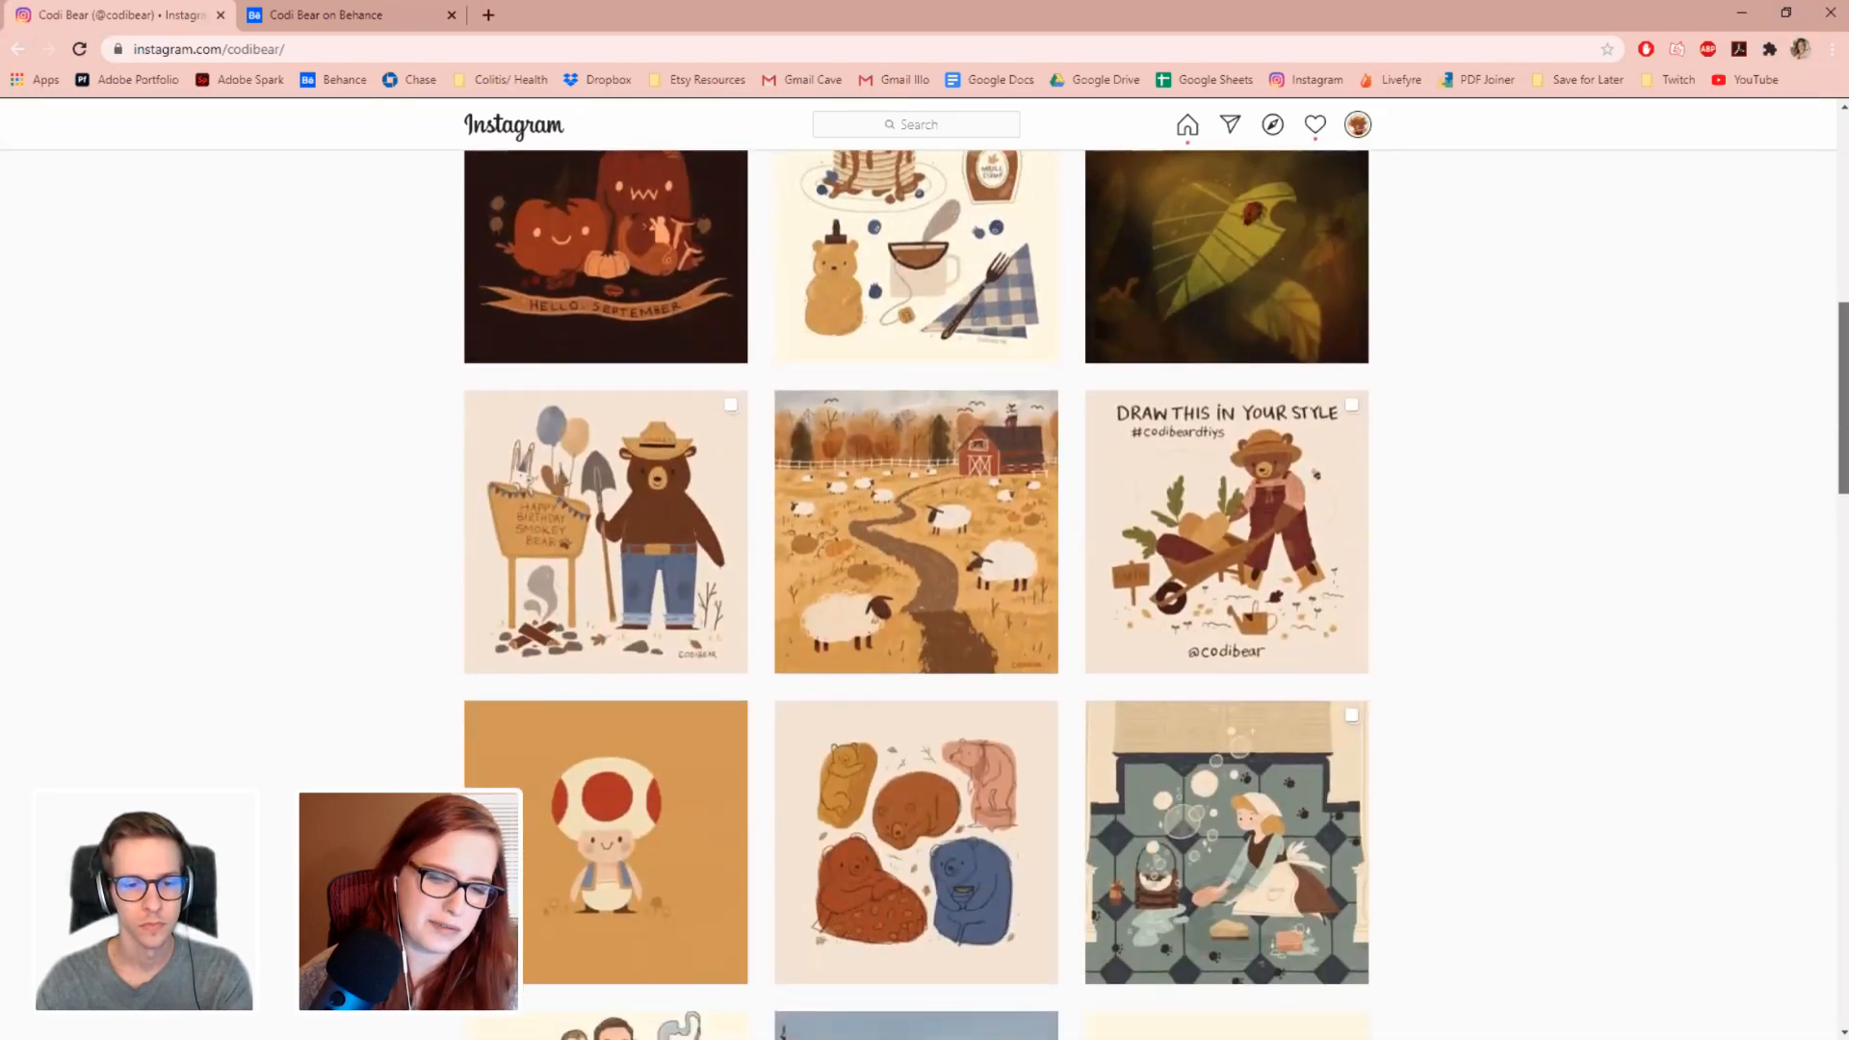
{"action": "left_click_drag", "start_coordinate": [1841, 487], "coordinate": [1841, 489]}
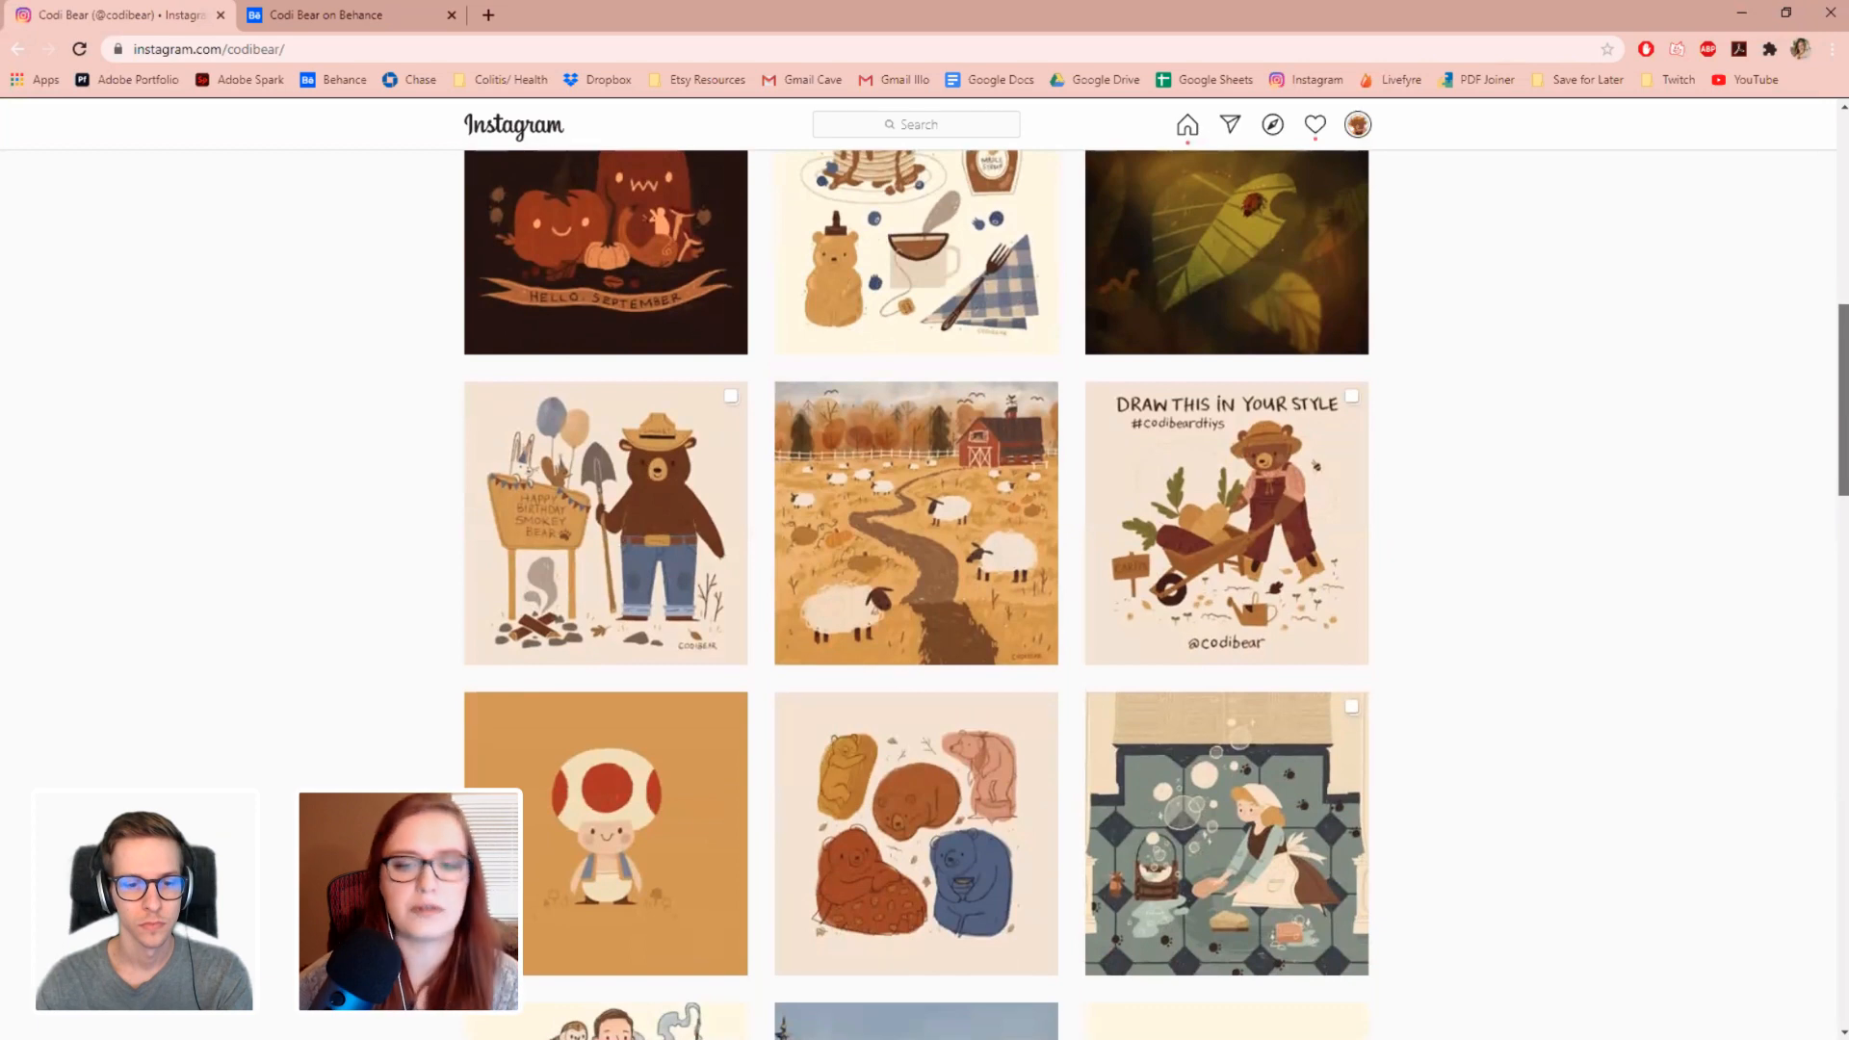
{"action": "scroll", "coordinate": [1794, 511], "scroll_direction": "up", "scroll_amount": 6}
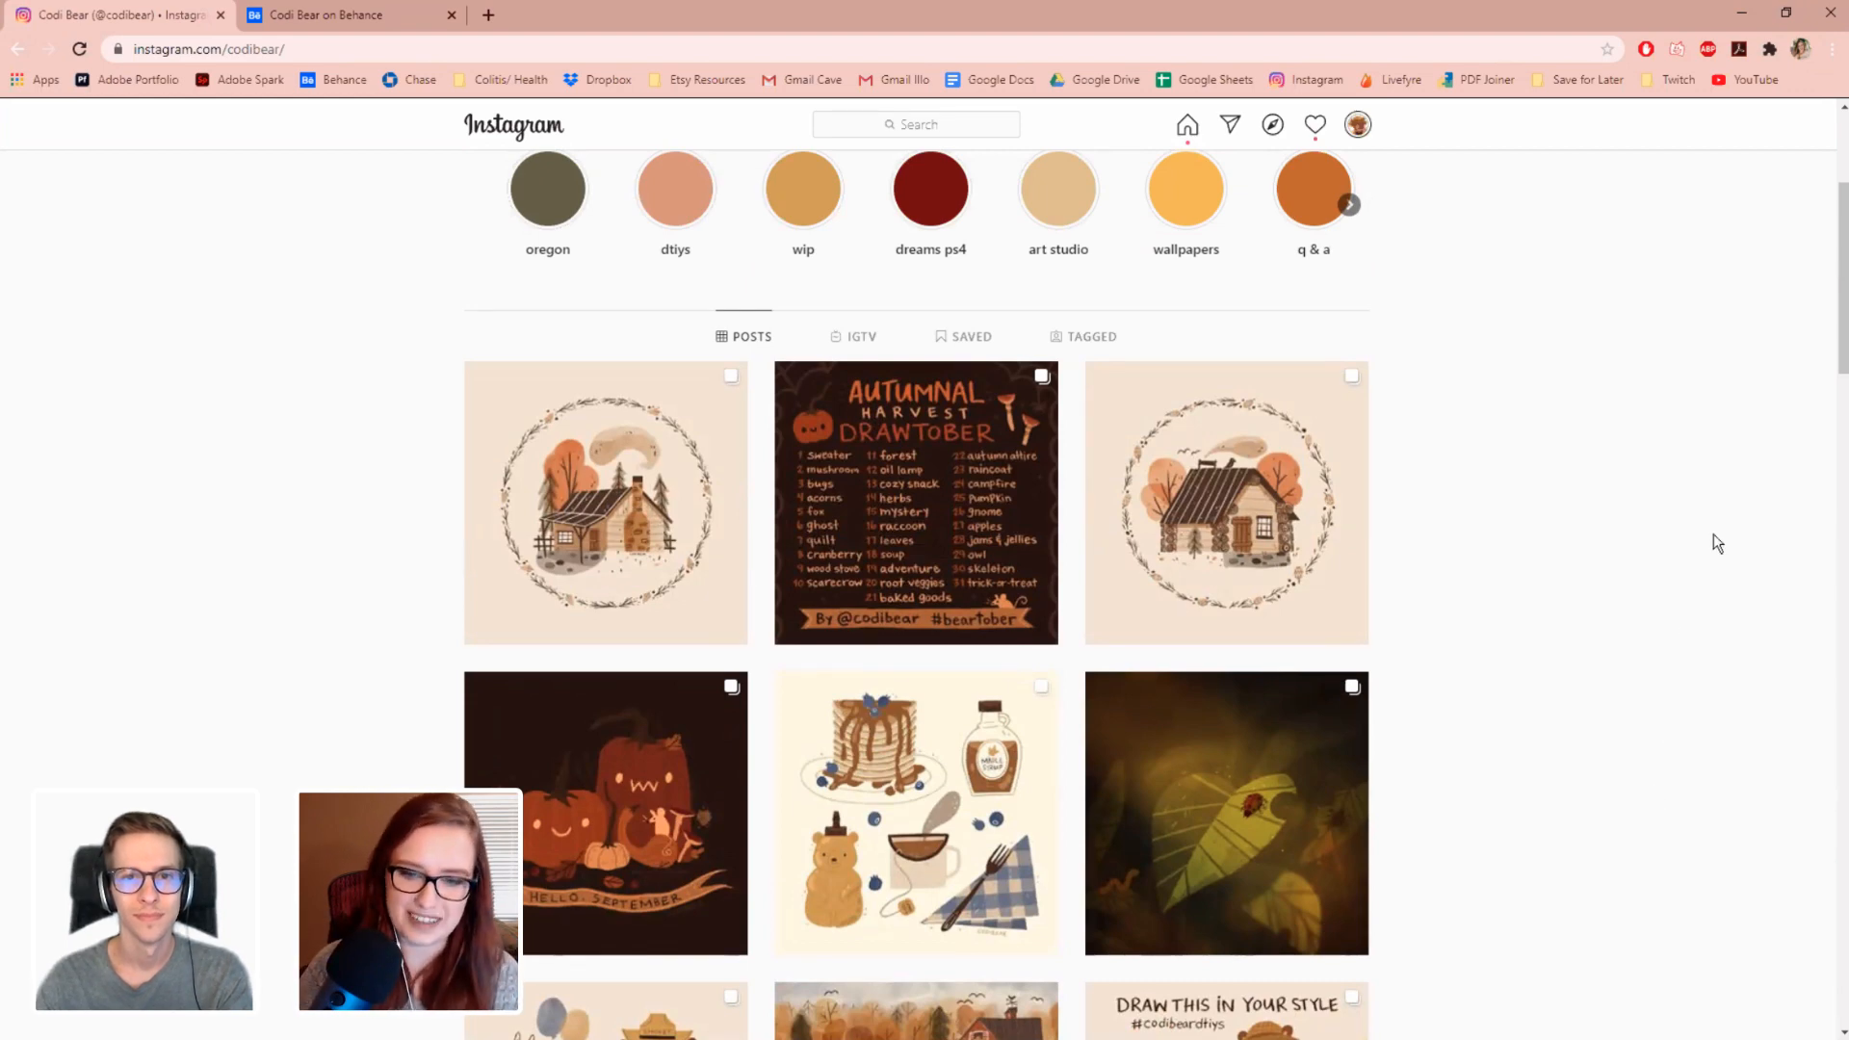
{"action": "left_click_drag", "start_coordinate": [1842, 366], "coordinate": [1842, 537]}
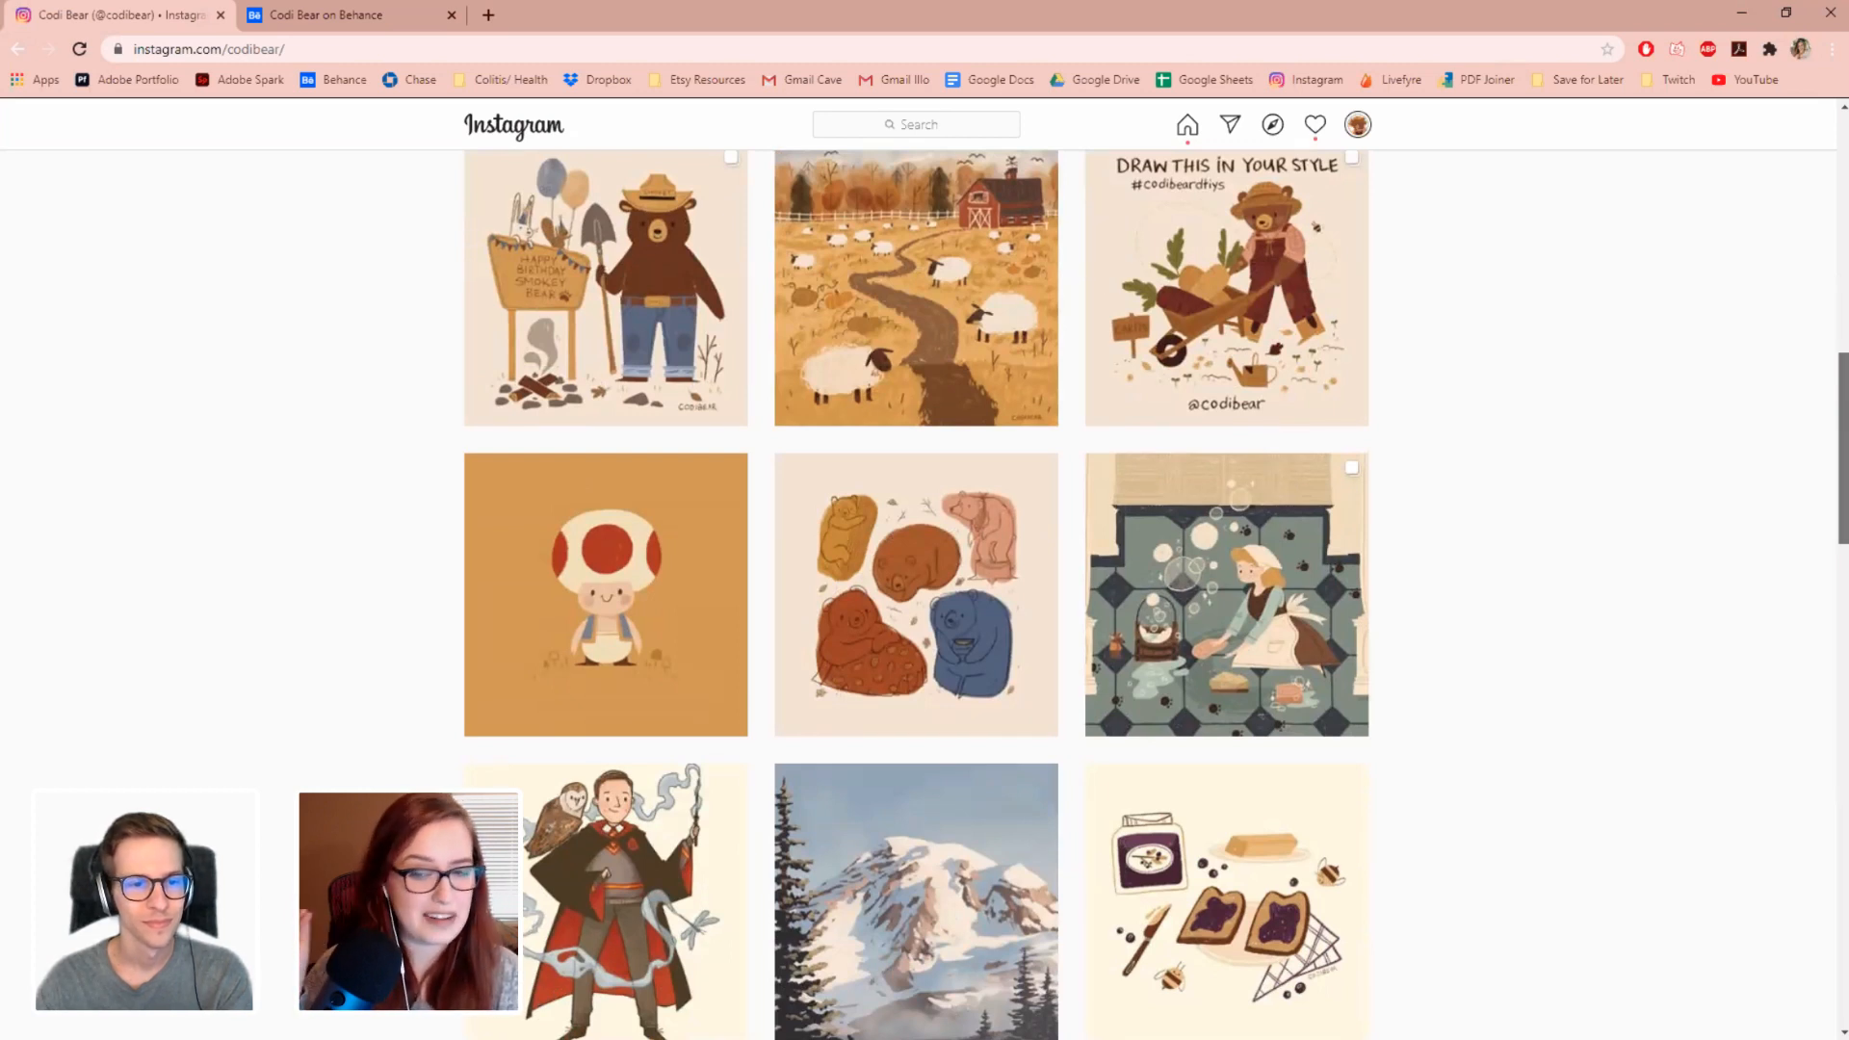
{"action": "scroll", "coordinate": [916, 595], "scroll_direction": "down", "scroll_amount": 4}
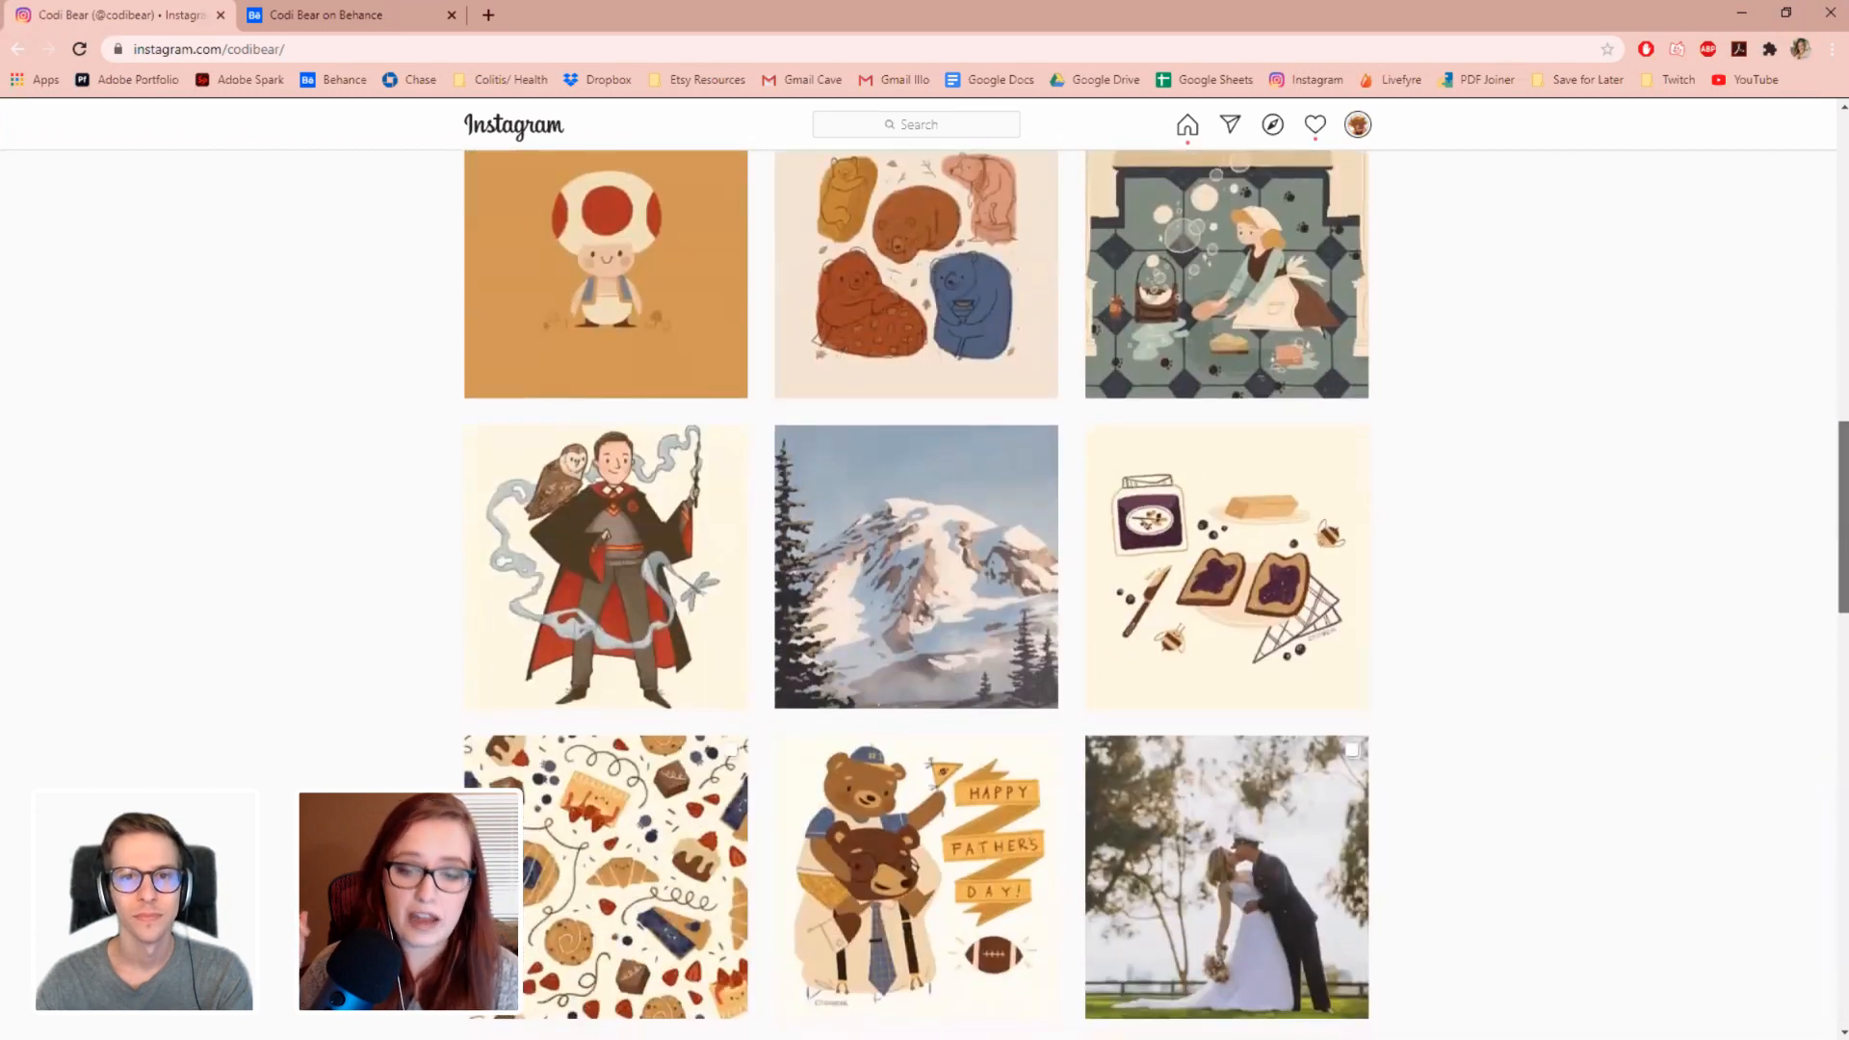
{"action": "scroll", "coordinate": [916, 595], "scroll_direction": "down", "scroll_amount": 3}
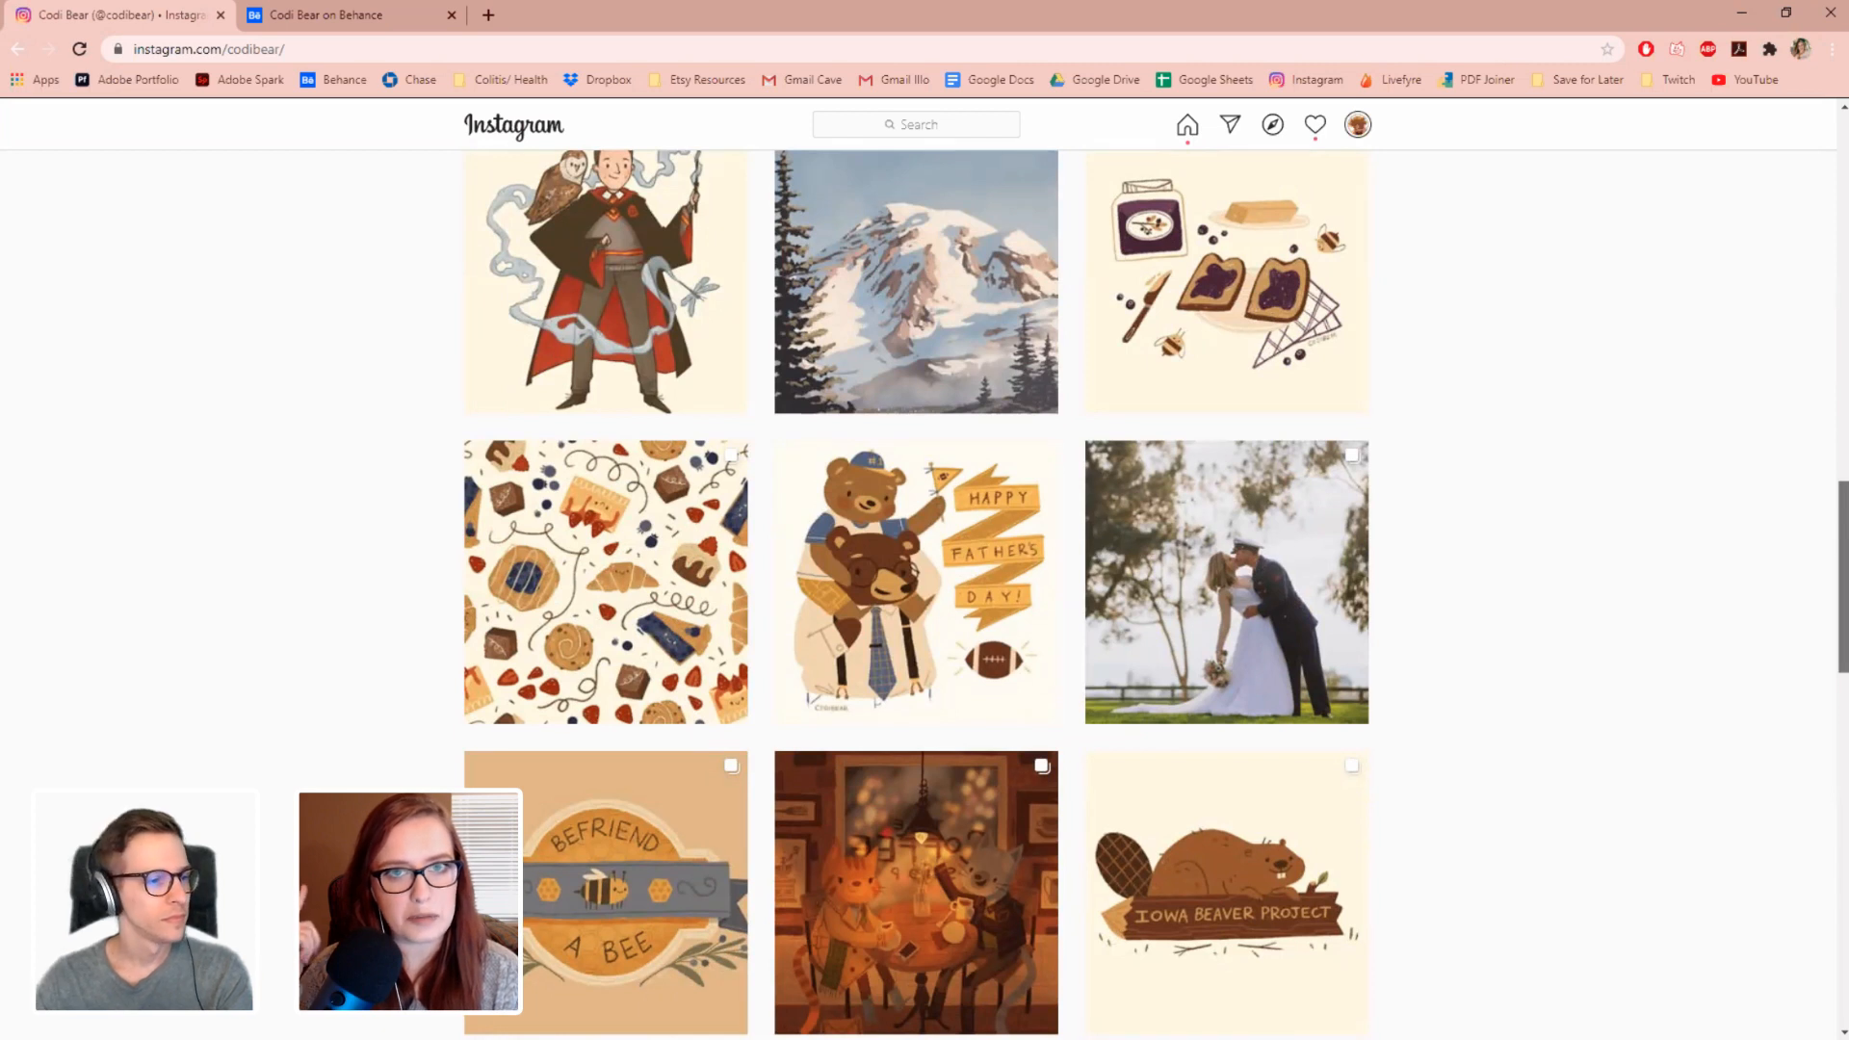
{"action": "scroll", "coordinate": [915, 595], "scroll_direction": "down", "scroll_amount": 1}
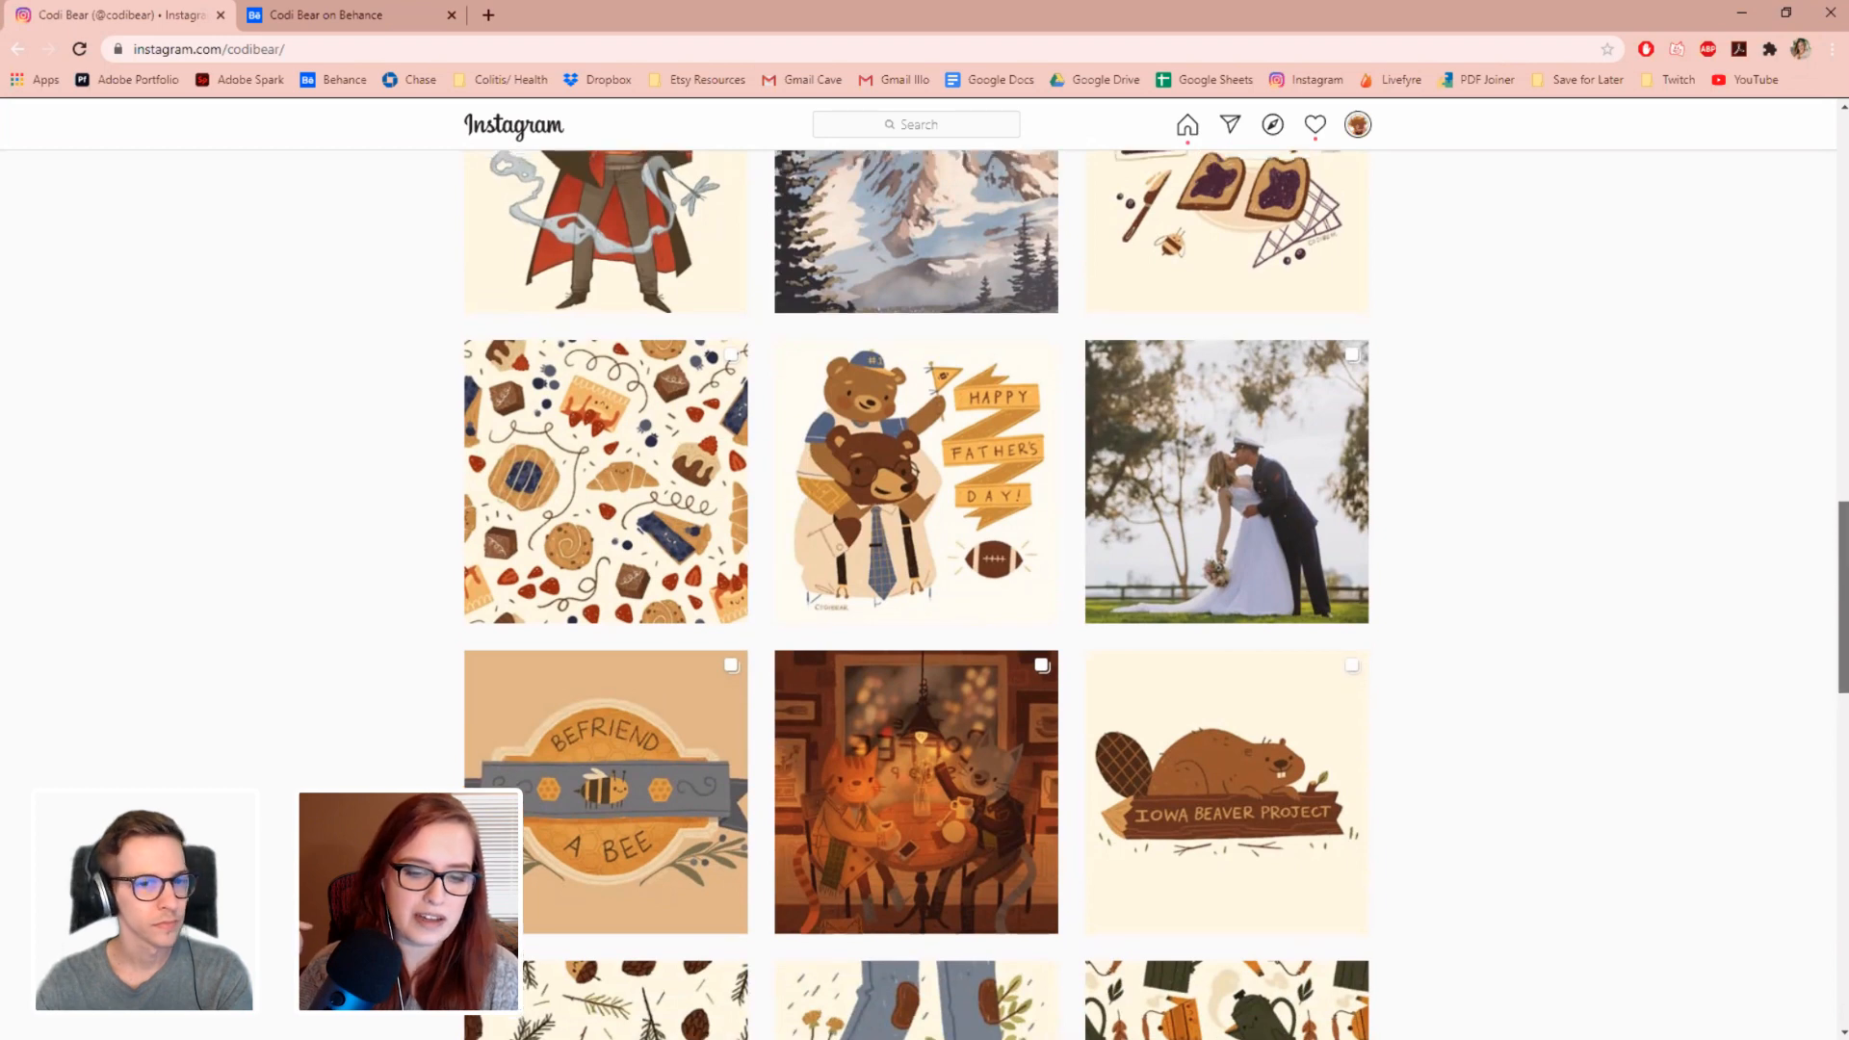
{"action": "scroll", "coordinate": [915, 595], "scroll_direction": "up", "scroll_amount": 10}
{"action": "scroll", "coordinate": [916, 595], "scroll_direction": "up", "scroll_amount": 5}
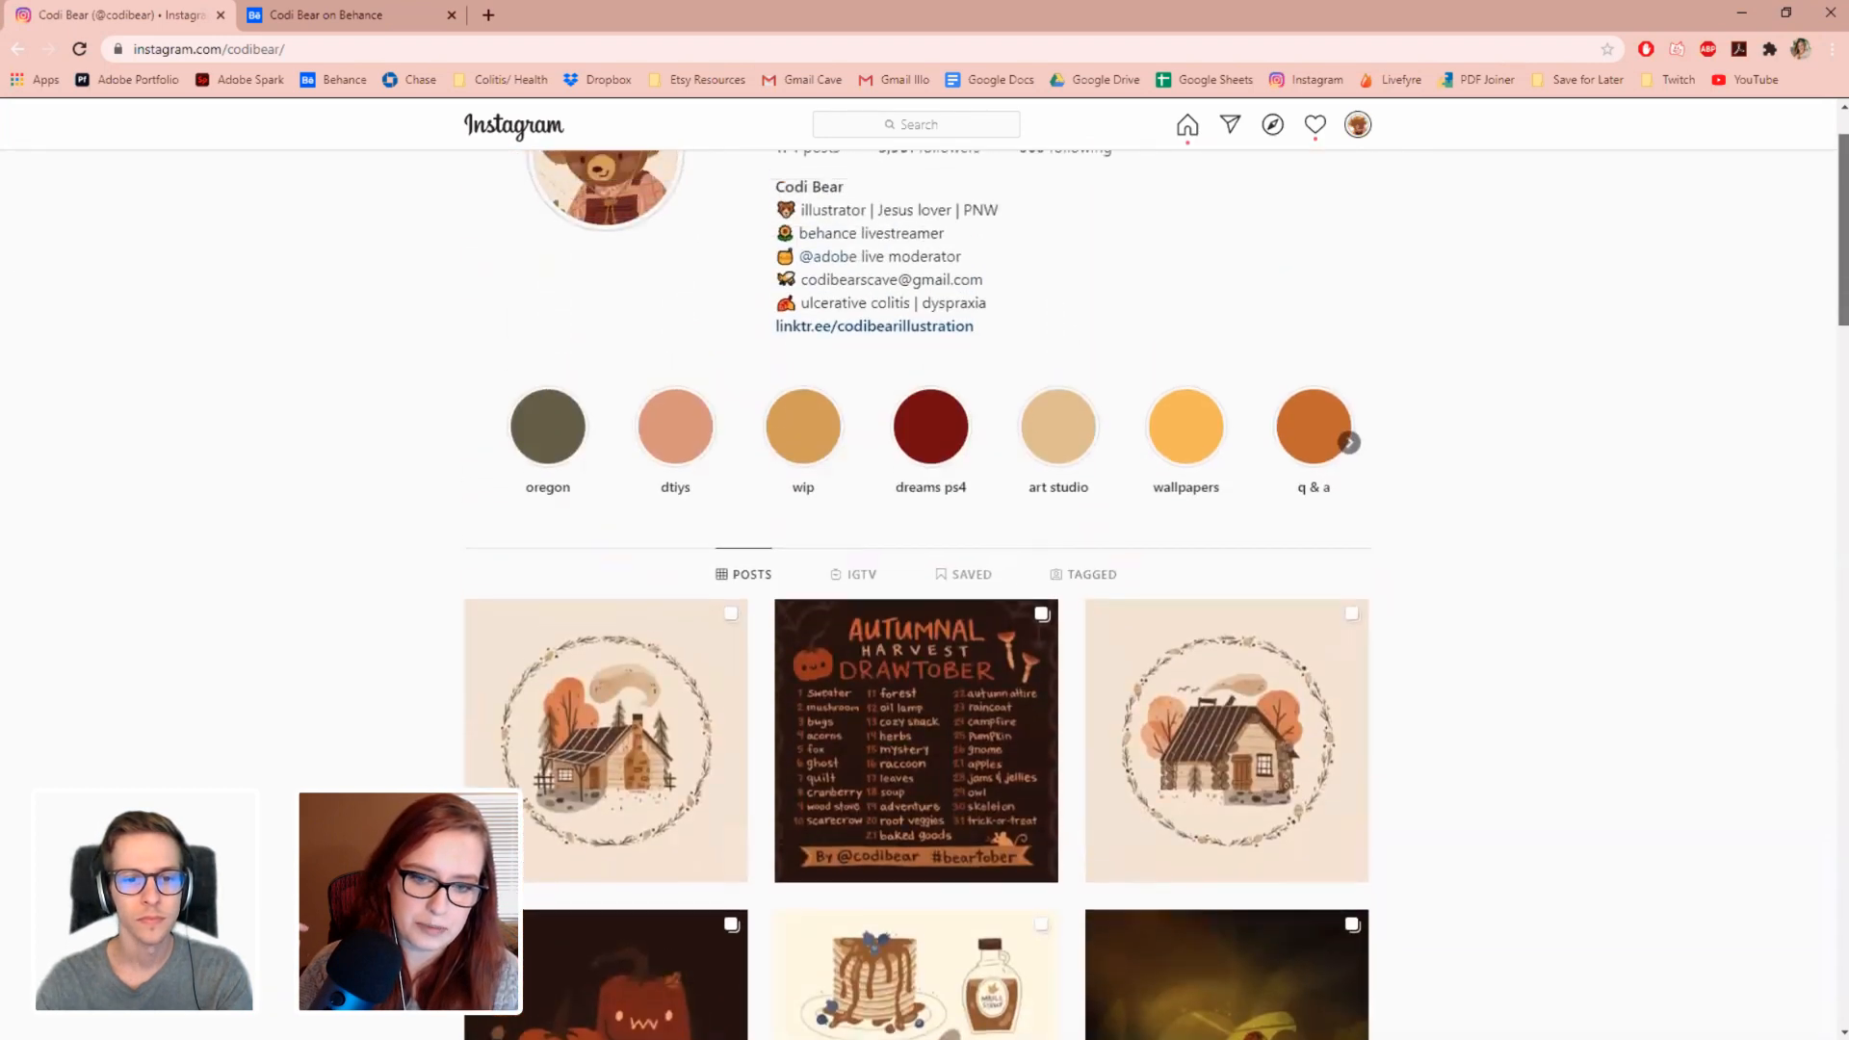
{"action": "scroll", "coordinate": [1651, 495], "scroll_direction": "down", "scroll_amount": 2}
{"action": "scroll", "coordinate": [1843, 361], "scroll_direction": "up", "scroll_amount": 3}
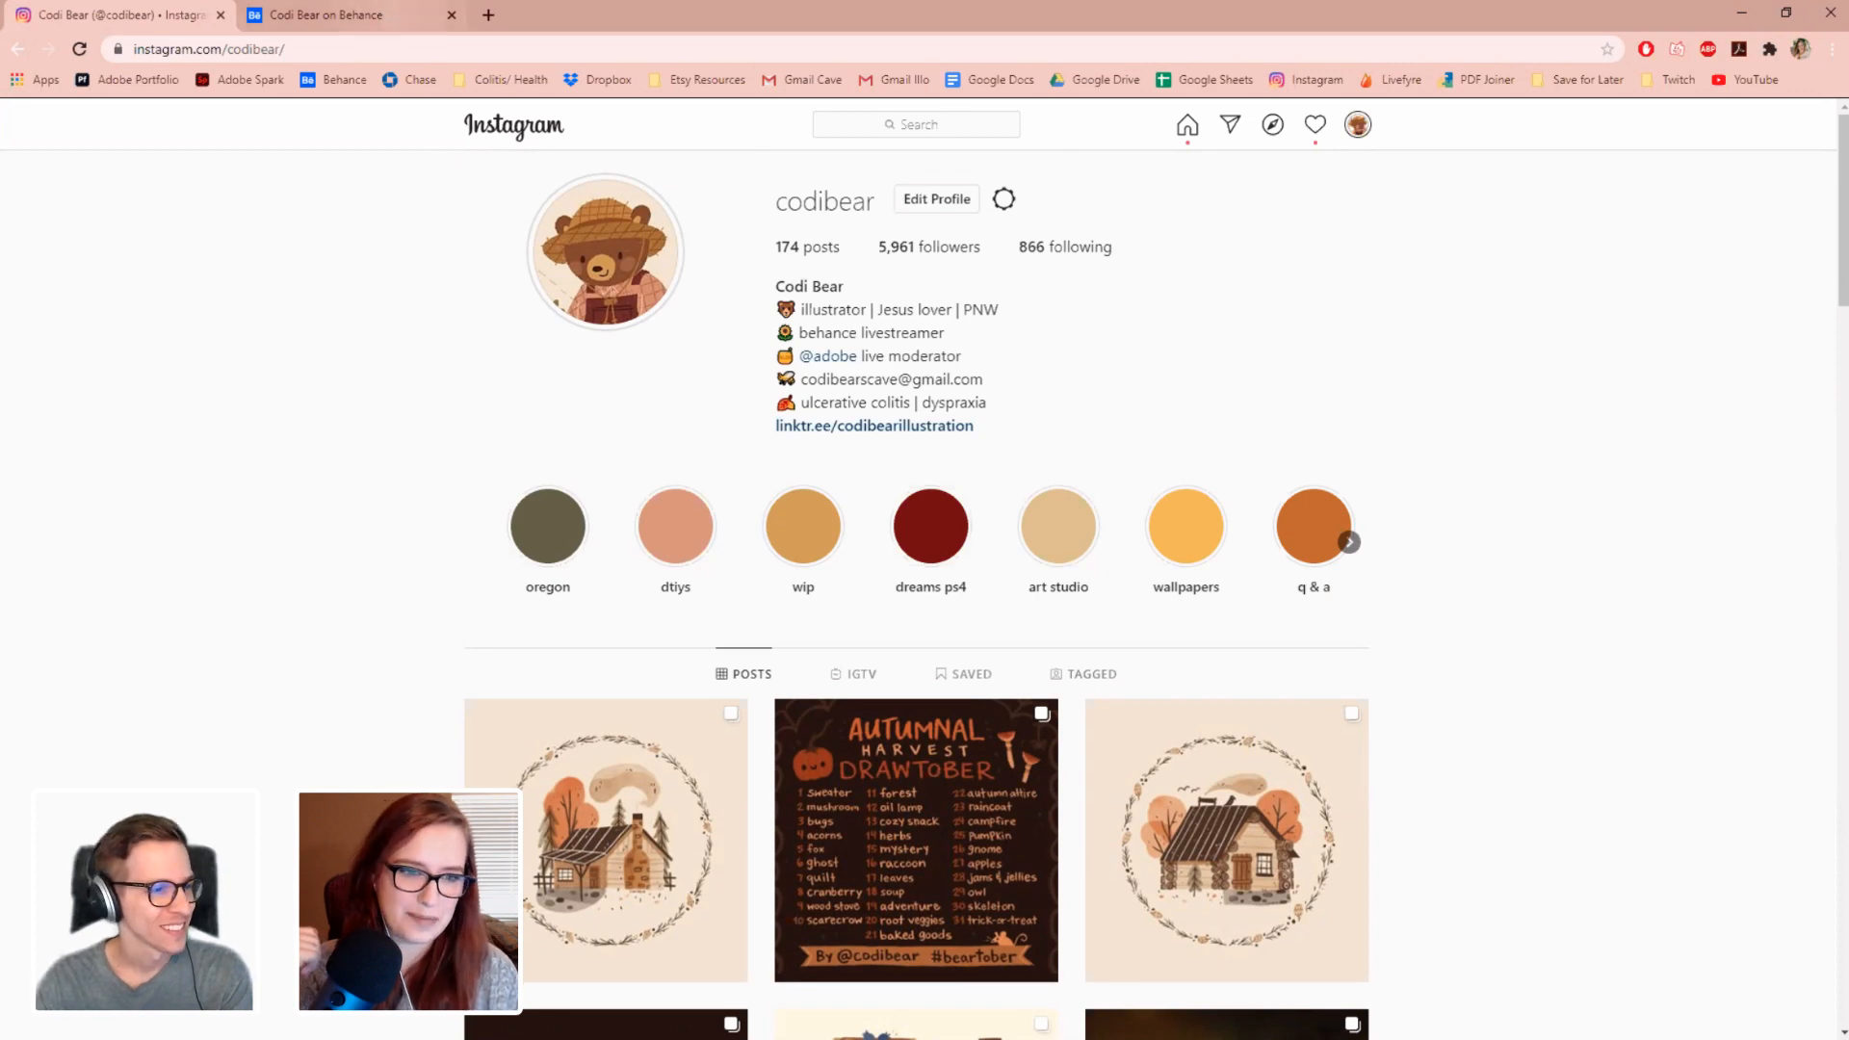
Switch to the artist's Behance profile, look through its videos, and open its Work section.
{"action": "left_click", "coordinate": [370, 18]}
{"action": "left_click", "coordinate": [515, 417]}
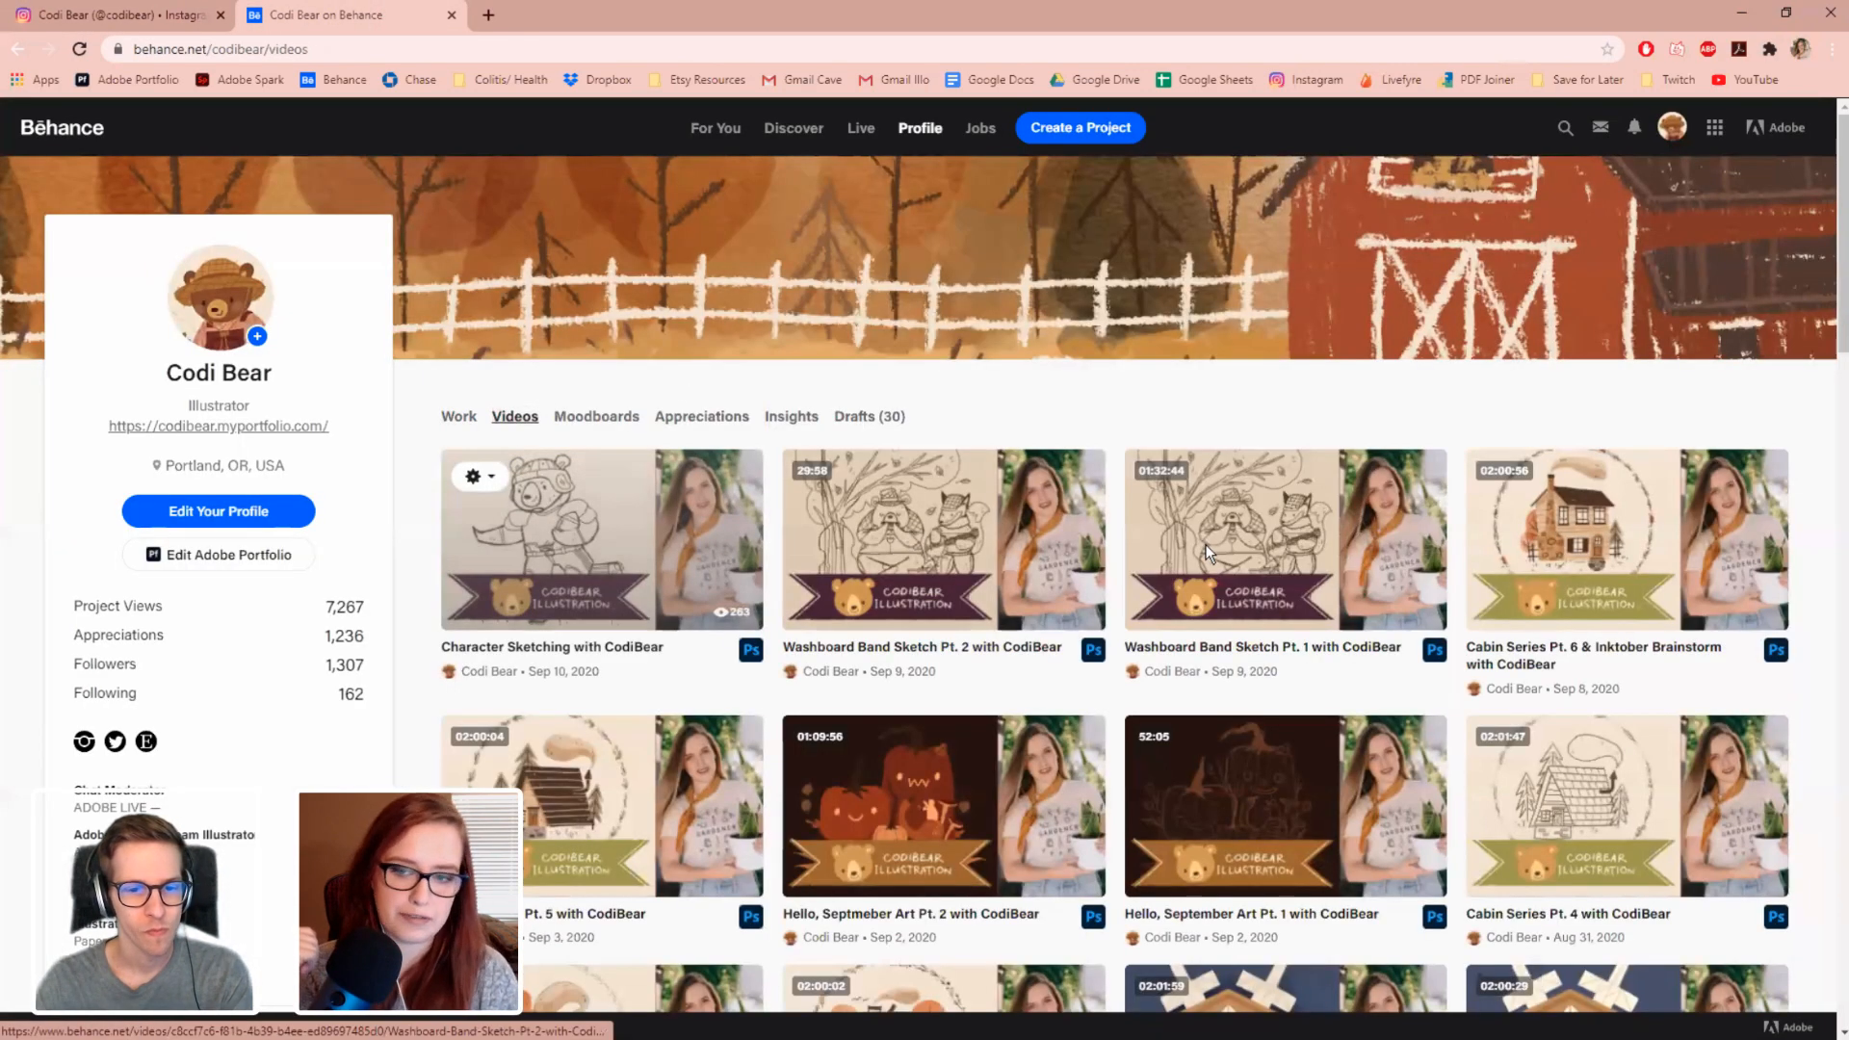
{"action": "scroll", "coordinate": [1205, 545], "scroll_direction": "down", "scroll_amount": 2}
{"action": "scroll", "coordinate": [1206, 545], "scroll_direction": "down", "scroll_amount": 8}
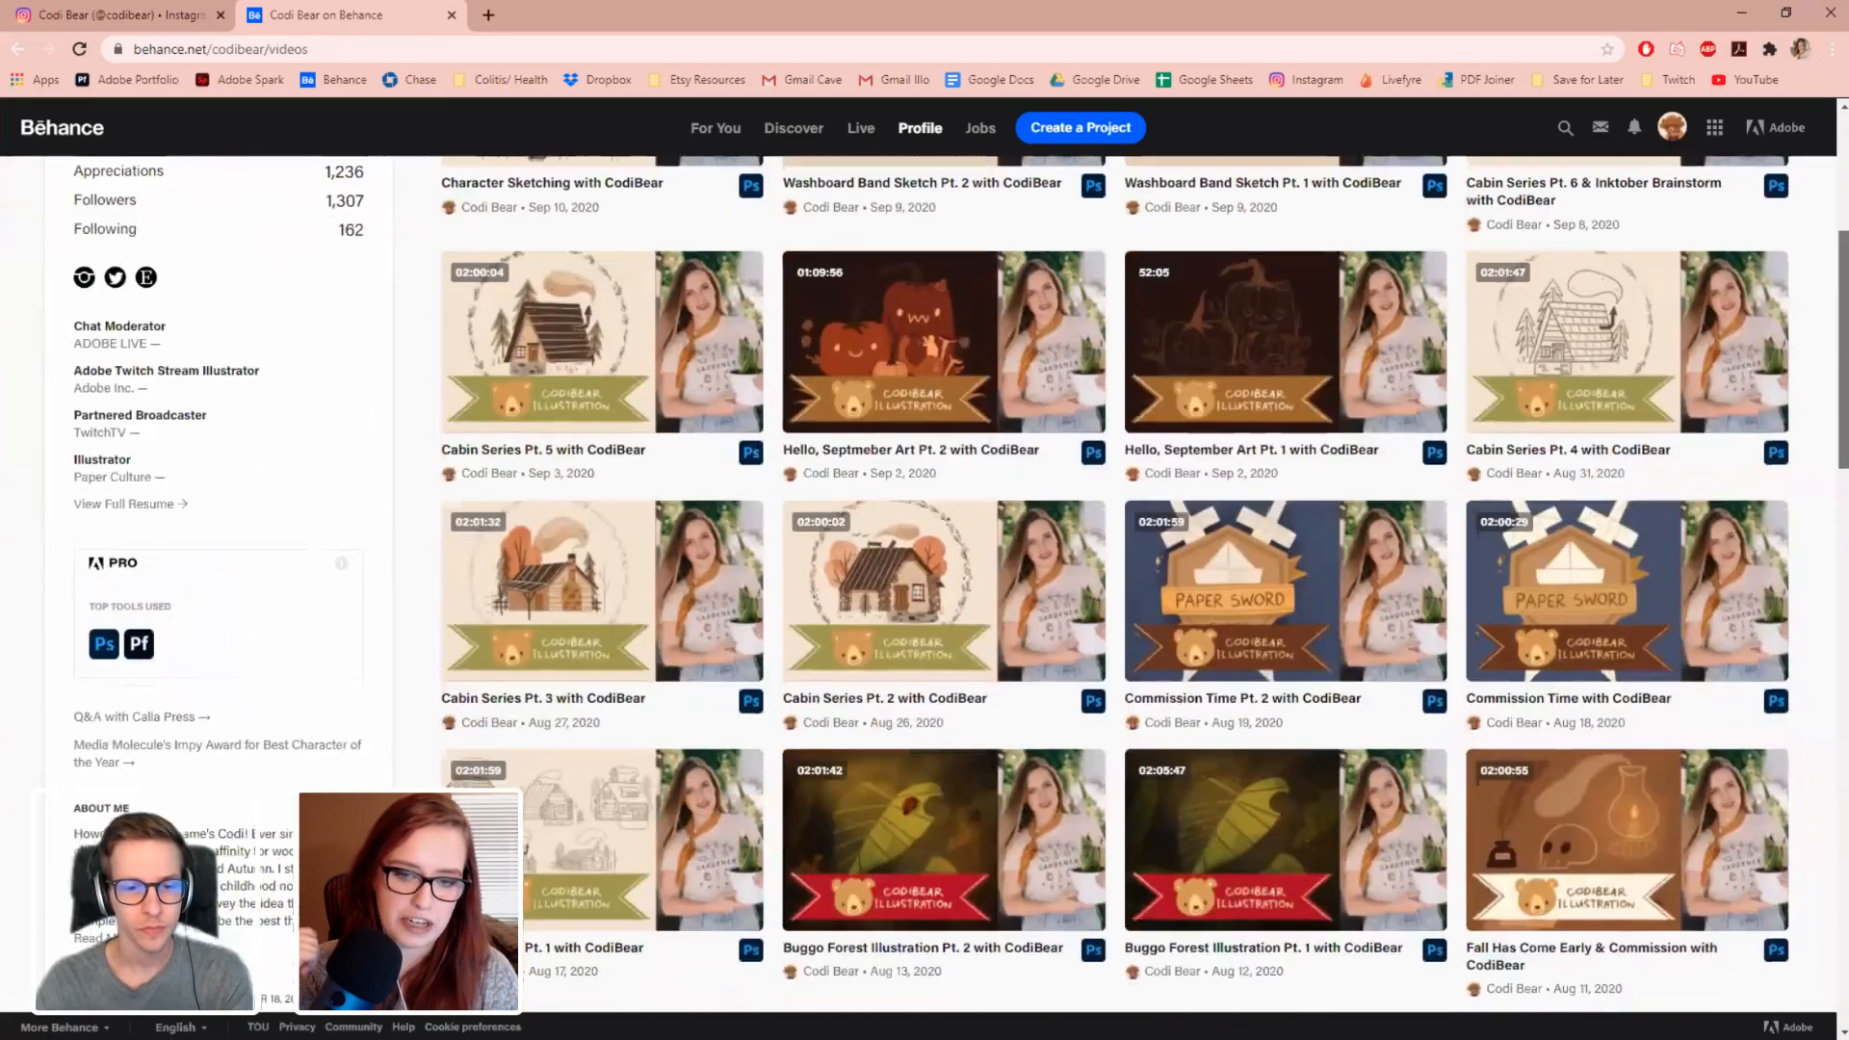
{"action": "scroll", "coordinate": [549, 400], "scroll_direction": "up", "scroll_amount": 9}
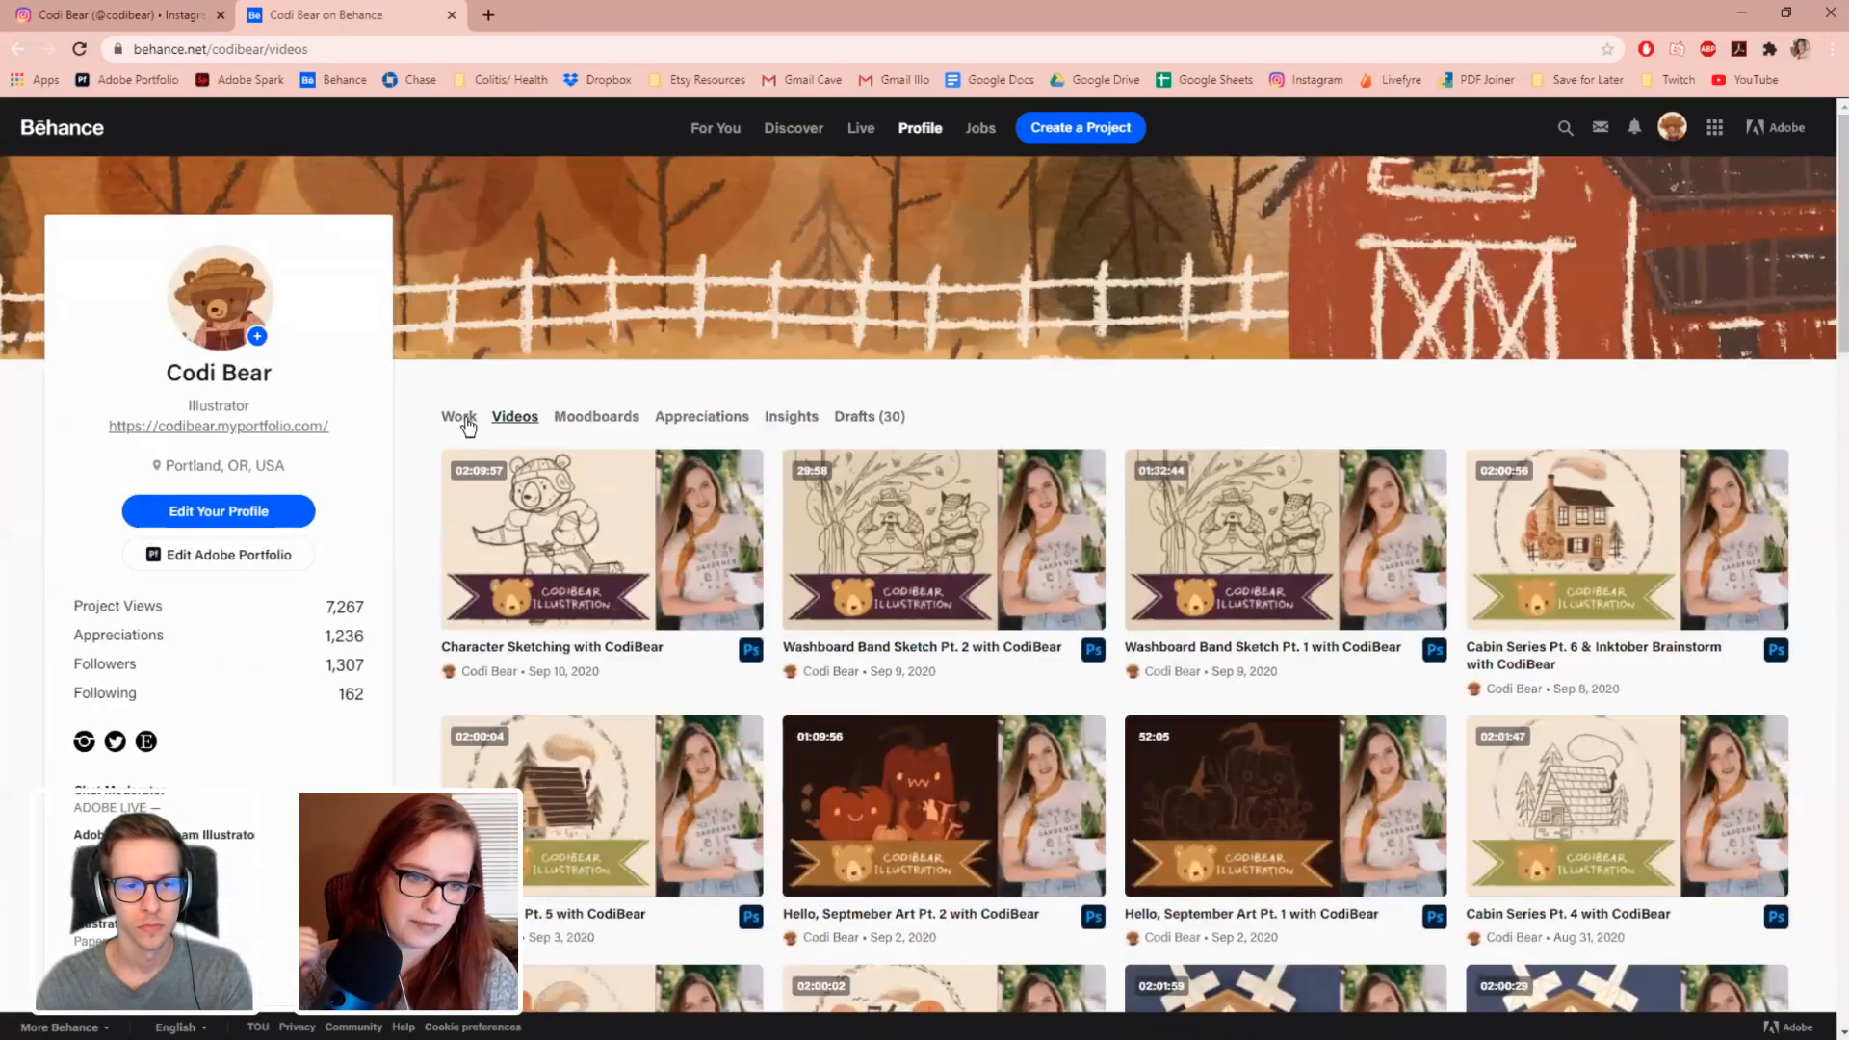
{"action": "left_click", "coordinate": [460, 417]}
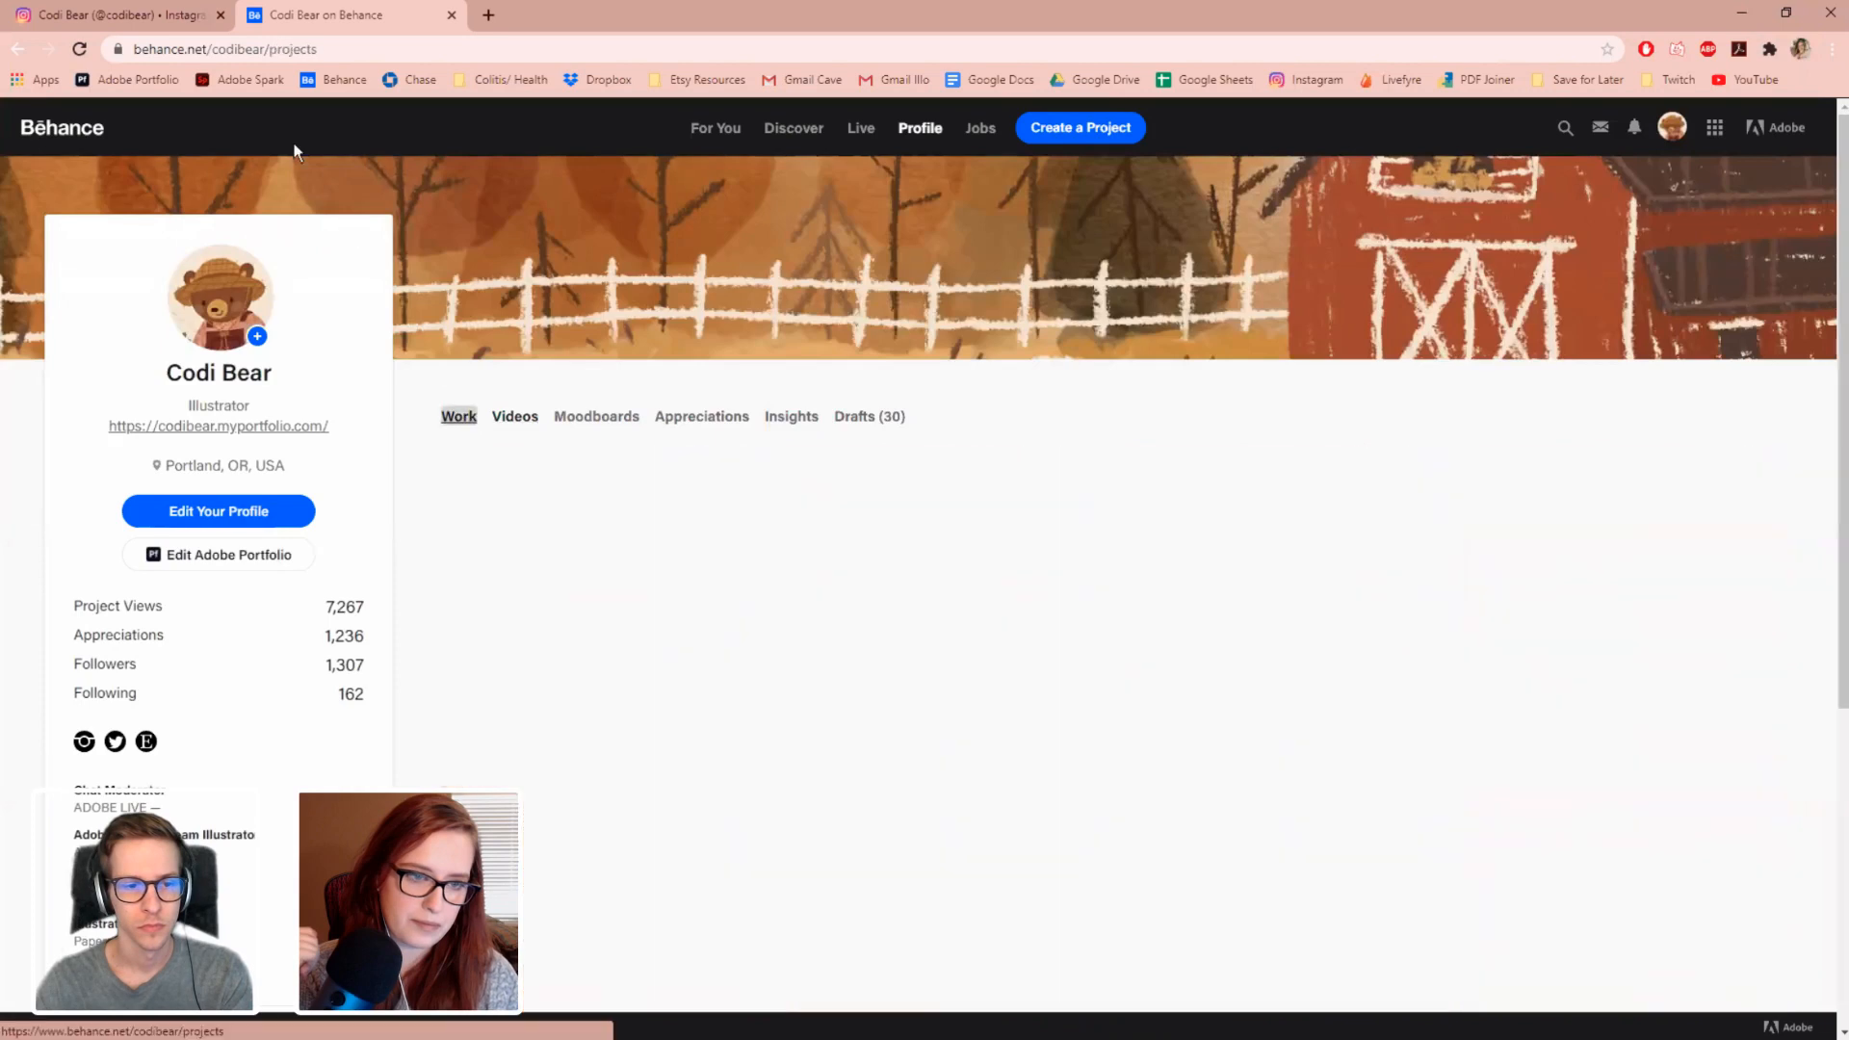
Return to the Instagram profile, read the Autumnal Harvest Drawtober prompt list post, and close it.
{"action": "left_click", "coordinate": [145, 16]}
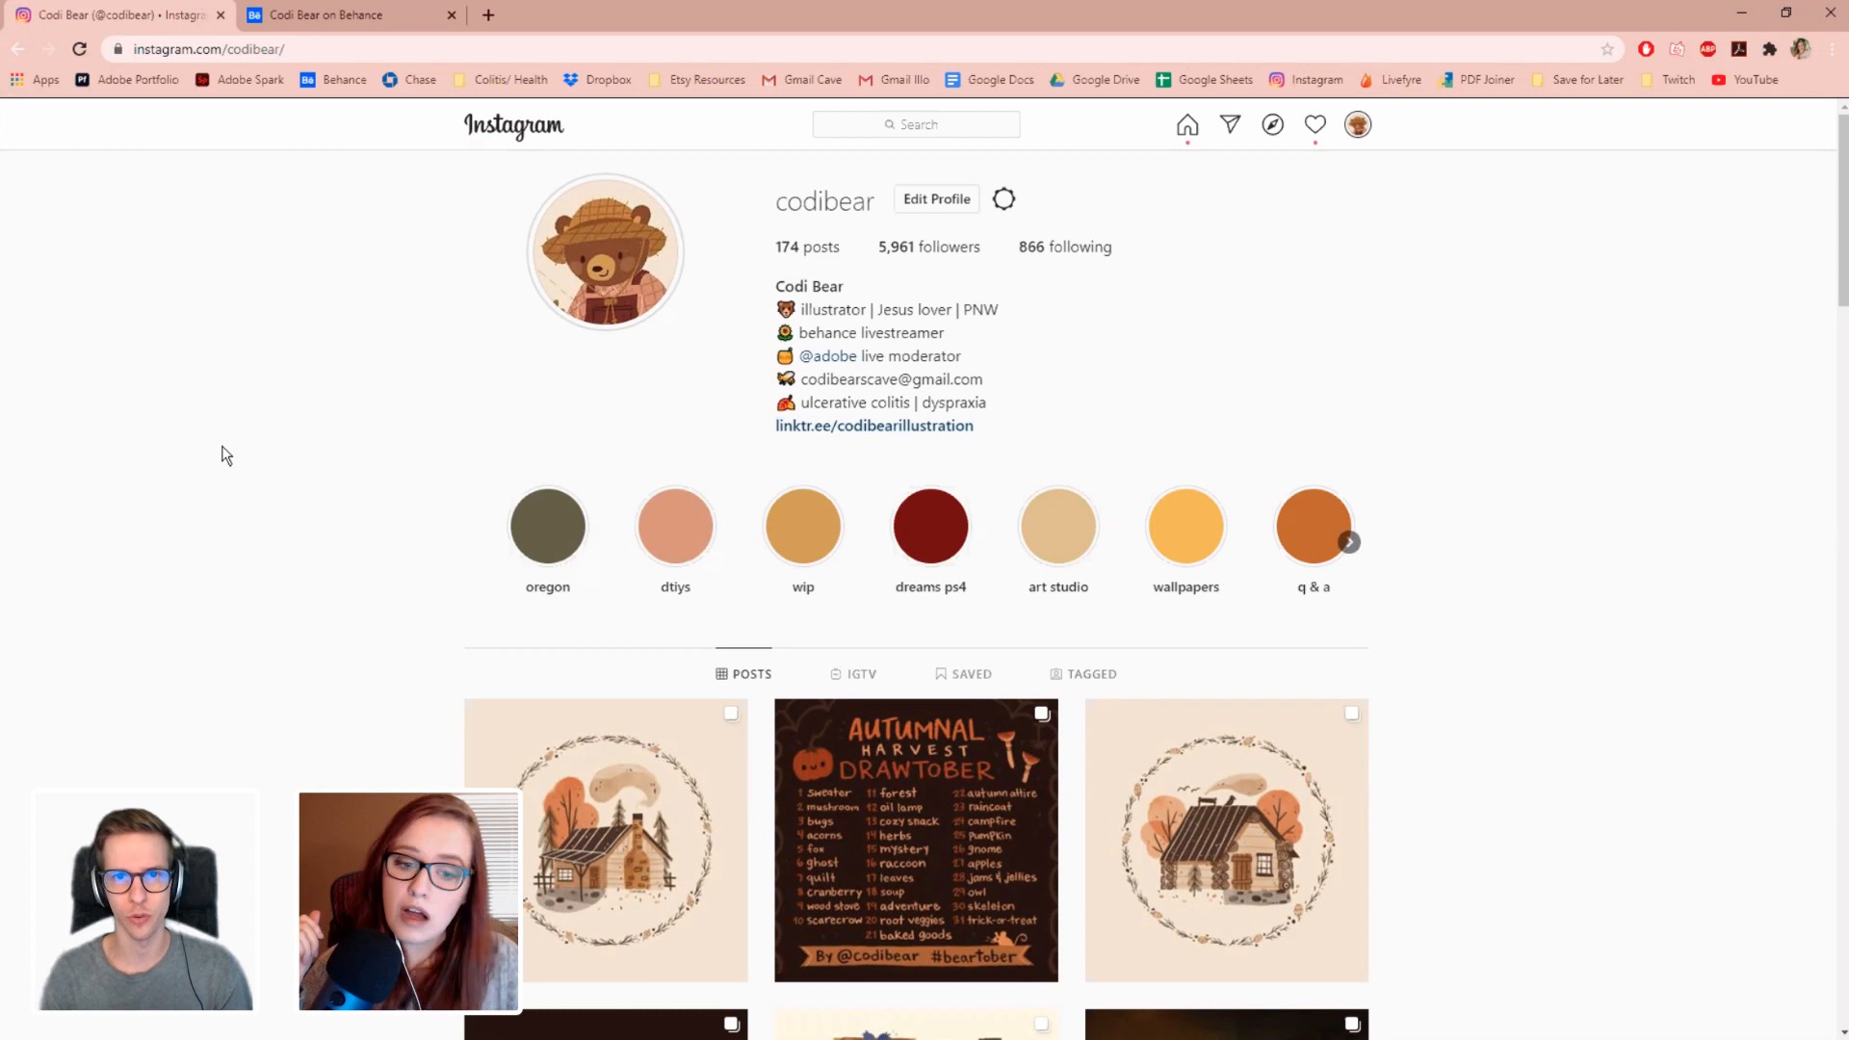
{"action": "left_click", "coordinate": [929, 754]}
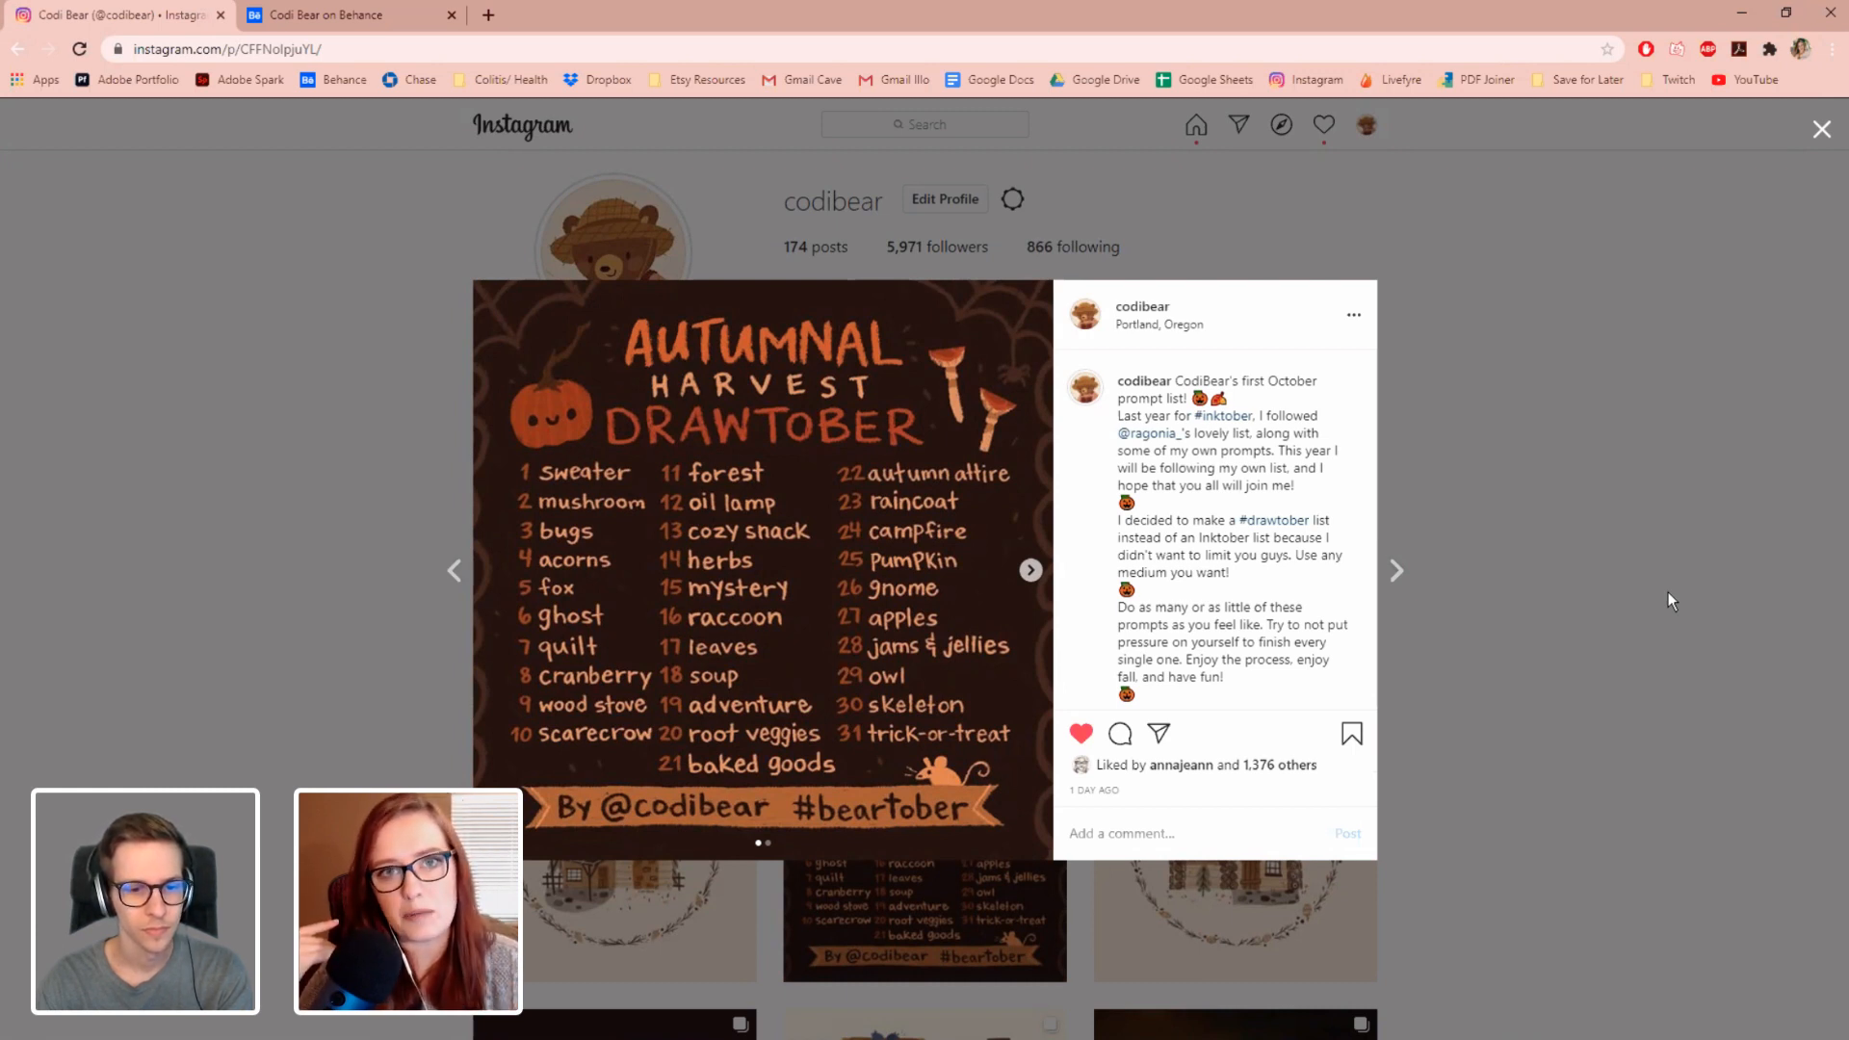
{"action": "left_click", "coordinate": [1587, 747]}
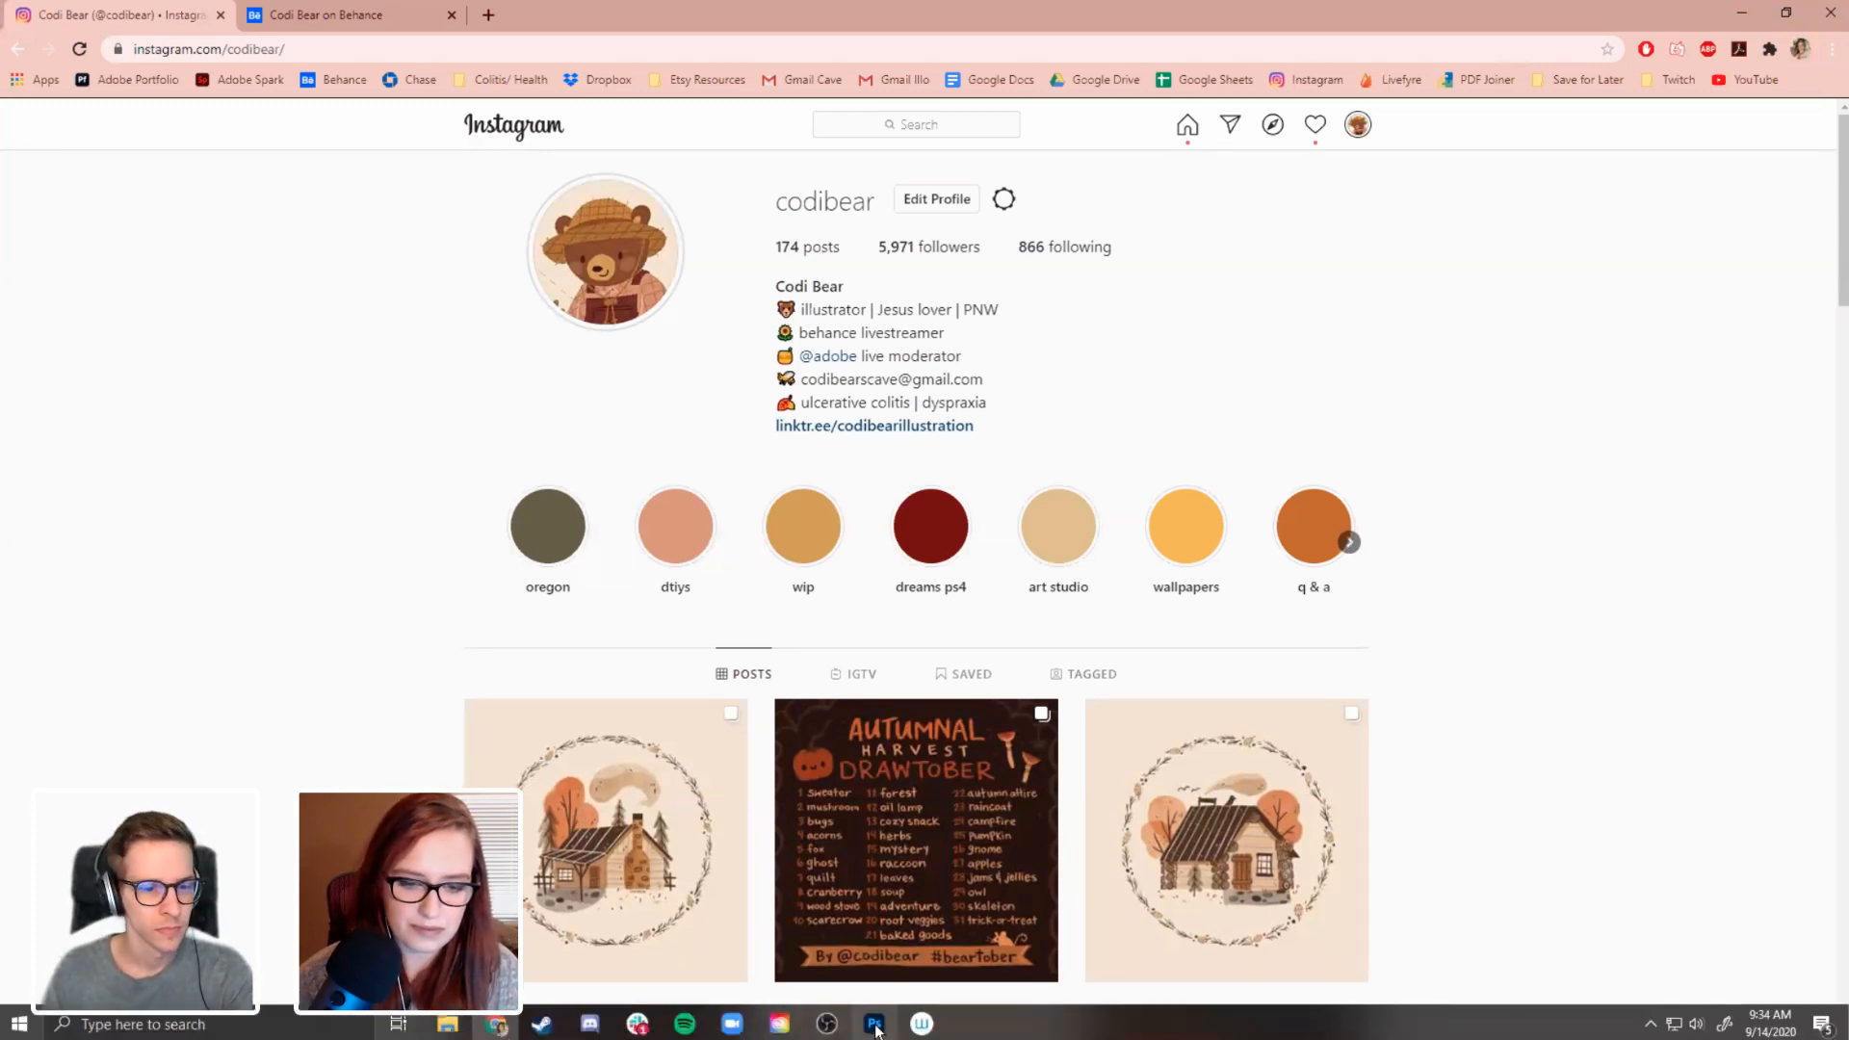
Switch to Photoshop with washboard band.psd, try a rough loop around the fox's head on Layer 2, and undo it.
{"action": "left_click", "coordinate": [875, 1027]}
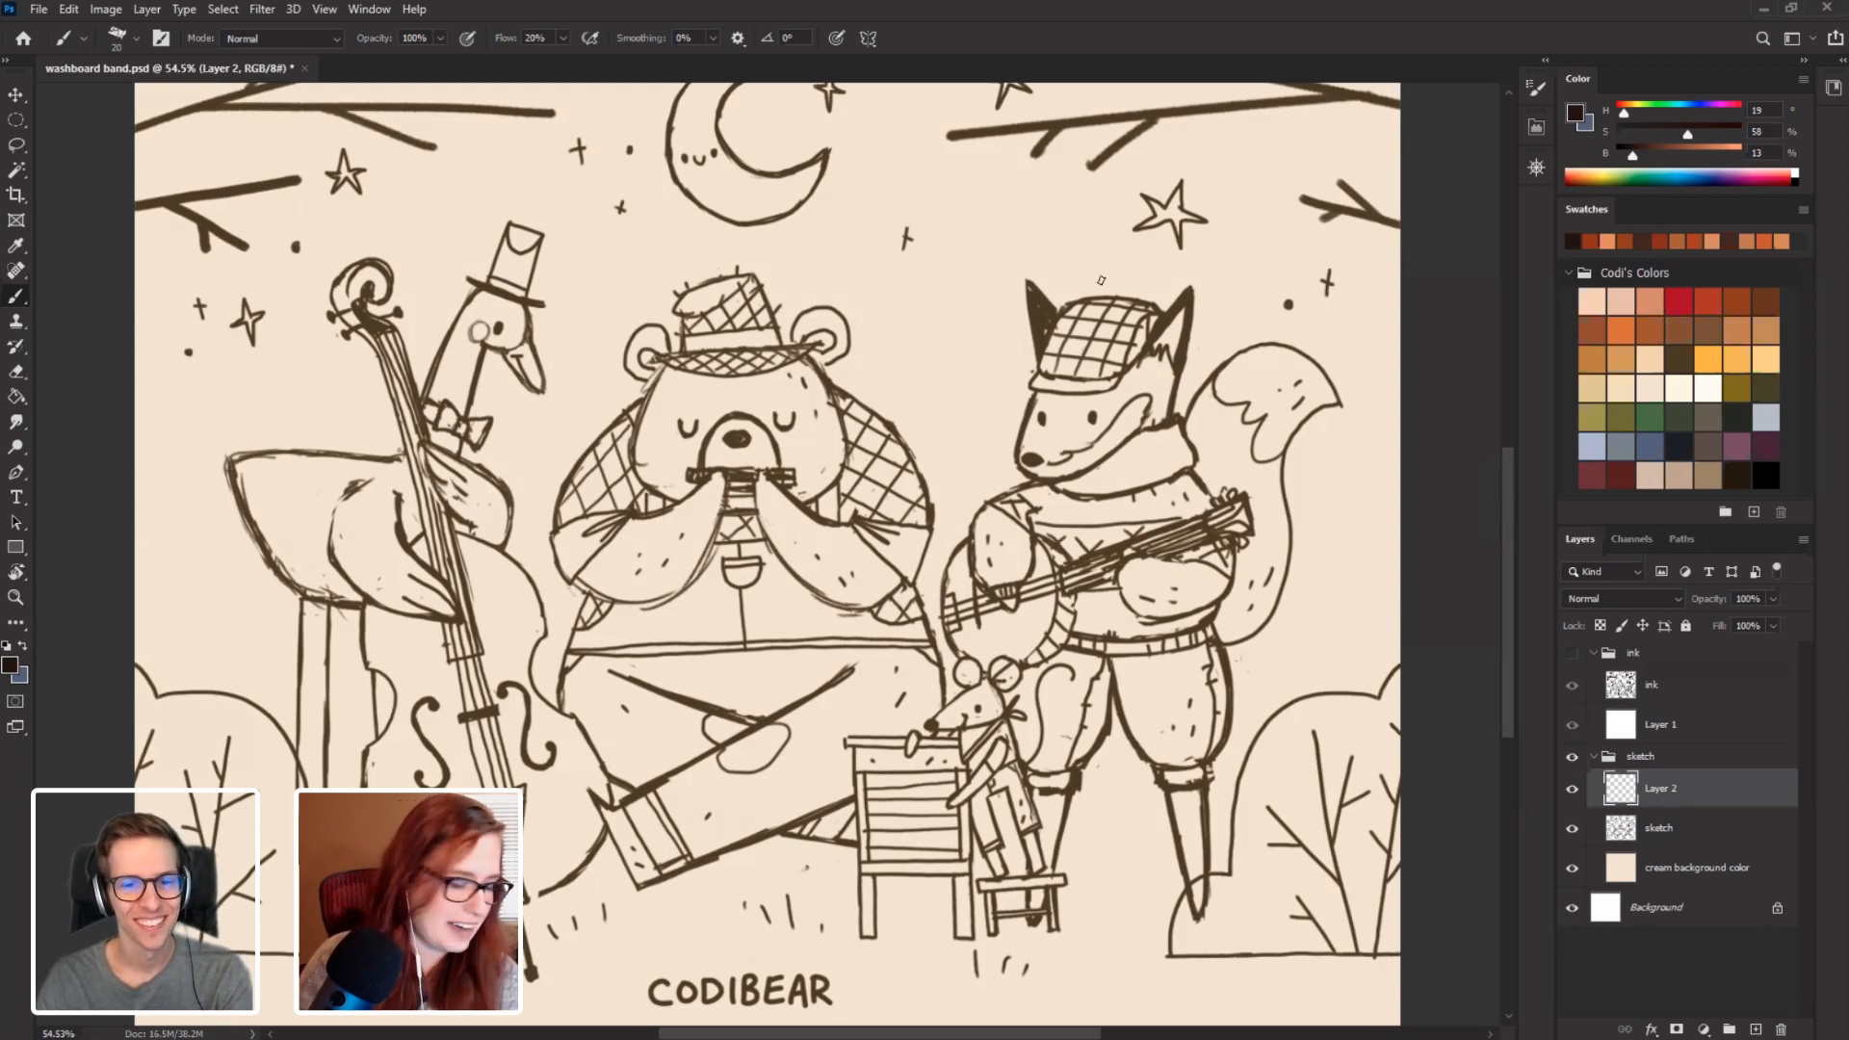
{"action": "mouse_move", "coordinate": [1152, 261]}
{"action": "left_mouse_down"}
{"action": "mouse_move", "coordinate": [1215, 358]}
{"action": "mouse_move", "coordinate": [1042, 271]}
{"action": "left_mouse_up"}
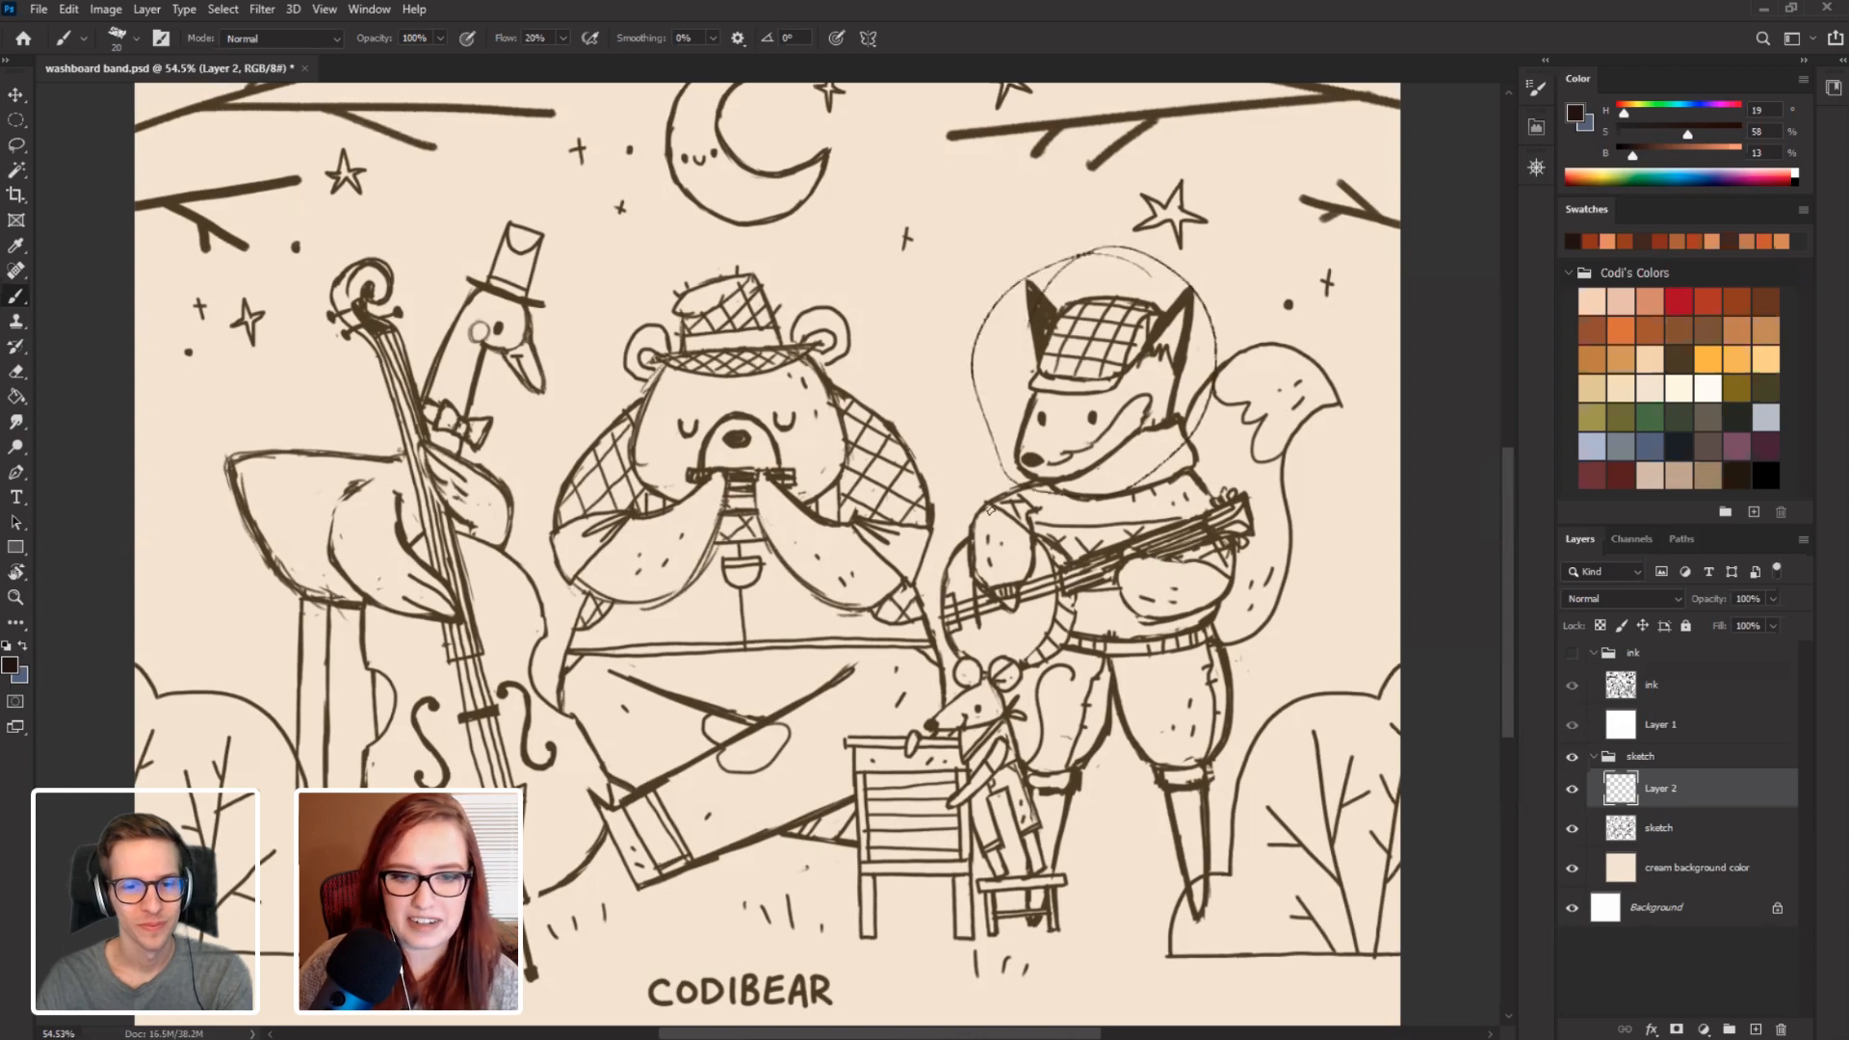
{"action": "key", "text": "ctrl+z"}
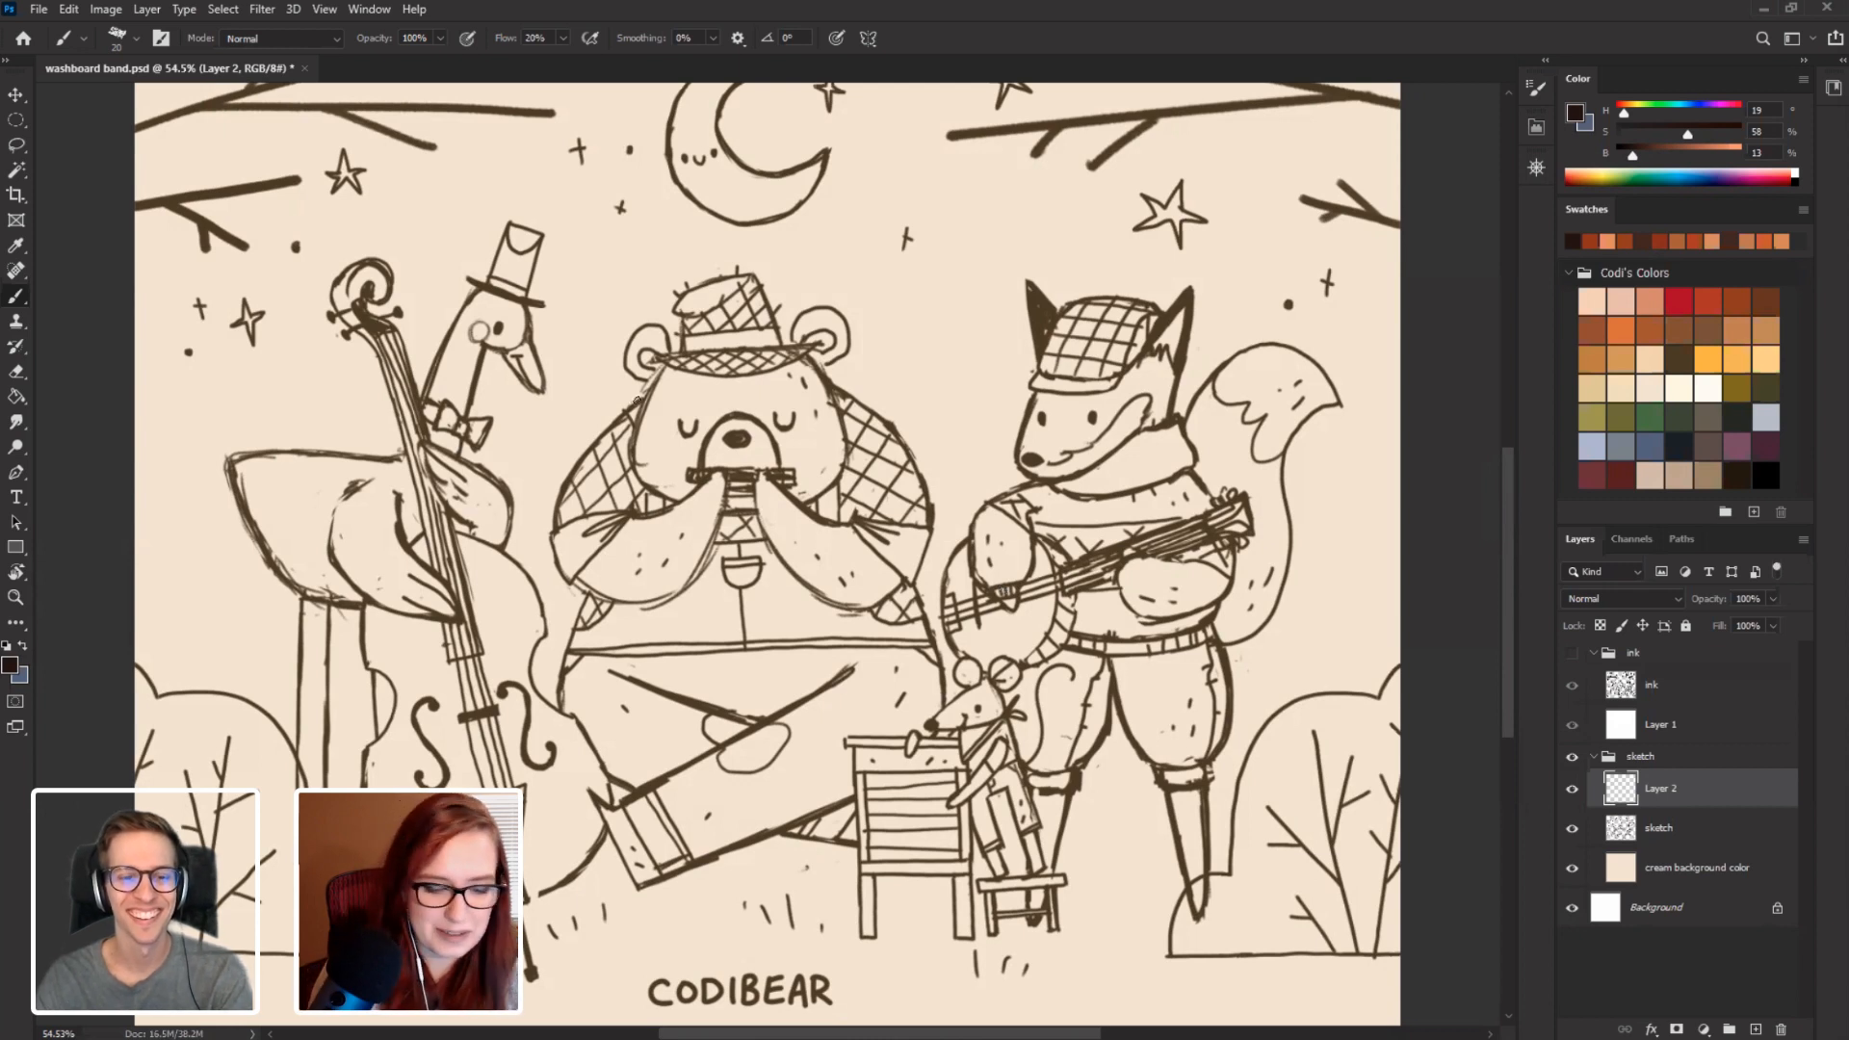
Check what Layer 2 and the sketch layer contain by hiding and reshowing each one.
{"action": "left_click", "coordinate": [1571, 791]}
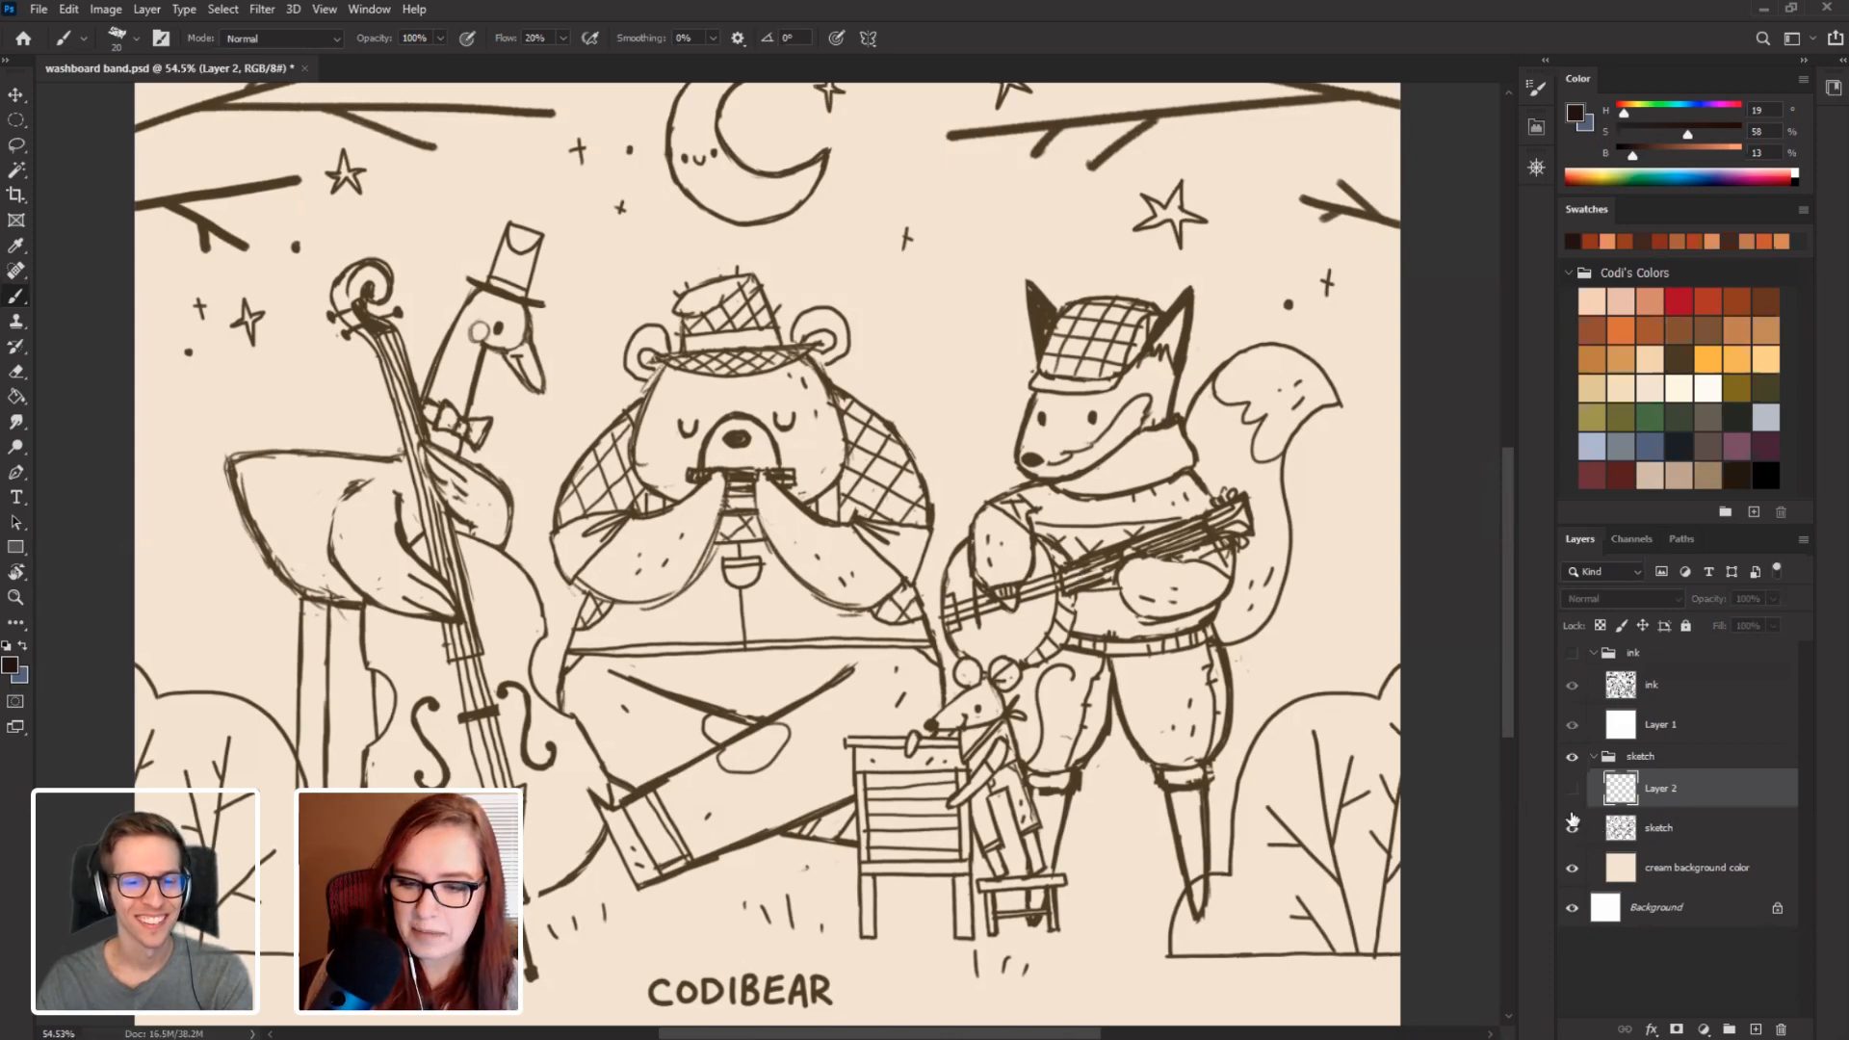
{"action": "left_click", "coordinate": [1572, 791]}
{"action": "left_click", "coordinate": [1573, 792]}
{"action": "left_click", "coordinate": [1571, 828]}
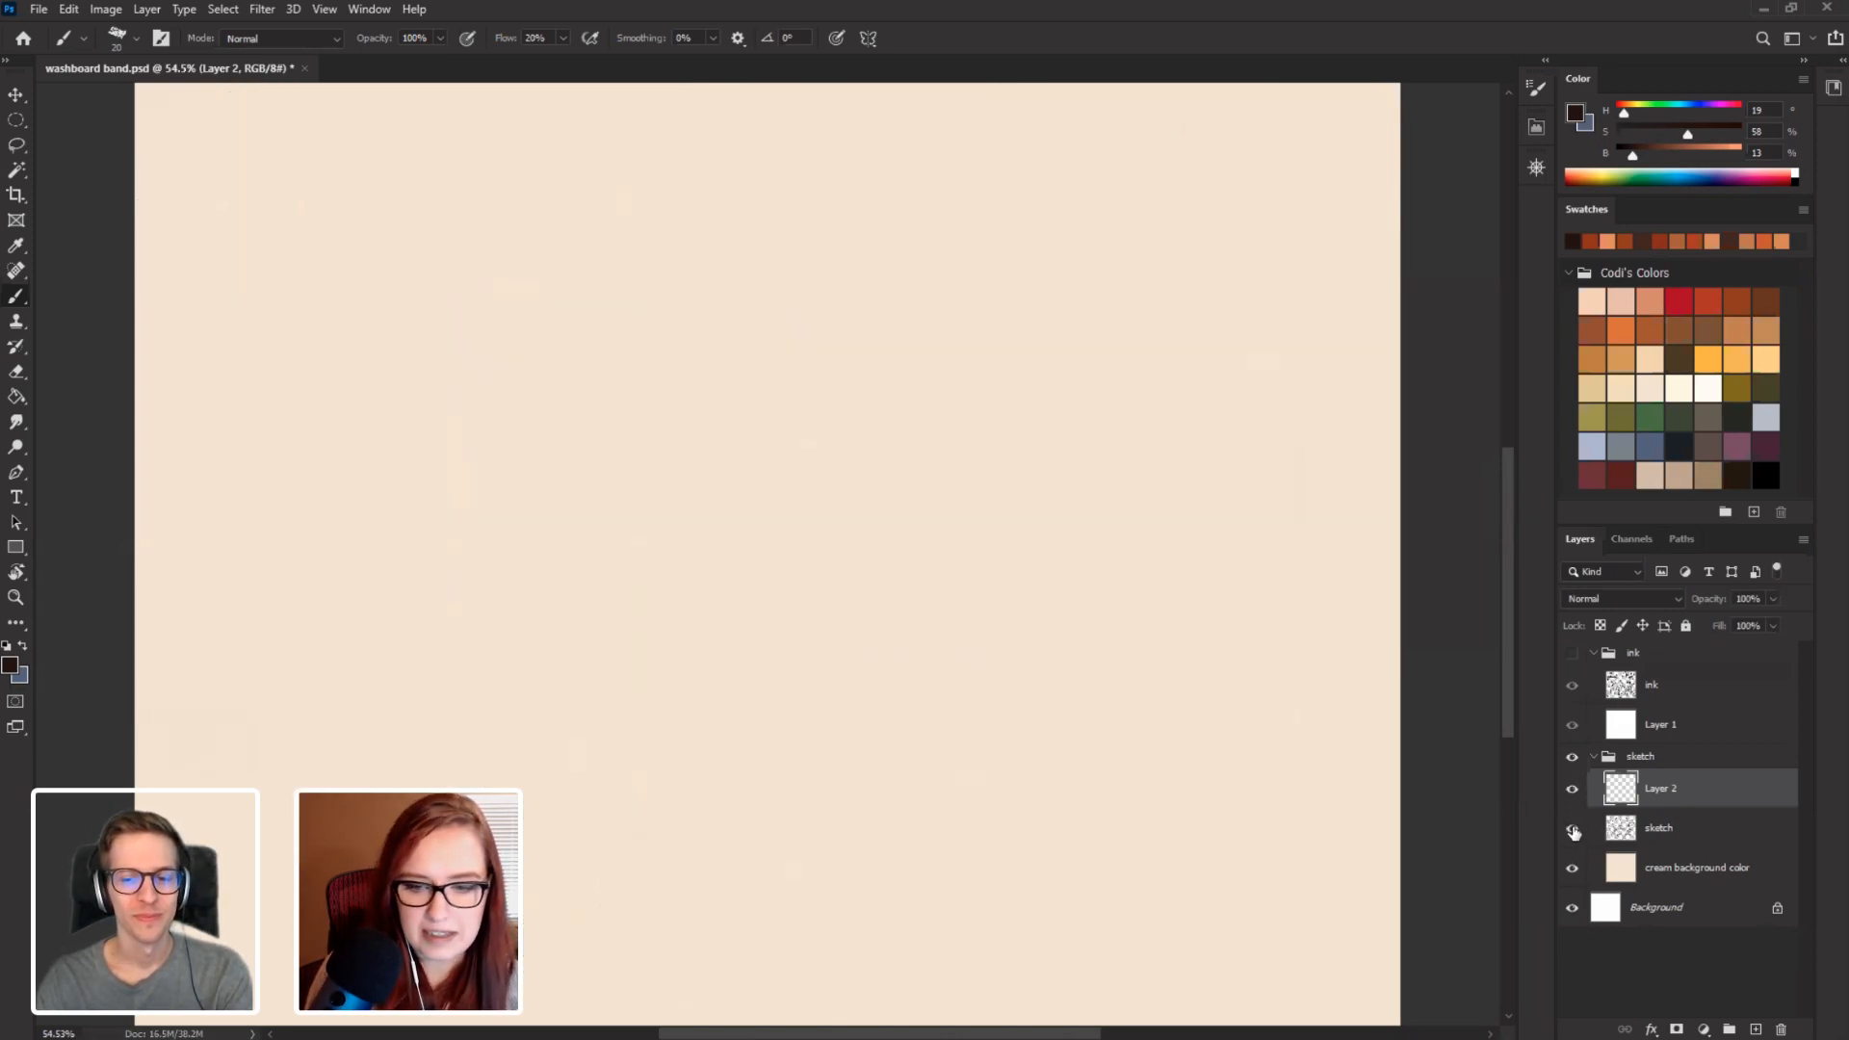
{"action": "left_click", "coordinate": [1571, 828]}
Lower the sketch layer's opacity to 30%.
{"action": "left_click", "coordinate": [1724, 826]}
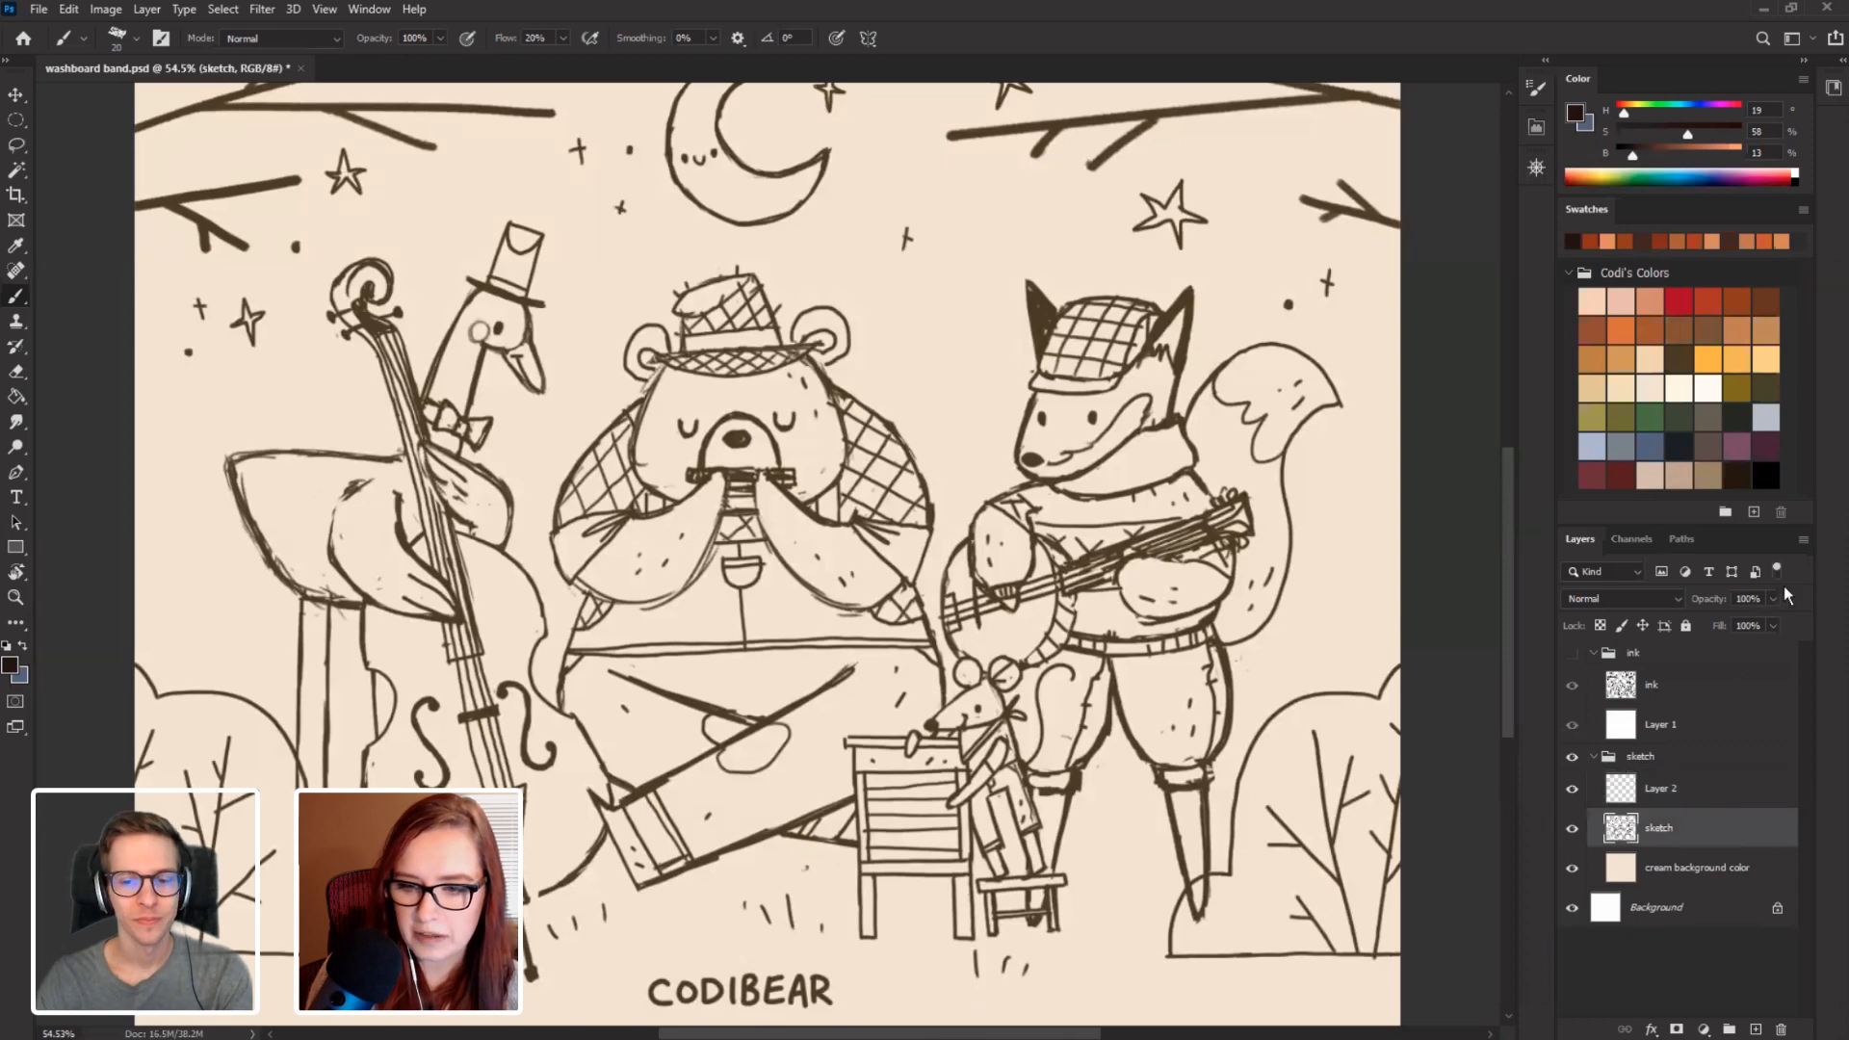
{"action": "left_click", "coordinate": [1772, 599]}
{"action": "left_click_drag", "start_coordinate": [1746, 621], "coordinate": [1716, 621]}
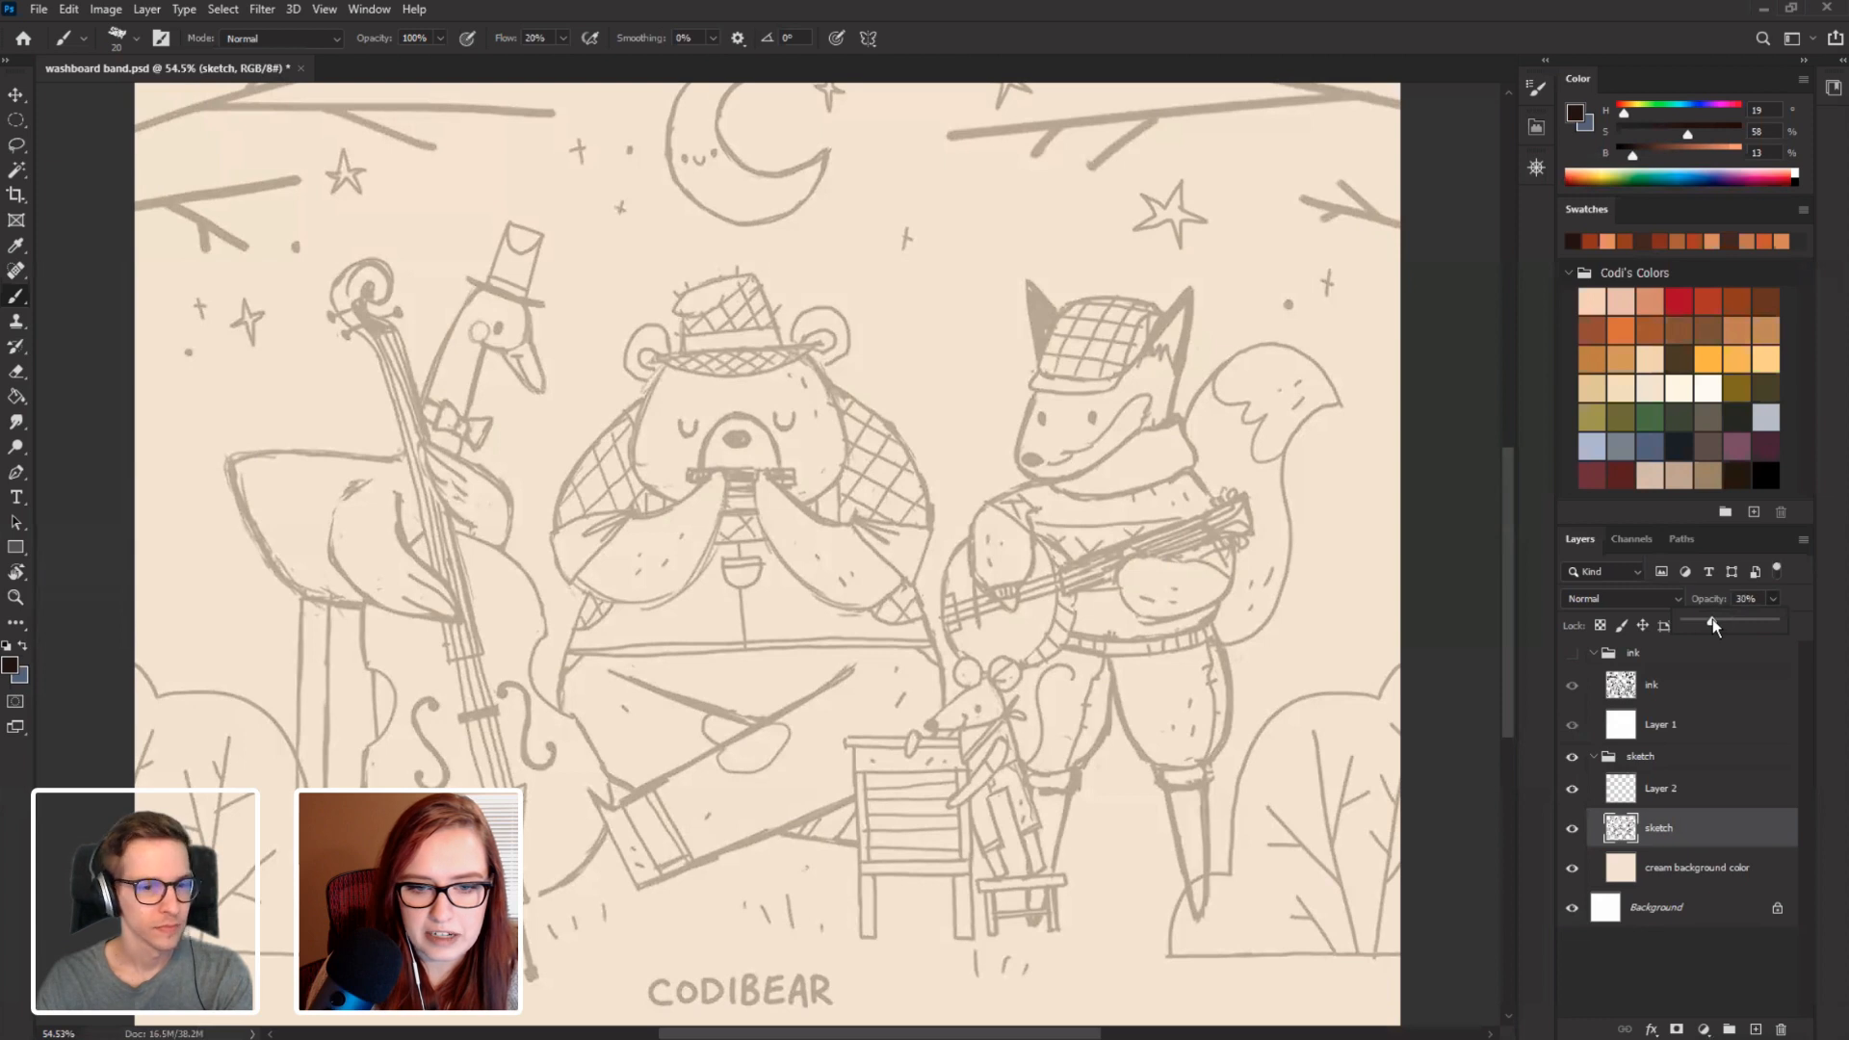
Make Layer 2 active and choose the Kyle's Drawing Box - Conte Crayon brush at a size of 50 px.
{"action": "left_click", "coordinate": [1570, 790]}
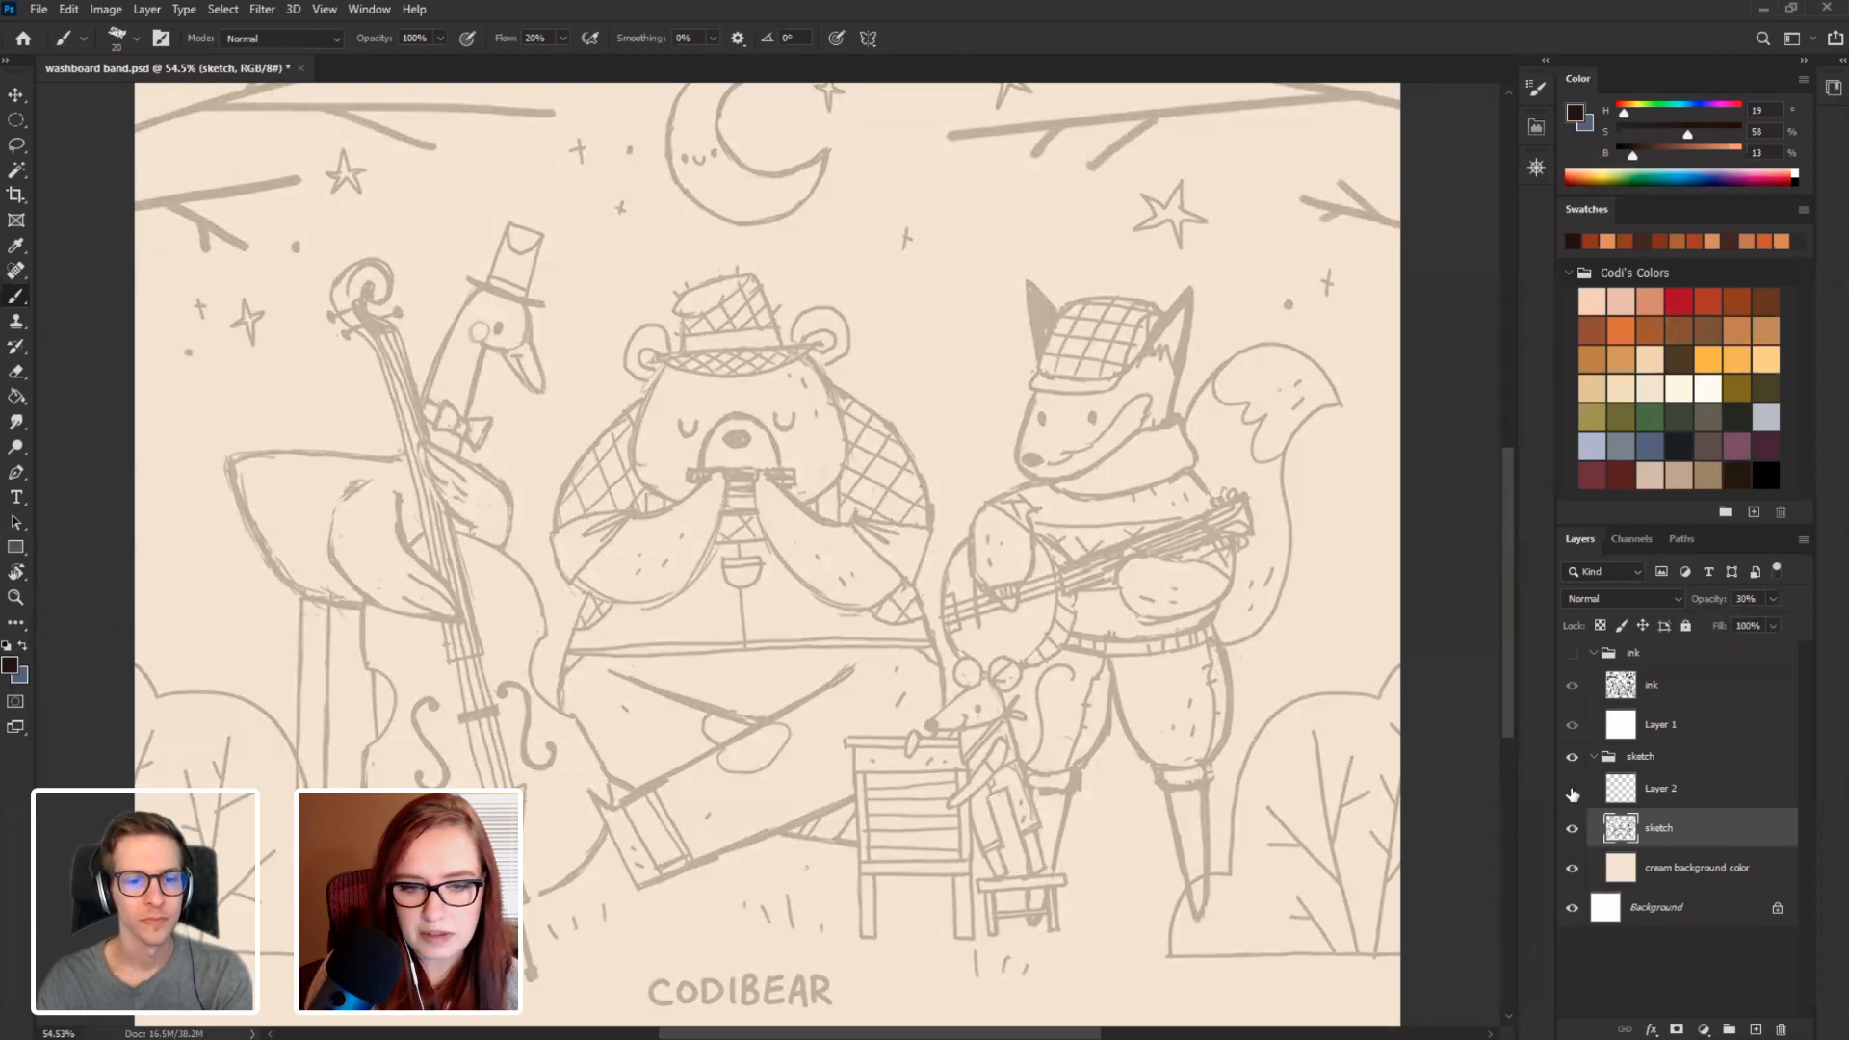
{"action": "left_click", "coordinate": [1631, 799]}
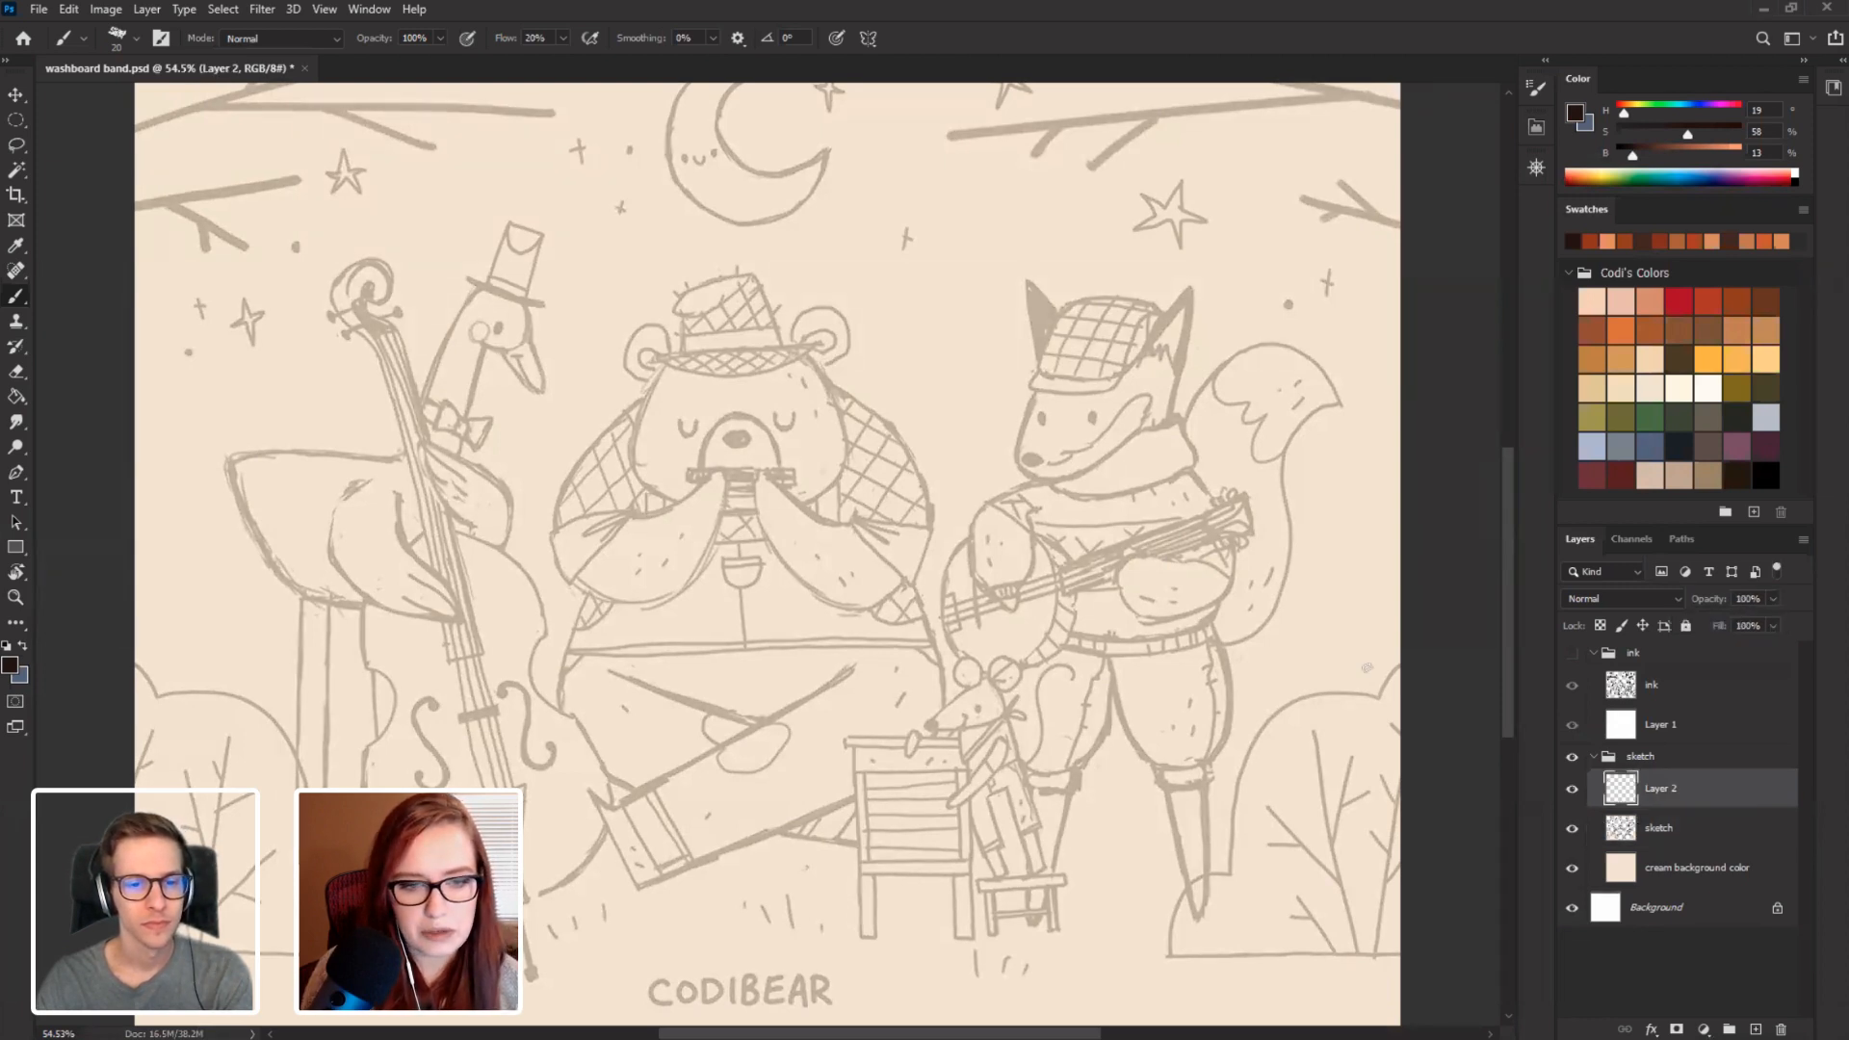
{"action": "right_click", "coordinate": [800, 487]}
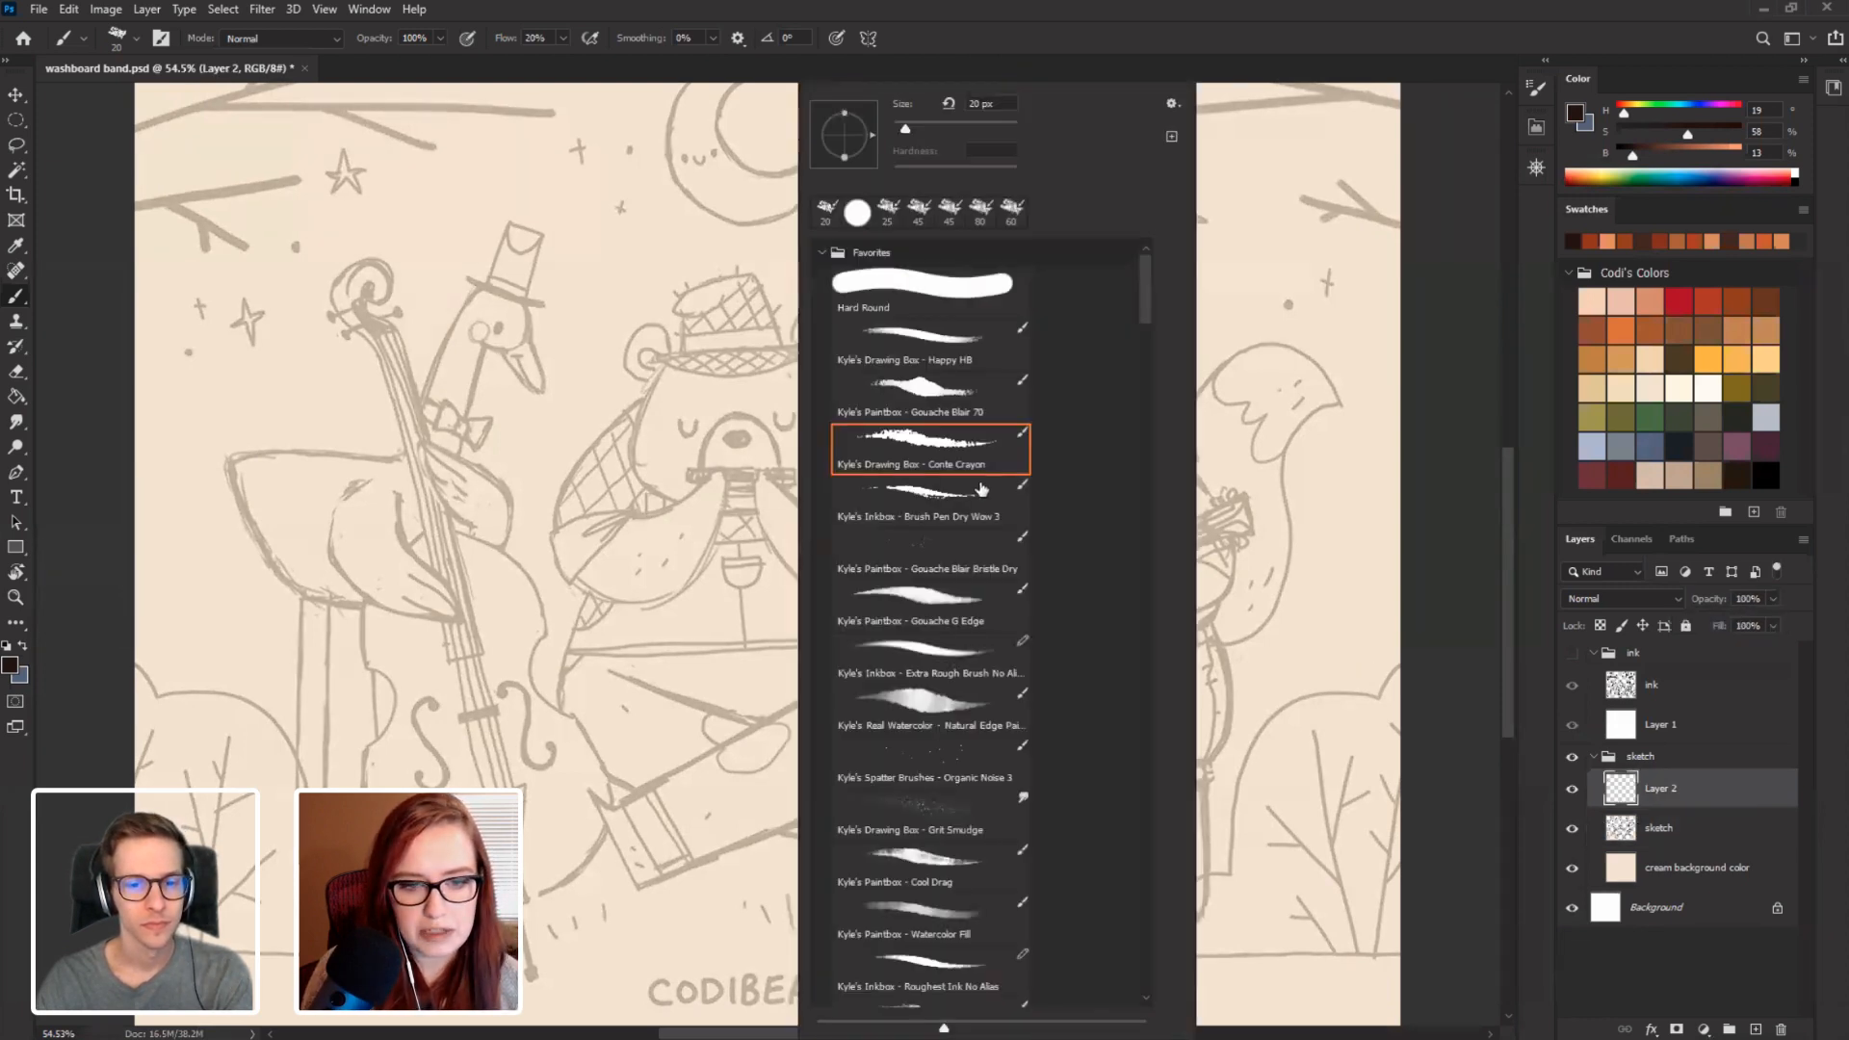
{"action": "left_click", "coordinate": [931, 462]}
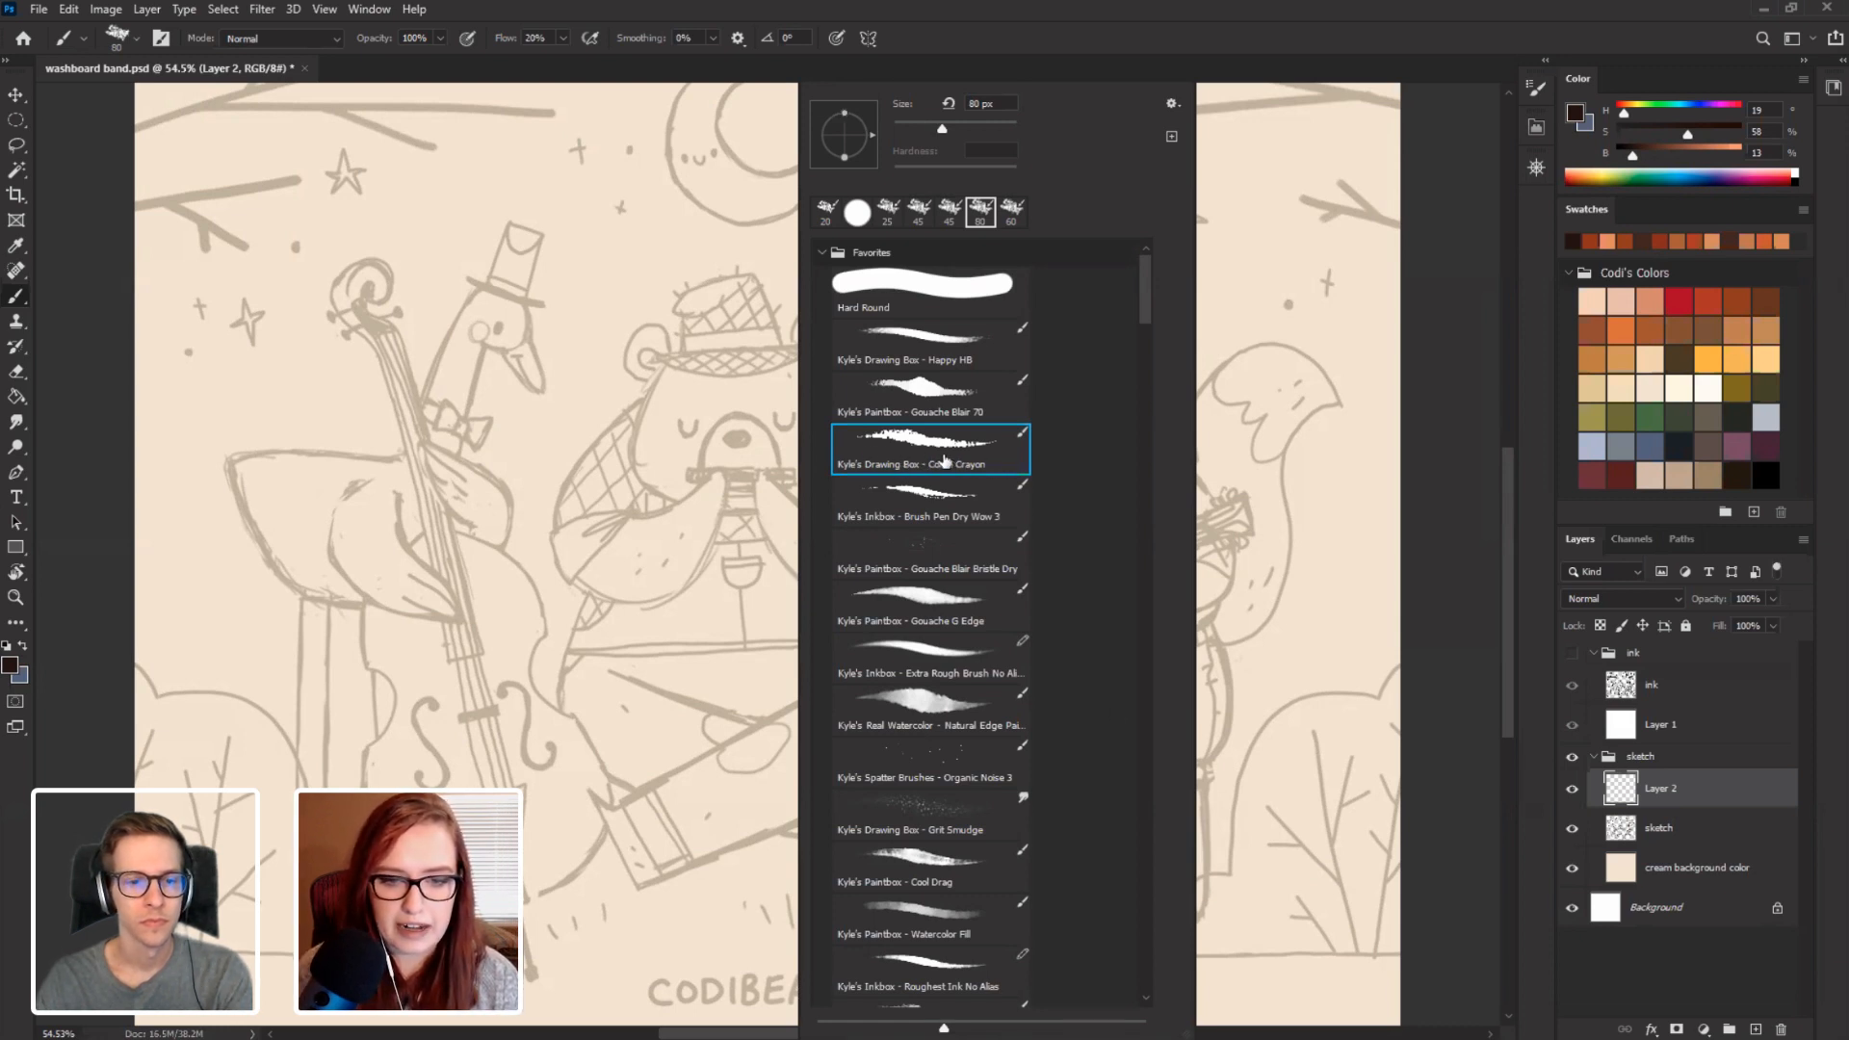
{"action": "left_click", "coordinate": [1425, 755]}
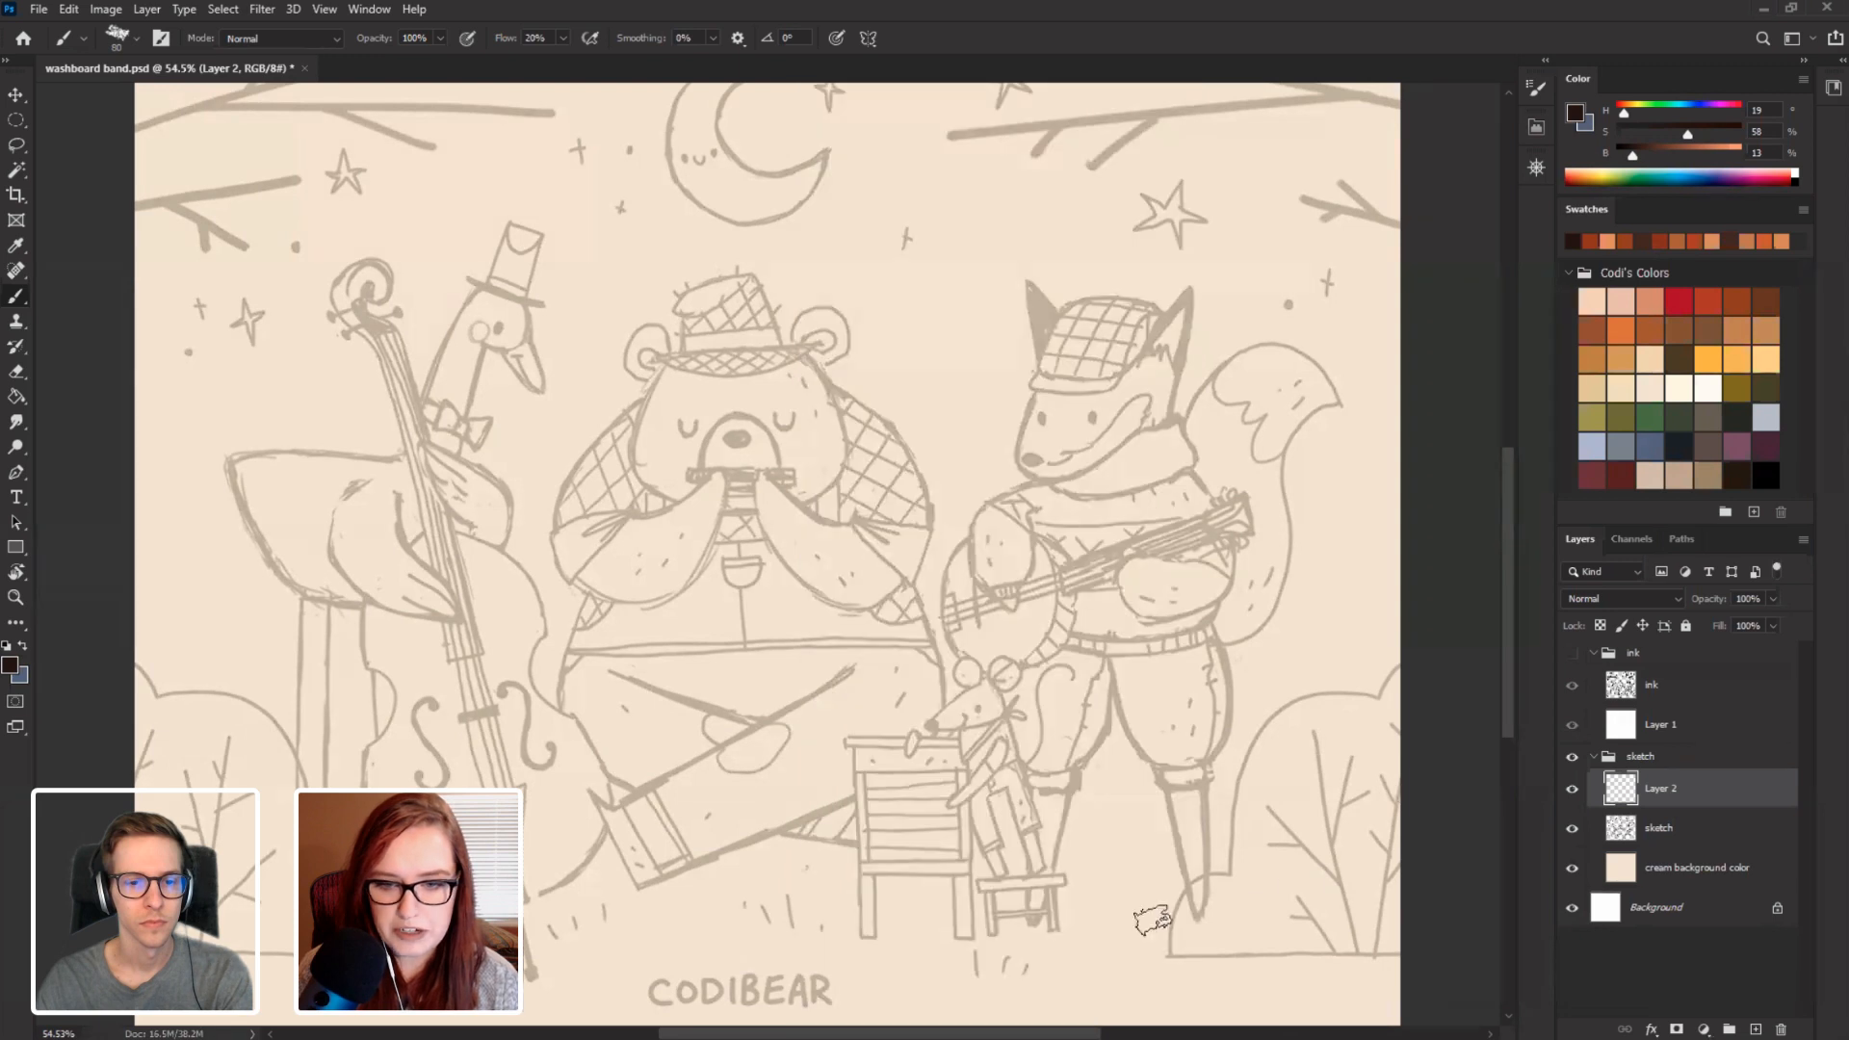
{"action": "key", "text": "["}
{"action": "key", "text": "["}
{"action": "key", "text": "["}
{"action": "key", "text": "["}
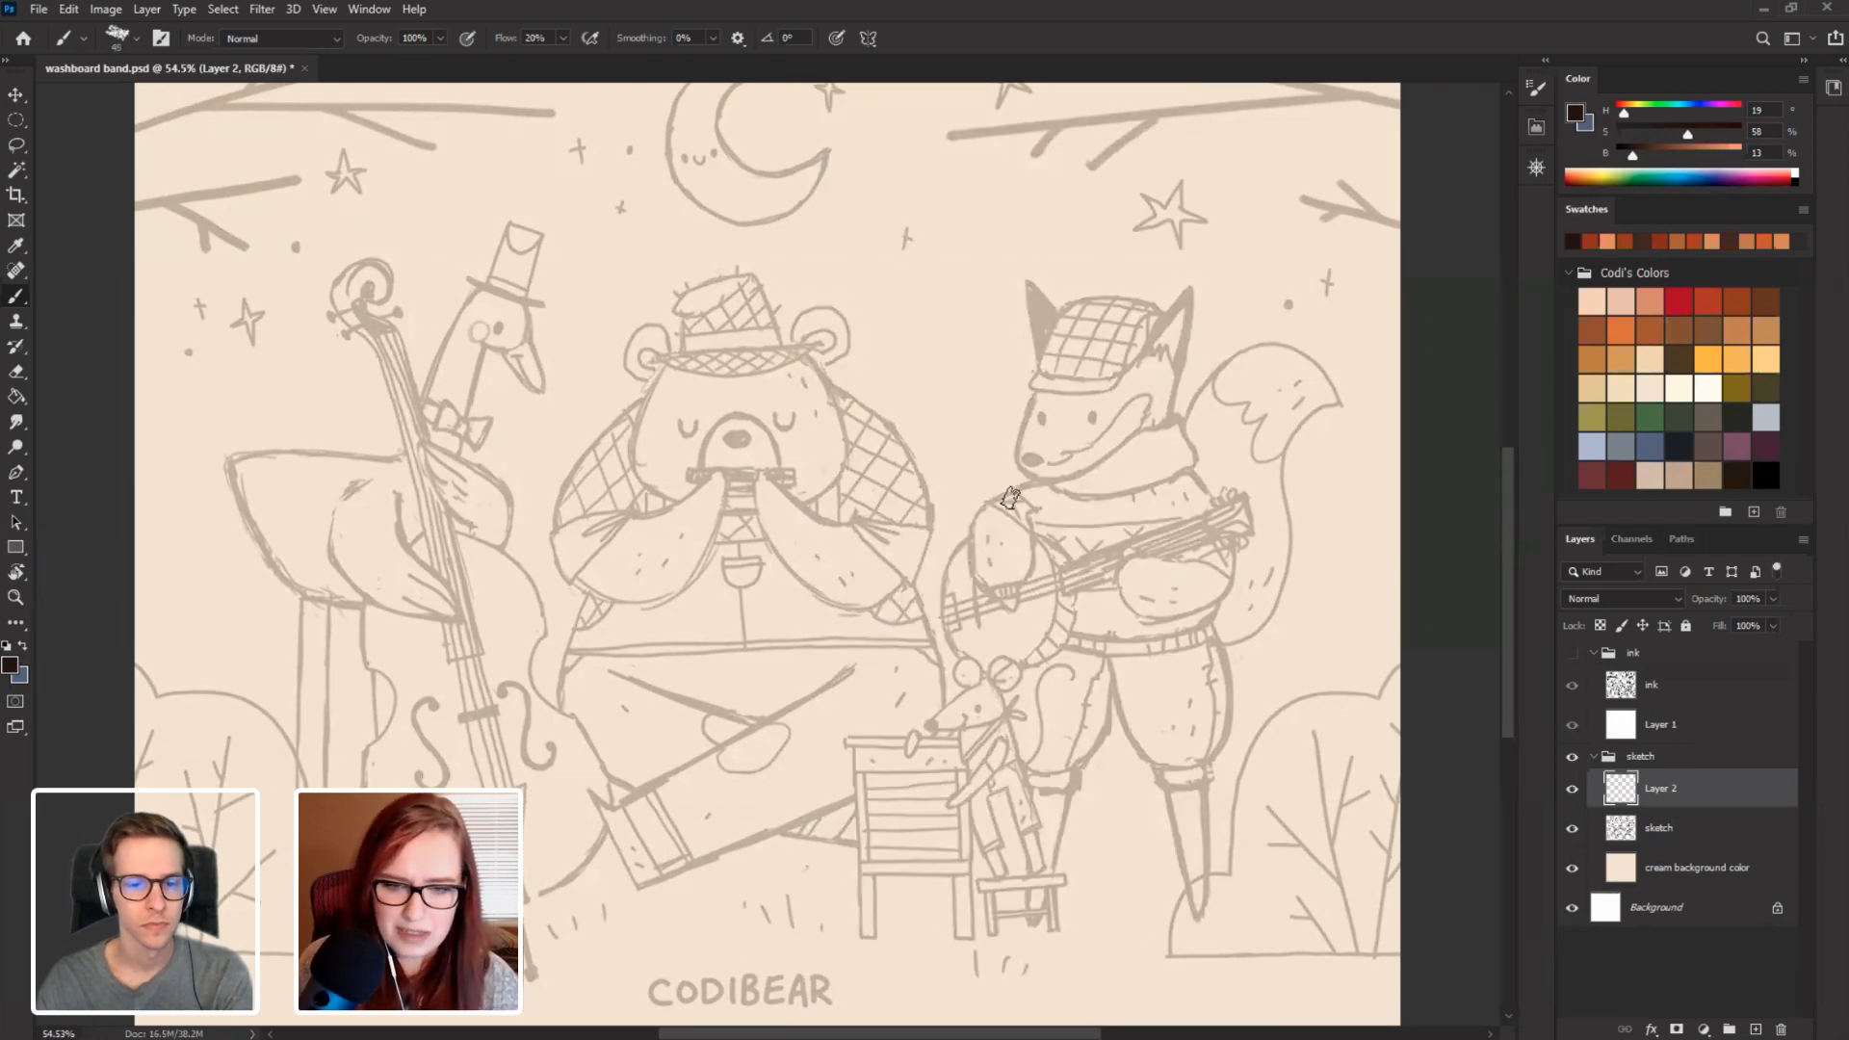
{"action": "key", "text": "]"}
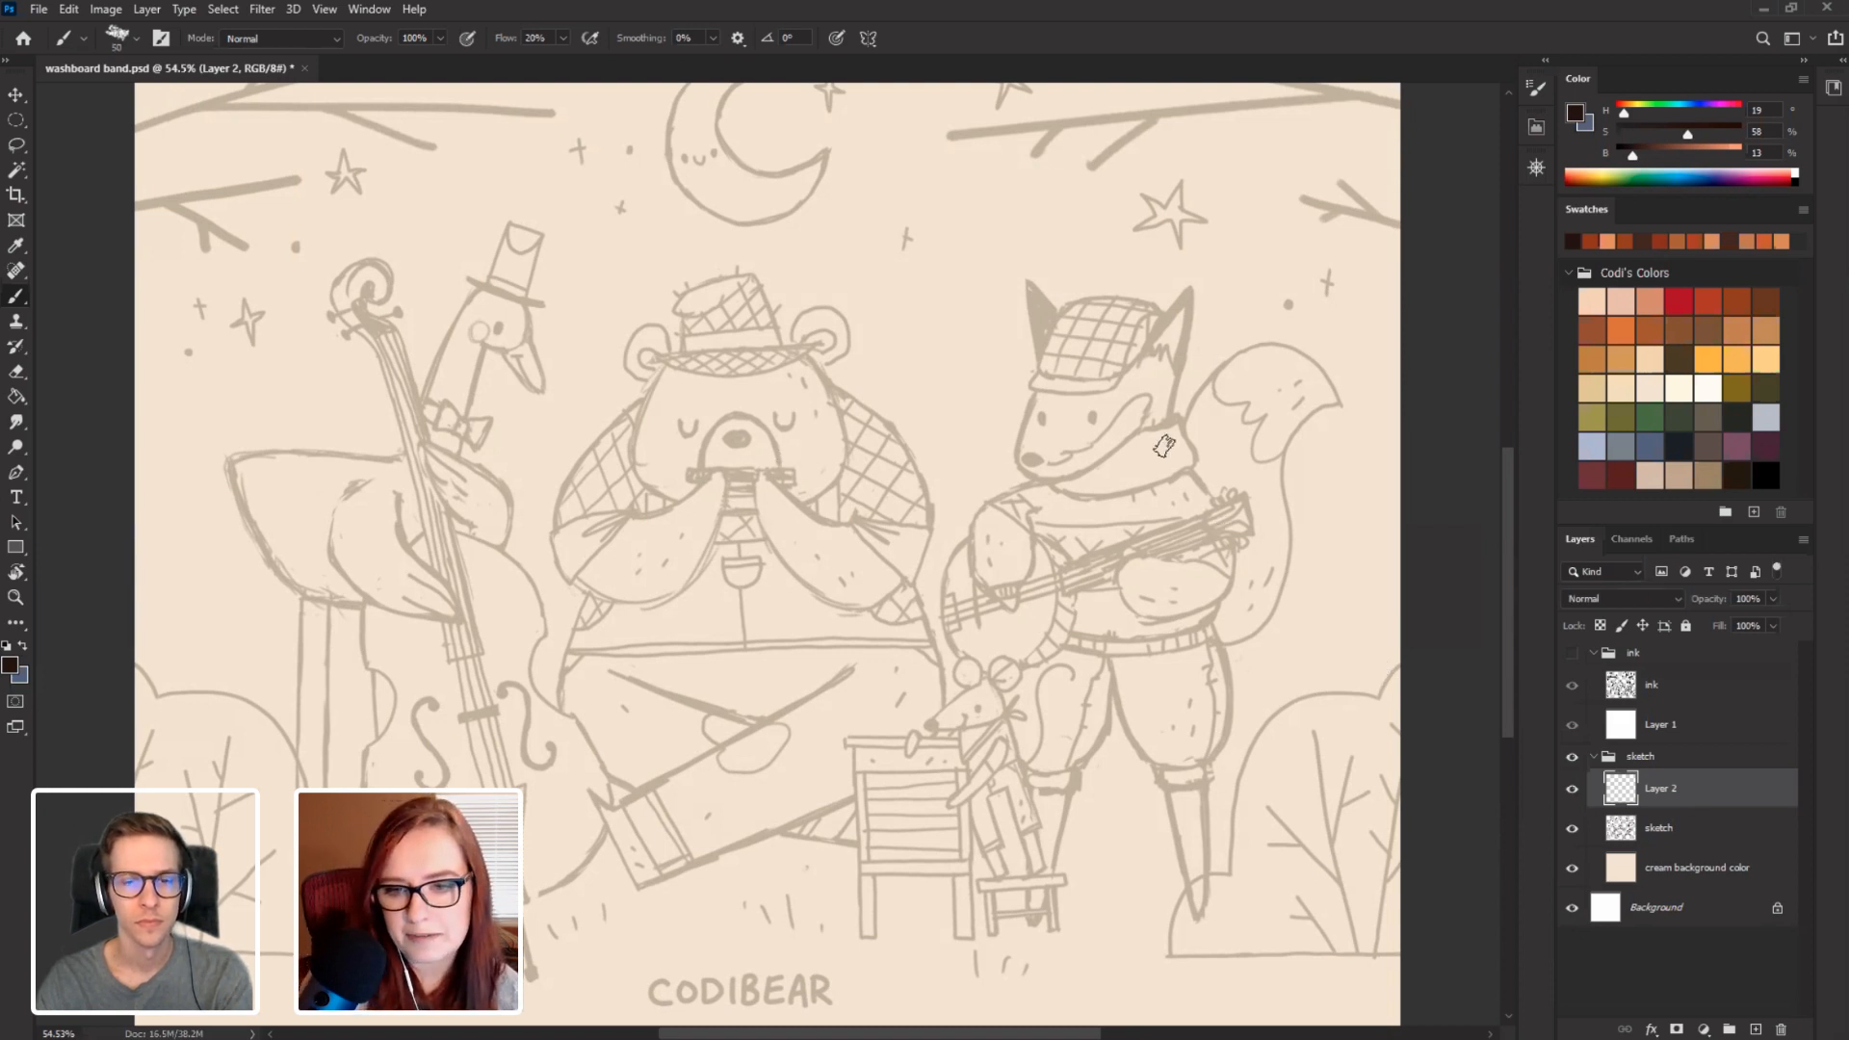
Set the foreground colour to the light cream swatch (H 44, S 22, B 93) and rotate the canvas view counterclockwise, keeping the fox in view.
{"action": "left_click", "coordinate": [1624, 359]}
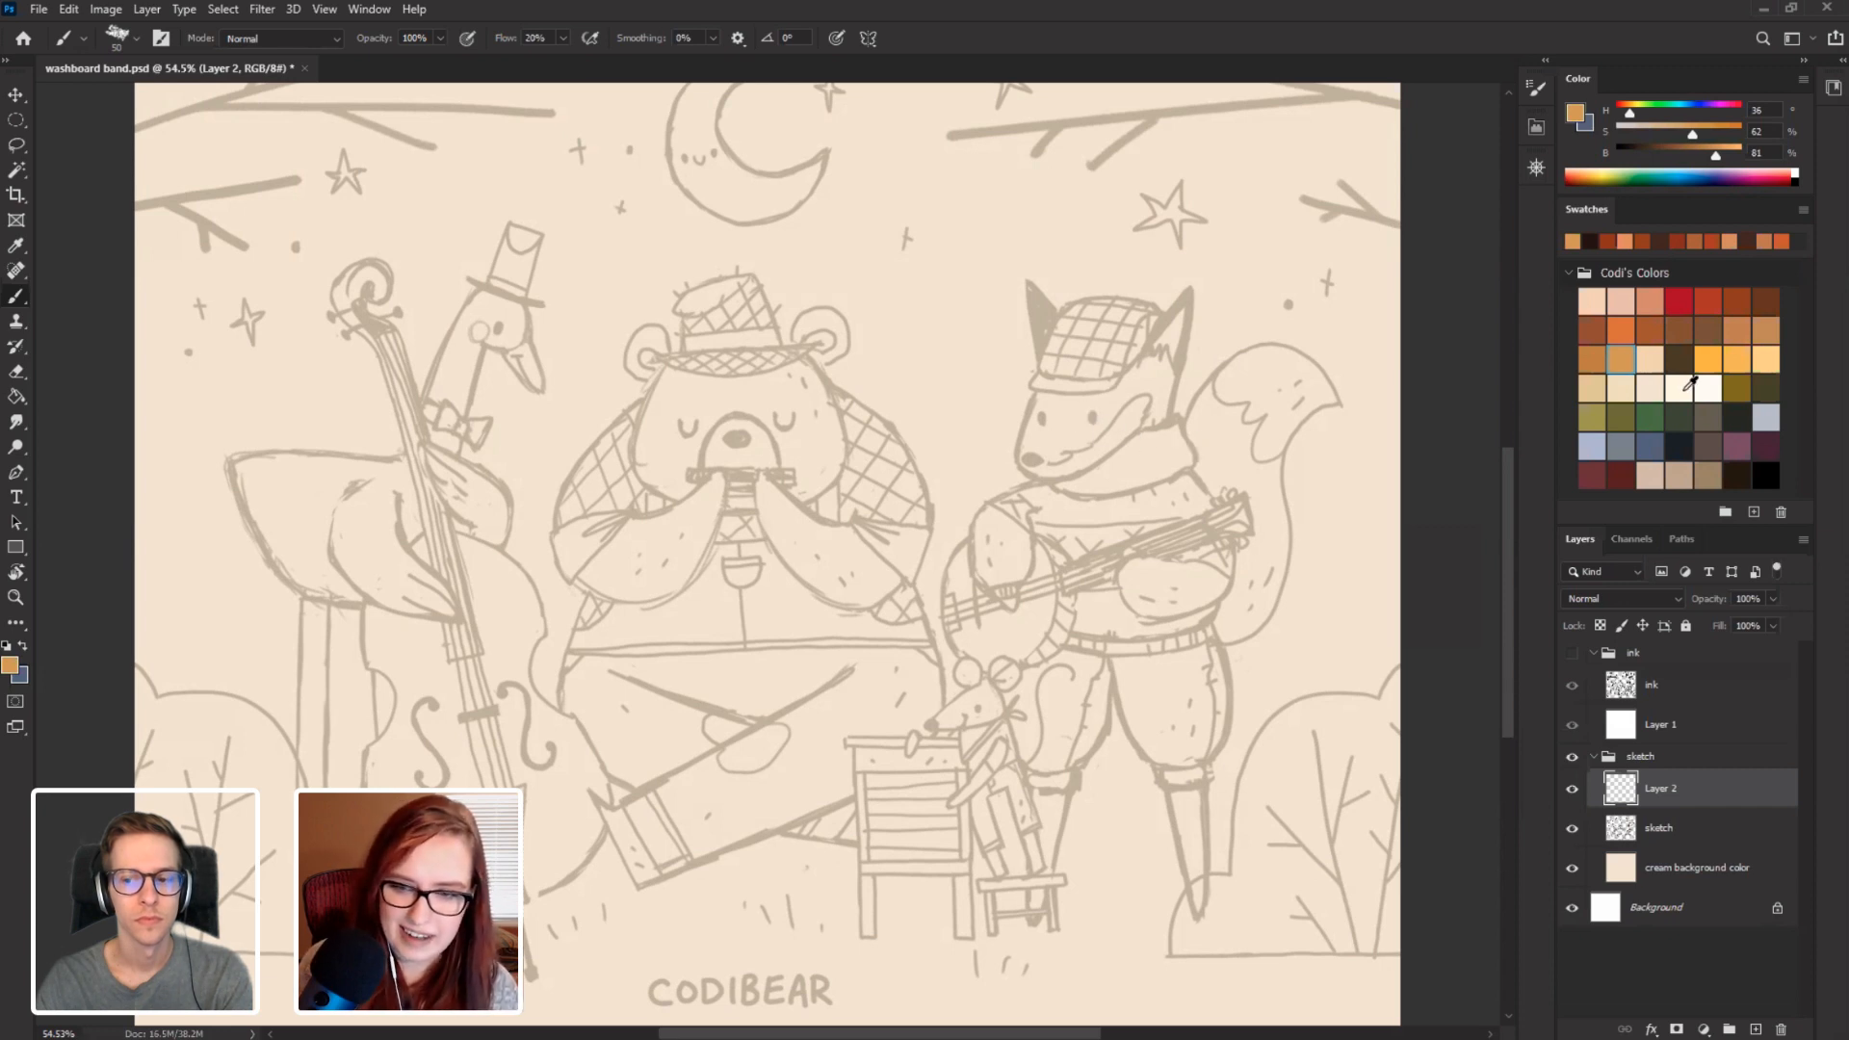
{"action": "left_click", "coordinate": [1621, 388]}
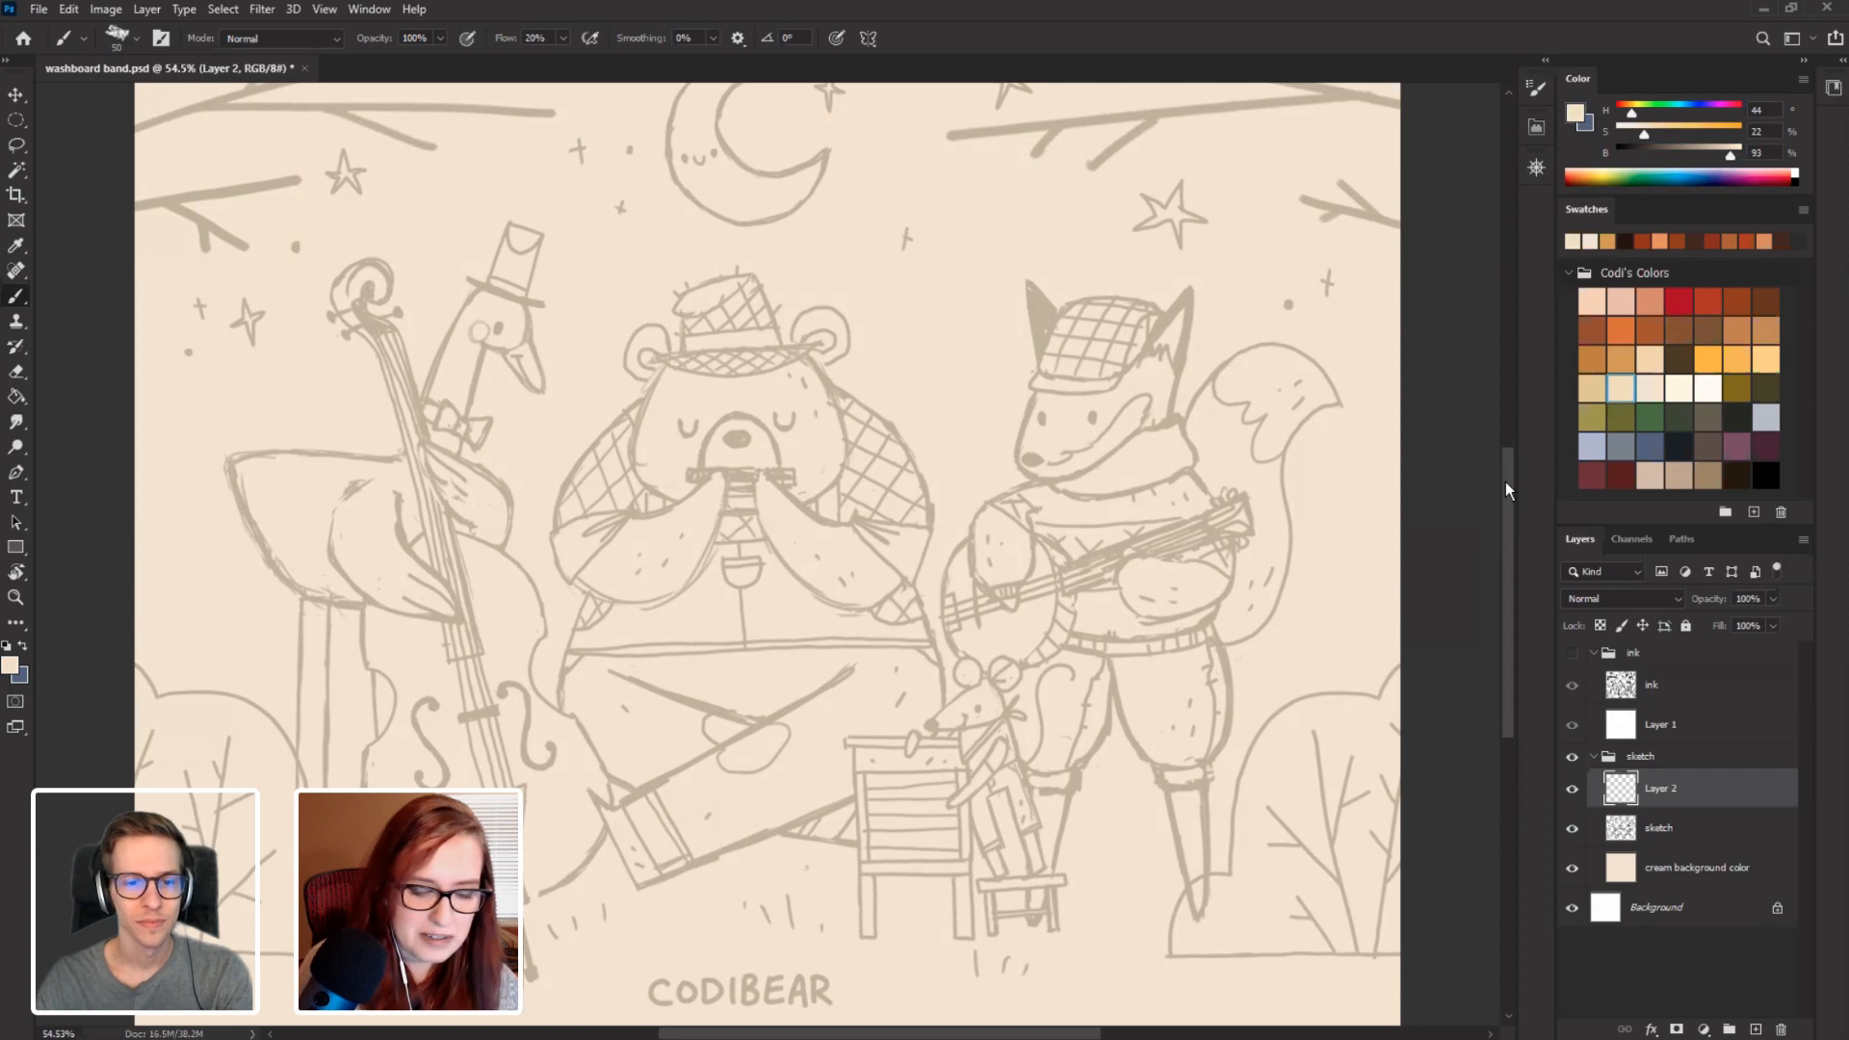
{"action": "key", "text": "r"}
{"action": "left_click_drag", "start_coordinate": [655, 439], "coordinate": [771, 550]}
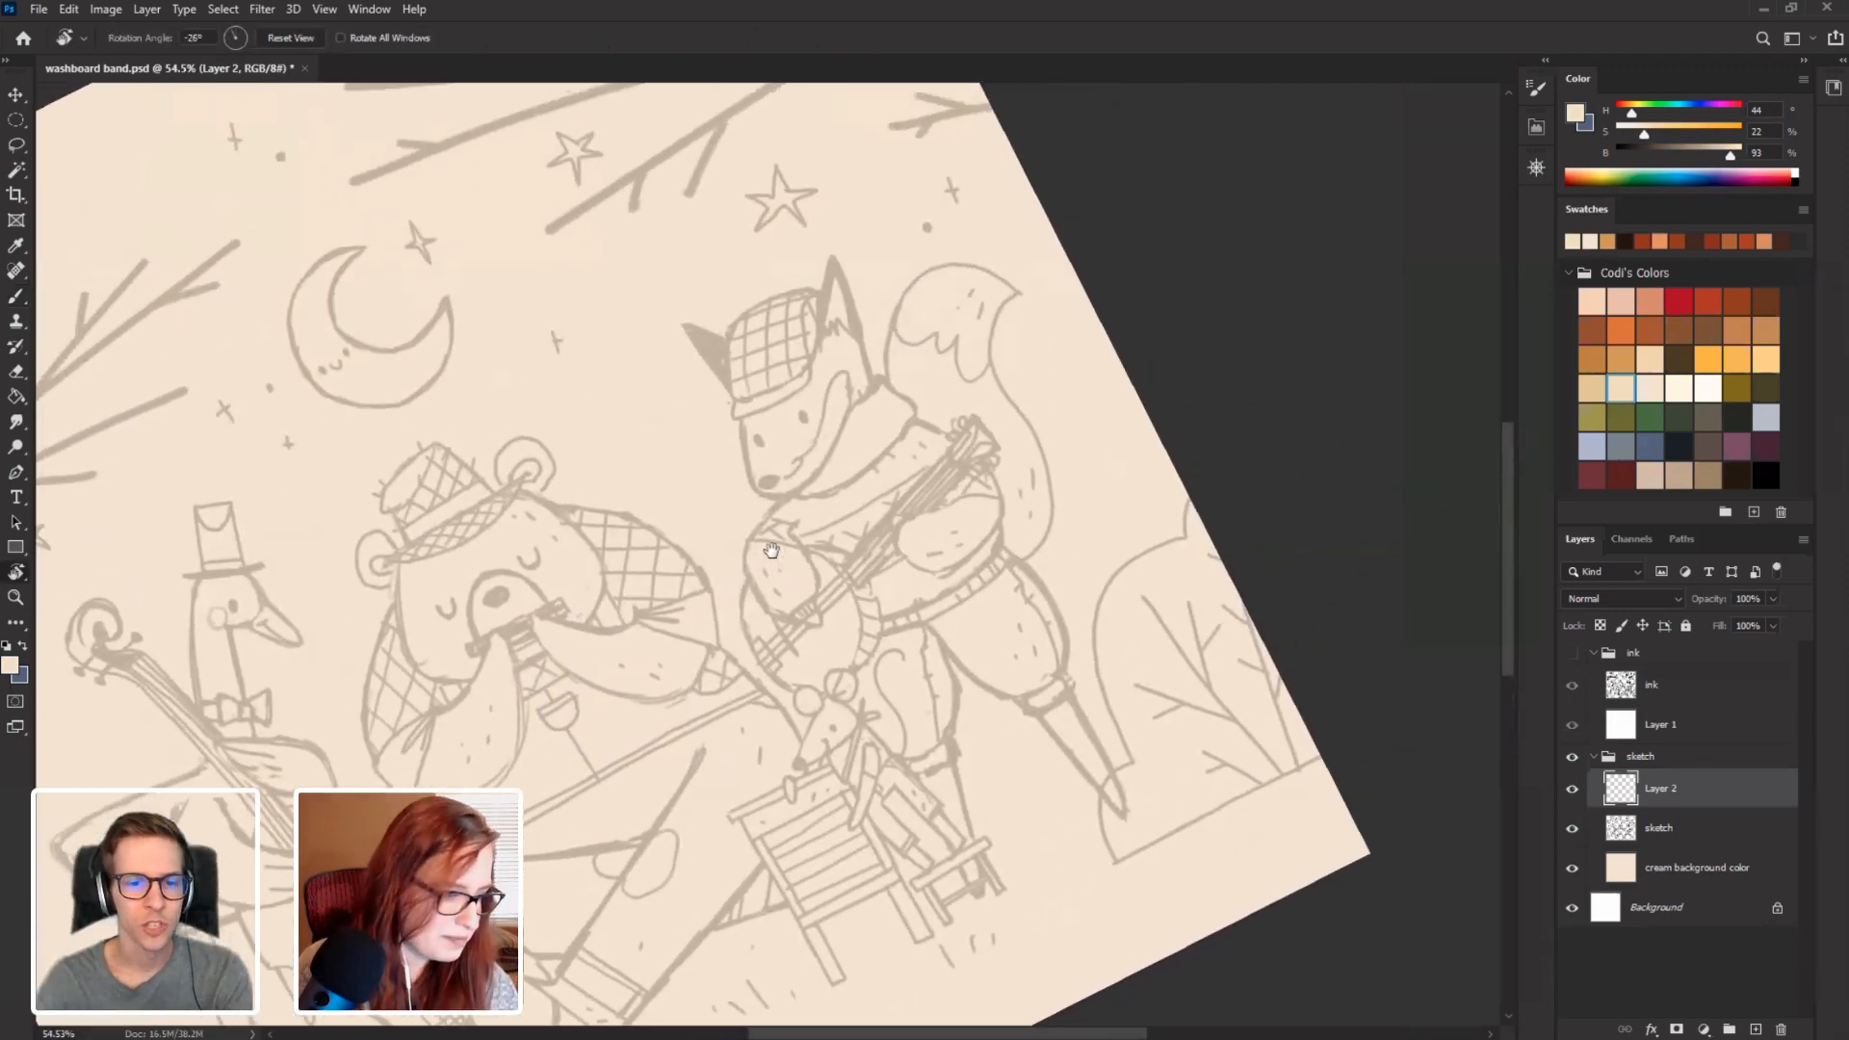
{"action": "left_click_drag", "start_coordinate": [723, 411], "coordinate": [791, 330]}
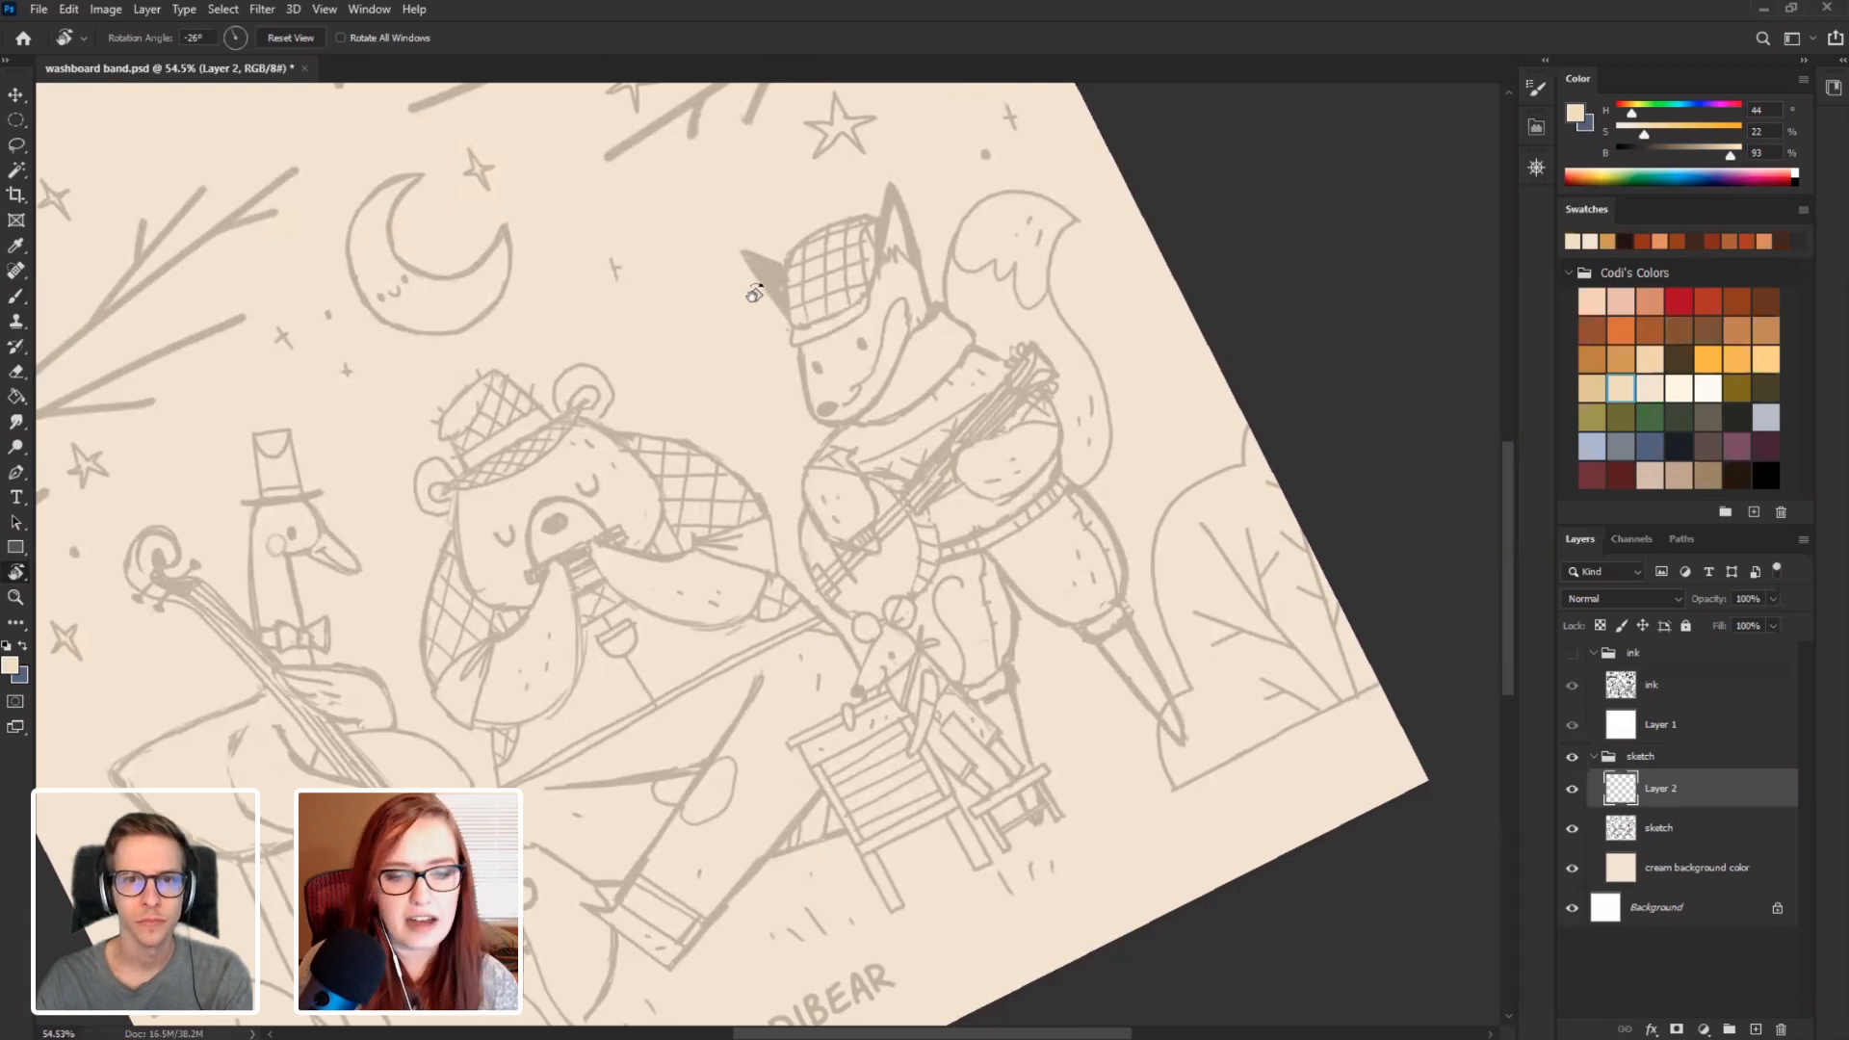
Activate the Brush, compare the Happy HB and Conte Crayon presets, and keep Kyle's Drawing Box - Conte Crayon.
{"action": "key", "text": "b"}
{"action": "right_click", "coordinate": [816, 233]}
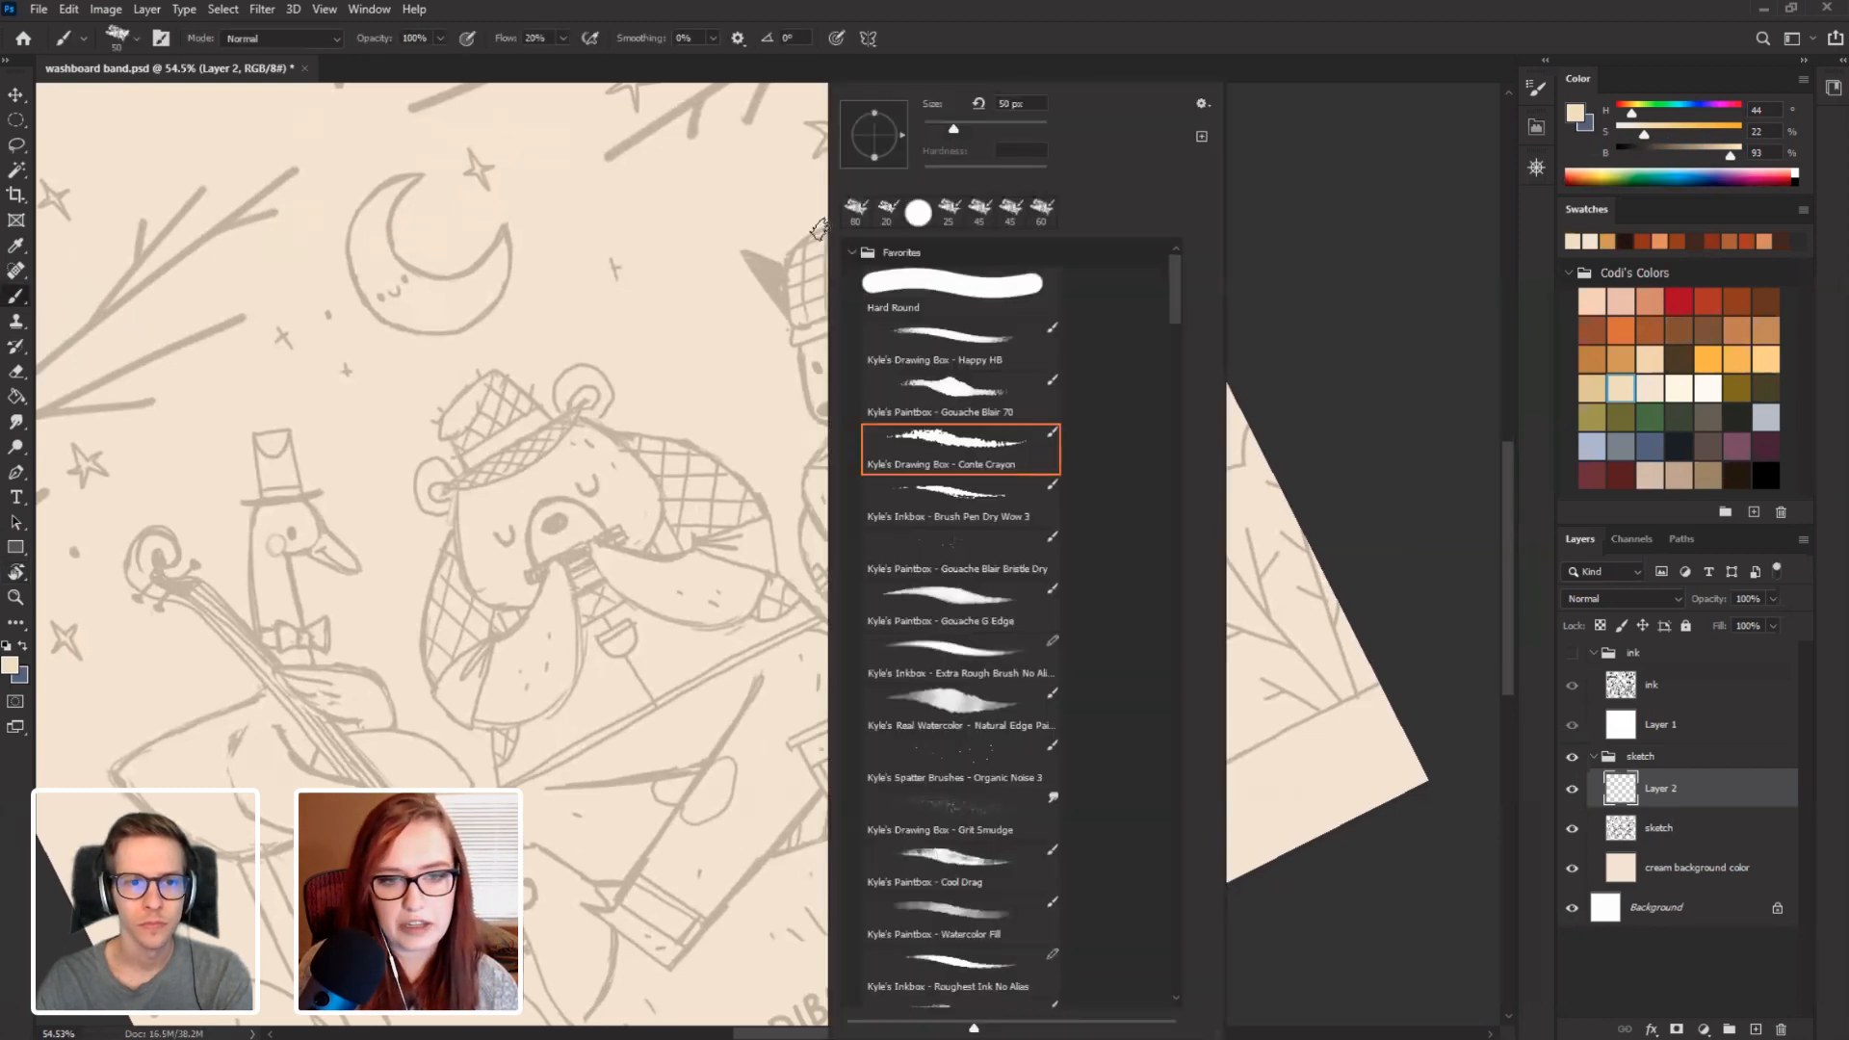
{"action": "left_click", "coordinate": [974, 363]}
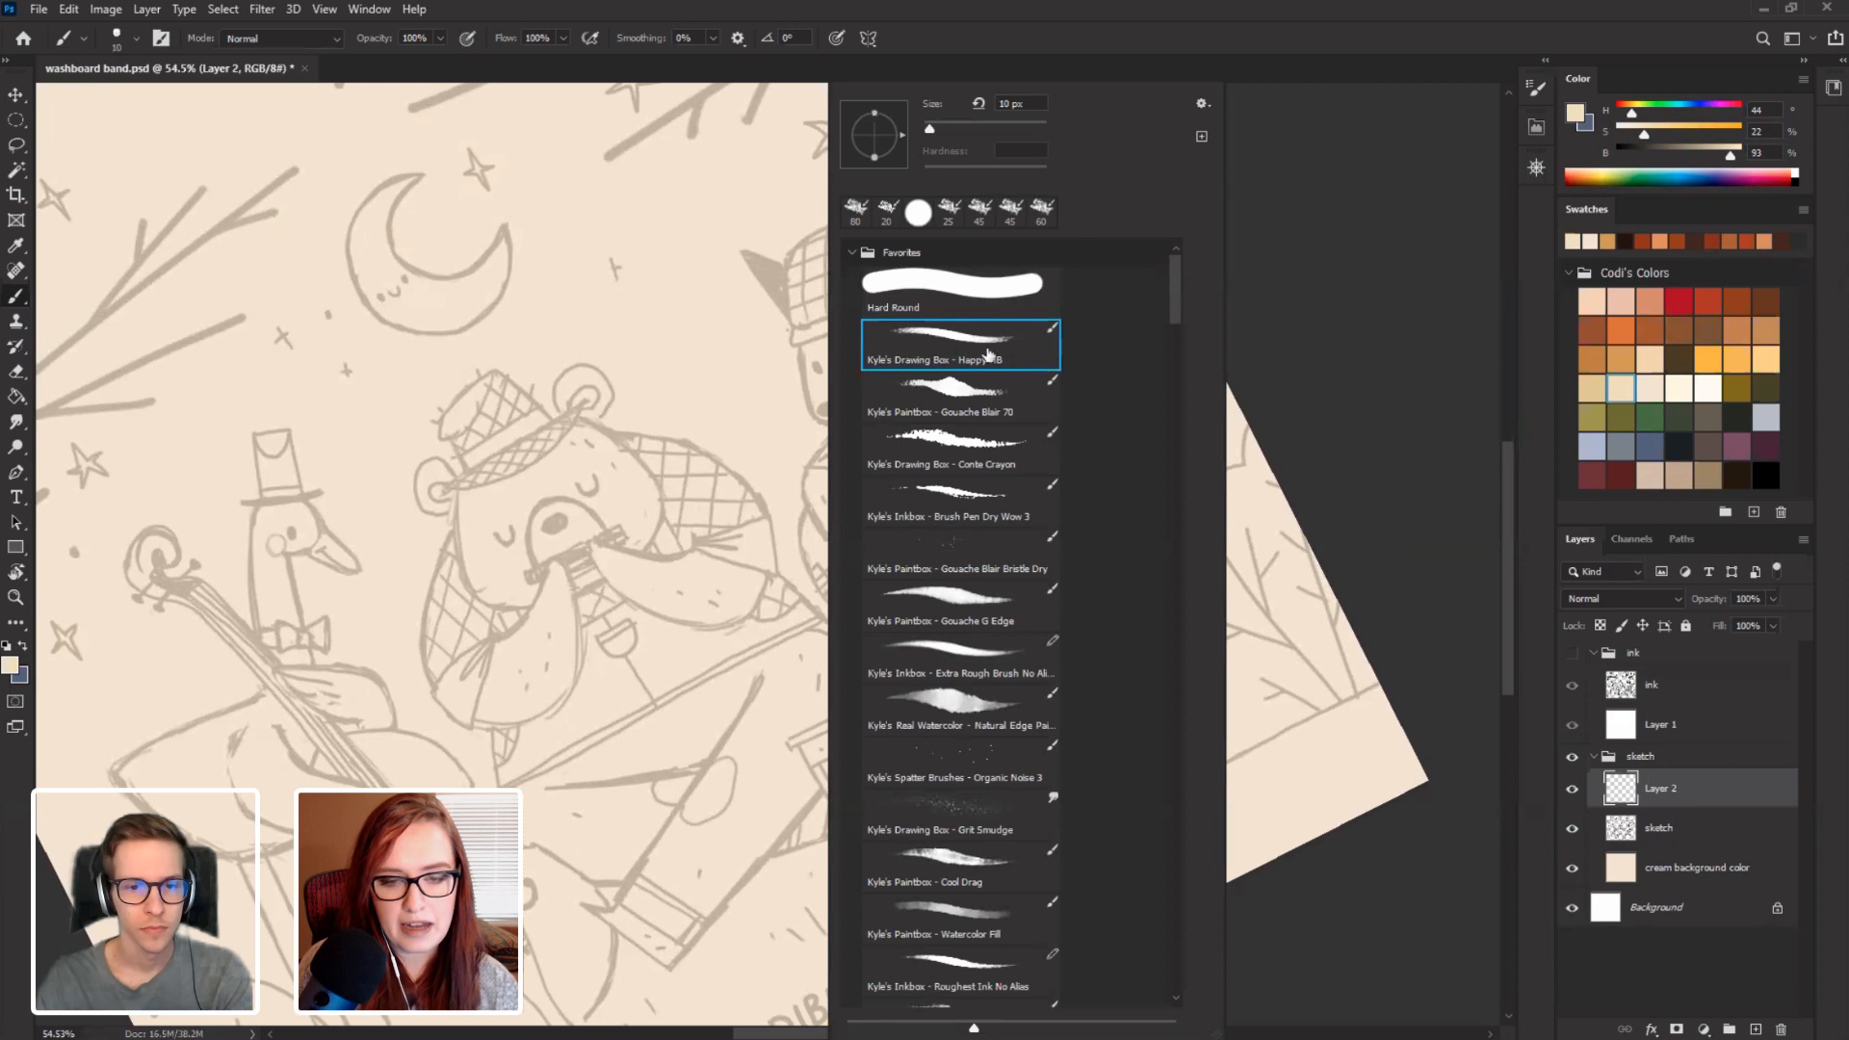
{"action": "left_click", "coordinate": [1006, 466]}
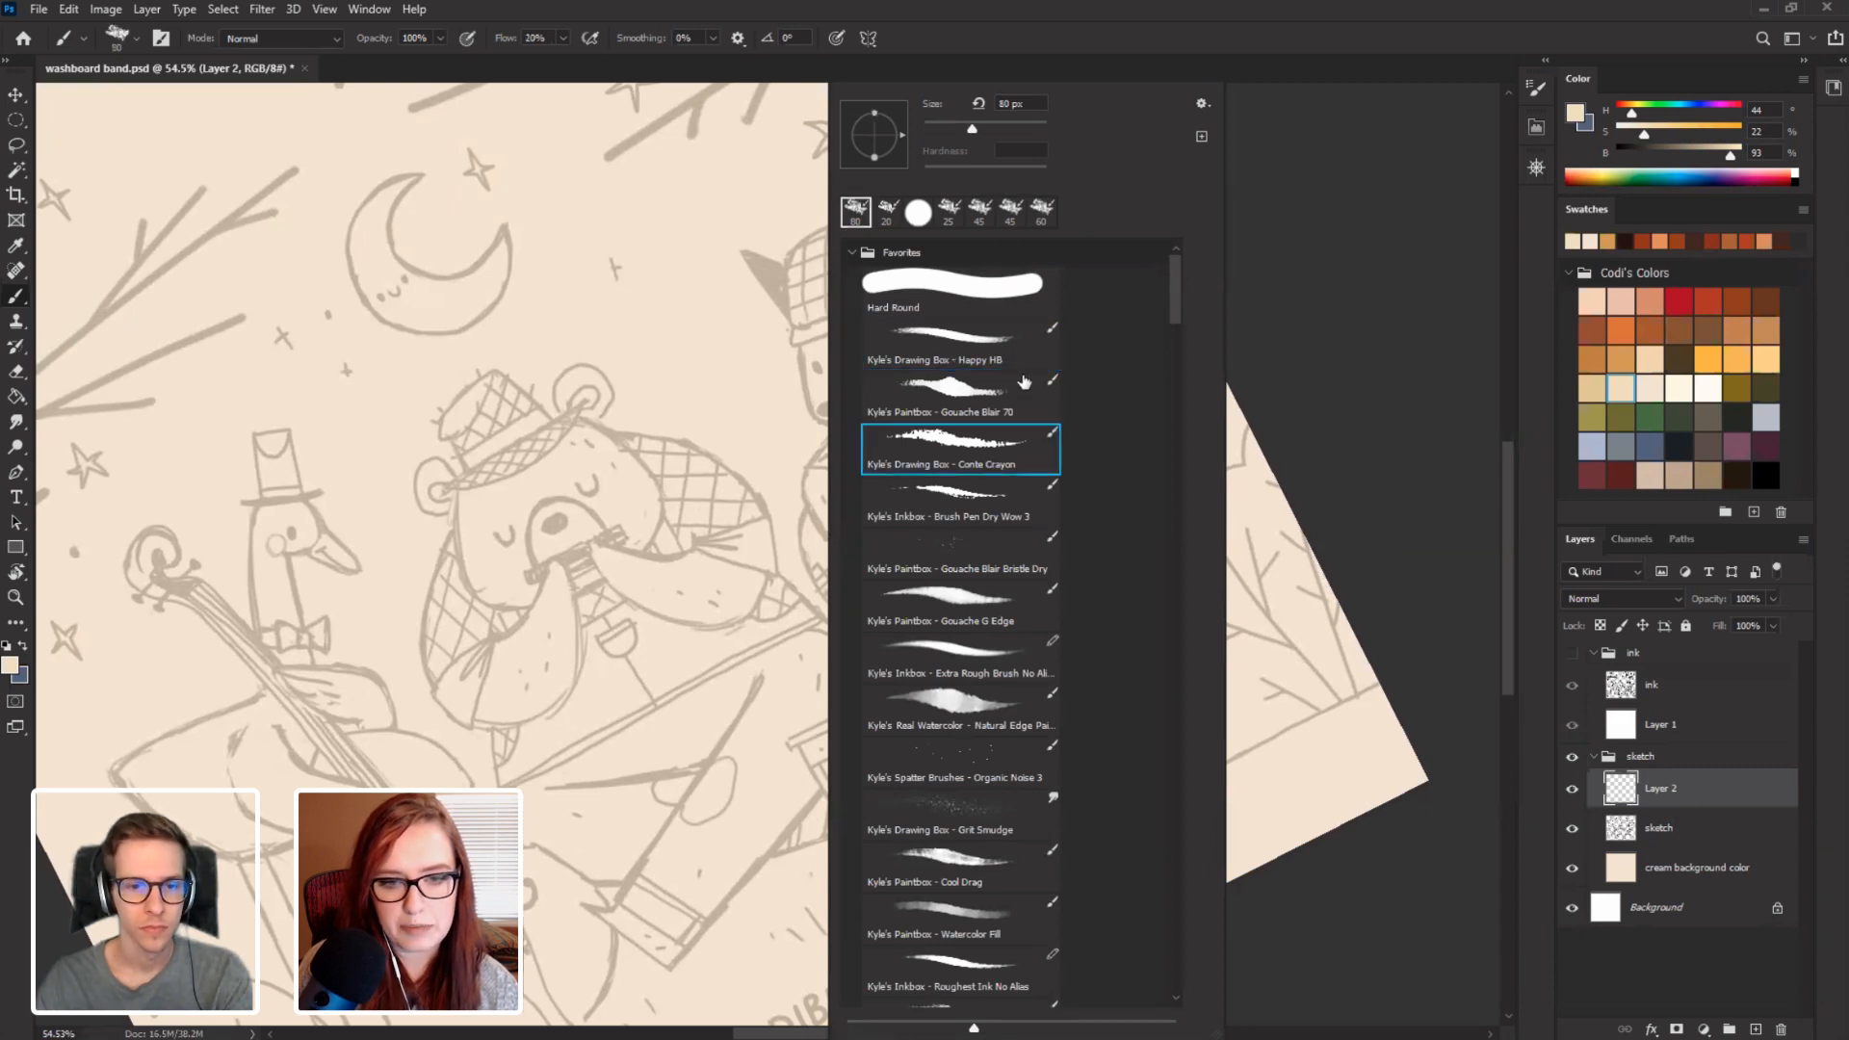
{"action": "left_click", "coordinate": [997, 355]}
{"action": "left_click", "coordinate": [992, 443]}
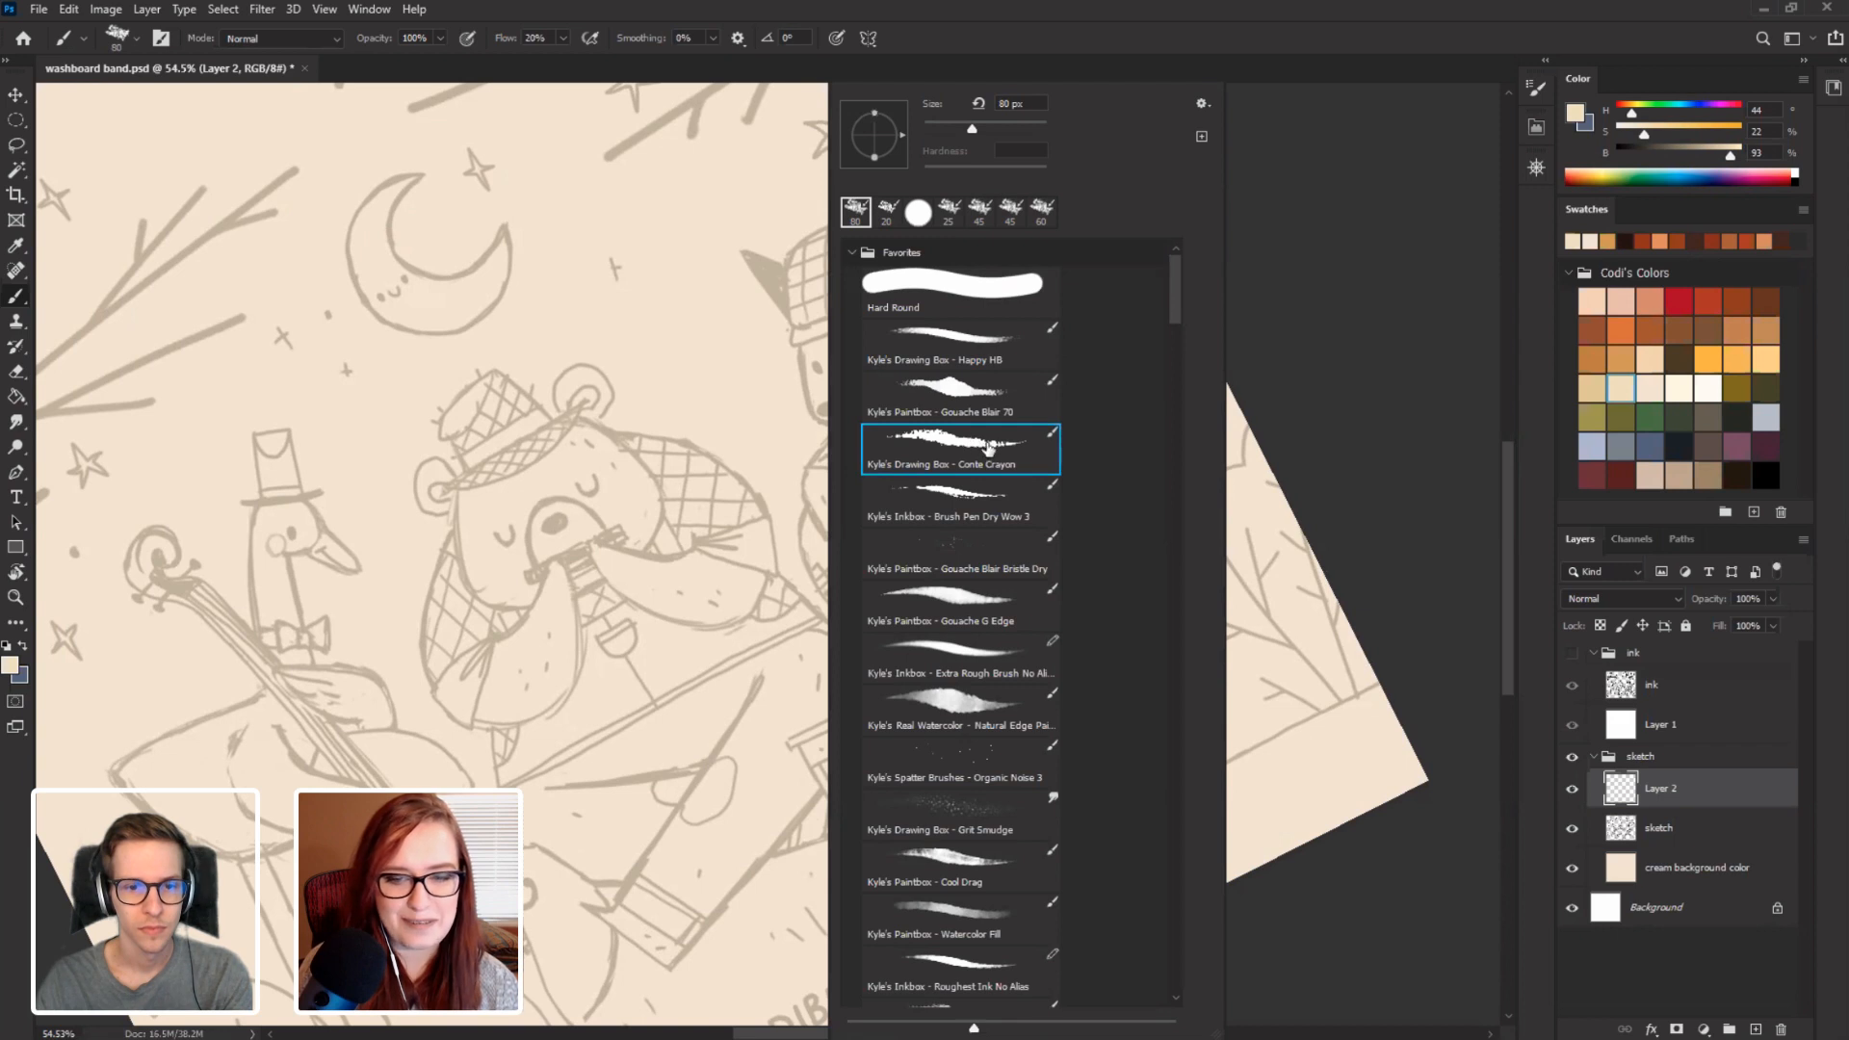
{"action": "left_click", "coordinate": [1315, 199]}
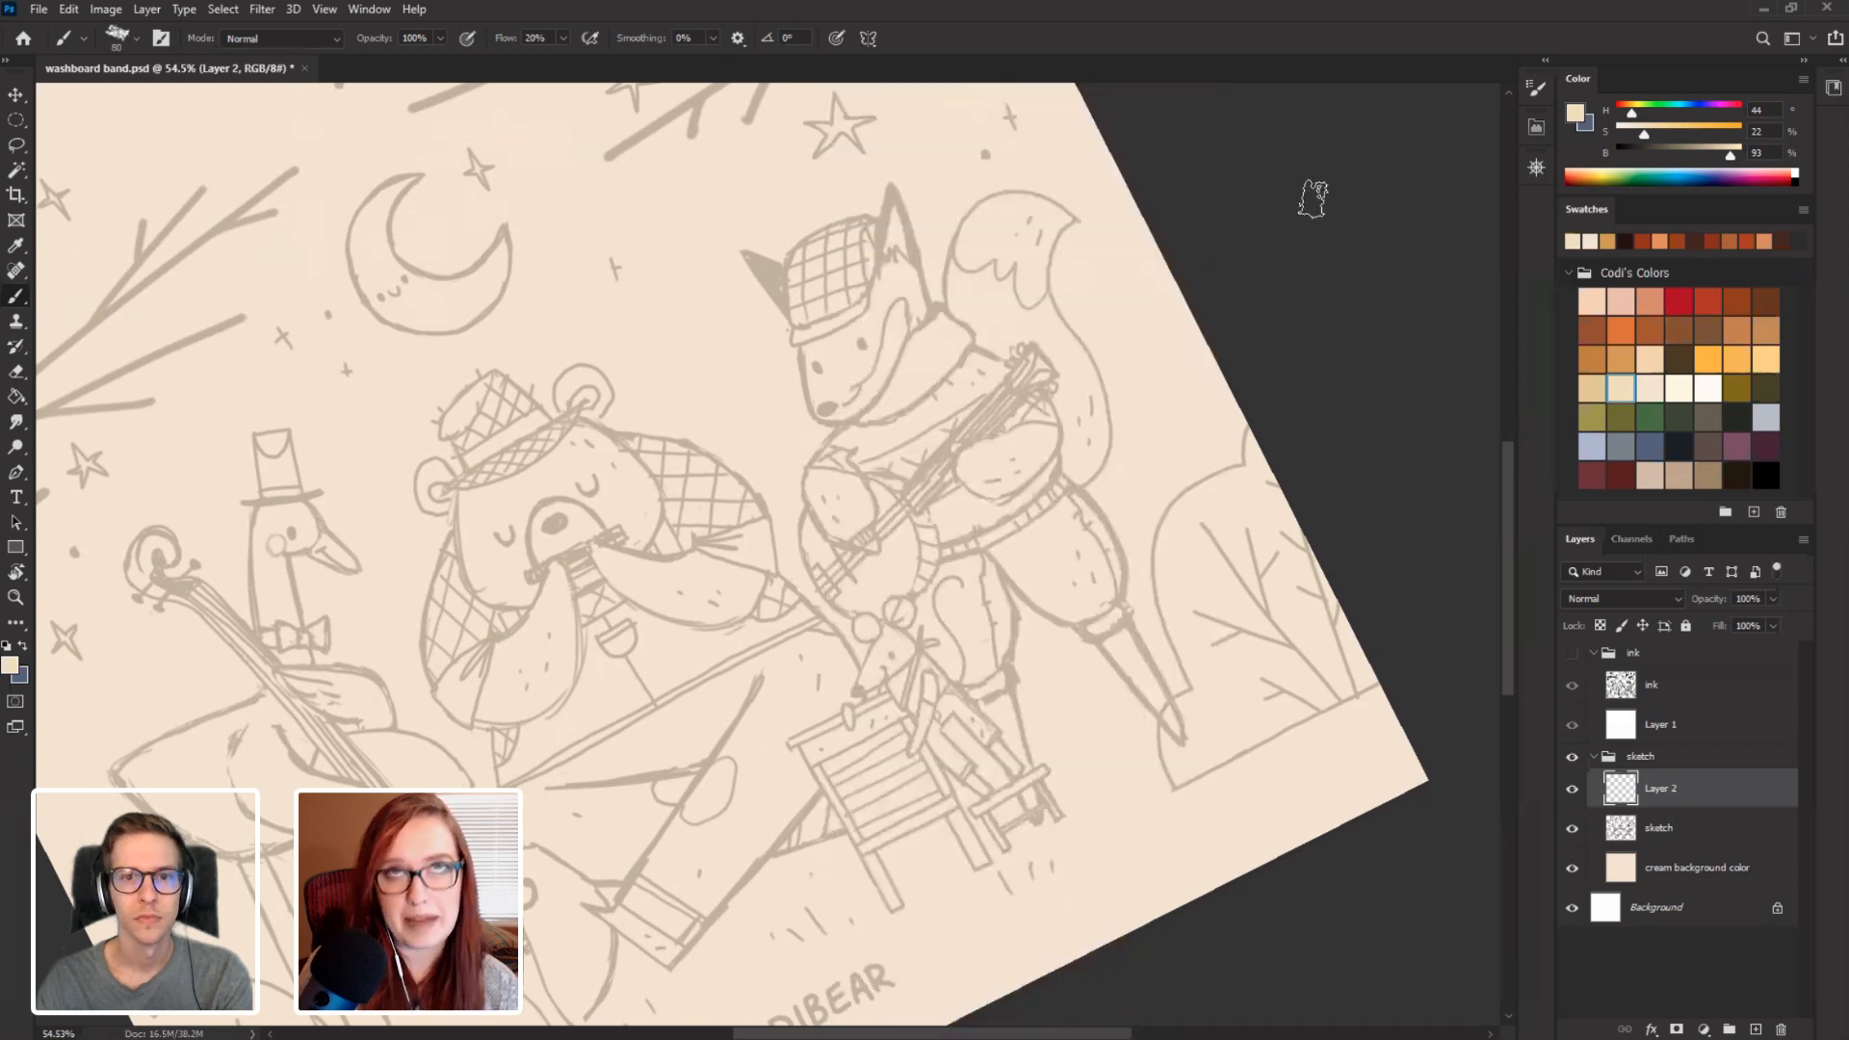
Reduce the Conte Crayon brush size to 40 px and select the light cream swatch (H 44, S 22, B 93).
{"action": "key", "text": "bracketleft"}
{"action": "key", "text": "bracketleft"}
{"action": "key", "text": "bracketleft"}
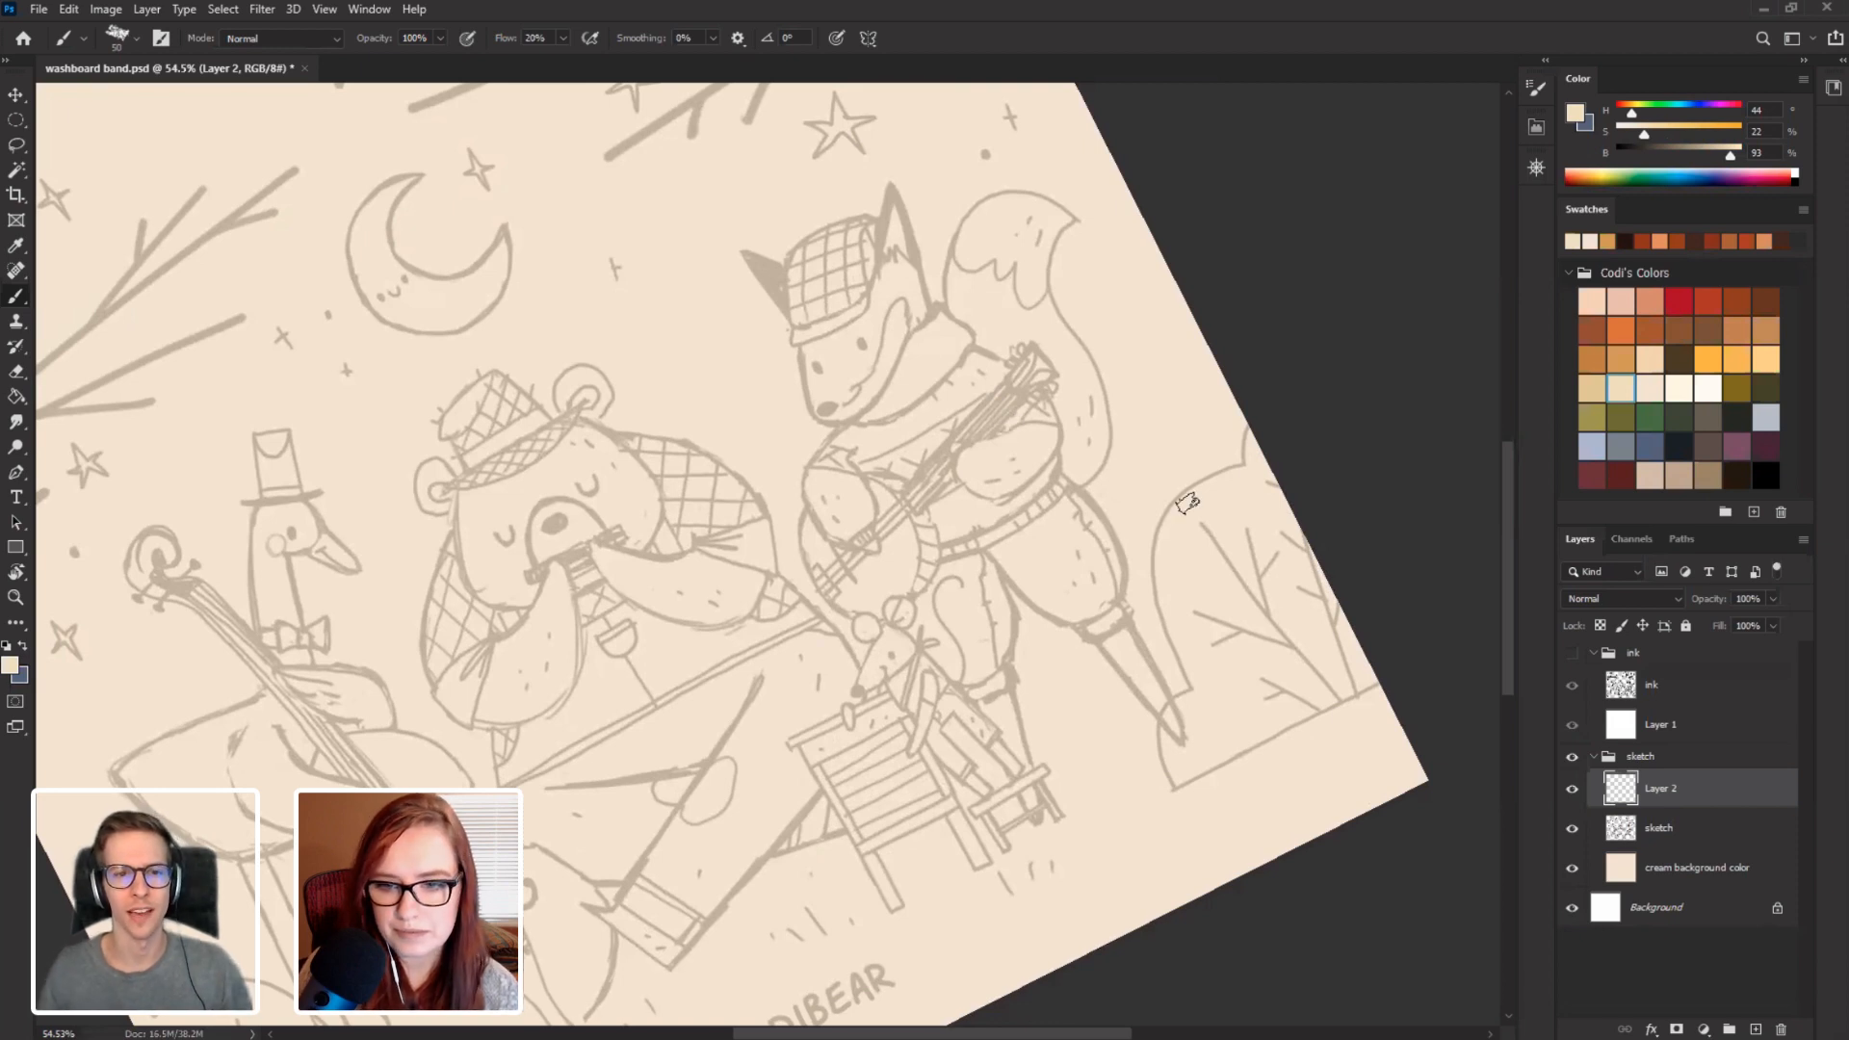
{"action": "left_click", "coordinate": [1649, 388]}
{"action": "left_click", "coordinate": [1627, 389]}
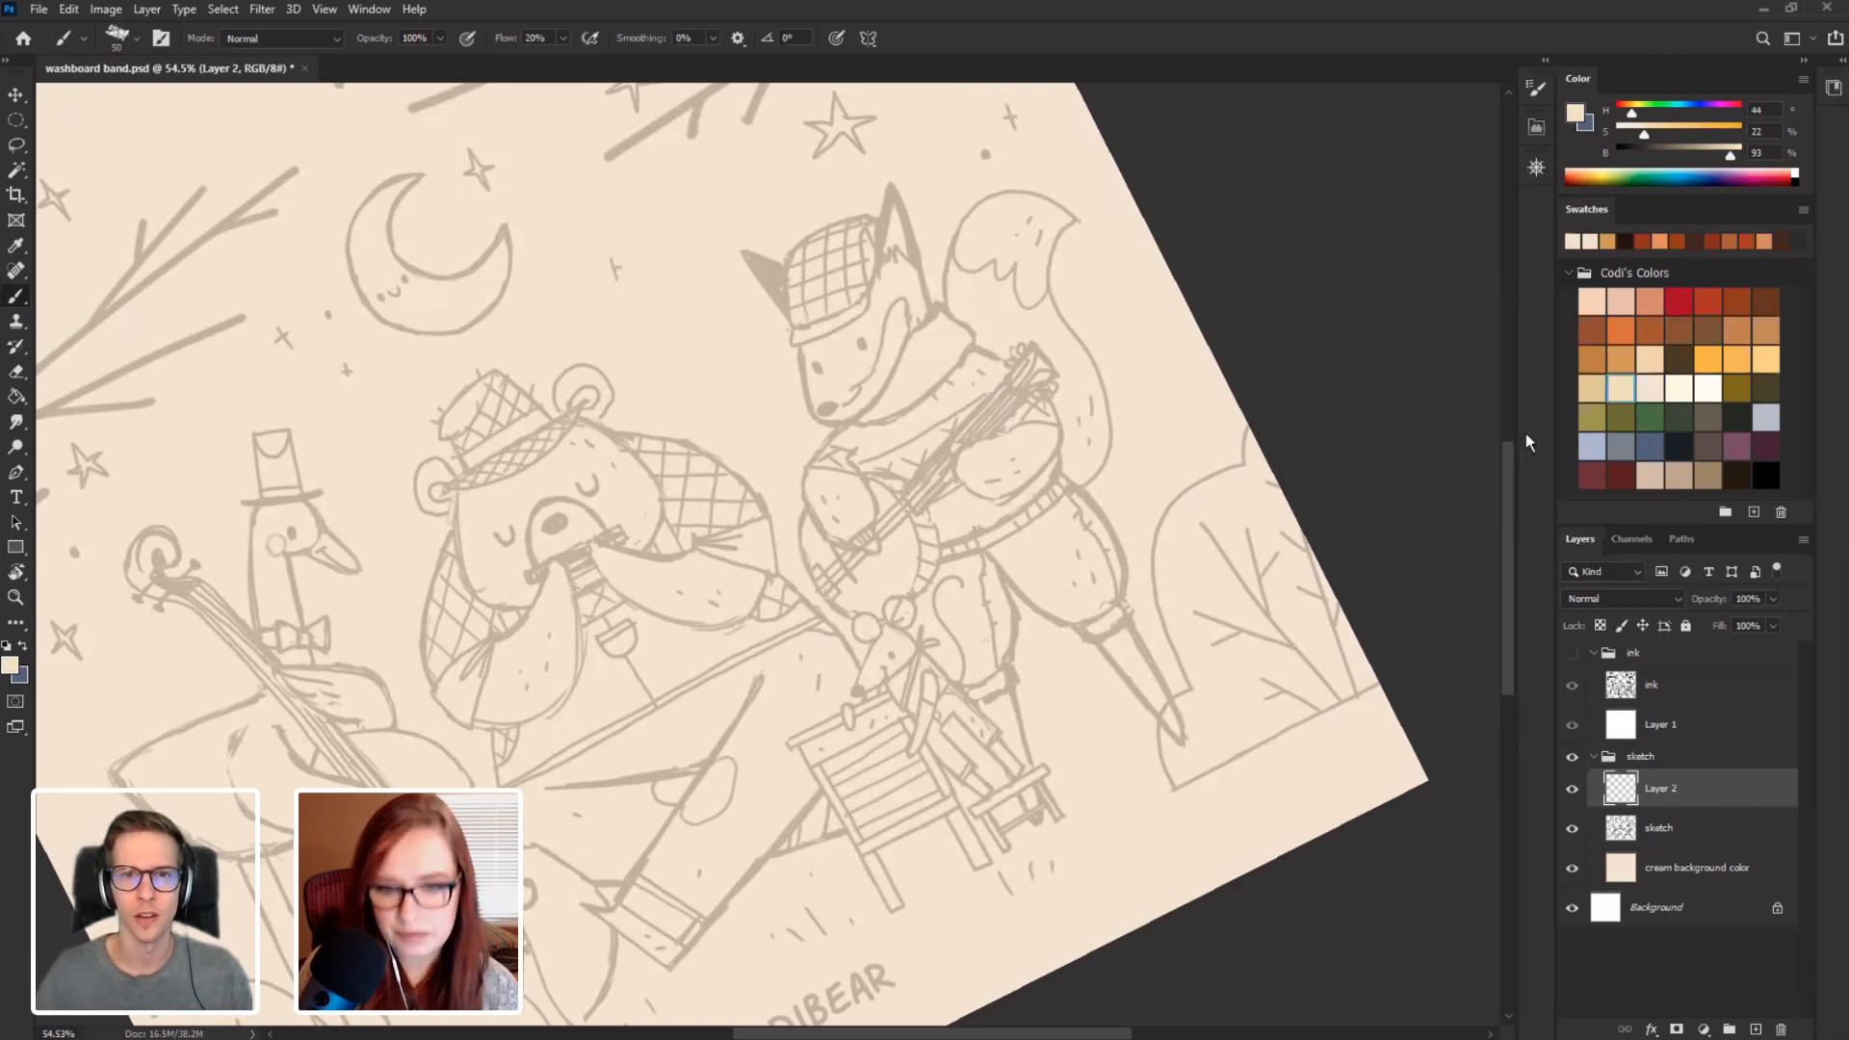
{"action": "key", "text": "bracketleft"}
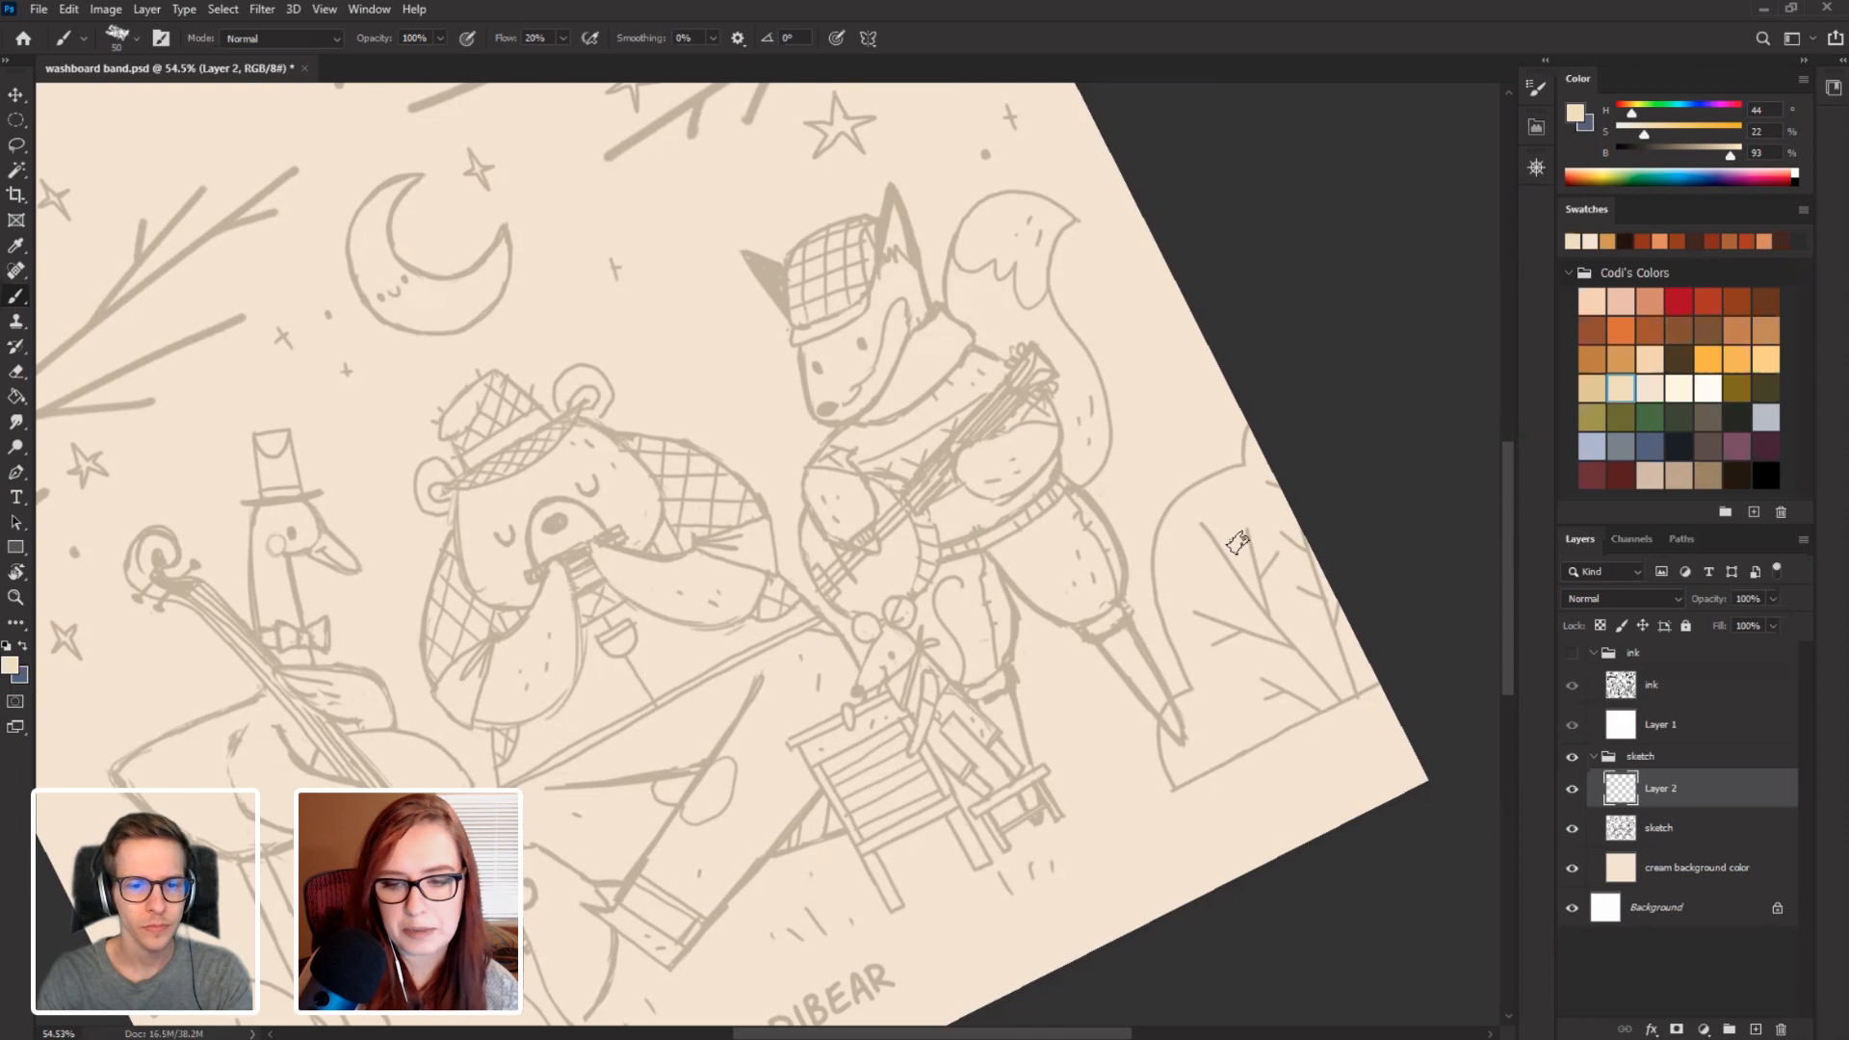
Check Layer 2's visibility and paint the fox's sweater below the banjo neck in near-white (H 51, S 5, B 100) on it.
{"action": "left_click", "coordinate": [1571, 792]}
{"action": "left_click", "coordinate": [1571, 791]}
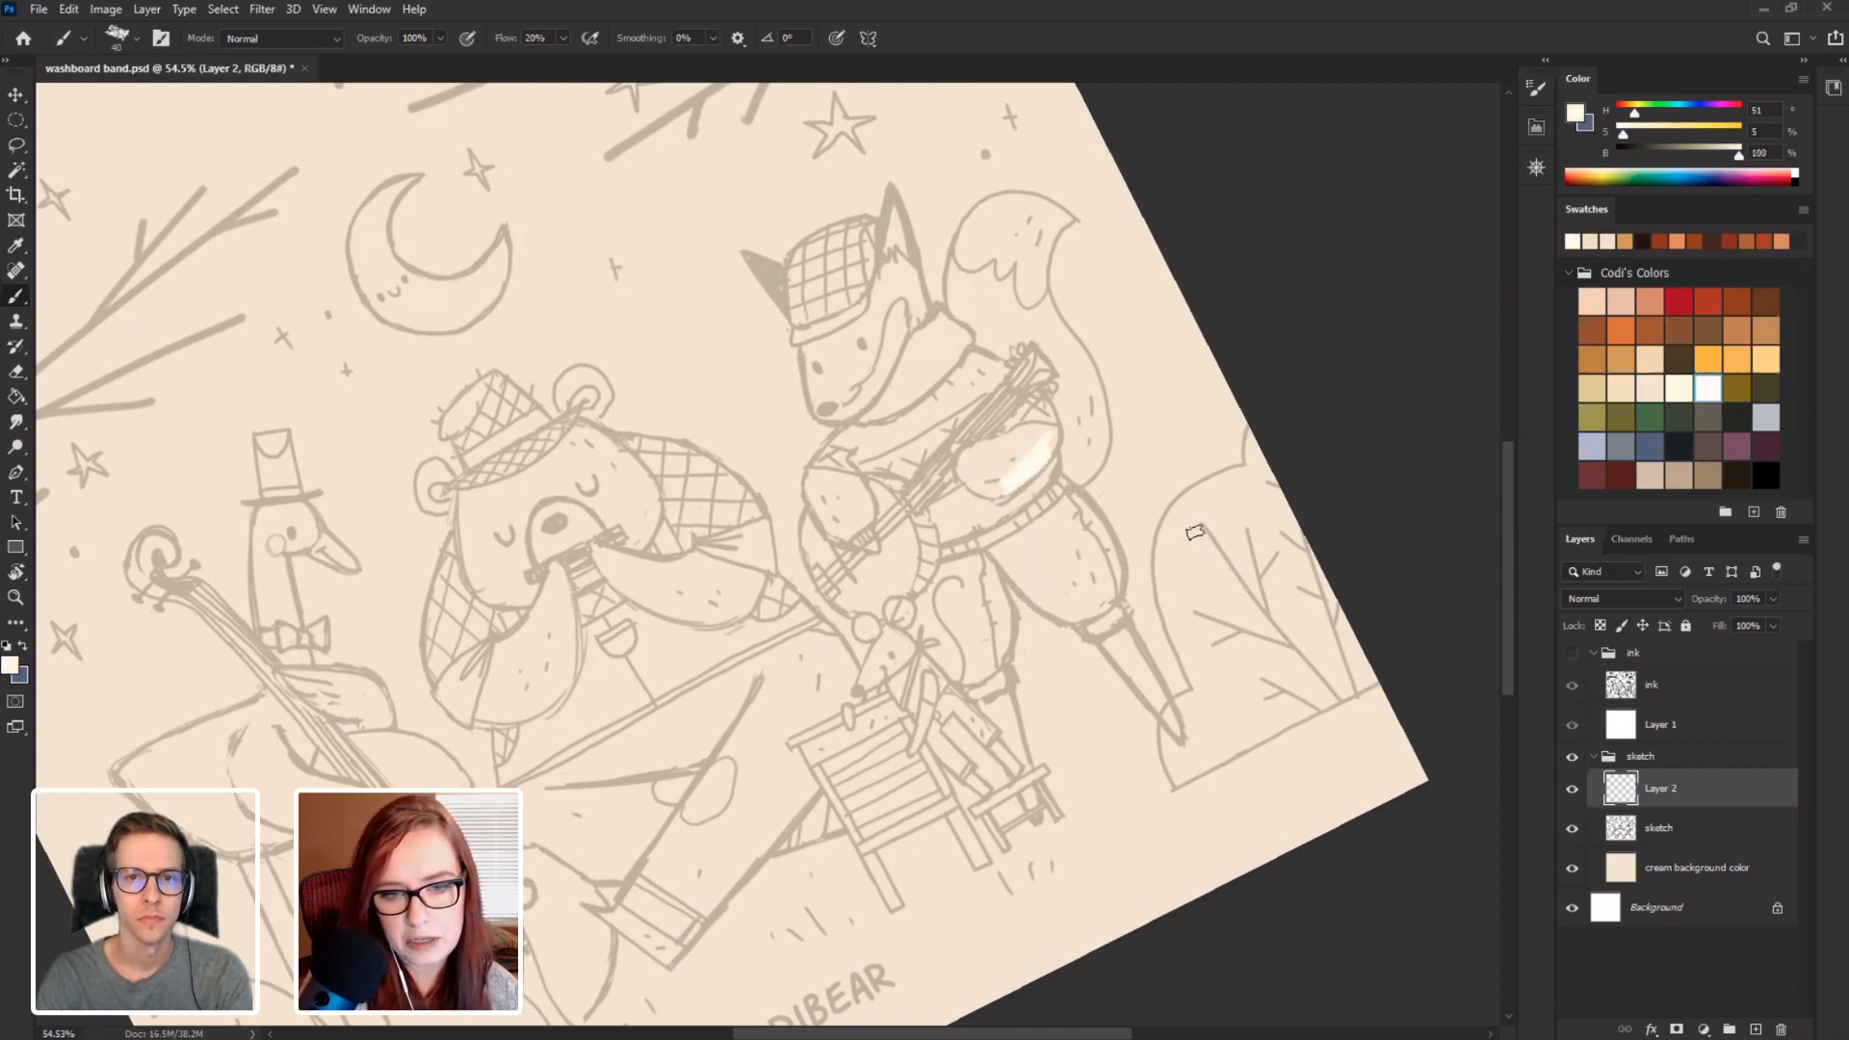
{"action": "left_click_drag", "start_coordinate": [1051, 445], "coordinate": [998, 481]}
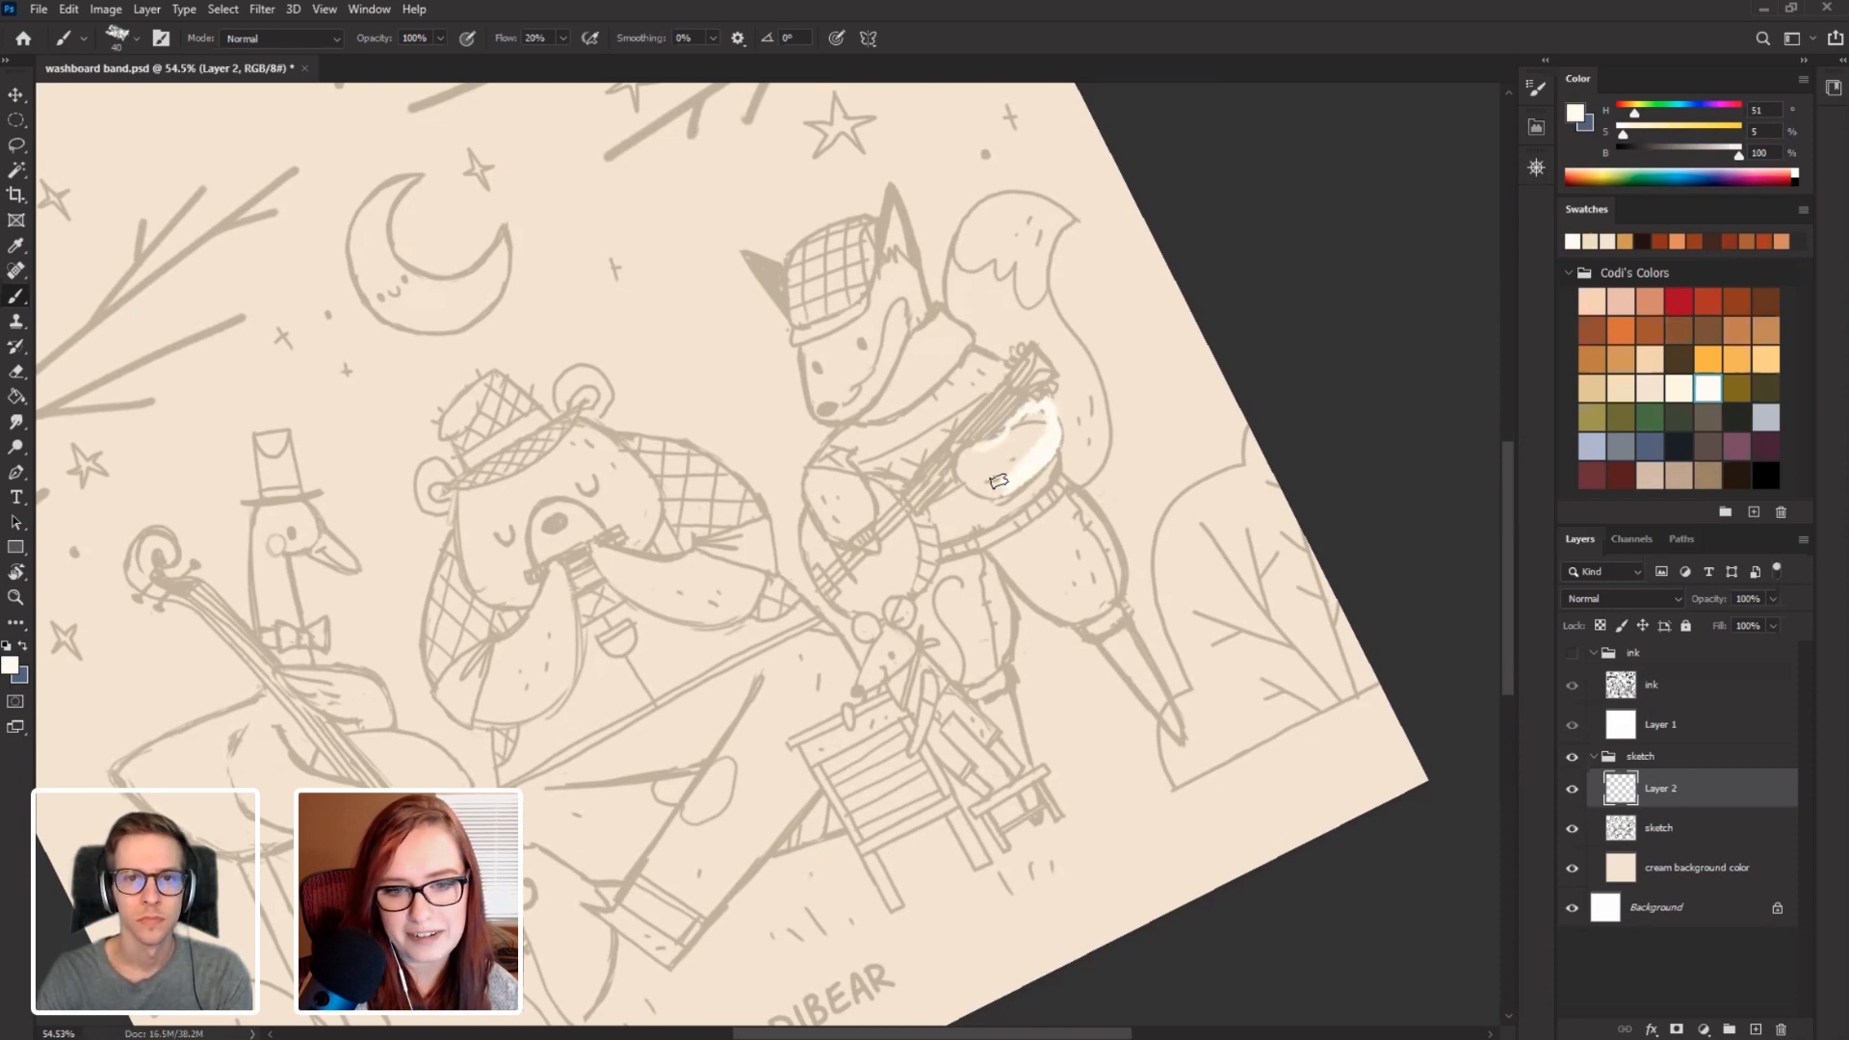
{"action": "mouse_move", "coordinate": [998, 481]}
{"action": "left_mouse_down"}
{"action": "mouse_move", "coordinate": [962, 474]}
{"action": "mouse_move", "coordinate": [998, 482]}
{"action": "mouse_move", "coordinate": [1026, 438]}
{"action": "mouse_move", "coordinate": [999, 482]}
{"action": "left_mouse_up"}
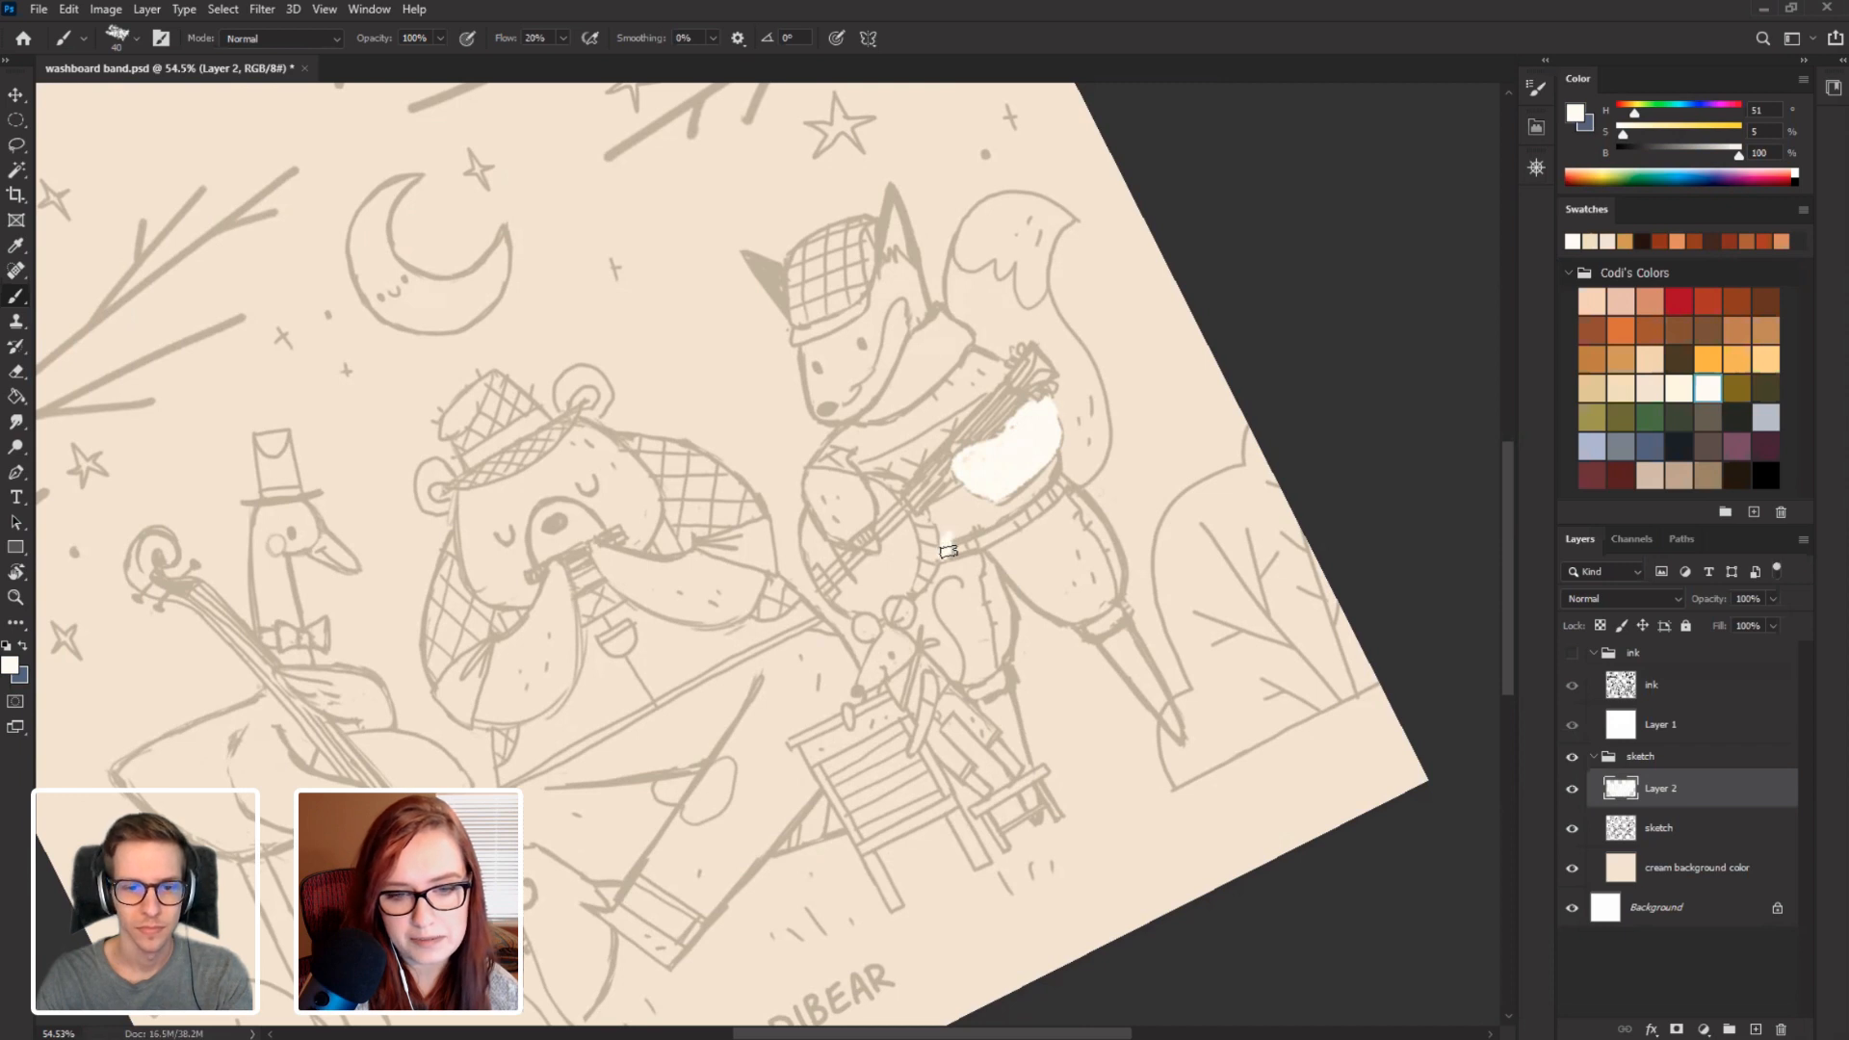
{"action": "mouse_move", "coordinate": [949, 551]}
{"action": "left_mouse_down"}
{"action": "mouse_move", "coordinate": [1057, 499]}
{"action": "mouse_move", "coordinate": [1056, 460]}
{"action": "mouse_move", "coordinate": [1036, 500]}
{"action": "mouse_move", "coordinate": [955, 544]}
{"action": "mouse_move", "coordinate": [992, 506]}
{"action": "mouse_move", "coordinate": [1020, 510]}
{"action": "mouse_move", "coordinate": [951, 544]}
{"action": "left_mouse_up"}
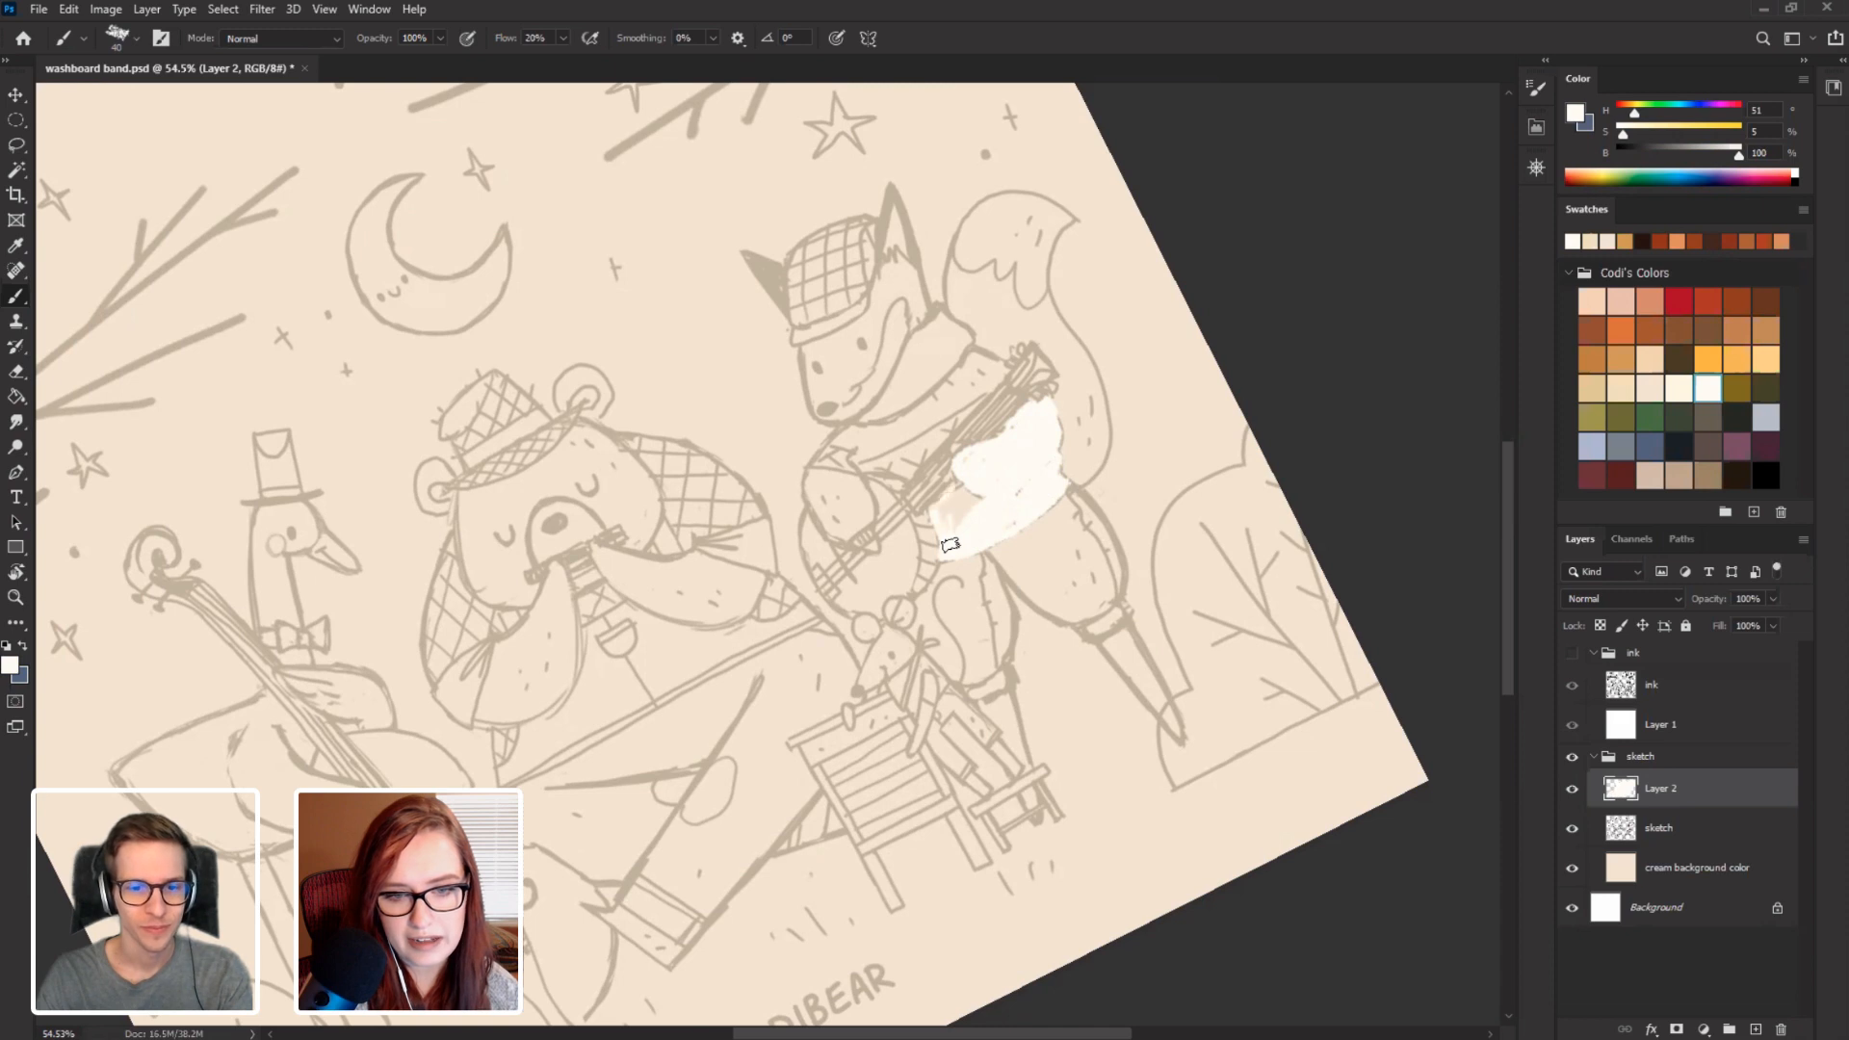
{"action": "mouse_move", "coordinate": [950, 544]}
{"action": "left_mouse_down"}
{"action": "mouse_move", "coordinate": [958, 501]}
{"action": "mouse_move", "coordinate": [966, 564]}
{"action": "mouse_move", "coordinate": [995, 503]}
{"action": "left_mouse_up"}
Rotate the canvas clockwise and fill the fox's bent sweater sleeve beside the banjo with near-white strokes.
{"action": "key", "text": "r"}
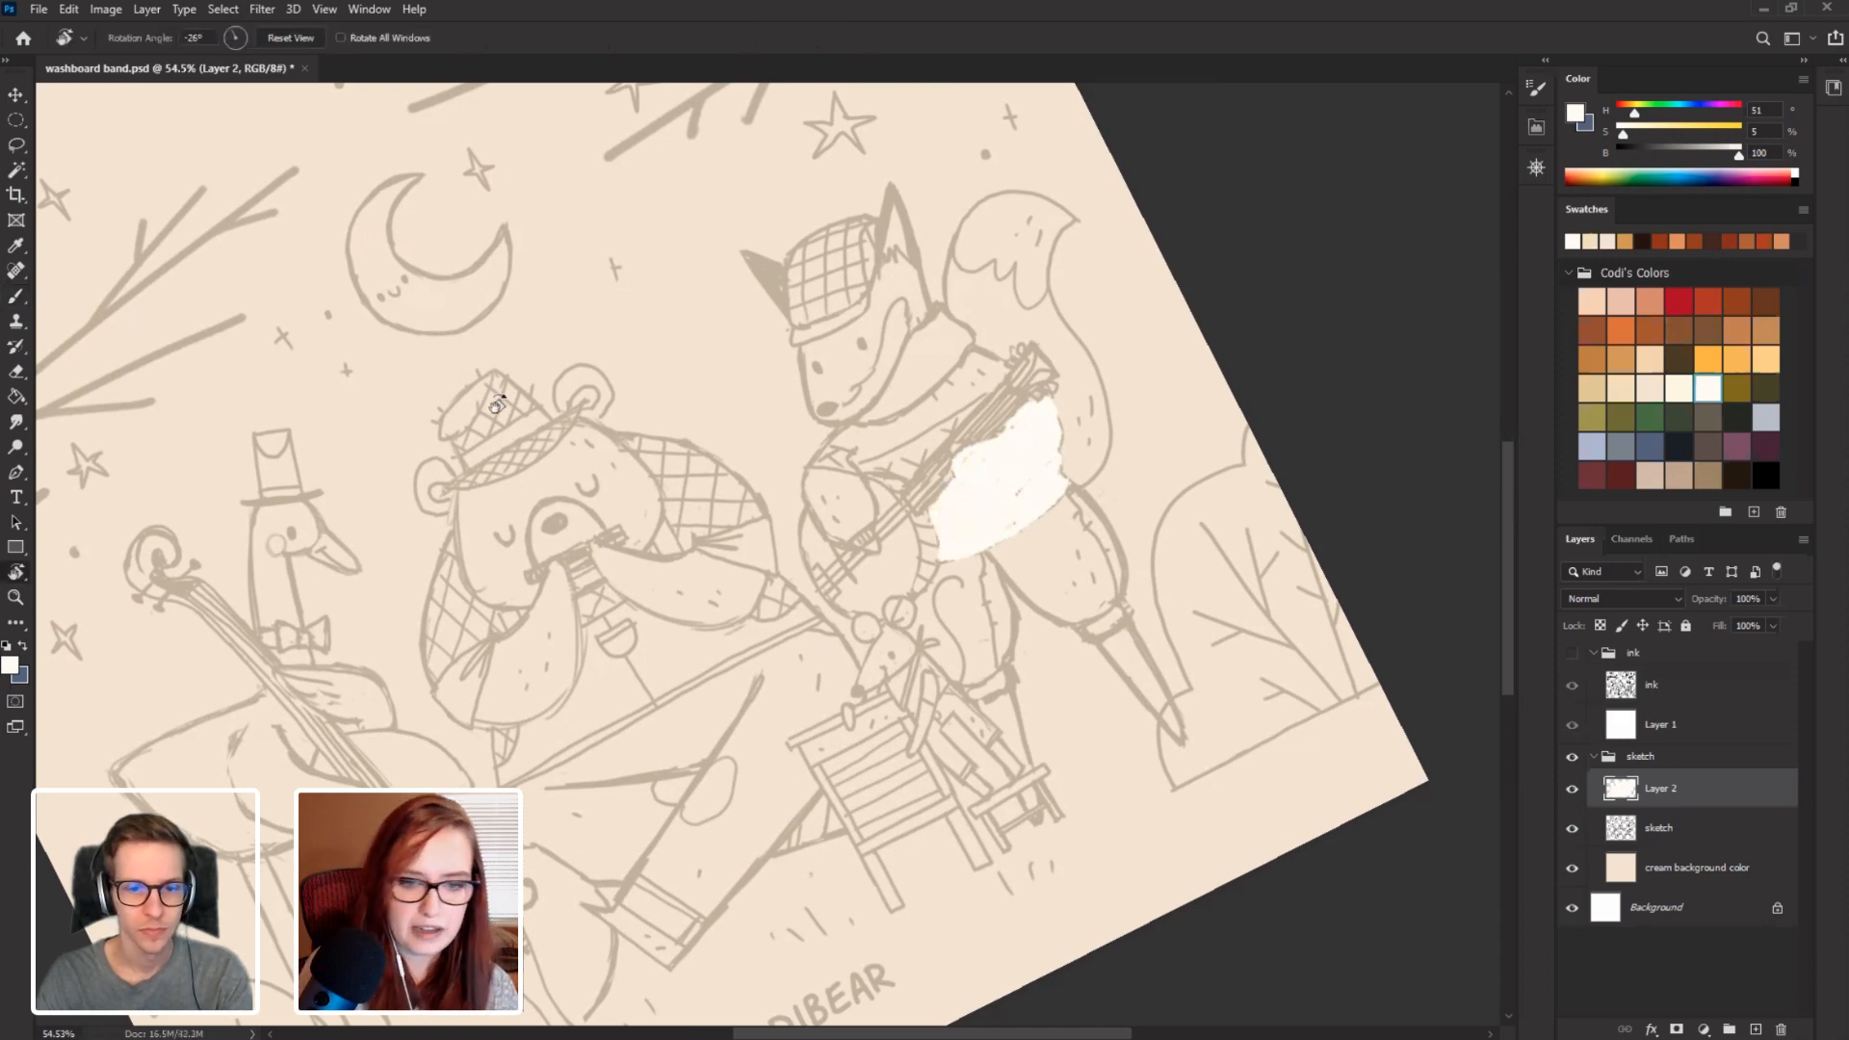
{"action": "mouse_move", "coordinate": [665, 404]}
{"action": "left_mouse_down"}
{"action": "mouse_move", "coordinate": [723, 460]}
{"action": "mouse_move", "coordinate": [677, 384]}
{"action": "left_mouse_up"}
{"action": "key", "text": "b"}
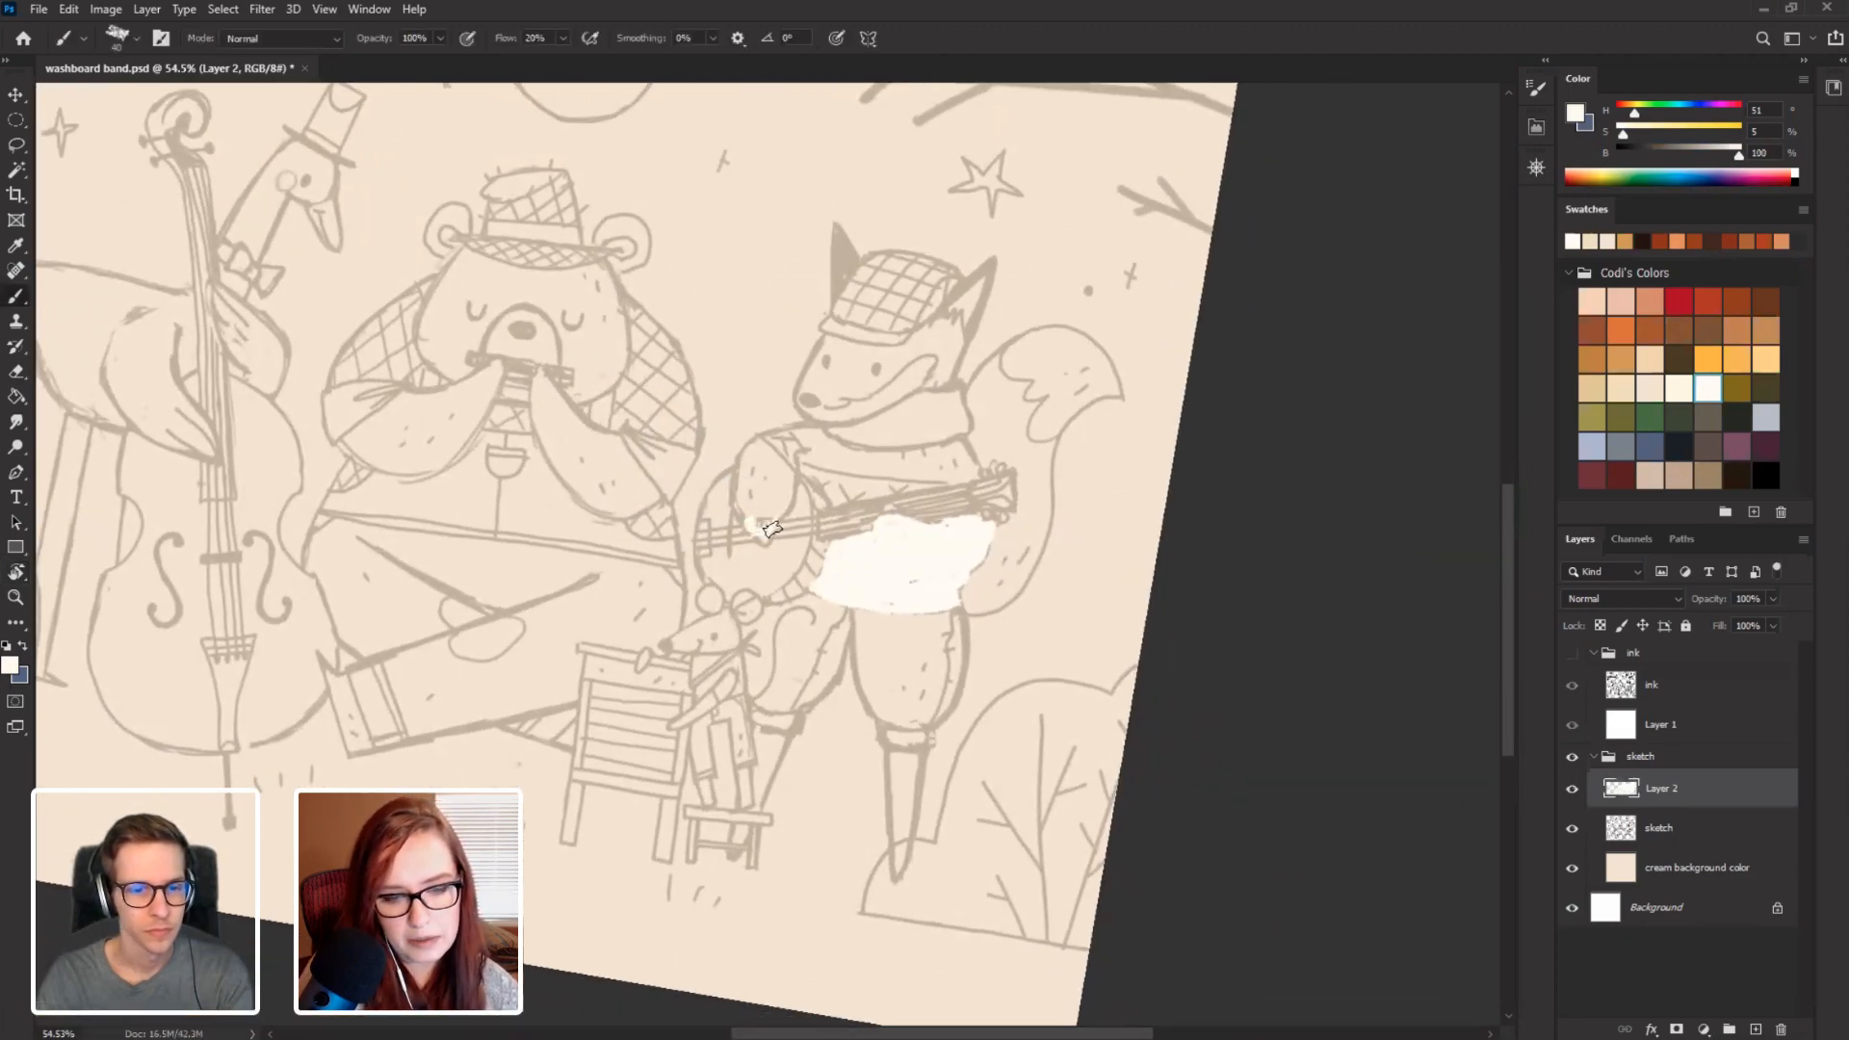
{"action": "mouse_move", "coordinate": [775, 520]}
{"action": "left_mouse_down"}
{"action": "mouse_move", "coordinate": [798, 453]}
{"action": "mouse_move", "coordinate": [770, 509]}
{"action": "mouse_move", "coordinate": [785, 463]}
{"action": "left_mouse_up"}
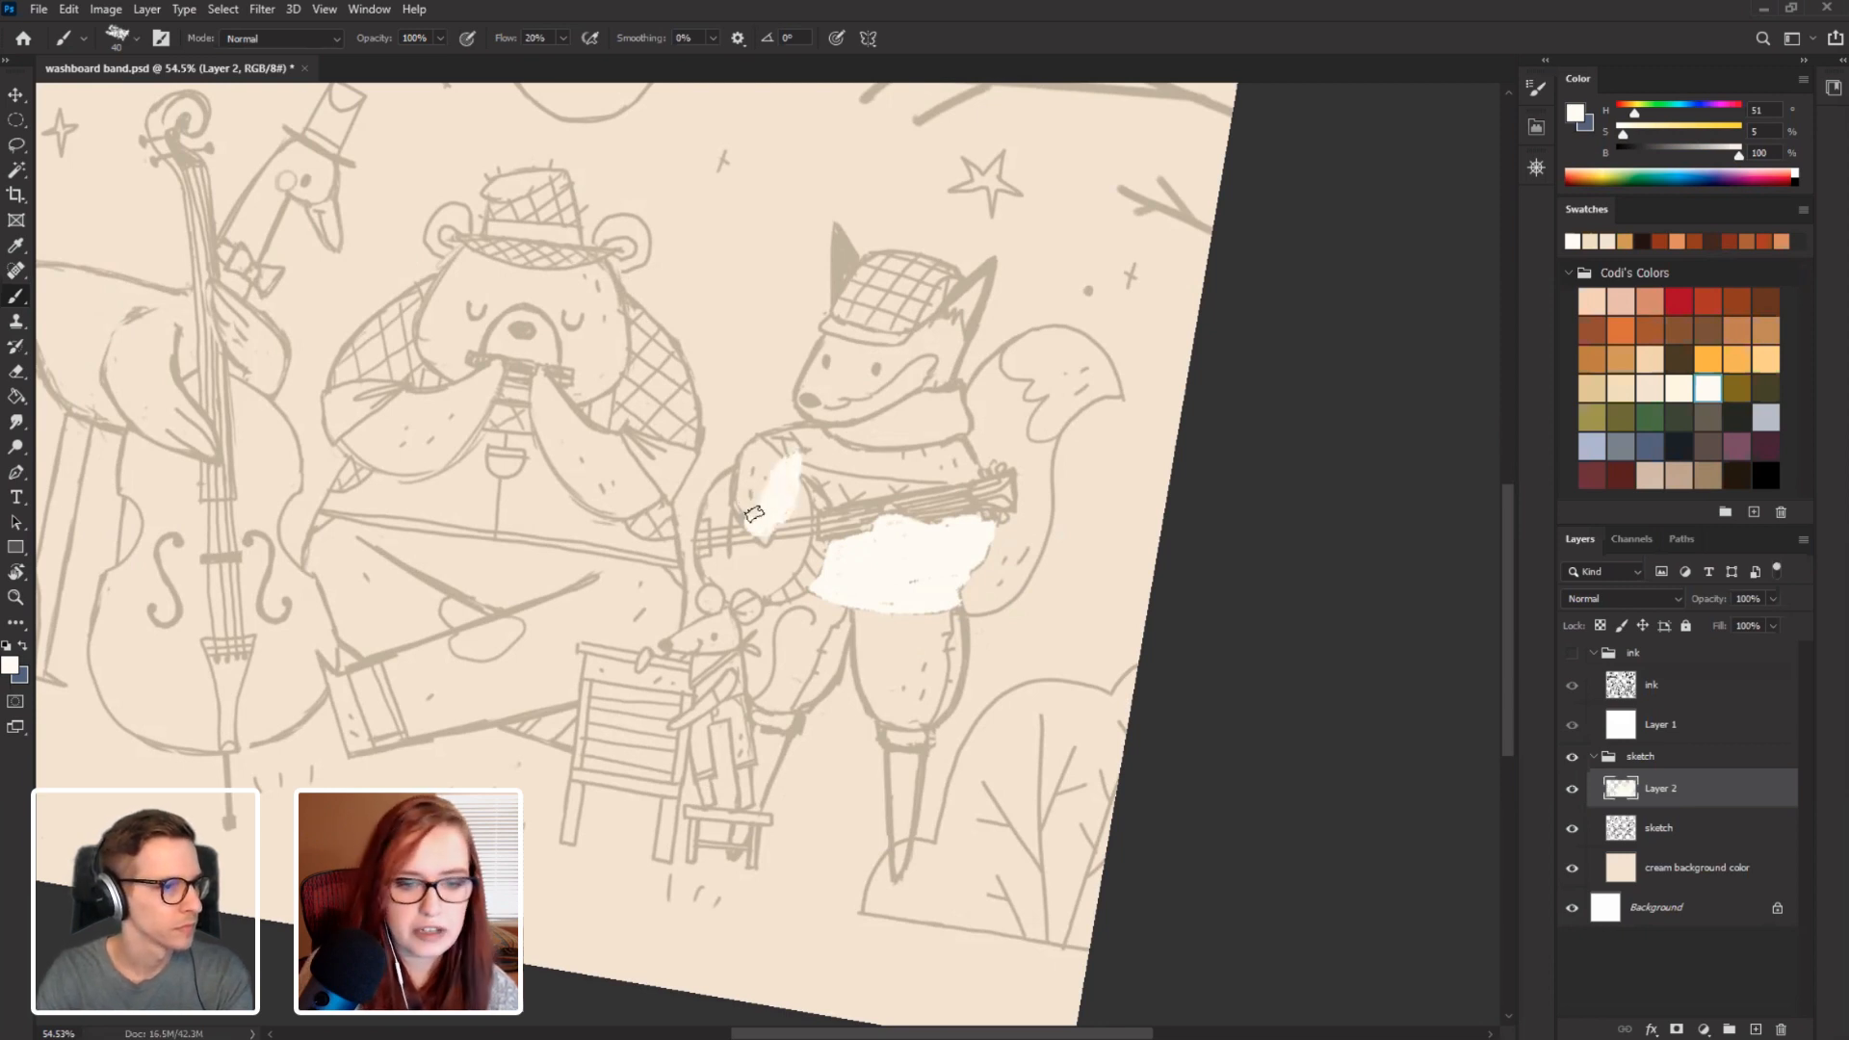
{"action": "mouse_move", "coordinate": [741, 525]}
{"action": "left_mouse_down"}
{"action": "mouse_move", "coordinate": [738, 454]}
{"action": "mouse_move", "coordinate": [805, 434]}
{"action": "mouse_move", "coordinate": [751, 470]}
{"action": "mouse_move", "coordinate": [533, 467]}
{"action": "mouse_move", "coordinate": [615, 469]}
{"action": "left_mouse_up"}
Rotate the canvas counterclockwise and fill the sweater's chest and shoulder area above the banjo neck with near-white.
{"action": "key", "text": "r"}
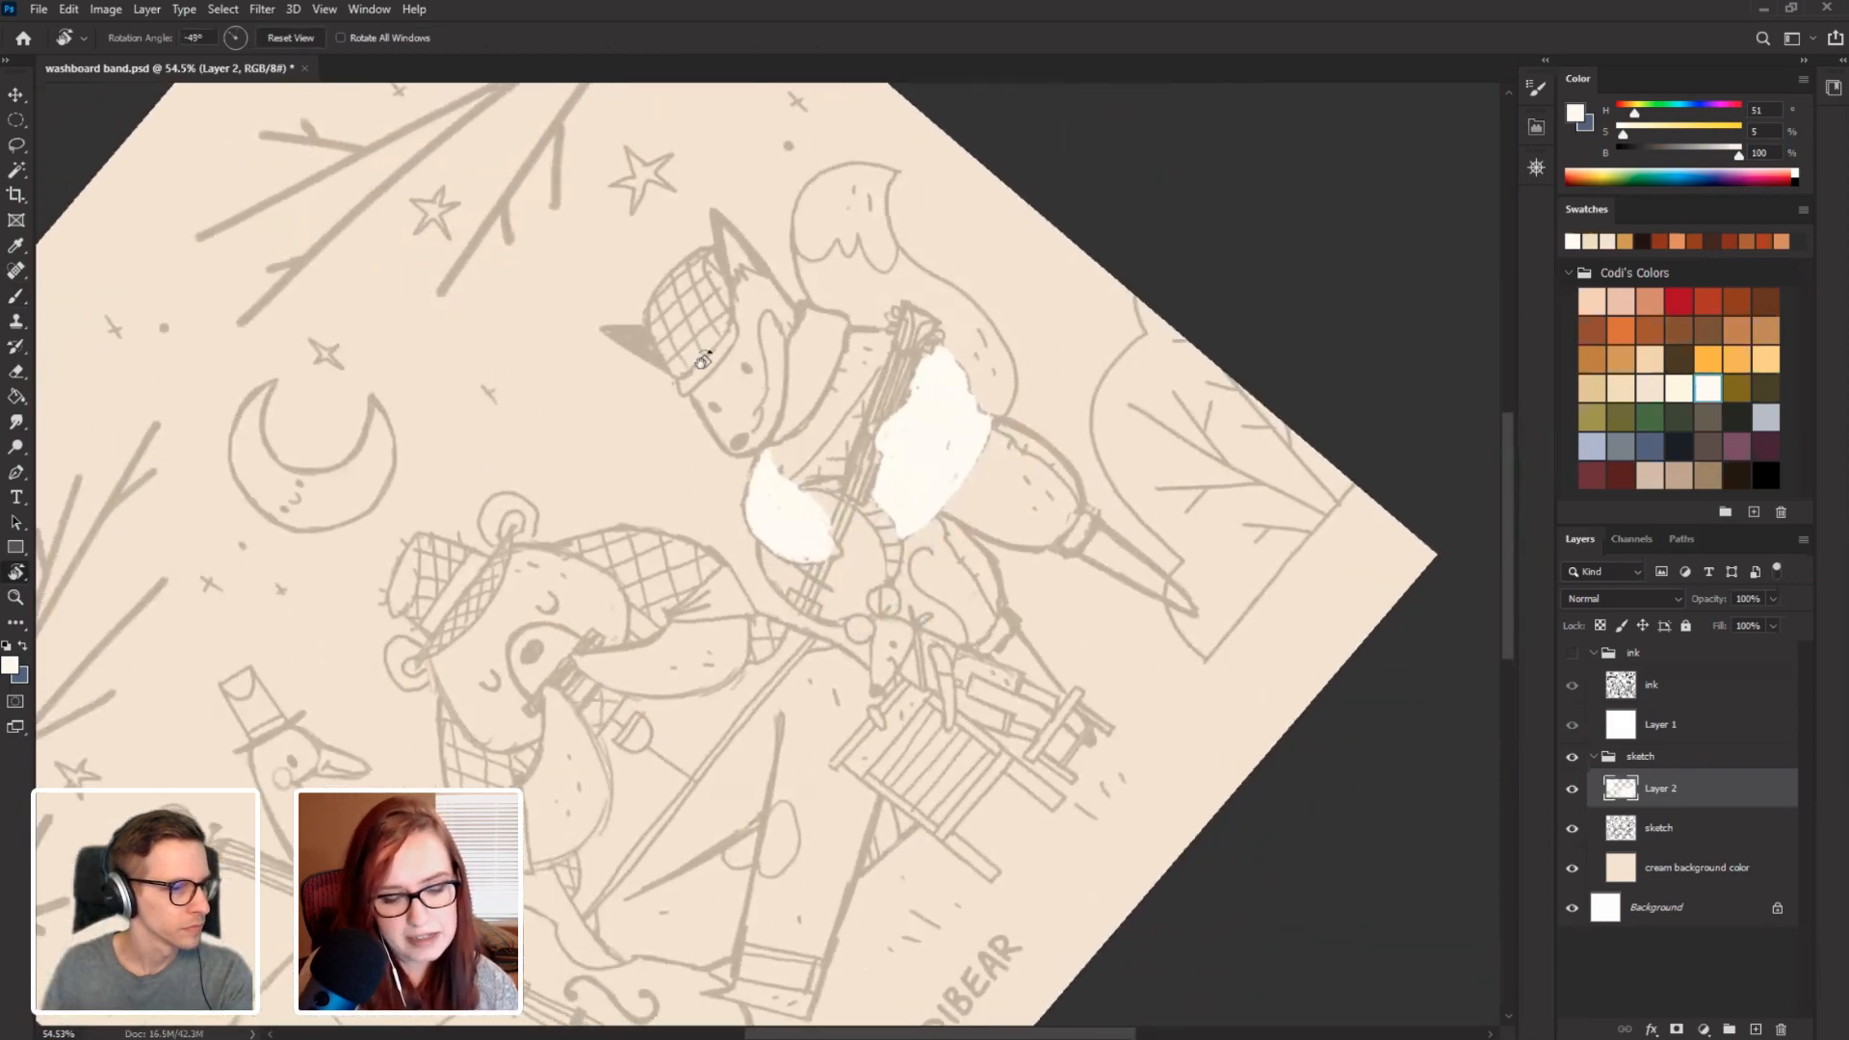
{"action": "key", "text": "b"}
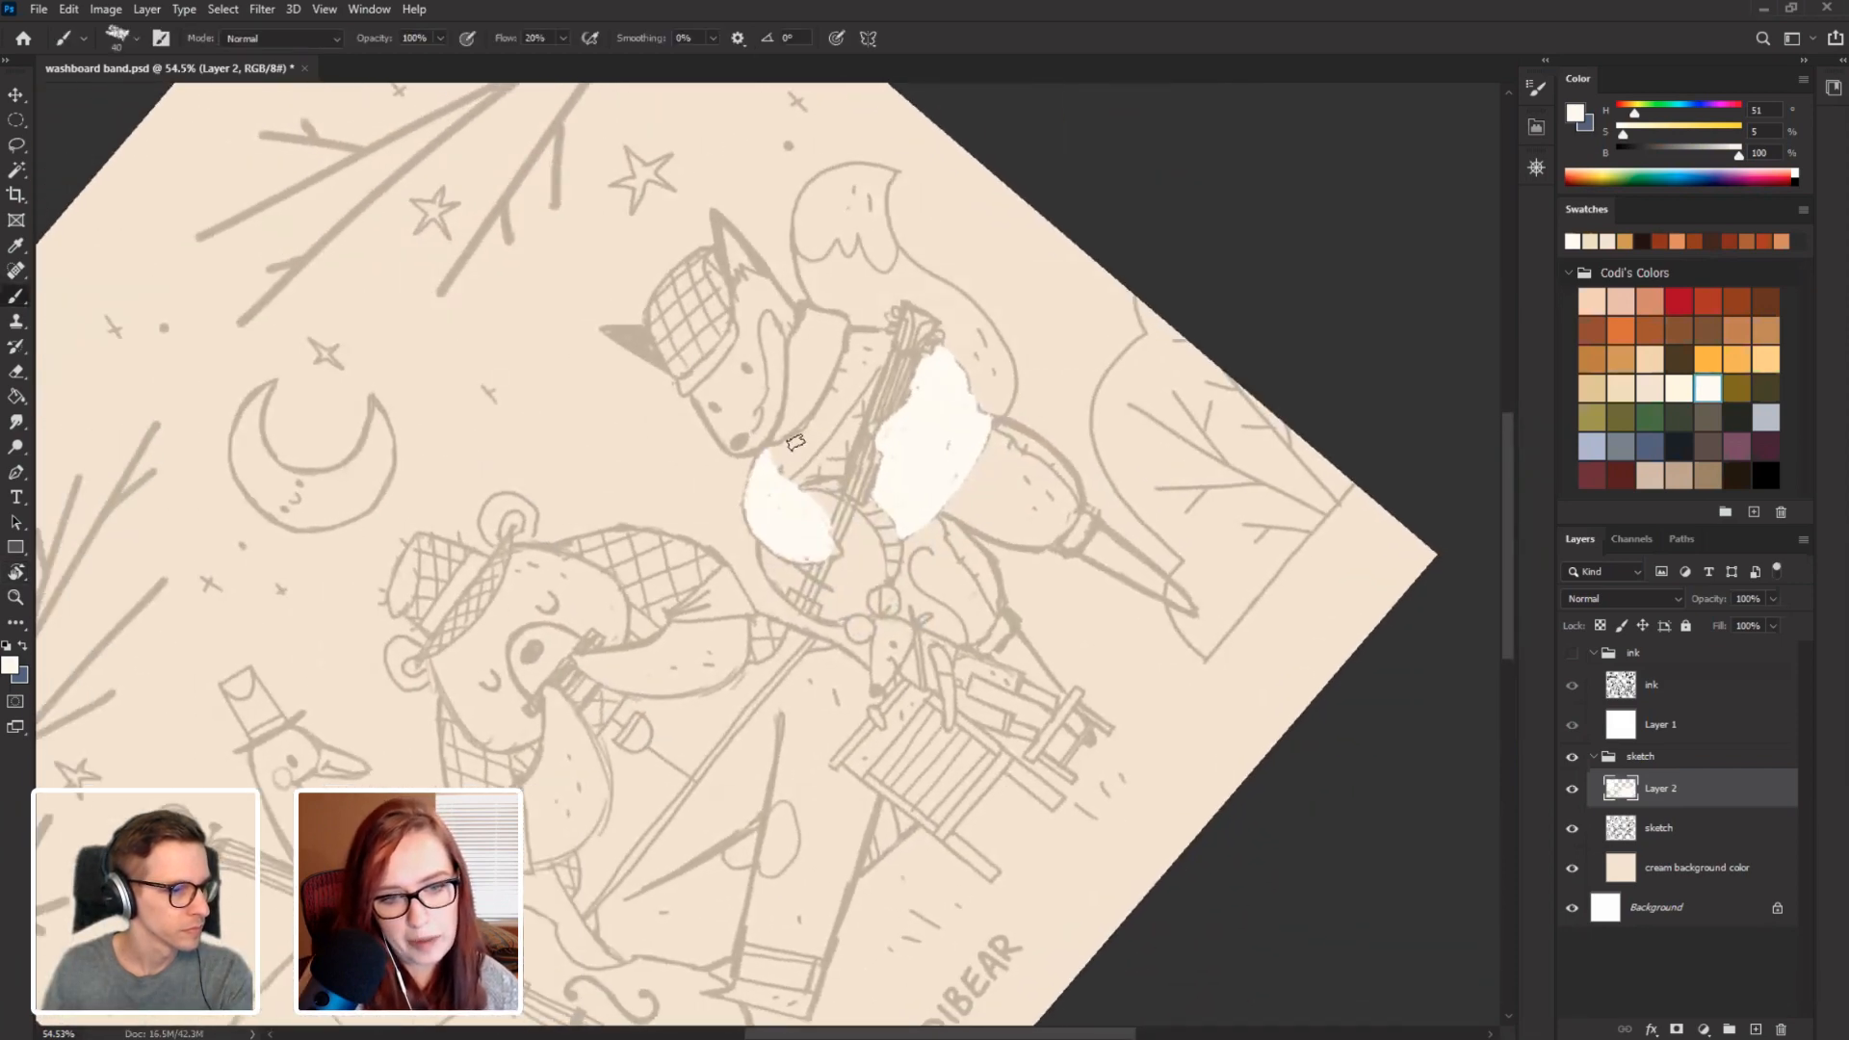
{"action": "mouse_move", "coordinate": [781, 474]}
{"action": "left_mouse_down"}
{"action": "mouse_move", "coordinate": [849, 439]}
{"action": "mouse_move", "coordinate": [881, 358]}
{"action": "mouse_move", "coordinate": [857, 330]}
{"action": "mouse_move", "coordinate": [789, 443]}
{"action": "mouse_move", "coordinate": [807, 453]}
{"action": "mouse_move", "coordinate": [827, 423]}
{"action": "mouse_move", "coordinate": [836, 460]}
{"action": "mouse_move", "coordinate": [872, 361]}
{"action": "mouse_move", "coordinate": [857, 346]}
{"action": "left_mouse_up"}
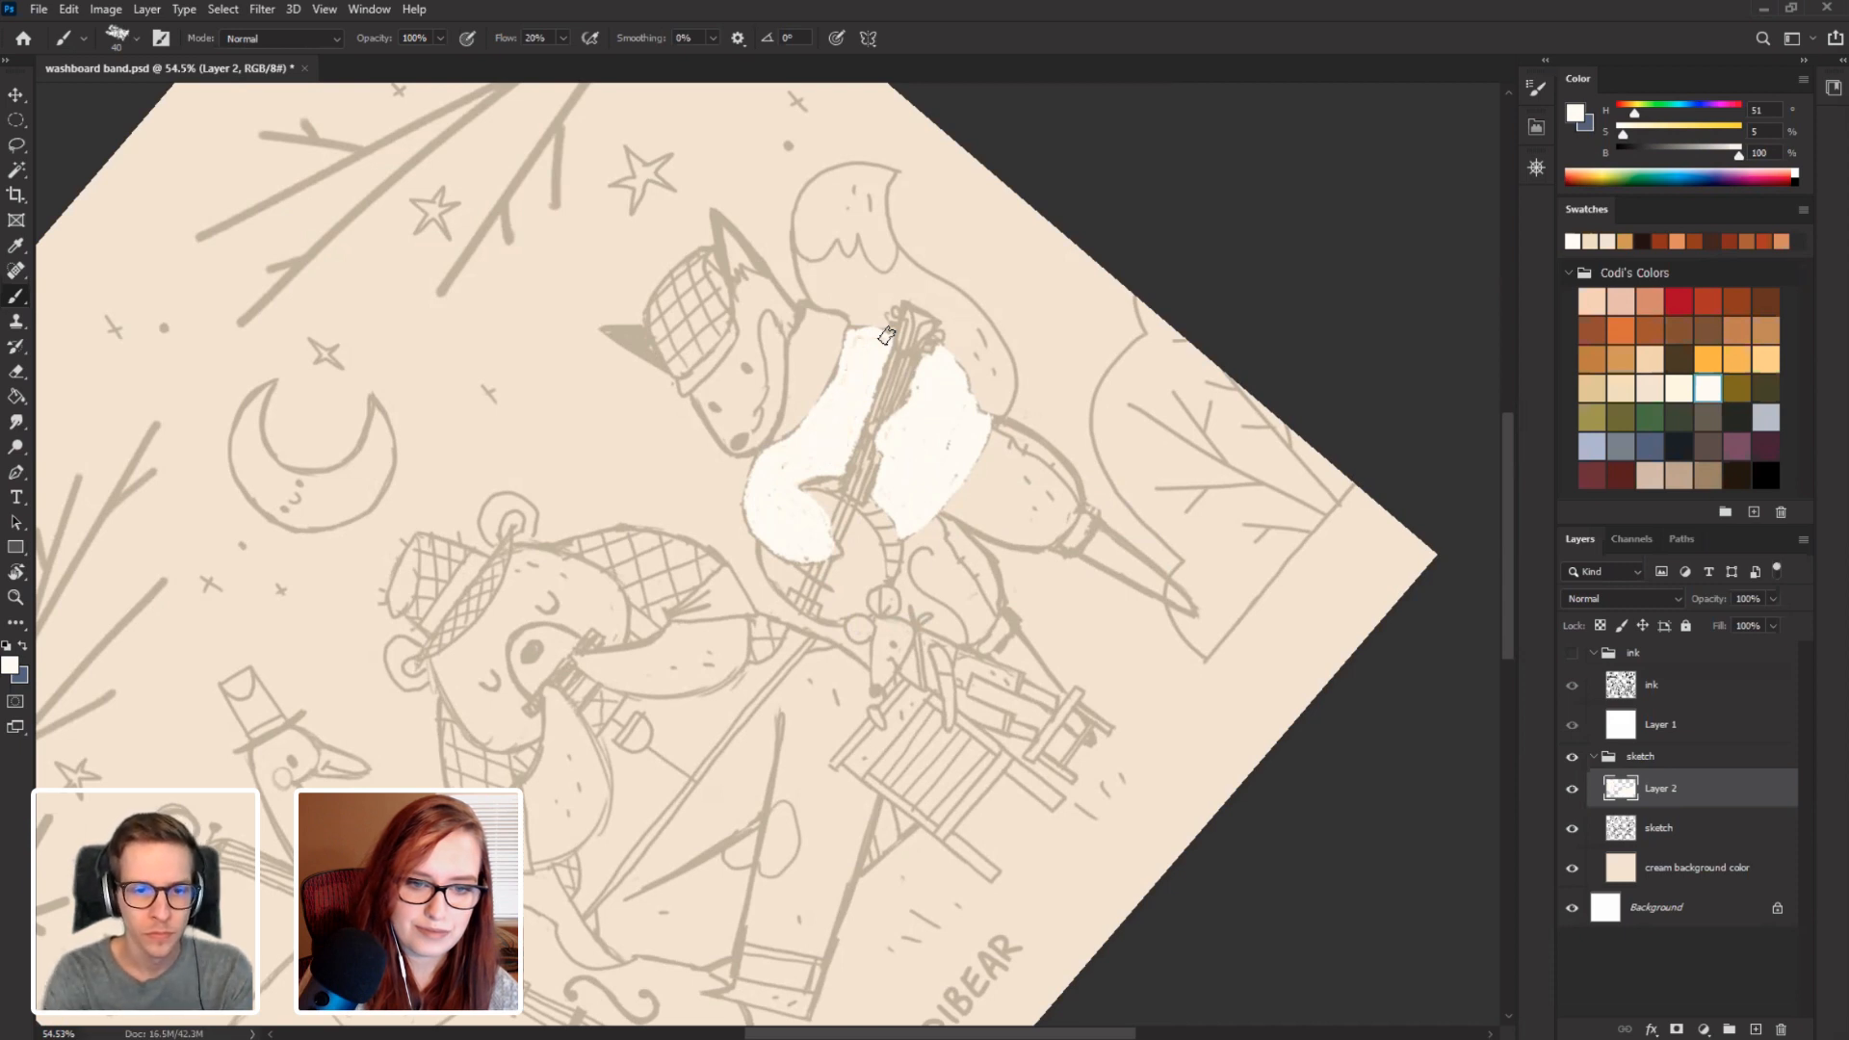
Straighten the canvas view, choose the dark olive swatch (H 62, S 43, B 26) and add a new layer above Layer 2.
{"action": "key", "text": "Escape"}
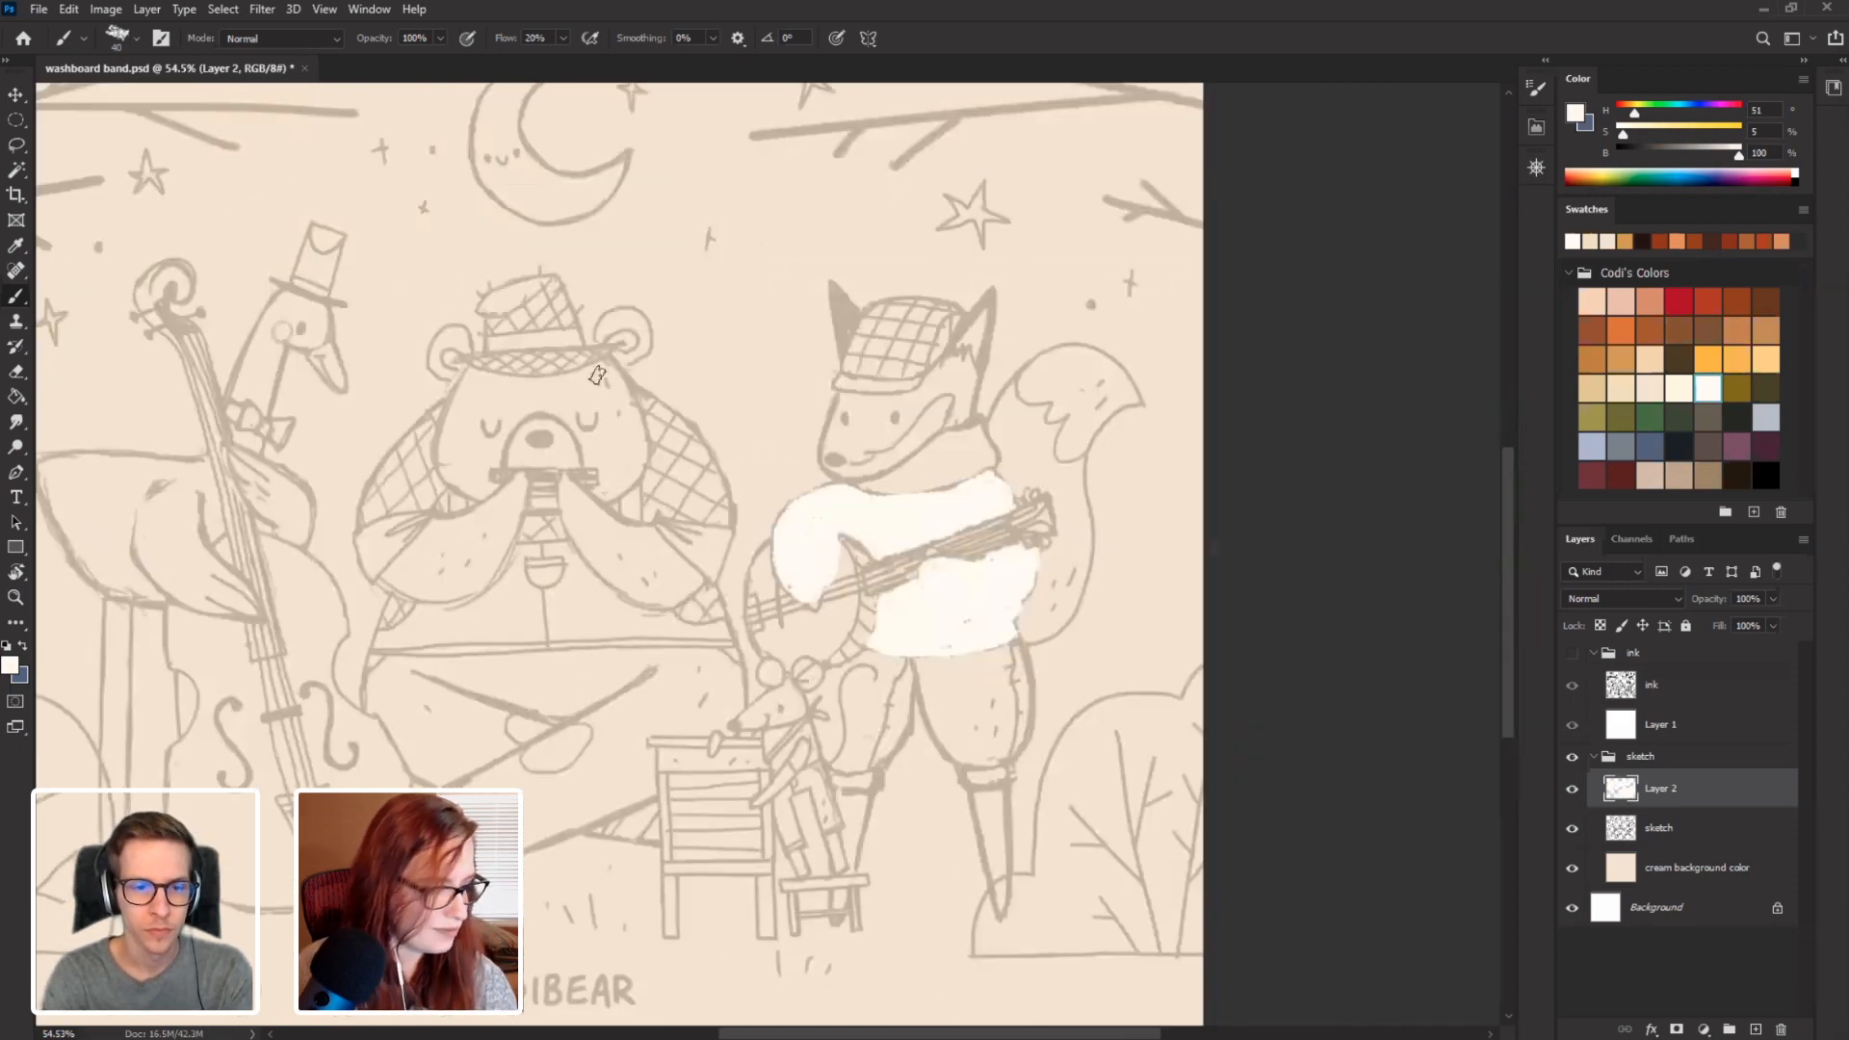
{"action": "left_click_drag", "start_coordinate": [773, 400], "coordinate": [686, 321]}
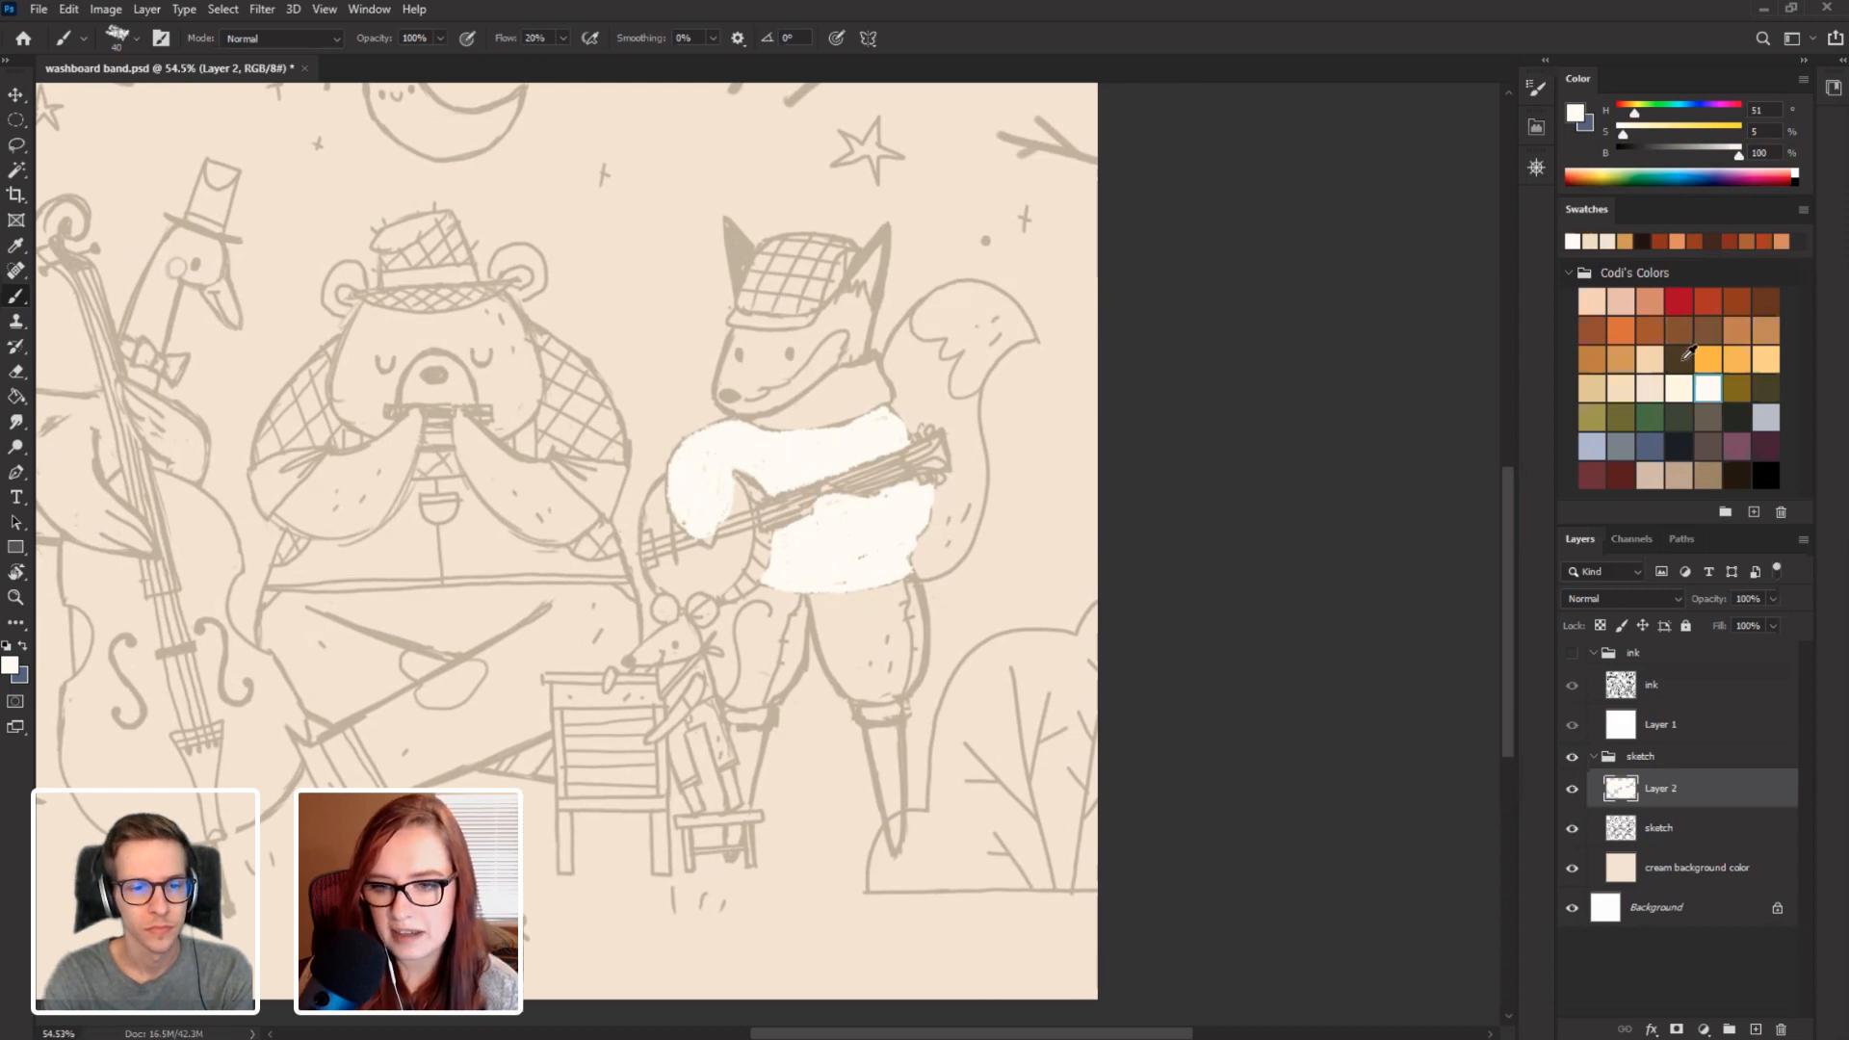
{"action": "left_click", "coordinate": [1765, 388]}
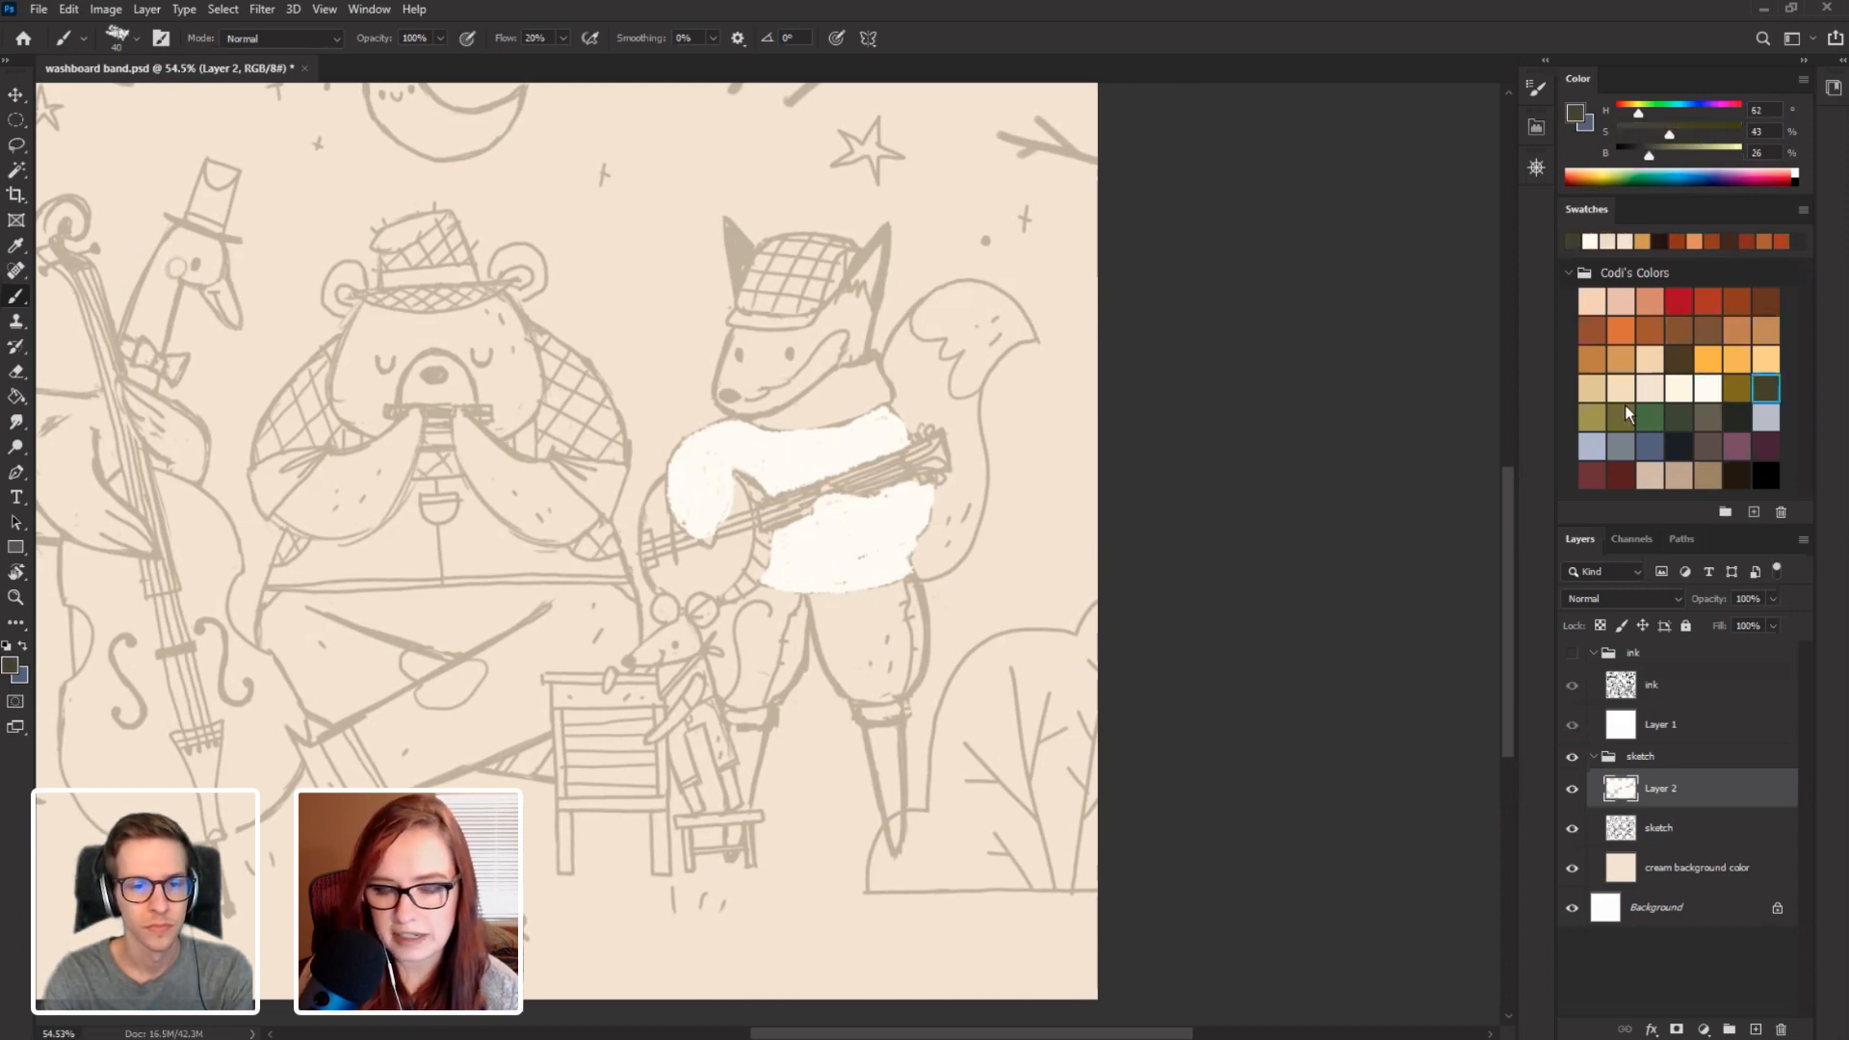
{"action": "left_click", "coordinate": [1754, 1028]}
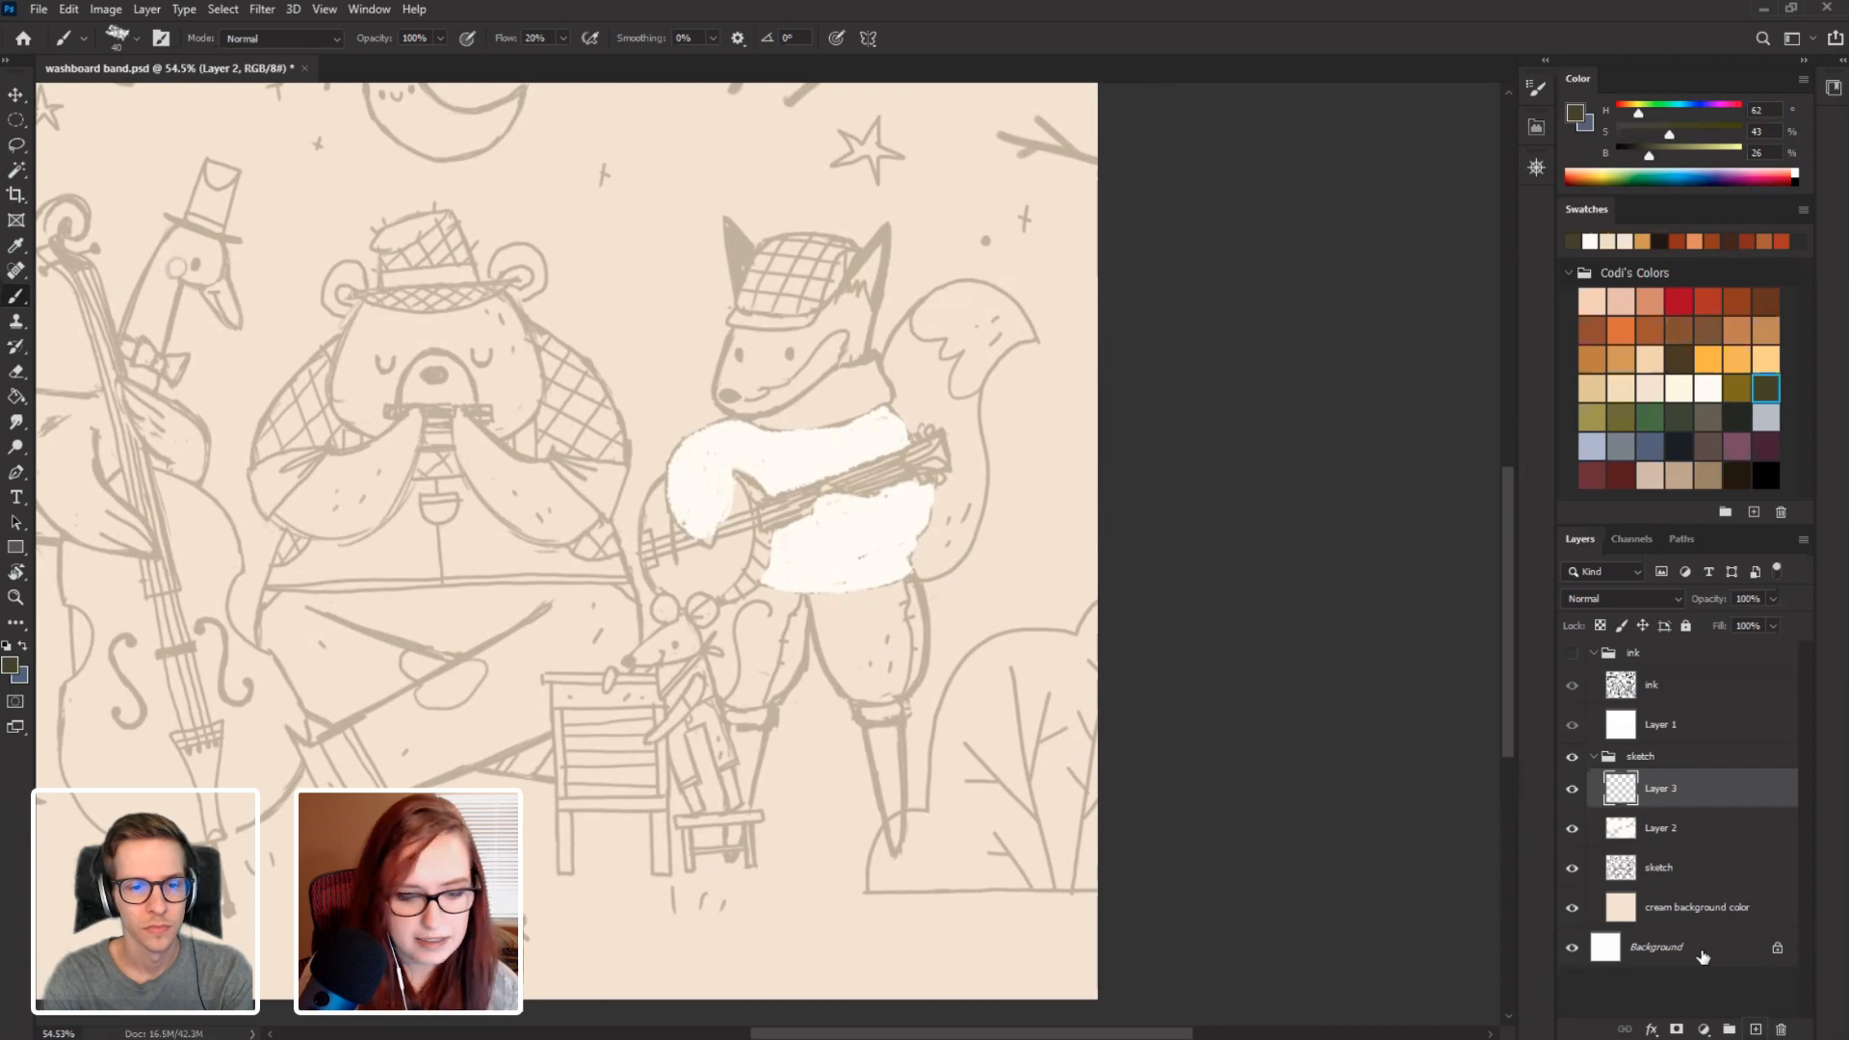
Fill the fox's flat cap with dark olive crayon strokes on Layer 3, reducing the brush to 30 px.
{"action": "key", "text": "r"}
{"action": "mouse_move", "coordinate": [351, 664]}
{"action": "left_mouse_down"}
{"action": "mouse_move", "coordinate": [561, 938]}
{"action": "mouse_move", "coordinate": [547, 930]}
{"action": "left_mouse_up"}
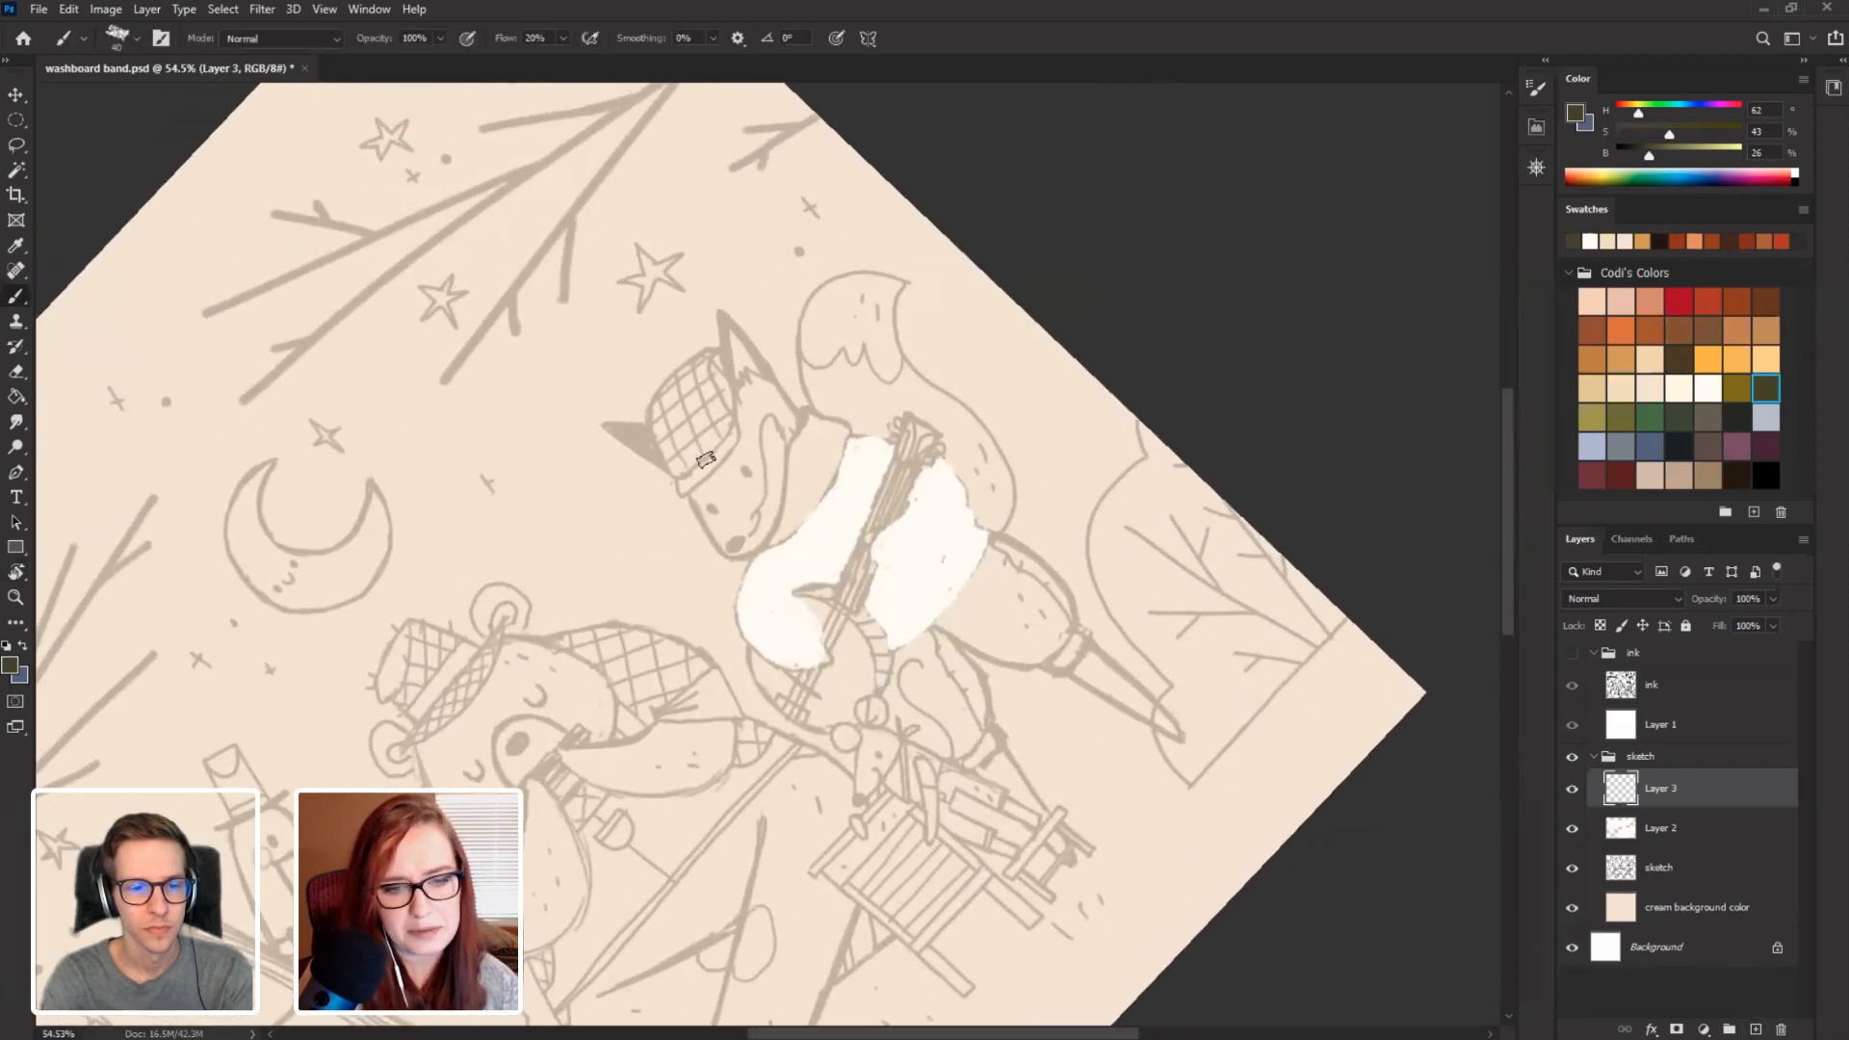
{"action": "left_click_drag", "start_coordinate": [684, 480], "coordinate": [682, 481]}
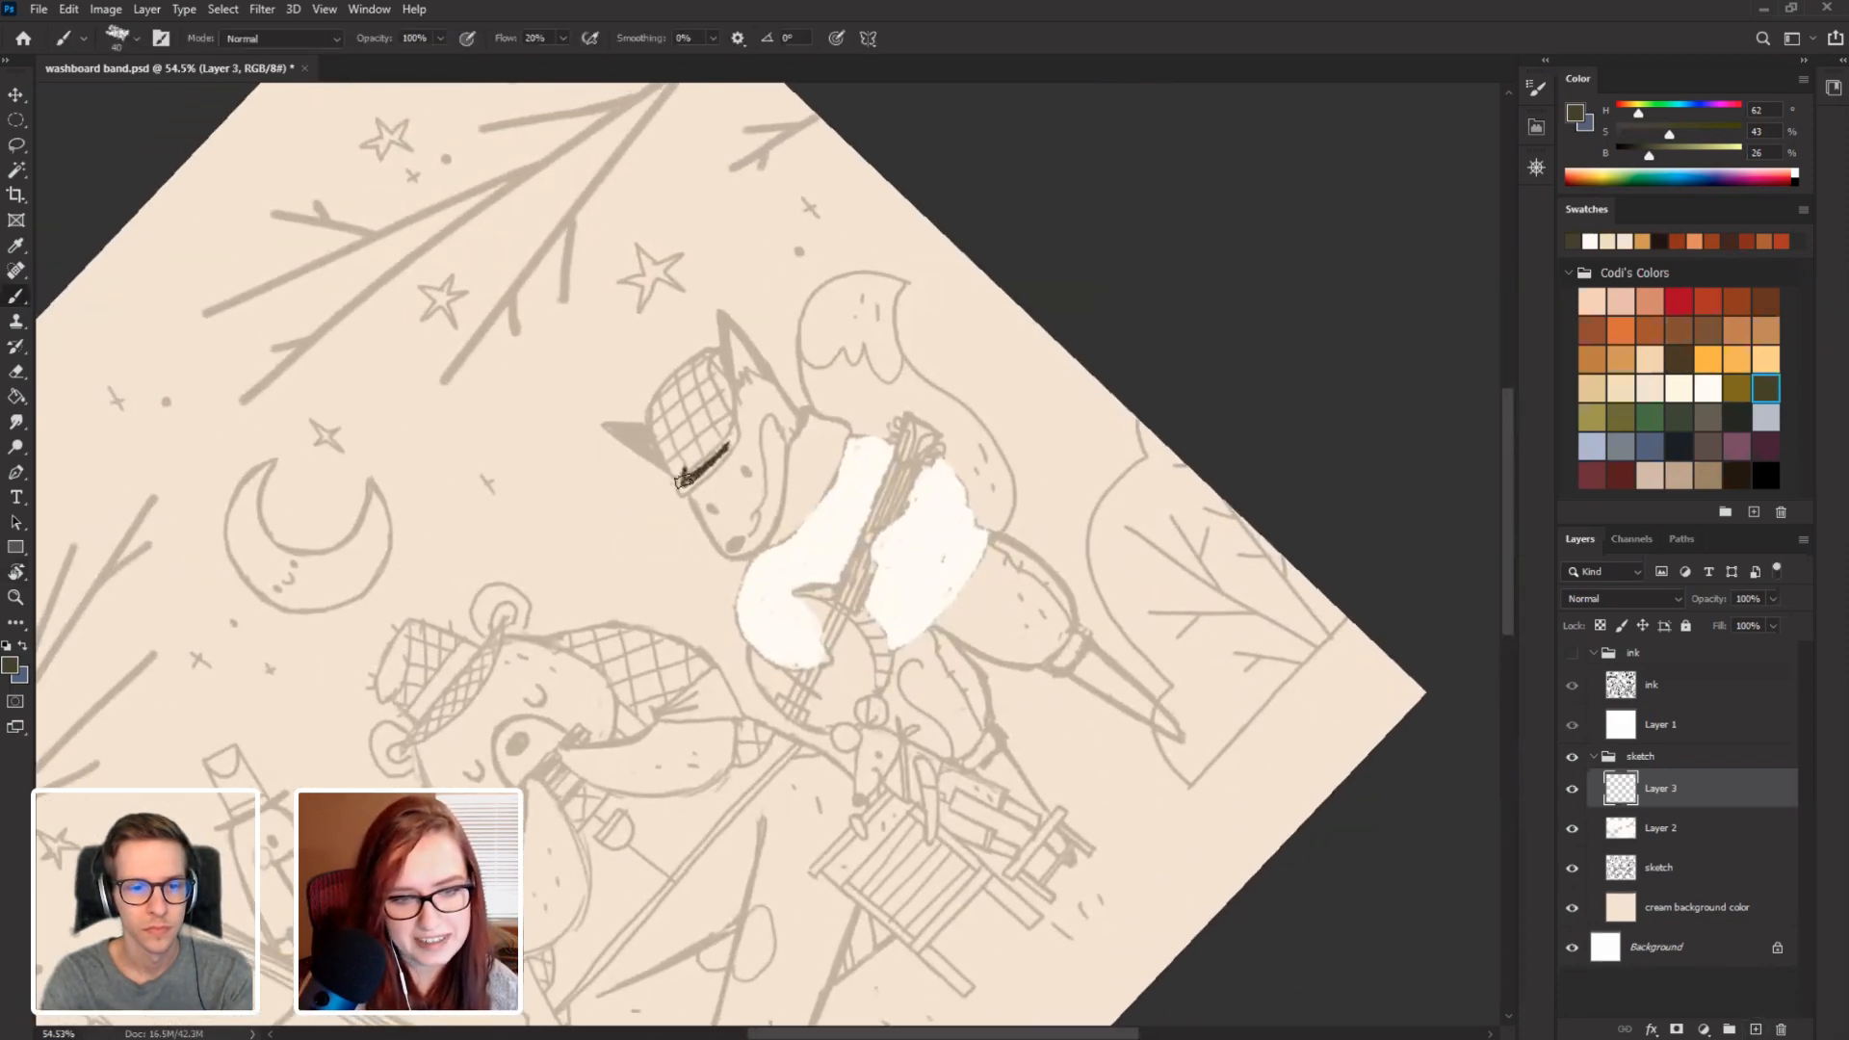
{"action": "key", "text": "bracketleft"}
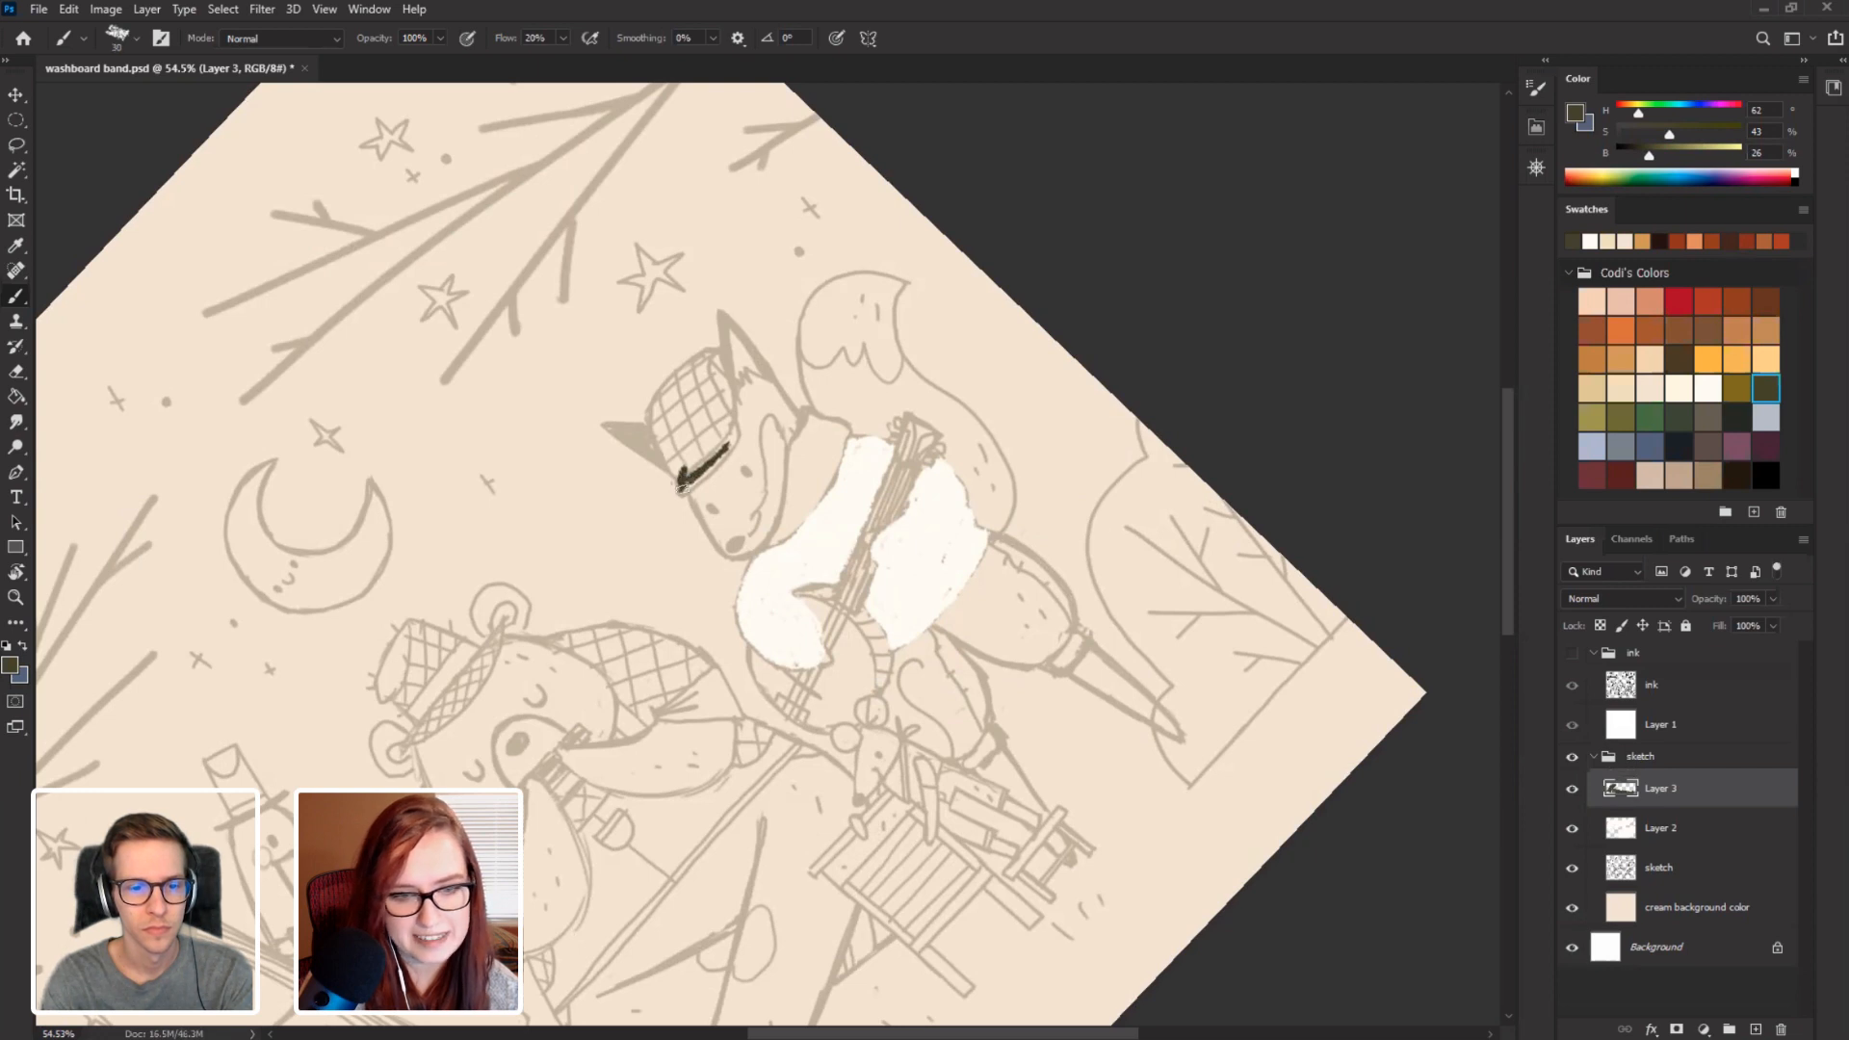
{"action": "mouse_move", "coordinate": [682, 486]}
{"action": "left_mouse_down"}
{"action": "mouse_move", "coordinate": [737, 423]}
{"action": "mouse_move", "coordinate": [683, 487]}
{"action": "mouse_move", "coordinate": [654, 402]}
{"action": "mouse_move", "coordinate": [712, 350]}
{"action": "mouse_move", "coordinate": [721, 389]}
{"action": "mouse_move", "coordinate": [682, 489]}
{"action": "left_mouse_up"}
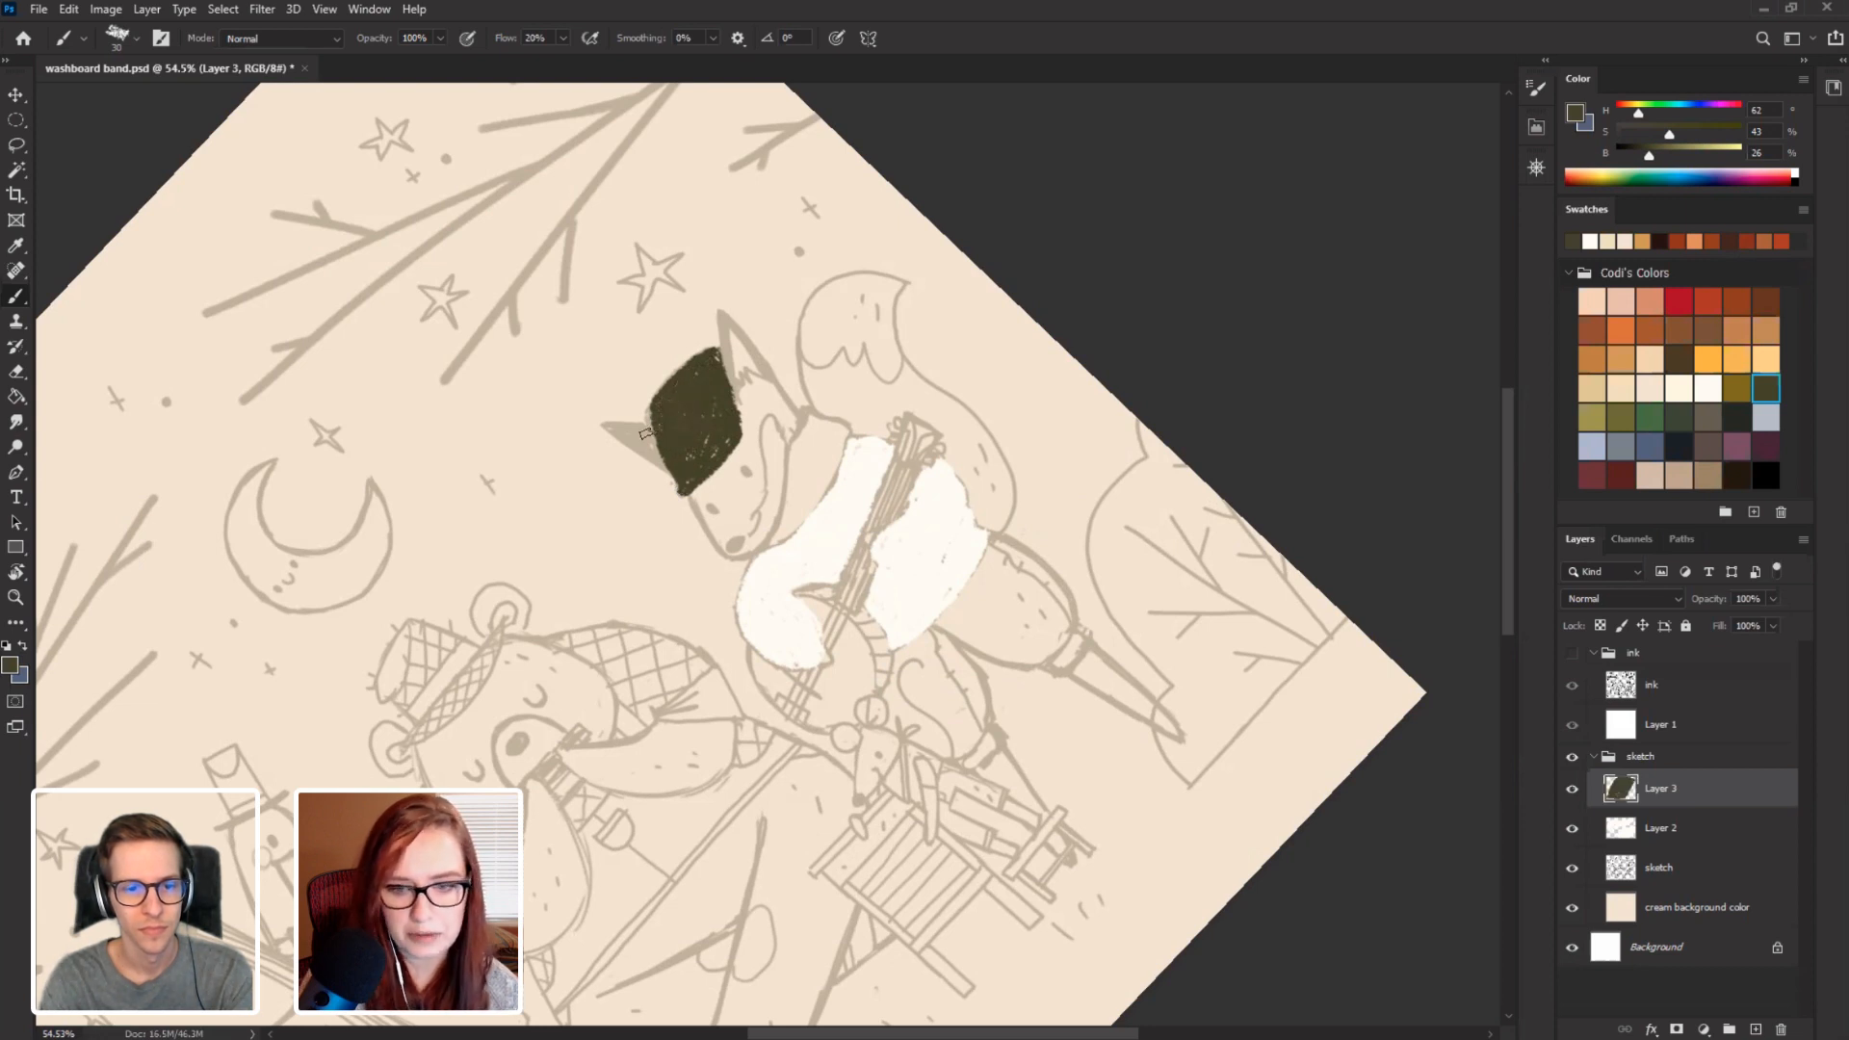
Straighten the canvas view, try the brush's Clear mode for erasing, and return the mode to Normal.
{"action": "key", "text": "Escape"}
{"action": "left_click_drag", "start_coordinate": [336, 457], "coordinate": [363, 429]}
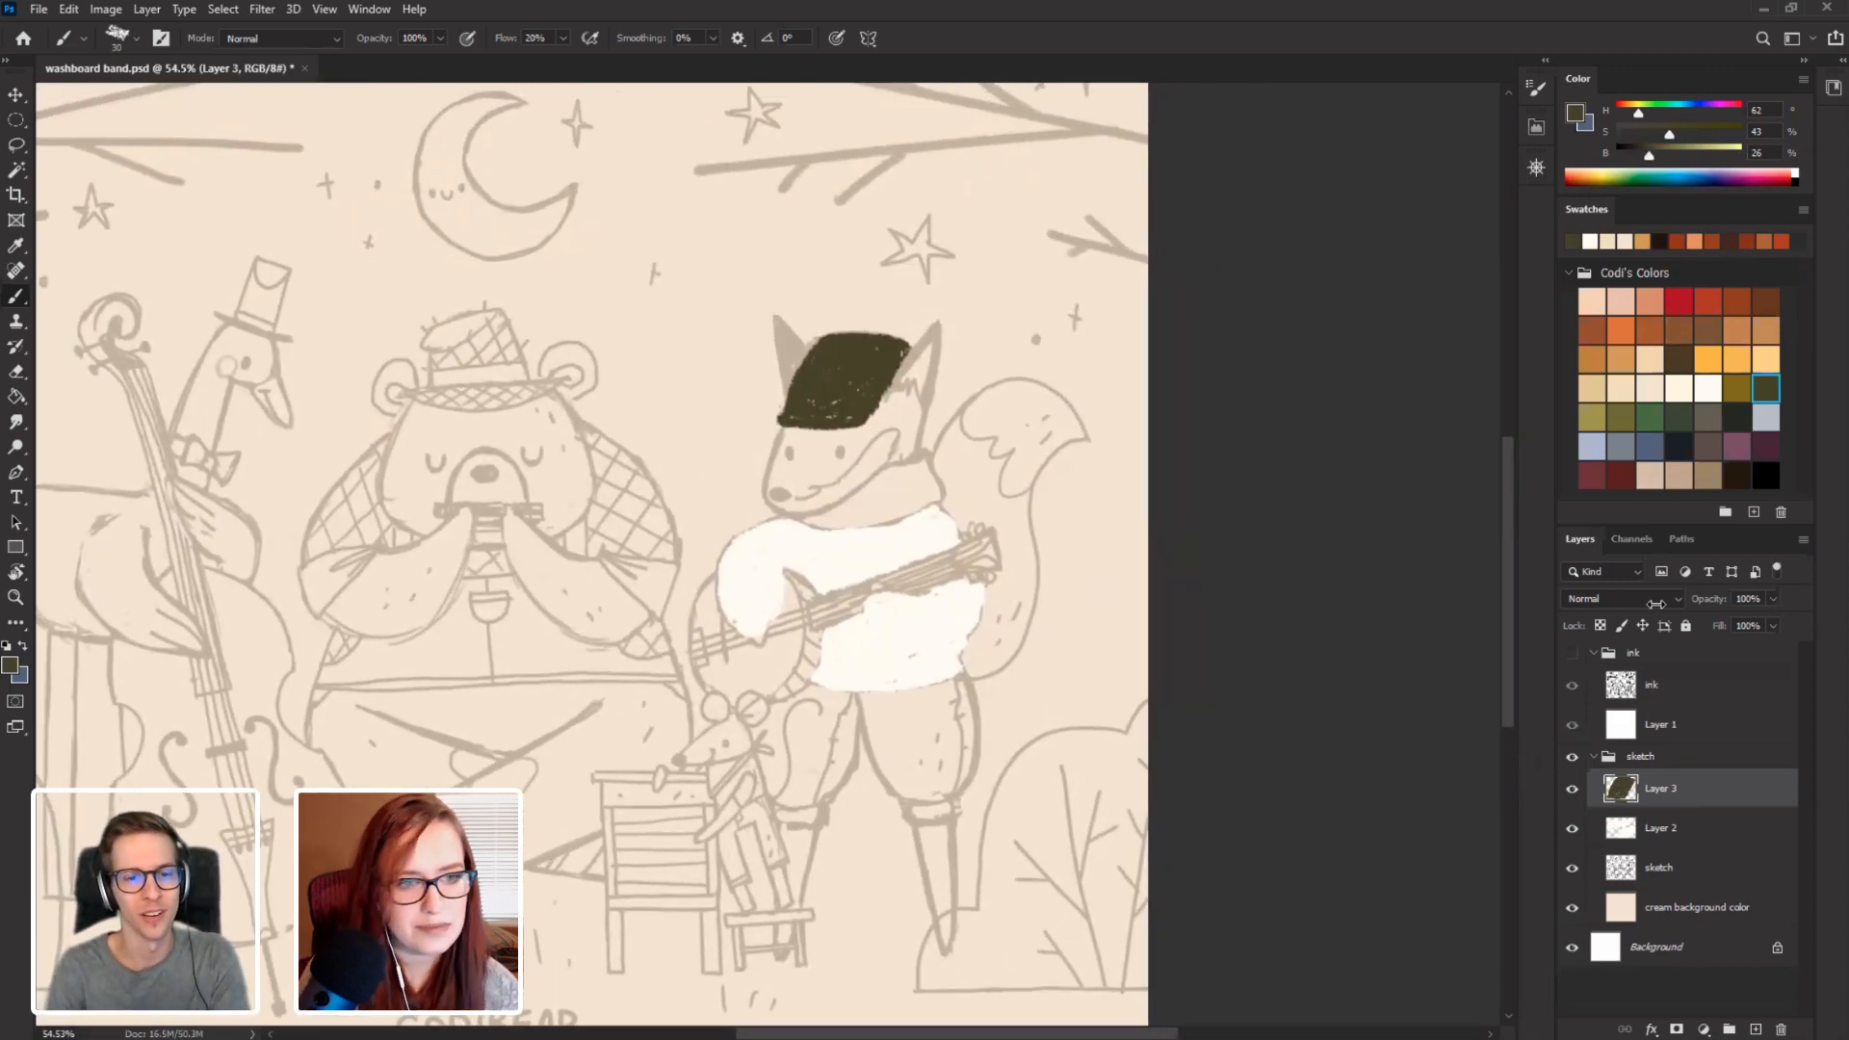
{"action": "left_click", "coordinate": [279, 39]}
{"action": "left_click", "coordinate": [268, 104]}
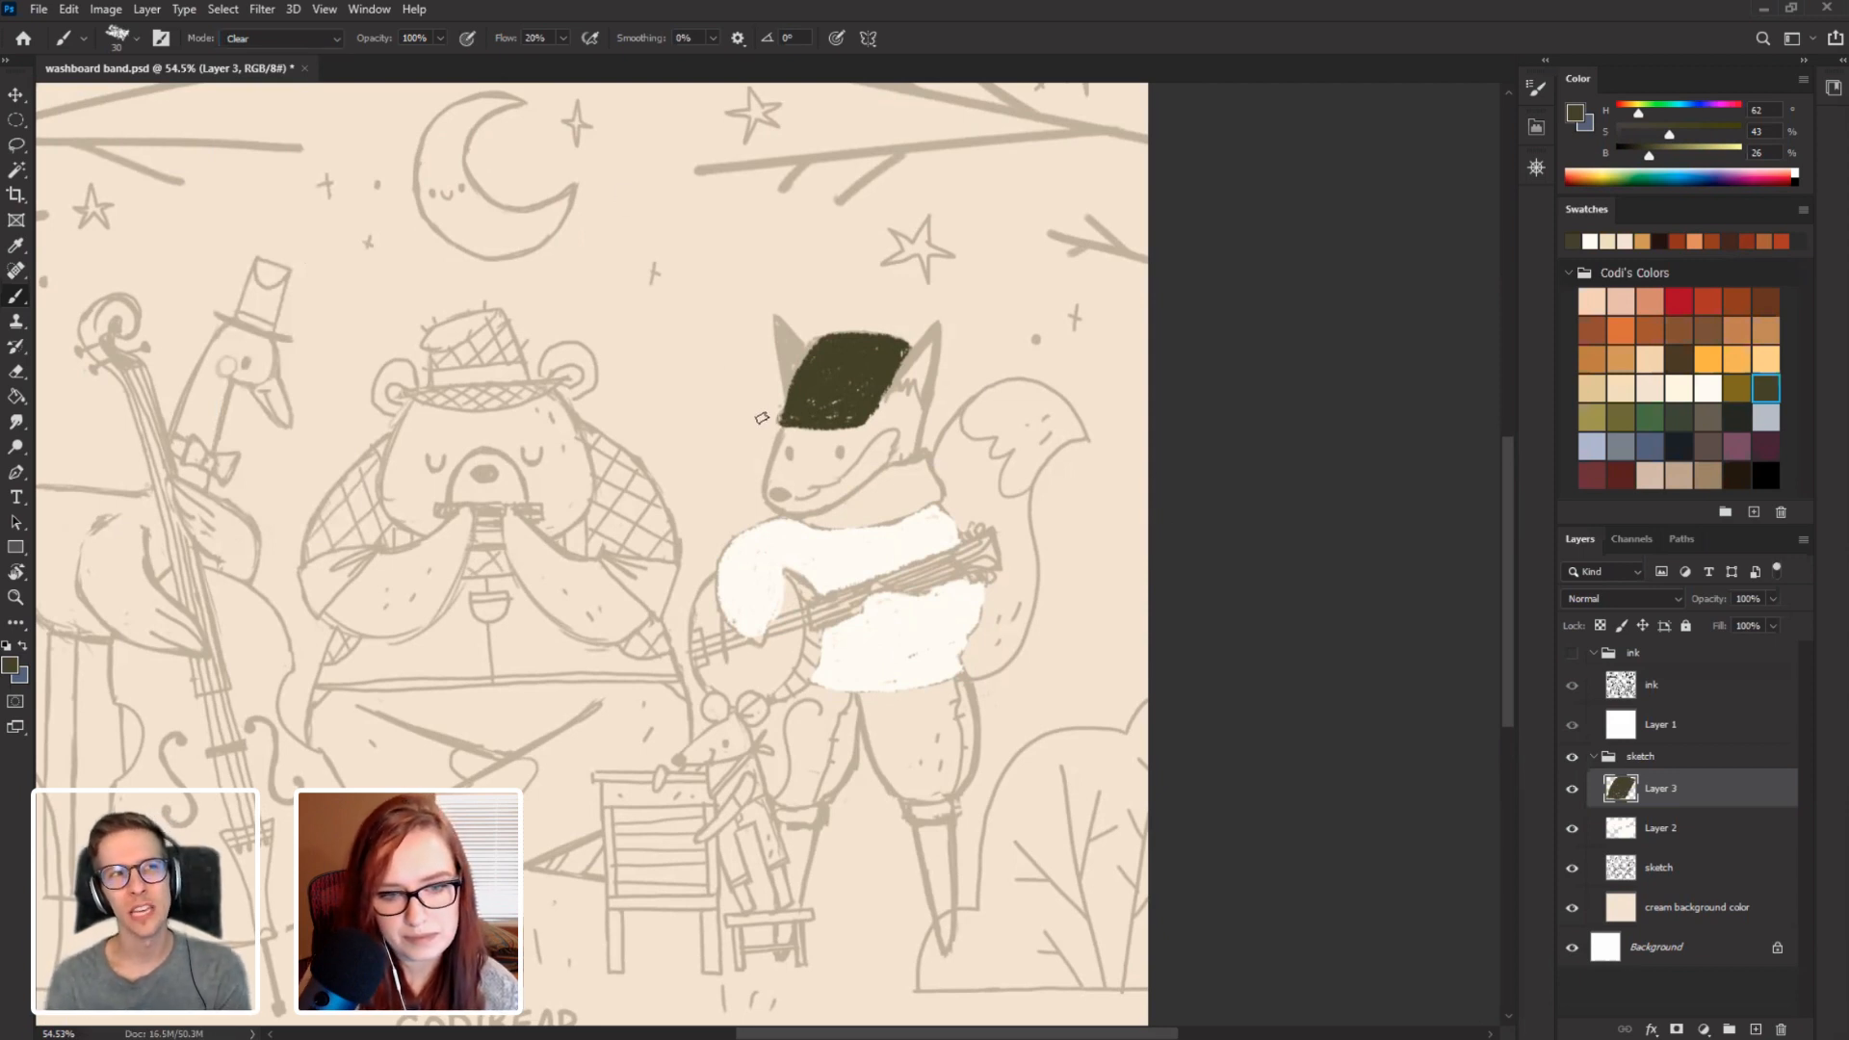
{"action": "left_click", "coordinate": [274, 39]}
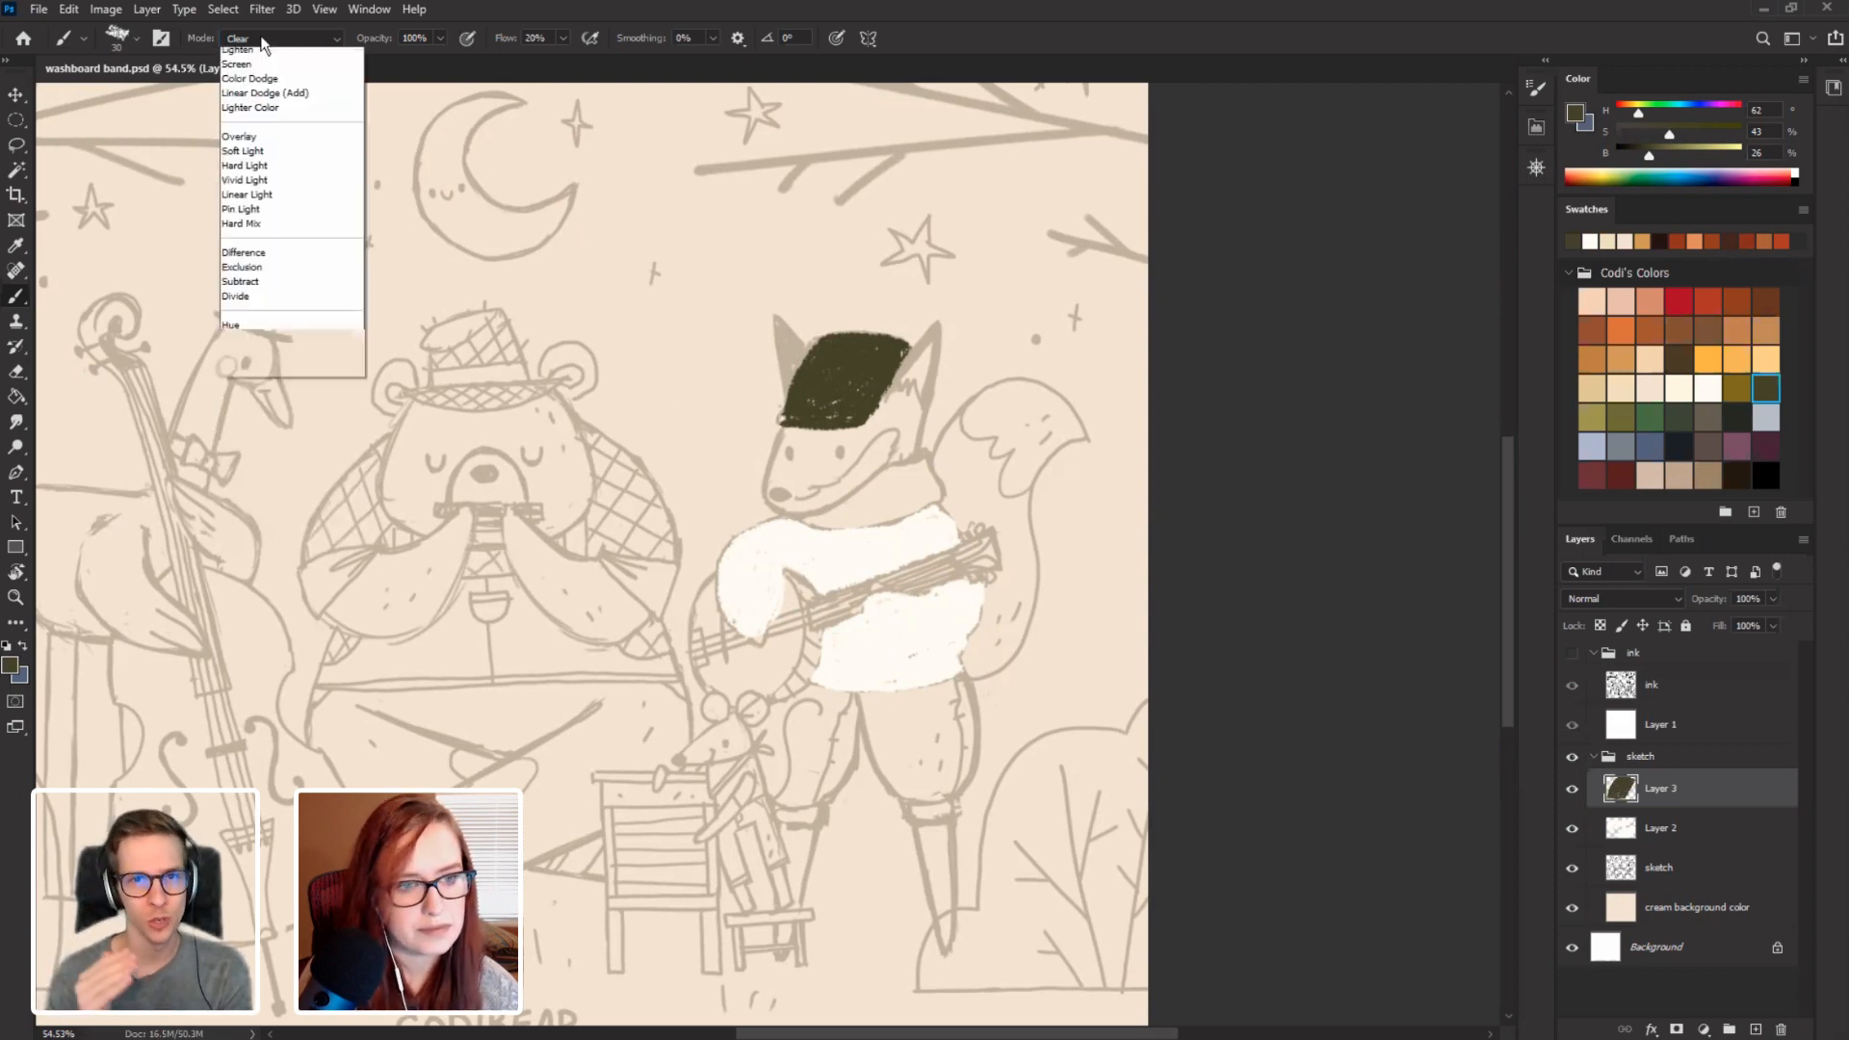
{"action": "left_click", "coordinate": [244, 57]}
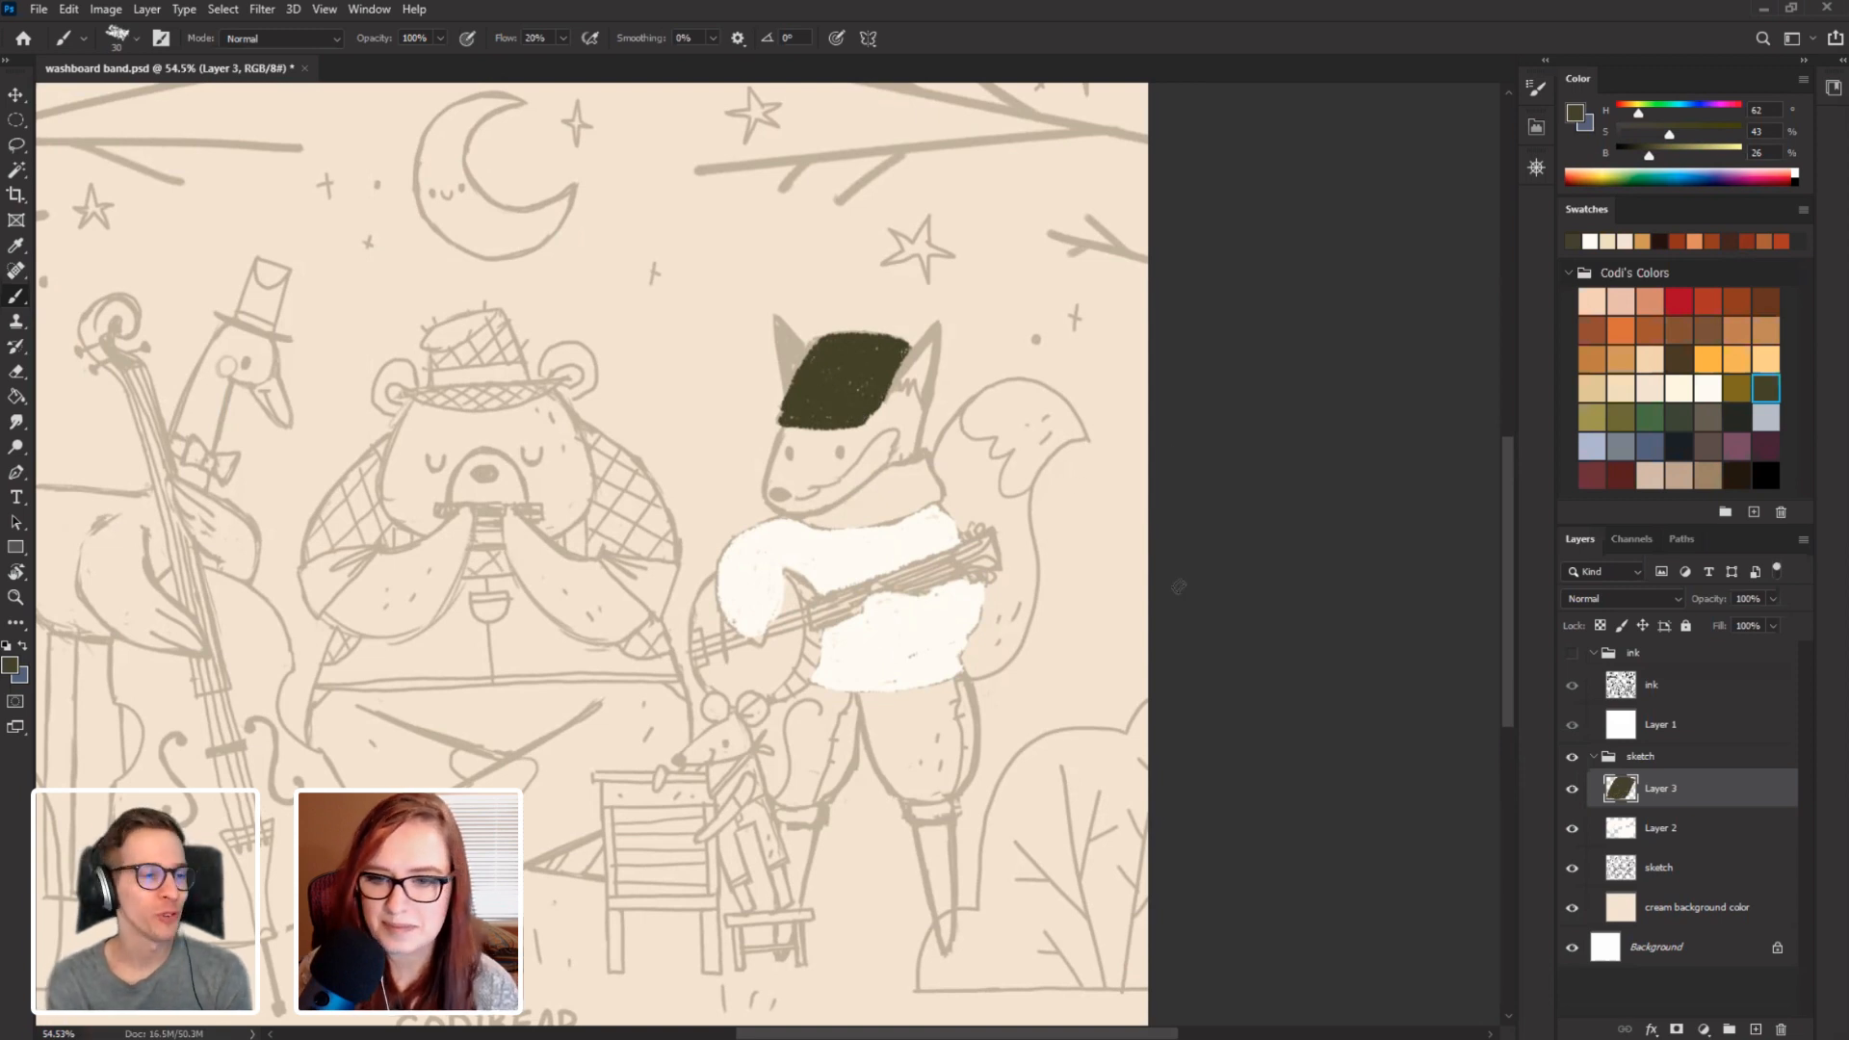
Choose the orange swatch (H 25, S 77, B 84), add a new layer and place it directly beneath the cap layer.
{"action": "left_click", "coordinate": [1621, 330]}
{"action": "left_click", "coordinate": [1754, 1028]}
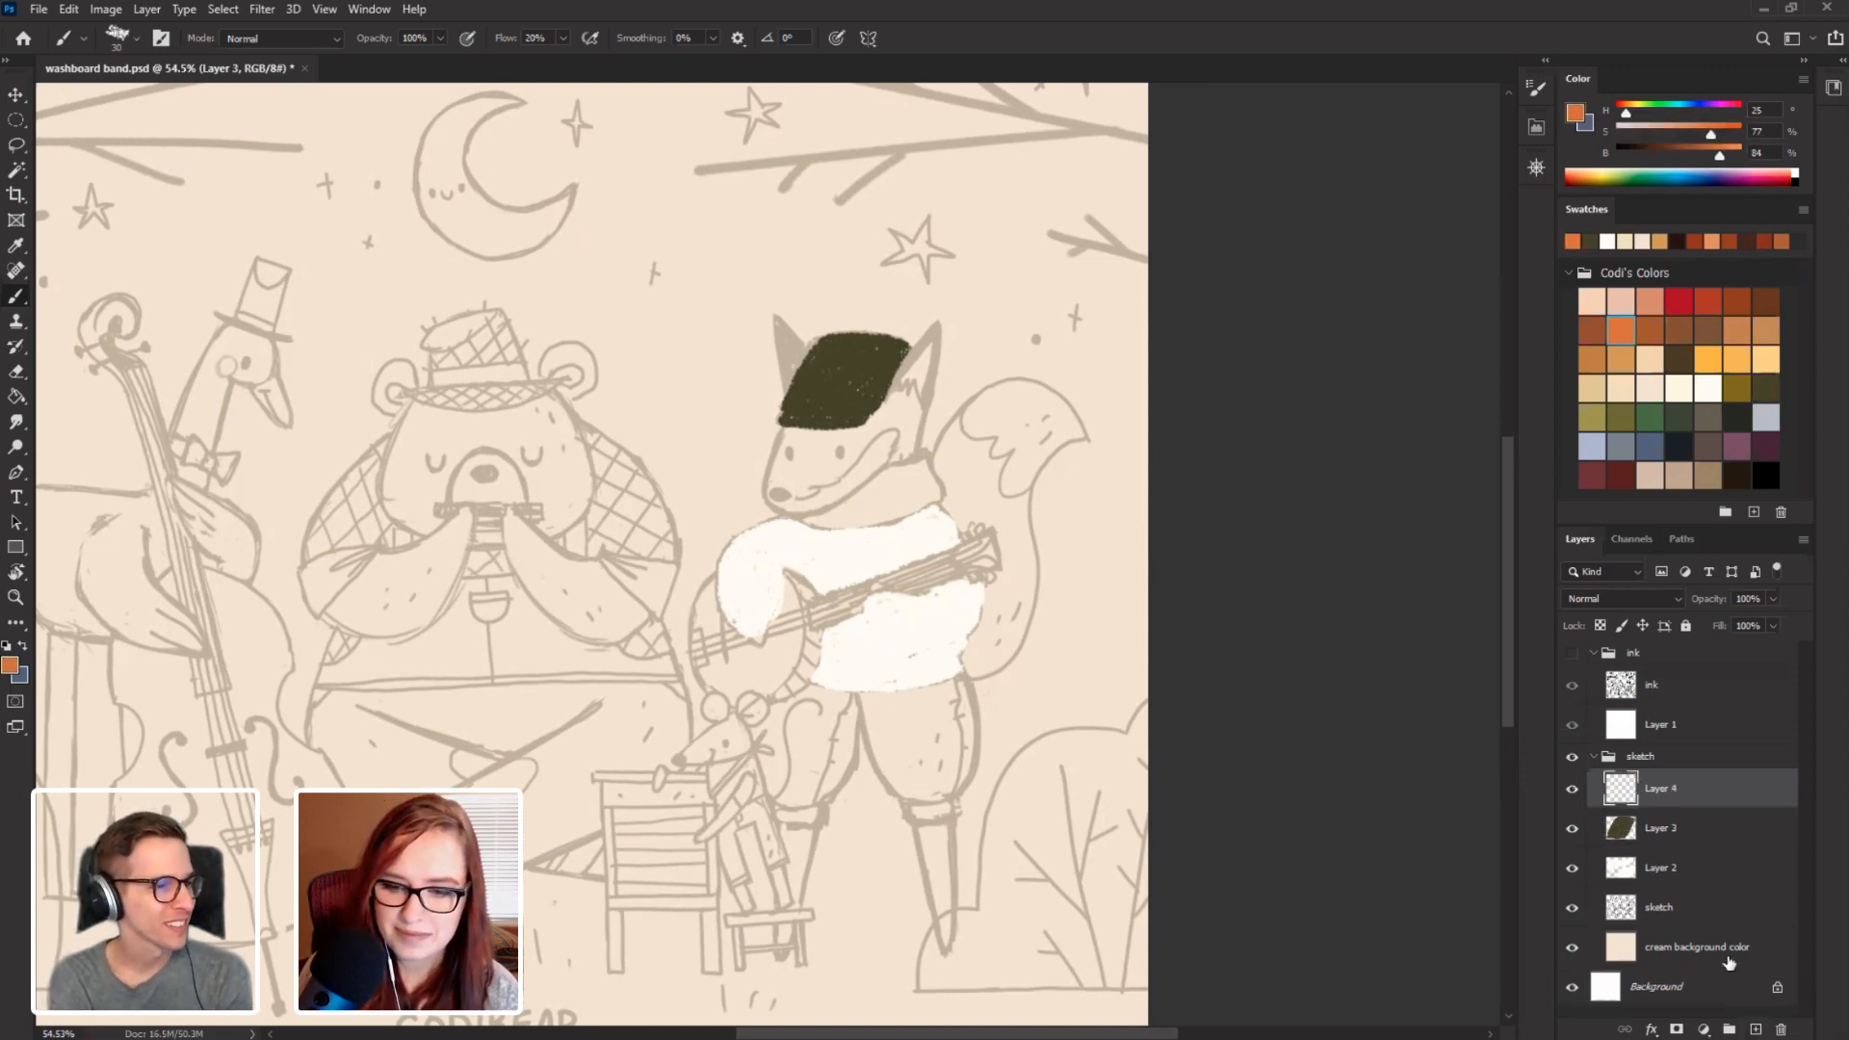
{"action": "left_click_drag", "start_coordinate": [1680, 801], "coordinate": [1675, 840]}
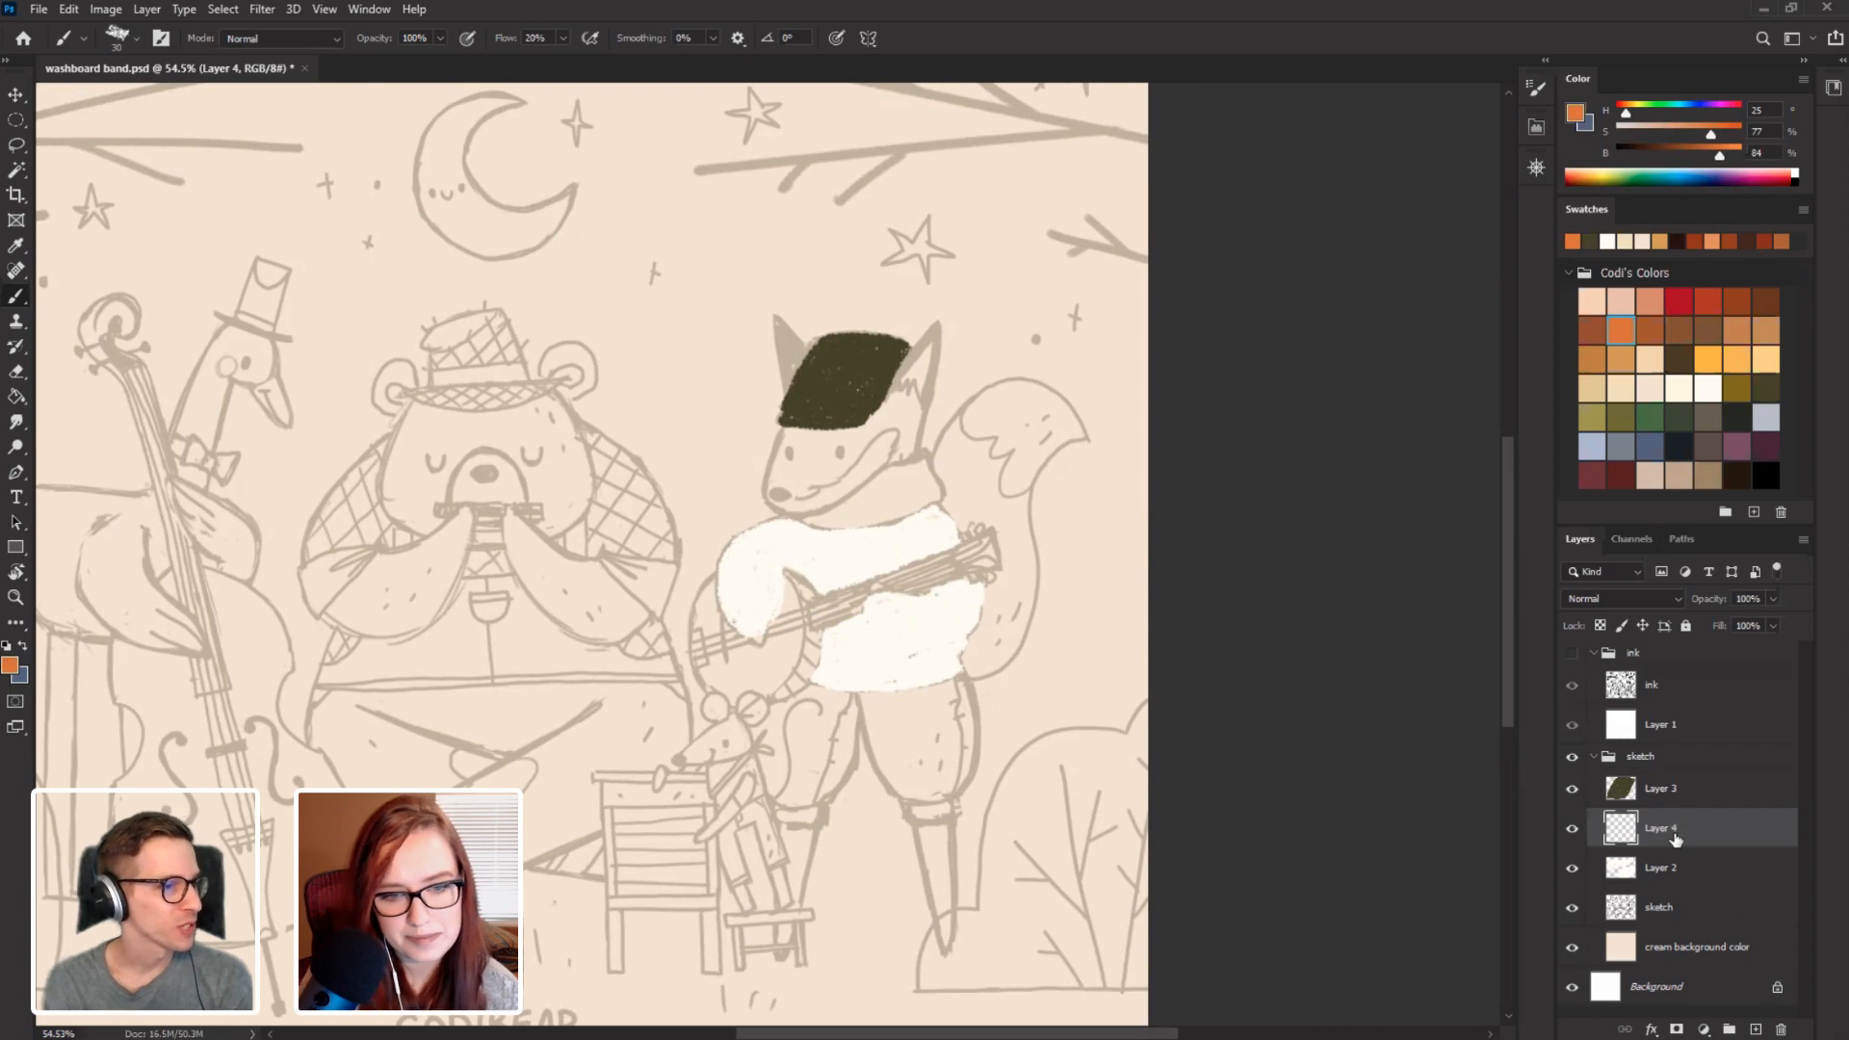
Fill the fox's face below the cap with orange crayon strokes on Layer 4, extending them along the jaw and cheek.
{"action": "mouse_move", "coordinate": [787, 464]}
{"action": "left_mouse_down"}
{"action": "mouse_move", "coordinate": [784, 491]}
{"action": "mouse_move", "coordinate": [819, 433]}
{"action": "mouse_move", "coordinate": [830, 445]}
{"action": "mouse_move", "coordinate": [783, 491]}
{"action": "mouse_move", "coordinate": [887, 411]}
{"action": "mouse_move", "coordinate": [876, 419]}
{"action": "left_mouse_up"}
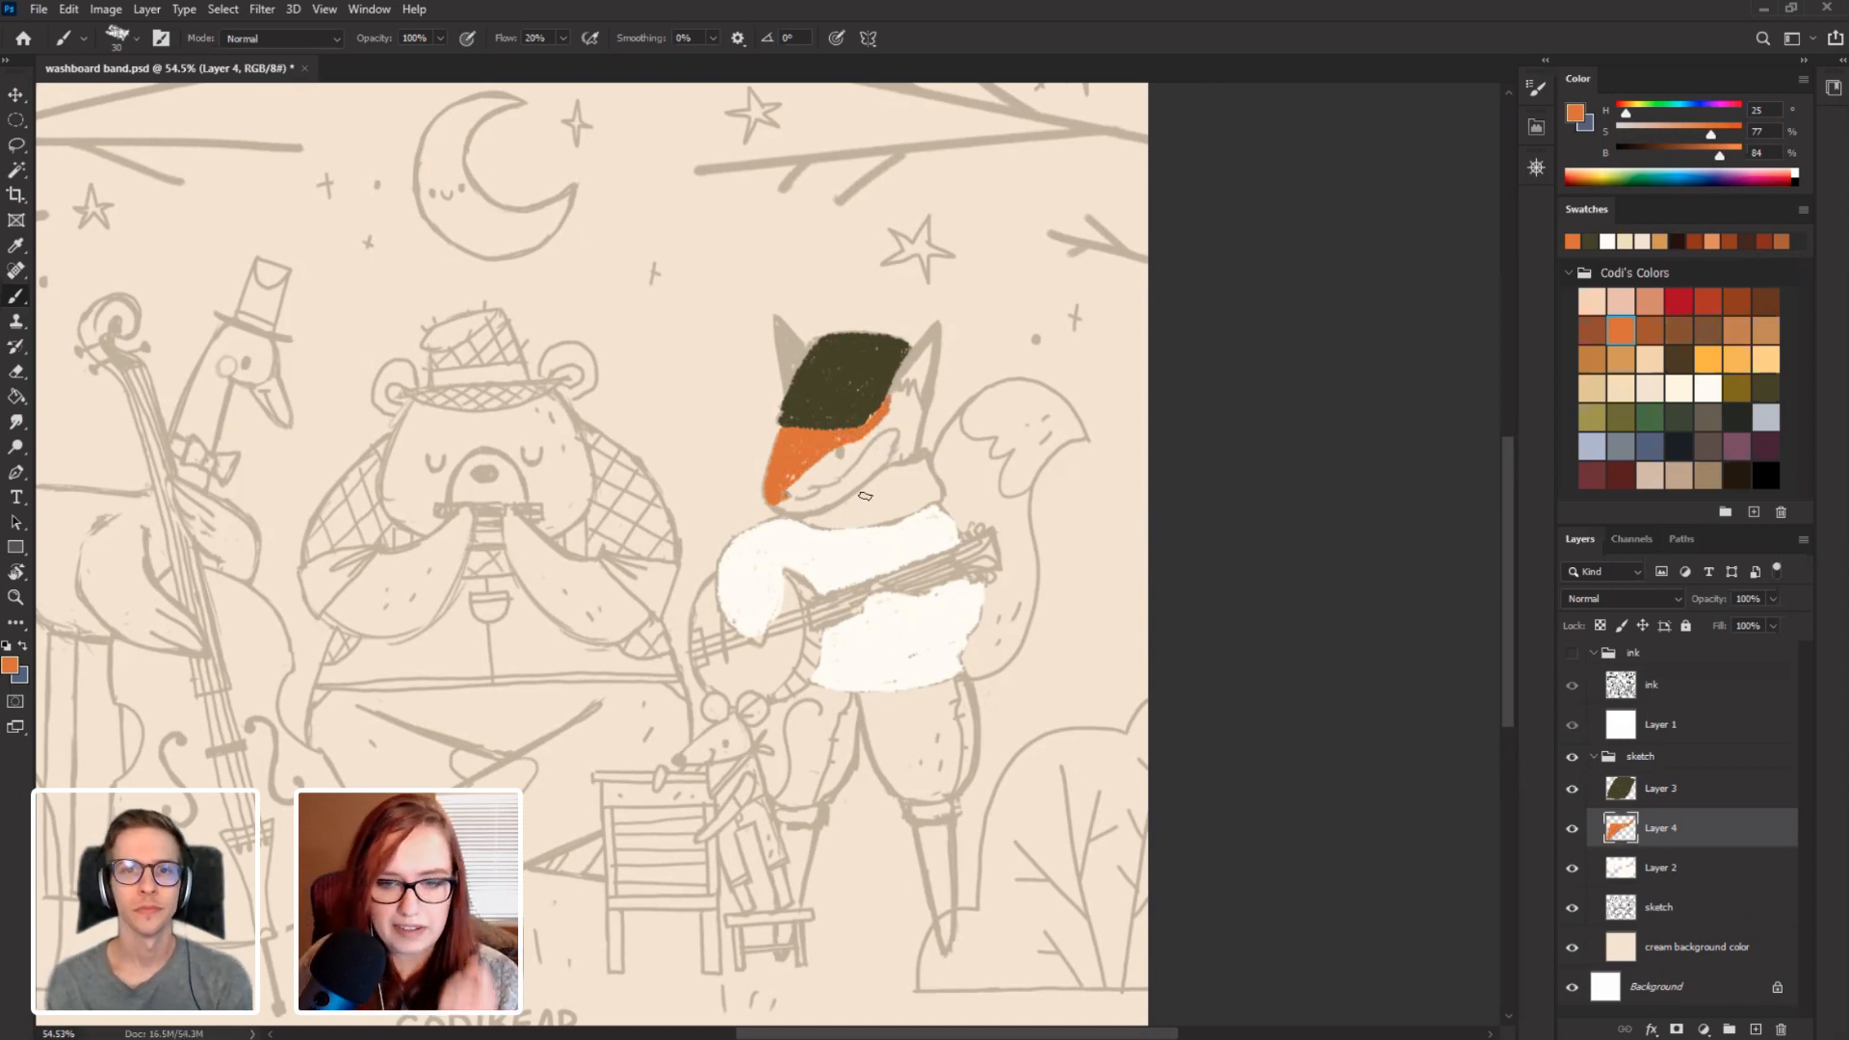
{"action": "mouse_move", "coordinate": [915, 449]}
{"action": "left_mouse_down"}
{"action": "mouse_move", "coordinate": [920, 410]}
{"action": "mouse_move", "coordinate": [913, 444]}
{"action": "left_mouse_up"}
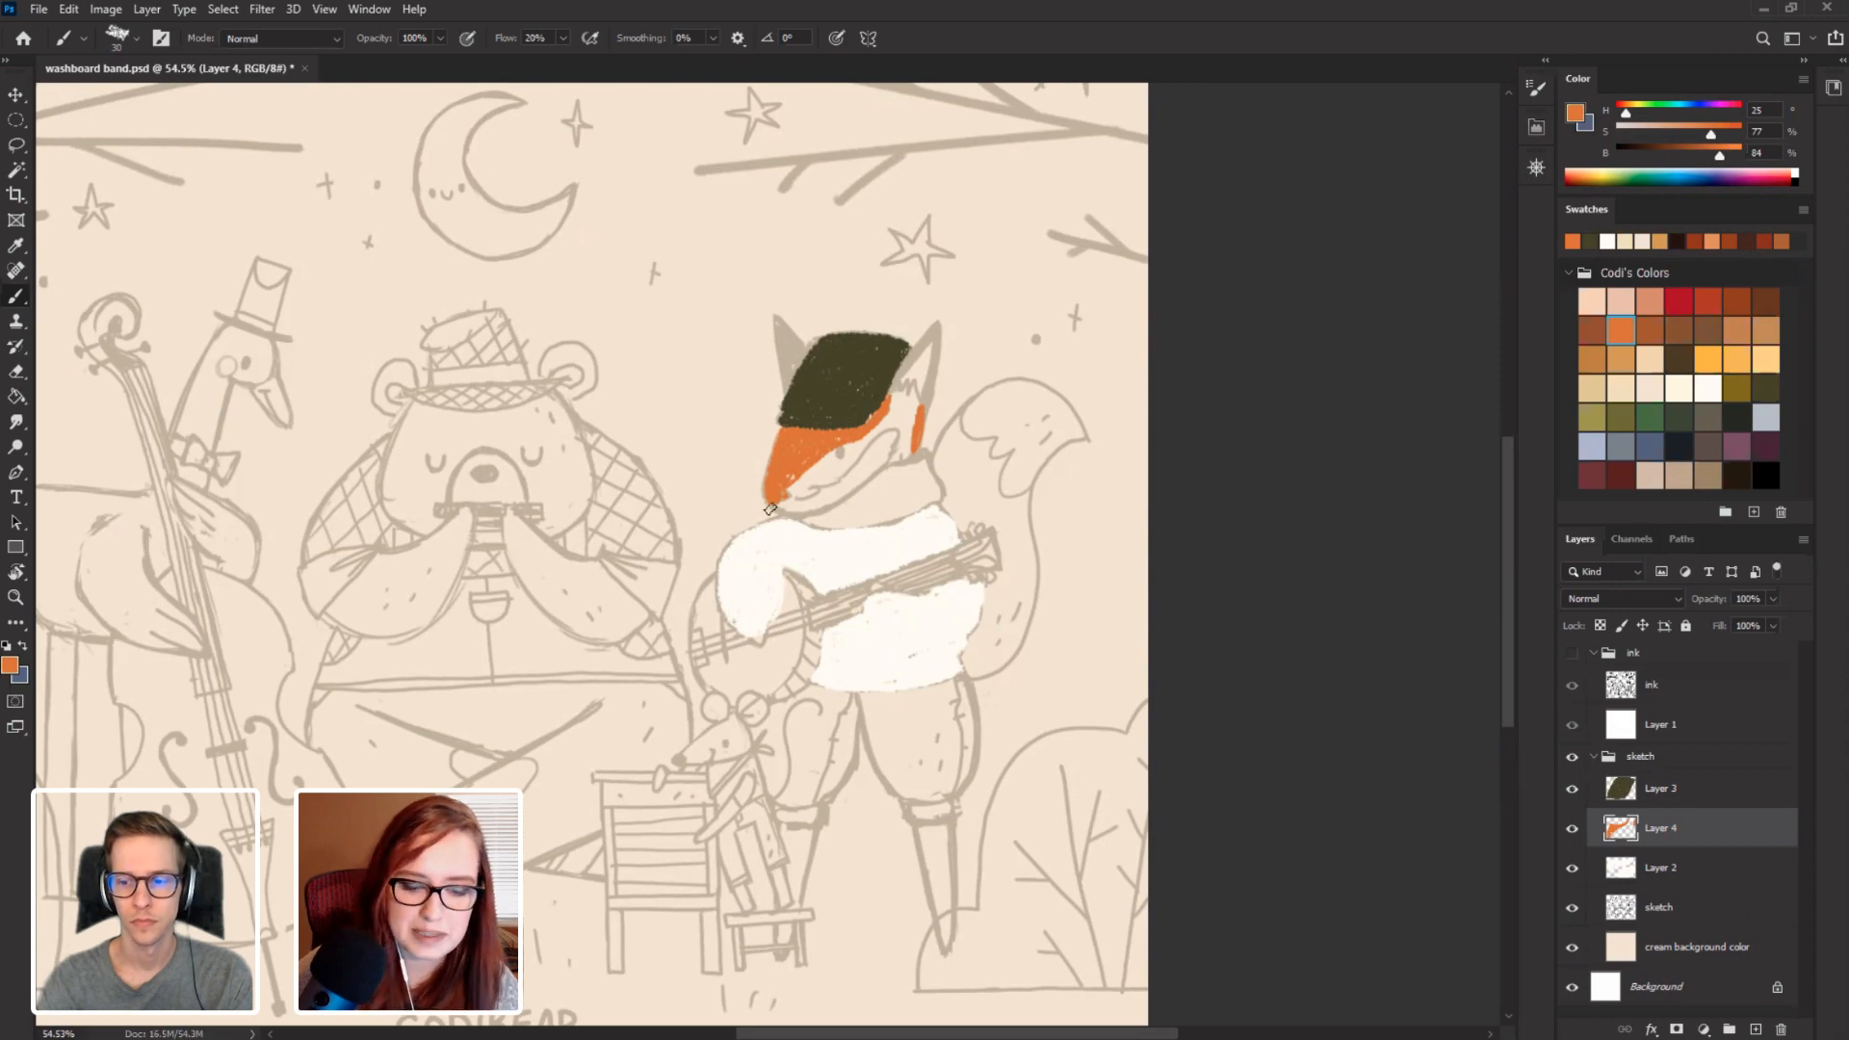
{"action": "key", "text": "r"}
{"action": "mouse_move", "coordinate": [458, 464]}
{"action": "left_mouse_down"}
{"action": "mouse_move", "coordinate": [448, 597]}
{"action": "mouse_move", "coordinate": [518, 754]}
{"action": "left_mouse_up"}
{"action": "key", "text": "b"}
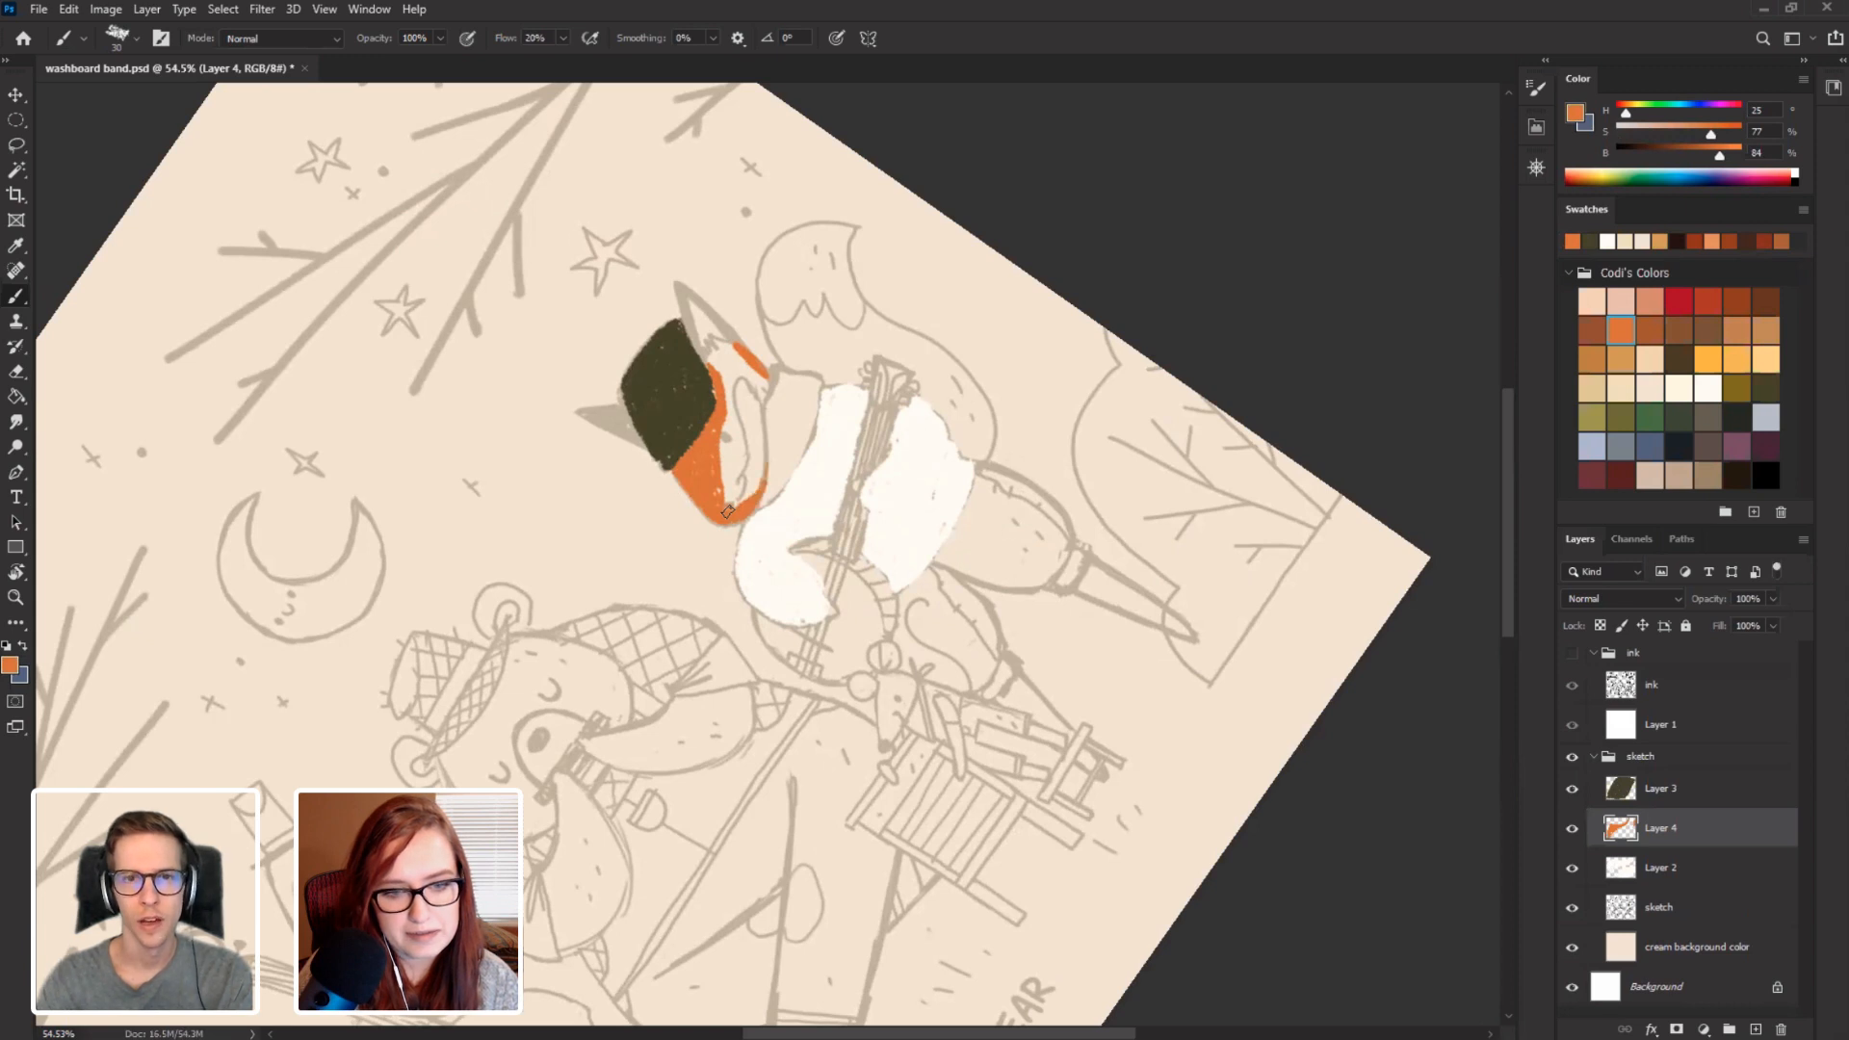
{"action": "mouse_move", "coordinate": [764, 487]}
{"action": "left_mouse_down"}
{"action": "mouse_move", "coordinate": [758, 395]}
{"action": "mouse_move", "coordinate": [732, 462]}
{"action": "mouse_move", "coordinate": [724, 404]}
{"action": "mouse_move", "coordinate": [752, 405]}
{"action": "mouse_move", "coordinate": [734, 482]}
{"action": "mouse_move", "coordinate": [752, 405]}
{"action": "left_mouse_up"}
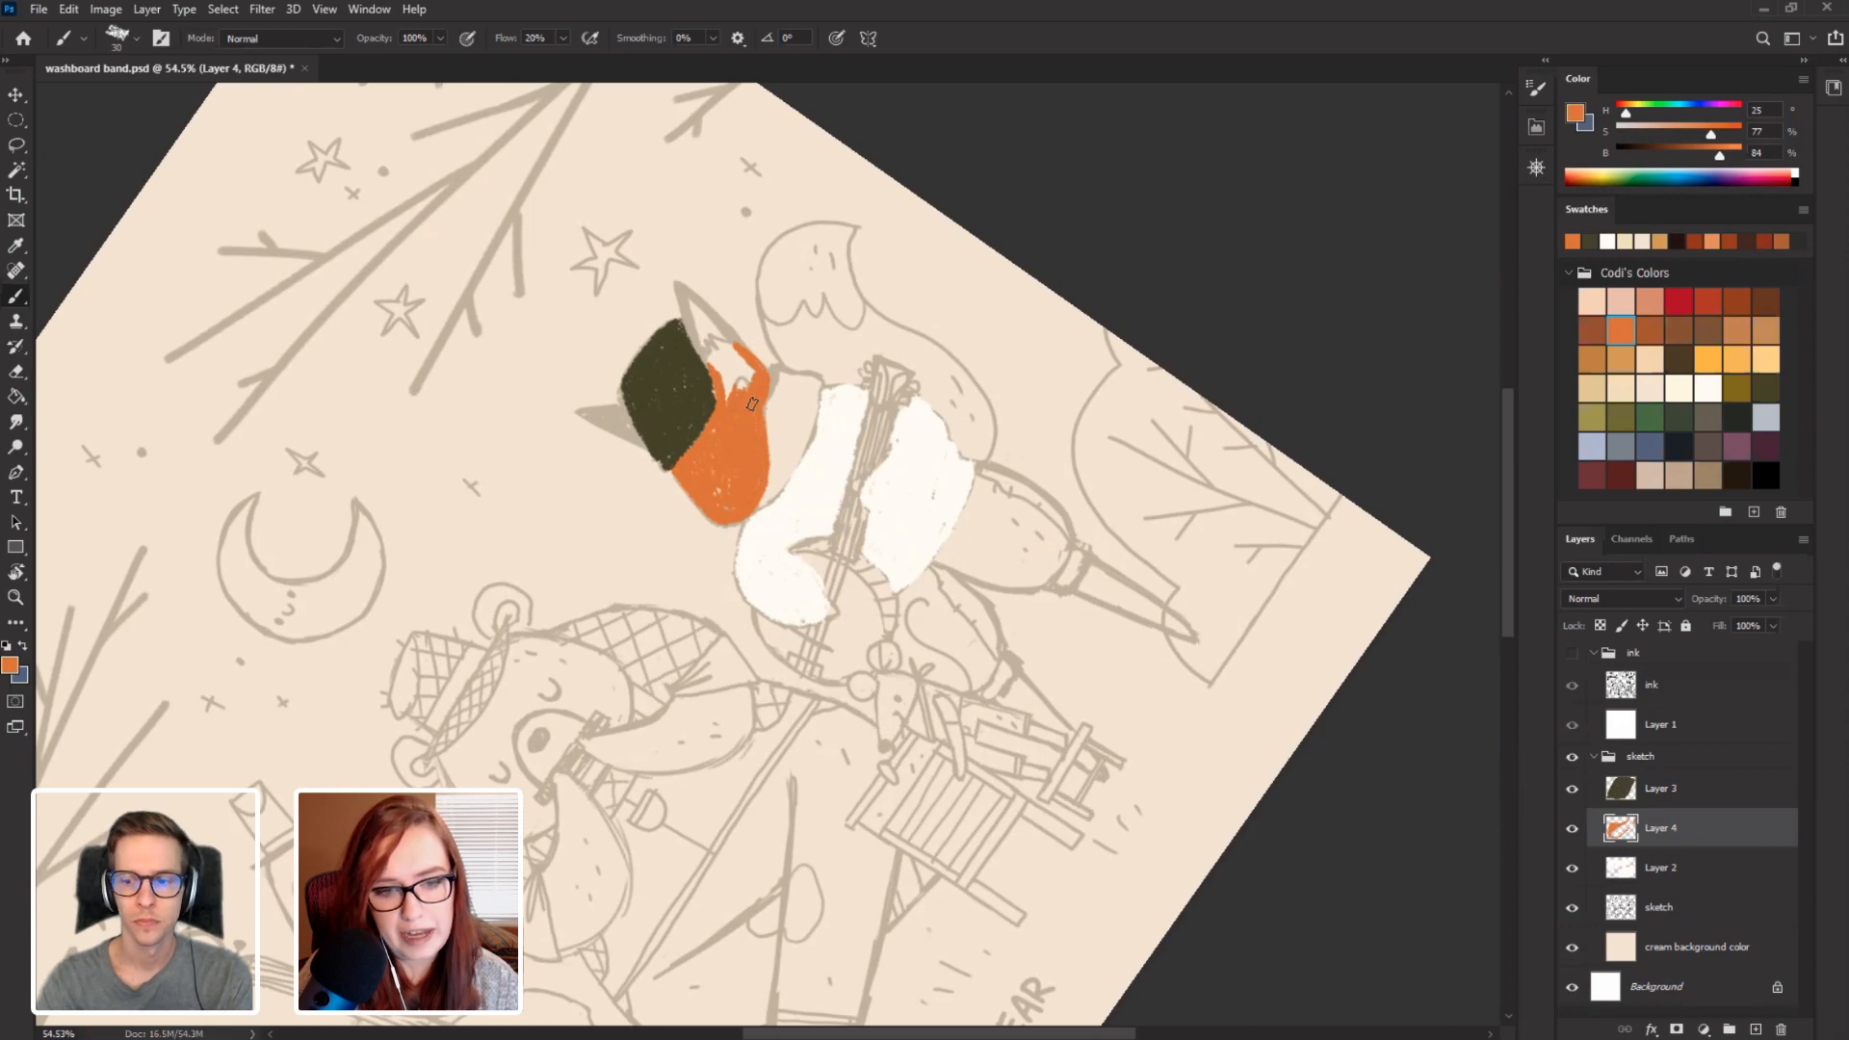
Fill the gap in the fox's cheek and the ear on the tail side with orange crayon strokes.
{"action": "key", "text": "r"}
{"action": "mouse_move", "coordinate": [752, 405]}
{"action": "left_mouse_down"}
{"action": "mouse_move", "coordinate": [540, 453]}
{"action": "mouse_move", "coordinate": [488, 569]}
{"action": "left_mouse_up"}
{"action": "key", "text": "b"}
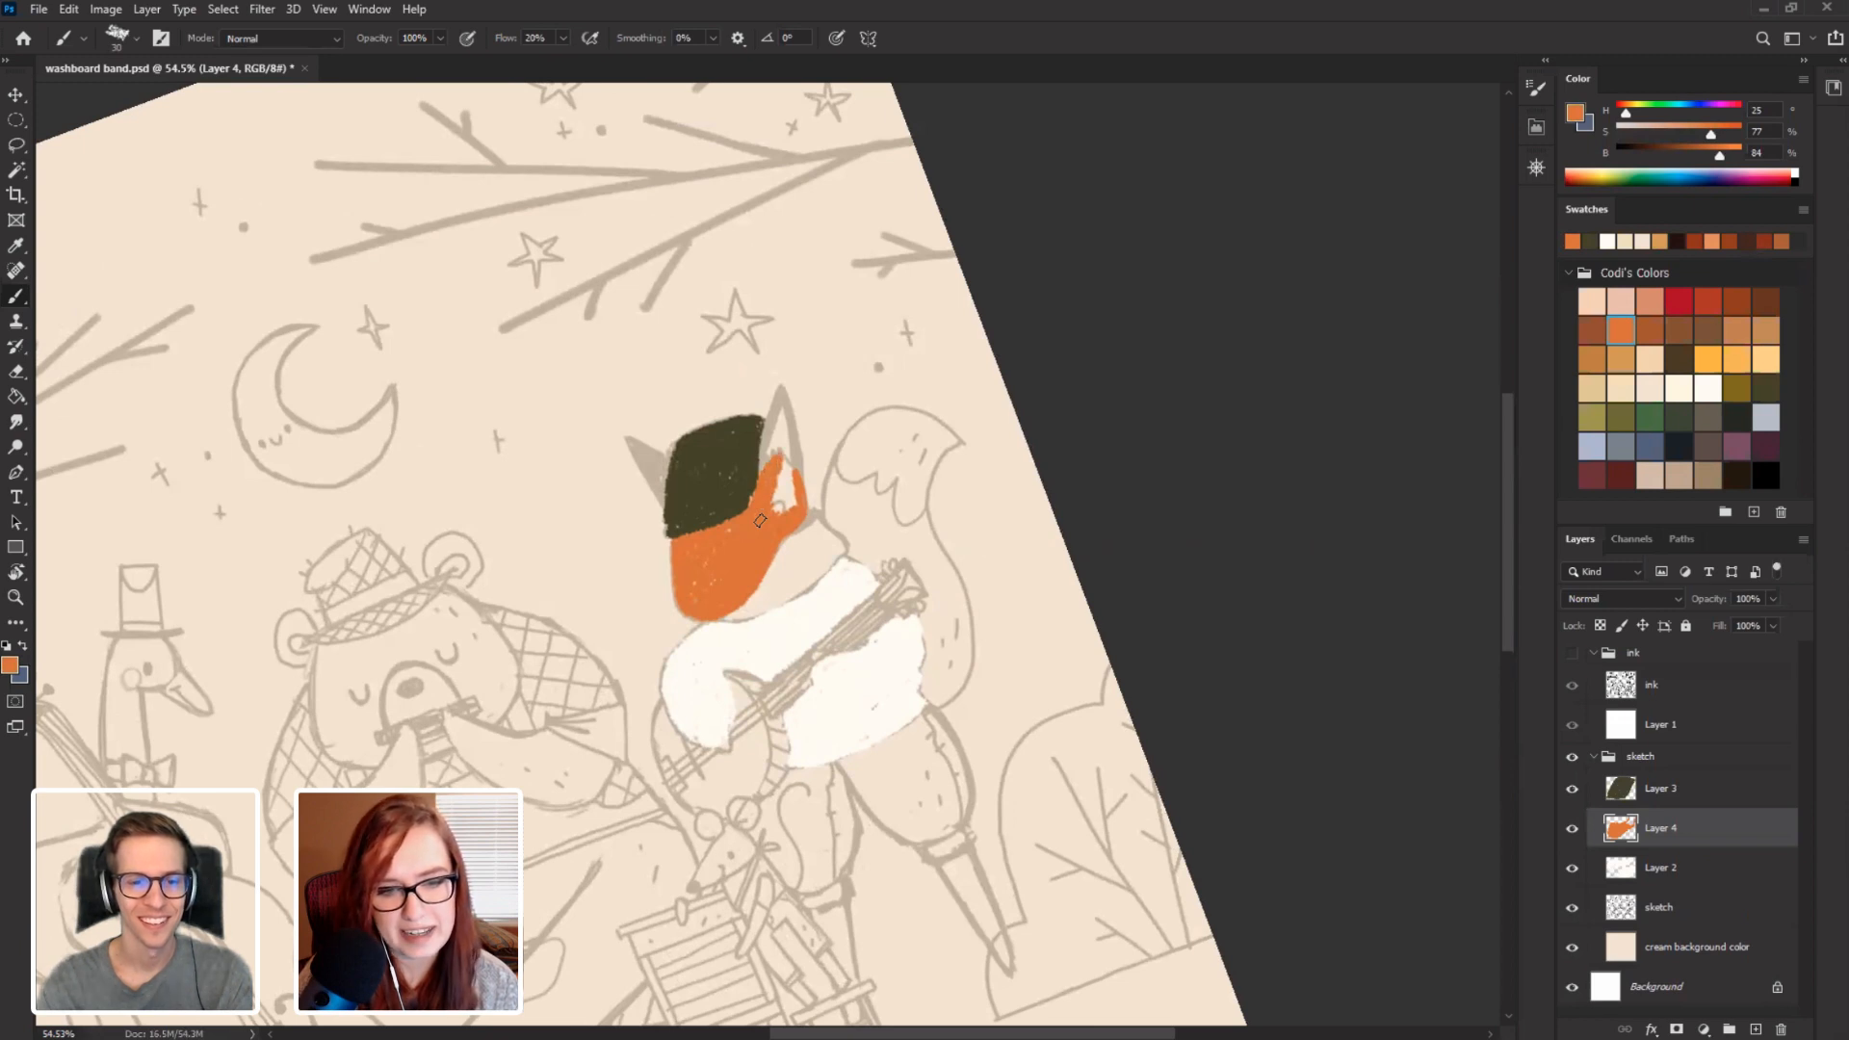
{"action": "mouse_move", "coordinate": [789, 463]}
{"action": "left_mouse_down"}
{"action": "mouse_move", "coordinate": [792, 503]}
{"action": "mouse_move", "coordinate": [785, 486]}
{"action": "mouse_move", "coordinate": [777, 500]}
{"action": "left_mouse_up"}
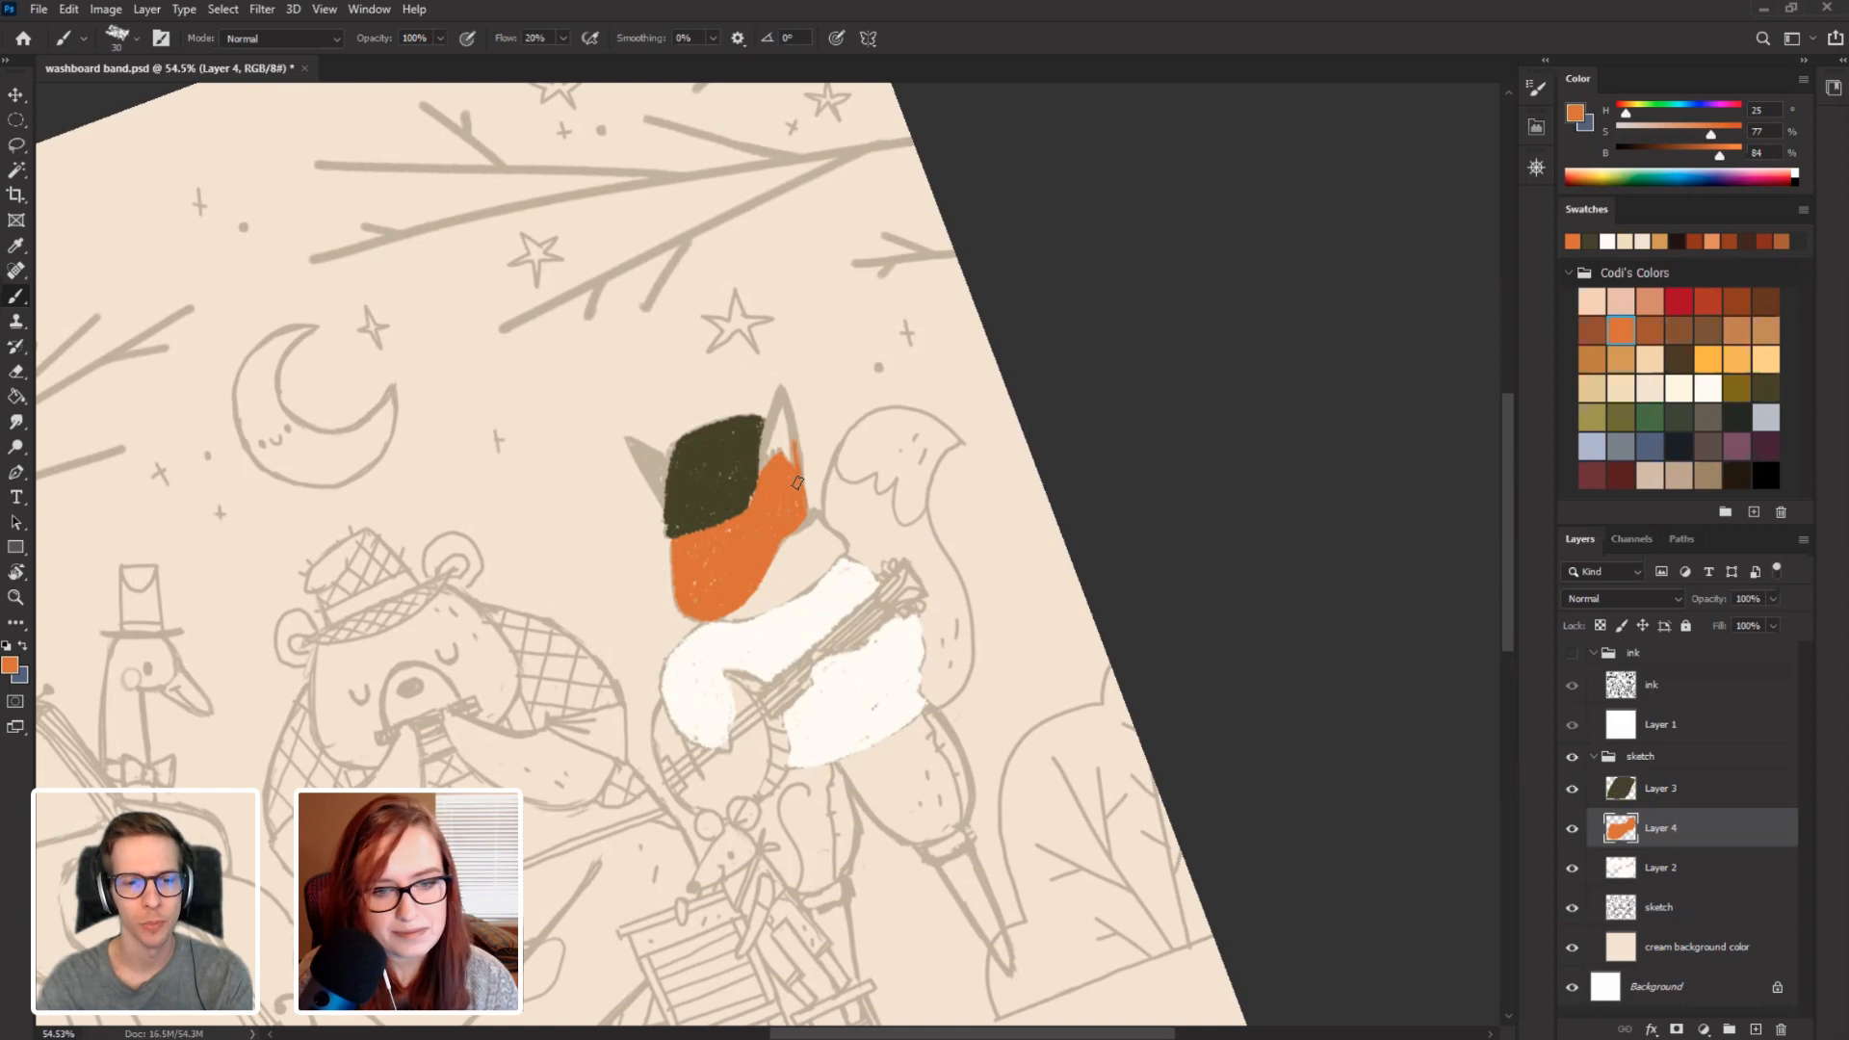
{"action": "left_click_drag", "start_coordinate": [798, 482], "coordinate": [788, 412]}
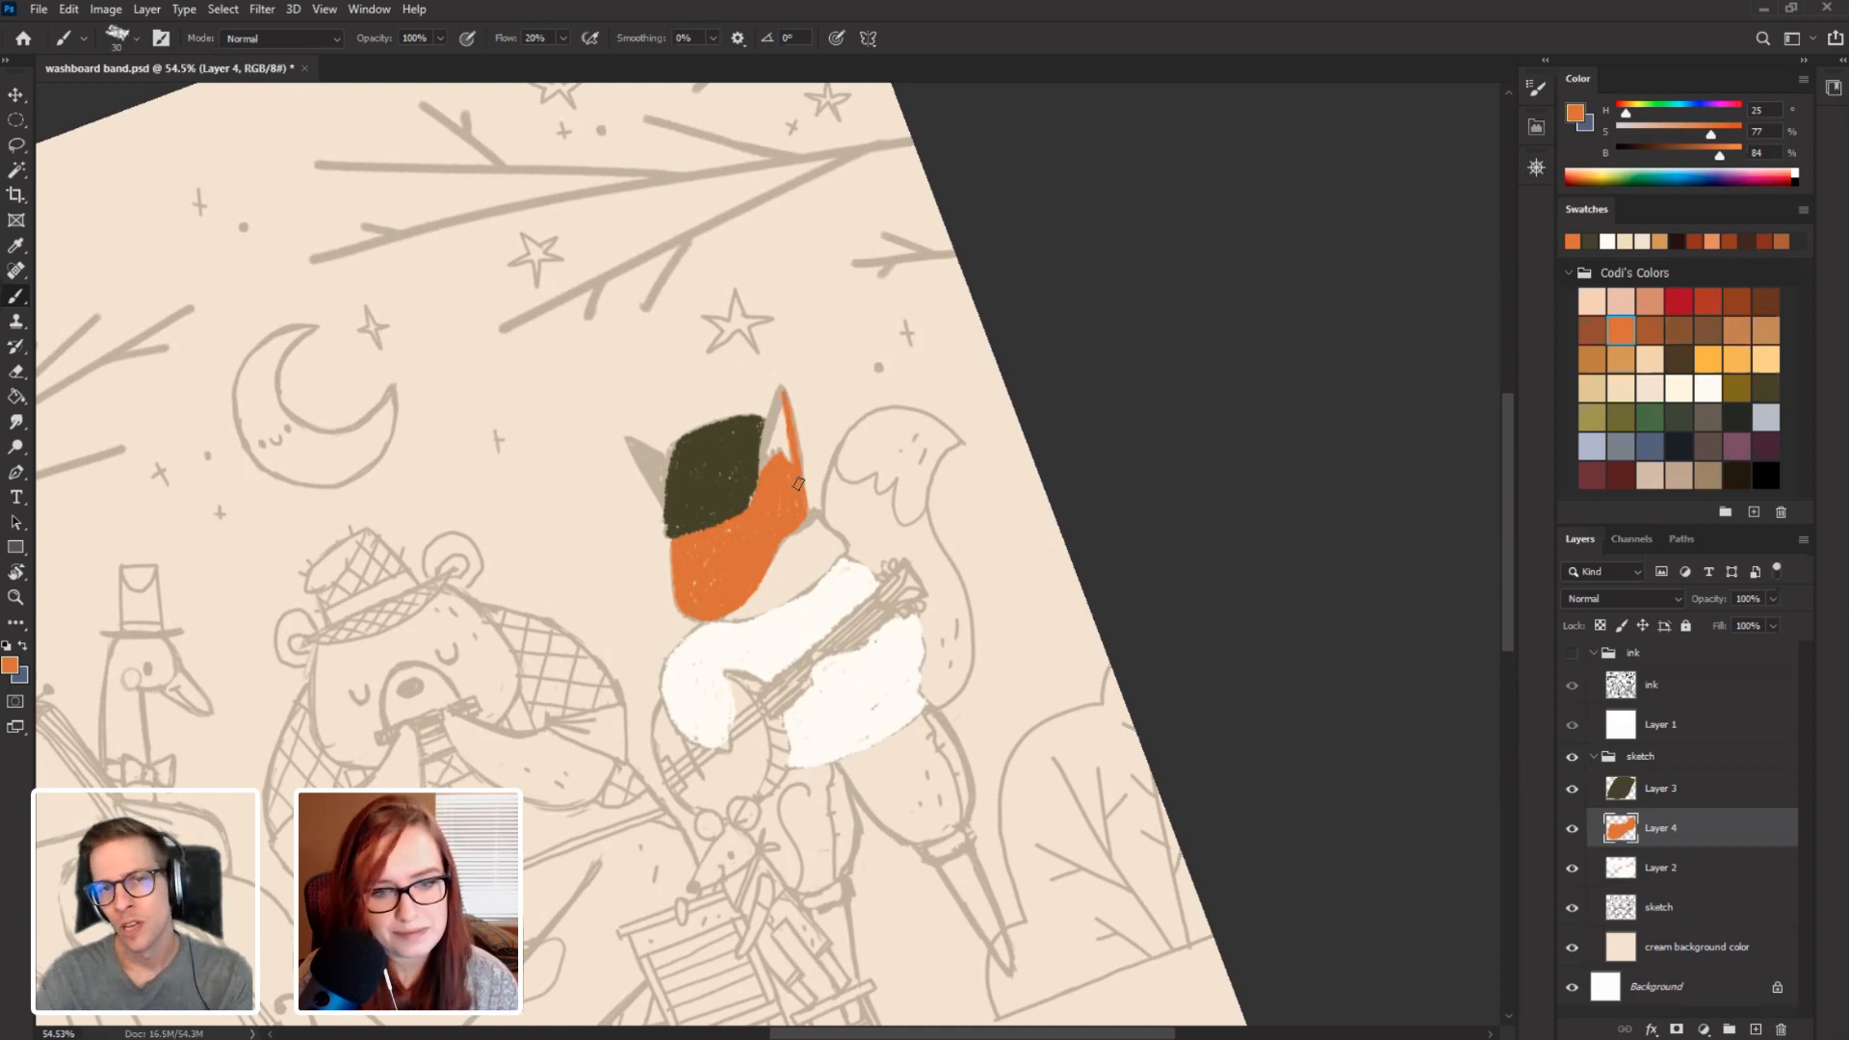
{"action": "mouse_move", "coordinate": [797, 483]}
{"action": "left_mouse_down"}
{"action": "mouse_move", "coordinate": [785, 443]}
{"action": "mouse_move", "coordinate": [781, 473]}
{"action": "mouse_move", "coordinate": [769, 448]}
{"action": "mouse_move", "coordinate": [781, 474]}
{"action": "left_mouse_up"}
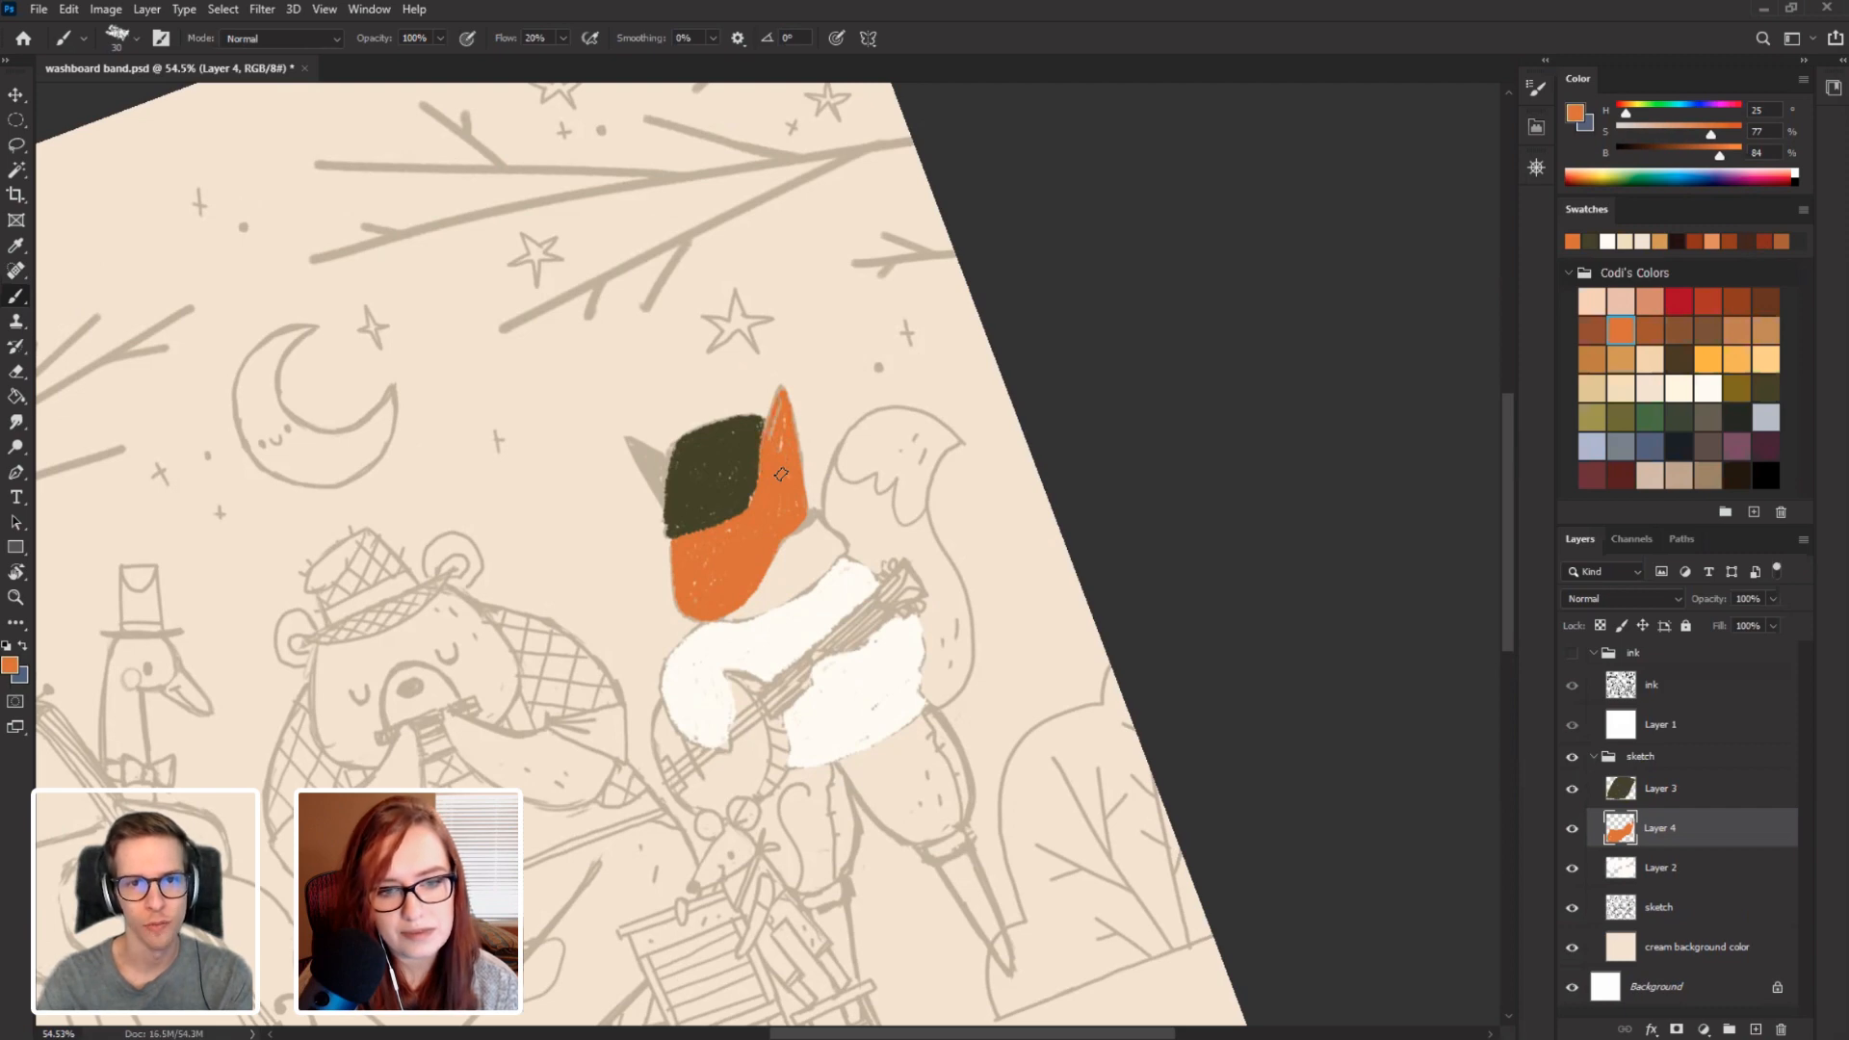
Paint the fox's other ear orange up to the cap's edge, and straighten the canvas view.
{"action": "key", "text": "r"}
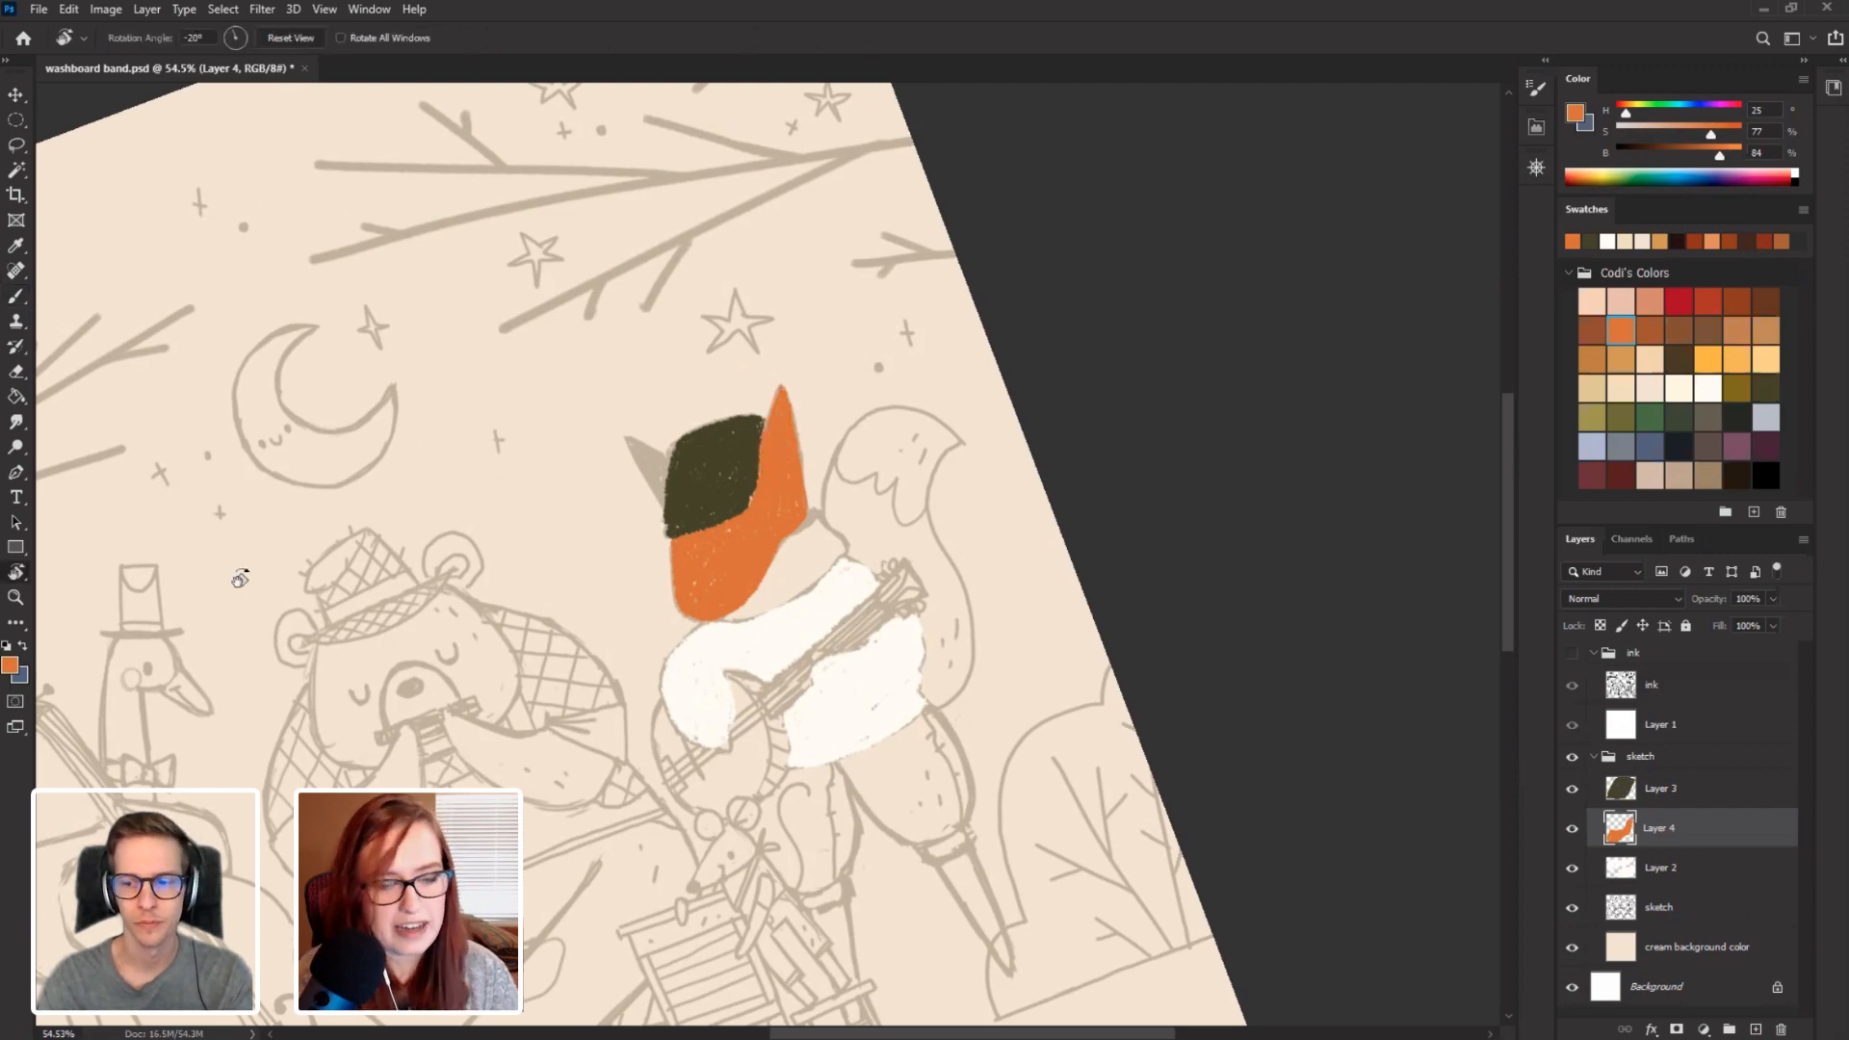
{"action": "left_click_drag", "start_coordinate": [501, 462], "coordinate": [491, 413]}
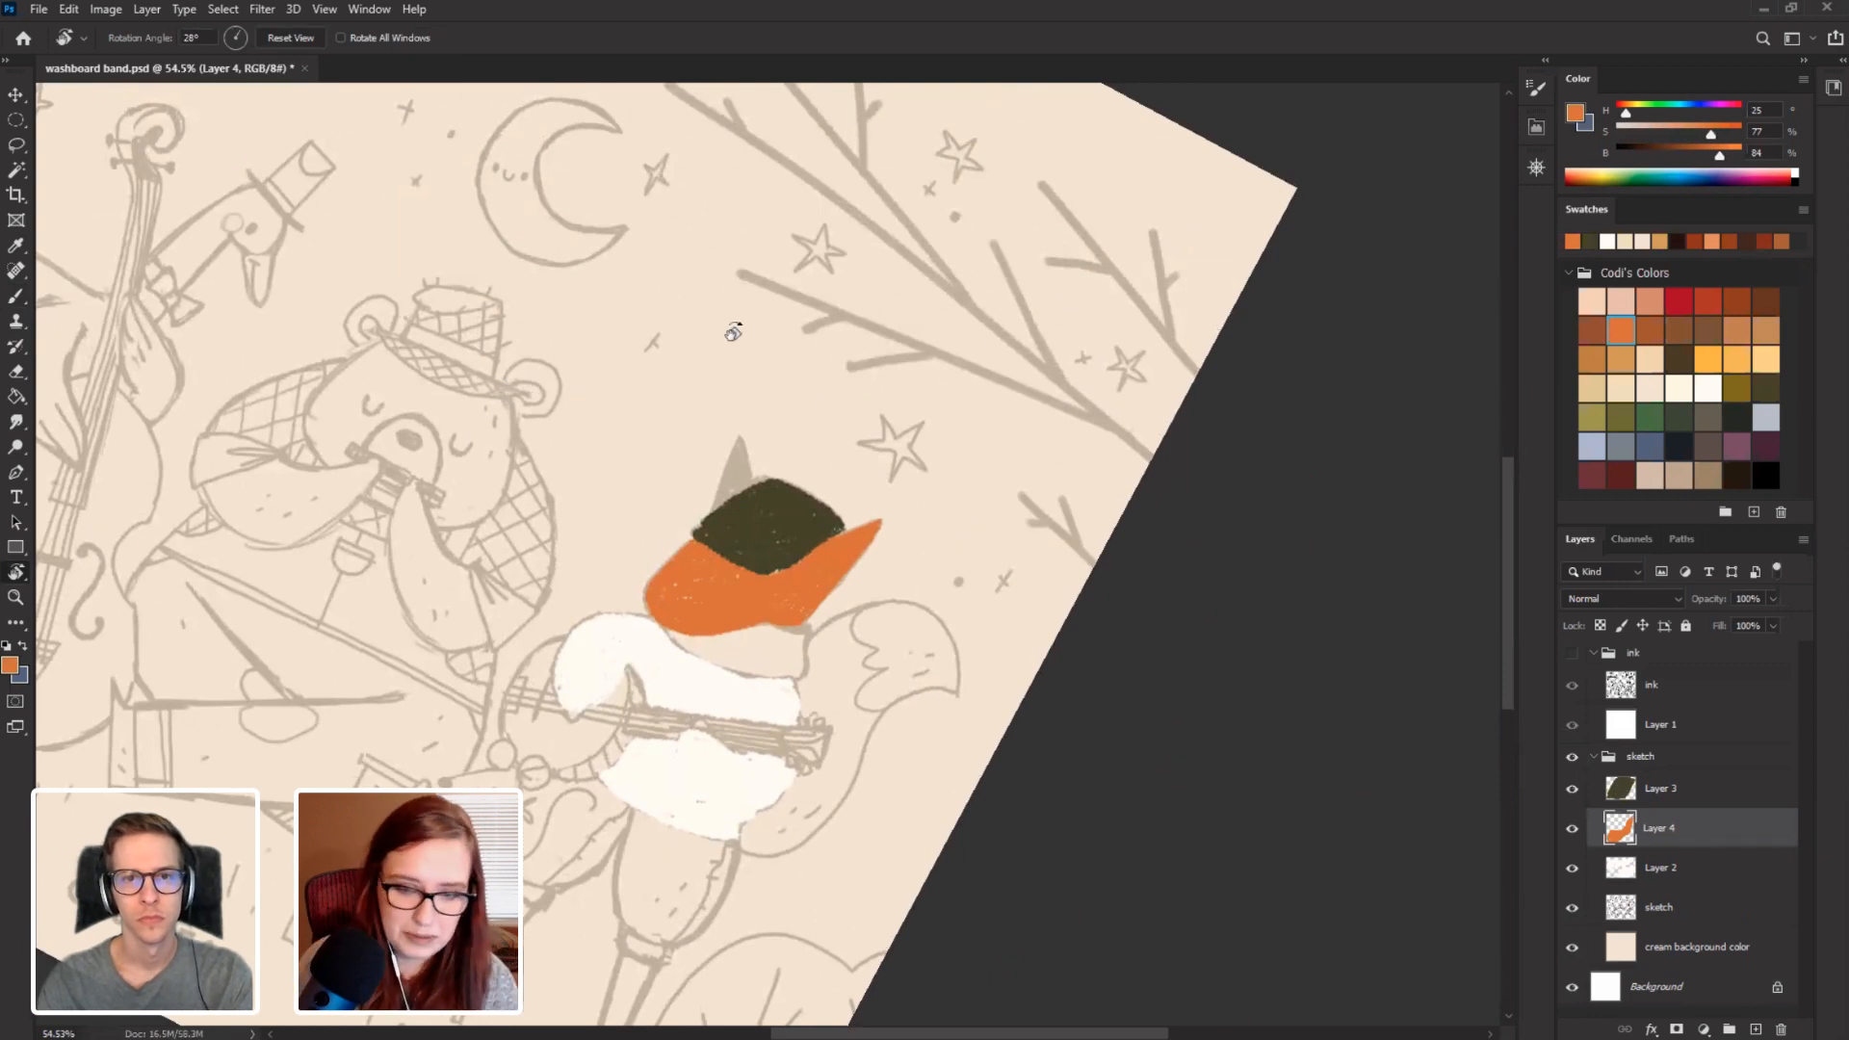
{"action": "key", "text": "b"}
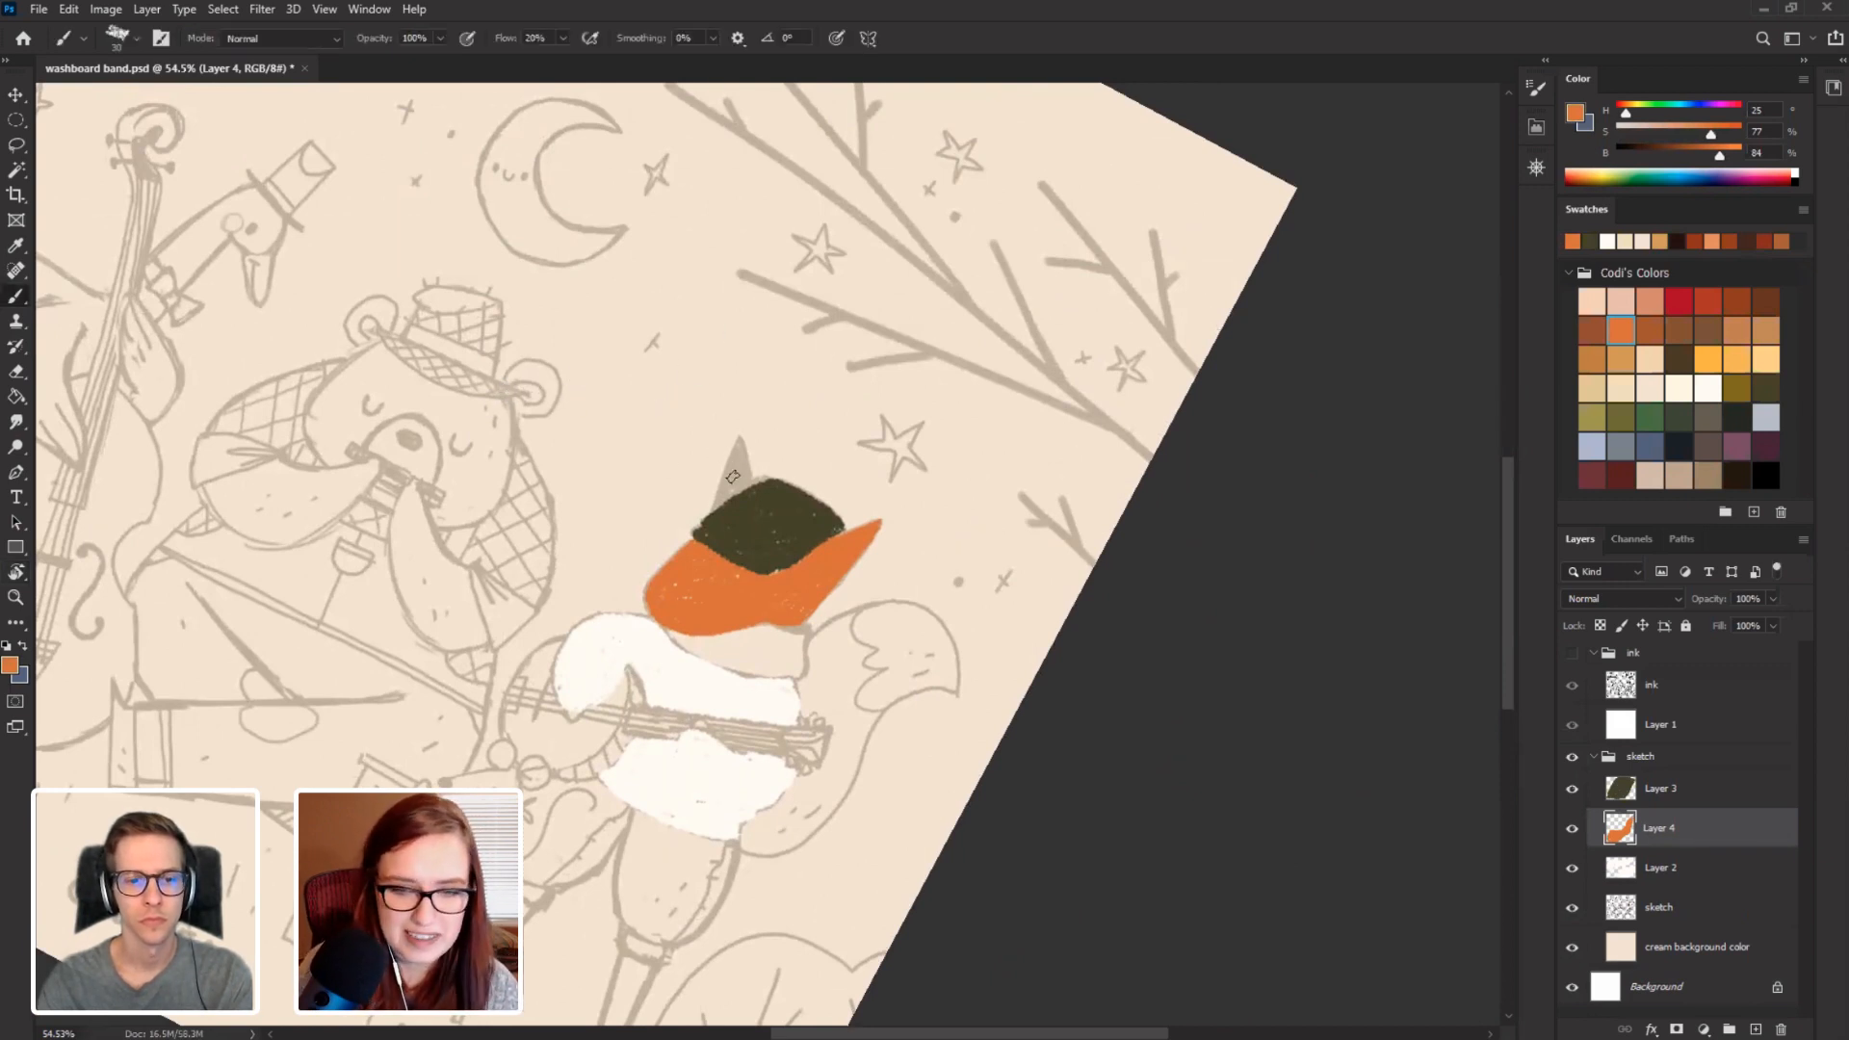
{"action": "left_click_drag", "start_coordinate": [721, 492], "coordinate": [718, 497]}
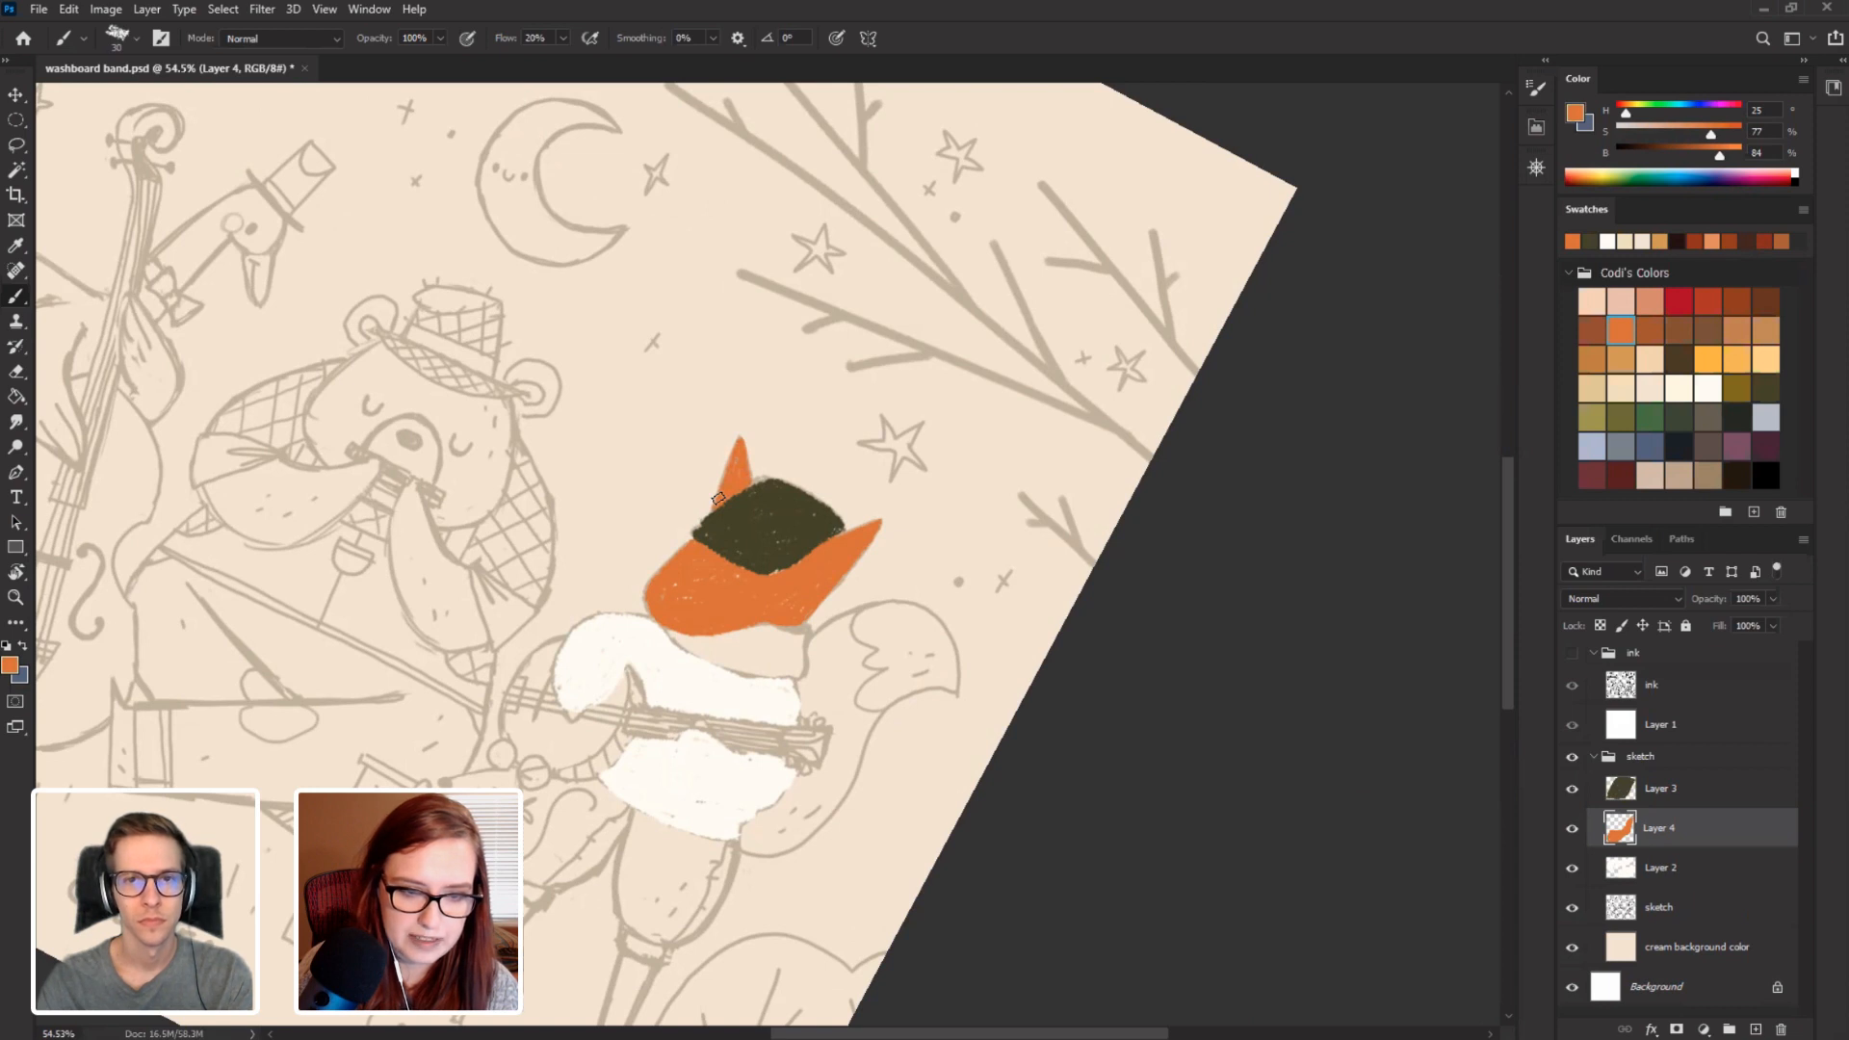
{"action": "left_click_drag", "start_coordinate": [718, 498], "coordinate": [729, 487]}
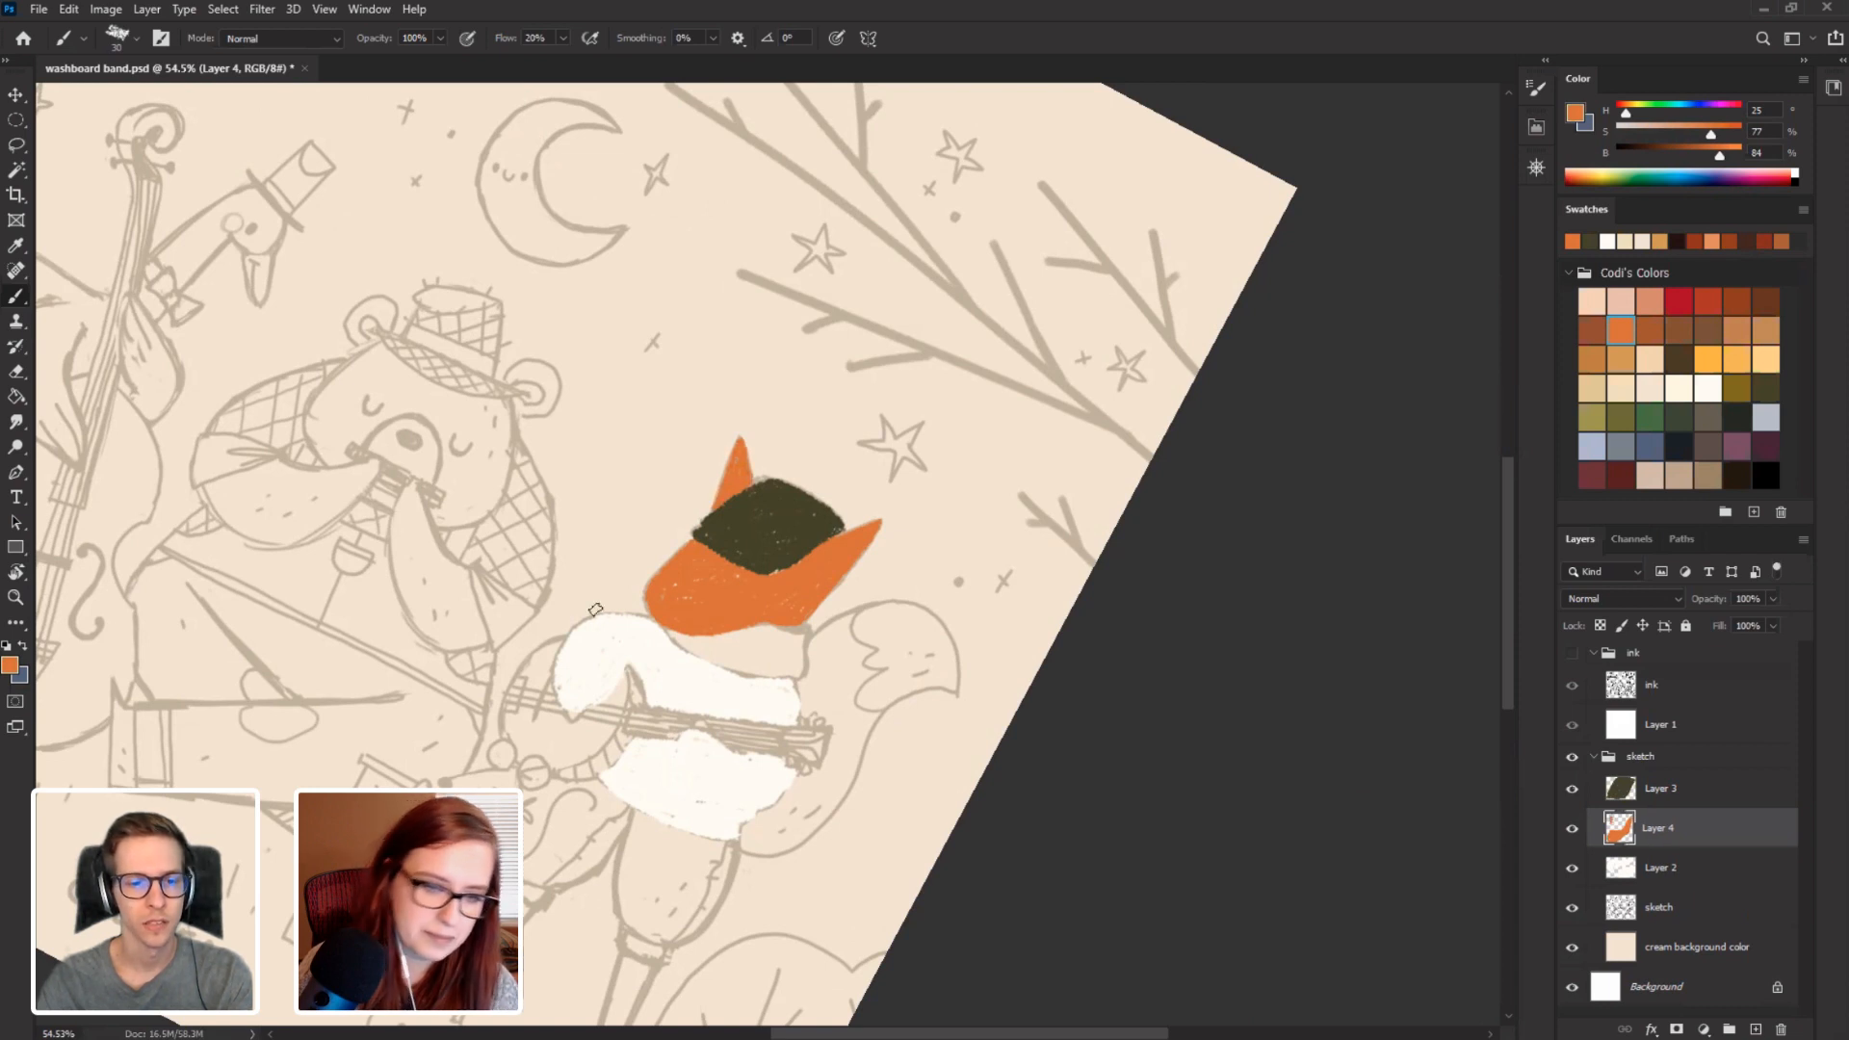
{"action": "key", "text": "Escape"}
{"action": "left_click_drag", "start_coordinate": [376, 642], "coordinate": [518, 492]}
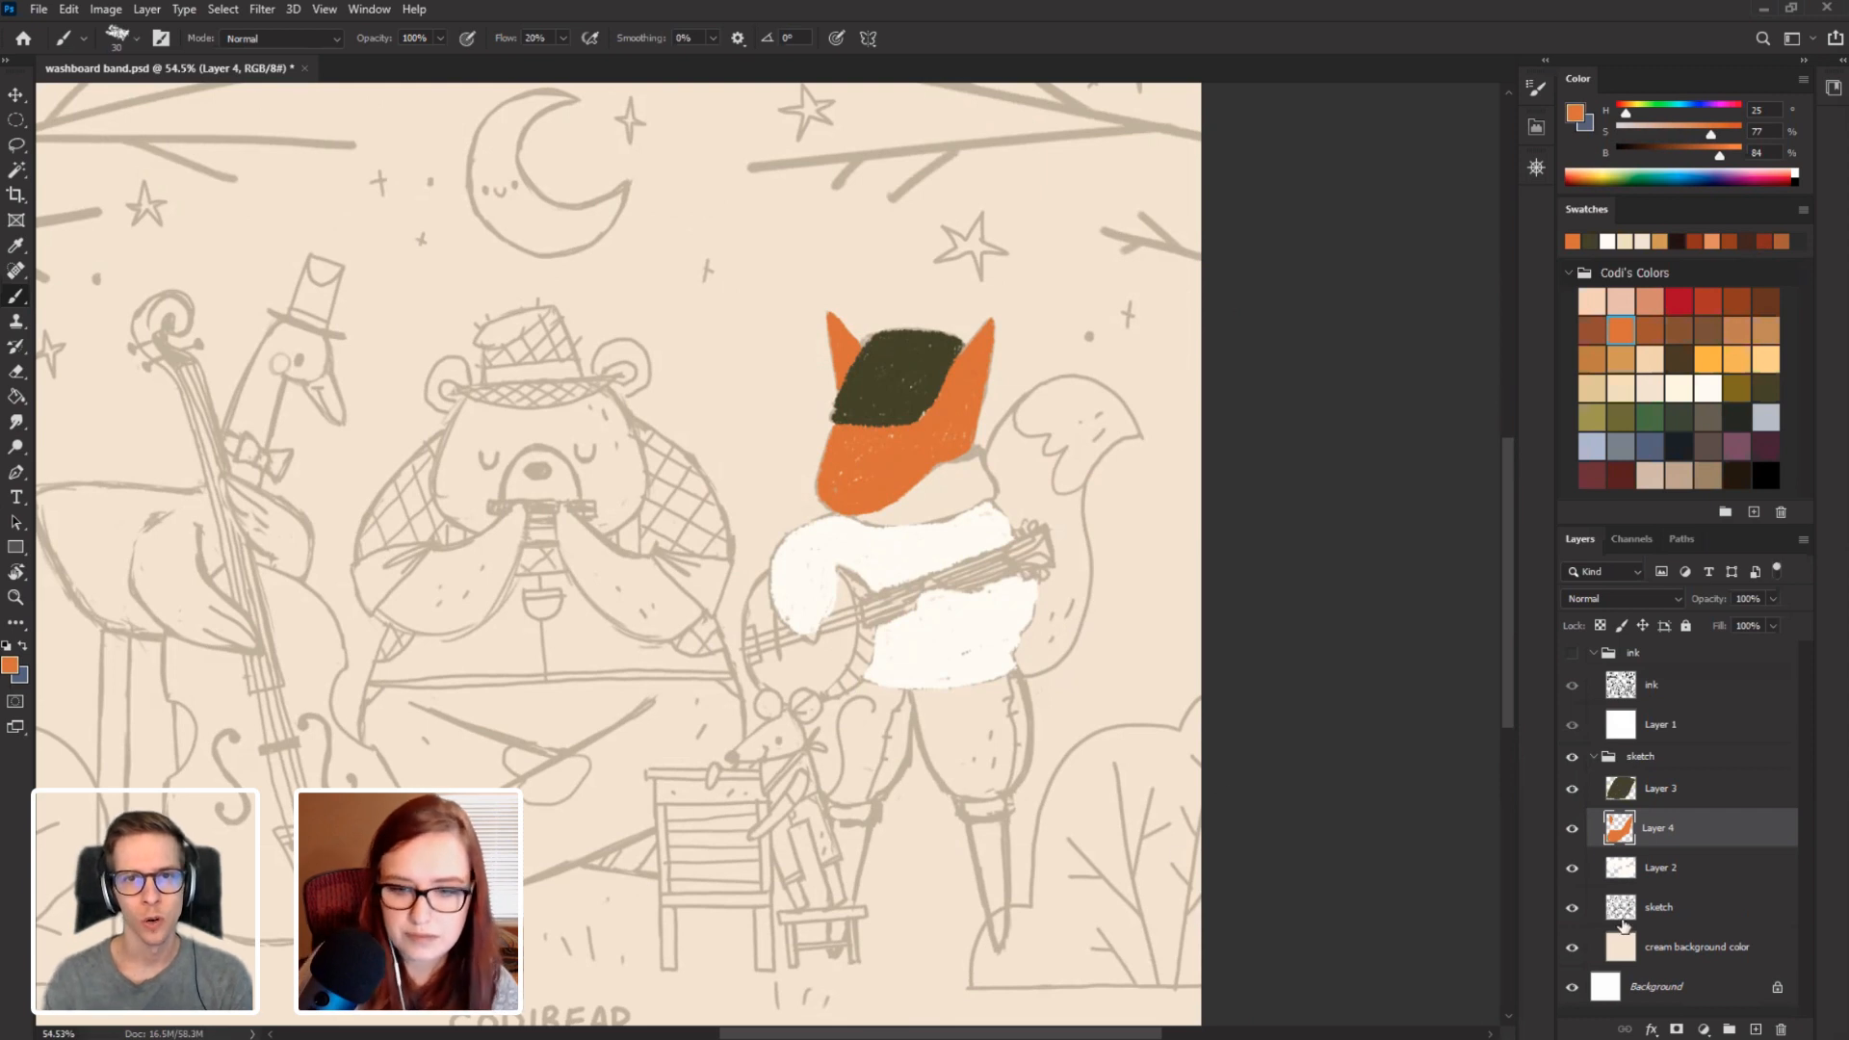
Add a new layer directly above the sketch layer and paint the lower part of the fox's tail orange behind the sweater.
{"action": "left_click", "coordinate": [1665, 910]}
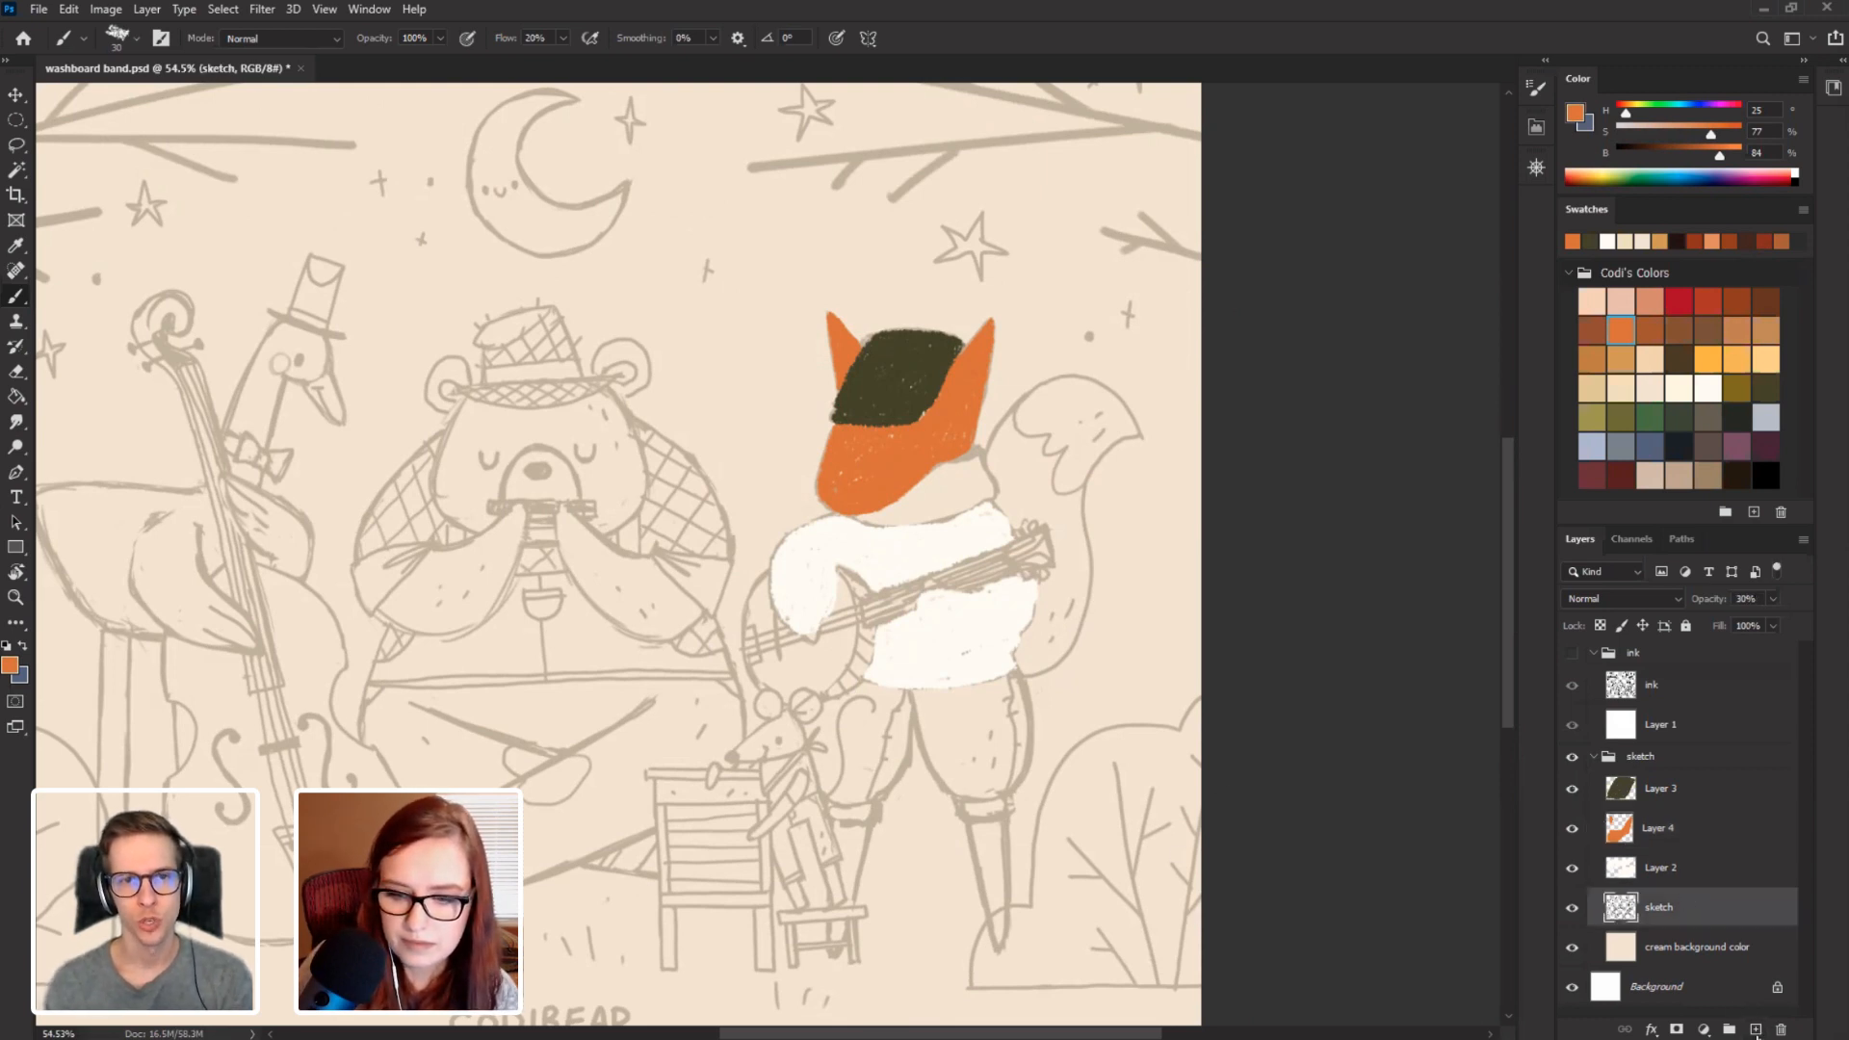
{"action": "key", "text": "ctrl+shift+alt+n"}
{"action": "mouse_move", "coordinate": [1051, 651]}
{"action": "left_mouse_down"}
{"action": "mouse_move", "coordinate": [1026, 664]}
{"action": "mouse_move", "coordinate": [1077, 621]}
{"action": "mouse_move", "coordinate": [1080, 472]}
{"action": "mouse_move", "coordinate": [1073, 569]}
{"action": "left_mouse_up"}
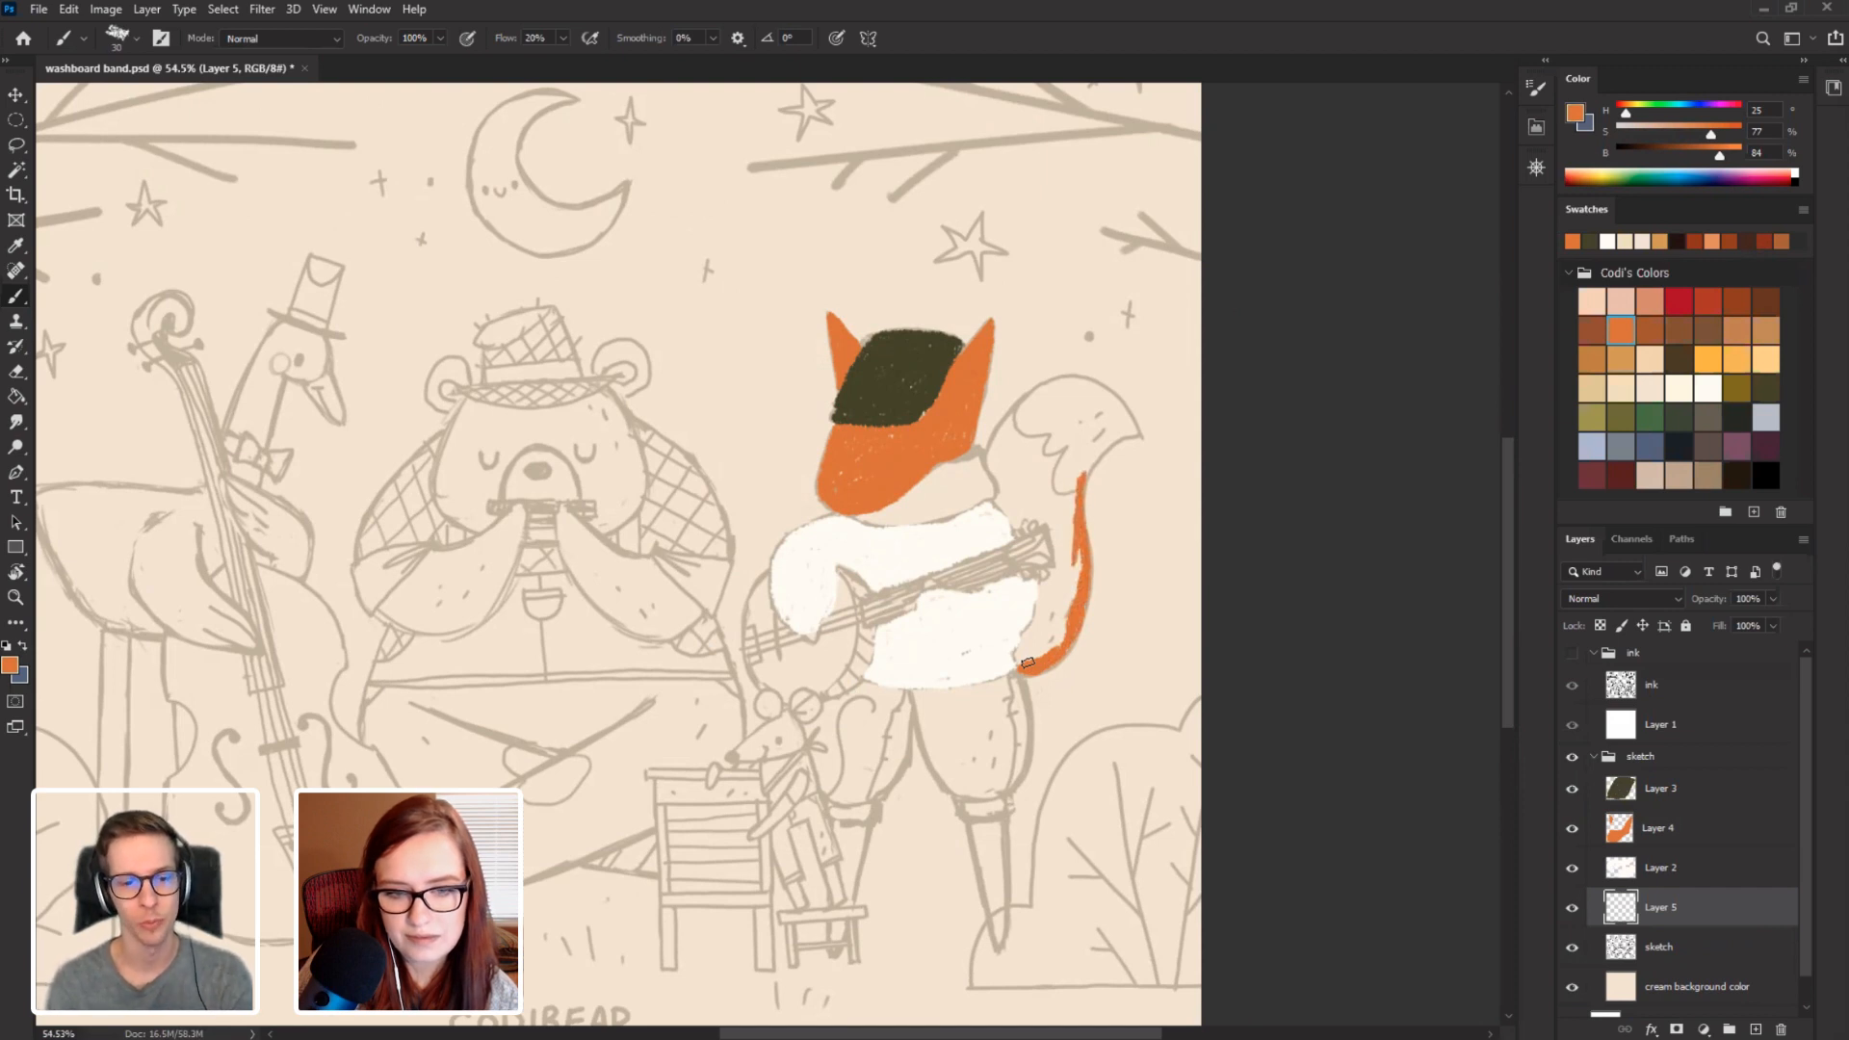
{"action": "mouse_move", "coordinate": [1088, 465]}
{"action": "left_mouse_down"}
{"action": "mouse_move", "coordinate": [1055, 647]}
{"action": "mouse_move", "coordinate": [1055, 616]}
{"action": "mouse_move", "coordinate": [1028, 662]}
{"action": "mouse_move", "coordinate": [1040, 595]}
{"action": "mouse_move", "coordinate": [1027, 662]}
{"action": "left_mouse_up"}
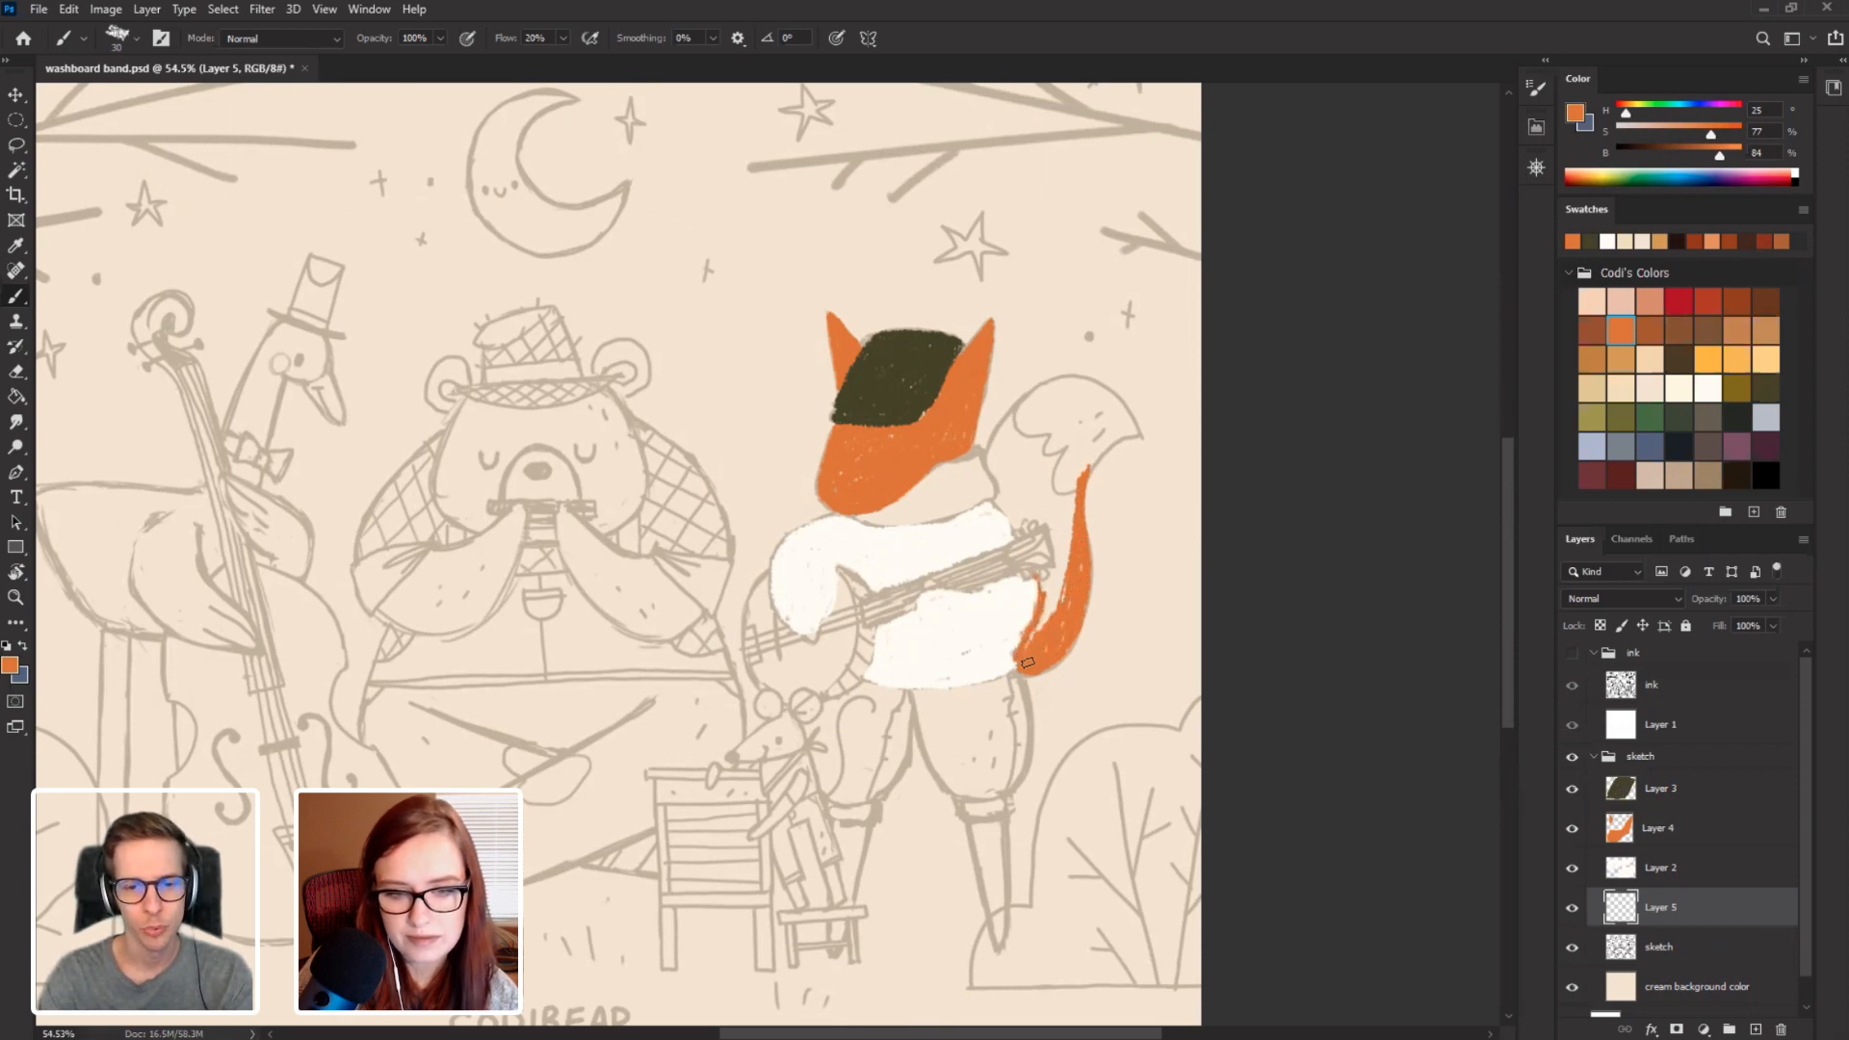
{"action": "mouse_move", "coordinate": [1045, 589]}
{"action": "left_mouse_down"}
{"action": "mouse_move", "coordinate": [1069, 539]}
{"action": "mouse_move", "coordinate": [1027, 662]}
{"action": "left_mouse_up"}
Extend the orange crayon strokes along both edges of the fox's upper tail and around its tip.
{"action": "left_click_drag", "start_coordinate": [850, 584], "coordinate": [791, 714]}
{"action": "key", "text": "r"}
{"action": "mouse_move", "coordinate": [922, 551]}
{"action": "left_mouse_down"}
{"action": "mouse_move", "coordinate": [764, 557]}
{"action": "mouse_move", "coordinate": [829, 463]}
{"action": "mouse_move", "coordinate": [902, 446]}
{"action": "mouse_move", "coordinate": [933, 467]}
{"action": "mouse_move", "coordinate": [892, 433]}
{"action": "mouse_move", "coordinate": [878, 352]}
{"action": "mouse_move", "coordinate": [893, 430]}
{"action": "left_mouse_up"}
{"action": "left_click_drag", "start_coordinate": [931, 454], "coordinate": [960, 471]}
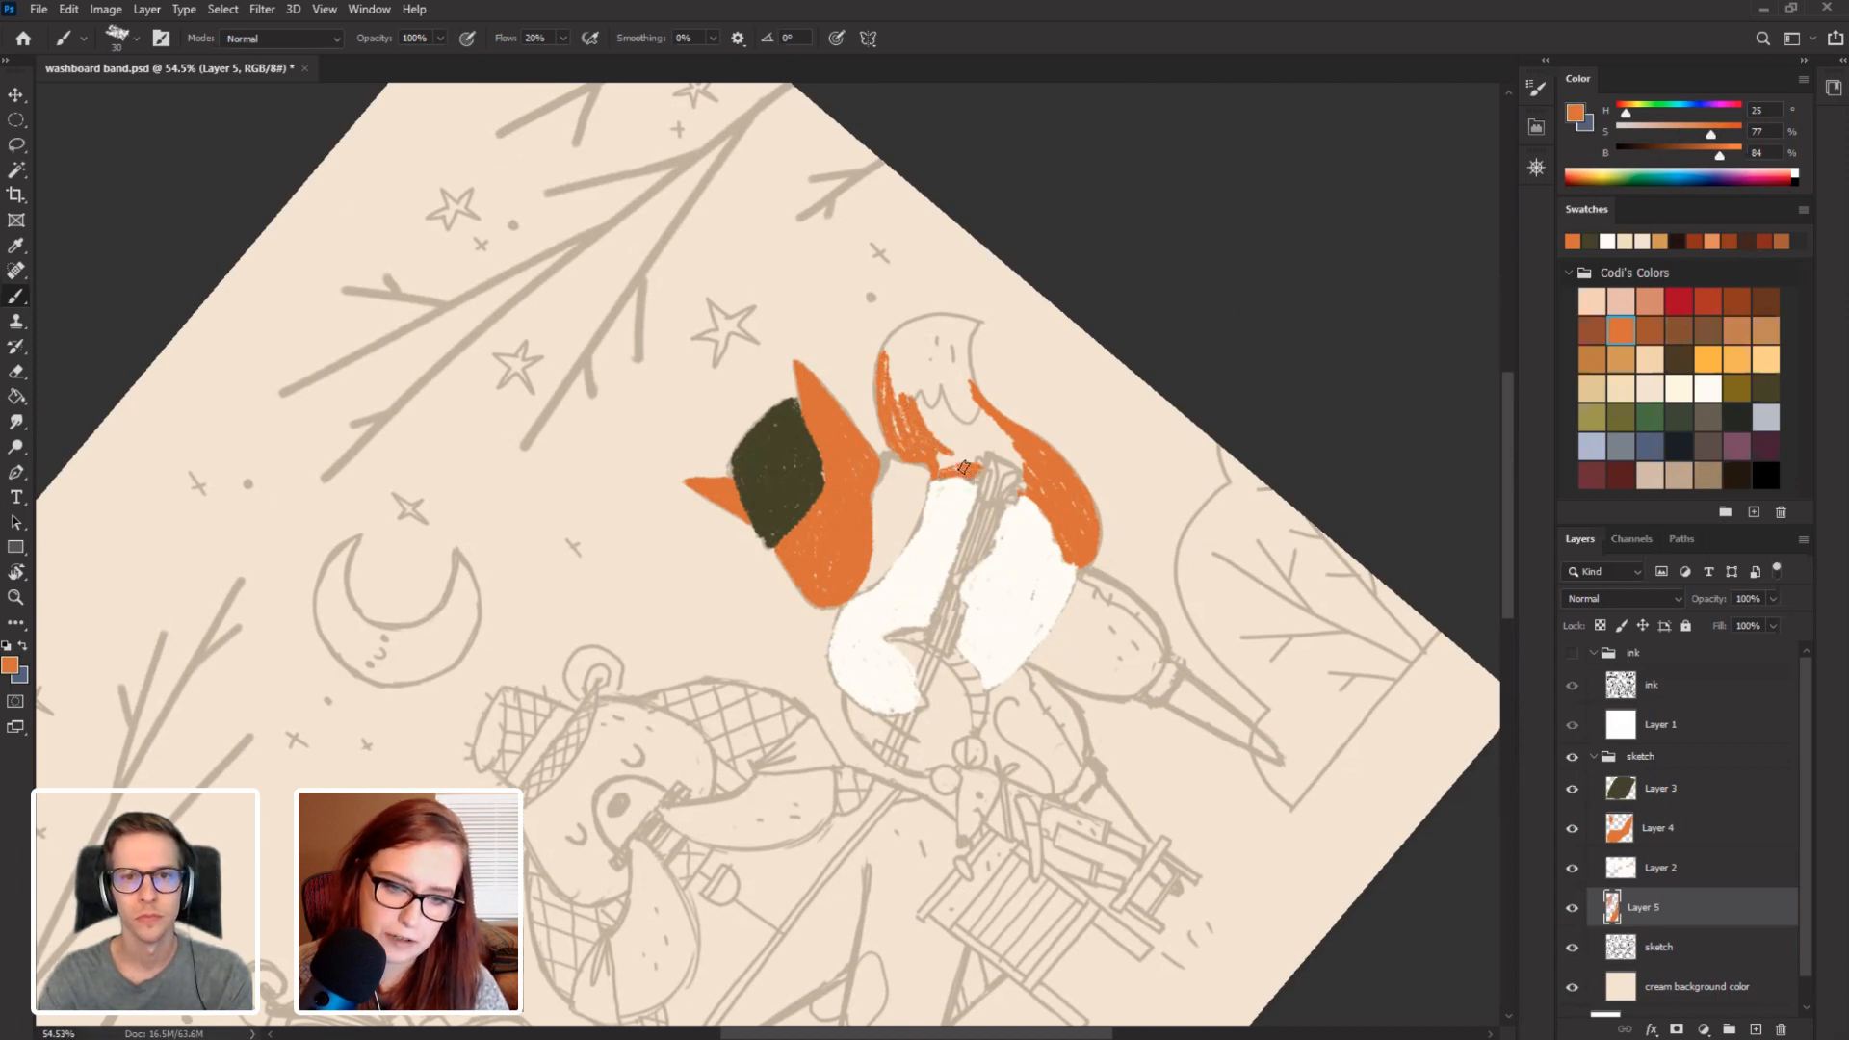
{"action": "mouse_move", "coordinate": [963, 467]}
{"action": "left_mouse_down"}
{"action": "mouse_move", "coordinate": [1021, 460]}
{"action": "mouse_move", "coordinate": [972, 414]}
{"action": "mouse_move", "coordinate": [1038, 465]}
{"action": "mouse_move", "coordinate": [967, 391]}
{"action": "left_mouse_up"}
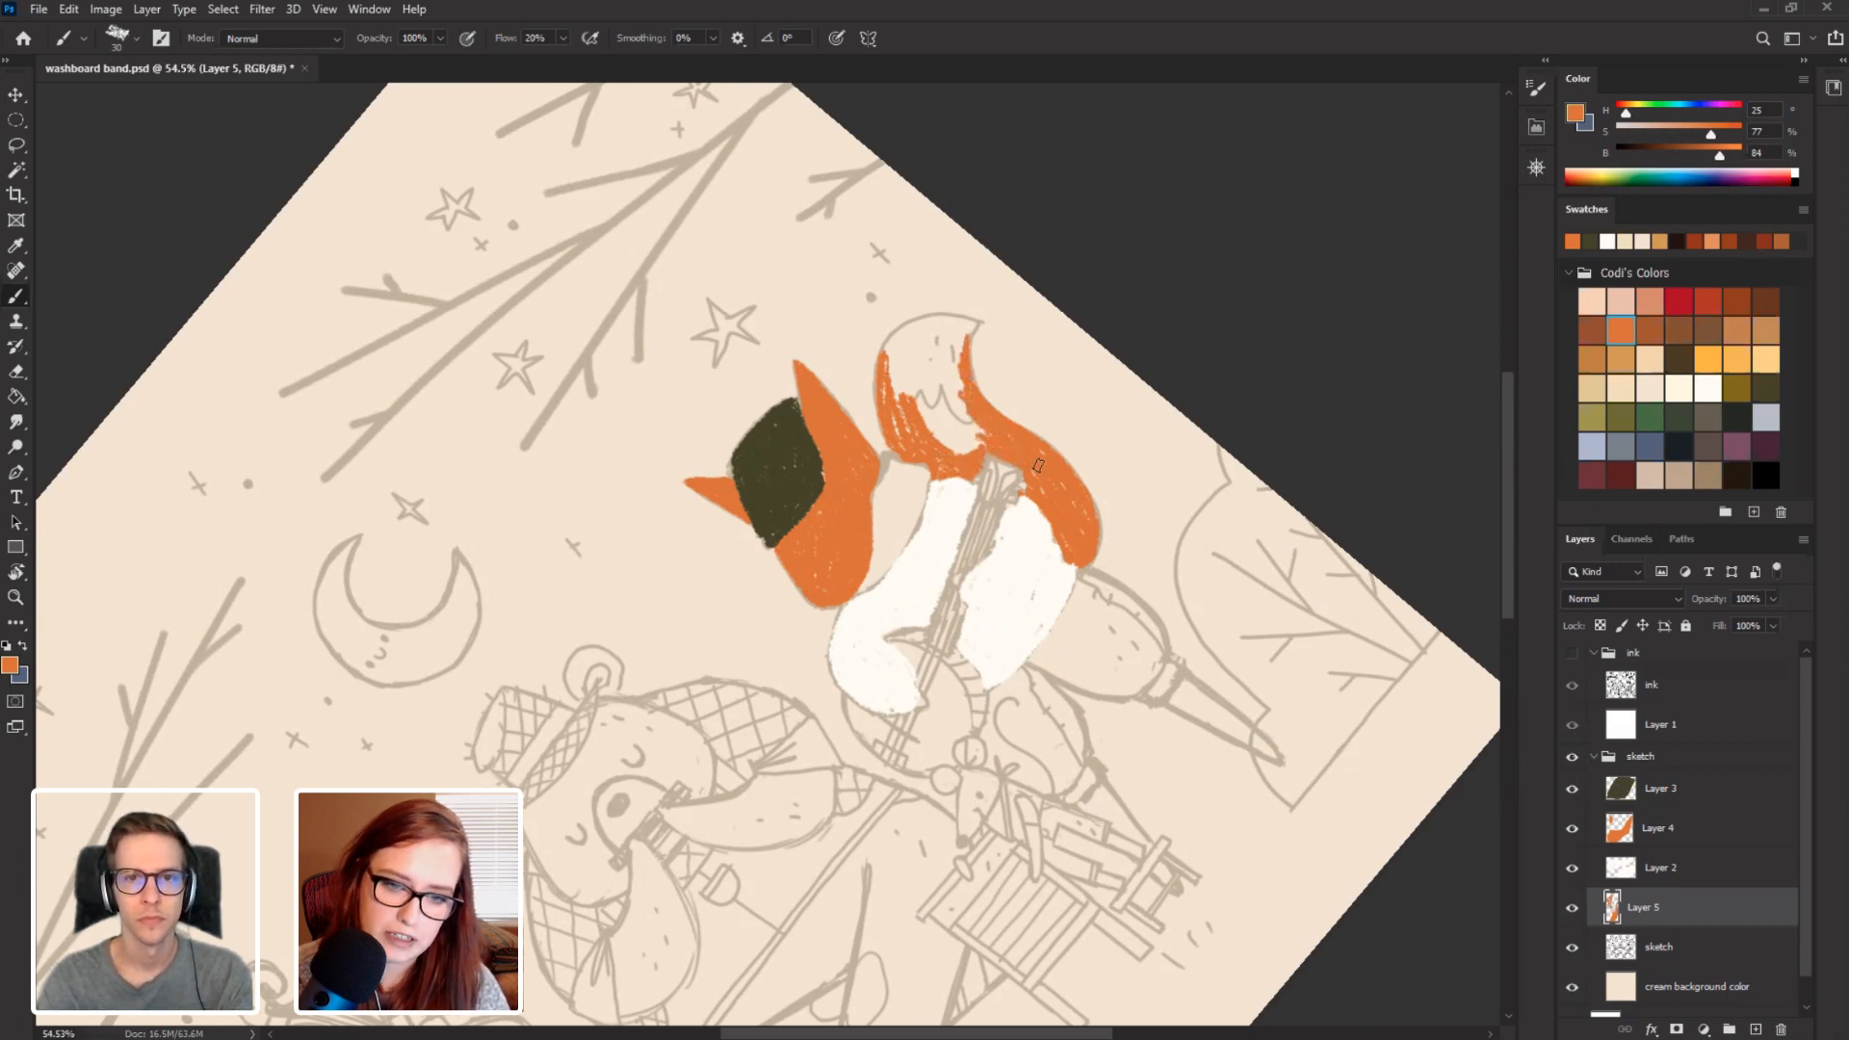
{"action": "key", "text": "r"}
{"action": "mouse_move", "coordinate": [1038, 465]}
{"action": "left_mouse_down"}
{"action": "mouse_move", "coordinate": [693, 245]}
{"action": "mouse_move", "coordinate": [404, 621]}
{"action": "mouse_move", "coordinate": [517, 714]}
{"action": "left_mouse_up"}
{"action": "key", "text": "b"}
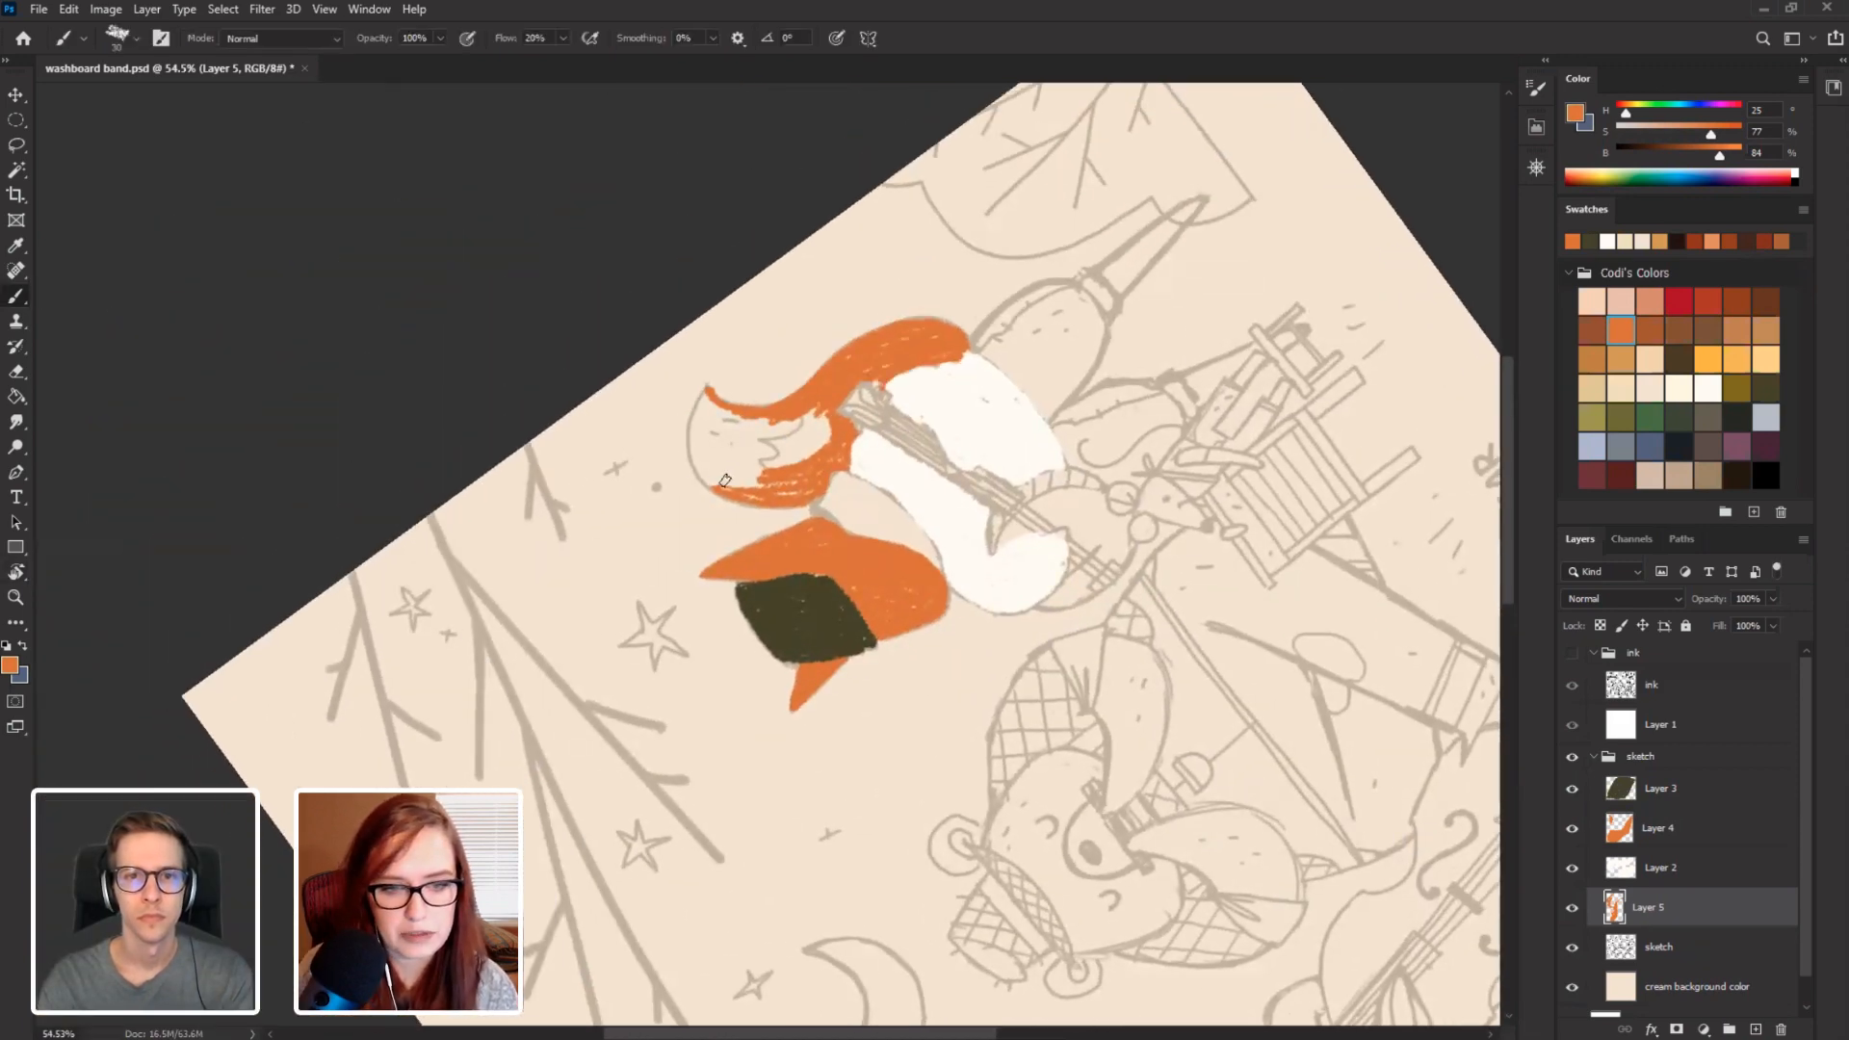
{"action": "mouse_move", "coordinate": [703, 458]}
{"action": "left_mouse_down"}
{"action": "mouse_move", "coordinate": [727, 482]}
{"action": "mouse_move", "coordinate": [702, 402]}
{"action": "mouse_move", "coordinate": [713, 468]}
{"action": "mouse_move", "coordinate": [763, 477]}
{"action": "mouse_move", "coordinate": [716, 473]}
{"action": "left_mouse_up"}
Fill the bare interior of the fox's upper tail with orange crayon strokes.
{"action": "key", "text": "r"}
{"action": "left_click_drag", "start_coordinate": [444, 449], "coordinate": [689, 331]}
{"action": "key", "text": "b"}
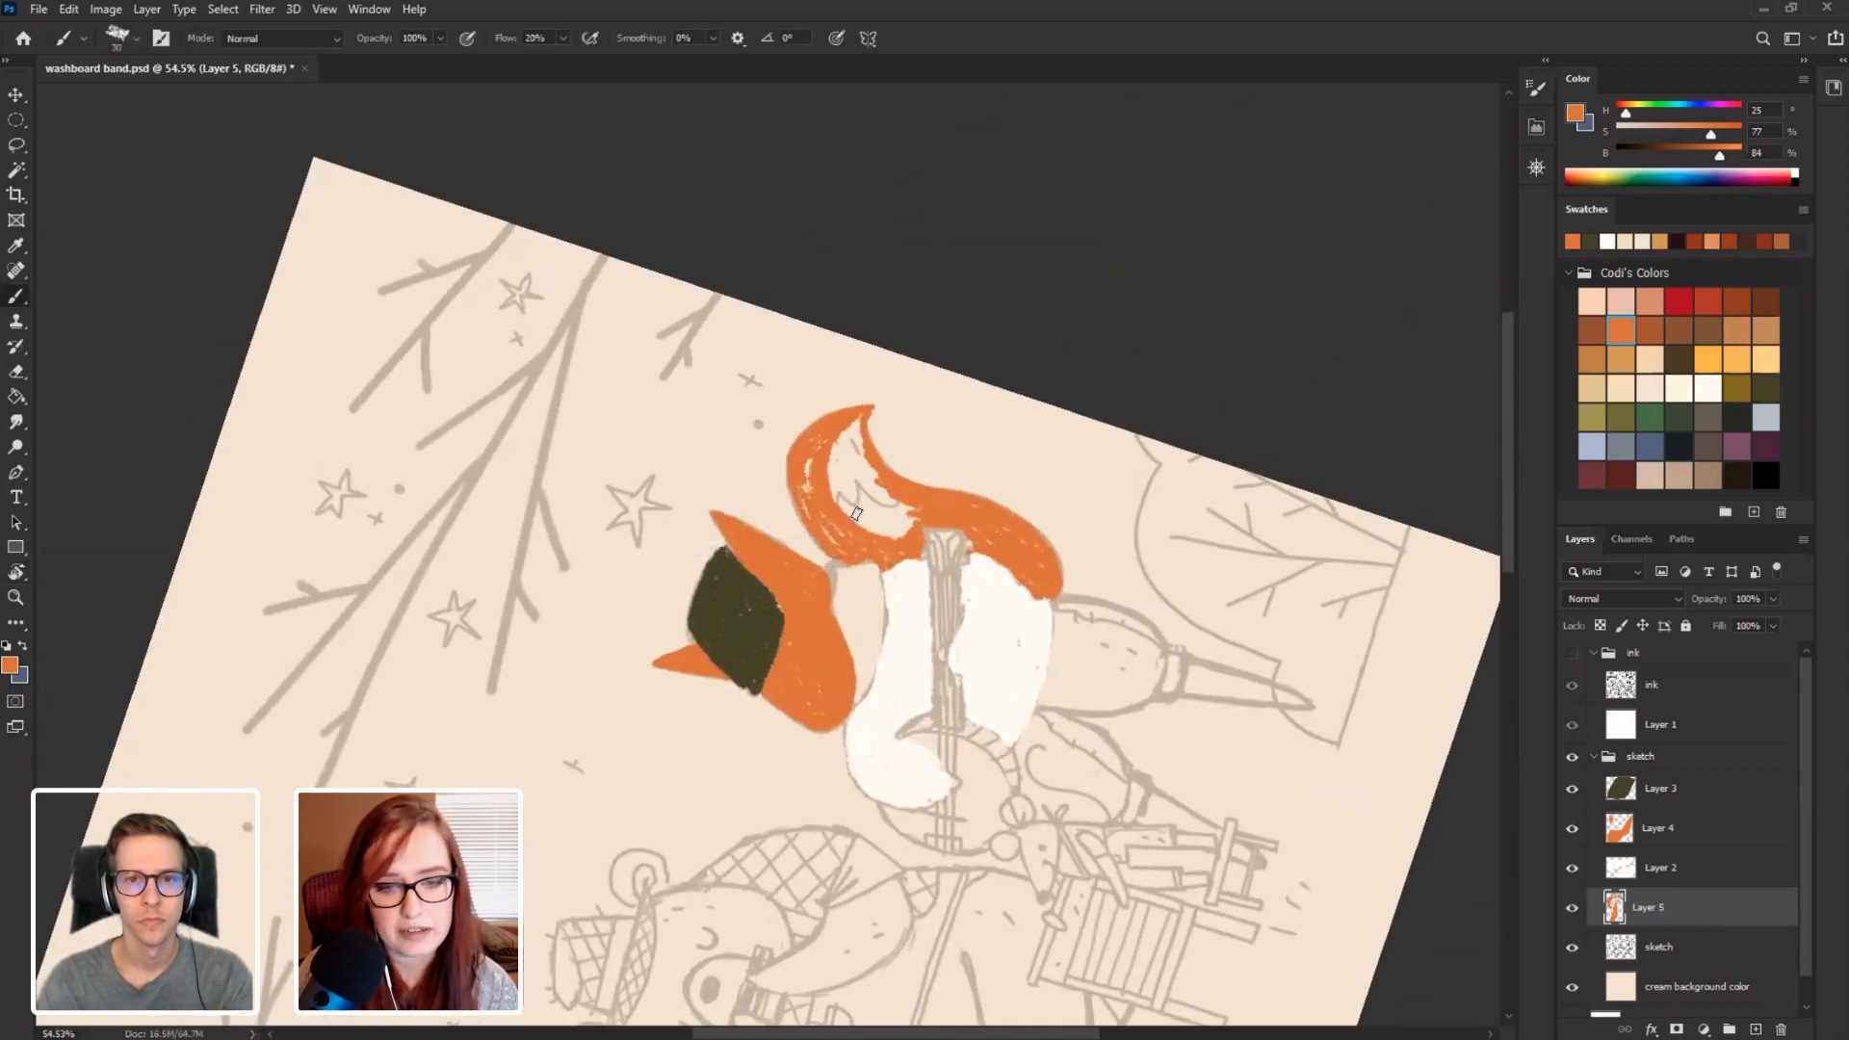
{"action": "mouse_move", "coordinate": [880, 527]}
{"action": "left_mouse_down"}
{"action": "mouse_move", "coordinate": [872, 492]}
{"action": "mouse_move", "coordinate": [894, 525]}
{"action": "mouse_move", "coordinate": [905, 510]}
{"action": "mouse_move", "coordinate": [857, 456]}
{"action": "mouse_move", "coordinate": [871, 487]}
{"action": "mouse_move", "coordinate": [862, 443]}
{"action": "mouse_move", "coordinate": [843, 438]}
{"action": "mouse_move", "coordinate": [843, 464]}
{"action": "left_mouse_up"}
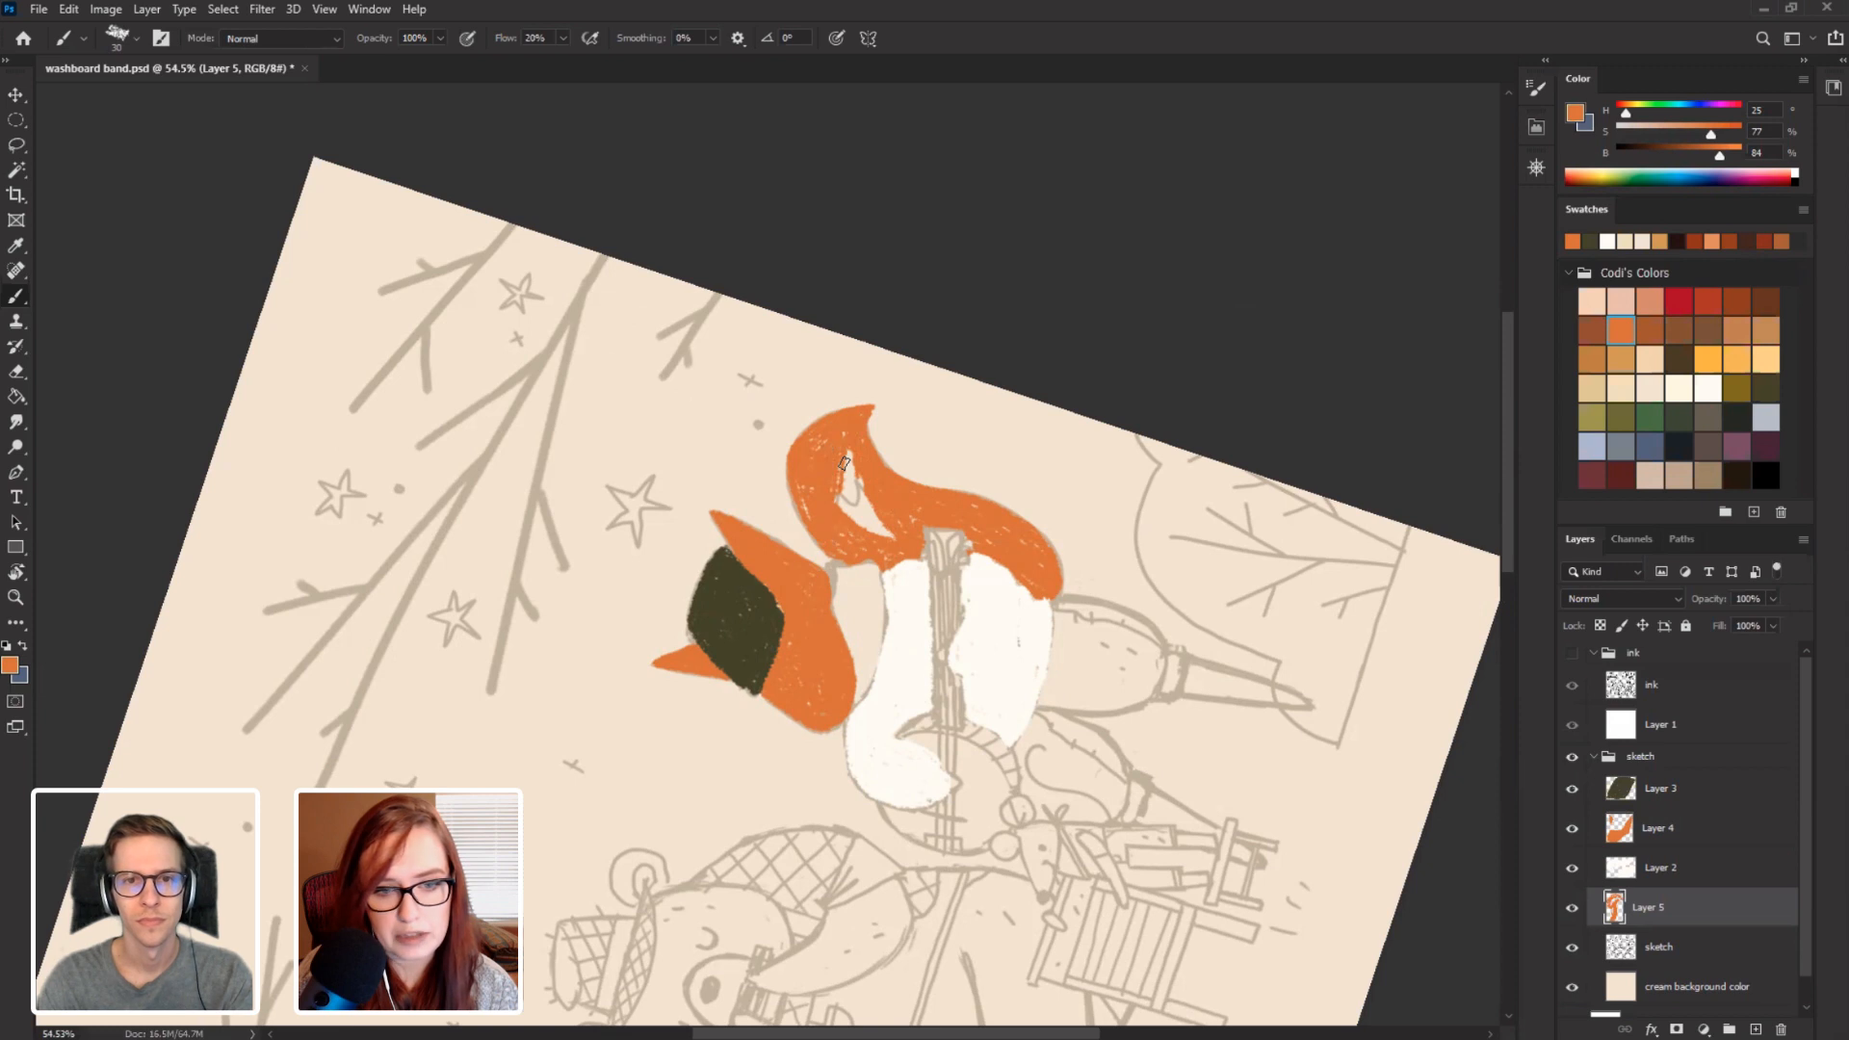
{"action": "mouse_move", "coordinate": [844, 463]}
{"action": "left_mouse_down"}
{"action": "mouse_move", "coordinate": [852, 515]}
{"action": "mouse_move", "coordinate": [876, 525]}
{"action": "mouse_move", "coordinate": [843, 463]}
{"action": "left_mouse_up"}
Refine the orange edge of the fox's tail near the neck and at its pointed tip.
{"action": "key", "text": "r"}
{"action": "left_click_drag", "start_coordinate": [576, 471], "coordinate": [396, 390]}
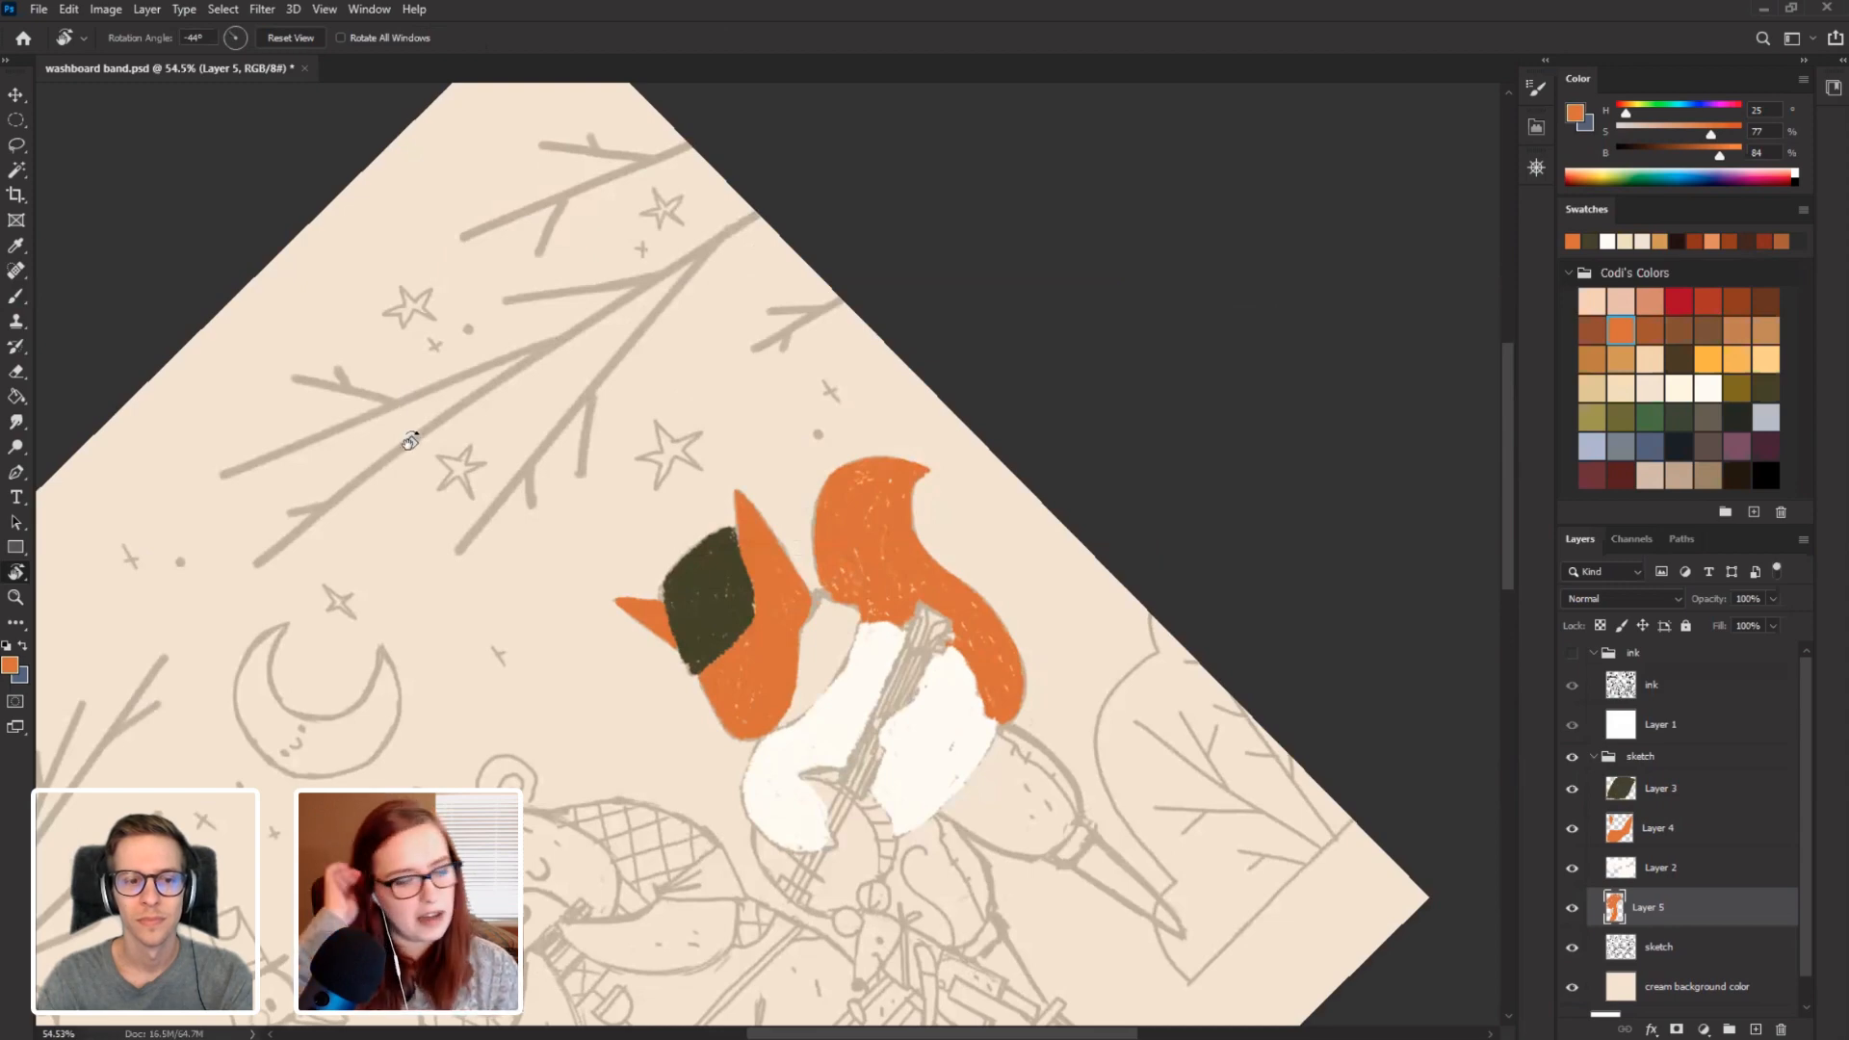
{"action": "mouse_move", "coordinate": [411, 412]}
{"action": "left_mouse_down"}
{"action": "mouse_move", "coordinate": [389, 421]}
{"action": "mouse_move", "coordinate": [611, 256]}
{"action": "mouse_move", "coordinate": [1082, 734]}
{"action": "mouse_move", "coordinate": [511, 452]}
{"action": "mouse_move", "coordinate": [338, 731]}
{"action": "mouse_move", "coordinate": [672, 557]}
{"action": "left_mouse_up"}
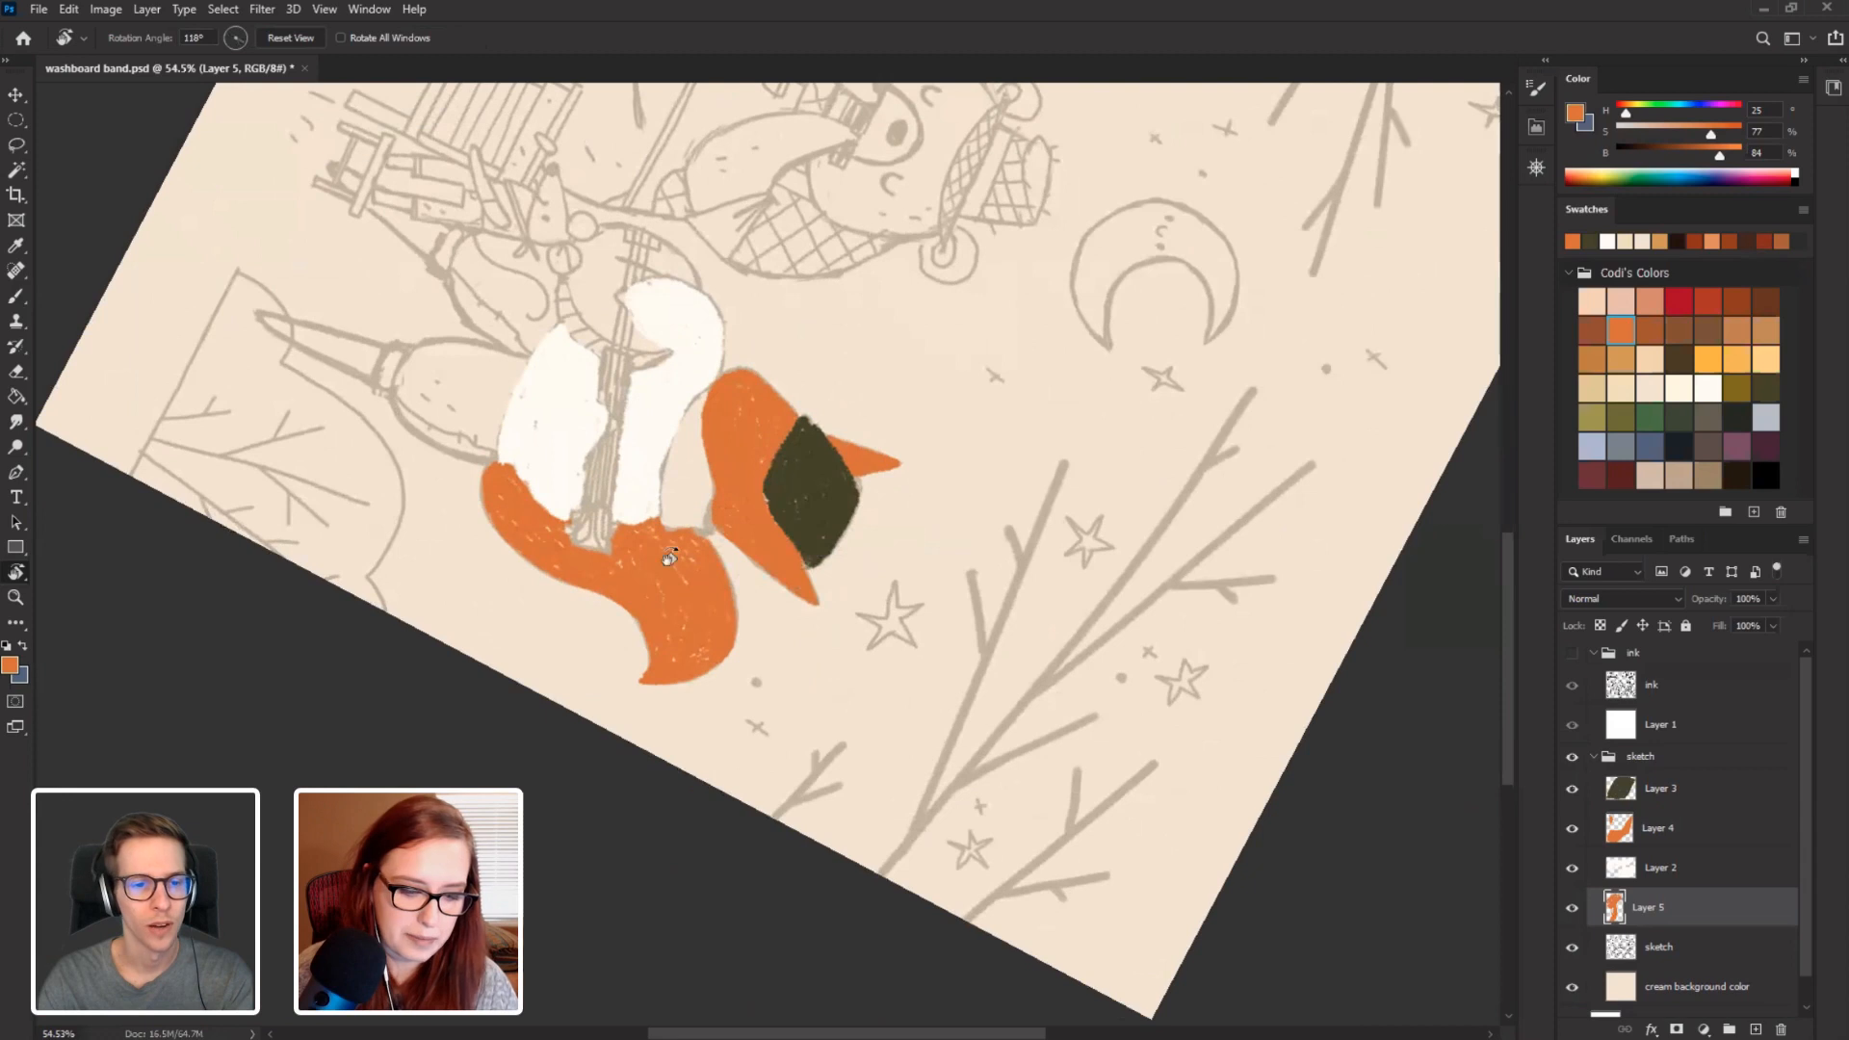
{"action": "key", "text": "b"}
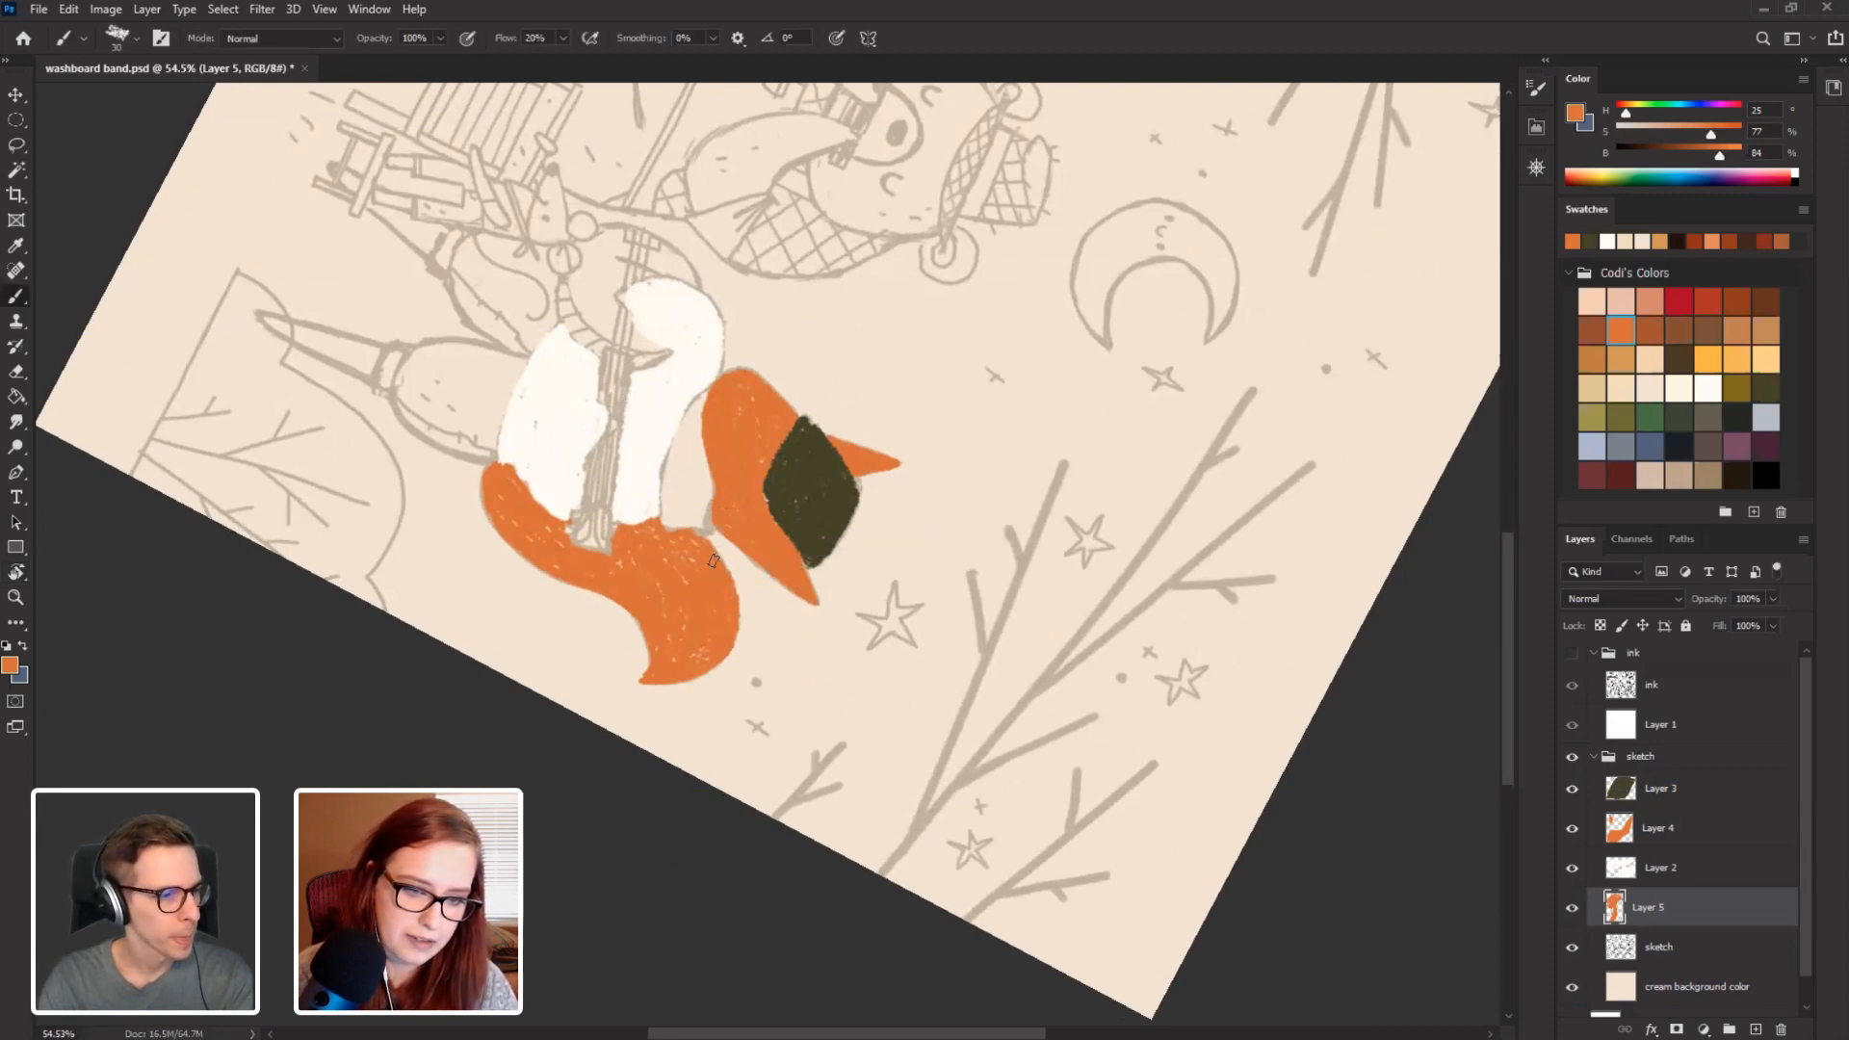
{"action": "key", "text": "r"}
{"action": "mouse_move", "coordinate": [347, 590]}
{"action": "left_mouse_down"}
{"action": "mouse_move", "coordinate": [944, 755]}
{"action": "mouse_move", "coordinate": [827, 501]}
{"action": "left_mouse_up"}
{"action": "key", "text": "b"}
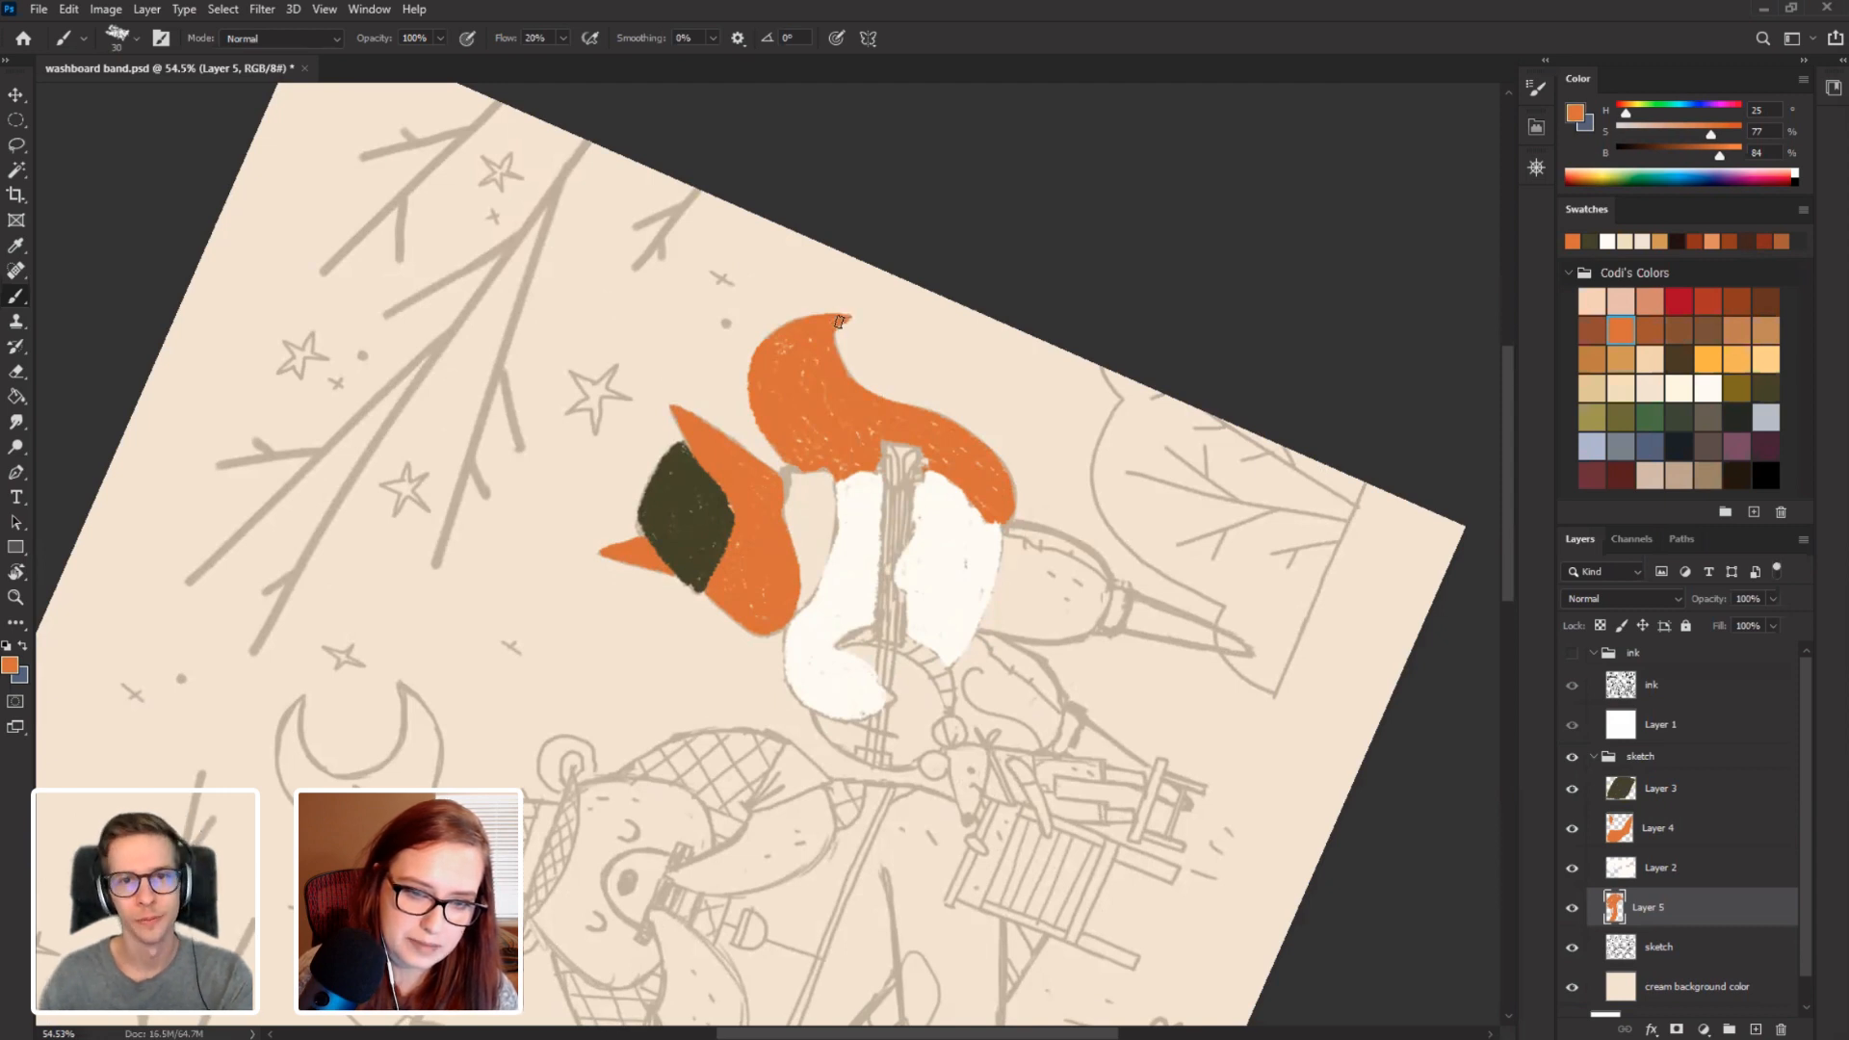
Choose the rust red swatch (H 13, S 84, B 67) and add a new layer directly above Layer 2.
{"action": "scroll", "coordinate": [691, 514], "scroll_direction": "down", "scroll_amount": 3}
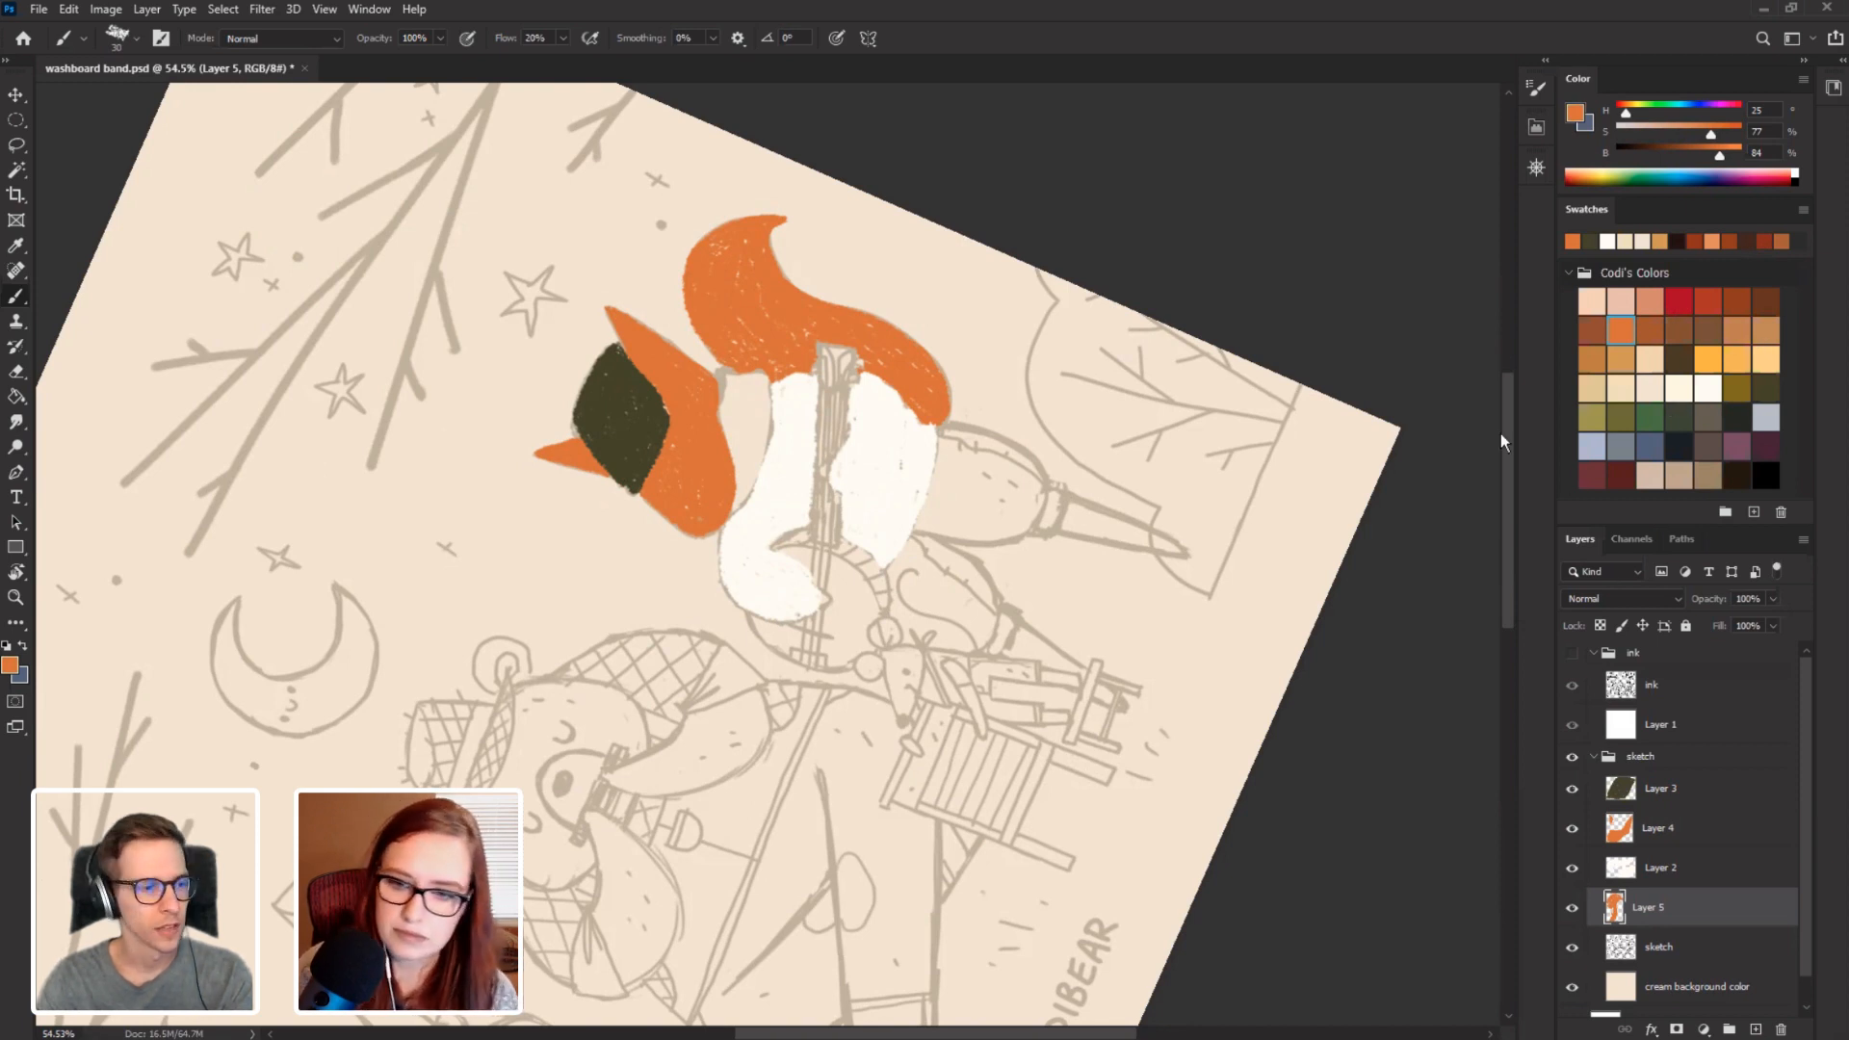
{"action": "scroll", "coordinate": [1500, 433], "scroll_direction": "up", "scroll_amount": 1}
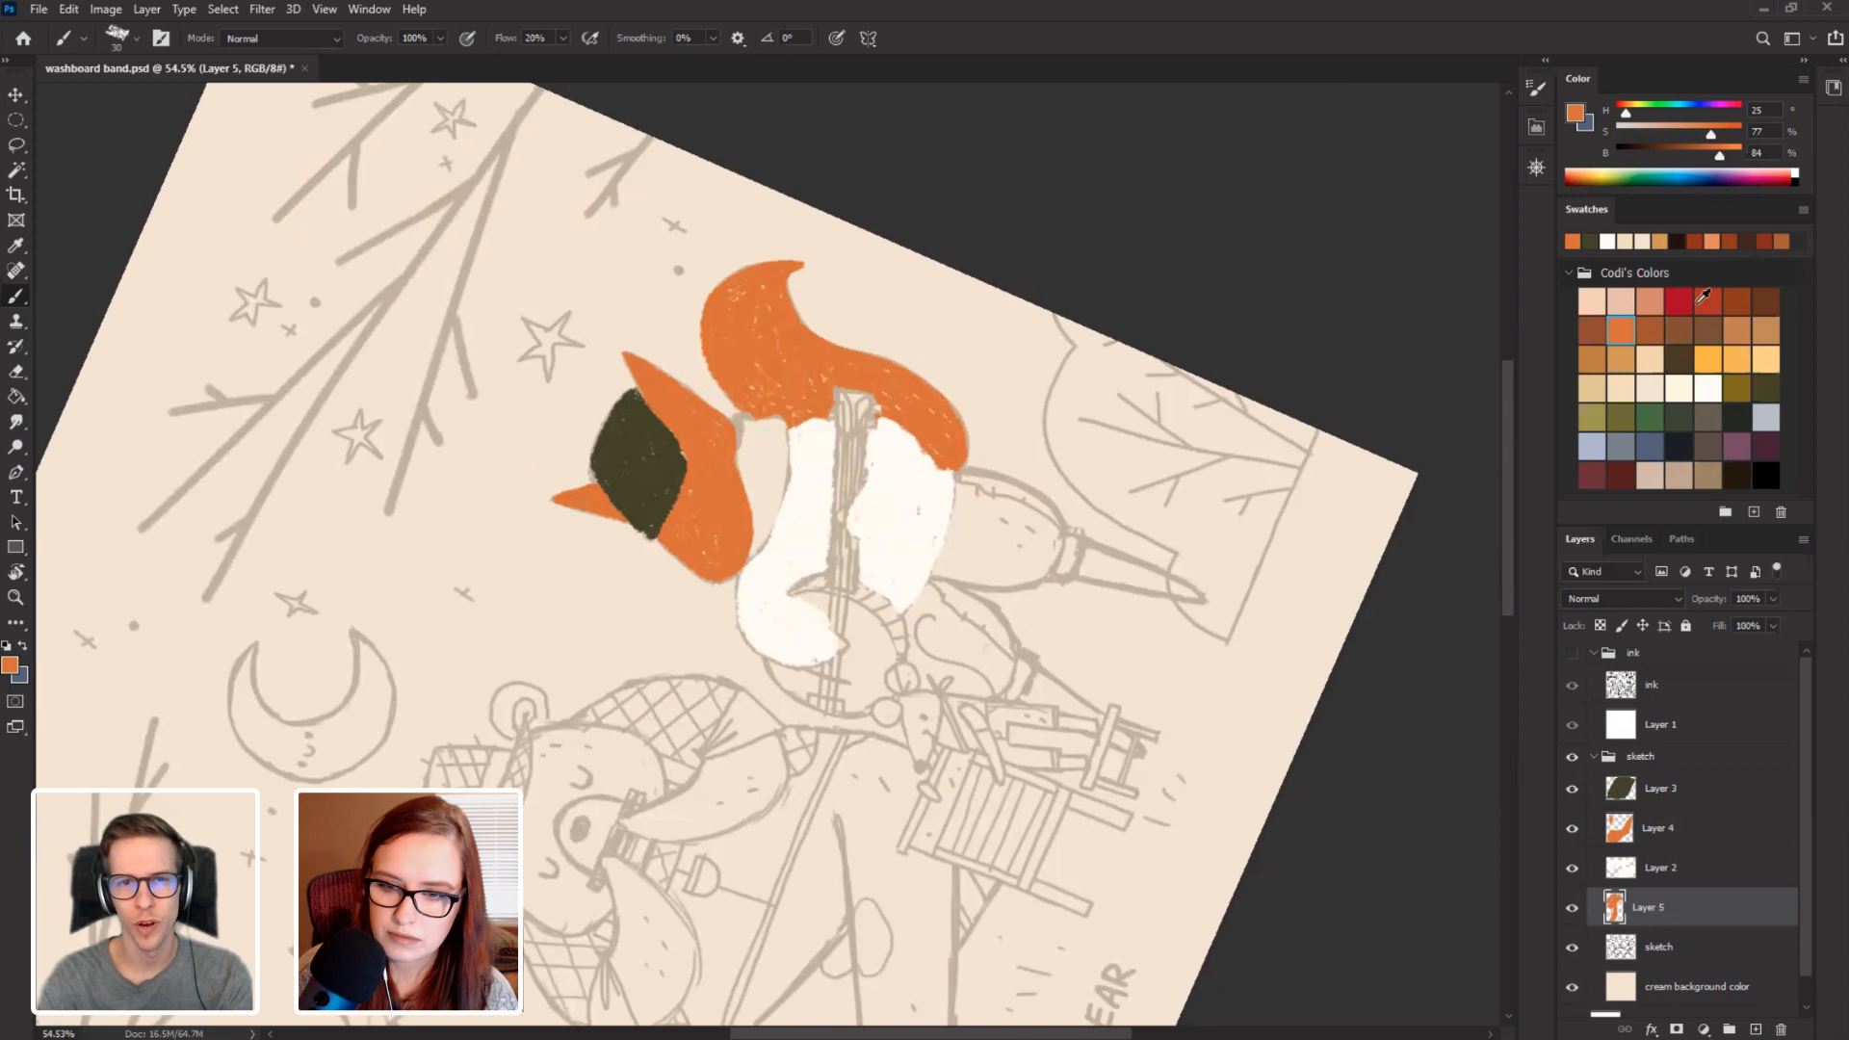
{"action": "left_click", "coordinate": [1705, 299]}
{"action": "left_click", "coordinate": [1713, 834]}
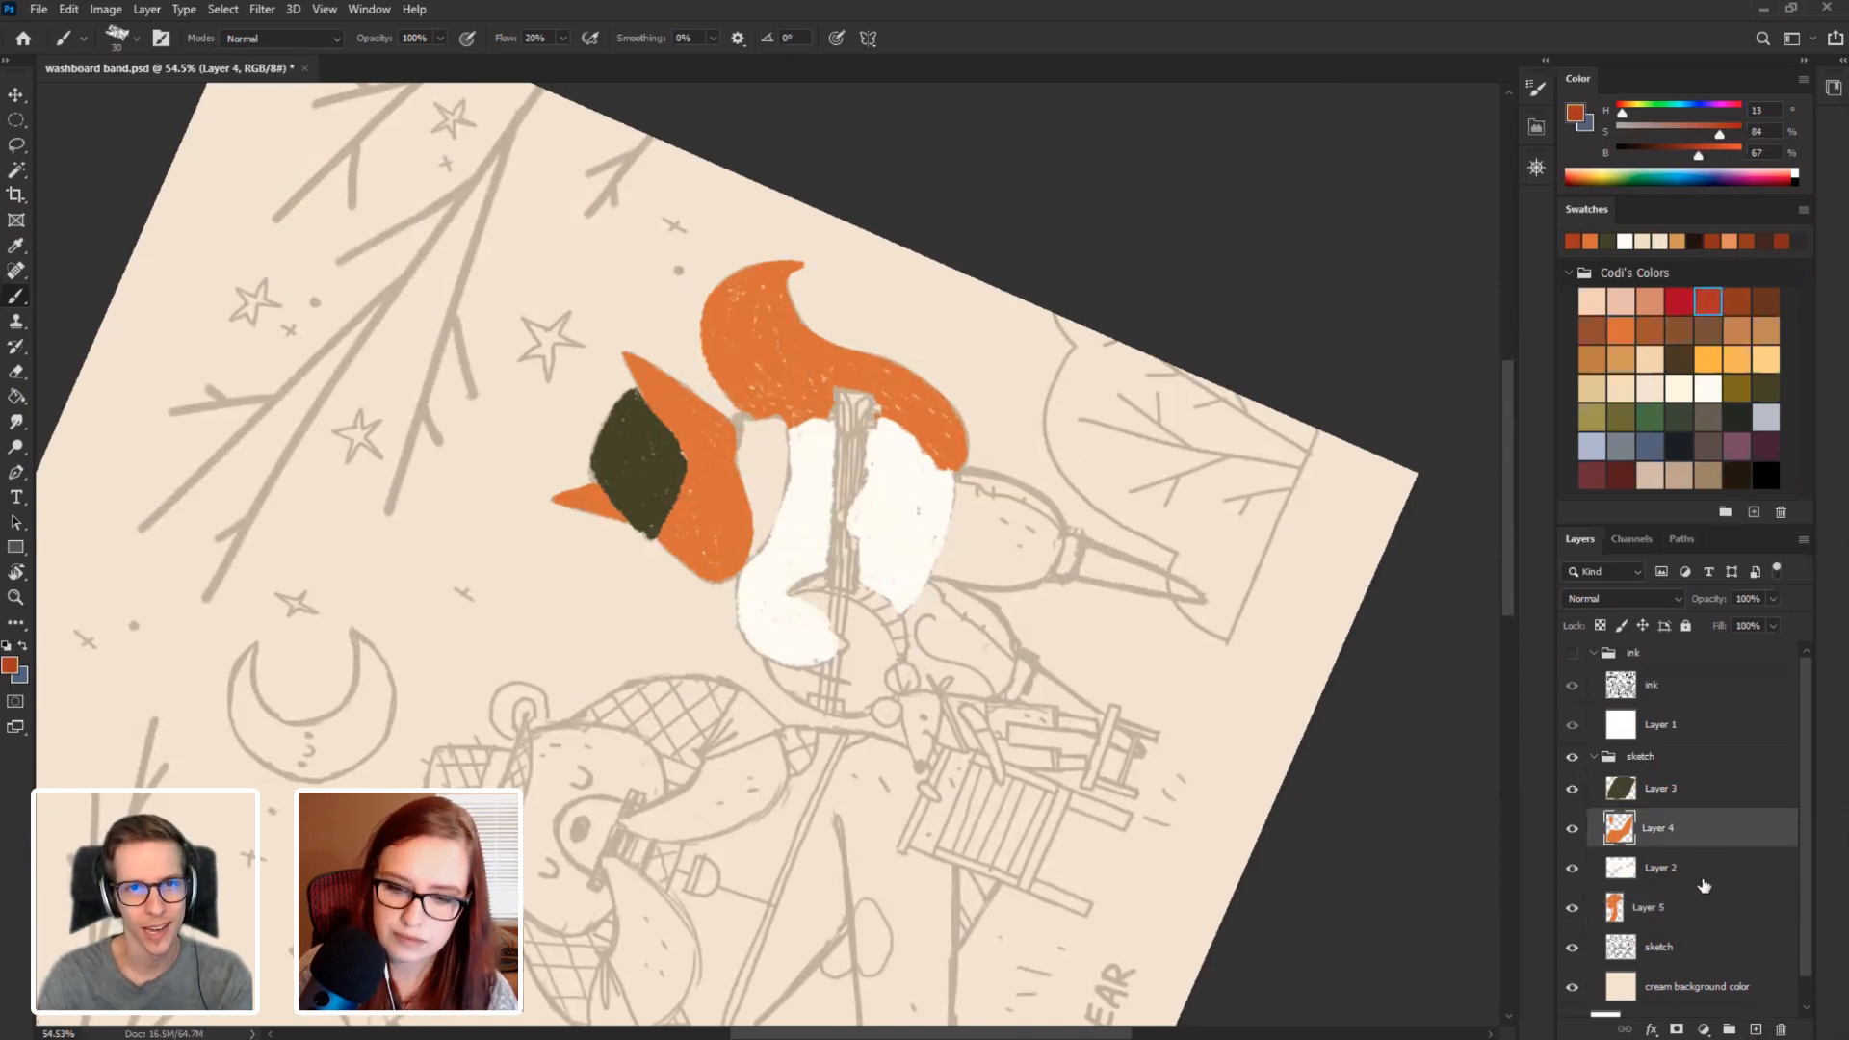
{"action": "left_click", "coordinate": [1703, 885]}
{"action": "left_click", "coordinate": [1754, 1028]}
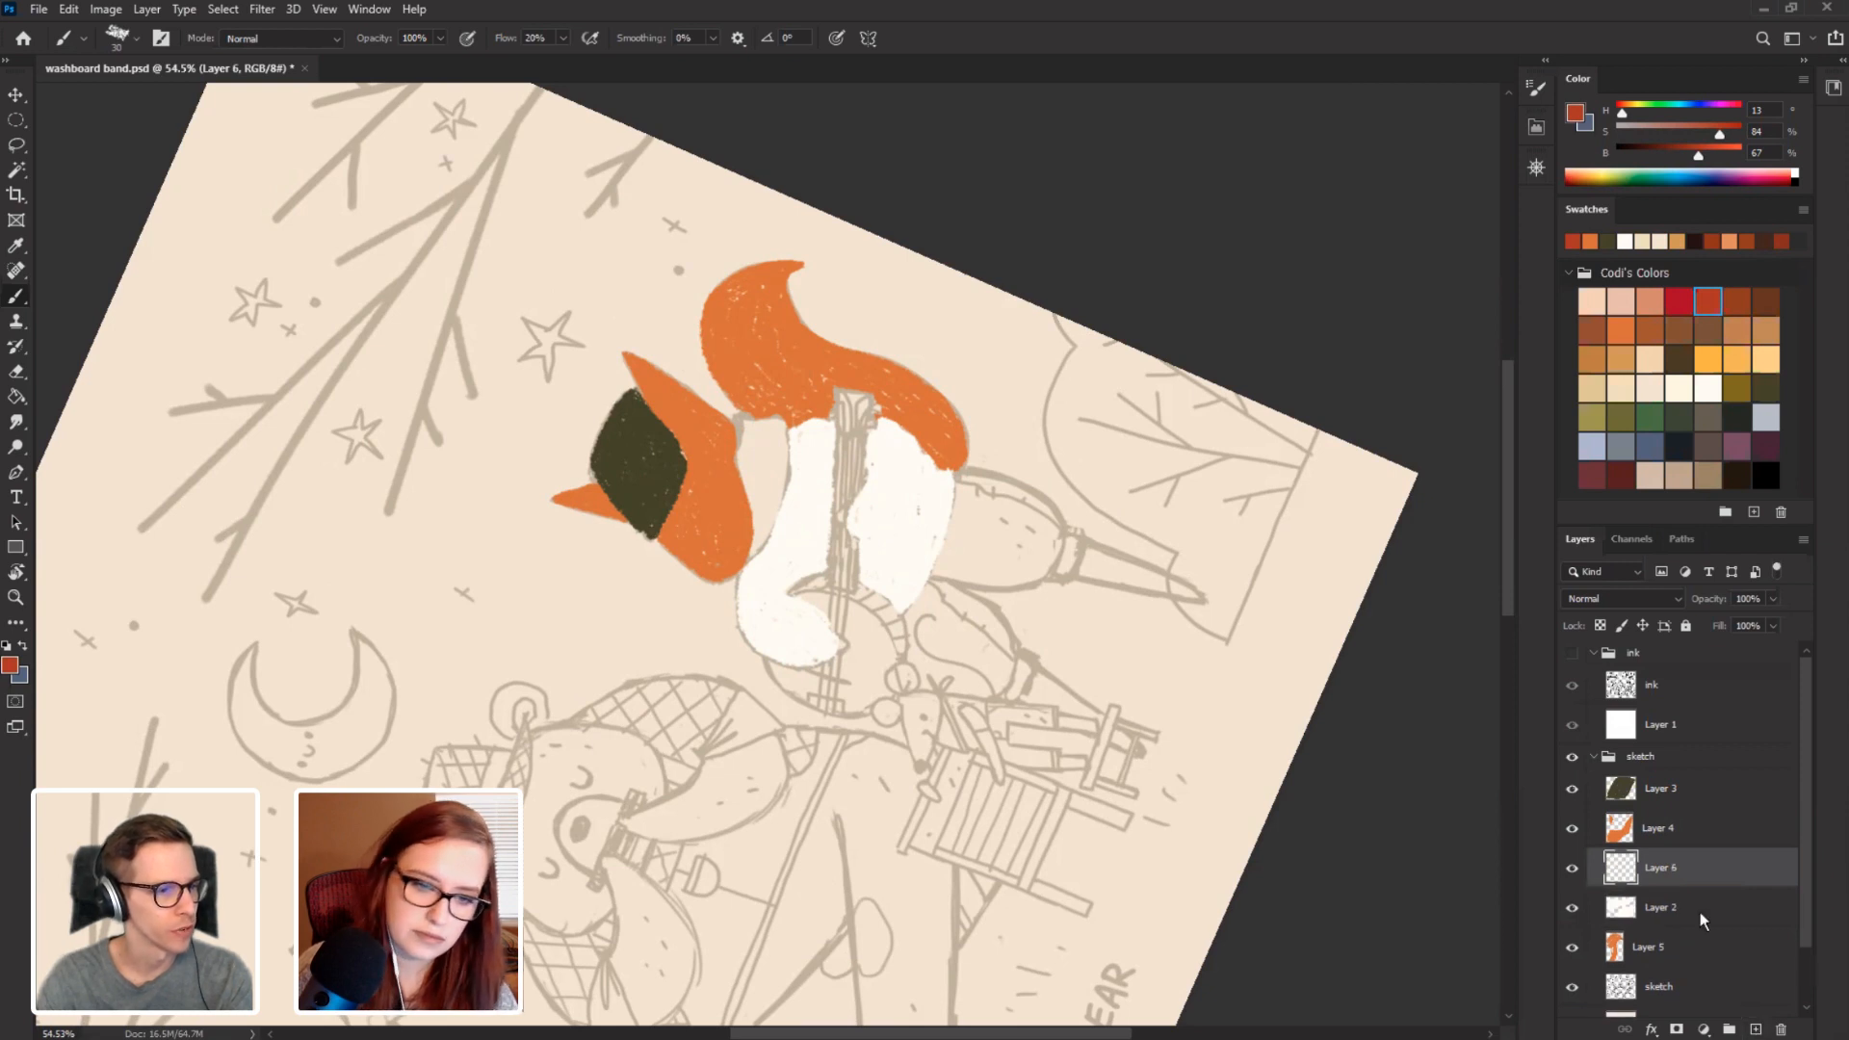
Outline the fox's scarf between its face and sweater in rust red on Layer 6 and fill it with crayon strokes.
{"action": "left_click_drag", "start_coordinate": [756, 539], "coordinate": [778, 435]}
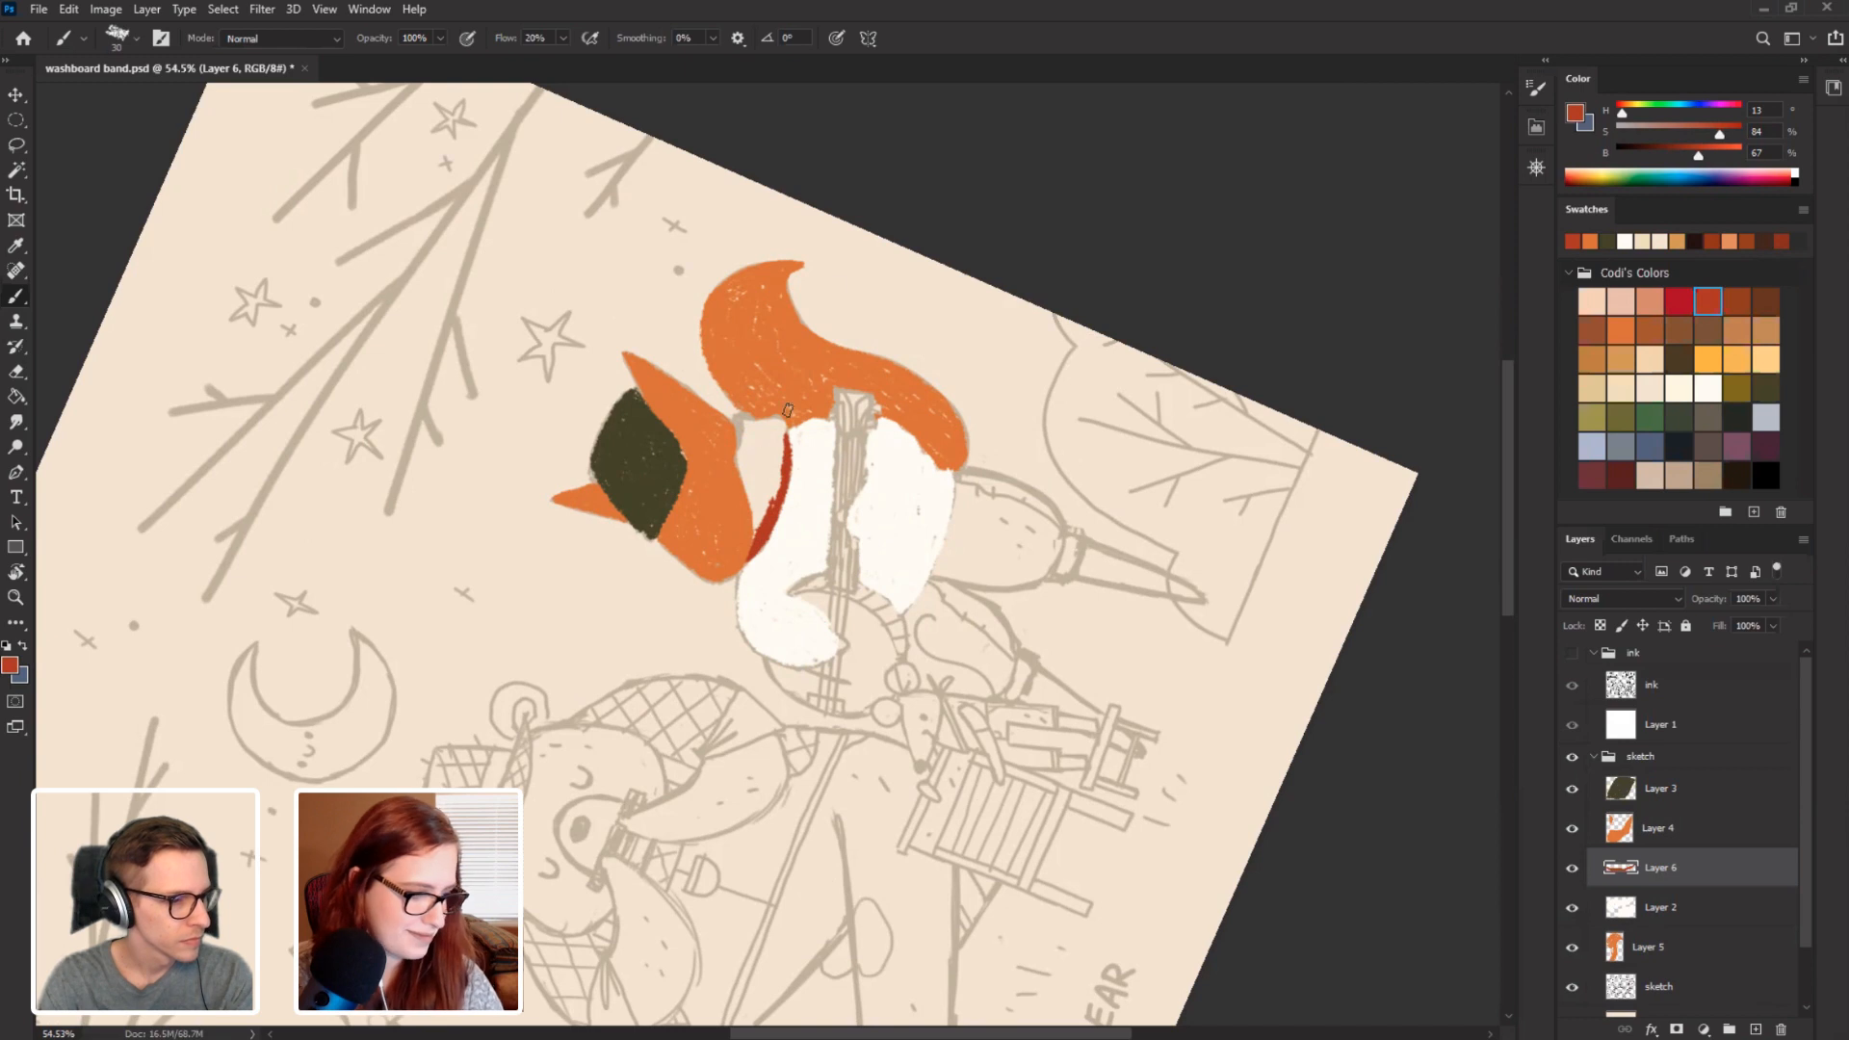
{"action": "mouse_move", "coordinate": [767, 506]}
{"action": "left_mouse_down"}
{"action": "mouse_move", "coordinate": [779, 433]}
{"action": "mouse_move", "coordinate": [768, 505]}
{"action": "left_mouse_up"}
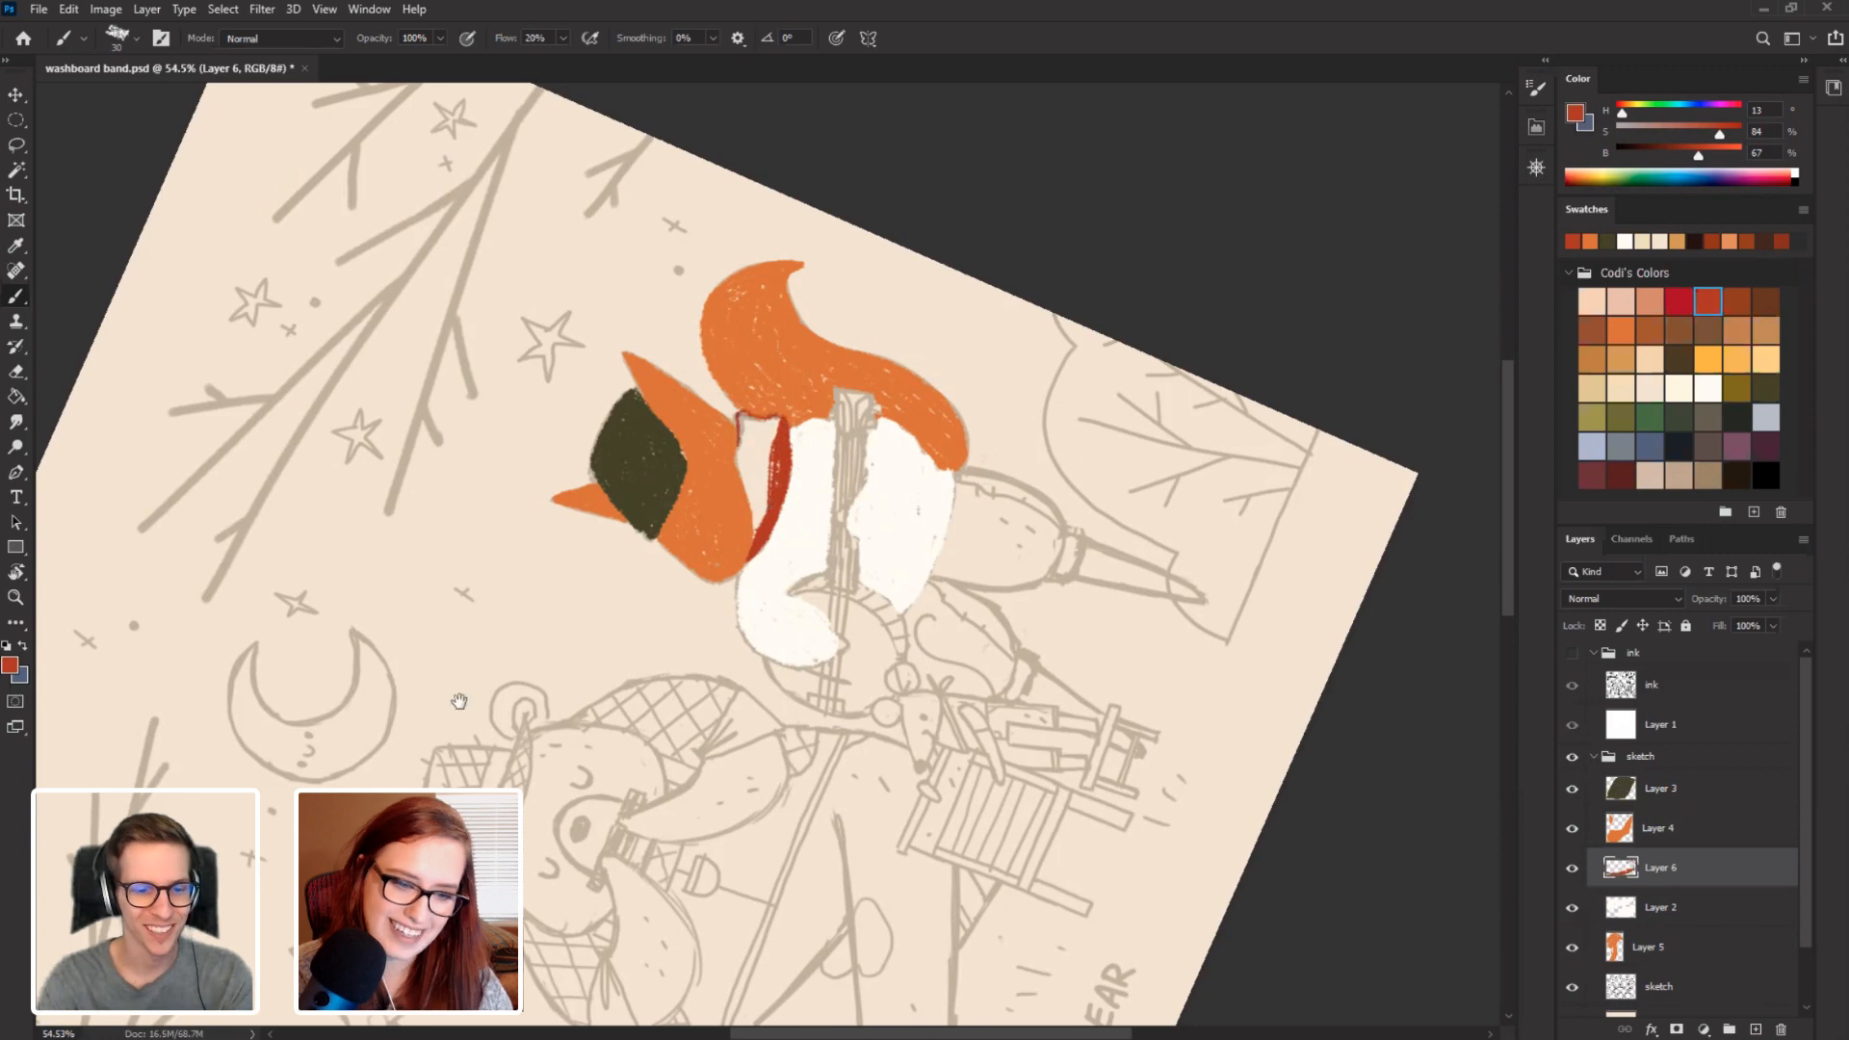
{"action": "scroll", "coordinate": [369, 519], "scroll_direction": "down", "scroll_amount": 10}
{"action": "key", "text": "r"}
{"action": "left_click_drag", "start_coordinate": [369, 519], "coordinate": [520, 164]}
{"action": "key", "text": "space"}
{"action": "left_click_drag", "start_coordinate": [797, 482], "coordinate": [699, 476]}
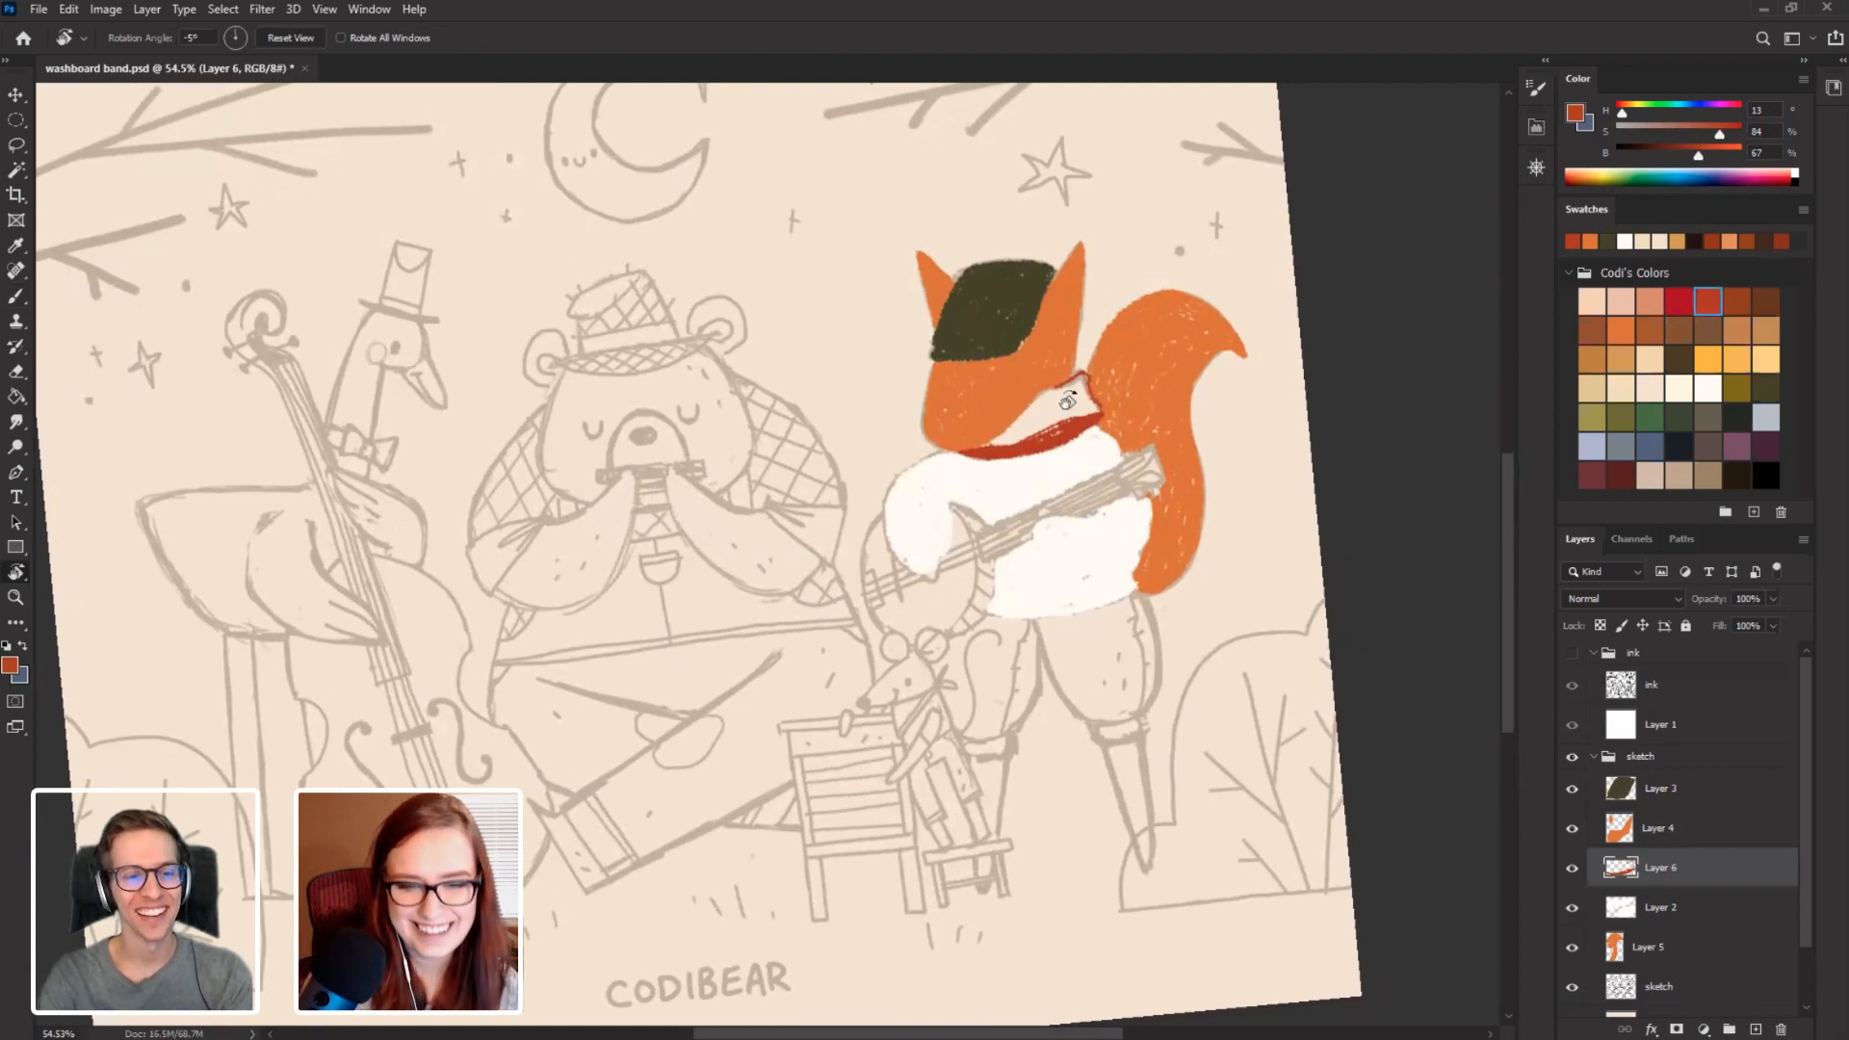
{"action": "mouse_move", "coordinate": [890, 402]}
{"action": "left_mouse_down"}
{"action": "mouse_move", "coordinate": [510, 598]}
{"action": "mouse_move", "coordinate": [520, 633]}
{"action": "left_mouse_up"}
{"action": "key", "text": "b"}
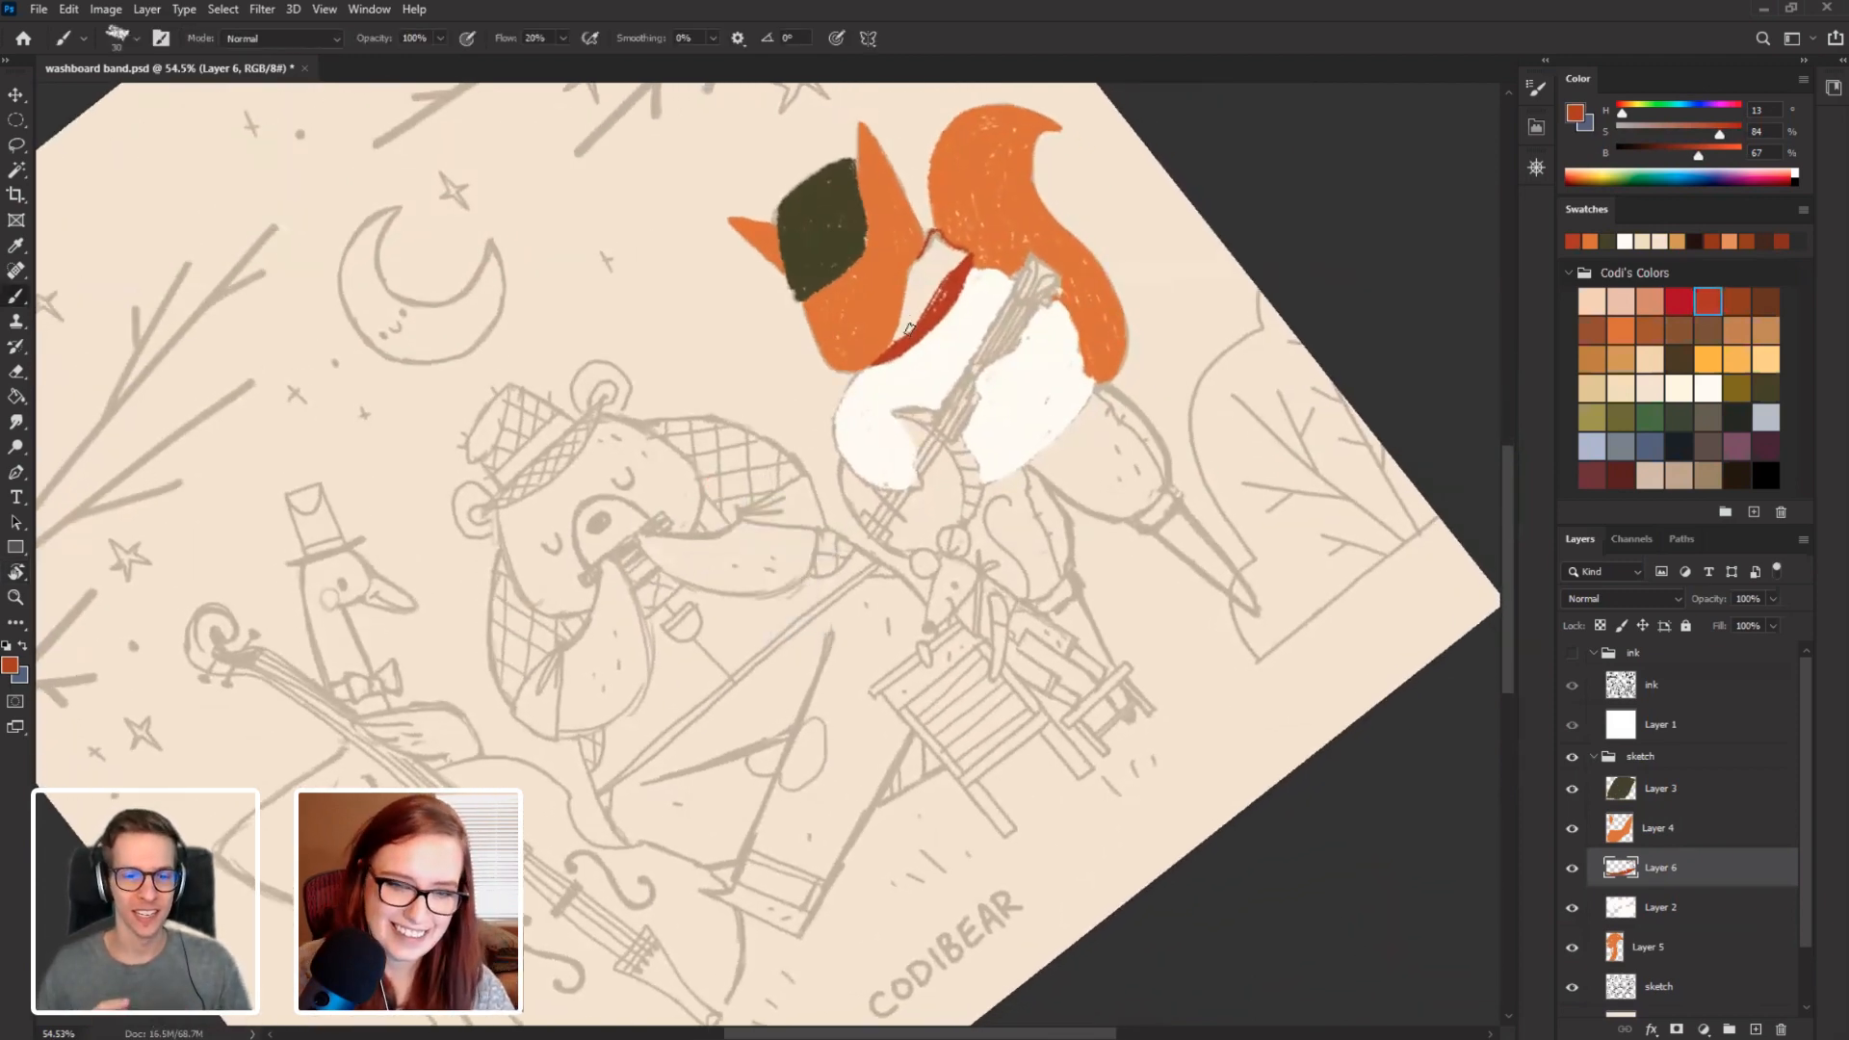
{"action": "mouse_move", "coordinate": [909, 330]}
{"action": "left_mouse_down"}
{"action": "mouse_move", "coordinate": [927, 277]}
{"action": "mouse_move", "coordinate": [900, 288]}
{"action": "mouse_move", "coordinate": [909, 329]}
{"action": "left_mouse_up"}
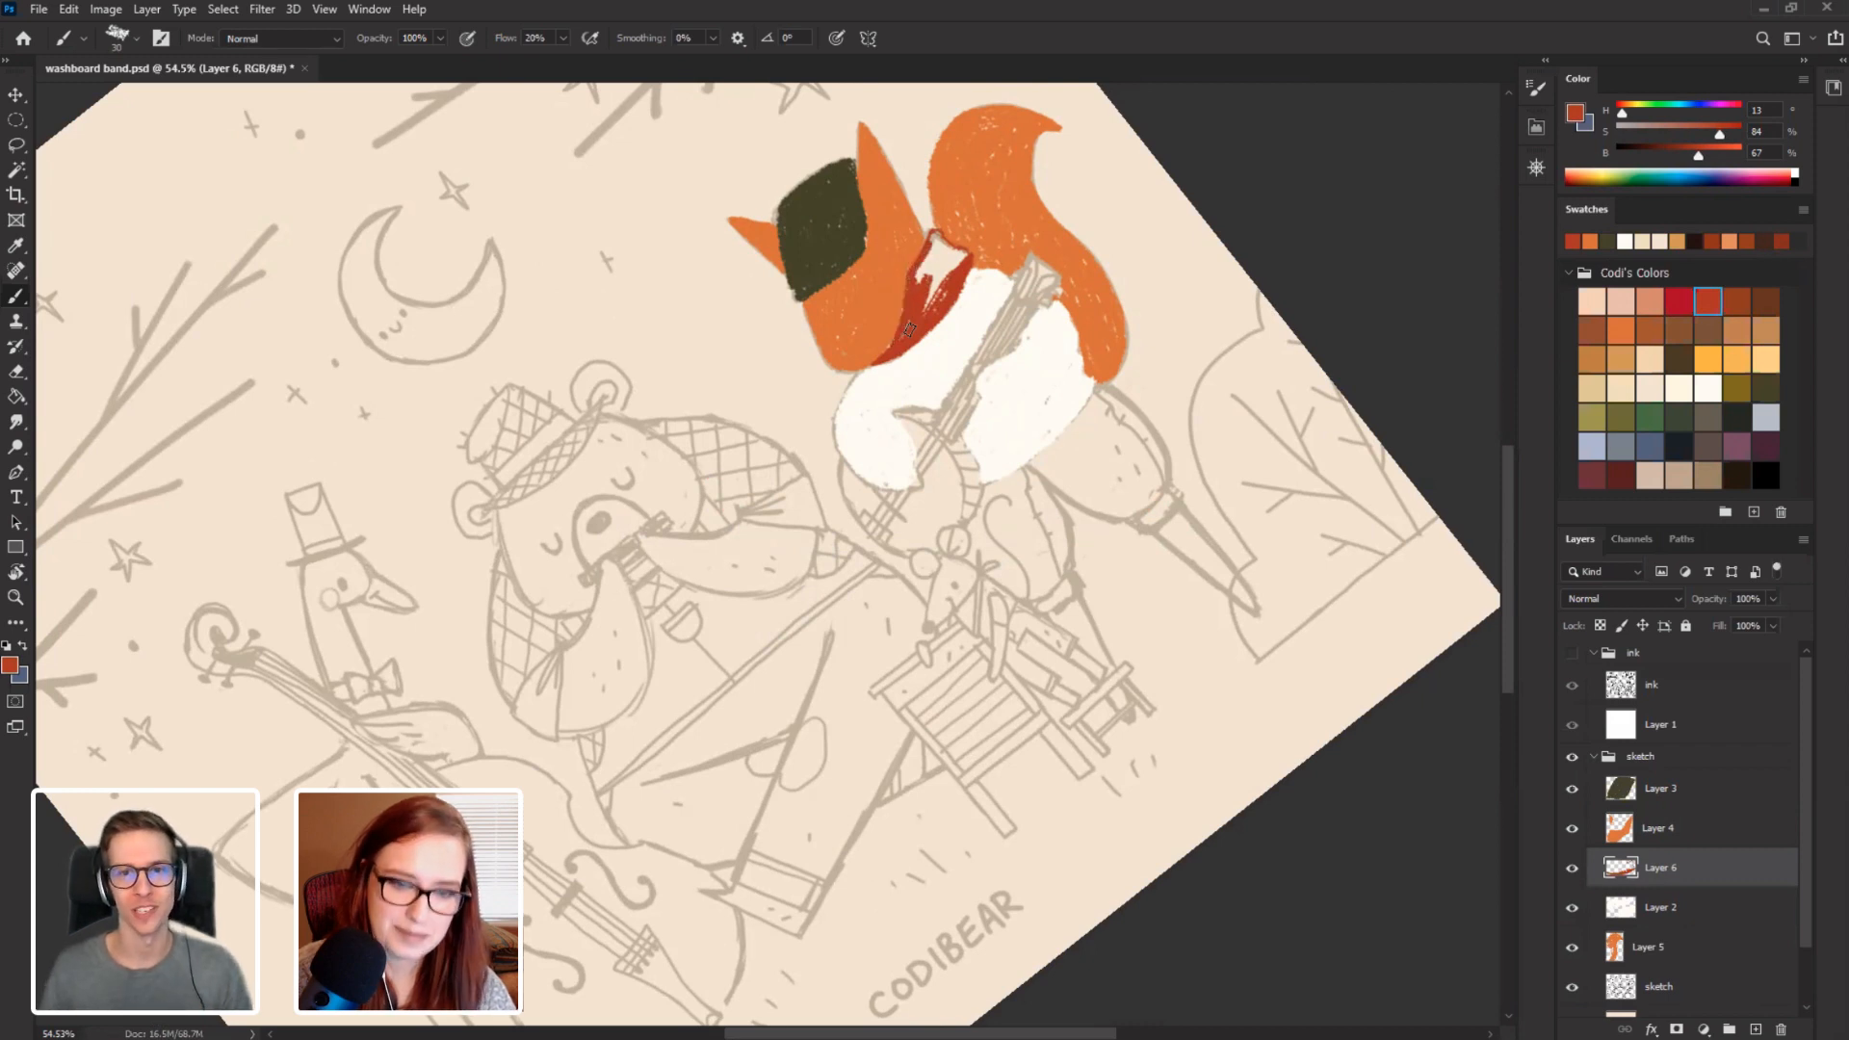
{"action": "mouse_move", "coordinate": [935, 267]}
{"action": "left_mouse_down"}
{"action": "mouse_move", "coordinate": [953, 239]}
{"action": "mouse_move", "coordinate": [928, 251]}
{"action": "left_mouse_up"}
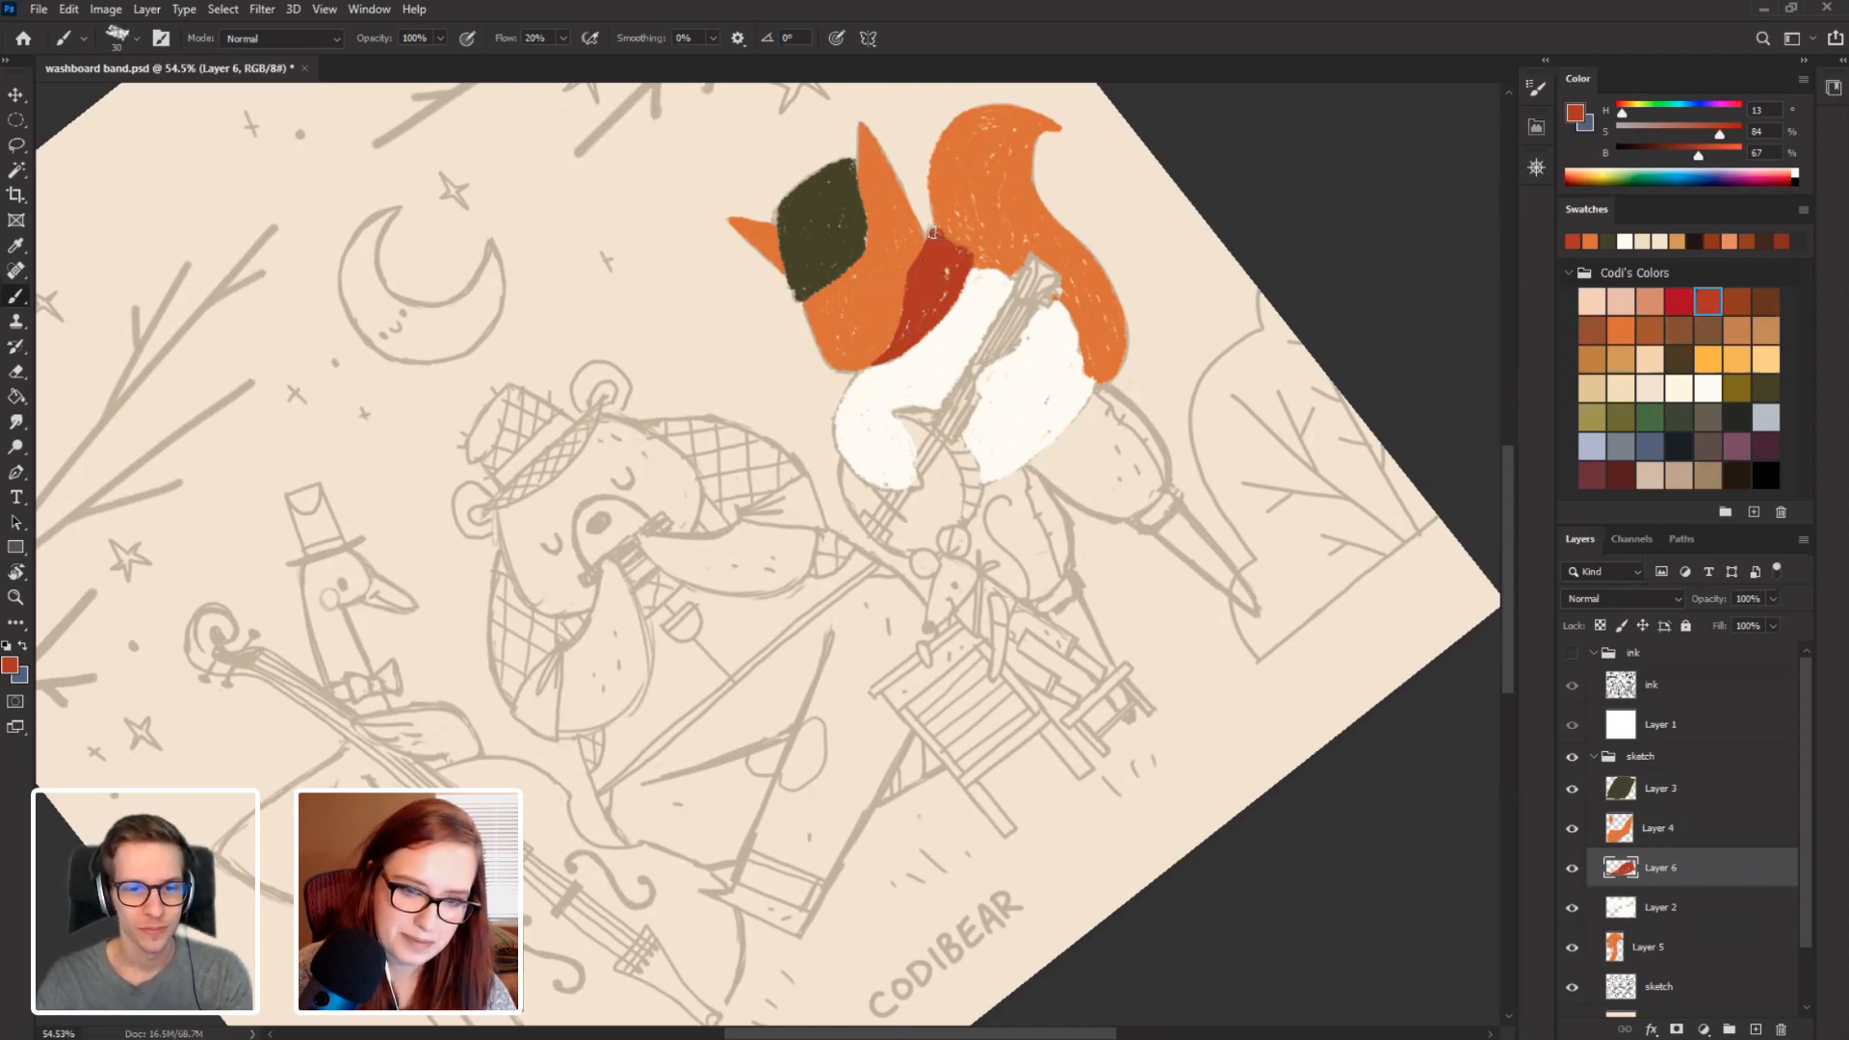
Review the coloured fox alongside the goose and bear with the canvas upright.
{"action": "left_click_drag", "start_coordinate": [370, 710], "coordinate": [867, 358]}
{"action": "left_click_drag", "start_coordinate": [655, 452], "coordinate": [717, 348]}
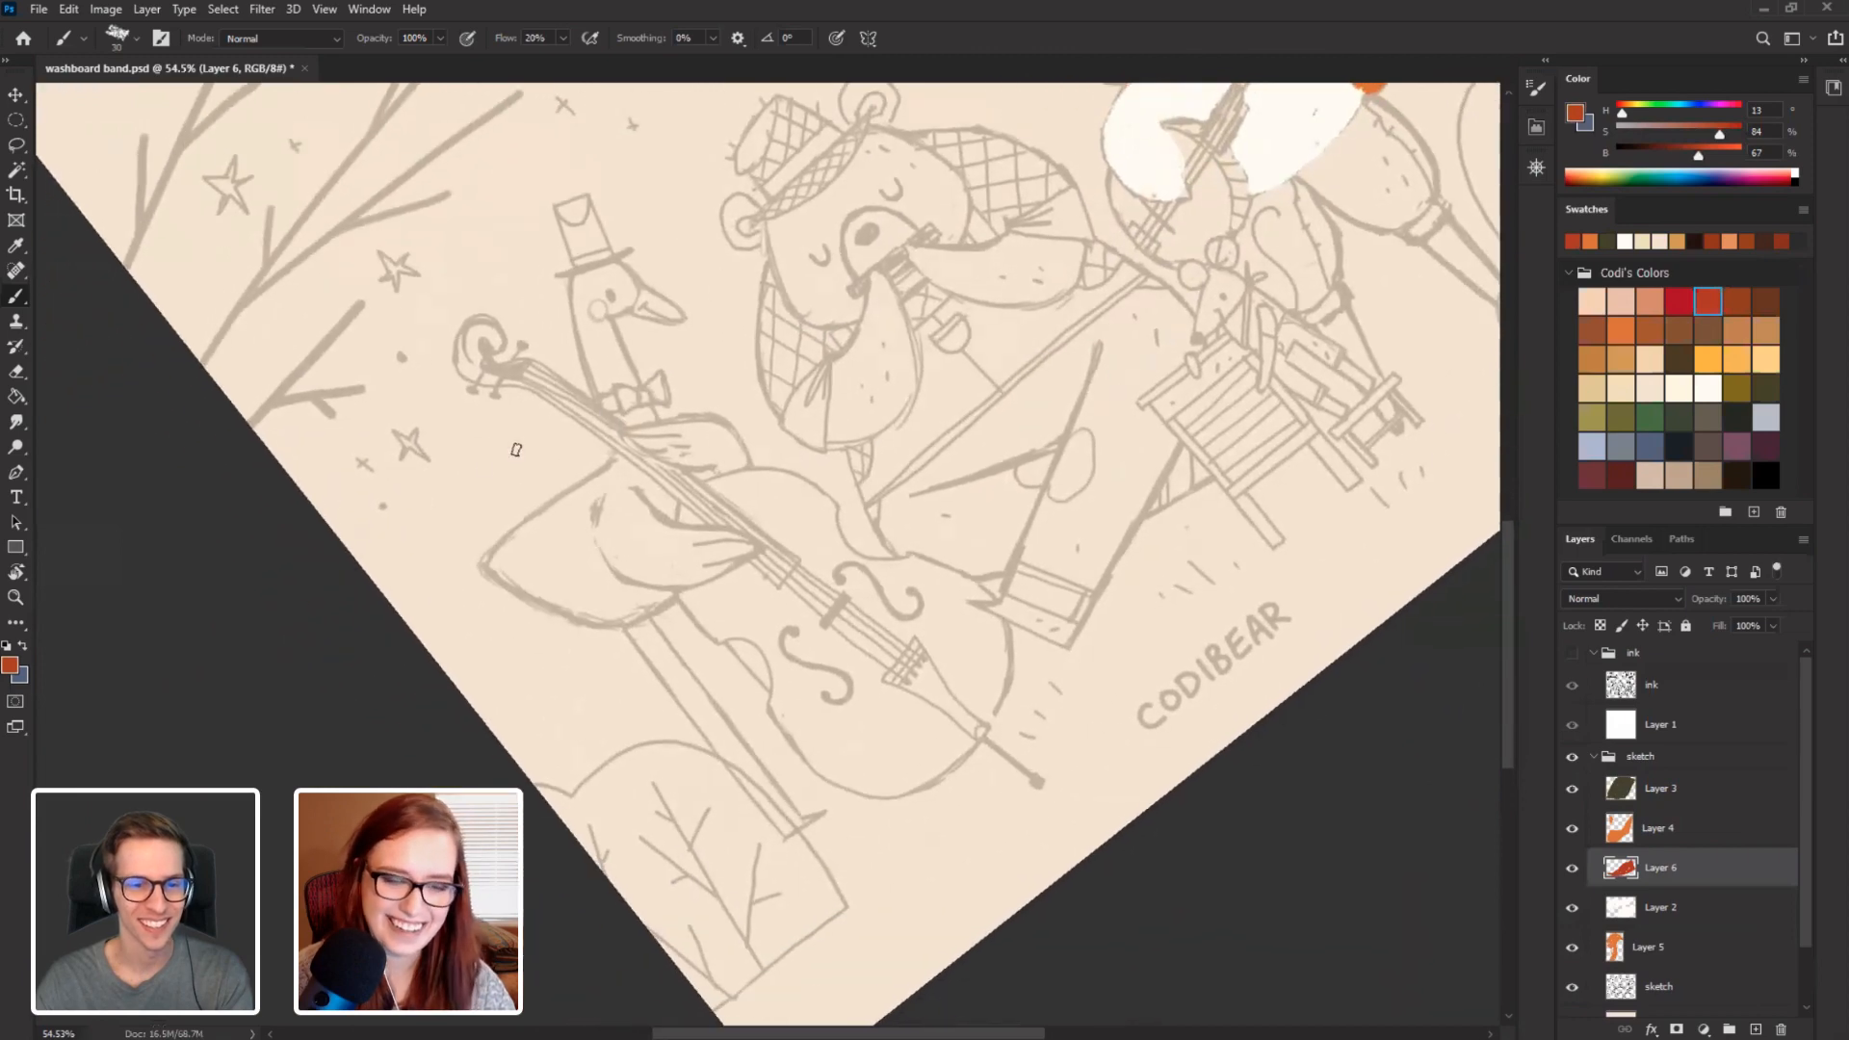
{"action": "key", "text": "r"}
{"action": "left_click_drag", "start_coordinate": [304, 630], "coordinate": [358, 281]}
{"action": "left_click_drag", "start_coordinate": [705, 501], "coordinate": [564, 576]}
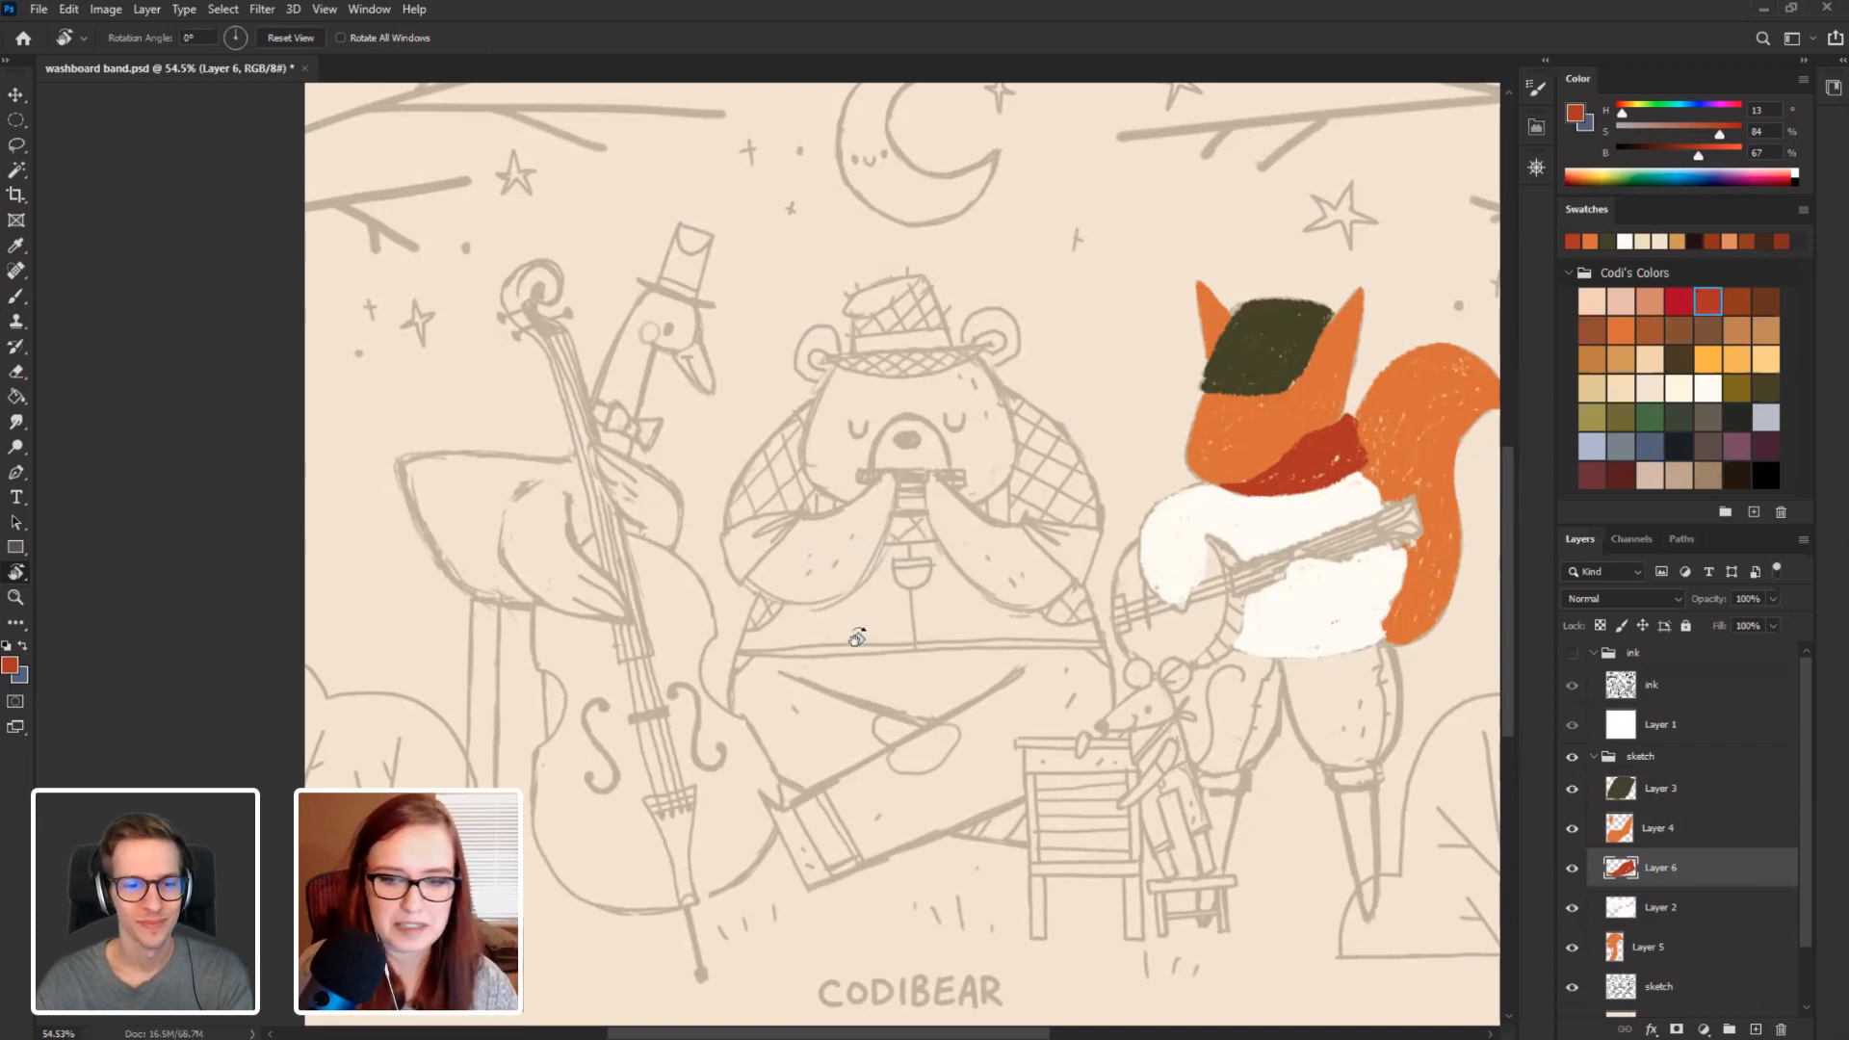
{"action": "left_click_drag", "start_coordinate": [922, 587], "coordinate": [646, 617]}
{"action": "left_click_drag", "start_coordinate": [944, 587], "coordinate": [830, 544]}
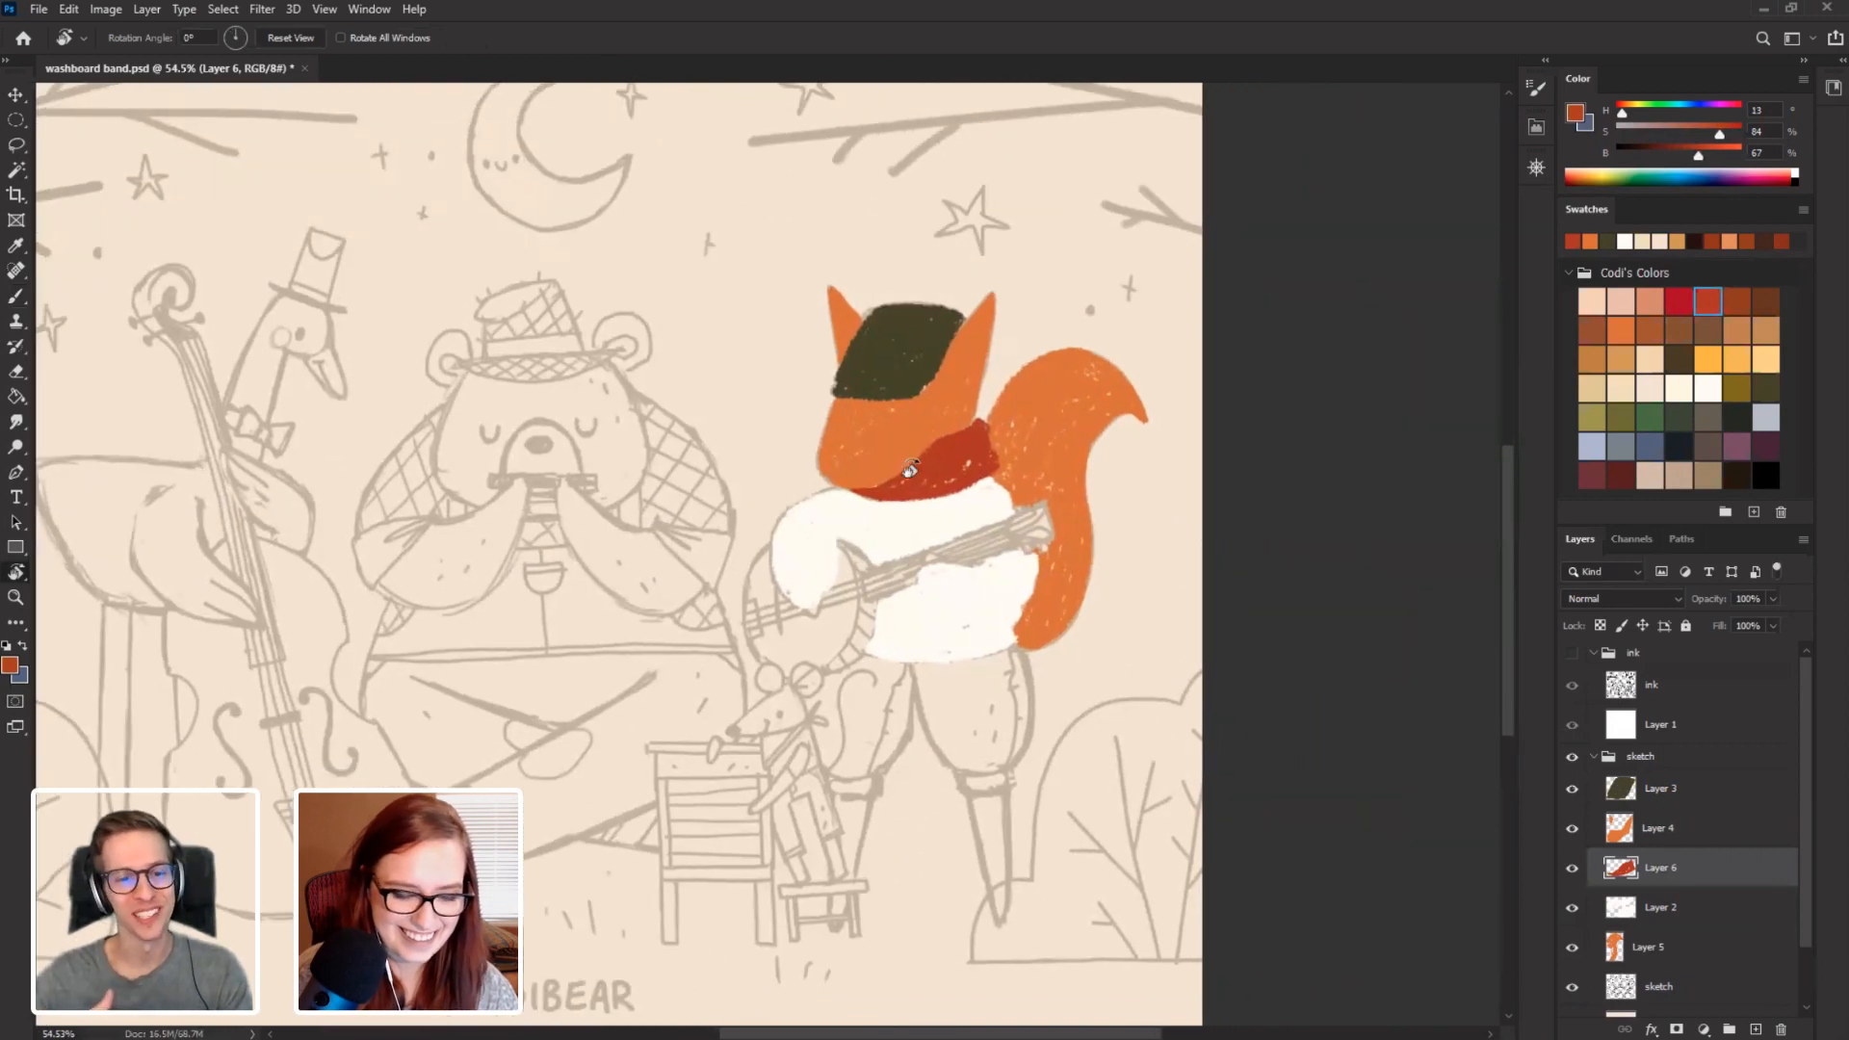
{"action": "key", "text": "b"}
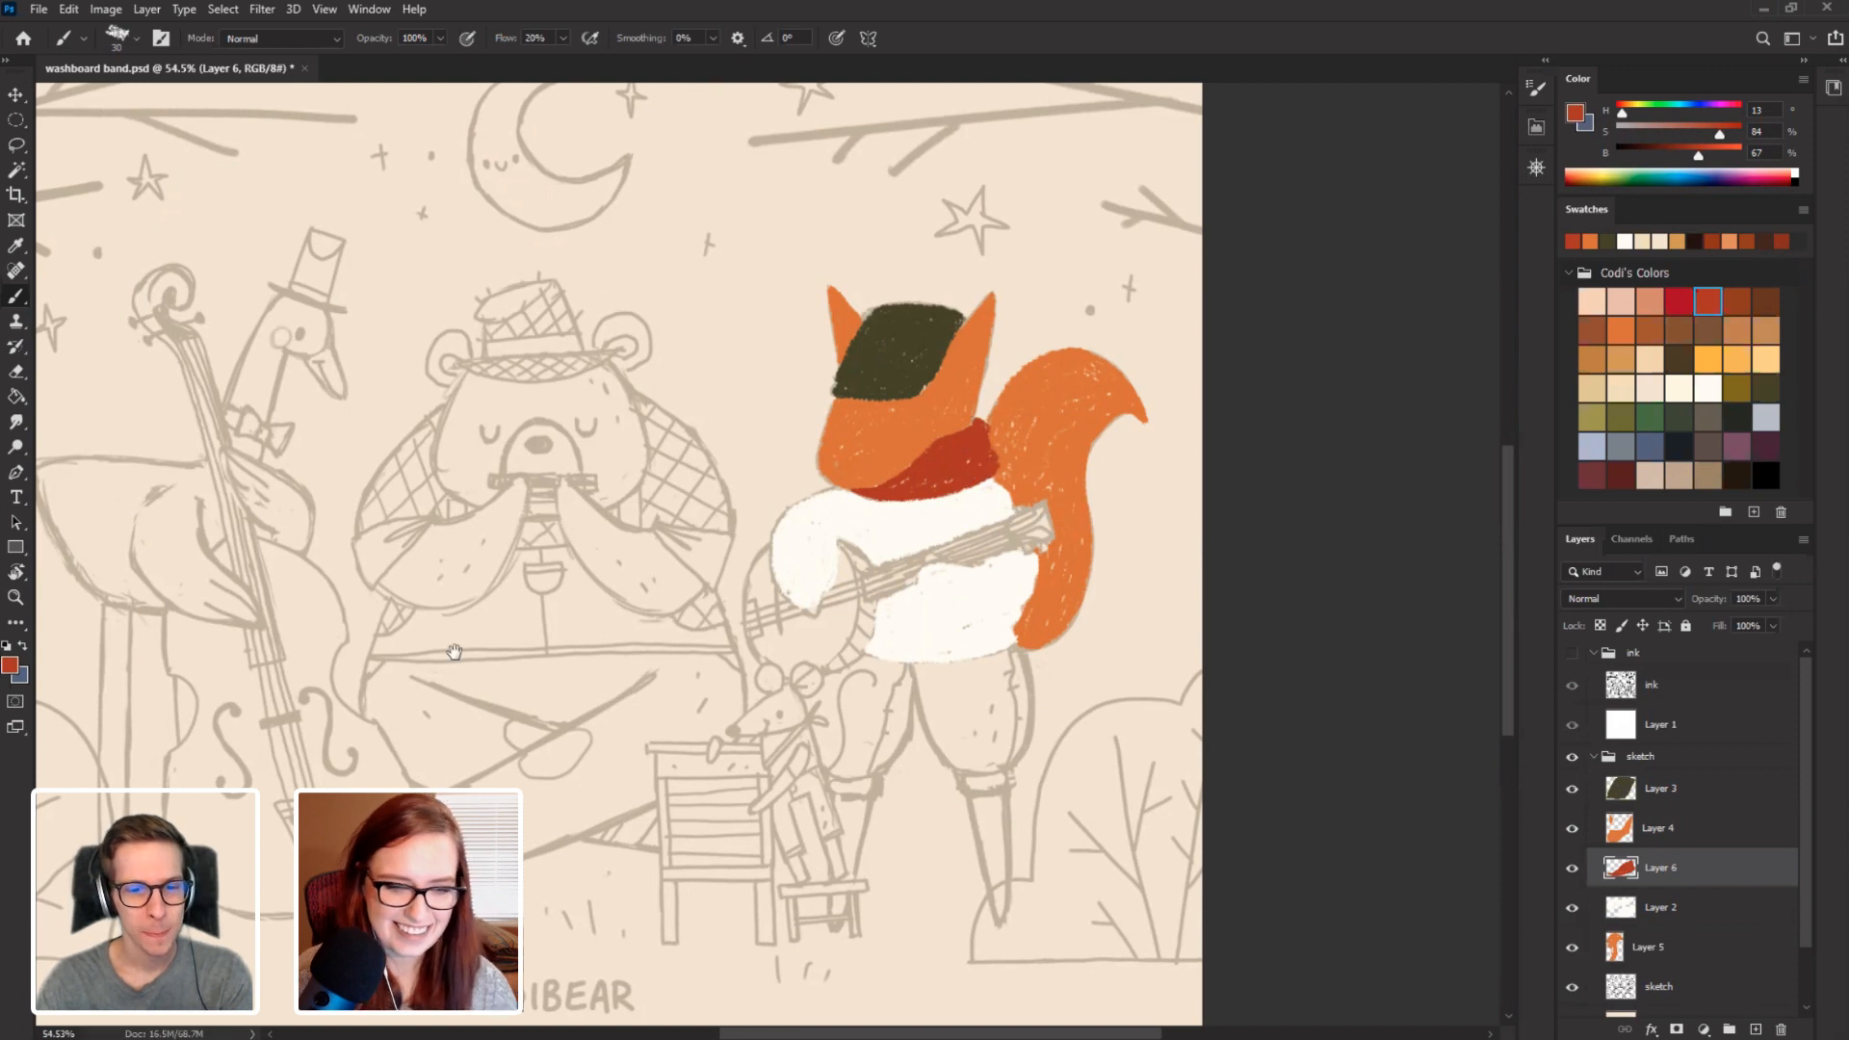
{"action": "left_click_drag", "start_coordinate": [454, 651], "coordinate": [492, 569]}
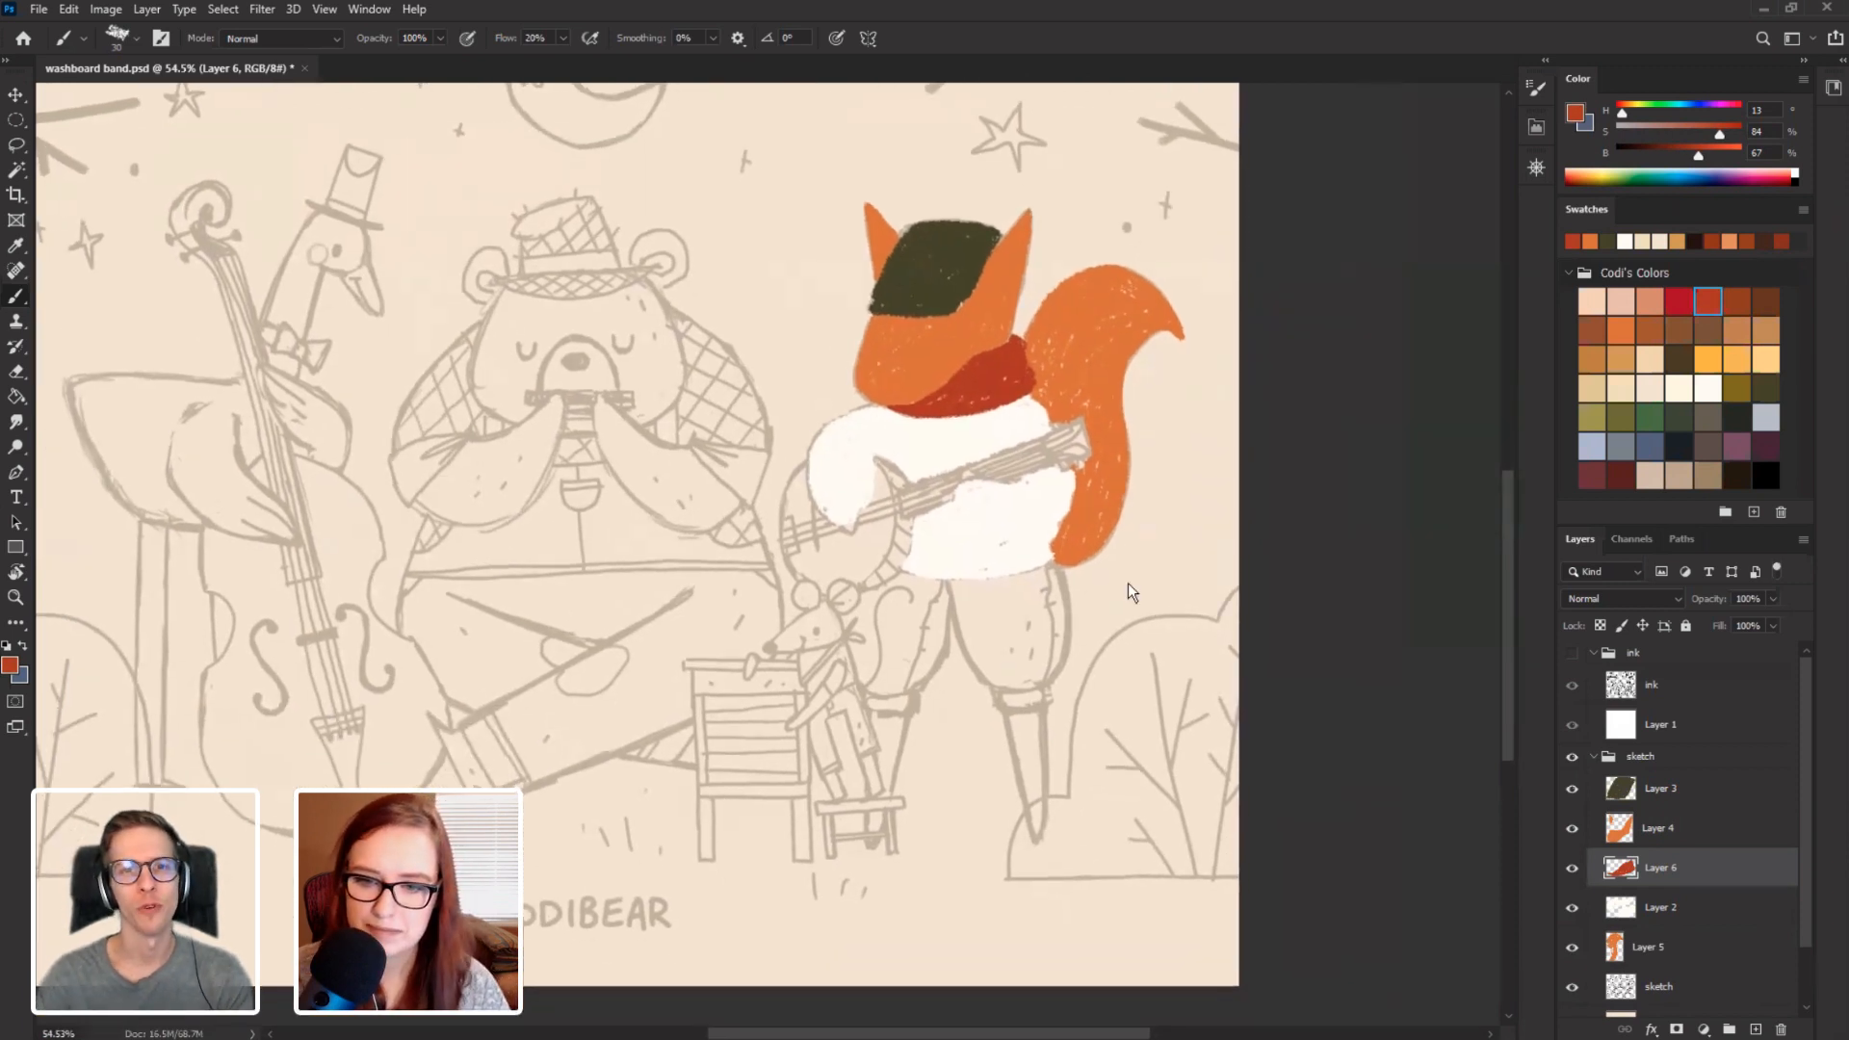
Recolour the fox's sweater on Layer 2 cream (H 44, S 22, B 93) with the layer's transparent pixels locked.
{"action": "left_click", "coordinate": [1621, 388]}
{"action": "left_click", "coordinate": [1666, 907]}
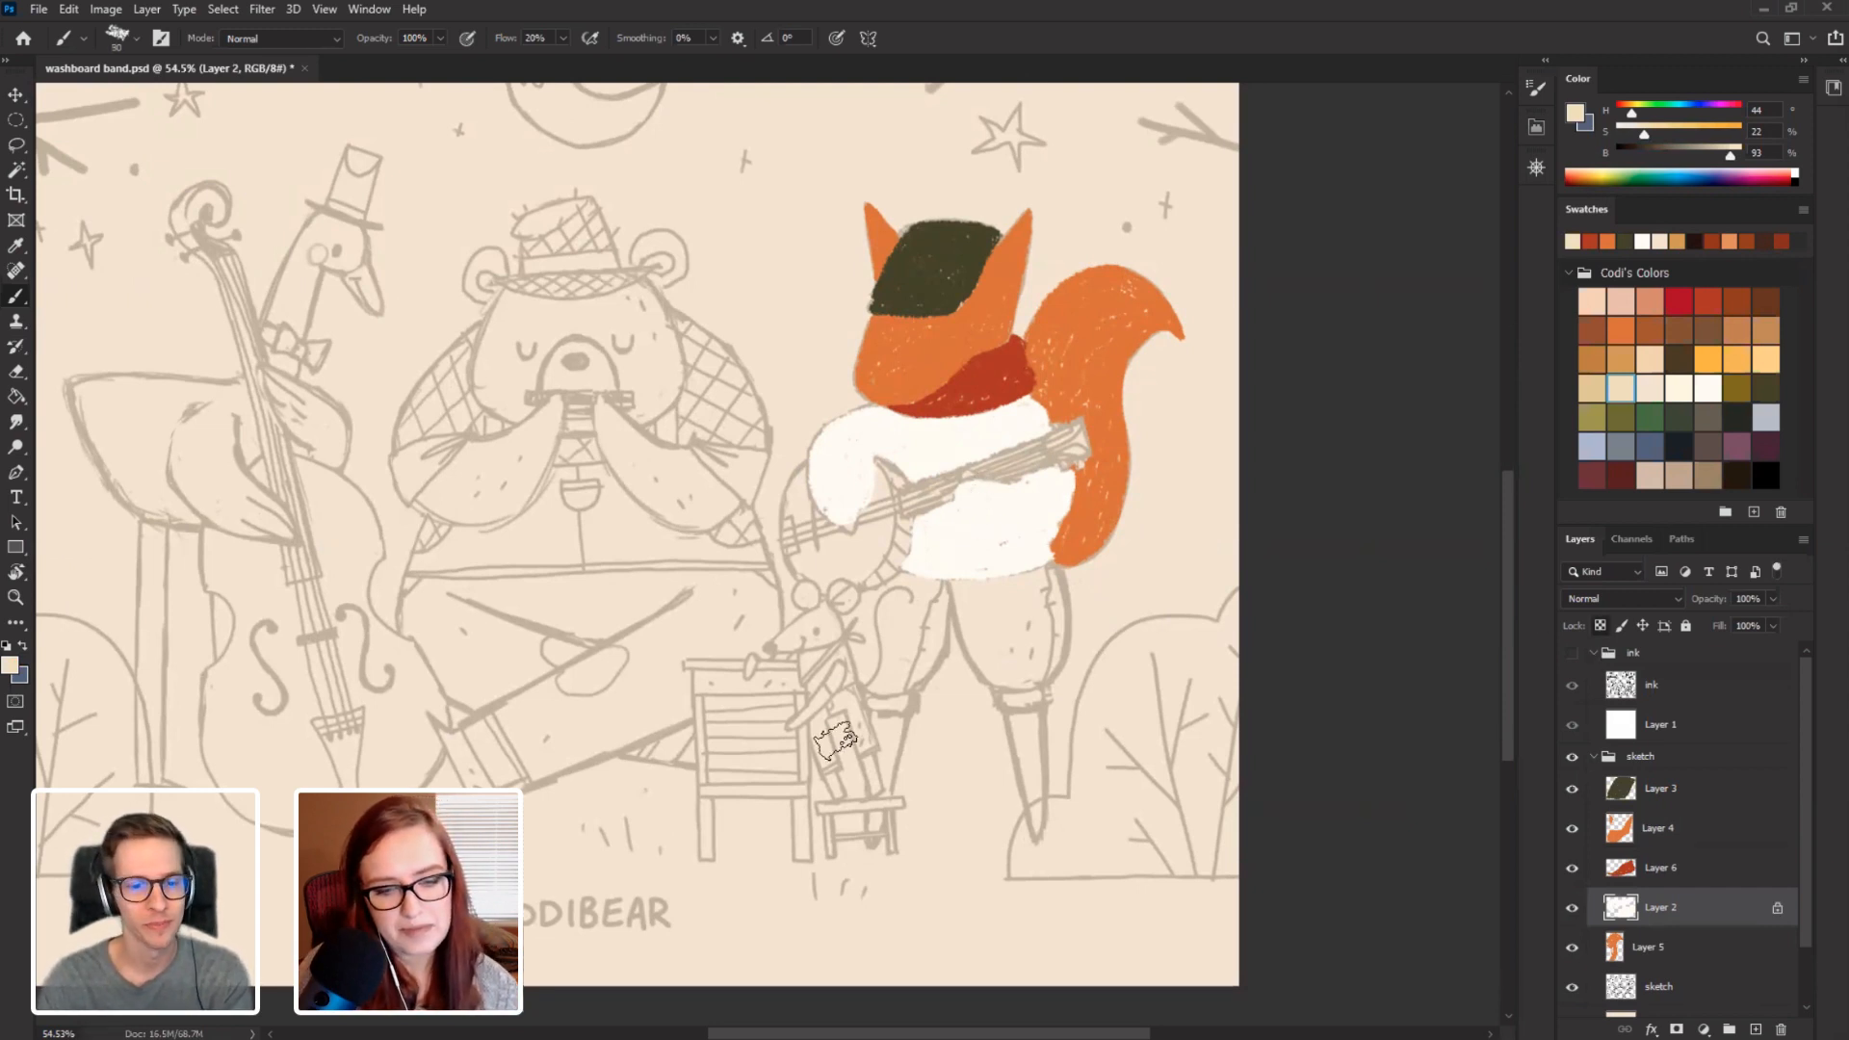
{"action": "mouse_move", "coordinate": [1049, 503]}
{"action": "left_mouse_down"}
{"action": "mouse_move", "coordinate": [1030, 416]}
{"action": "mouse_move", "coordinate": [963, 416]}
{"action": "mouse_move", "coordinate": [1045, 520]}
{"action": "left_mouse_up"}
{"action": "mouse_move", "coordinate": [833, 424]}
{"action": "left_mouse_down"}
{"action": "mouse_move", "coordinate": [836, 520]}
{"action": "mouse_move", "coordinate": [891, 453]}
{"action": "mouse_move", "coordinate": [1007, 501]}
{"action": "mouse_move", "coordinate": [1007, 564]}
{"action": "mouse_move", "coordinate": [919, 559]}
{"action": "mouse_move", "coordinate": [958, 510]}
{"action": "mouse_move", "coordinate": [905, 556]}
{"action": "left_mouse_up"}
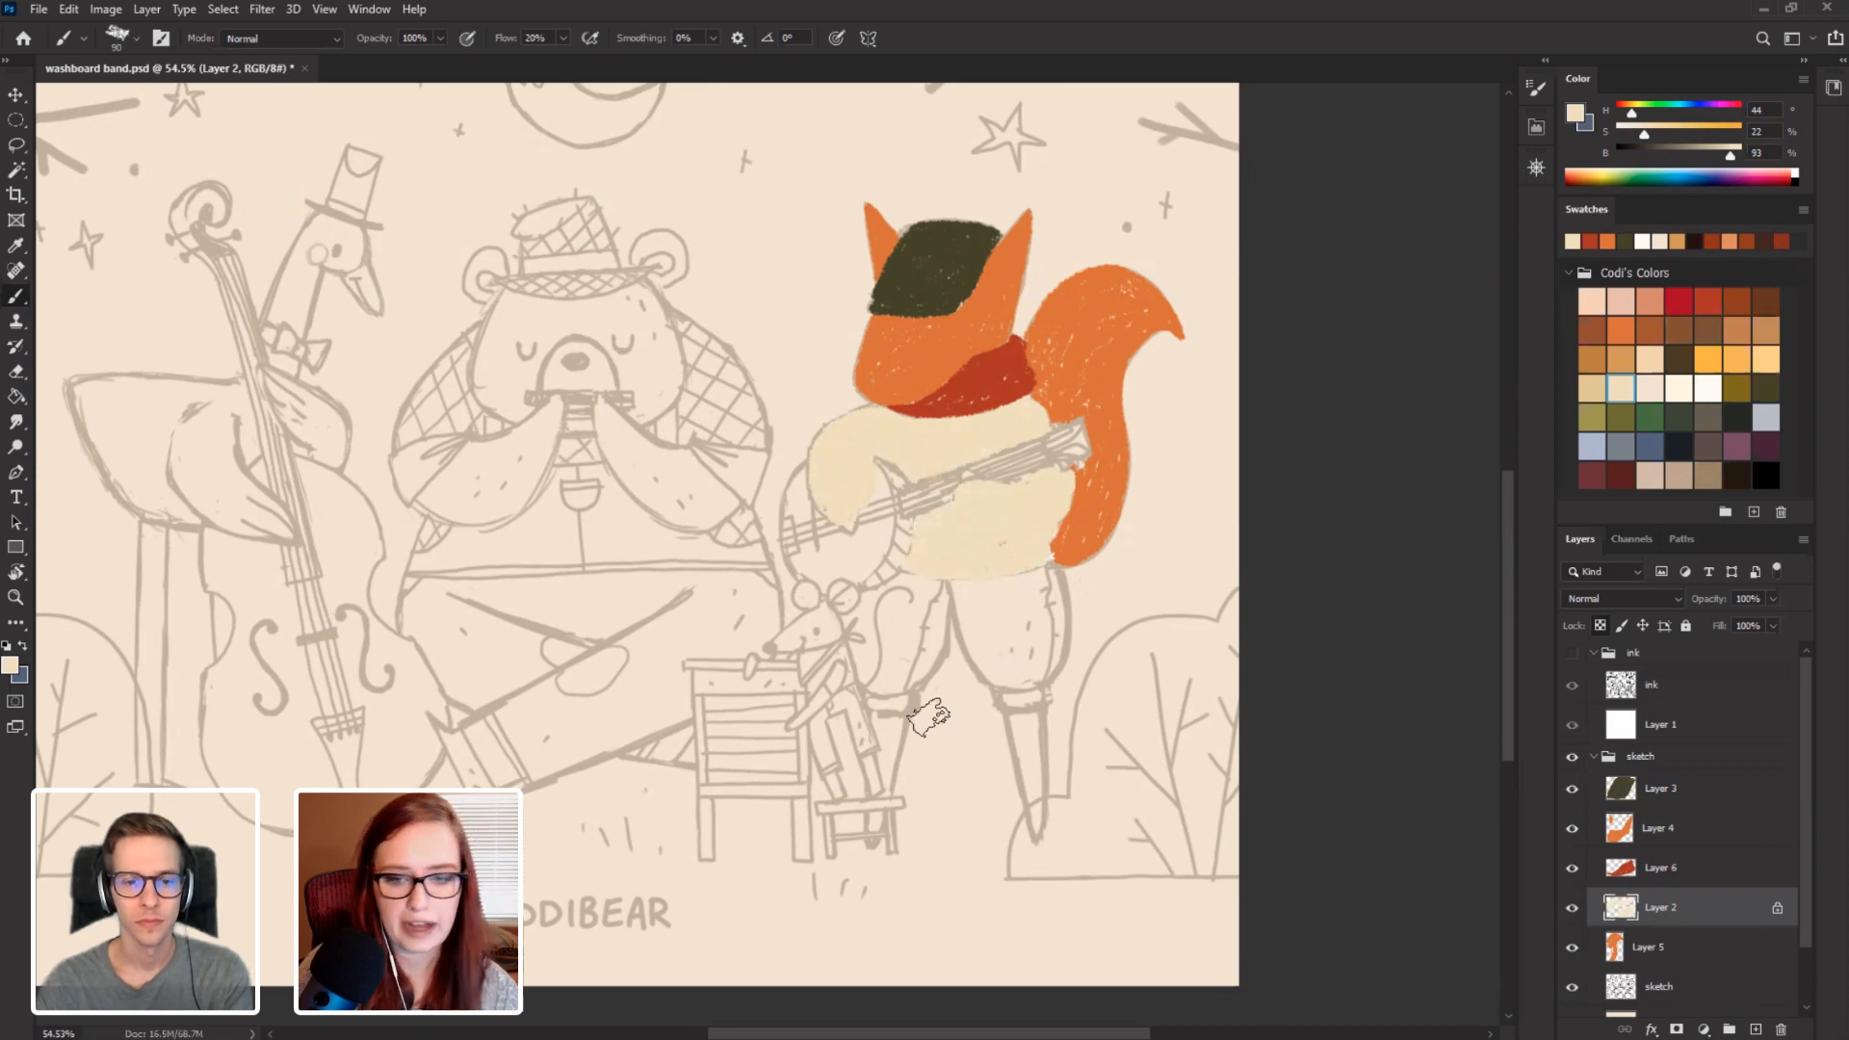
Reduce the crayon brush size to 40.
{"action": "key", "text": "bracketleft"}
{"action": "key", "text": "bracketleft"}
{"action": "key", "text": "bracketleft"}
{"action": "key", "text": "bracketleft"}
{"action": "key", "text": "bracketleft"}
{"action": "key", "text": "bracketleft"}
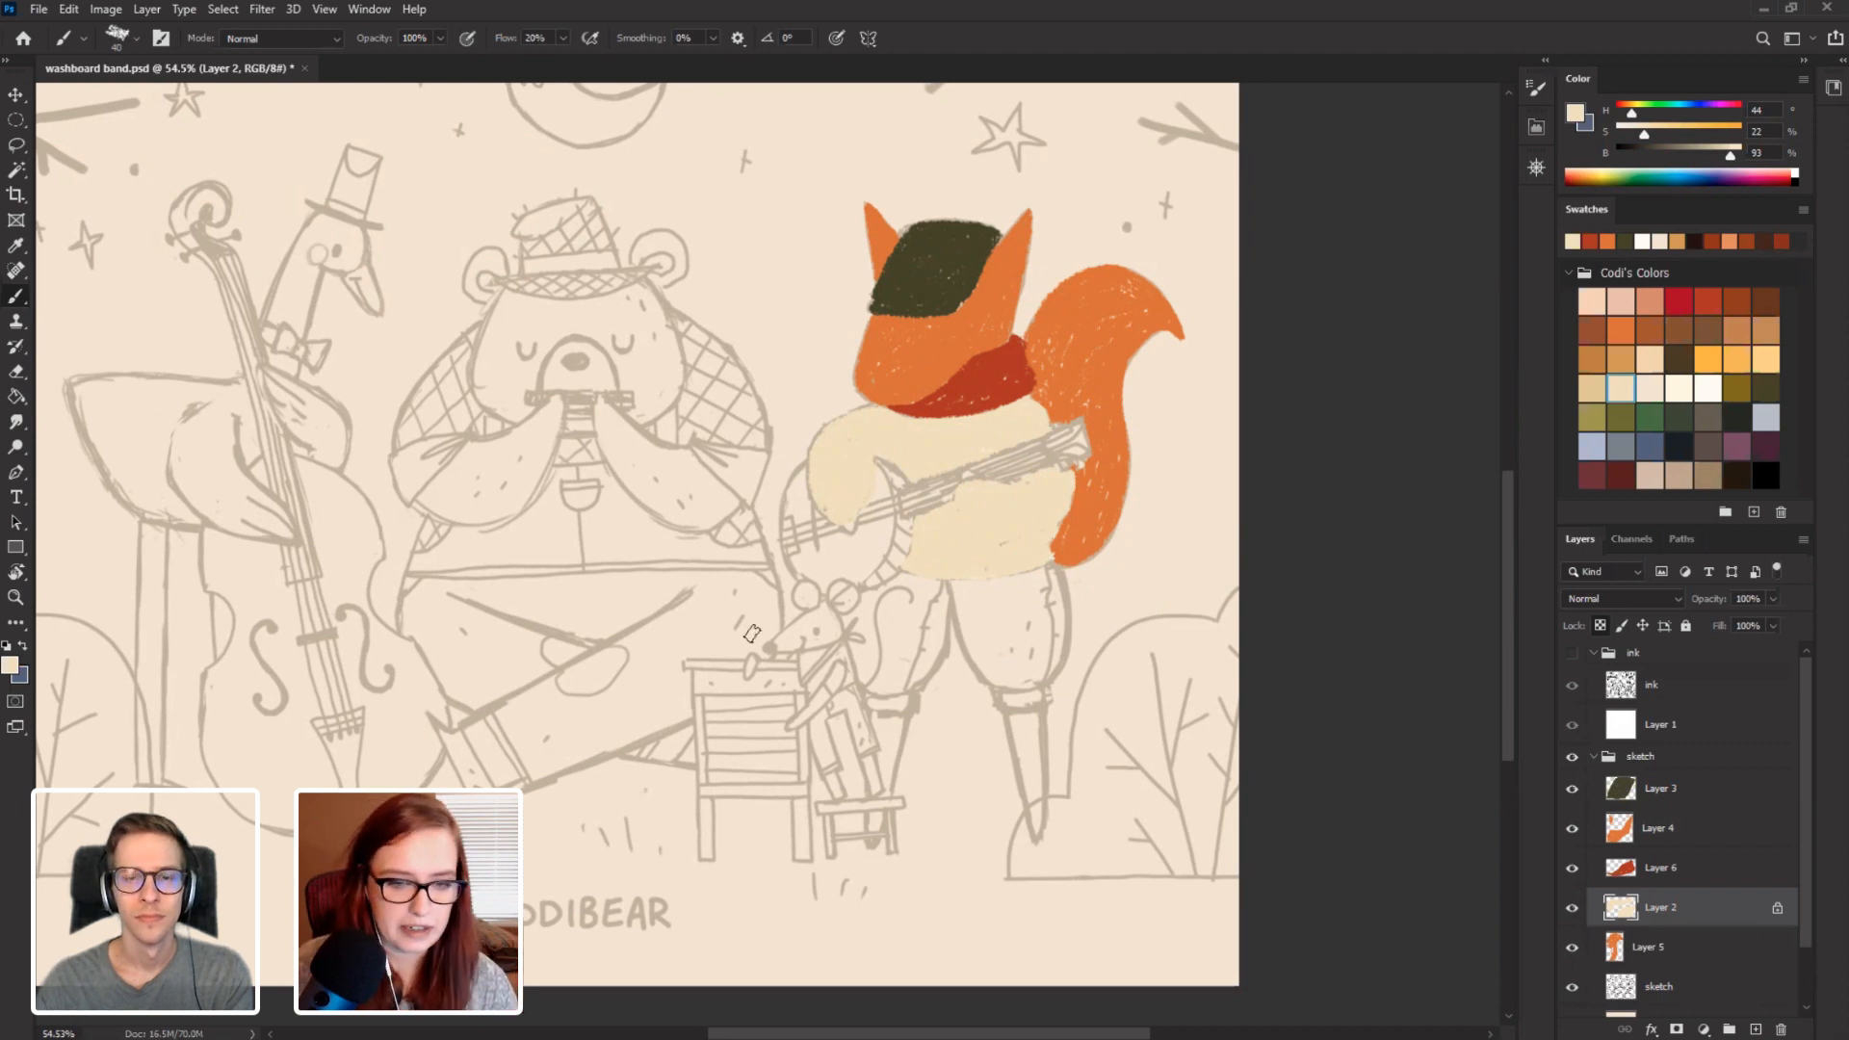
Inspect the cream sweater against the sketch lines, sampling its colour and briefly hiding Layer 2.
{"action": "left_click_drag", "start_coordinate": [564, 587], "coordinate": [611, 503]}
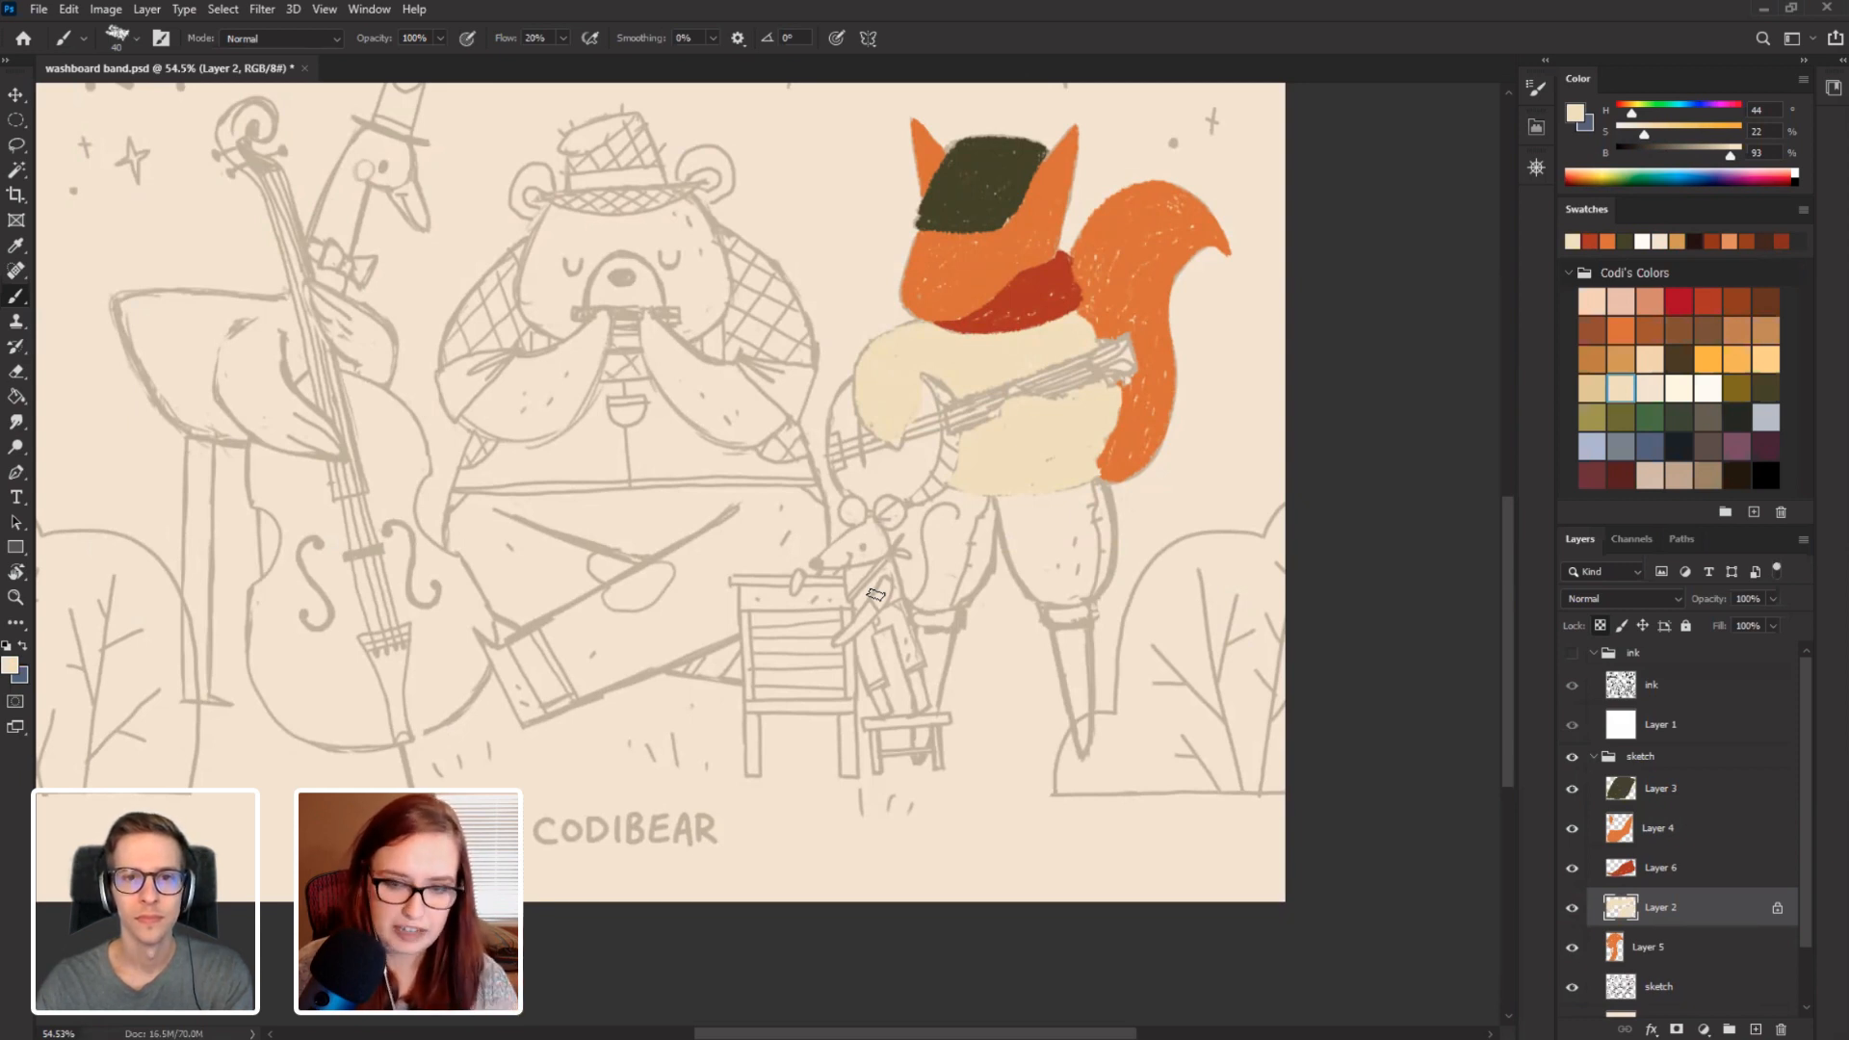
{"action": "left_click_drag", "start_coordinate": [747, 570], "coordinate": [772, 538]}
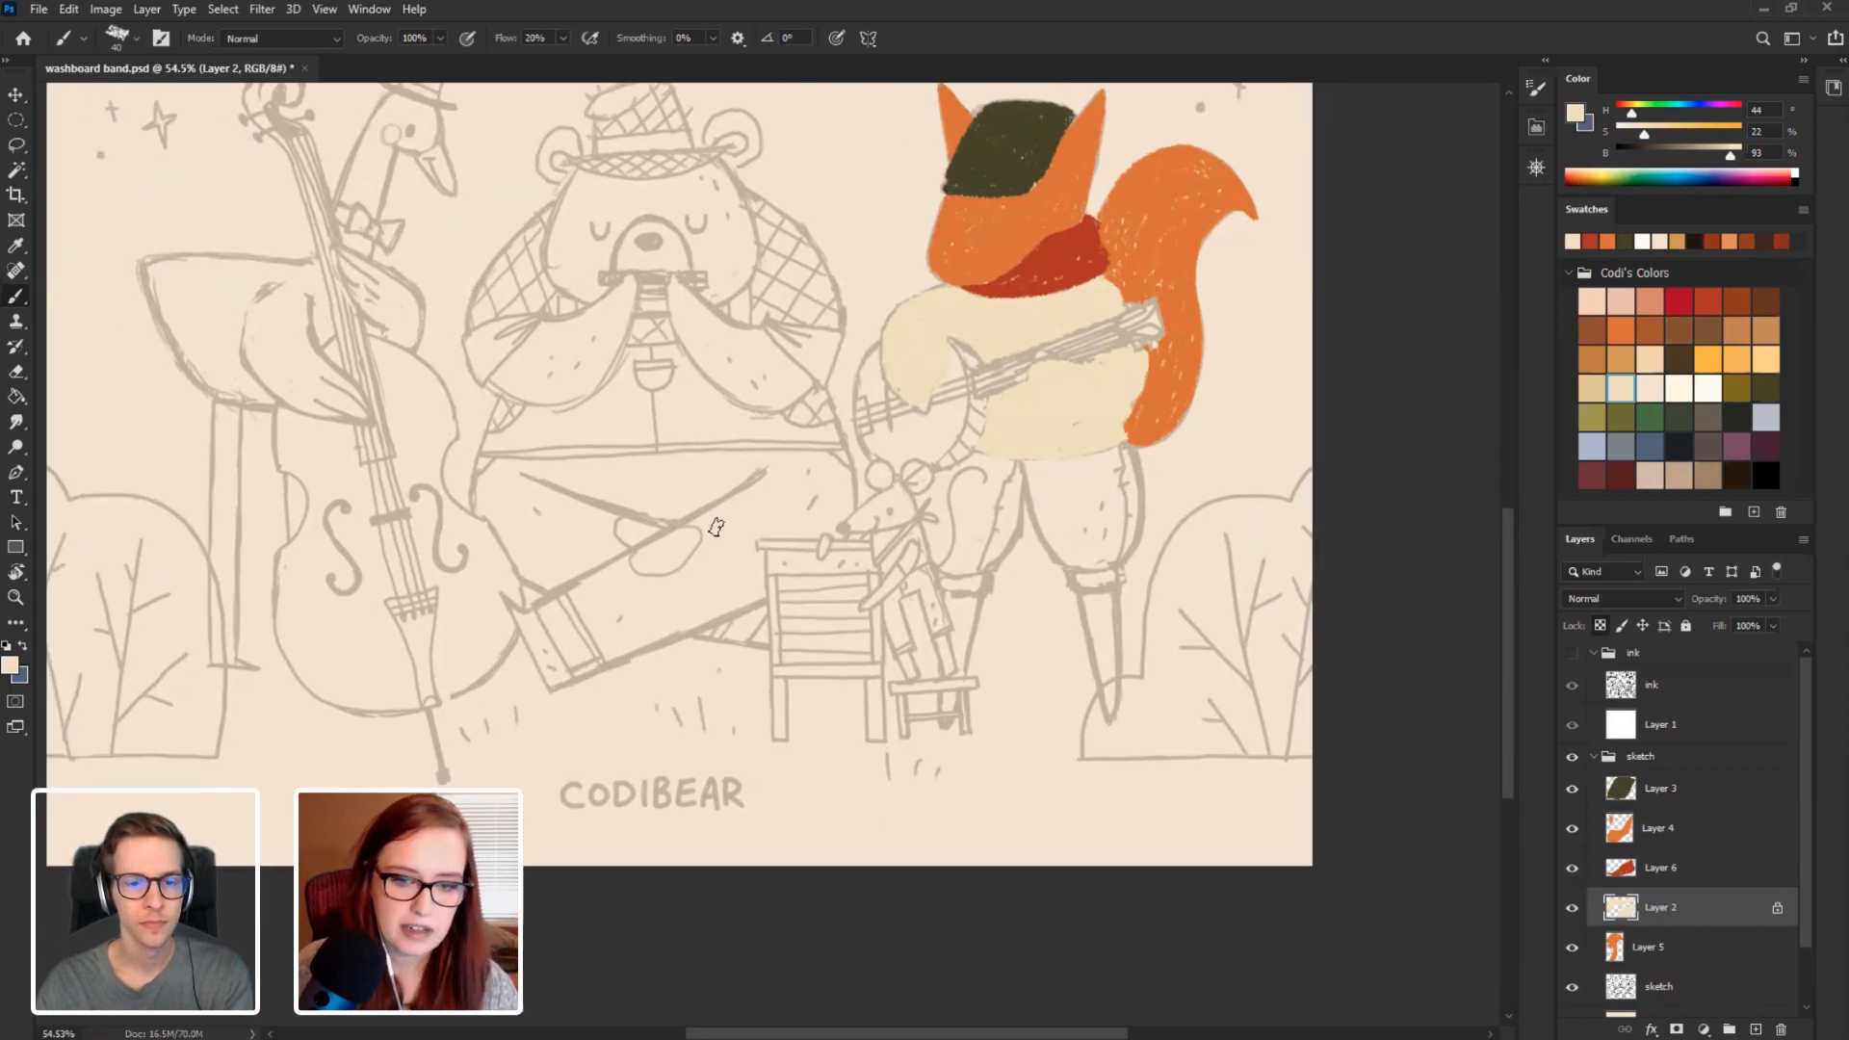
{"action": "left_click_drag", "start_coordinate": [726, 475], "coordinate": [700, 633]}
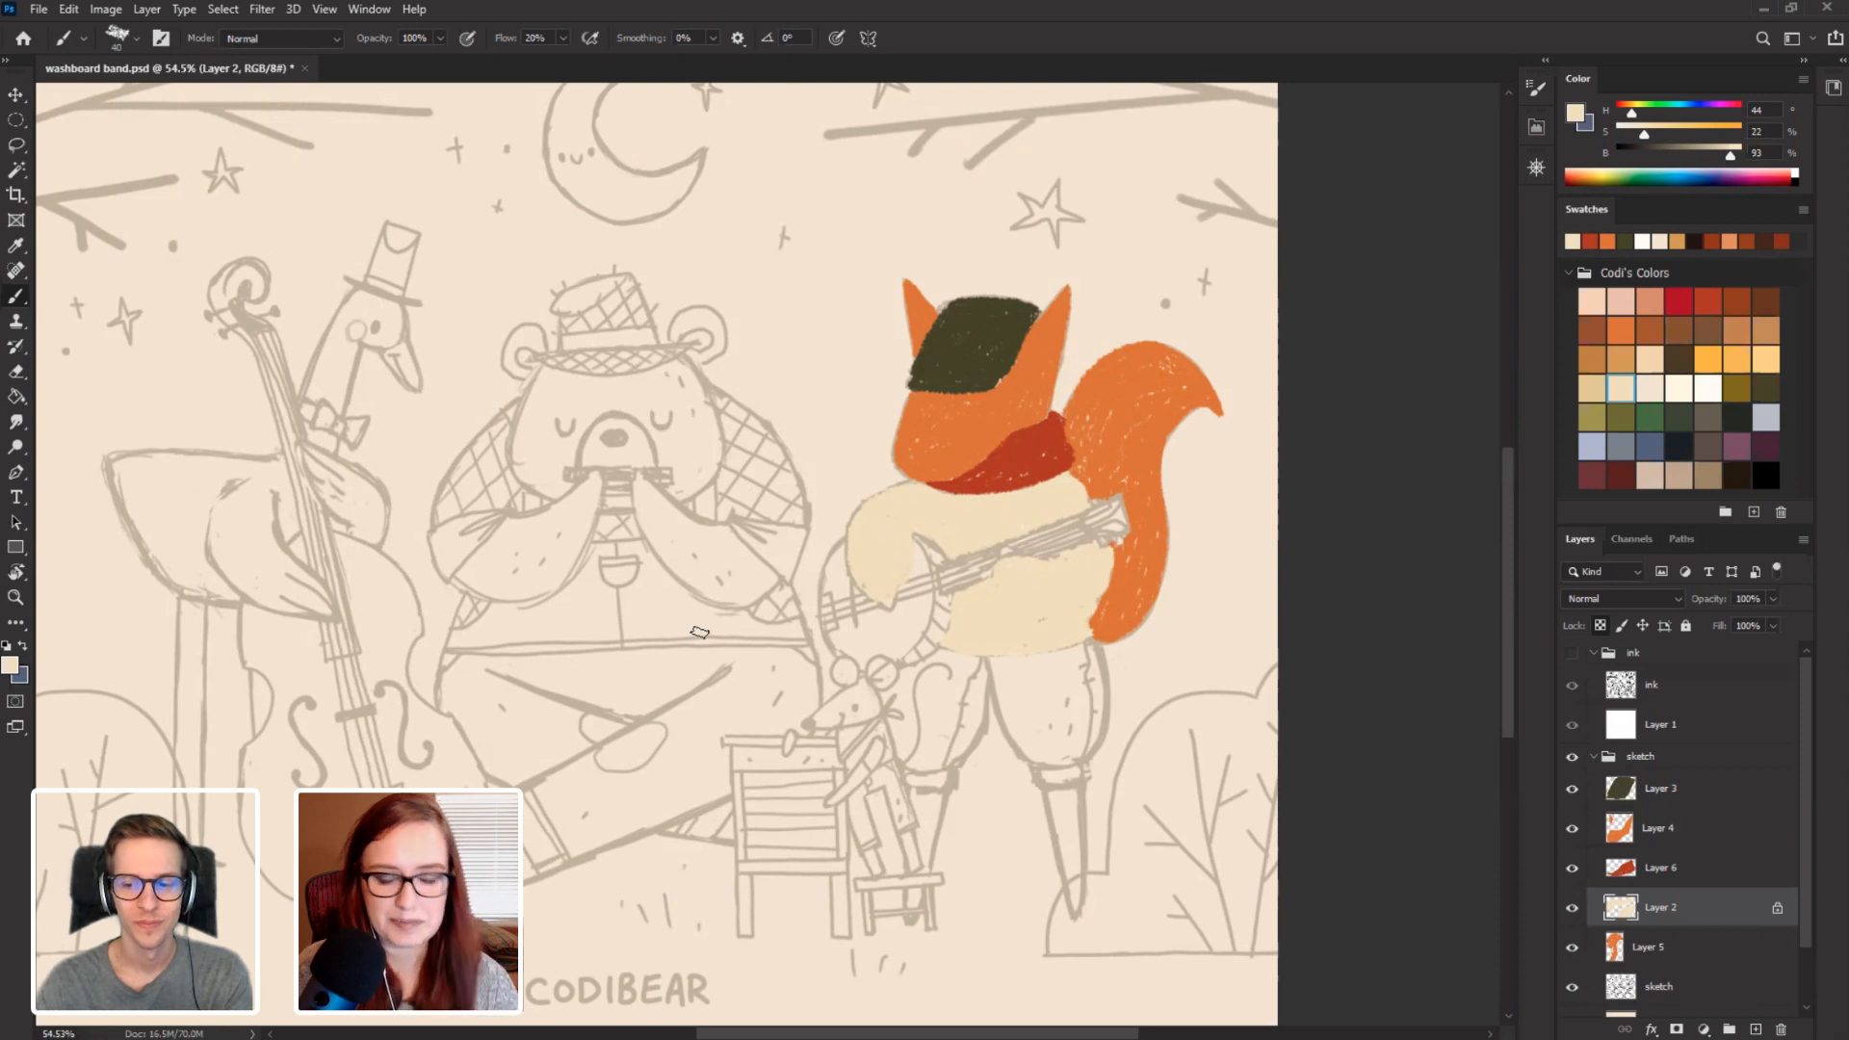
{"action": "left_click_drag", "start_coordinate": [766, 635], "coordinate": [674, 529]}
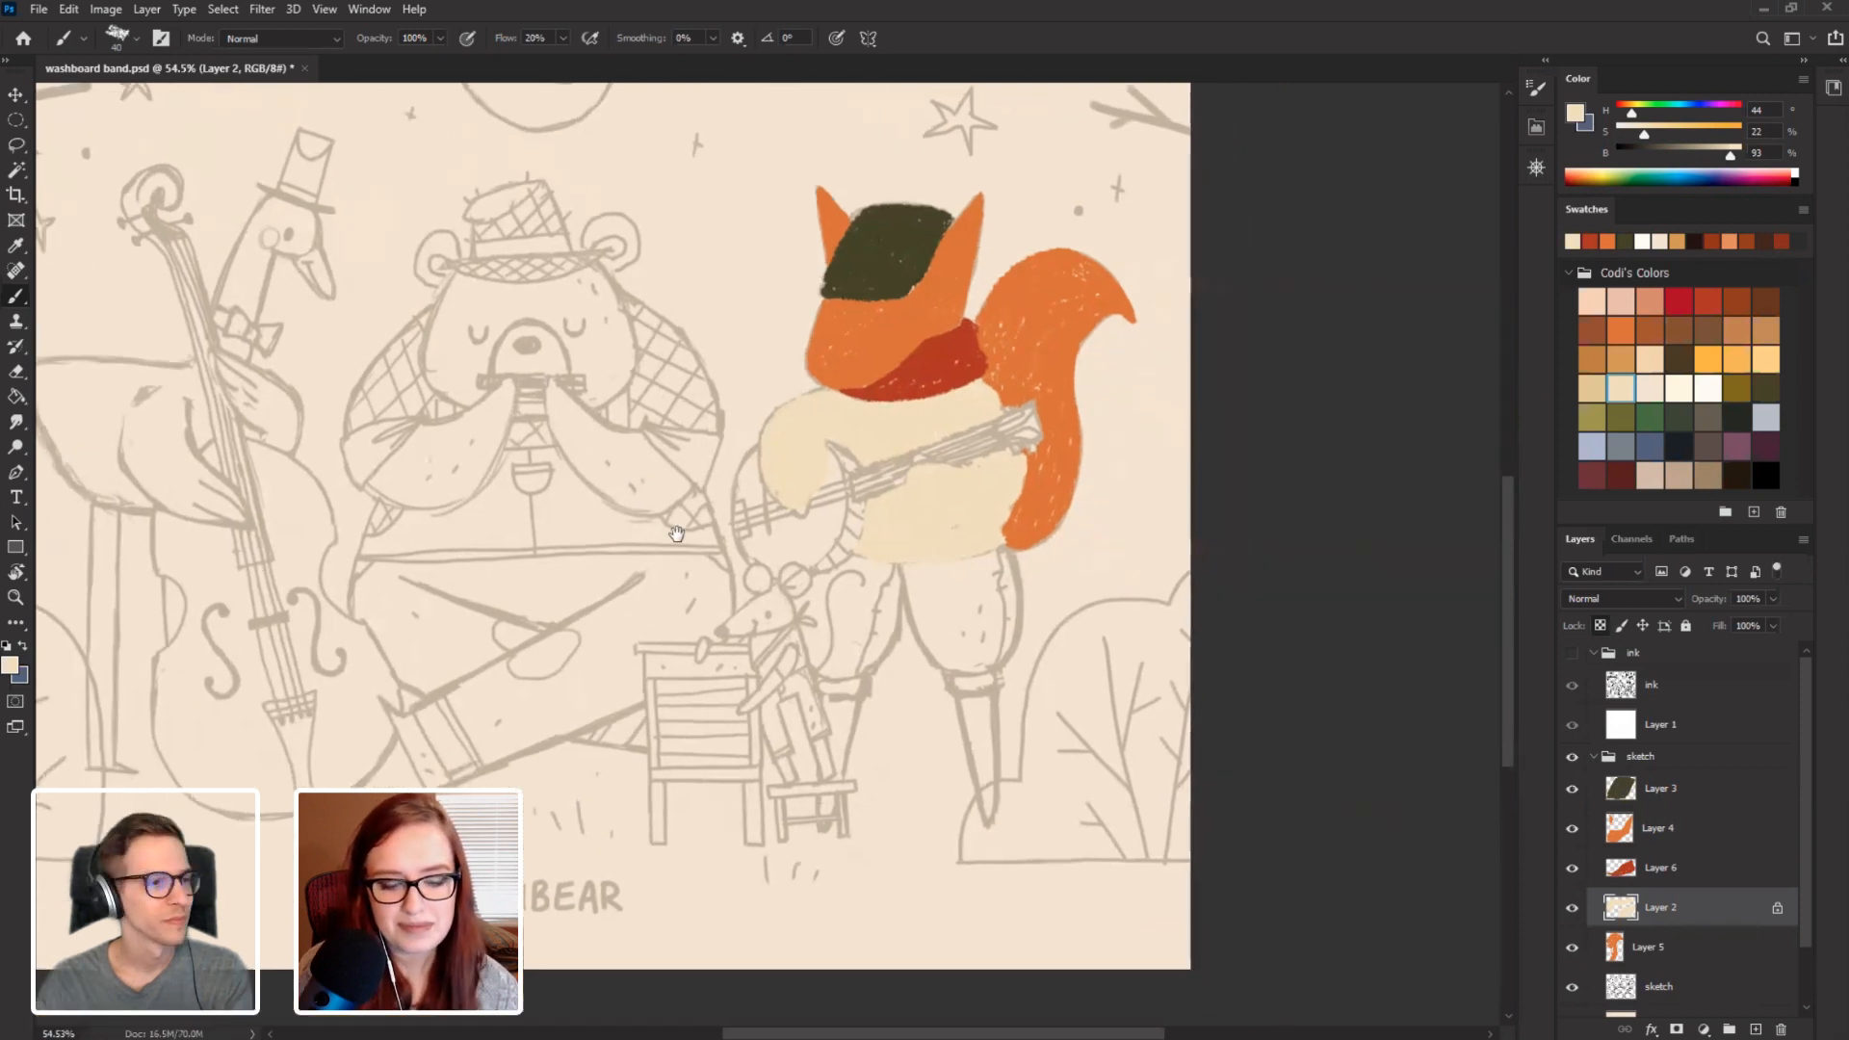
{"action": "left_click", "coordinate": [960, 493], "text": "alt"}
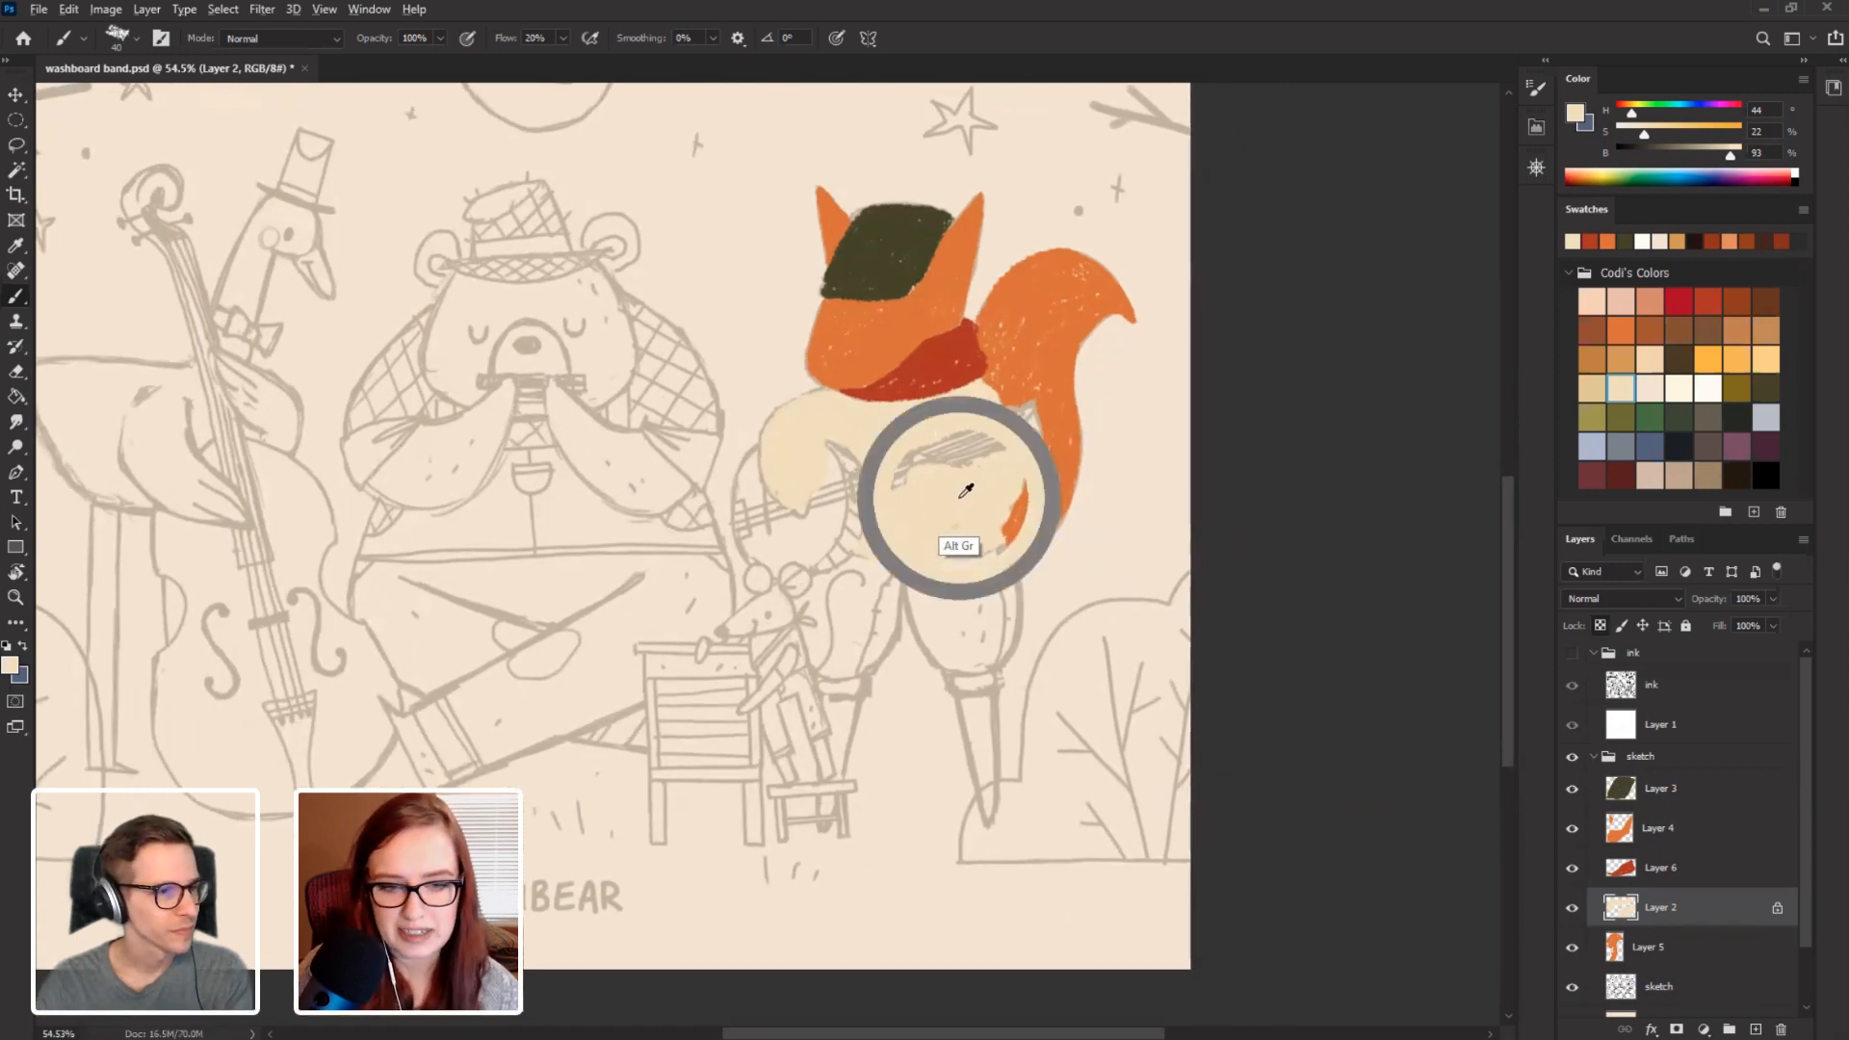
{"action": "left_click", "coordinate": [1572, 908]}
{"action": "left_click", "coordinate": [1571, 908]}
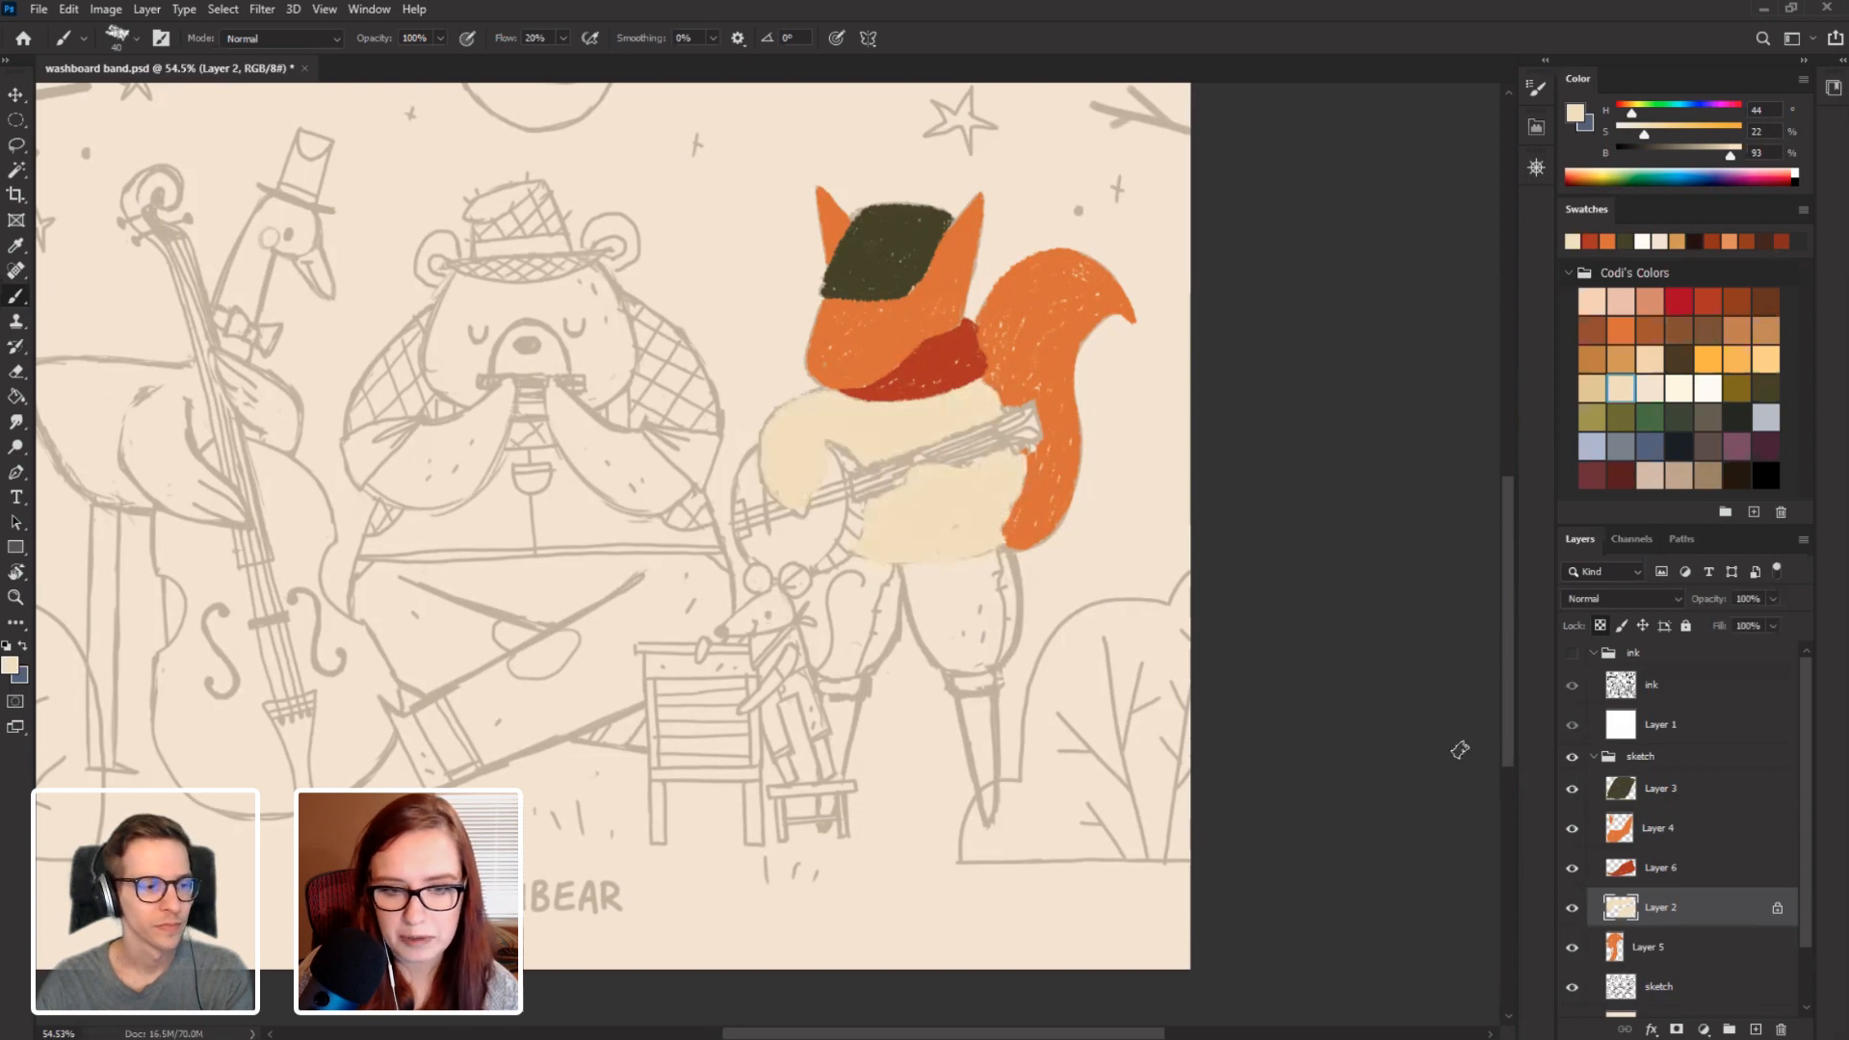
Check the sweater's coverage from a rotated view and unlock the transparent pixels of Layer 2.
{"action": "key", "text": "r"}
{"action": "left_click_drag", "start_coordinate": [950, 430], "coordinate": [819, 566]}
{"action": "left_click_drag", "start_coordinate": [704, 513], "coordinate": [575, 433]}
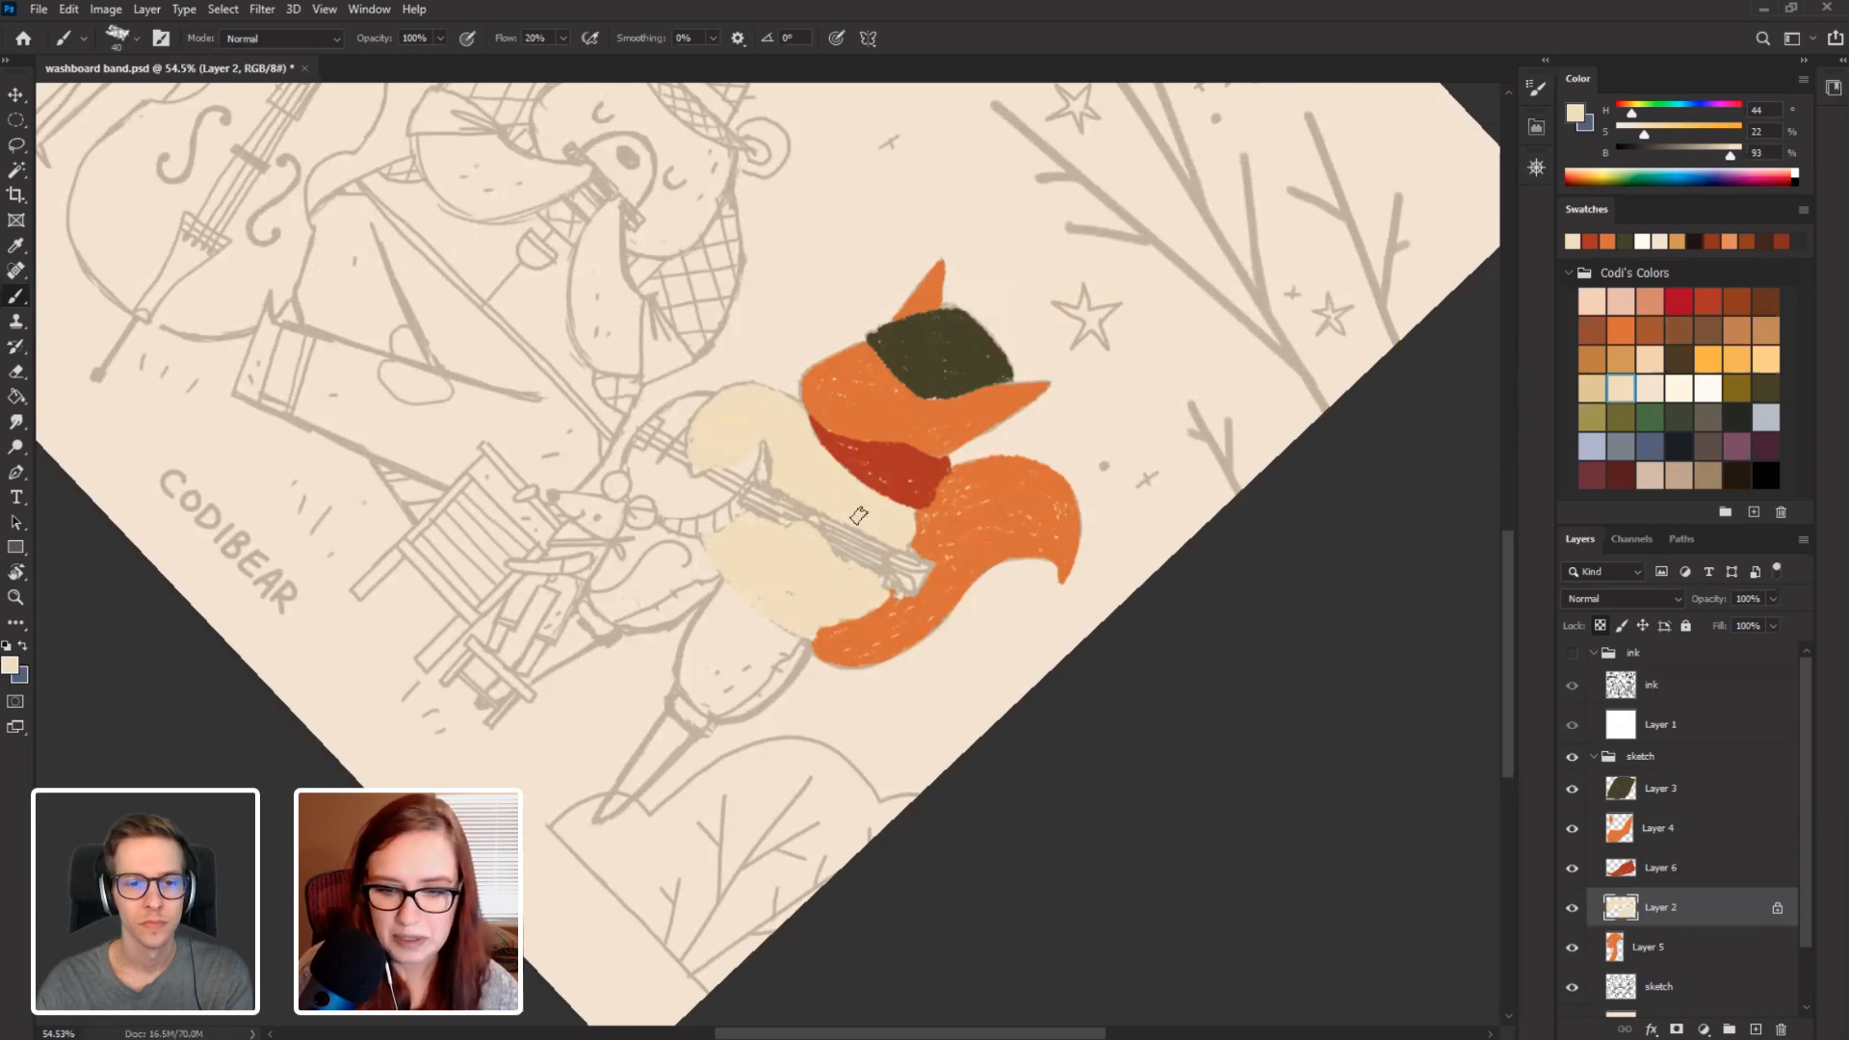
{"action": "left_click", "coordinate": [1571, 907]}
{"action": "left_click", "coordinate": [1571, 907]}
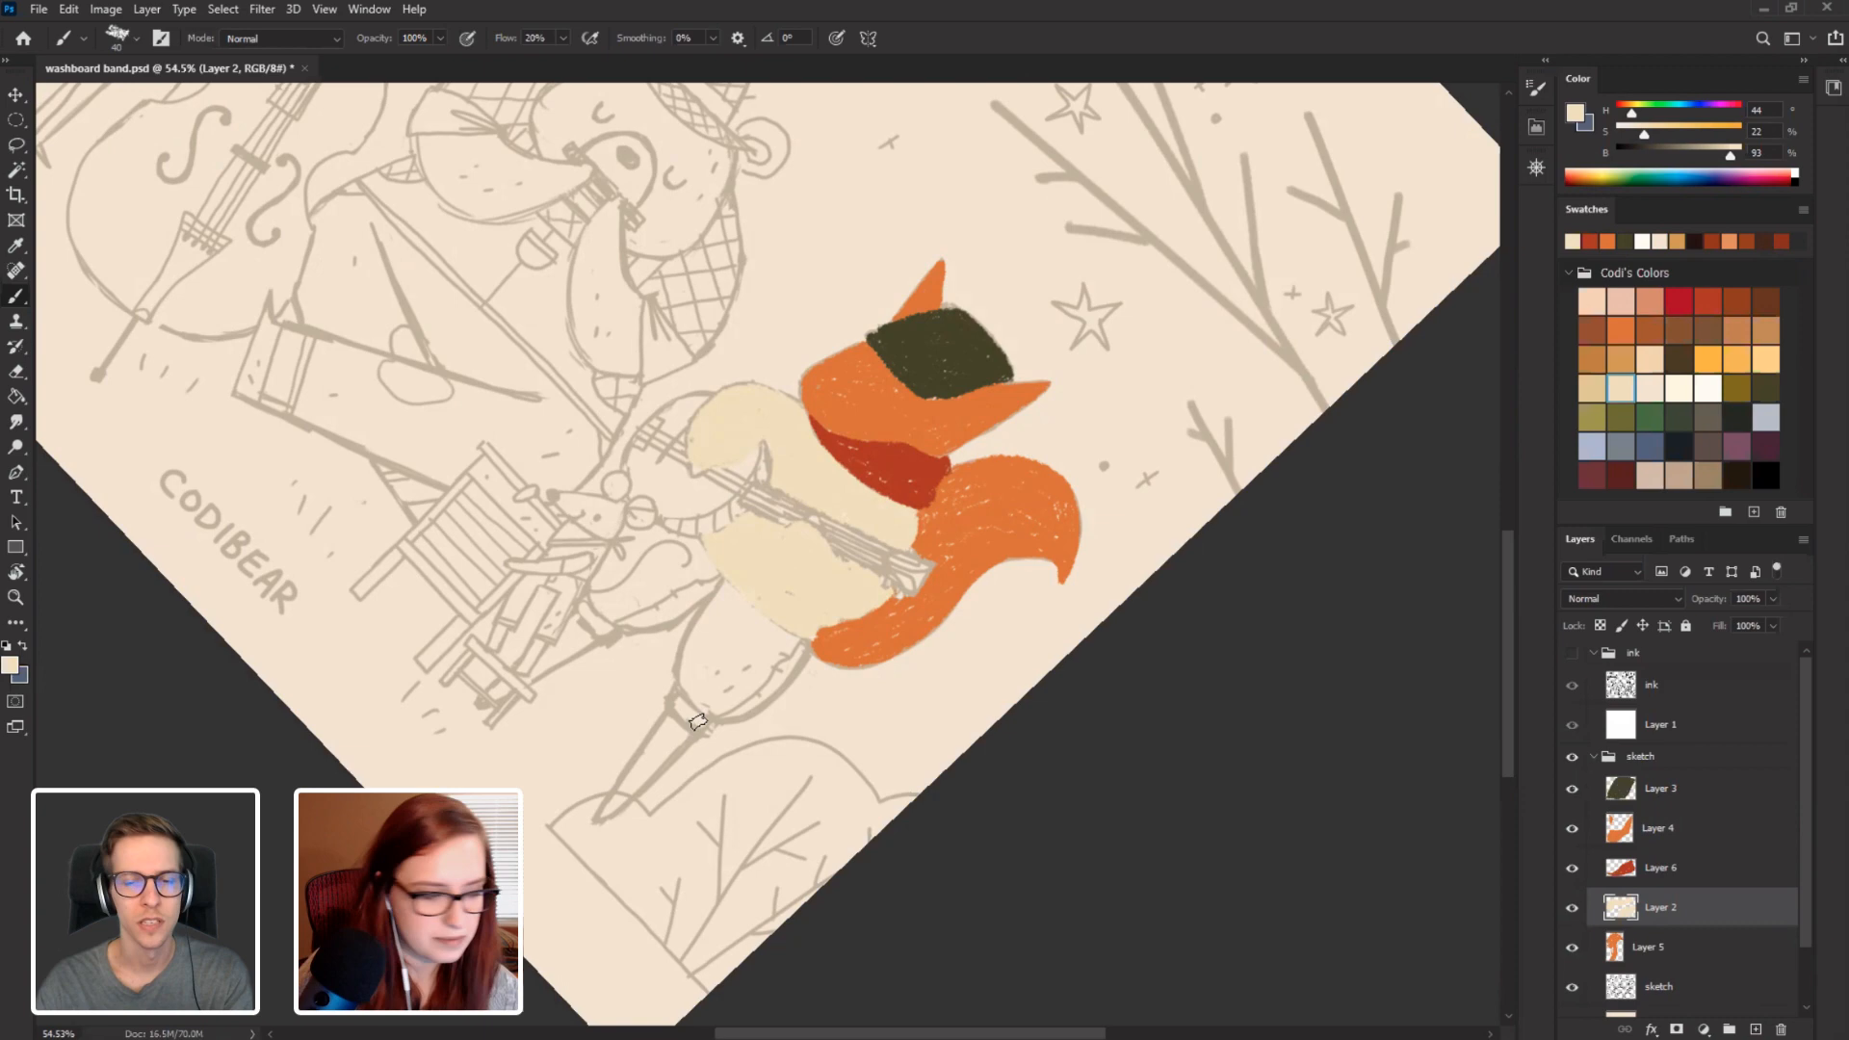
Examine the sweater's edges in rotated and upright views and compare them with the sketched sweater beneath Layer 2.
{"action": "key", "text": "Escape"}
{"action": "key", "text": "r"}
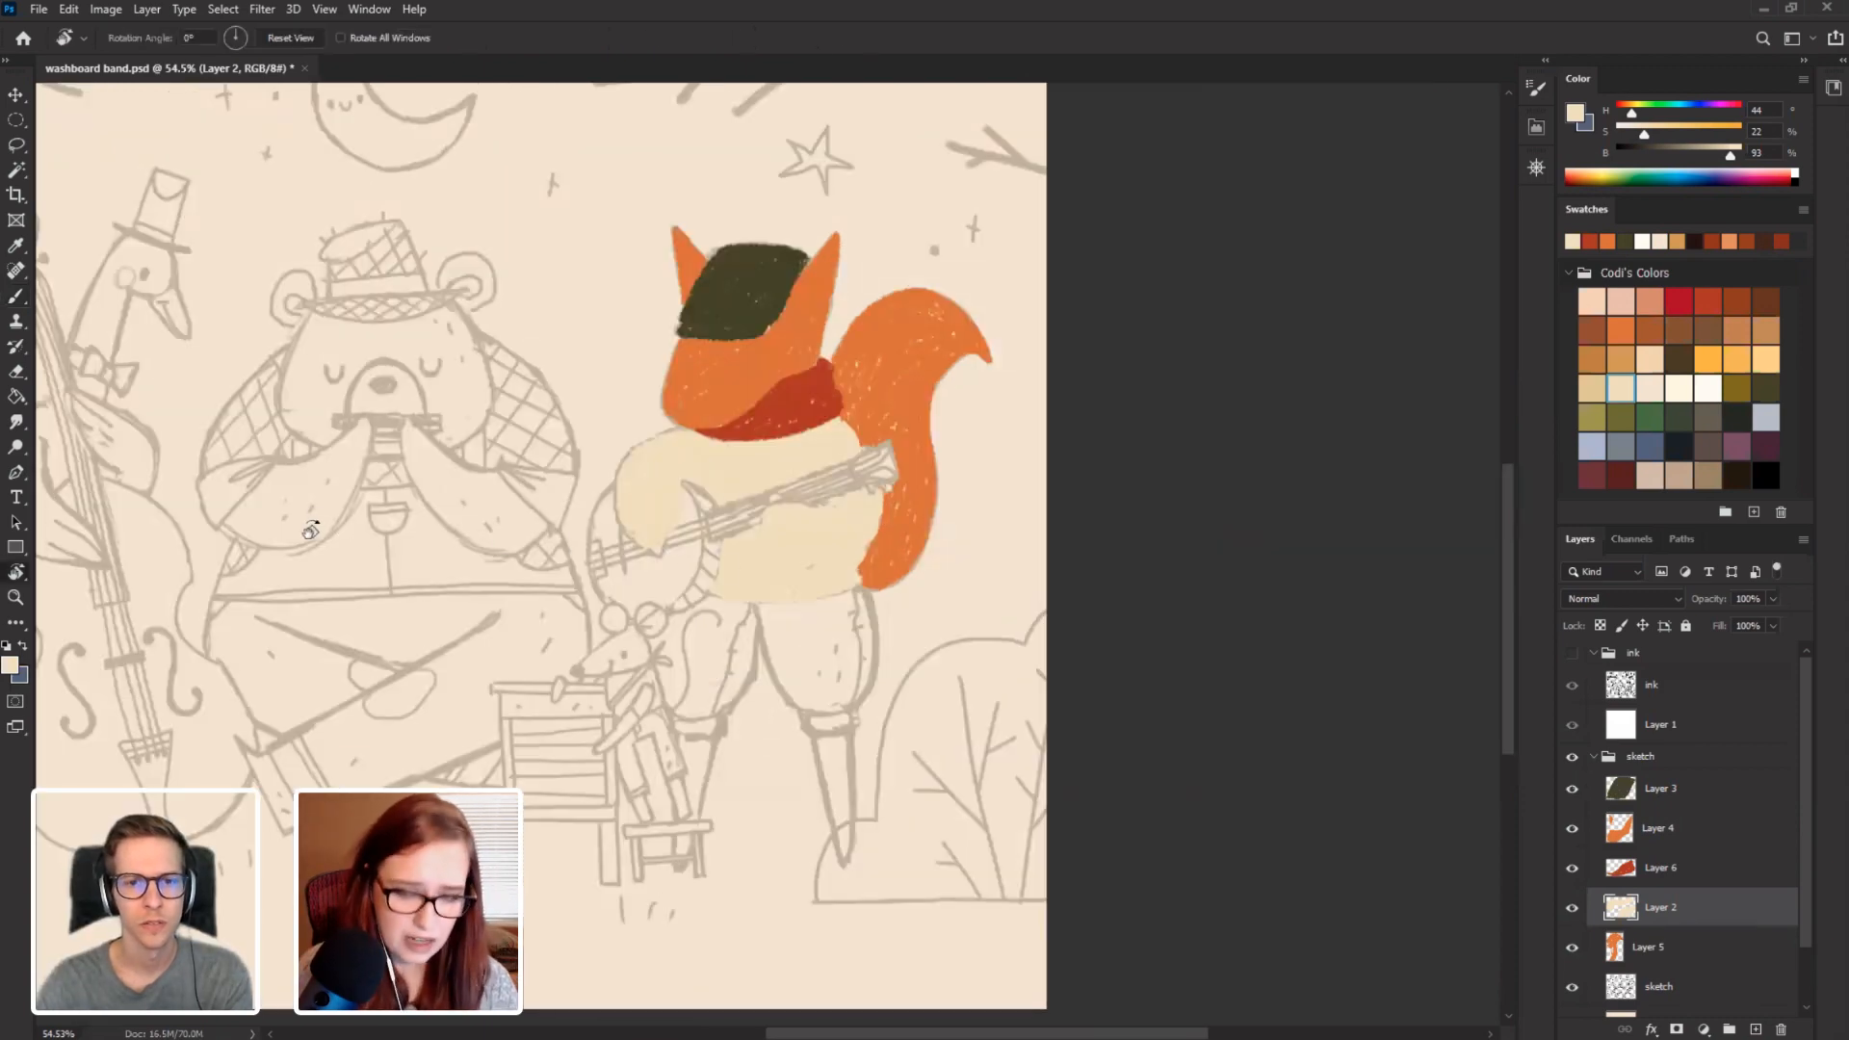
{"action": "mouse_move", "coordinate": [310, 531]}
{"action": "left_mouse_down"}
{"action": "mouse_move", "coordinate": [361, 347]}
{"action": "mouse_move", "coordinate": [486, 194]}
{"action": "left_mouse_up"}
{"action": "left_click_drag", "start_coordinate": [879, 408], "coordinate": [784, 416]}
{"action": "key", "text": "b"}
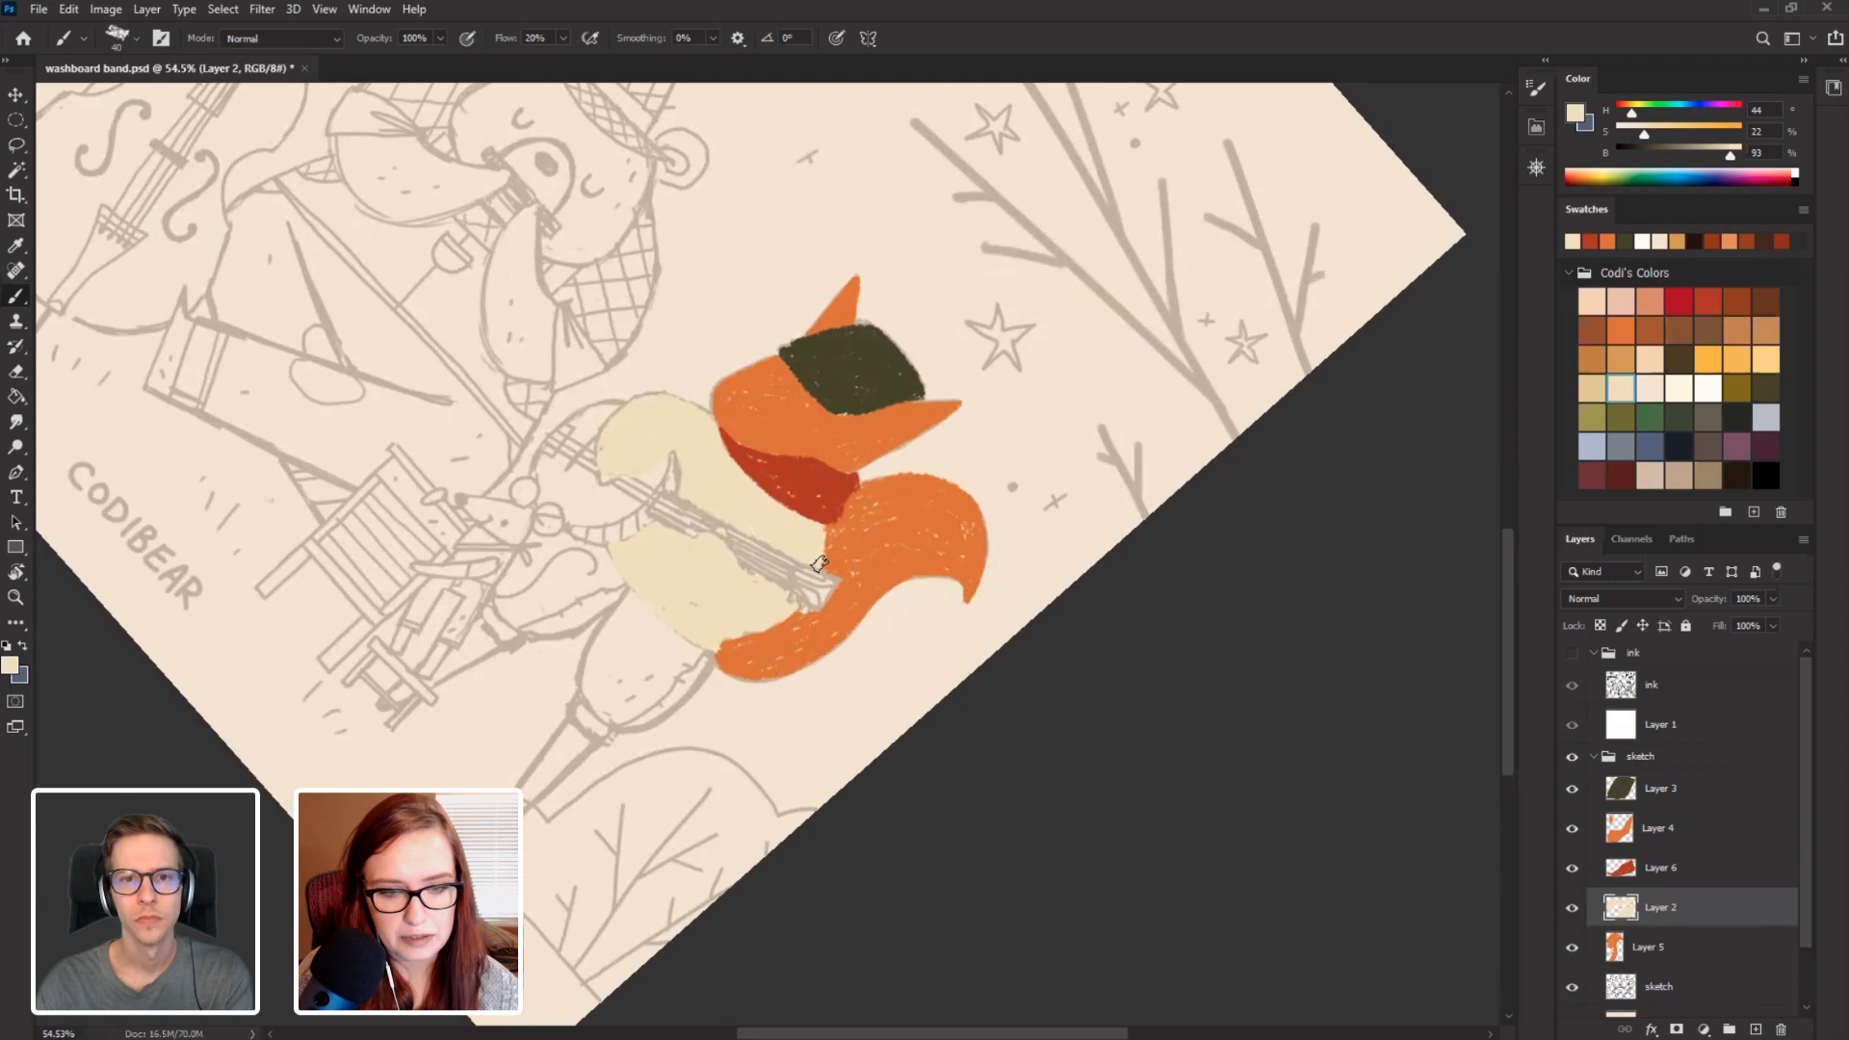
{"action": "key", "text": "Escape"}
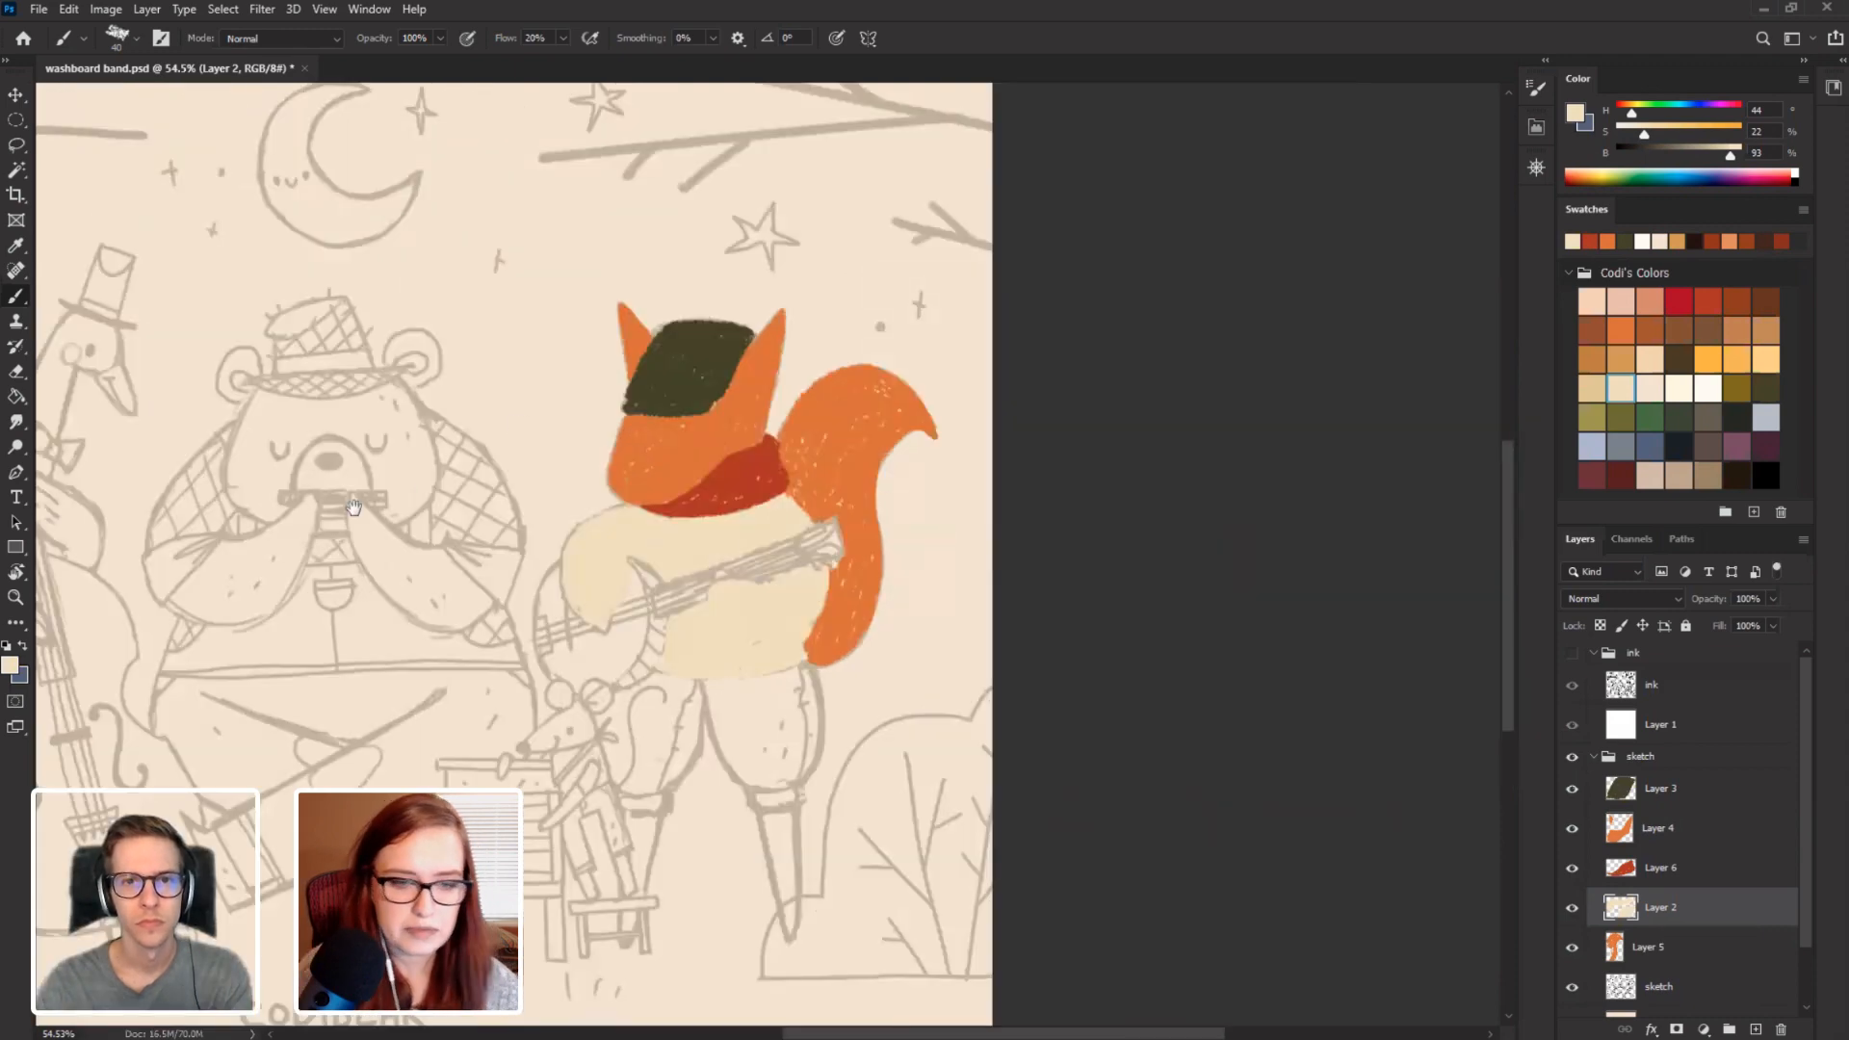
{"action": "left_click_drag", "start_coordinate": [354, 508], "coordinate": [599, 469]}
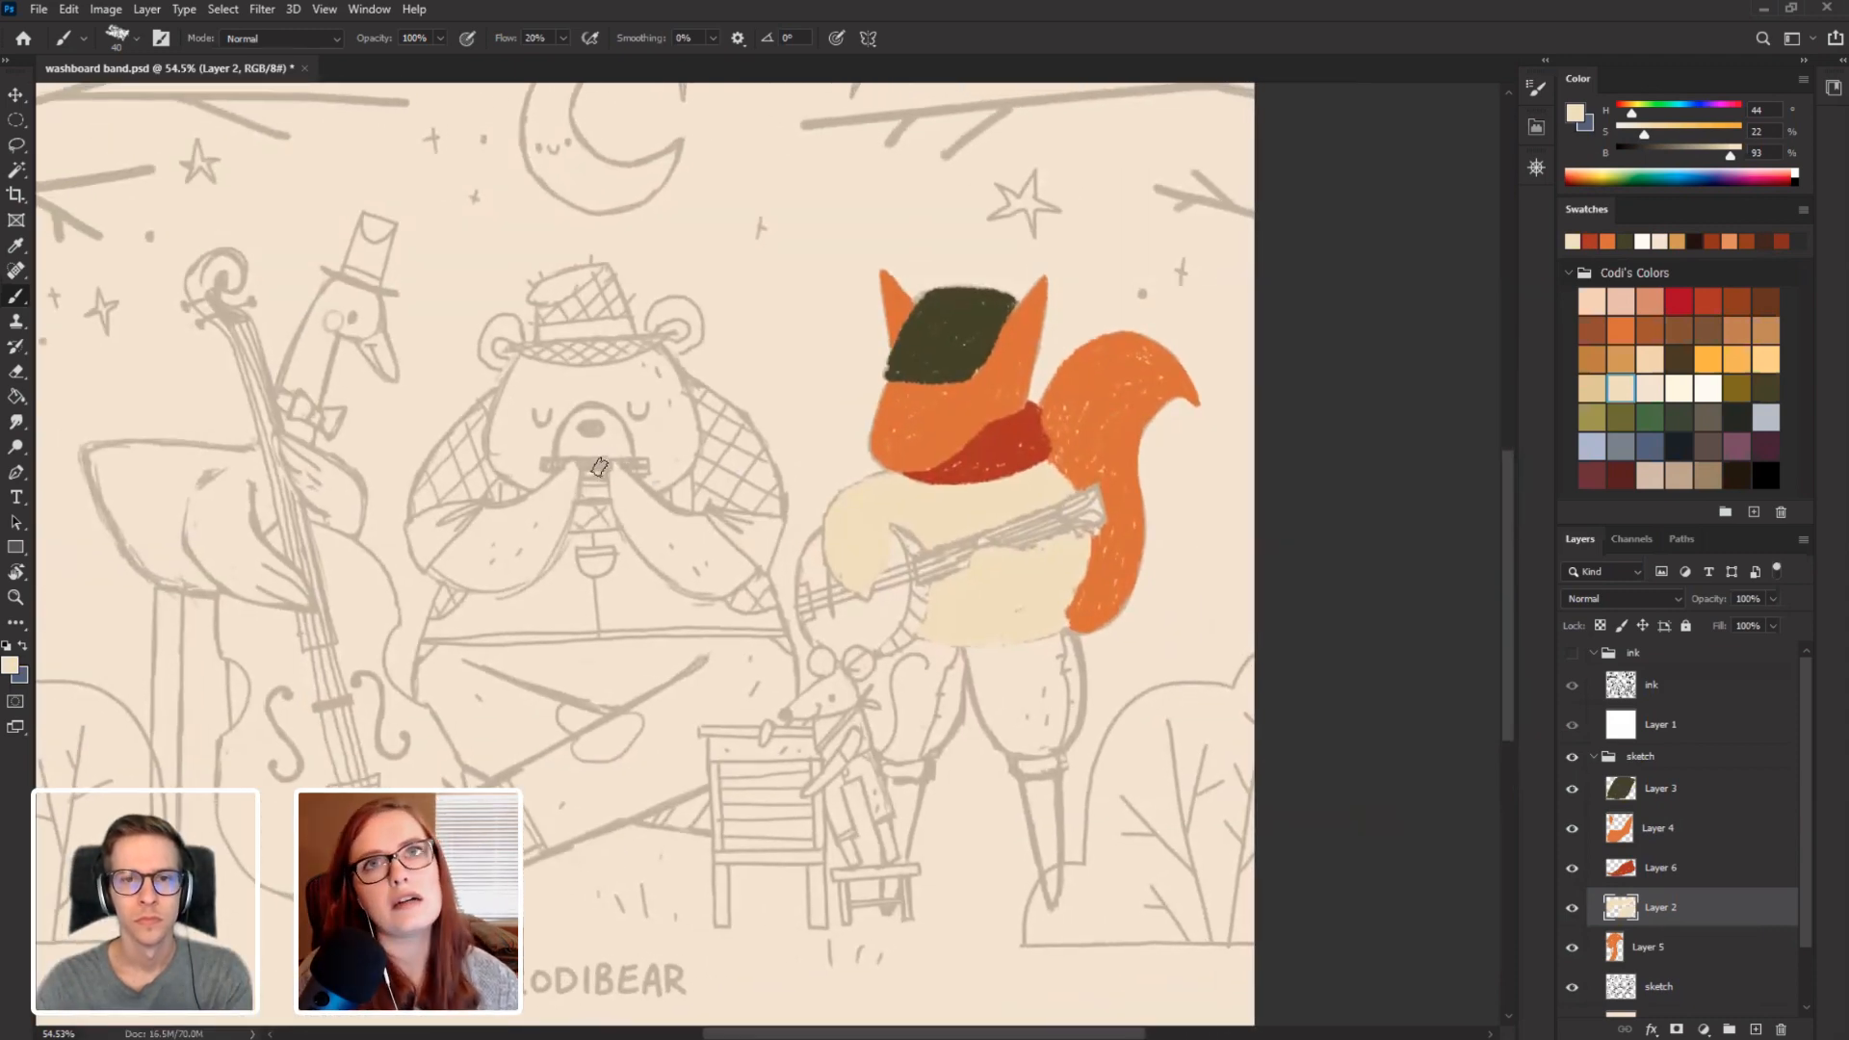
{"action": "left_click_drag", "start_coordinate": [552, 544], "coordinate": [532, 456]}
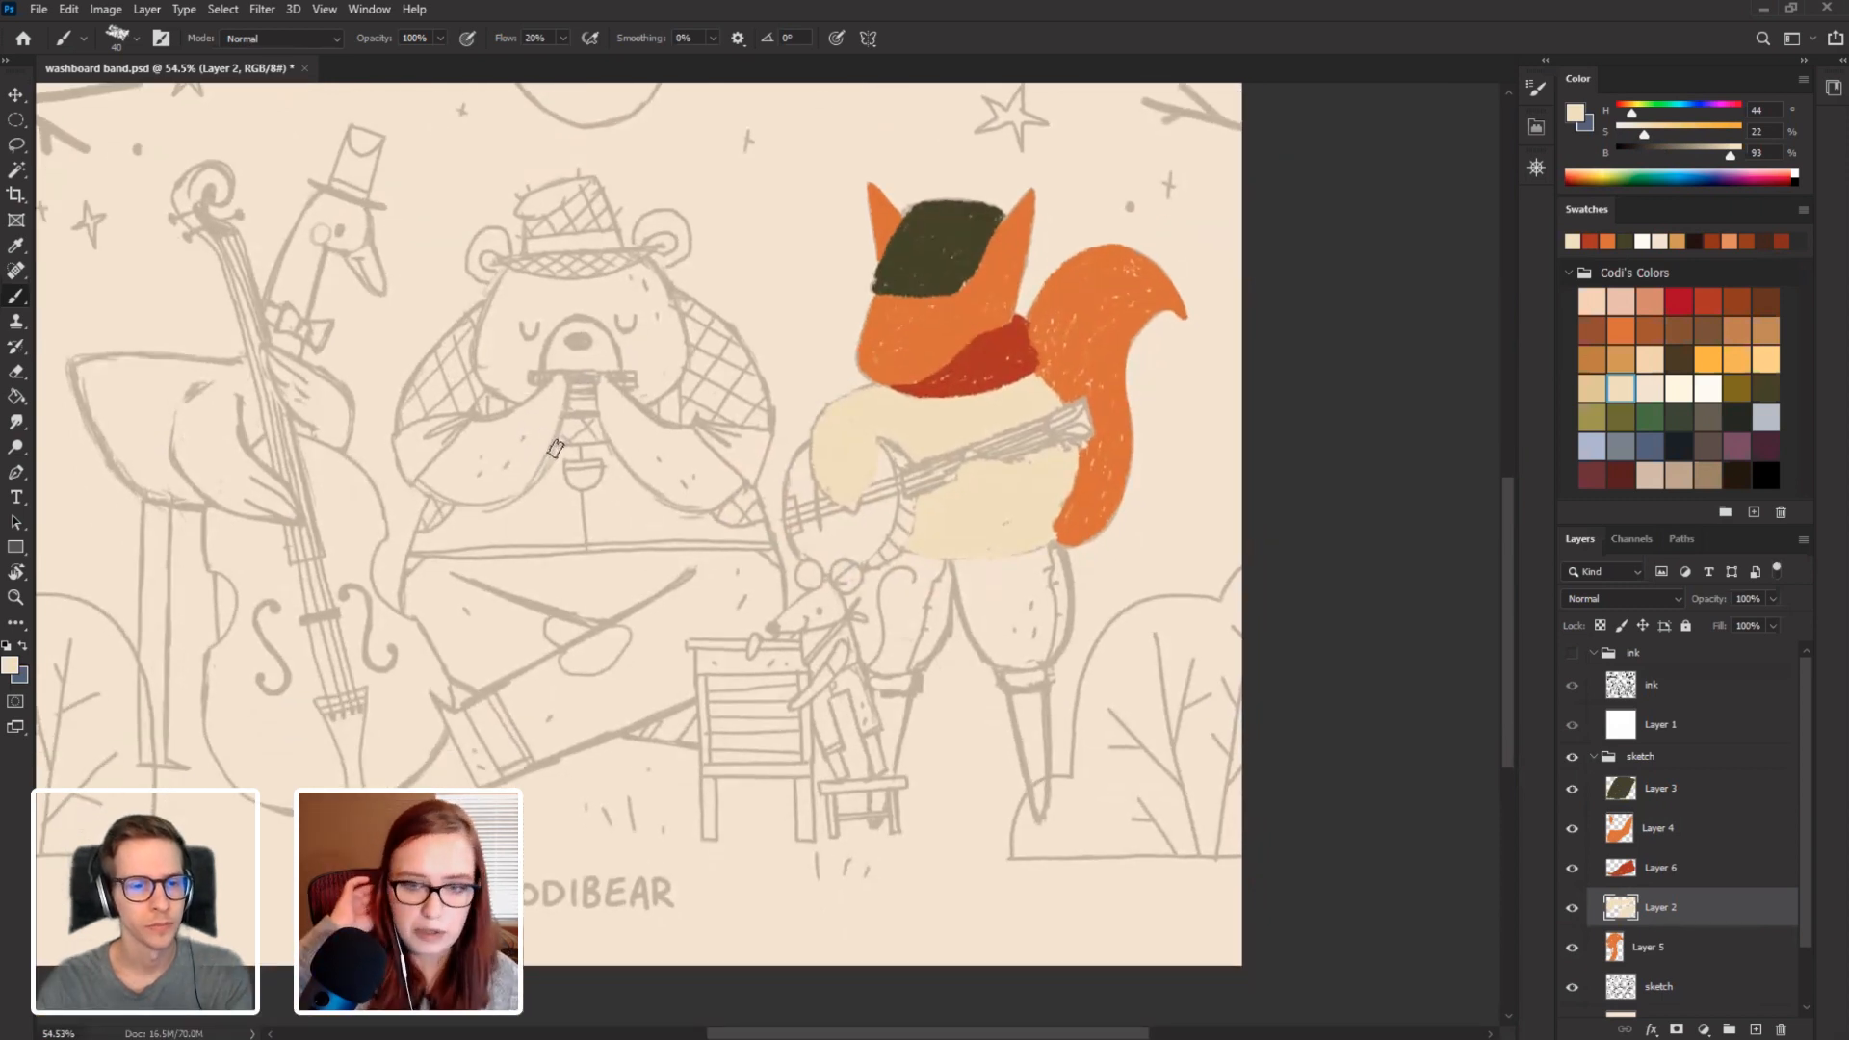
{"action": "left_click_drag", "start_coordinate": [647, 596], "coordinate": [496, 568]}
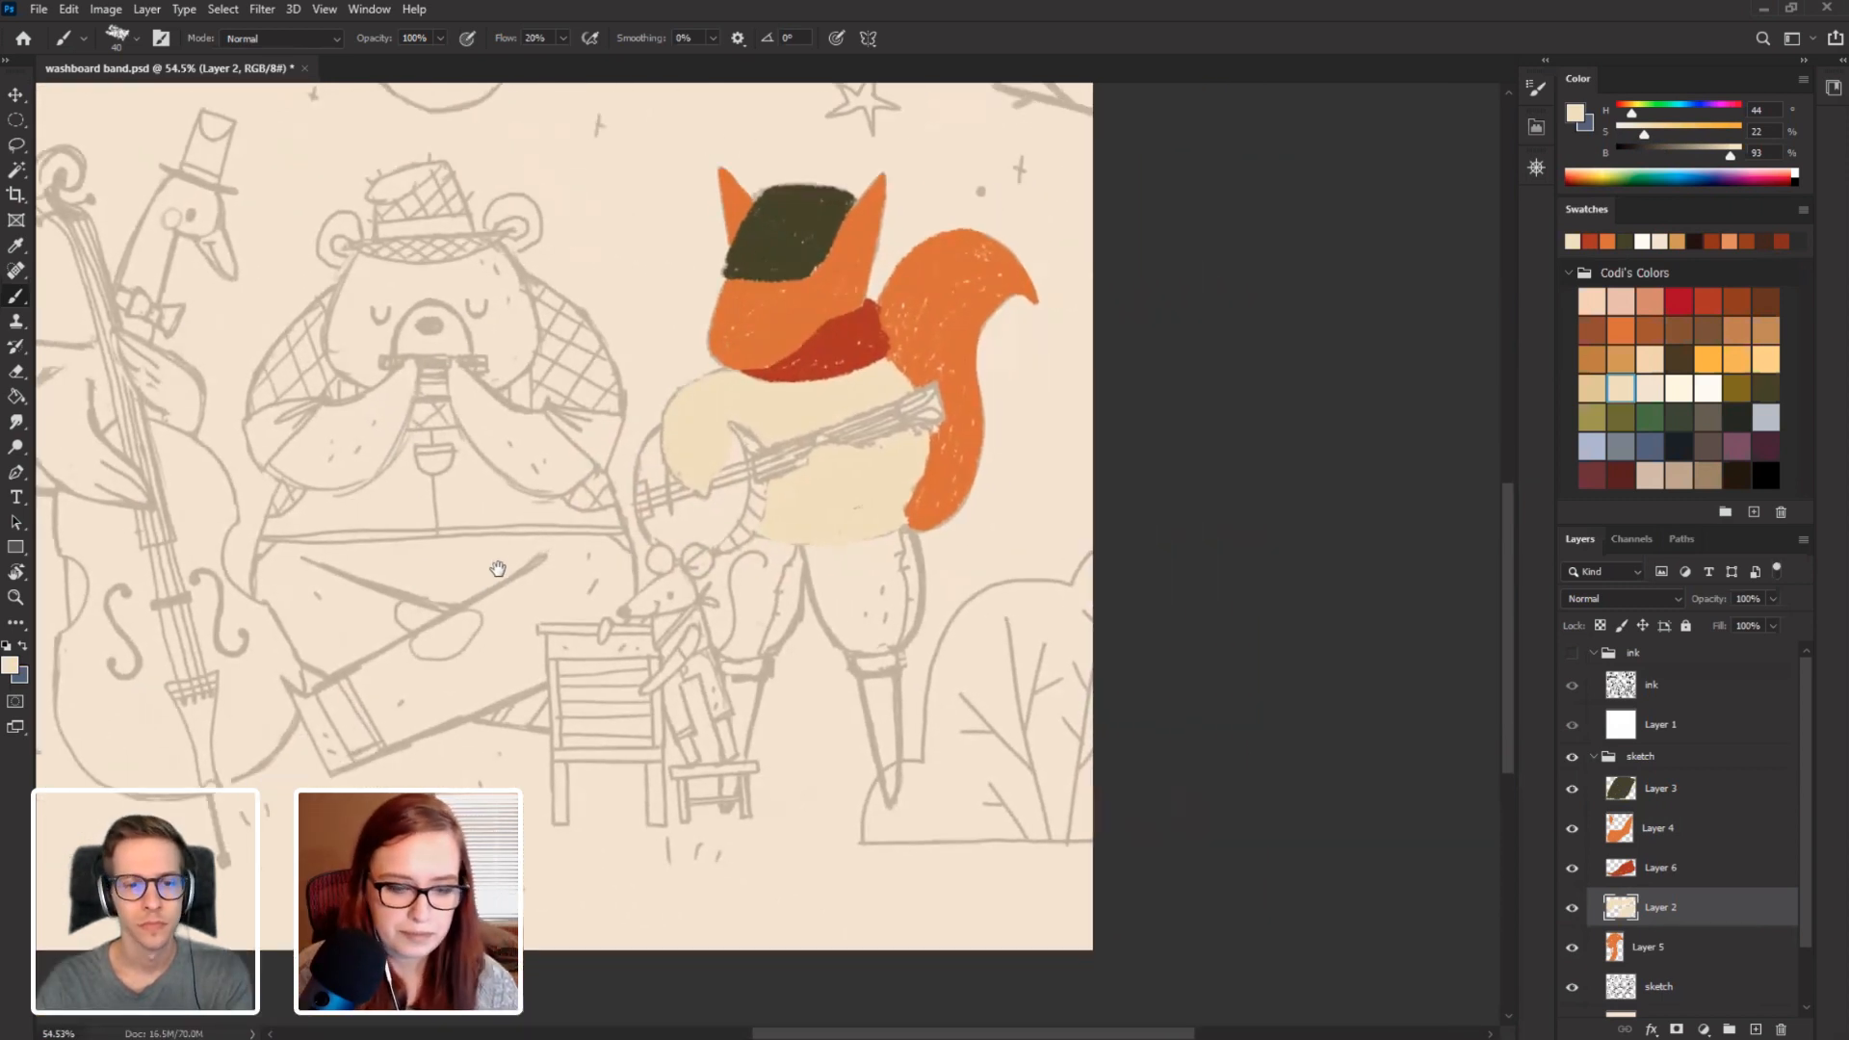
{"action": "left_click", "coordinate": [1572, 907]}
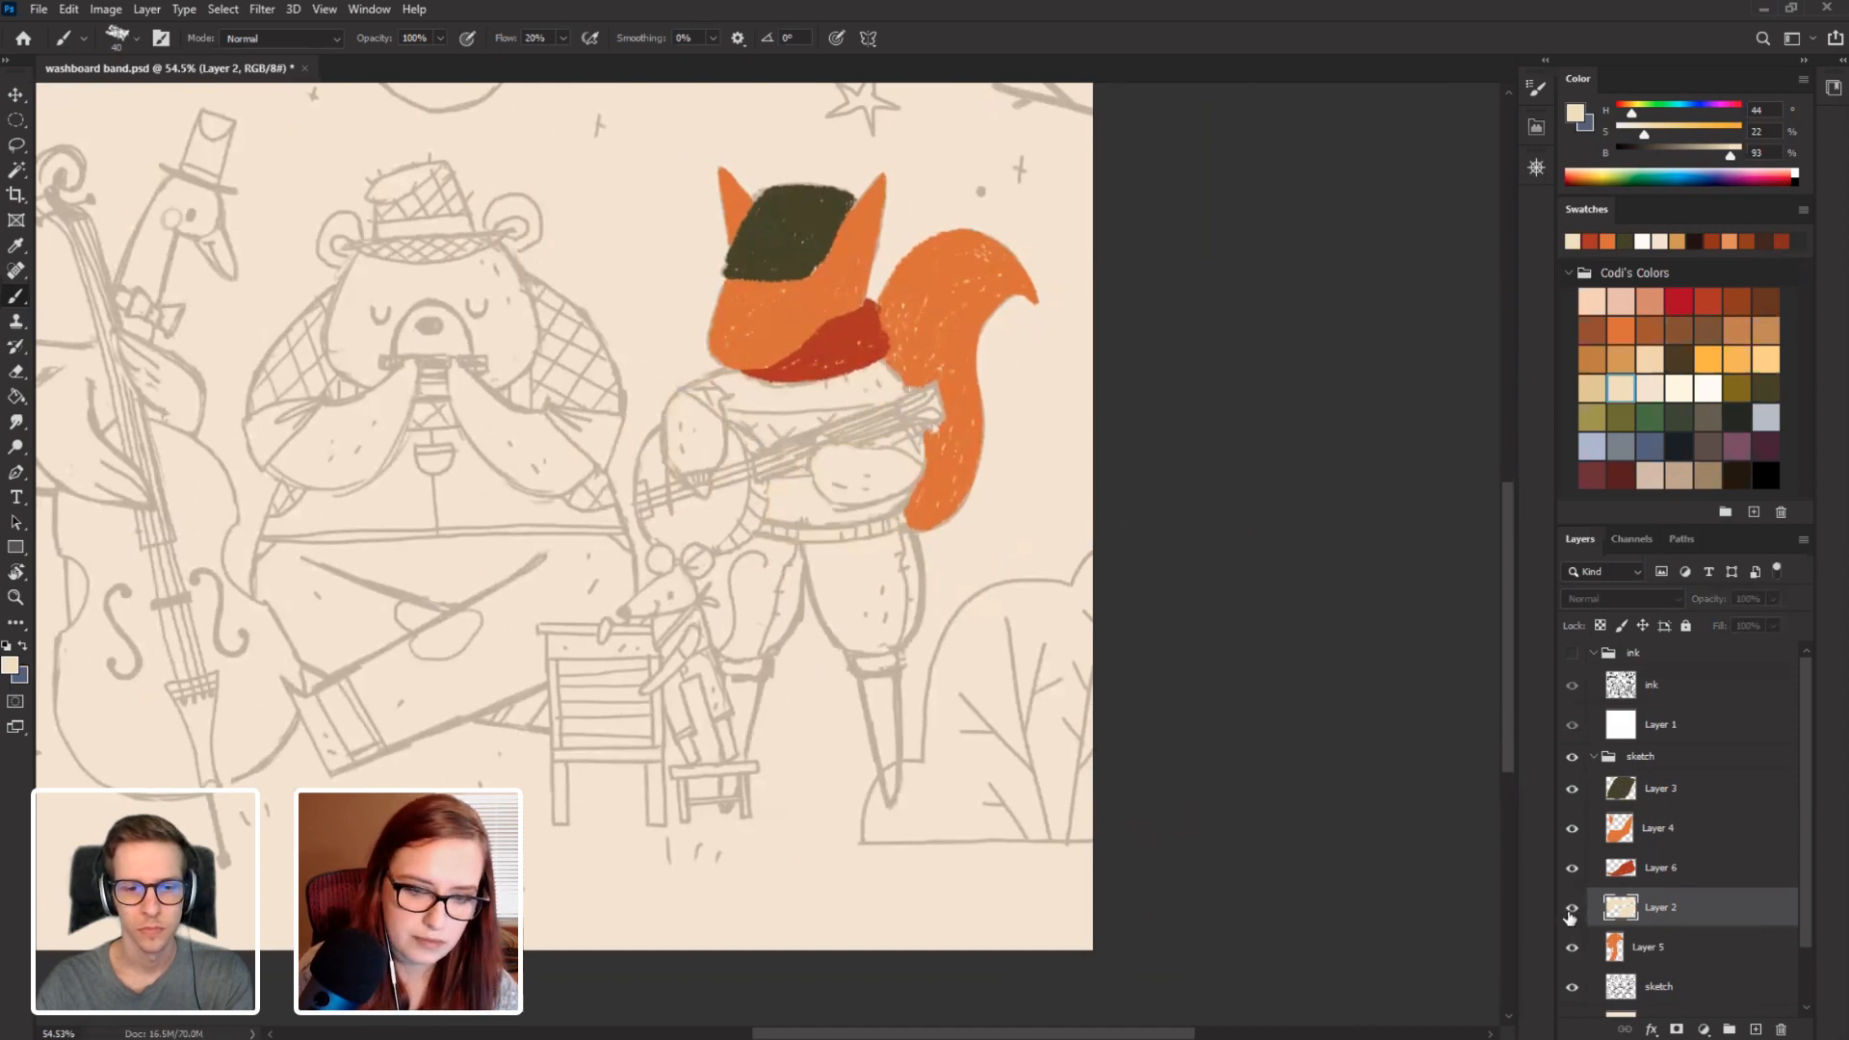
{"action": "left_click", "coordinate": [1572, 907]}
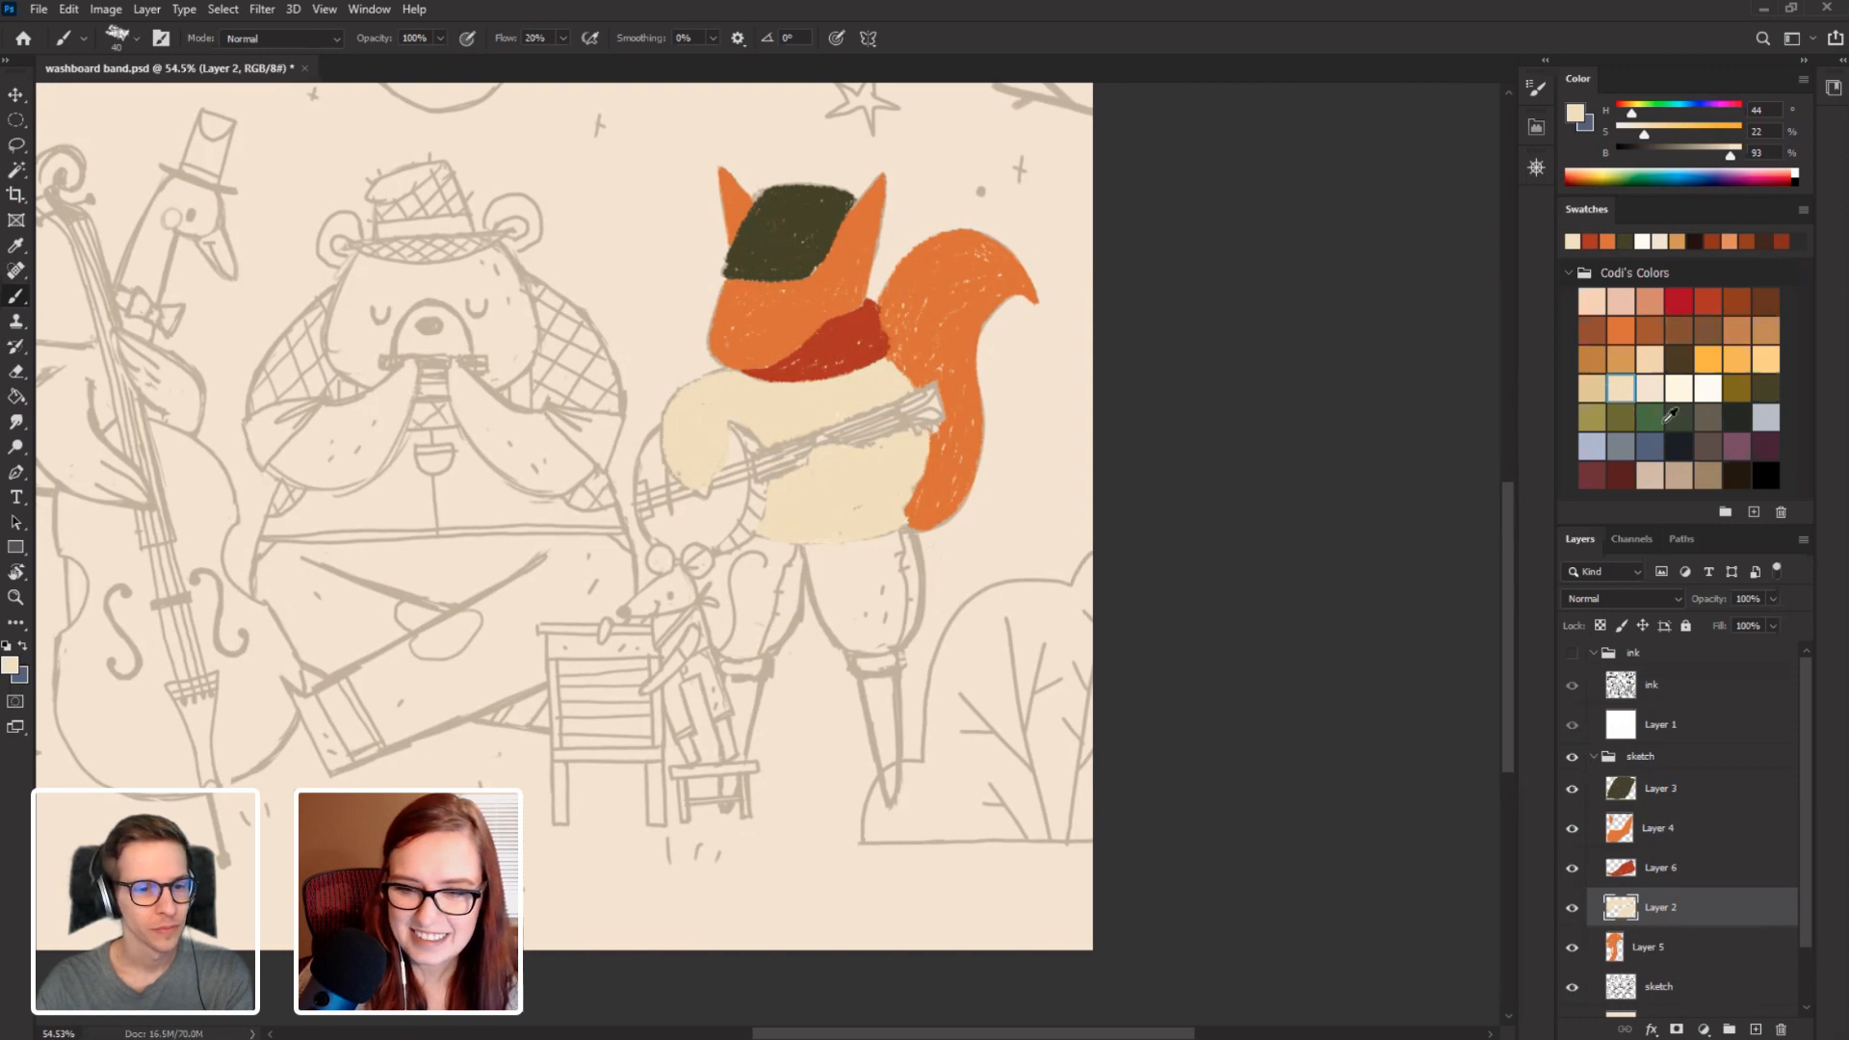
Choose the olive green swatch (H 63, S 62, B 43) and add a new layer directly below Layer 2 for the fox's trousers.
{"action": "left_click", "coordinate": [1615, 413]}
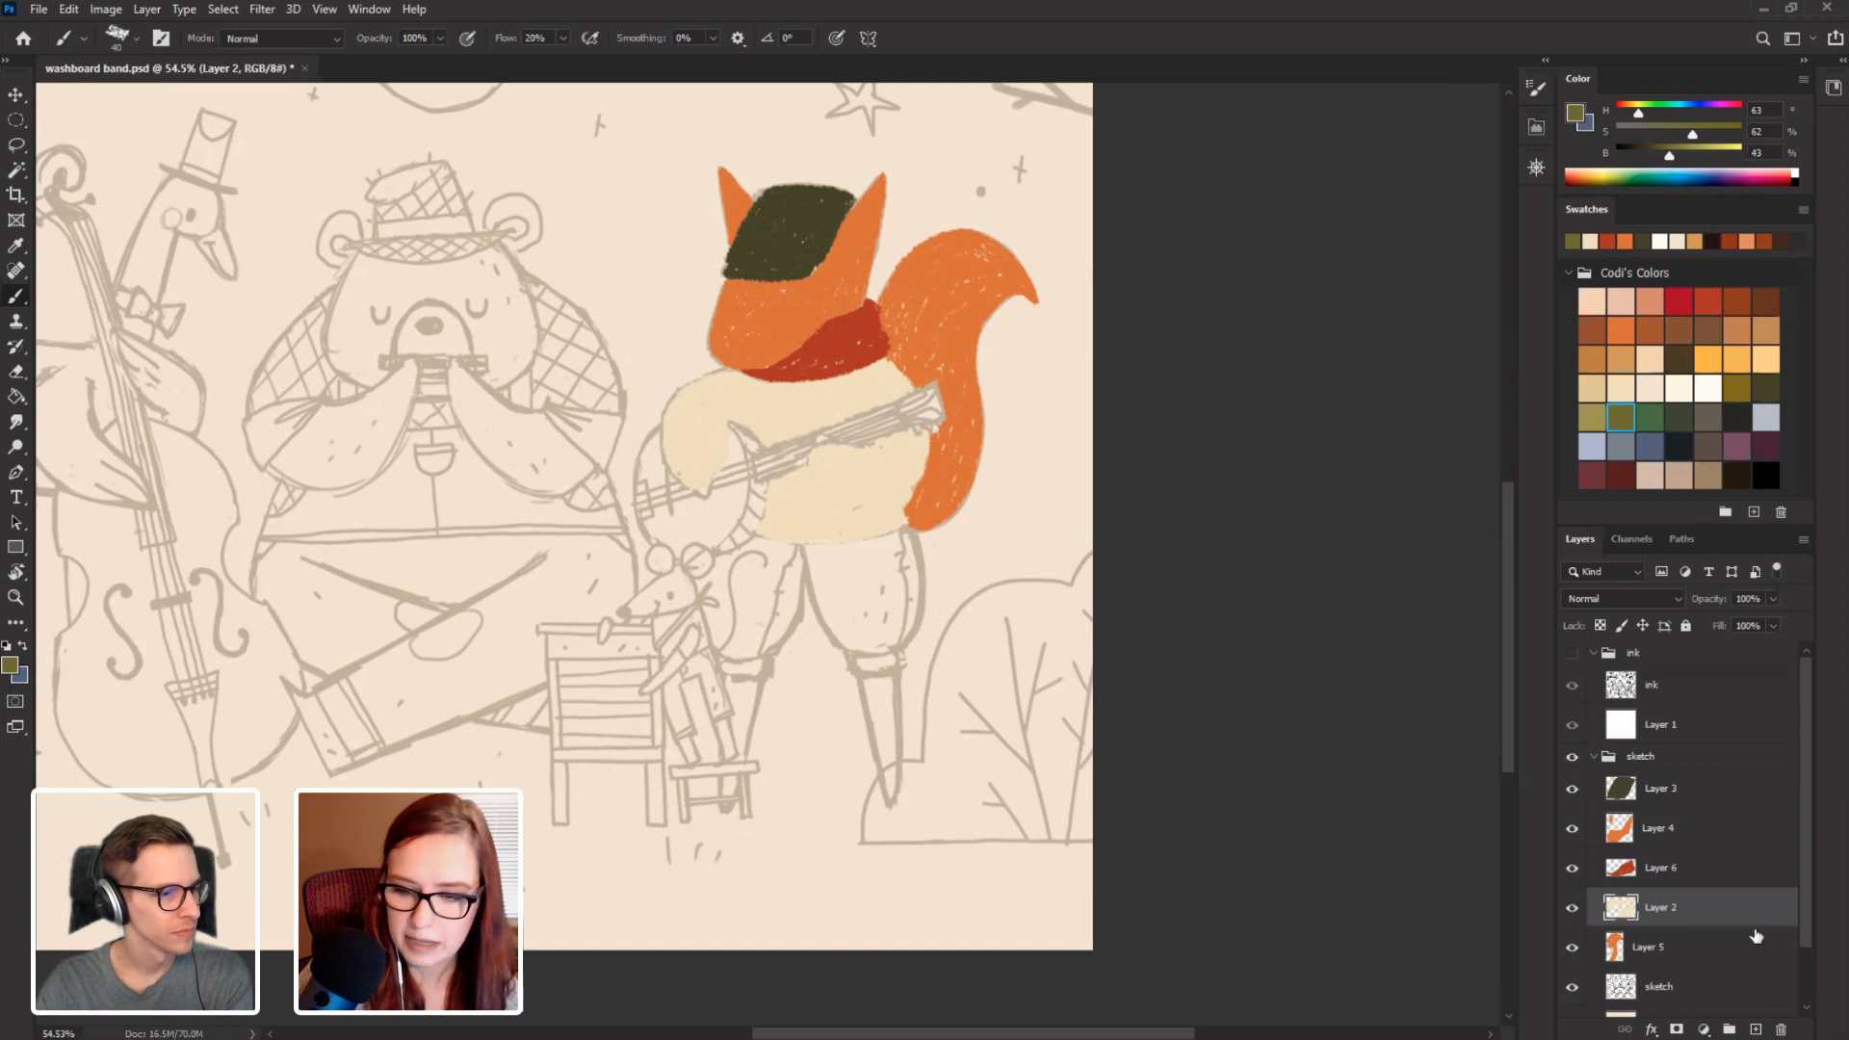
{"action": "left_click", "coordinate": [1755, 1028]}
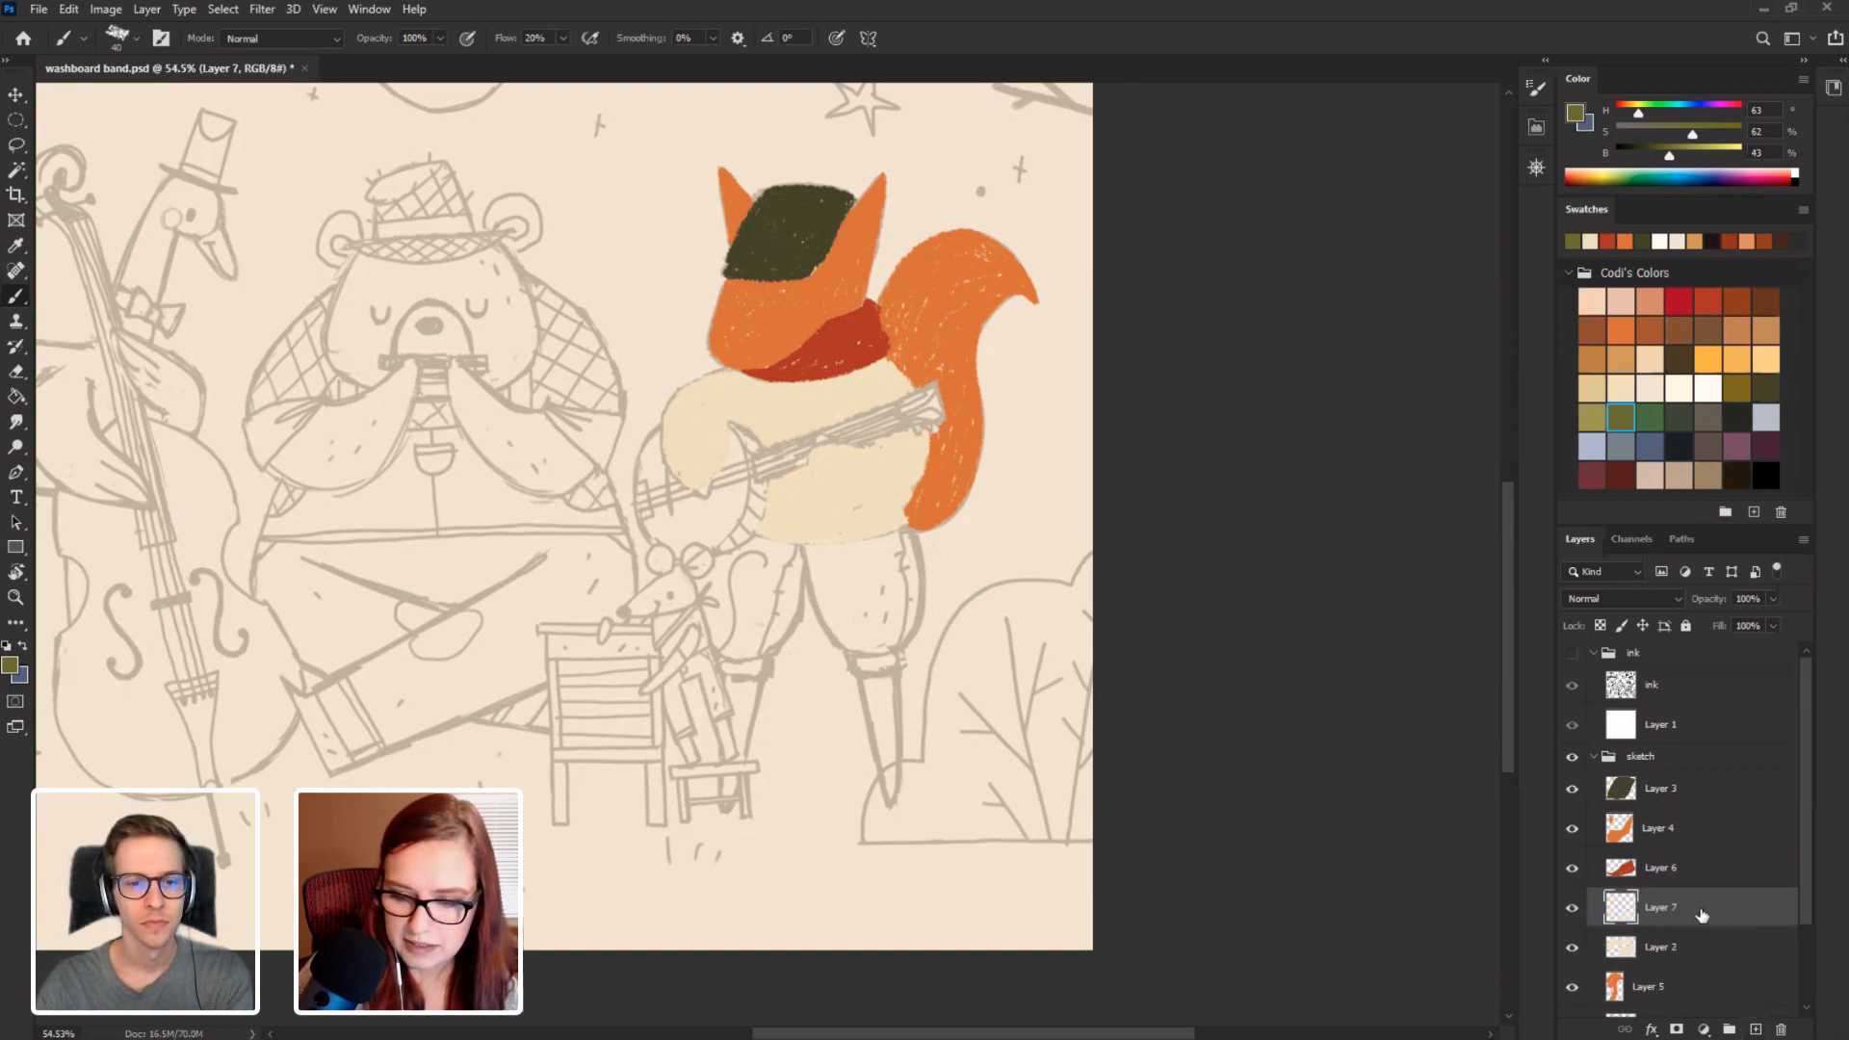
{"action": "left_click_drag", "start_coordinate": [1699, 913], "coordinate": [1681, 953]}
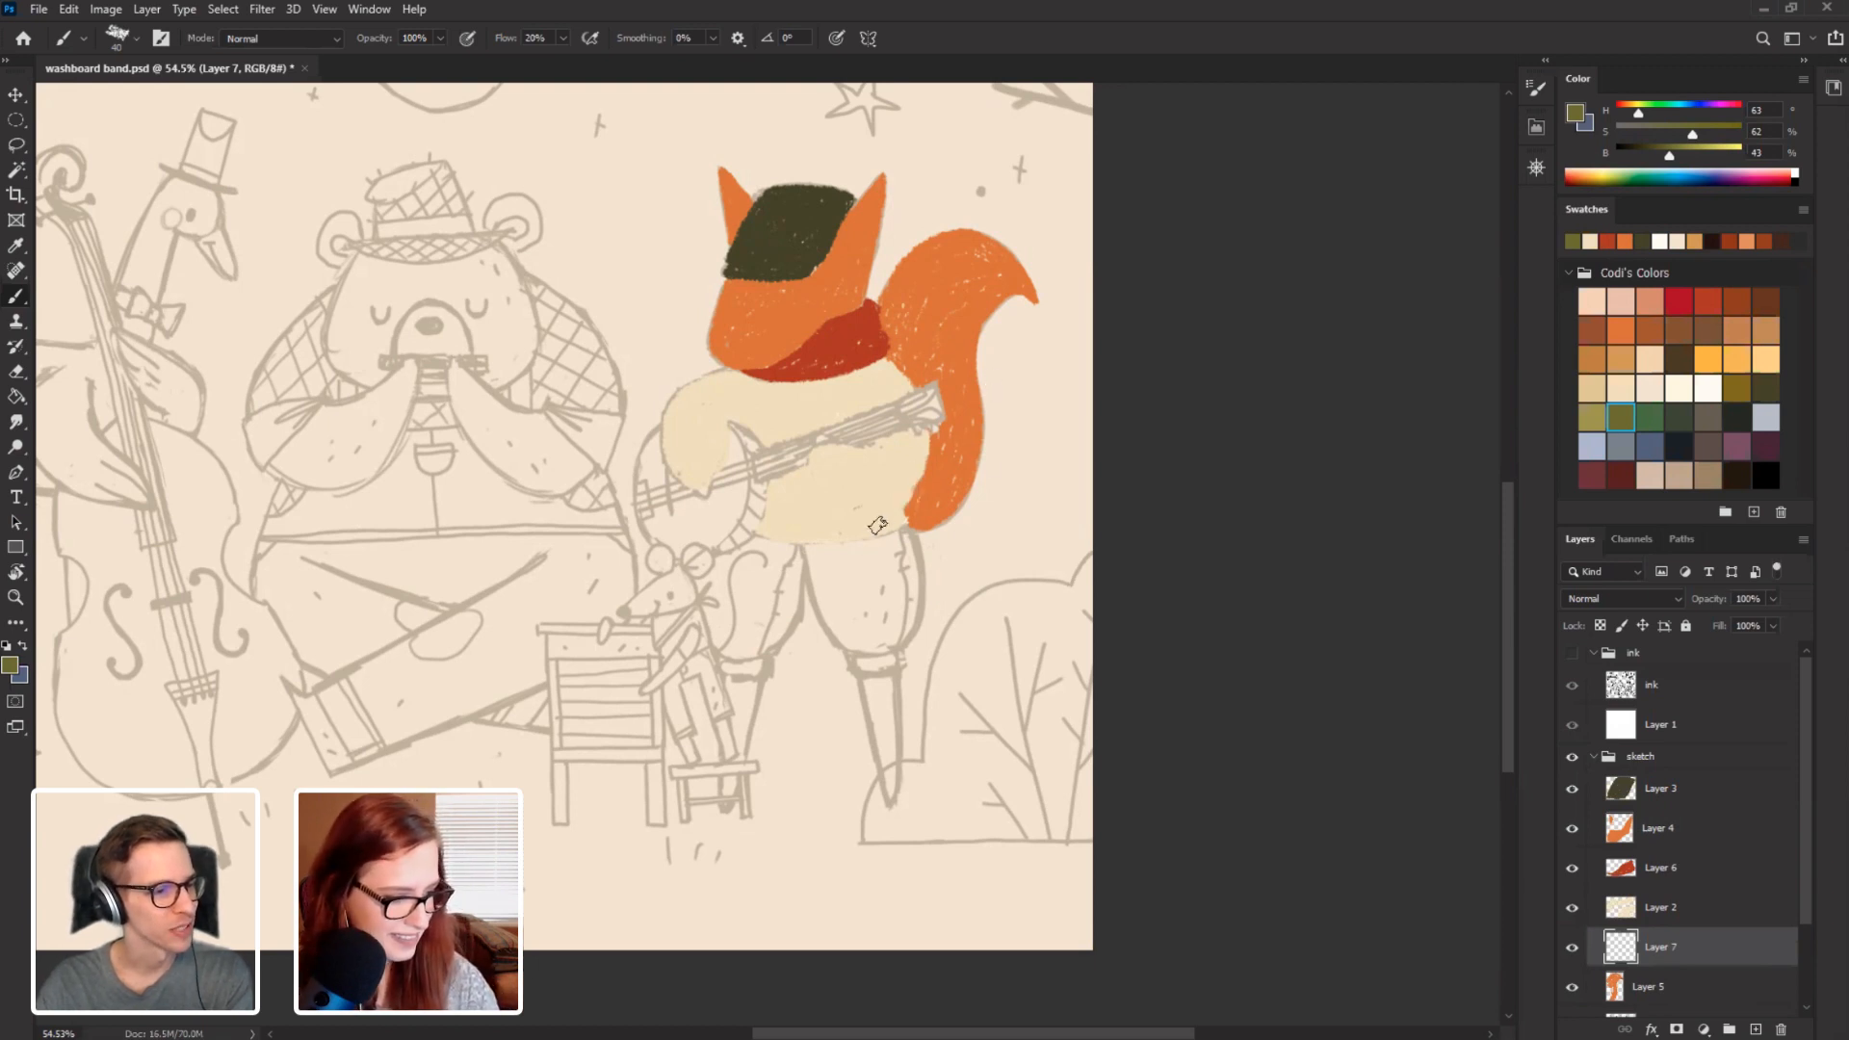
{"action": "left_click_drag", "start_coordinate": [439, 550], "coordinate": [569, 442]}
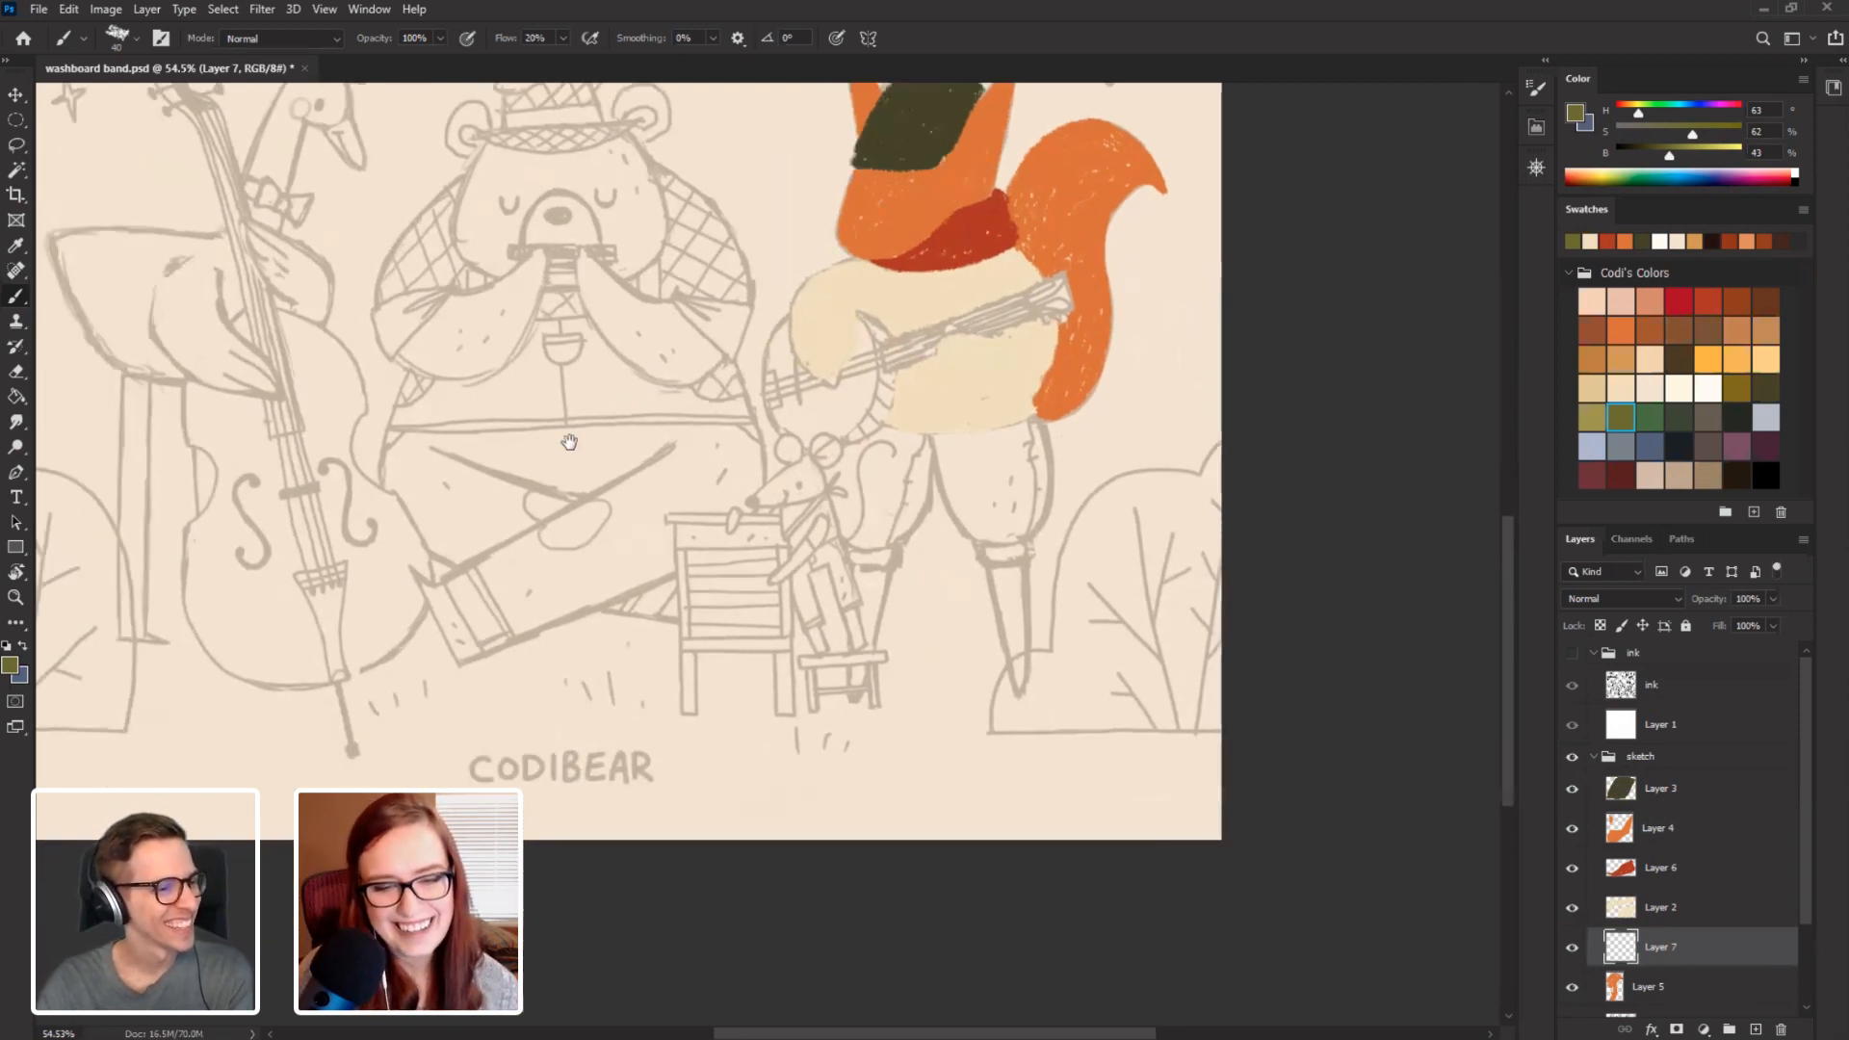
{"action": "left_click_drag", "start_coordinate": [939, 486], "coordinate": [847, 576]}
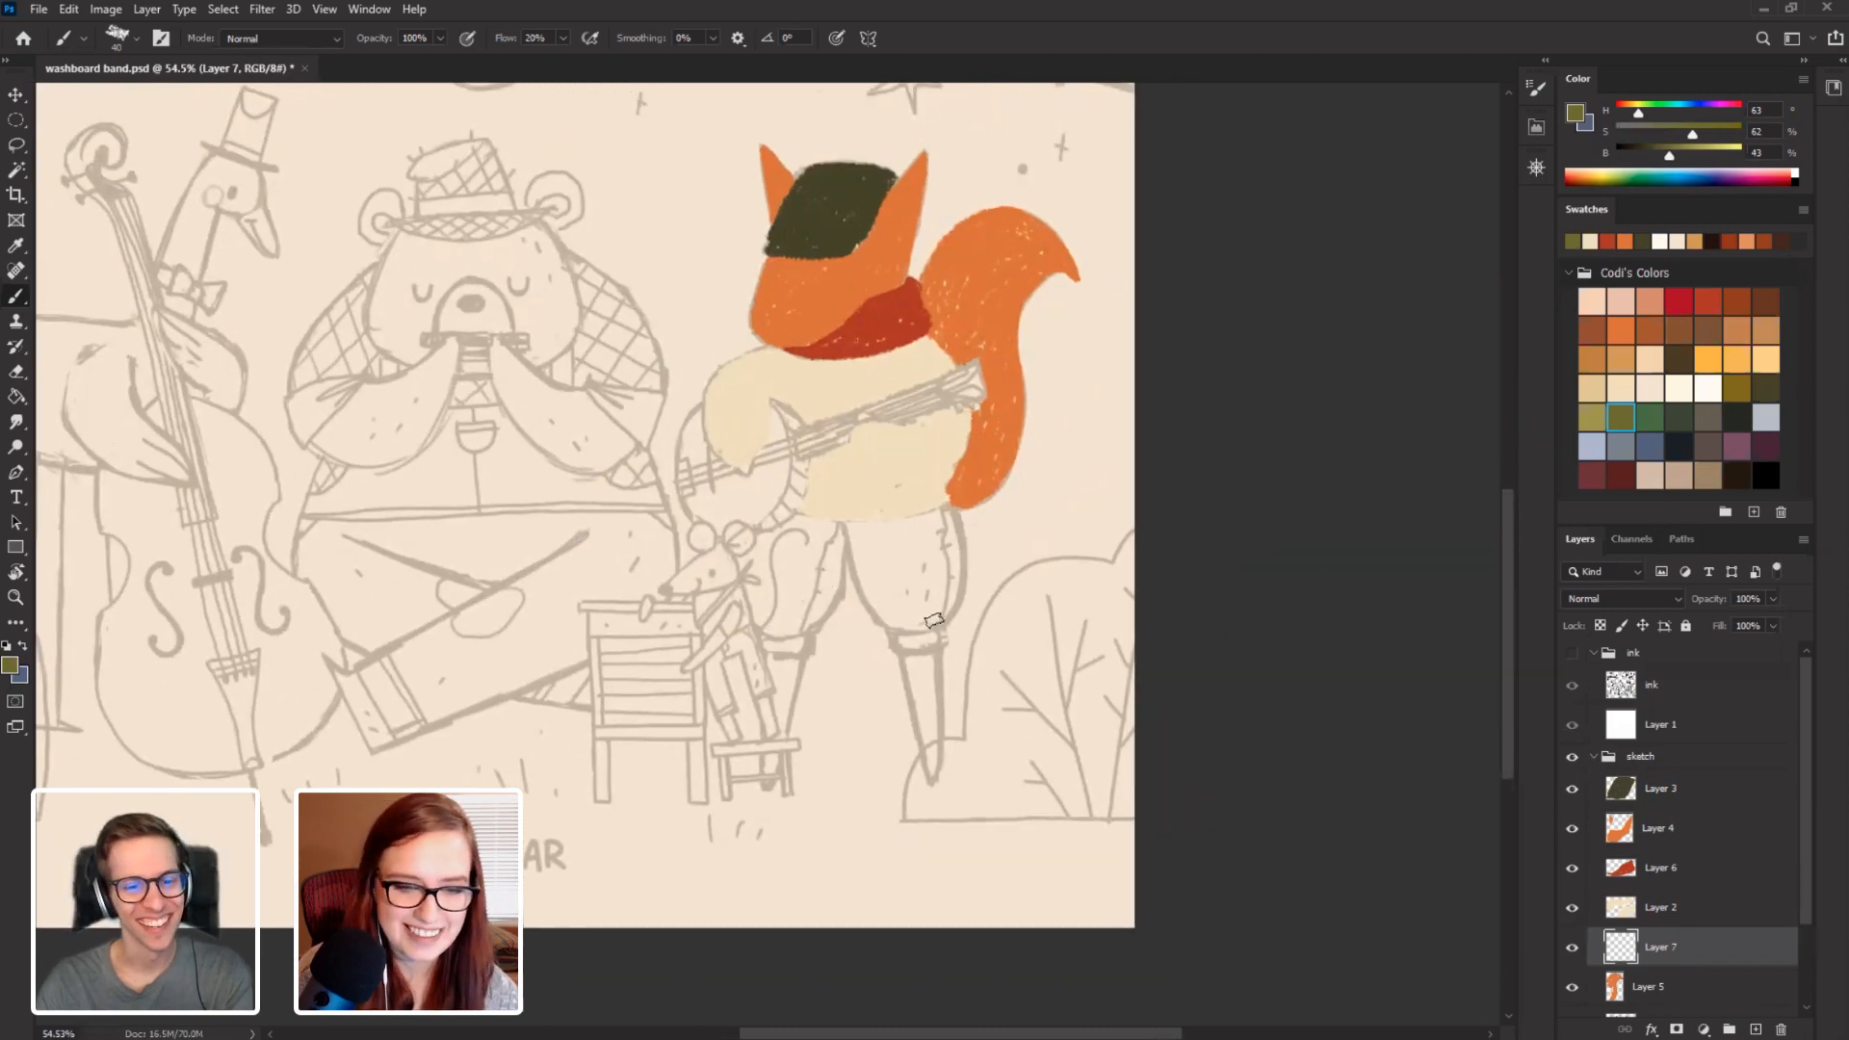
Paint the outer edge of the fox's right-hand trouser leg on Layer 7 and recolour that patch darker olive brown (H 49, S 53, B 34).
{"action": "mouse_move", "coordinate": [925, 624]}
{"action": "left_mouse_down"}
{"action": "mouse_move", "coordinate": [958, 535]}
{"action": "mouse_move", "coordinate": [925, 624]}
{"action": "mouse_move", "coordinate": [948, 539]}
{"action": "mouse_move", "coordinate": [929, 616]}
{"action": "mouse_move", "coordinate": [927, 593]}
{"action": "left_mouse_up"}
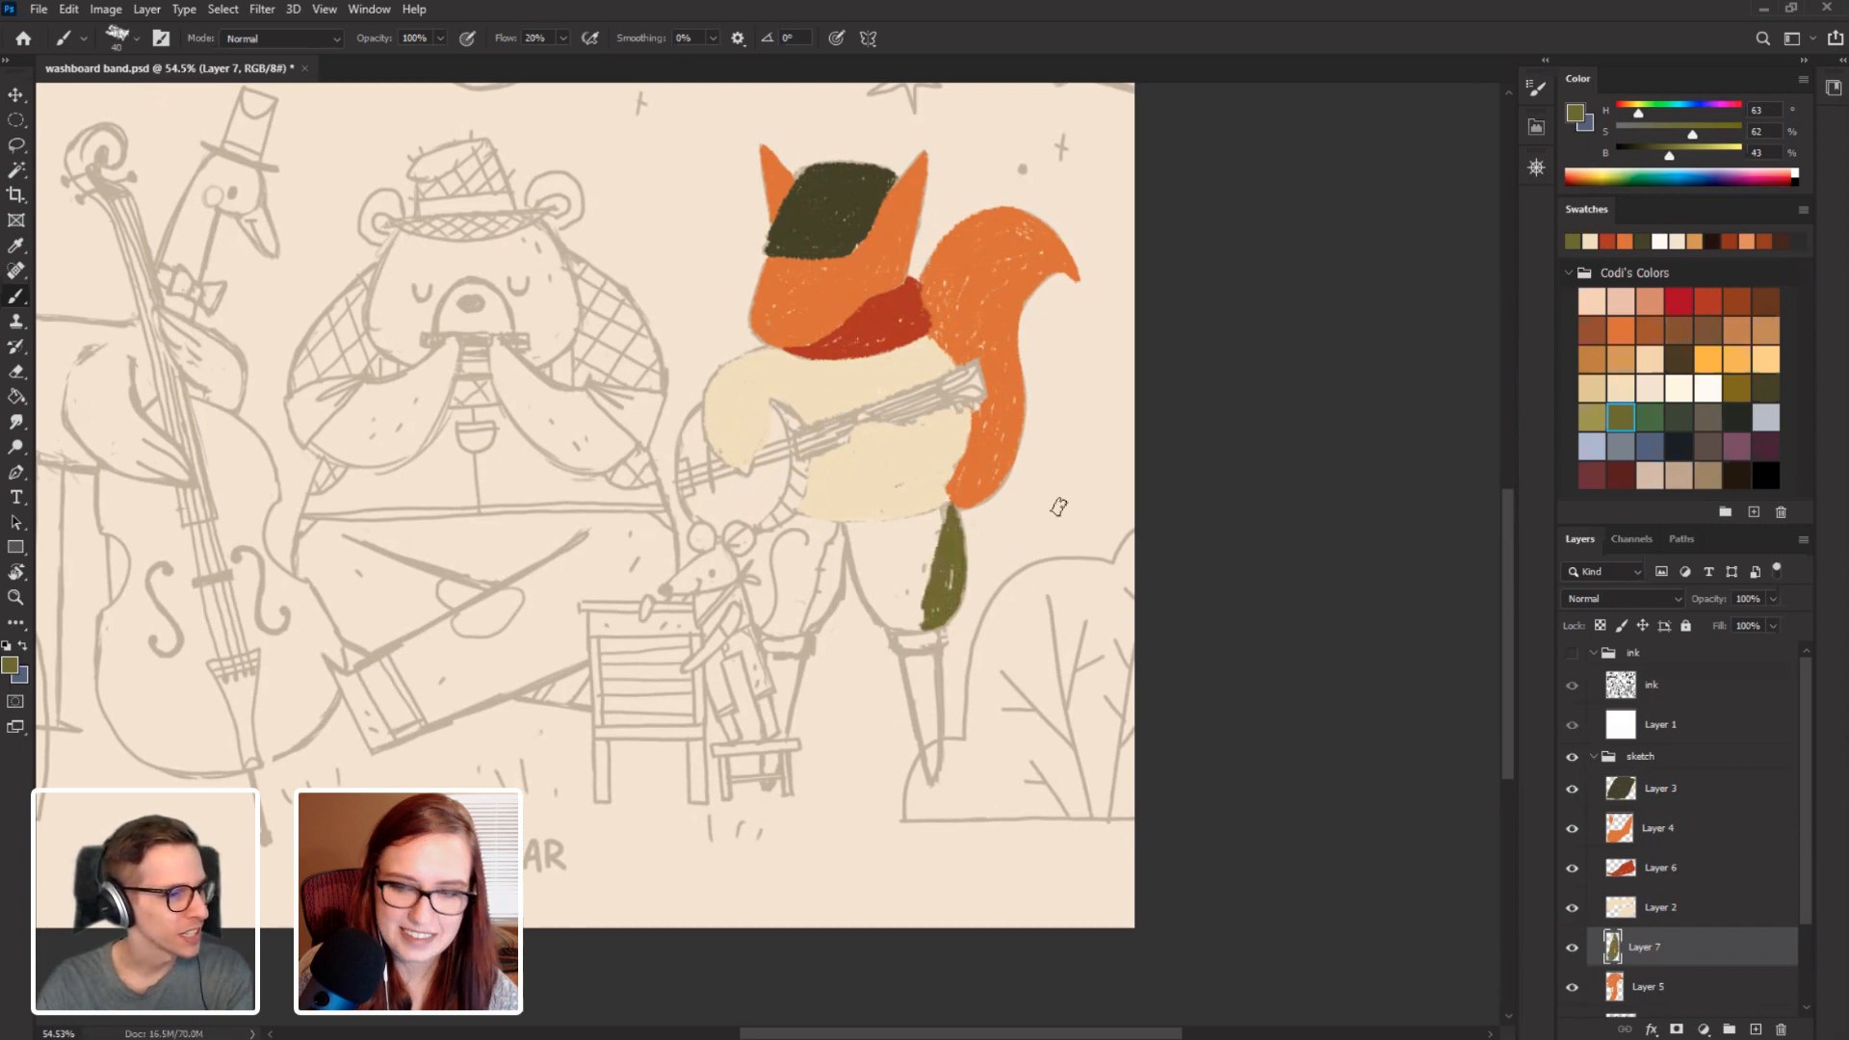
{"action": "left_click", "coordinate": [1681, 135]}
{"action": "left_click", "coordinate": [1658, 155]}
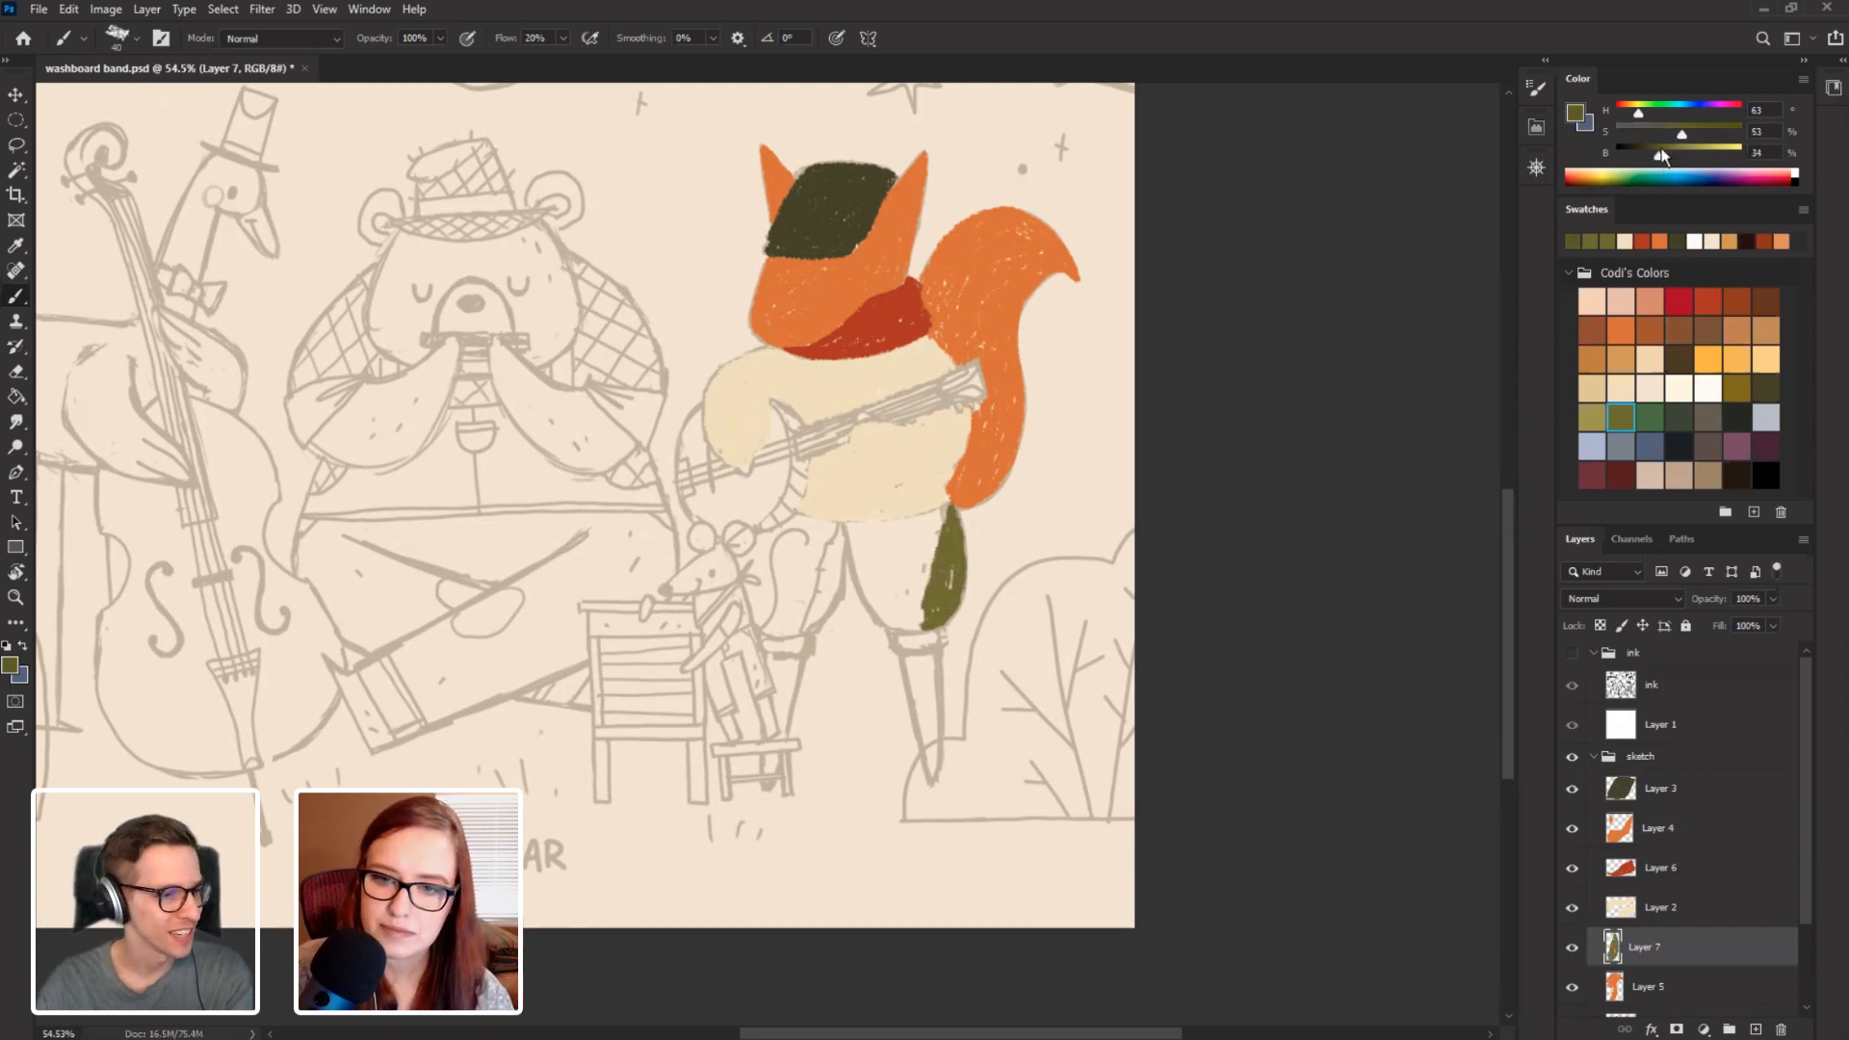
{"action": "left_click", "coordinate": [1633, 112]}
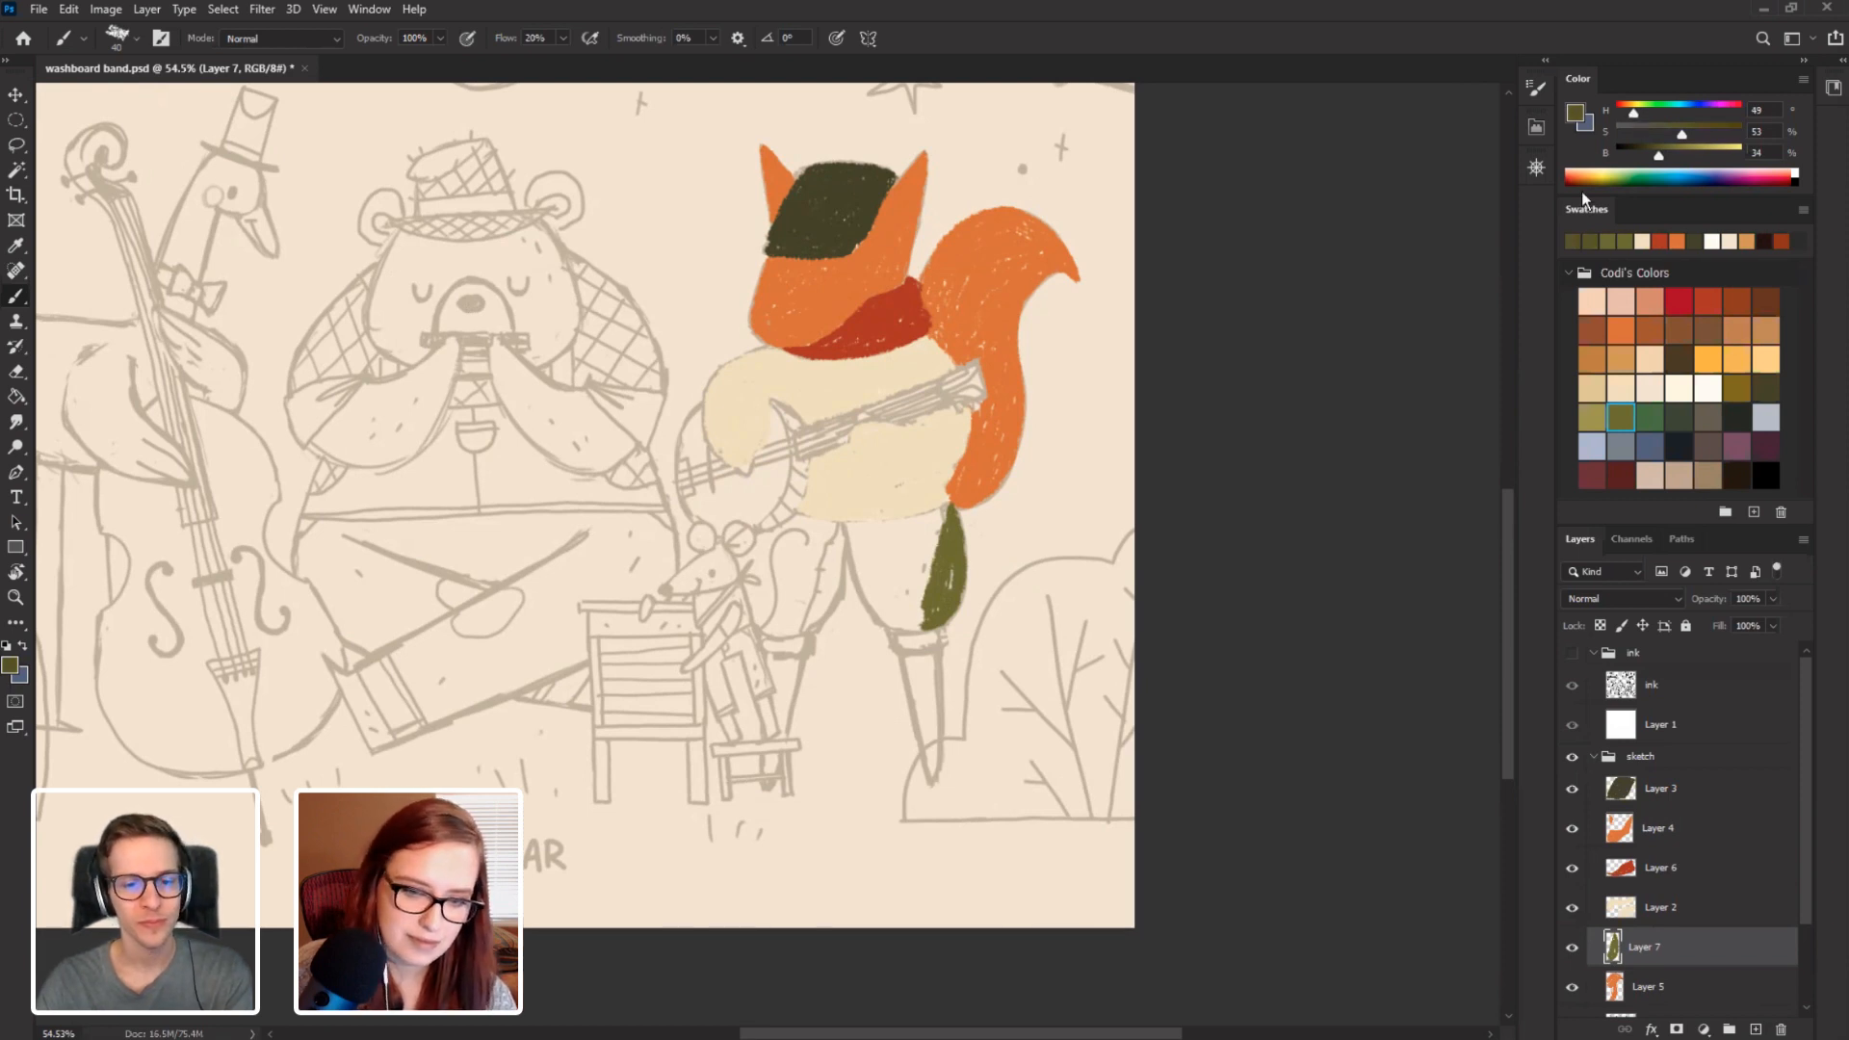
{"action": "mouse_move", "coordinate": [931, 614]}
{"action": "left_mouse_down"}
{"action": "mouse_move", "coordinate": [951, 510]}
{"action": "mouse_move", "coordinate": [929, 618]}
{"action": "mouse_move", "coordinate": [951, 564]}
{"action": "mouse_move", "coordinate": [951, 607]}
{"action": "left_mouse_up"}
{"action": "key", "text": "ctrl+z"}
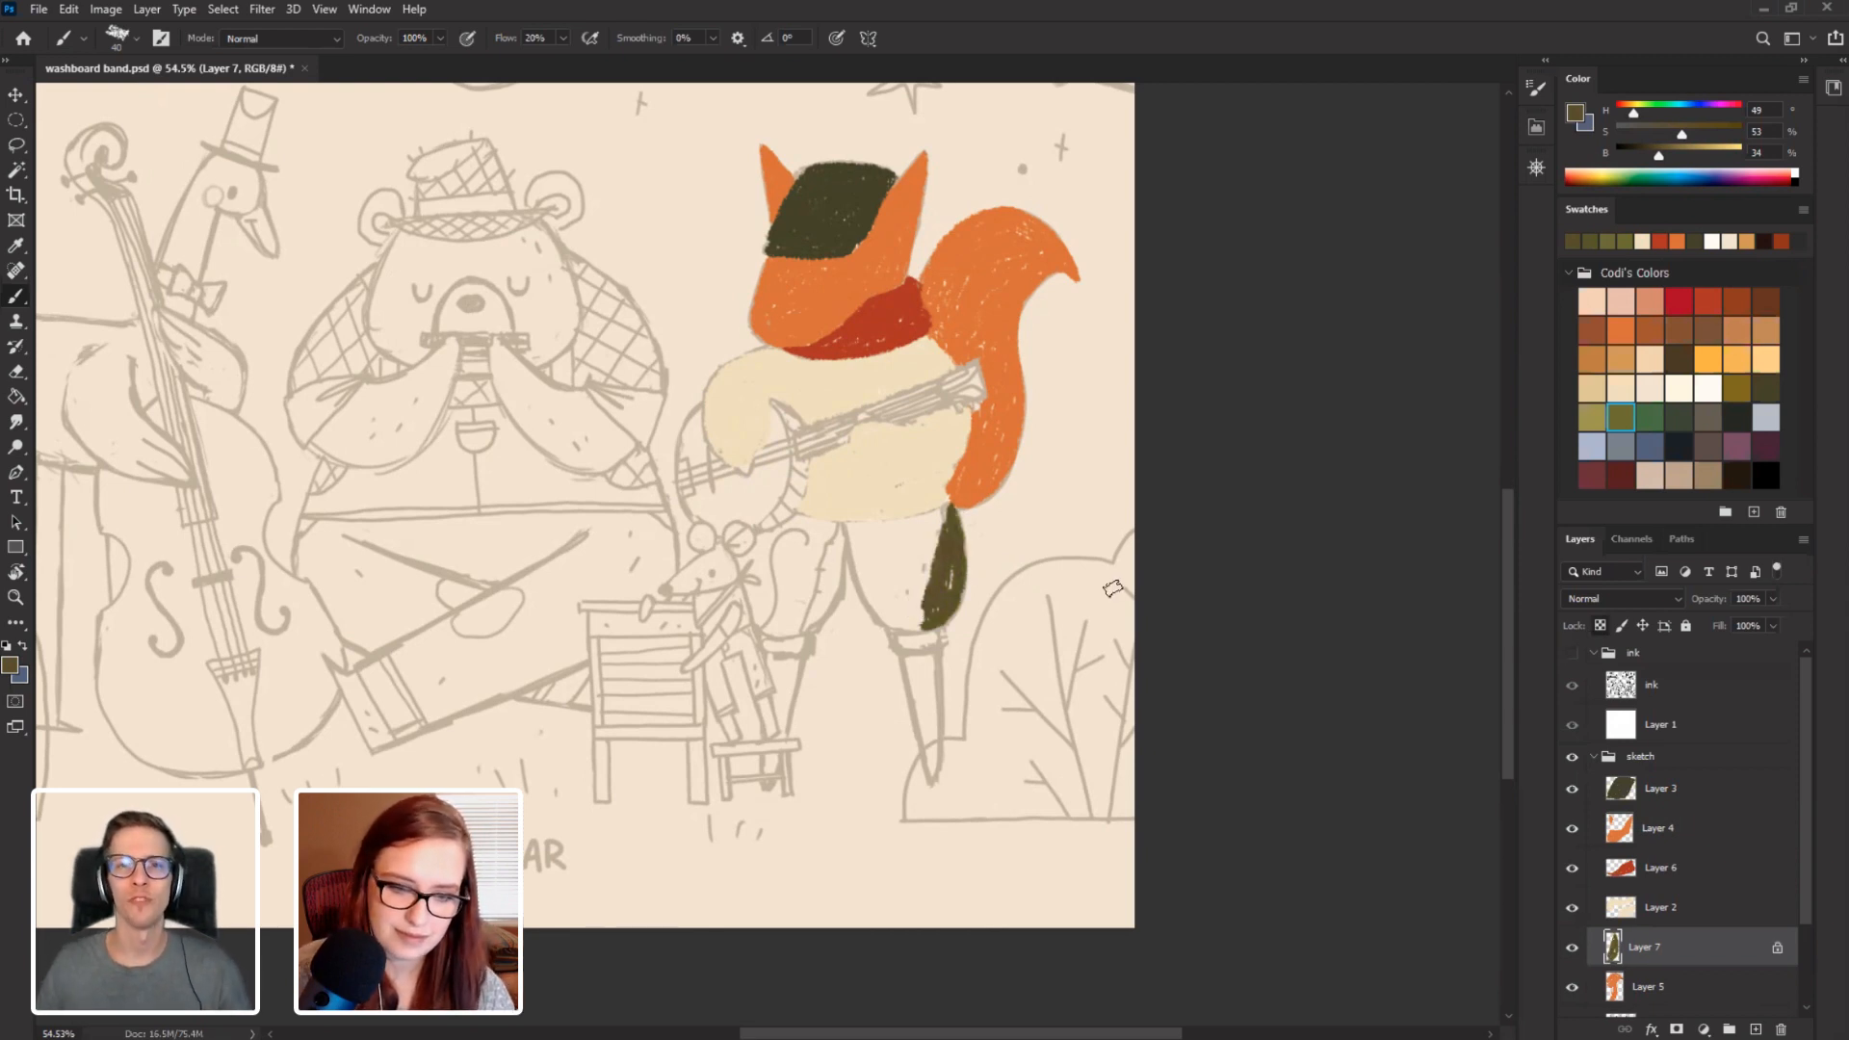
Unlock Layer 7's transparent pixels and fill the whole right-hand trouser leg down to its cuff with the olive brown.
{"action": "key", "text": "slash"}
{"action": "left_click_drag", "start_coordinate": [933, 621], "coordinate": [939, 641]}
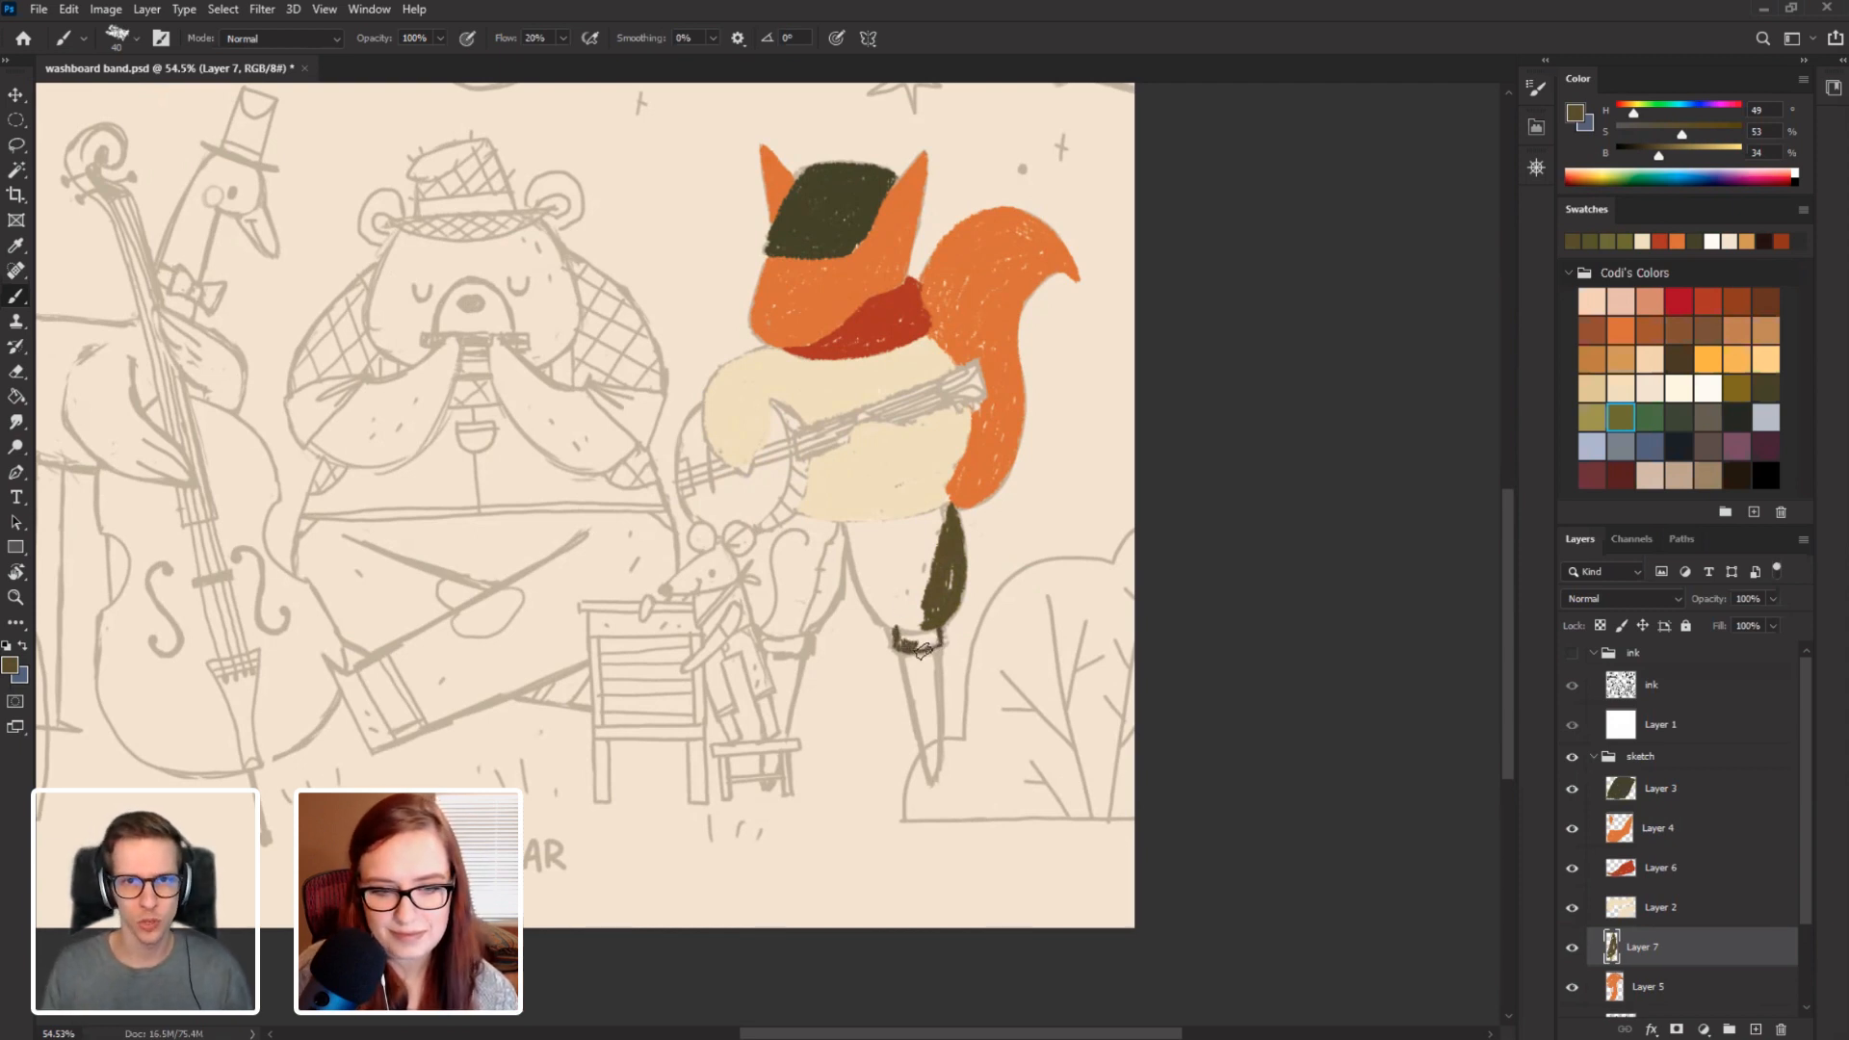
{"action": "mouse_move", "coordinate": [922, 651]}
{"action": "left_mouse_down"}
{"action": "mouse_move", "coordinate": [858, 579]}
{"action": "mouse_move", "coordinate": [847, 526]}
{"action": "mouse_move", "coordinate": [900, 609]}
{"action": "mouse_move", "coordinate": [881, 568]}
{"action": "mouse_move", "coordinate": [872, 616]}
{"action": "mouse_move", "coordinate": [859, 534]}
{"action": "mouse_move", "coordinate": [859, 561]}
{"action": "left_mouse_up"}
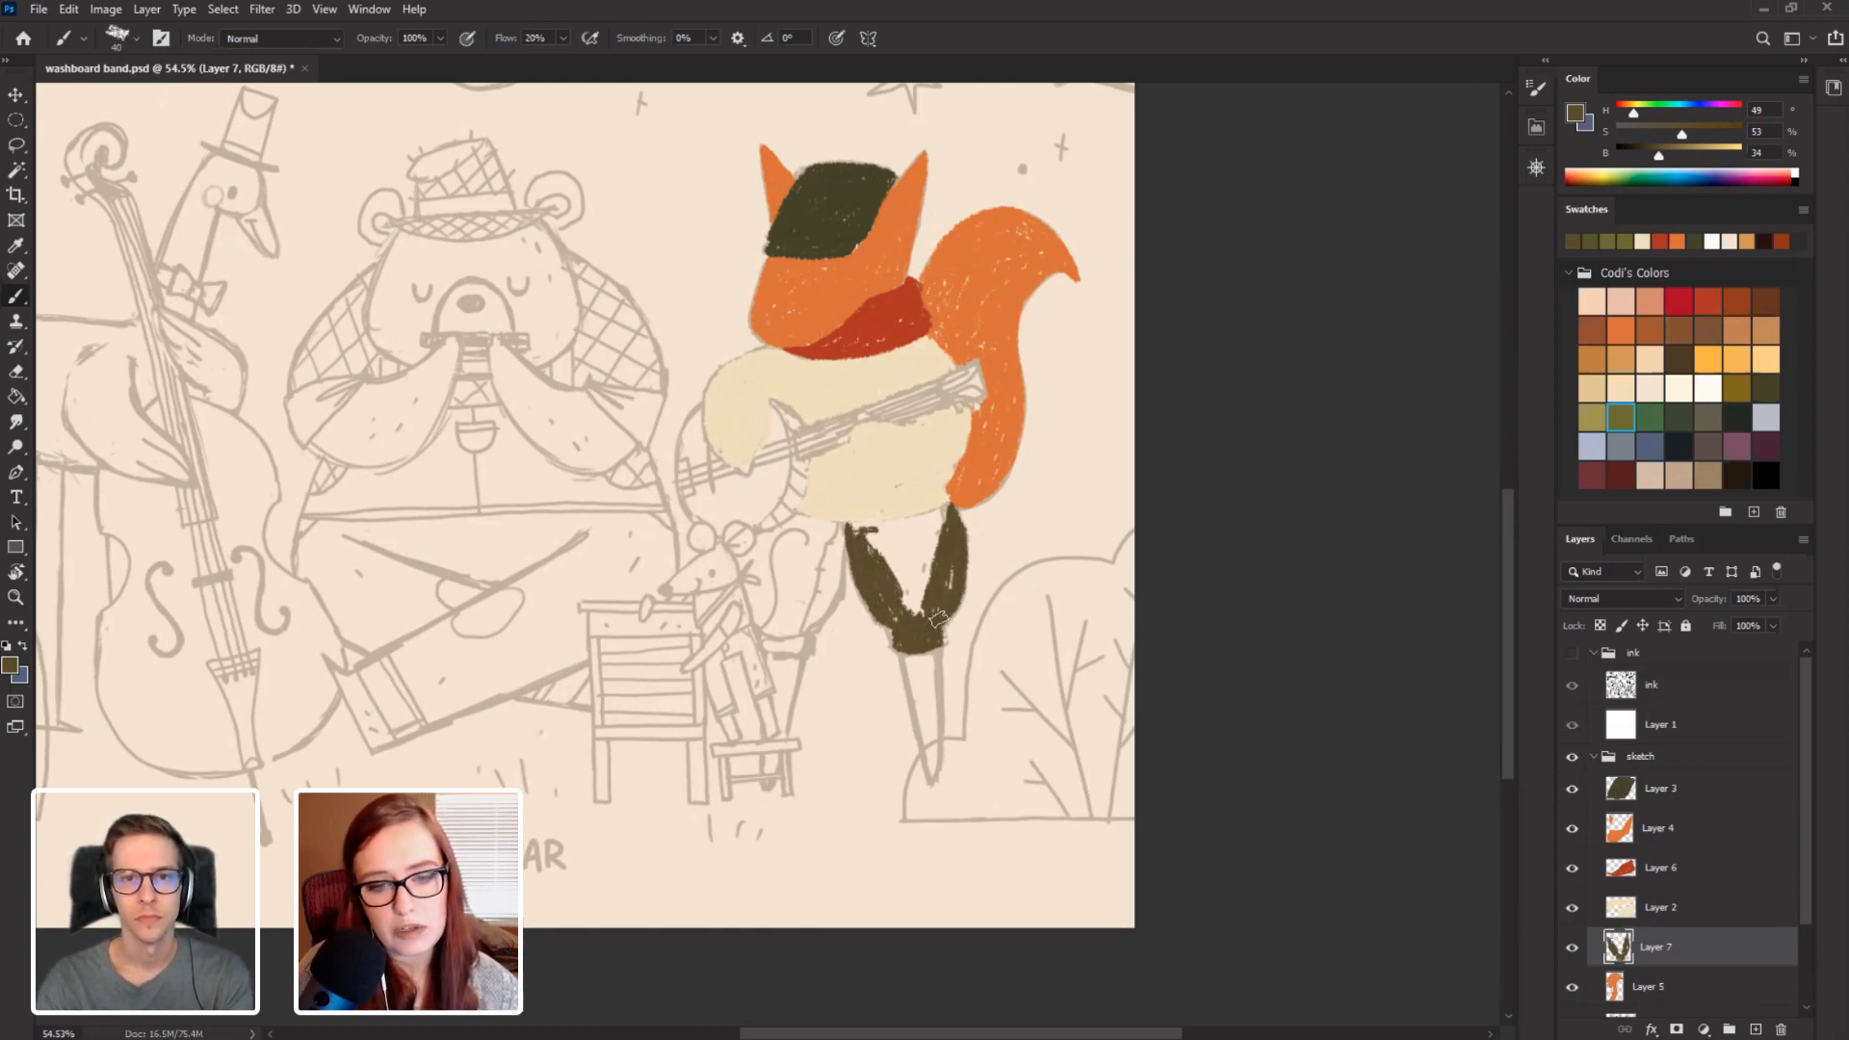
{"action": "key", "text": "r"}
{"action": "left_click_drag", "start_coordinate": [460, 568], "coordinate": [665, 848]}
{"action": "left_click_drag", "start_coordinate": [452, 517], "coordinate": [486, 613]}
{"action": "key", "text": "b"}
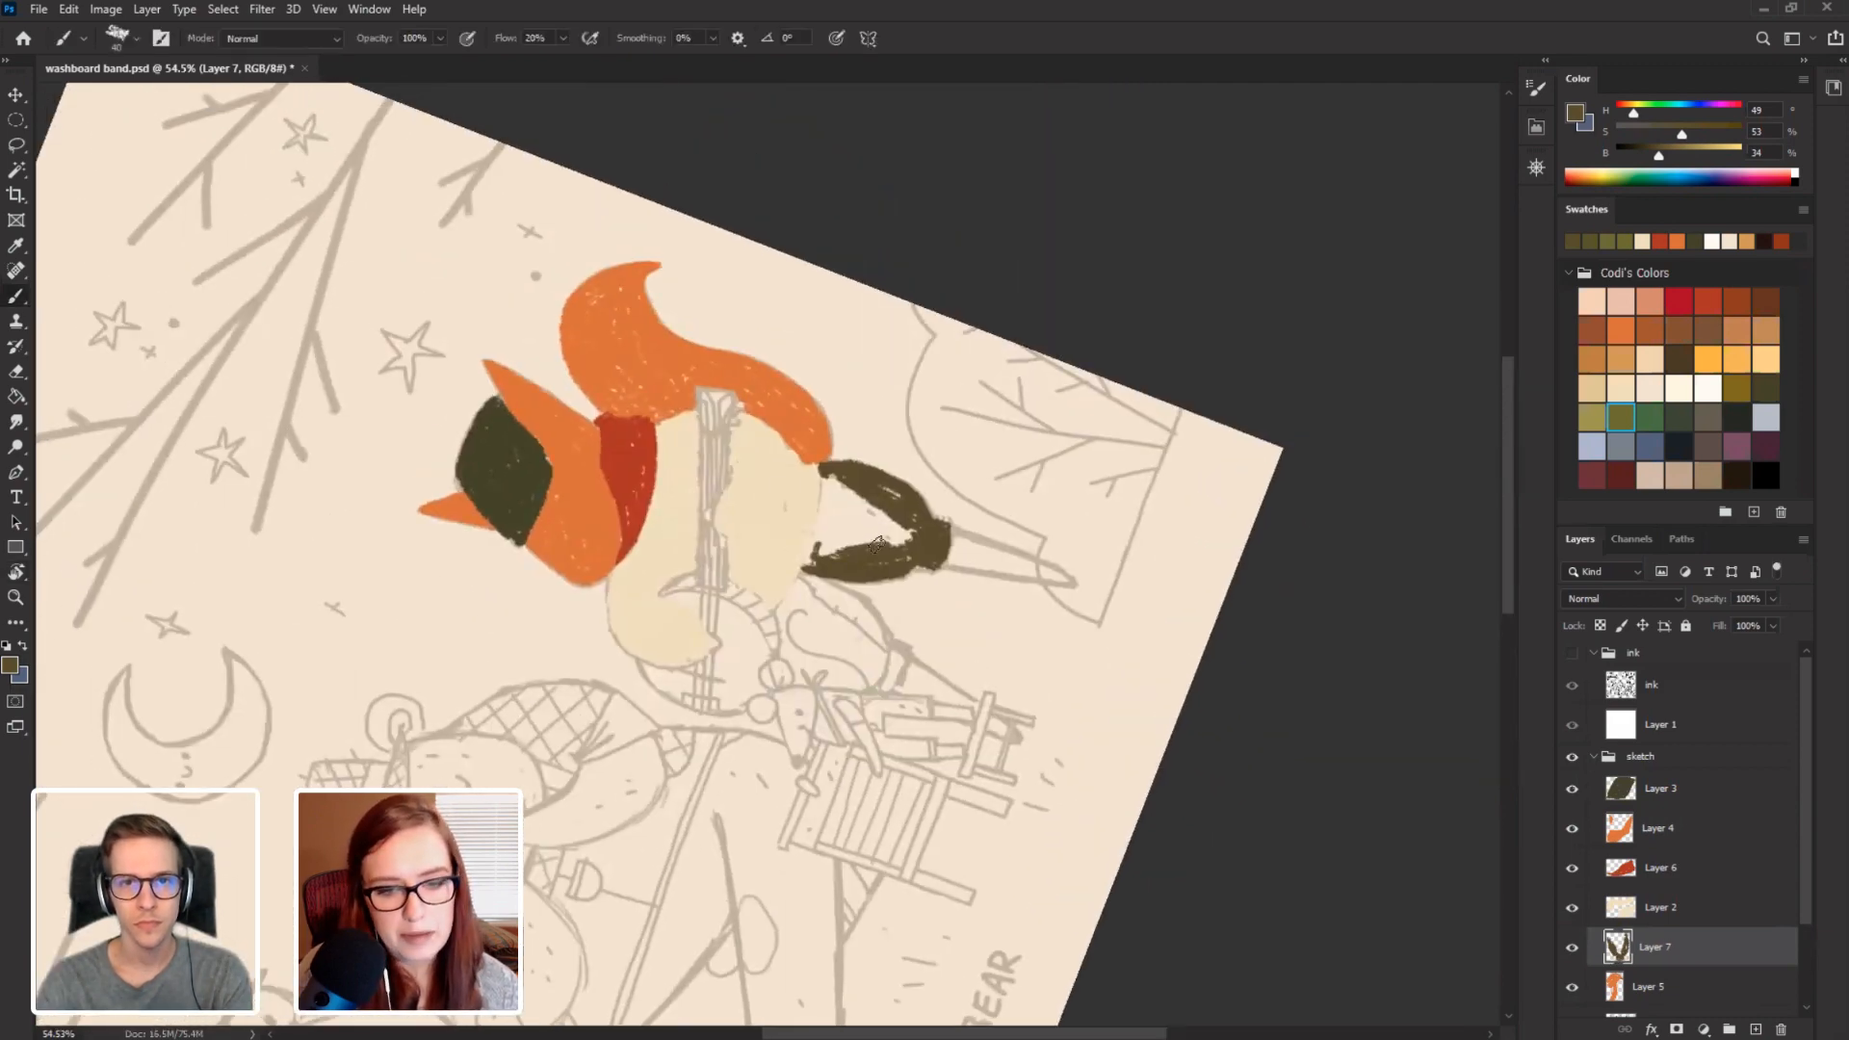
{"action": "left_click_drag", "start_coordinate": [874, 520], "coordinate": [881, 549]}
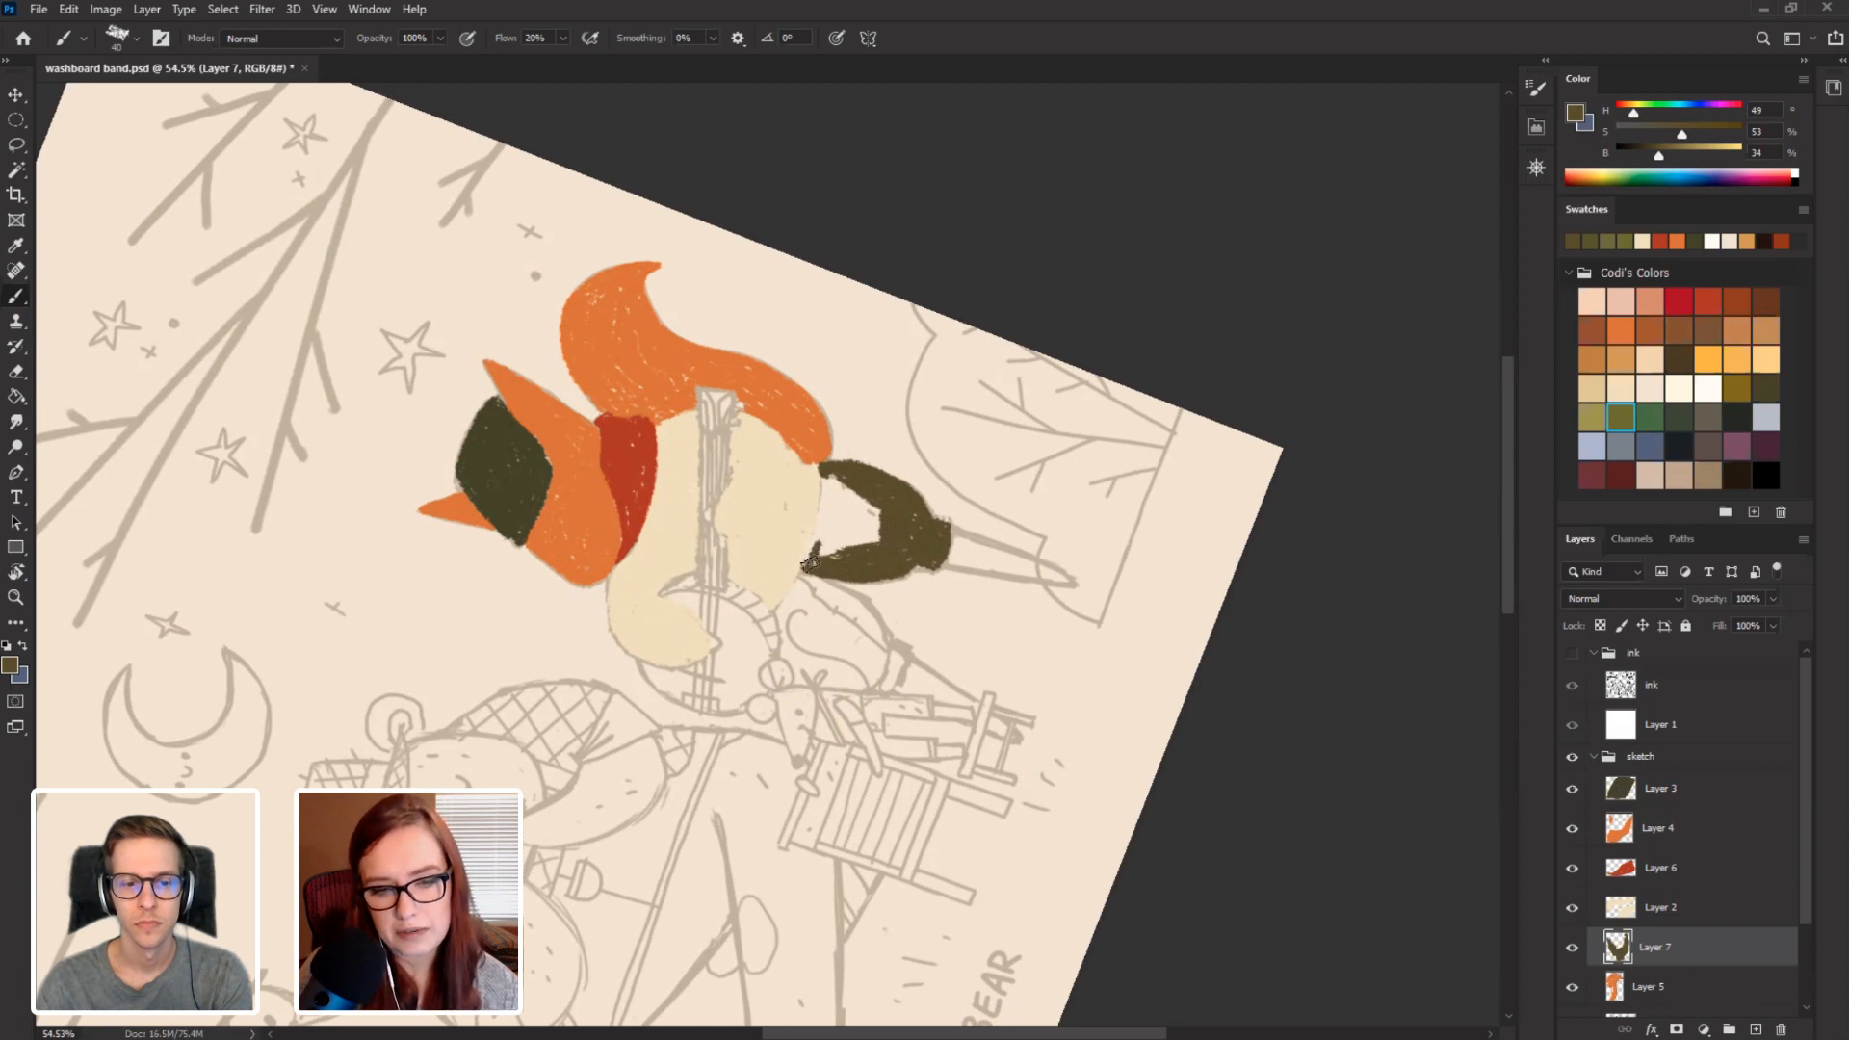
{"action": "mouse_move", "coordinate": [809, 563]}
{"action": "left_mouse_down"}
{"action": "mouse_move", "coordinate": [826, 478]}
{"action": "mouse_move", "coordinate": [810, 563]}
{"action": "mouse_move", "coordinate": [846, 520]}
{"action": "mouse_move", "coordinate": [878, 520]}
{"action": "mouse_move", "coordinate": [809, 563]}
{"action": "mouse_move", "coordinate": [718, 408]}
{"action": "left_mouse_up"}
{"action": "key", "text": "r"}
{"action": "key", "text": "b"}
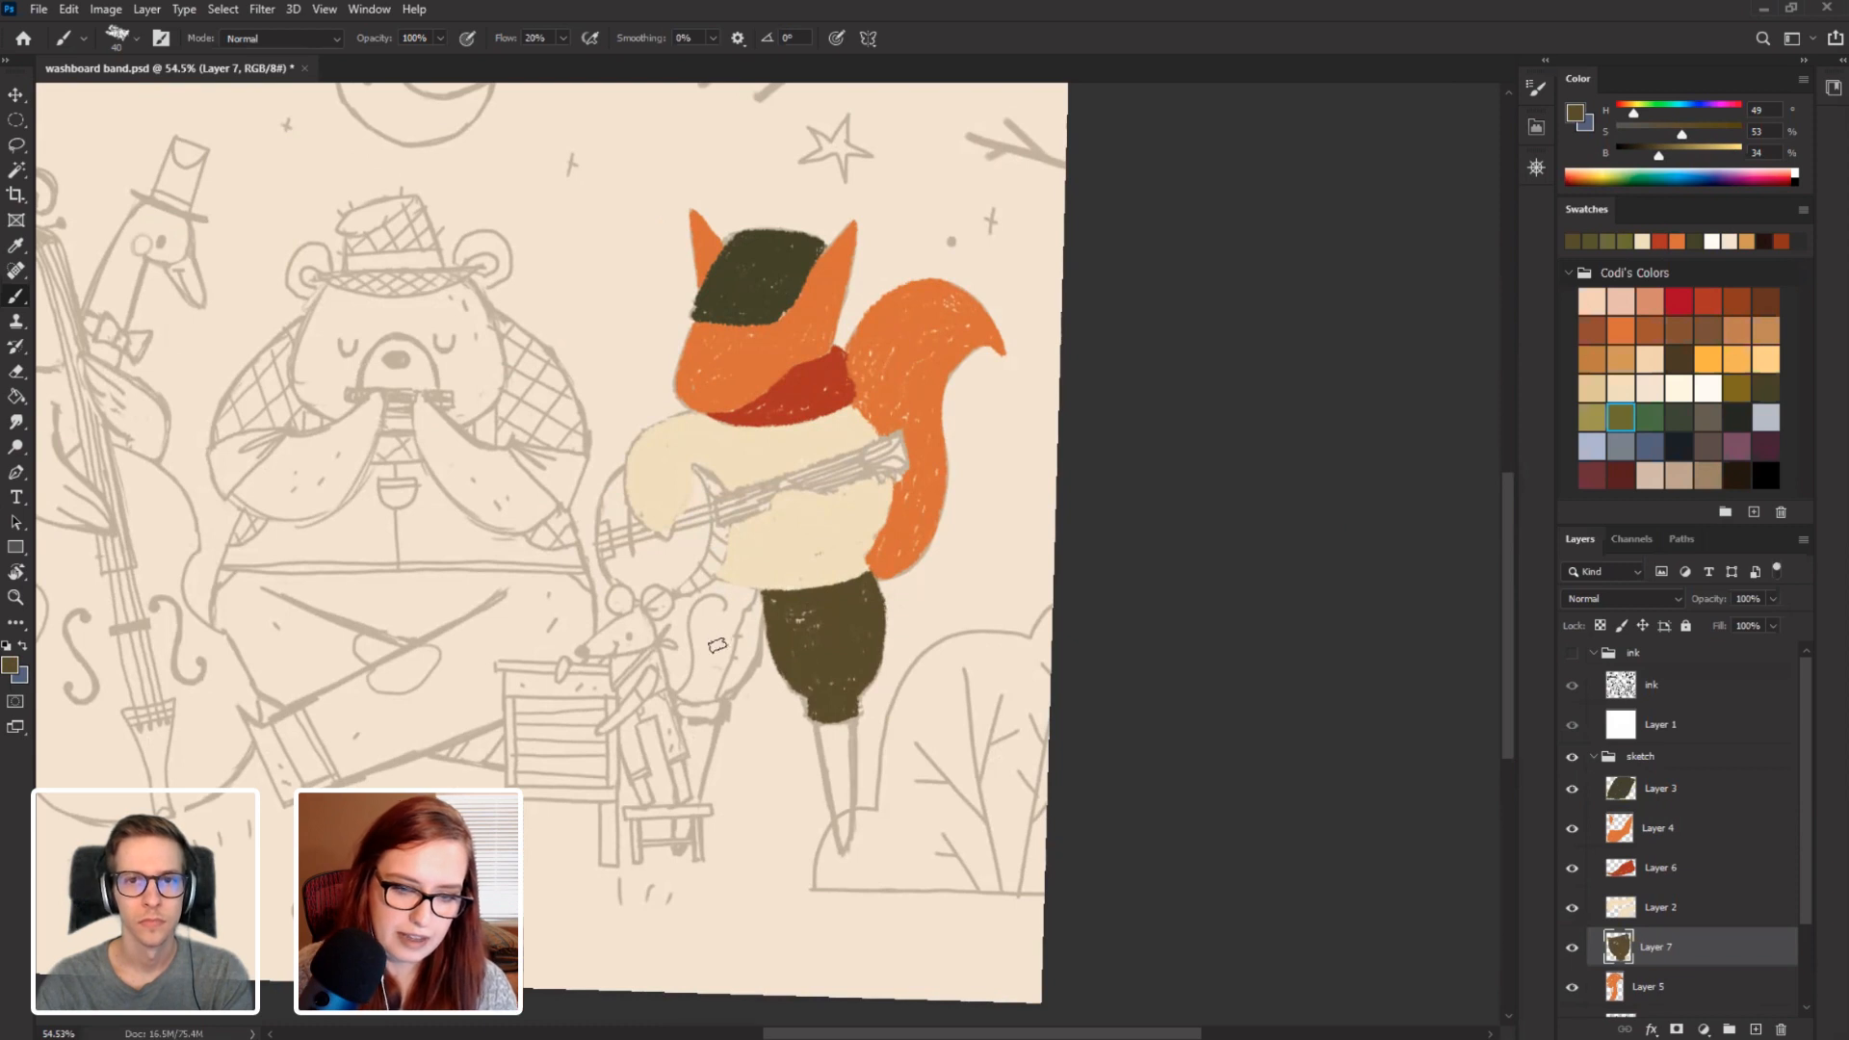
Paint the cuff and outer edge of the fox's left-hand trouser leg beside the mouse in the same olive brown.
{"action": "mouse_move", "coordinate": [711, 716]}
{"action": "left_mouse_down"}
{"action": "mouse_move", "coordinate": [721, 702]}
{"action": "mouse_move", "coordinate": [721, 720]}
{"action": "mouse_move", "coordinate": [685, 717]}
{"action": "mouse_move", "coordinate": [724, 695]}
{"action": "left_mouse_up"}
{"action": "key", "text": "r"}
{"action": "left_click_drag", "start_coordinate": [608, 589], "coordinate": [596, 532]}
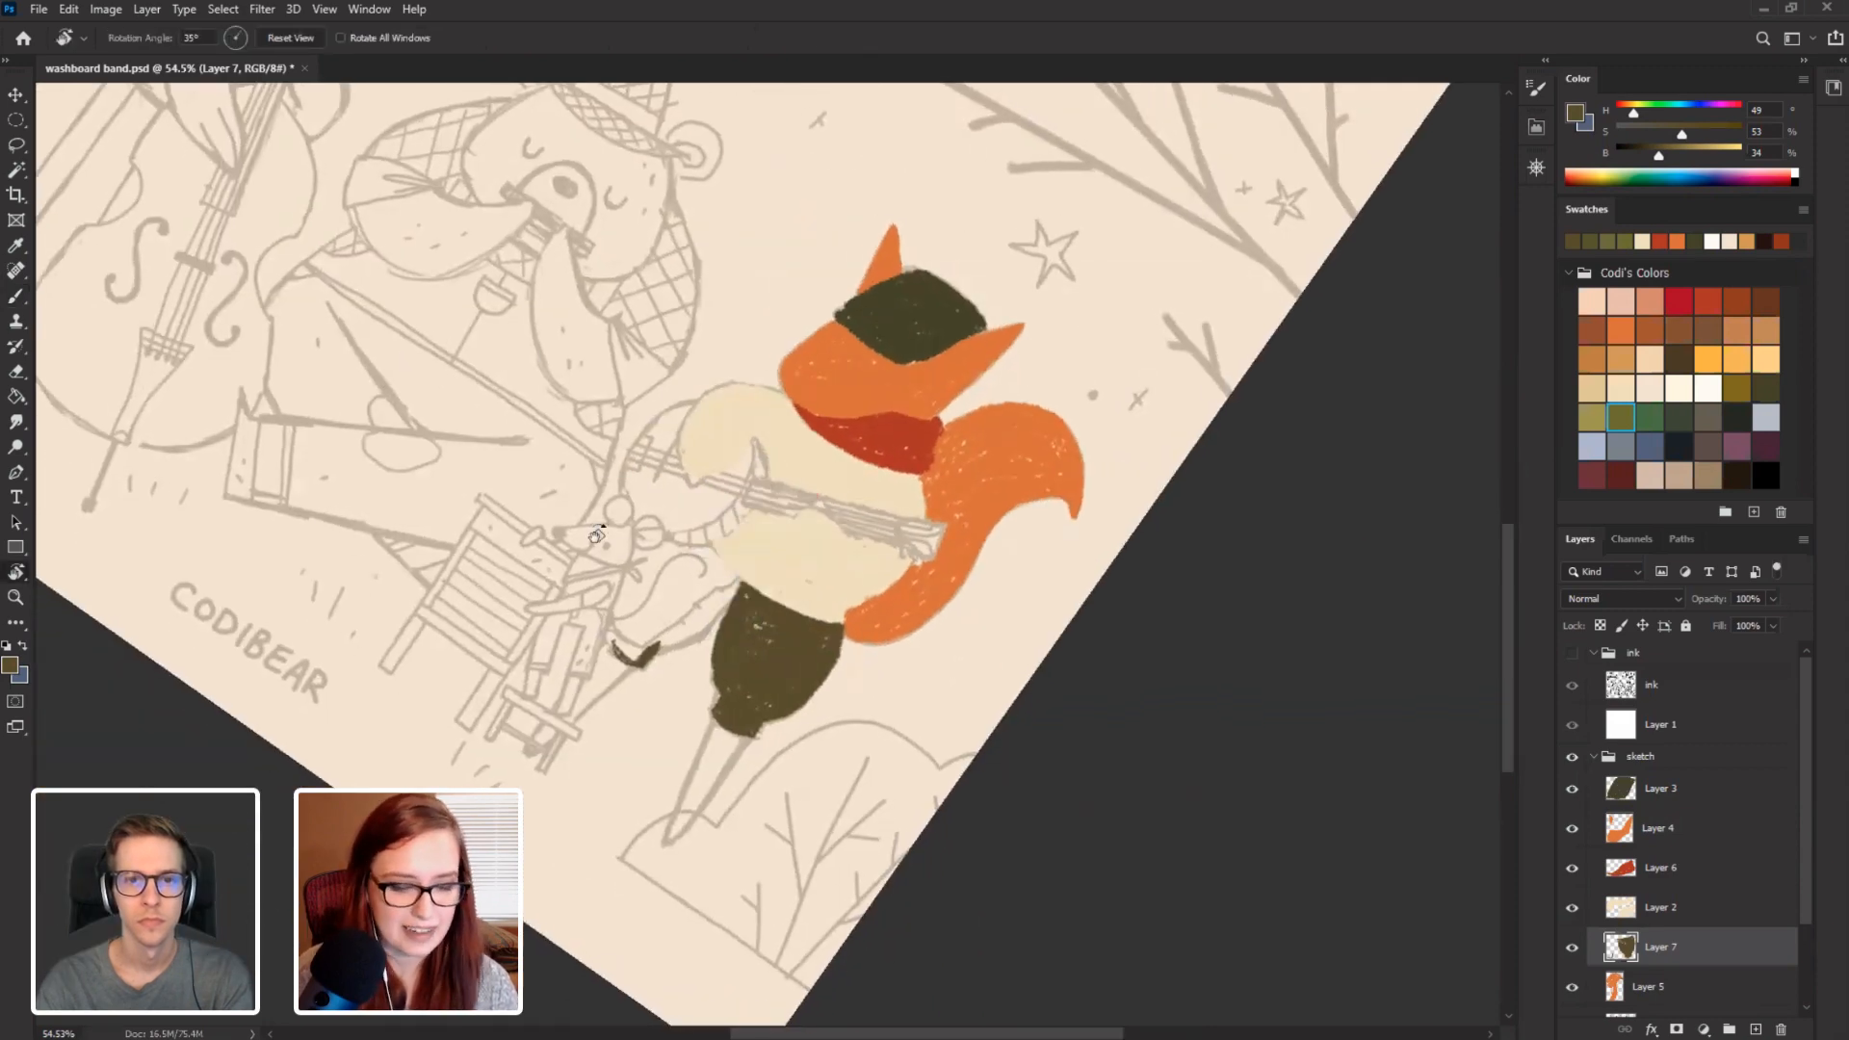
{"action": "left_click_drag", "start_coordinate": [622, 643], "coordinate": [639, 650]}
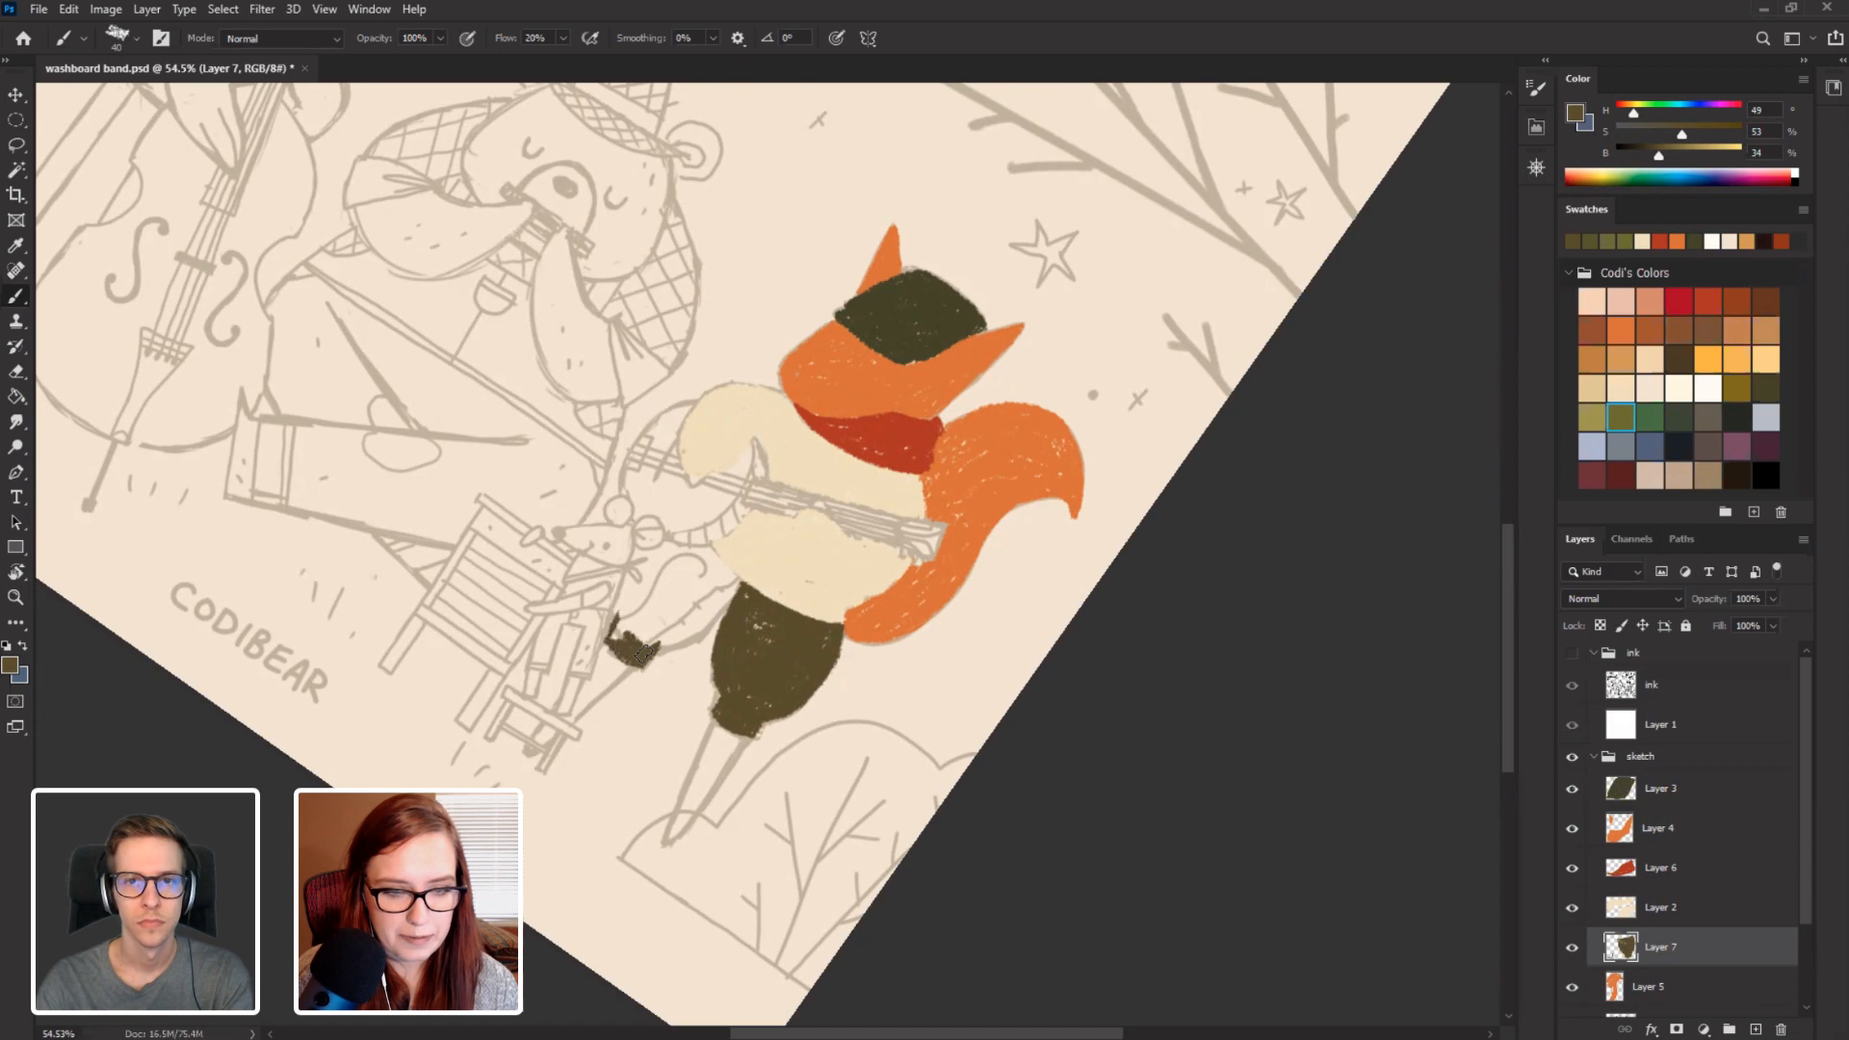
{"action": "left_click_drag", "start_coordinate": [613, 633], "coordinate": [621, 583]}
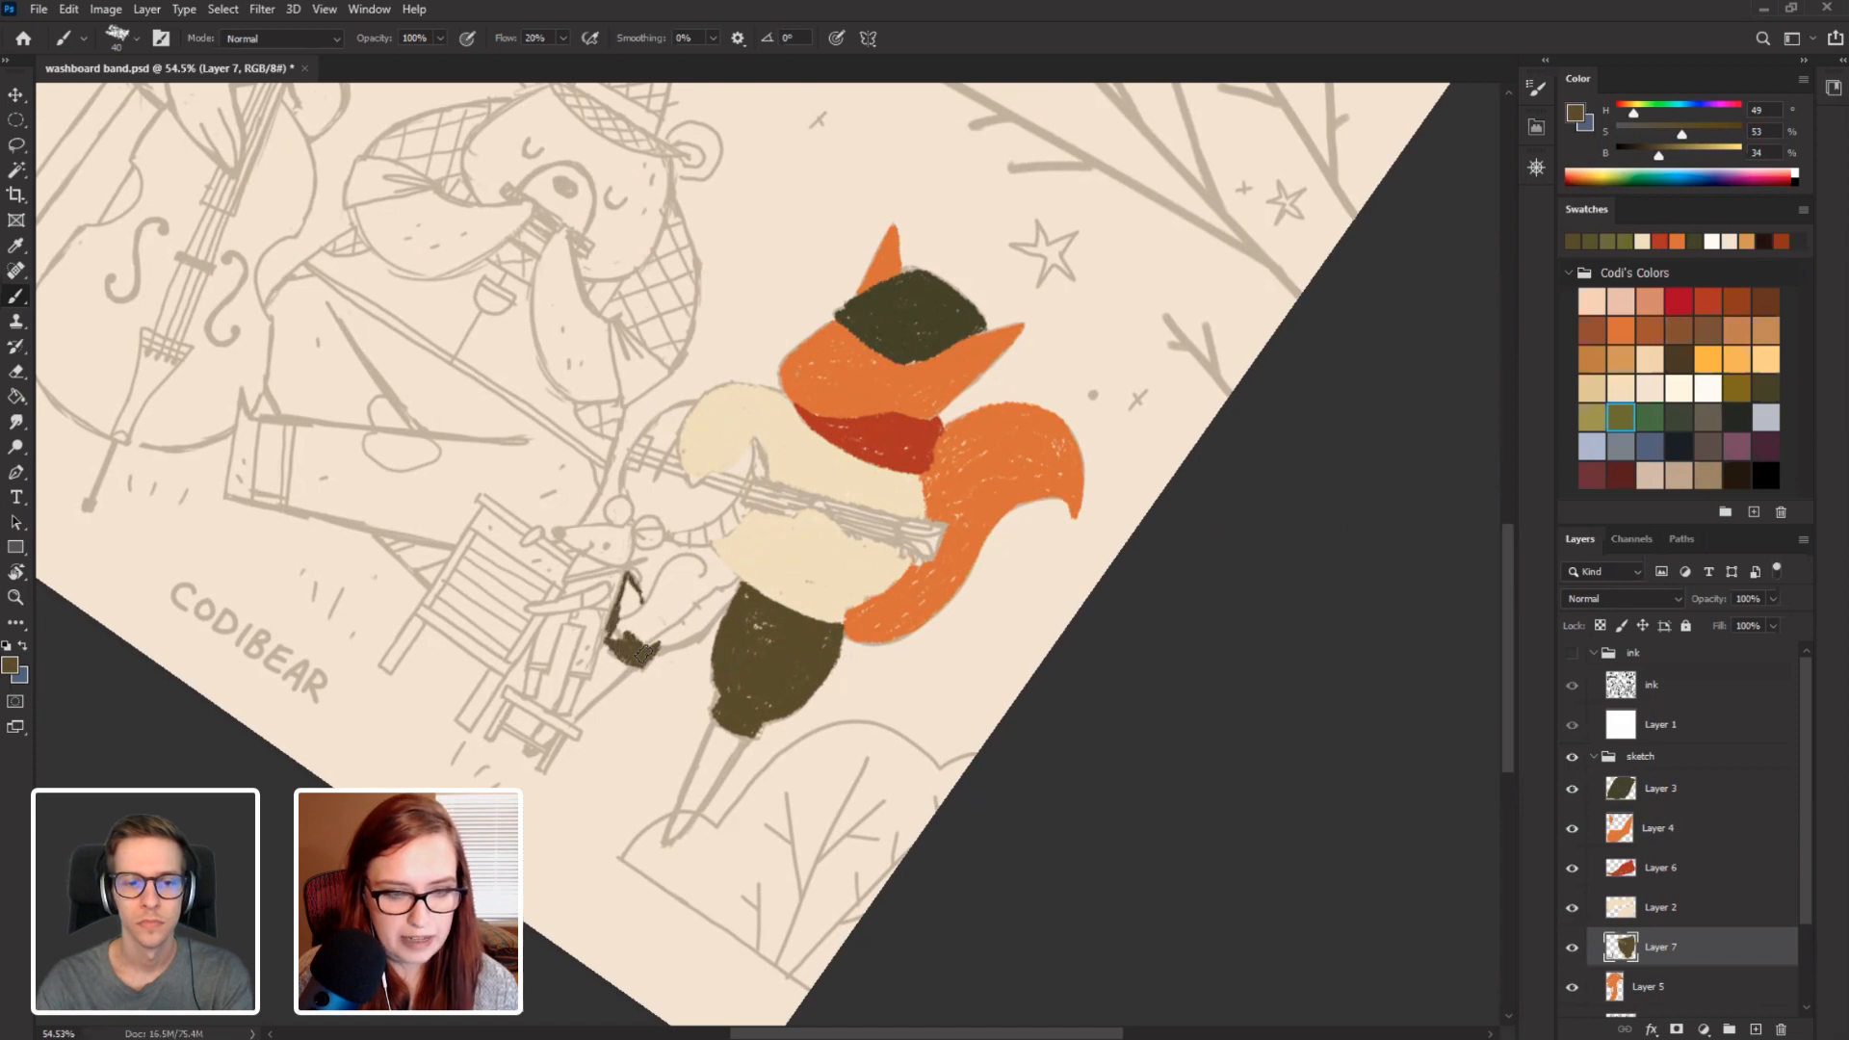
{"action": "mouse_move", "coordinate": [643, 653]}
{"action": "left_mouse_down"}
{"action": "mouse_move", "coordinate": [631, 597]}
{"action": "mouse_move", "coordinate": [643, 653]}
{"action": "left_mouse_up"}
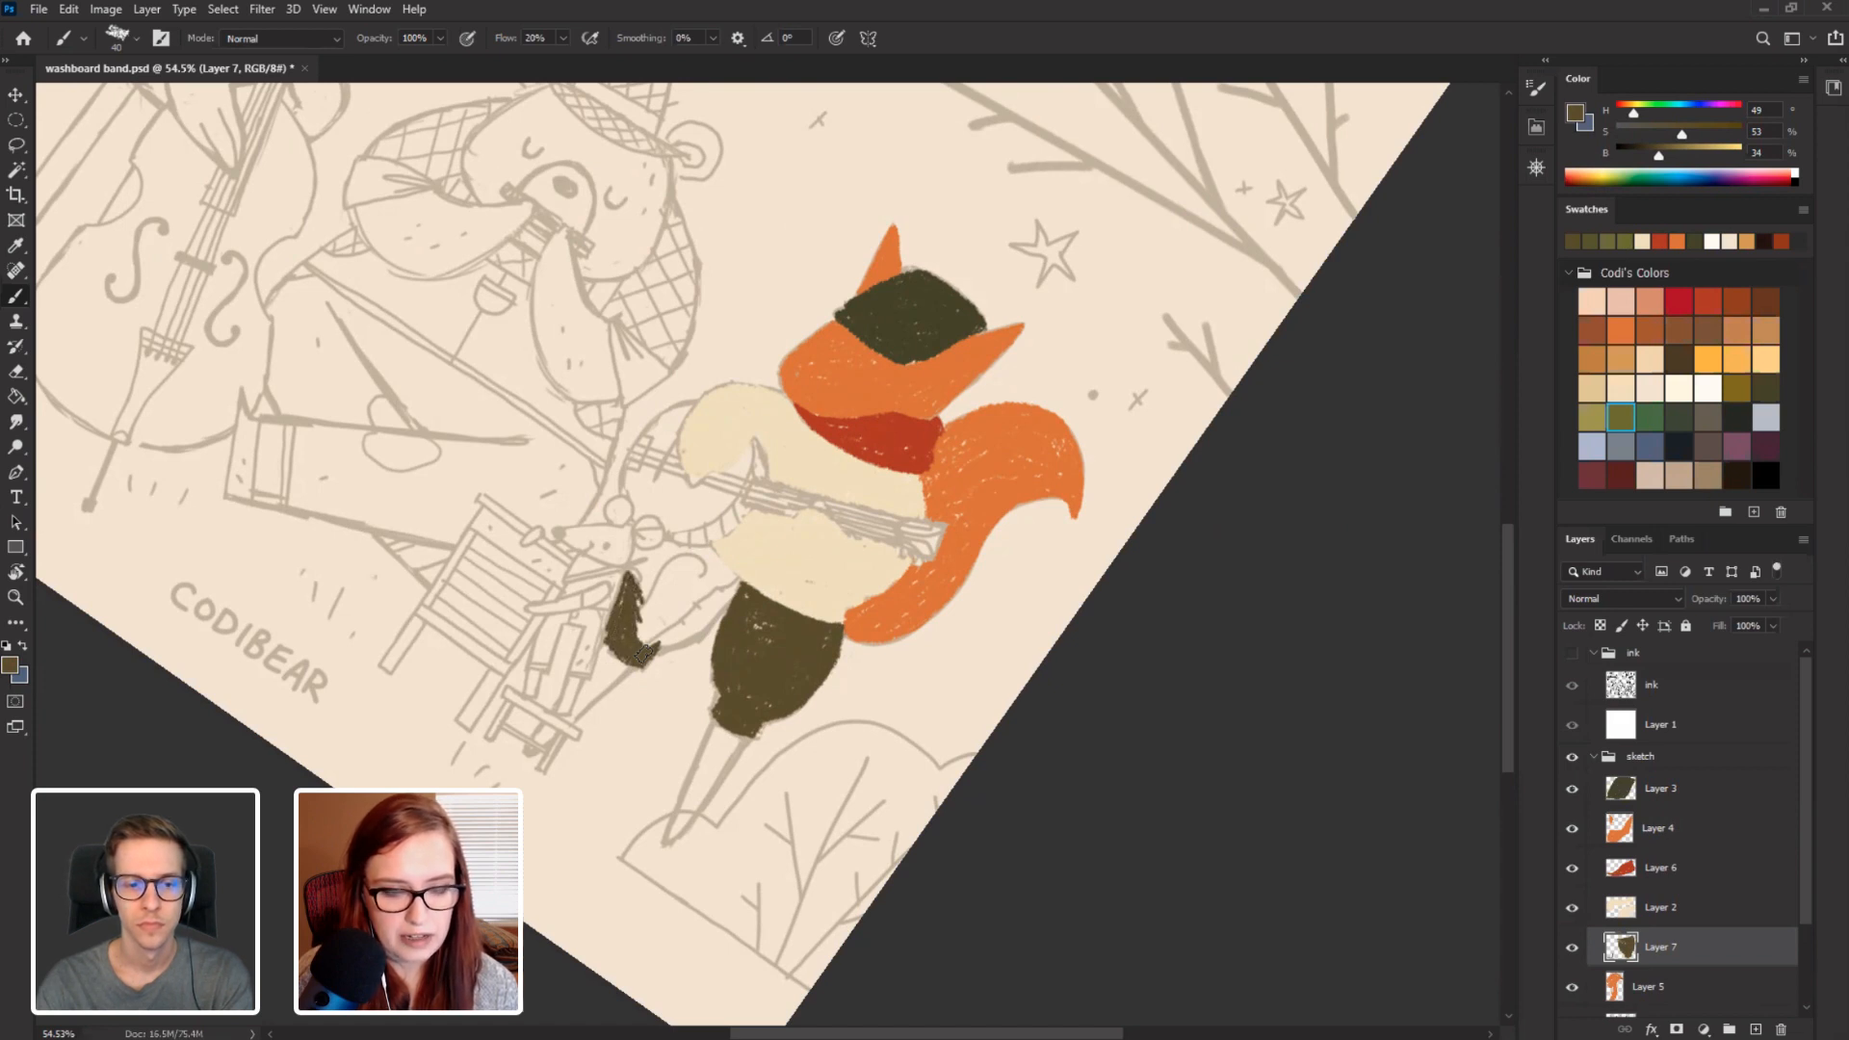
Paint the inner edge and waist of the left-hand trouser leg and fill in its remaining gap.
{"action": "key", "text": "r"}
{"action": "mouse_move", "coordinate": [252, 546]}
{"action": "left_mouse_down"}
{"action": "mouse_move", "coordinate": [252, 615]}
{"action": "mouse_move", "coordinate": [474, 848]}
{"action": "left_mouse_up"}
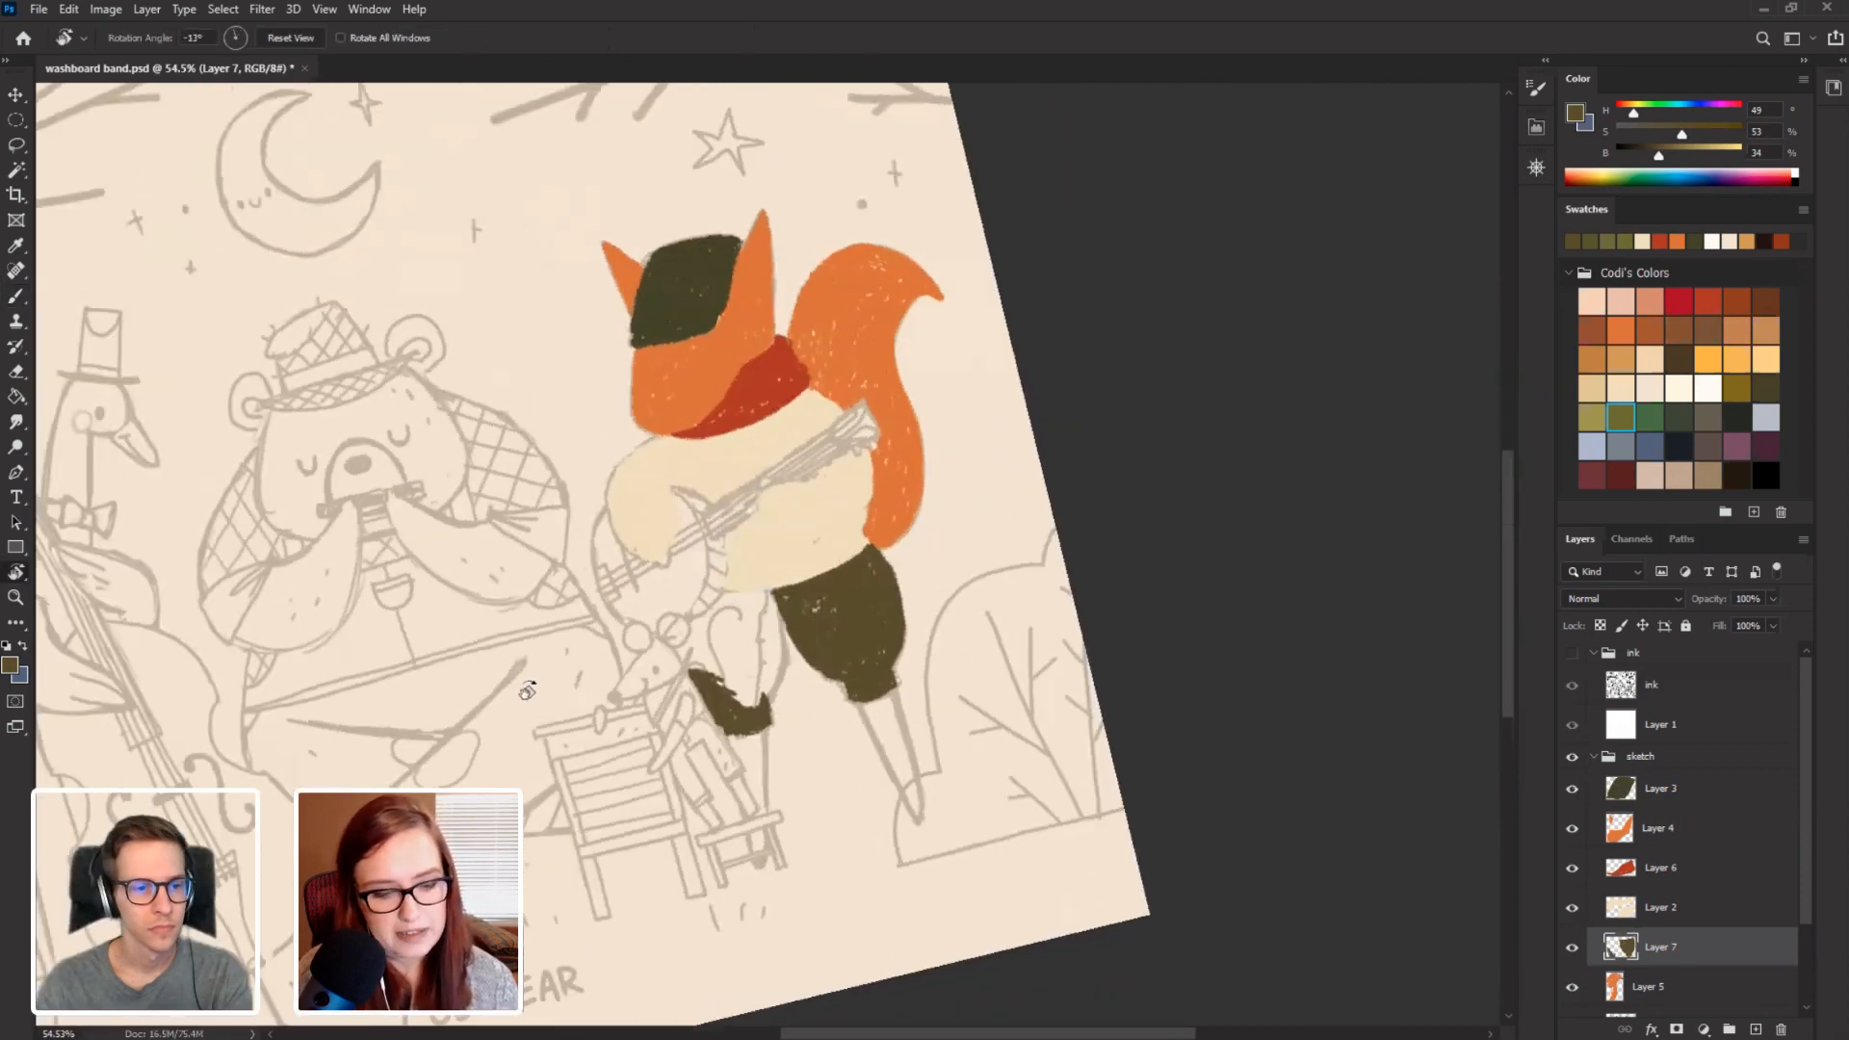
{"action": "mouse_move", "coordinate": [785, 683]}
{"action": "left_mouse_down"}
{"action": "mouse_move", "coordinate": [744, 700]}
{"action": "mouse_move", "coordinate": [780, 655]}
{"action": "mouse_move", "coordinate": [776, 597]}
{"action": "mouse_move", "coordinate": [754, 702]}
{"action": "left_mouse_up"}
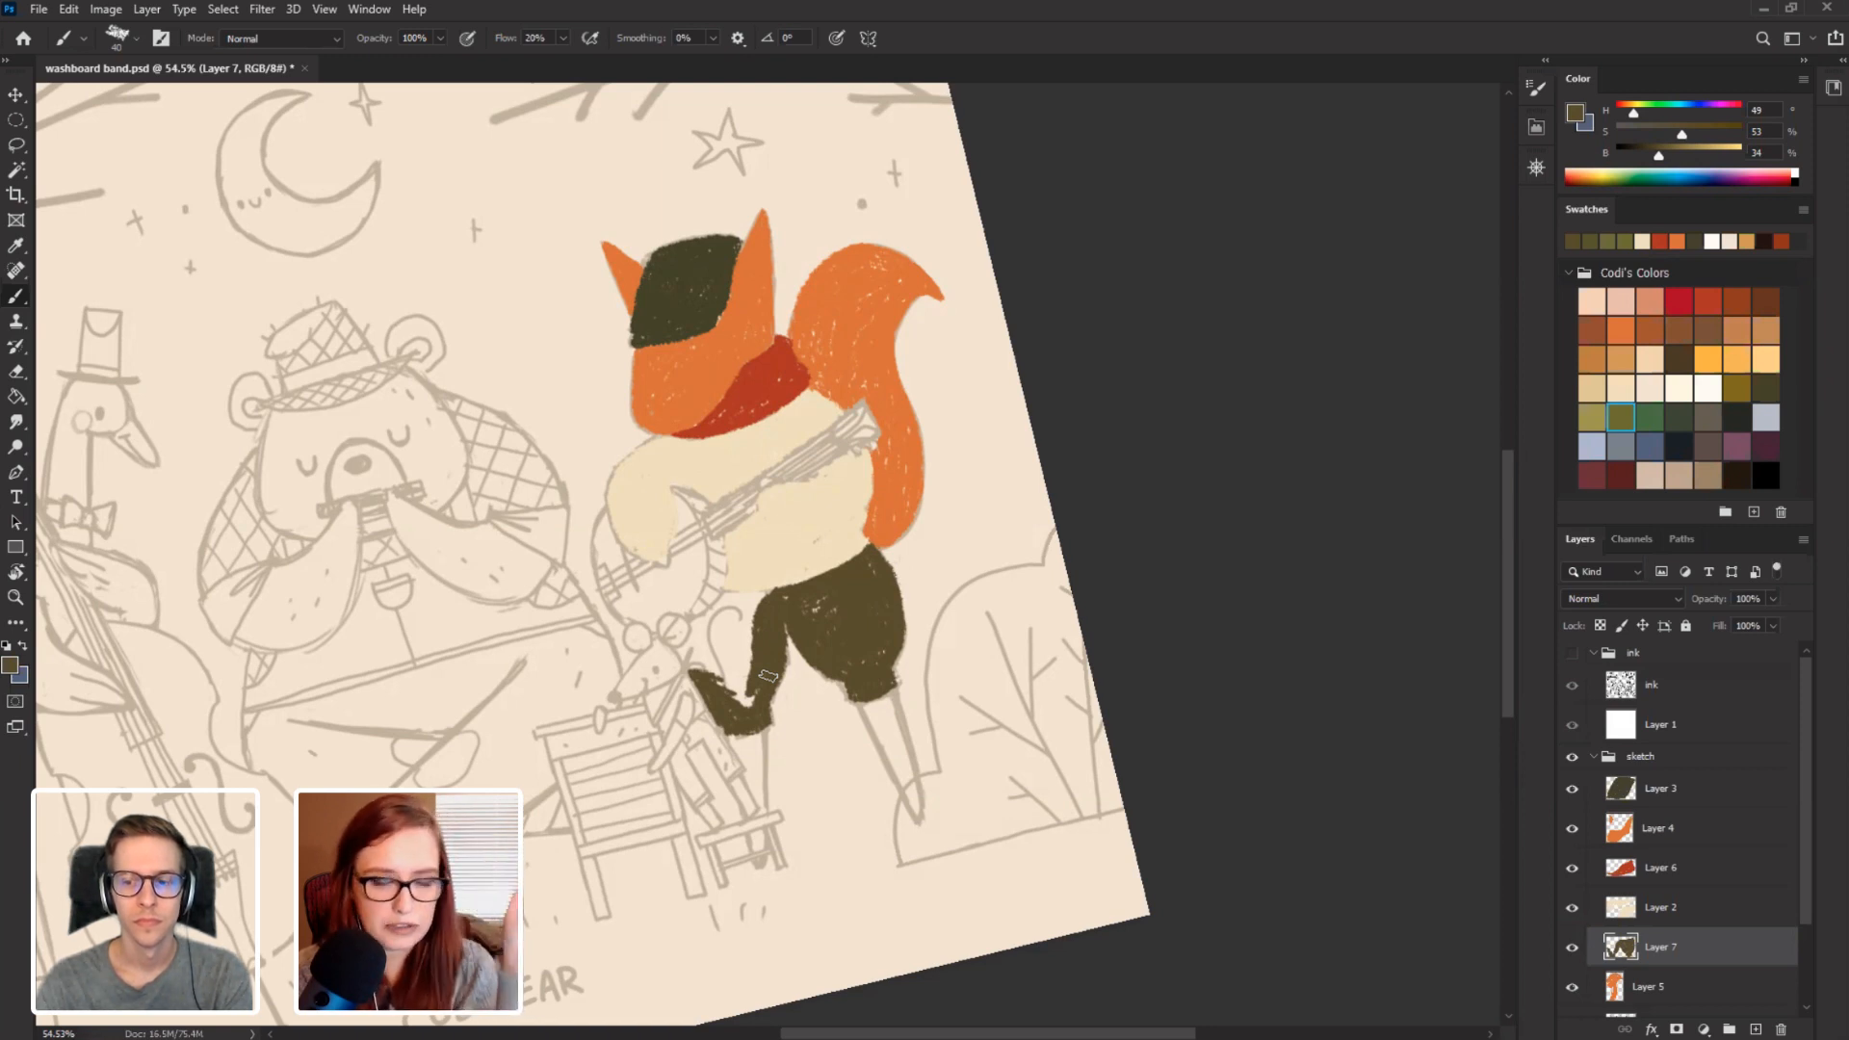
{"action": "key", "text": "r"}
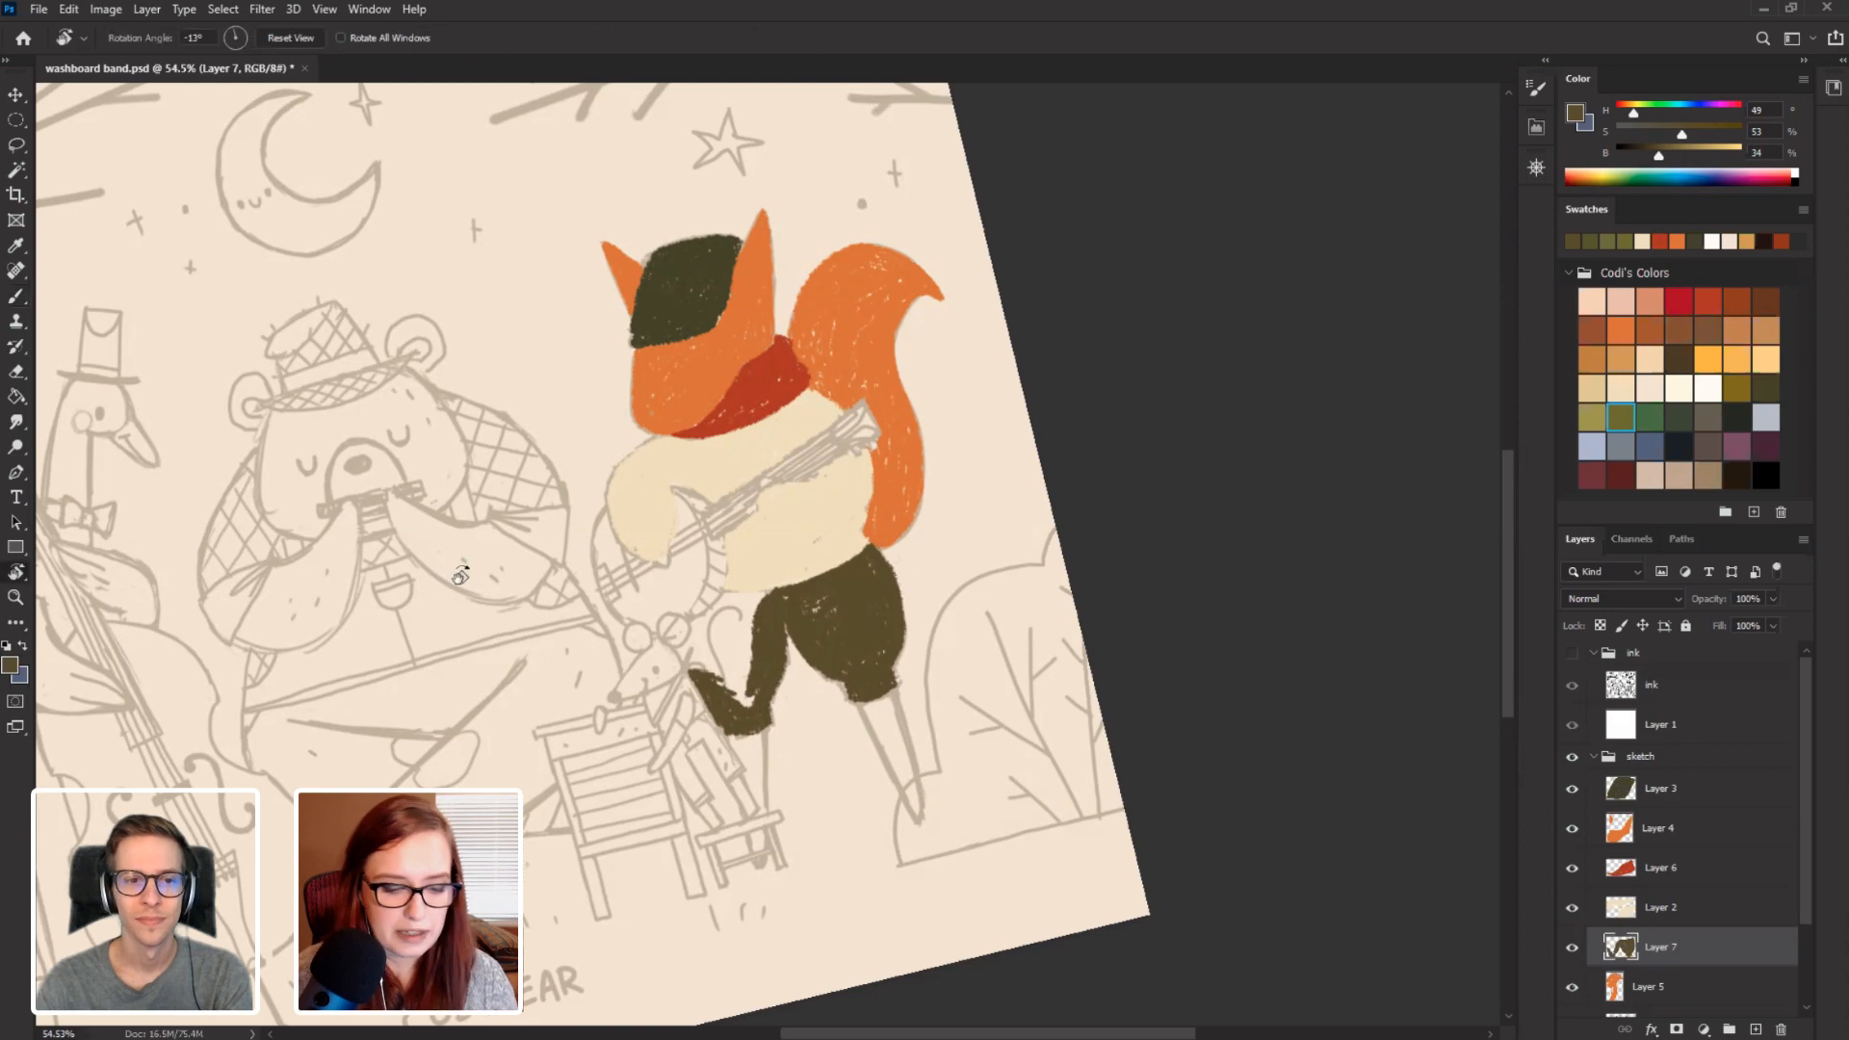
{"action": "left_click_drag", "start_coordinate": [638, 491], "coordinate": [677, 234]}
{"action": "key", "text": "b"}
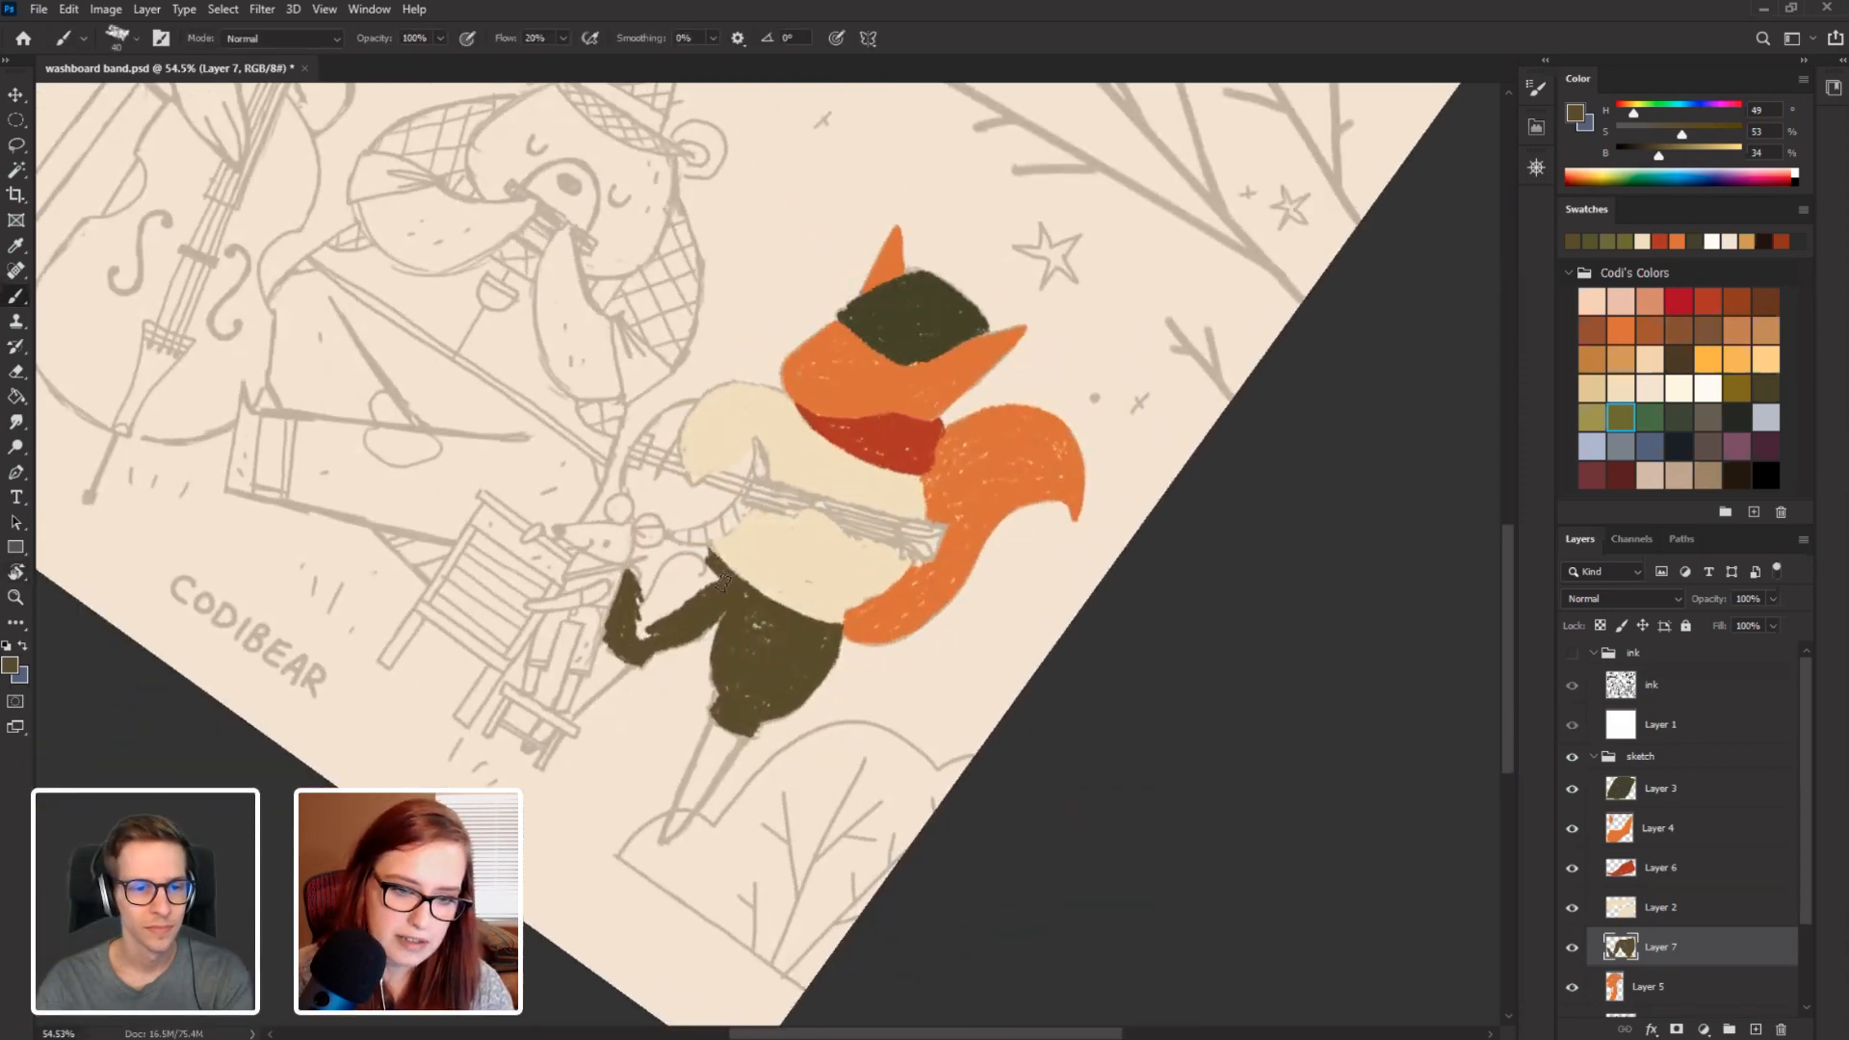
{"action": "mouse_move", "coordinate": [709, 550]}
{"action": "left_mouse_down"}
{"action": "mouse_move", "coordinate": [675, 549]}
{"action": "mouse_move", "coordinate": [672, 587]}
{"action": "mouse_move", "coordinate": [699, 568]}
{"action": "left_mouse_up"}
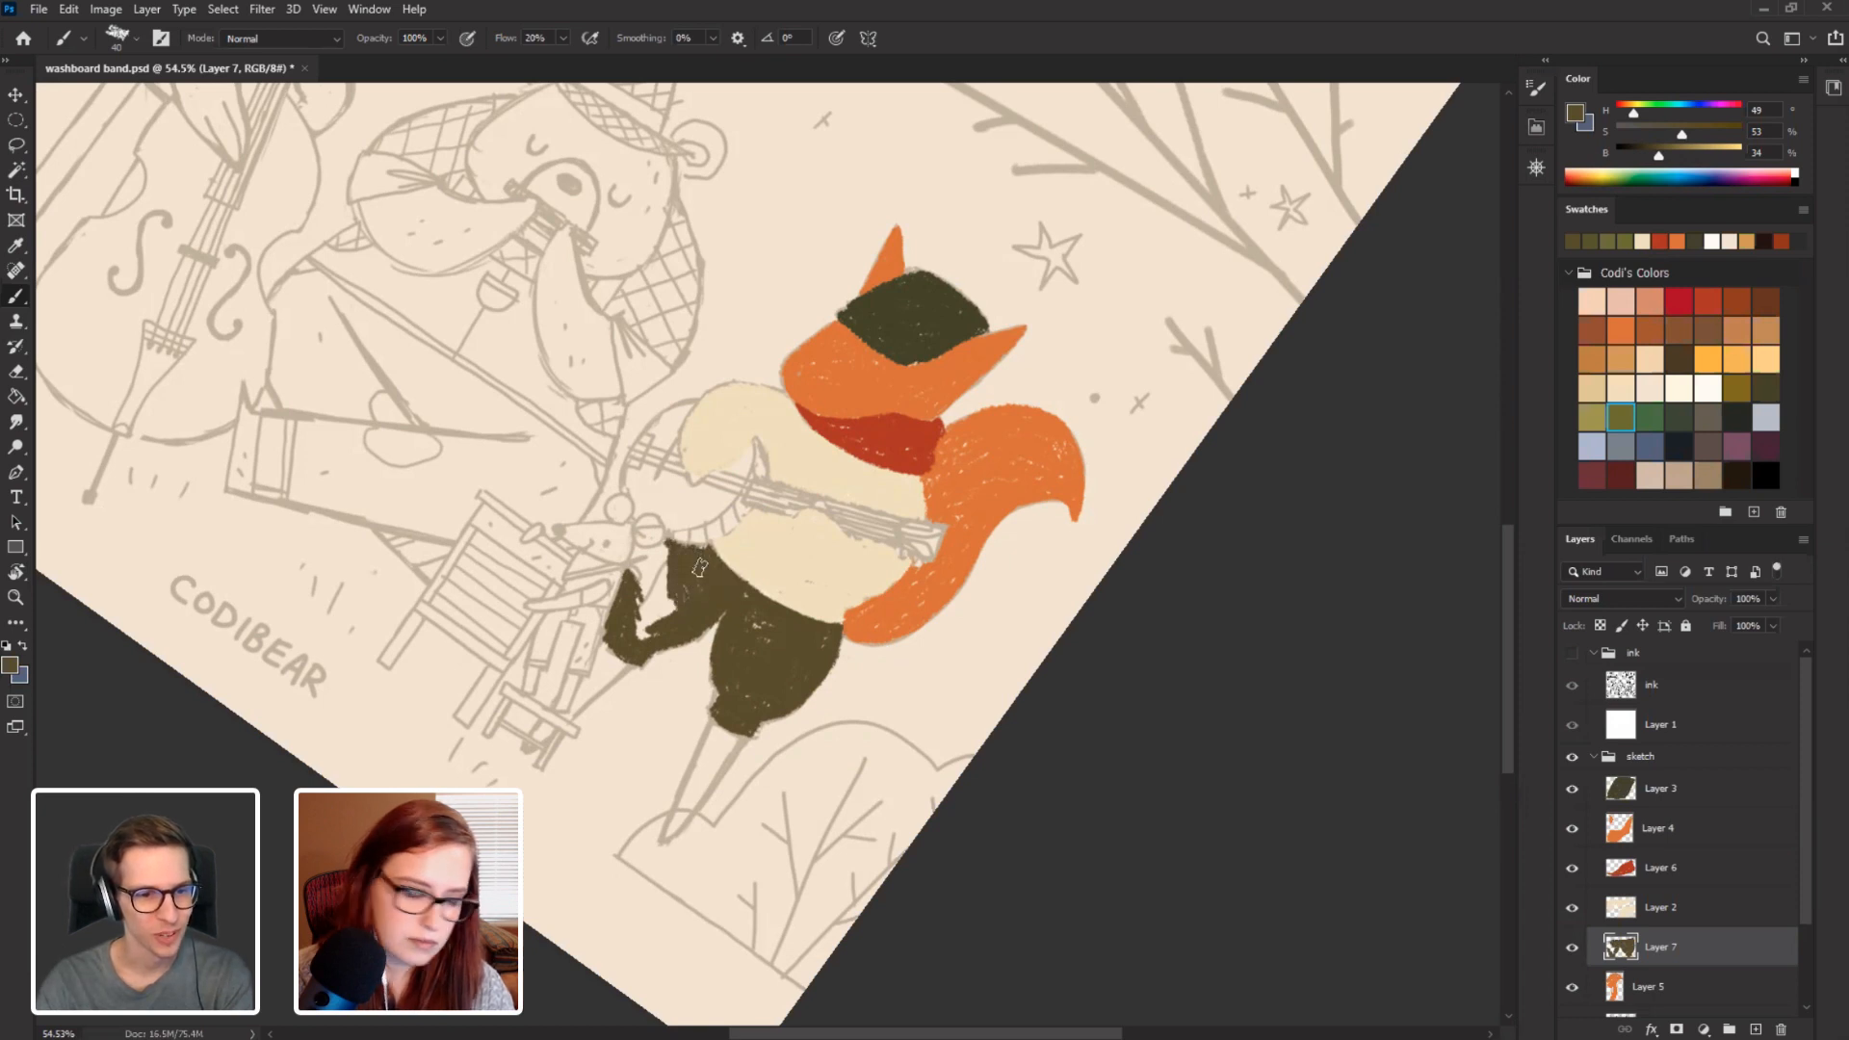
{"action": "left_click_drag", "start_coordinate": [472, 428], "coordinate": [511, 442]}
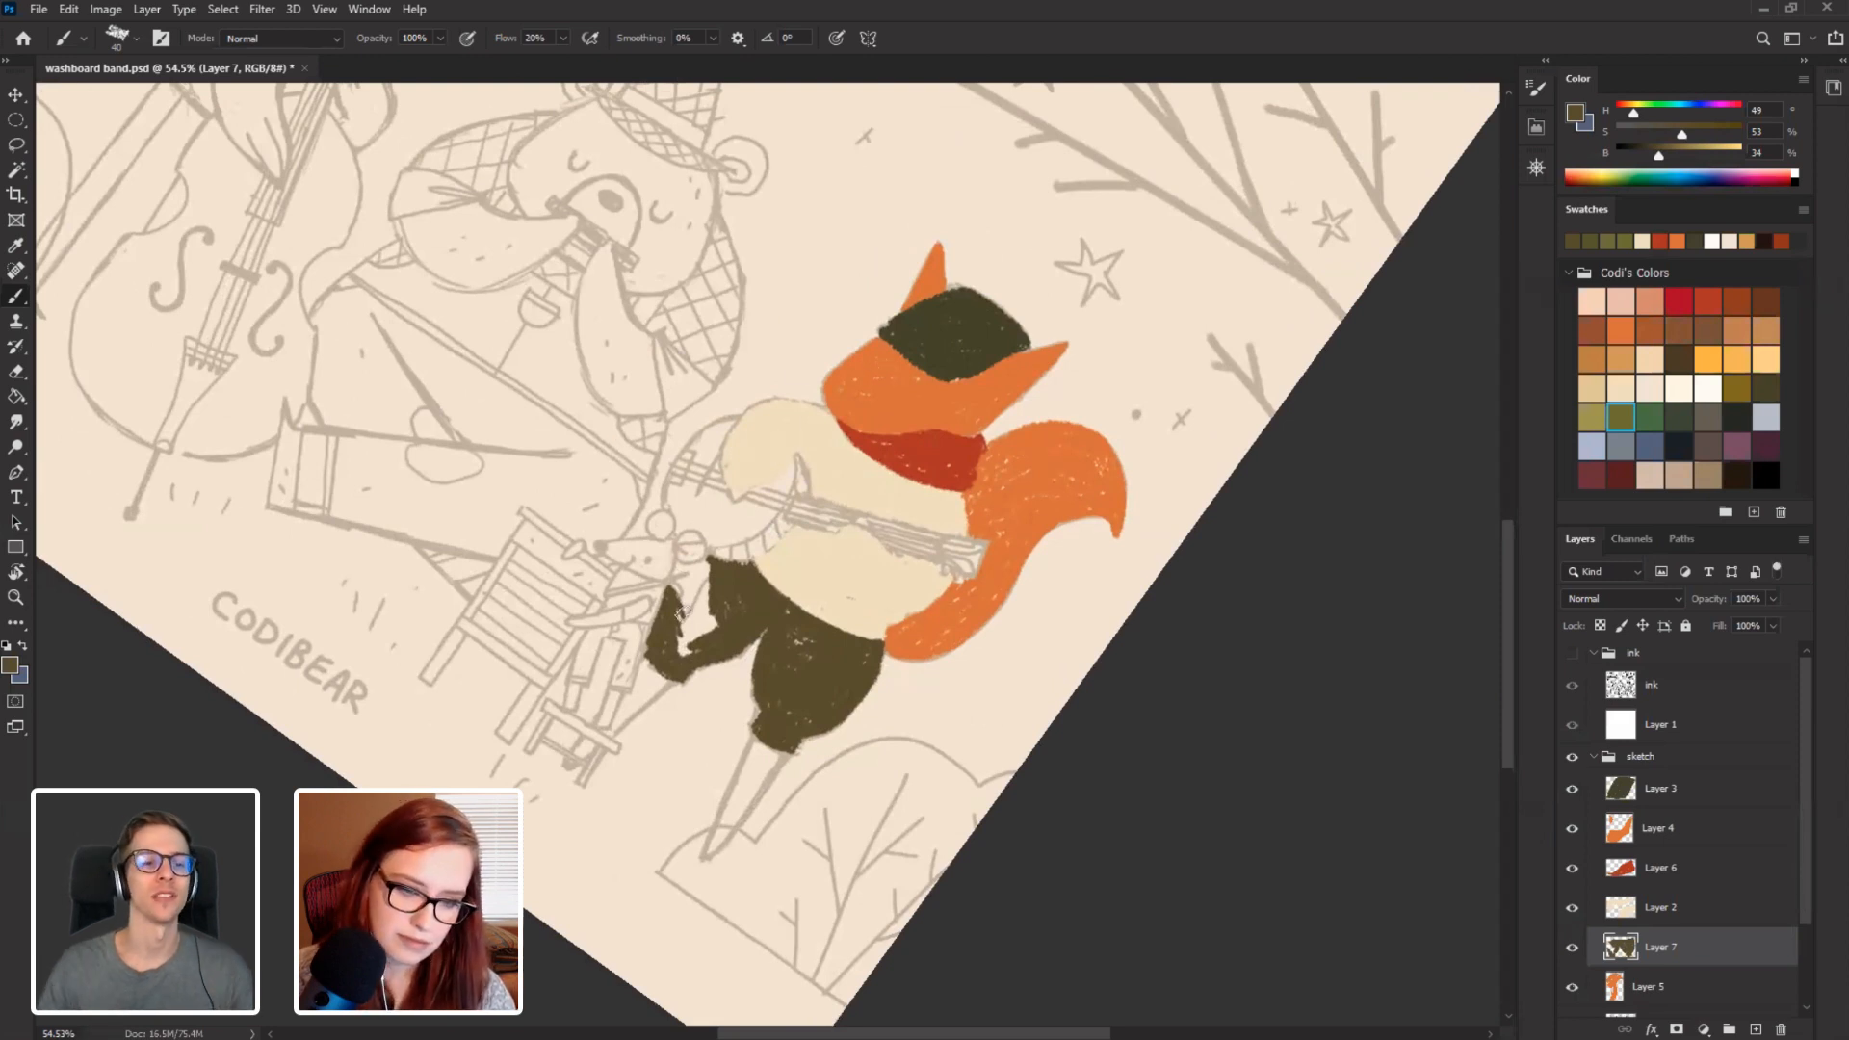
{"action": "left_click_drag", "start_coordinate": [679, 613], "coordinate": [685, 599]}
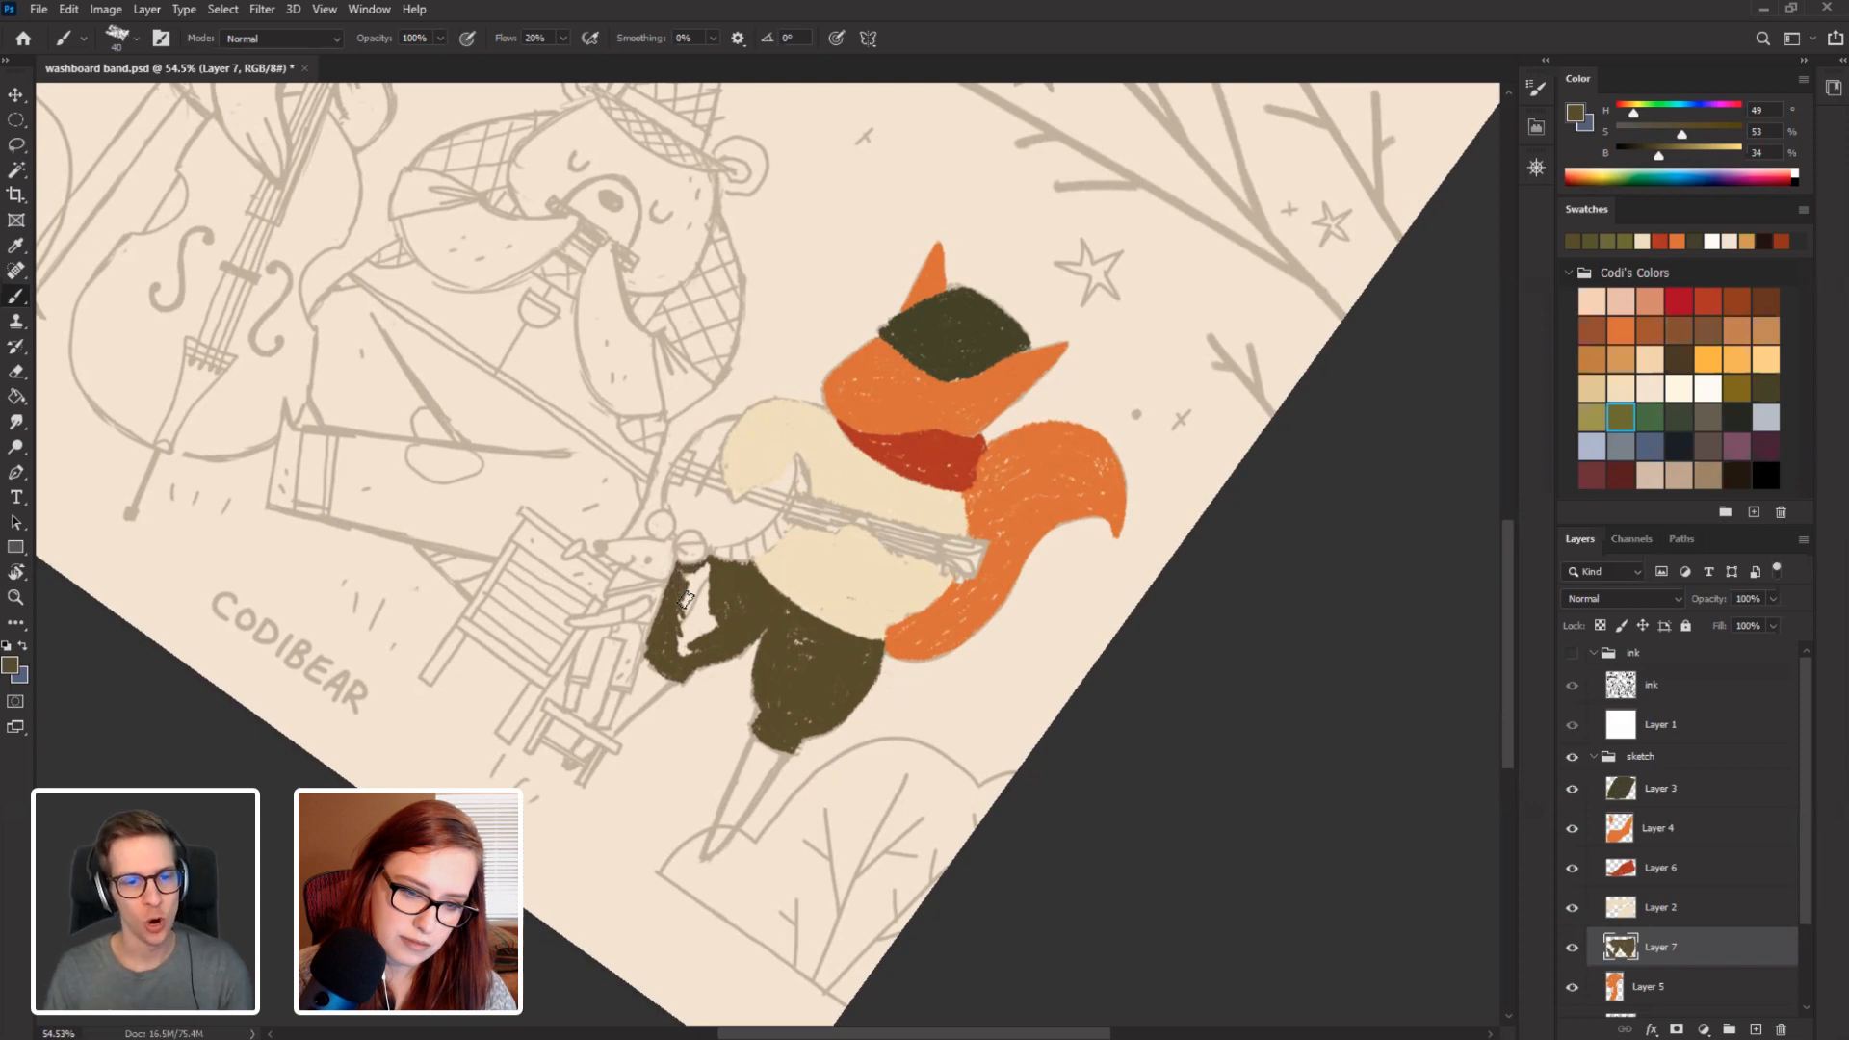
{"action": "mouse_move", "coordinate": [686, 637]}
{"action": "left_mouse_down"}
{"action": "mouse_move", "coordinate": [697, 606]}
{"action": "mouse_move", "coordinate": [674, 645]}
{"action": "left_mouse_up"}
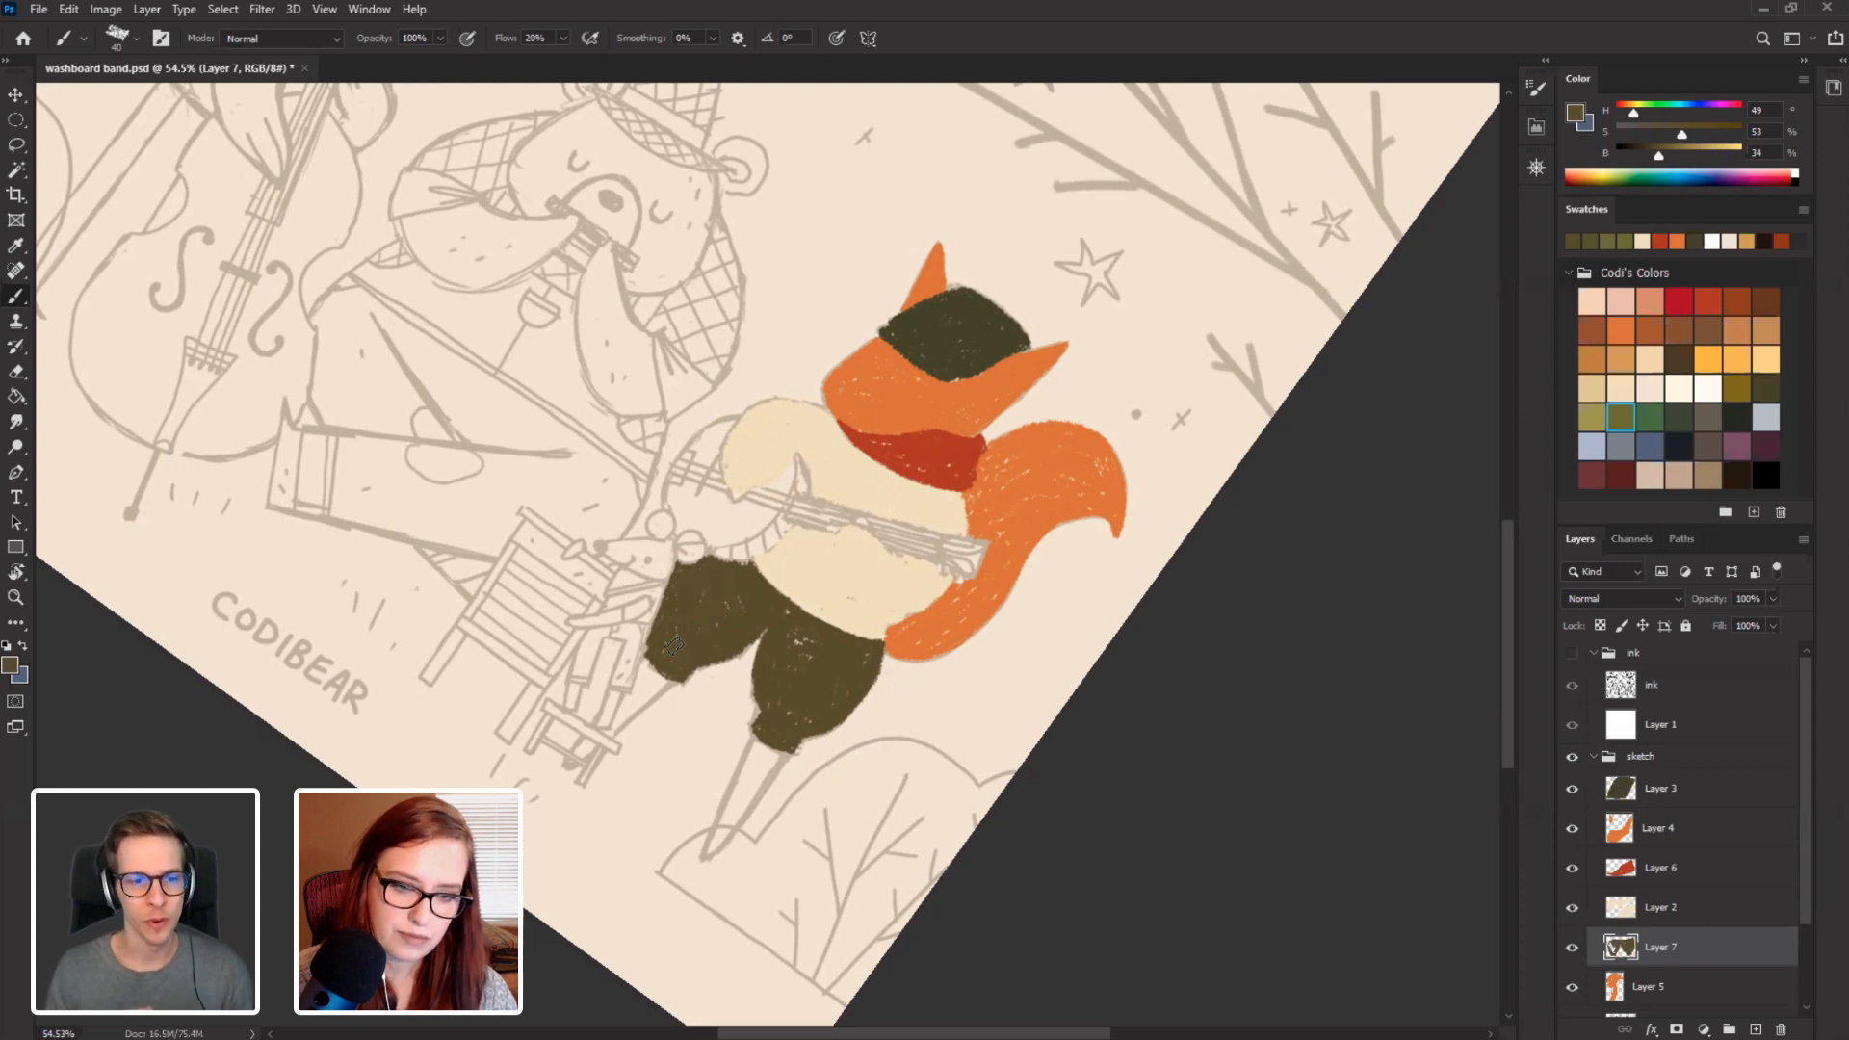
{"action": "key", "text": "Escape"}
{"action": "left_click_drag", "start_coordinate": [780, 484], "coordinate": [743, 580]}
Lock the transparent pixels of Layer 3 and recolour the fox's cap a dark brown (H 46, S 37, B 23).
{"action": "left_click", "coordinate": [1766, 387]}
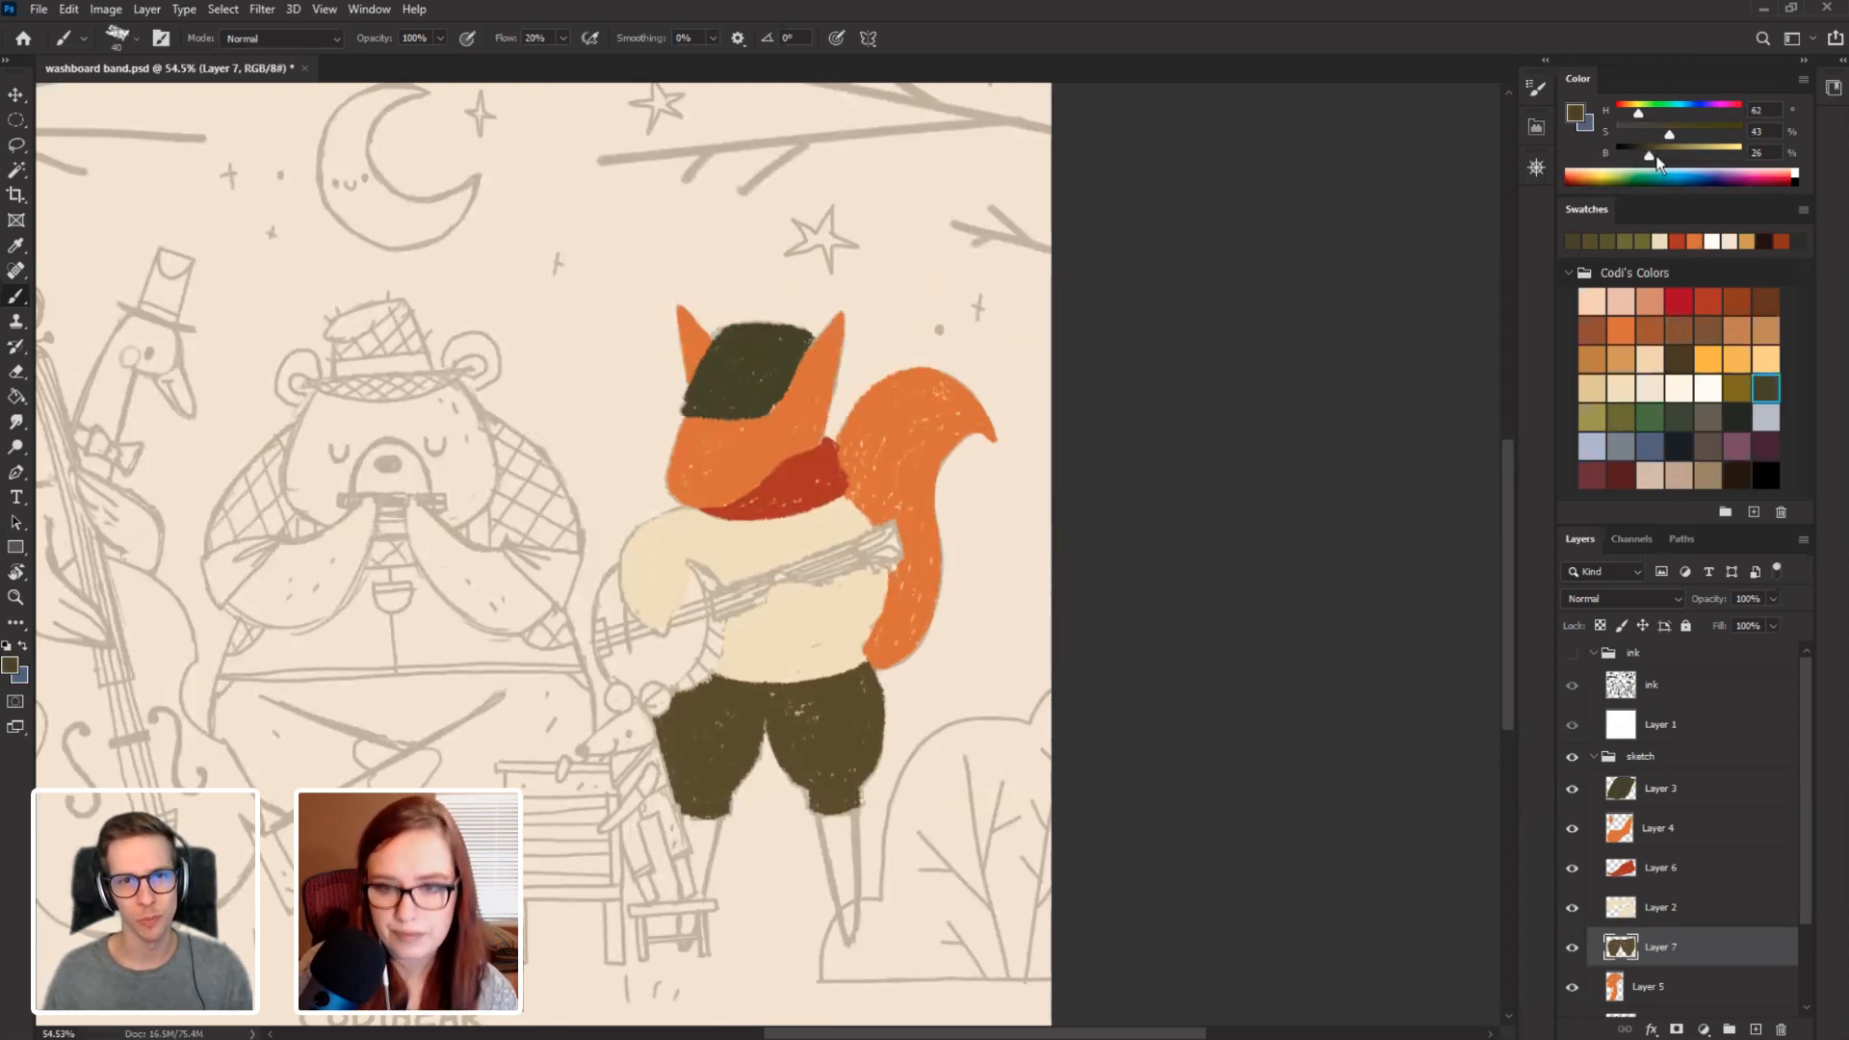
{"action": "left_click_drag", "start_coordinate": [1638, 116], "coordinate": [1645, 154]}
{"action": "left_click", "coordinate": [1619, 788]}
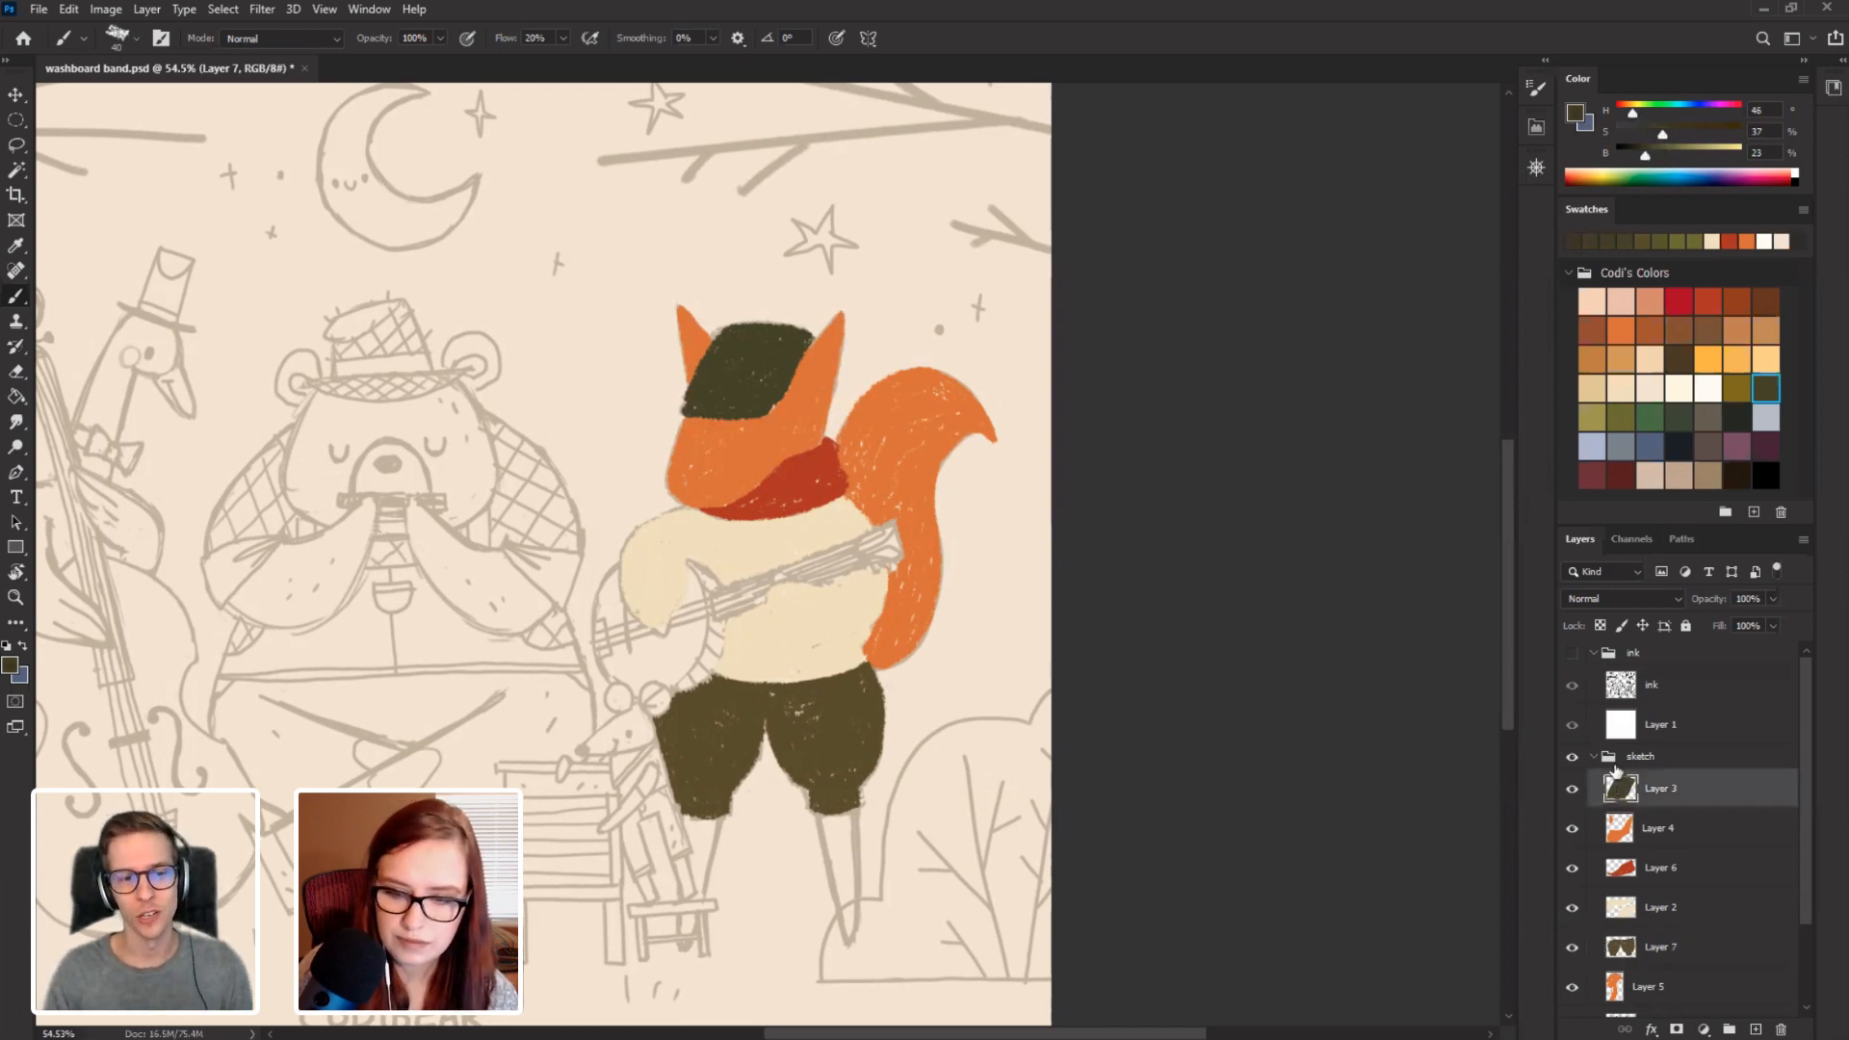
{"action": "left_click", "coordinate": [1599, 625]}
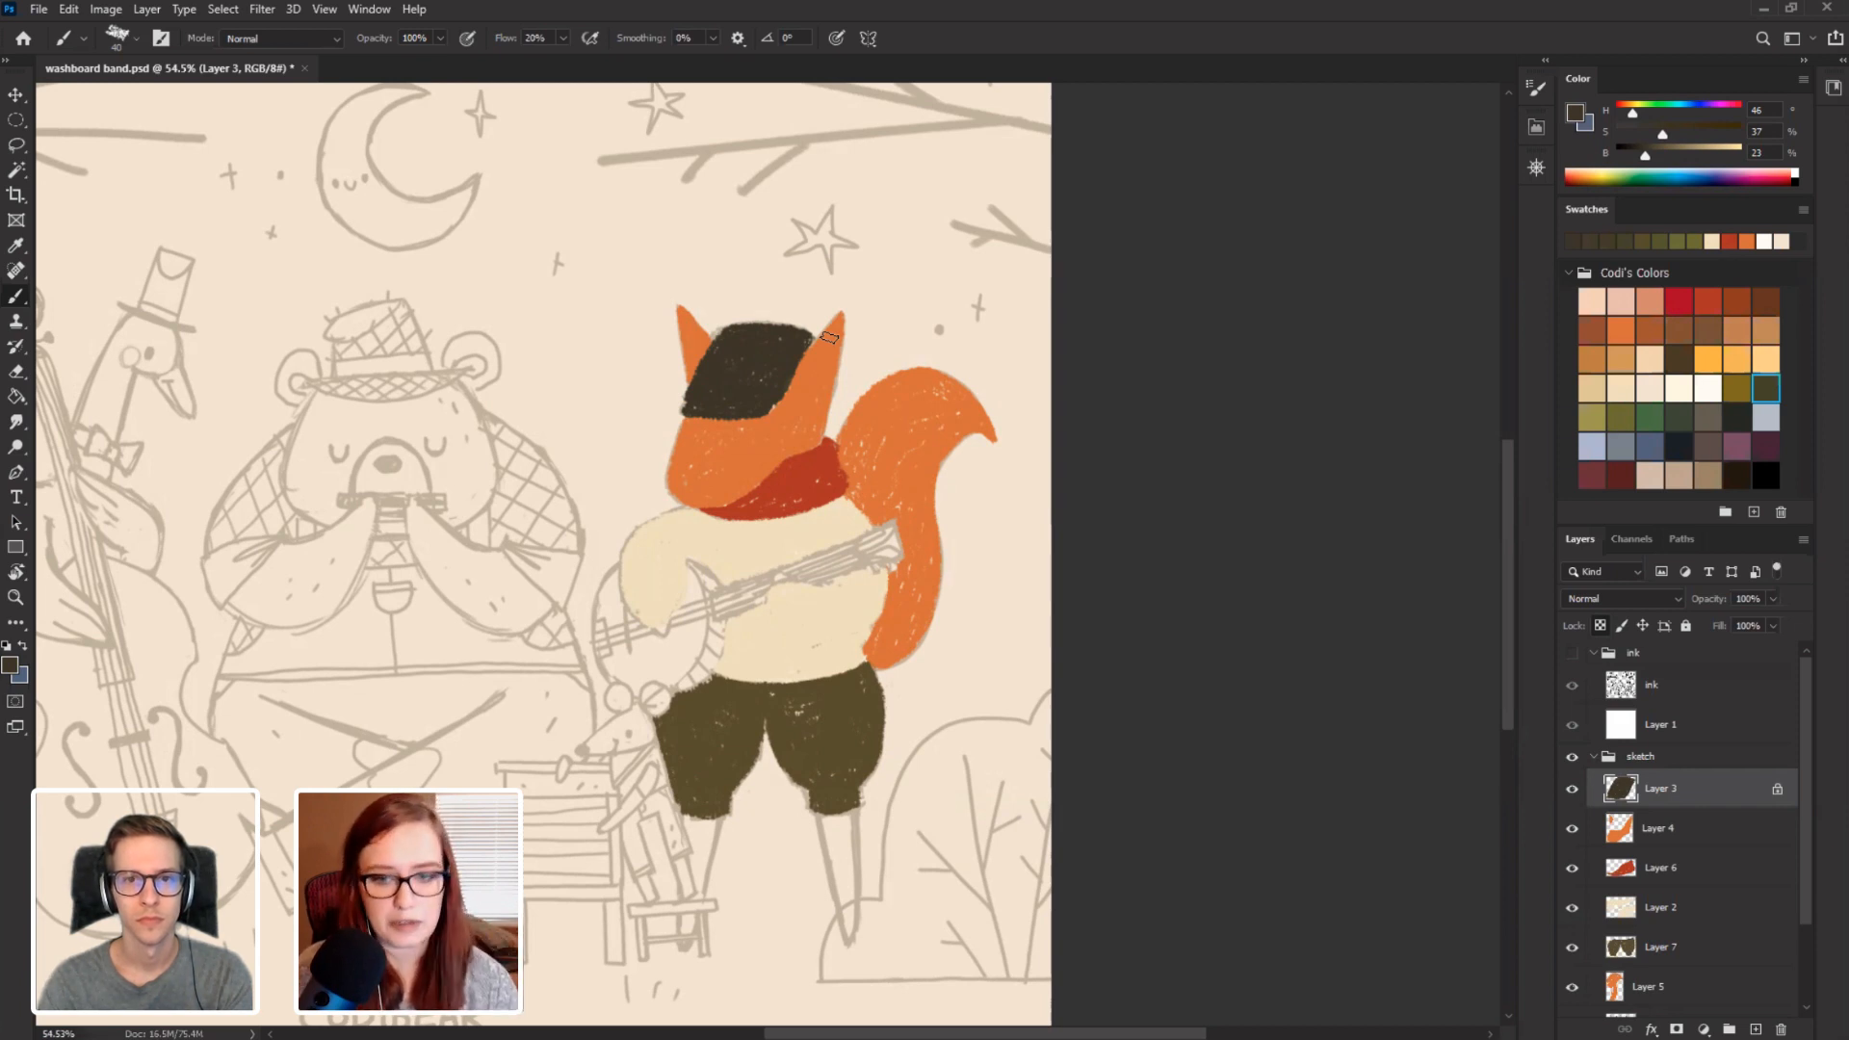
{"action": "left_click_drag", "start_coordinate": [476, 566], "coordinate": [608, 546]}
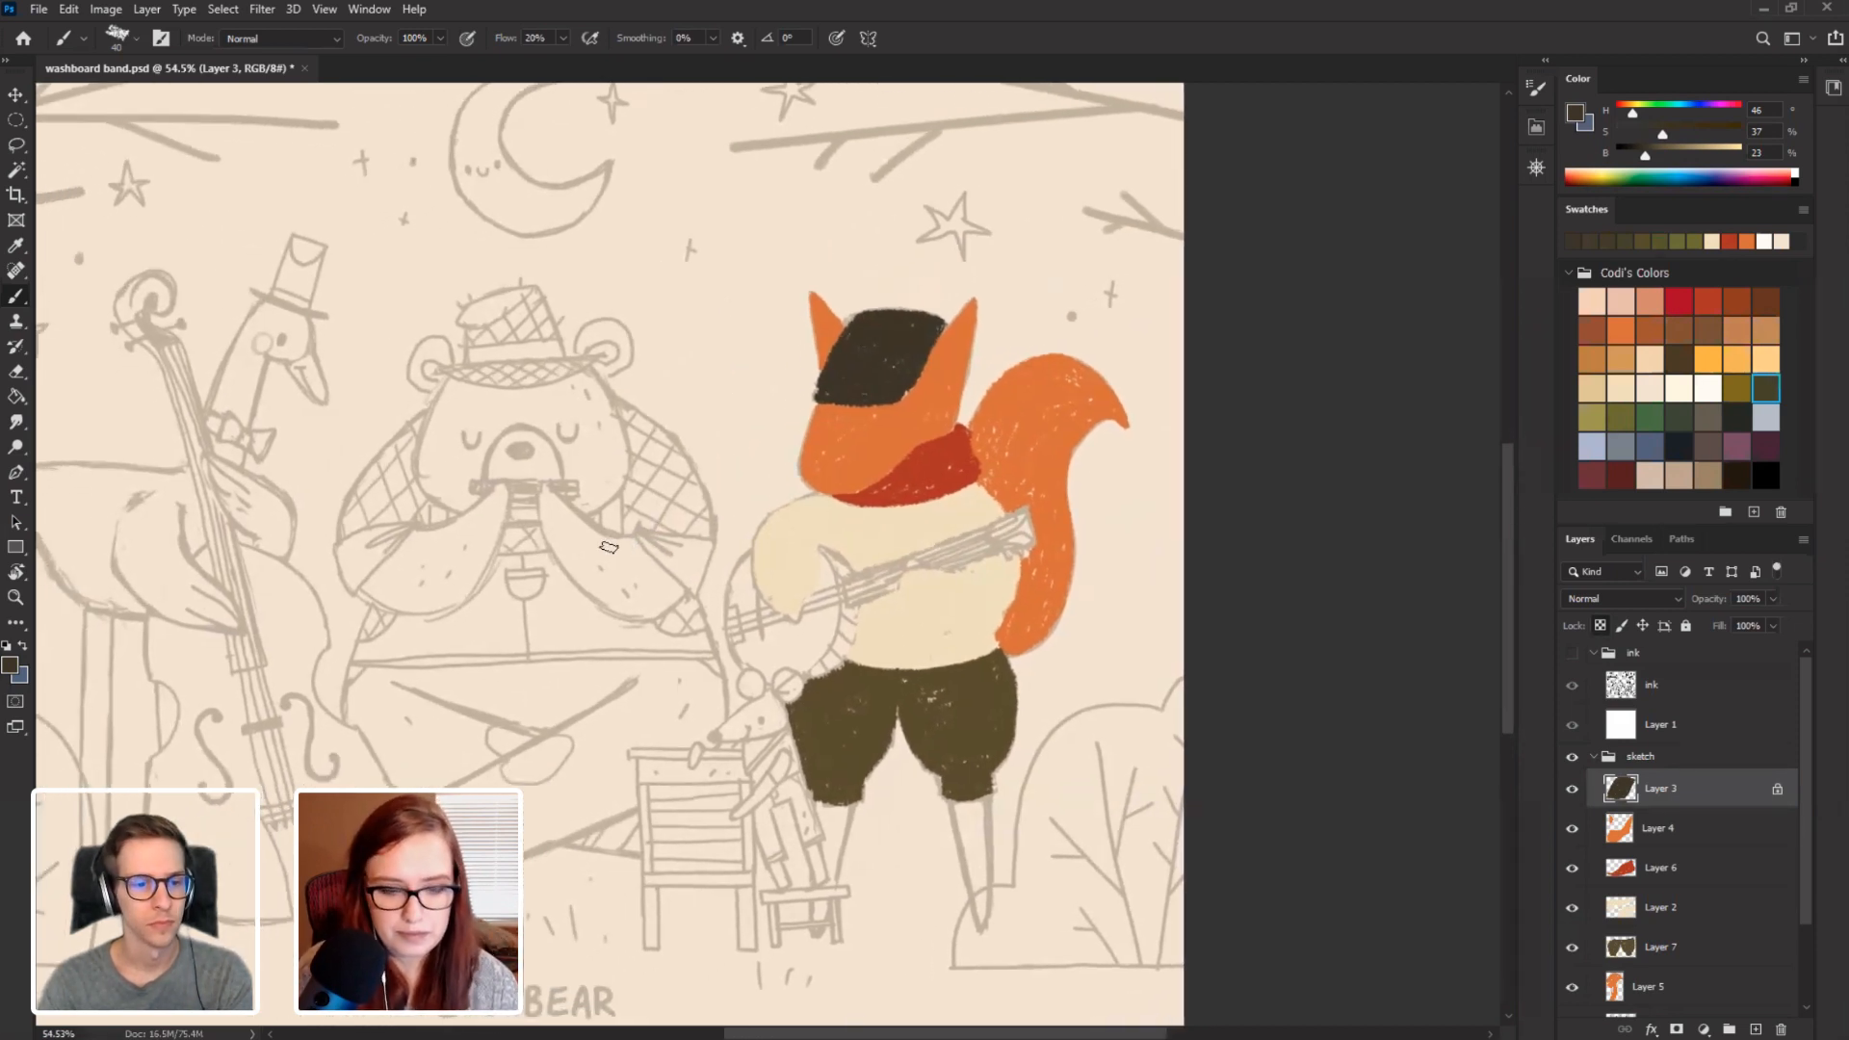
Choose the reddish-brown swatch, reduce its saturation to 63, and test it on part of the cap at hues 22 and 31.
{"action": "left_click", "coordinate": [1764, 306]}
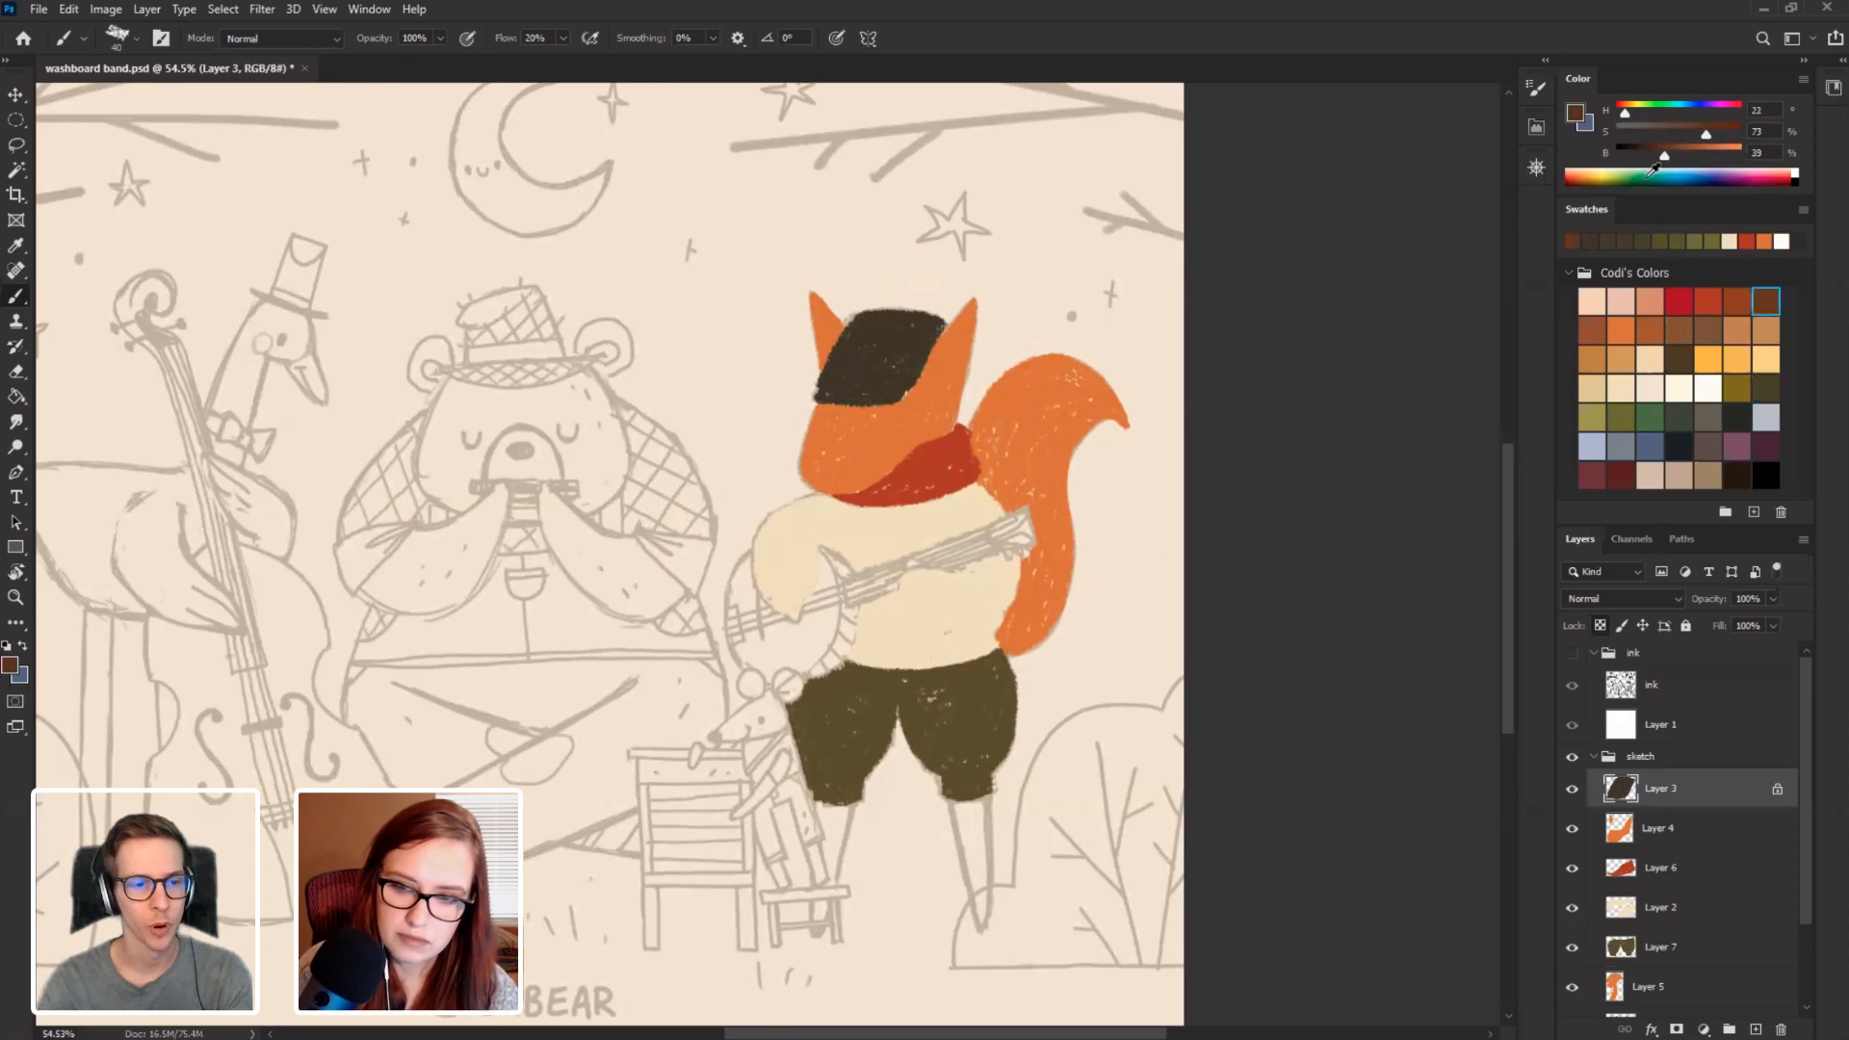
{"action": "left_click_drag", "start_coordinate": [1692, 143], "coordinate": [1684, 149]}
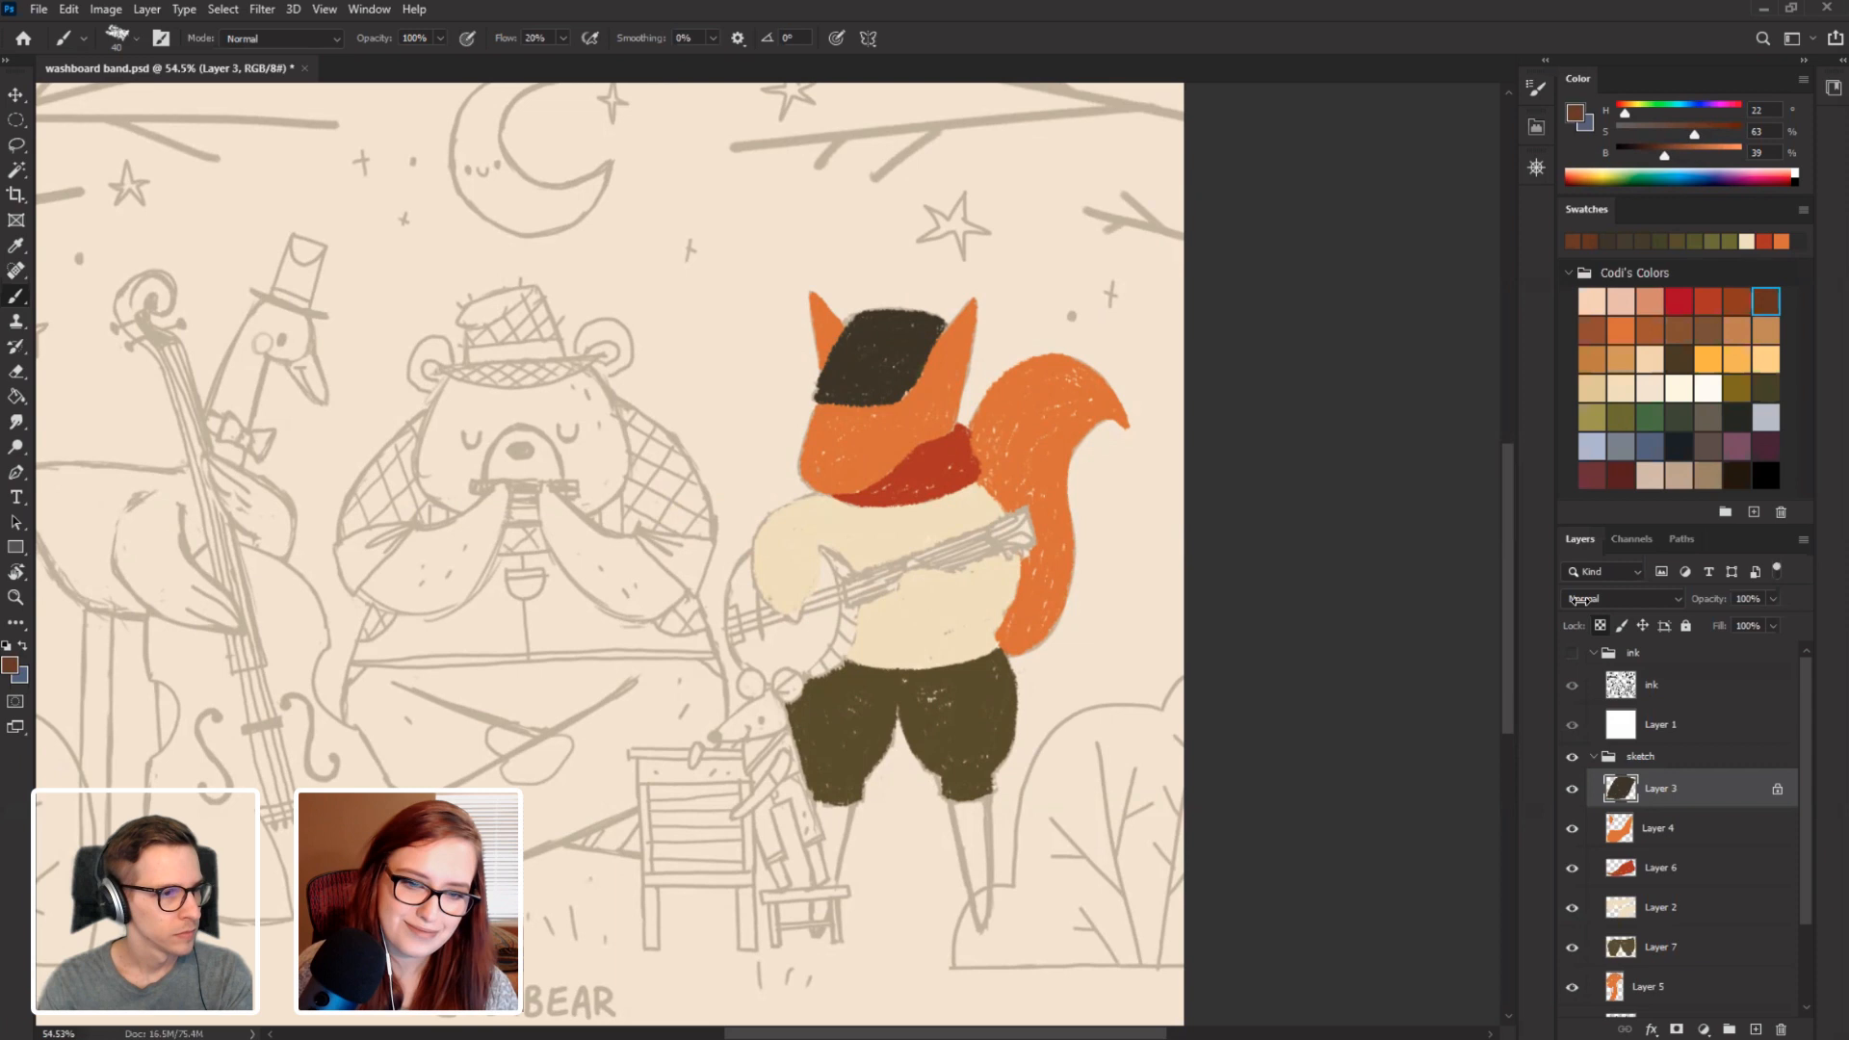
{"action": "mouse_move", "coordinate": [853, 345]}
{"action": "left_mouse_down"}
{"action": "mouse_move", "coordinate": [832, 396]}
{"action": "mouse_move", "coordinate": [853, 387]}
{"action": "left_mouse_up"}
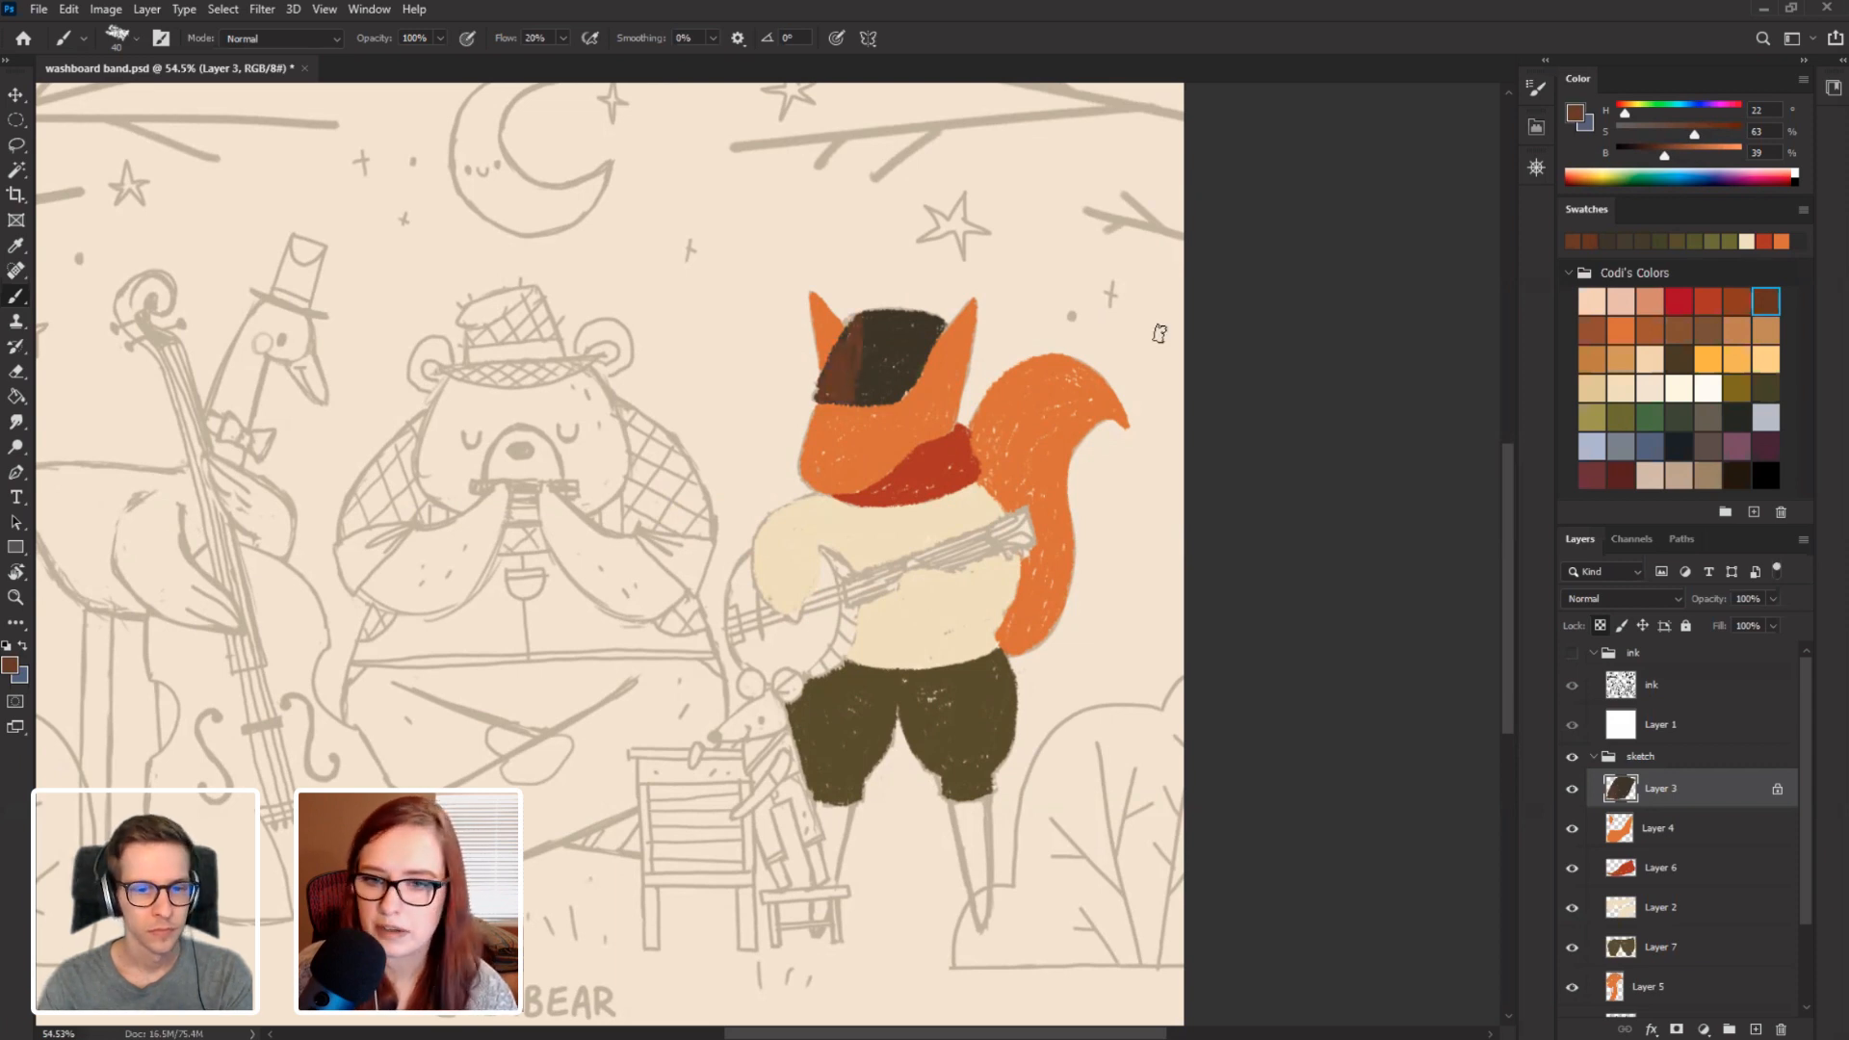
{"action": "left_click_drag", "start_coordinate": [1625, 112], "coordinate": [1628, 112]}
{"action": "left_click_drag", "start_coordinate": [871, 396], "coordinate": [871, 314]}
{"action": "left_click_drag", "start_coordinate": [871, 314], "coordinate": [870, 396]}
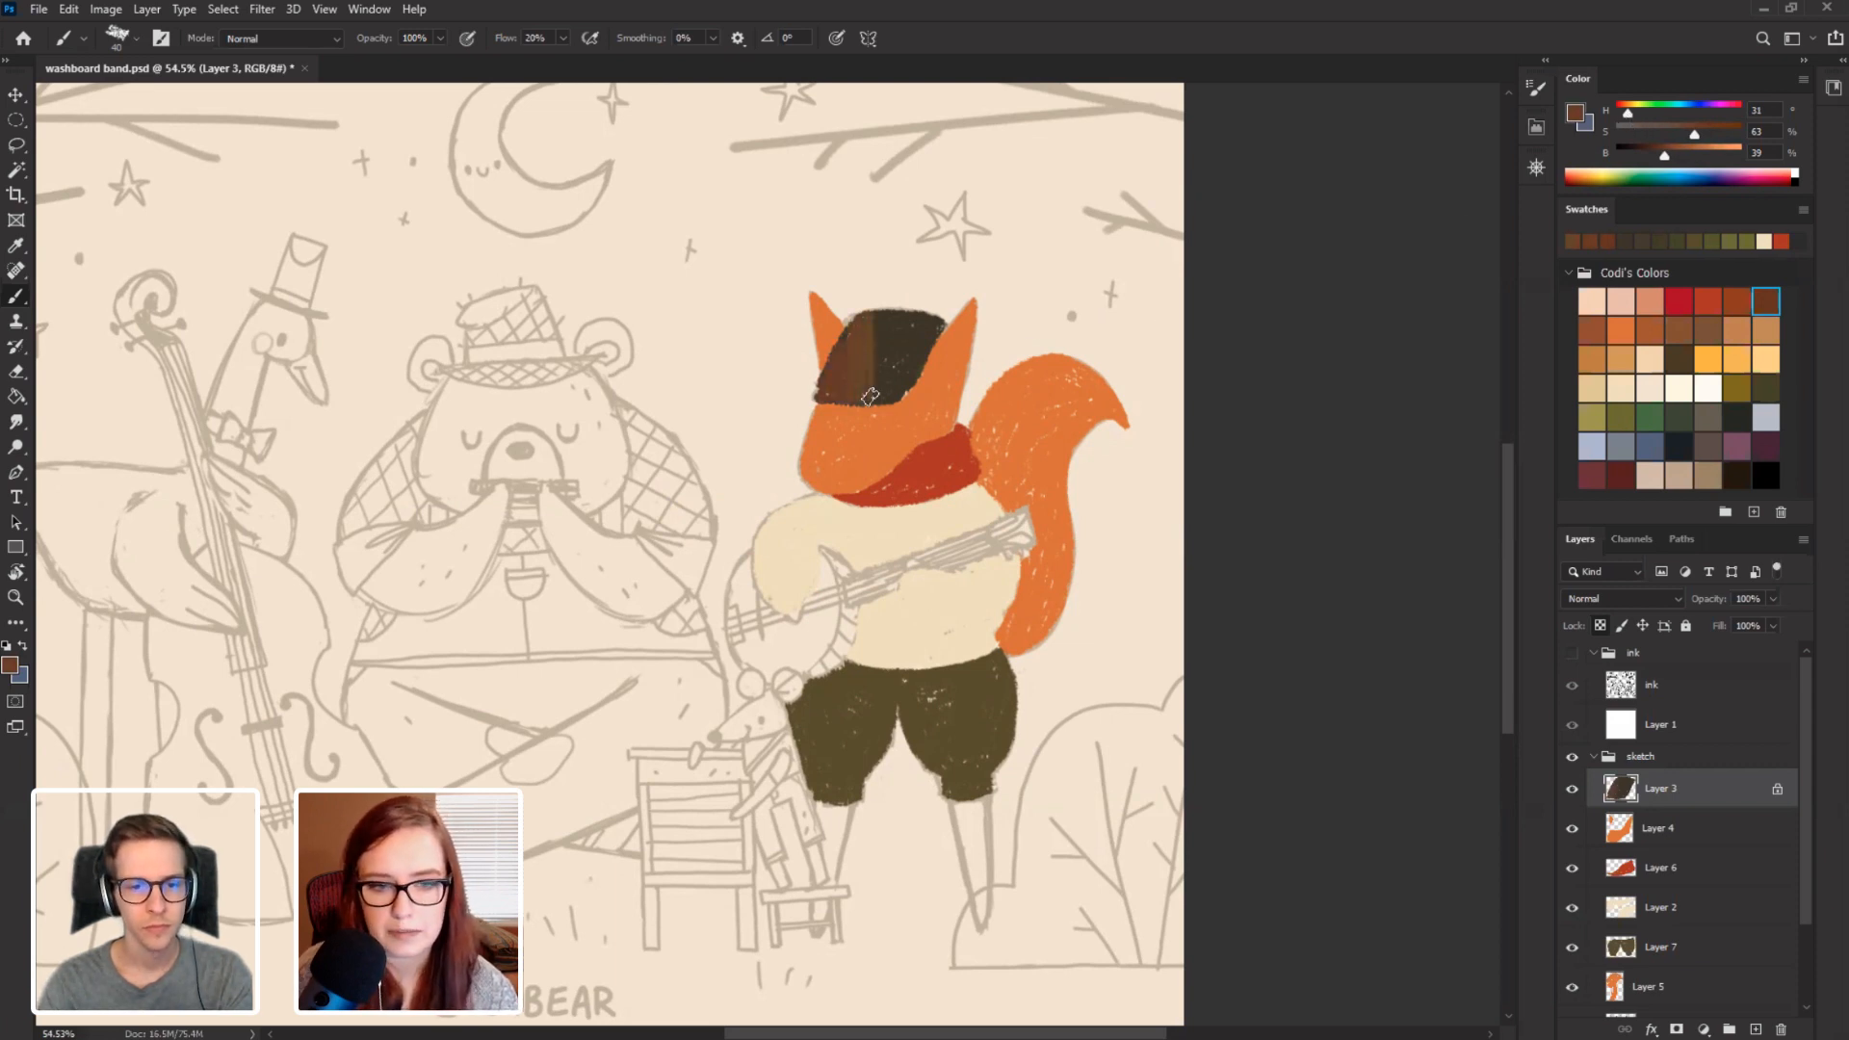
Set the hue to 40 and repaint the whole cap on Layer 3 with this warmer brown (S 63, B 39).
{"action": "left_click_drag", "start_coordinate": [1627, 112], "coordinate": [1632, 112]}
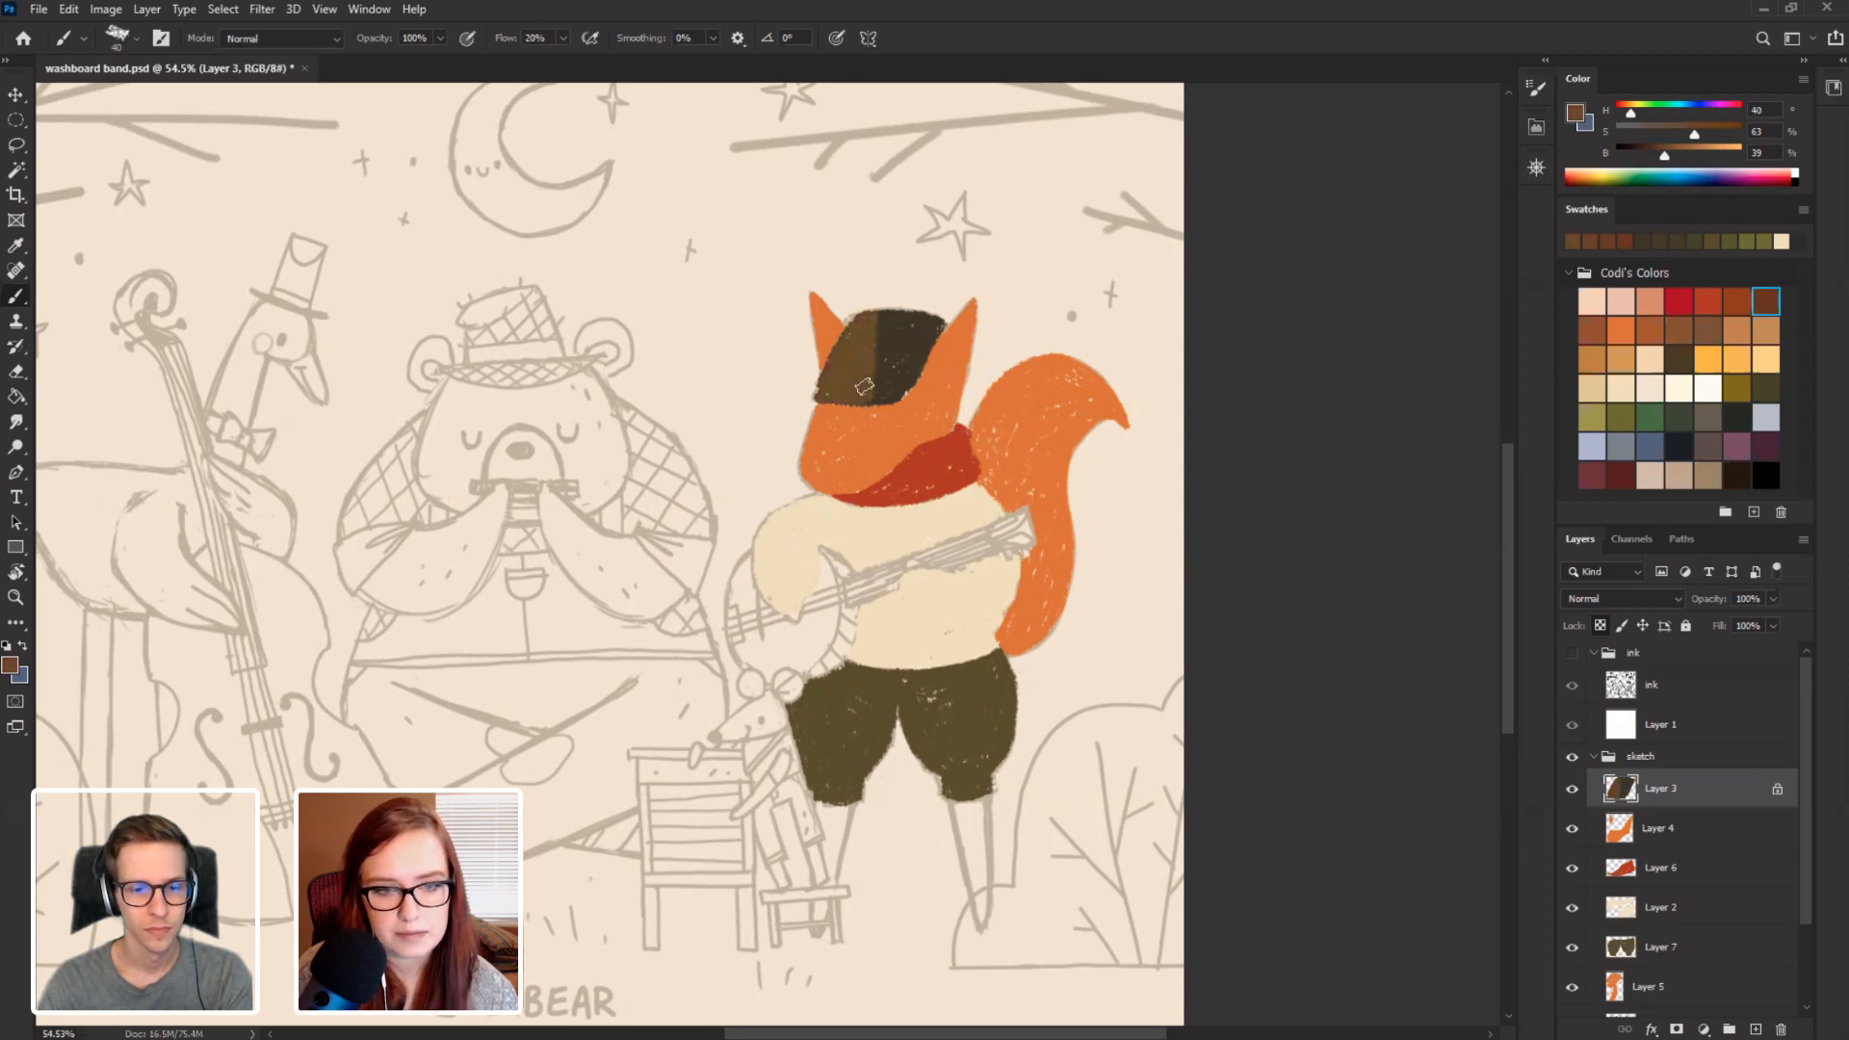
{"action": "mouse_move", "coordinate": [864, 386]}
{"action": "left_mouse_down"}
{"action": "mouse_move", "coordinate": [888, 318]}
{"action": "mouse_move", "coordinate": [905, 399]}
{"action": "mouse_move", "coordinate": [922, 318]}
{"action": "mouse_move", "coordinate": [942, 332]}
{"action": "left_mouse_up"}
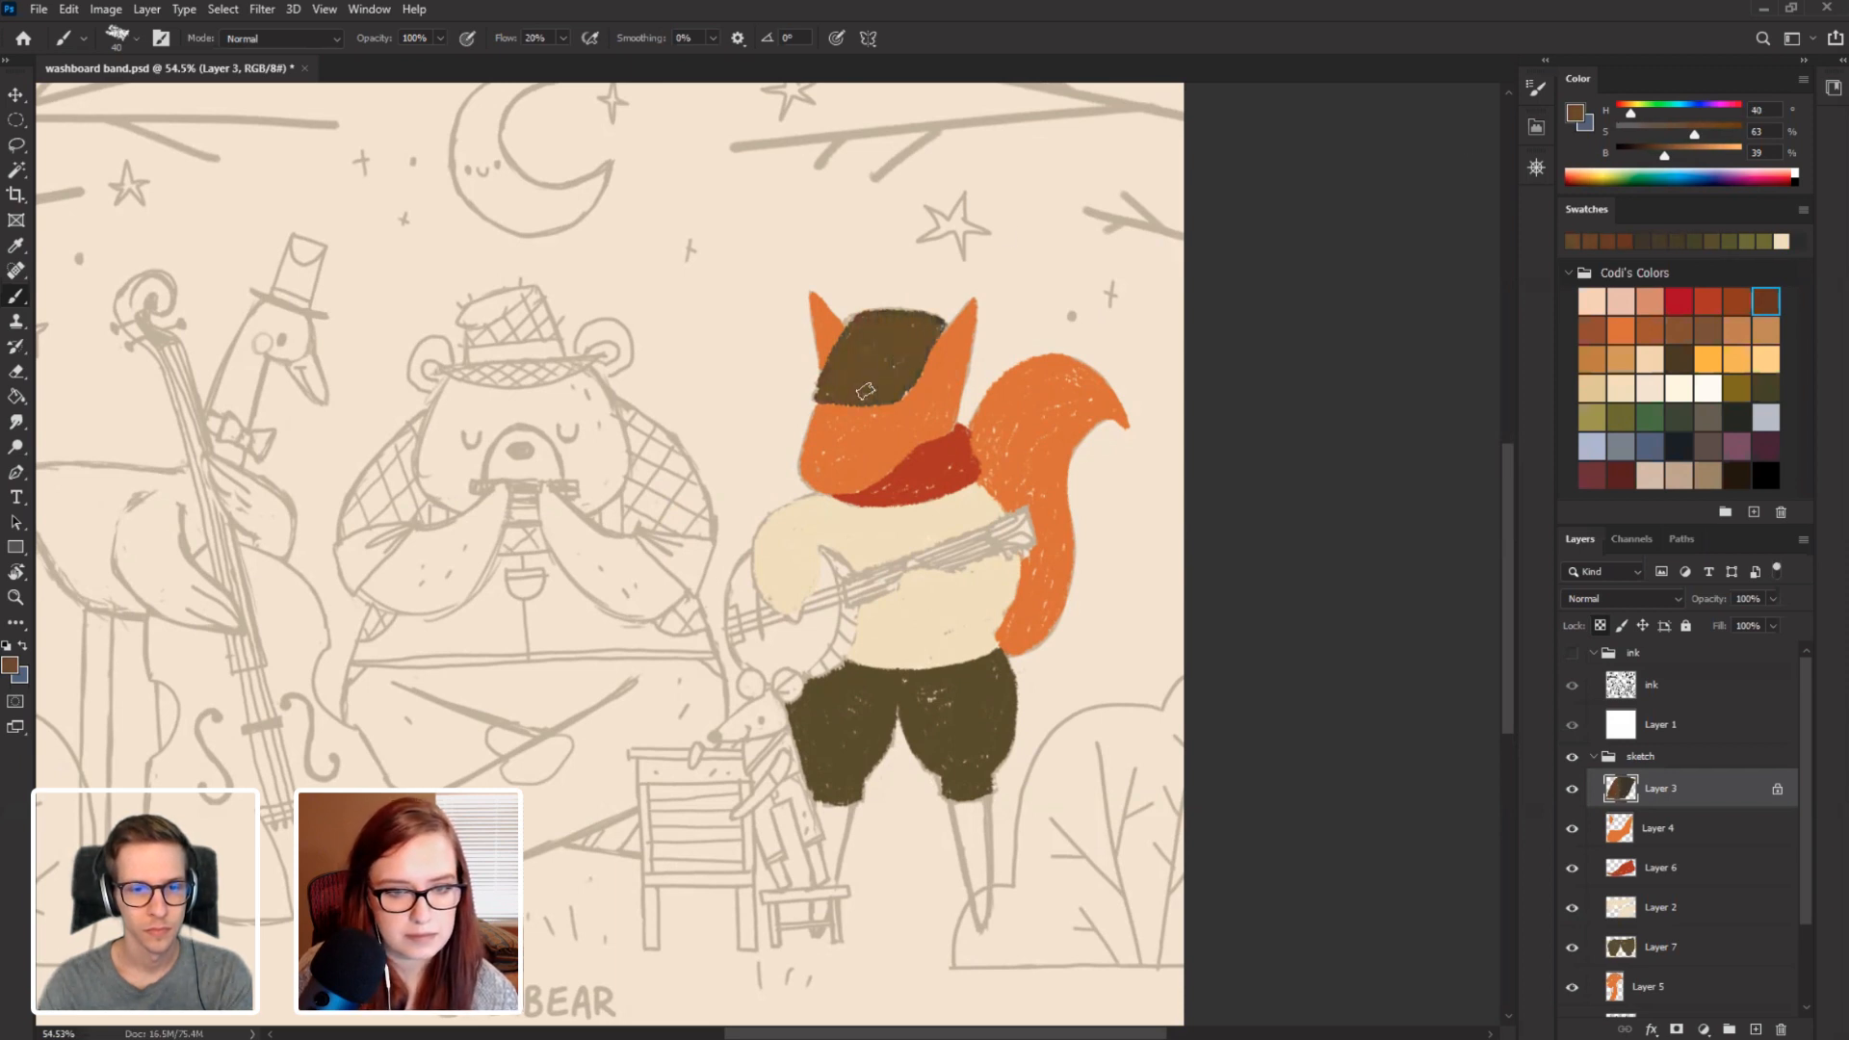
{"action": "left_click_drag", "start_coordinate": [435, 545], "coordinate": [510, 508]}
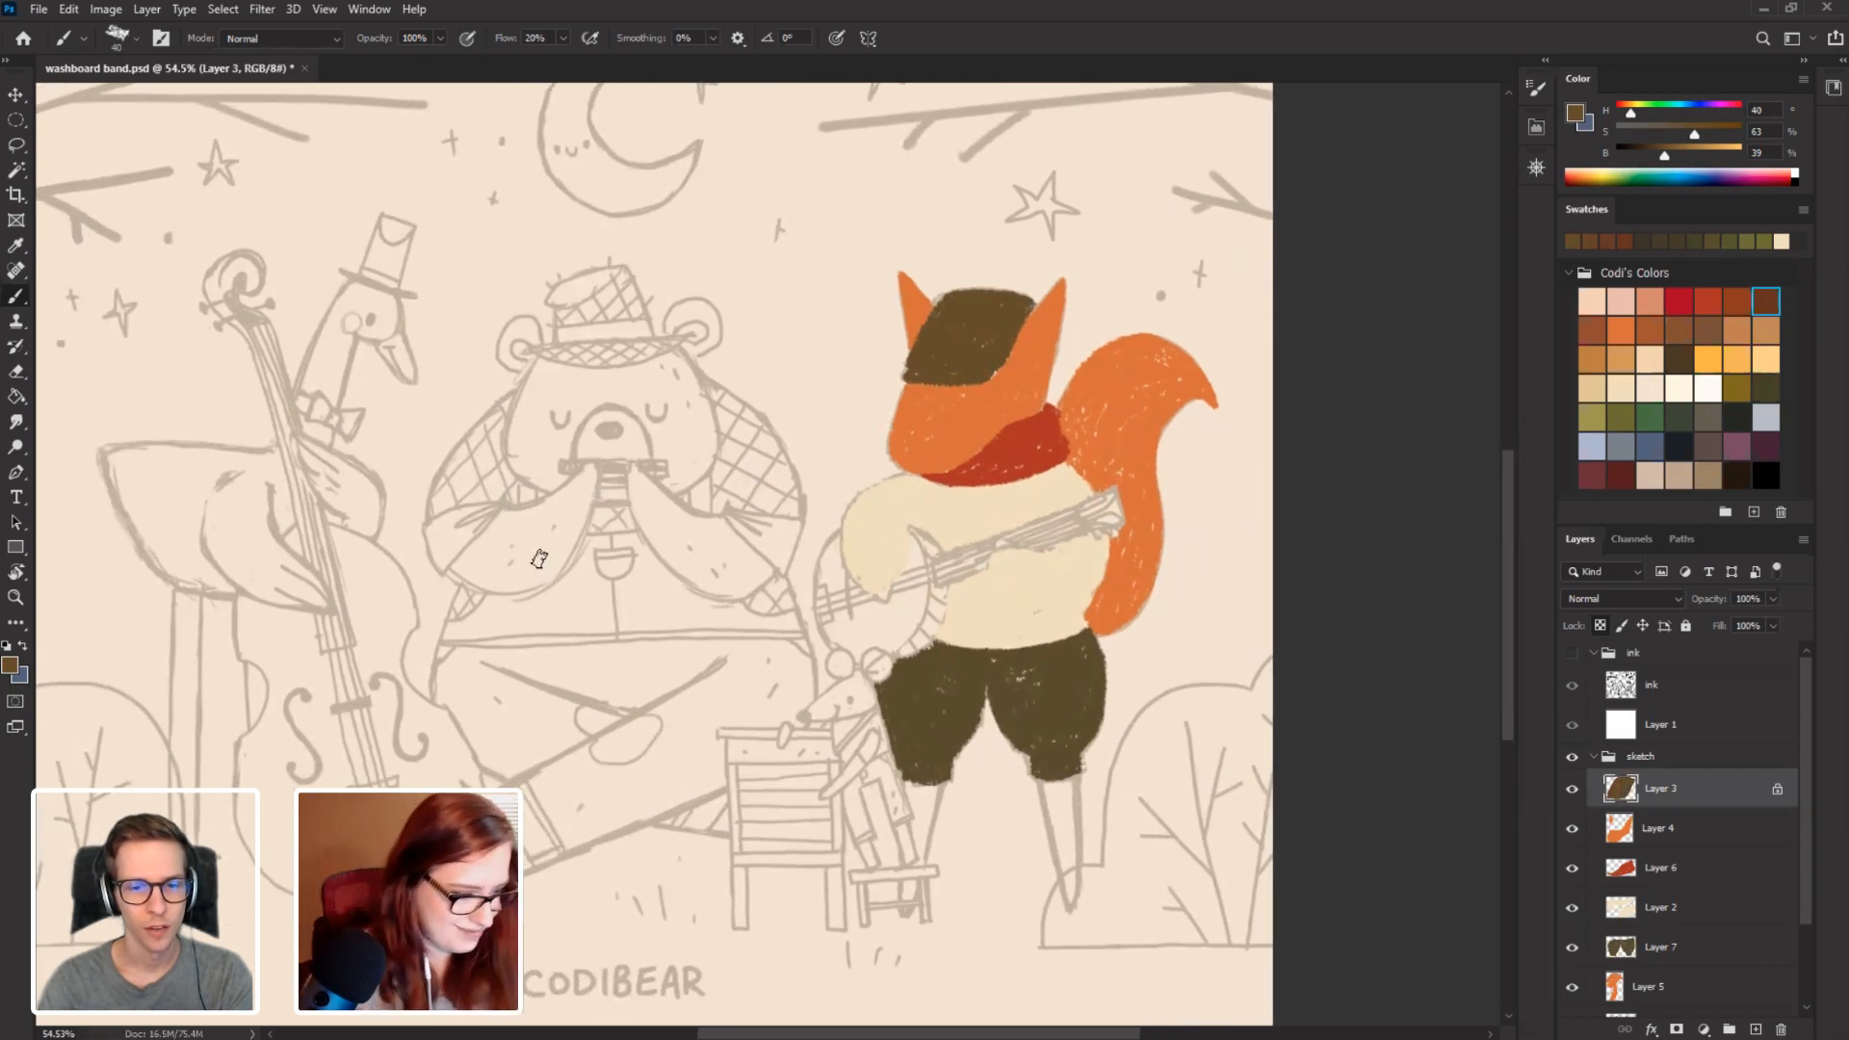
{"action": "left_click_drag", "start_coordinate": [613, 637], "coordinate": [570, 598]}
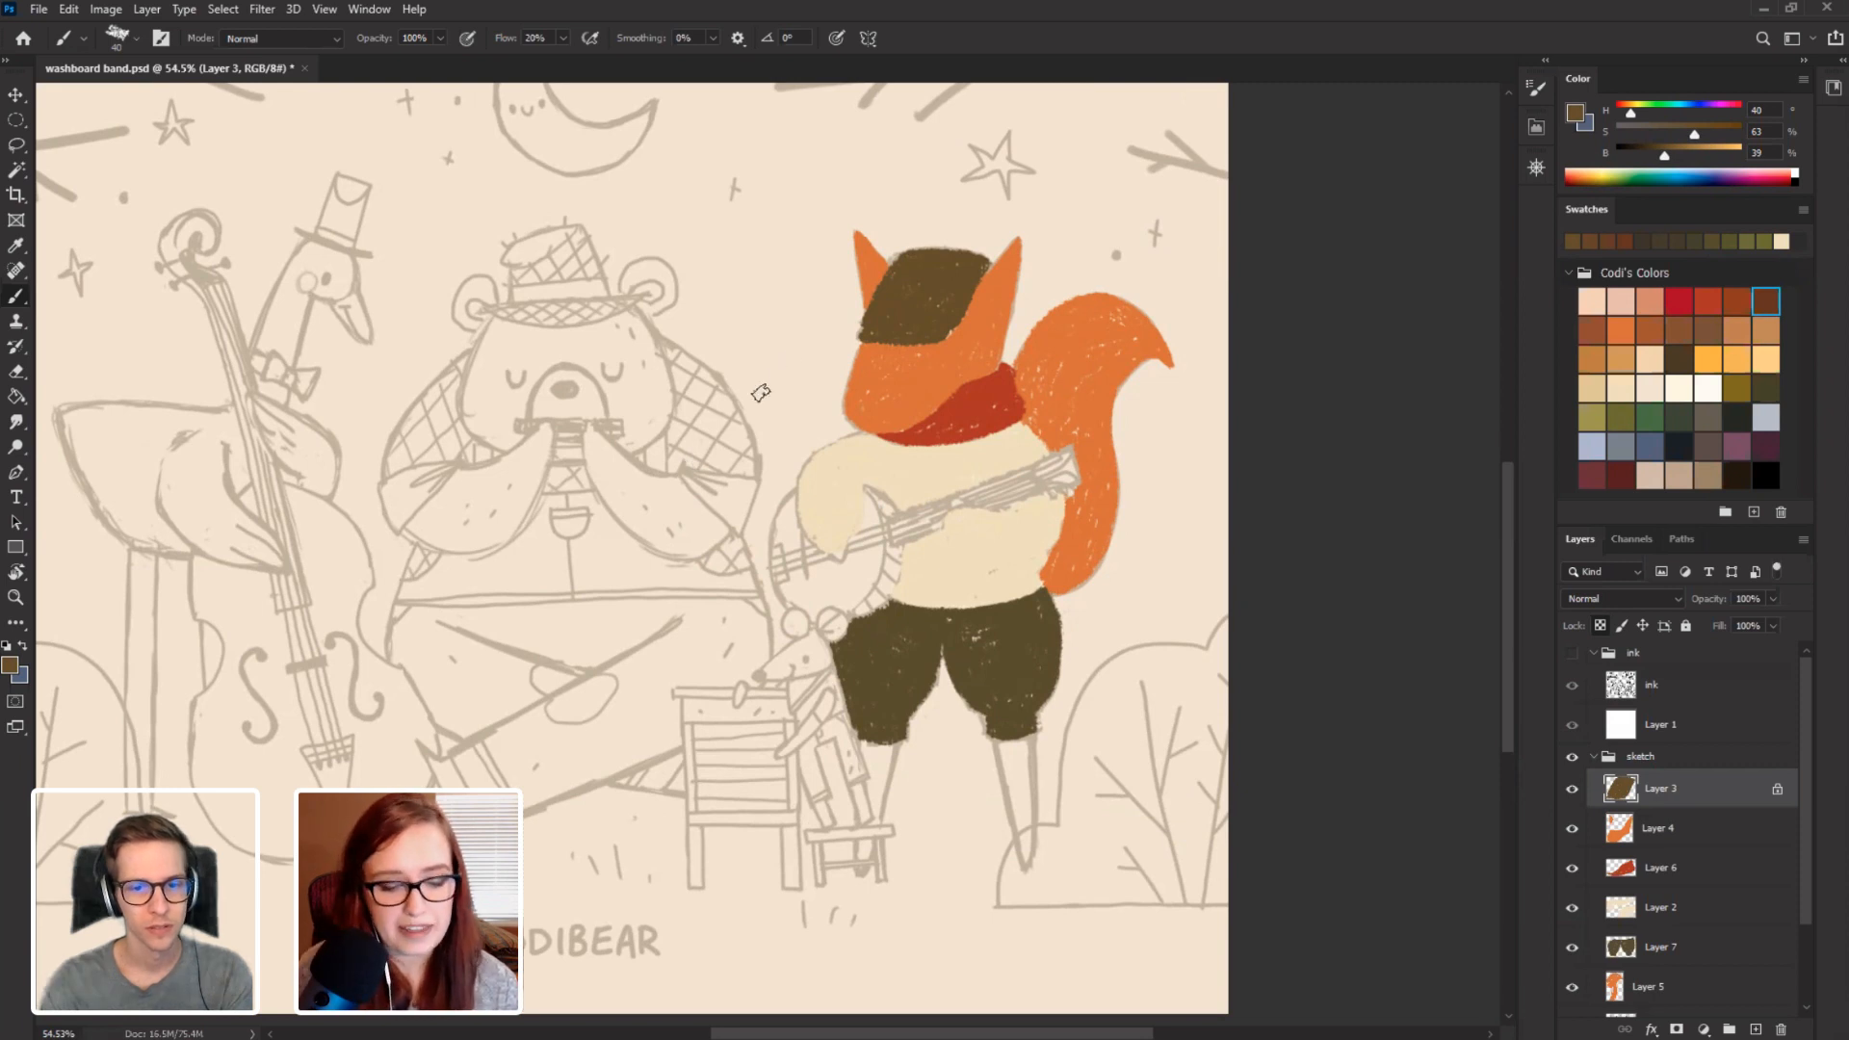
Add a new layer and scribble broad brown test strokes across the bear, enlarging the brush up to size 200.
{"action": "key", "text": "bracketright"}
{"action": "key", "text": "bracketright"}
{"action": "key", "text": "bracketright"}
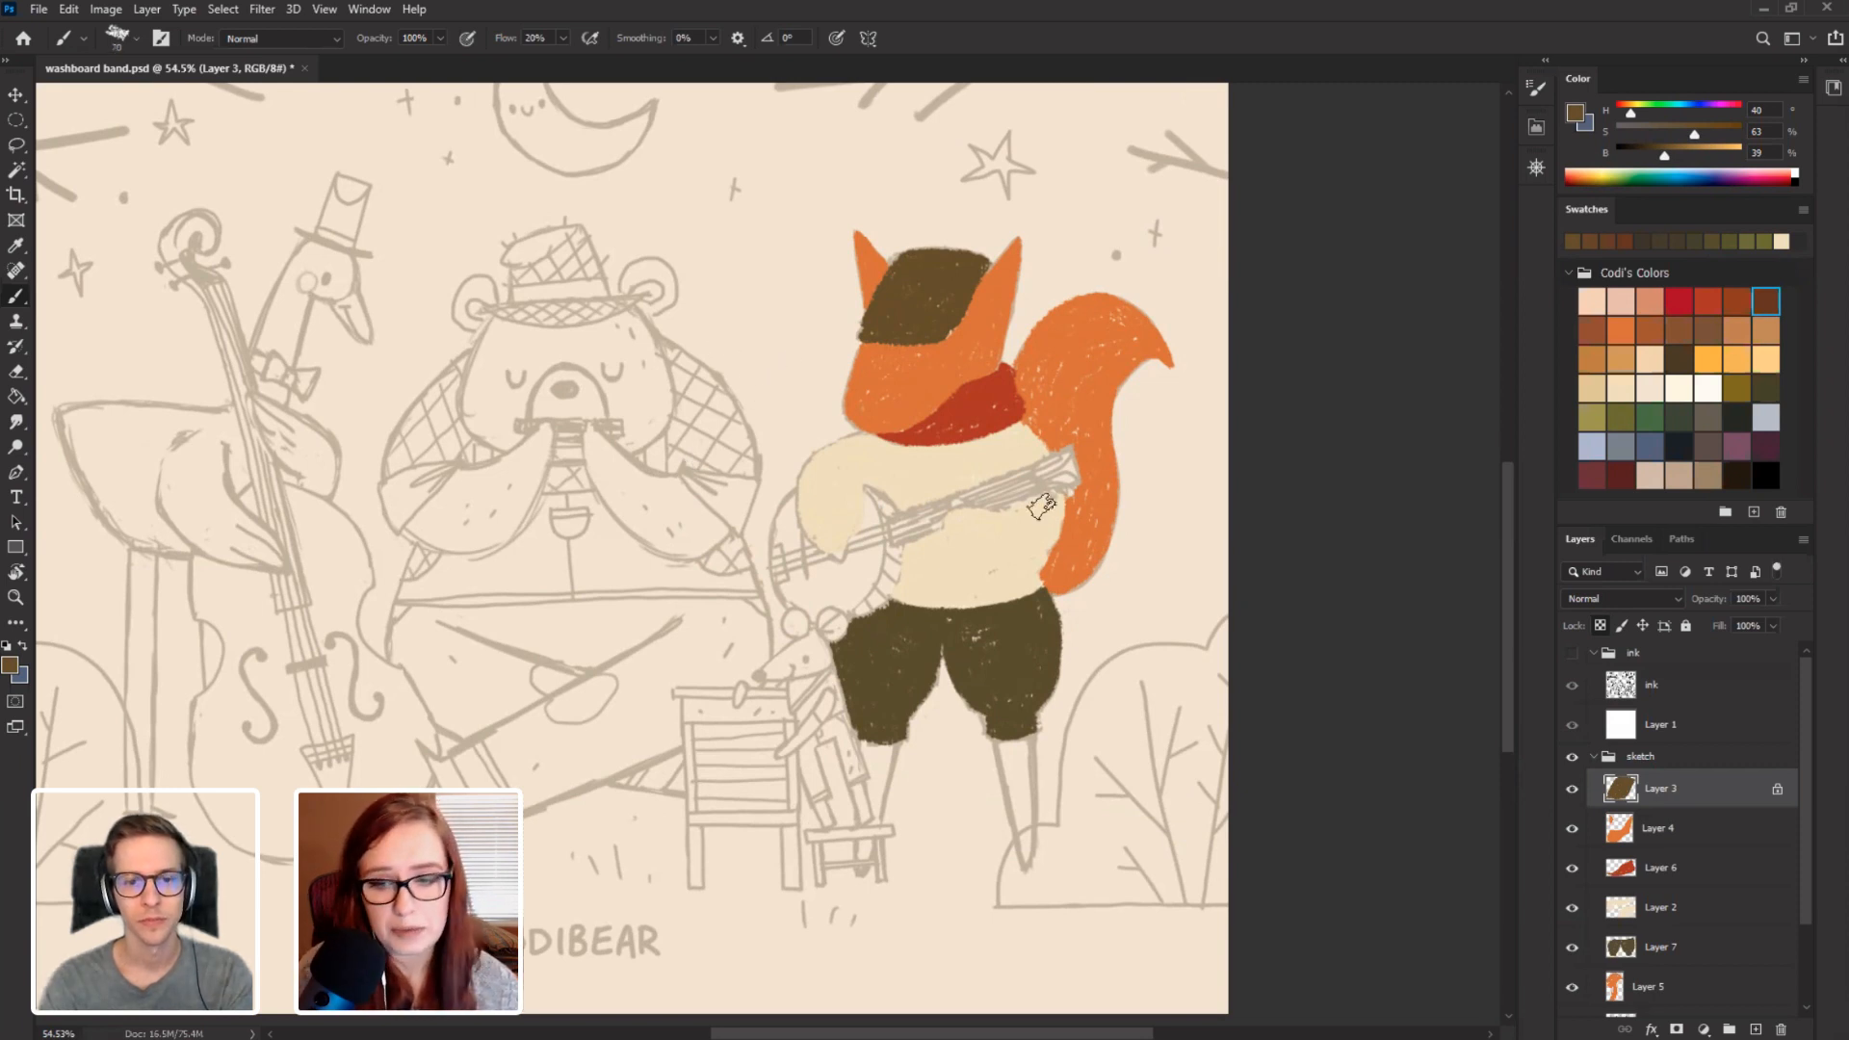
{"action": "left_click", "coordinate": [1754, 1029]}
{"action": "key", "text": "bracketright"}
{"action": "key", "text": "bracketright"}
{"action": "key", "text": "bracketright"}
{"action": "key", "text": "bracketright"}
{"action": "mouse_move", "coordinate": [780, 241]}
{"action": "left_mouse_down"}
{"action": "mouse_move", "coordinate": [741, 347]}
{"action": "mouse_move", "coordinate": [708, 274]}
{"action": "mouse_move", "coordinate": [662, 315]}
{"action": "mouse_move", "coordinate": [635, 409]}
{"action": "left_mouse_up"}
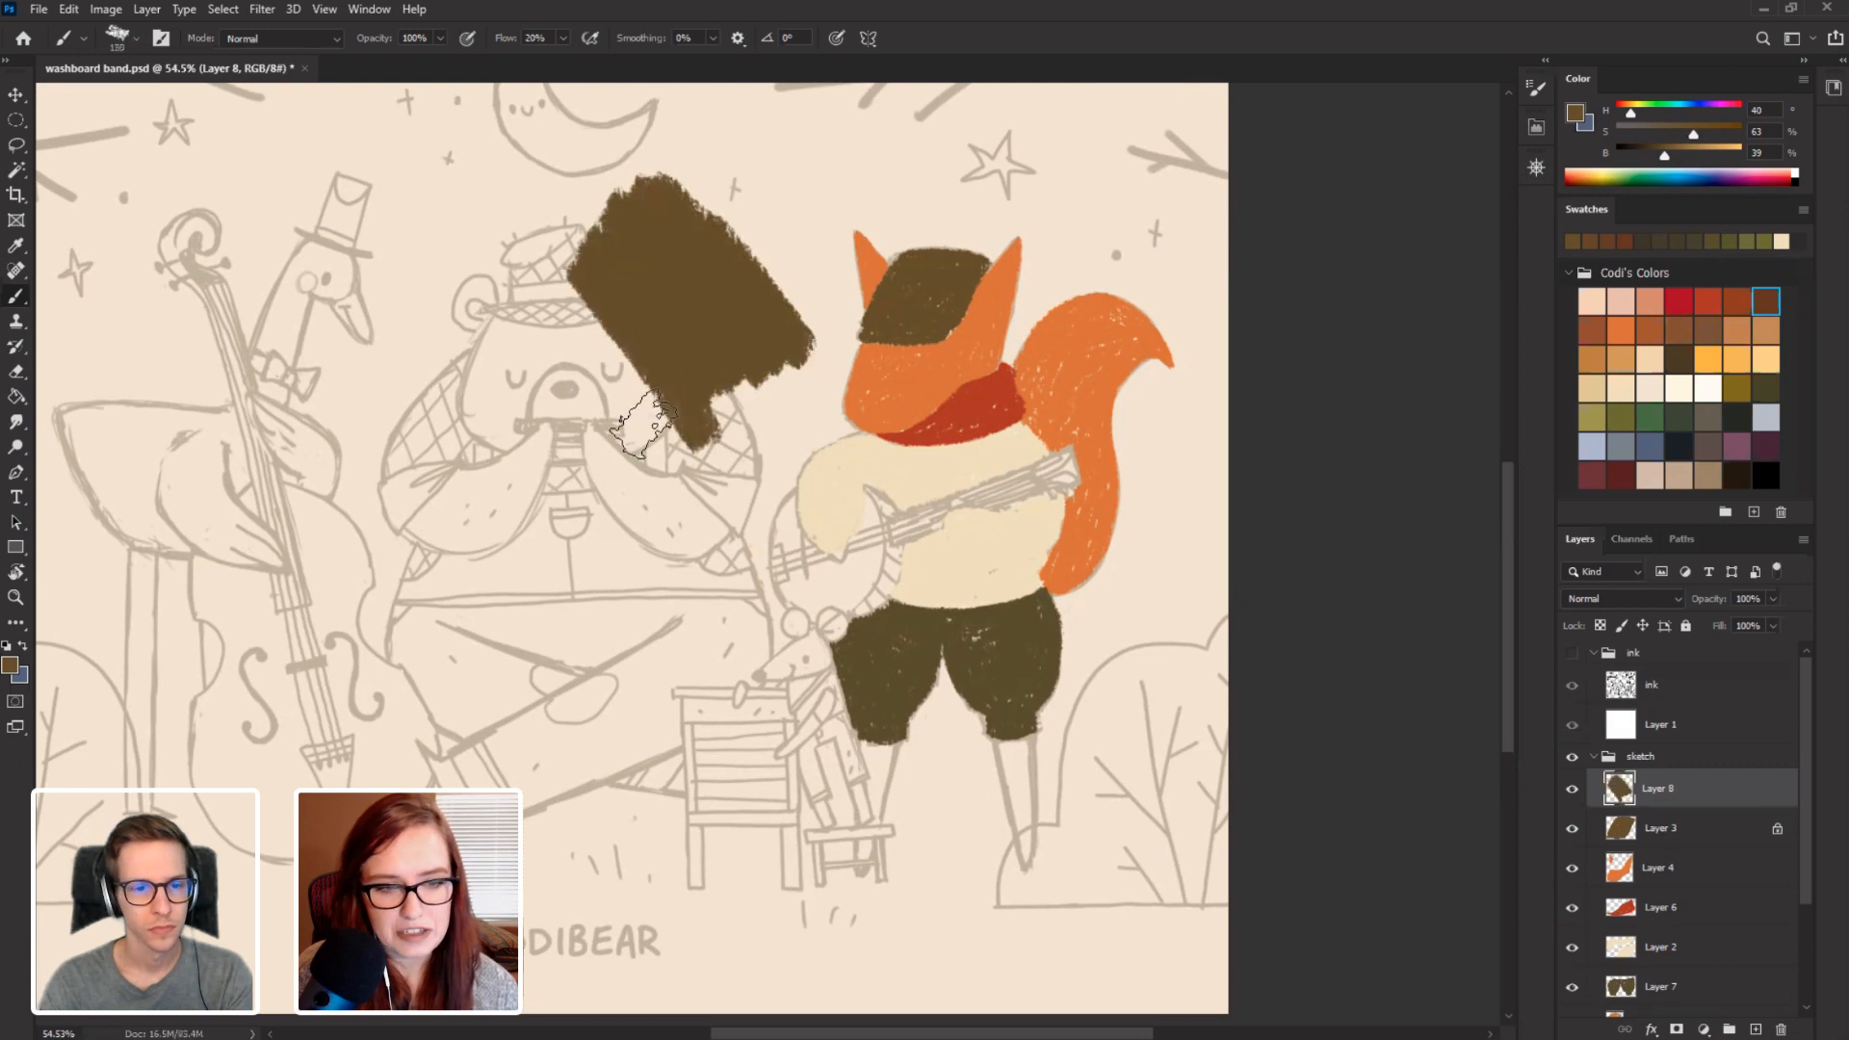
{"action": "key", "text": "bracketright"}
{"action": "key", "text": "bracketright"}
{"action": "key", "text": "bracketright"}
{"action": "mouse_move", "coordinate": [664, 481]}
{"action": "left_mouse_down"}
{"action": "mouse_move", "coordinate": [554, 308]}
{"action": "mouse_move", "coordinate": [578, 453]}
{"action": "mouse_move", "coordinate": [501, 453]}
{"action": "mouse_move", "coordinate": [707, 525]}
{"action": "left_mouse_up"}
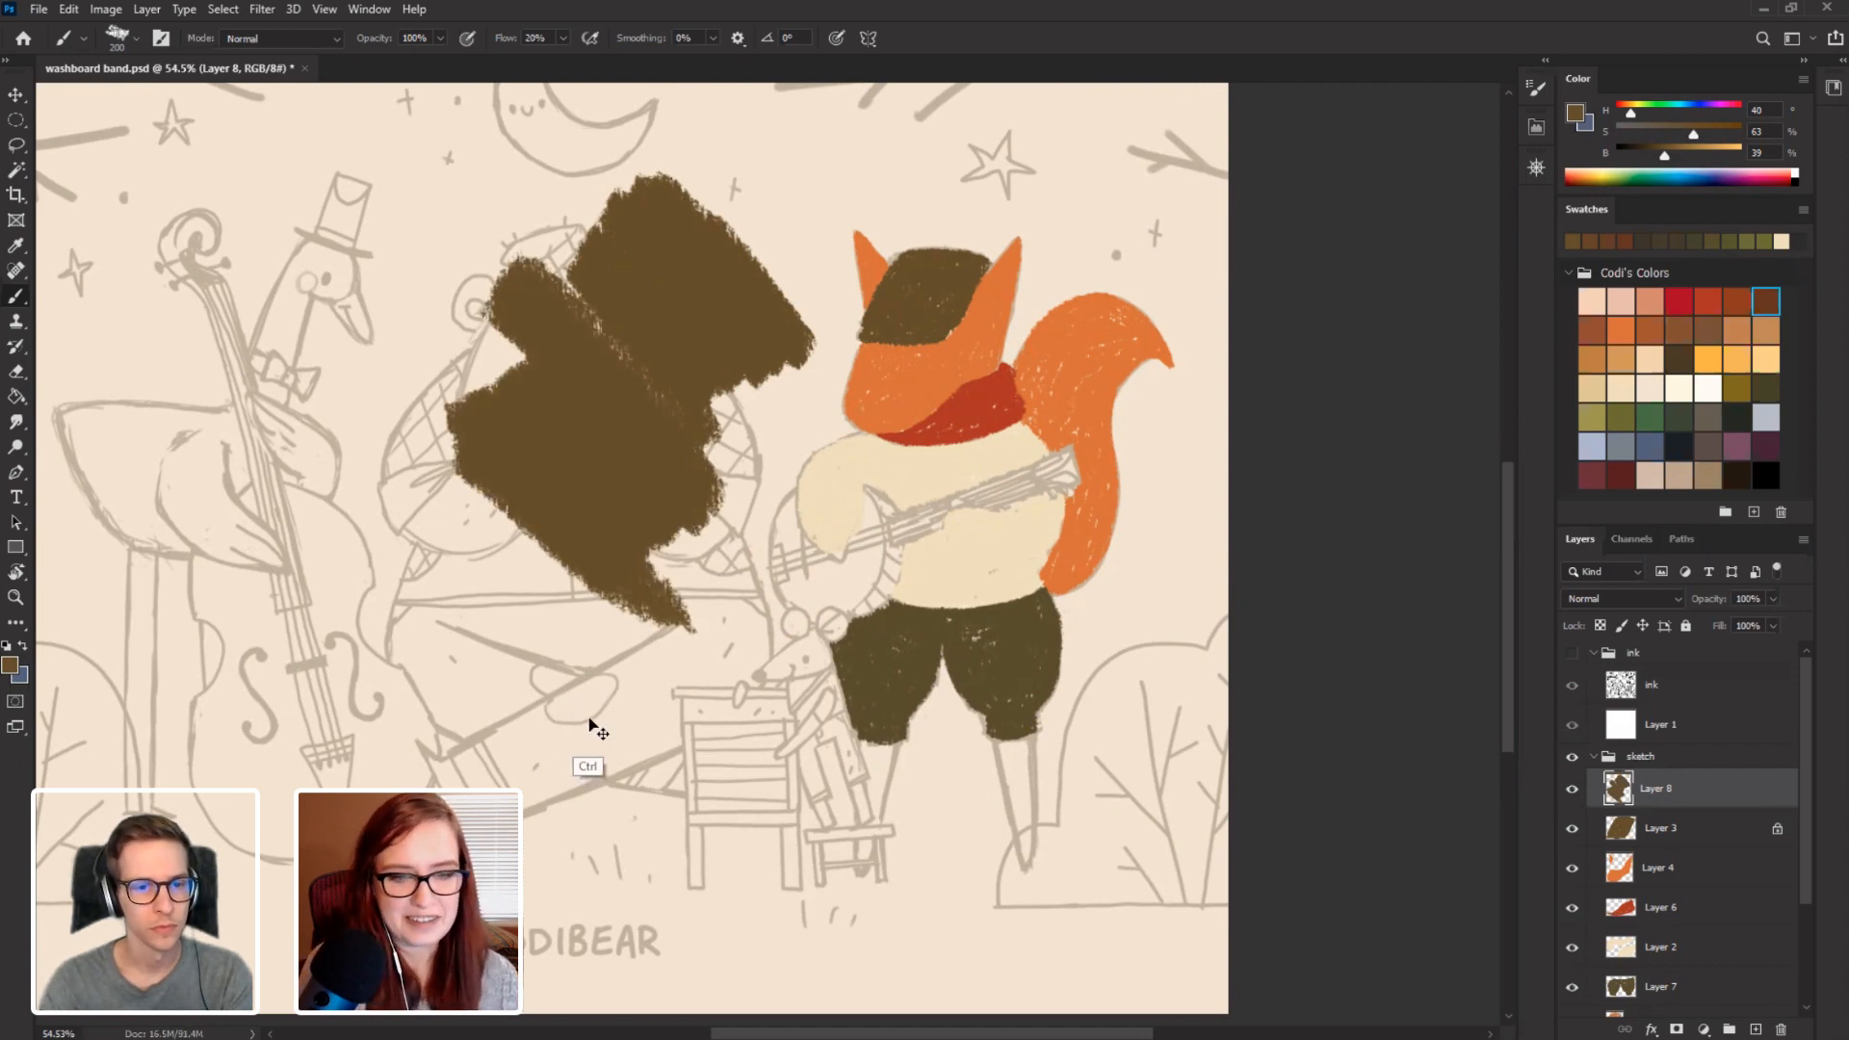
Undo the broad brown test strokes over the bear and reduce the brush size to 50.
{"action": "key", "text": "ctrl+z"}
{"action": "key", "text": "ctrl+z"}
{"action": "key", "text": "bracketleft"}
{"action": "key", "text": "bracketleft"}
{"action": "key", "text": "bracketleft"}
{"action": "key", "text": "bracketleft"}
{"action": "key", "text": "bracketleft"}
{"action": "key", "text": "bracketleft"}
{"action": "key", "text": "bracketleft"}
{"action": "key", "text": "bracketleft"}
{"action": "key", "text": "bracketleft"}
{"action": "key", "text": "bracketleft"}
{"action": "key", "text": "bracketleft"}
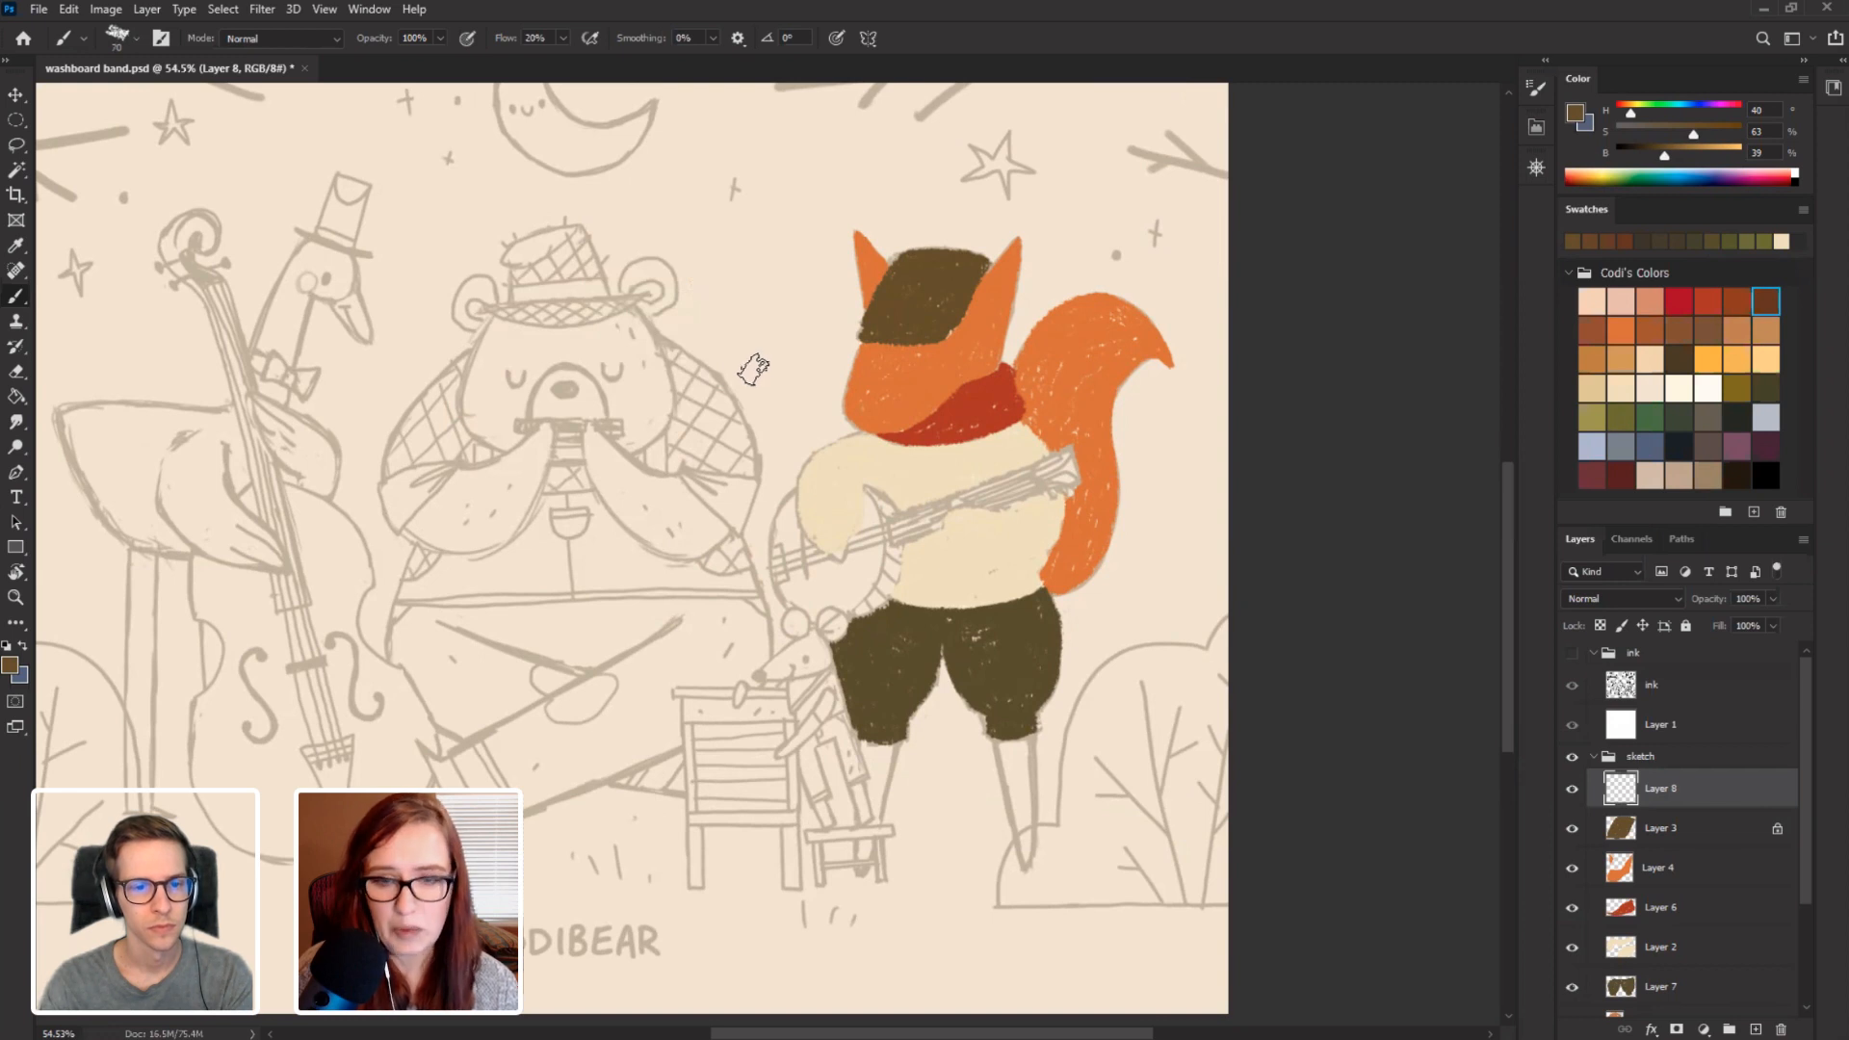
{"action": "key", "text": "bracketleft"}
{"action": "key", "text": "bracketleft"}
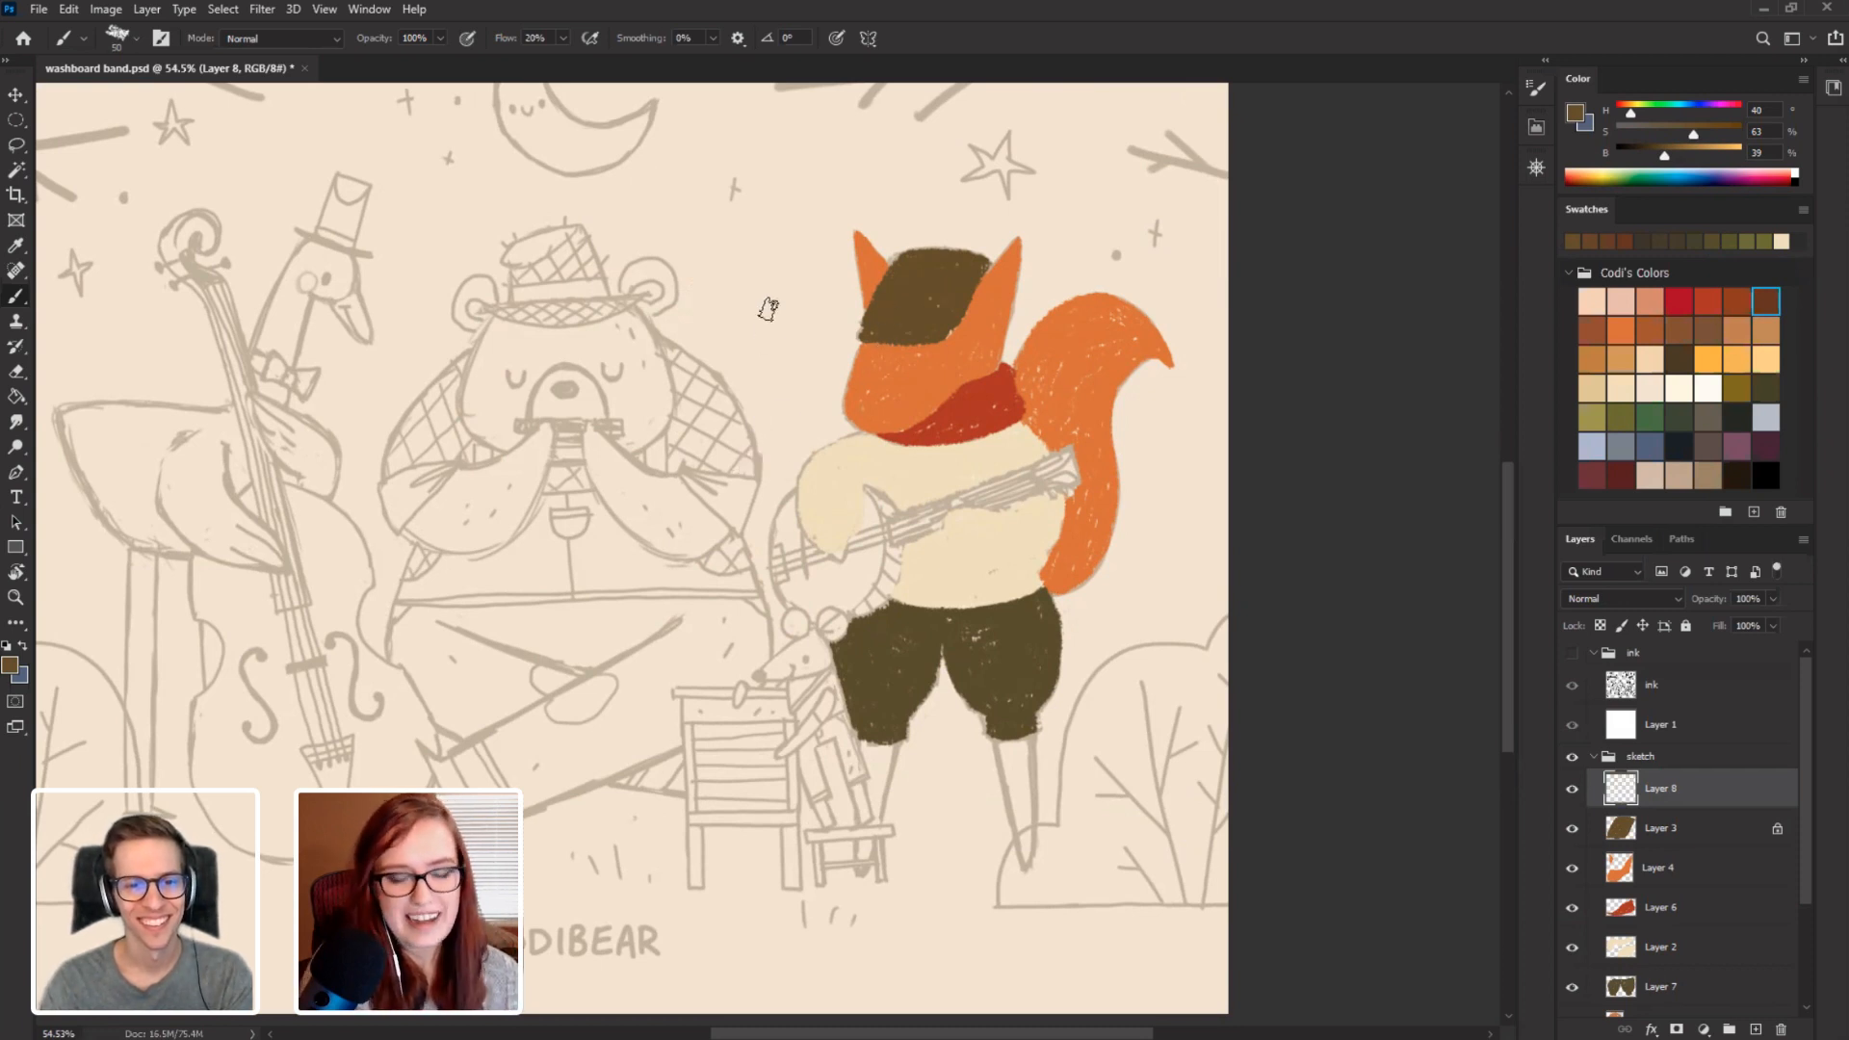
{"action": "key", "text": "bracketright"}
{"action": "key", "text": "bracketright"}
{"action": "key", "text": "bracketright"}
{"action": "key", "text": "bracketright"}
{"action": "key", "text": "bracketright"}
{"action": "key", "text": "bracketright"}
{"action": "key", "text": "bracketright"}
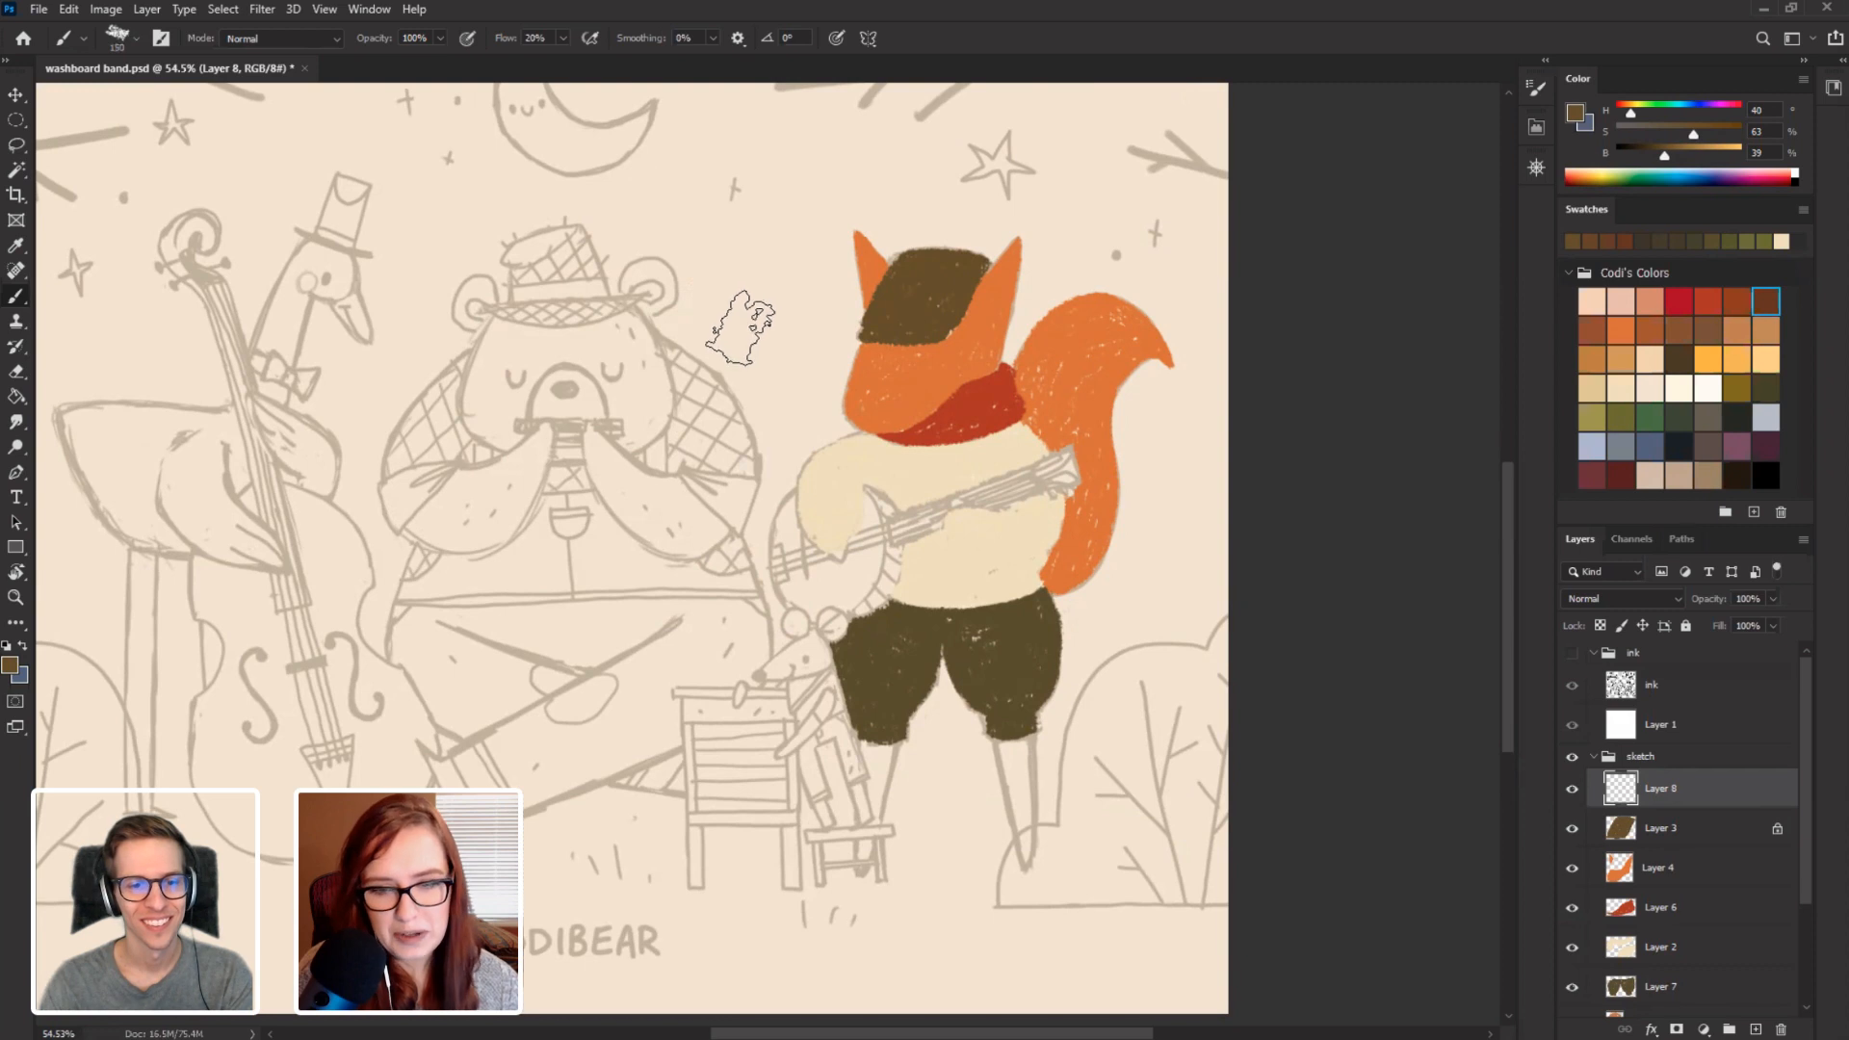
{"action": "key", "text": "bracketleft"}
{"action": "key", "text": "bracketleft"}
{"action": "key", "text": "bracketleft"}
{"action": "key", "text": "bracketleft"}
{"action": "key", "text": "bracketleft"}
{"action": "key", "text": "bracketleft"}
{"action": "key", "text": "bracketleft"}
{"action": "key", "text": "bracketleft"}
{"action": "key", "text": "bracketleft"}
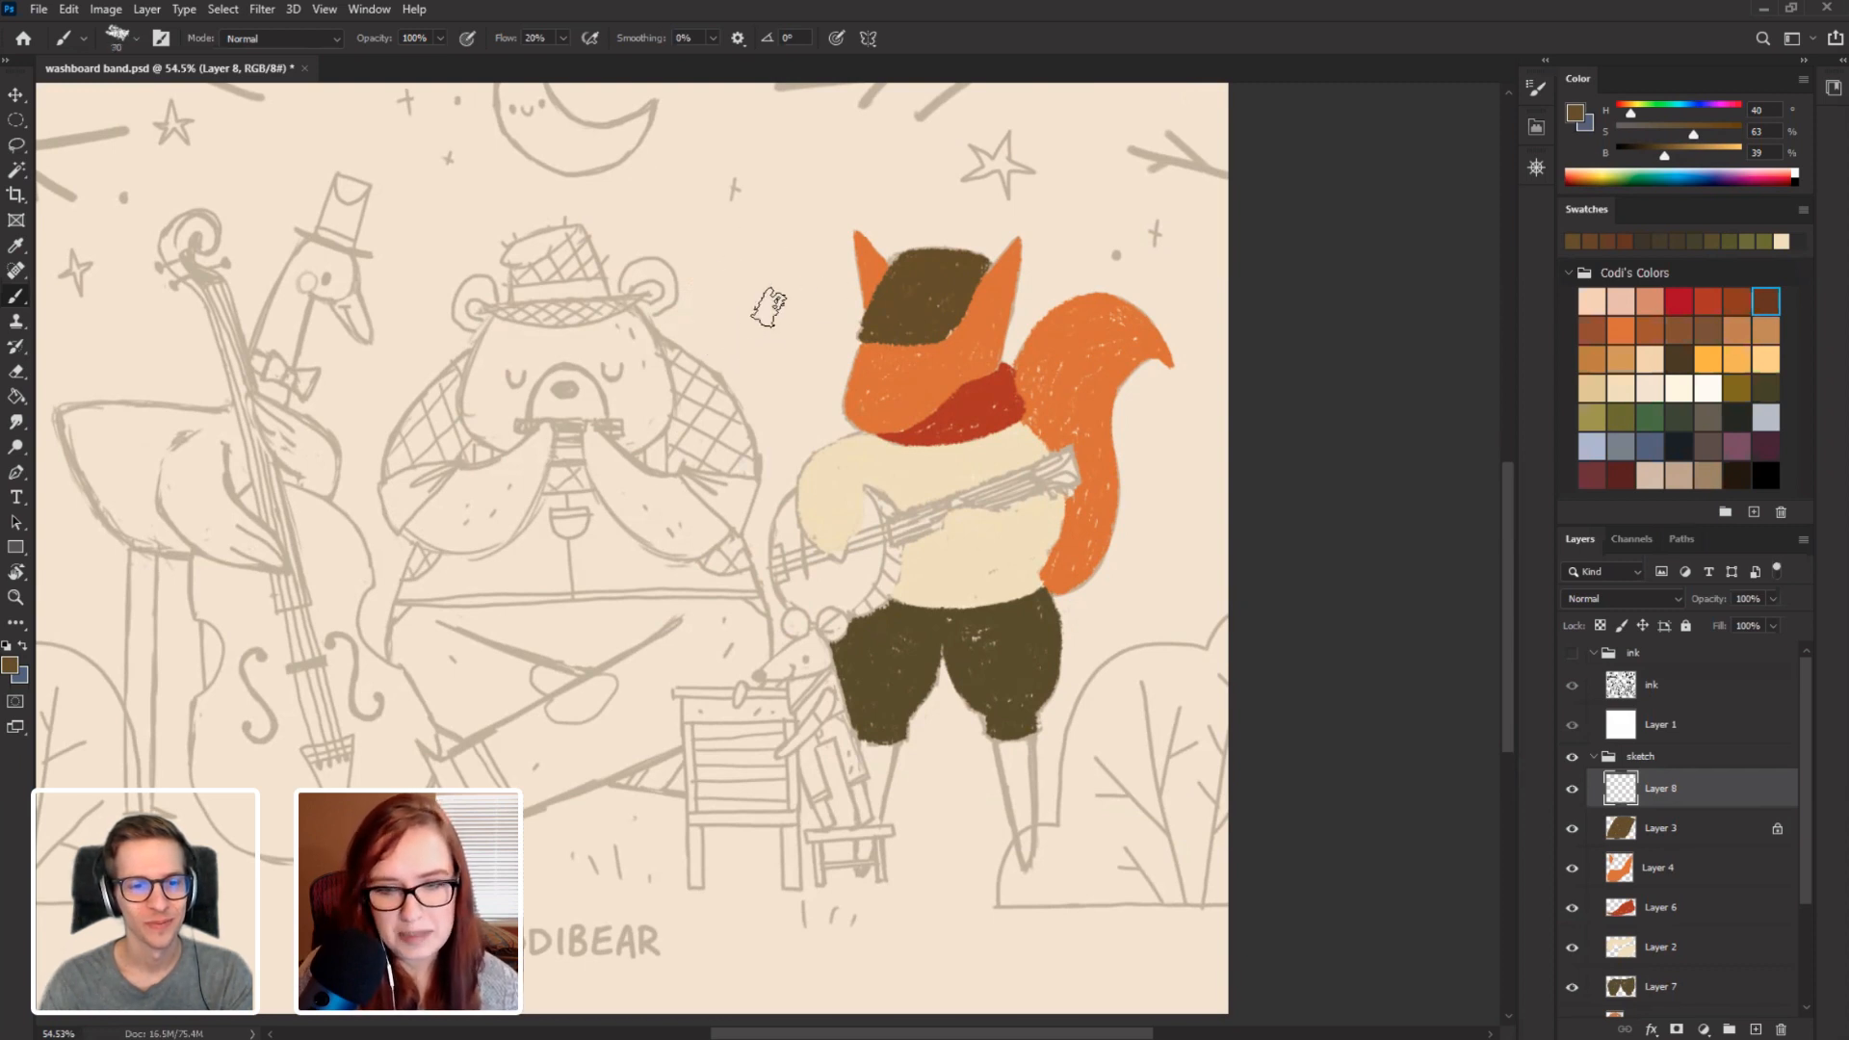
{"action": "key", "text": "bracketright"}
{"action": "key", "text": "bracketright"}
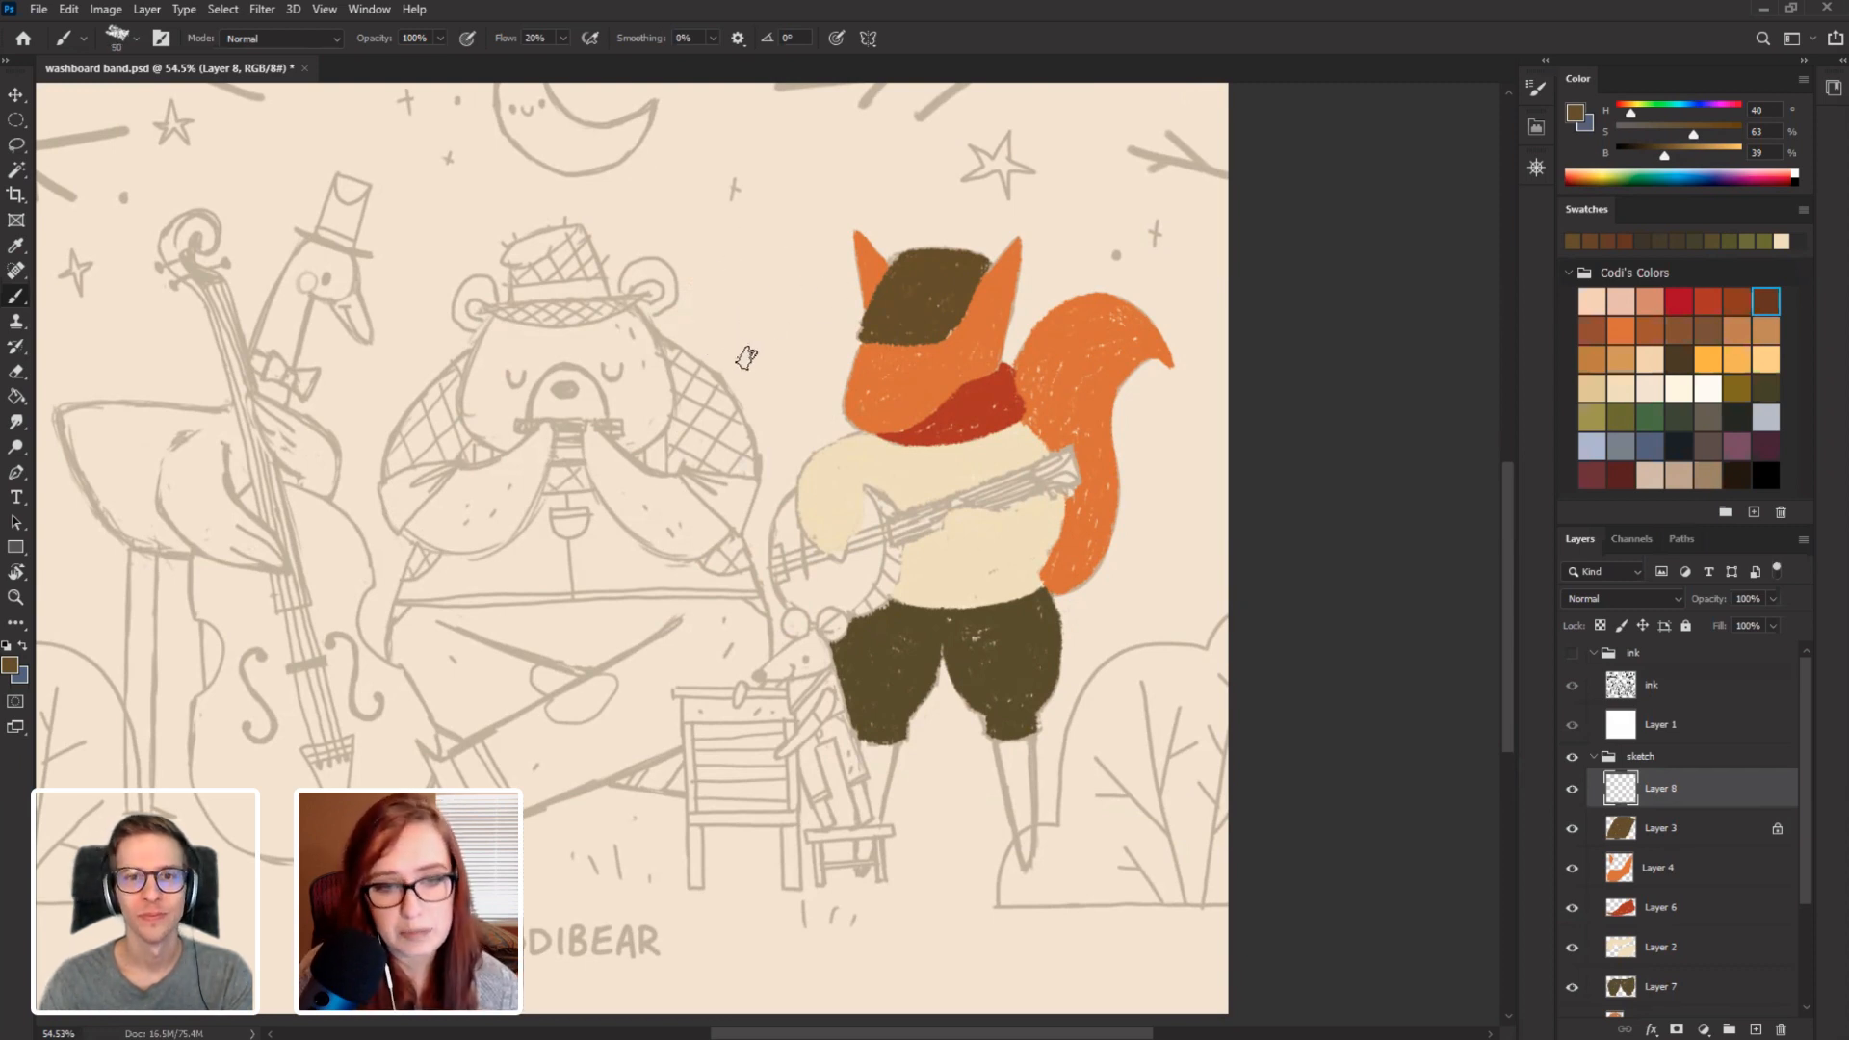
Scribble a small textured brown test patch between the bear and the fox, and undo it together with the new layer.
{"action": "mouse_move", "coordinate": [777, 359]}
{"action": "left_mouse_down"}
{"action": "mouse_move", "coordinate": [782, 301]}
{"action": "mouse_move", "coordinate": [770, 366]}
{"action": "mouse_move", "coordinate": [751, 274]}
{"action": "mouse_move", "coordinate": [775, 342]}
{"action": "mouse_move", "coordinate": [799, 289]}
{"action": "mouse_move", "coordinate": [785, 366]}
{"action": "mouse_move", "coordinate": [753, 298]}
{"action": "mouse_move", "coordinate": [725, 351]}
{"action": "mouse_move", "coordinate": [718, 289]}
{"action": "mouse_move", "coordinate": [721, 337]}
{"action": "mouse_move", "coordinate": [794, 260]}
{"action": "mouse_move", "coordinate": [713, 359]}
{"action": "mouse_move", "coordinate": [776, 381]}
{"action": "mouse_move", "coordinate": [823, 279]}
{"action": "mouse_move", "coordinate": [829, 375]}
{"action": "left_mouse_up"}
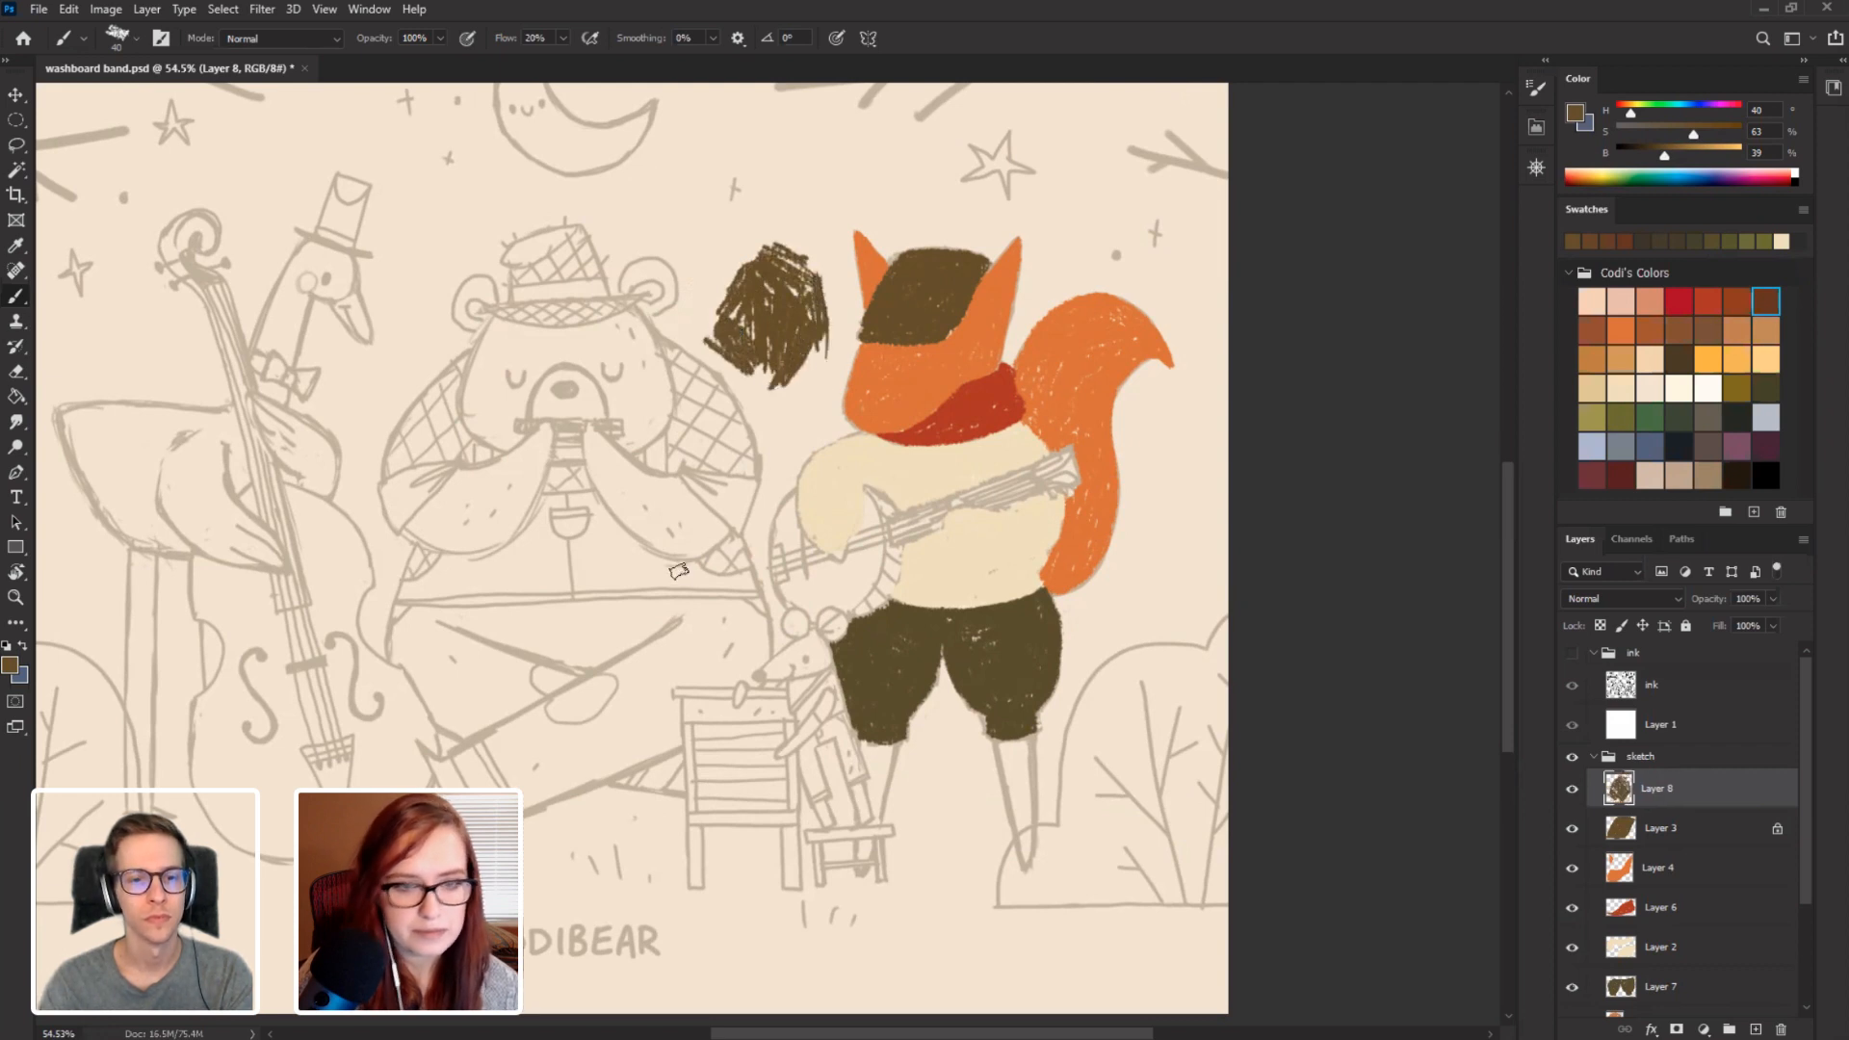
{"action": "key", "text": "ctrl+z"}
{"action": "key", "text": "ctrl+z"}
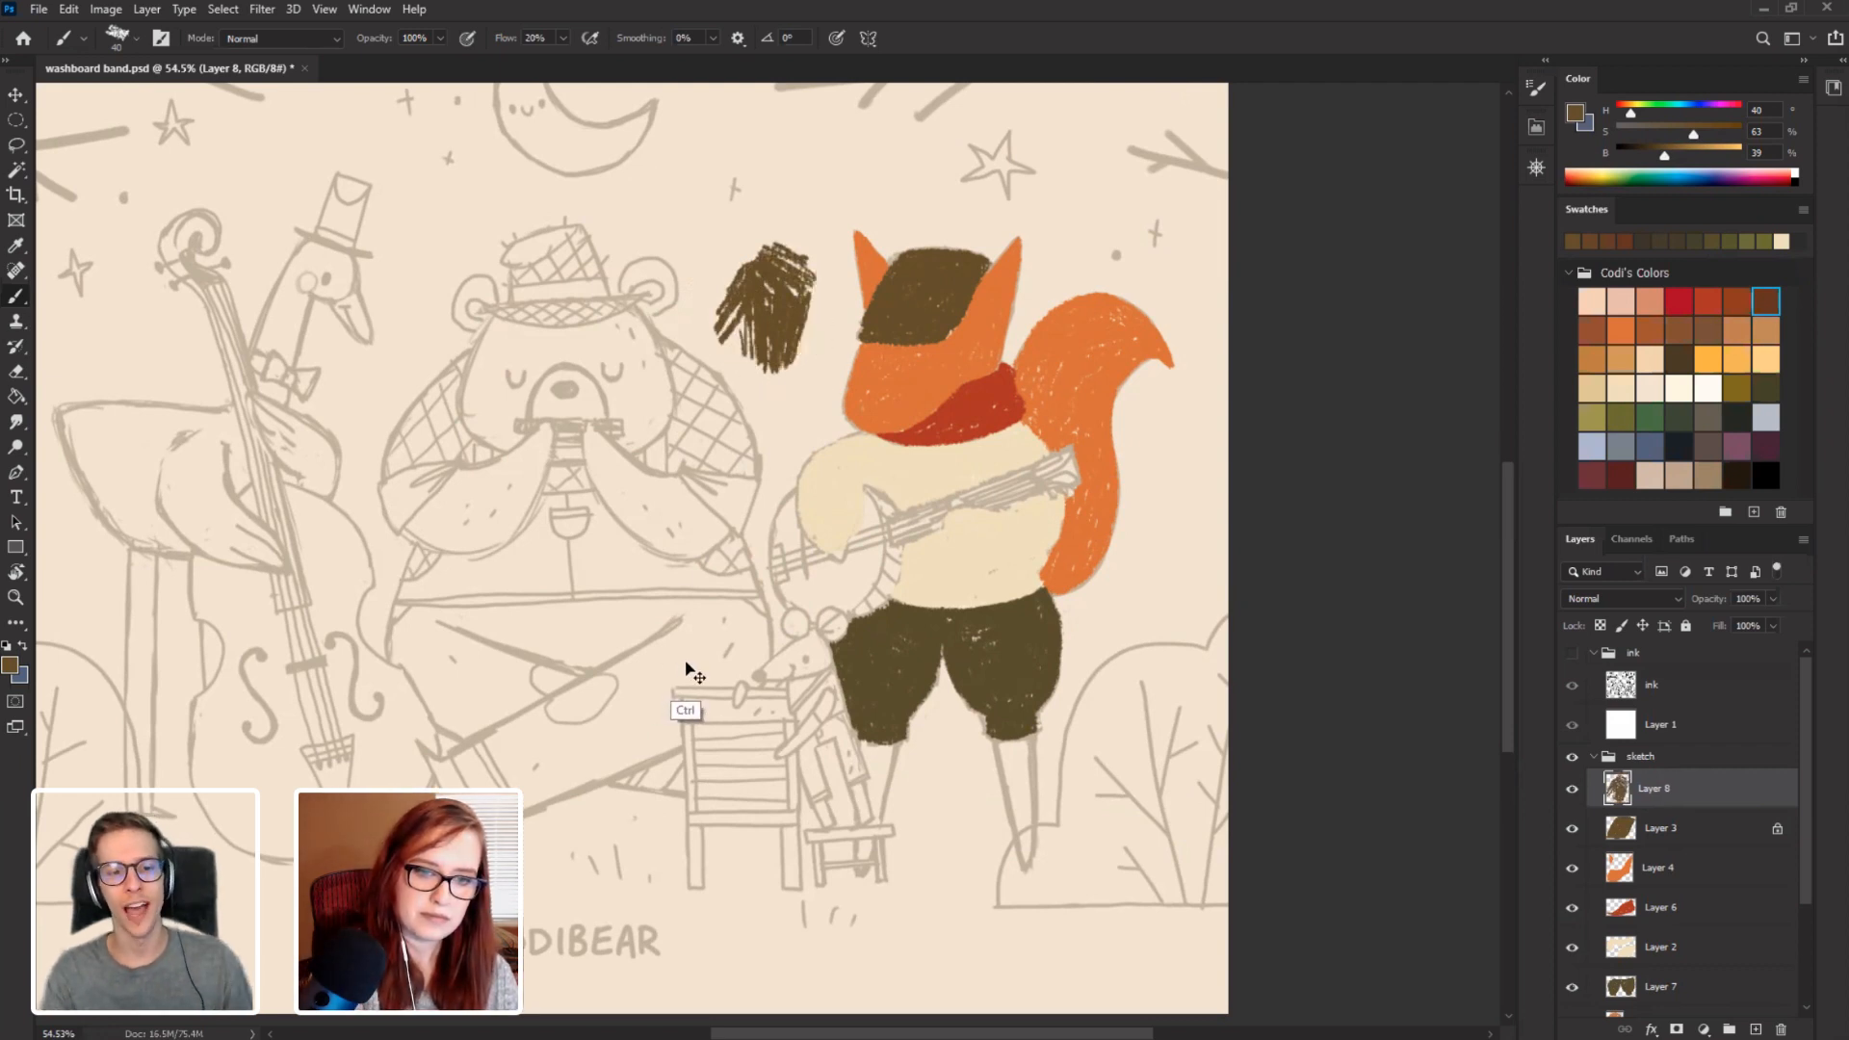
{"action": "key", "text": "ctrl+z"}
{"action": "key", "text": "ctrl+z"}
{"action": "key", "text": "ctrl+z"}
{"action": "key", "text": "ctrl+z"}
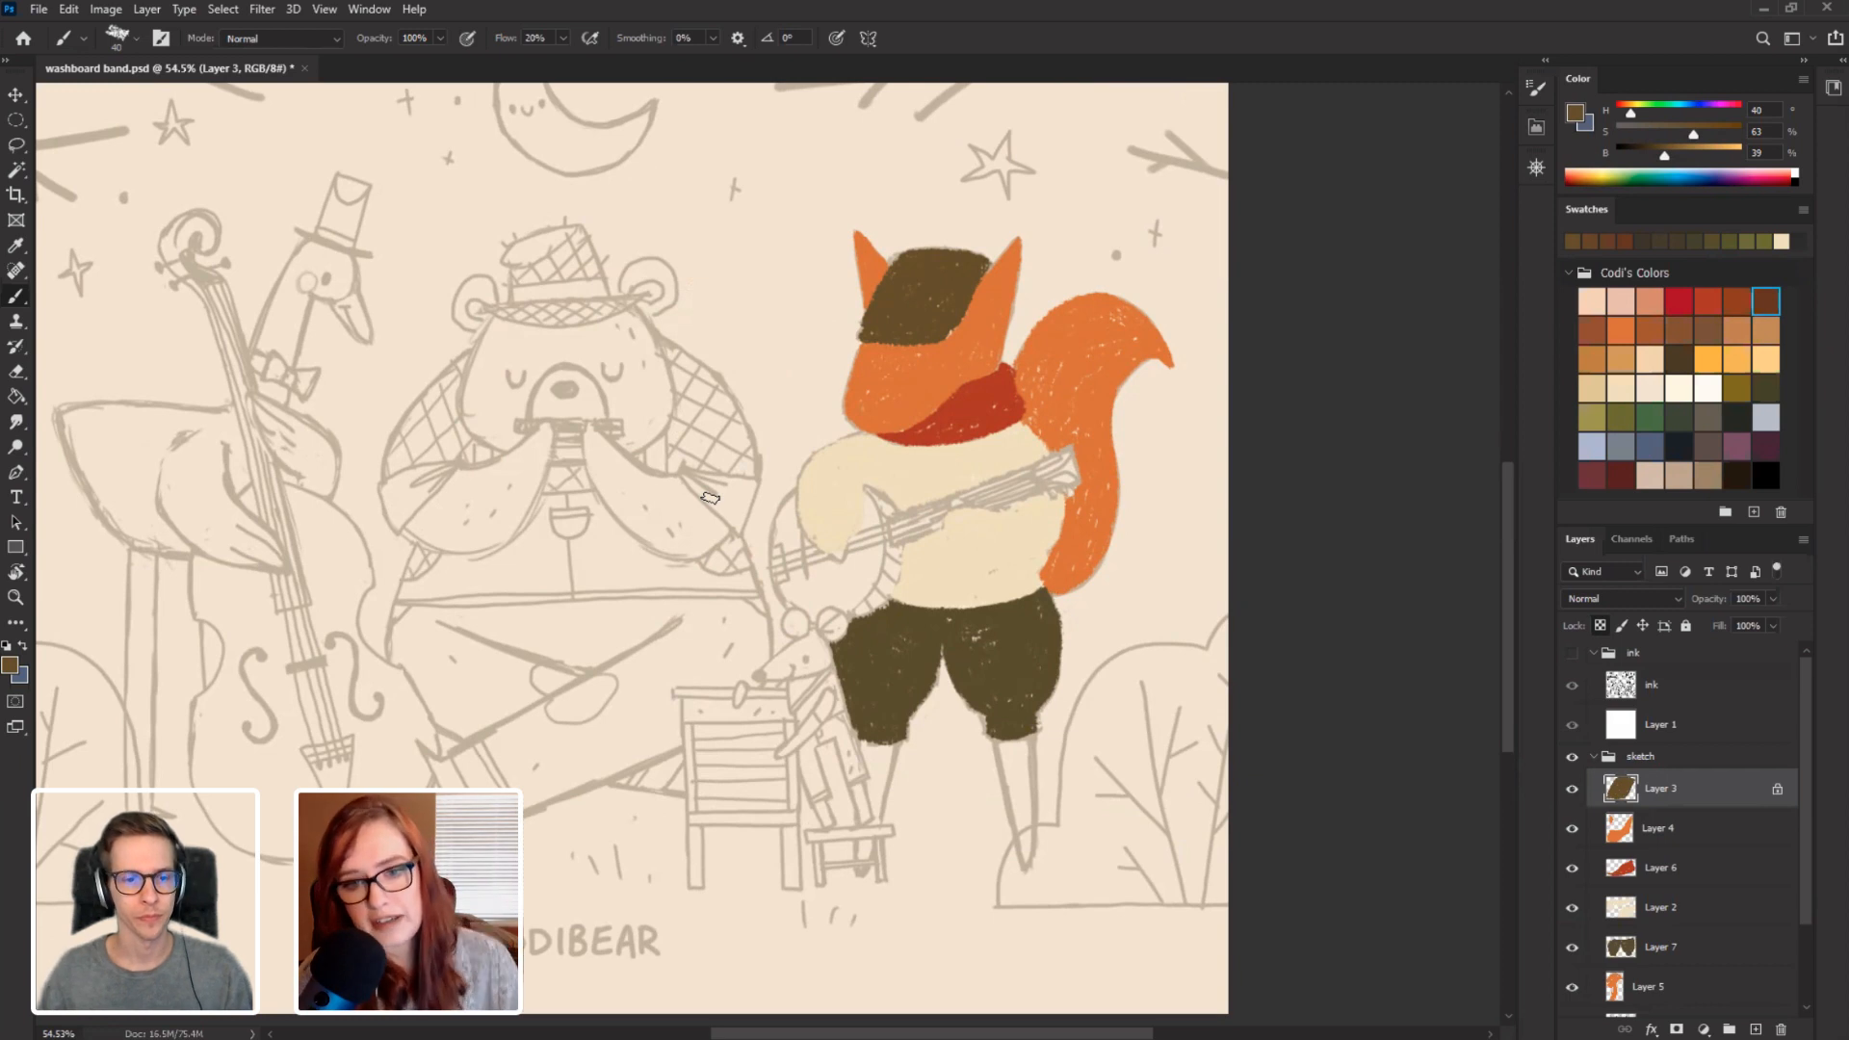
{"action": "key", "text": "bracketright"}
{"action": "key", "text": "bracketright"}
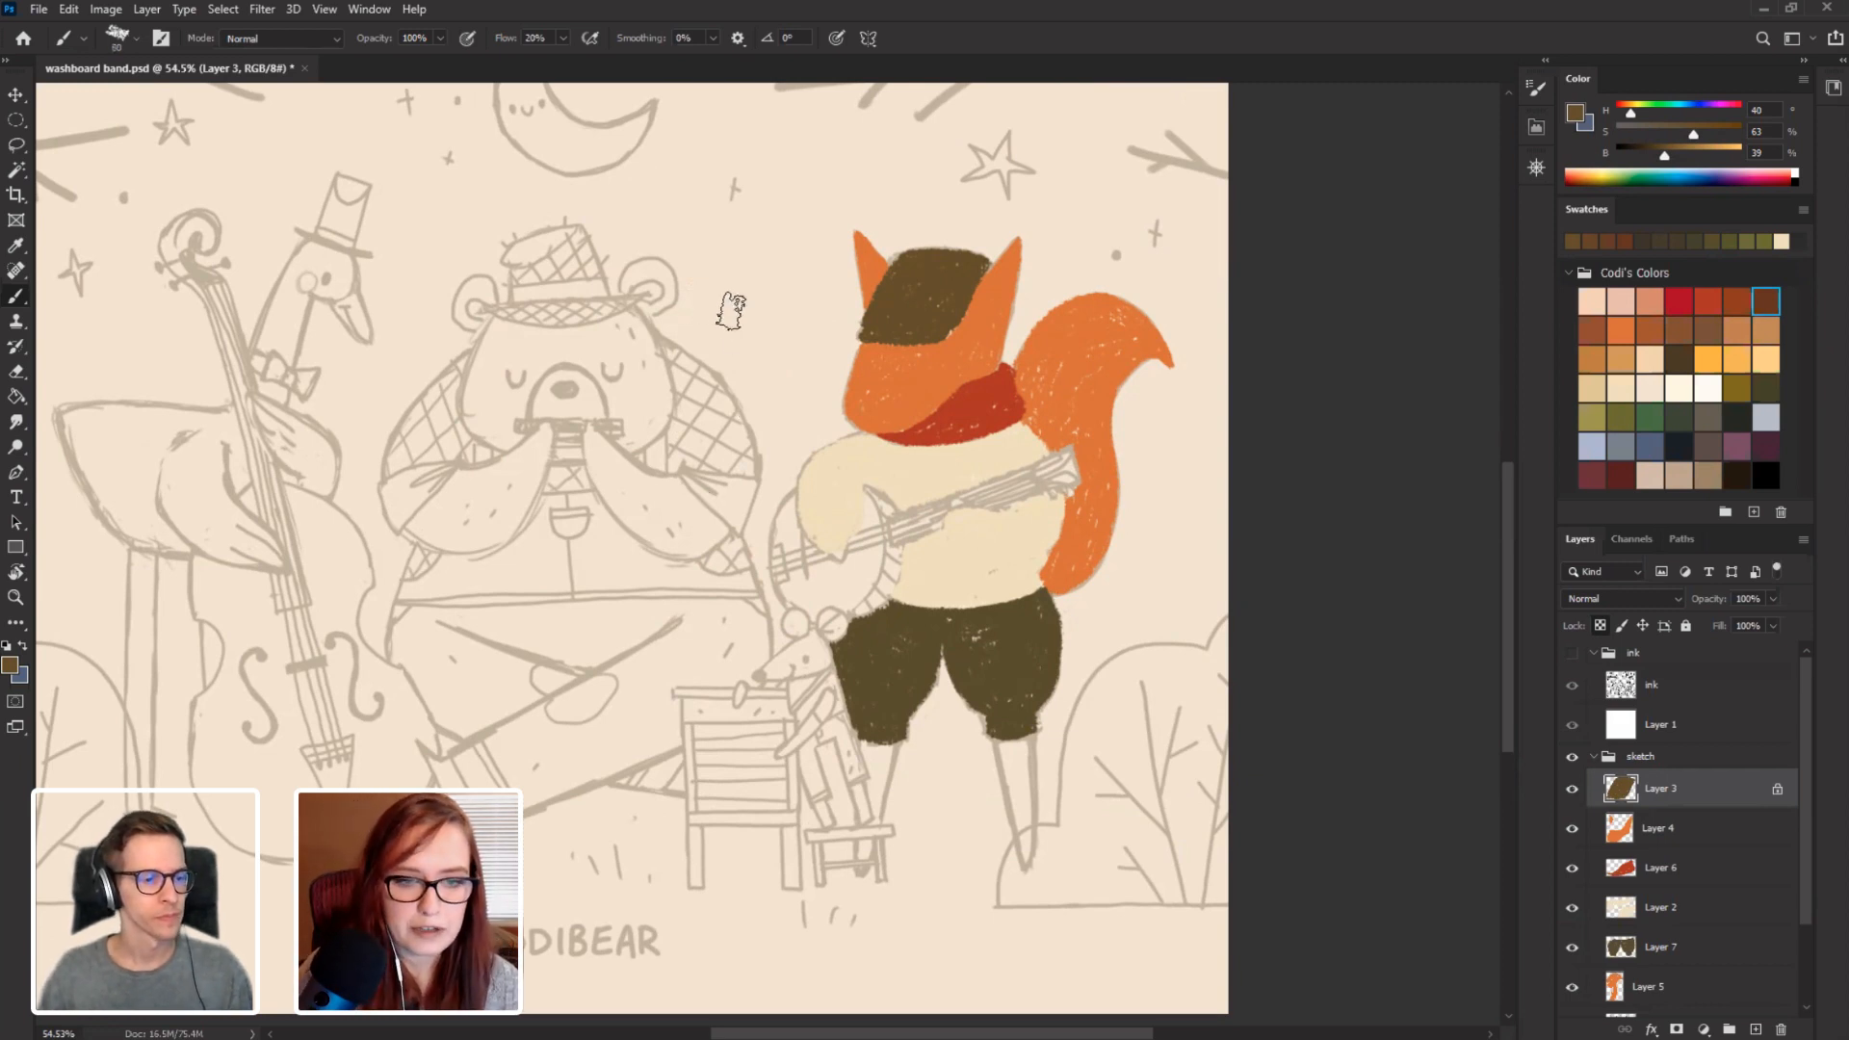
{"action": "key", "text": "bracketright"}
{"action": "key", "text": "bracketright"}
{"action": "key", "text": "bracketright"}
{"action": "key", "text": "bracketright"}
{"action": "key", "text": "bracketright"}
{"action": "key", "text": "bracketright"}
{"action": "key", "text": "bracketright"}
{"action": "key", "text": "bracketright"}
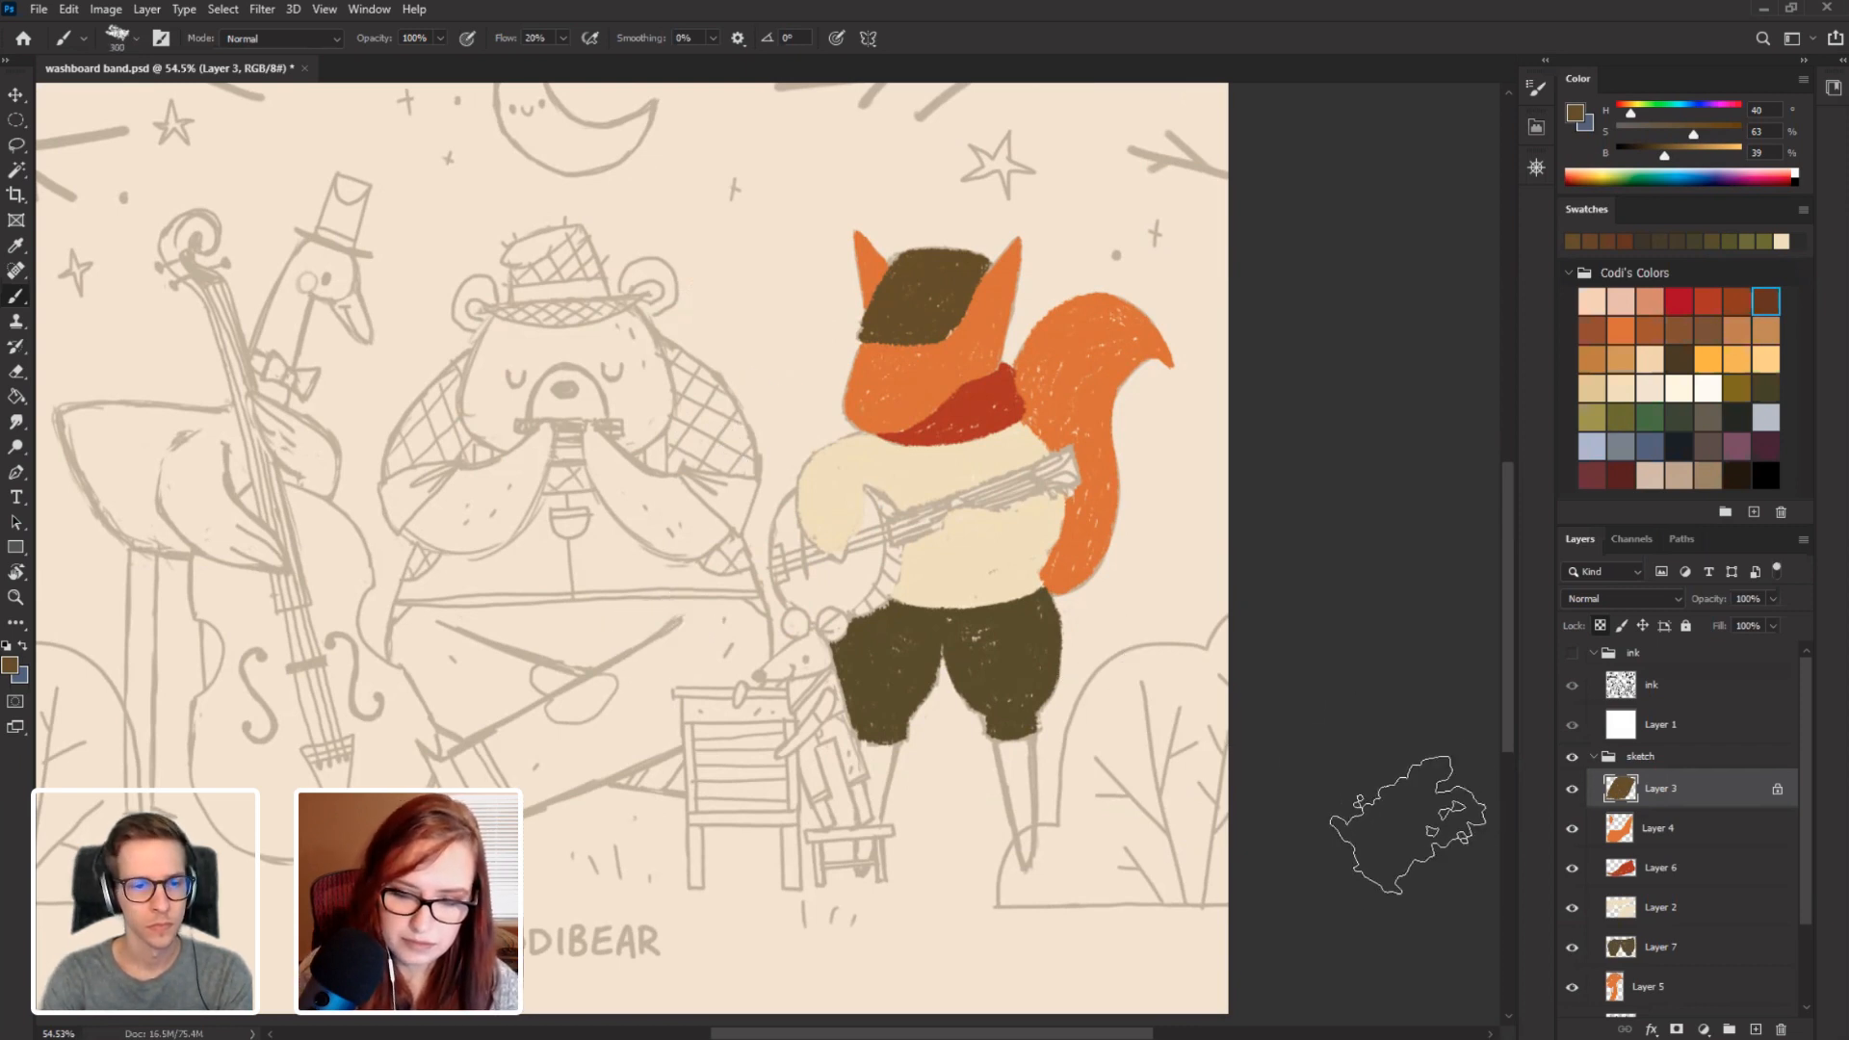
{"action": "key", "text": "bracketleft"}
{"action": "key", "text": "bracketleft"}
{"action": "key", "text": "bracketleft"}
{"action": "key", "text": "bracketleft"}
{"action": "key", "text": "bracketleft"}
{"action": "key", "text": "bracketleft"}
{"action": "key", "text": "bracketleft"}
{"action": "key", "text": "bracketleft"}
{"action": "key", "text": "bracketleft"}
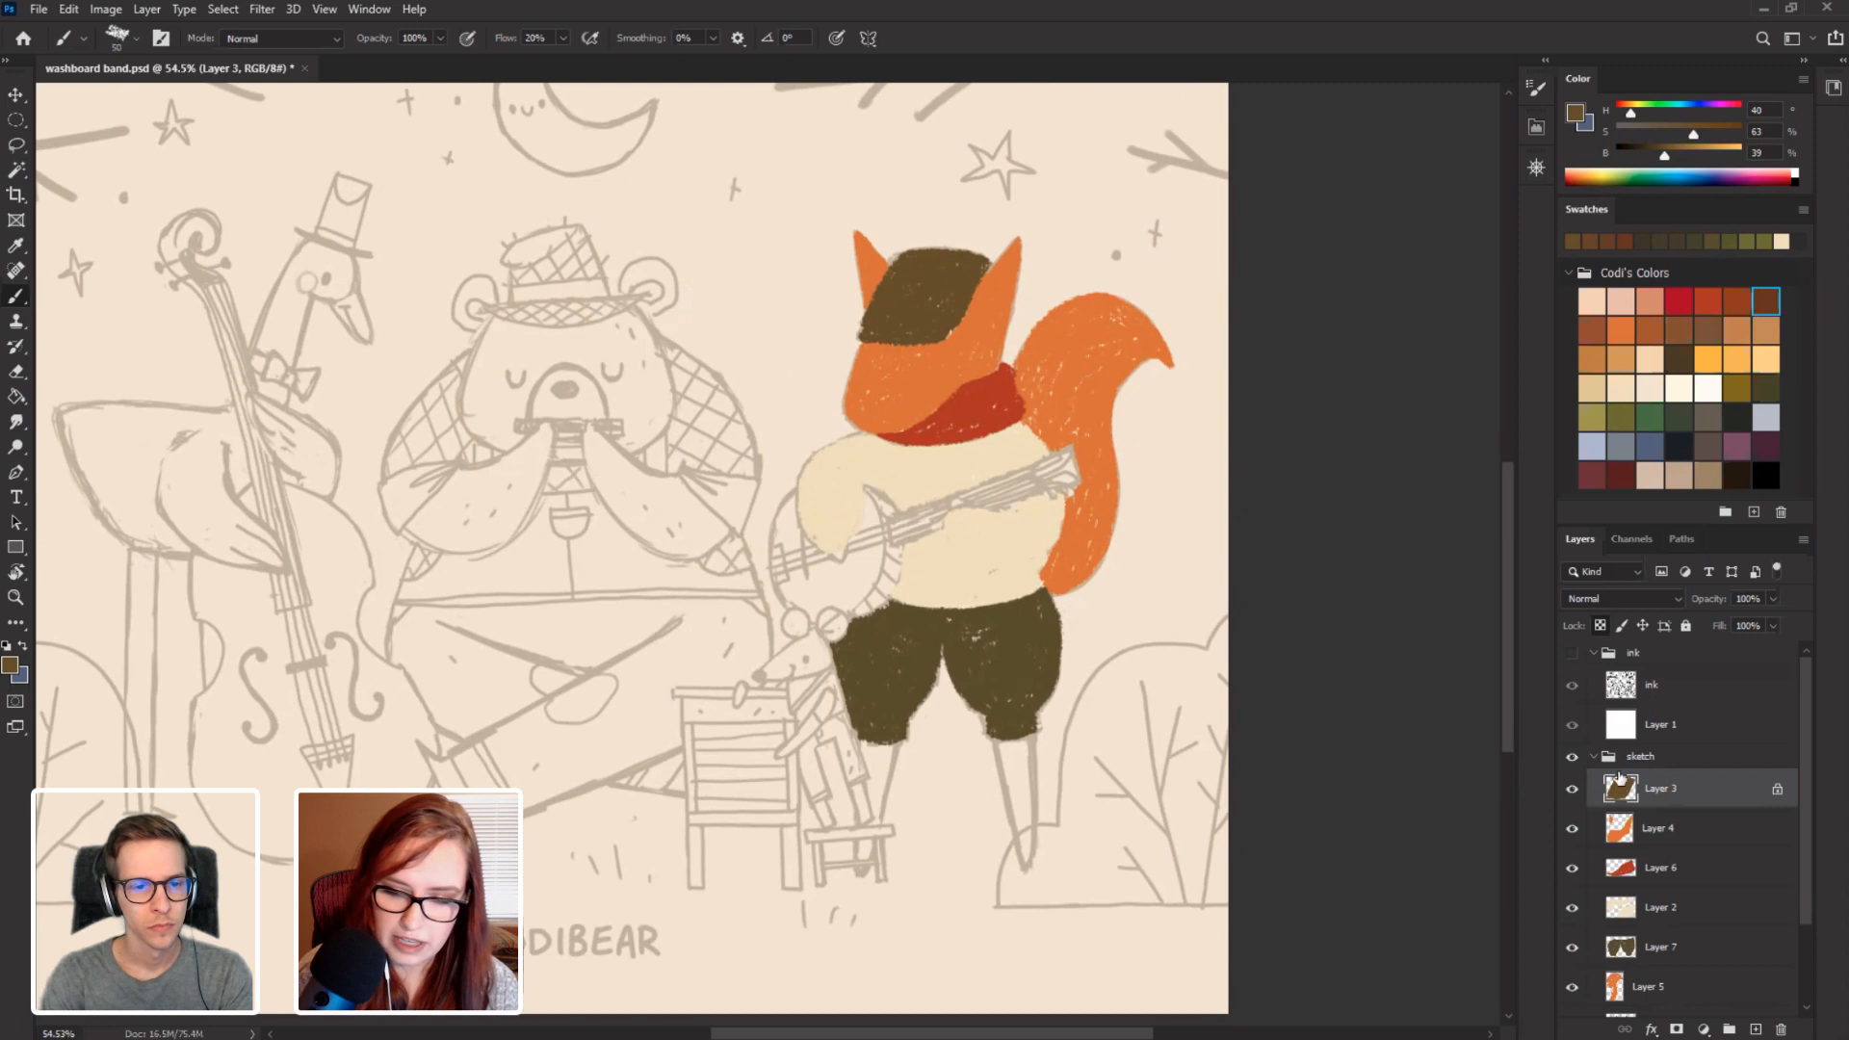
Unlock the transparent pixels of Layer 3, scribble brown test strokes over the bear with the brush at size 125, and undo them.
{"action": "key", "text": "bracketright"}
{"action": "key", "text": "bracketright"}
{"action": "key", "text": "bracketright"}
{"action": "key", "text": "bracketright"}
{"action": "key", "text": "bracketright"}
{"action": "key", "text": "bracketright"}
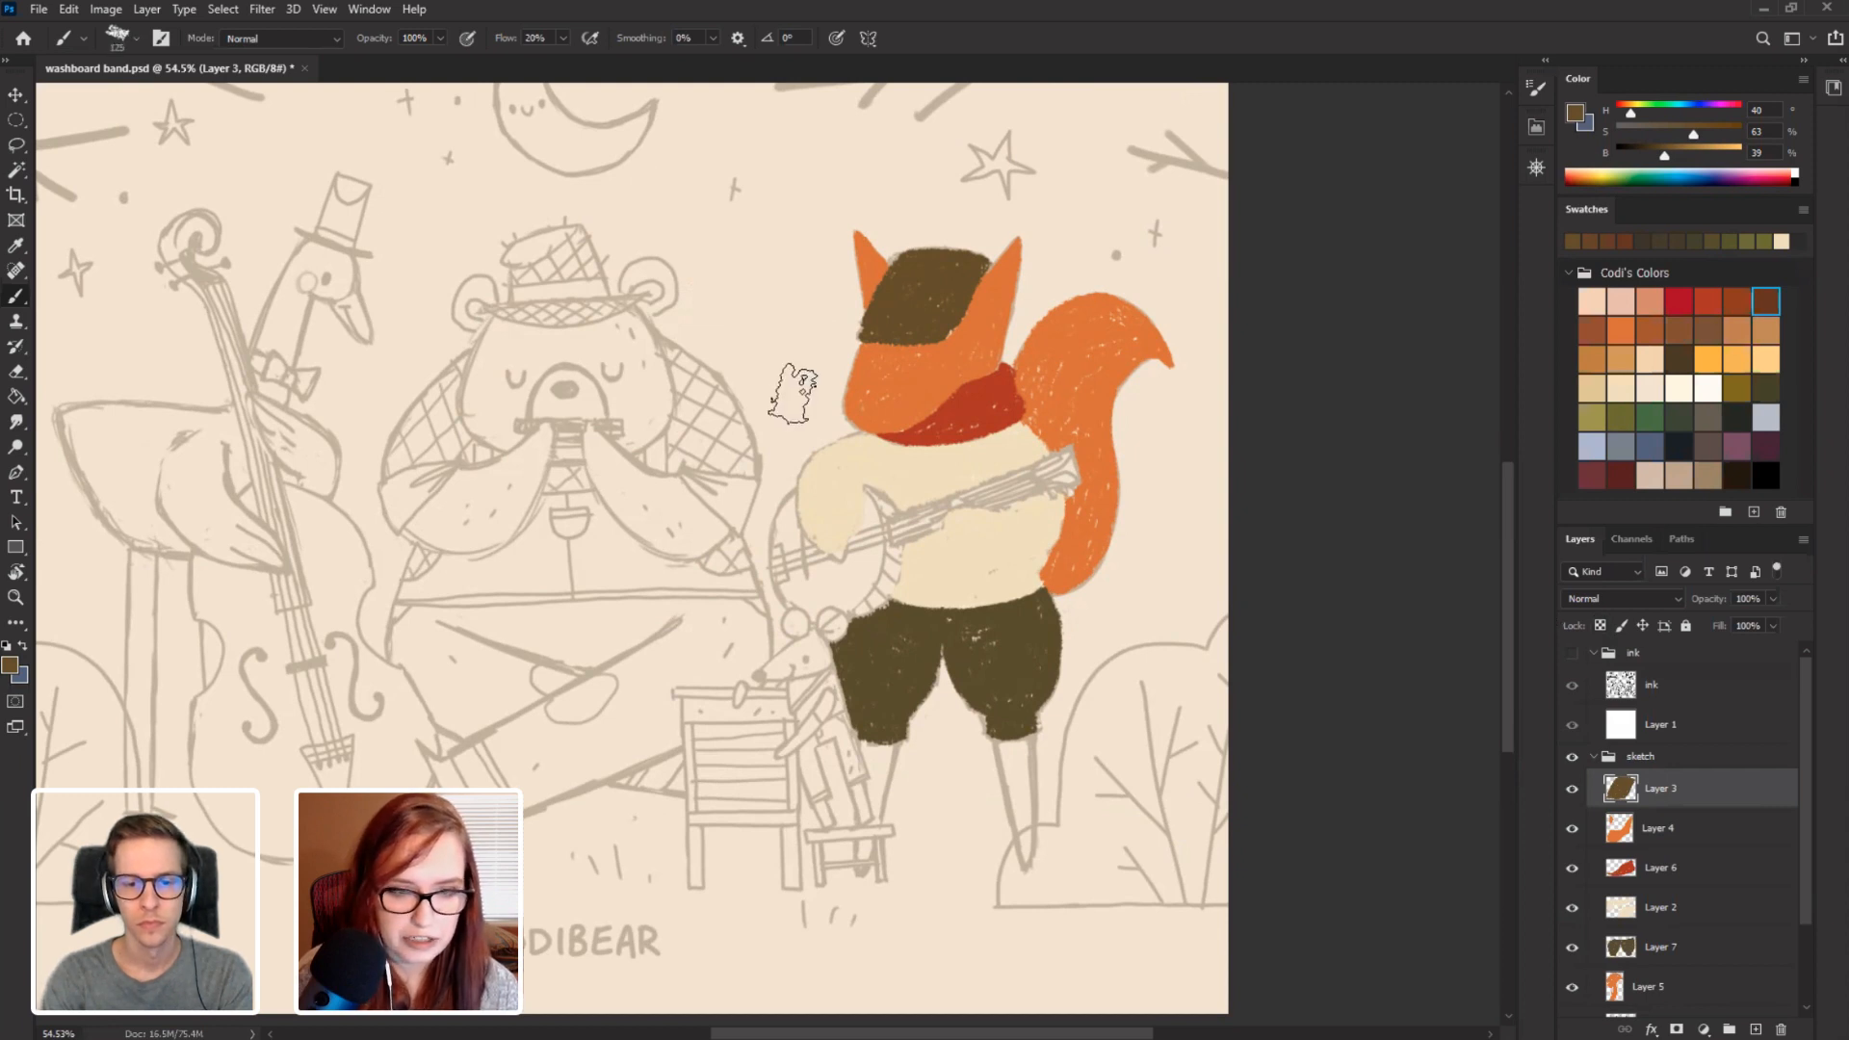
{"action": "mouse_move", "coordinate": [791, 393]}
{"action": "left_mouse_down"}
{"action": "mouse_move", "coordinate": [770, 404]}
{"action": "mouse_move", "coordinate": [539, 289]}
{"action": "mouse_move", "coordinate": [644, 525]}
{"action": "left_mouse_up"}
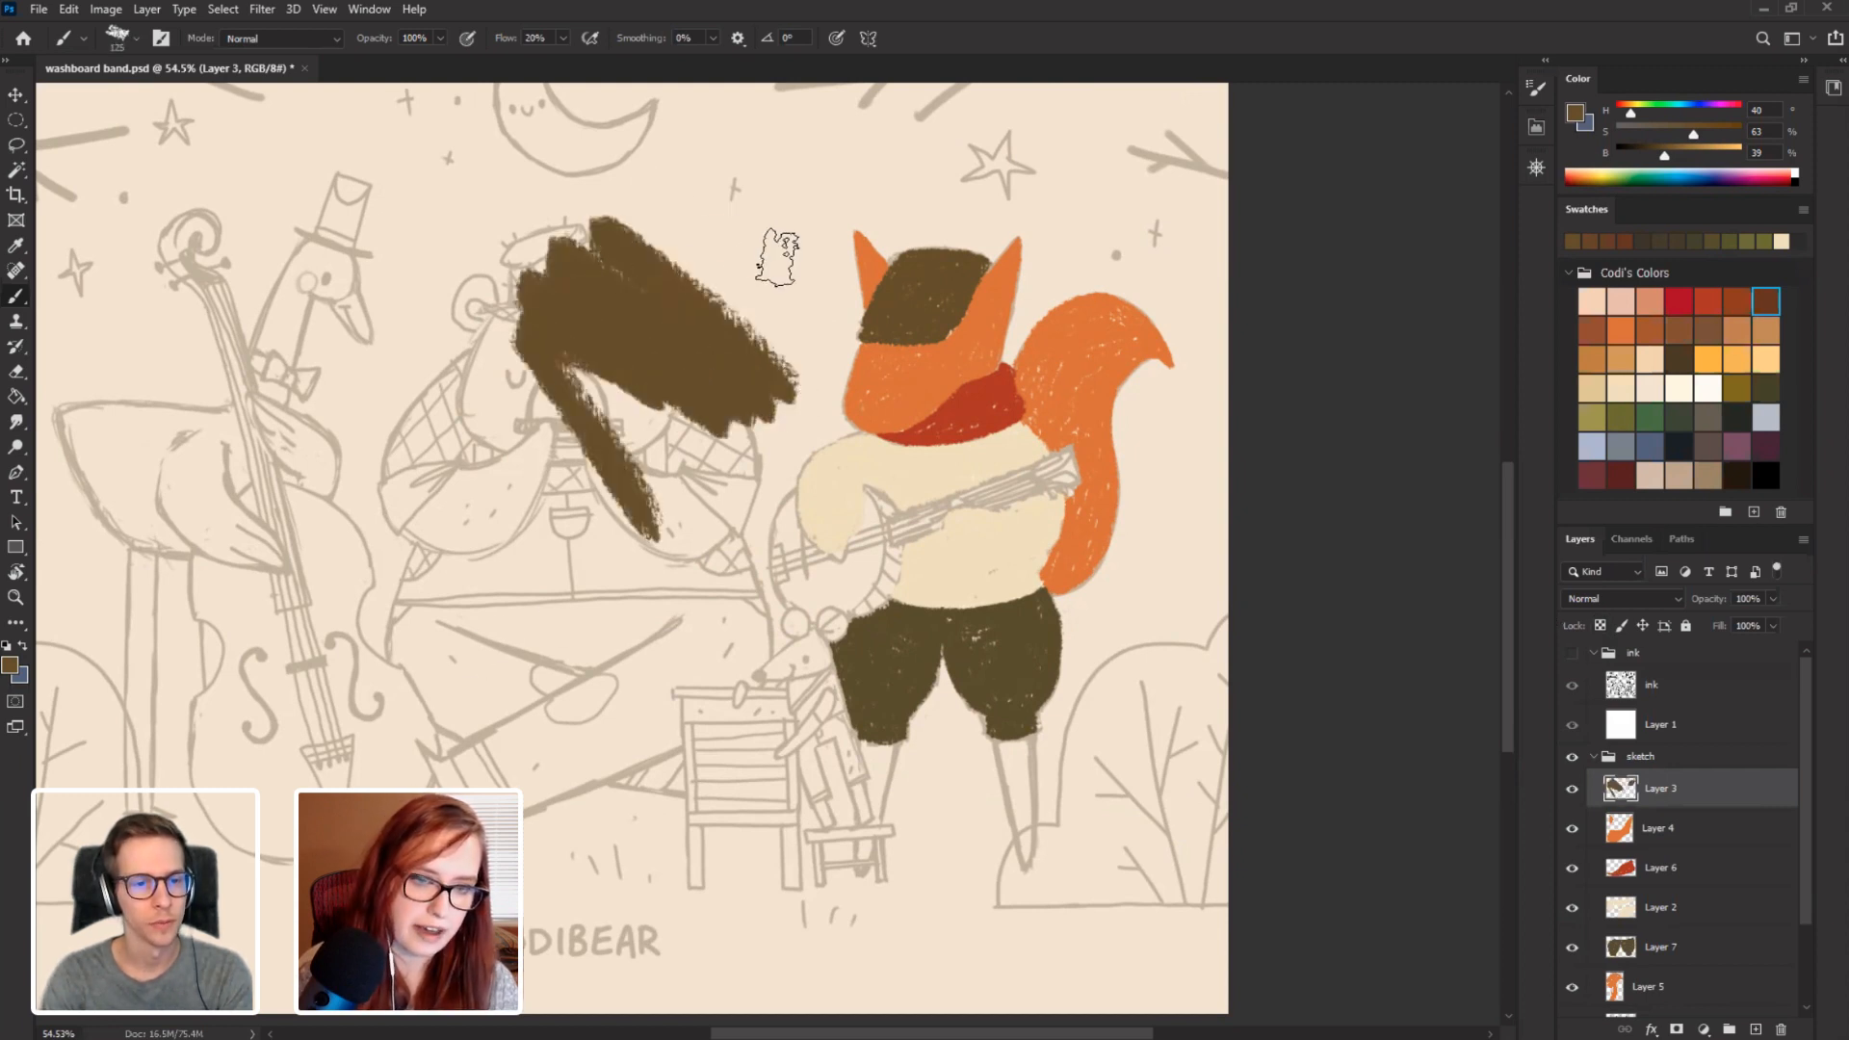
{"action": "mouse_move", "coordinate": [777, 257]}
{"action": "left_mouse_down"}
{"action": "mouse_move", "coordinate": [655, 173]}
{"action": "mouse_move", "coordinate": [829, 220]}
{"action": "left_mouse_up"}
{"action": "mouse_move", "coordinate": [746, 433]}
{"action": "left_mouse_down"}
{"action": "mouse_move", "coordinate": [578, 405]}
{"action": "mouse_move", "coordinate": [462, 356]}
{"action": "mouse_move", "coordinate": [713, 665]}
{"action": "left_mouse_up"}
{"action": "key", "text": "ctrl+z"}
{"action": "key", "text": "ctrl+z"}
{"action": "key", "text": "ctrl+z"}
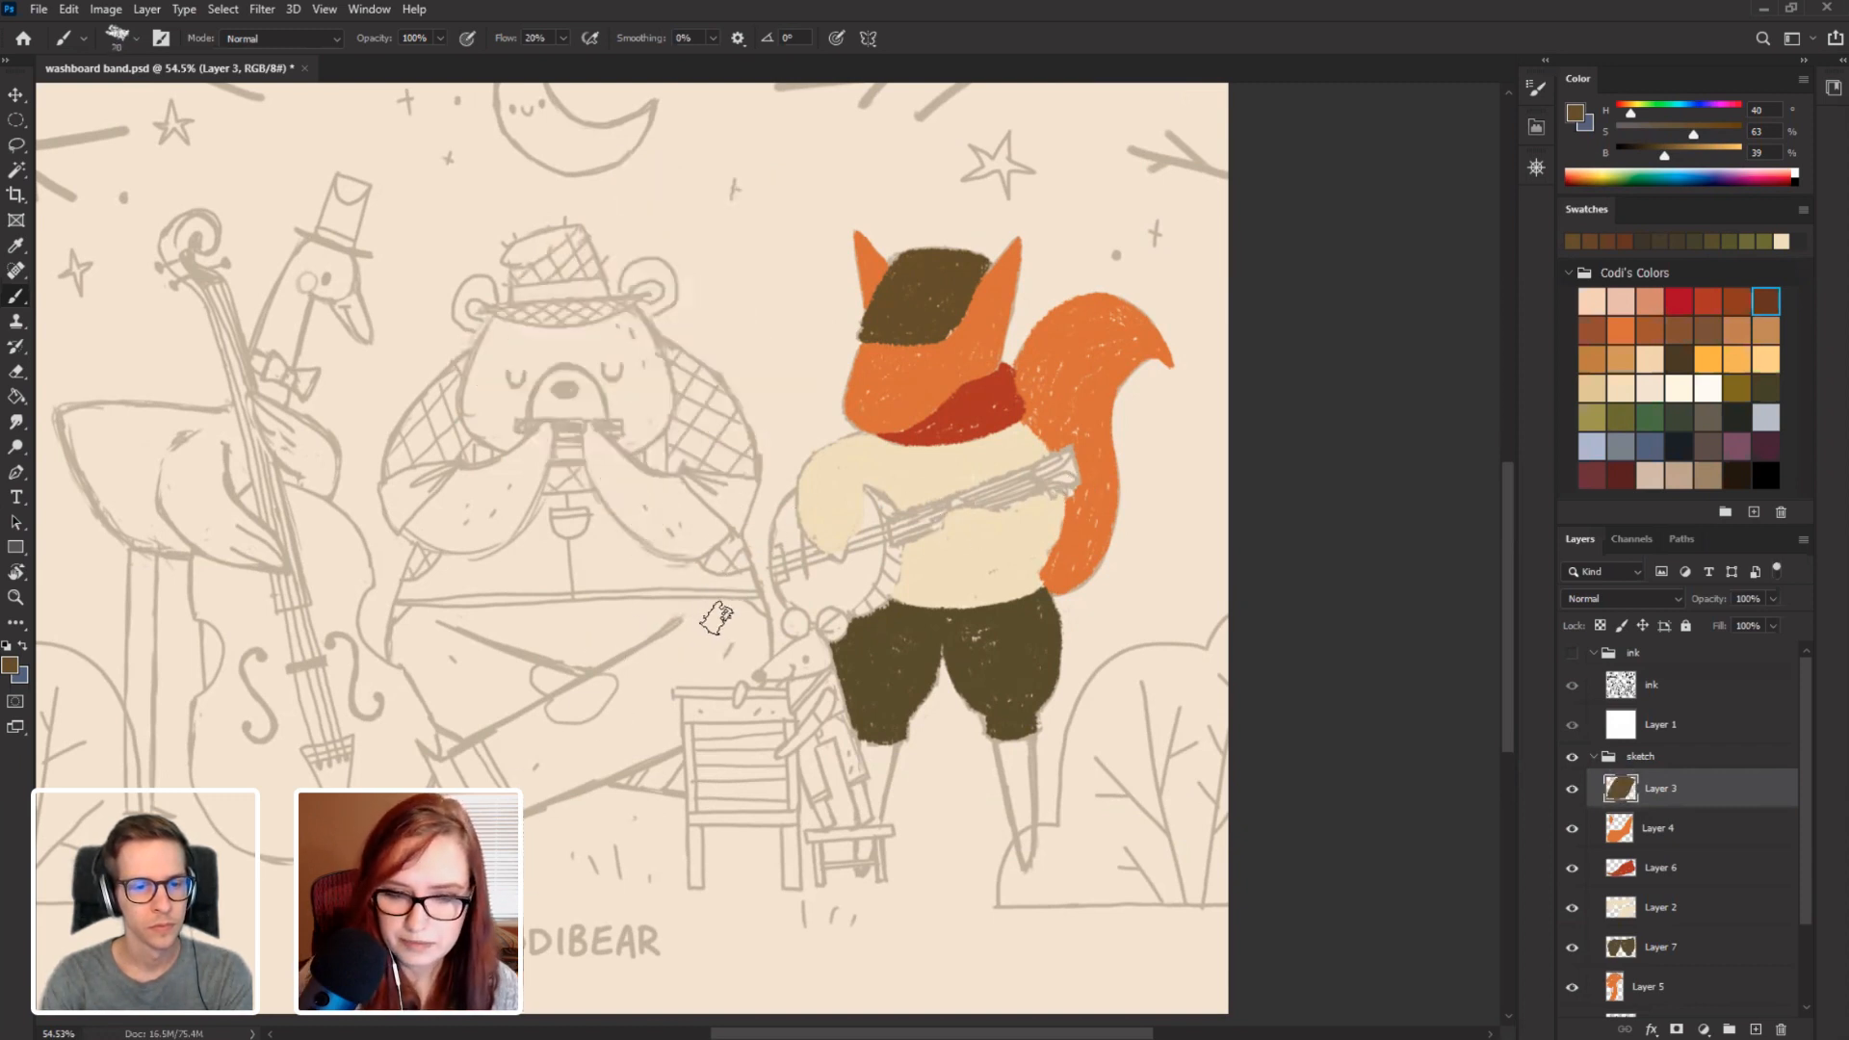
Choose the dark brown swatch (H 38, S 53, B 29) and add a new layer directly above the sketch layer.
{"action": "key", "text": "r"}
{"action": "mouse_move", "coordinate": [448, 535]}
{"action": "left_mouse_down"}
{"action": "mouse_move", "coordinate": [336, 370]}
{"action": "mouse_move", "coordinate": [411, 269]}
{"action": "mouse_move", "coordinate": [391, 436]}
{"action": "left_mouse_up"}
{"action": "key", "text": "b"}
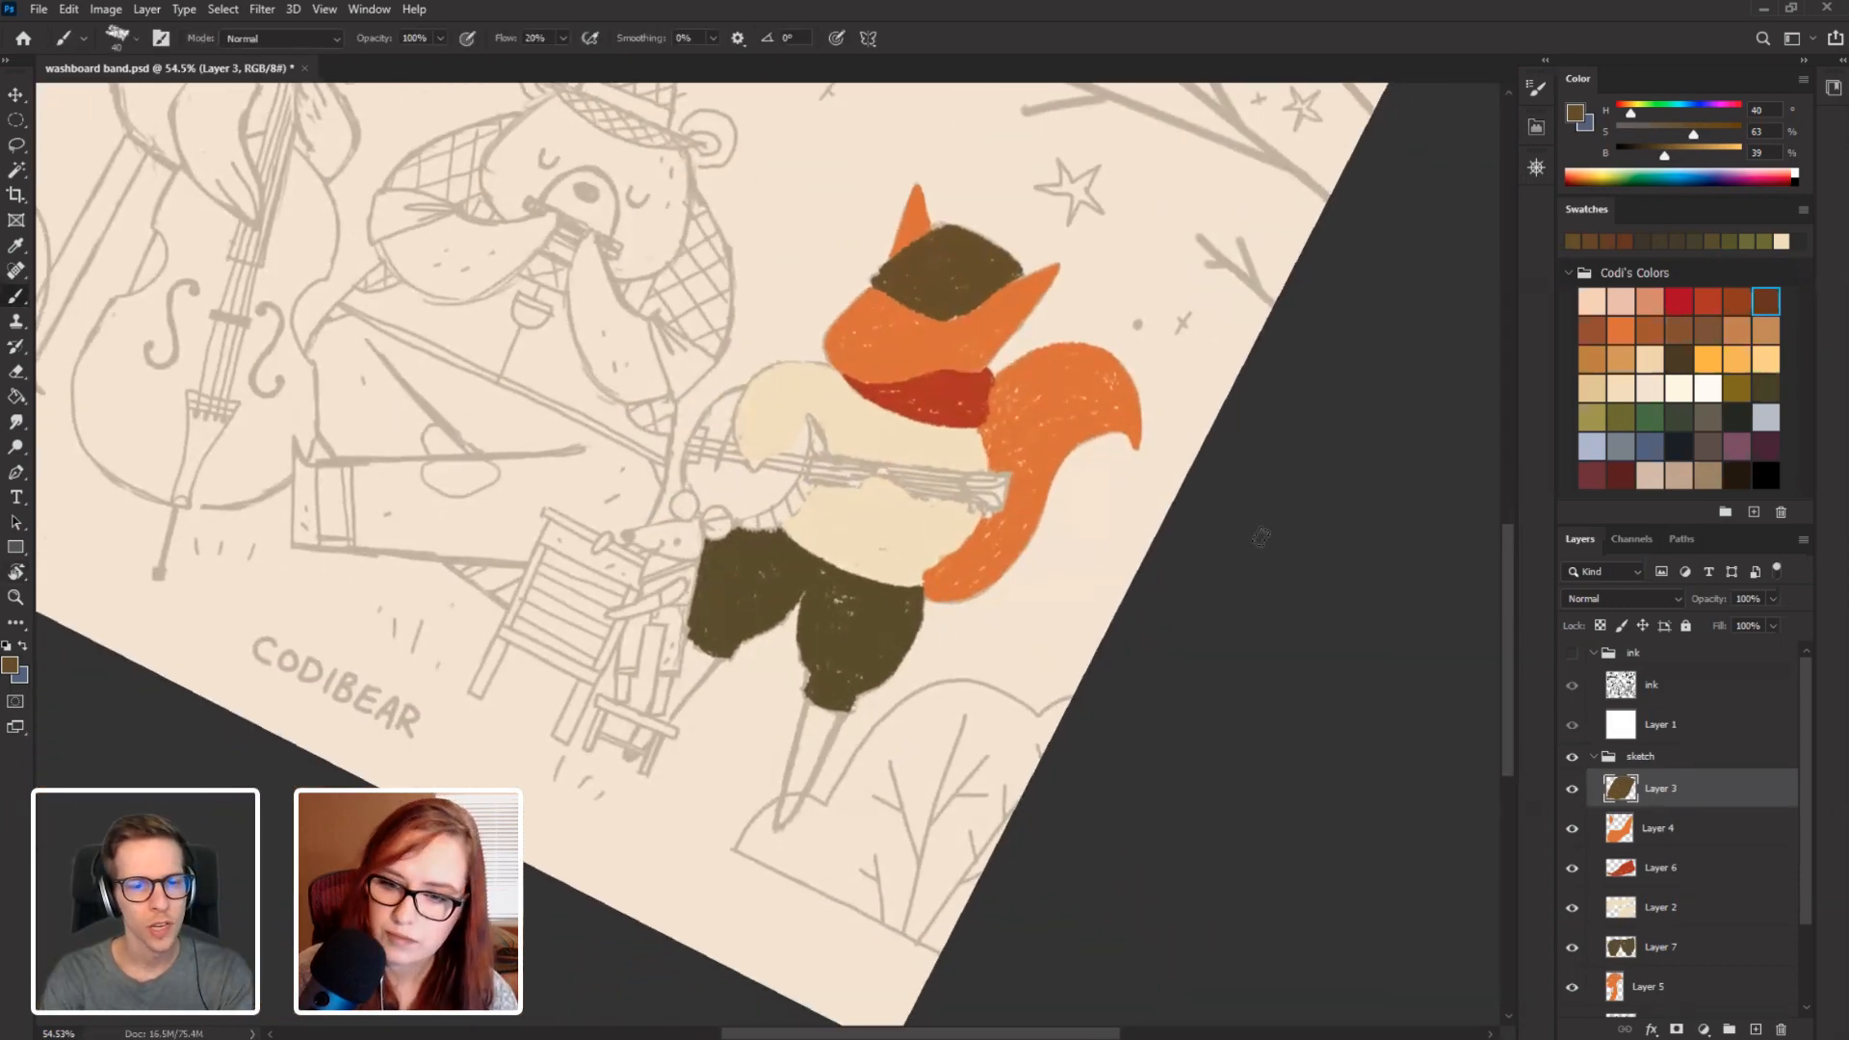
{"action": "left_click", "coordinate": [1685, 360]}
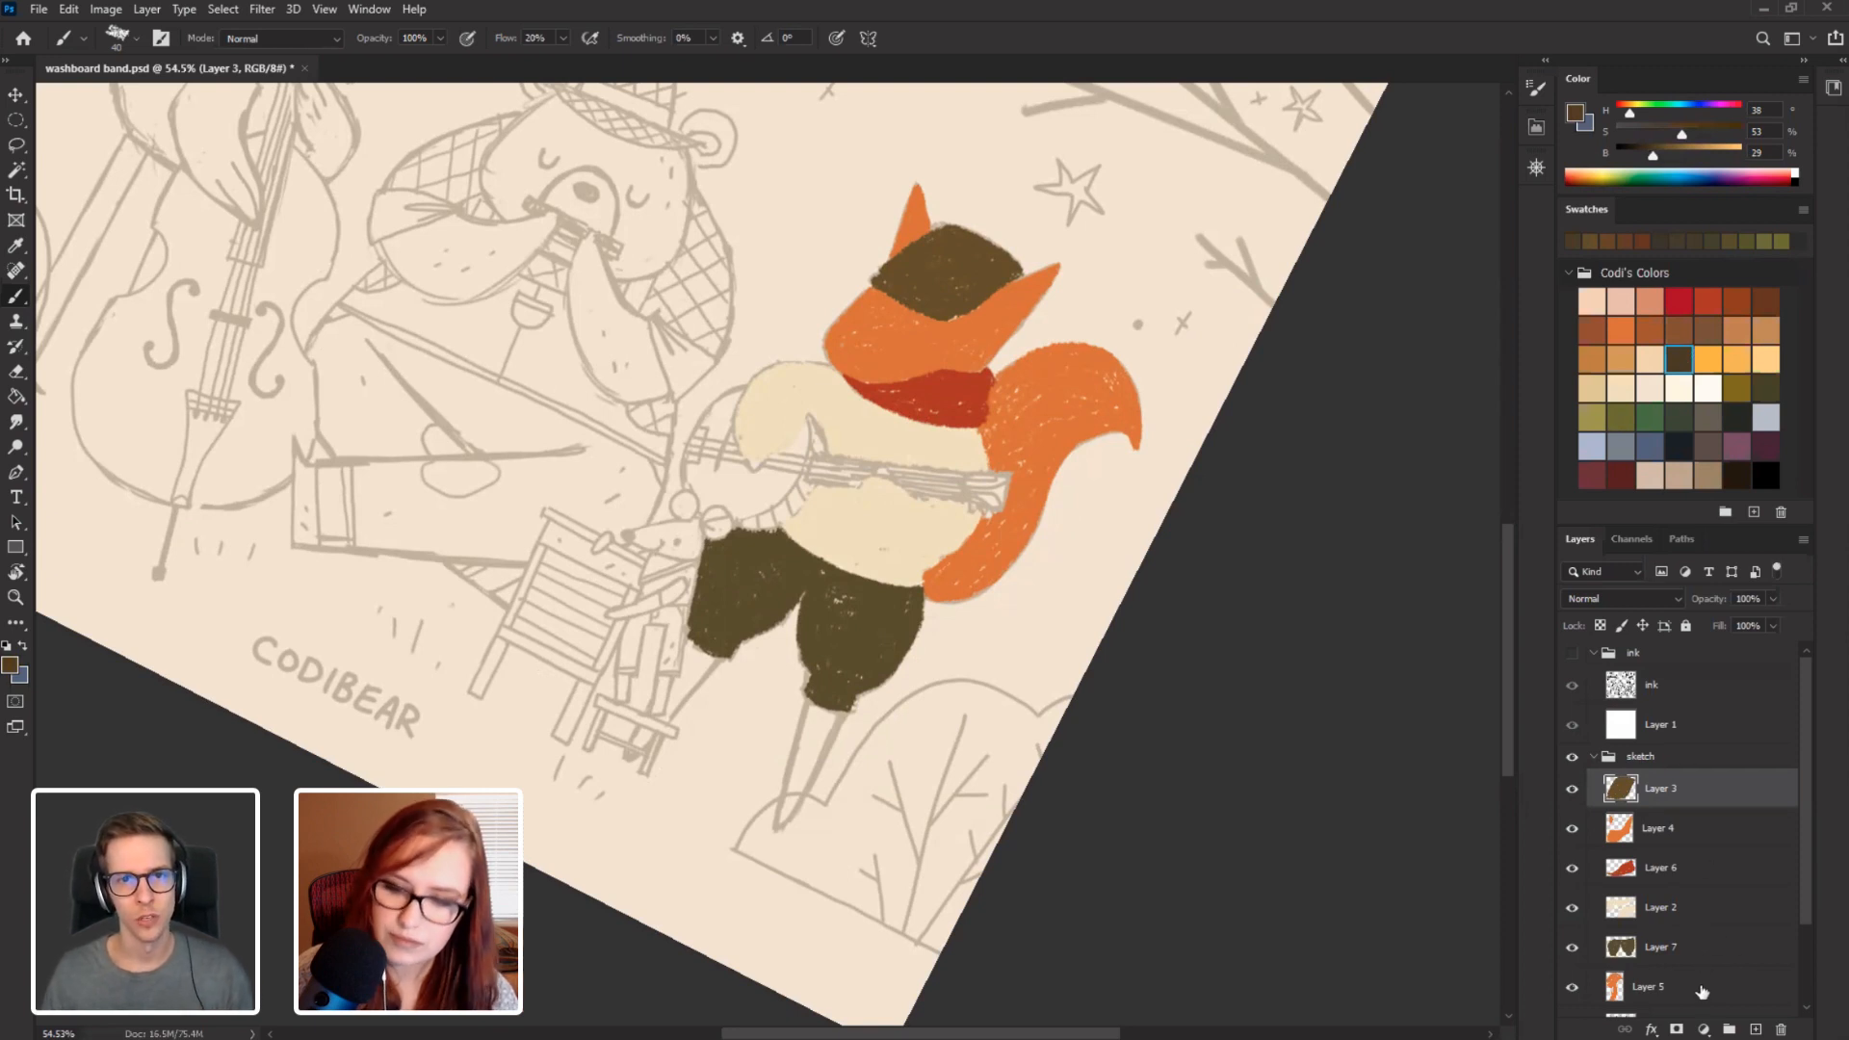
{"action": "scroll", "coordinate": [1709, 972], "scroll_direction": "down", "scroll_amount": 1}
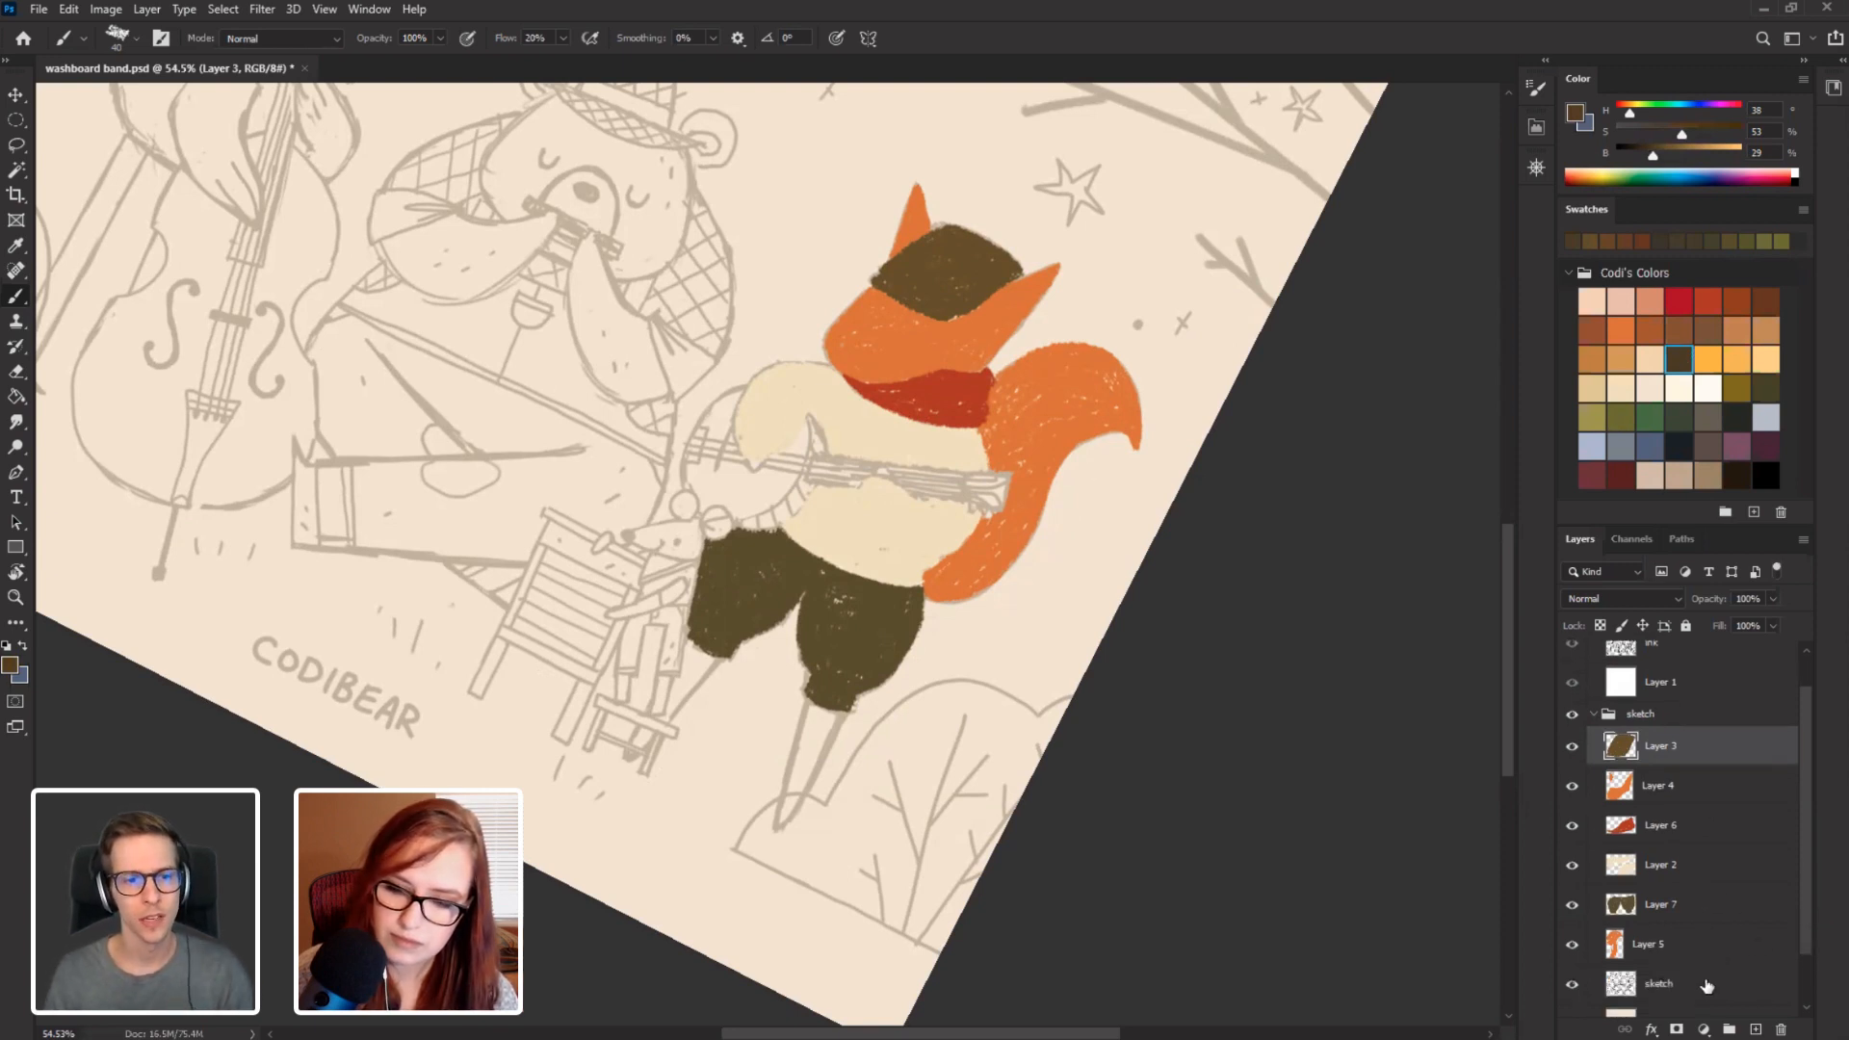
{"action": "left_click", "coordinate": [1702, 985]}
{"action": "left_click", "coordinate": [1754, 1028]}
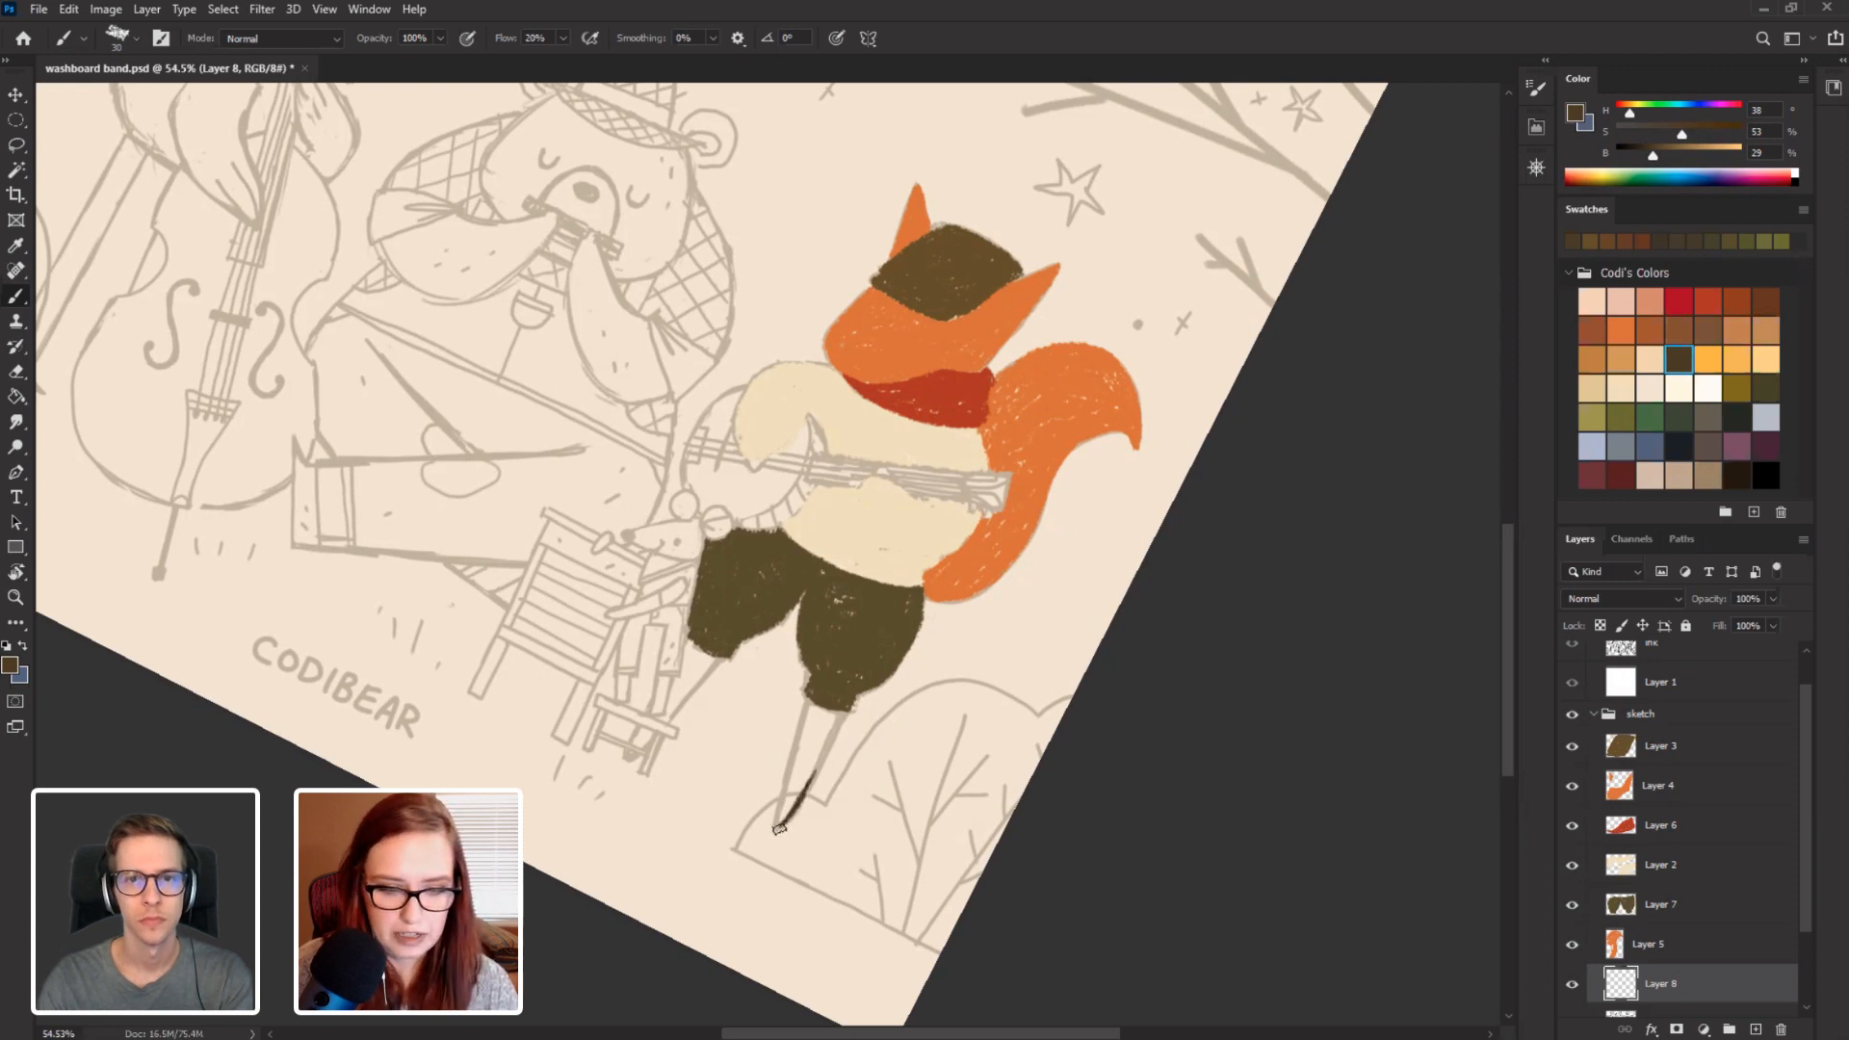
Outline the fox's right-hand lower leg in dark brown with the brush at size 30 and fill it in.
{"action": "left_click_drag", "start_coordinate": [779, 828], "coordinate": [840, 722]}
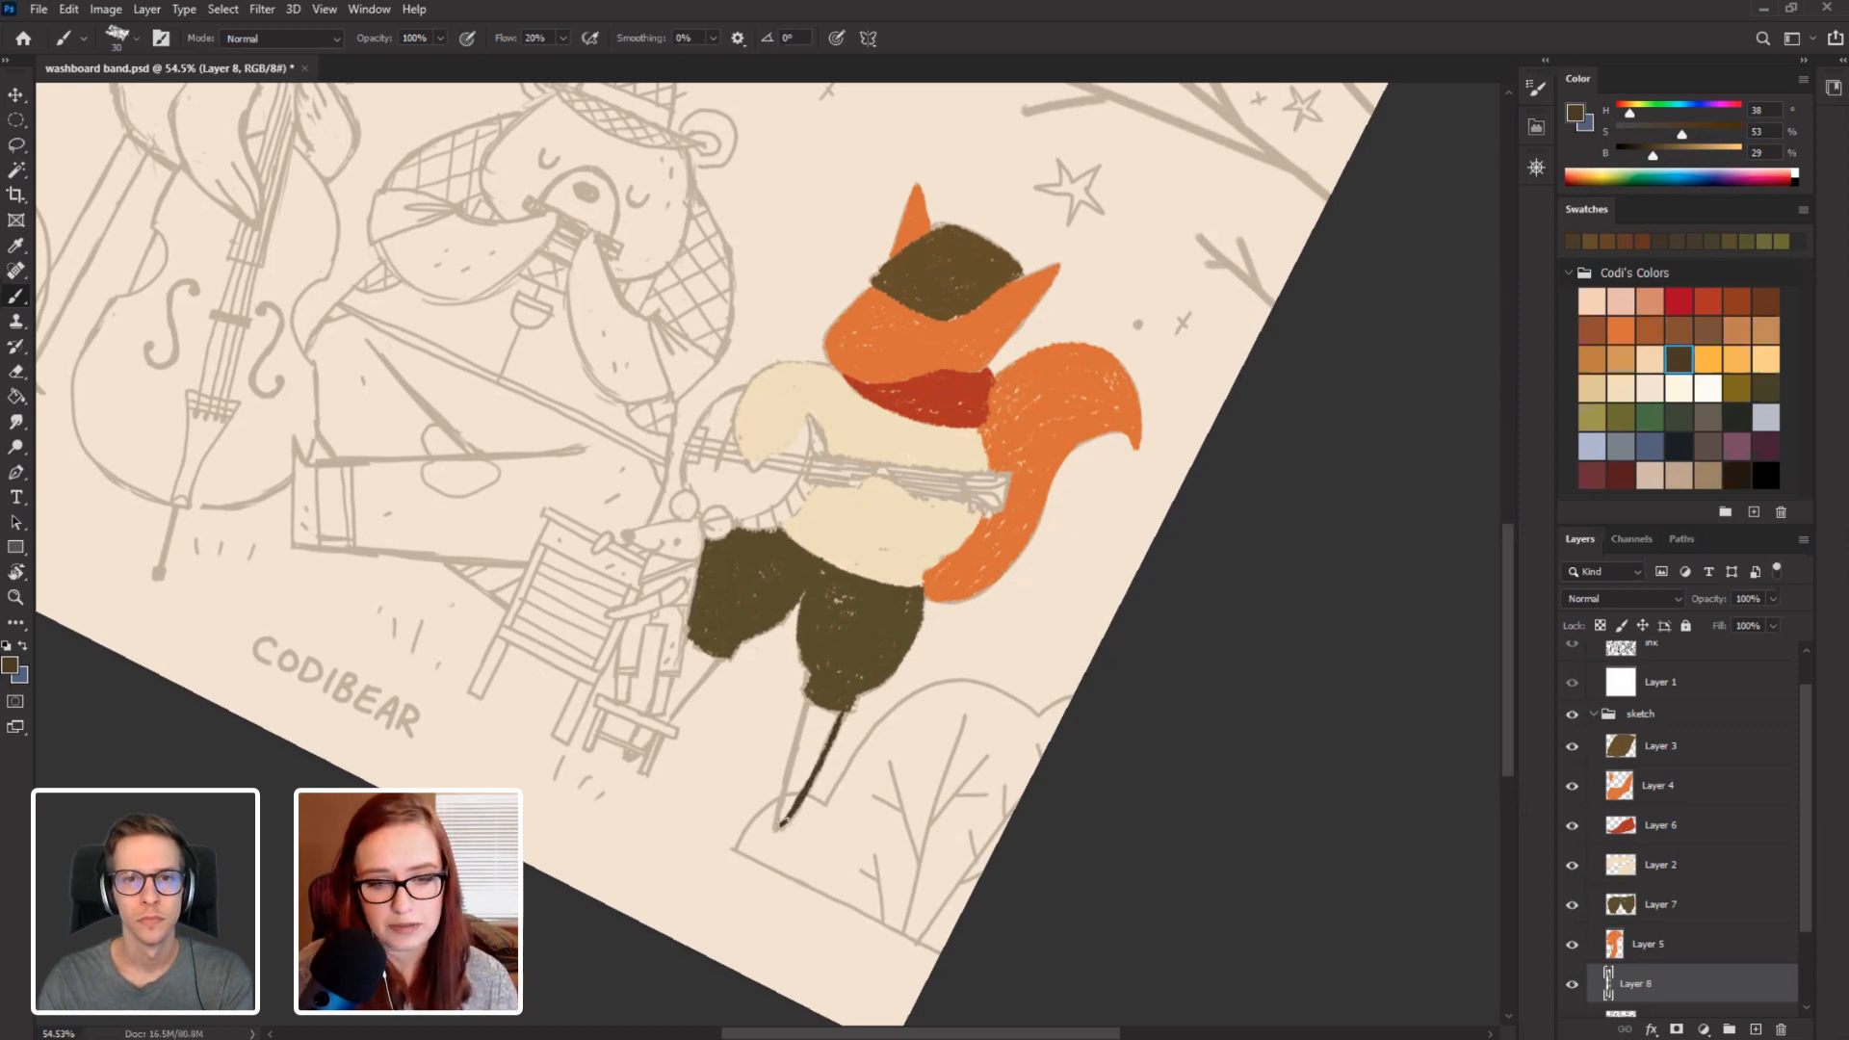
{"action": "mouse_move", "coordinate": [779, 825]}
{"action": "left_mouse_down"}
{"action": "mouse_move", "coordinate": [807, 710]}
{"action": "mouse_move", "coordinate": [780, 821]}
{"action": "left_mouse_up"}
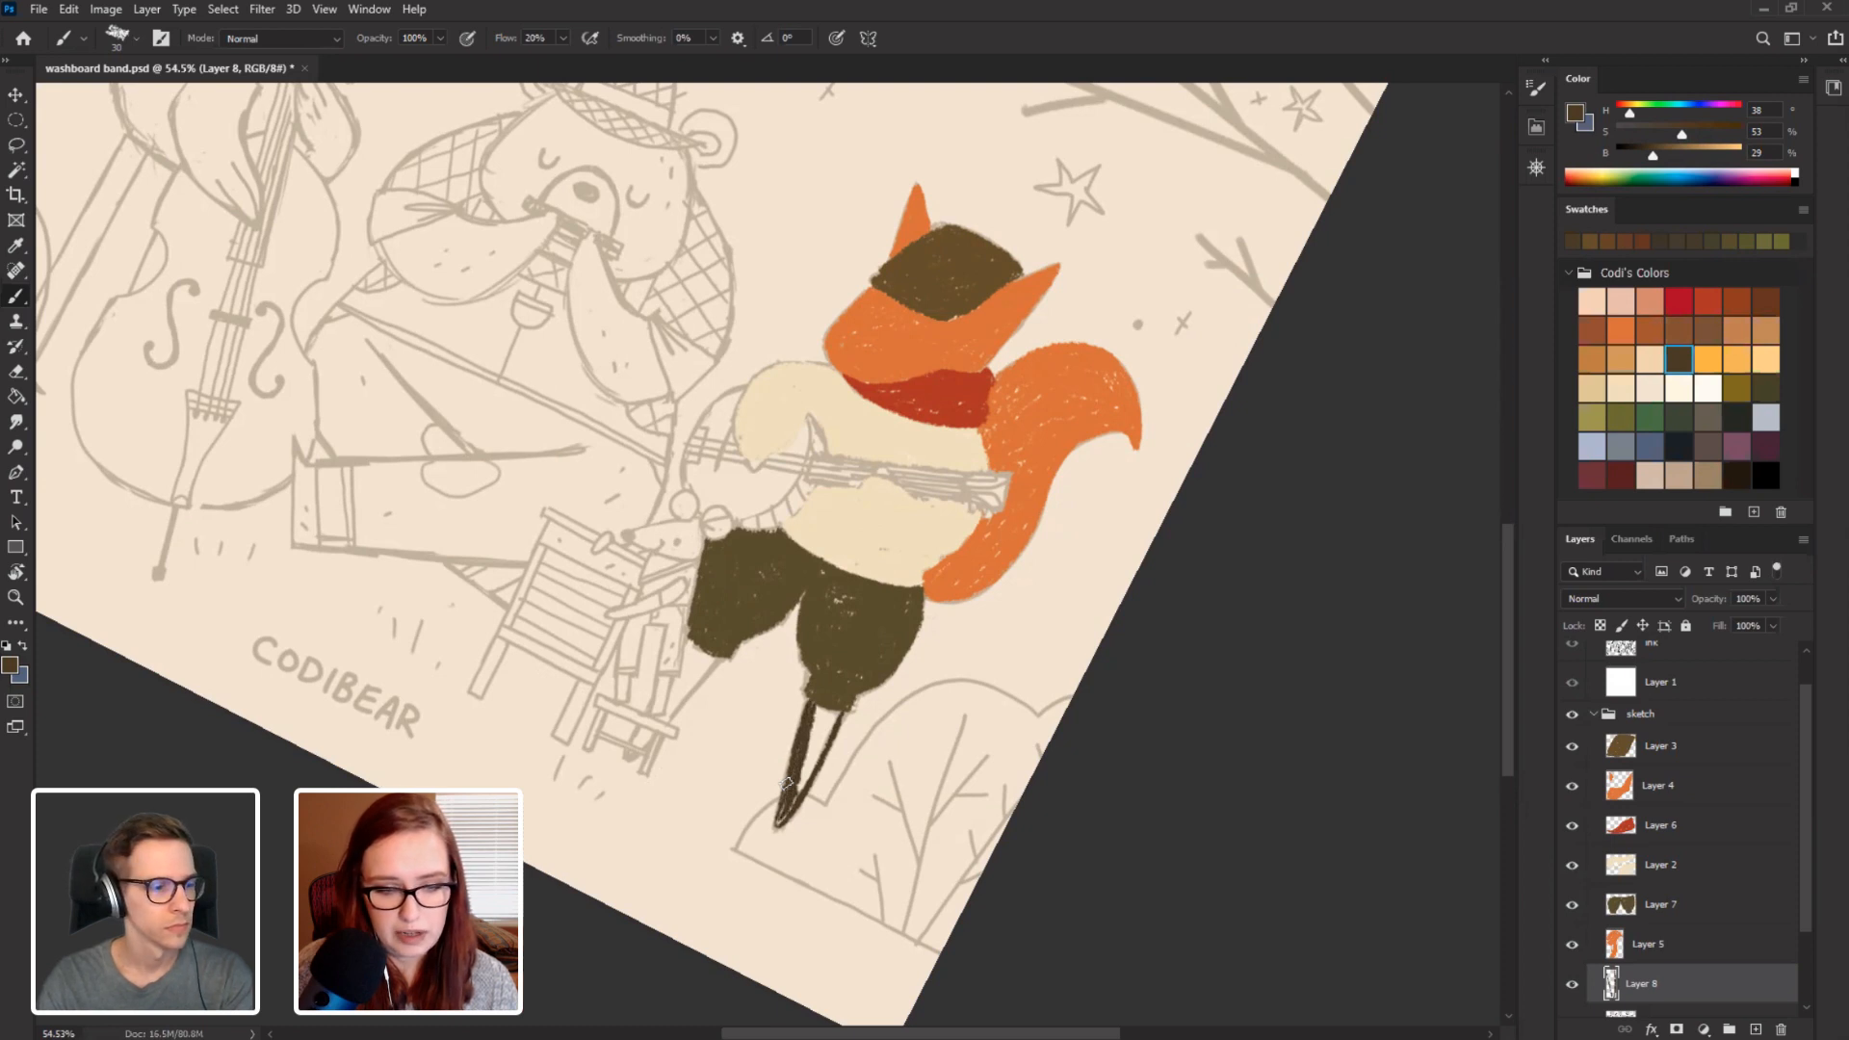
{"action": "mouse_move", "coordinate": [822, 735]}
{"action": "left_mouse_down"}
{"action": "mouse_move", "coordinate": [803, 787]}
{"action": "mouse_move", "coordinate": [815, 774]}
{"action": "left_mouse_up"}
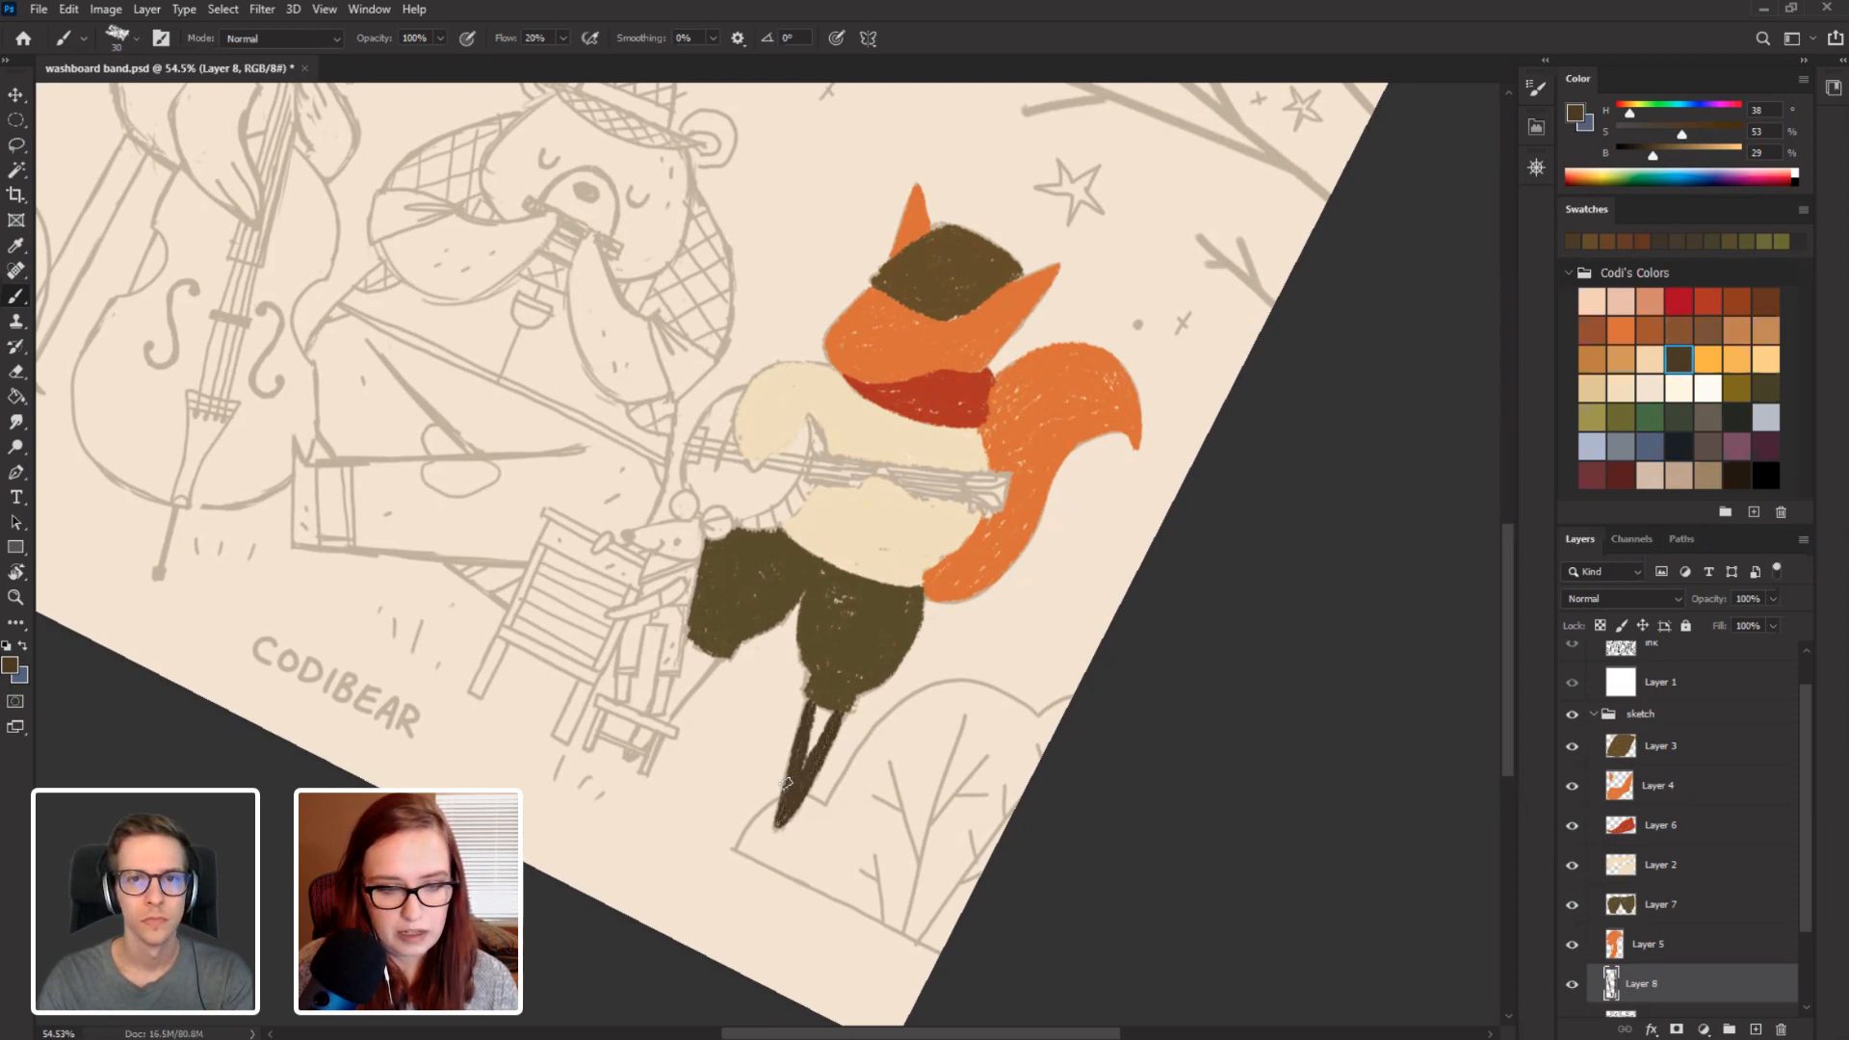
{"action": "mouse_move", "coordinate": [830, 711]}
{"action": "left_mouse_down"}
{"action": "mouse_move", "coordinate": [805, 770]}
{"action": "mouse_move", "coordinate": [810, 751]}
{"action": "left_mouse_up"}
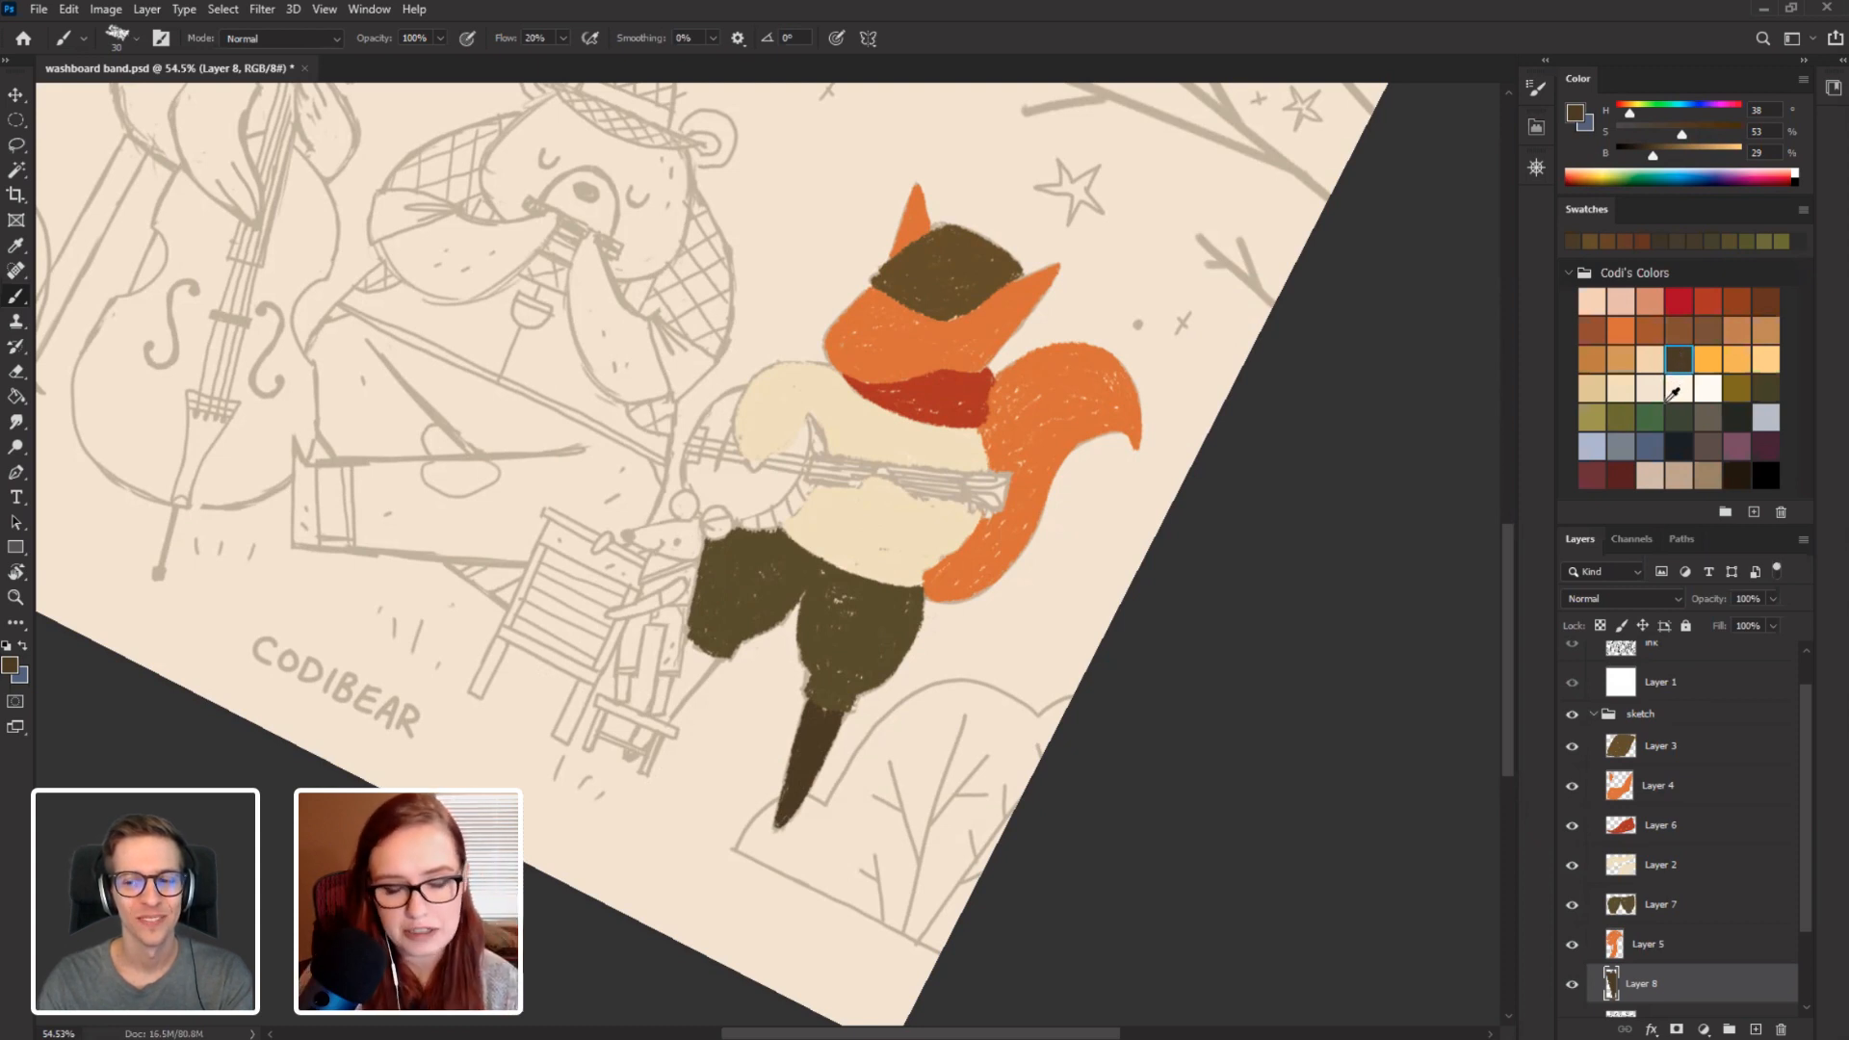
{"action": "left_click", "coordinate": [1767, 300]}
{"action": "left_click", "coordinate": [1593, 328]}
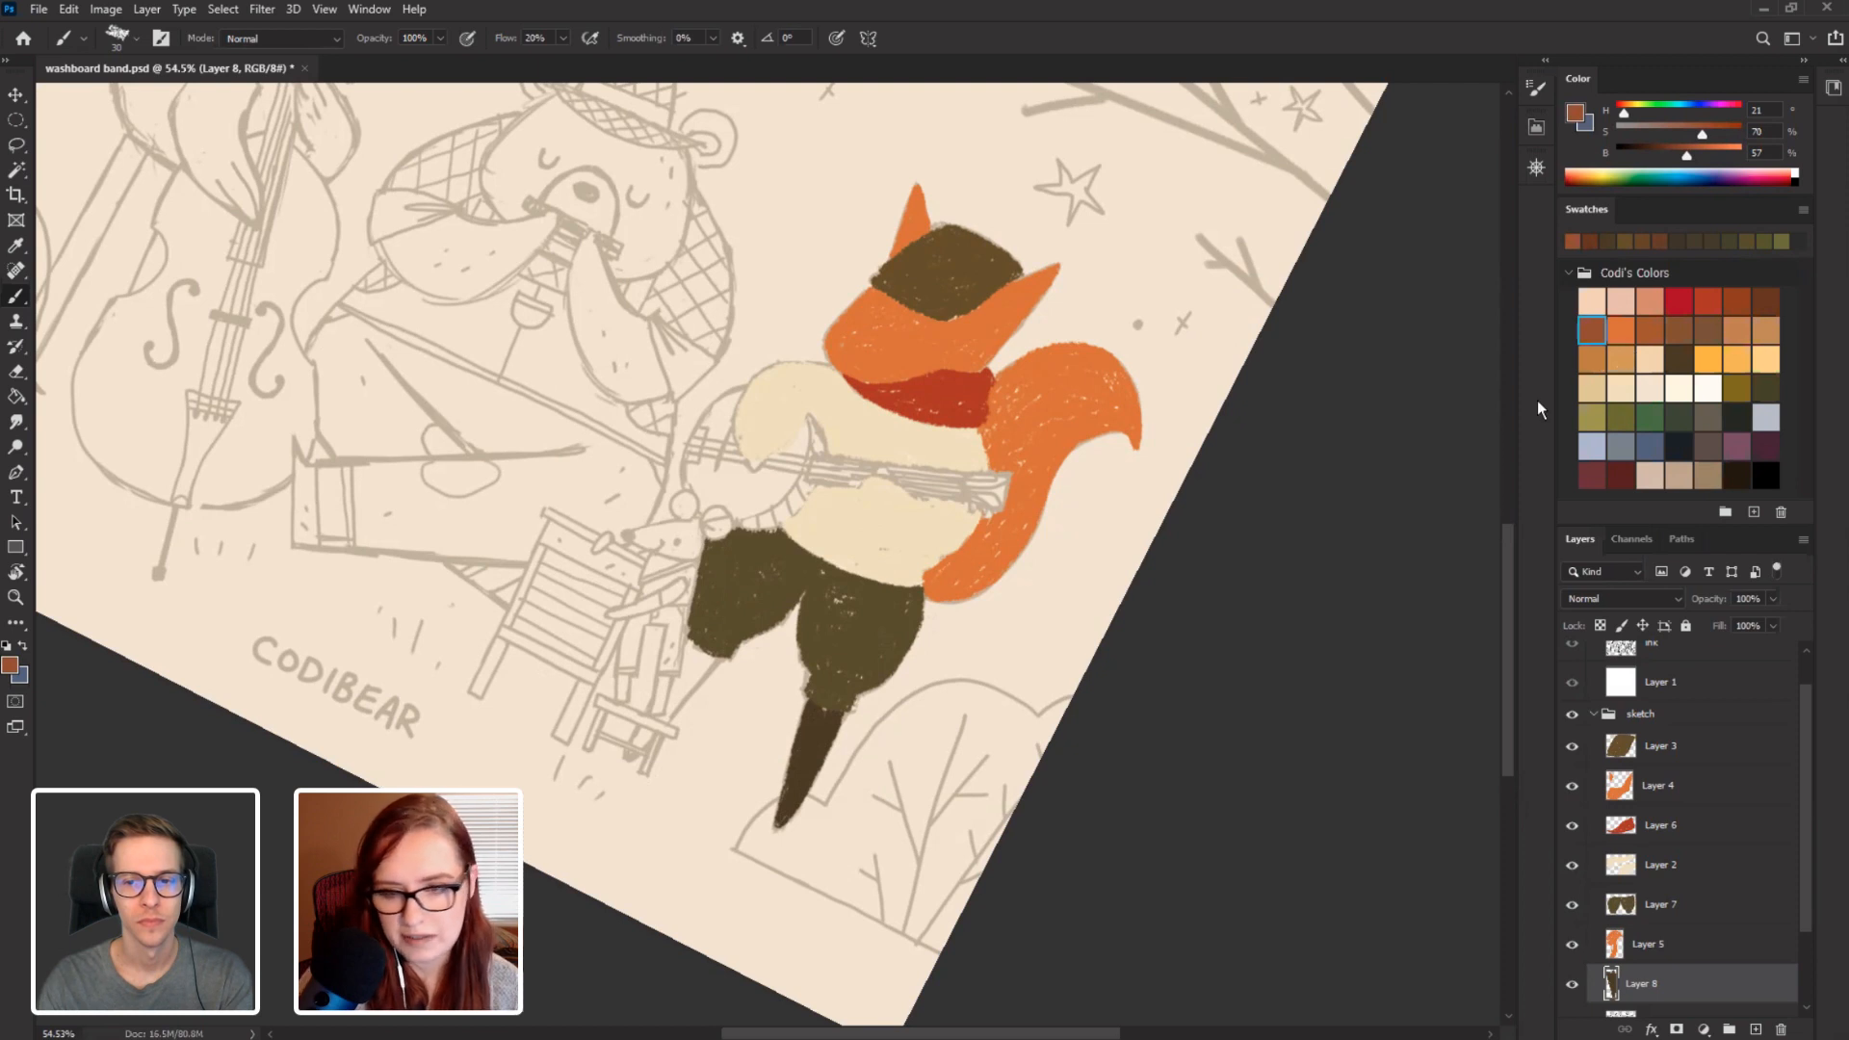
{"action": "left_click", "coordinate": [1681, 358]}
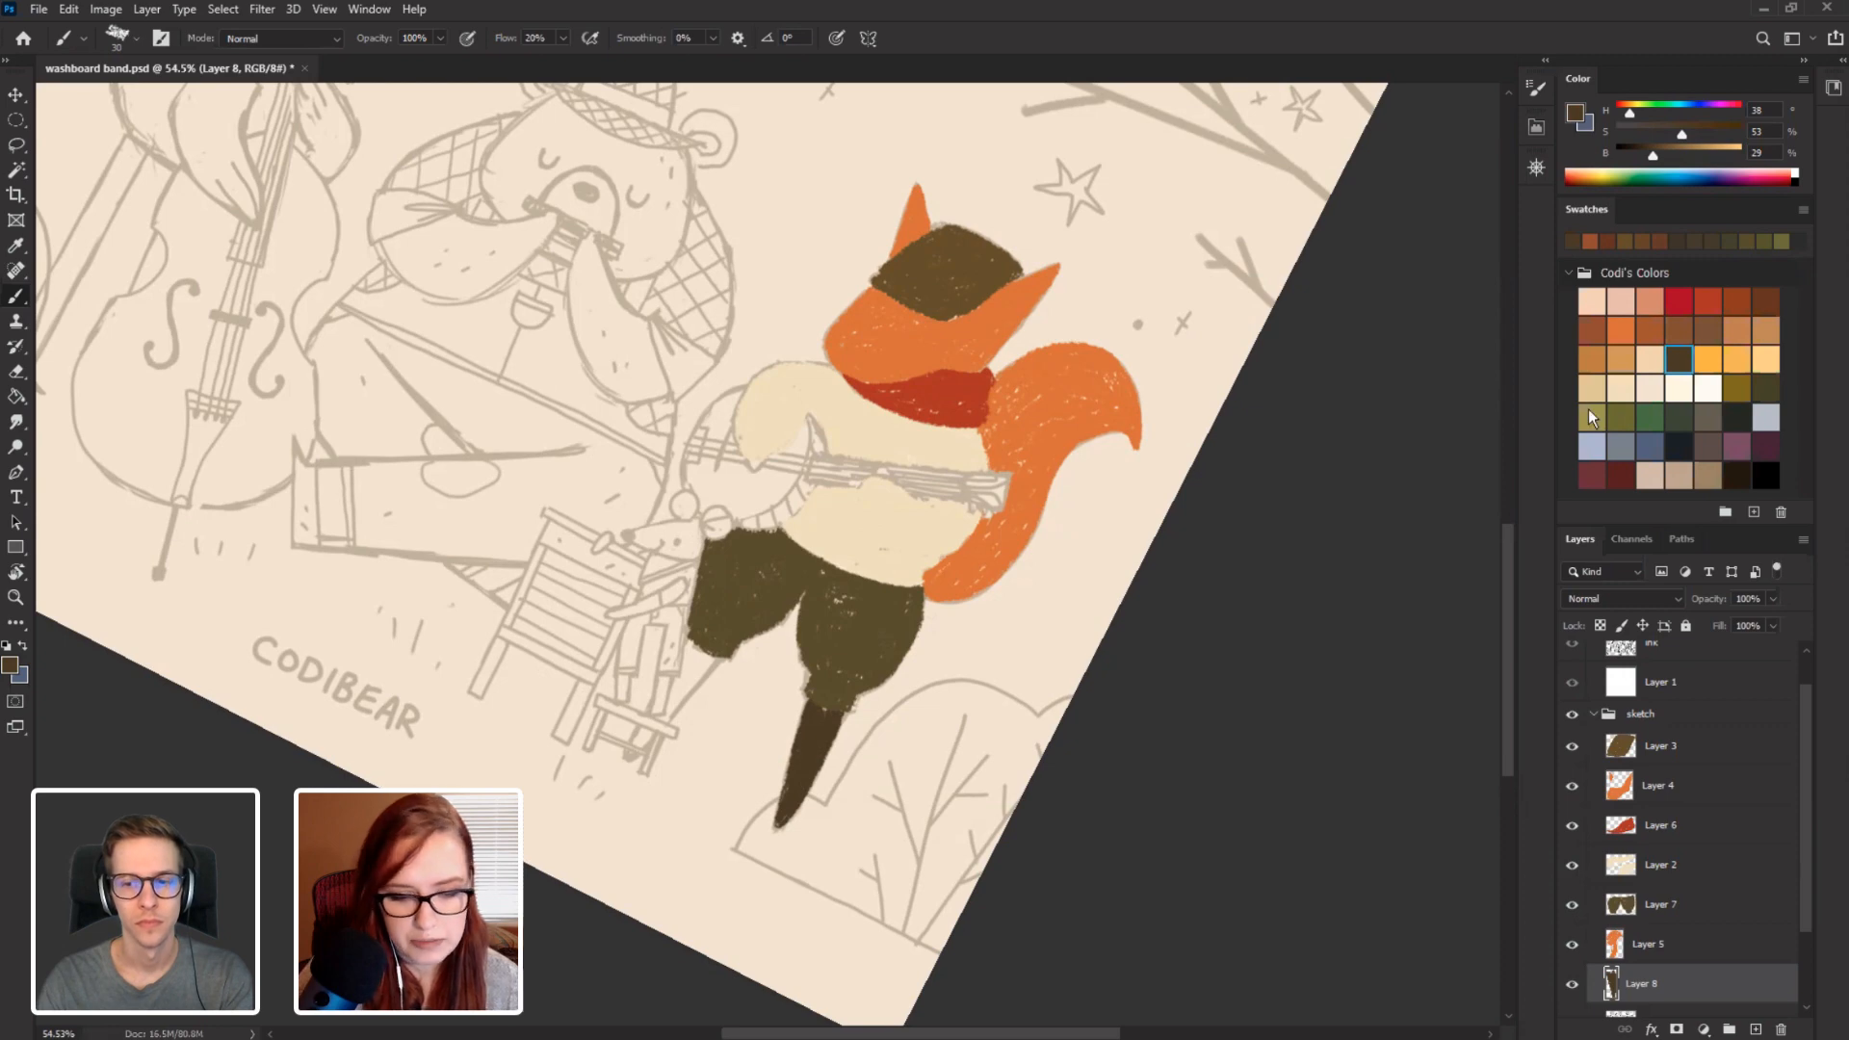
Lock the leg layer's transparent pixels and recolour the fox's lower leg a dark reddish brown (H 22, S 63, B 22).
{"action": "key", "text": "r"}
{"action": "left_click_drag", "start_coordinate": [426, 444], "coordinate": [409, 547]}
{"action": "left_click_drag", "start_coordinate": [538, 572], "coordinate": [486, 593]}
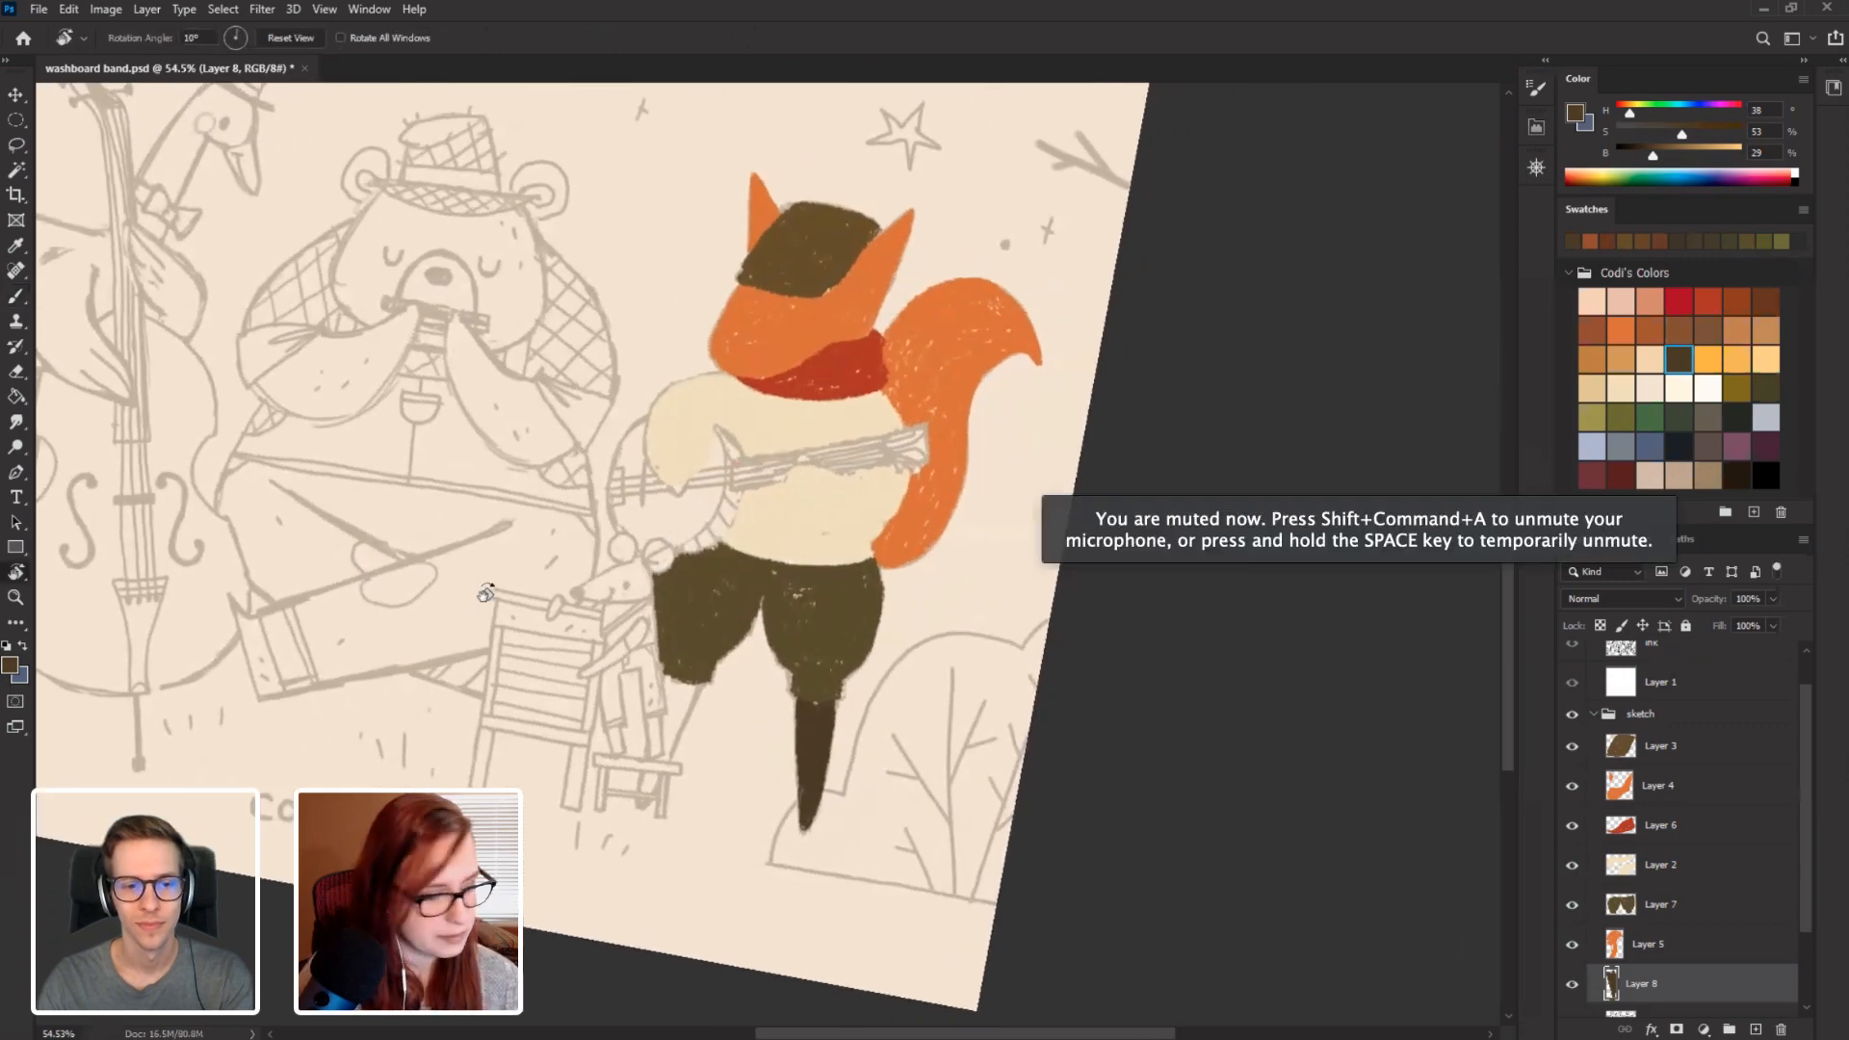
{"action": "key", "text": "b"}
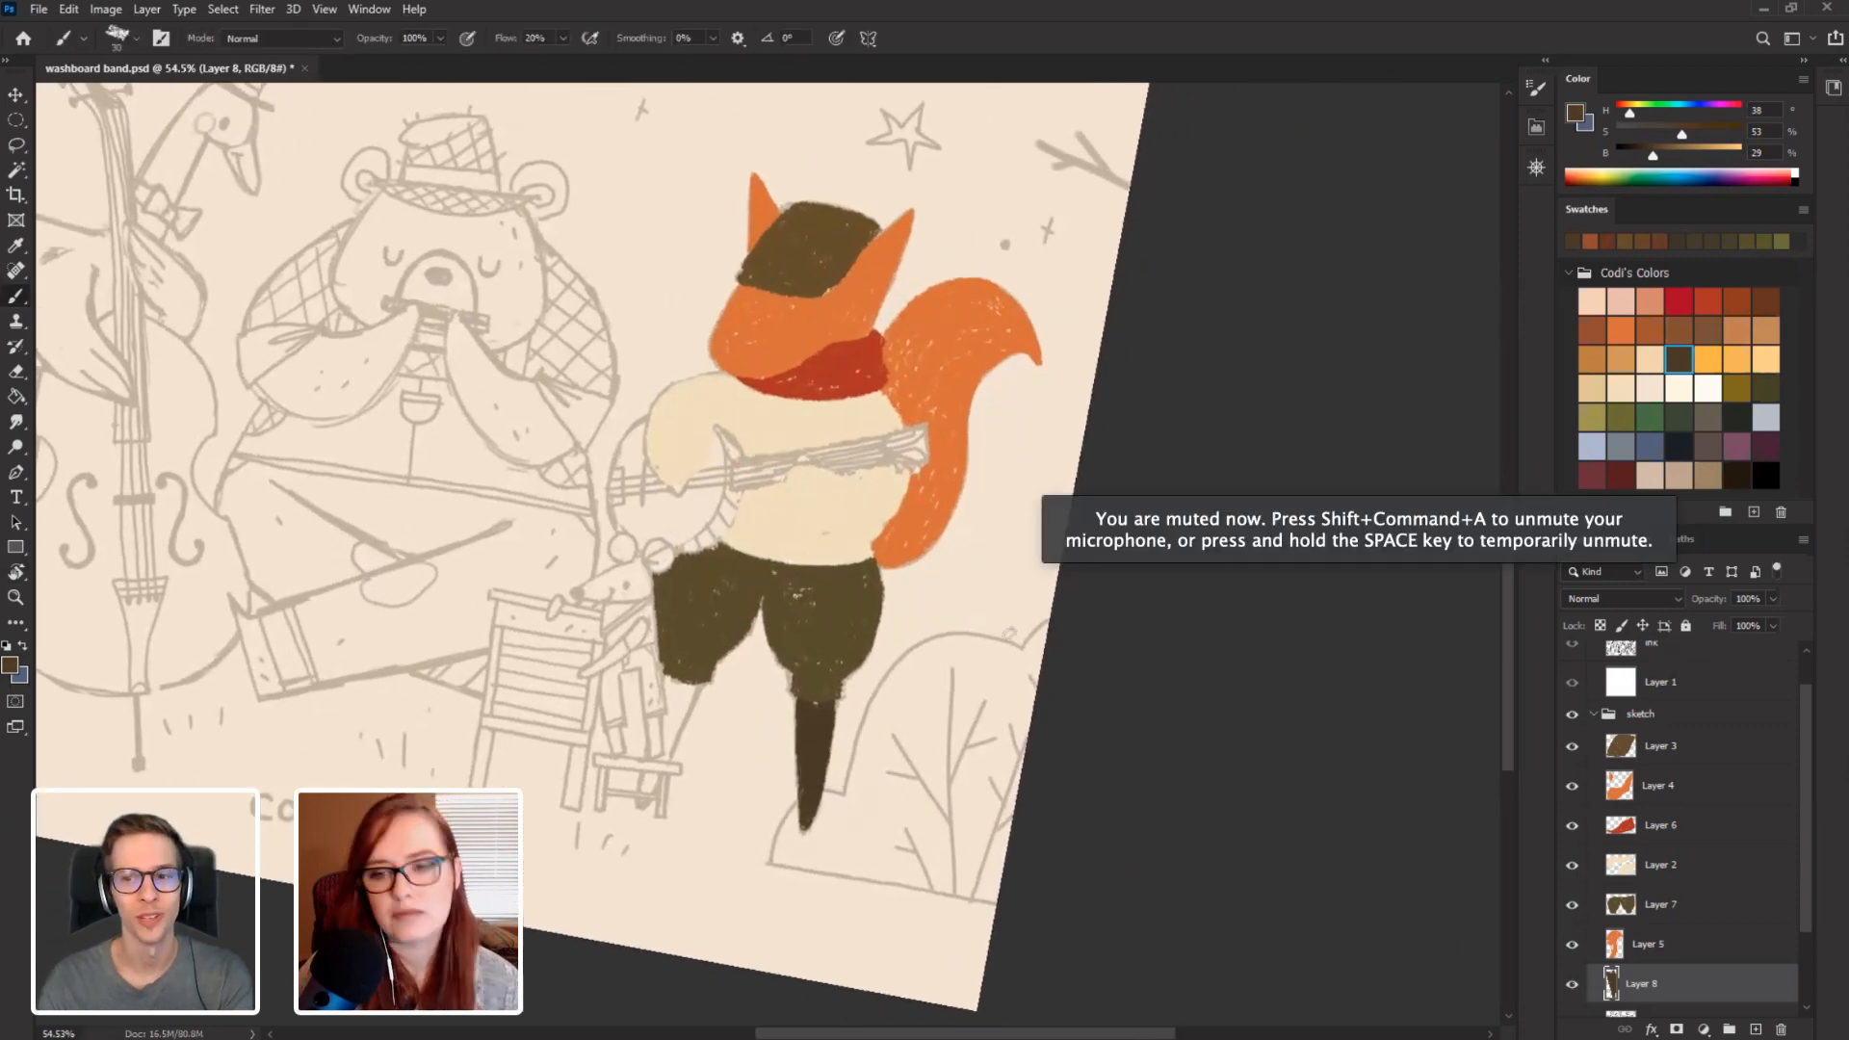
{"action": "left_click", "coordinate": [1765, 301]}
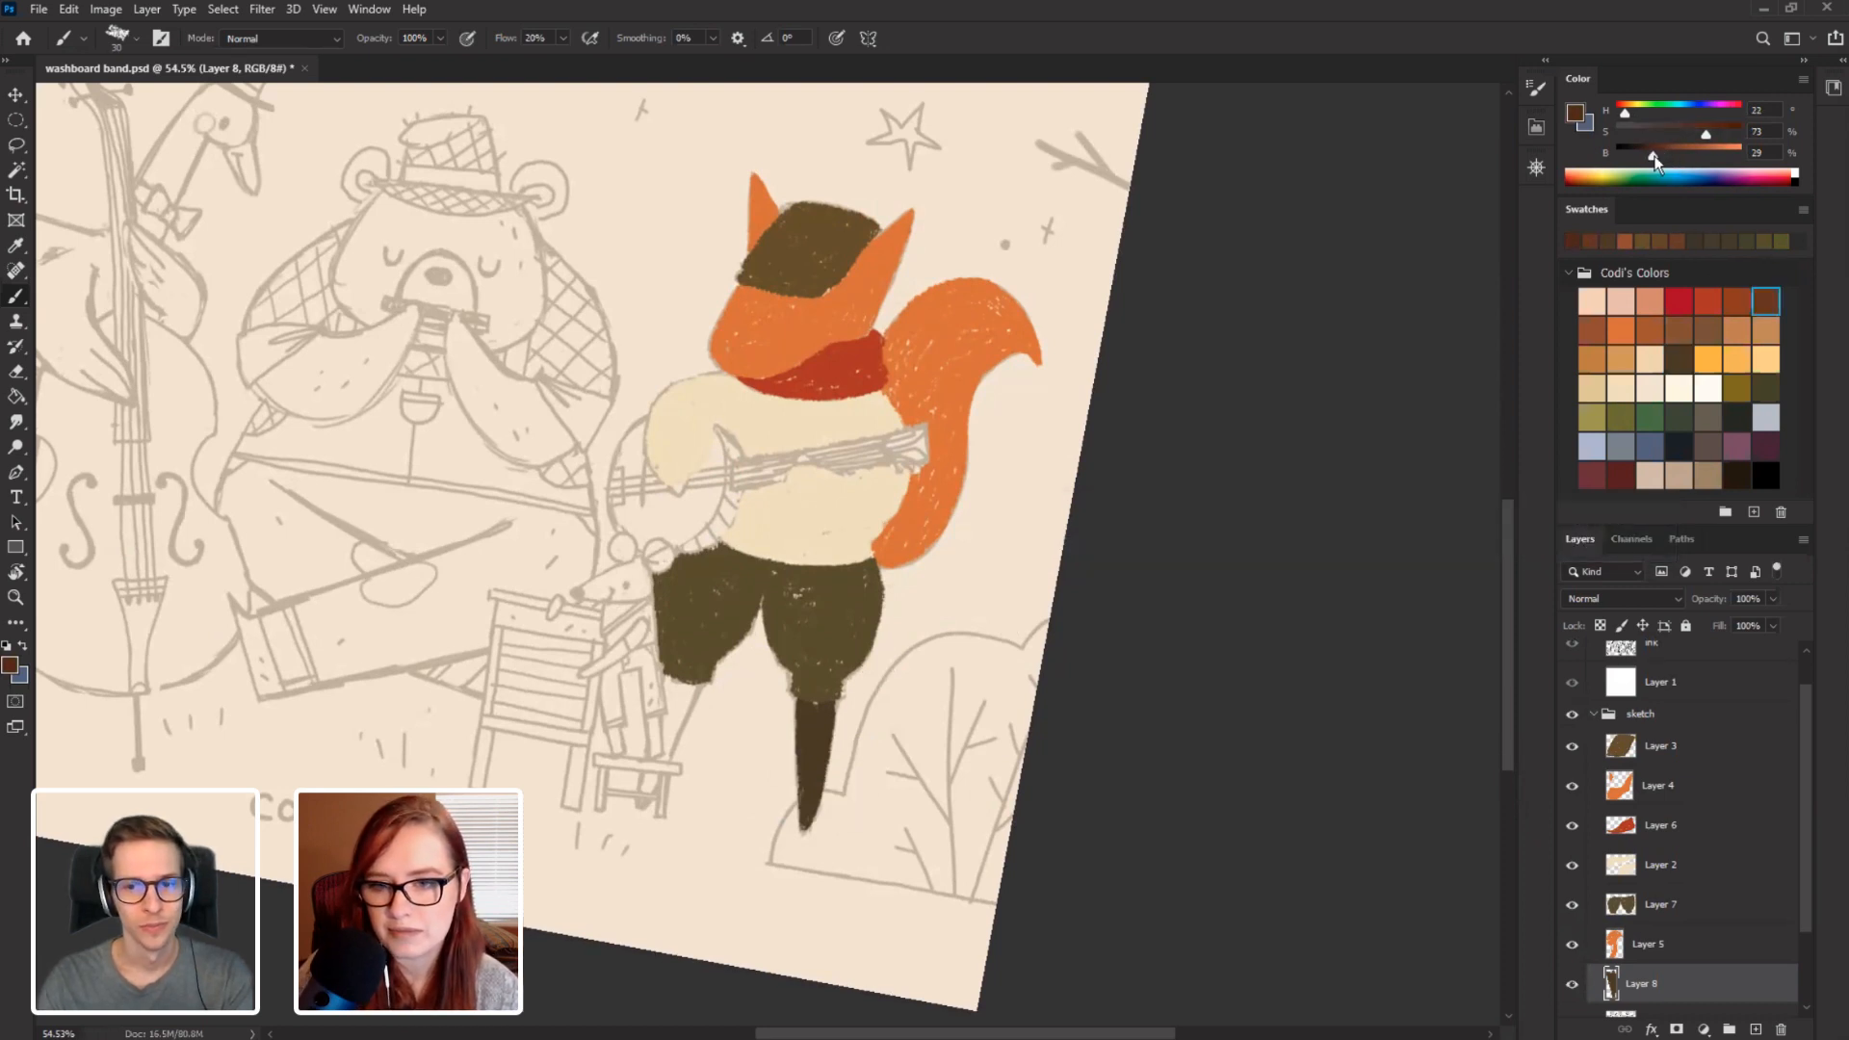
{"action": "left_click_drag", "start_coordinate": [1699, 137], "coordinate": [1643, 157]}
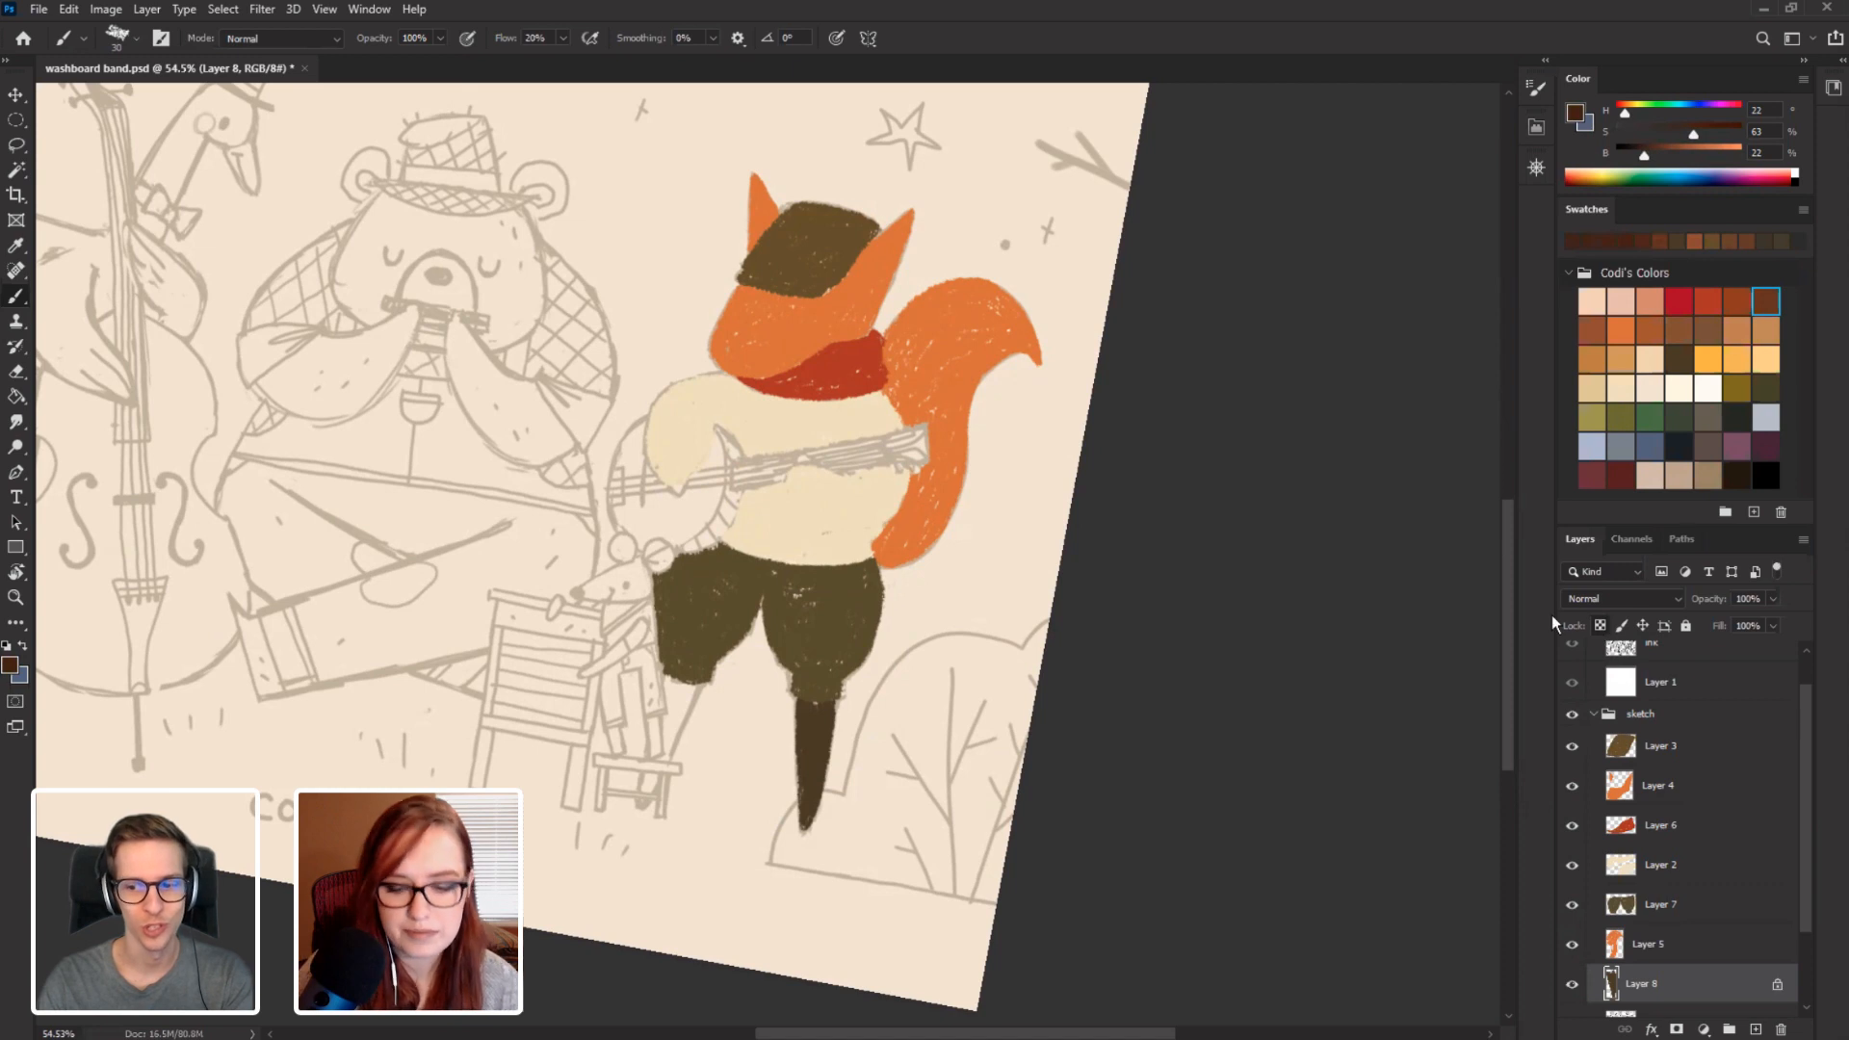
{"action": "mouse_move", "coordinate": [776, 788]}
{"action": "left_mouse_down"}
{"action": "mouse_move", "coordinate": [812, 809]}
{"action": "mouse_move", "coordinate": [830, 723]}
{"action": "left_mouse_up"}
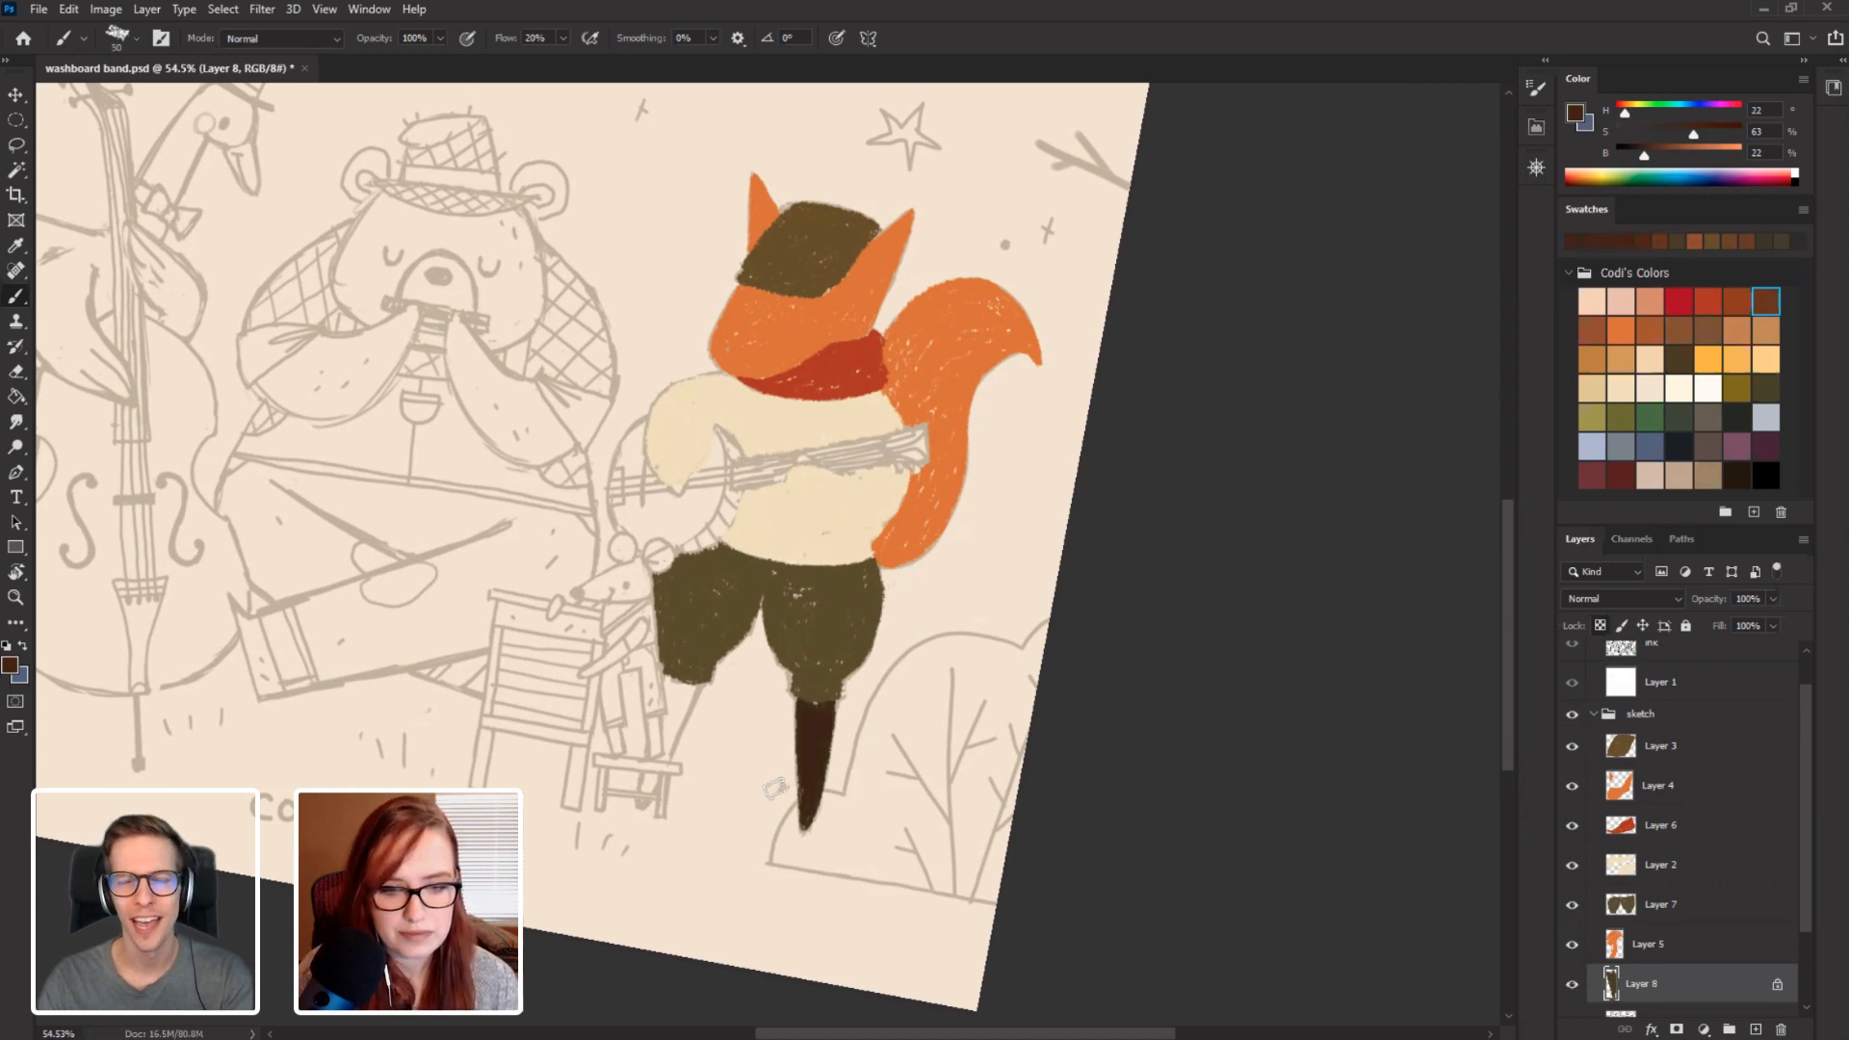
Repaint the lower leg with saturation lowered to 50, unlock its layer's transparent pixels, and set the brush size to 40.
{"action": "left_click_drag", "start_coordinate": [1695, 136], "coordinate": [1678, 135]}
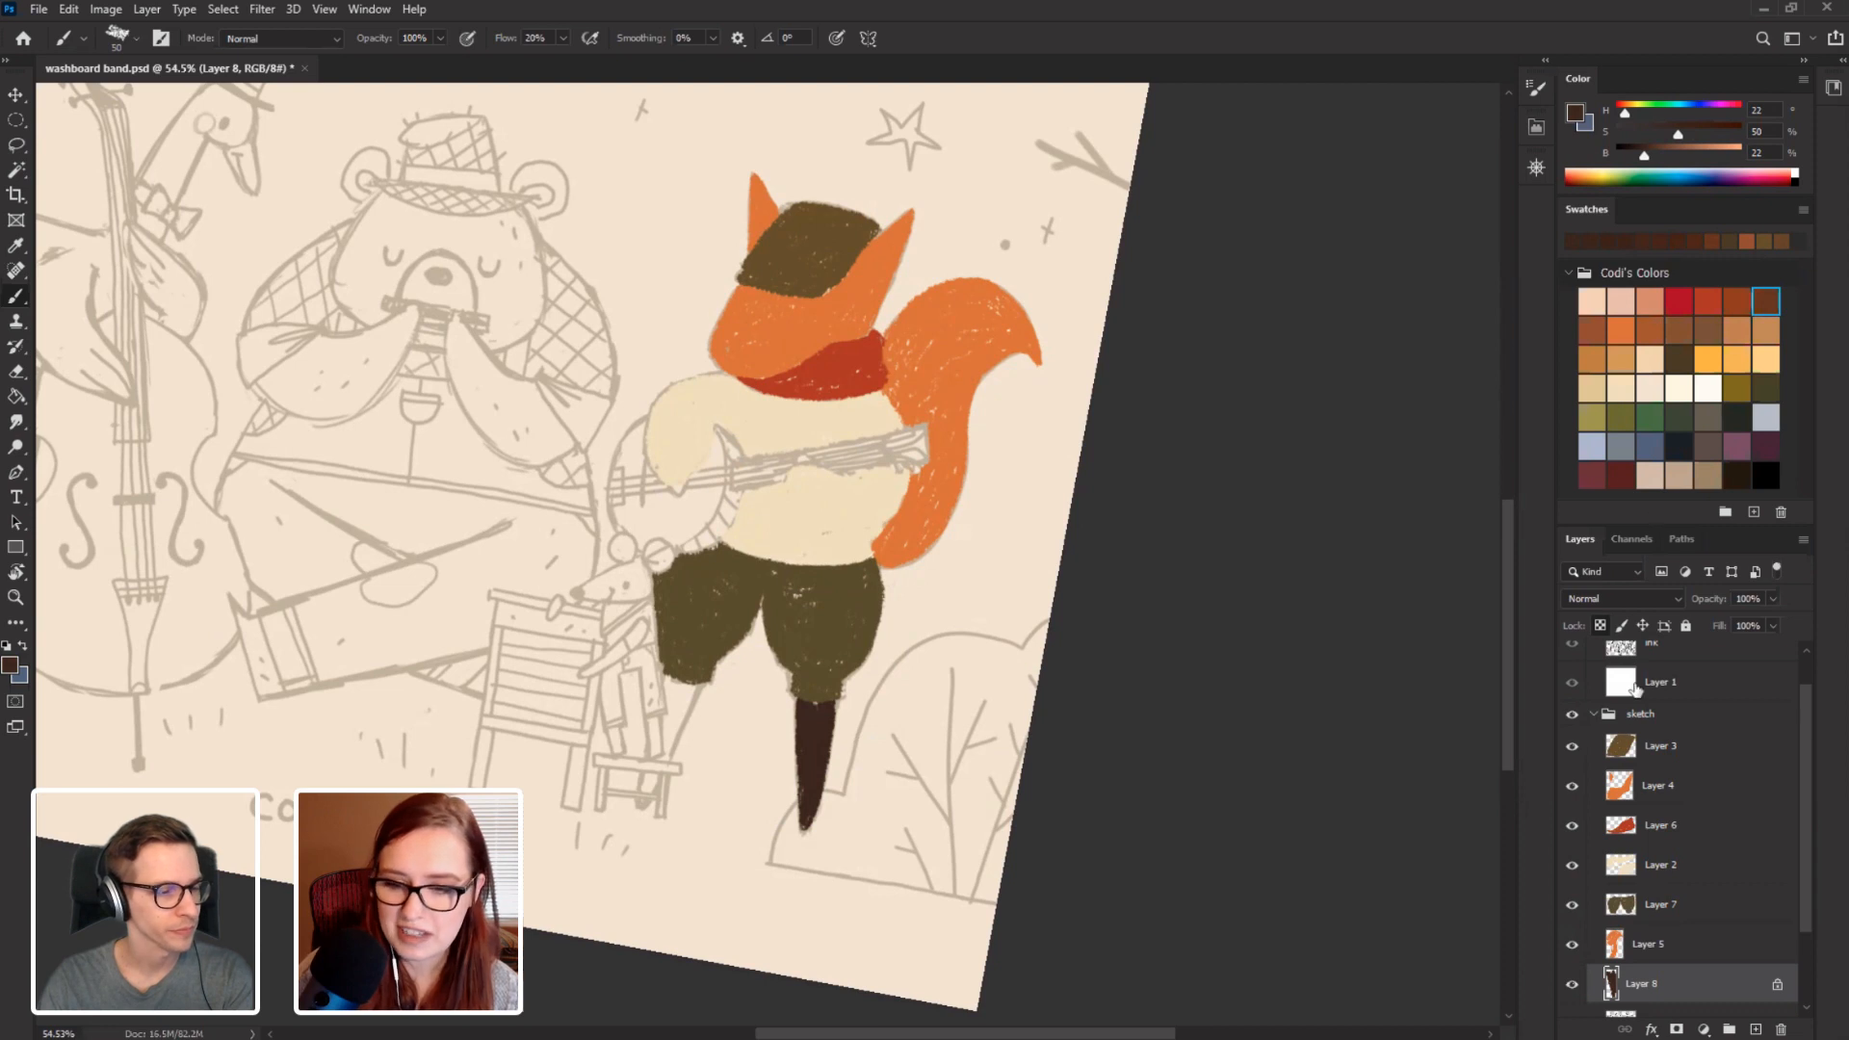
{"action": "left_click", "coordinate": [1599, 627]}
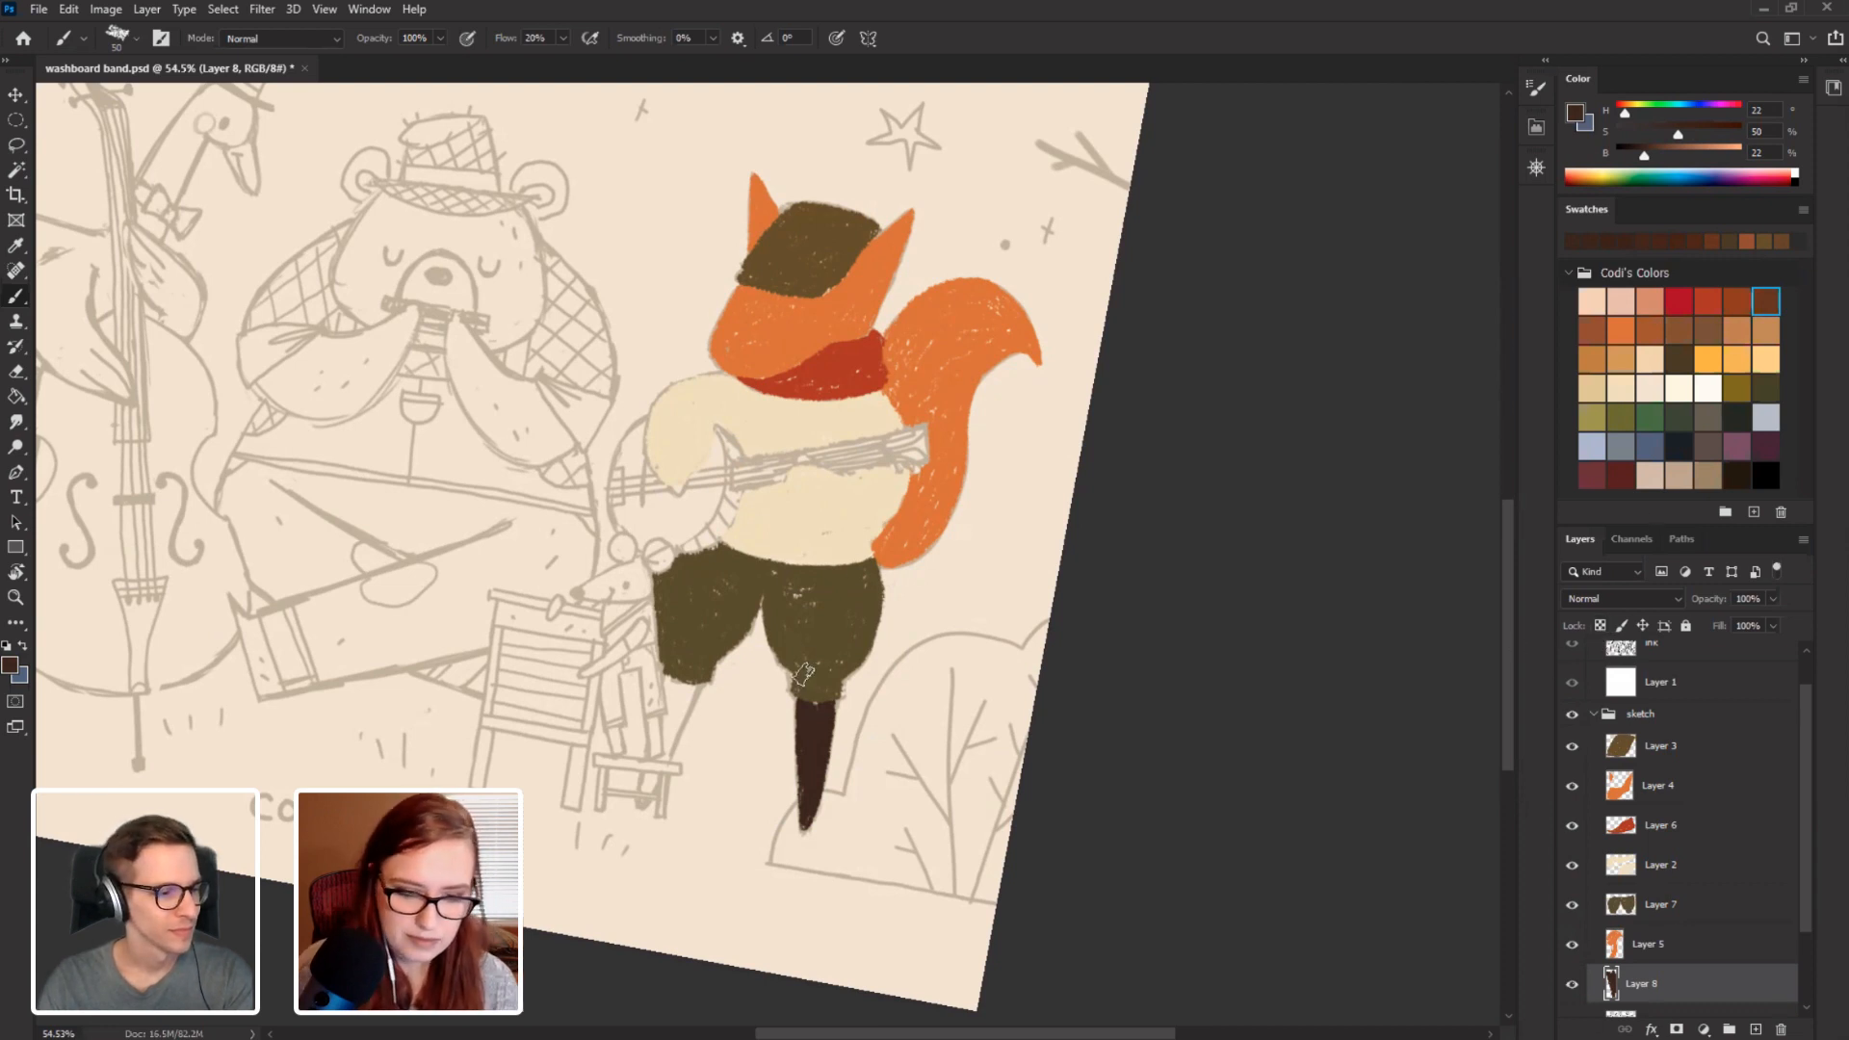
{"action": "key", "text": "bracketleft"}
{"action": "key", "text": "bracketleft"}
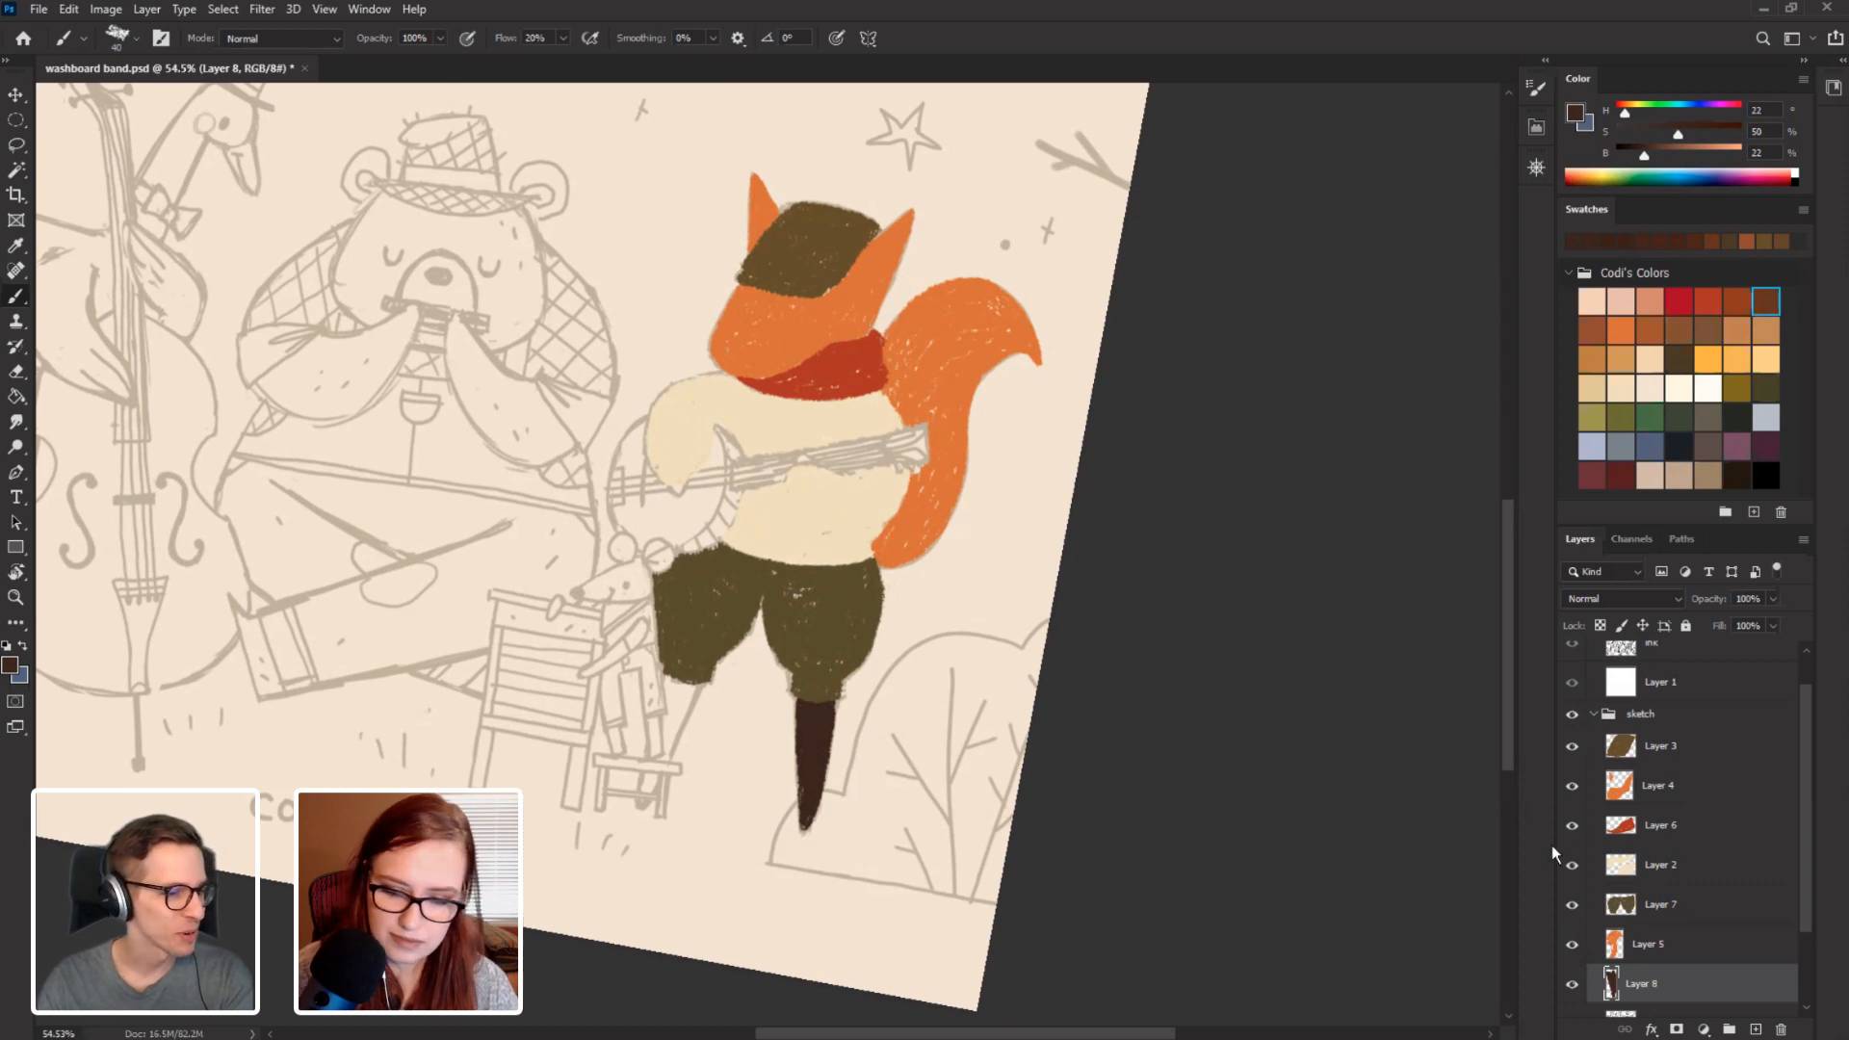
Set the brush mode to Clear and trim the left edge of the fox's right-hand lower leg.
{"action": "key", "text": "r"}
{"action": "mouse_move", "coordinate": [426, 520]}
{"action": "left_mouse_down"}
{"action": "mouse_move", "coordinate": [357, 478]}
{"action": "mouse_move", "coordinate": [429, 493]}
{"action": "left_mouse_up"}
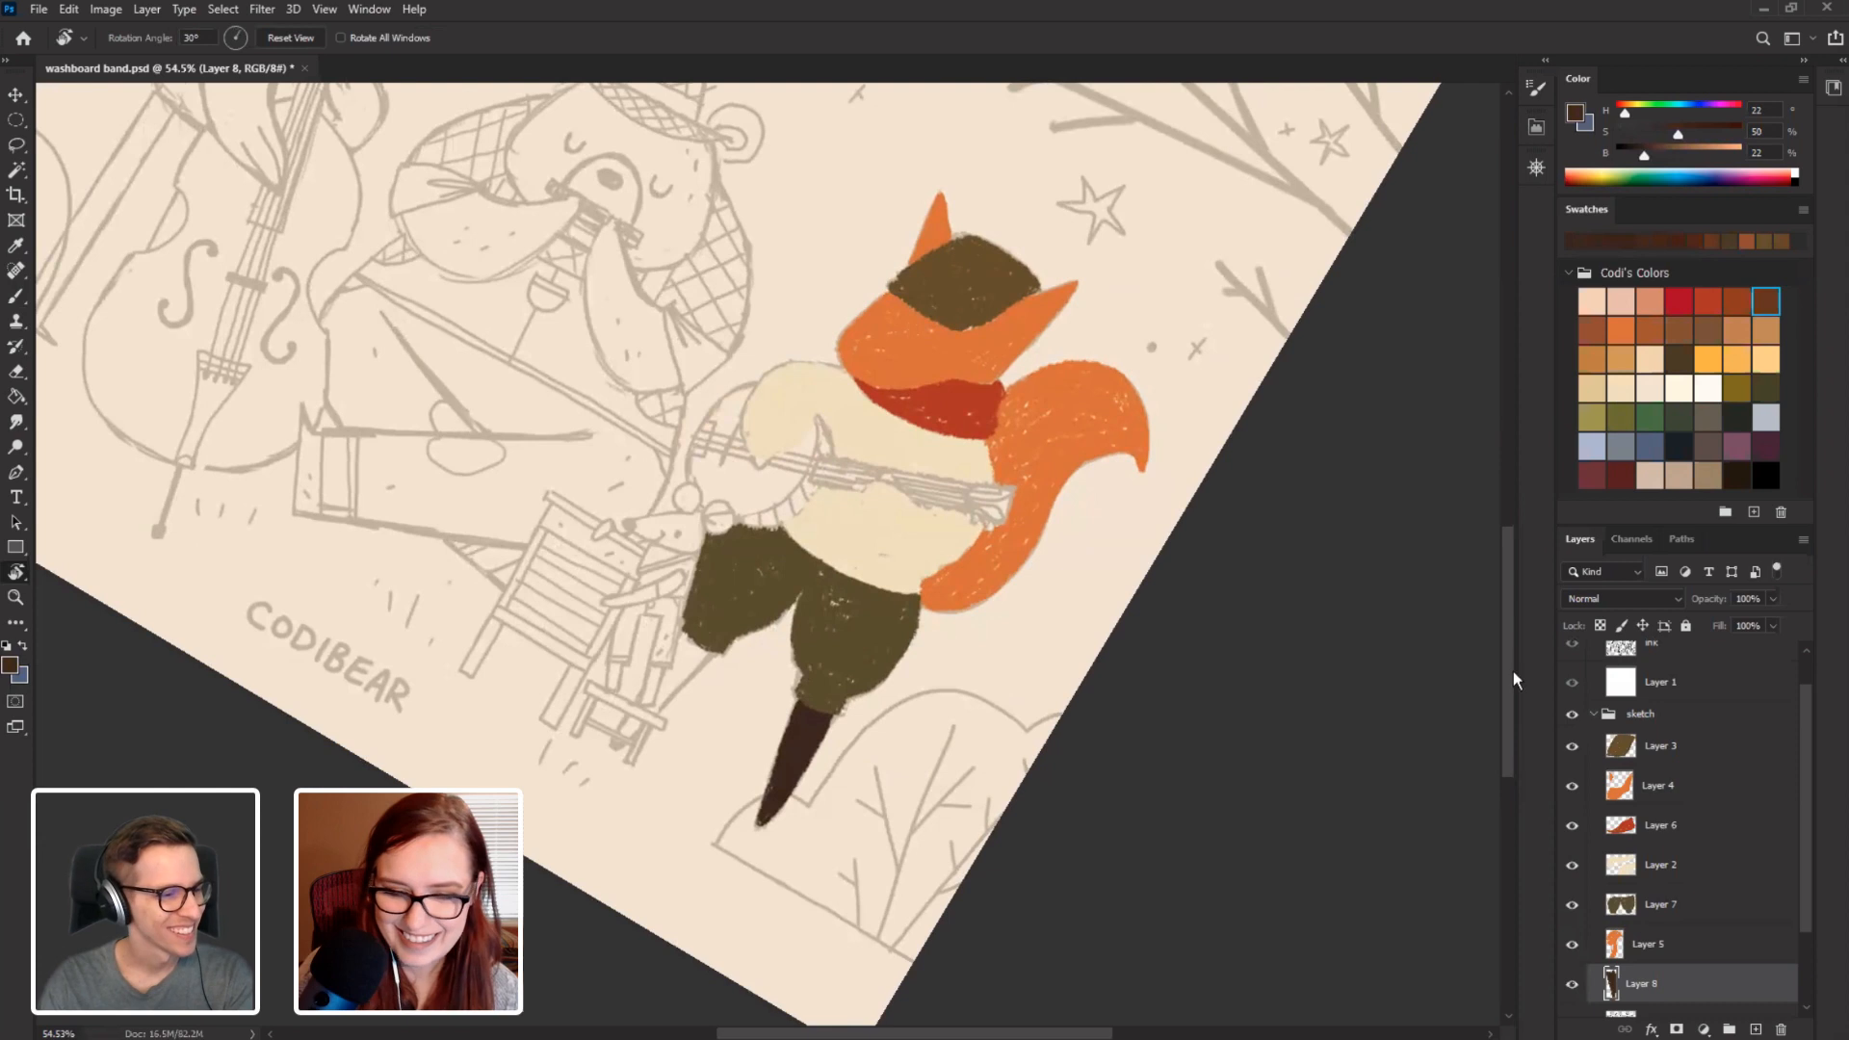
{"action": "key", "text": "b"}
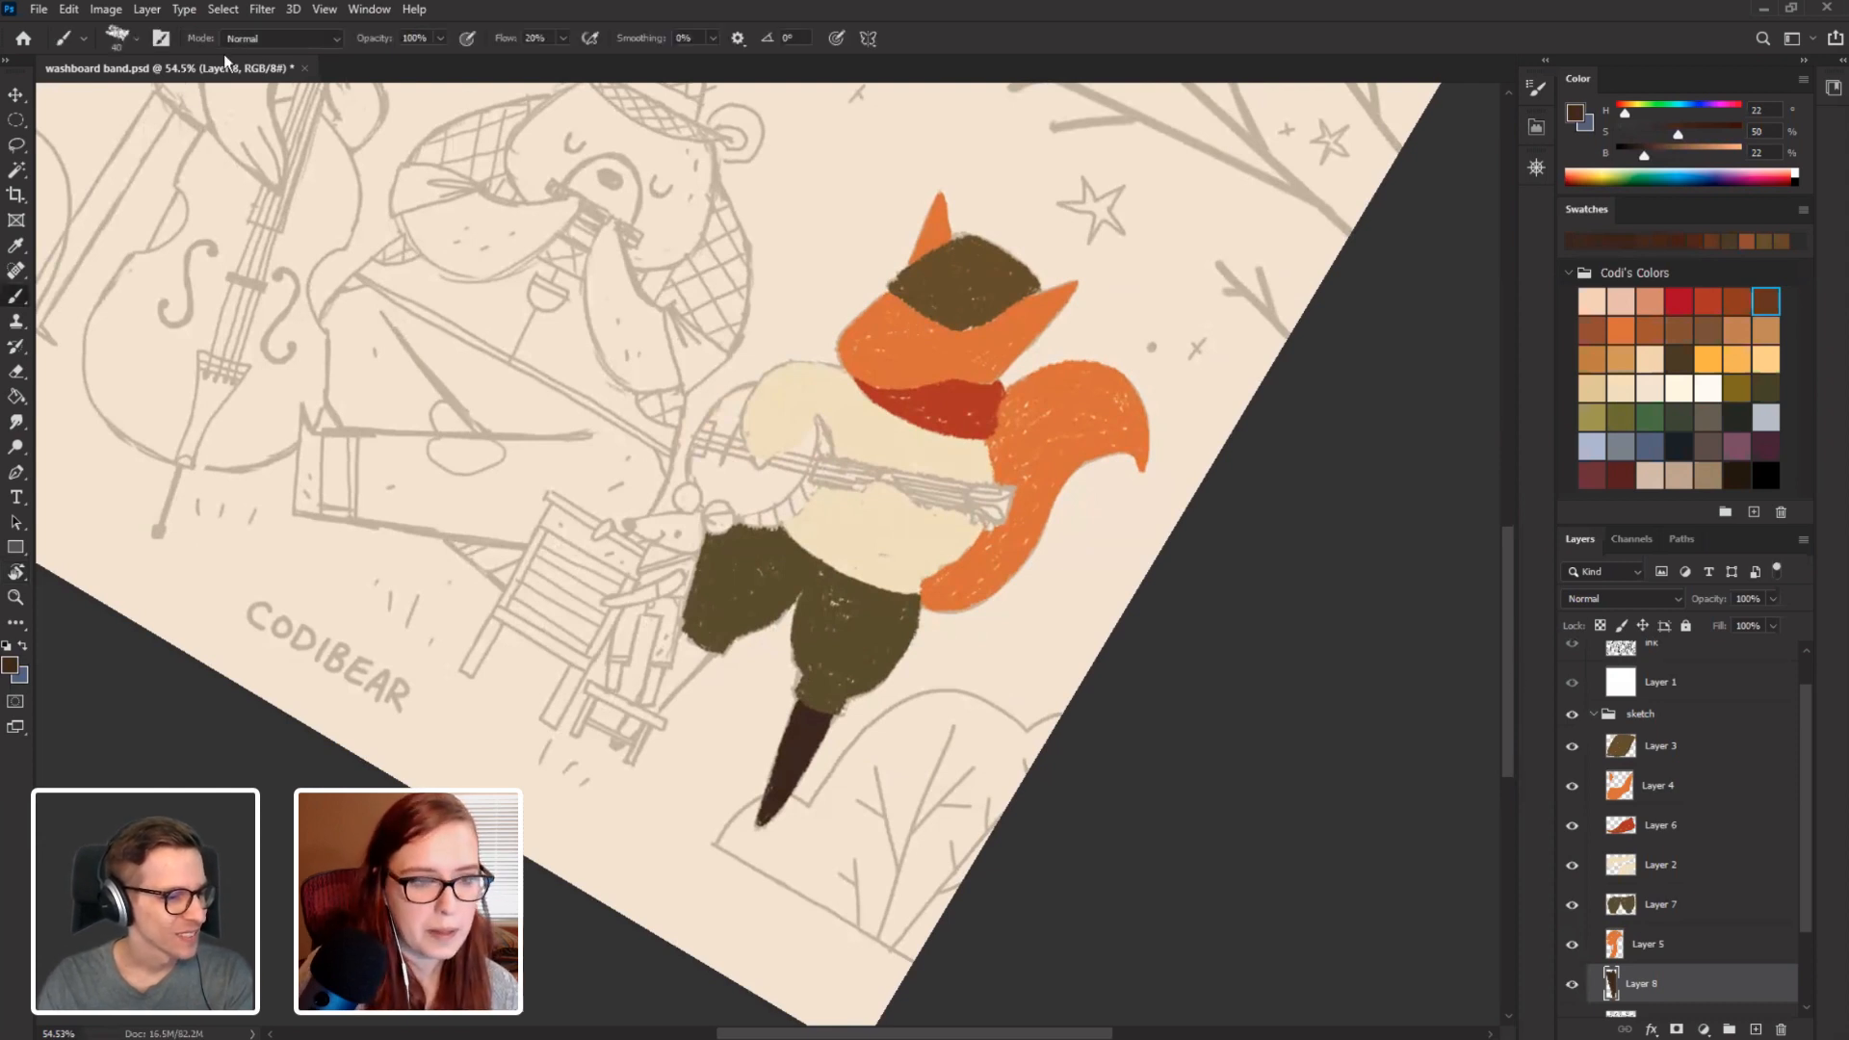
{"action": "left_click", "coordinate": [243, 38]}
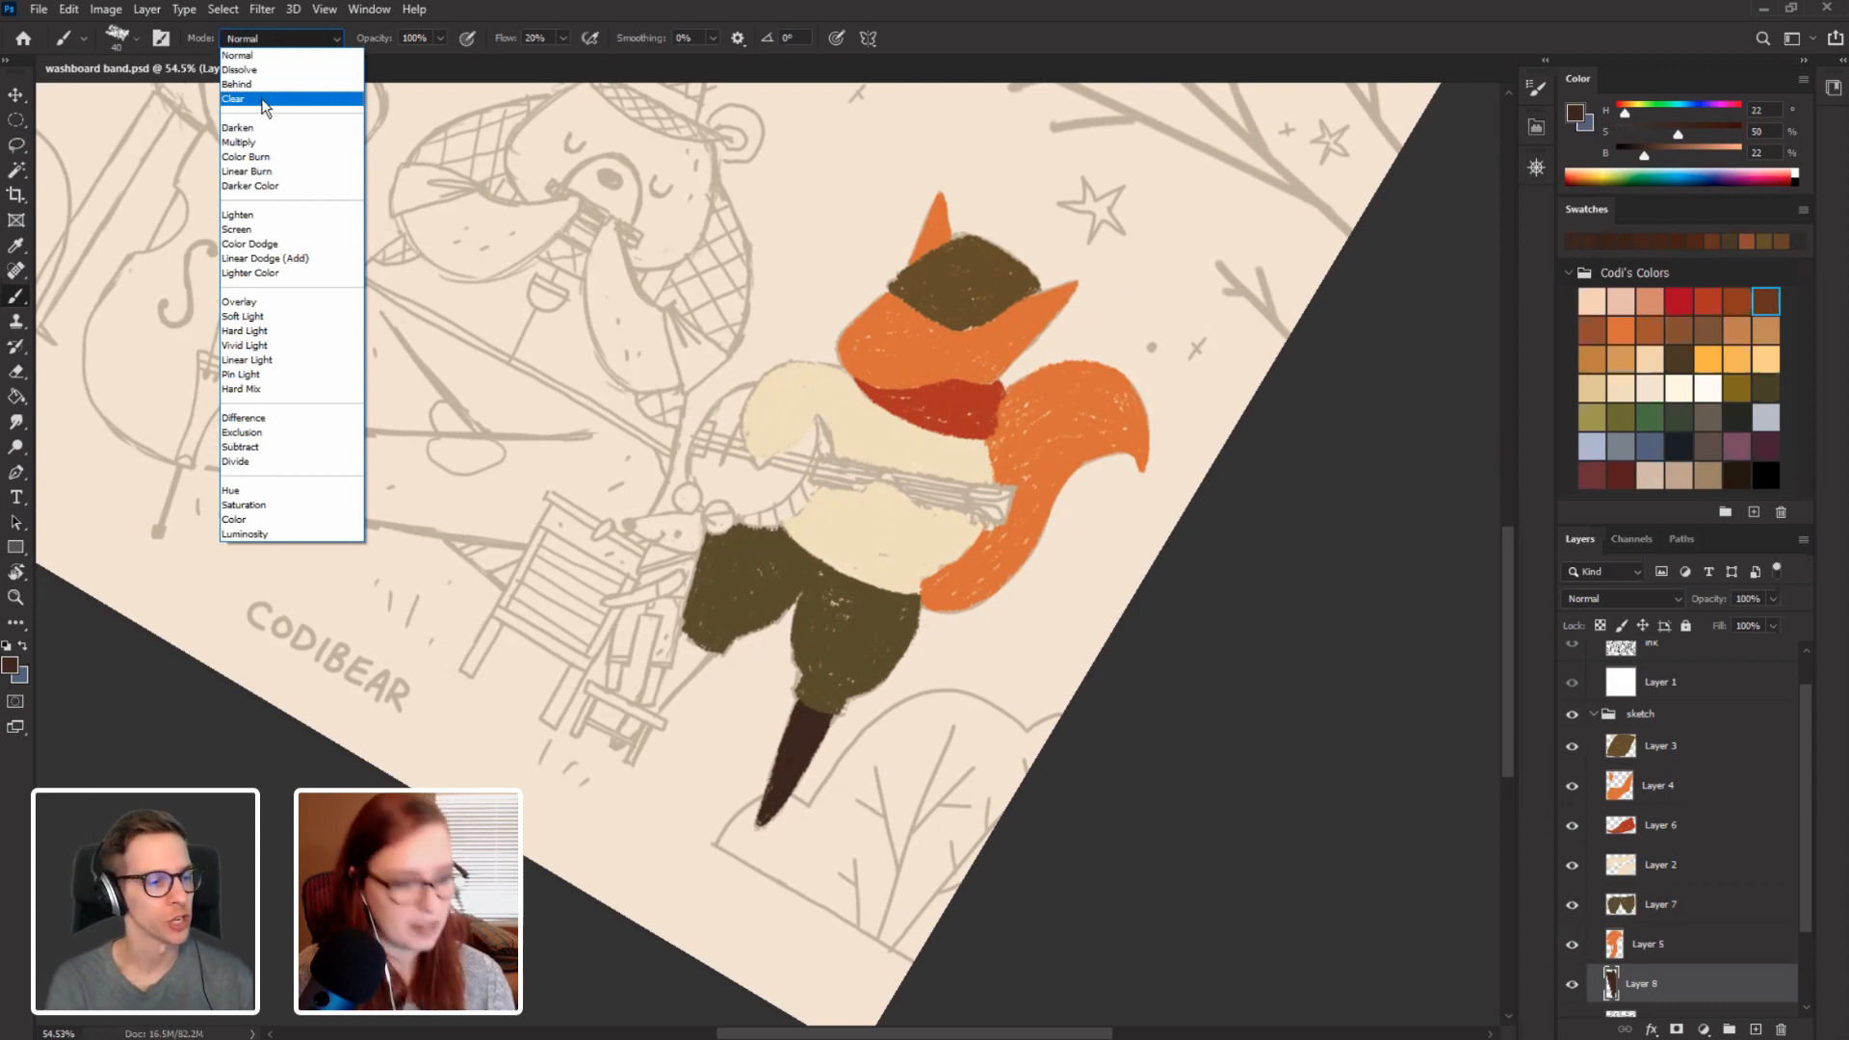
{"action": "left_click", "coordinate": [272, 101]}
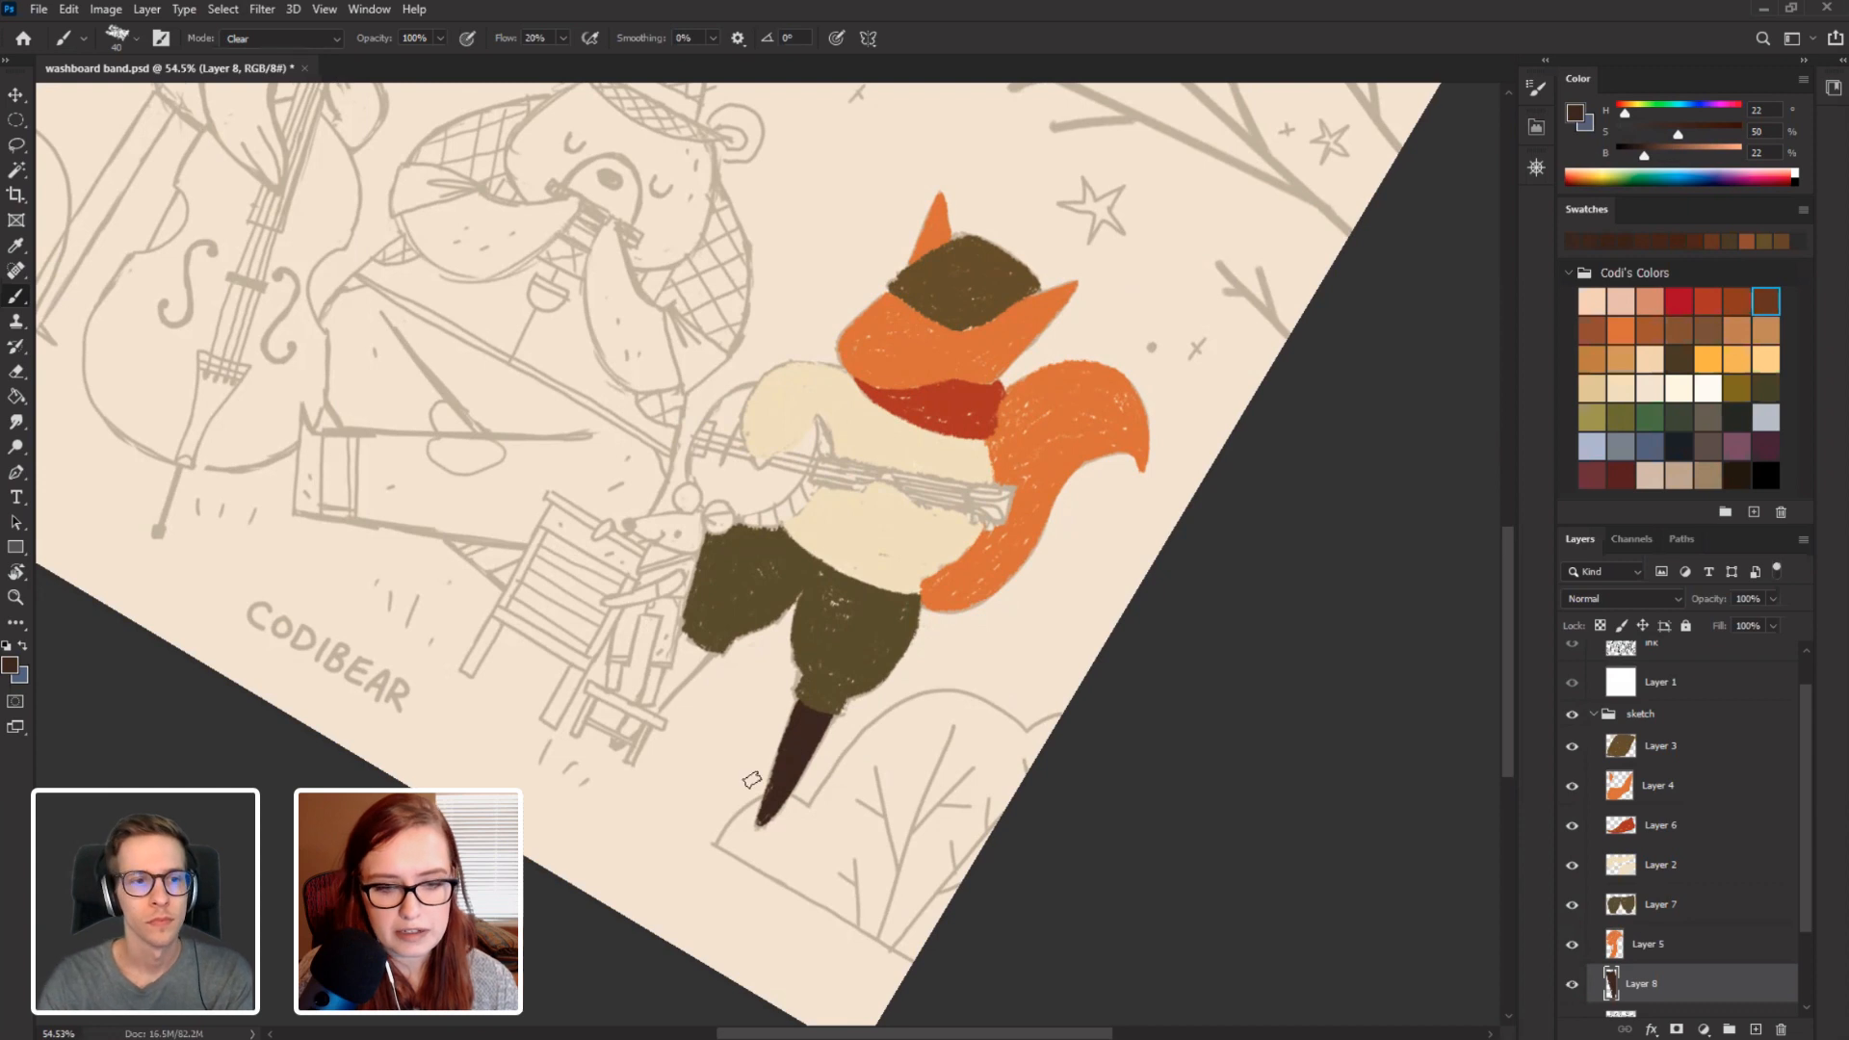
{"action": "left_click_drag", "start_coordinate": [776, 769], "coordinate": [785, 708]}
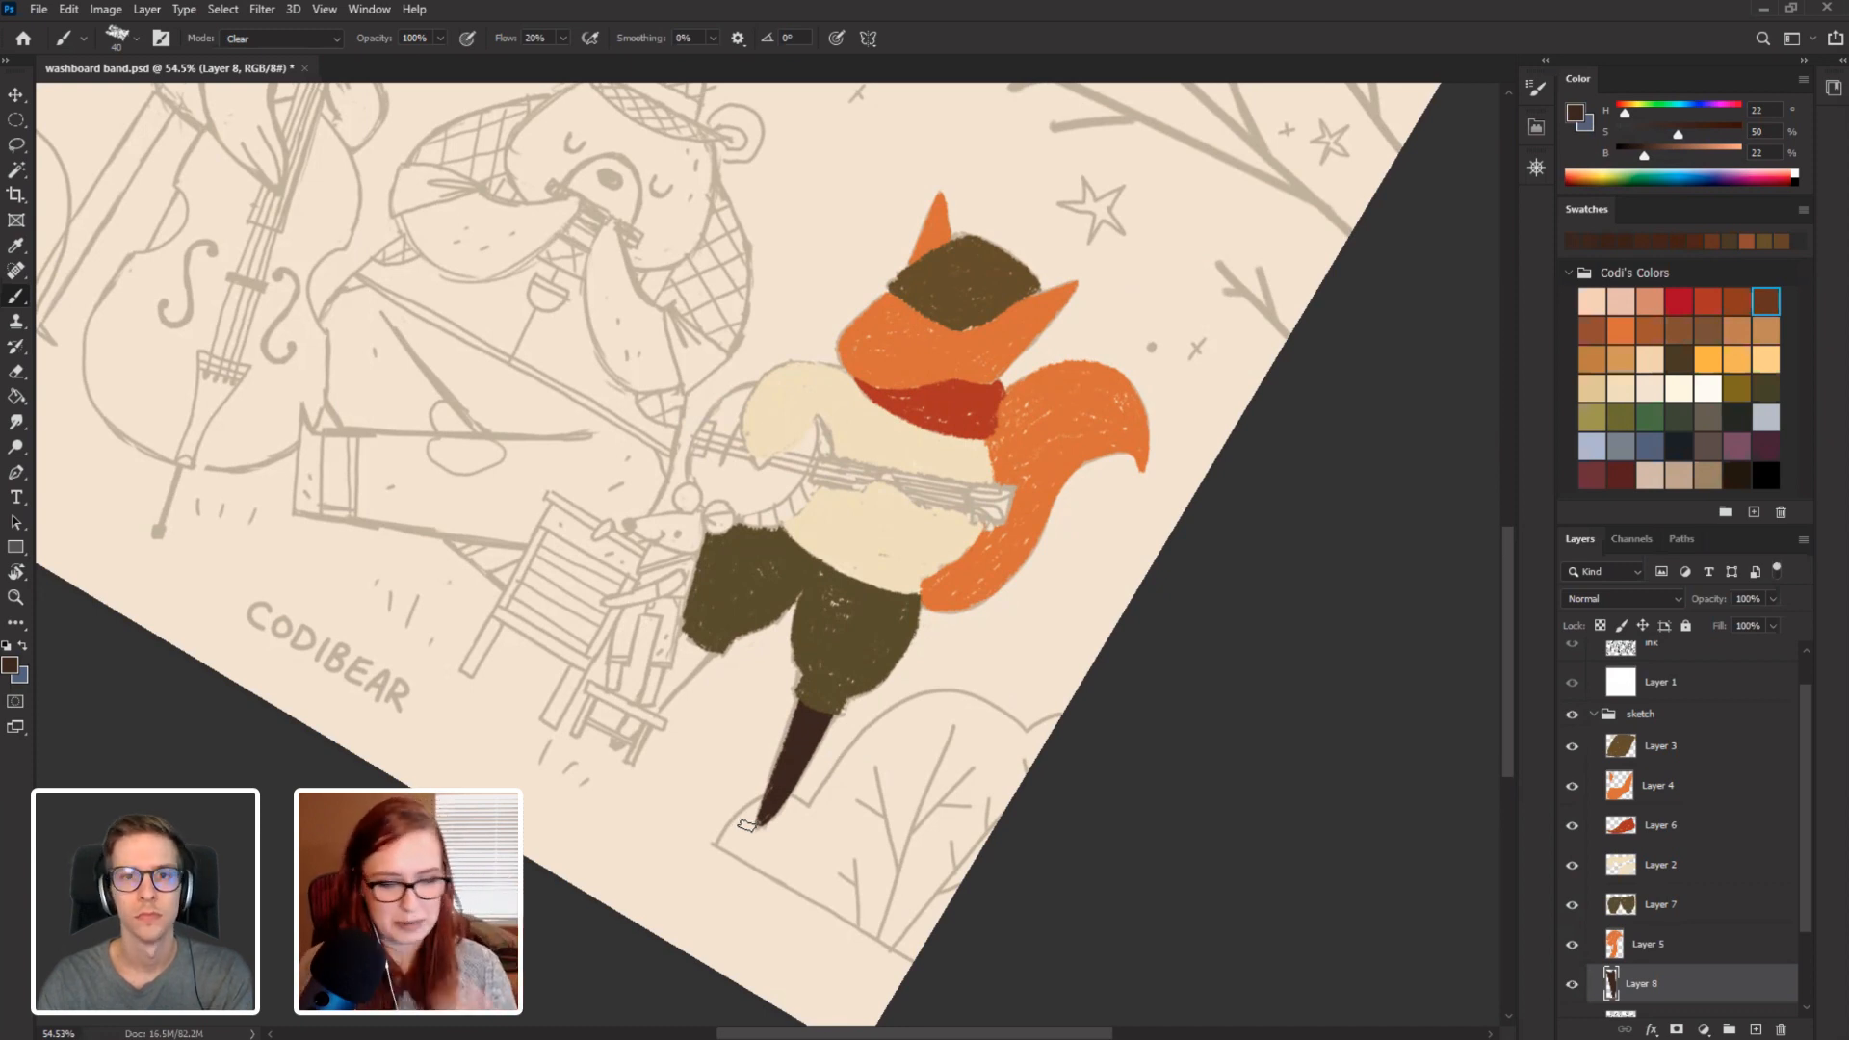
{"action": "left_click", "coordinate": [272, 39]}
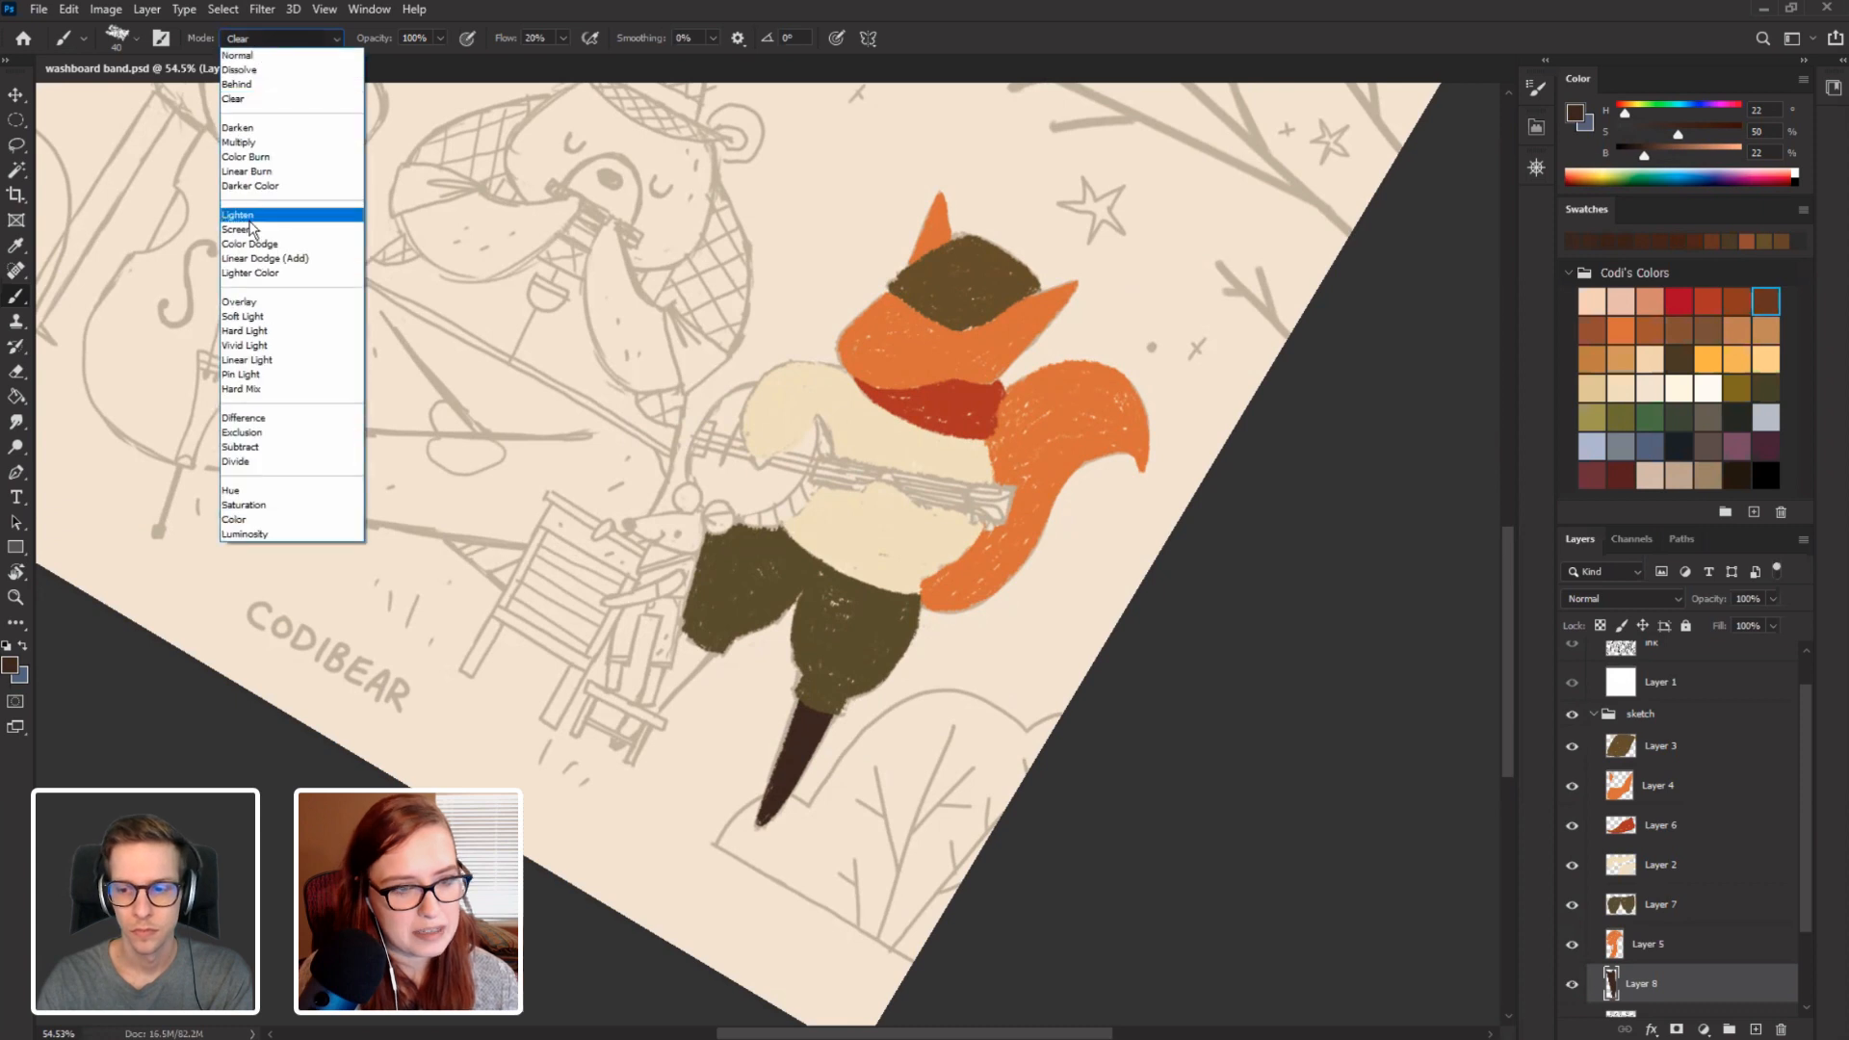
{"action": "left_click", "coordinate": [246, 99]}
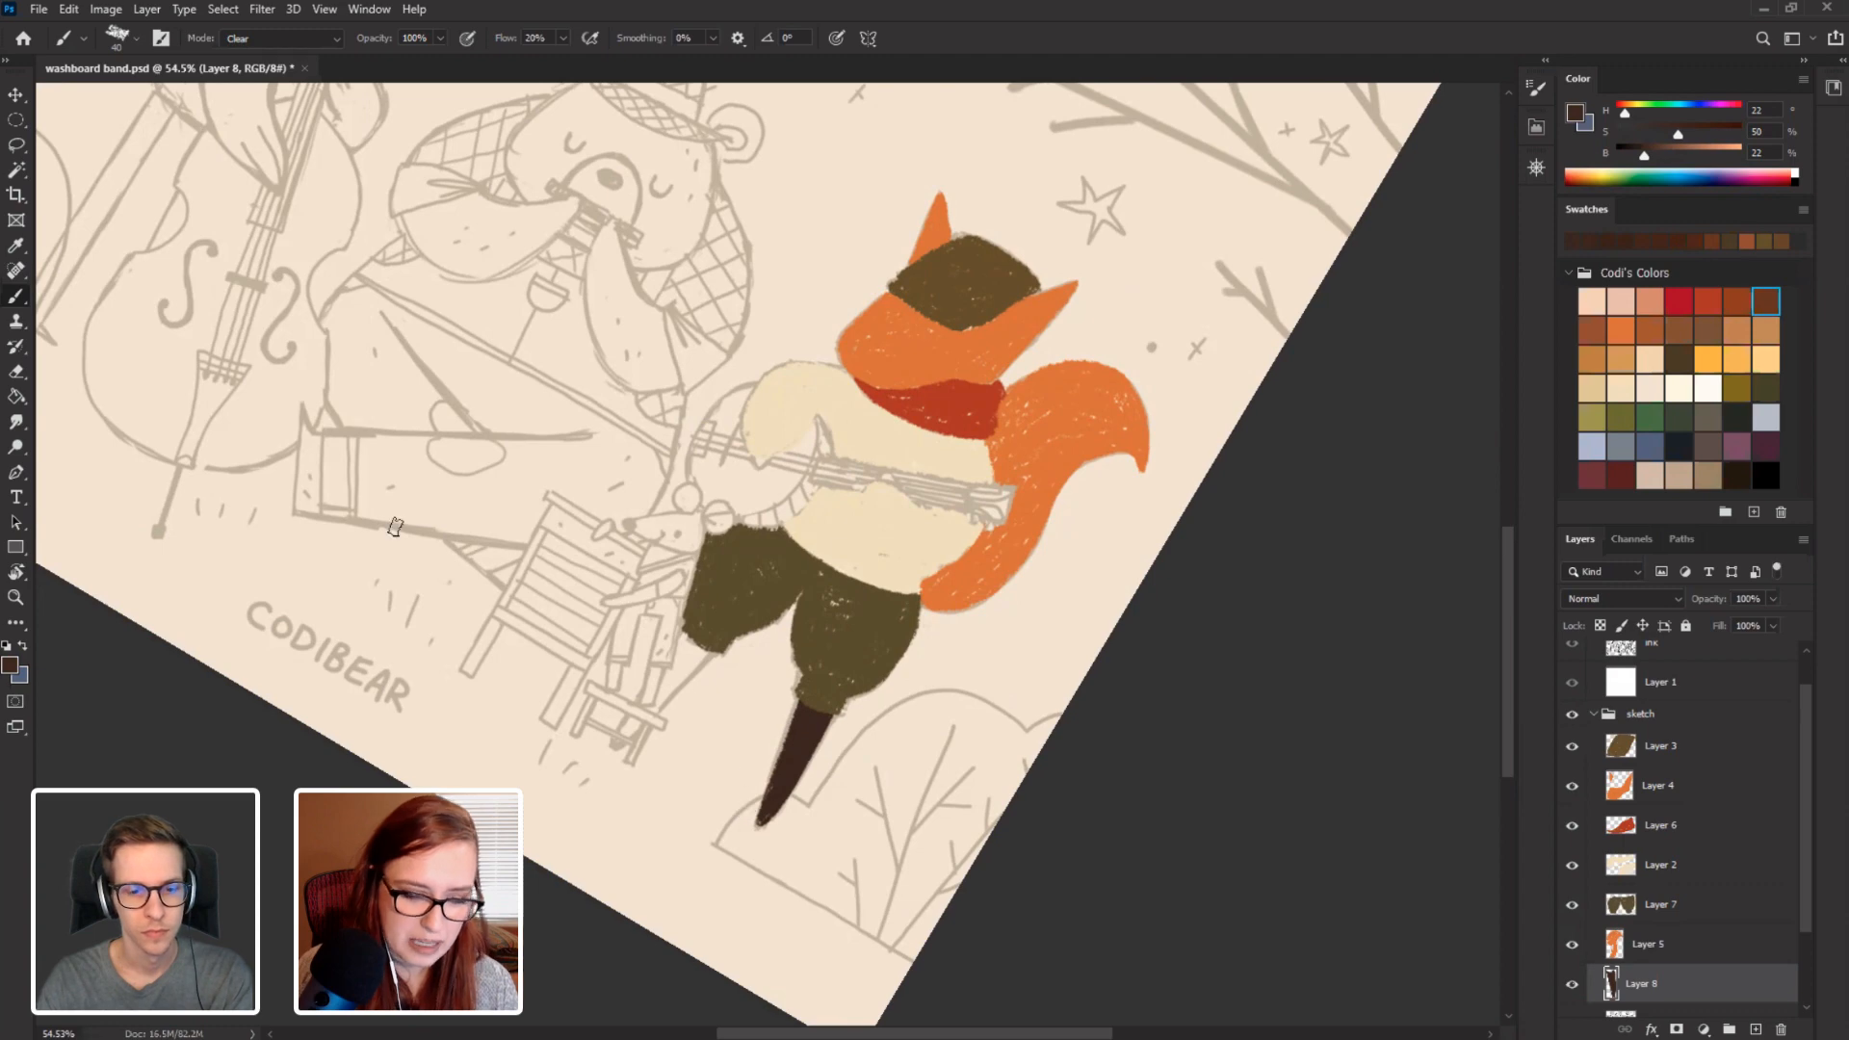
Hide and show the lower-leg layer to check its painted shape against the sketch.
{"action": "key", "text": "r"}
{"action": "left_click_drag", "start_coordinate": [744, 811], "coordinate": [332, 583]}
{"action": "key", "text": "b"}
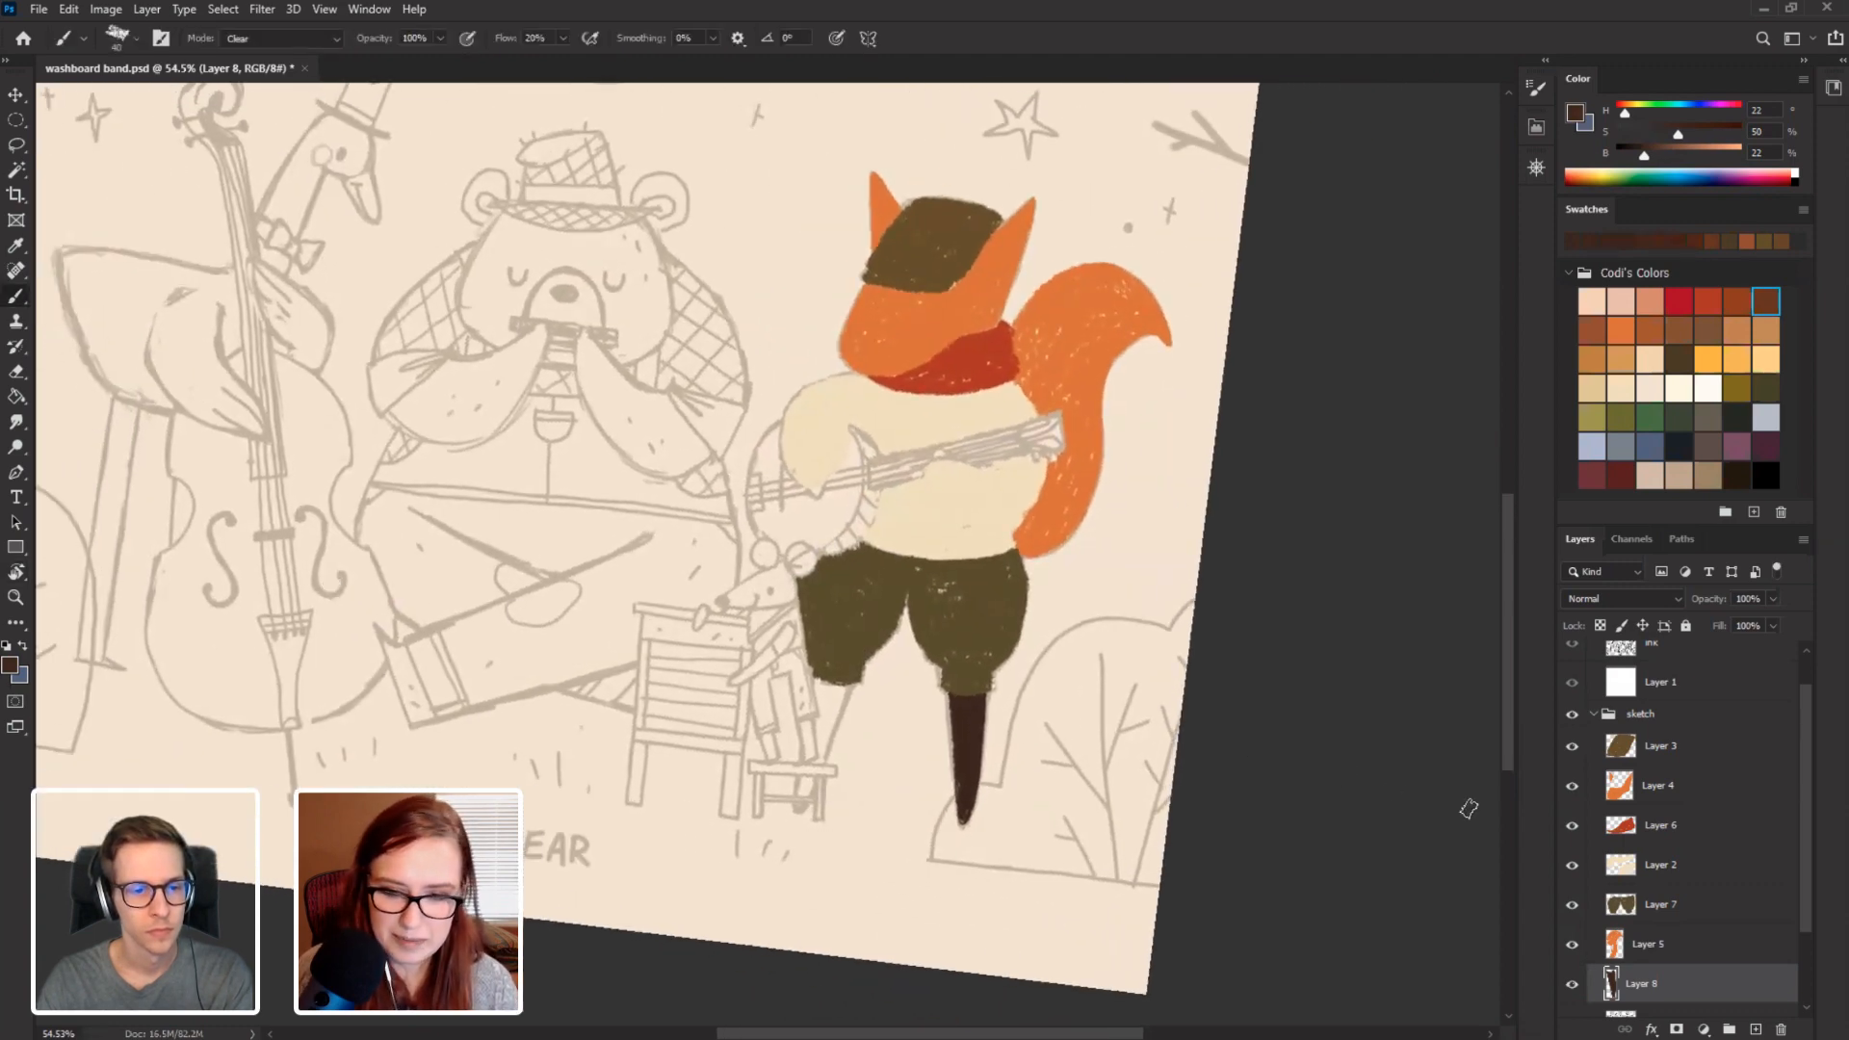
{"action": "left_click", "coordinate": [1570, 986]}
{"action": "left_click", "coordinate": [1570, 986]}
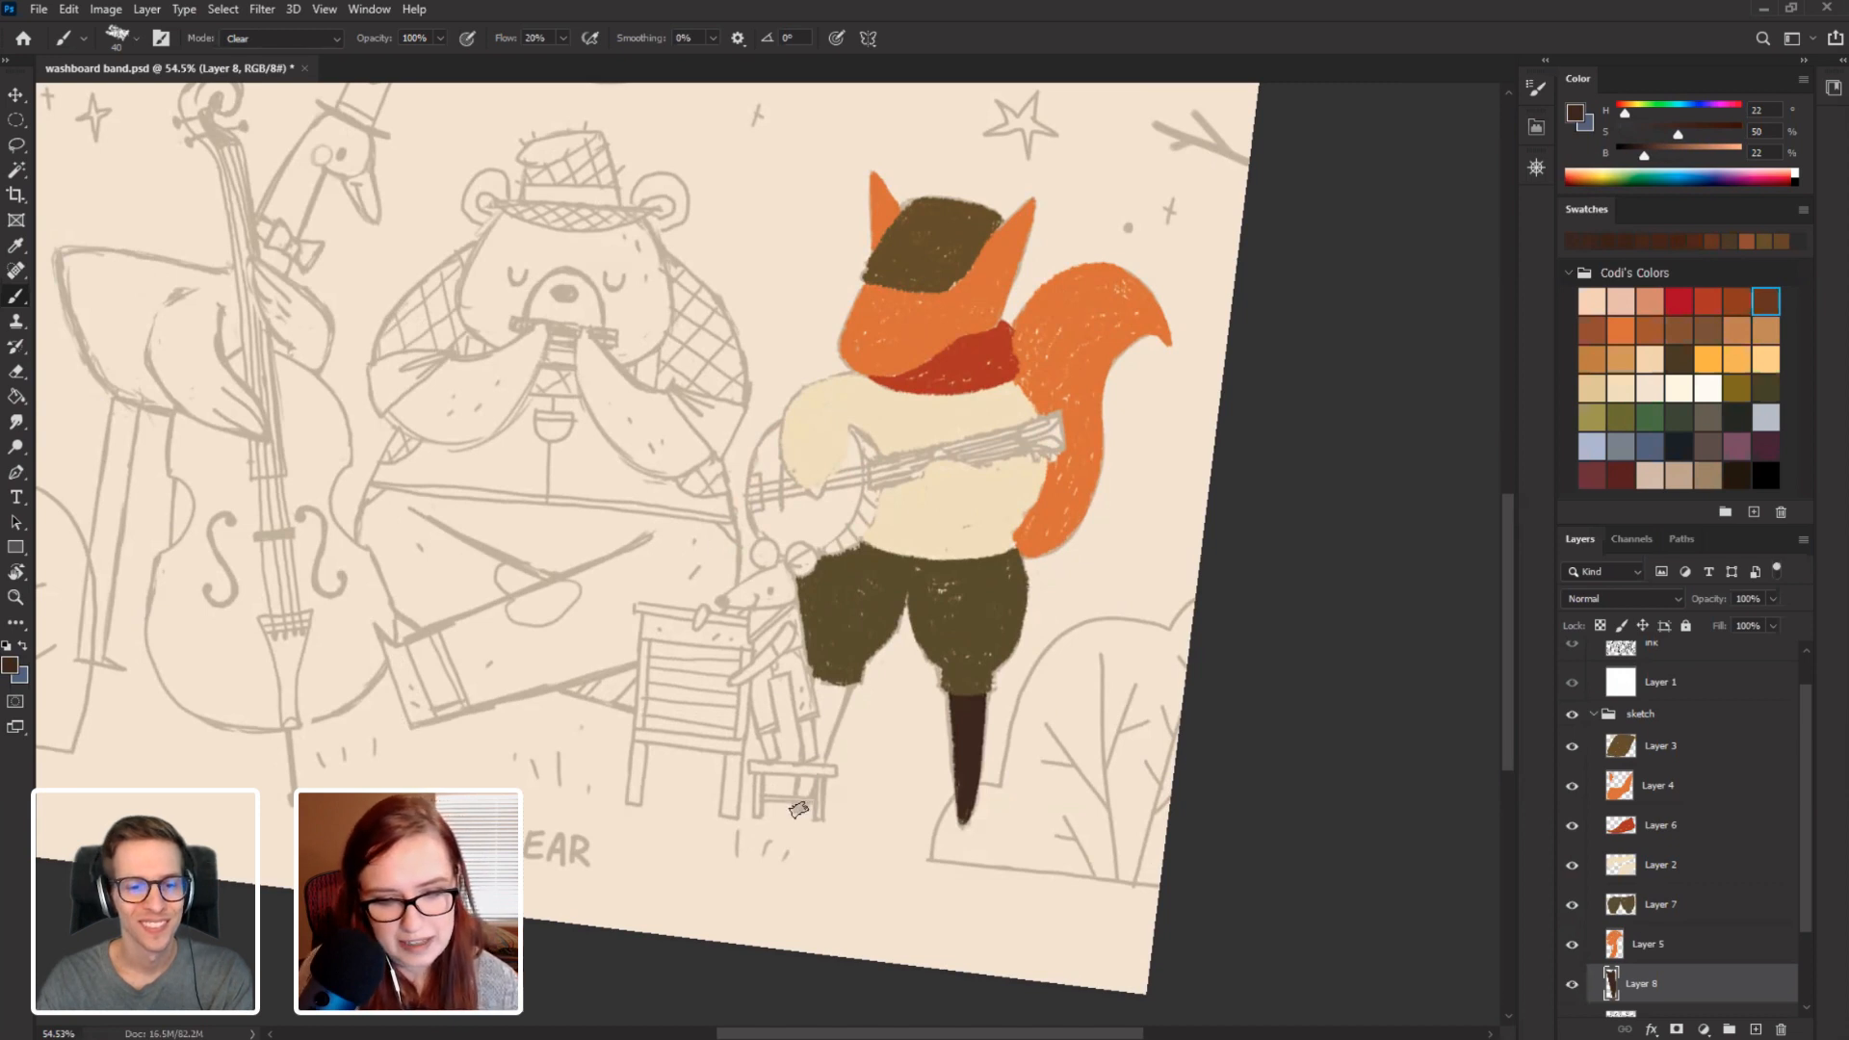
Return the brush to Normal mode, then outline and fill the fox's left-hand lower leg in dark brown.
{"action": "left_click", "coordinate": [279, 37]}
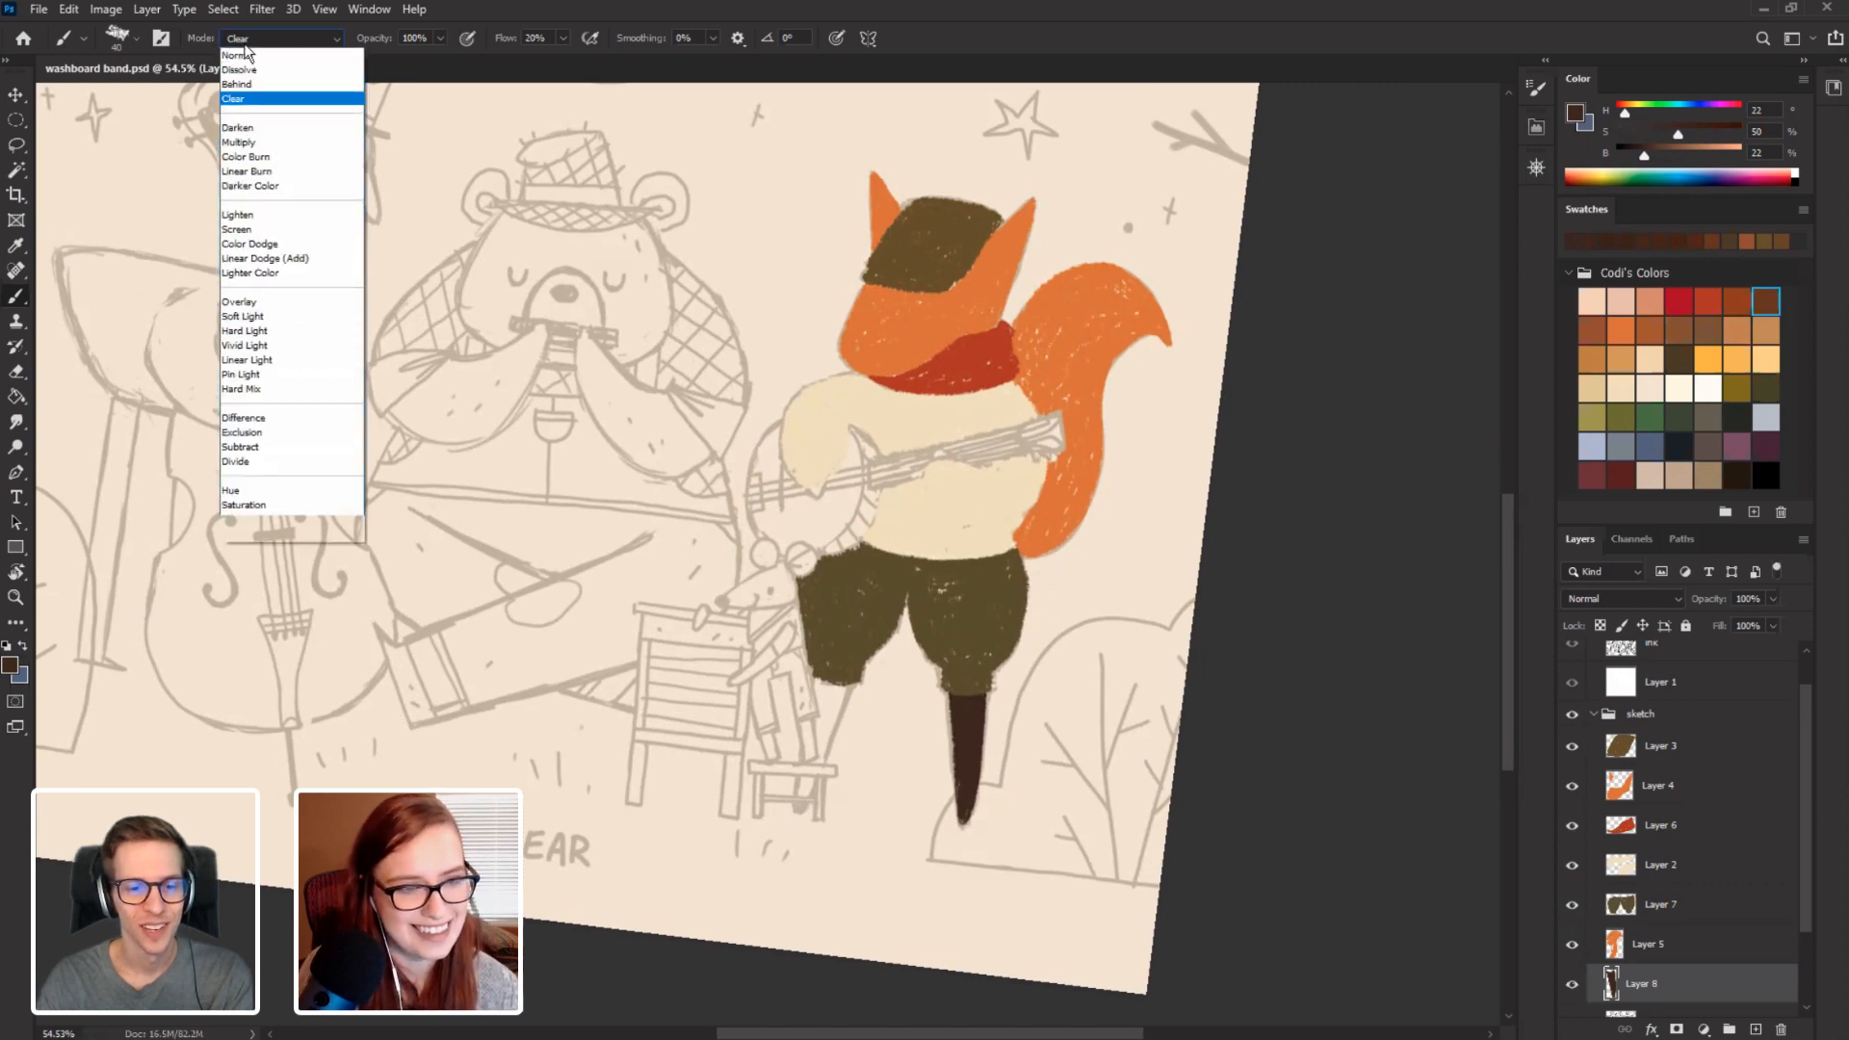
{"action": "left_click", "coordinate": [247, 57]}
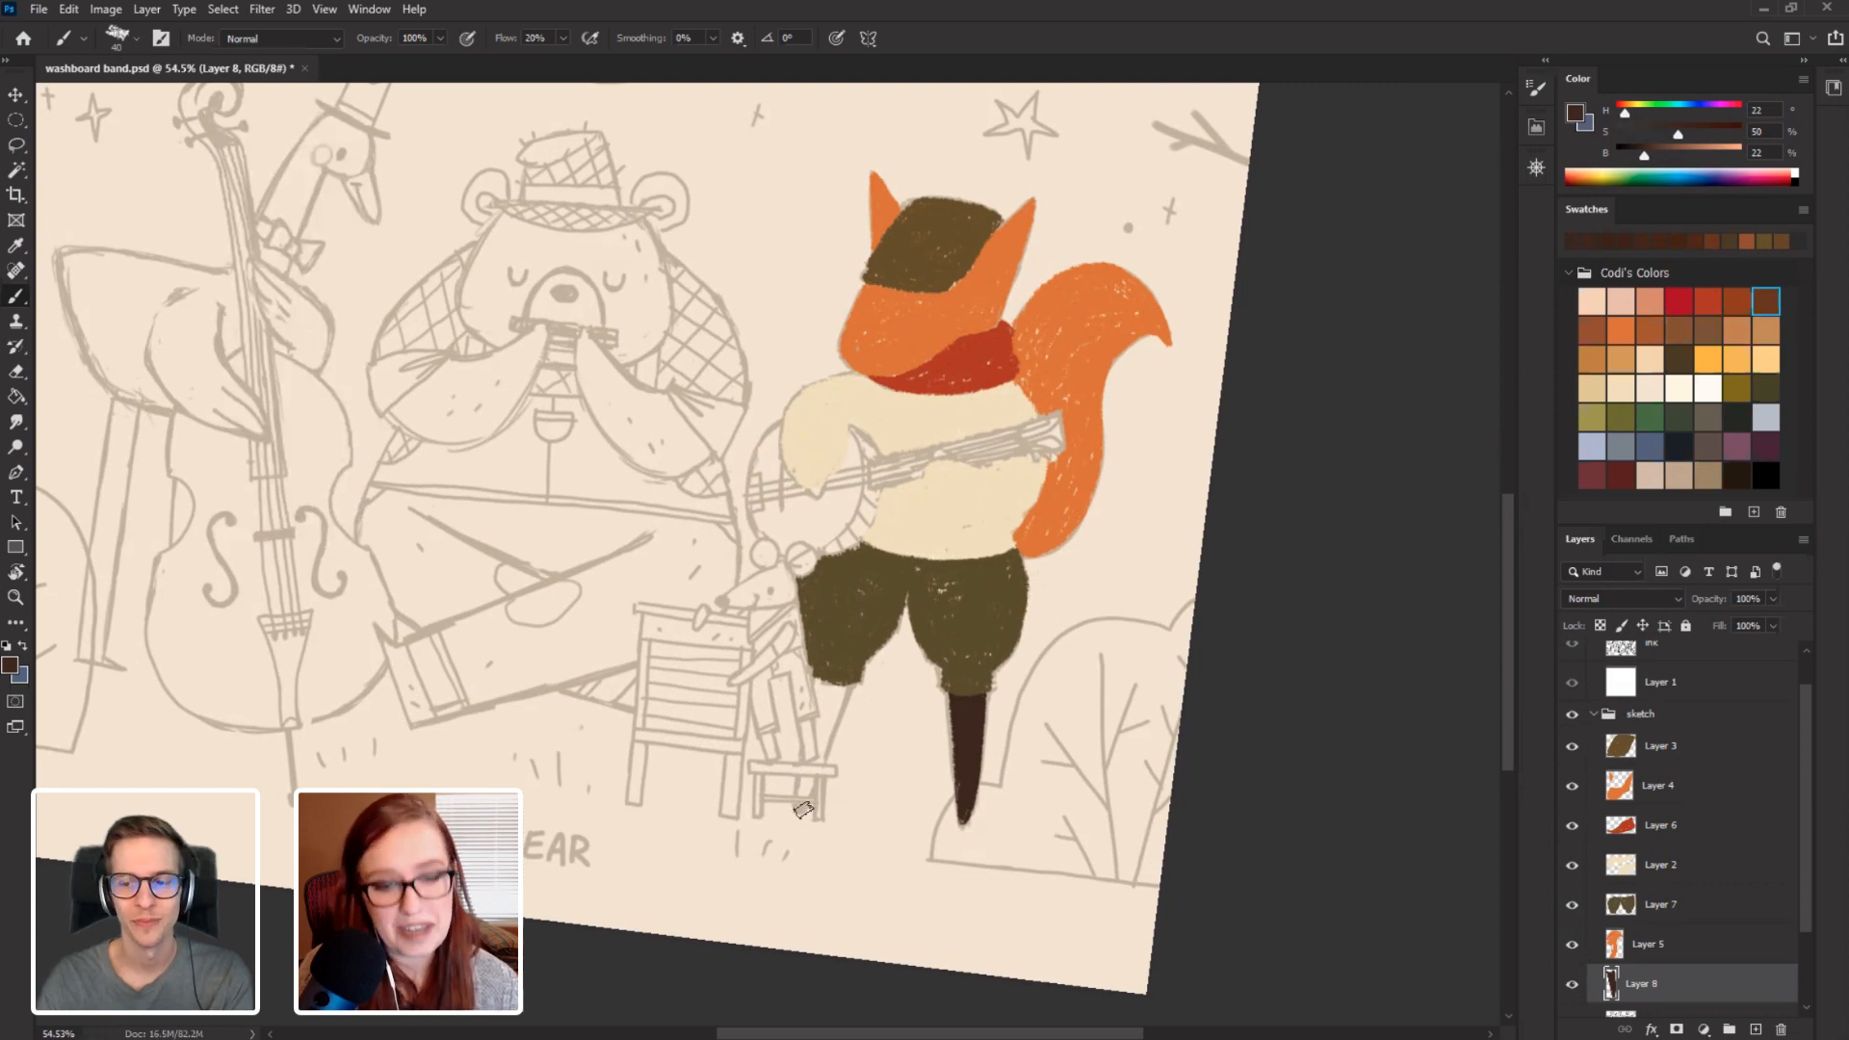
{"action": "mouse_move", "coordinate": [834, 758]}
{"action": "left_mouse_down"}
{"action": "mouse_move", "coordinate": [794, 819]}
{"action": "mouse_move", "coordinate": [805, 791]}
{"action": "left_mouse_up"}
{"action": "left_click_drag", "start_coordinate": [845, 689], "coordinate": [798, 804]}
{"action": "left_click_drag", "start_coordinate": [812, 716], "coordinate": [794, 808]}
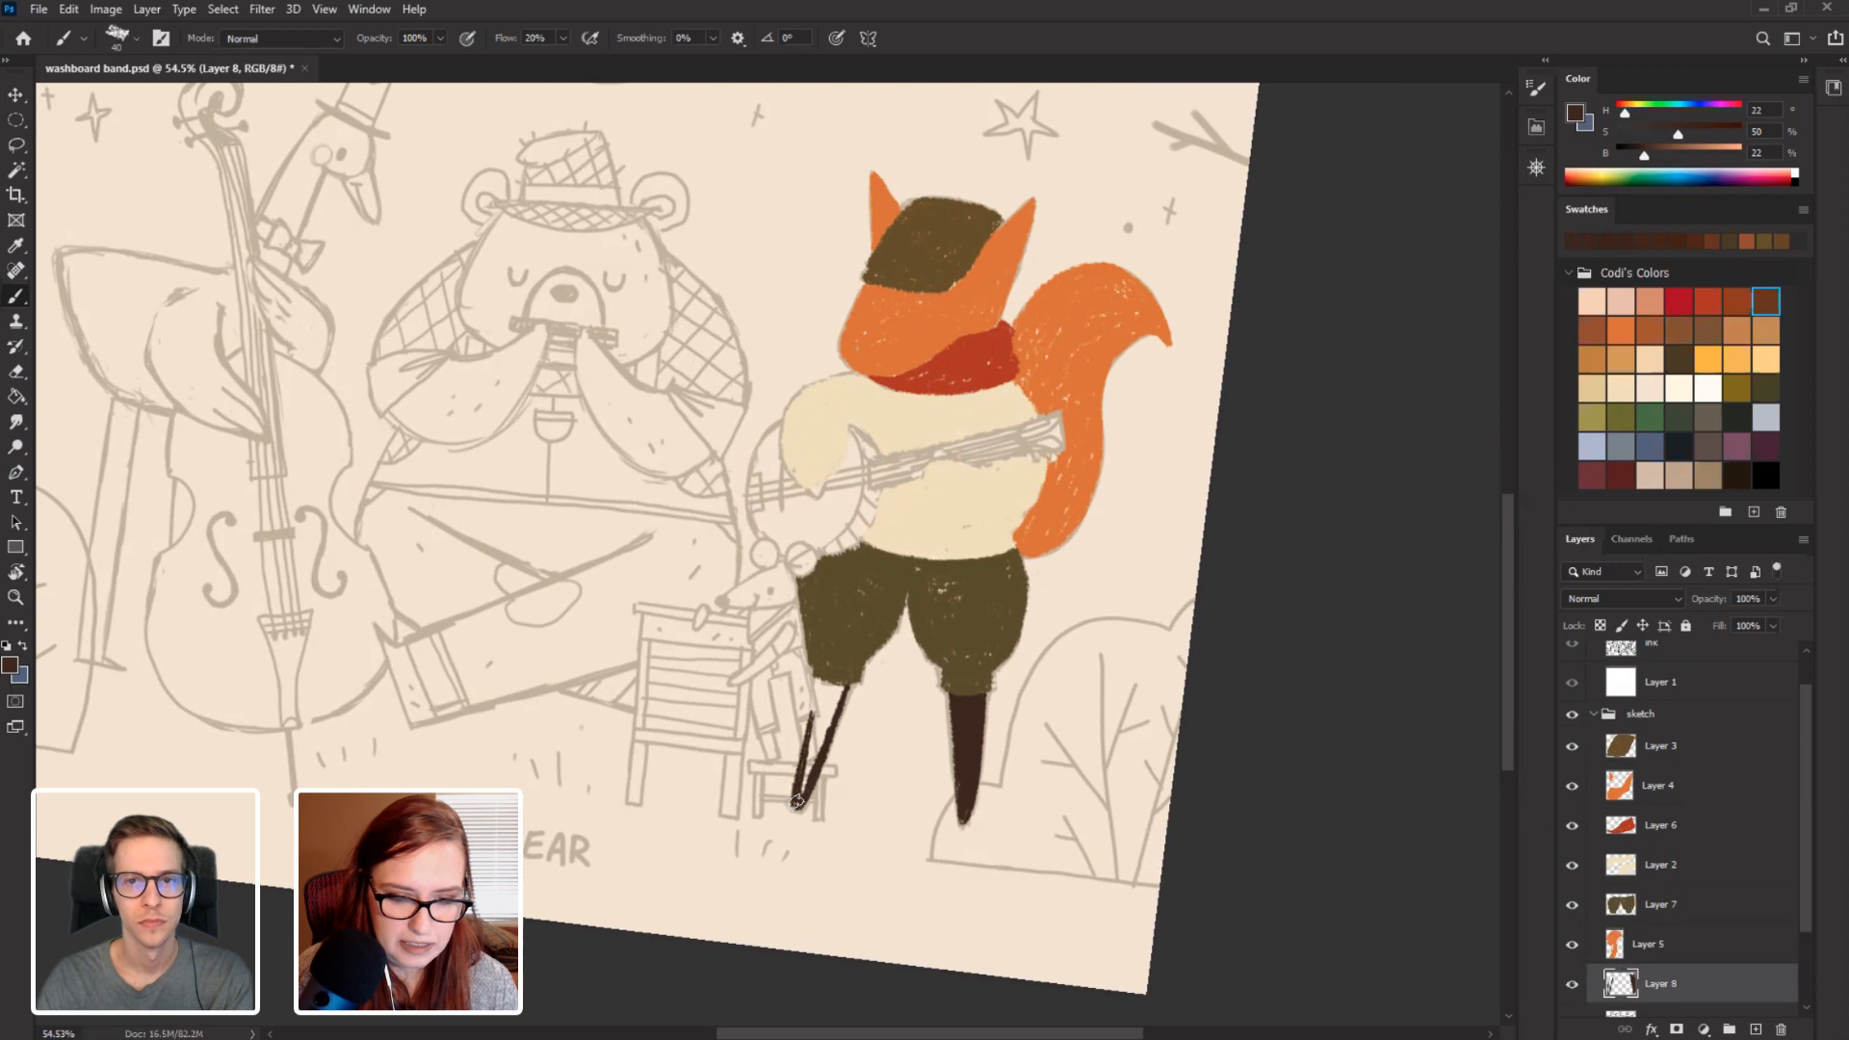
{"action": "left_click_drag", "start_coordinate": [814, 688], "coordinate": [804, 770]}
{"action": "left_click_drag", "start_coordinate": [819, 681], "coordinate": [799, 782]}
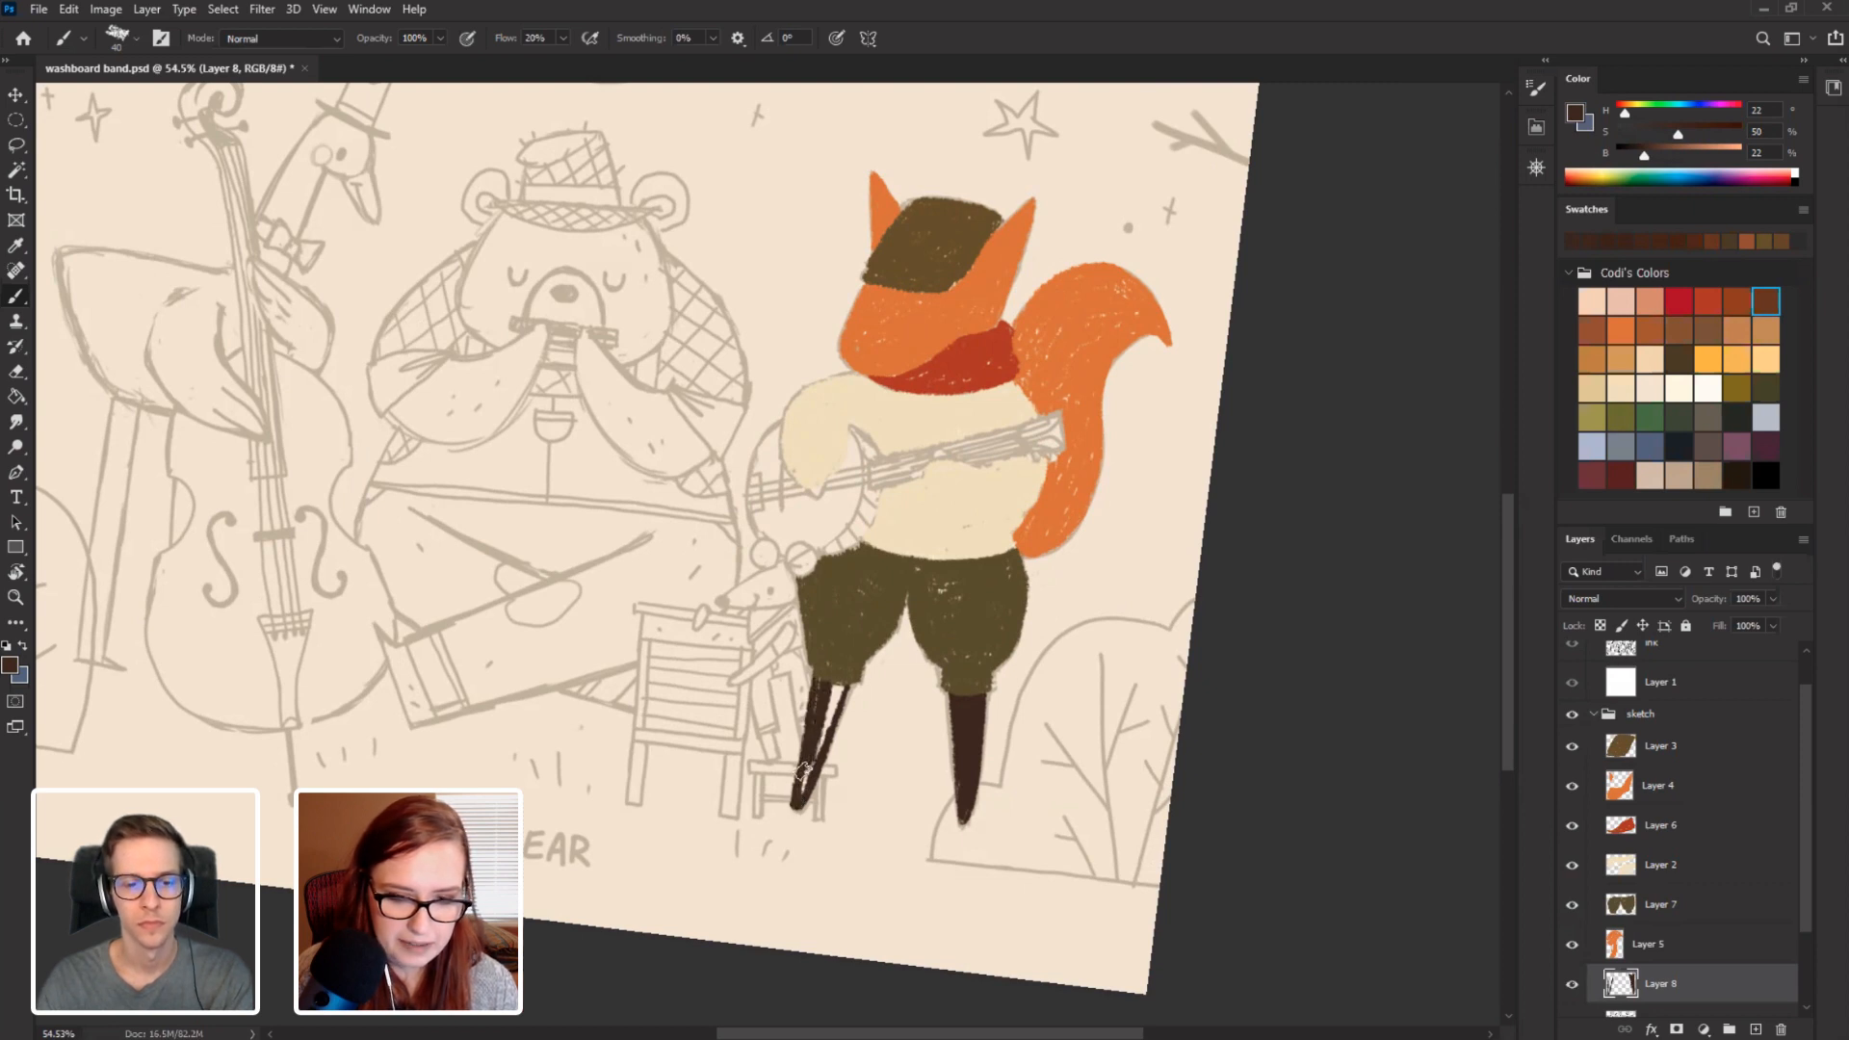
{"action": "left_click_drag", "start_coordinate": [828, 718], "coordinate": [799, 807]}
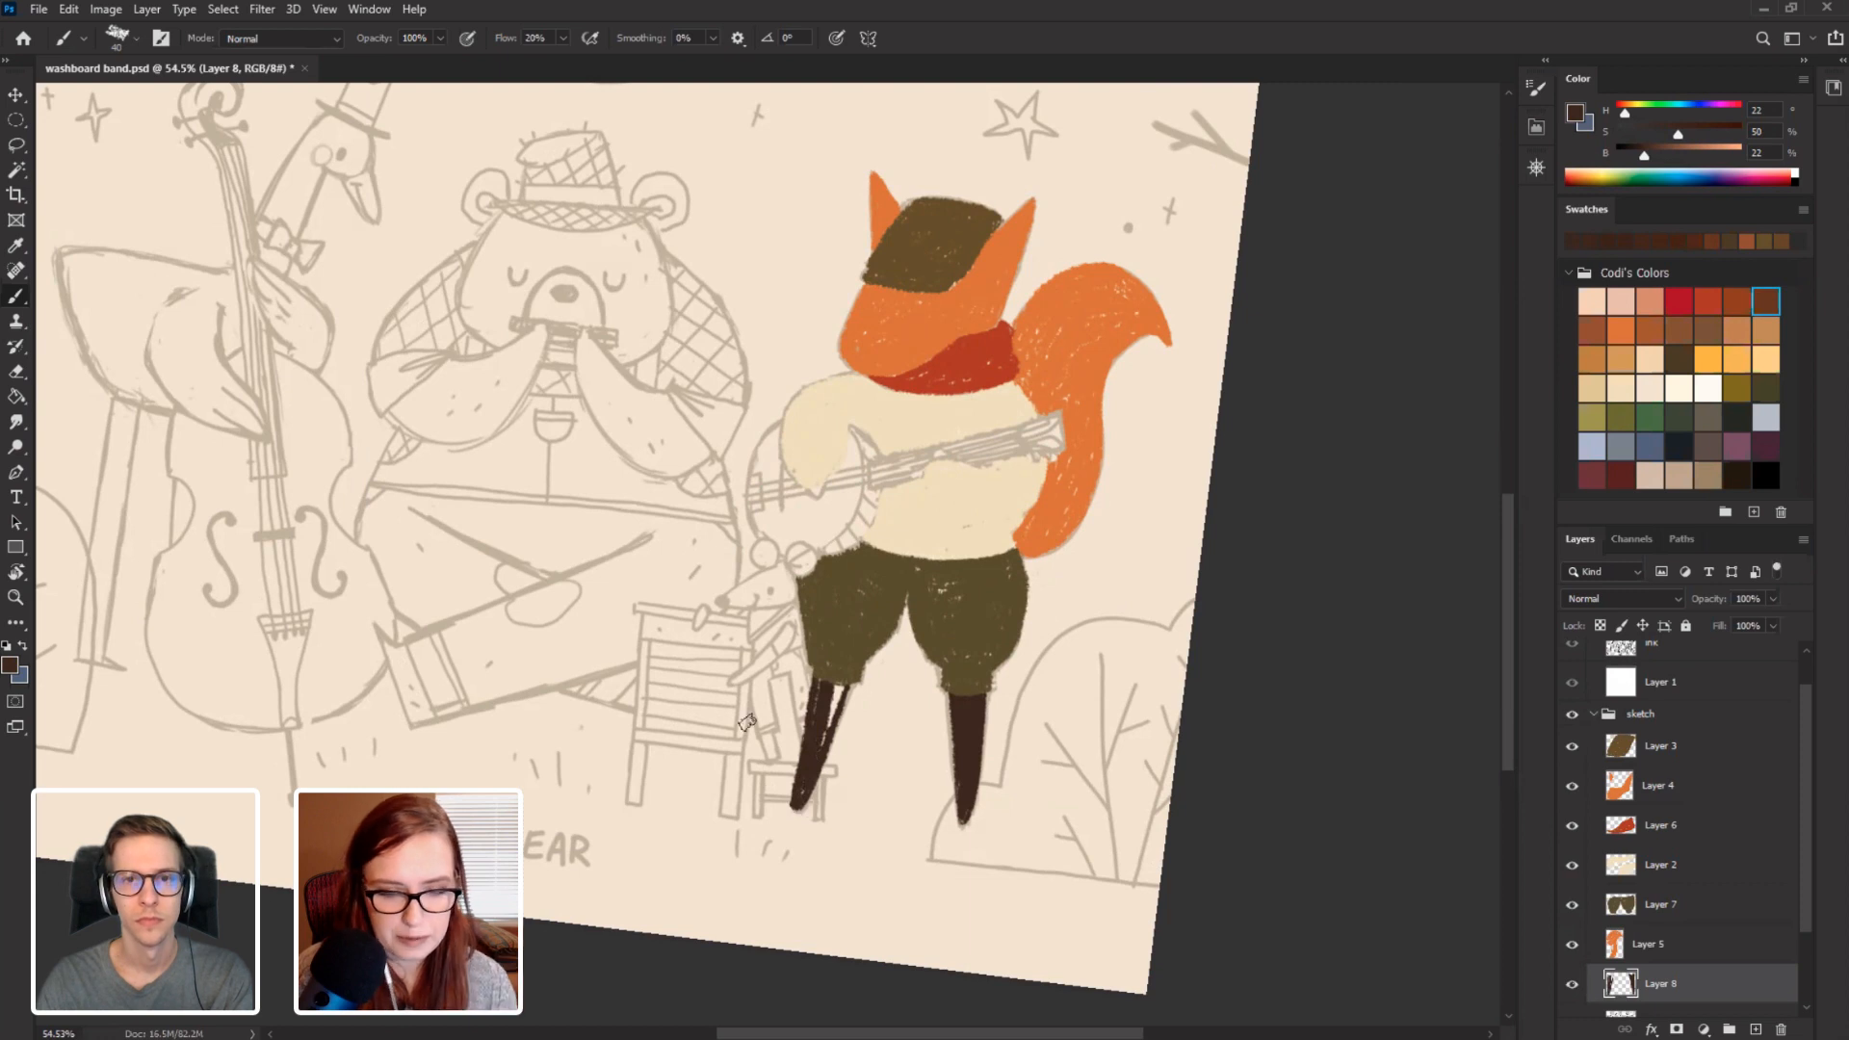
{"action": "left_click_drag", "start_coordinate": [838, 685], "coordinate": [818, 727]}
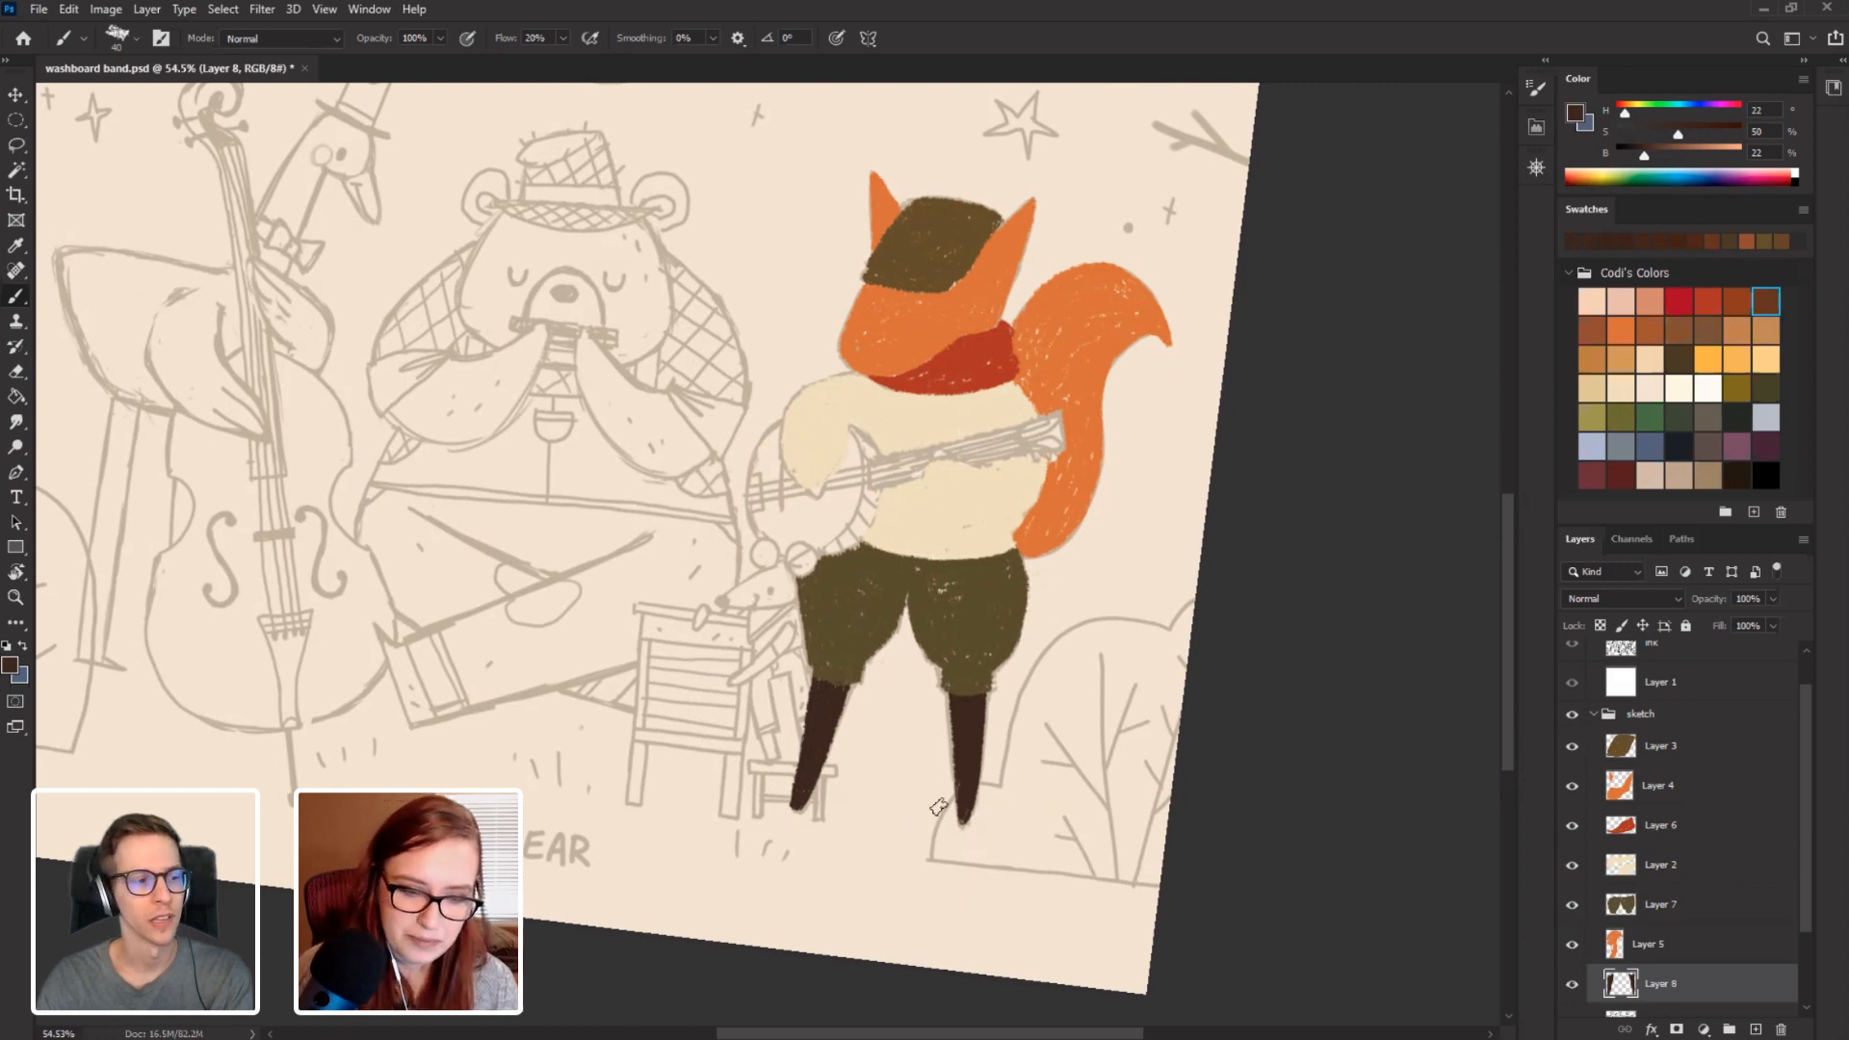
Trim the edges of the left-hand lower leg with the brush in Clear mode, and restore Normal mode.
{"action": "left_click", "coordinate": [256, 41]}
{"action": "left_click", "coordinate": [252, 101]}
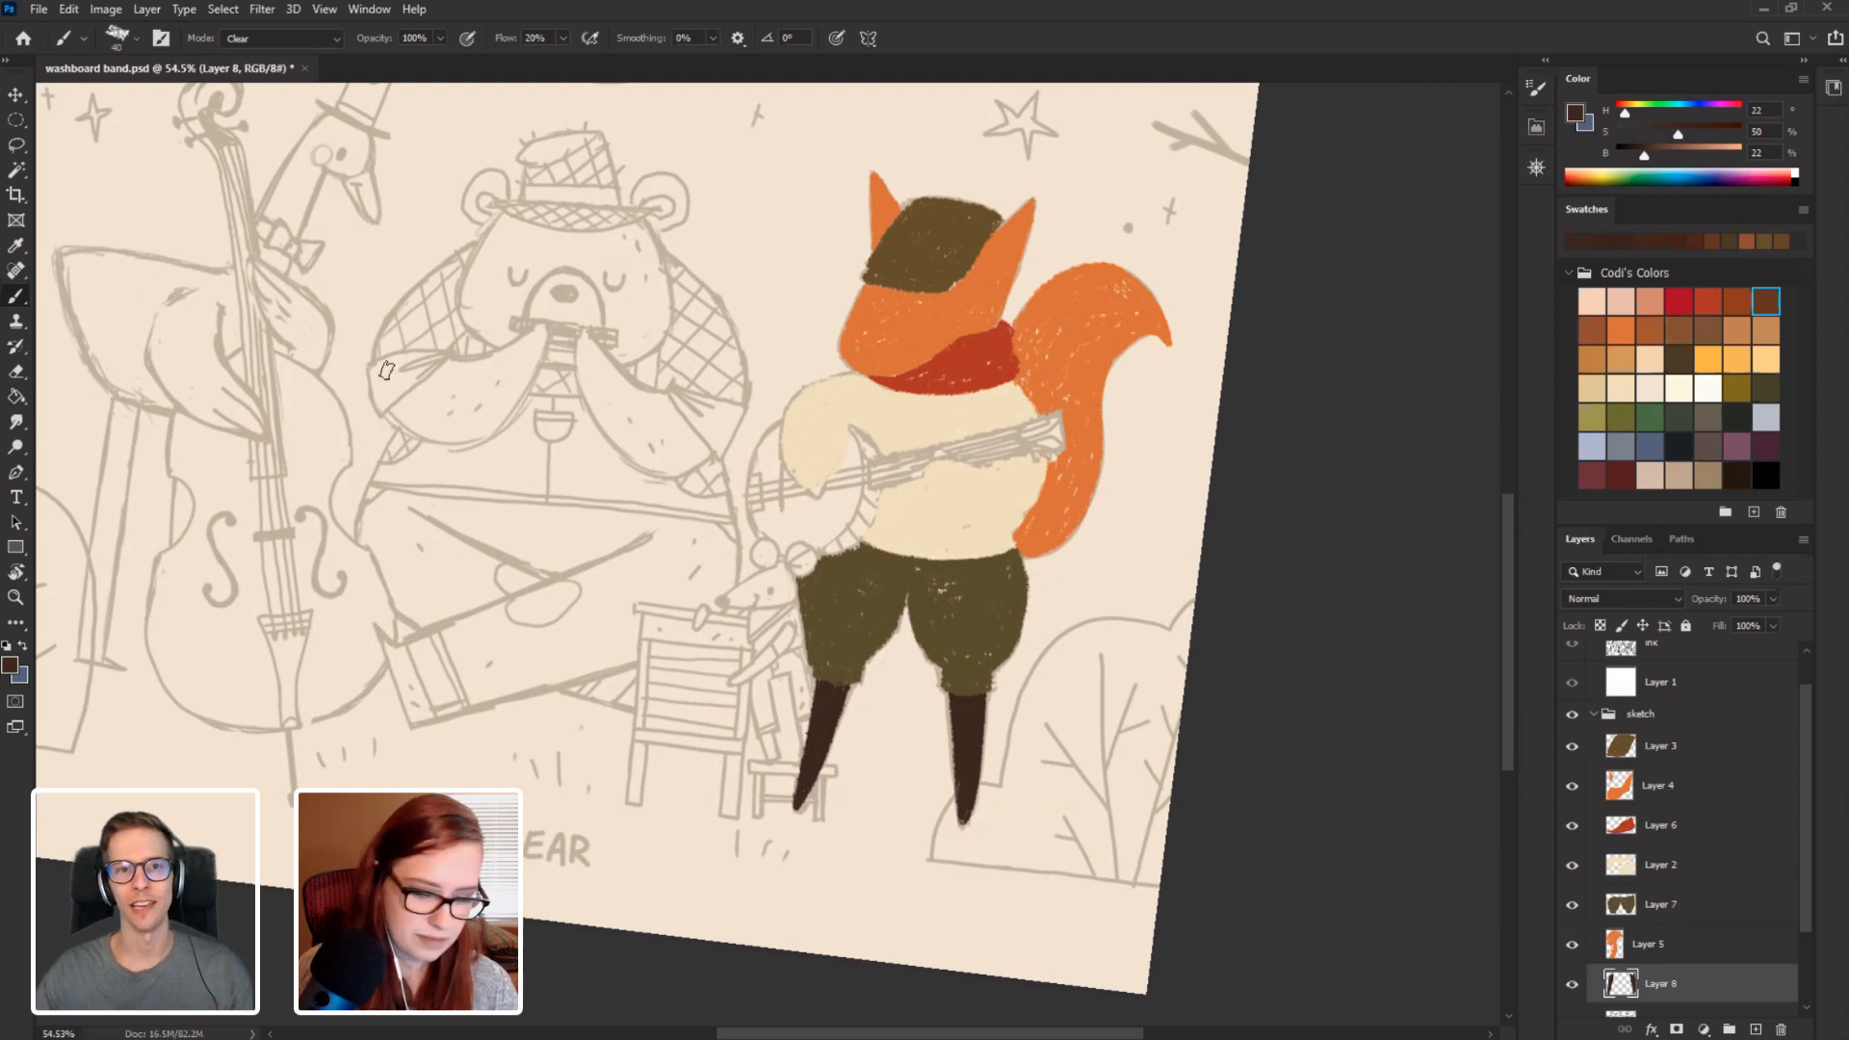
{"action": "left_click", "coordinate": [274, 37]}
{"action": "left_click", "coordinate": [252, 54]}
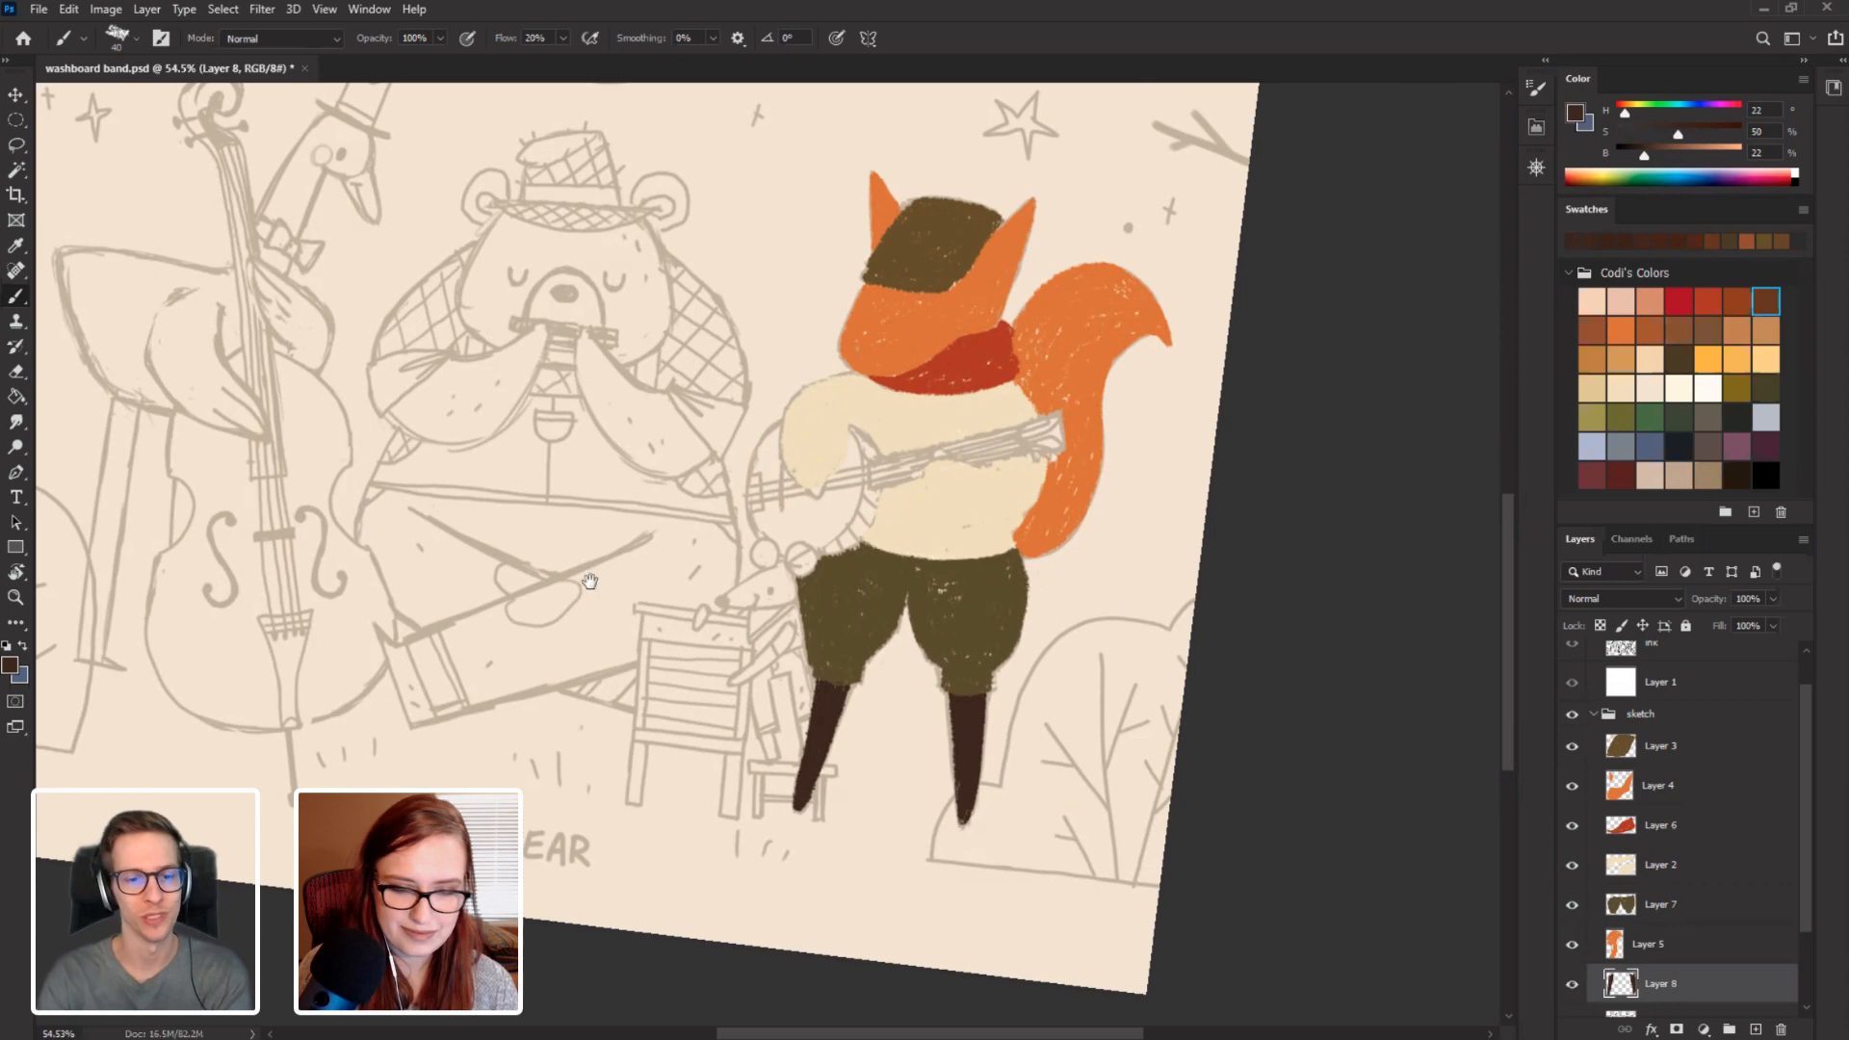
Select the fox's head layer and lower its opacity to 64% to reveal the sketched facial features.
{"action": "left_click_drag", "start_coordinate": [566, 617], "coordinate": [473, 704]}
{"action": "key", "text": "r"}
{"action": "left_click_drag", "start_coordinate": [326, 501], "coordinate": [405, 756]}
{"action": "left_click", "coordinate": [1664, 787]}
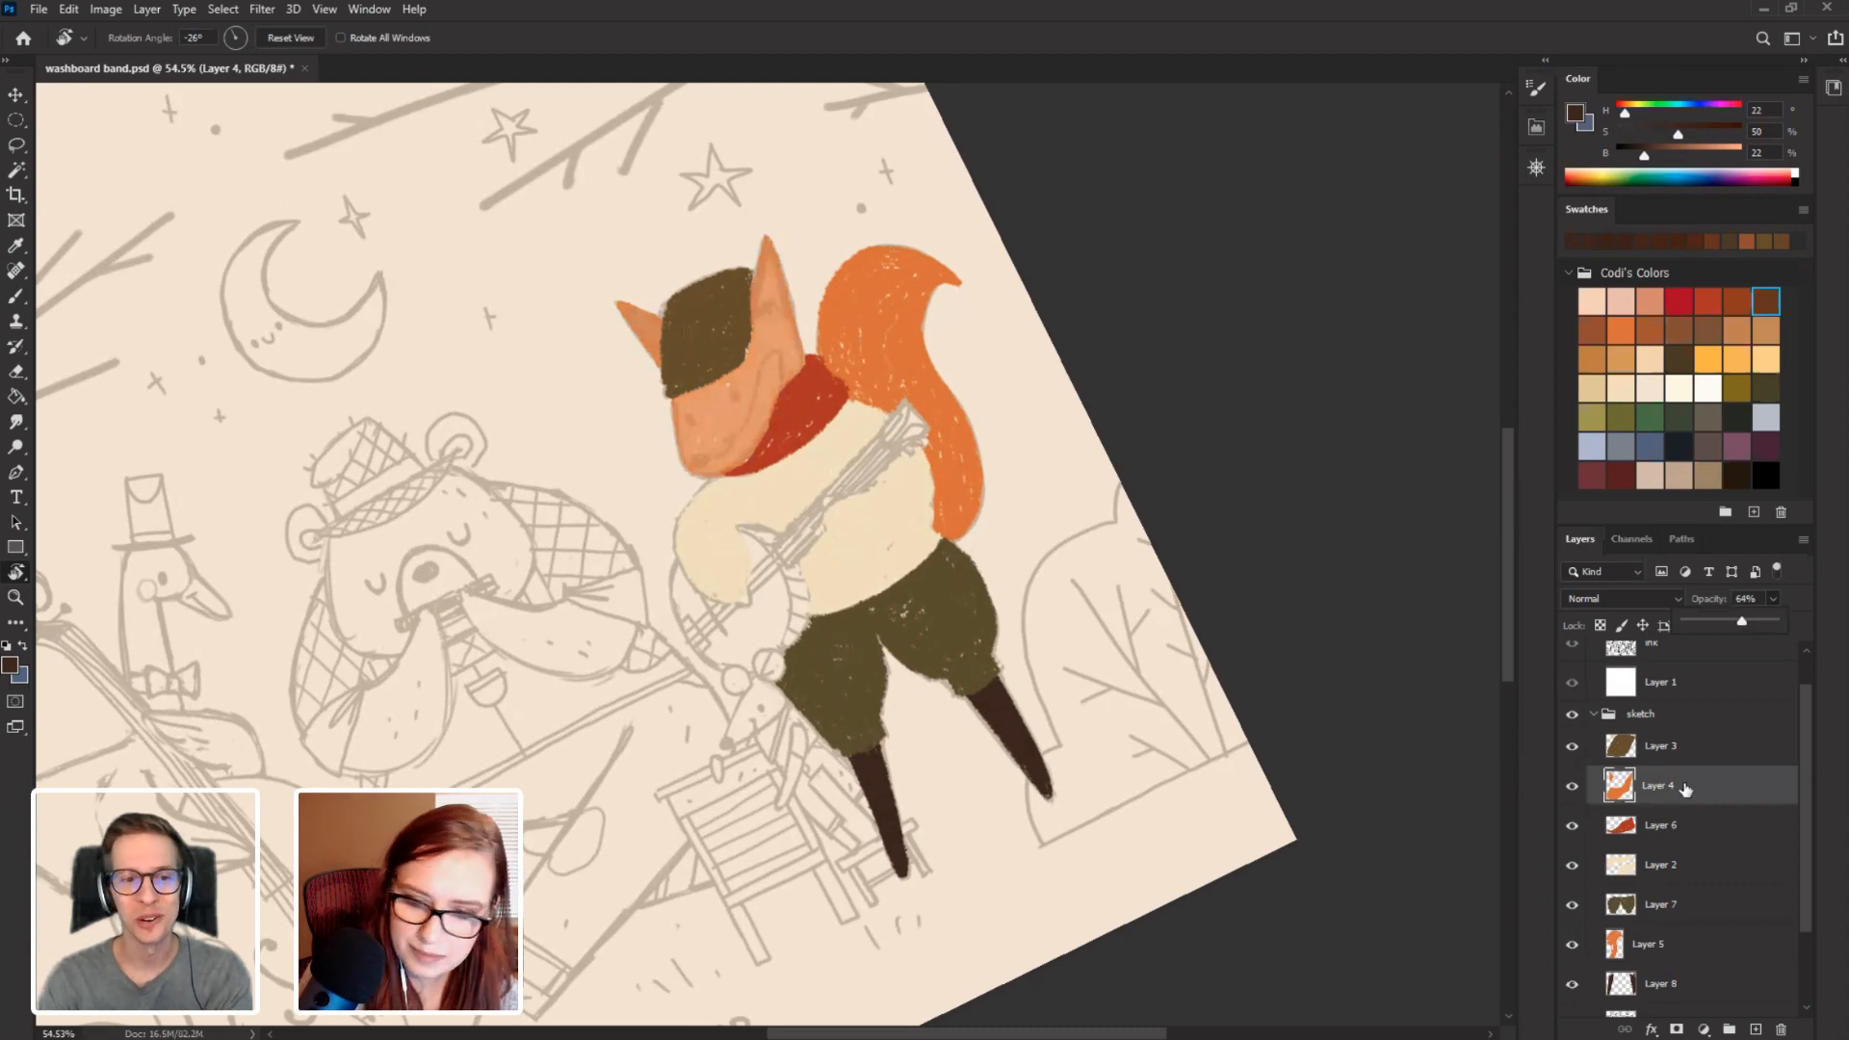
Add a new layer directly above the fox's head layer and save the document.
{"action": "left_click", "coordinate": [1755, 1029]}
{"action": "left_click_drag", "start_coordinate": [382, 593], "coordinate": [426, 766]}
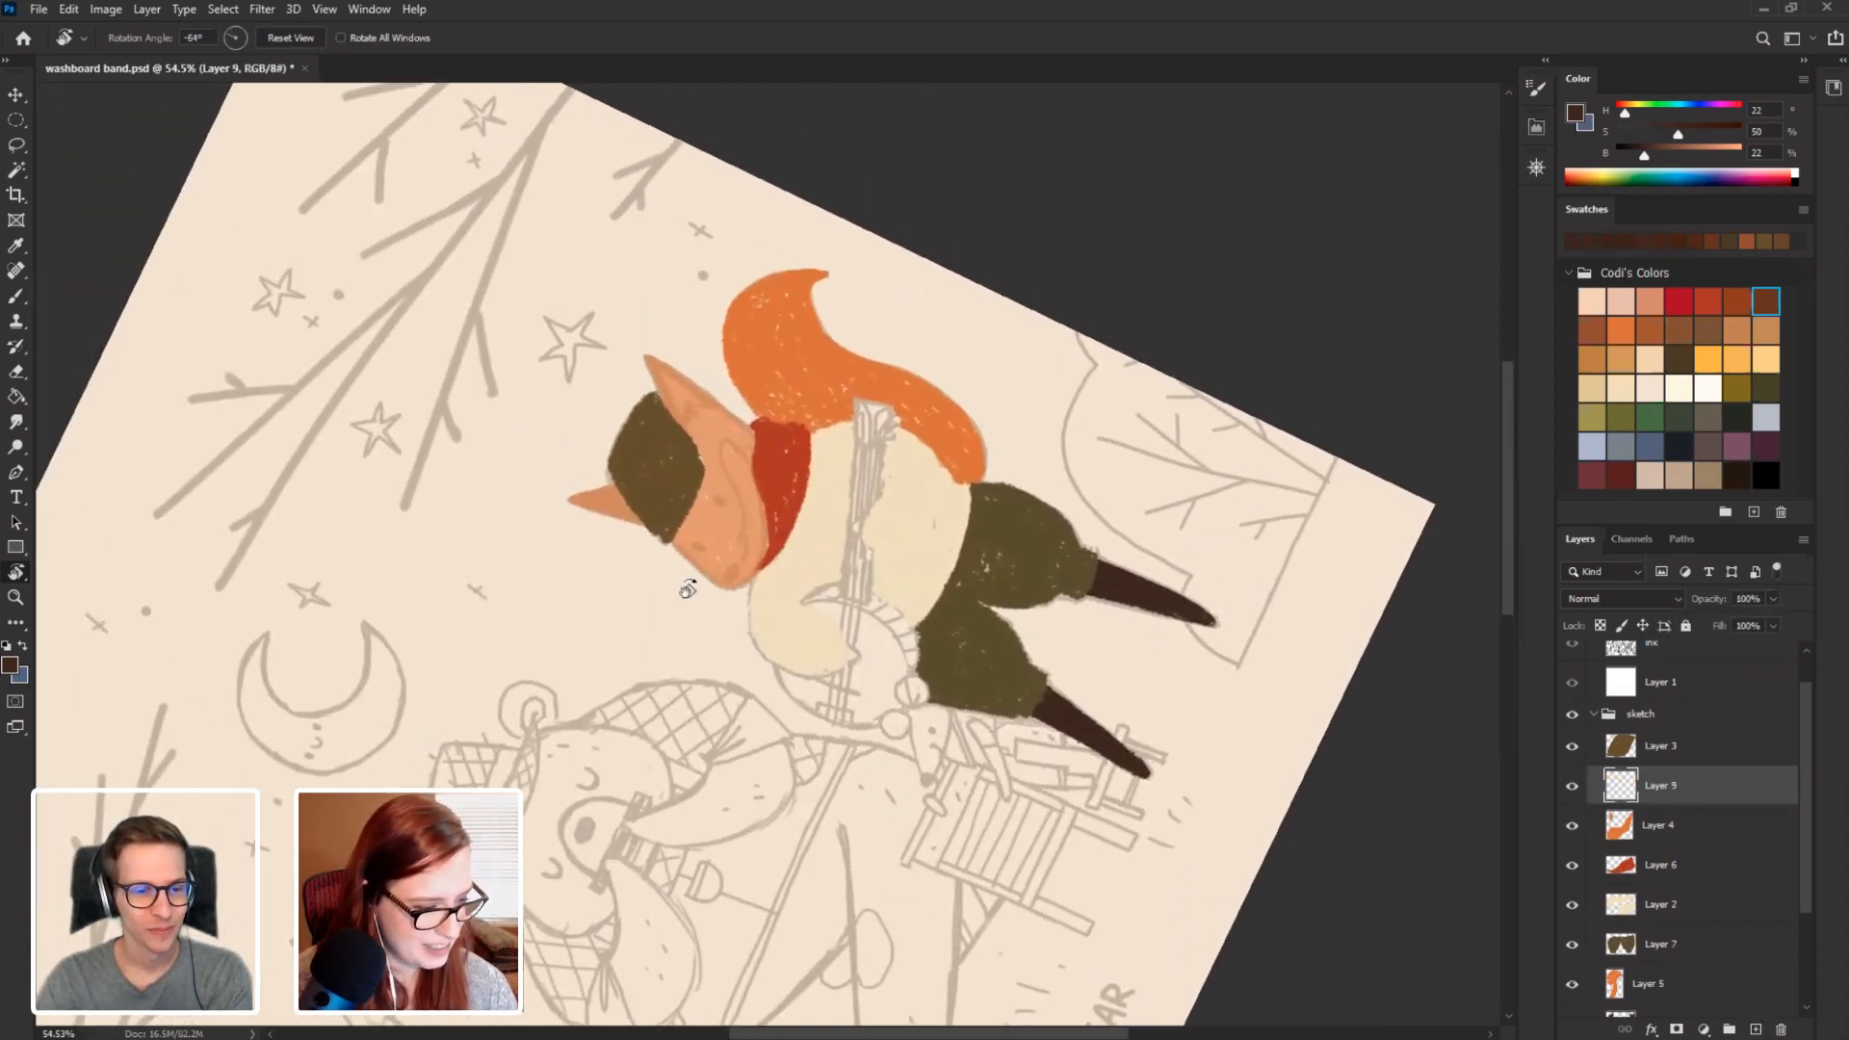
{"action": "key", "text": "b"}
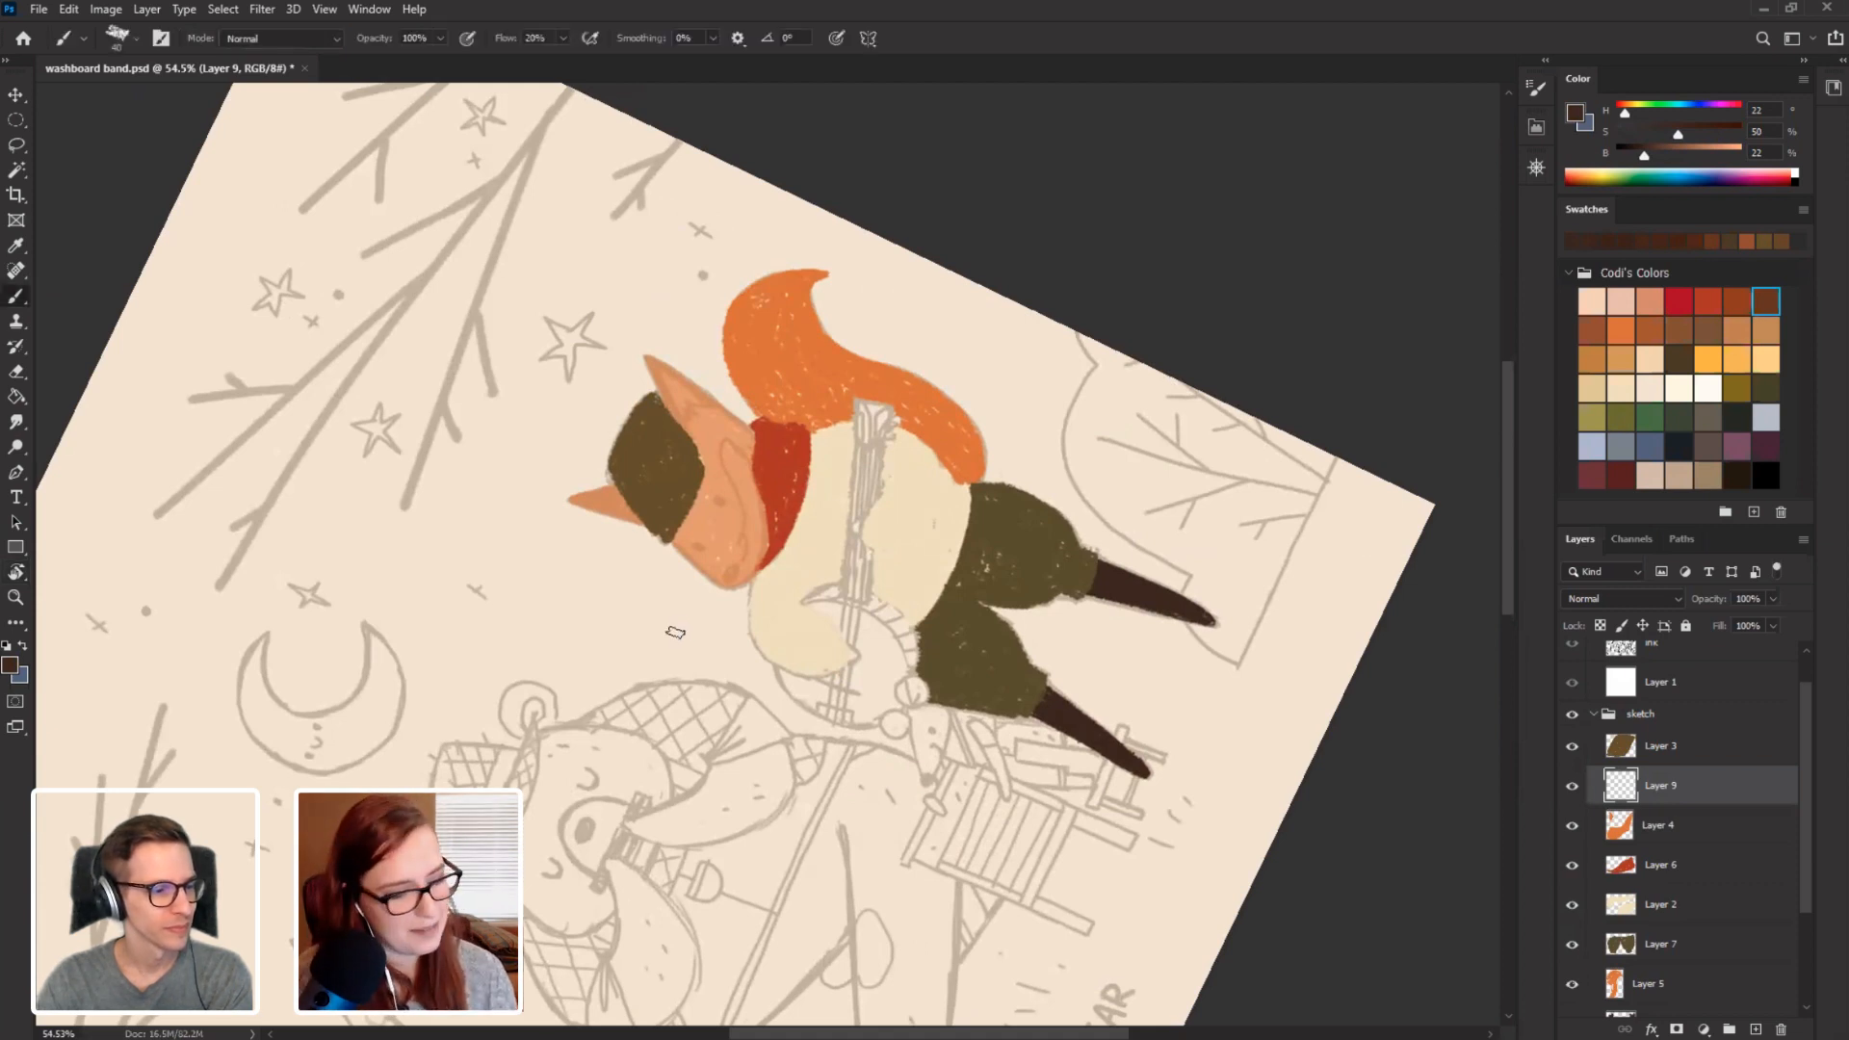
{"action": "key", "text": "ctrl+s"}
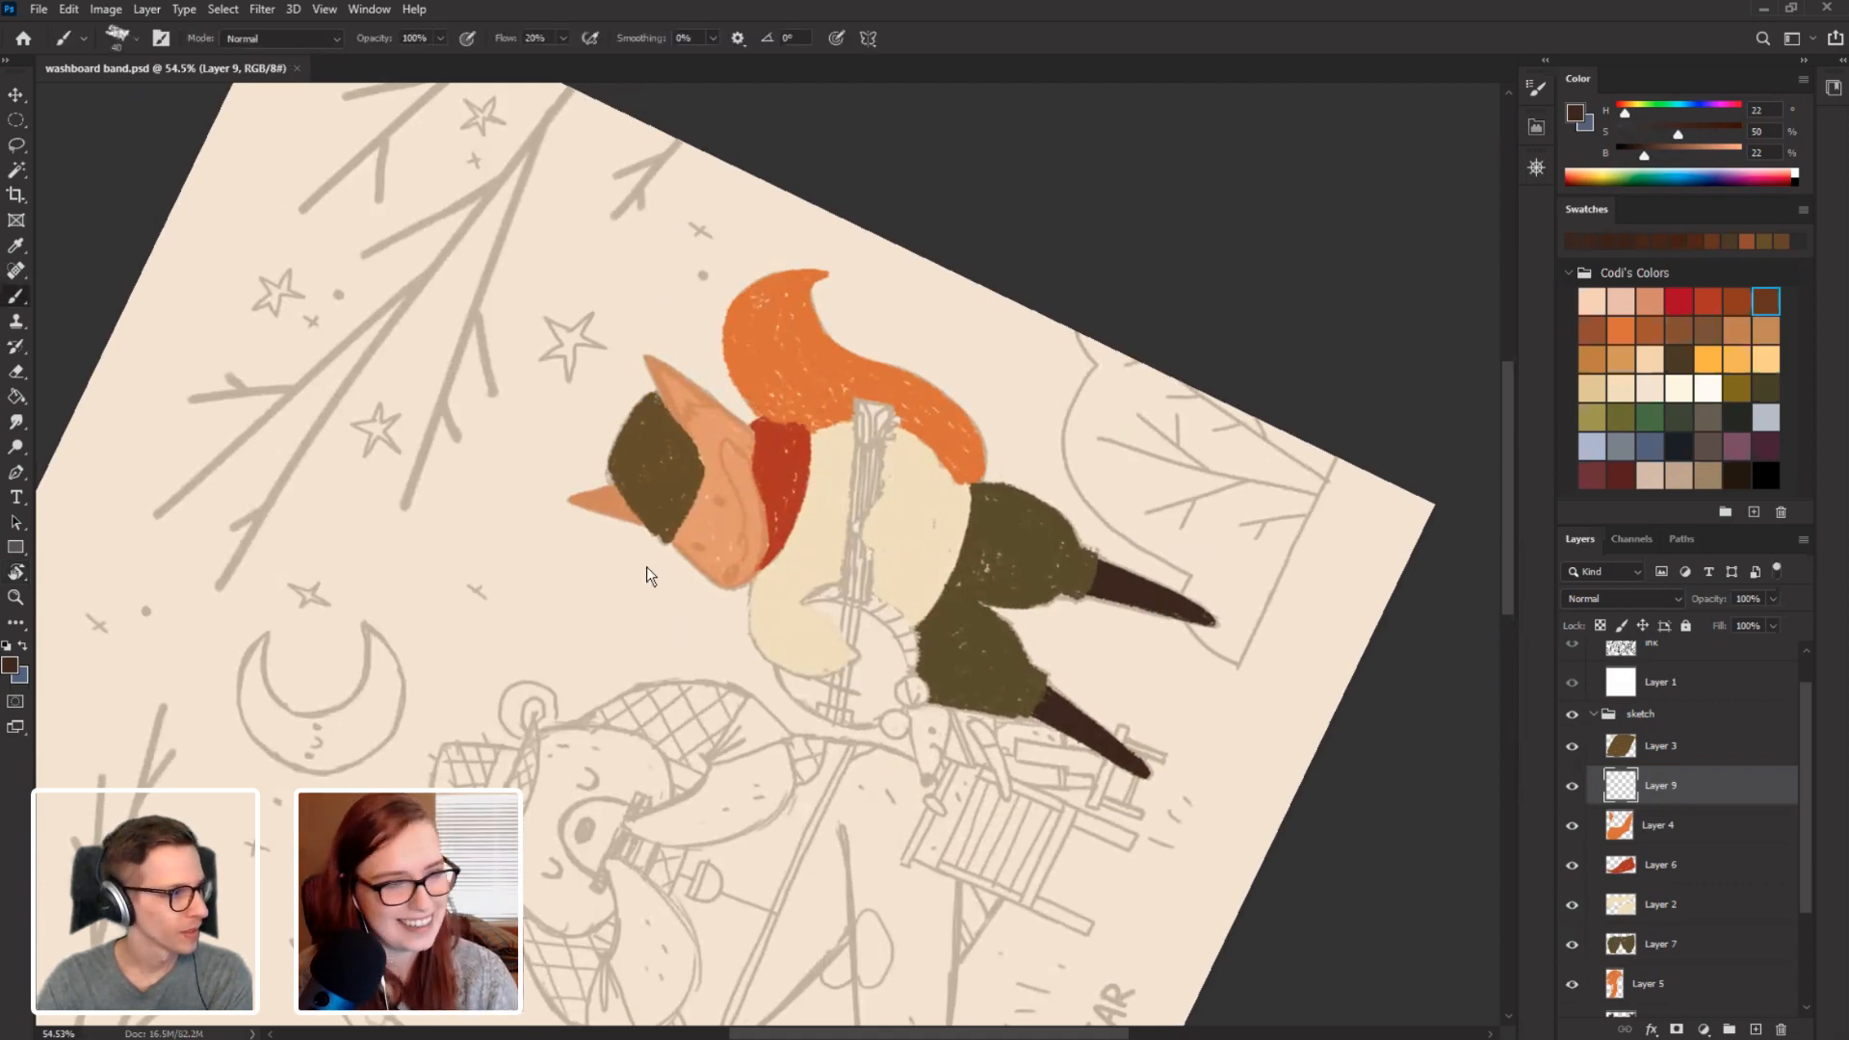
Reduce the brush size to 25 and paint the fox's nose and both eyes in dark brown.
{"action": "key", "text": "bracketleft"}
{"action": "key", "text": "bracketleft"}
{"action": "key", "text": "bracketleft"}
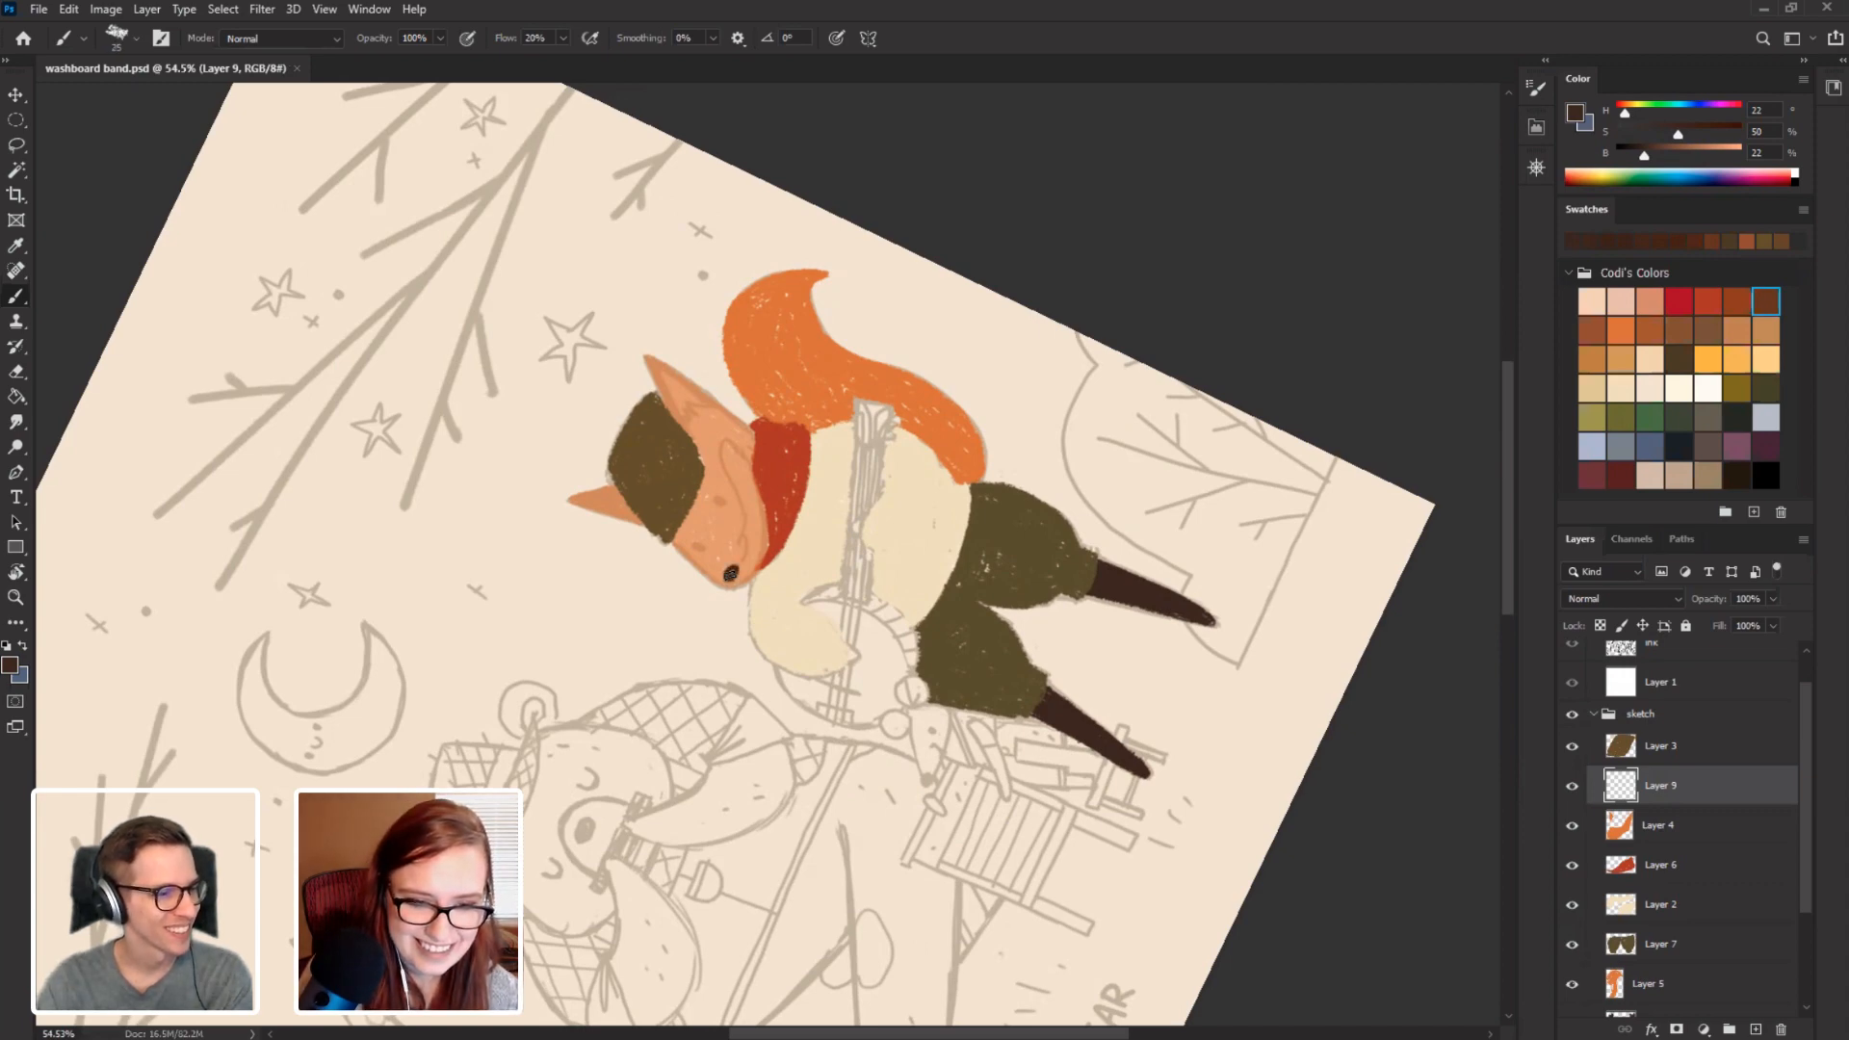
{"action": "mouse_move", "coordinate": [731, 574]}
{"action": "left_mouse_down"}
{"action": "mouse_move", "coordinate": [679, 560]}
{"action": "mouse_move", "coordinate": [726, 181]}
{"action": "left_mouse_up"}
{"action": "key", "text": "r"}
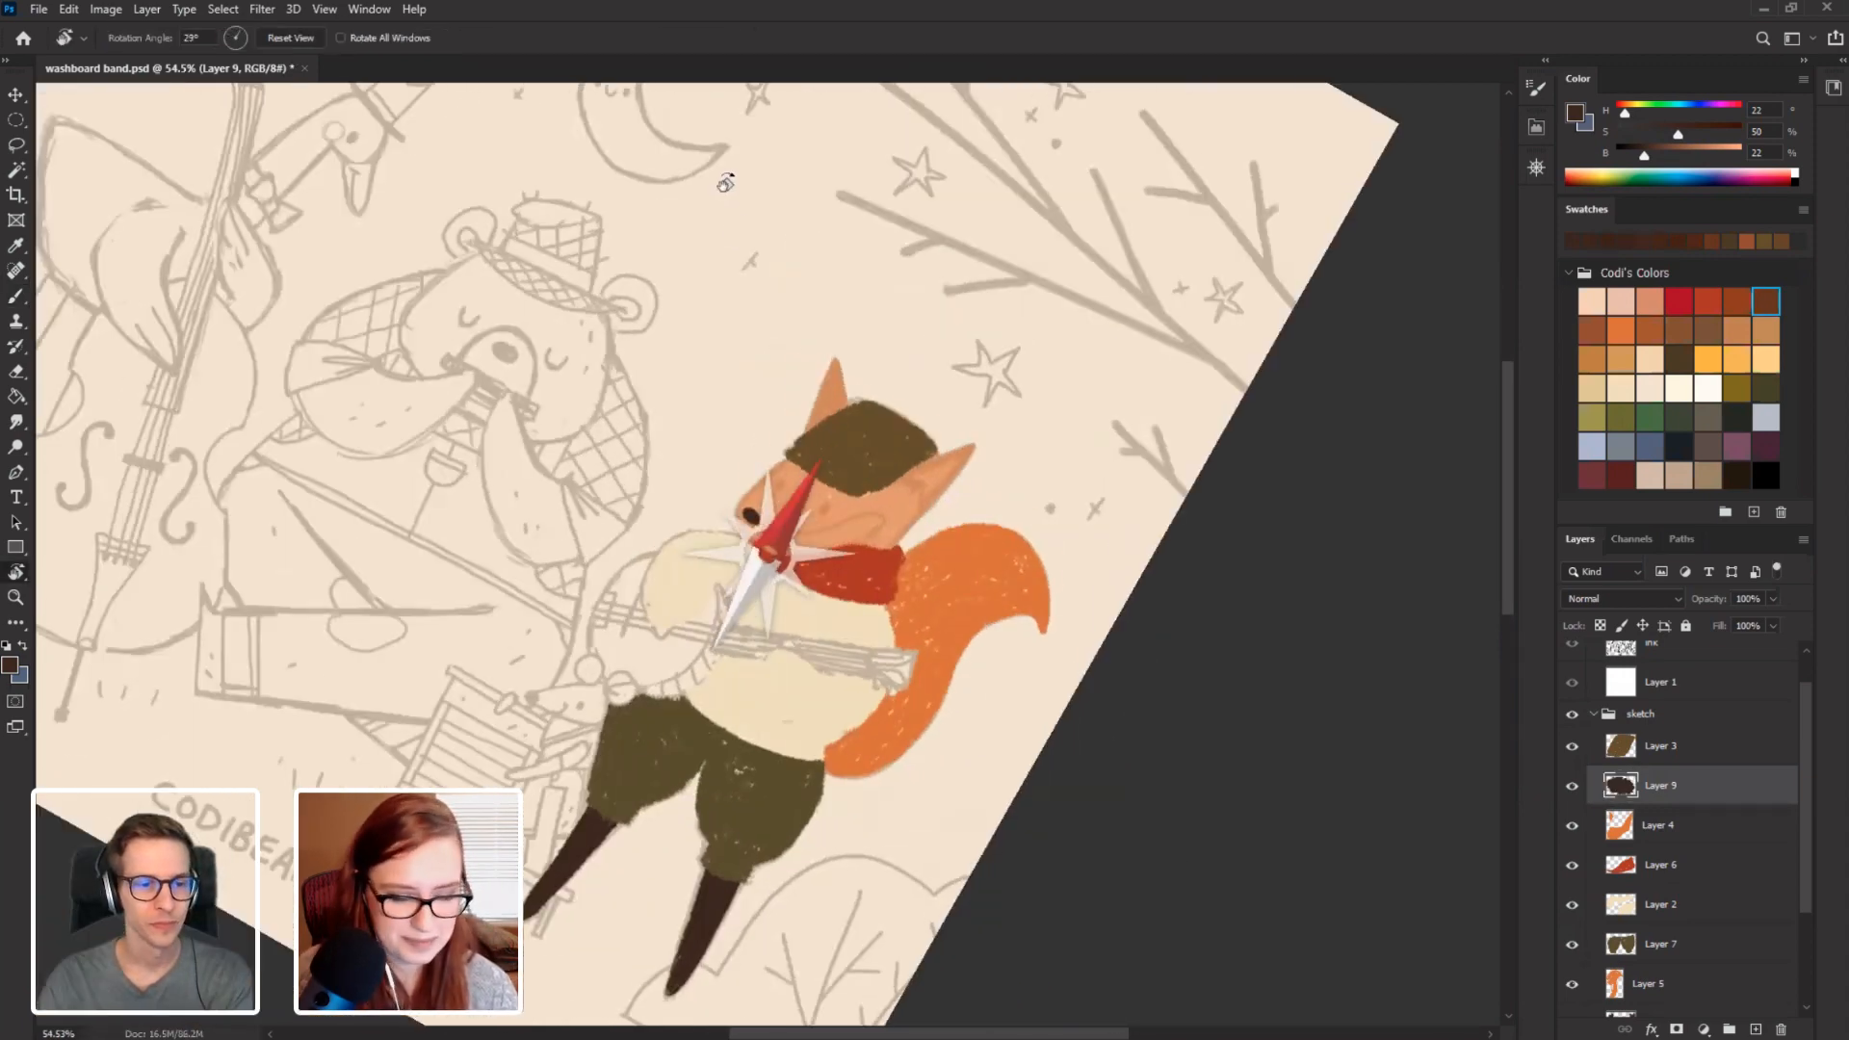
{"action": "key", "text": "b"}
{"action": "left_click", "coordinate": [777, 485]}
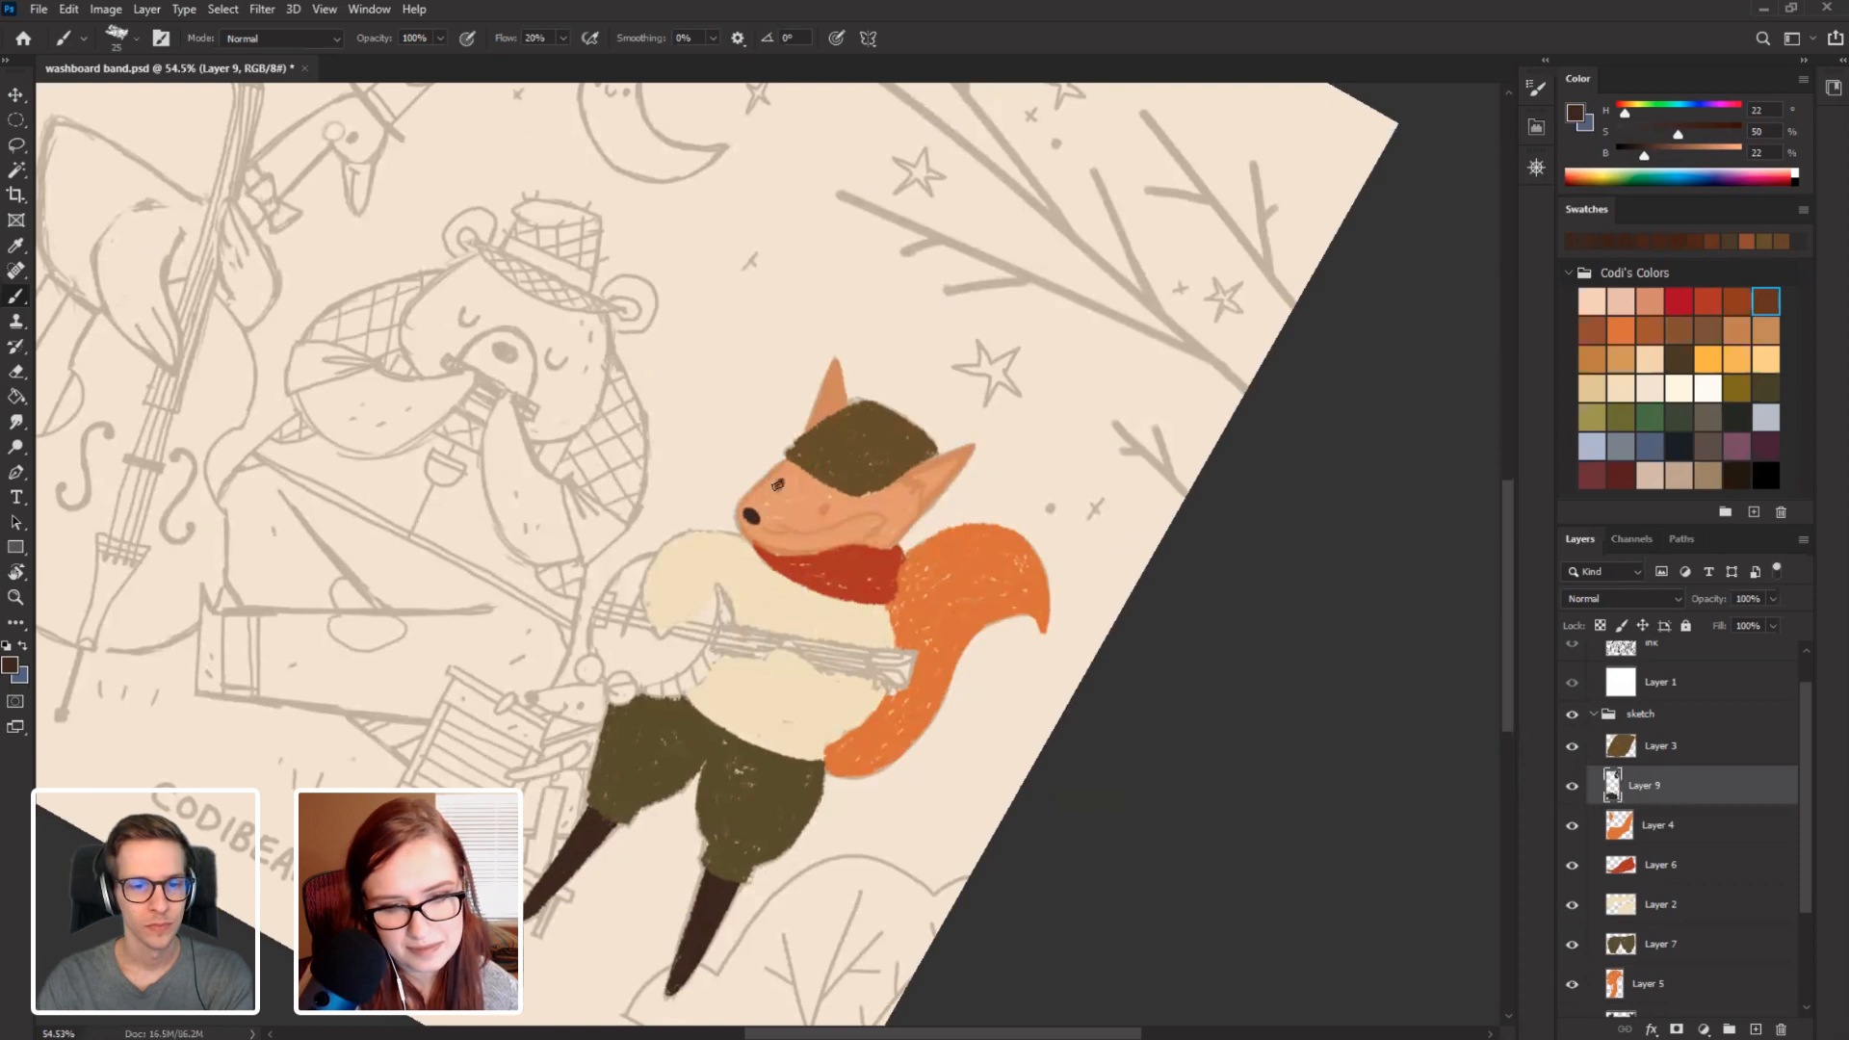
{"action": "left_click", "coordinate": [824, 512]}
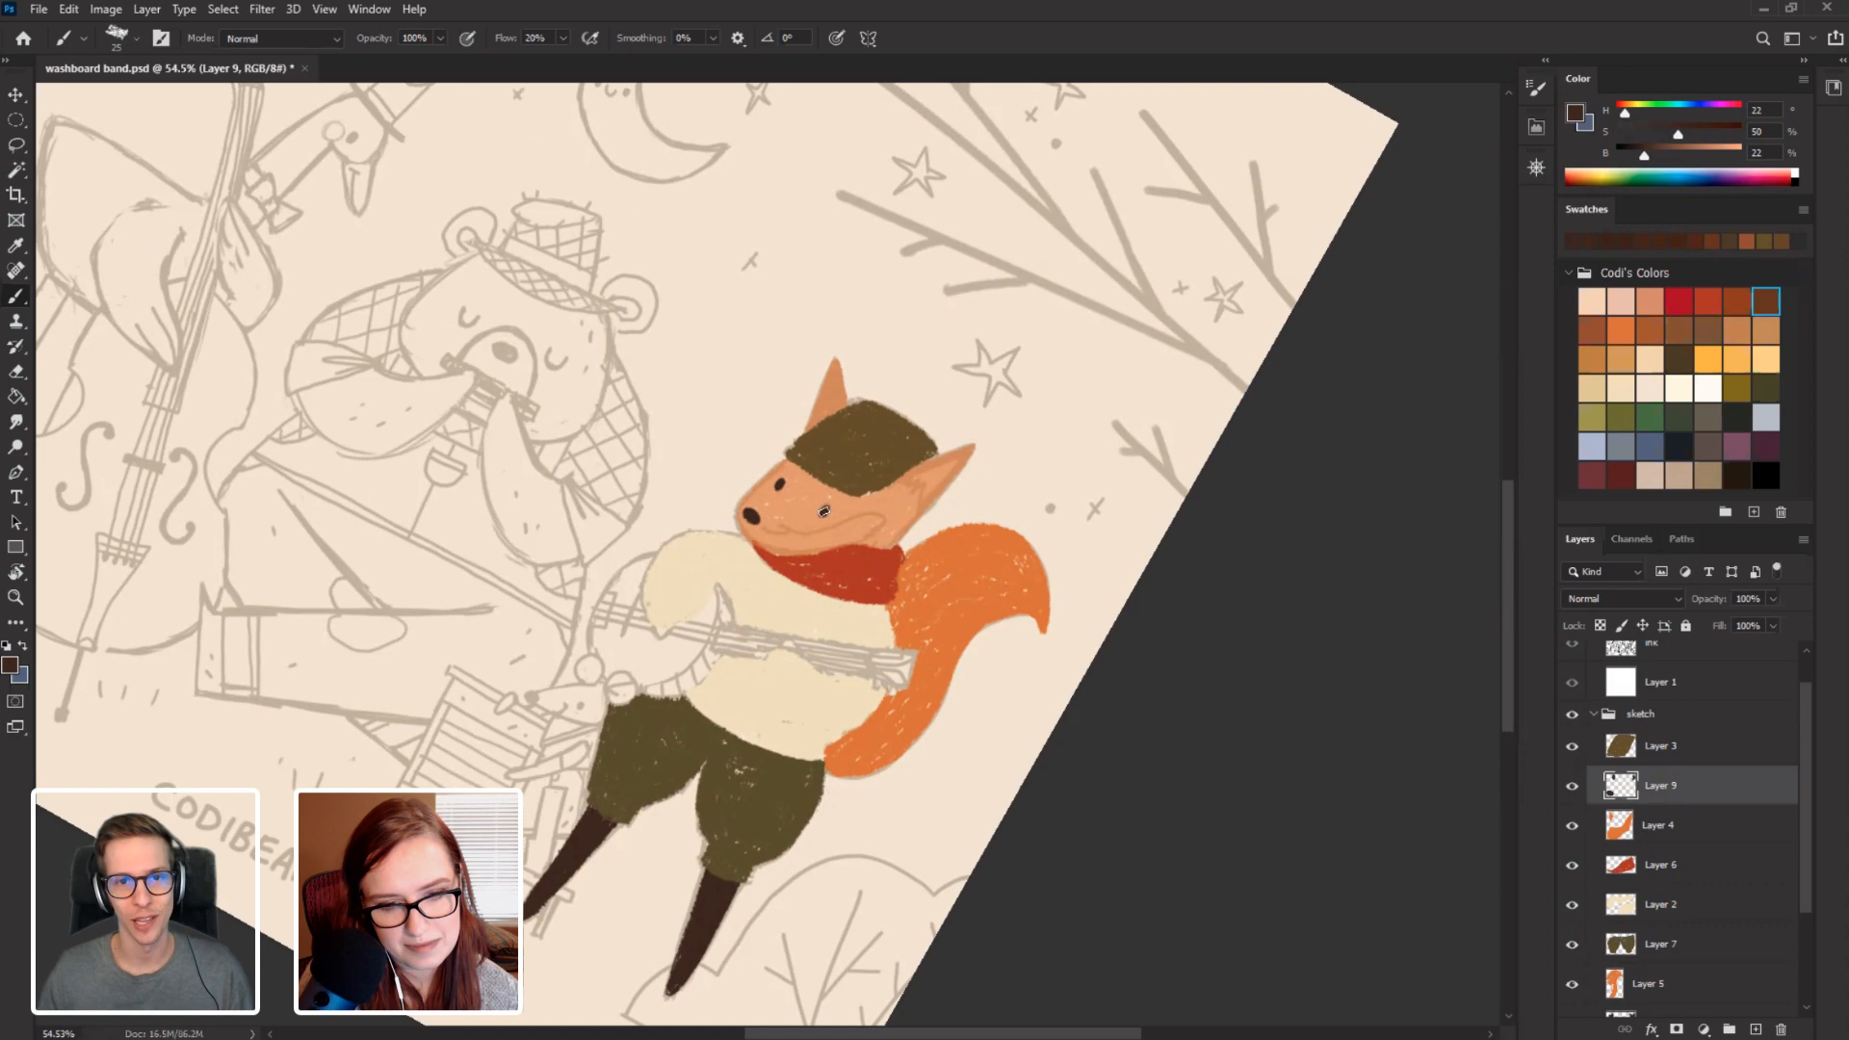
Try a dark brown stroke on the fox's right-hand ear and clip the facial-features layer to the head layer.
{"action": "key", "text": "r"}
{"action": "left_click_drag", "start_coordinate": [832, 494], "coordinate": [492, 648]}
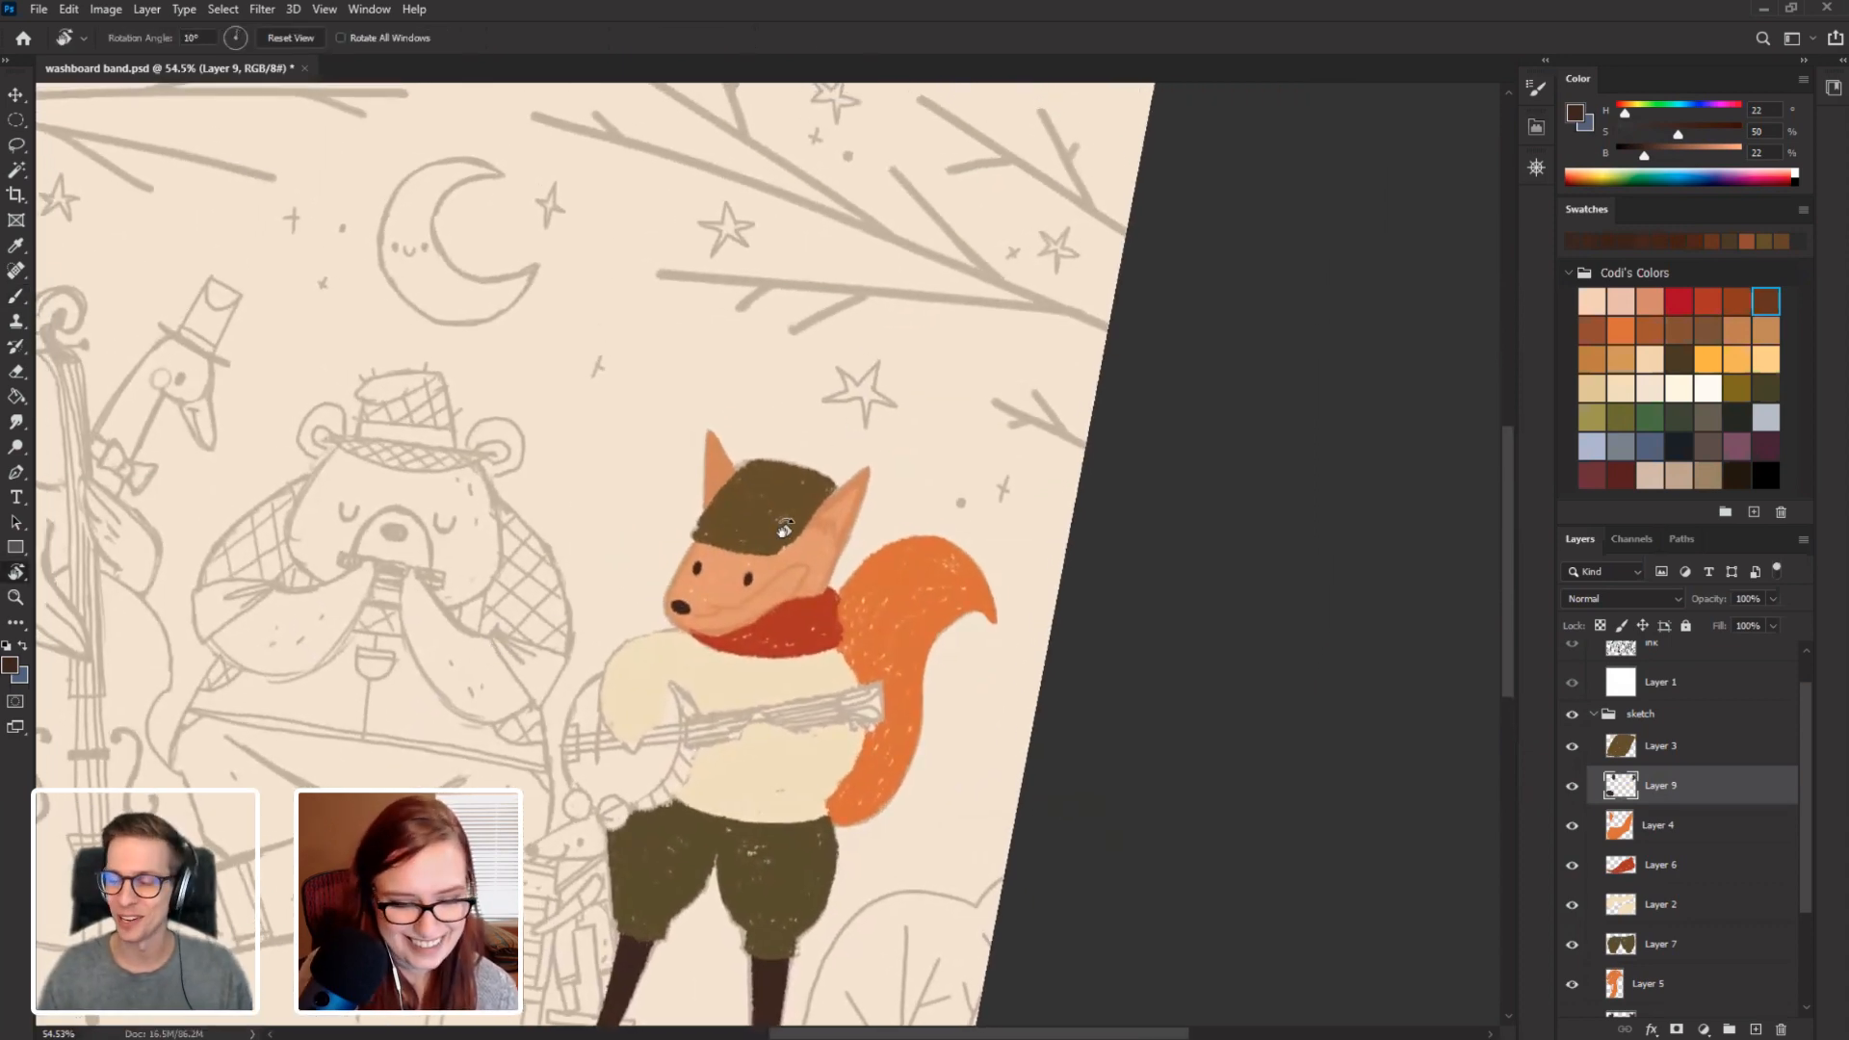
{"action": "key", "text": "b"}
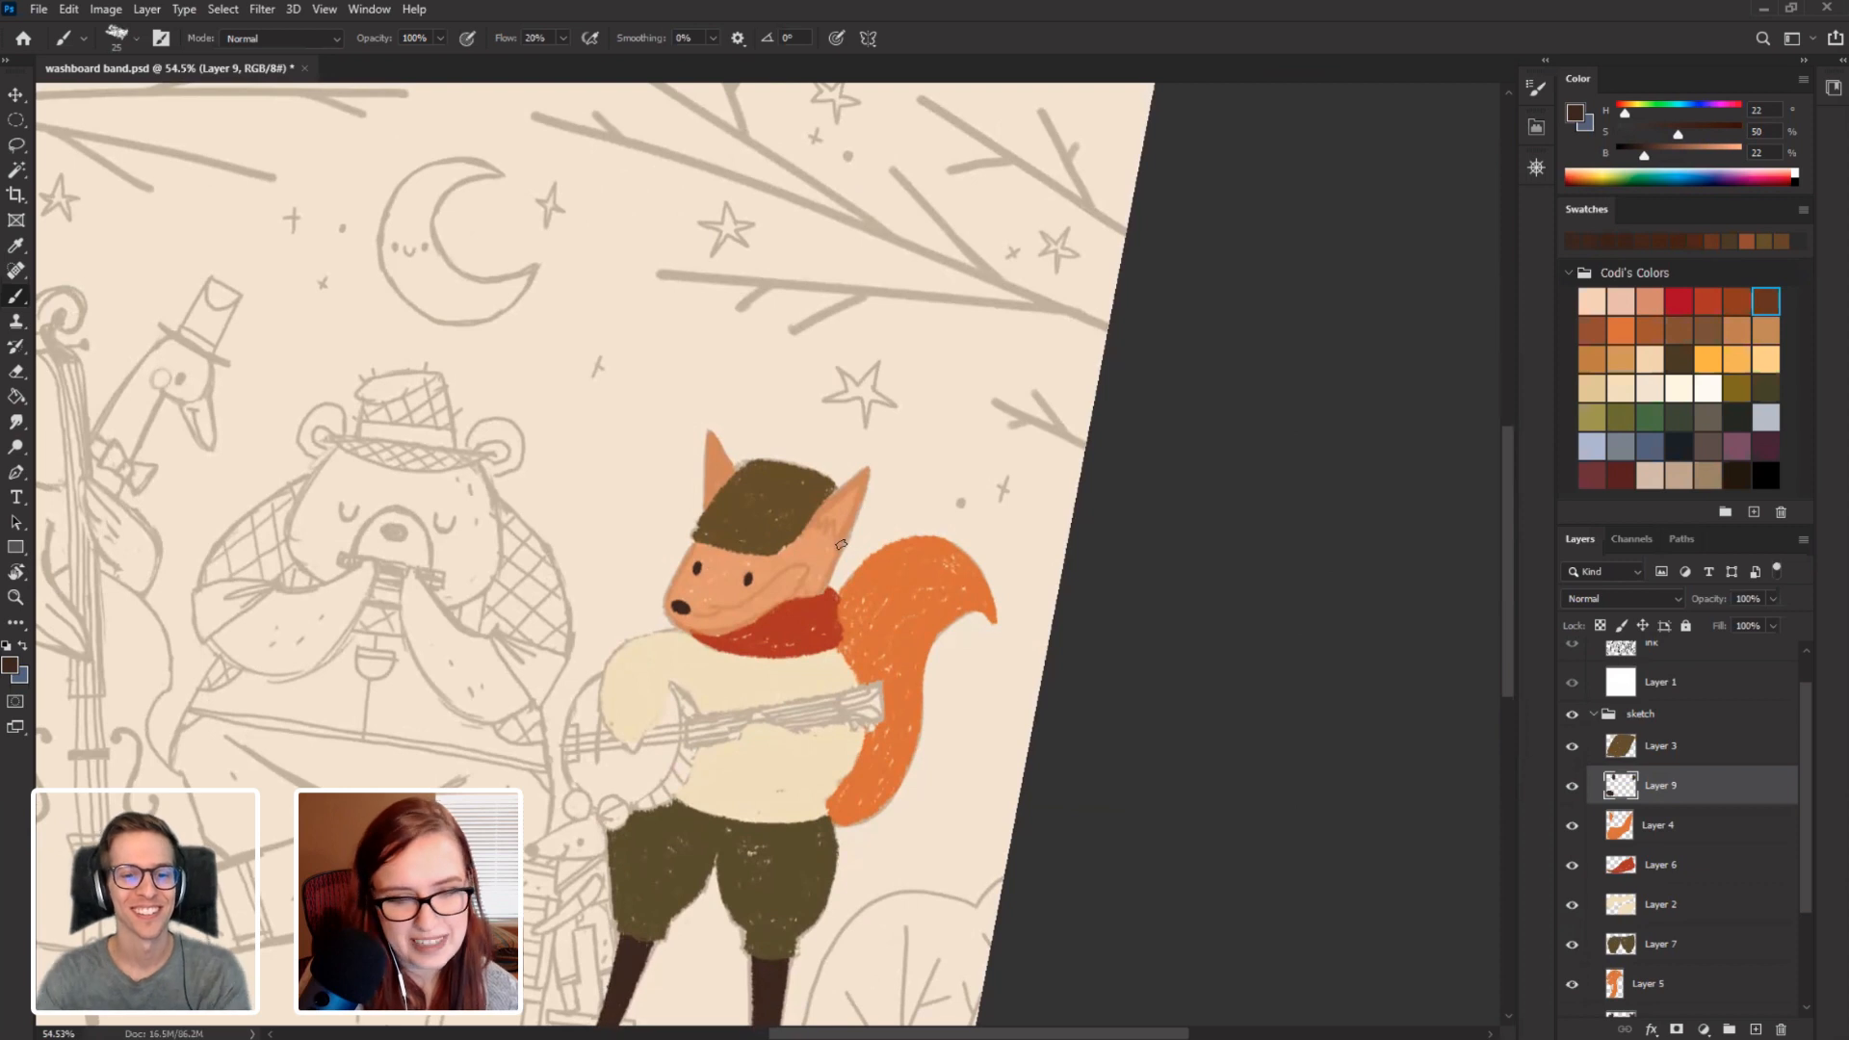
{"action": "left_click_drag", "start_coordinate": [854, 518], "coordinate": [843, 545]}
{"action": "key", "text": "ctrl+z"}
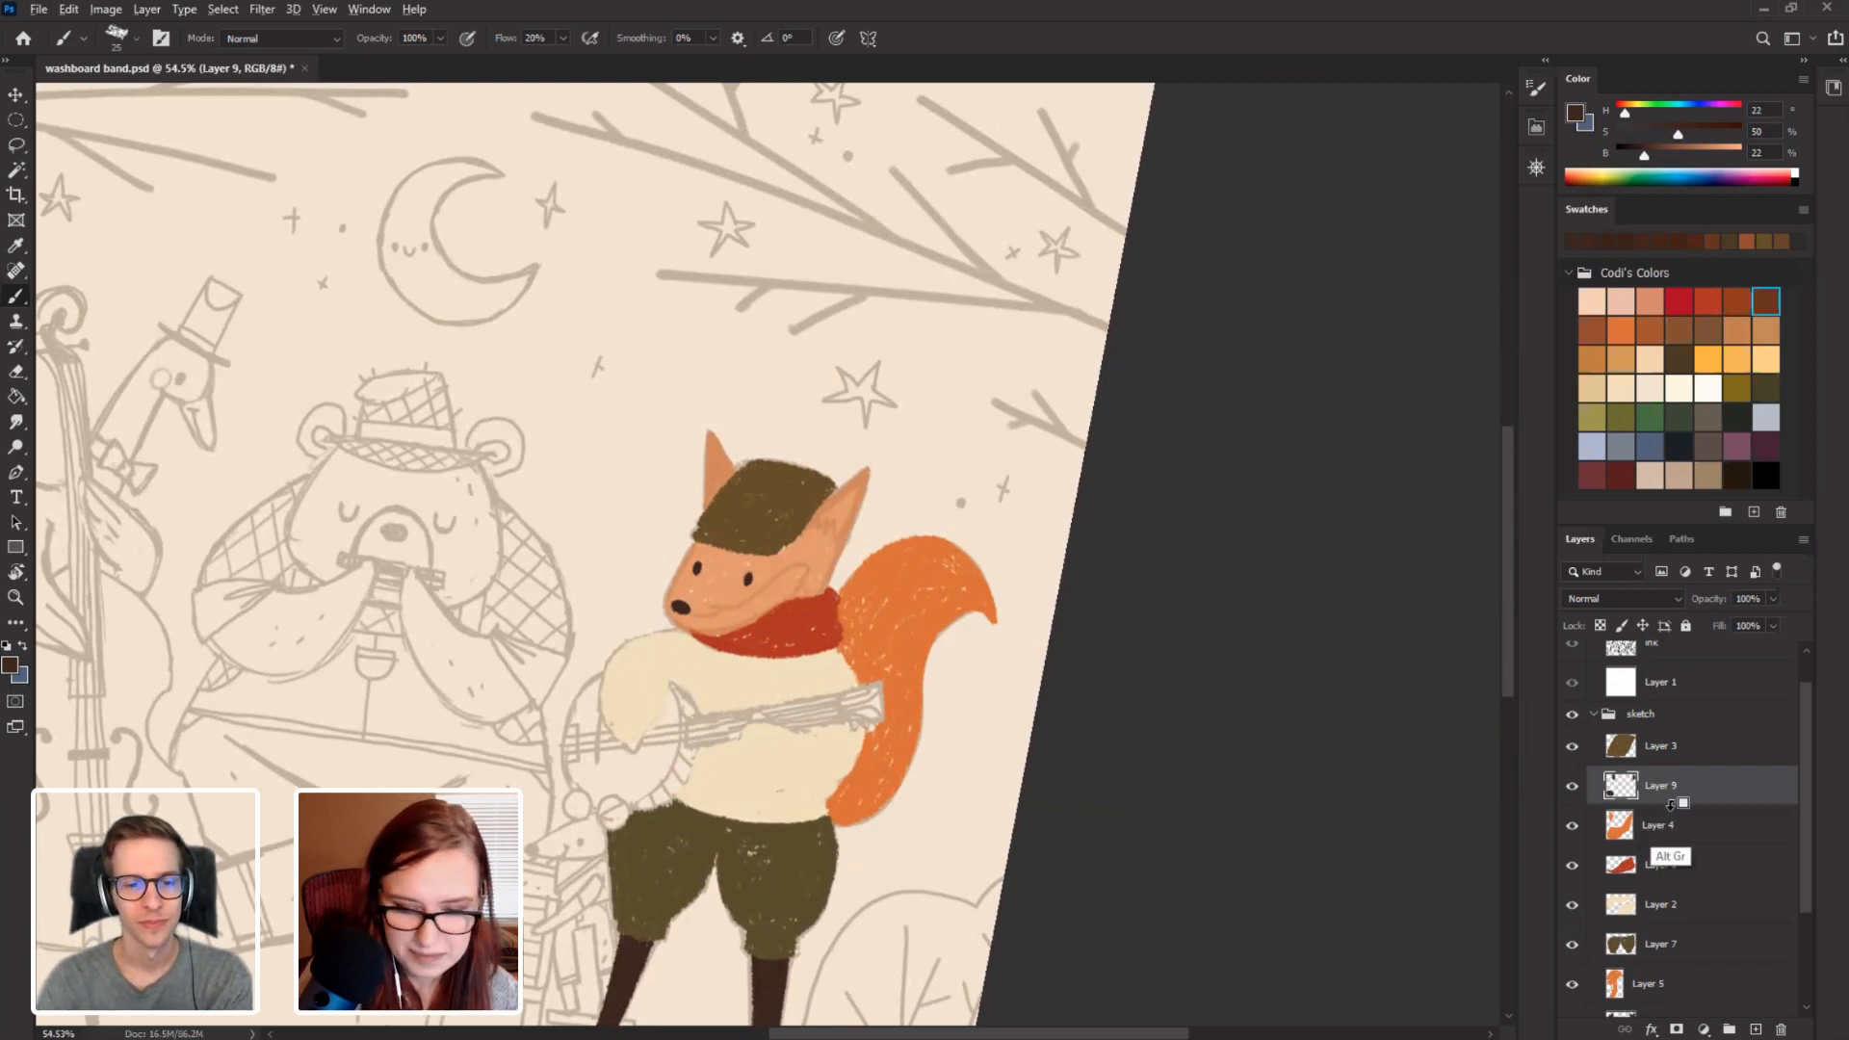
{"action": "left_click", "coordinate": [1670, 804], "text": "alt"}
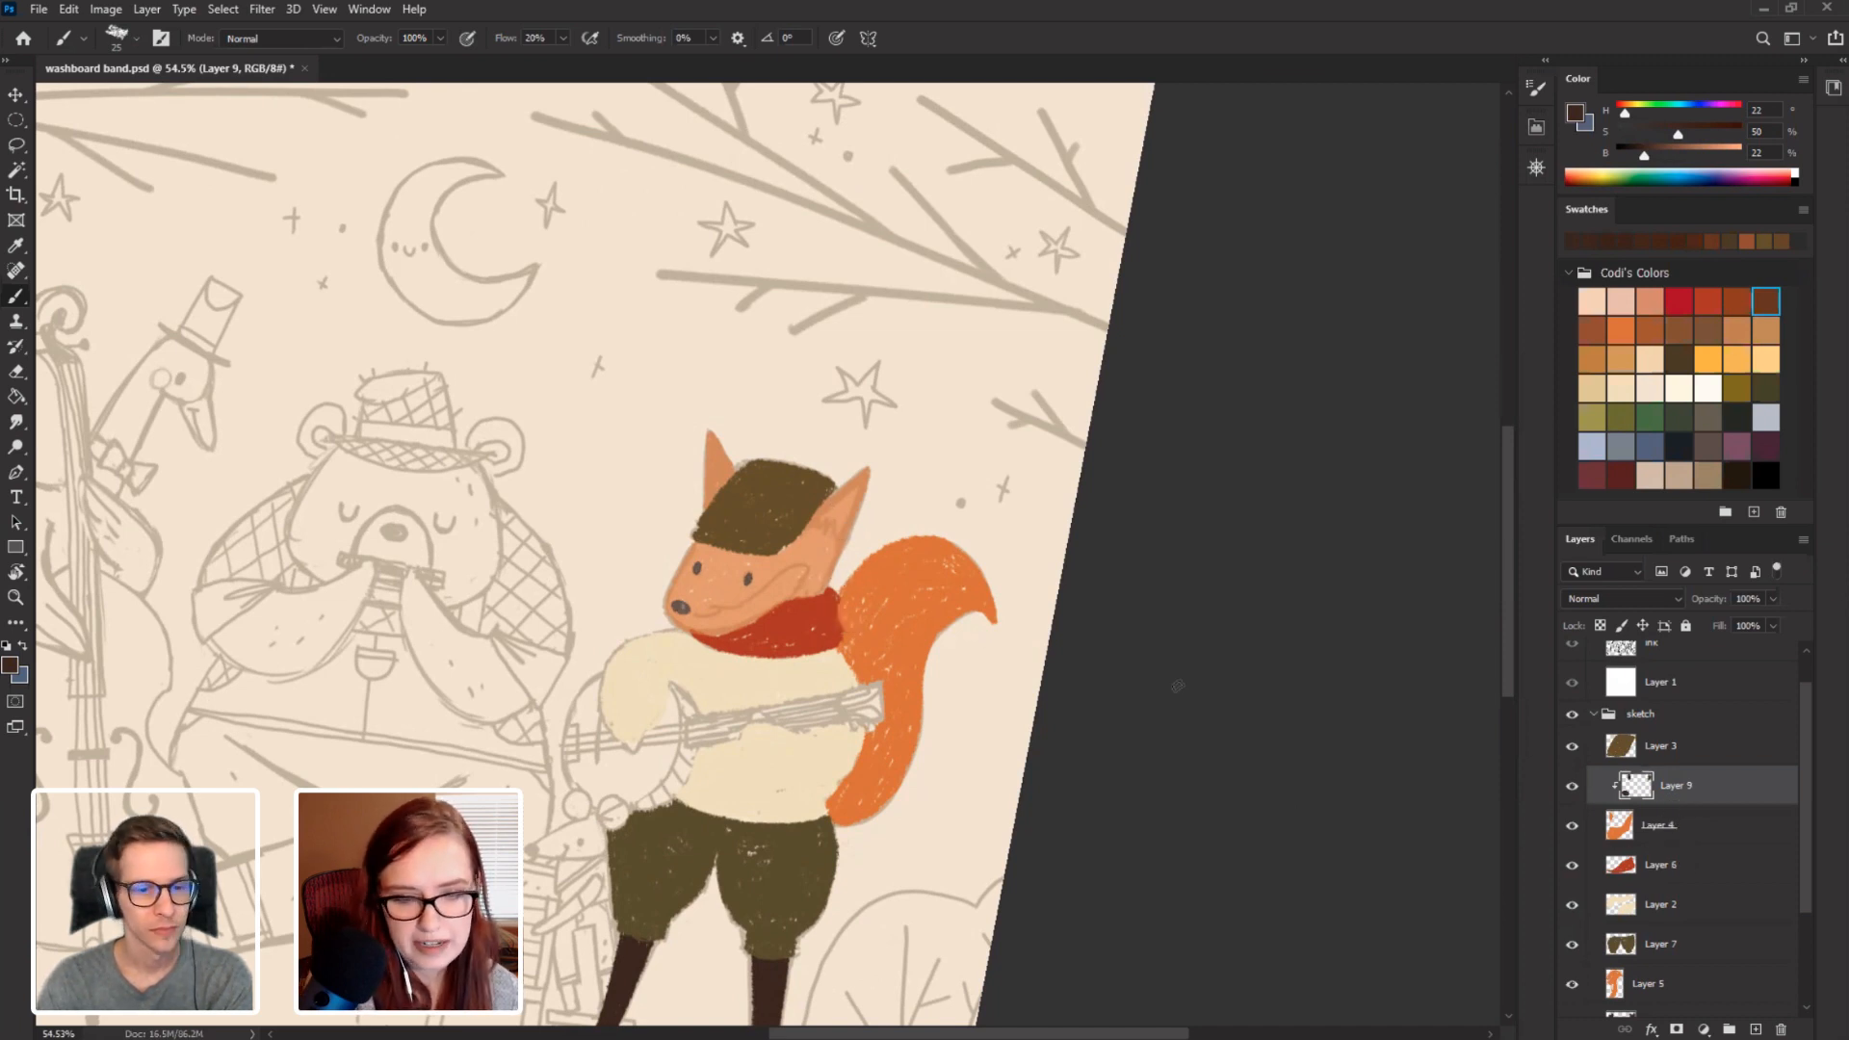
{"action": "key", "text": "ctrl+alt+g"}
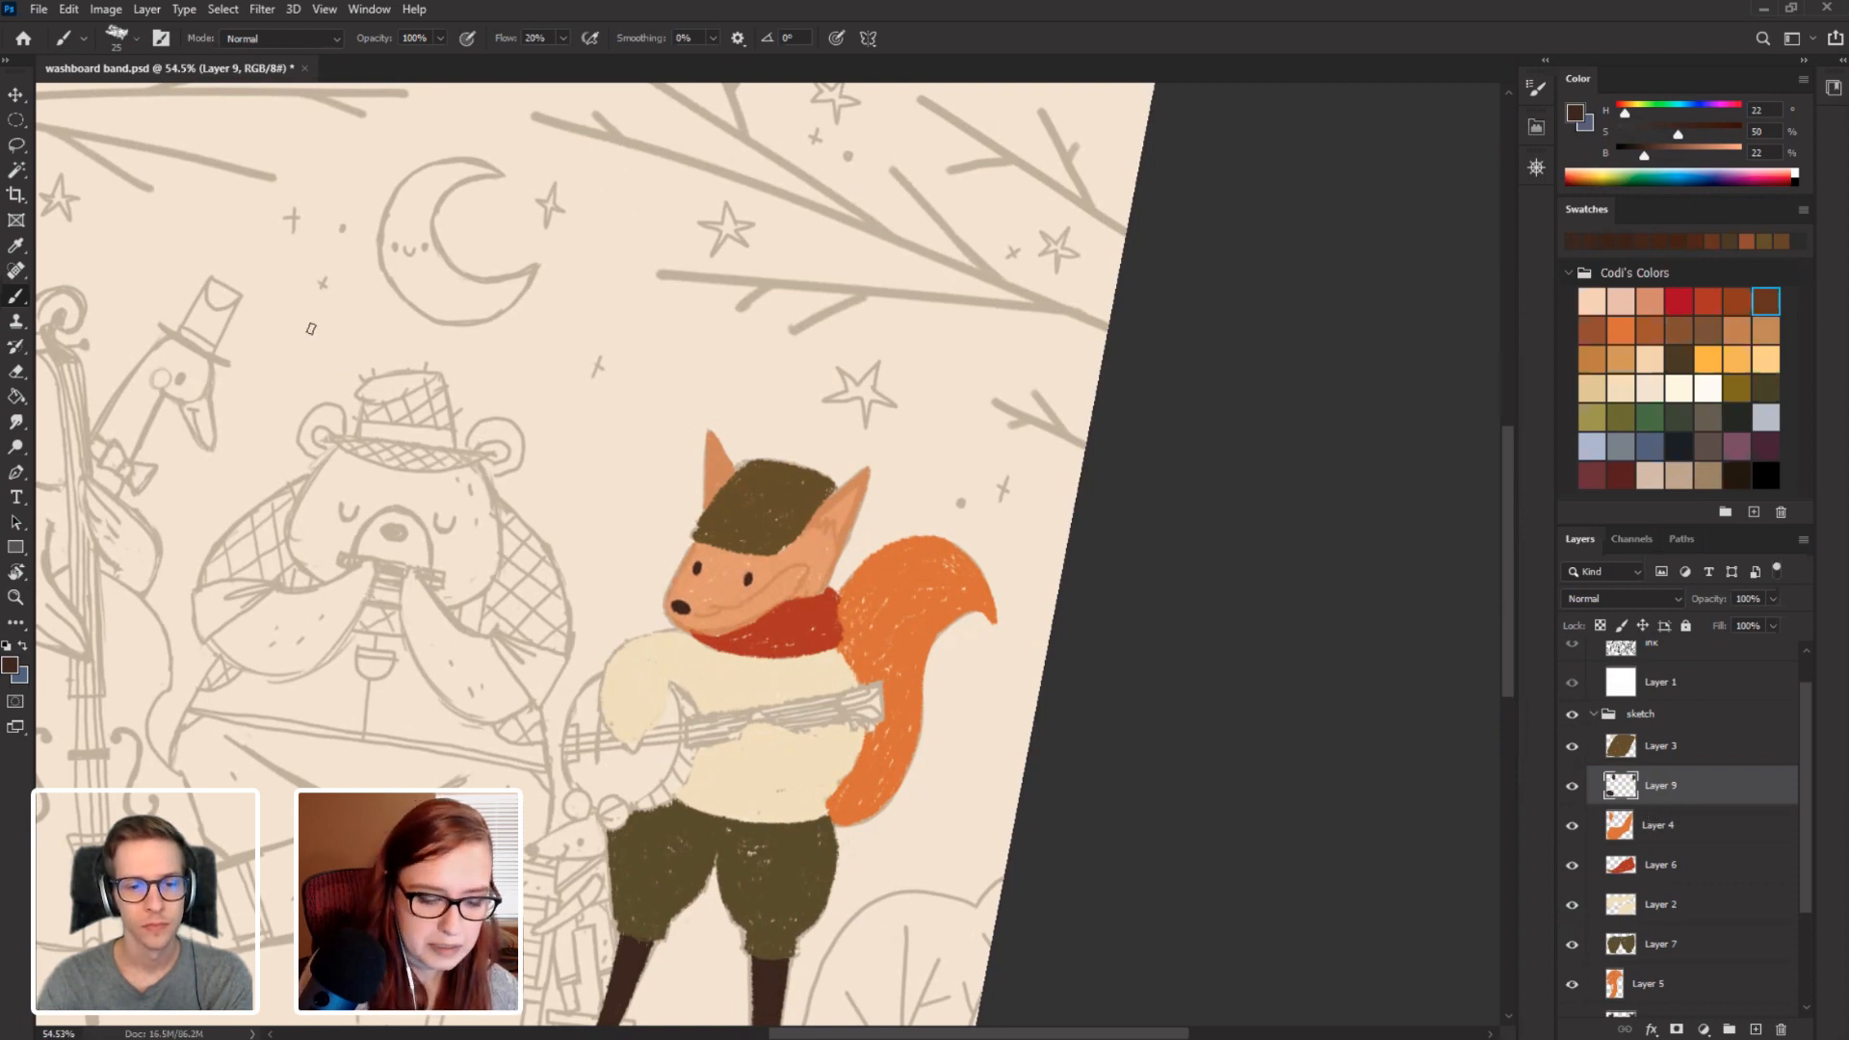
{"action": "key", "text": "t"}
{"action": "left_click", "coordinate": [313, 304]}
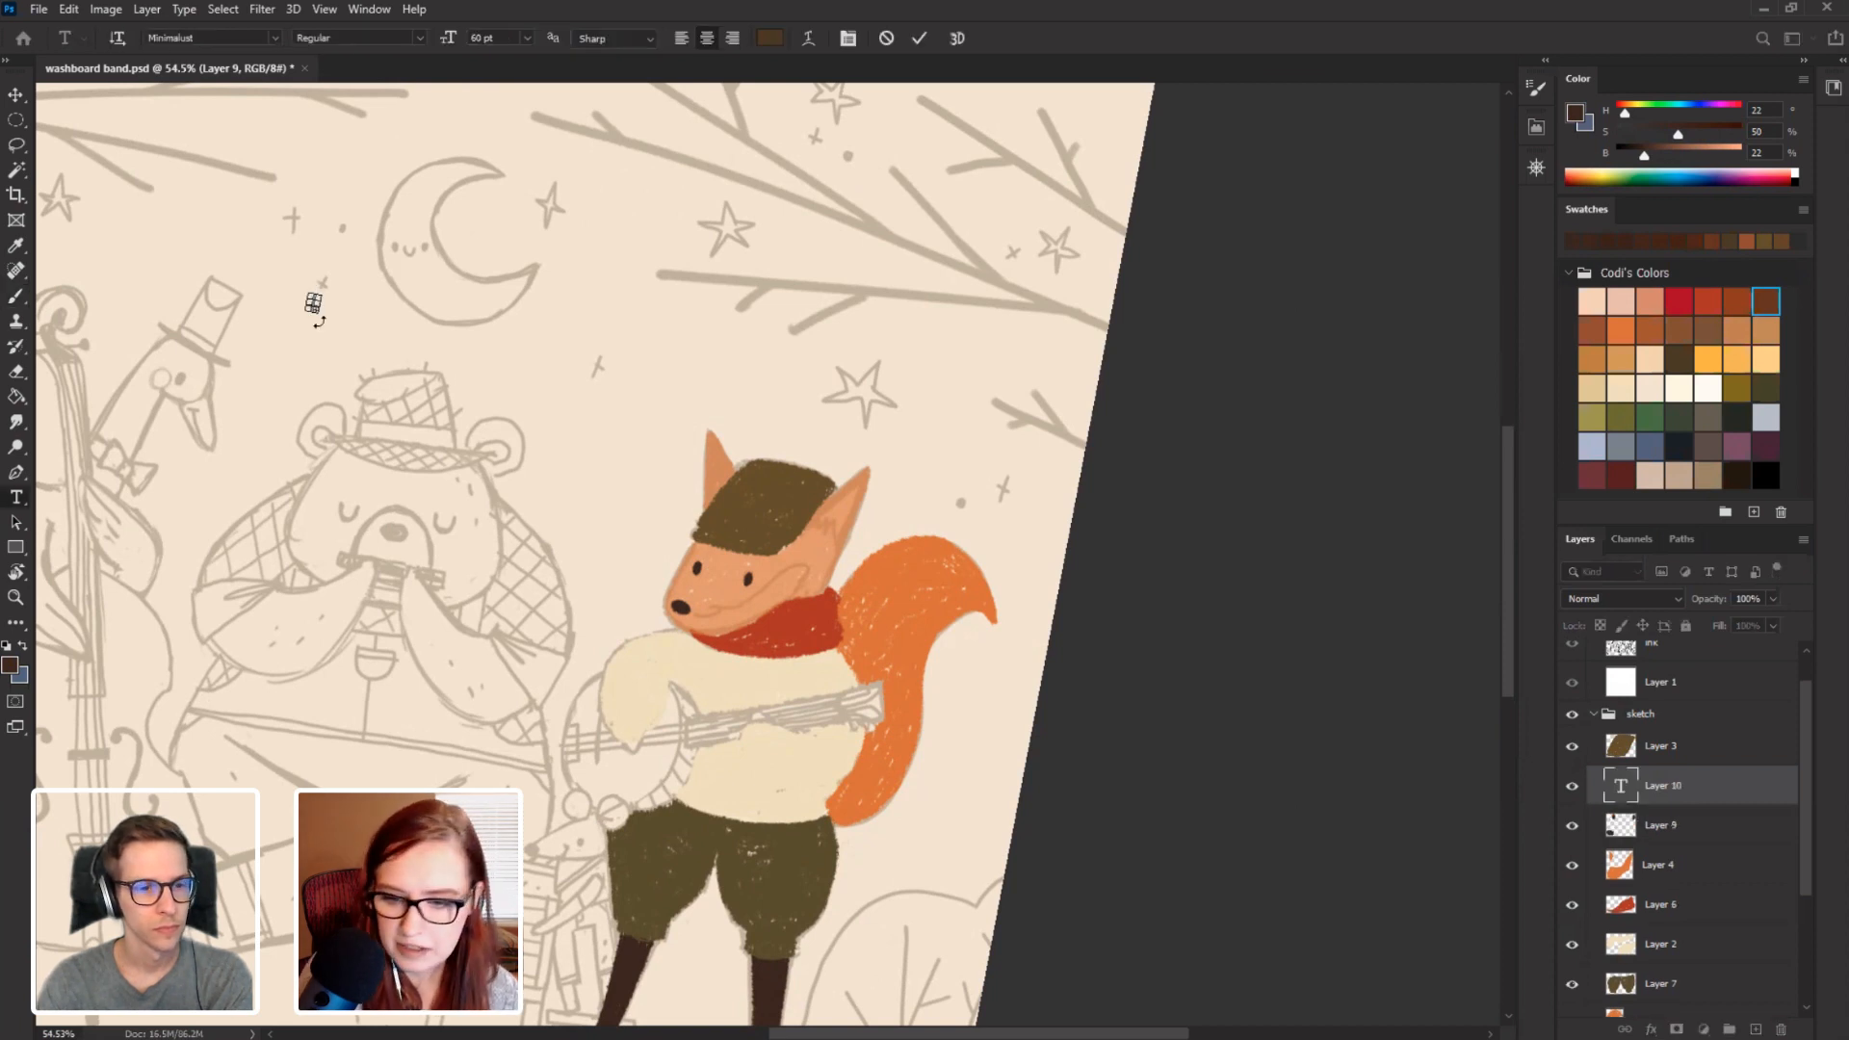
{"action": "mouse_move", "coordinate": [1770, 1036]}
{"action": "left_mouse_down"}
{"action": "mouse_move", "coordinate": [1780, 983]}
{"action": "mouse_move", "coordinate": [1780, 1028]}
{"action": "left_mouse_up"}
{"action": "left_click_drag", "start_coordinate": [559, 309], "coordinate": [575, 342]}
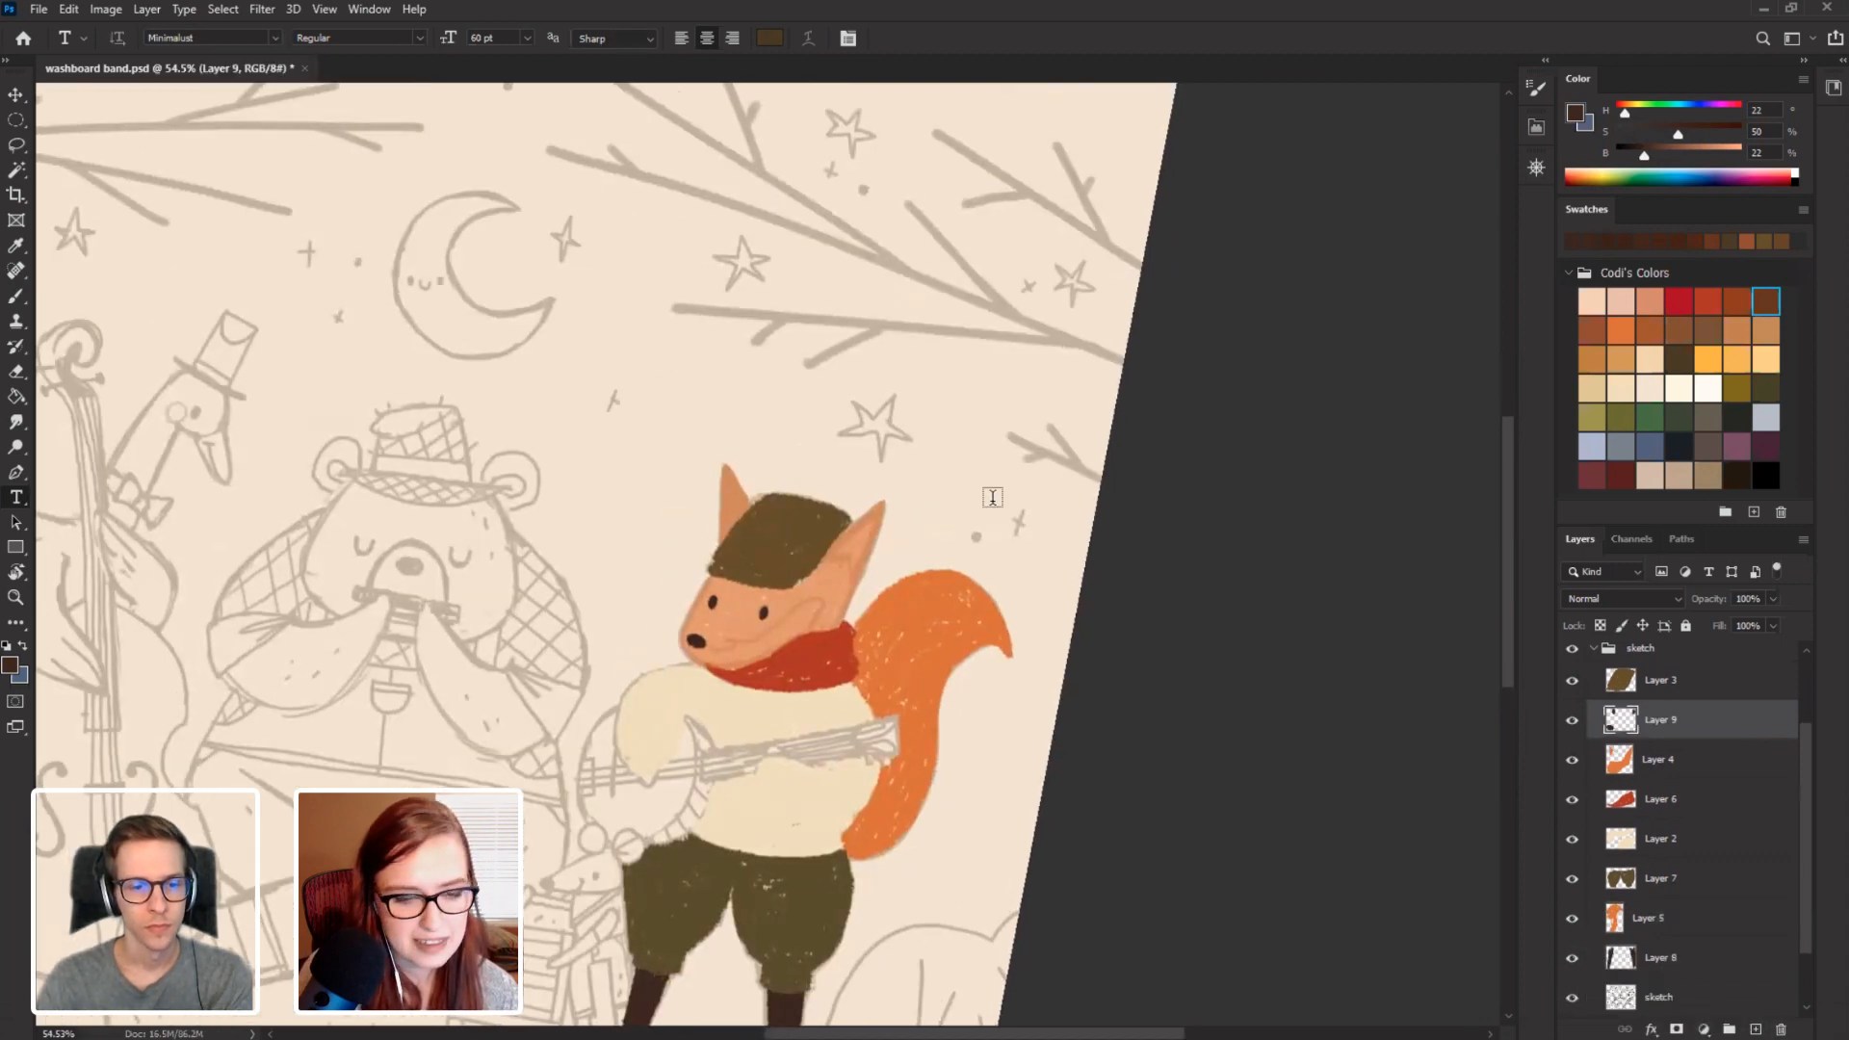
{"action": "key", "text": "r"}
{"action": "left_click_drag", "start_coordinate": [352, 368], "coordinate": [358, 347]}
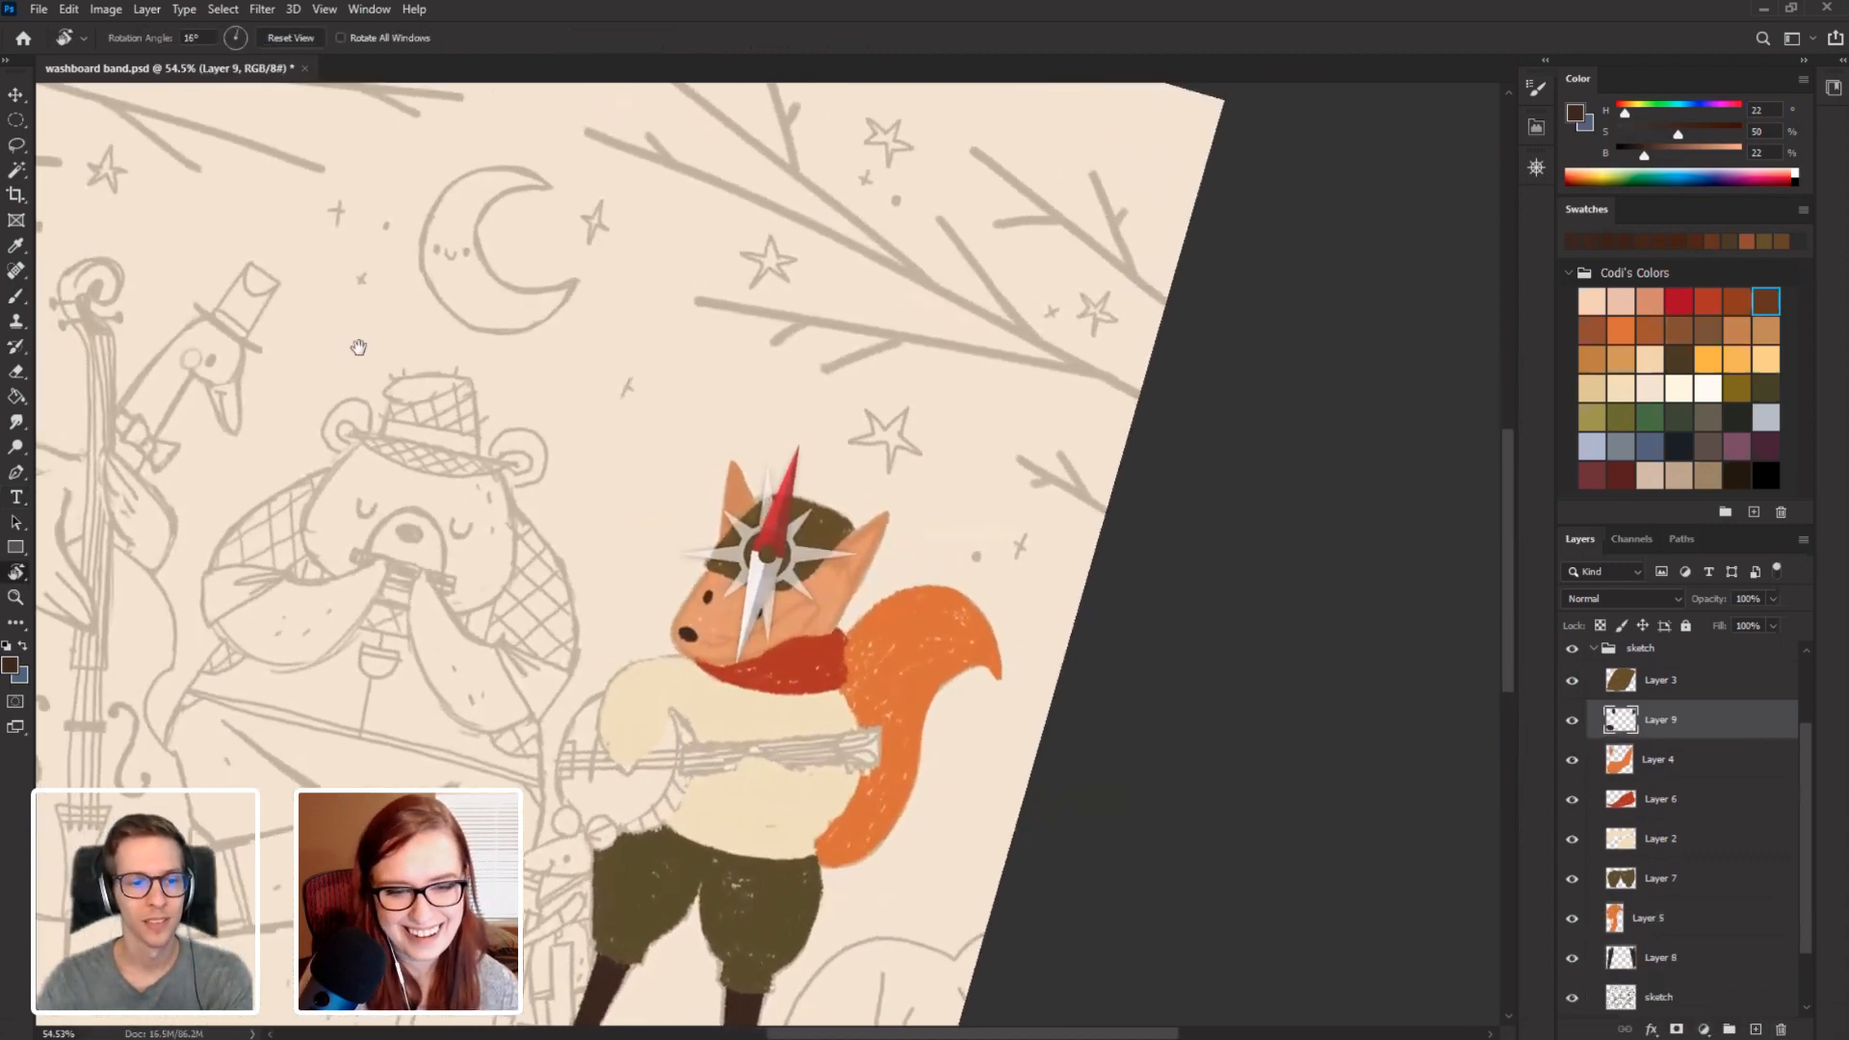
{"action": "left_click_drag", "start_coordinate": [402, 532], "coordinate": [367, 466]}
{"action": "key", "text": "b"}
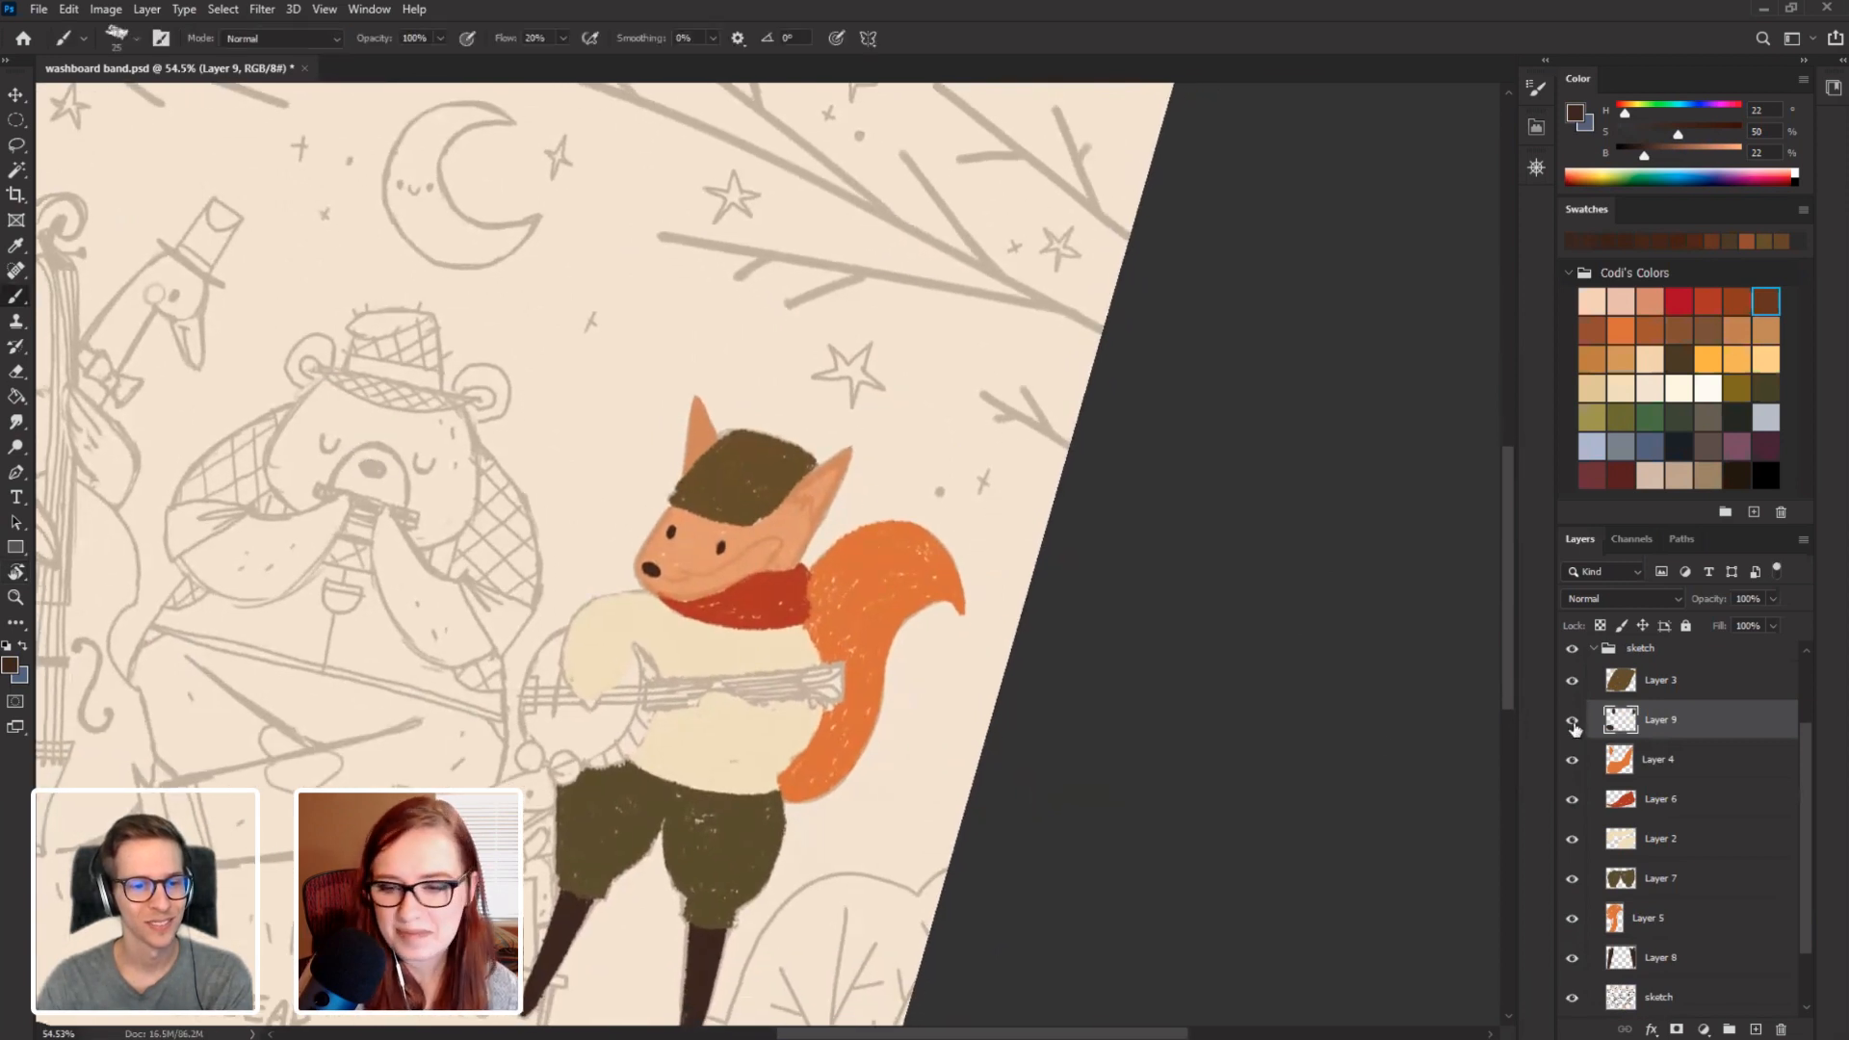
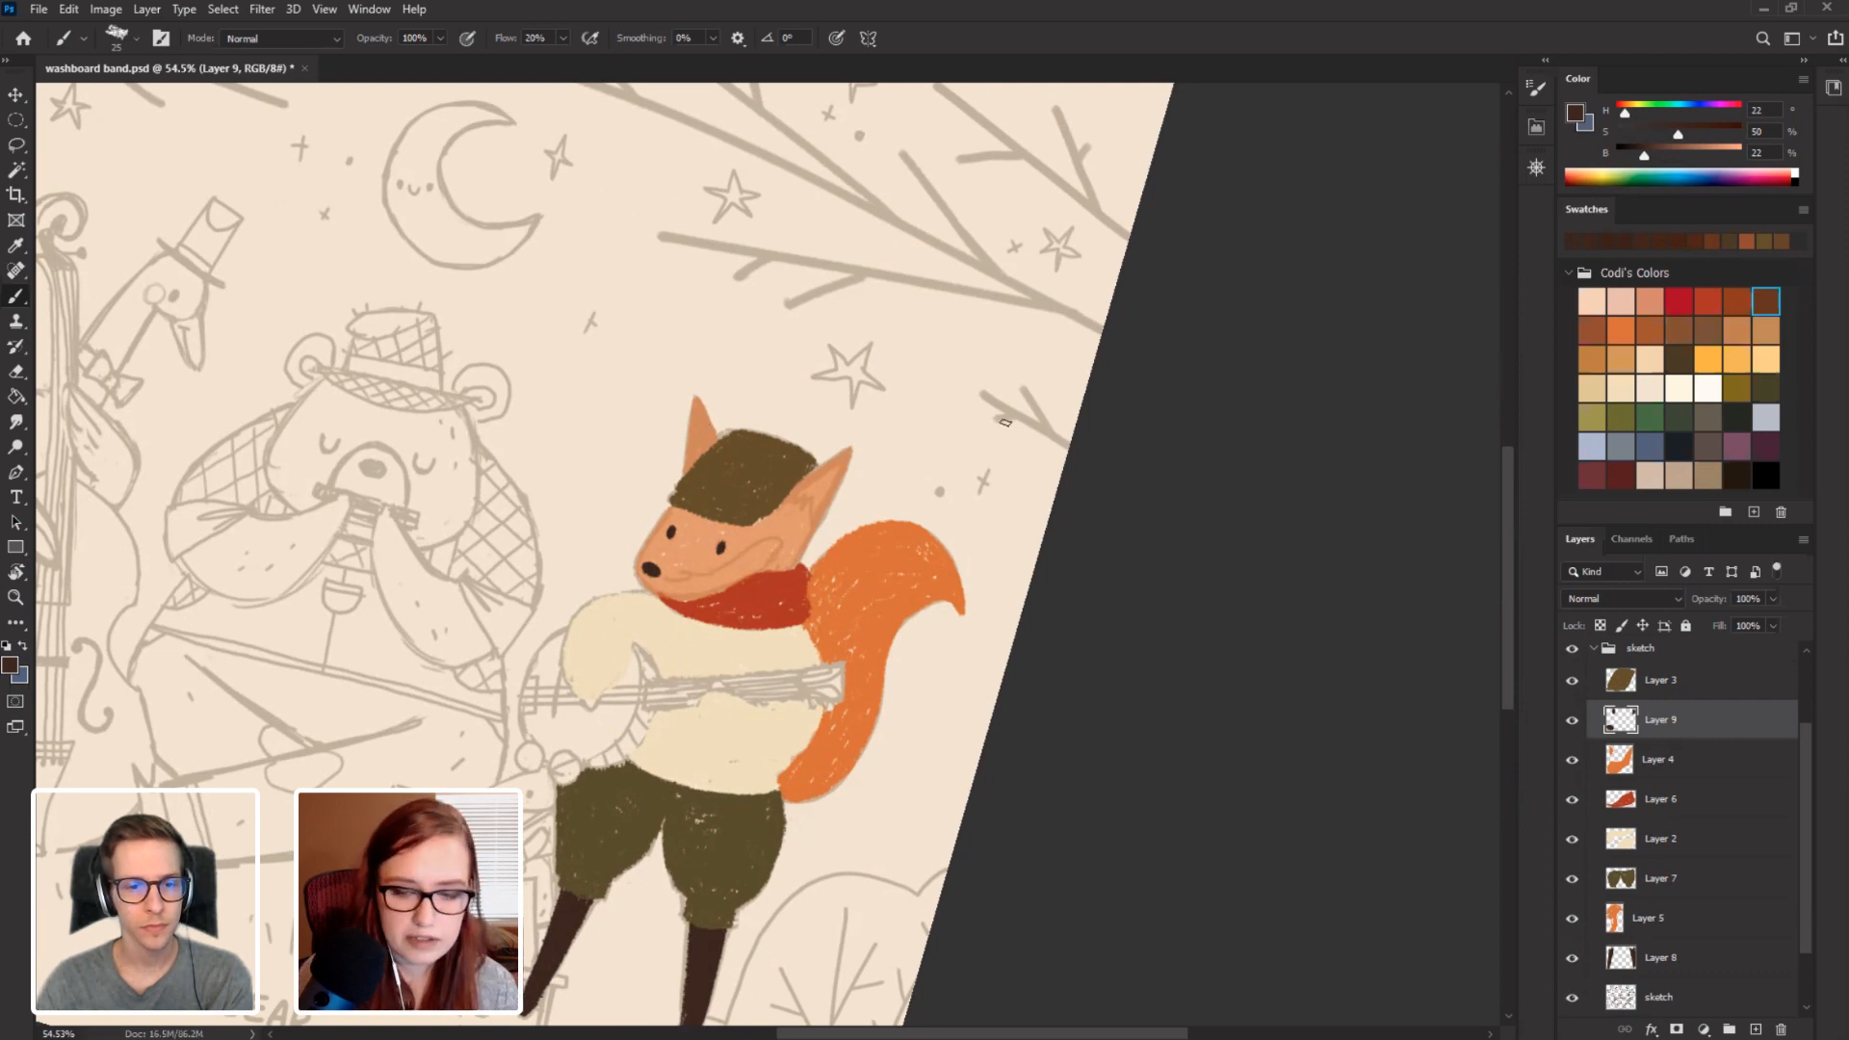
Select the fox's head layer and restore its opacity to 100%.
{"action": "left_click", "coordinate": [1611, 760]}
{"action": "left_click", "coordinate": [1771, 600]}
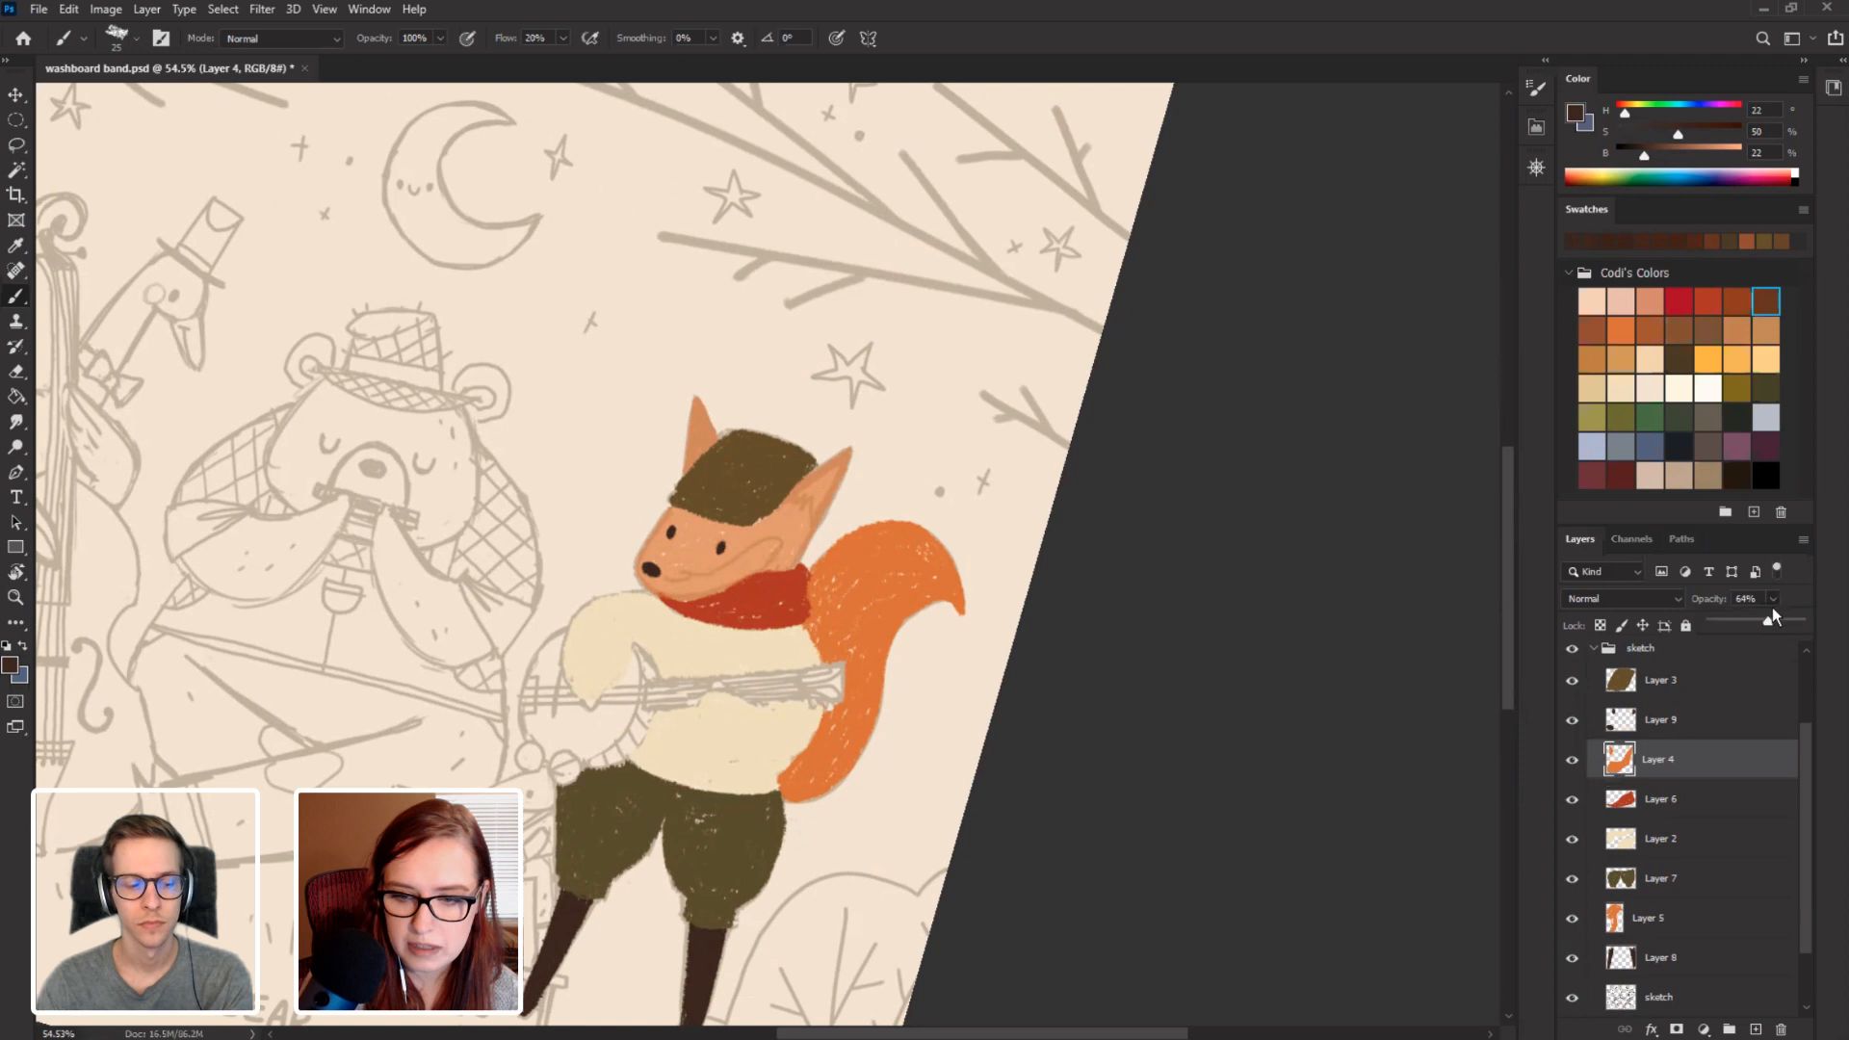
{"action": "left_click_drag", "start_coordinate": [1768, 621], "coordinate": [1800, 622]}
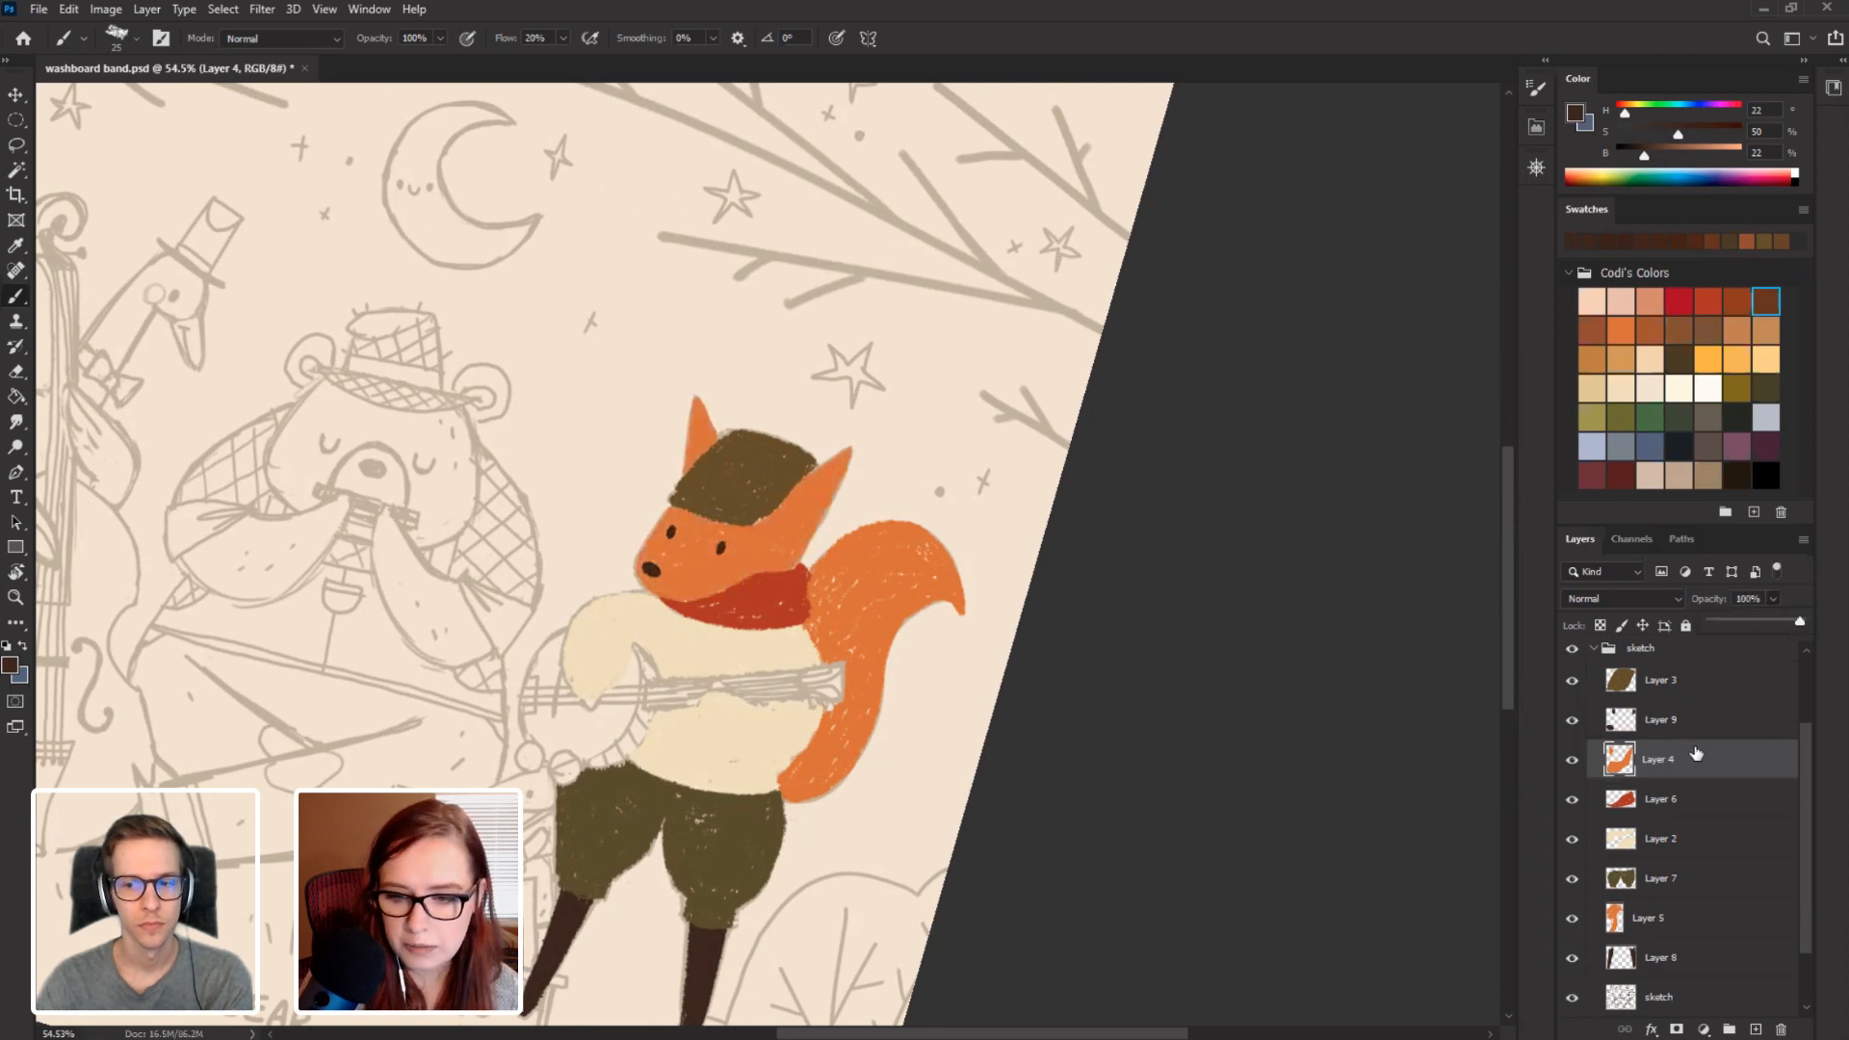
Add a new layer directly above the fox's head layer and clip it to the head.
{"action": "left_click", "coordinate": [1697, 756]}
{"action": "left_click", "coordinate": [1757, 1029]}
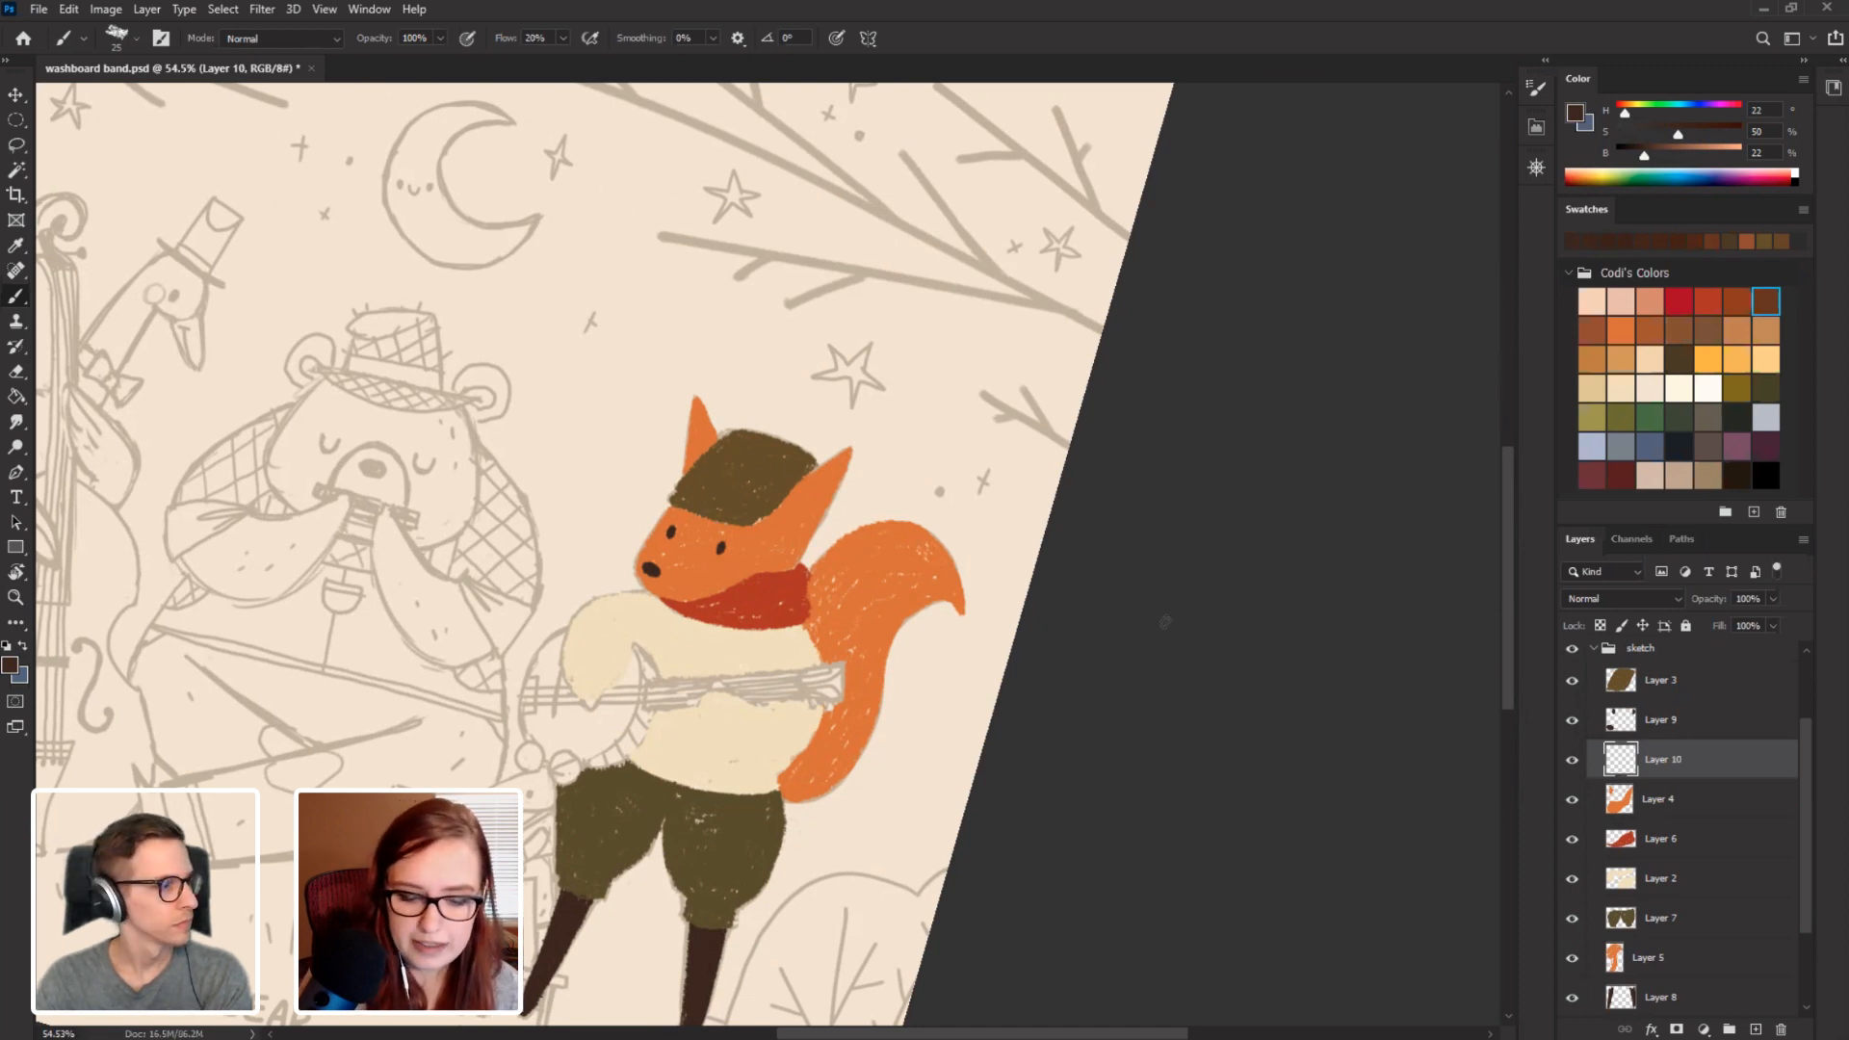
{"action": "left_click", "coordinate": [1721, 776], "text": "alt"}
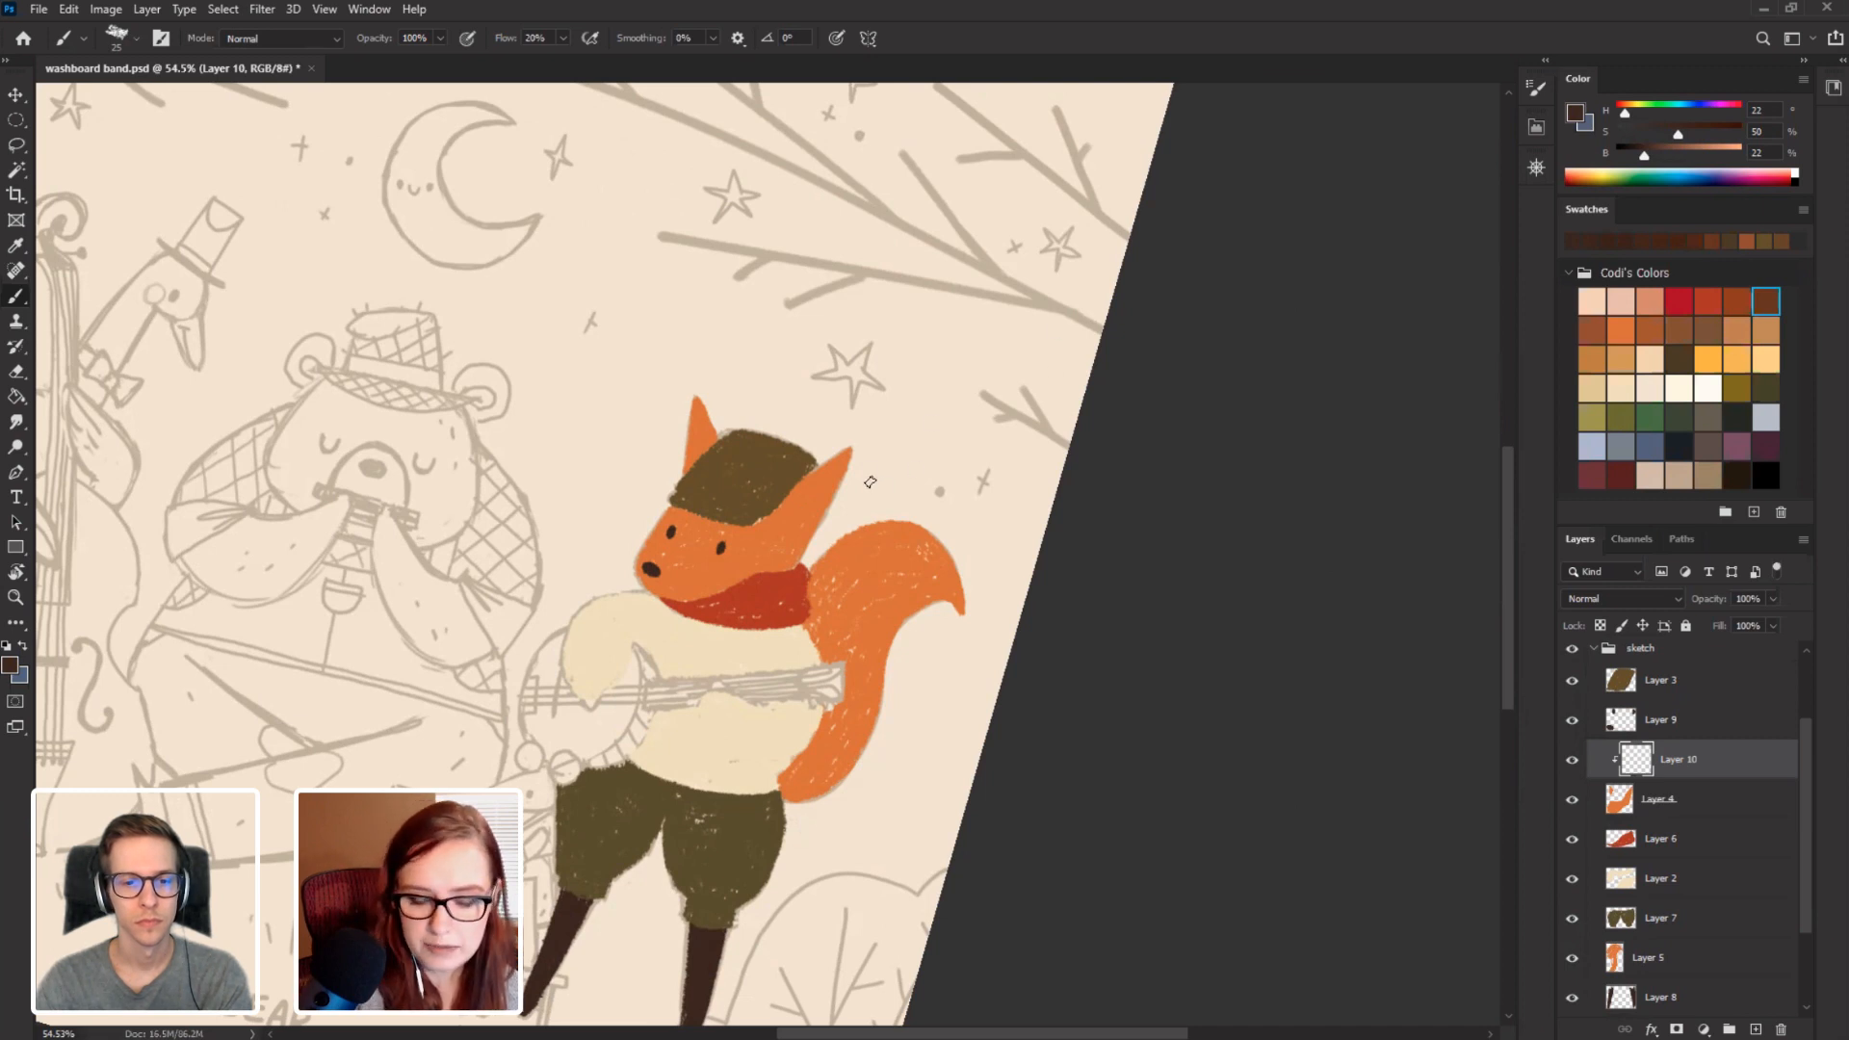
Lower the opacity of the fox's head layer to reveal the sketched ear markings underneath.
{"action": "left_click", "coordinate": [1714, 798]}
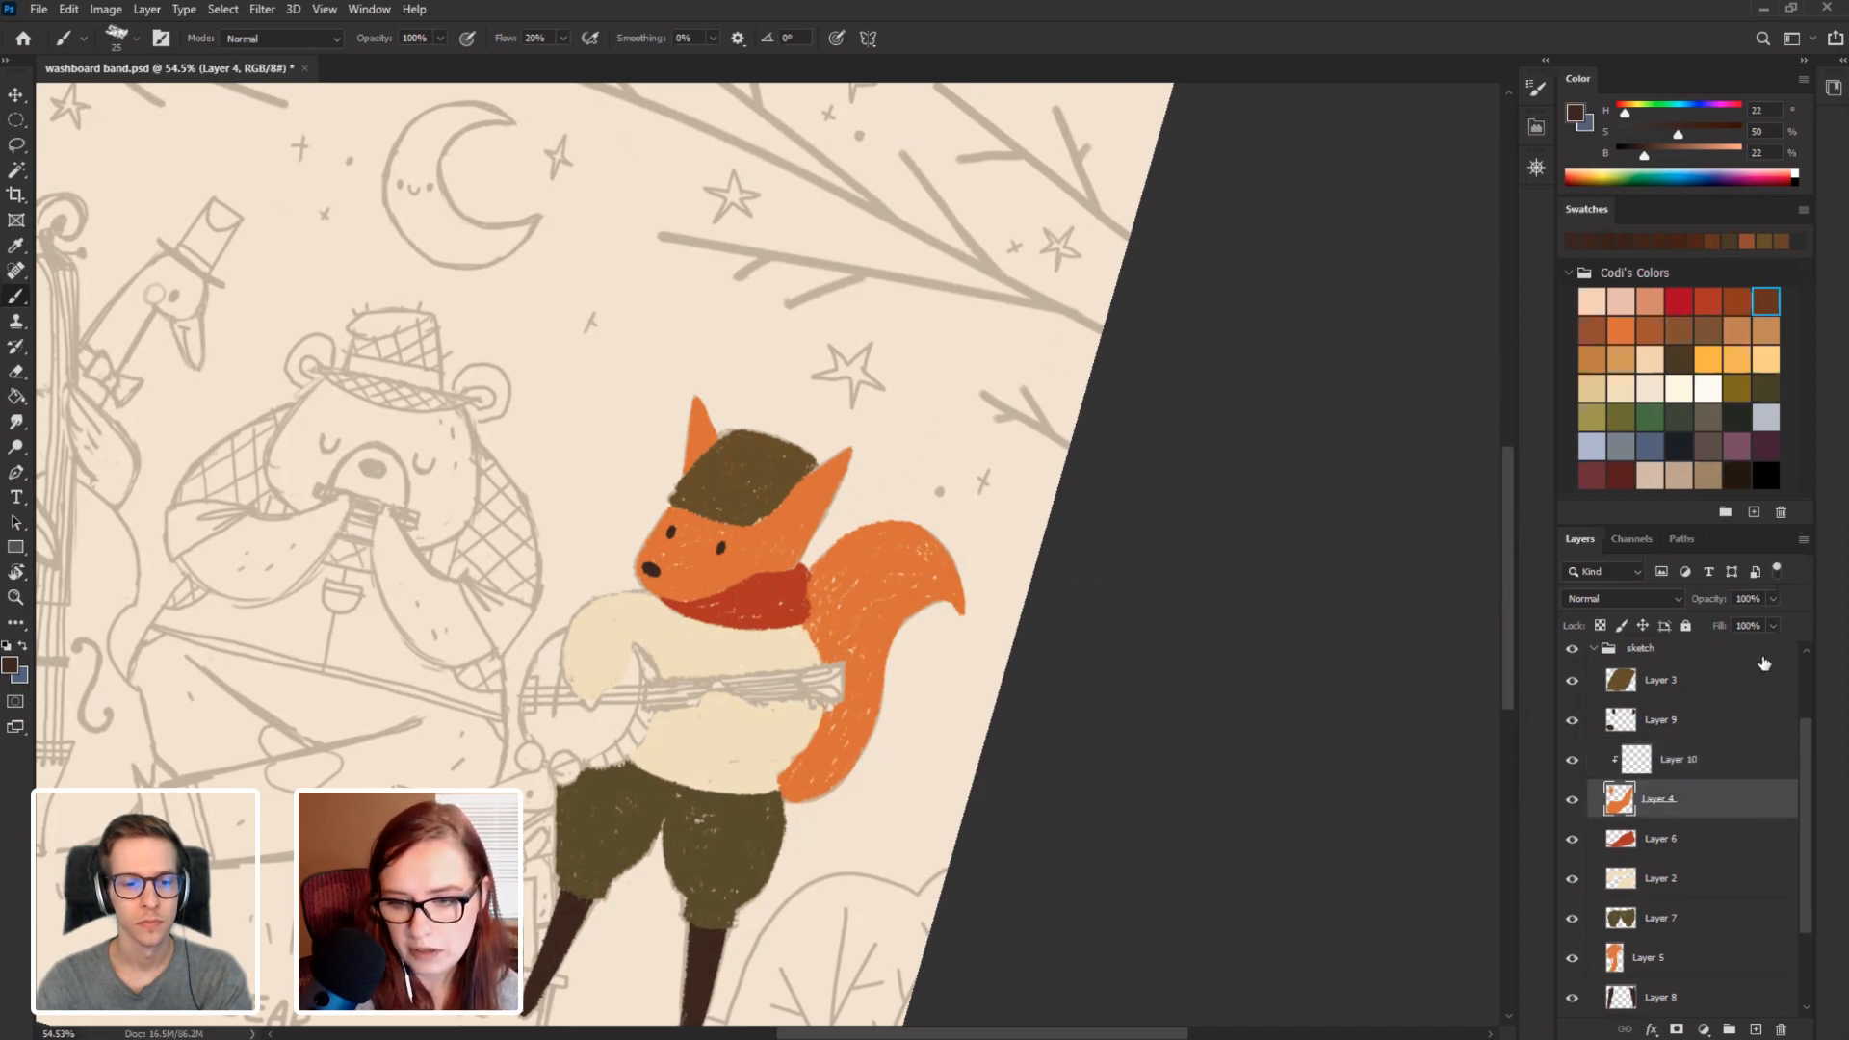
{"action": "left_click", "coordinate": [1773, 625]}
{"action": "left_click_drag", "start_coordinate": [1772, 625], "coordinate": [1749, 626]}
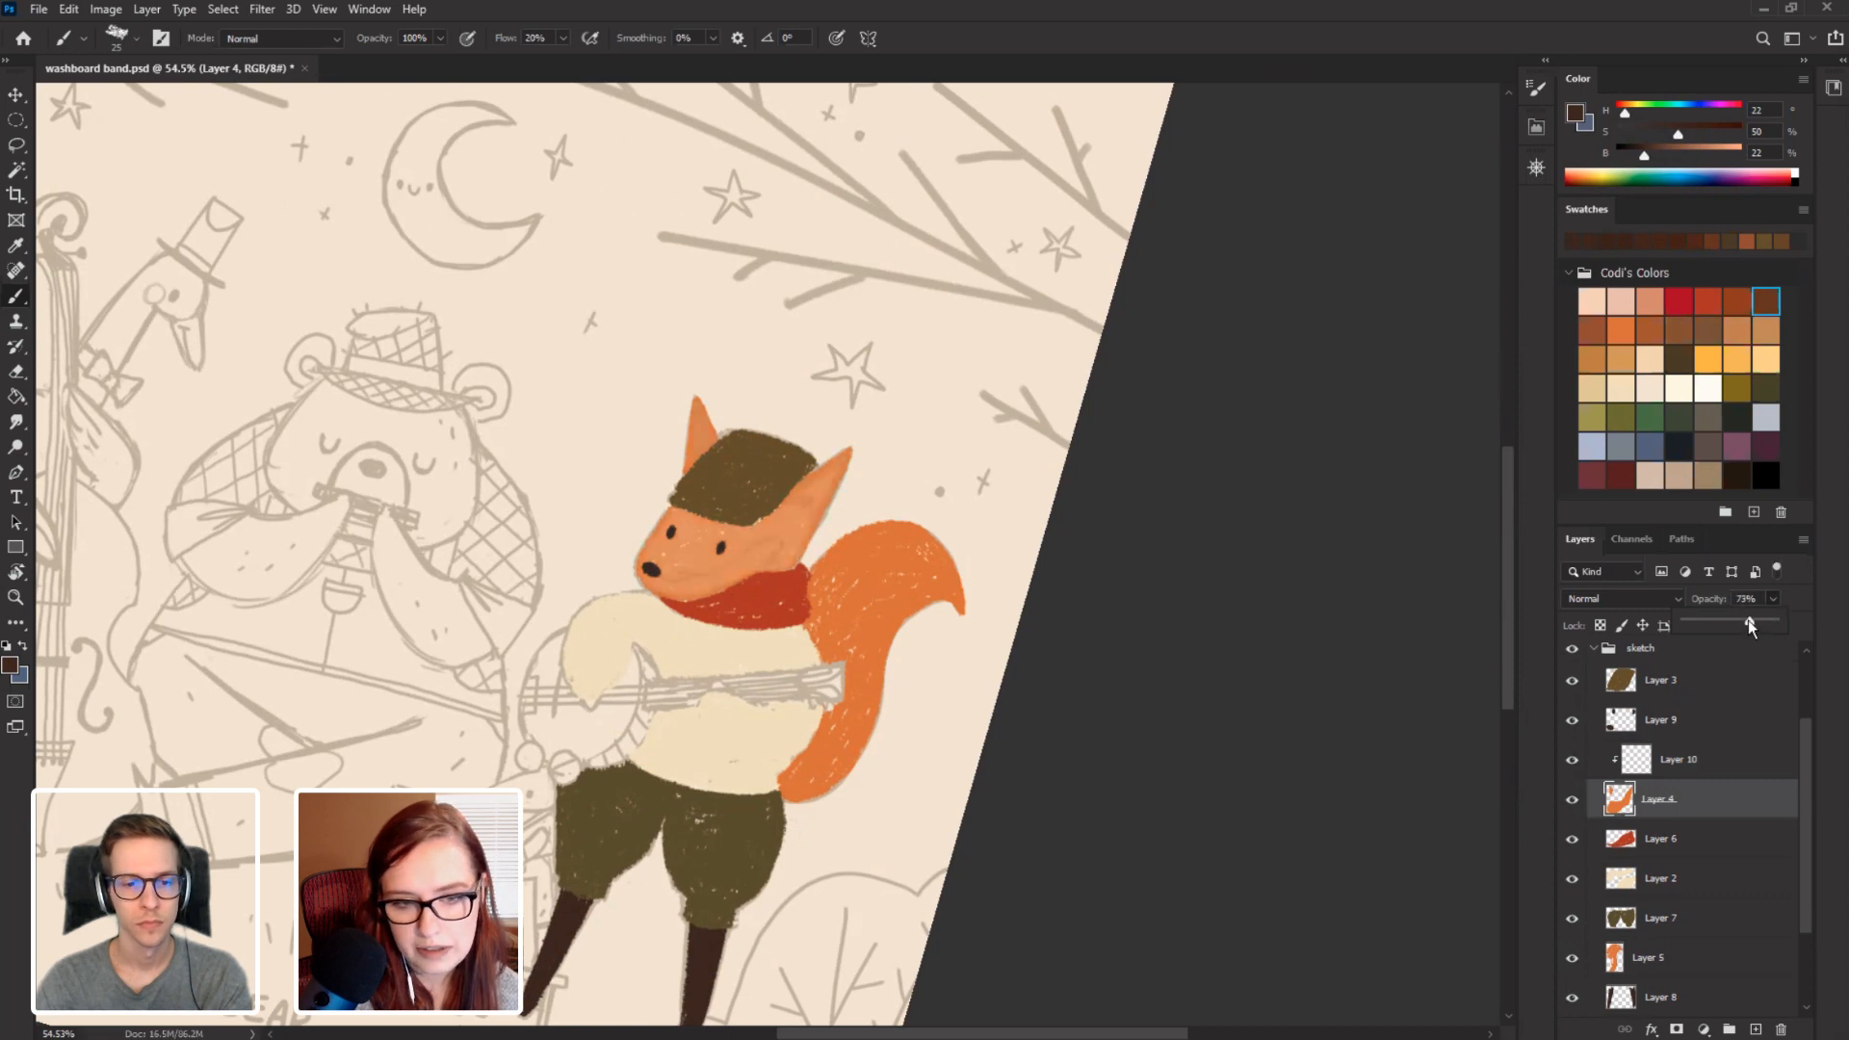
Paint the dark brown markings on both of the fox's ears on the new clipped layer.
{"action": "left_click", "coordinate": [1681, 761]}
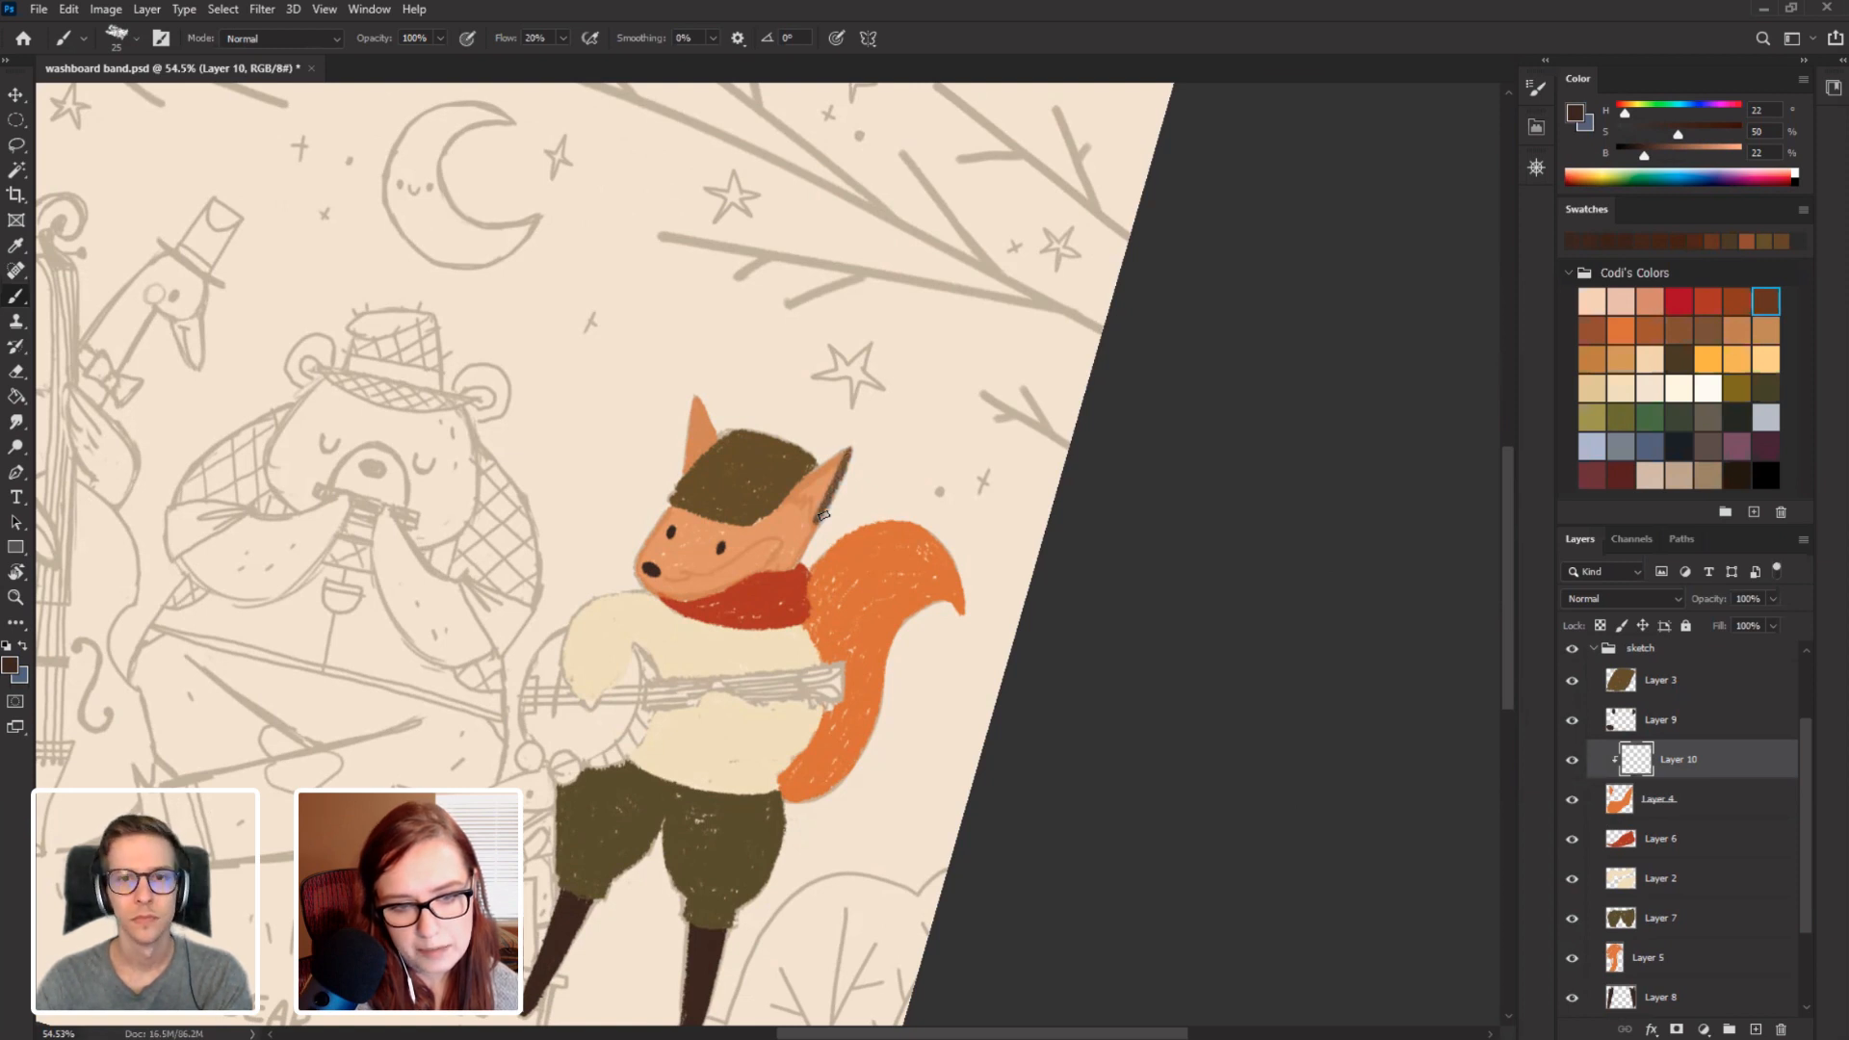
{"action": "key", "text": "r"}
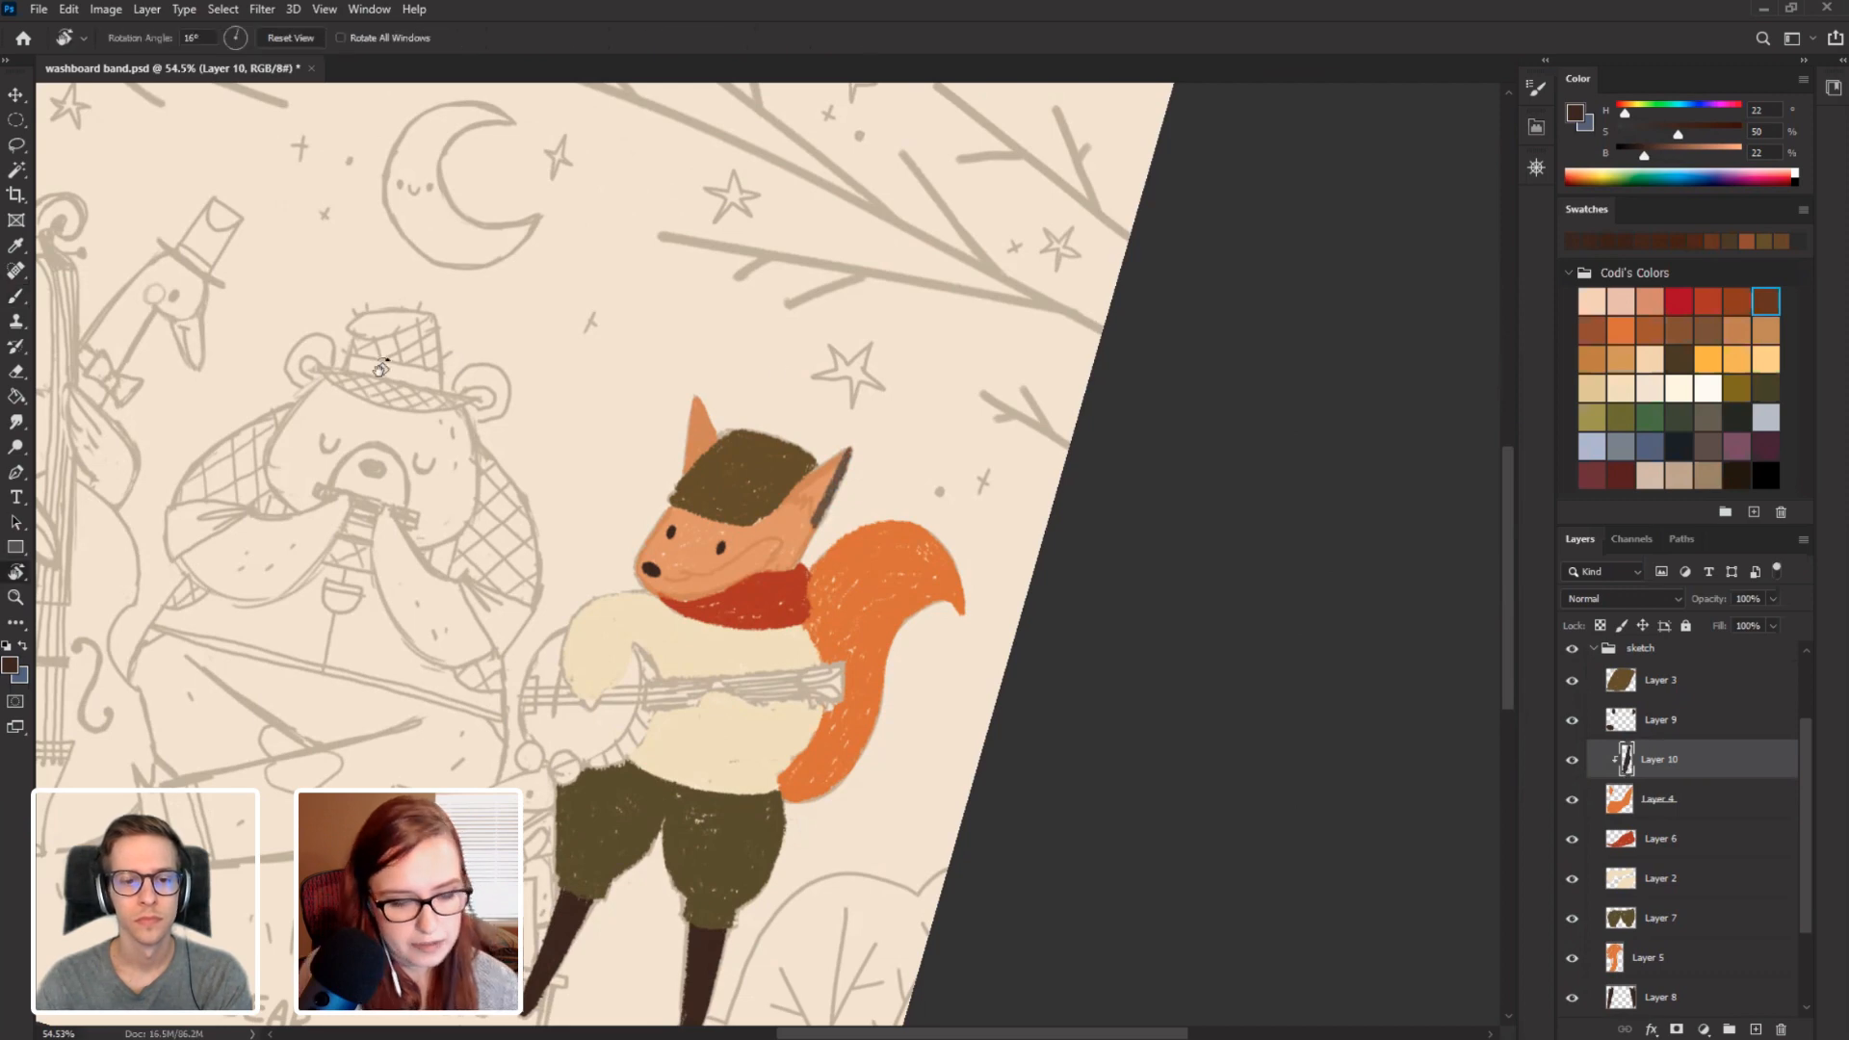
{"action": "mouse_move", "coordinate": [852, 448]}
{"action": "left_mouse_down"}
{"action": "mouse_move", "coordinate": [779, 462]}
{"action": "mouse_move", "coordinate": [748, 492]}
{"action": "left_mouse_up"}
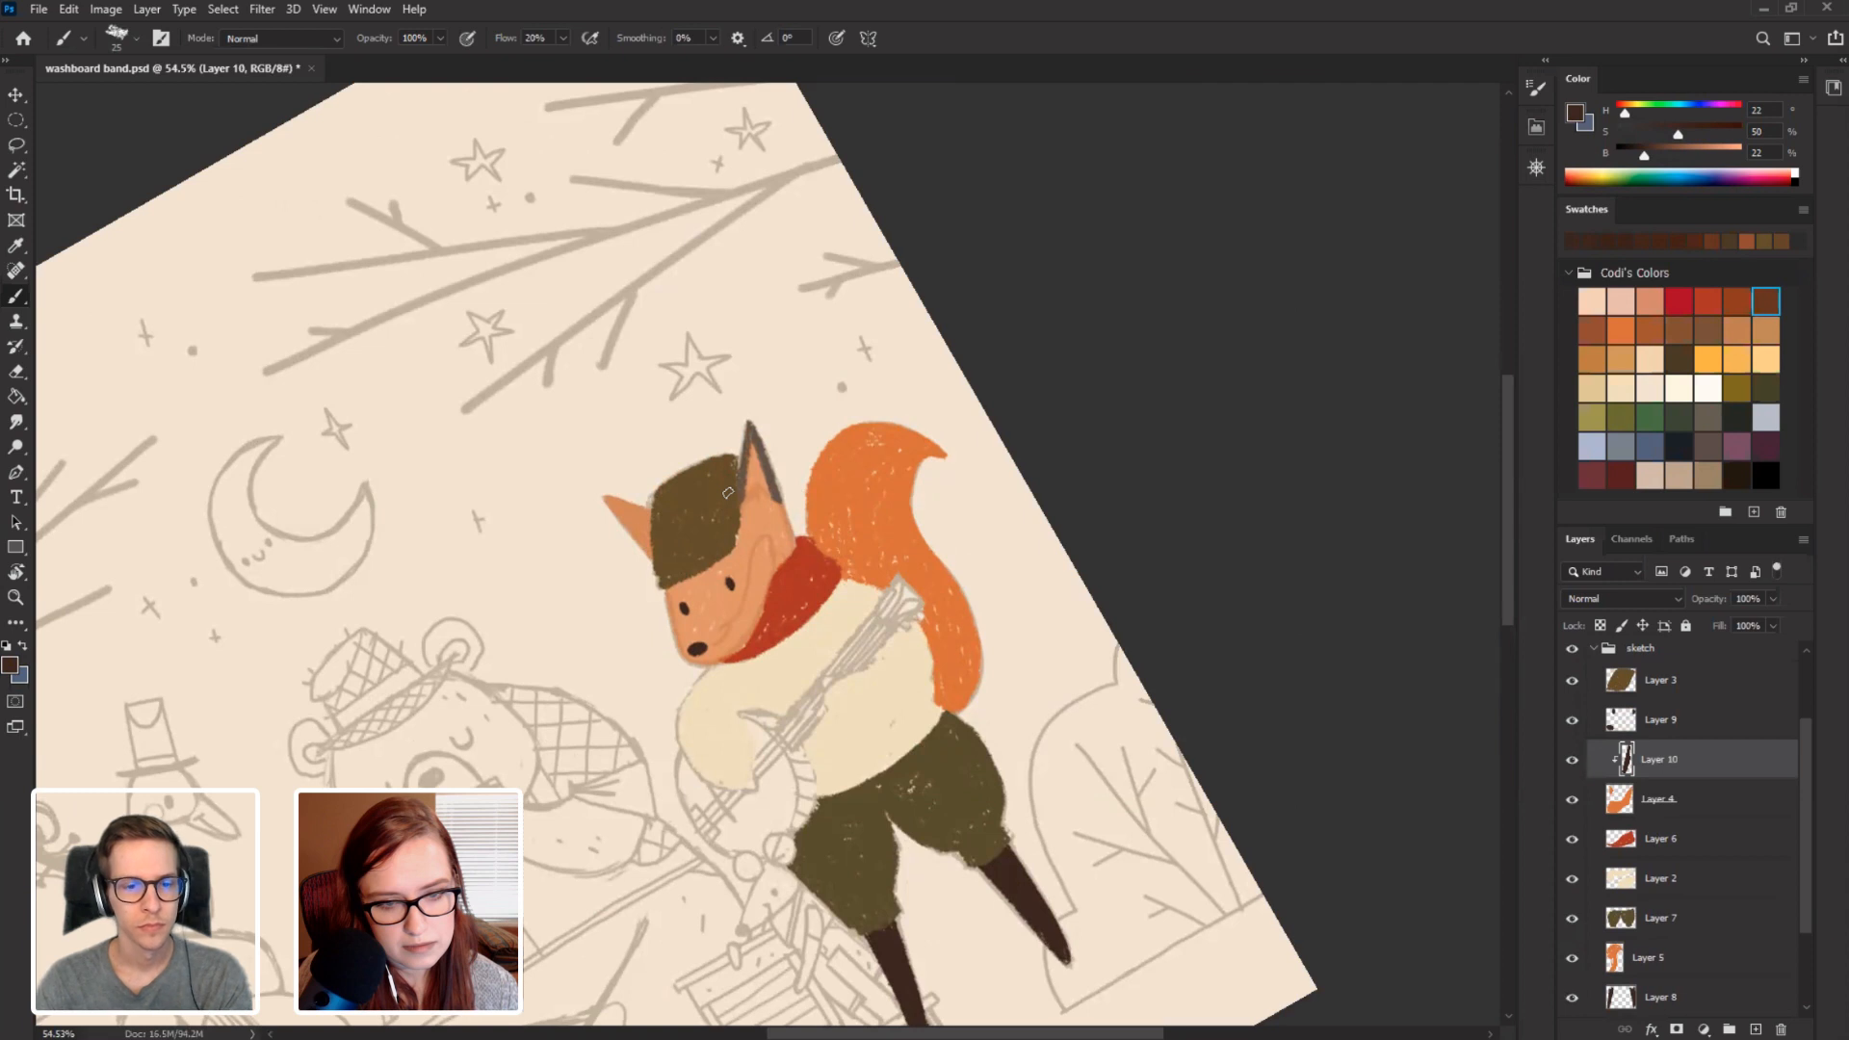
{"action": "left_click_drag", "start_coordinate": [609, 500], "coordinate": [636, 536]}
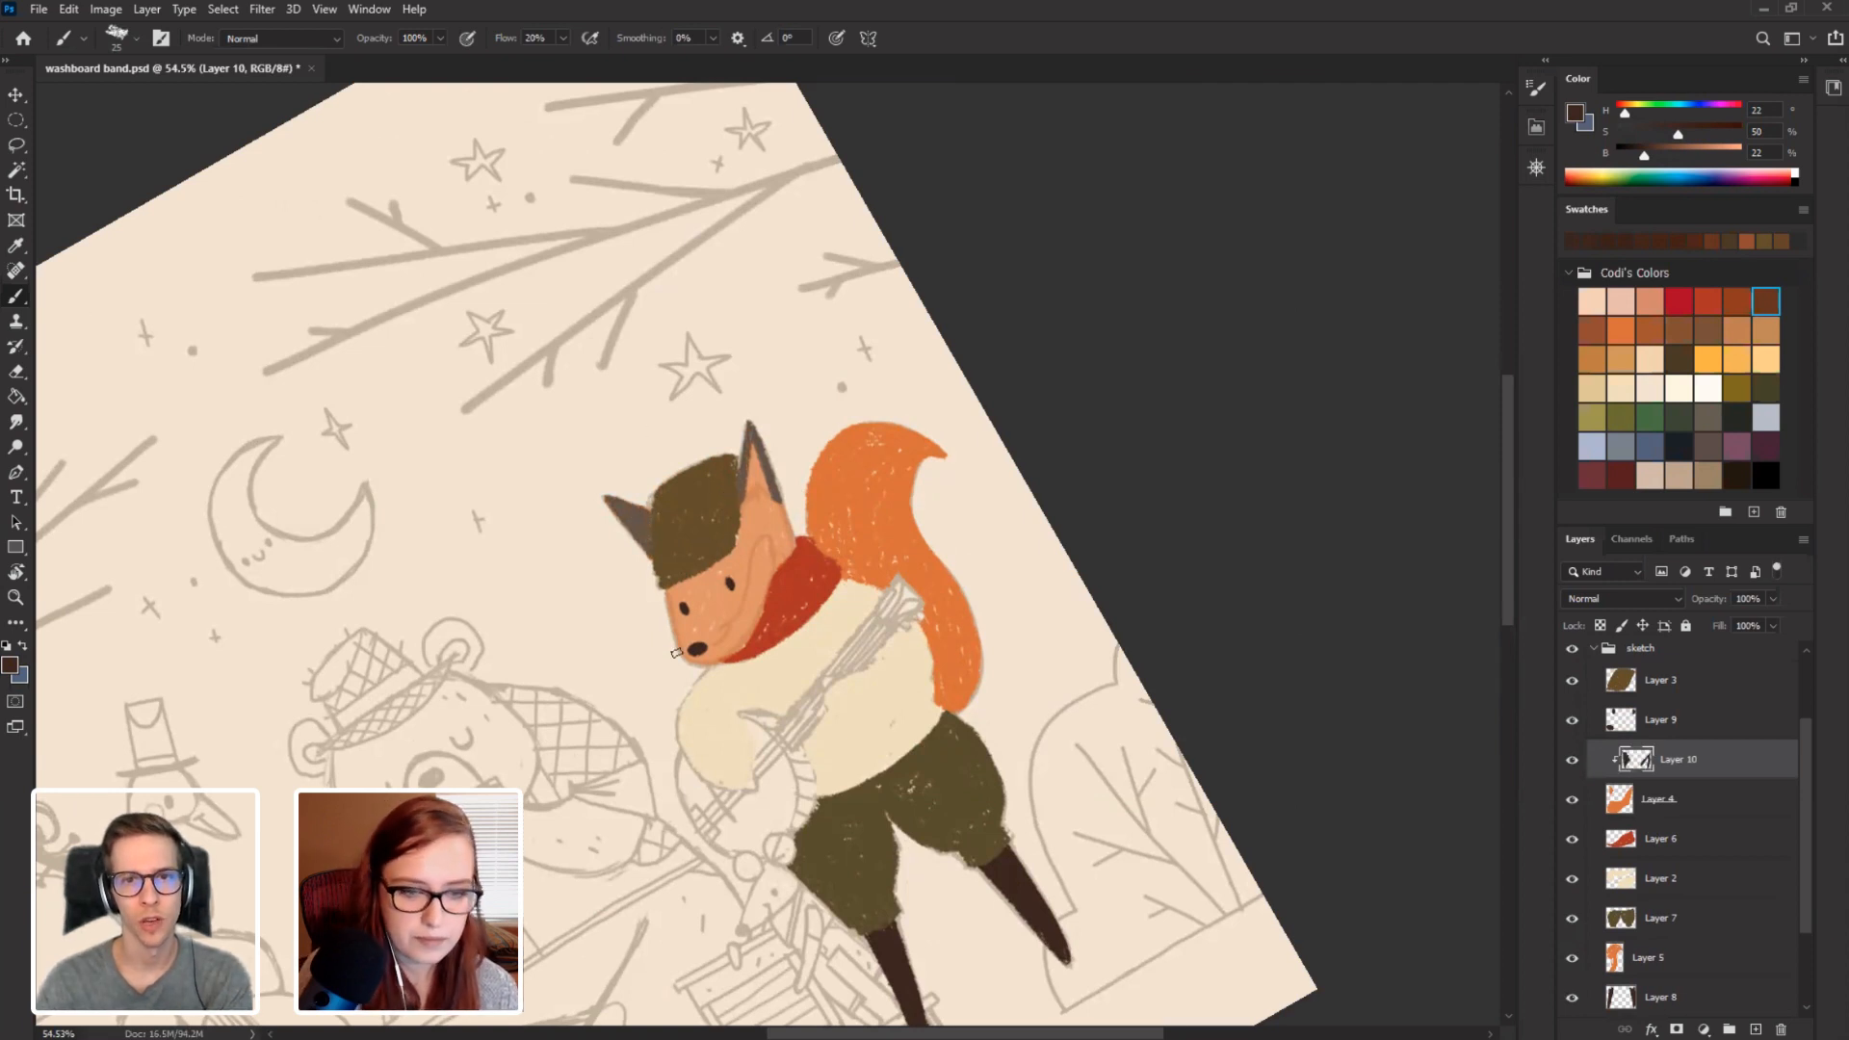
{"action": "key", "text": "Escape"}
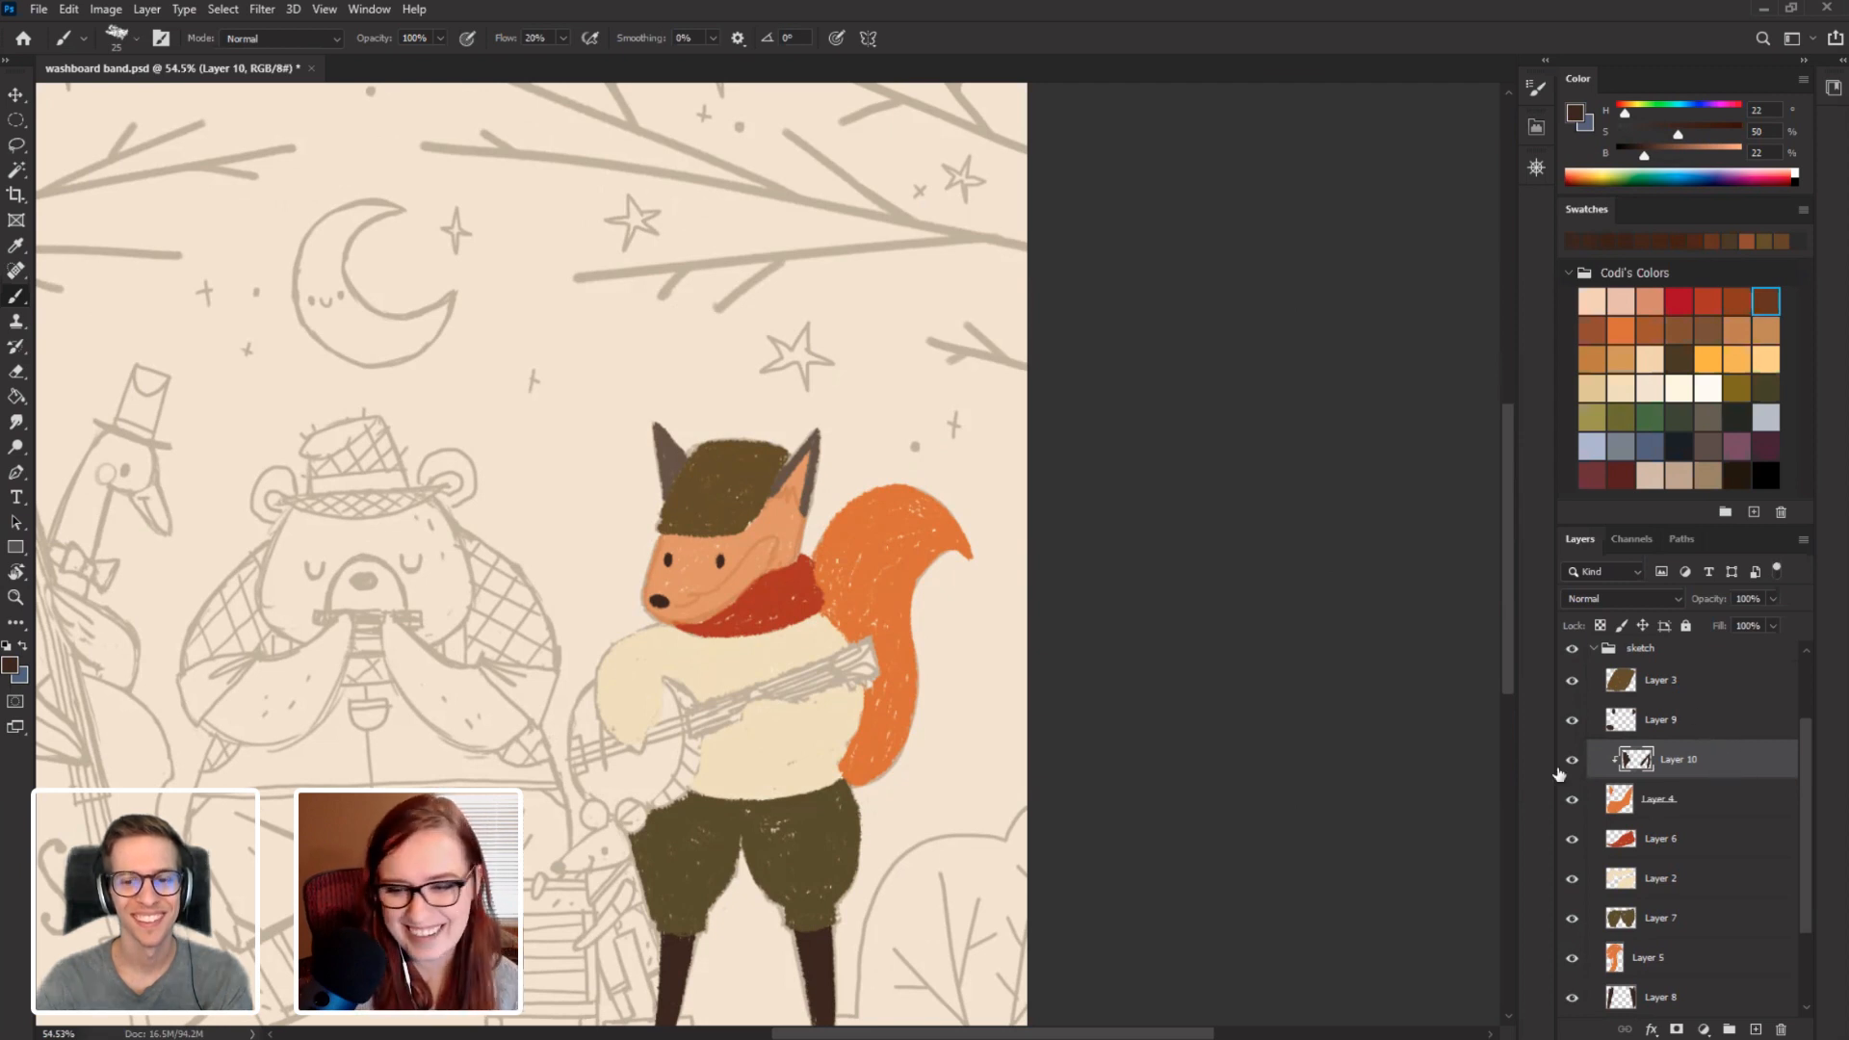
Toggle the fox's head layer off and on to identify it, and set its opacity back to 100%.
{"action": "left_click", "coordinate": [1571, 801]}
{"action": "left_click", "coordinate": [1571, 801]}
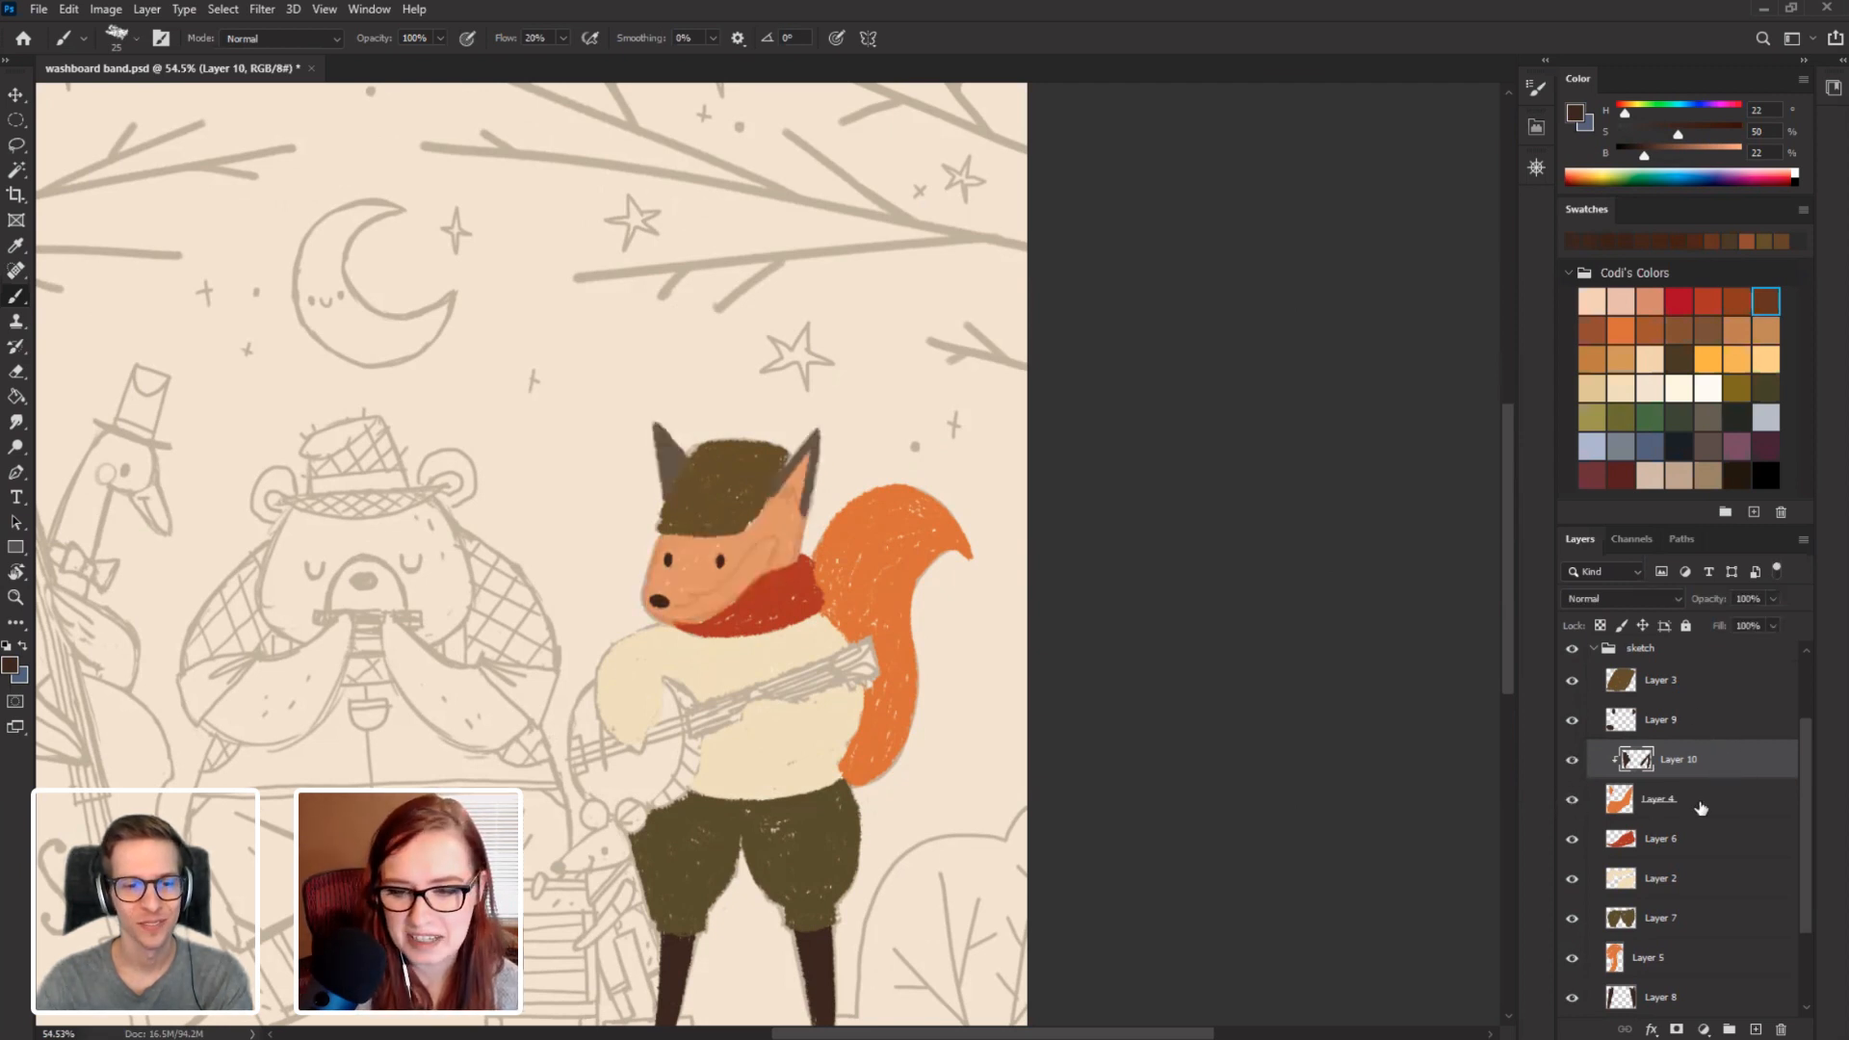
{"action": "left_click", "coordinate": [1700, 806]}
{"action": "left_click_drag", "start_coordinate": [1770, 622], "coordinate": [1806, 622]}
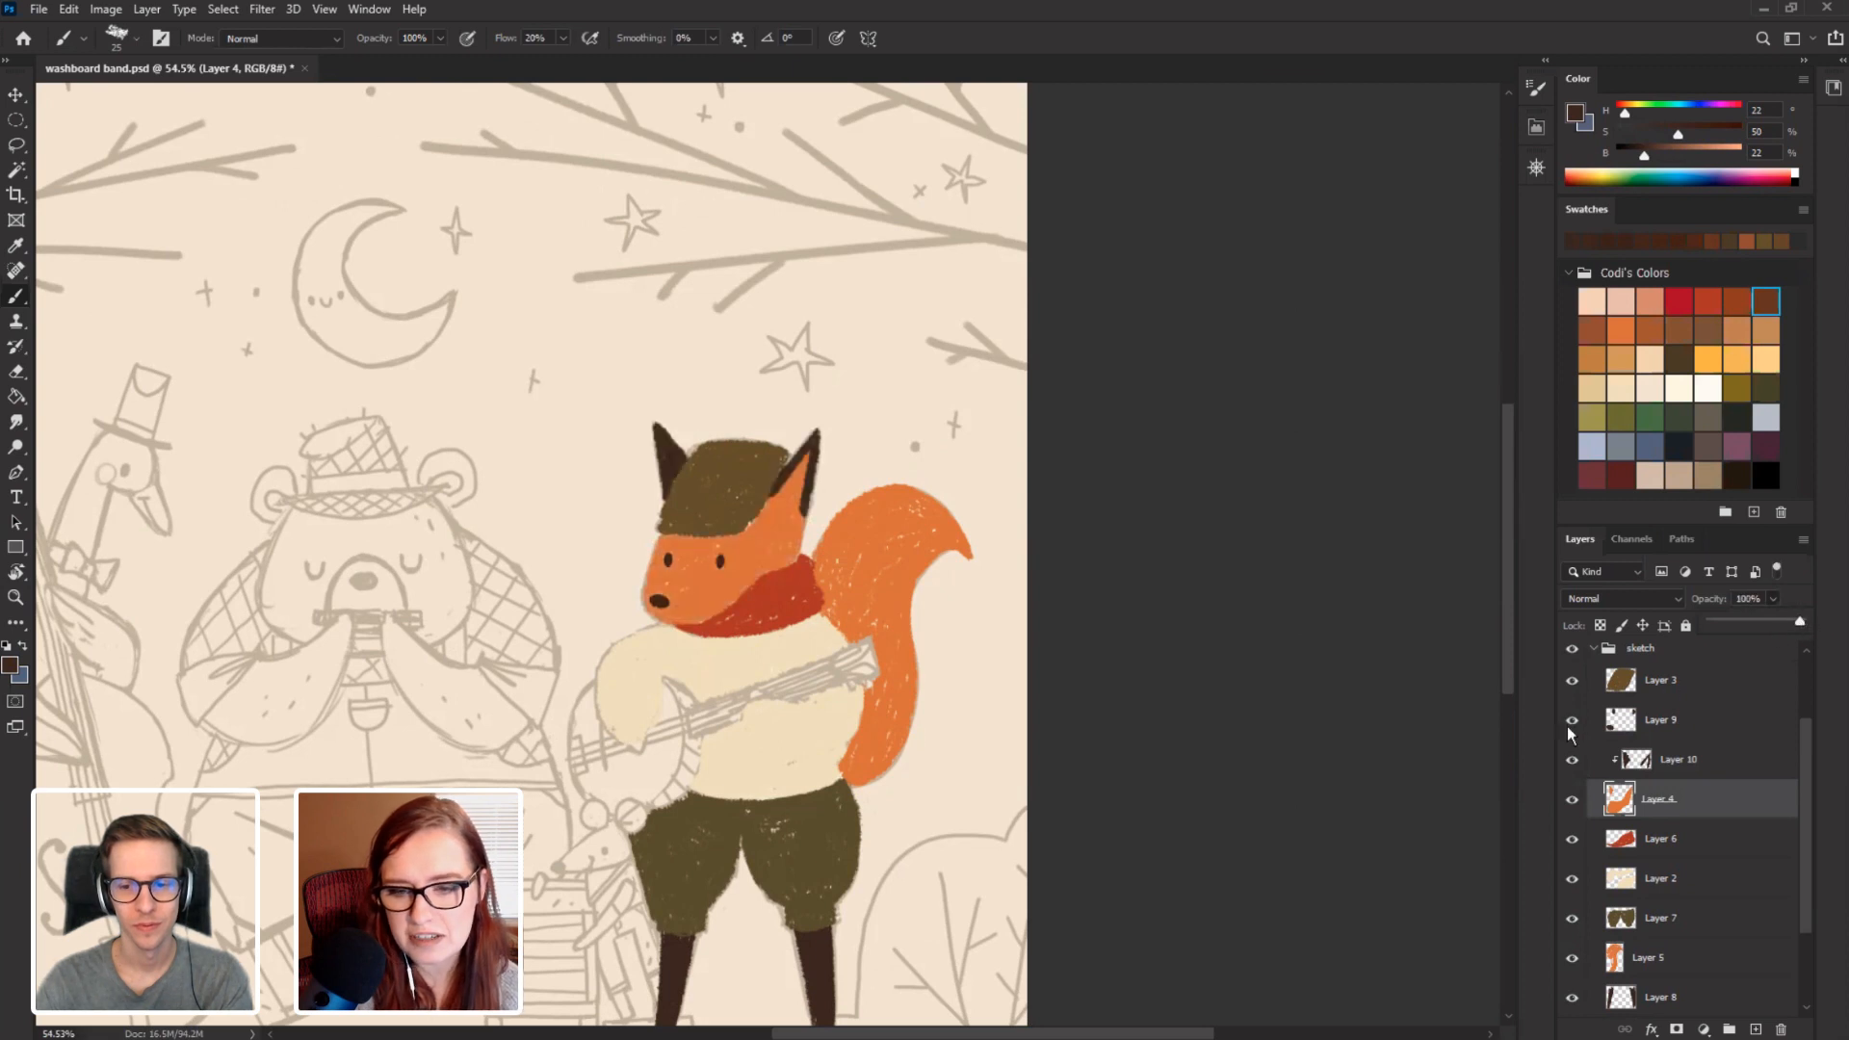
{"action": "left_click_drag", "start_coordinate": [375, 557], "coordinate": [465, 477]}
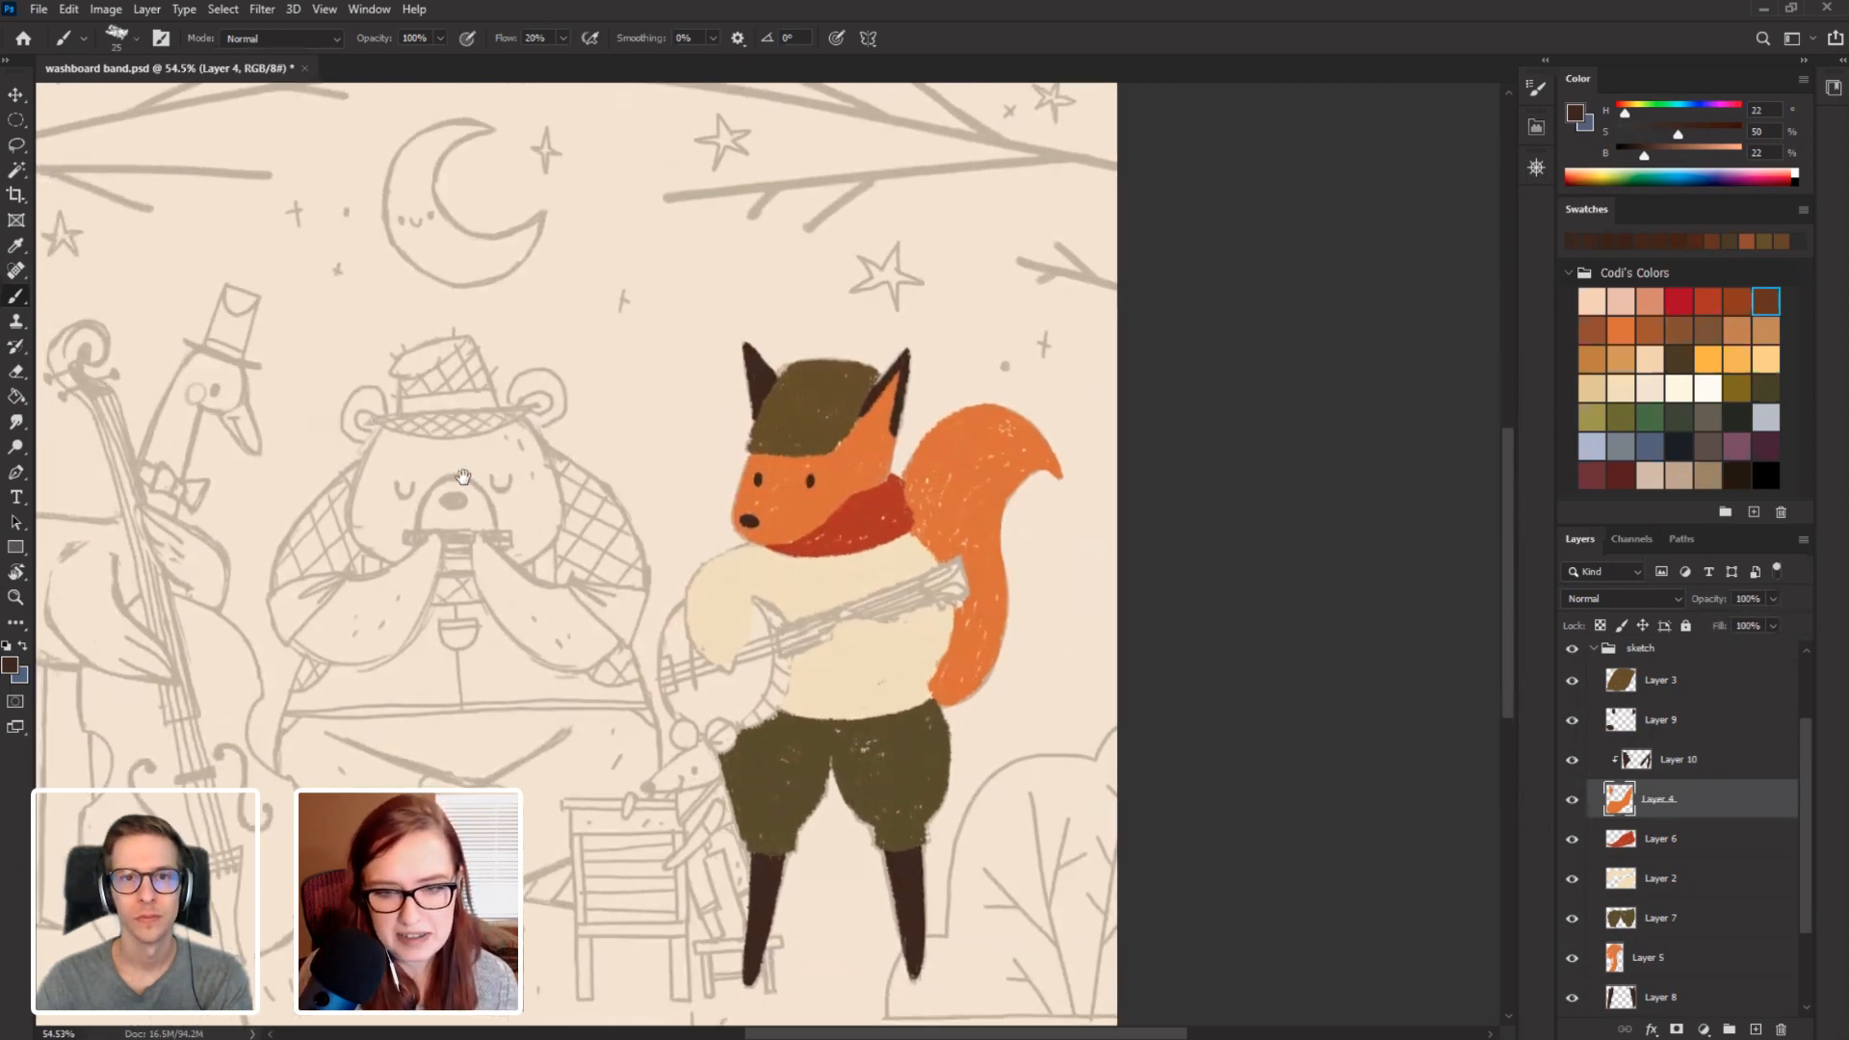
Sample the sweater's cream, add a clipped layer directly above the head layer, and paint the inside of the fox's right-hand ear.
{"action": "left_click", "coordinate": [922, 689], "text": "alt"}
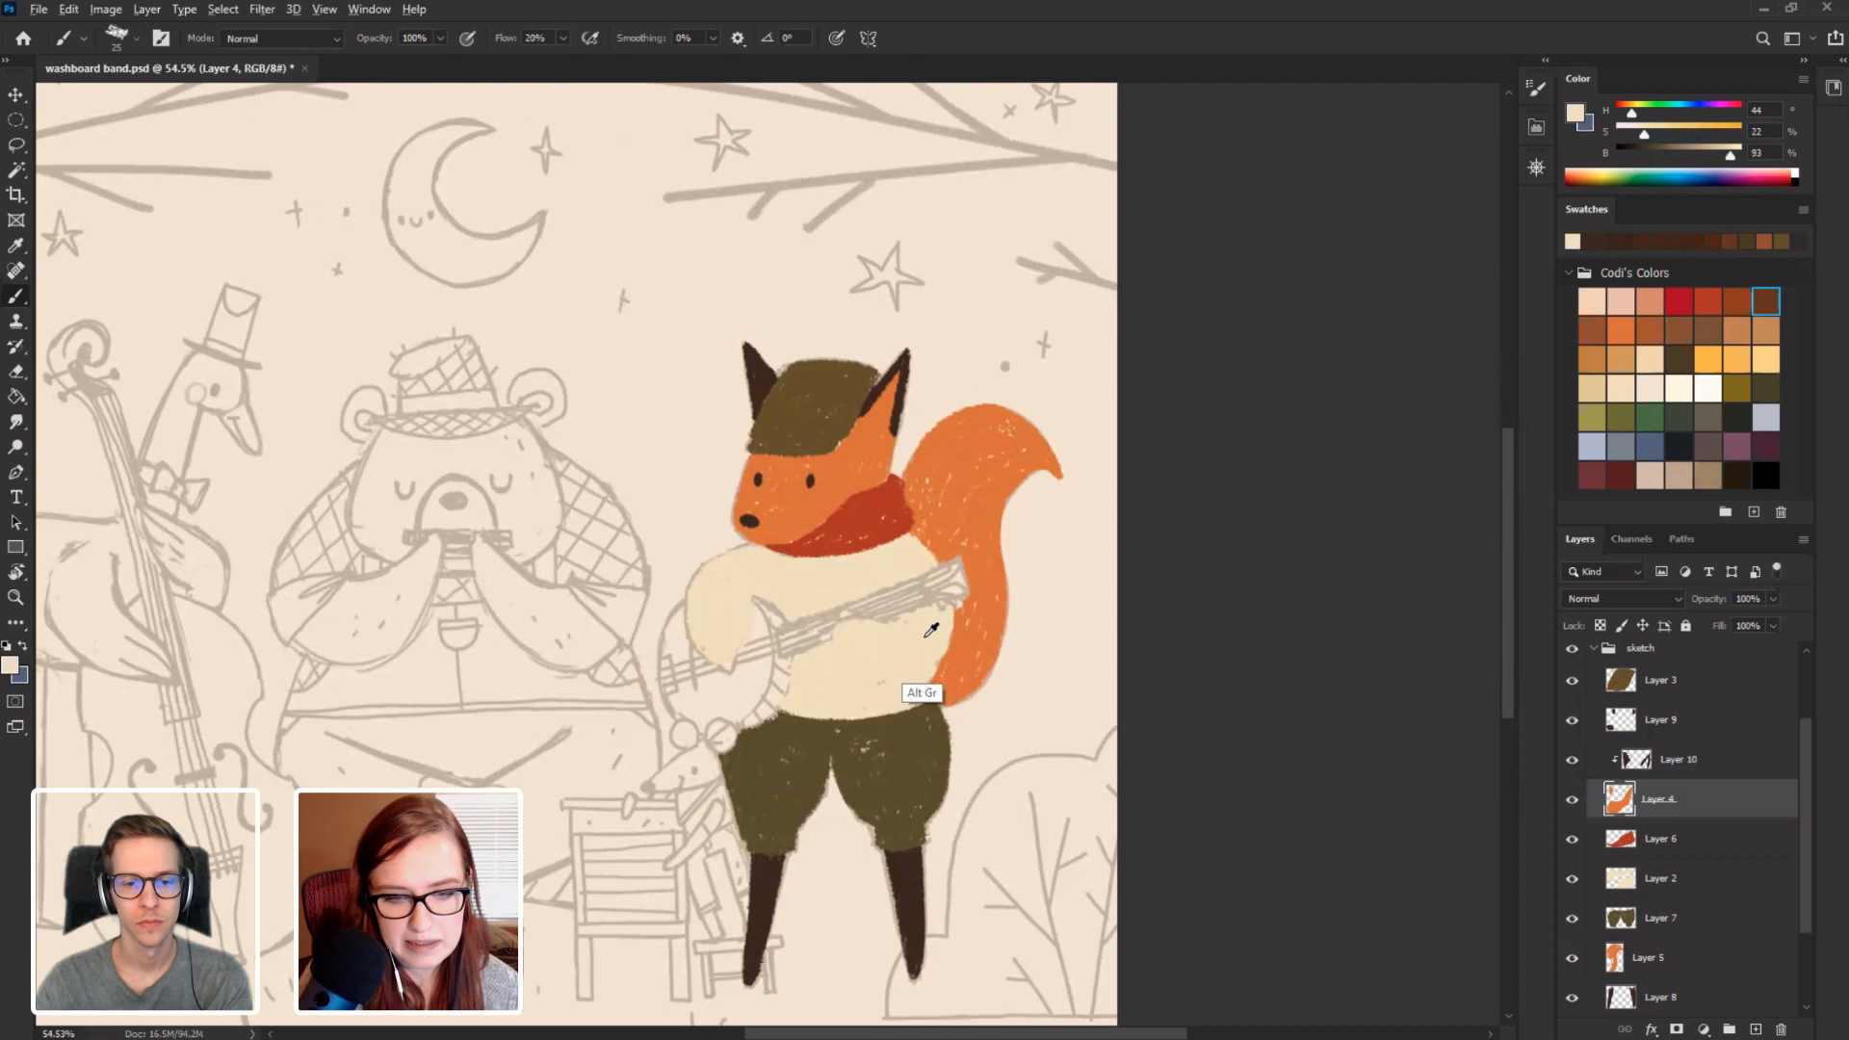
{"action": "left_click", "coordinate": [1570, 801]}
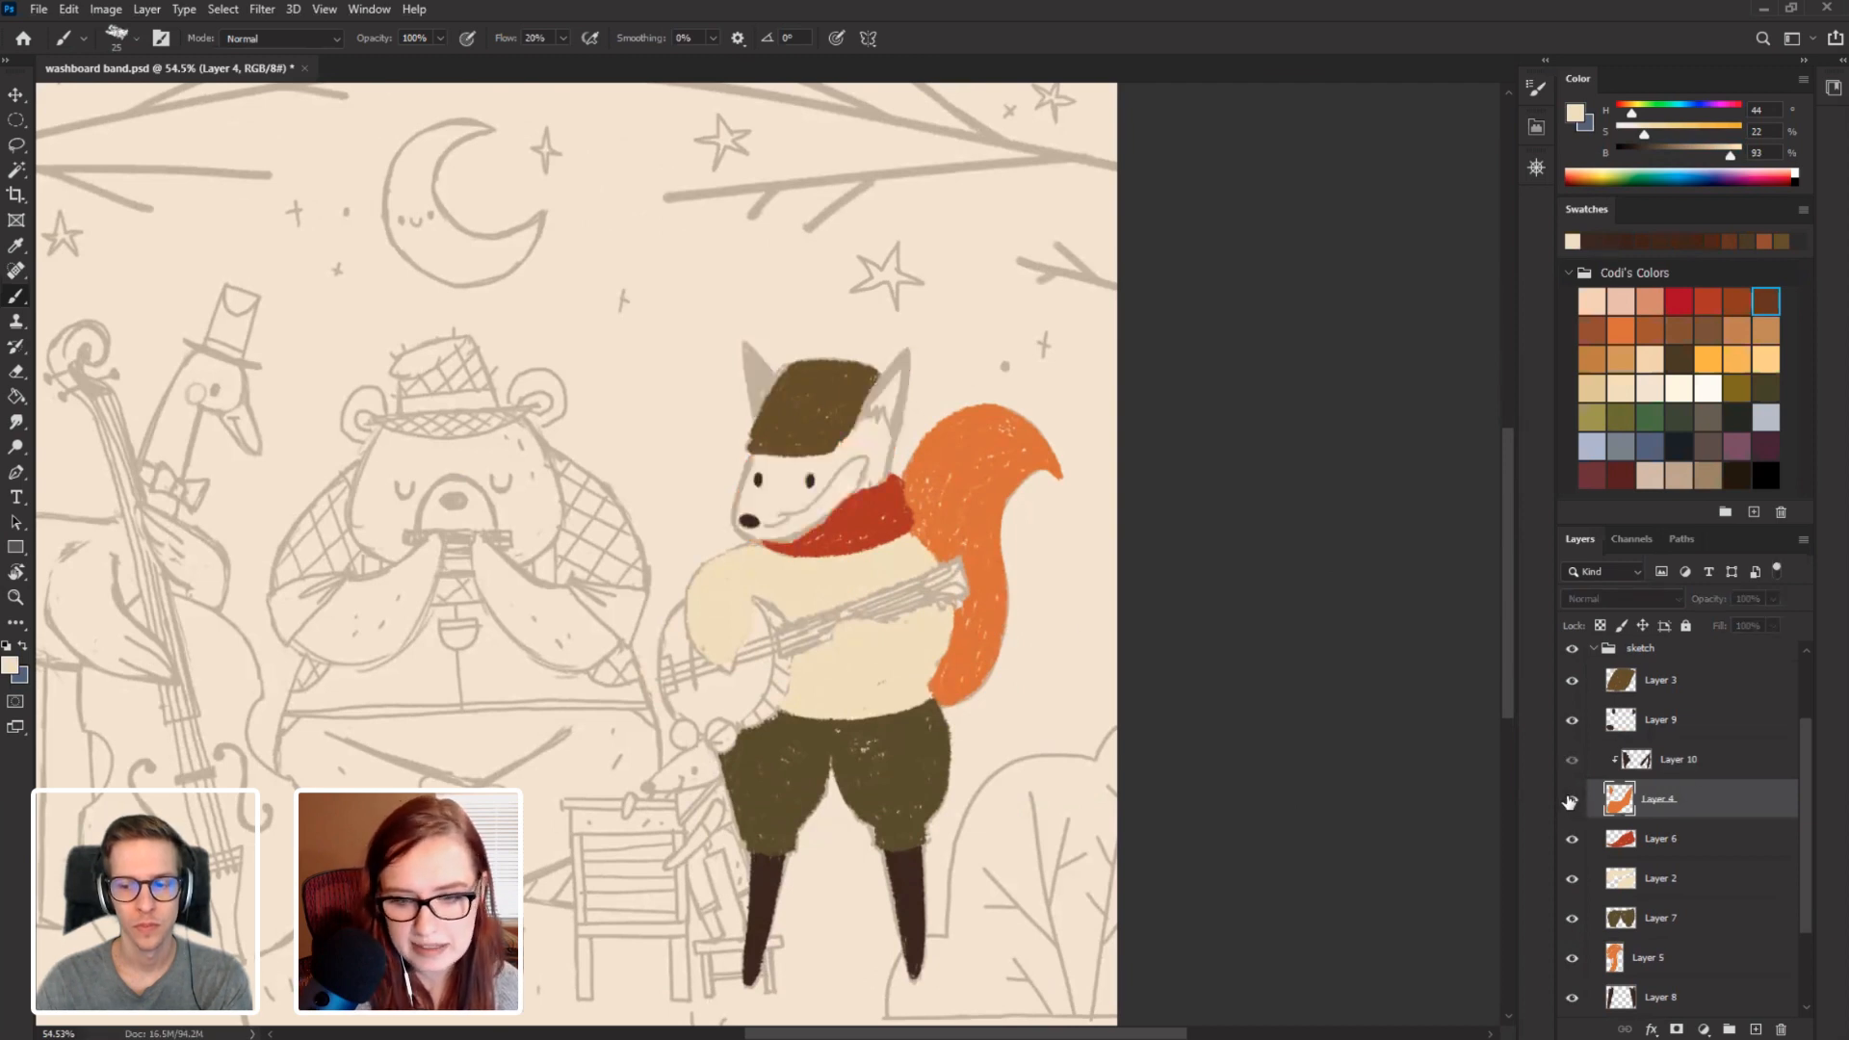
{"action": "left_click", "coordinate": [1570, 801]}
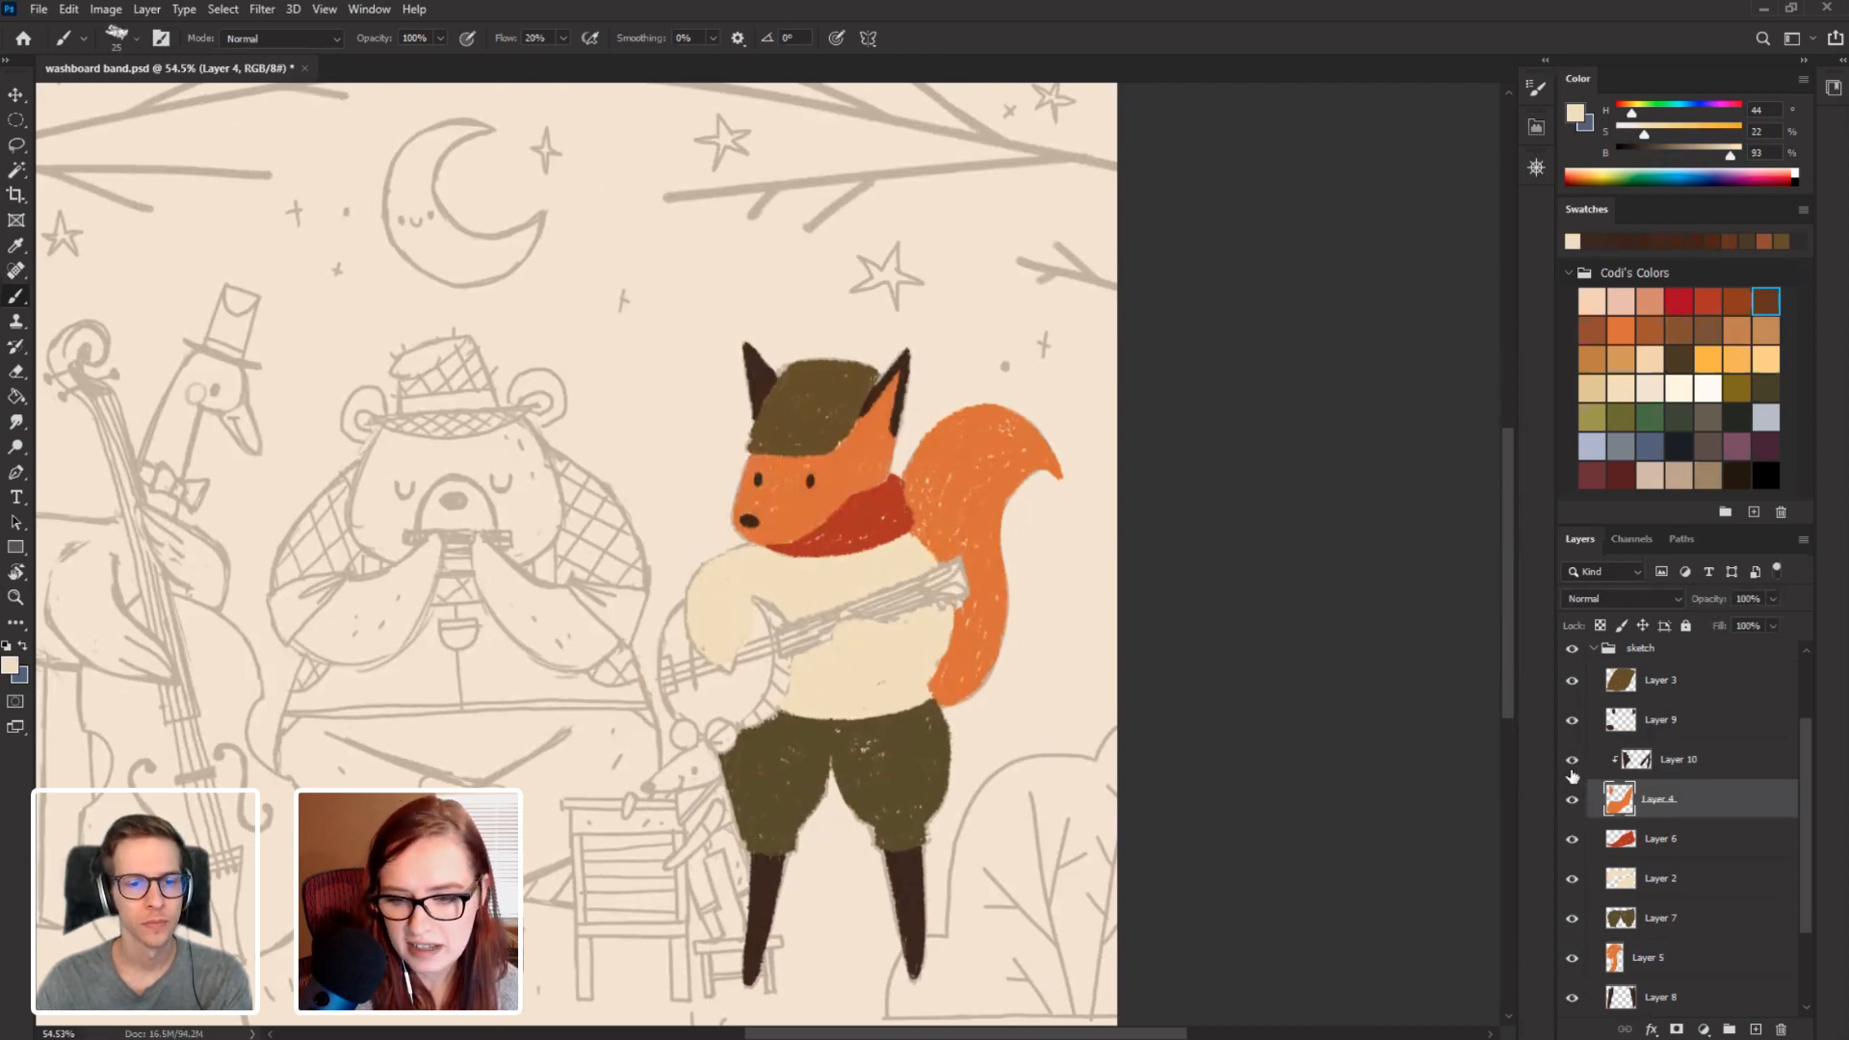
{"action": "left_click", "coordinate": [1570, 763]}
{"action": "left_click", "coordinate": [1571, 763]}
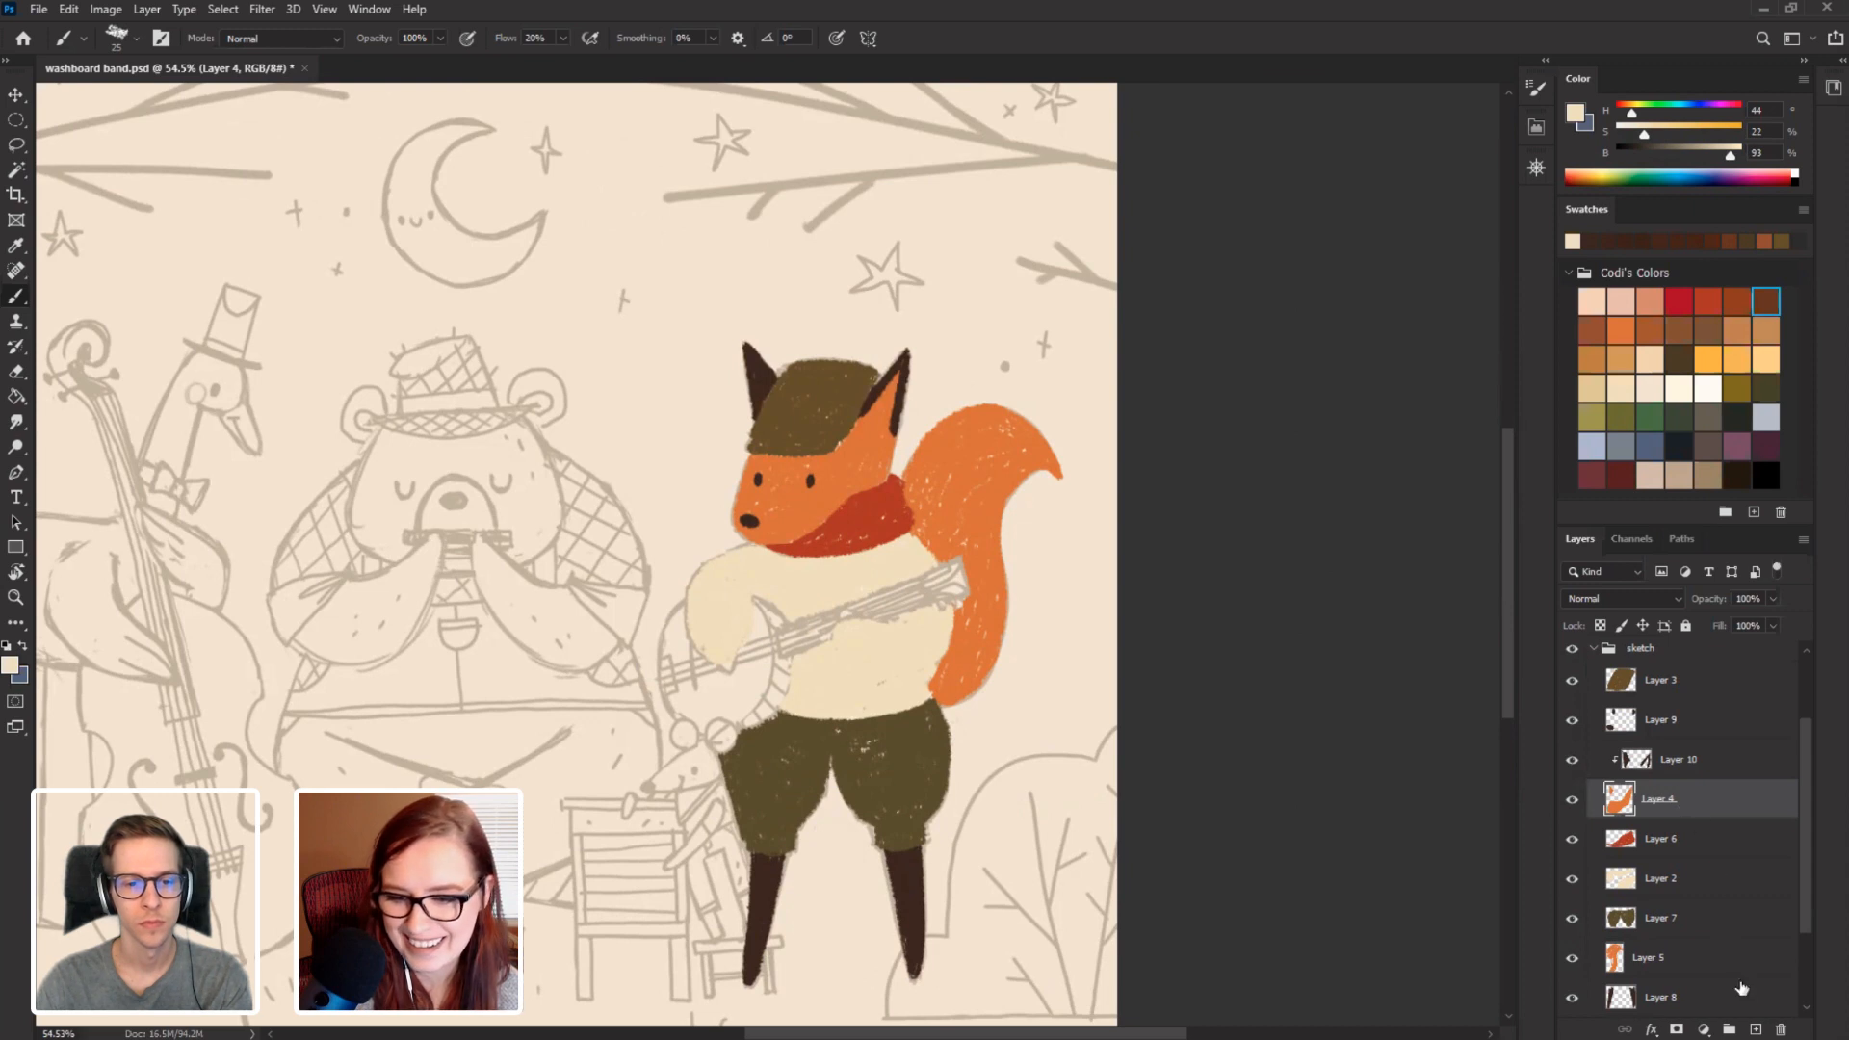
{"action": "left_click", "coordinate": [1756, 1030]}
{"action": "left_click_drag", "start_coordinate": [876, 385], "coordinate": [883, 407]}
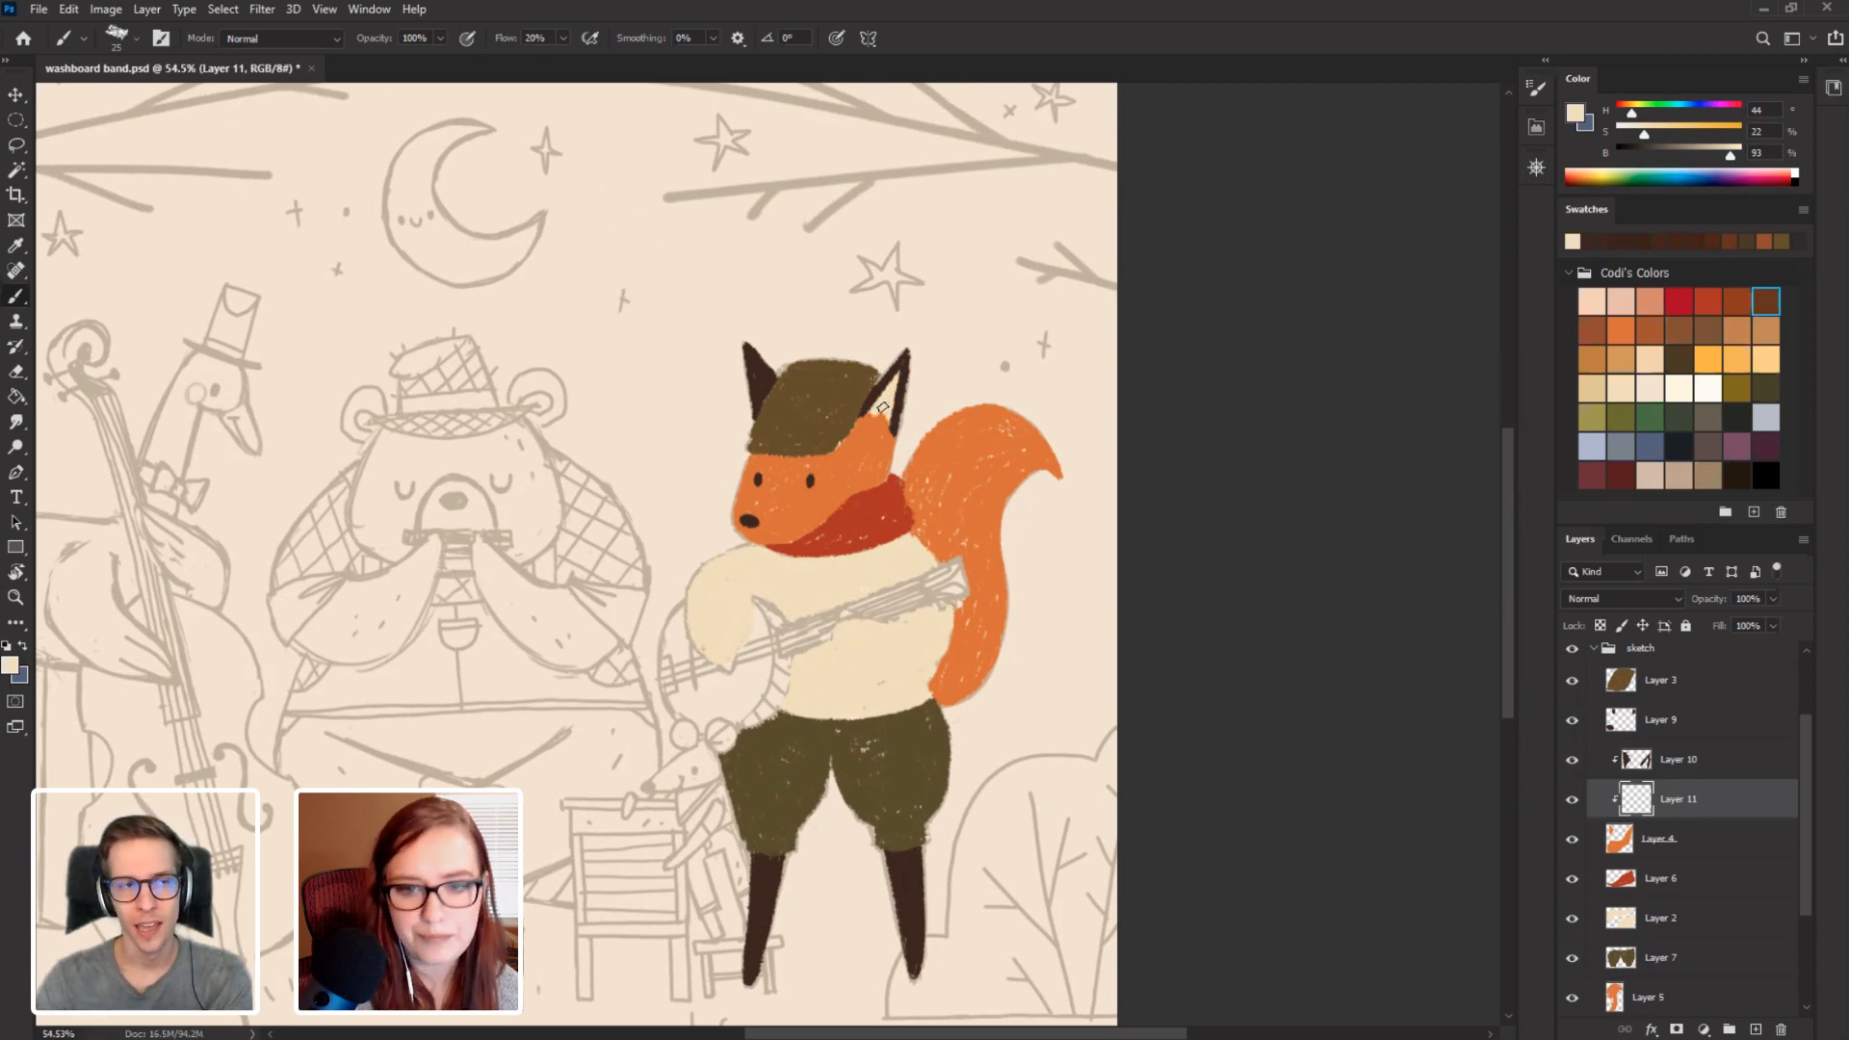
{"action": "left_click_drag", "start_coordinate": [883, 408], "coordinate": [870, 405]}
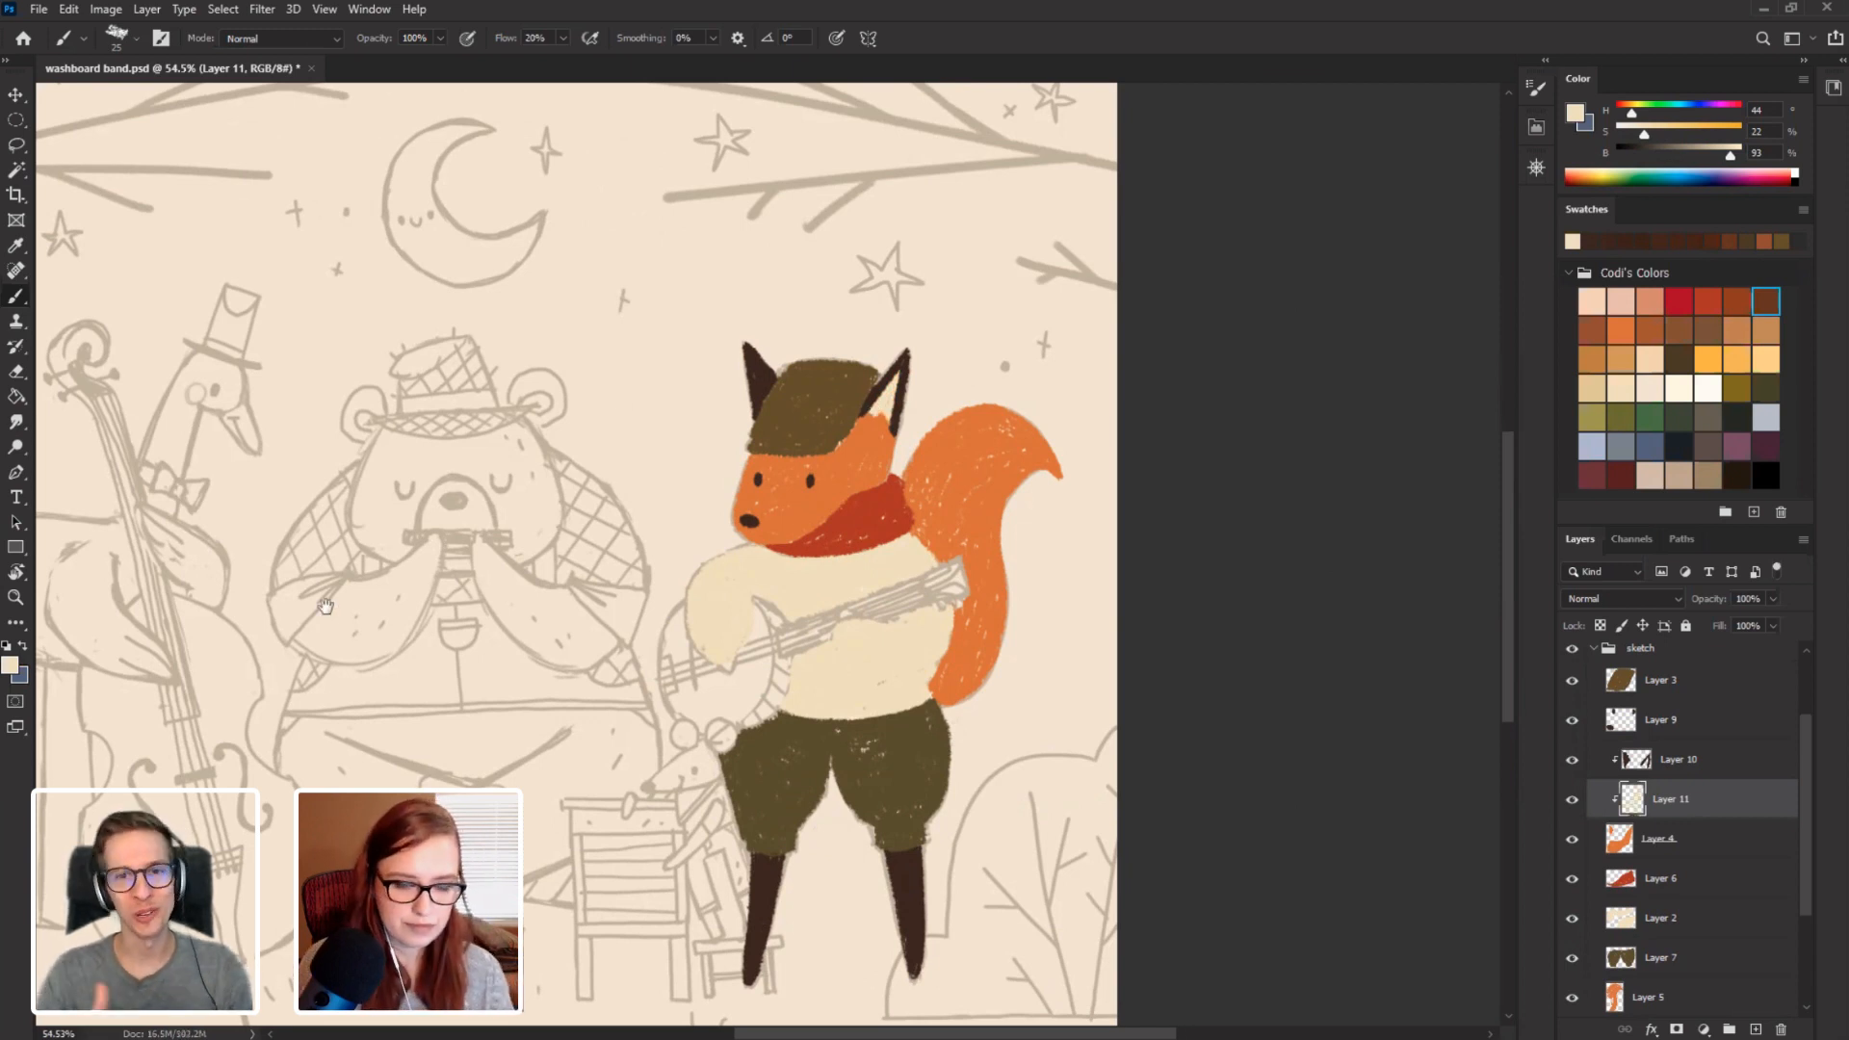
Hide the sketch layer to examine the fox's flat colours alone, and show it again.
{"action": "left_click_drag", "start_coordinate": [325, 607], "coordinate": [497, 521]}
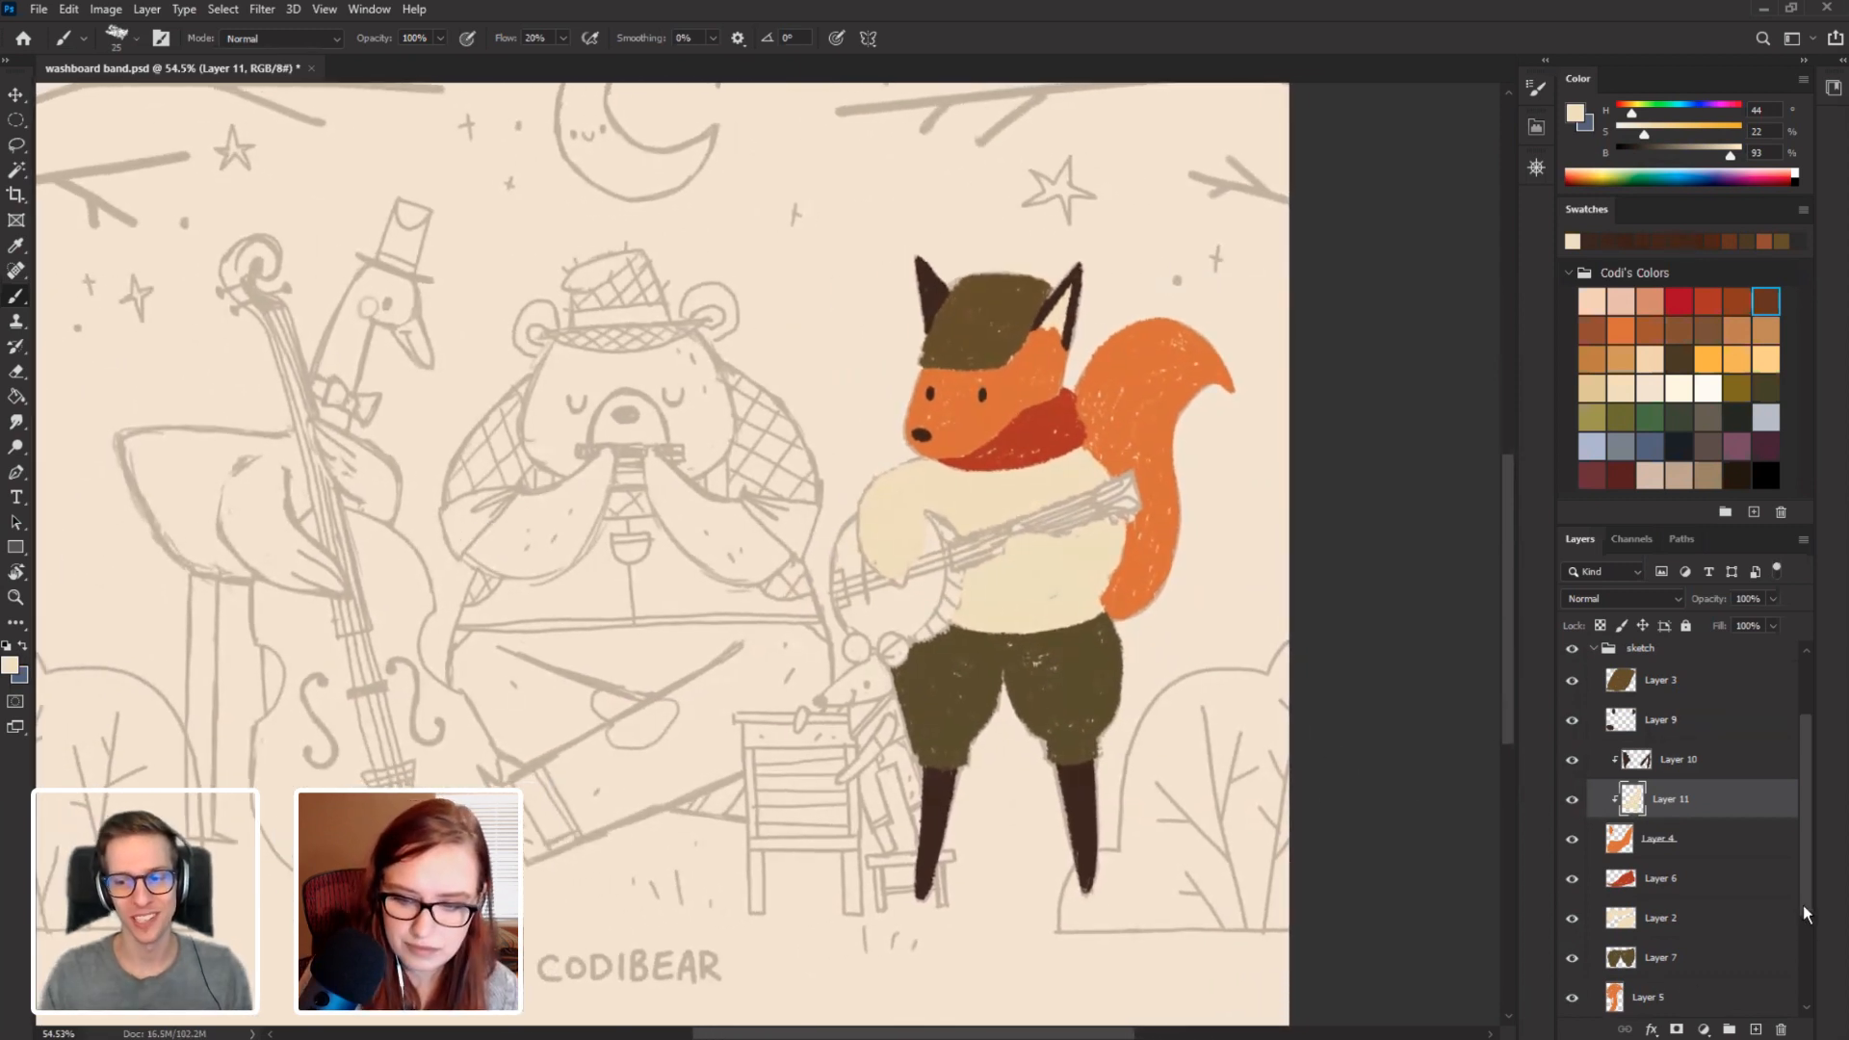
{"action": "left_click_drag", "start_coordinate": [1799, 913], "coordinate": [1801, 1003]}
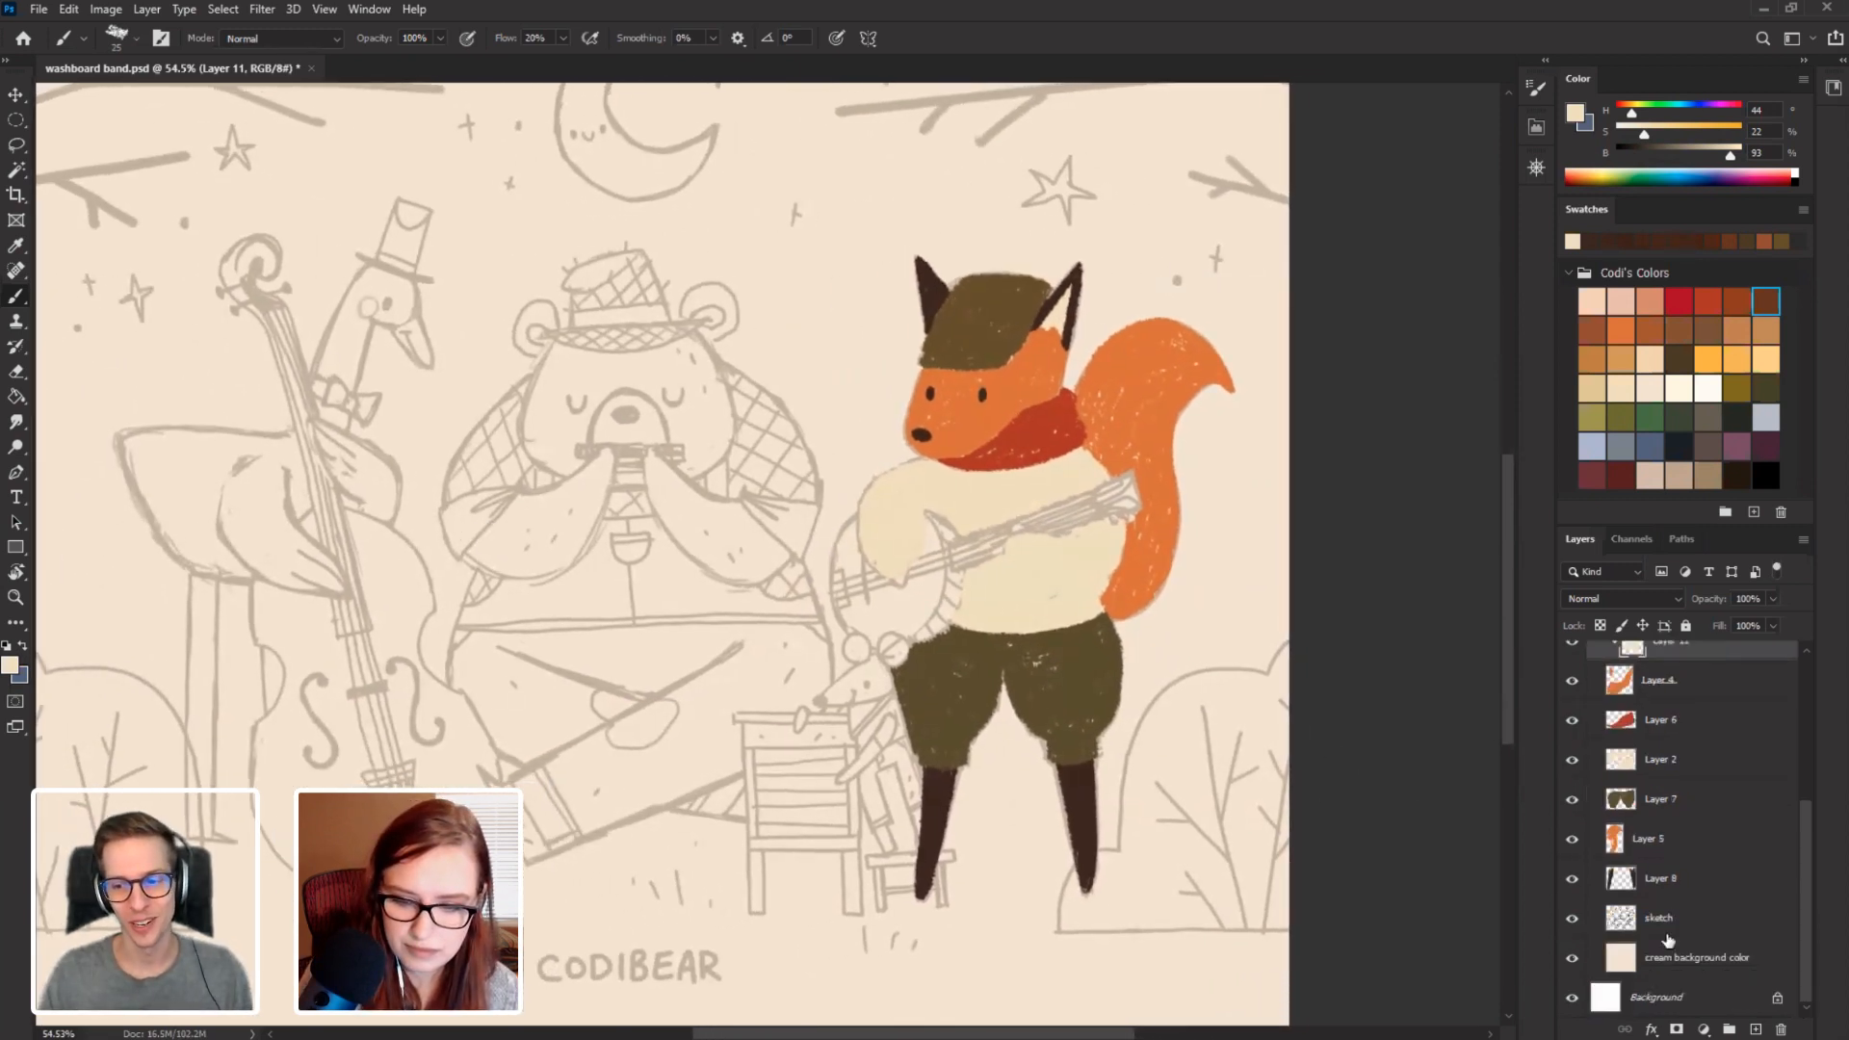
{"action": "left_click", "coordinate": [1571, 920]}
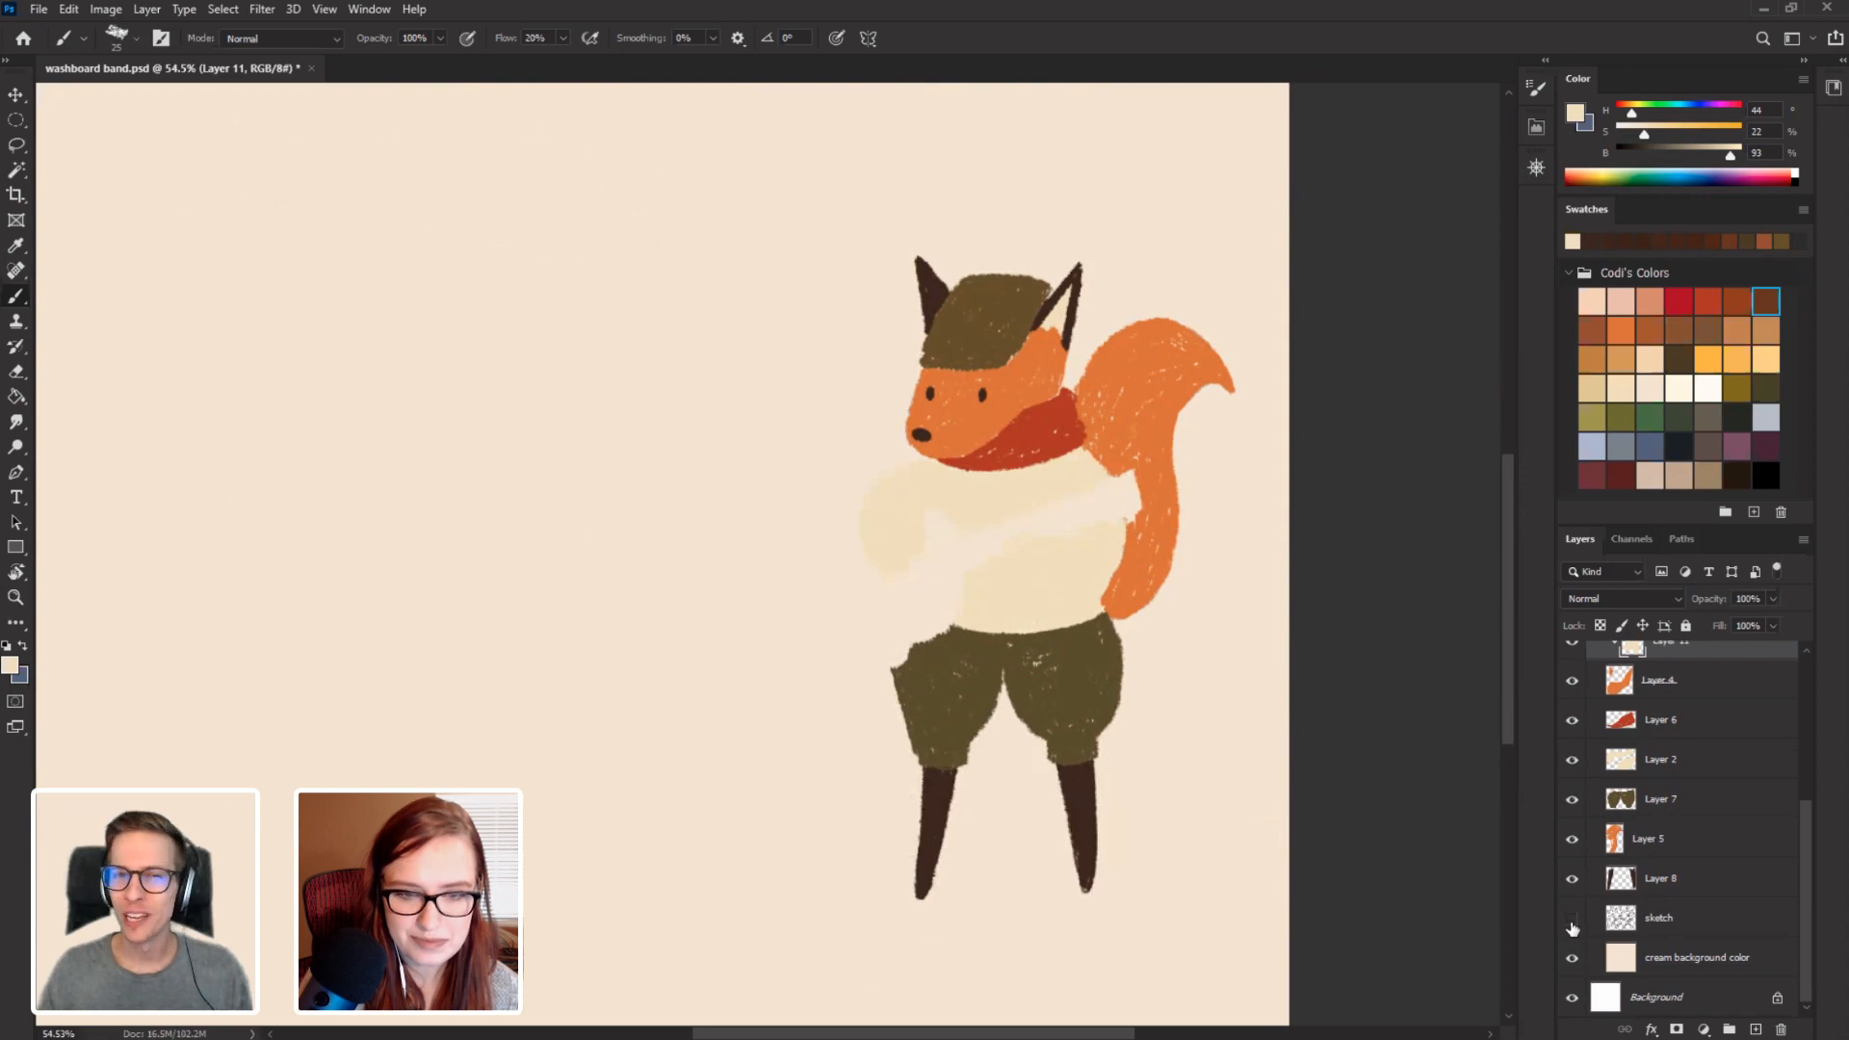
{"action": "left_click", "coordinate": [1572, 919]}
Select the fox's head layer and lower its opacity to 68%.
{"action": "left_click_drag", "start_coordinate": [1811, 840], "coordinate": [1806, 756]}
{"action": "left_click", "coordinate": [1714, 844]}
{"action": "left_click", "coordinate": [1773, 598]}
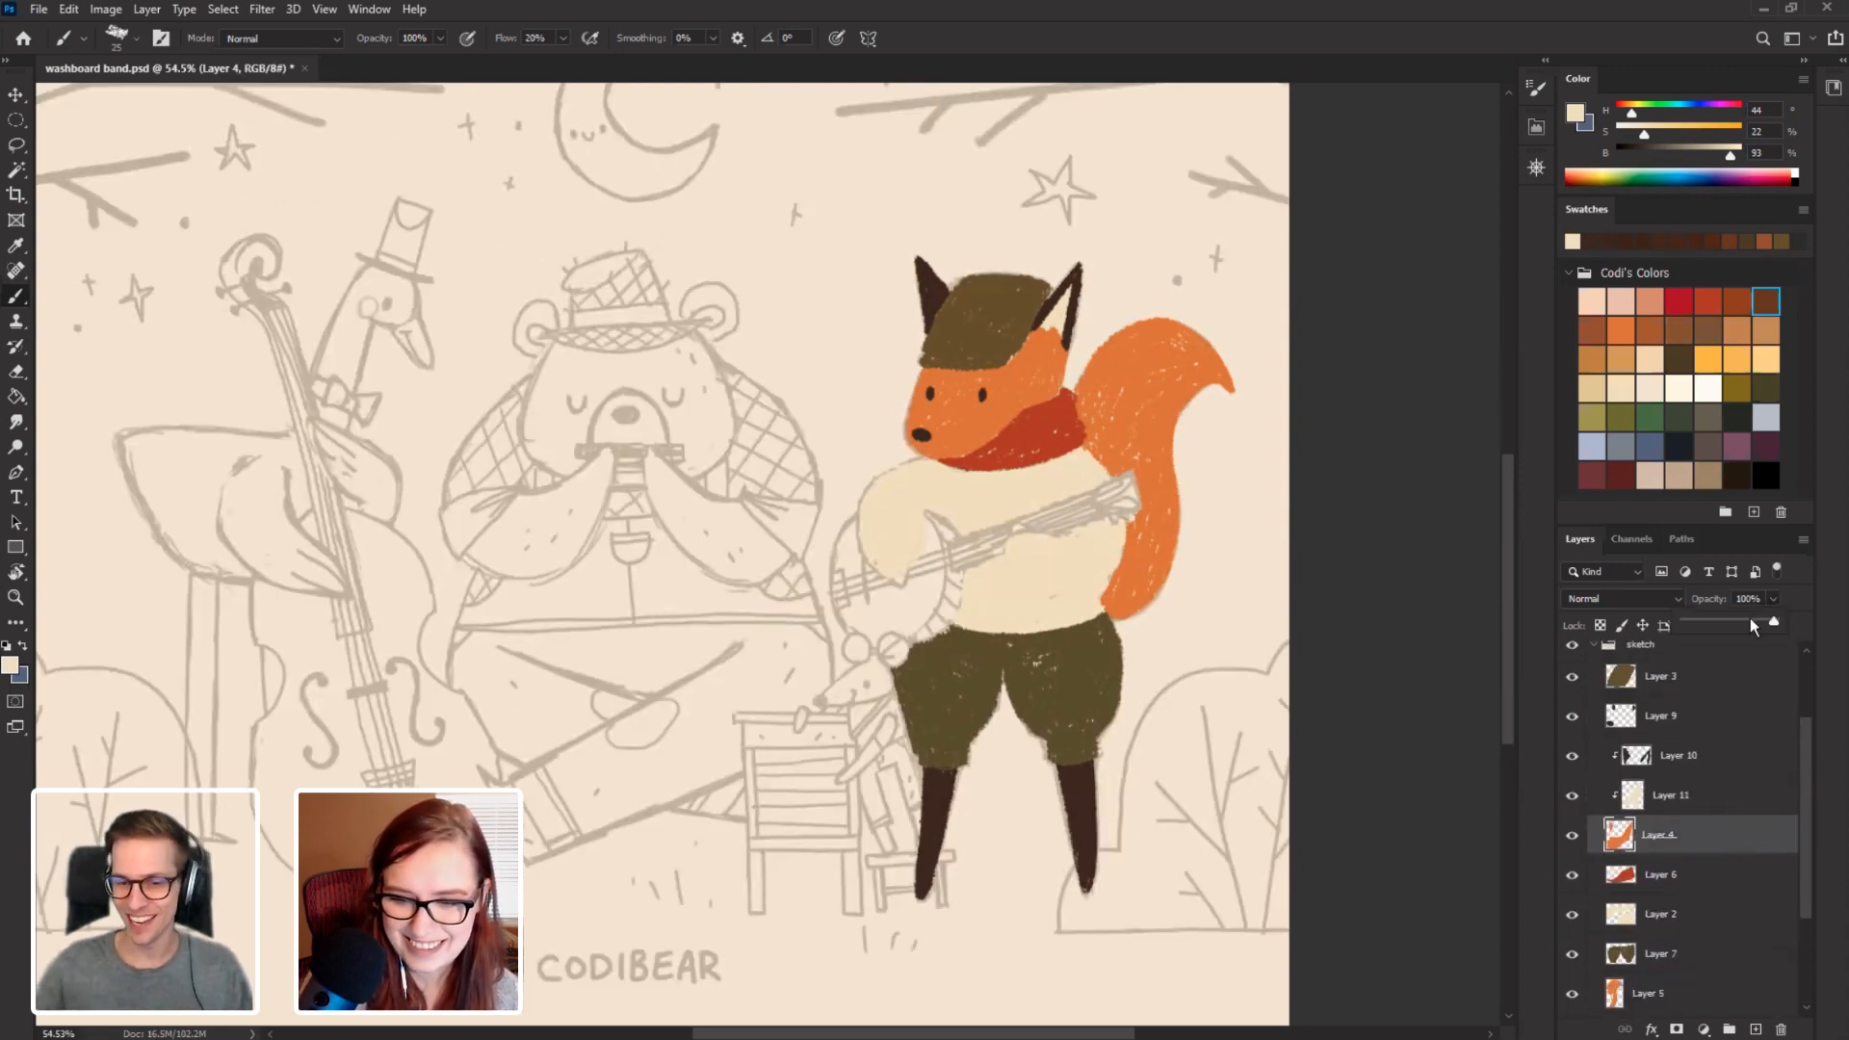
{"action": "left_click_drag", "start_coordinate": [1753, 624], "coordinate": [1744, 624]}
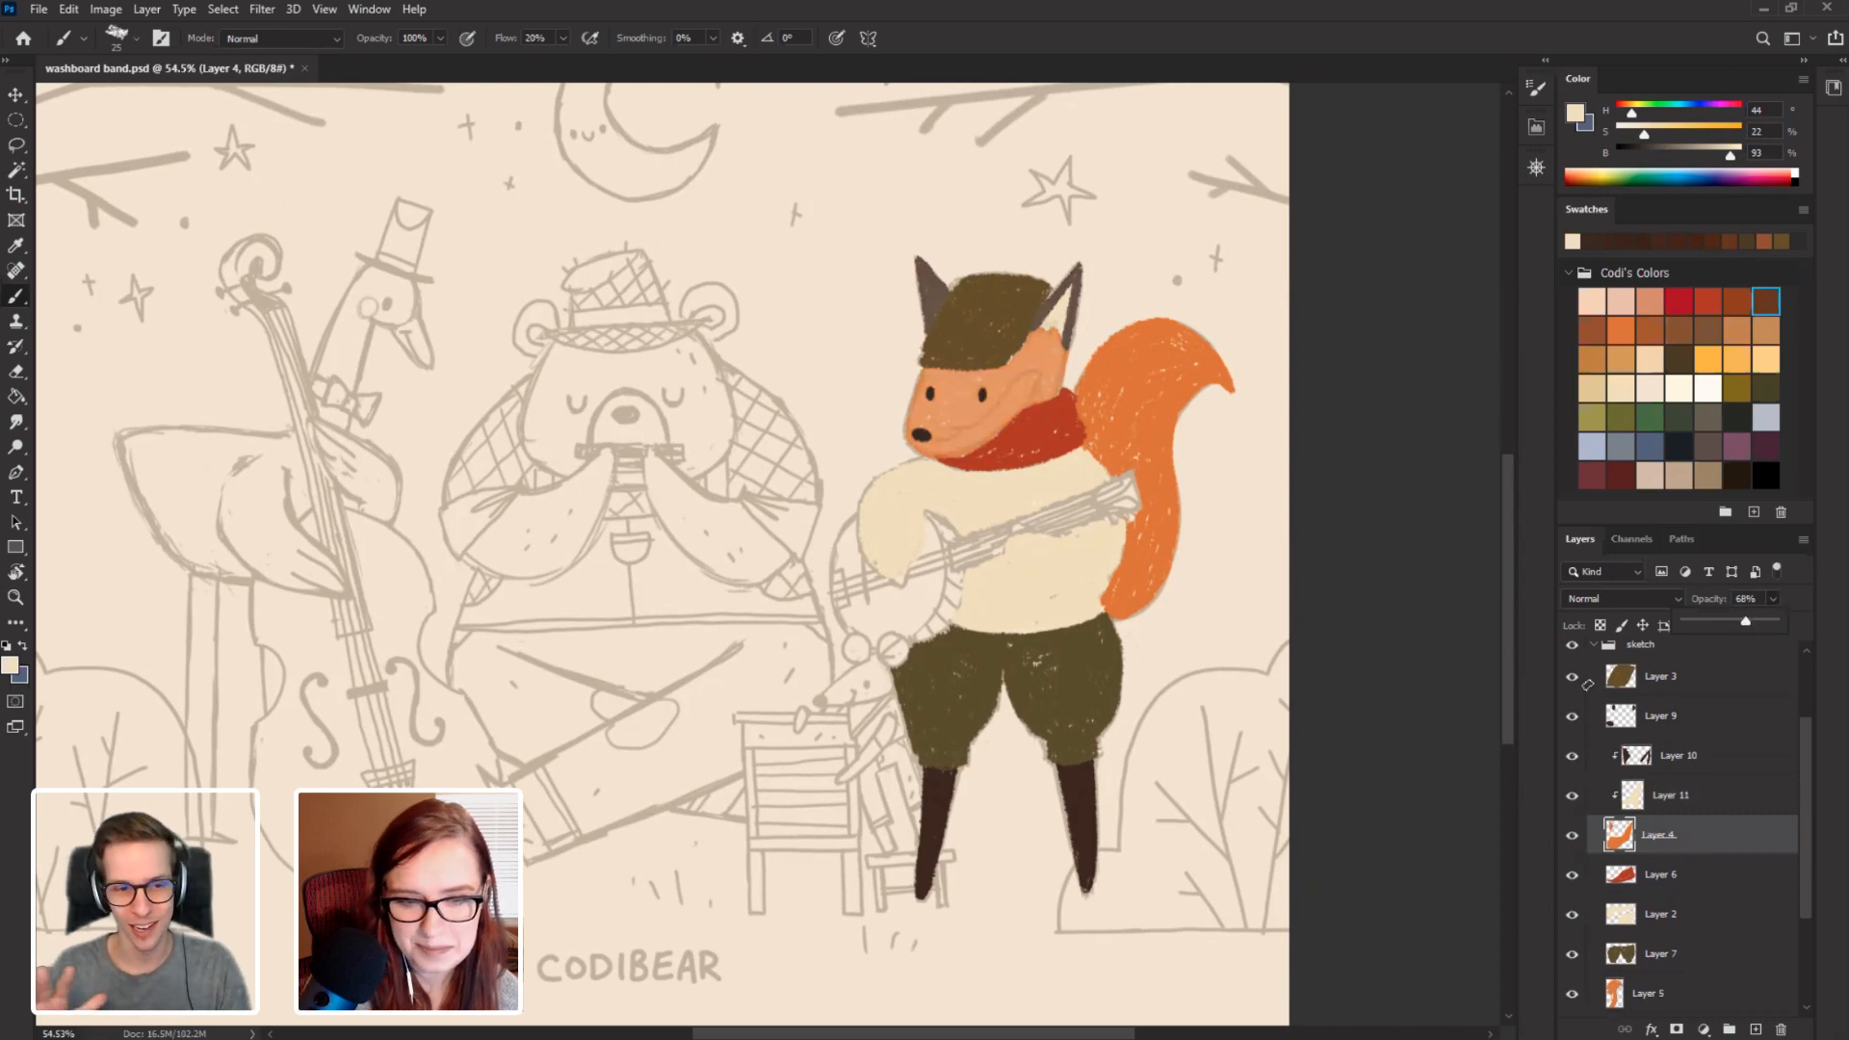
{"action": "key", "text": "Return"}
Try painting the fox's cheek marking in cream on the head layer, and undo the strokes and the opacity change.
{"action": "mouse_move", "coordinate": [934, 449]}
{"action": "left_mouse_down"}
{"action": "mouse_move", "coordinate": [847, 405]}
{"action": "mouse_move", "coordinate": [725, 442]}
{"action": "left_mouse_up"}
{"action": "key", "text": "r"}
{"action": "key", "text": "b"}
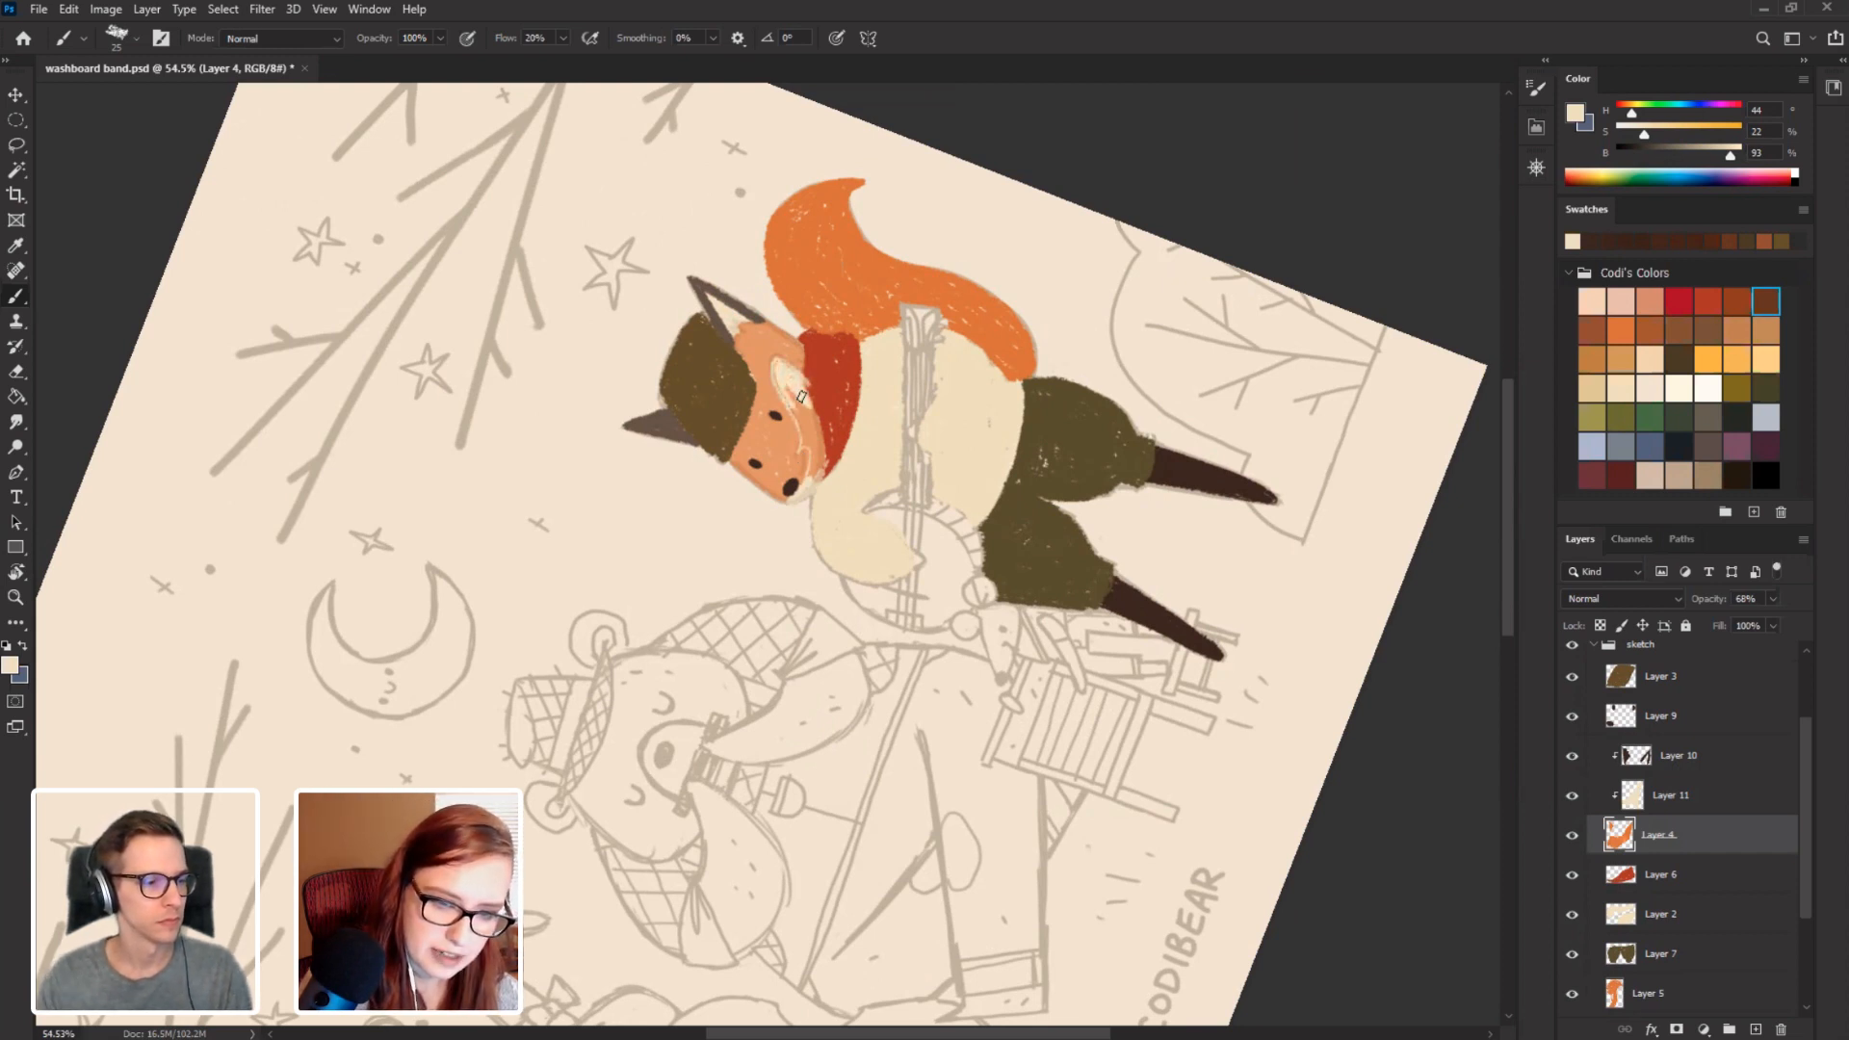
{"action": "left_click_drag", "start_coordinate": [801, 395], "coordinate": [798, 424]}
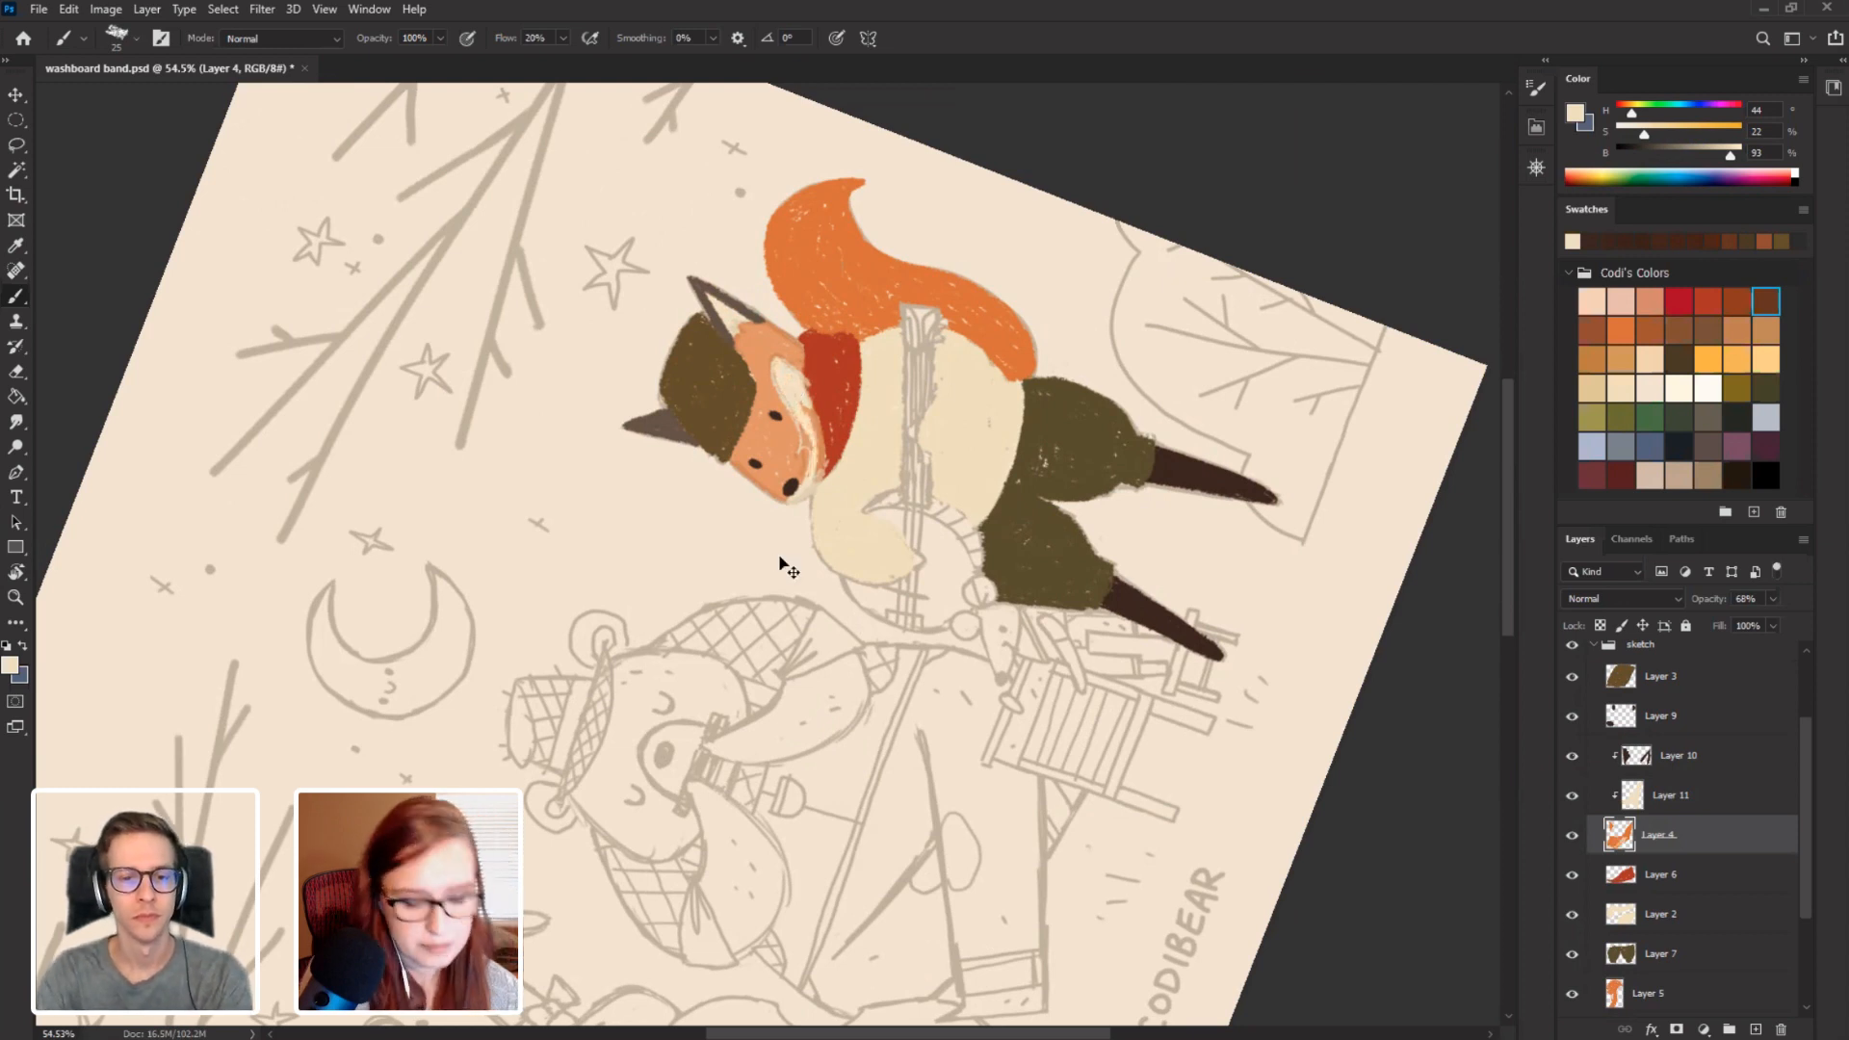
{"action": "key", "text": "ctrl+z"}
{"action": "key", "text": "ctrl+z"}
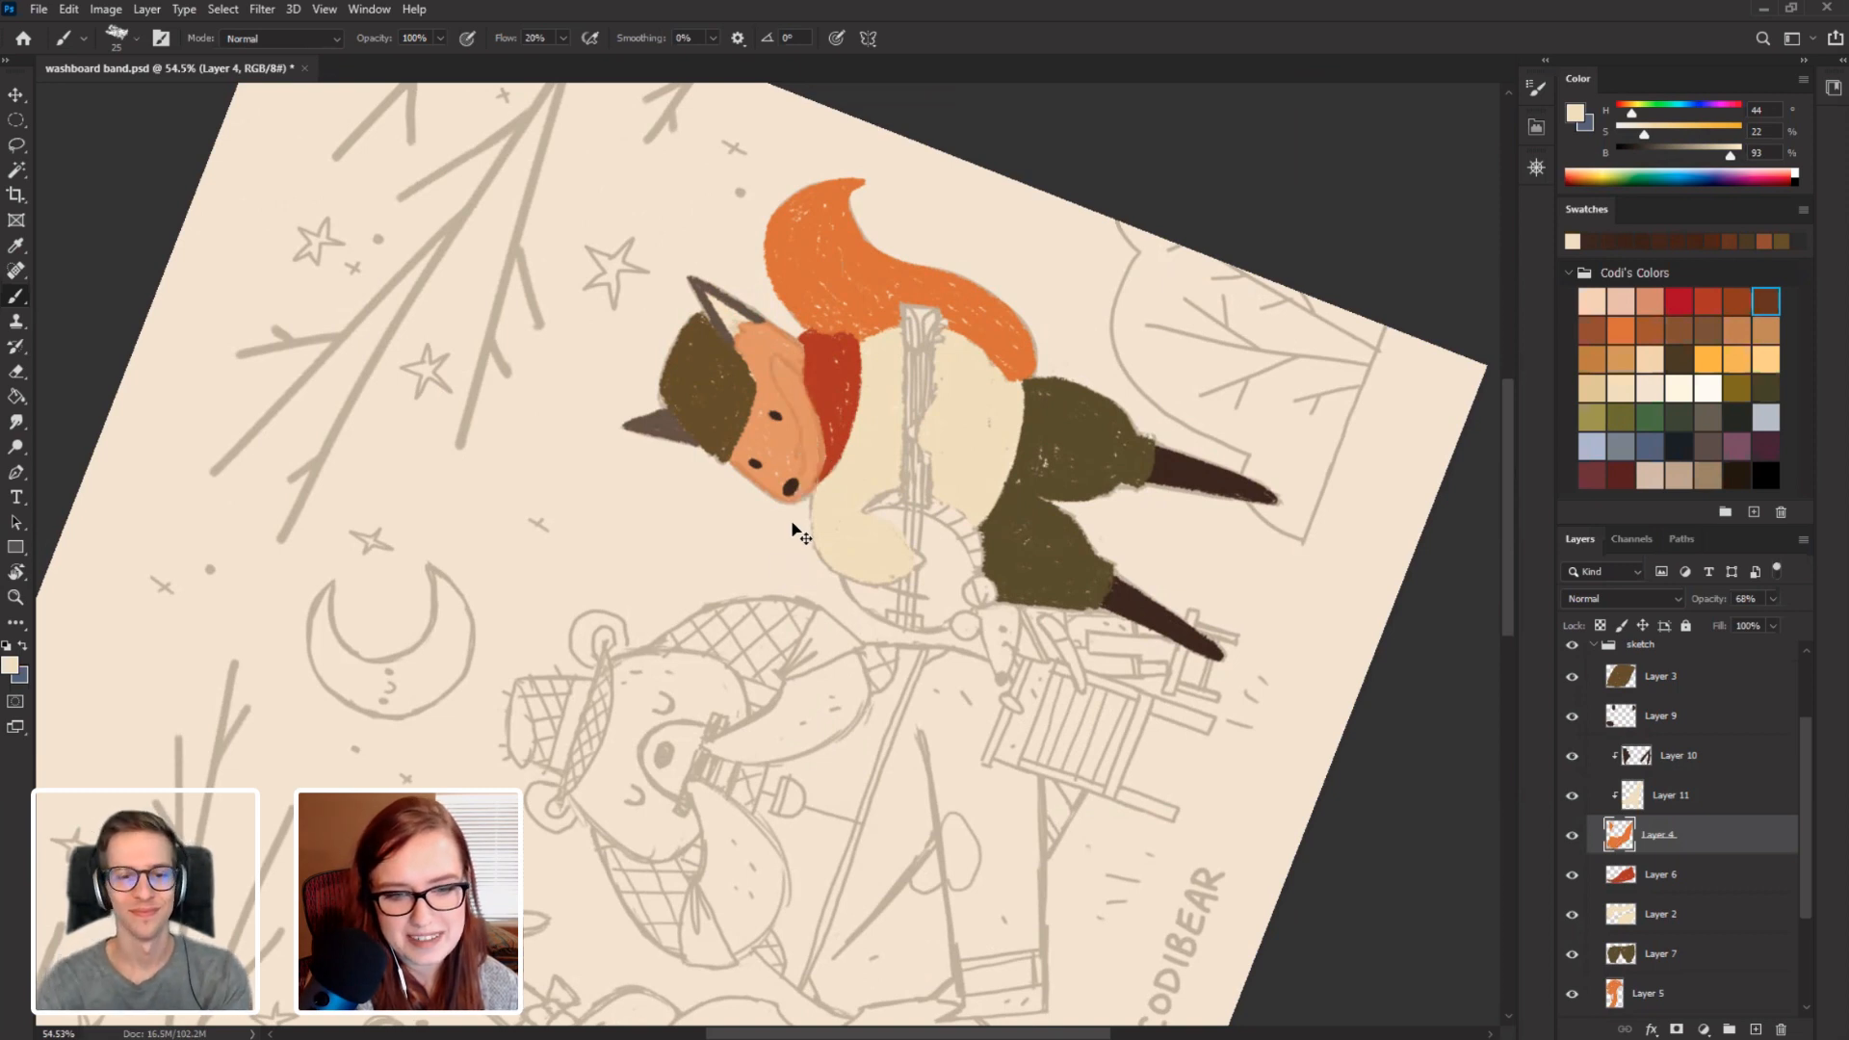
{"action": "key", "text": "ctrl+z"}
Reselect the fox's head layer and set its opacity to 64% to reveal the sketched cheek.
{"action": "left_click", "coordinate": [1680, 795]}
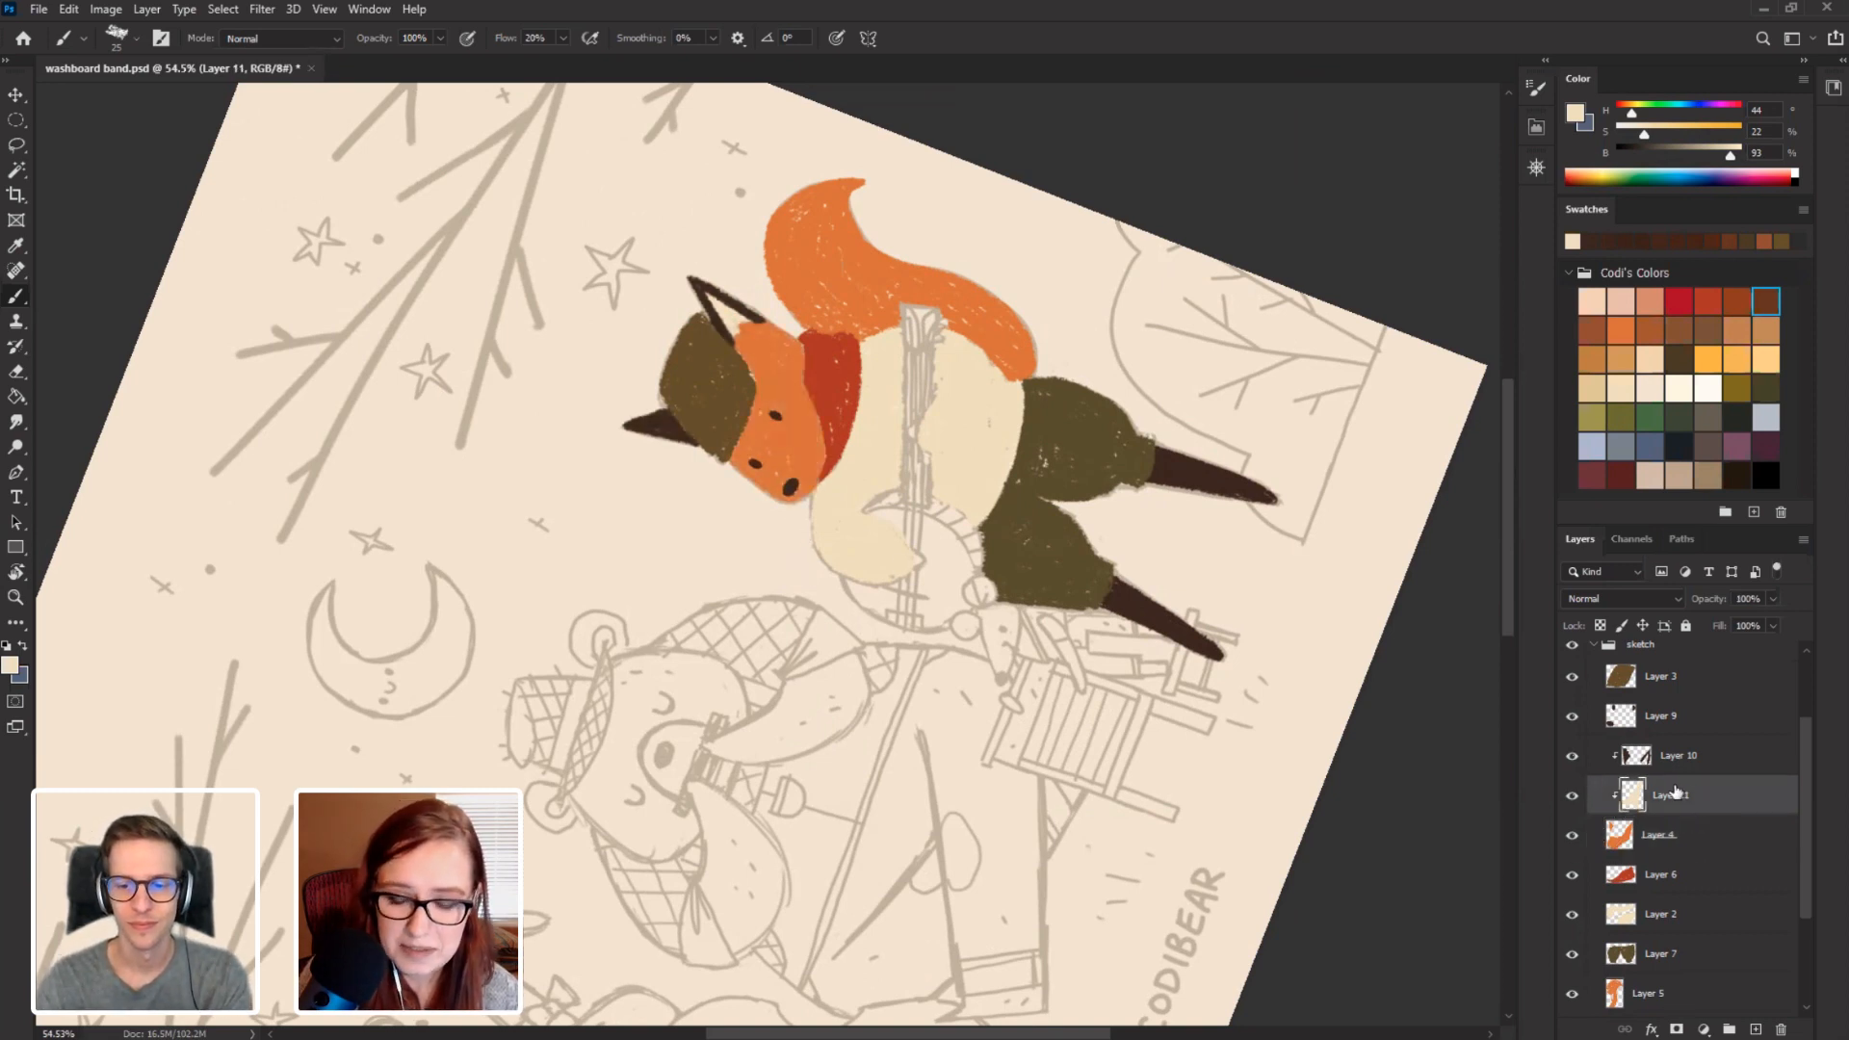
{"action": "left_click", "coordinate": [1717, 836]}
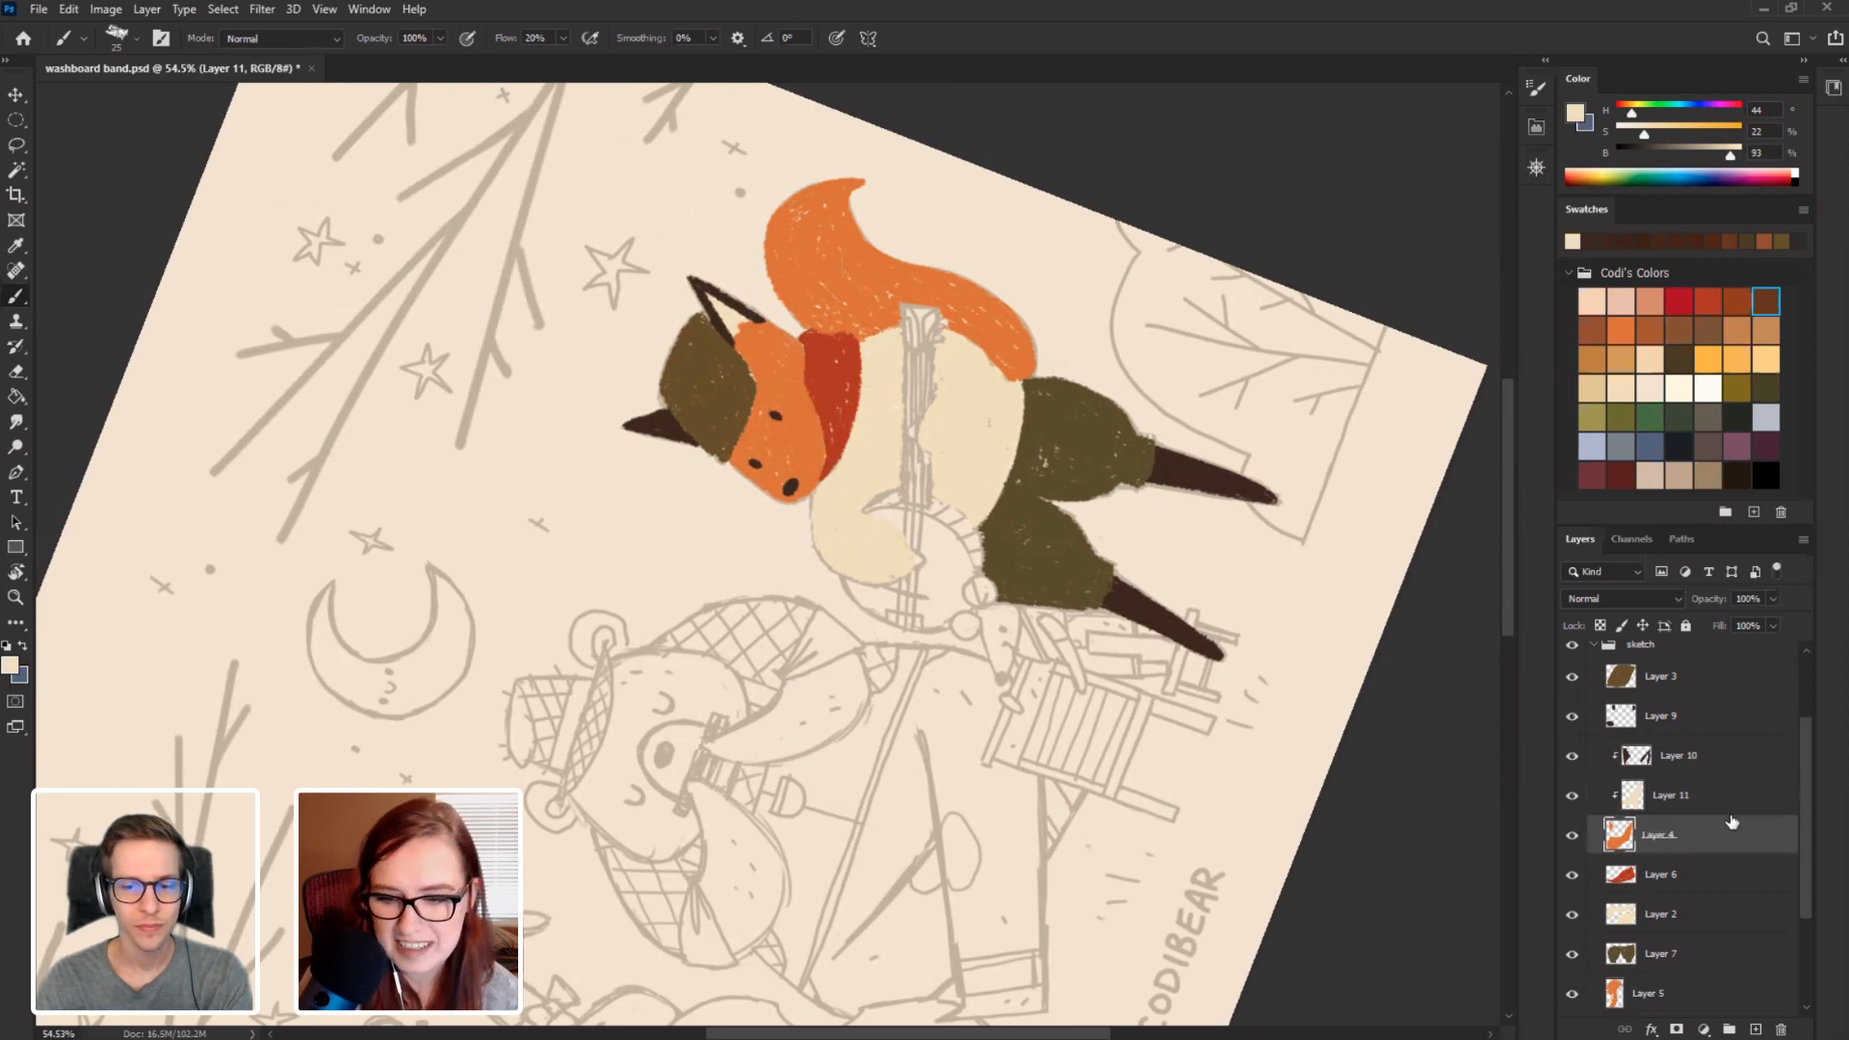
{"action": "left_click_drag", "start_coordinate": [1754, 626], "coordinate": [1737, 628]}
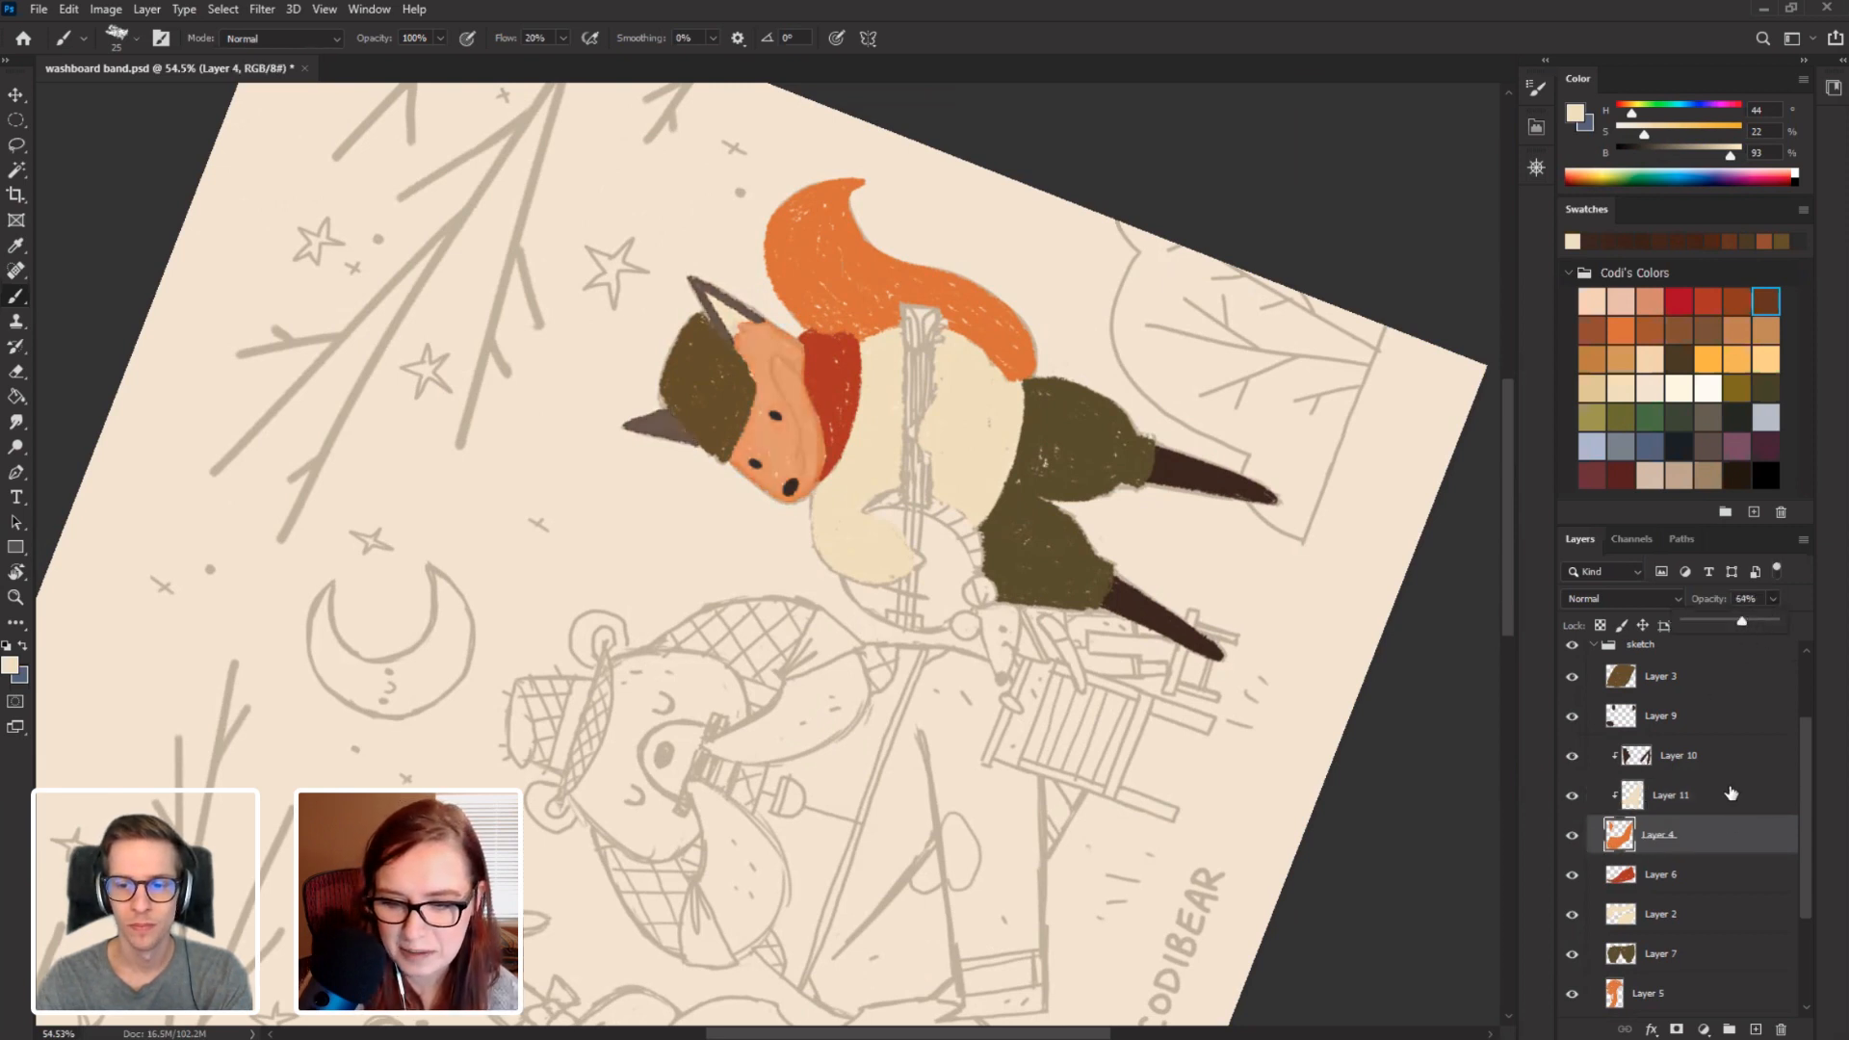
Paint the fox's cheek and lower muzzle in cream on the clipped inner-ear layer.
{"action": "left_click", "coordinate": [1731, 795]}
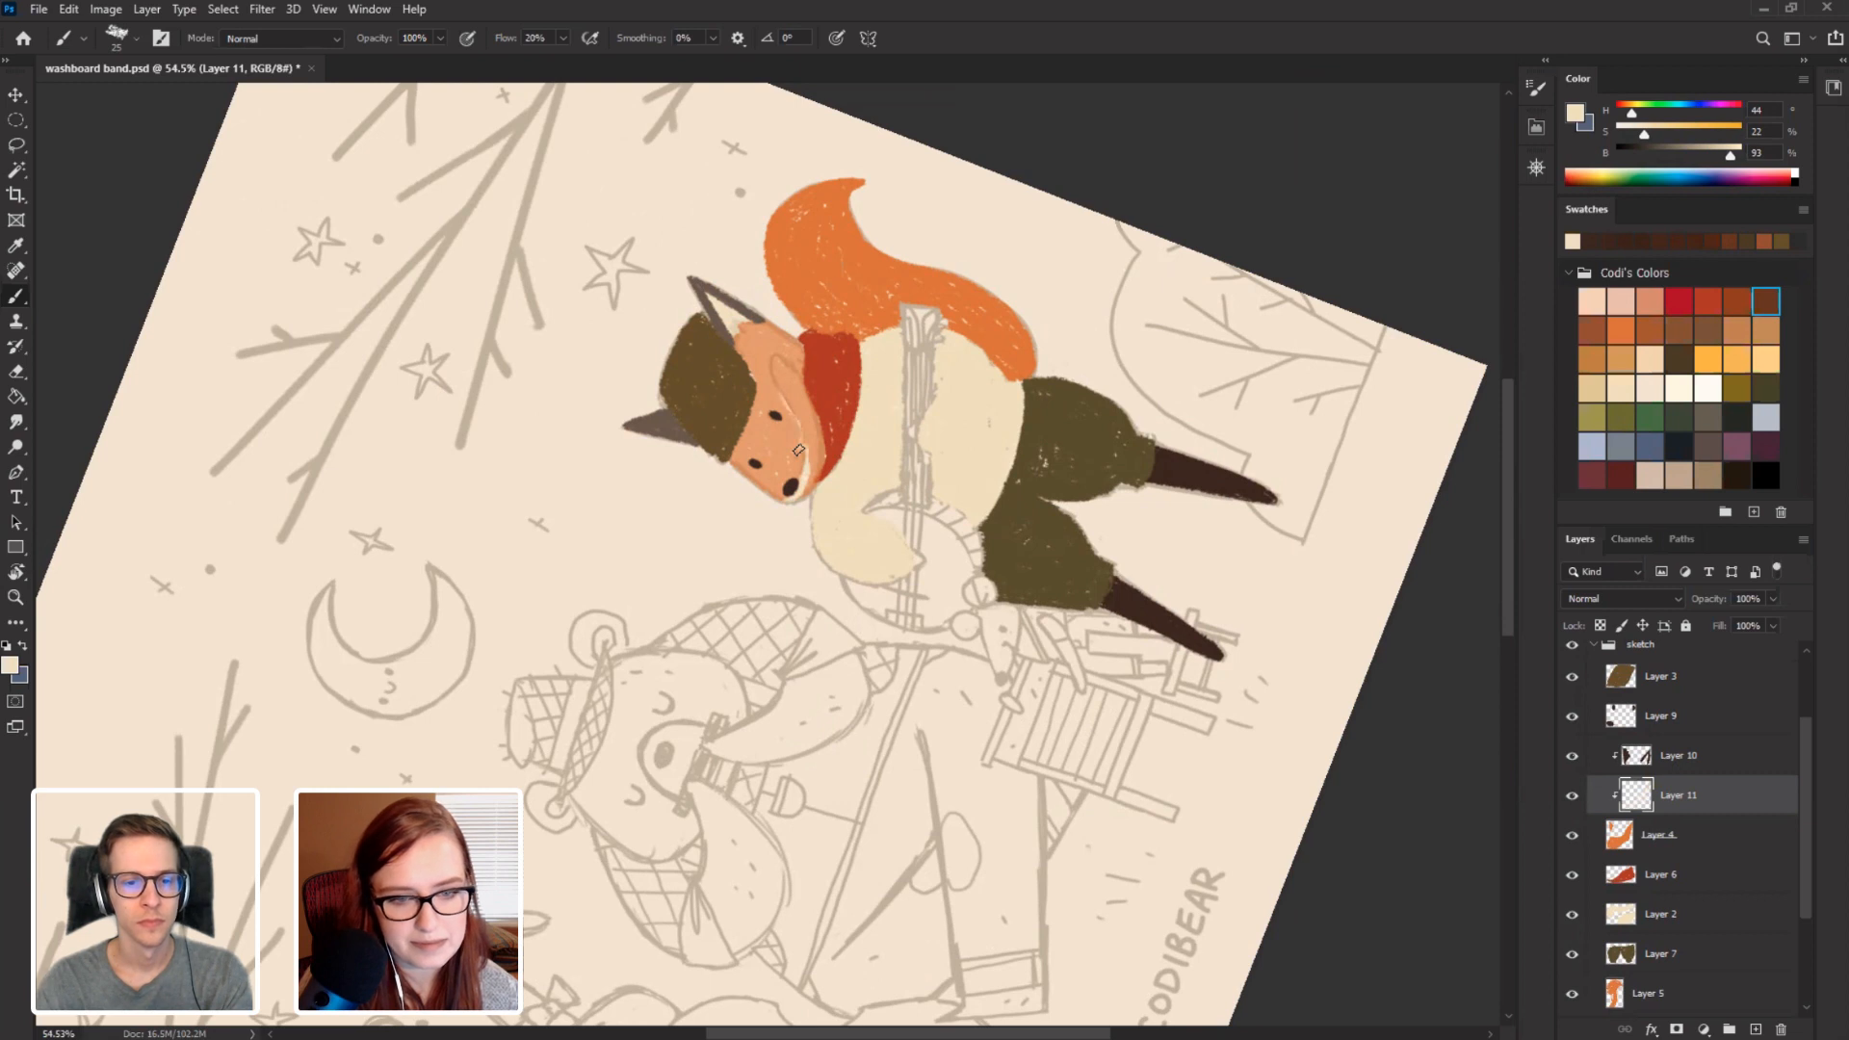
{"action": "mouse_move", "coordinate": [796, 371]}
{"action": "left_mouse_down"}
{"action": "mouse_move", "coordinate": [810, 480]}
{"action": "mouse_move", "coordinate": [813, 404]}
{"action": "left_mouse_up"}
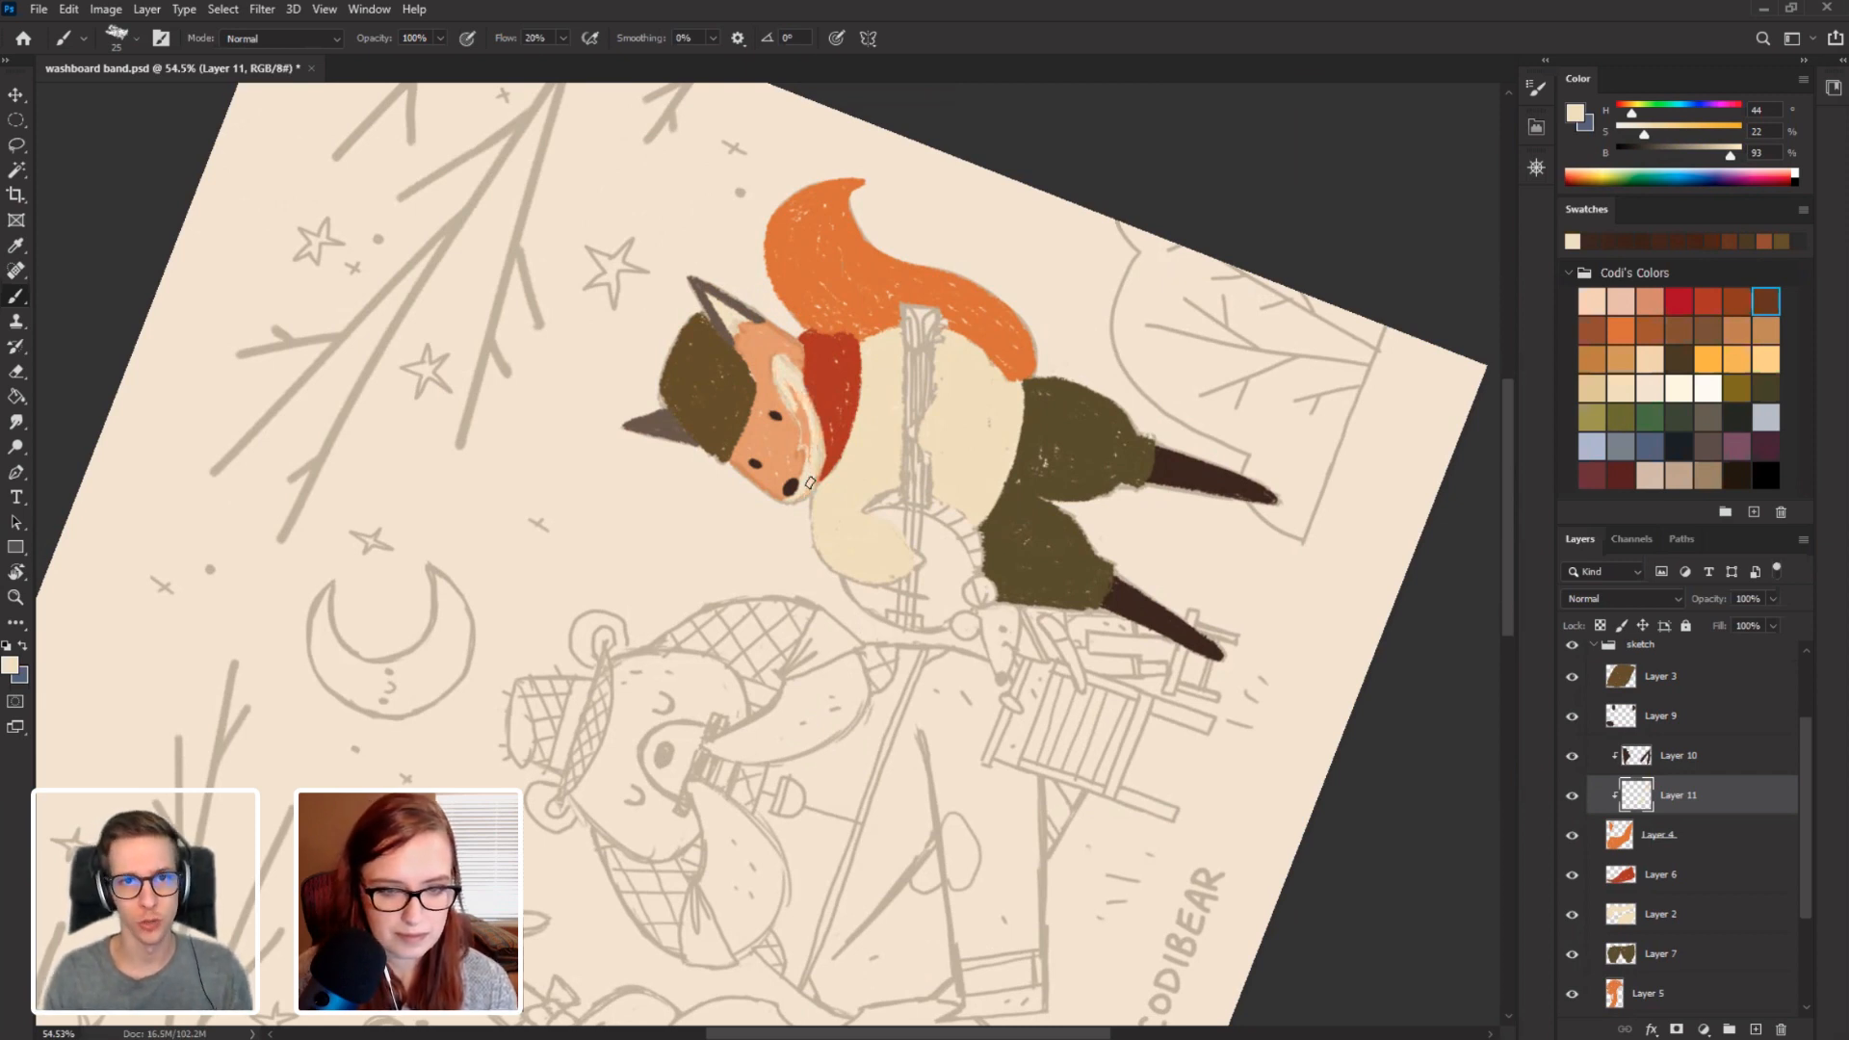
{"action": "left_click_drag", "start_coordinate": [810, 482], "coordinate": [801, 429]}
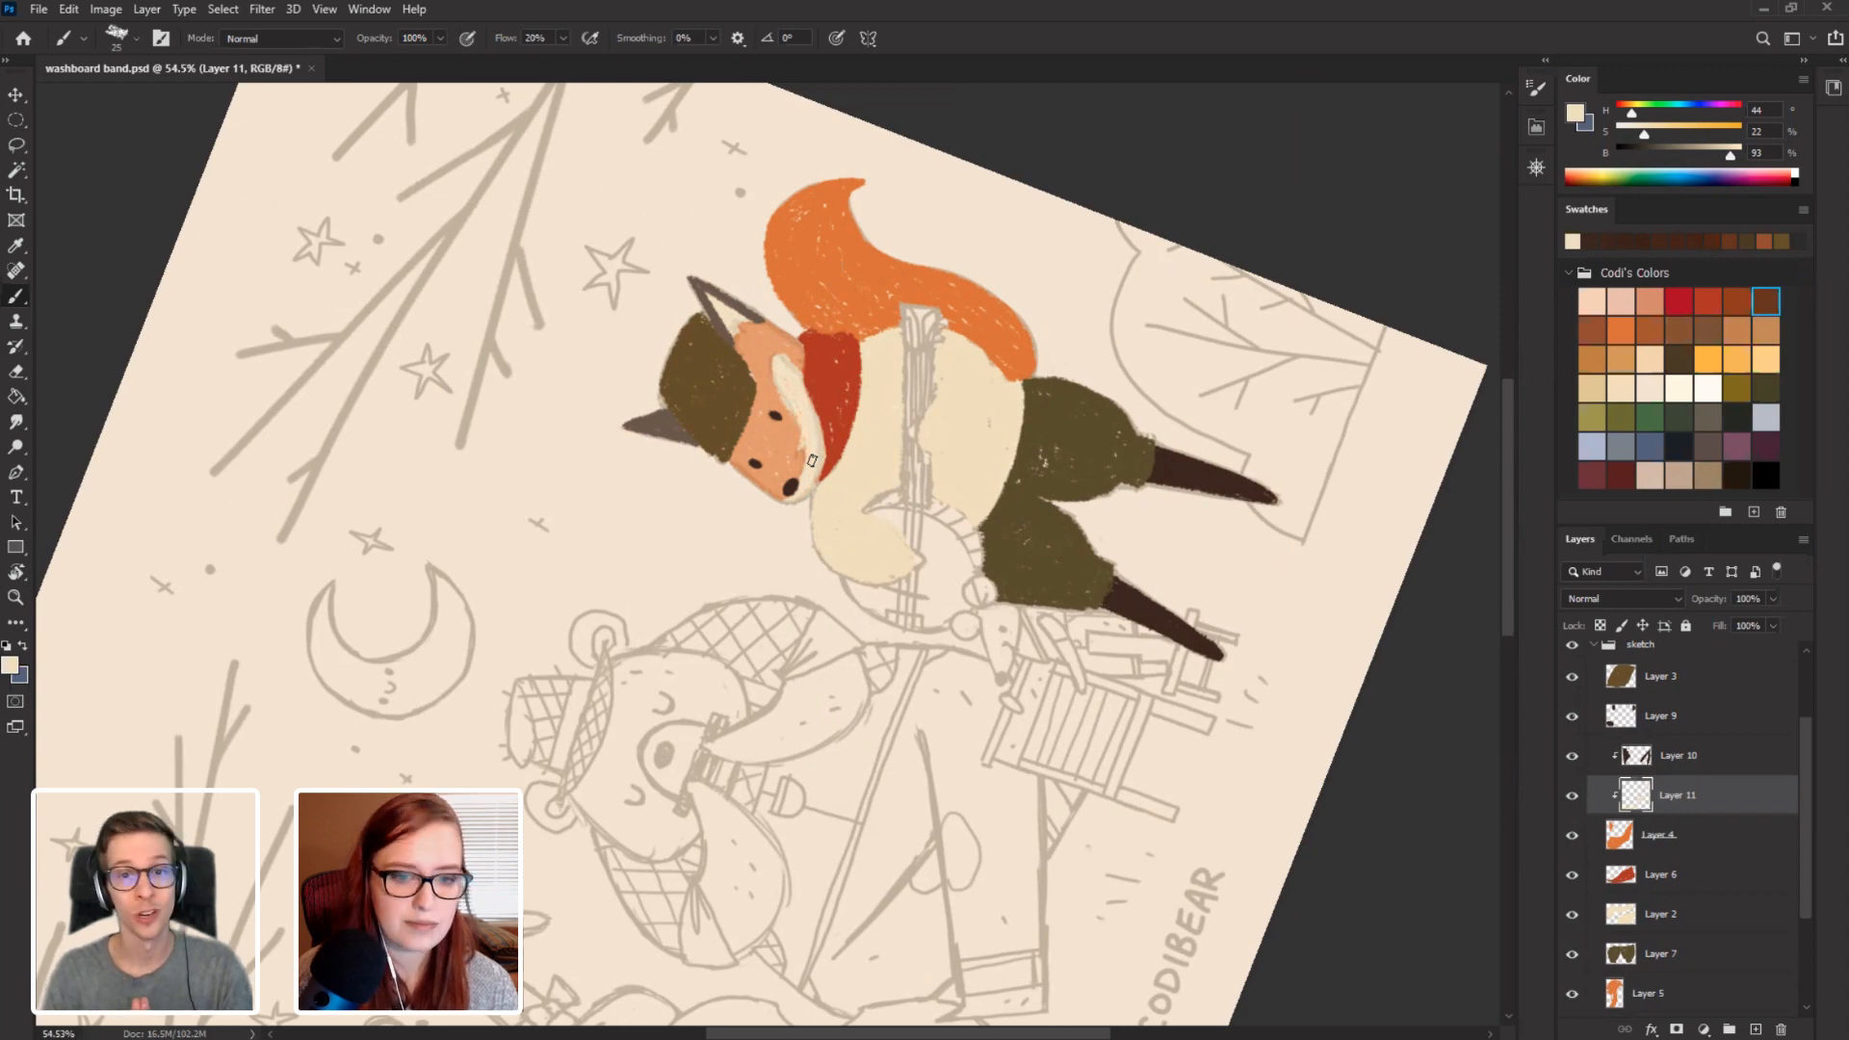
{"action": "key", "text": "Escape"}
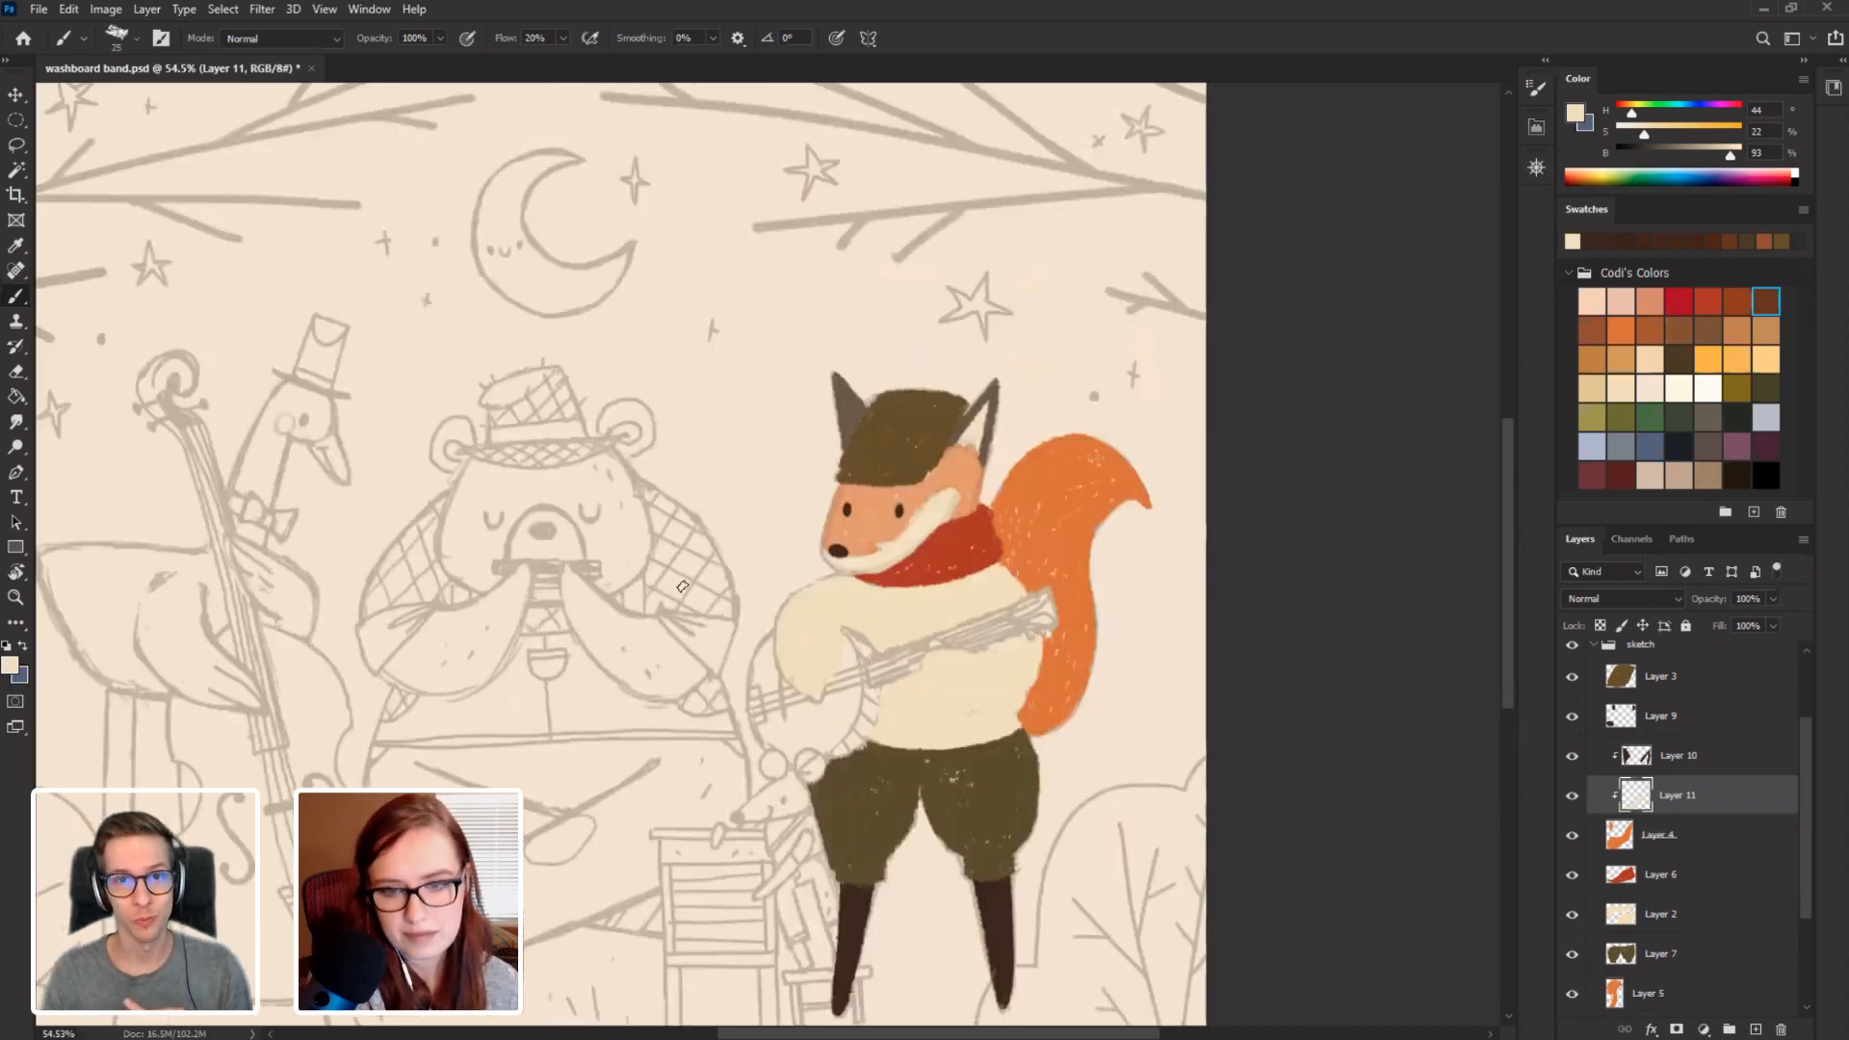
Select the fox's head layer and restore its opacity to 100%.
{"action": "left_click_drag", "start_coordinate": [413, 538], "coordinate": [526, 438]}
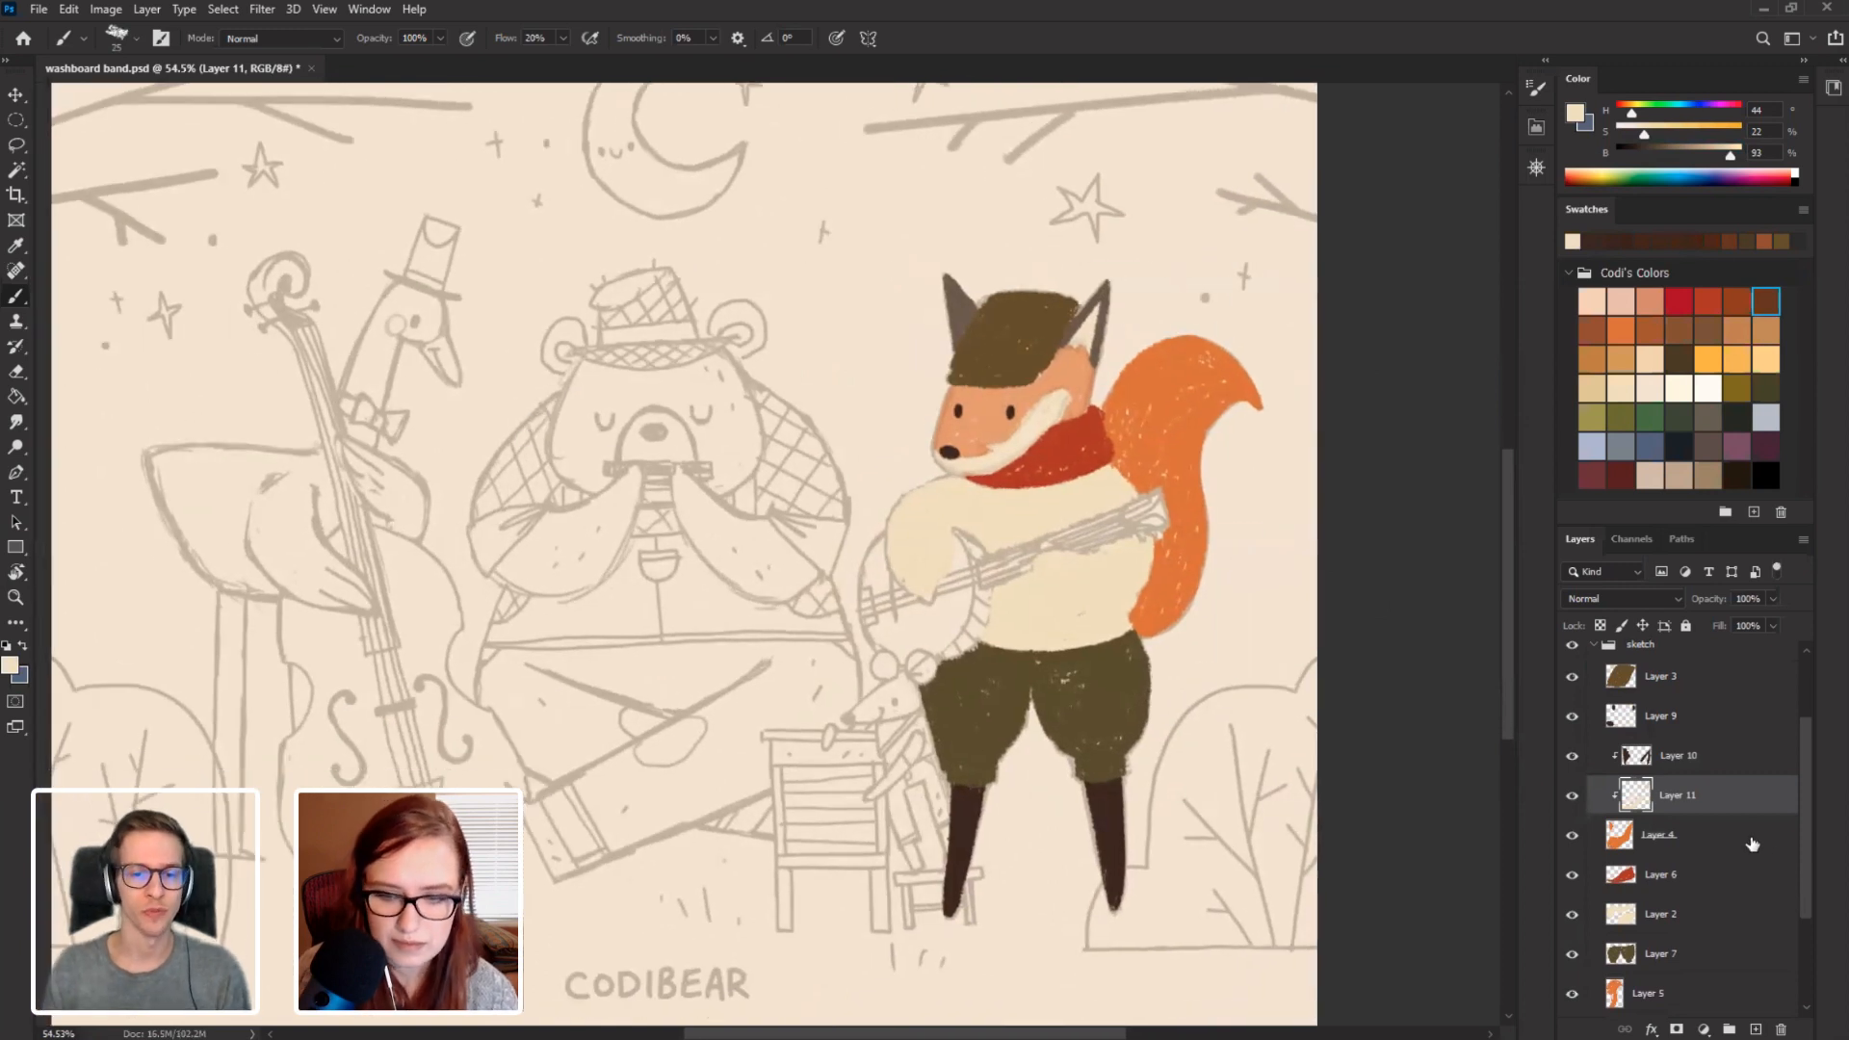
{"action": "left_click", "coordinate": [1751, 836]}
{"action": "left_click_drag", "start_coordinate": [1787, 621], "coordinate": [1806, 626]}
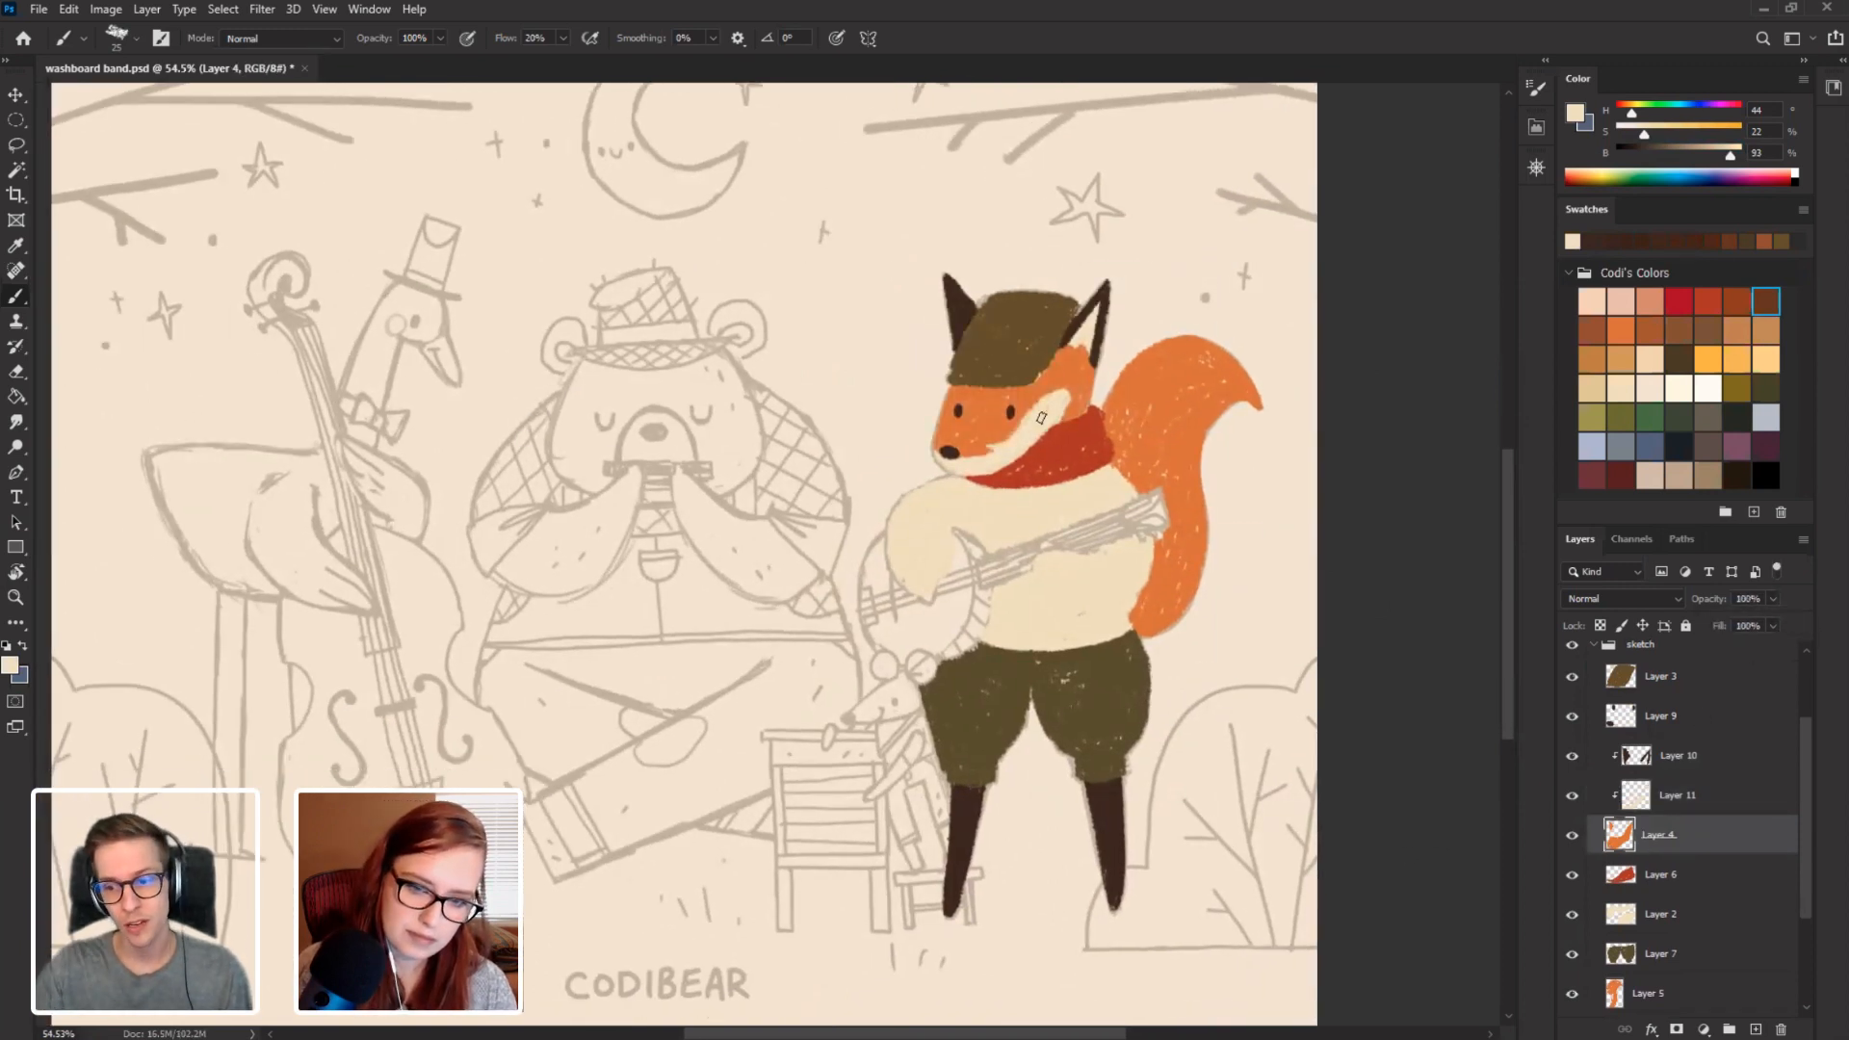
{"action": "left_click_drag", "start_coordinate": [410, 539], "coordinate": [442, 517]}
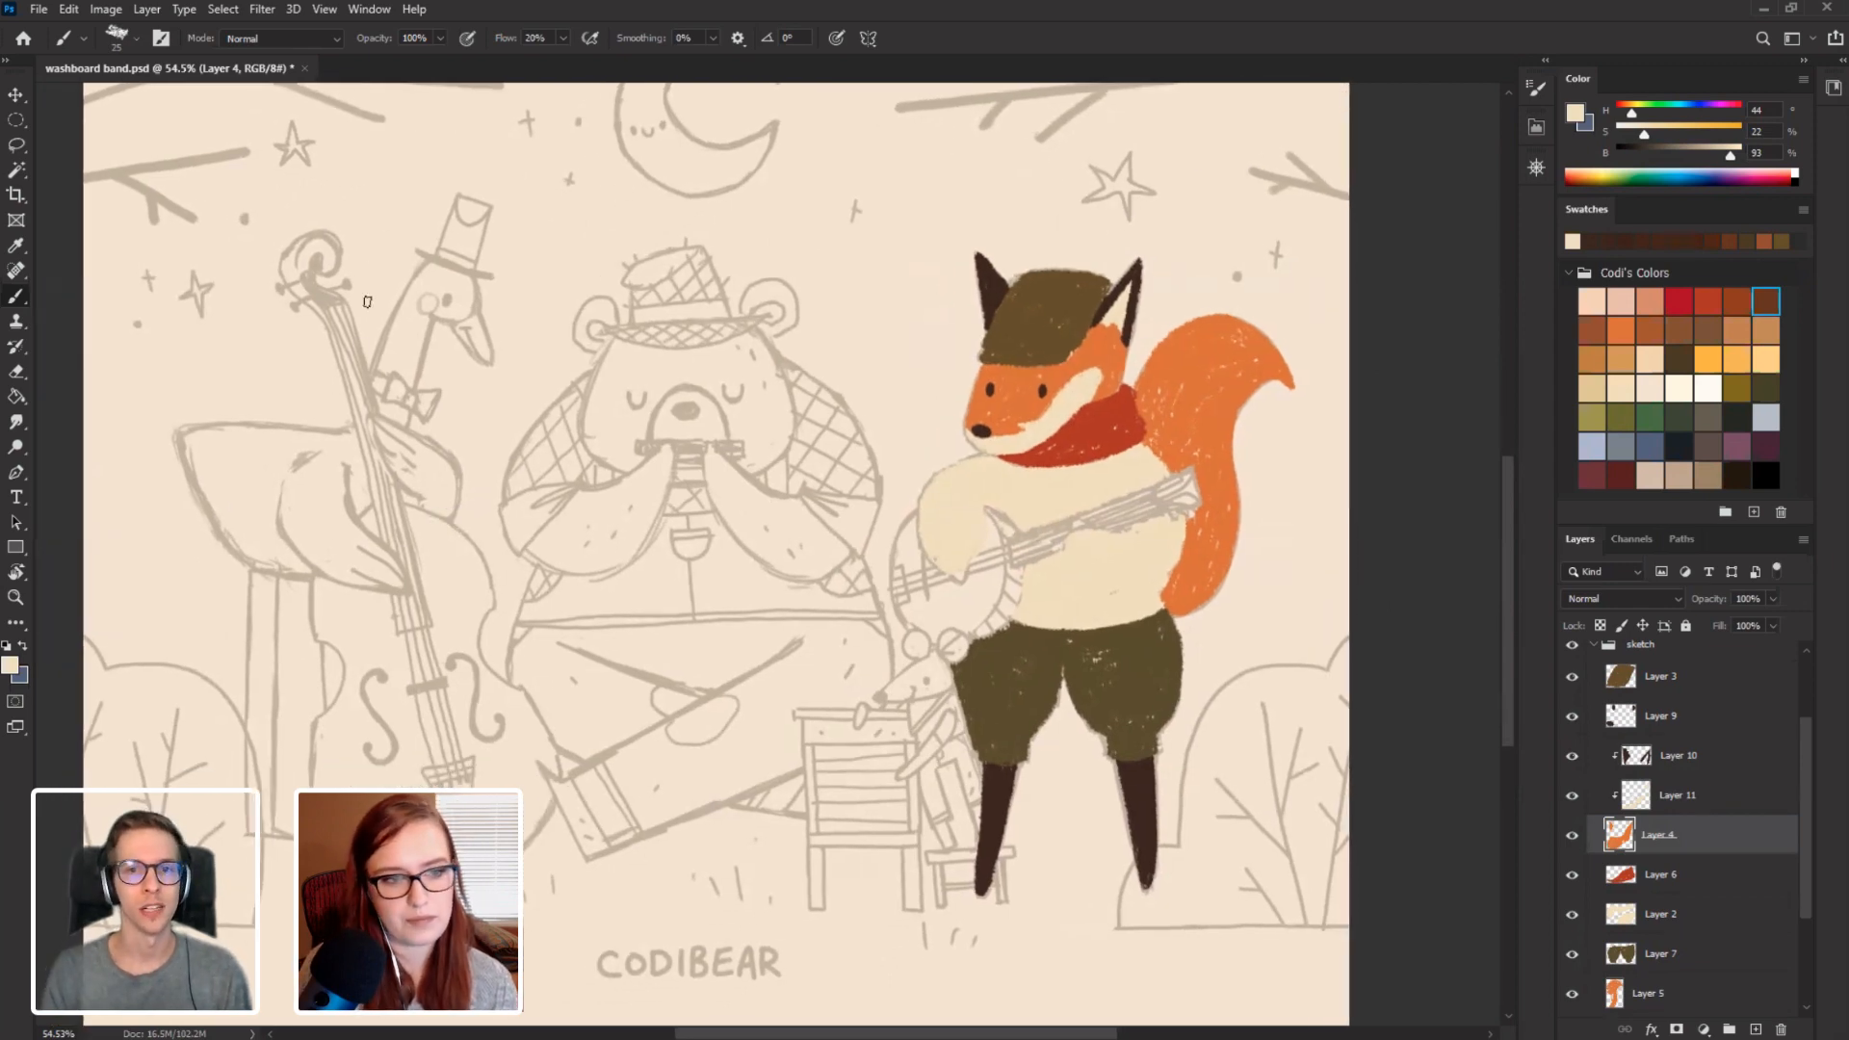
Add a layer above Layer 9 and paint a test square in the trousers' olive between the moon and the fox.
{"action": "key", "text": "r"}
{"action": "mouse_move", "coordinate": [369, 399]}
{"action": "left_mouse_down"}
{"action": "mouse_move", "coordinate": [375, 616]}
{"action": "mouse_move", "coordinate": [403, 669]}
{"action": "mouse_move", "coordinate": [350, 568]}
{"action": "mouse_move", "coordinate": [365, 499]}
{"action": "left_mouse_up"}
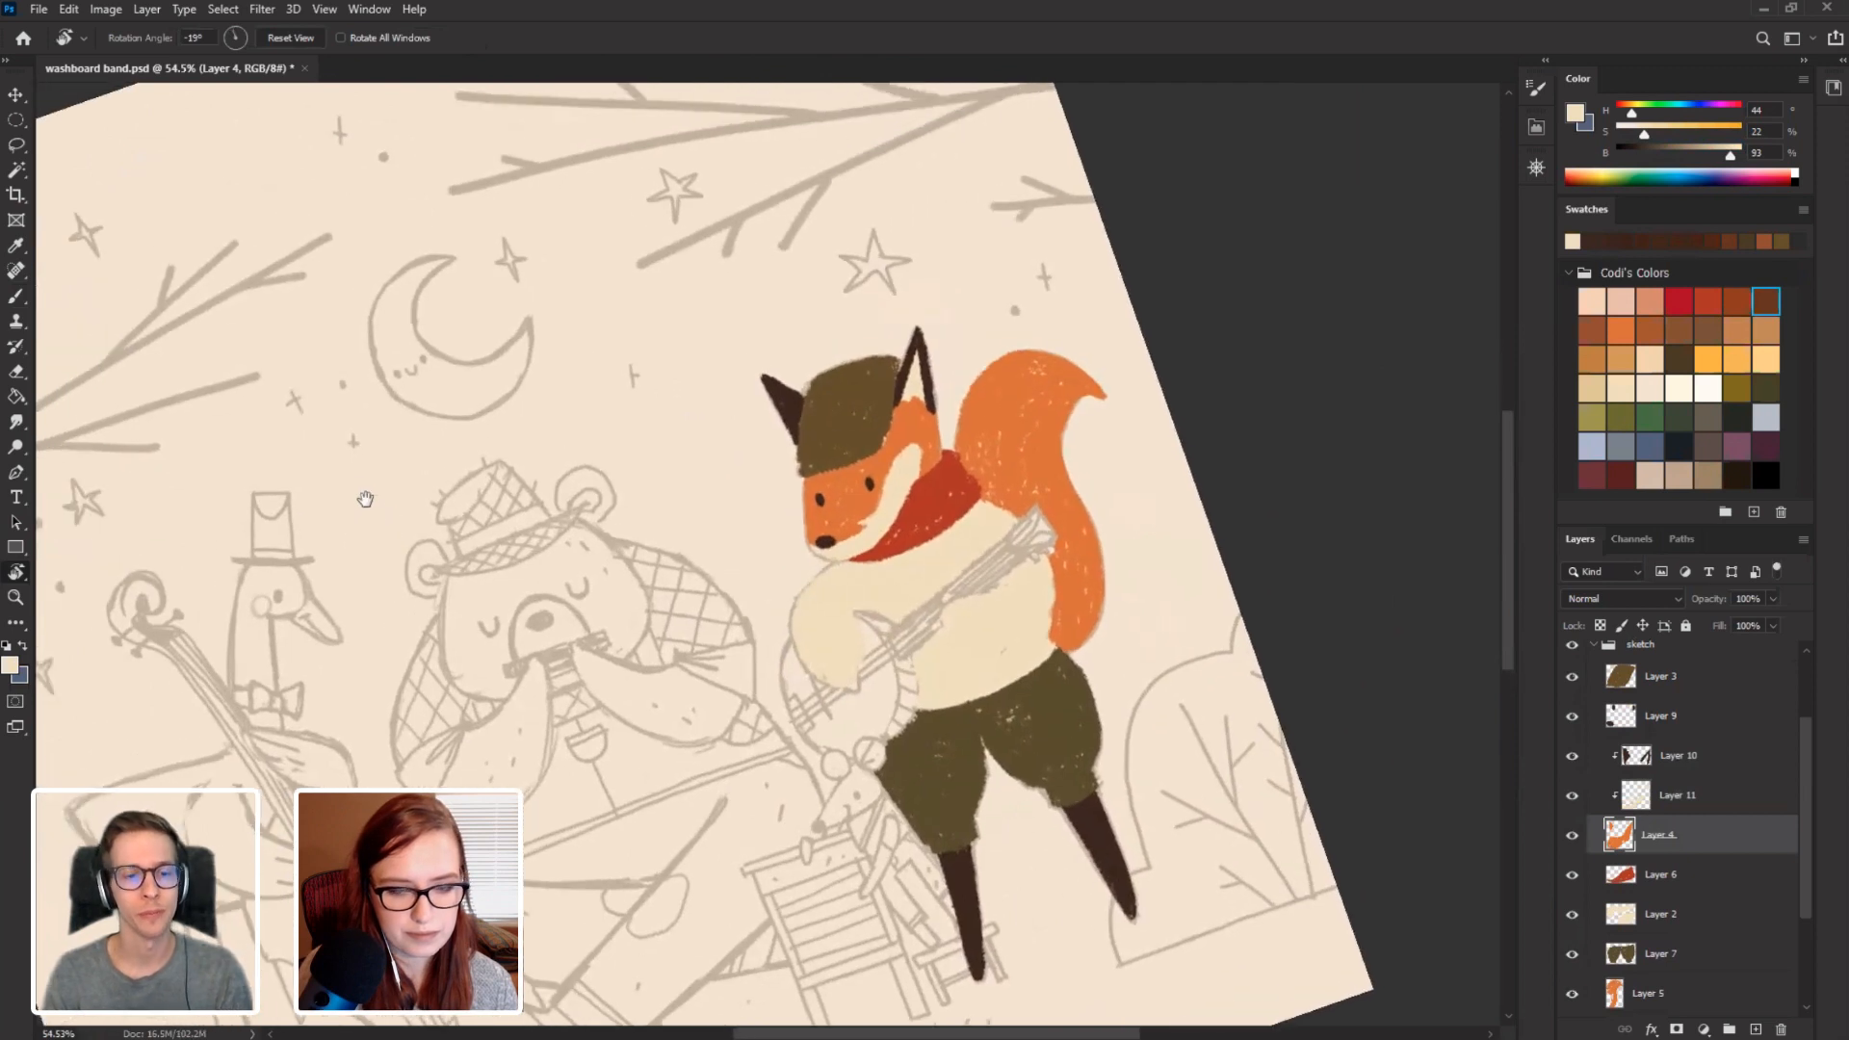
{"action": "key", "text": "b"}
{"action": "left_click", "coordinate": [1658, 718]}
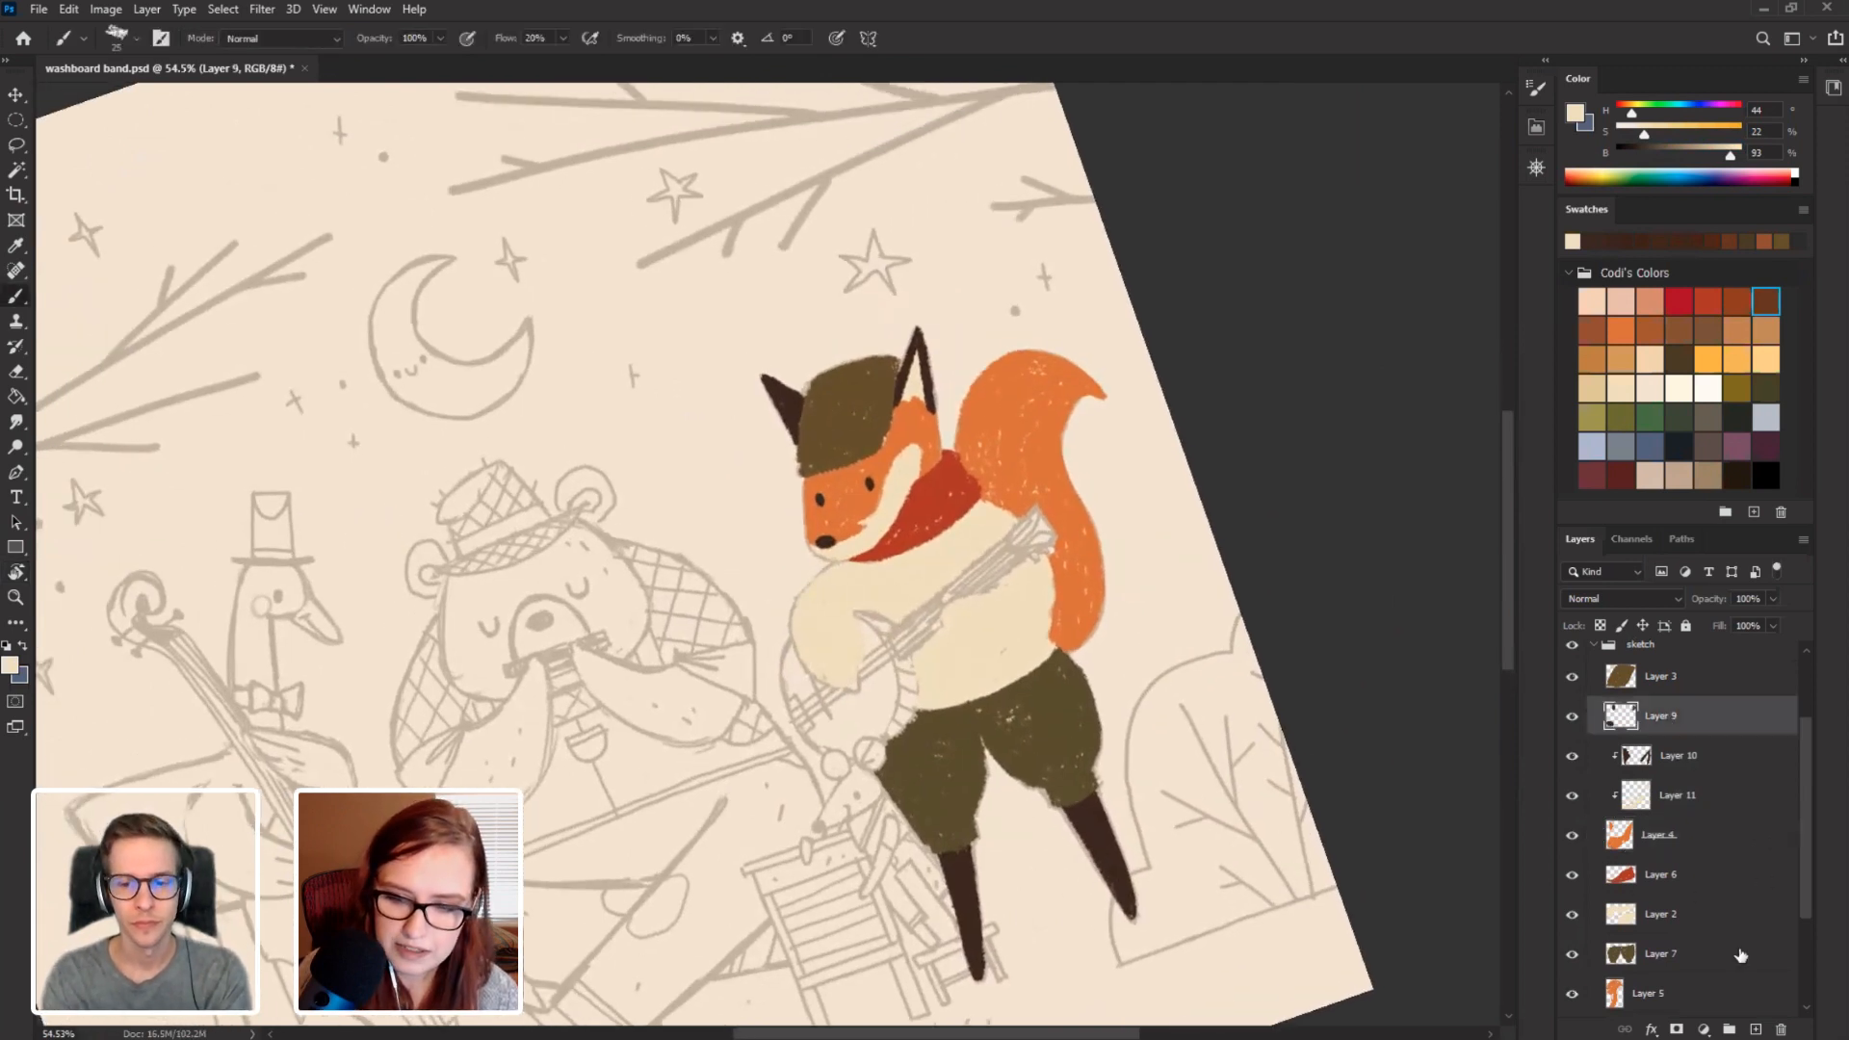
{"action": "left_click", "coordinate": [1754, 1028]}
{"action": "key", "text": "bracketright"}
{"action": "key", "text": "bracketright"}
{"action": "key", "text": "bracketright"}
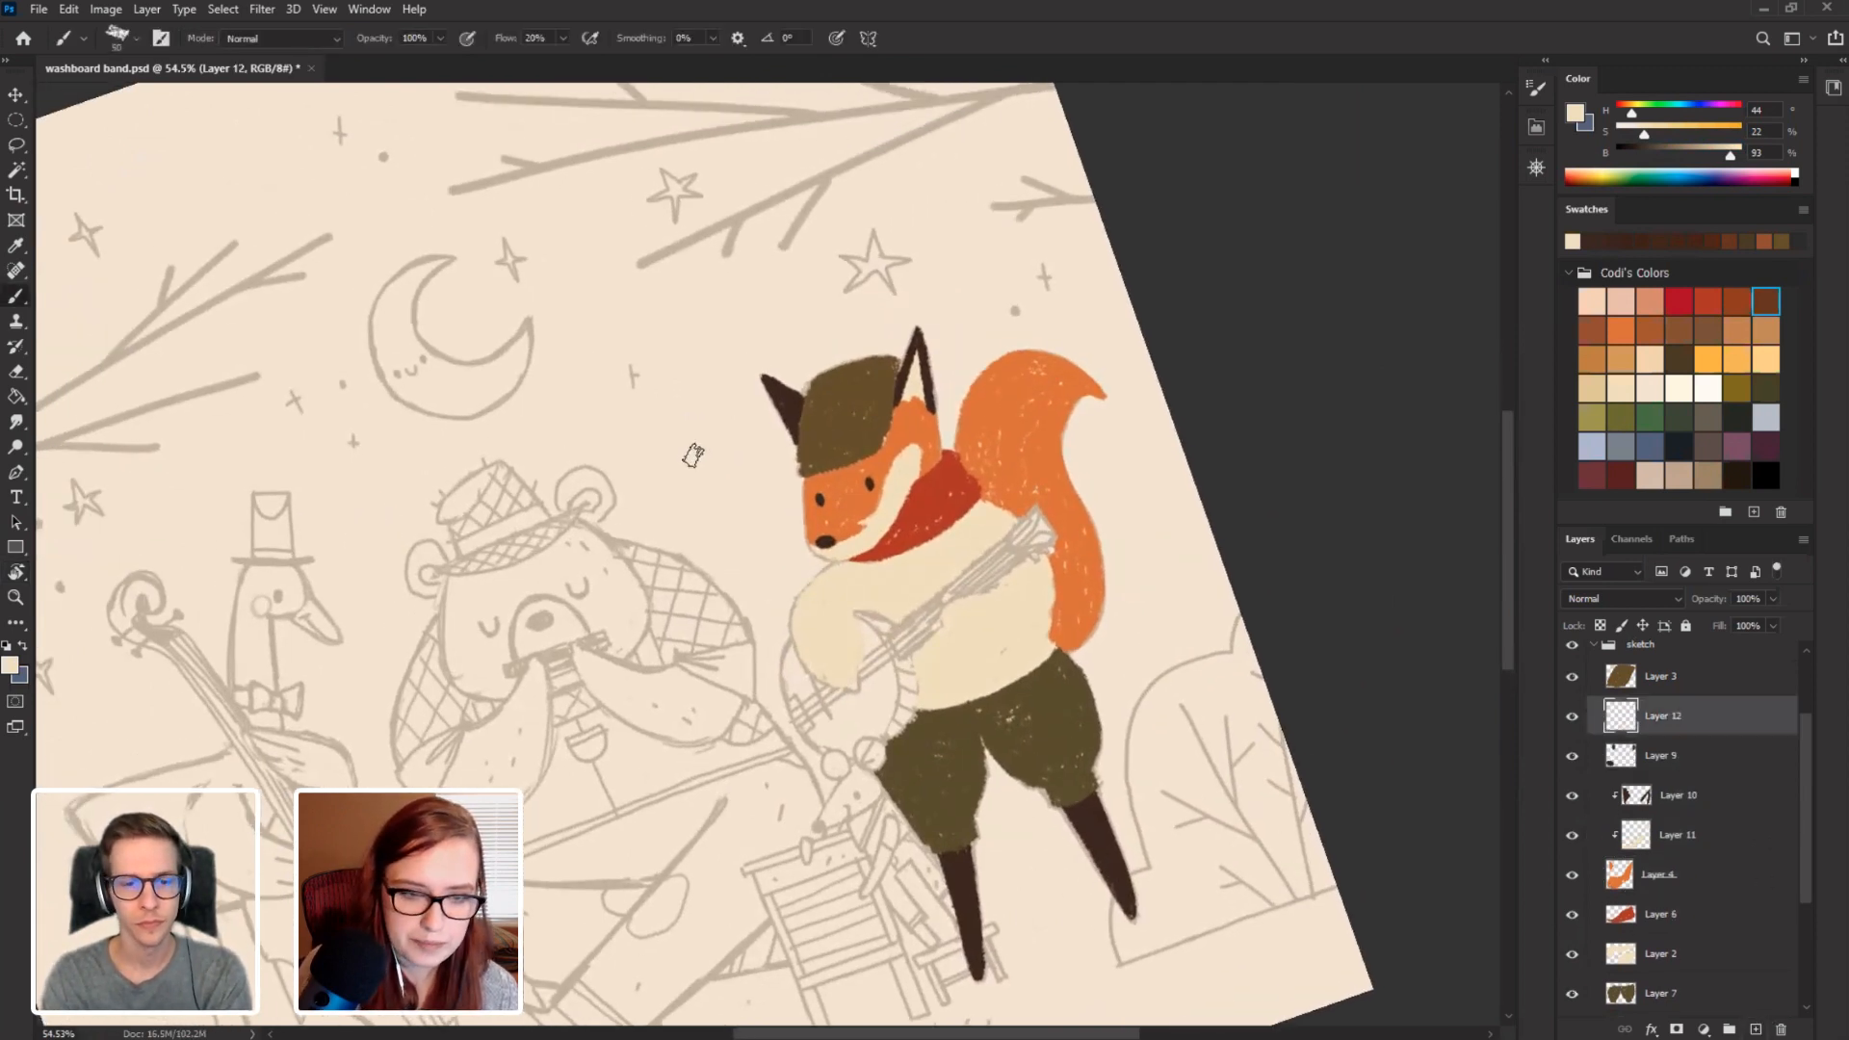
{"action": "left_click", "coordinate": [949, 745], "text": "alt"}
{"action": "mouse_move", "coordinate": [598, 493]}
{"action": "left_mouse_down"}
{"action": "mouse_move", "coordinate": [715, 486]}
{"action": "mouse_move", "coordinate": [678, 343]}
{"action": "mouse_move", "coordinate": [558, 363]}
{"action": "mouse_move", "coordinate": [582, 489]}
{"action": "mouse_move", "coordinate": [573, 387]}
{"action": "mouse_move", "coordinate": [591, 435]}
{"action": "mouse_move", "coordinate": [611, 396]}
{"action": "mouse_move", "coordinate": [650, 489]}
{"action": "mouse_move", "coordinate": [681, 416]}
{"action": "mouse_move", "coordinate": [675, 372]}
{"action": "mouse_move", "coordinate": [609, 502]}
{"action": "left_mouse_up"}
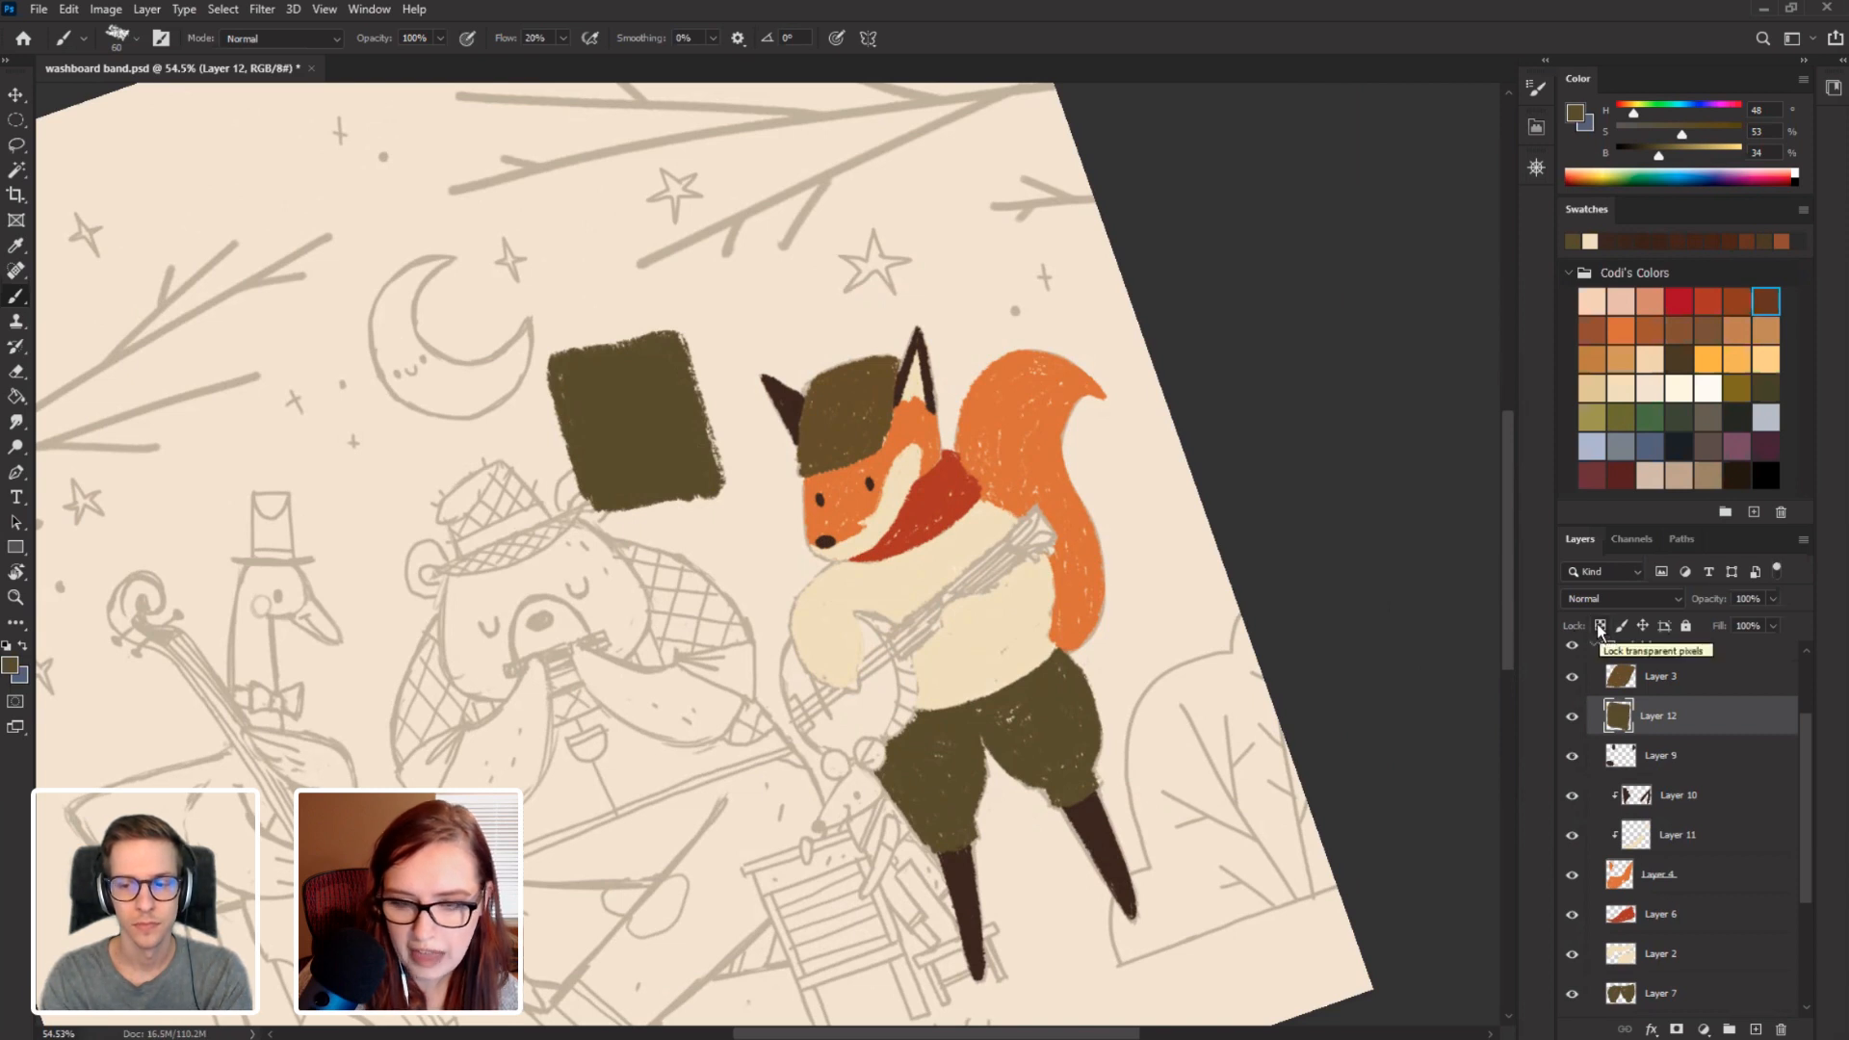
Lock the test layer's transparent pixels and paint over the olive square in slate blue.
{"action": "left_click", "coordinate": [1600, 626]}
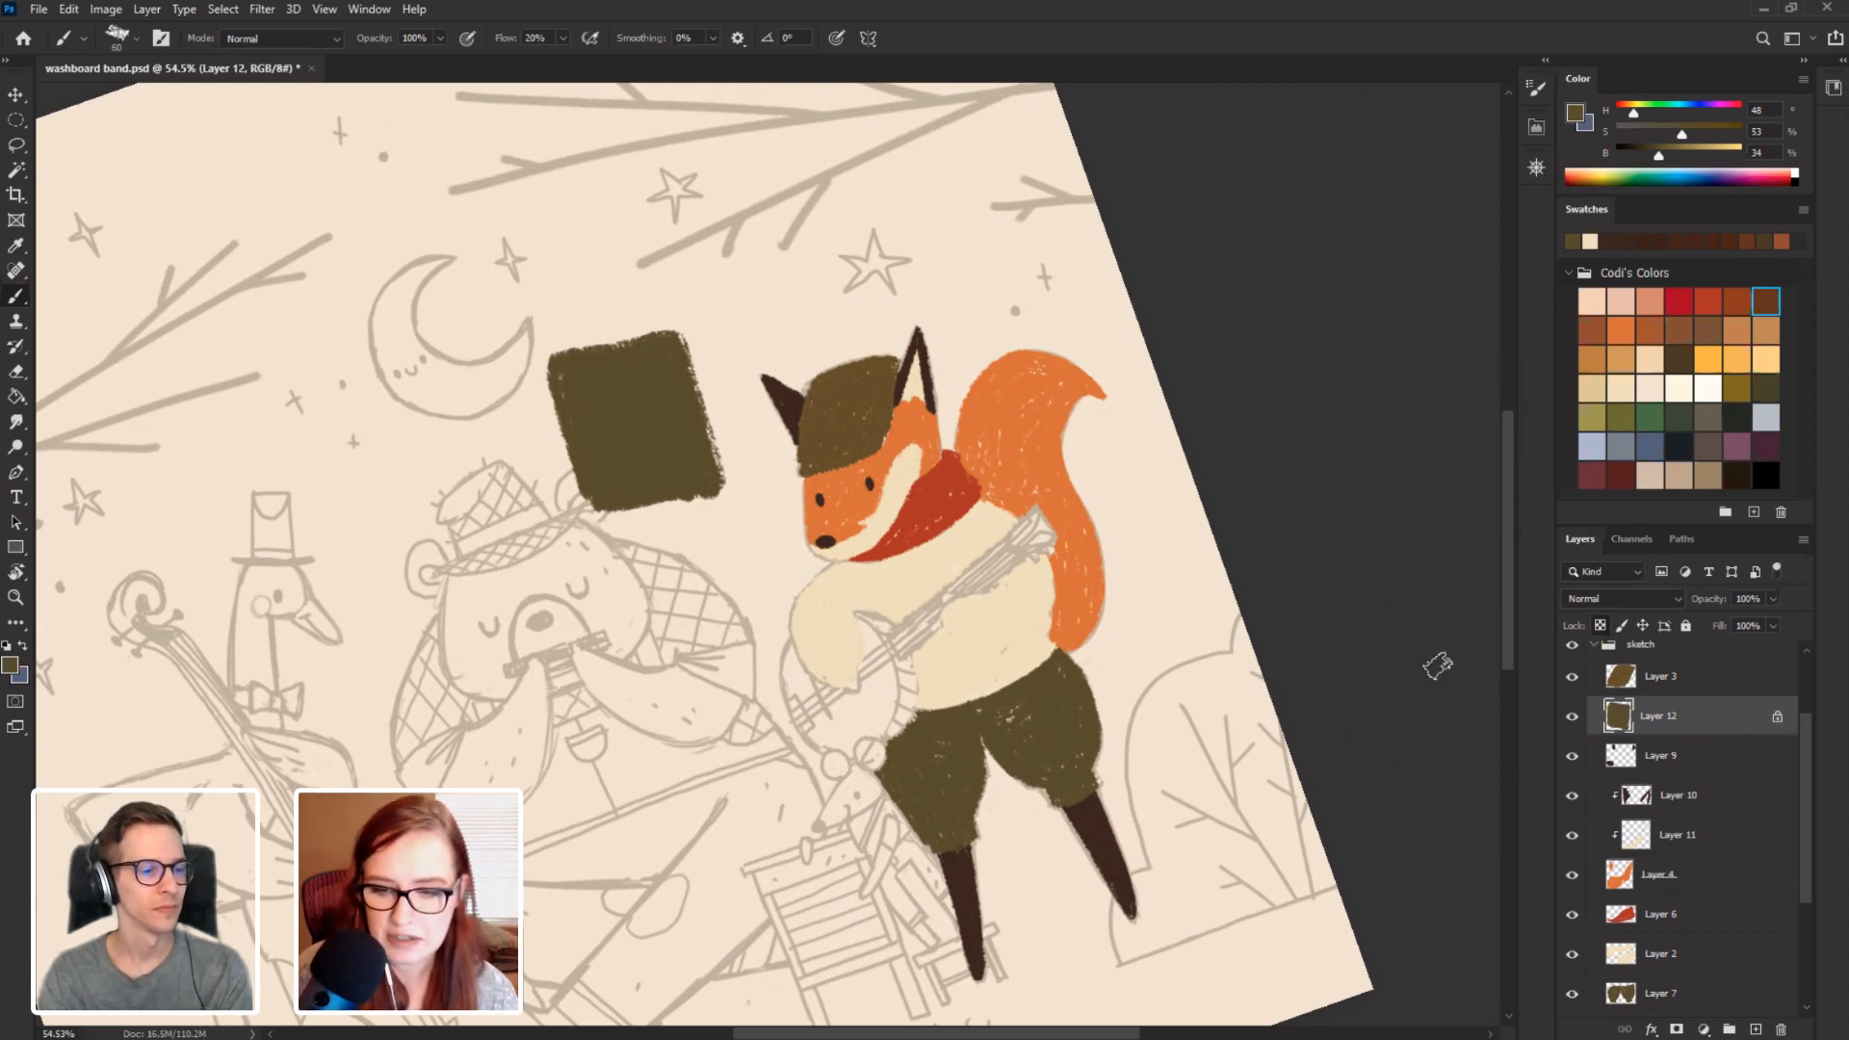
{"action": "left_click", "coordinate": [1571, 717]}
{"action": "left_click", "coordinate": [1571, 717]}
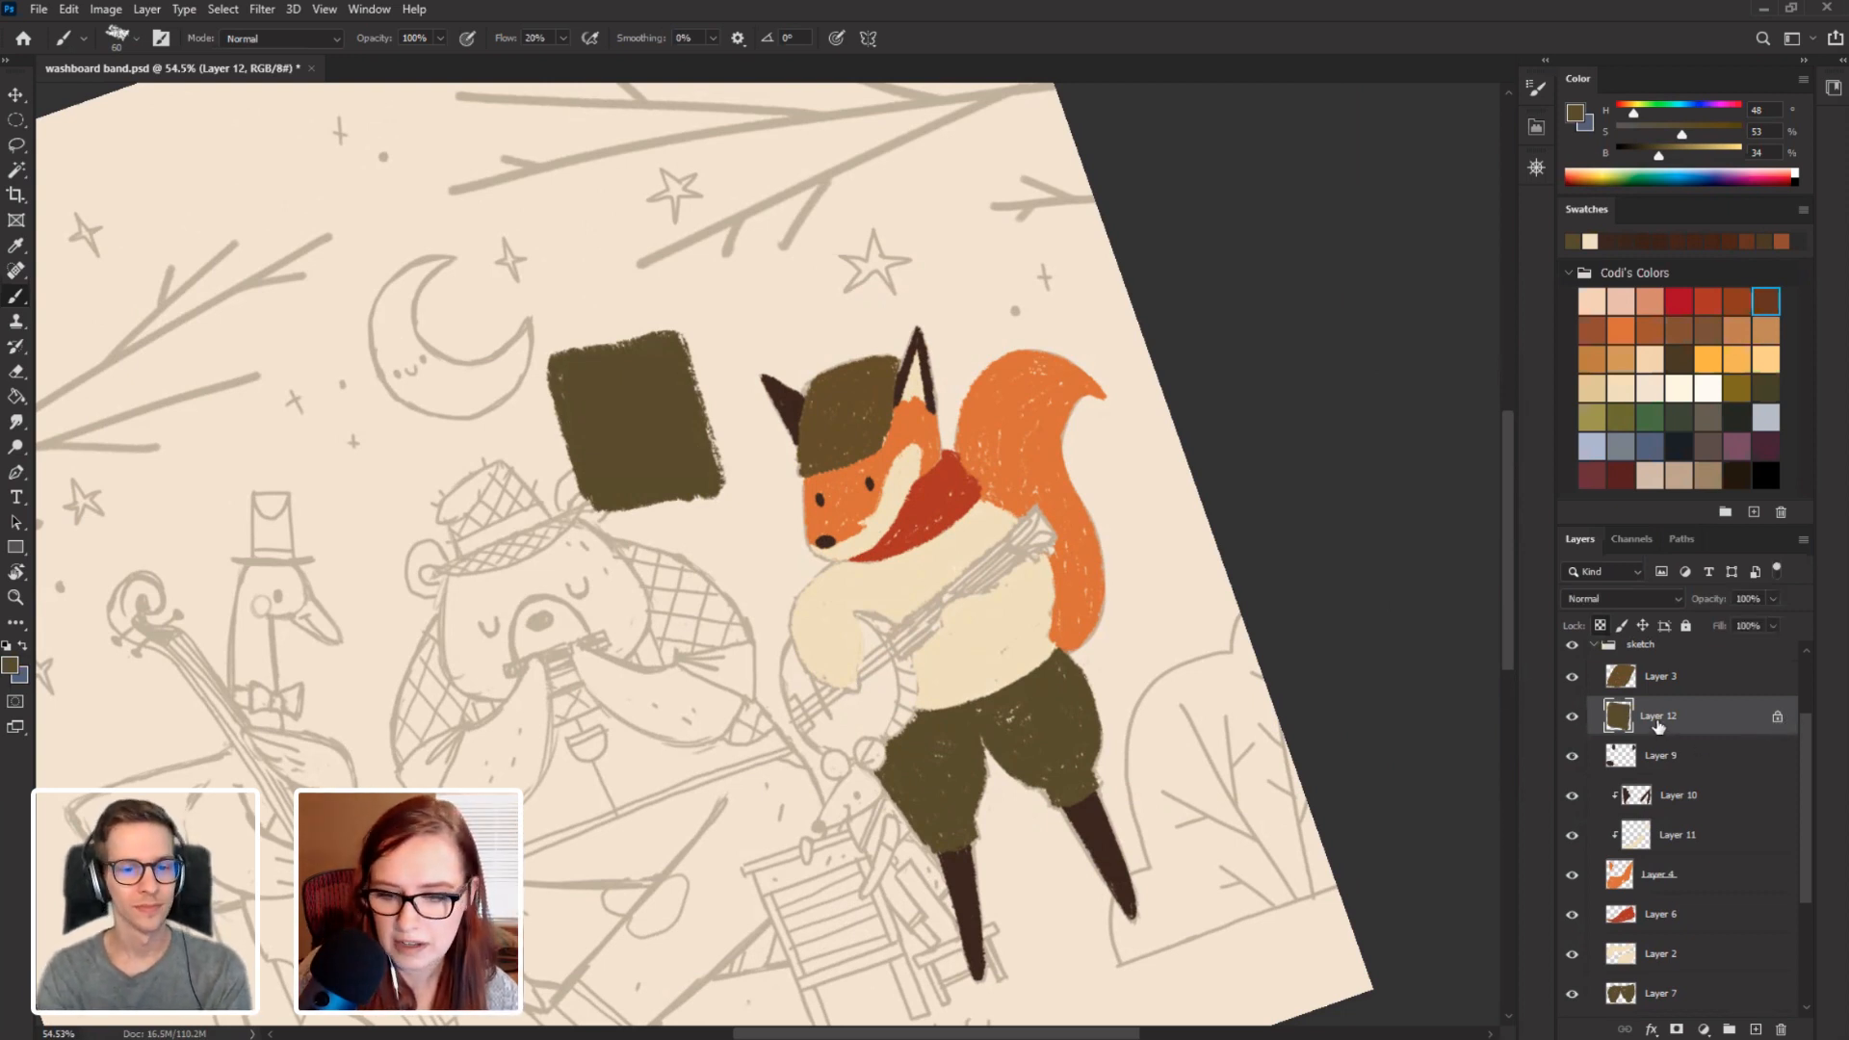
{"action": "left_click", "coordinate": [1649, 446]}
{"action": "mouse_move", "coordinate": [616, 399]}
{"action": "left_mouse_down"}
{"action": "mouse_move", "coordinate": [693, 366]}
{"action": "mouse_move", "coordinate": [674, 351]}
{"action": "mouse_move", "coordinate": [670, 443]}
{"action": "mouse_move", "coordinate": [618, 397]}
{"action": "mouse_move", "coordinate": [578, 424]}
{"action": "mouse_move", "coordinate": [616, 472]}
{"action": "left_mouse_up"}
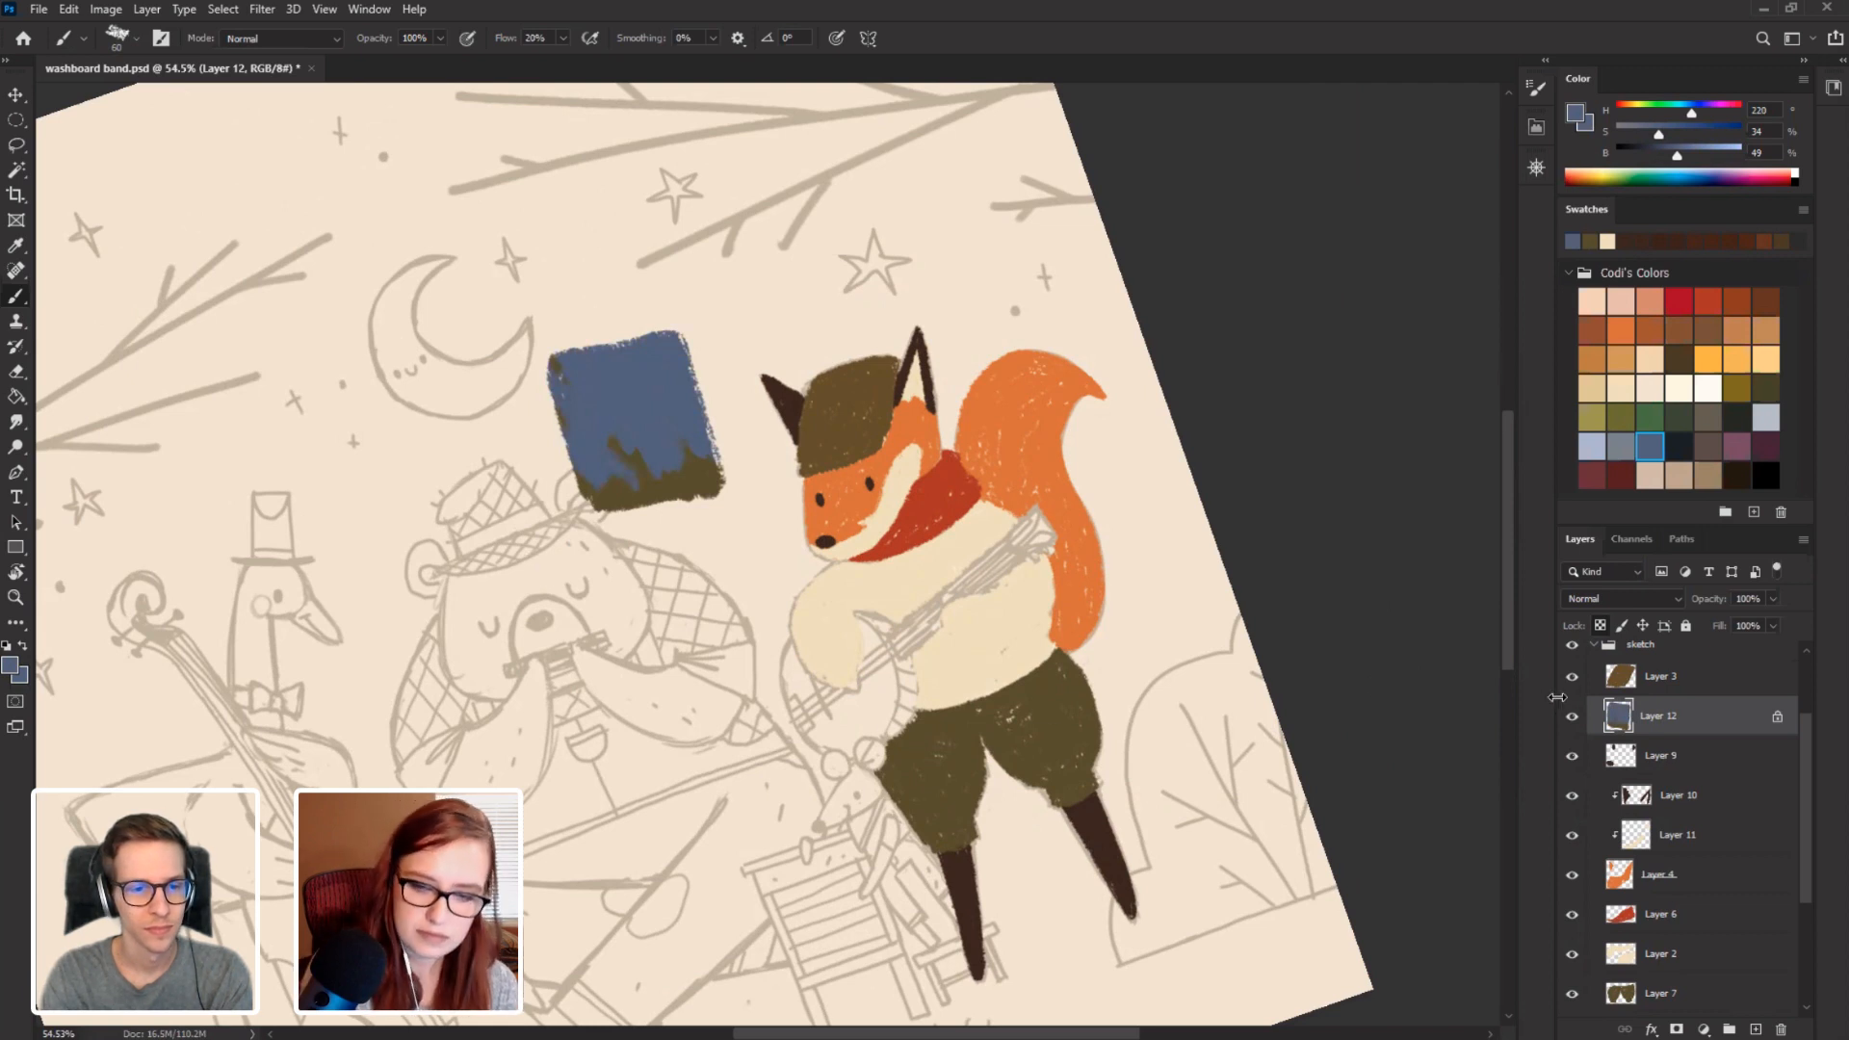
Undo the test square, its transparency lock and its layer, and reset the canvas rotation.
{"action": "key", "text": "ctrl+z"}
{"action": "key", "text": "ctrl+z"}
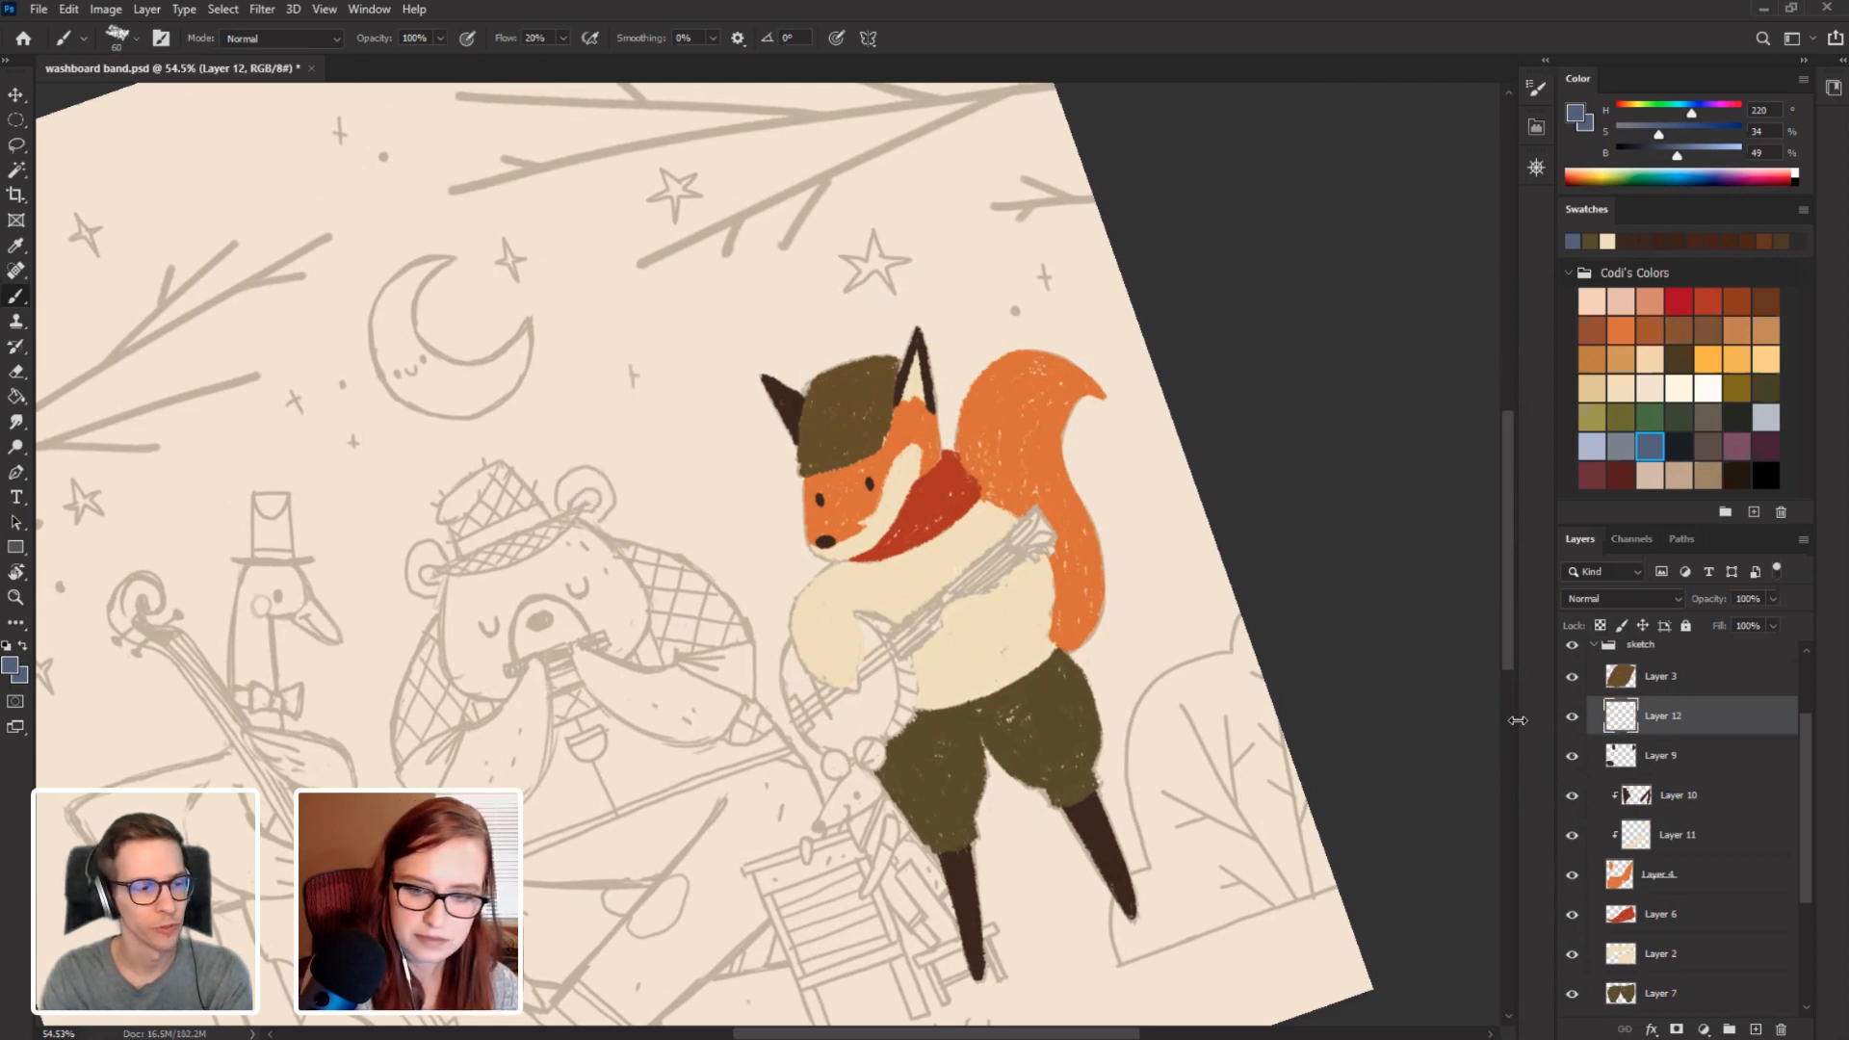
{"action": "key", "text": "ctrl+z"}
{"action": "key", "text": "Escape"}
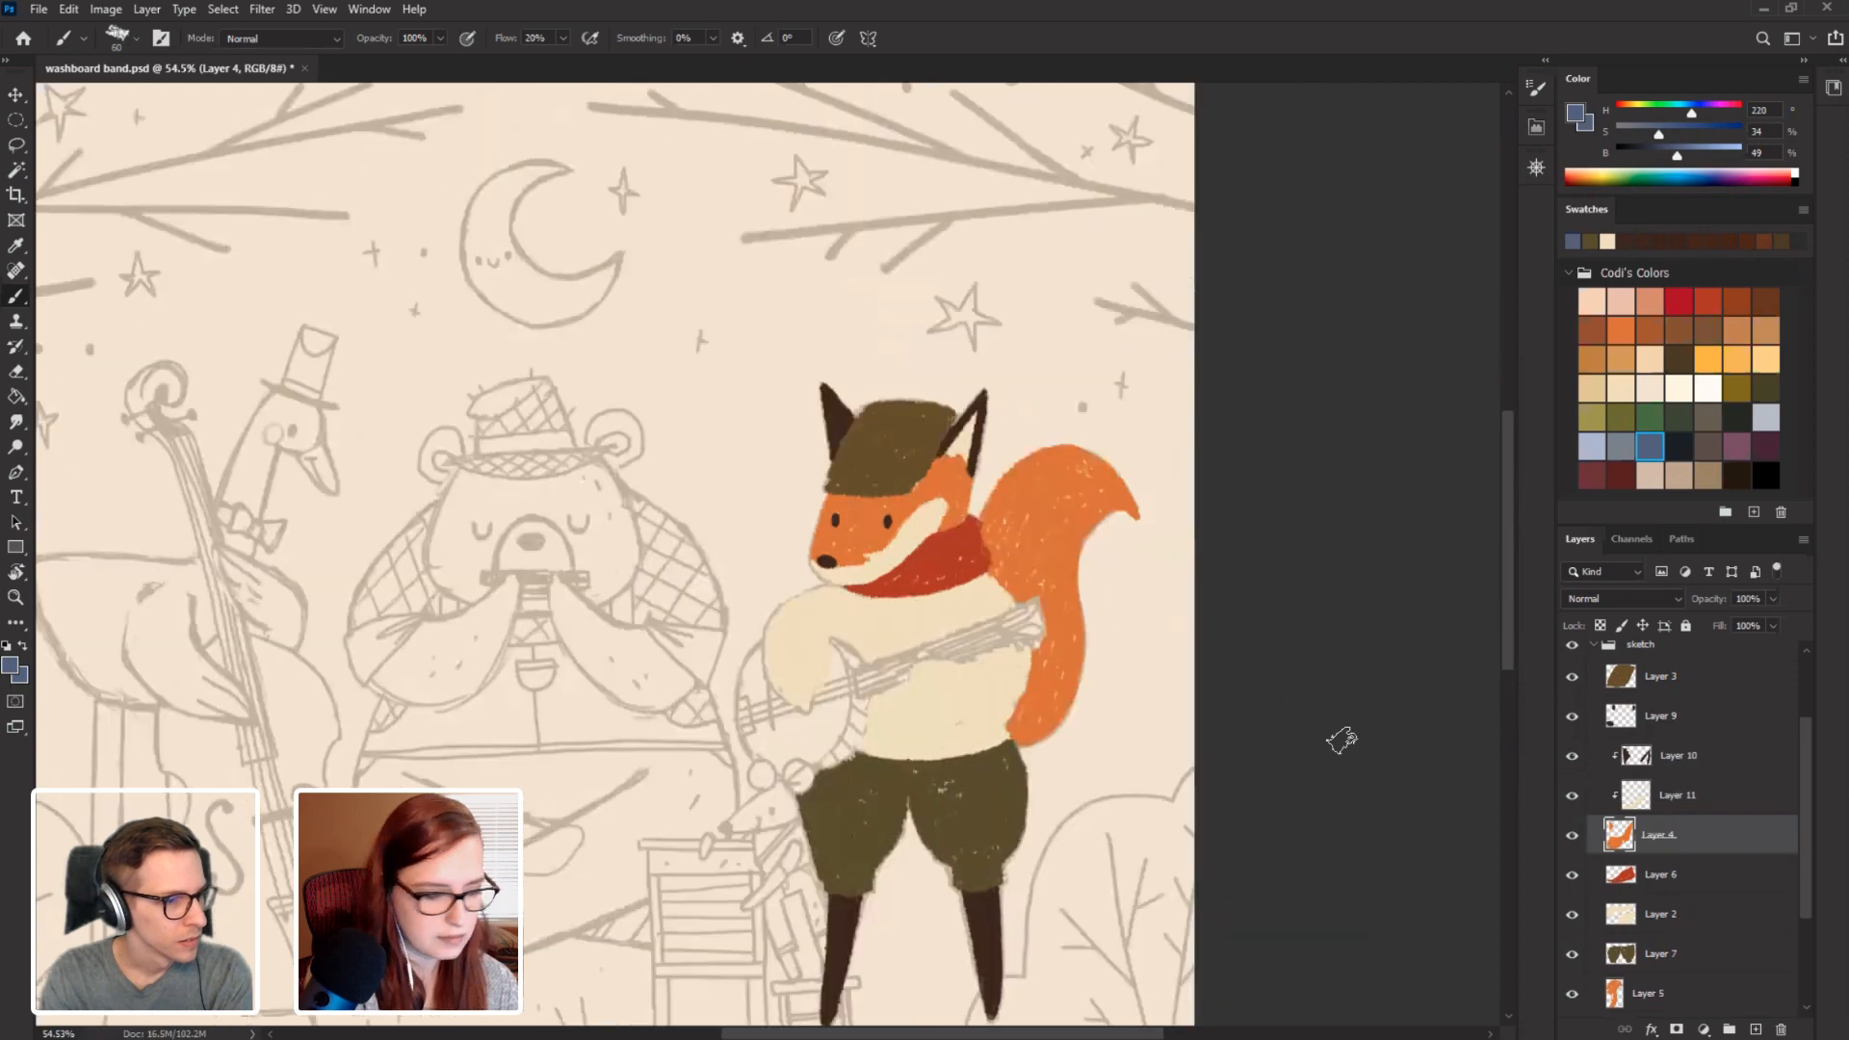
Sample the cheek's cream colour and lower the fox's tail layer to 73% opacity to reveal the sketched tail marking.
{"action": "mouse_move", "coordinate": [803, 682]}
{"action": "left_mouse_down"}
{"action": "mouse_move", "coordinate": [688, 643]}
{"action": "mouse_move", "coordinate": [867, 686]}
{"action": "left_mouse_up"}
{"action": "left_click_drag", "start_coordinate": [616, 626], "coordinate": [728, 615]}
{"action": "left_click_drag", "start_coordinate": [660, 561], "coordinate": [628, 519]}
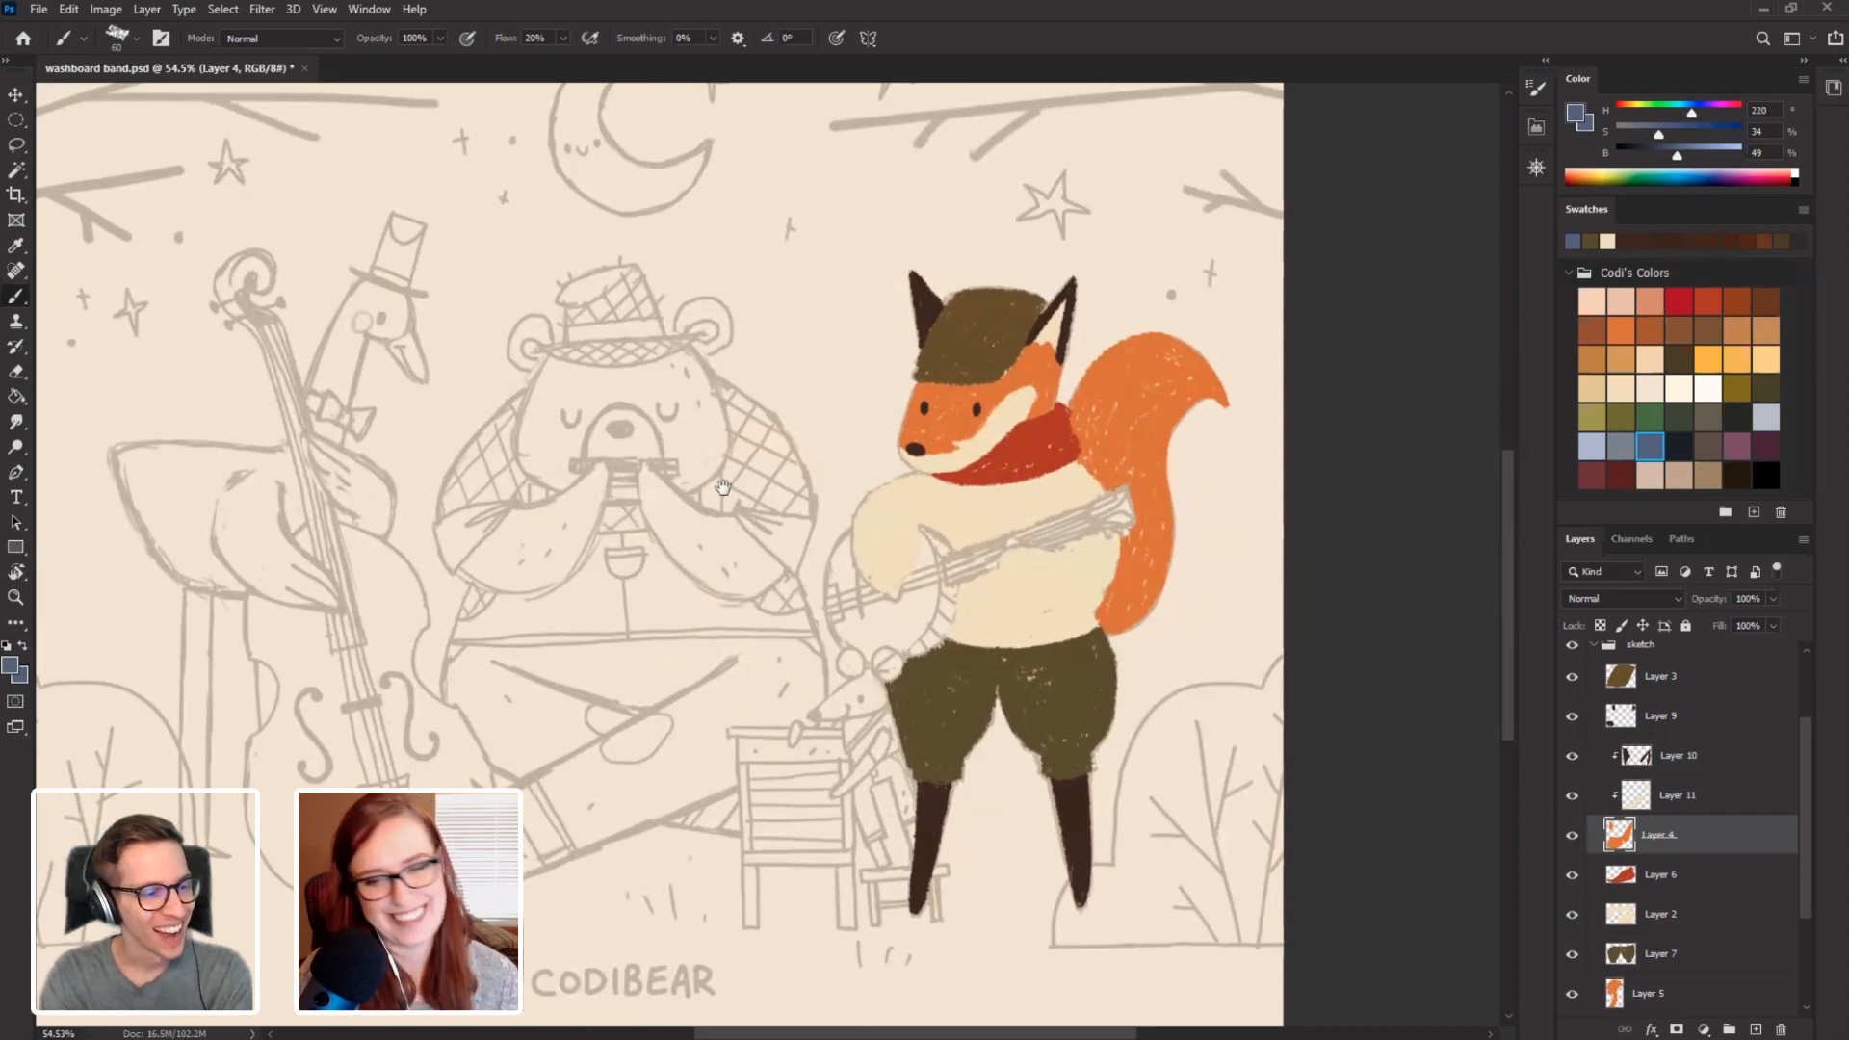
{"action": "mouse_move", "coordinate": [725, 578]}
{"action": "left_mouse_down"}
{"action": "mouse_move", "coordinate": [573, 537]}
{"action": "mouse_move", "coordinate": [405, 593]}
{"action": "mouse_move", "coordinate": [581, 664]}
{"action": "left_mouse_up"}
{"action": "key", "text": "r"}
{"action": "key", "text": "b"}
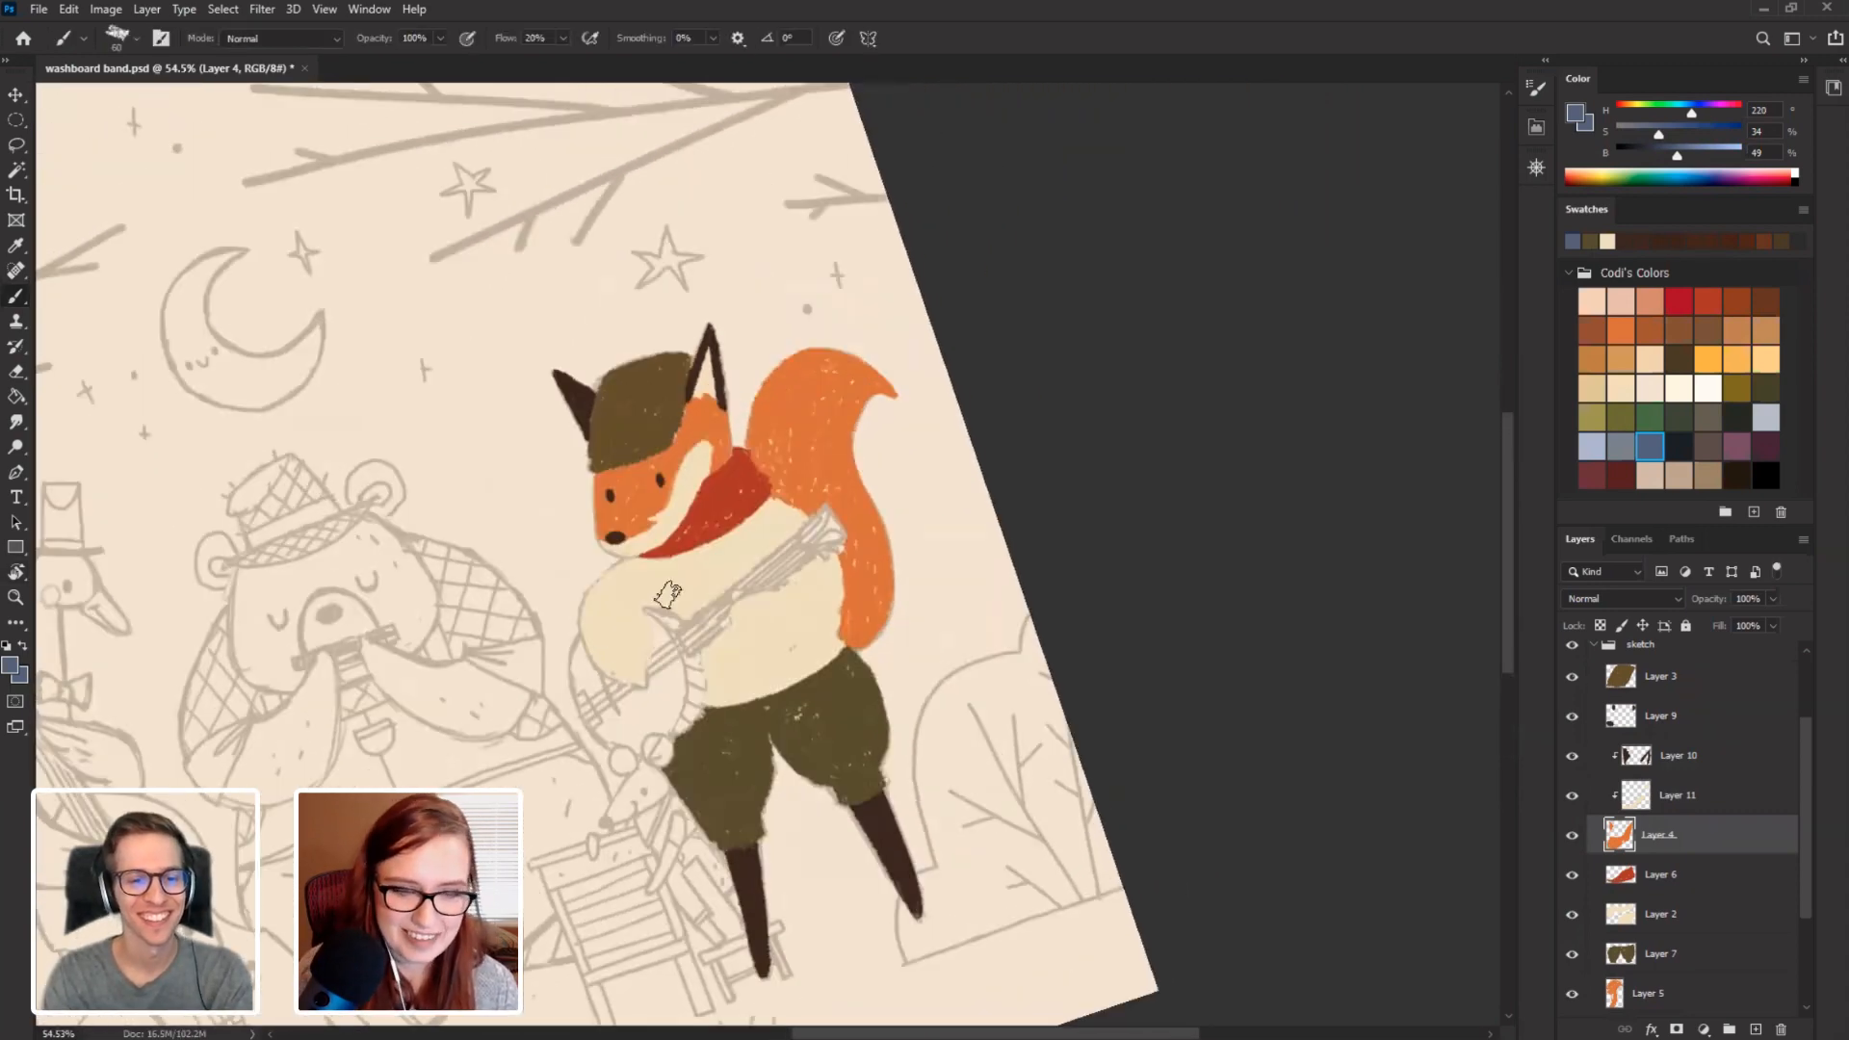
{"action": "left_click", "coordinate": [688, 491], "text": "alt"}
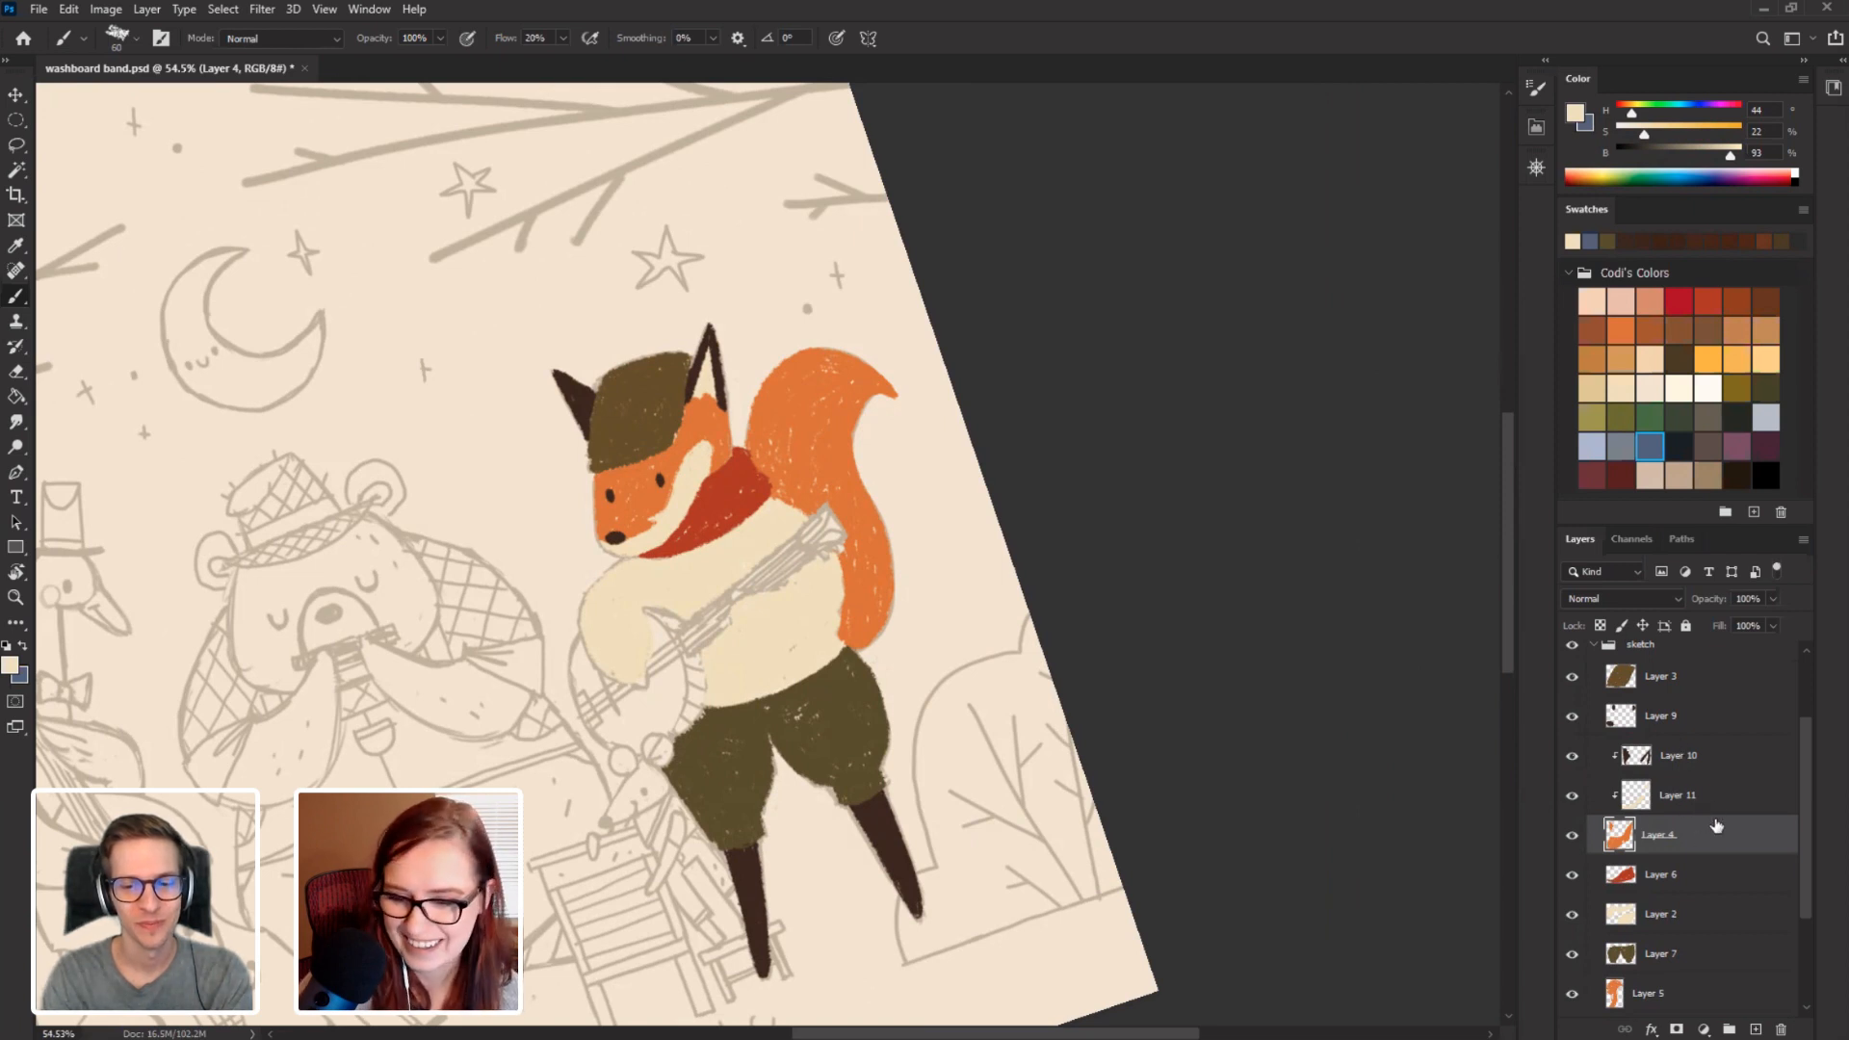
{"action": "left_click", "coordinate": [1727, 1002]}
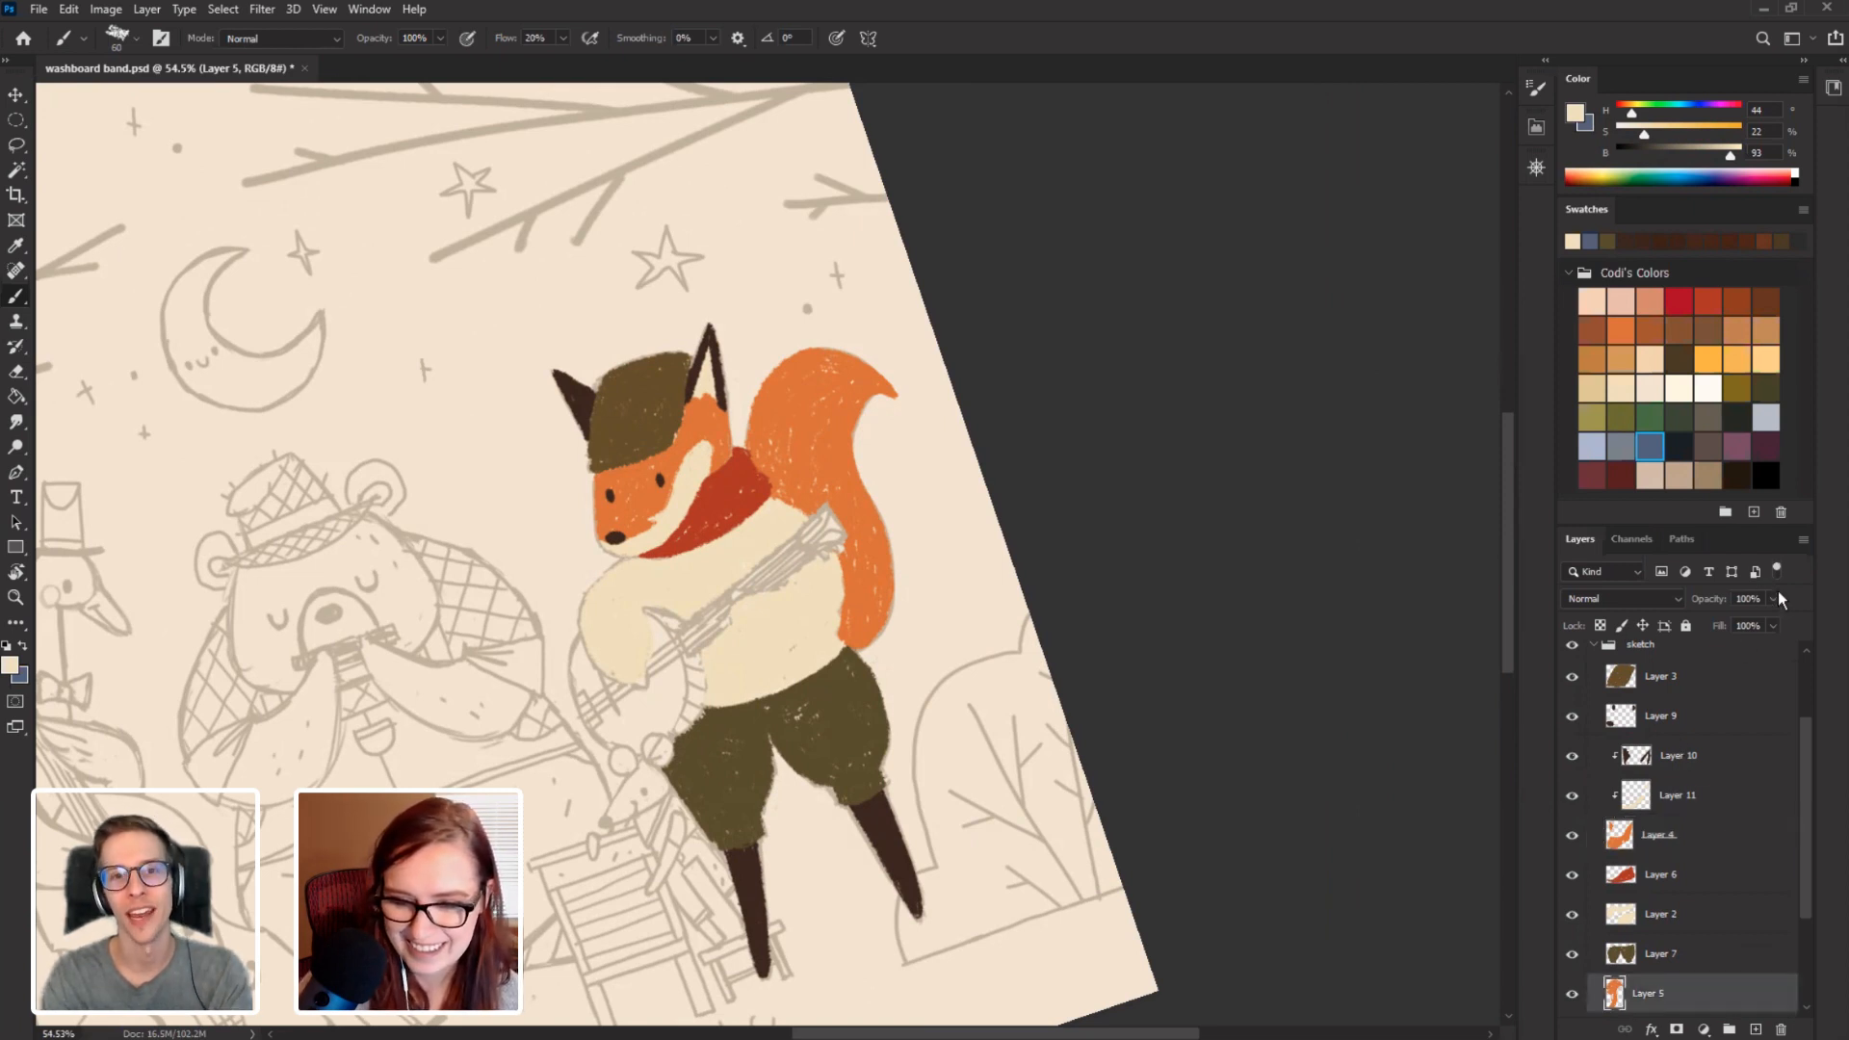
{"action": "left_click_drag", "start_coordinate": [1753, 624], "coordinate": [1748, 621]}
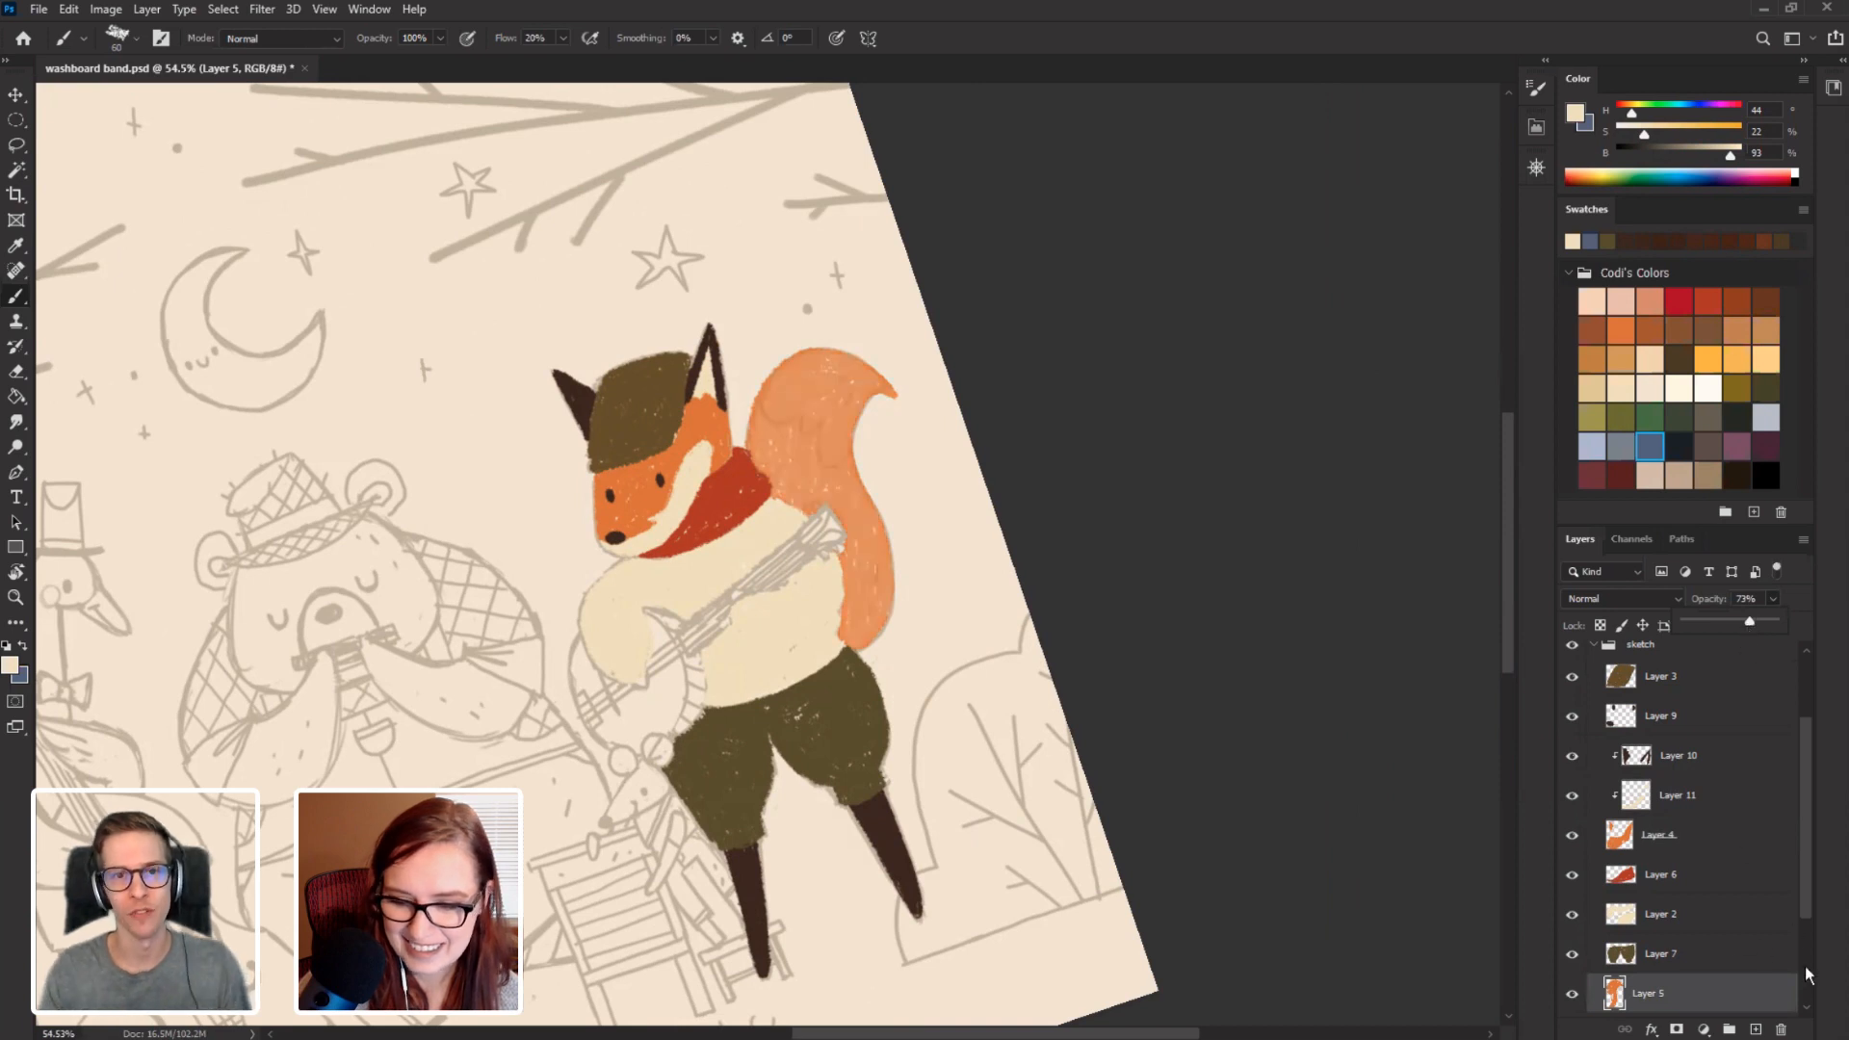
Add a new layer directly above the fox's tail layer and clip it to the tail.
{"action": "left_click", "coordinate": [1759, 1031]}
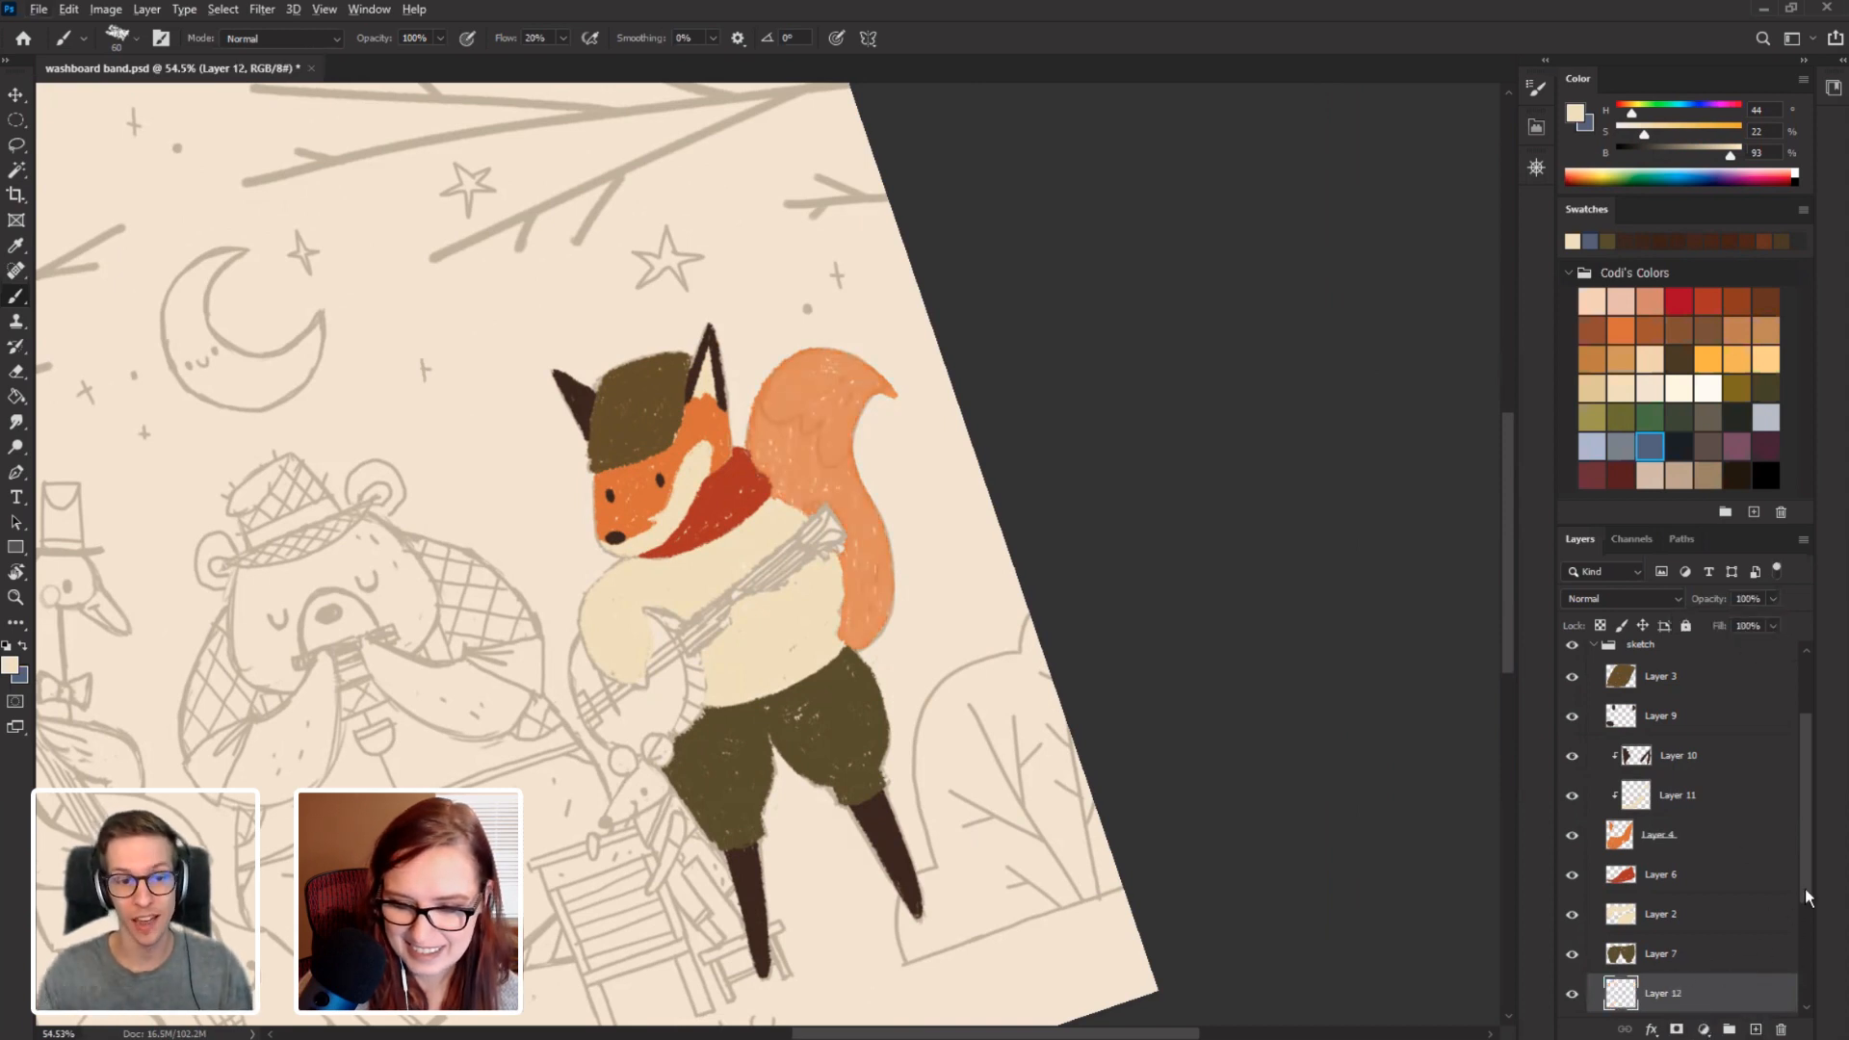
{"action": "left_click_drag", "start_coordinate": [1804, 888], "coordinate": [1806, 959]}
{"action": "left_click", "coordinate": [1724, 892], "text": "alt"}
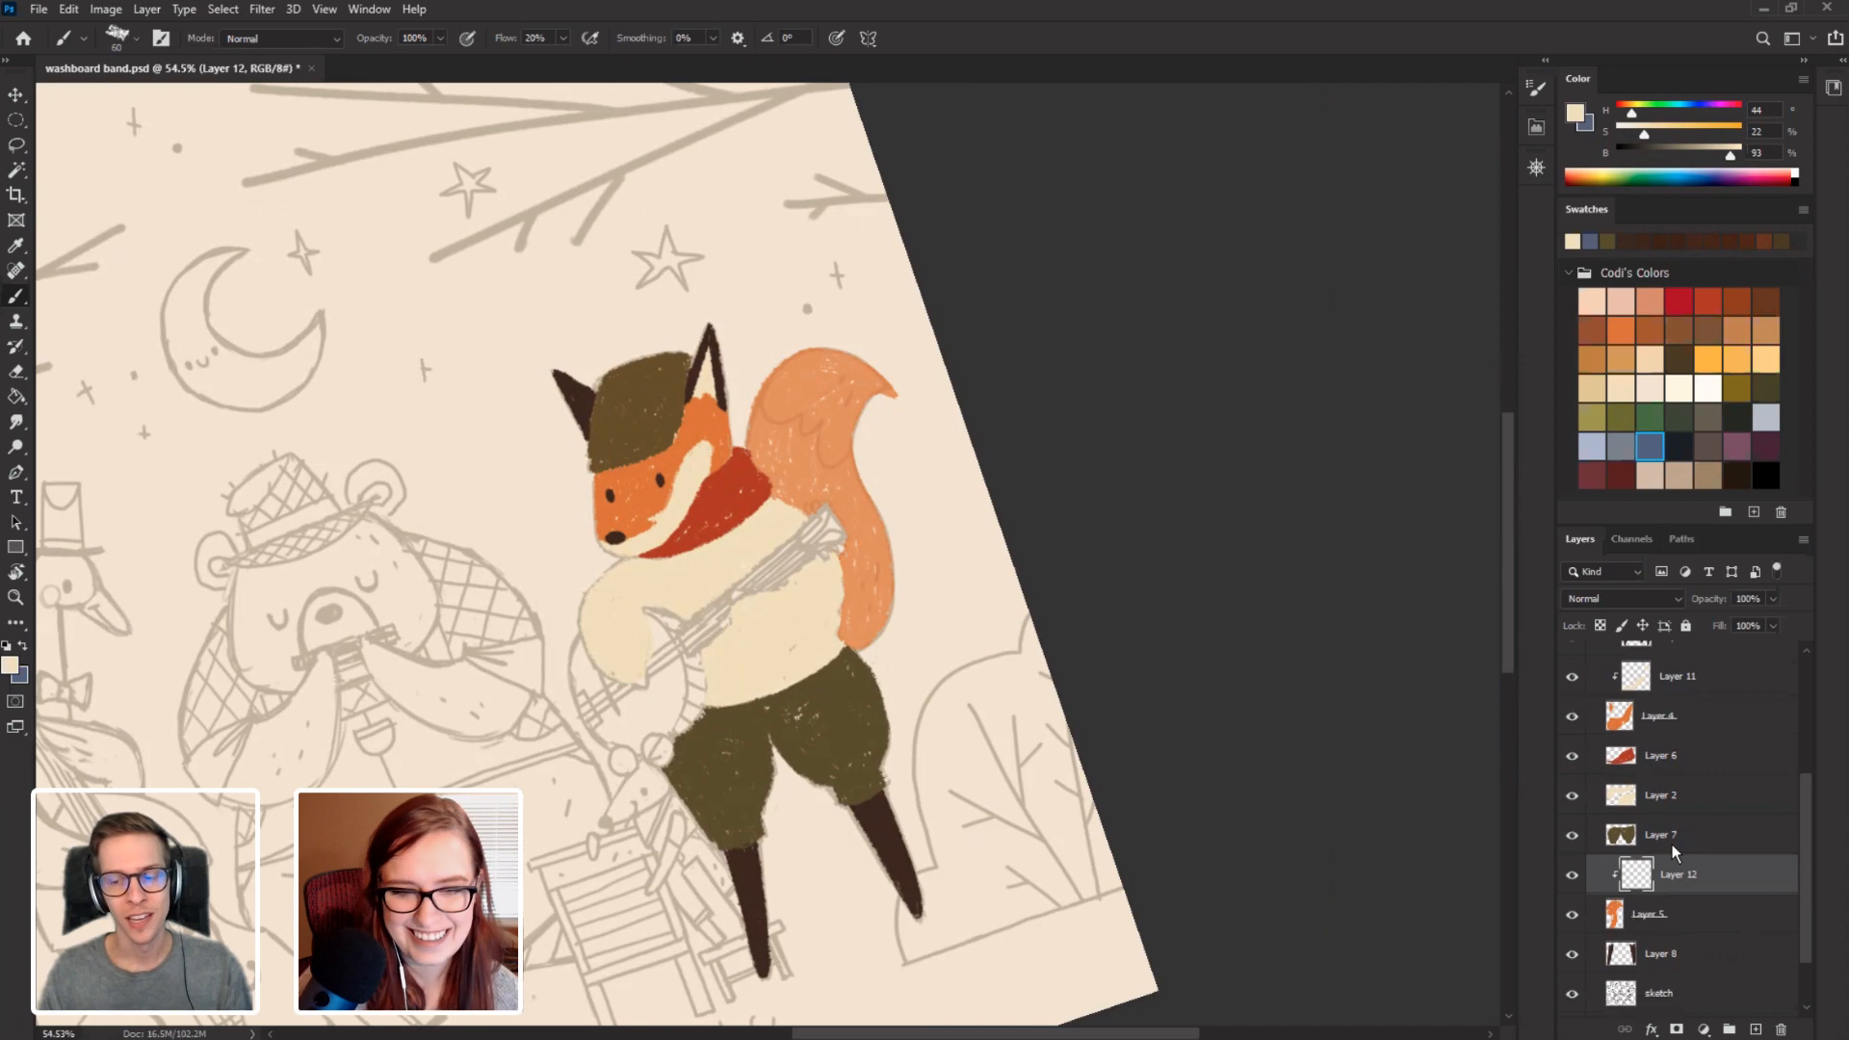
Rotate the canvas and paint the scalloped edge of the tail tip marking in cream on the clipped layer.
{"action": "key", "text": "r"}
{"action": "left_click_drag", "start_coordinate": [435, 454], "coordinate": [556, 443]}
{"action": "key", "text": "b"}
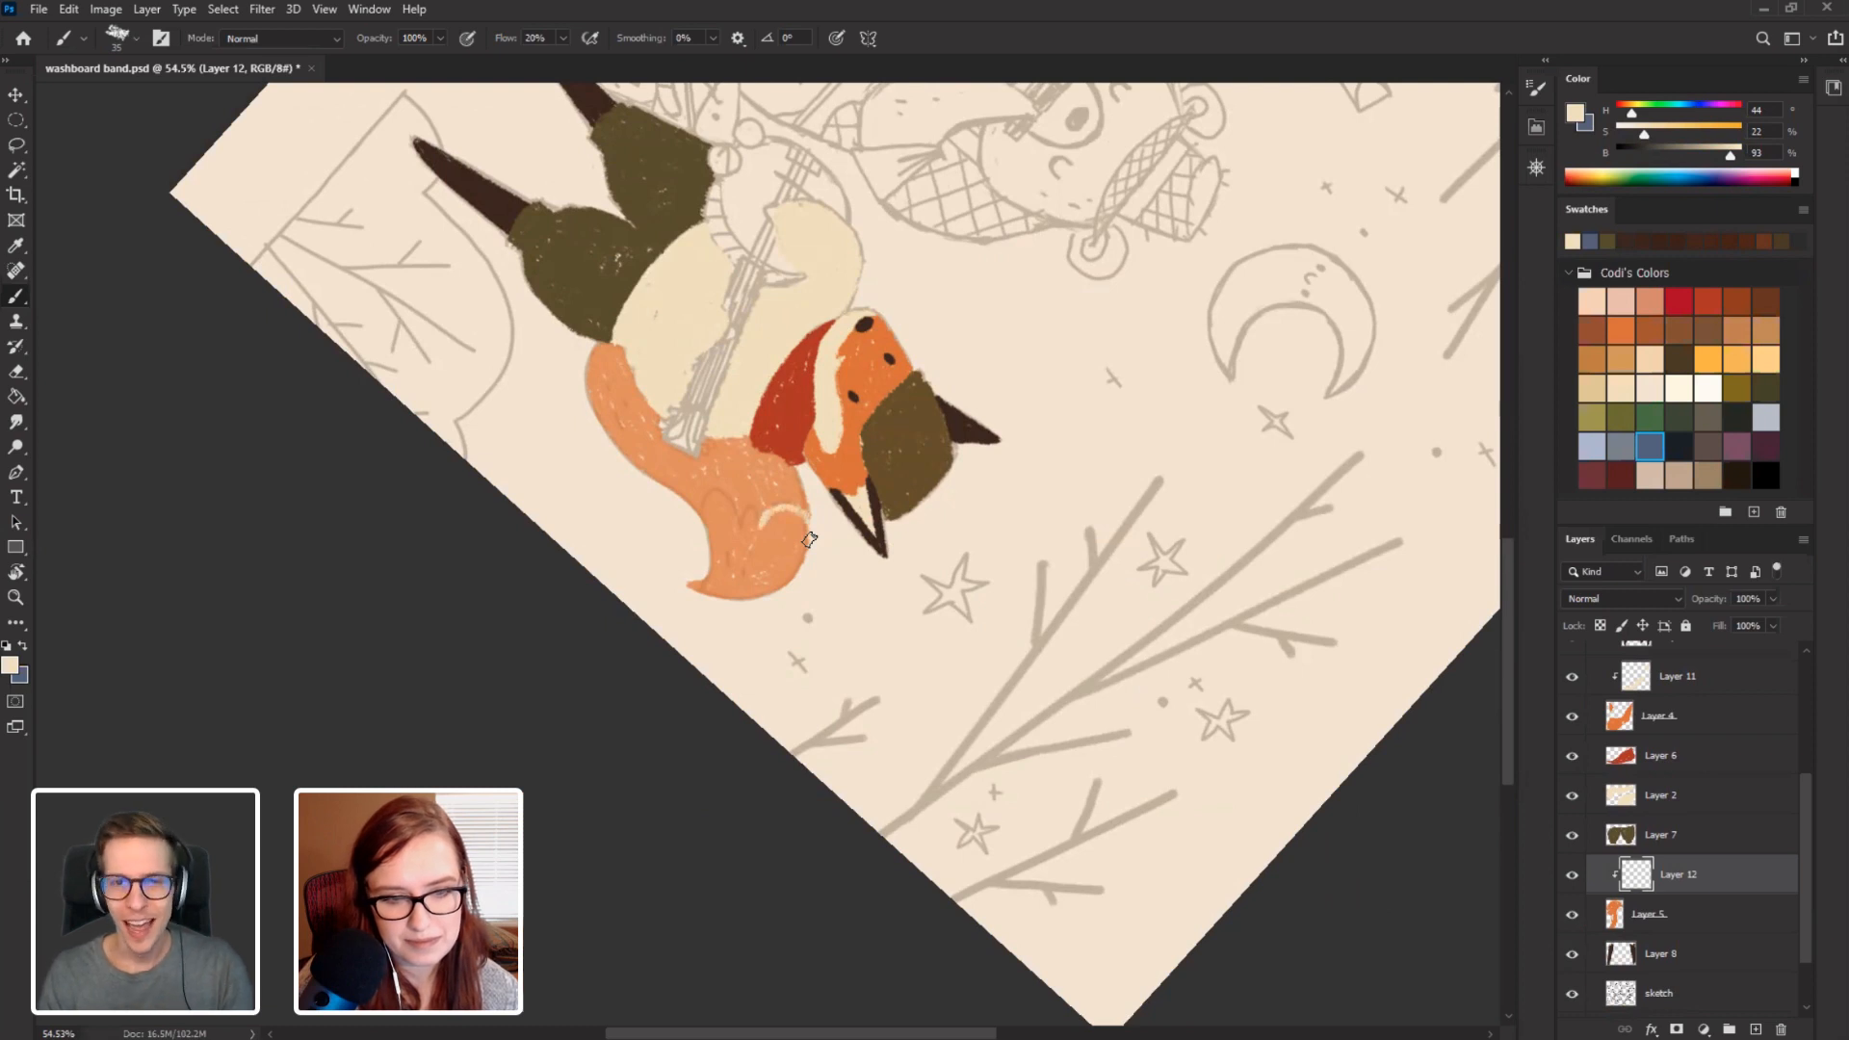
{"action": "mouse_move", "coordinate": [809, 540]}
{"action": "left_mouse_down"}
{"action": "mouse_move", "coordinate": [763, 500]}
{"action": "mouse_move", "coordinate": [760, 530]}
{"action": "mouse_move", "coordinate": [722, 497]}
{"action": "mouse_move", "coordinate": [737, 531]}
{"action": "mouse_move", "coordinate": [734, 499]}
{"action": "mouse_move", "coordinate": [784, 546]}
{"action": "mouse_move", "coordinate": [773, 595]}
{"action": "left_mouse_up"}
{"action": "key", "text": "bracketright"}
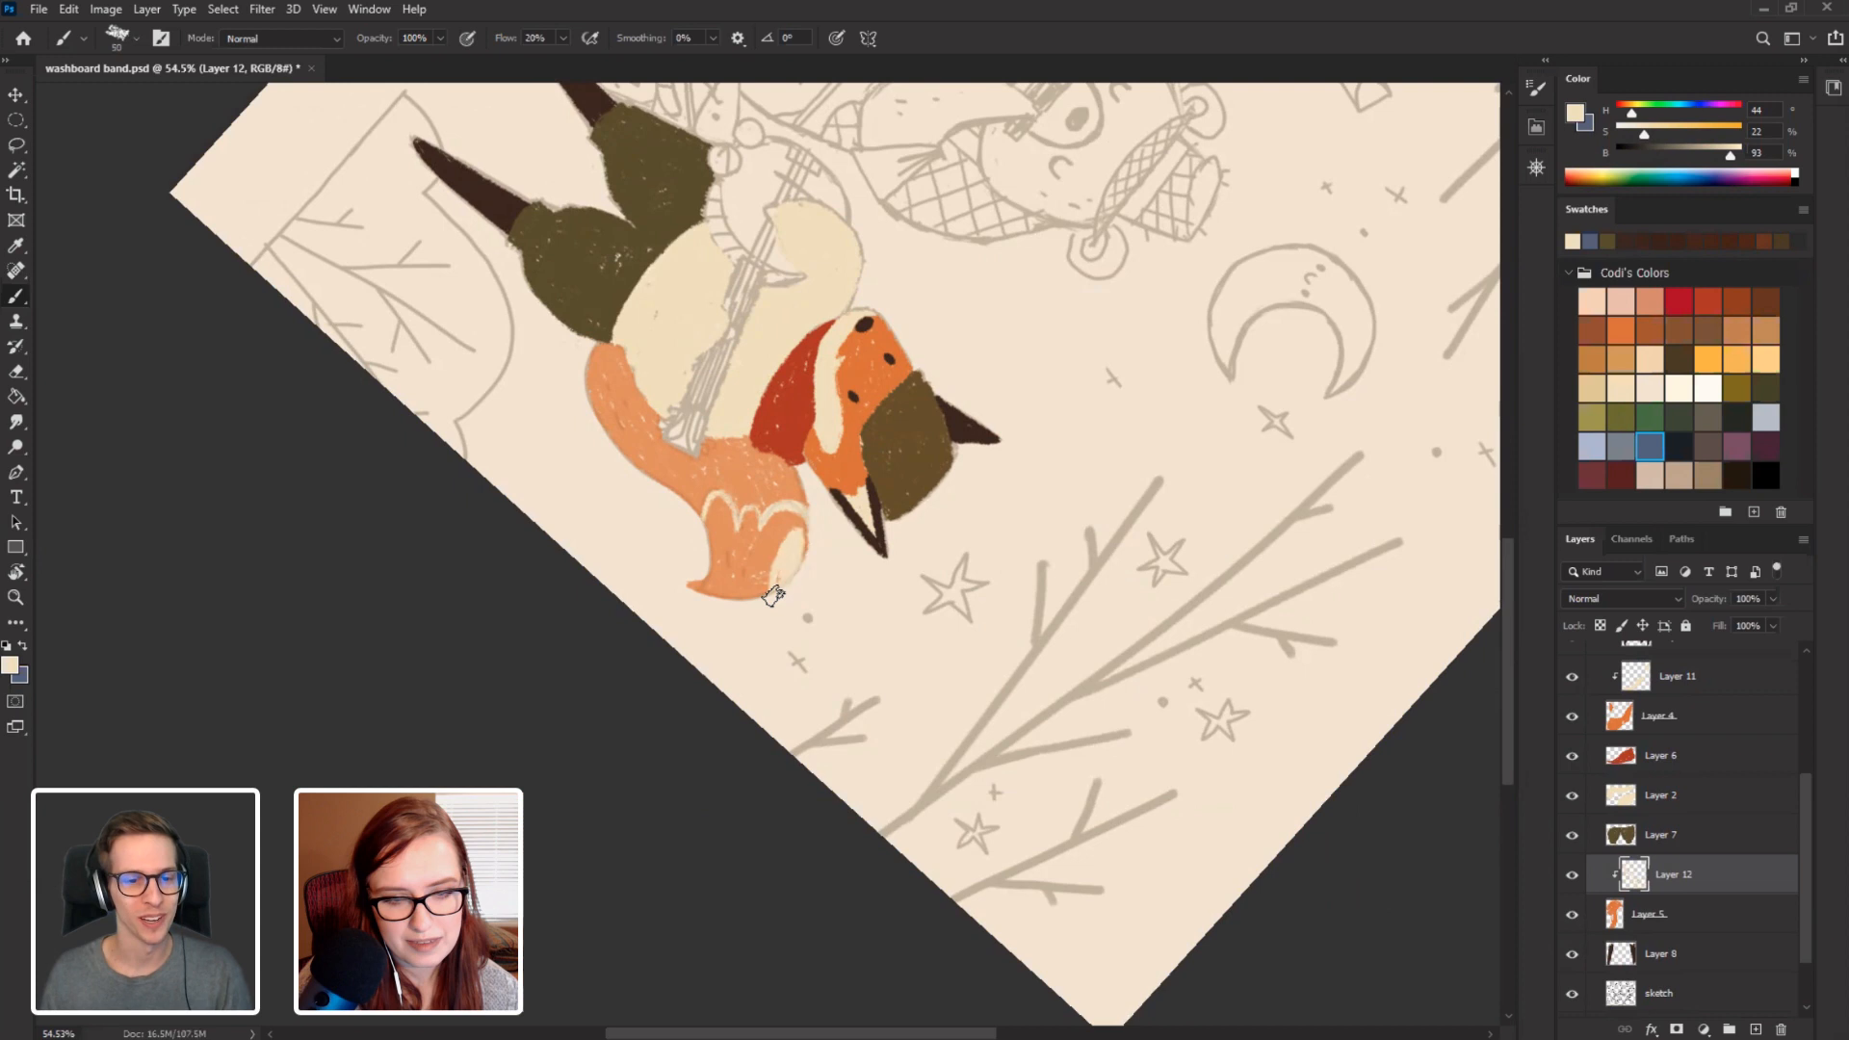
Try filling the tail tip with cream, and undo the fill strokes back to the scalloped edge.
{"action": "mouse_move", "coordinate": [799, 530]}
{"action": "left_mouse_down"}
{"action": "mouse_move", "coordinate": [753, 544]}
{"action": "mouse_move", "coordinate": [747, 528]}
{"action": "mouse_move", "coordinate": [740, 584]}
{"action": "mouse_move", "coordinate": [763, 578]}
{"action": "mouse_move", "coordinate": [695, 589]}
{"action": "mouse_move", "coordinate": [725, 510]}
{"action": "left_mouse_up"}
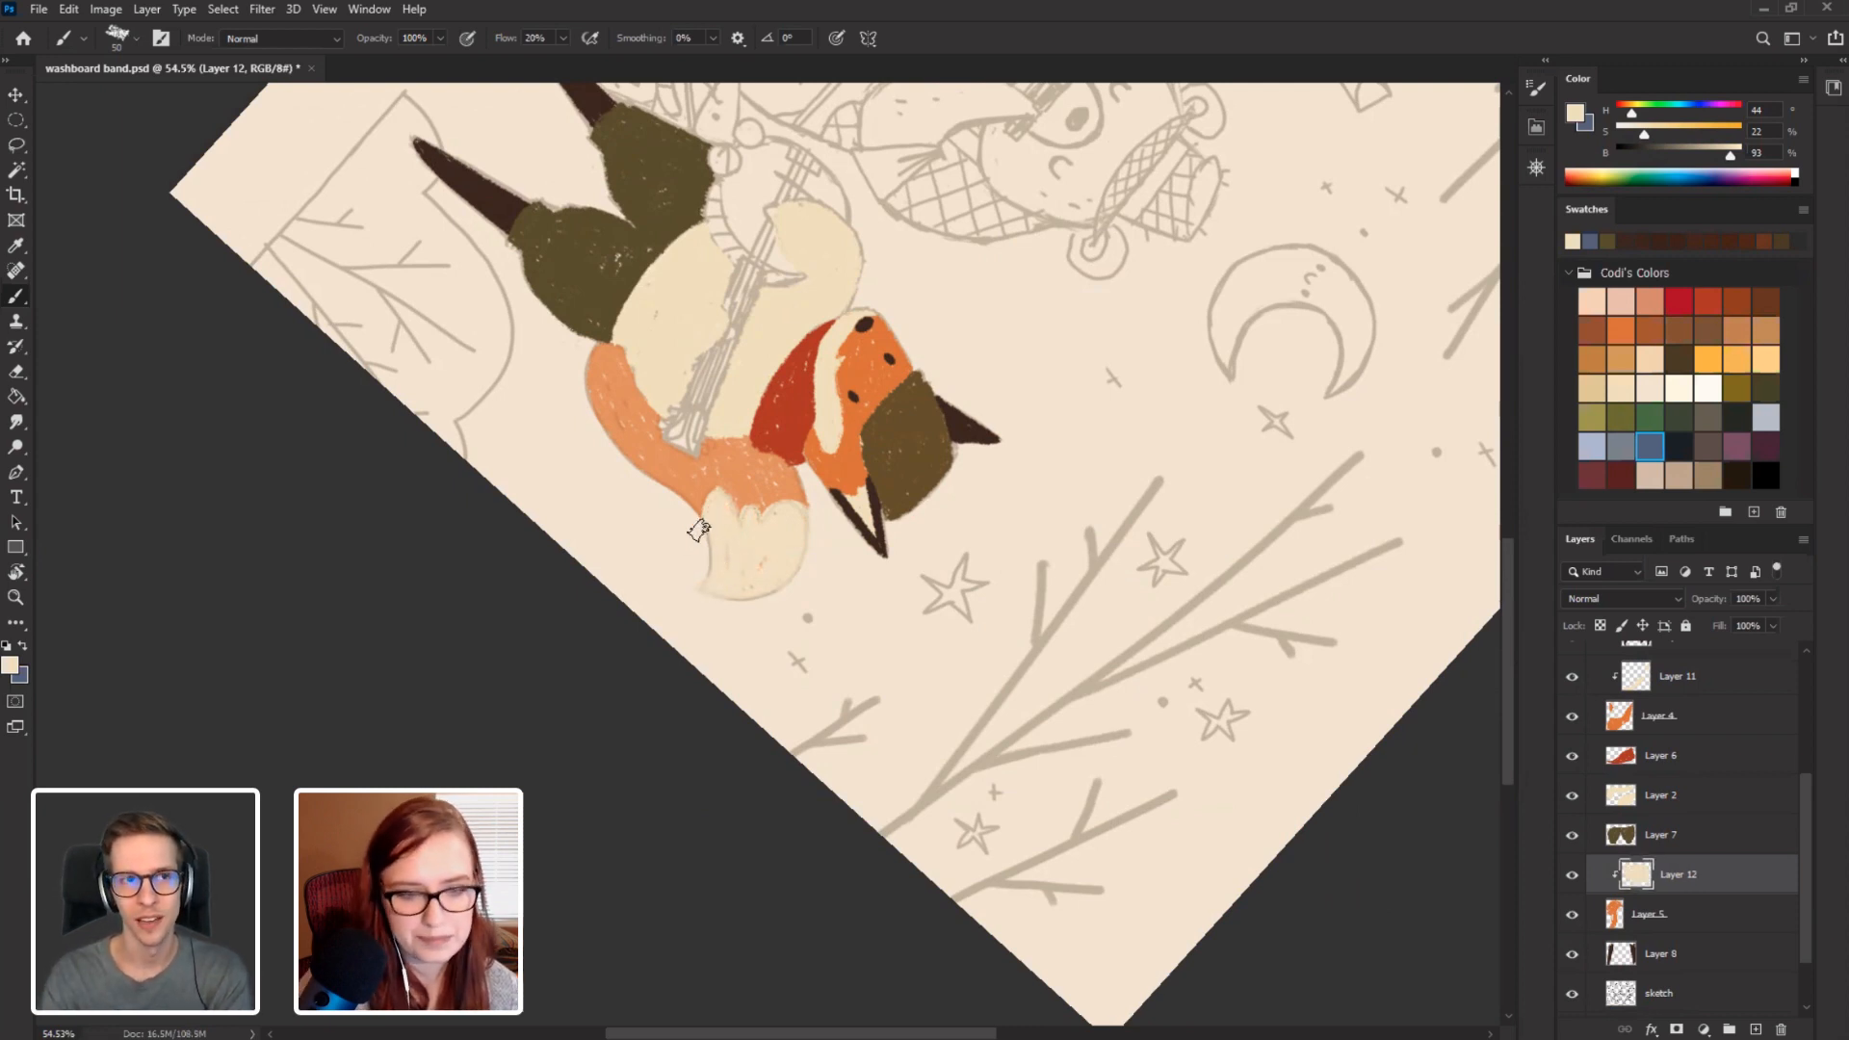
{"action": "key", "text": "ctrl+z"}
{"action": "key", "text": "ctrl+z"}
{"action": "key", "text": "ctrl+z"}
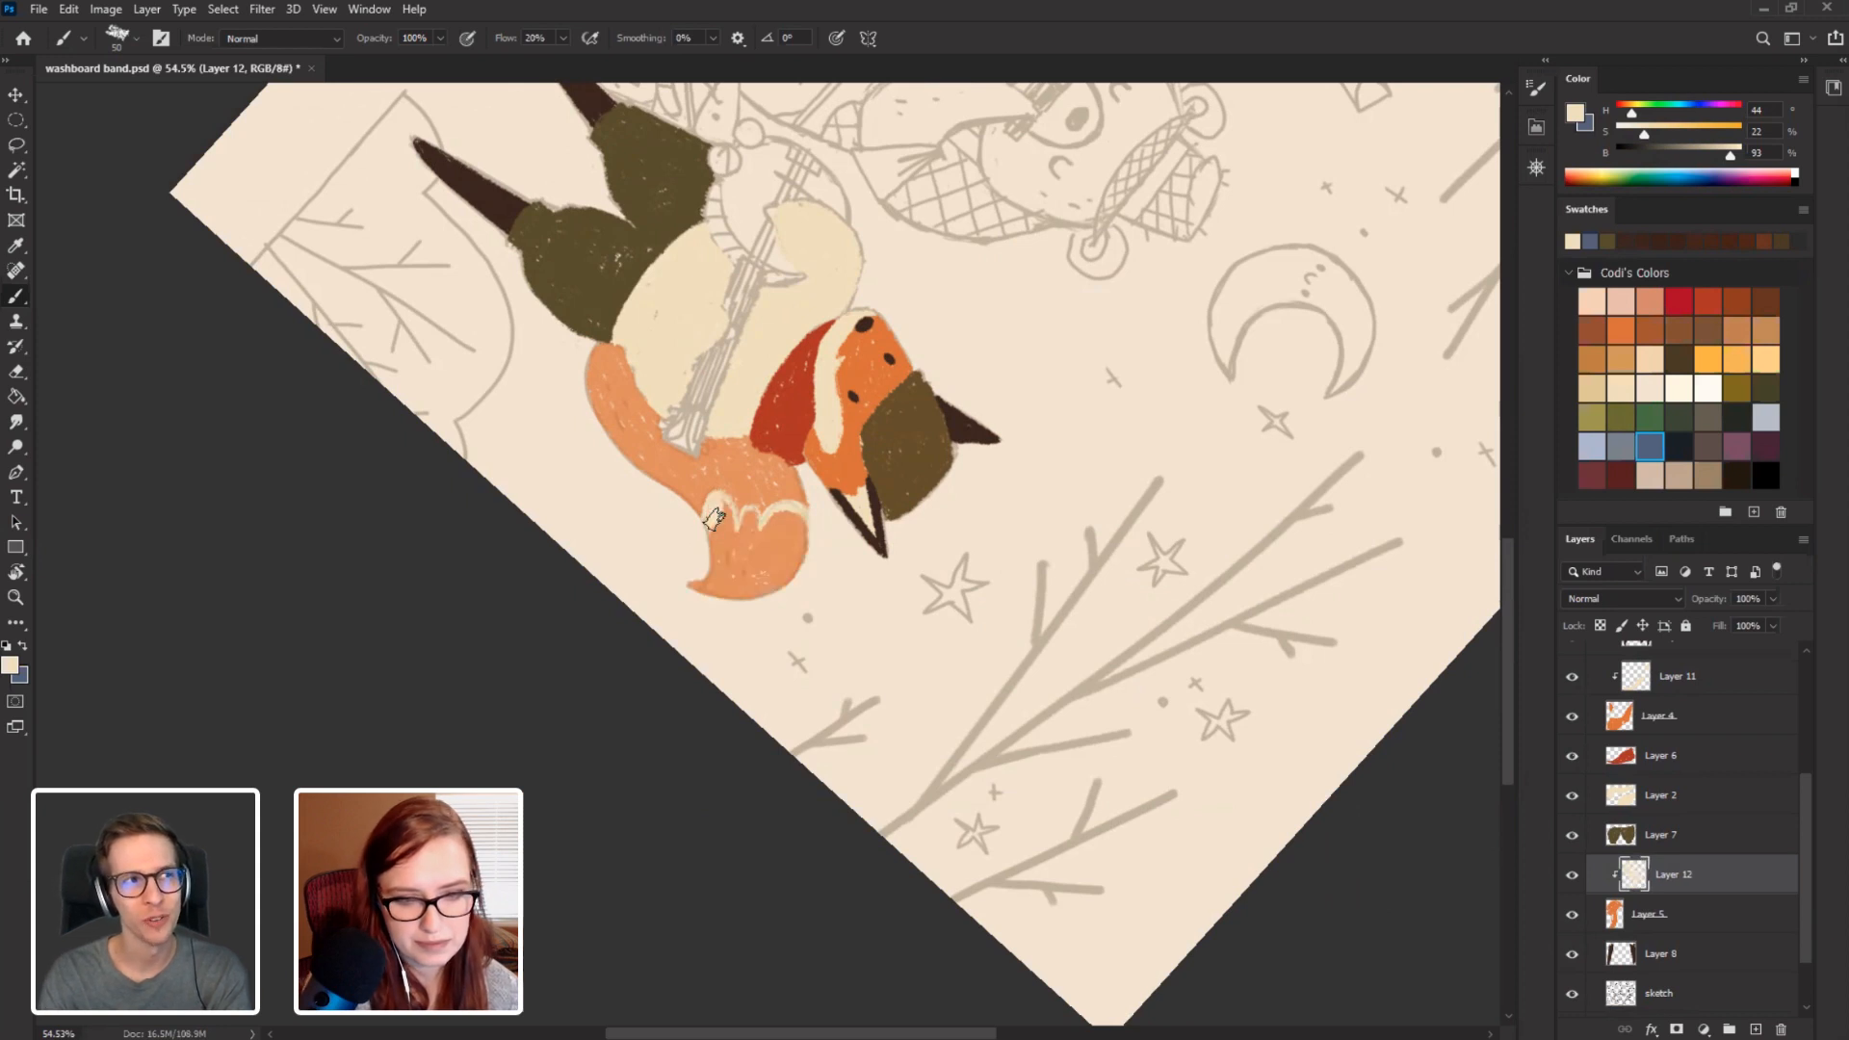
Fill the tail tip beyond the scalloped edge with cream and return the canvas to its upright rotation.
{"action": "mouse_move", "coordinate": [728, 508]}
{"action": "left_mouse_down"}
{"action": "mouse_move", "coordinate": [708, 592]}
{"action": "mouse_move", "coordinate": [770, 590]}
{"action": "mouse_move", "coordinate": [797, 565]}
{"action": "mouse_move", "coordinate": [793, 518]}
{"action": "mouse_move", "coordinate": [759, 568]}
{"action": "mouse_move", "coordinate": [745, 549]}
{"action": "mouse_move", "coordinate": [780, 542]}
{"action": "mouse_move", "coordinate": [751, 523]}
{"action": "left_mouse_up"}
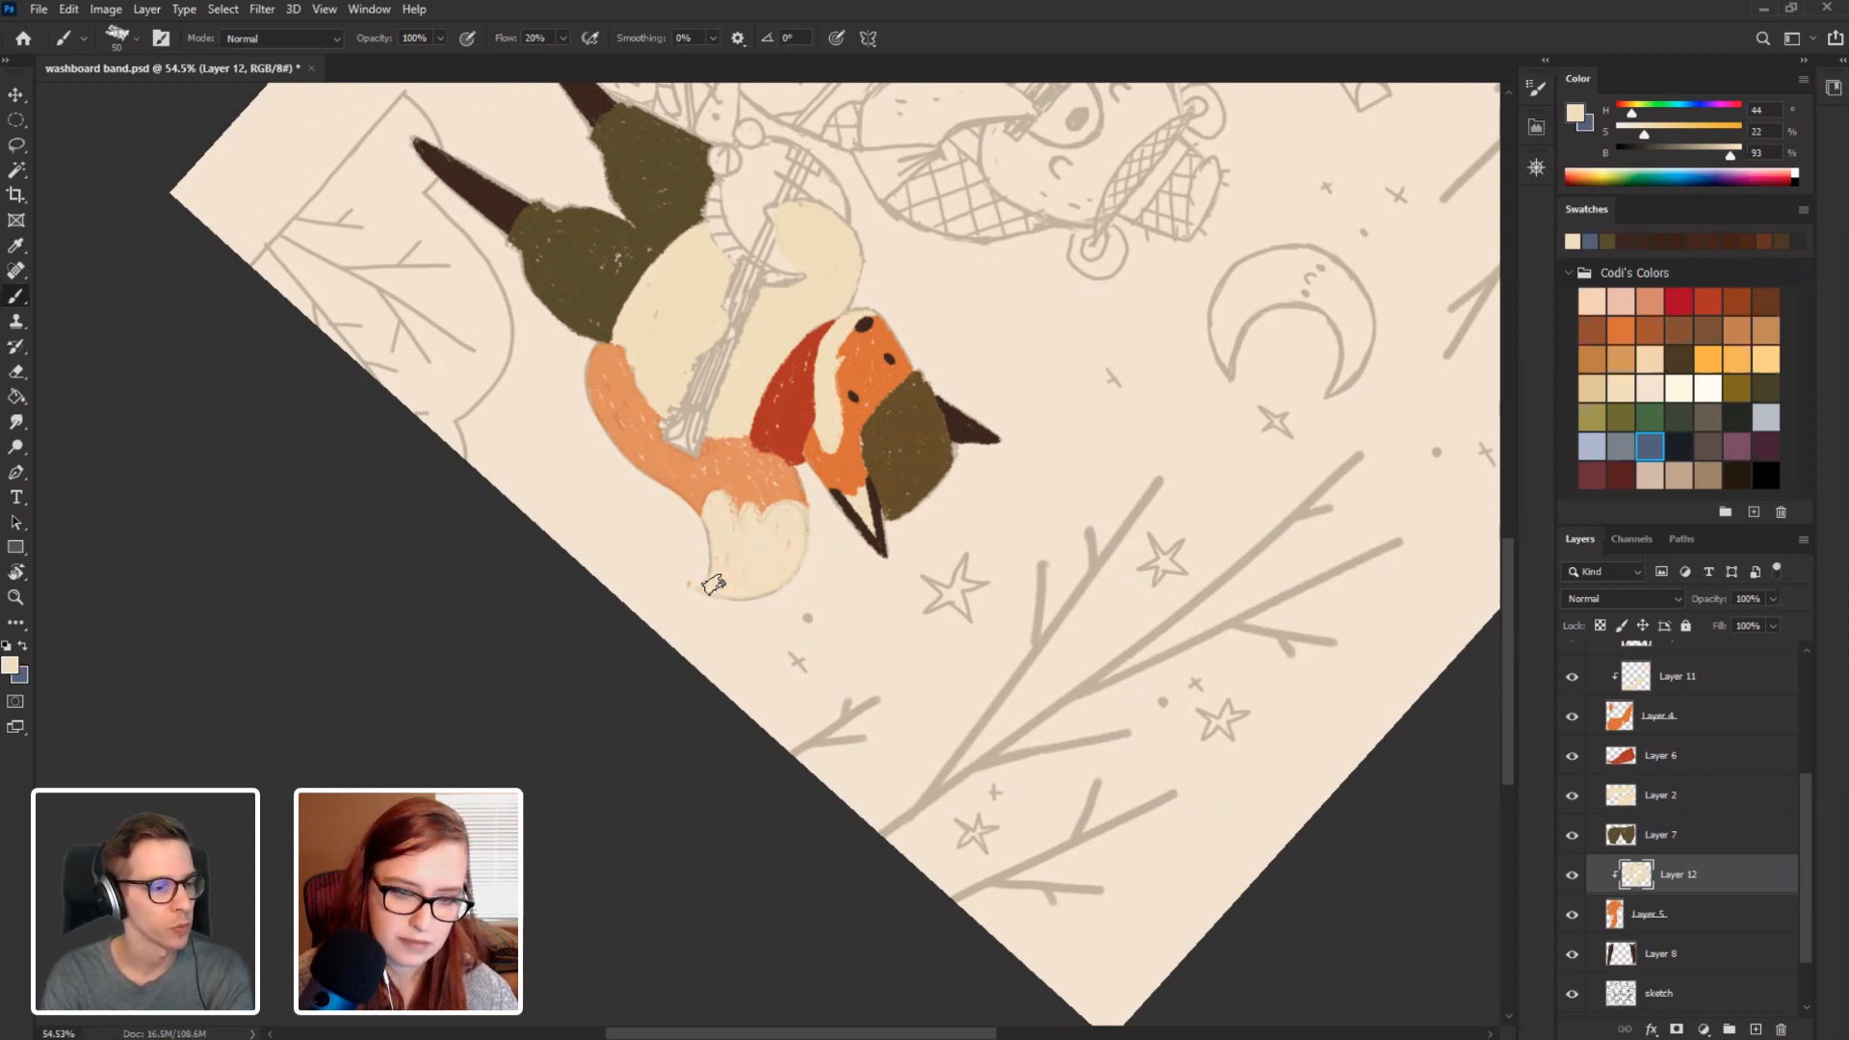
{"action": "key", "text": "Escape"}
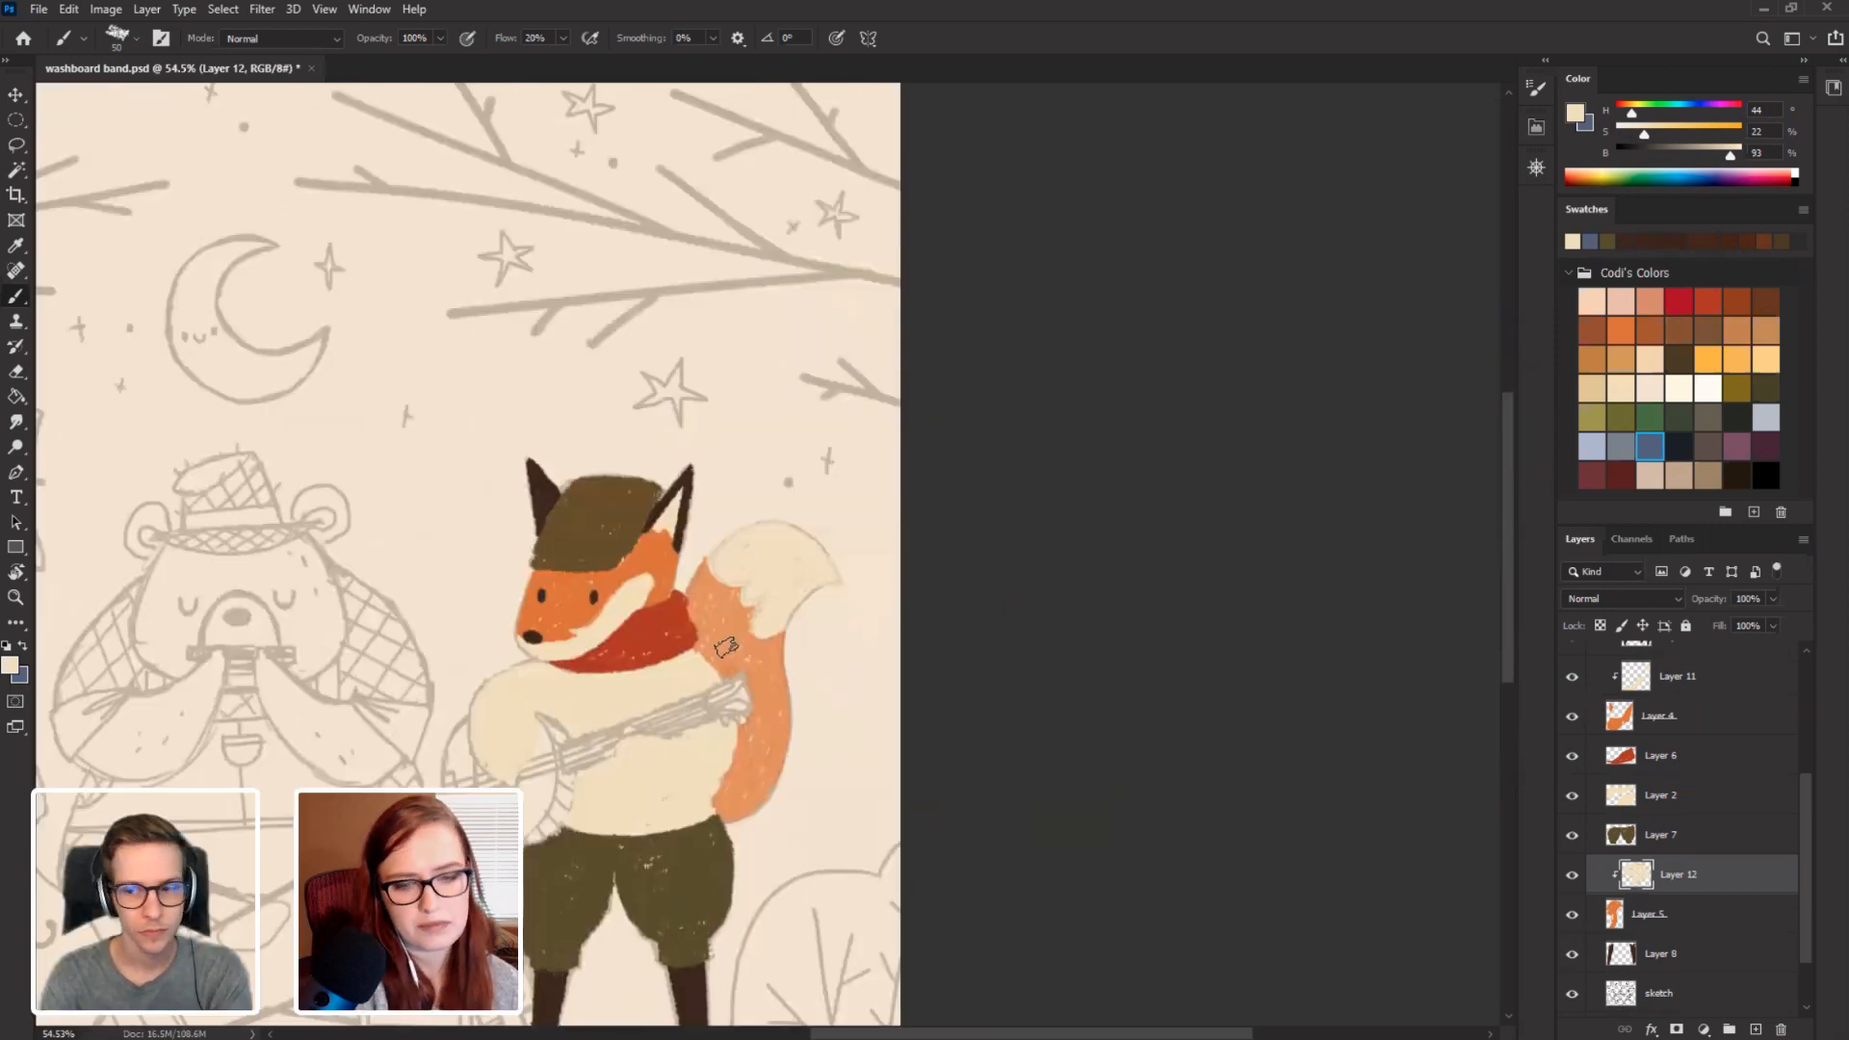
{"action": "left_click_drag", "start_coordinate": [525, 464], "coordinate": [847, 268]}
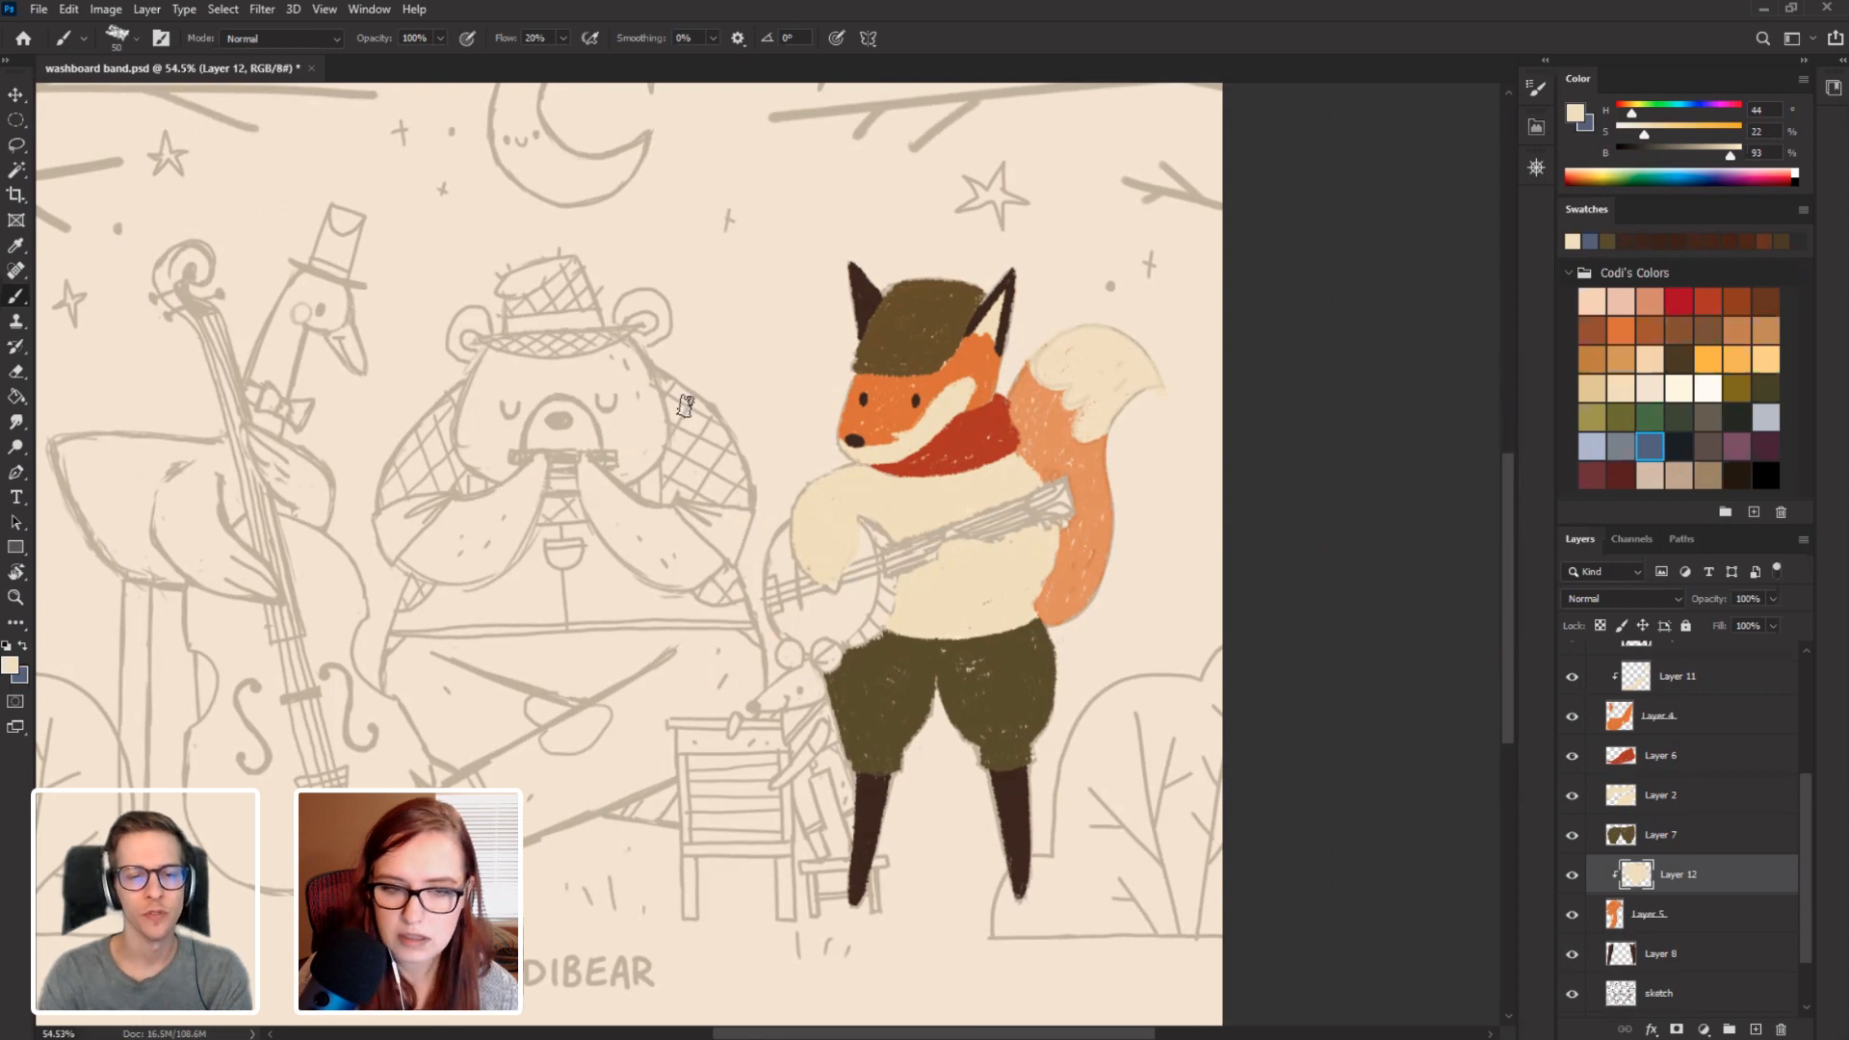
Select the fox's tail layer and restore its opacity to 100%.
{"action": "left_click_drag", "start_coordinate": [682, 400], "coordinate": [573, 454]}
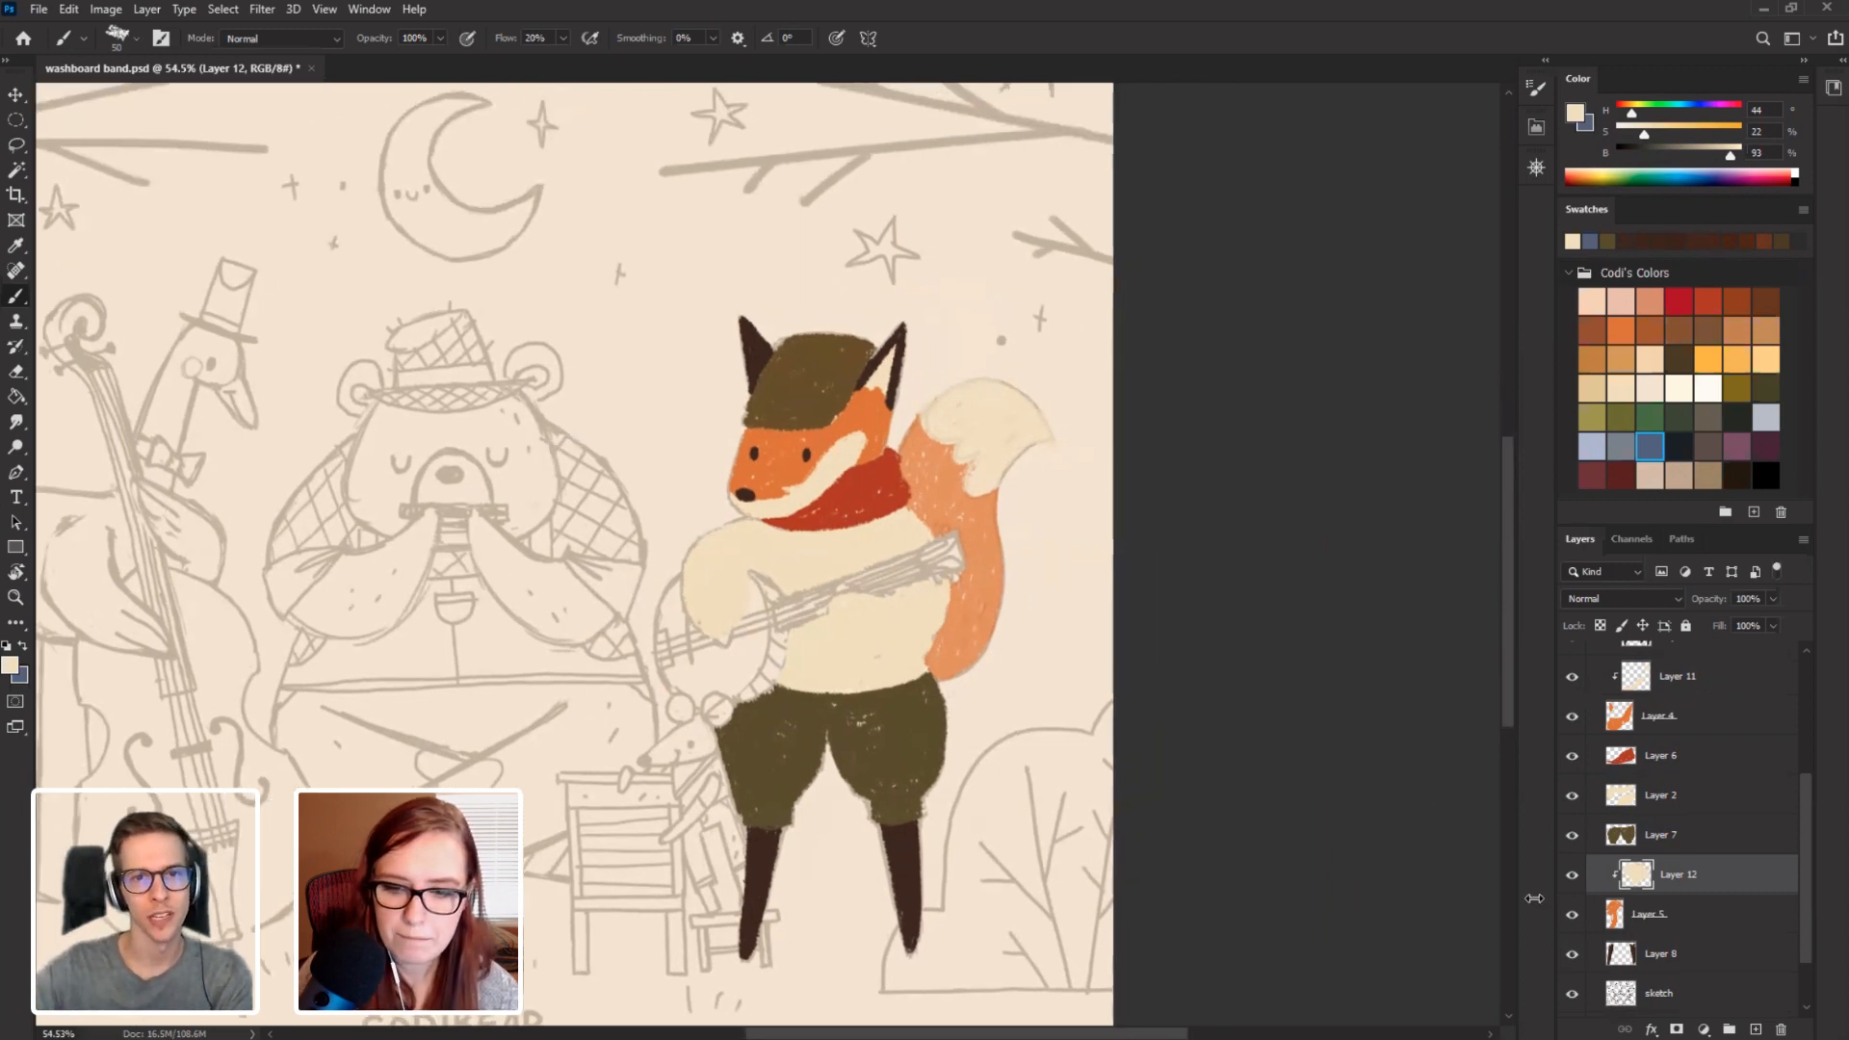
{"action": "left_click", "coordinate": [1692, 915]}
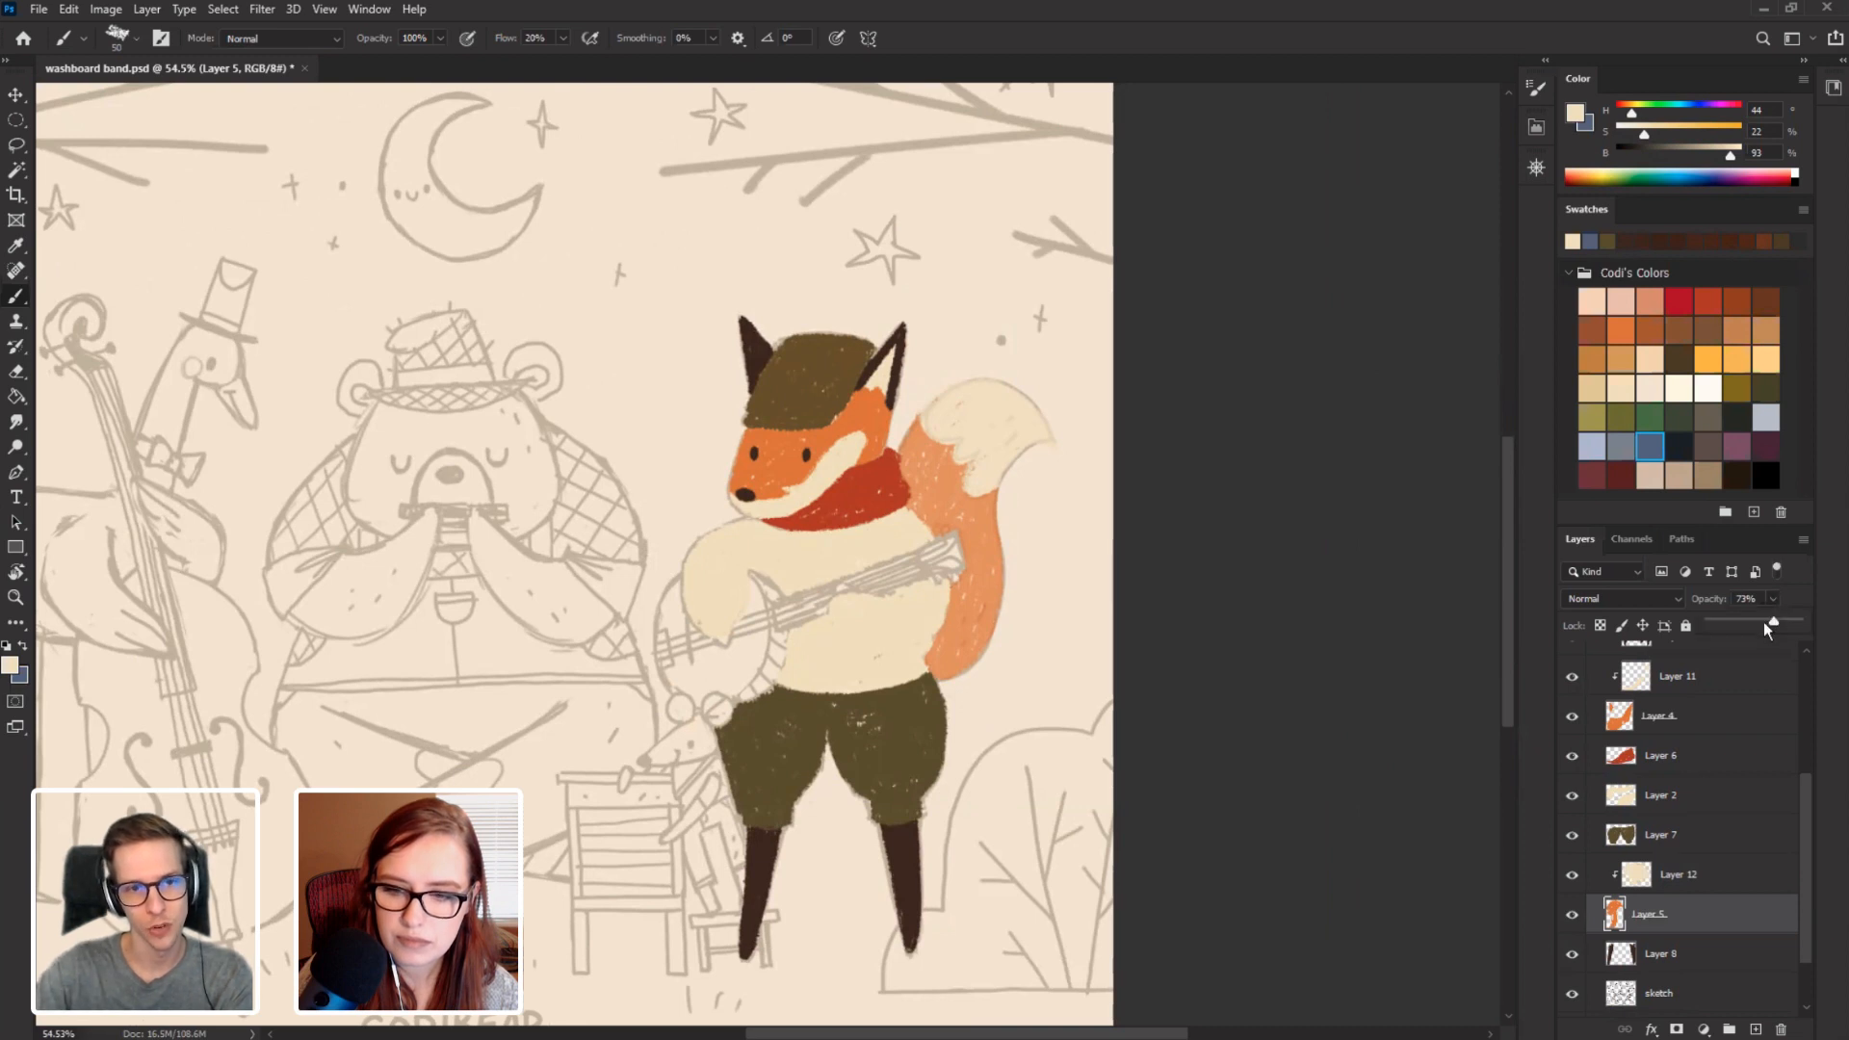
{"action": "left_click_drag", "start_coordinate": [1795, 622], "coordinate": [1799, 622]}
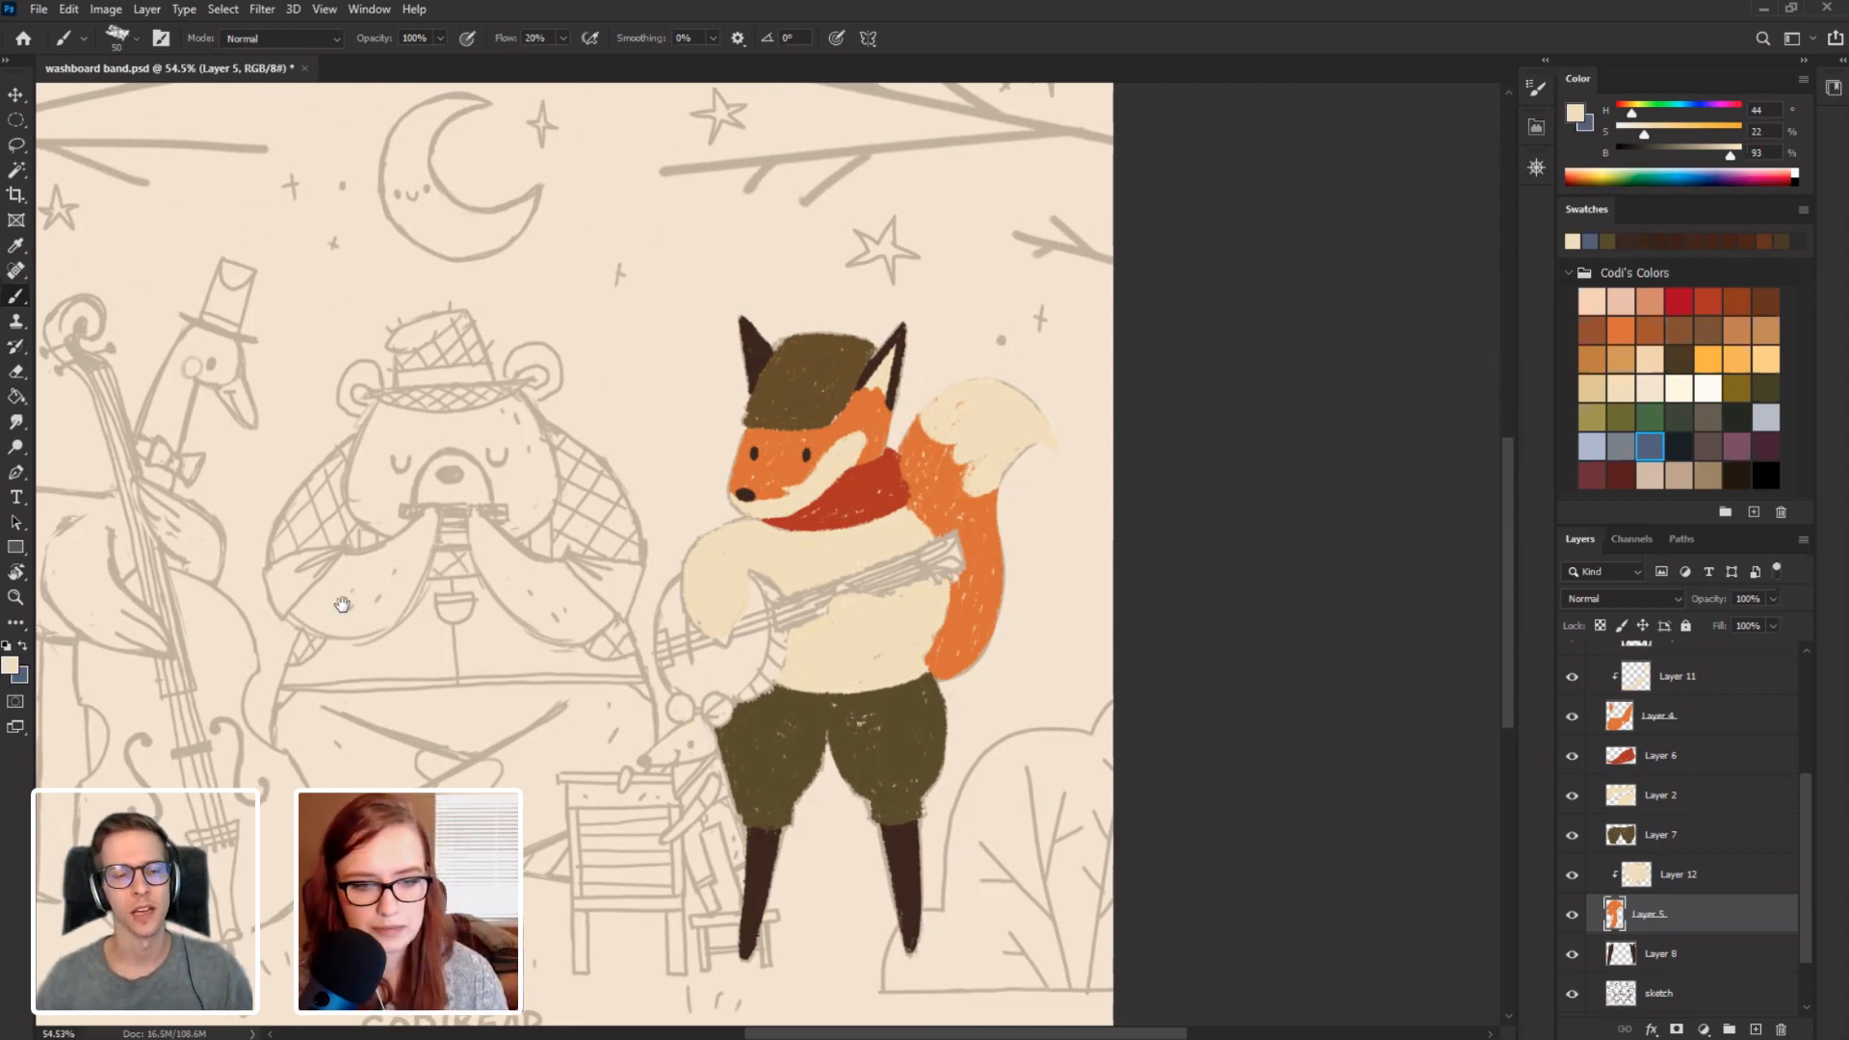
Hide the sketch line layer to check the fox's flat colours alone, and show it again.
{"action": "left_click_drag", "start_coordinate": [323, 611], "coordinate": [414, 527]}
{"action": "left_click", "coordinate": [1572, 994]}
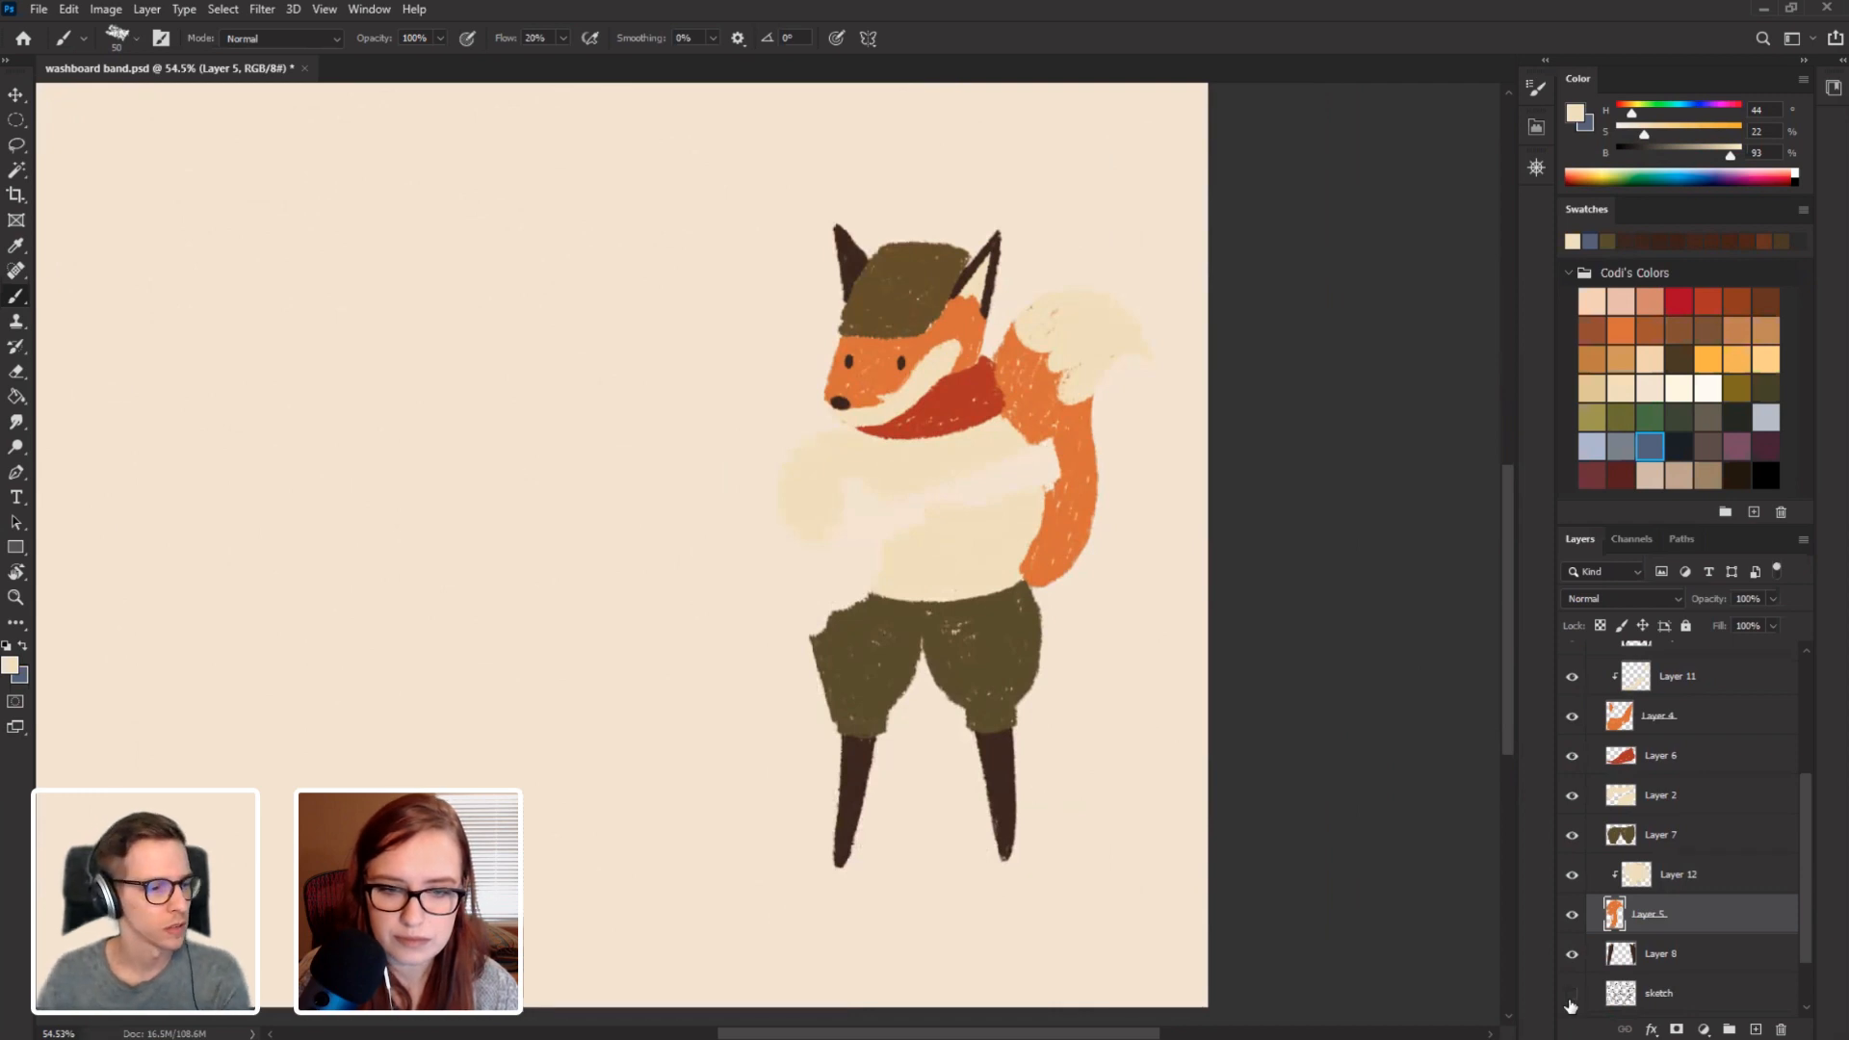
{"action": "left_click", "coordinate": [1571, 995]}
{"action": "left_click_drag", "start_coordinate": [482, 628], "coordinate": [532, 563]}
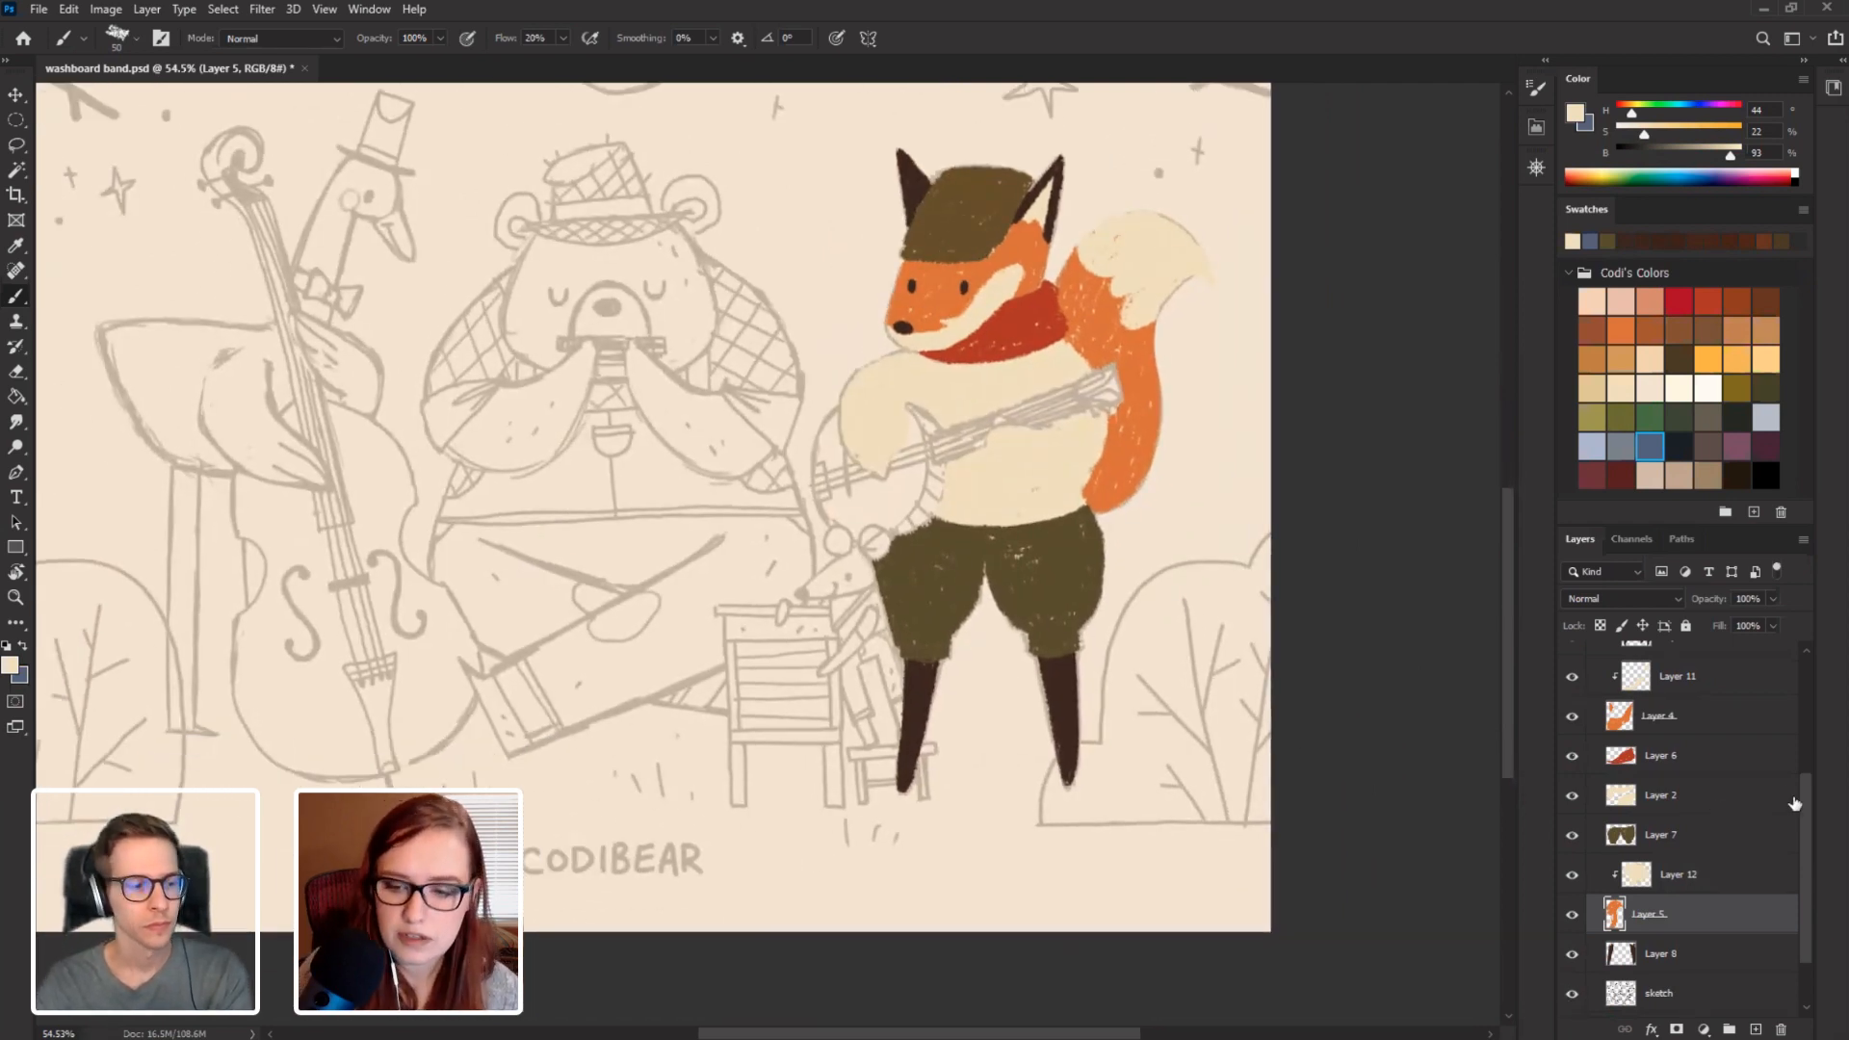
Add a new layer and move it out of the sketch group to sit directly above it.
{"action": "left_click_drag", "start_coordinate": [1802, 803], "coordinate": [1811, 673]}
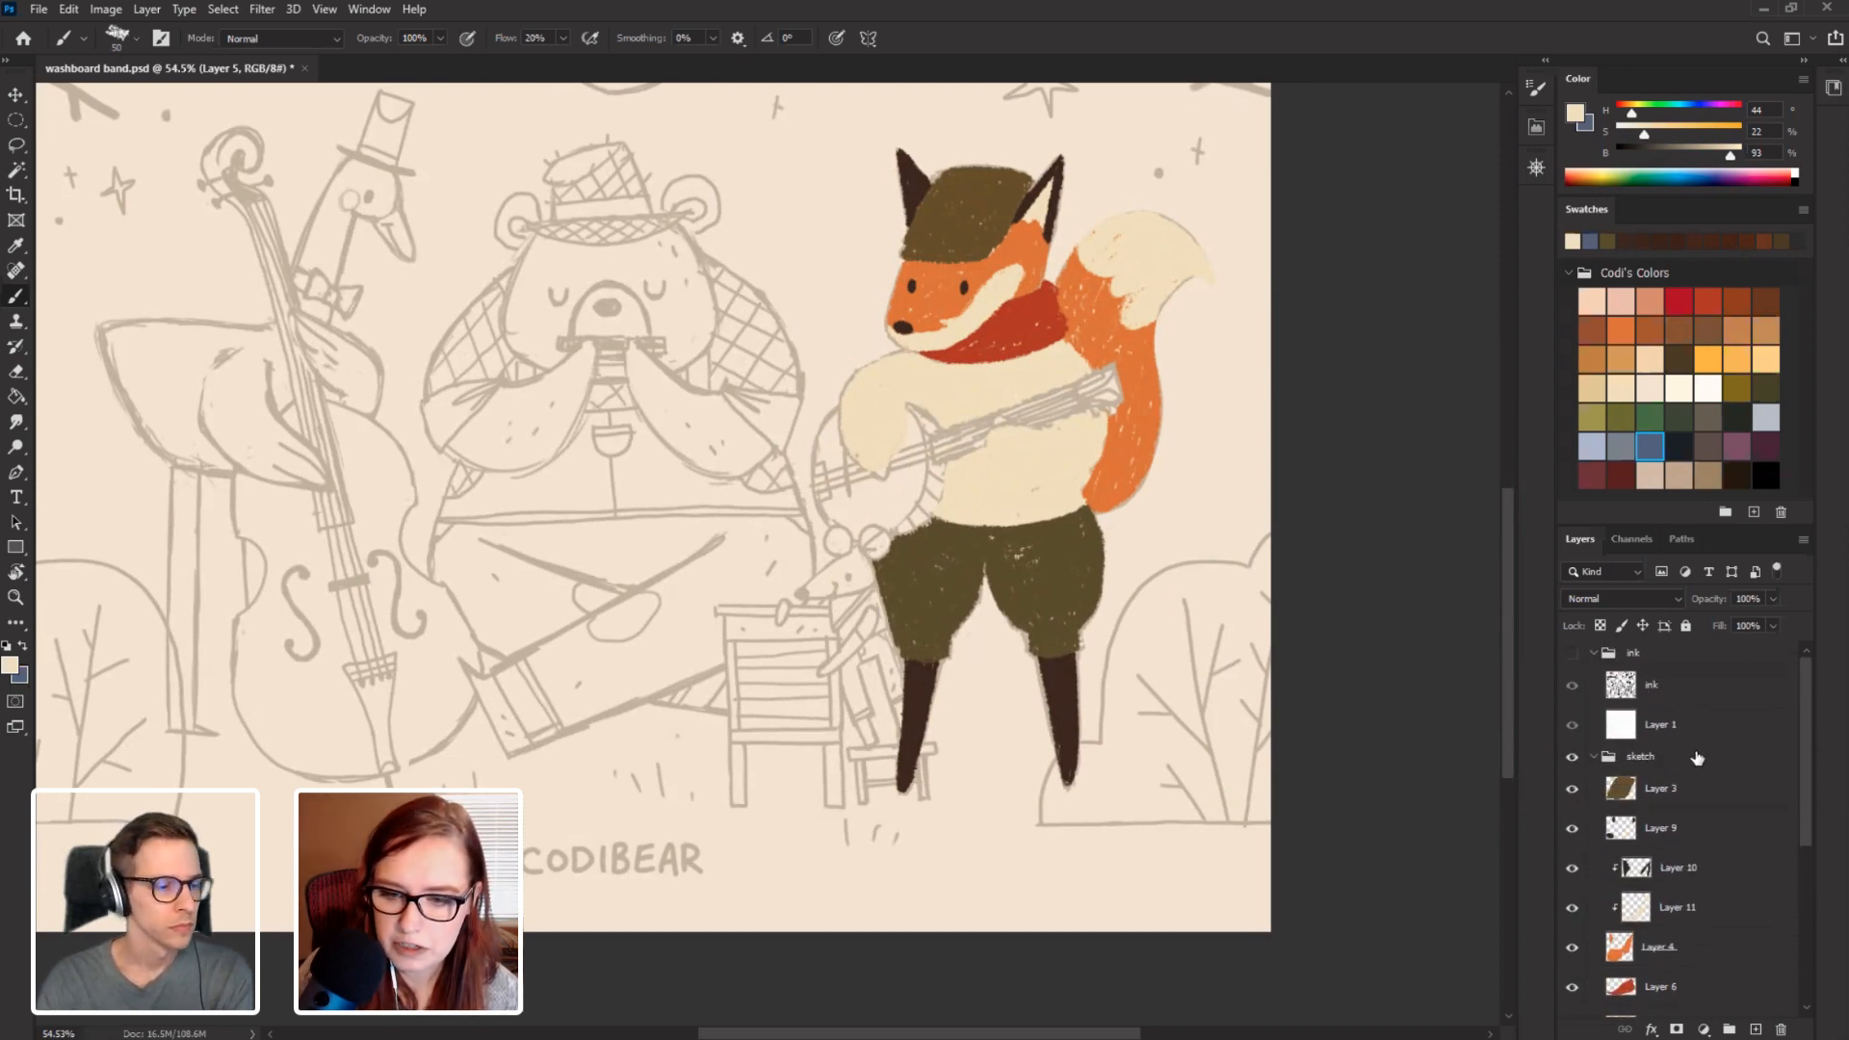
{"action": "left_click", "coordinate": [1649, 760]}
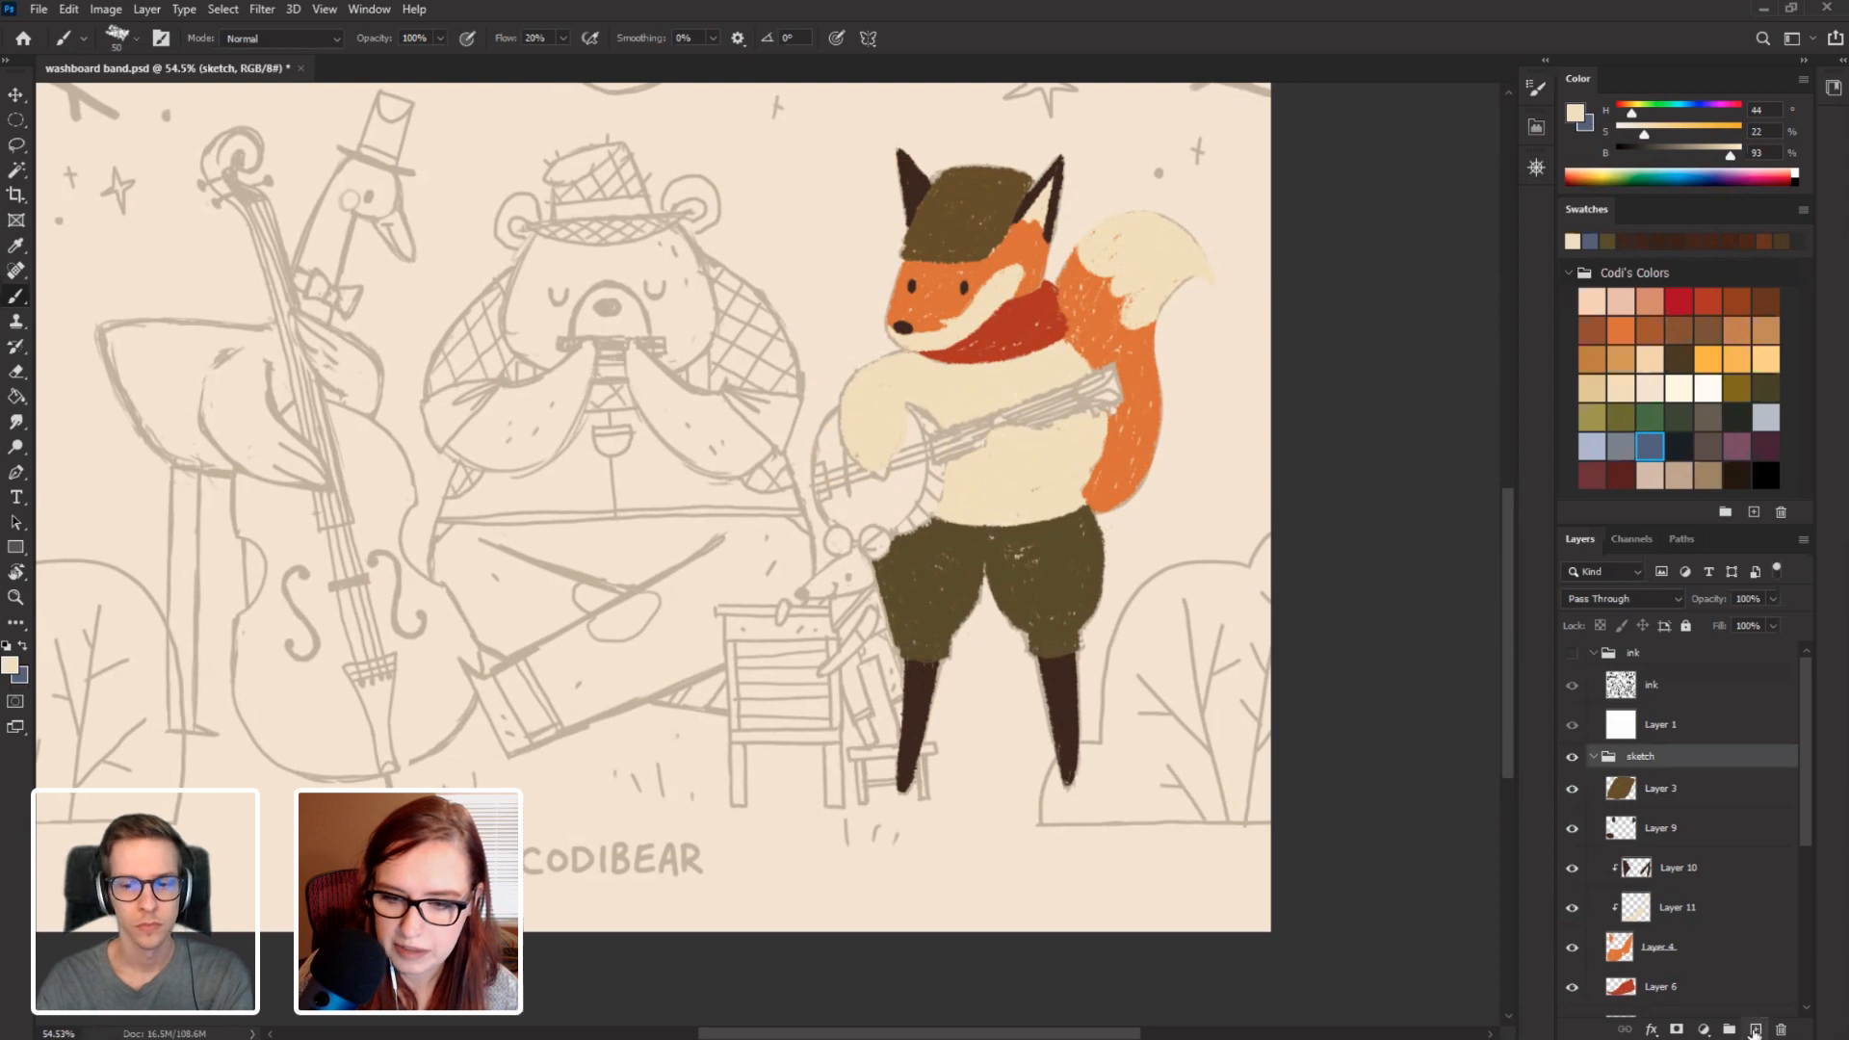
{"action": "left_click", "coordinate": [1756, 1028]}
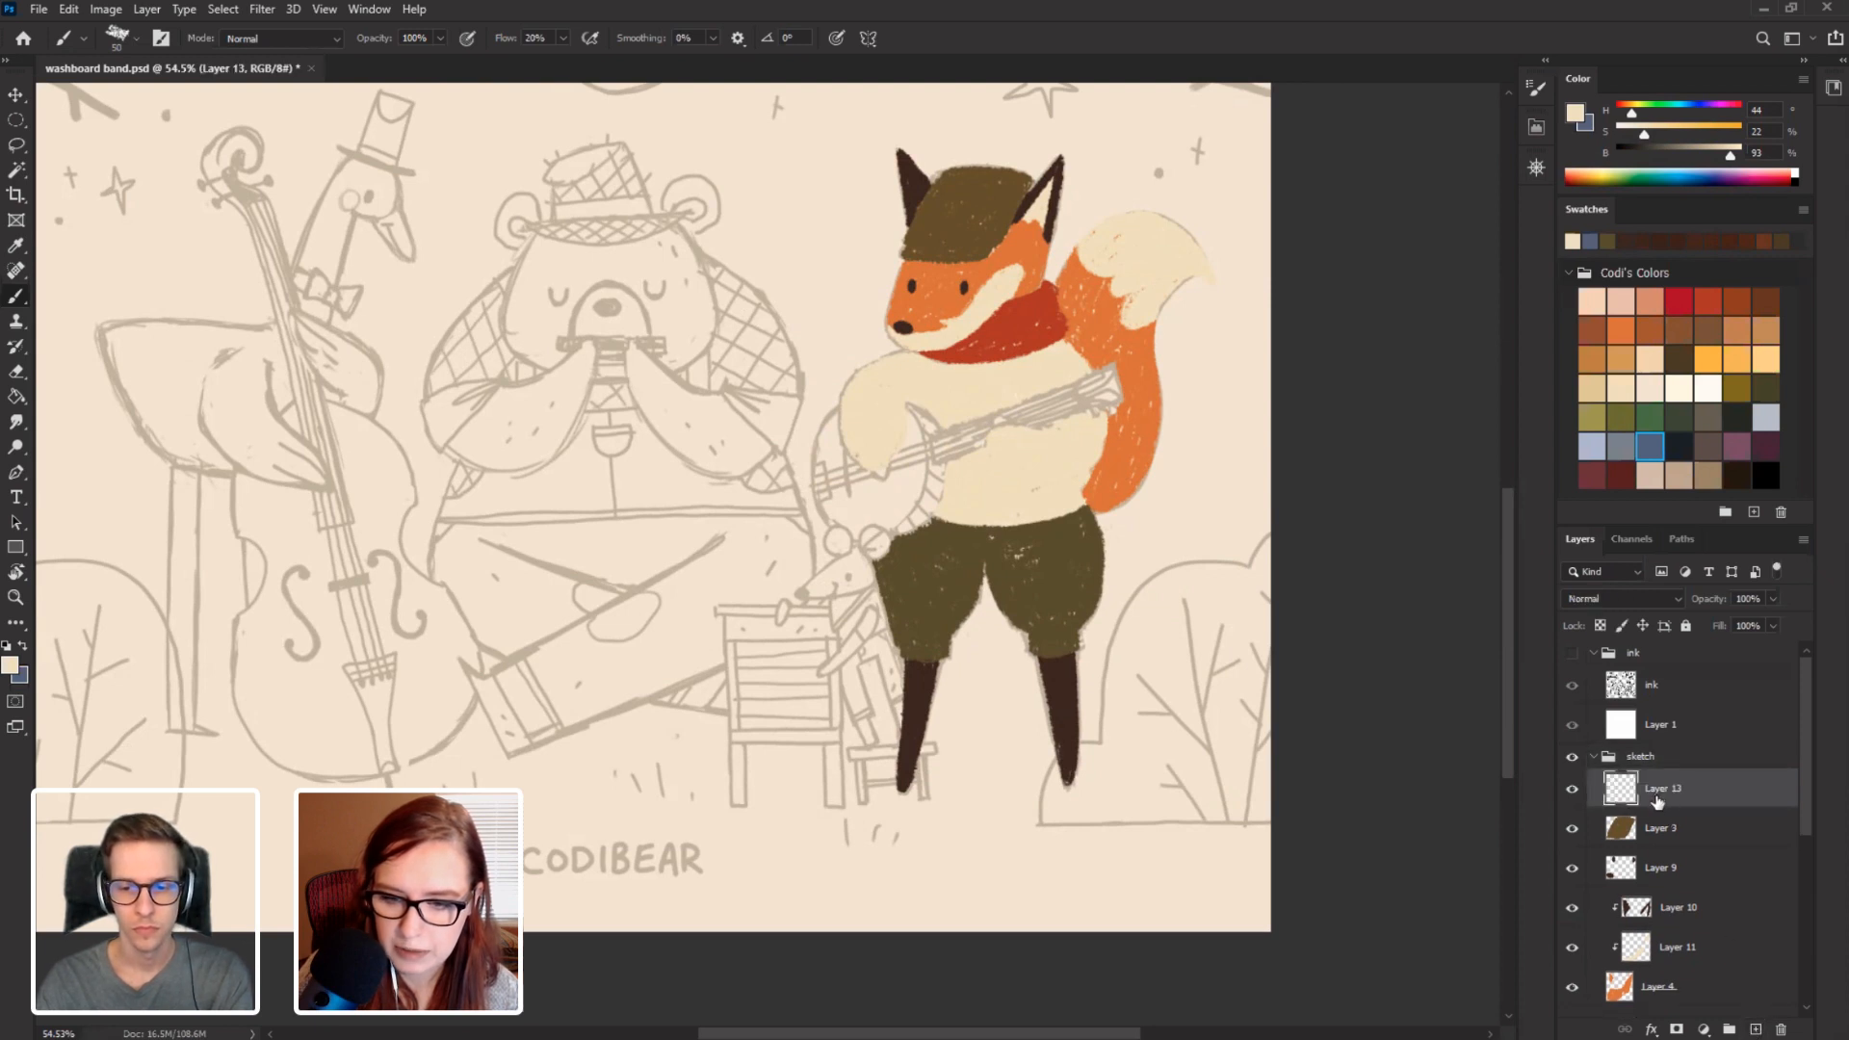
{"action": "left_click_drag", "start_coordinate": [1656, 801], "coordinate": [1649, 743]}
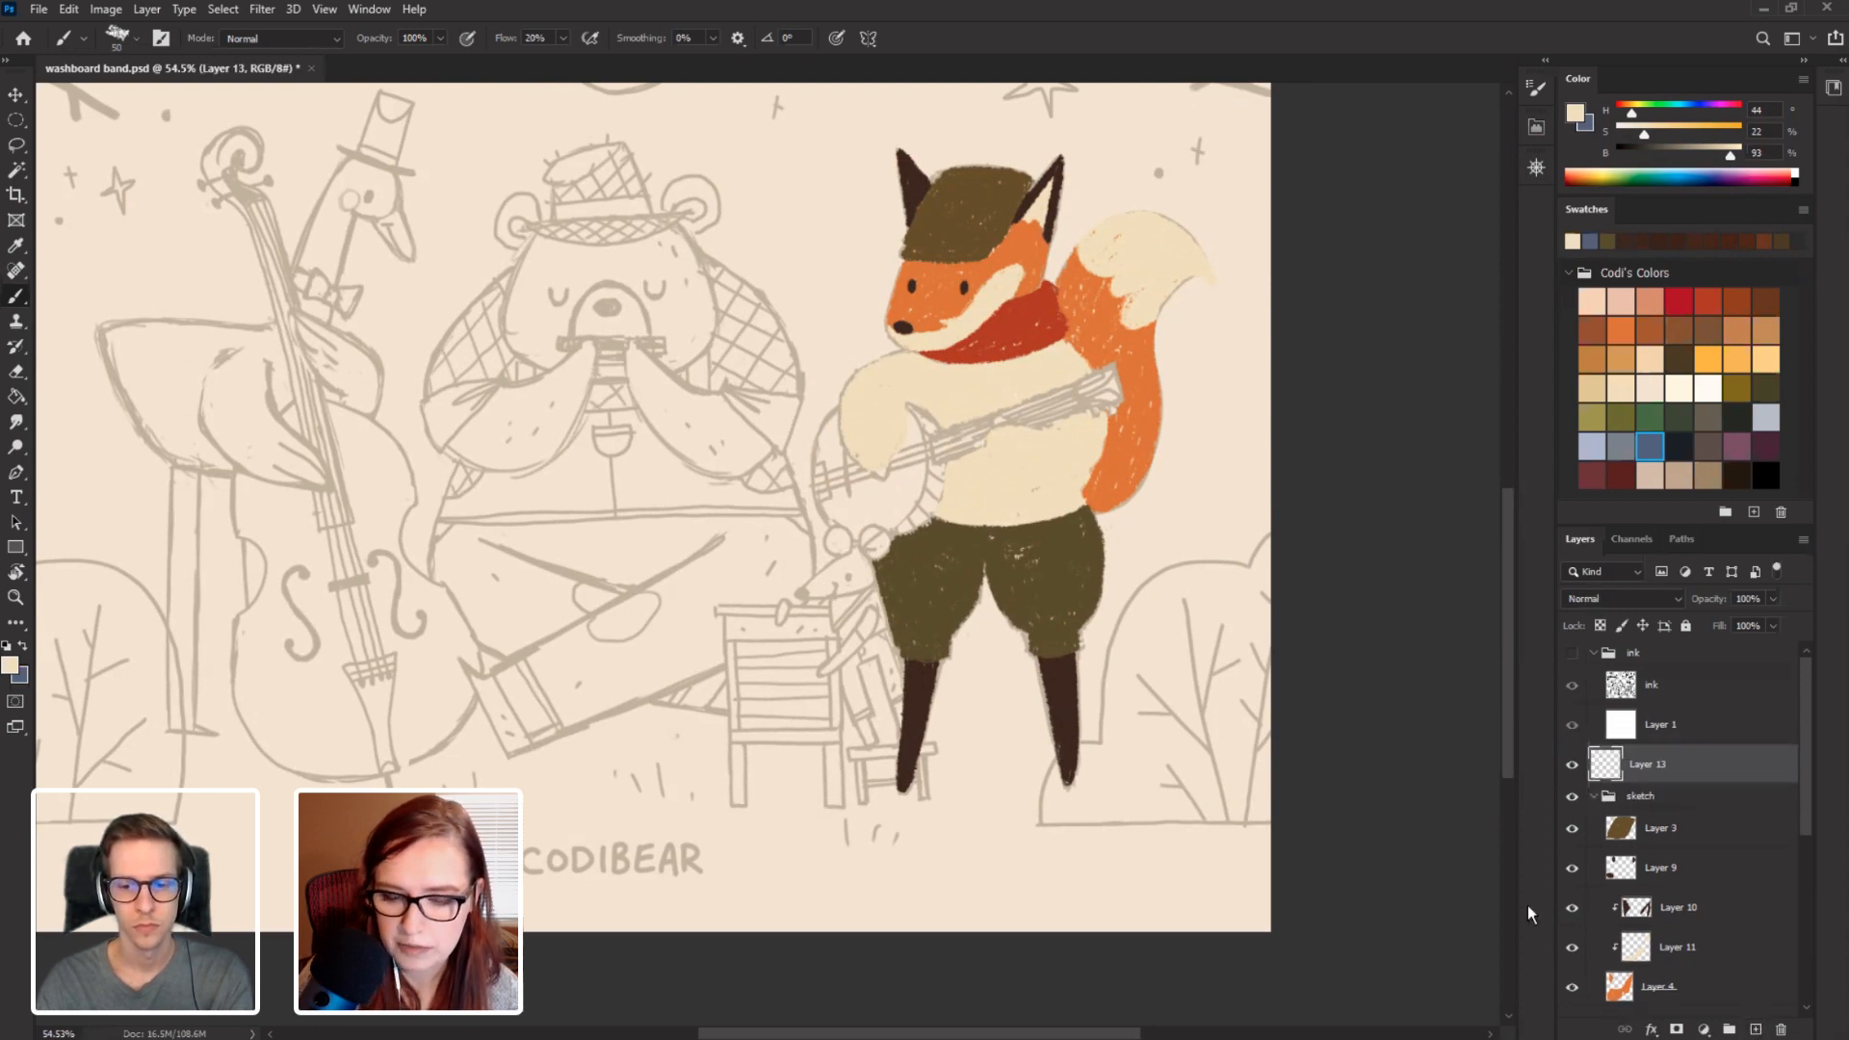
Fill the new layer with solid black and open its blend mode options, previewing Saturation.
{"action": "left_click", "coordinate": [1765, 474]}
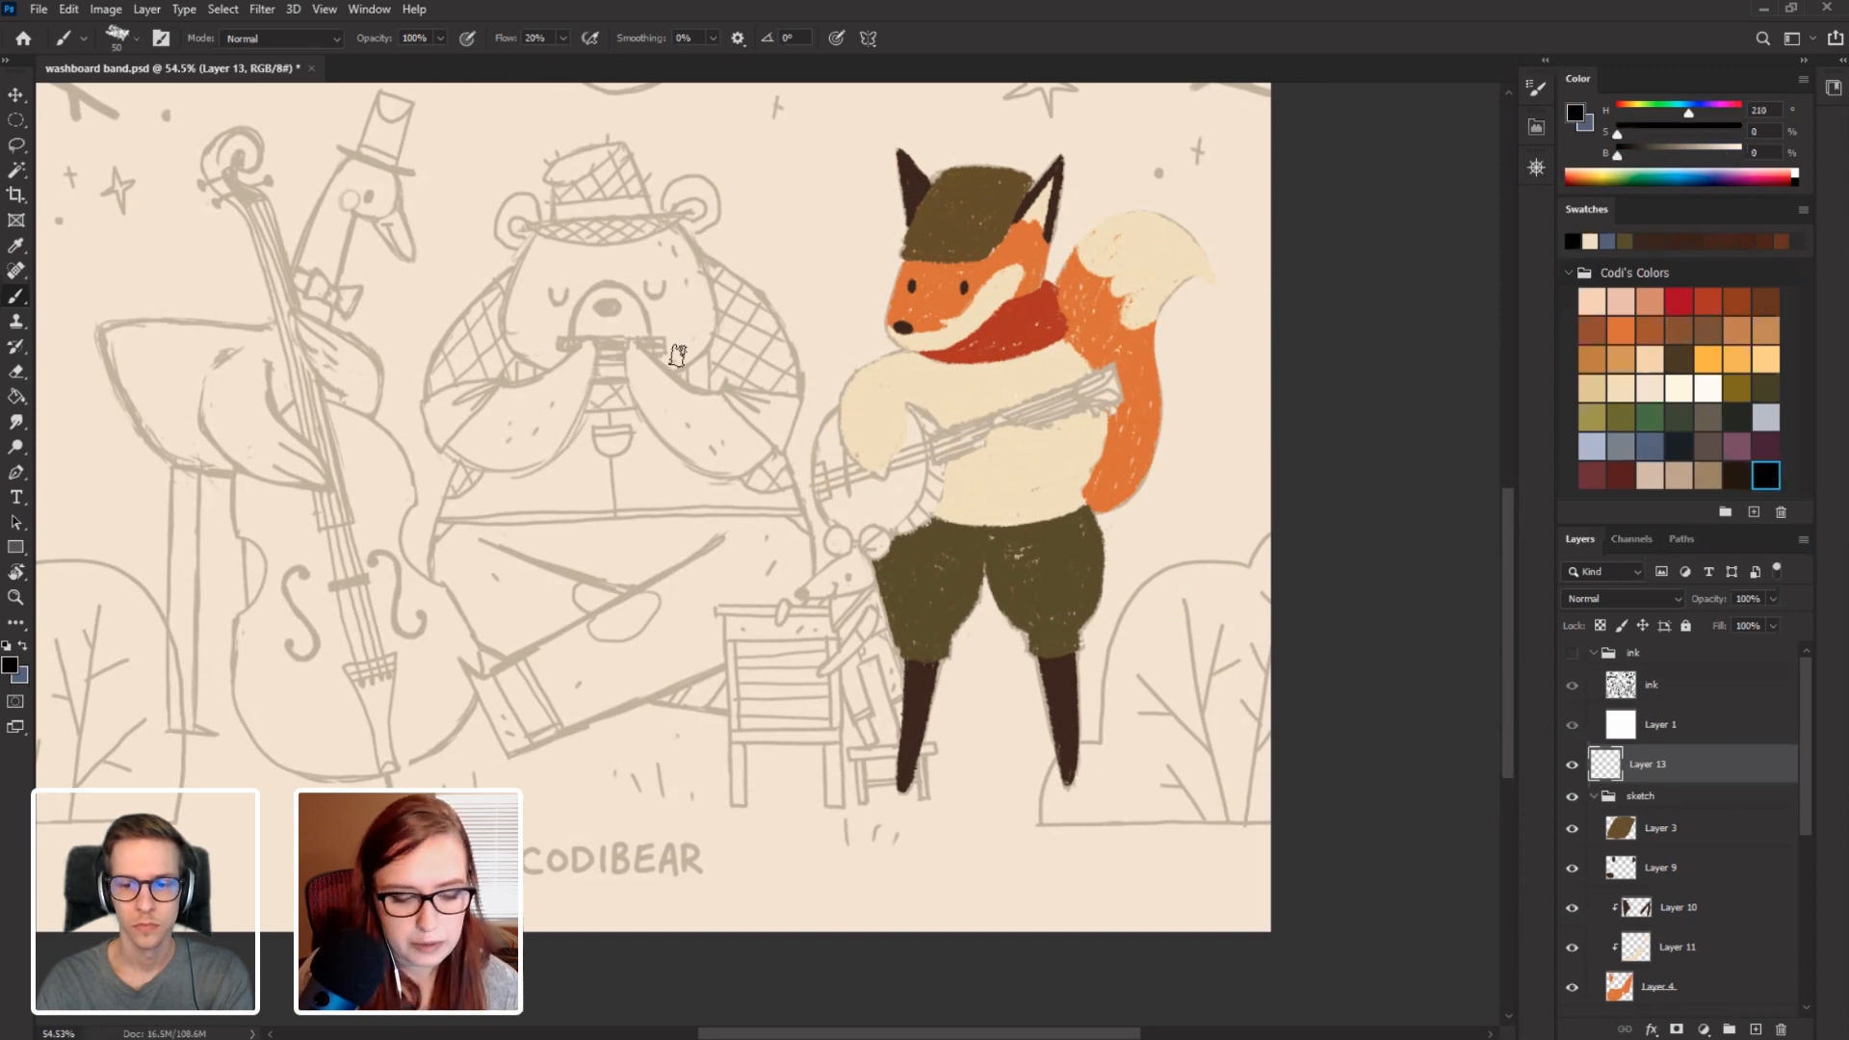
{"action": "key", "text": "g"}
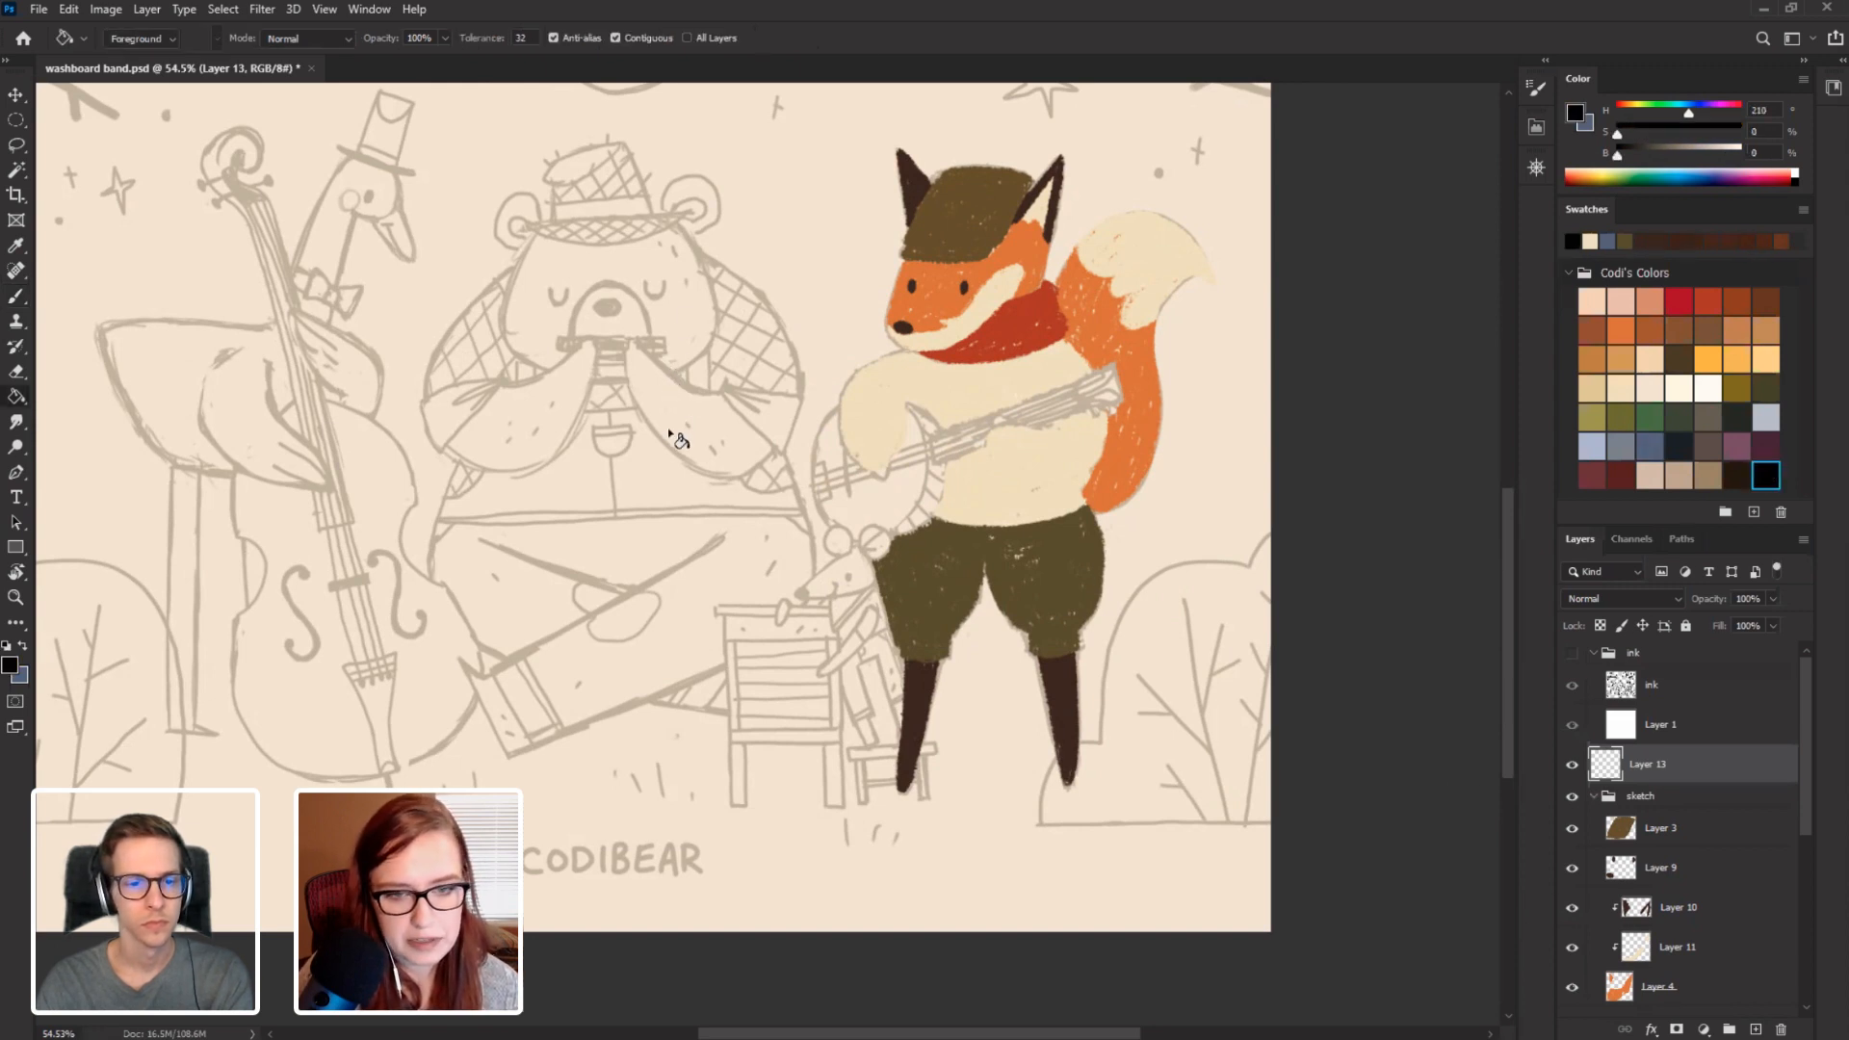
{"action": "left_click", "coordinate": [580, 367]}
{"action": "left_click_drag", "start_coordinate": [422, 330], "coordinate": [462, 564]}
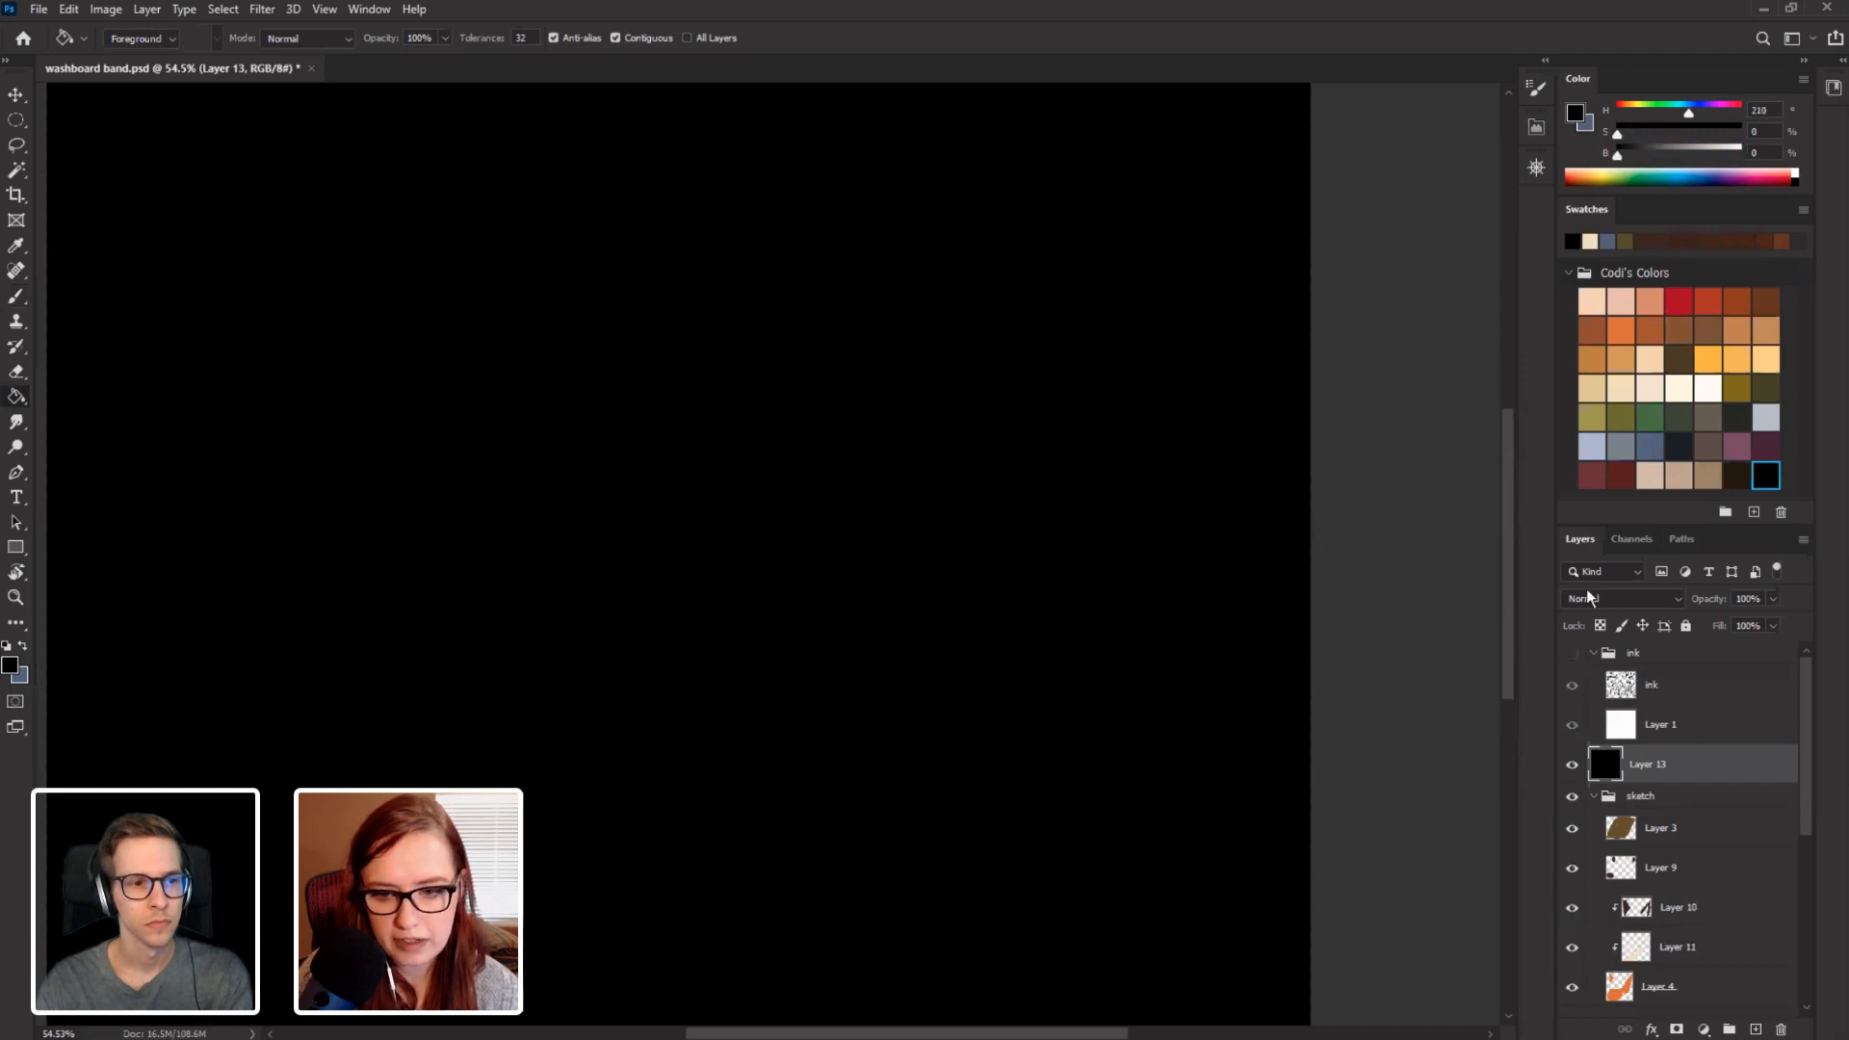
{"action": "left_click", "coordinate": [1588, 606]}
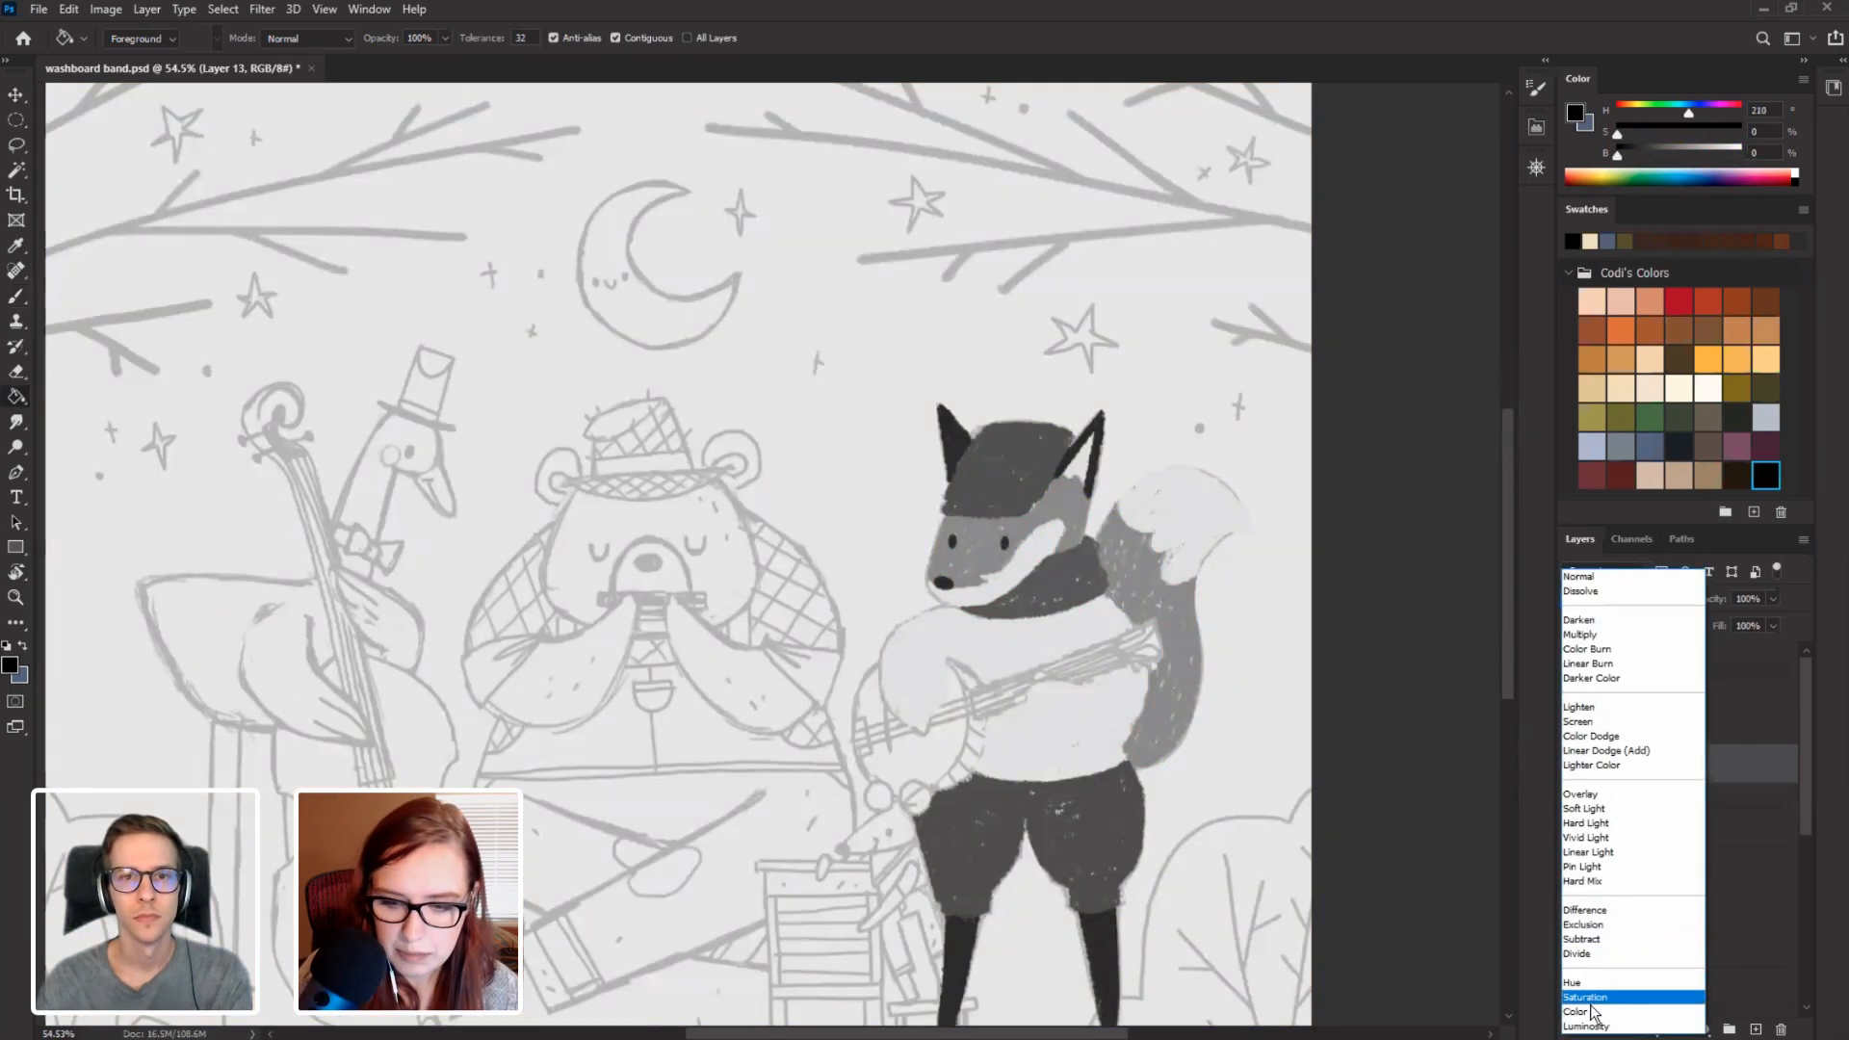
Set the black fill layer's blend mode to Color and toggle its visibility to compare the illustration in greyscale and in colour.
{"action": "left_click", "coordinate": [1589, 1011]}
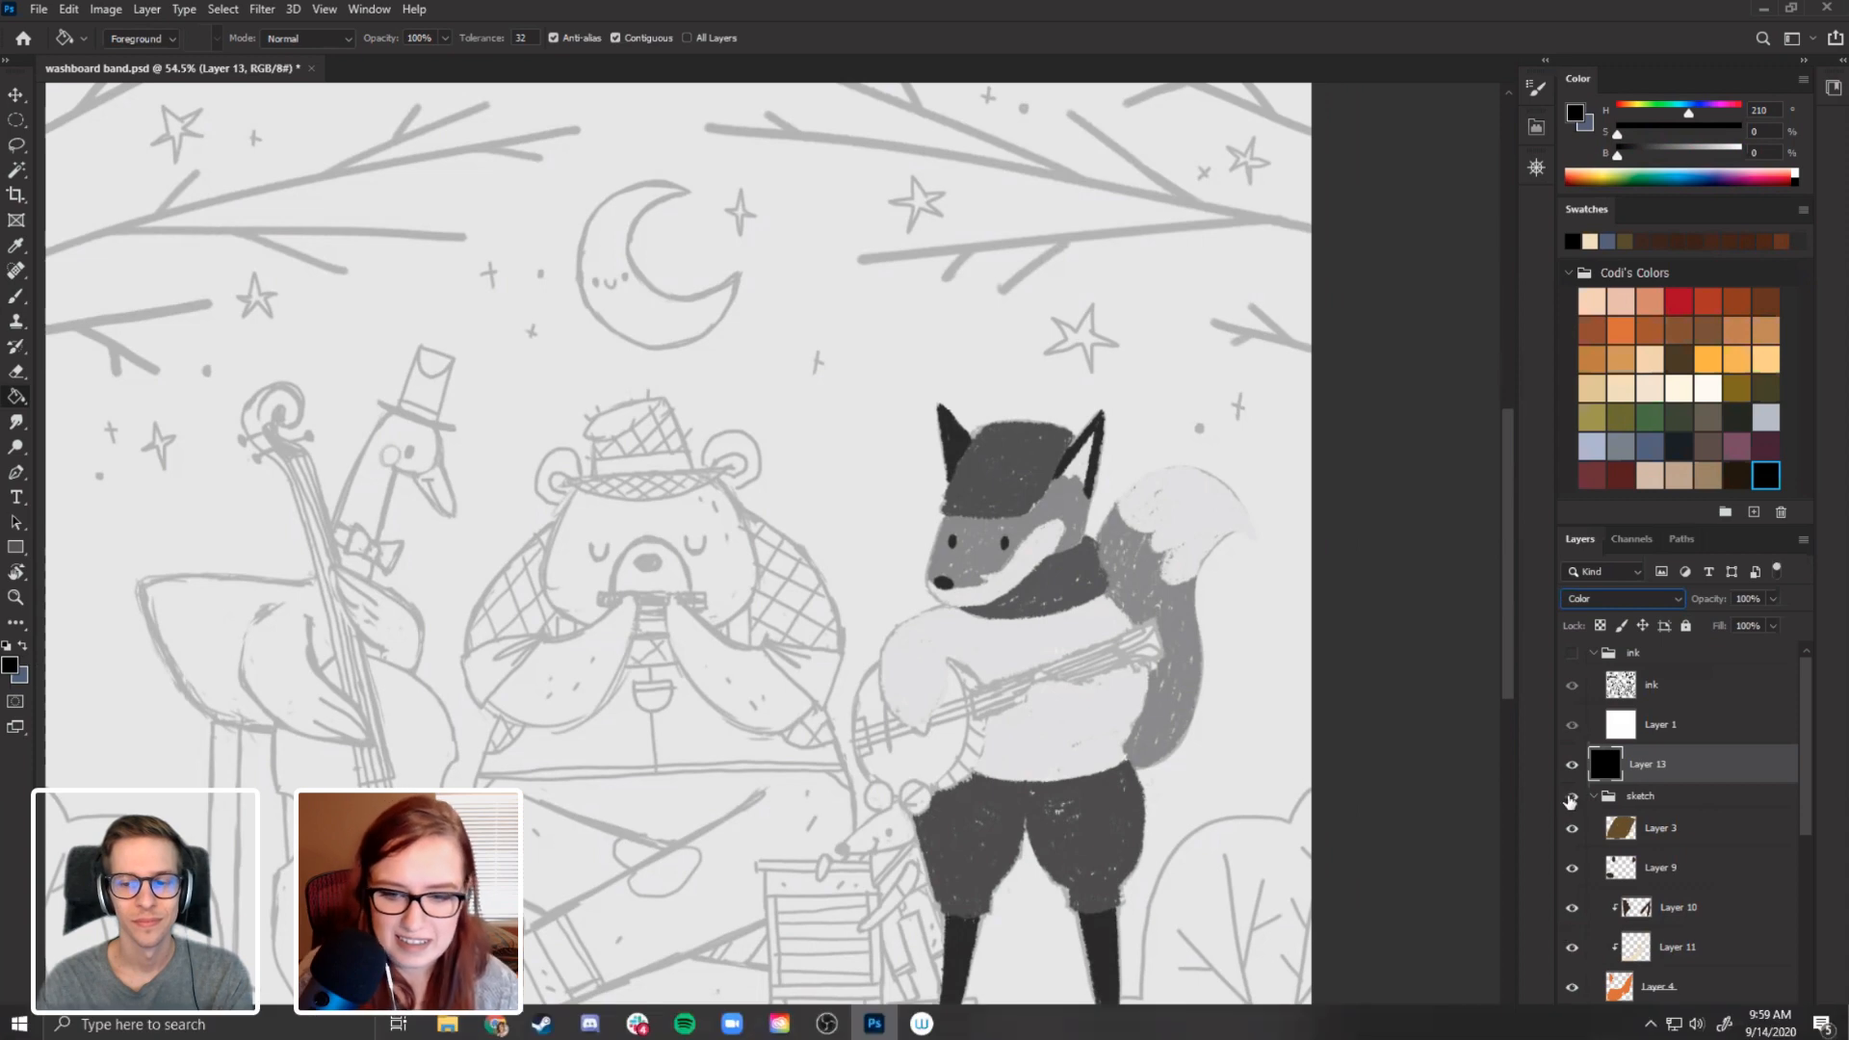
{"action": "left_click", "coordinate": [1572, 765]}
{"action": "left_click", "coordinate": [1572, 767]}
{"action": "left_click", "coordinate": [1572, 768]}
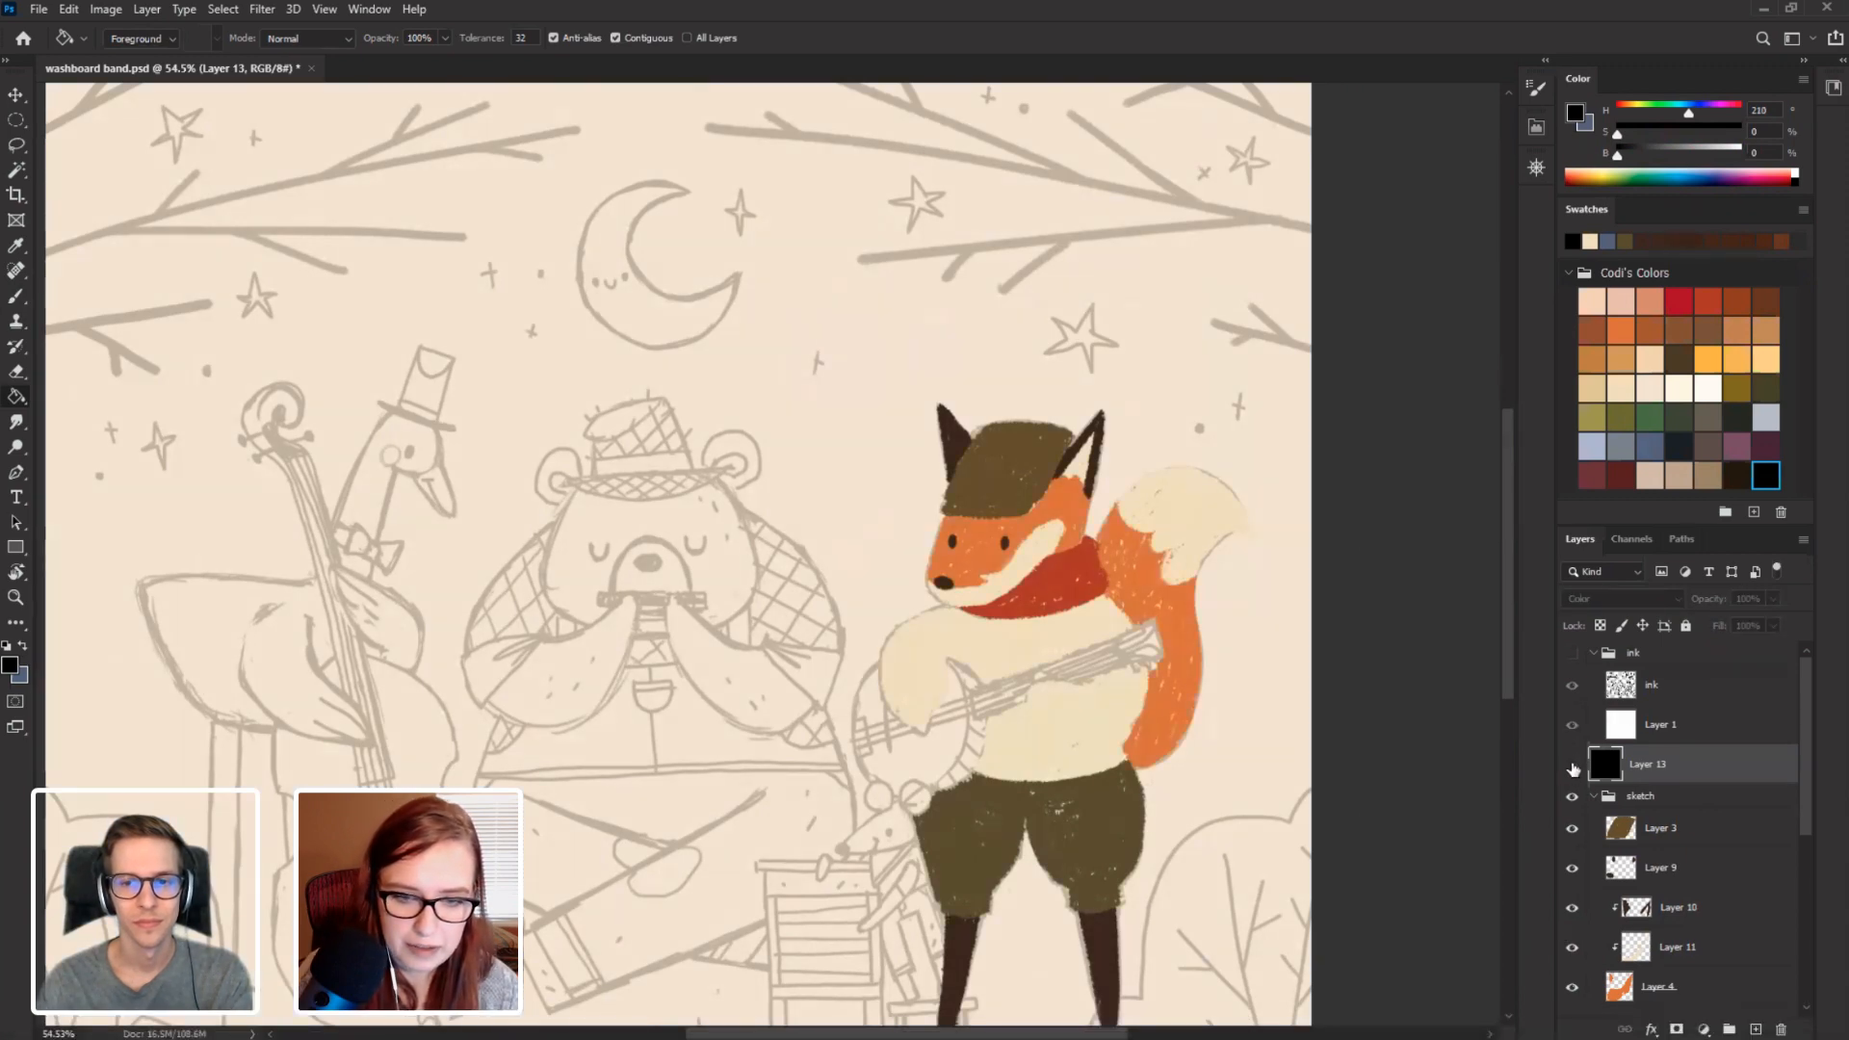
{"action": "left_click", "coordinate": [1572, 768]}
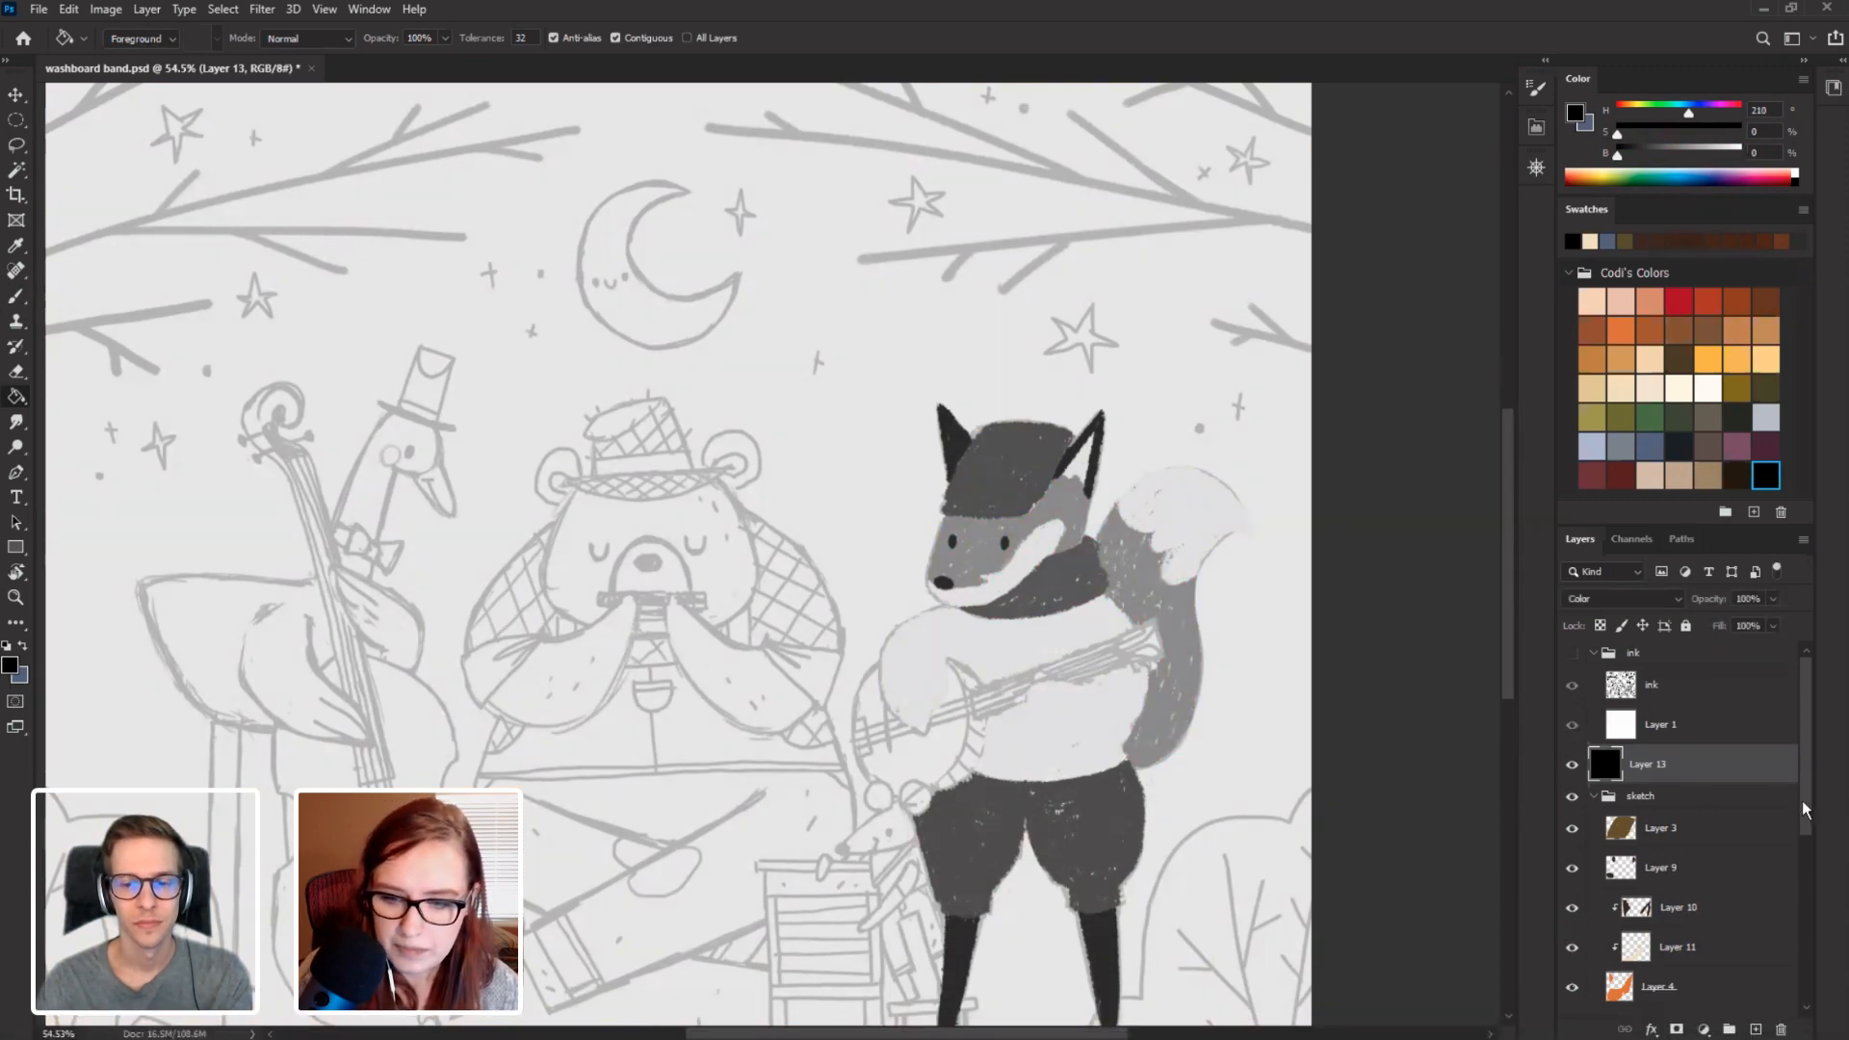
Hide the sketch layer to examine the fox's greyscale values without the line drawing.
{"action": "left_click_drag", "start_coordinate": [1810, 824], "coordinate": [1807, 981]}
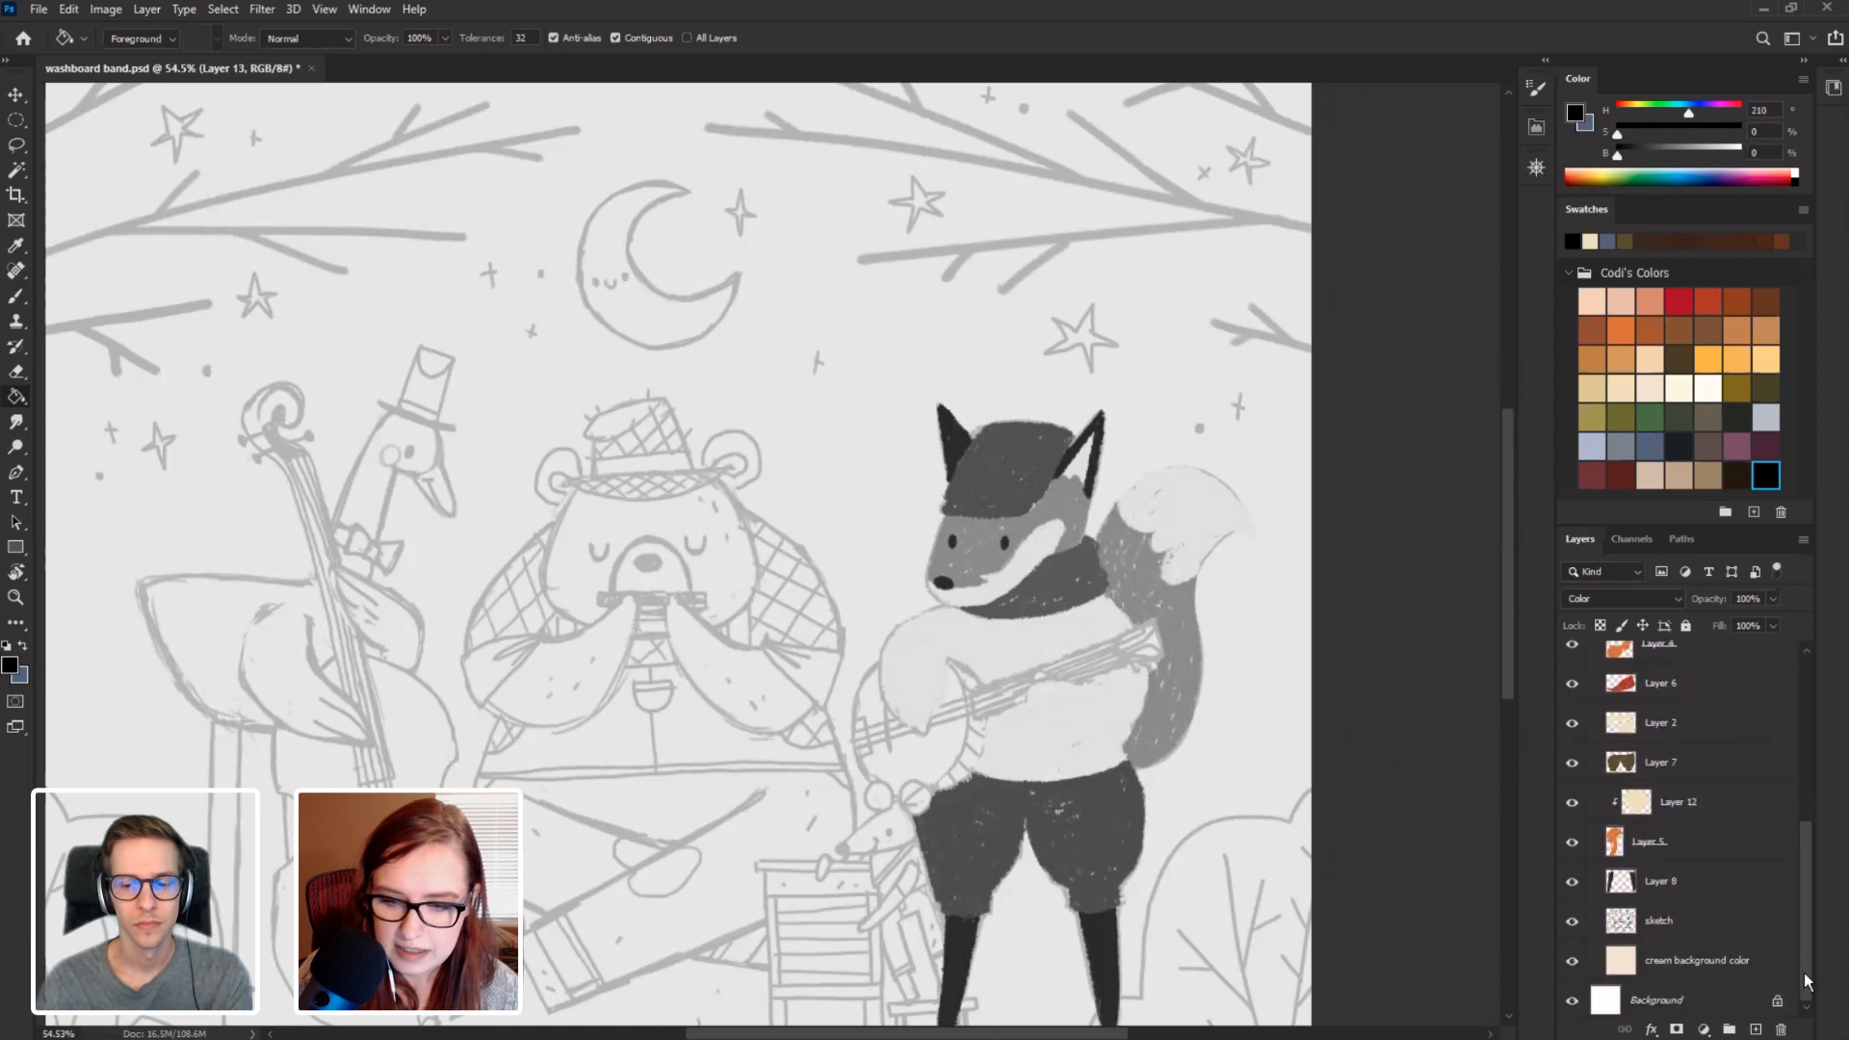
{"action": "left_click", "coordinate": [1571, 921]}
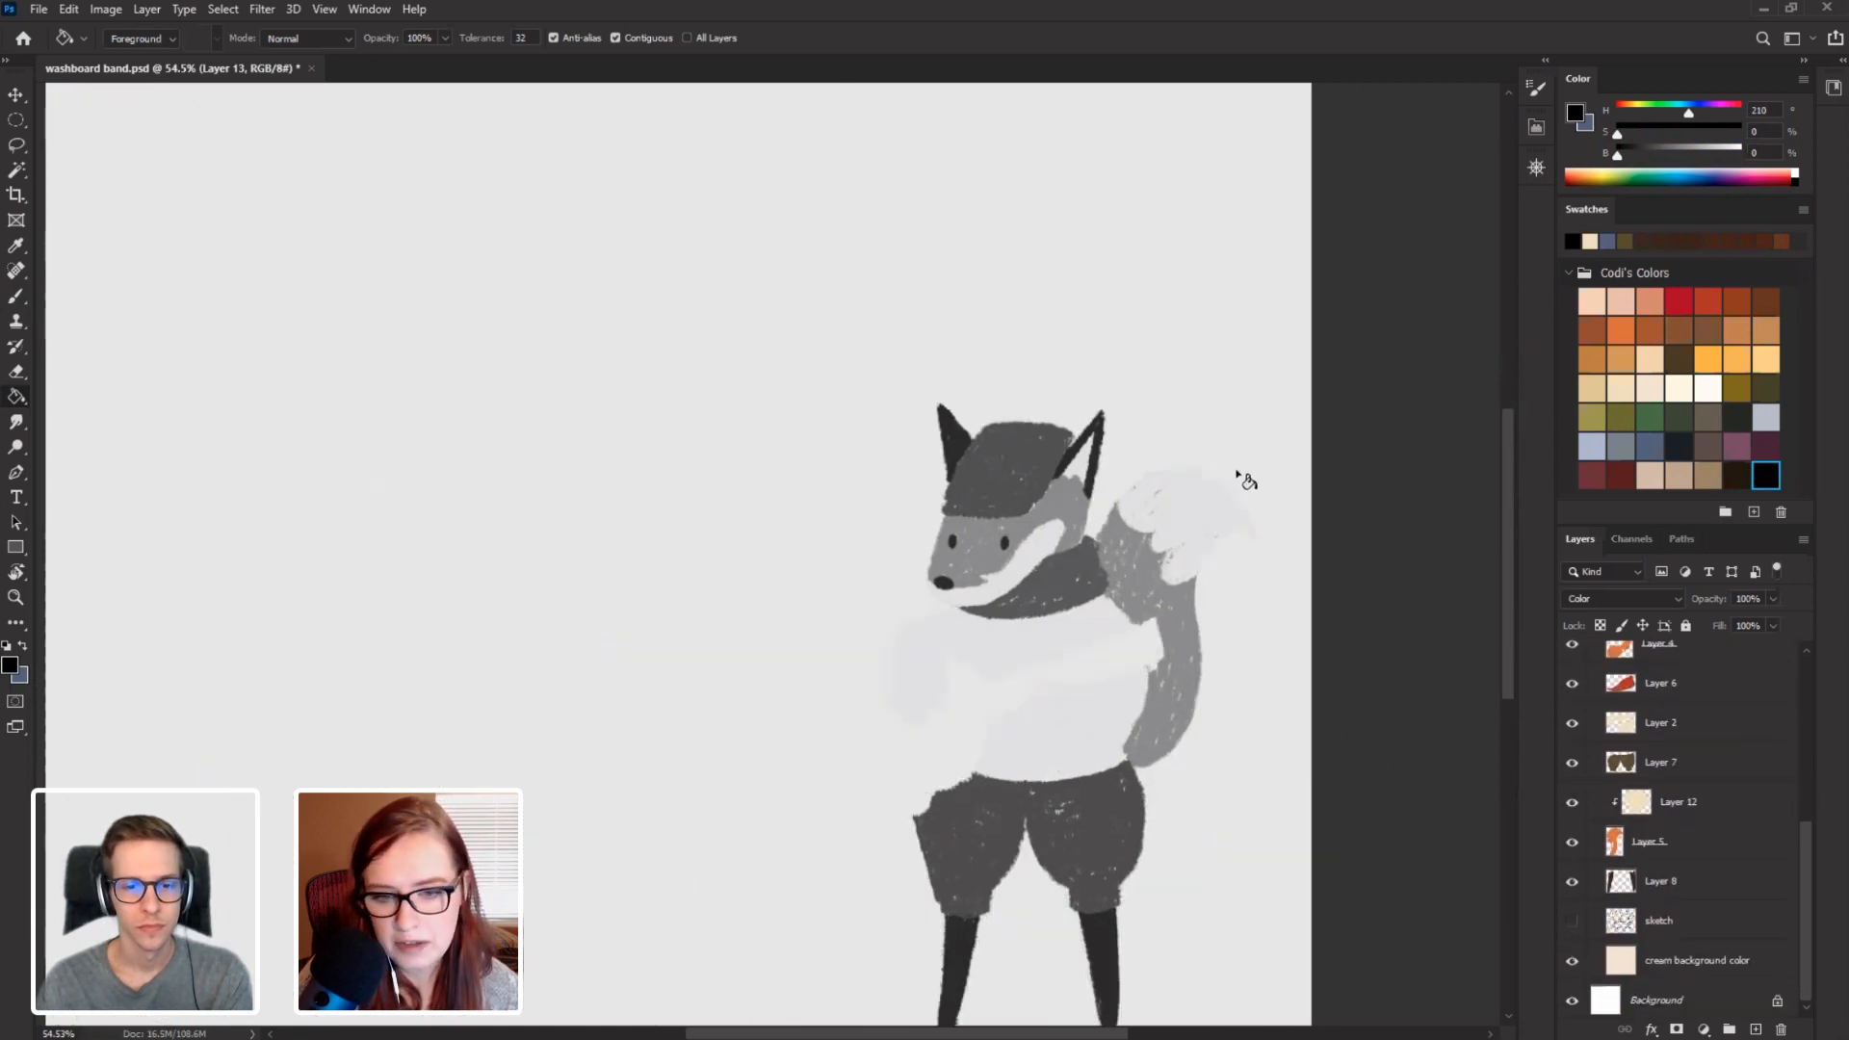
{"action": "key", "text": "b"}
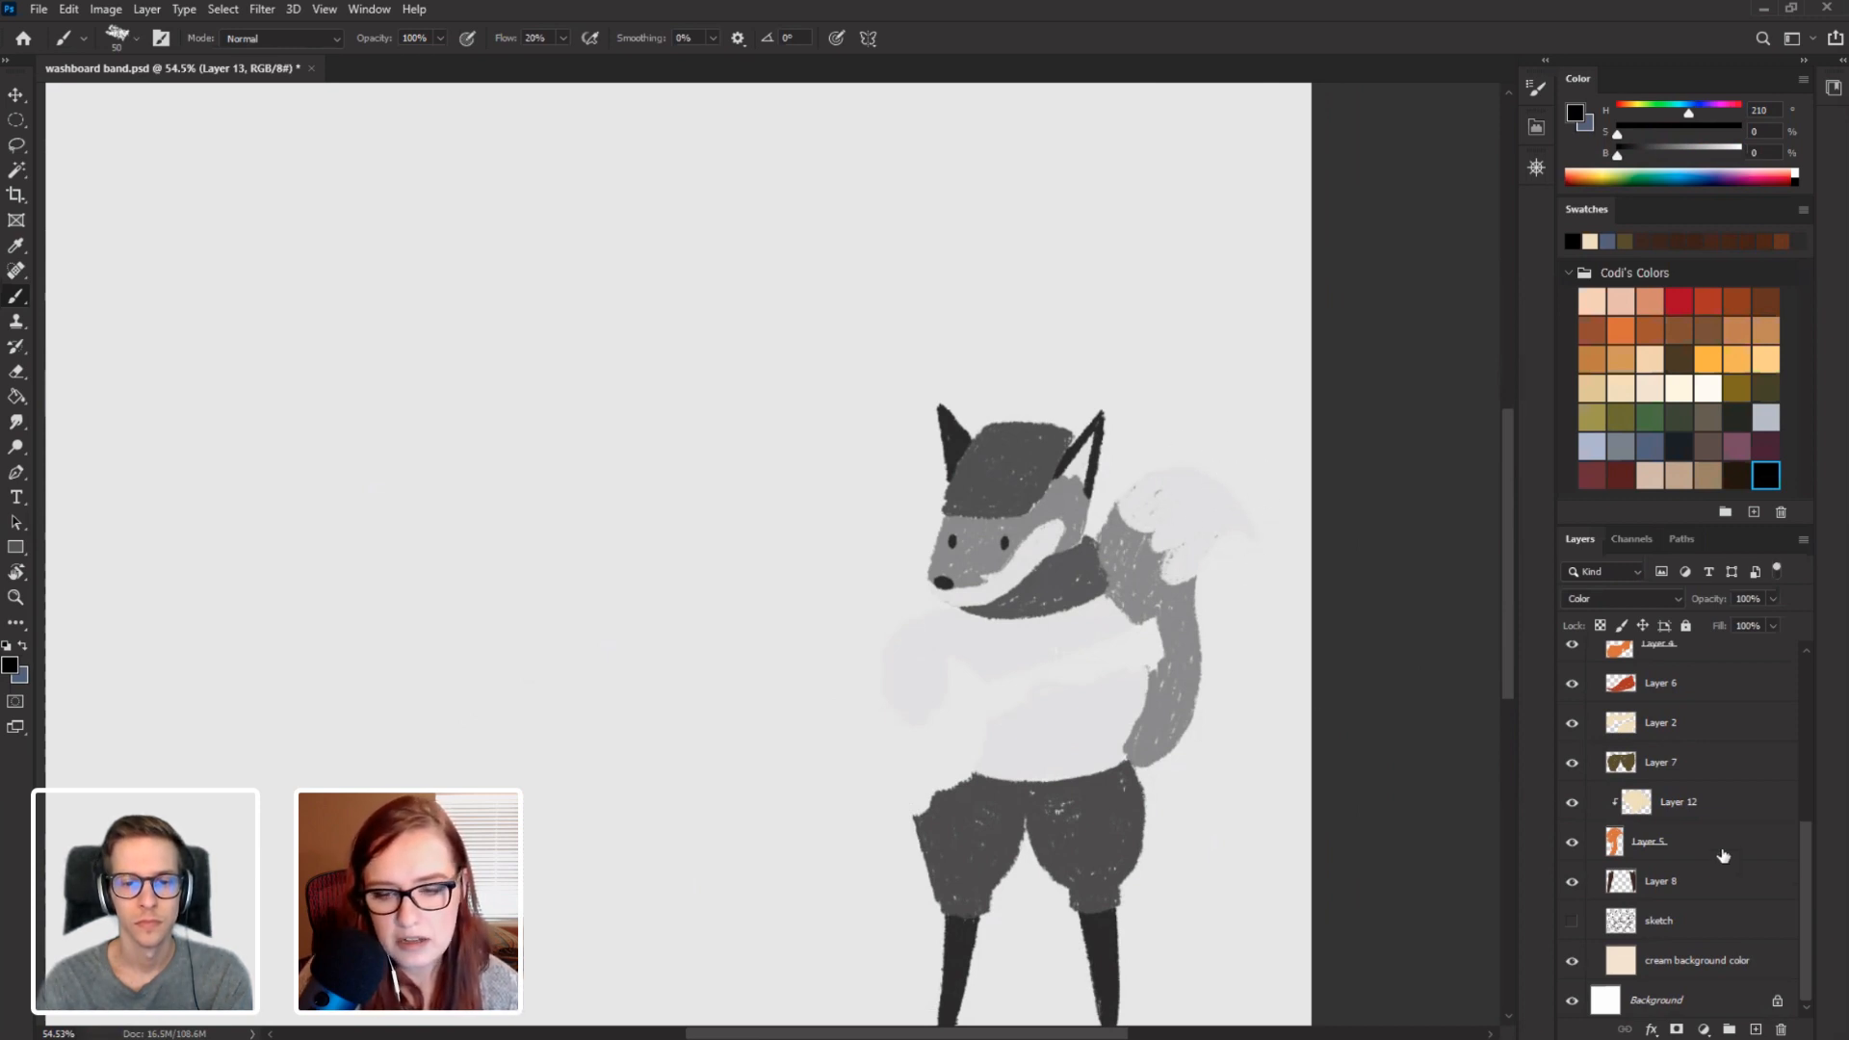
Hide the black Layer 13 to return to full colour, and show the sketch layer again.
{"action": "left_click_drag", "start_coordinate": [1807, 838], "coordinate": [1806, 674]}
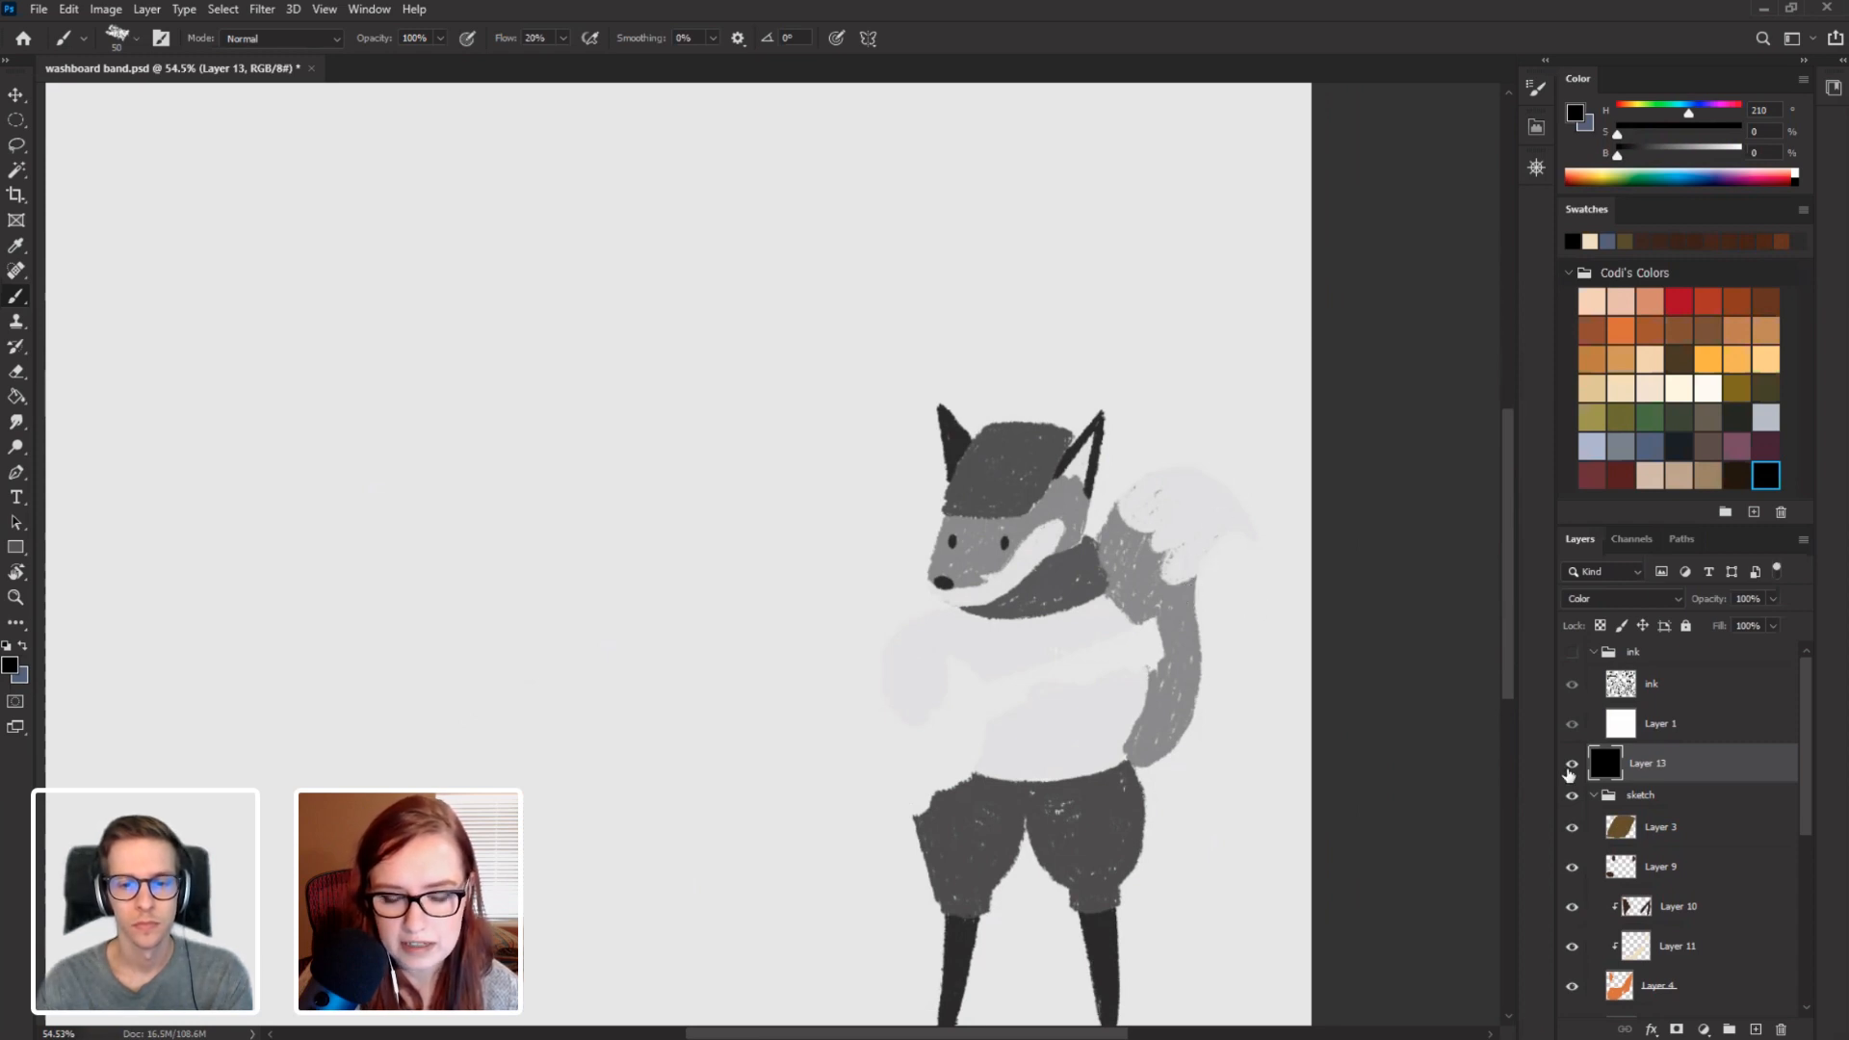
{"action": "left_click", "coordinate": [1570, 765]}
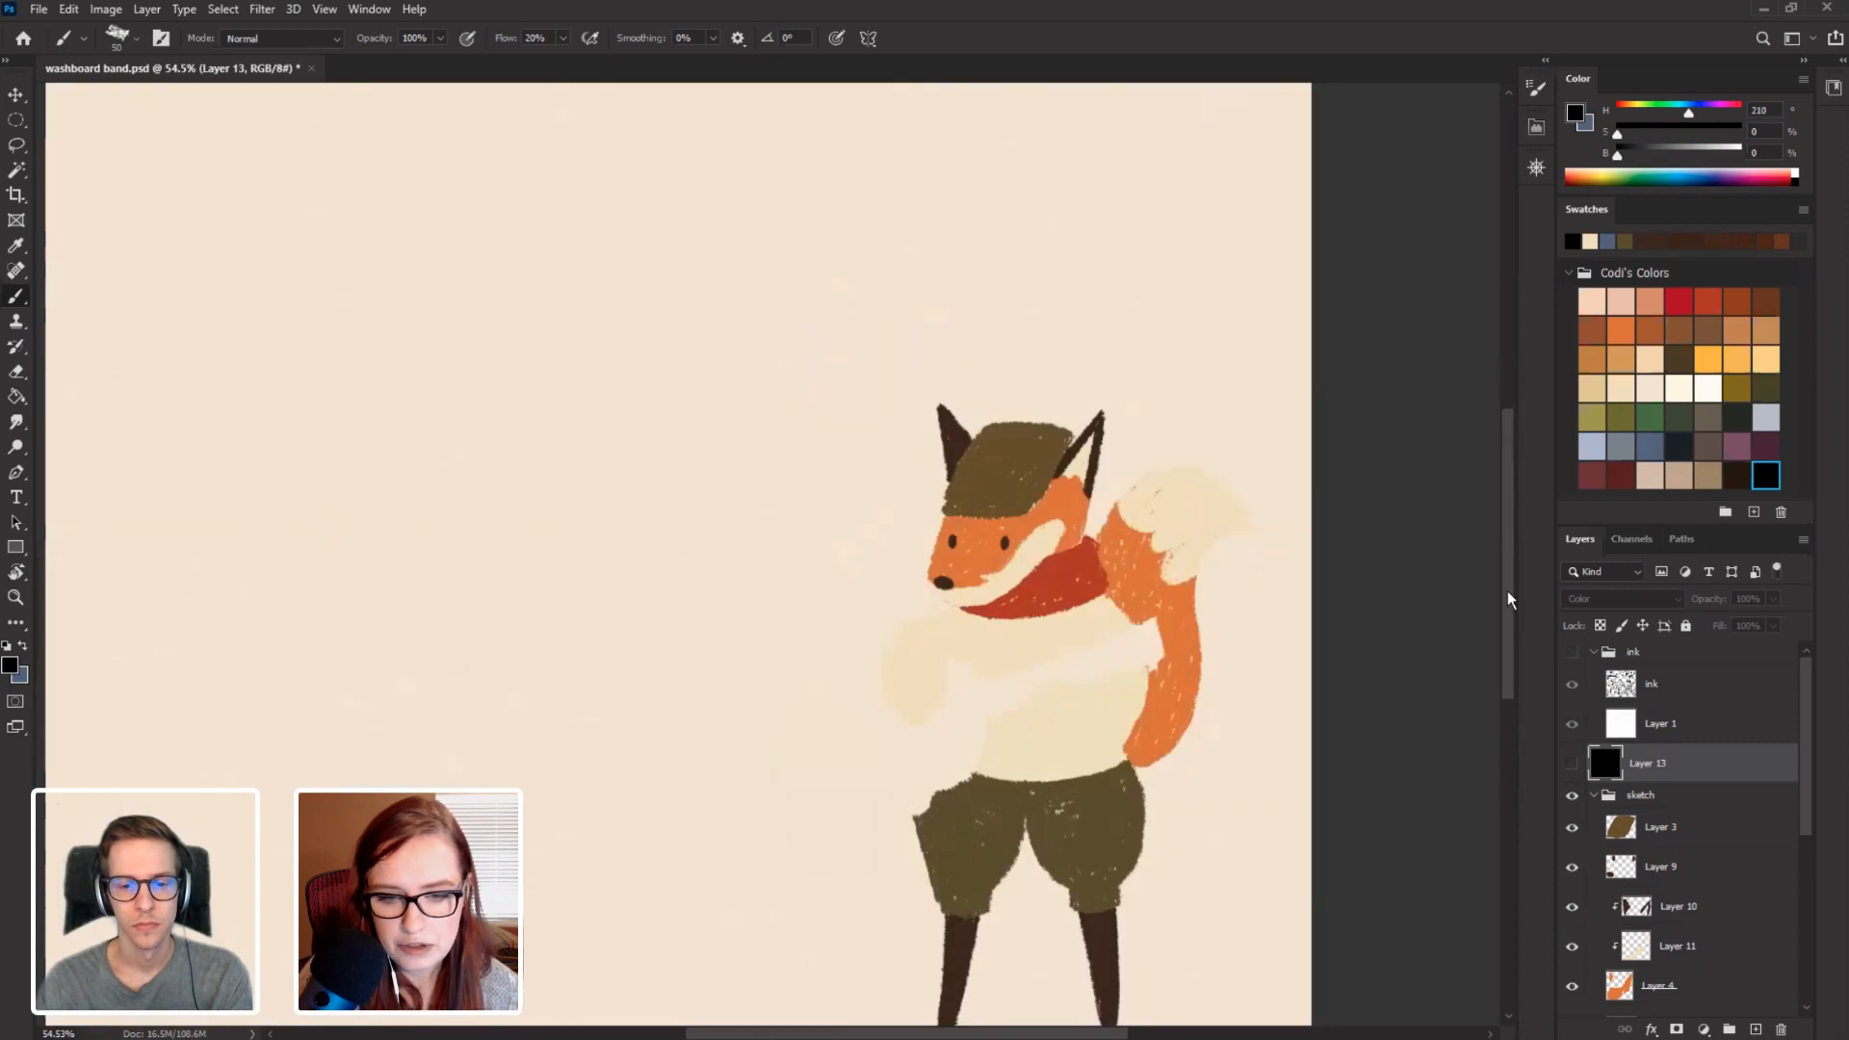
{"action": "scroll", "coordinate": [662, 407], "scroll_direction": "down", "scroll_amount": 2}
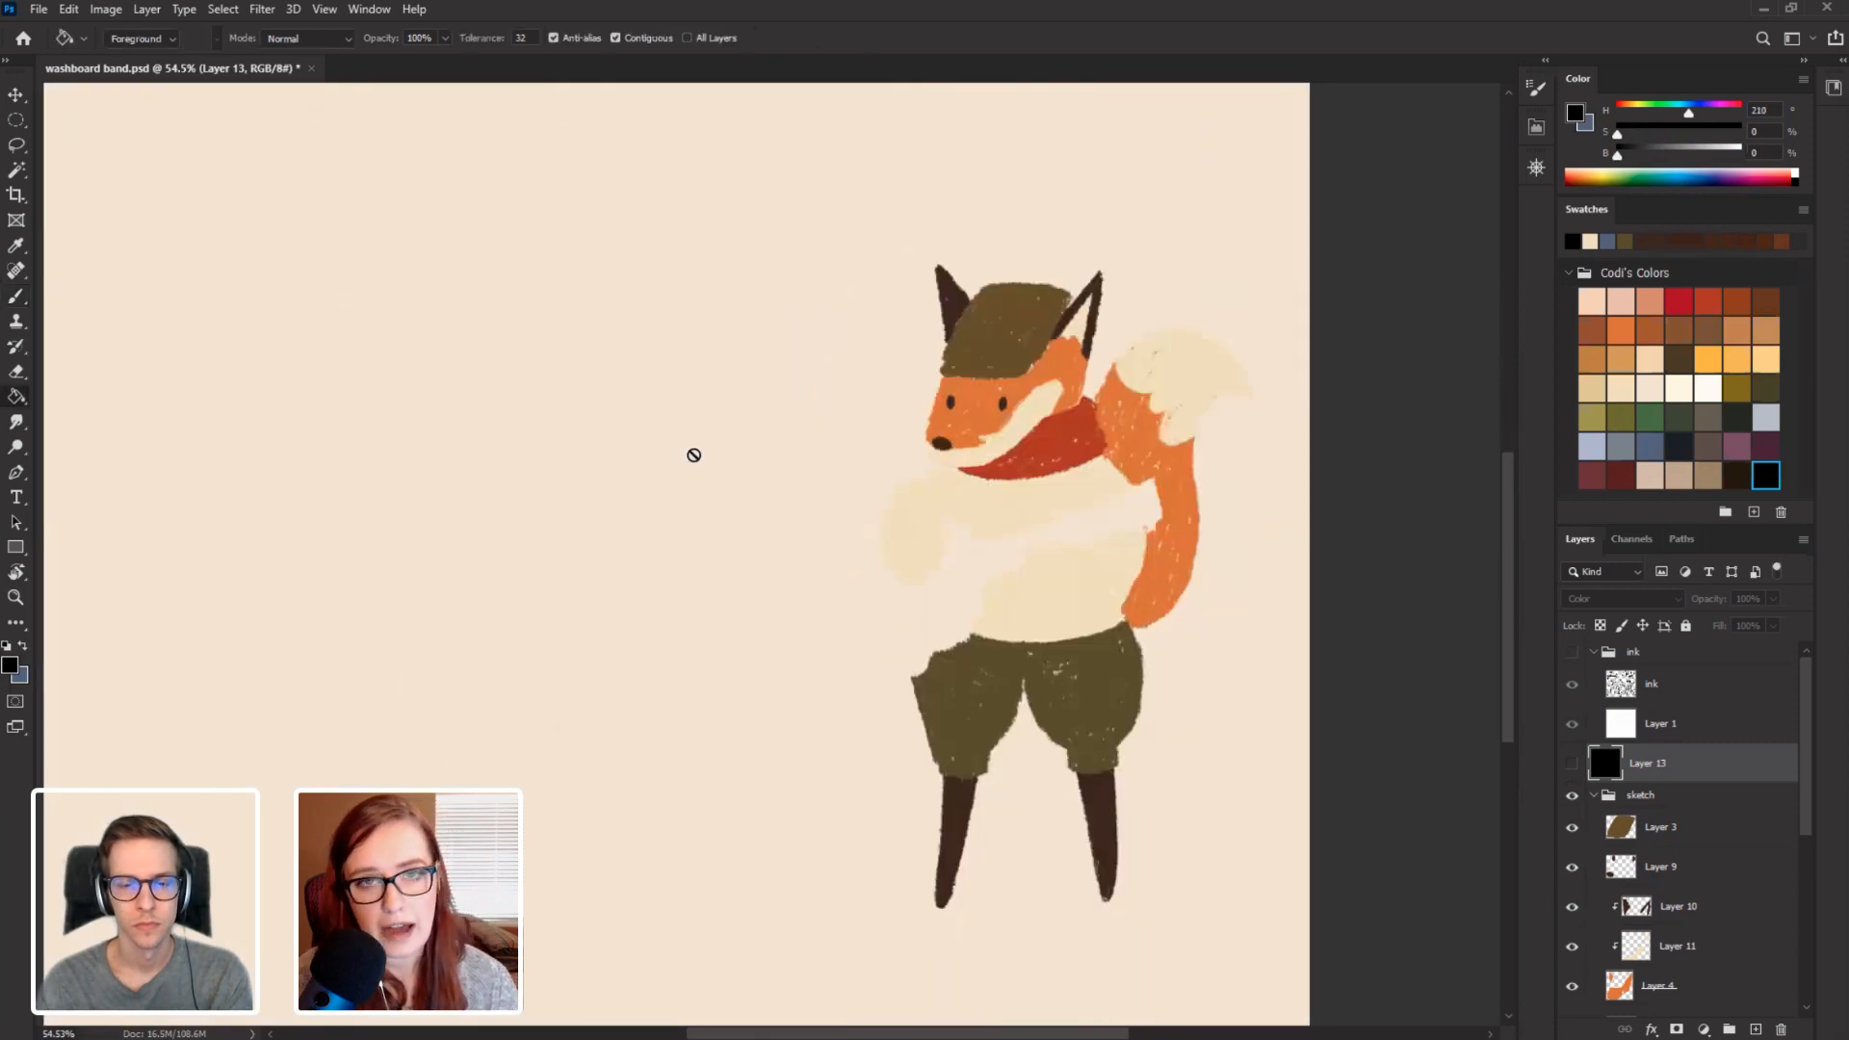
{"action": "key", "text": "g"}
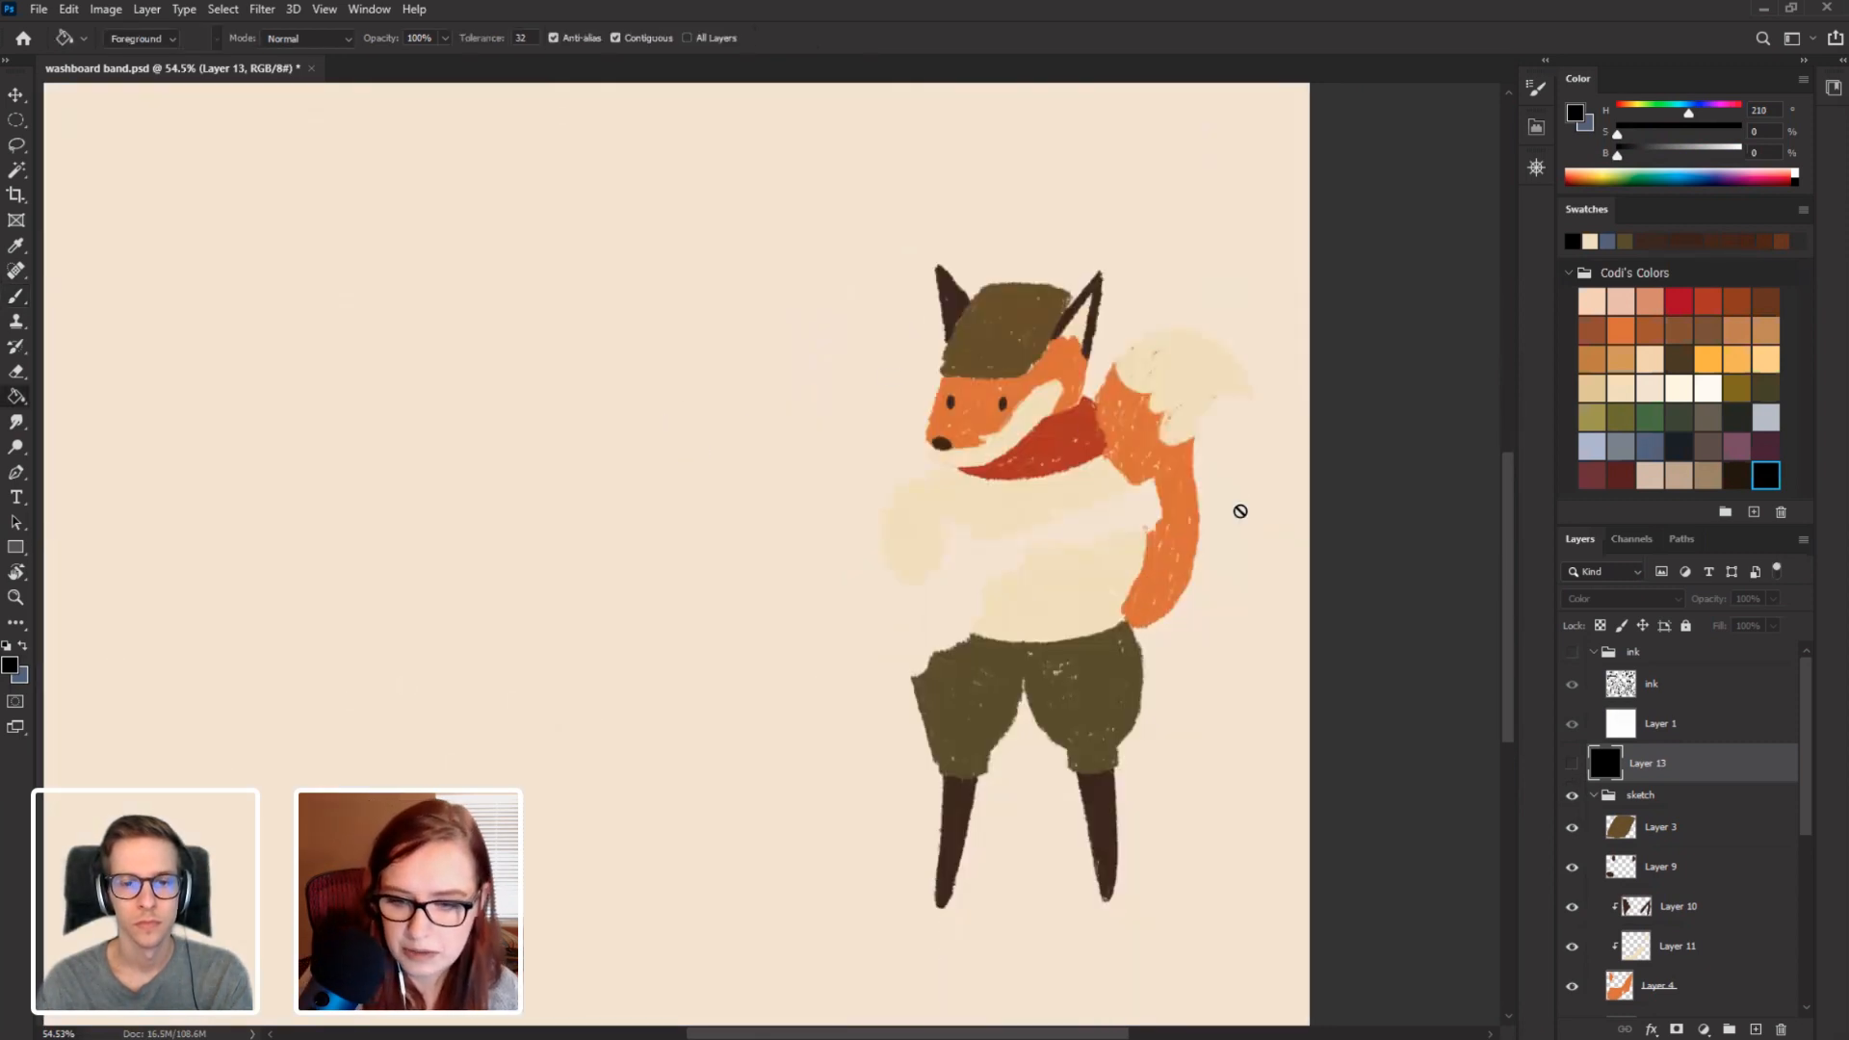
{"action": "left_click_drag", "start_coordinate": [1793, 801], "coordinate": [1788, 973]}
{"action": "left_click", "coordinate": [1571, 919]}
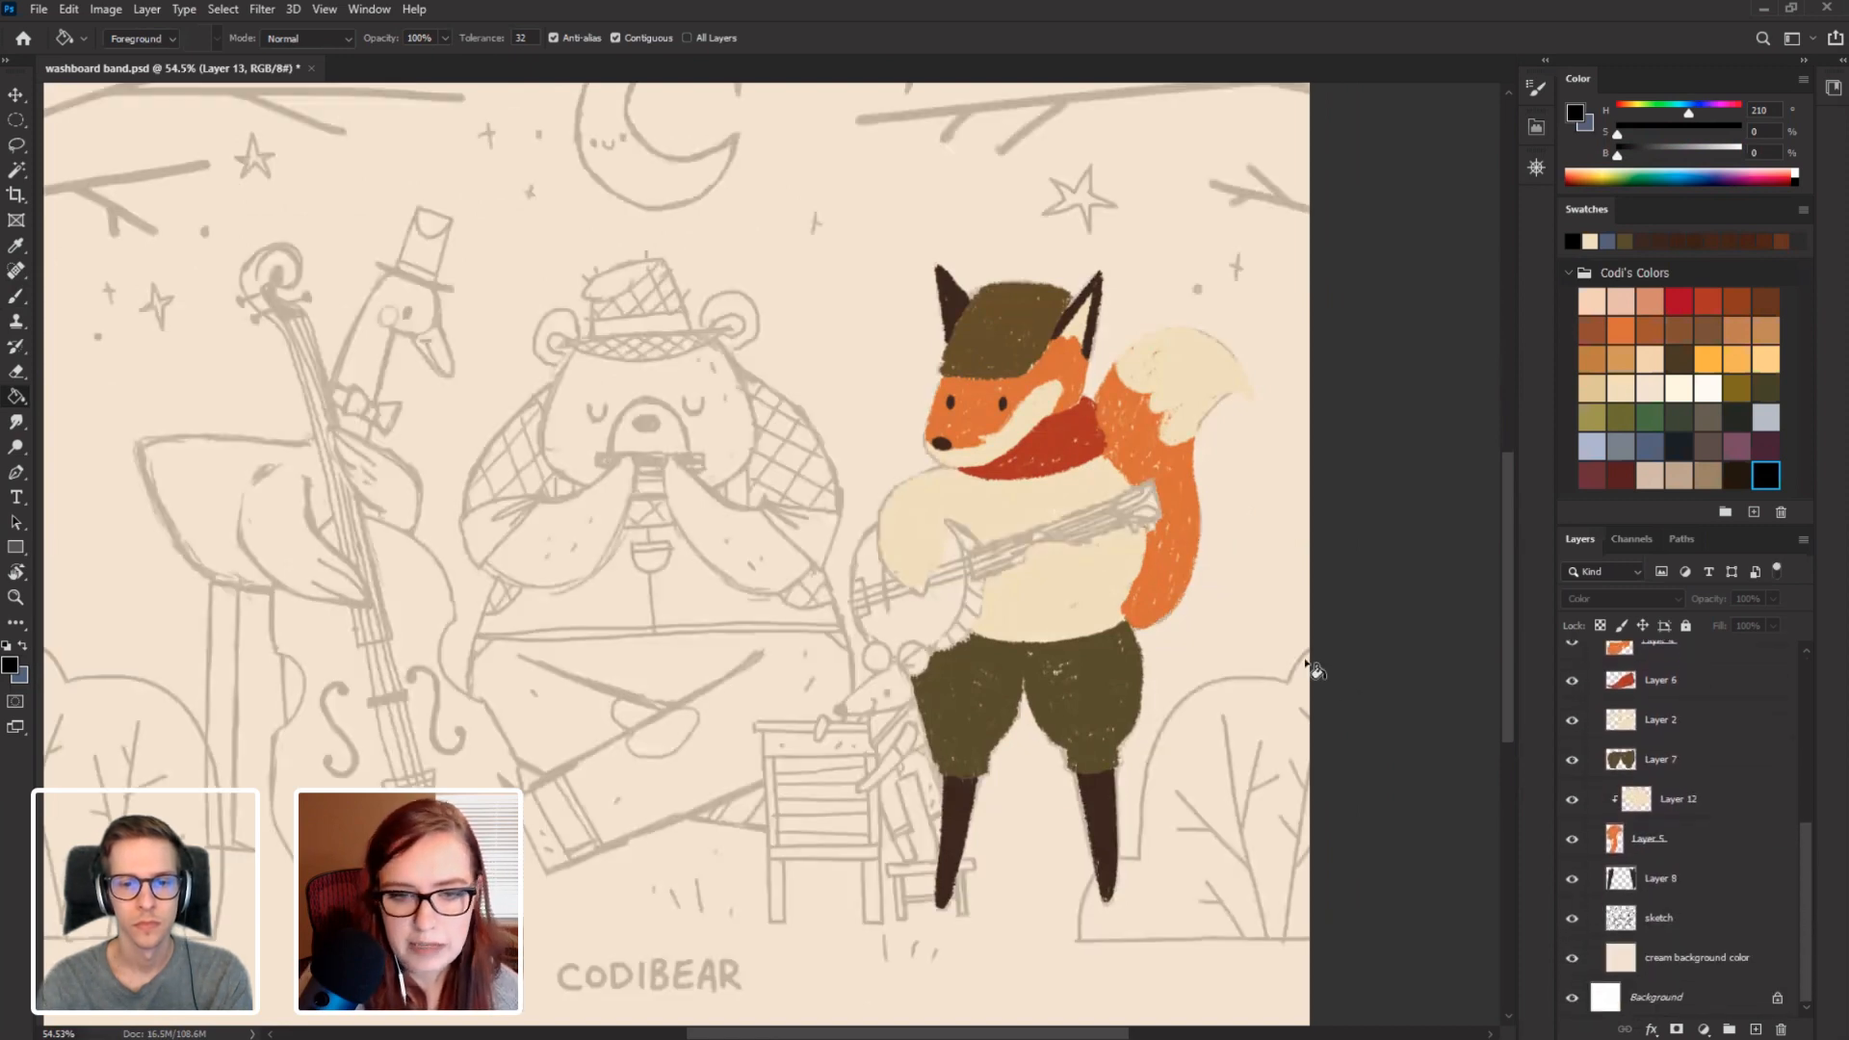
Choose a darker tan from Codi's Colors as the Brush colour, replacing the cream sampled from the tail tip.
{"action": "key", "text": "b"}
{"action": "left_click_drag", "start_coordinate": [854, 434], "coordinate": [676, 480]}
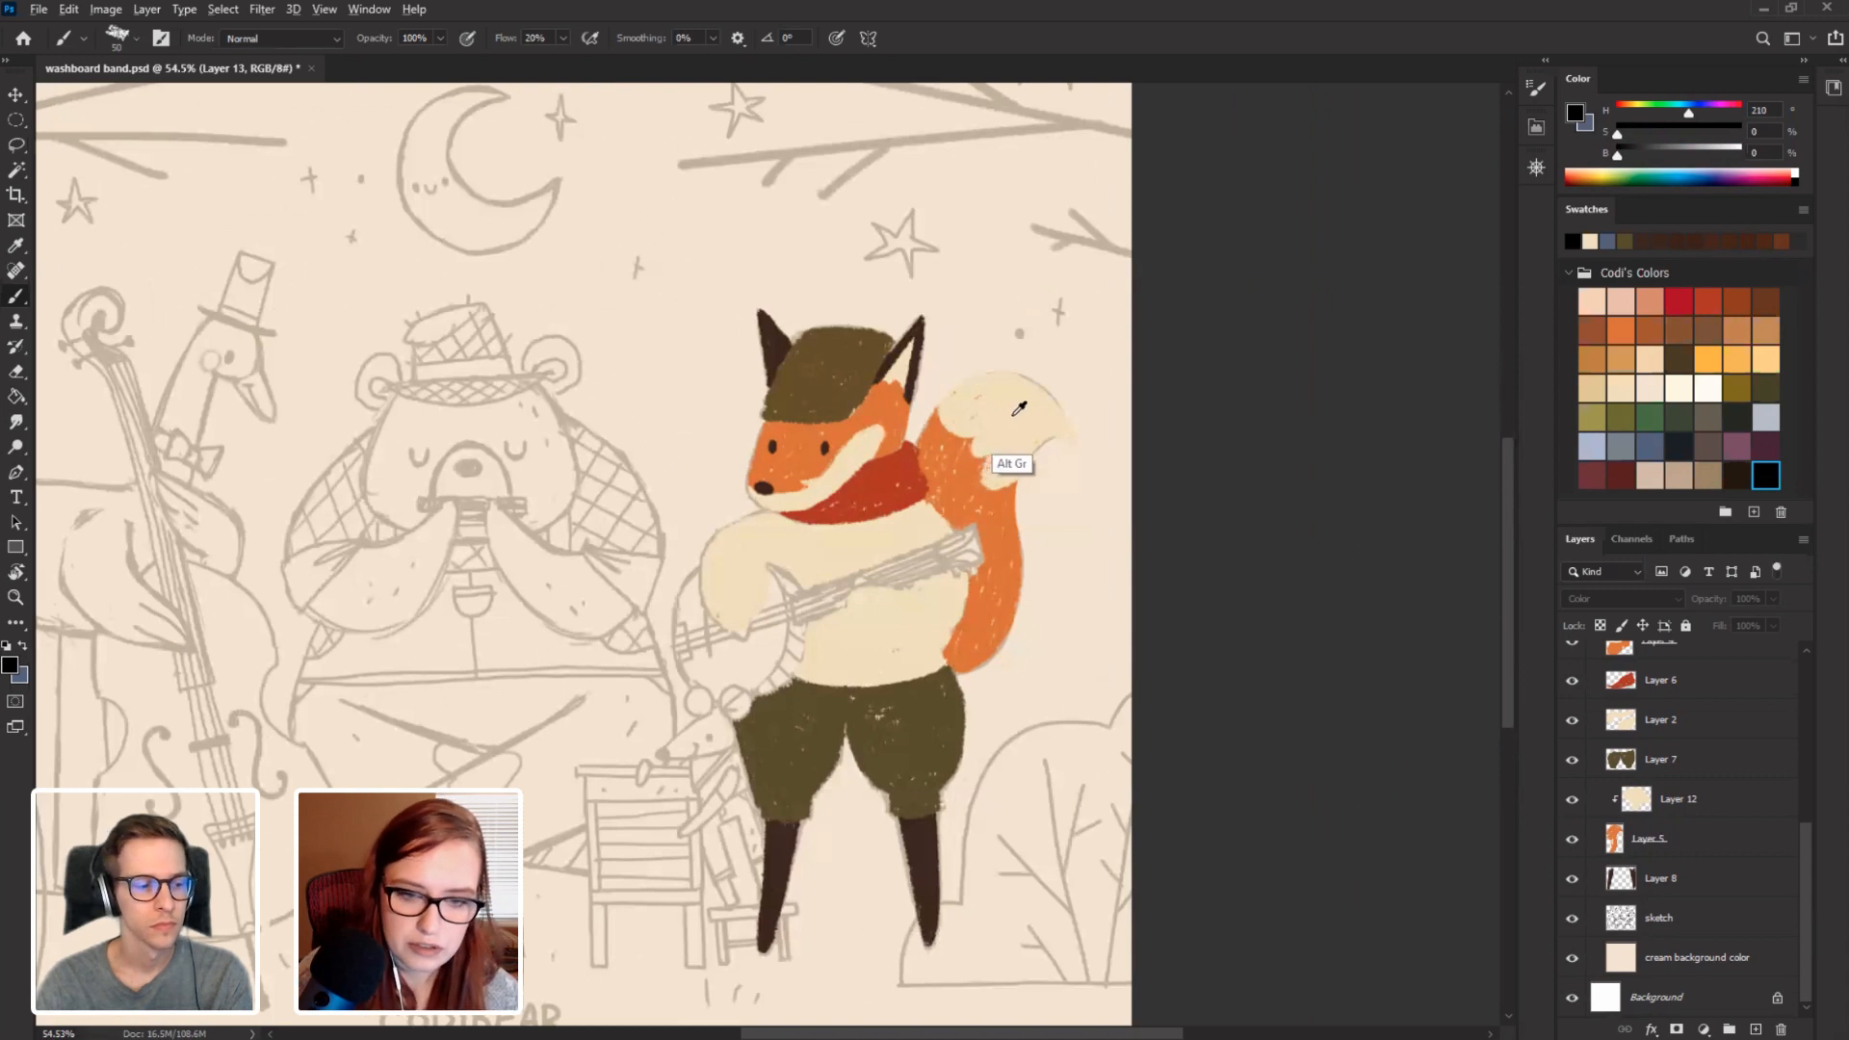
{"action": "left_click", "coordinate": [1003, 414], "text": "alt"}
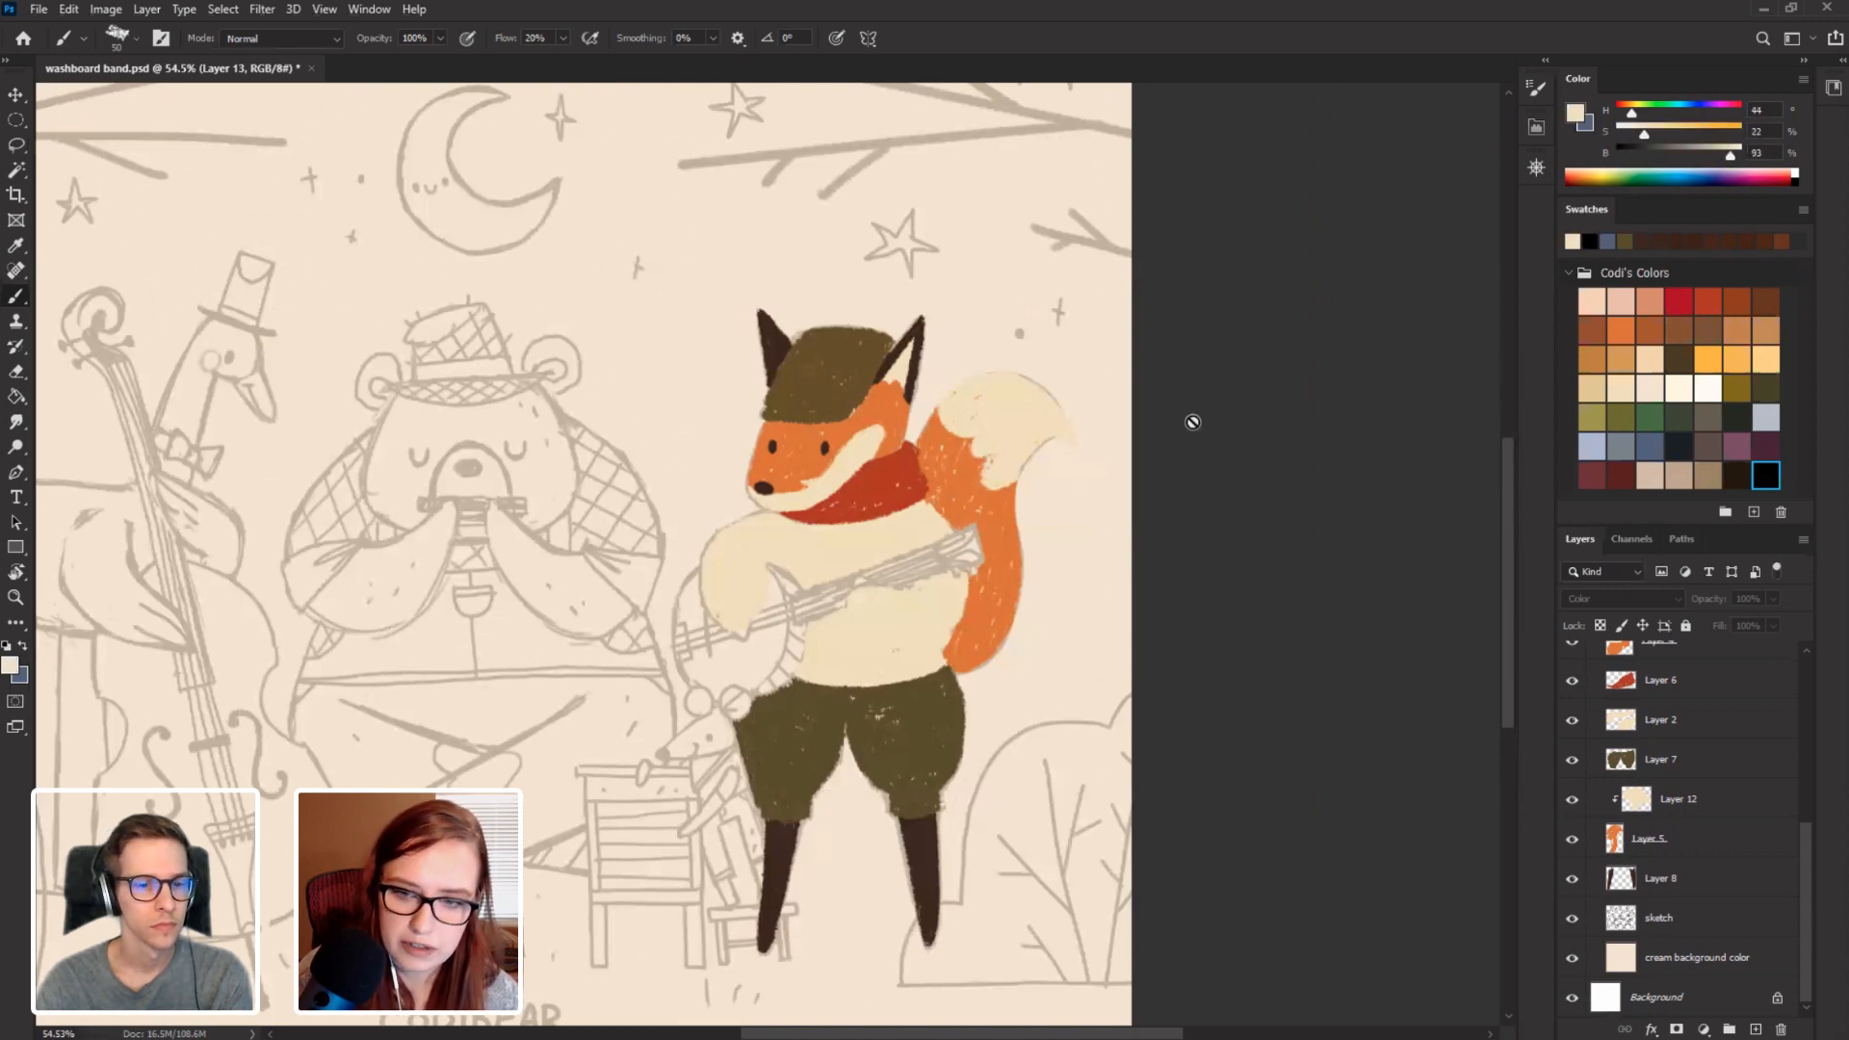
{"action": "left_click", "coordinate": [1651, 136]}
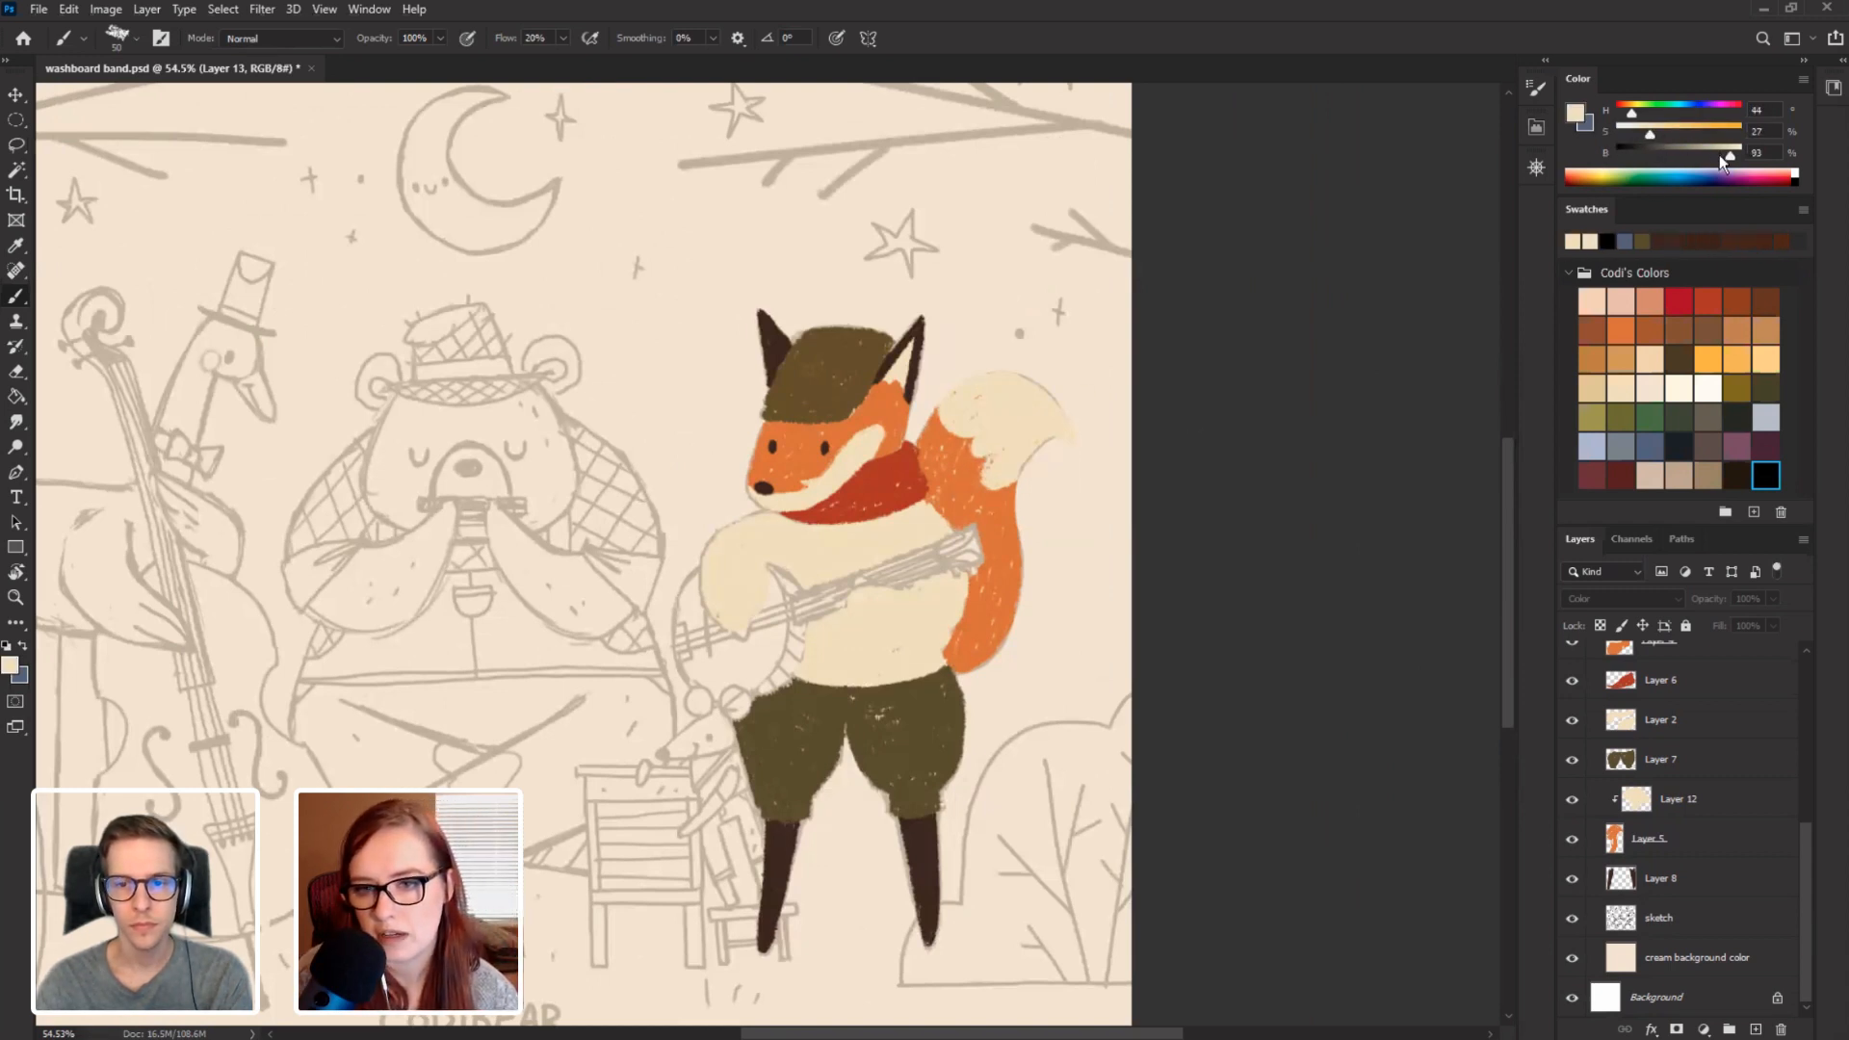
{"action": "left_click", "coordinate": [1719, 154]}
{"action": "left_click", "coordinate": [1654, 136]}
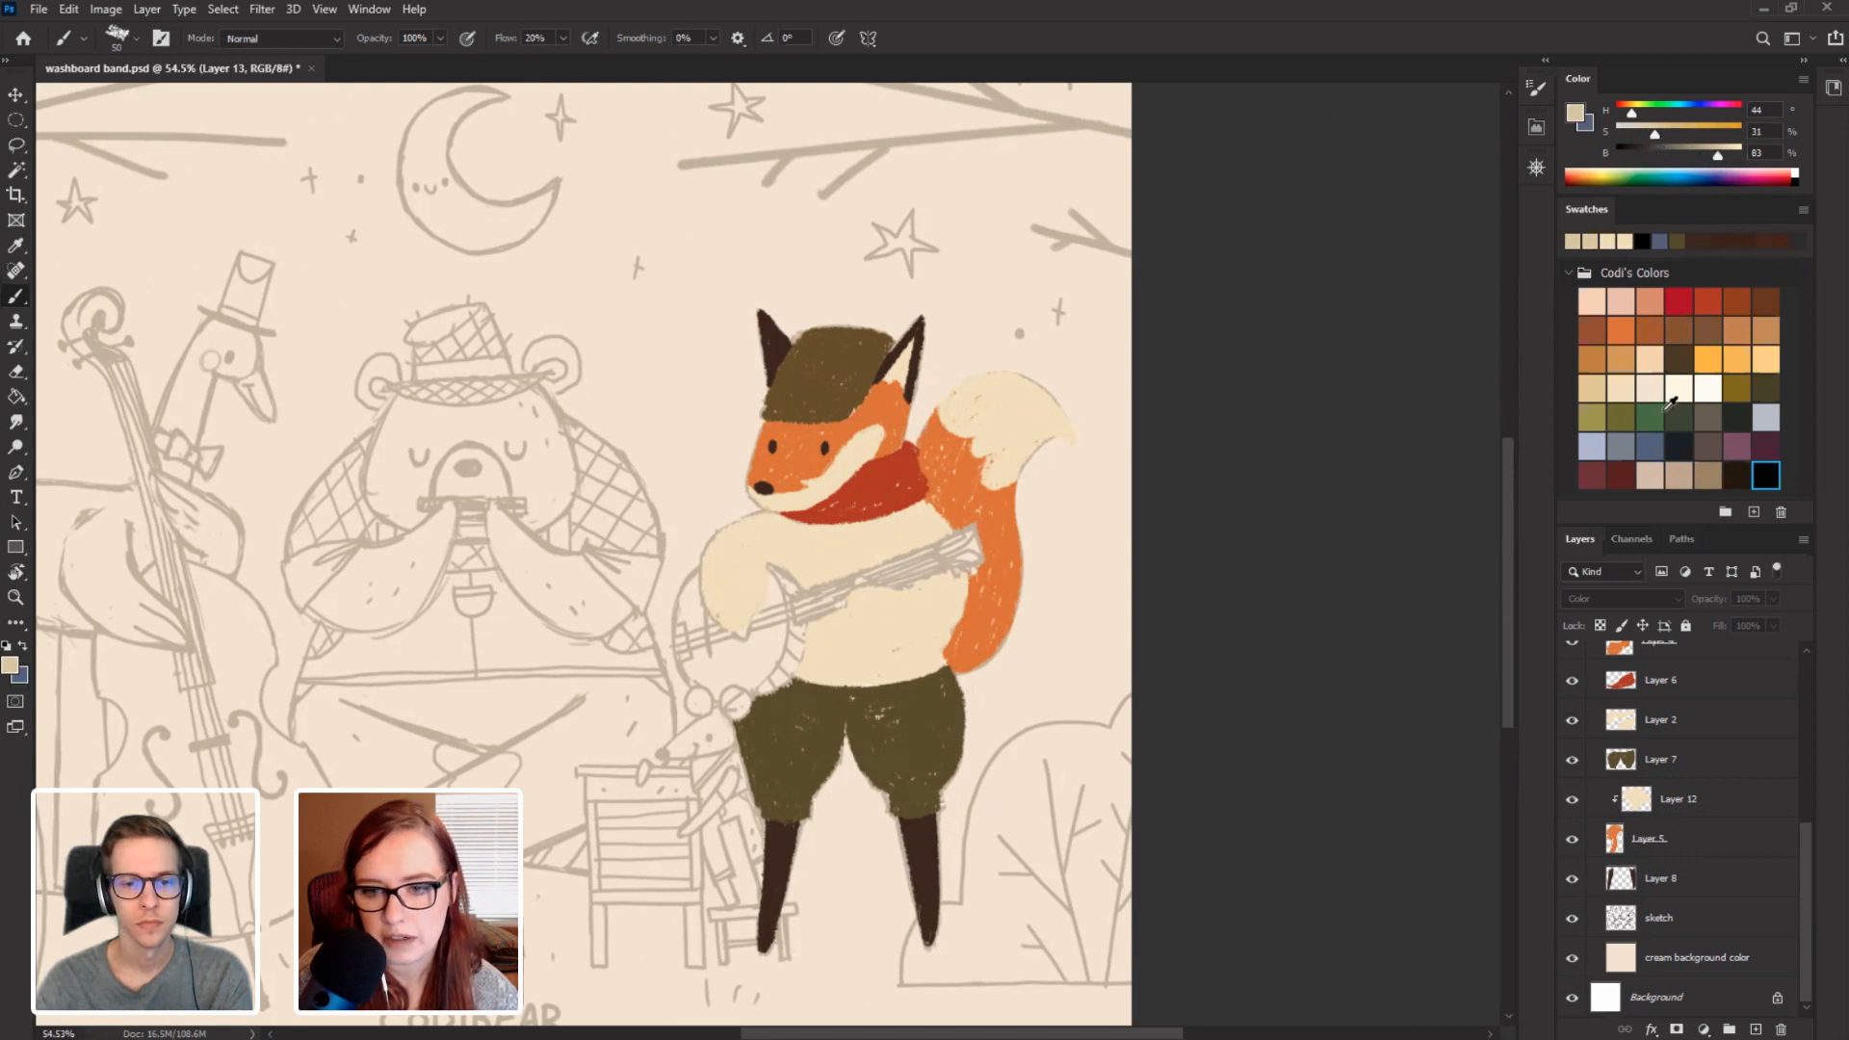
{"action": "left_click", "coordinate": [1594, 389]}
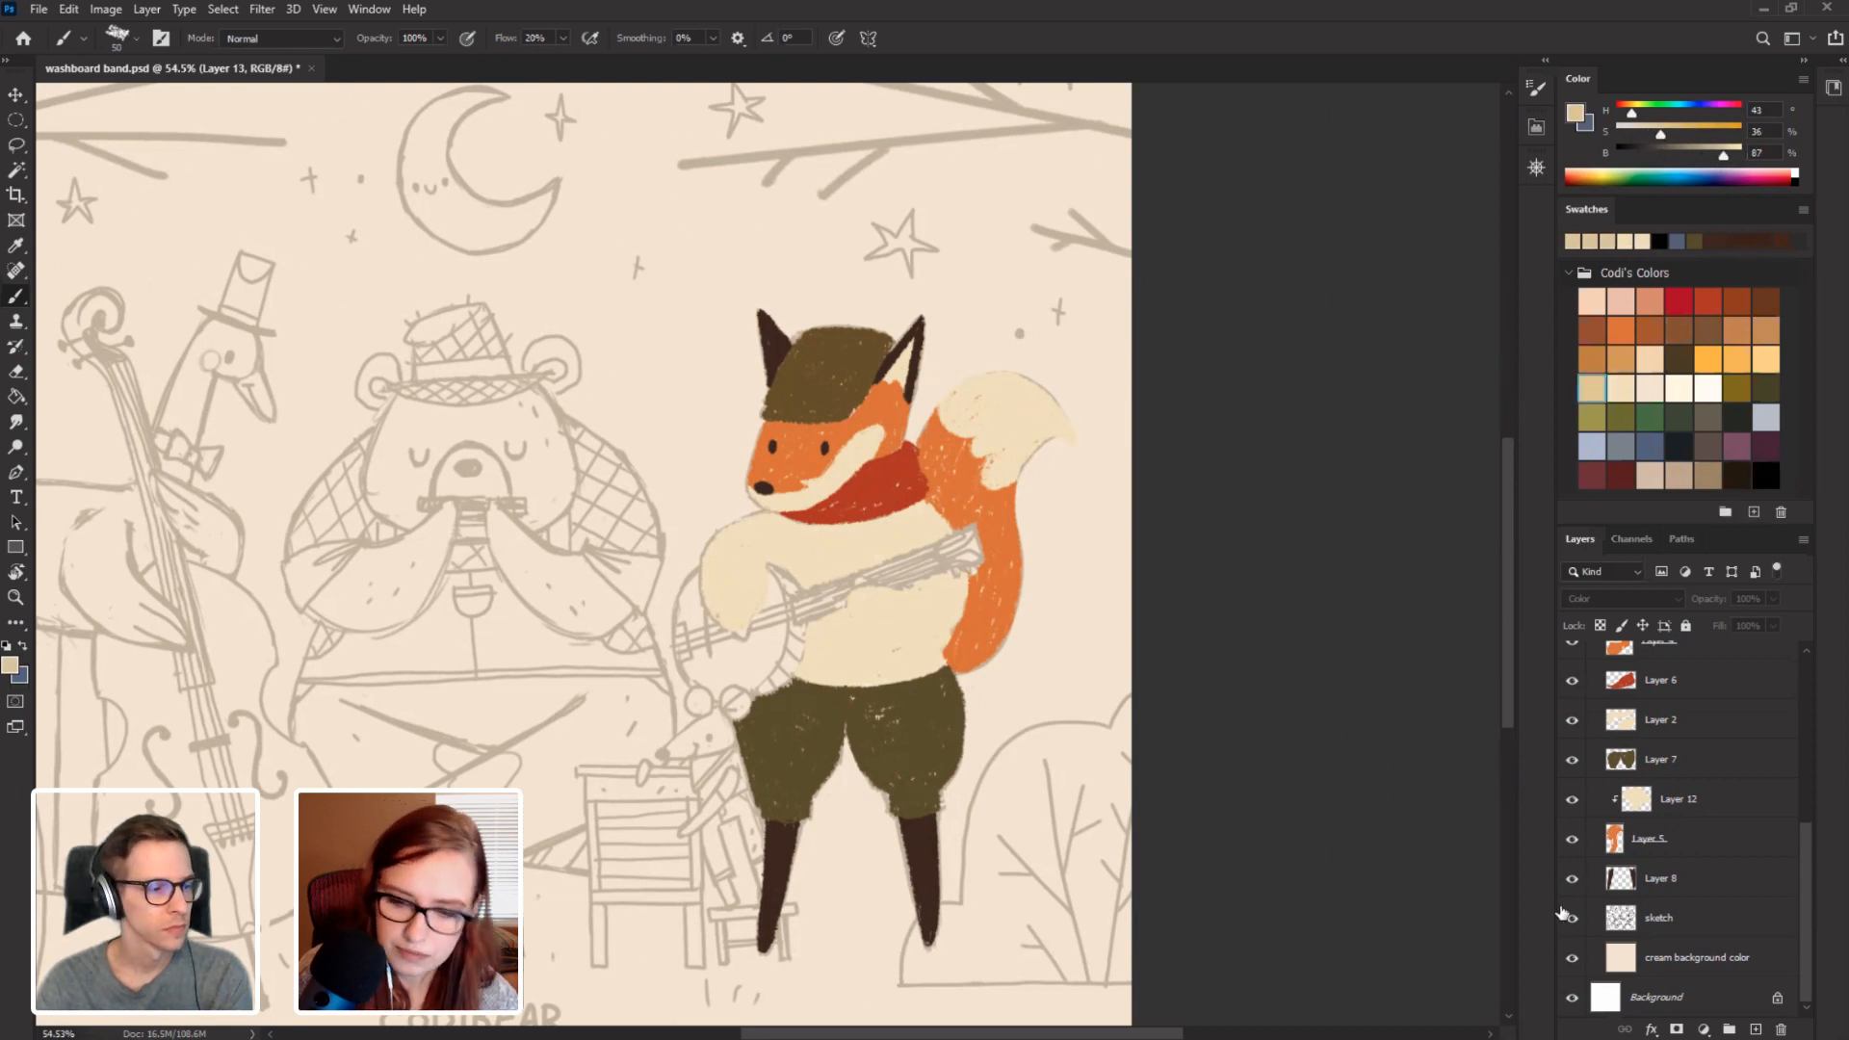
Lock the transparent pixels of Layer 12 and repaint the fox's tail tip in the darker tan.
{"action": "left_click", "coordinate": [1771, 804]}
{"action": "left_click", "coordinate": [1600, 625]}
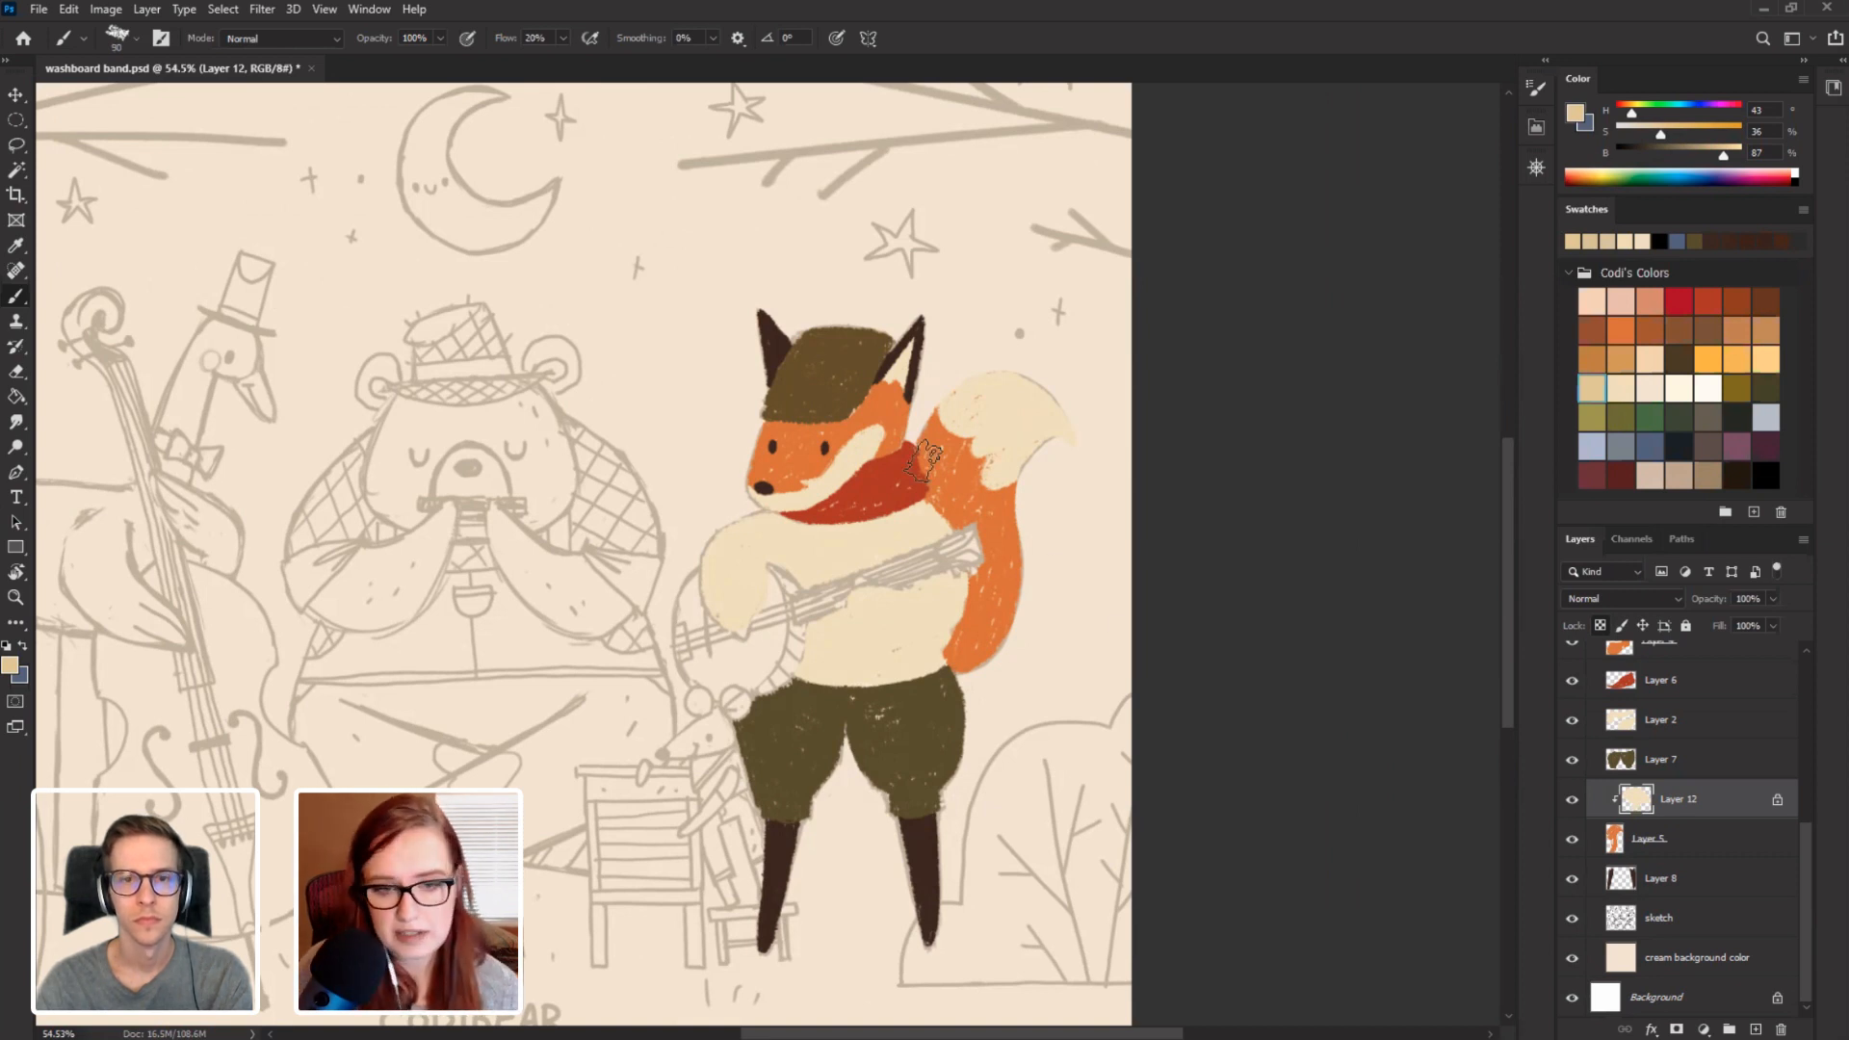
{"action": "left_click", "coordinate": [1571, 801]}
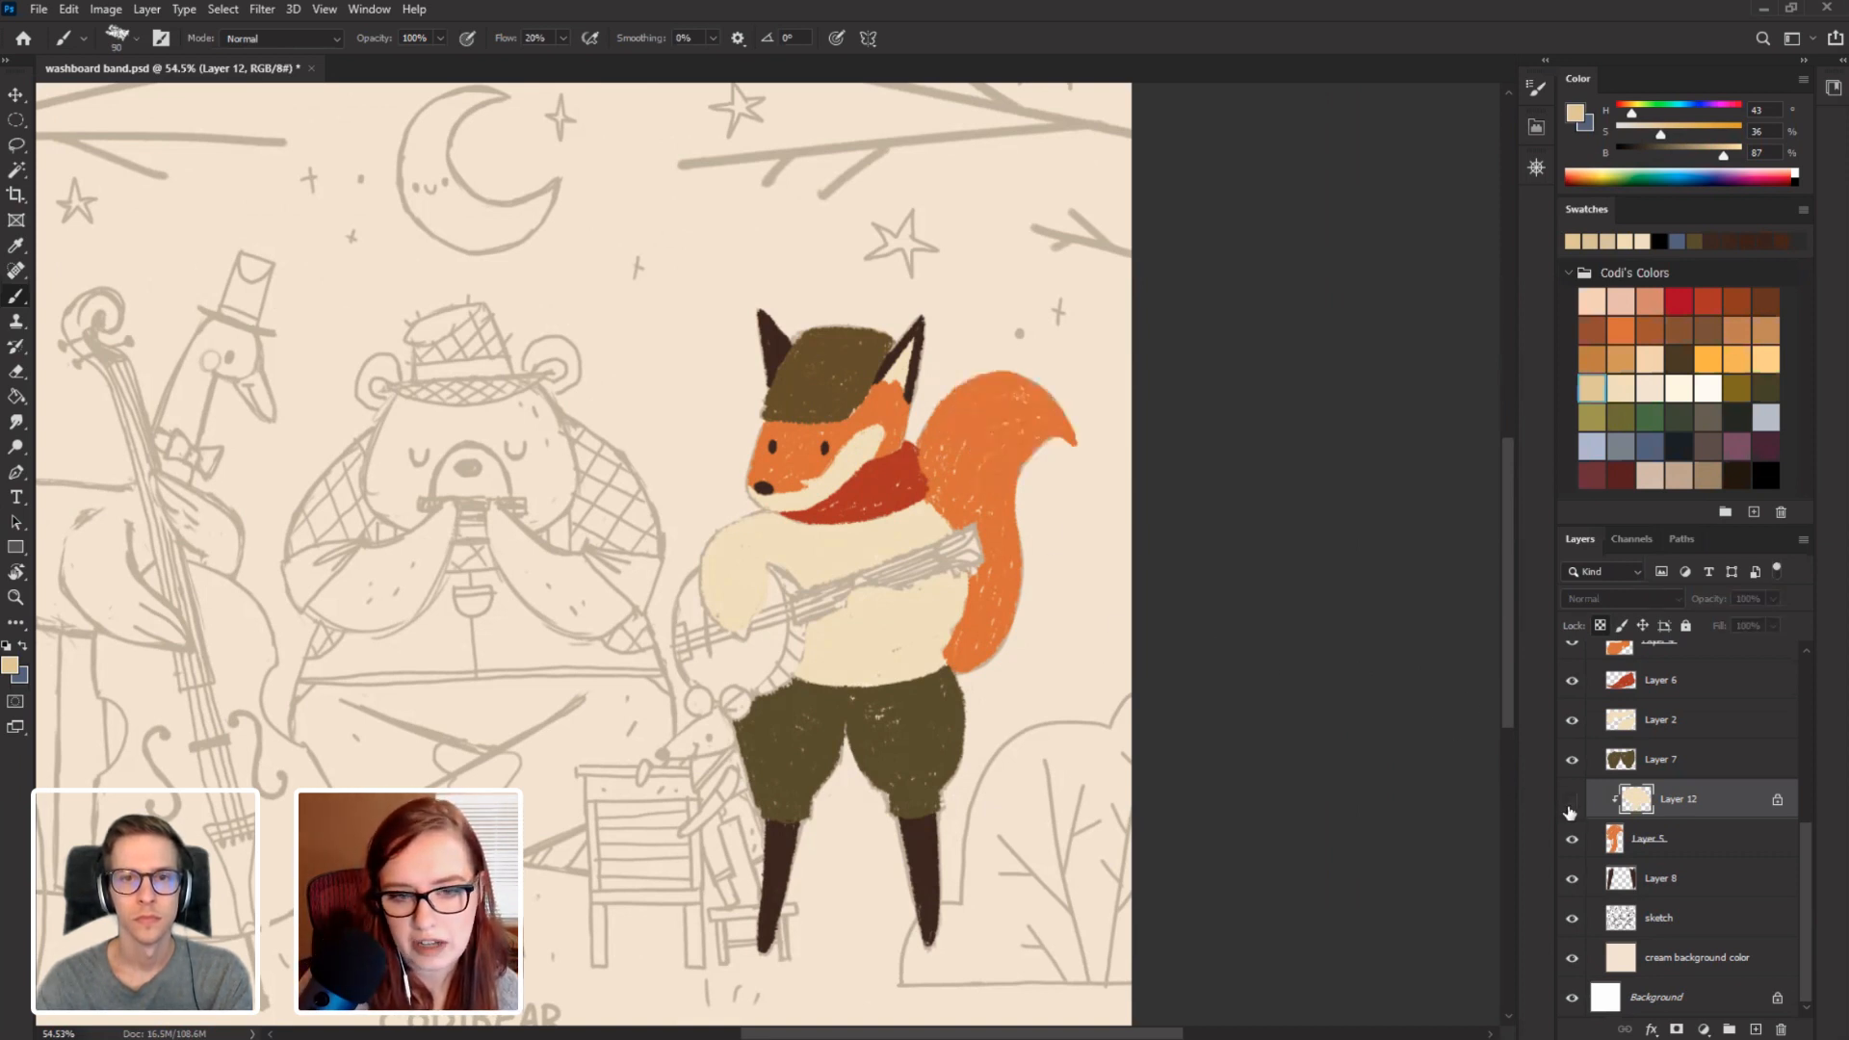
{"action": "left_click", "coordinate": [1570, 802]}
{"action": "mouse_move", "coordinate": [958, 414]}
{"action": "left_mouse_down"}
{"action": "mouse_move", "coordinate": [995, 482]}
{"action": "mouse_move", "coordinate": [1045, 410]}
{"action": "mouse_move", "coordinate": [1064, 434]}
{"action": "left_mouse_up"}
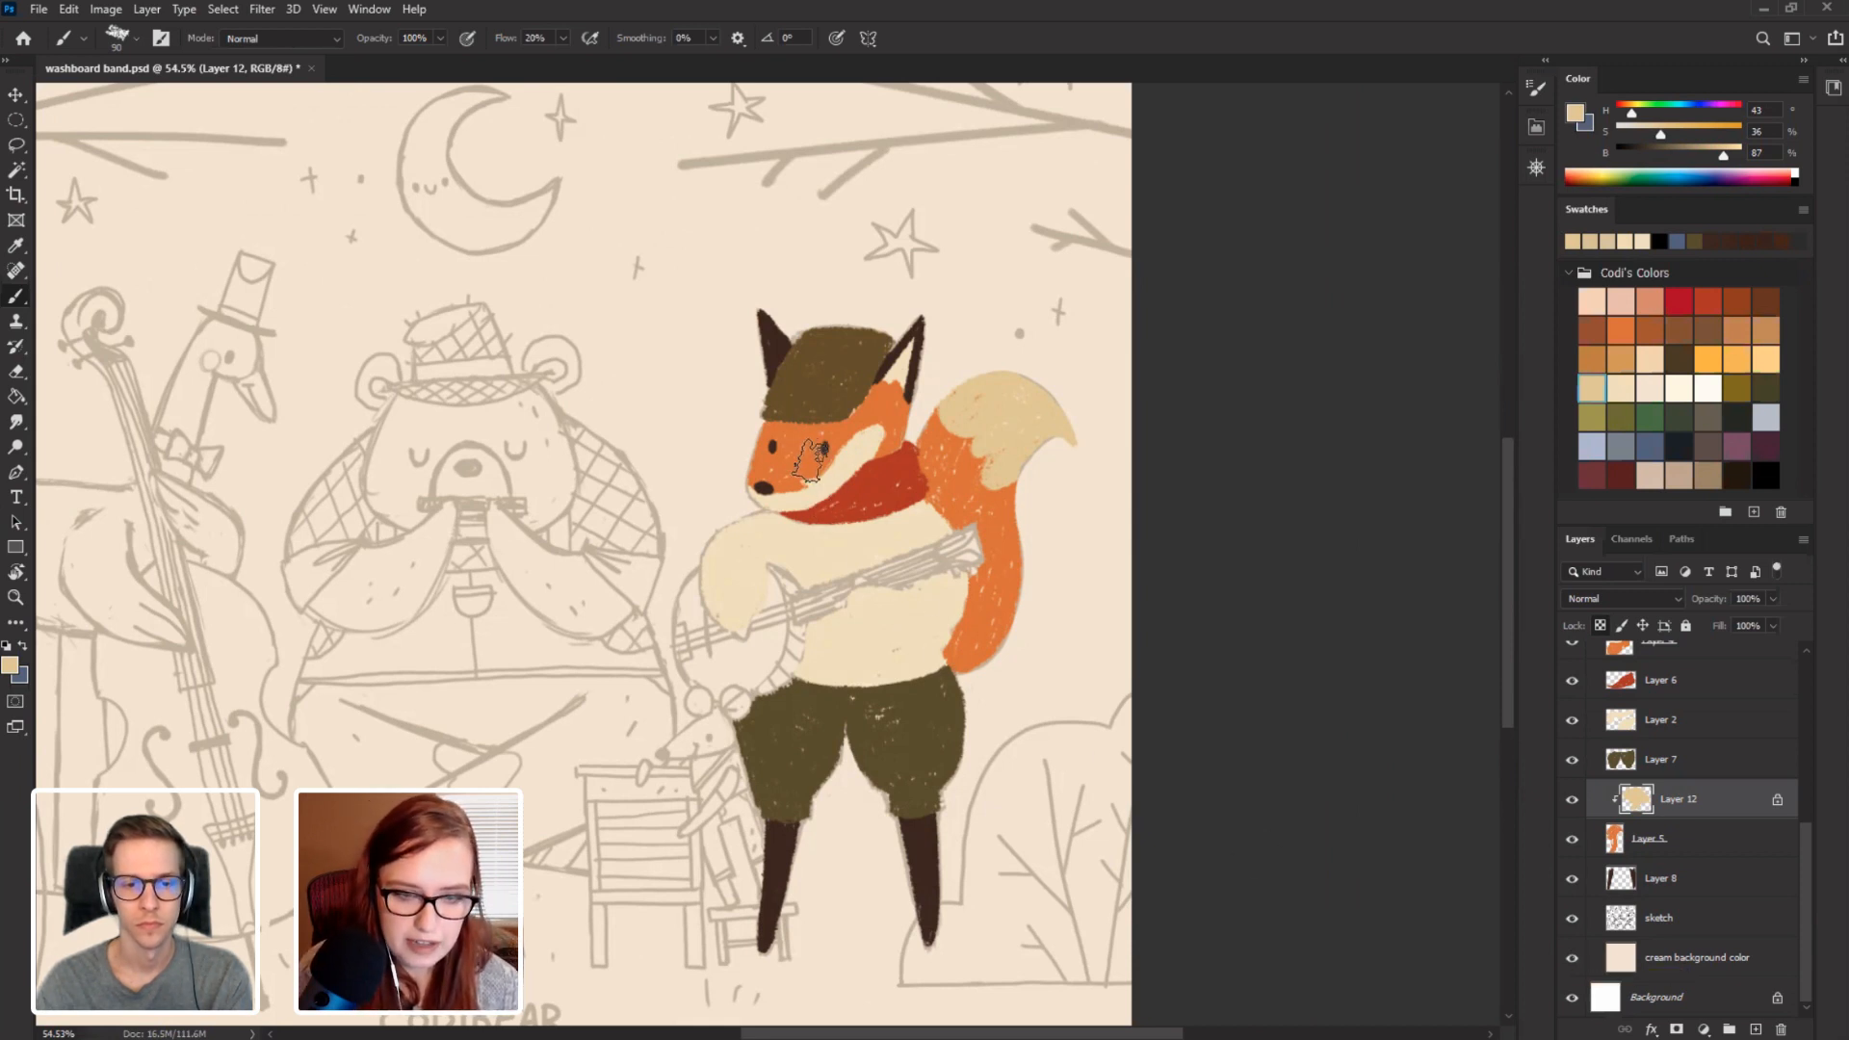
Sample the orange of the tail and darken it to saturation 72% and brightness 64%.
{"action": "left_click", "coordinate": [995, 540], "text": "alt"}
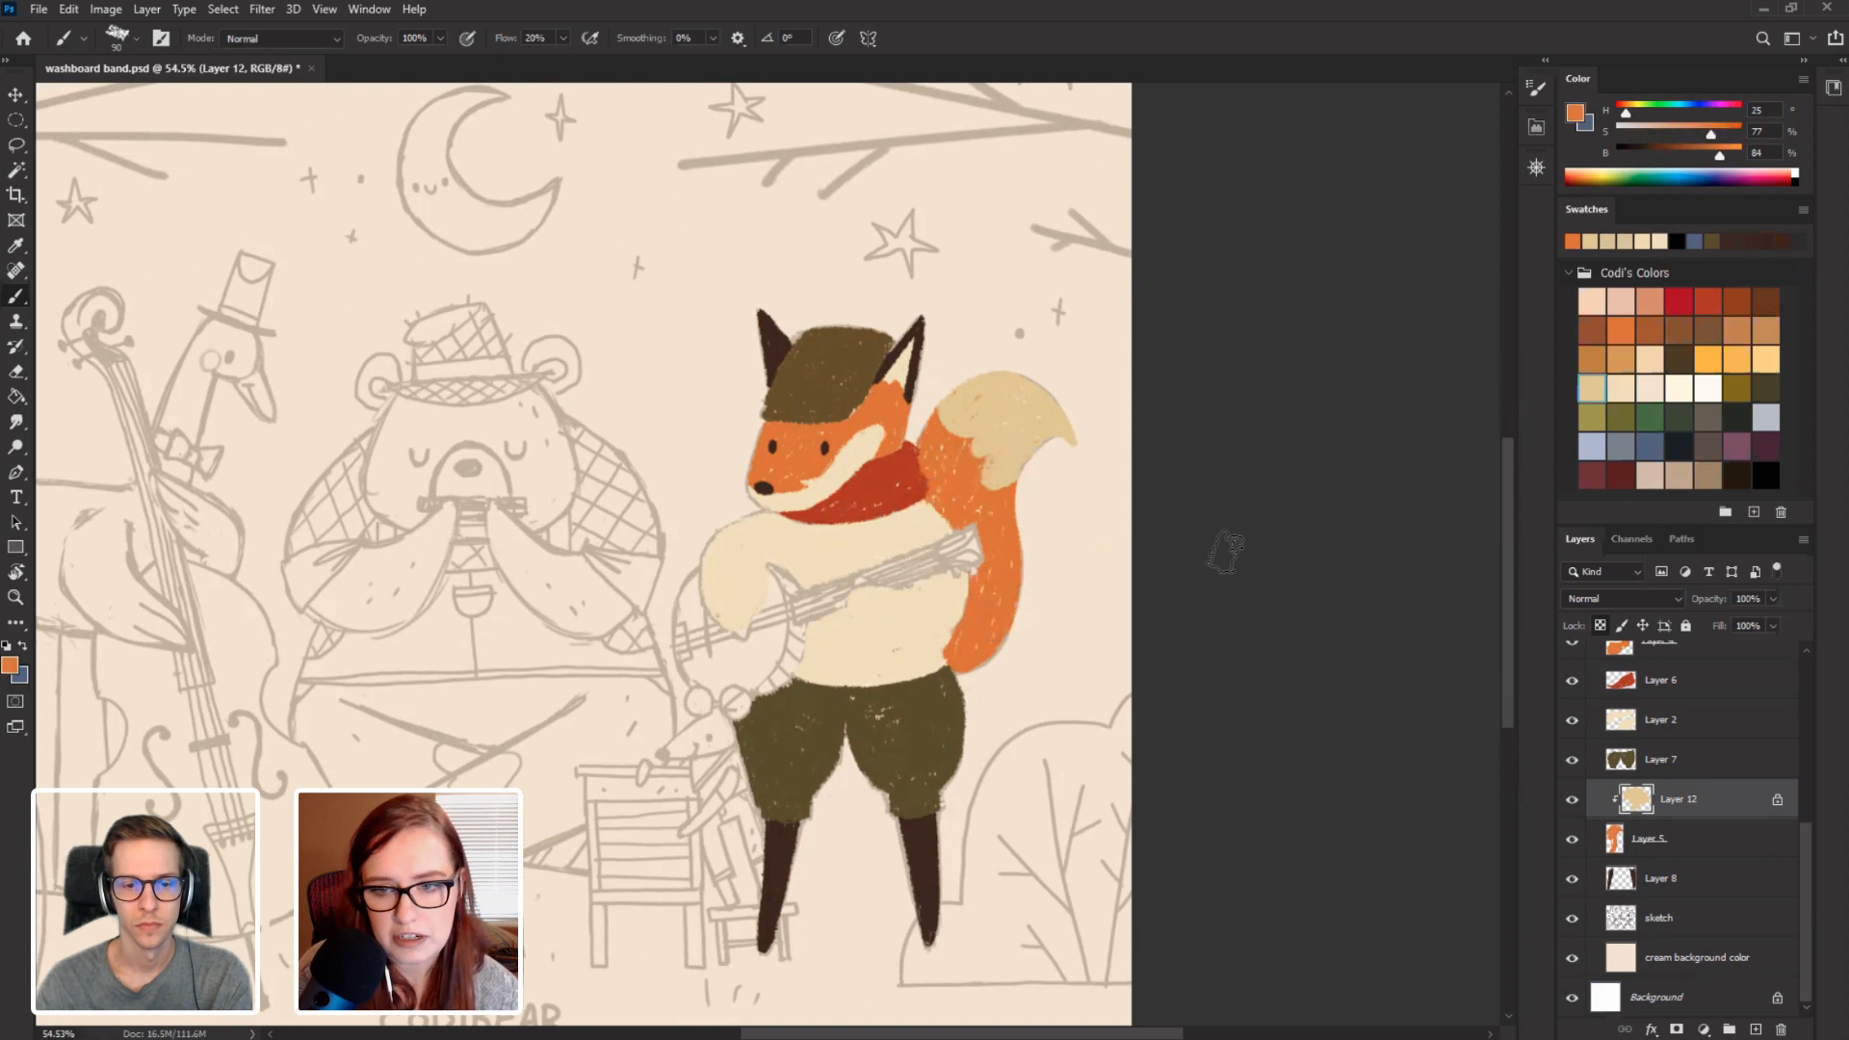
{"action": "left_click", "coordinate": [1710, 157]}
{"action": "left_click", "coordinate": [1702, 155]}
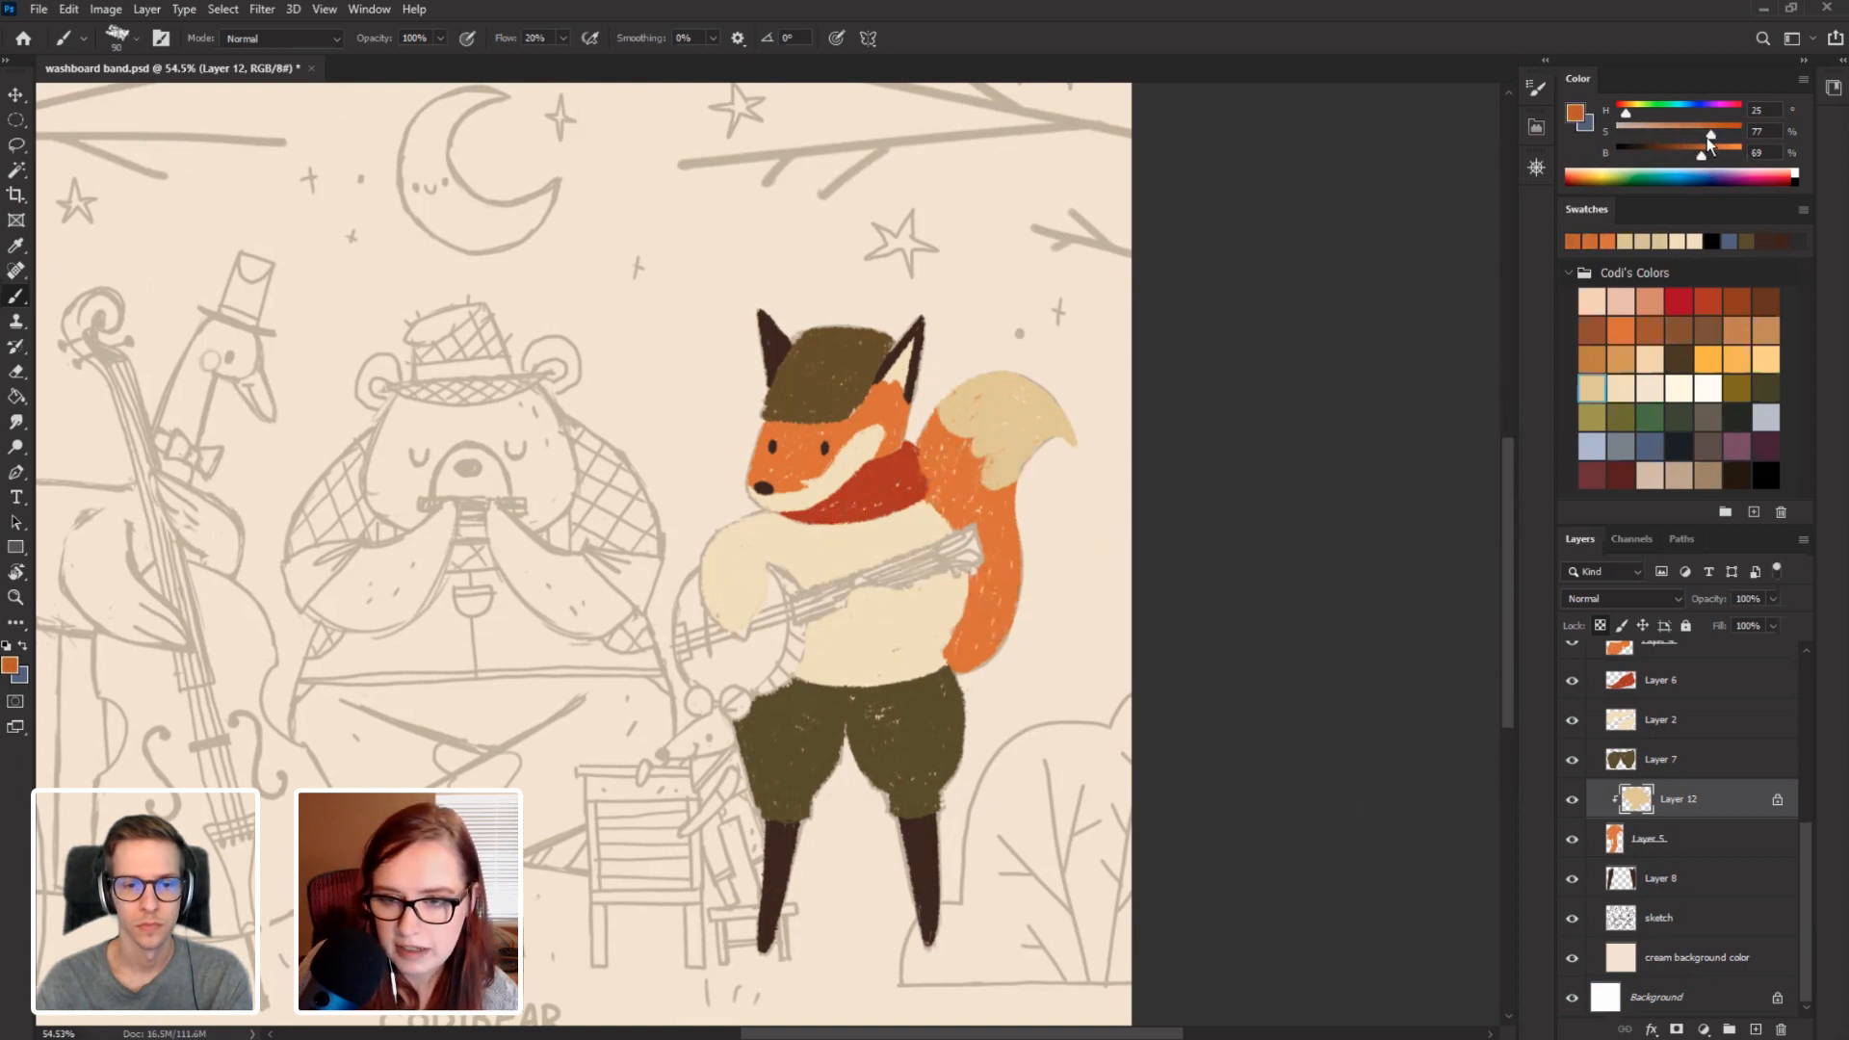
{"action": "left_click", "coordinate": [1708, 137]}
{"action": "left_click", "coordinate": [1696, 155]}
{"action": "left_click", "coordinate": [1705, 135]}
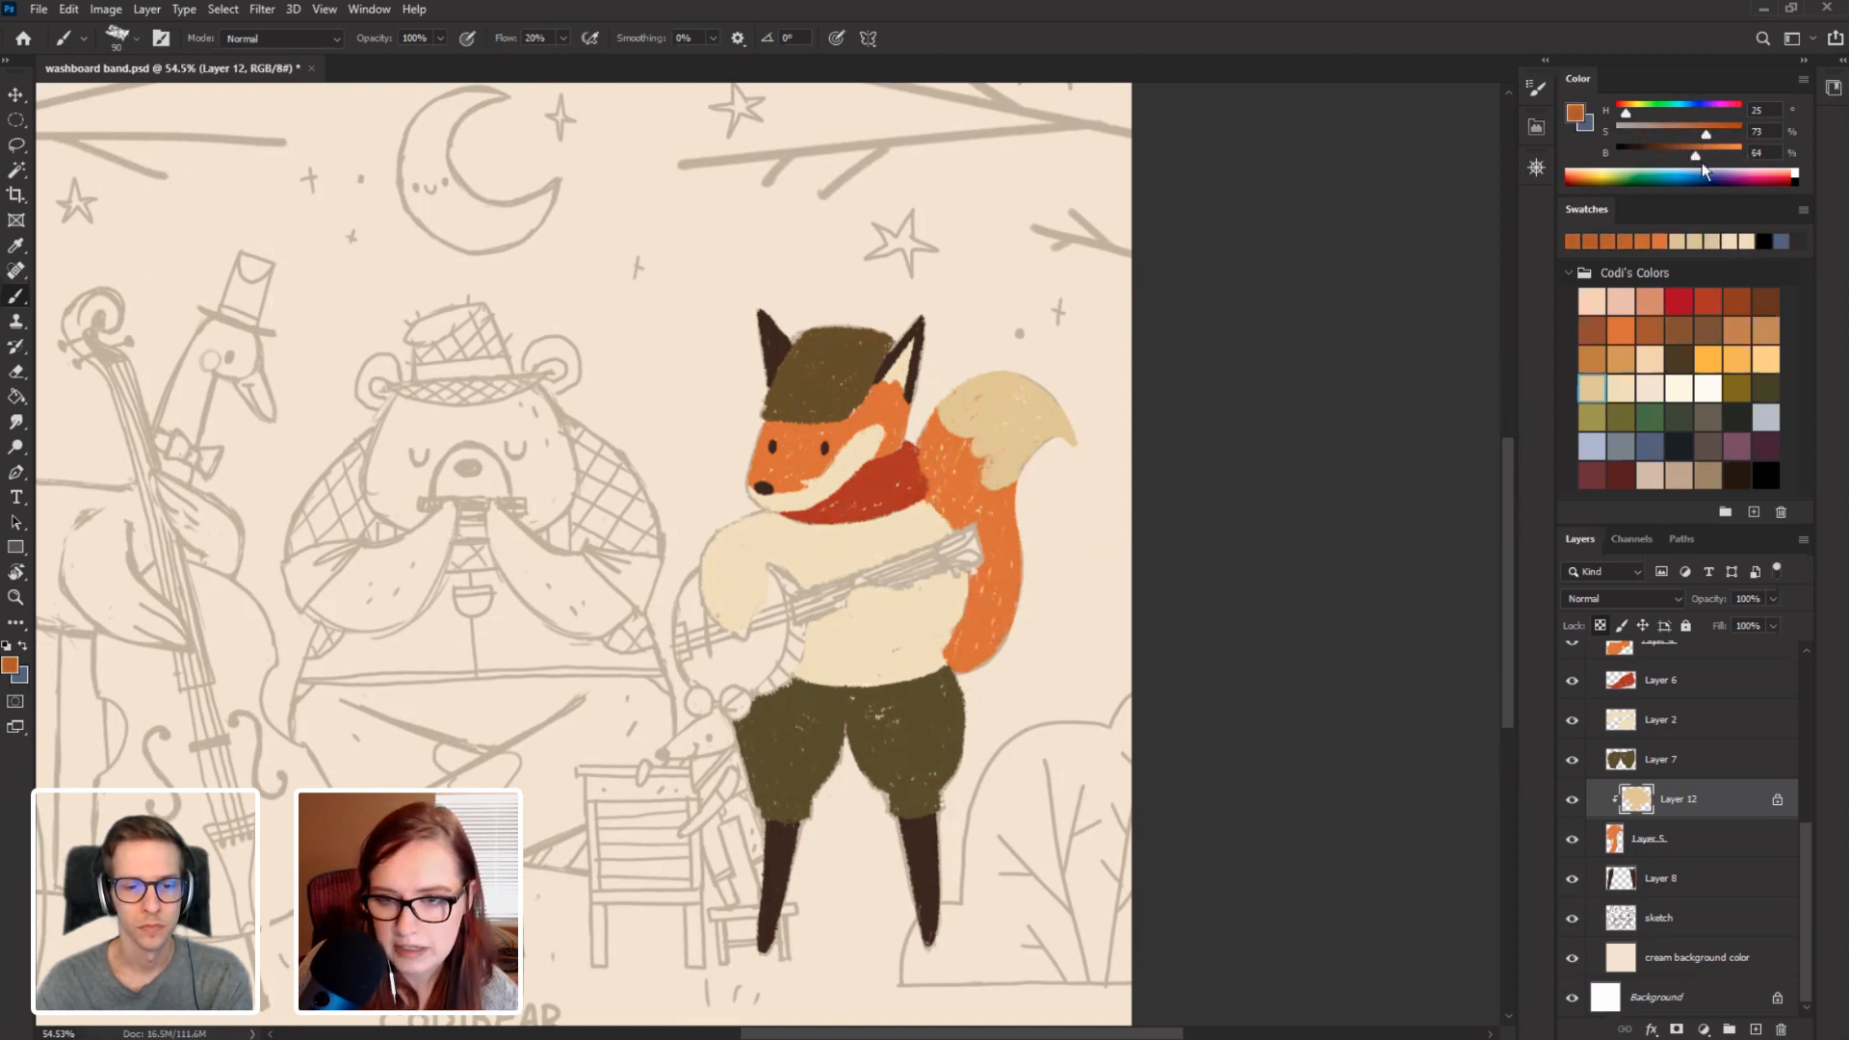
{"action": "left_click", "coordinate": [1705, 135]}
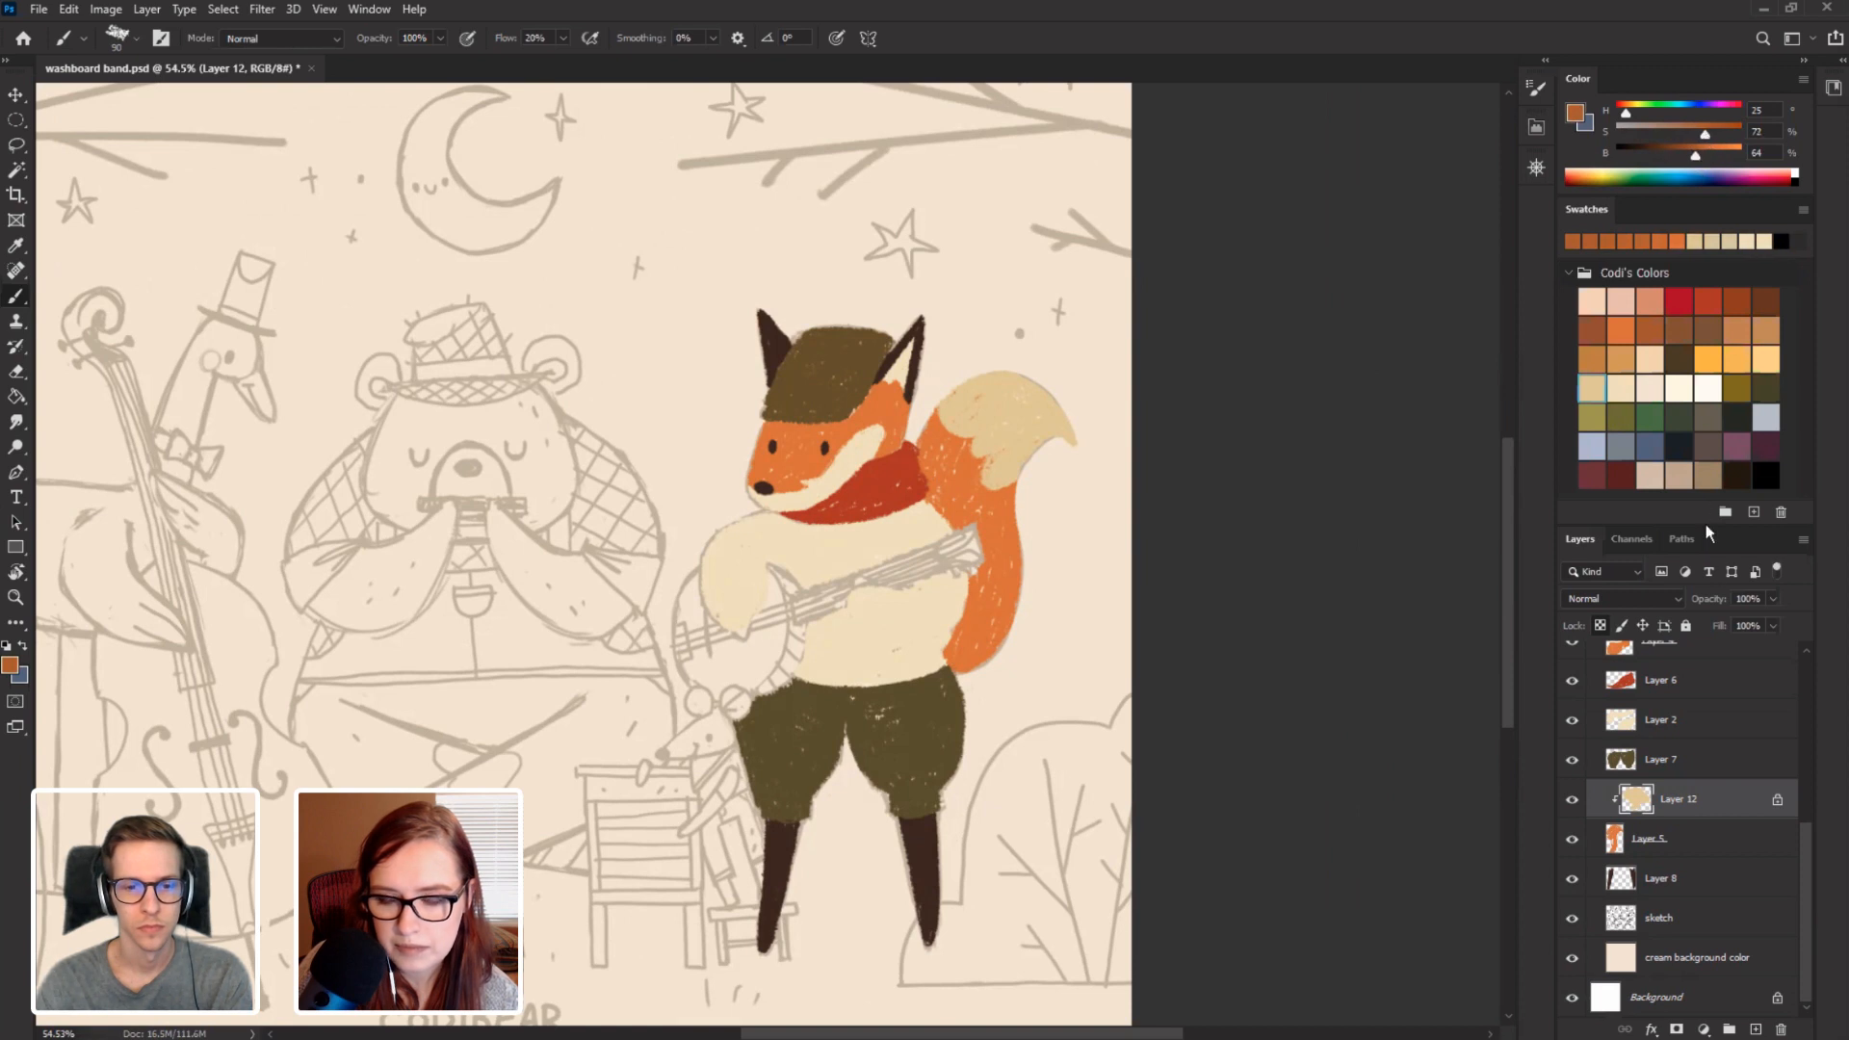
Lock the transparent pixels of Layer 5 and repaint the tail burnt orange, refining the colour to saturation 79% and brightness 70%.
{"action": "left_click", "coordinate": [1675, 841]}
{"action": "left_click", "coordinate": [1600, 625]}
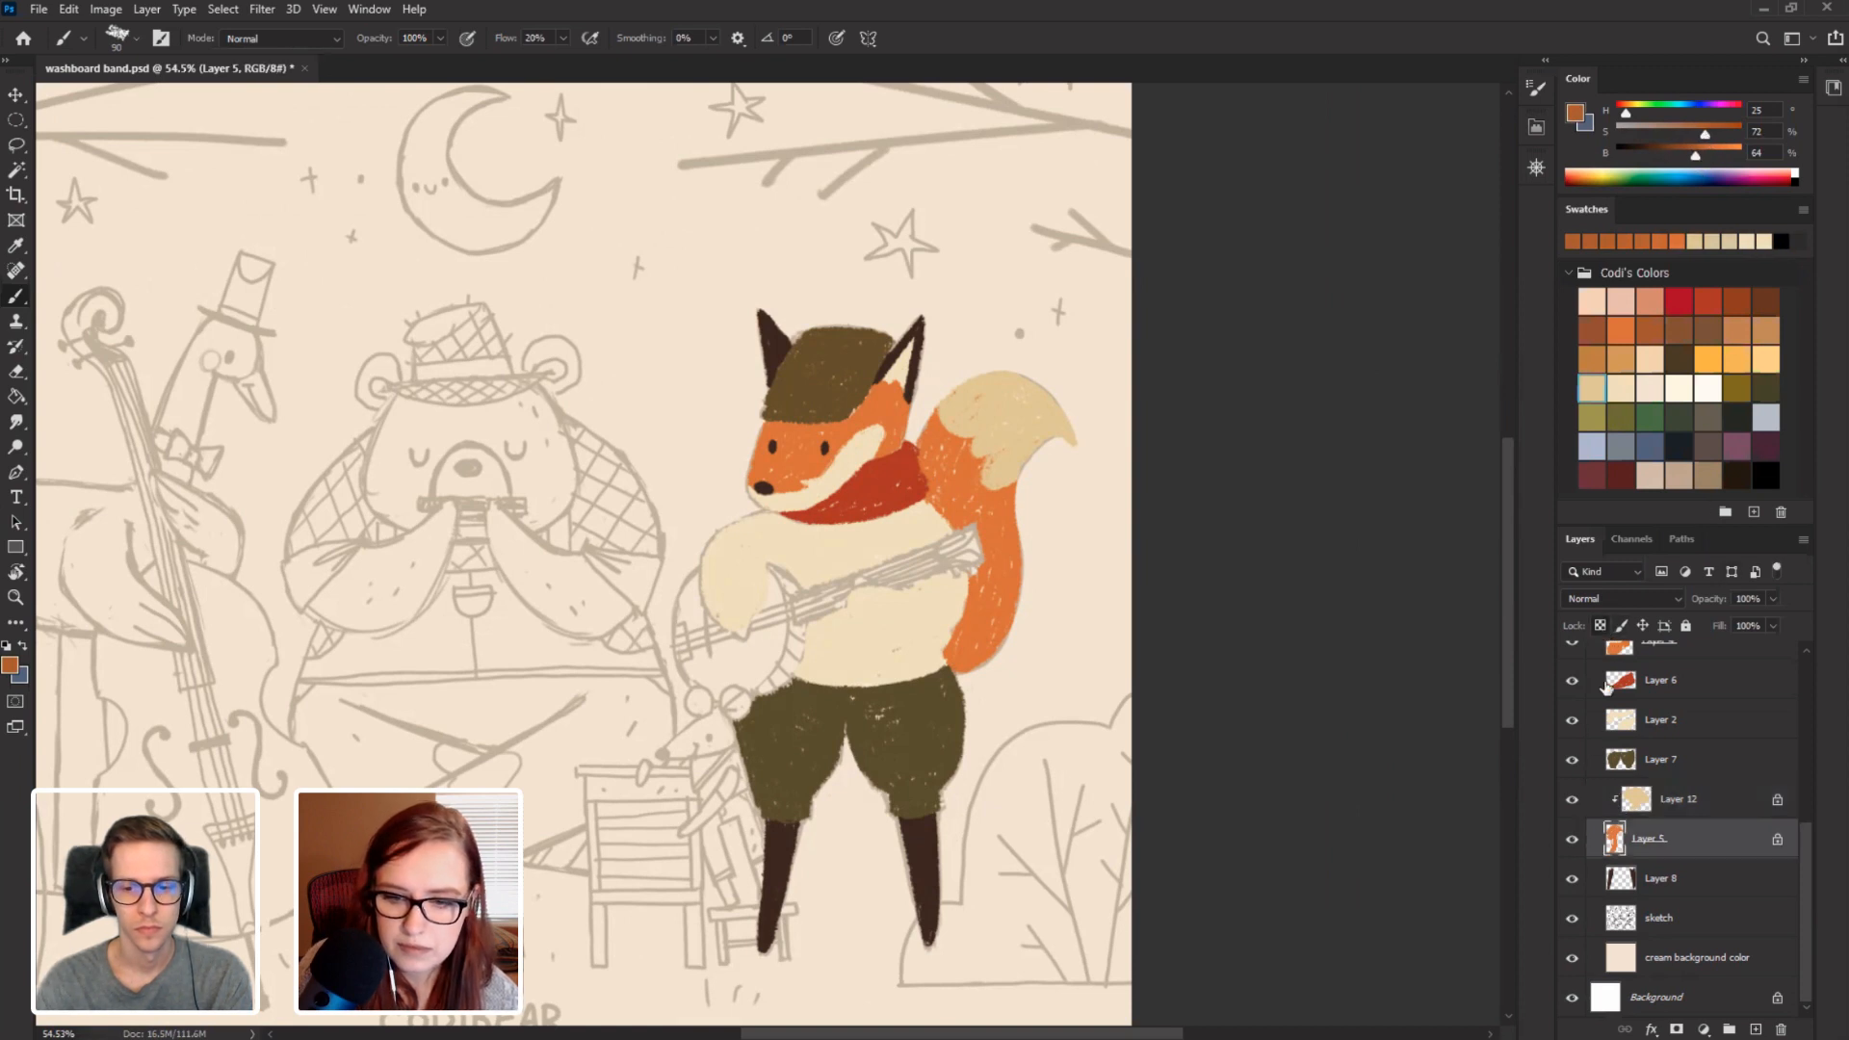
{"action": "mouse_move", "coordinate": [1007, 548]}
{"action": "left_mouse_down"}
{"action": "mouse_move", "coordinate": [949, 452]}
{"action": "mouse_move", "coordinate": [998, 559]}
{"action": "mouse_move", "coordinate": [1007, 501]}
{"action": "mouse_move", "coordinate": [963, 664]}
{"action": "left_mouse_up"}
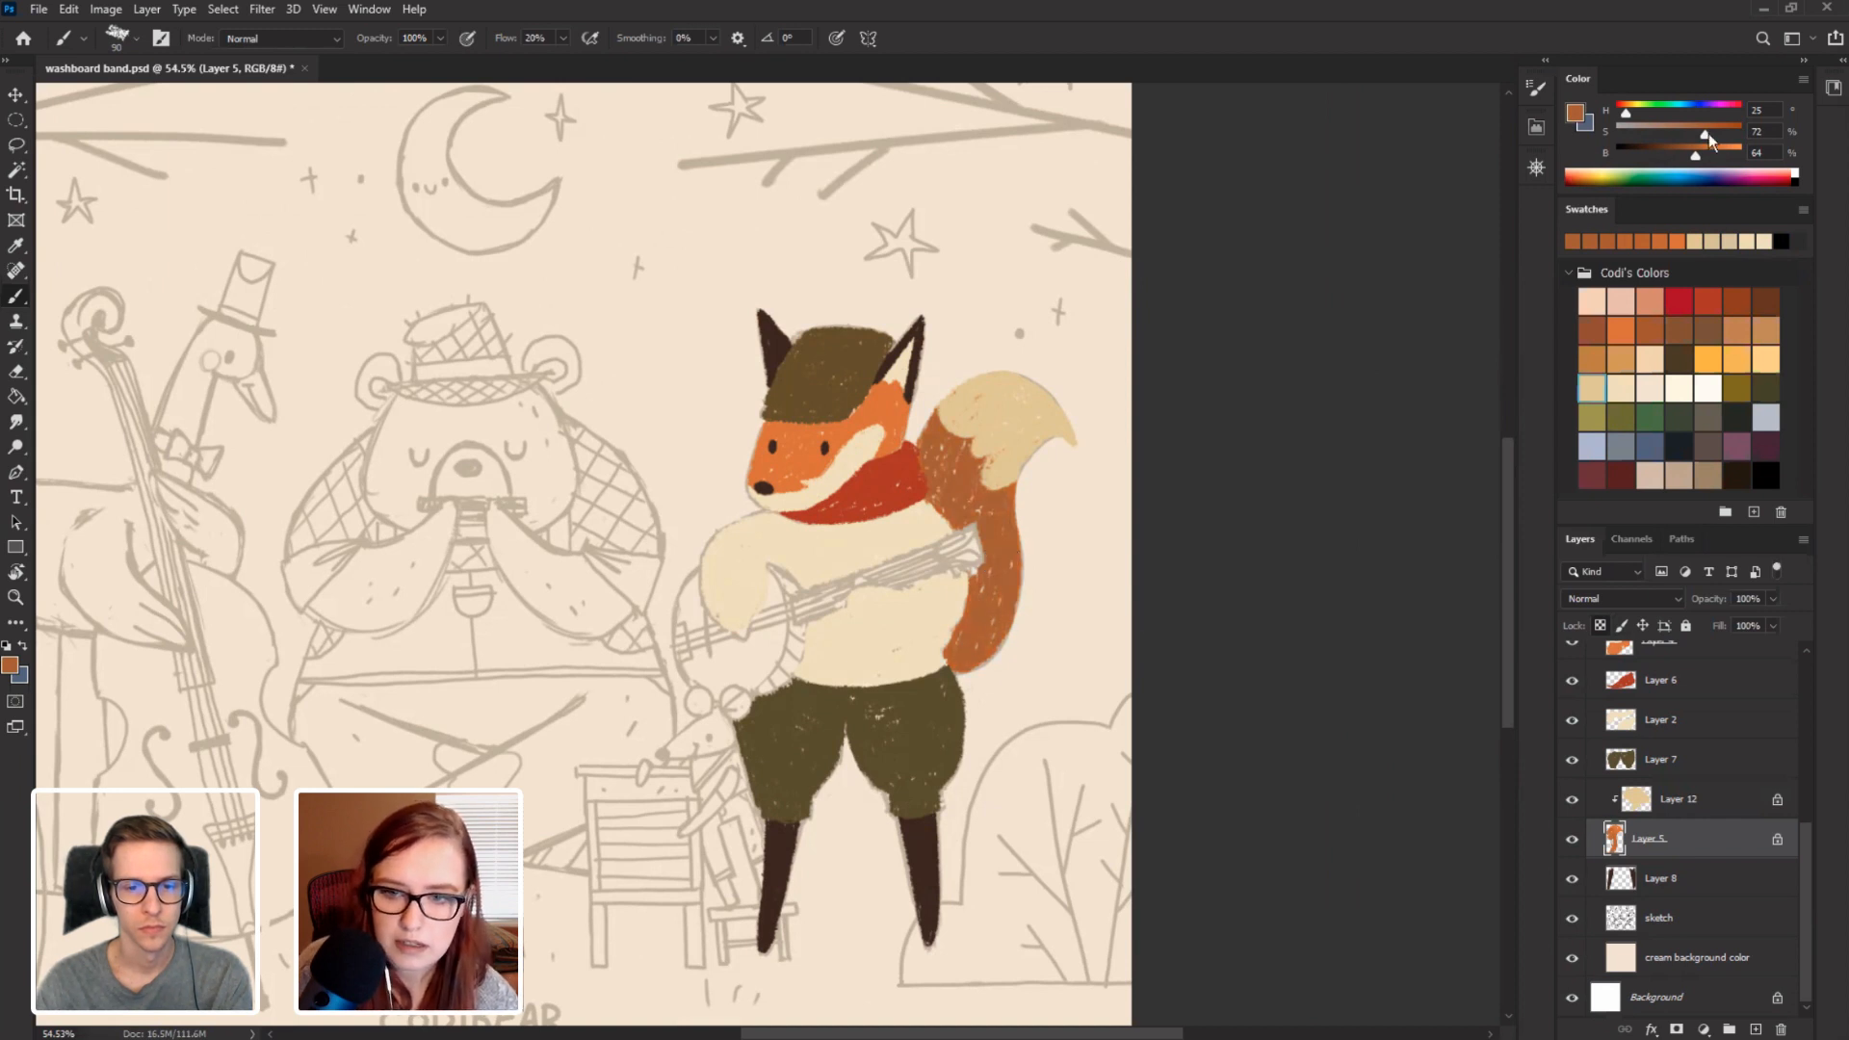
{"action": "left_click_drag", "start_coordinate": [1706, 135], "coordinate": [1714, 138]}
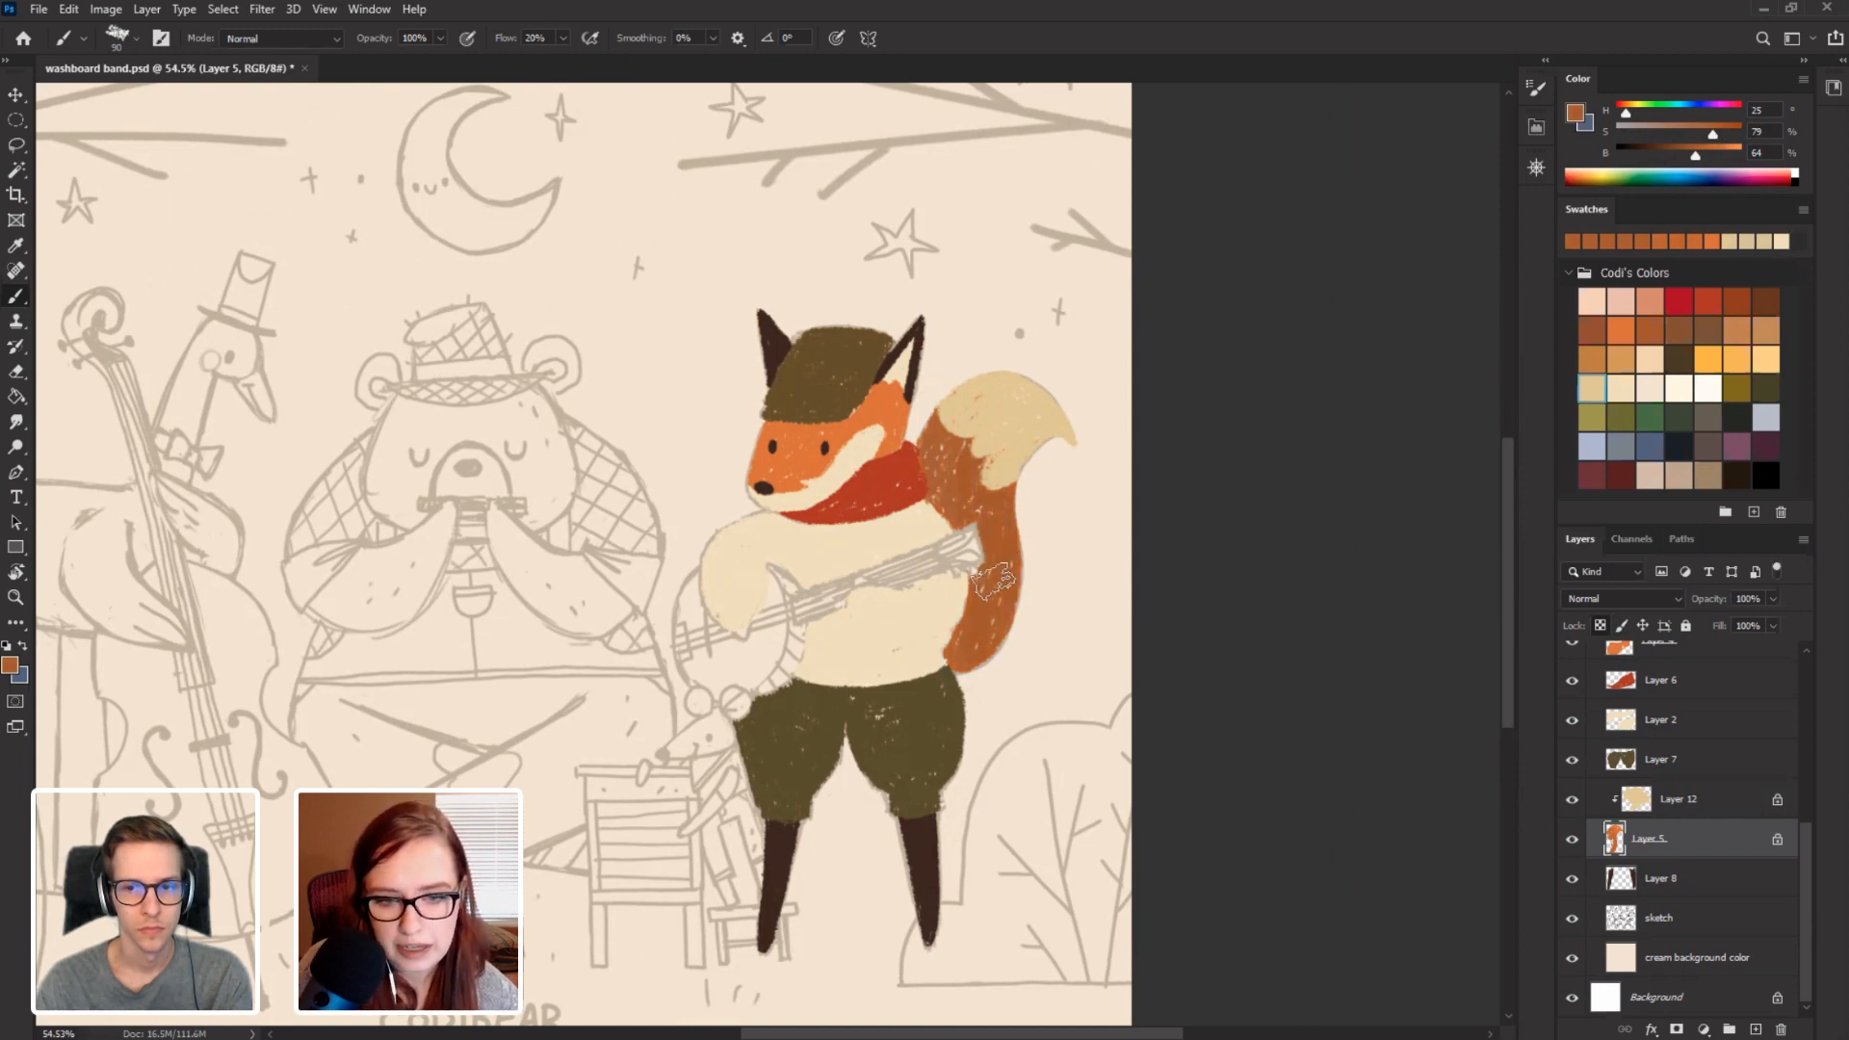
{"action": "left_click_drag", "start_coordinate": [1694, 155], "coordinate": [1702, 157]}
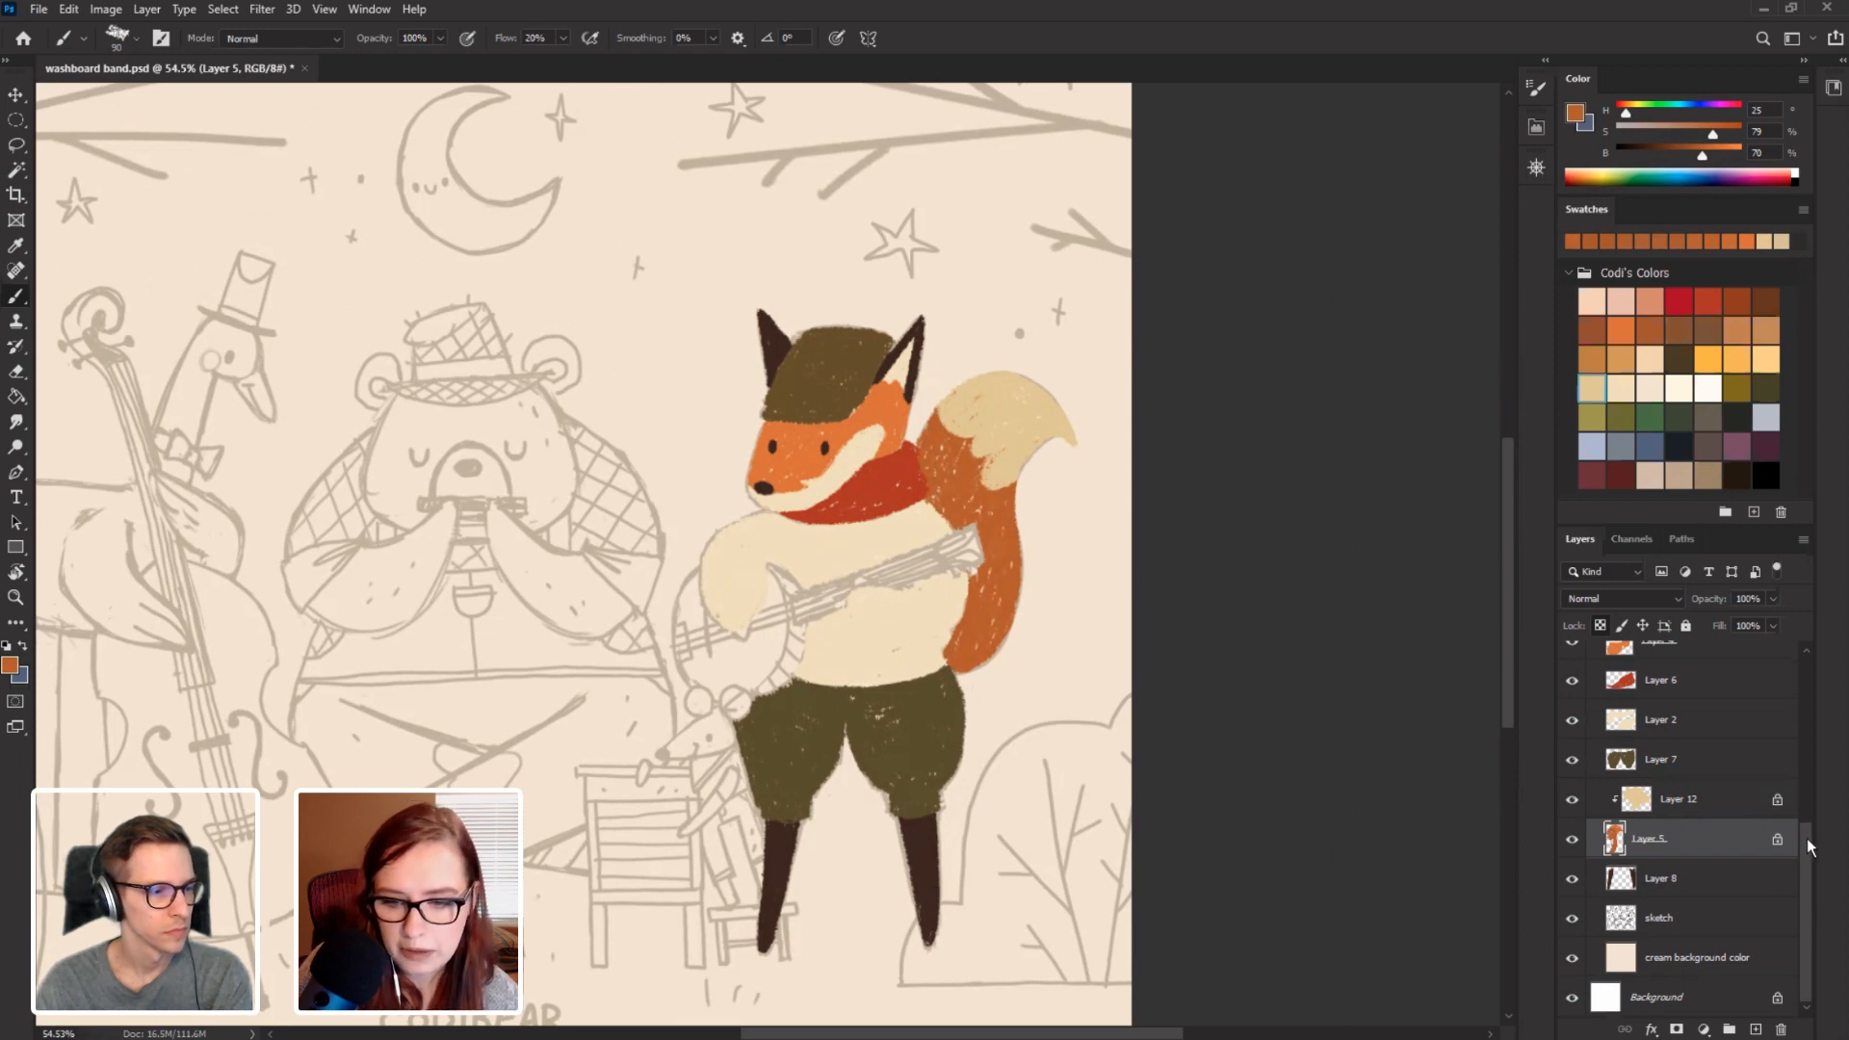
Lock the transparent pixels of Layer 4 and repaint the fox's face in the same burnt orange.
{"action": "scroll", "coordinate": [1717, 841], "scroll_direction": "up", "scroll_amount": 3}
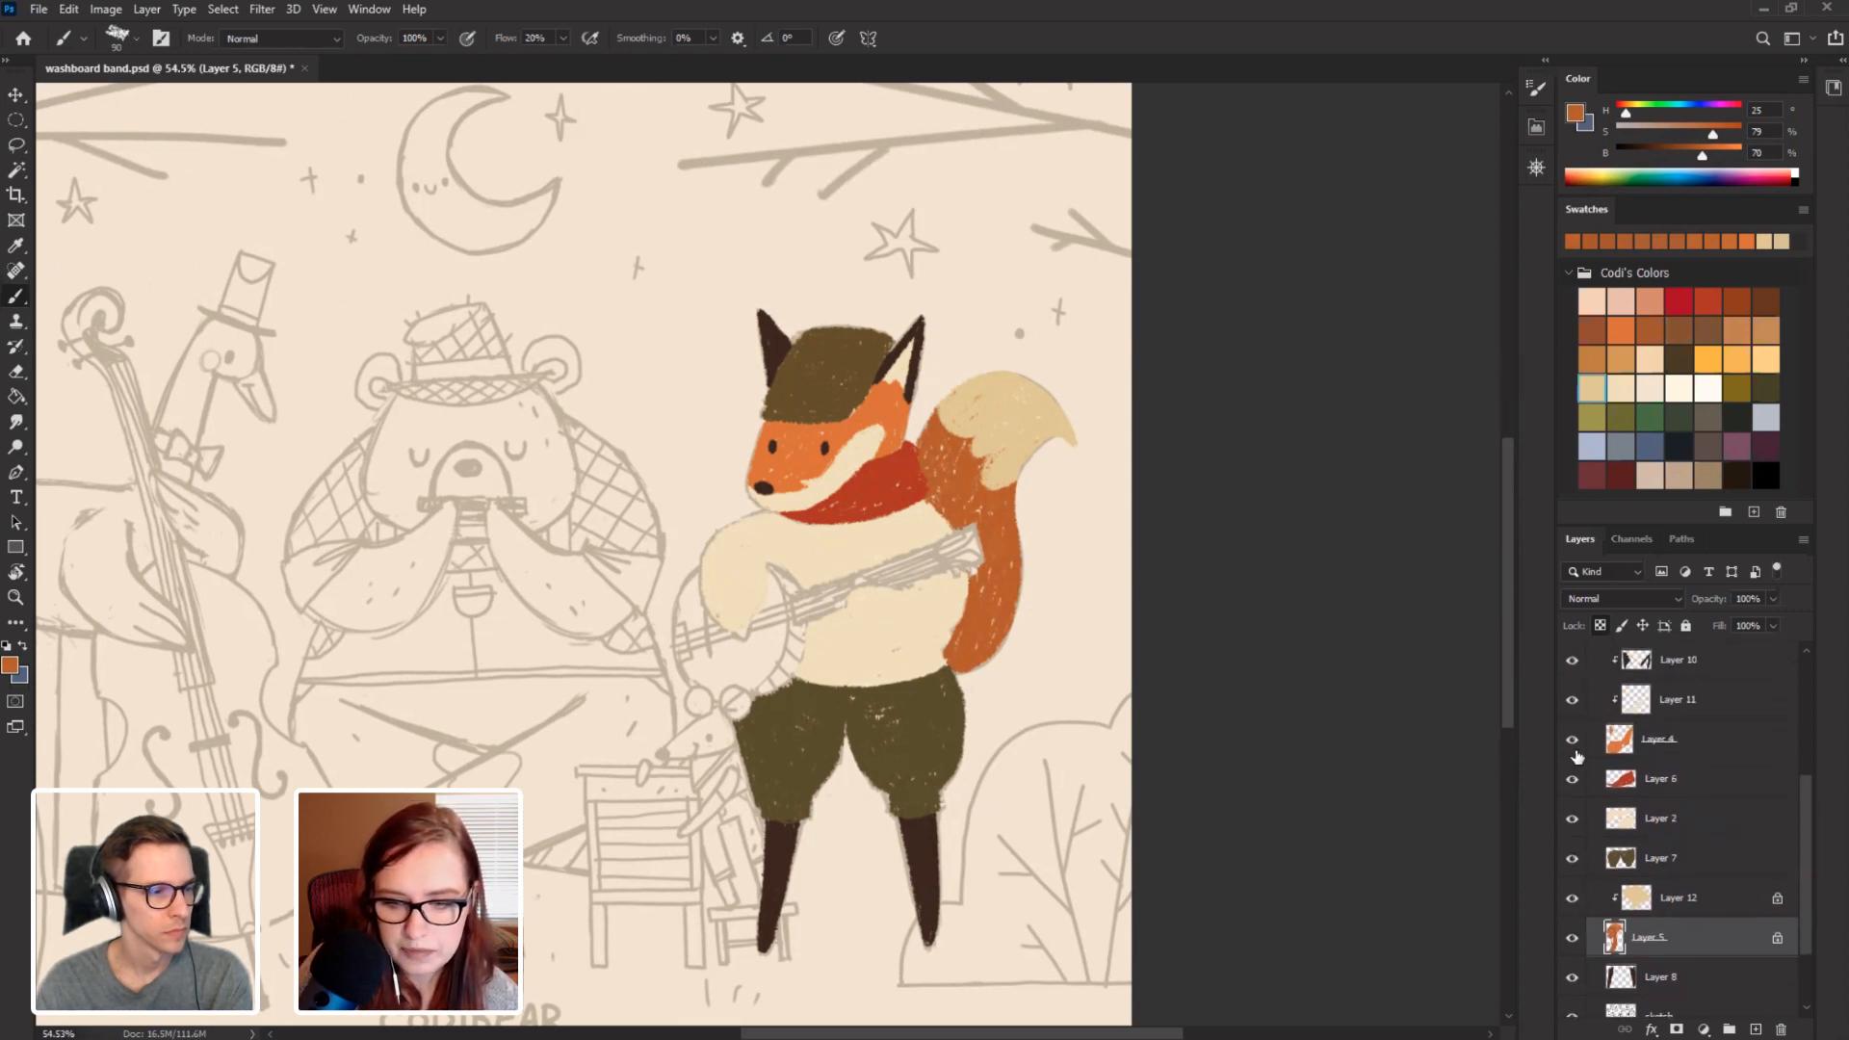
{"action": "left_click", "coordinate": [1635, 748]}
{"action": "left_click", "coordinate": [1600, 626]}
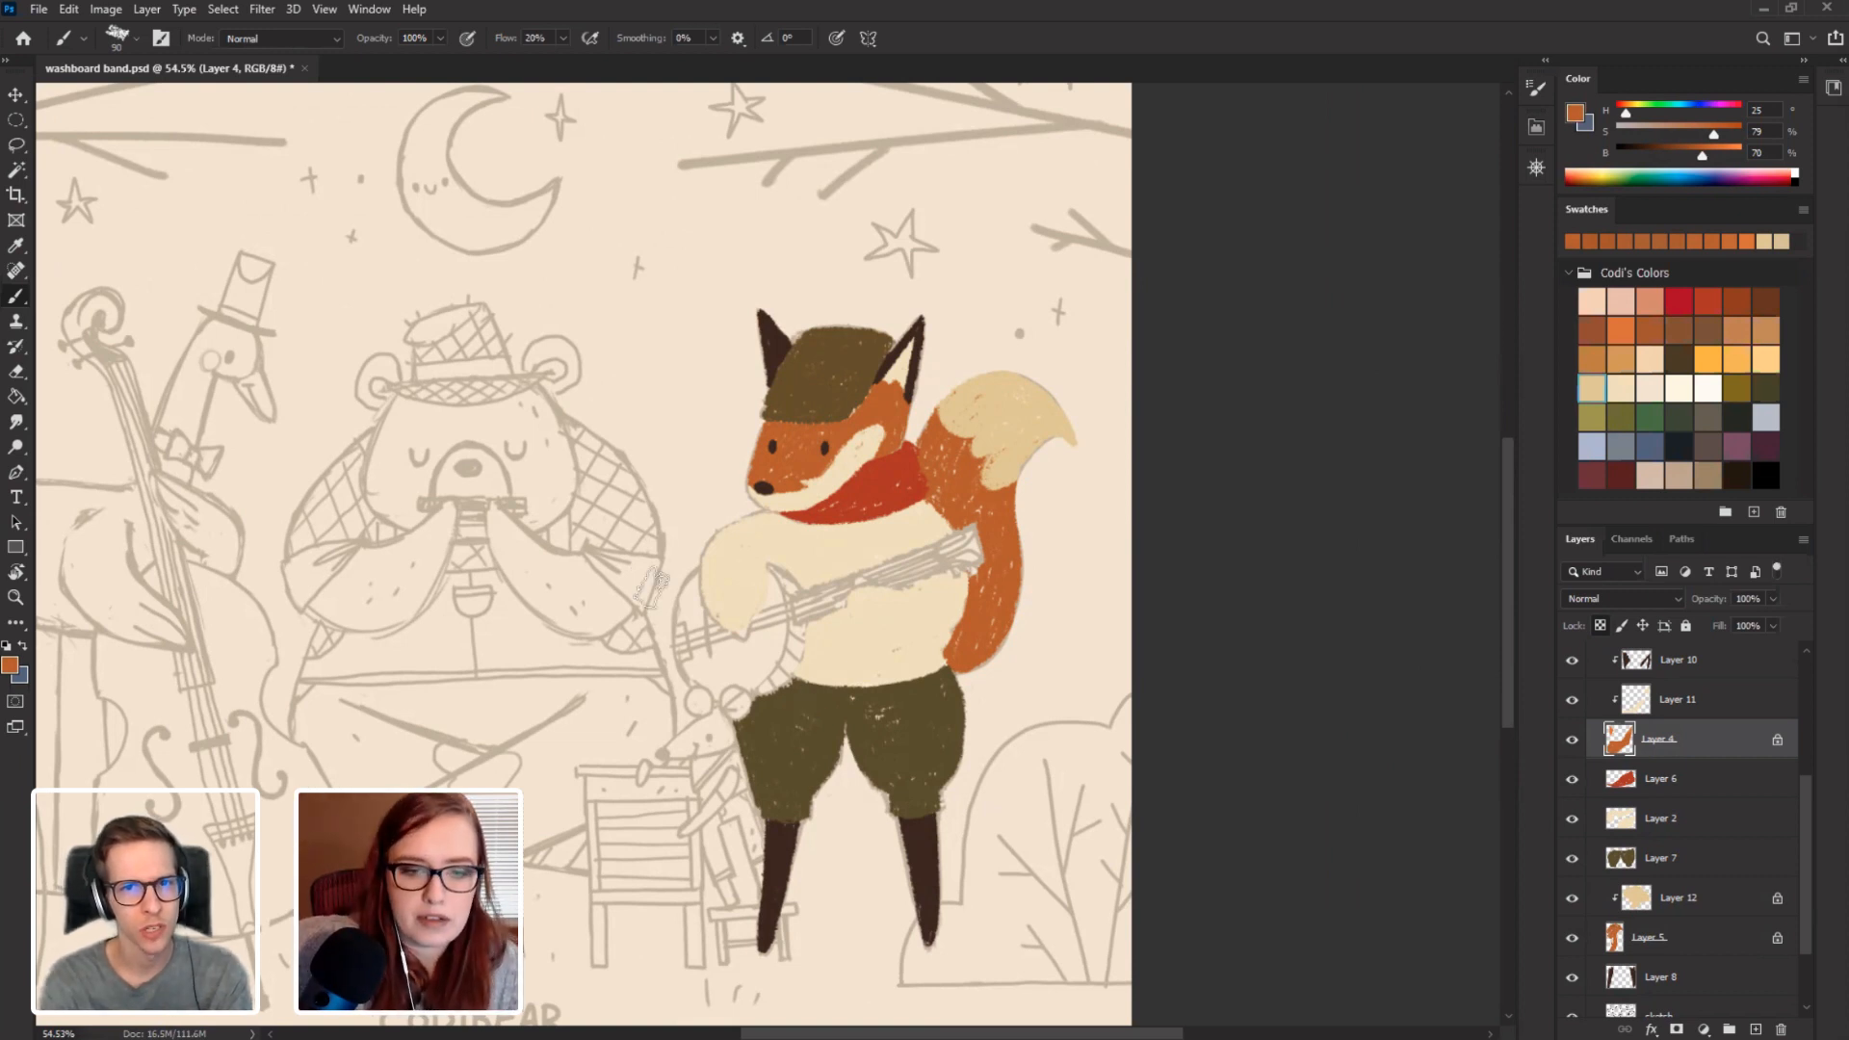
Switch to the Kyle's Drawing Box - Happy HB brush at 10 px.
{"action": "right_click", "coordinate": [826, 299]}
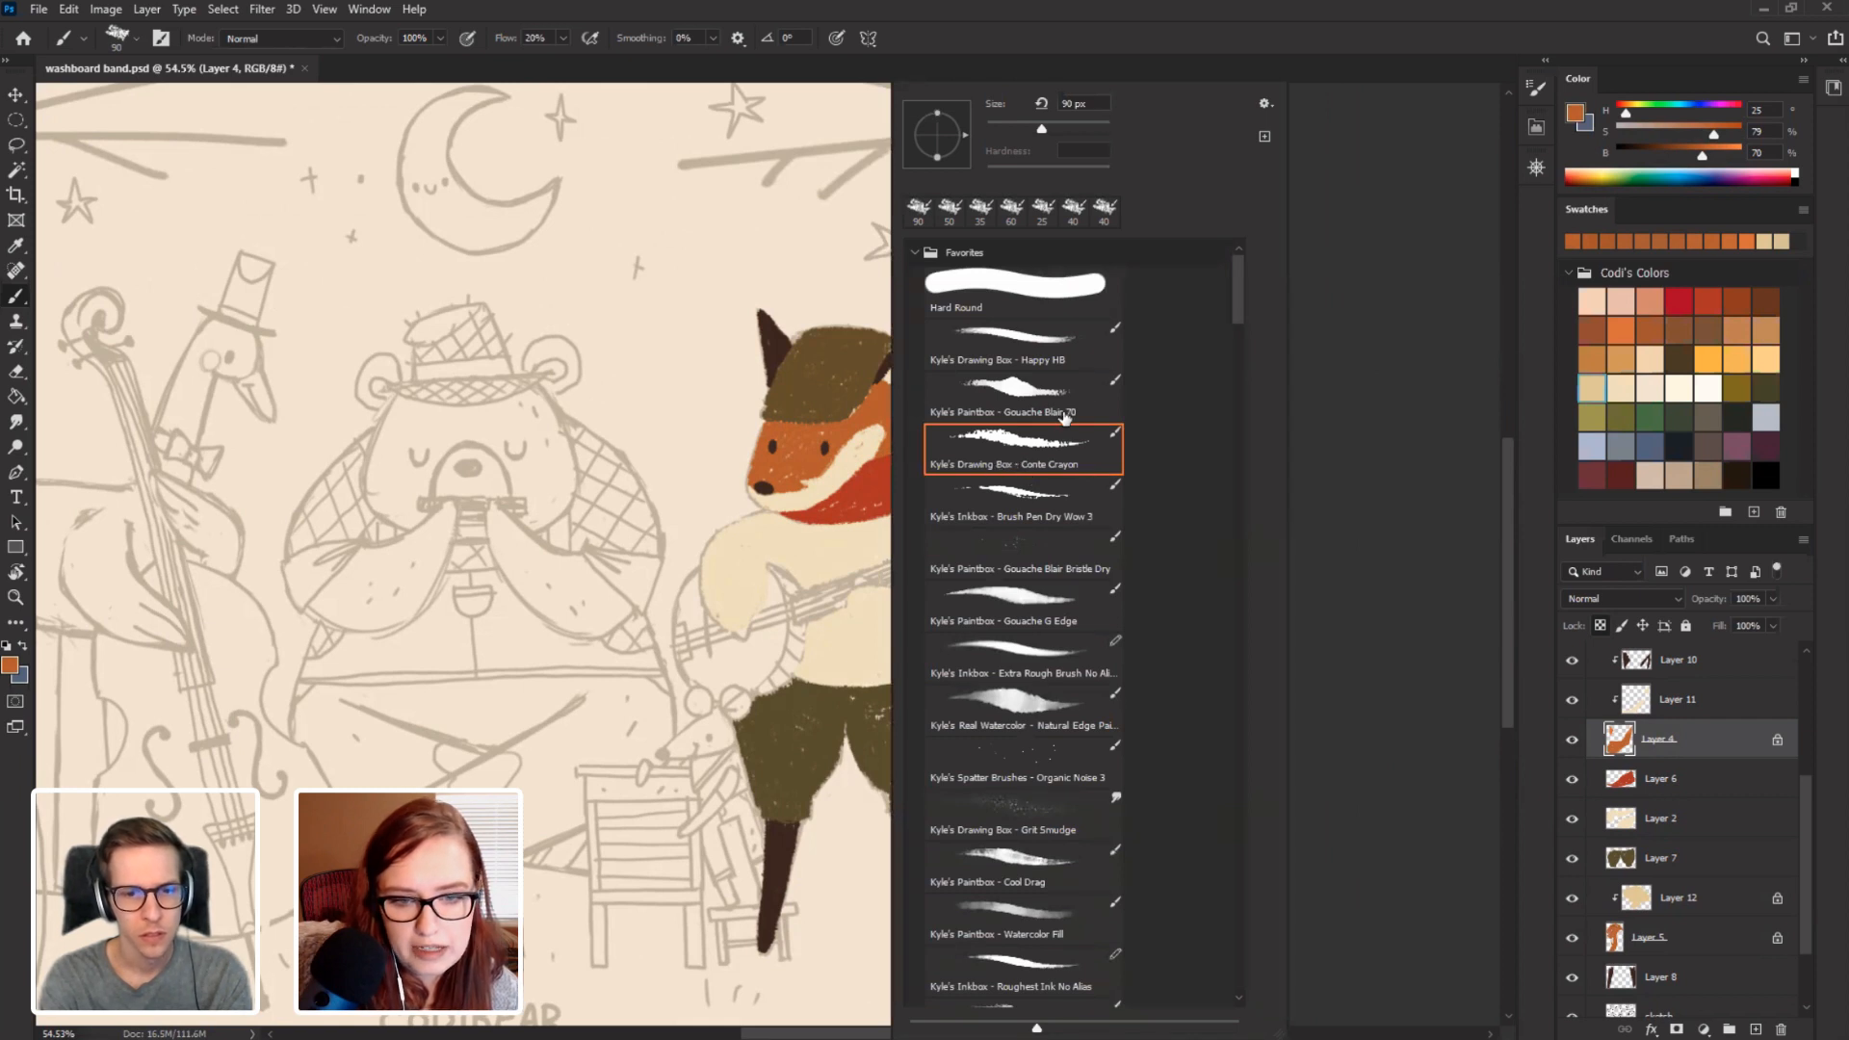
{"action": "left_click", "coordinate": [1090, 359]}
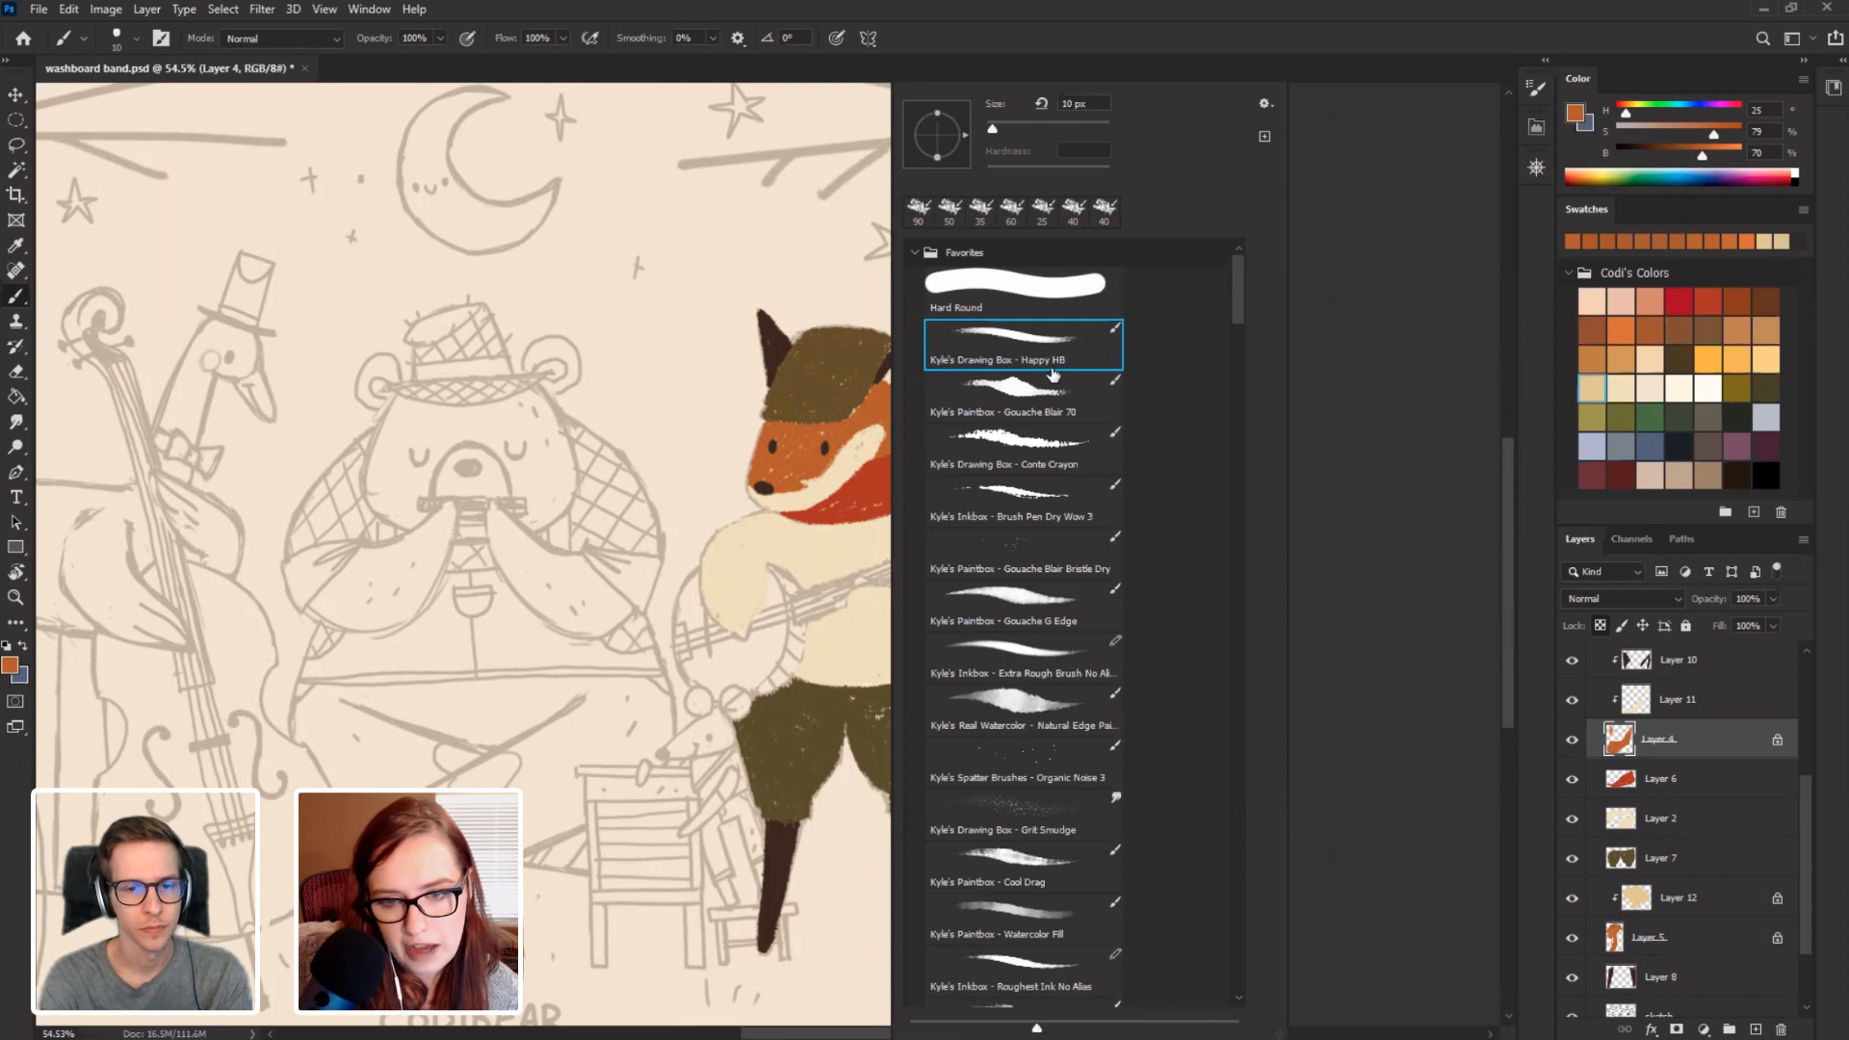
{"action": "left_click", "coordinate": [1373, 872]}
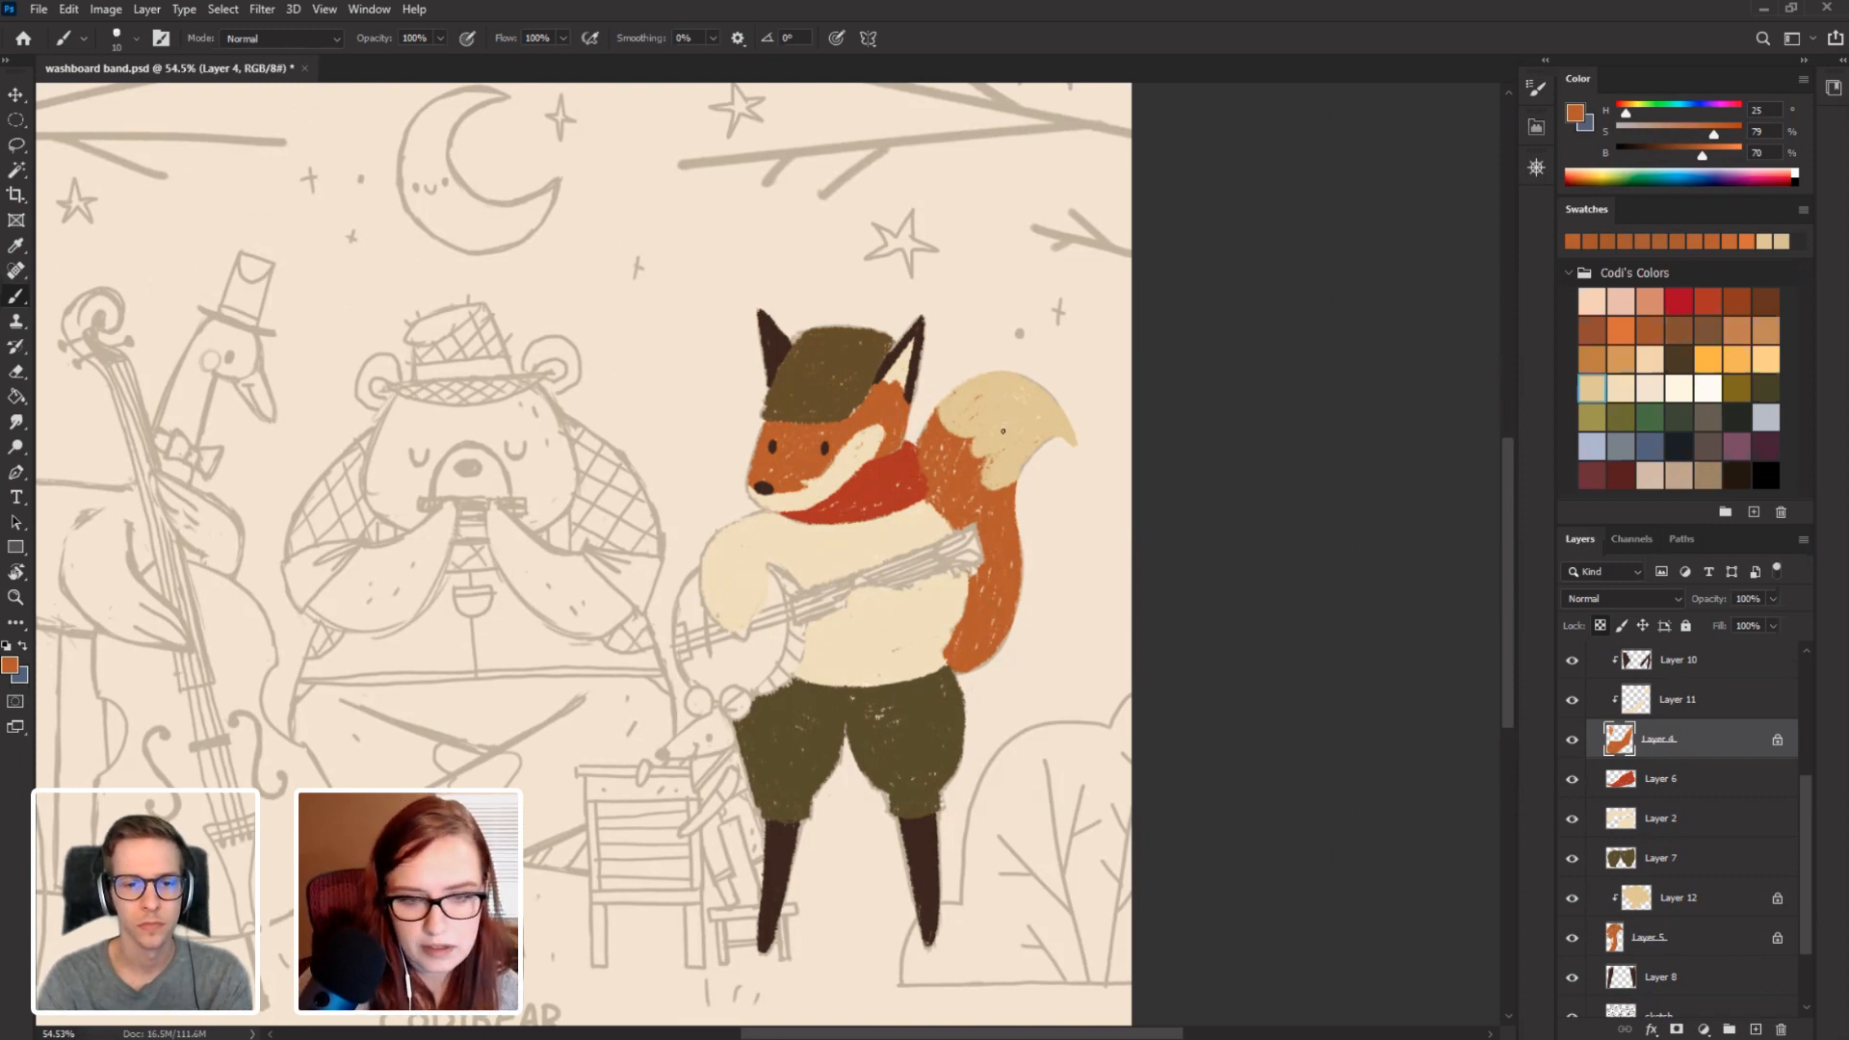
Sample the tan of the tail tip, shift it to hue 34 and saturation 40%, and enlarge the swatches area.
{"action": "left_click", "coordinate": [1000, 422], "text": "alt"}
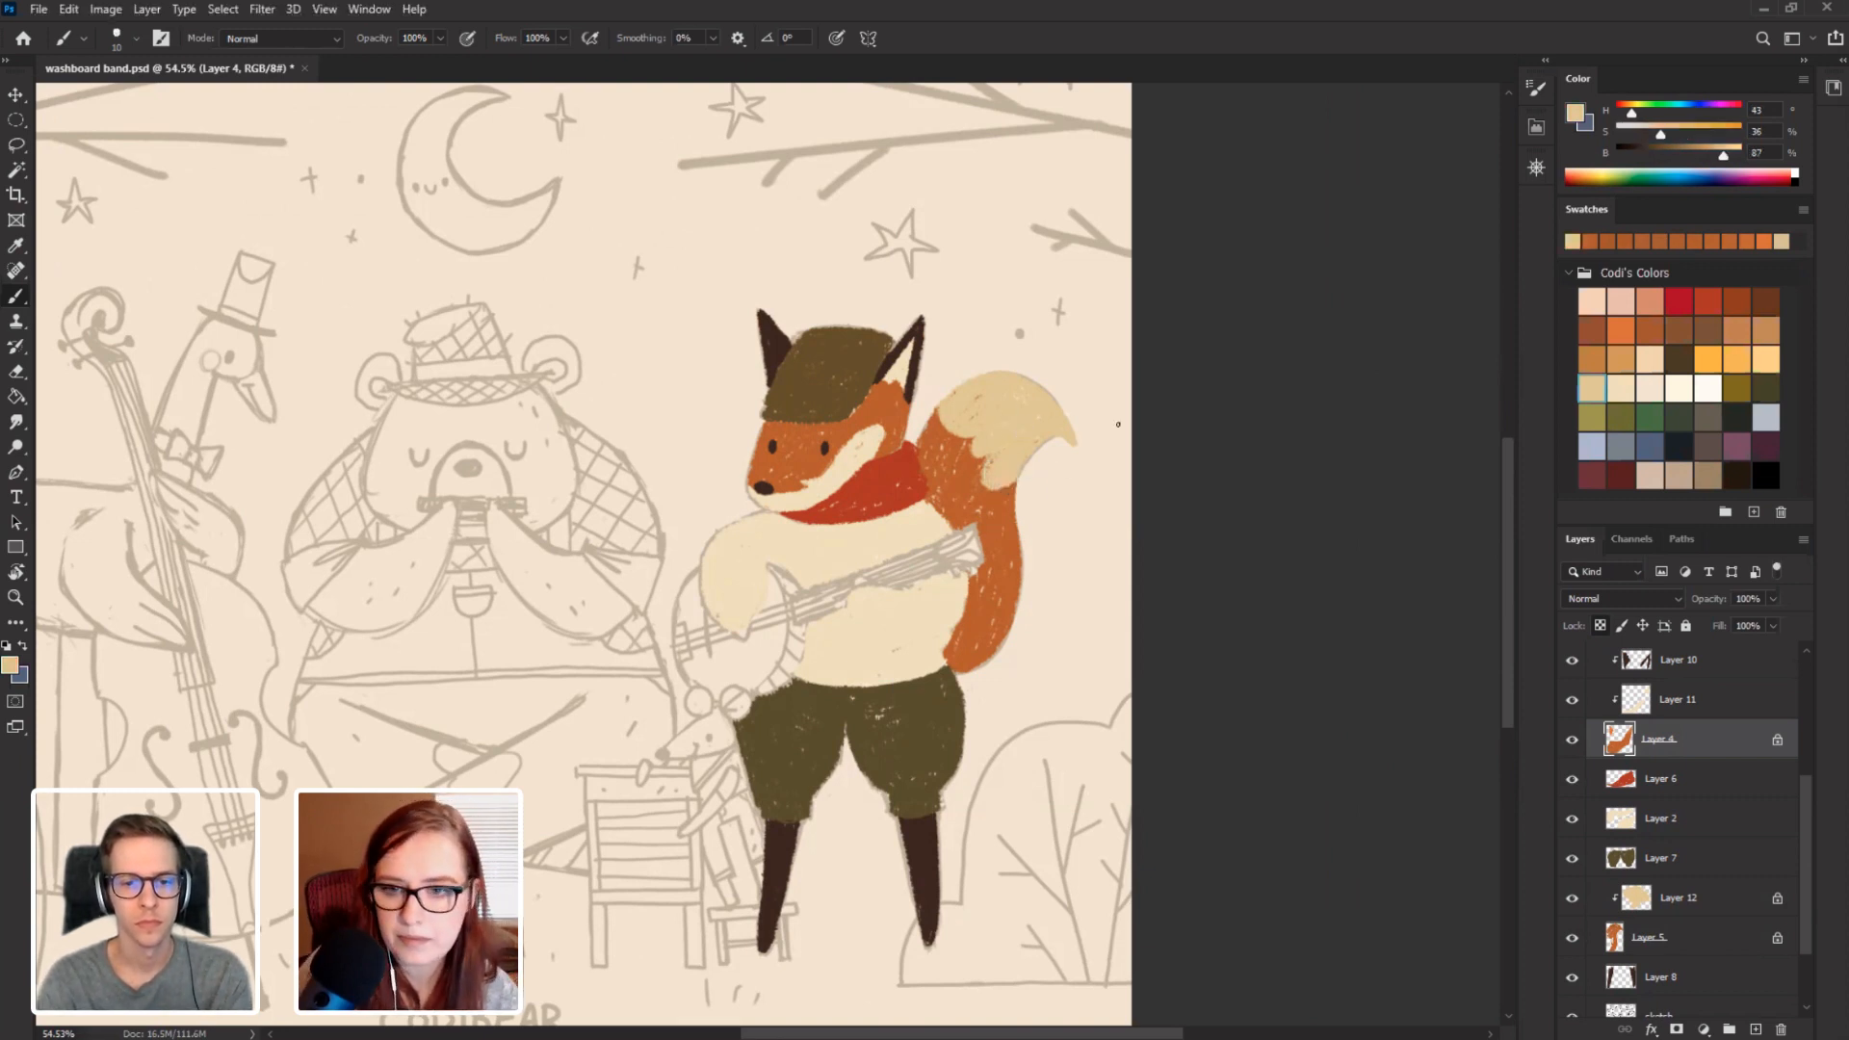
{"action": "left_click_drag", "start_coordinate": [1632, 113], "coordinate": [1672, 143]}
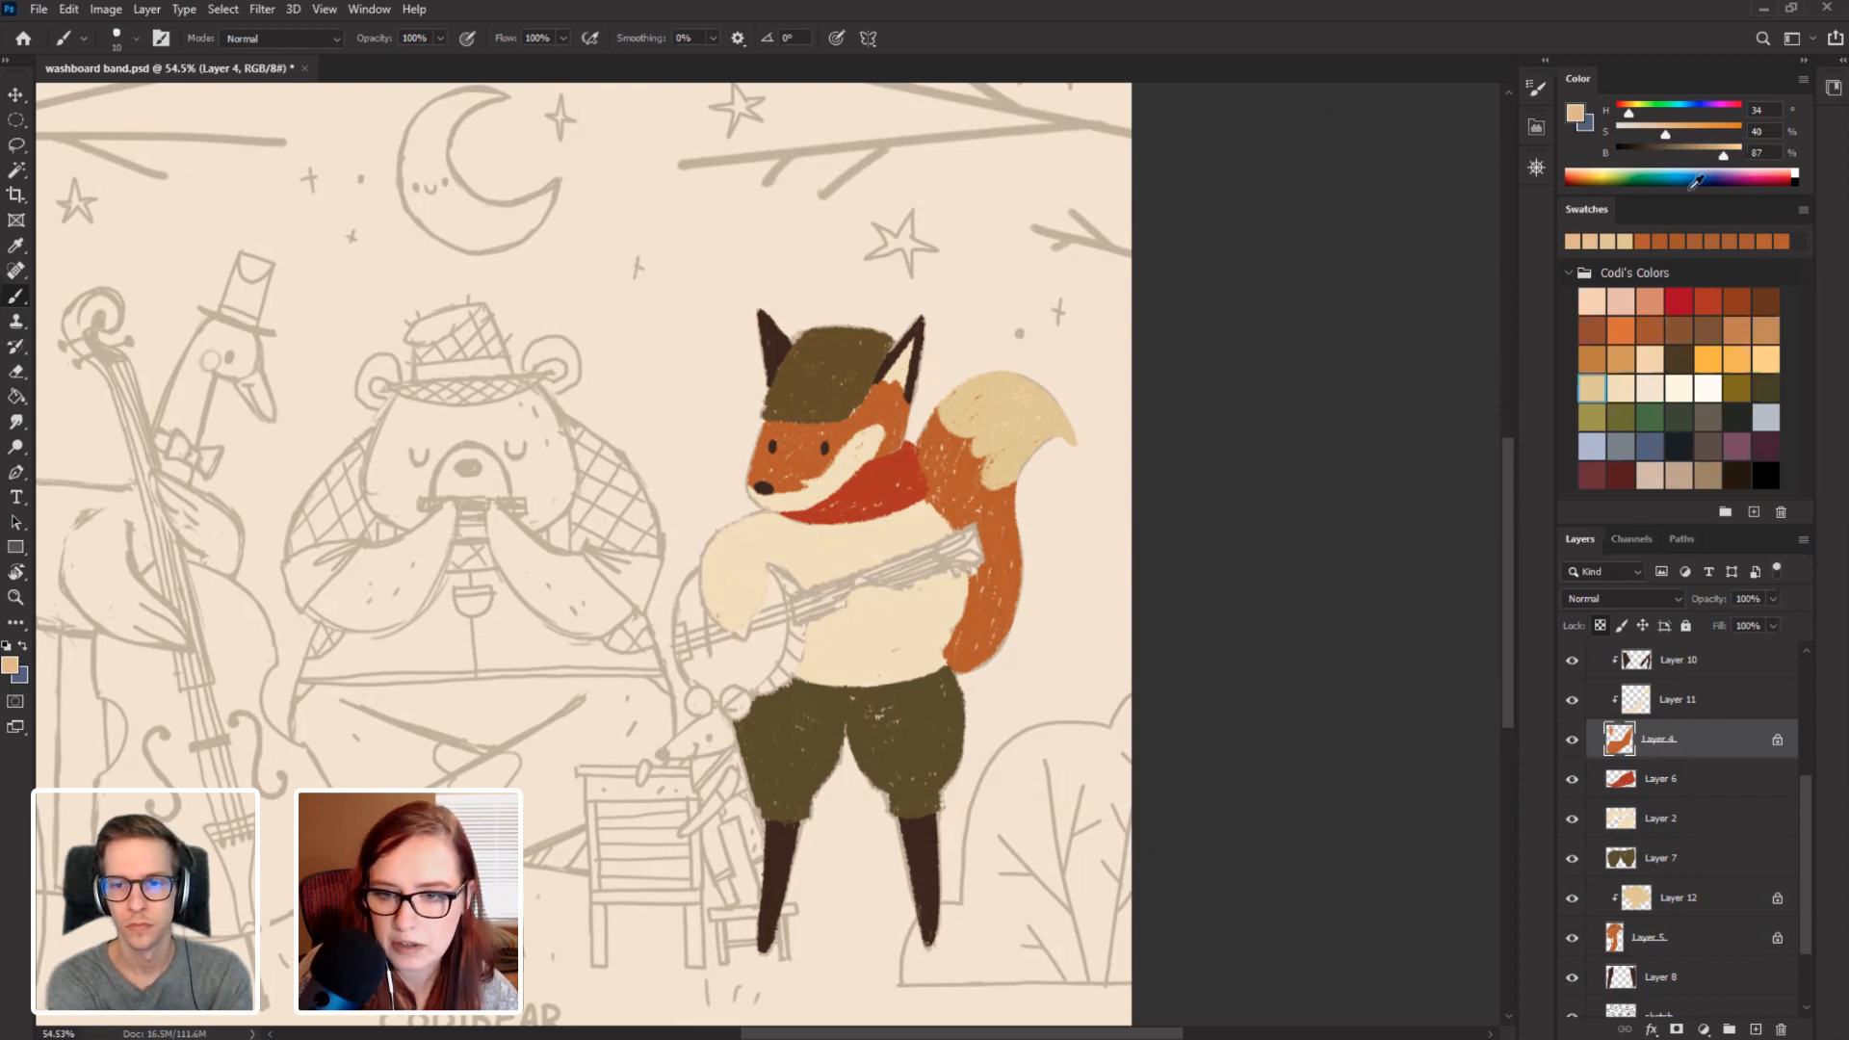
{"action": "mouse_move", "coordinate": [1688, 195]}
{"action": "left_mouse_down"}
{"action": "mouse_move", "coordinate": [1687, 453]}
{"action": "mouse_move", "coordinate": [1688, 199]}
{"action": "left_mouse_up"}
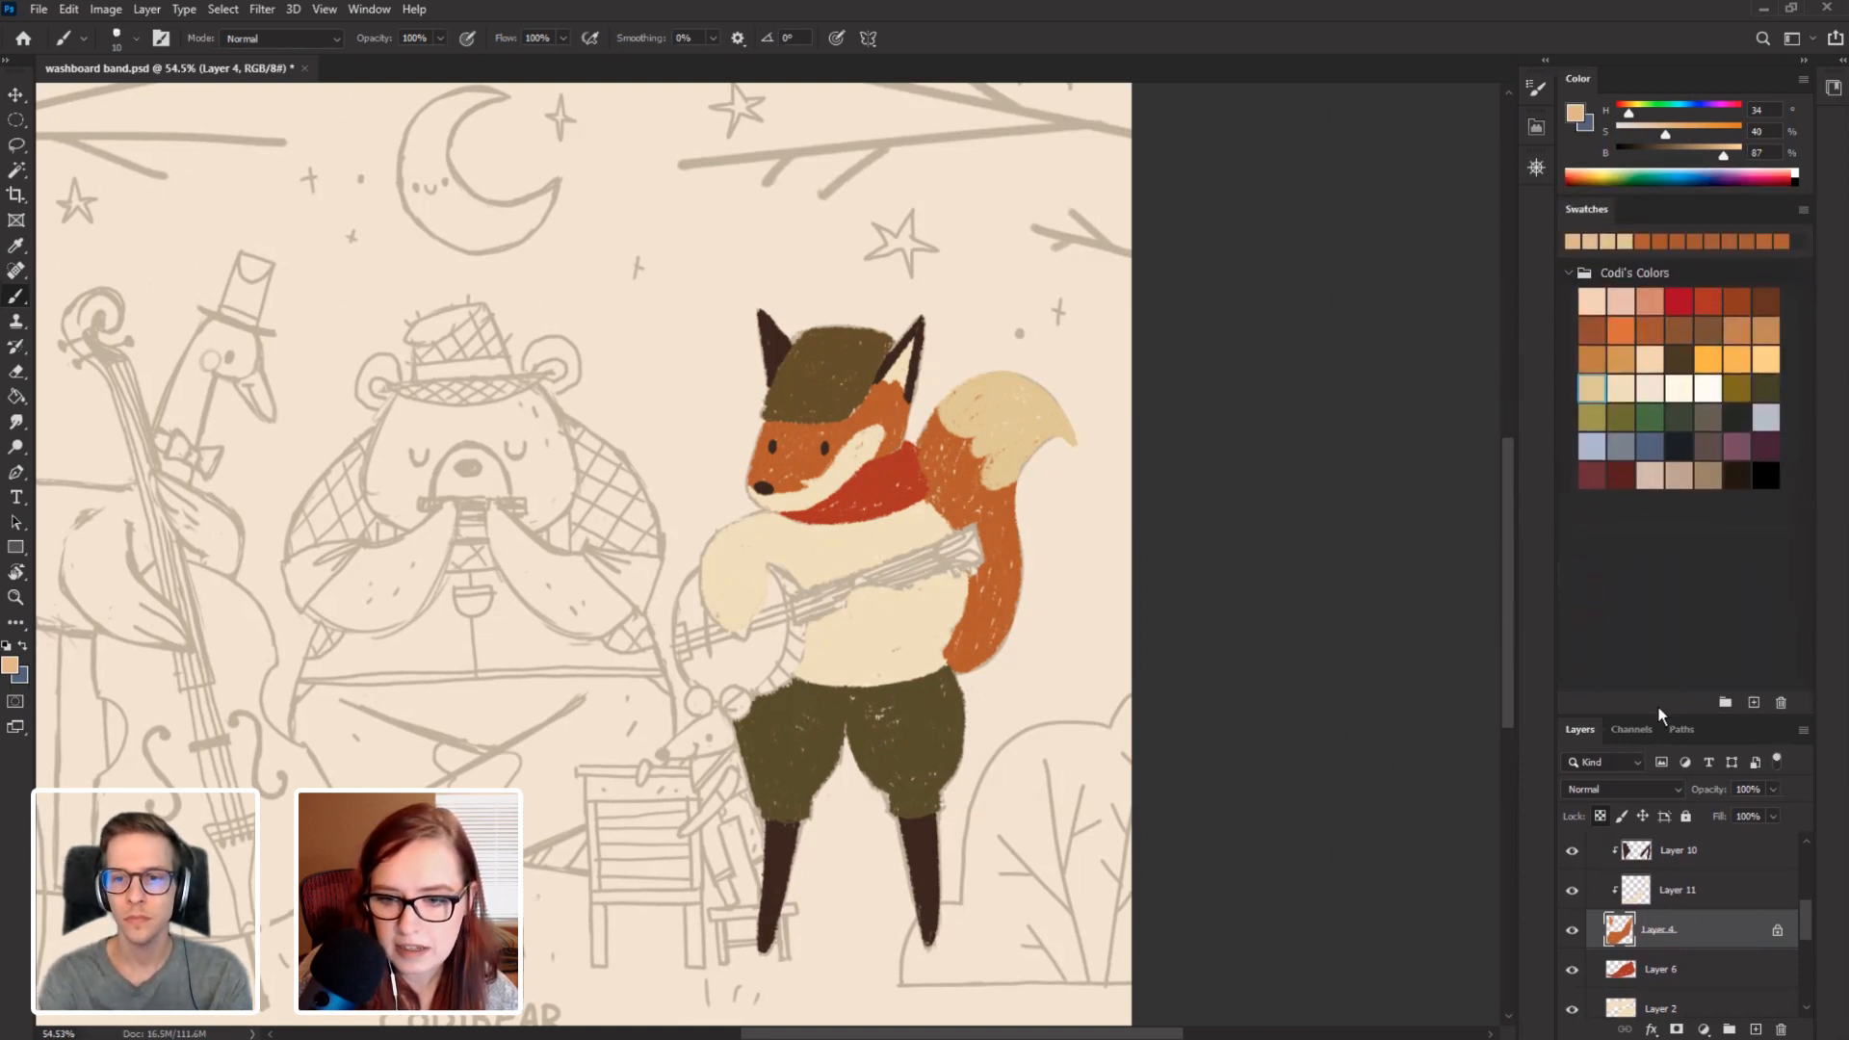
Give the layer list more room and shift the brush colour to hue 31 and saturation 34%.
{"action": "left_click_drag", "start_coordinate": [1714, 717], "coordinate": [1712, 523]}
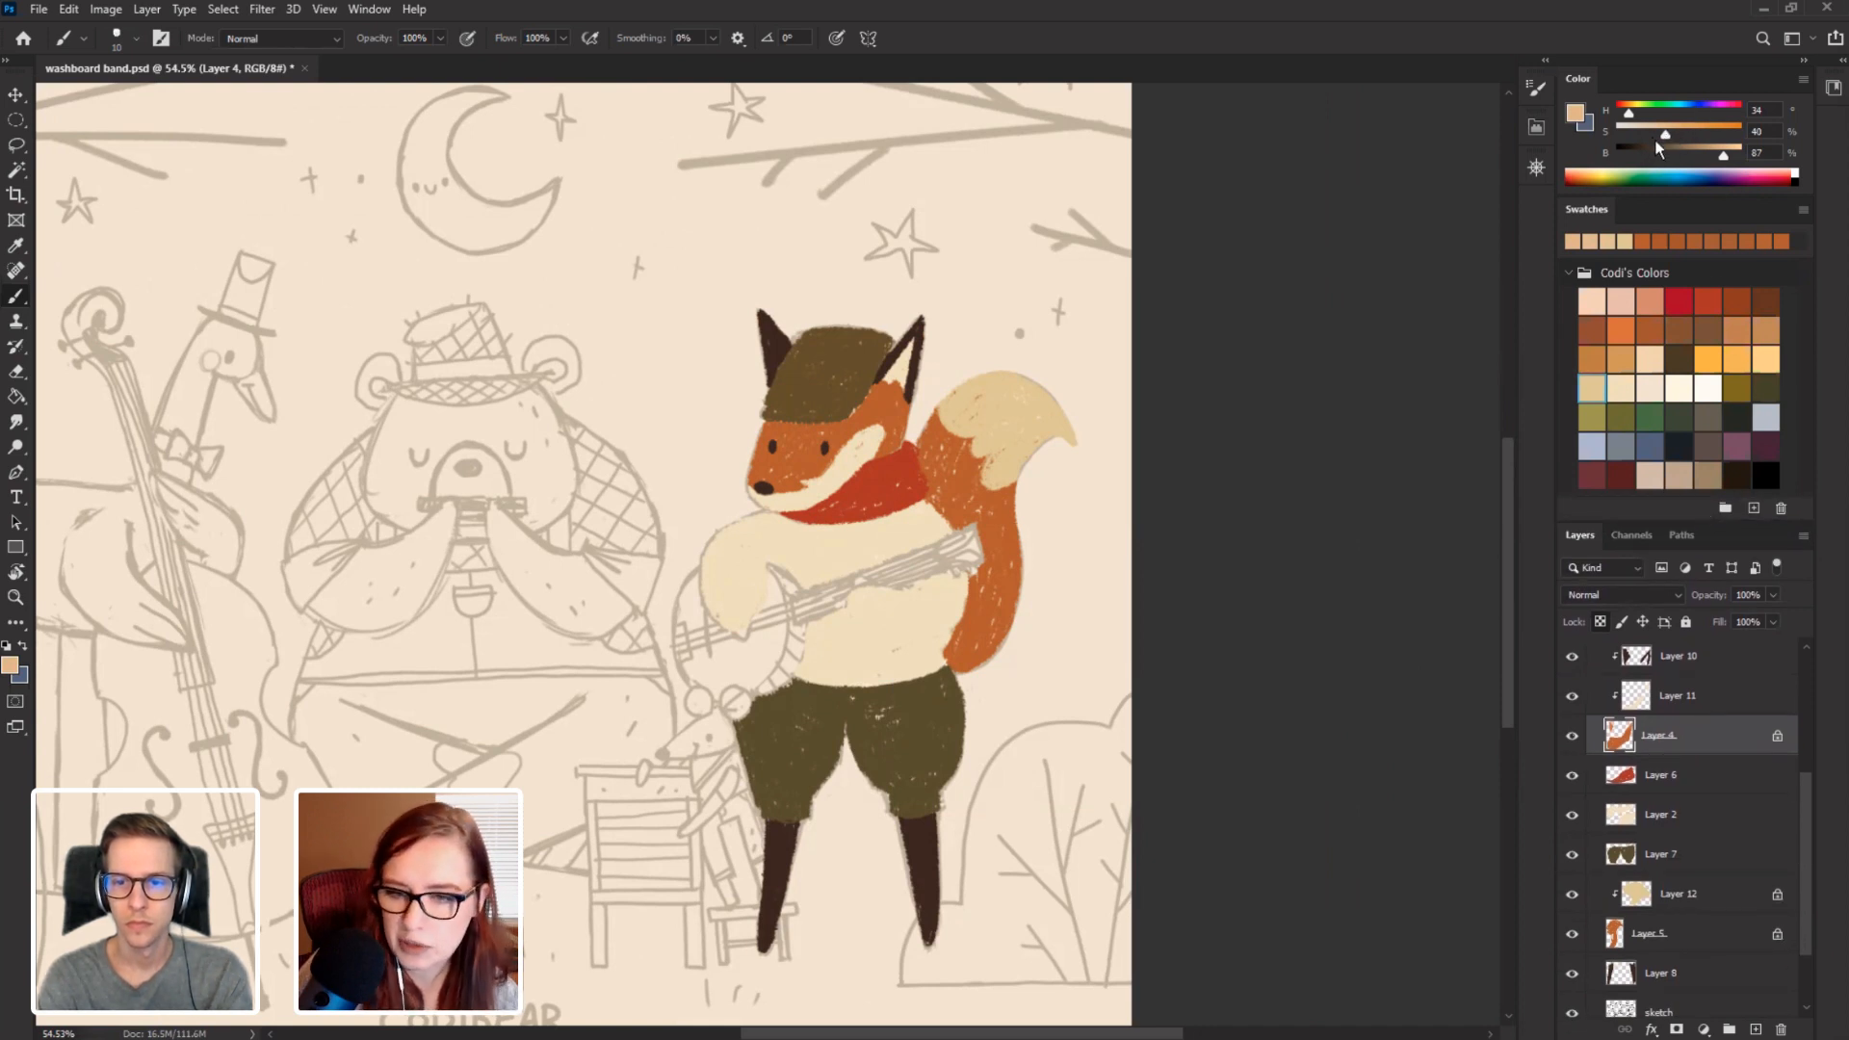
{"action": "left_click_drag", "start_coordinate": [1667, 141], "coordinate": [1629, 117]}
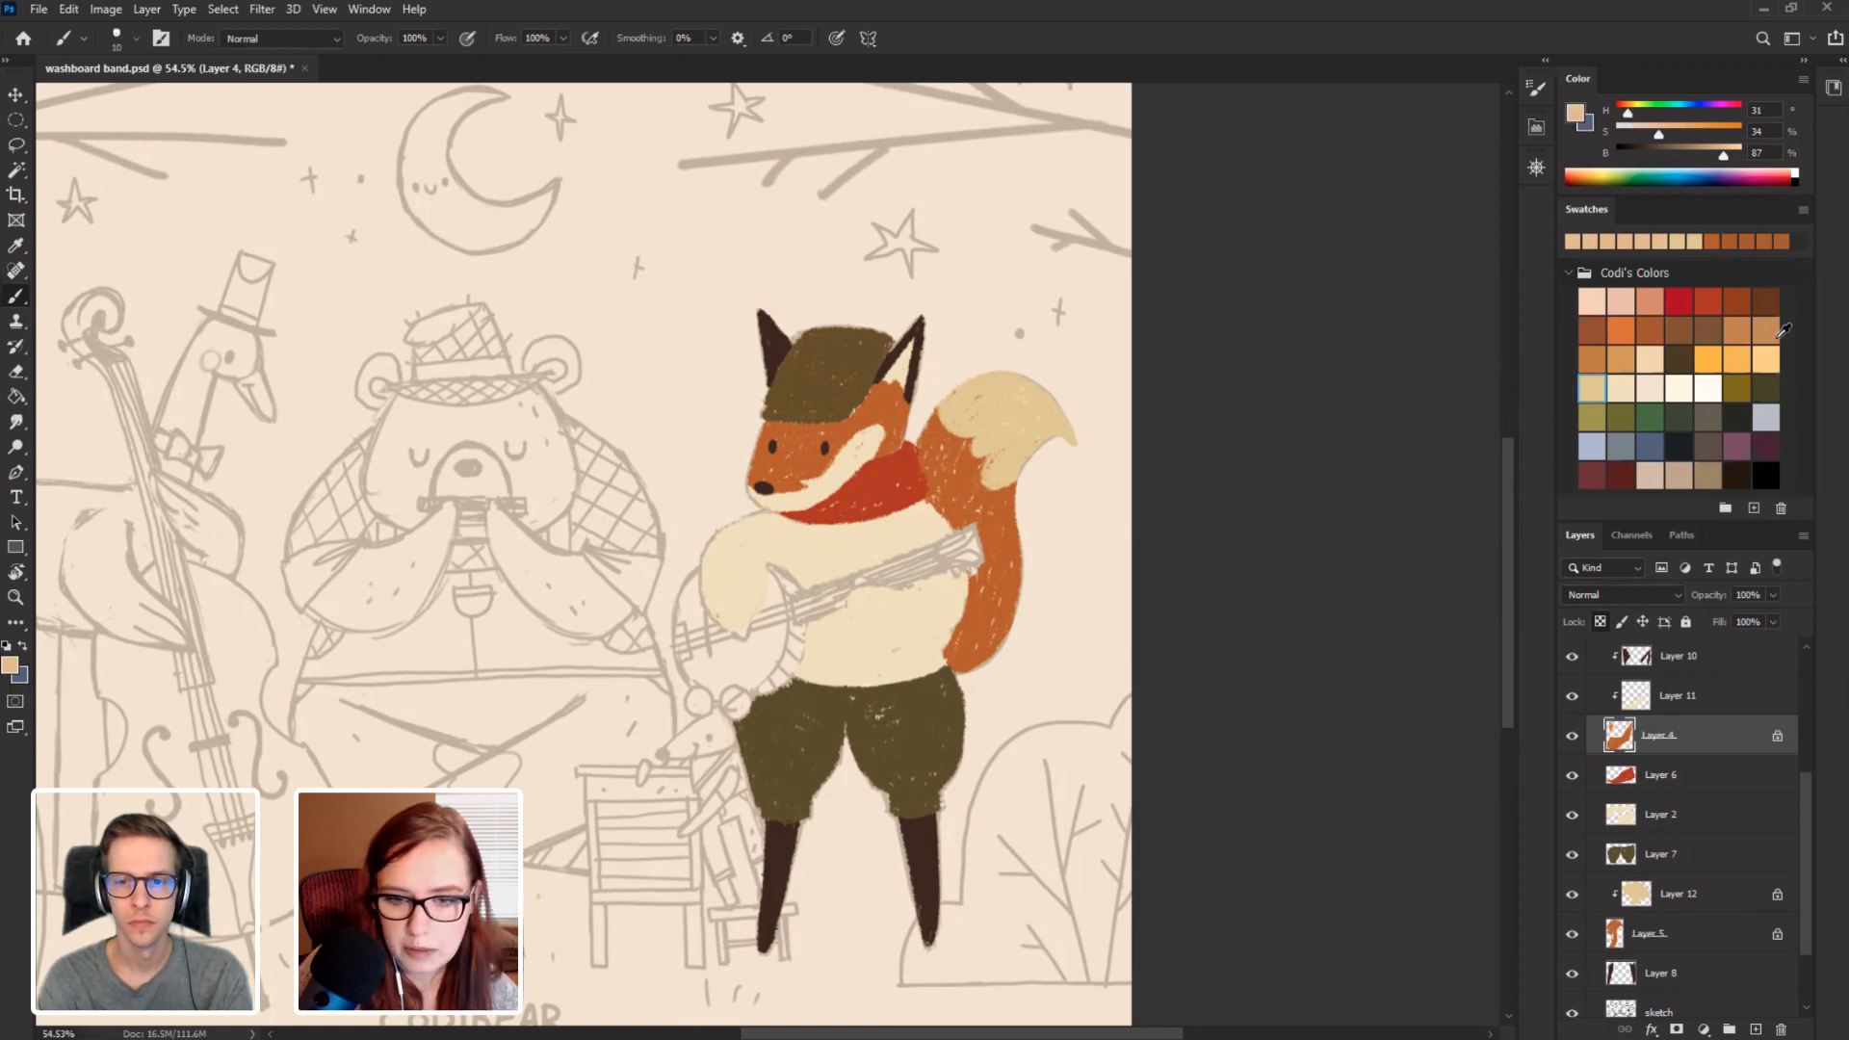
Enlarge the brush and make Layer 12, which holds the tail tip, the active layer.
{"action": "key", "text": "bracketright"}
{"action": "key", "text": "bracketright"}
{"action": "key", "text": "bracketright"}
{"action": "key", "text": "bracketright"}
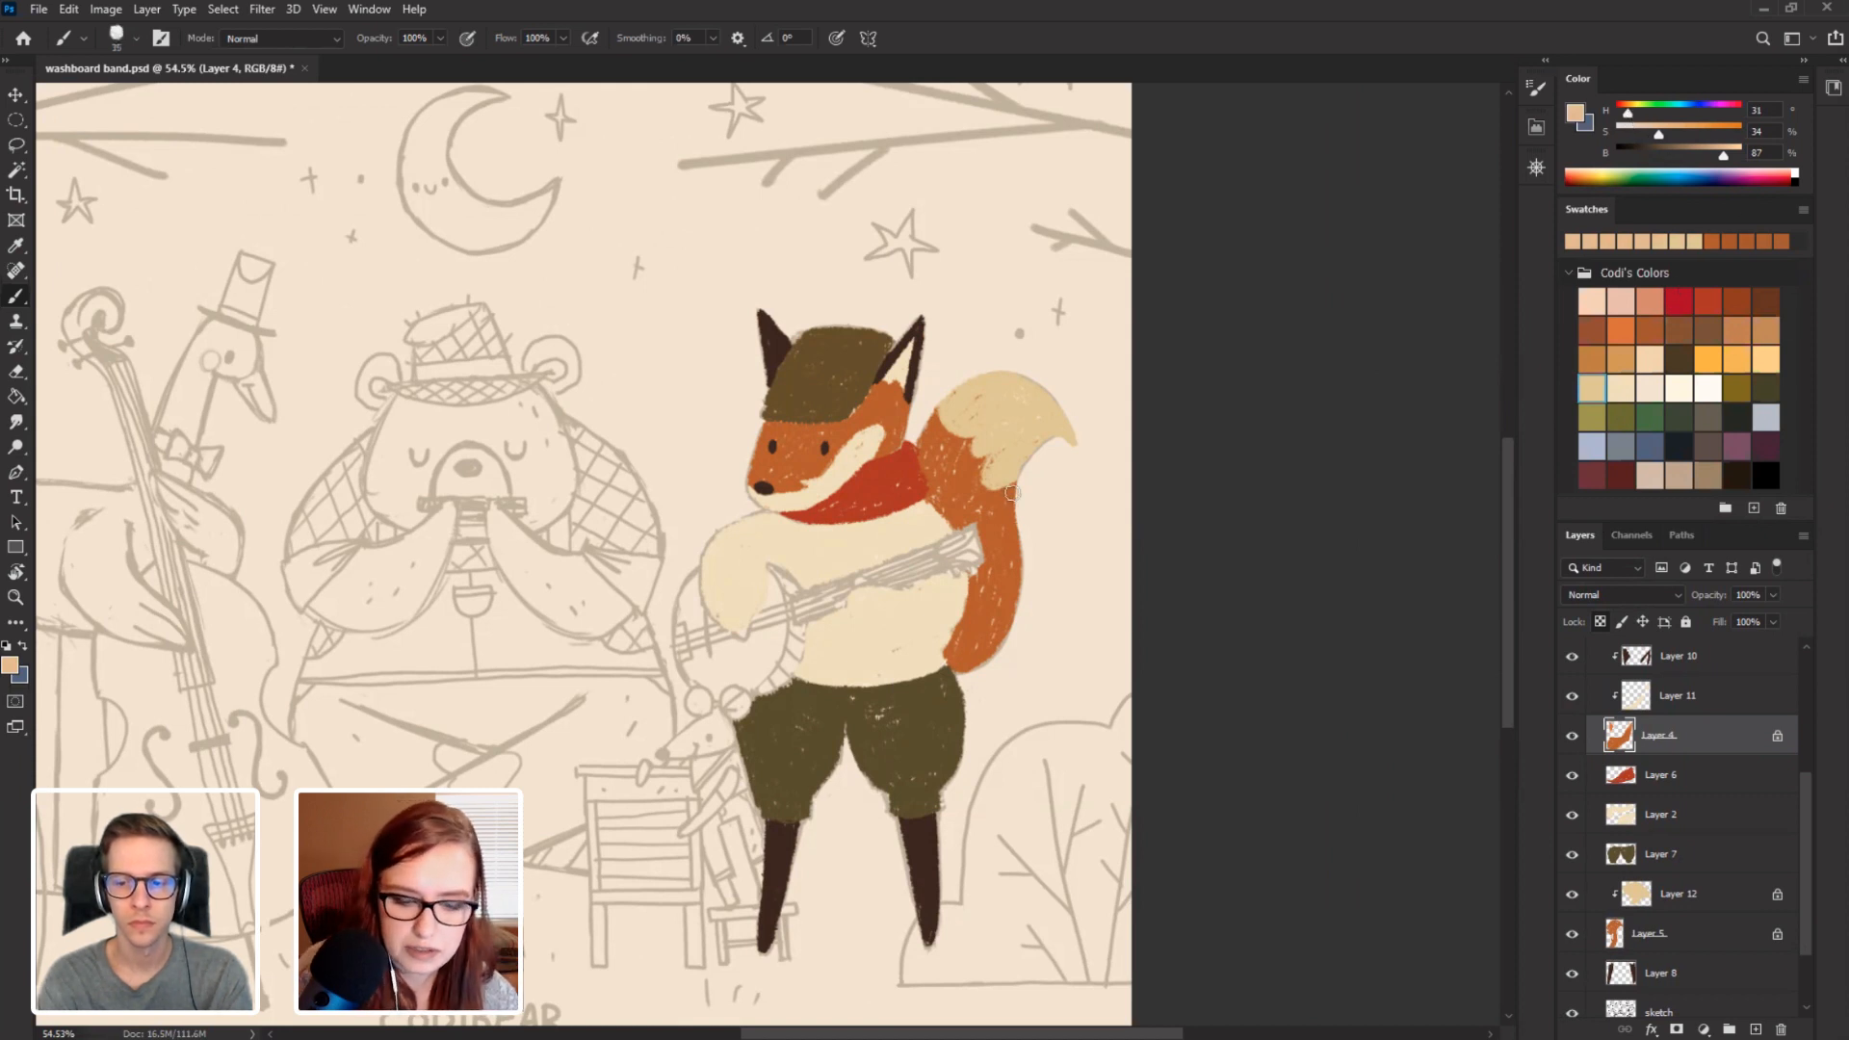
{"action": "key", "text": "bracketright"}
{"action": "key", "text": "bracketright"}
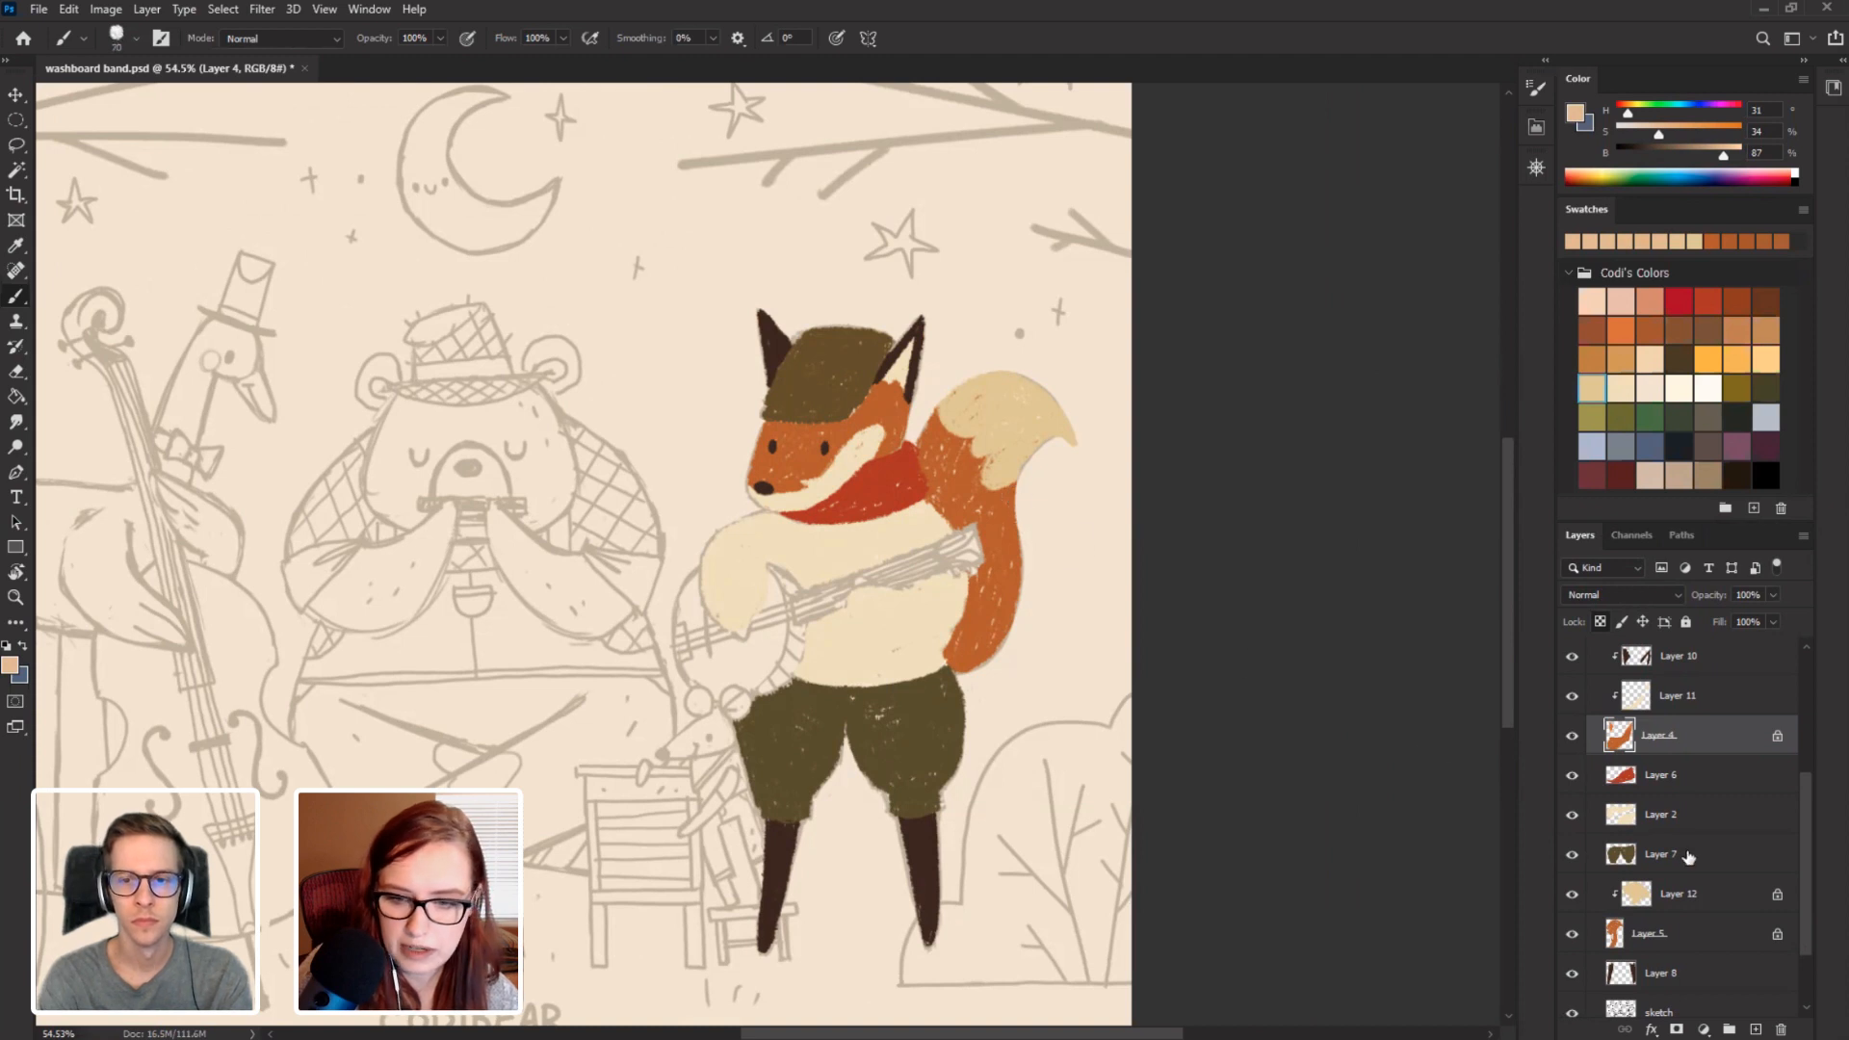
{"action": "left_click", "coordinate": [1572, 736]}
{"action": "left_click", "coordinate": [1573, 736]}
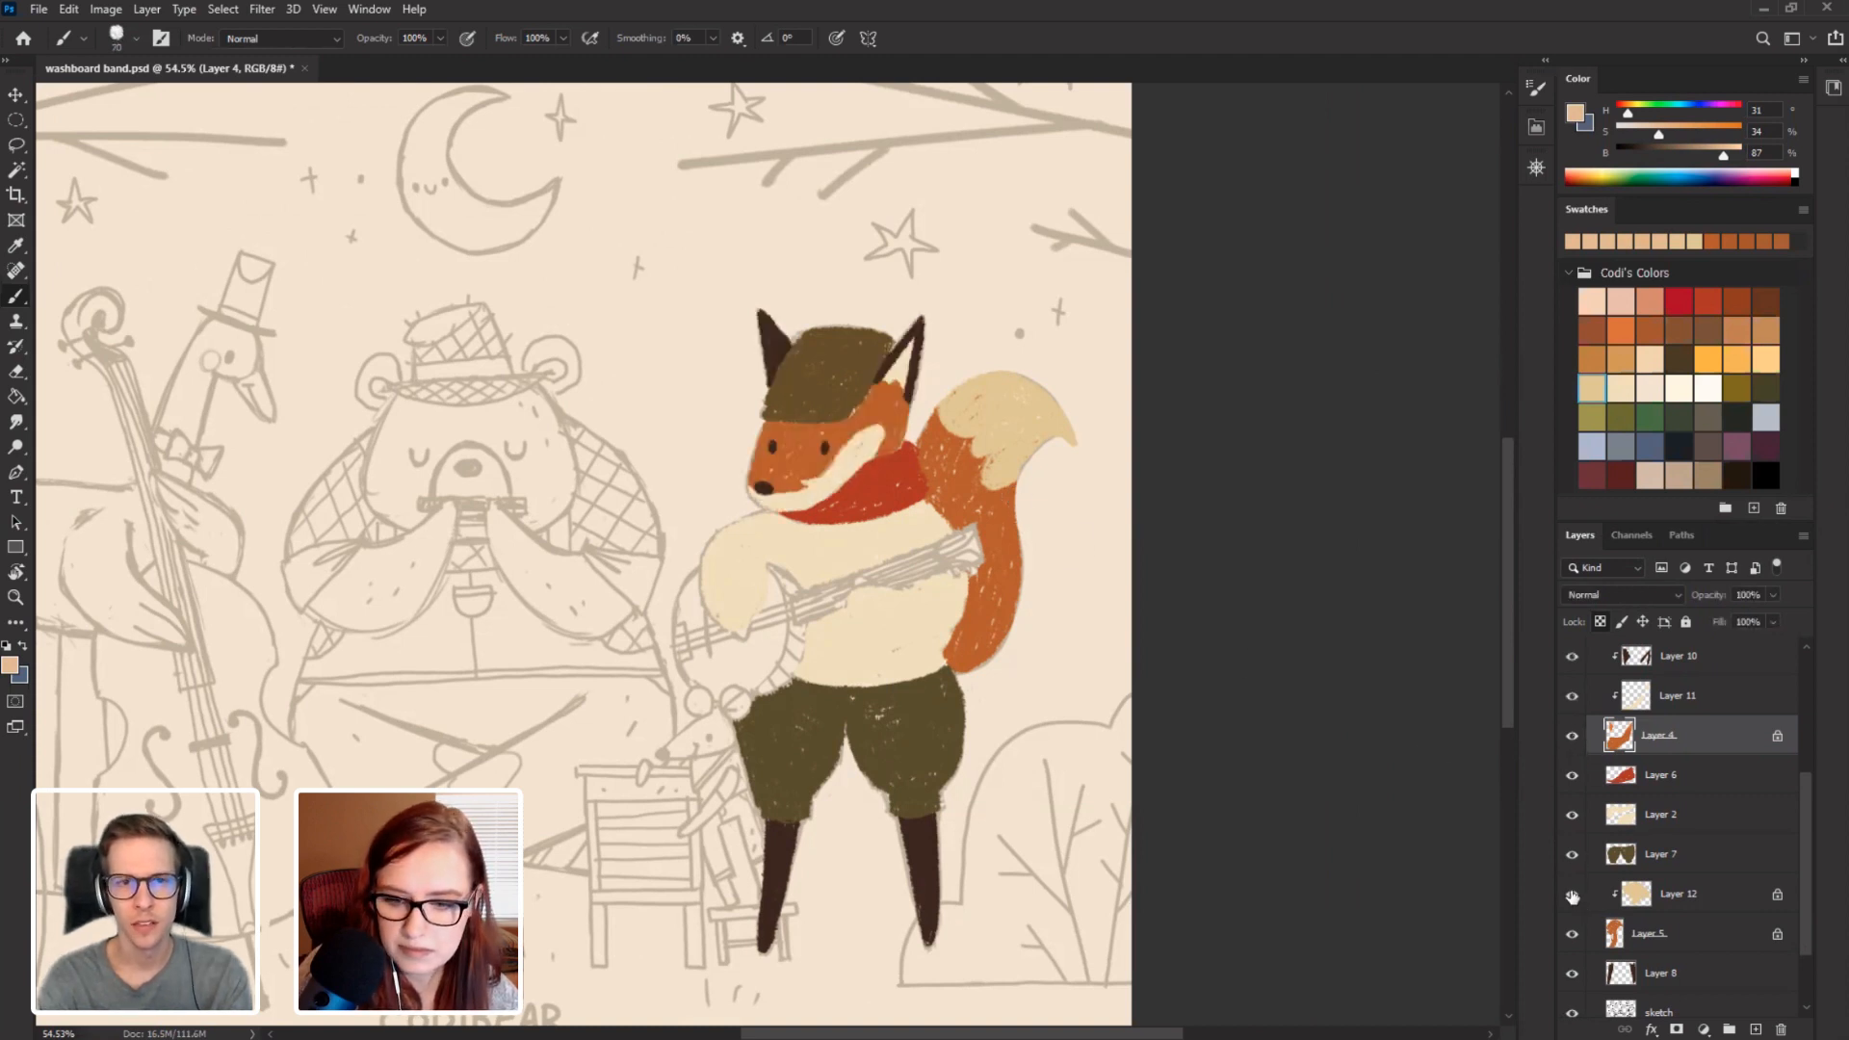
{"action": "left_click", "coordinate": [1572, 894]}
{"action": "left_click", "coordinate": [1572, 893]}
{"action": "left_click", "coordinate": [1662, 897]}
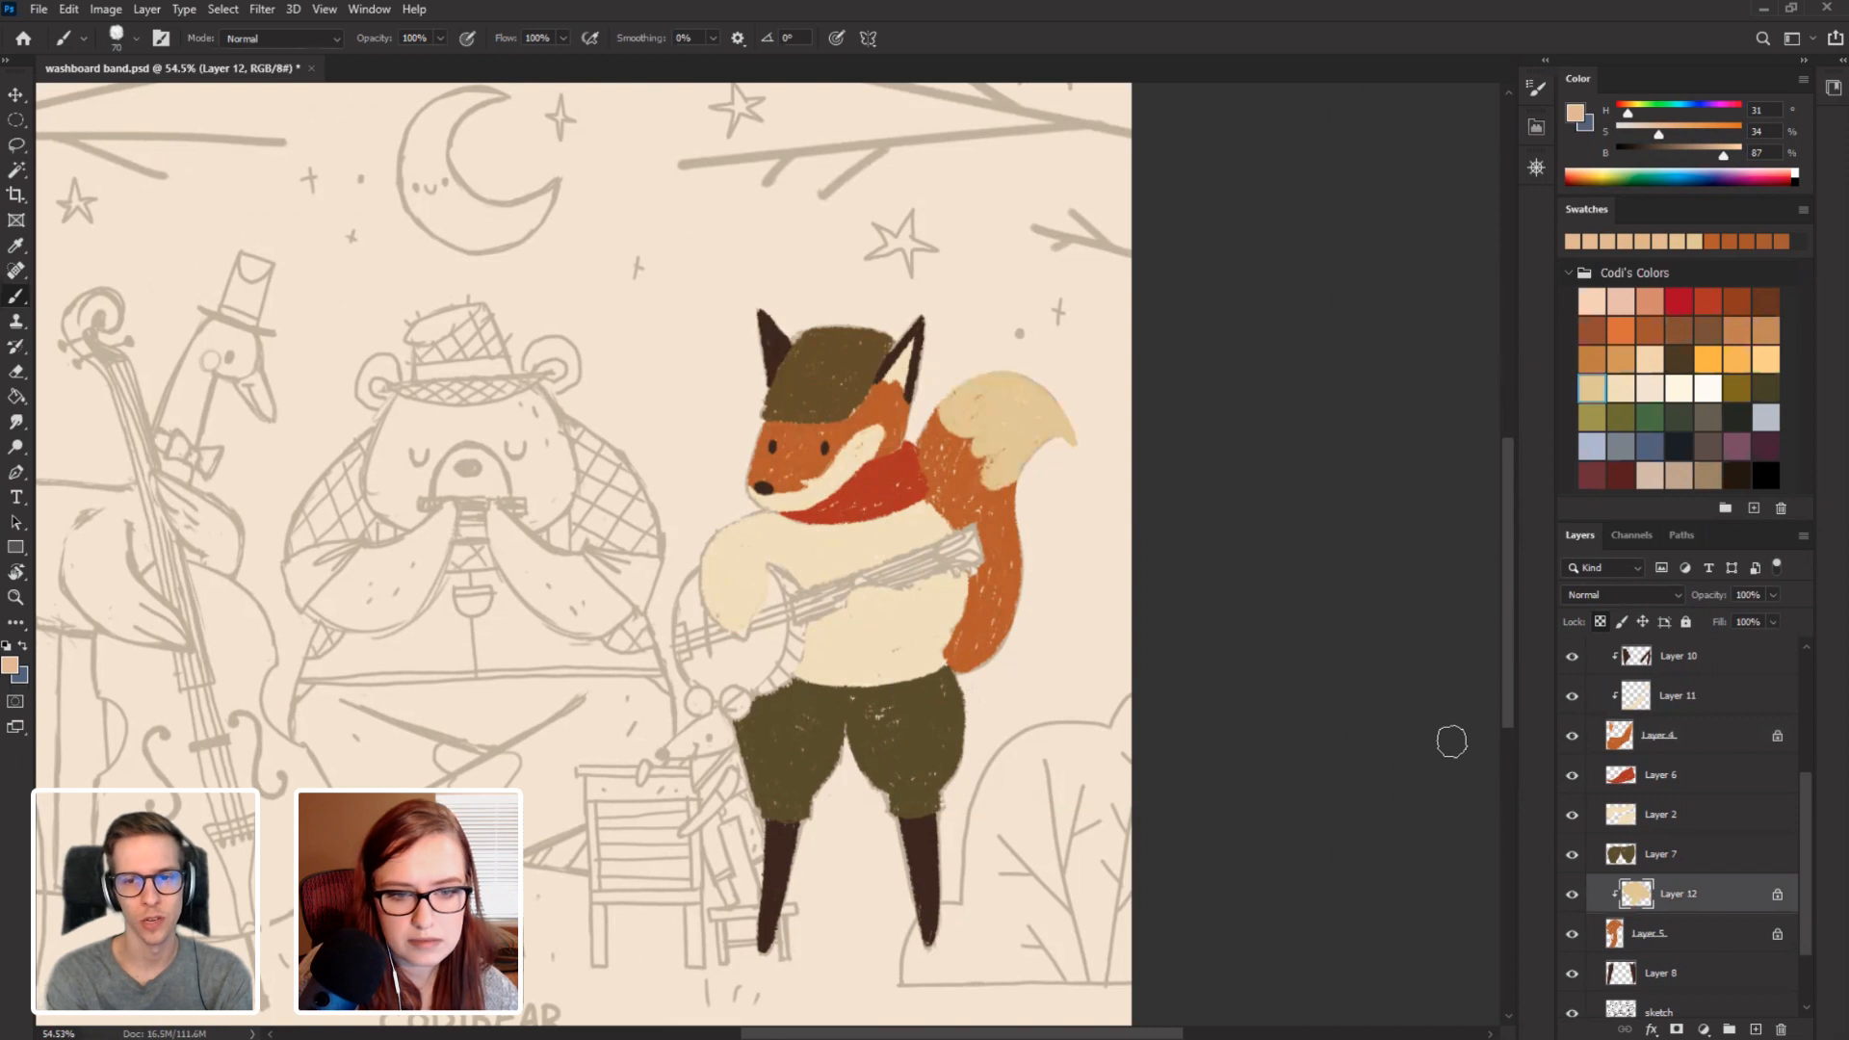
Switch to a rough textured brush with 20% flow and repaint the tail tip tan, refining the colour to hue 43.
{"action": "right_click", "coordinate": [716, 369]}
{"action": "left_click", "coordinate": [825, 454]}
{"action": "left_click", "coordinate": [1252, 846]}
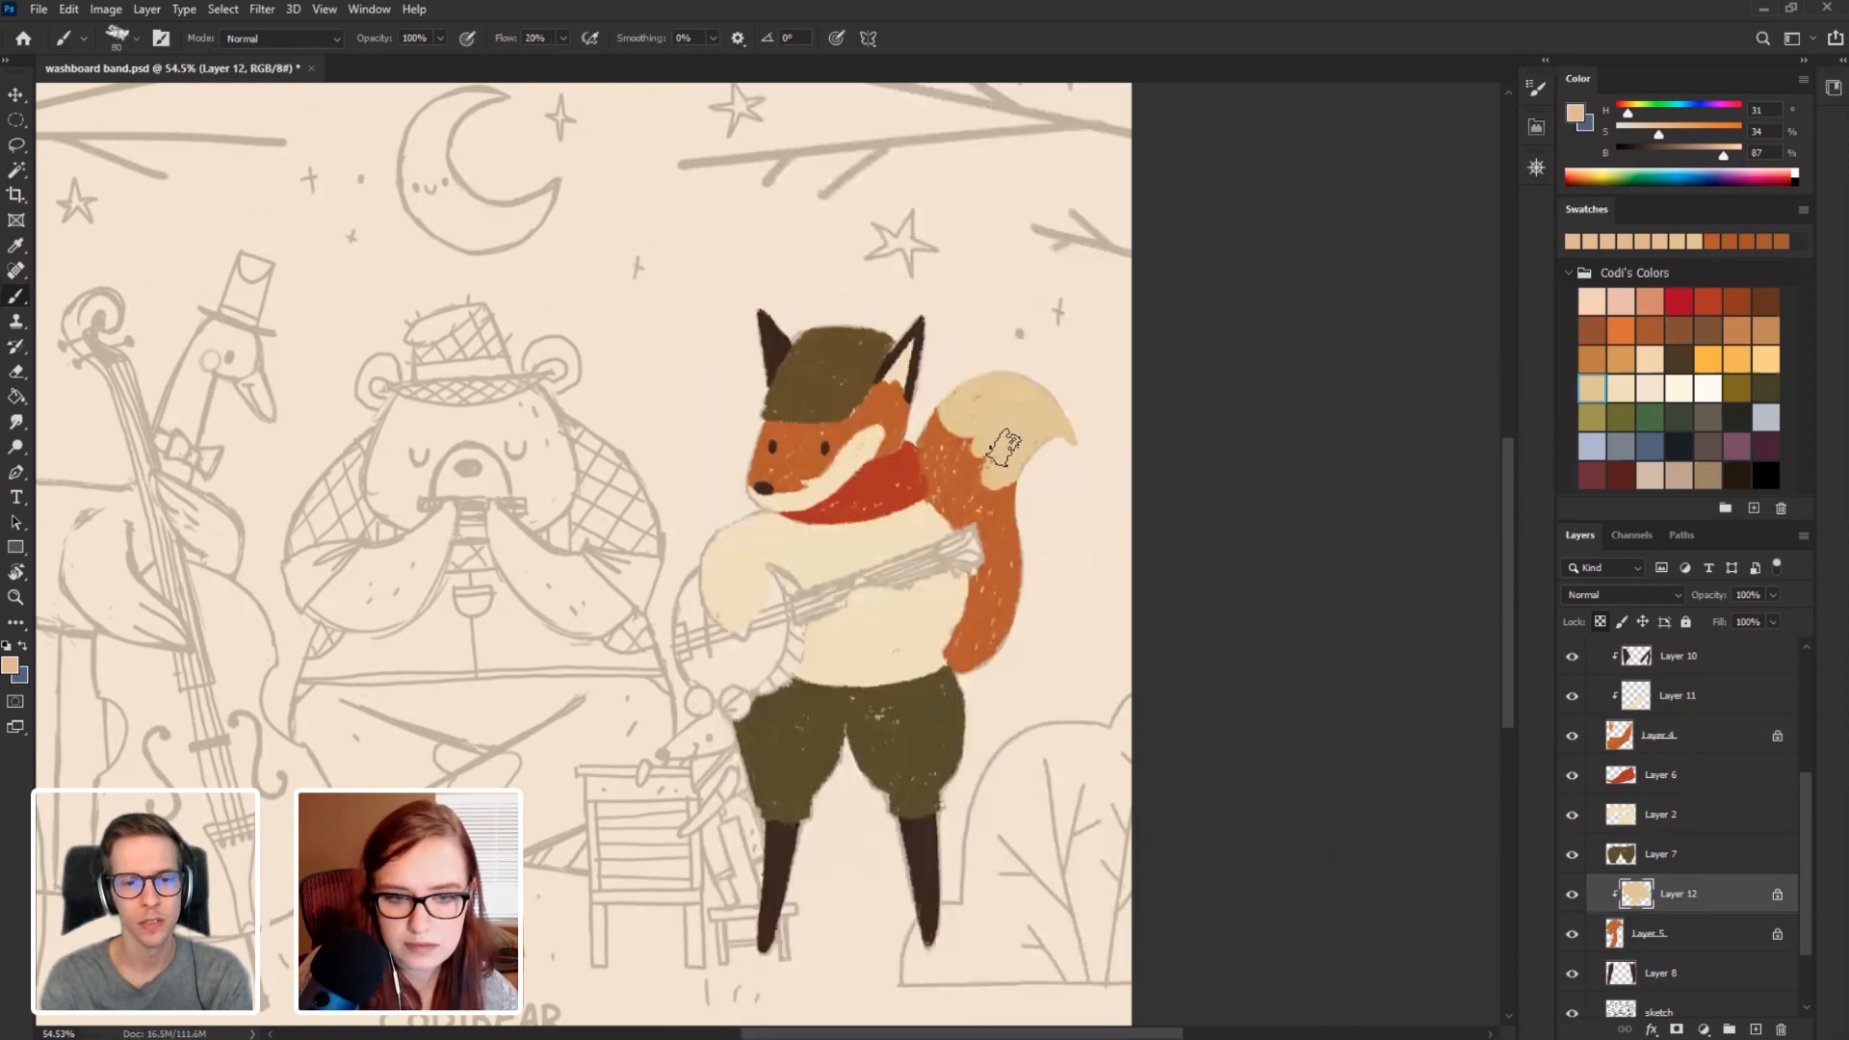
{"action": "mouse_move", "coordinate": [1004, 448]}
{"action": "left_mouse_down"}
{"action": "mouse_move", "coordinate": [1006, 481]}
{"action": "mouse_move", "coordinate": [1006, 424]}
{"action": "mouse_move", "coordinate": [1018, 445]}
{"action": "left_mouse_up"}
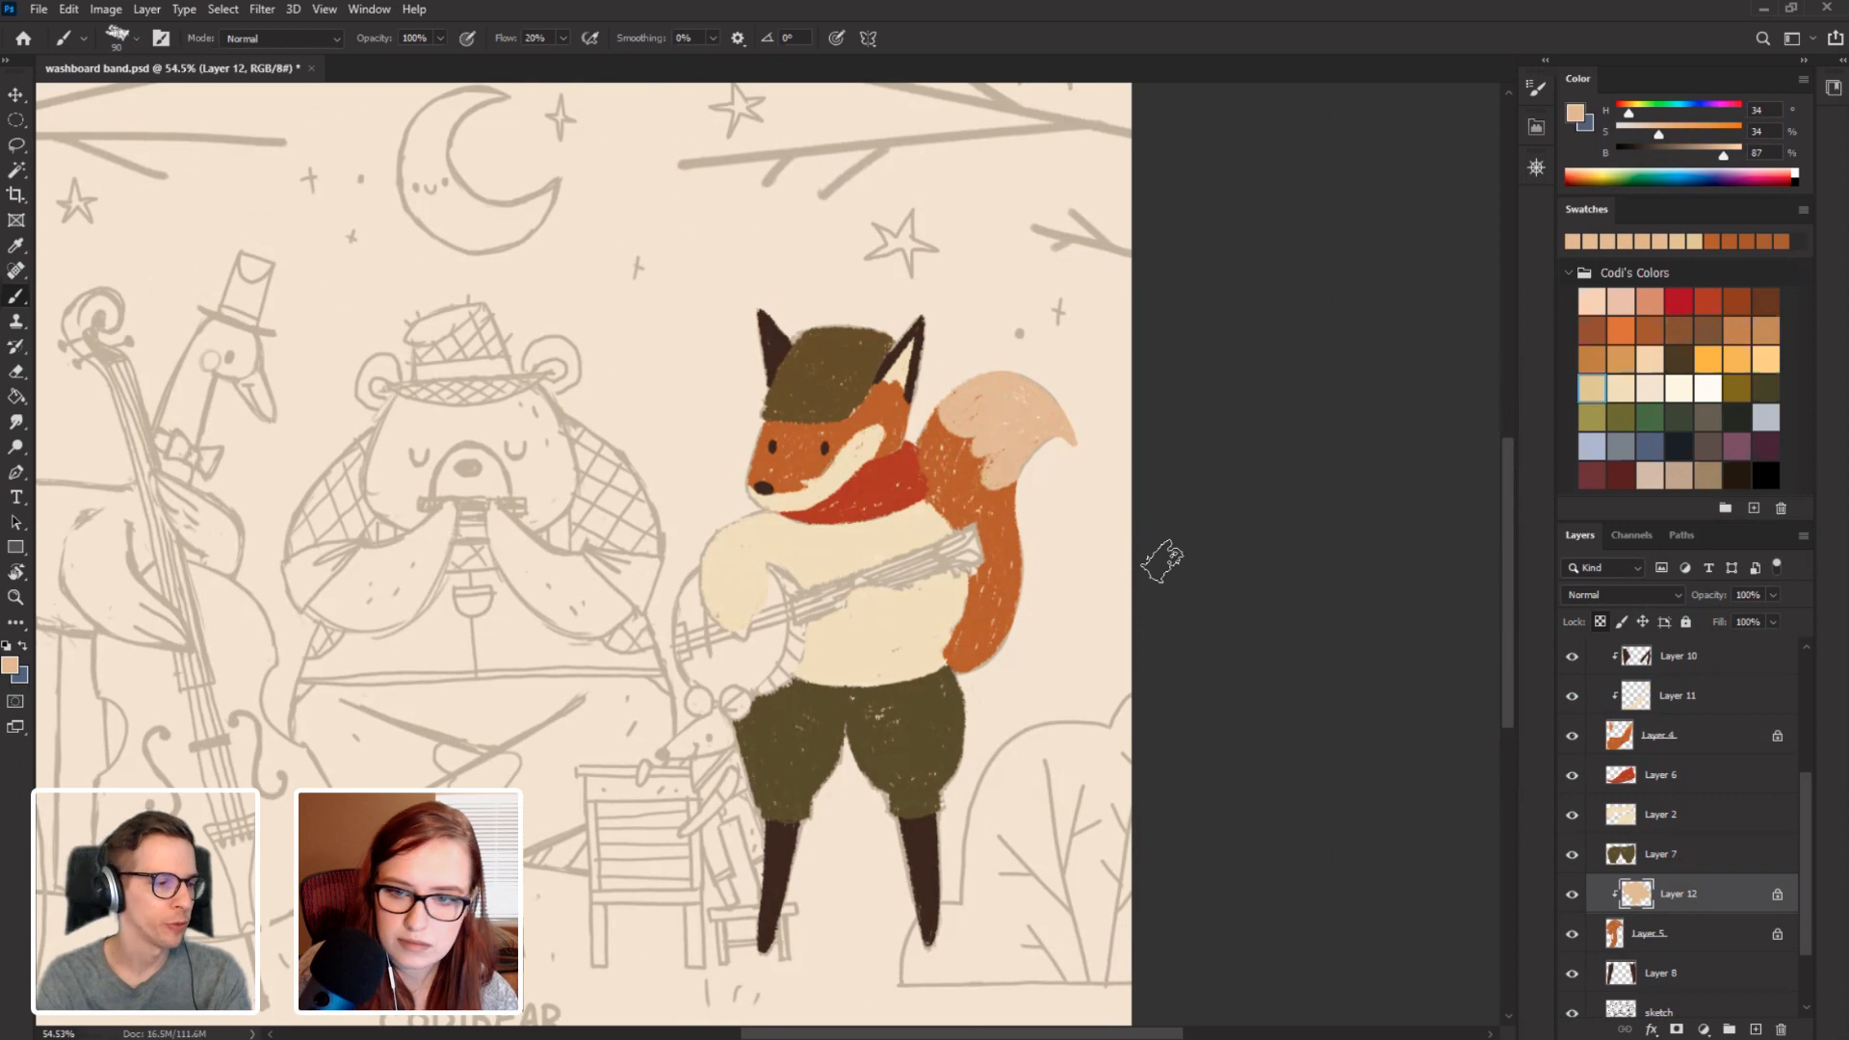
{"action": "left_click", "coordinate": [1630, 113]}
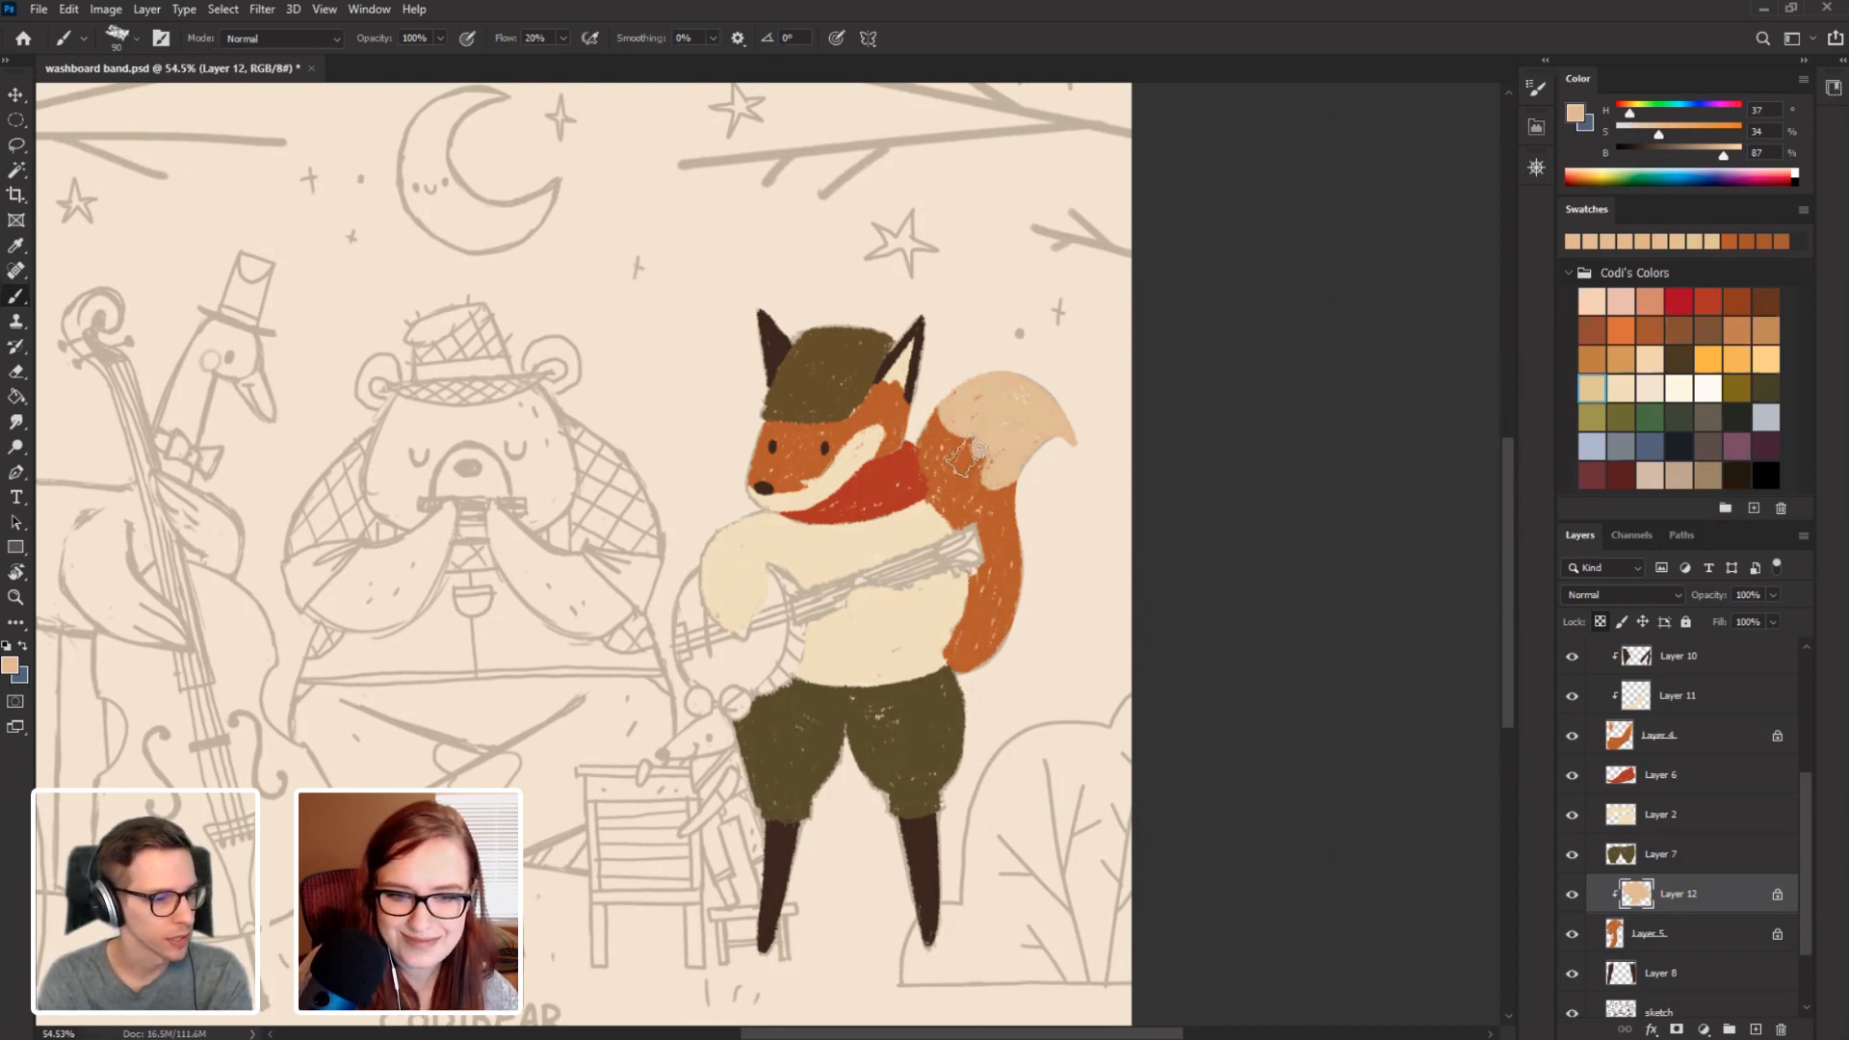
{"action": "left_click", "coordinate": [1631, 113]}
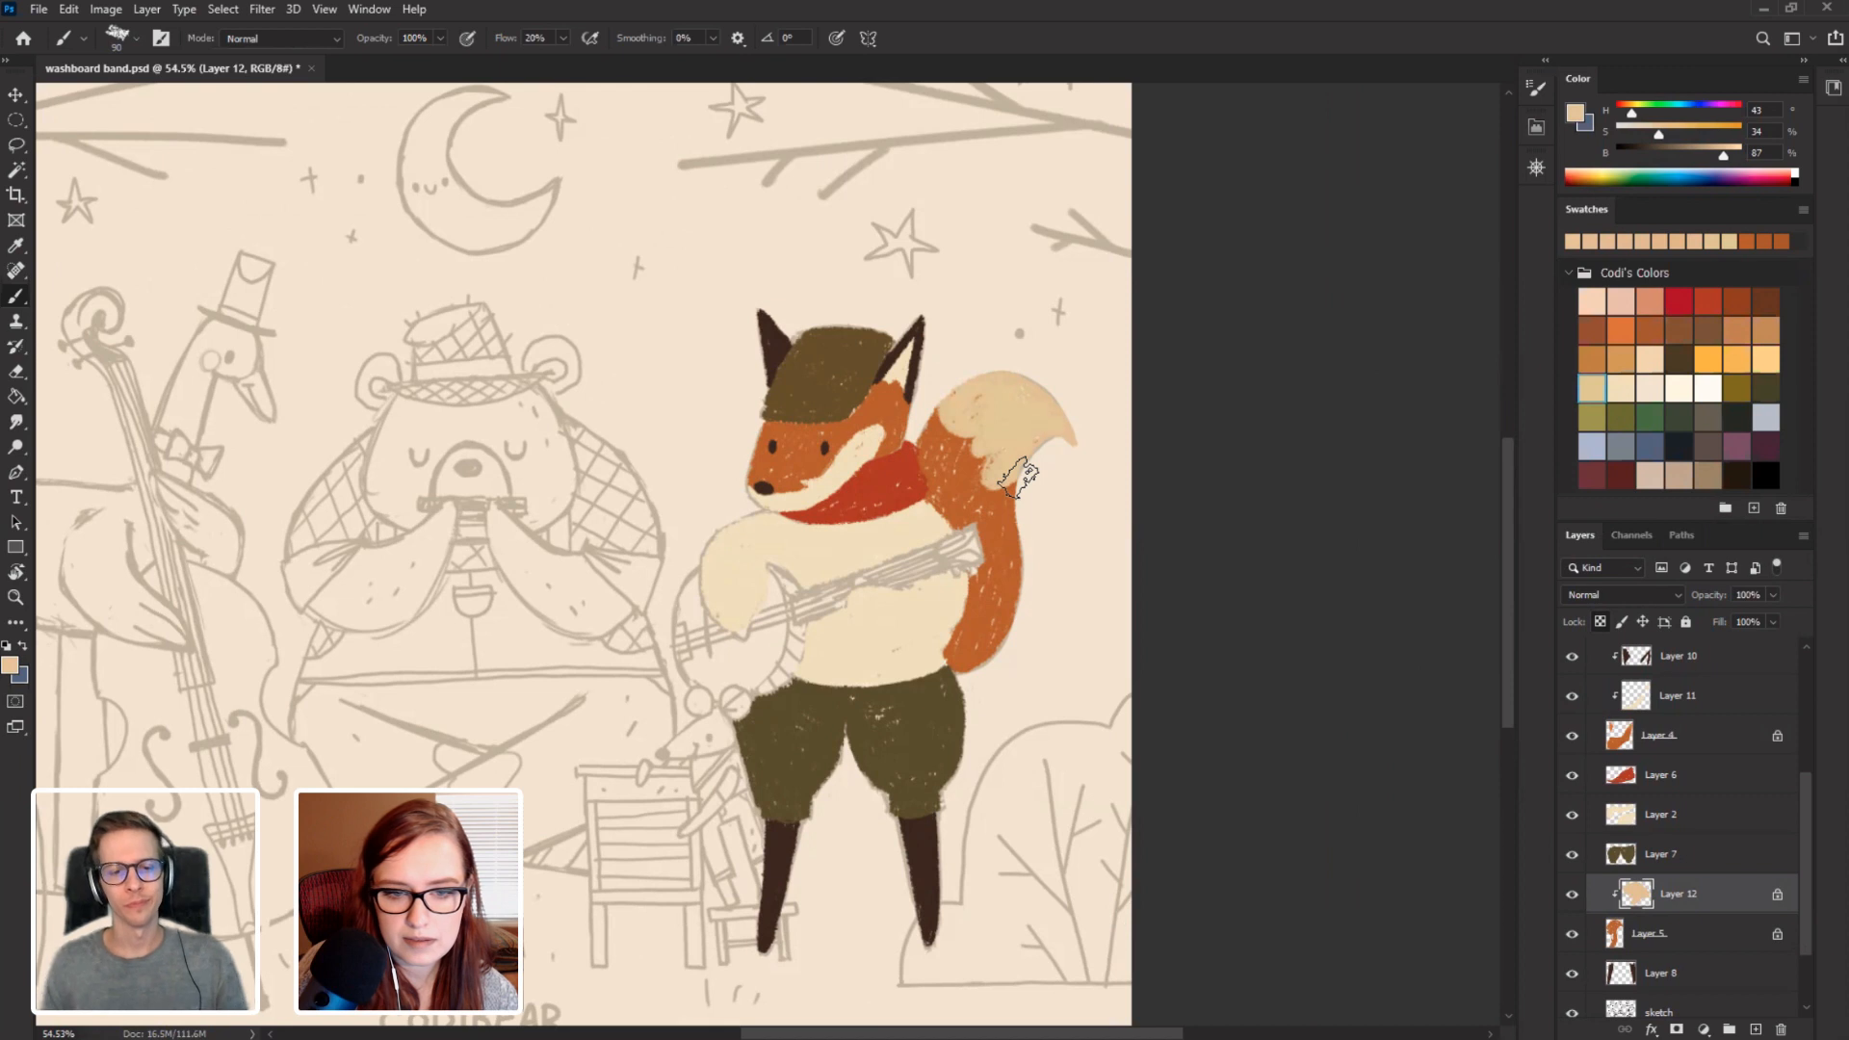
Examine the fox's colours with the sketch layer hidden, then check the values in greyscale using Layer 13.
{"action": "left_click", "coordinate": [1572, 1012]}
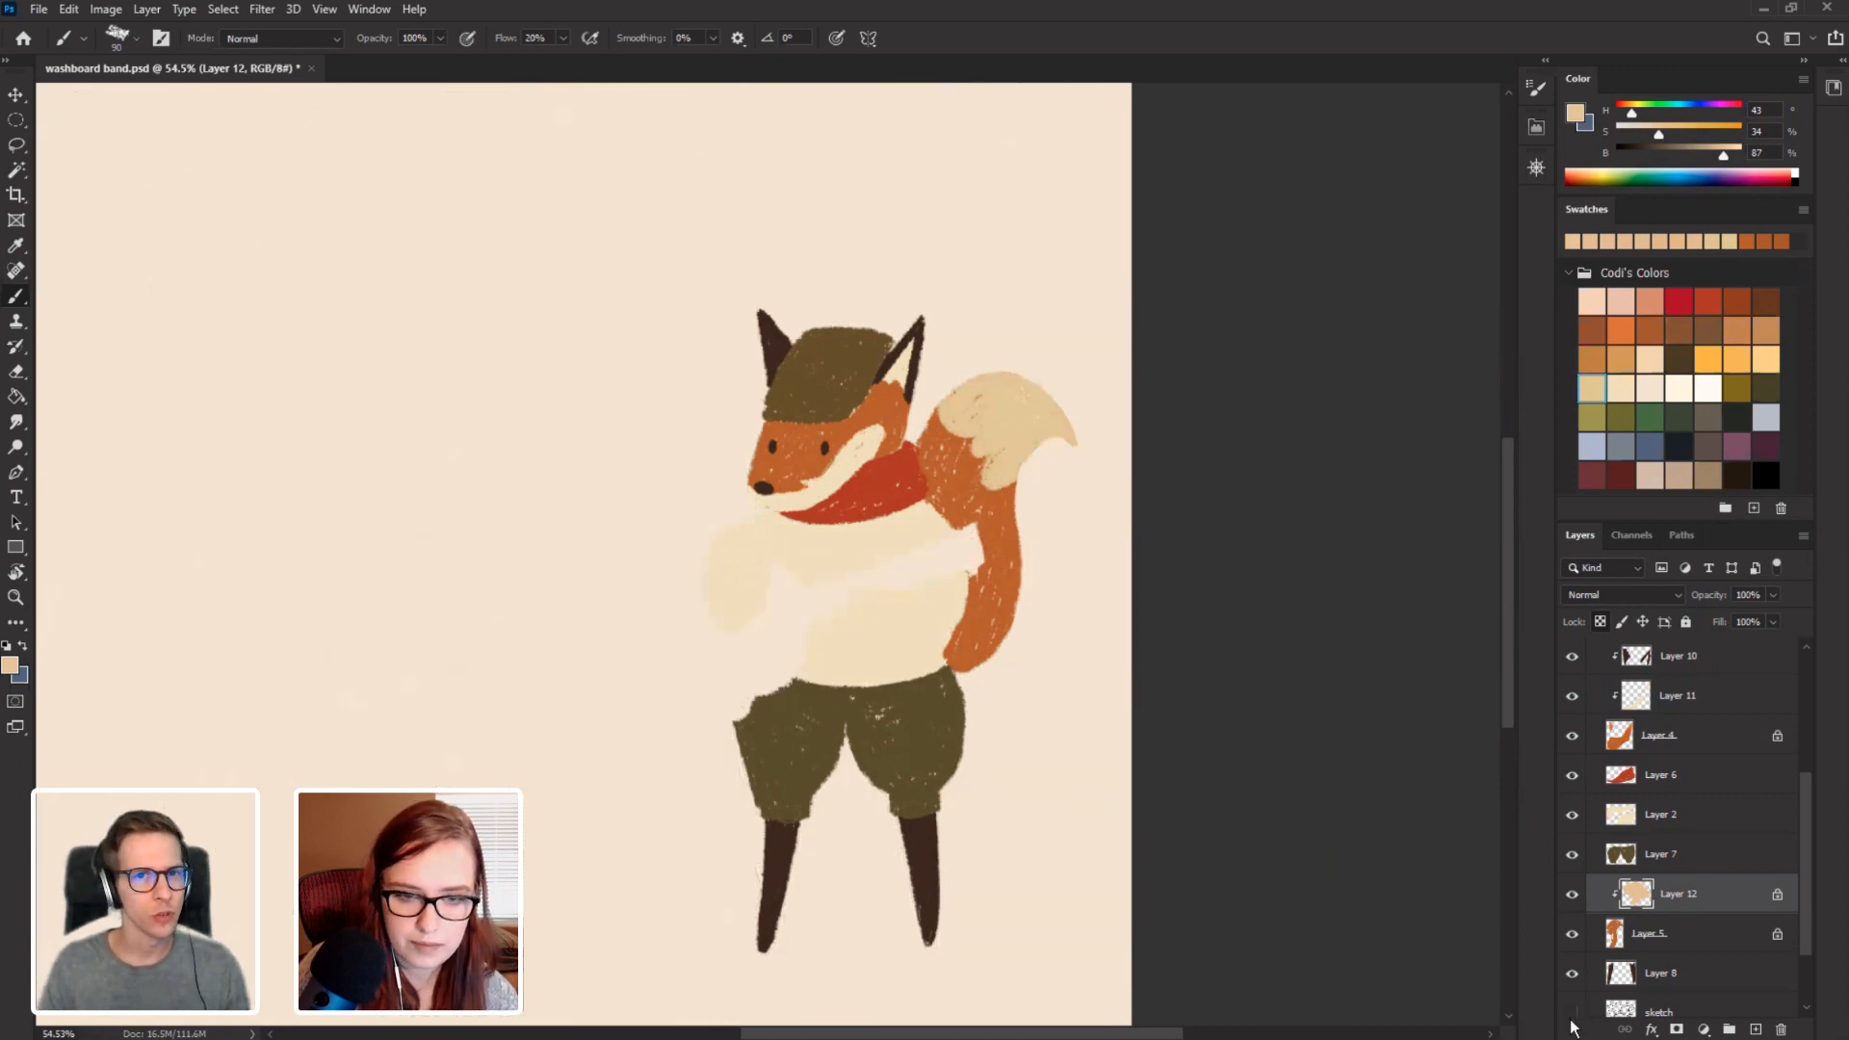
{"action": "mouse_move", "coordinate": [1554, 1035]}
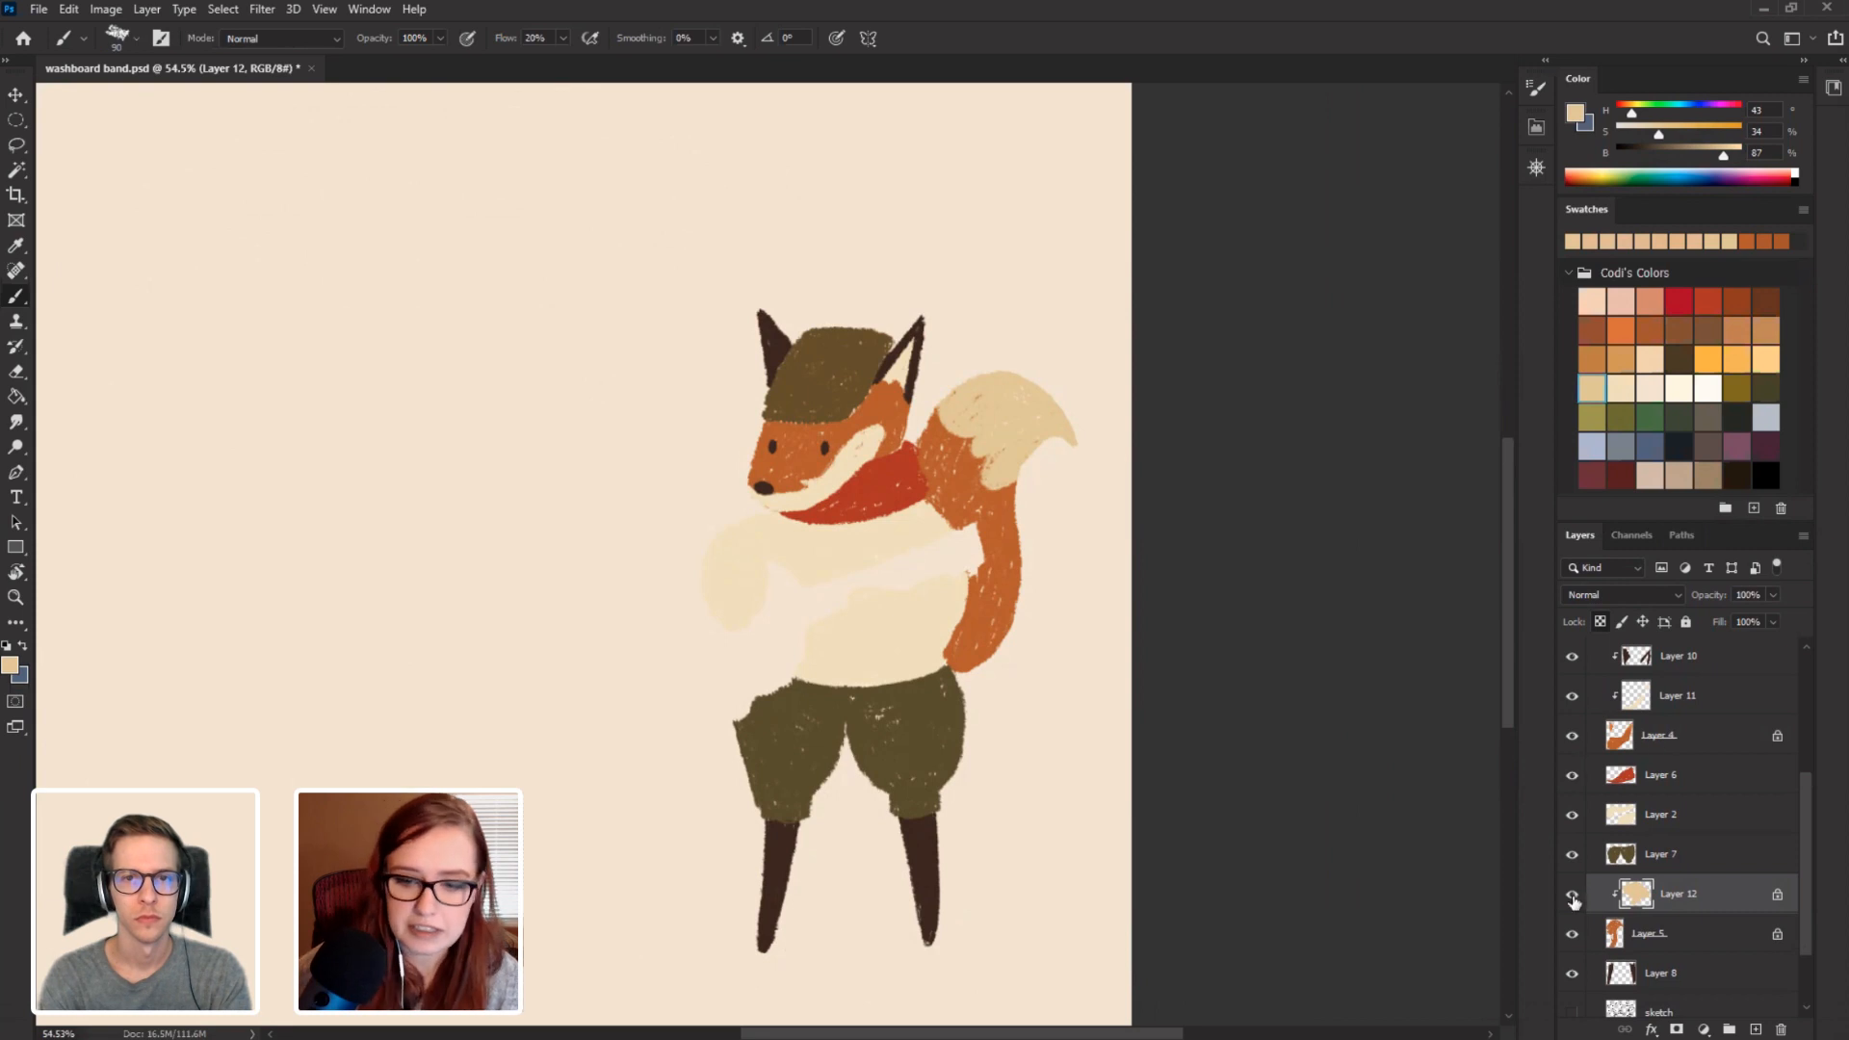
{"action": "left_click", "coordinate": [1572, 1015]}
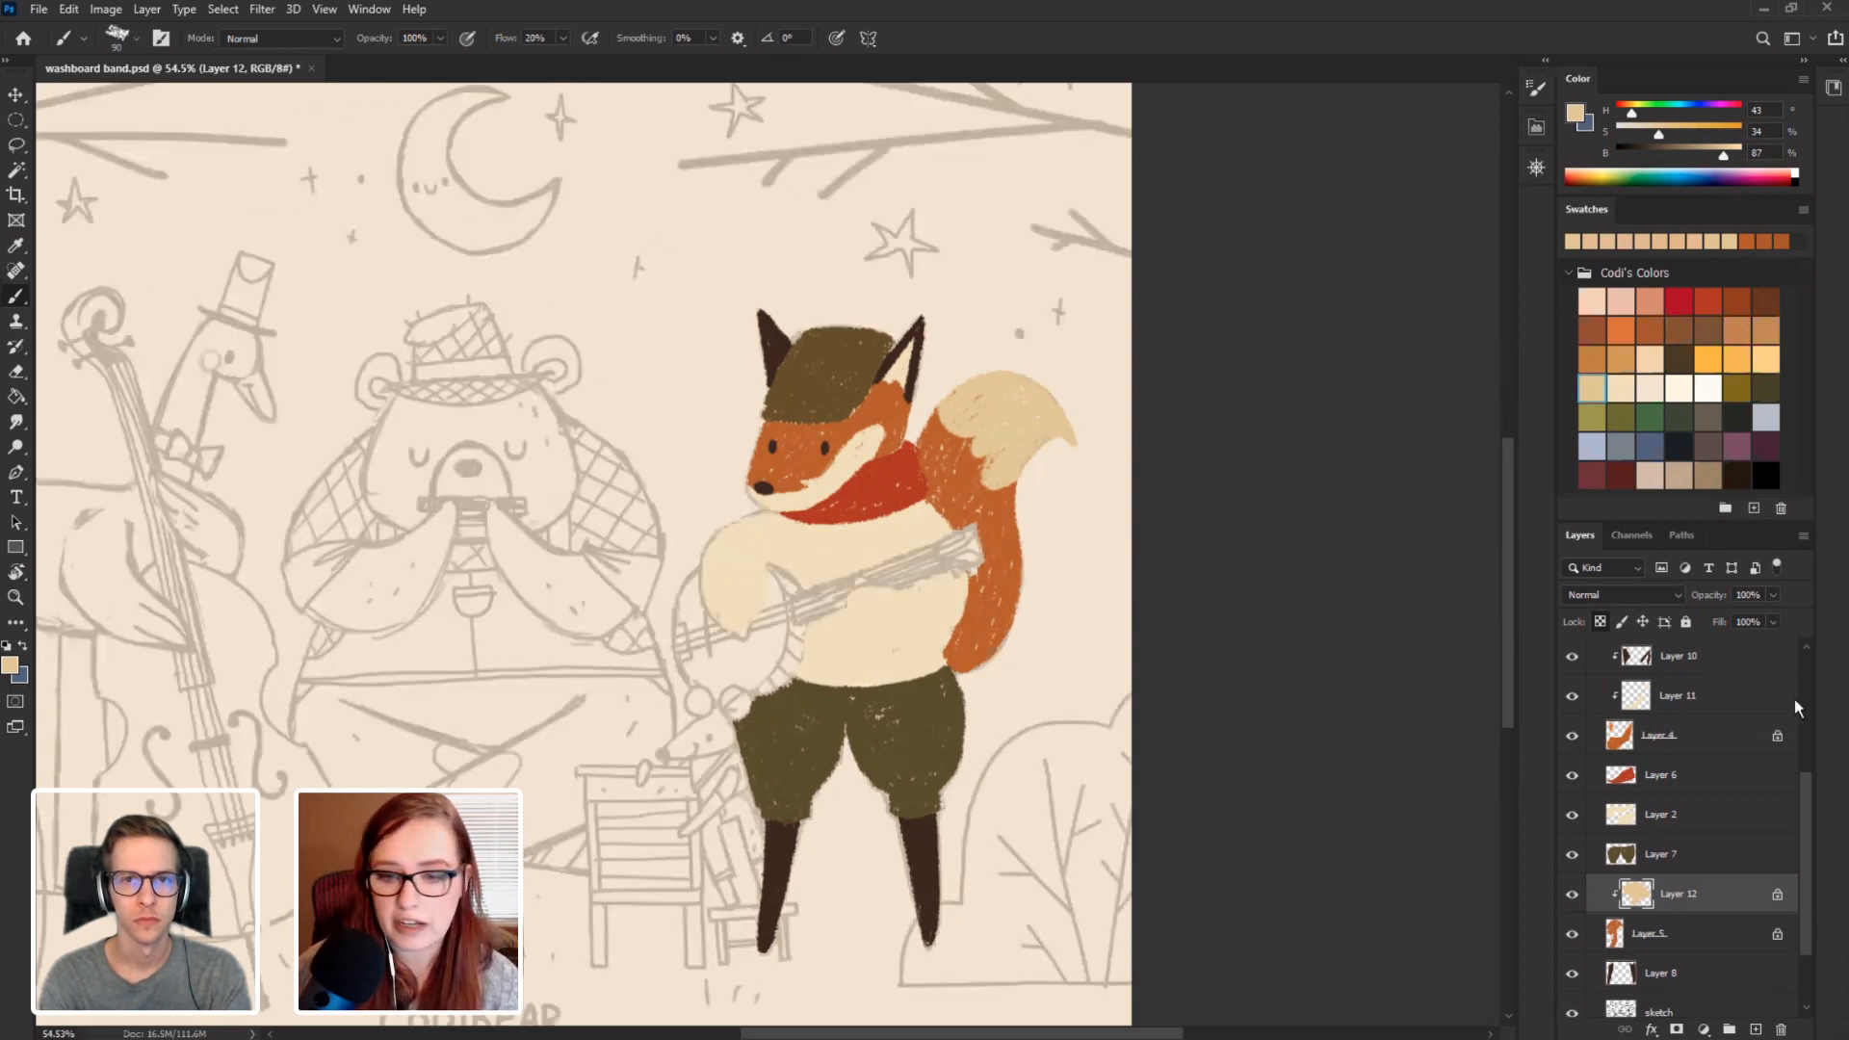
{"action": "scroll", "coordinate": [1807, 757], "scroll_direction": "up", "scroll_amount": 3}
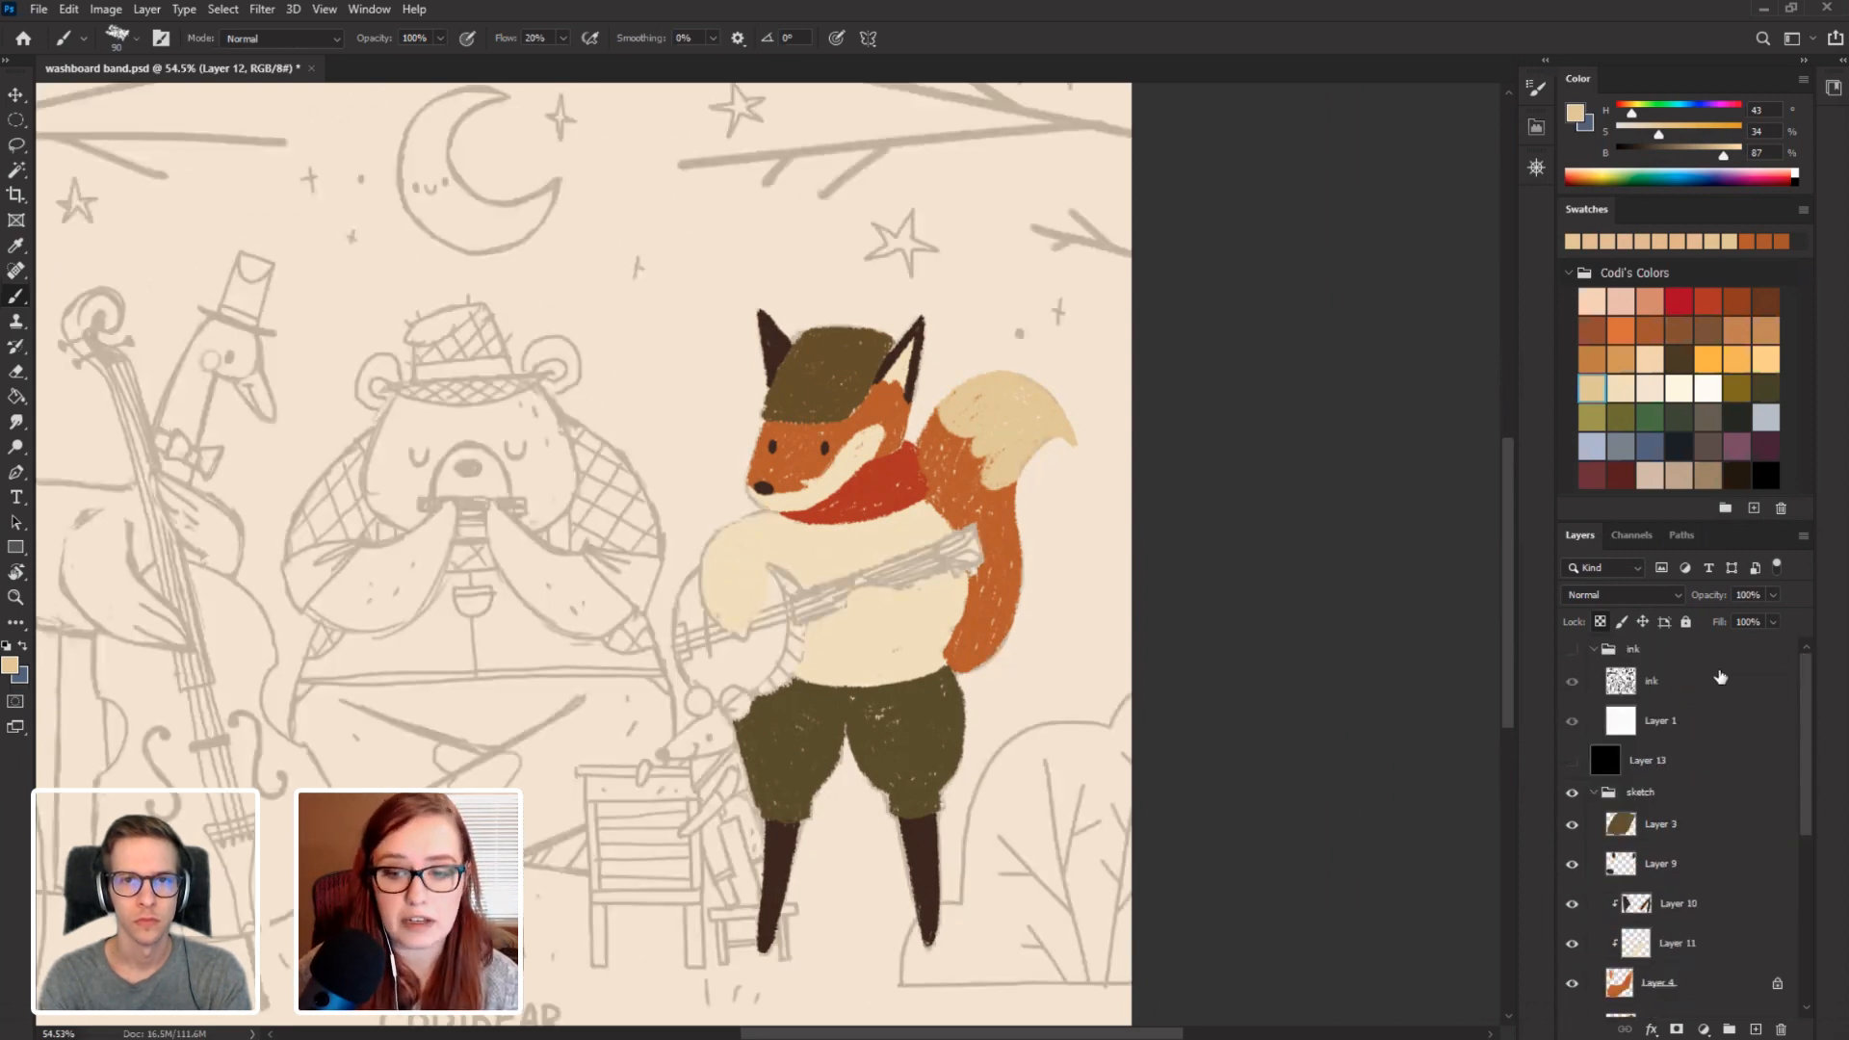
{"action": "left_click", "coordinate": [1571, 761]}
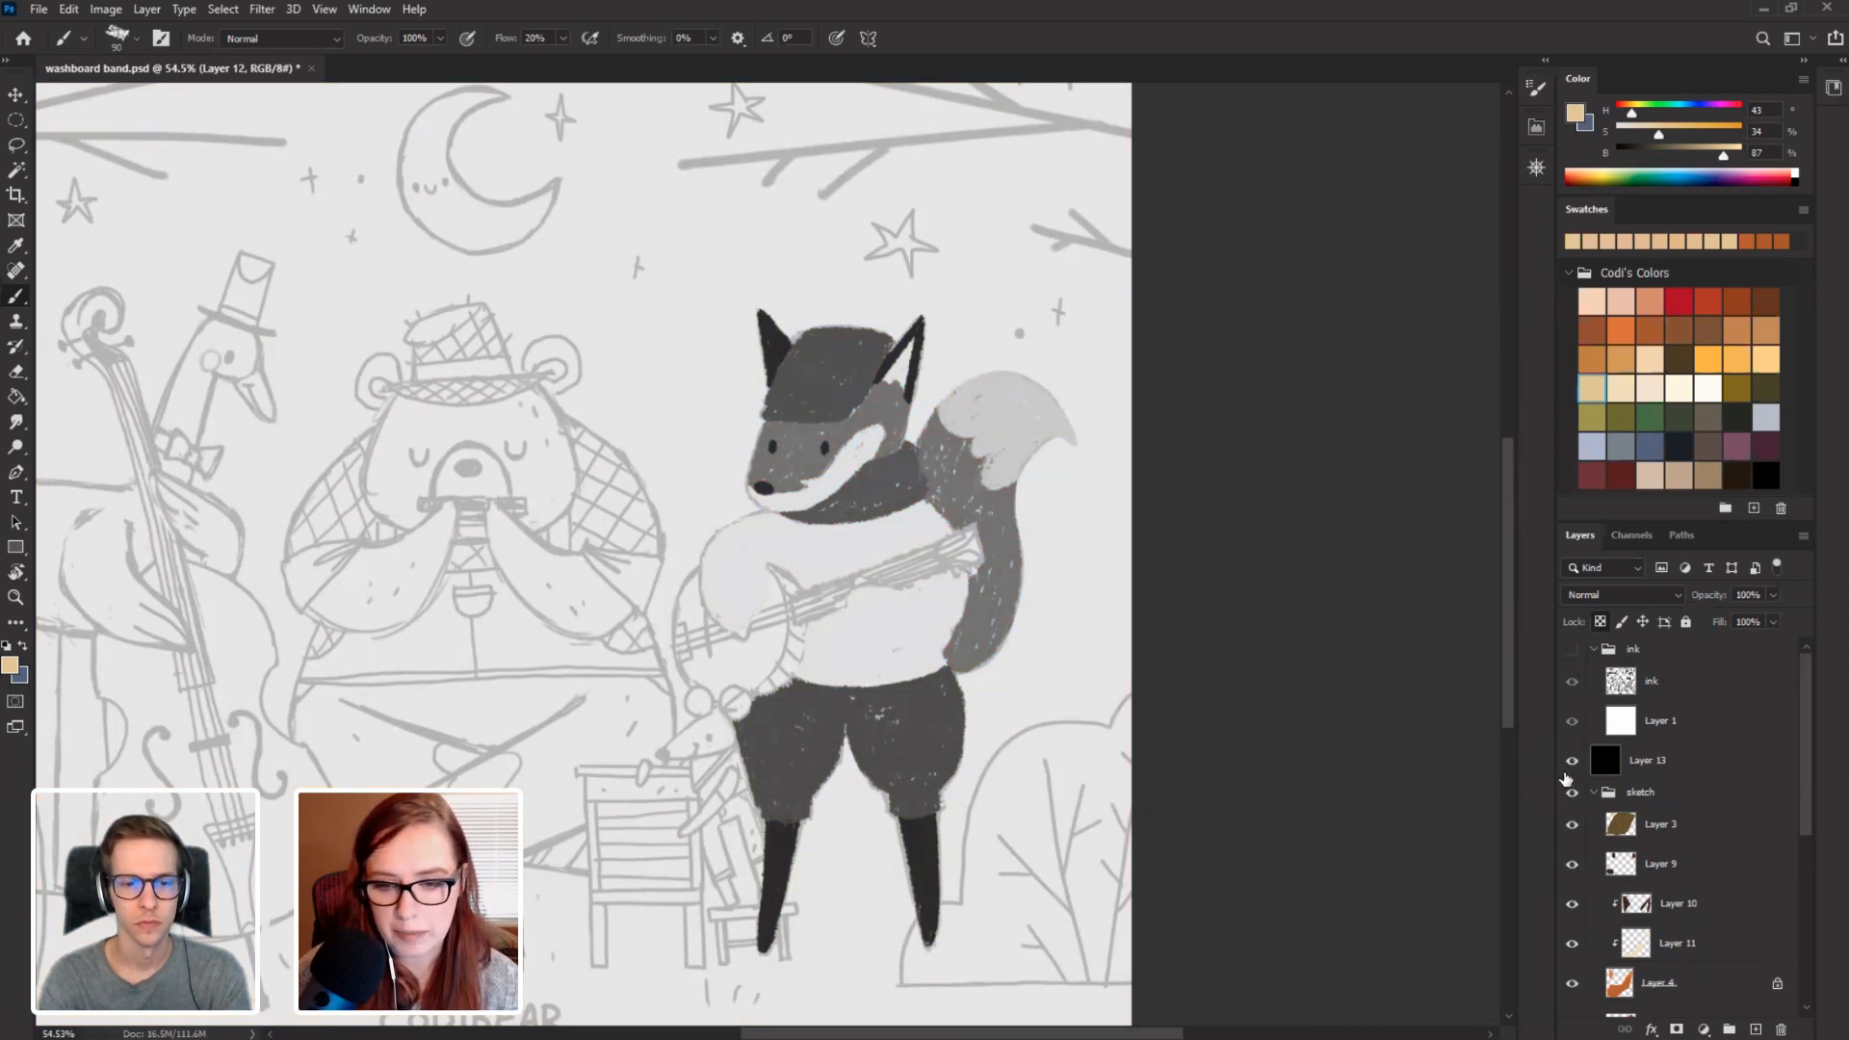
{"action": "left_click", "coordinate": [1571, 763]}
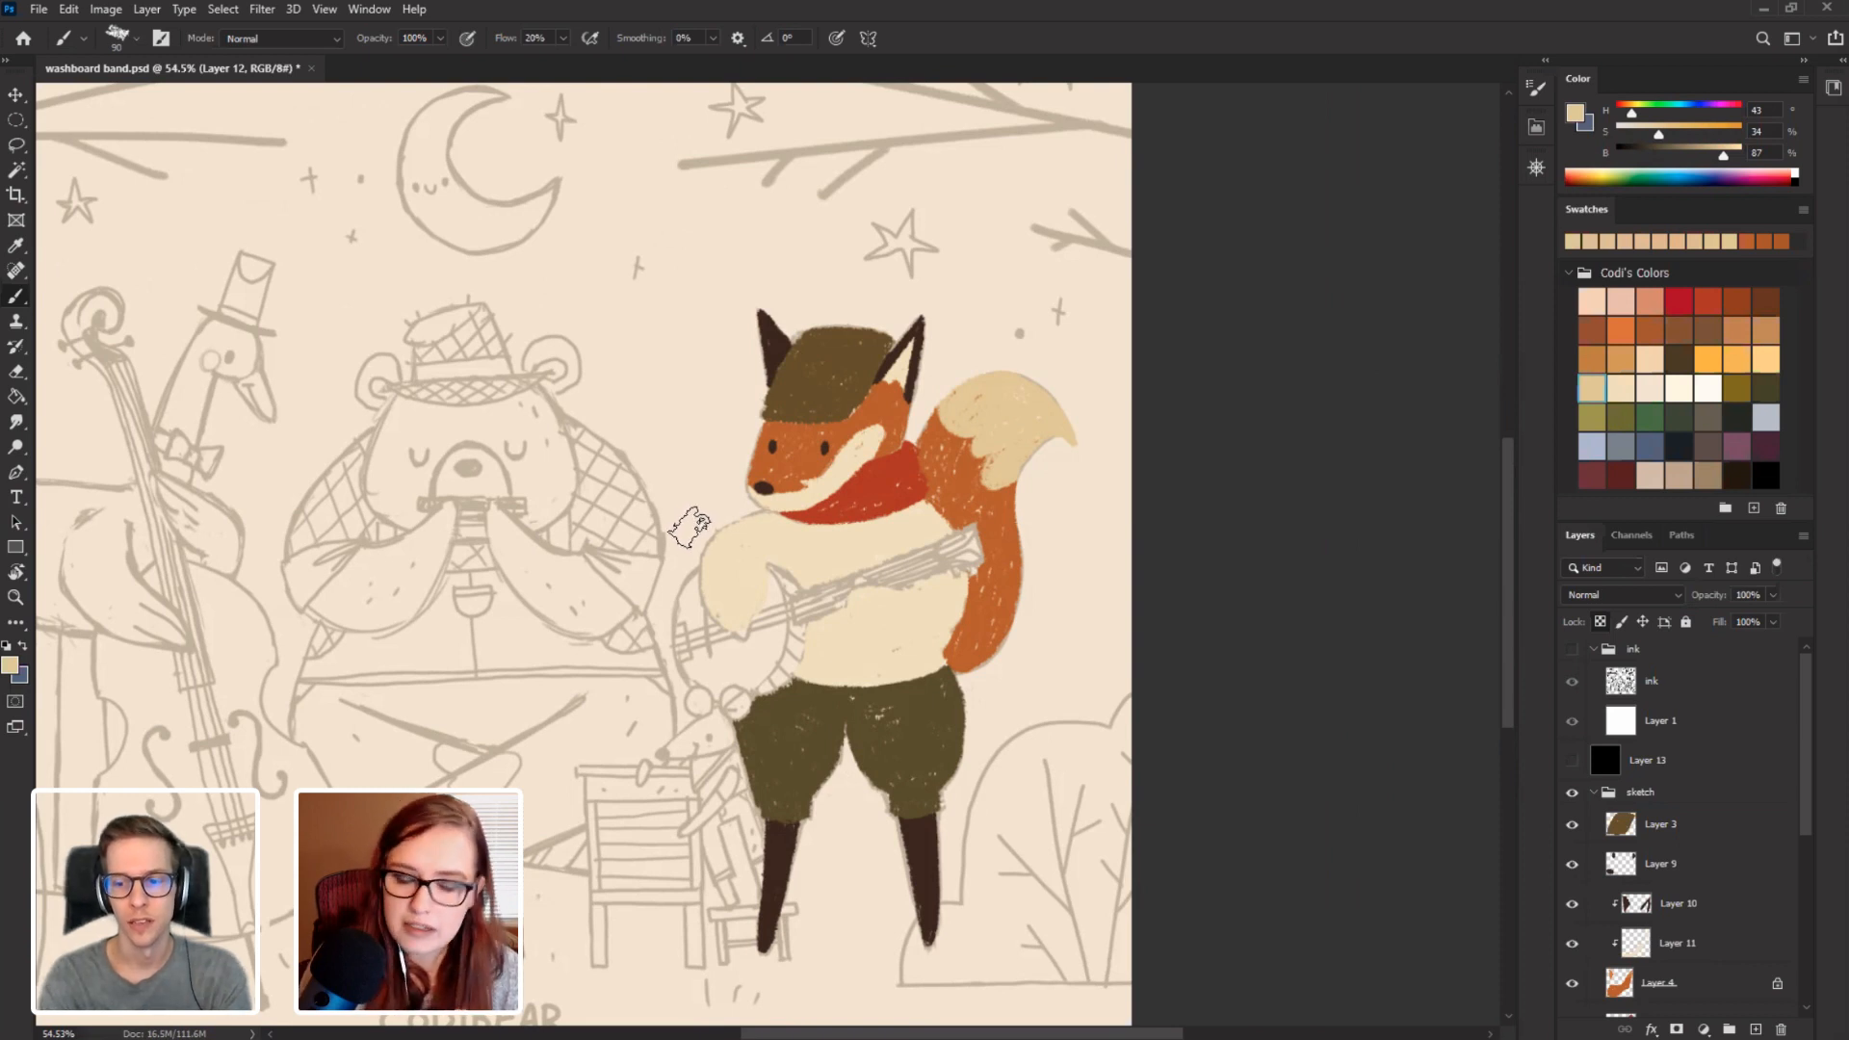
Lock the transparent pixels of Layer 11 and repaint the fox's cheek and inner ear in the tail tip's tan.
{"action": "left_click_drag", "start_coordinate": [404, 465], "coordinate": [411, 393]}
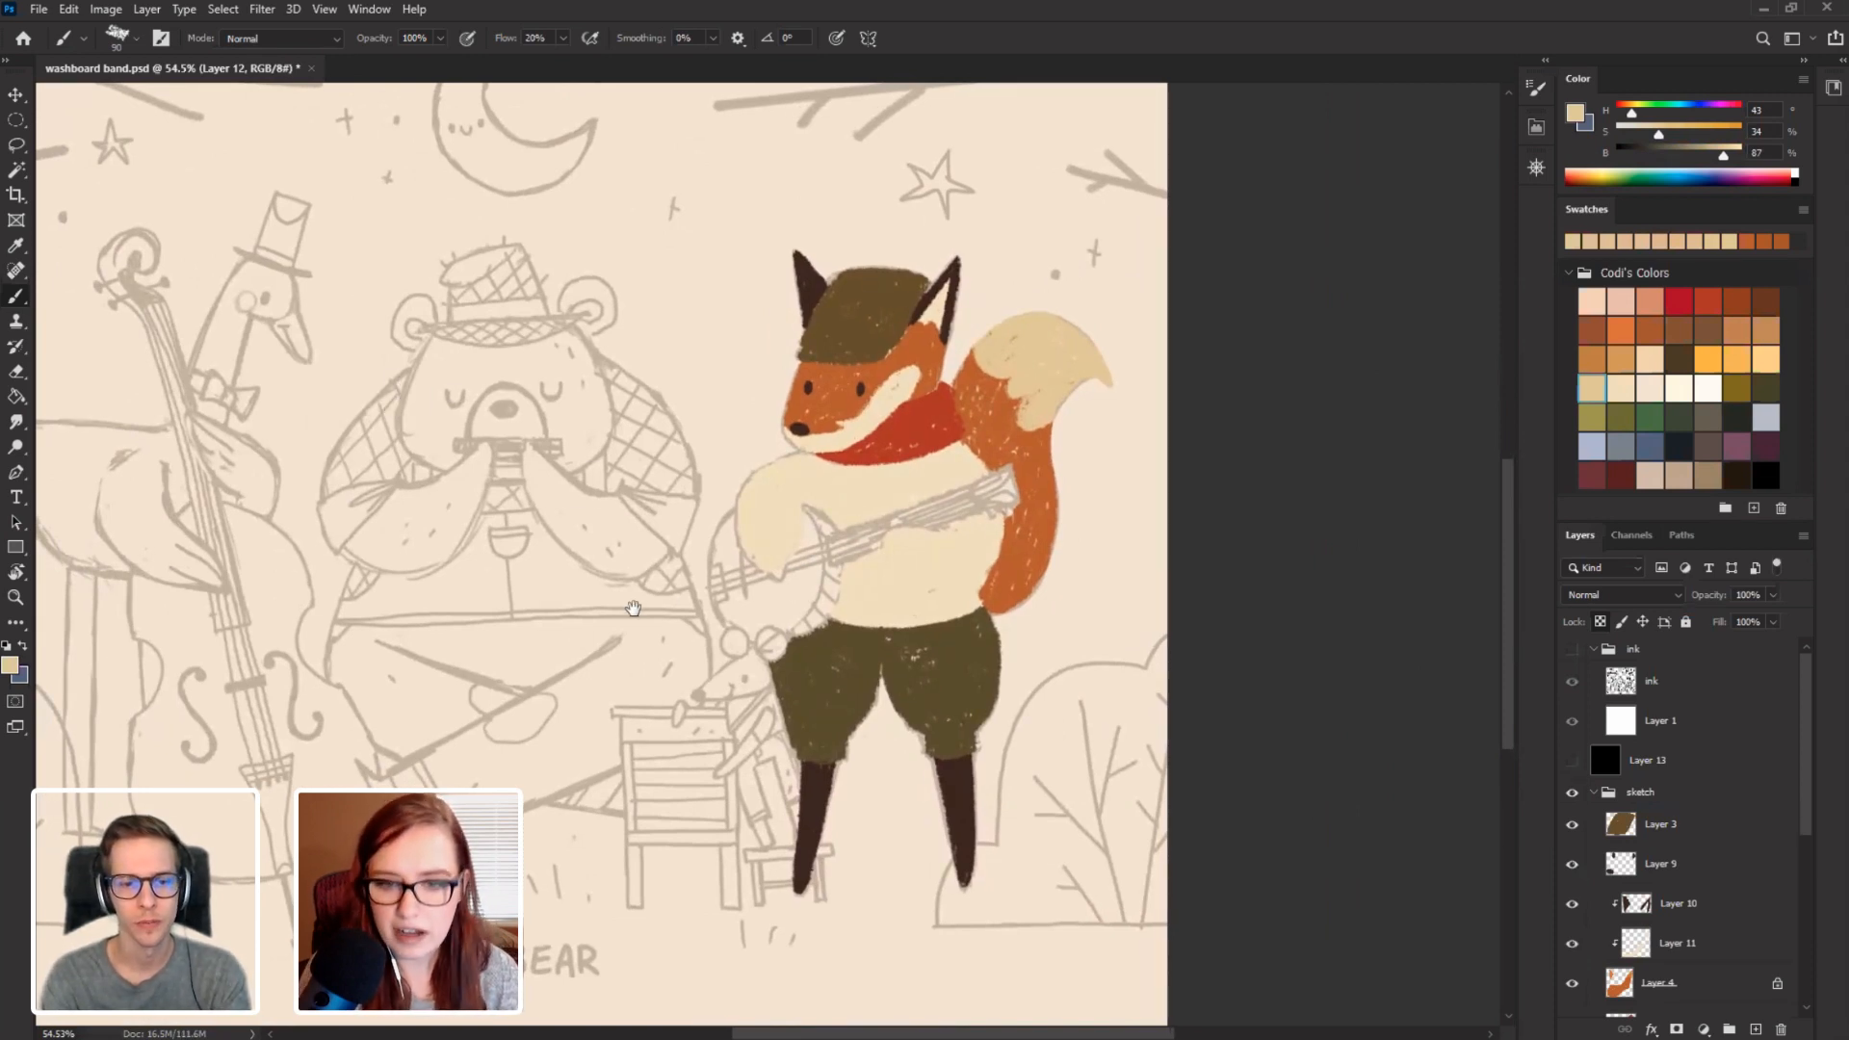
{"action": "scroll", "coordinate": [635, 606], "scroll_direction": "up", "scroll_amount": 3}
{"action": "key", "text": "r"}
{"action": "left_click_drag", "start_coordinate": [621, 642], "coordinate": [501, 581]}
{"action": "key", "text": "b"}
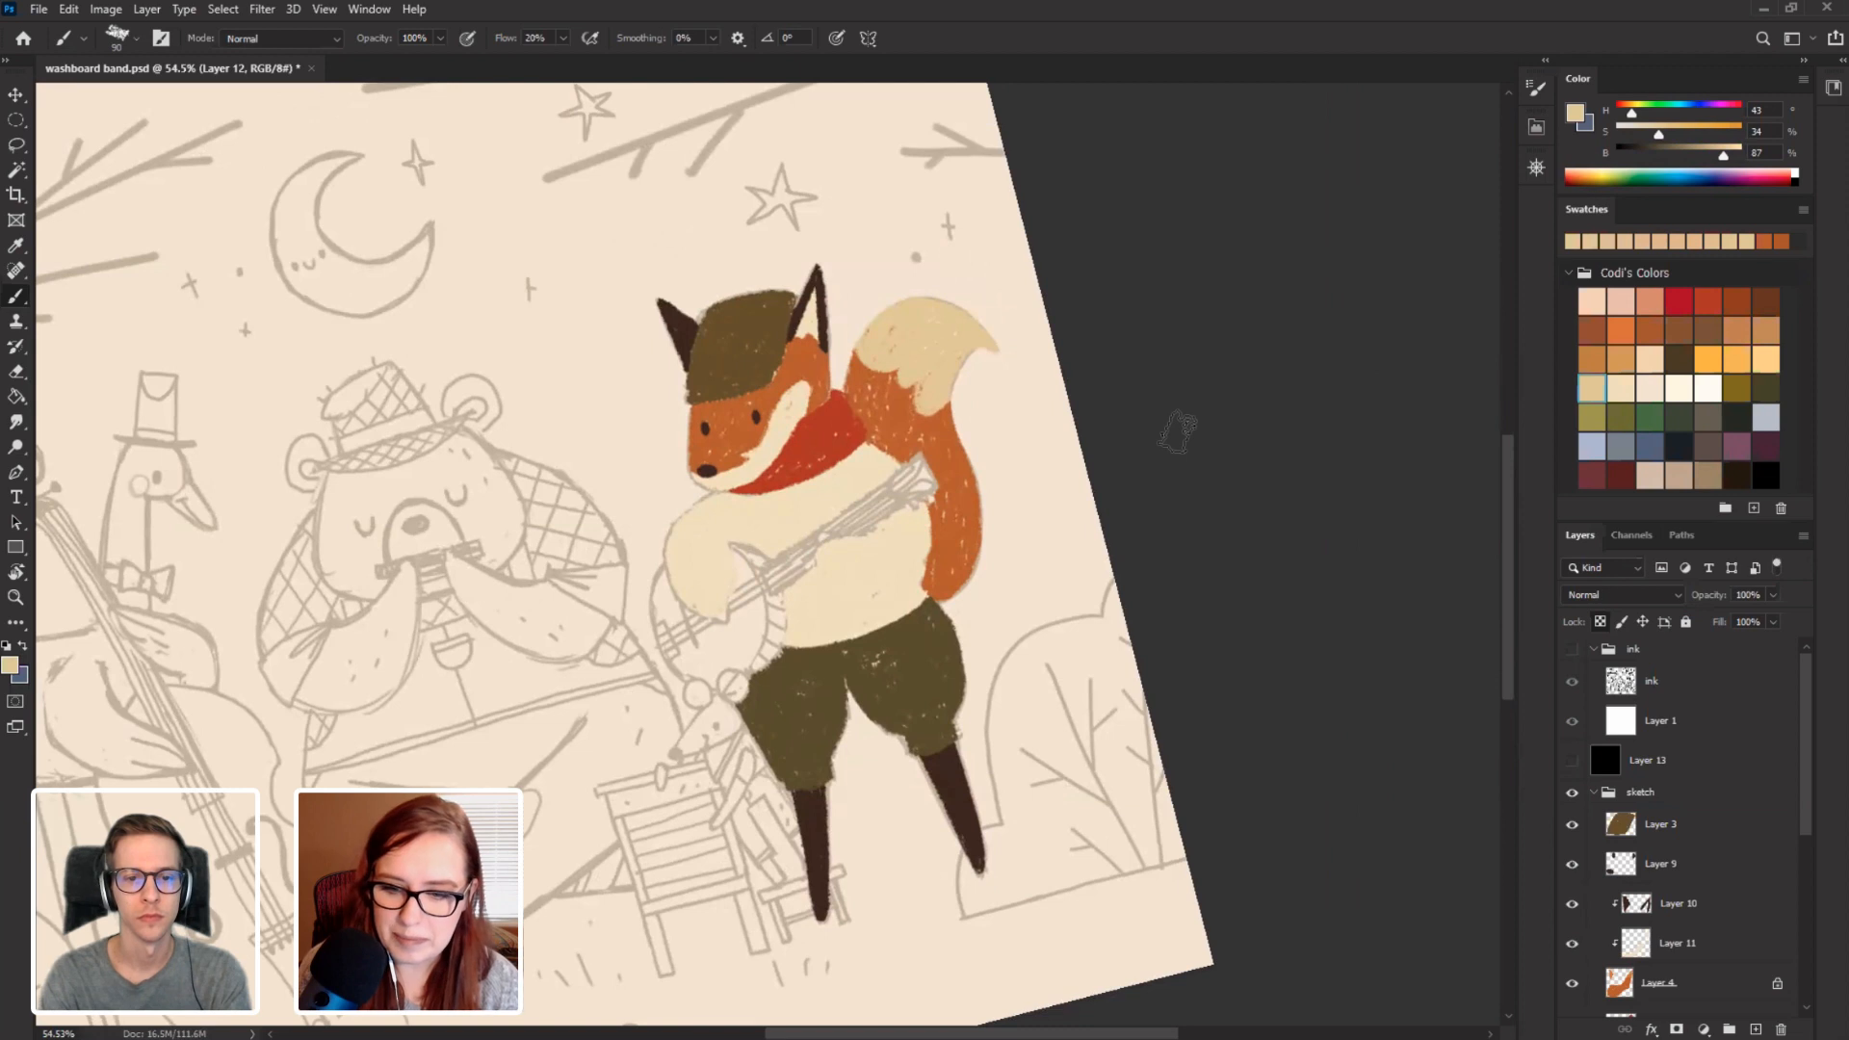
{"action": "scroll", "coordinate": [1564, 850], "scroll_direction": "down", "scroll_amount": 4}
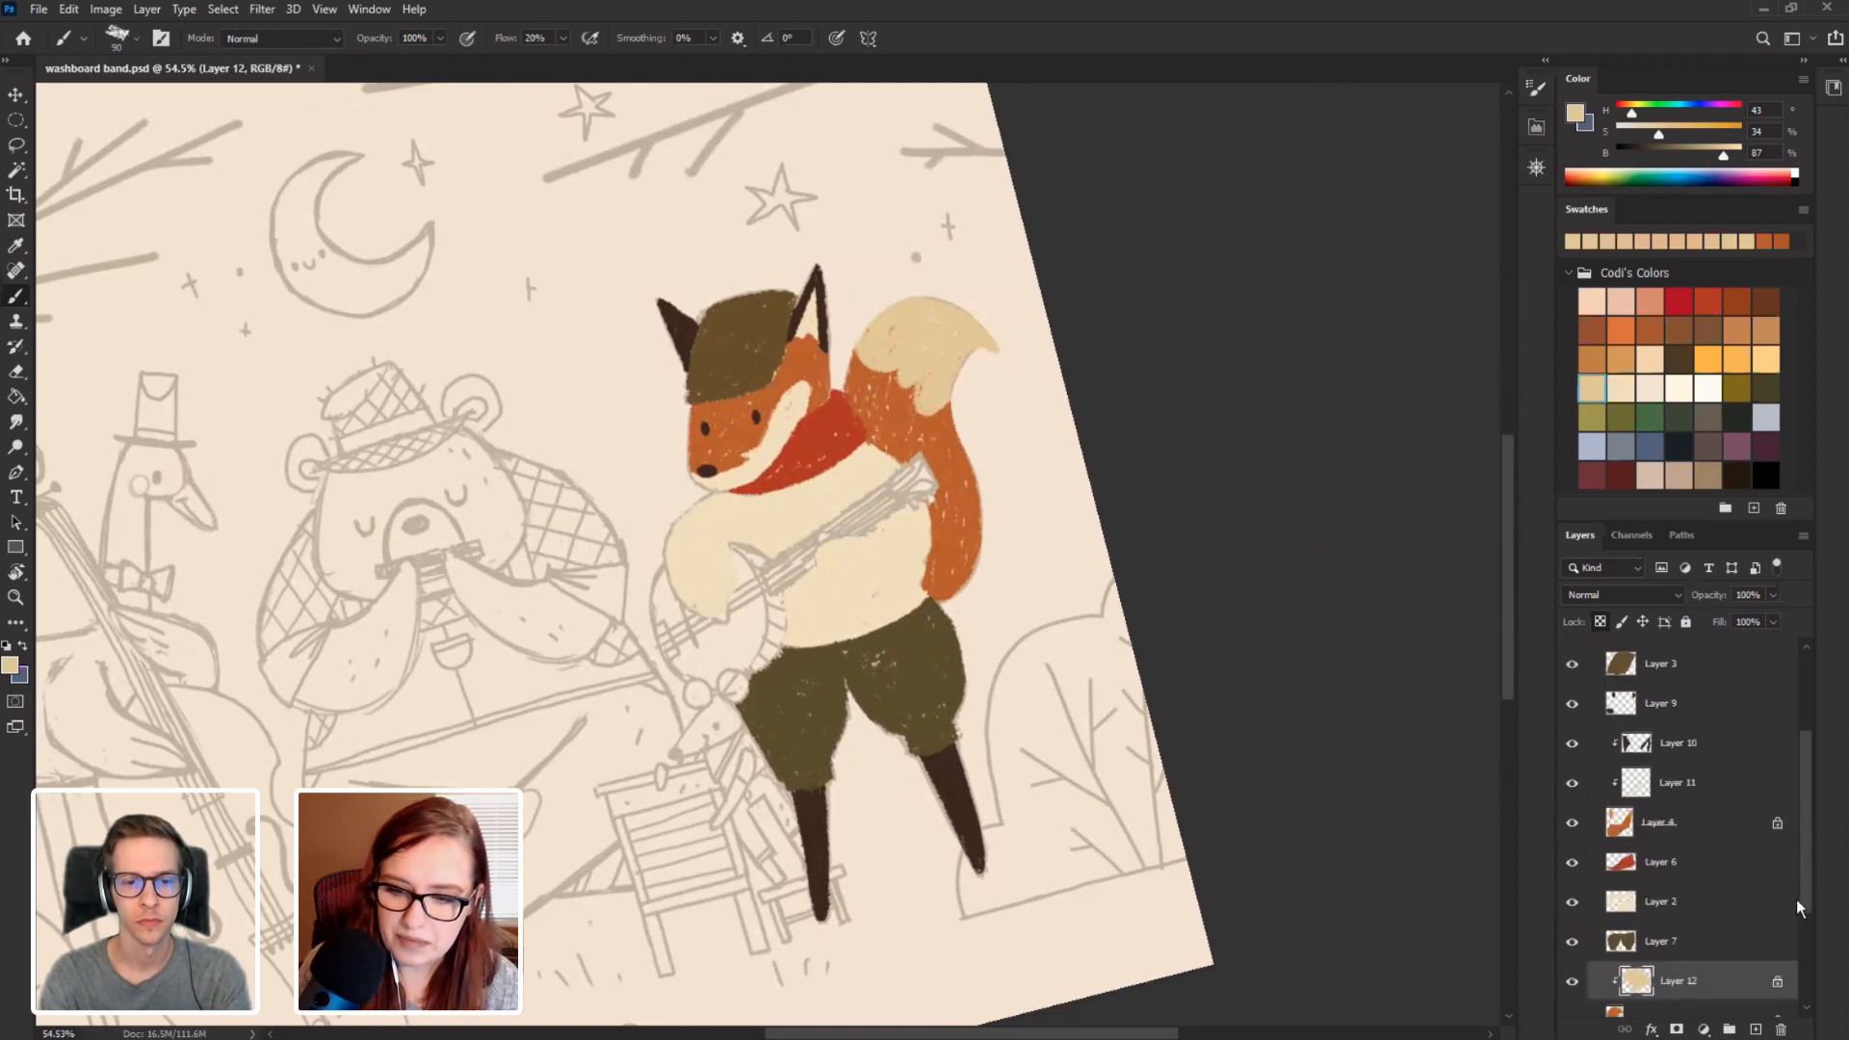
{"action": "left_click", "coordinate": [1572, 771]}
{"action": "left_click", "coordinate": [1572, 770]}
{"action": "left_click", "coordinate": [1653, 771]}
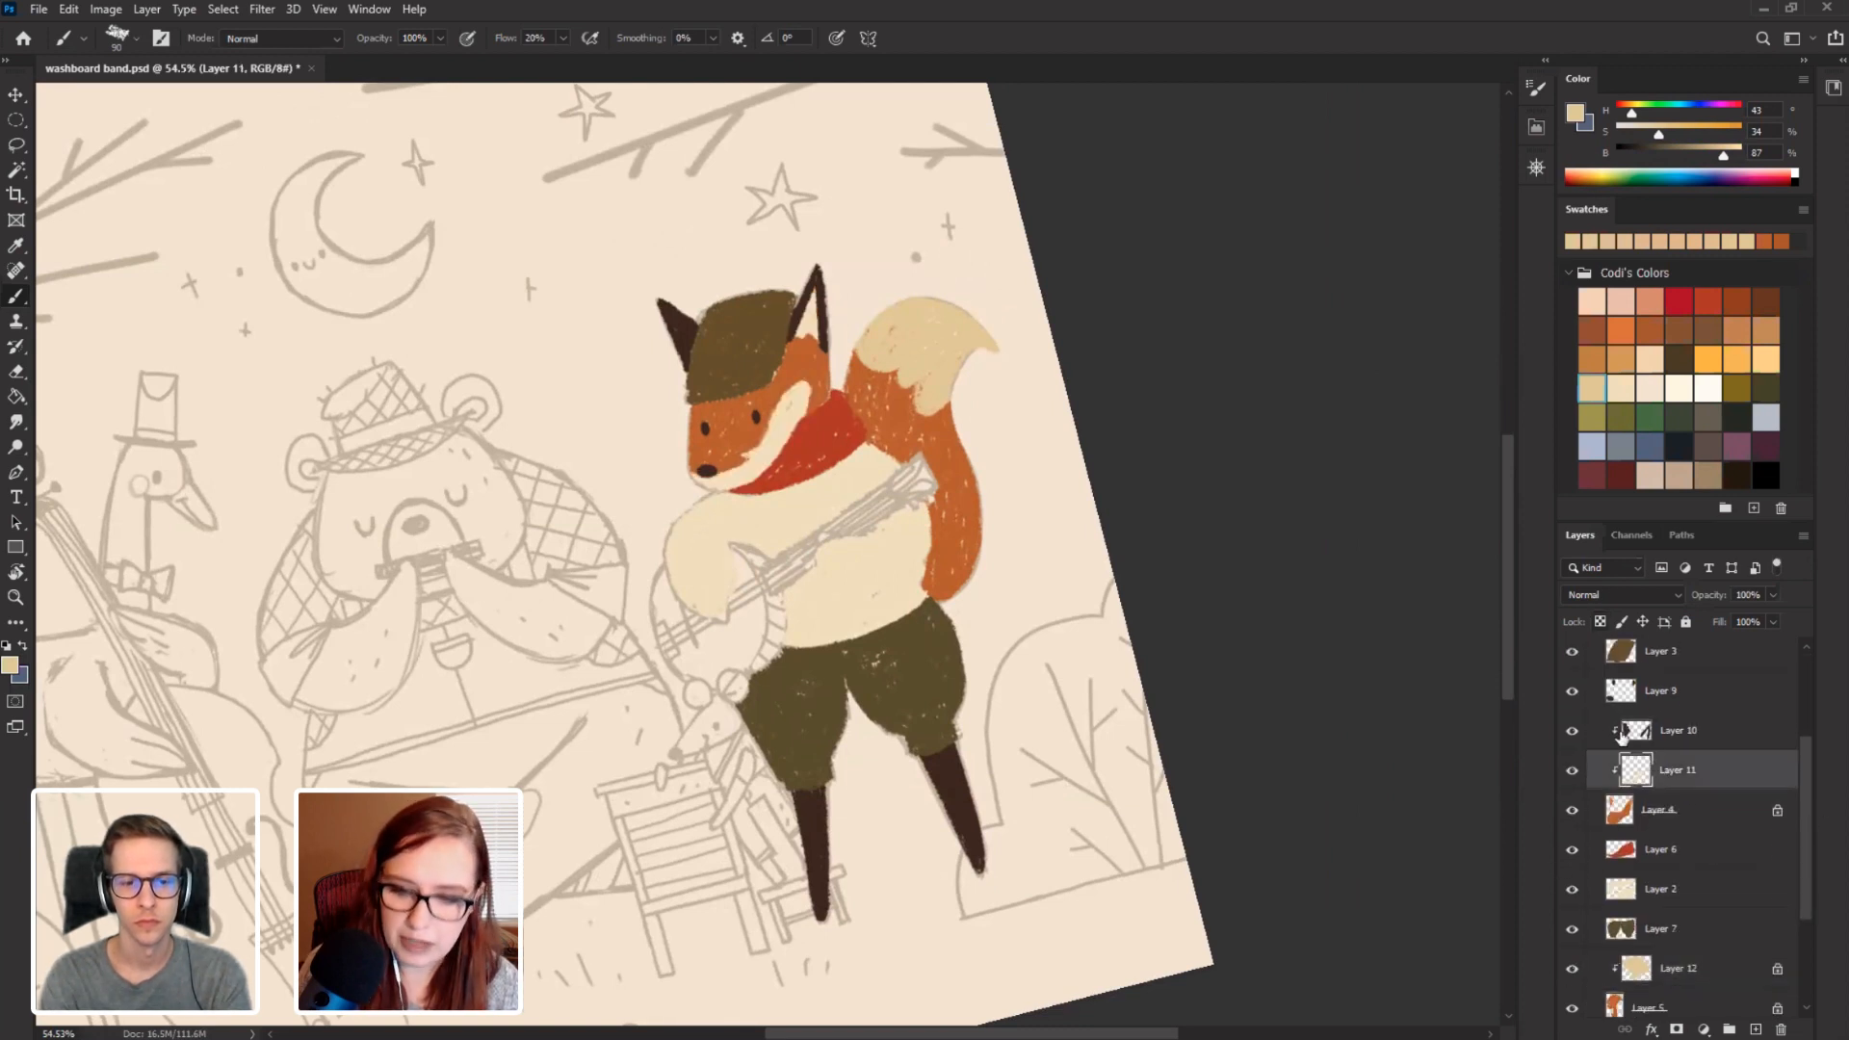
{"action": "left_click", "coordinate": [1599, 621]}
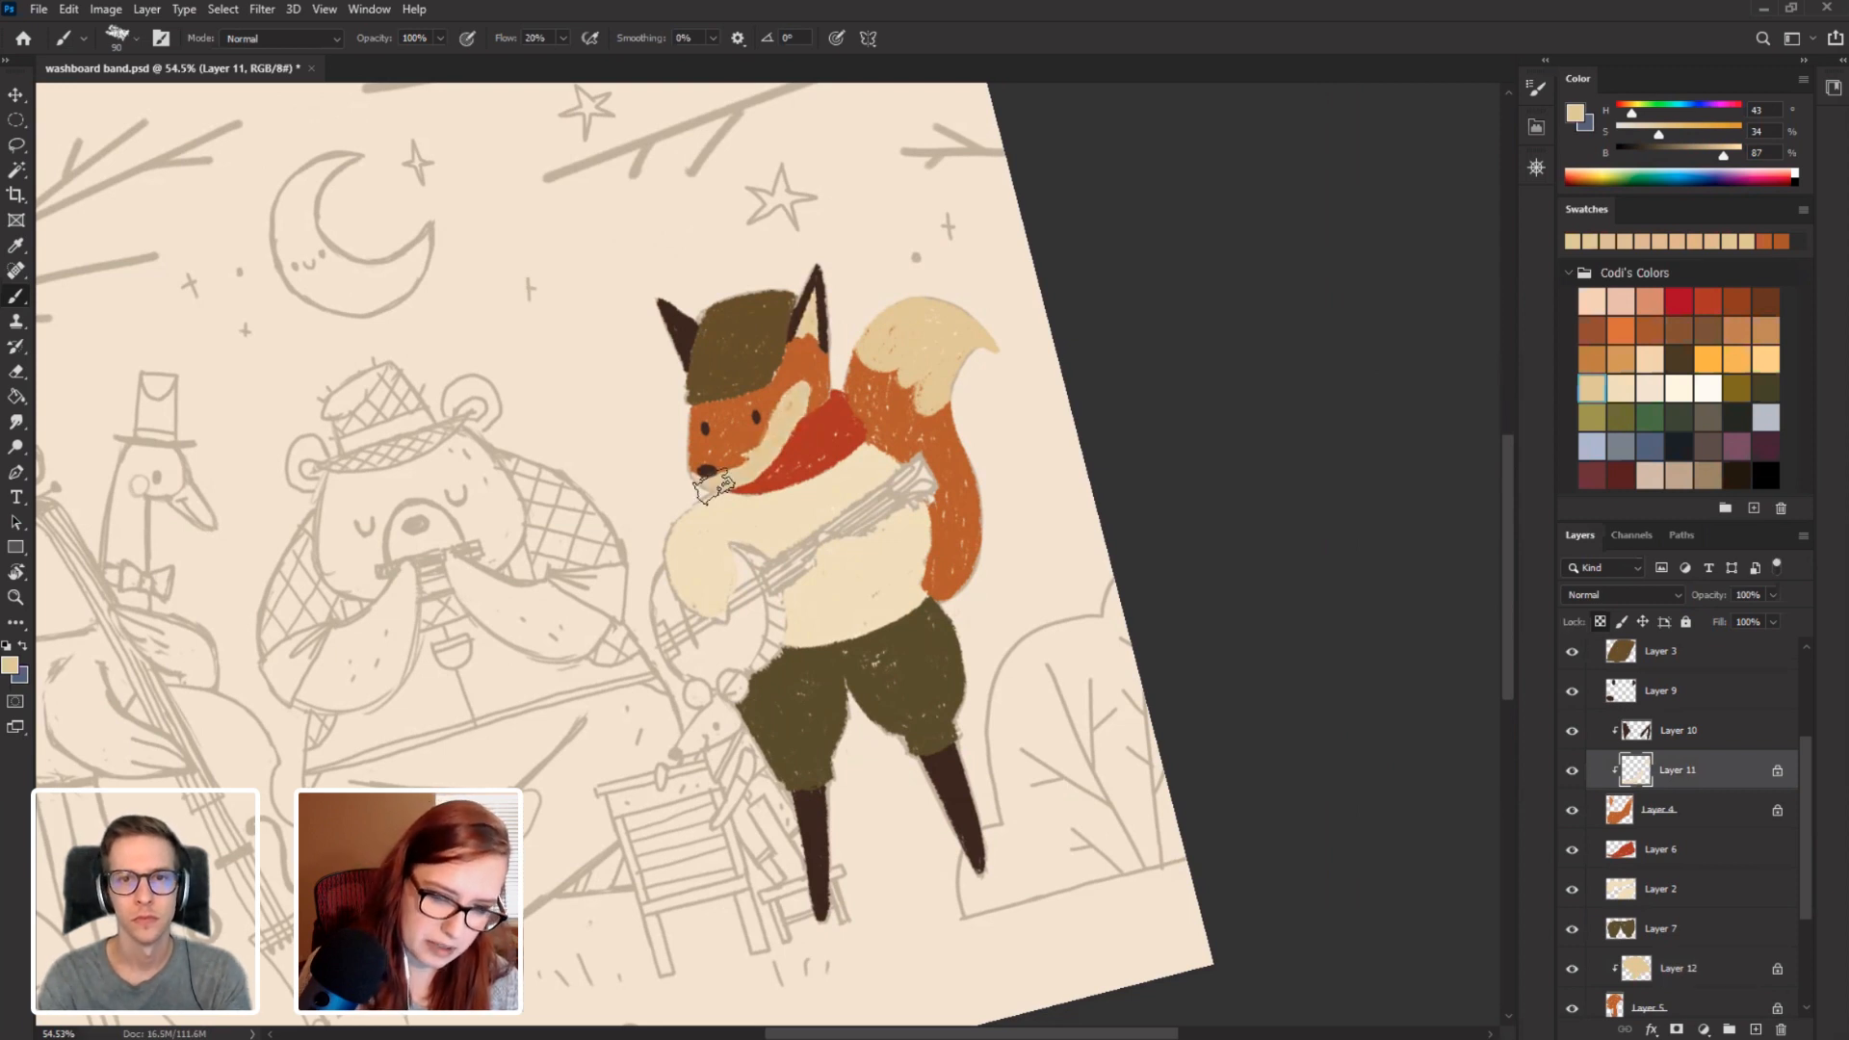
{"action": "key", "text": "Escape"}
{"action": "left_click_drag", "start_coordinate": [667, 506], "coordinate": [789, 460]}
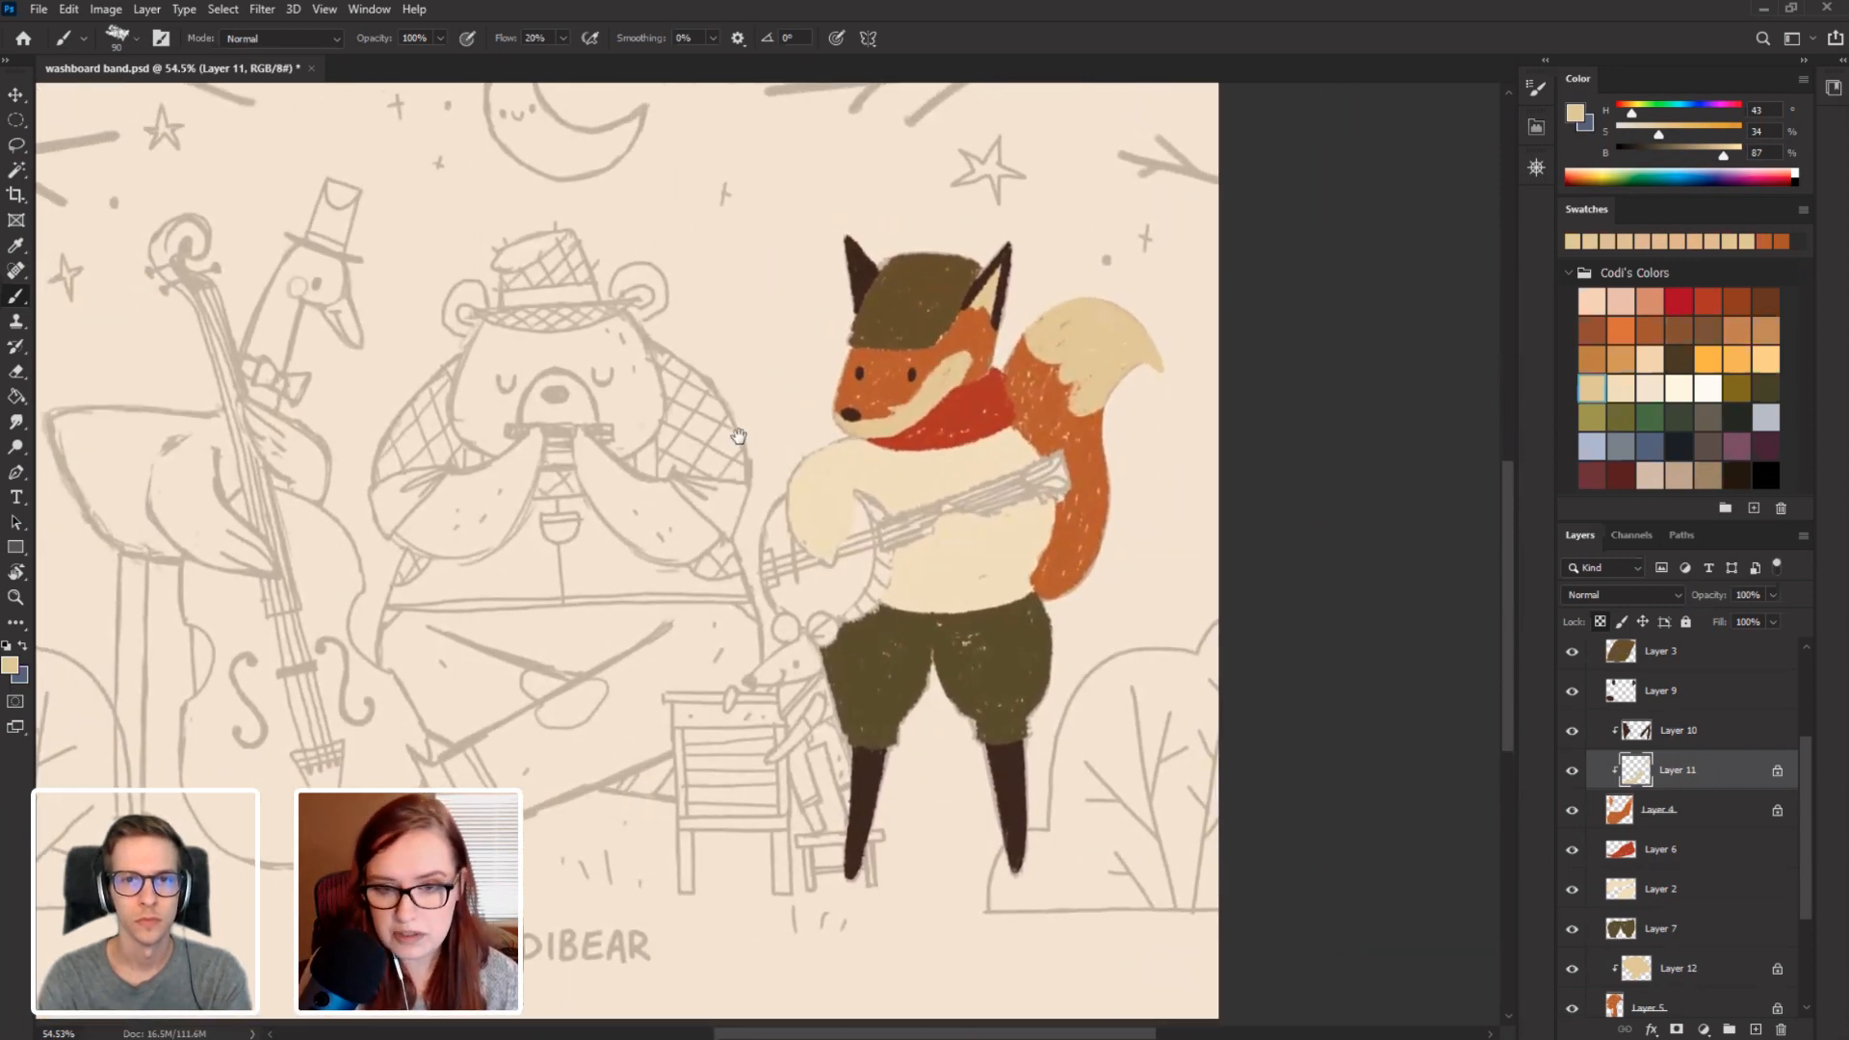
Sample the trousers' olive brown and darken it to hue 46, saturation 54% and brightness 29%.
{"action": "left_click_drag", "start_coordinate": [700, 481], "coordinate": [716, 444]}
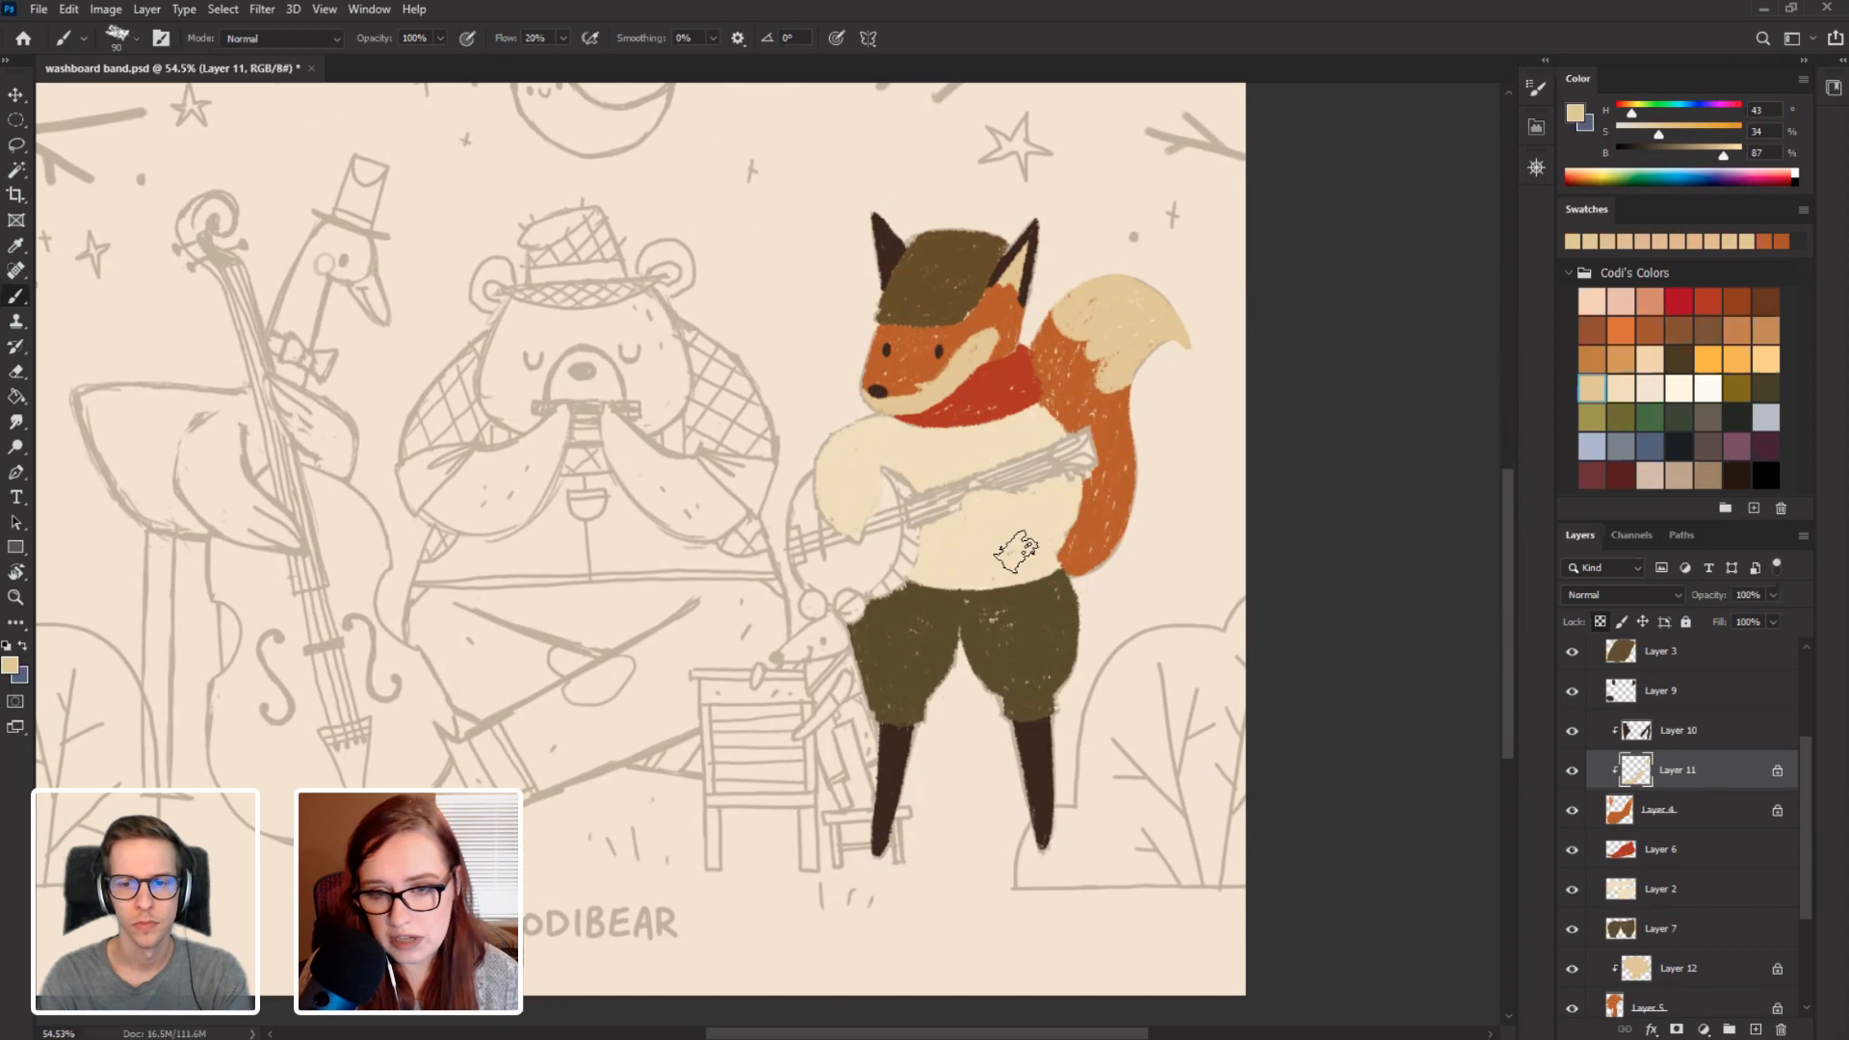
{"action": "left_click_drag", "start_coordinate": [735, 461], "coordinate": [676, 566]}
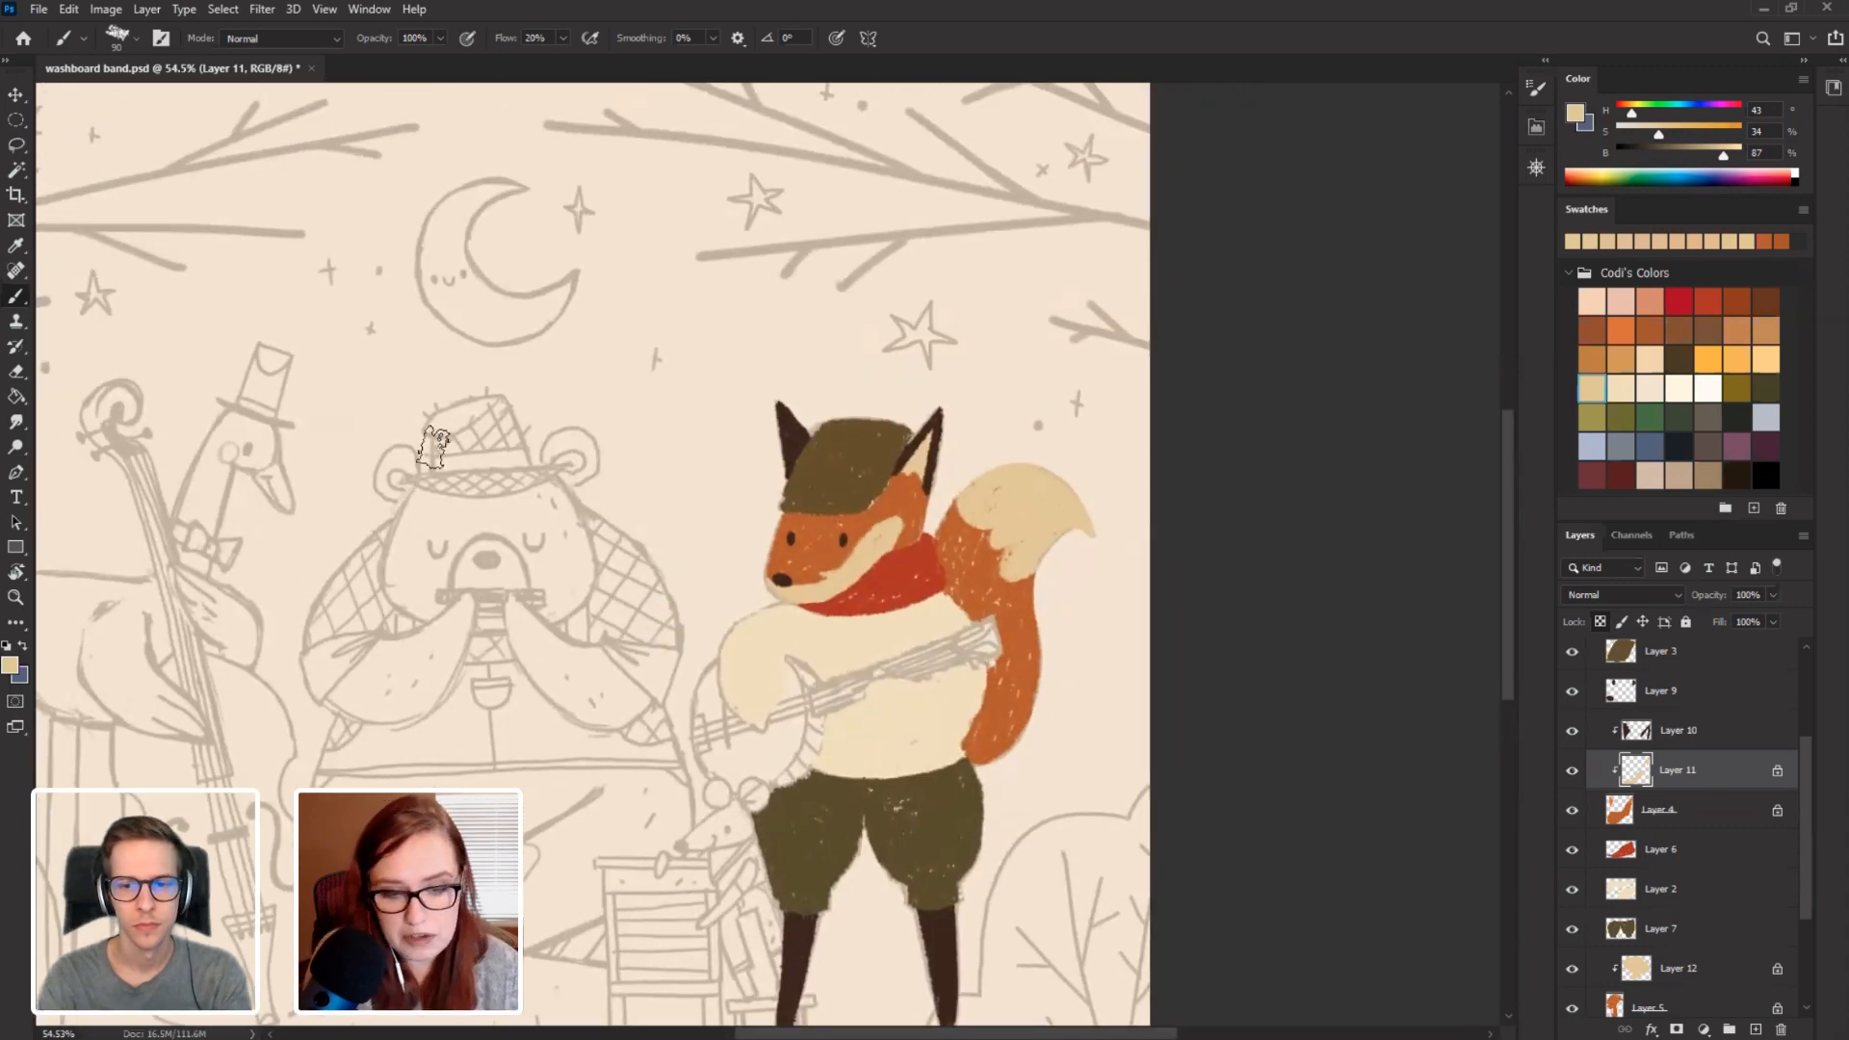
{"action": "key", "text": "r"}
{"action": "mouse_move", "coordinate": [433, 447]}
{"action": "left_mouse_down"}
{"action": "mouse_move", "coordinate": [594, 566]}
{"action": "mouse_move", "coordinate": [564, 345]}
{"action": "left_mouse_up"}
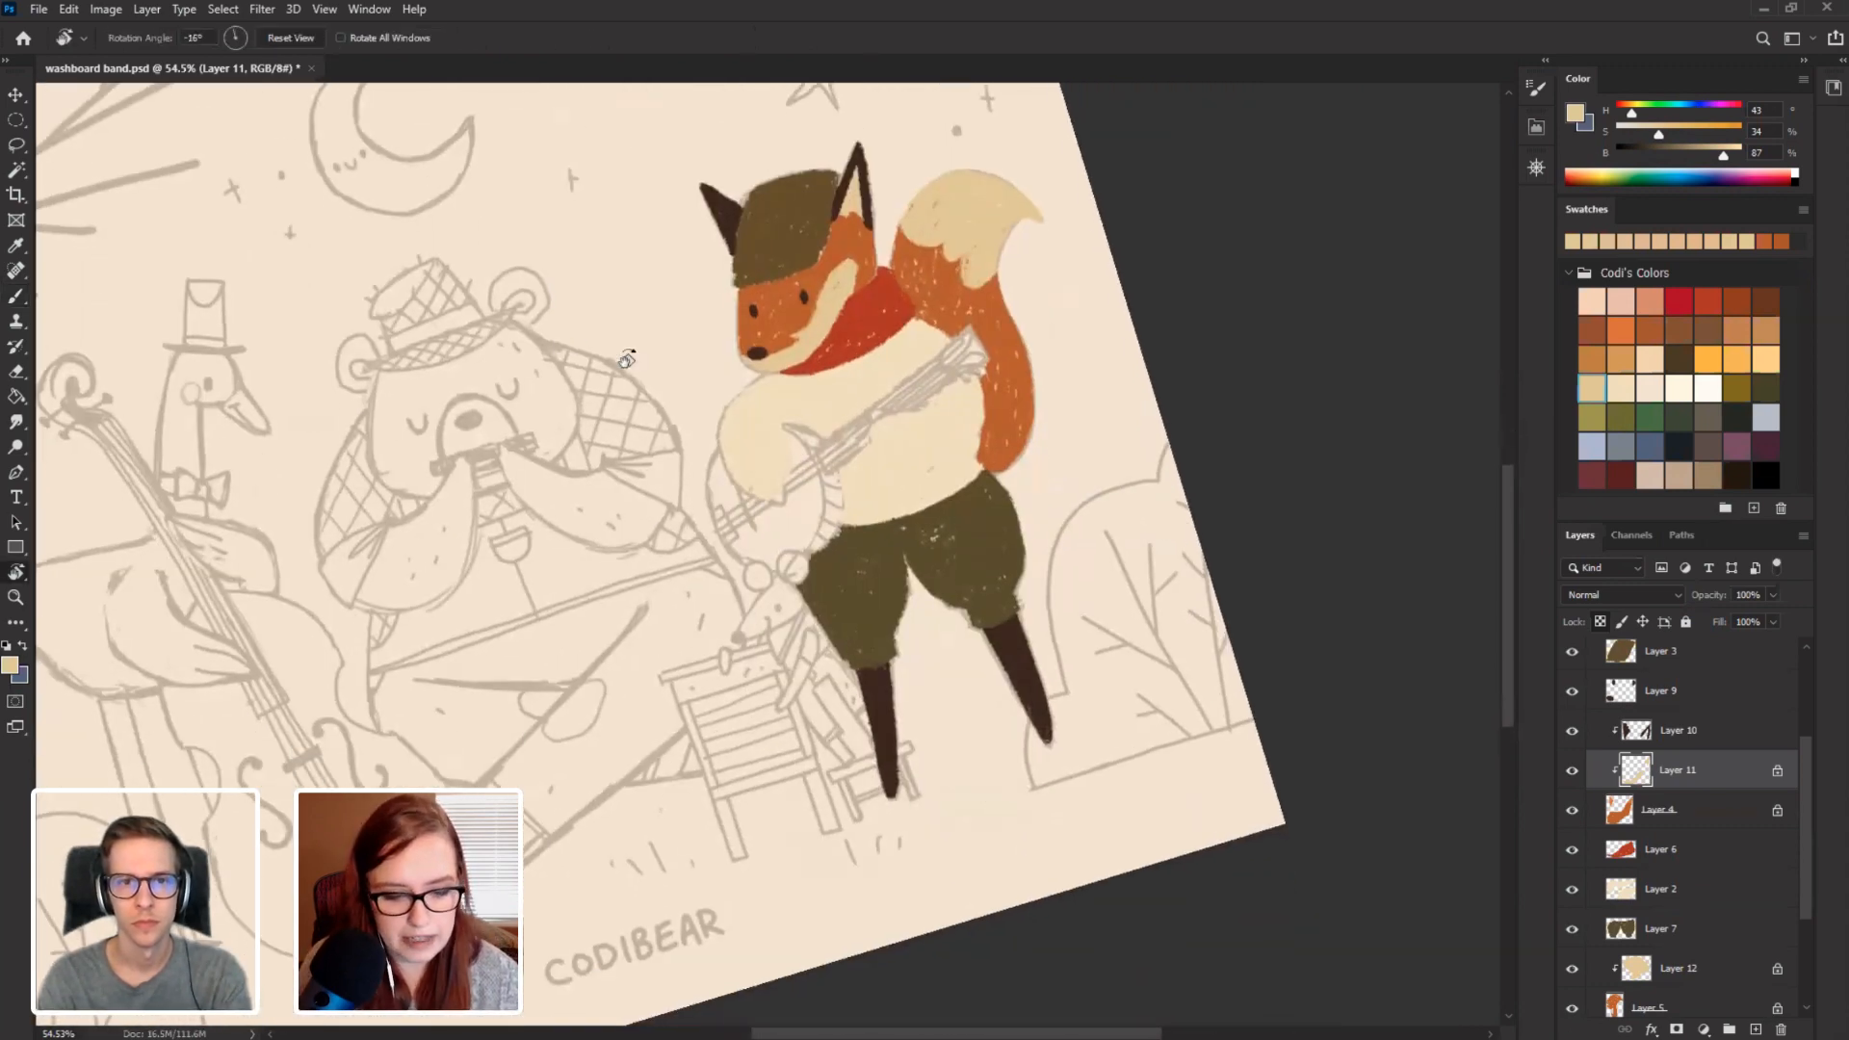
{"action": "key", "text": "b"}
{"action": "left_click", "coordinate": [994, 540], "text": "alt"}
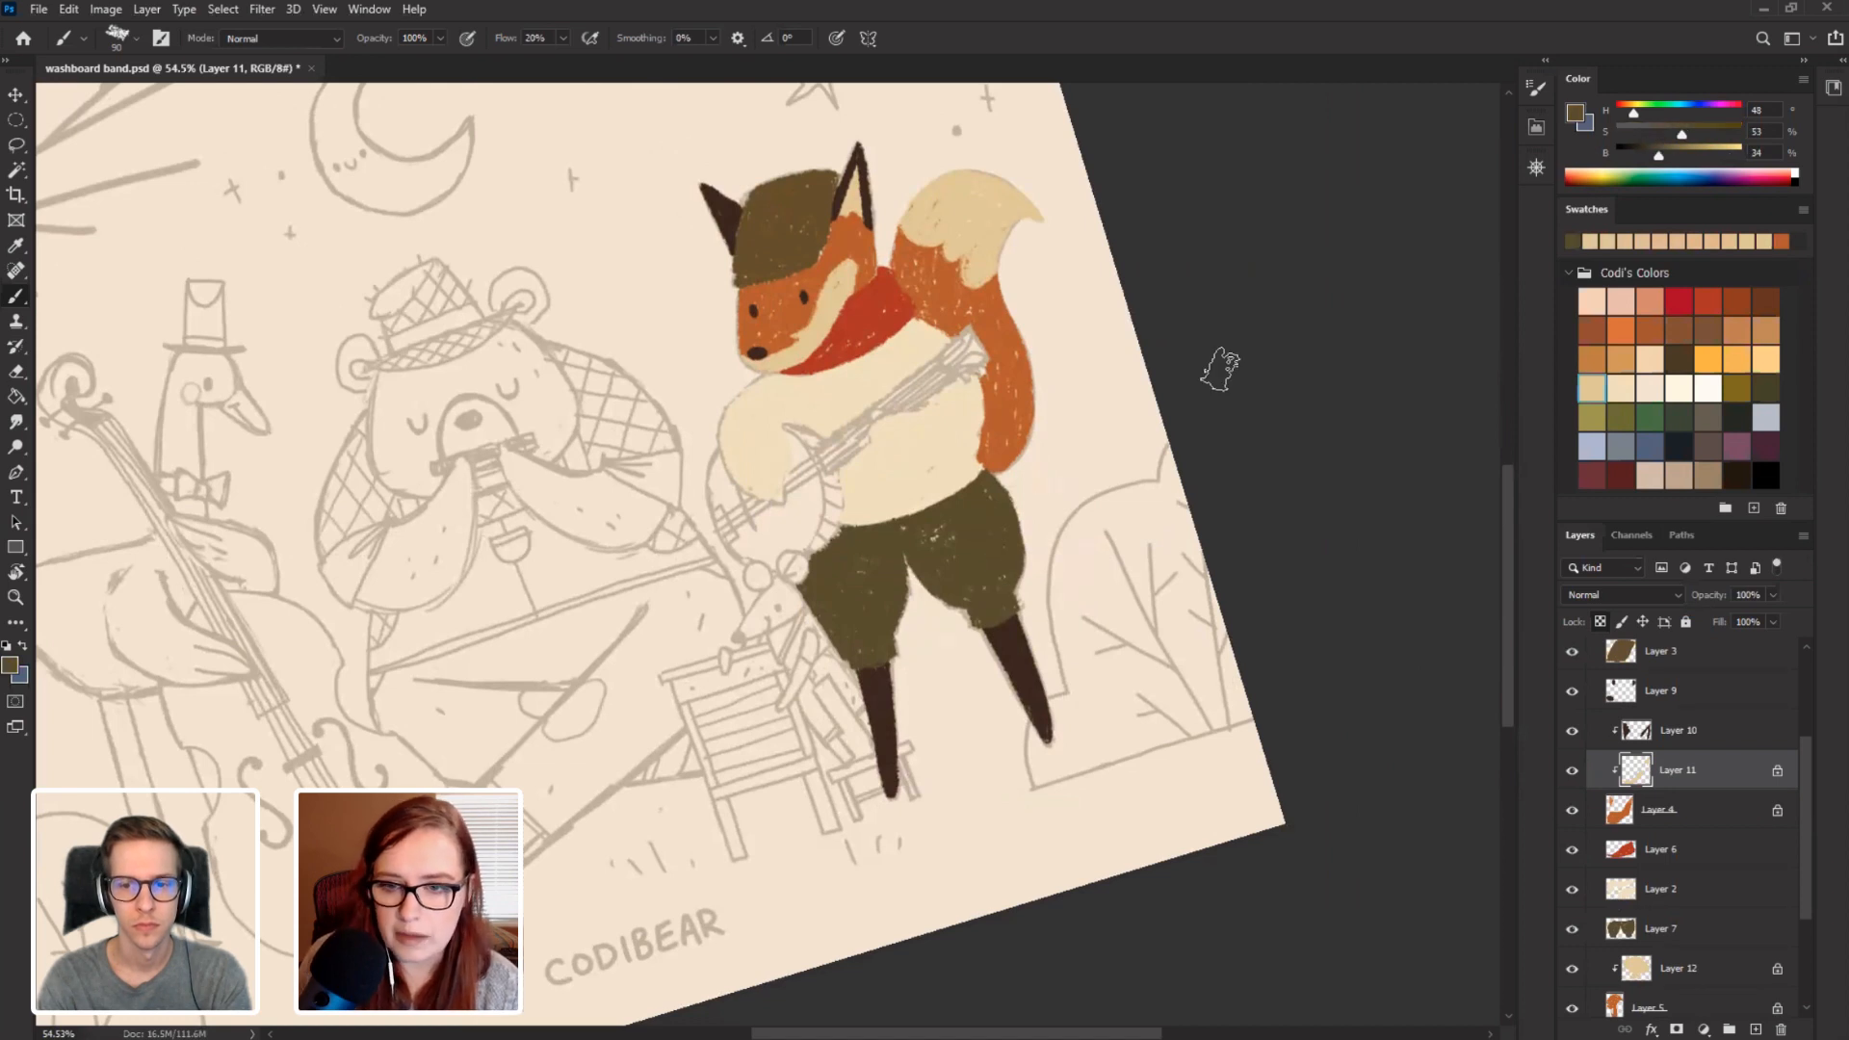
{"action": "left_click_drag", "start_coordinate": [1657, 159], "coordinate": [1653, 159]}
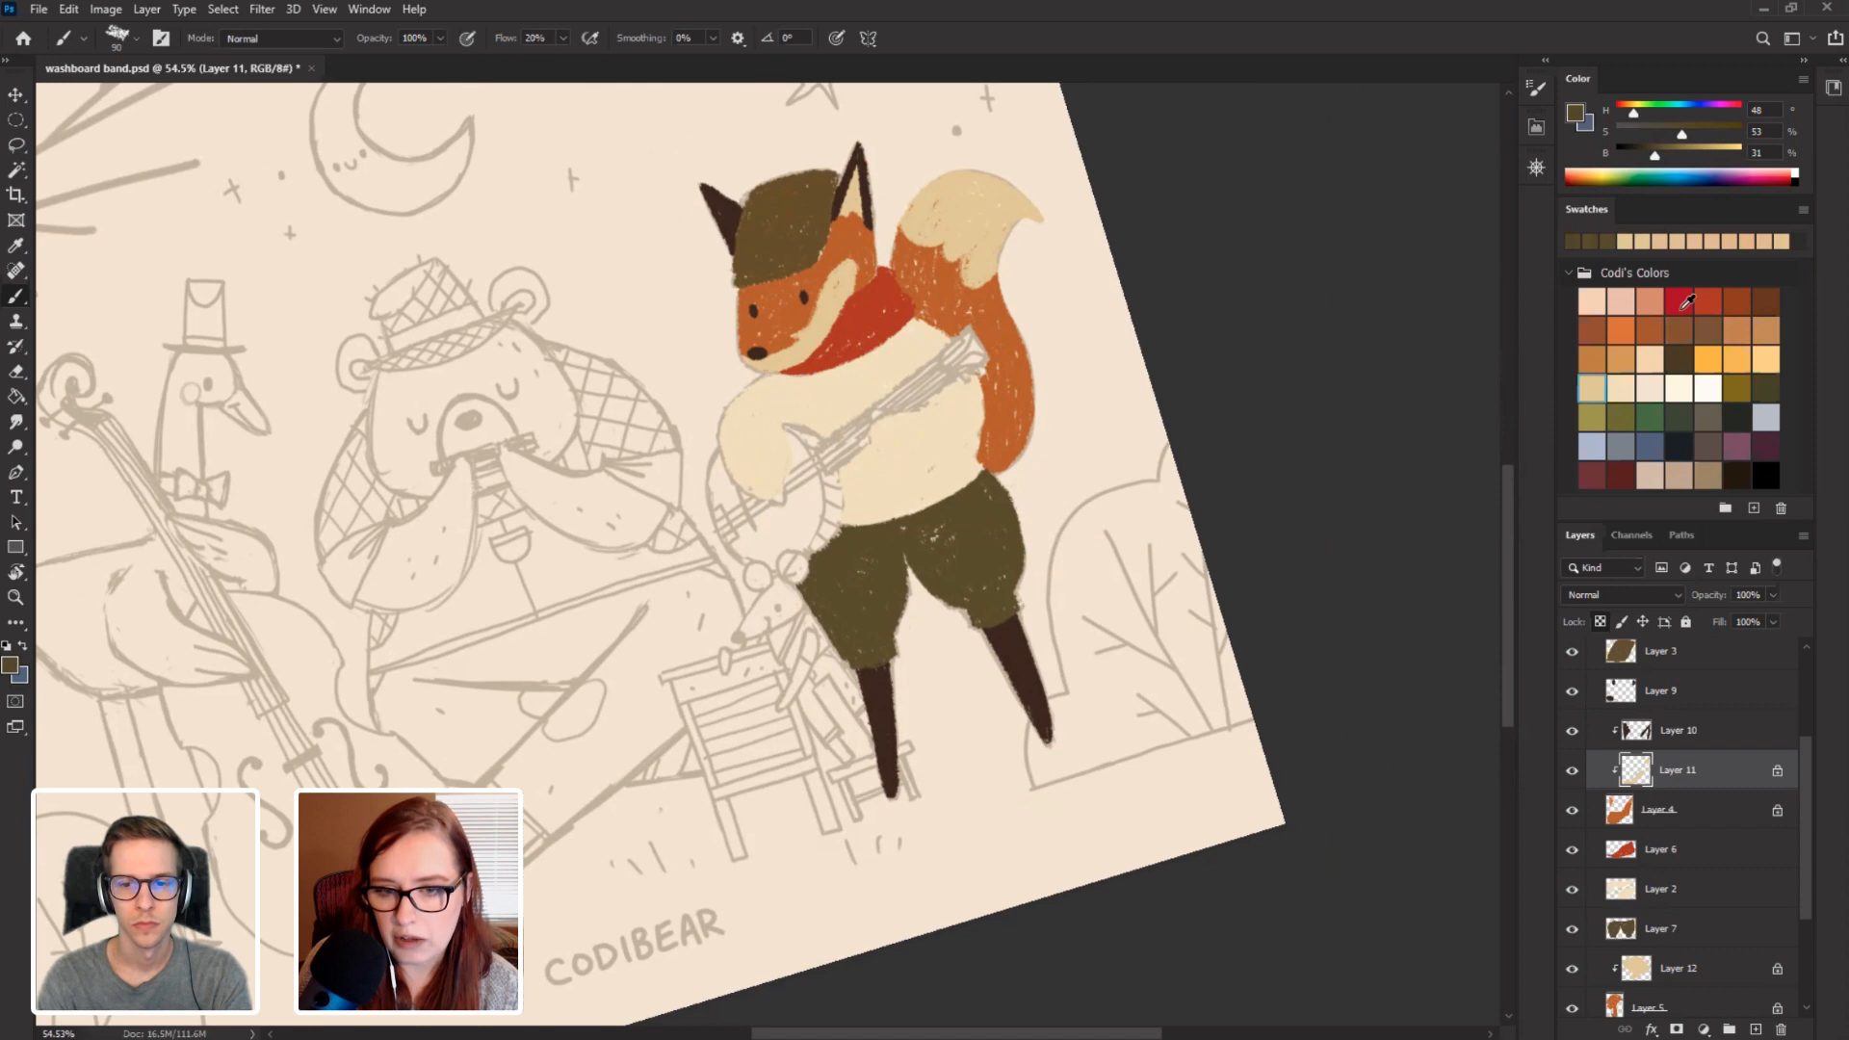
{"action": "left_click", "coordinate": [1683, 136]}
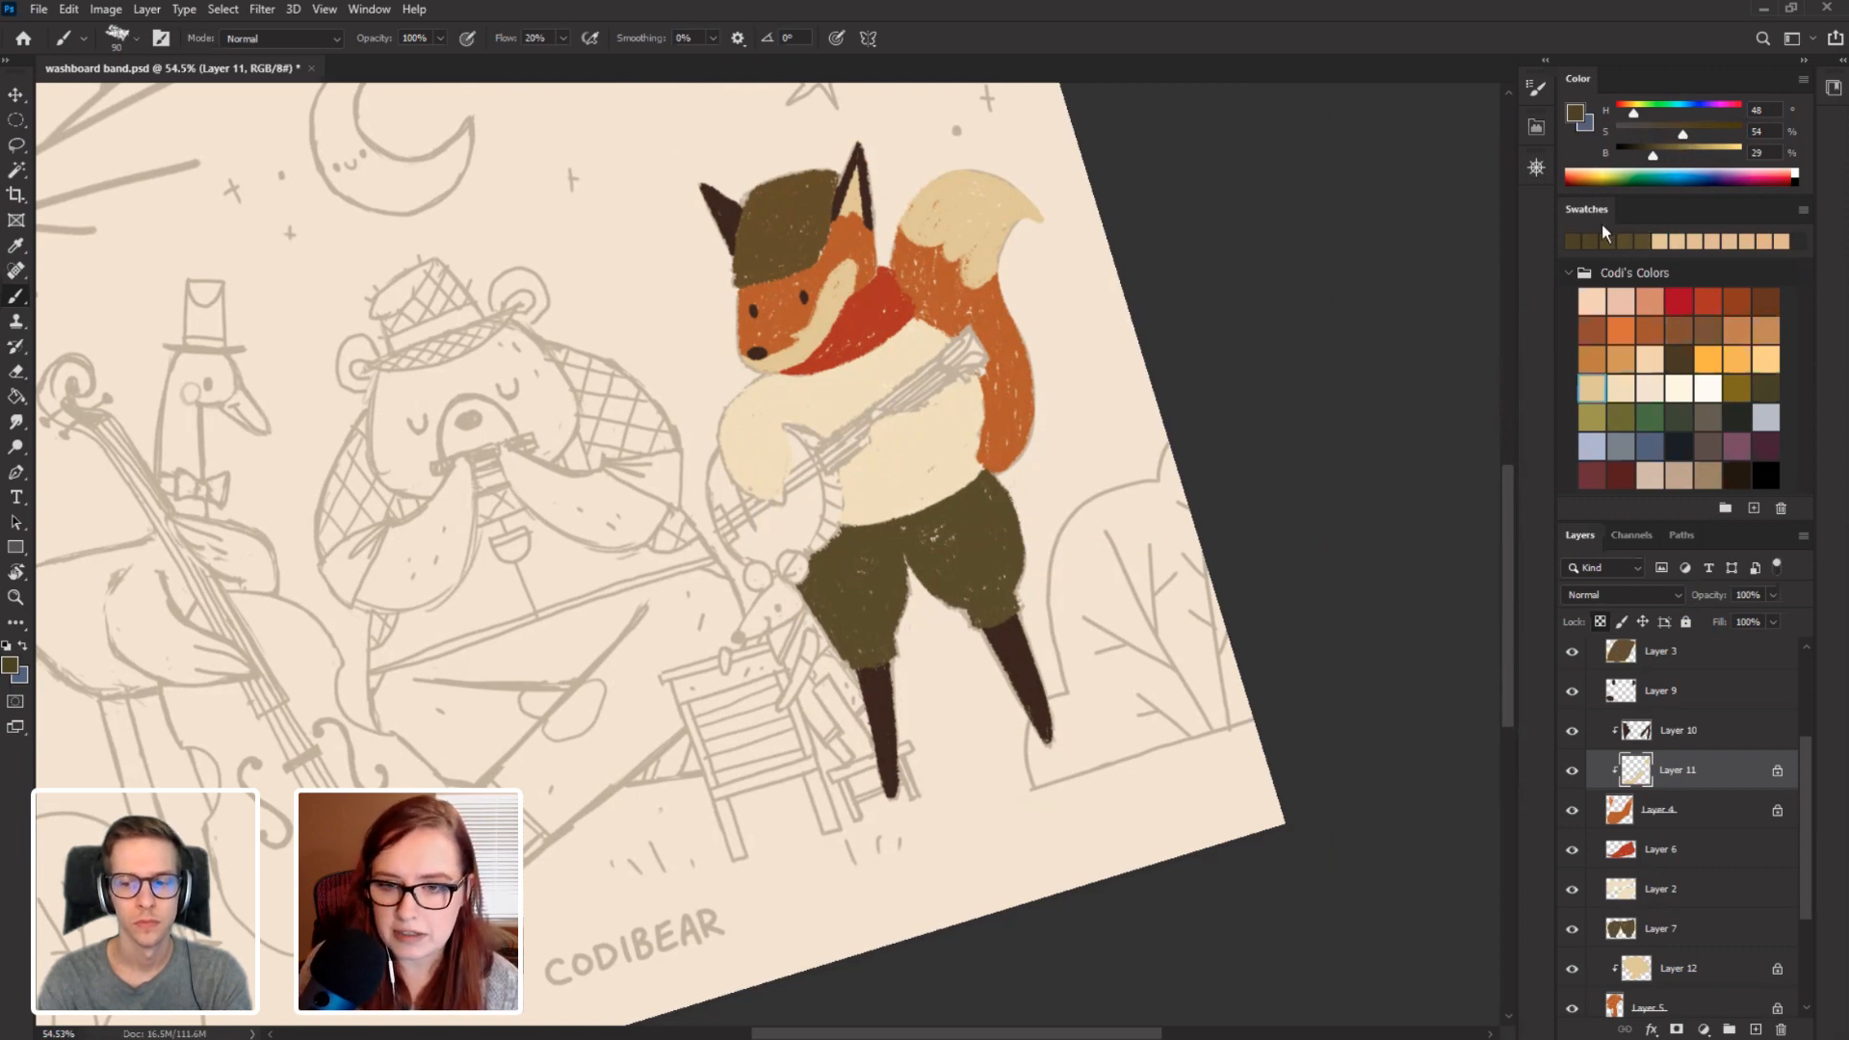
{"action": "left_click_drag", "start_coordinate": [1635, 112], "coordinate": [1632, 113]}
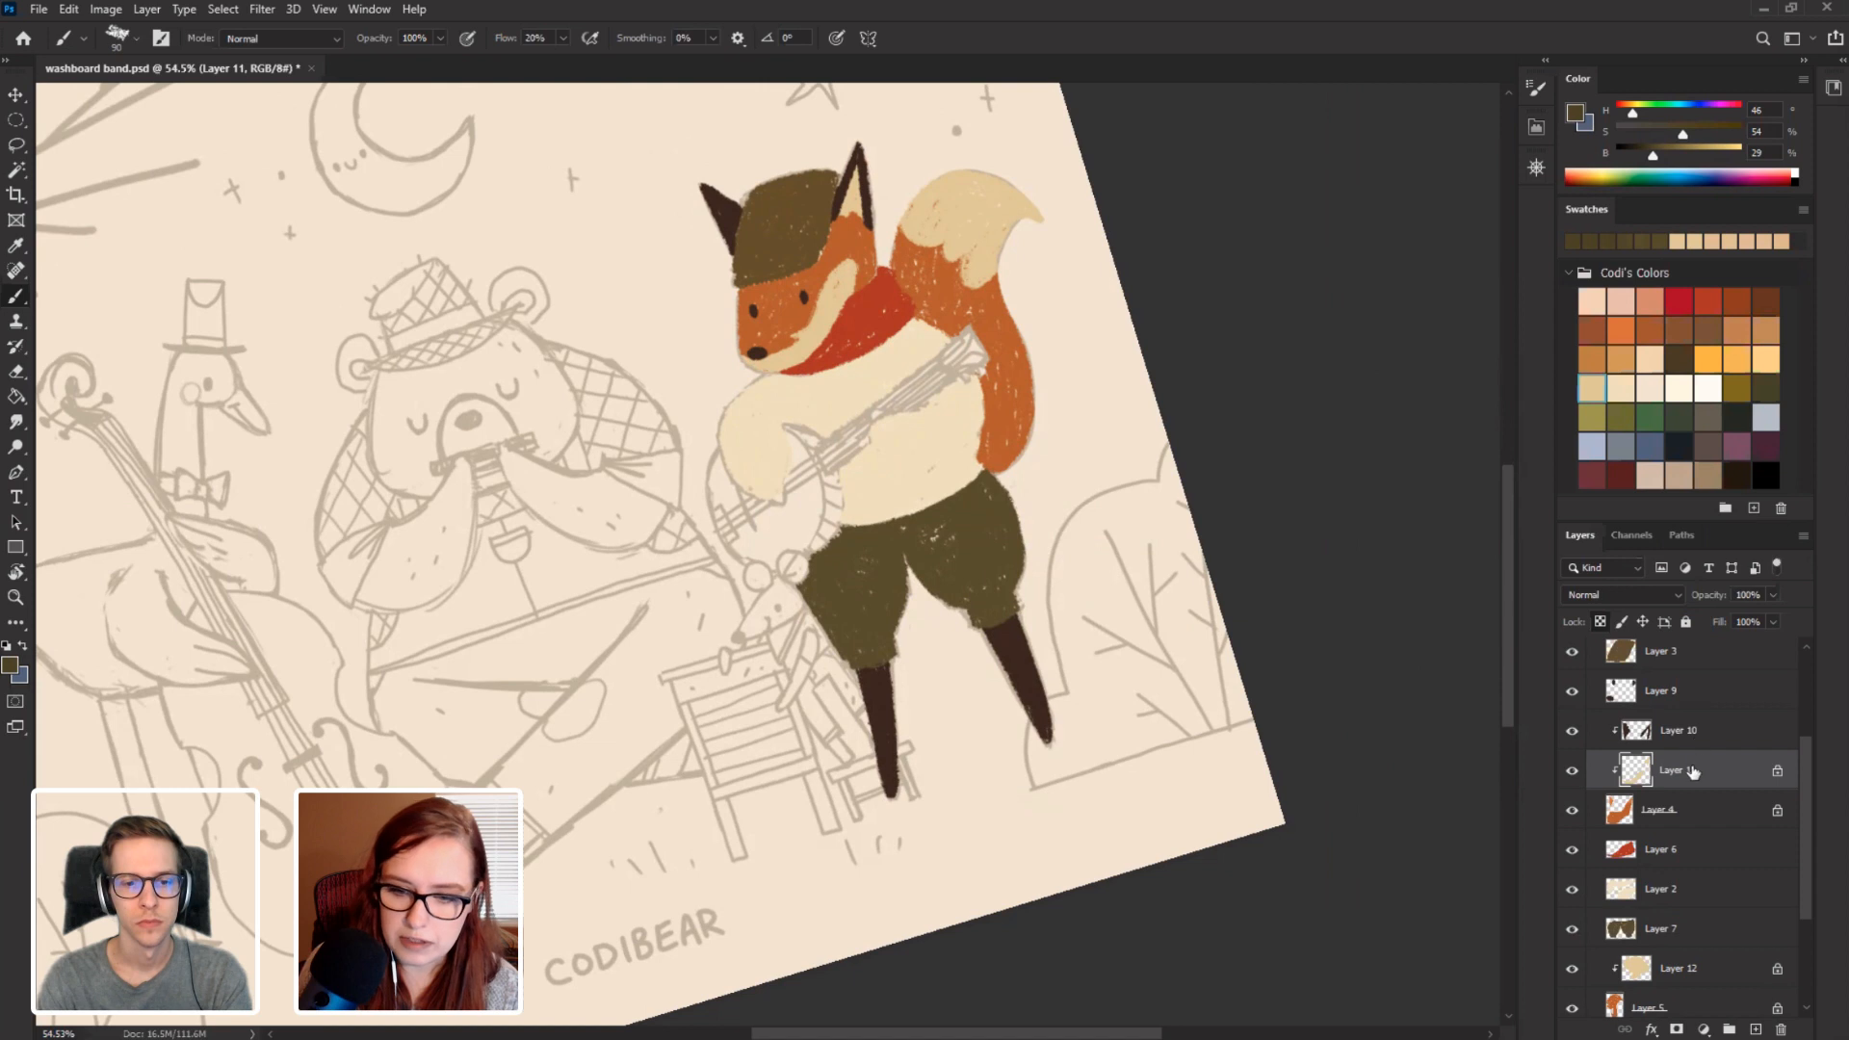
Lock the transparent pixels of Layer 7 and repaint the fox's trousers in the darkened olive brown.
{"action": "left_click", "coordinate": [1572, 770]}
{"action": "left_click", "coordinate": [1572, 771]}
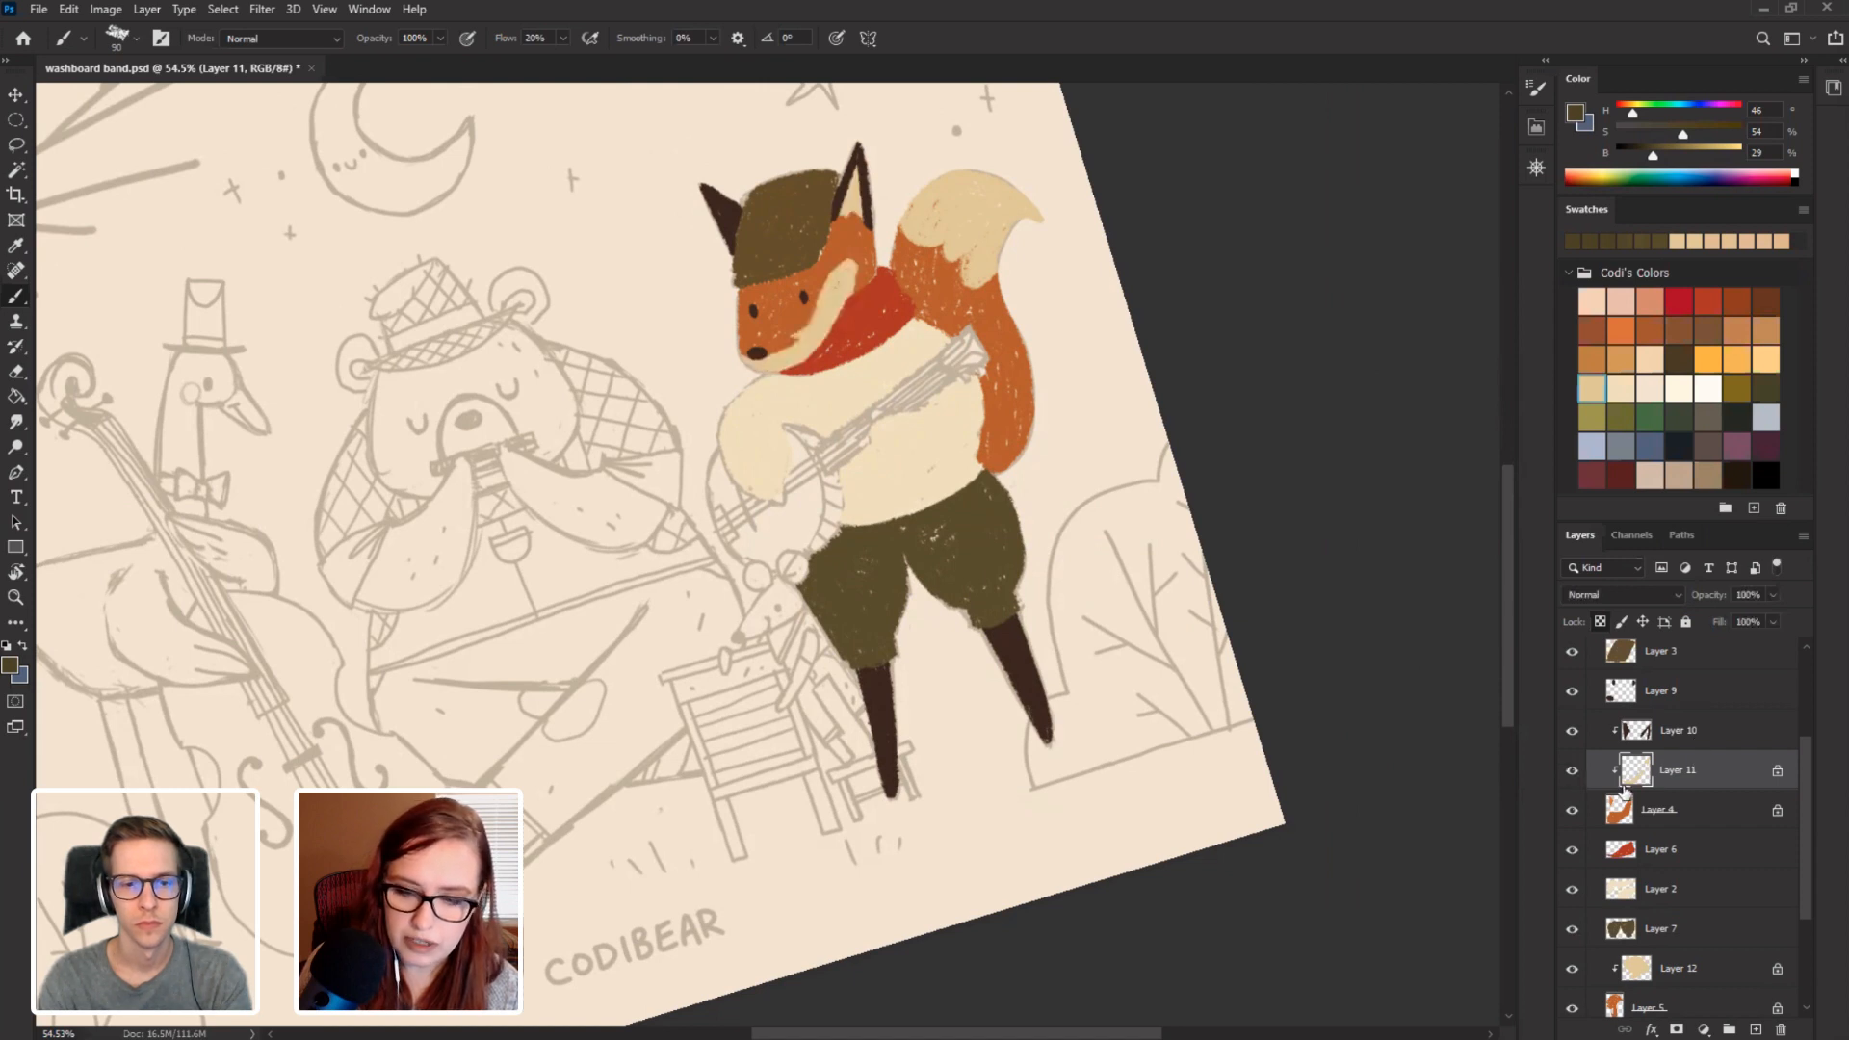
{"action": "scroll", "coordinate": [1808, 812], "scroll_direction": "down", "scroll_amount": 2}
{"action": "left_click", "coordinate": [1658, 838]}
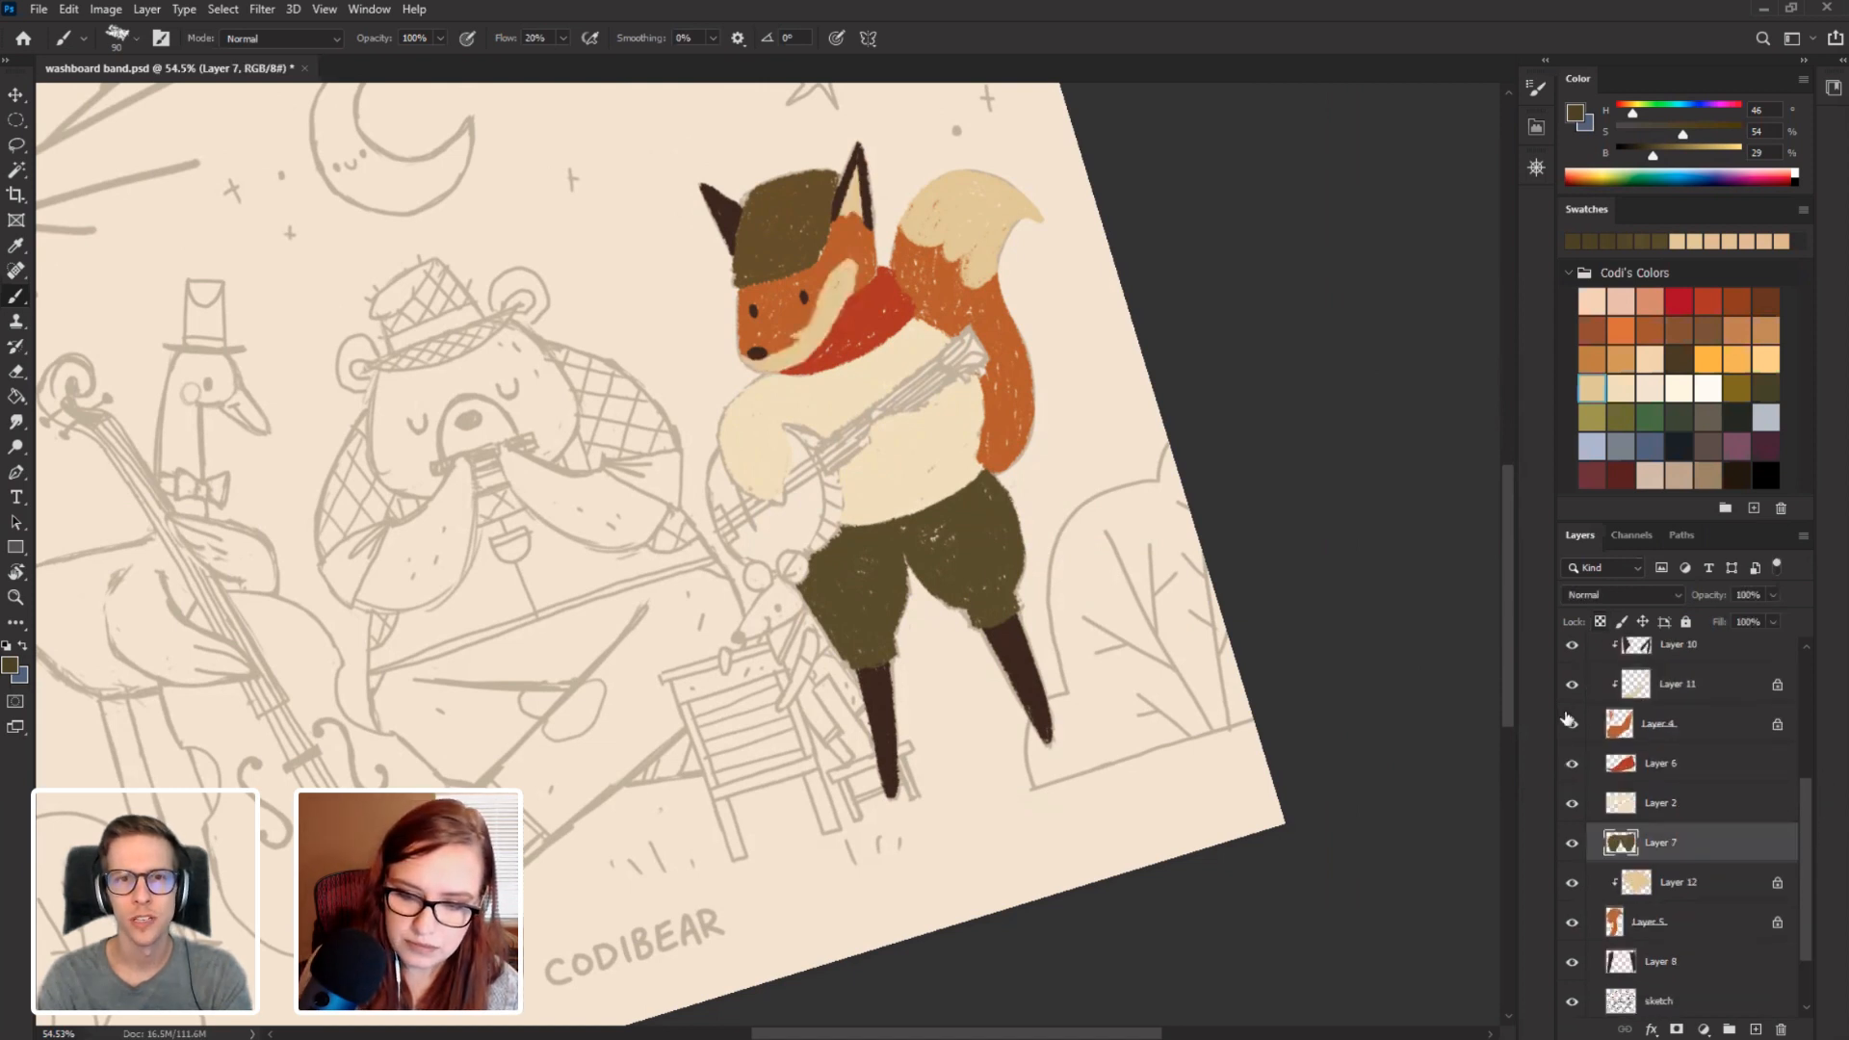
{"action": "mouse_move", "coordinate": [991, 617]}
{"action": "left_mouse_down"}
{"action": "mouse_move", "coordinate": [977, 539]}
{"action": "mouse_move", "coordinate": [991, 607]}
{"action": "mouse_move", "coordinate": [898, 543]}
{"action": "mouse_move", "coordinate": [862, 597]}
{"action": "mouse_move", "coordinate": [787, 606]}
{"action": "left_mouse_up"}
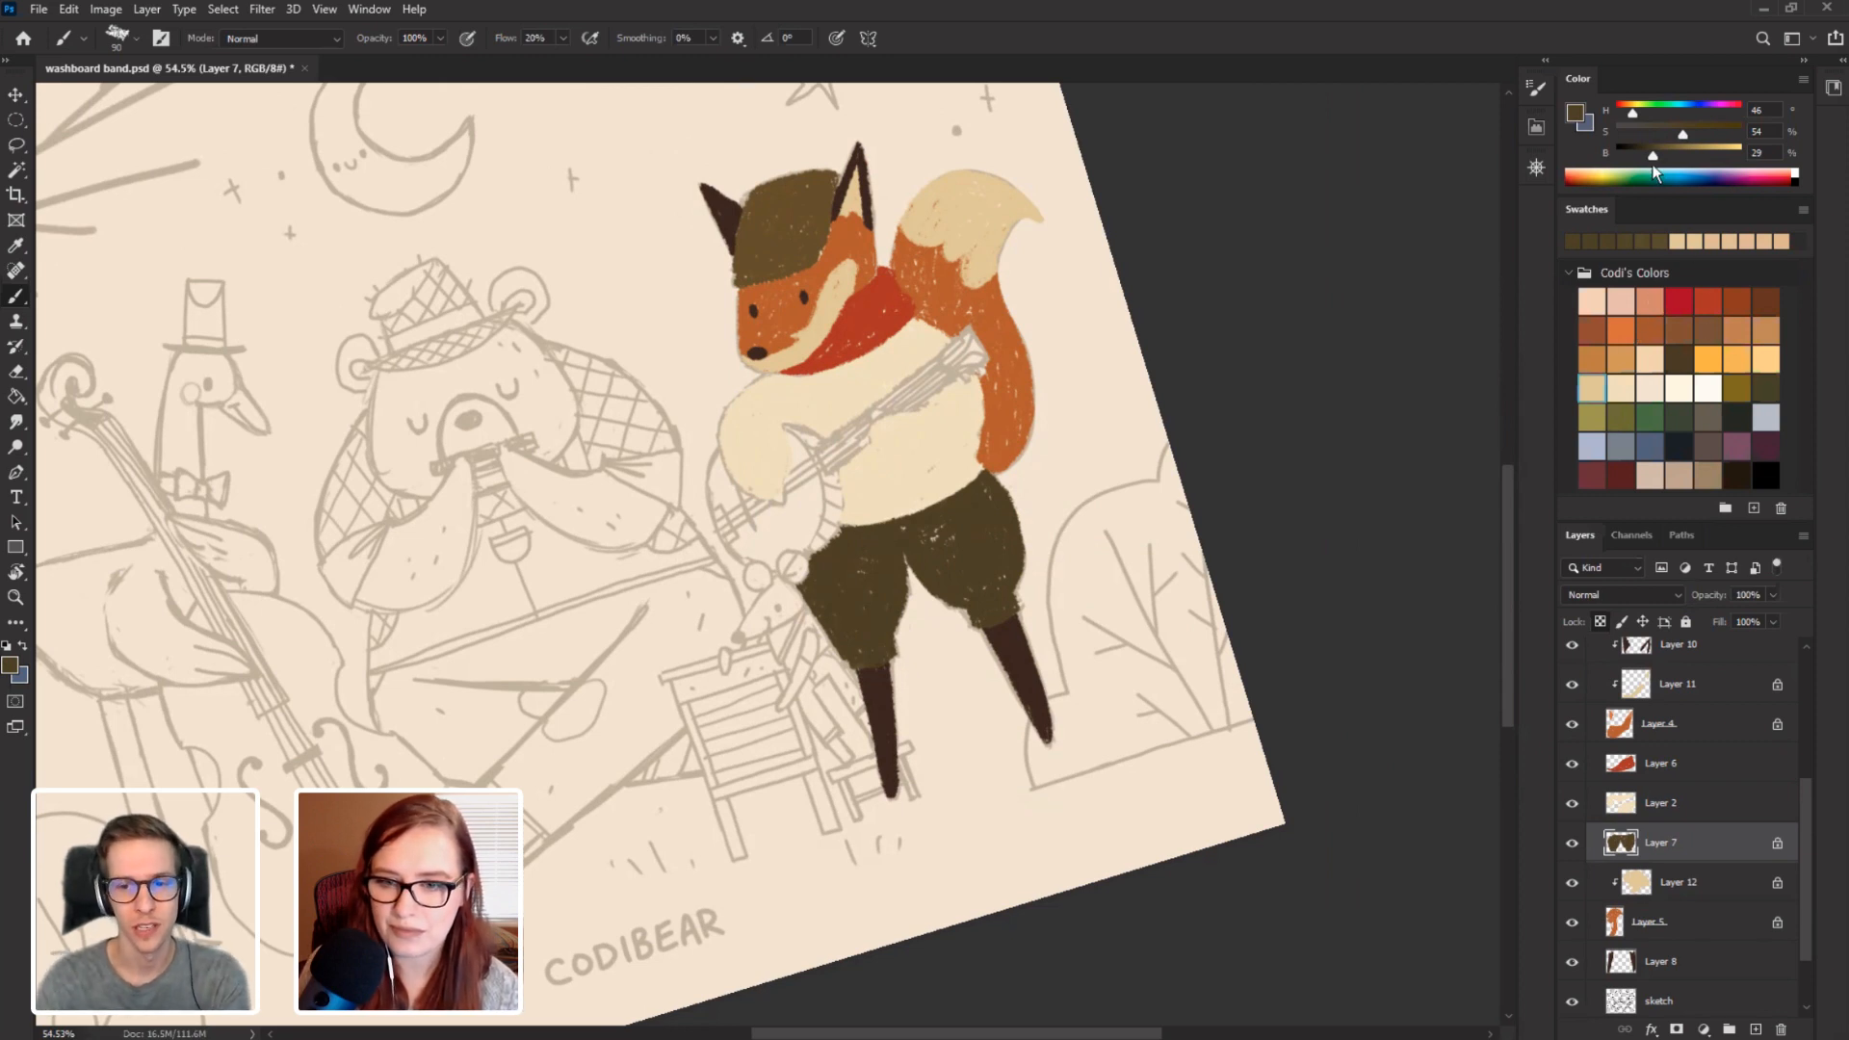
Shift the trouser brown to hue 37, saturation 52% and brightness 31%, and repaint the fox's trousers on Layer 7.
{"action": "left_click_drag", "start_coordinate": [1653, 165], "coordinate": [1629, 114]}
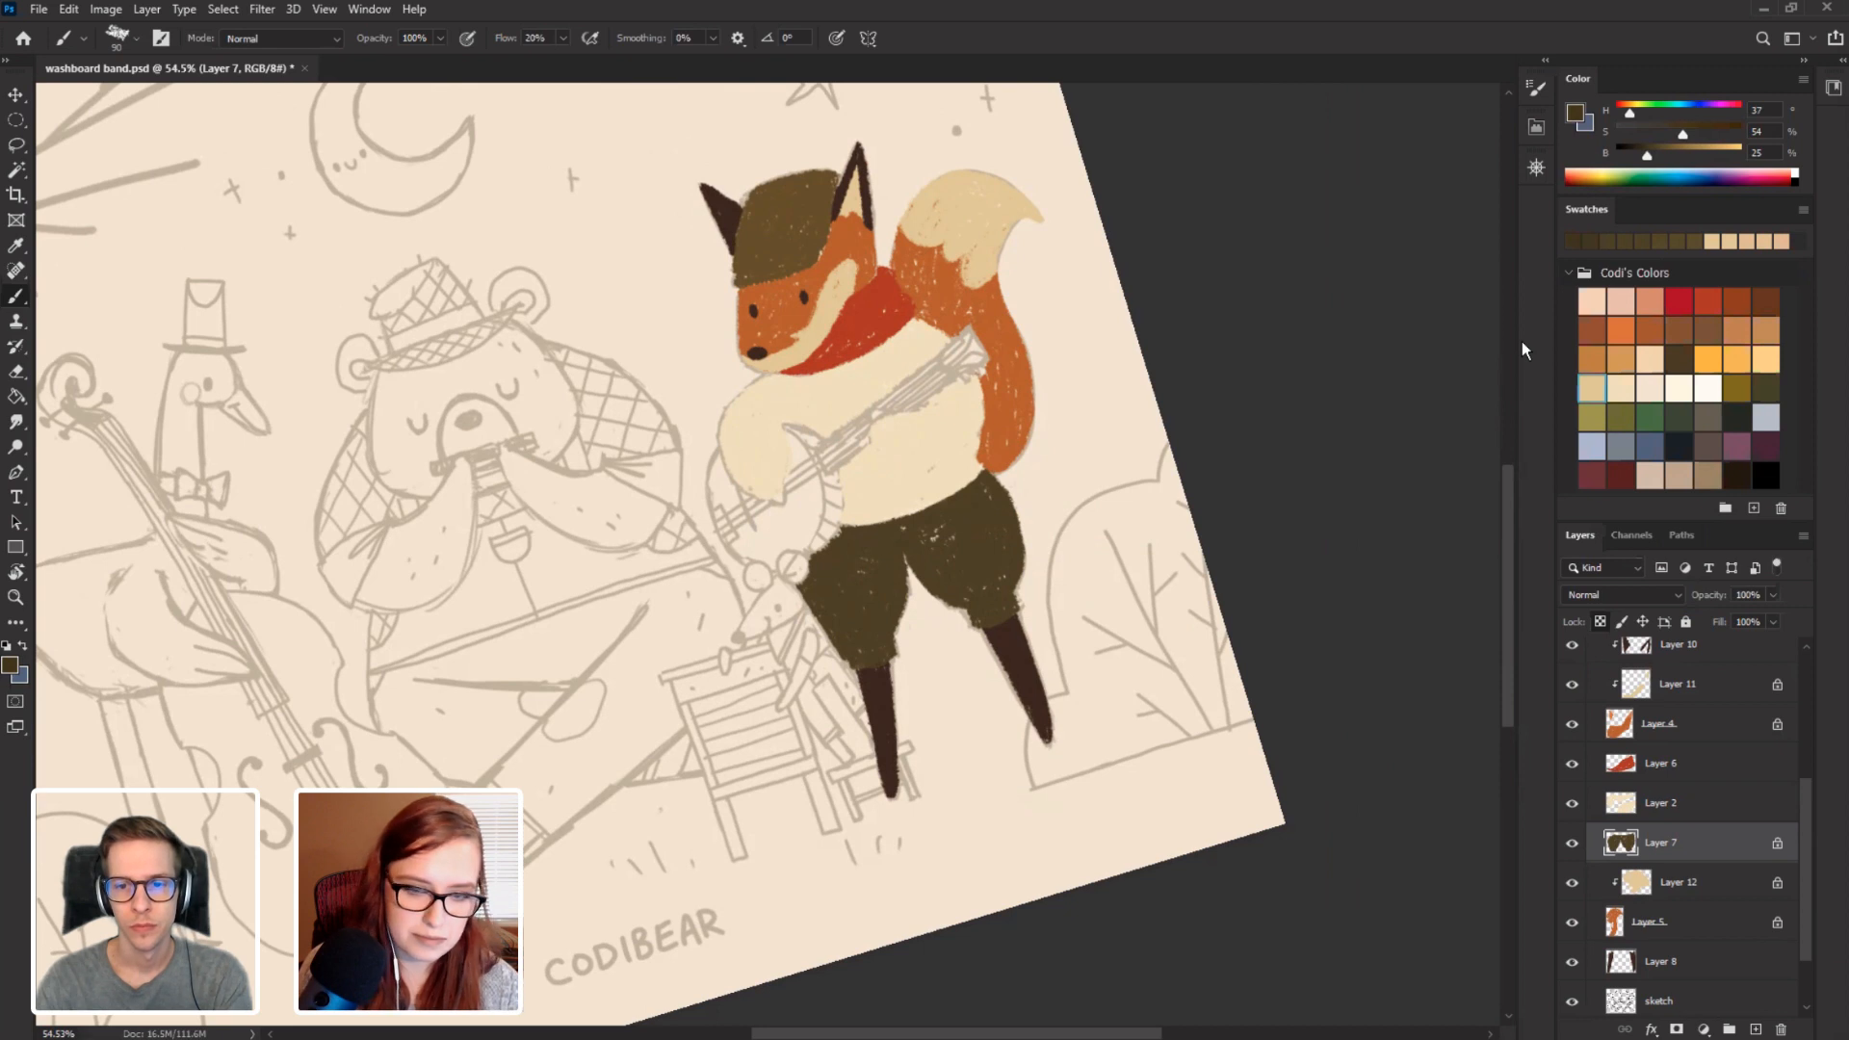
{"action": "mouse_move", "coordinate": [894, 539]}
{"action": "left_mouse_down"}
{"action": "mouse_move", "coordinate": [978, 564]}
{"action": "mouse_move", "coordinate": [975, 516]}
{"action": "left_mouse_up"}
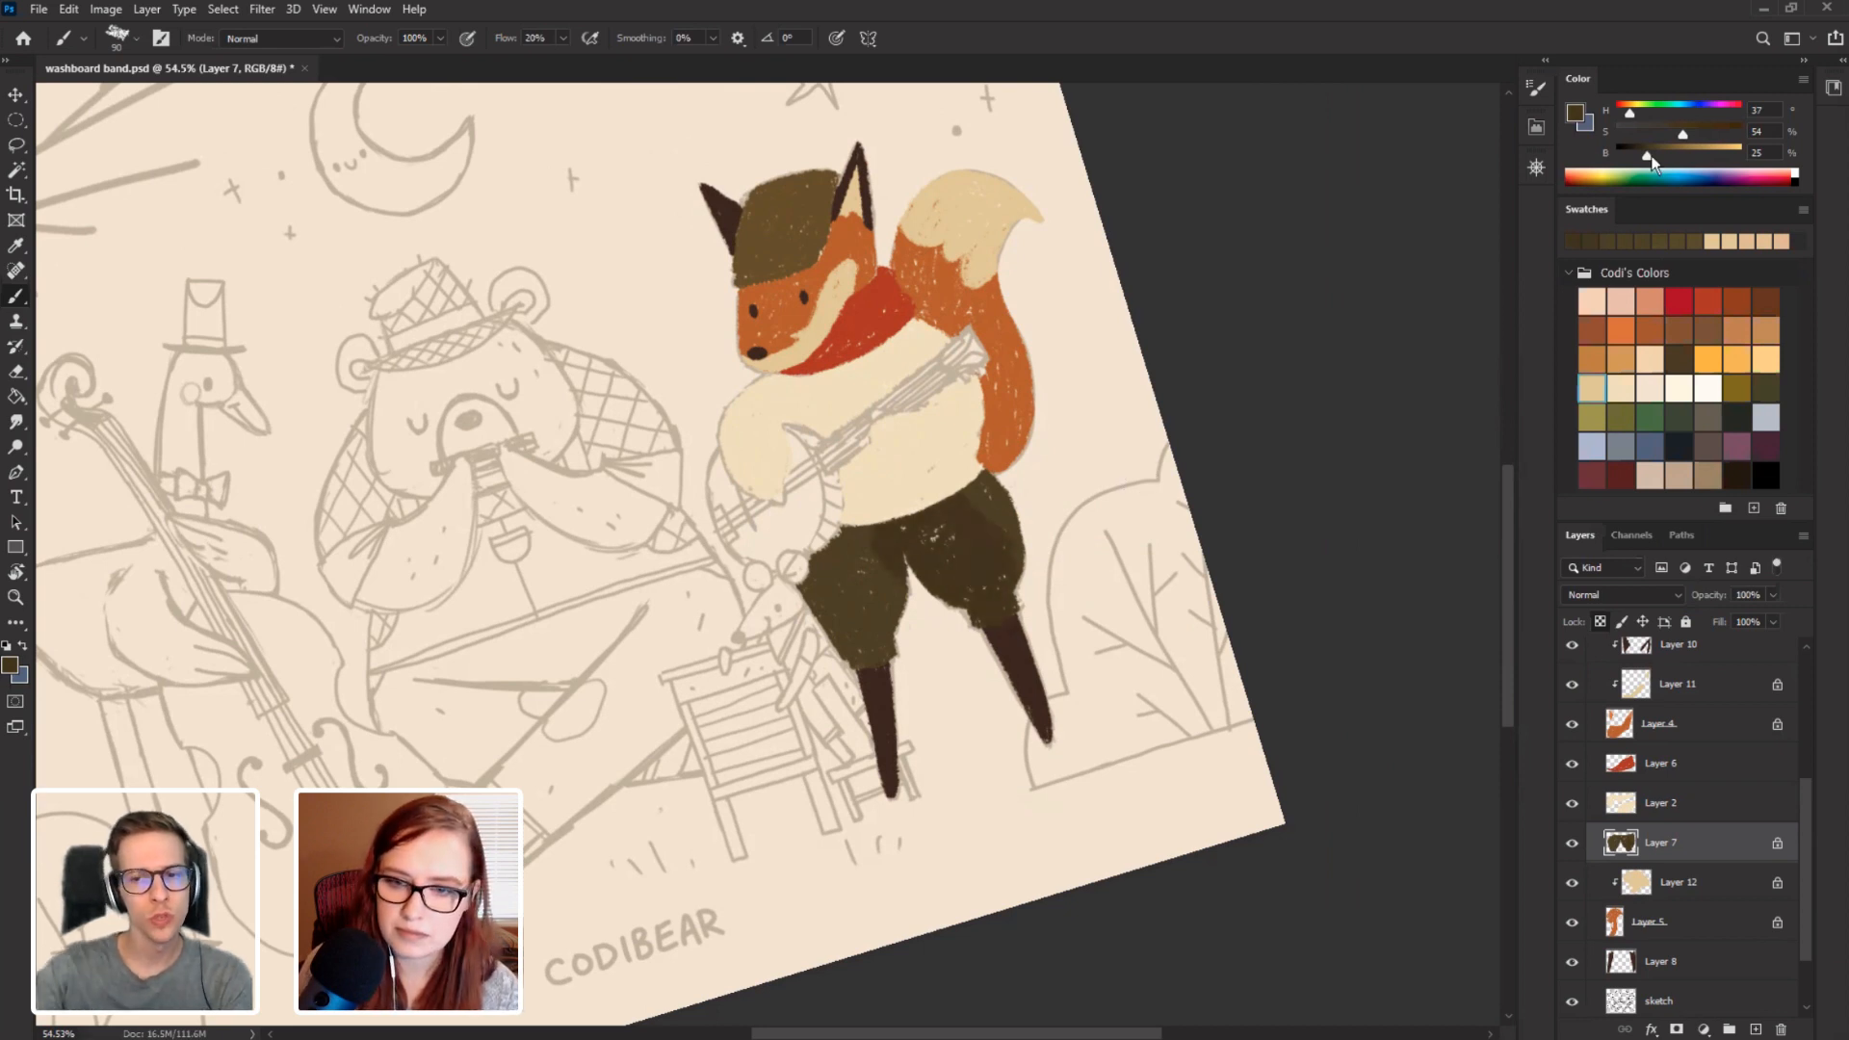
{"action": "left_click_drag", "start_coordinate": [1647, 155], "coordinate": [1679, 133]}
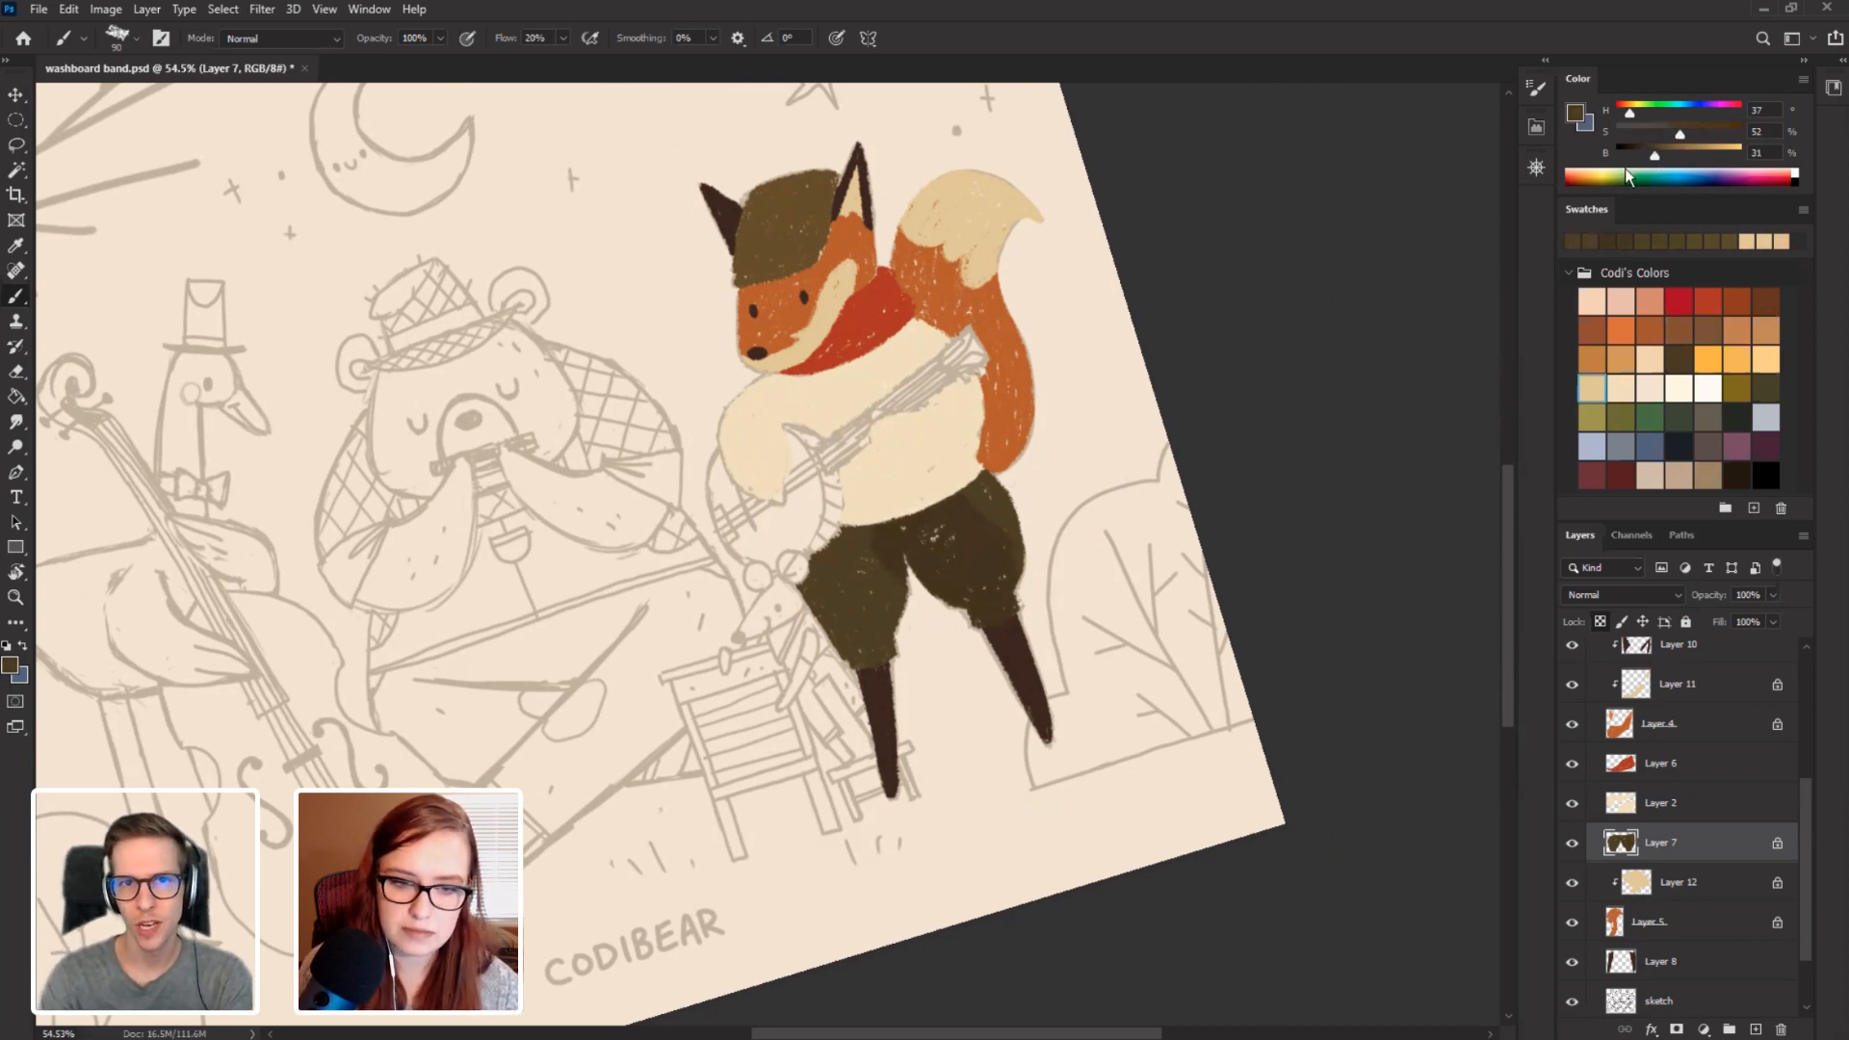
{"action": "mouse_move", "coordinate": [989, 549]}
{"action": "left_mouse_down"}
{"action": "mouse_move", "coordinate": [978, 562]}
{"action": "mouse_move", "coordinate": [990, 548]}
{"action": "left_mouse_up"}
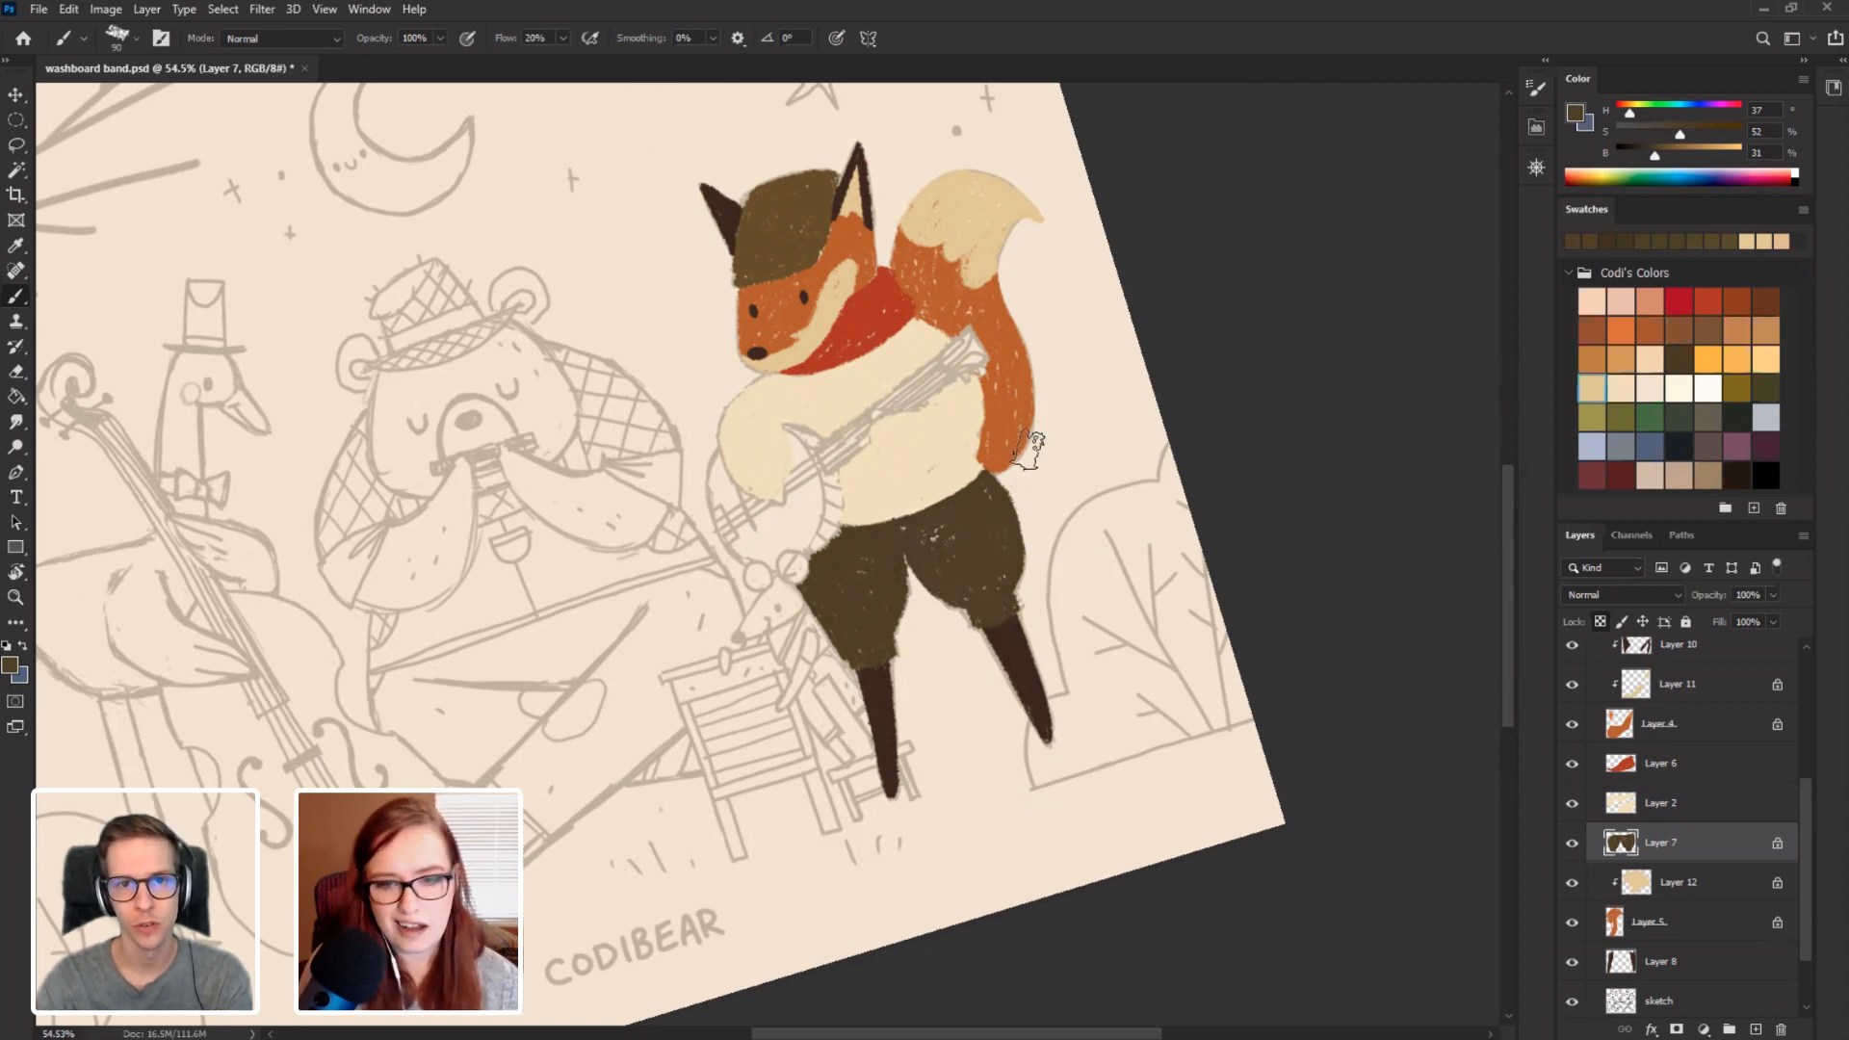
{"action": "key", "text": "r"}
{"action": "left_click_drag", "start_coordinate": [626, 414], "coordinate": [1181, 471]}
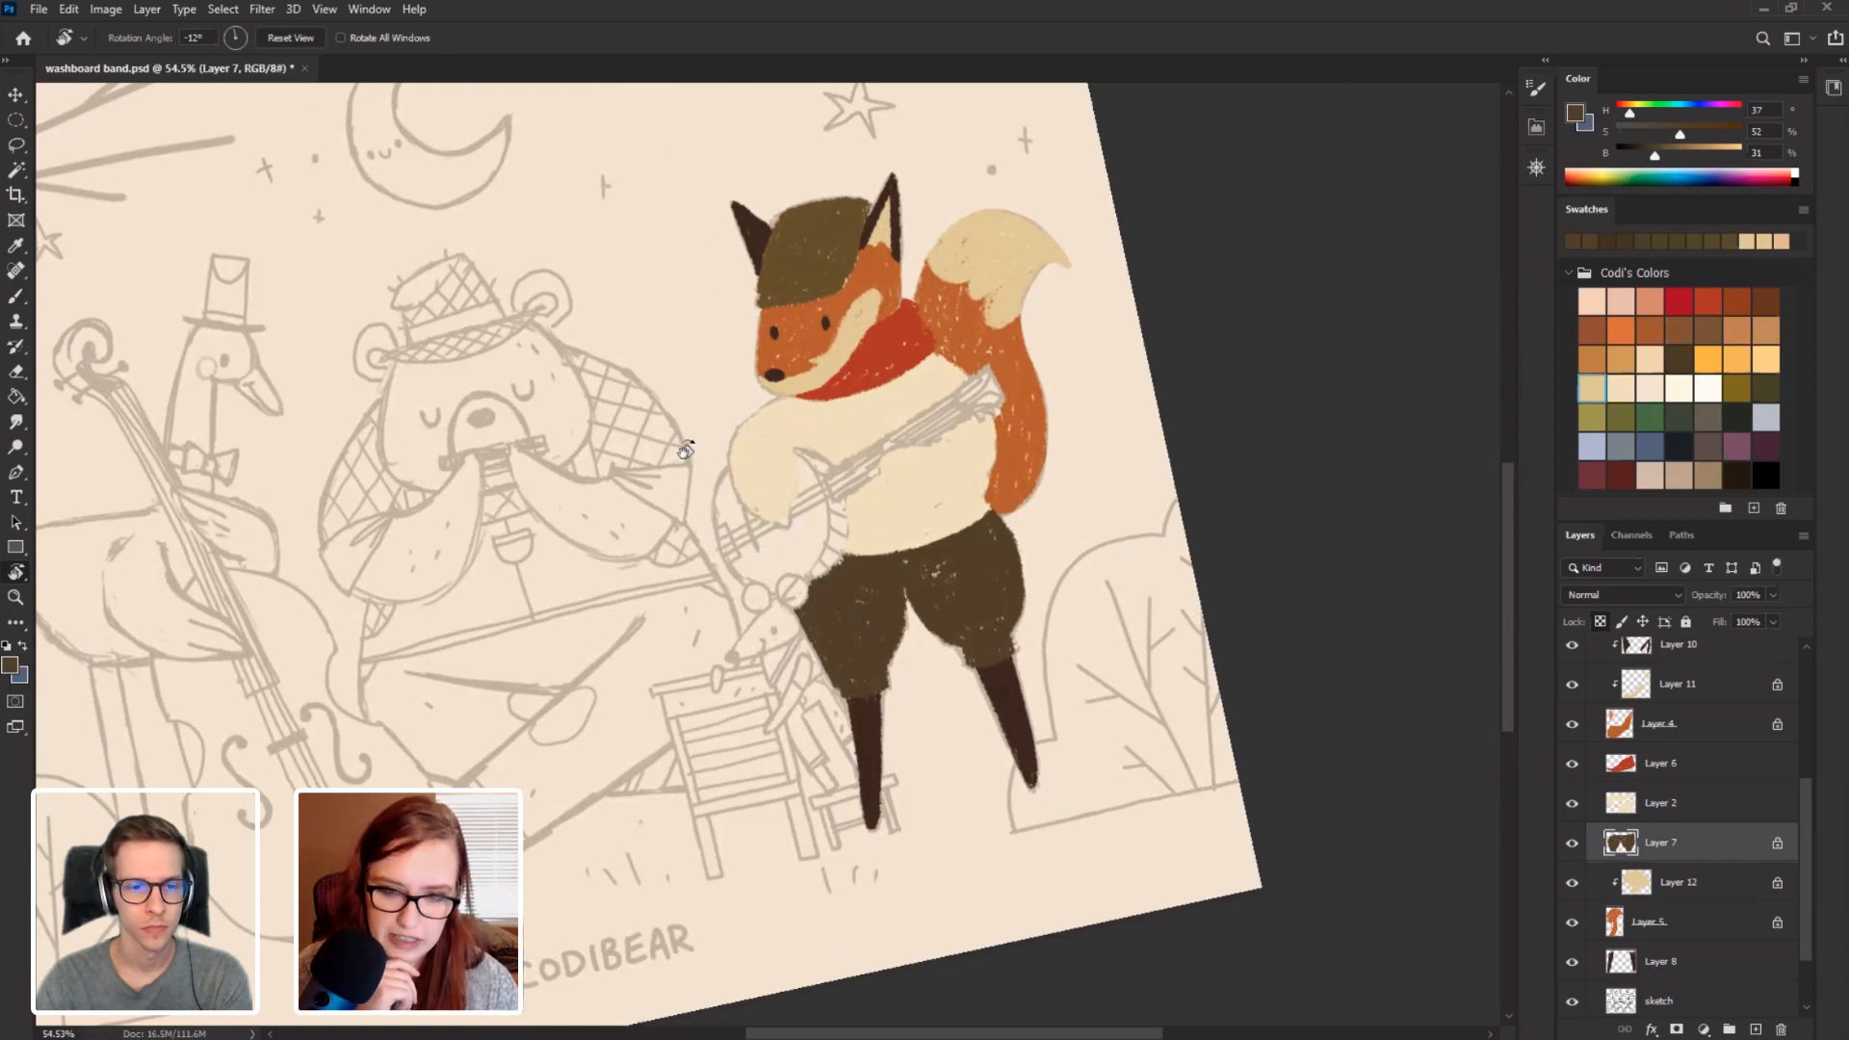
{"action": "key", "text": "b"}
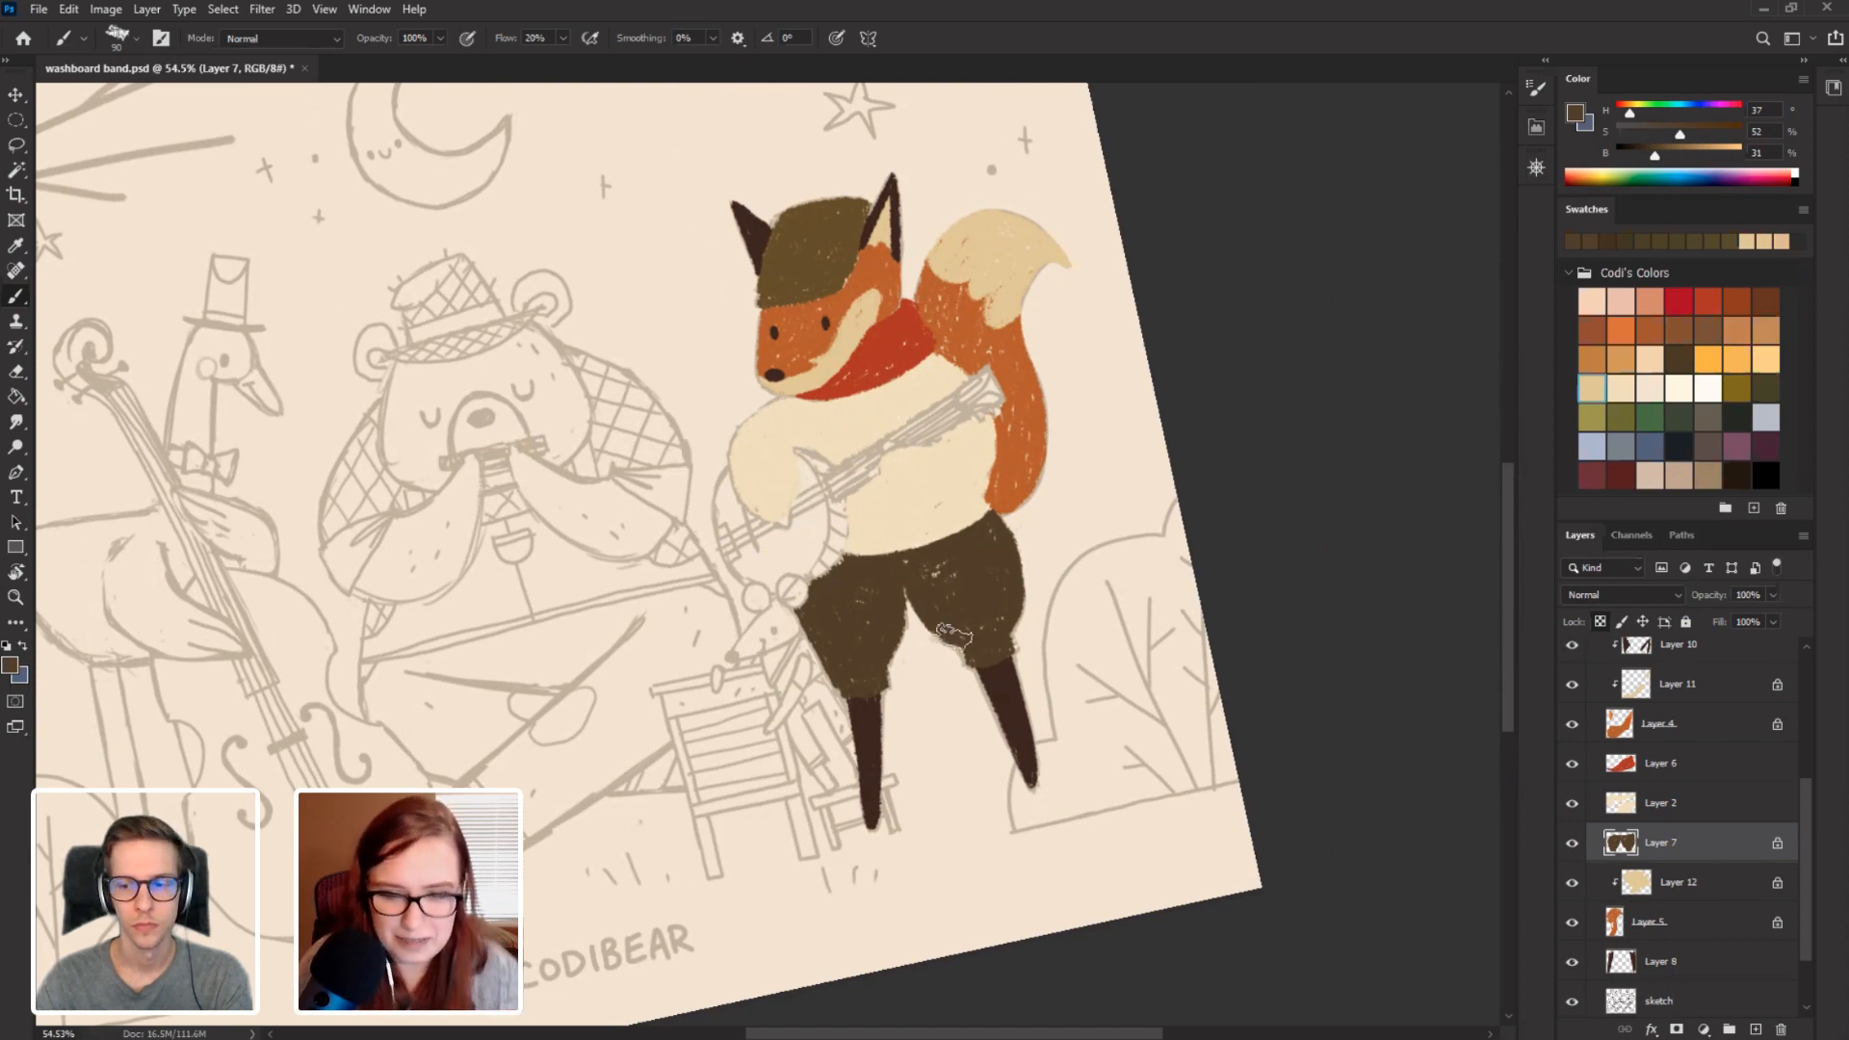
Sample the trousers' brown, raise it to saturation 62% and brightness 40%, and repaint the fox's trousers with it.
{"action": "left_click", "coordinate": [974, 568], "text": "alt"}
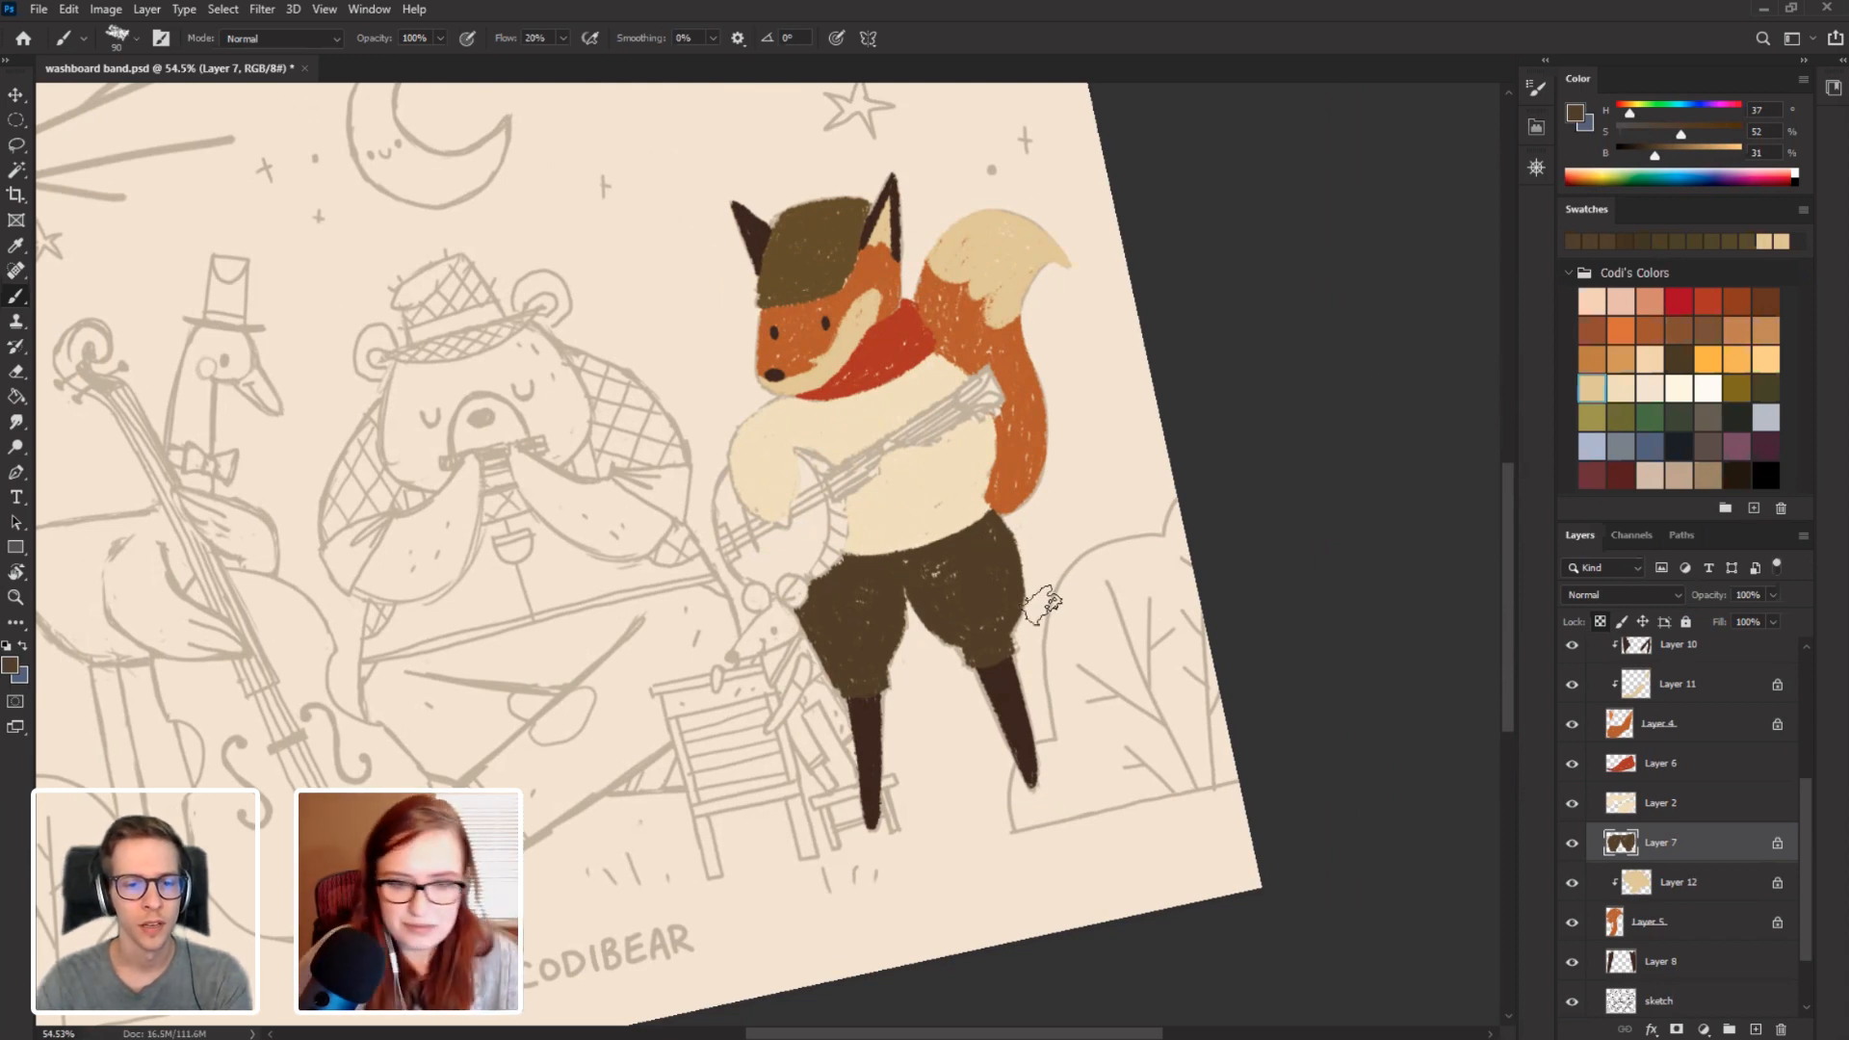
{"action": "left_click", "coordinate": [1686, 134]}
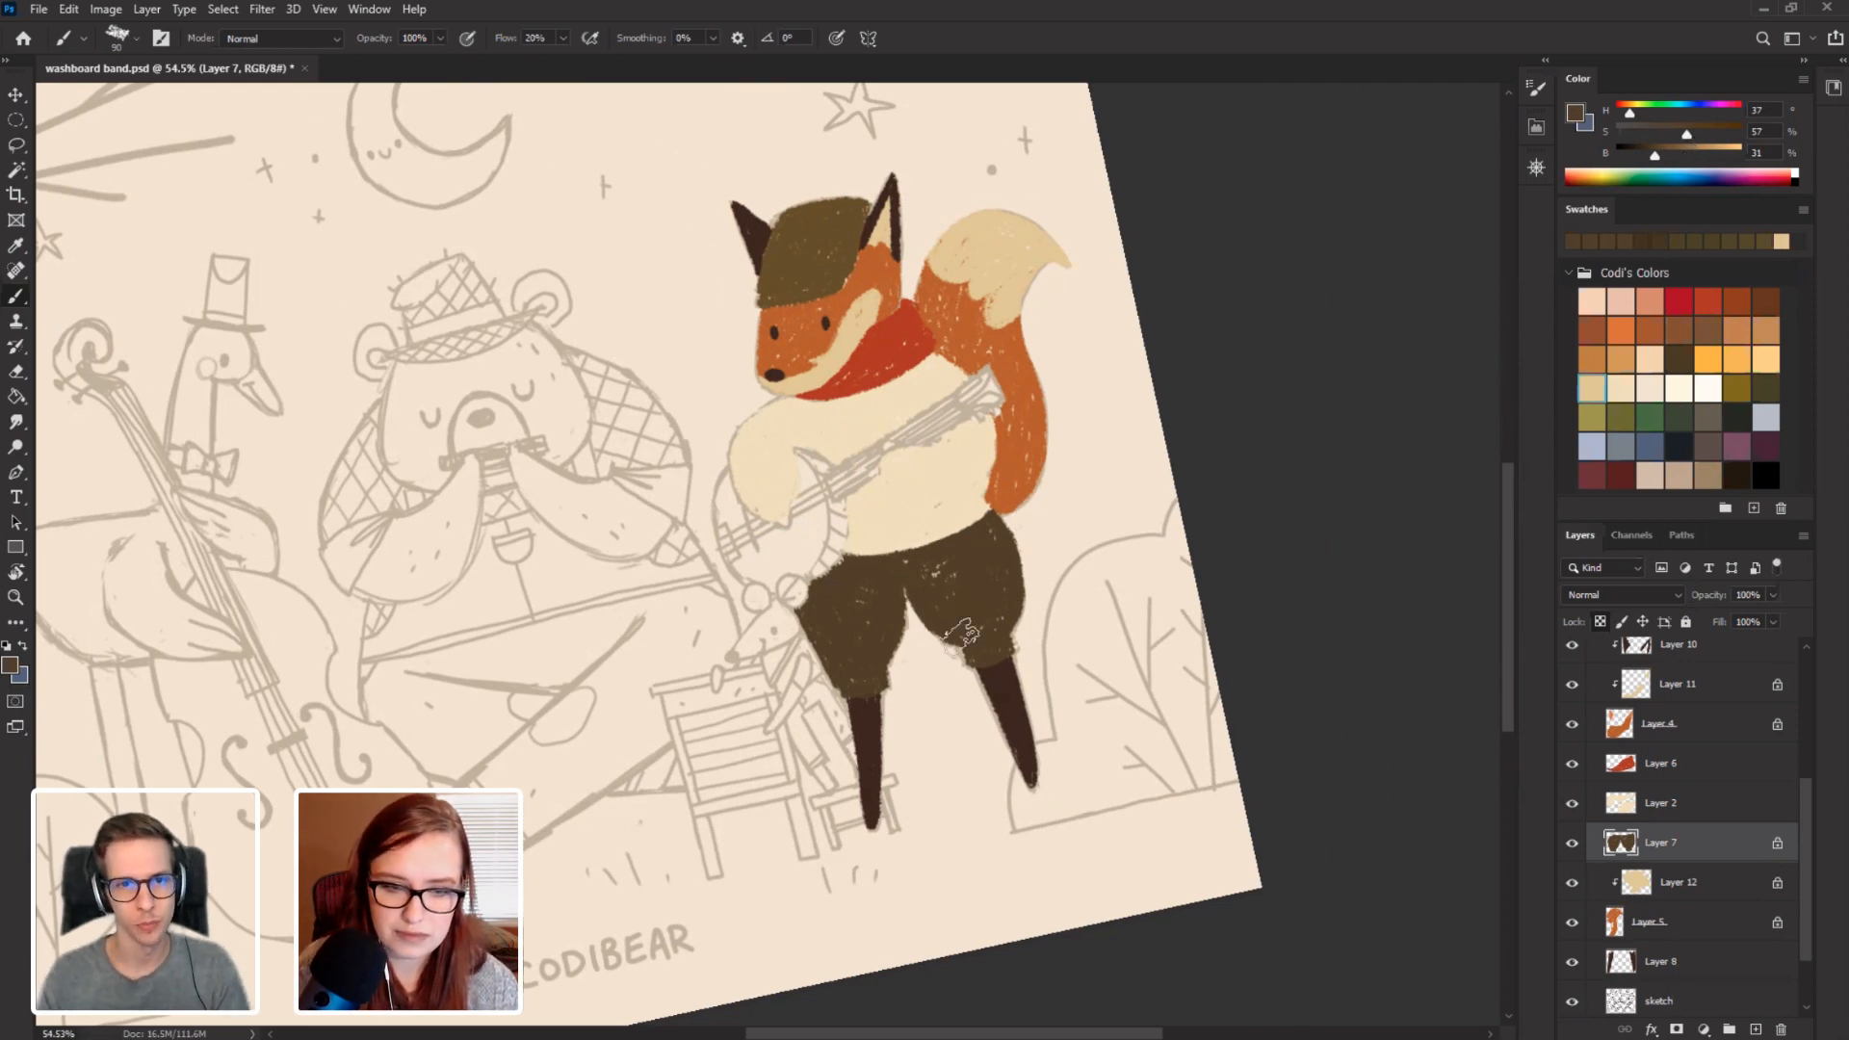
{"action": "left_click", "coordinate": [1658, 152]}
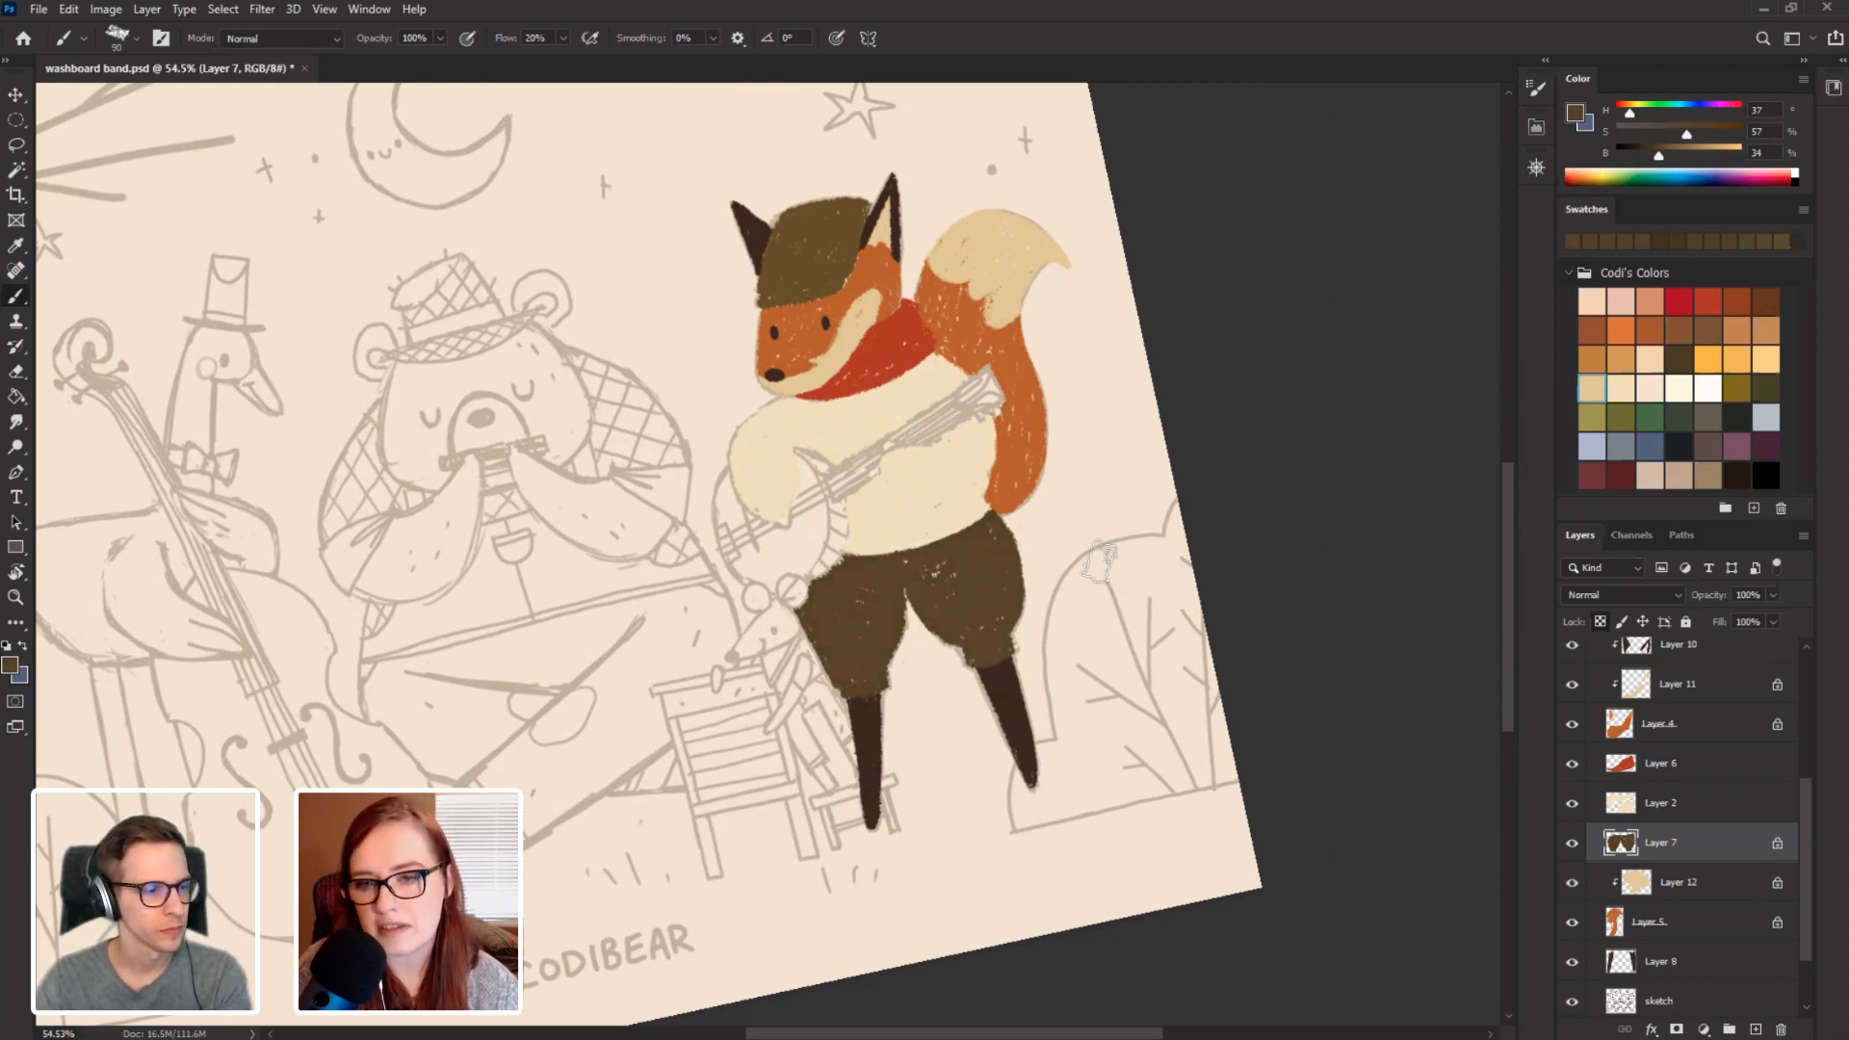
{"action": "left_click", "coordinate": [1660, 152]}
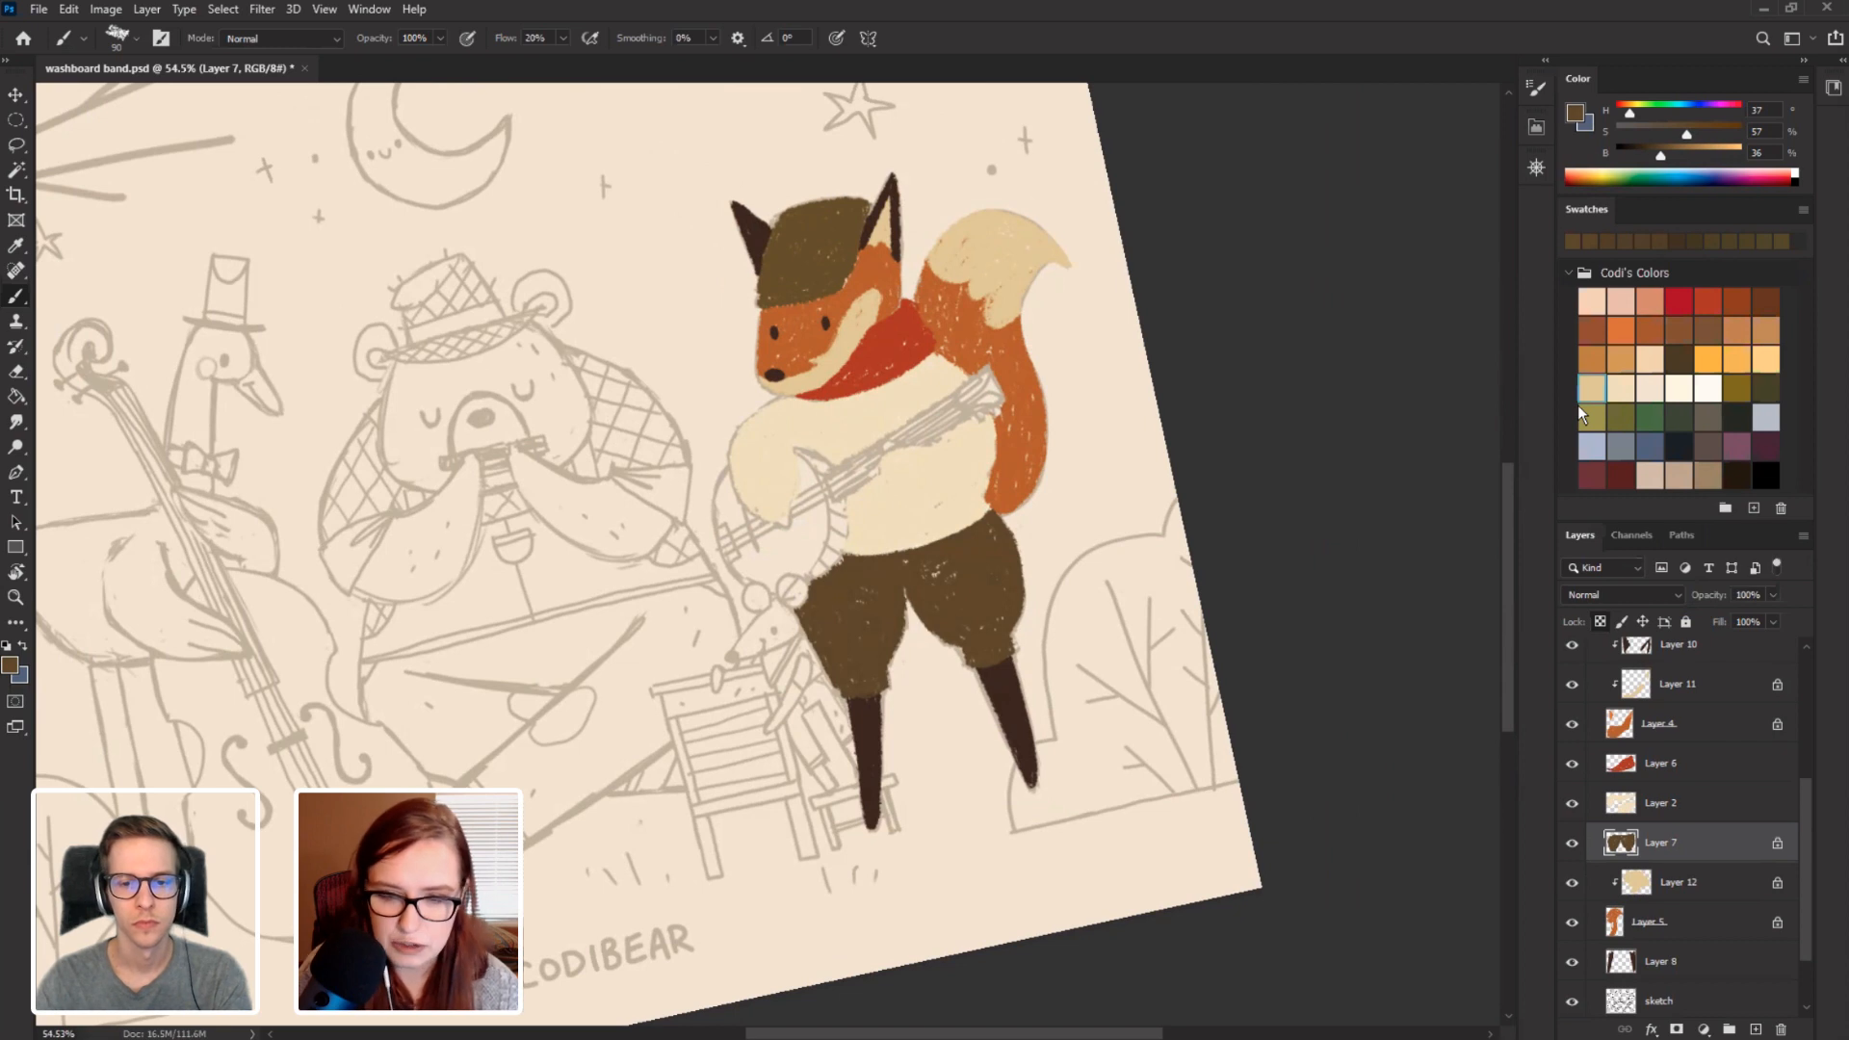
{"action": "left_click_drag", "start_coordinate": [1660, 155], "coordinate": [1692, 134]}
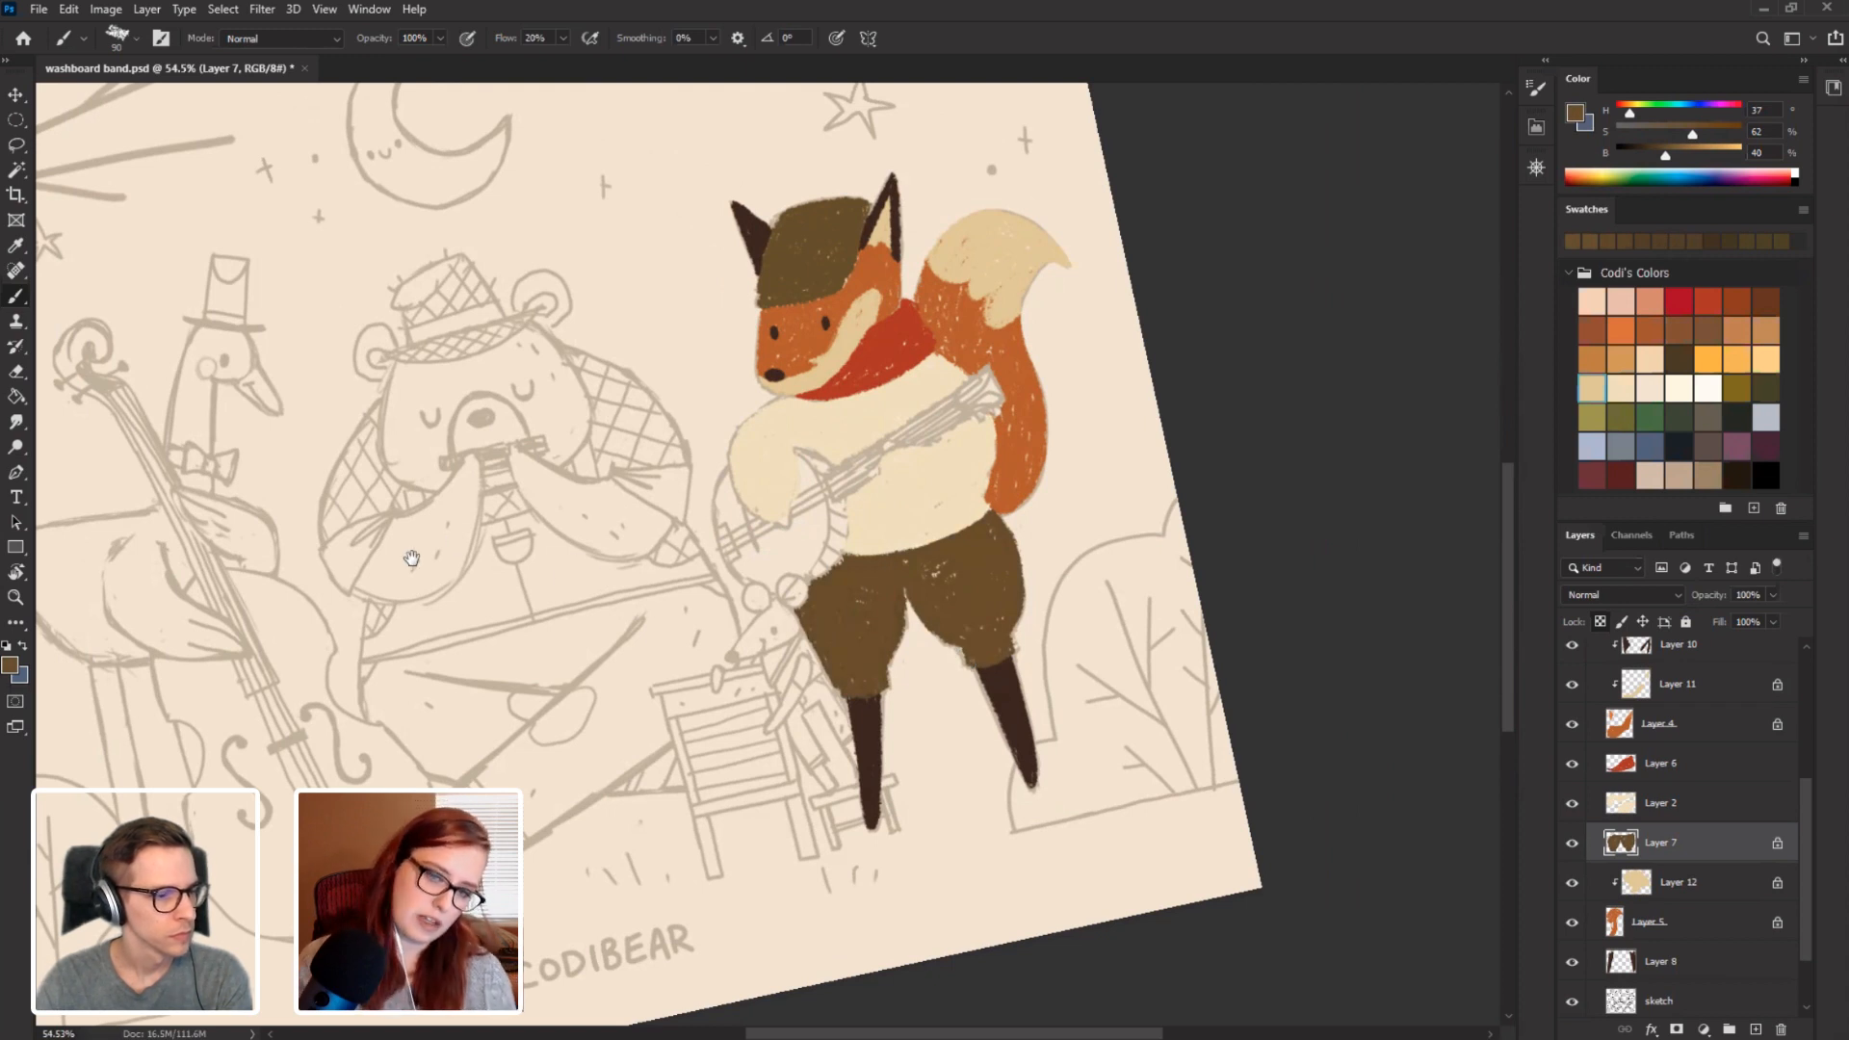
Fill the cream background color layer with the paler cream swatch of hue 48, saturation 12% and brightness 100%.
{"action": "mouse_move", "coordinate": [450, 511]}
{"action": "left_mouse_down"}
{"action": "mouse_move", "coordinate": [563, 468]}
{"action": "mouse_move", "coordinate": [520, 552]}
{"action": "left_mouse_up"}
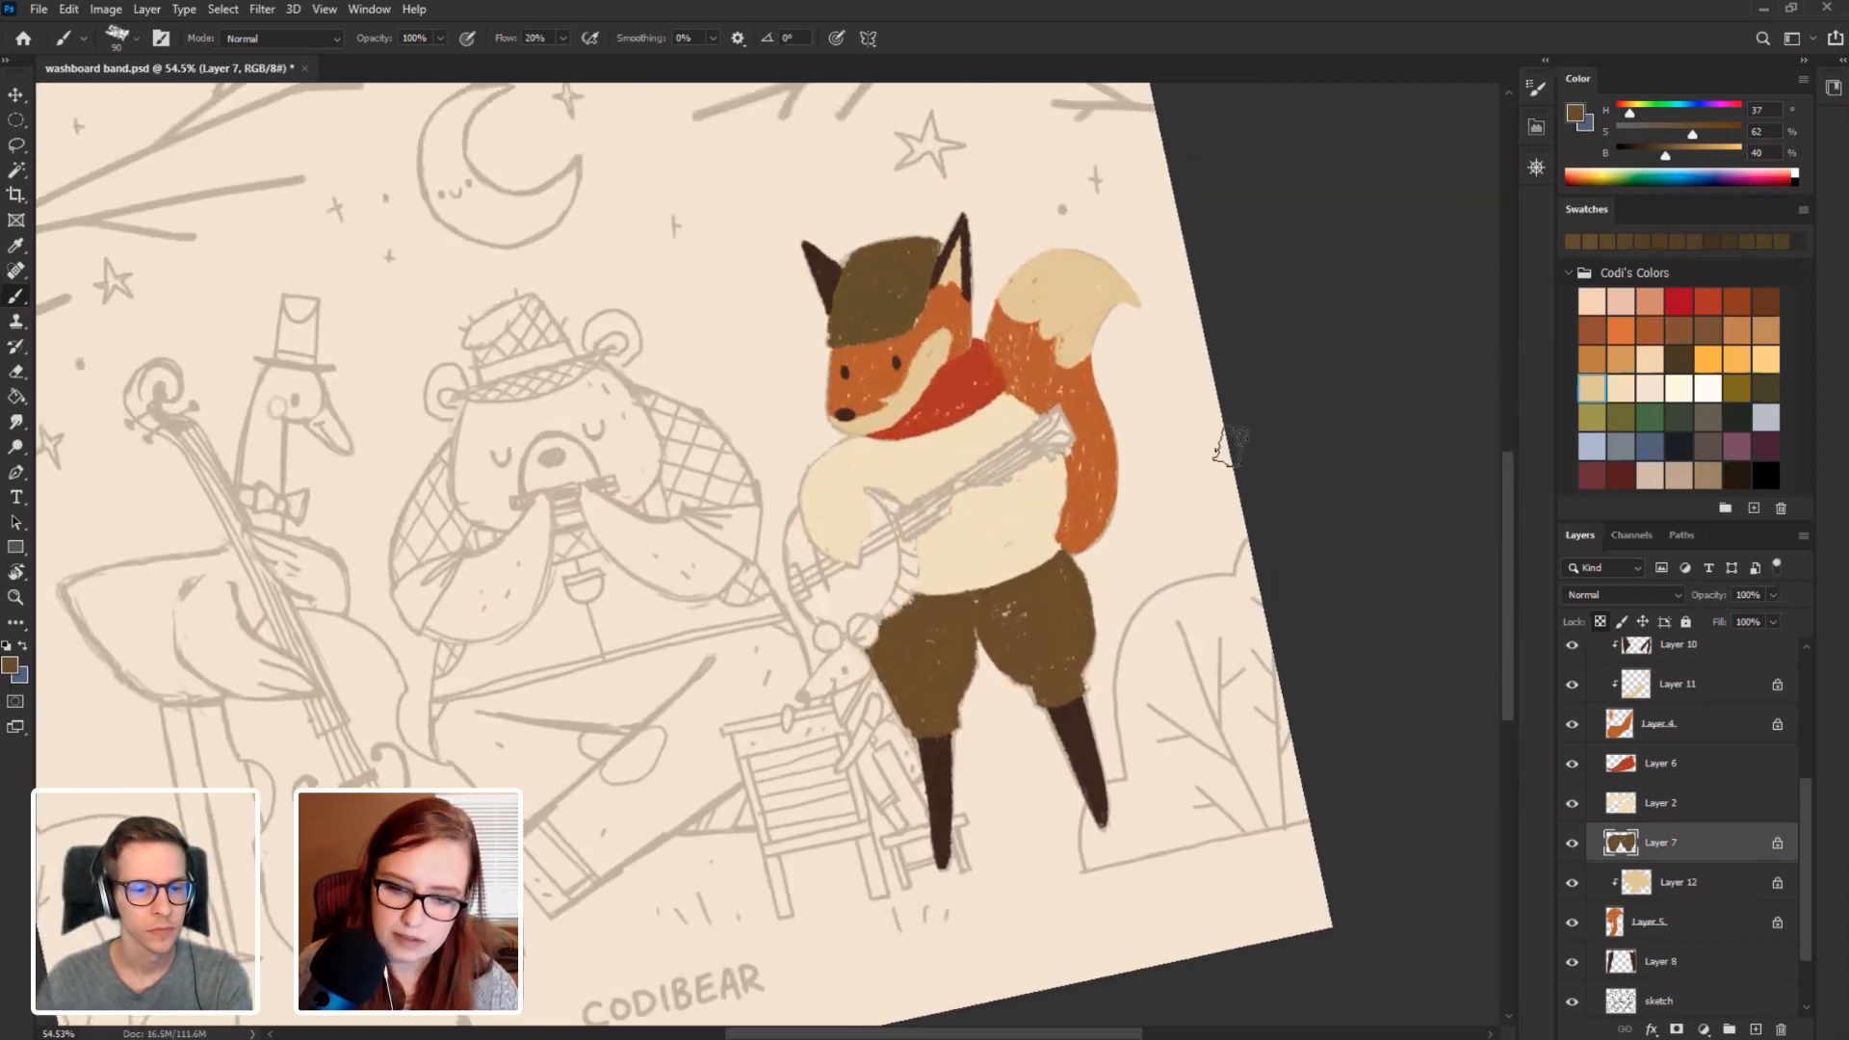
{"action": "scroll", "coordinate": [1812, 902], "scroll_direction": "down", "scroll_amount": 2}
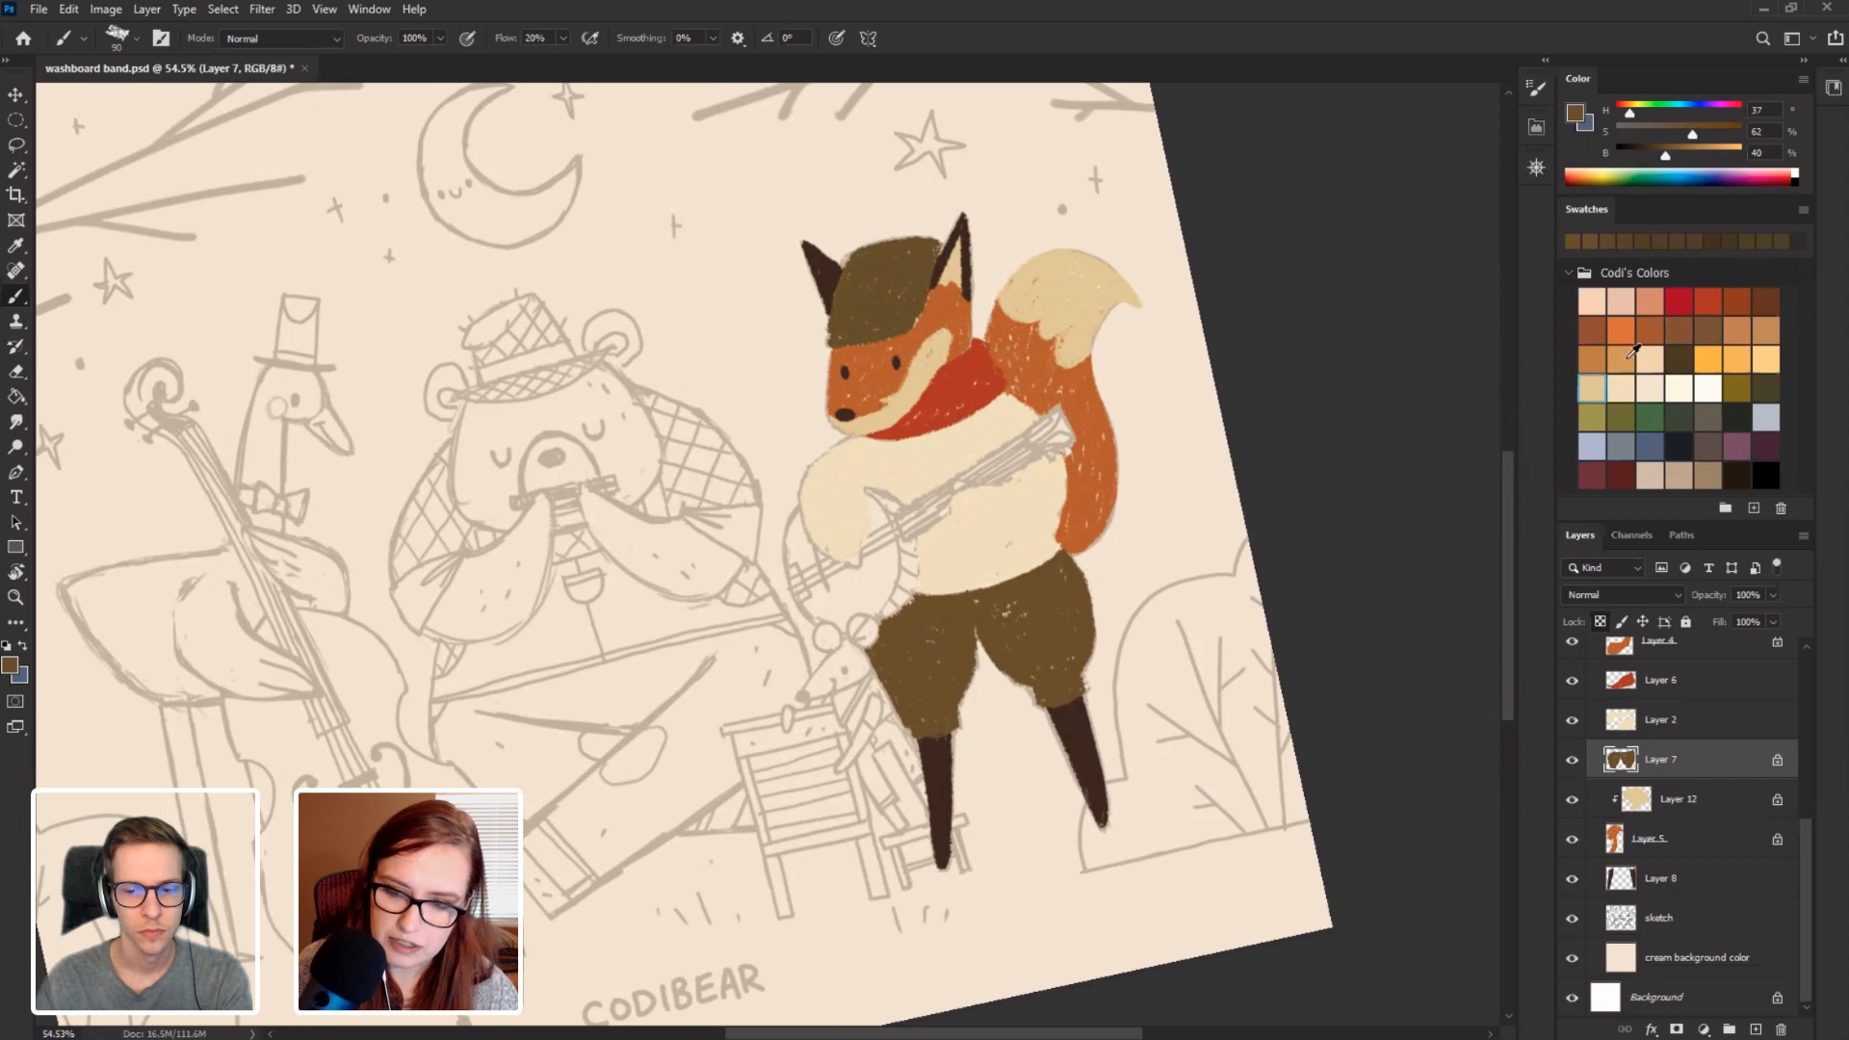
{"action": "left_click", "coordinate": [1650, 386]}
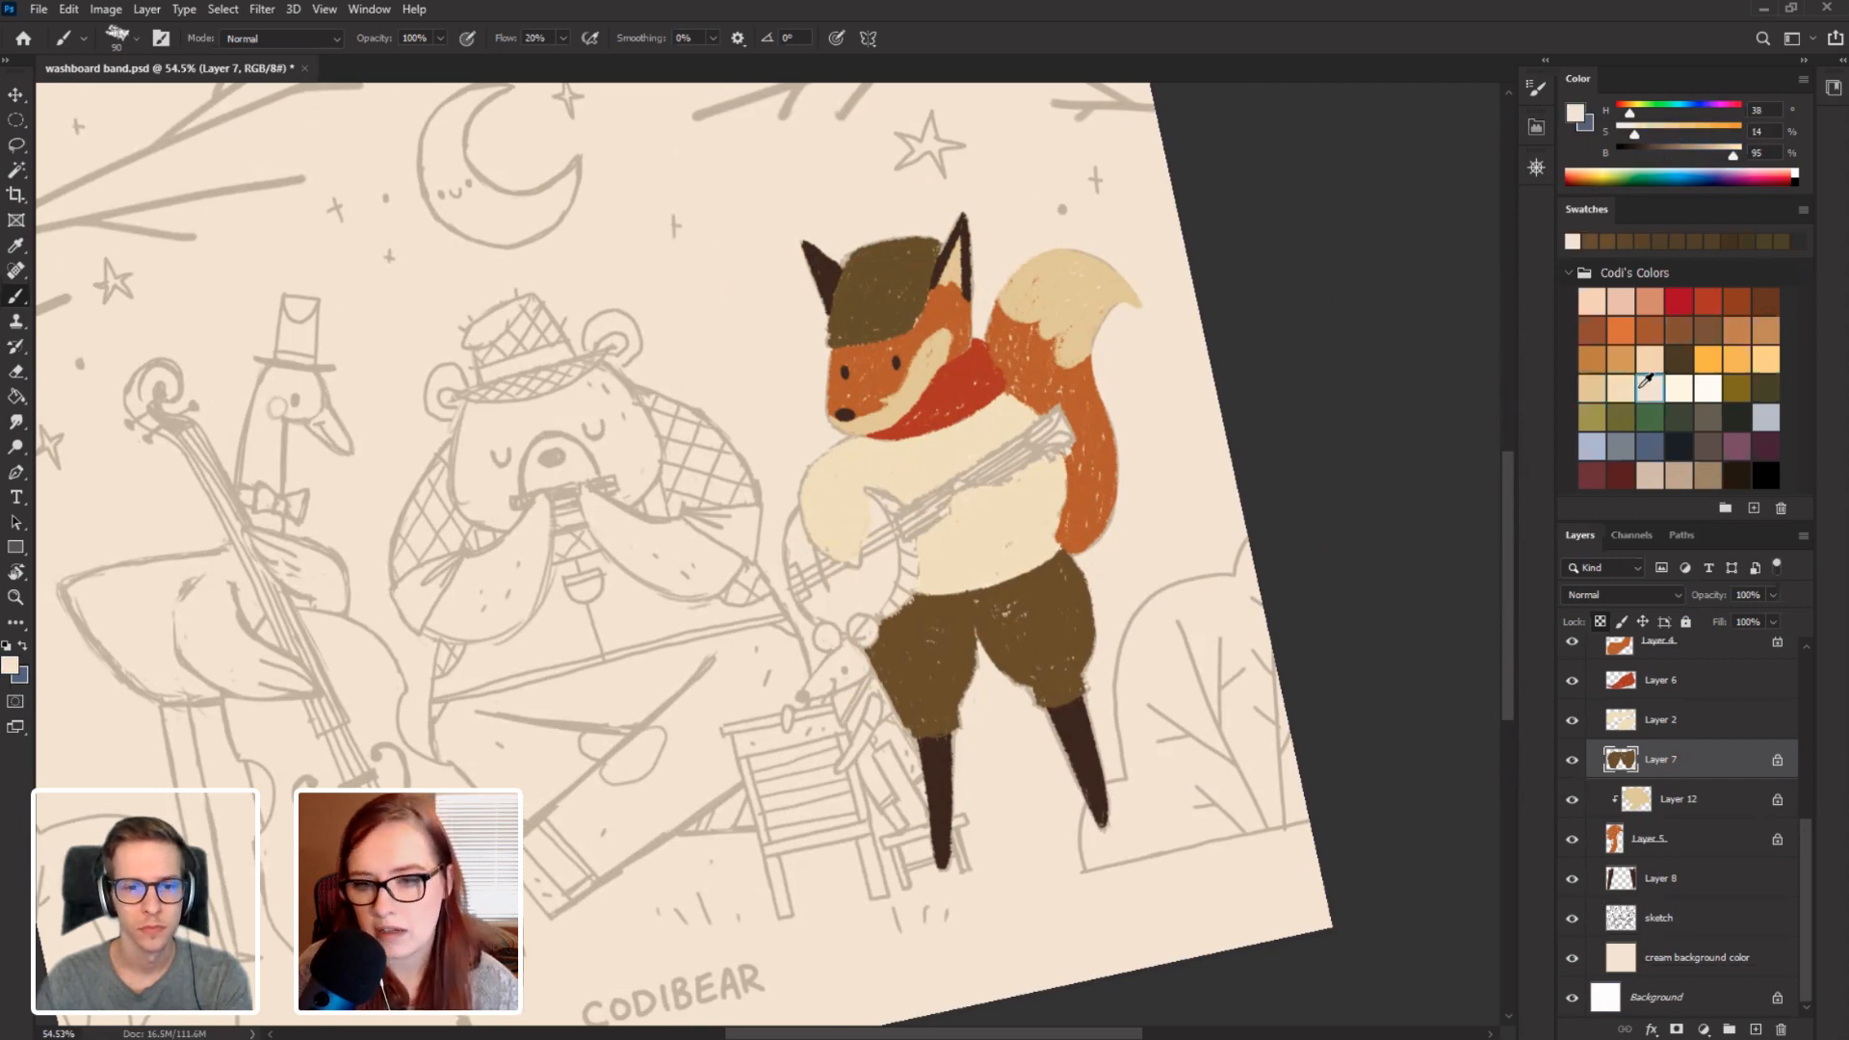
{"action": "left_click", "coordinate": [1692, 958]}
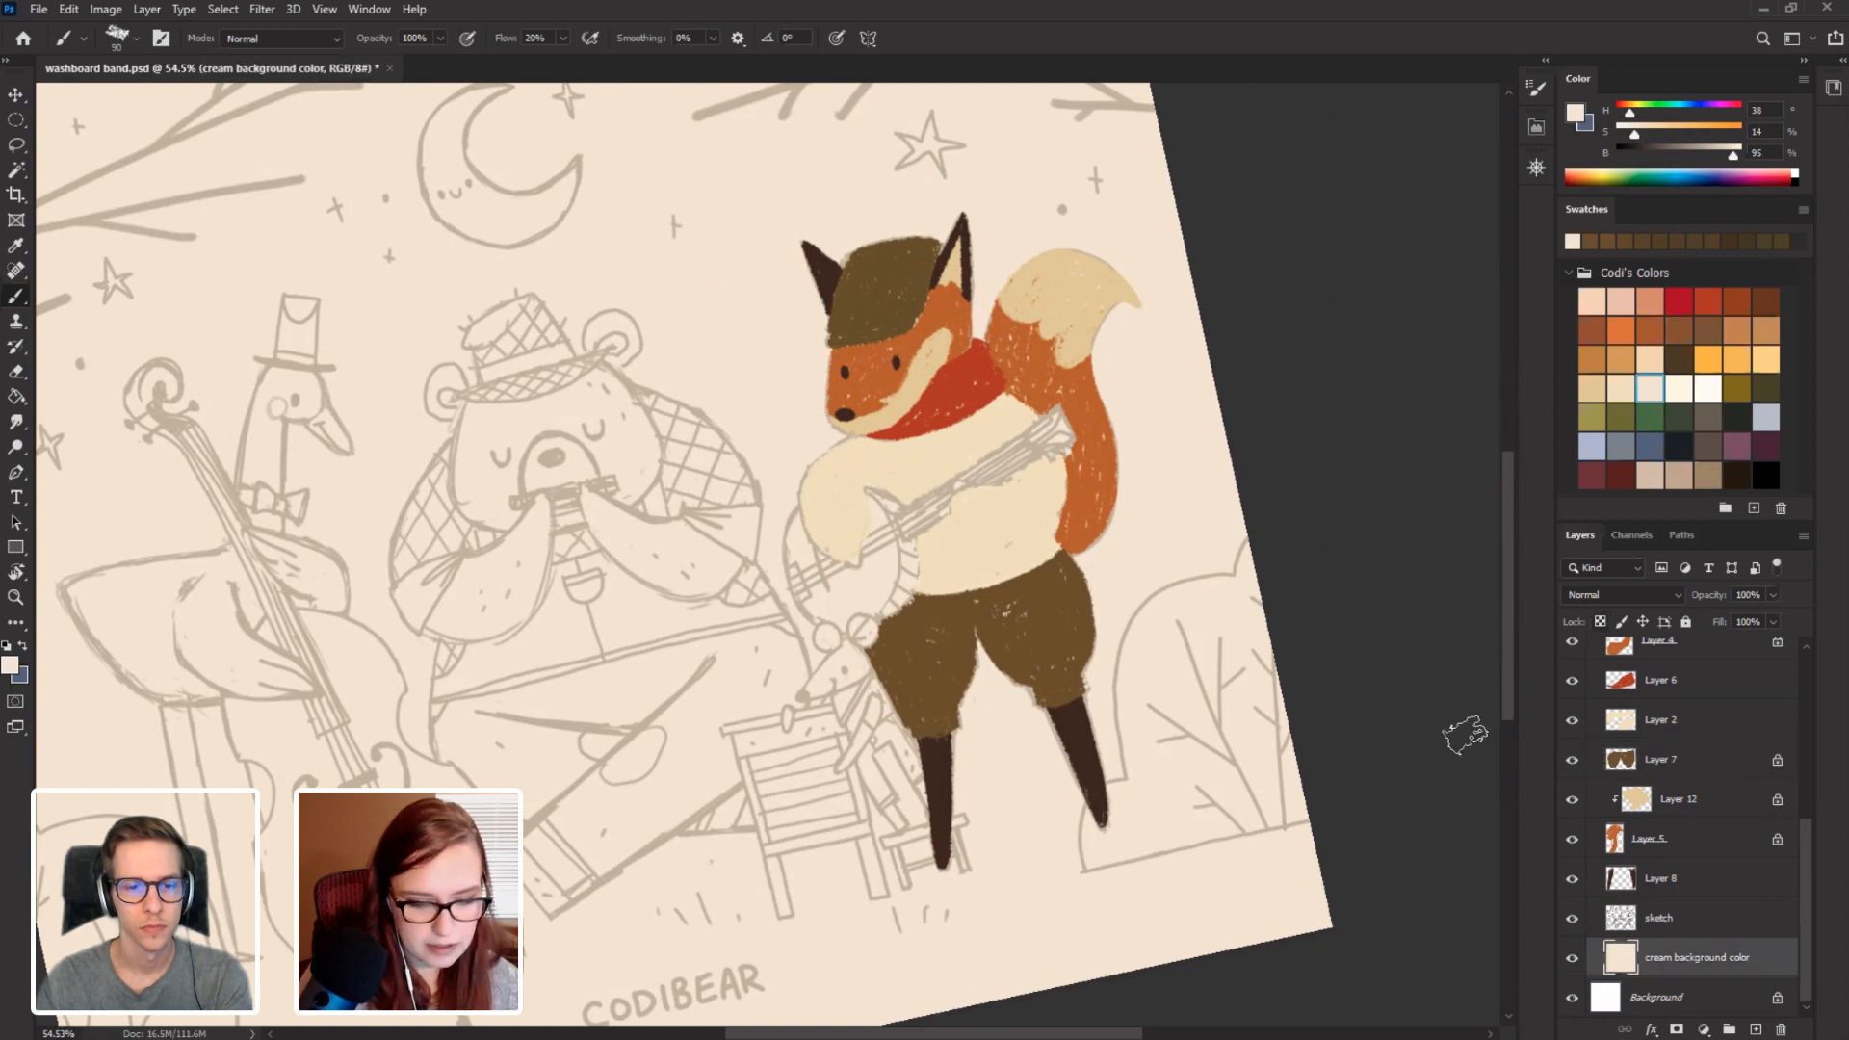
{"action": "key", "text": "g"}
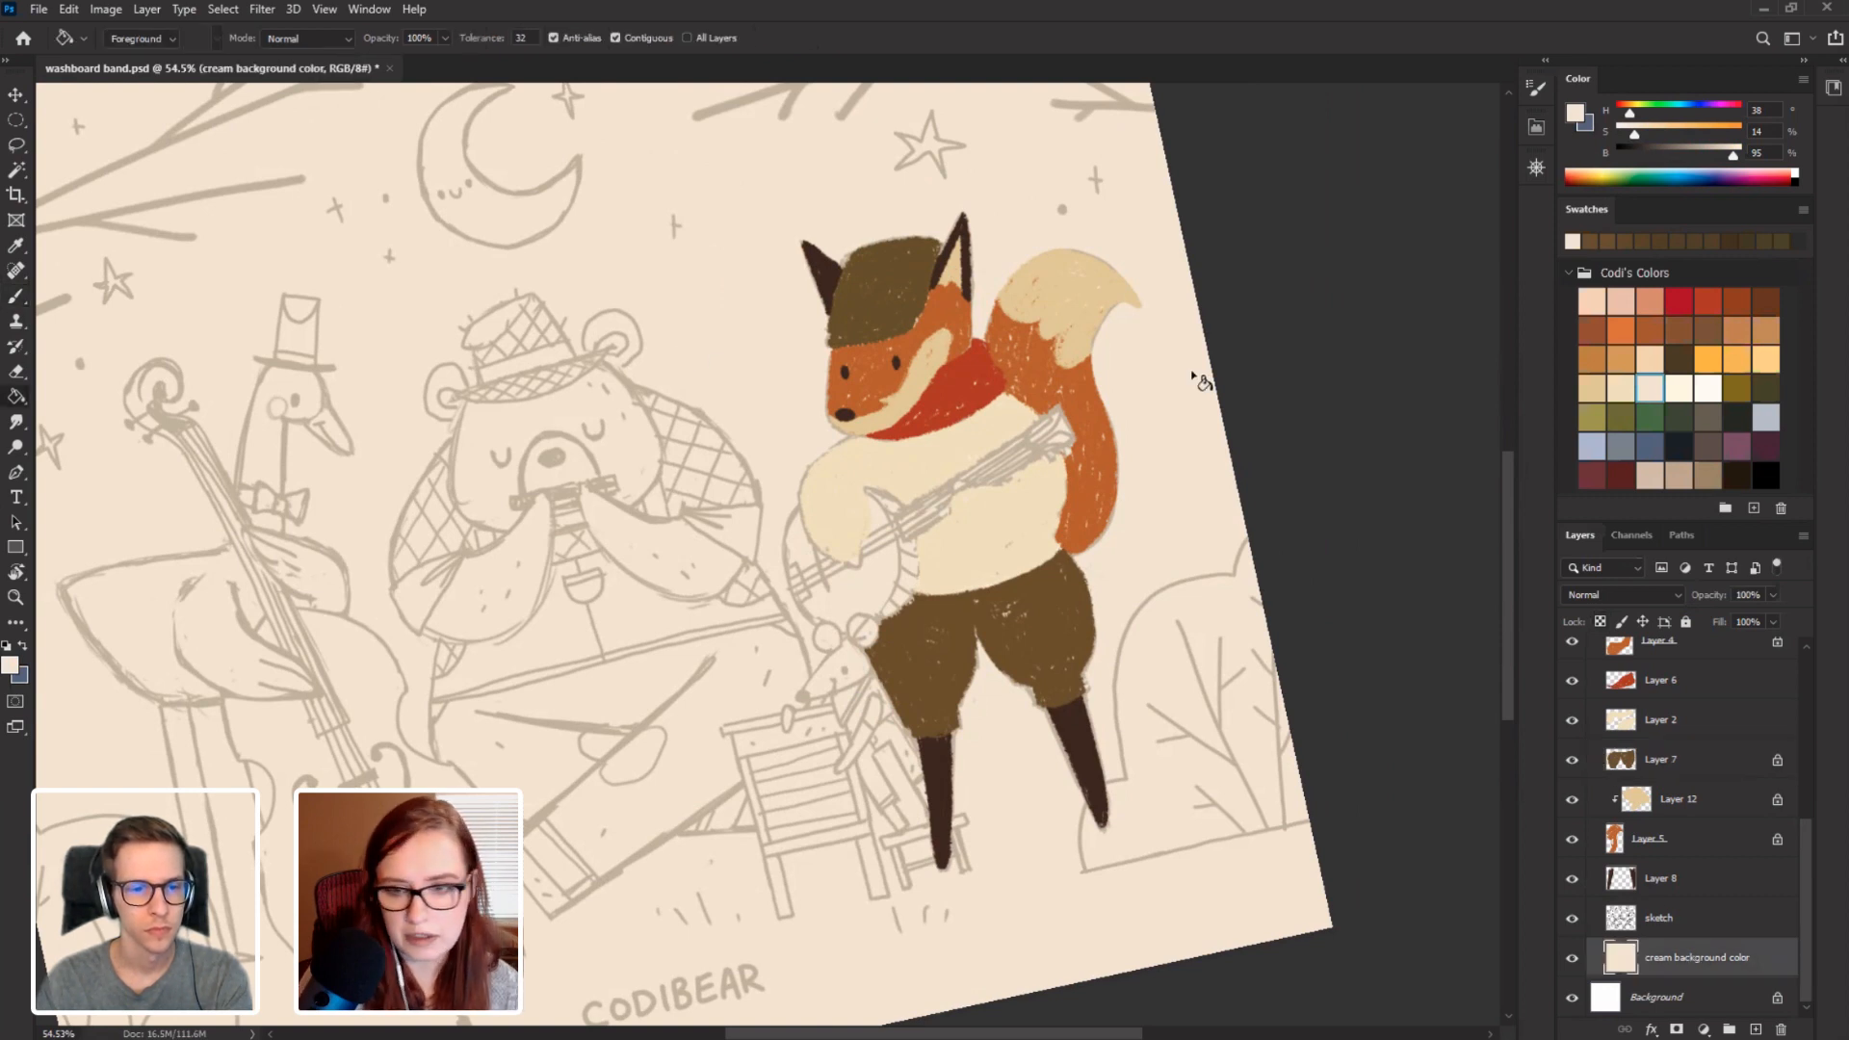
{"action": "left_click", "coordinate": [1681, 392]}
{"action": "left_click", "coordinate": [410, 423]}
{"action": "key", "text": "Escape"}
{"action": "left_click_drag", "start_coordinate": [609, 428], "coordinate": [661, 384]}
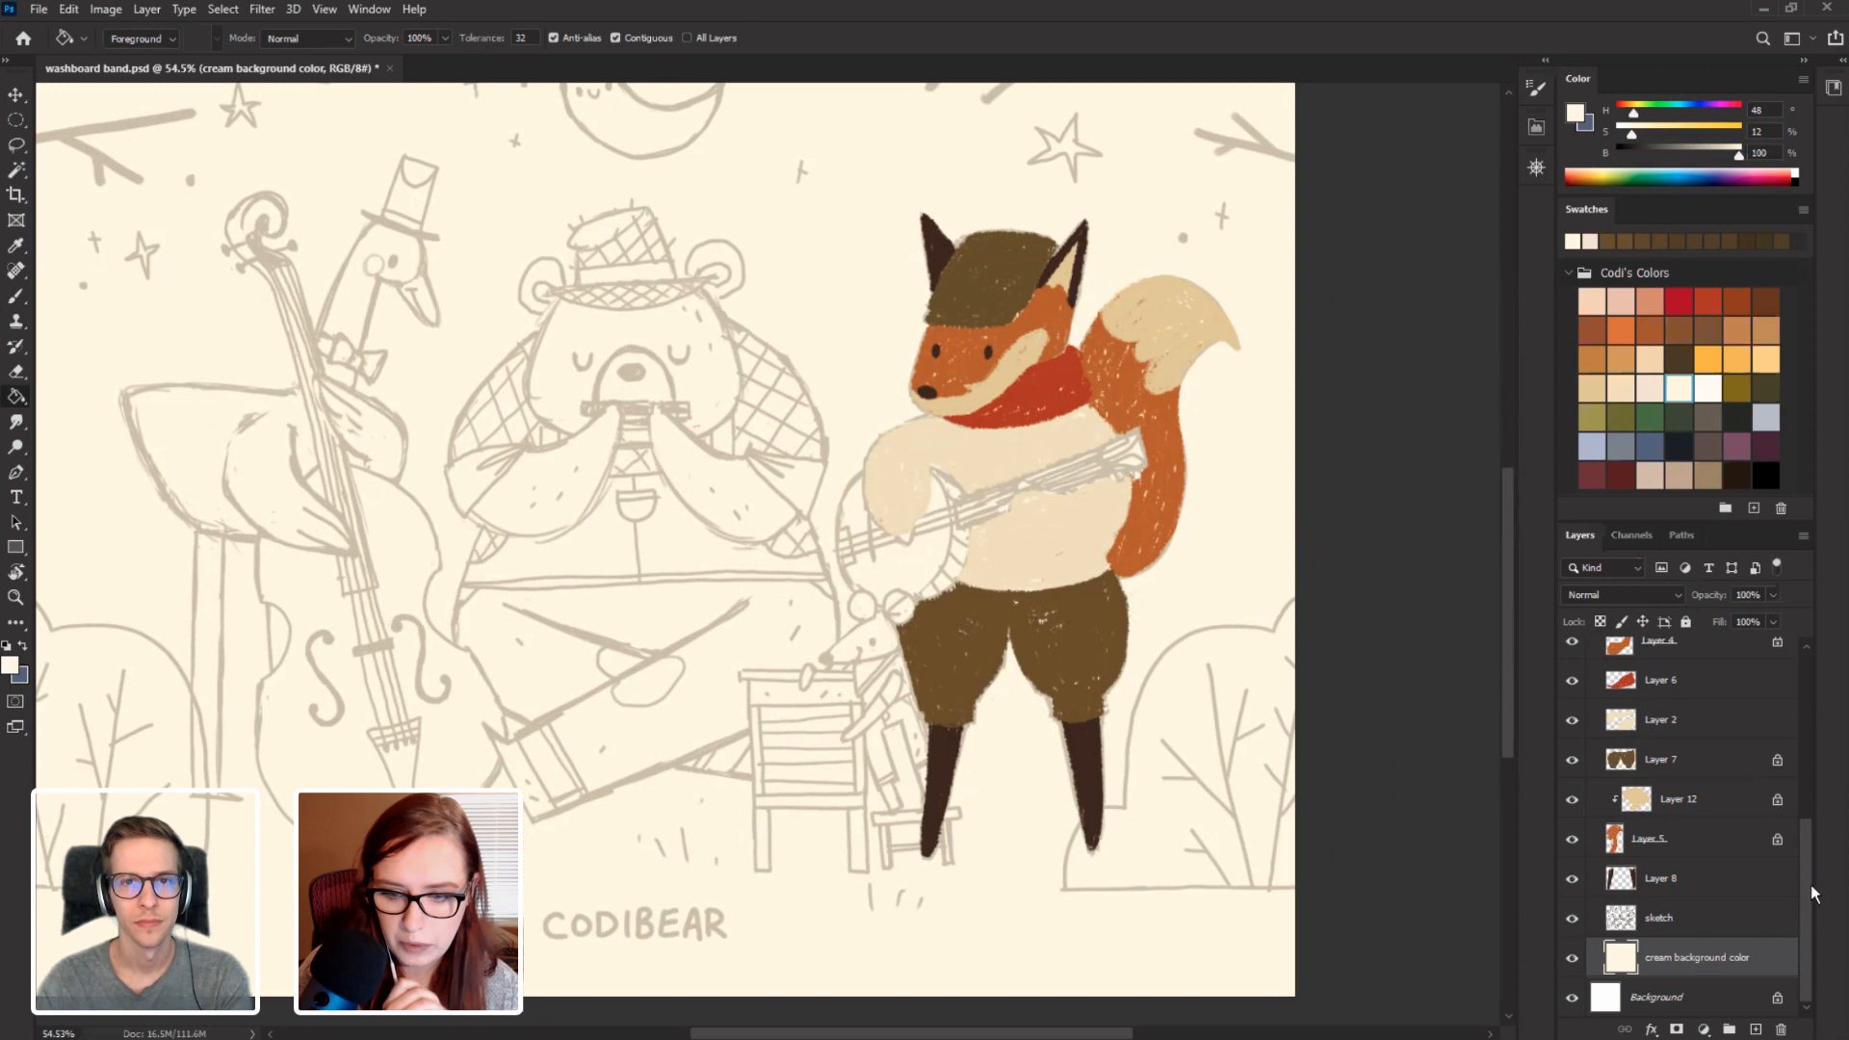
Sample the dark brown of the fox's lower leg and enlarge the brush to 60.
{"action": "mouse_move", "coordinate": [1810, 887]}
{"action": "left_mouse_down"}
{"action": "mouse_move", "coordinate": [1812, 855]}
{"action": "mouse_move", "coordinate": [1807, 877]}
{"action": "left_mouse_up"}
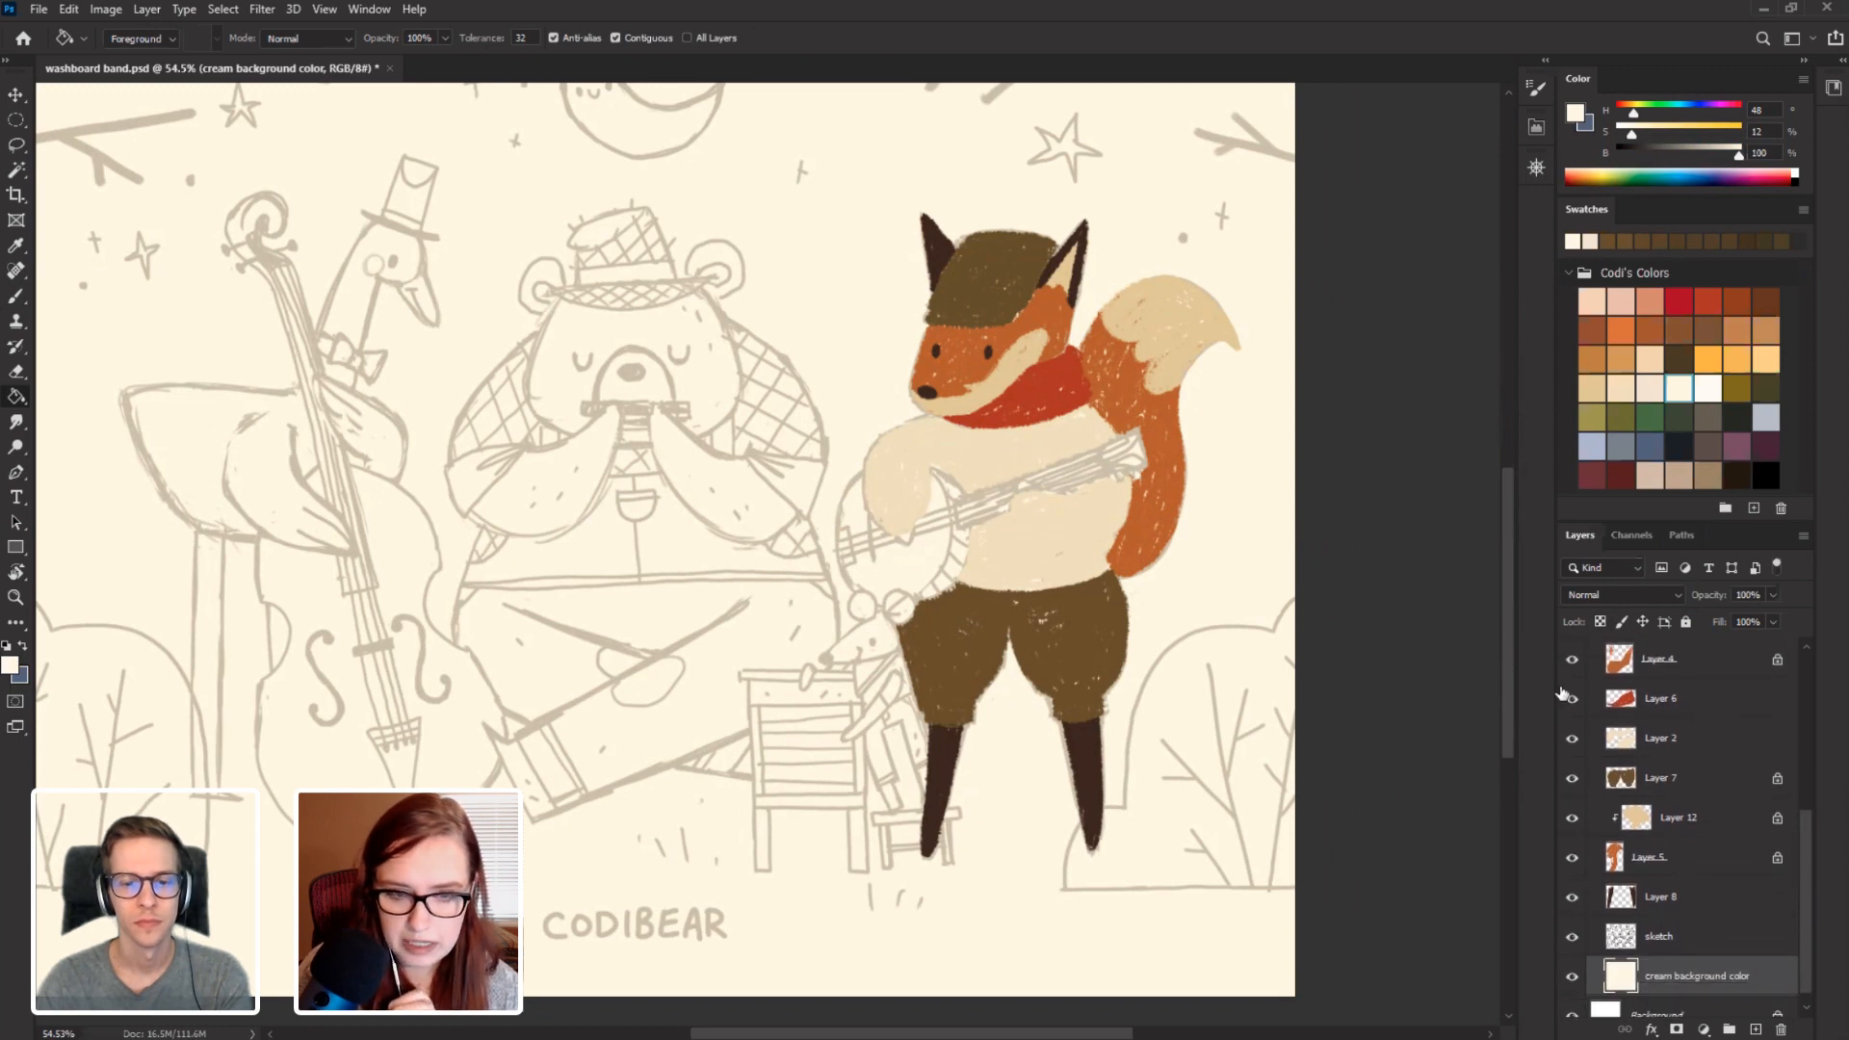
{"action": "key", "text": "b"}
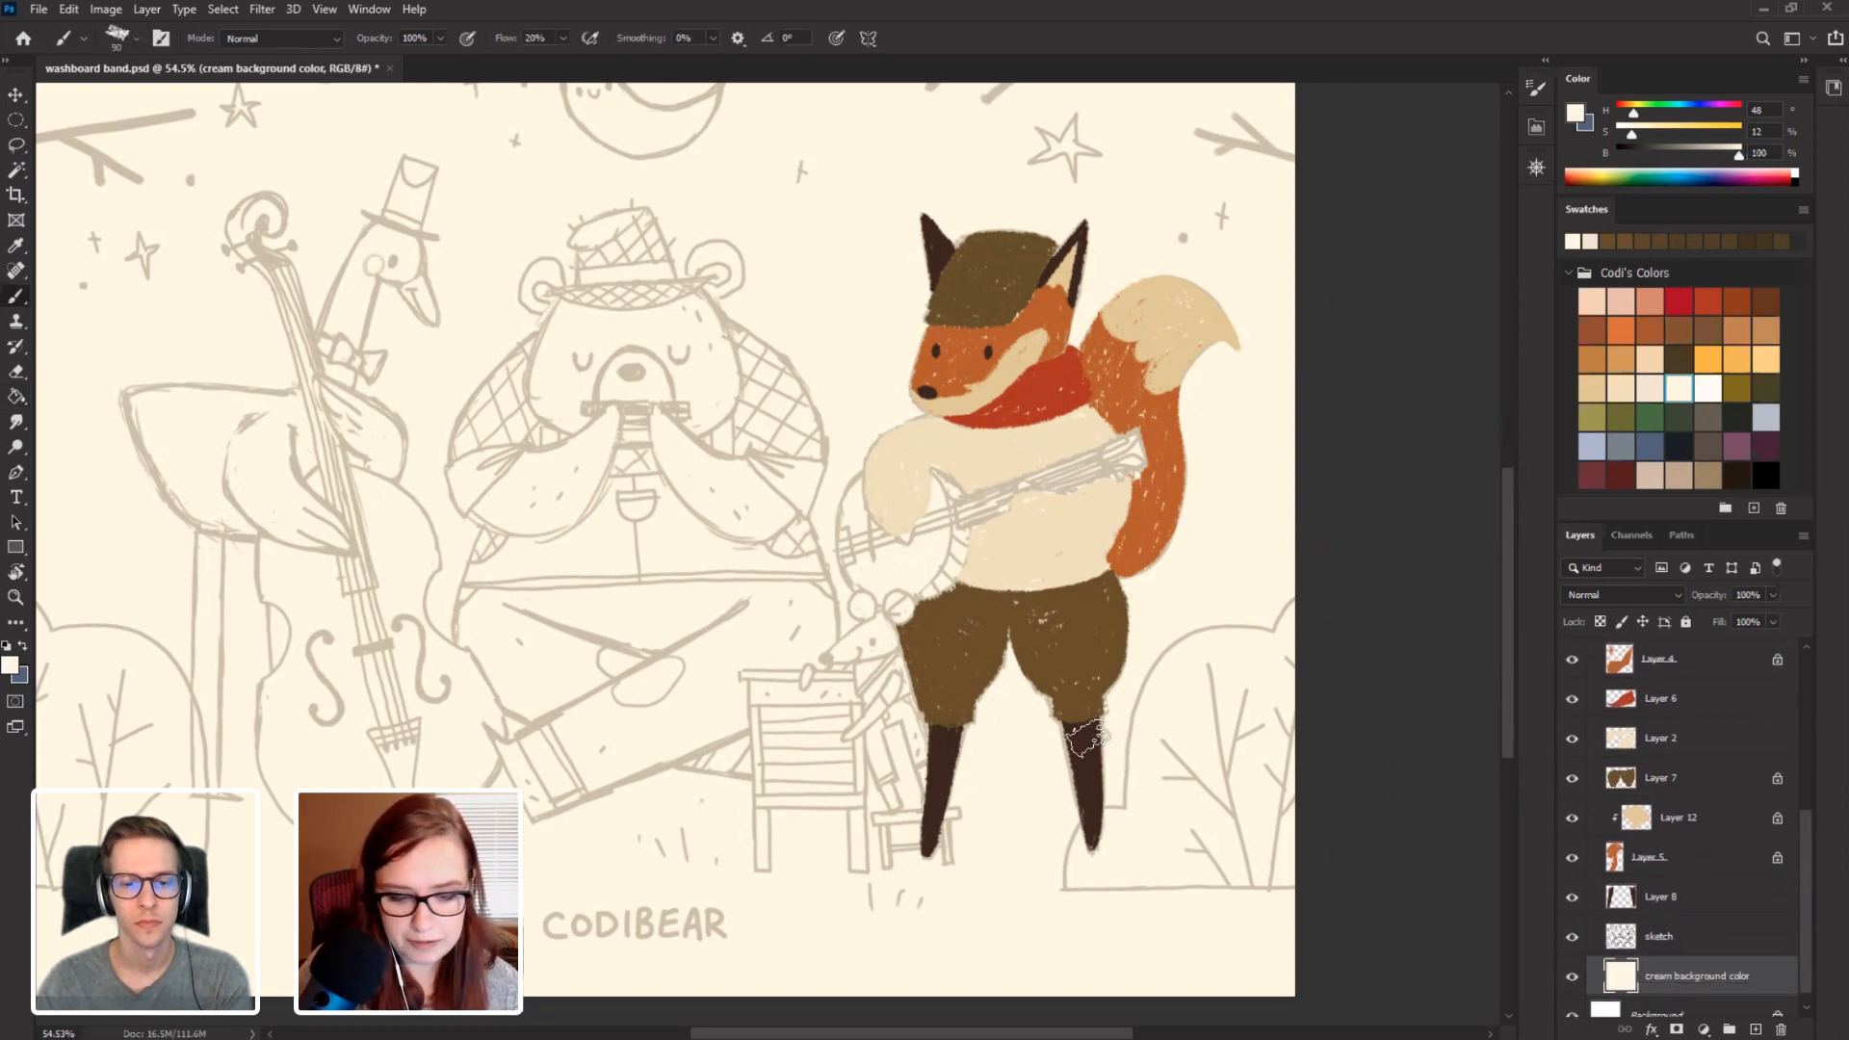
{"action": "left_click", "coordinate": [1083, 742], "text": "alt"}
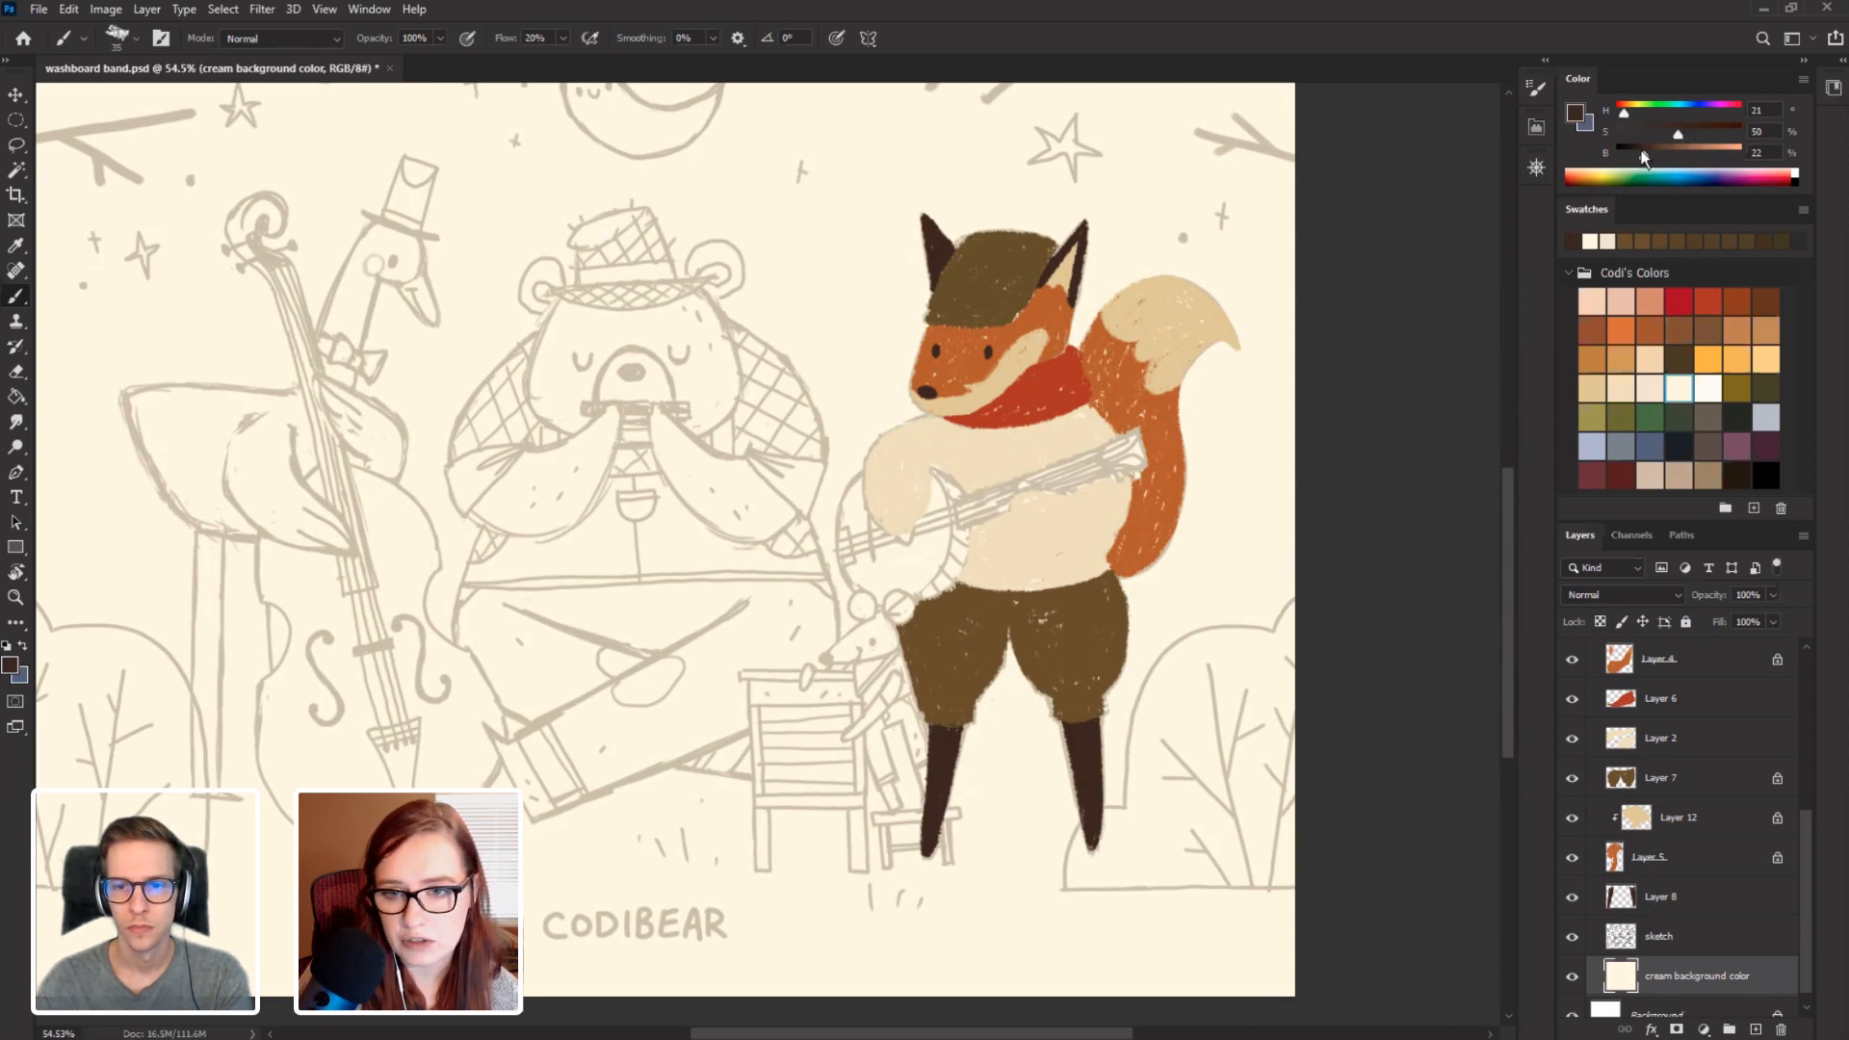
{"action": "key", "text": "bracketright"}
{"action": "key", "text": "bracketright"}
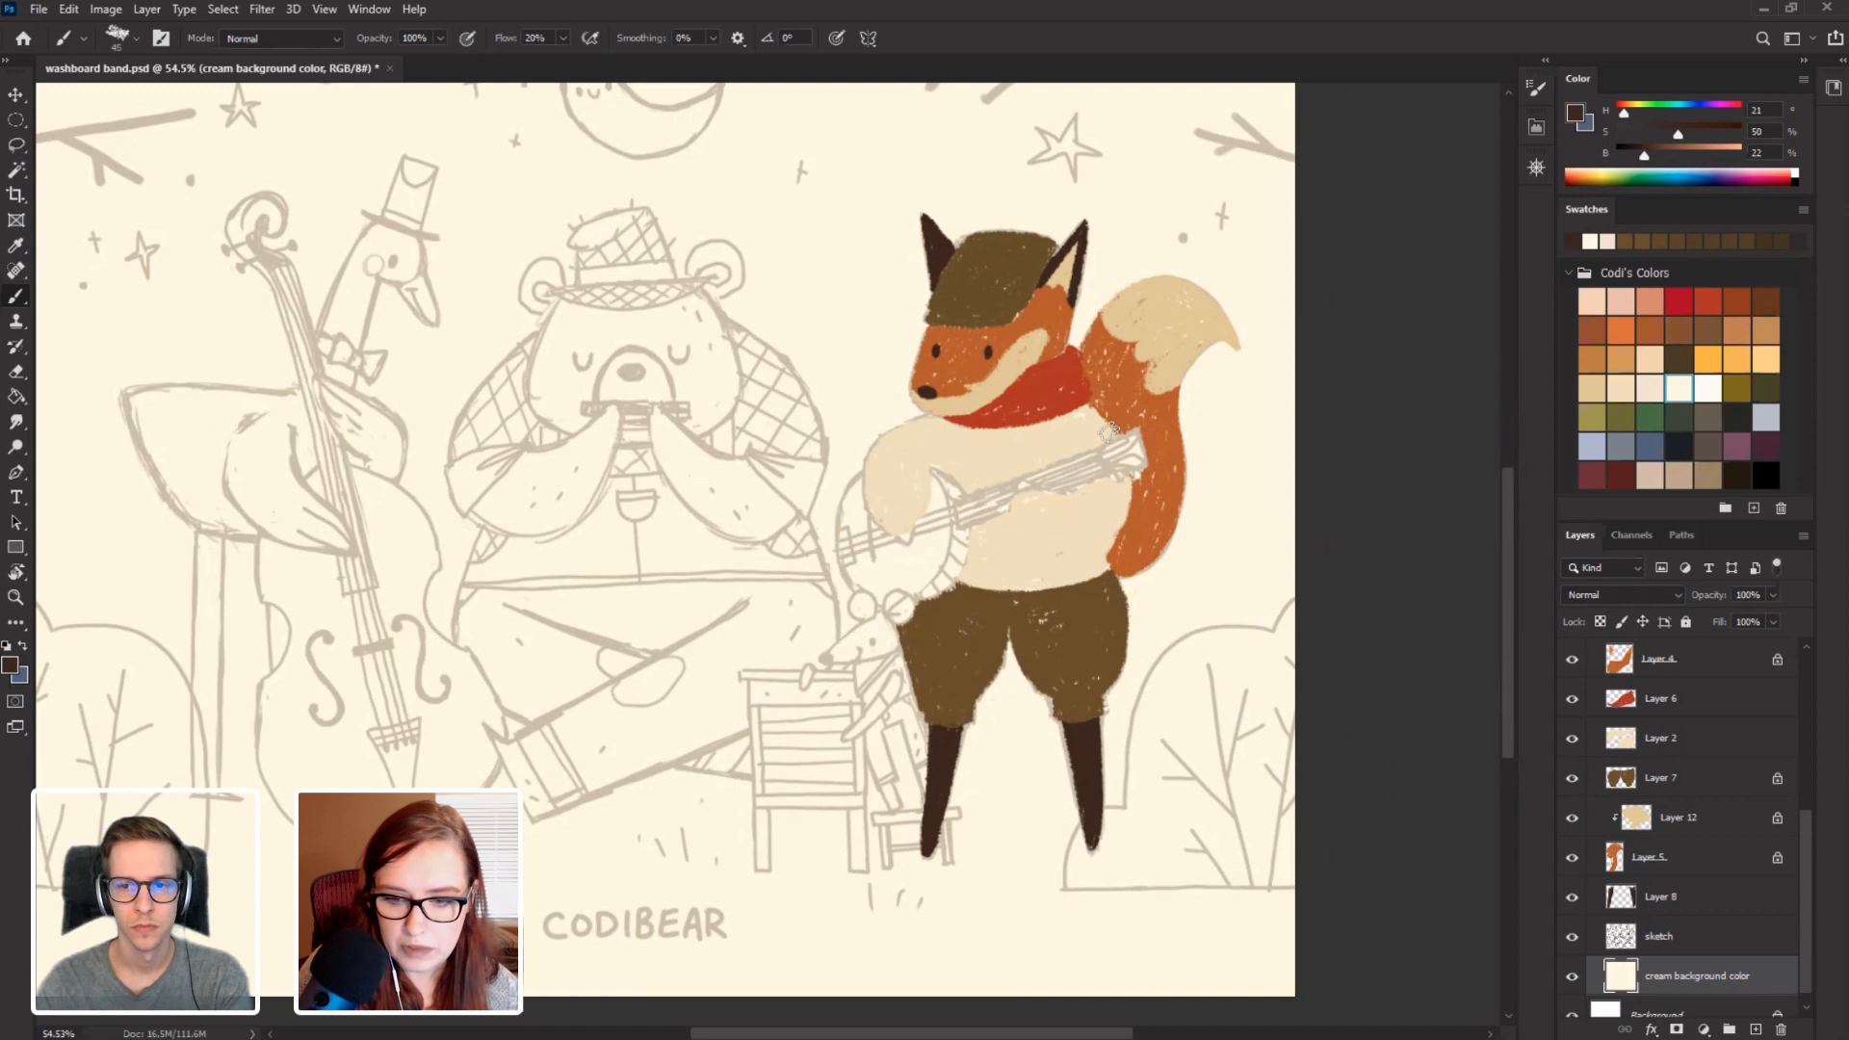
{"action": "key", "text": "bracketright"}
{"action": "scroll", "coordinate": [1808, 859], "scroll_direction": "down", "scroll_amount": 1}
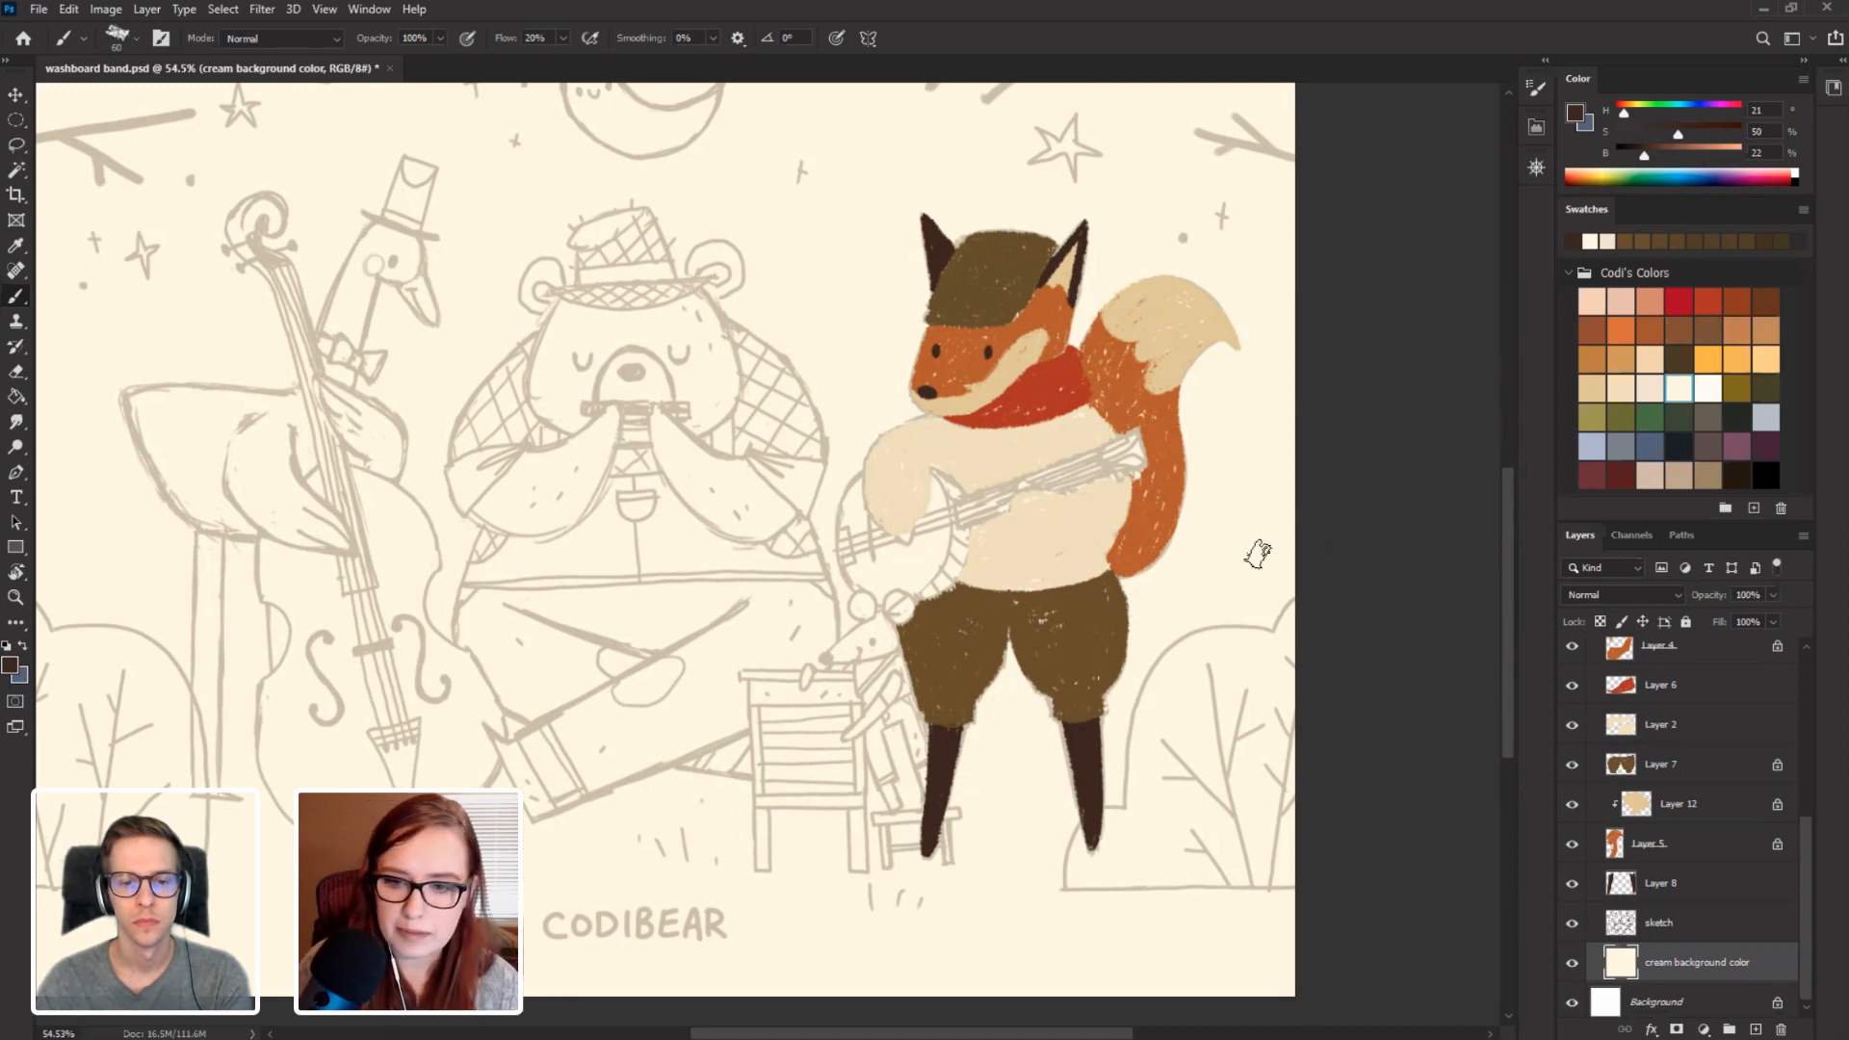
Paint a rough black patch between the bear and the fox on a new layer above the cream background, using brush size 100.
{"action": "left_click", "coordinate": [1765, 474]}
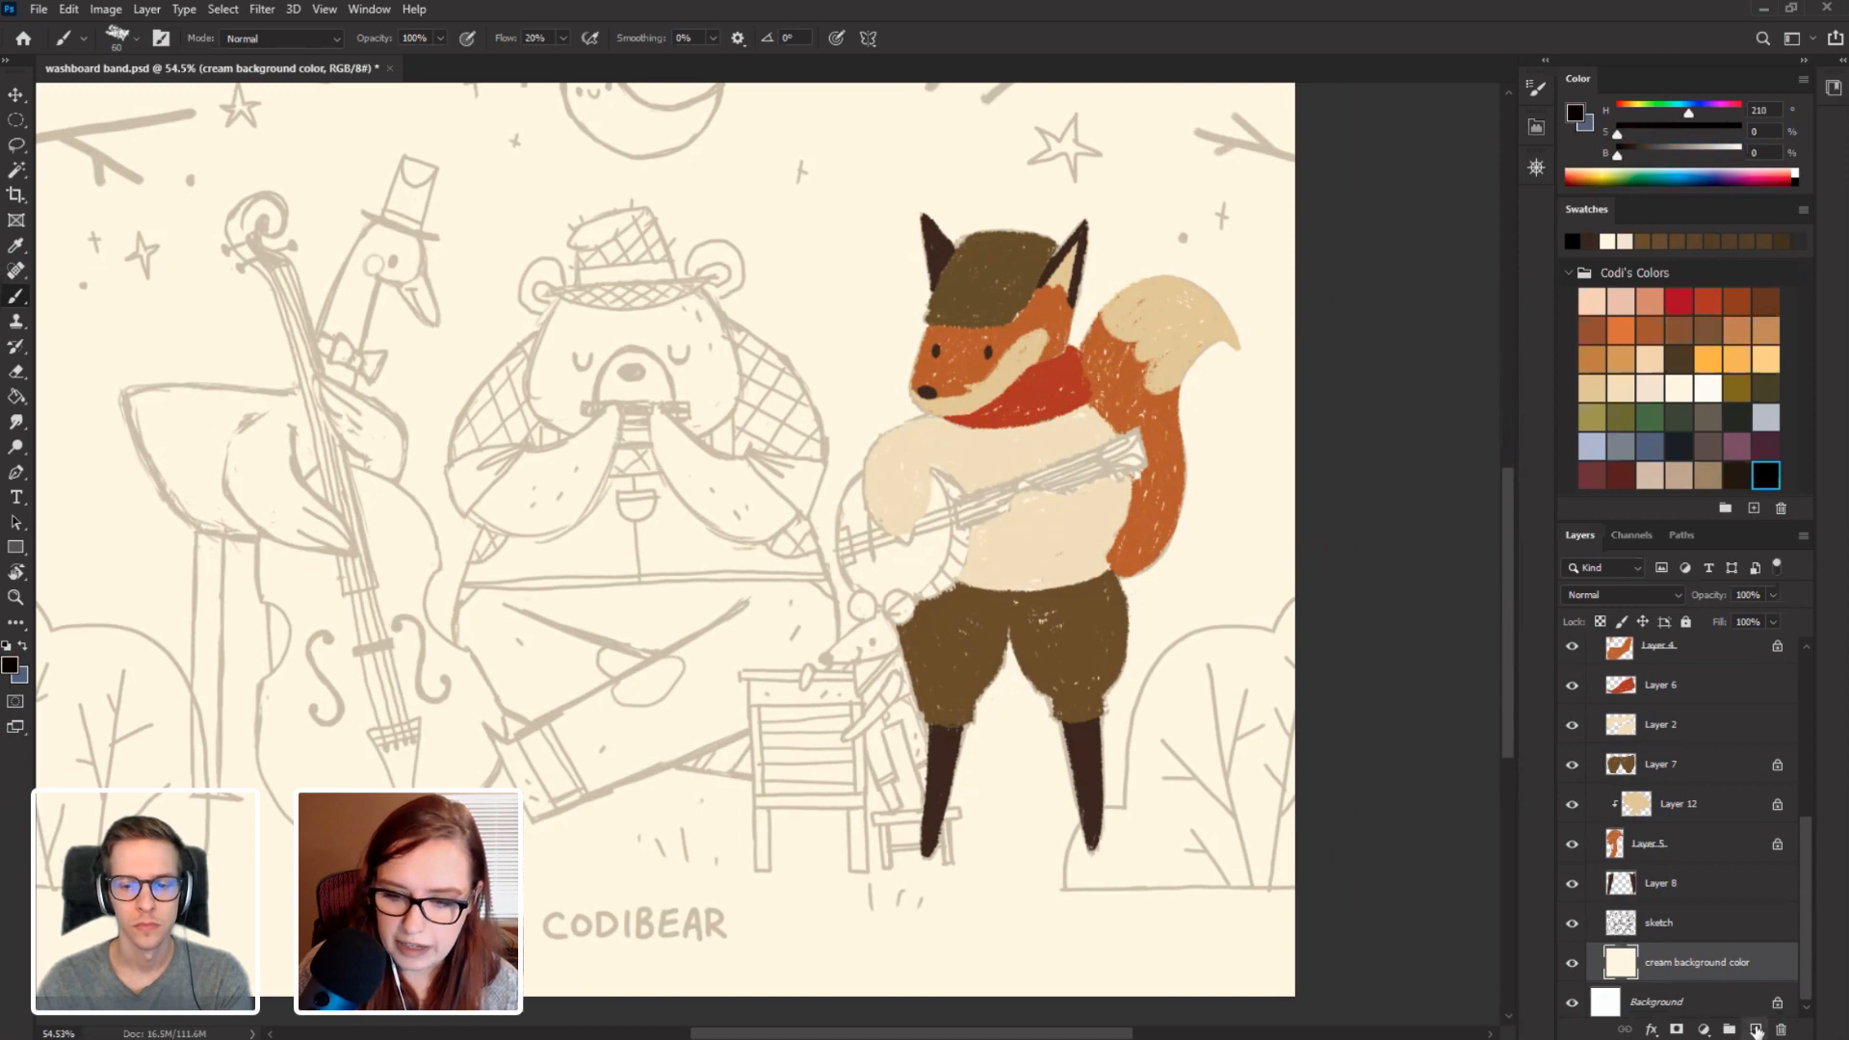
{"action": "left_click", "coordinate": [1755, 1028]}
{"action": "key", "text": "bracketright"}
{"action": "key", "text": "bracketright"}
{"action": "key", "text": "bracketright"}
{"action": "key", "text": "bracketright"}
{"action": "mouse_move", "coordinate": [846, 396]}
{"action": "left_mouse_down"}
{"action": "mouse_move", "coordinate": [823, 318]}
{"action": "mouse_move", "coordinate": [860, 400]}
{"action": "mouse_move", "coordinate": [761, 404]}
{"action": "mouse_move", "coordinate": [881, 376]}
{"action": "mouse_move", "coordinate": [871, 265]}
{"action": "mouse_move", "coordinate": [852, 342]}
{"action": "mouse_move", "coordinate": [895, 241]}
{"action": "mouse_move", "coordinate": [867, 226]}
{"action": "mouse_move", "coordinate": [852, 343]}
{"action": "left_mouse_up"}
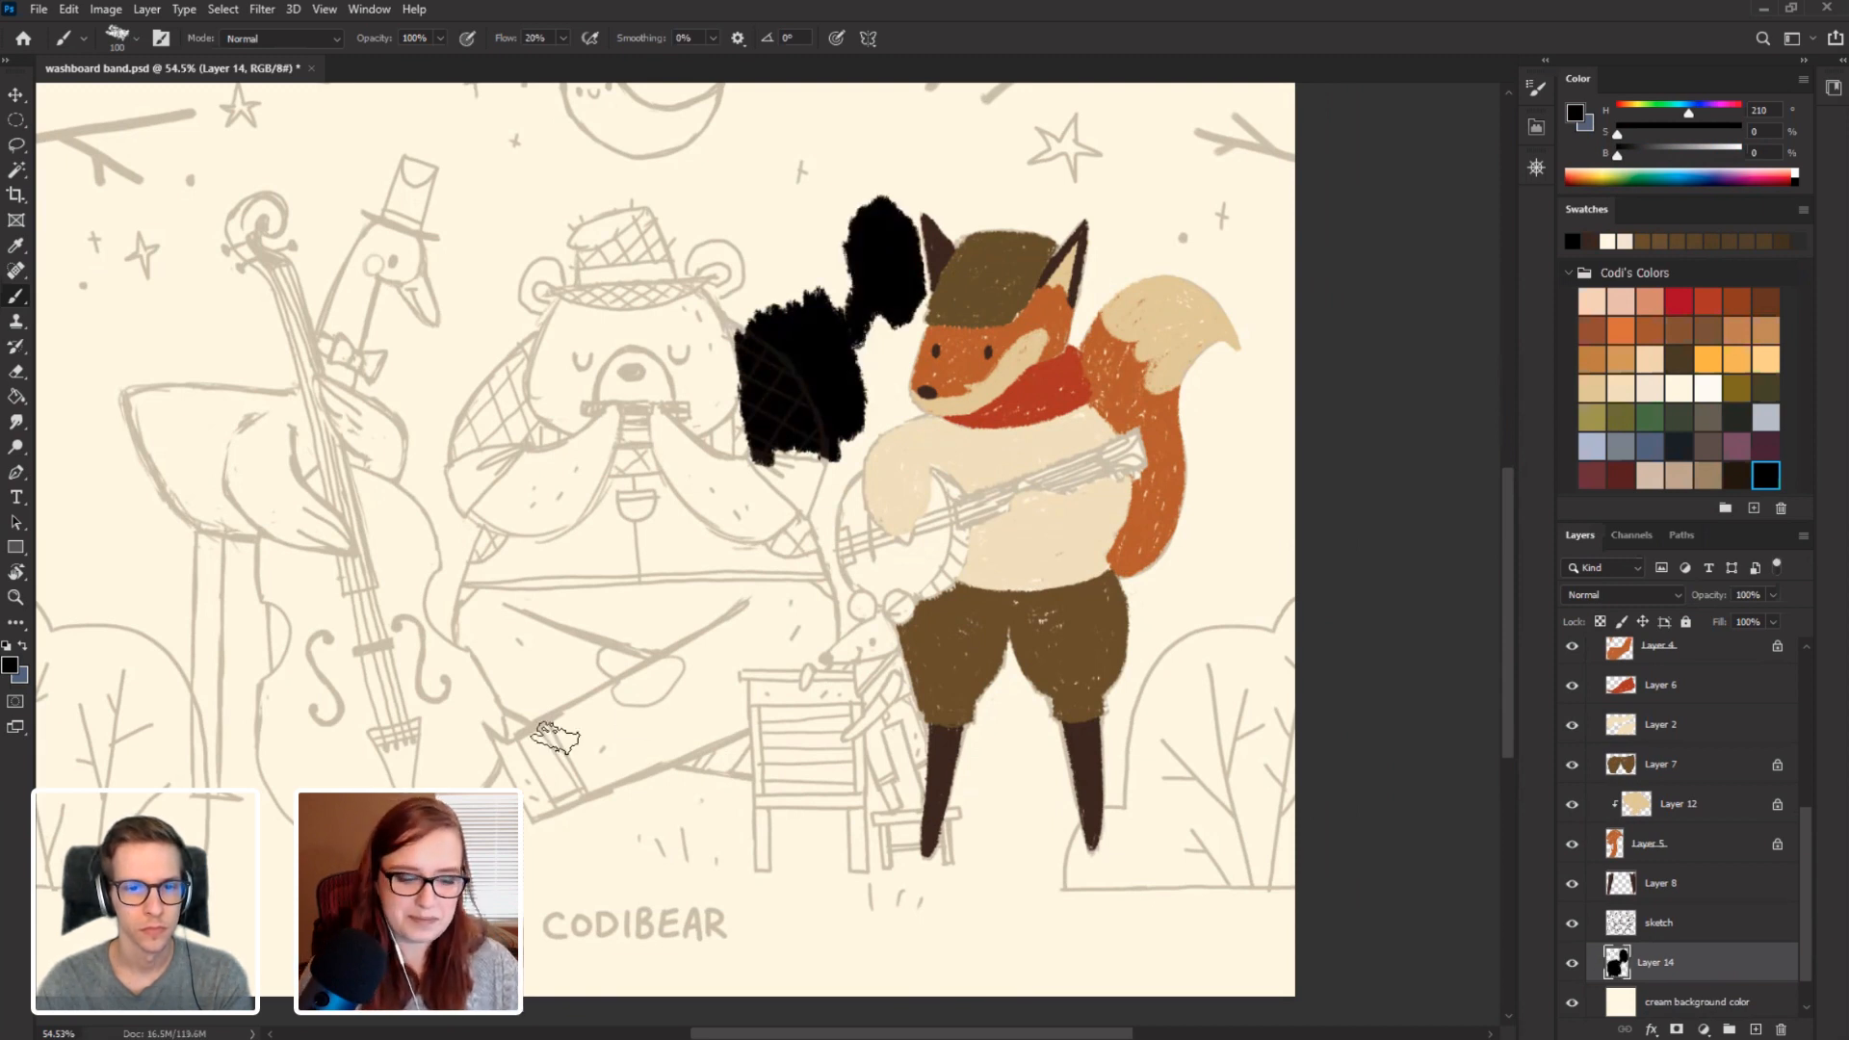
Undo all the black strokes between the bear and the fox.
{"action": "key", "text": "ctrl+z"}
{"action": "key", "text": "ctrl+z"}
{"action": "key", "text": "ctrl+z"}
{"action": "key", "text": "ctrl+z"}
{"action": "key", "text": "ctrl+z"}
{"action": "key", "text": "ctrl+z"}
{"action": "key", "text": "ctrl+z"}
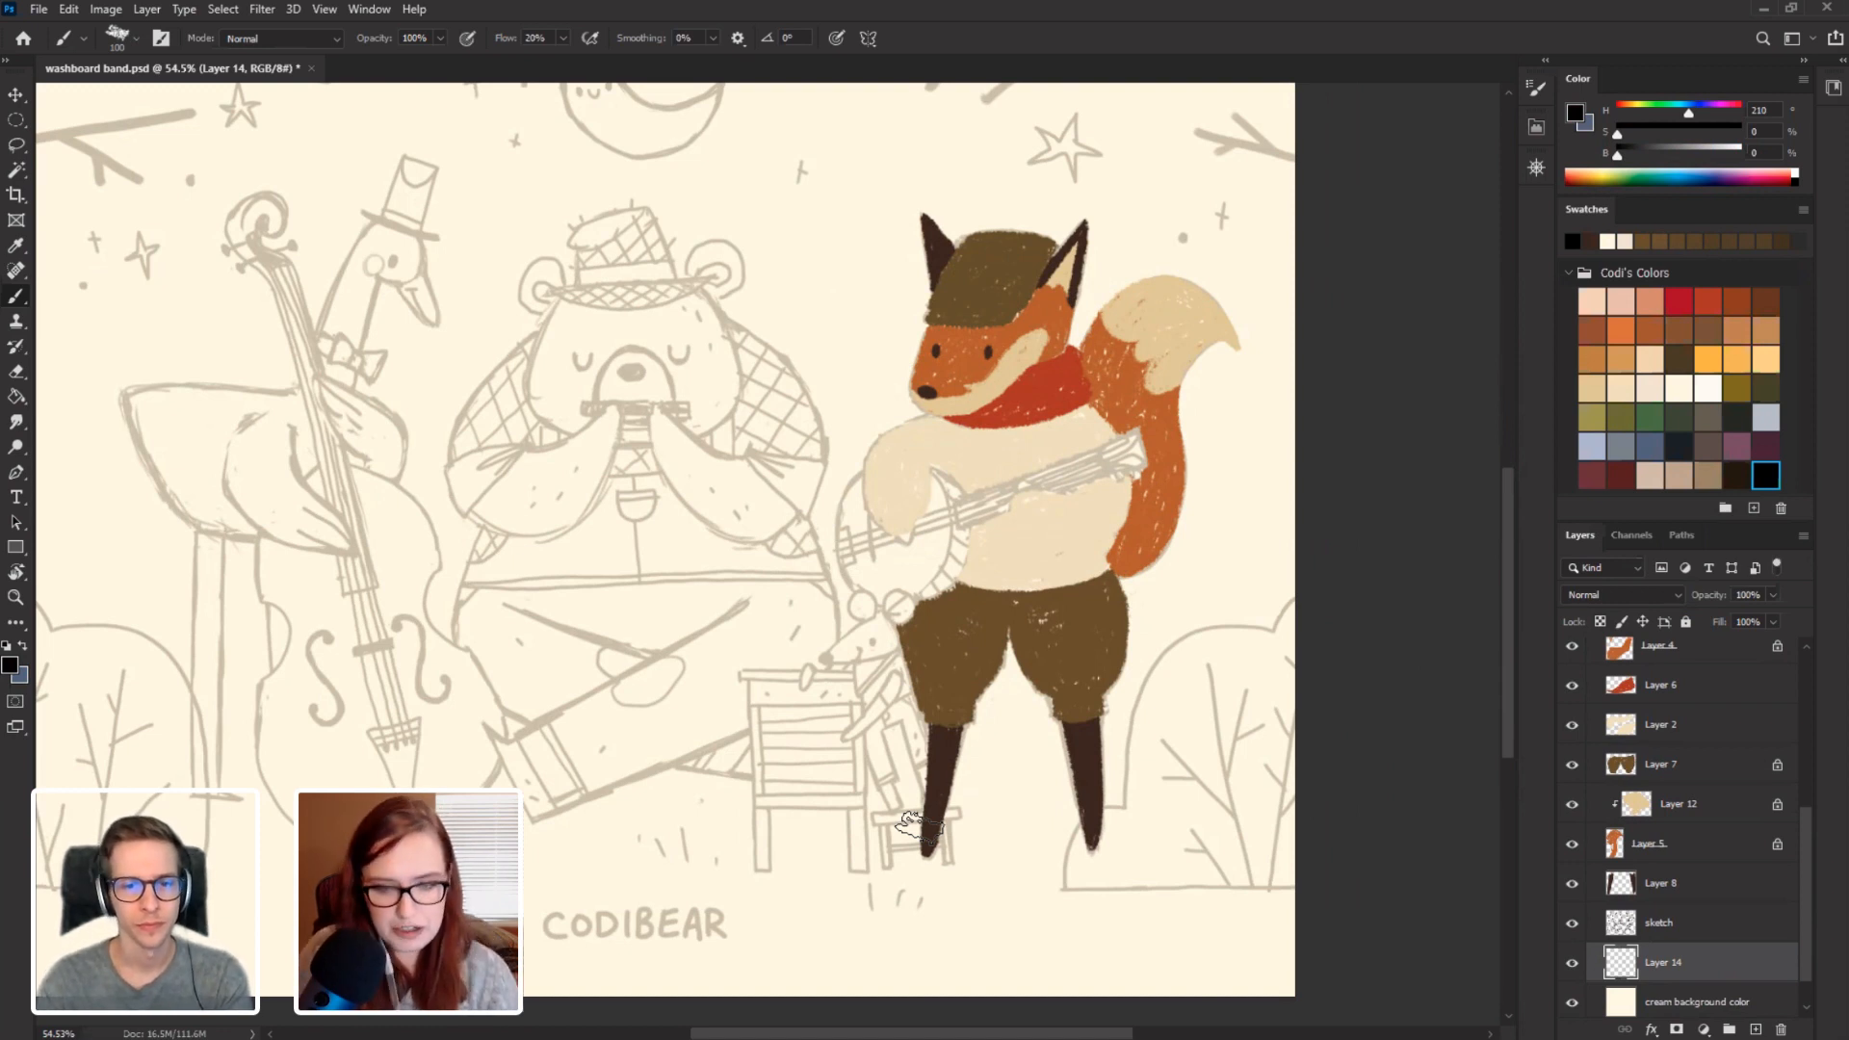
Reduce the brush size for small details and add a new layer directly above the trousers' Layer 7.
{"action": "left_click_drag", "start_coordinate": [742, 623], "coordinate": [605, 655]}
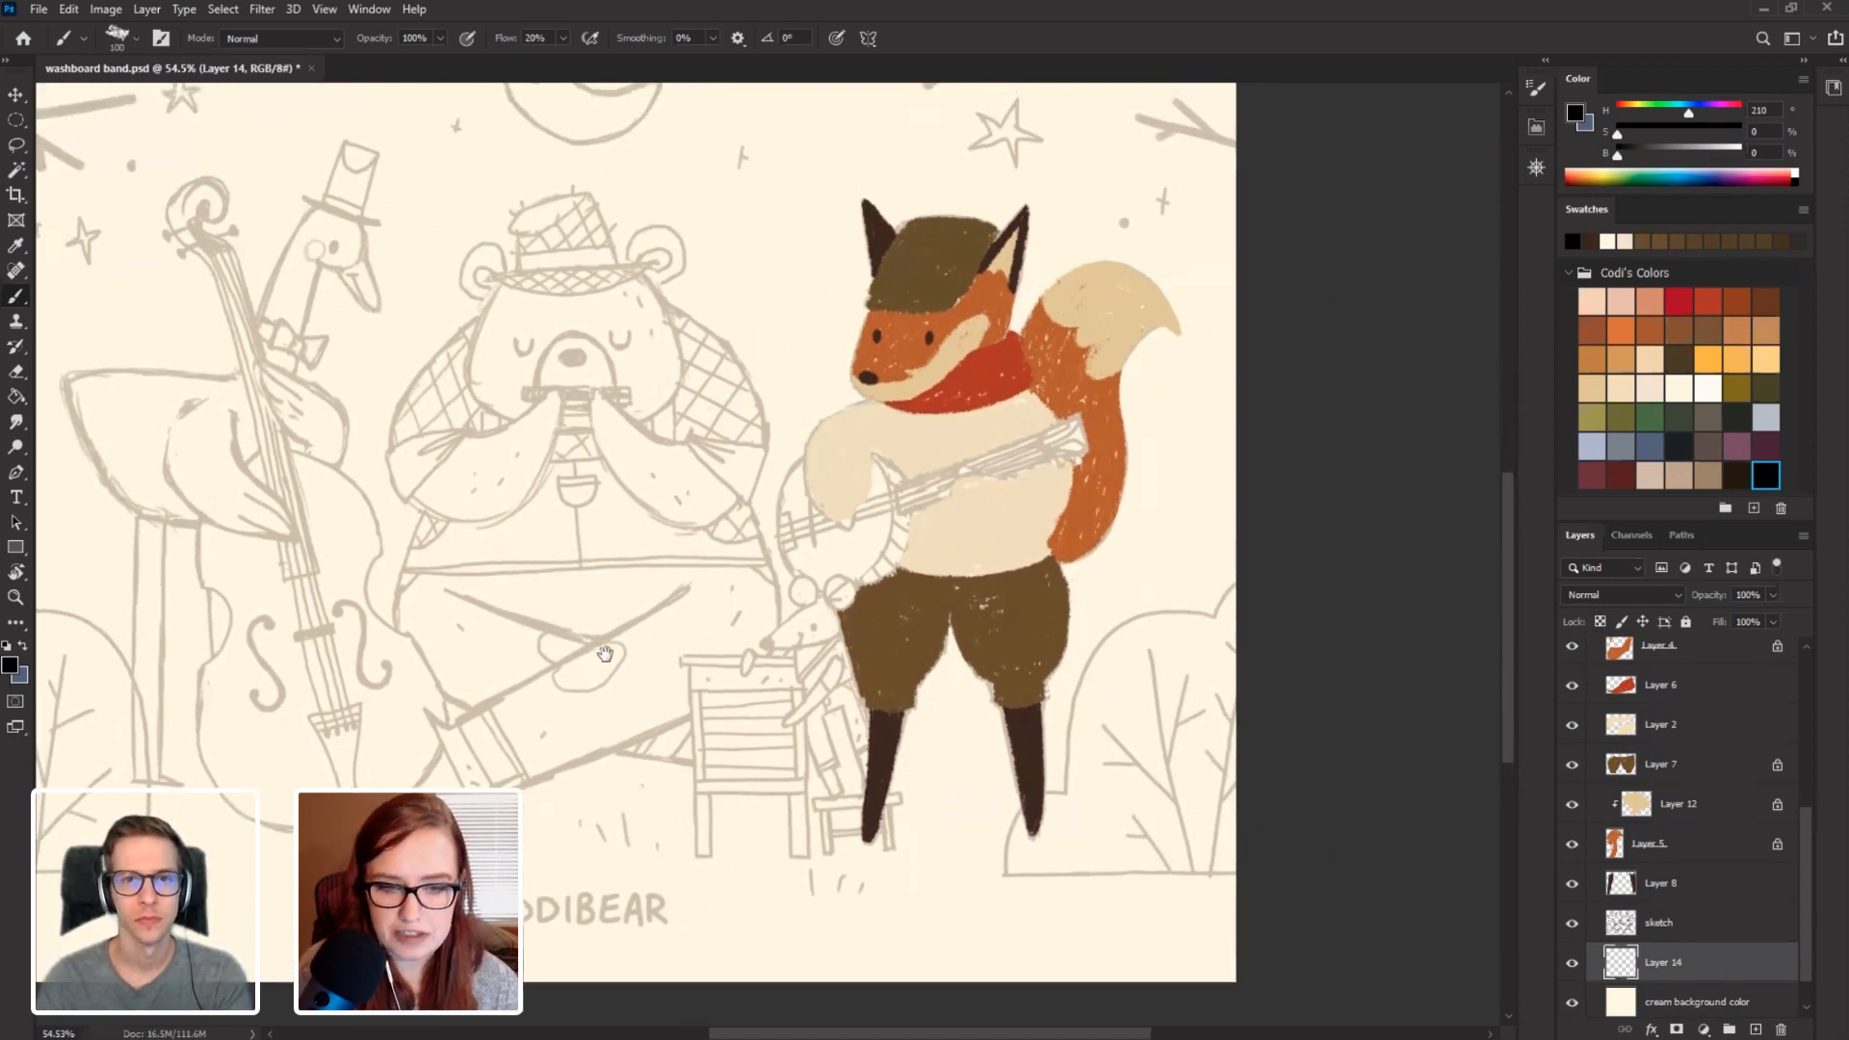
{"action": "key", "text": "bracketleft"}
{"action": "key", "text": "bracketleft"}
{"action": "key", "text": "bracketleft"}
{"action": "key", "text": "bracketleft"}
{"action": "key", "text": "bracketleft"}
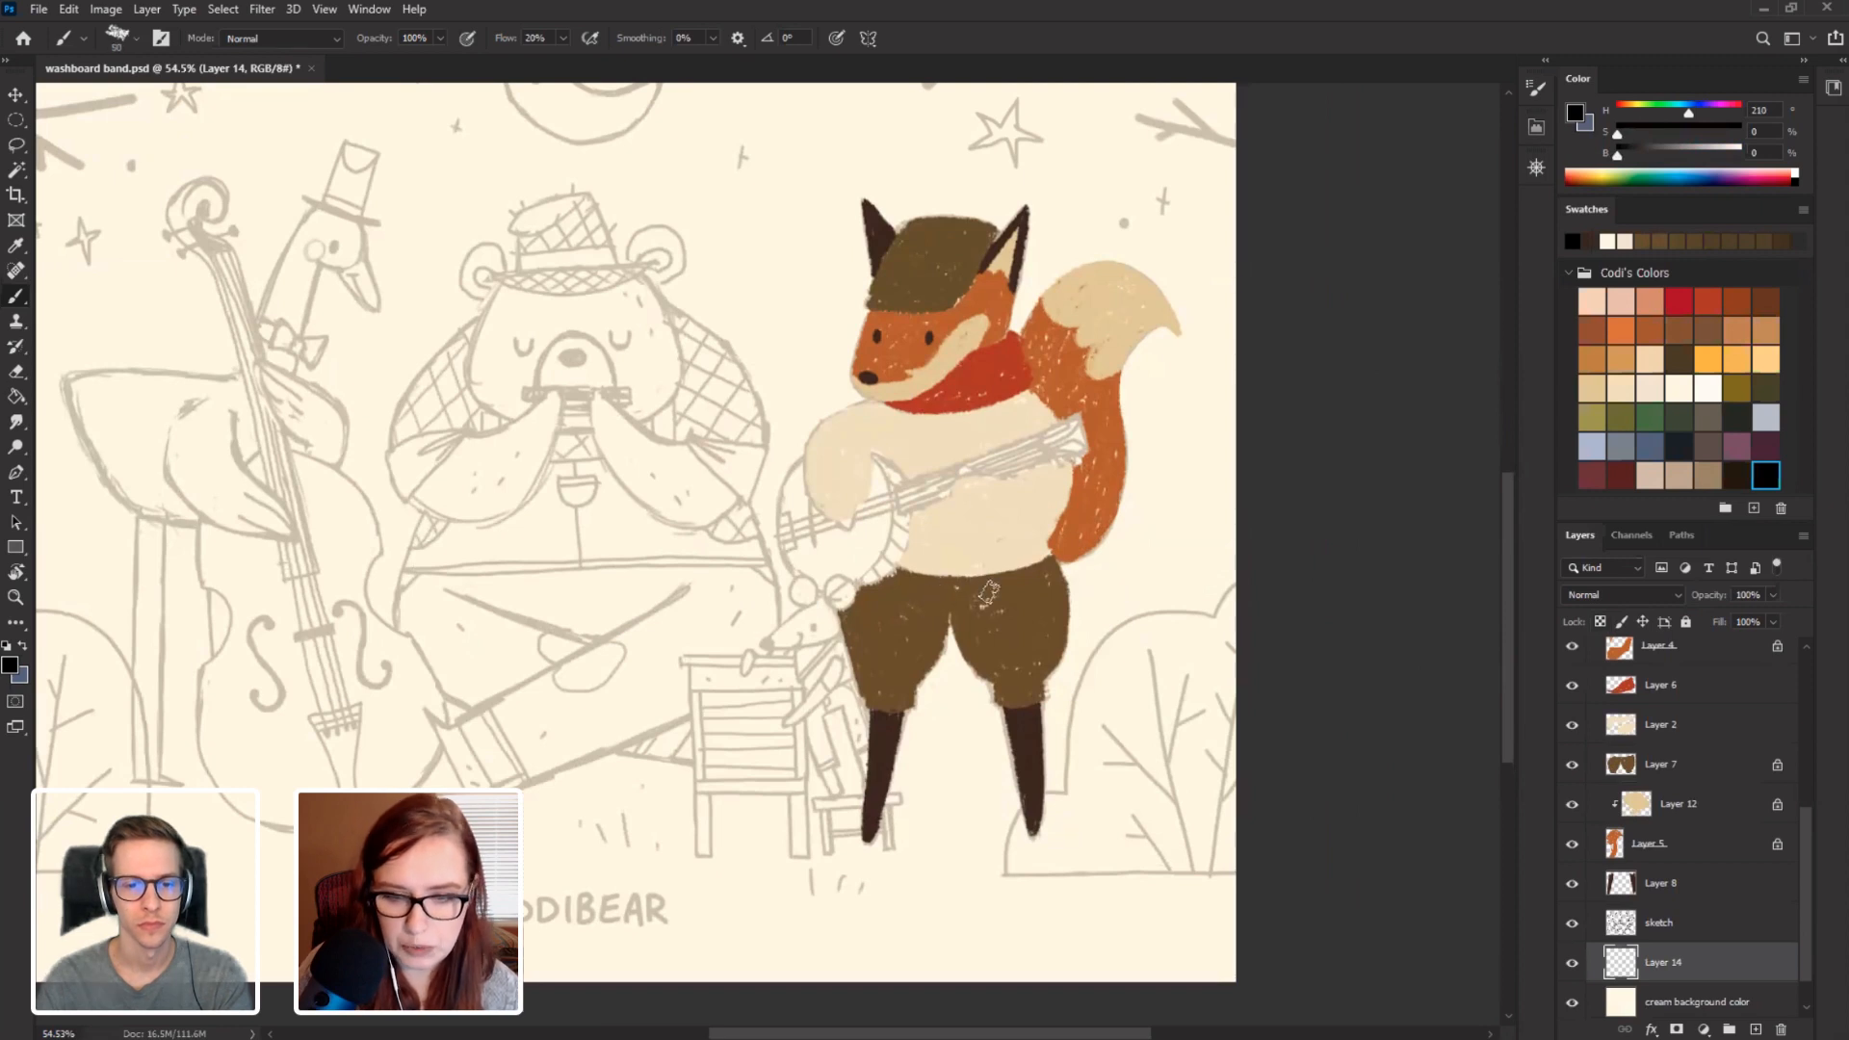
{"action": "key", "text": "bracketleft"}
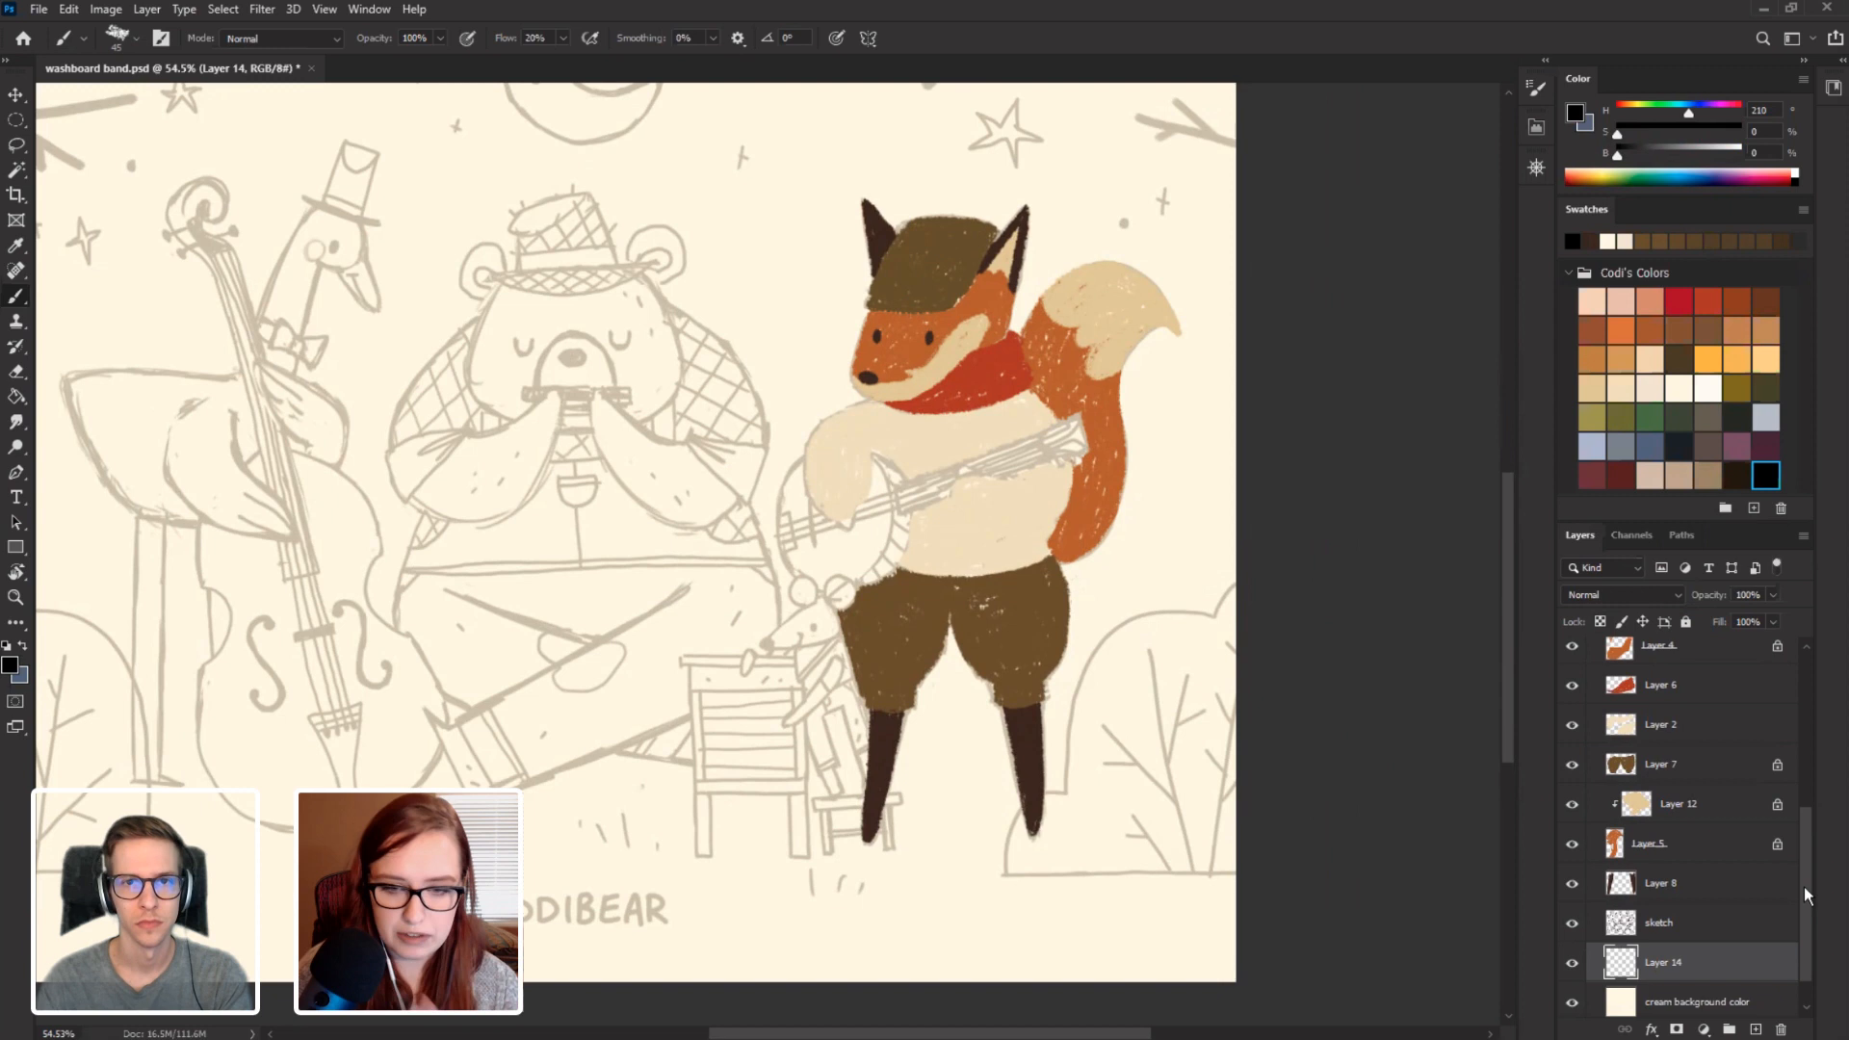
{"action": "left_click_drag", "start_coordinate": [1807, 888], "coordinate": [1806, 832]}
{"action": "left_click", "coordinate": [1661, 890]}
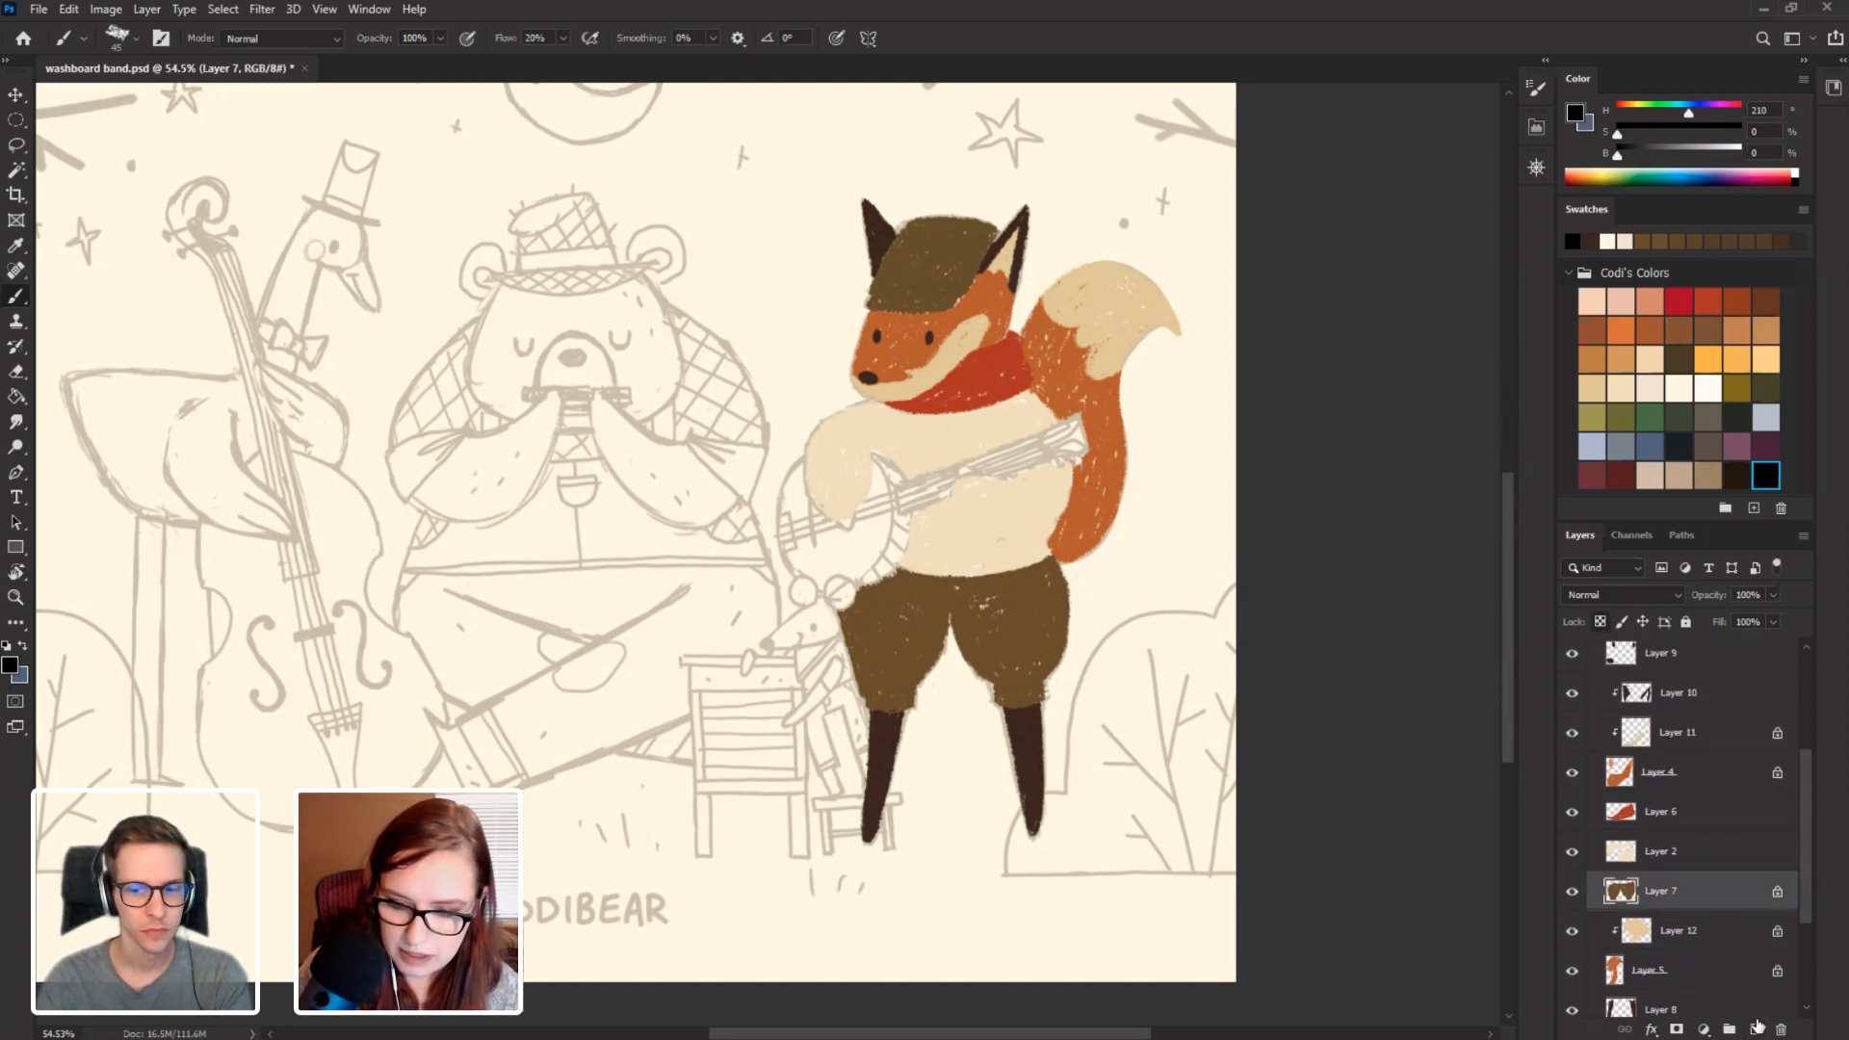
{"action": "left_click", "coordinate": [1756, 1027]}
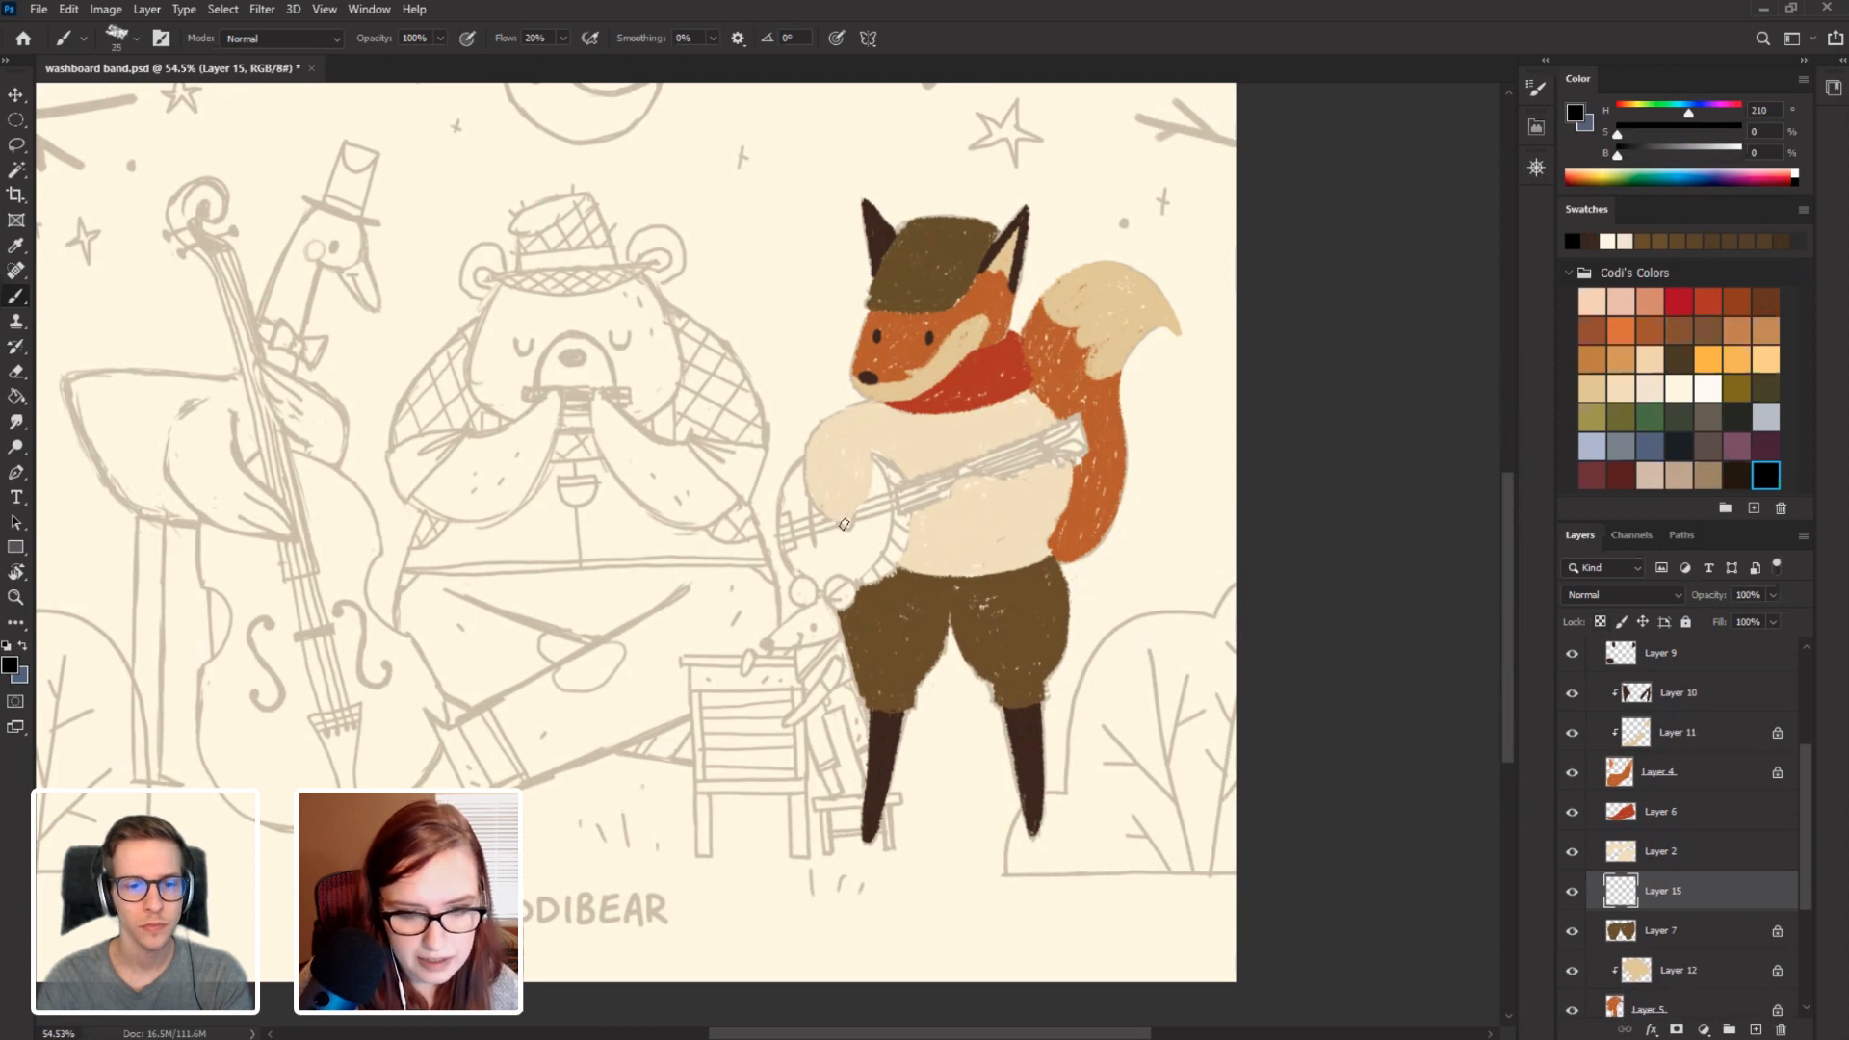
Try painting the fox's strumming paw in black on the new layer, checking it against the shirt's Layer 2.
{"action": "left_click_drag", "start_coordinate": [841, 521], "coordinate": [852, 520]}
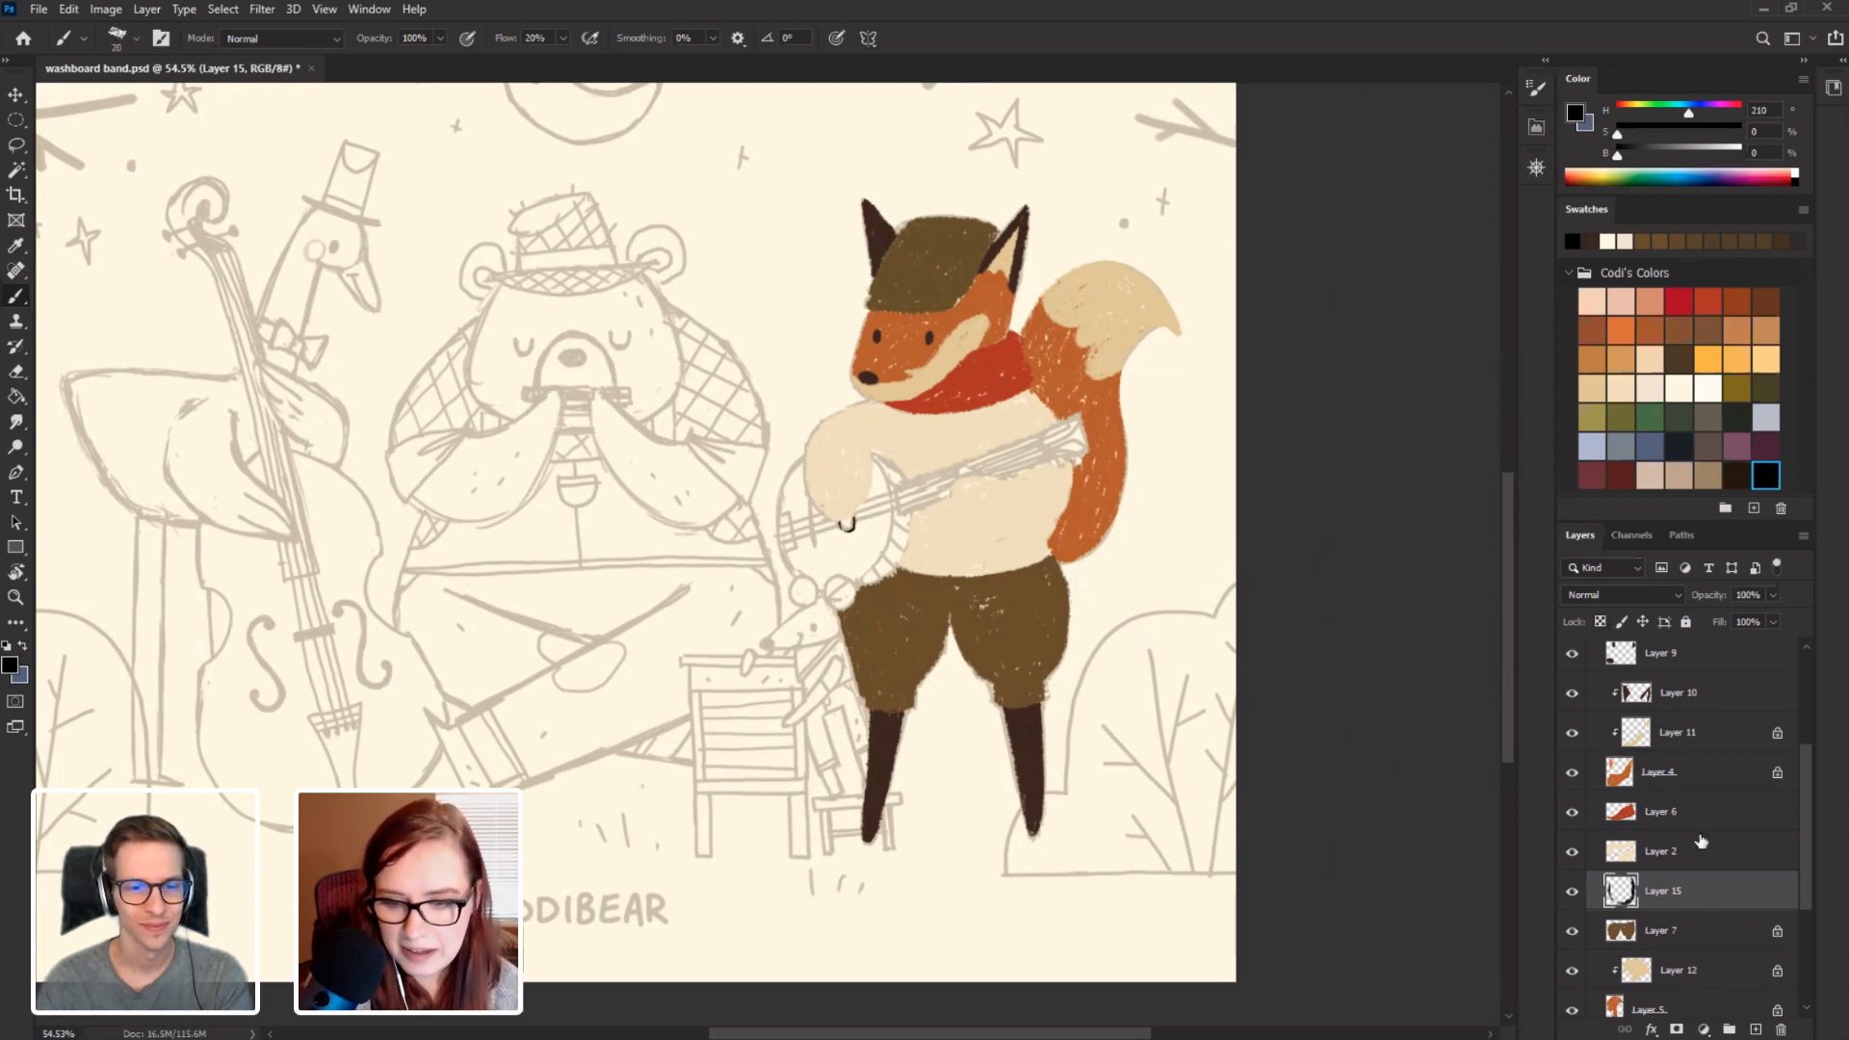
{"action": "key", "text": "ctrl+z"}
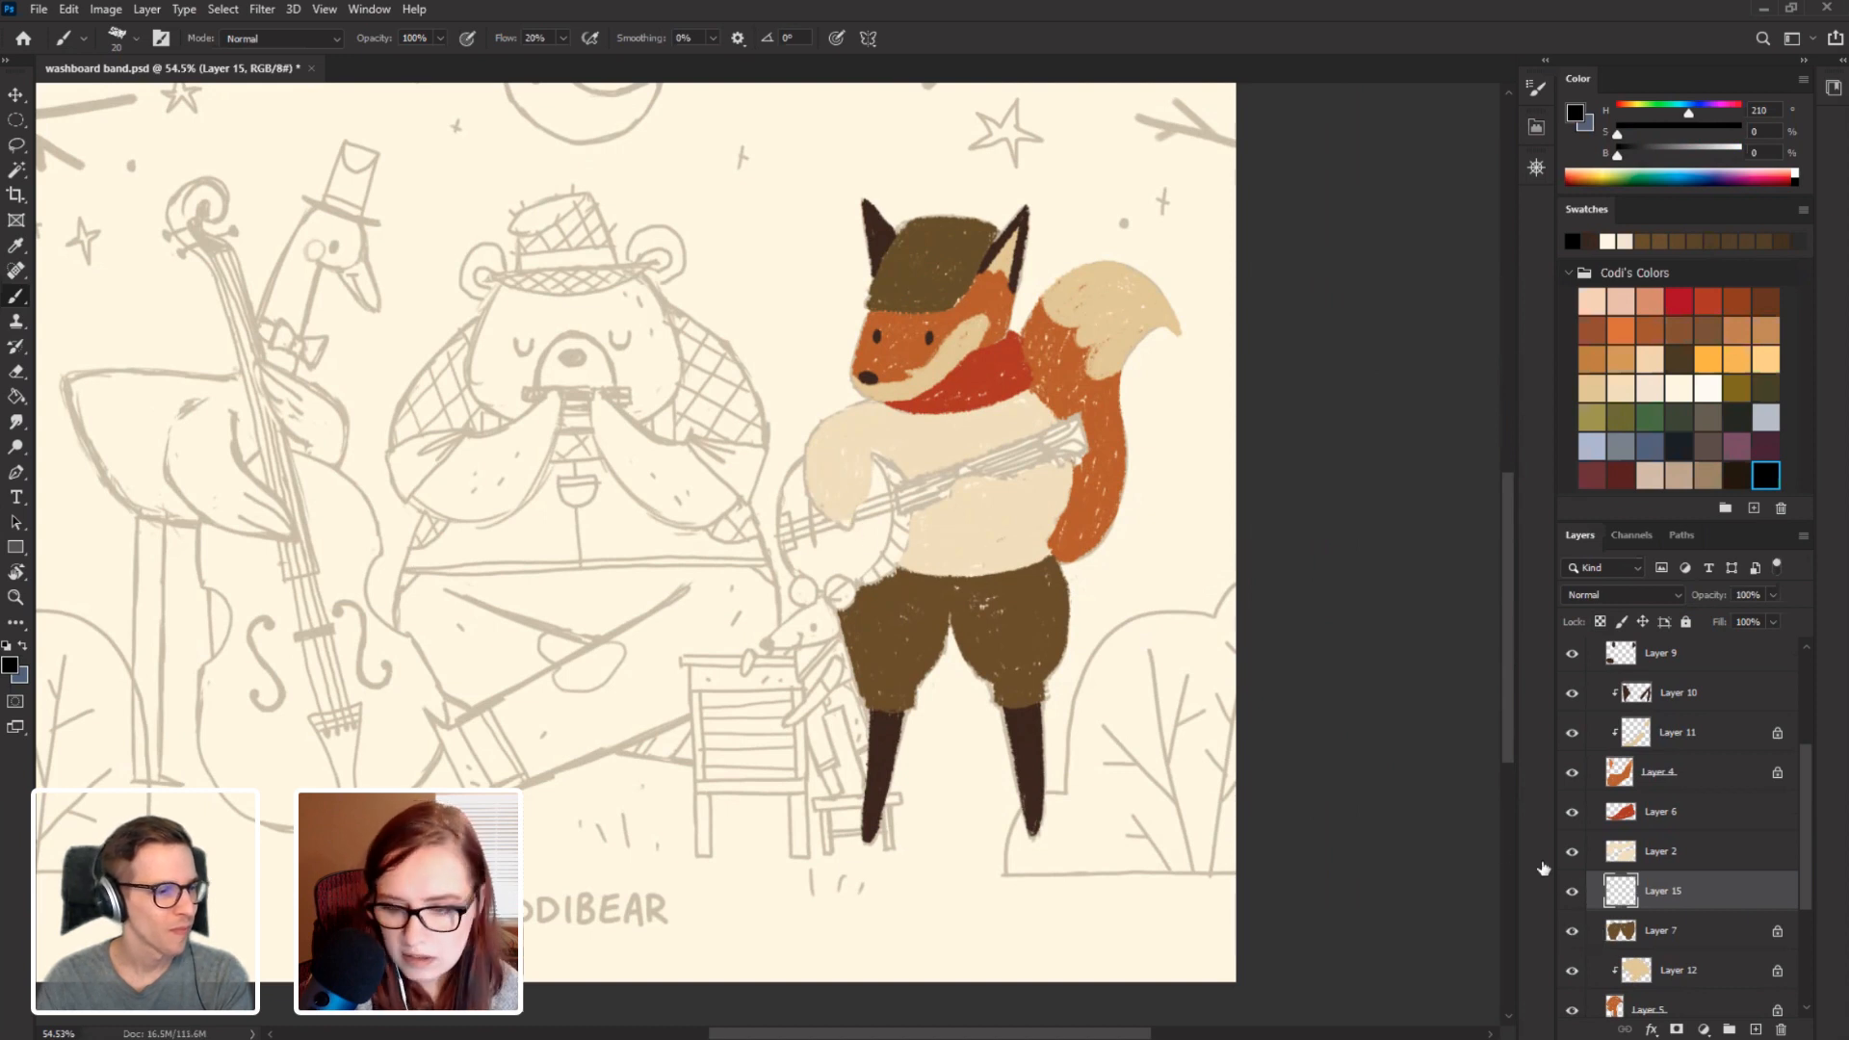
{"action": "left_click", "coordinate": [1571, 852]}
{"action": "left_click", "coordinate": [1570, 852]}
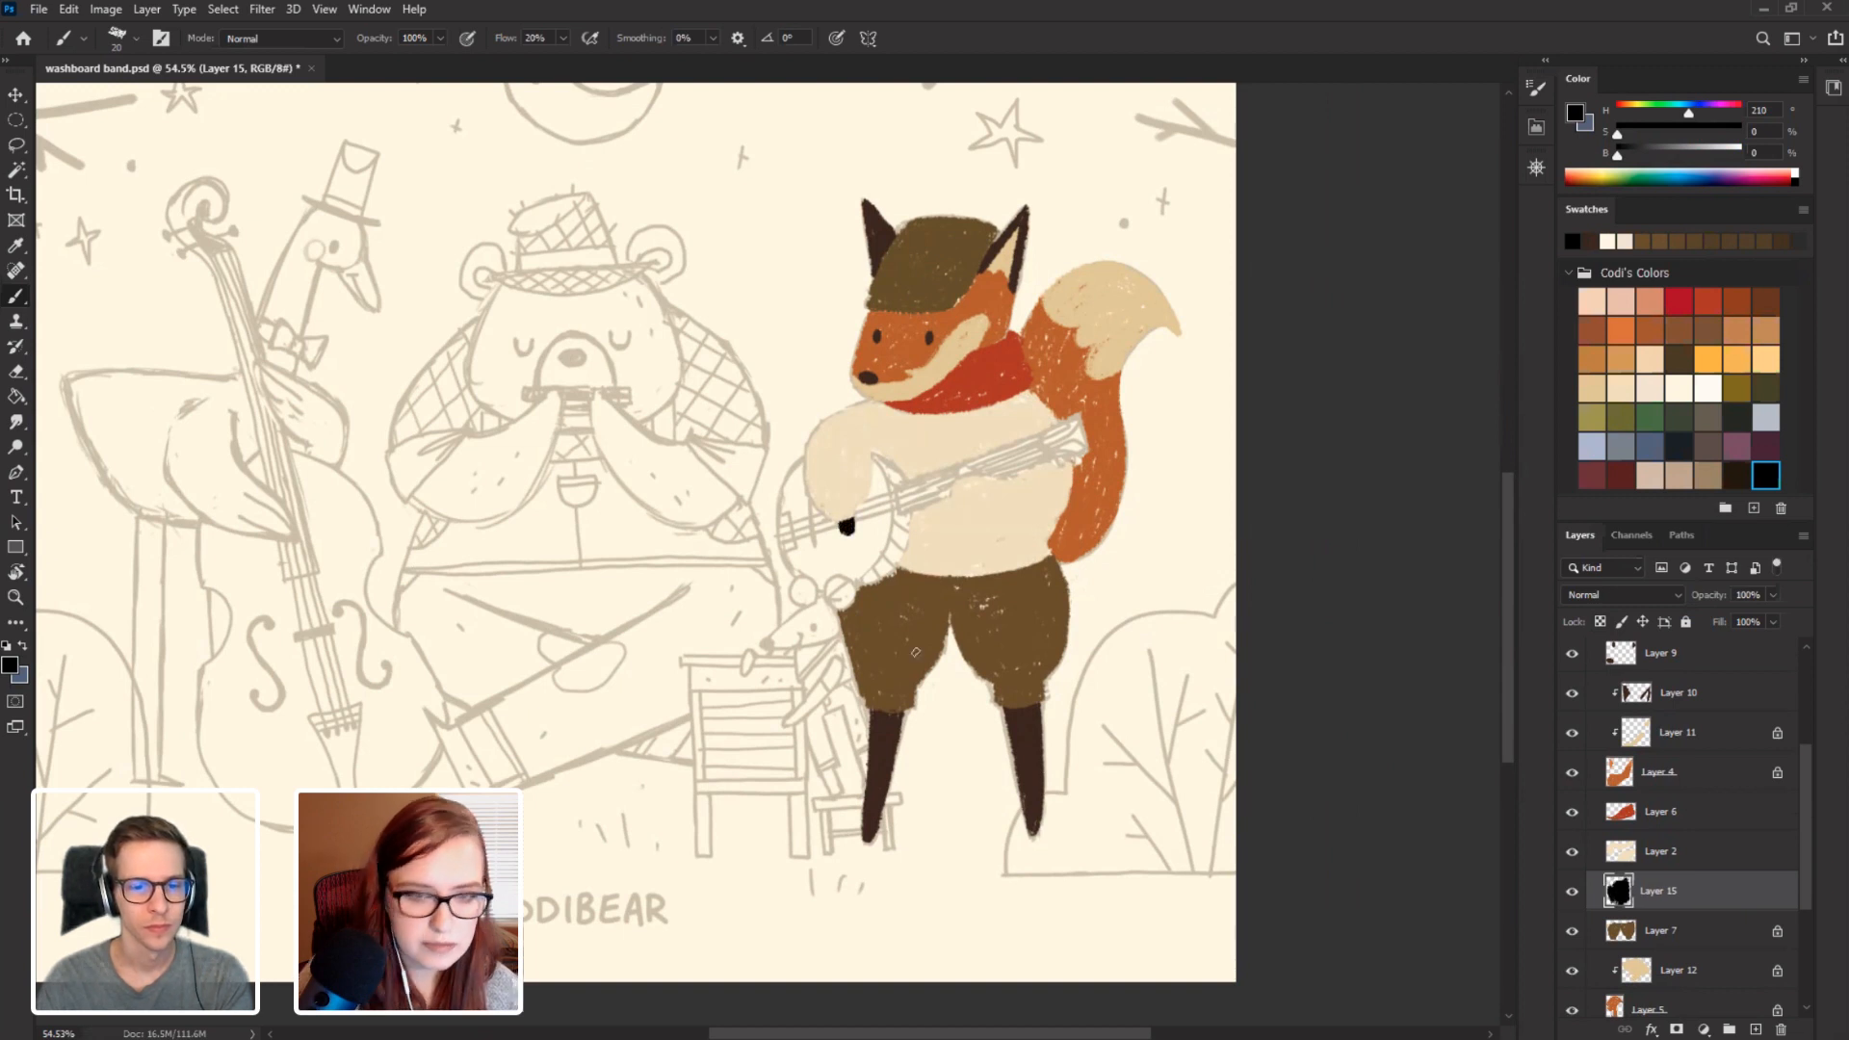
{"action": "key", "text": "ctrl+z"}
Sample the dark brown of the fox's leg and paint both paws on the banjo with brush size 25.
{"action": "left_click", "coordinate": [883, 797], "text": "alt"}
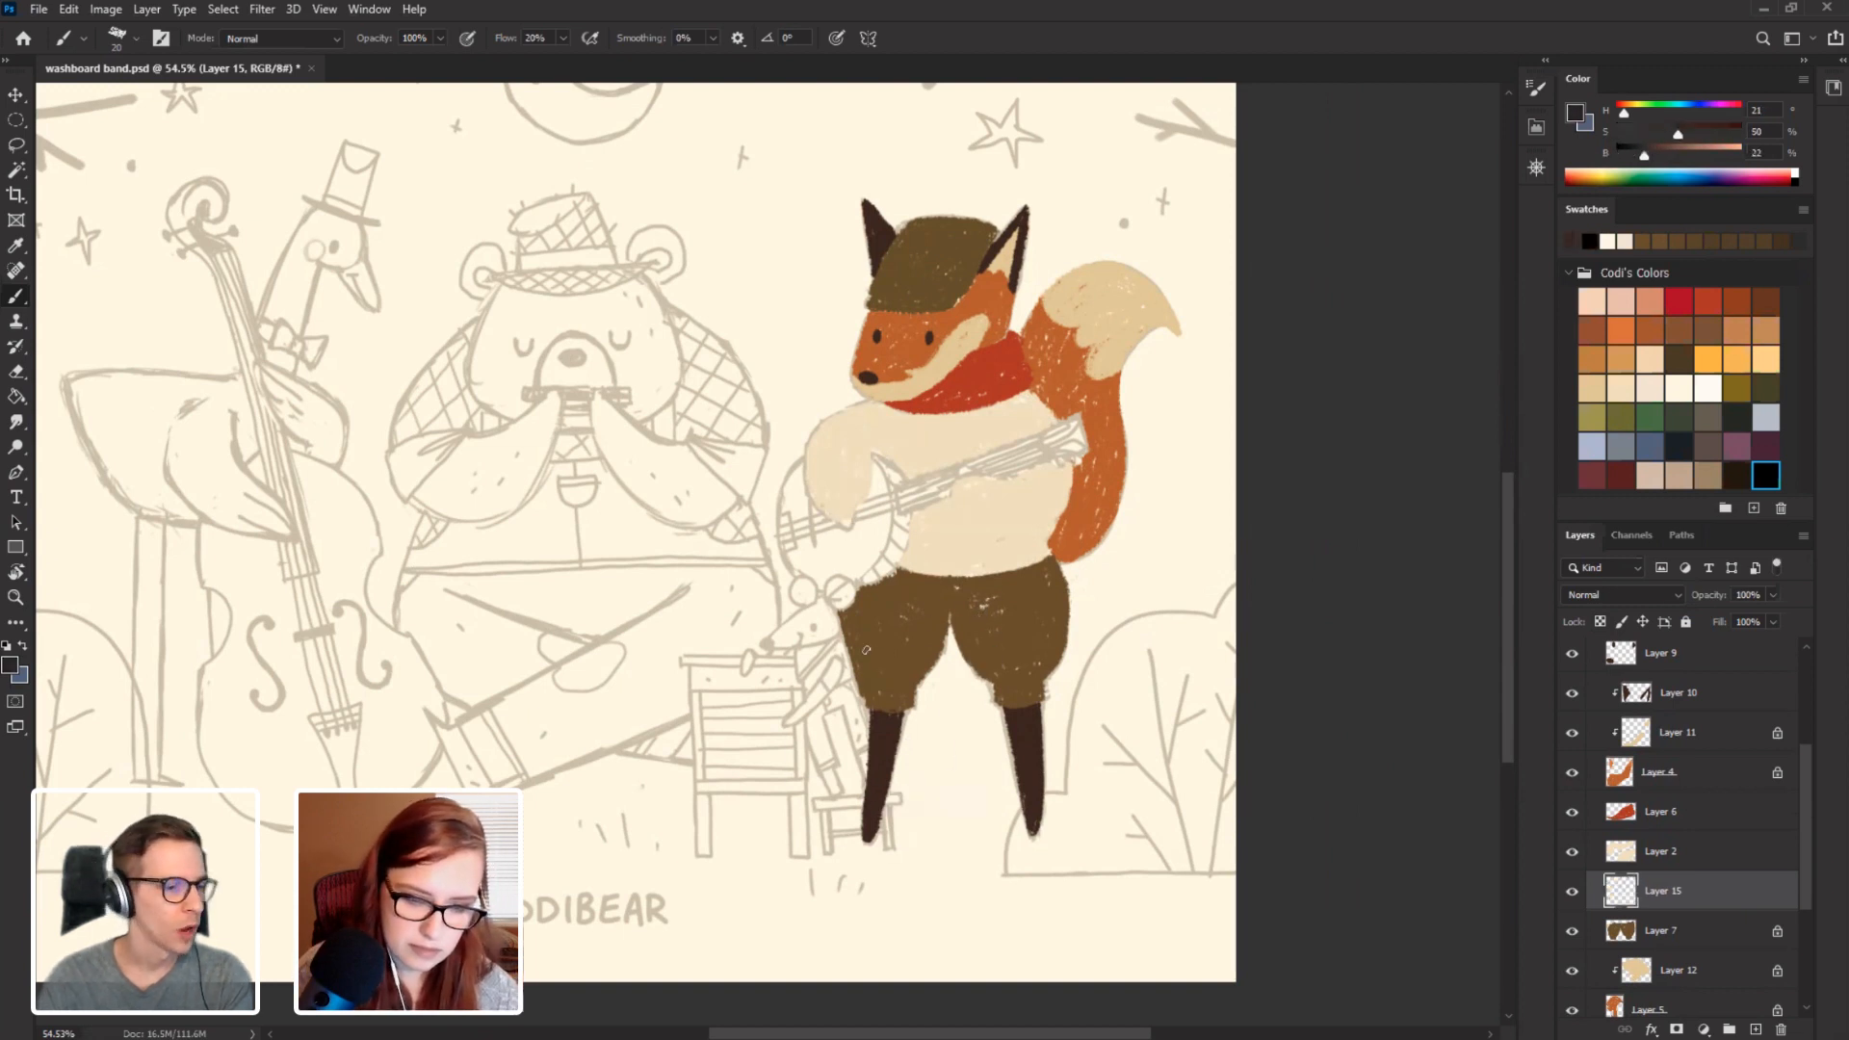
{"action": "key", "text": "bracketright"}
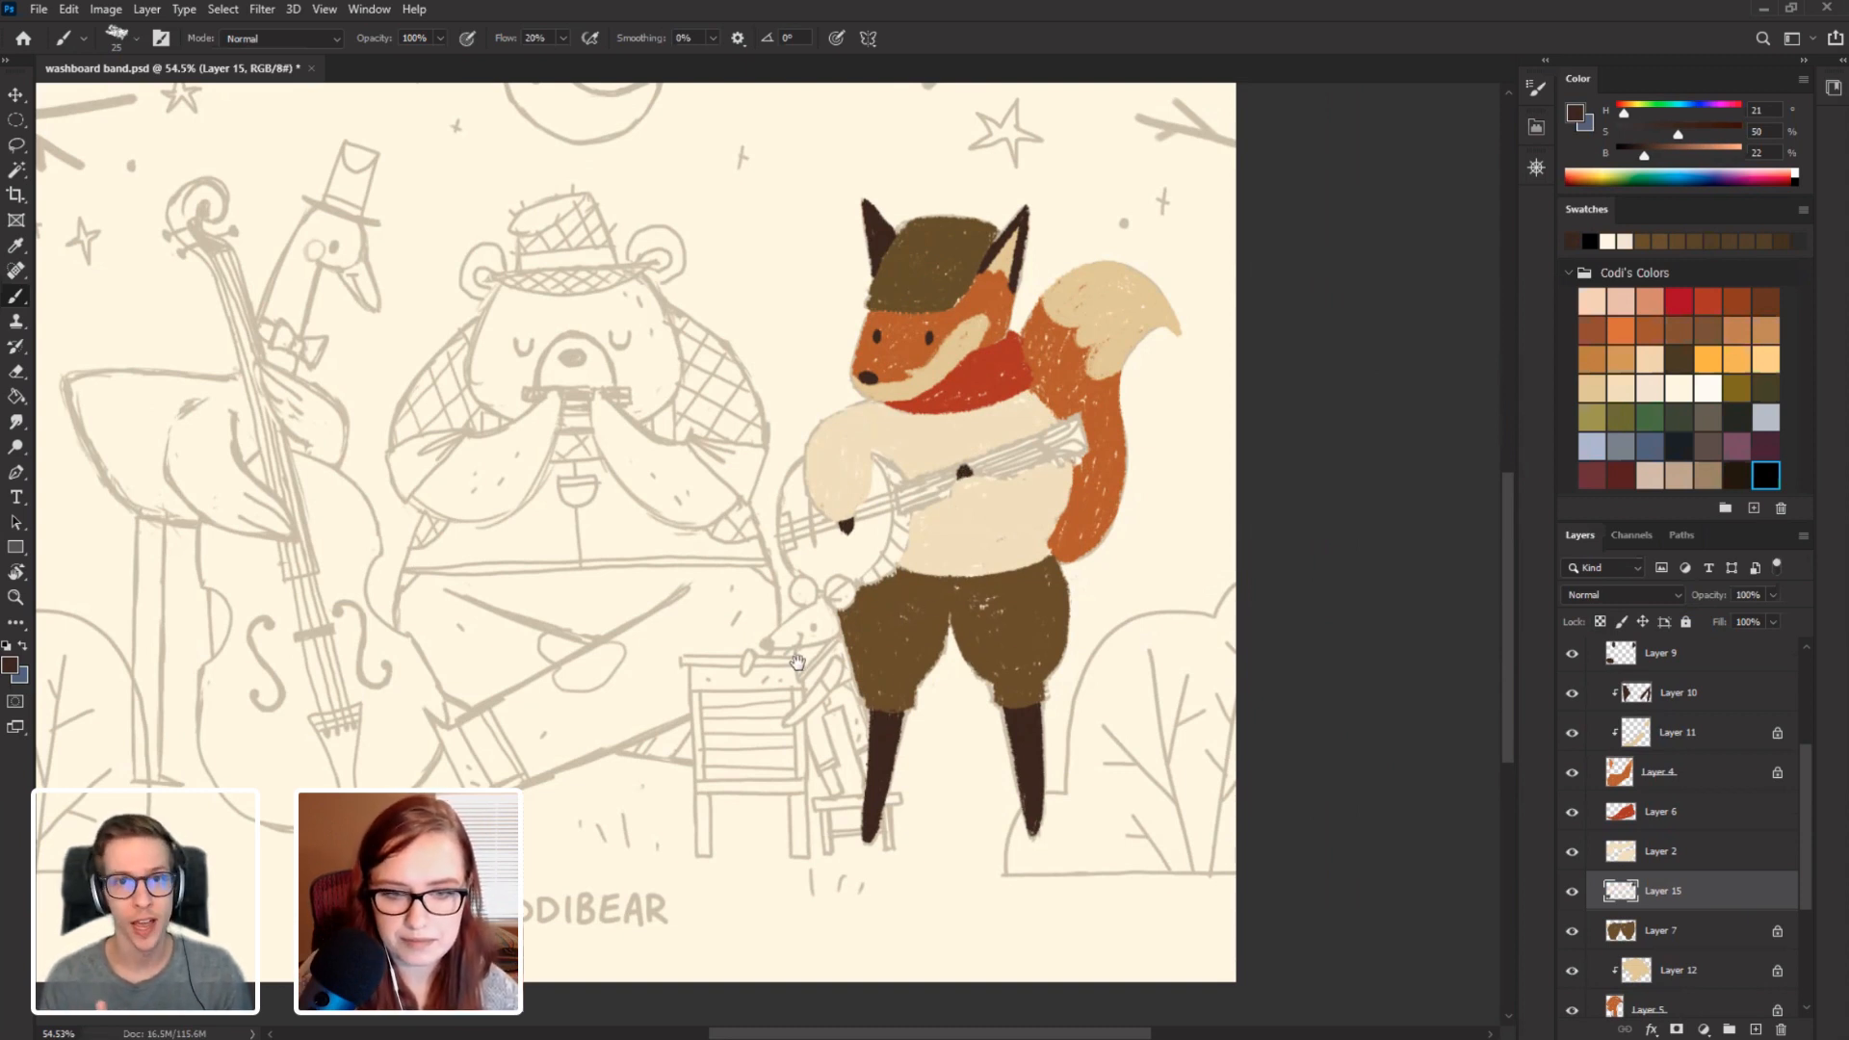
Add a new layer directly above Layer 3 in the sketch group.
{"action": "left_click_drag", "start_coordinate": [797, 661], "coordinate": [747, 652]}
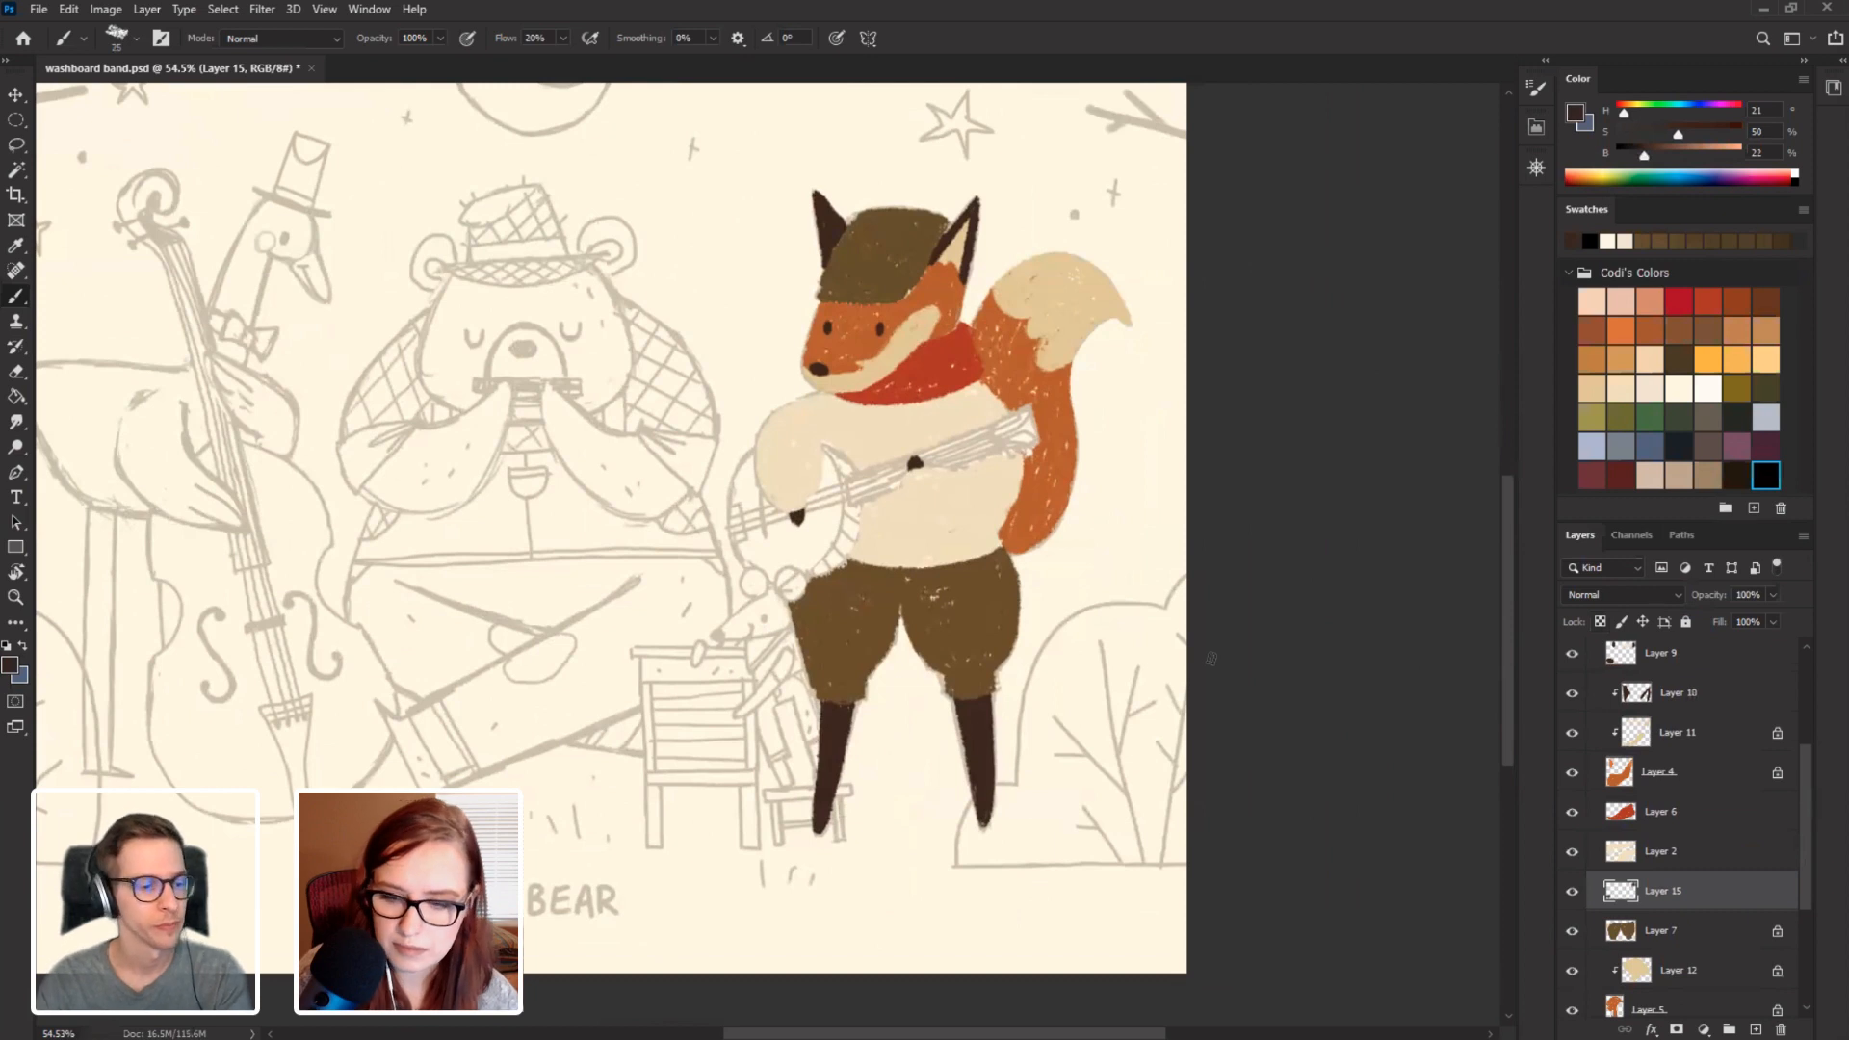
{"action": "left_click_drag", "start_coordinate": [1811, 835], "coordinate": [1814, 770]}
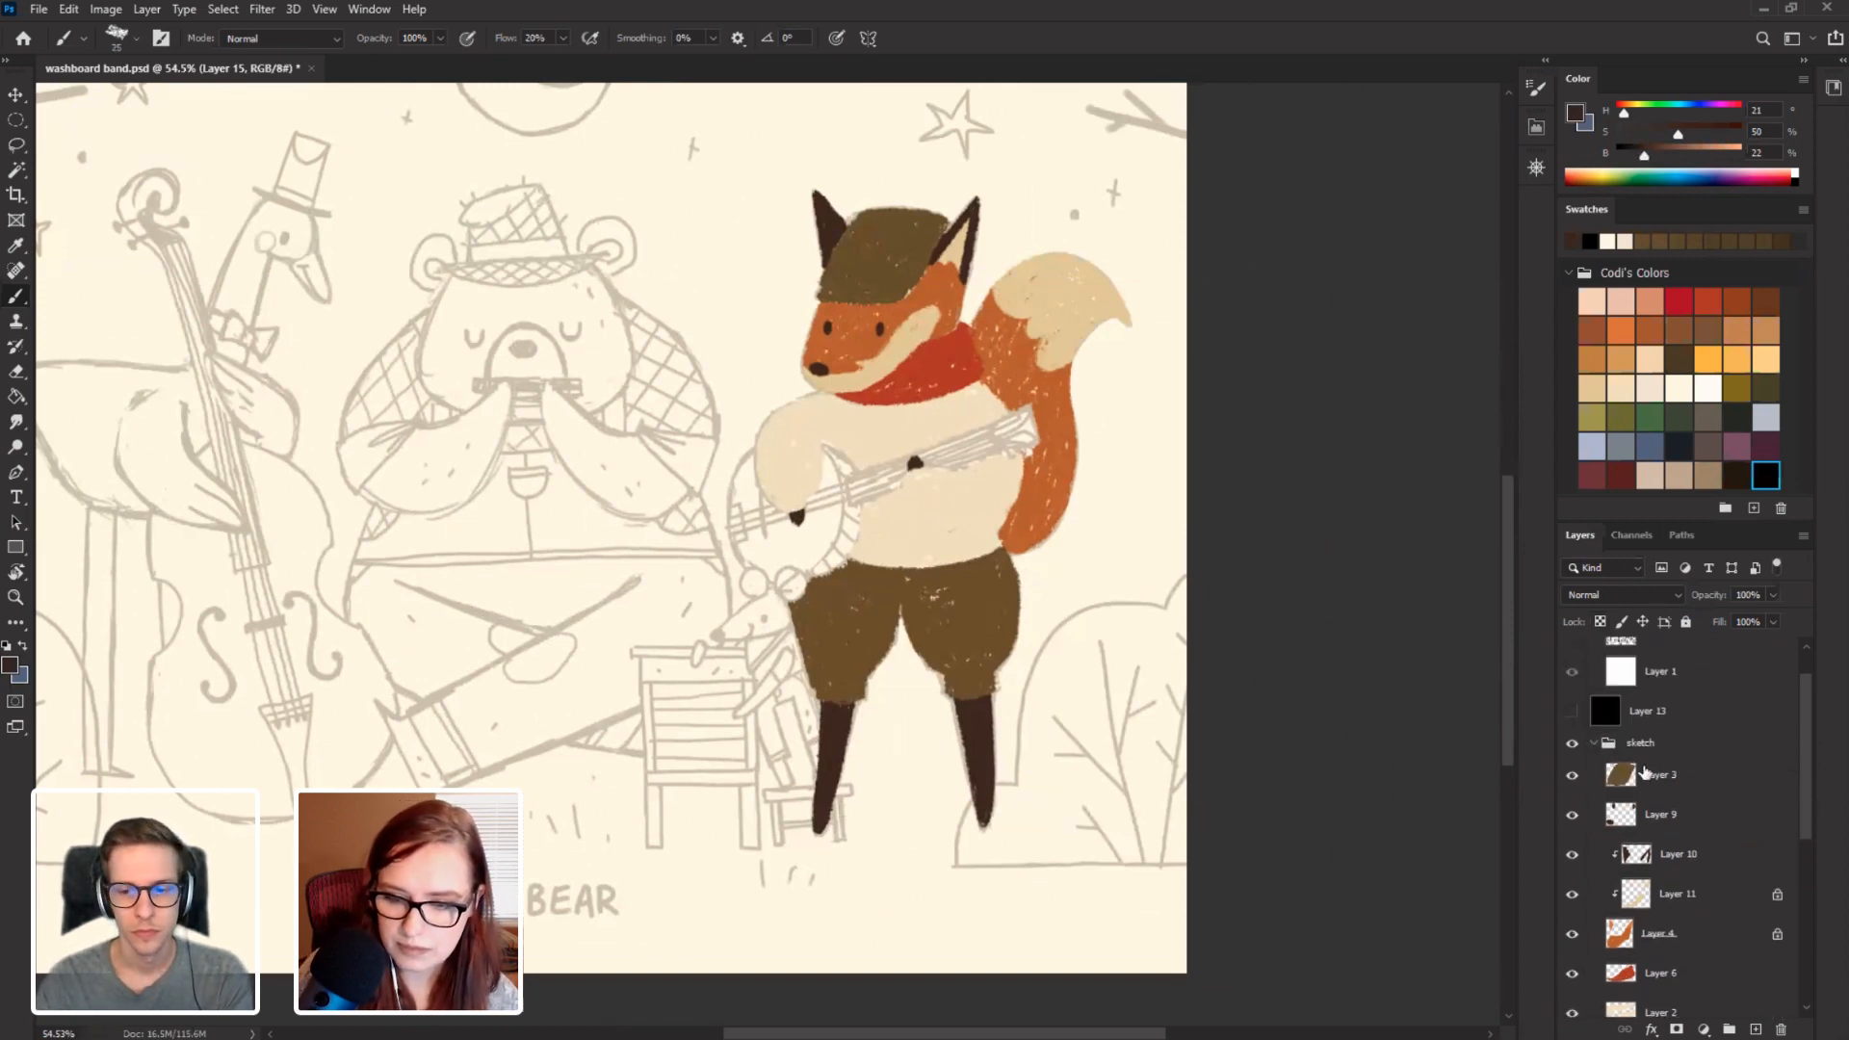
{"action": "left_click", "coordinate": [1643, 776]}
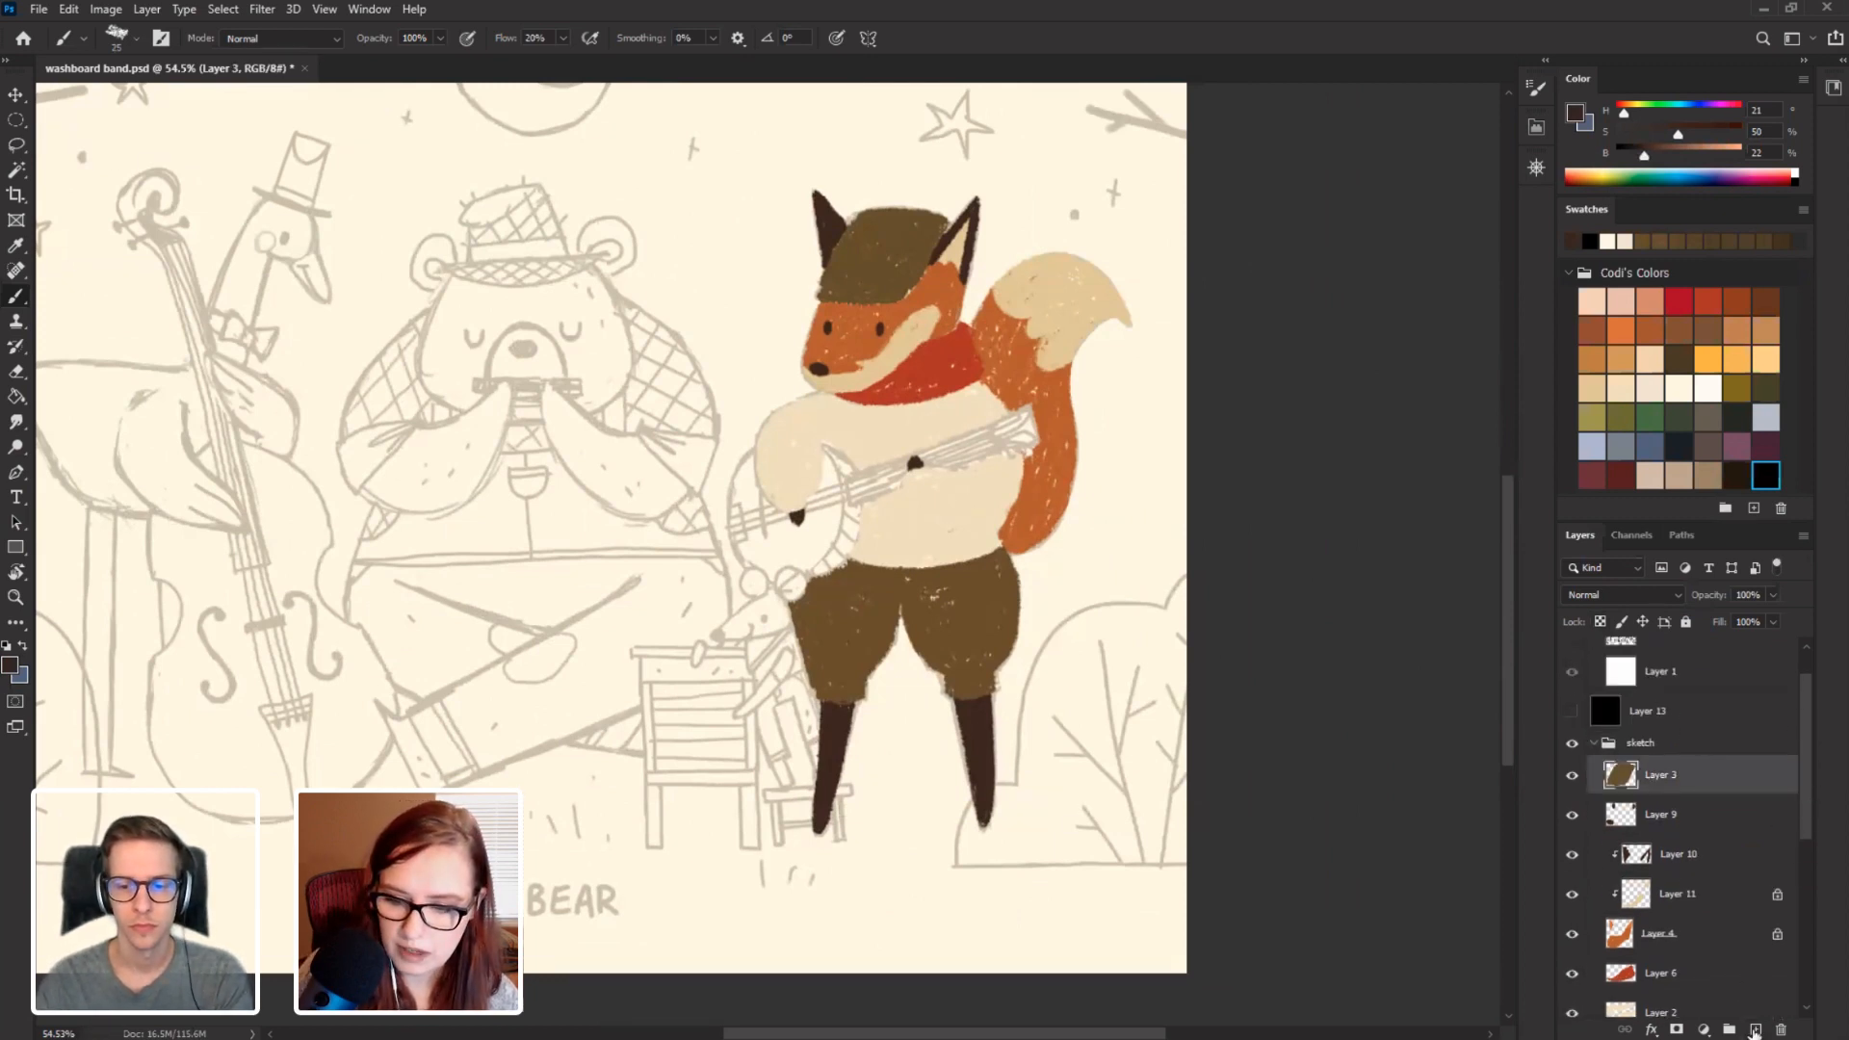
{"action": "left_click", "coordinate": [1755, 1029]}
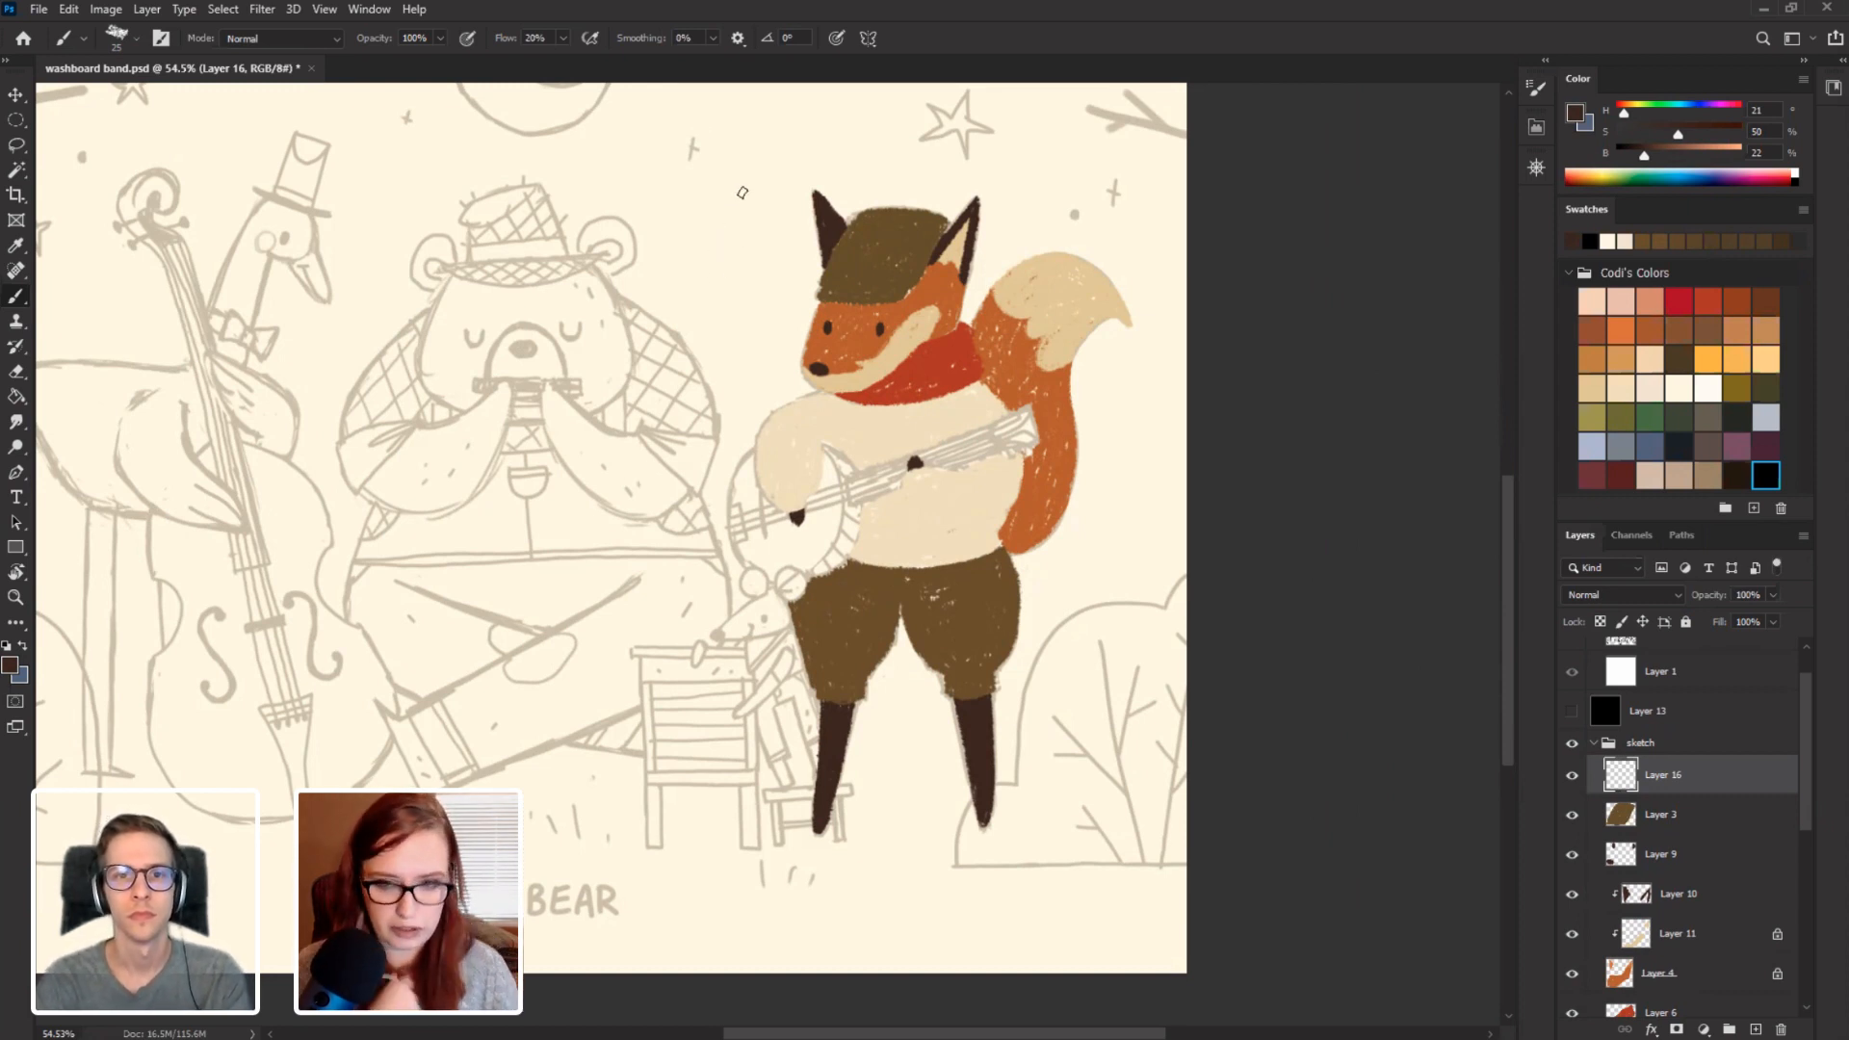
Choose the Kyle's Real Watercolor - Natural Edge brush and the bright orange swatch from Codi's Colors.
{"action": "right_click", "coordinate": [717, 219]}
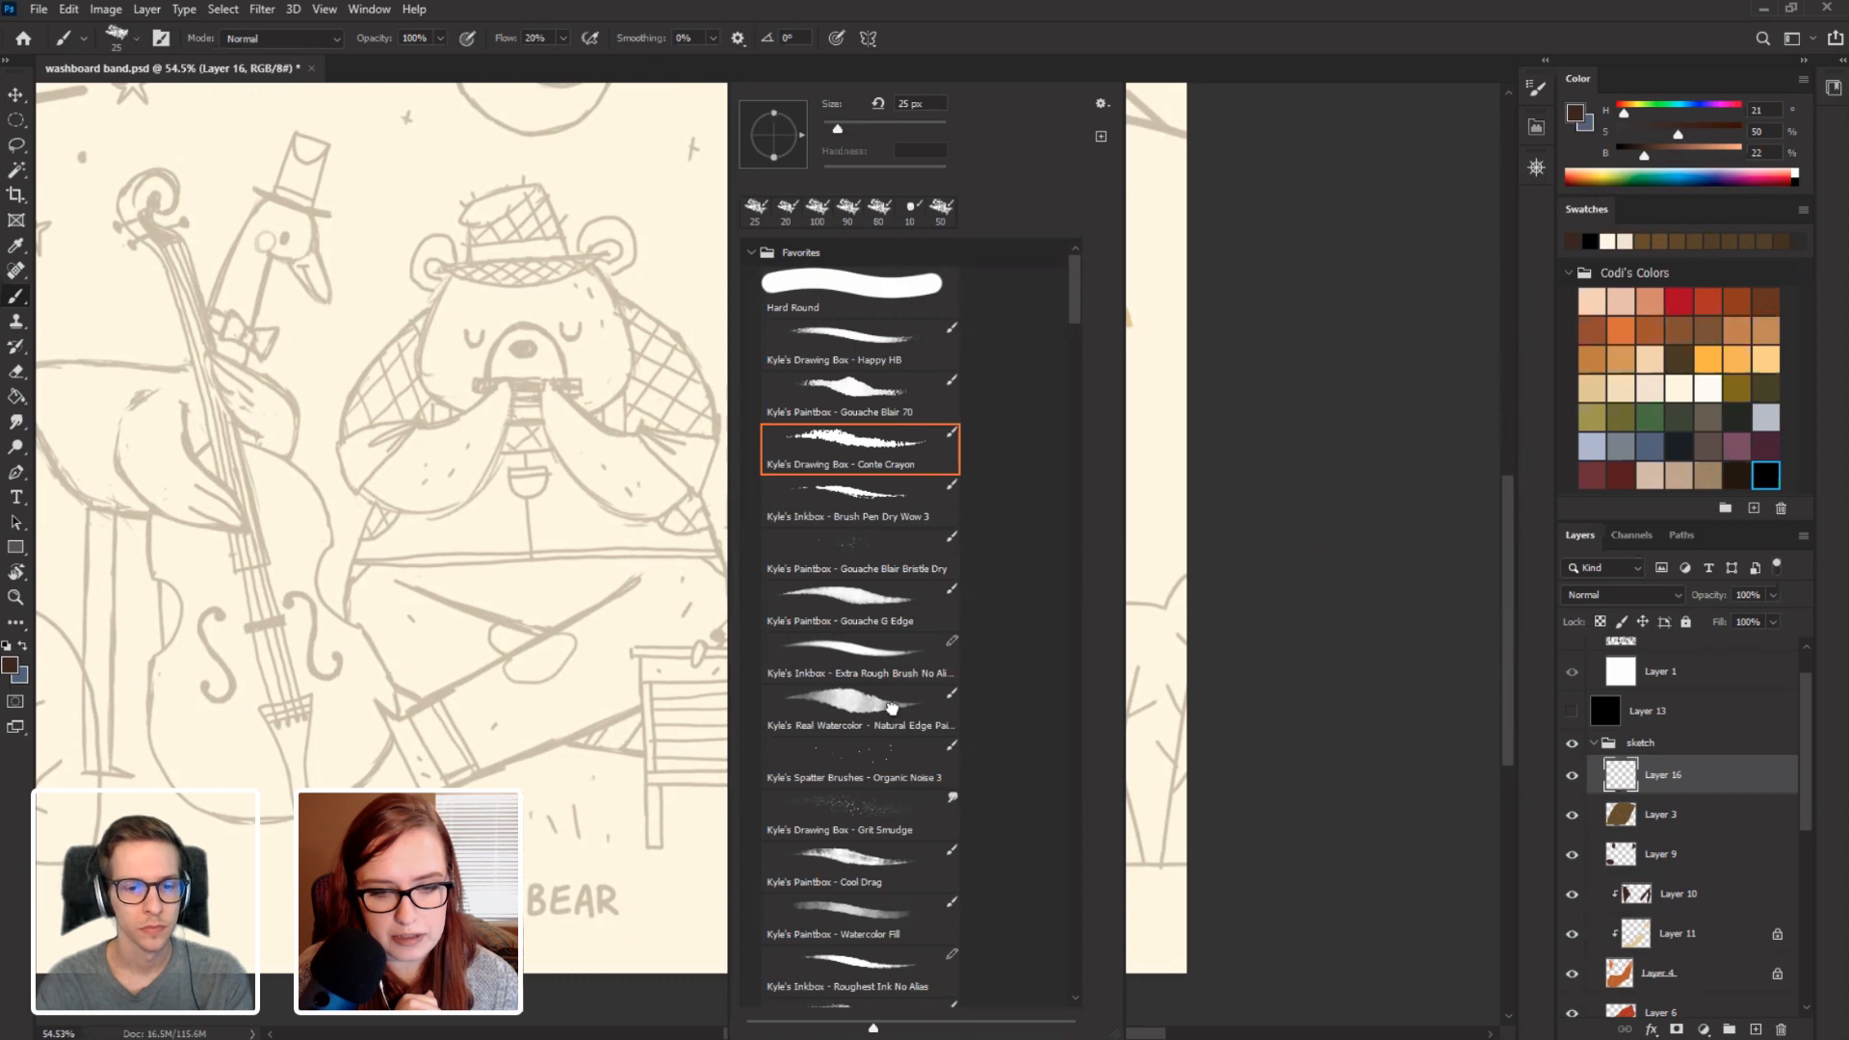
{"action": "left_click", "coordinate": [905, 727]}
{"action": "left_click", "coordinate": [1343, 891]}
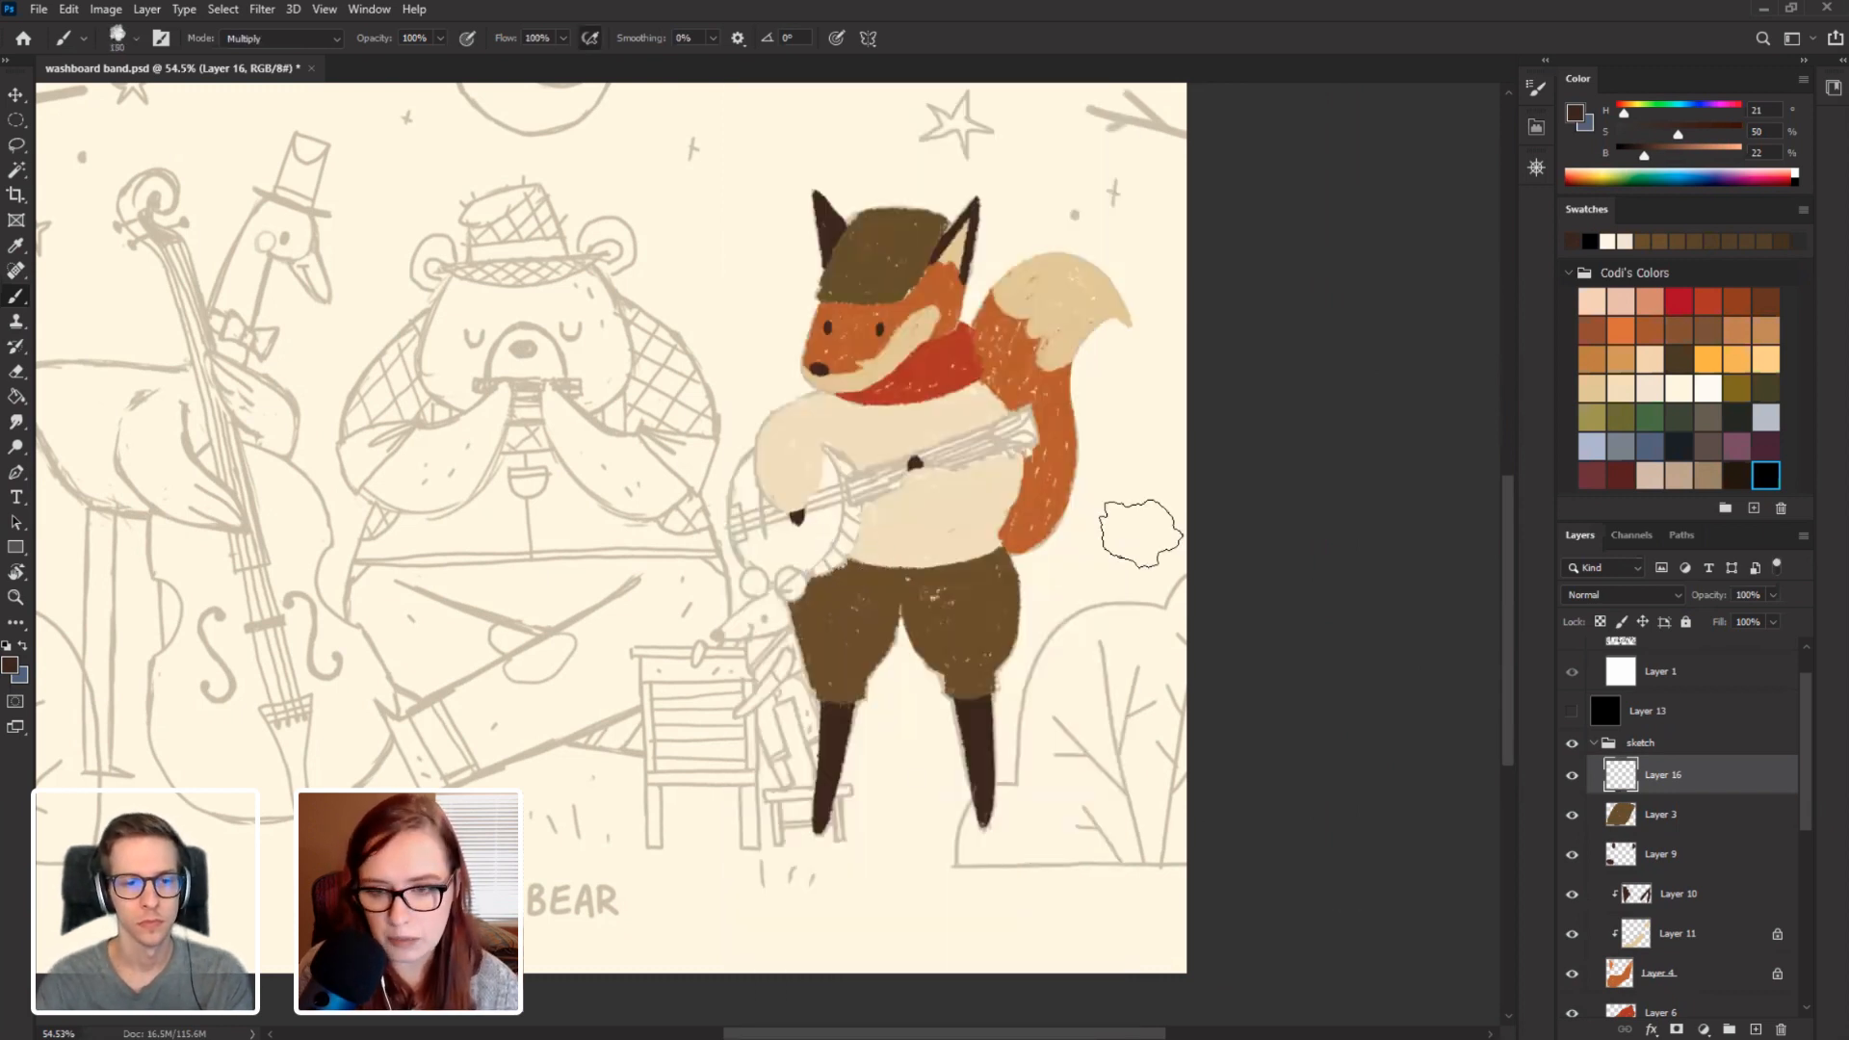
{"action": "left_click", "coordinate": [1622, 329]}
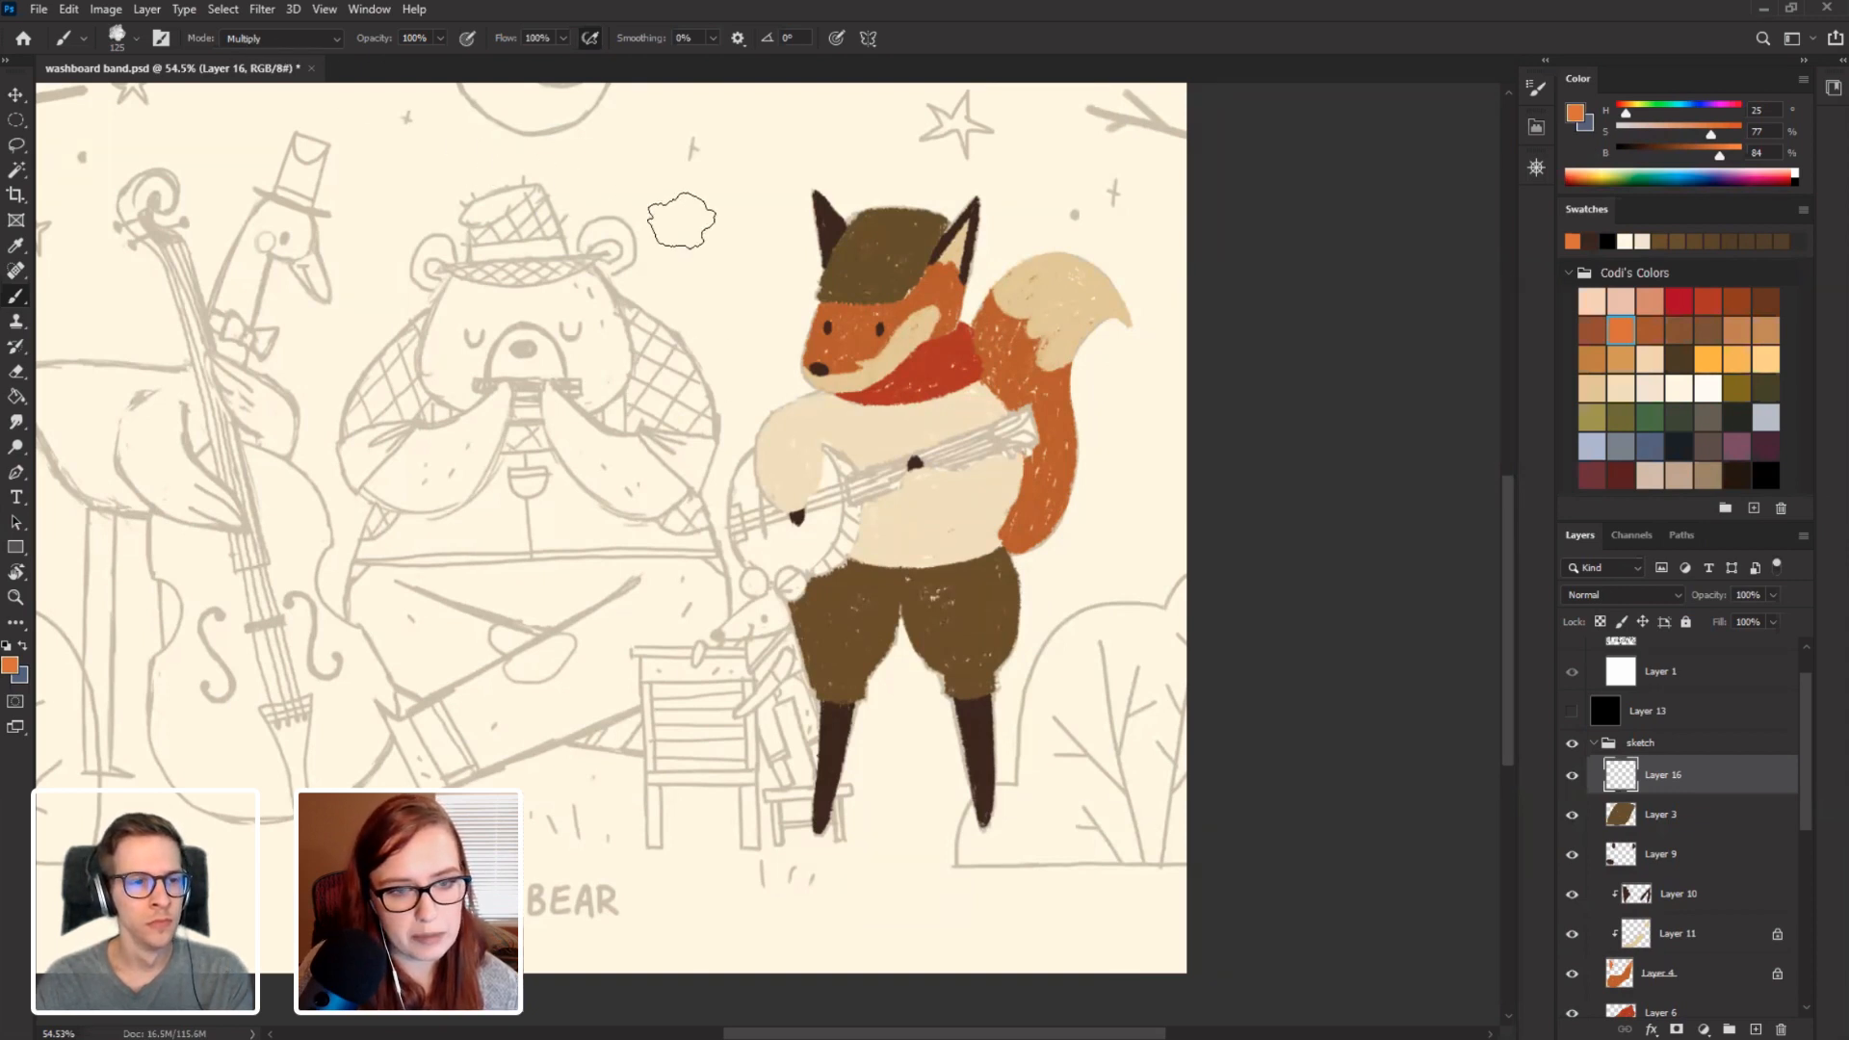
Try large overlapping orange watercolor strokes over the bear's head, and undo them.
{"action": "mouse_move", "coordinate": [635, 227]}
{"action": "left_mouse_down"}
{"action": "mouse_move", "coordinate": [664, 265]}
{"action": "mouse_move", "coordinate": [626, 222]}
{"action": "mouse_move", "coordinate": [674, 251]}
{"action": "mouse_move", "coordinate": [609, 265]}
{"action": "mouse_move", "coordinate": [527, 325]}
{"action": "mouse_move", "coordinate": [469, 309]}
{"action": "mouse_move", "coordinate": [472, 193]}
{"action": "mouse_move", "coordinate": [573, 355]}
{"action": "left_mouse_up"}
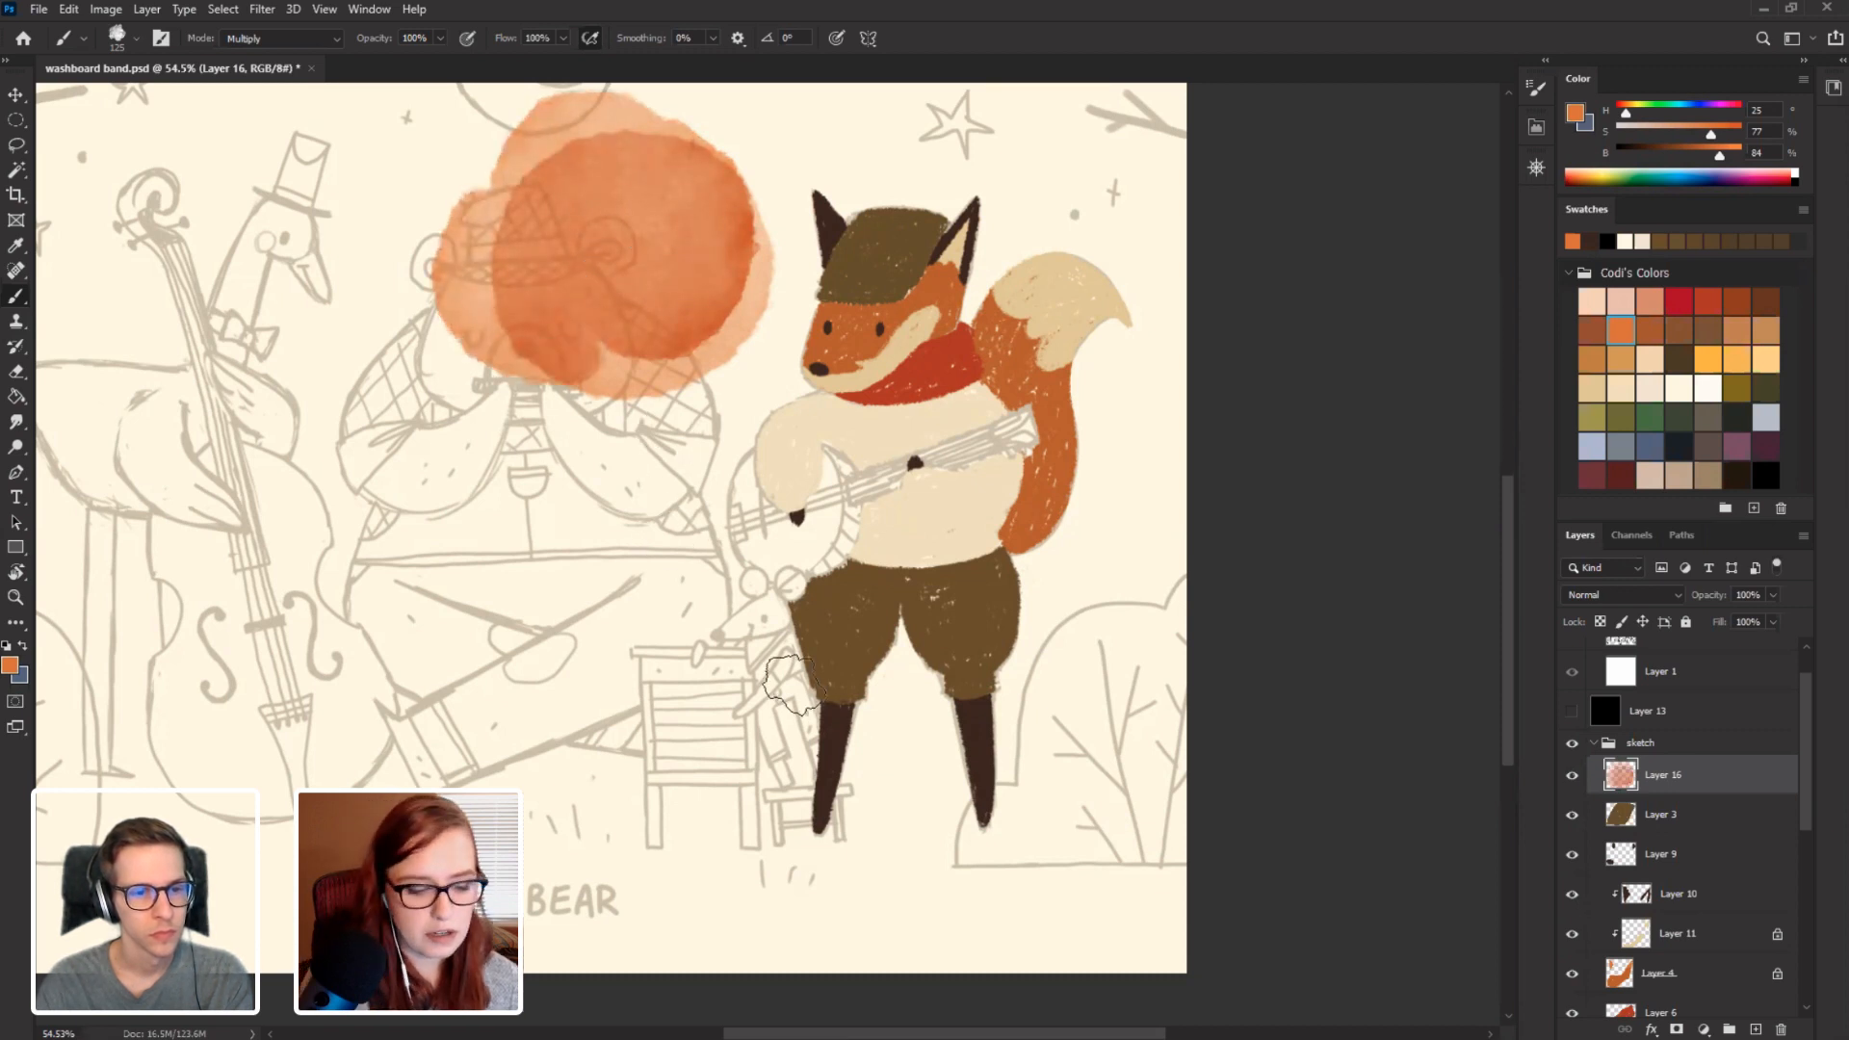
{"action": "key", "text": "ctrl+z"}
{"action": "key", "text": "ctrl+z"}
{"action": "key", "text": "ctrl+z"}
{"action": "key", "text": "ctrl+z"}
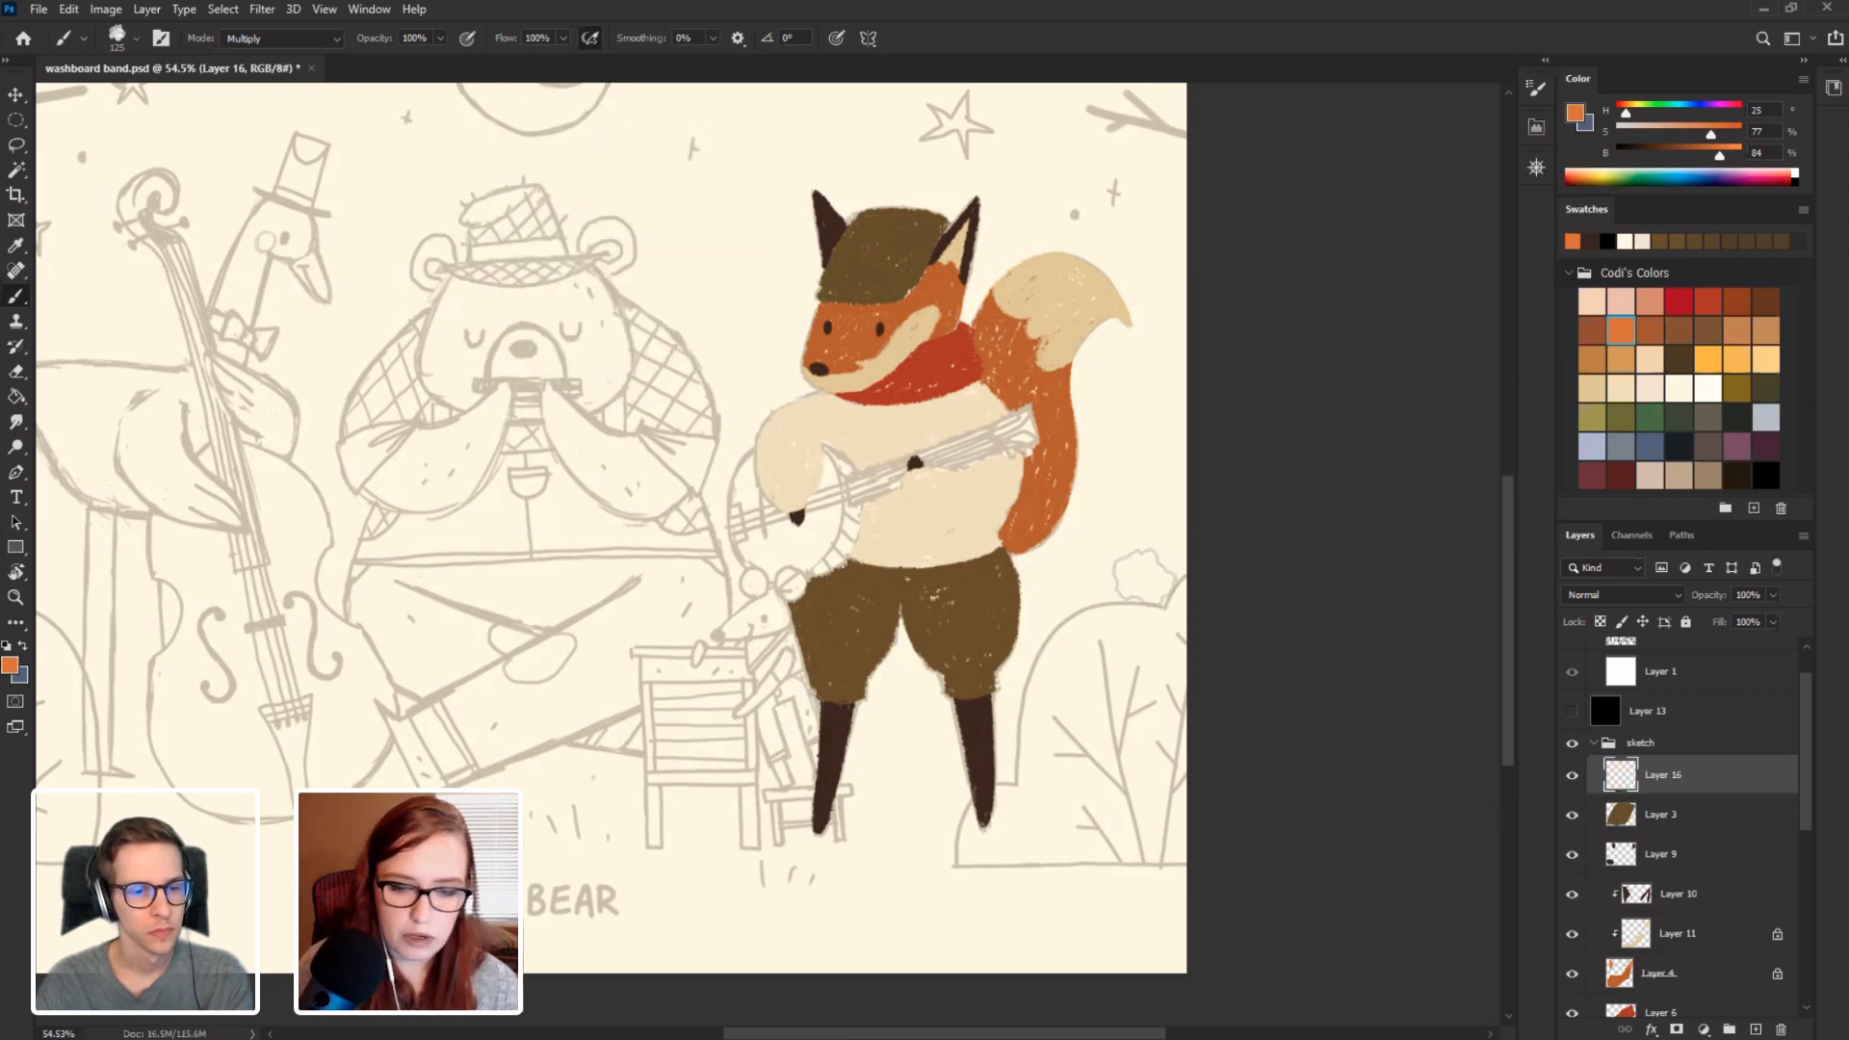
Paint a light orange watercolor wash over the large bush and the low bush beside the fox's foot with a smaller brush.
{"action": "key", "text": "bracketleft"}
{"action": "key", "text": "bracketleft"}
{"action": "left_click", "coordinate": [1570, 778]}
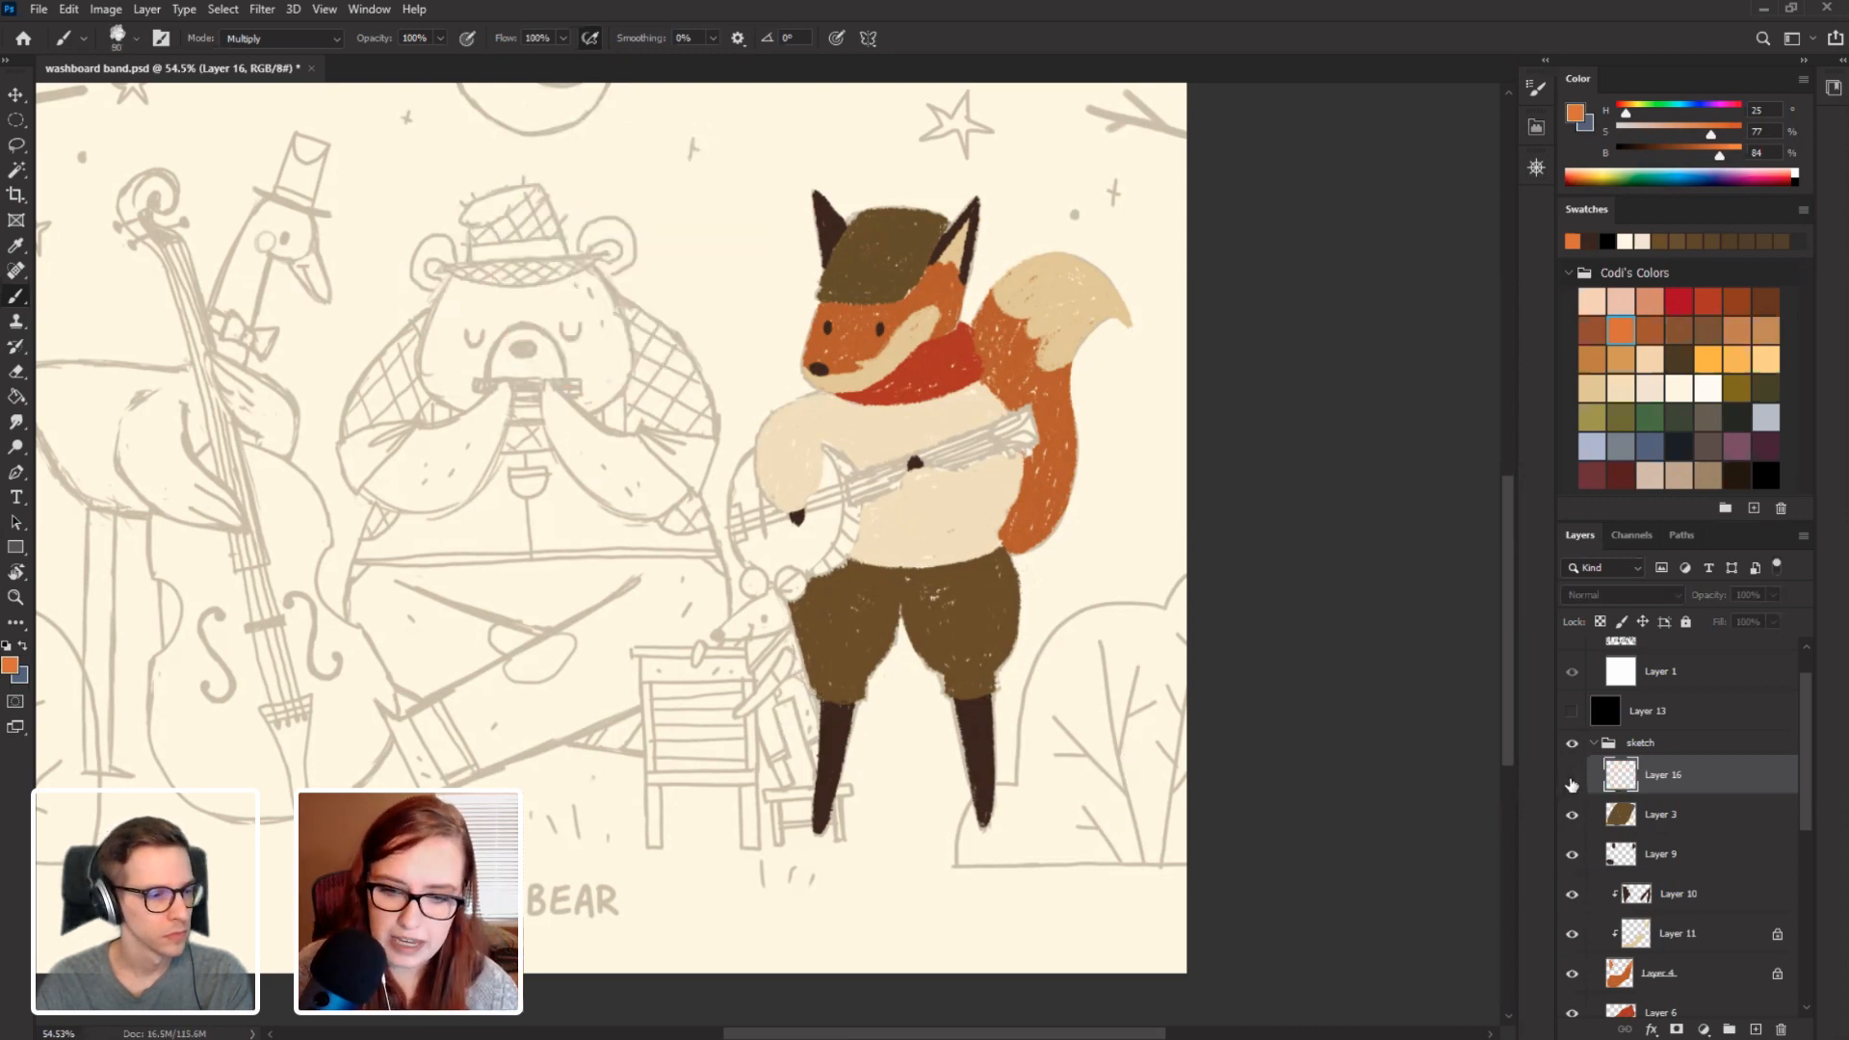
{"action": "left_click", "coordinate": [1571, 779]}
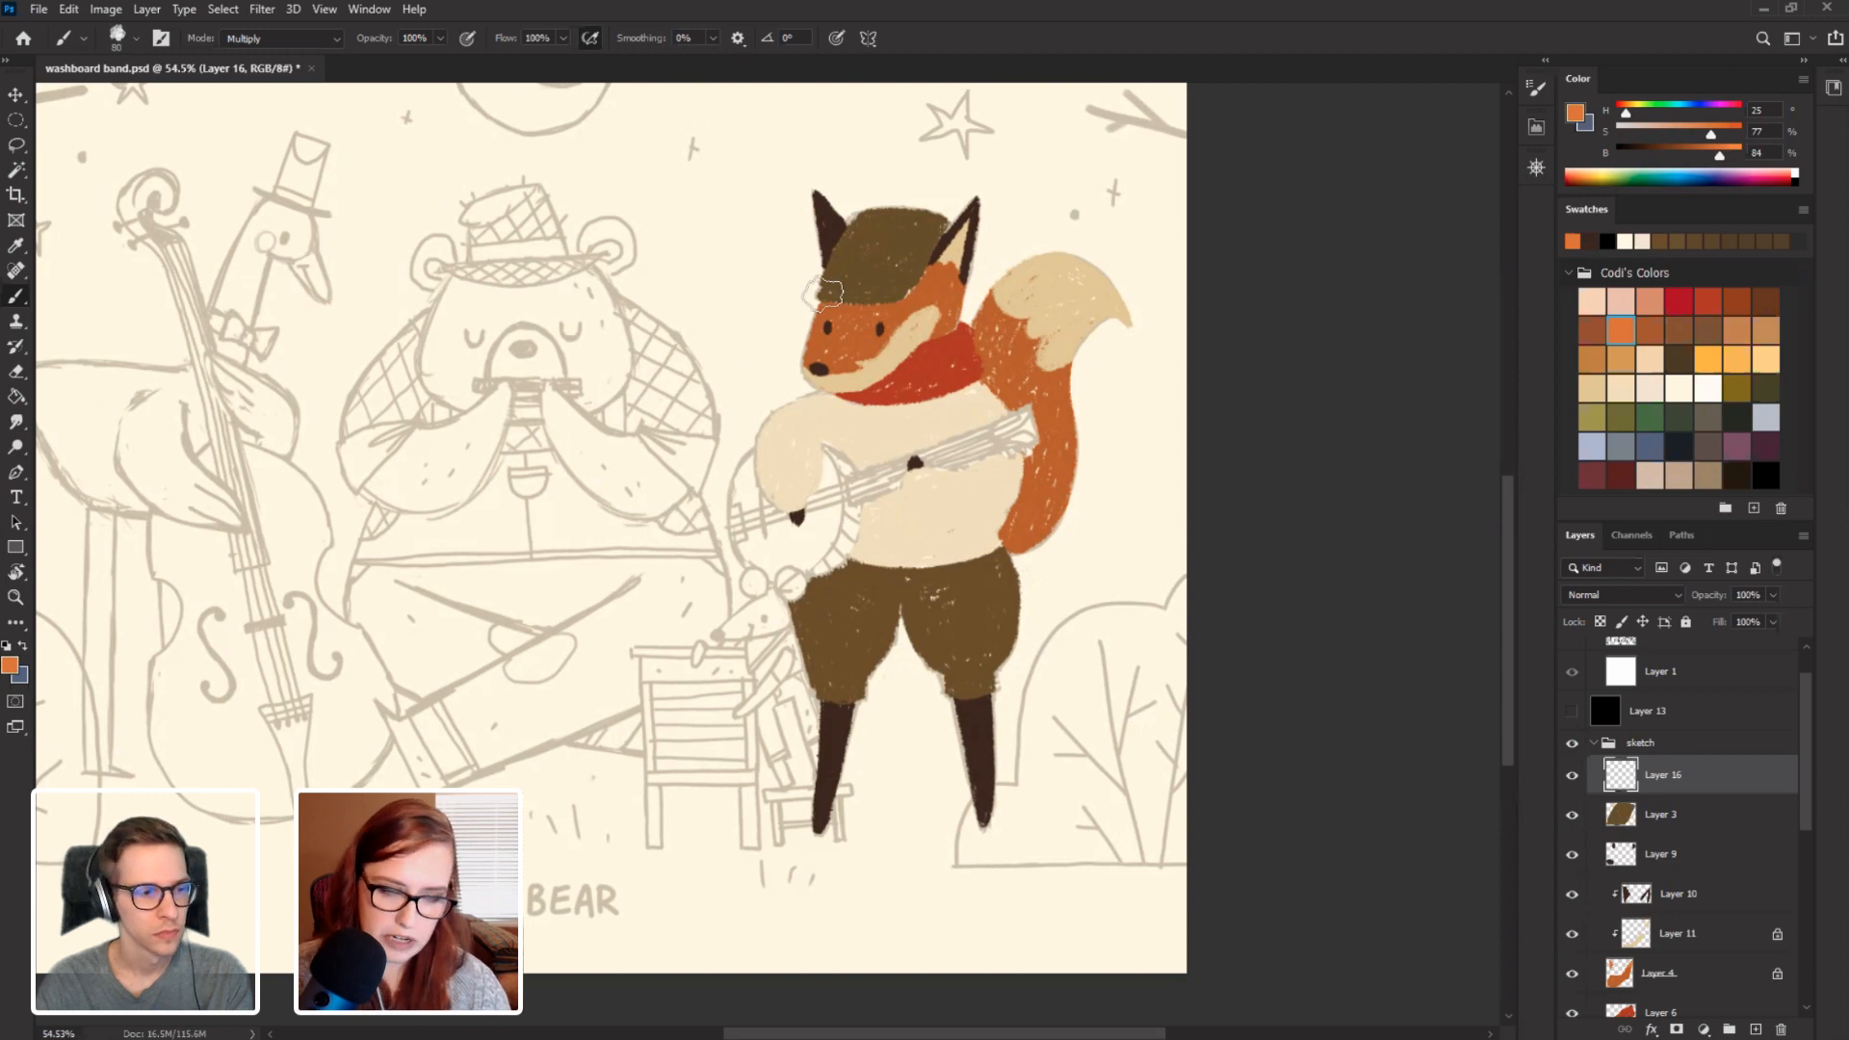
{"action": "mouse_move", "coordinate": [1167, 804]}
{"action": "left_mouse_down"}
{"action": "mouse_move", "coordinate": [1167, 607]}
{"action": "mouse_move", "coordinate": [1169, 802]}
{"action": "mouse_move", "coordinate": [1136, 674]}
{"action": "mouse_move", "coordinate": [1098, 789]}
{"action": "mouse_move", "coordinate": [1050, 693]}
{"action": "mouse_move", "coordinate": [1021, 799]}
{"action": "mouse_move", "coordinate": [1016, 737]}
{"action": "mouse_move", "coordinate": [1049, 679]}
{"action": "mouse_move", "coordinate": [1088, 630]}
{"action": "mouse_move", "coordinate": [1146, 617]}
{"action": "mouse_move", "coordinate": [1107, 657]}
{"action": "mouse_move", "coordinate": [1079, 631]}
{"action": "left_mouse_up"}
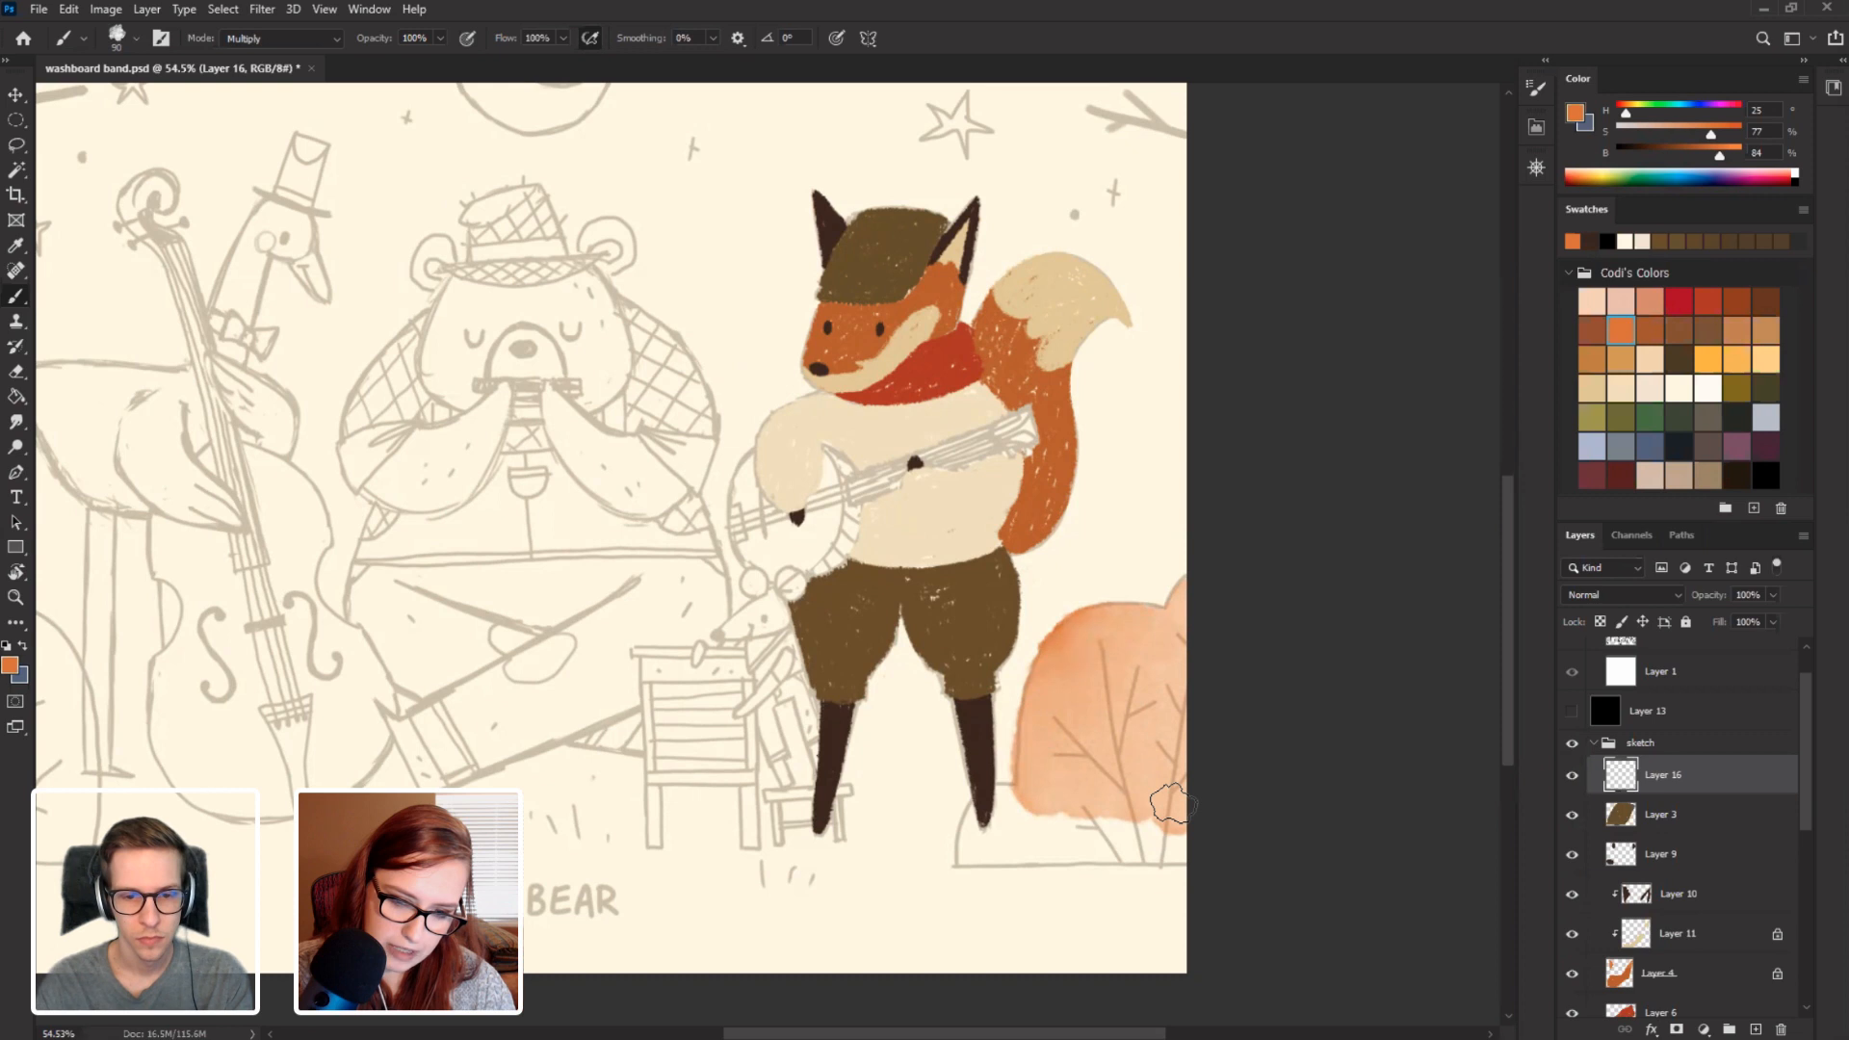
{"action": "mouse_move", "coordinate": [1050, 818]}
{"action": "left_mouse_down"}
{"action": "mouse_move", "coordinate": [1166, 838]}
{"action": "mouse_move", "coordinate": [1117, 859]}
{"action": "mouse_move", "coordinate": [963, 850]}
{"action": "mouse_move", "coordinate": [1025, 804]}
{"action": "left_mouse_up"}
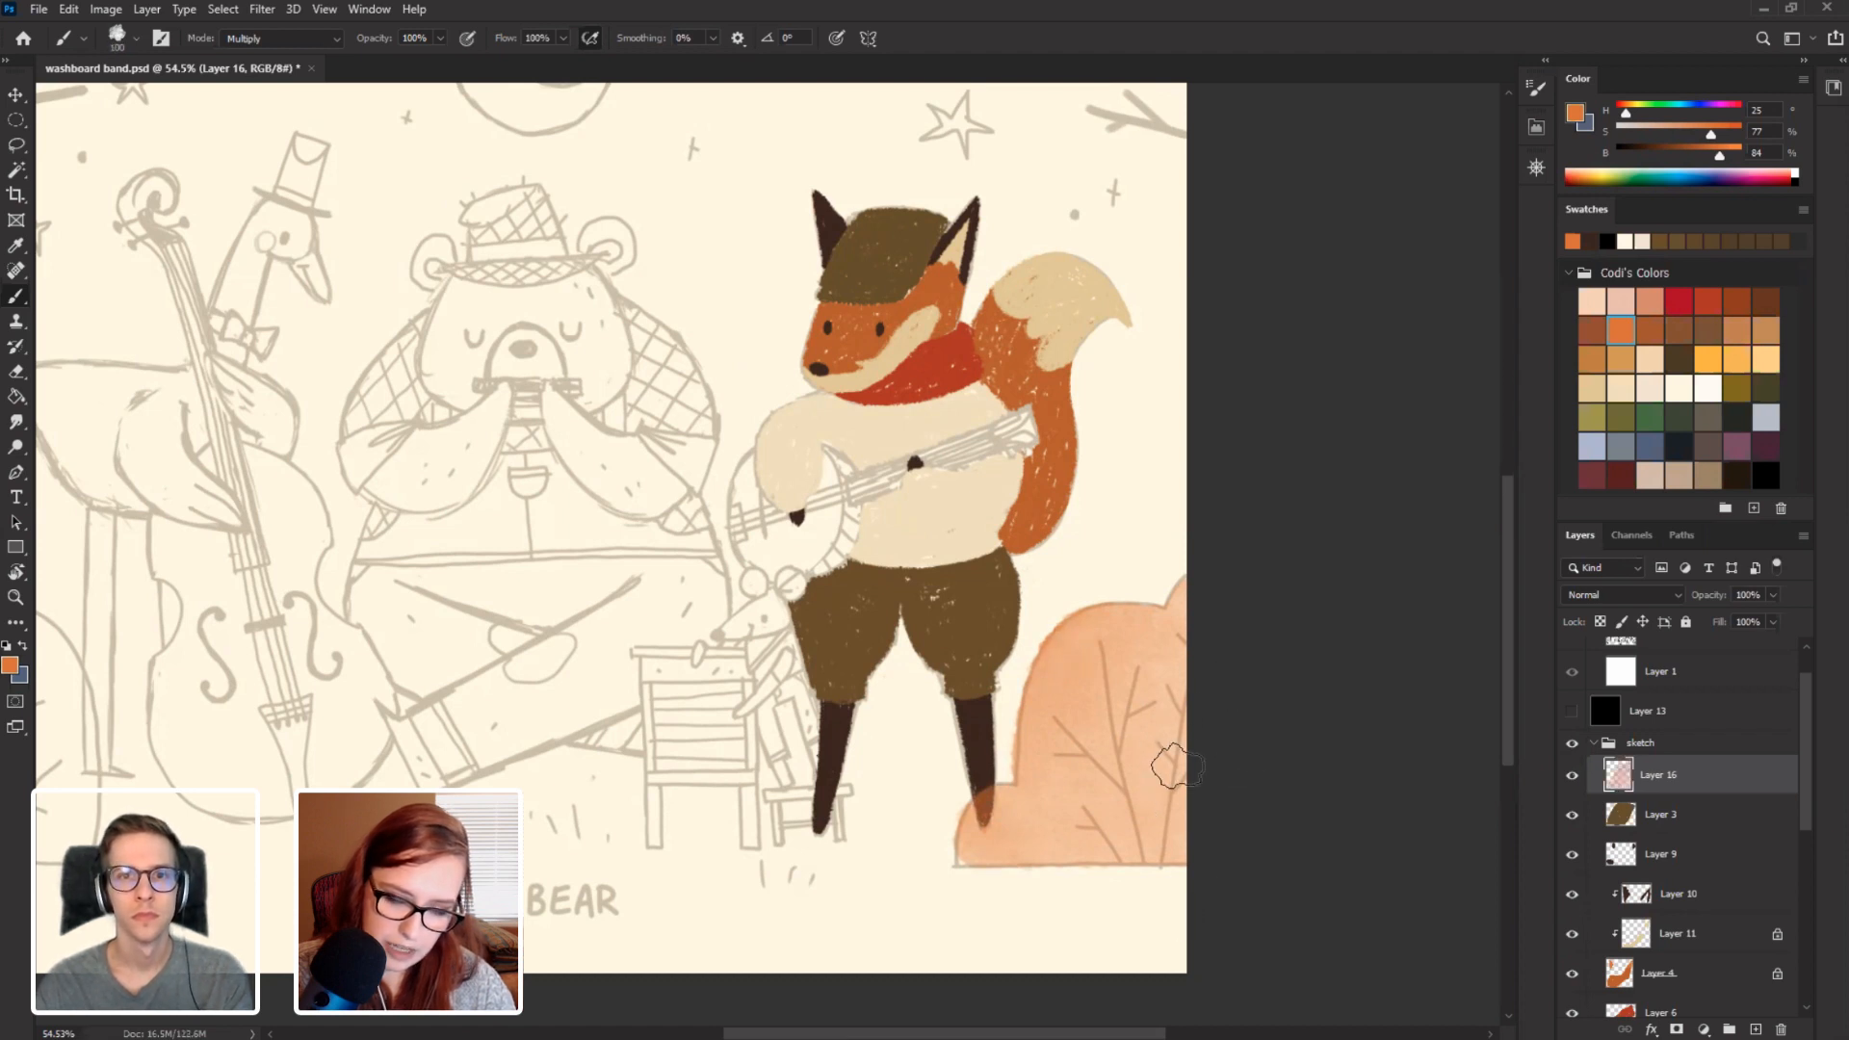
Build up a second, deeper orange wash over the large bush with brush size 150.
{"action": "key", "text": "bracketright"}
{"action": "key", "text": "bracketright"}
{"action": "key", "text": "bracketright"}
{"action": "mouse_move", "coordinate": [1159, 794]}
{"action": "left_mouse_down"}
{"action": "mouse_move", "coordinate": [1156, 692]}
{"action": "mouse_move", "coordinate": [1136, 686]}
{"action": "mouse_move", "coordinate": [1117, 833]}
{"action": "mouse_move", "coordinate": [1064, 717]}
{"action": "mouse_move", "coordinate": [1073, 689]}
{"action": "mouse_move", "coordinate": [1038, 847]}
{"action": "mouse_move", "coordinate": [1049, 664]}
{"action": "mouse_move", "coordinate": [1170, 602]}
{"action": "mouse_move", "coordinate": [1179, 645]}
{"action": "left_mouse_up"}
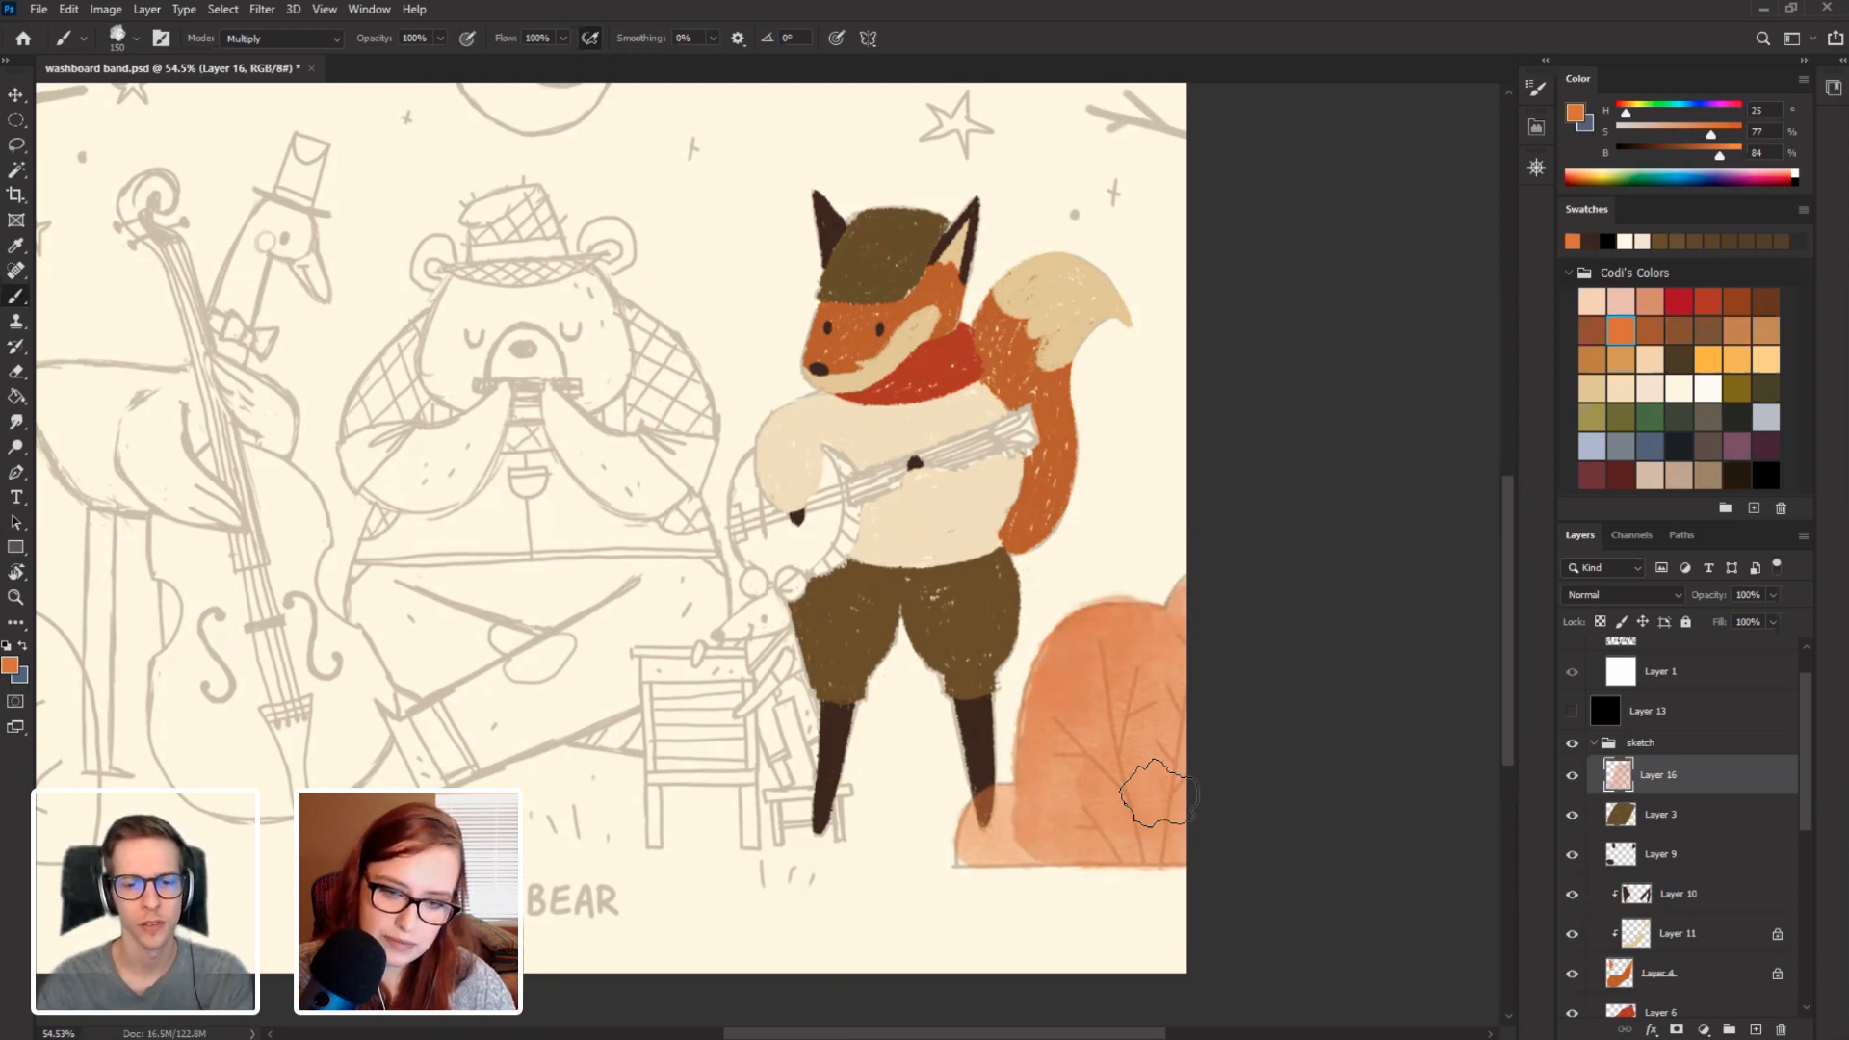
Try separate overlapping watercolor strokes over the bear with brush size 90, undo them, and check the selected brush preset.
{"action": "key", "text": "bracketleft"}
{"action": "key", "text": "bracketleft"}
{"action": "key", "text": "bracketleft"}
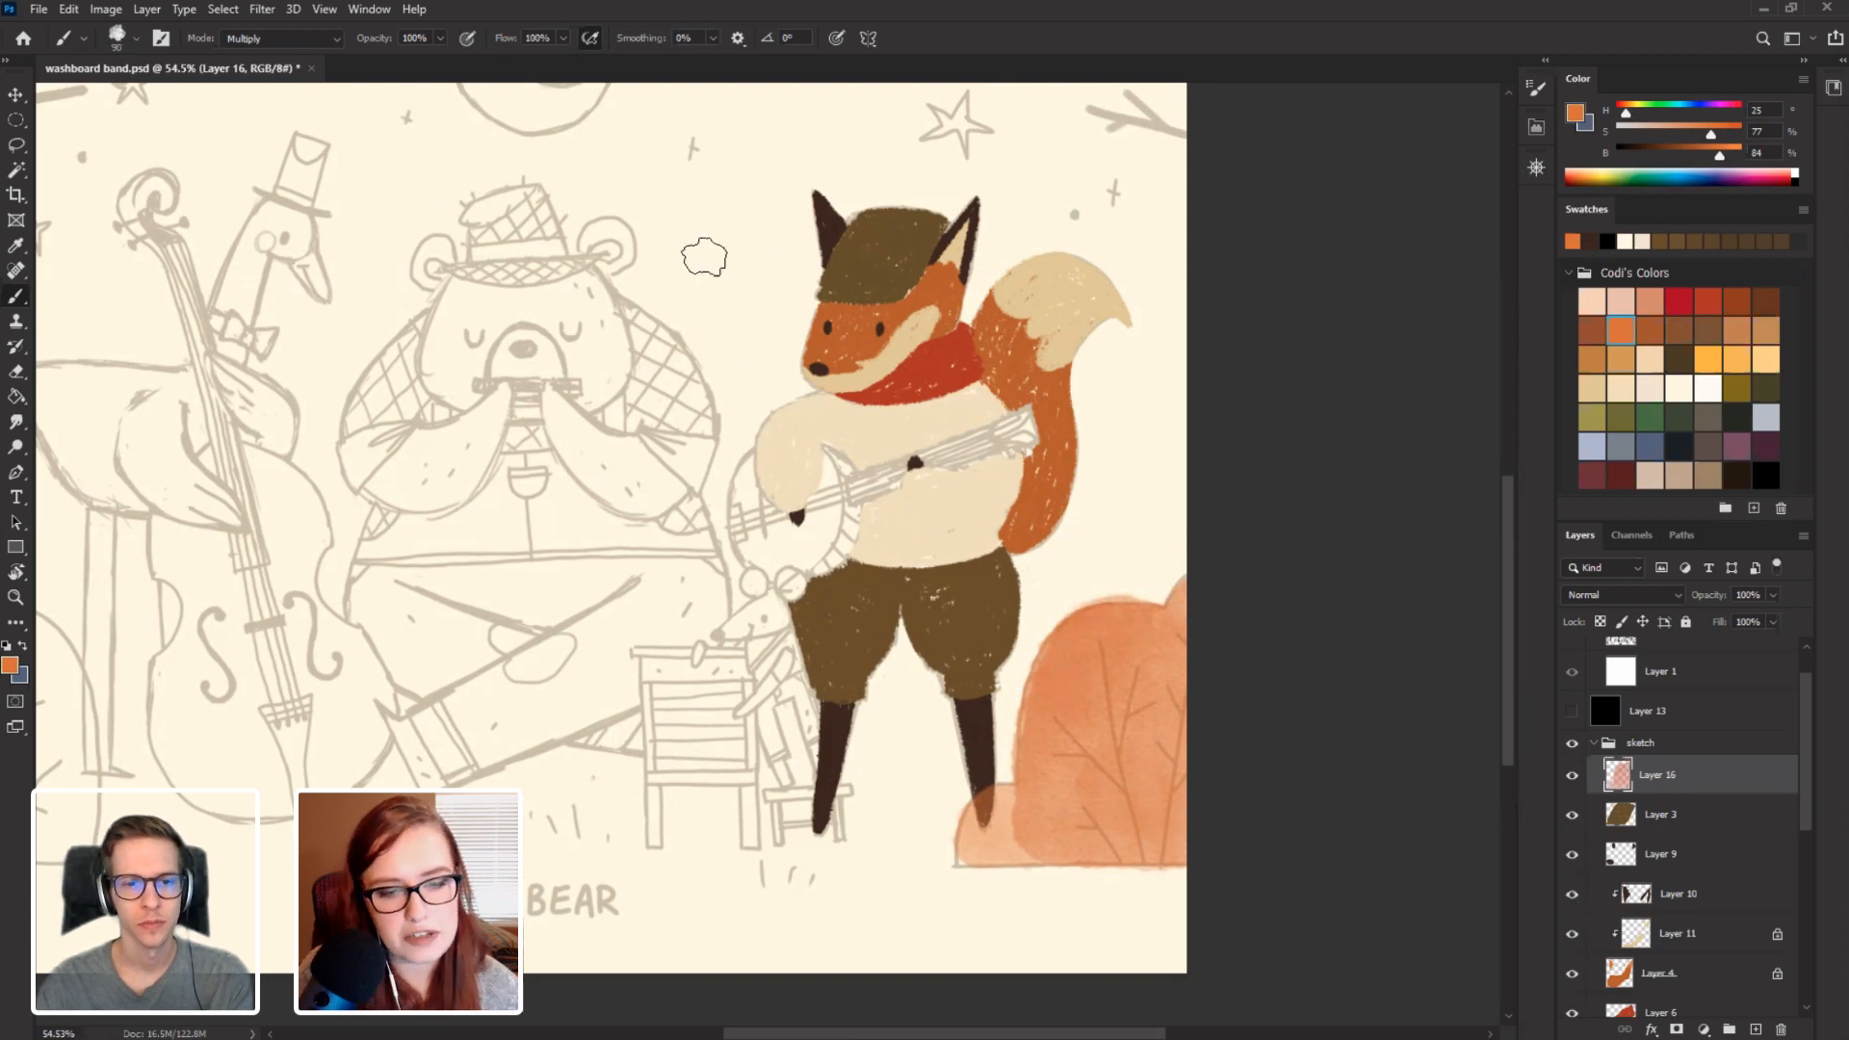
{"action": "mouse_move", "coordinate": [679, 207]}
{"action": "left_mouse_down"}
{"action": "mouse_move", "coordinate": [587, 258]}
{"action": "mouse_move", "coordinate": [568, 192]}
{"action": "mouse_move", "coordinate": [634, 159]}
{"action": "mouse_move", "coordinate": [616, 145]}
{"action": "mouse_move", "coordinate": [645, 121]}
{"action": "mouse_move", "coordinate": [501, 221]}
{"action": "mouse_move", "coordinate": [506, 289]}
{"action": "mouse_move", "coordinate": [549, 327]}
{"action": "mouse_move", "coordinate": [611, 351]}
{"action": "left_mouse_up"}
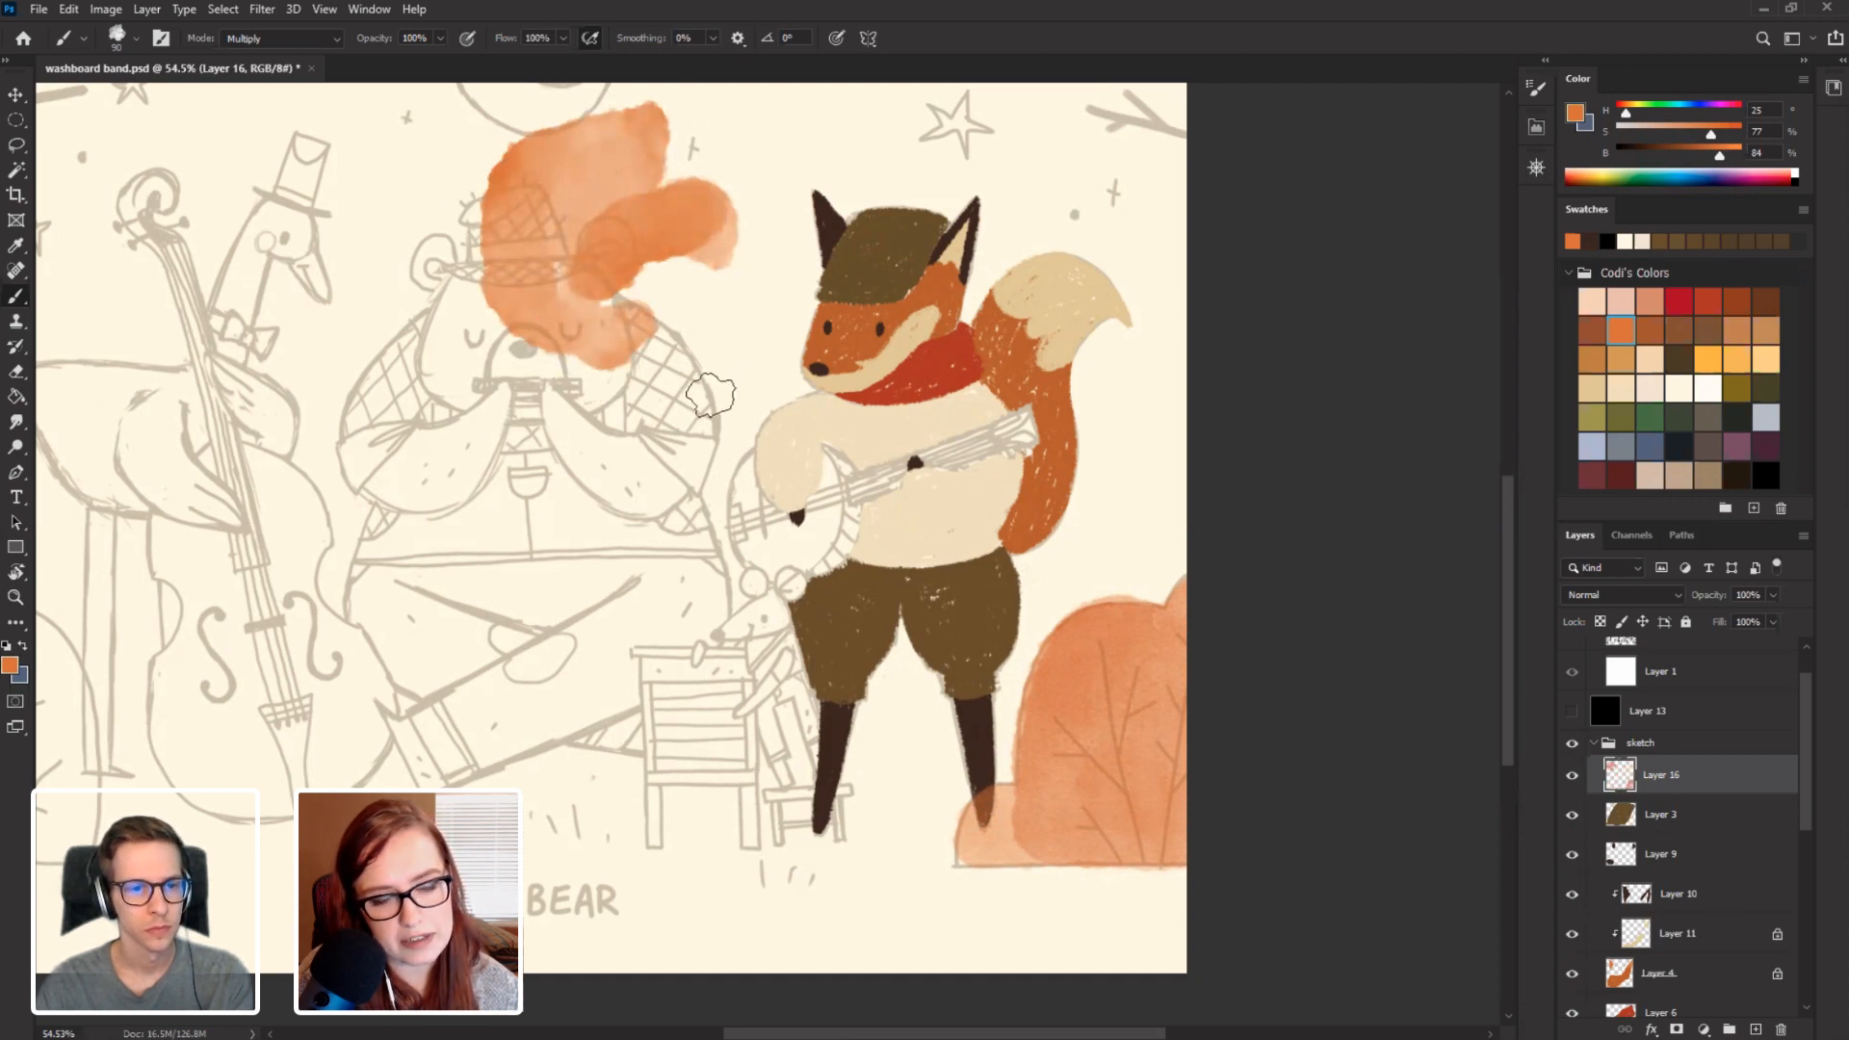
{"action": "mouse_move", "coordinate": [636, 428]}
{"action": "left_mouse_down"}
{"action": "mouse_move", "coordinate": [653, 416]}
{"action": "mouse_move", "coordinate": [669, 445]}
{"action": "mouse_move", "coordinate": [717, 330]}
{"action": "mouse_move", "coordinate": [647, 318]}
{"action": "mouse_move", "coordinate": [637, 351]}
{"action": "mouse_move", "coordinate": [711, 424]}
{"action": "mouse_move", "coordinate": [604, 403]}
{"action": "mouse_move", "coordinate": [621, 445]}
{"action": "mouse_move", "coordinate": [714, 310]}
{"action": "mouse_move", "coordinate": [746, 121]}
{"action": "mouse_move", "coordinate": [776, 202]}
{"action": "left_mouse_up"}
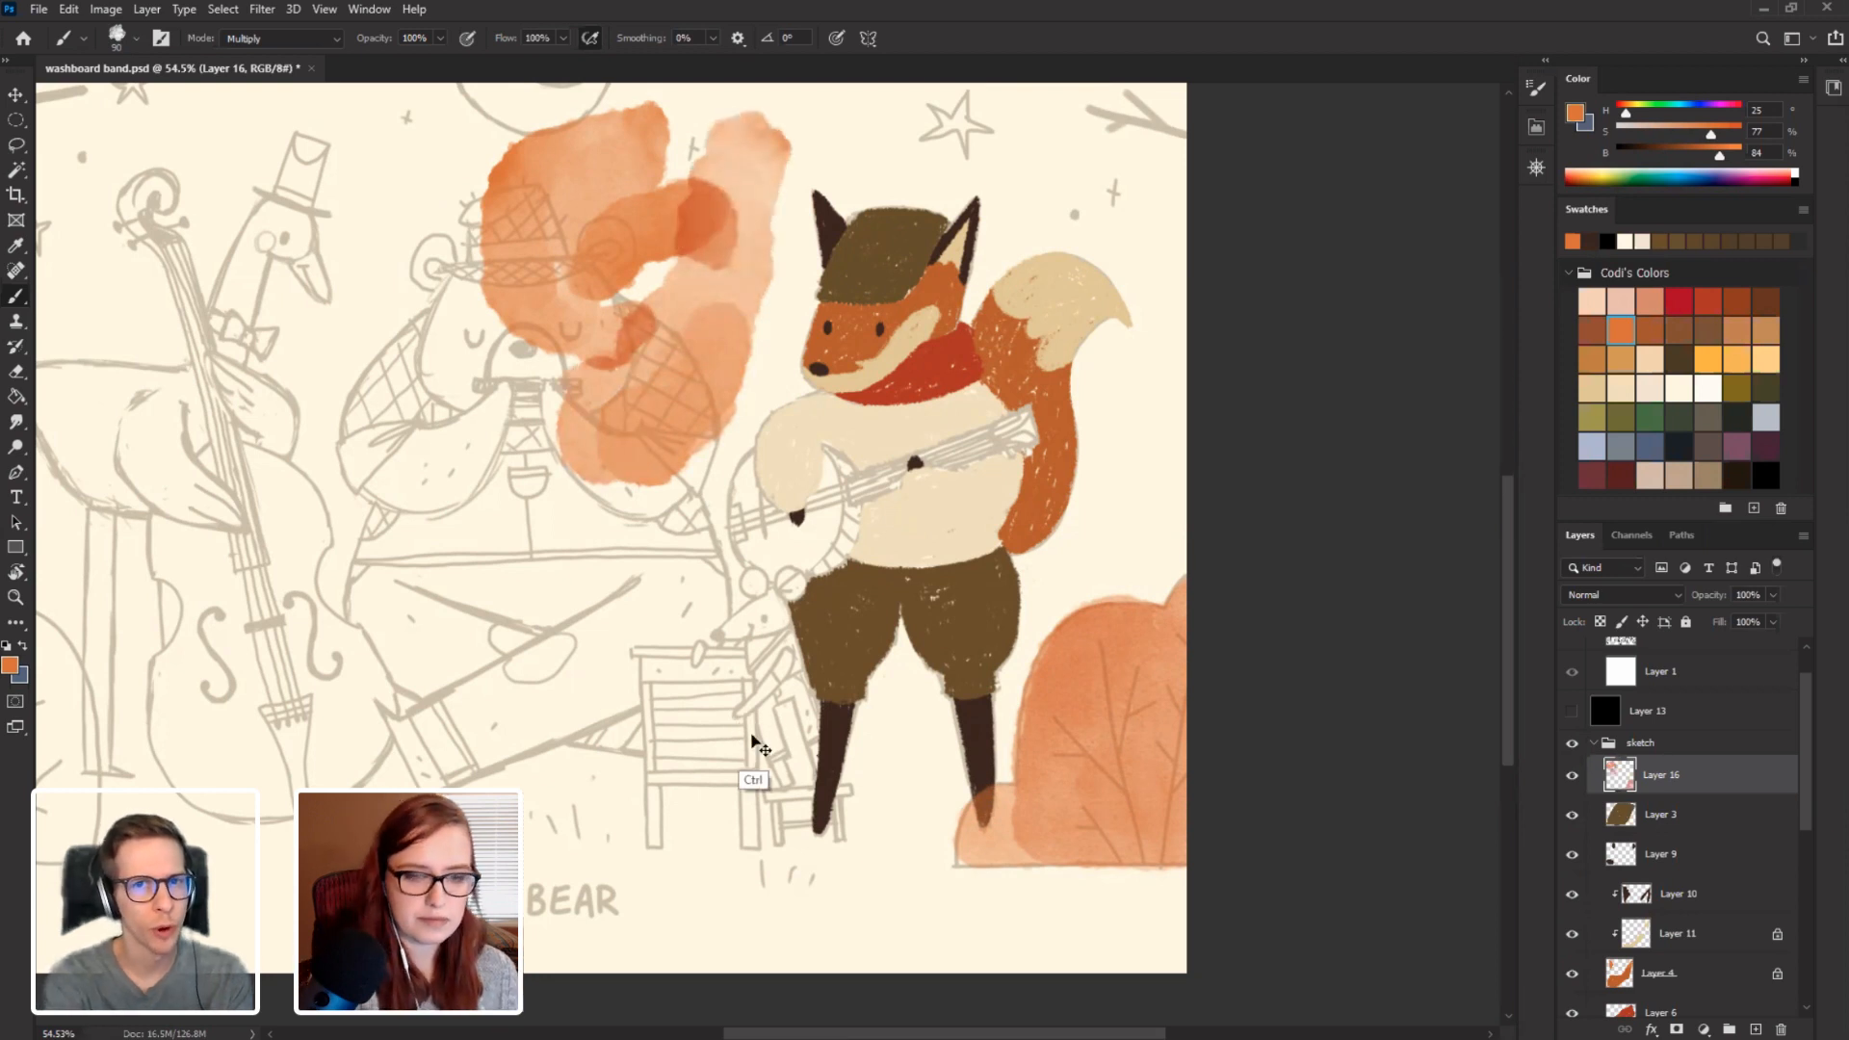
{"action": "key", "text": "ctrl+z"}
{"action": "key", "text": "ctrl+z"}
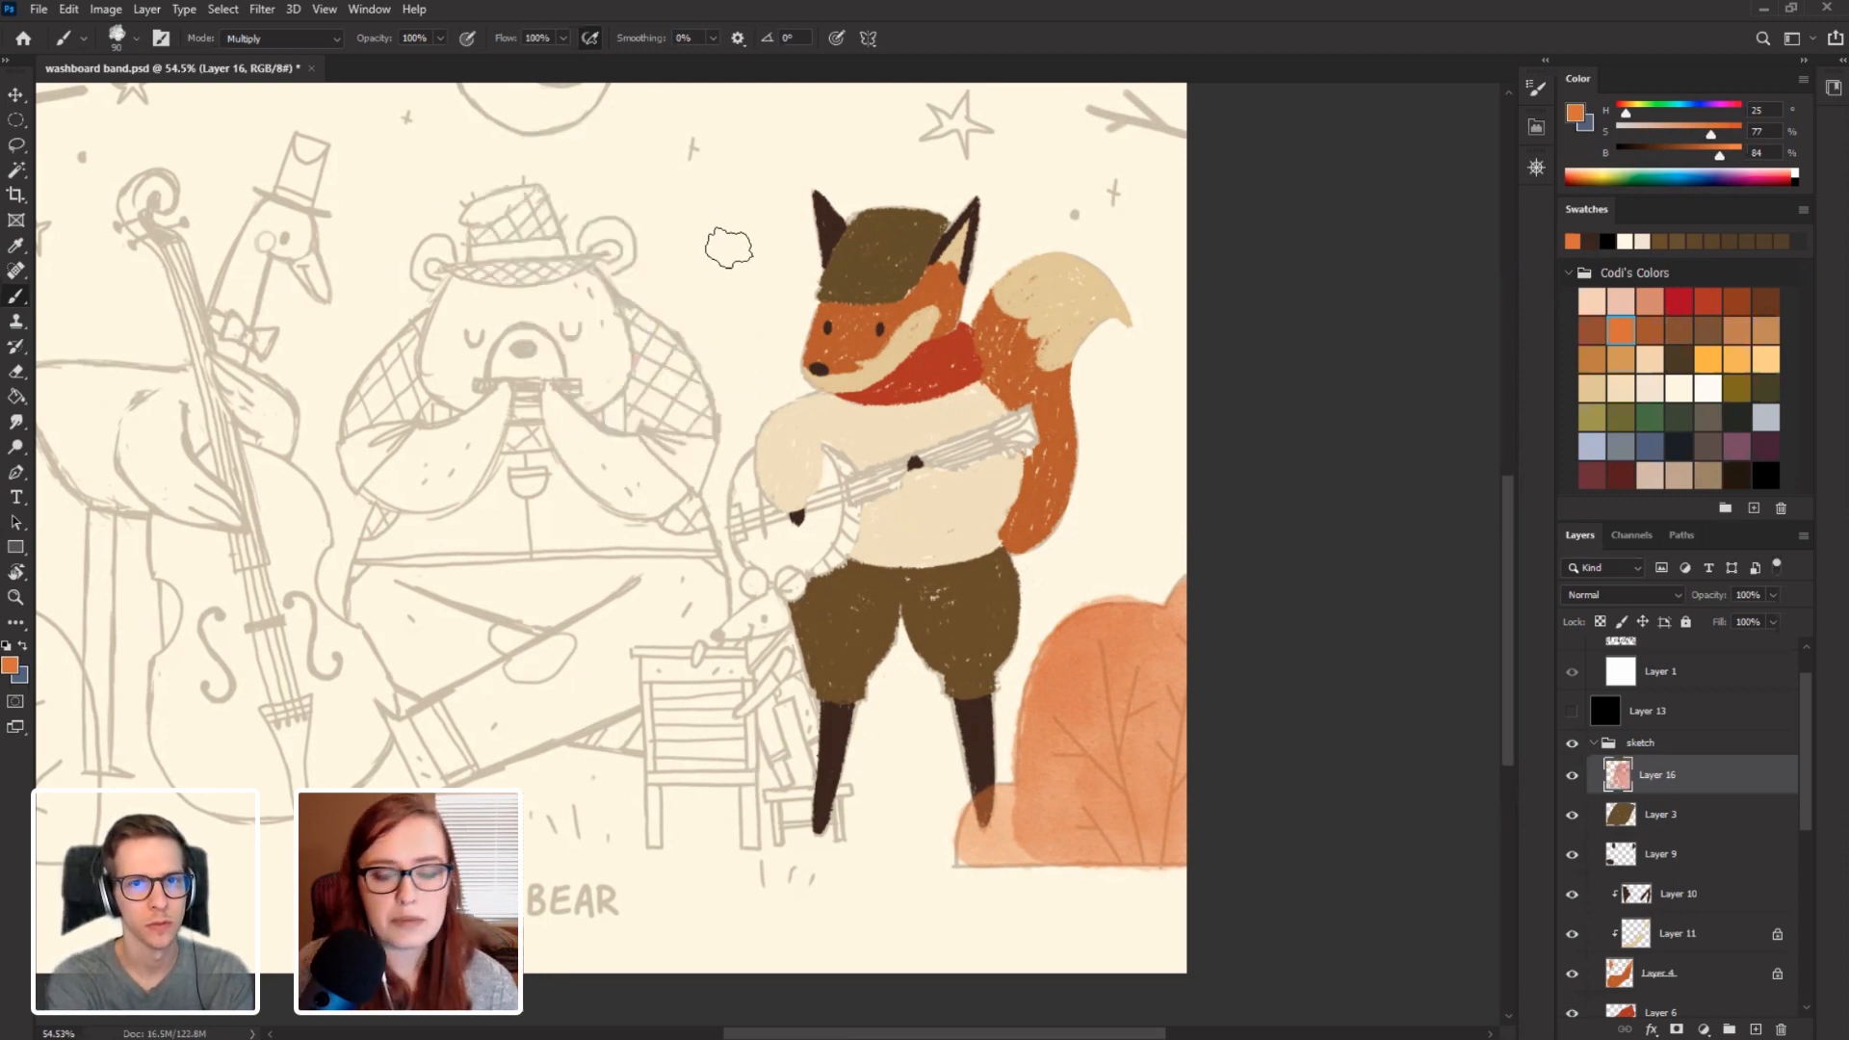
{"action": "right_click", "coordinate": [705, 201]}
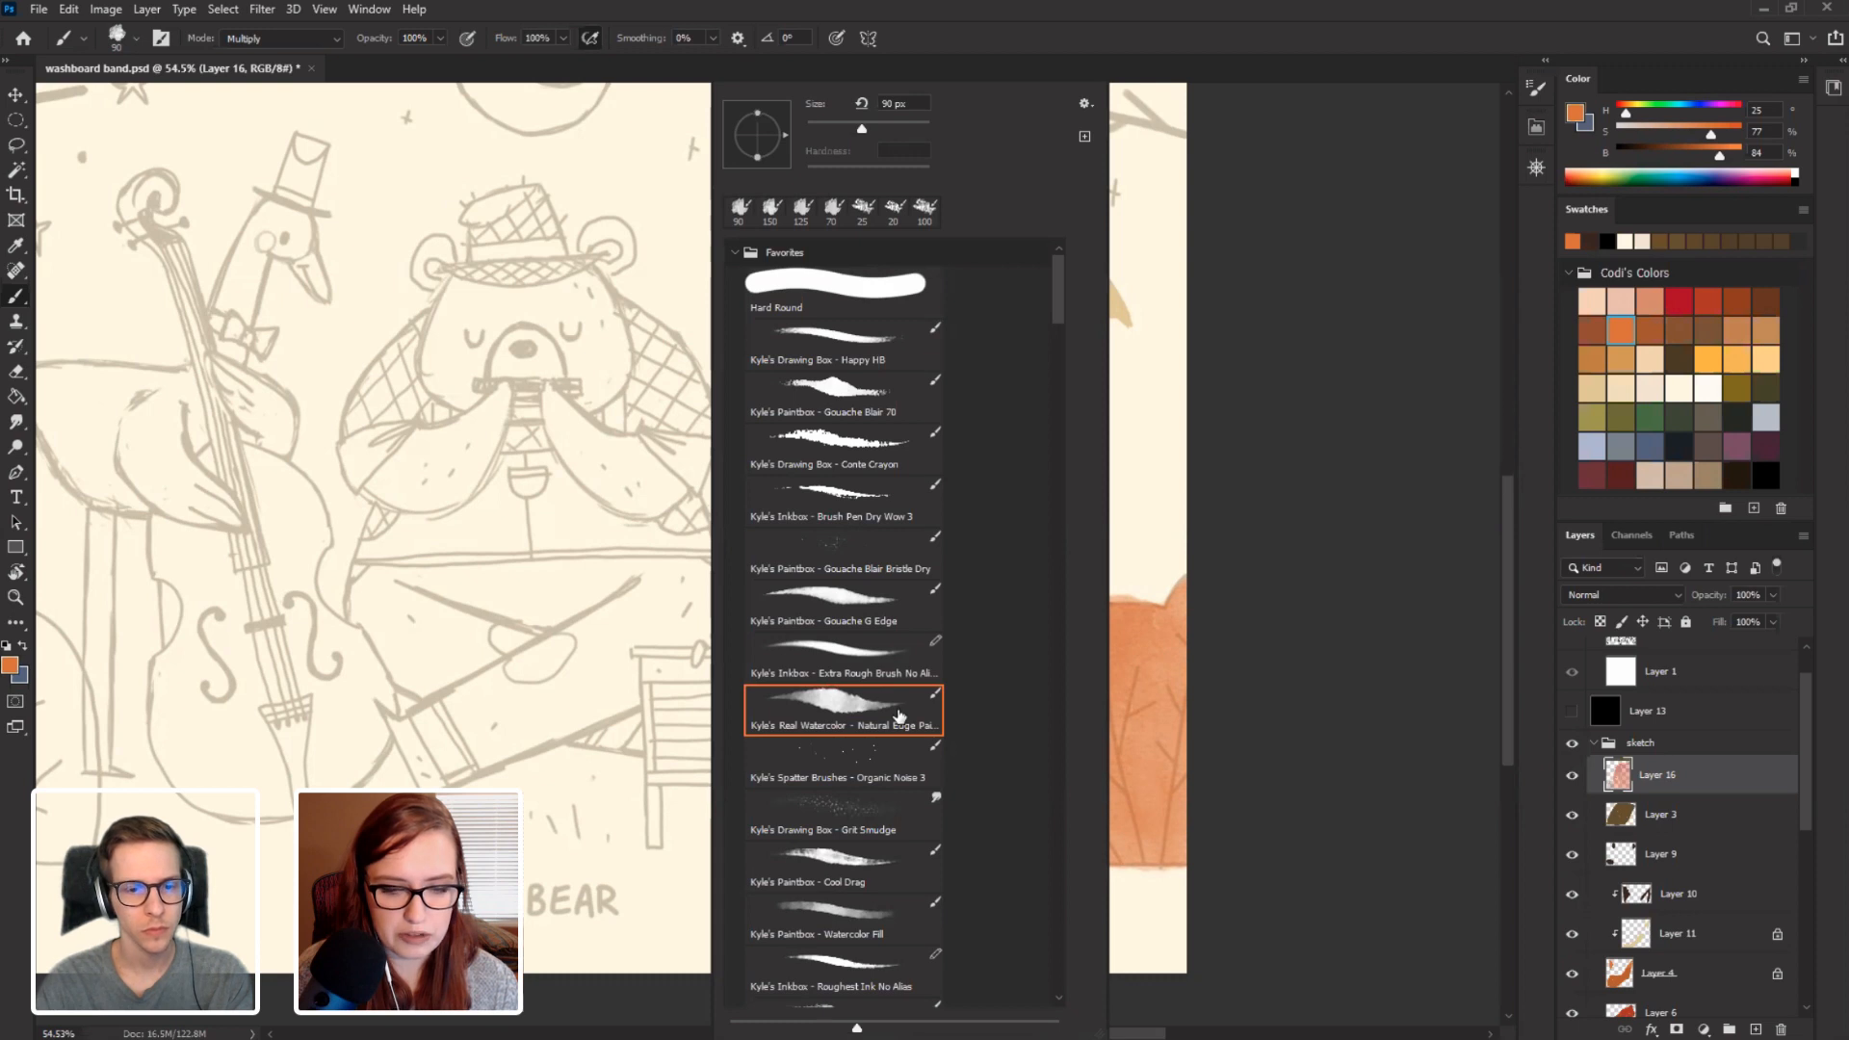
{"action": "left_click", "coordinate": [1293, 788]}
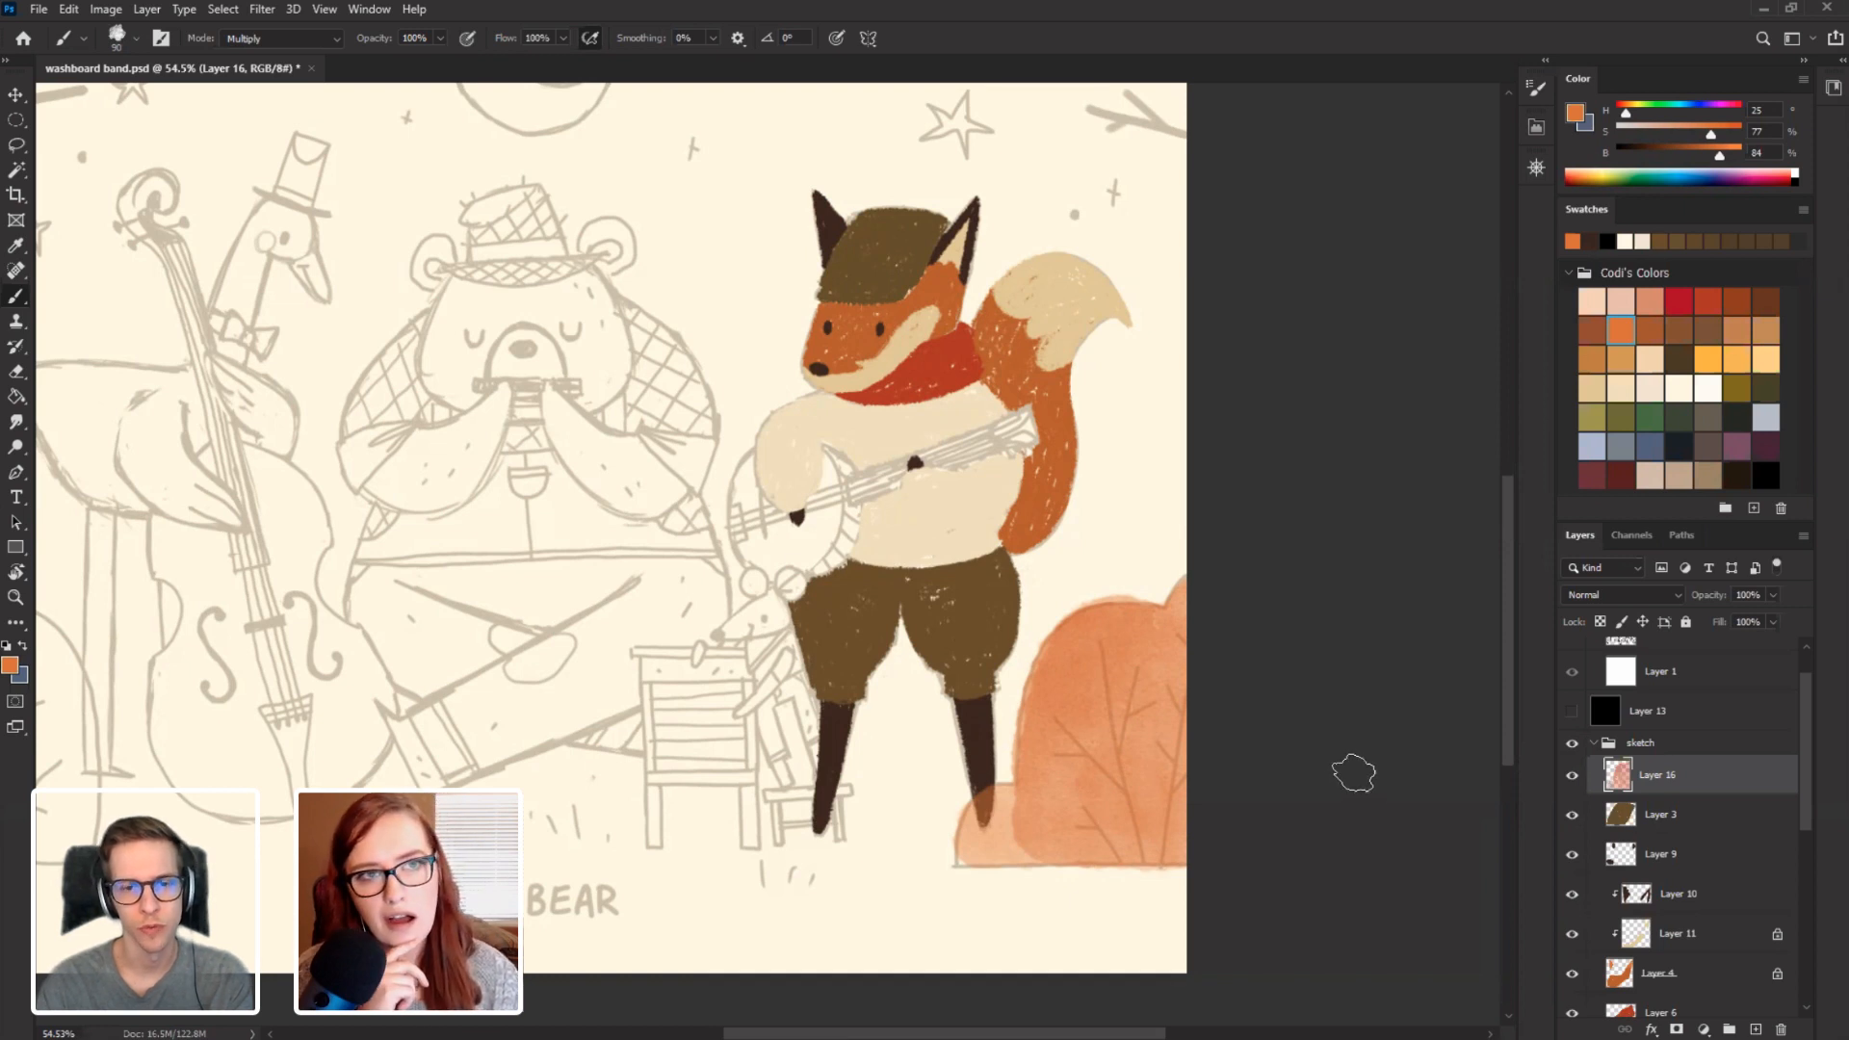
Try shading the outer side of the fox's trouser leg on Layer 7 with the trousers' sampled brown.
{"action": "left_click_drag", "start_coordinate": [635, 338], "coordinate": [588, 375]}
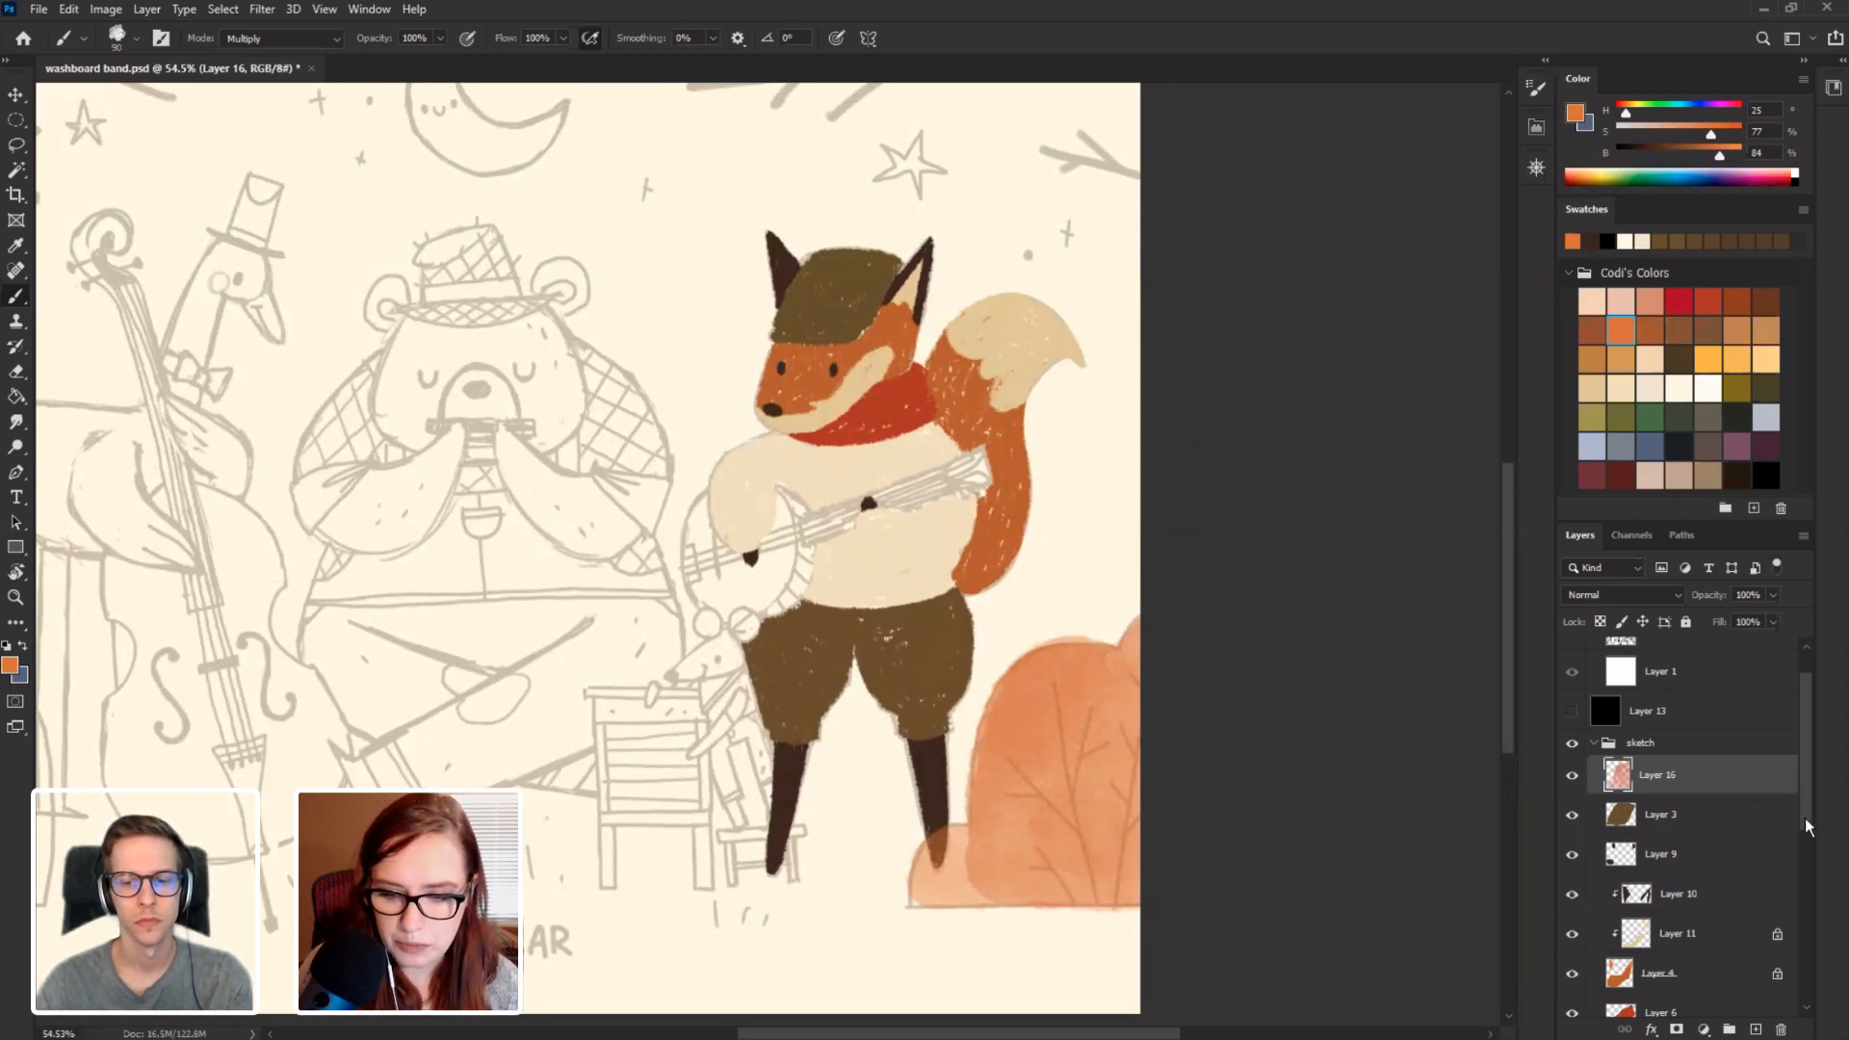
{"action": "left_click_drag", "start_coordinate": [1805, 817], "coordinate": [1804, 911]}
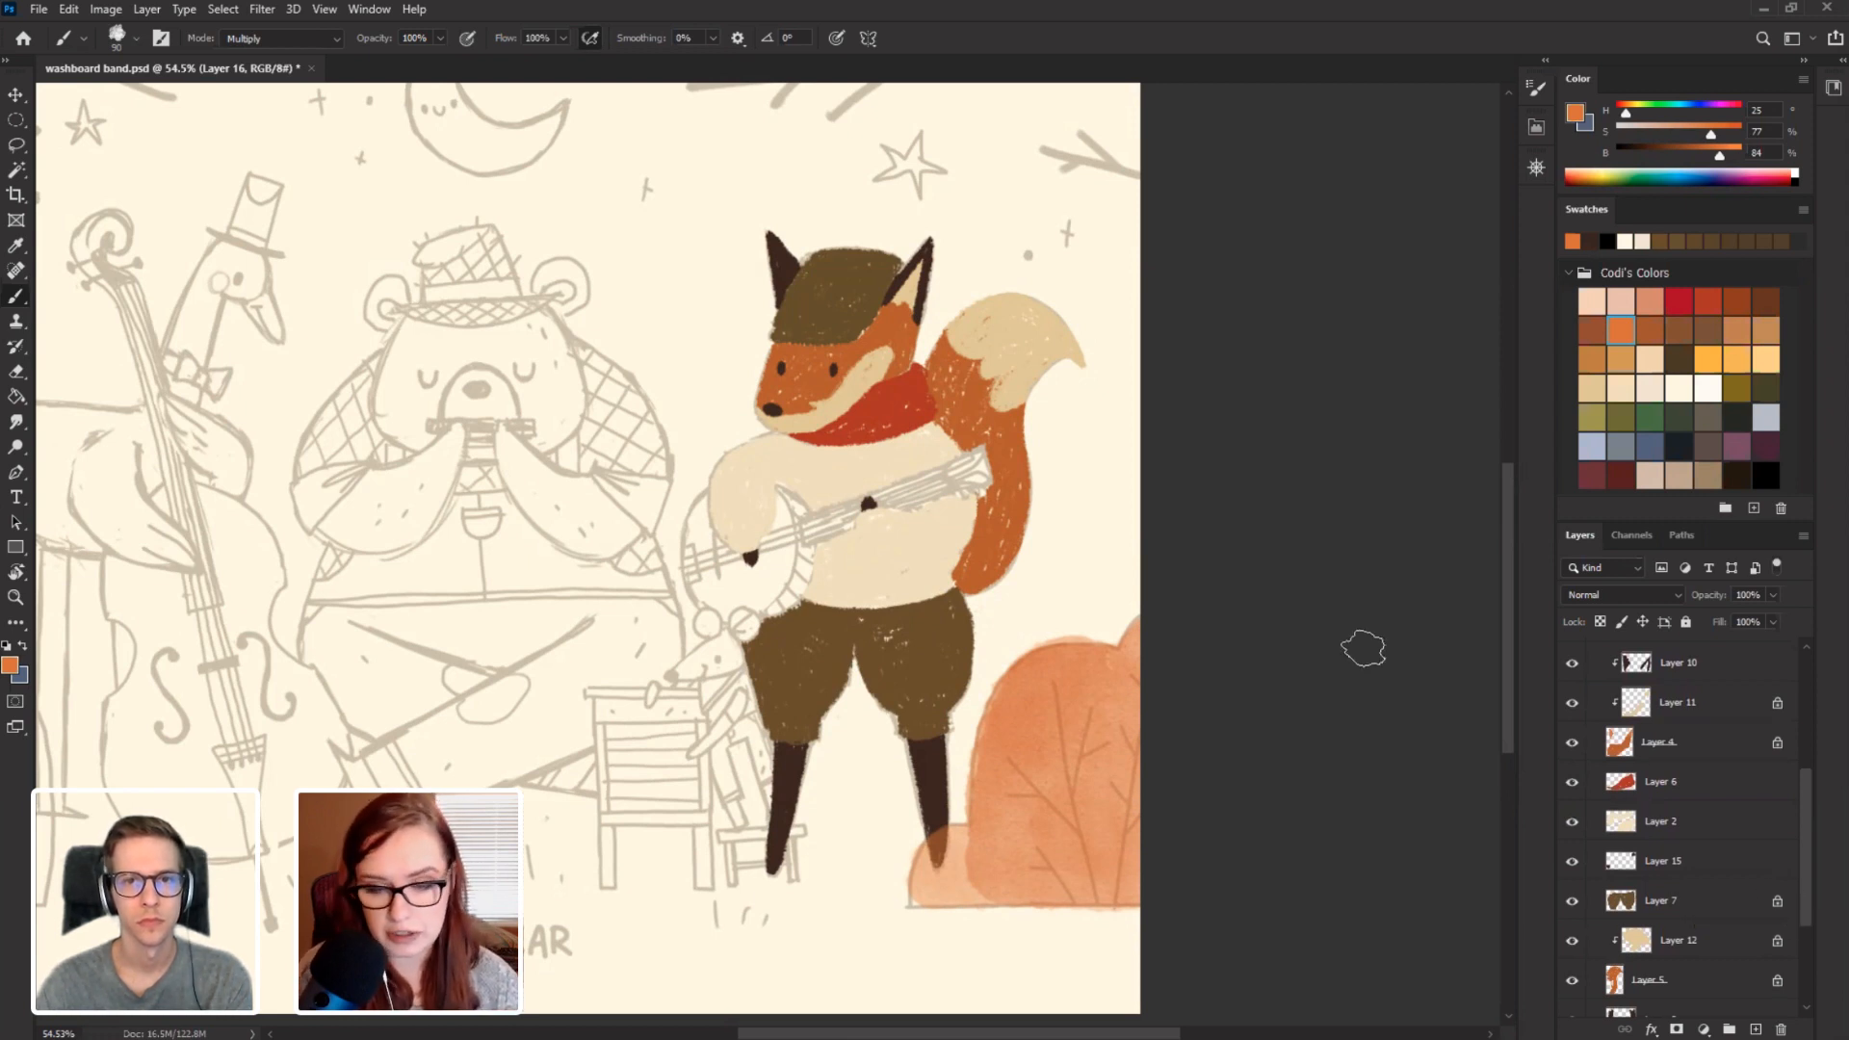
{"action": "left_click_drag", "start_coordinate": [1509, 744], "coordinate": [1512, 732]}
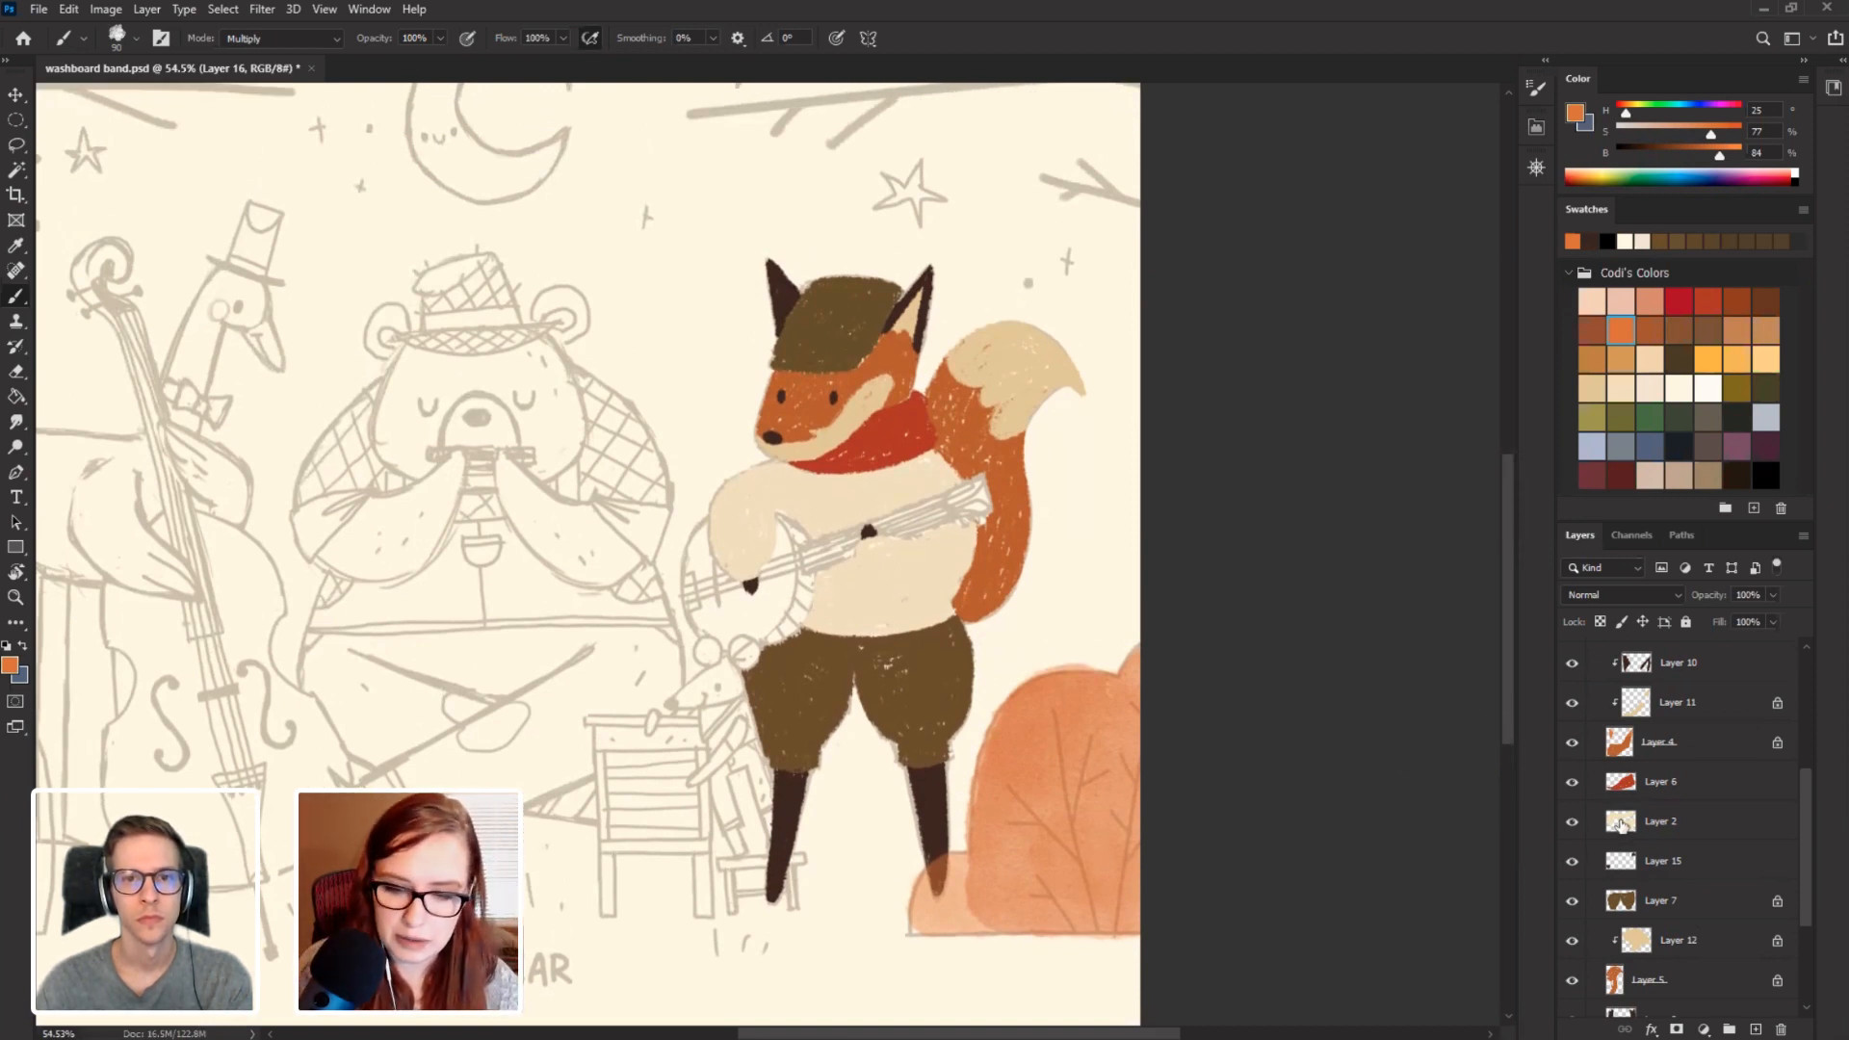
{"action": "left_click", "coordinate": [1670, 902]}
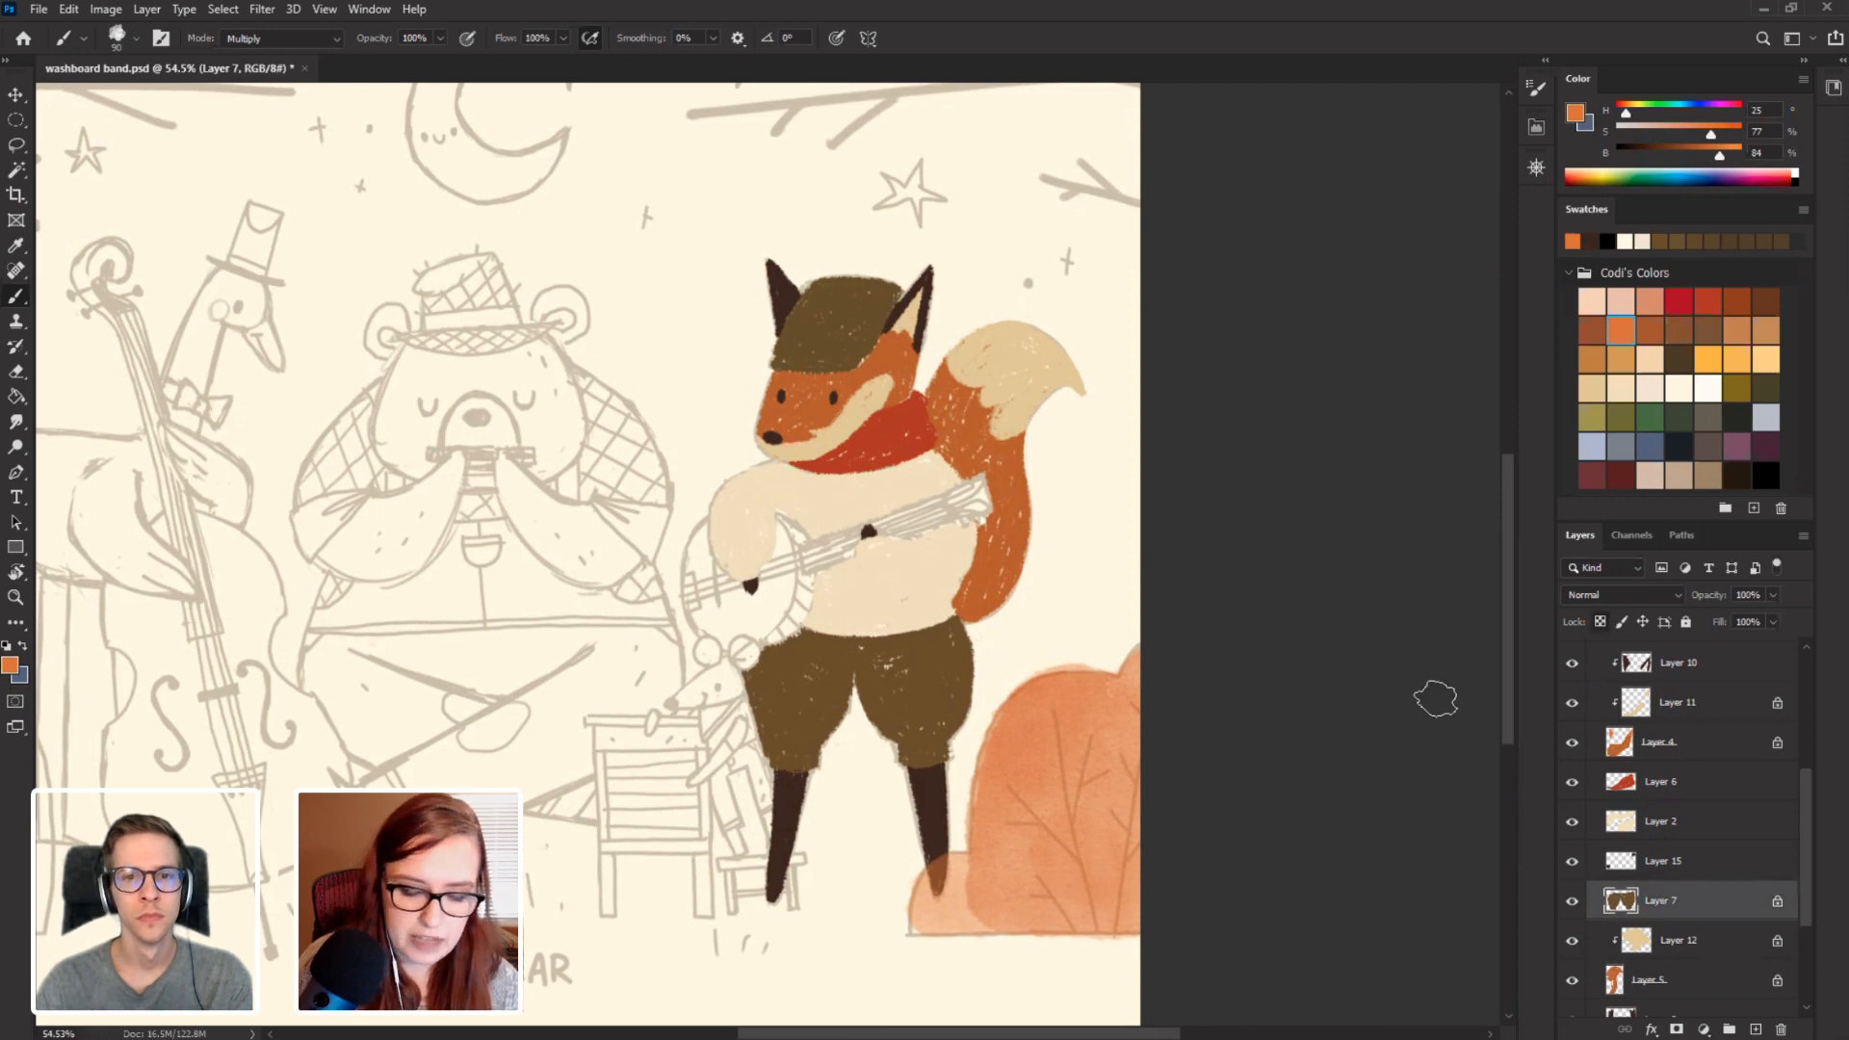
{"action": "left_click", "coordinate": [929, 677], "text": "alt"}
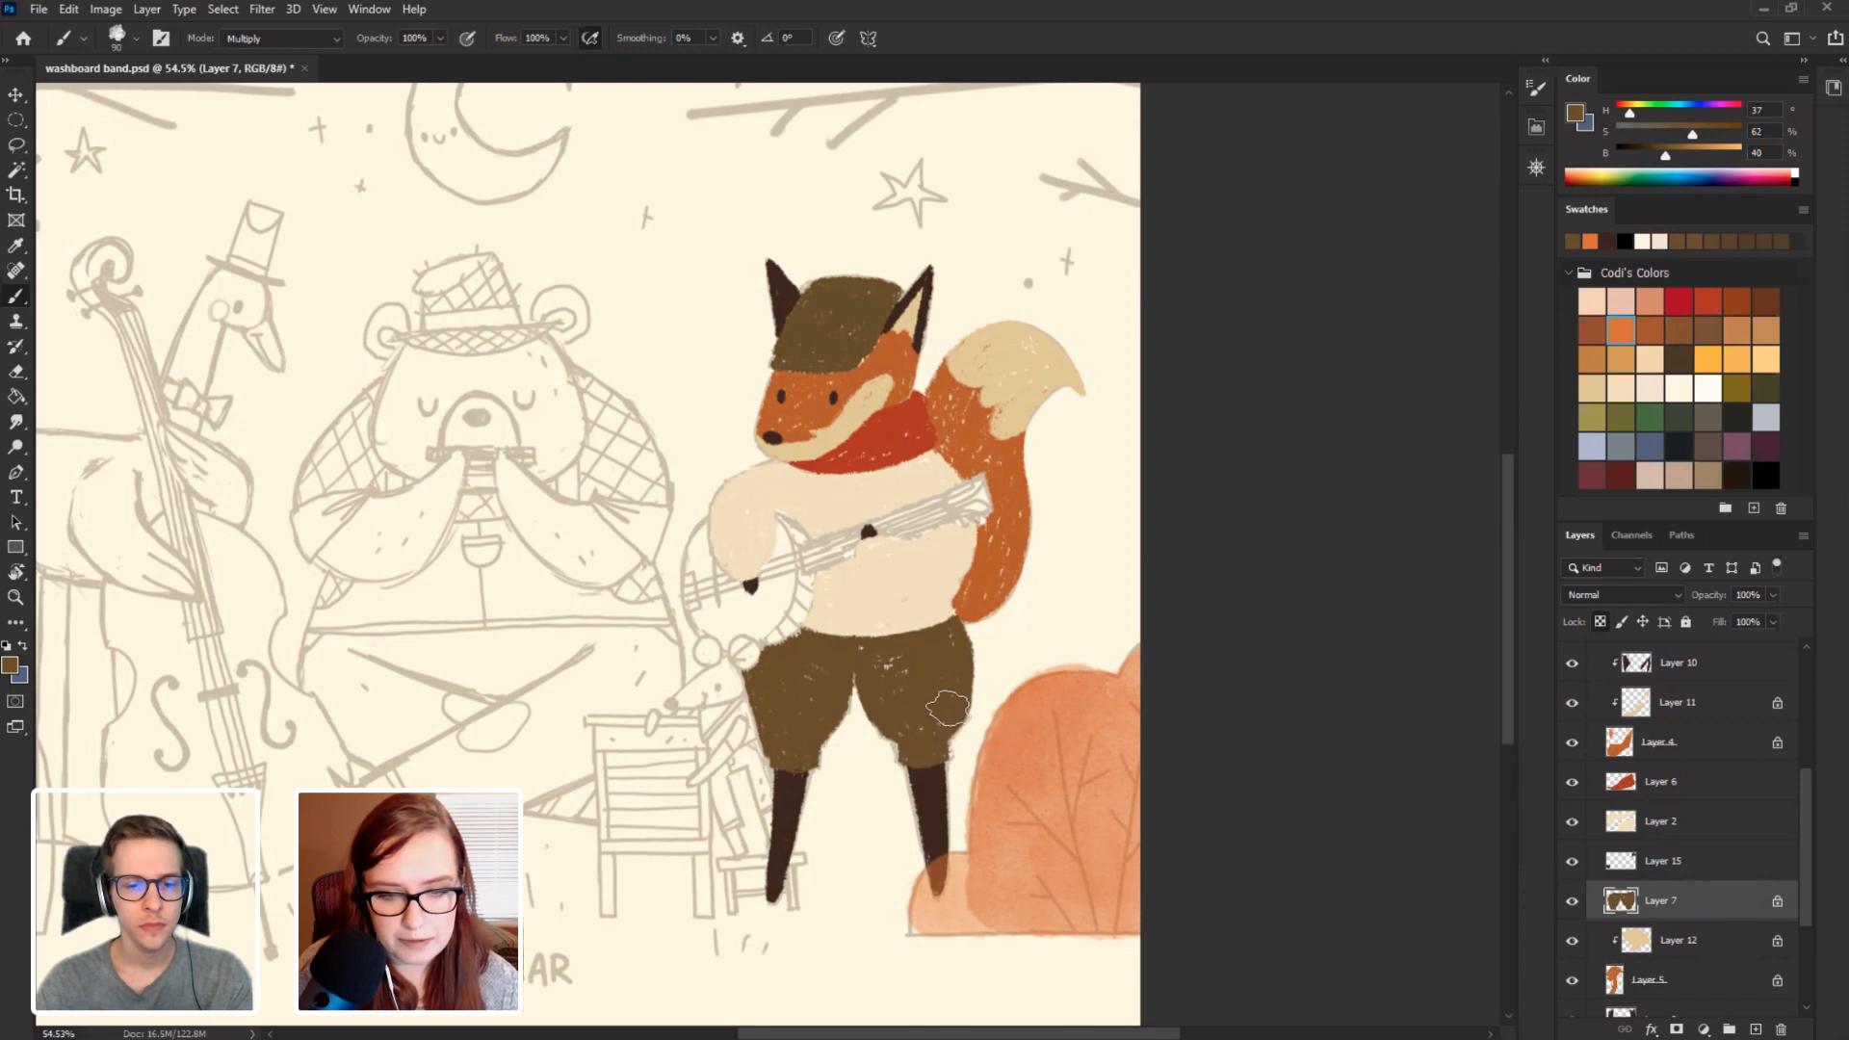
{"action": "mouse_move", "coordinate": [947, 705]}
{"action": "left_mouse_down"}
{"action": "mouse_move", "coordinate": [924, 682]}
{"action": "mouse_move", "coordinate": [949, 710]}
{"action": "left_mouse_up"}
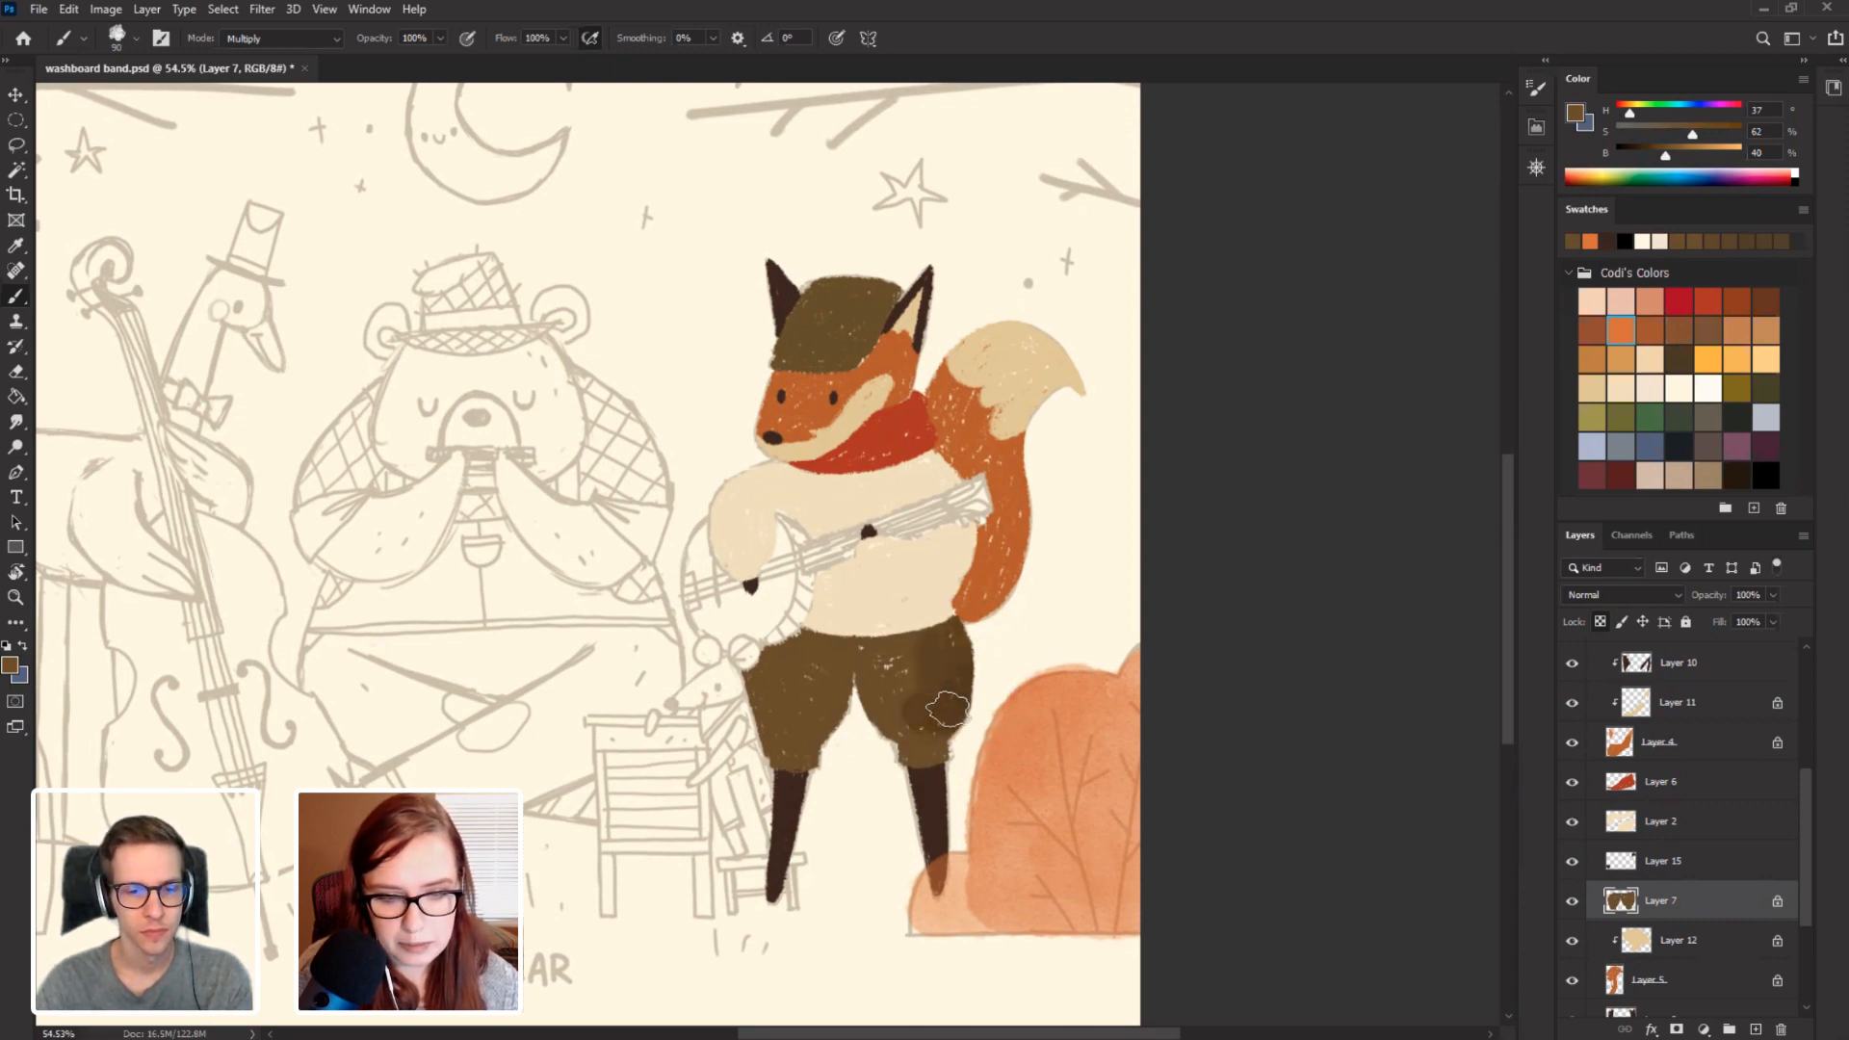
Try shading the trousers' waistband and cuffs with a smaller watercolor brush in the sampled brown.
{"action": "key", "text": "r"}
{"action": "mouse_move", "coordinate": [405, 574]}
{"action": "left_mouse_down"}
{"action": "mouse_move", "coordinate": [467, 759]}
{"action": "mouse_move", "coordinate": [633, 893]}
{"action": "left_mouse_up"}
{"action": "key", "text": "["}
{"action": "key", "text": "["}
{"action": "key", "text": "["}
{"action": "key", "text": "["}
{"action": "left_click_drag", "start_coordinate": [846, 547], "coordinate": [908, 410]}
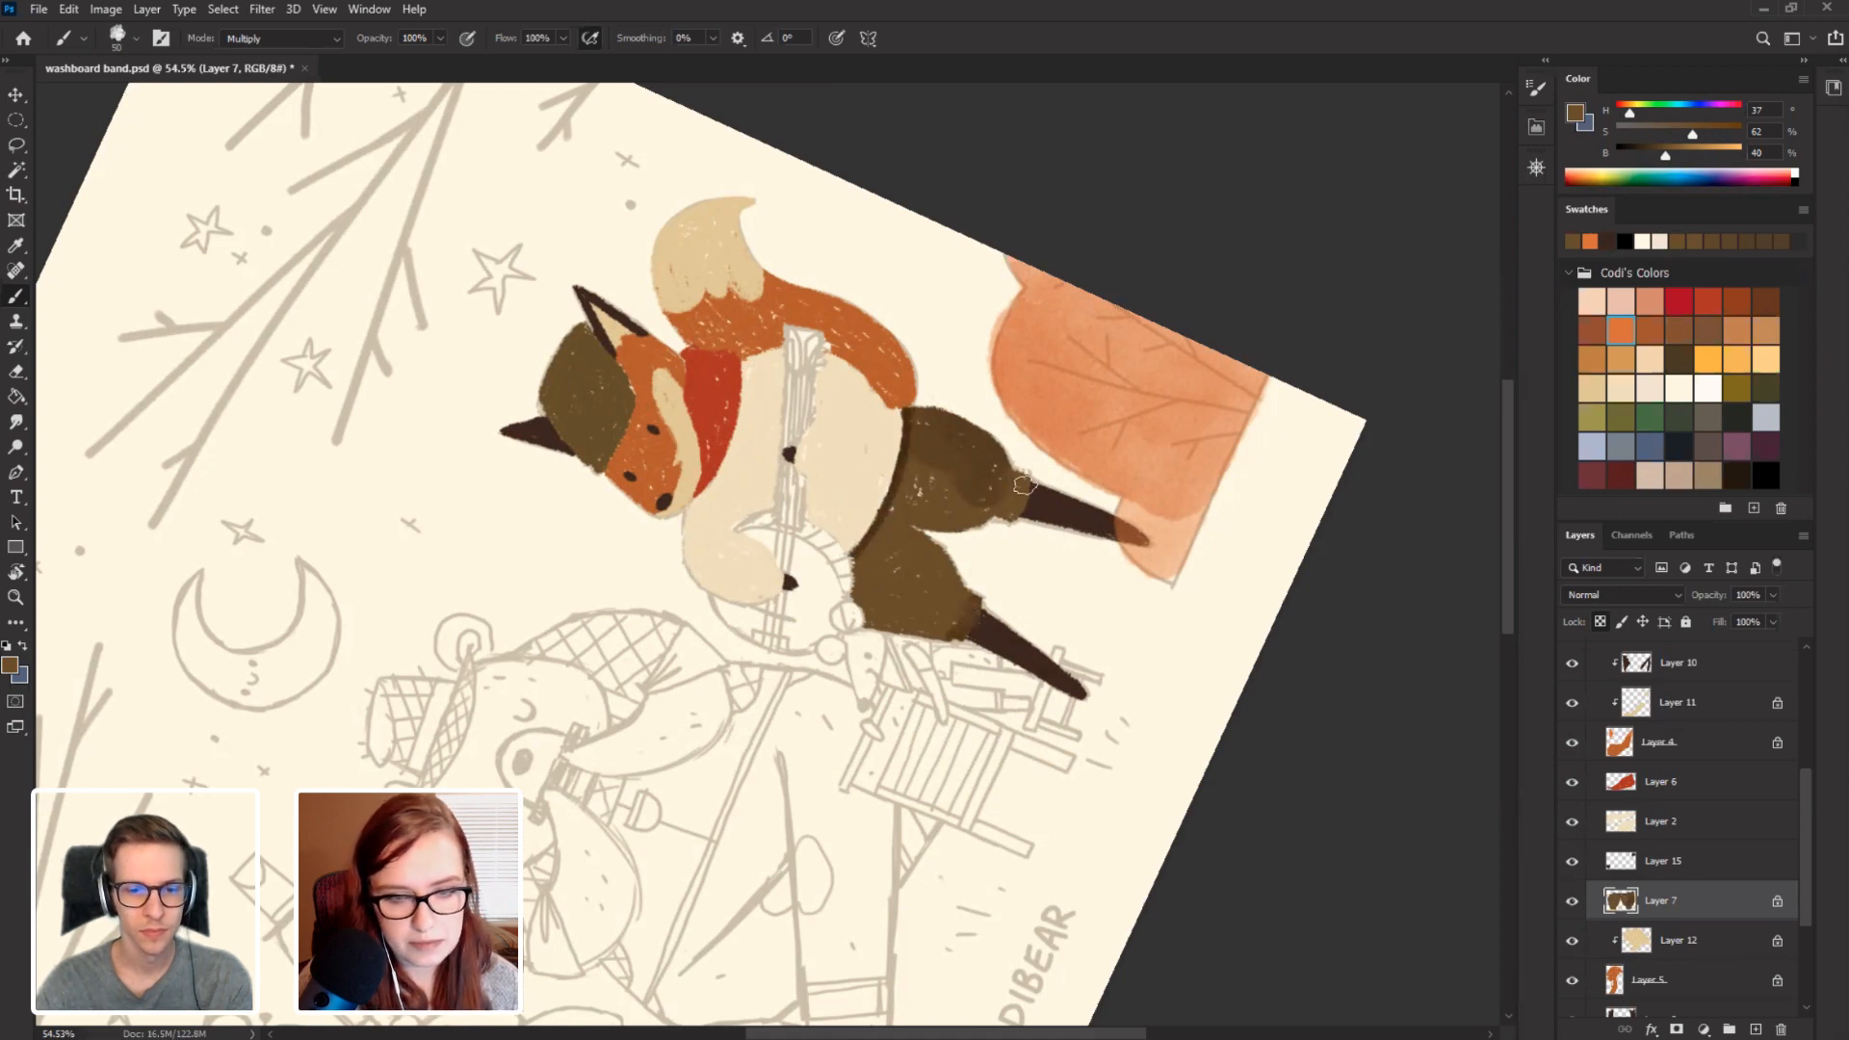
{"action": "key", "text": "Escape"}
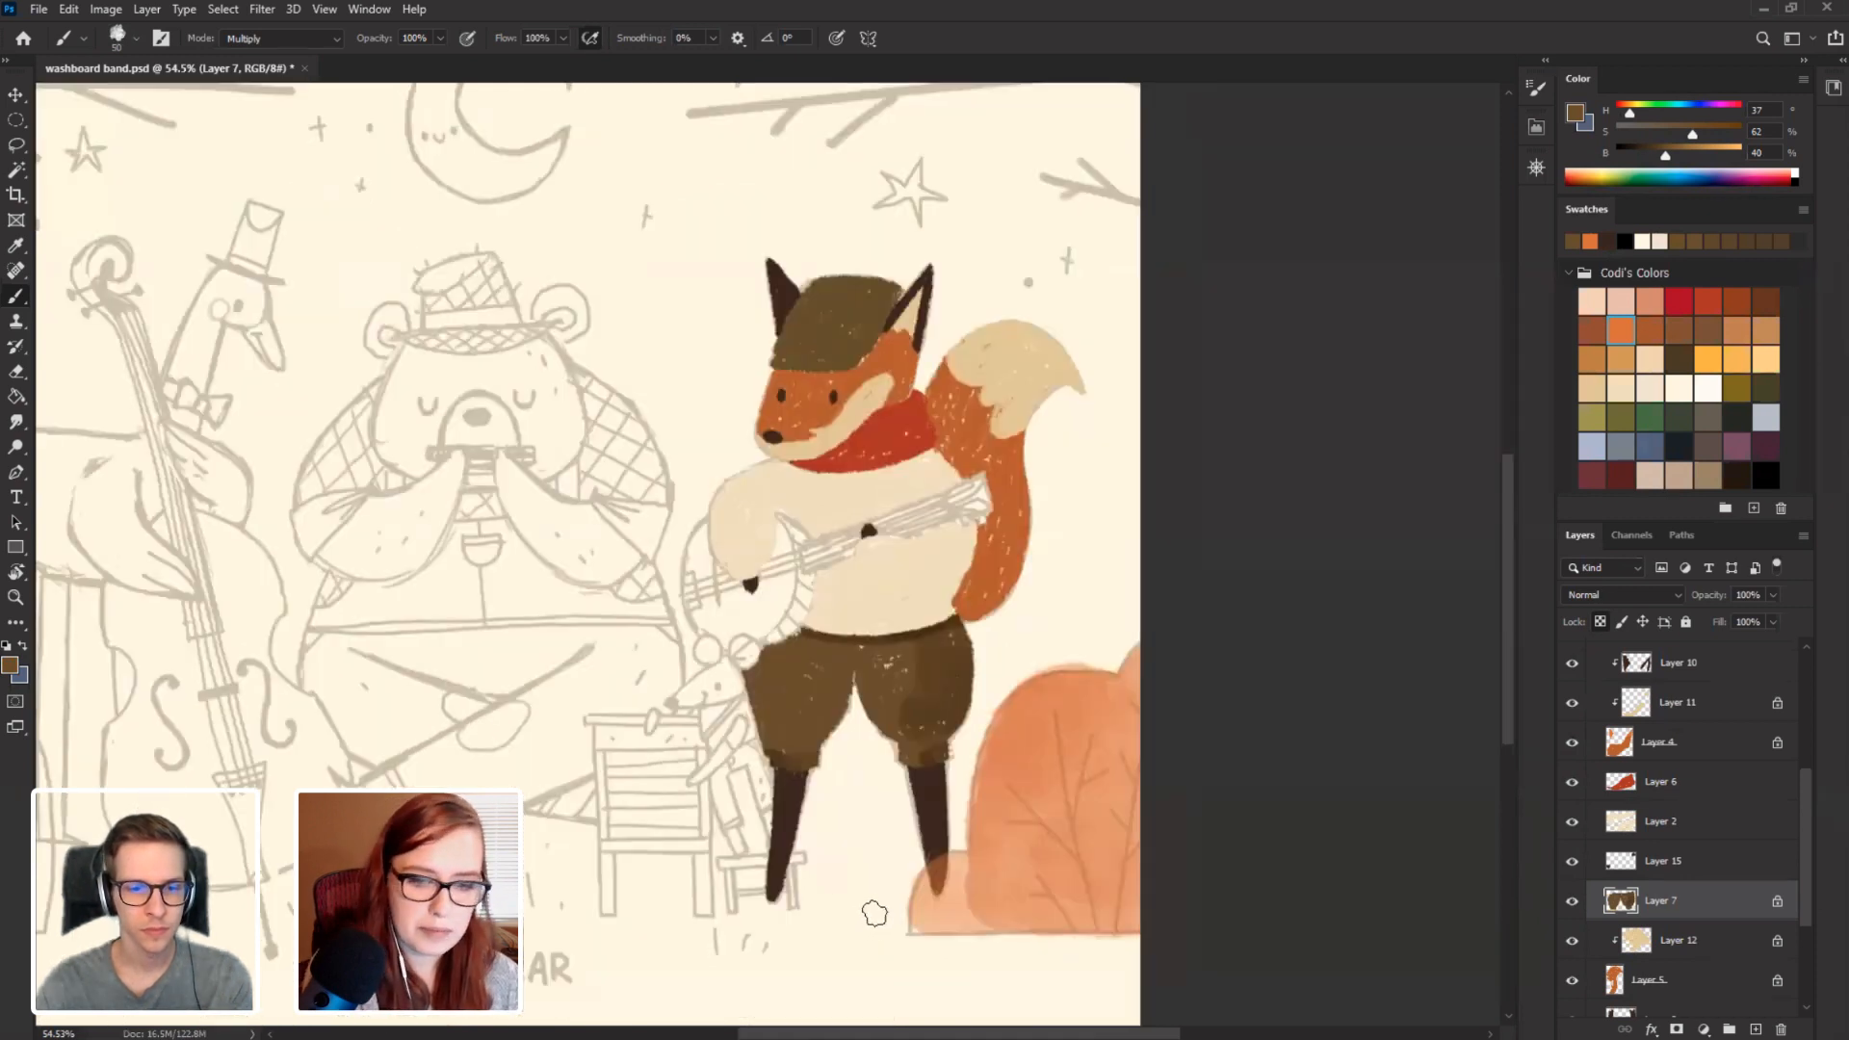
Undo all the watercolor shading on the fox's trousers.
{"action": "key", "text": "ctrl+z"}
{"action": "key", "text": "ctrl+z"}
{"action": "key", "text": "ctrl+z"}
{"action": "key", "text": "ctrl+z"}
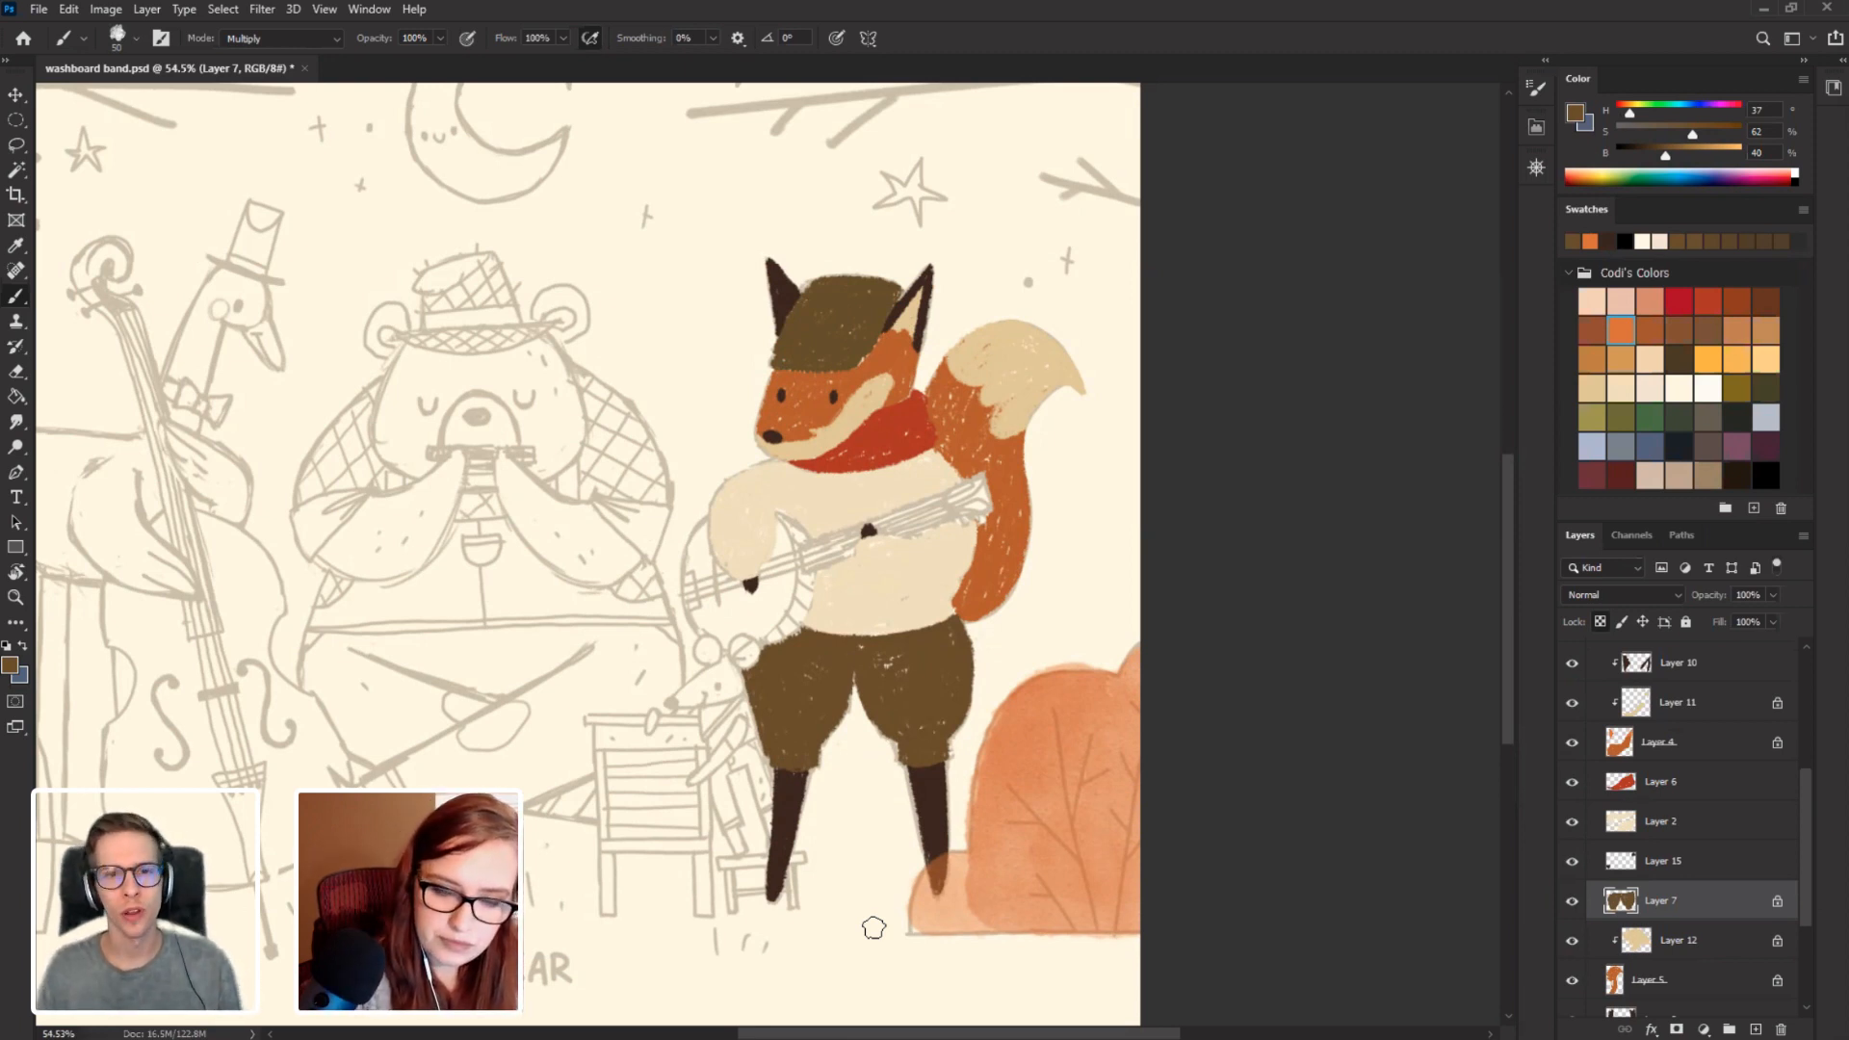
Add a new layer above the trousers' Layer 7 and choose the golden tan swatch with the Kyle's Drawing Box - Conte Crayon brush.
{"action": "left_click_drag", "start_coordinate": [465, 552], "coordinate": [553, 462]}
{"action": "key", "text": "r"}
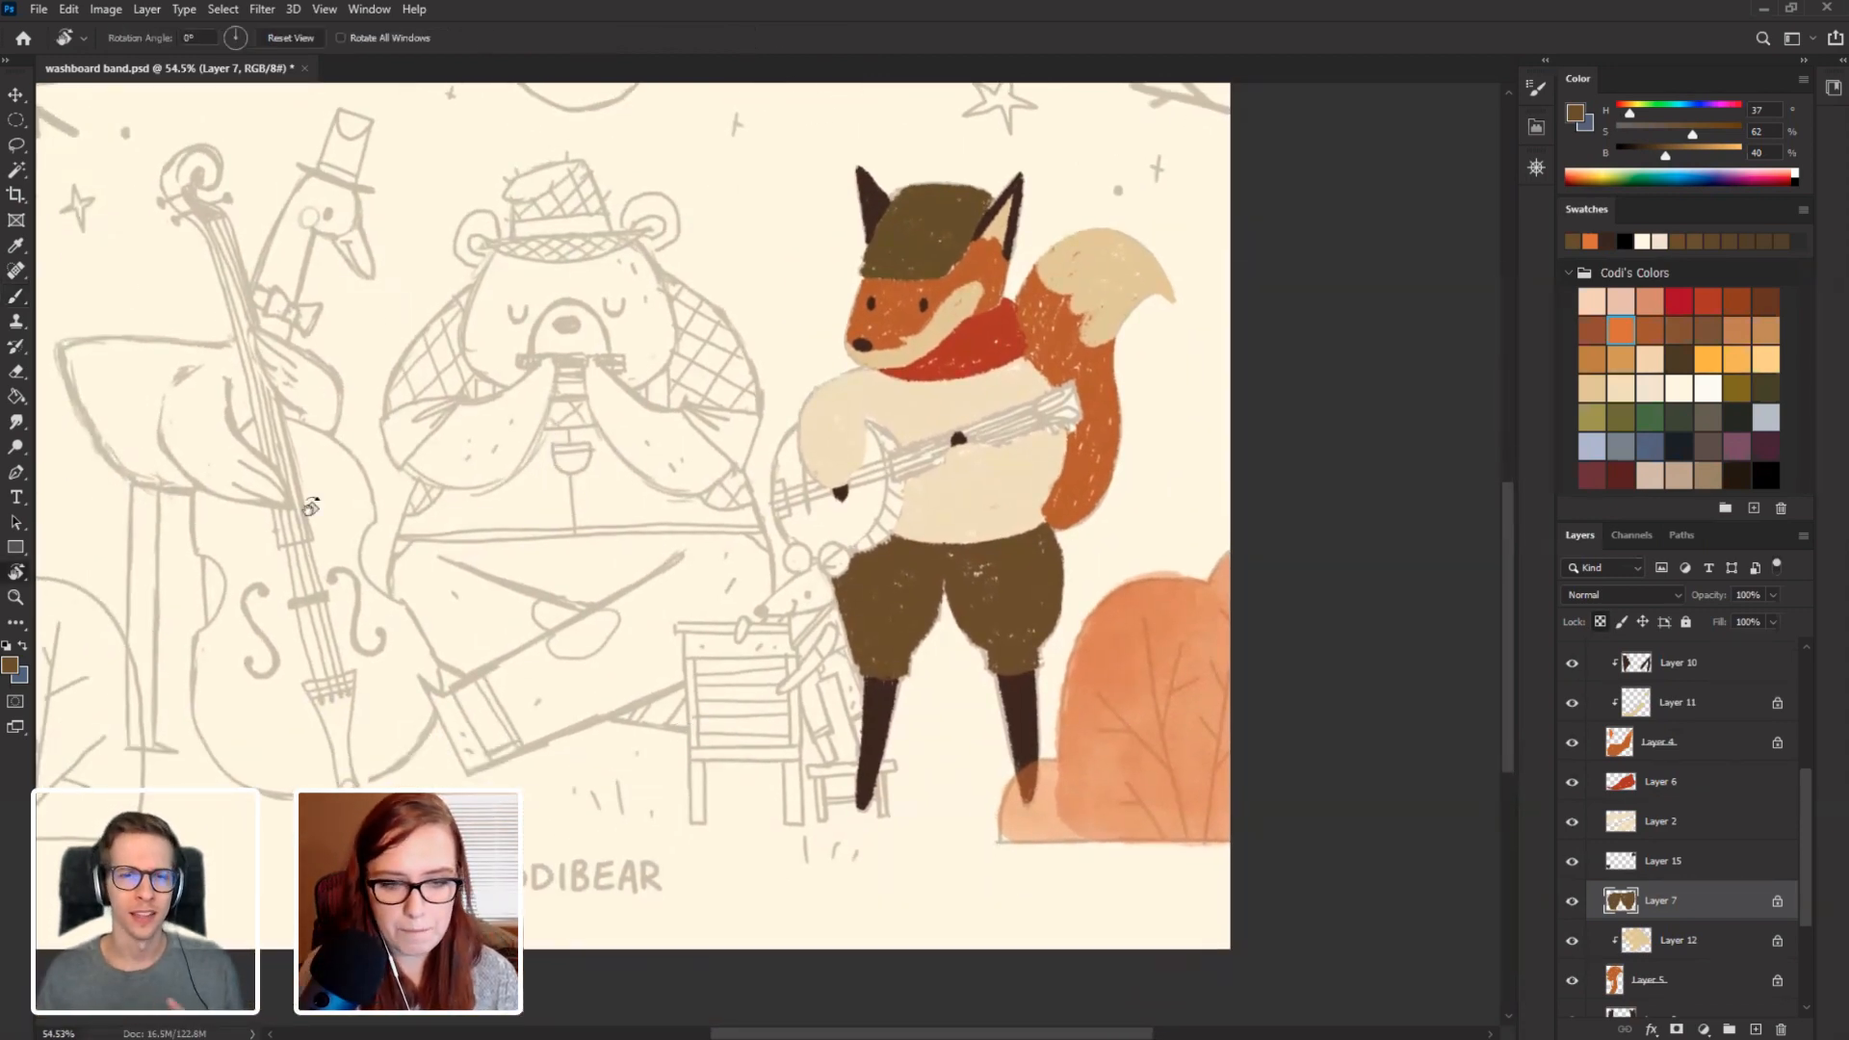
{"action": "left_click_drag", "start_coordinate": [395, 624], "coordinate": [317, 768]}
{"action": "left_click_drag", "start_coordinate": [337, 472], "coordinate": [415, 711]}
{"action": "scroll", "coordinate": [415, 712], "scroll_direction": "up", "scroll_amount": 3}
{"action": "key", "text": "b"}
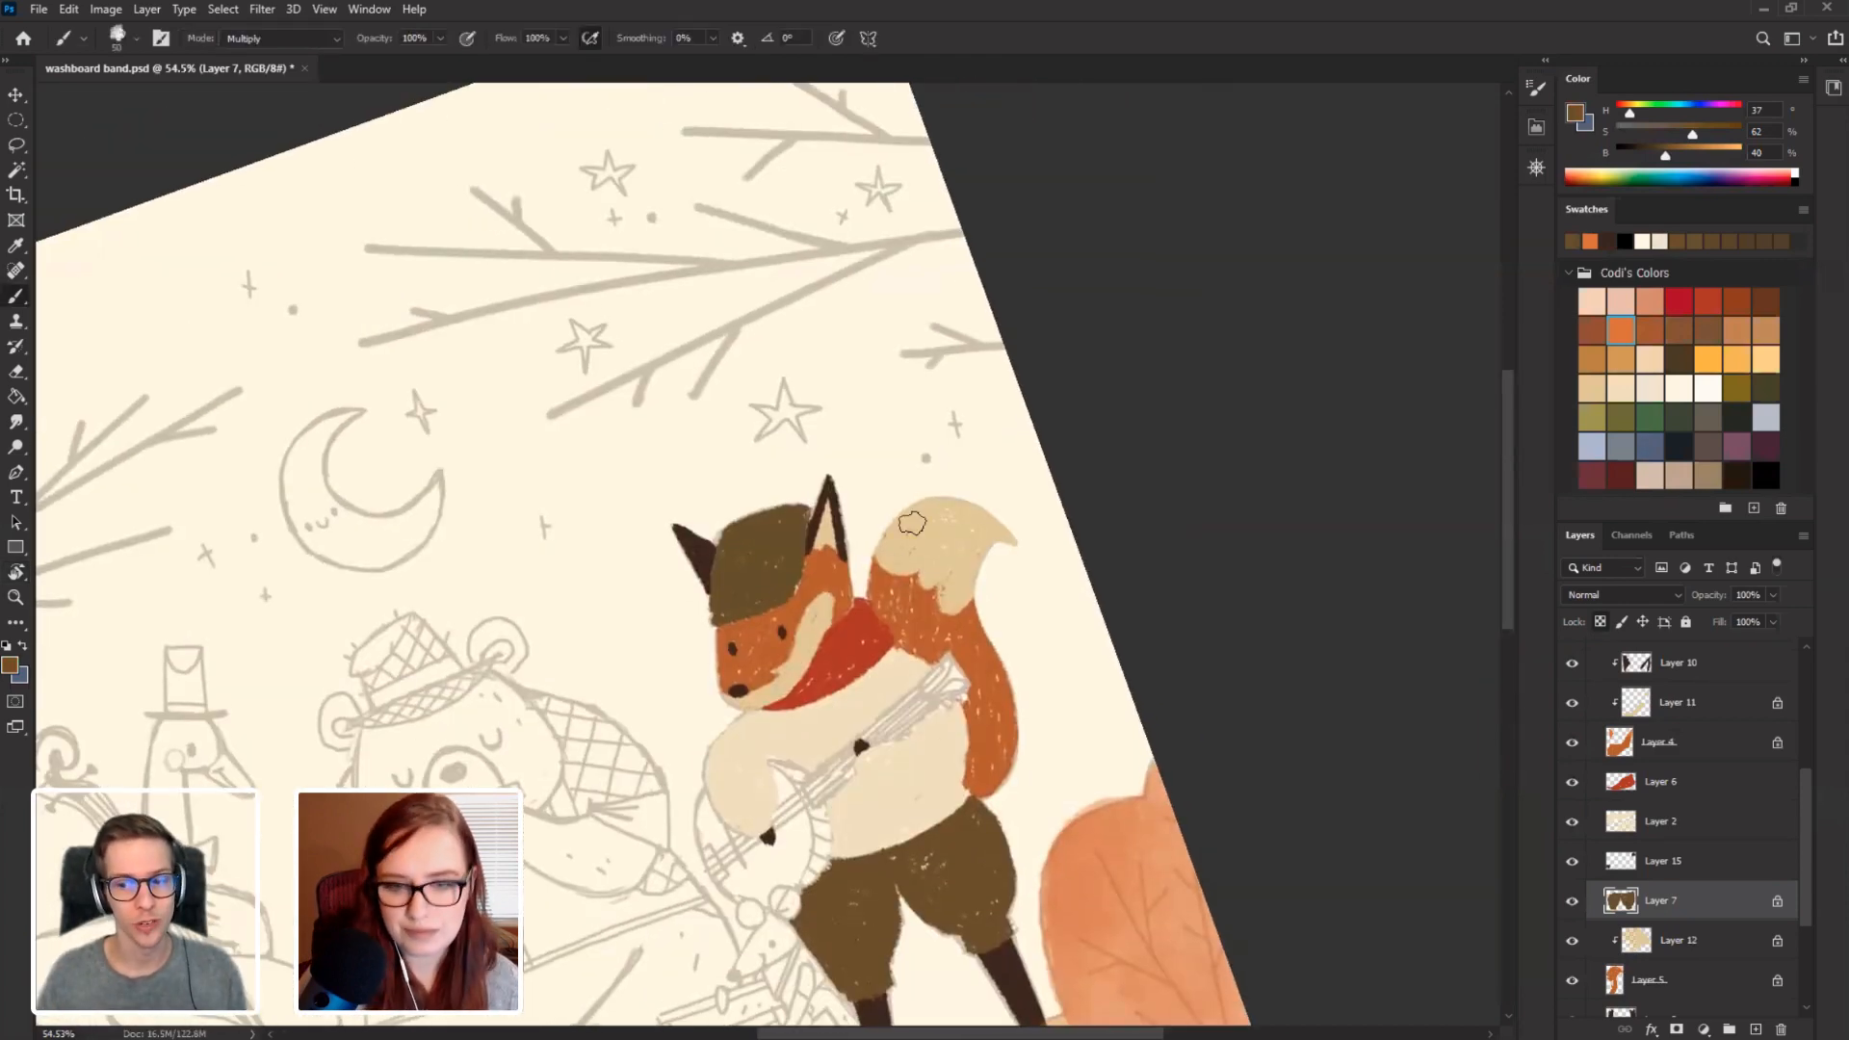
{"action": "left_click", "coordinate": [1621, 359]}
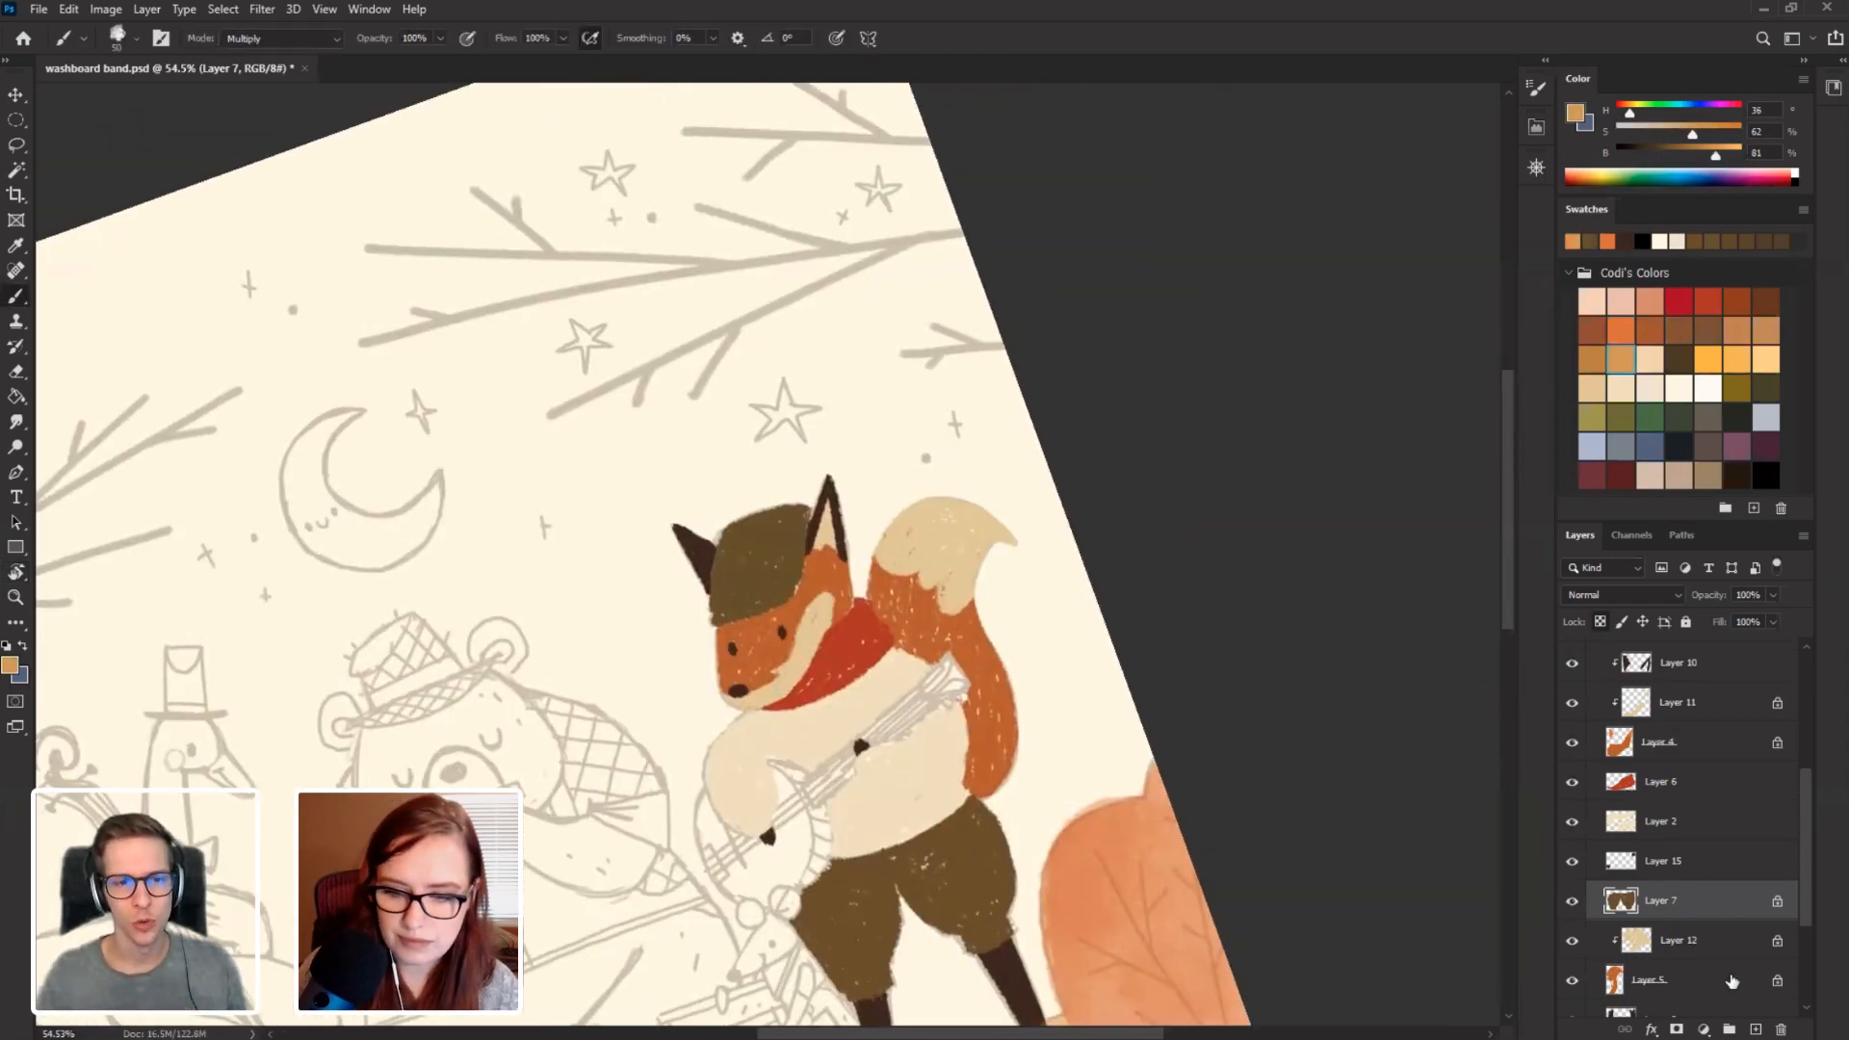
{"action": "left_click", "coordinate": [1755, 1029]}
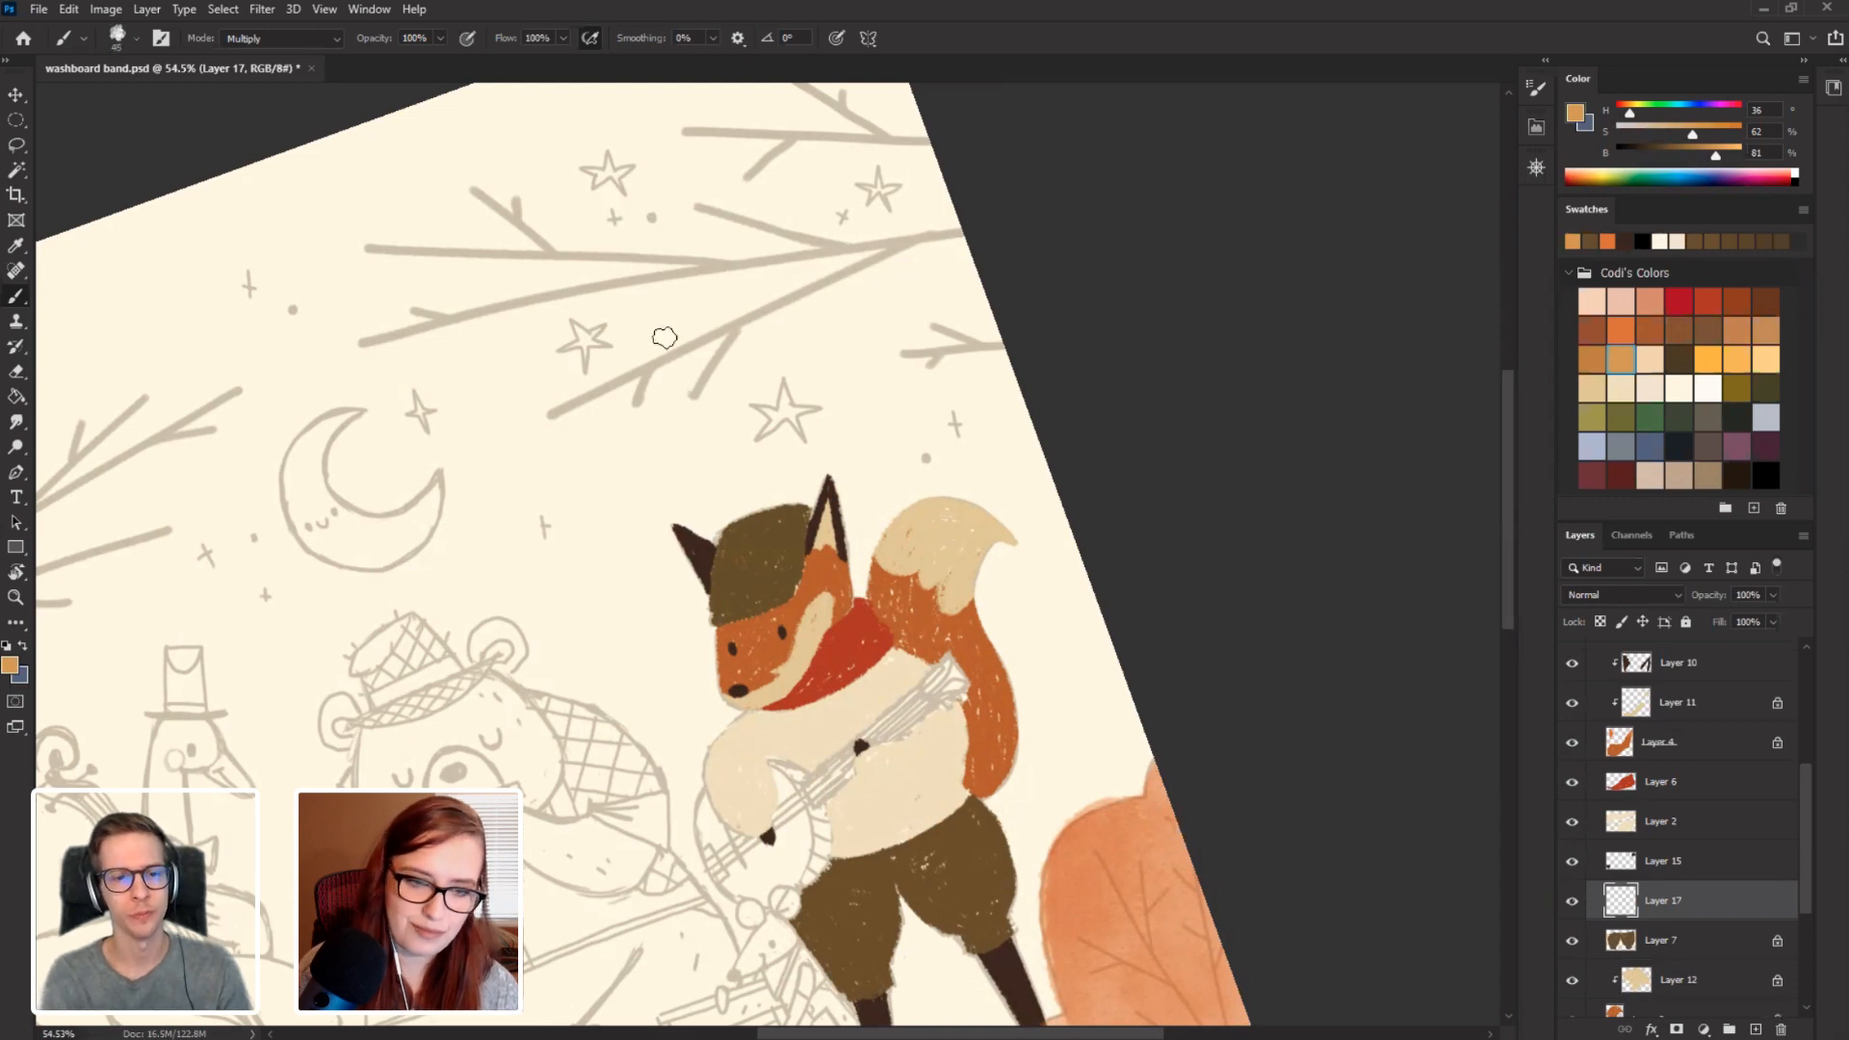
{"action": "right_click", "coordinate": [693, 360]}
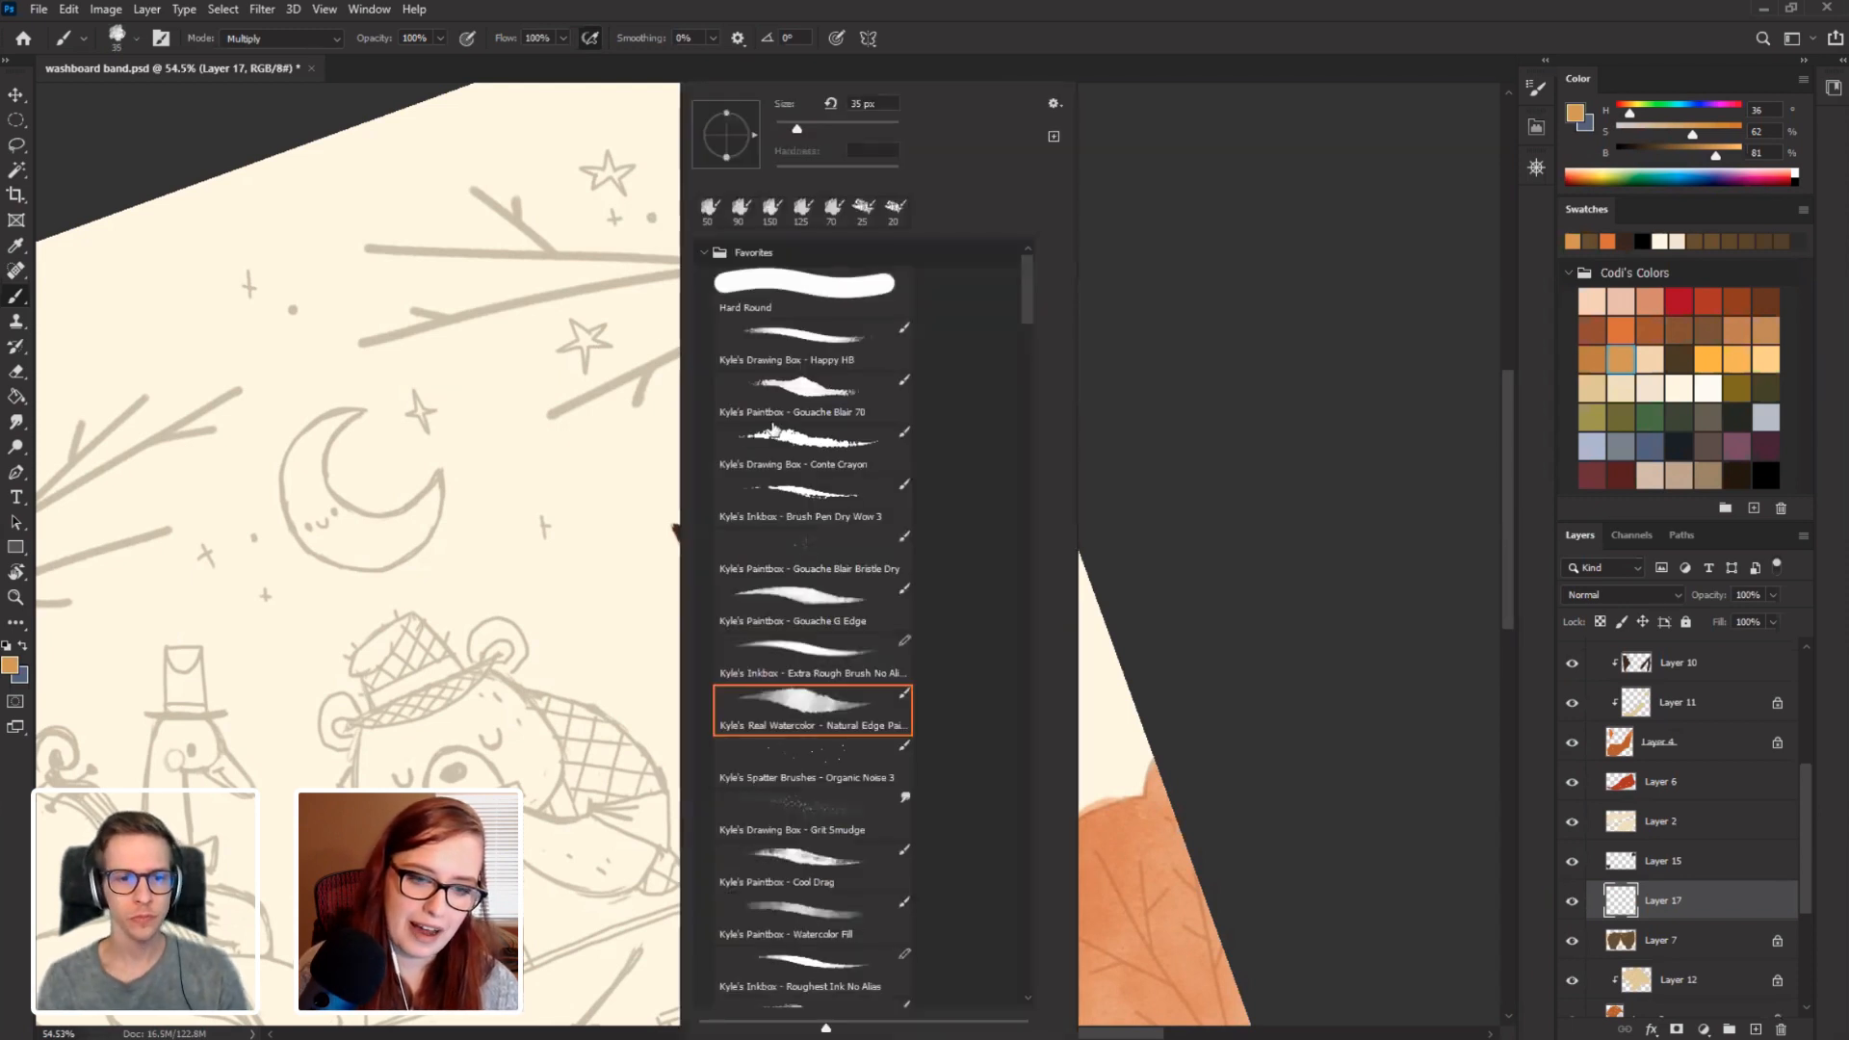
{"action": "left_click", "coordinate": [816, 464]}
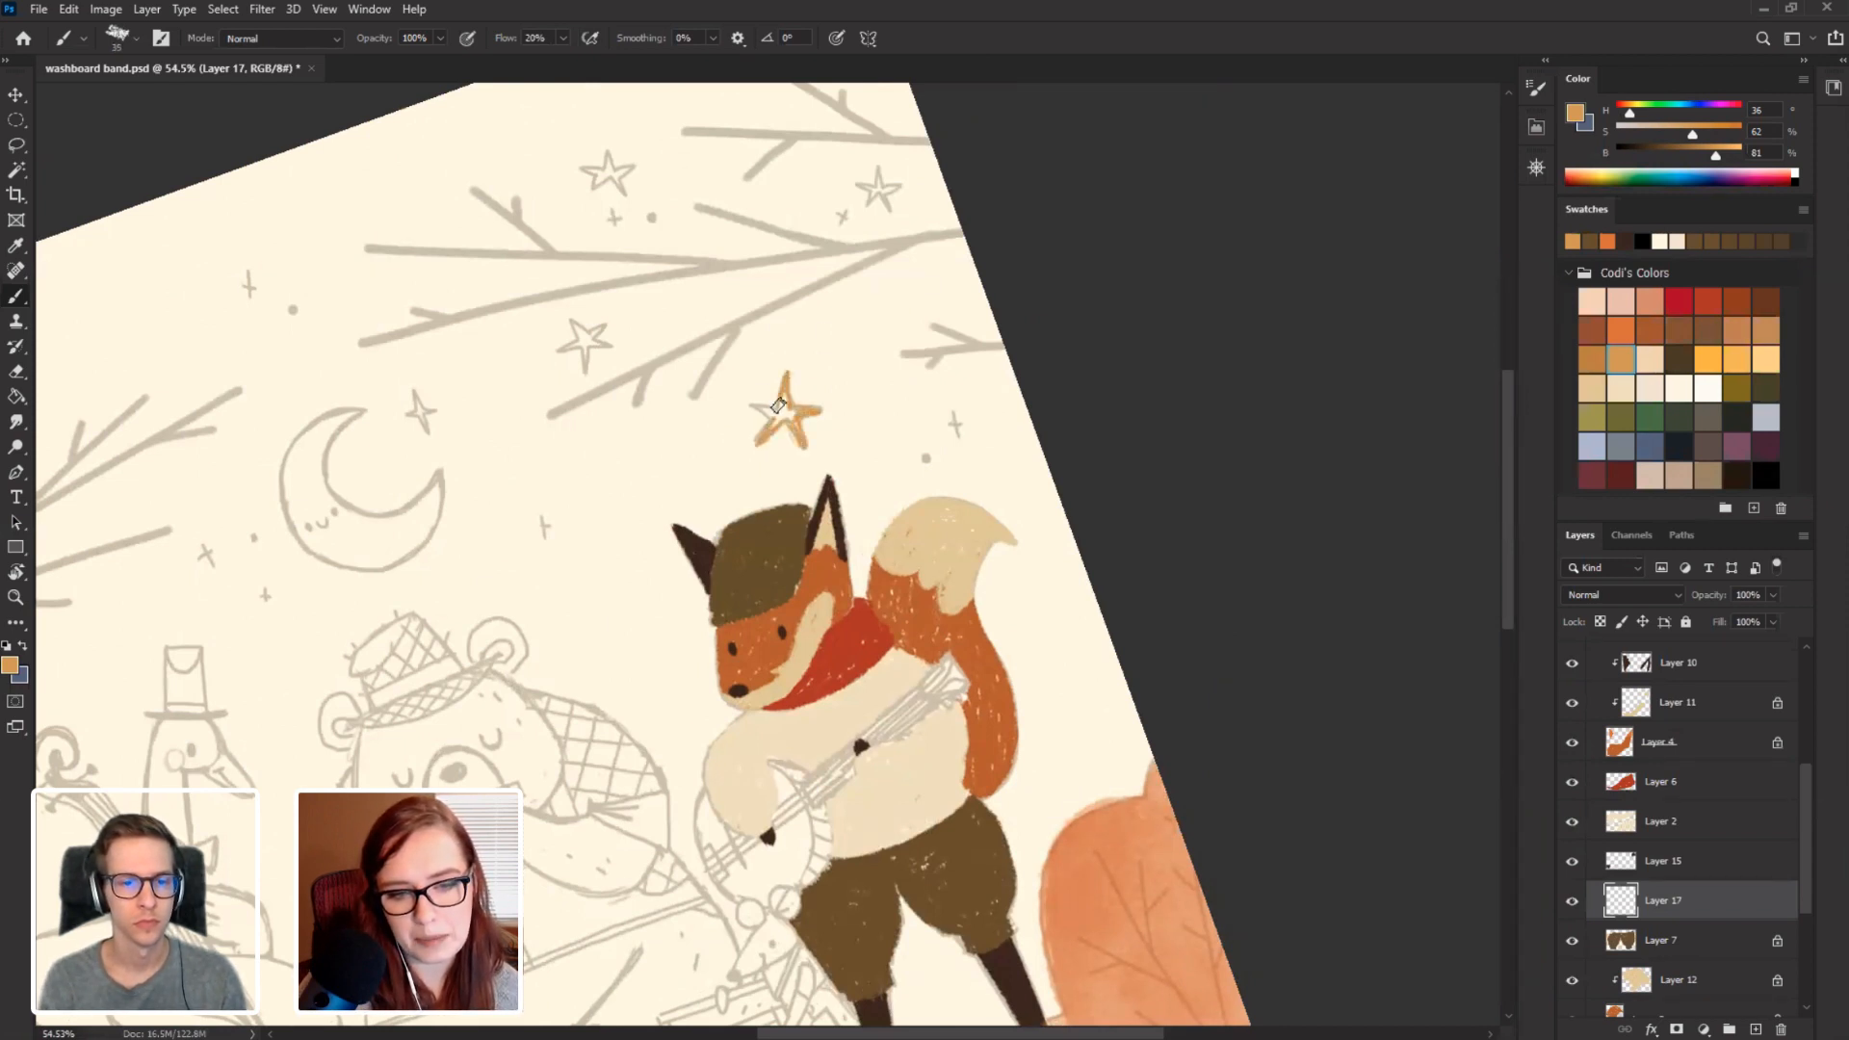
Fill the five-pointed star above the fox's head and the one just beyond the lowest nearby branches with golden tan crayon.
{"action": "mouse_move", "coordinate": [749, 410]}
{"action": "left_mouse_down"}
{"action": "mouse_move", "coordinate": [778, 406]}
{"action": "mouse_move", "coordinate": [763, 398]}
{"action": "left_mouse_up"}
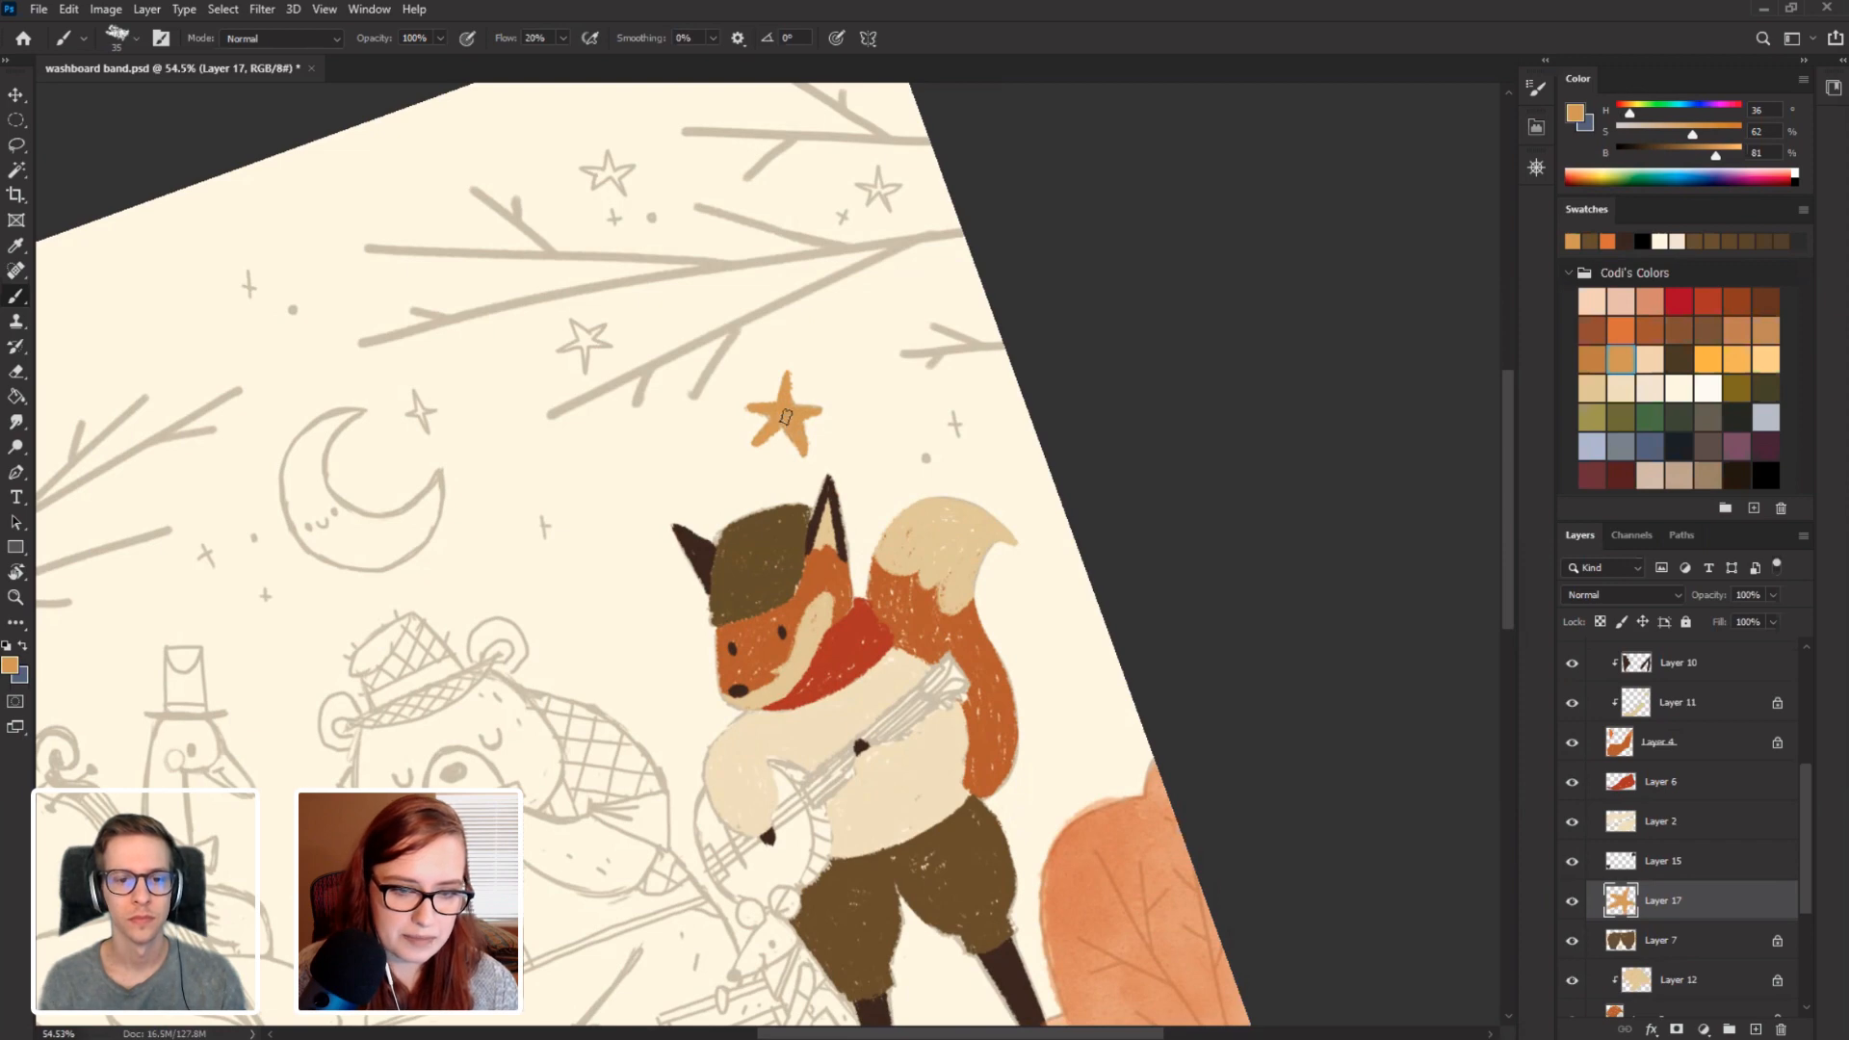
{"action": "left_click_drag", "start_coordinate": [785, 416], "coordinate": [793, 410]}
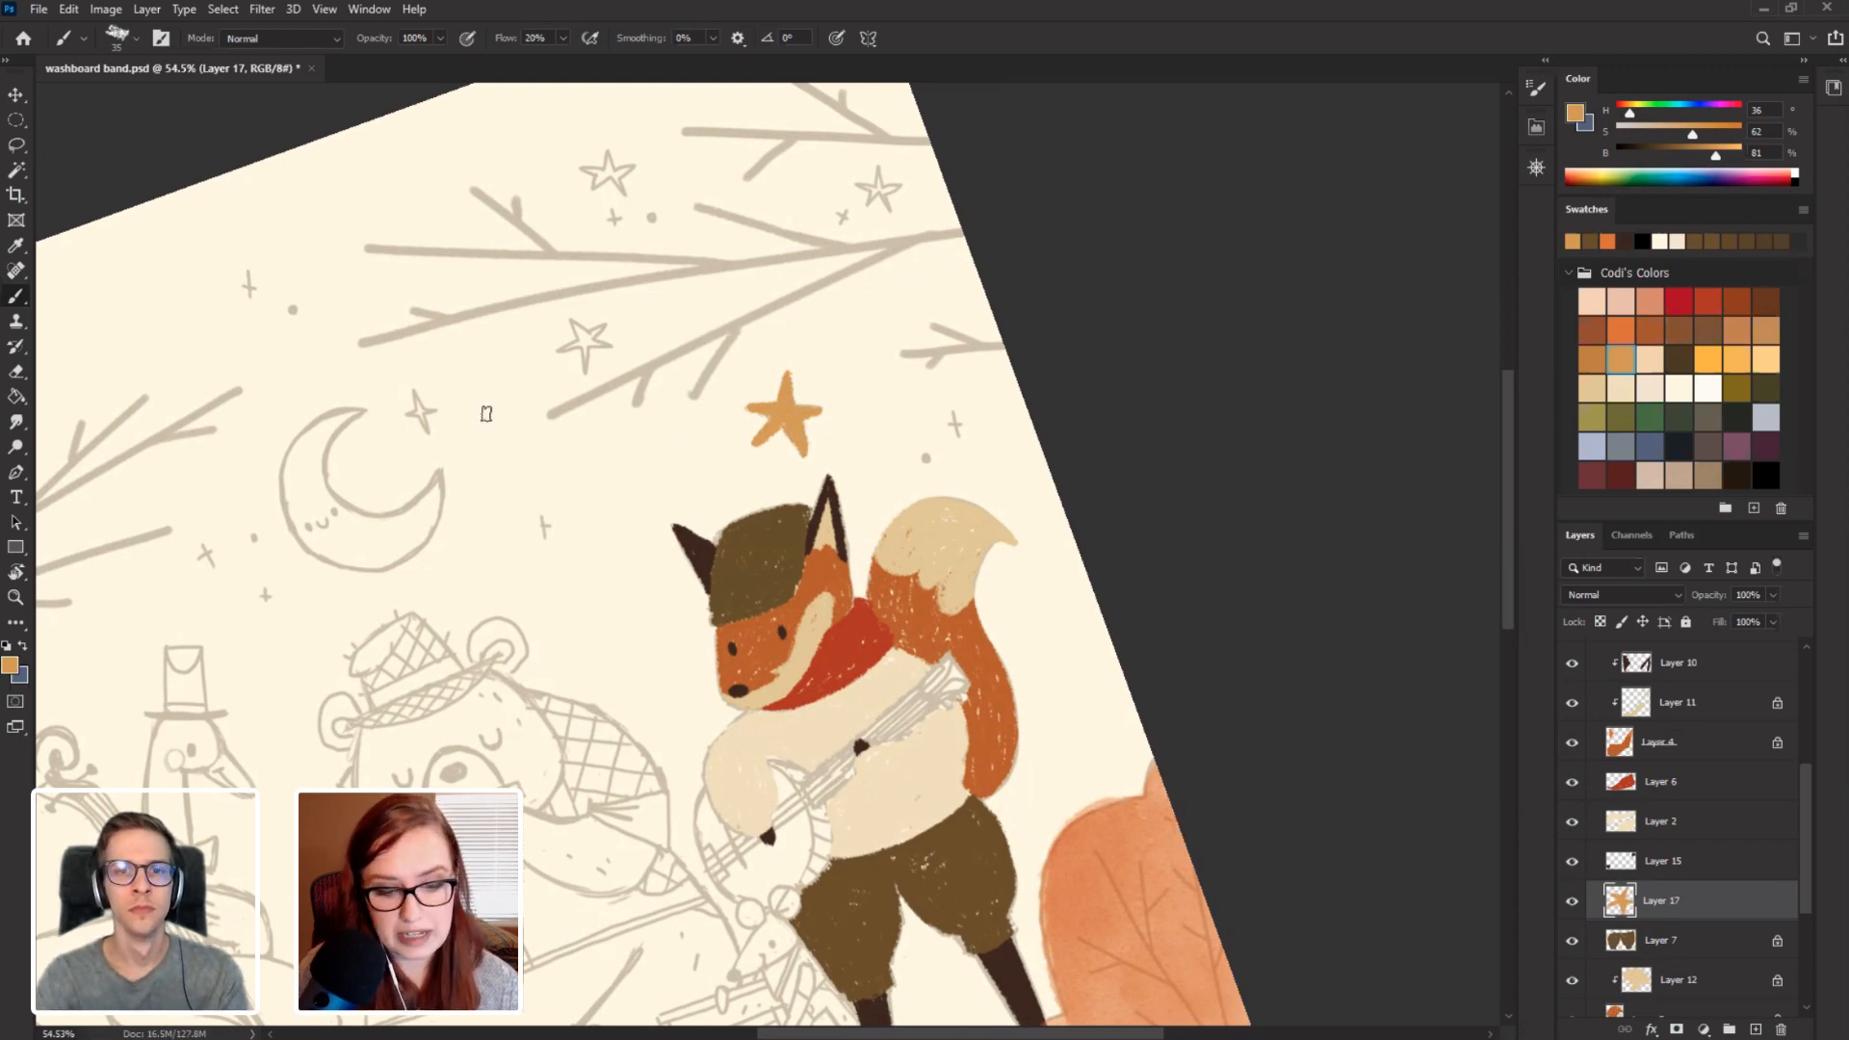
{"action": "key", "text": "r"}
{"action": "mouse_move", "coordinate": [486, 414]}
{"action": "left_mouse_down"}
{"action": "mouse_move", "coordinate": [343, 660]}
{"action": "mouse_move", "coordinate": [396, 587]}
{"action": "left_mouse_up"}
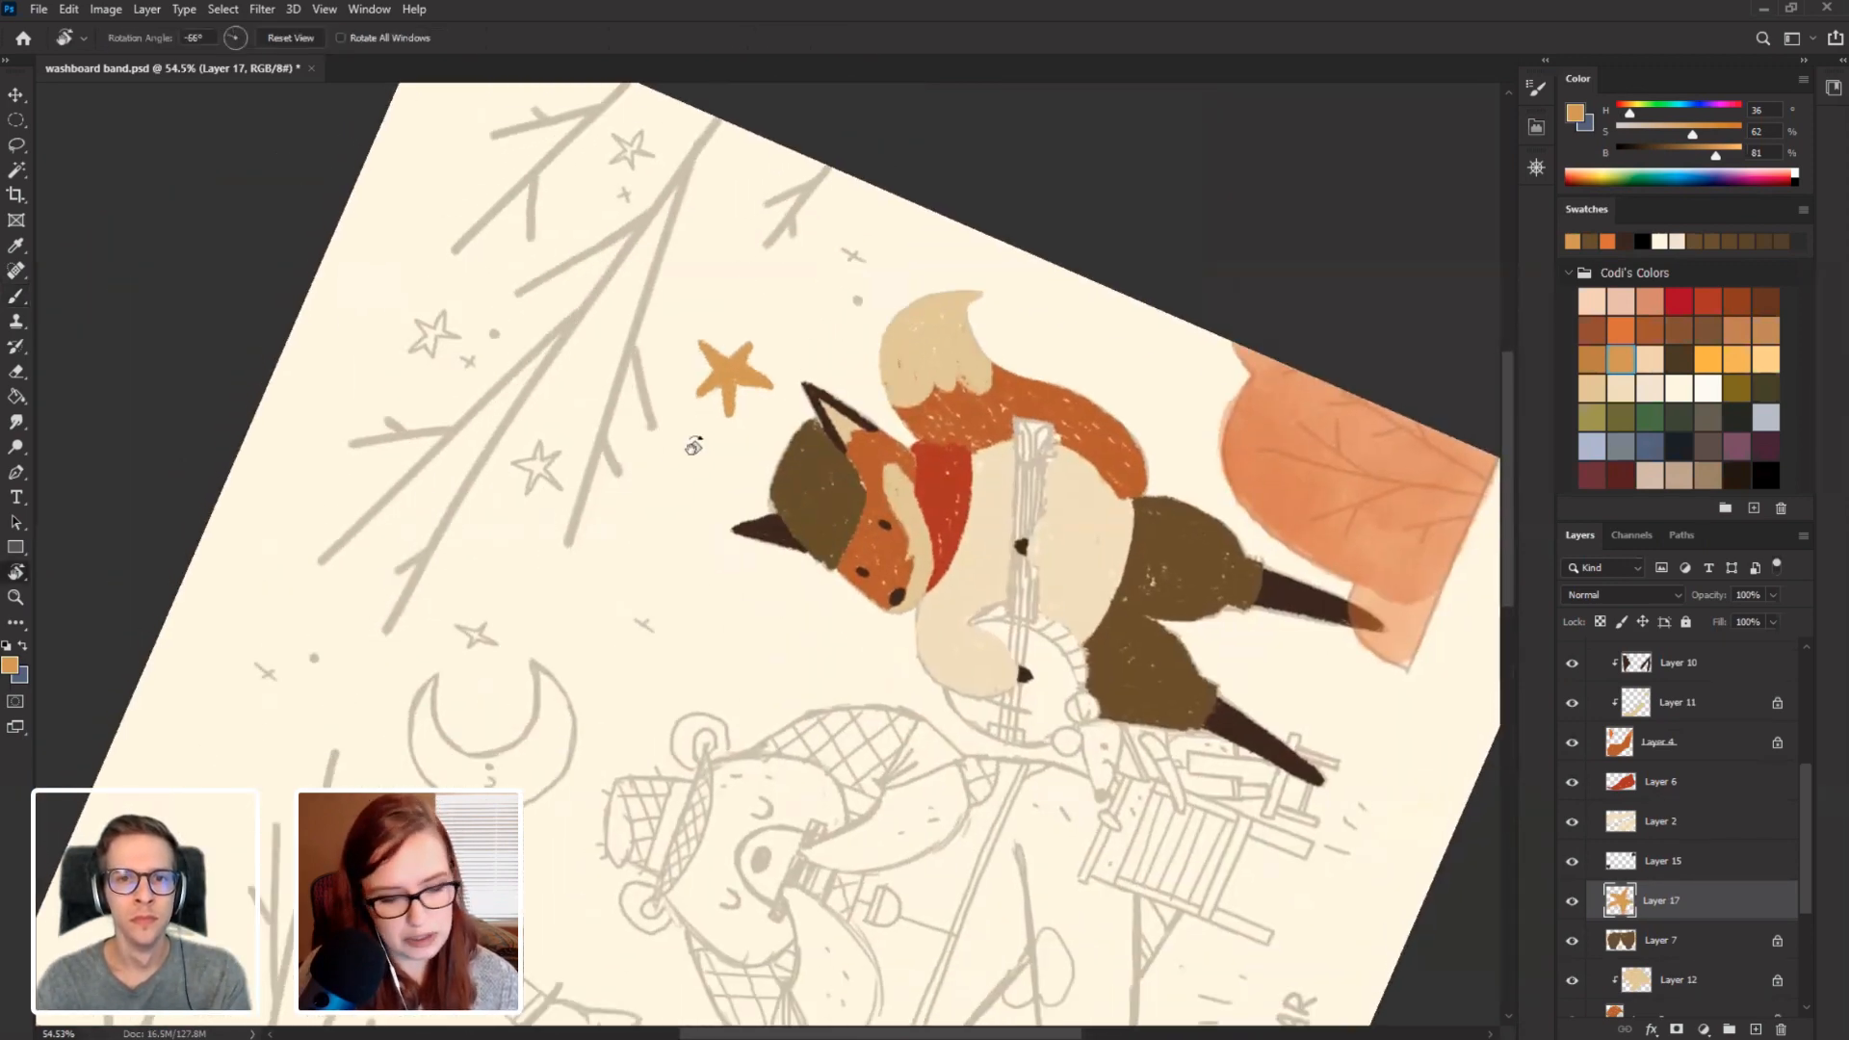
{"action": "key", "text": "b"}
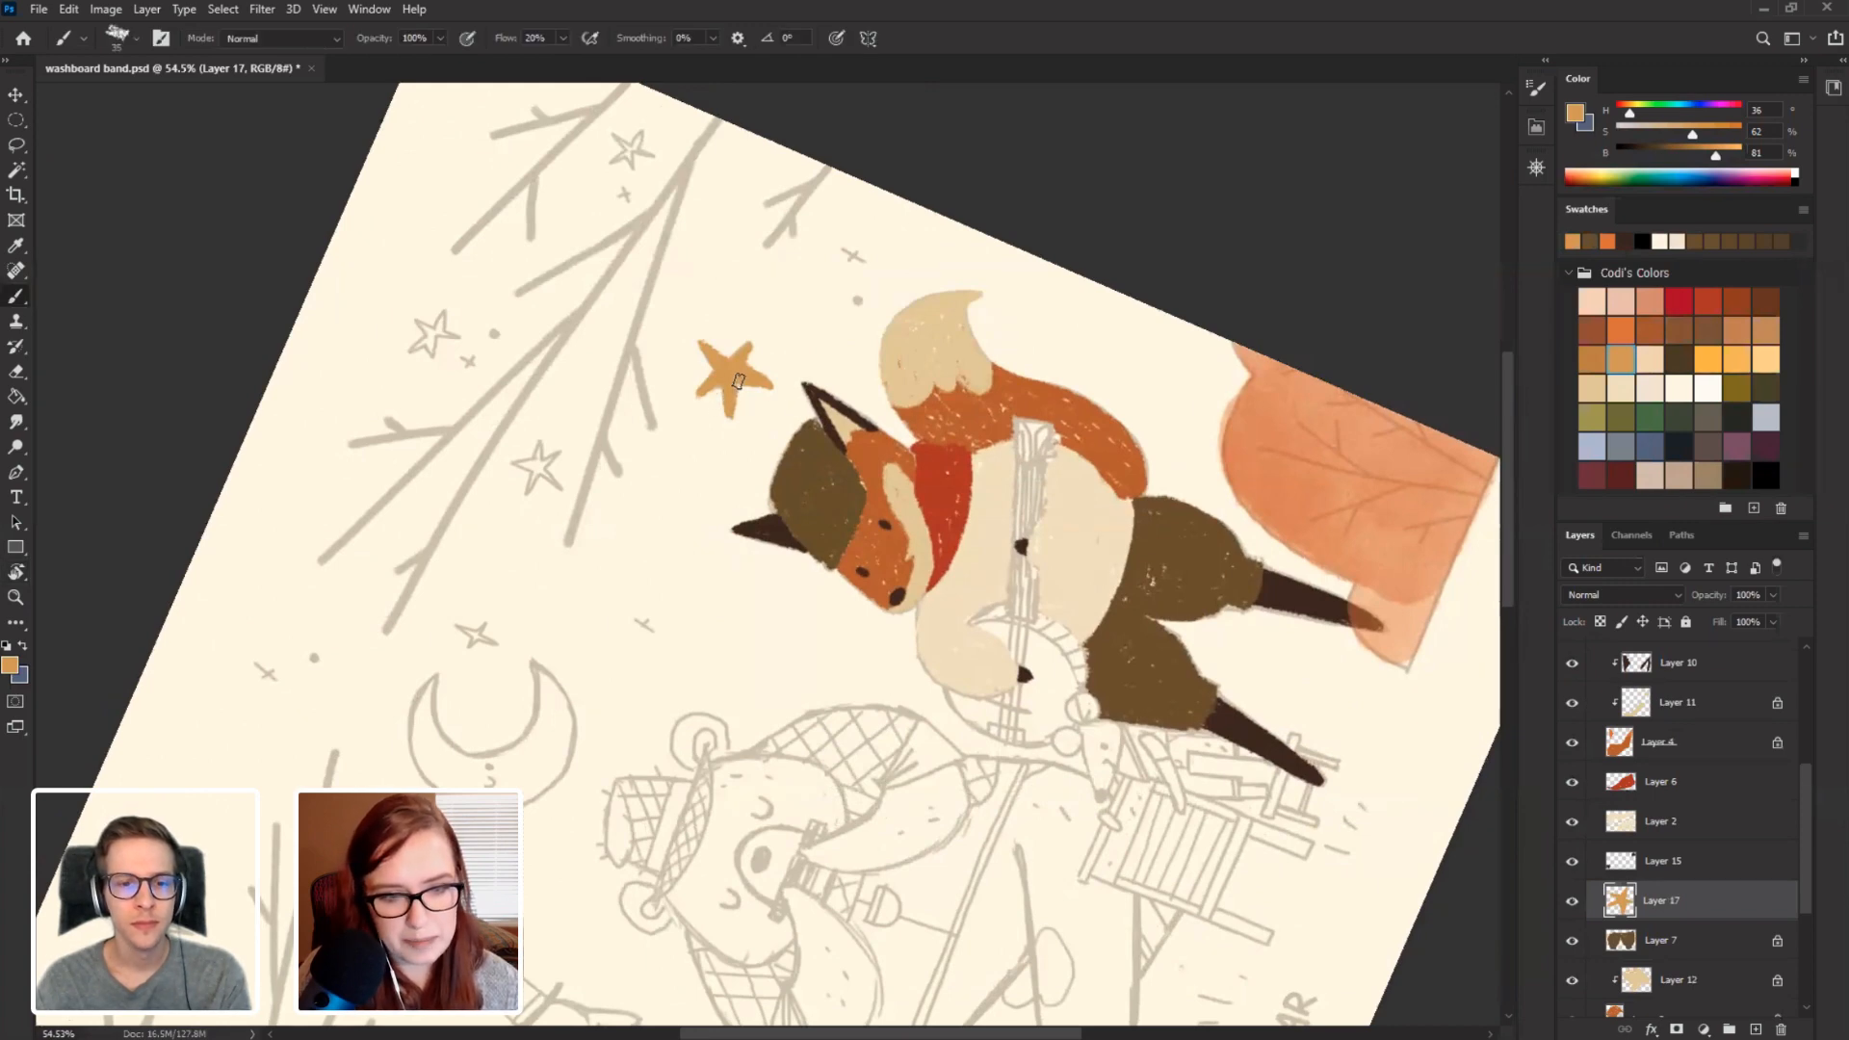
{"action": "left_click_drag", "start_coordinate": [659, 925], "coordinate": [539, 318]}
{"action": "scroll", "coordinate": [525, 695], "scroll_direction": "up", "scroll_amount": 5}
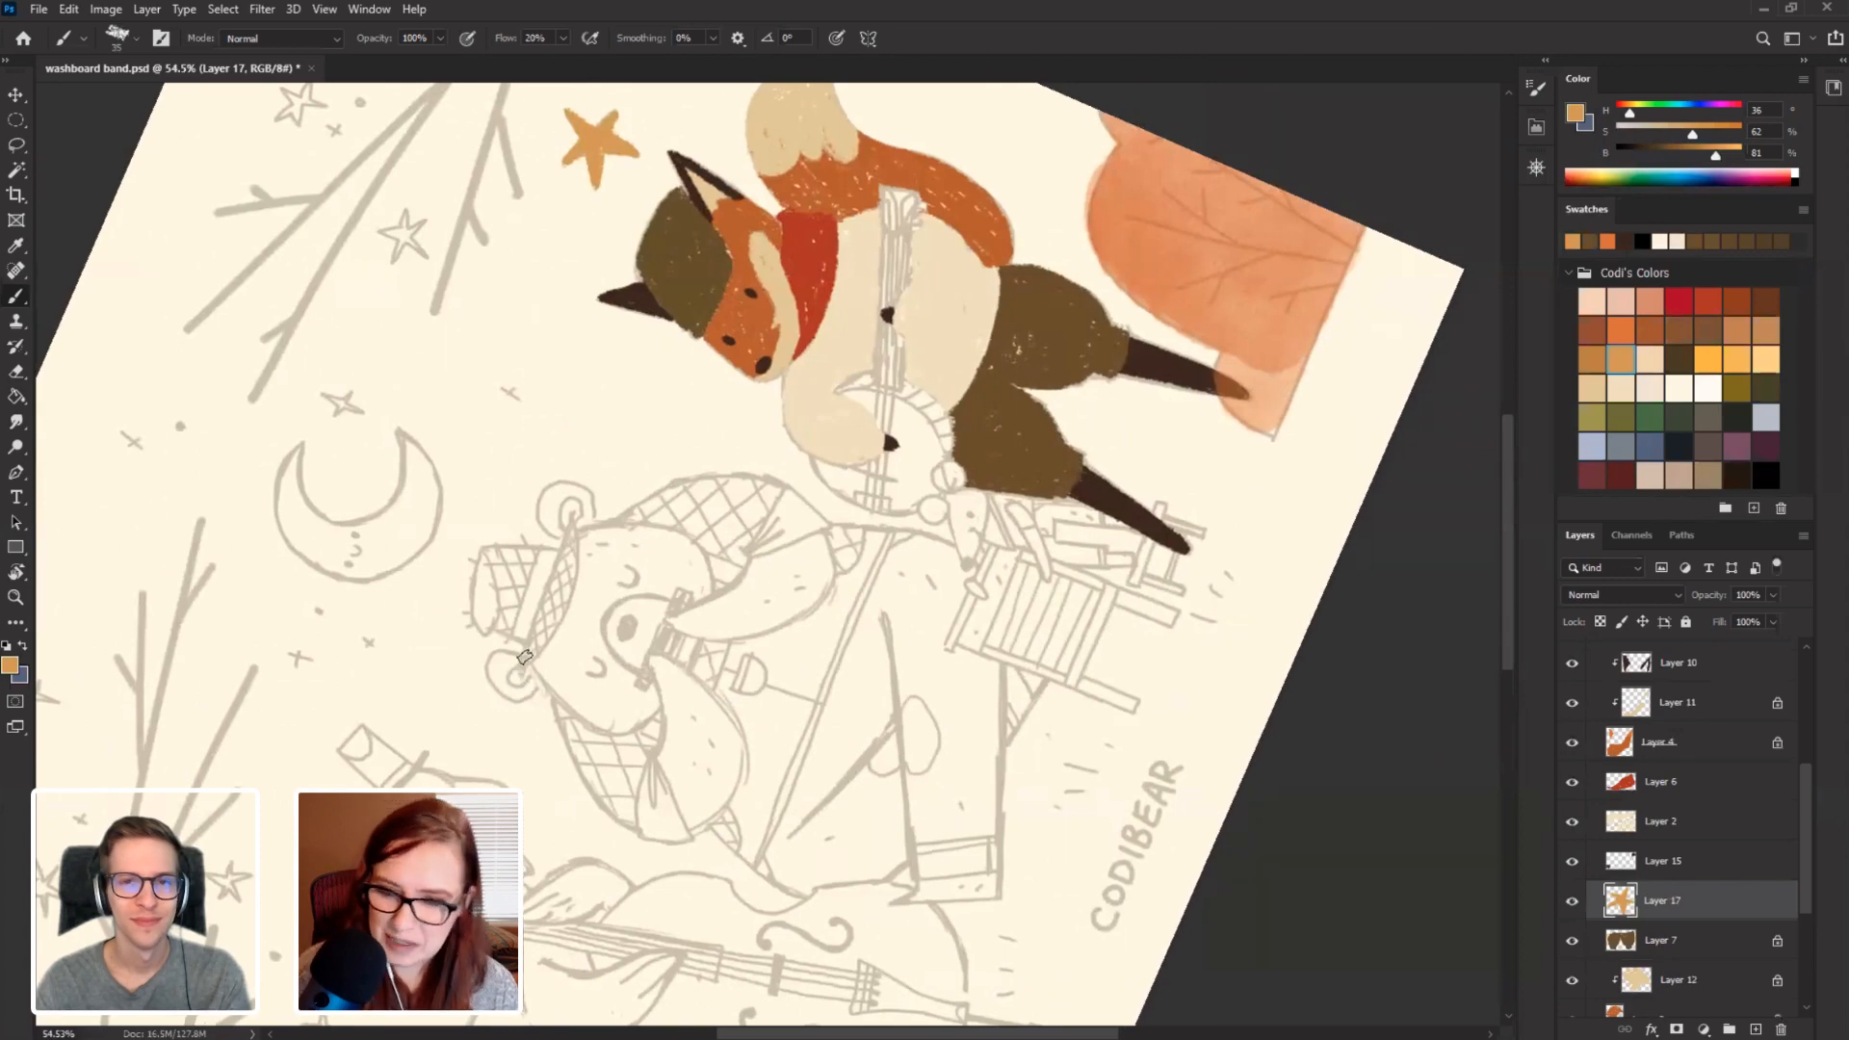
{"action": "key", "text": "r"}
{"action": "mouse_move", "coordinate": [554, 527]}
{"action": "left_mouse_down"}
{"action": "mouse_move", "coordinate": [509, 674]}
{"action": "mouse_move", "coordinate": [535, 559]}
{"action": "mouse_move", "coordinate": [501, 520]}
{"action": "mouse_move", "coordinate": [448, 508]}
{"action": "mouse_move", "coordinate": [626, 414]}
{"action": "mouse_move", "coordinate": [793, 443]}
{"action": "left_mouse_up"}
{"action": "scroll", "coordinate": [448, 507], "scroll_direction": "up", "scroll_amount": 3}
{"action": "key", "text": "b"}
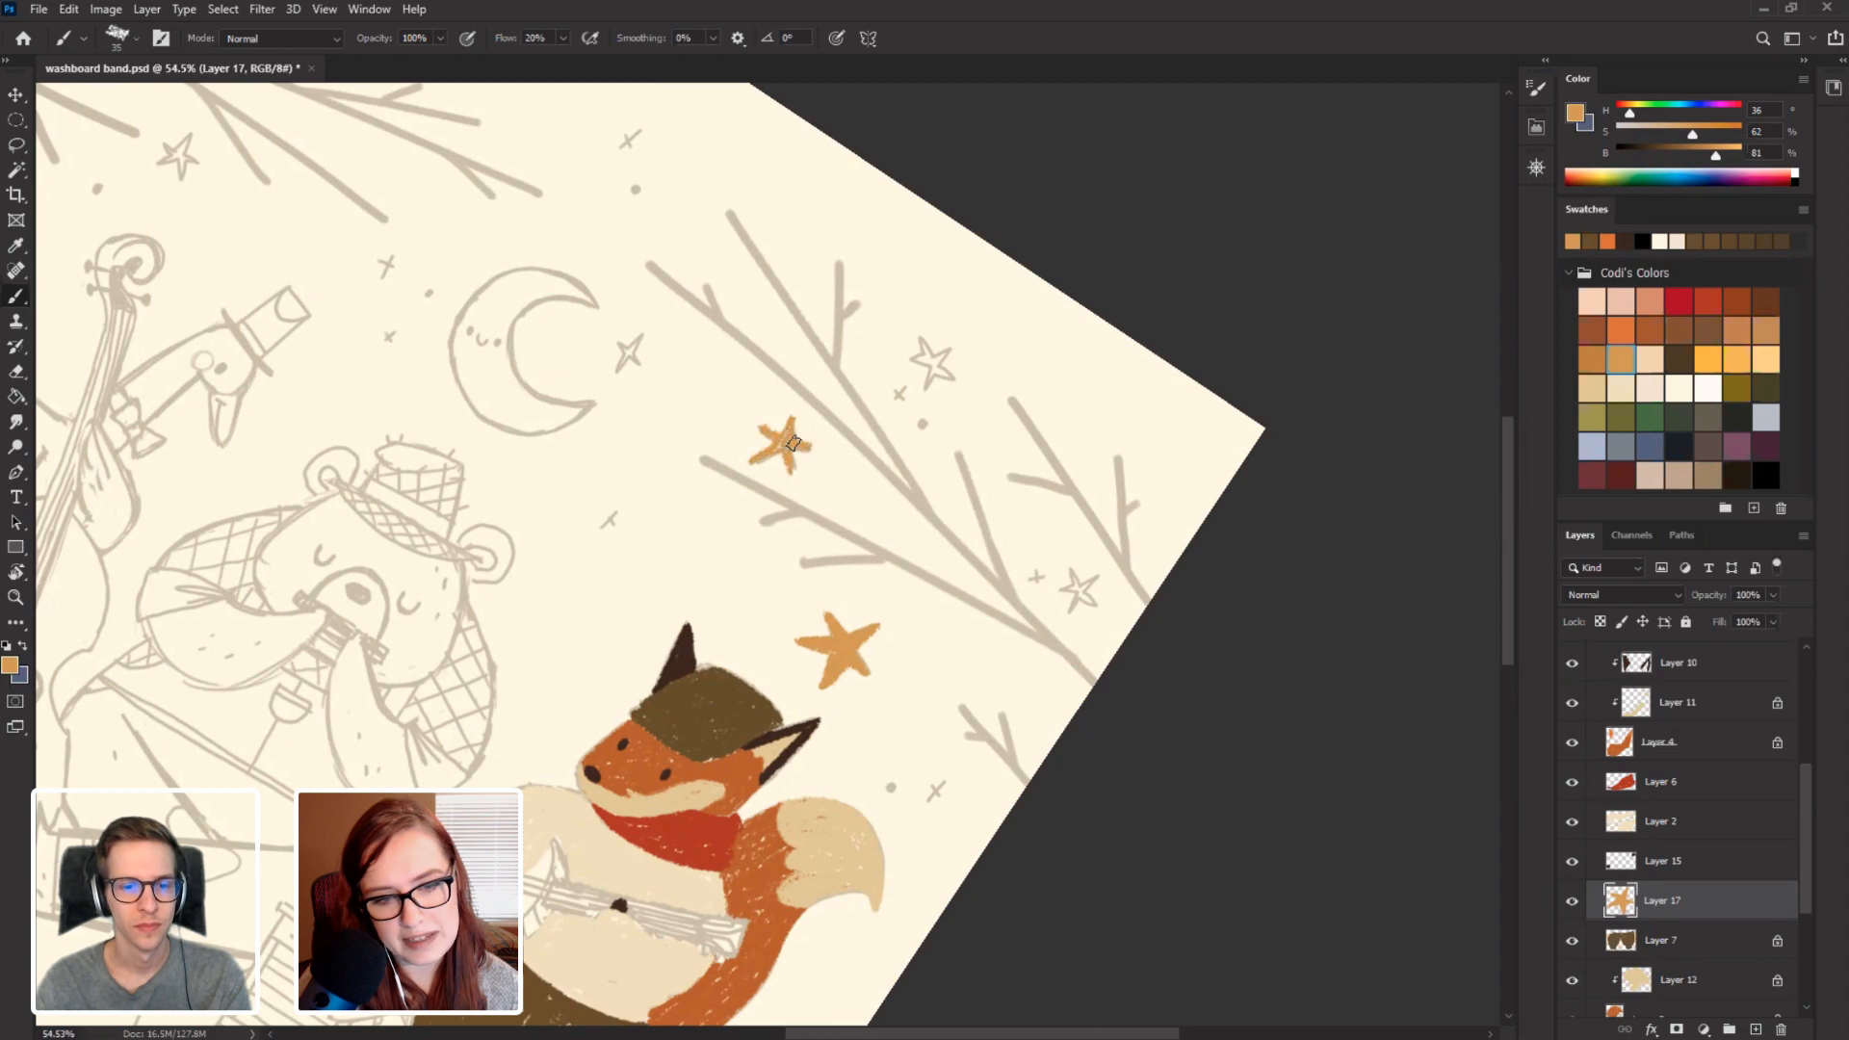
Fill the remaining two five-pointed stars among the branches above the fox with golden tan crayon.
{"action": "key", "text": "r"}
{"action": "left_click_drag", "start_coordinate": [620, 339], "coordinate": [542, 559]}
{"action": "scroll", "coordinate": [542, 558], "scroll_direction": "up", "scroll_amount": 2}
{"action": "key", "text": "b"}
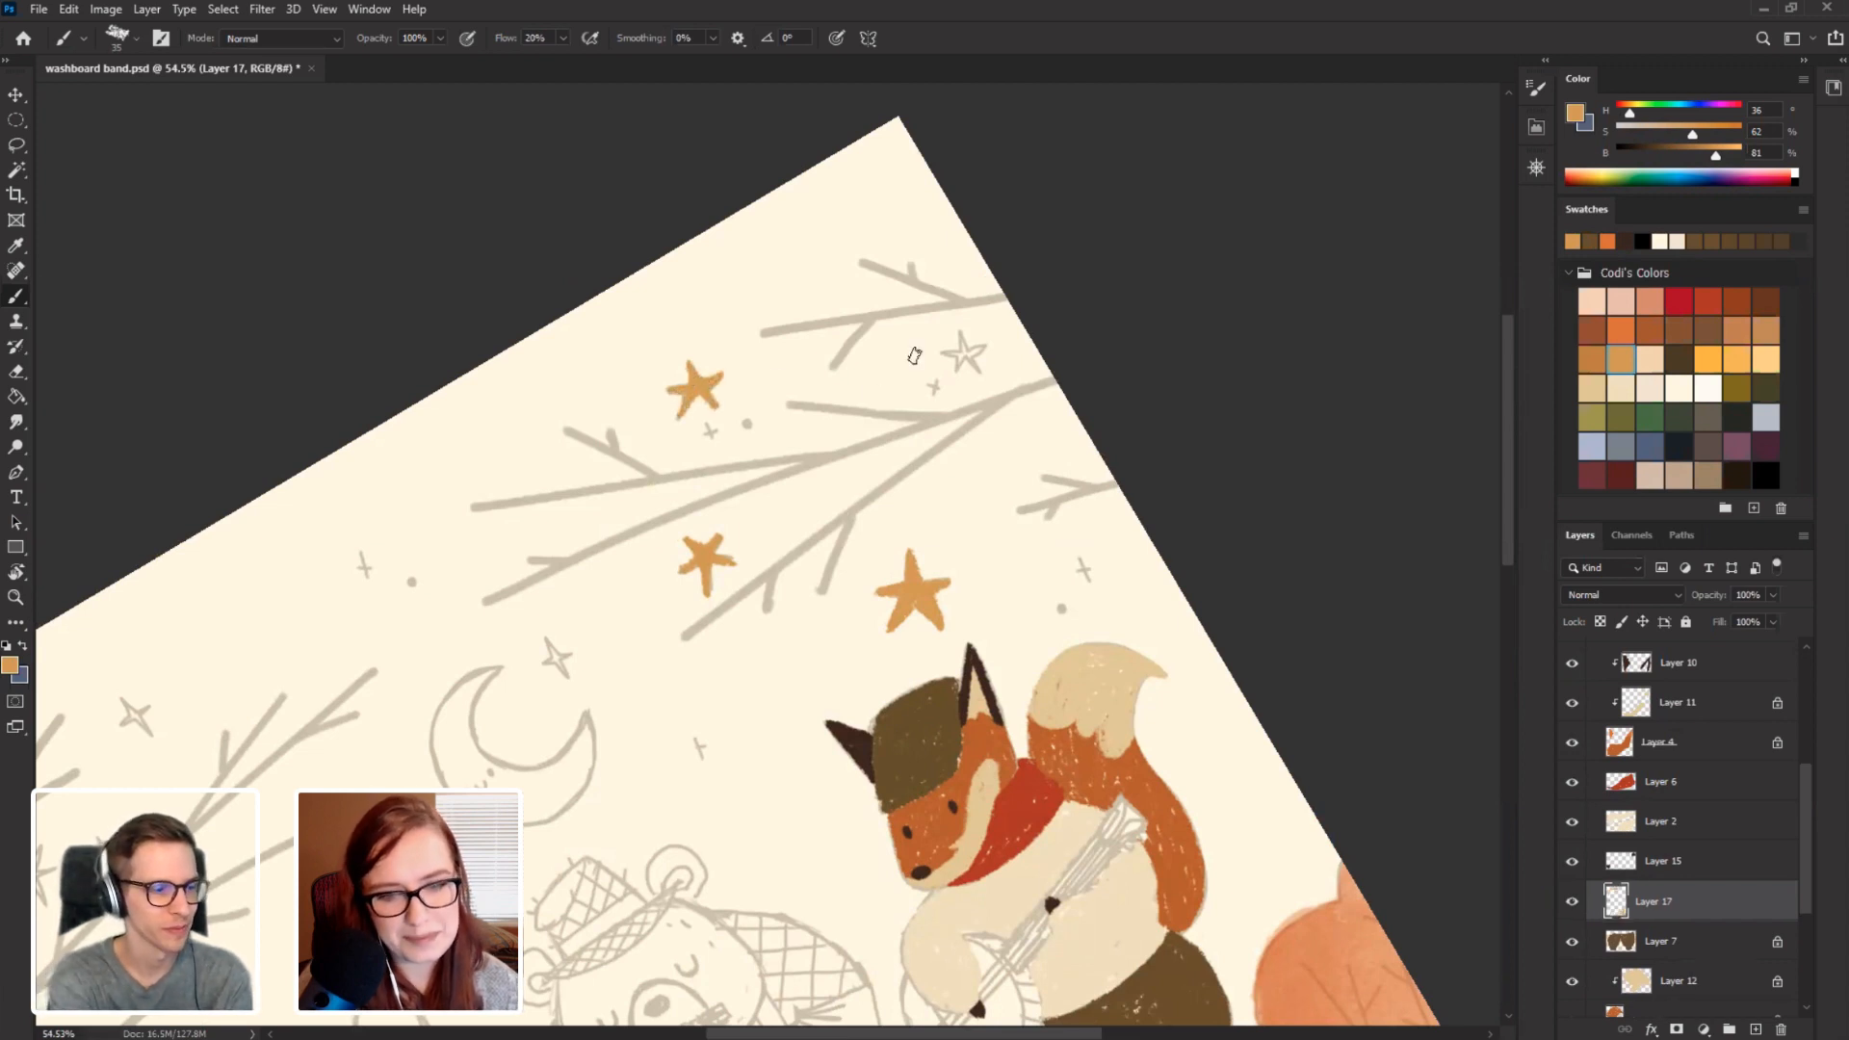
{"action": "mouse_move", "coordinate": [958, 333]}
{"action": "left_mouse_down"}
{"action": "mouse_move", "coordinate": [942, 359]}
{"action": "mouse_move", "coordinate": [958, 376]}
{"action": "mouse_move", "coordinate": [970, 353]}
{"action": "left_mouse_up"}
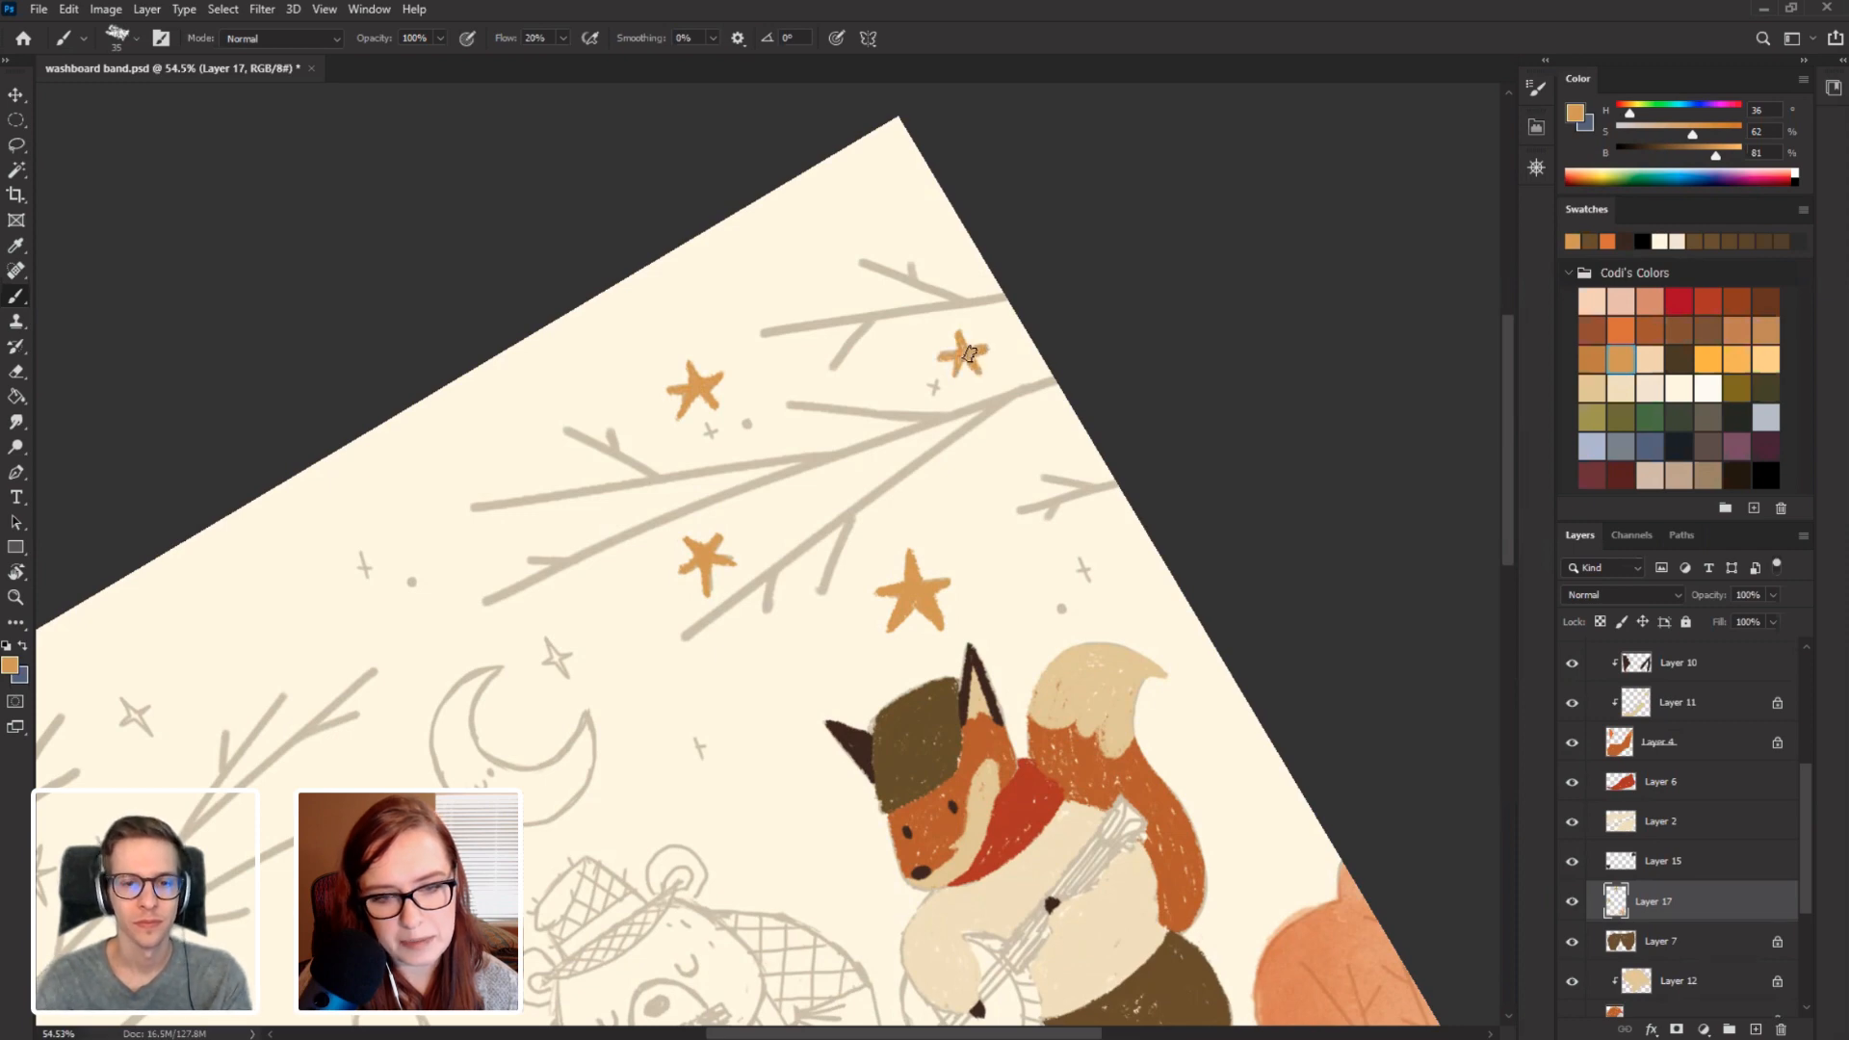
Colour the five-pointed and four-pointed stars around the branches above the goose and its bass in golden tan.
{"action": "scroll", "coordinate": [435, 425], "scroll_direction": "down", "scroll_amount": 5}
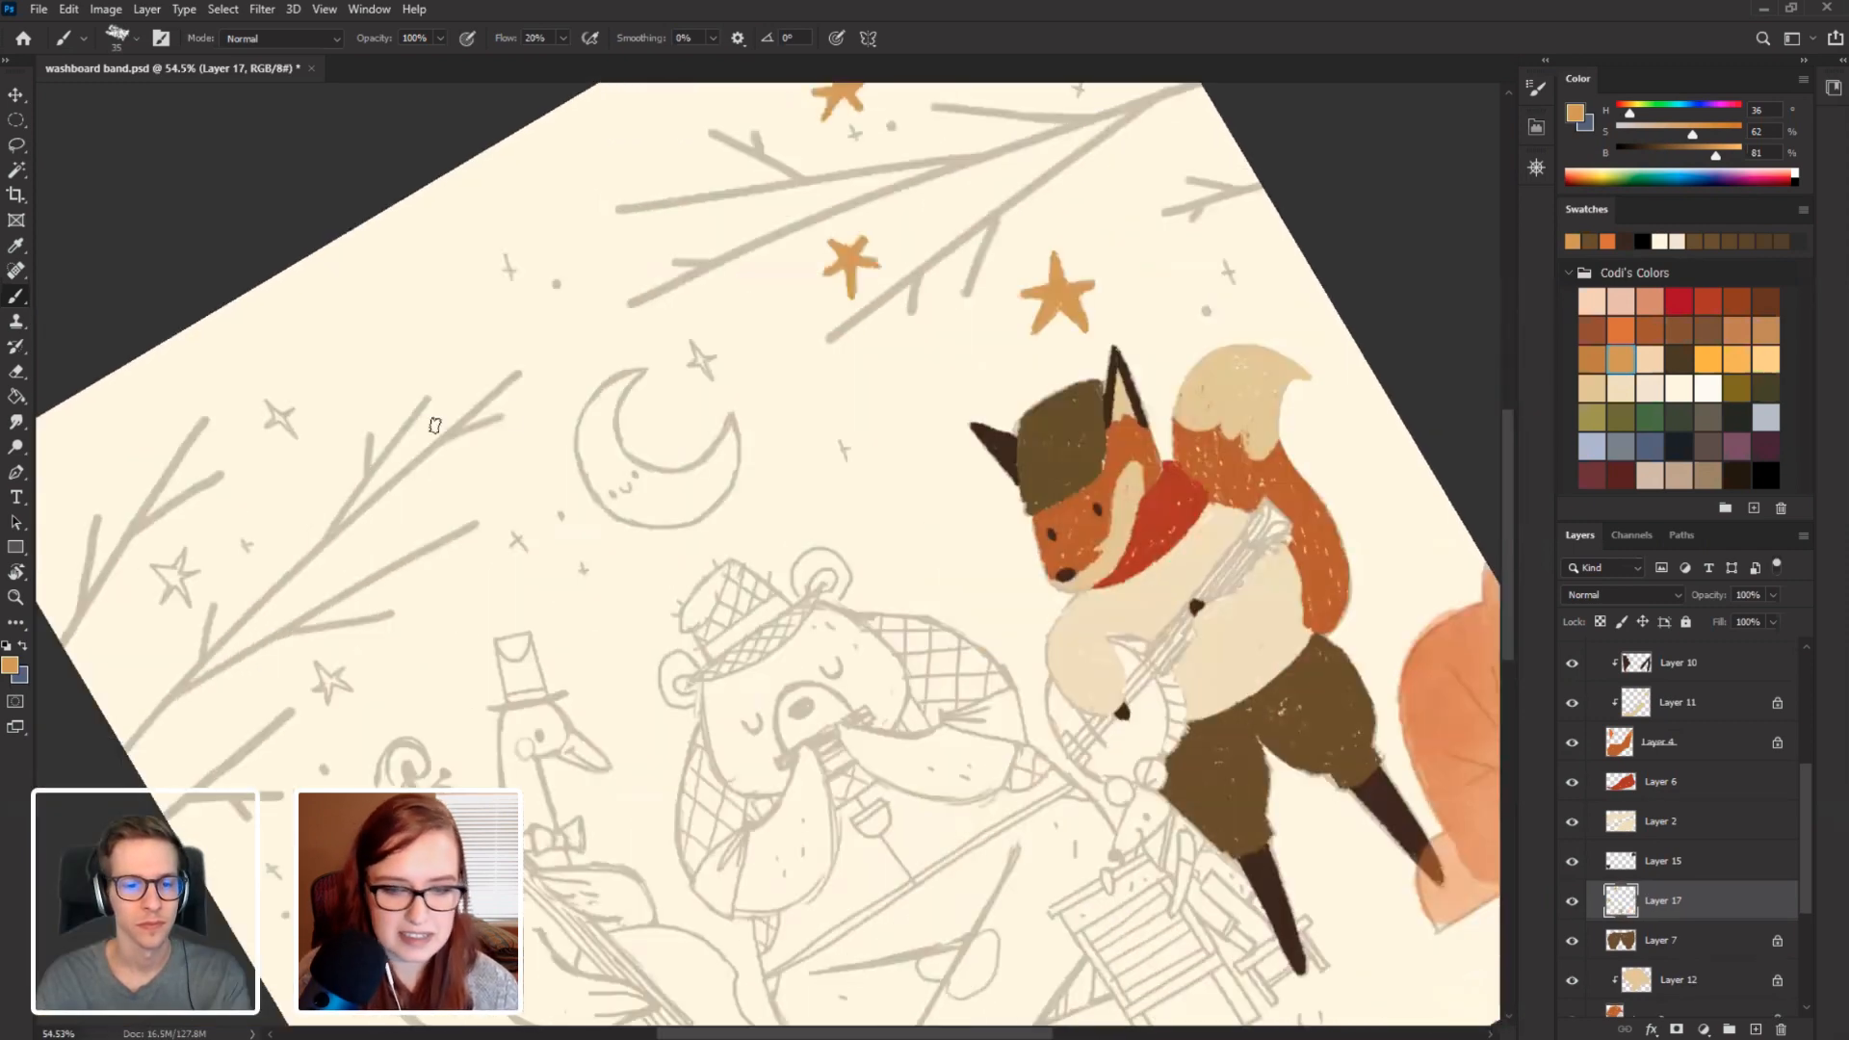
{"action": "key", "text": "r"}
{"action": "left_click_drag", "start_coordinate": [525, 370], "coordinate": [562, 326]}
{"action": "scroll", "coordinate": [567, 316], "scroll_direction": "up", "scroll_amount": 3}
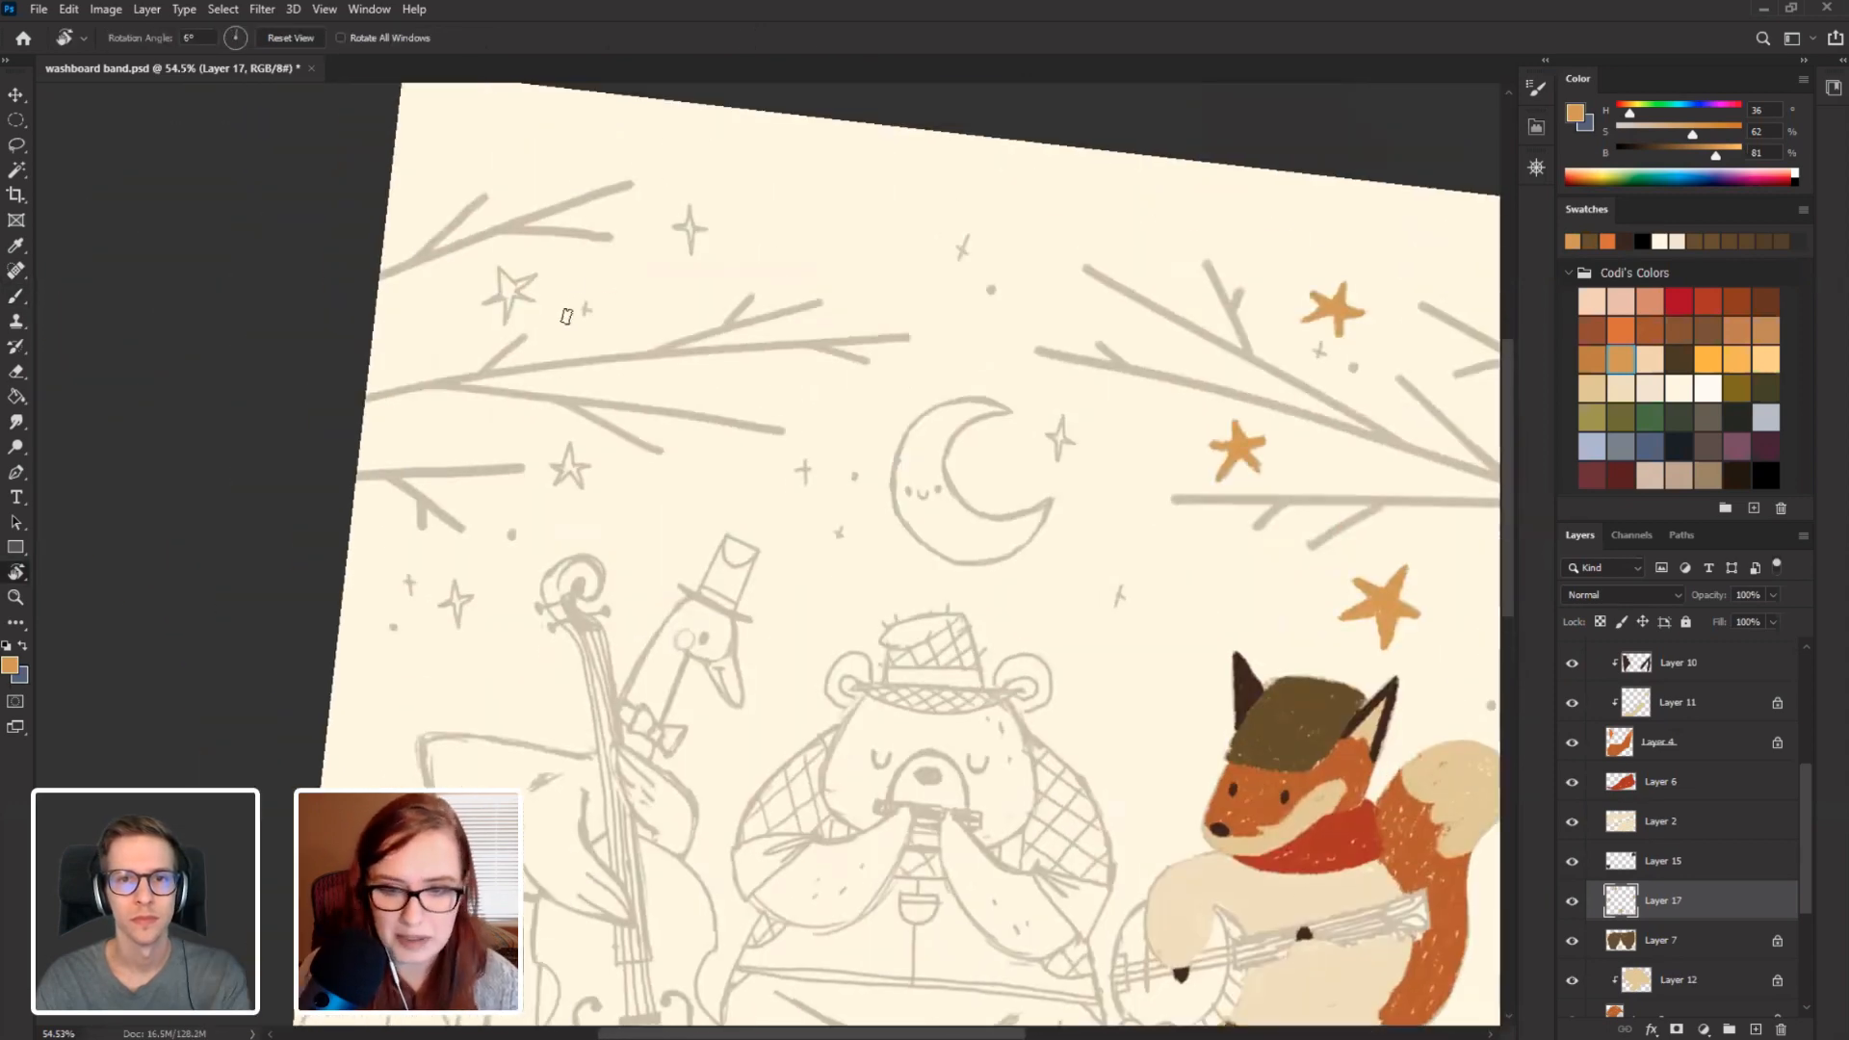
{"action": "key", "text": "b"}
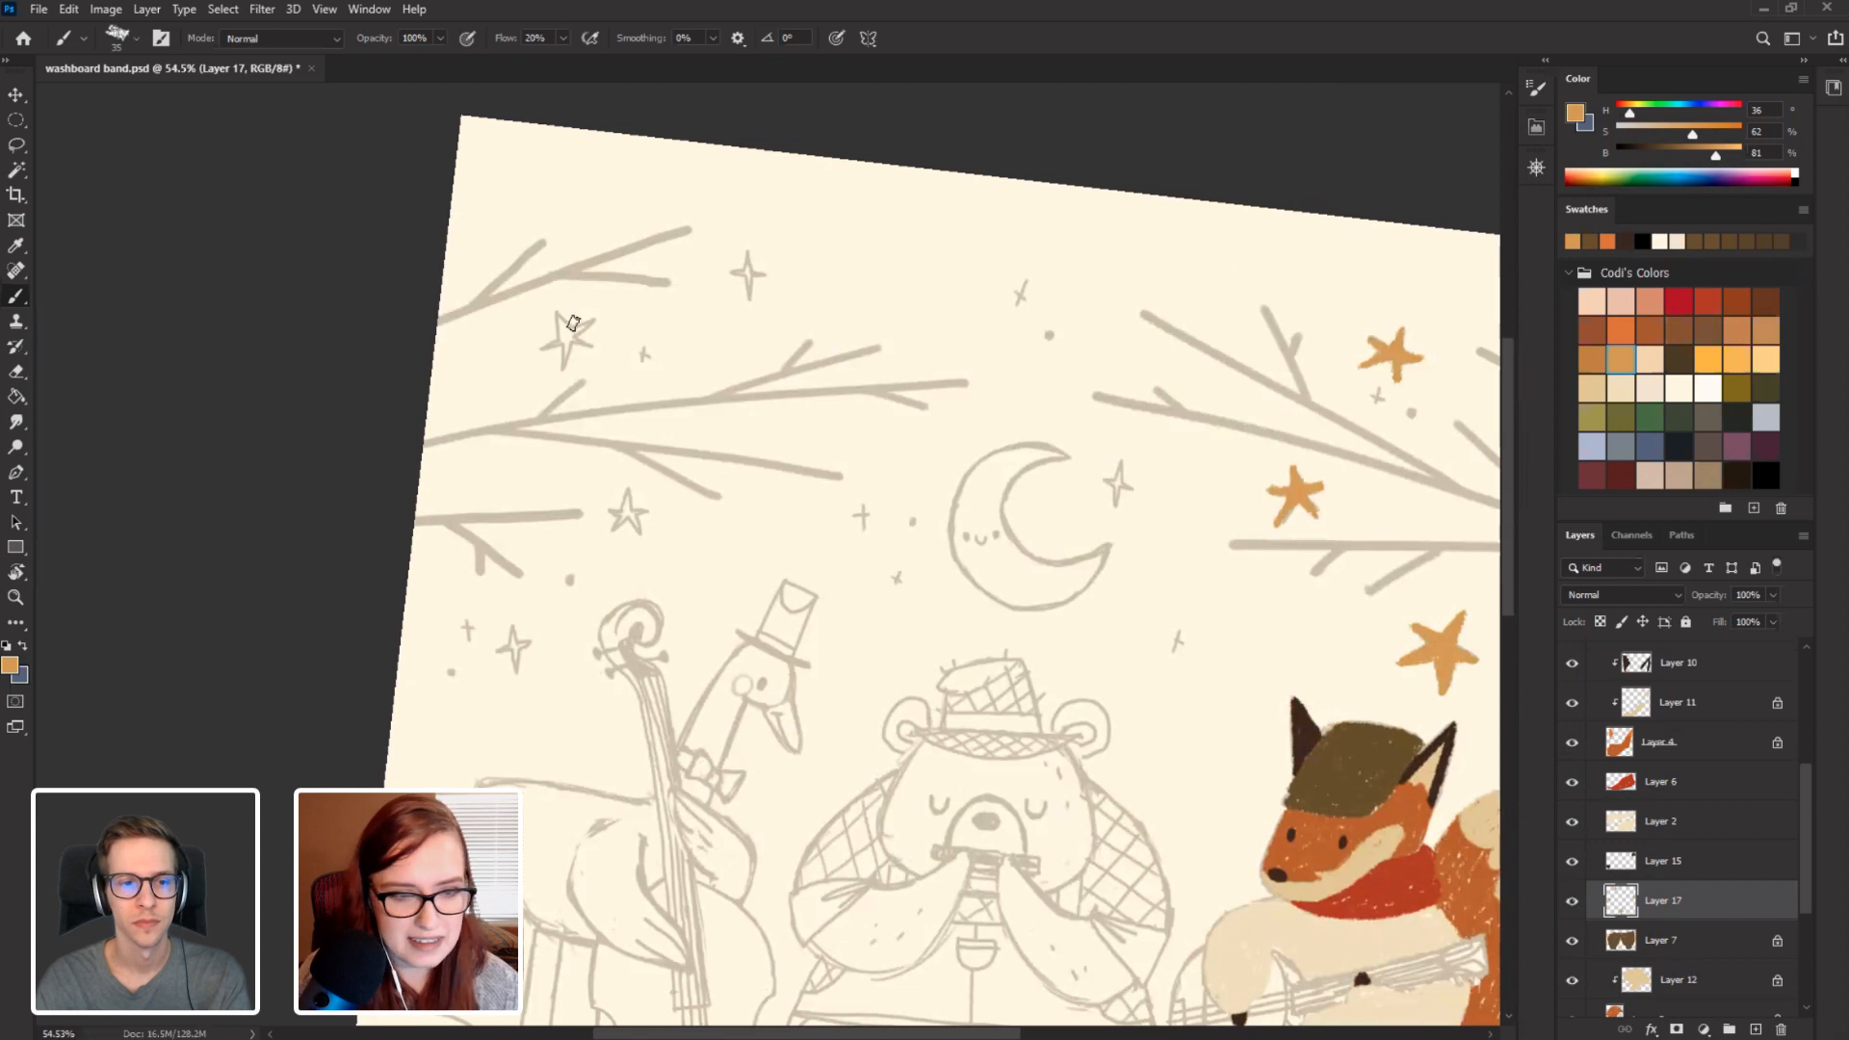
{"action": "mouse_move", "coordinate": [573, 323]}
{"action": "left_mouse_down"}
{"action": "mouse_move", "coordinate": [553, 348]}
{"action": "mouse_move", "coordinate": [572, 323]}
{"action": "left_mouse_up"}
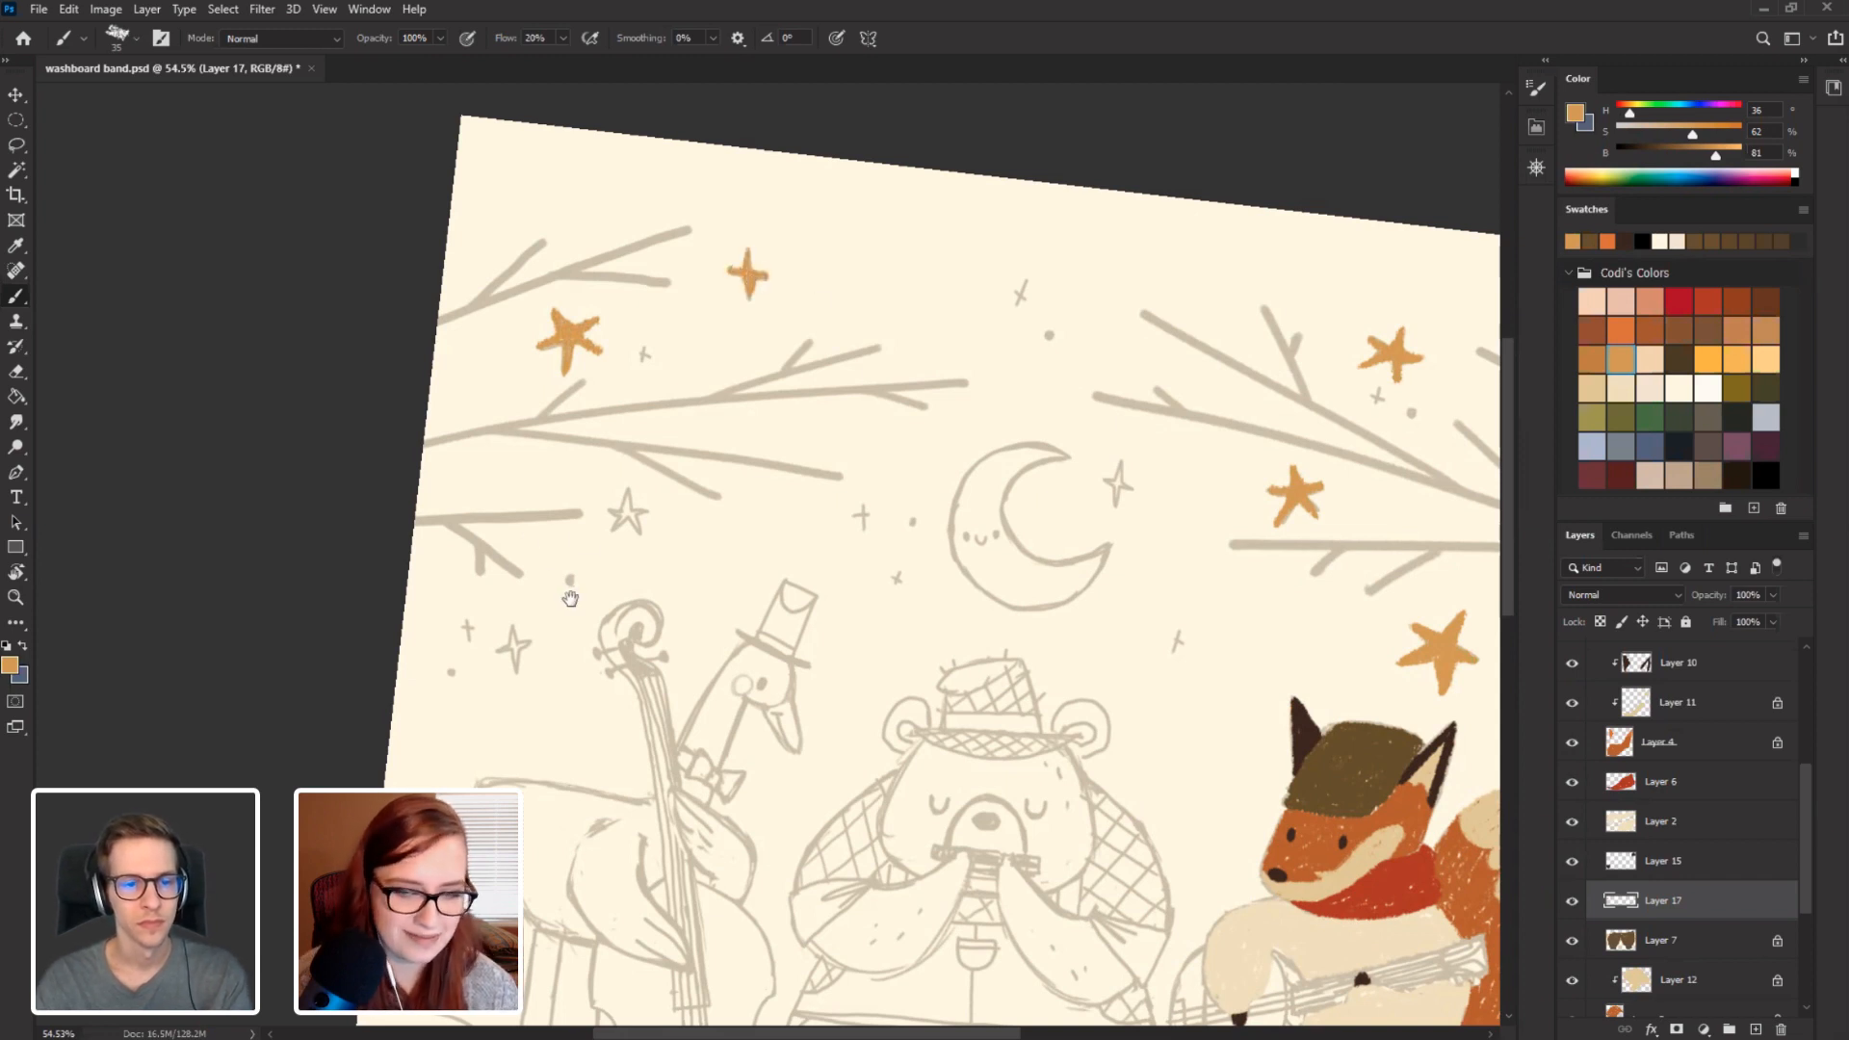
{"action": "left_click_drag", "start_coordinate": [570, 599], "coordinate": [524, 513]}
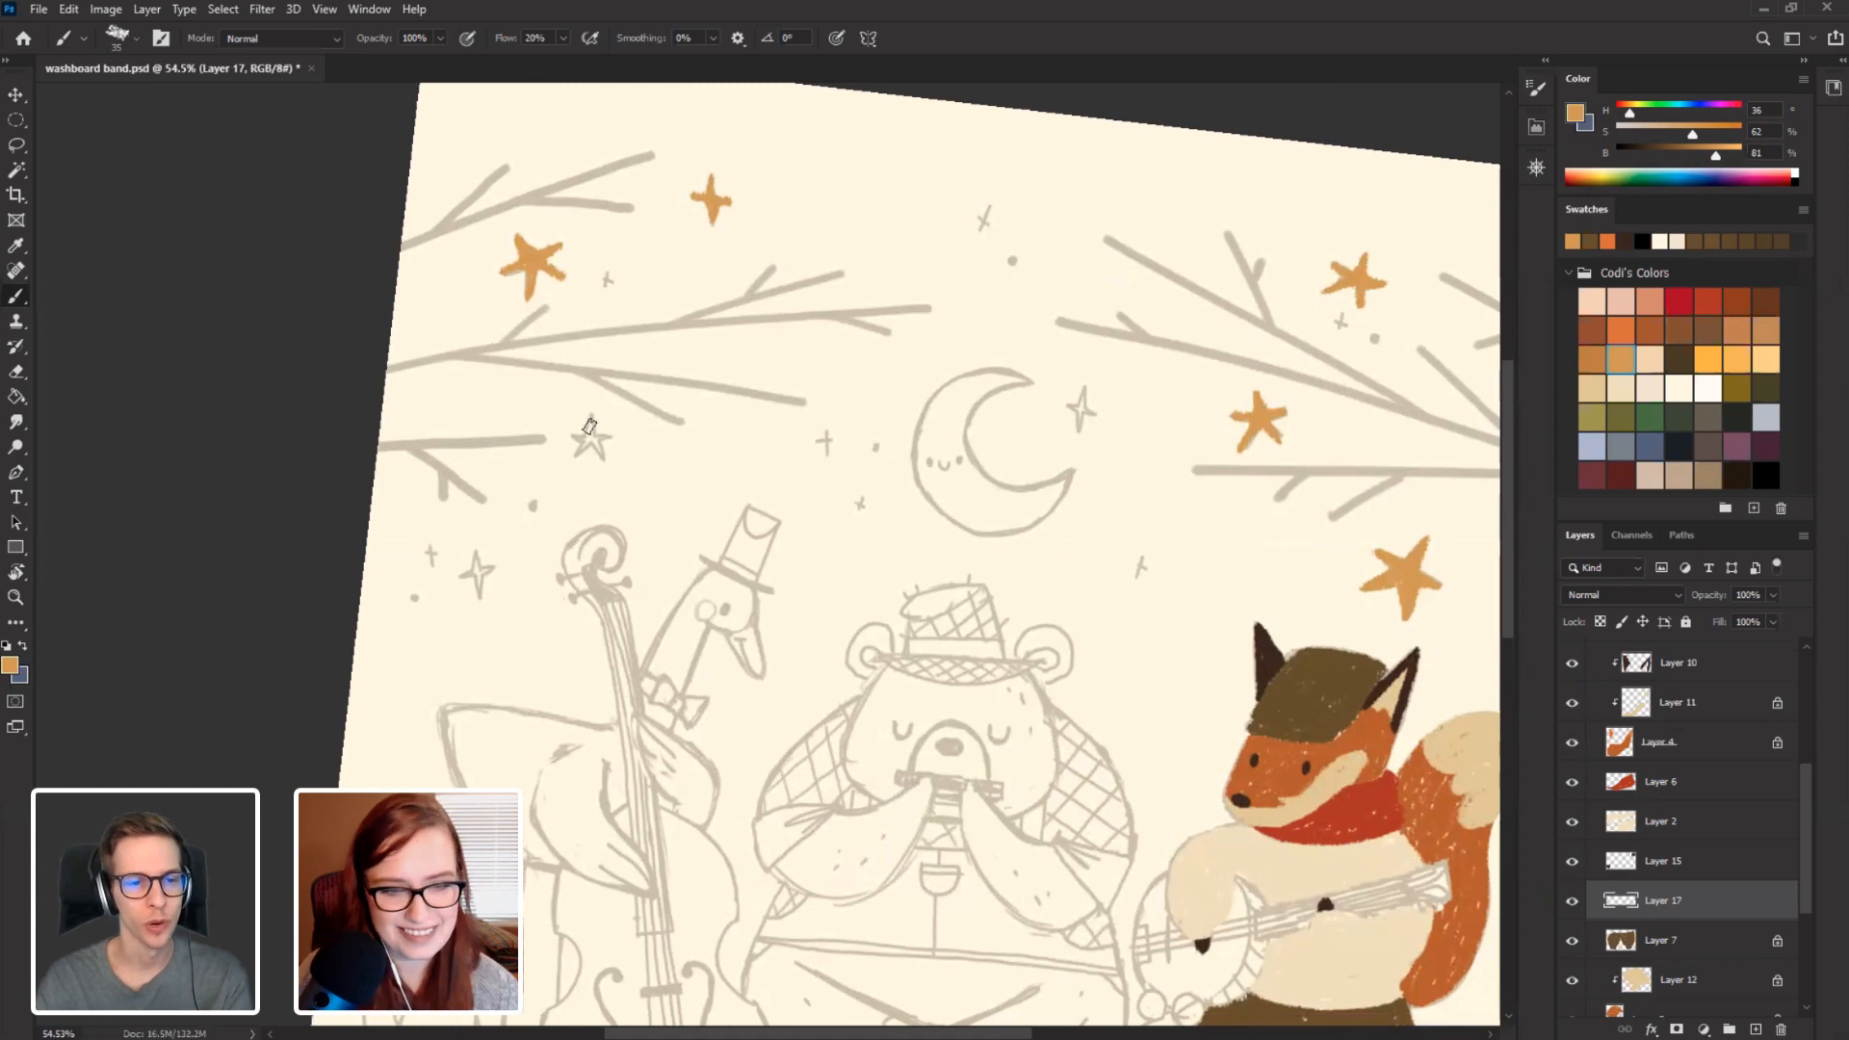
{"action": "left_click_drag", "start_coordinate": [577, 433], "coordinate": [594, 439]}
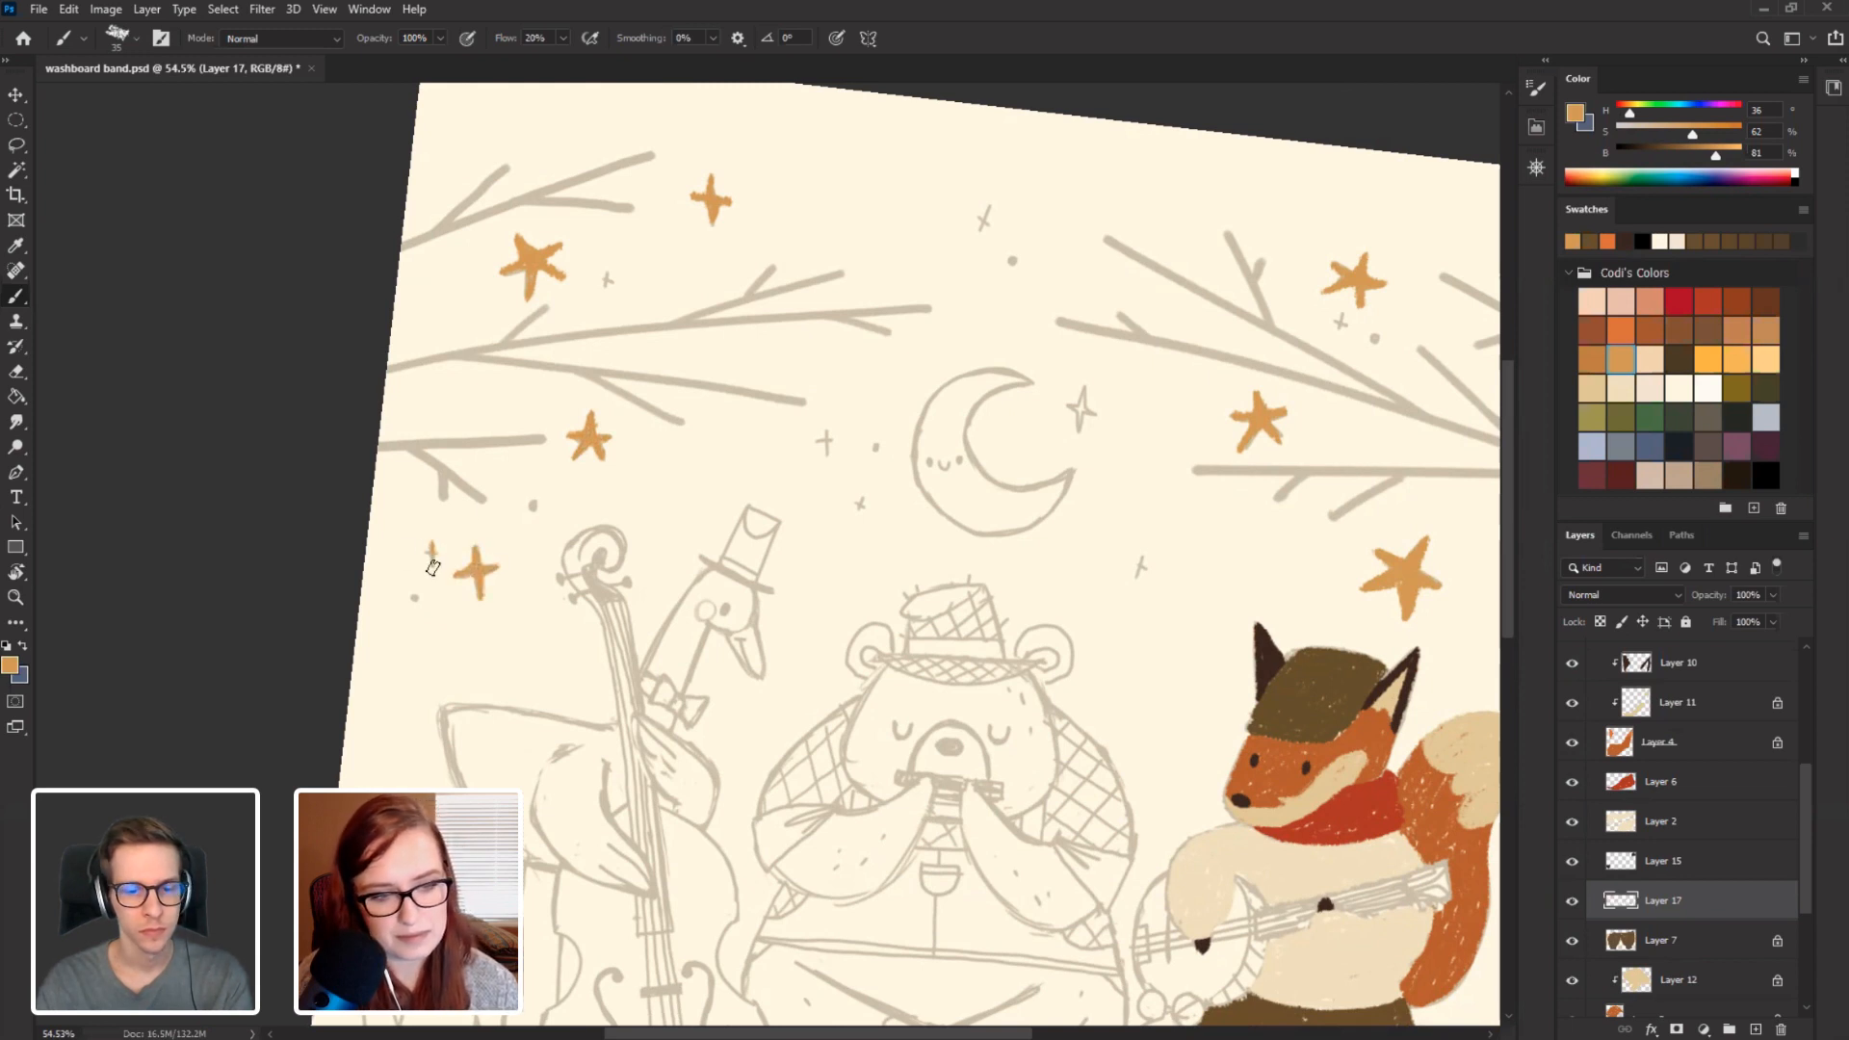
Colour the four-pointed star, small sparkles and dot around the moon, and the two dots near the bass, in golden tan.
{"action": "left_click_drag", "start_coordinate": [761, 620], "coordinate": [568, 727]}
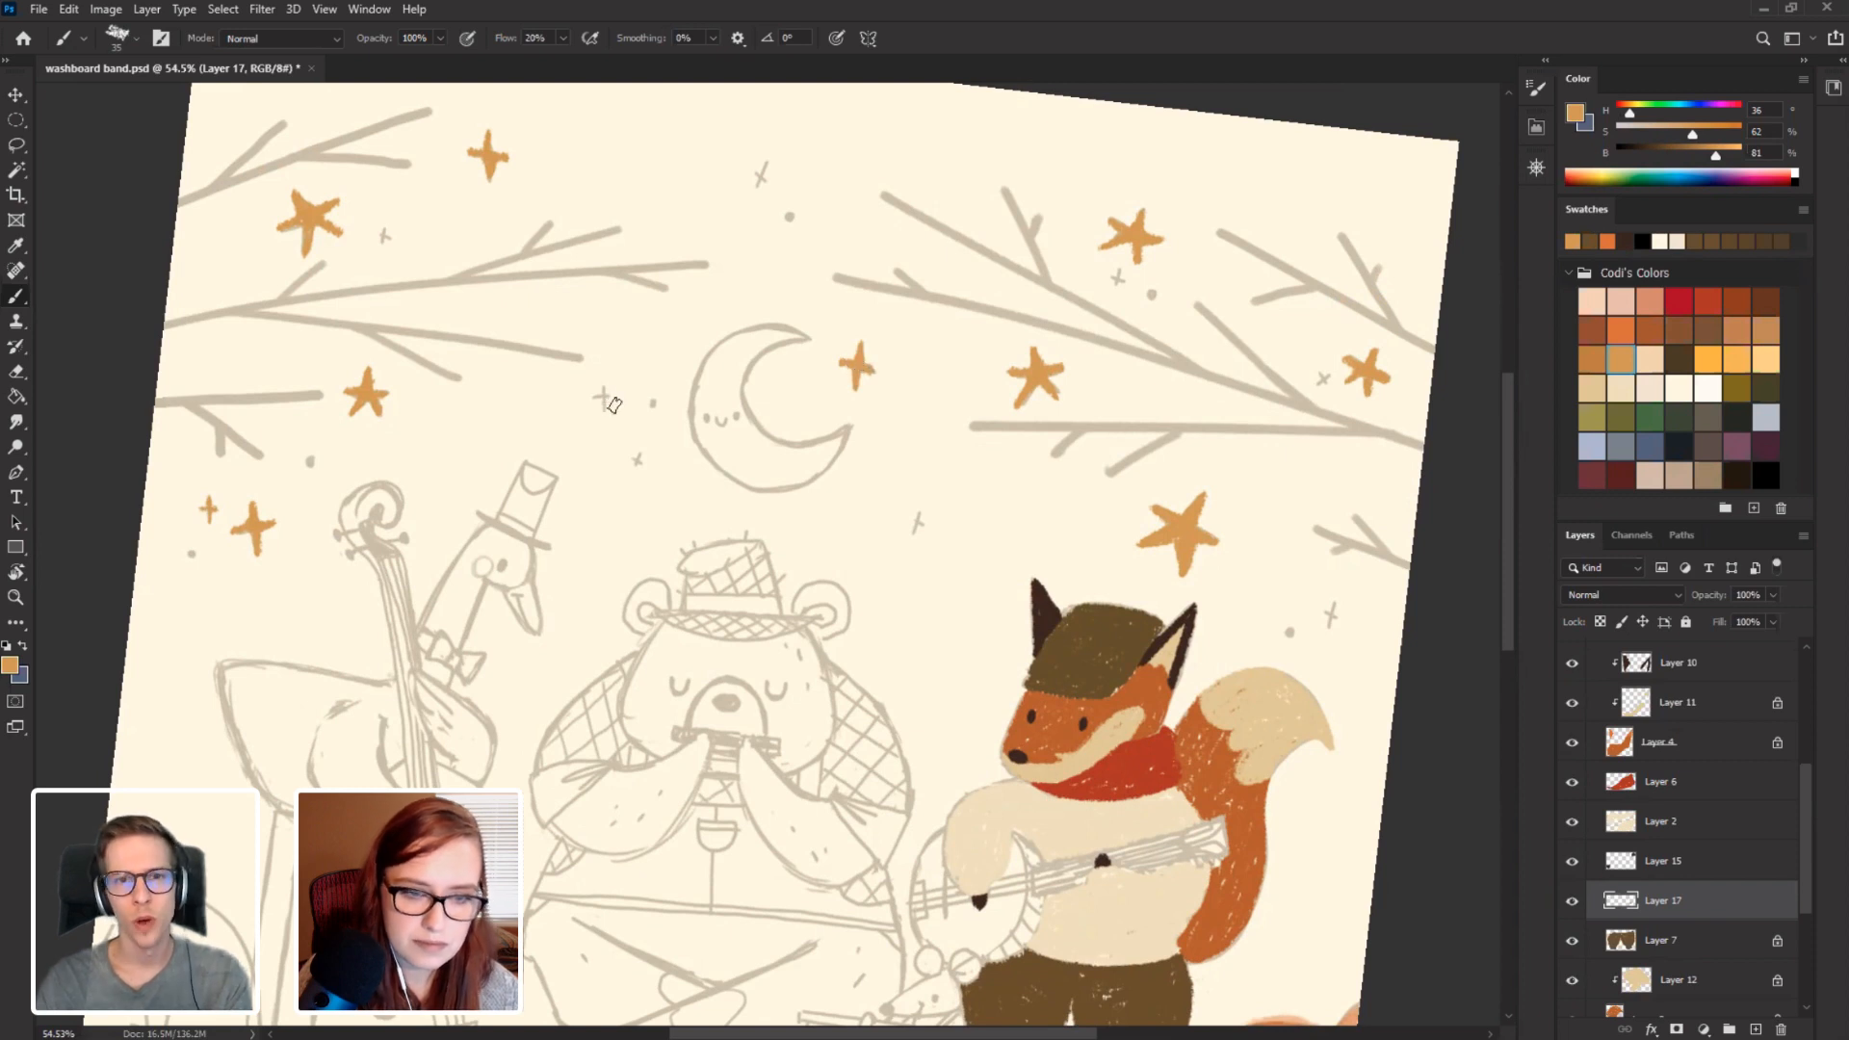
{"action": "left_click_drag", "start_coordinate": [604, 389], "coordinate": [611, 397]}
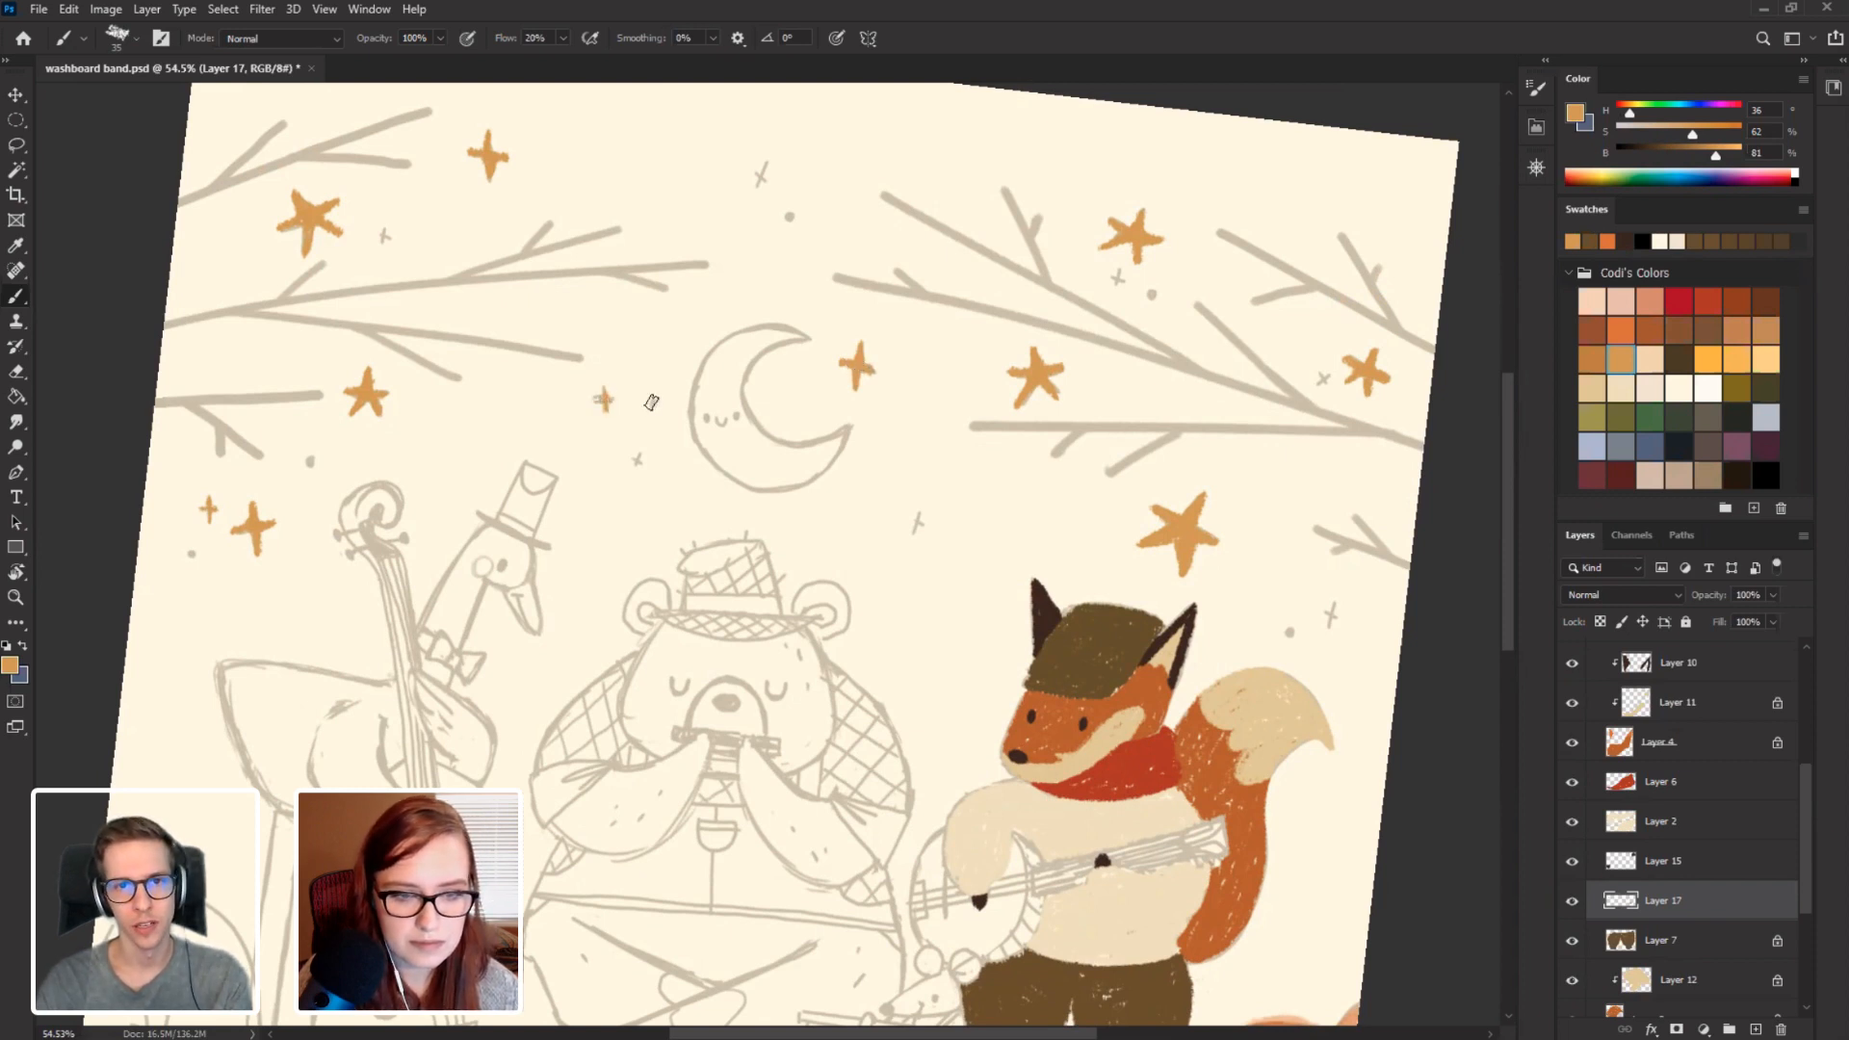
{"action": "left_click_drag", "start_coordinate": [636, 472], "coordinate": [631, 458]}
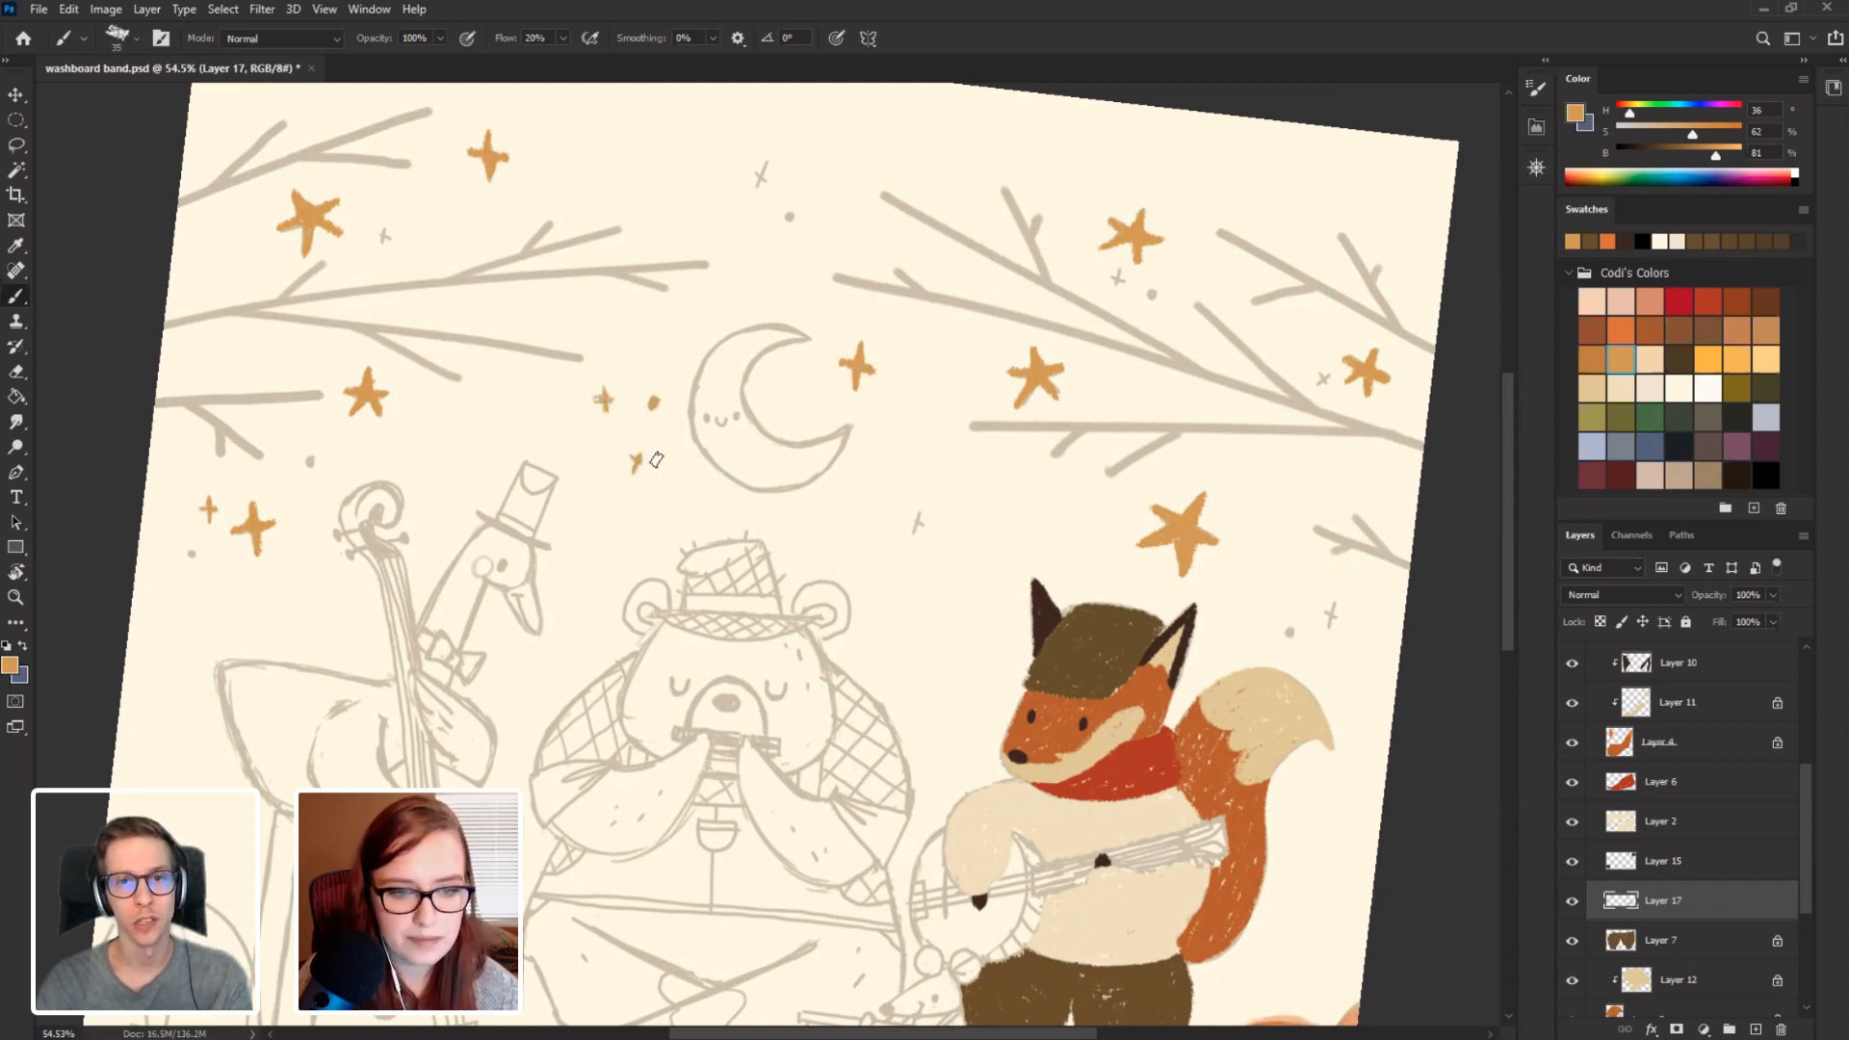
{"action": "mouse_move", "coordinate": [917, 510]}
{"action": "left_mouse_down"}
{"action": "mouse_move", "coordinate": [914, 535]}
{"action": "mouse_move", "coordinate": [926, 520]}
{"action": "left_mouse_up"}
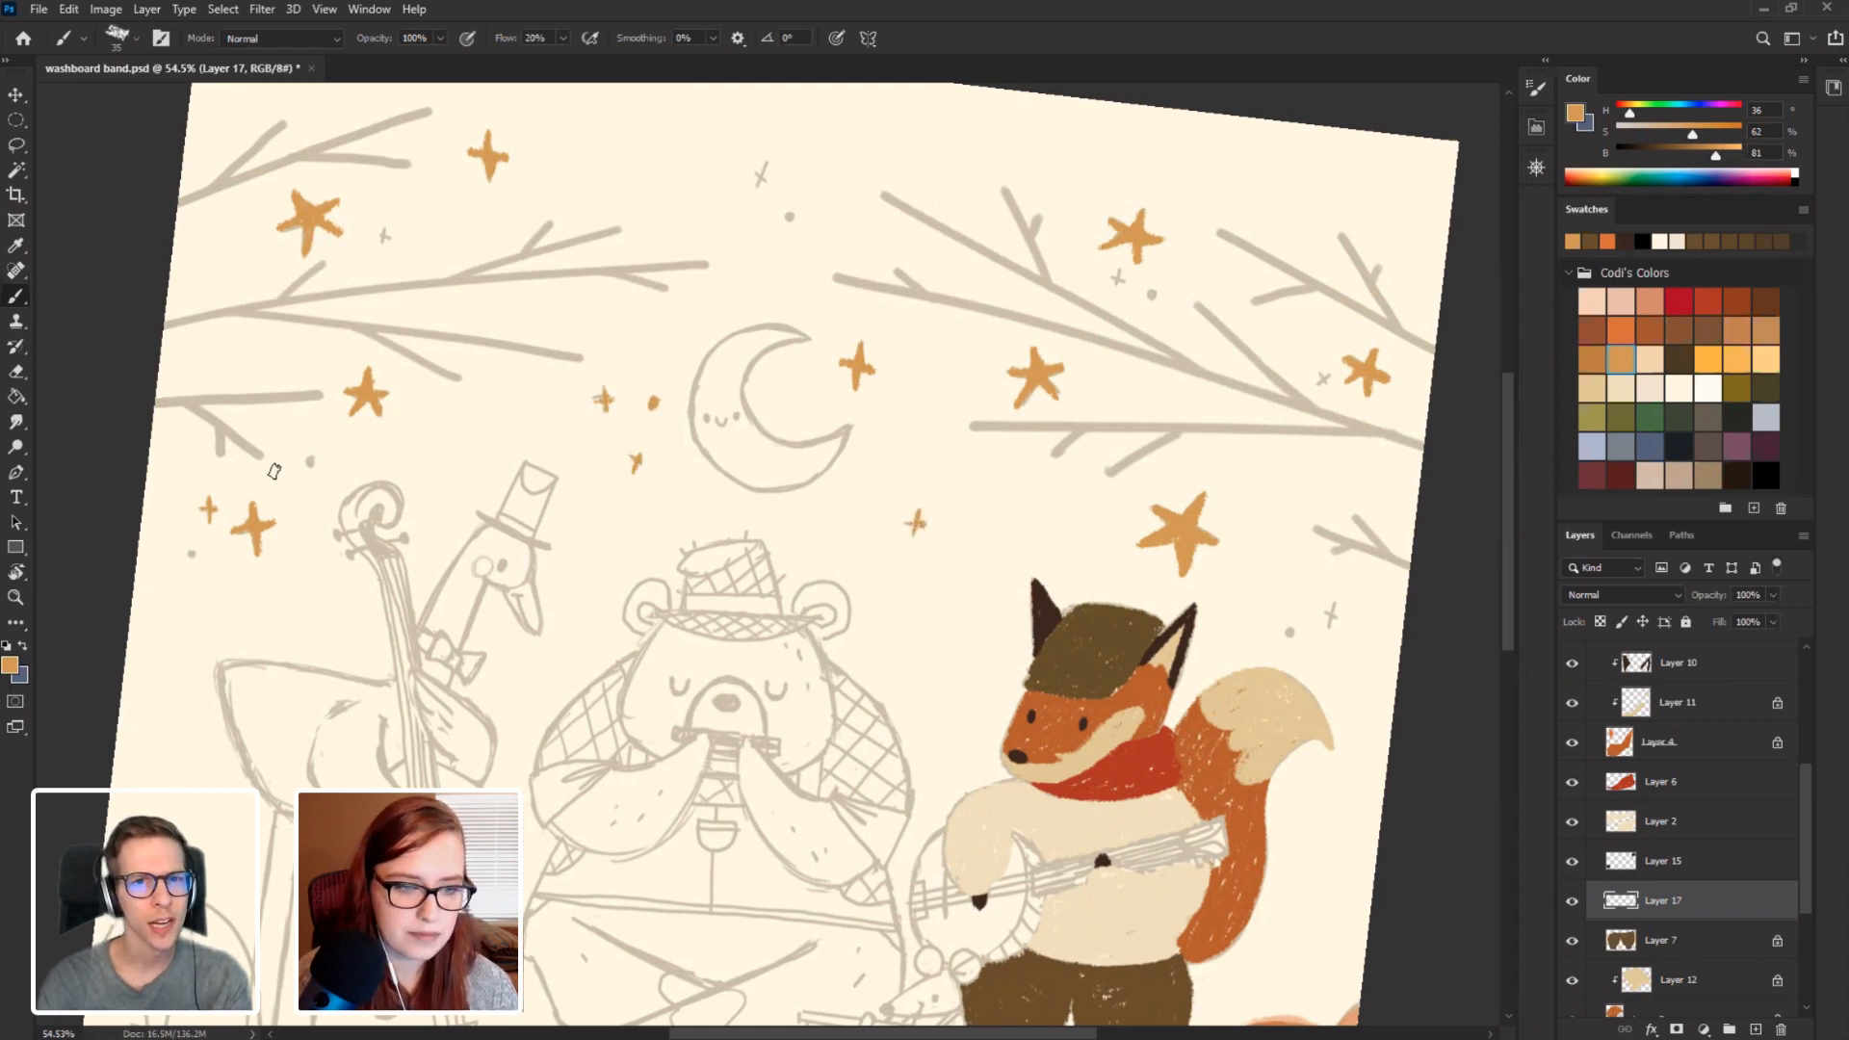
{"action": "left_click", "coordinate": [310, 462]}
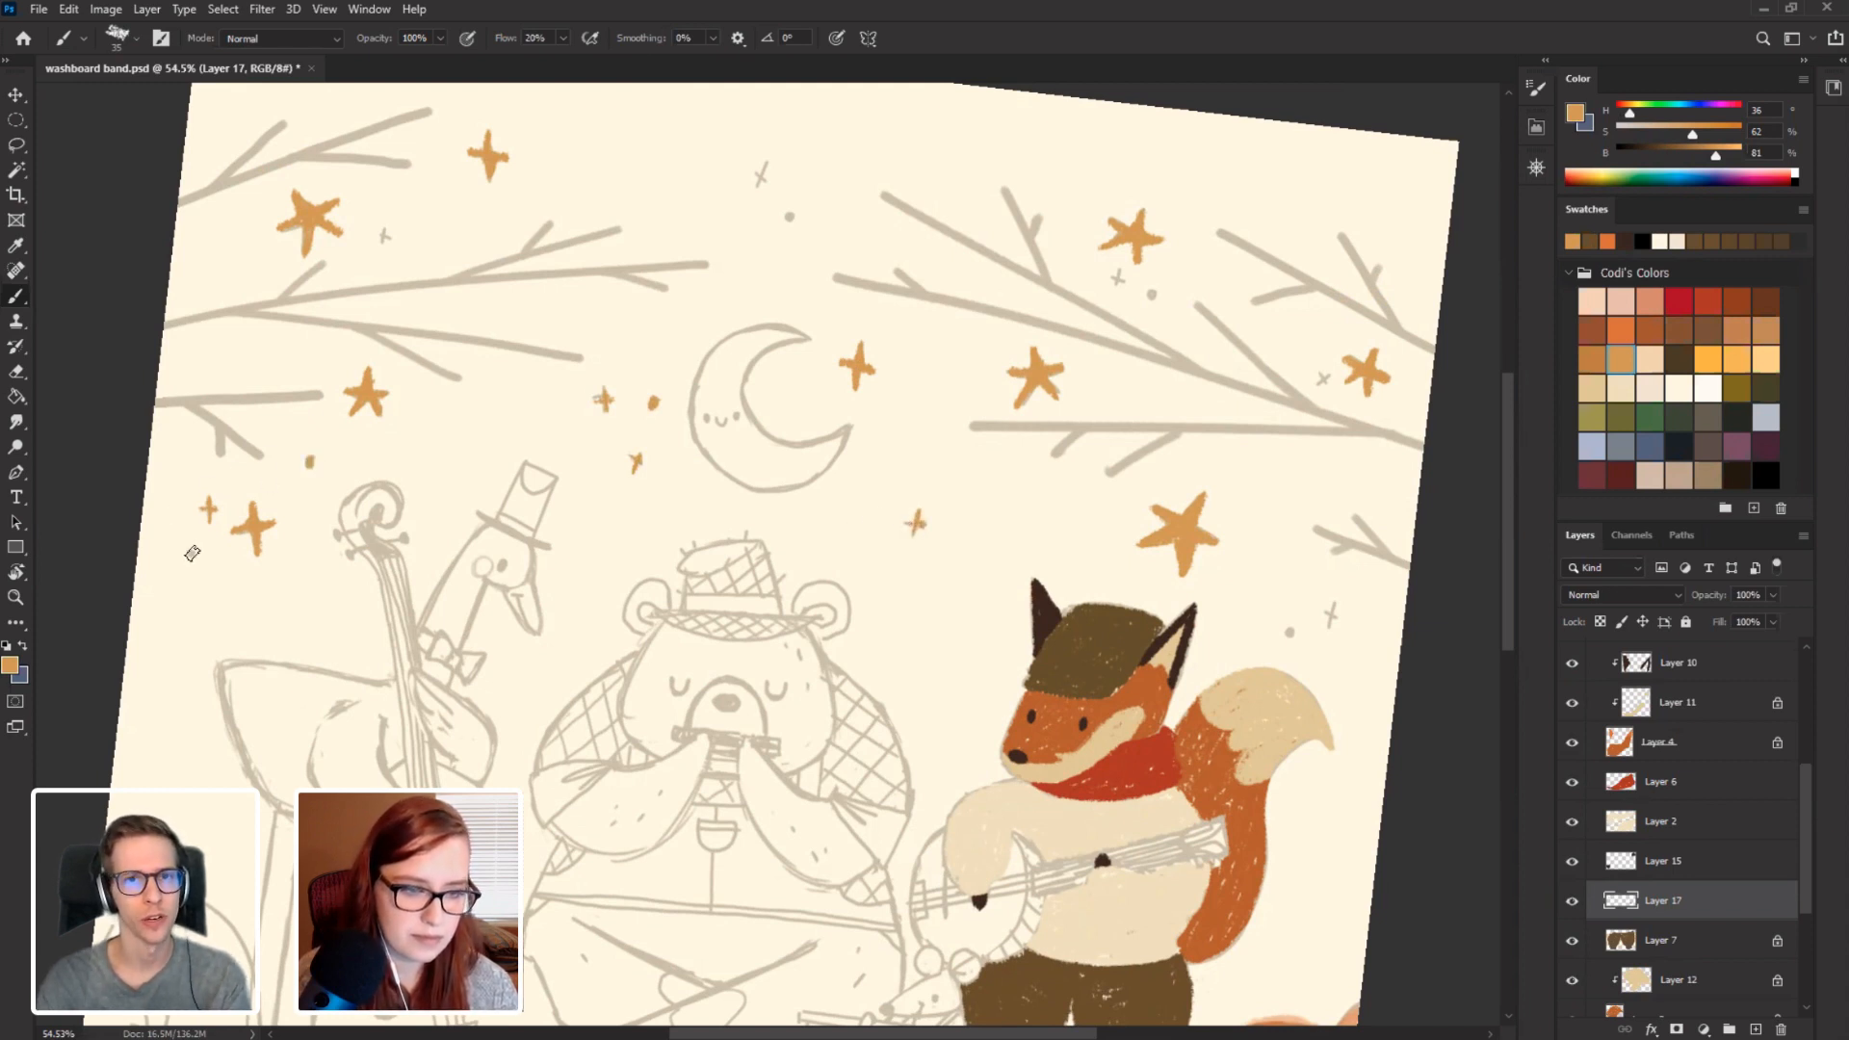
{"action": "left_click", "coordinate": [192, 554]}
Paint the small sparkles and dots in the upper sky above the moon and beside the upper branch stars.
{"action": "left_click_drag", "start_coordinate": [512, 511], "coordinate": [454, 677]}
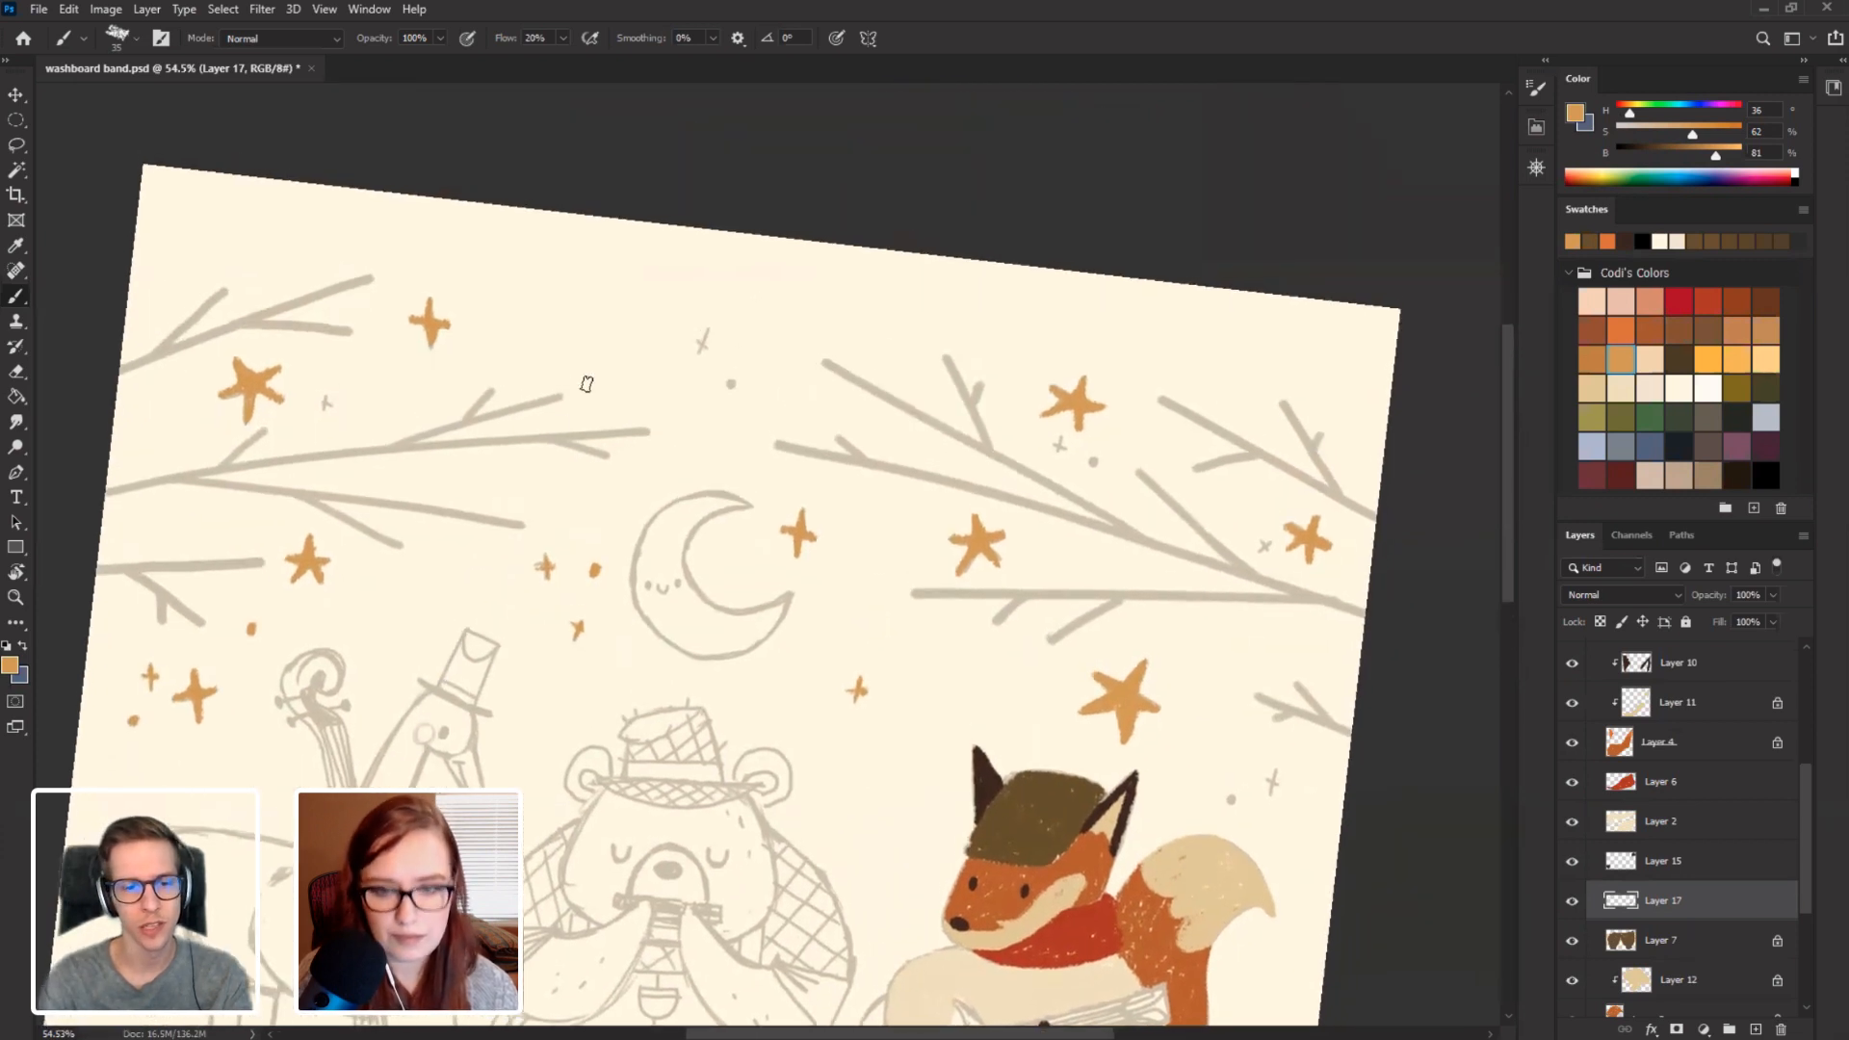
{"action": "left_click_drag", "start_coordinate": [699, 354], "coordinate": [709, 325]}
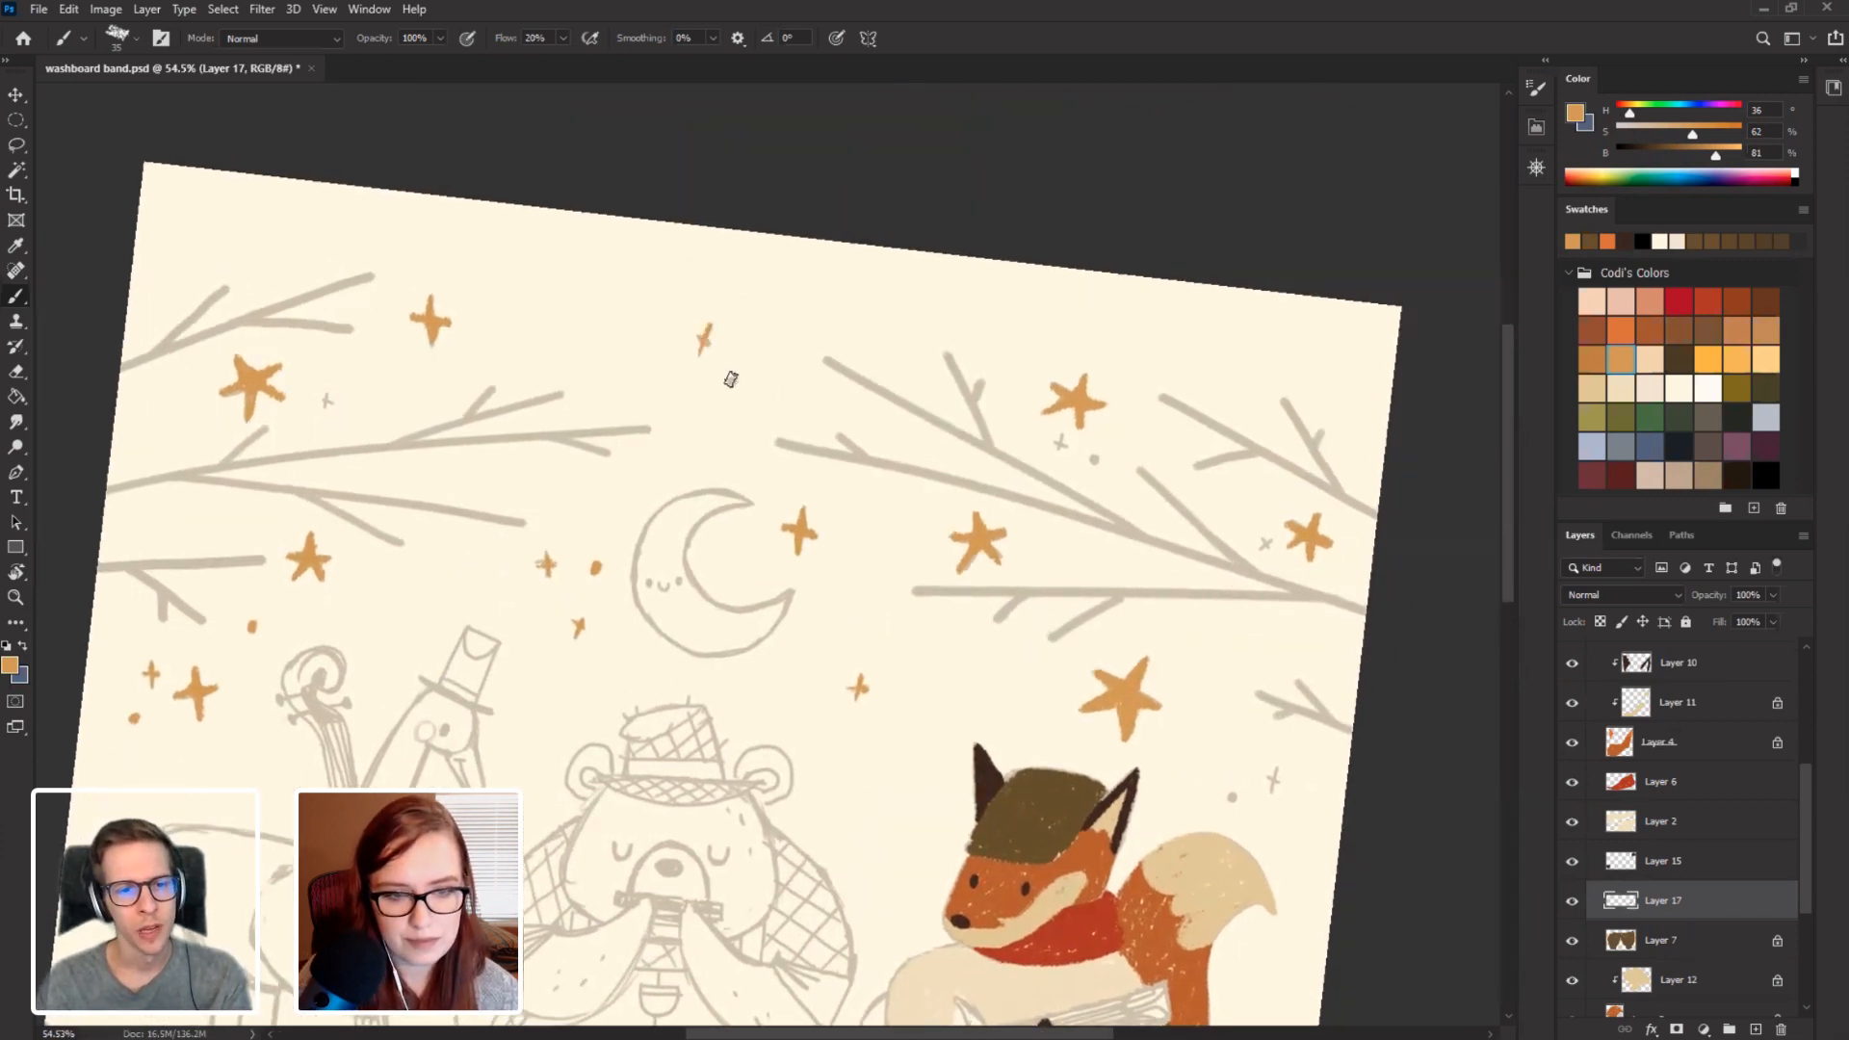
{"action": "left_click", "coordinate": [732, 381]}
{"action": "left_click_drag", "start_coordinate": [326, 408], "coordinate": [326, 390]}
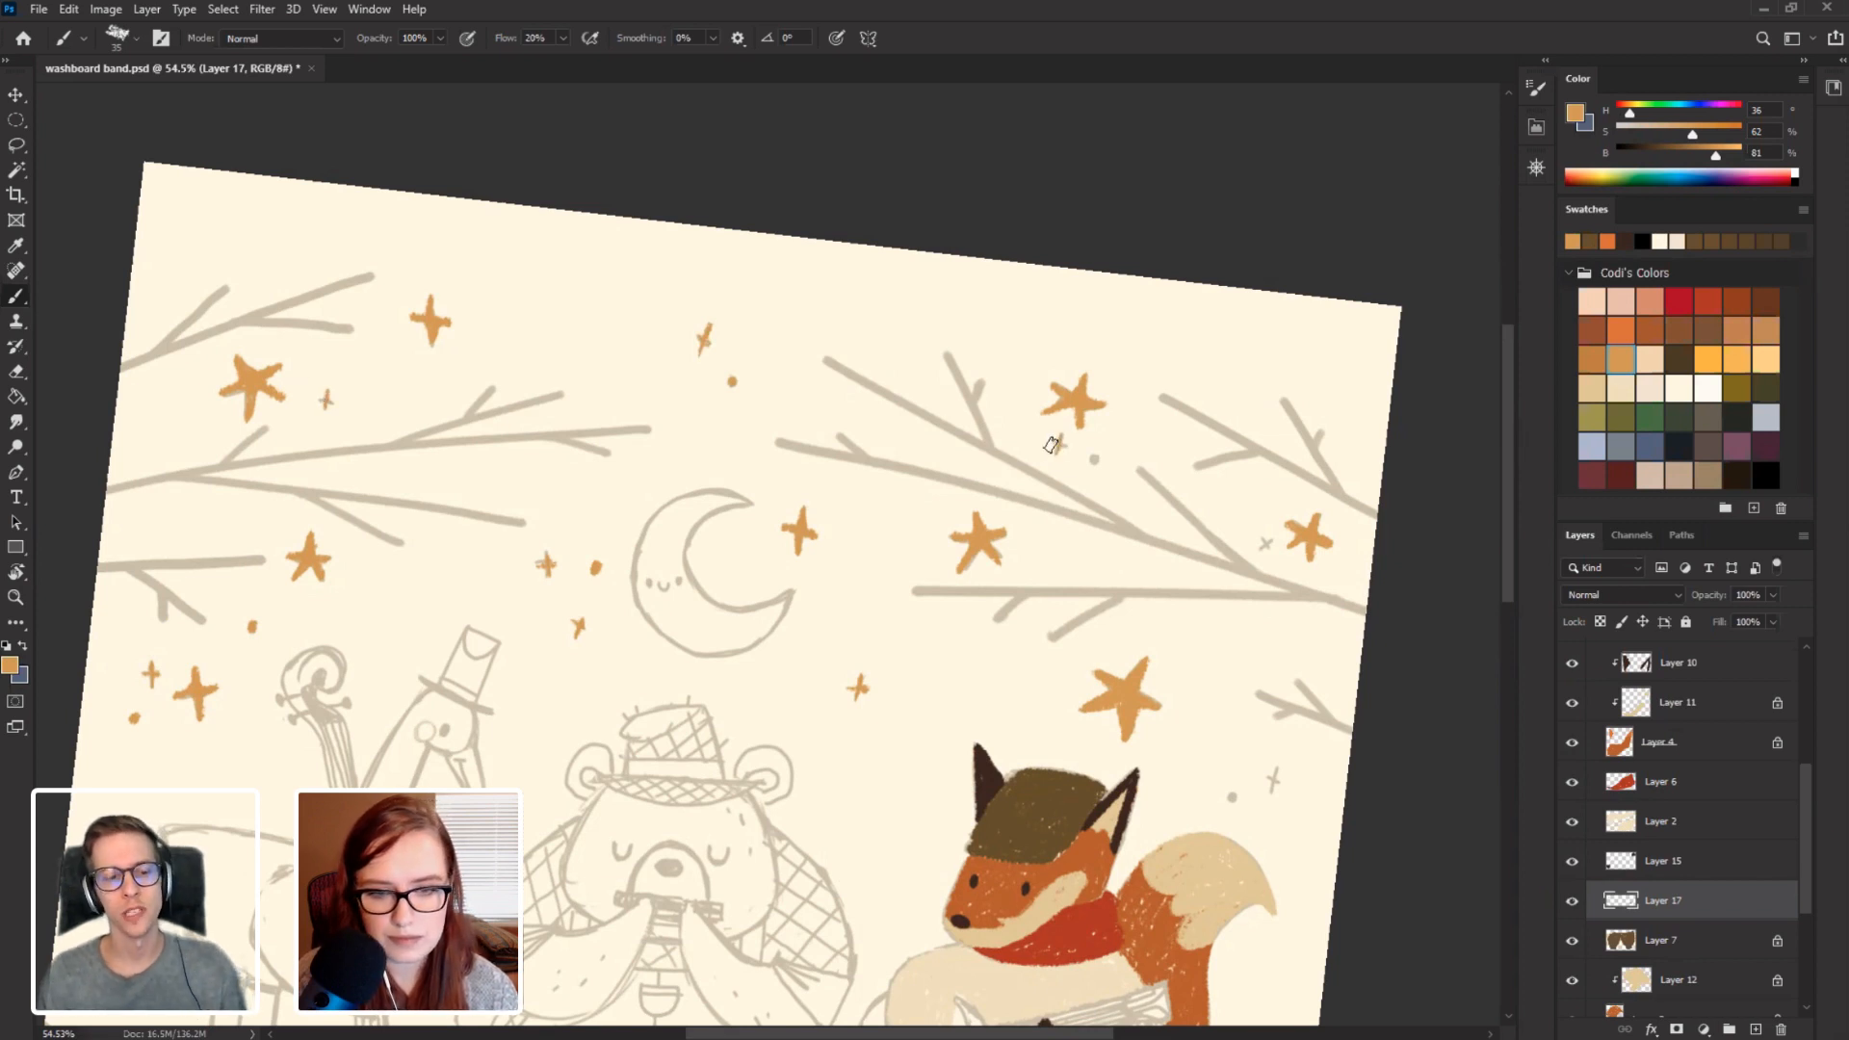
{"action": "left_click", "coordinate": [1094, 458]}
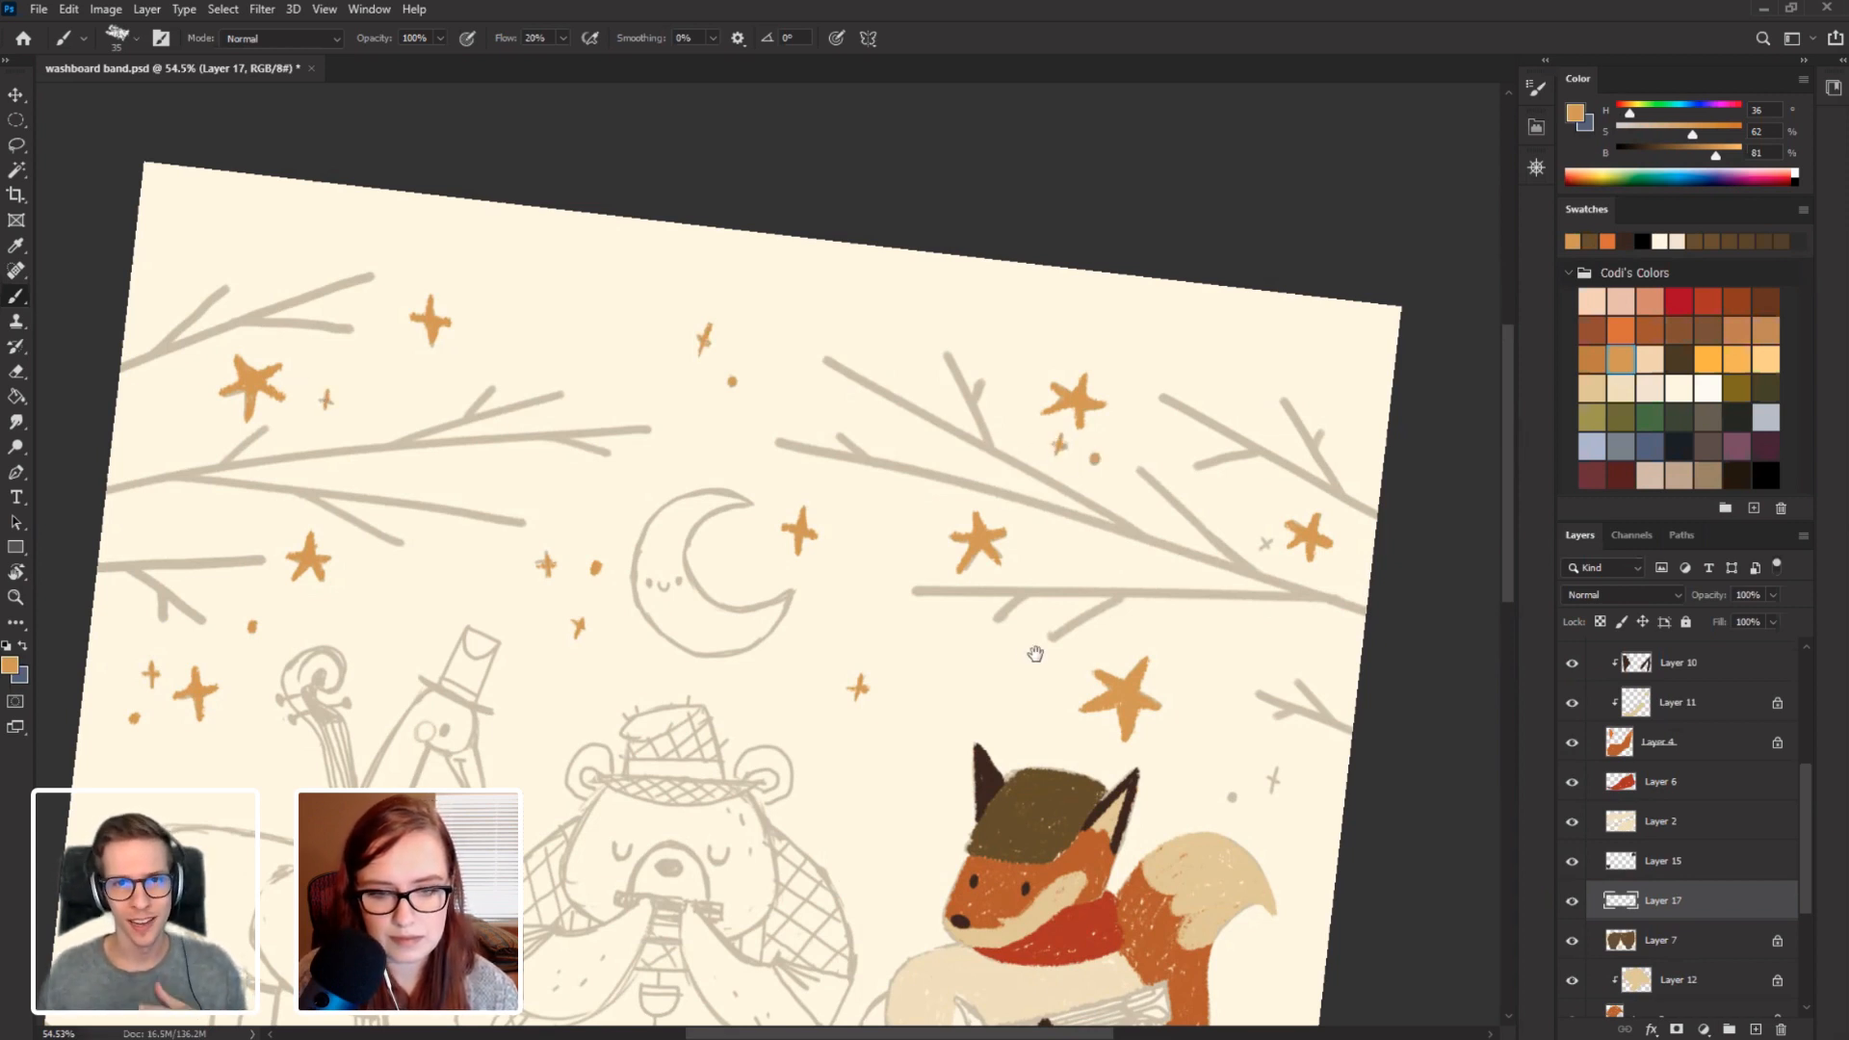
Paint the small sparkle beside the outermost branch star and the sparkle above the fox's tail.
{"action": "left_click_drag", "start_coordinate": [1035, 653], "coordinate": [818, 502]}
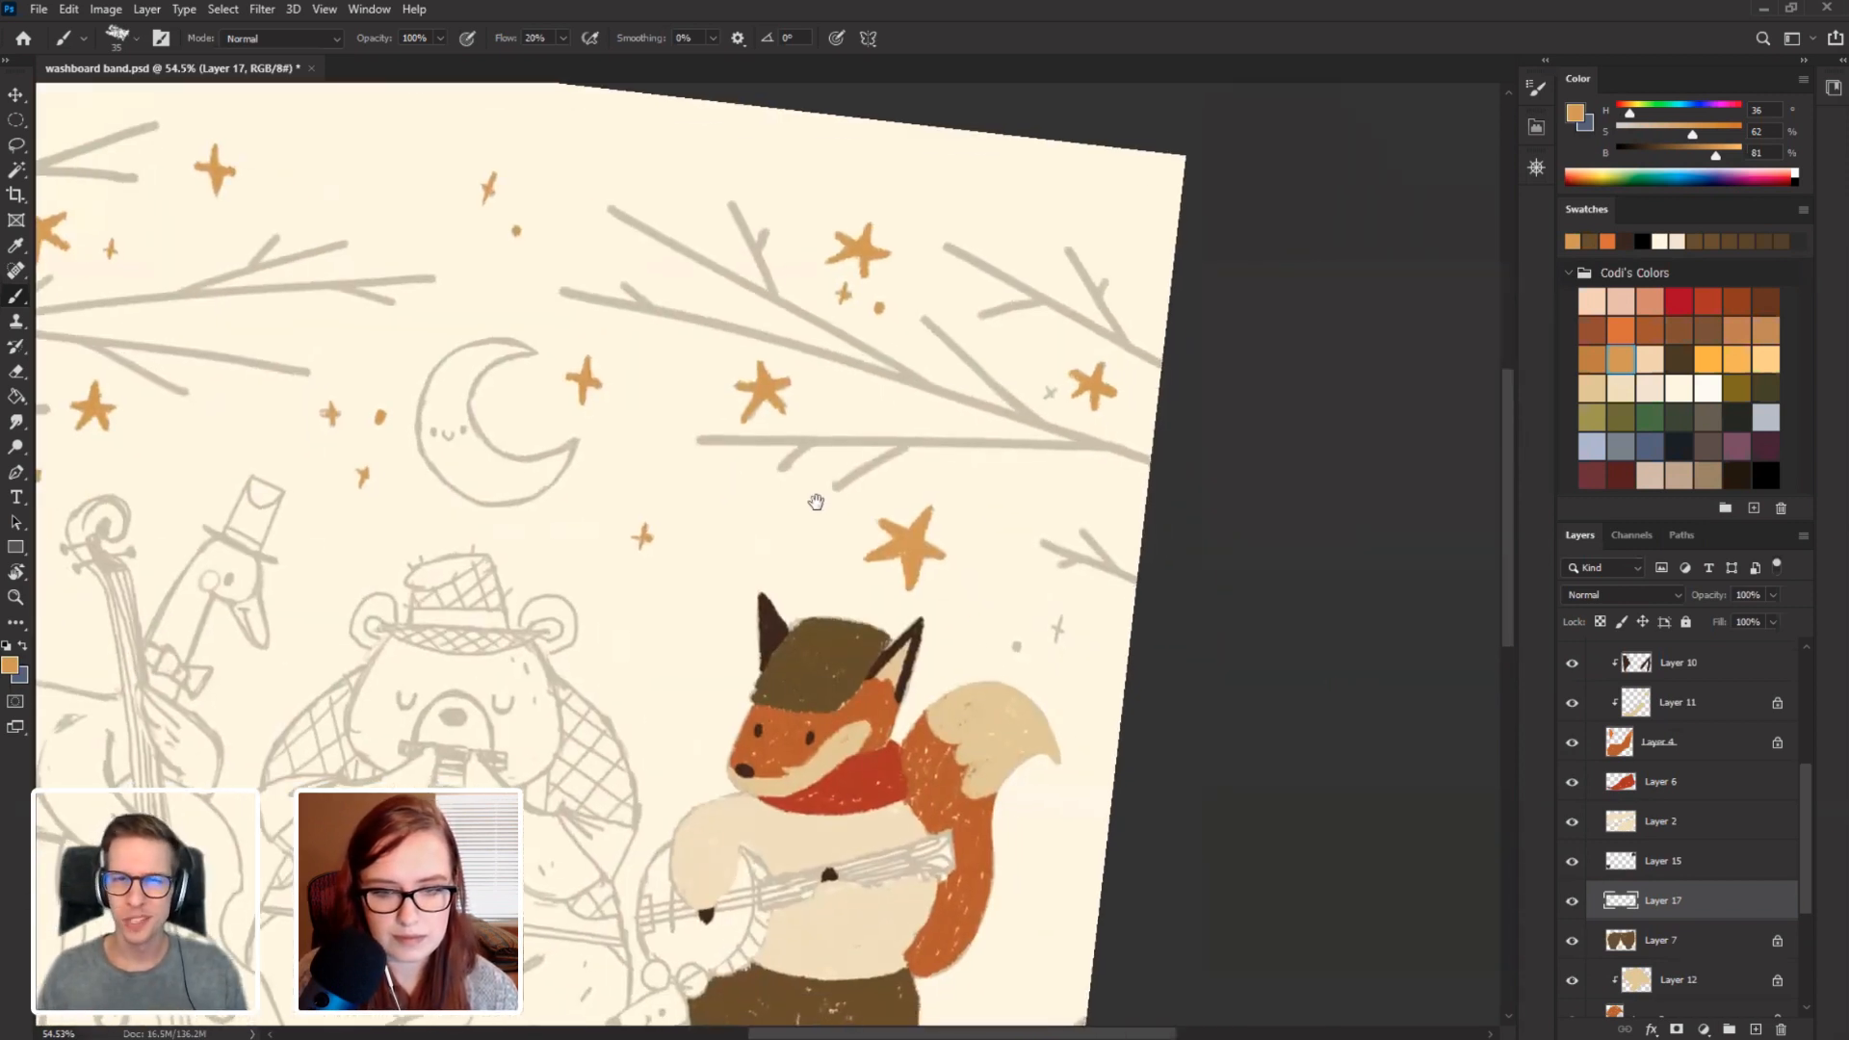
{"action": "left_click", "coordinate": [1049, 394]}
{"action": "left_click", "coordinate": [1057, 628]}
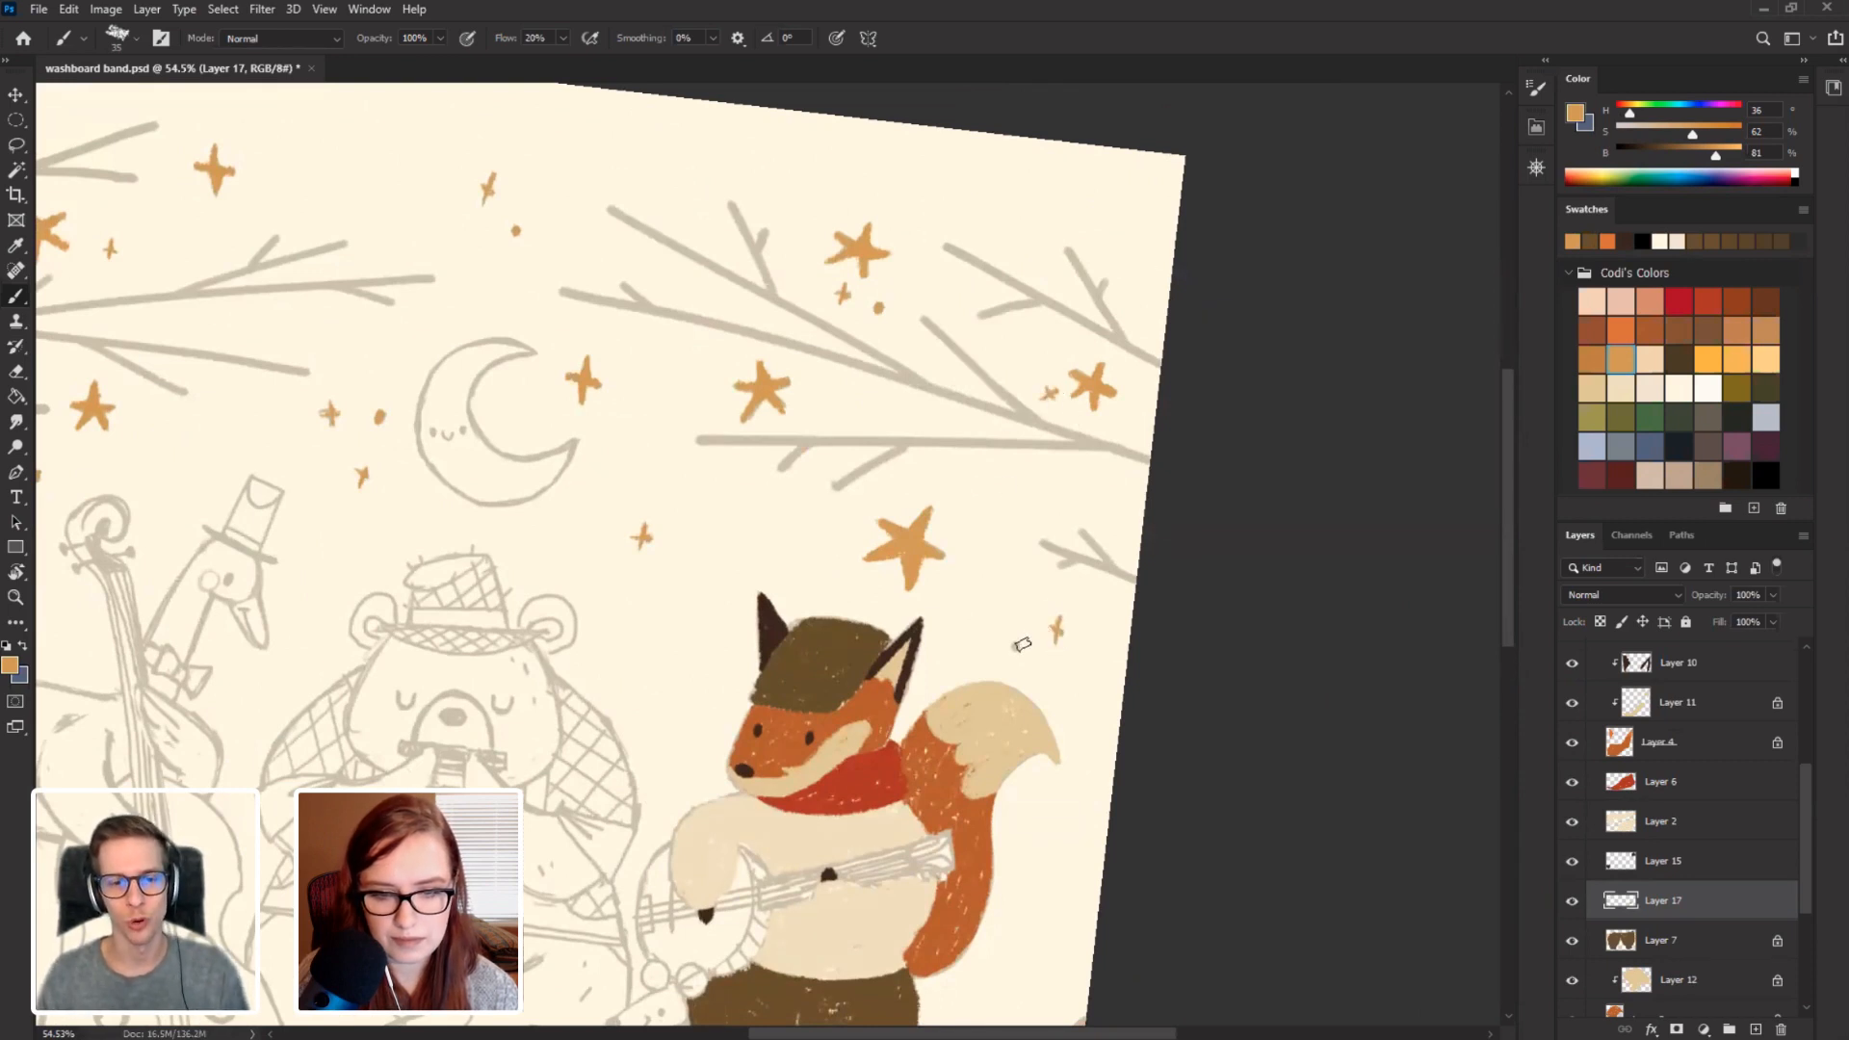
Hide the sketch layer to check the painted stars on their own, and show it again.
{"action": "left_click_drag", "start_coordinate": [394, 660], "coordinate": [575, 514]}
{"action": "left_click_drag", "start_coordinate": [1807, 851], "coordinate": [1800, 905]}
{"action": "left_click", "coordinate": [1572, 964]}
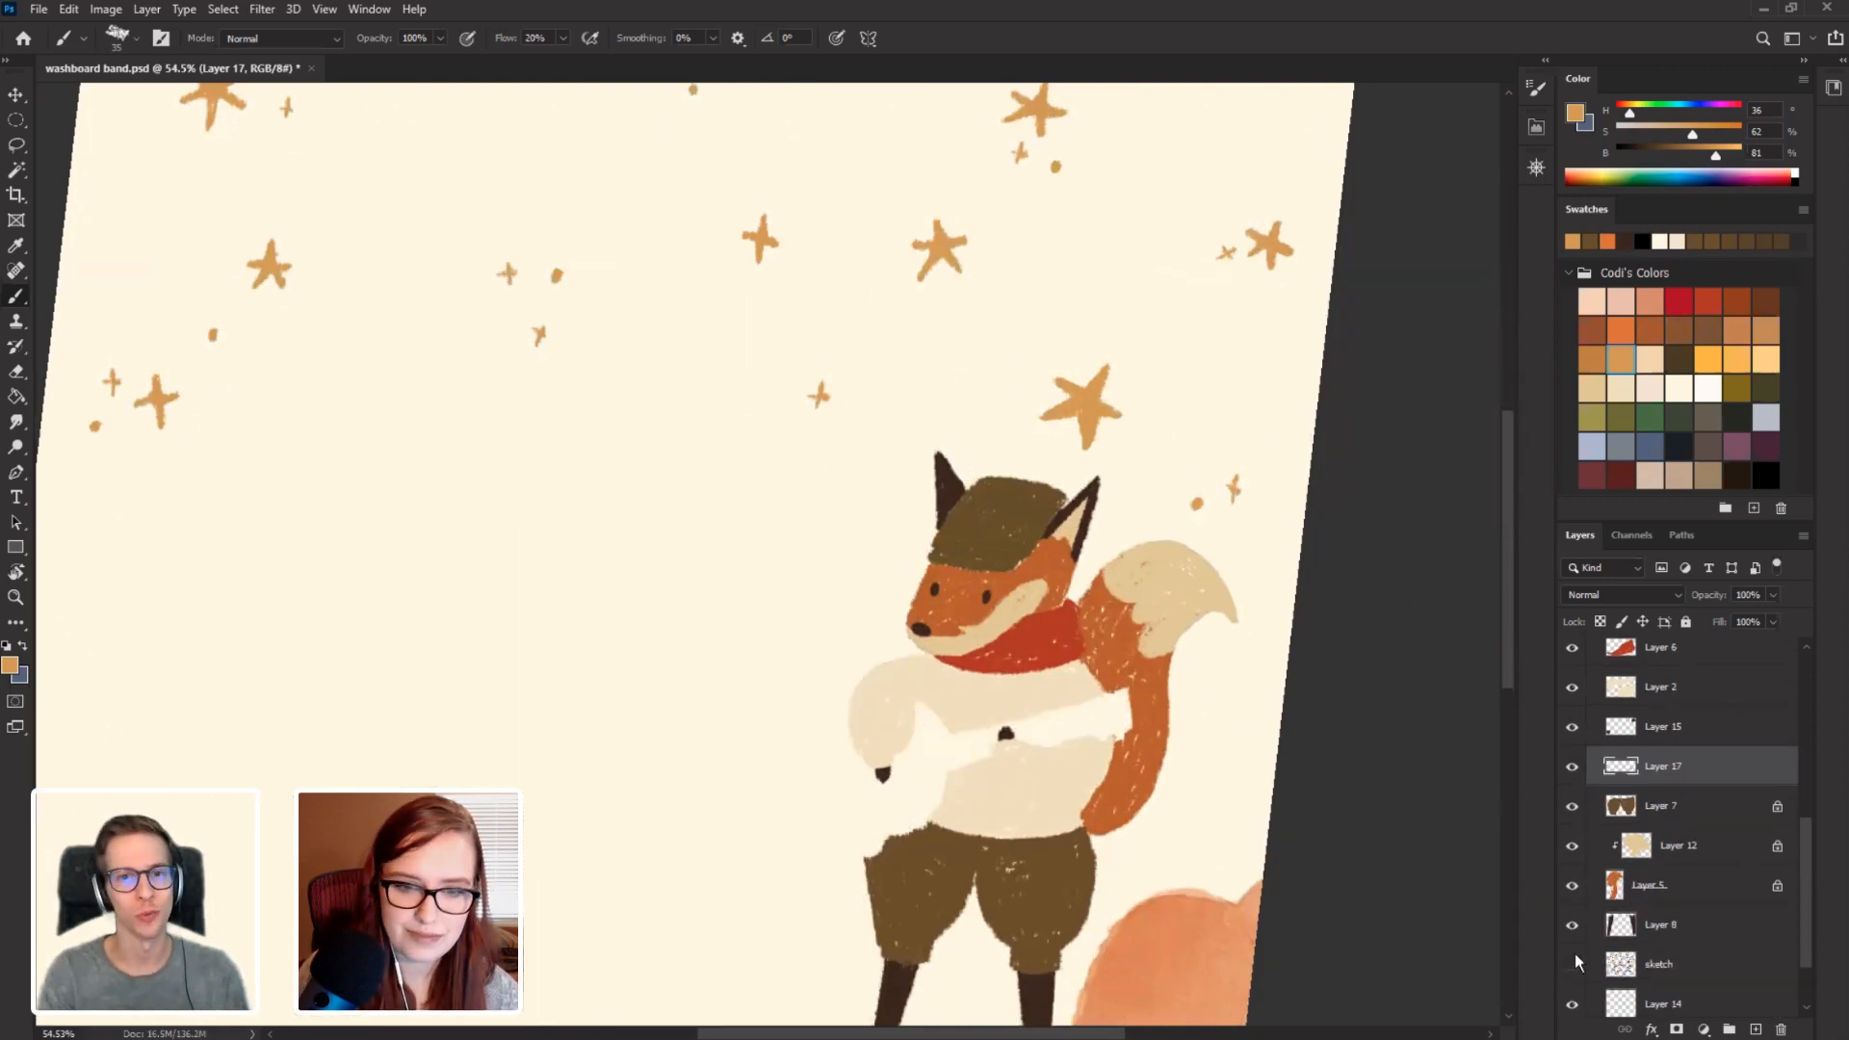
{"action": "left_click_drag", "start_coordinate": [514, 519], "coordinate": [491, 605]}
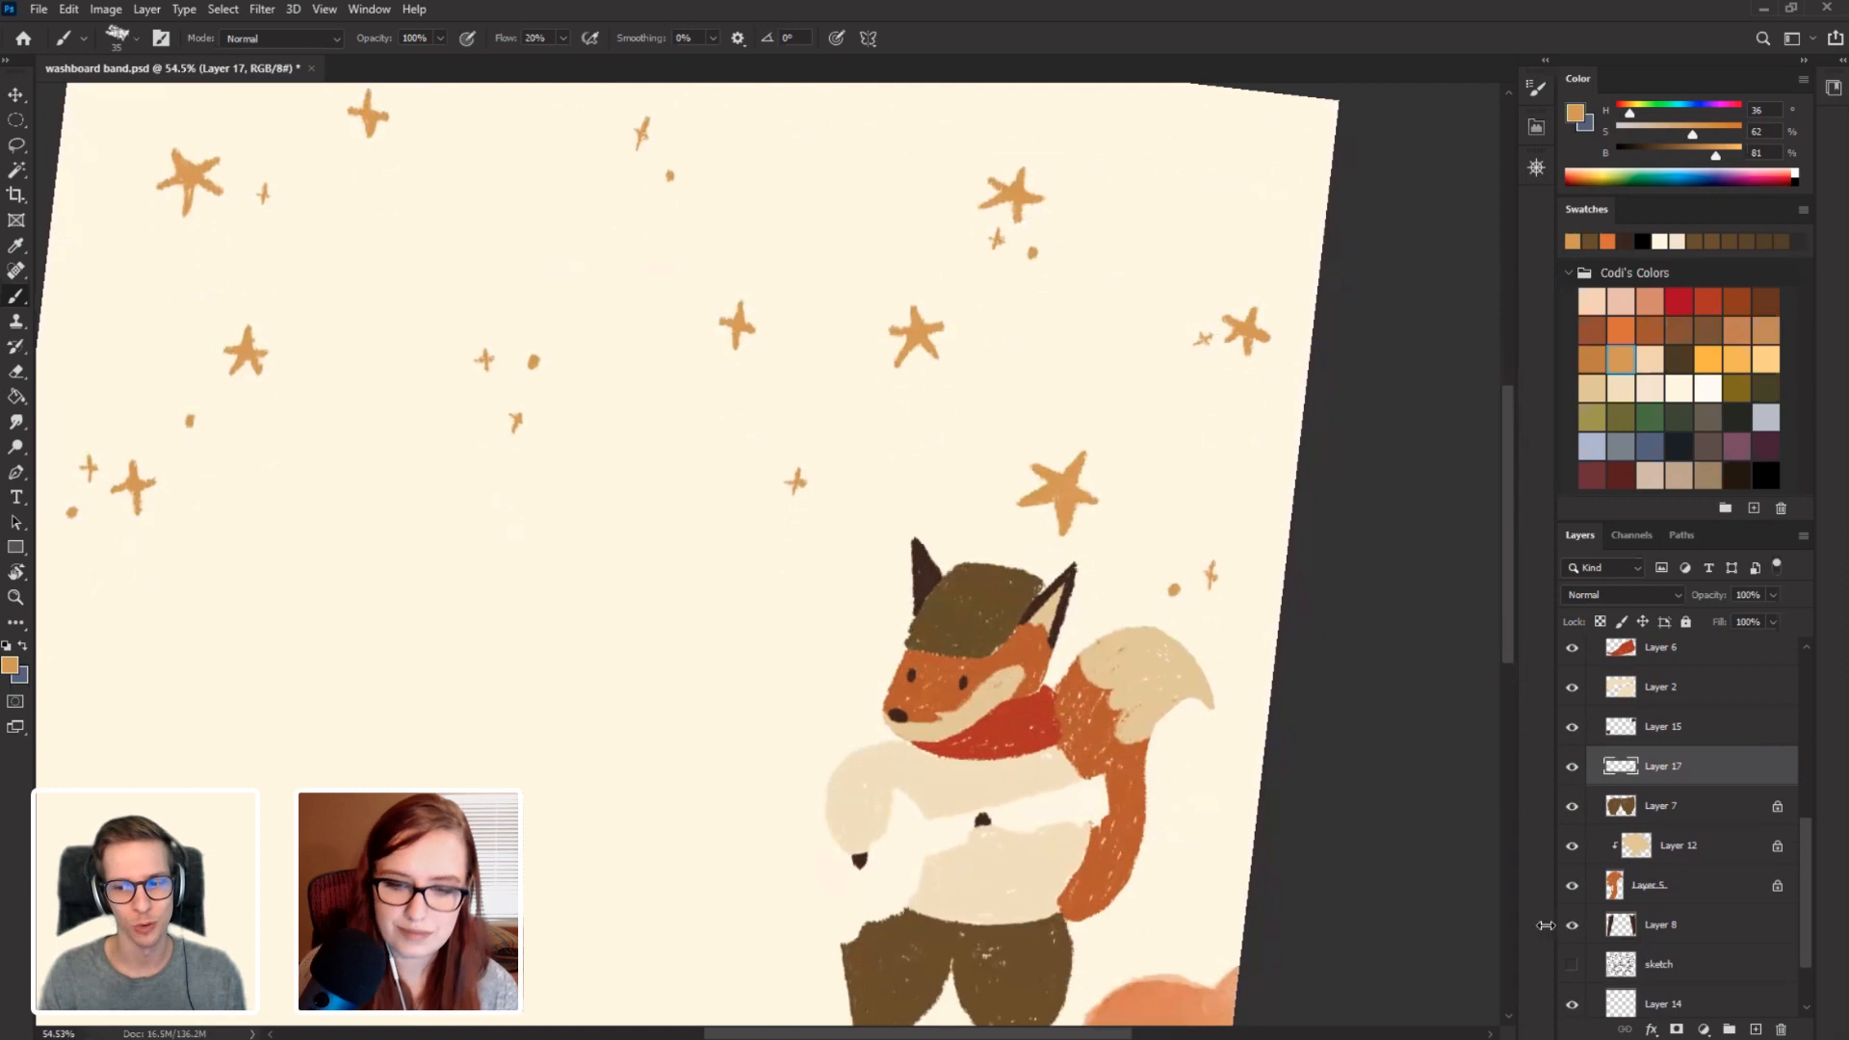
{"action": "left_click", "coordinate": [1572, 965]}
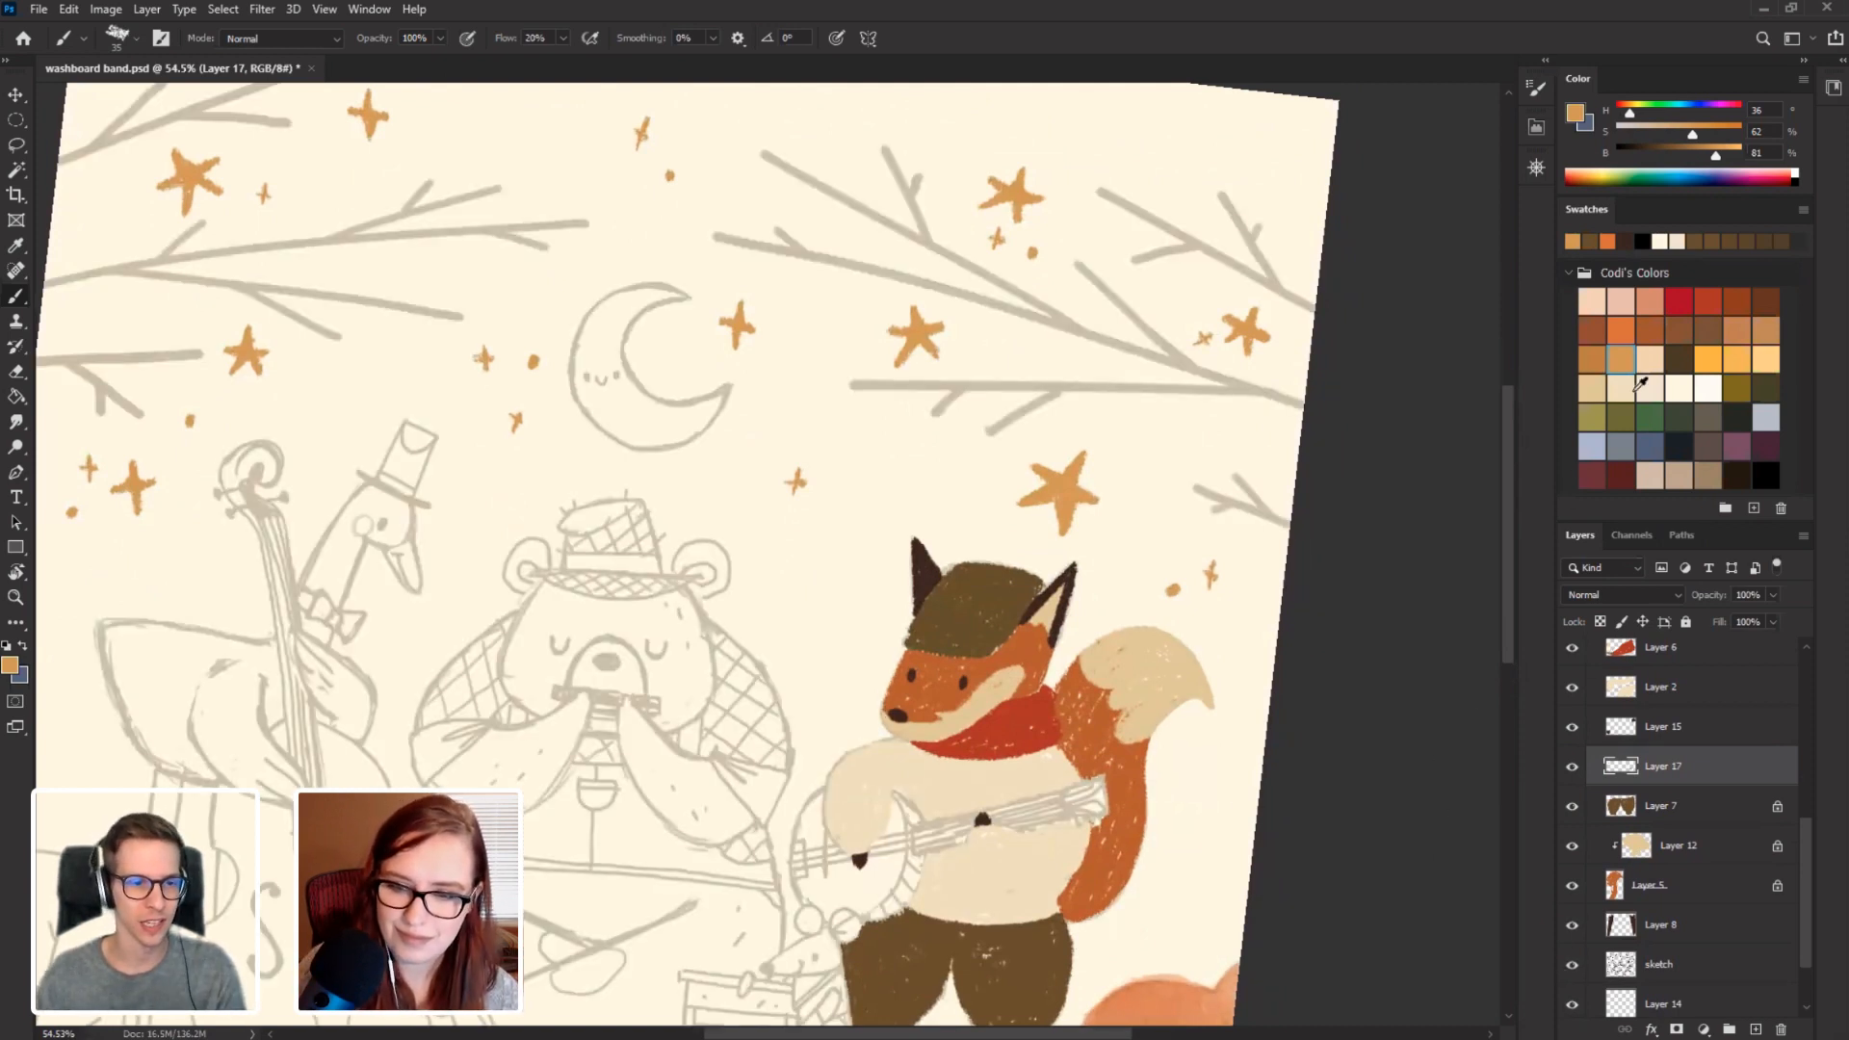
Lock Layer 17's transparent pixels and shade the four-pointed star beside the moon using the light brown swatch and a larger brush.
{"action": "left_click", "coordinate": [1768, 331]}
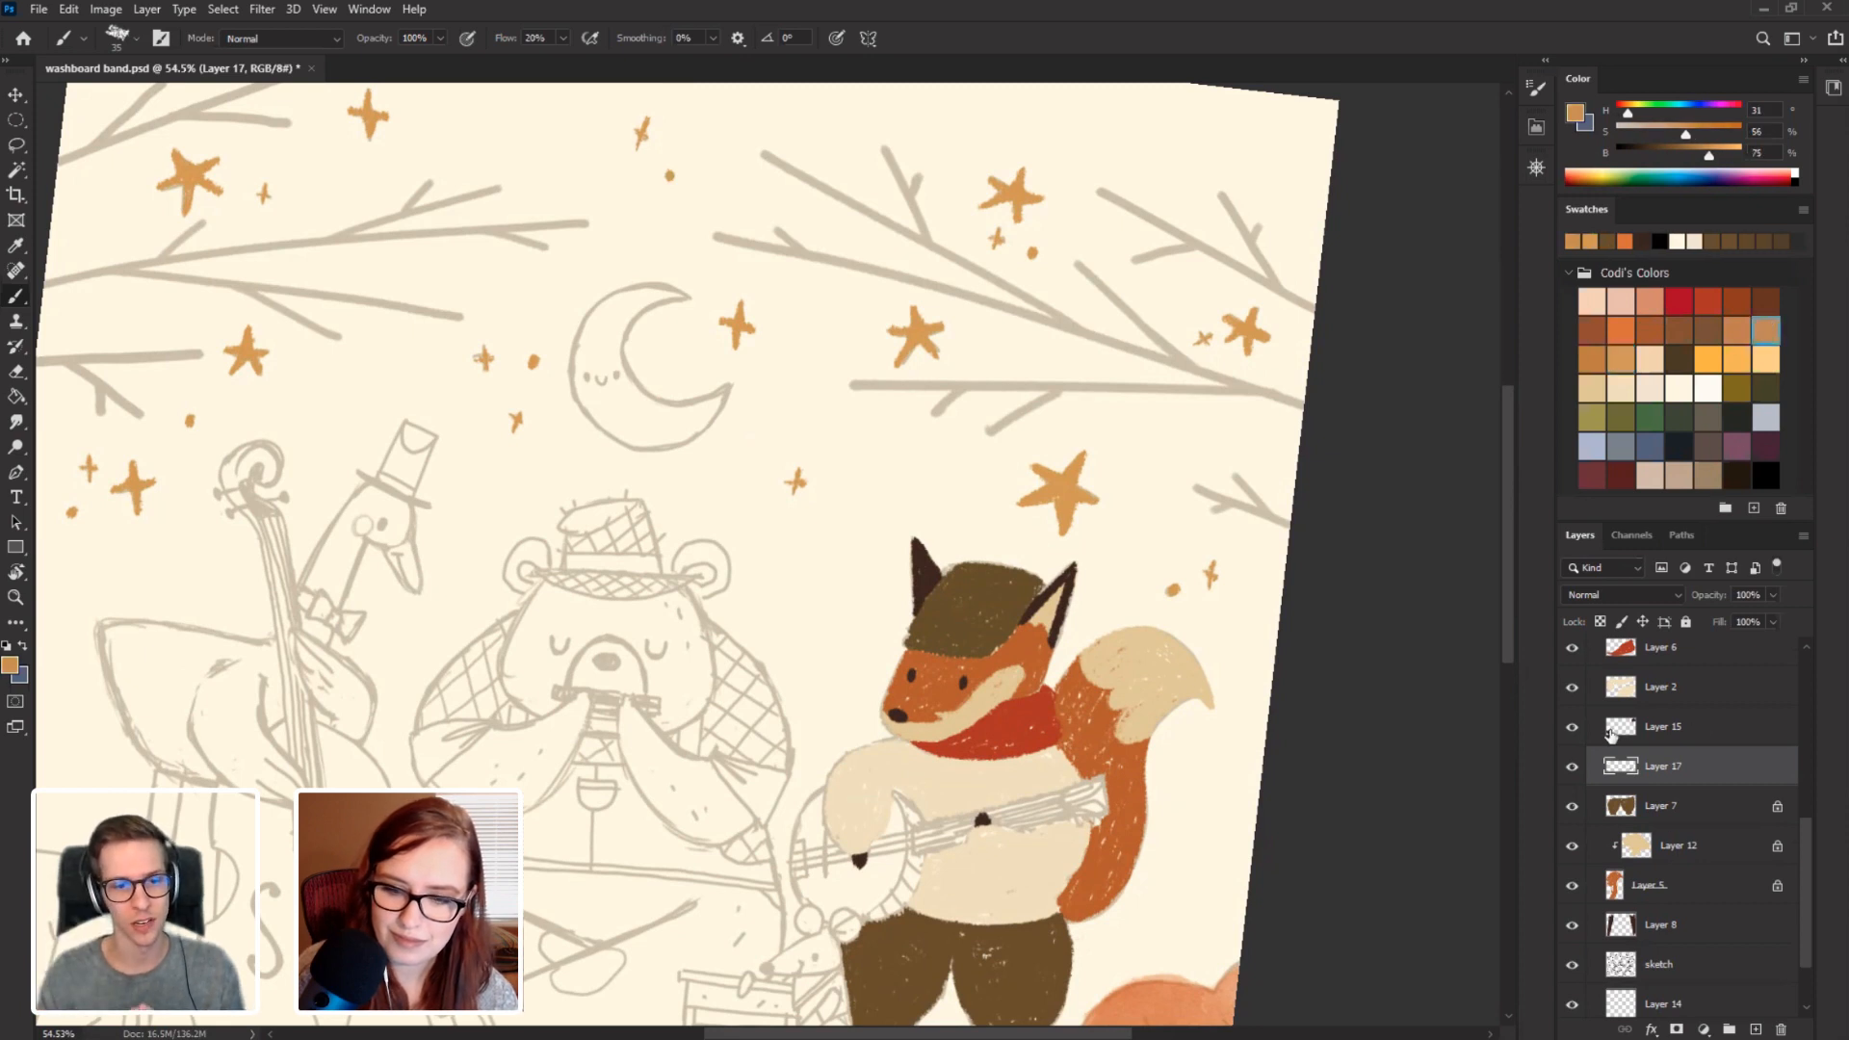
{"action": "left_click", "coordinate": [1601, 622]}
{"action": "key", "text": "bracketright"}
{"action": "key", "text": "bracketright"}
{"action": "key", "text": "bracketright"}
{"action": "key", "text": "bracketright"}
{"action": "key", "text": "bracketright"}
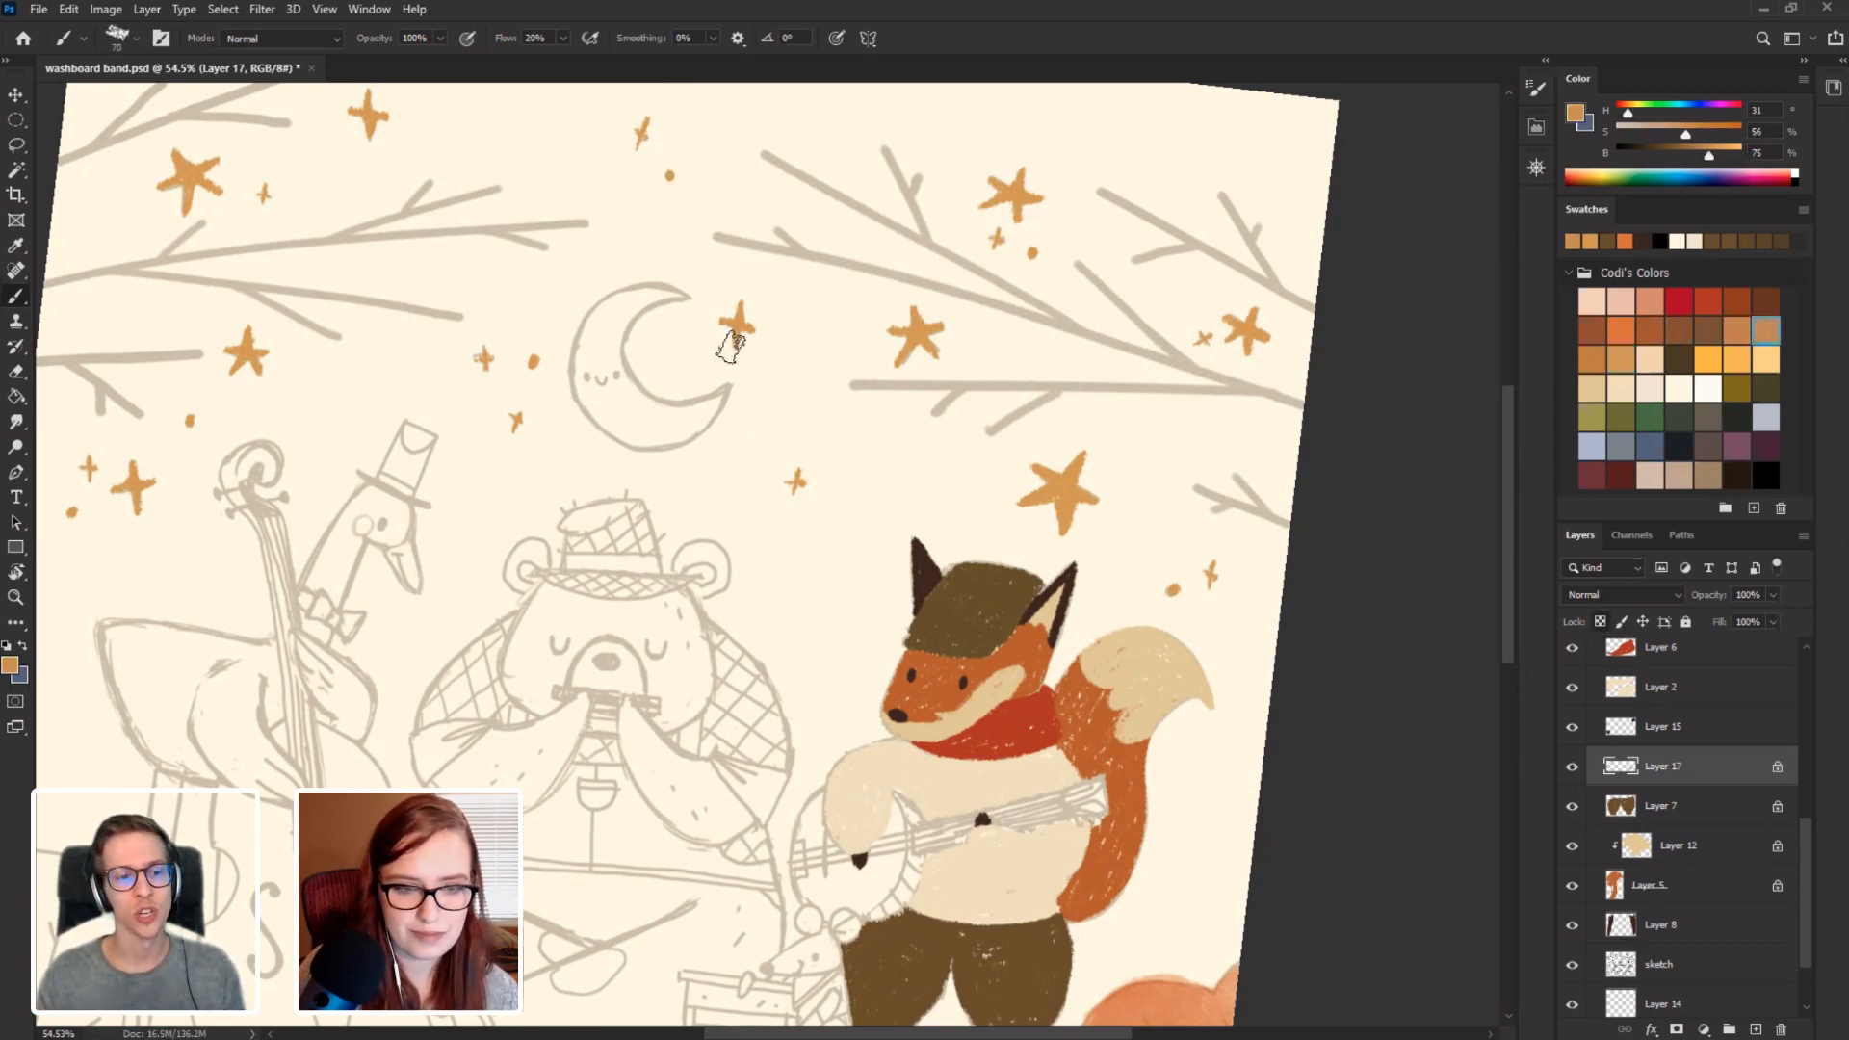
{"action": "left_click_drag", "start_coordinate": [405, 356], "coordinate": [470, 477]}
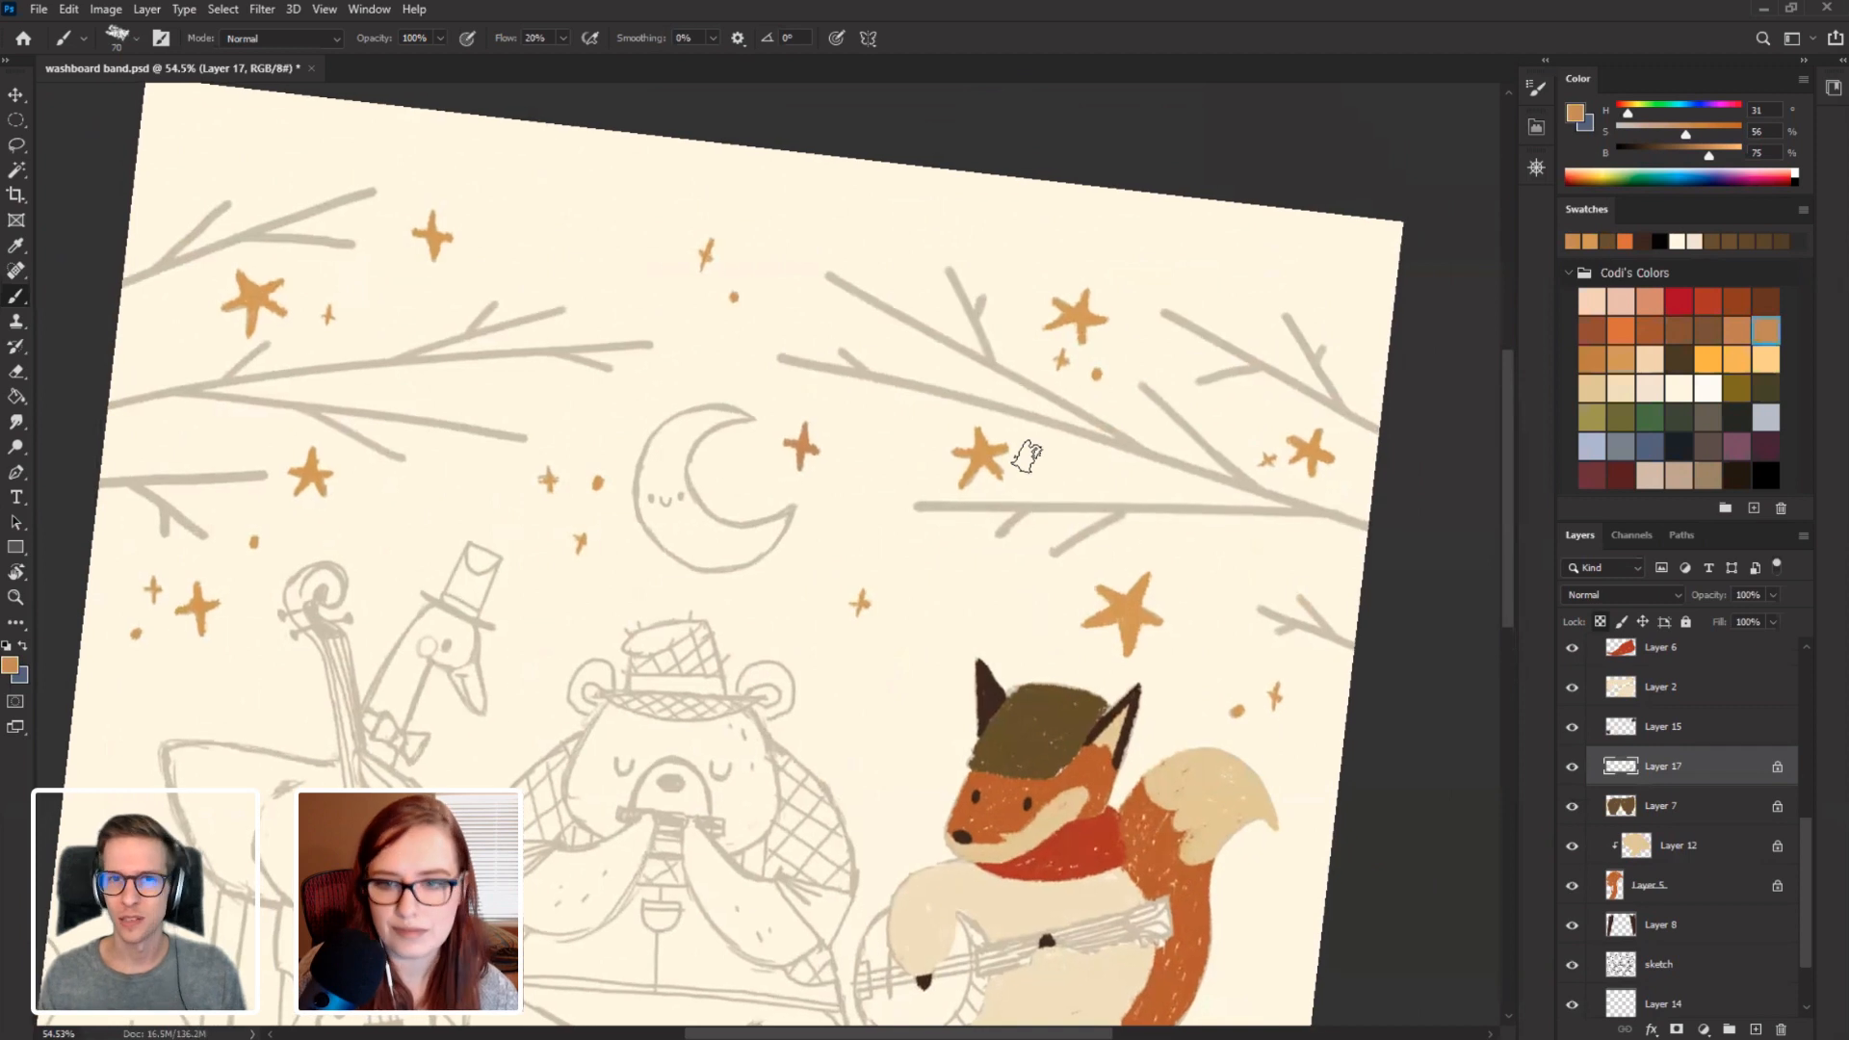
Darken the brush colour to 63% saturation and 57% brightness and shade the outer branch stars, the star above the bass and the moon's star.
{"action": "left_click", "coordinate": [1687, 149]}
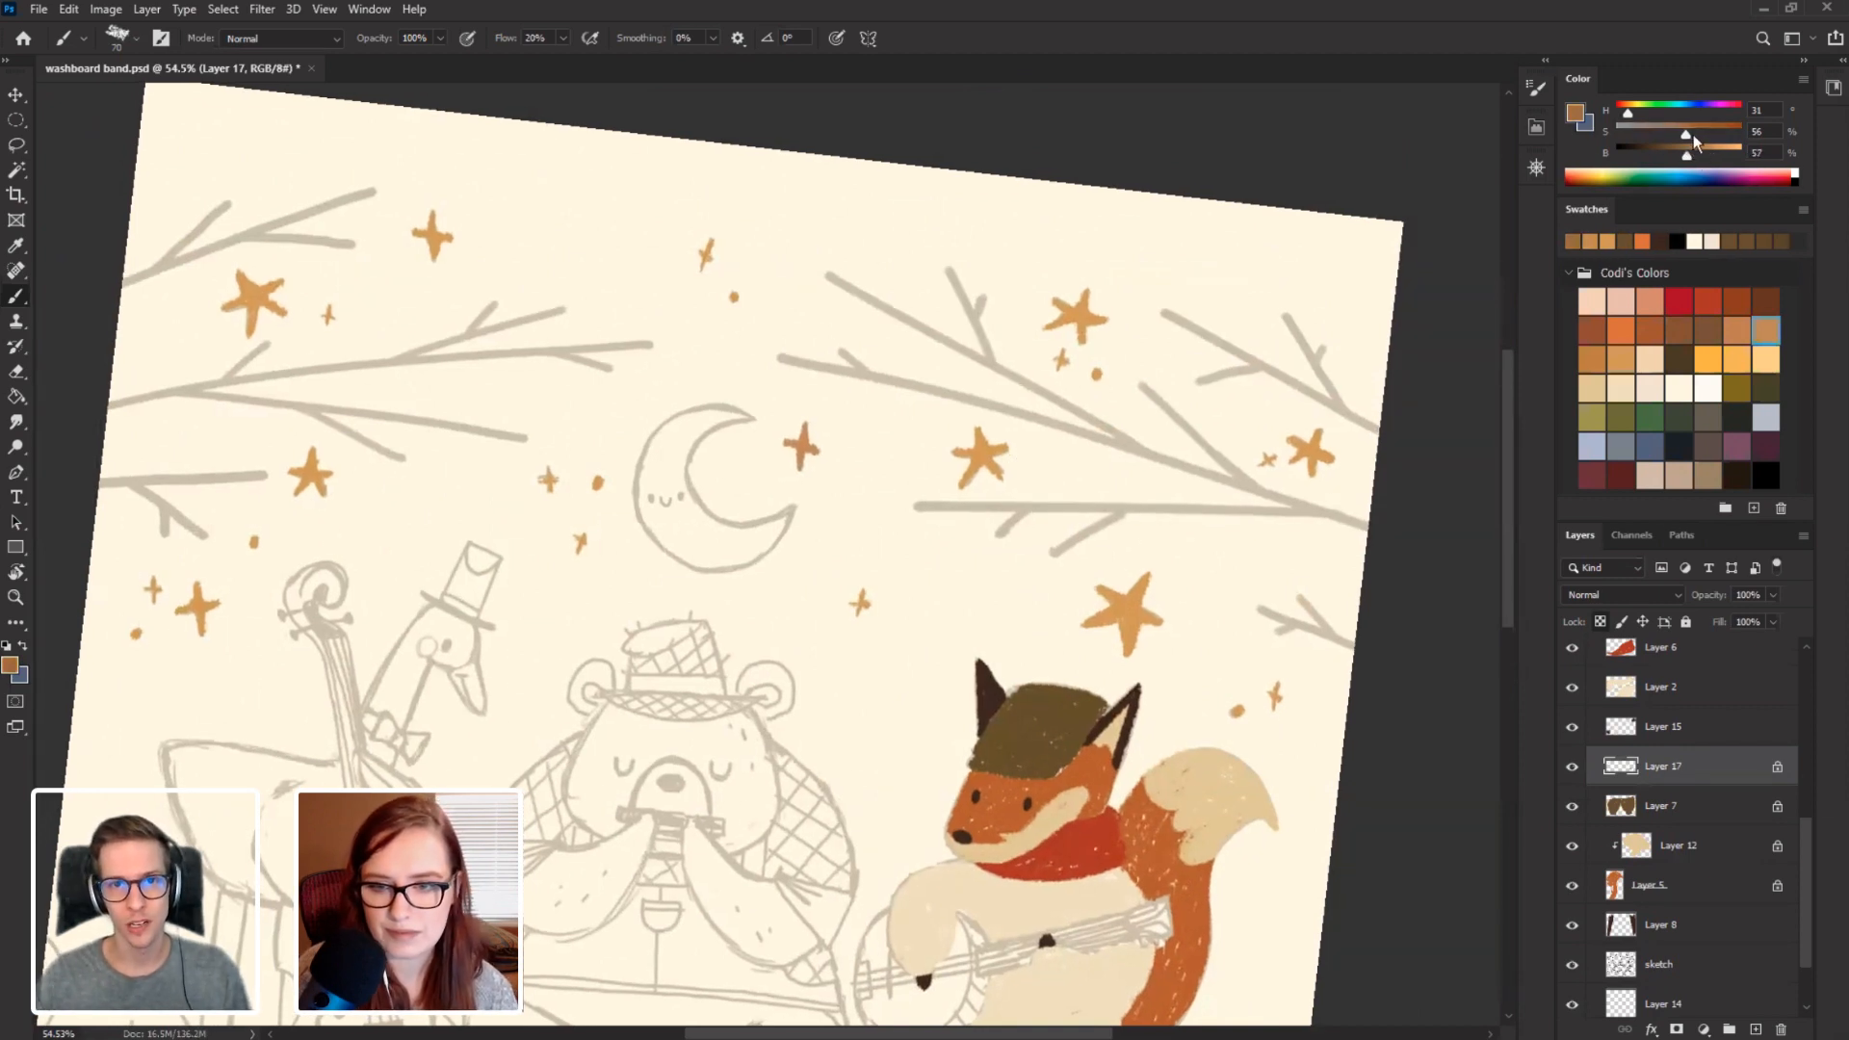
{"action": "left_click", "coordinate": [1694, 135]}
{"action": "left_click_drag", "start_coordinate": [242, 279], "coordinate": [274, 311]}
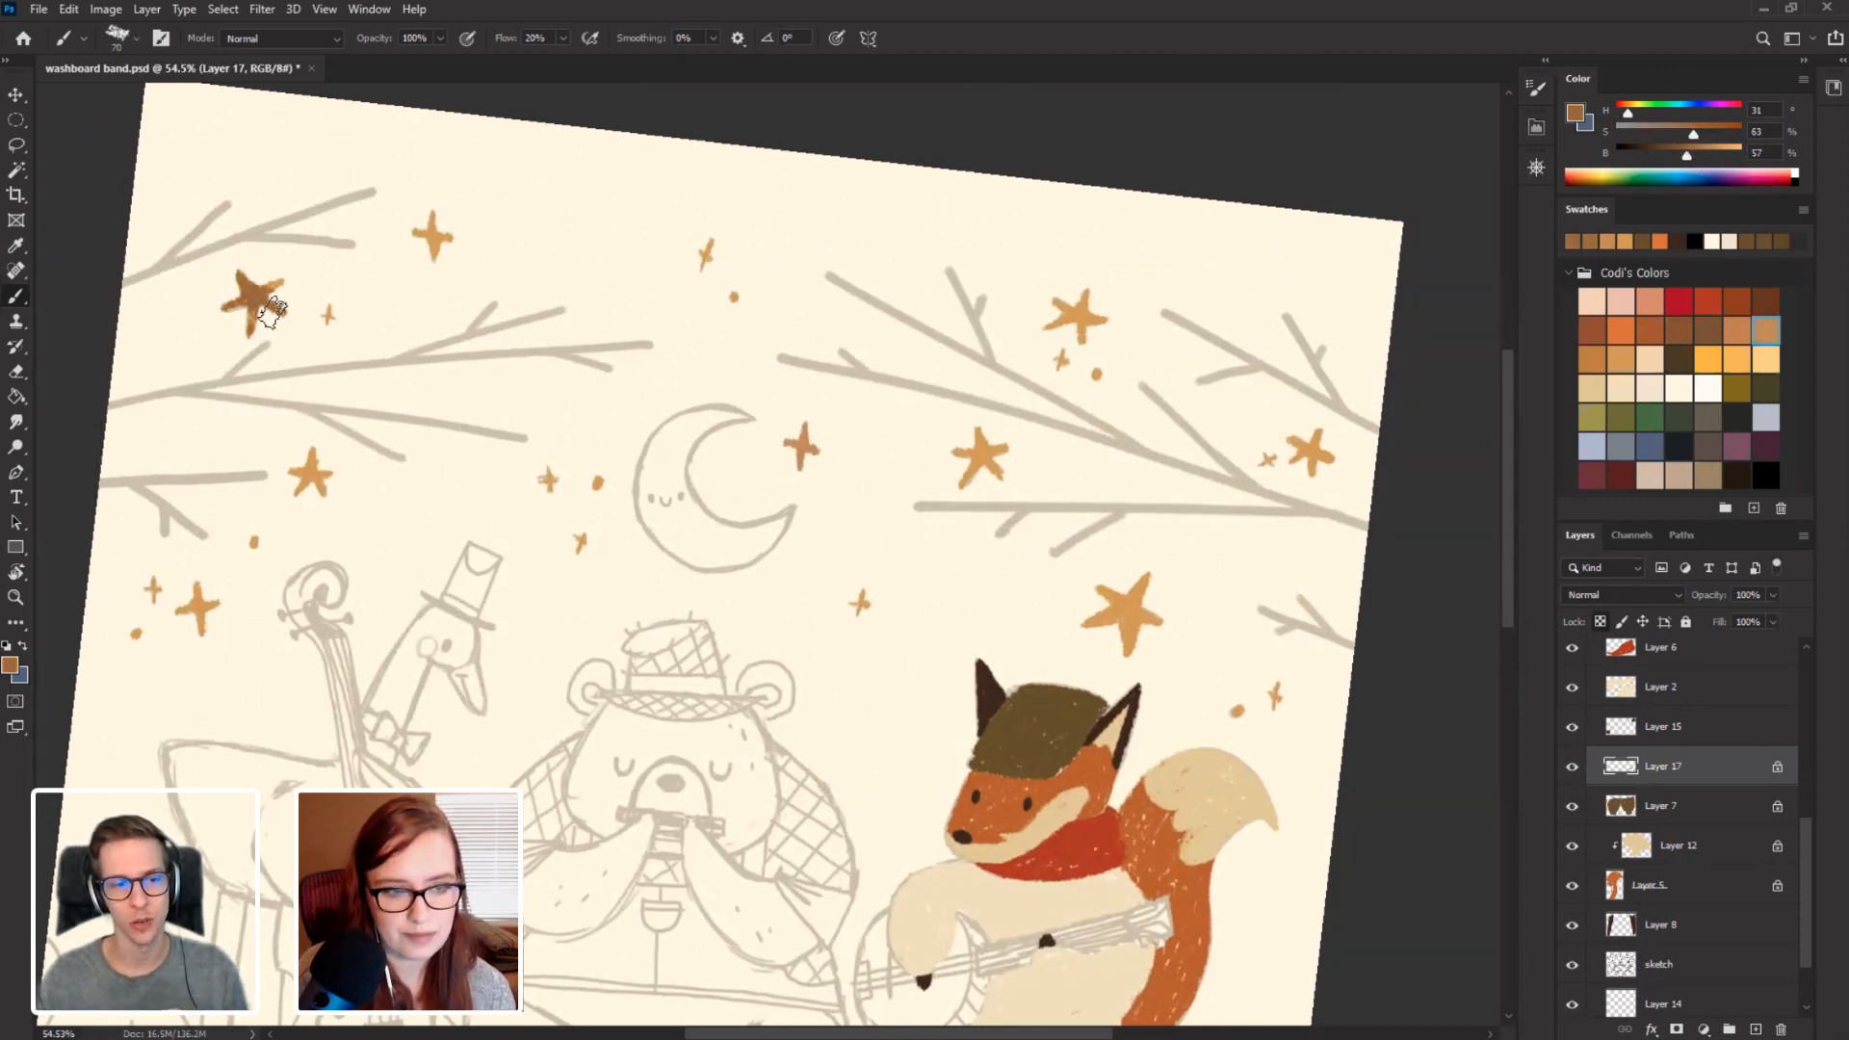
{"action": "left_click_drag", "start_coordinate": [881, 491], "coordinate": [754, 442]}
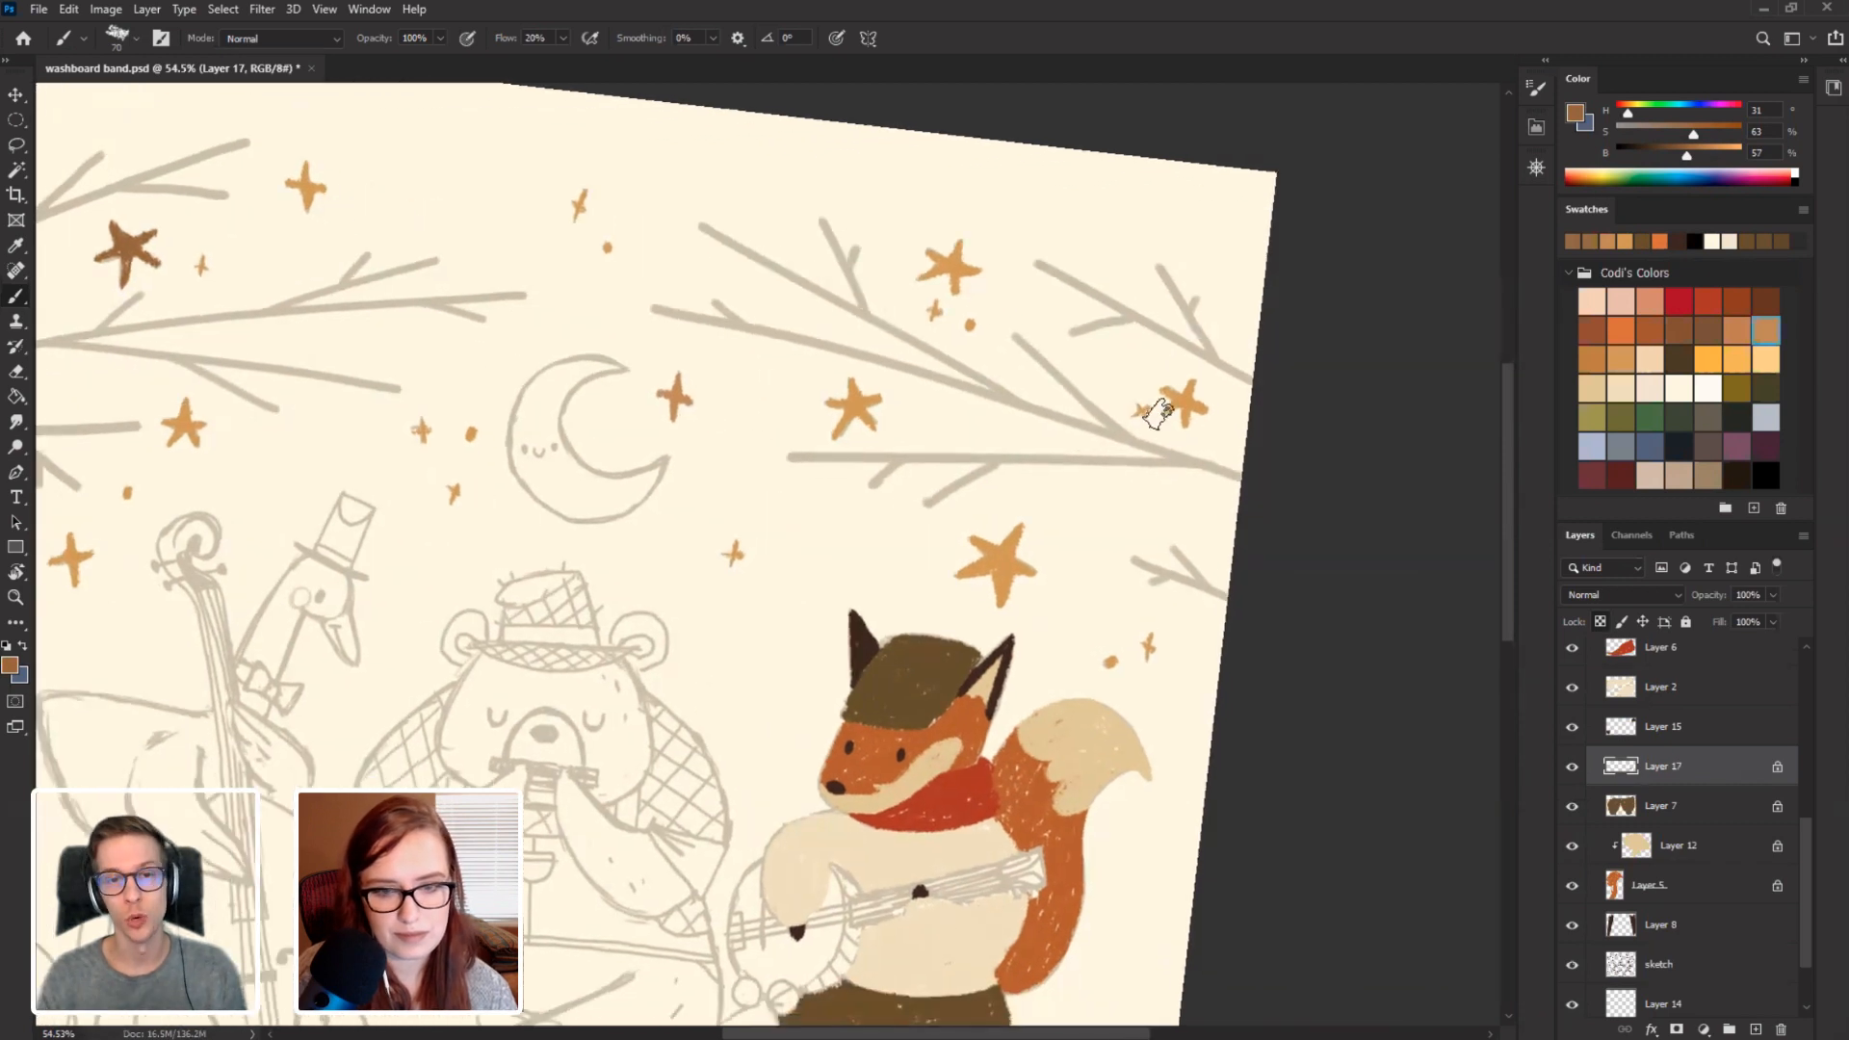
{"action": "left_click_drag", "start_coordinate": [1168, 409], "coordinate": [1179, 421]}
{"action": "left_click_drag", "start_coordinate": [210, 438], "coordinate": [179, 462]}
{"action": "left_click_drag", "start_coordinate": [567, 598], "coordinate": [572, 520]}
{"action": "left_click_drag", "start_coordinate": [672, 323], "coordinate": [683, 314]}
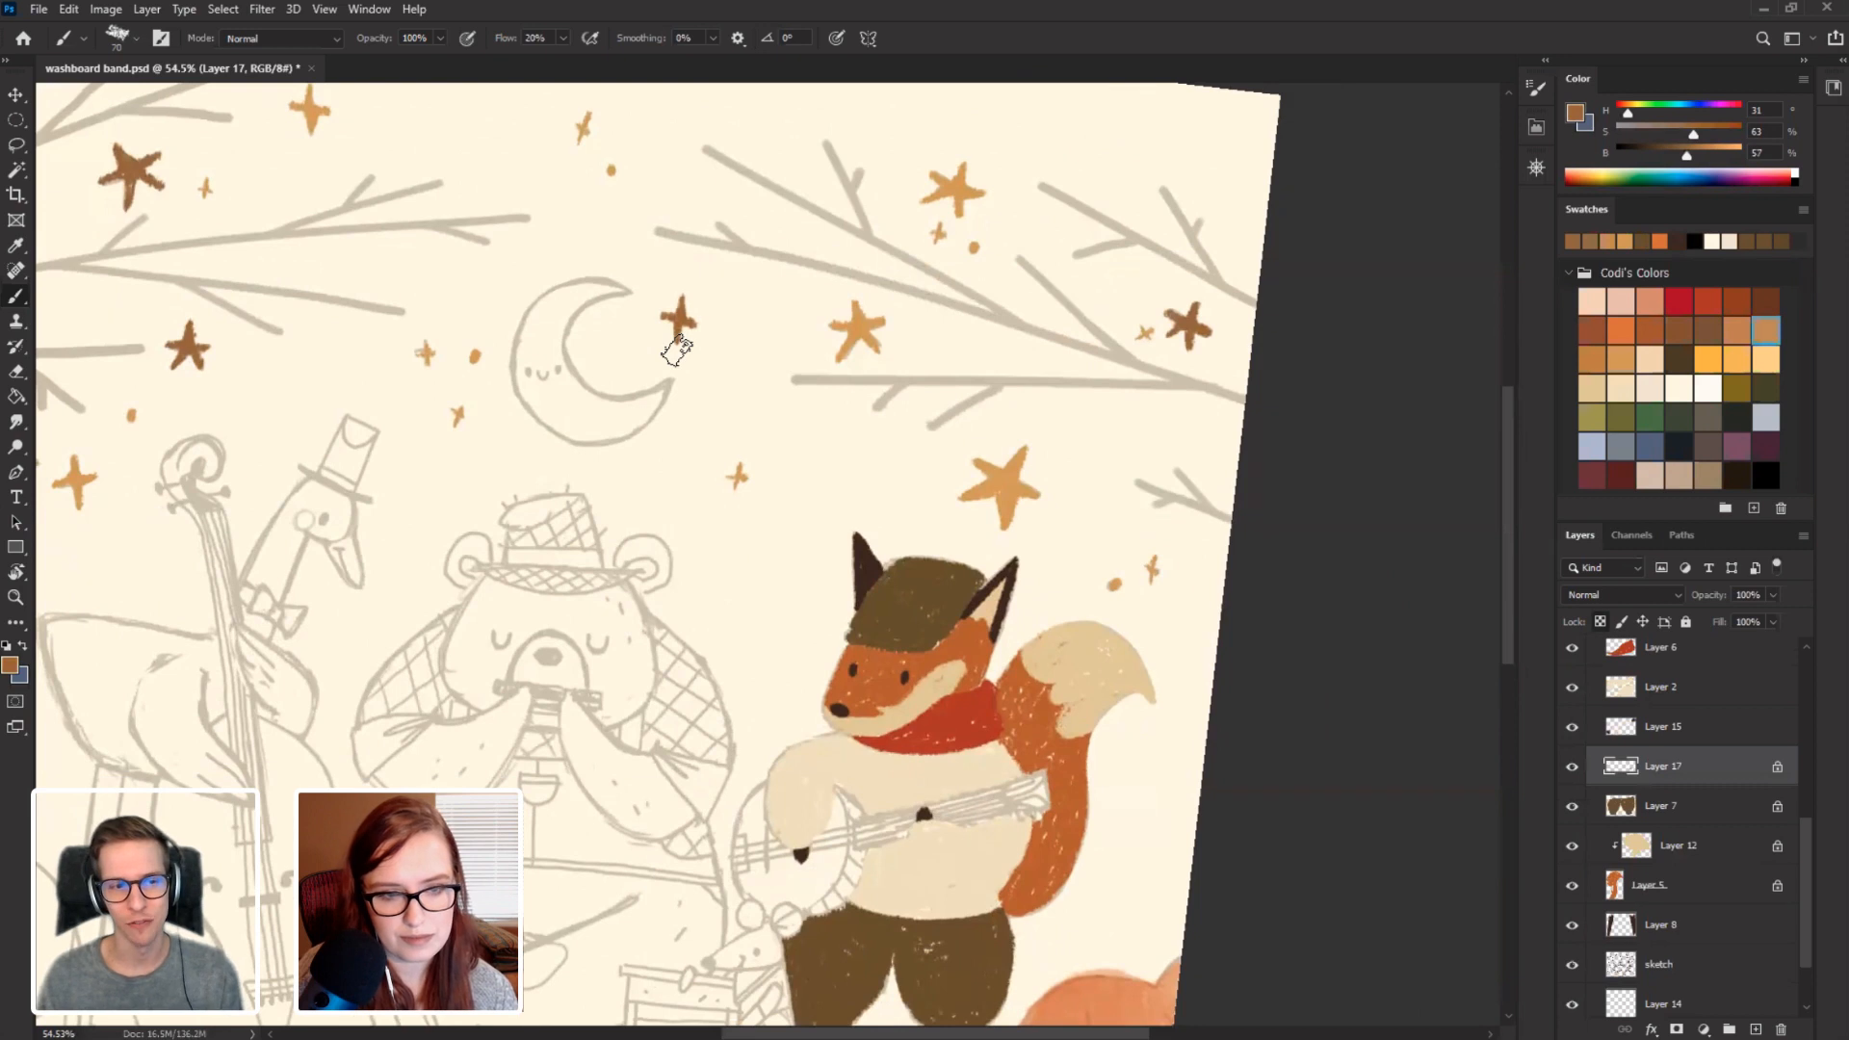
Shade the sparkle beside the moon's face, the four-pointed star near the bass scroll and the sparkle above the moon in darker brown.
{"action": "left_click_drag", "start_coordinate": [452, 412], "coordinate": [462, 423]}
{"action": "left_click_drag", "start_coordinate": [348, 568], "coordinate": [603, 534]}
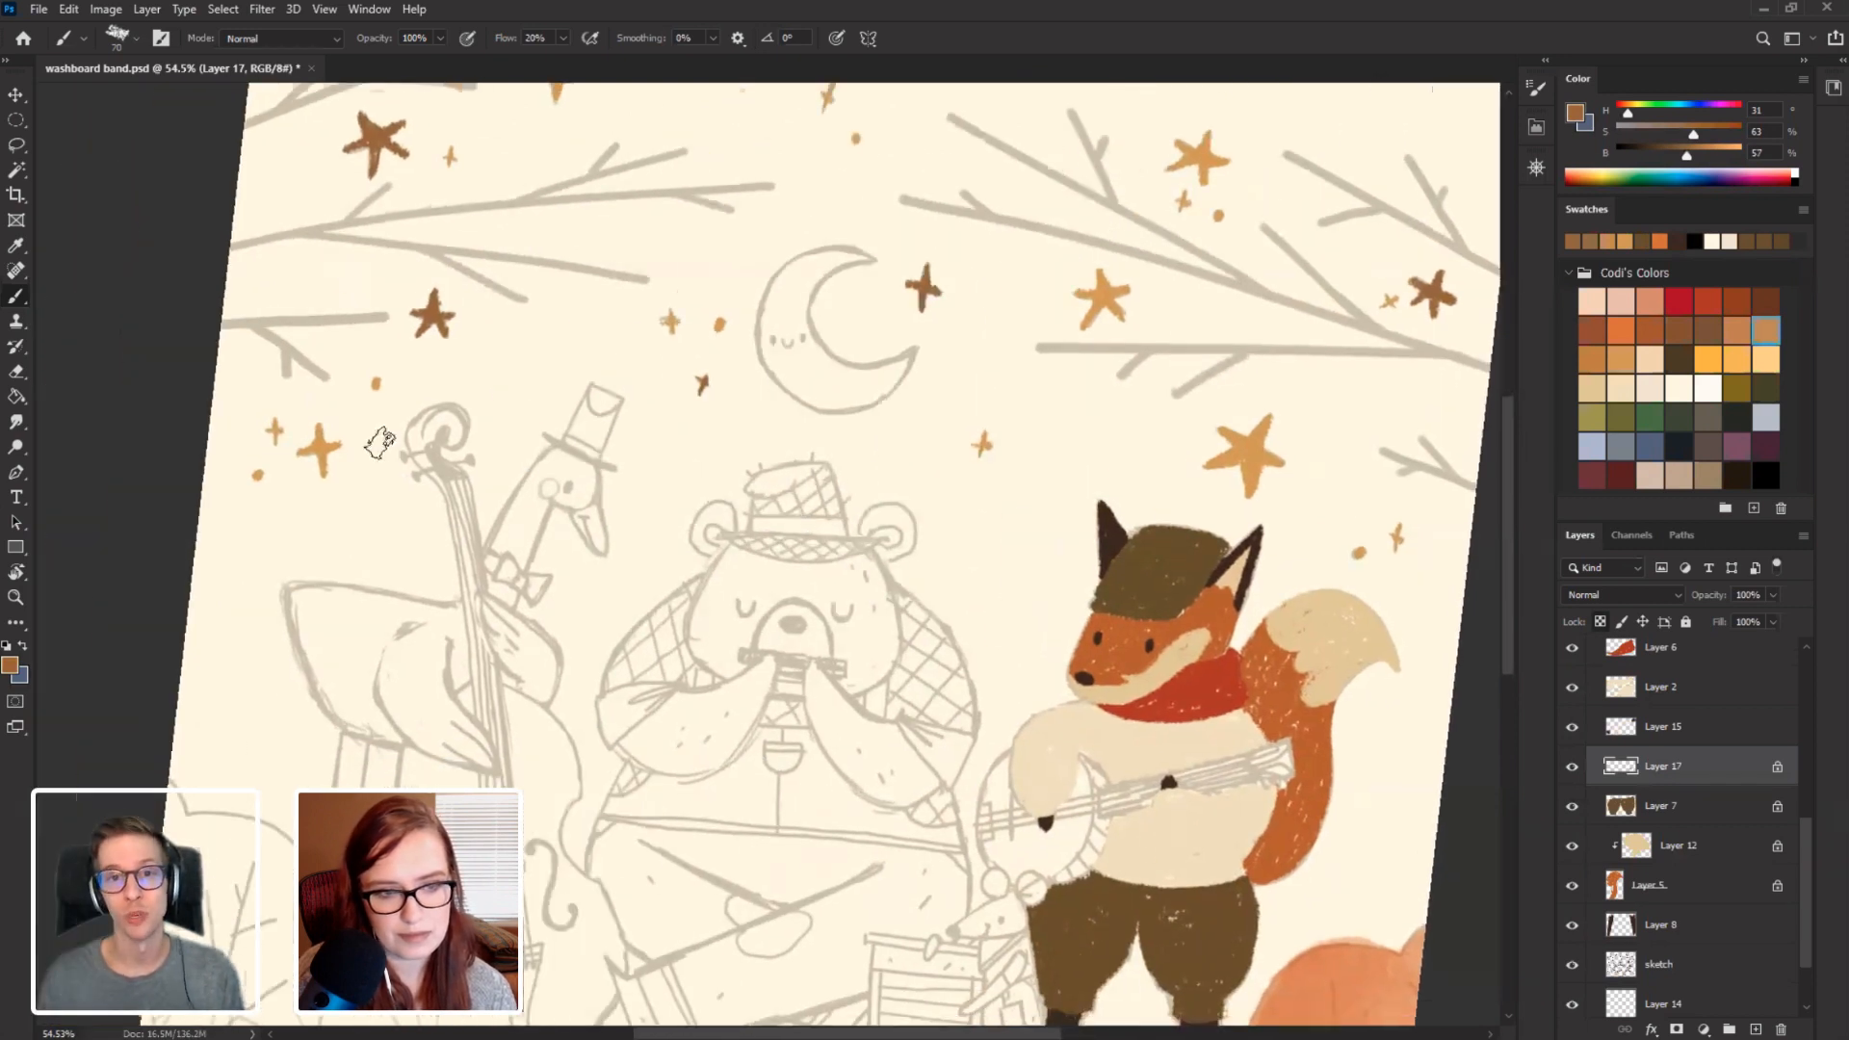
{"action": "mouse_move", "coordinate": [379, 448]}
{"action": "left_mouse_down"}
{"action": "mouse_move", "coordinate": [439, 450]}
{"action": "mouse_move", "coordinate": [398, 462]}
{"action": "left_mouse_up"}
{"action": "left_click_drag", "start_coordinate": [624, 389], "coordinate": [605, 413]}
{"action": "left_click_drag", "start_coordinate": [609, 489], "coordinate": [556, 538]}
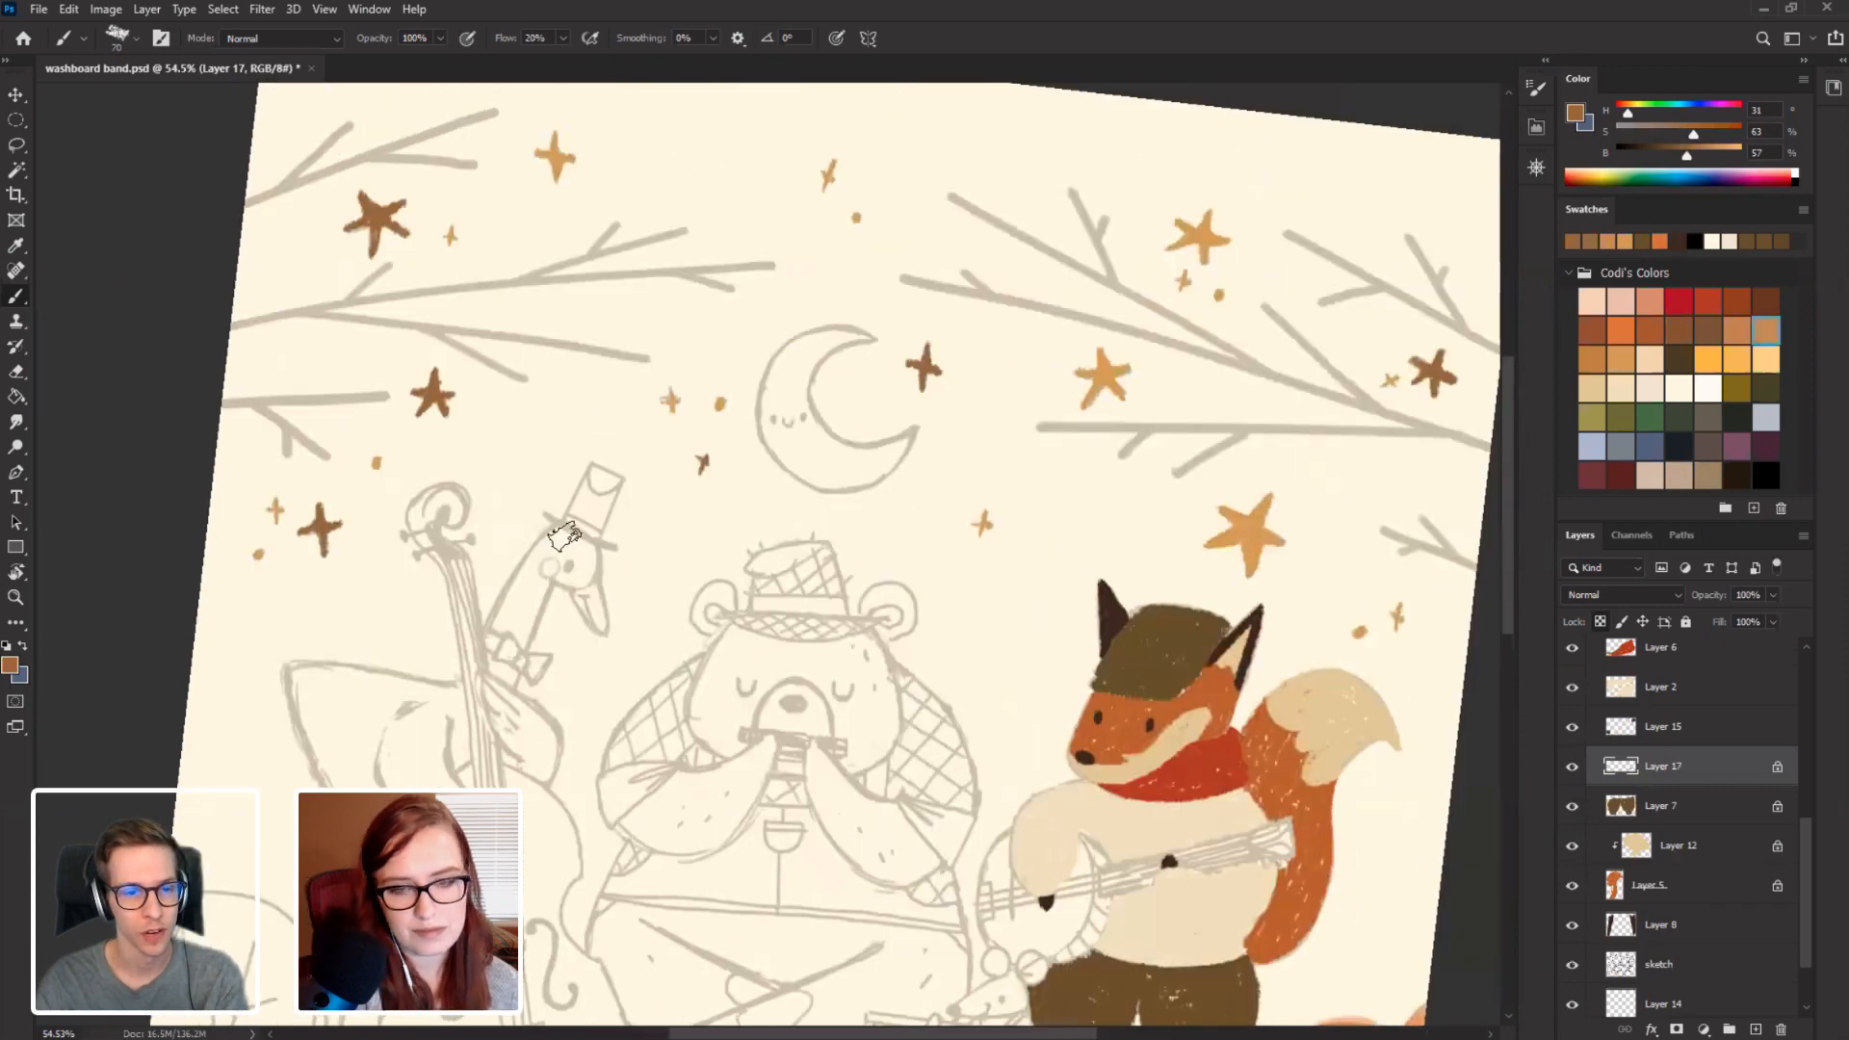
{"action": "left_click_drag", "start_coordinate": [646, 429], "coordinate": [602, 471]}
{"action": "left_click_drag", "start_coordinate": [663, 571], "coordinate": [603, 624]}
{"action": "key", "text": "Escape"}
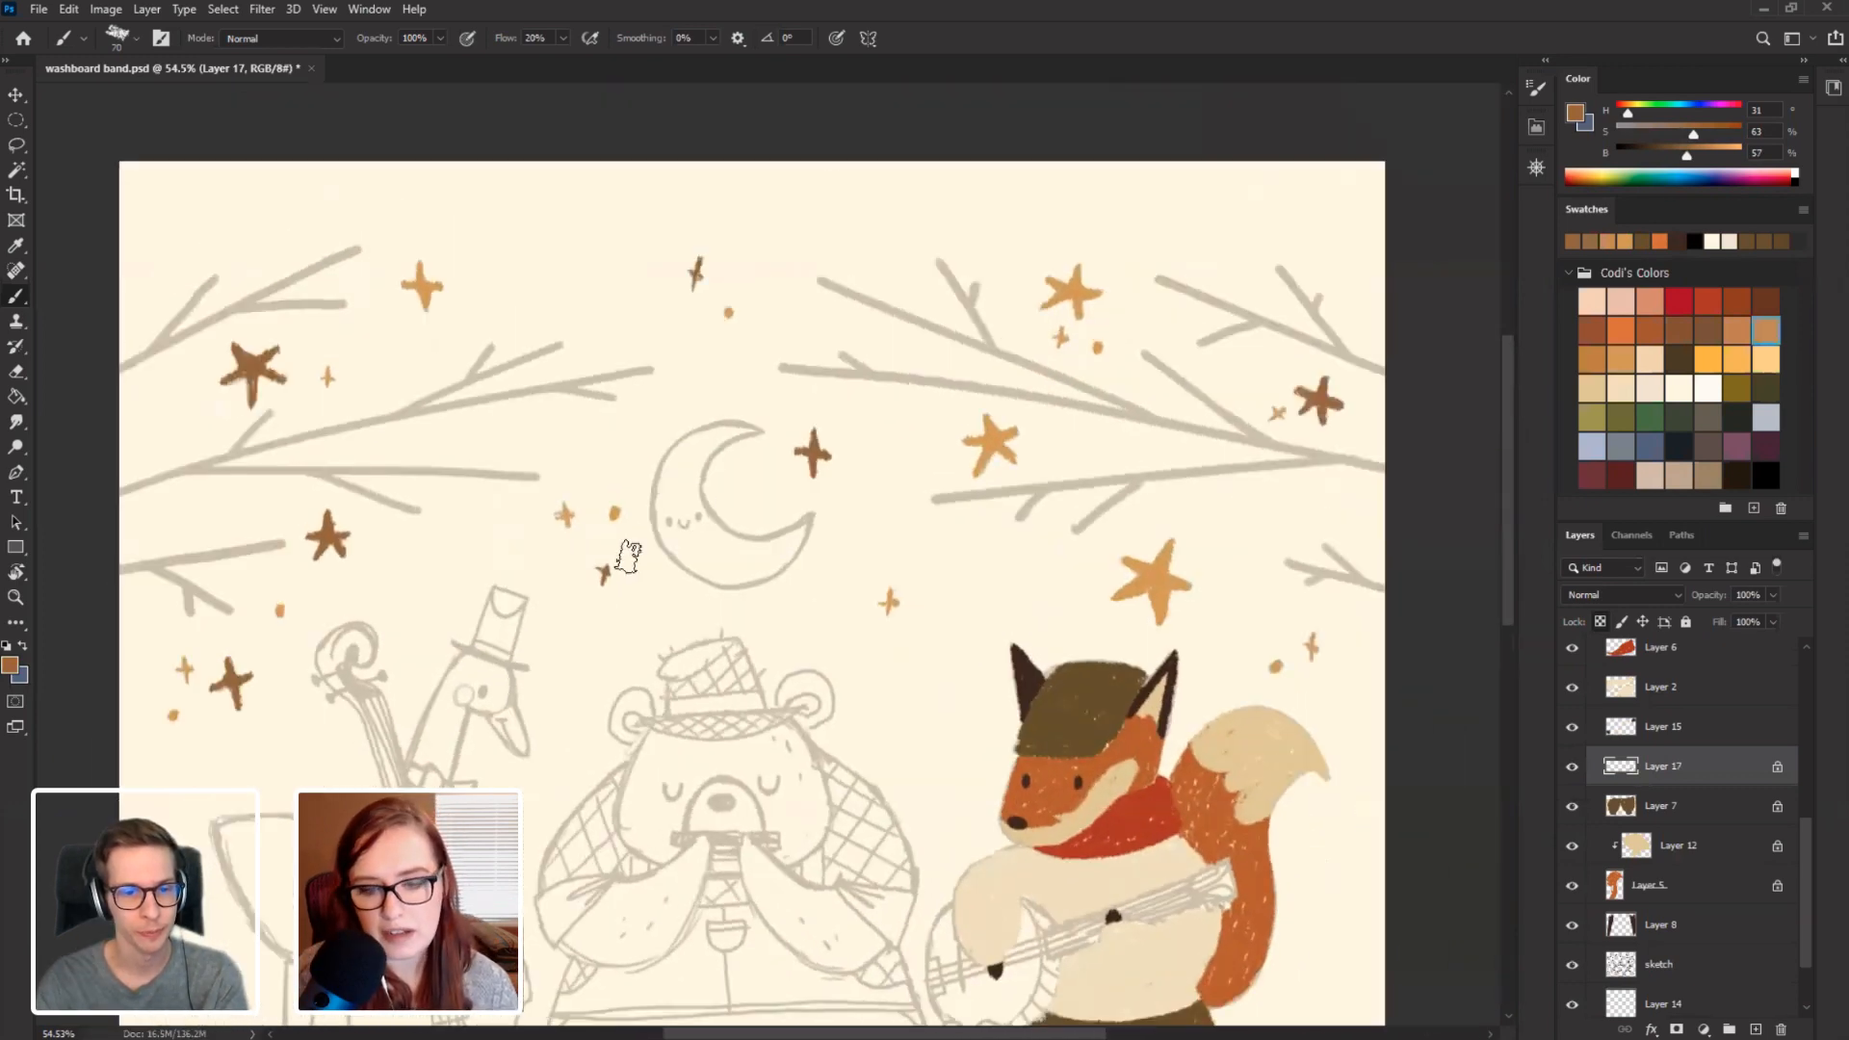
Examine the distribution of golden and darker brown stars across the whole illustration, viewing the canvas upright and rotated.
{"action": "scroll", "coordinate": [553, 529], "scroll_direction": "down", "scroll_amount": 3}
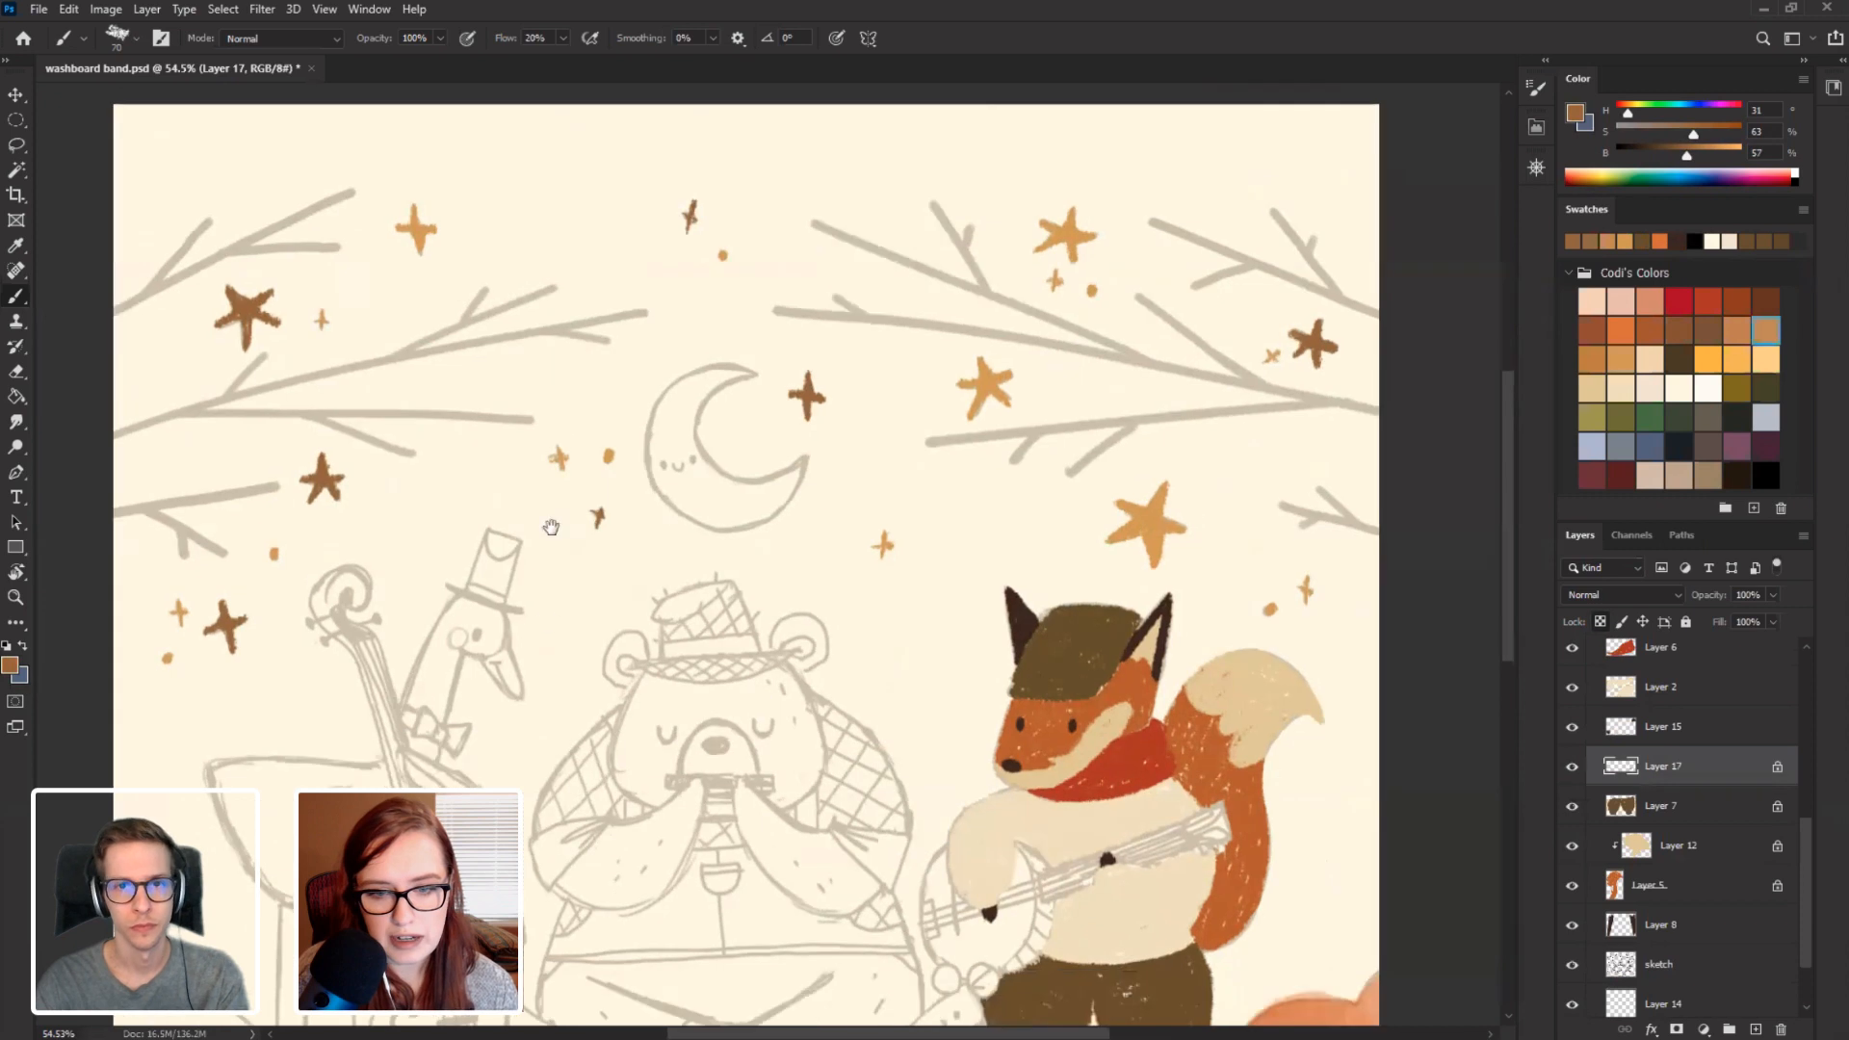
{"action": "scroll", "coordinate": [550, 563], "scroll_direction": "down", "scroll_amount": 5}
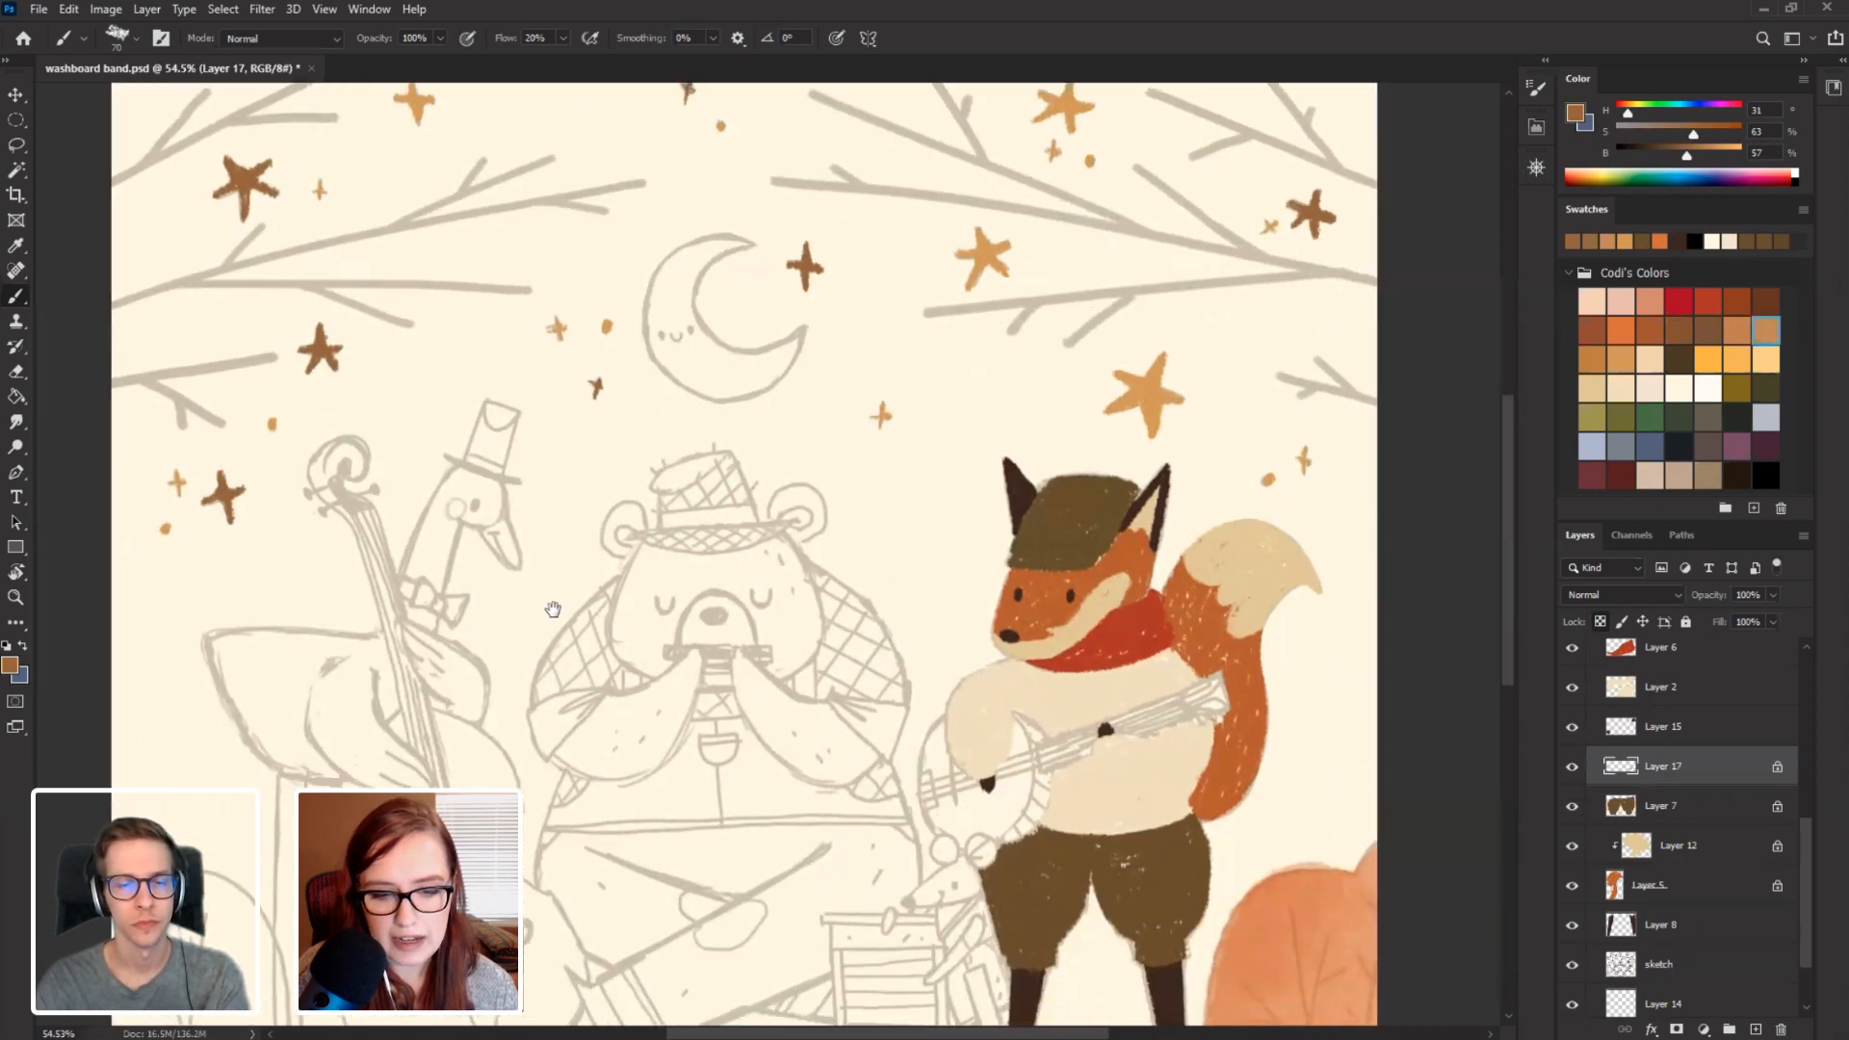
{"action": "scroll", "coordinate": [553, 571], "scroll_direction": "down", "scroll_amount": 5}
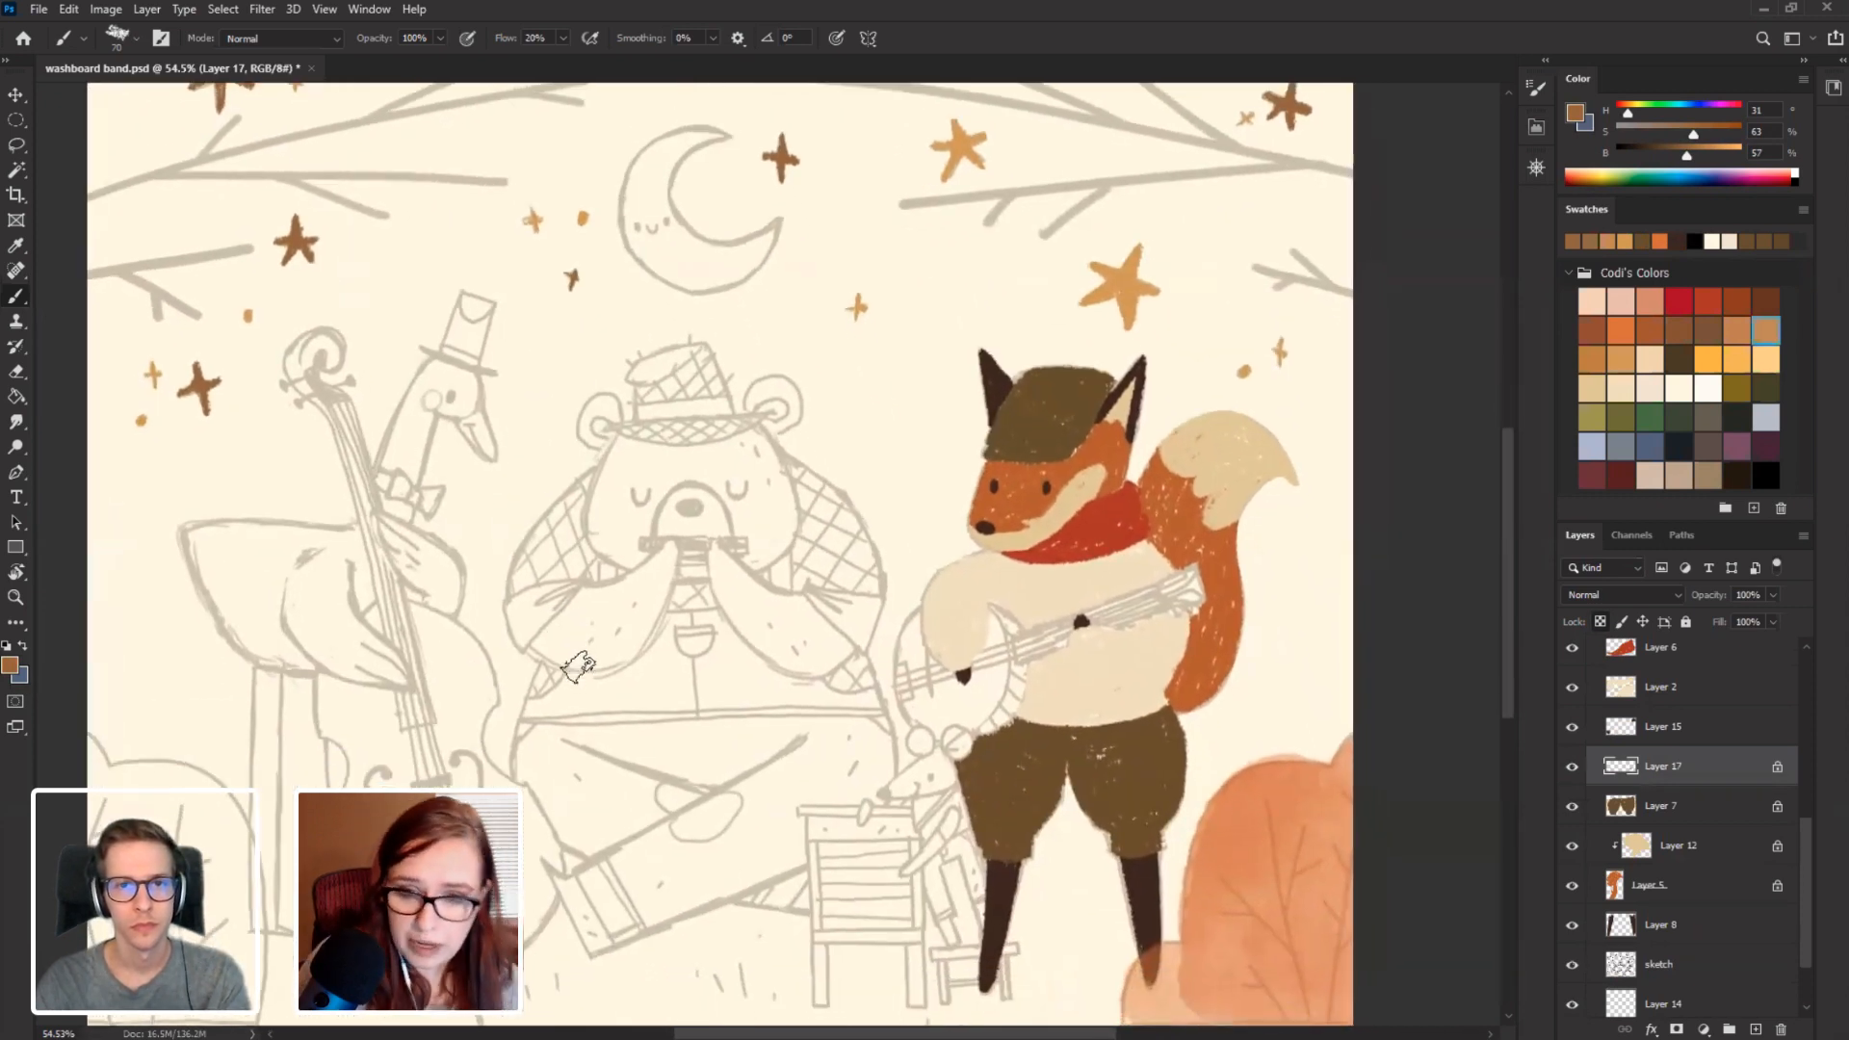
{"action": "scroll", "coordinate": [576, 672], "scroll_direction": "down", "scroll_amount": 3}
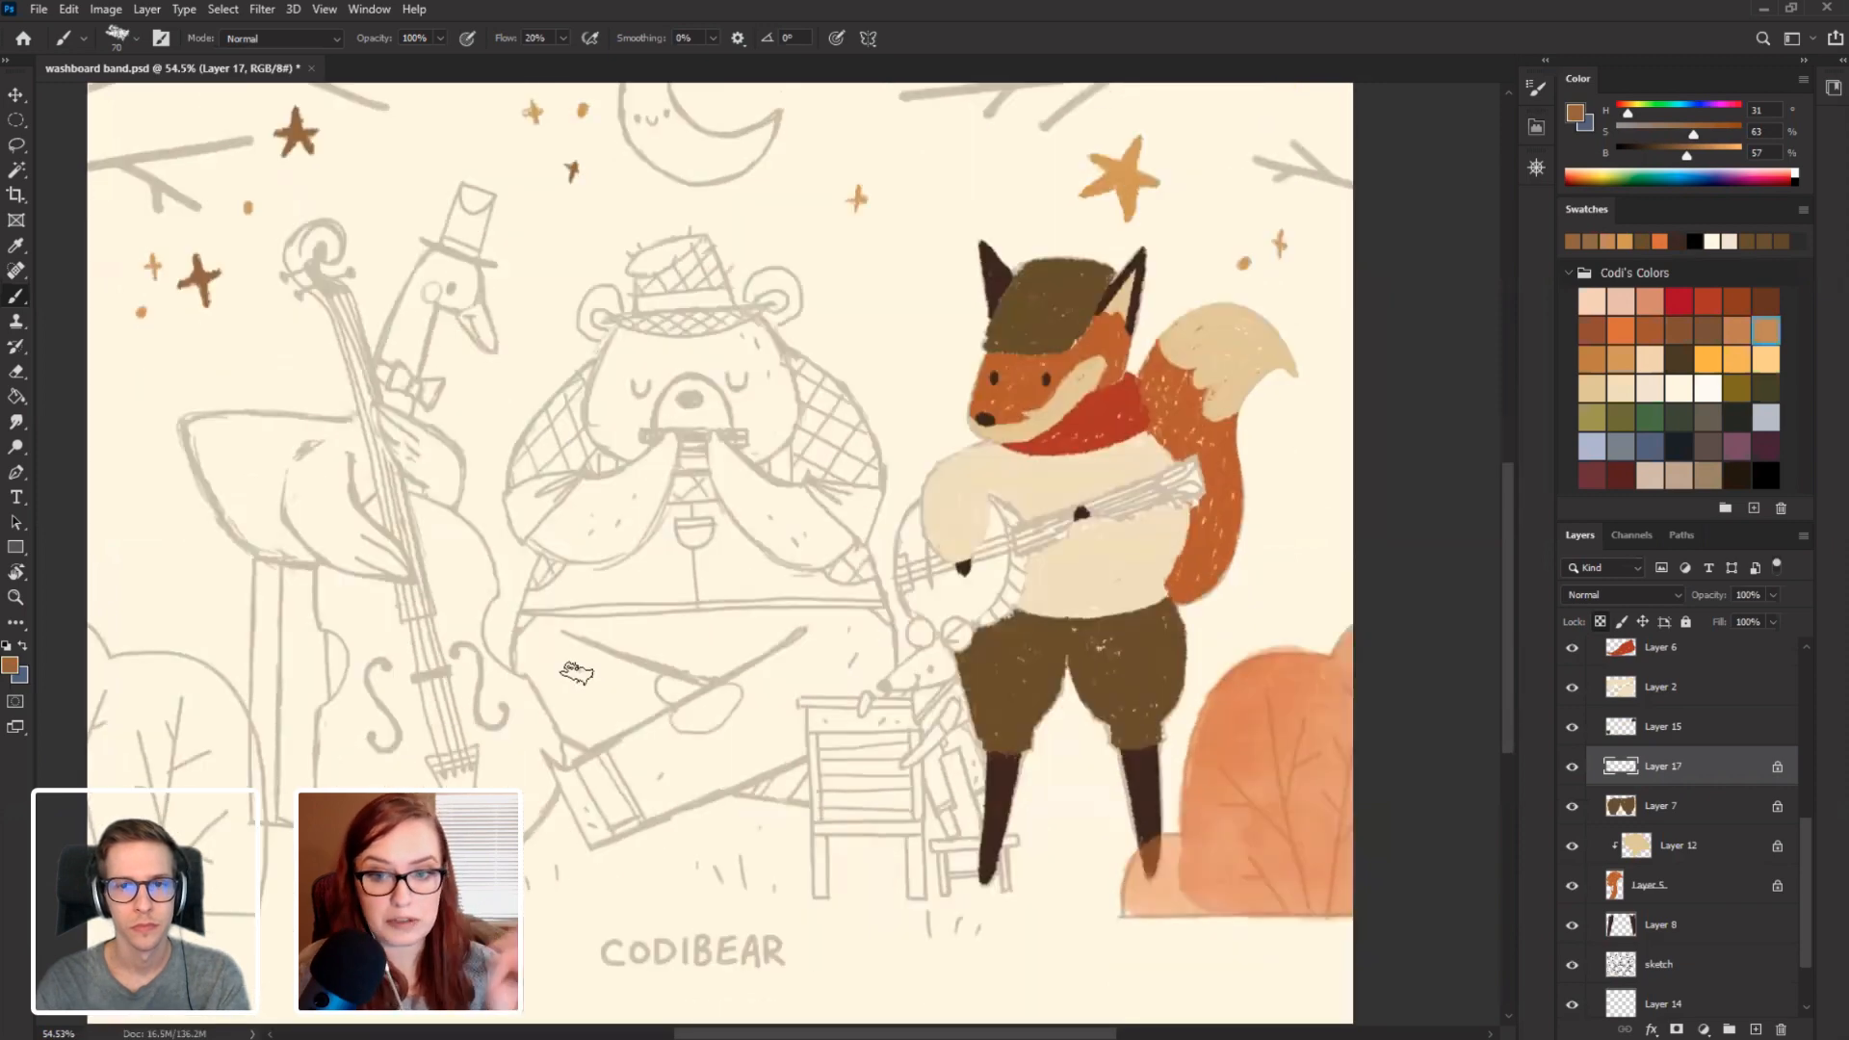
{"action": "scroll", "coordinate": [576, 672], "scroll_direction": "up", "scroll_amount": 3}
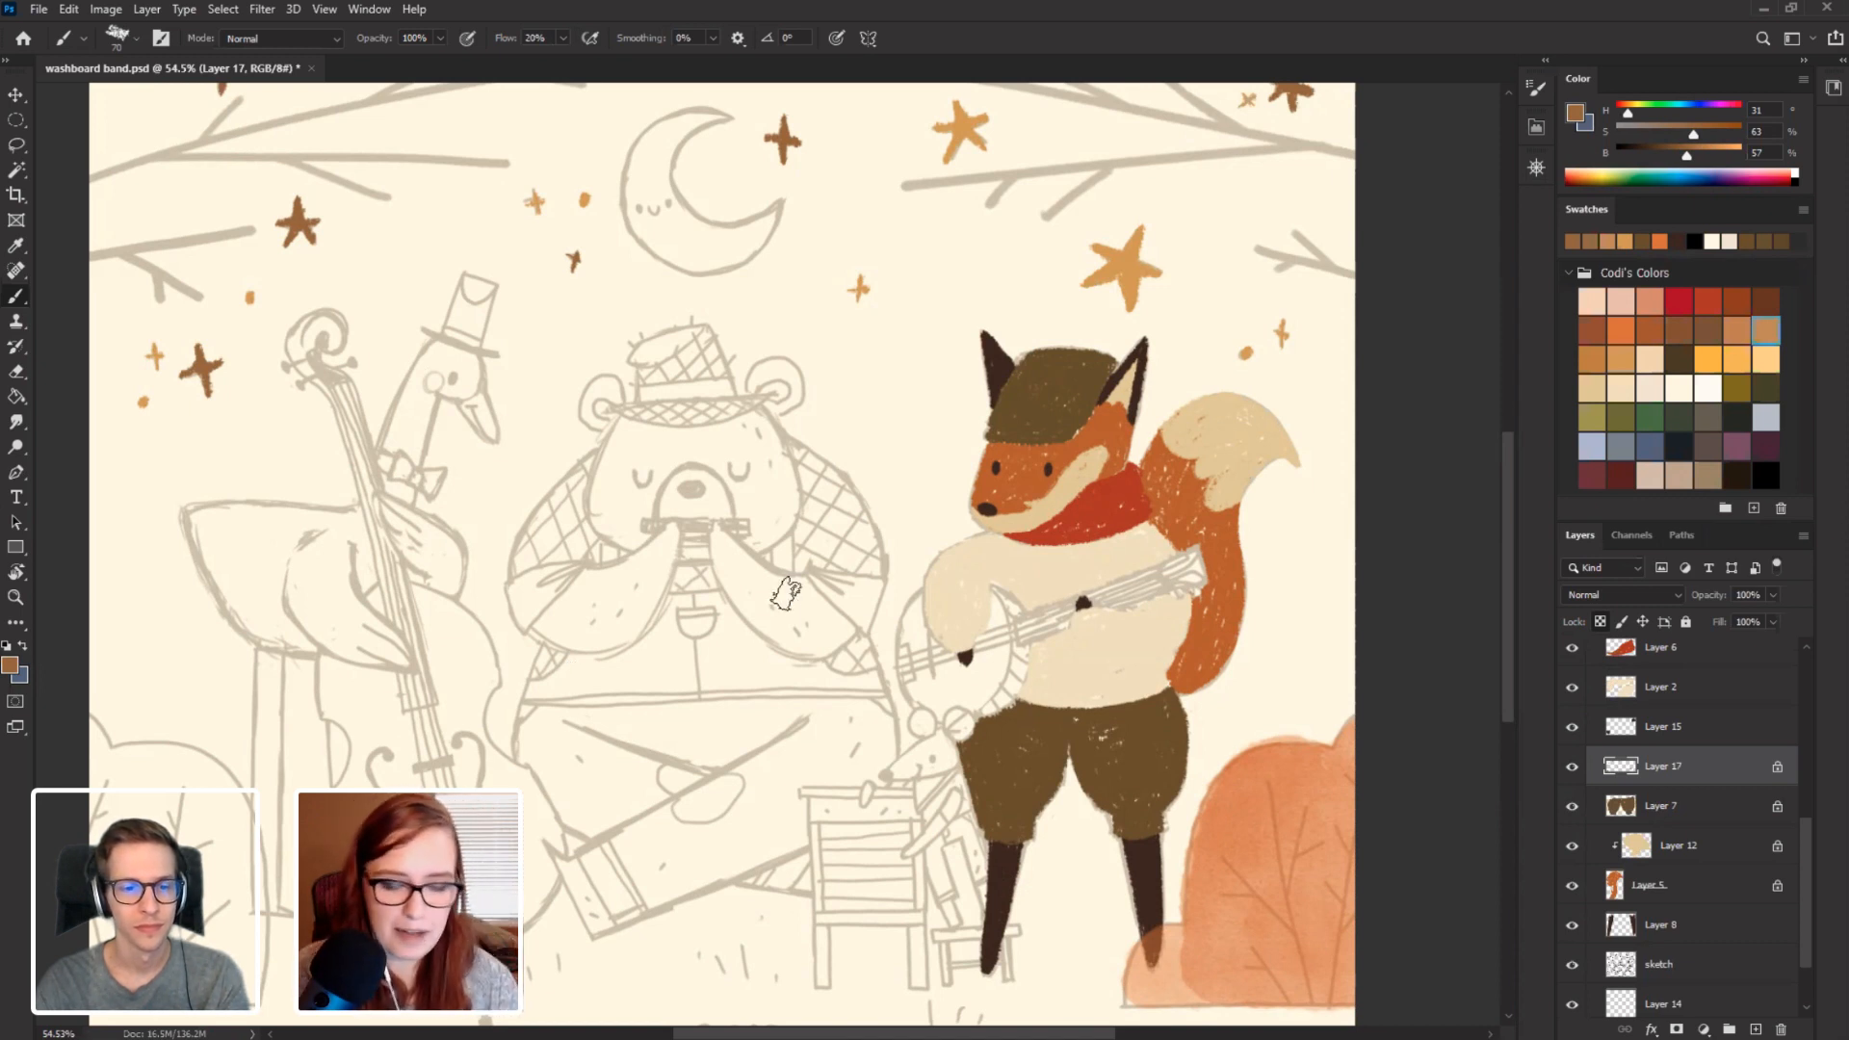
{"action": "key", "text": "r"}
{"action": "left_click_drag", "start_coordinate": [399, 529], "coordinate": [1505, 559]}
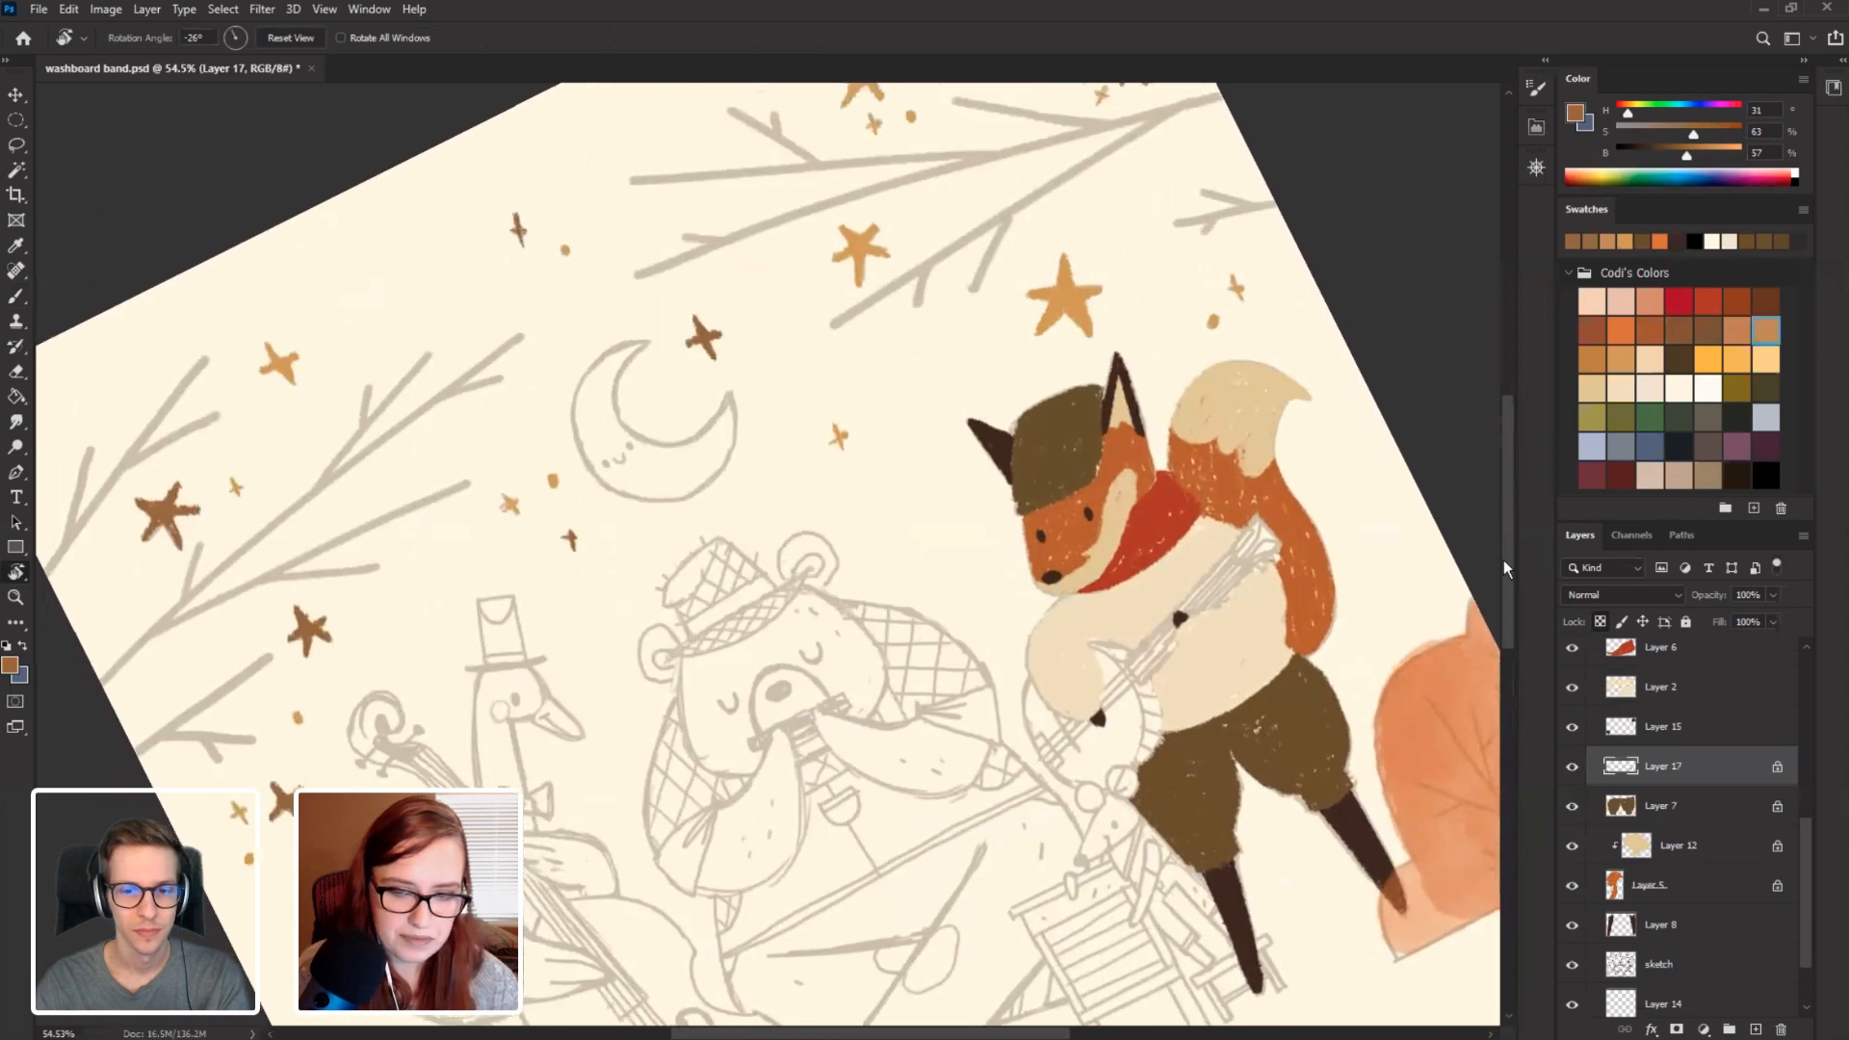
{"action": "key", "text": "b"}
{"action": "left_click_drag", "start_coordinate": [541, 603], "coordinate": [416, 532]}
{"action": "left_click_drag", "start_coordinate": [712, 763], "coordinate": [671, 739]}
{"action": "left_click_drag", "start_coordinate": [832, 767], "coordinate": [728, 649]}
{"action": "left_click_drag", "start_coordinate": [702, 568], "coordinate": [742, 699]}
{"action": "left_click_drag", "start_coordinate": [684, 494], "coordinate": [725, 628]}
{"action": "left_click_drag", "start_coordinate": [462, 605], "coordinate": [708, 571]}
{"action": "left_click_drag", "start_coordinate": [793, 739], "coordinate": [767, 717]}
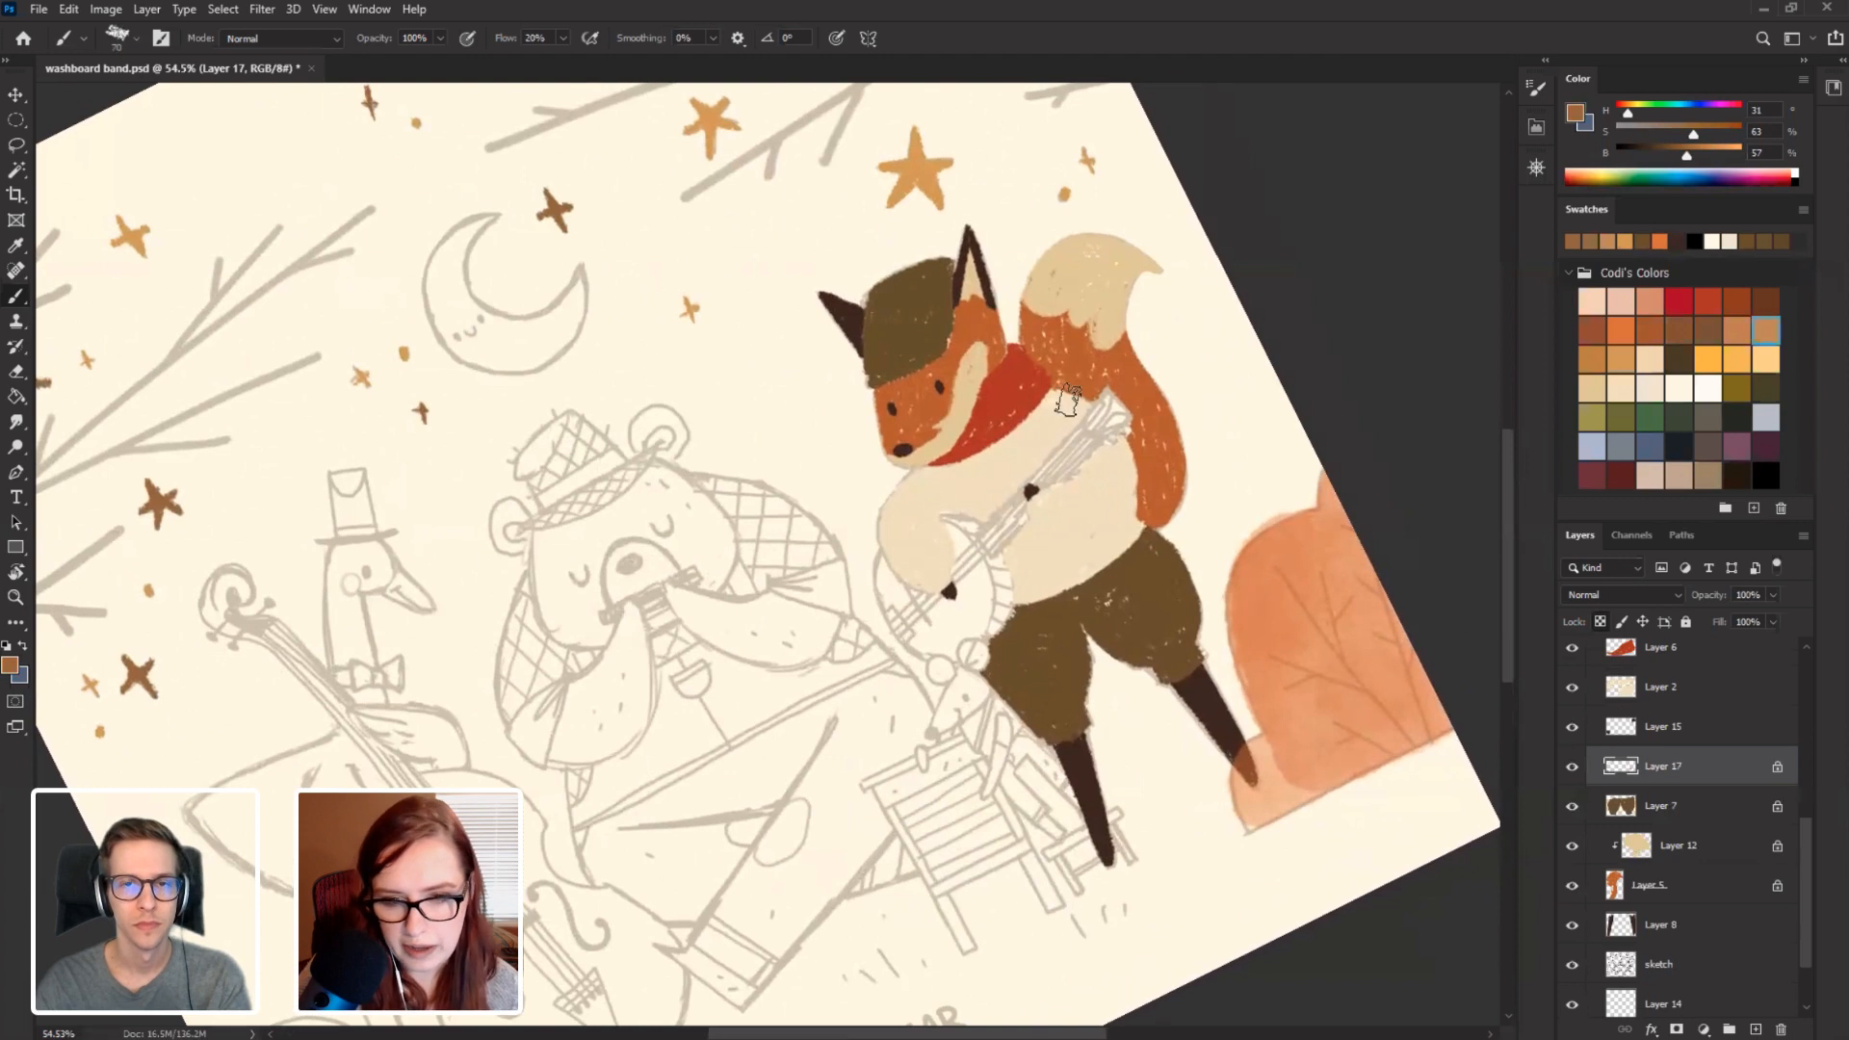
{"action": "left_click_drag", "start_coordinate": [1253, 613], "coordinate": [1423, 724]}
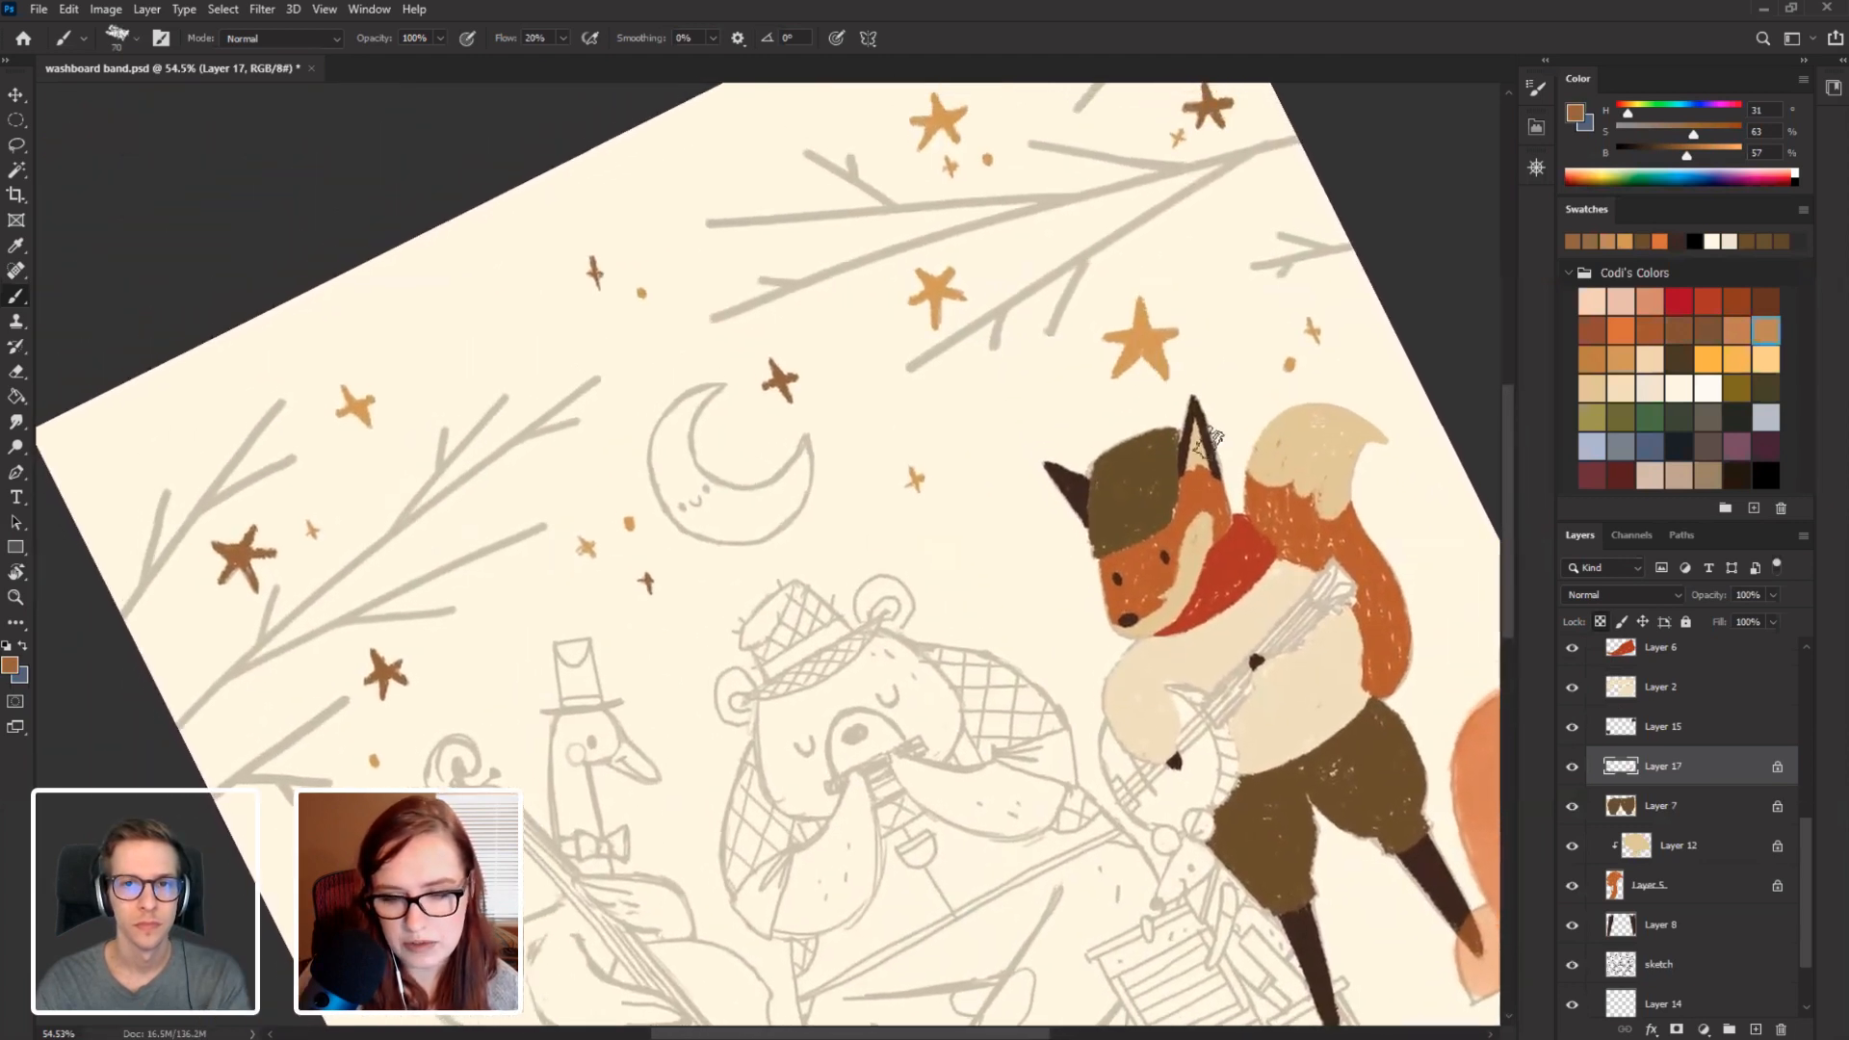
Sample the golden star colour, unlock Layer 17's transparent pixels and paint both ends of the crescent moon with a smaller brush.
{"action": "left_click", "coordinate": [1146, 360], "text": "alt"}
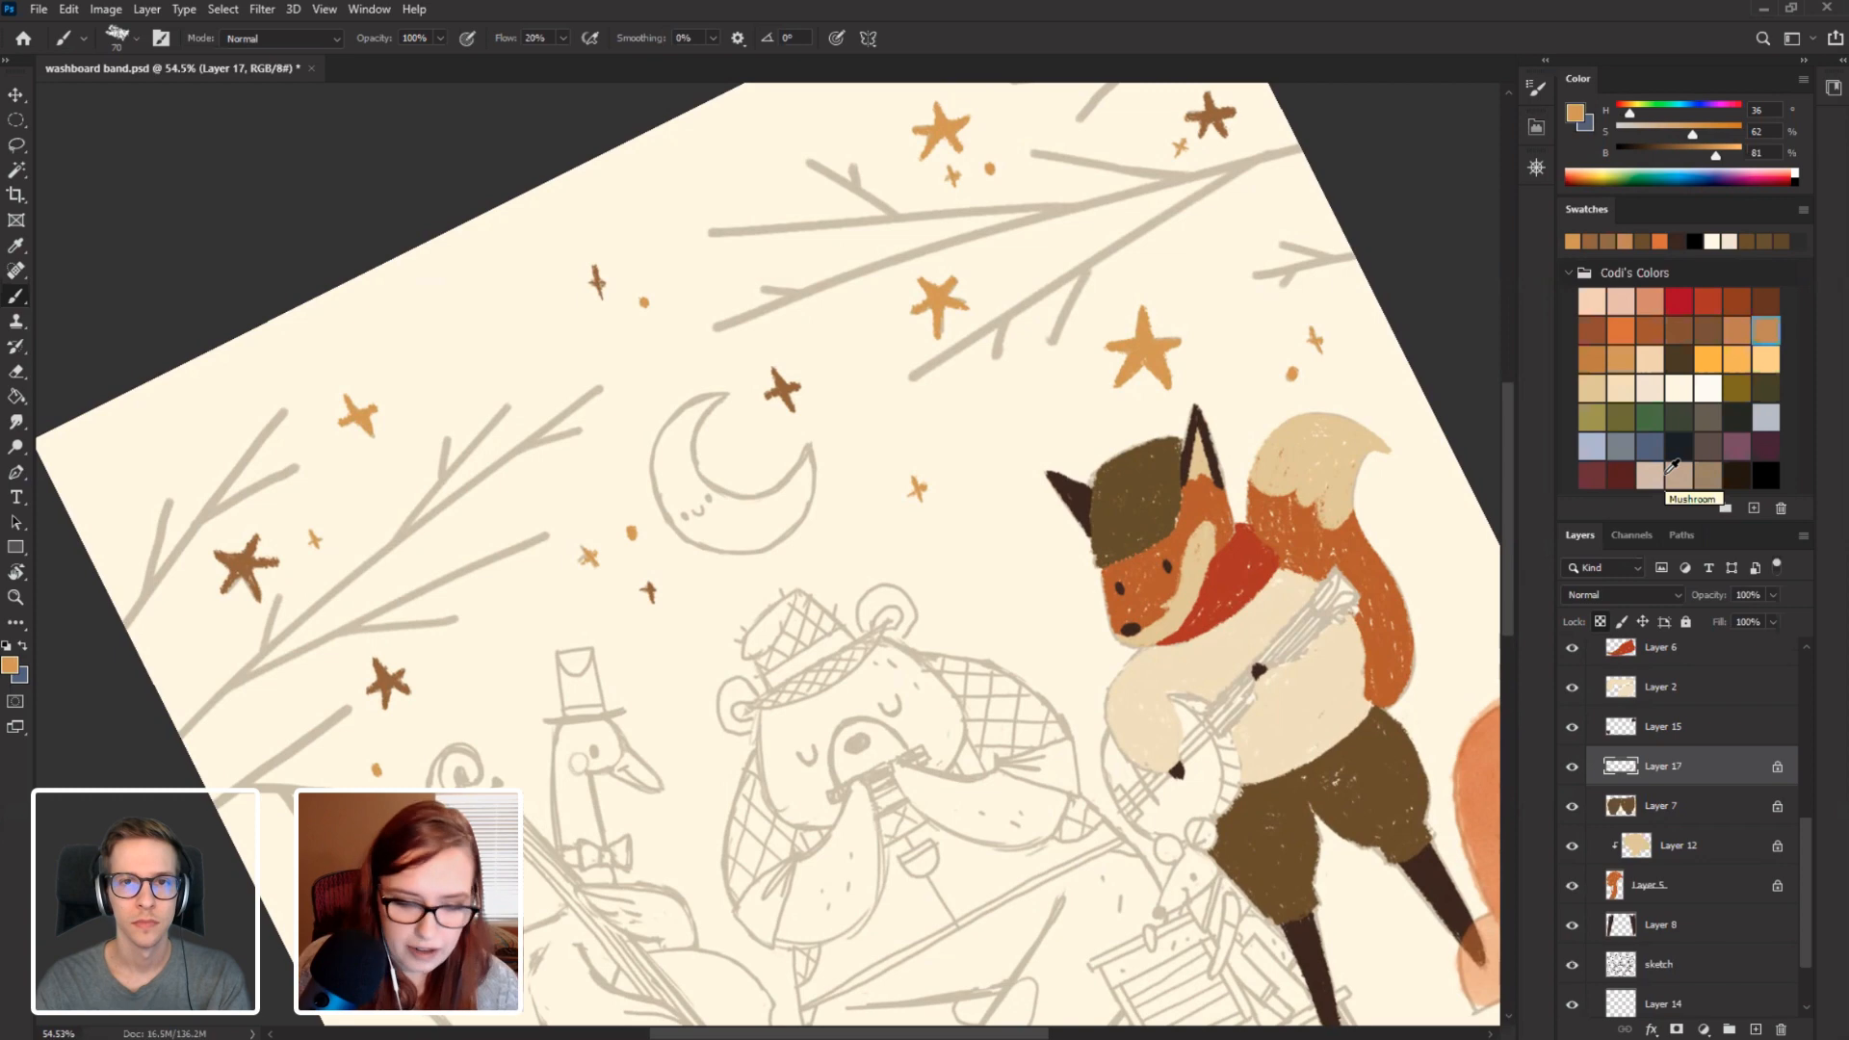
{"action": "key", "text": "r"}
{"action": "mouse_move", "coordinate": [450, 411]}
{"action": "left_mouse_down"}
{"action": "mouse_move", "coordinate": [537, 661]}
{"action": "mouse_move", "coordinate": [578, 664]}
{"action": "mouse_move", "coordinate": [635, 499]}
{"action": "mouse_move", "coordinate": [744, 421]}
{"action": "mouse_move", "coordinate": [814, 427]}
{"action": "mouse_move", "coordinate": [840, 474]}
{"action": "mouse_move", "coordinate": [932, 444]}
{"action": "mouse_move", "coordinate": [1037, 451]}
{"action": "mouse_move", "coordinate": [1143, 503]}
{"action": "mouse_move", "coordinate": [1234, 607]}
{"action": "left_mouse_up"}
{"action": "key", "text": "b"}
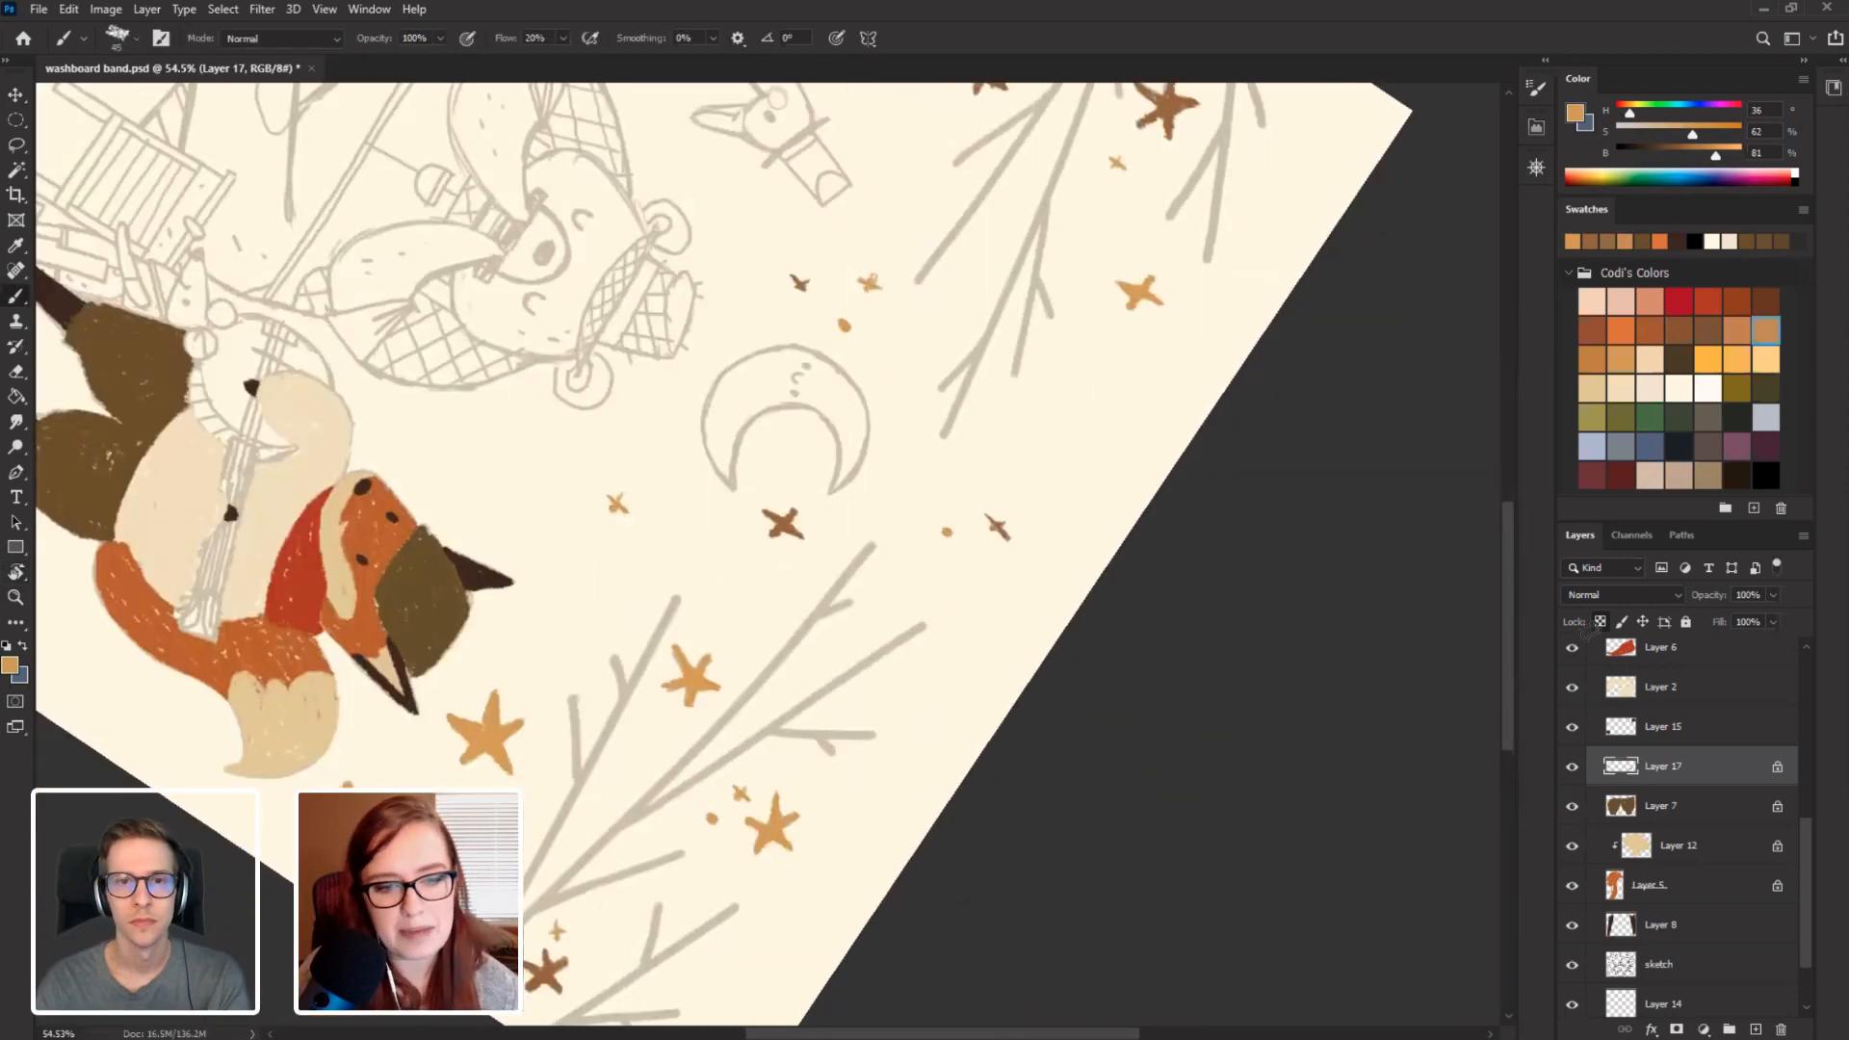
{"action": "mouse_move", "coordinate": [864, 446]}
{"action": "left_mouse_down"}
{"action": "mouse_move", "coordinate": [830, 492]}
{"action": "mouse_move", "coordinate": [841, 455]}
{"action": "left_mouse_up"}
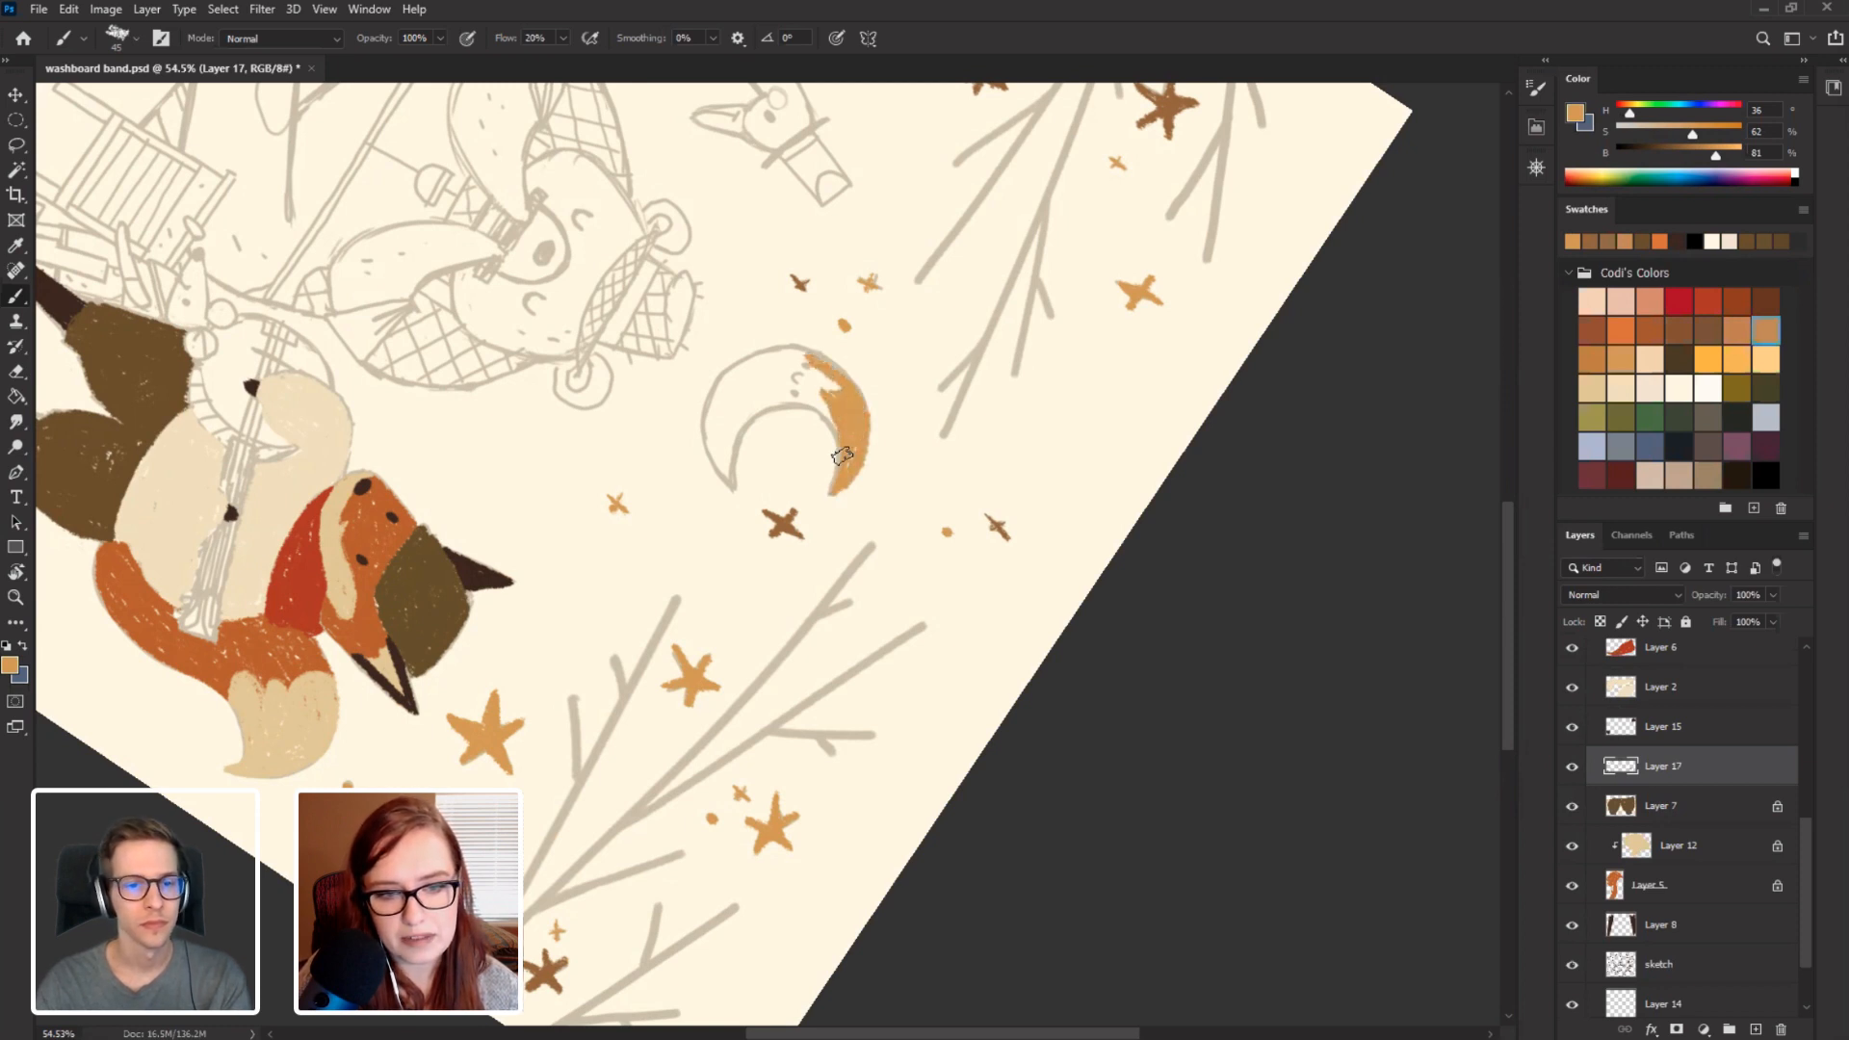
{"action": "mouse_move", "coordinate": [718, 463]}
{"action": "left_mouse_down"}
{"action": "mouse_move", "coordinate": [731, 483]}
{"action": "mouse_move", "coordinate": [718, 414]}
{"action": "mouse_move", "coordinate": [730, 445]}
{"action": "left_mouse_up"}
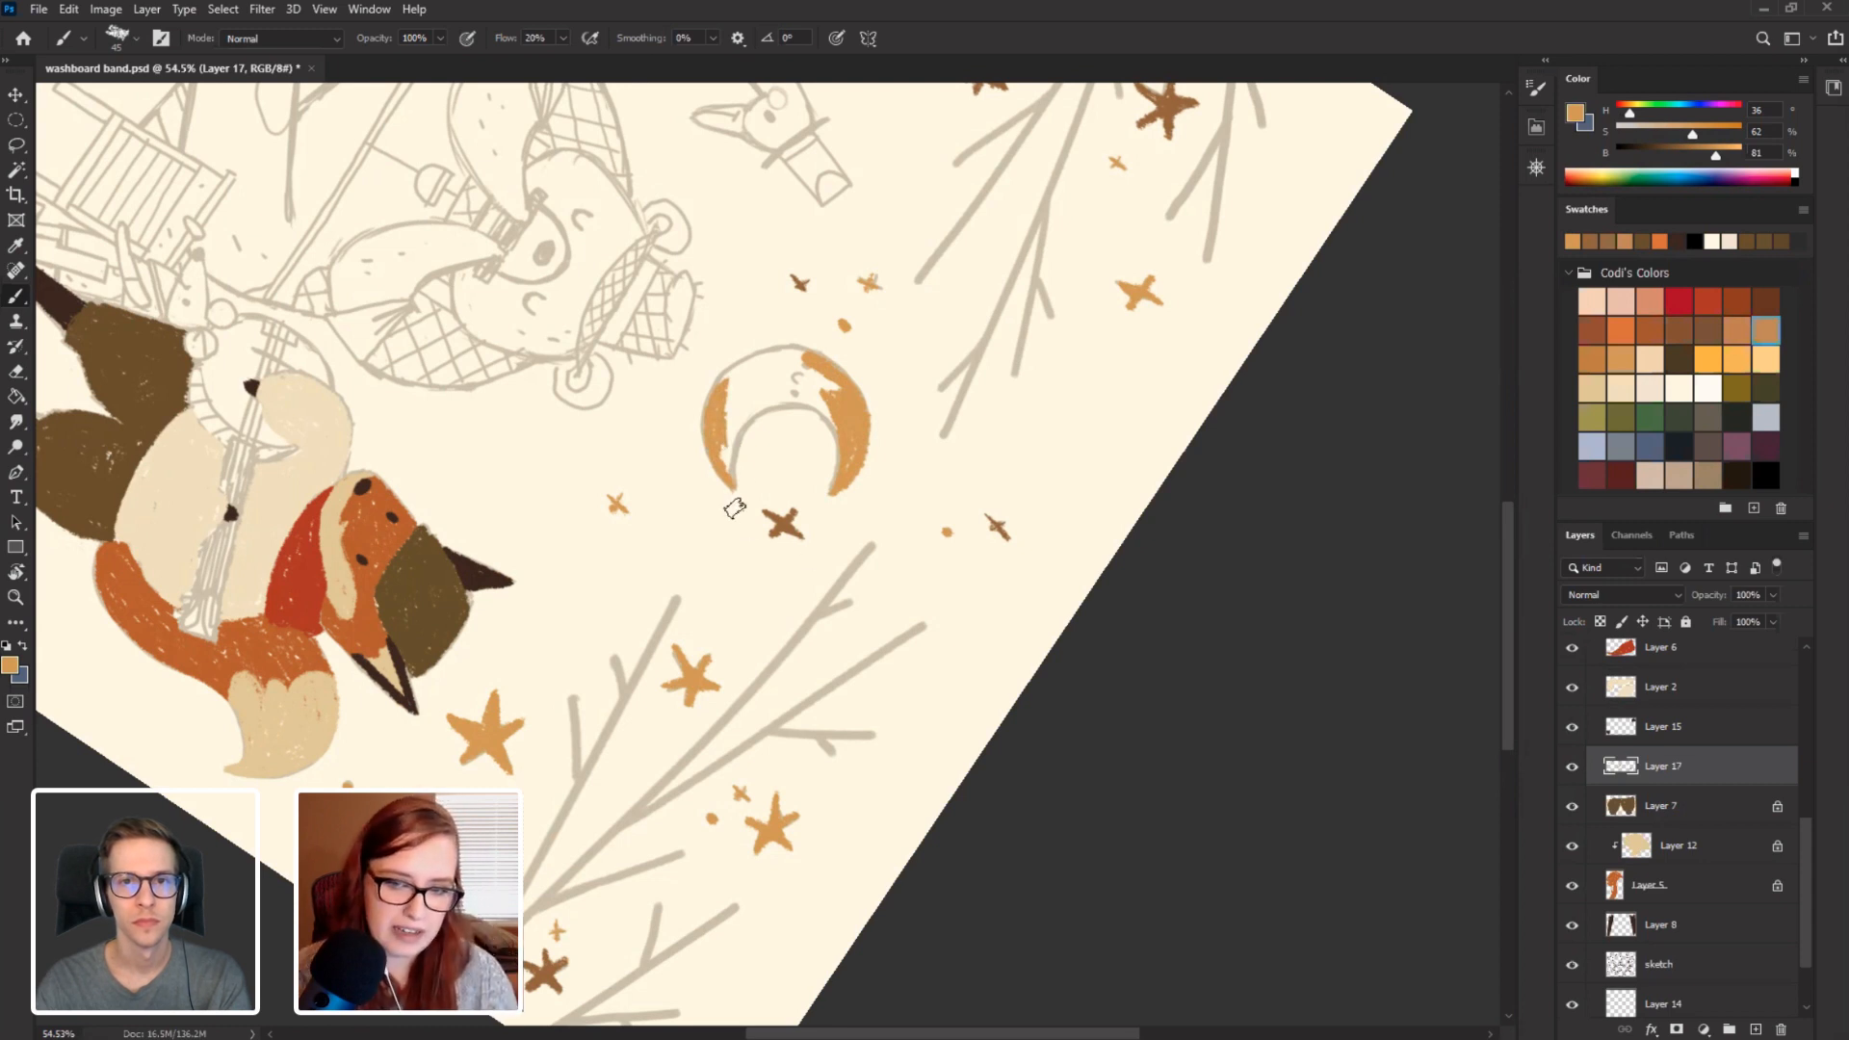
{"action": "left_click_drag", "start_coordinate": [720, 456], "coordinate": [733, 482]}
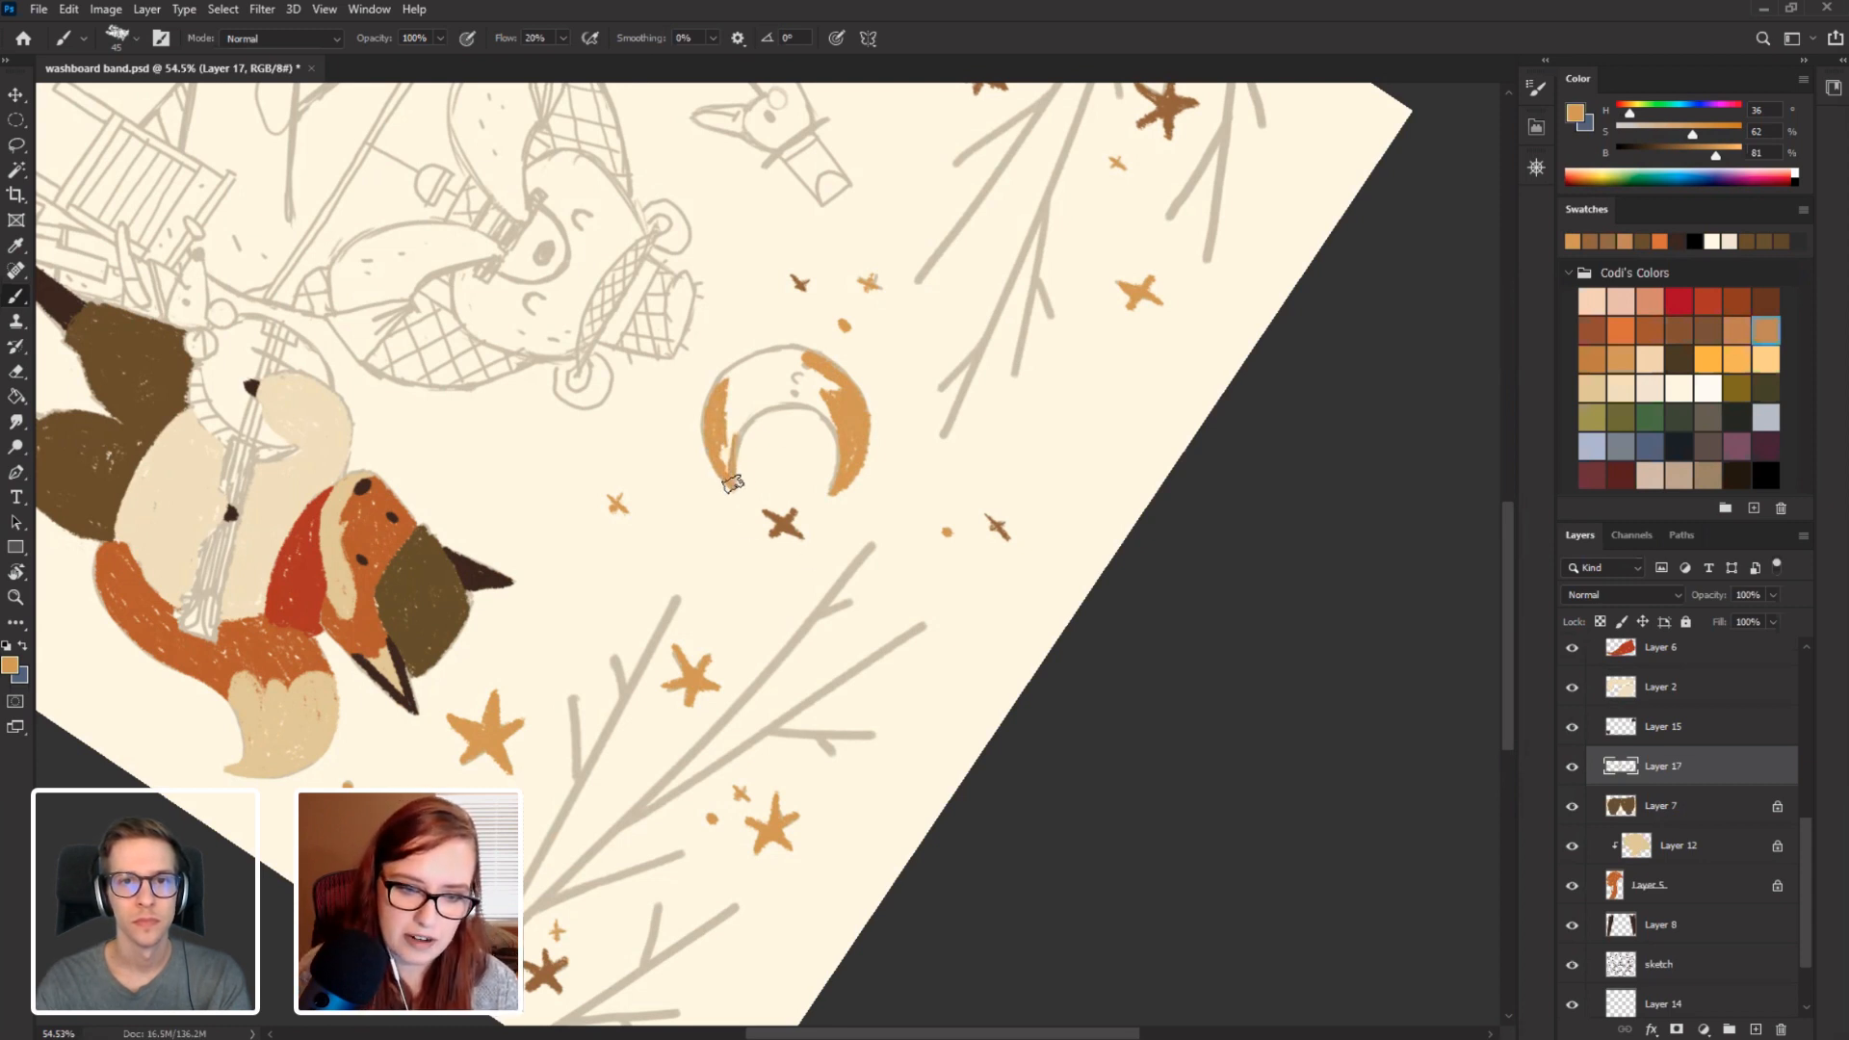
{"action": "left_click_drag", "start_coordinate": [730, 410], "coordinate": [732, 482]}
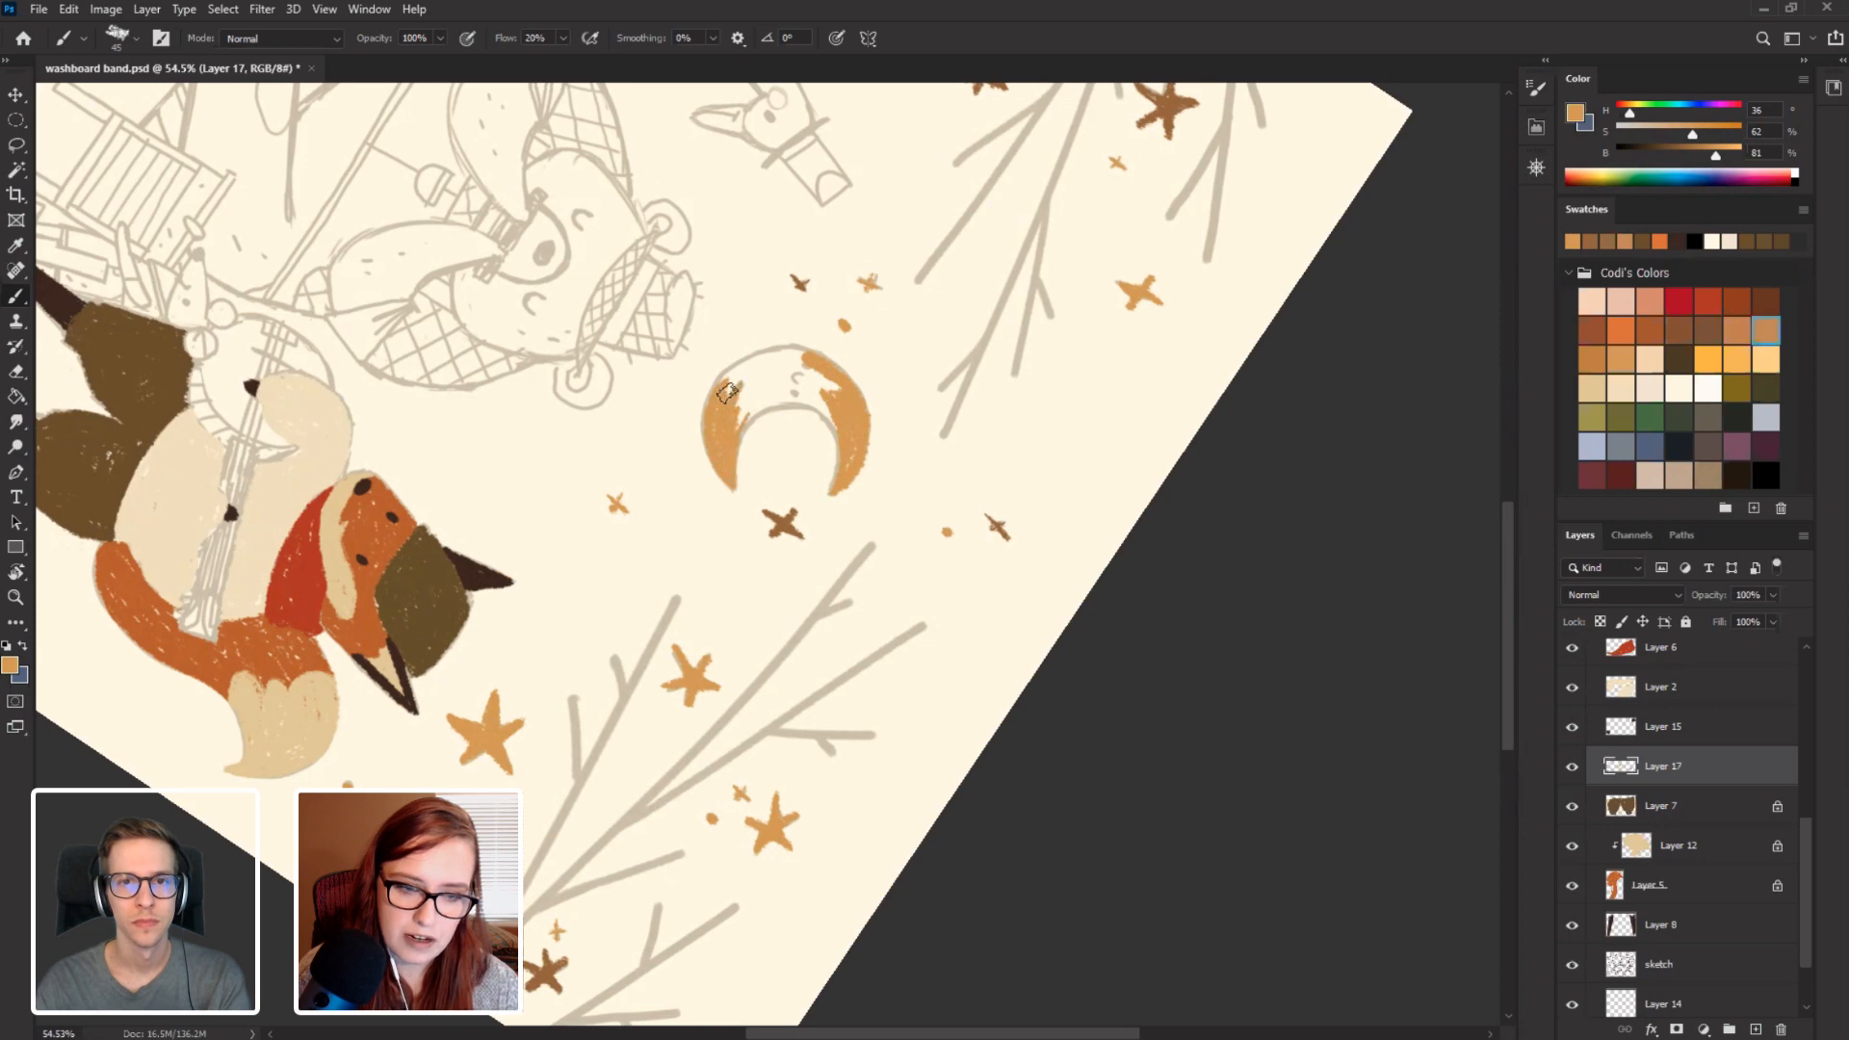
Fill the remaining middle of the crescent moon with golden crayon strokes along its inner and outer curves.
{"action": "key", "text": "r"}
{"action": "mouse_move", "coordinate": [674, 329]}
{"action": "left_mouse_down"}
{"action": "mouse_move", "coordinate": [570, 411]}
{"action": "mouse_move", "coordinate": [498, 537]}
{"action": "mouse_move", "coordinate": [506, 620]}
{"action": "left_mouse_up"}
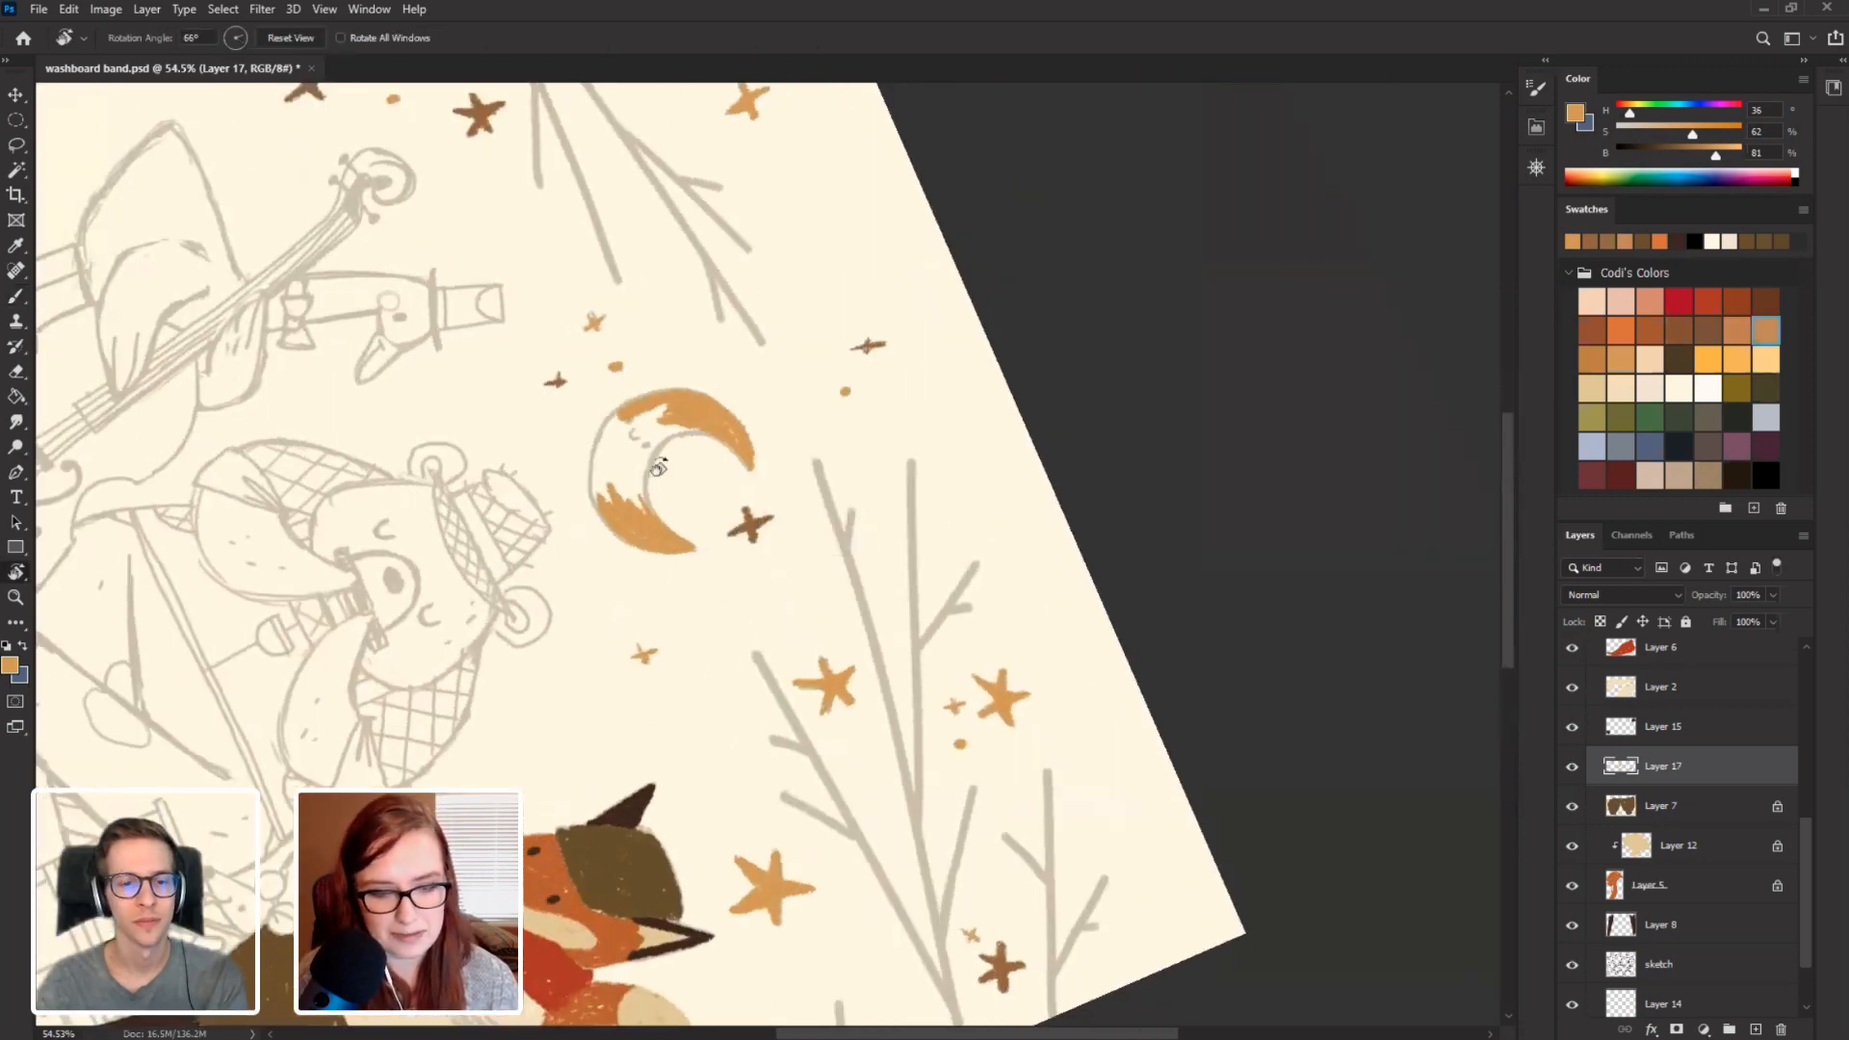
{"action": "left_click_drag", "start_coordinate": [638, 504], "coordinate": [799, 555]}
{"action": "key", "text": "b"}
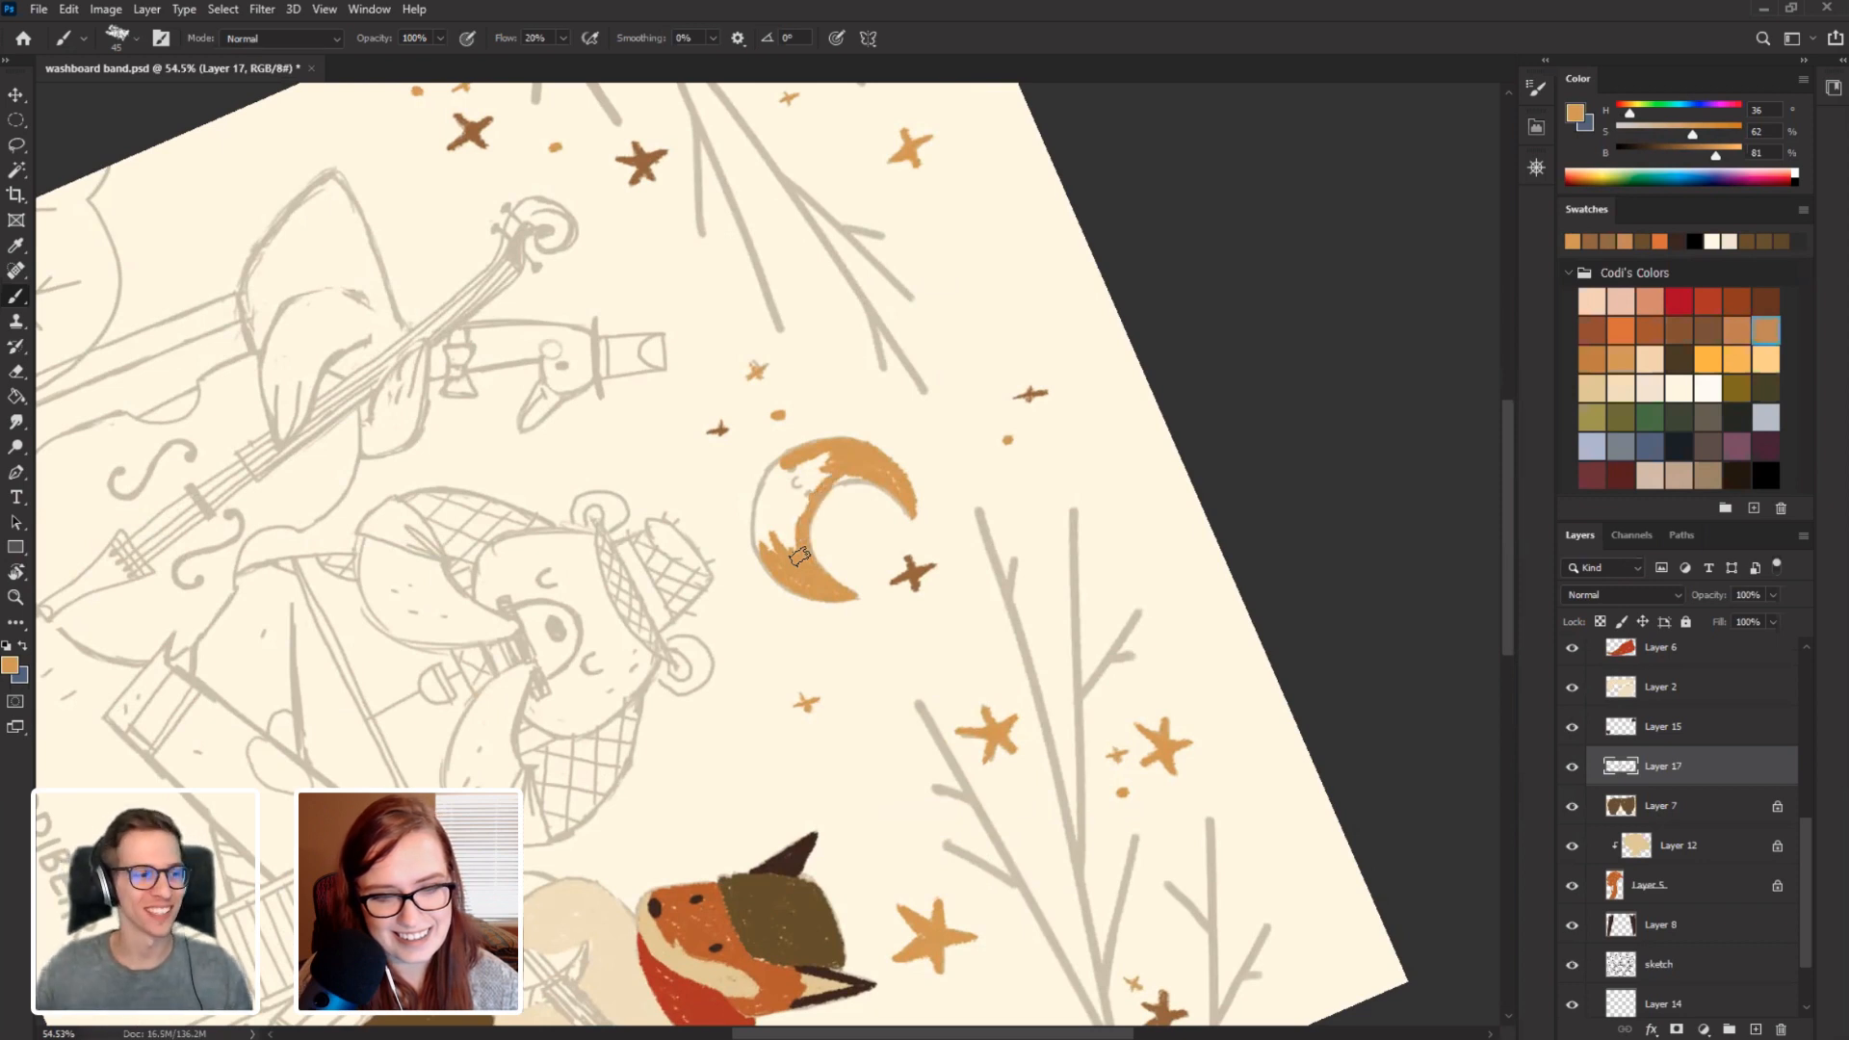
{"action": "mouse_move", "coordinate": [820, 508]}
{"action": "left_mouse_down"}
{"action": "mouse_move", "coordinate": [802, 464]}
{"action": "mouse_move", "coordinate": [776, 556]}
{"action": "mouse_move", "coordinate": [768, 497]}
{"action": "left_mouse_up"}
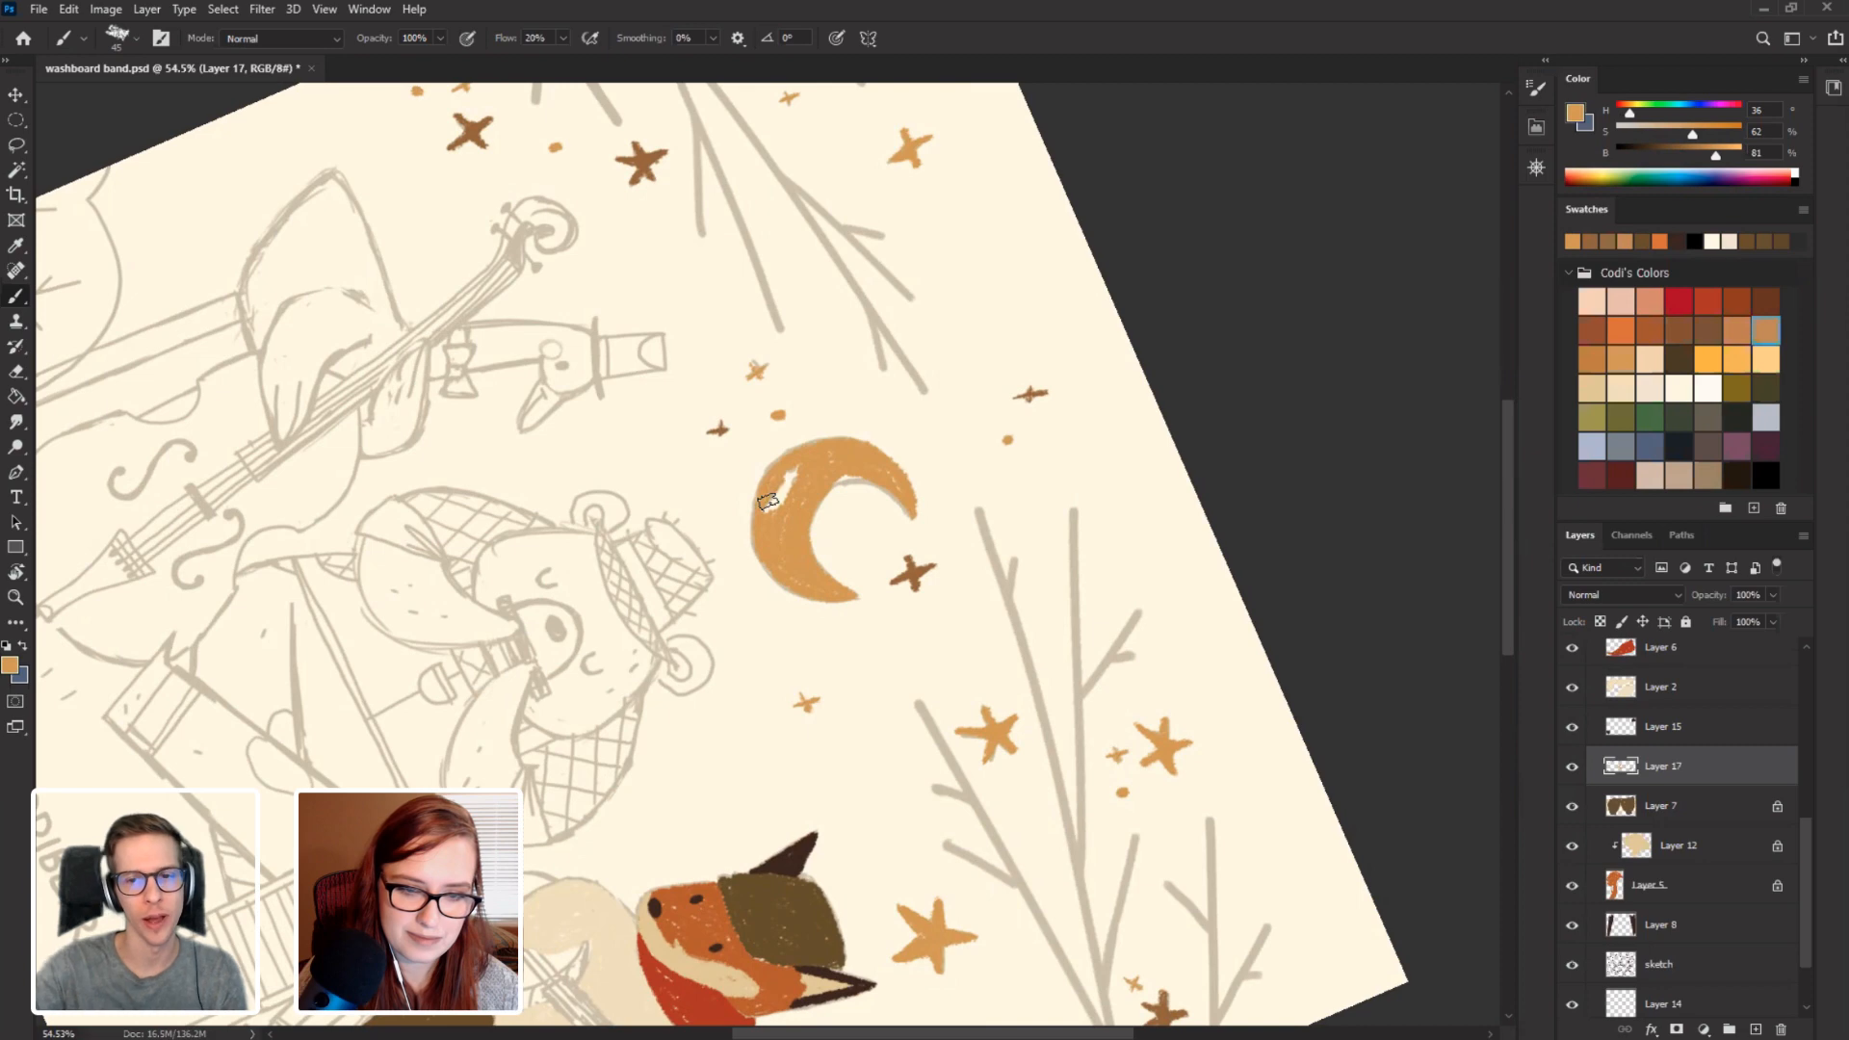
{"action": "key", "text": "r"}
{"action": "mouse_move", "coordinate": [768, 501]}
{"action": "left_mouse_down"}
{"action": "mouse_move", "coordinate": [742, 481]}
{"action": "mouse_move", "coordinate": [668, 504]}
{"action": "left_mouse_up"}
{"action": "key", "text": "b"}
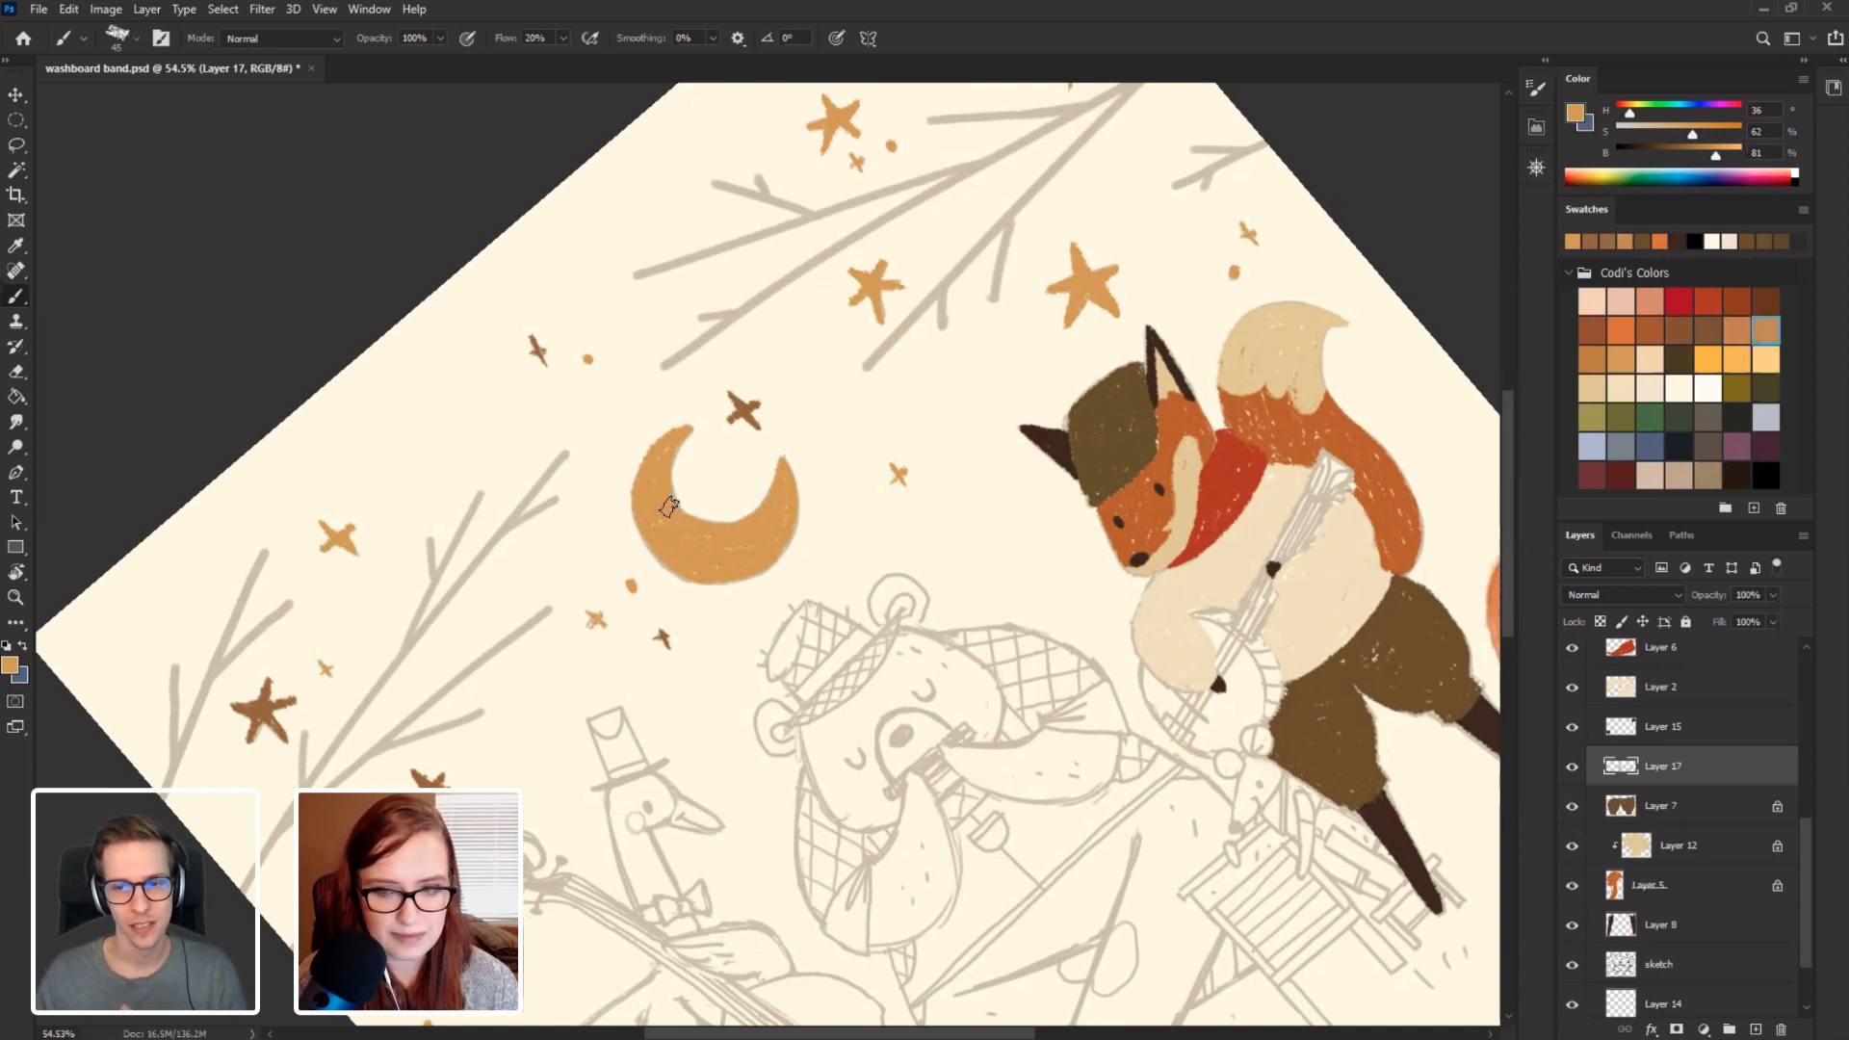
Hide Layer 17 to compare the painted moon with the sketch underneath, and show it again.
{"action": "key", "text": "Escape"}
{"action": "left_click_drag", "start_coordinate": [501, 511], "coordinate": [489, 475]}
{"action": "key", "text": "r"}
{"action": "left_click_drag", "start_coordinate": [606, 616], "coordinate": [1181, 475]}
{"action": "left_click_drag", "start_coordinate": [1259, 590], "coordinate": [1133, 460]}
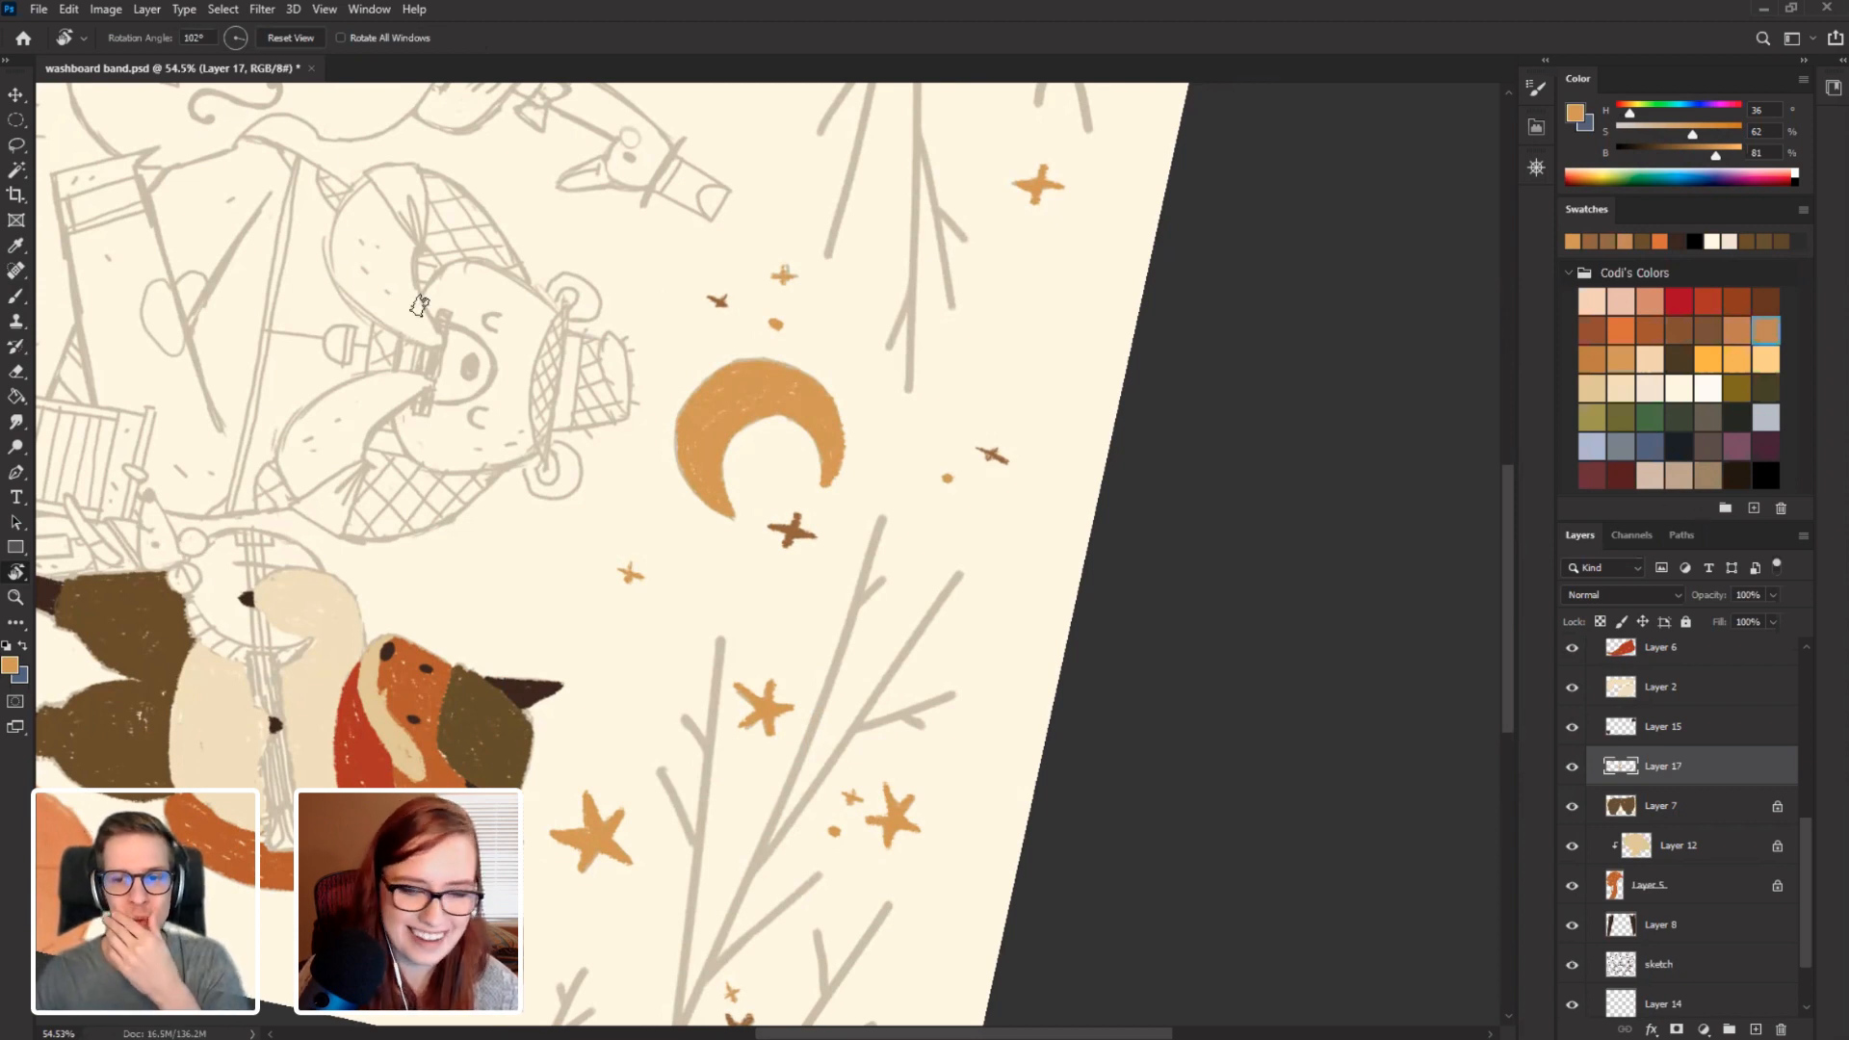
{"action": "key", "text": "b"}
{"action": "left_click", "coordinate": [1571, 770]}
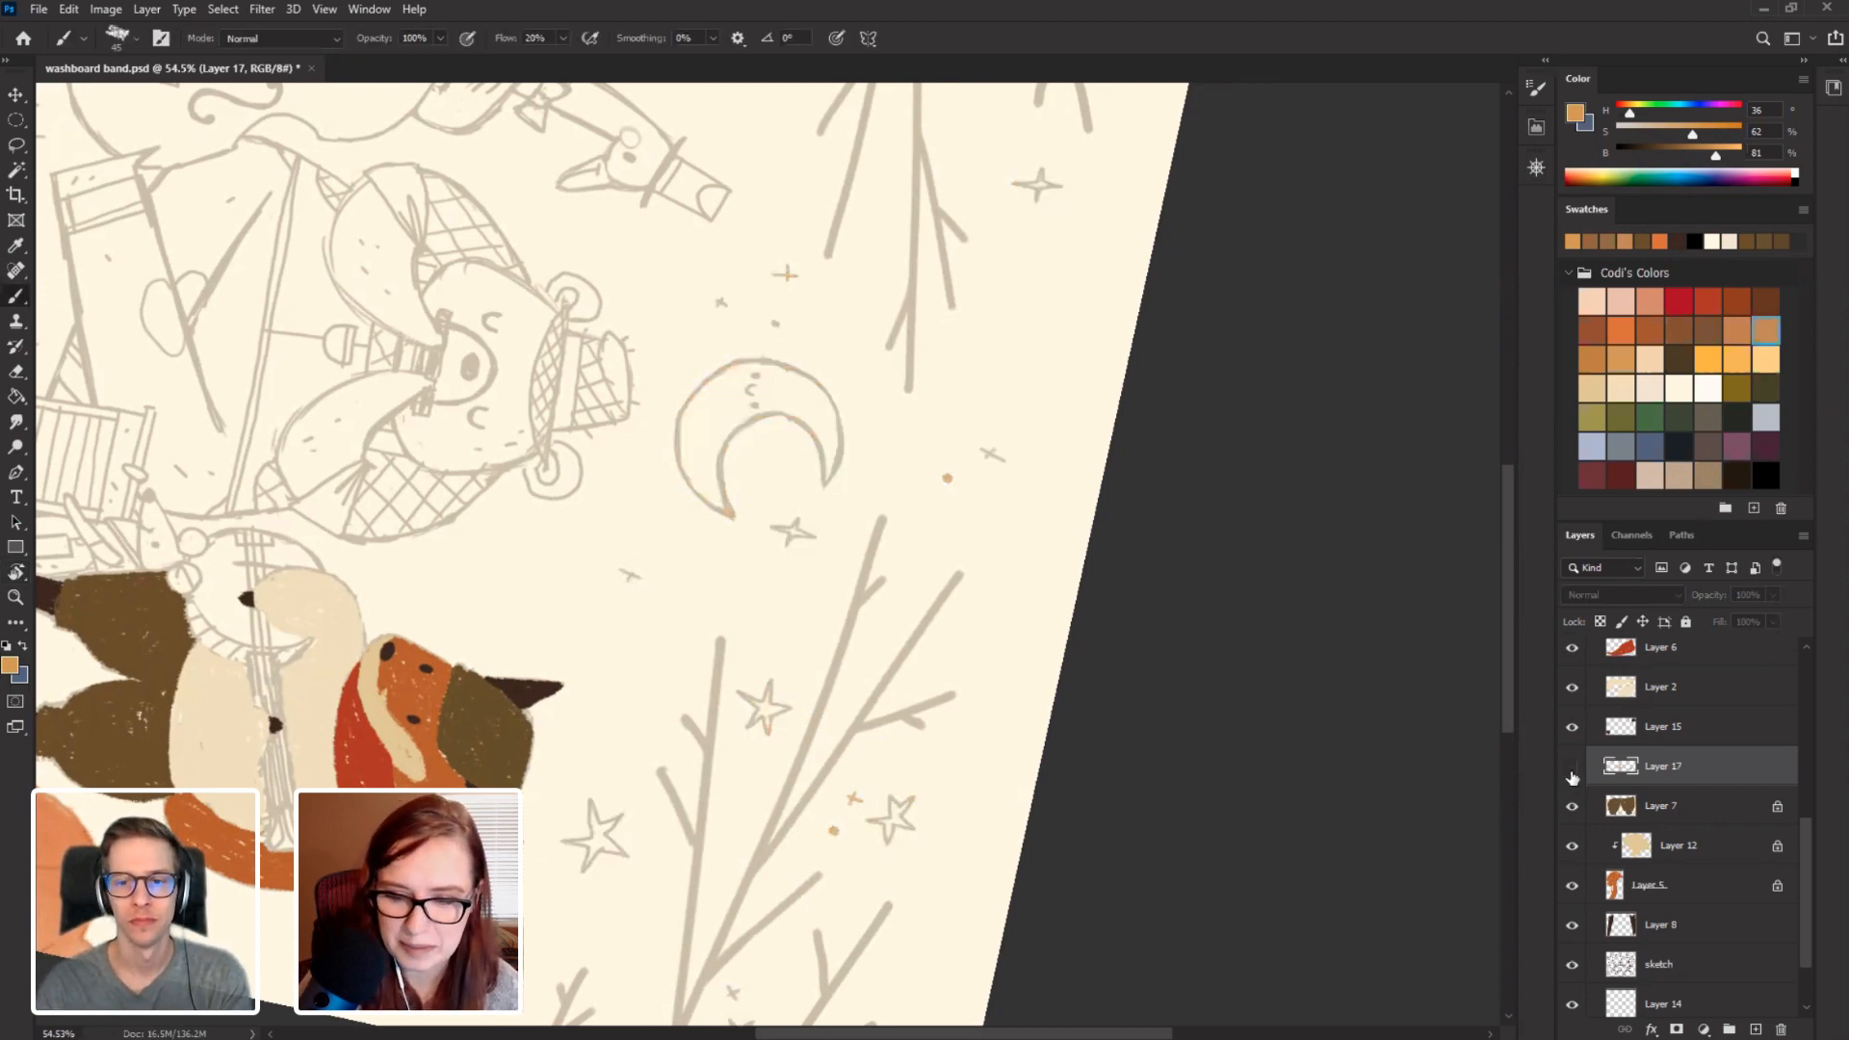
{"action": "left_click", "coordinate": [1571, 770]}
{"action": "left_click", "coordinate": [248, 37]}
{"action": "left_click", "coordinate": [252, 107]}
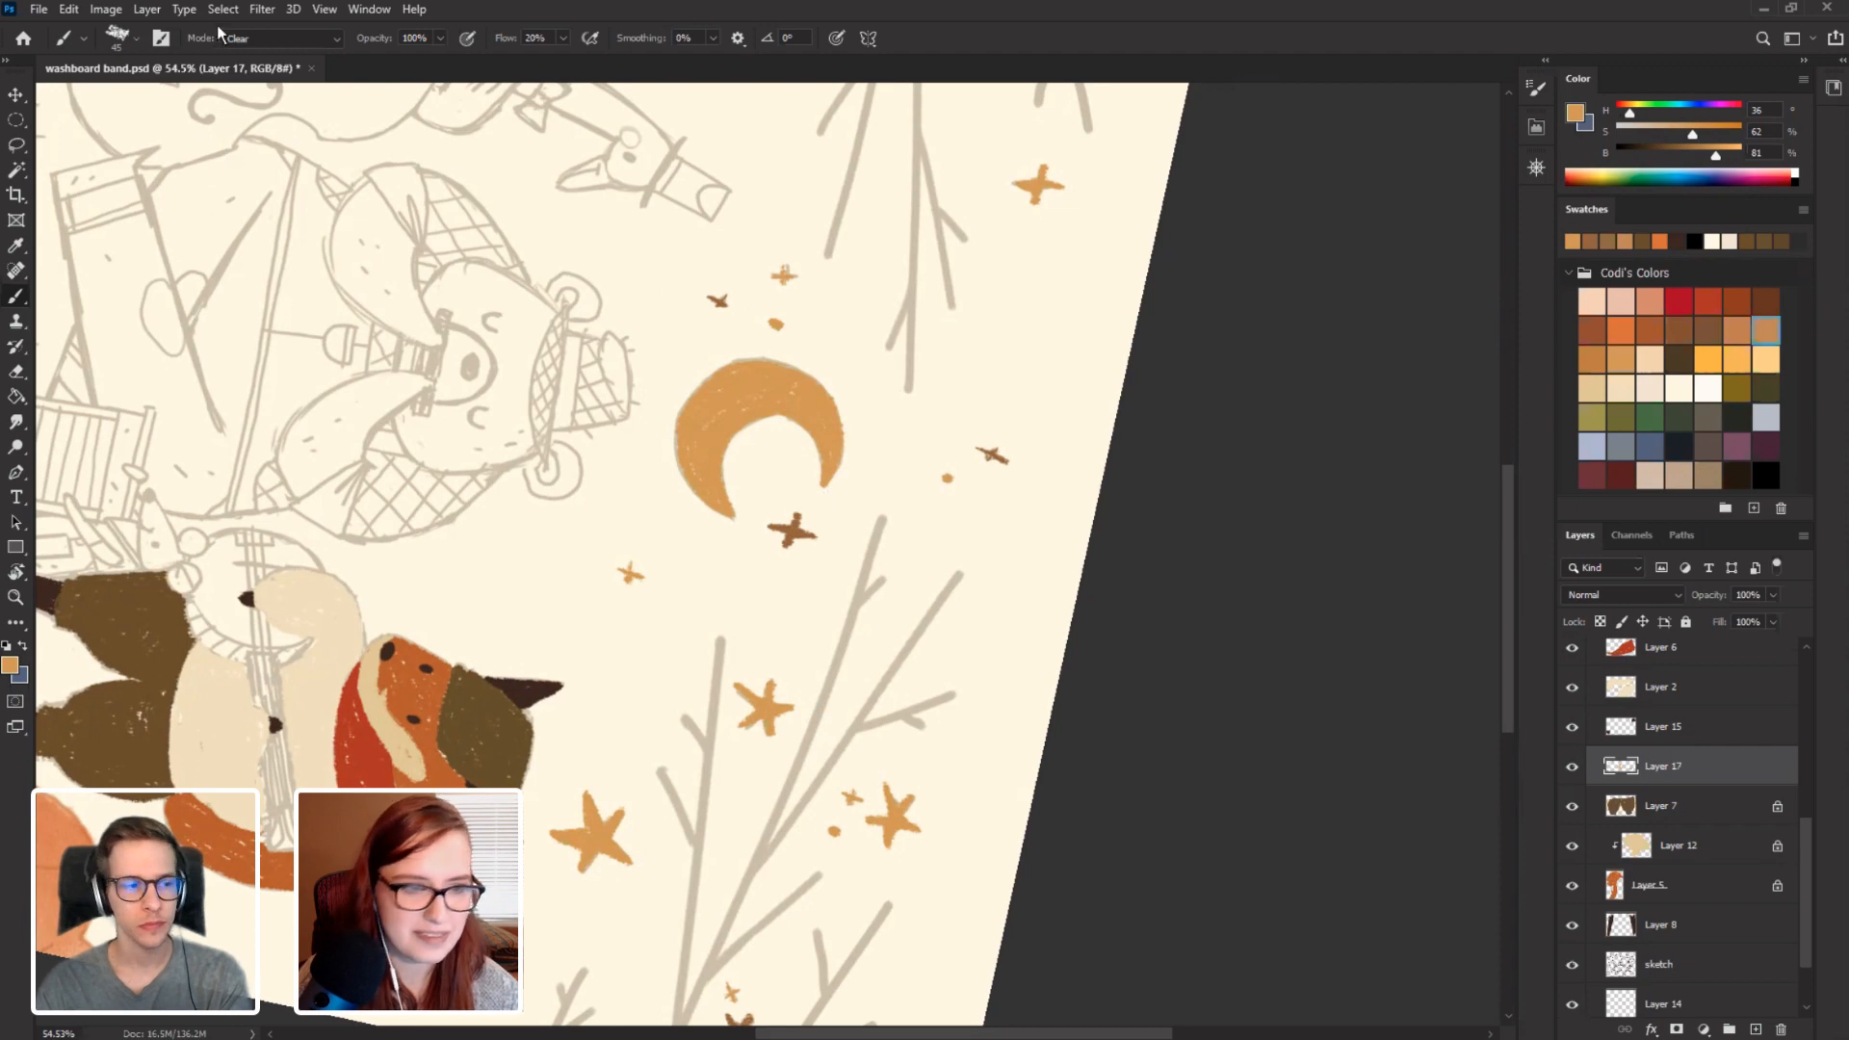
{"action": "left_click", "coordinate": [248, 40]}
{"action": "left_click", "coordinate": [245, 56]}
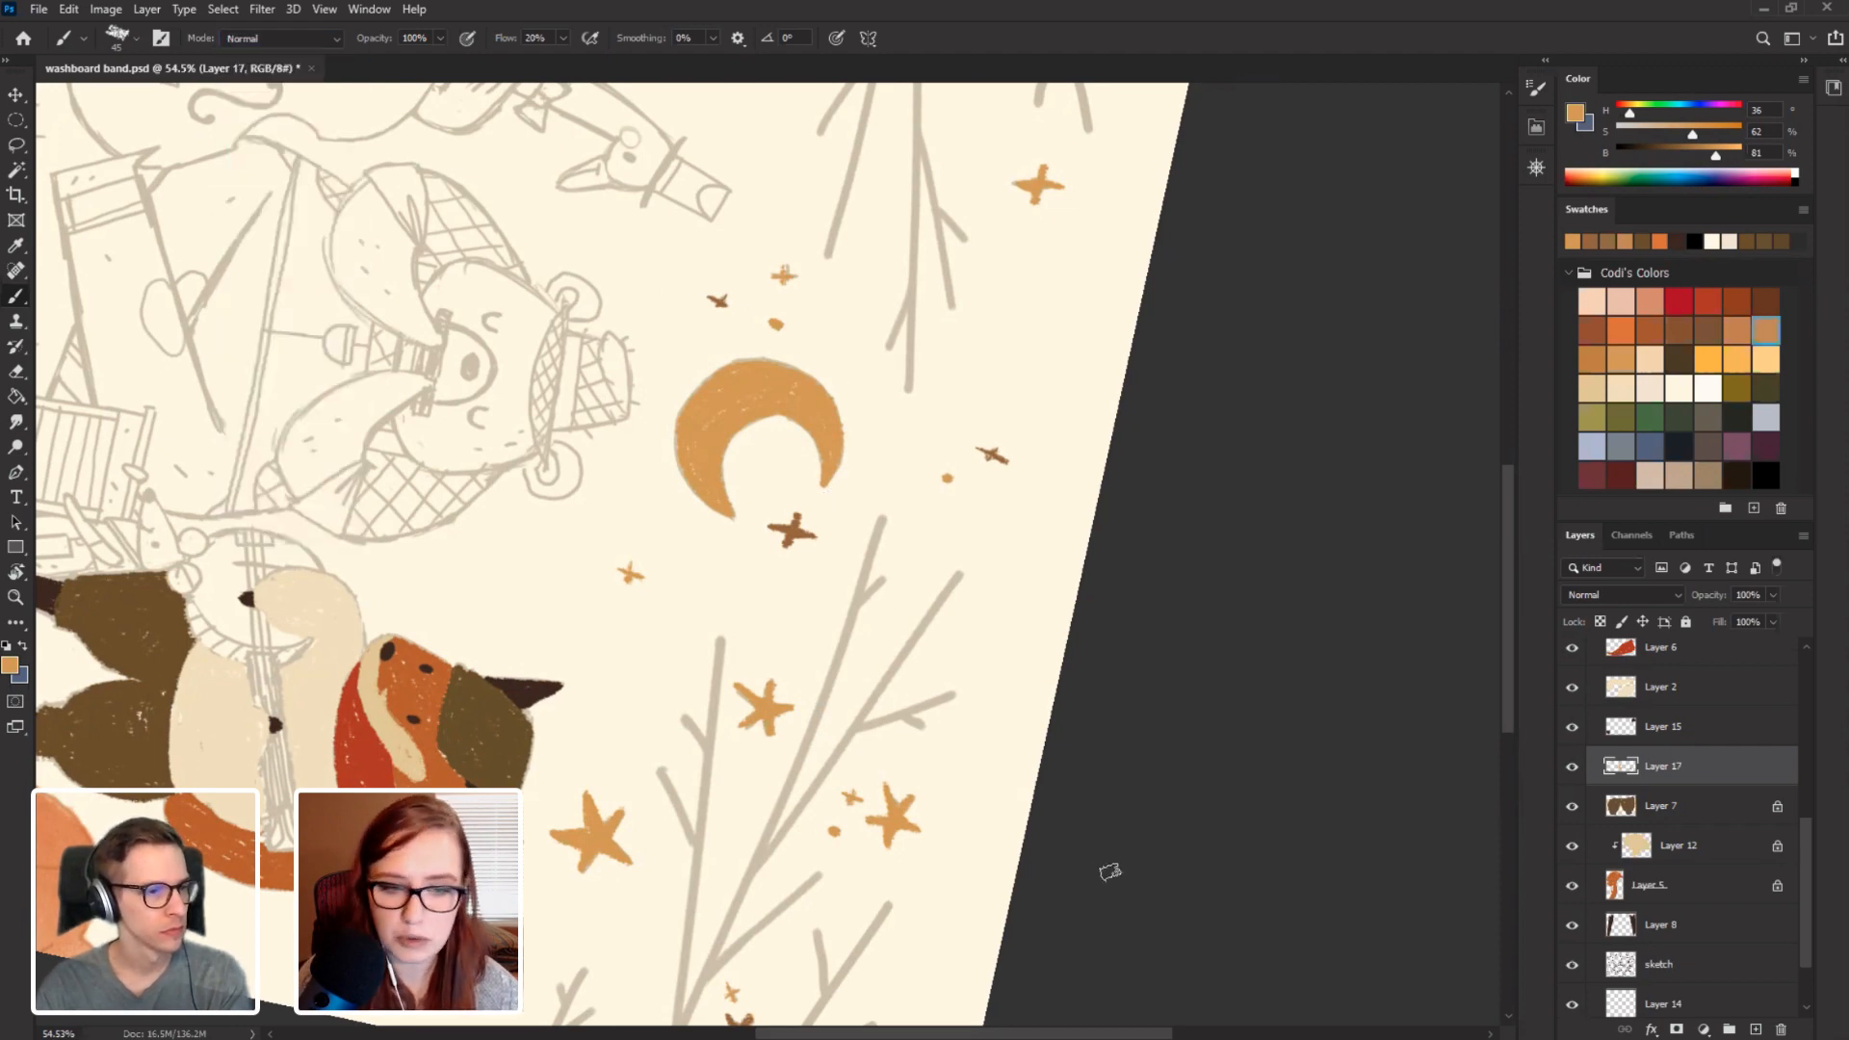
Set the brush's blending mode to Clear and check the painted moon on Layer 17.
{"action": "key", "text": "r"}
{"action": "left_click_drag", "start_coordinate": [433, 568], "coordinate": [996, 828]}
{"action": "left_click_drag", "start_coordinate": [434, 844], "coordinate": [581, 622]}
{"action": "mouse_move", "coordinate": [292, 503]}
{"action": "left_mouse_down"}
{"action": "mouse_move", "coordinate": [290, 575]}
{"action": "mouse_move", "coordinate": [303, 531]}
{"action": "left_mouse_up"}
{"action": "key", "text": "b"}
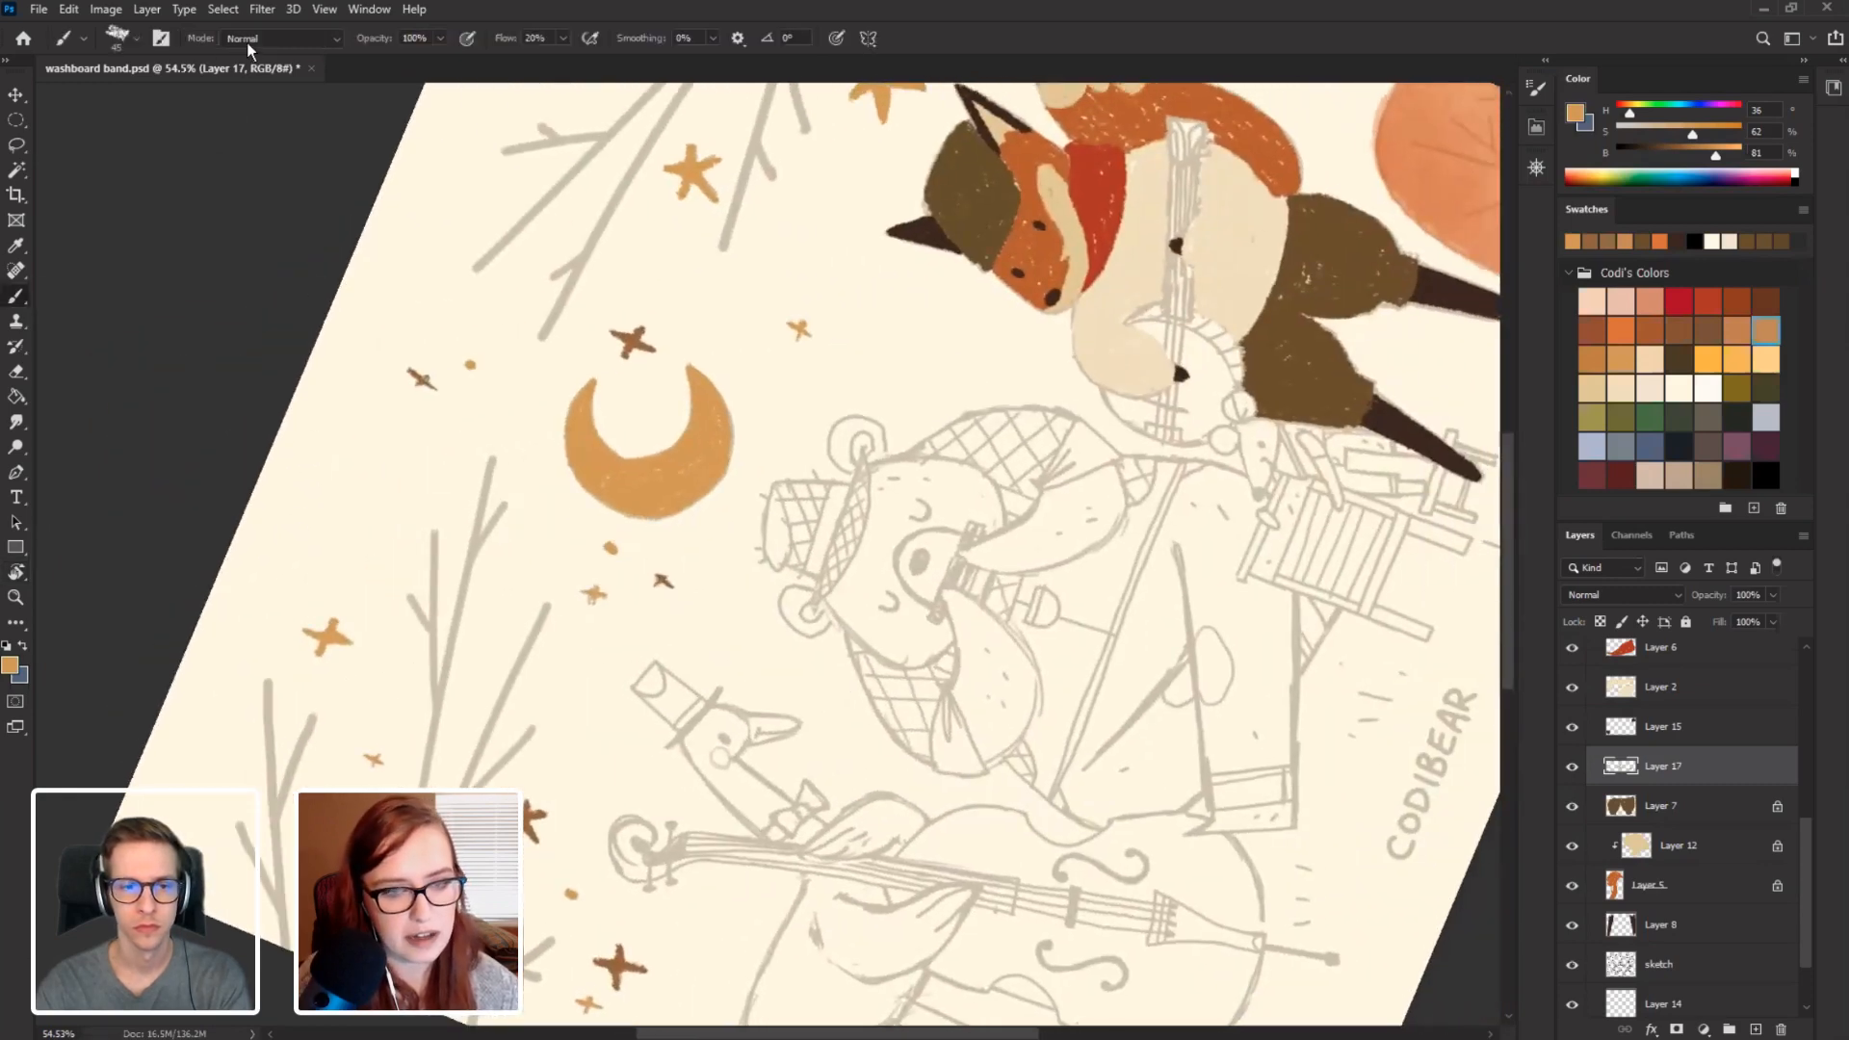
{"action": "left_click", "coordinate": [246, 42]}
{"action": "left_click", "coordinate": [252, 88]}
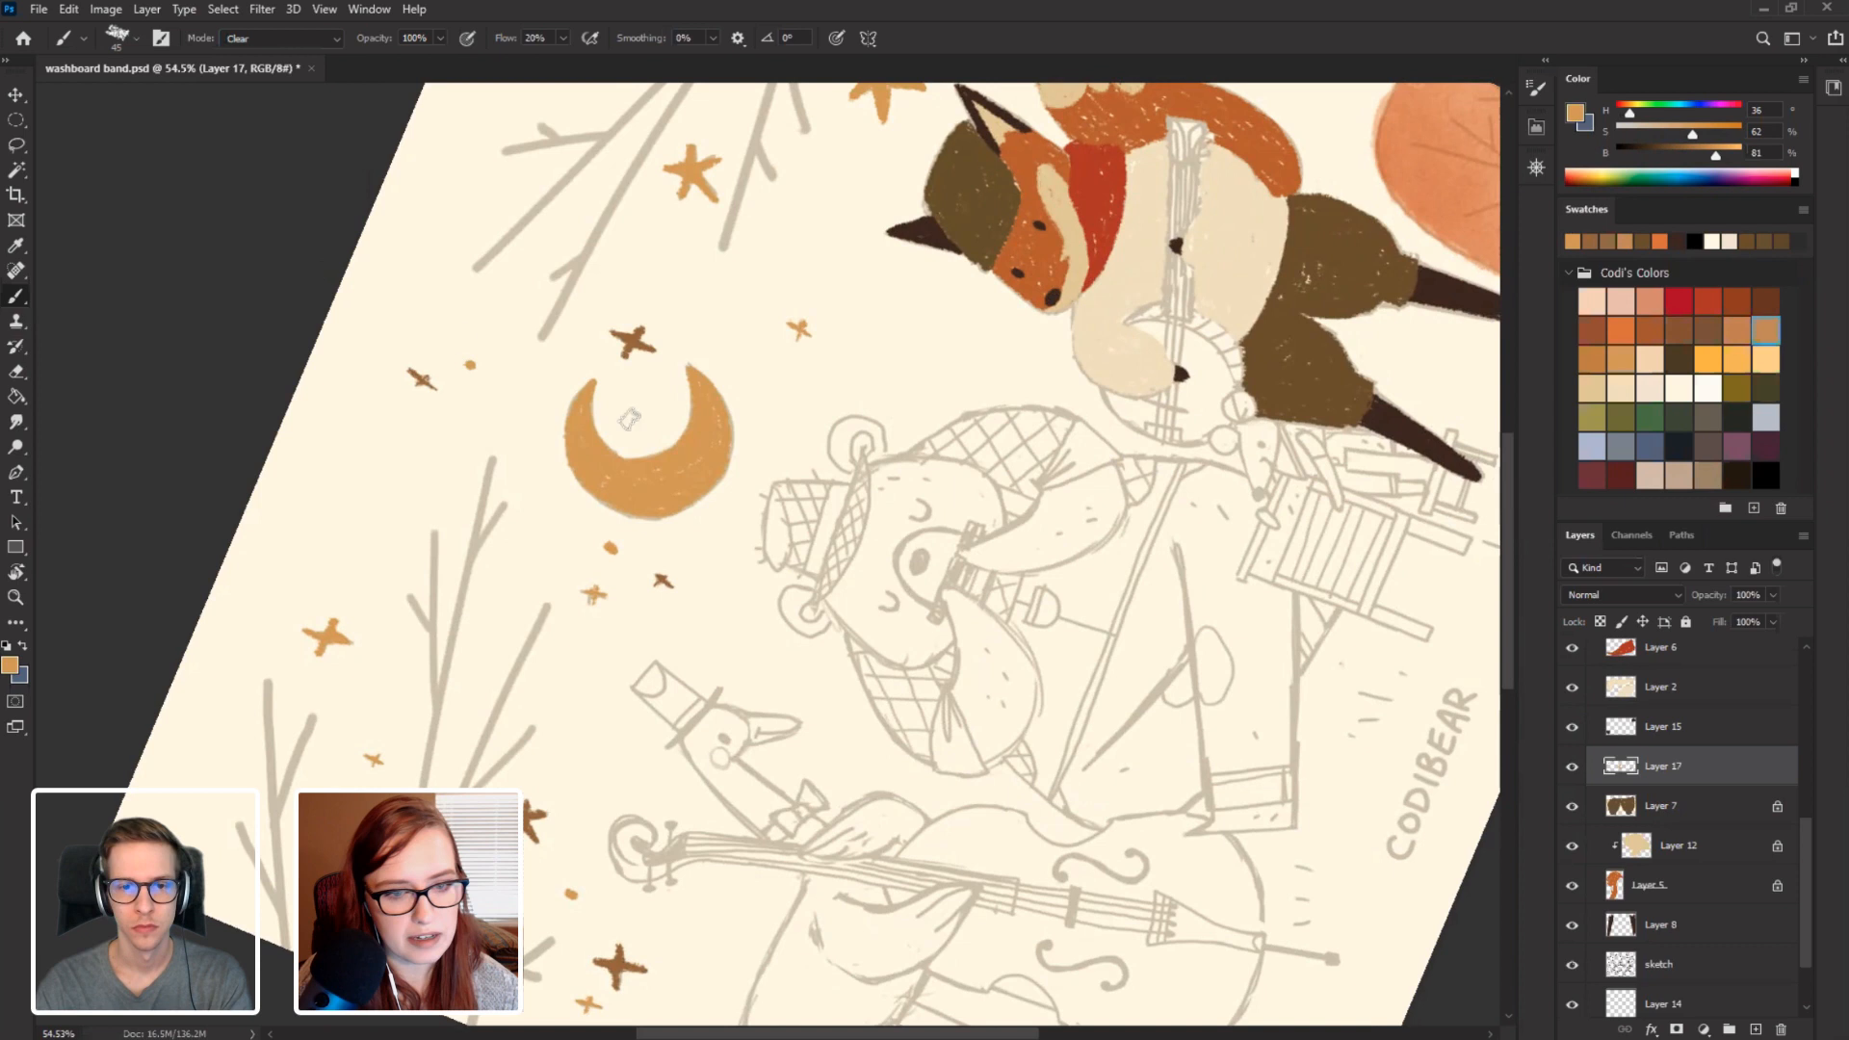
{"action": "left_click", "coordinate": [1571, 767]}
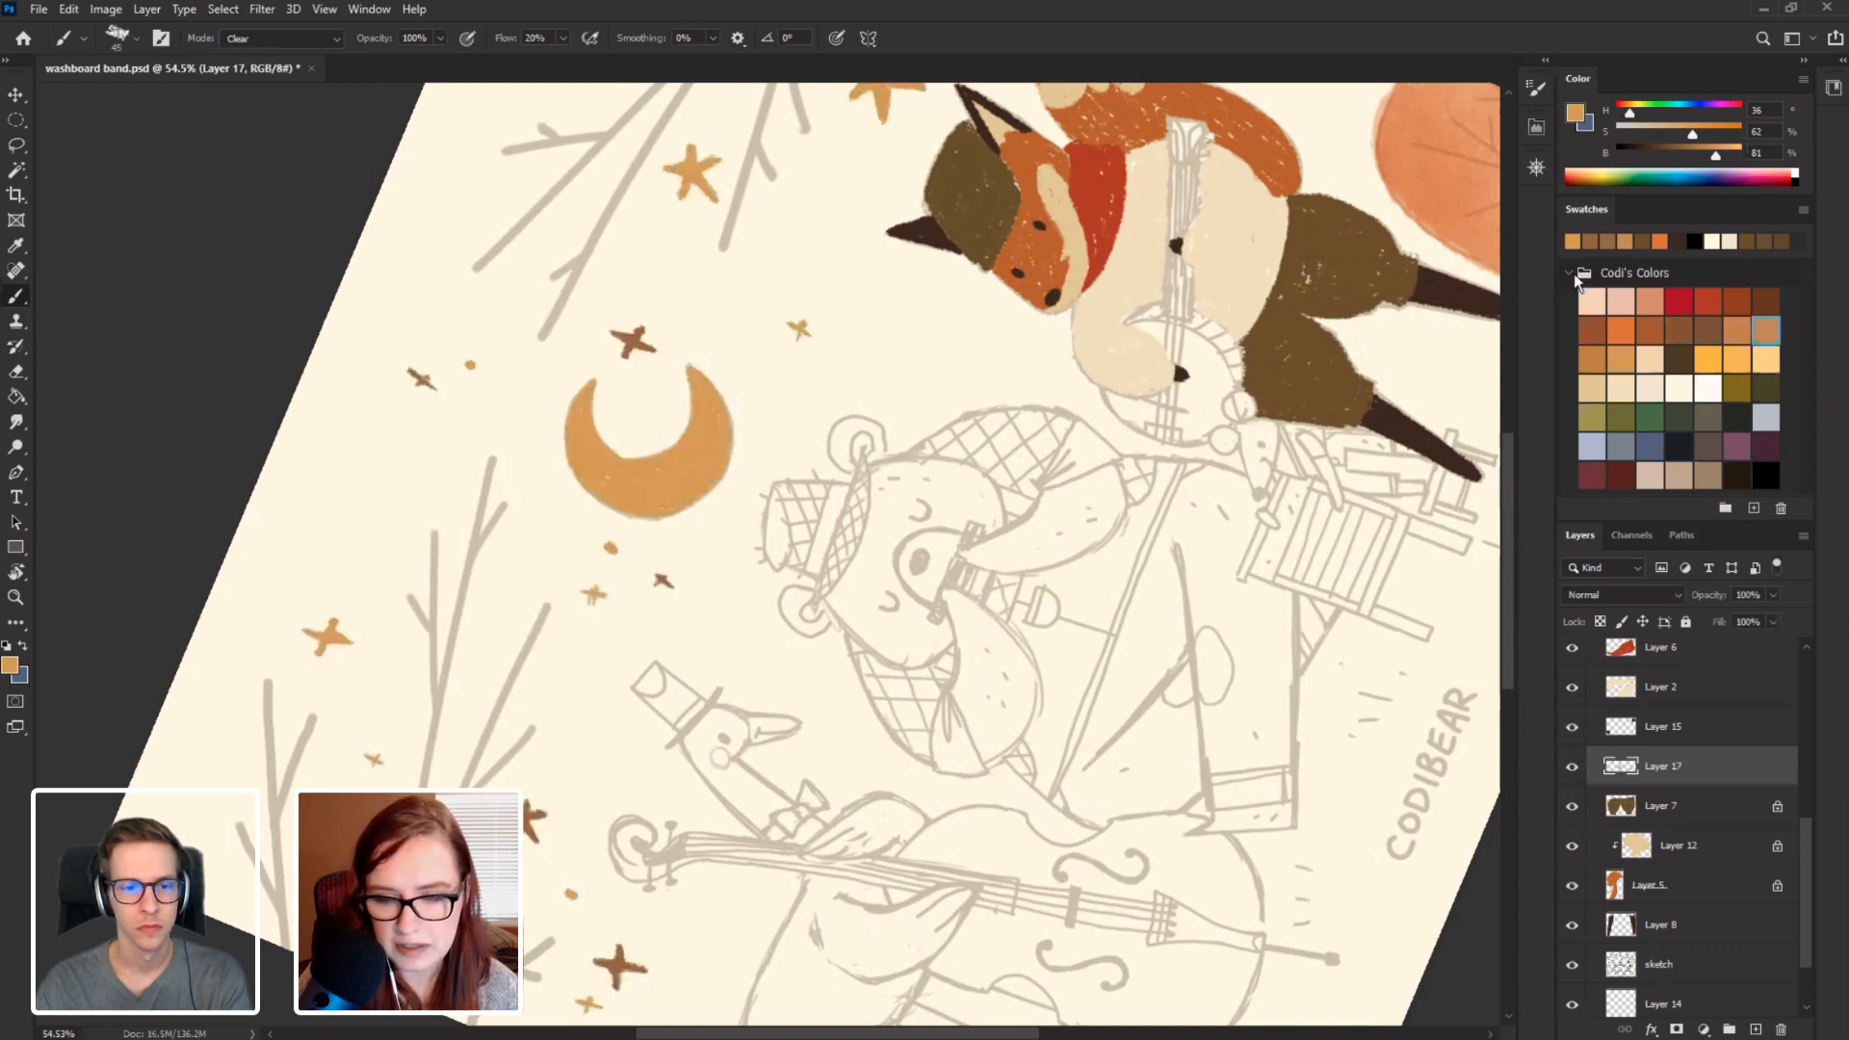
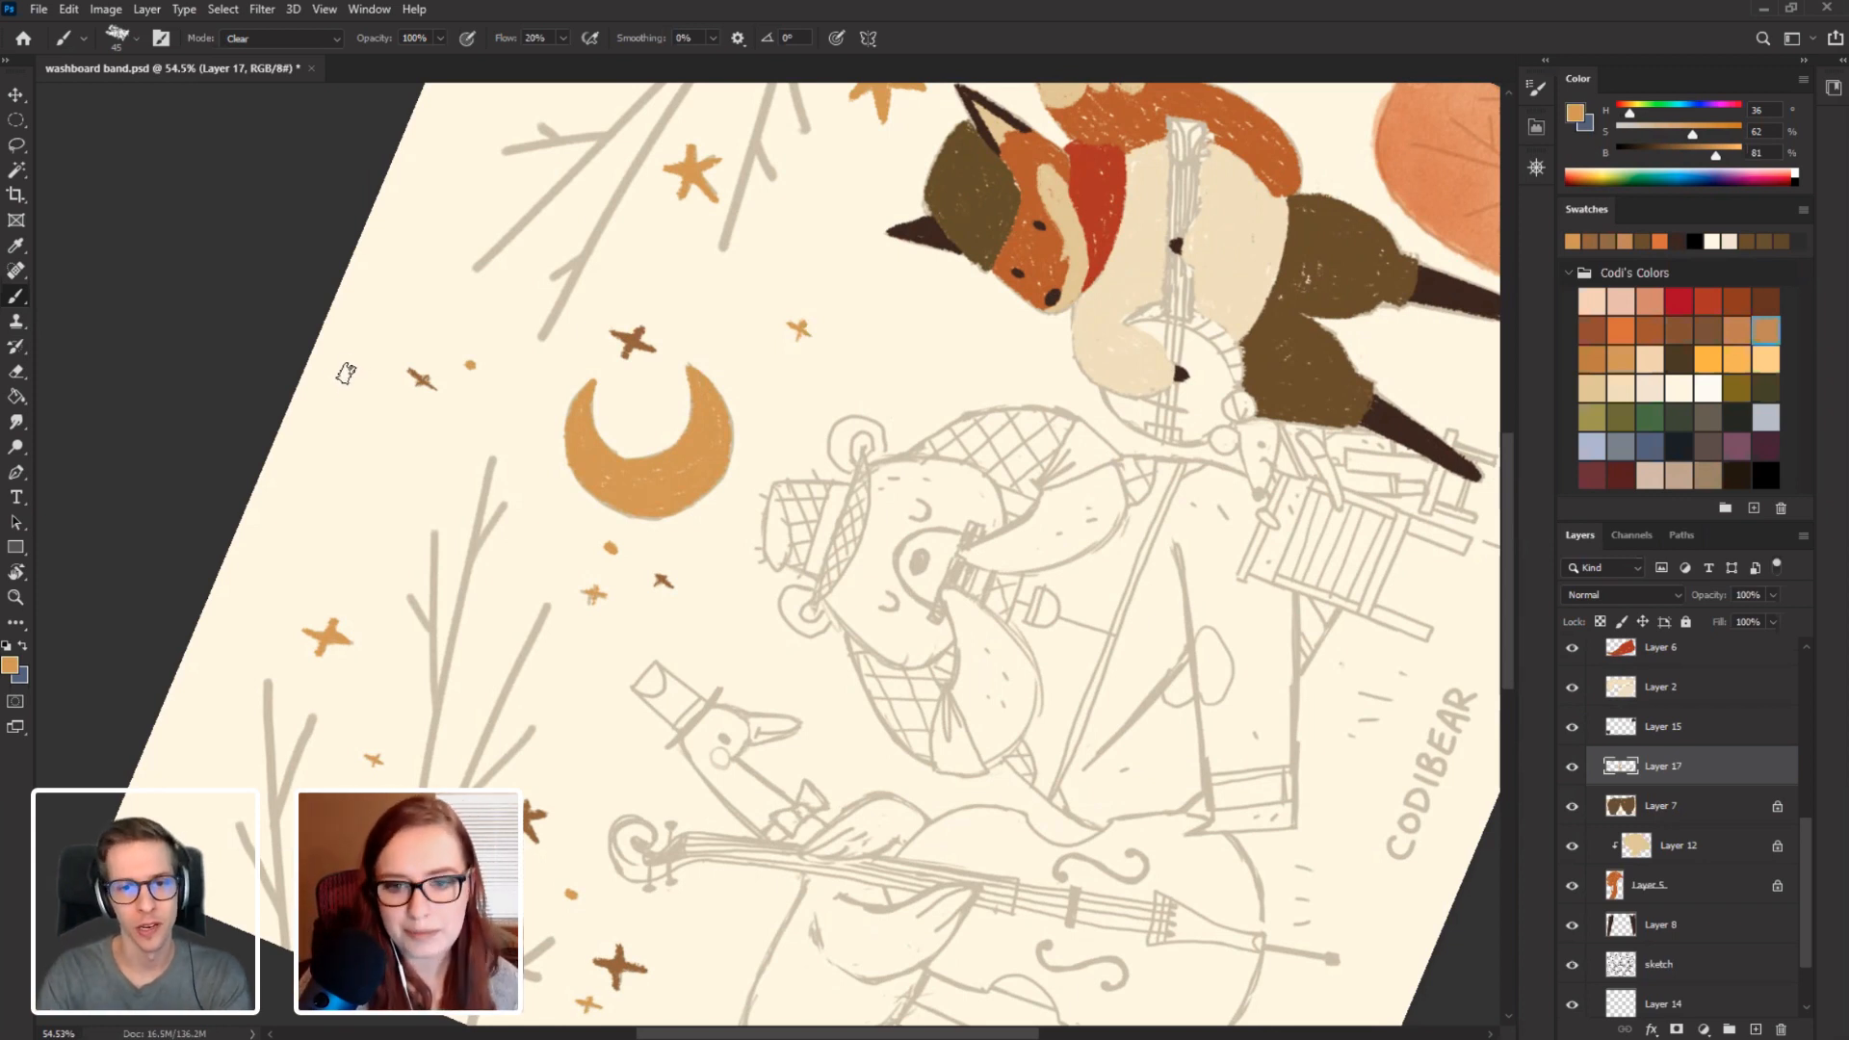
Make the bright yellow-orange swatch with hue 39°, saturation 79% and brightness 99% the brush colour.
{"action": "key", "text": "r"}
{"action": "mouse_move", "coordinate": [214, 422]}
{"action": "left_mouse_down"}
{"action": "mouse_move", "coordinate": [376, 169]}
{"action": "mouse_move", "coordinate": [648, 106]}
{"action": "mouse_move", "coordinate": [736, 107]}
{"action": "left_mouse_up"}
{"action": "left_click_drag", "start_coordinate": [583, 533], "coordinate": [464, 410]}
{"action": "left_click_drag", "start_coordinate": [592, 660], "coordinate": [541, 529]}
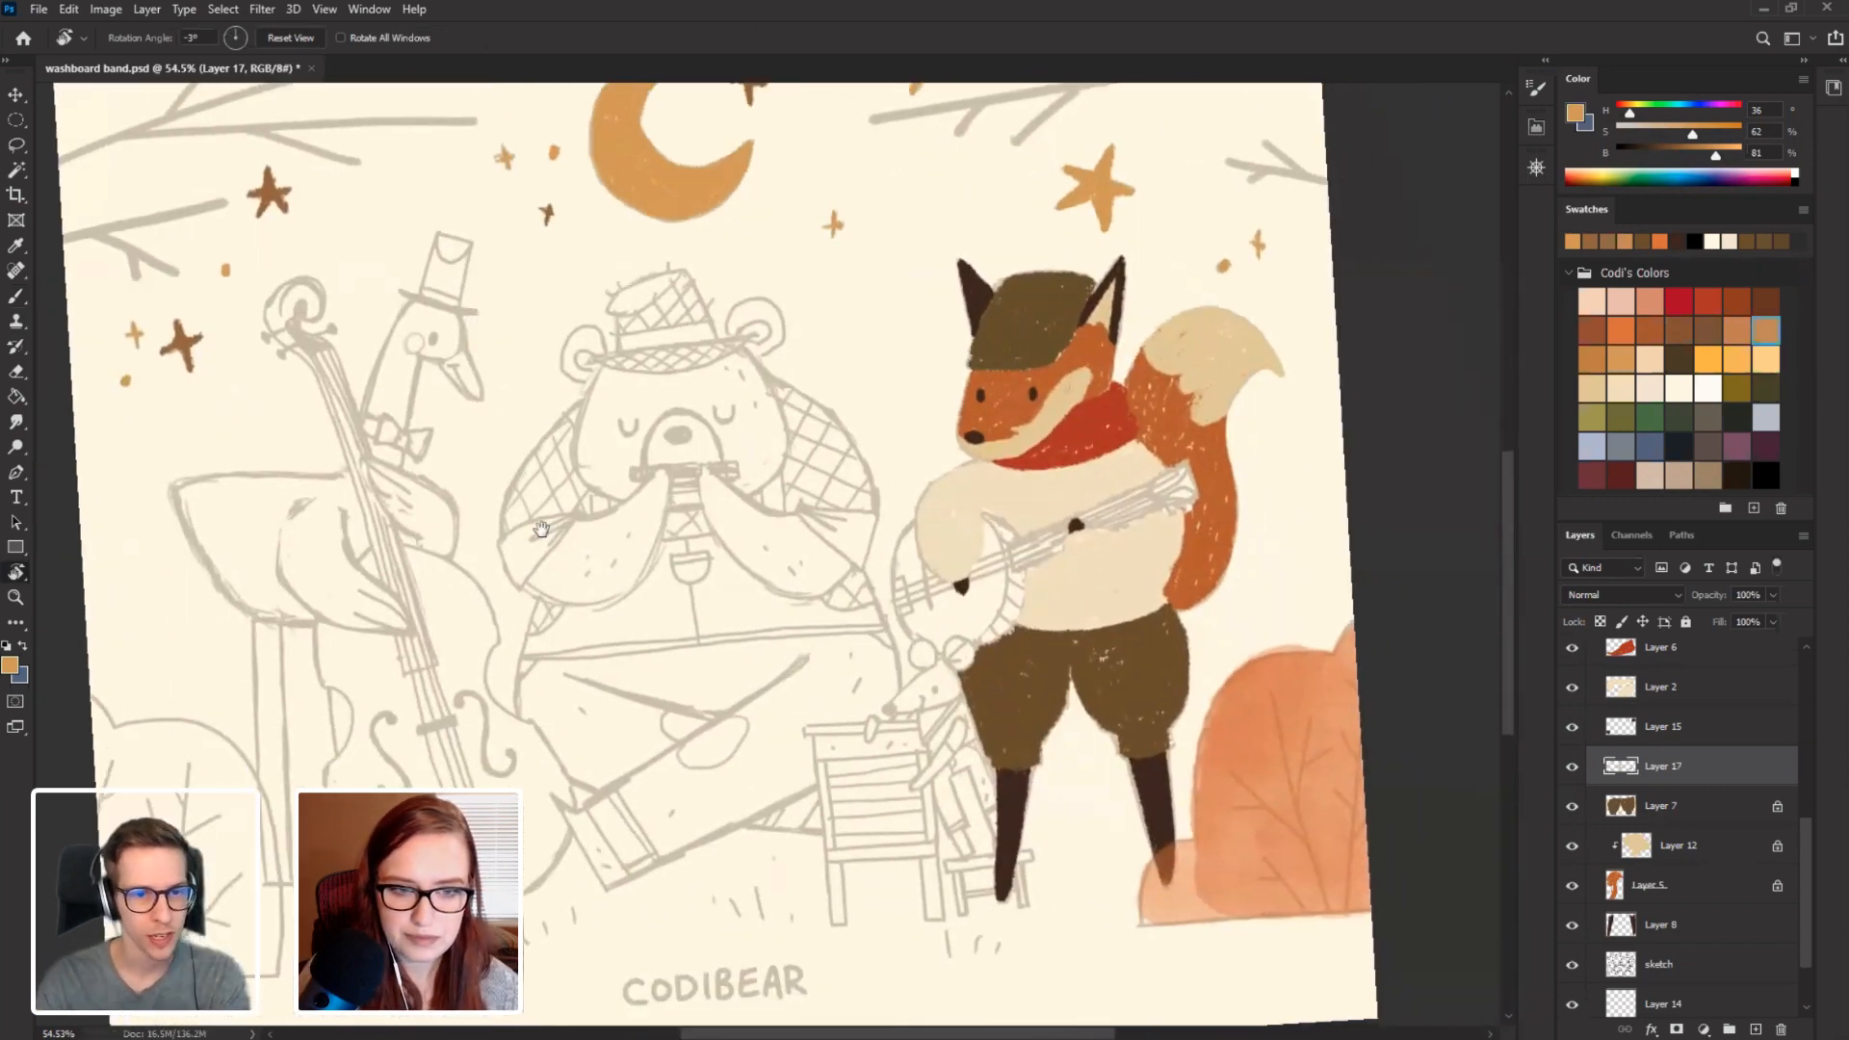
{"action": "left_click_drag", "start_coordinate": [371, 280], "coordinate": [454, 520]}
{"action": "left_click_drag", "start_coordinate": [361, 288], "coordinate": [486, 574]}
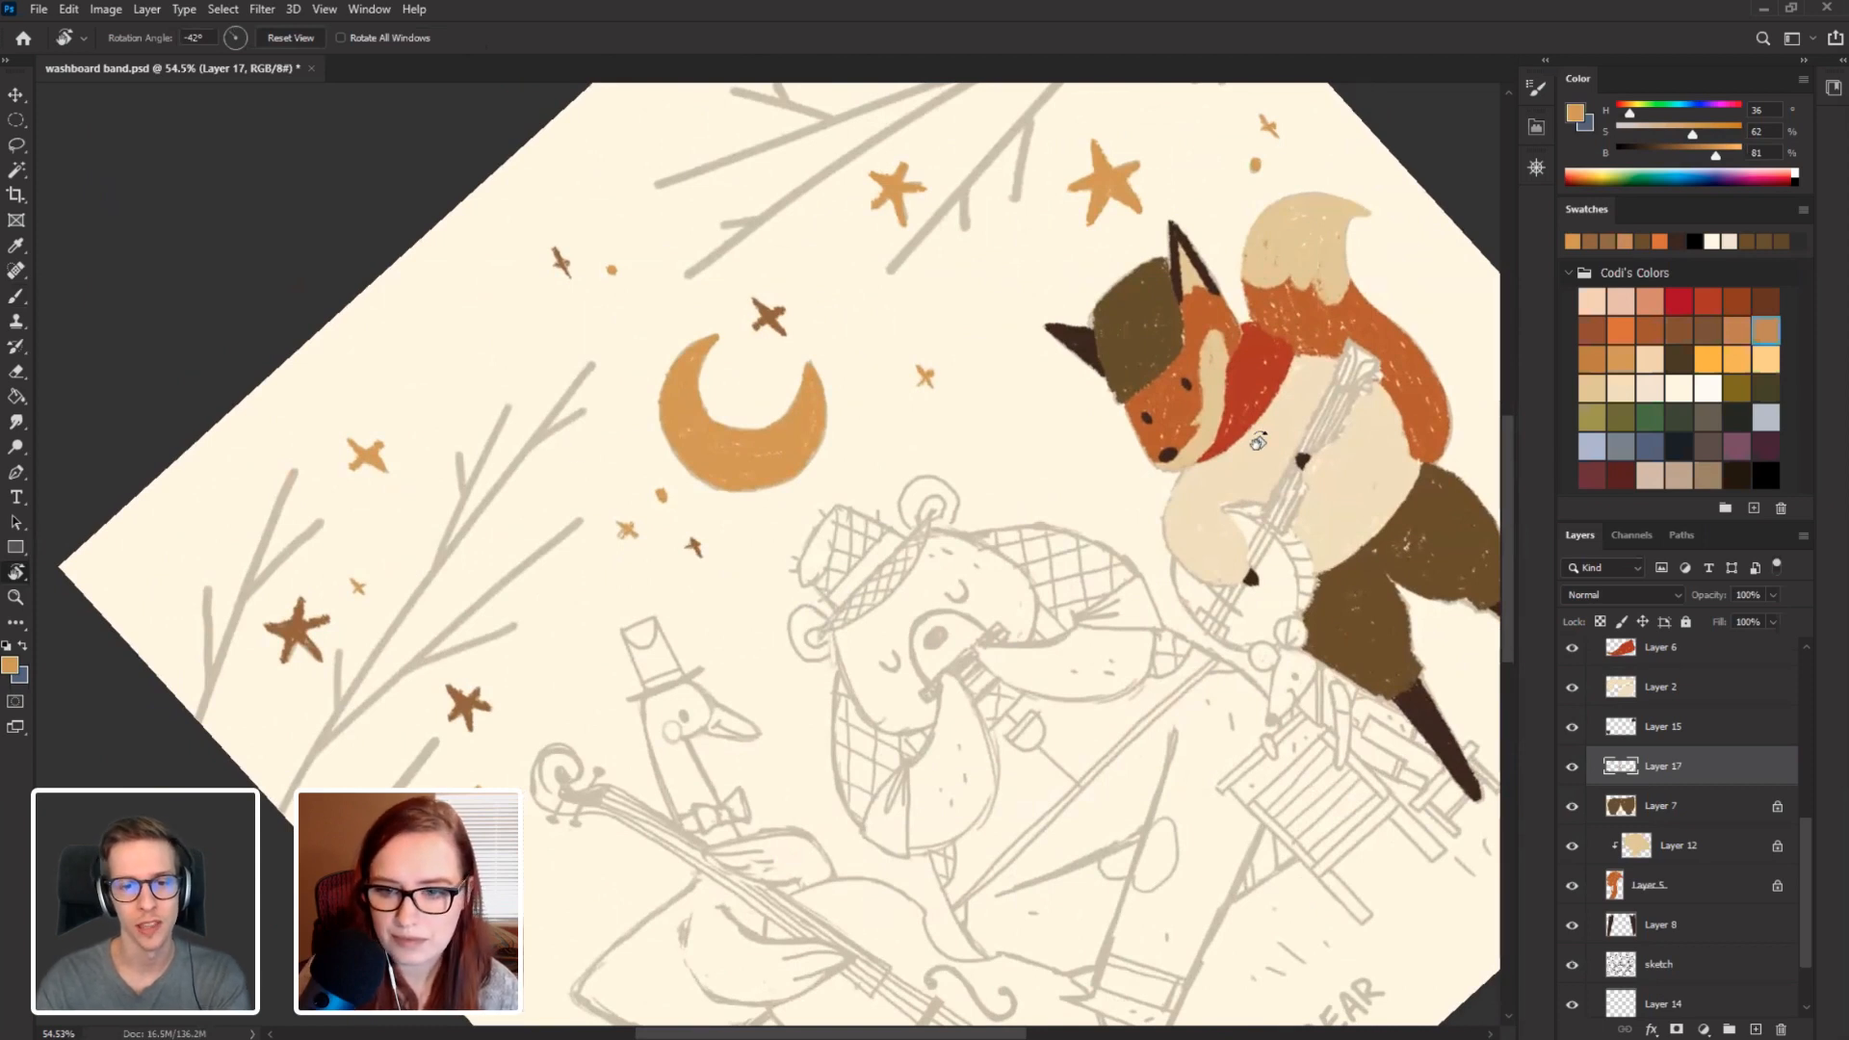
{"action": "left_click", "coordinate": [1623, 355]}
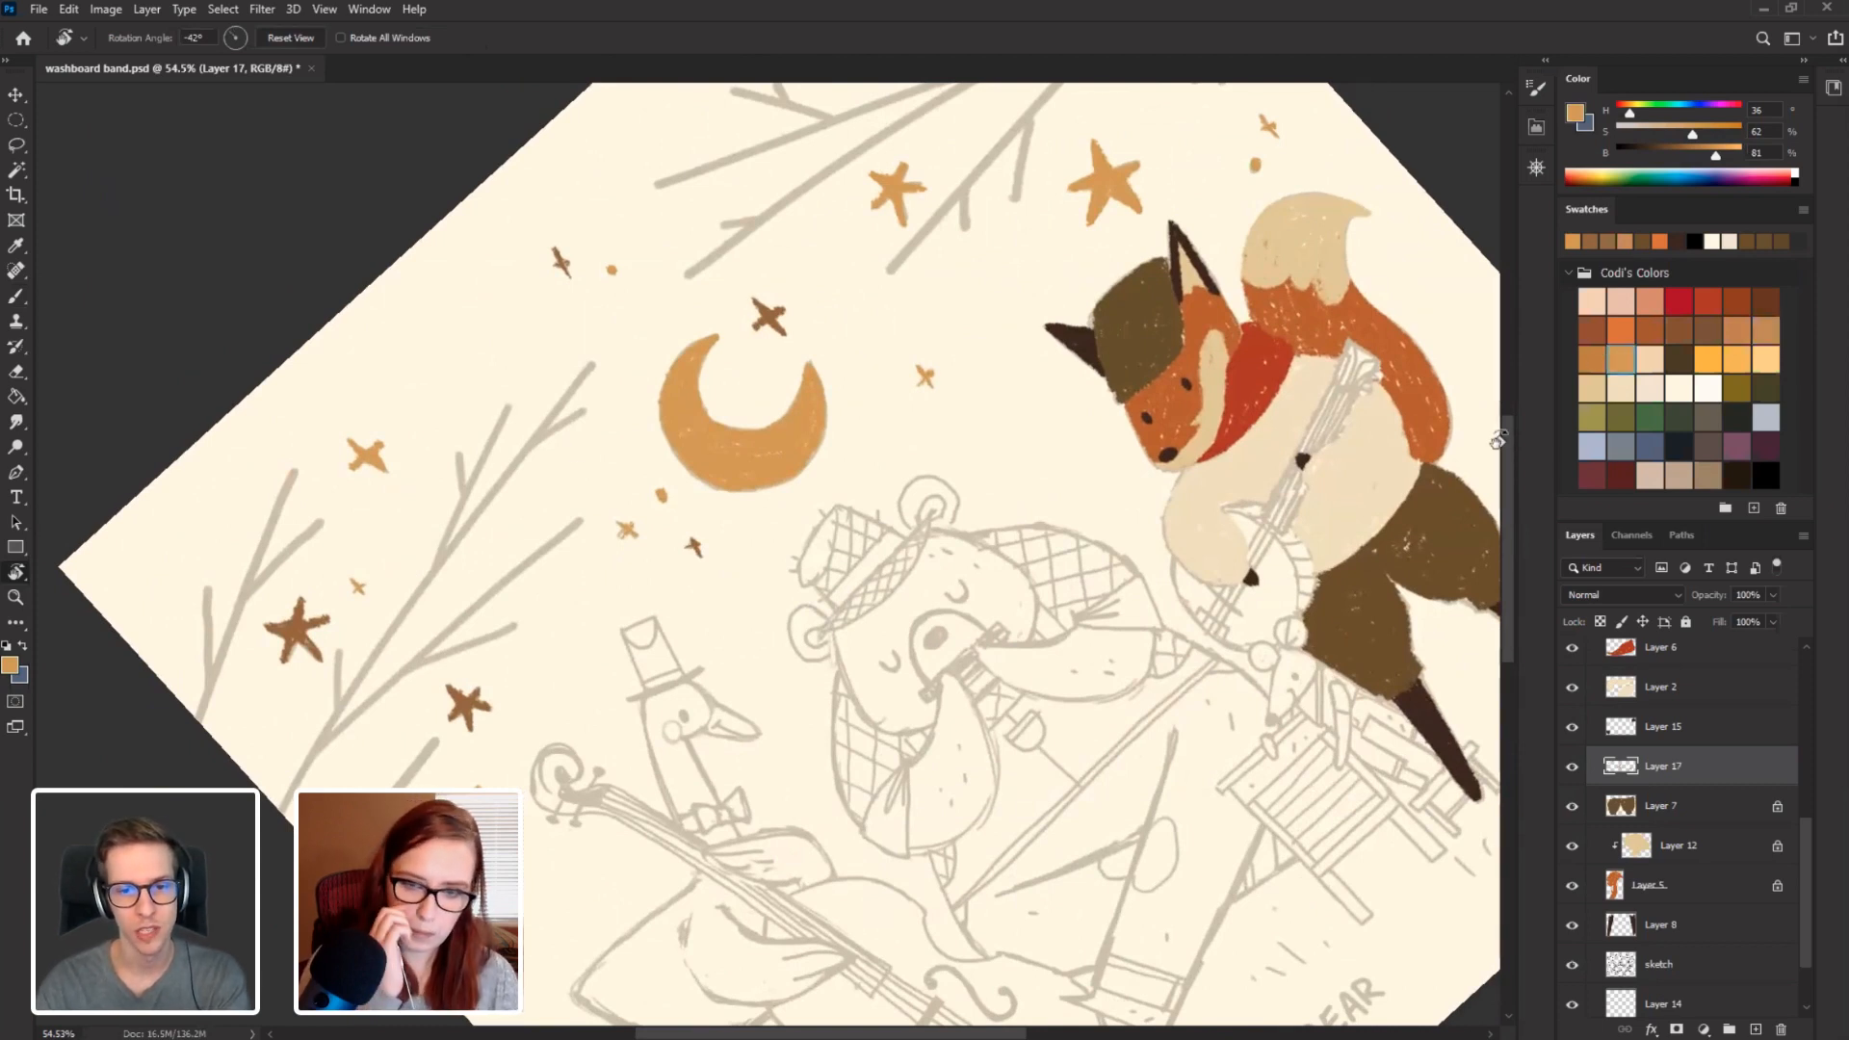
{"action": "scroll", "coordinate": [613, 599], "scroll_direction": "down", "scroll_amount": 5}
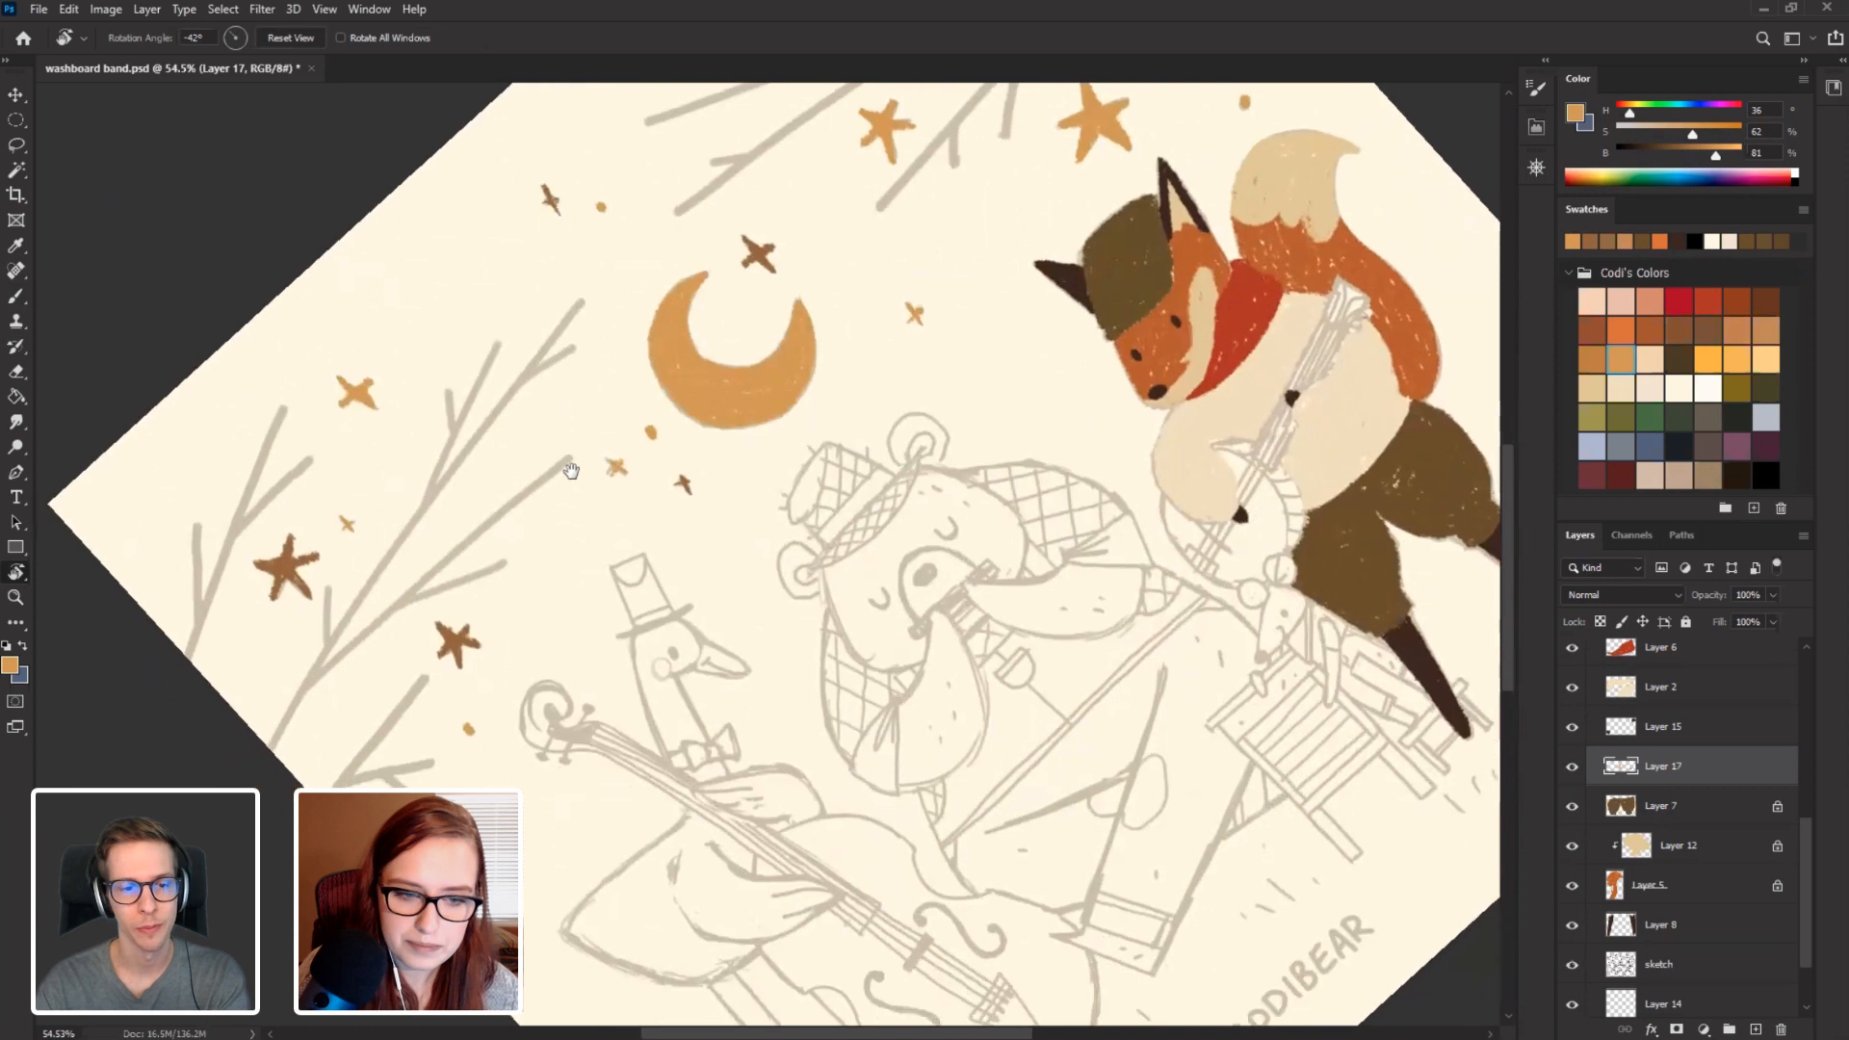
{"action": "scroll", "coordinate": [469, 643], "scroll_direction": "up", "scroll_amount": 4}
{"action": "key", "text": "b"}
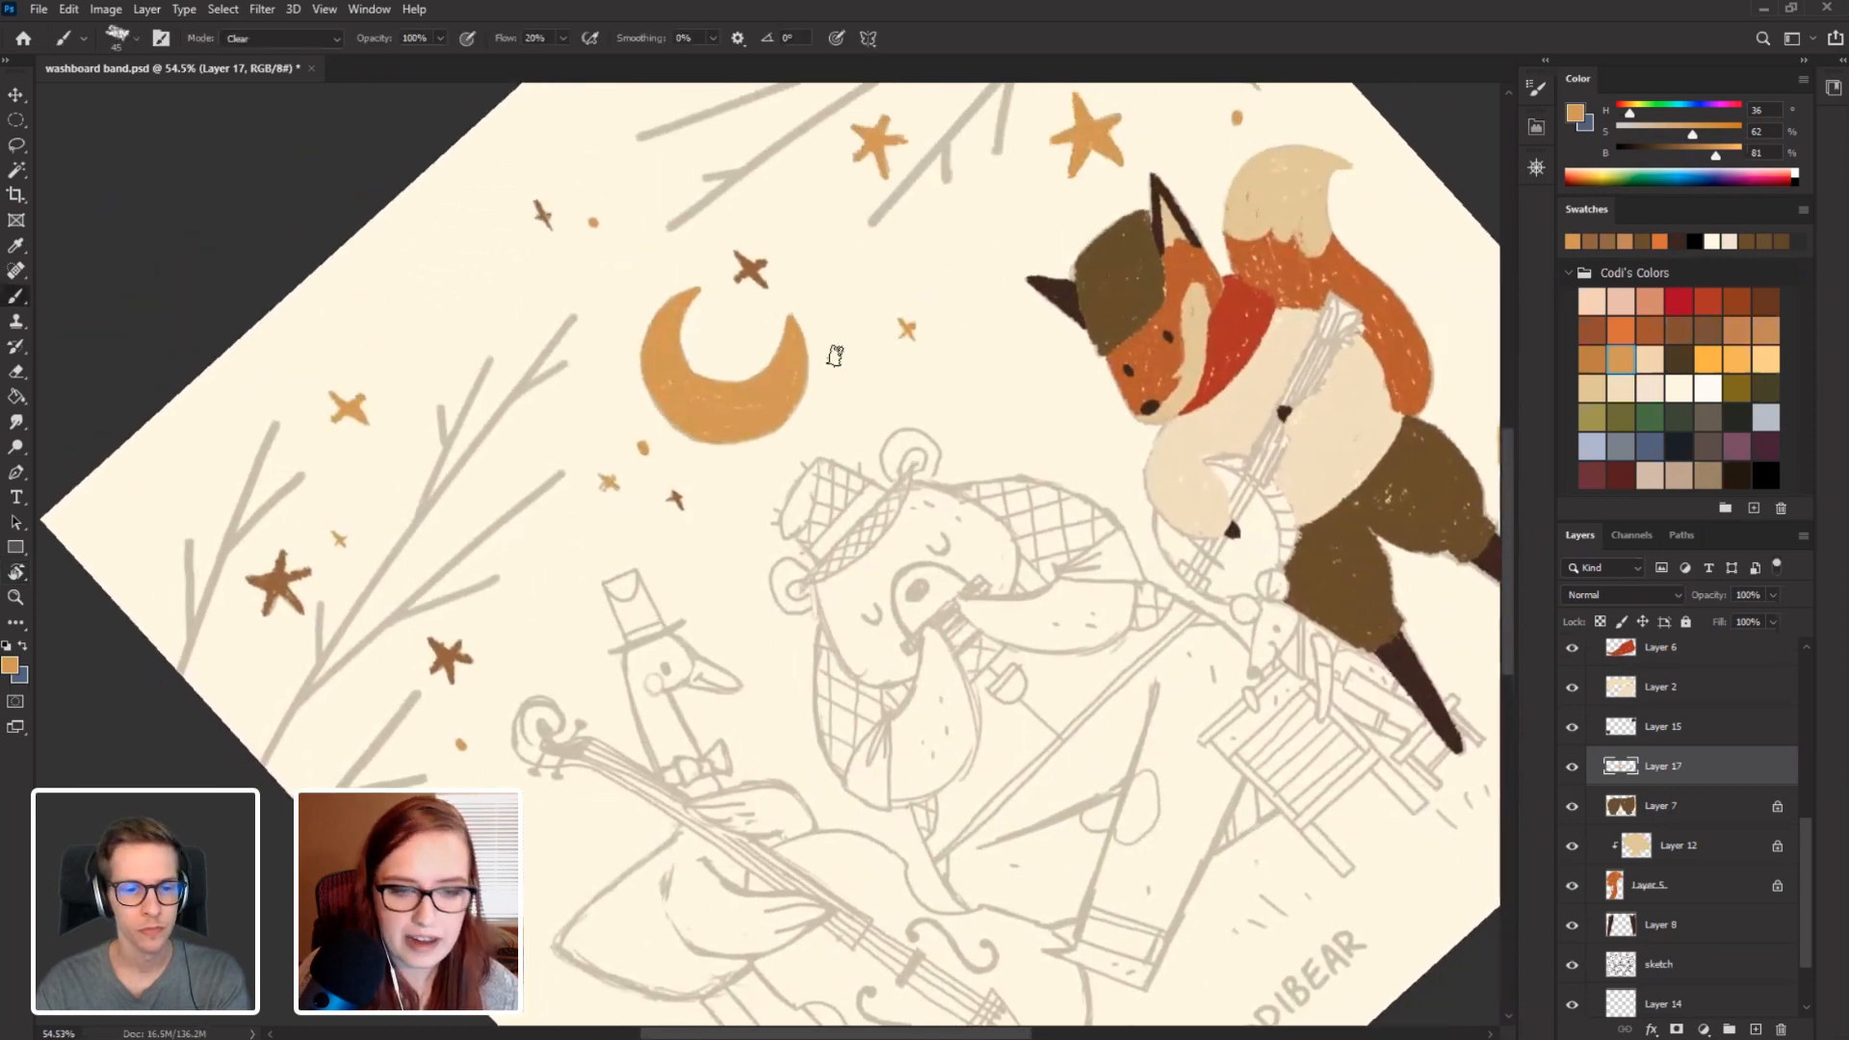
{"action": "left_click", "coordinate": [1708, 358]}
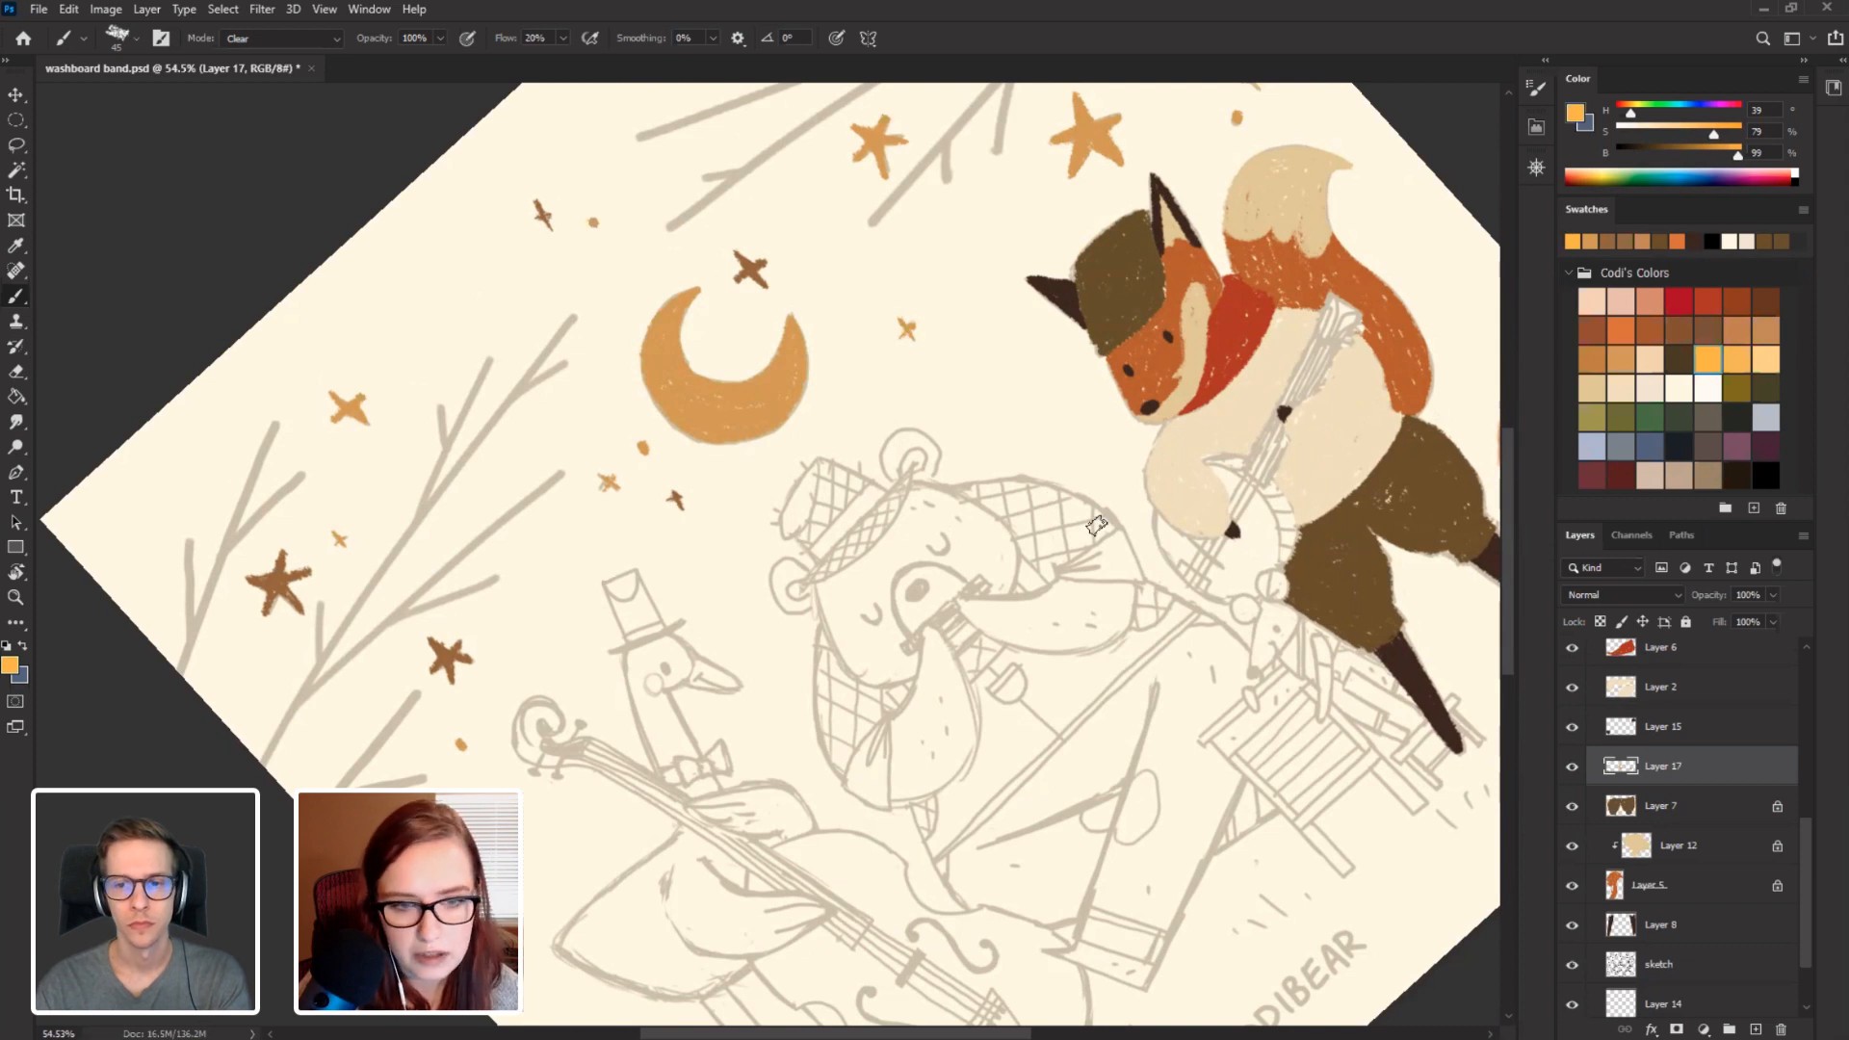
Set the brush's blending mode to Normal and try a yellow-orange crayon patch beside the crescent moon.
{"action": "left_click", "coordinate": [280, 38]}
{"action": "left_click", "coordinate": [270, 44]}
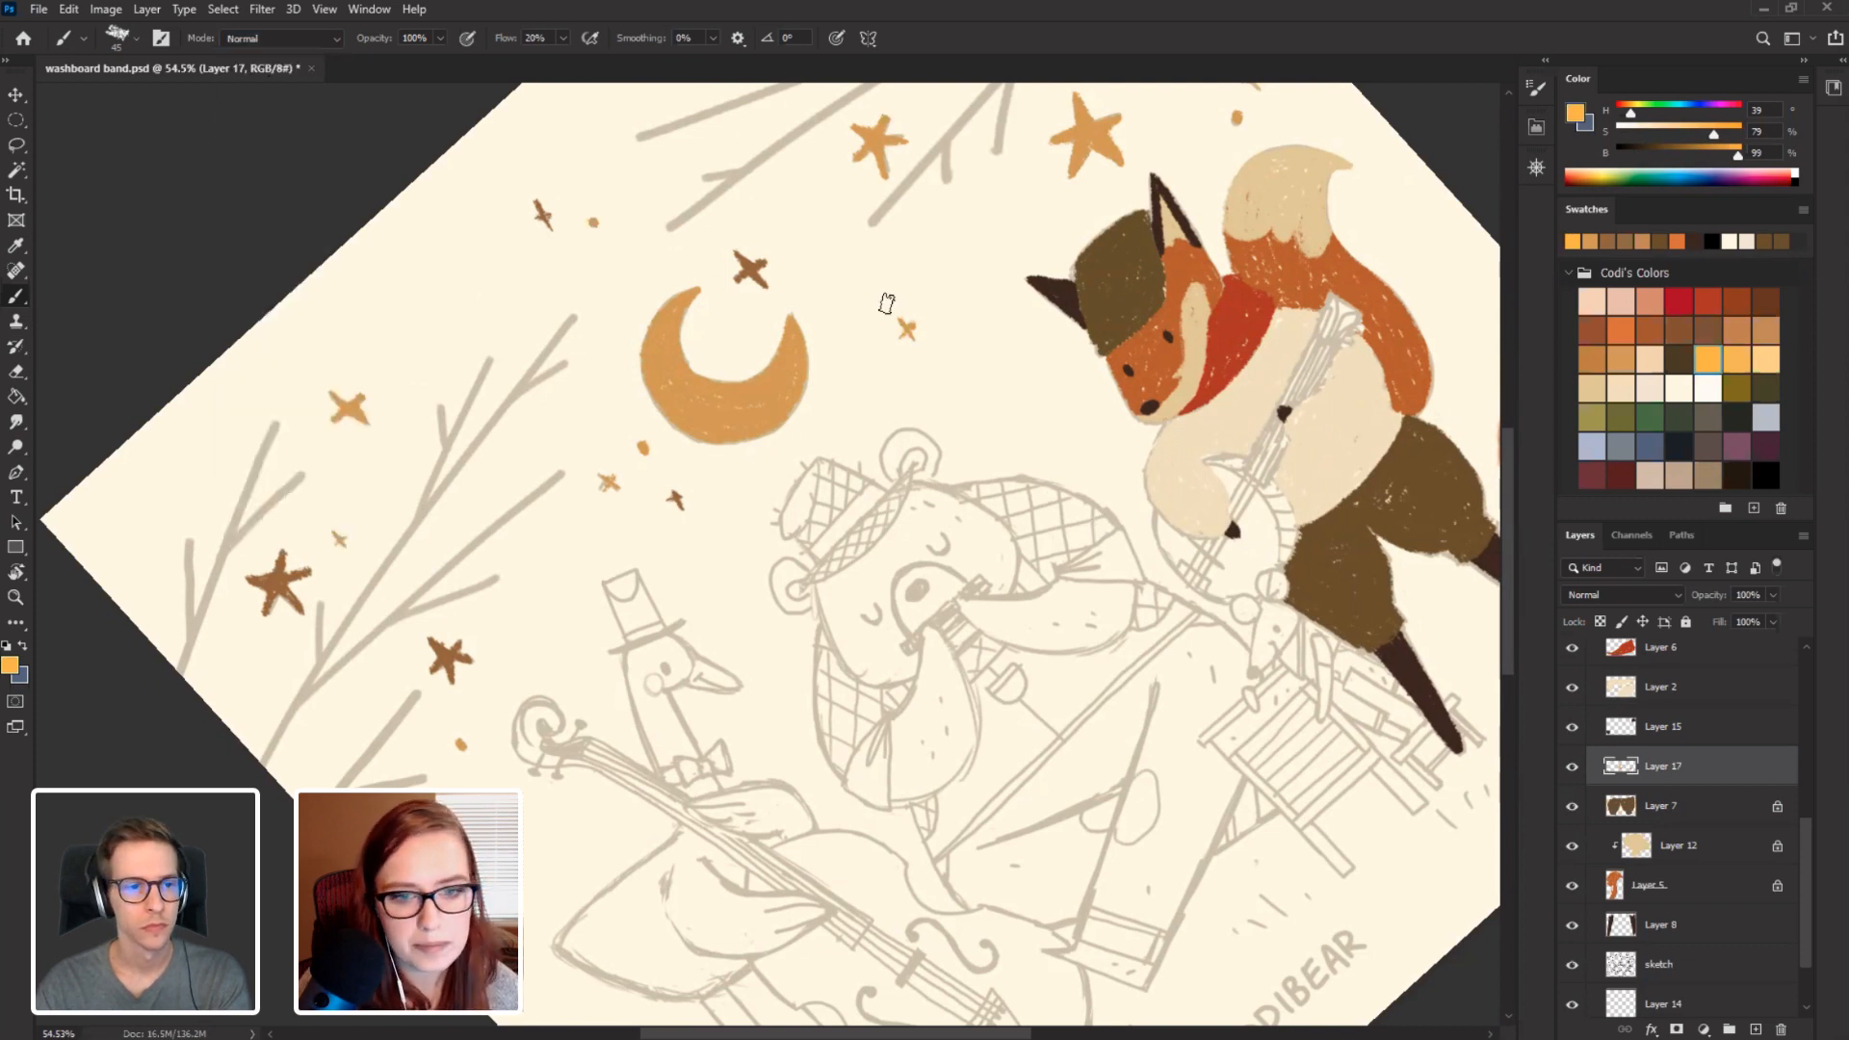
{"action": "mouse_move", "coordinate": [886, 304]}
{"action": "left_mouse_down"}
{"action": "mouse_move", "coordinate": [813, 255]}
{"action": "mouse_move", "coordinate": [862, 358]}
{"action": "left_mouse_up"}
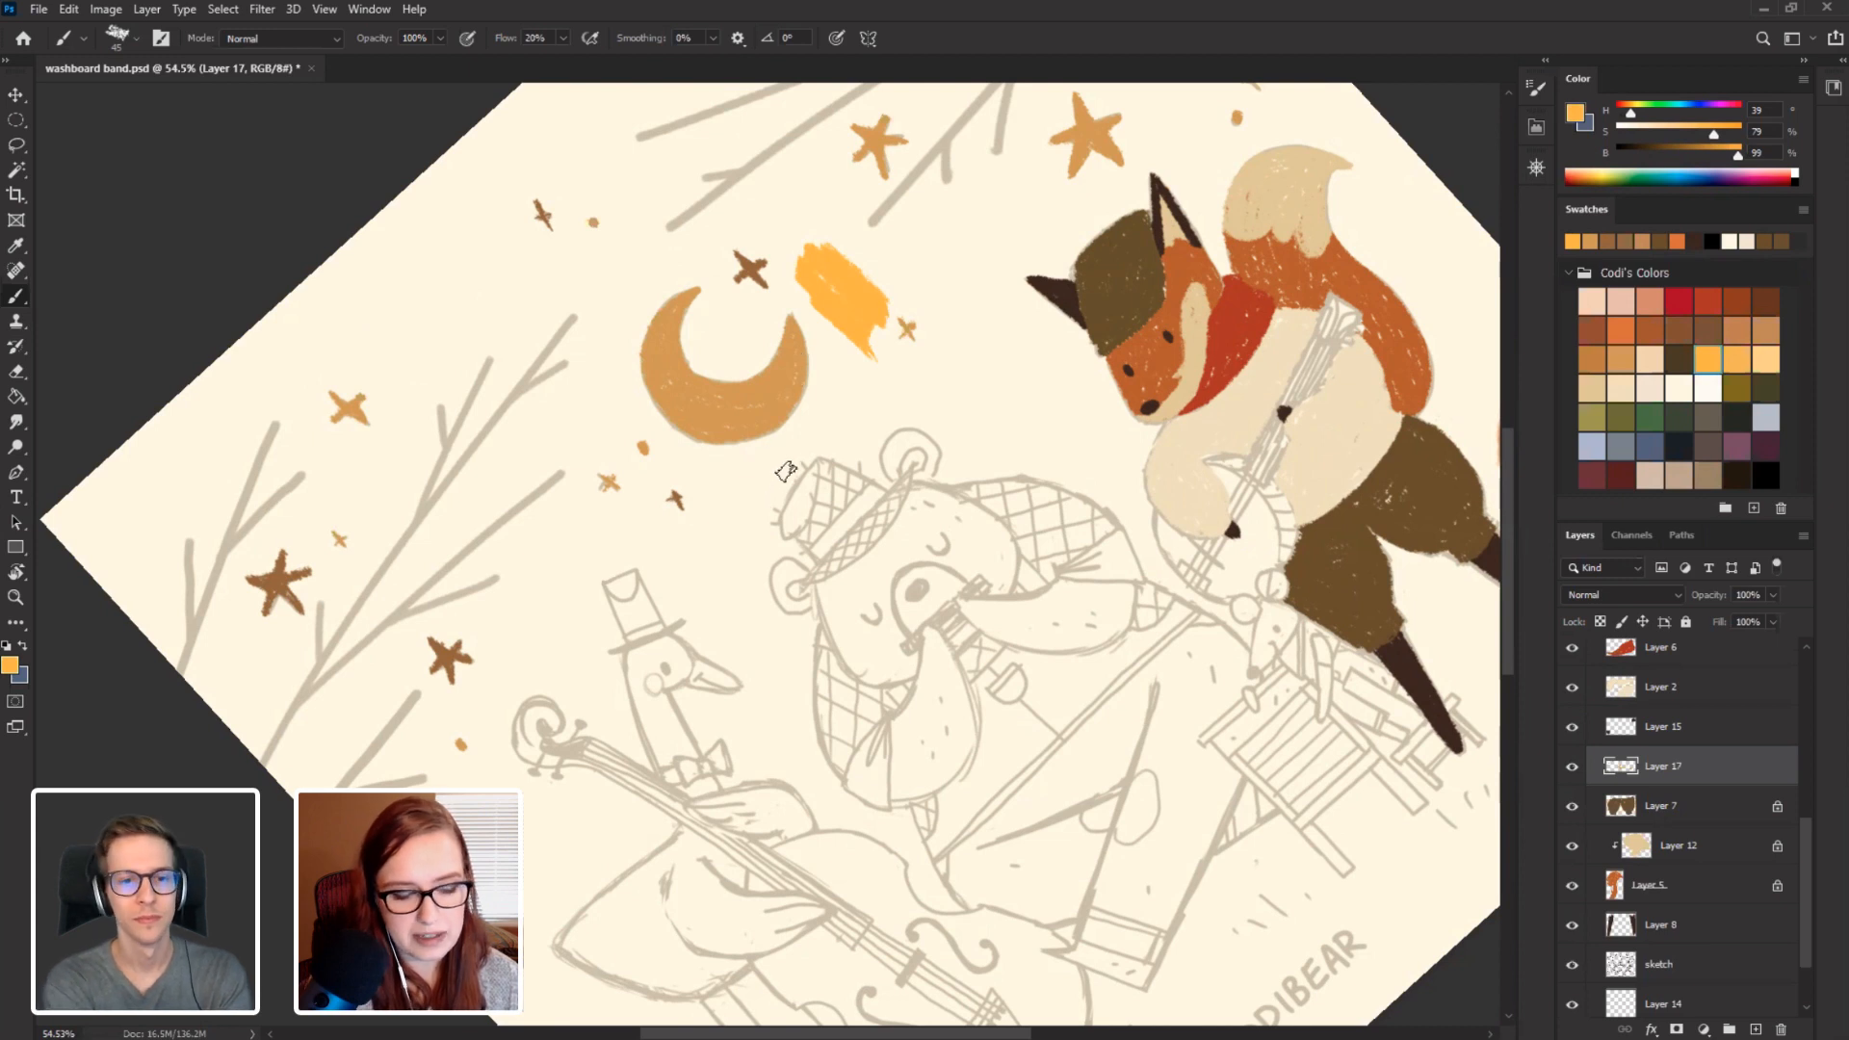
{"action": "key", "text": "ctrl+z"}
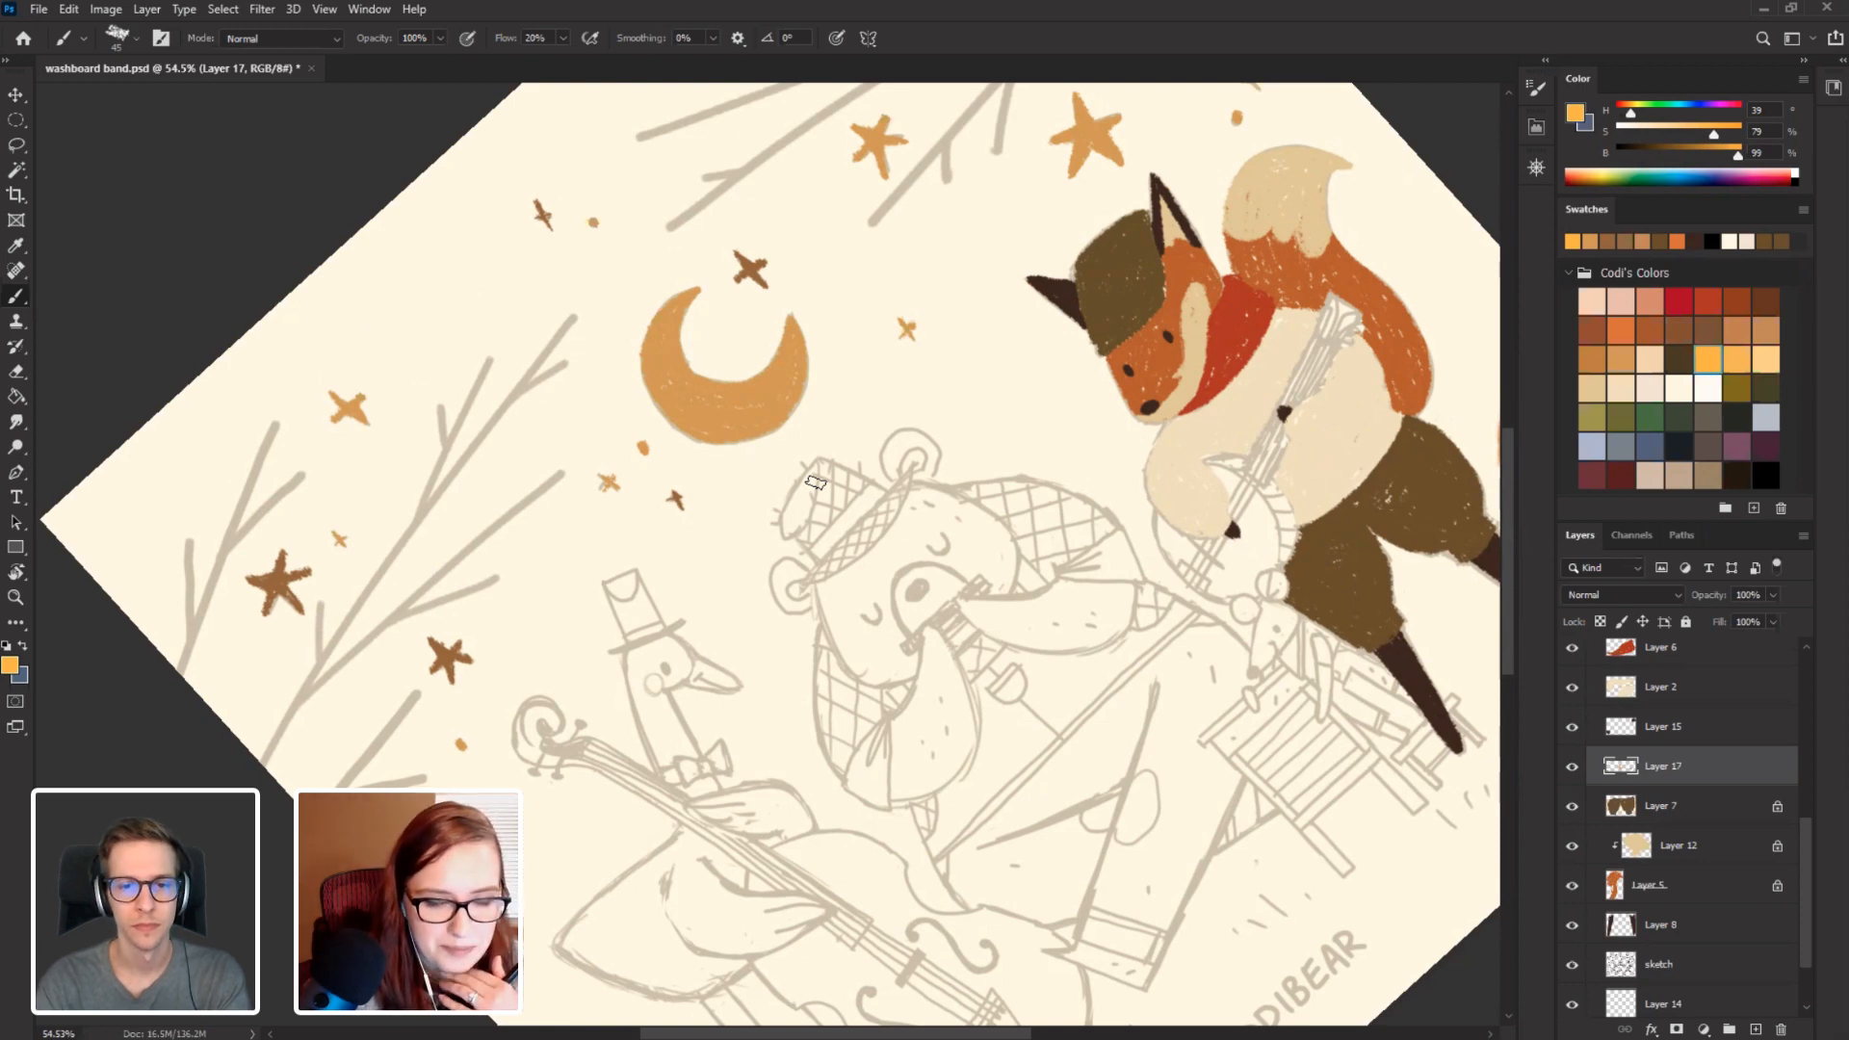
{"action": "key", "text": "r"}
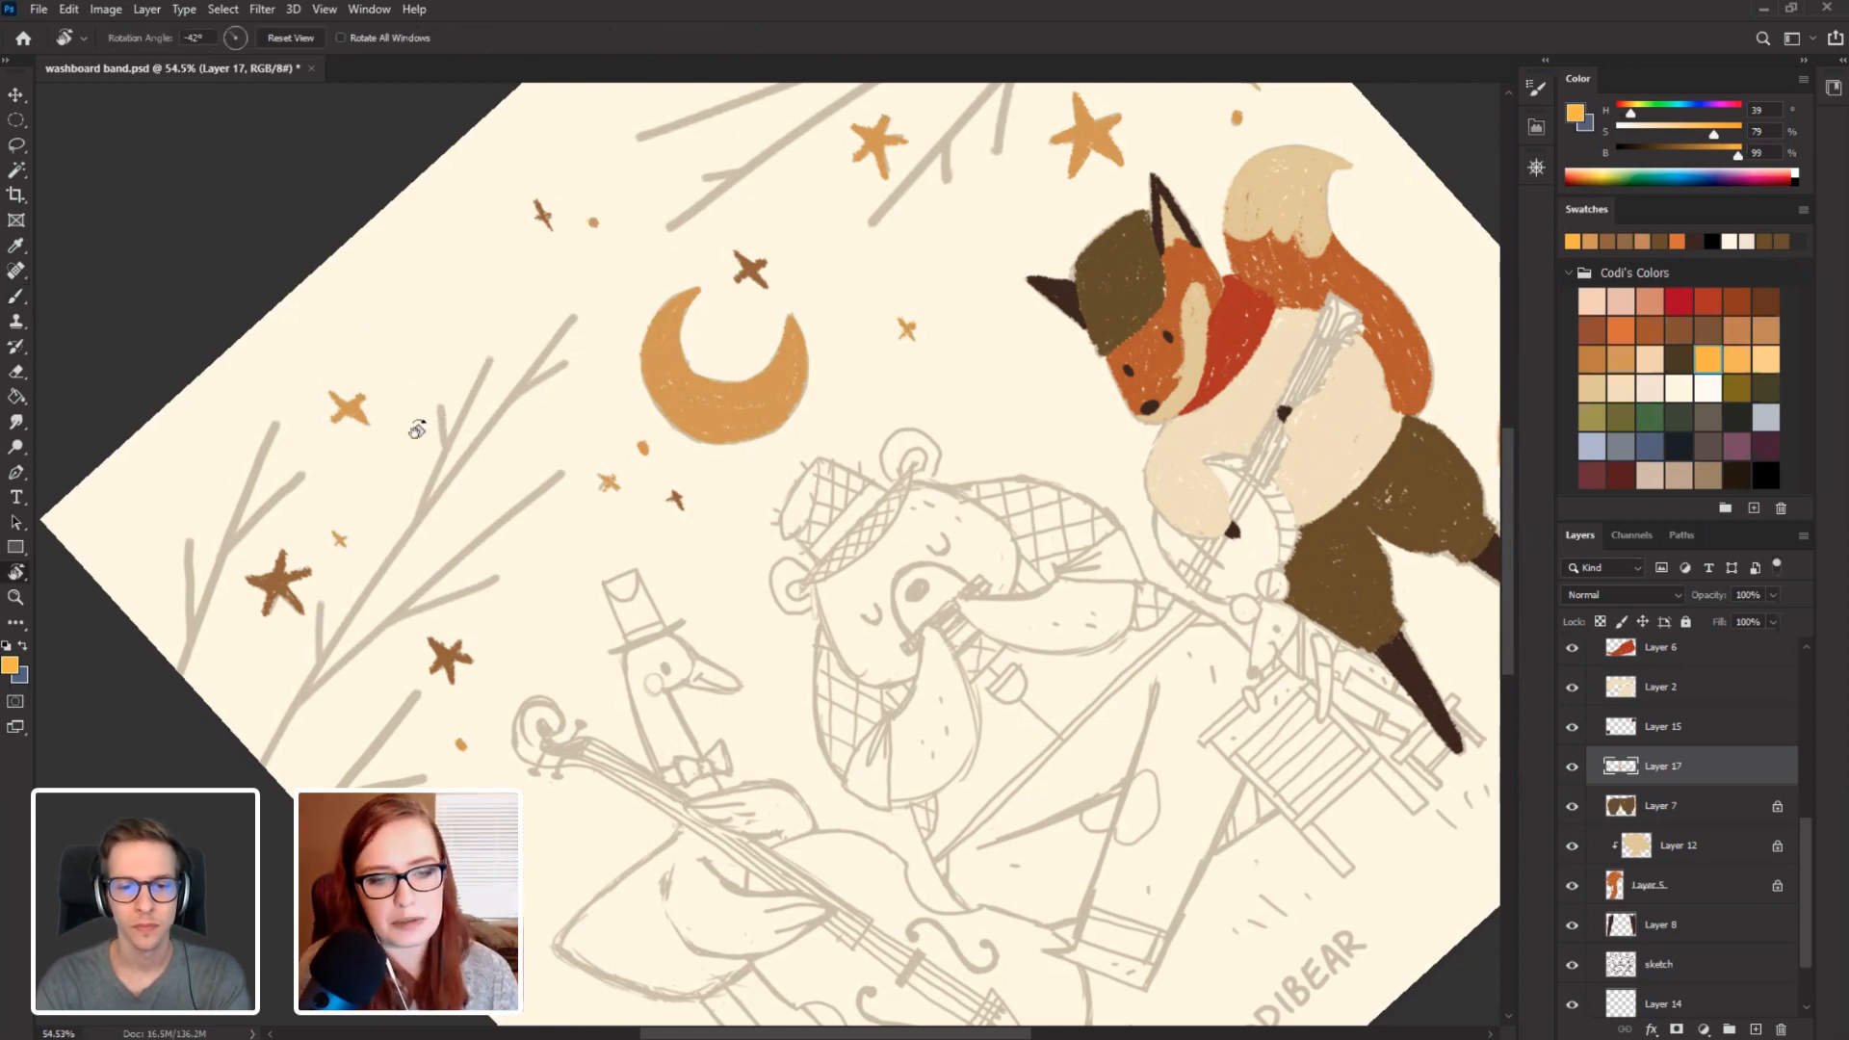
{"action": "key", "text": "Escape"}
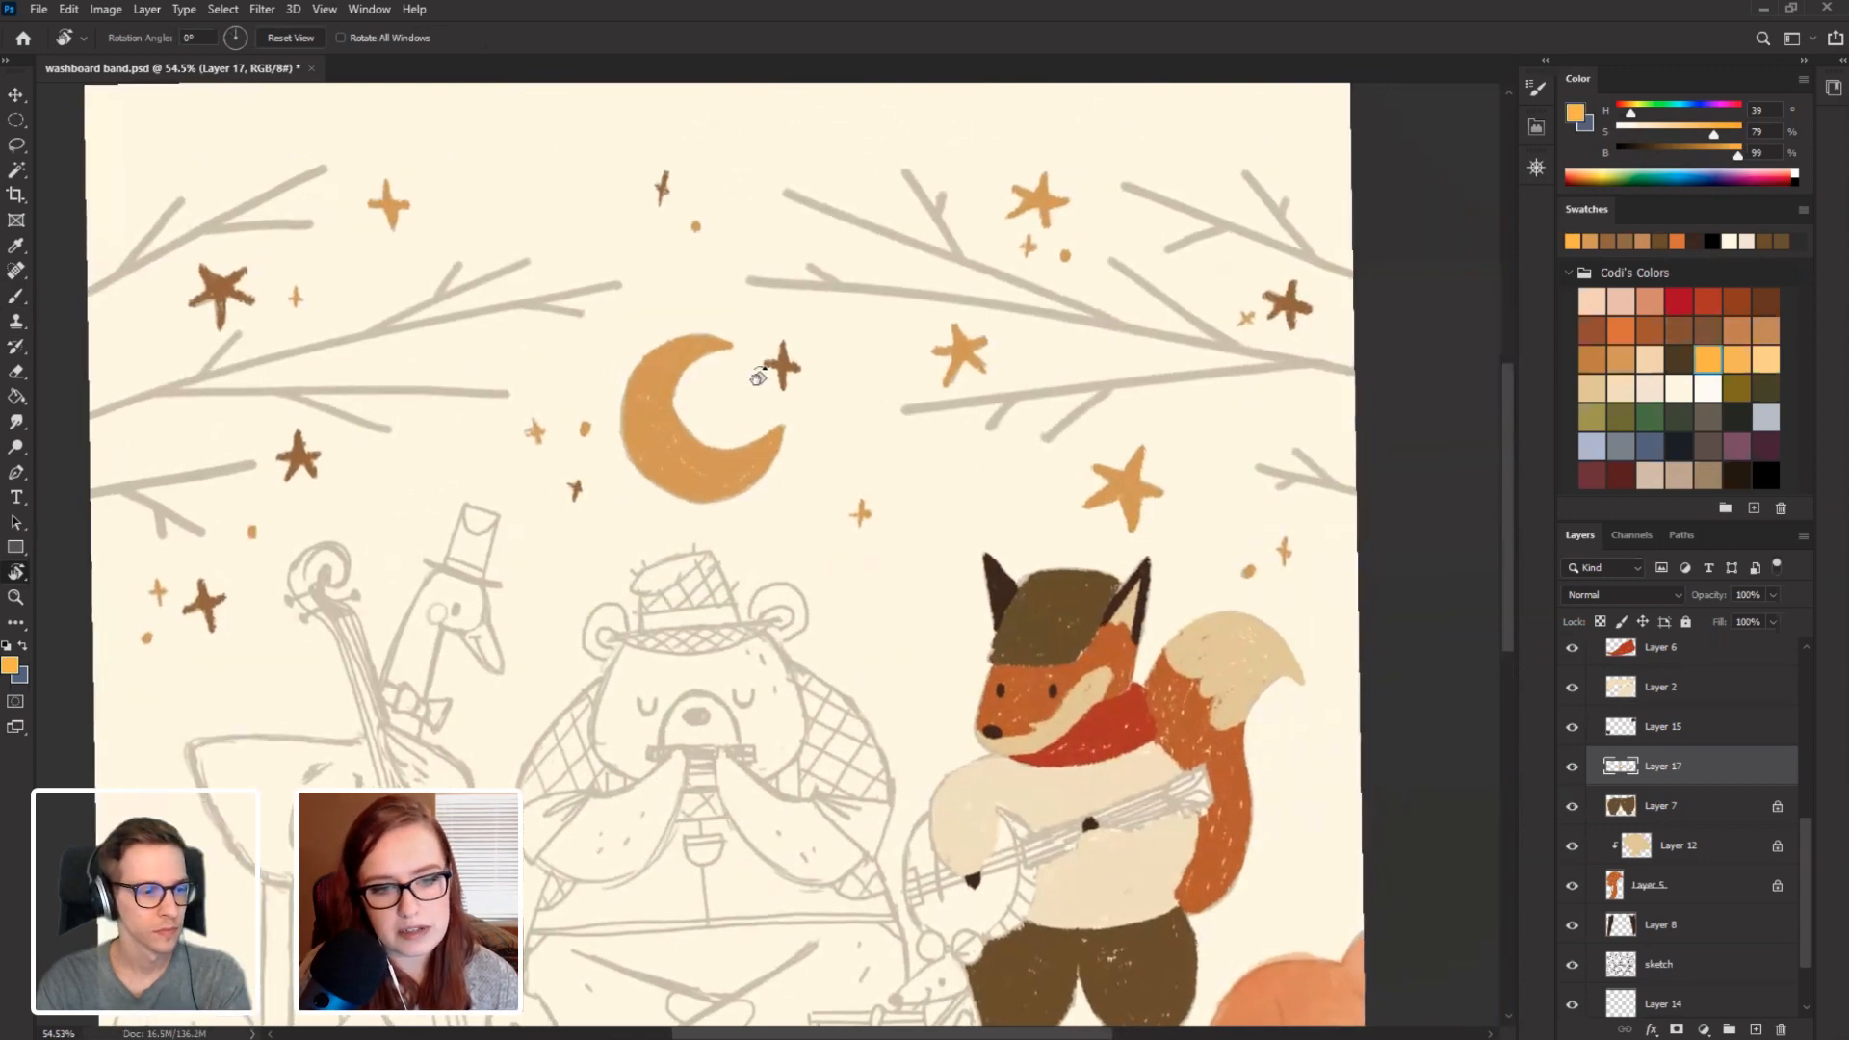
{"action": "key", "text": "b"}
{"action": "mouse_move", "coordinate": [713, 517]}
{"action": "left_mouse_down"}
{"action": "mouse_move", "coordinate": [729, 404]}
{"action": "mouse_move", "coordinate": [708, 517]}
{"action": "left_mouse_up"}
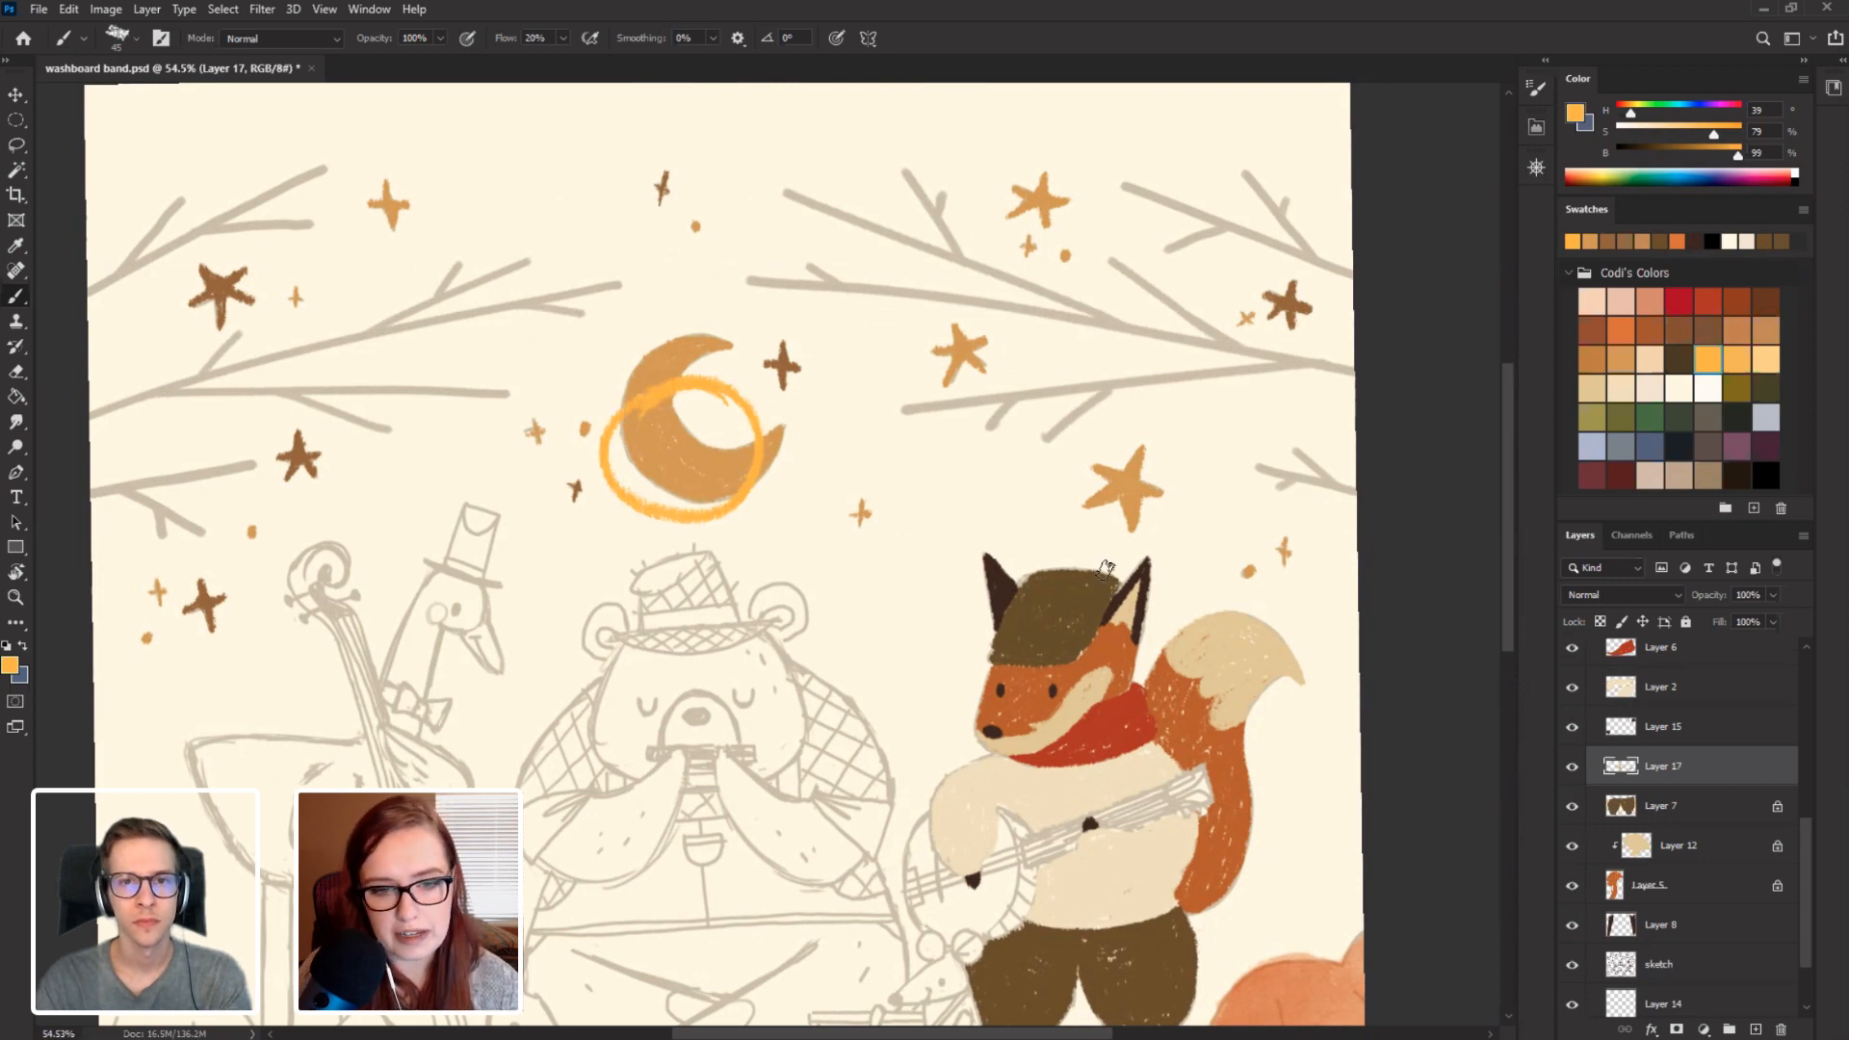
{"action": "mouse_move", "coordinate": [833, 364]}
{"action": "left_mouse_down"}
{"action": "mouse_move", "coordinate": [893, 448]}
{"action": "mouse_move", "coordinate": [915, 396]}
{"action": "left_mouse_up"}
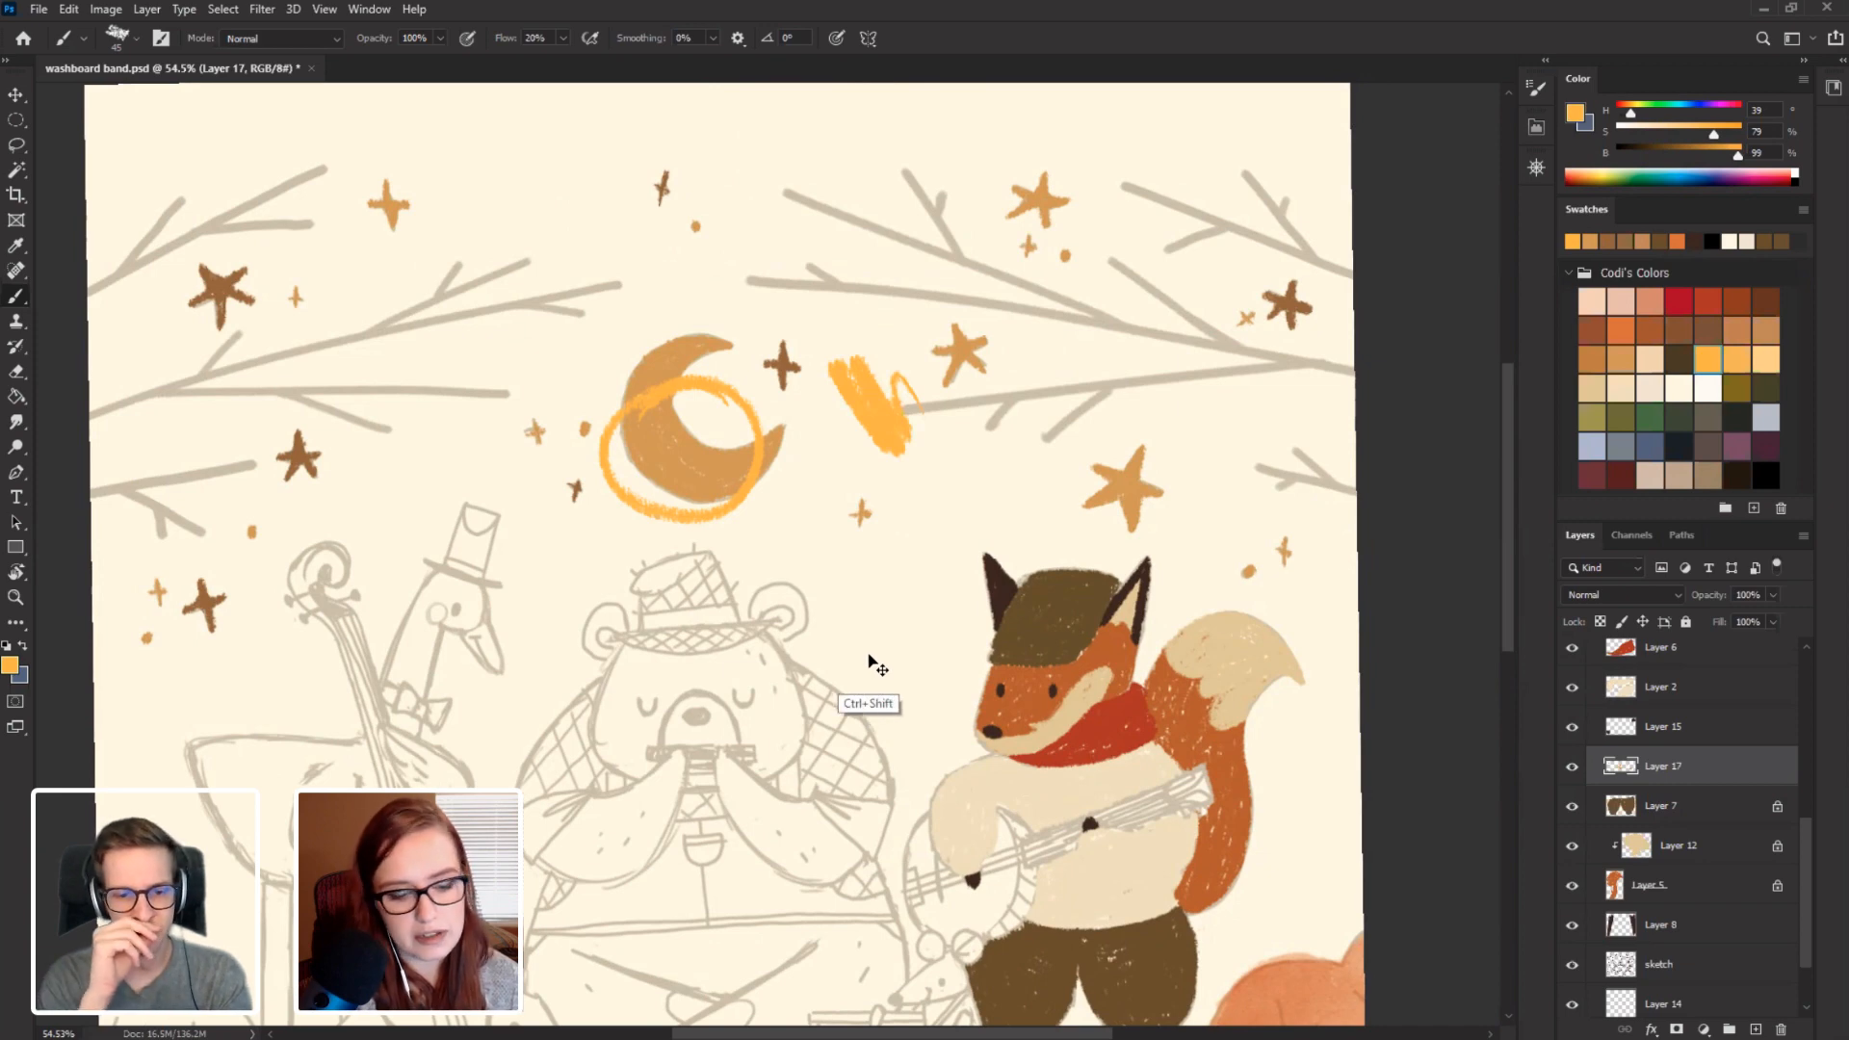
{"action": "key", "text": "ctrl+z"}
{"action": "key", "text": "ctrl+z"}
Hide and show Layer 17 to check what it holds, and add a new empty layer directly beneath it.
{"action": "left_click_drag", "start_coordinate": [624, 636], "coordinate": [351, 542]}
{"action": "key", "text": "r"}
{"action": "mouse_move", "coordinate": [765, 848]}
{"action": "left_mouse_down"}
{"action": "mouse_move", "coordinate": [616, 799]}
{"action": "mouse_move", "coordinate": [466, 547]}
{"action": "left_mouse_up"}
{"action": "mouse_move", "coordinate": [1345, 567]}
{"action": "left_mouse_down"}
{"action": "mouse_move", "coordinate": [1195, 579]}
{"action": "mouse_move", "coordinate": [1062, 558]}
{"action": "left_mouse_up"}
{"action": "key", "text": "b"}
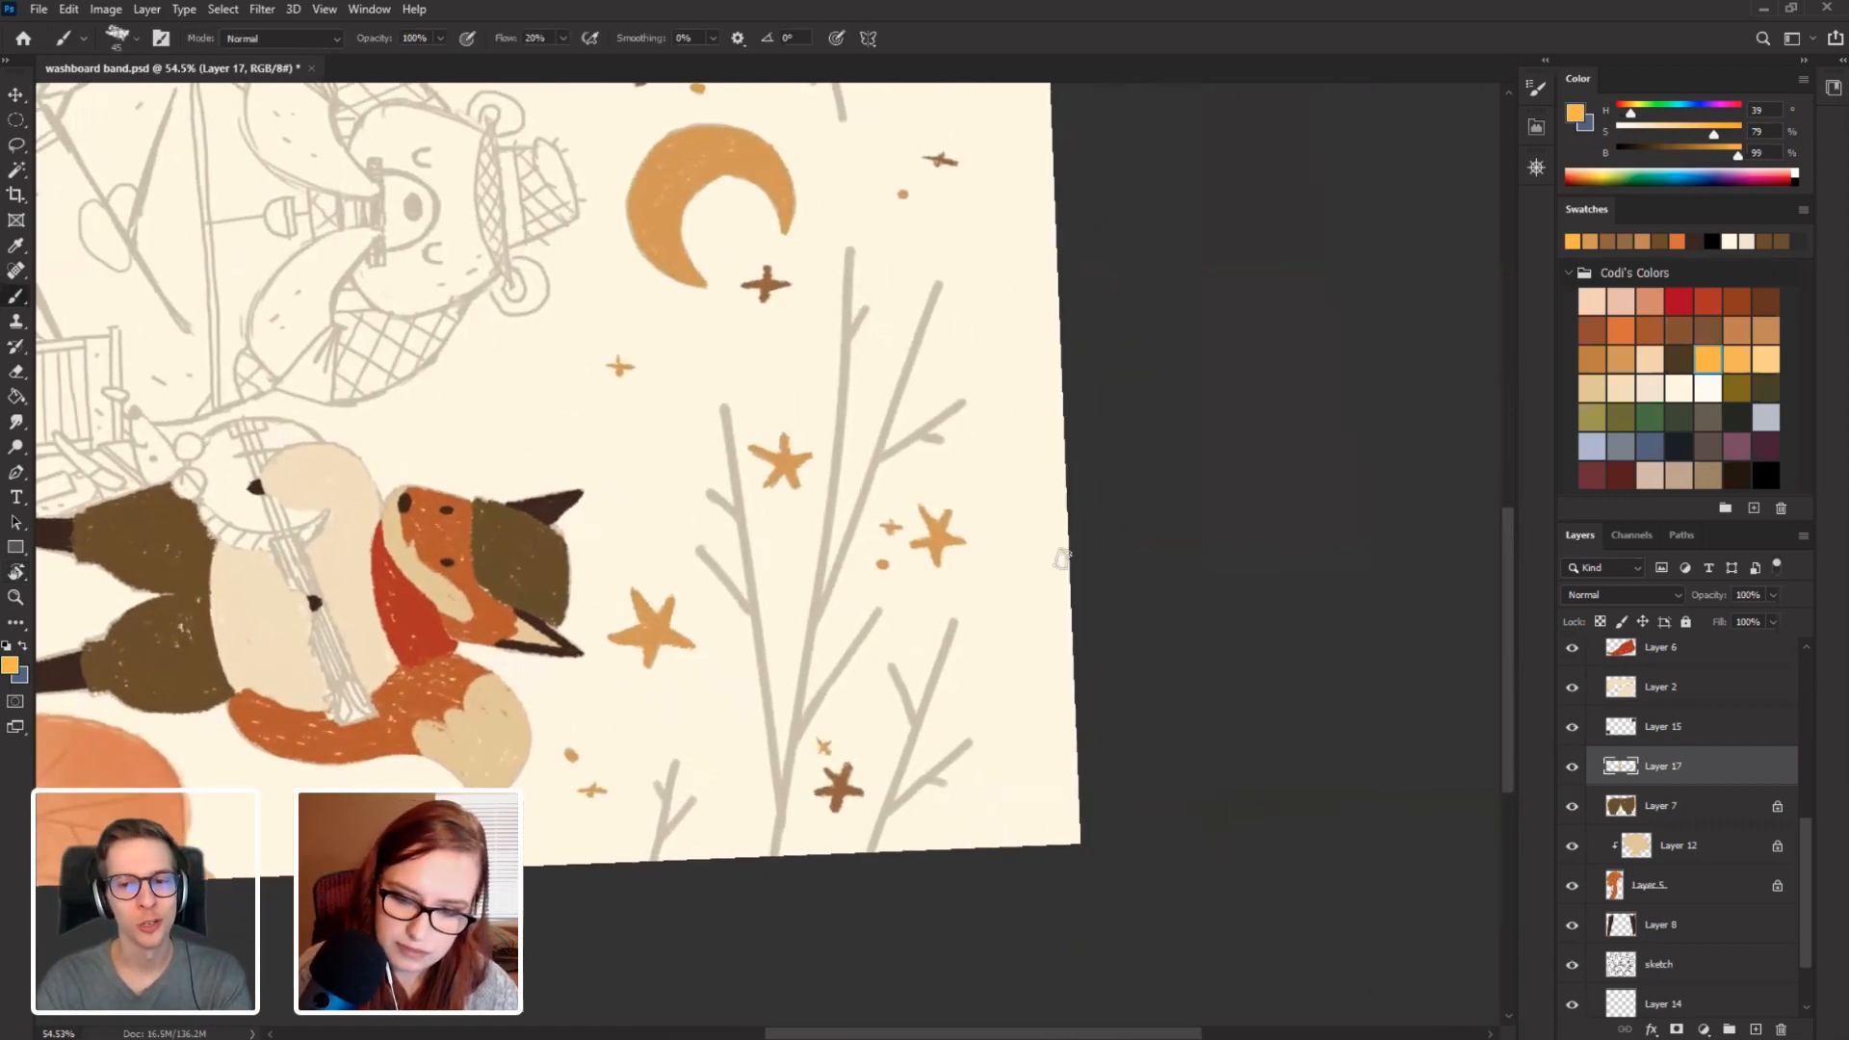
{"action": "left_click", "coordinate": [1572, 768]}
{"action": "left_click", "coordinate": [1572, 767]}
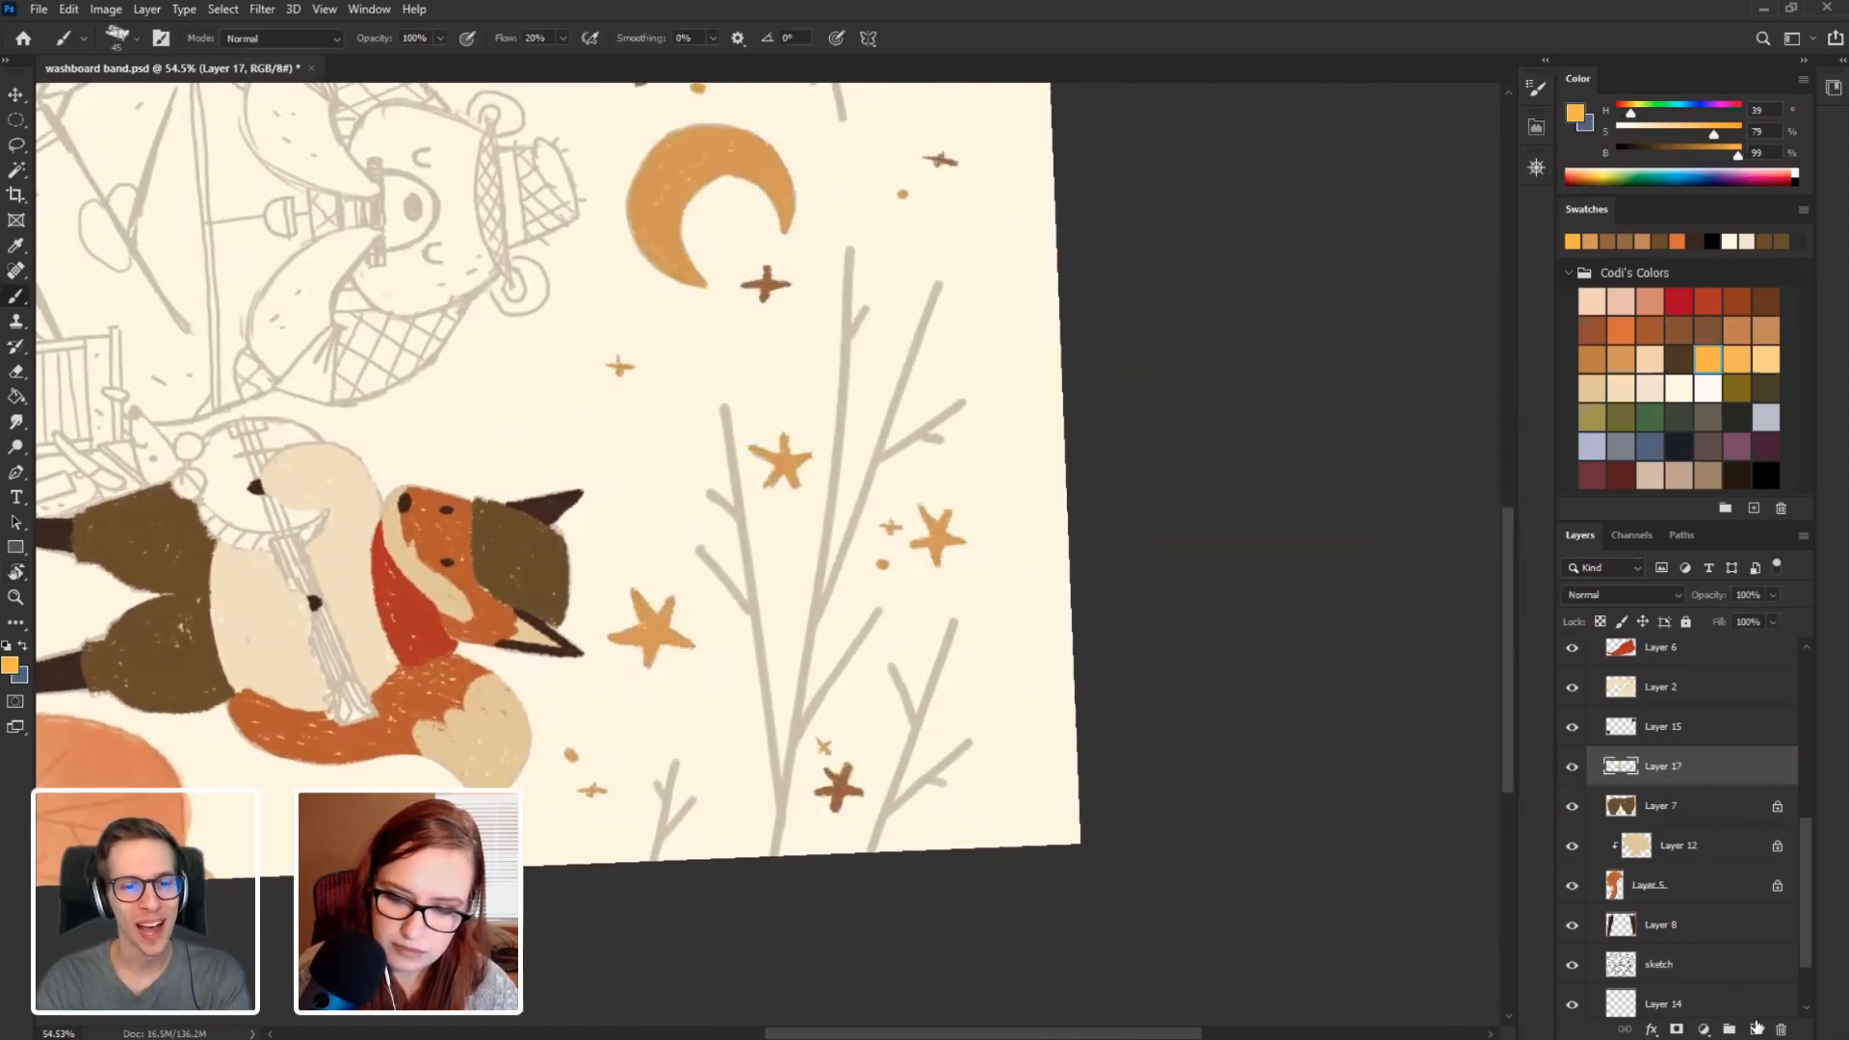
{"action": "left_click", "coordinate": [1756, 1026], "text": "ctrl"}
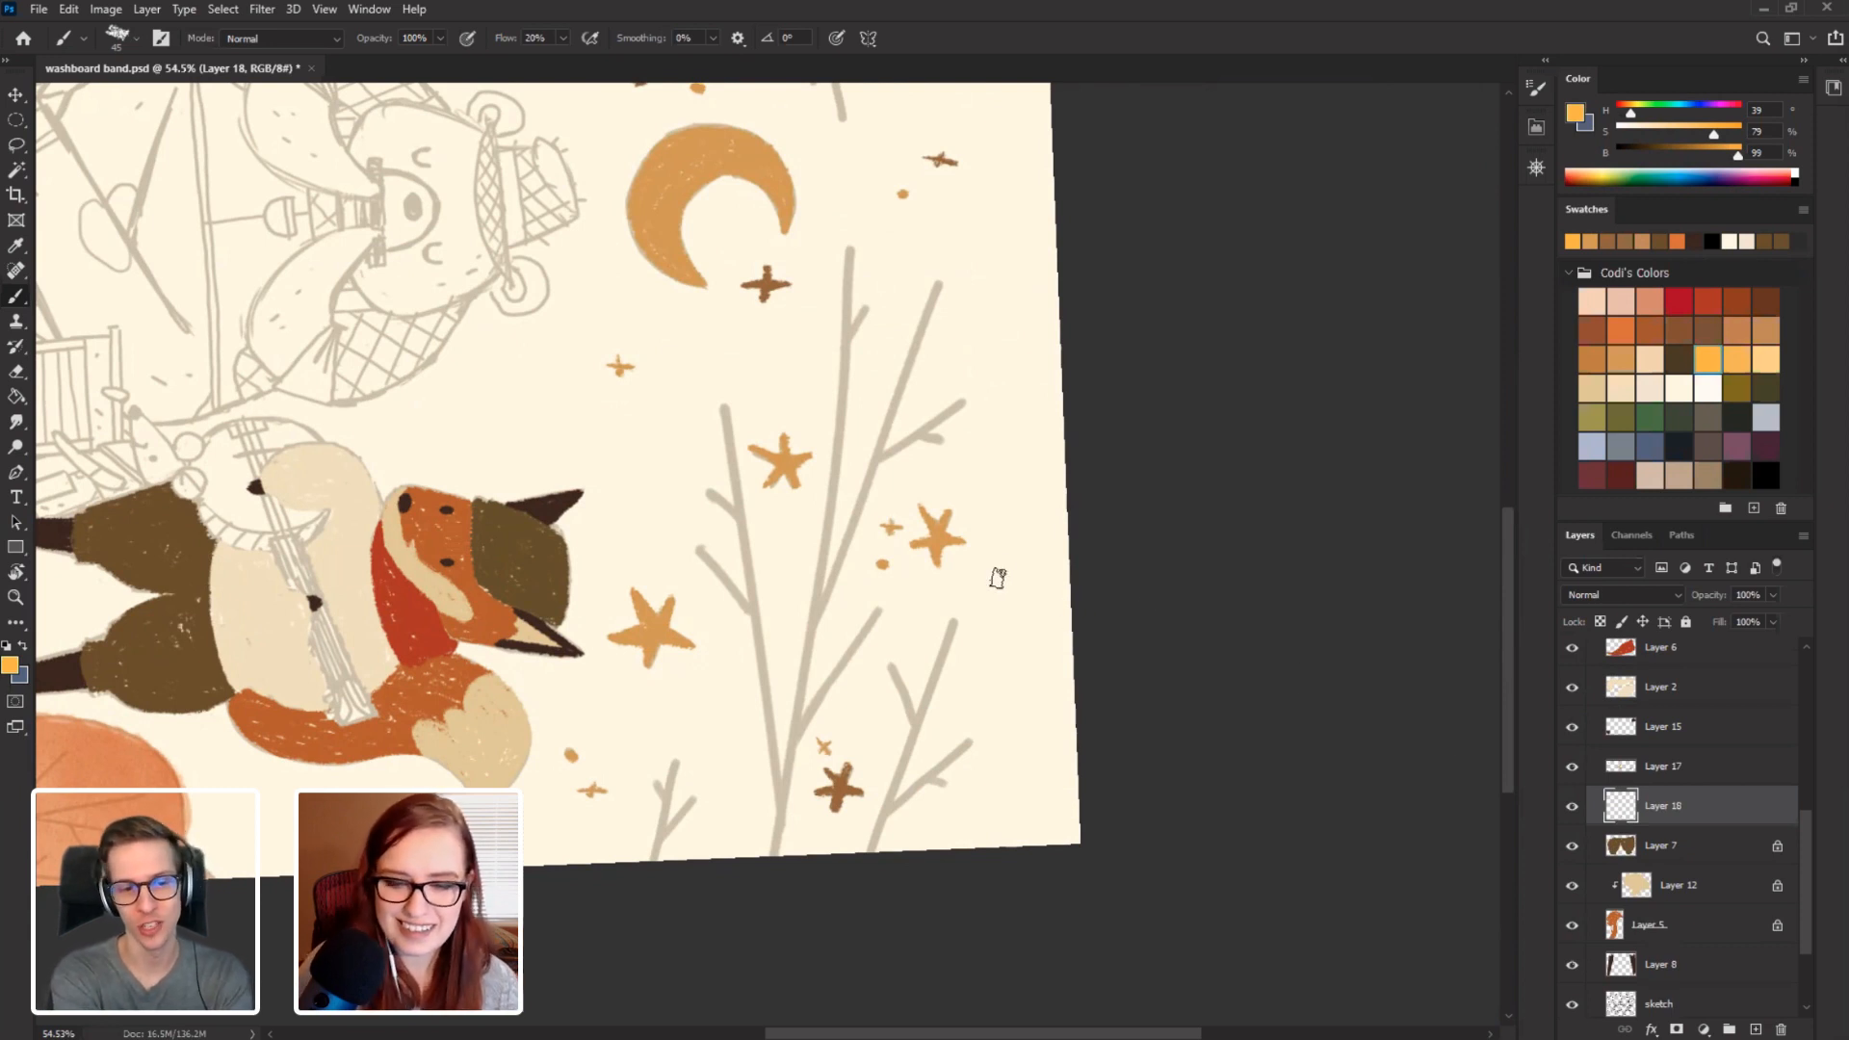
{"action": "left_click", "coordinate": [1649, 330]}
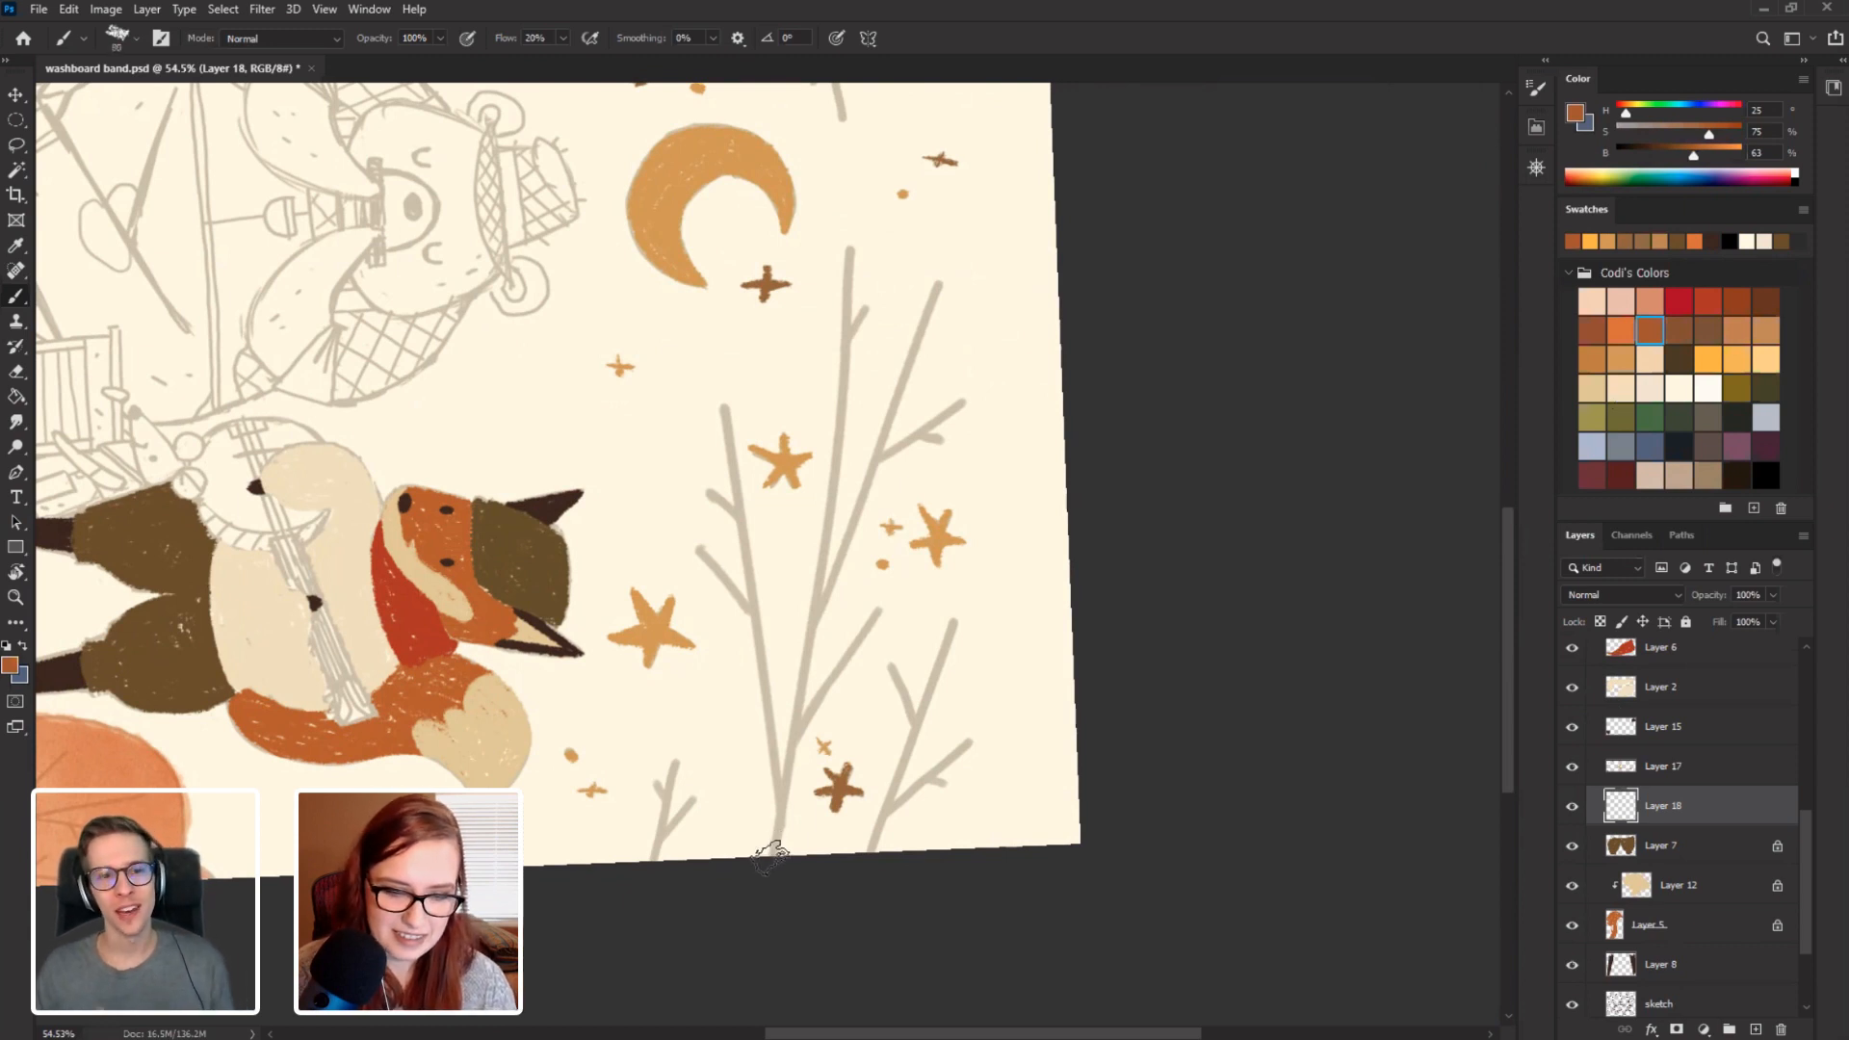
{"action": "left_click_drag", "start_coordinate": [770, 860], "coordinate": [810, 626]}
{"action": "key", "text": "ctrl+z"}
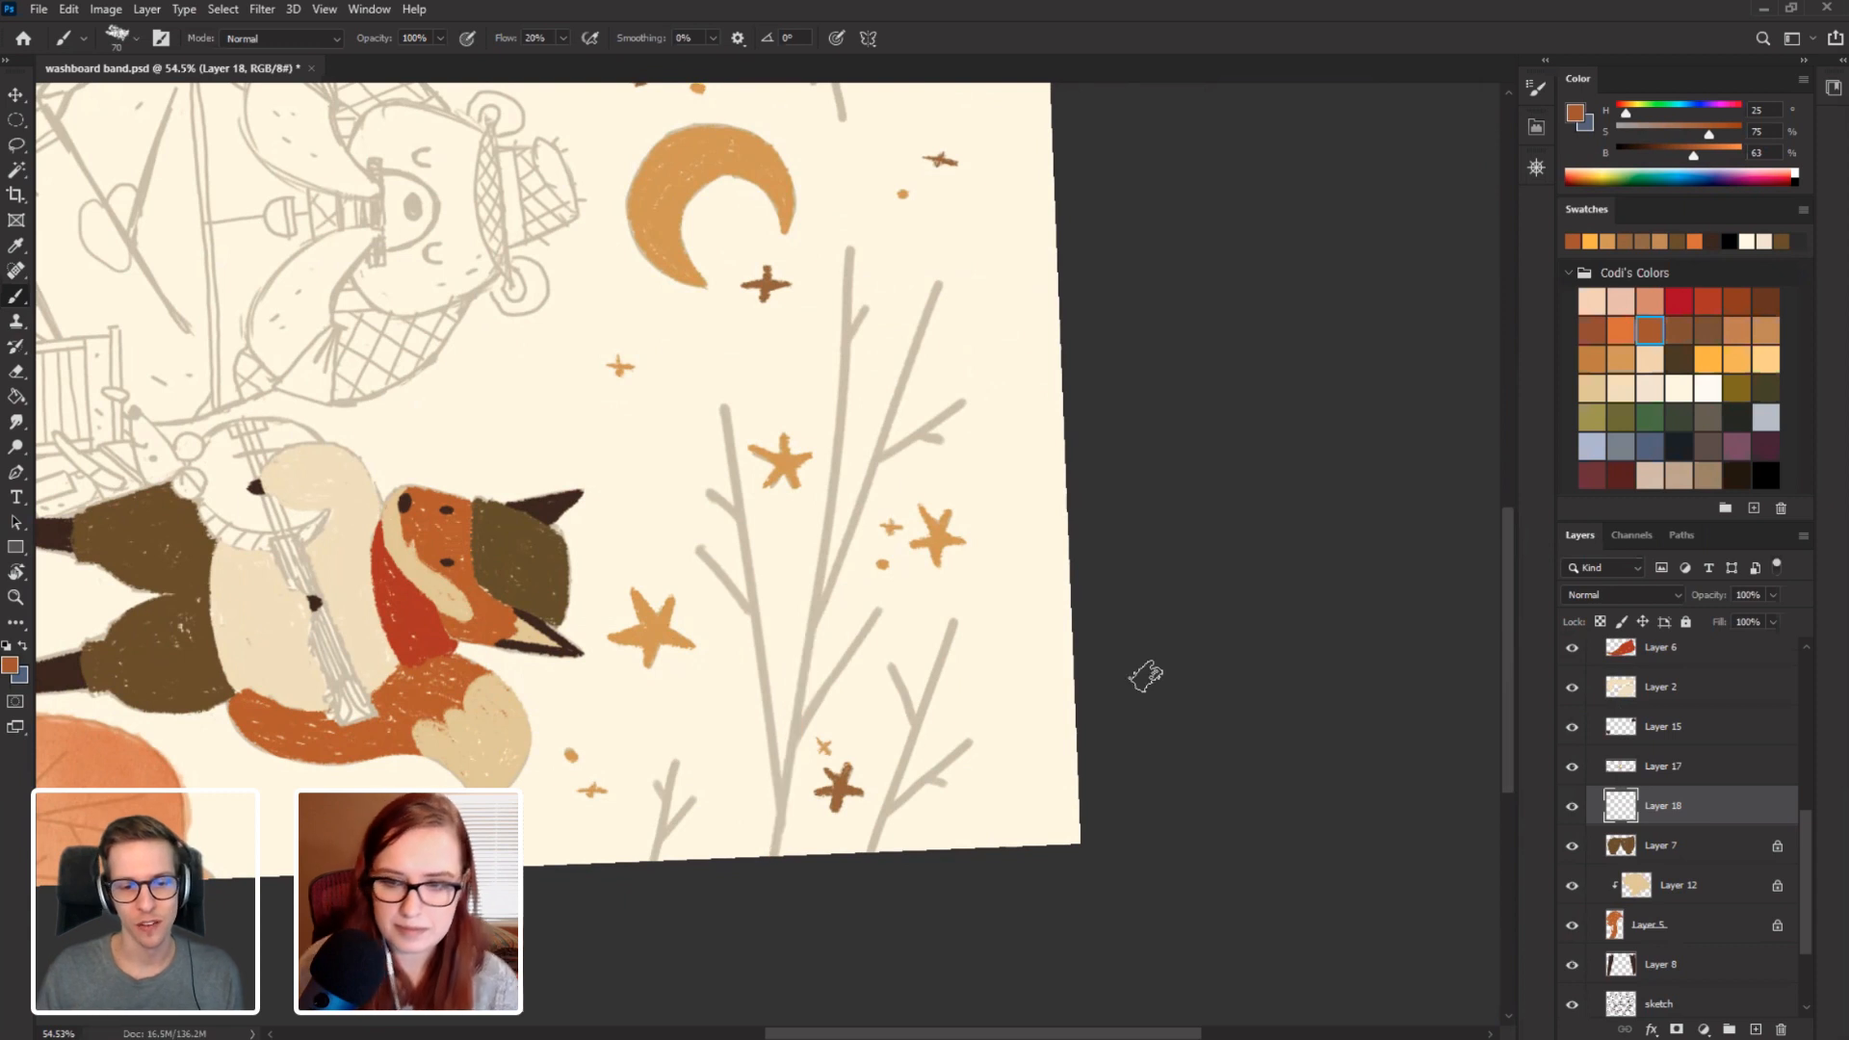
Choose the dark brown swatch (hue 22°, saturation 73%, brightness 39%) and paint the long main branch above the fox, from its tip to the page edge.
{"action": "left_click", "coordinate": [1766, 301]}
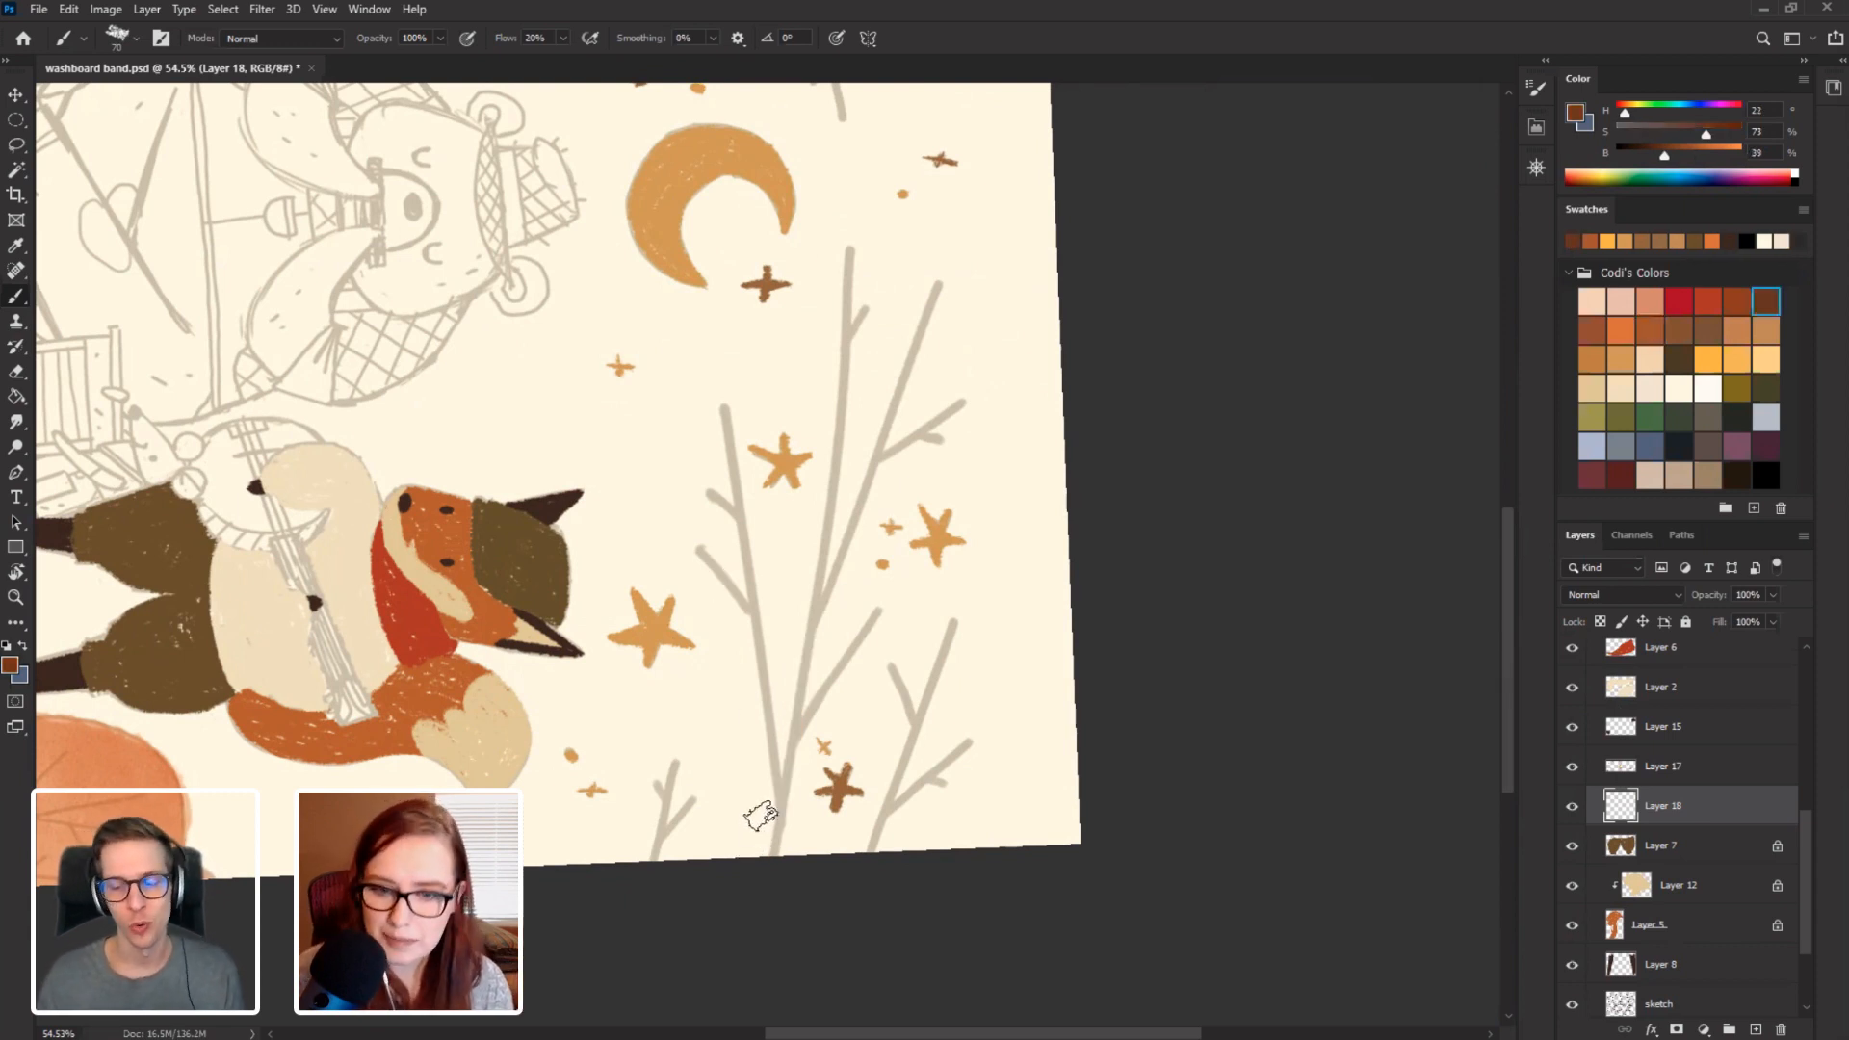
{"action": "mouse_move", "coordinate": [795, 744]}
{"action": "left_mouse_down"}
{"action": "mouse_move", "coordinate": [771, 860]}
{"action": "mouse_move", "coordinate": [847, 236]}
{"action": "left_mouse_up"}
{"action": "left_click_drag", "start_coordinate": [838, 358], "coordinate": [871, 285]}
{"action": "key", "text": "ctrl+z"}
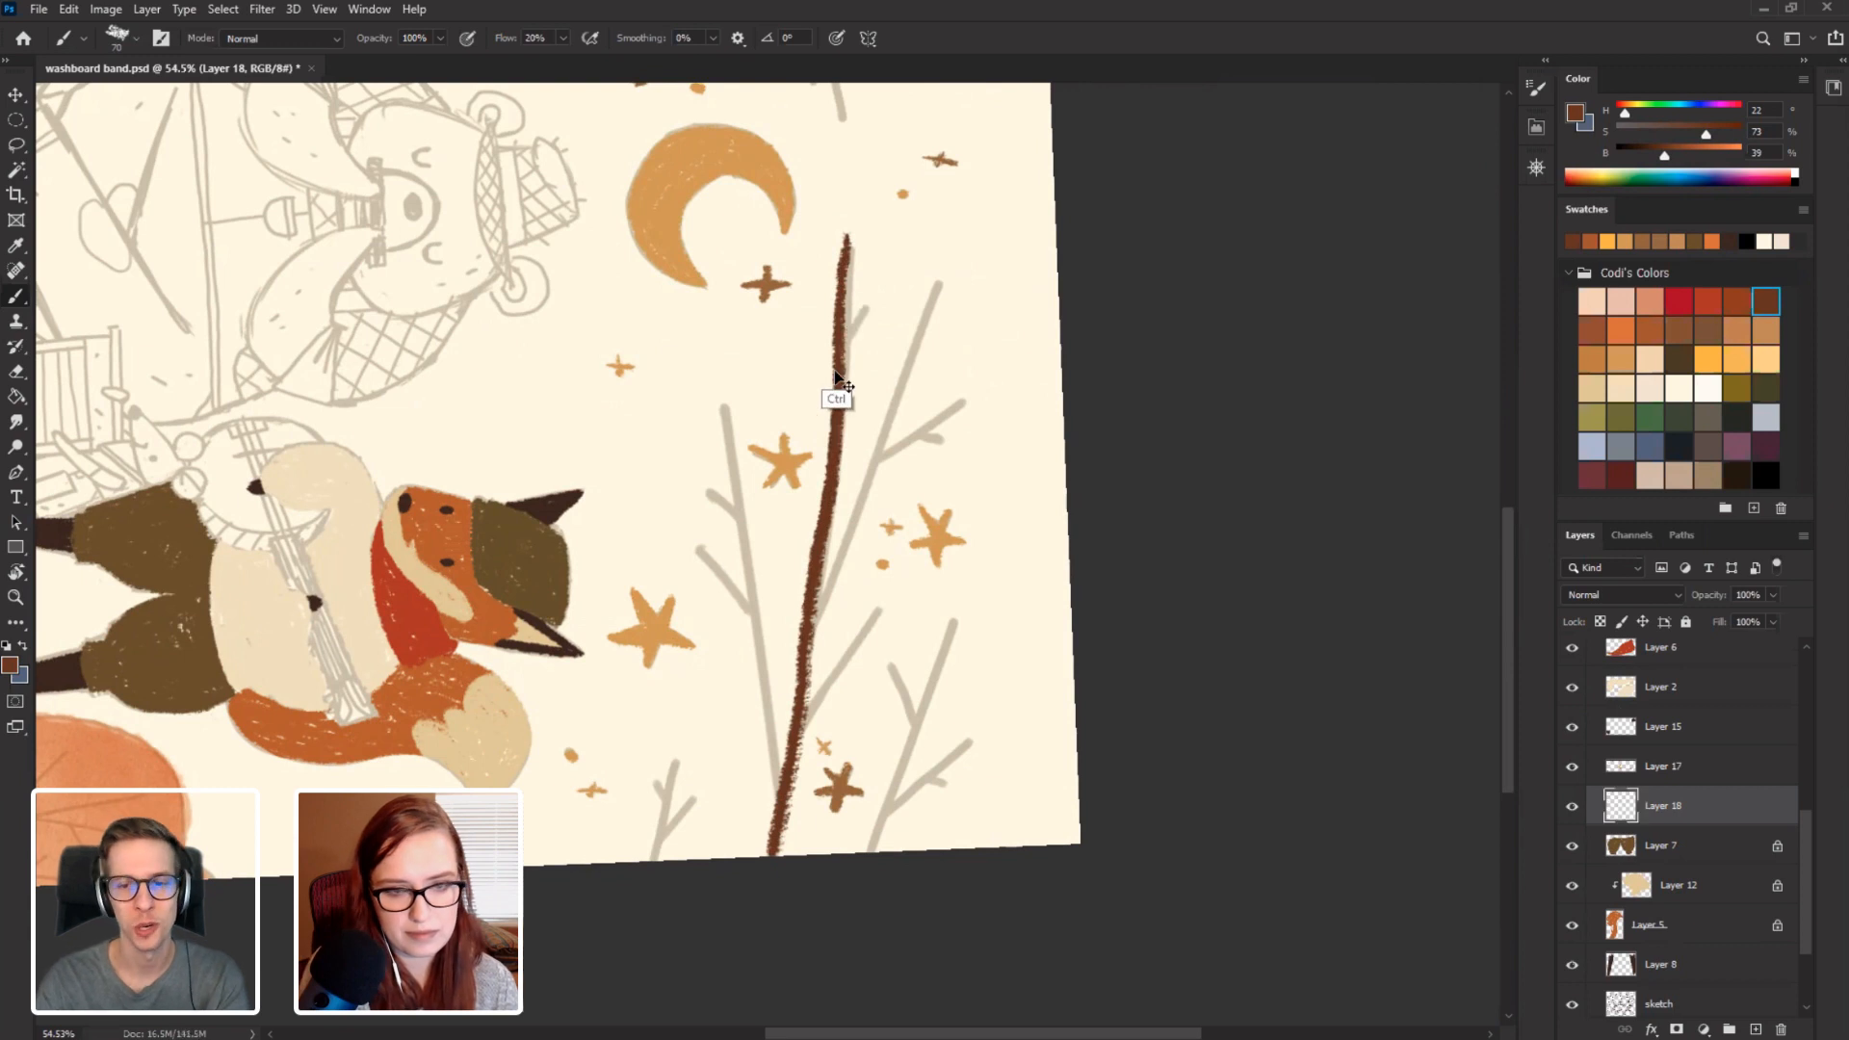
{"action": "key", "text": "ctrl+z"}
{"action": "mouse_move", "coordinate": [845, 289]}
{"action": "left_mouse_down"}
{"action": "mouse_move", "coordinate": [848, 234]}
{"action": "mouse_move", "coordinate": [770, 854]}
{"action": "left_mouse_up"}
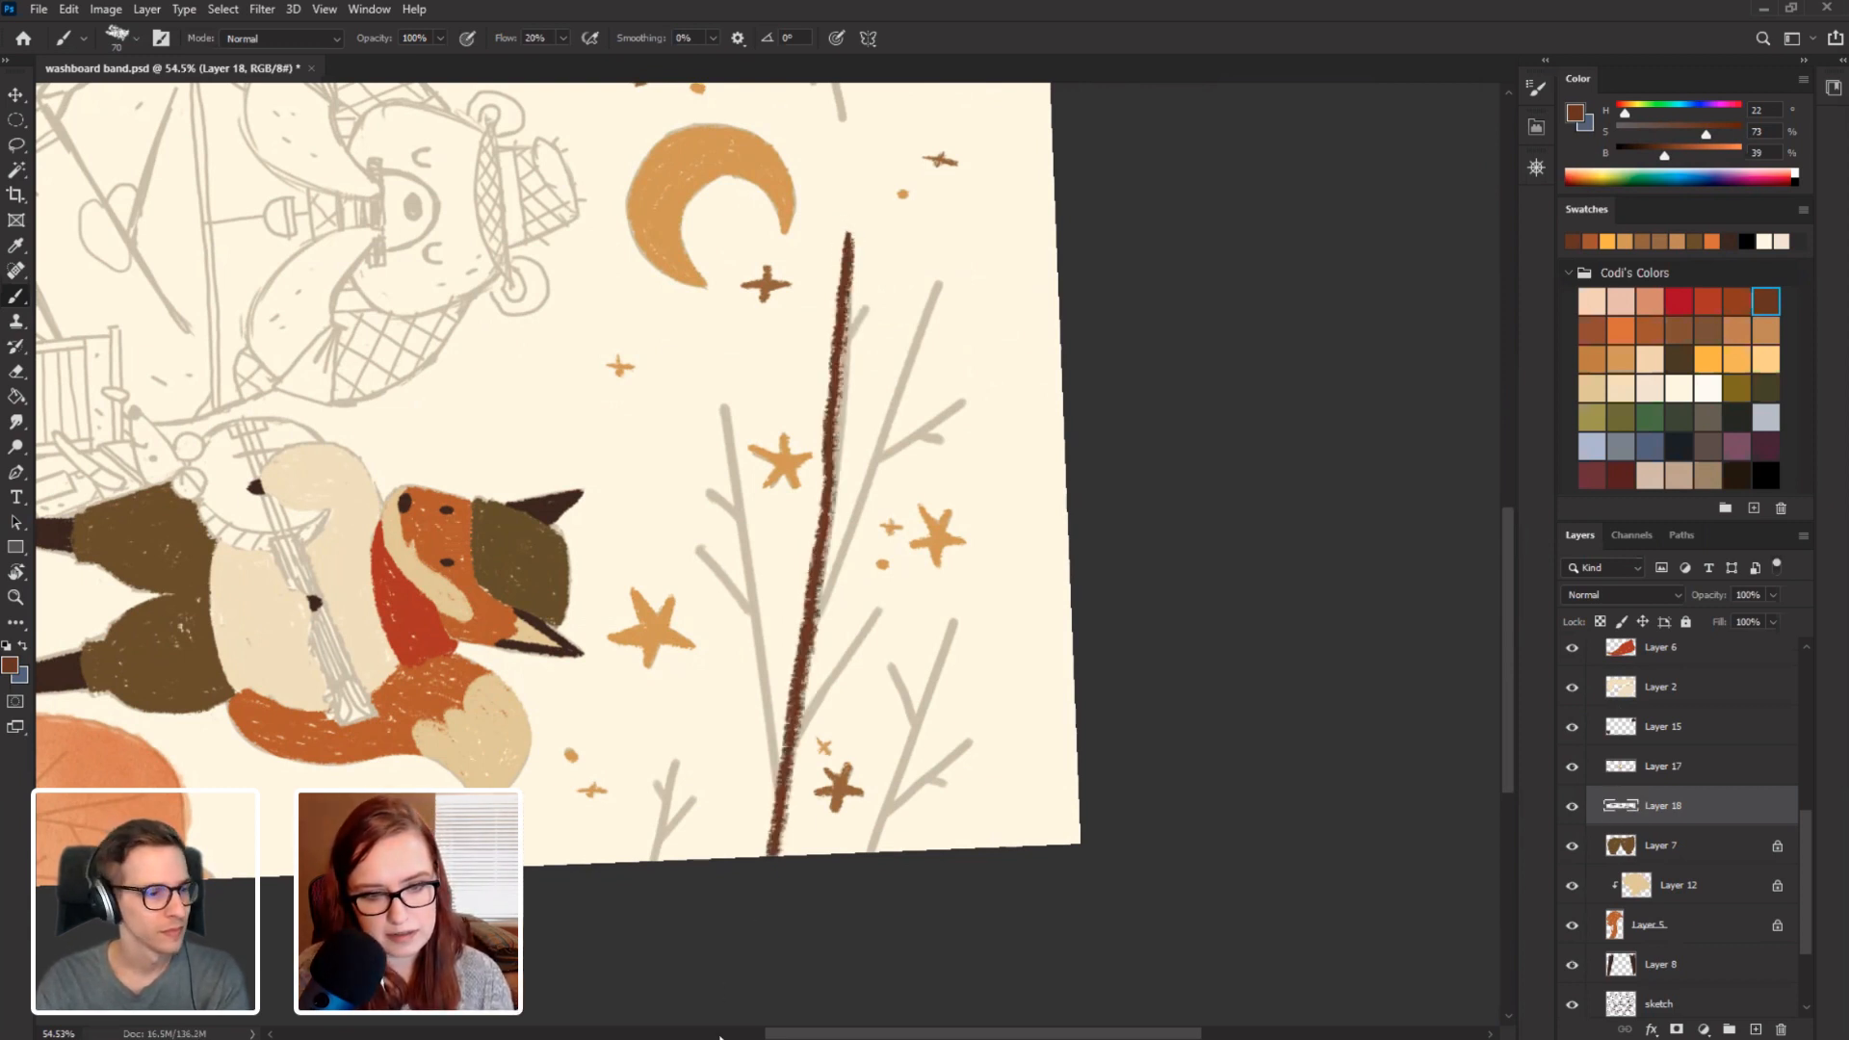
Paint a short dark brown twig near the main branch's tip and a second long branch that forks off its middle.
{"action": "key", "text": "r"}
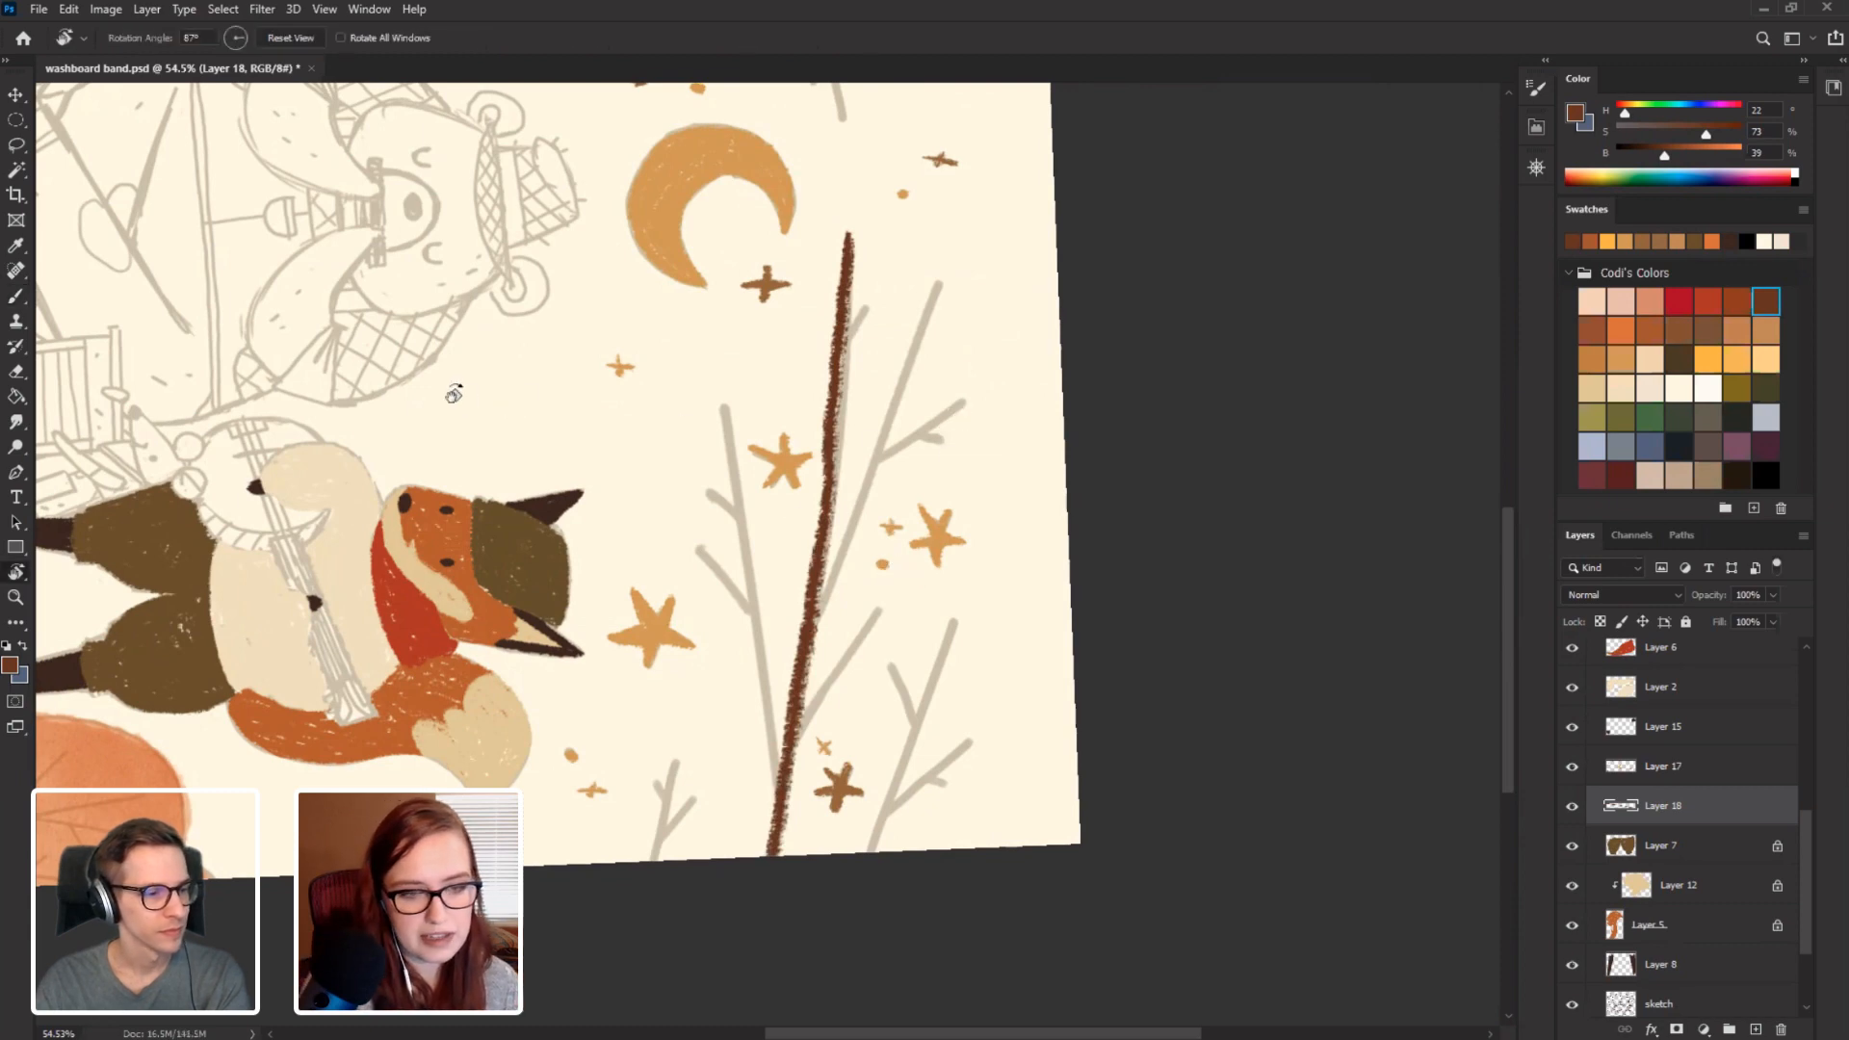
{"action": "mouse_move", "coordinate": [887, 570]}
{"action": "left_mouse_down"}
{"action": "mouse_move", "coordinate": [731, 829]}
{"action": "mouse_move", "coordinate": [289, 732]}
{"action": "mouse_move", "coordinate": [243, 699]}
{"action": "mouse_move", "coordinate": [500, 472]}
{"action": "mouse_move", "coordinate": [276, 679]}
{"action": "left_mouse_up"}
{"action": "mouse_move", "coordinate": [269, 558]}
{"action": "left_mouse_down"}
{"action": "mouse_move", "coordinate": [295, 484]}
{"action": "mouse_move", "coordinate": [735, 203]}
{"action": "mouse_move", "coordinate": [719, 409]}
{"action": "mouse_move", "coordinate": [742, 405]}
{"action": "left_mouse_up"}
{"action": "key", "text": "b"}
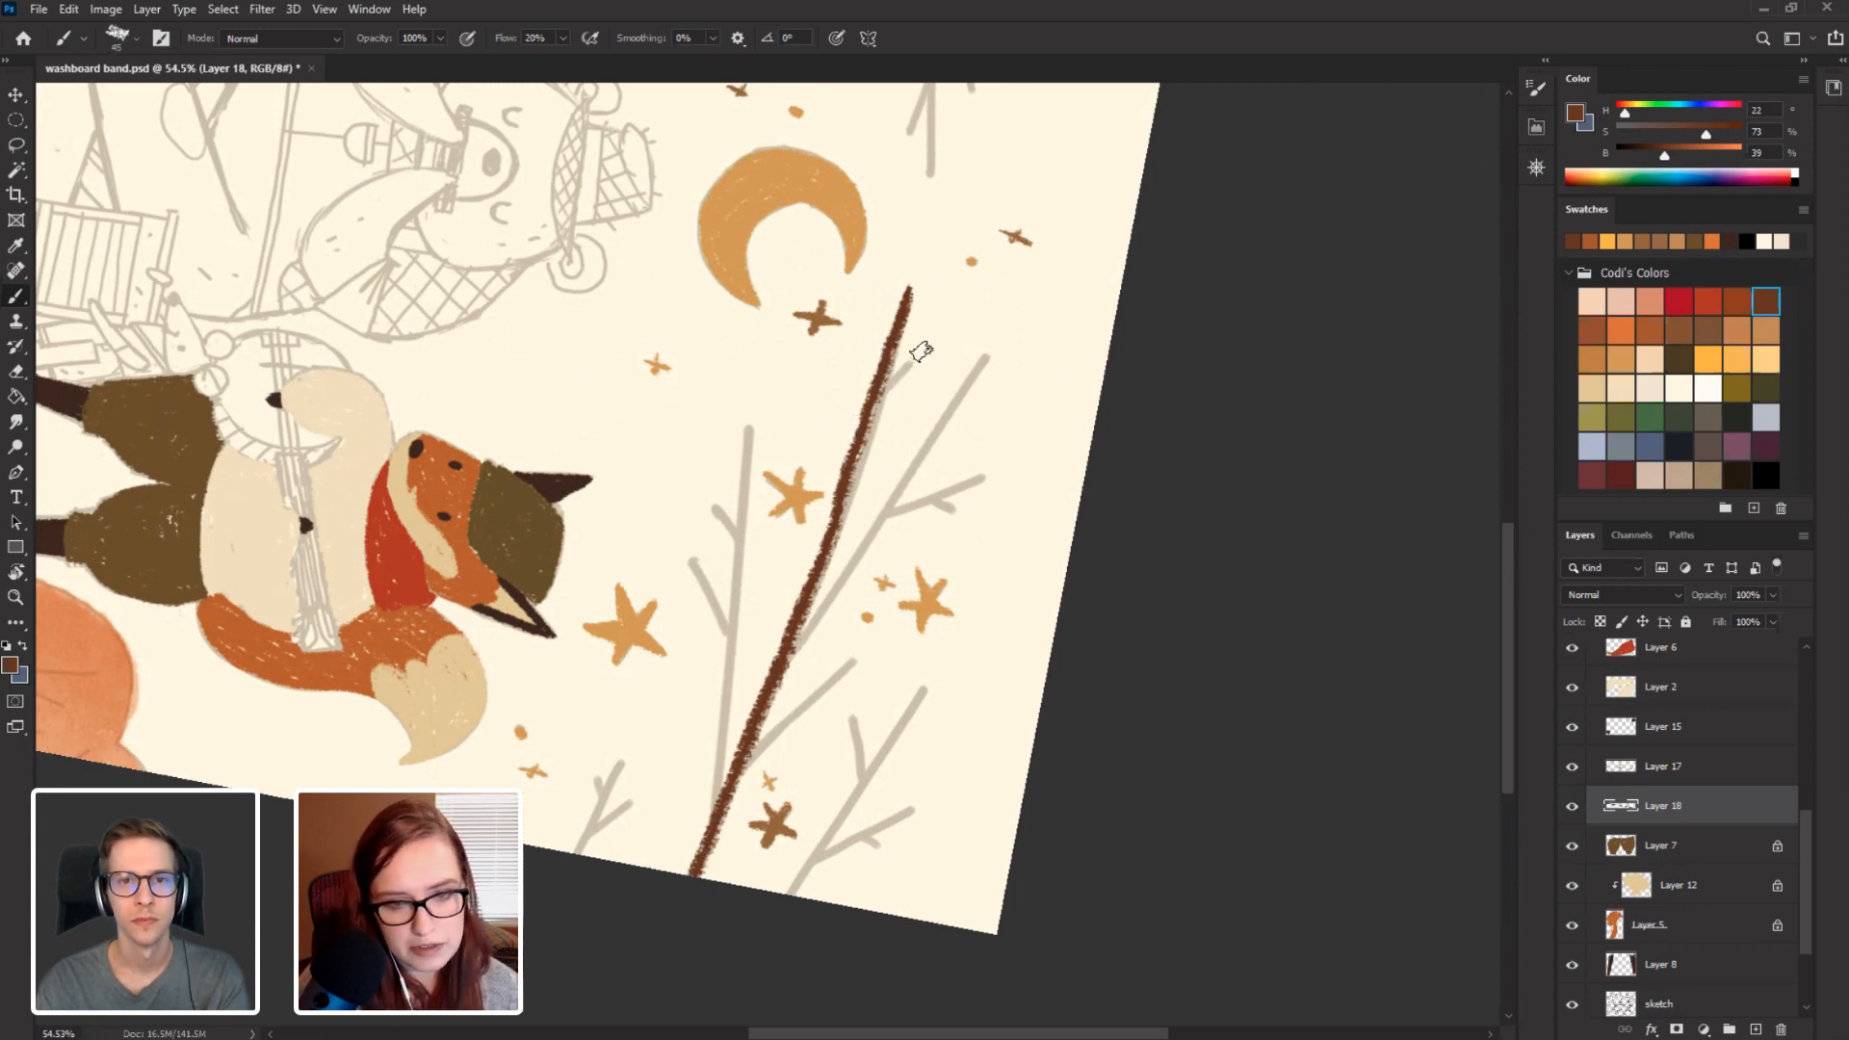
{"action": "left_click_drag", "start_coordinate": [922, 351], "coordinate": [869, 405]}
{"action": "key", "text": "ctrl+z"}
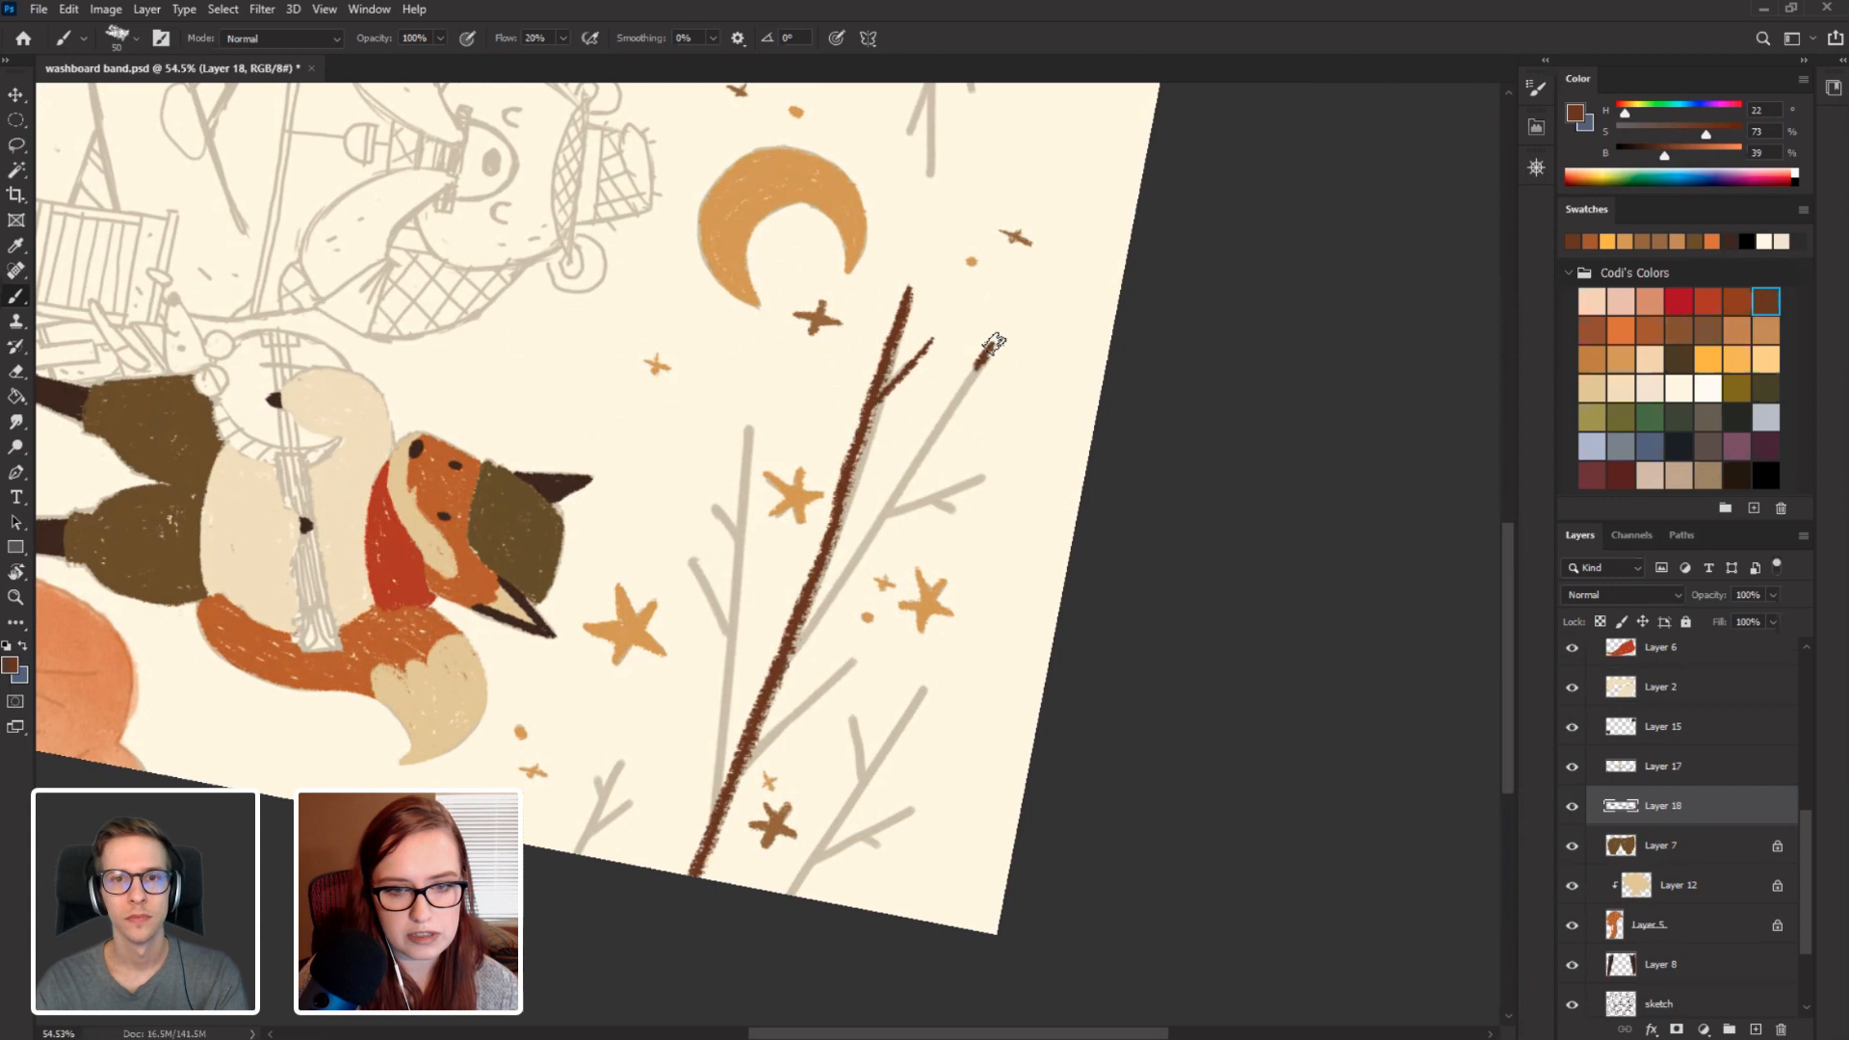
{"action": "left_click_drag", "start_coordinate": [992, 344], "coordinate": [782, 670]}
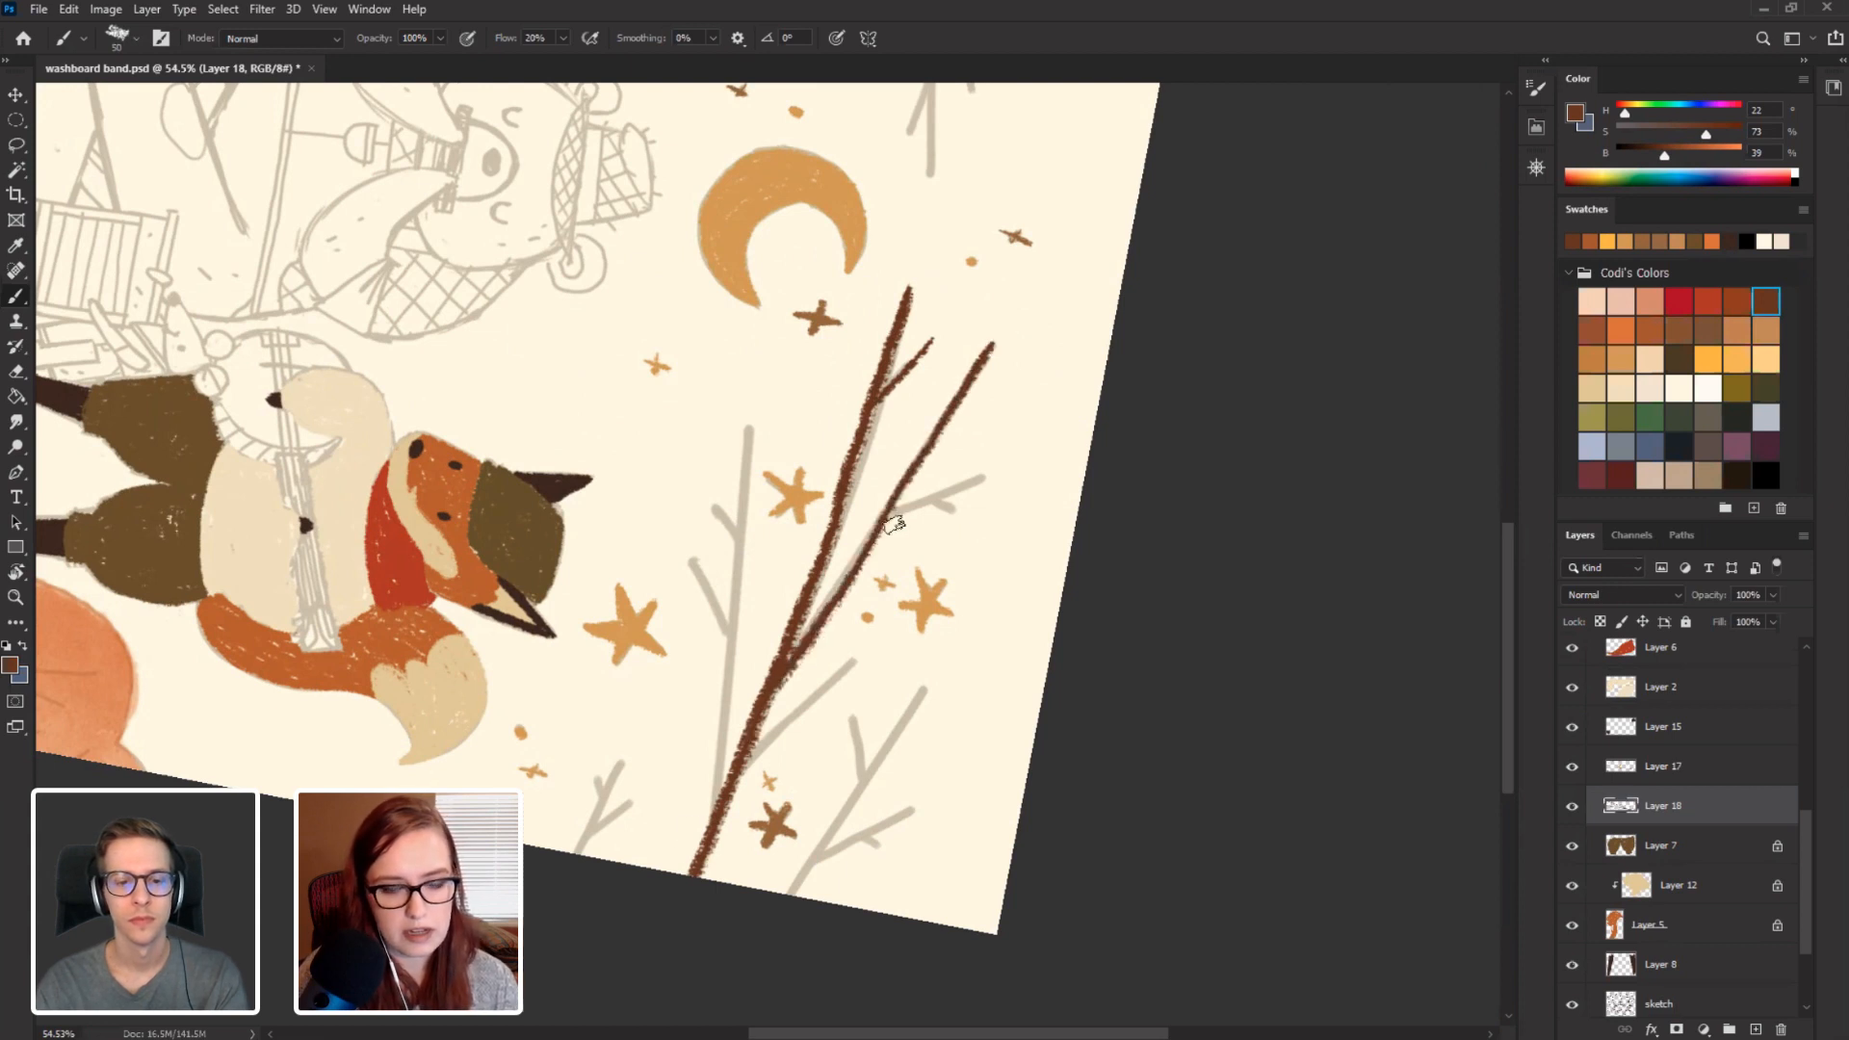
{"action": "left_click_drag", "start_coordinate": [894, 525], "coordinate": [992, 470]}
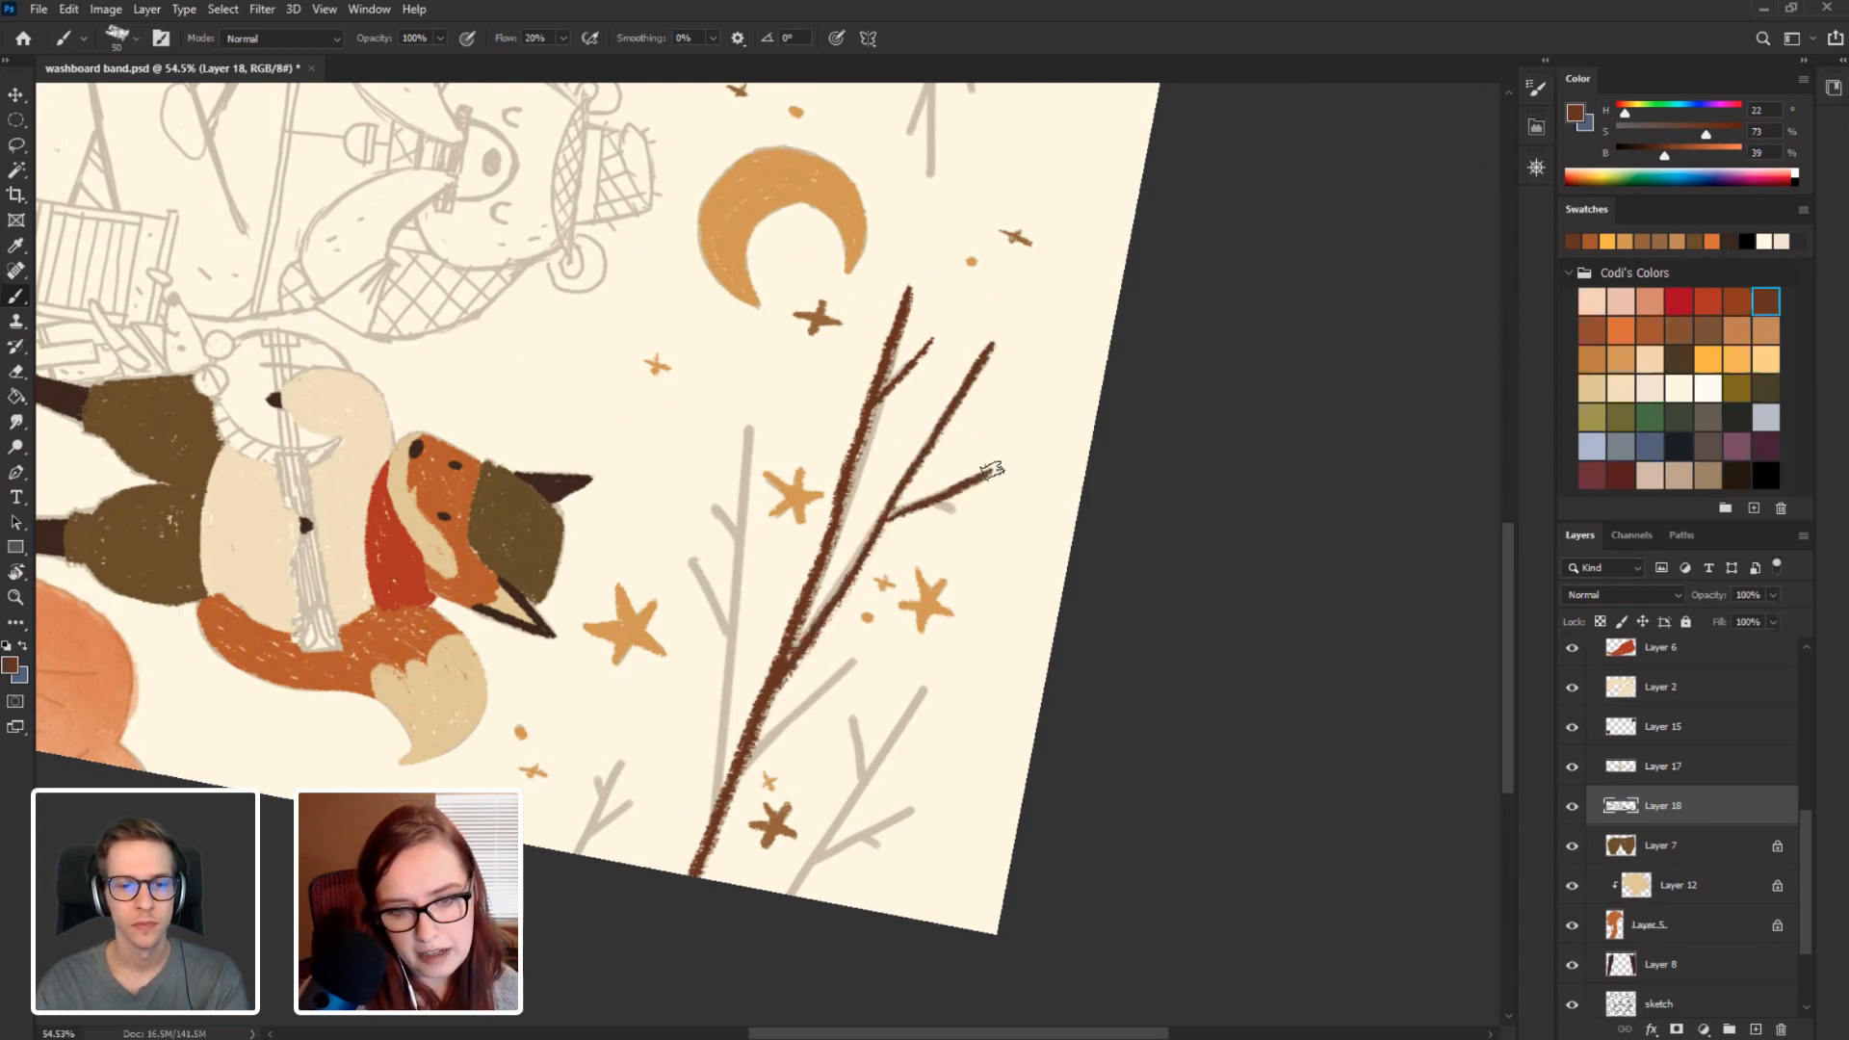
{"action": "key", "text": "ctrl+z"}
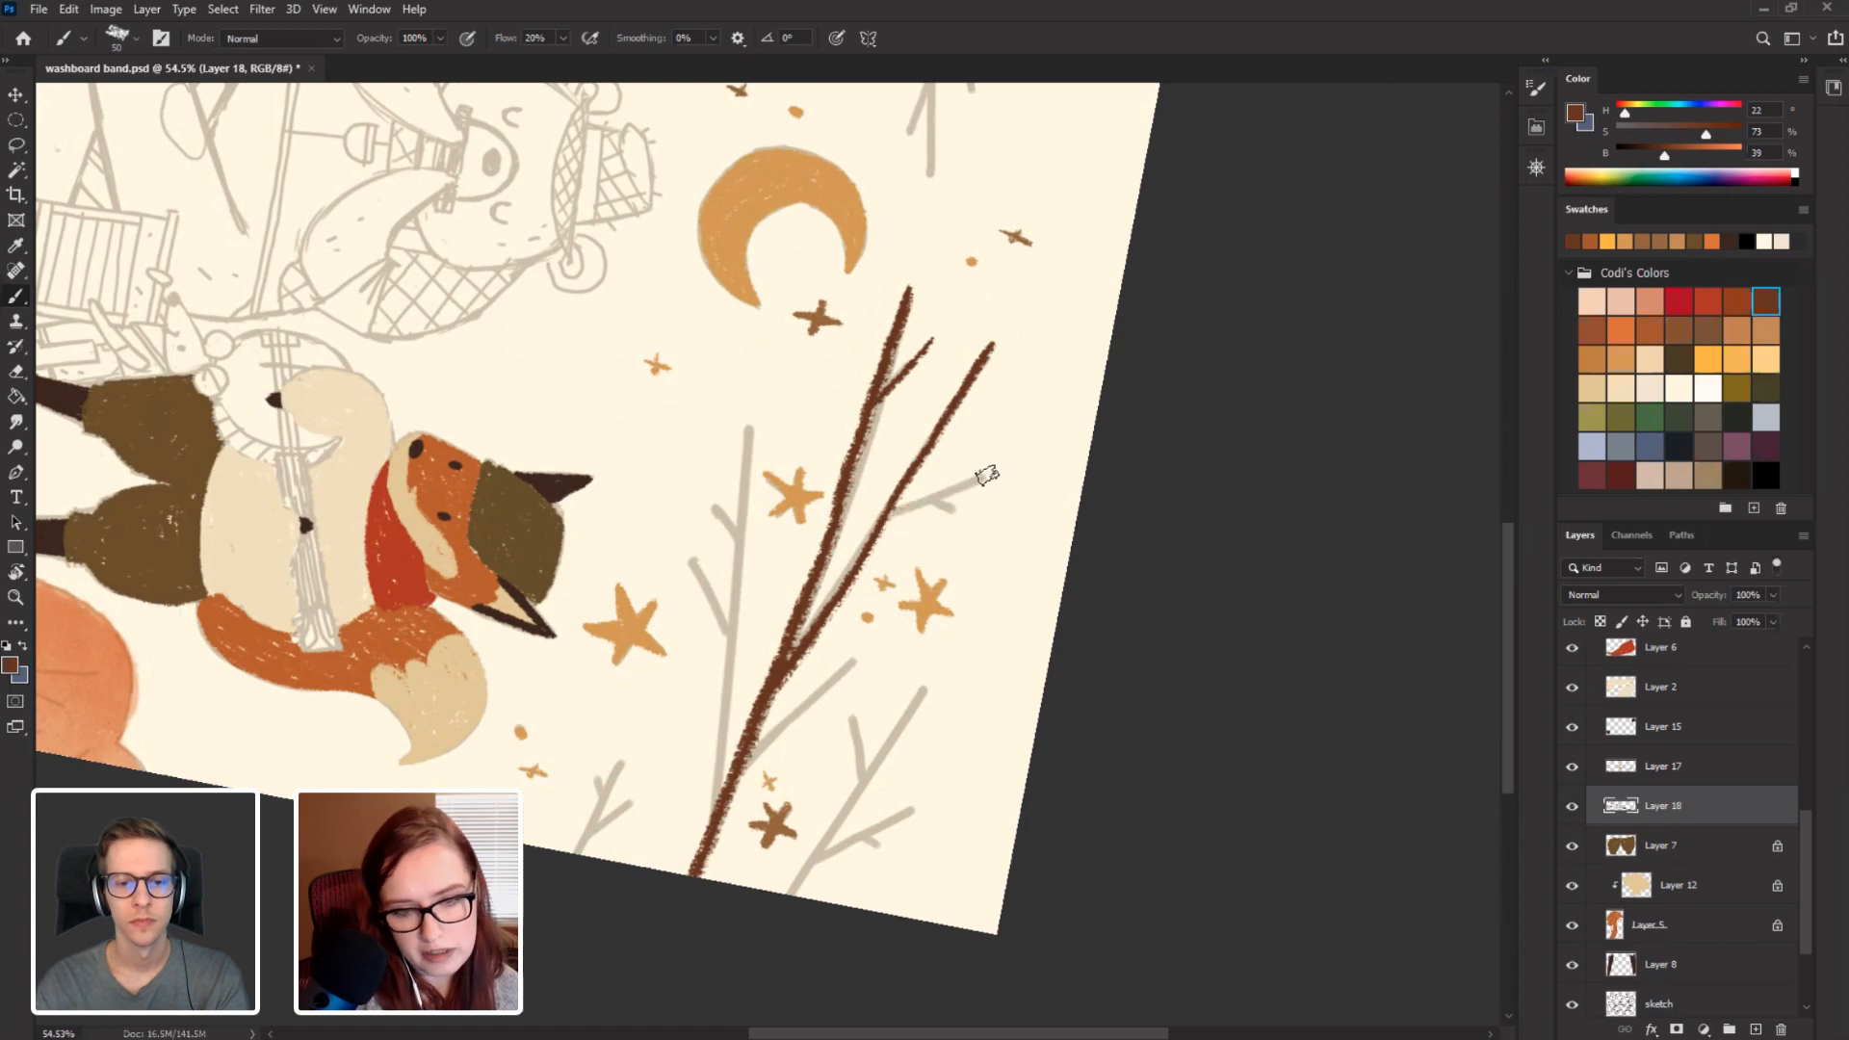
{"action": "left_click_drag", "start_coordinate": [986, 475], "coordinate": [905, 510]}
{"action": "key", "text": "ctrl+z"}
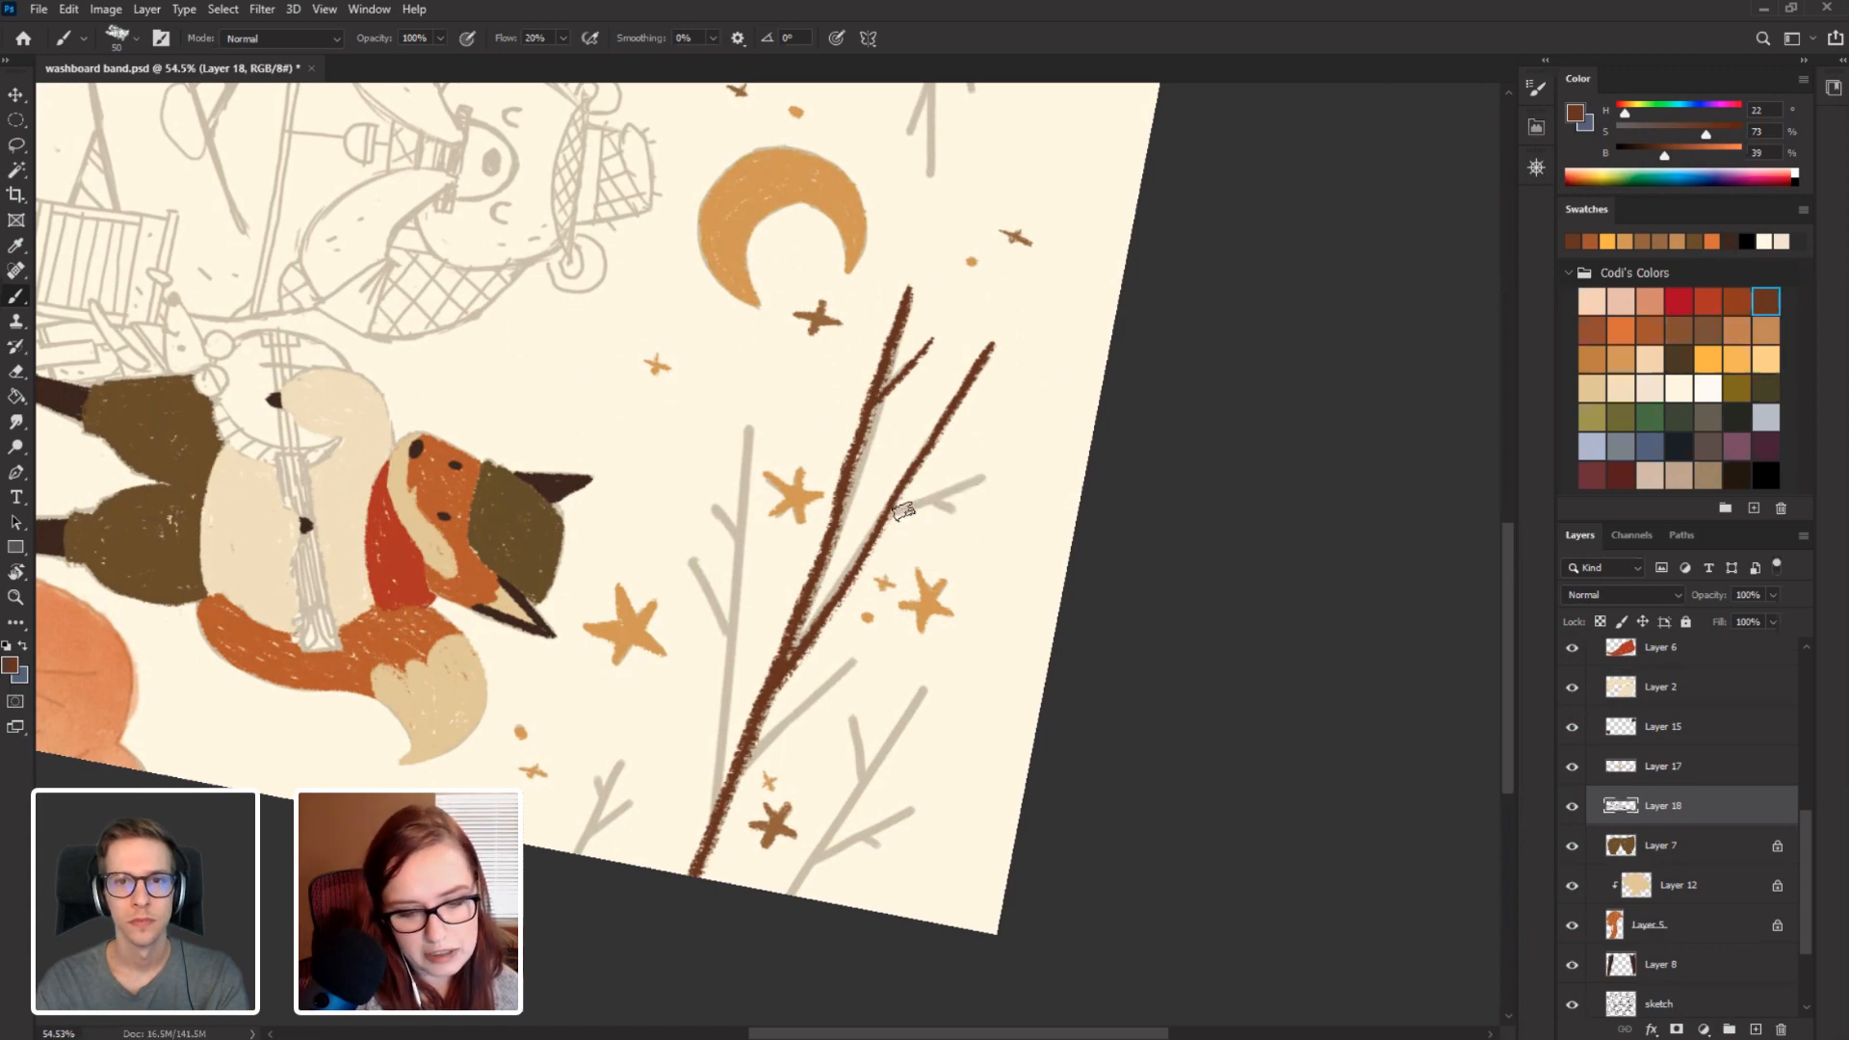
Hide the sketch layer to examine the painted branches with the moon, stars and fox, and show the sketch again.
{"action": "key", "text": "r"}
{"action": "mouse_move", "coordinate": [709, 445]}
{"action": "left_mouse_down"}
{"action": "mouse_move", "coordinate": [376, 630]}
{"action": "mouse_move", "coordinate": [296, 409]}
{"action": "mouse_move", "coordinate": [353, 534]}
{"action": "left_mouse_up"}
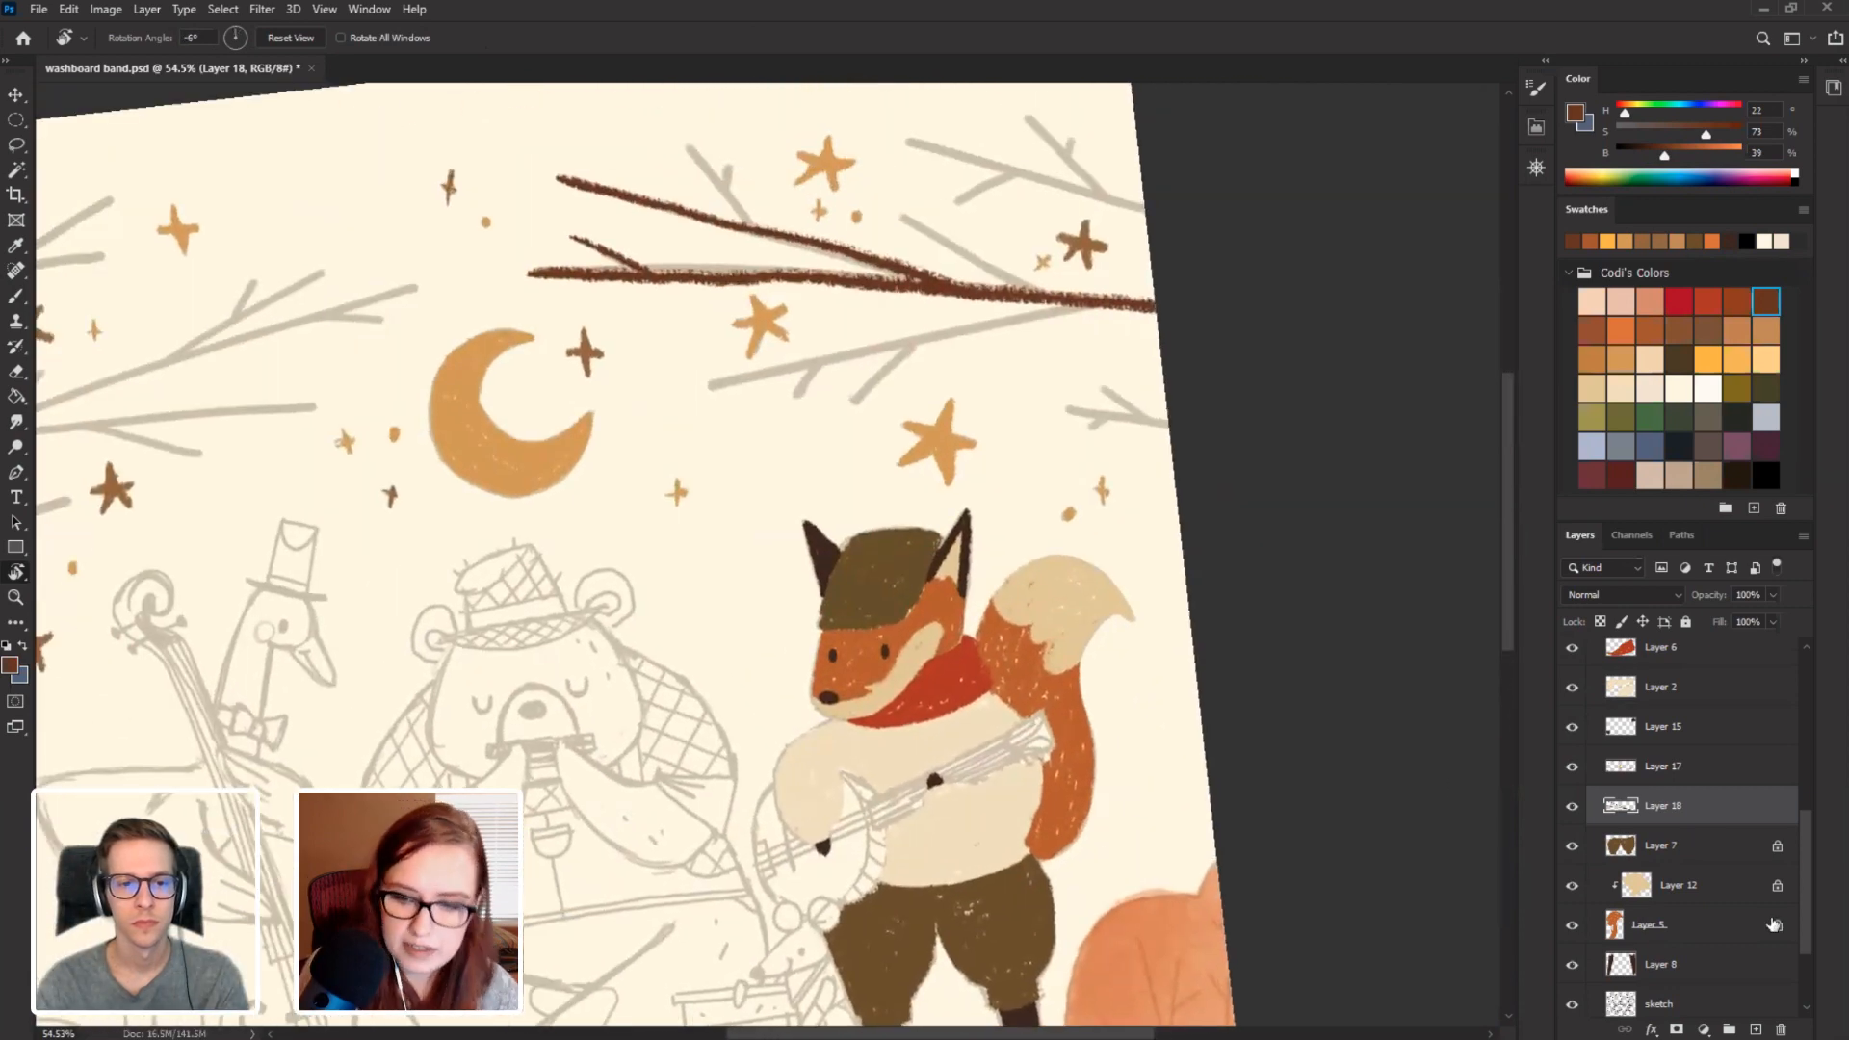
{"action": "scroll", "coordinate": [1771, 924], "scroll_direction": "down", "scroll_amount": 3}
{"action": "left_click", "coordinate": [1572, 878]}
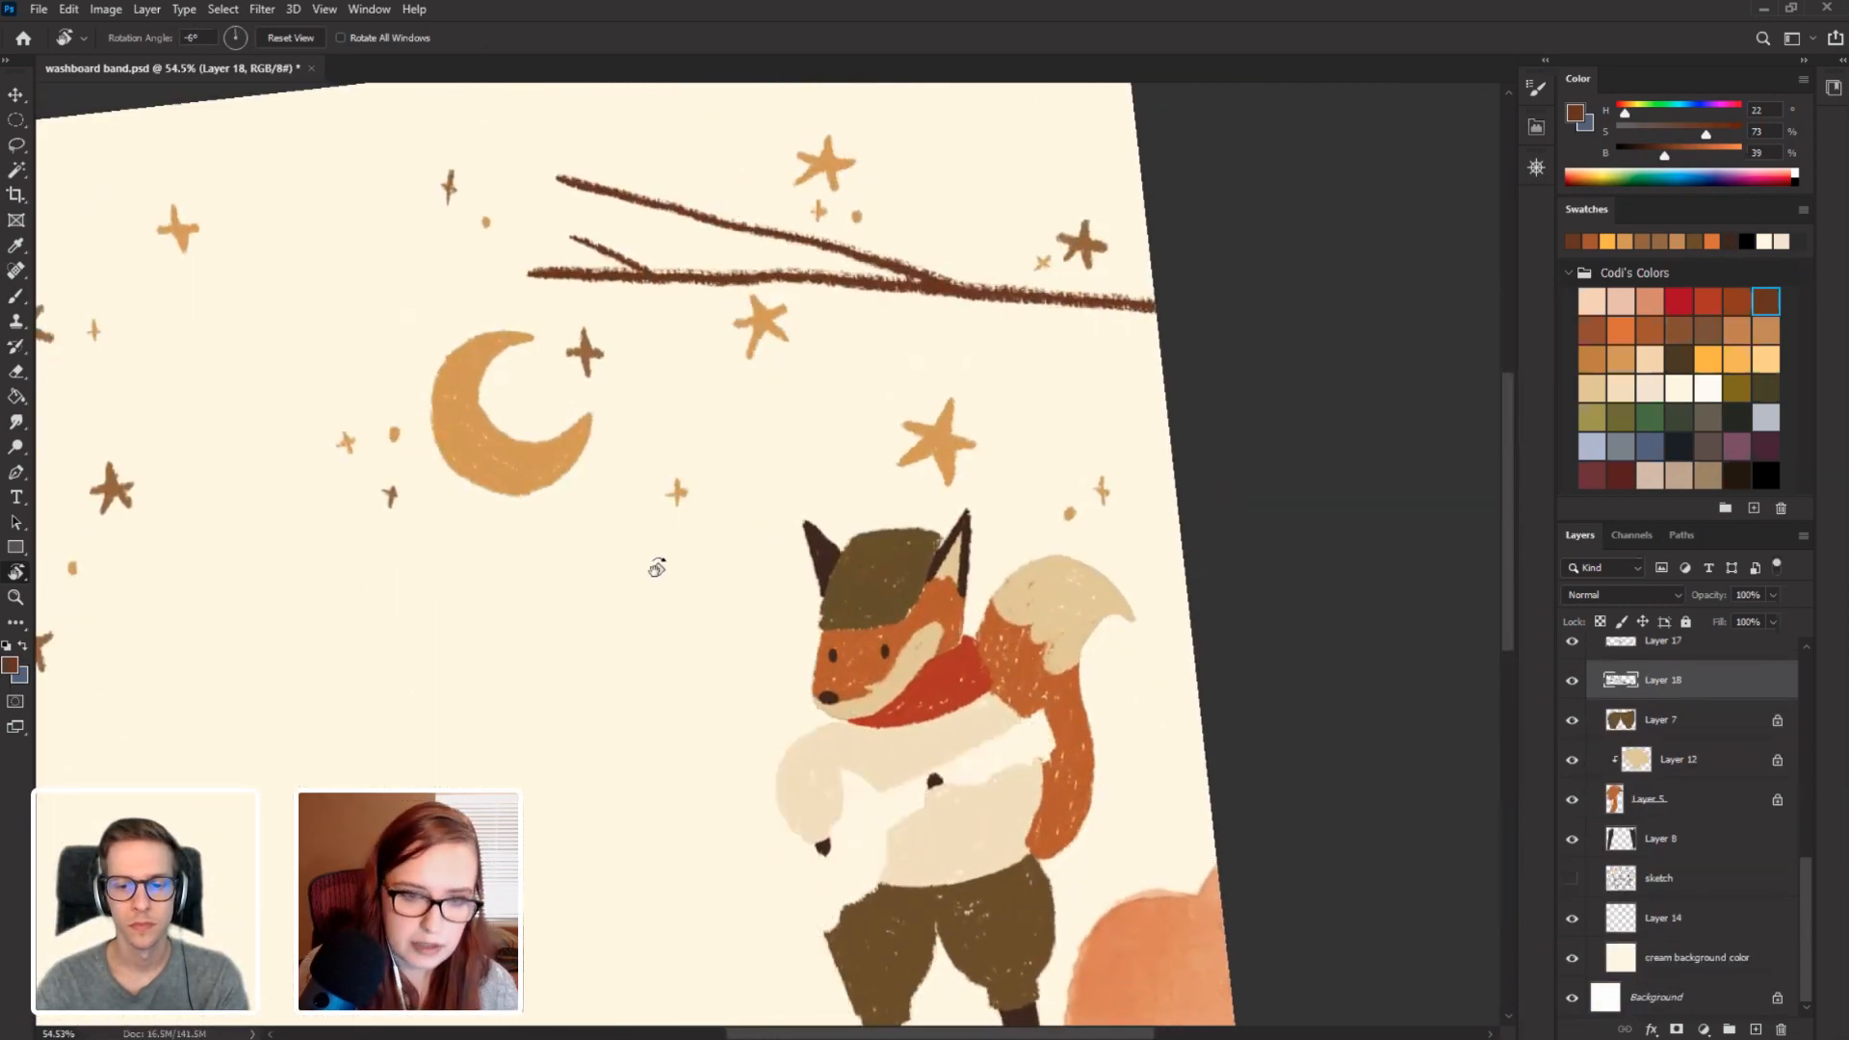
{"action": "left_click_drag", "start_coordinate": [202, 716], "coordinate": [256, 607]}
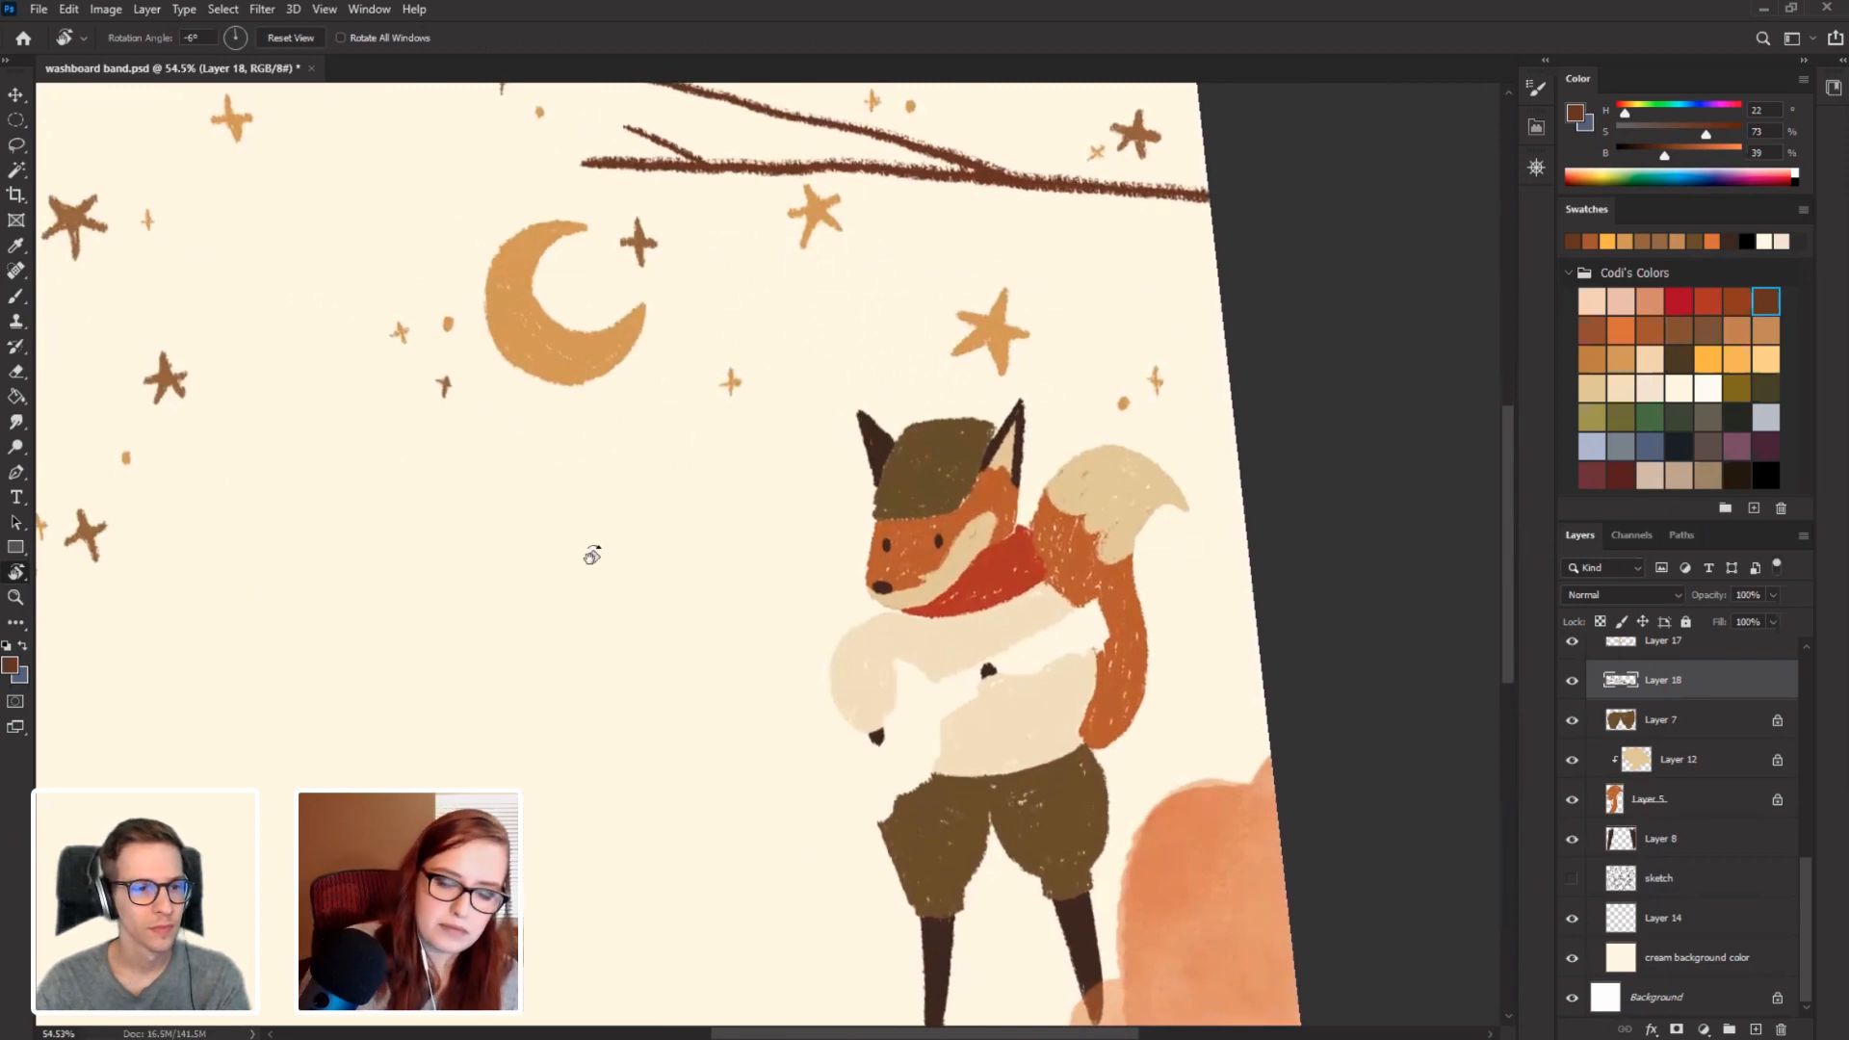
{"action": "scroll", "coordinate": [590, 557], "scroll_direction": "down", "scroll_amount": 5}
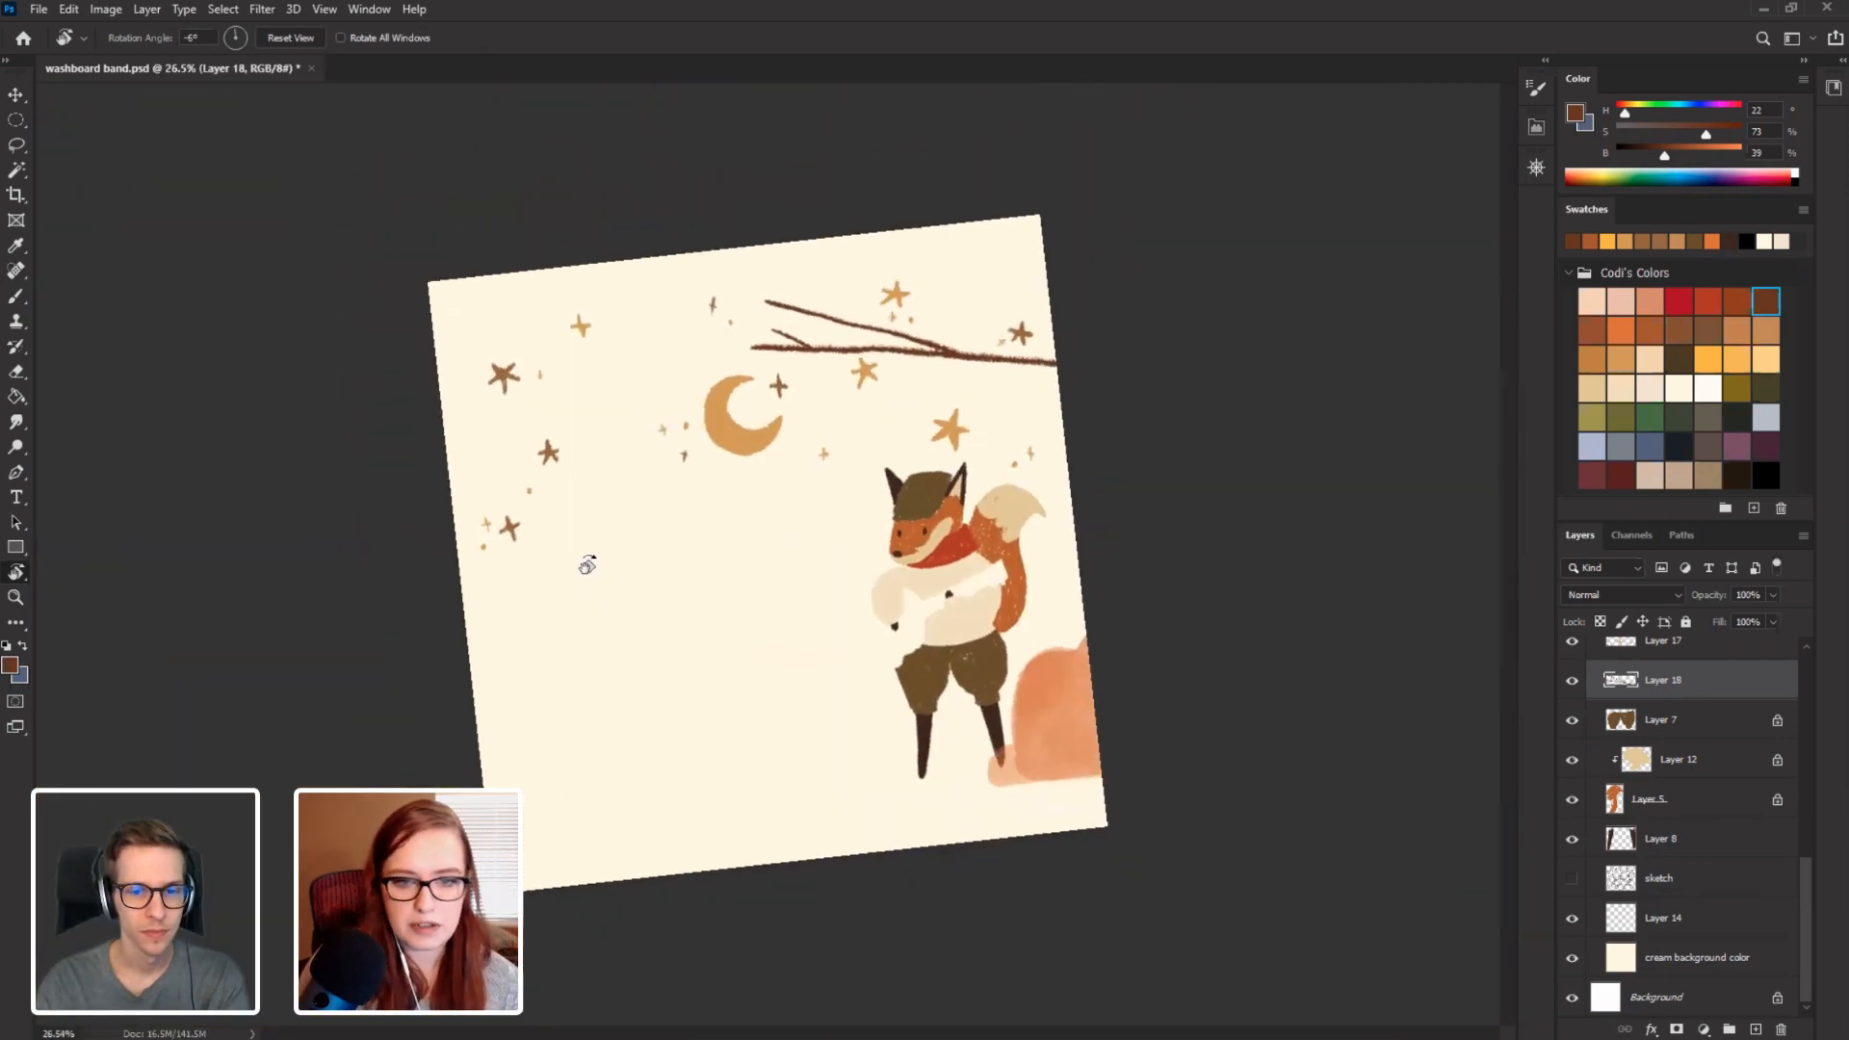
{"action": "scroll", "coordinate": [594, 555], "scroll_direction": "up", "scroll_amount": 4}
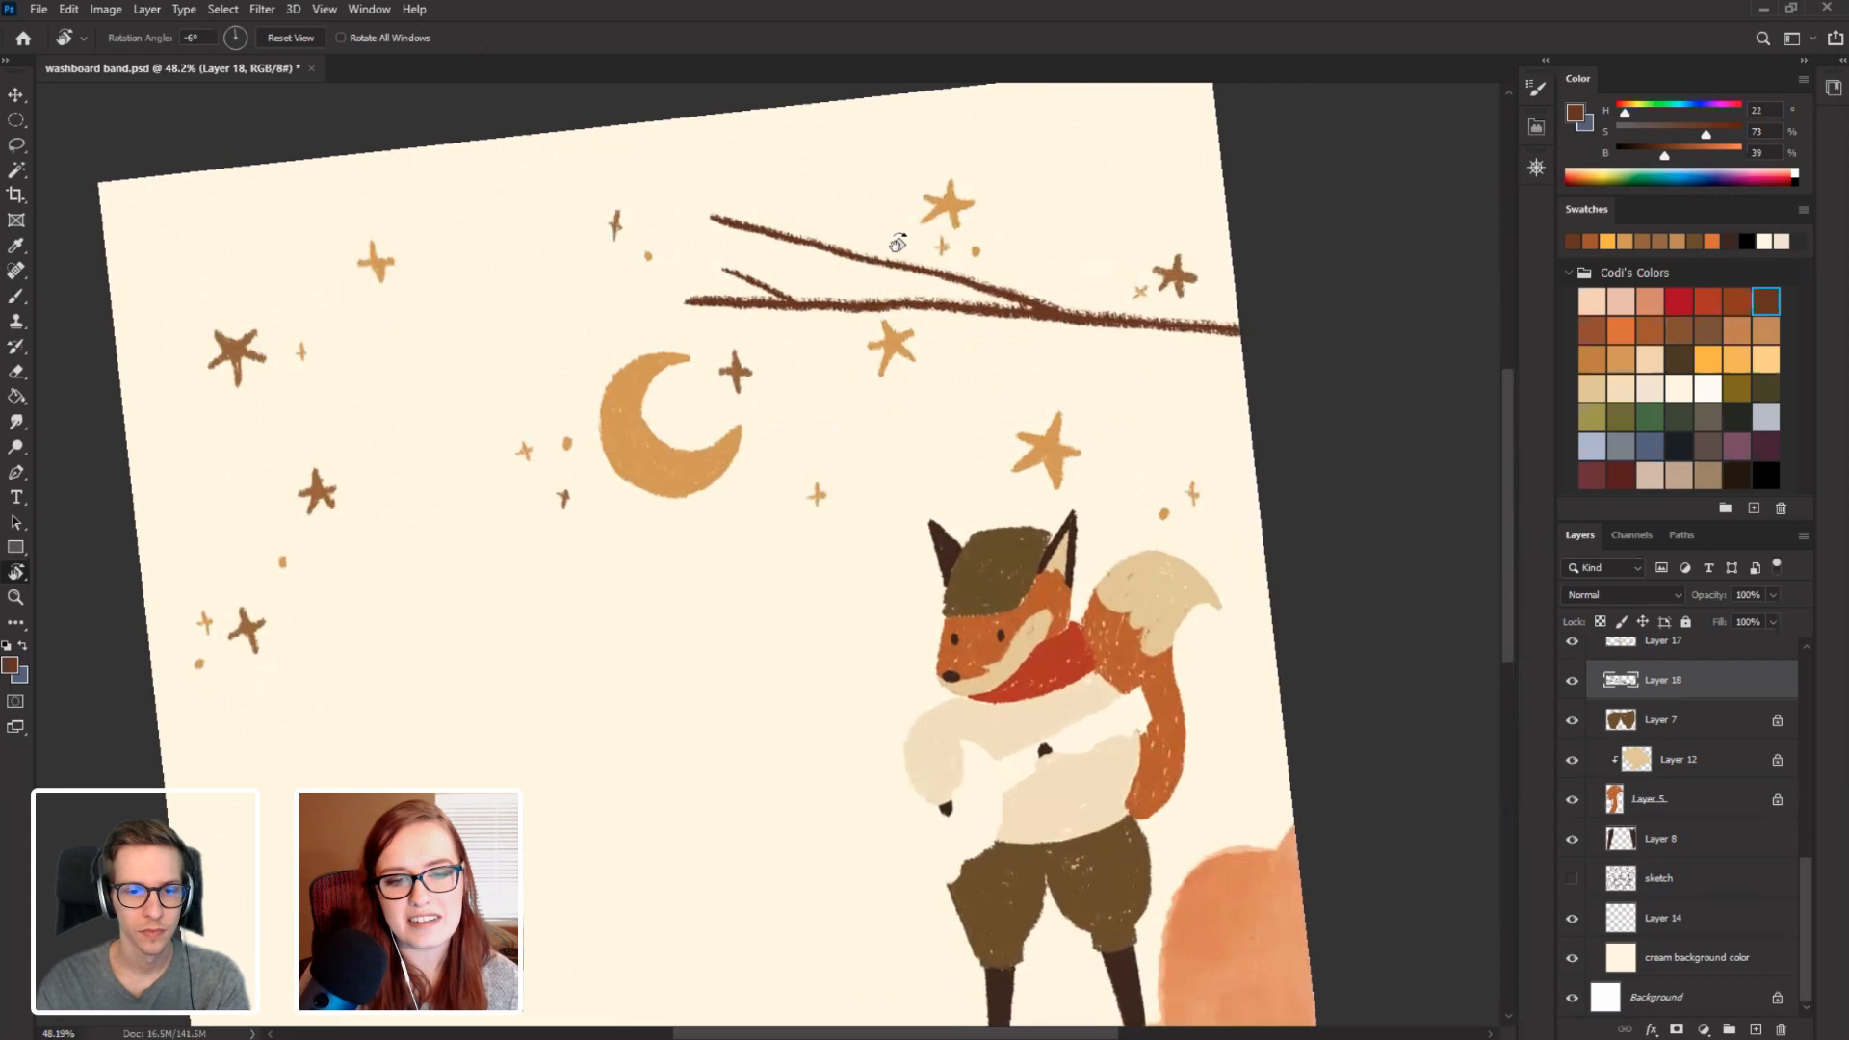
{"action": "left_click", "coordinate": [1571, 879]}
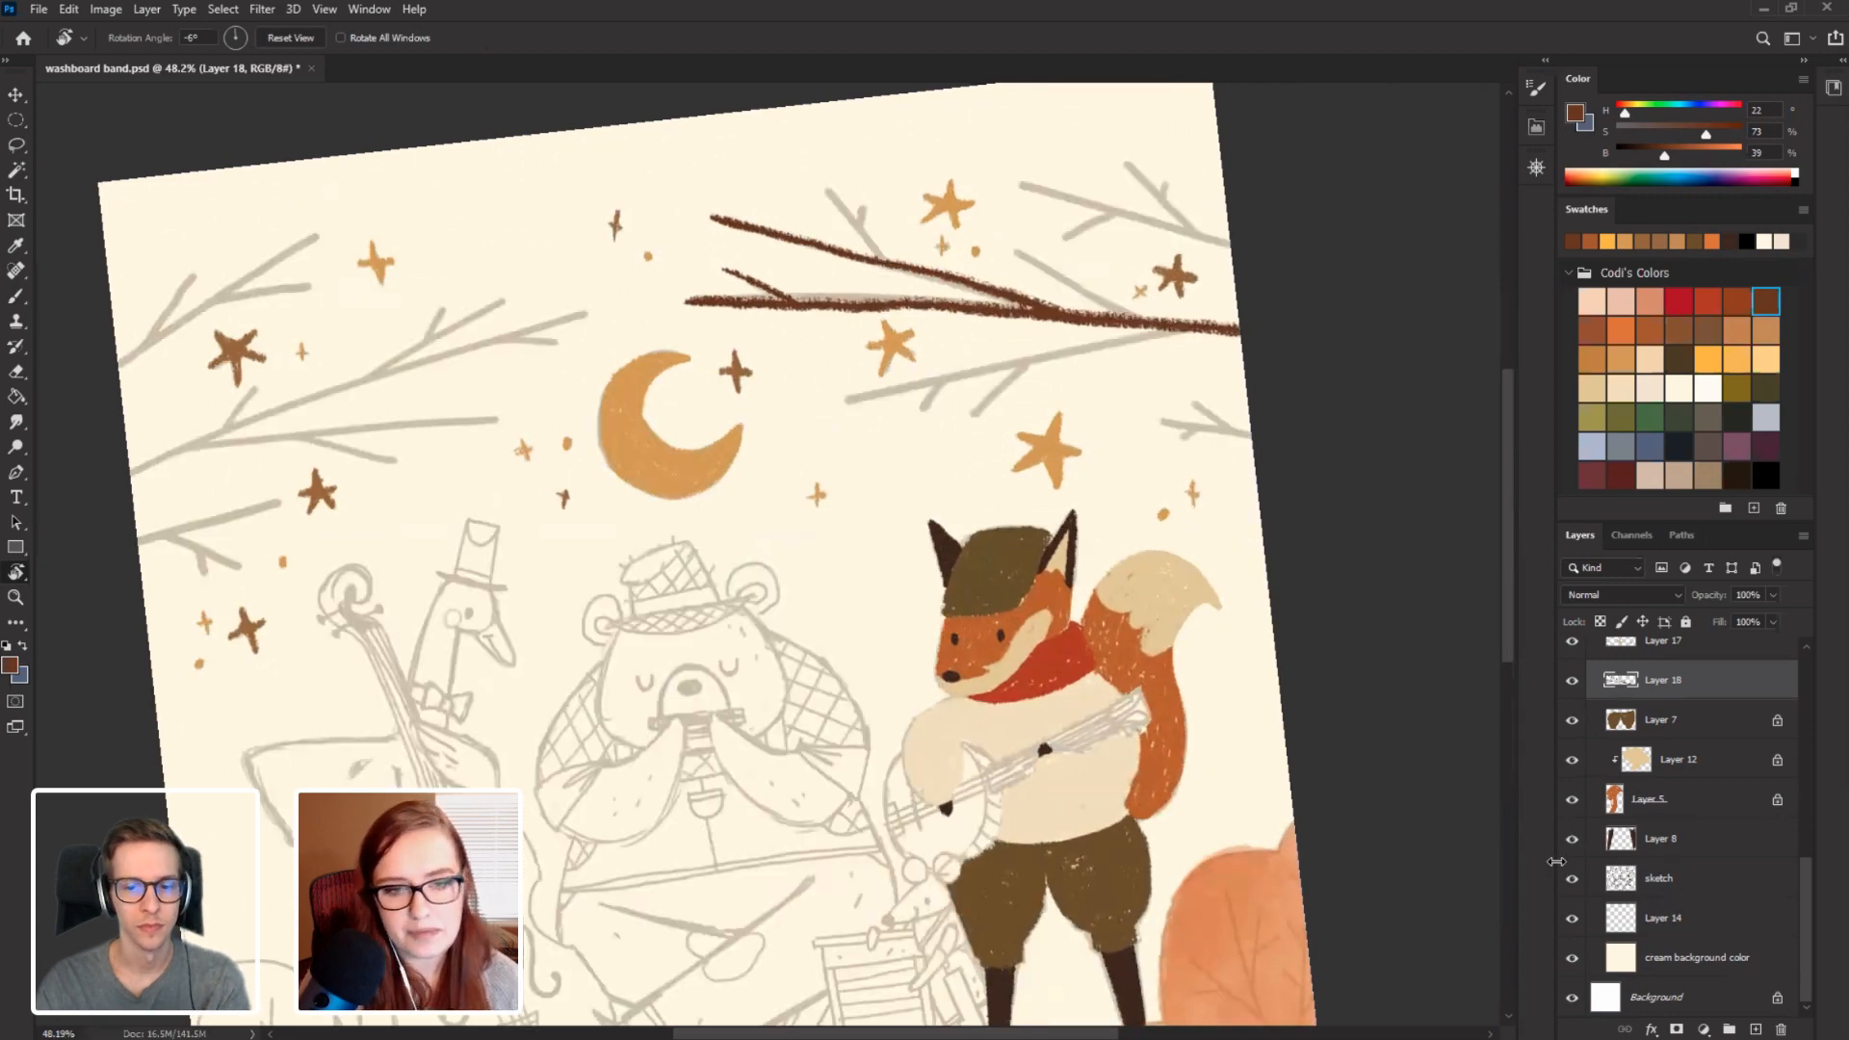
Hide and show Layer 18 to compare the painted branches with the sketched ones.
{"action": "left_click_drag", "start_coordinate": [235, 546], "coordinate": [423, 517]}
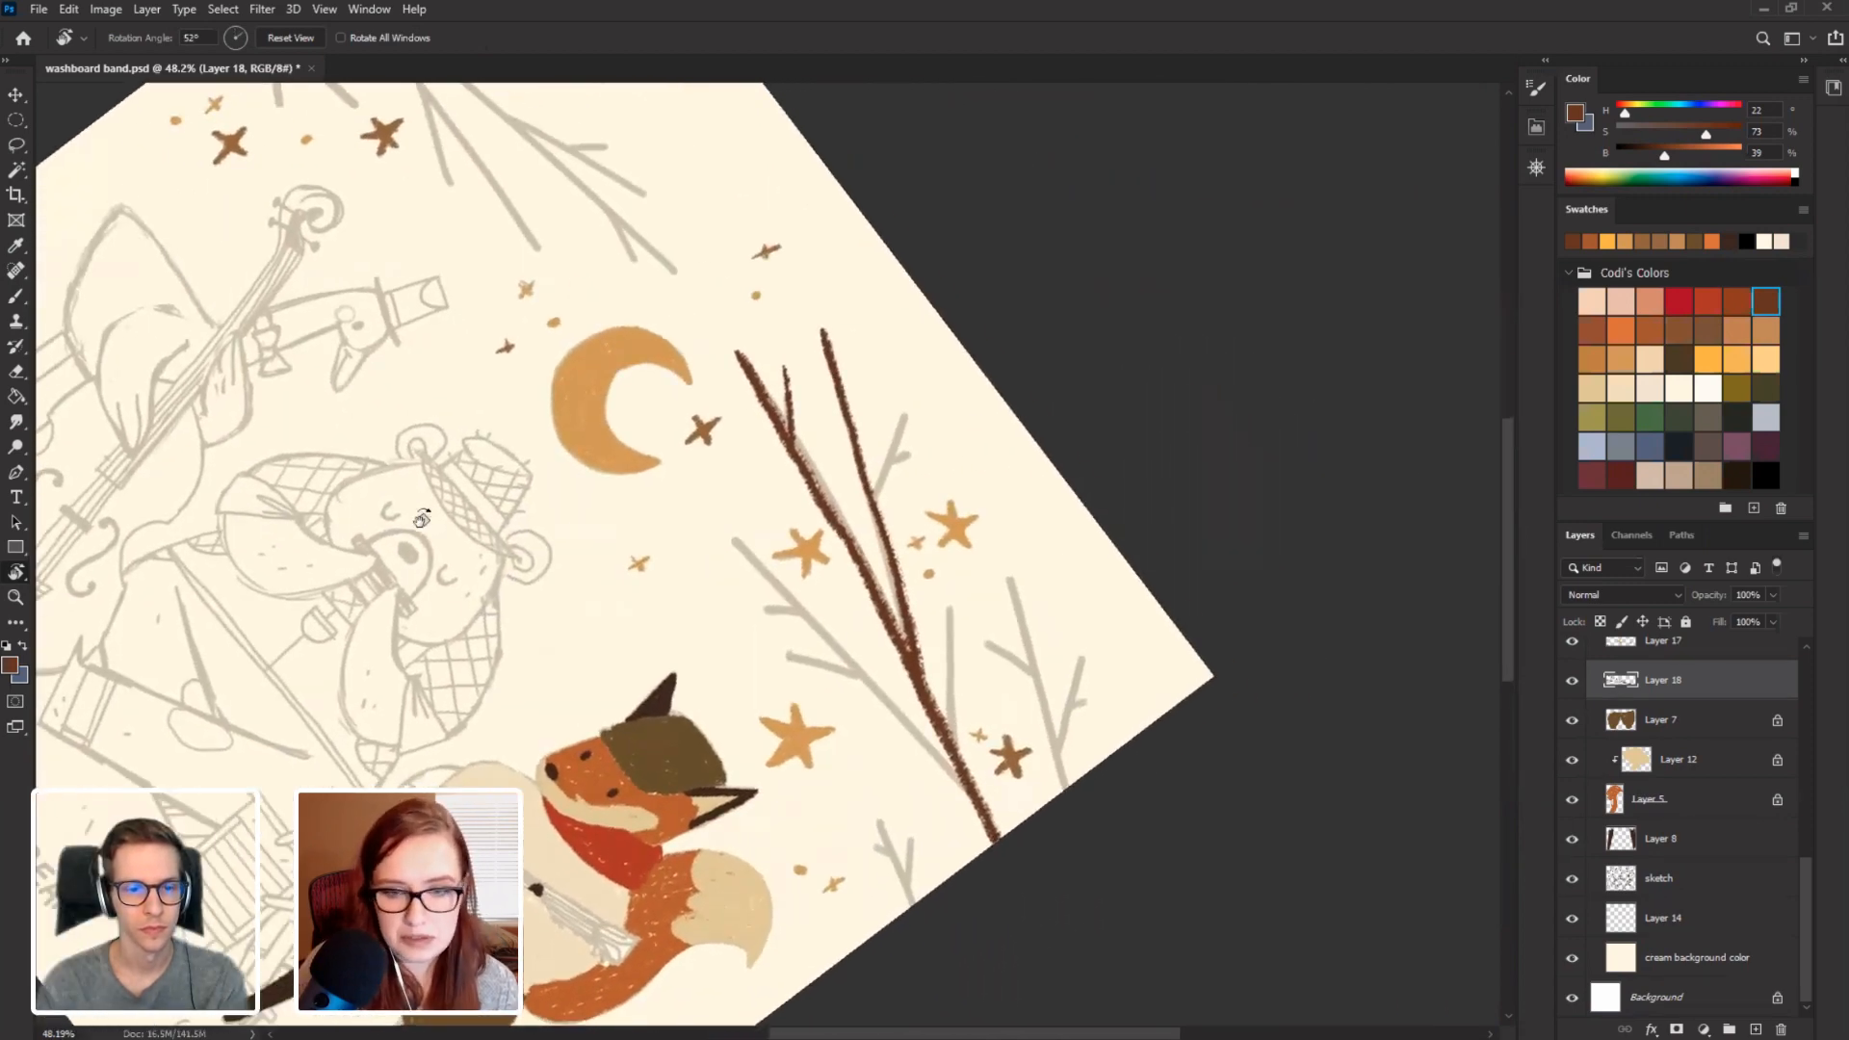
{"action": "scroll", "coordinate": [1805, 848], "scroll_direction": "up", "scroll_amount": 4}
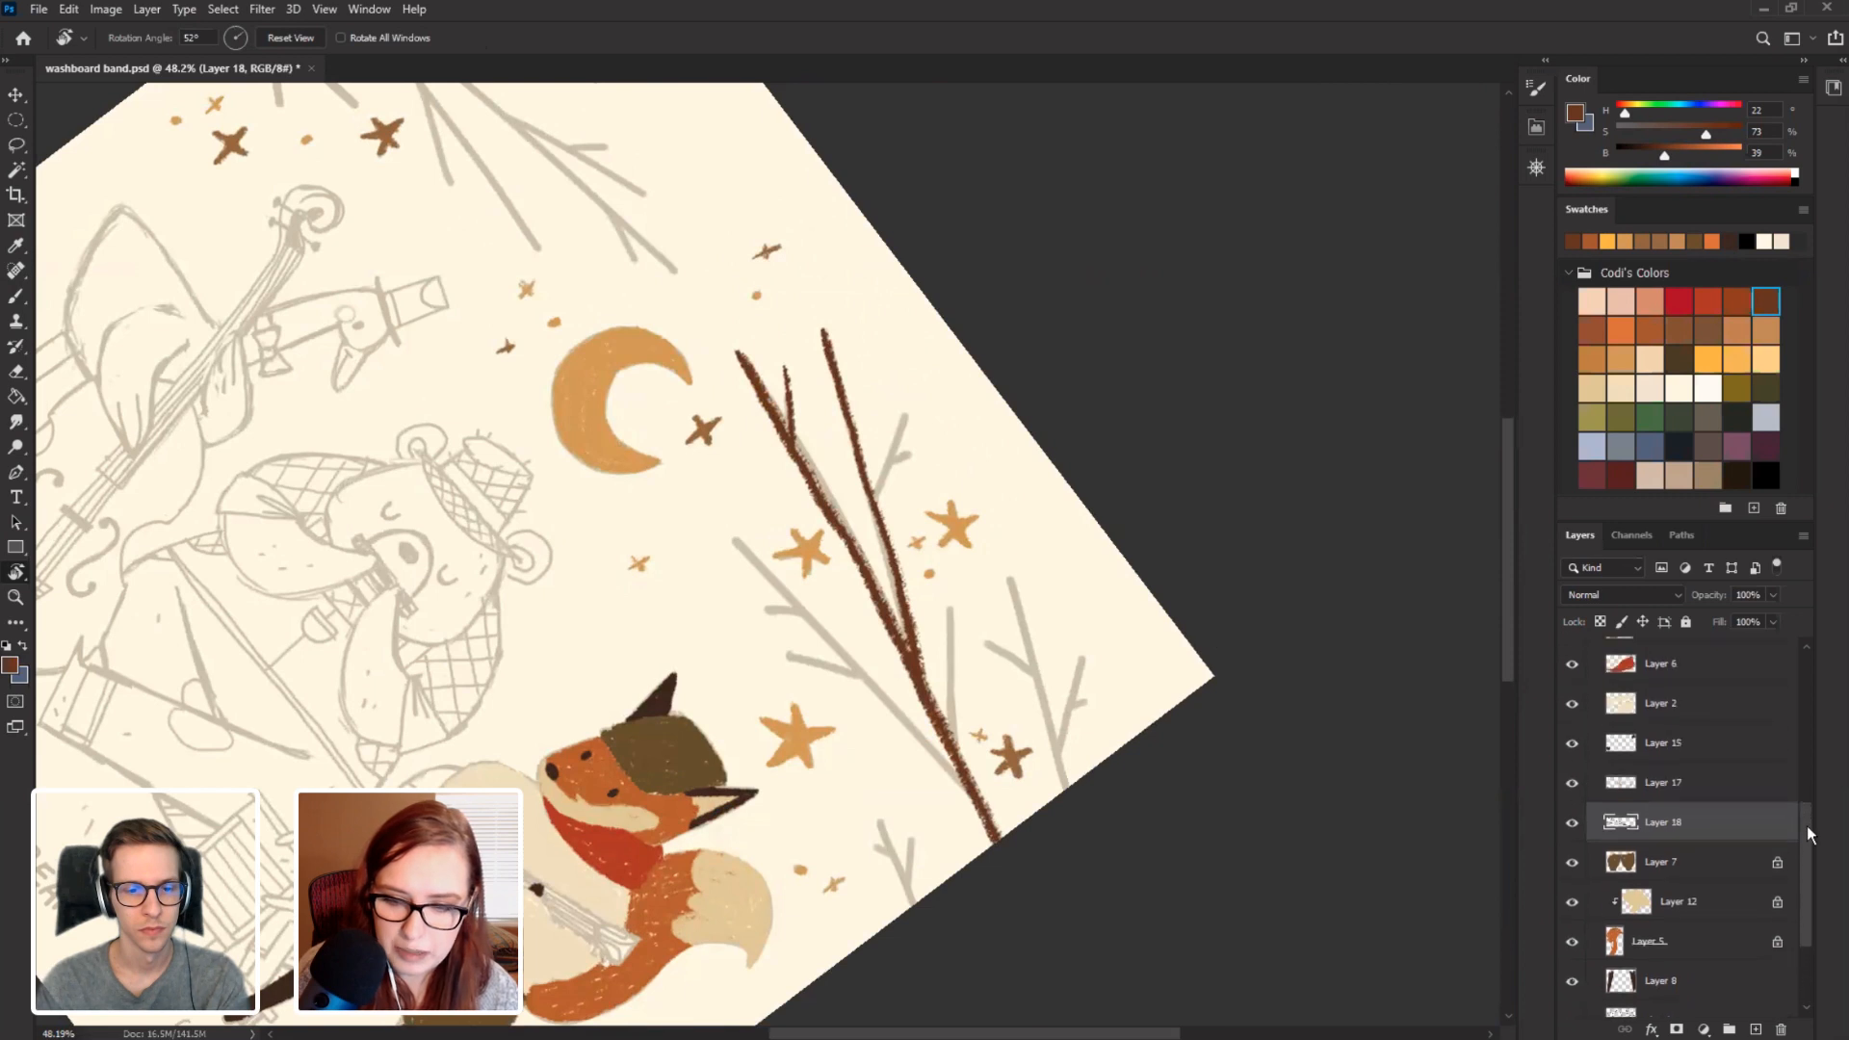
{"action": "left_click", "coordinate": [1572, 830]}
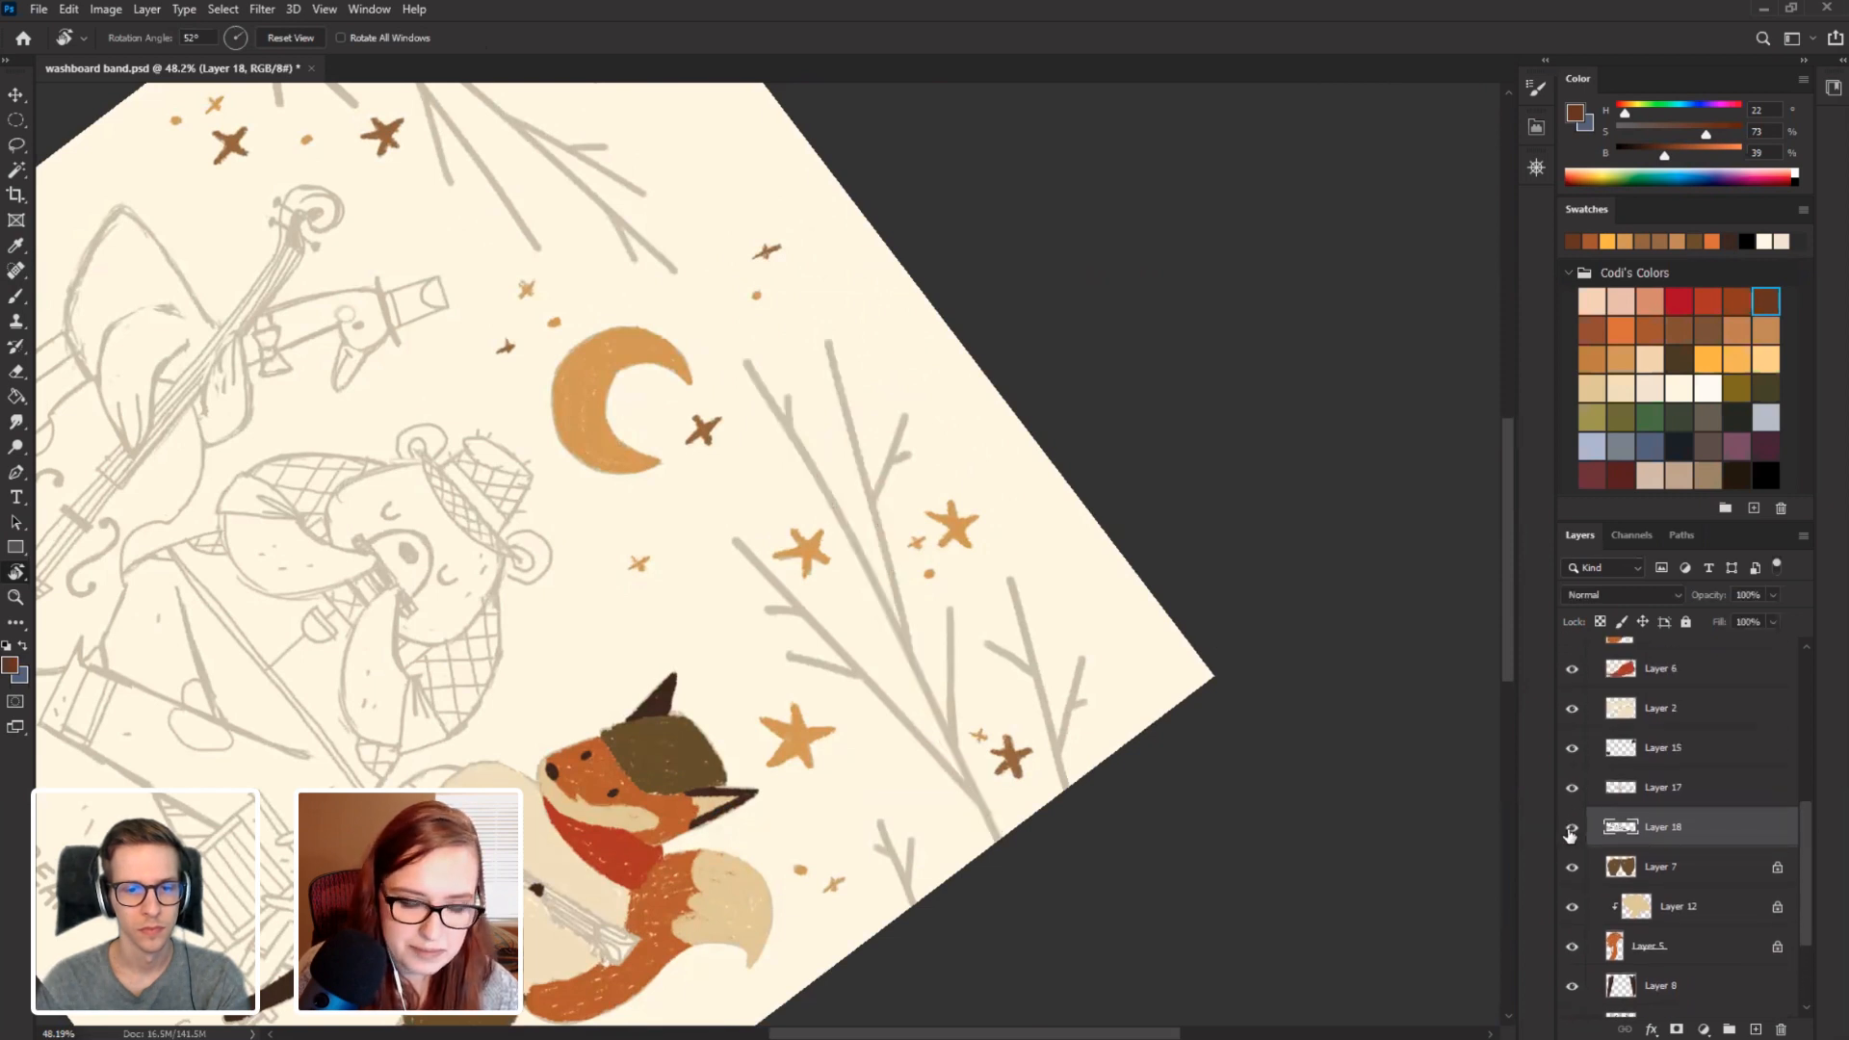
{"action": "left_click", "coordinate": [1571, 830]}
Paint a forked dark brown twig on the second branch and a single twig near the base of the main branch.
{"action": "key", "text": "b"}
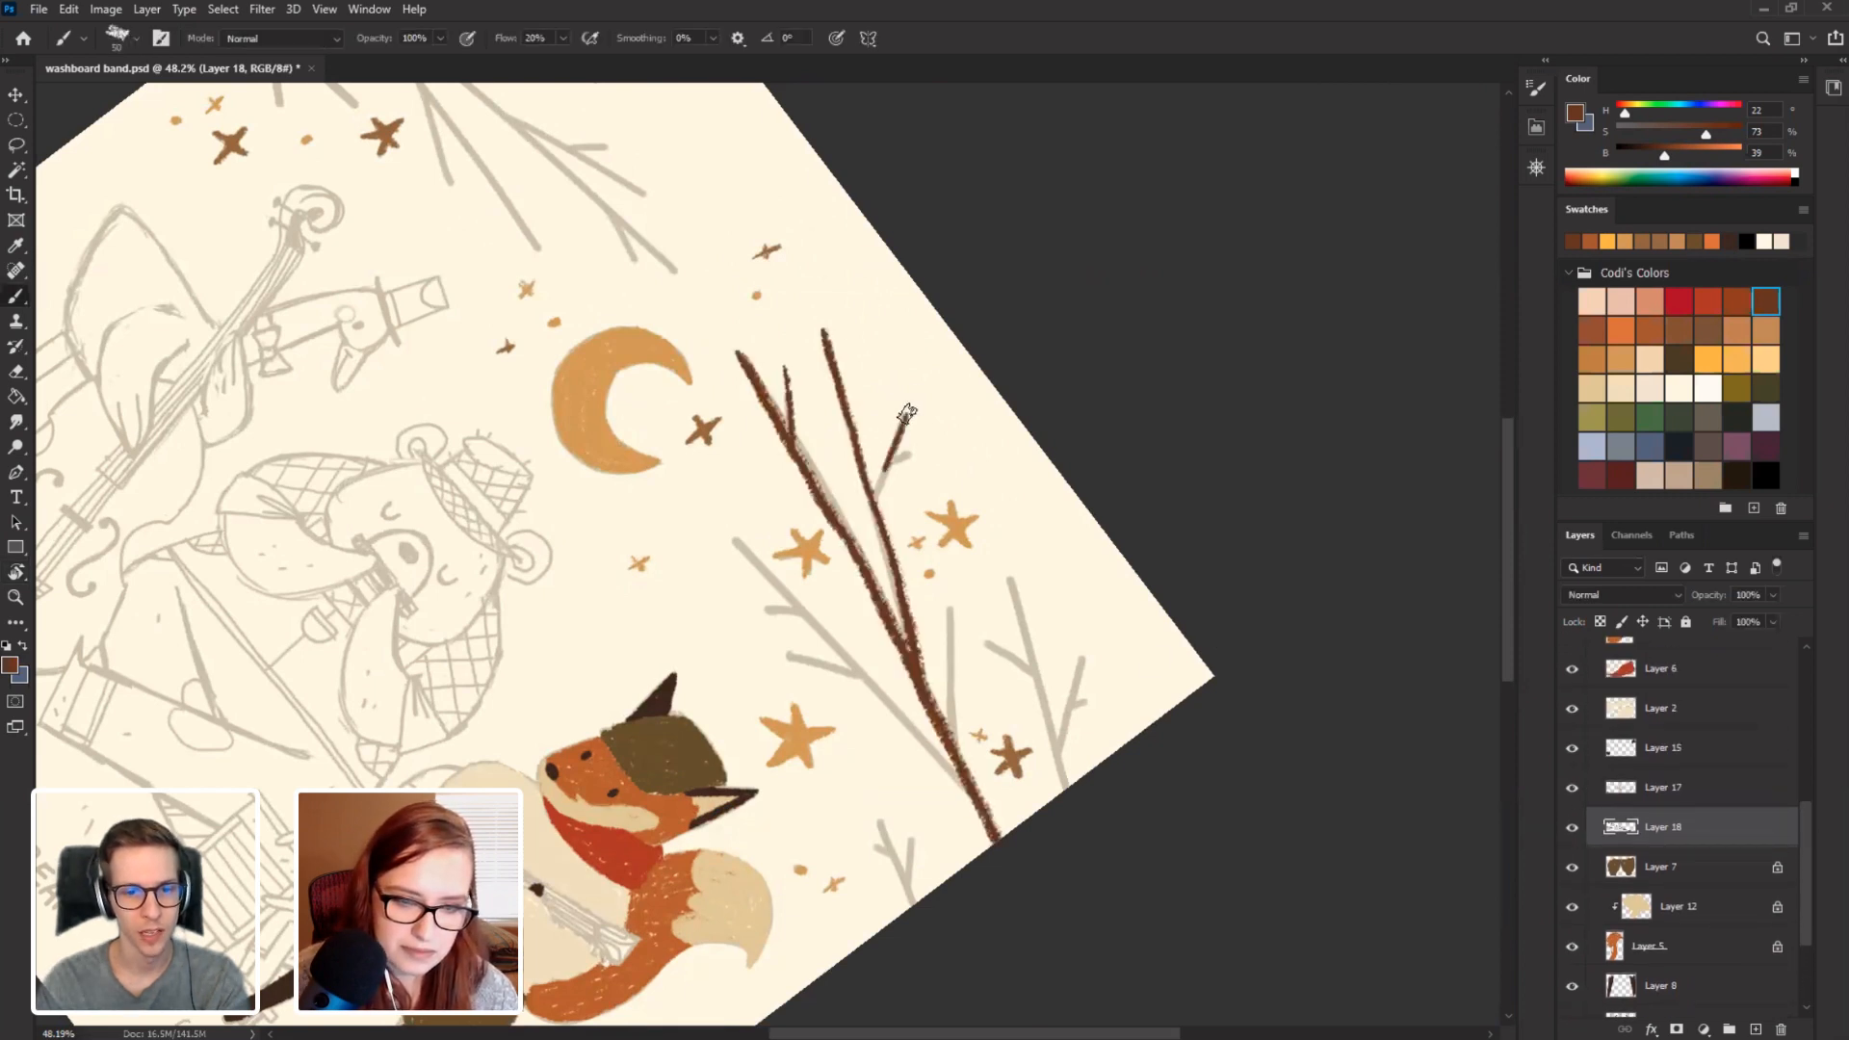
{"action": "left_click_drag", "start_coordinate": [907, 412], "coordinate": [905, 460]}
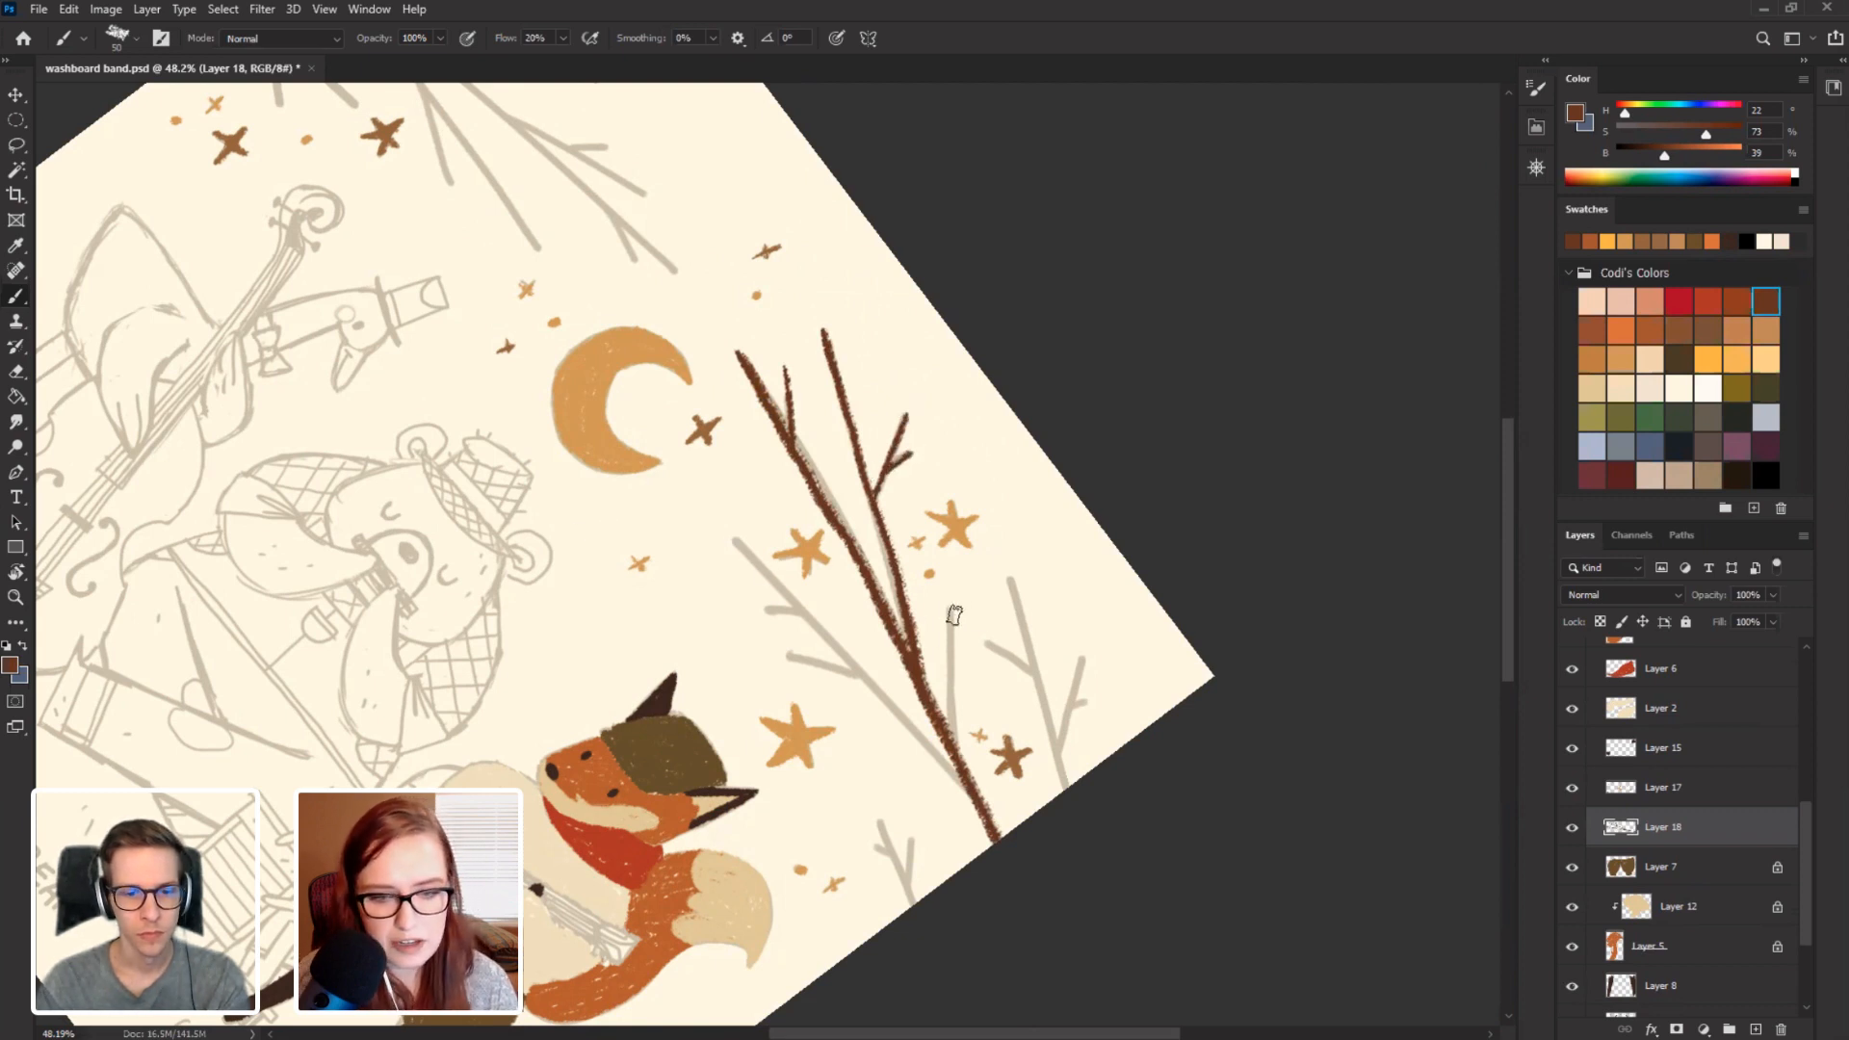
{"action": "left_click_drag", "start_coordinate": [951, 612], "coordinate": [953, 730]}
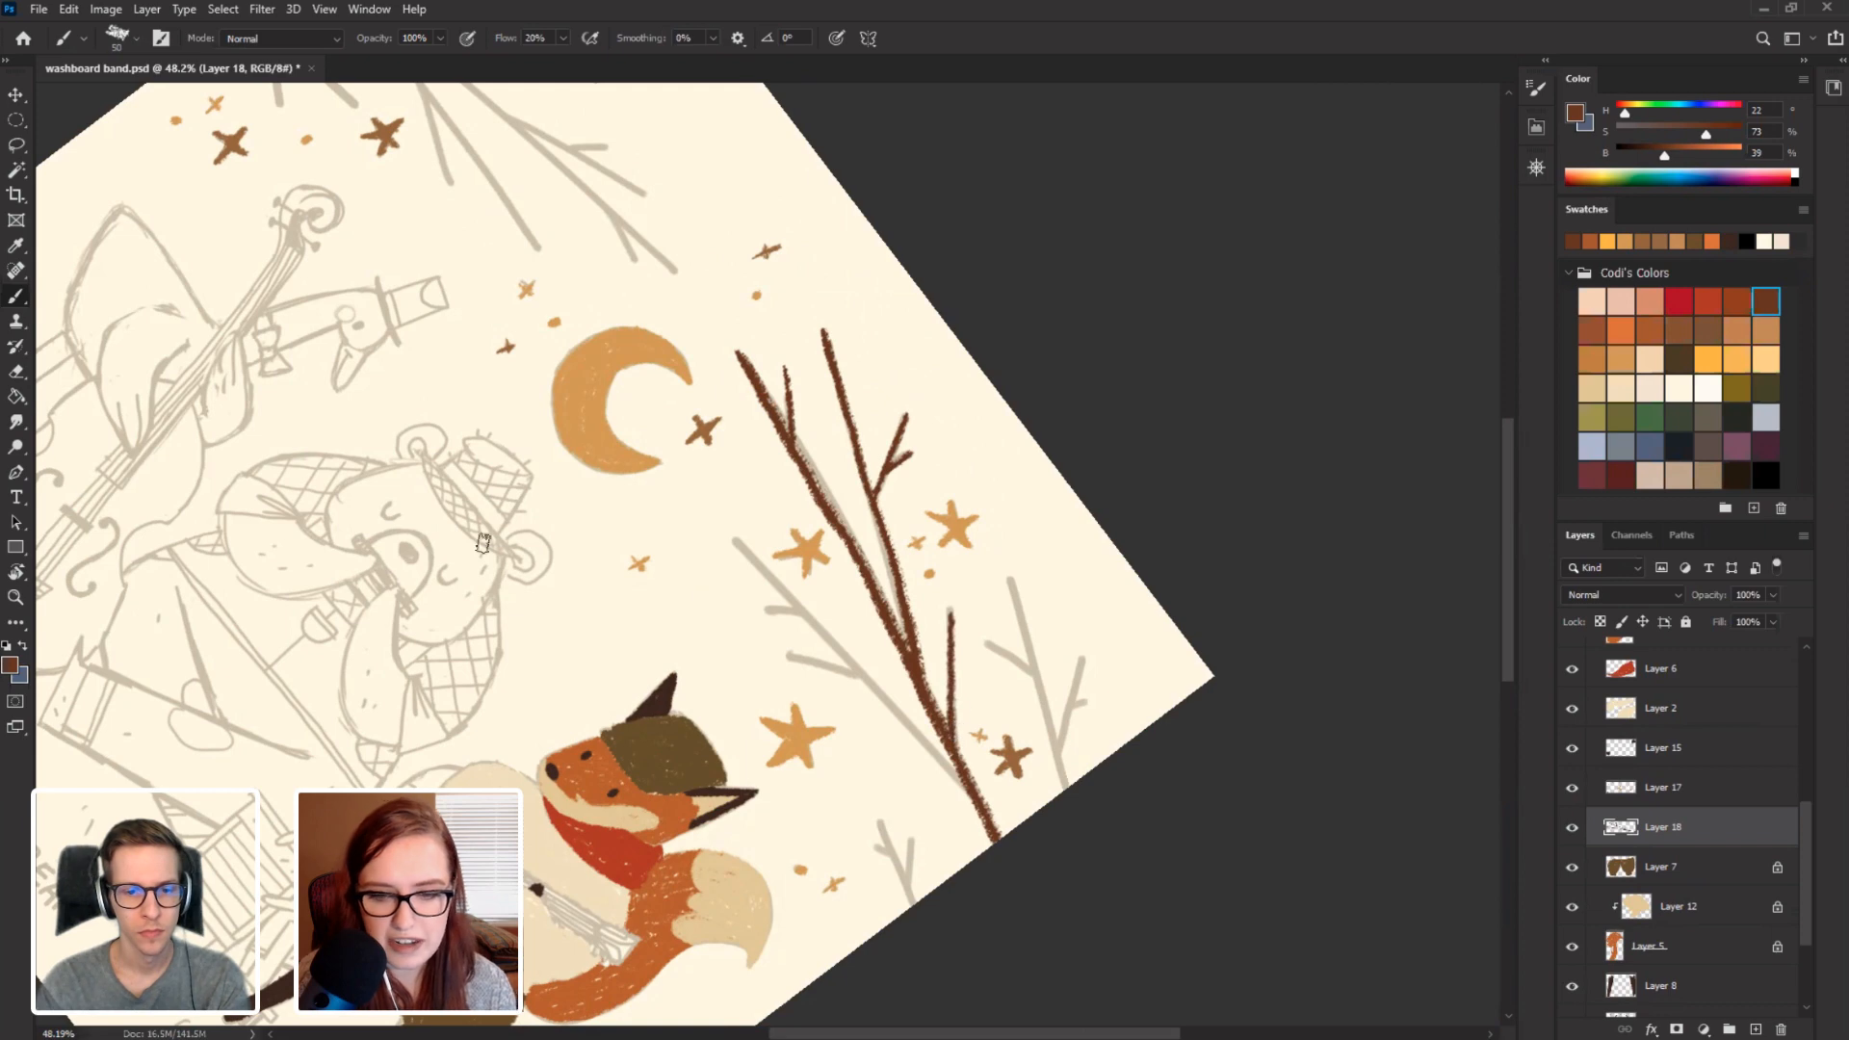
{"action": "key", "text": "r"}
{"action": "left_click_drag", "start_coordinate": [484, 542], "coordinate": [420, 480]}
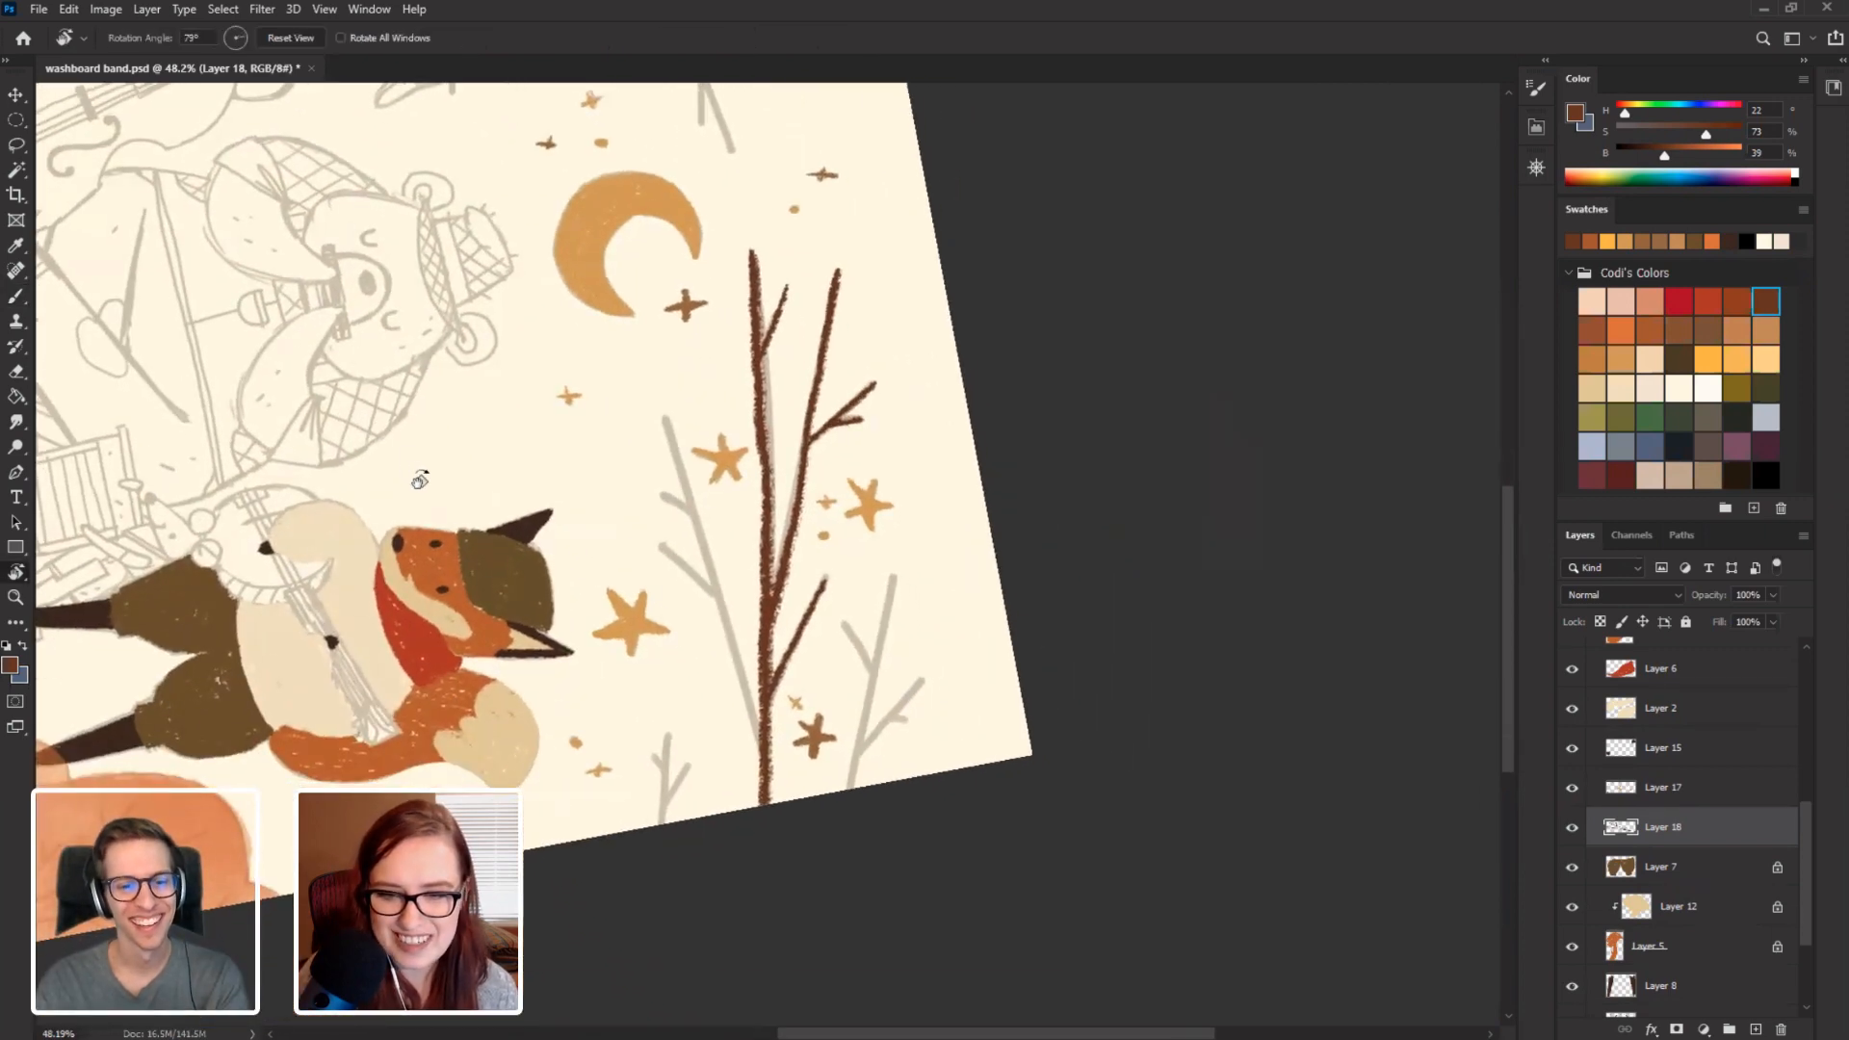
Paint the two small dark brown branches with their twigs at the canvas edge, one on each side of the main branch.
{"action": "key", "text": "b"}
{"action": "mouse_move", "coordinate": [861, 723]}
{"action": "left_mouse_down"}
{"action": "mouse_move", "coordinate": [893, 583]}
{"action": "mouse_move", "coordinate": [848, 785]}
{"action": "mouse_move", "coordinate": [921, 678]}
{"action": "mouse_move", "coordinate": [844, 619]}
{"action": "left_mouse_up"}
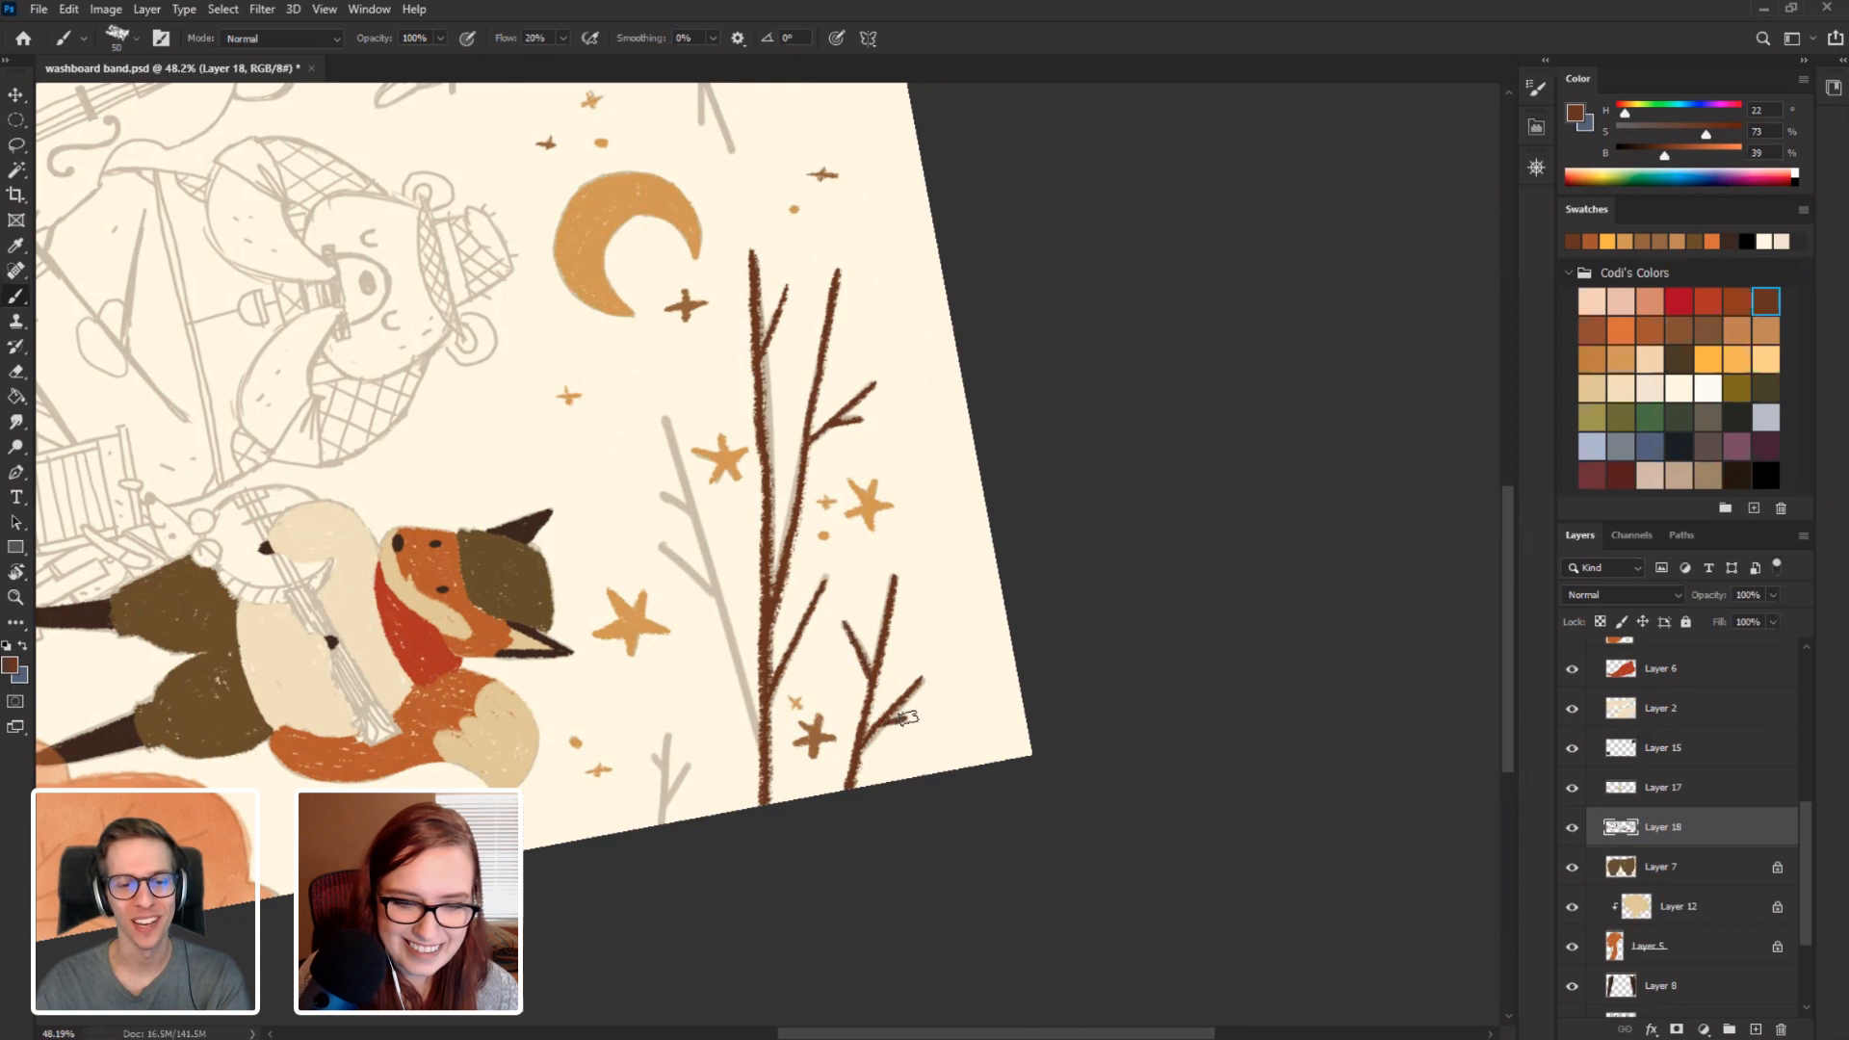
{"action": "left_click_drag", "start_coordinate": [672, 726], "coordinate": [653, 872]}
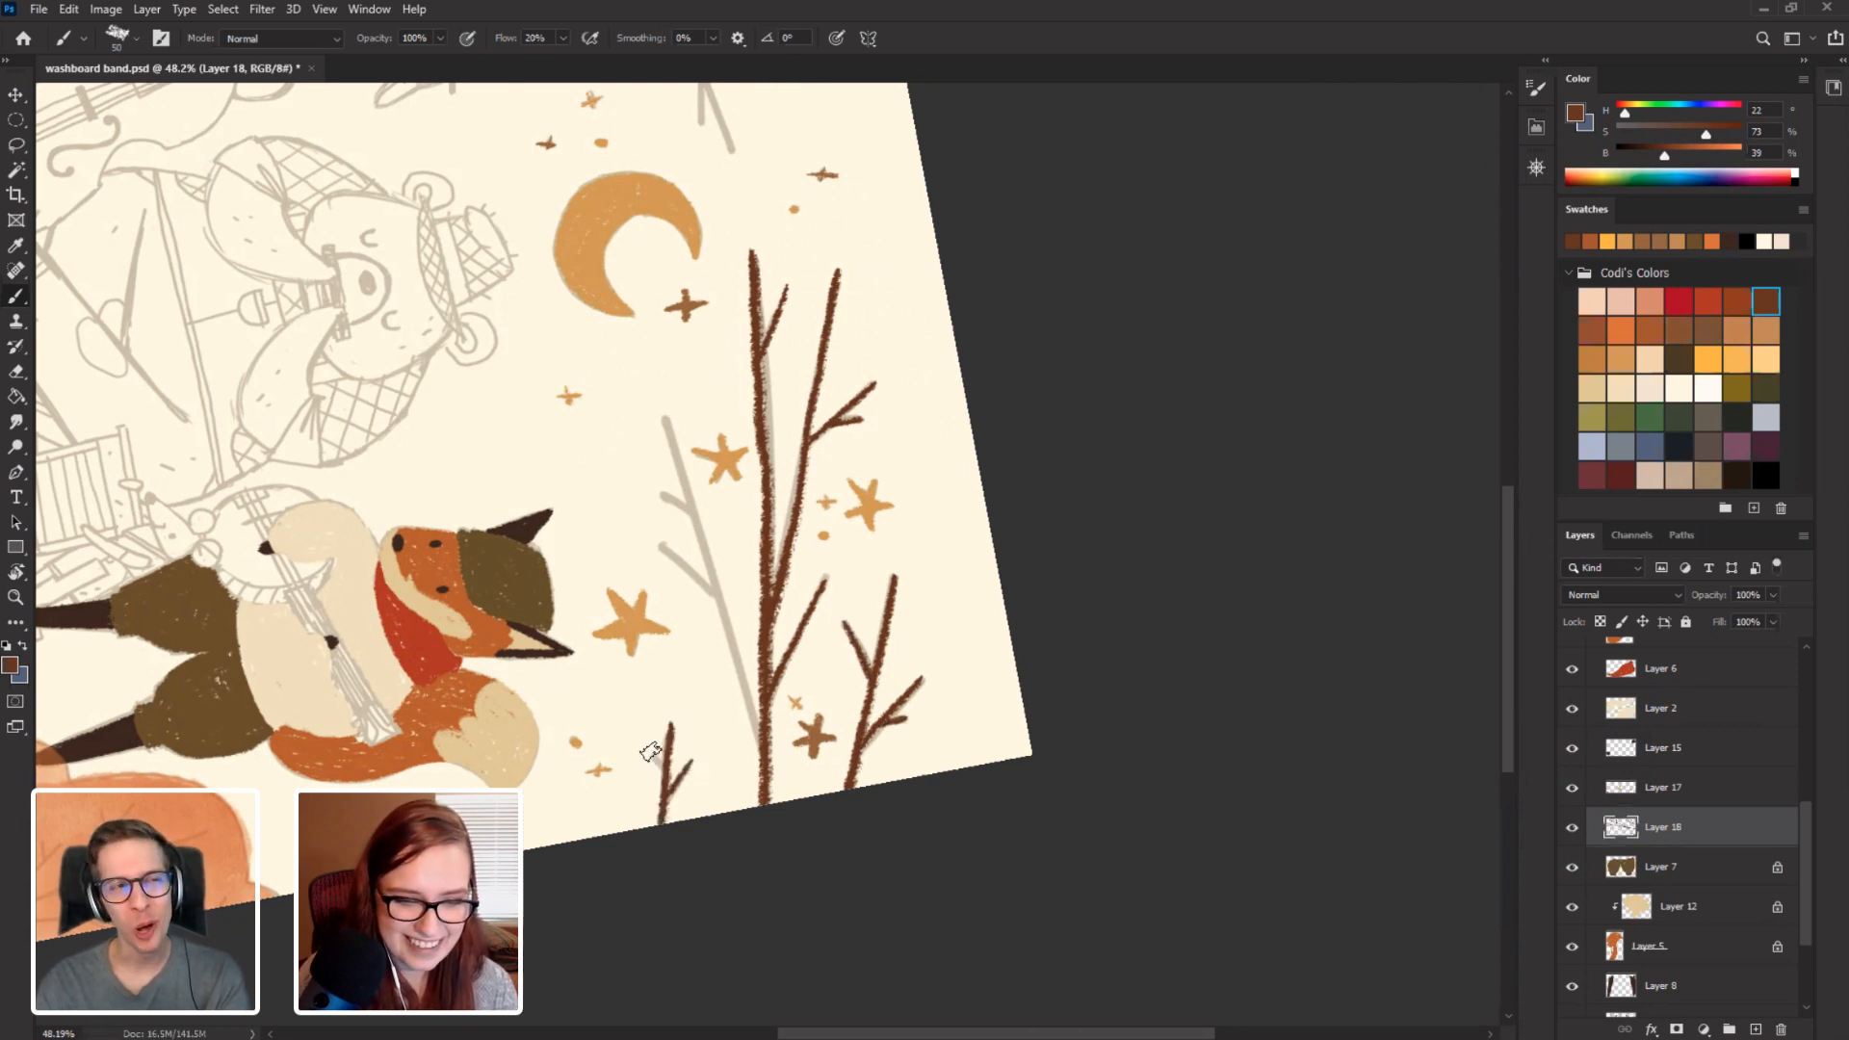
Paint the remaining sketched fork of the main branch nearest the fox in dark brown, with two short twigs along it.
{"action": "key", "text": "r"}
{"action": "mouse_move", "coordinate": [260, 526]}
{"action": "left_mouse_down"}
{"action": "mouse_move", "coordinate": [394, 333]}
{"action": "mouse_move", "coordinate": [470, 295]}
{"action": "left_mouse_up"}
{"action": "key", "text": "b"}
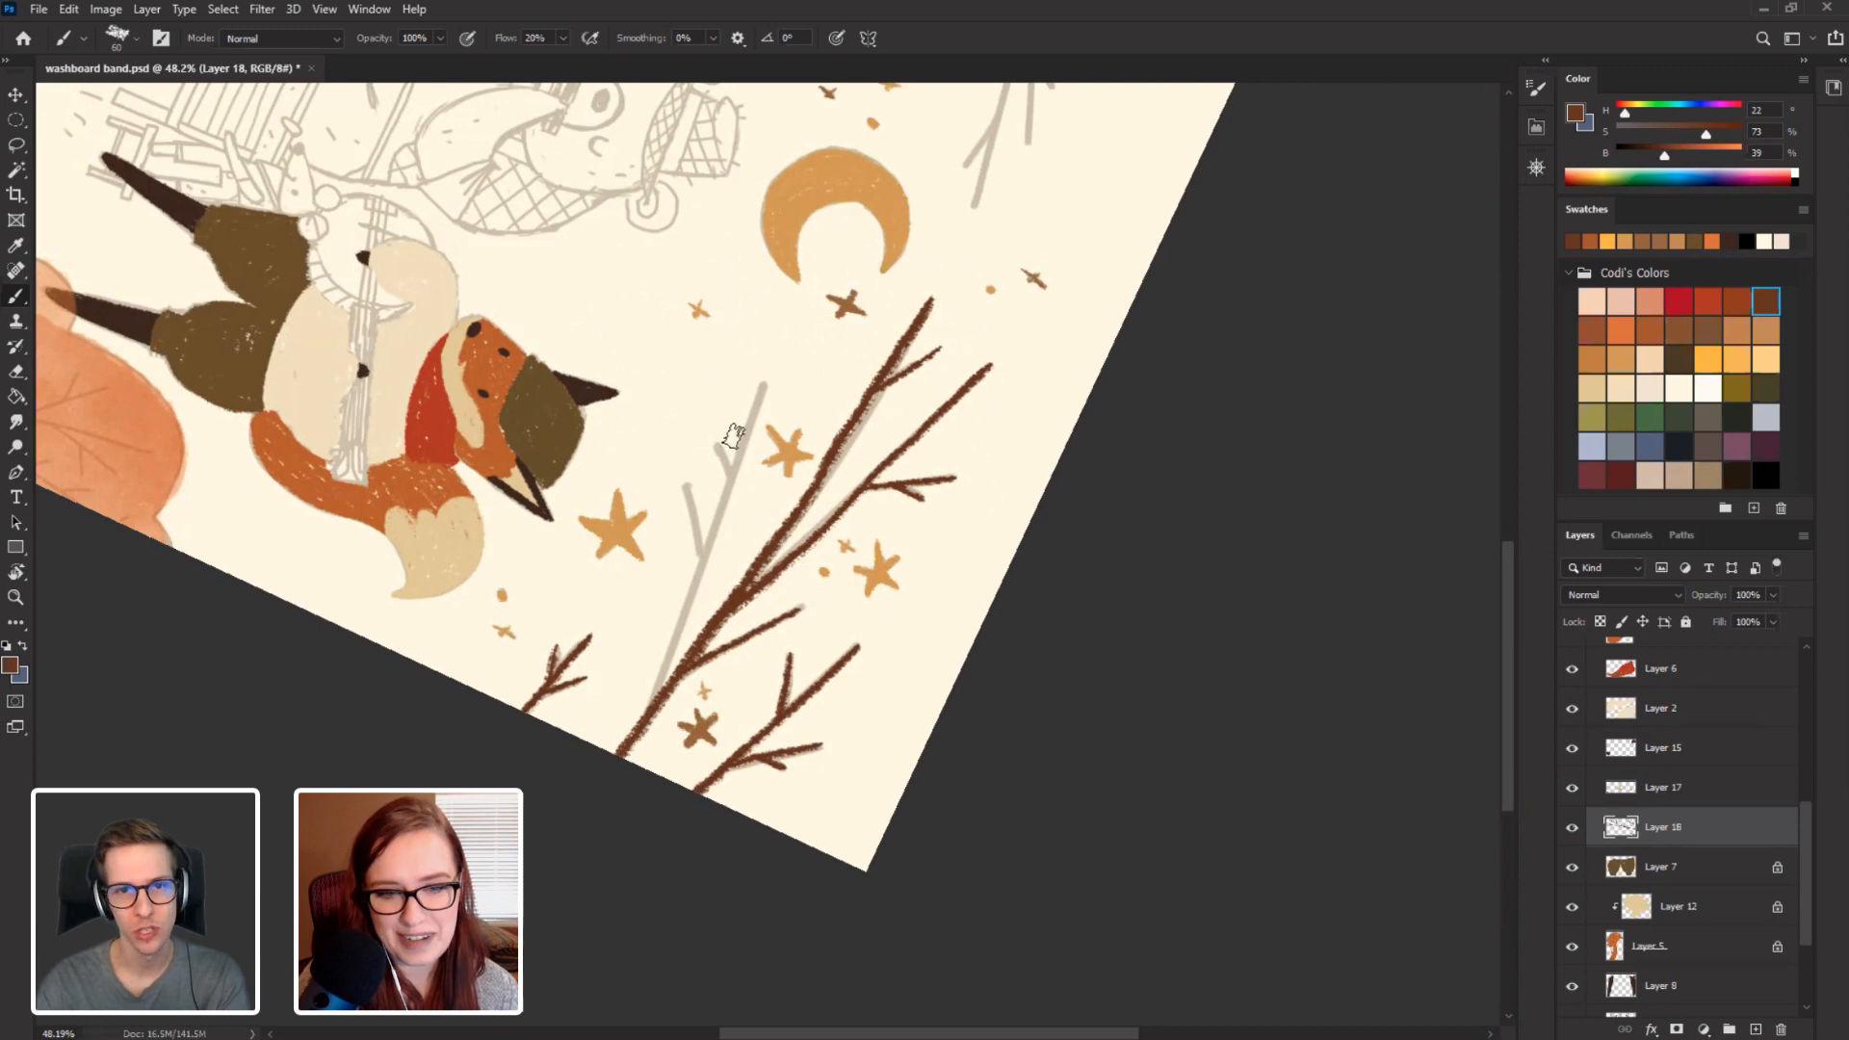
{"action": "mouse_move", "coordinate": [733, 470]}
{"action": "left_mouse_down"}
{"action": "mouse_move", "coordinate": [766, 387]}
{"action": "mouse_move", "coordinate": [641, 713]}
{"action": "left_mouse_up"}
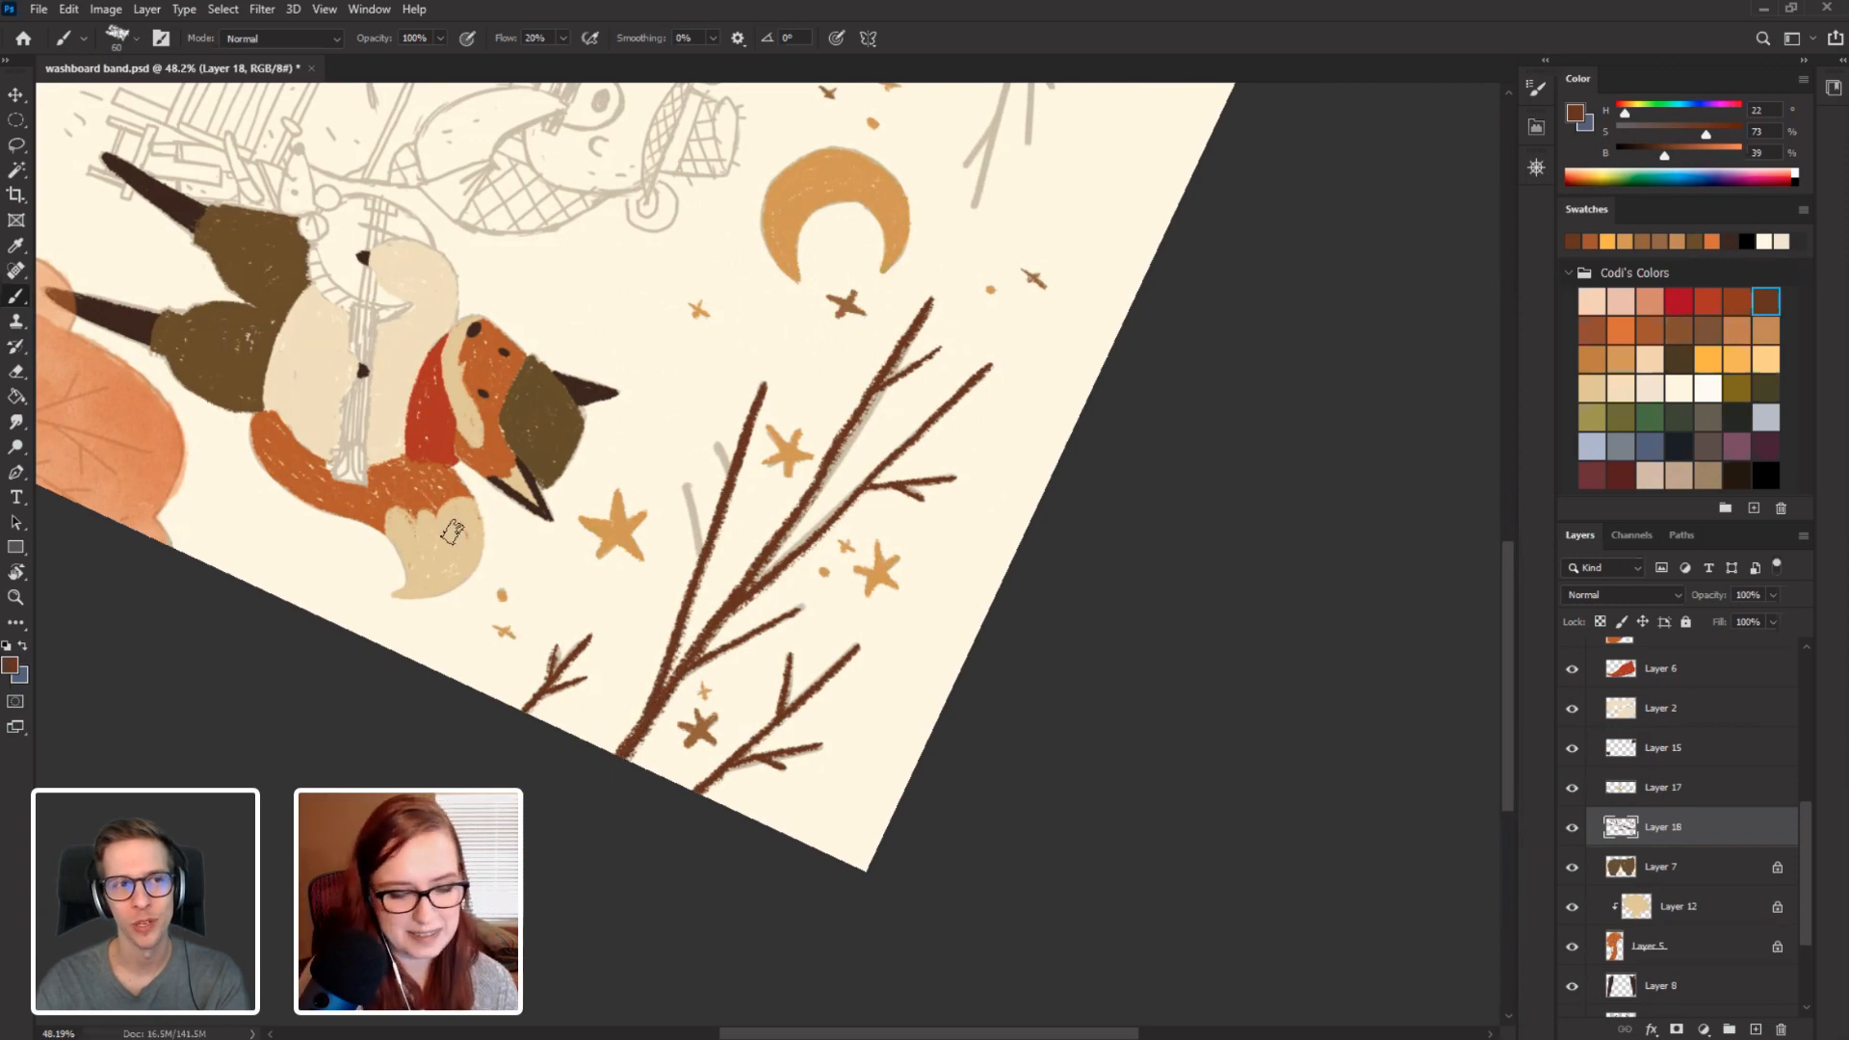
{"action": "left_click_drag", "start_coordinate": [452, 533], "coordinate": [588, 408]}
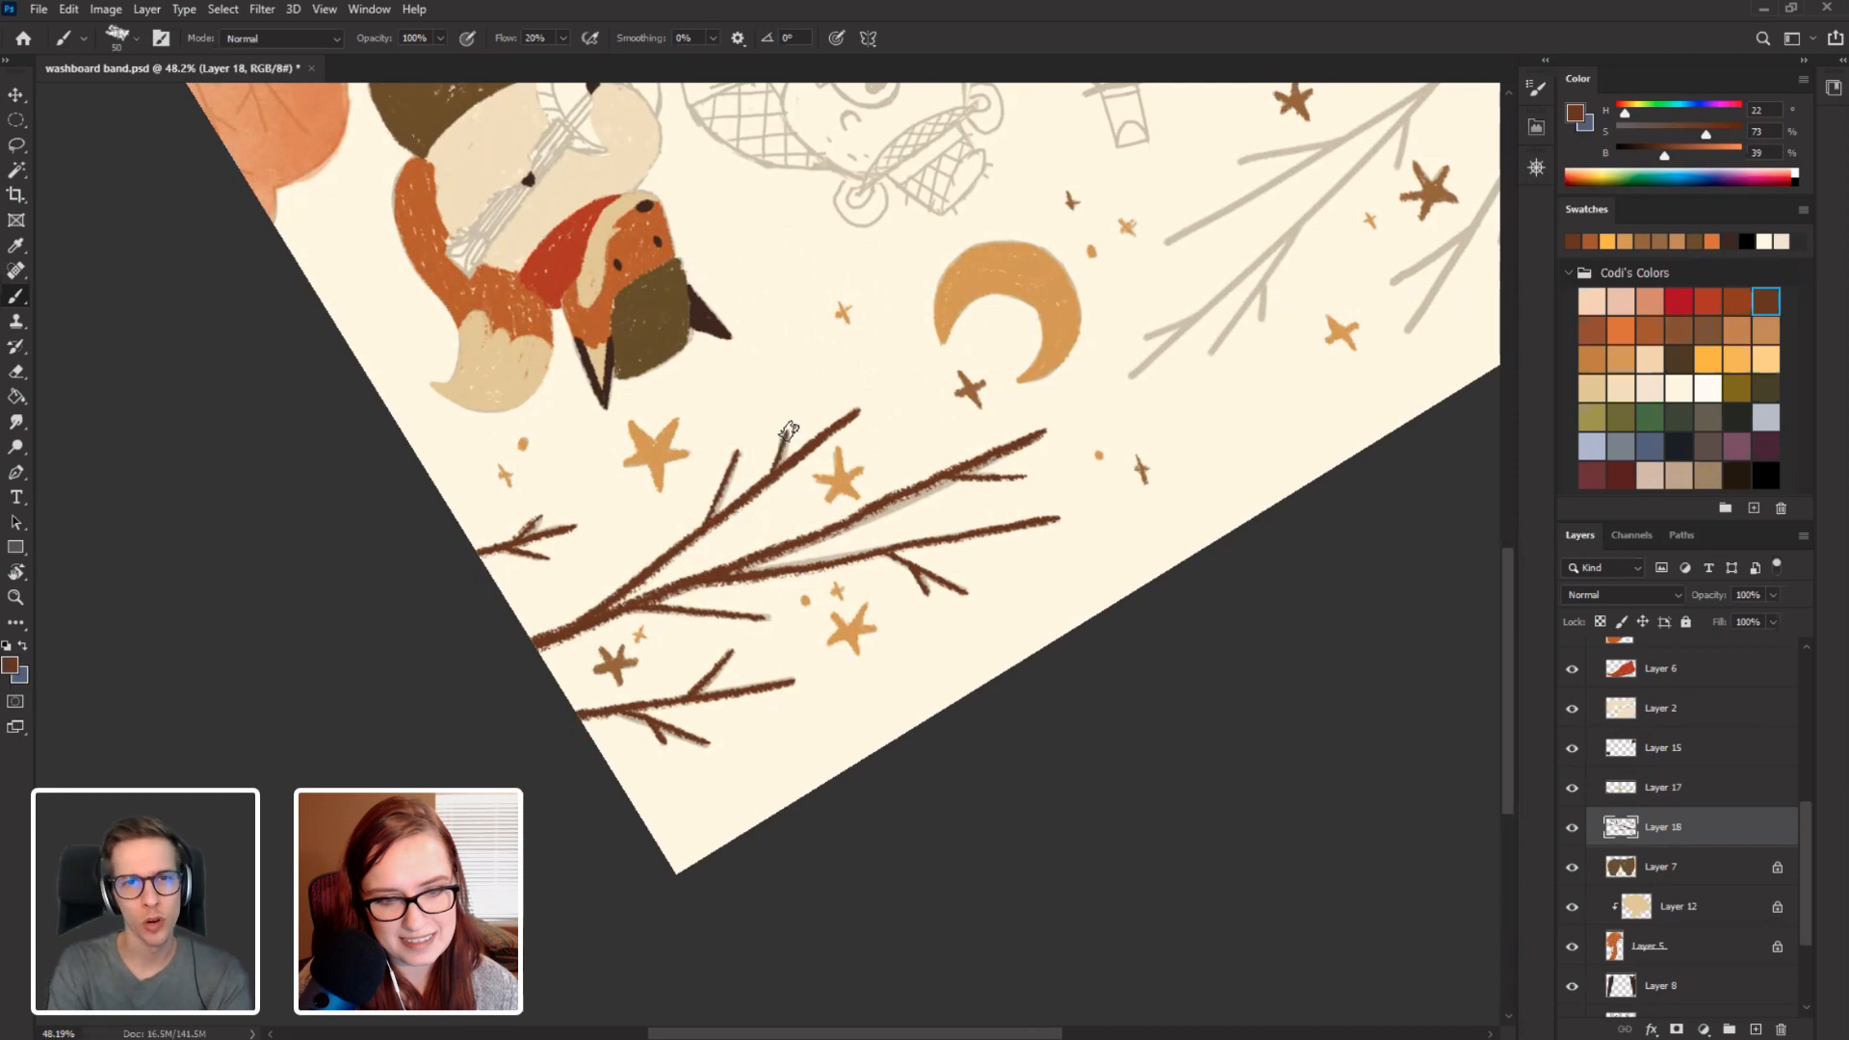
Paint the uppermost sketched branch and its two twigs in dark brown on the opposite side of the moon, near the canvas corner.
{"action": "key", "text": "r"}
{"action": "left_click_drag", "start_coordinate": [293, 520], "coordinate": [1002, 657]}
{"action": "left_click_drag", "start_coordinate": [405, 728], "coordinate": [848, 482]}
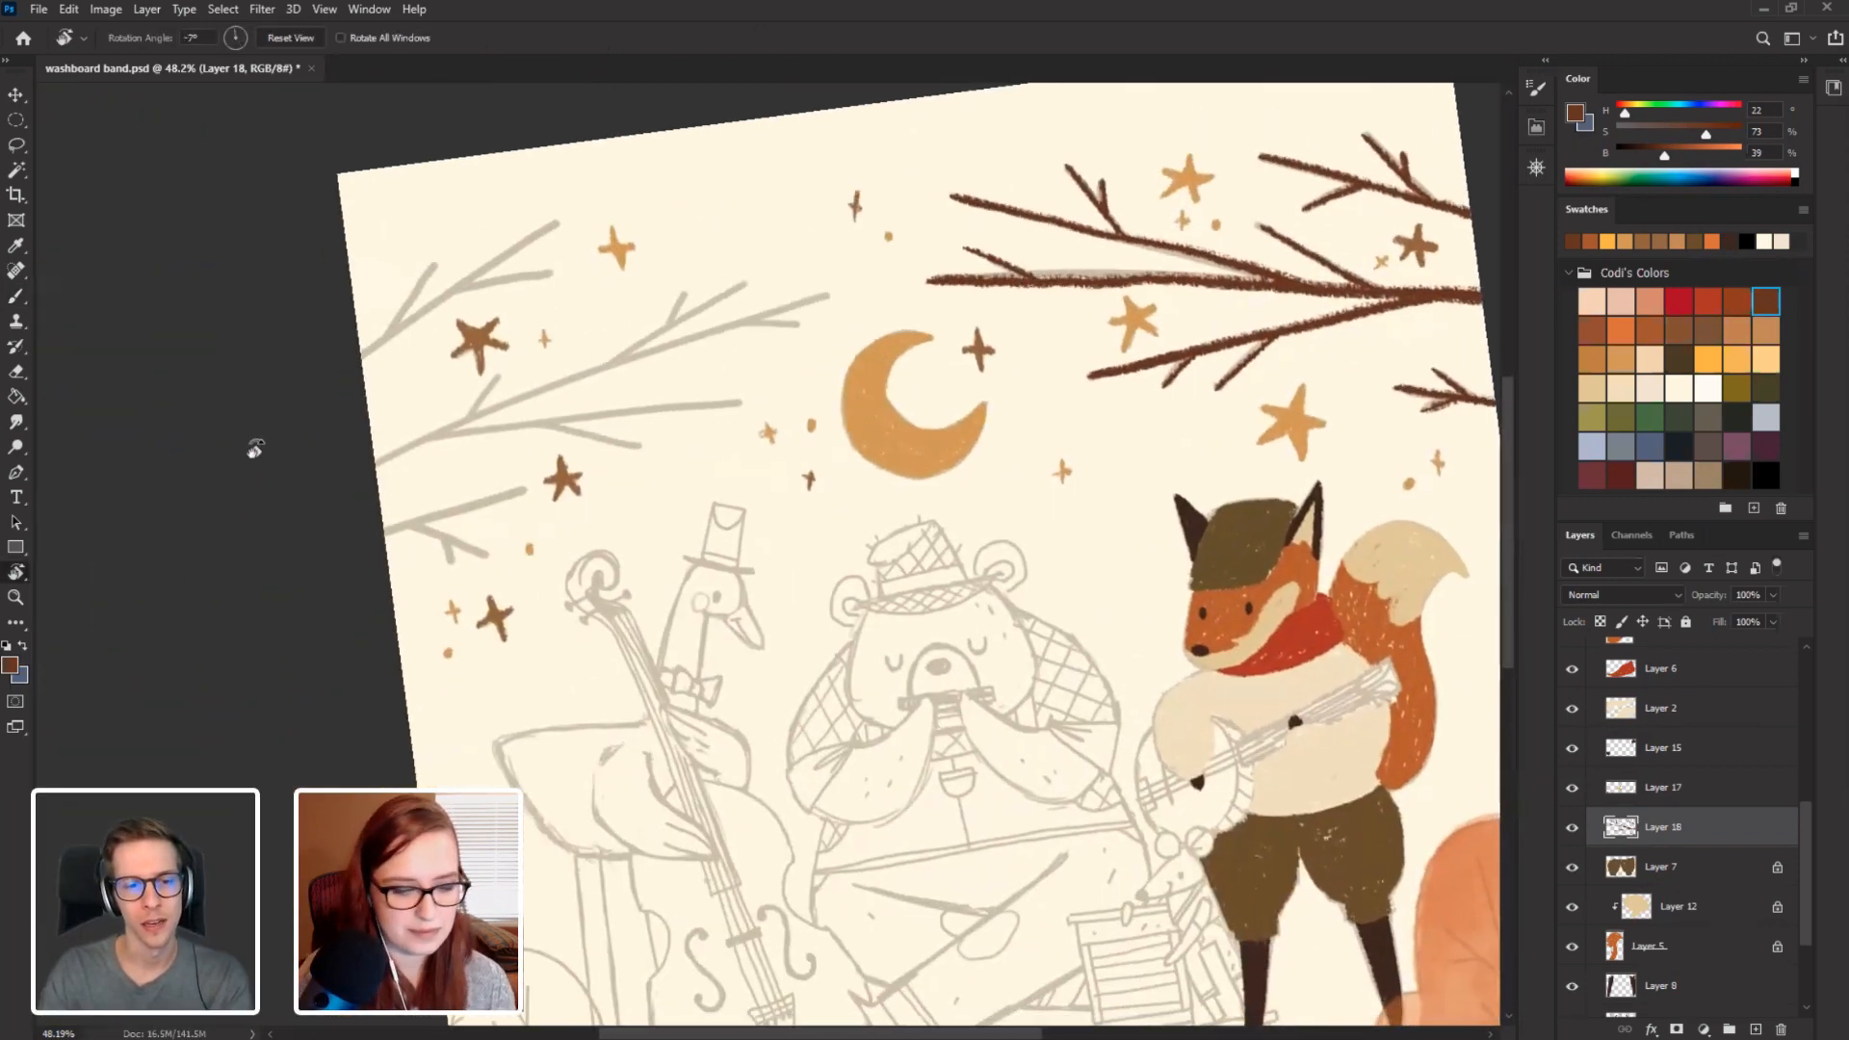
{"action": "mouse_move", "coordinate": [318, 760]}
{"action": "left_mouse_down"}
{"action": "mouse_move", "coordinate": [359, 748]}
{"action": "mouse_move", "coordinate": [424, 570]}
{"action": "mouse_move", "coordinate": [600, 557]}
{"action": "mouse_move", "coordinate": [612, 535]}
{"action": "mouse_move", "coordinate": [589, 771]}
{"action": "left_mouse_up"}
{"action": "key", "text": "b"}
{"action": "mouse_move", "coordinate": [647, 576]}
{"action": "left_mouse_down"}
{"action": "mouse_move", "coordinate": [591, 691]}
{"action": "mouse_move", "coordinate": [568, 649]}
{"action": "left_mouse_up"}
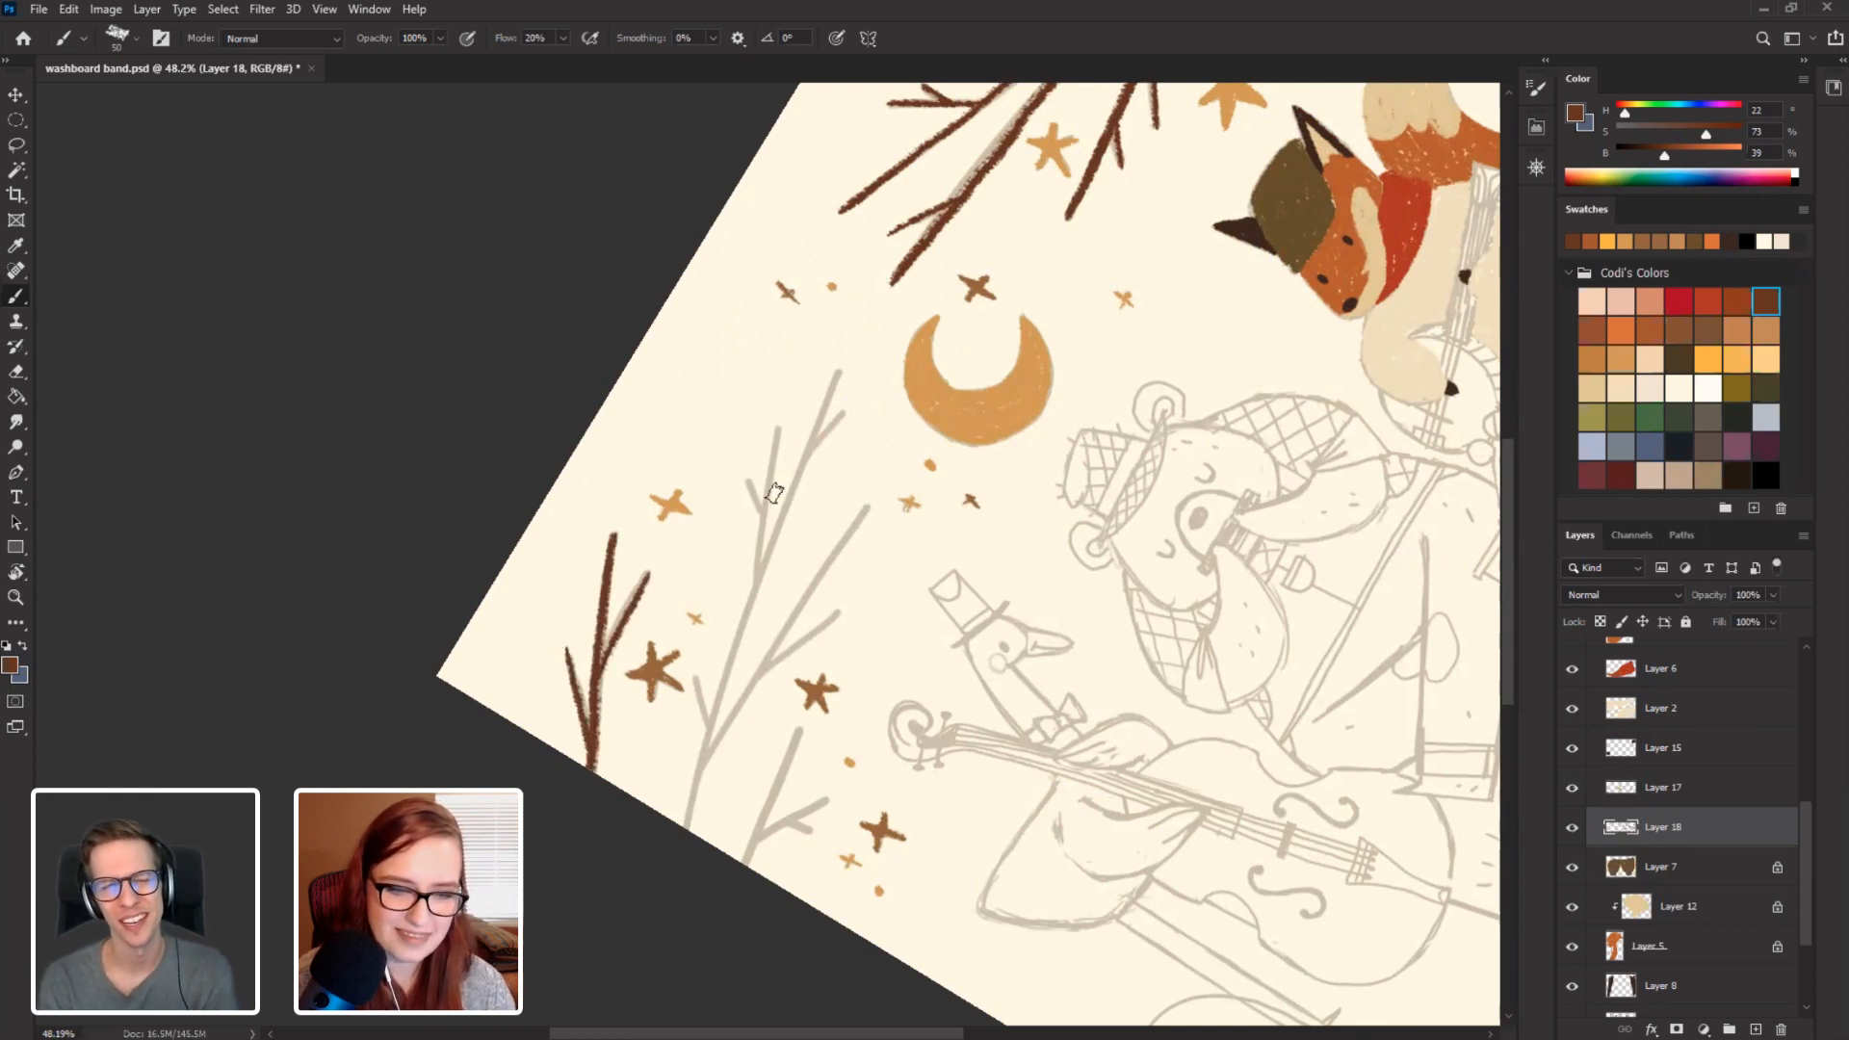
Paint the long main branch above the goose in dark brown, with its forked upper twigs and a long lower offshoot carrying one twig.
{"action": "left_click_drag", "start_coordinate": [835, 374], "coordinate": [679, 828]}
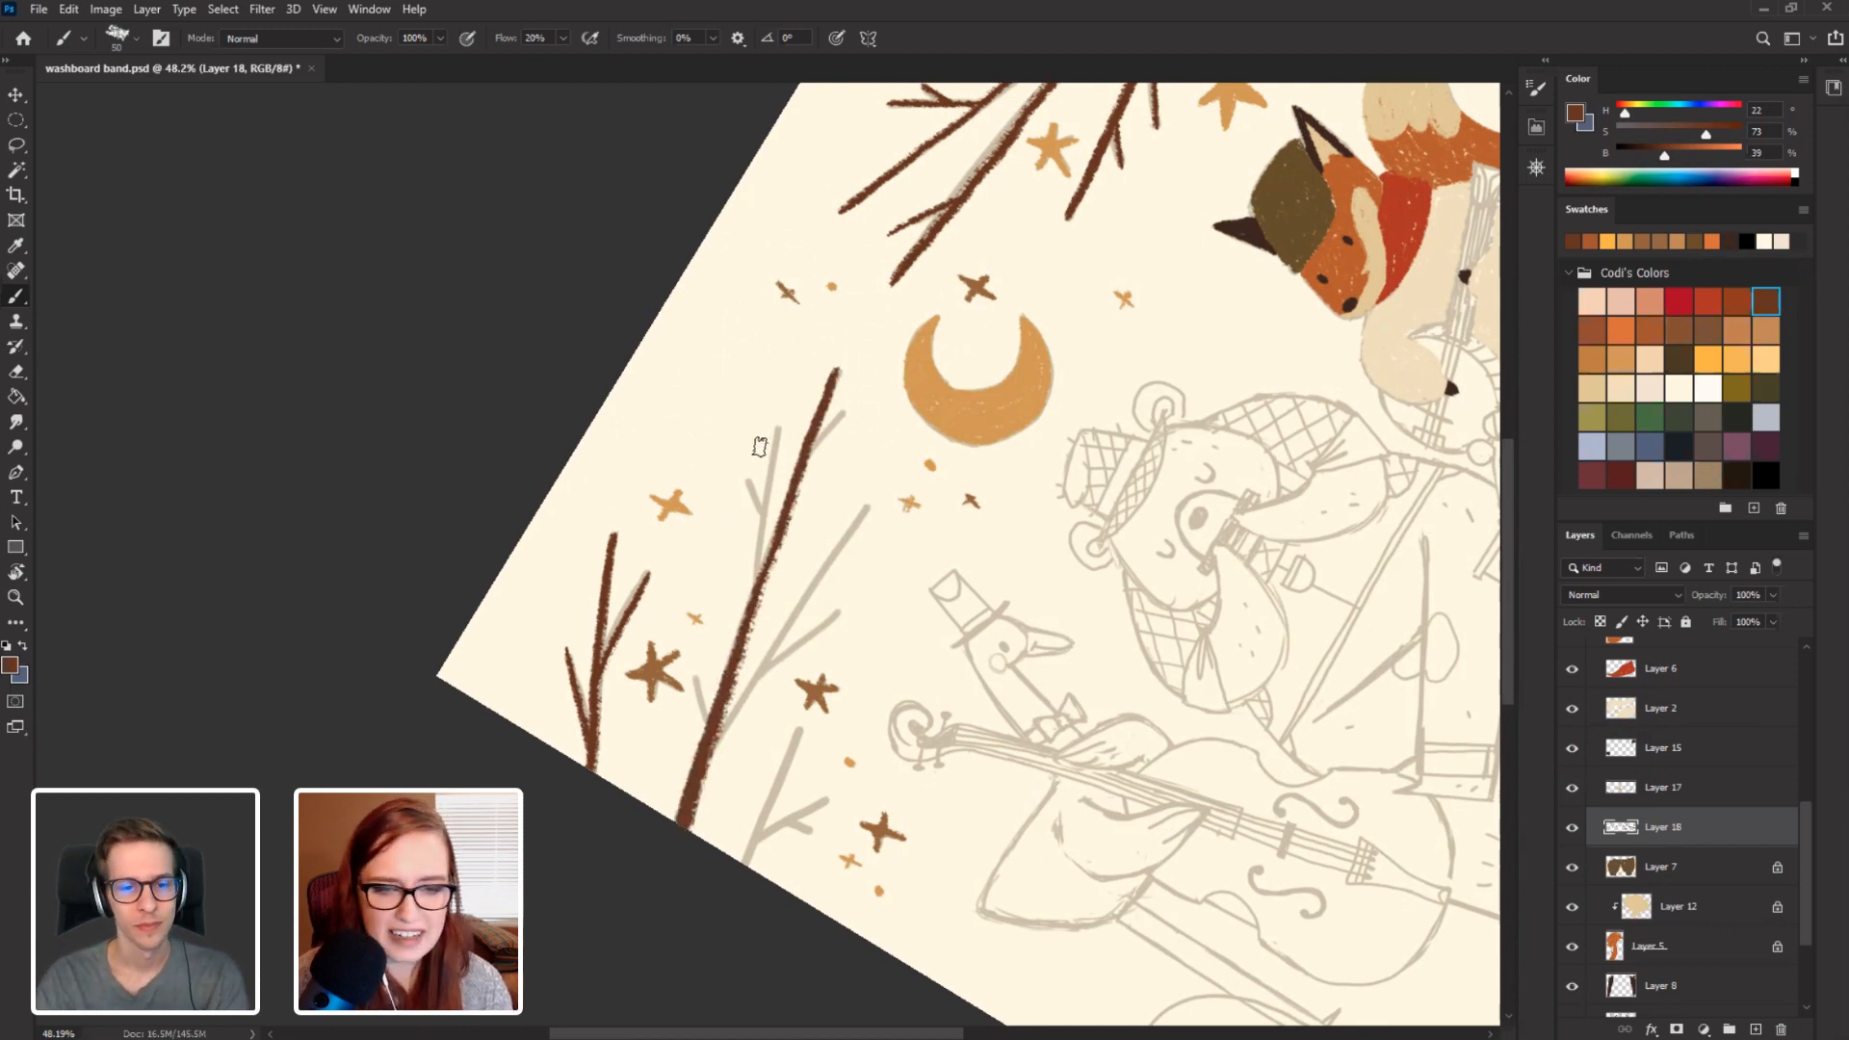
{"action": "left_click_drag", "start_coordinate": [778, 427], "coordinate": [756, 576]}
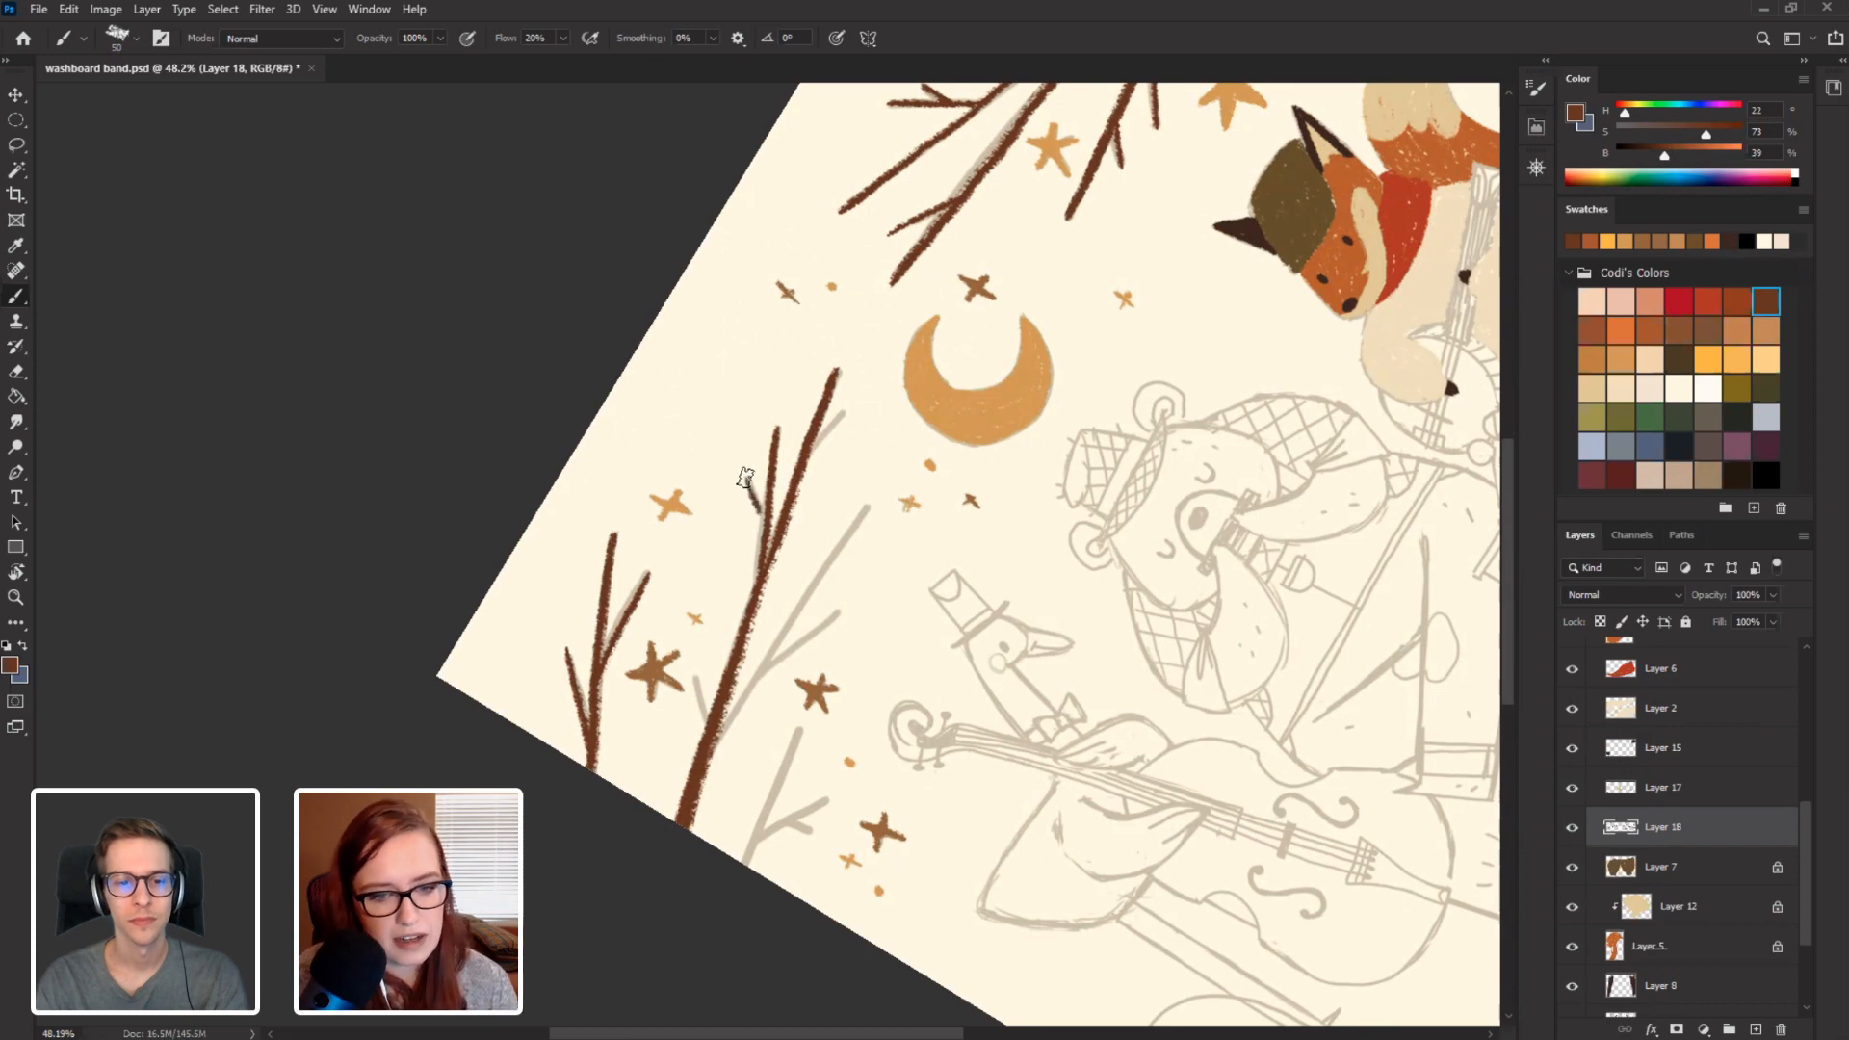
{"action": "key", "text": "r"}
{"action": "left_click_drag", "start_coordinate": [260, 441], "coordinate": [332, 746]}
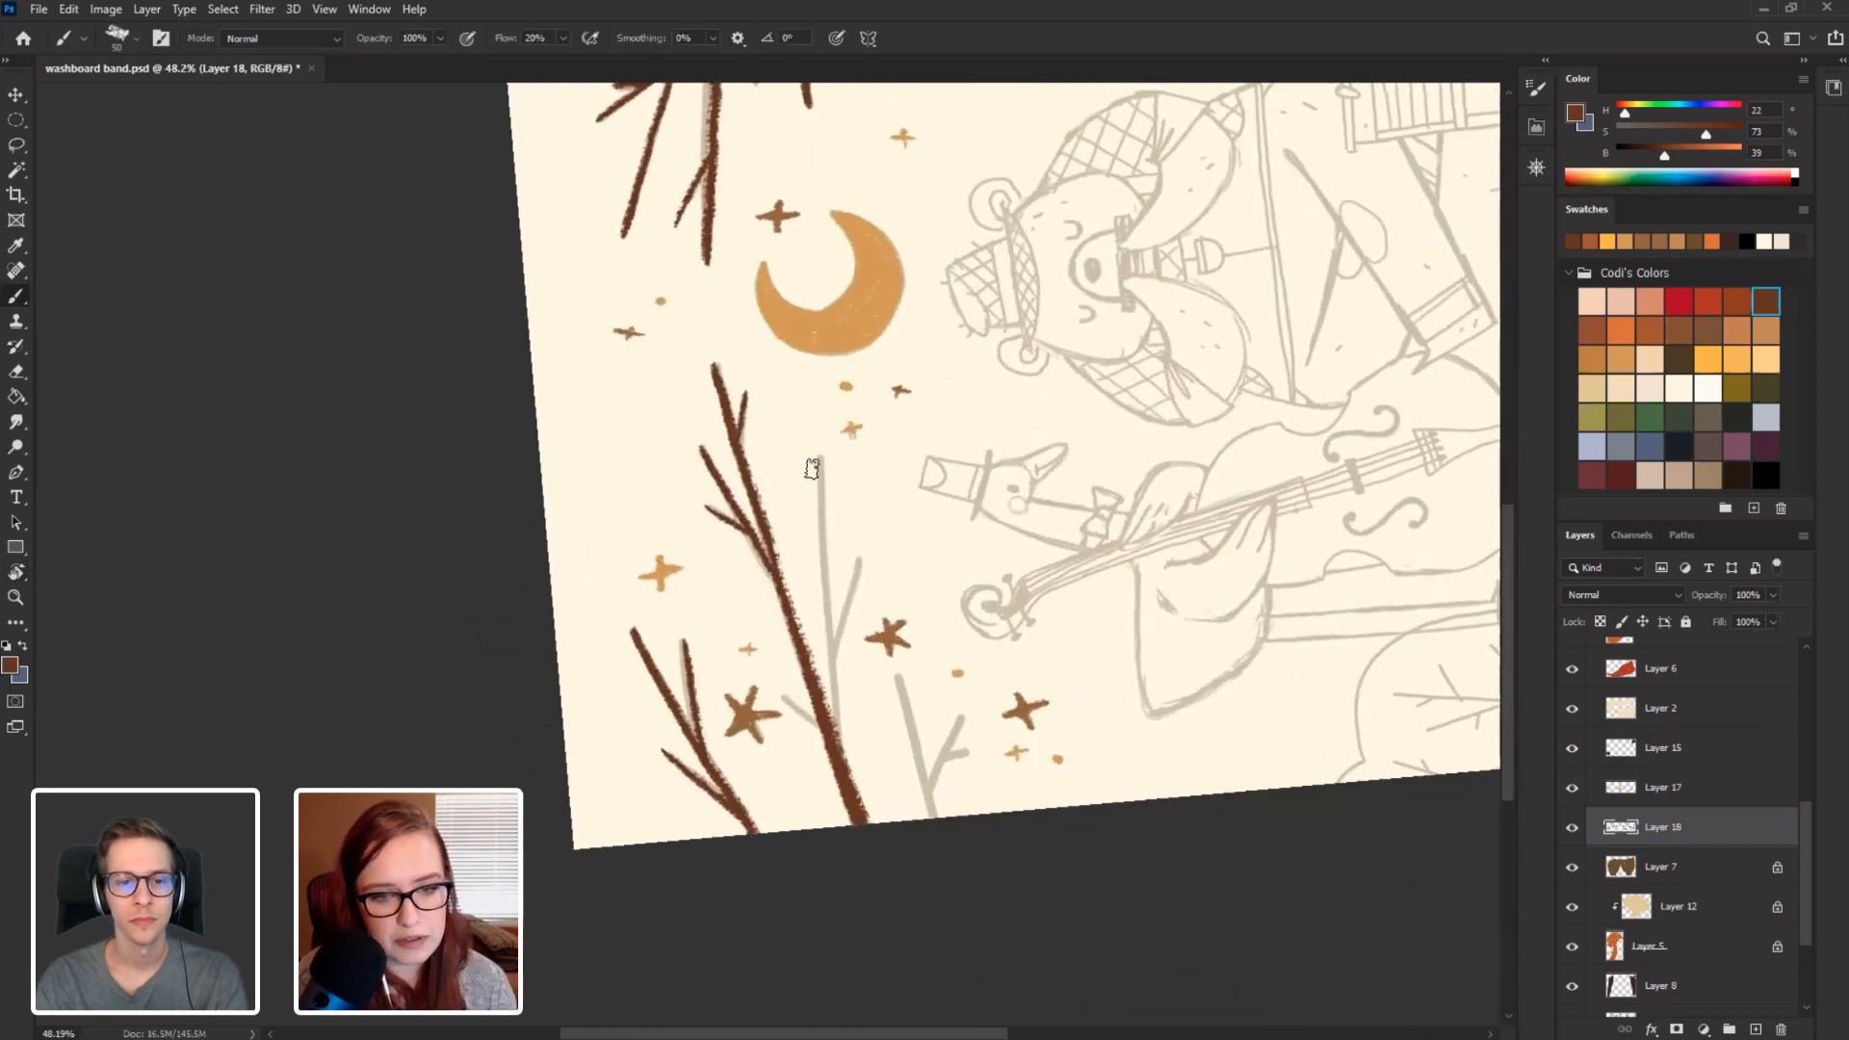
{"action": "left_click_drag", "start_coordinate": [817, 450], "coordinate": [840, 751]}
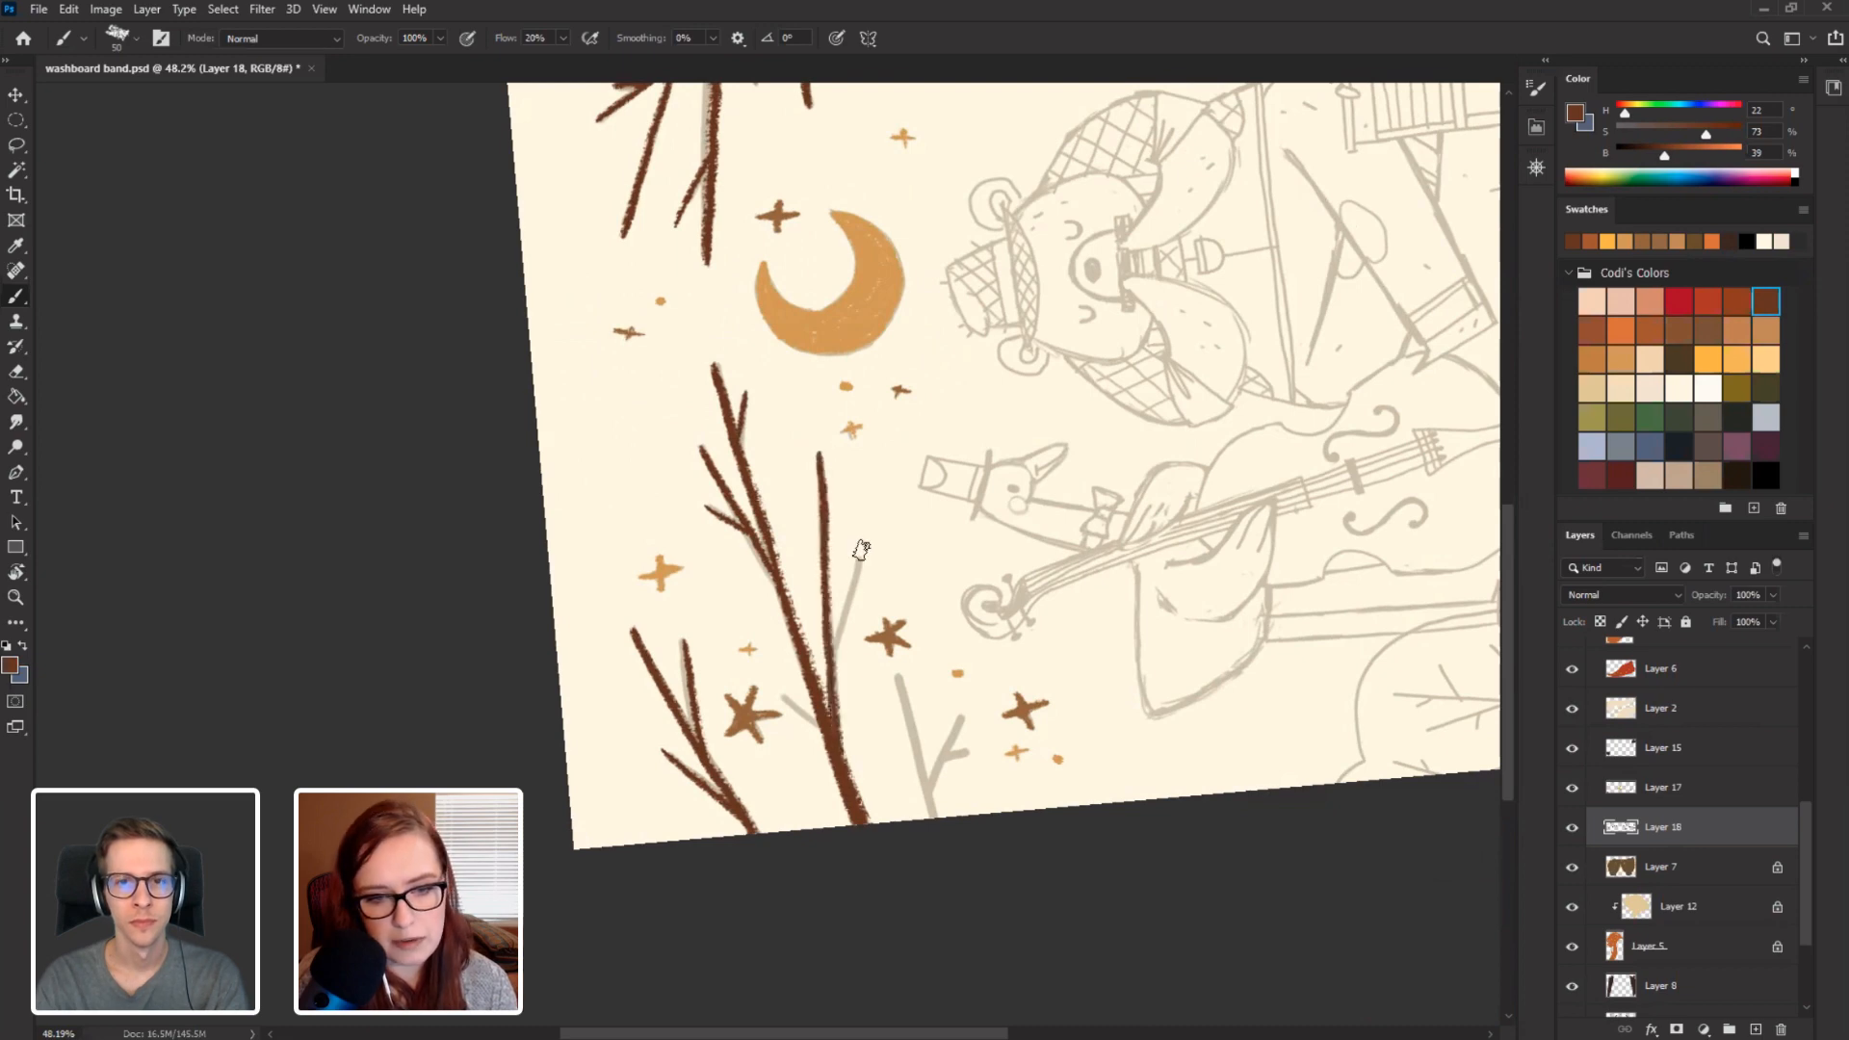
{"action": "left_click_drag", "start_coordinate": [861, 557], "coordinate": [847, 607]}
Paint a short twig near the base of the goose-side main branch and the small forked branch below it.
{"action": "key", "text": "r"}
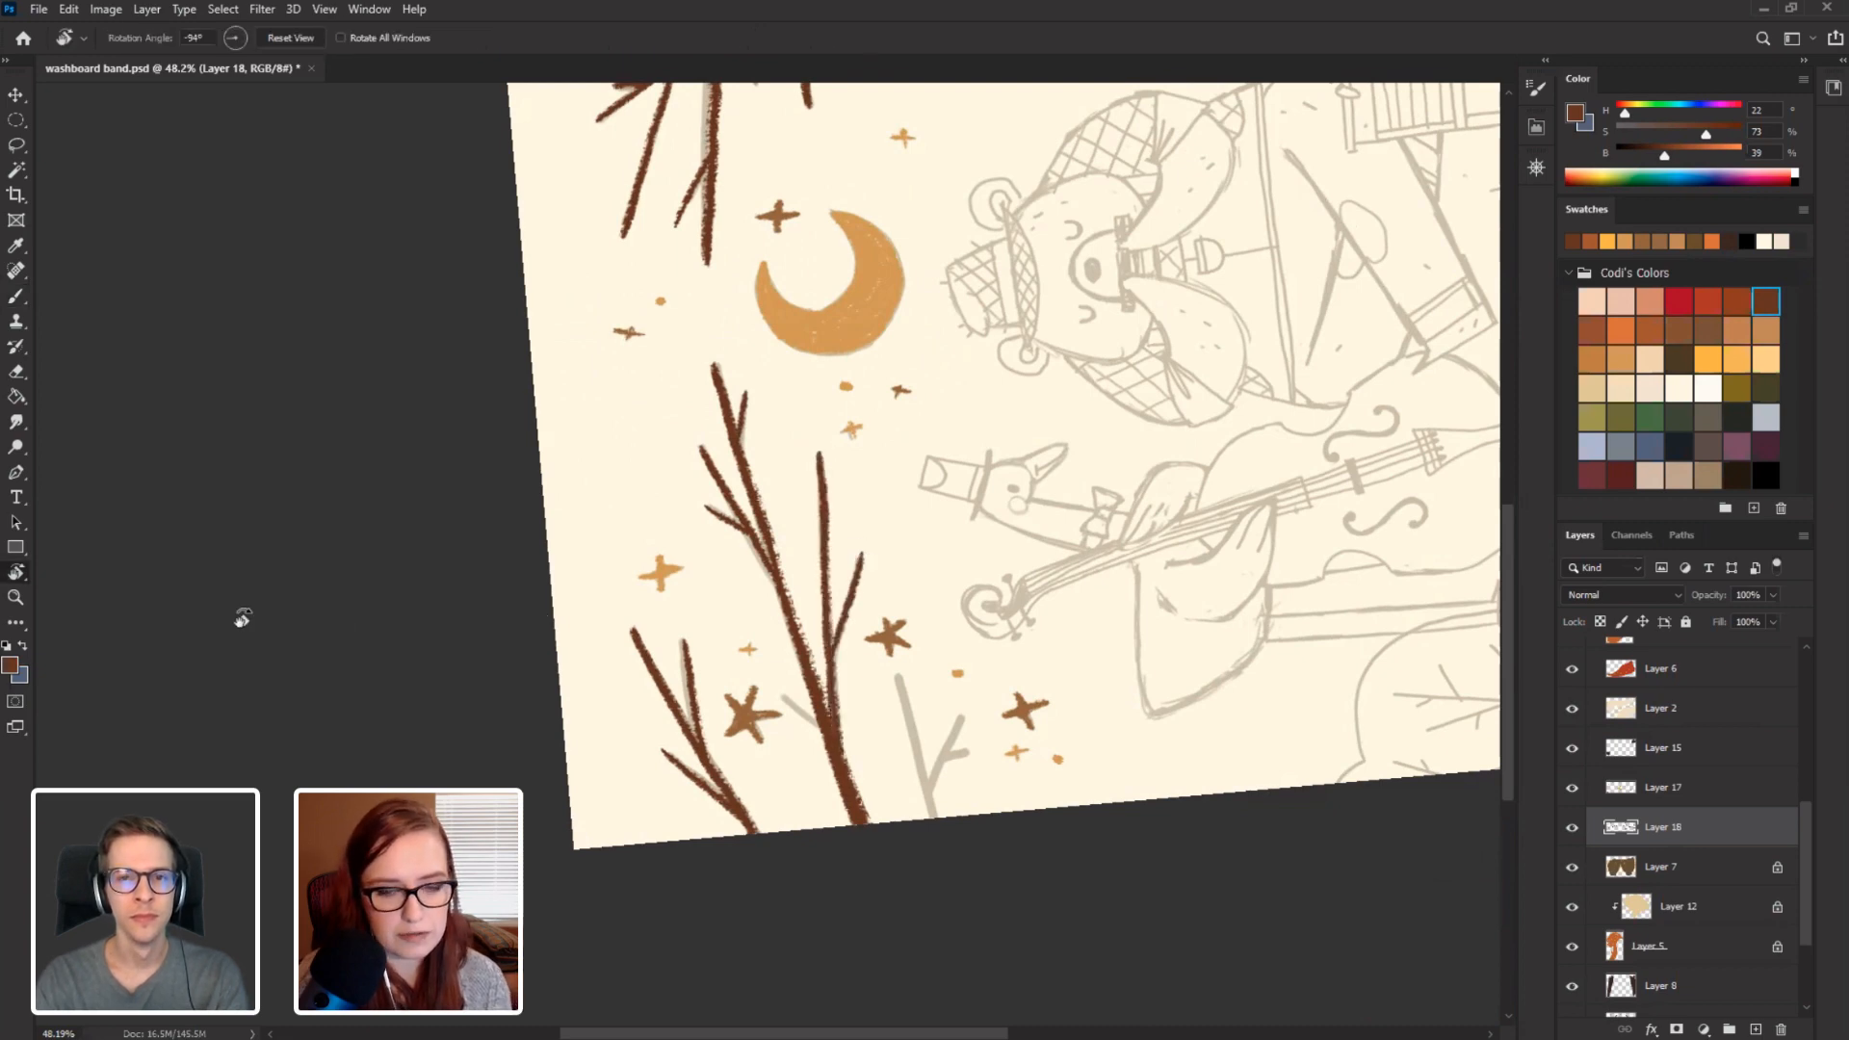
{"action": "left_click_drag", "start_coordinate": [240, 610], "coordinate": [352, 419]}
{"action": "left_click_drag", "start_coordinate": [478, 737], "coordinate": [355, 710]}
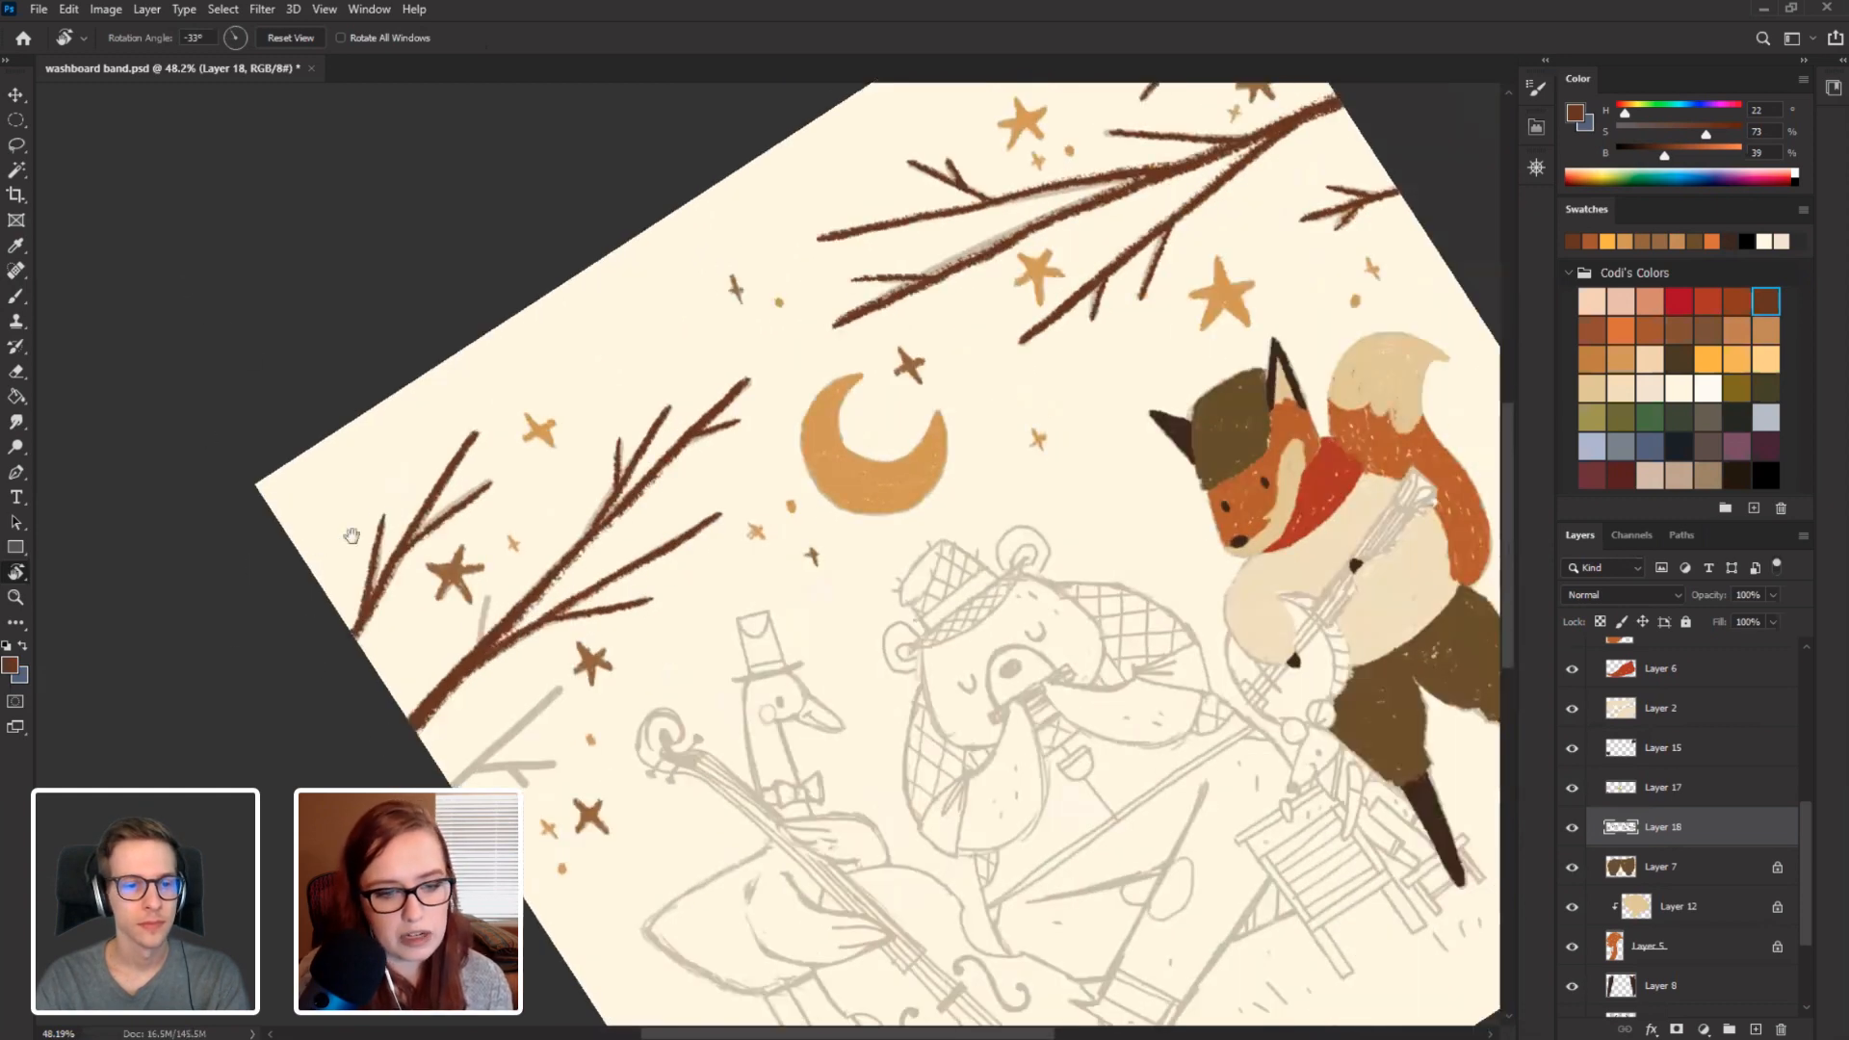
{"action": "left_click_drag", "start_coordinate": [837, 536], "coordinate": [598, 491]}
{"action": "left_click_drag", "start_coordinate": [746, 530], "coordinate": [743, 511]}
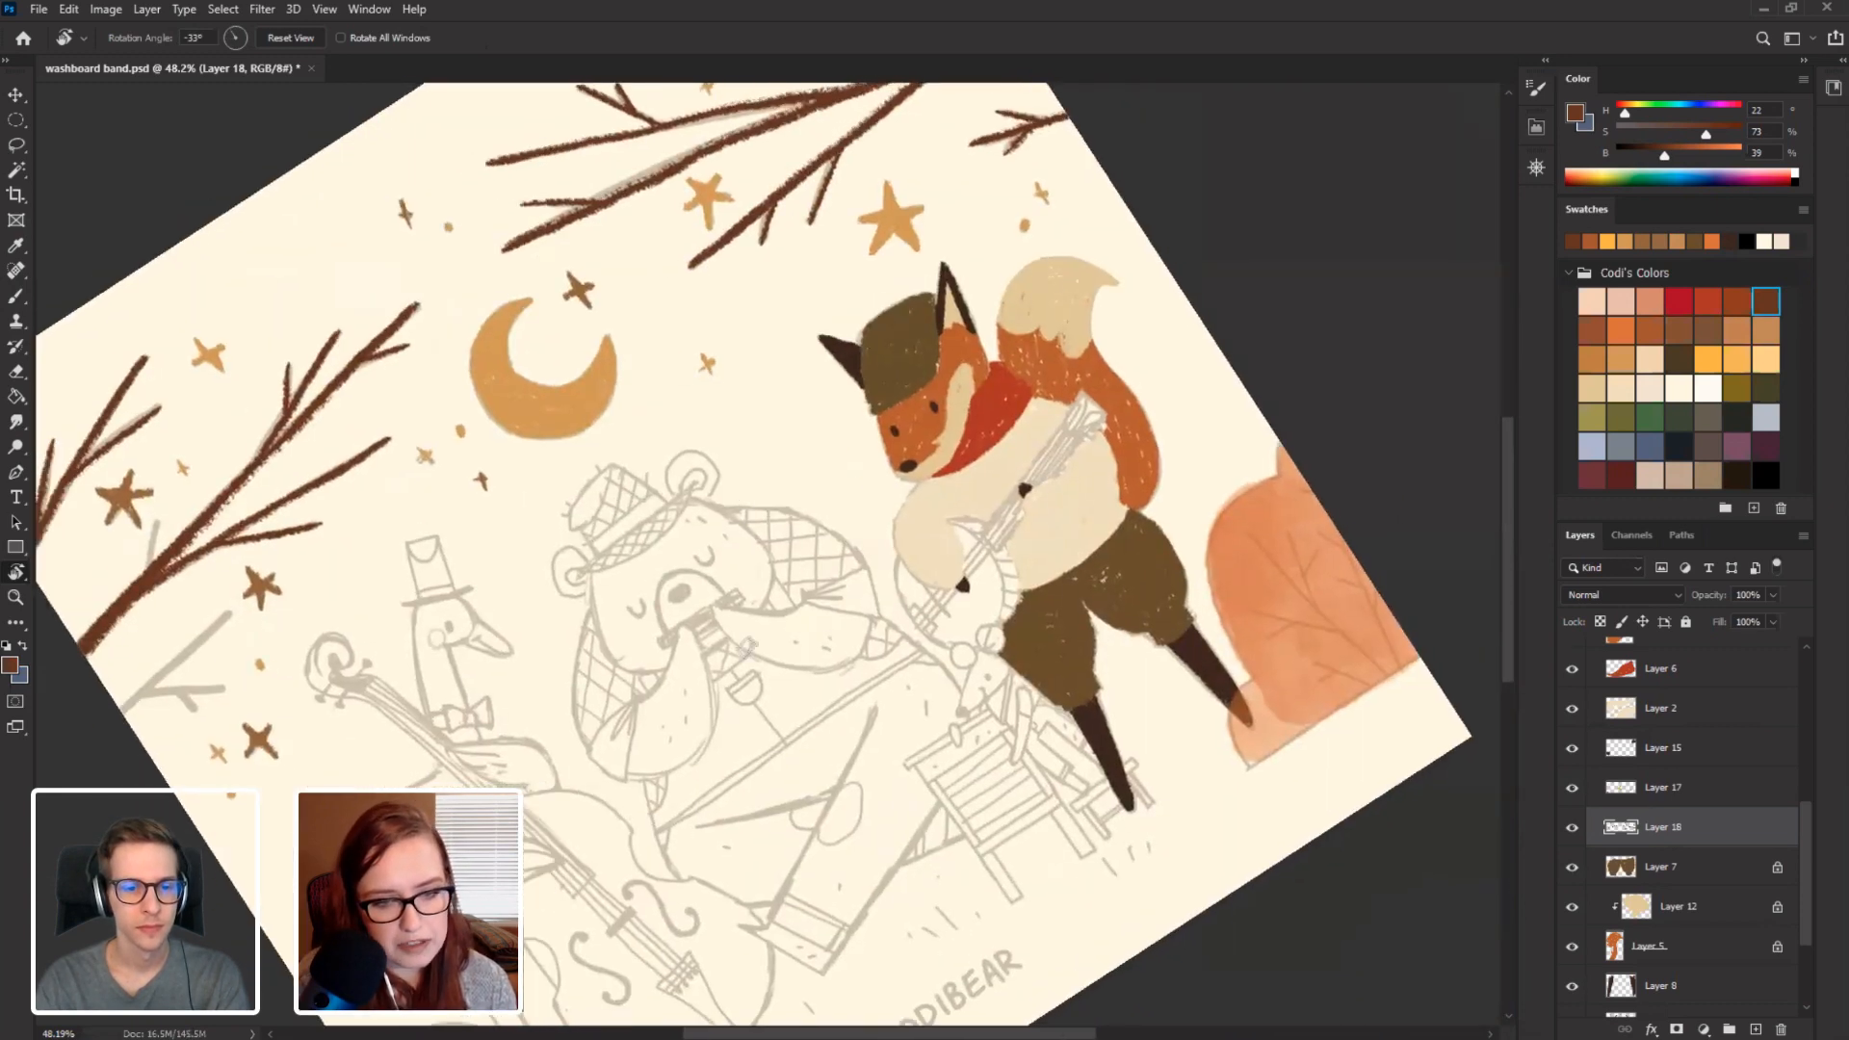
{"action": "left_click_drag", "start_coordinate": [746, 647], "coordinate": [647, 563]}
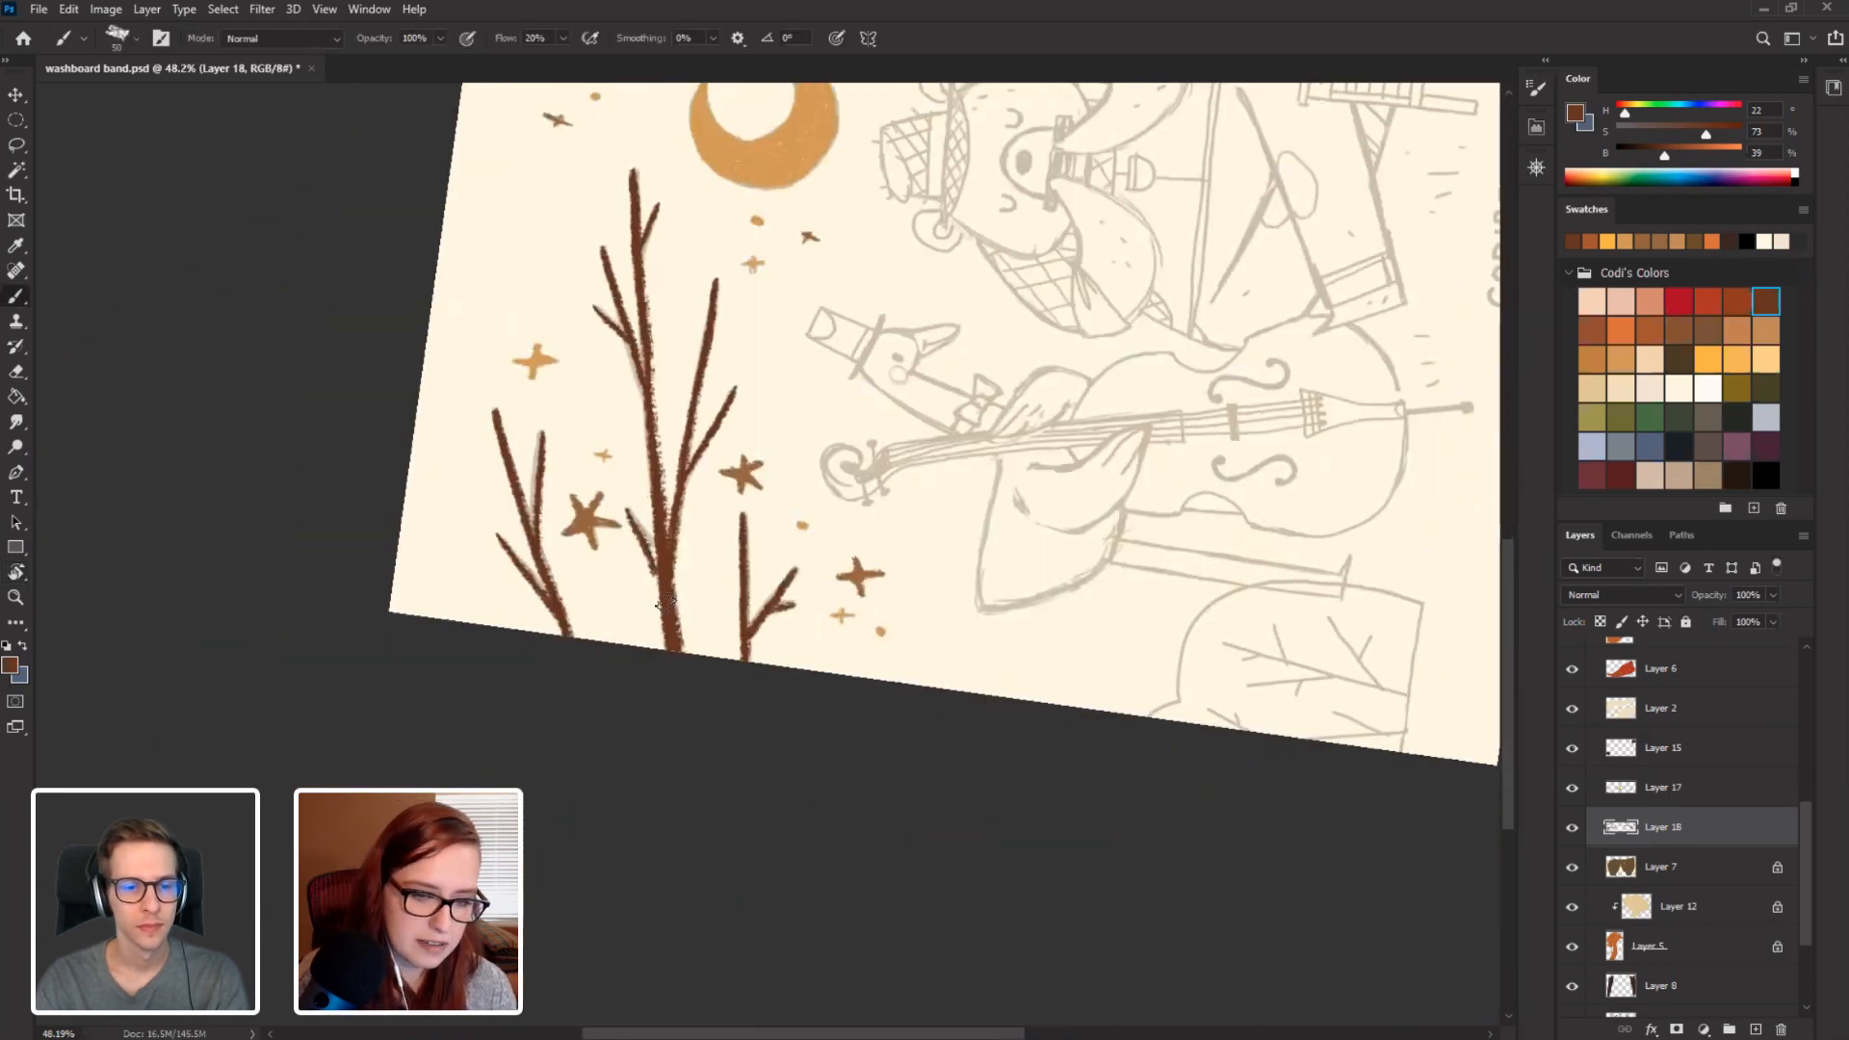
{"action": "left_click_drag", "start_coordinate": [371, 566], "coordinate": [475, 601]}
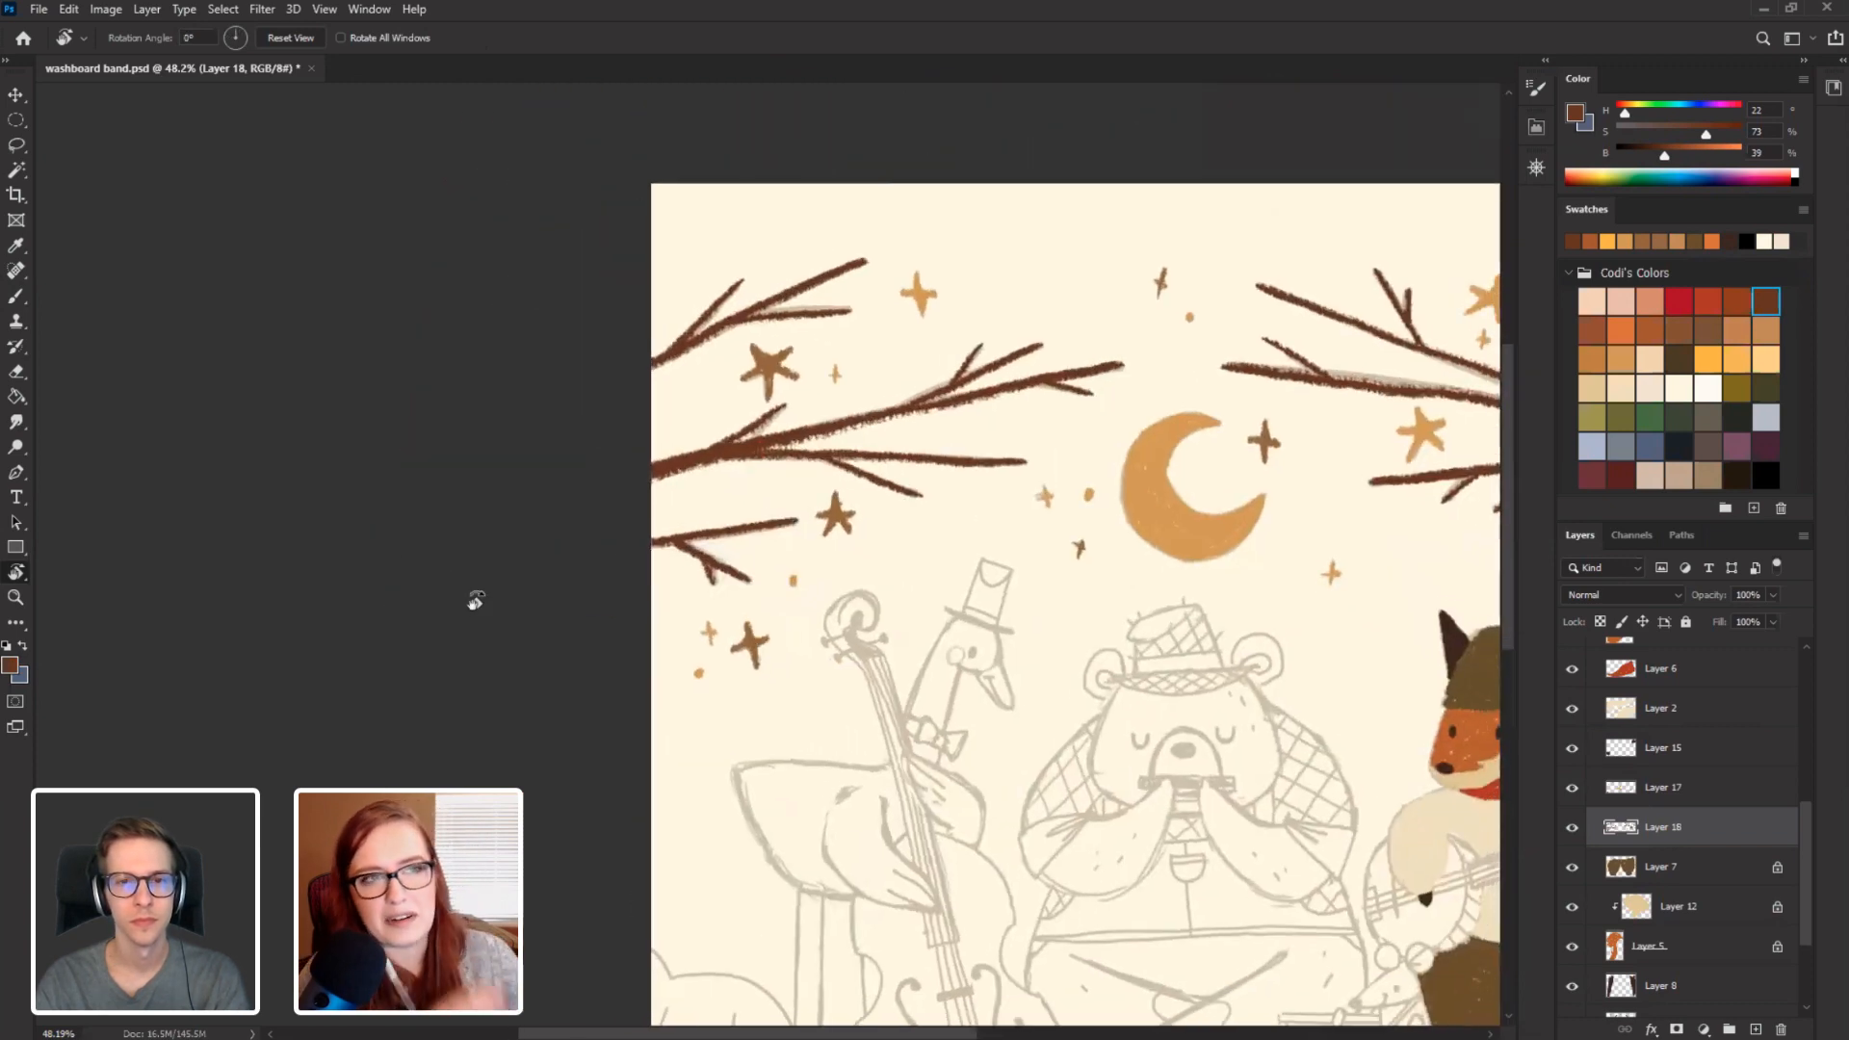
Paint a five-pointed star in the moon's gold above the fox-side branches and a brown one above the goose-side branches, sampling existing colours.
{"action": "scroll", "coordinate": [474, 602], "scroll_direction": "right", "scroll_amount": 3}
{"action": "scroll", "coordinate": [475, 602], "scroll_direction": "down", "scroll_amount": 1}
{"action": "scroll", "coordinate": [475, 602], "scroll_direction": "right", "scroll_amount": 3}
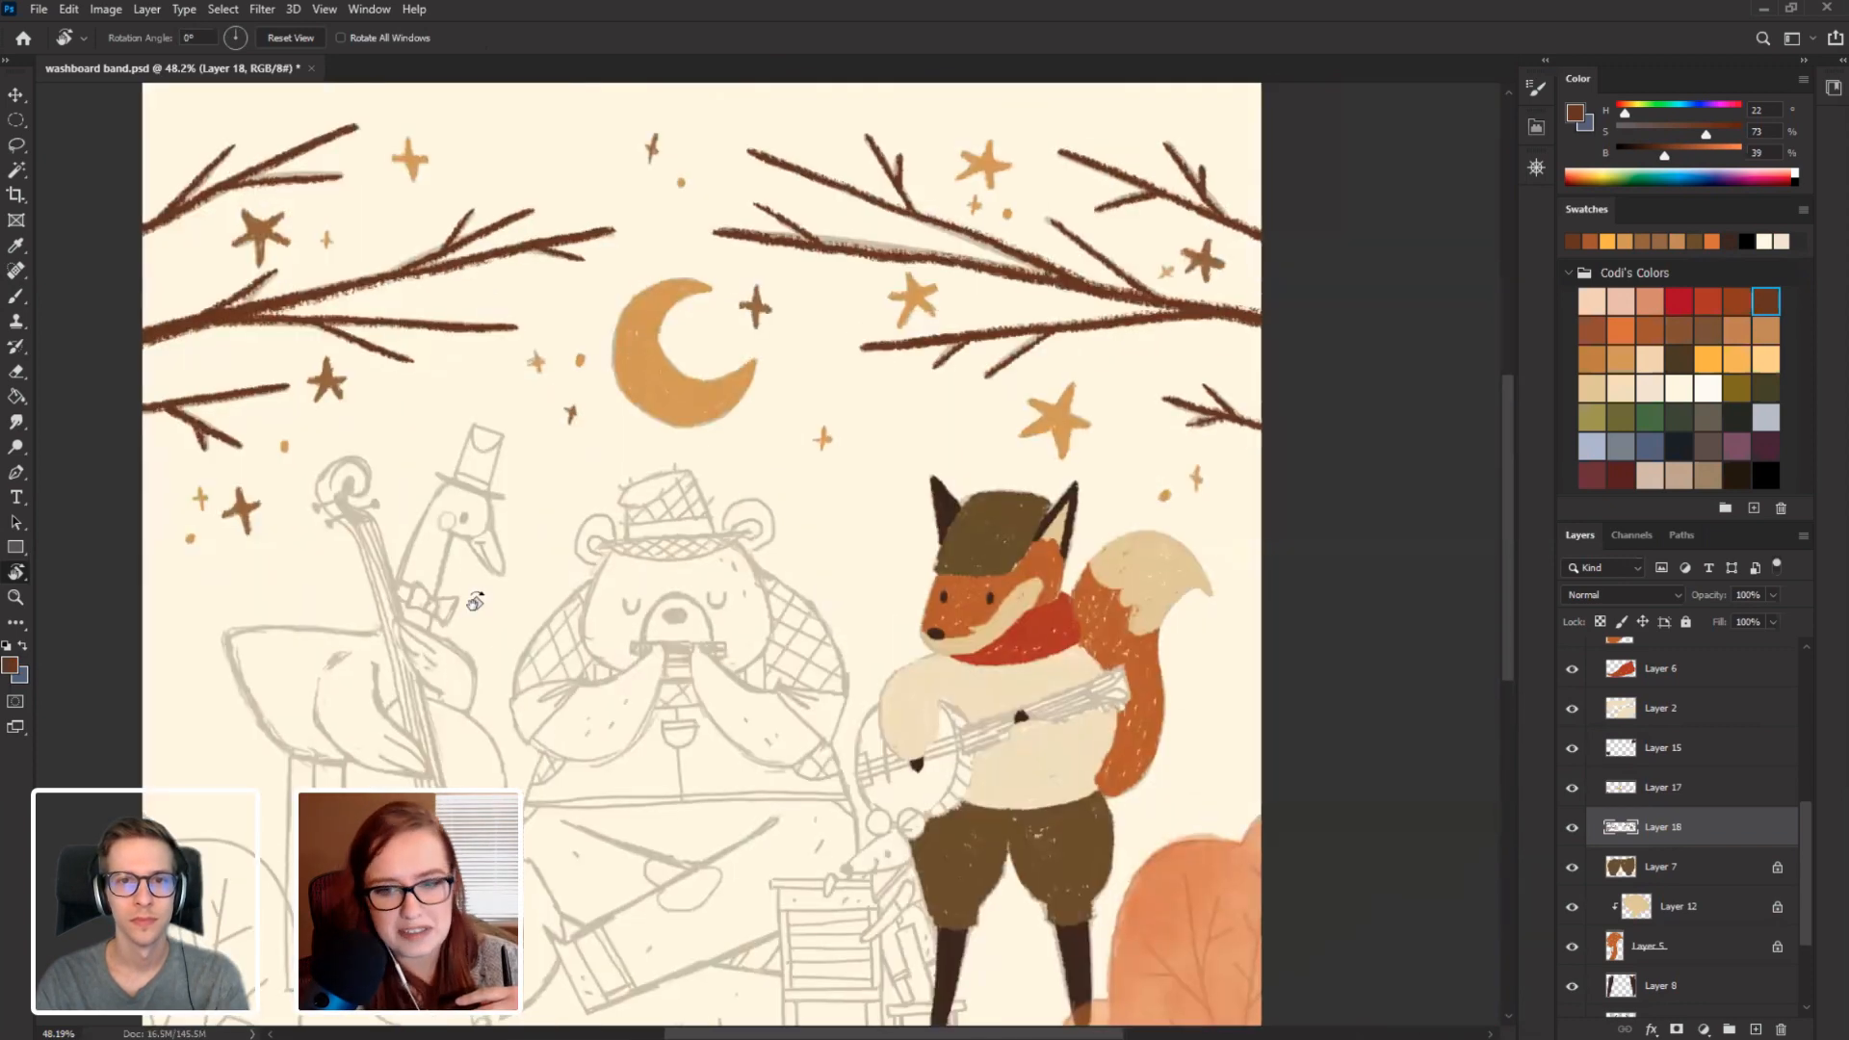
{"action": "scroll", "coordinate": [475, 601], "scroll_direction": "left", "scroll_amount": 1}
{"action": "scroll", "coordinate": [475, 602], "scroll_direction": "up", "scroll_amount": 1}
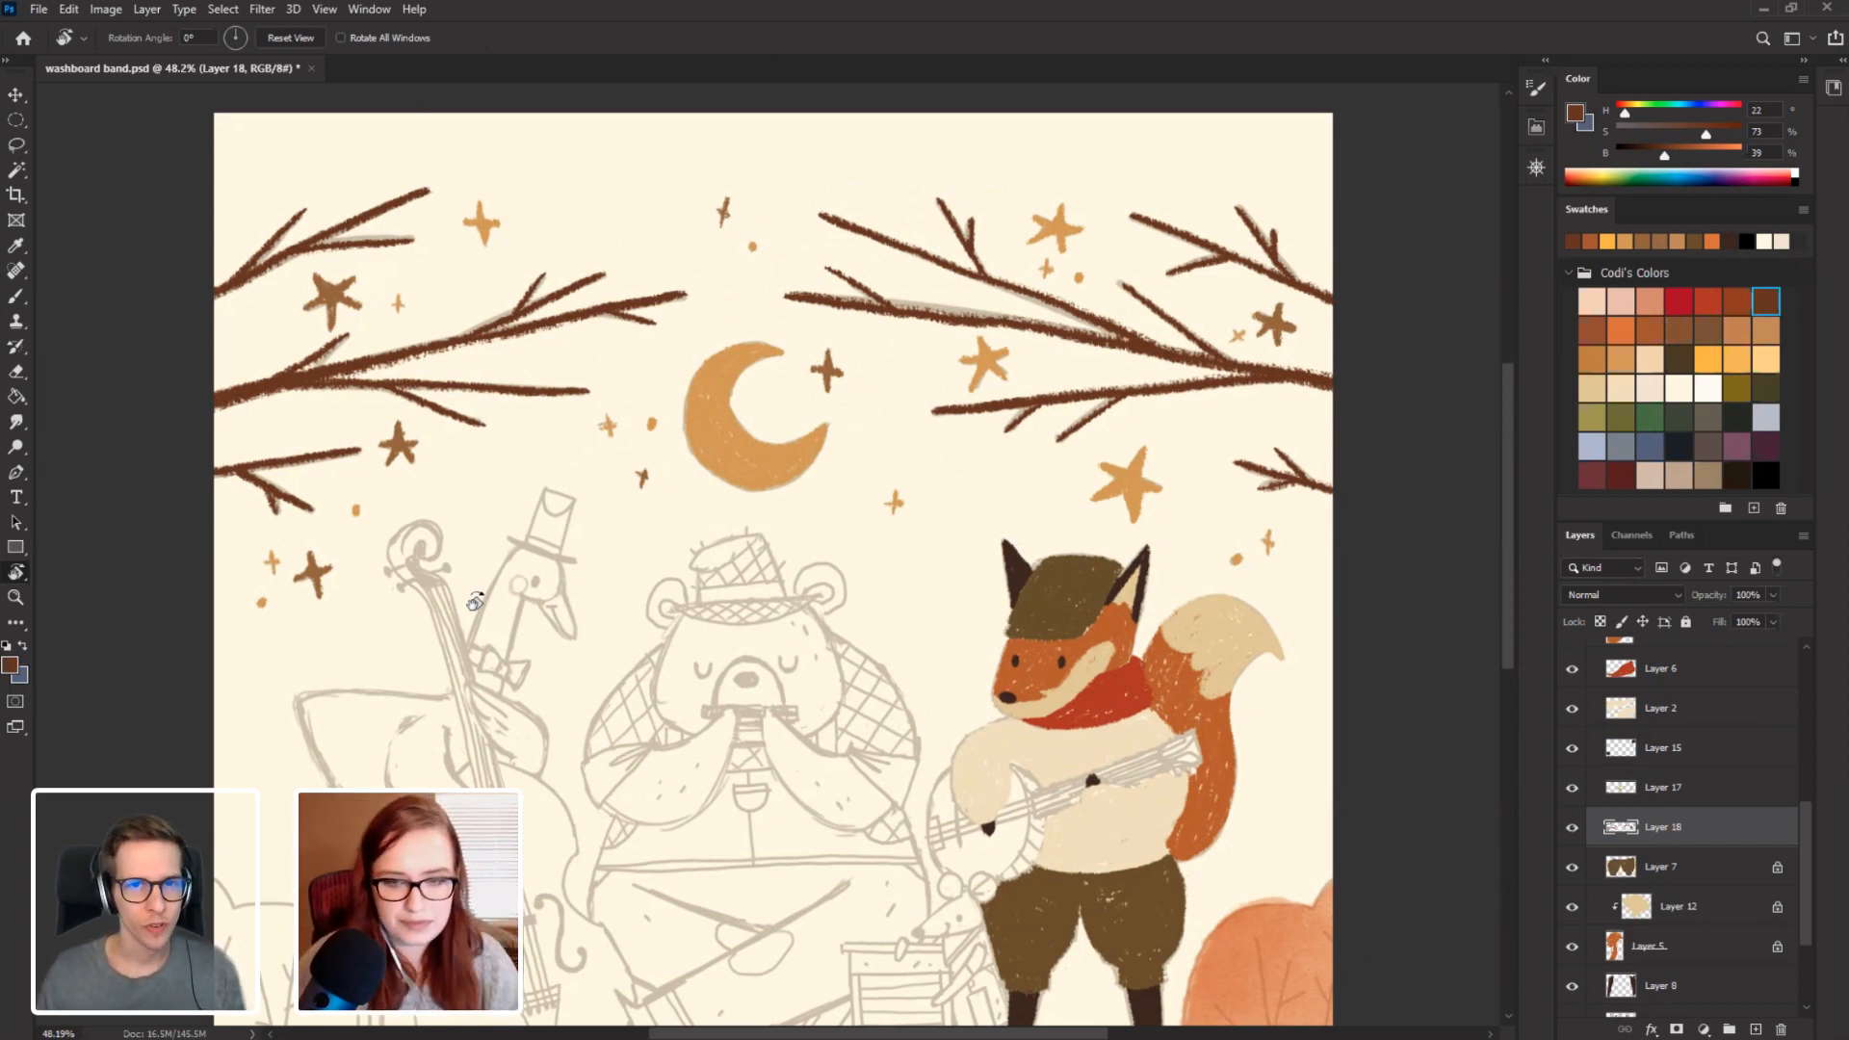
{"action": "key", "text": "b"}
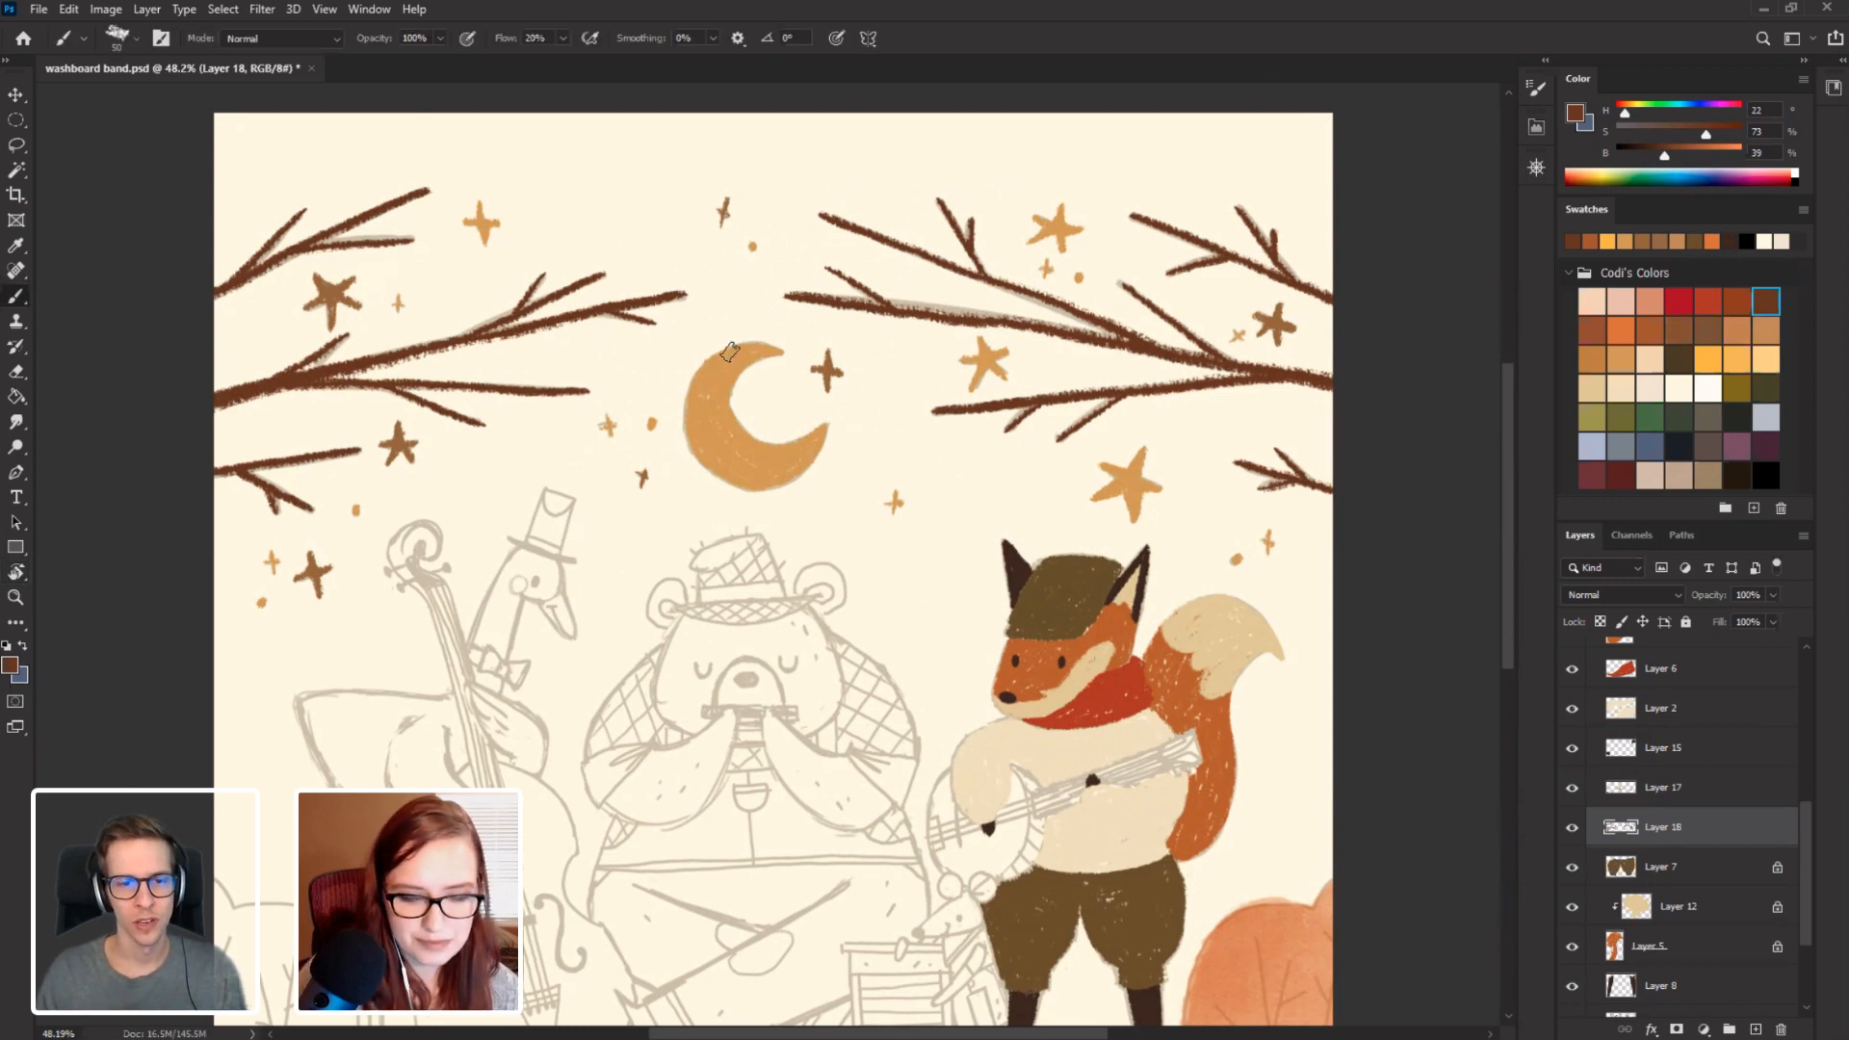
{"action": "left_click", "coordinate": [724, 464], "text": "alt"}
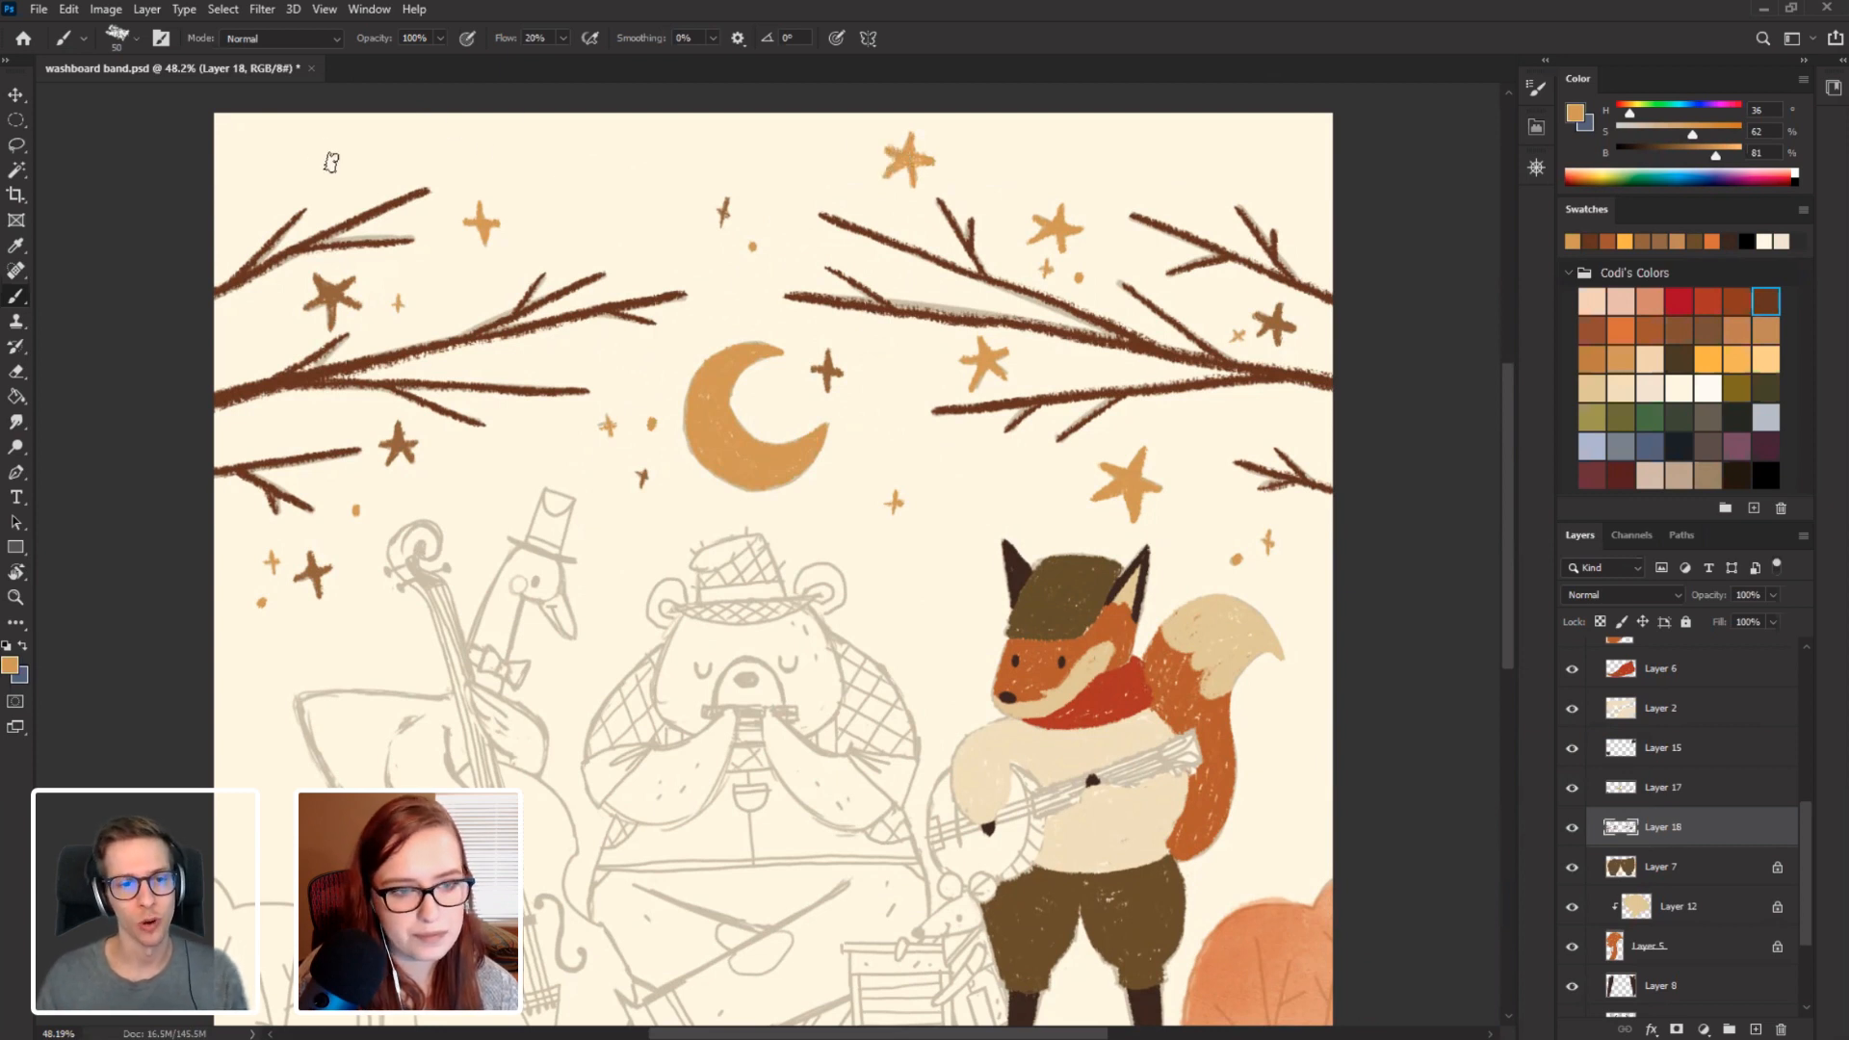
{"action": "left_click", "coordinate": [333, 287], "text": "alt"}
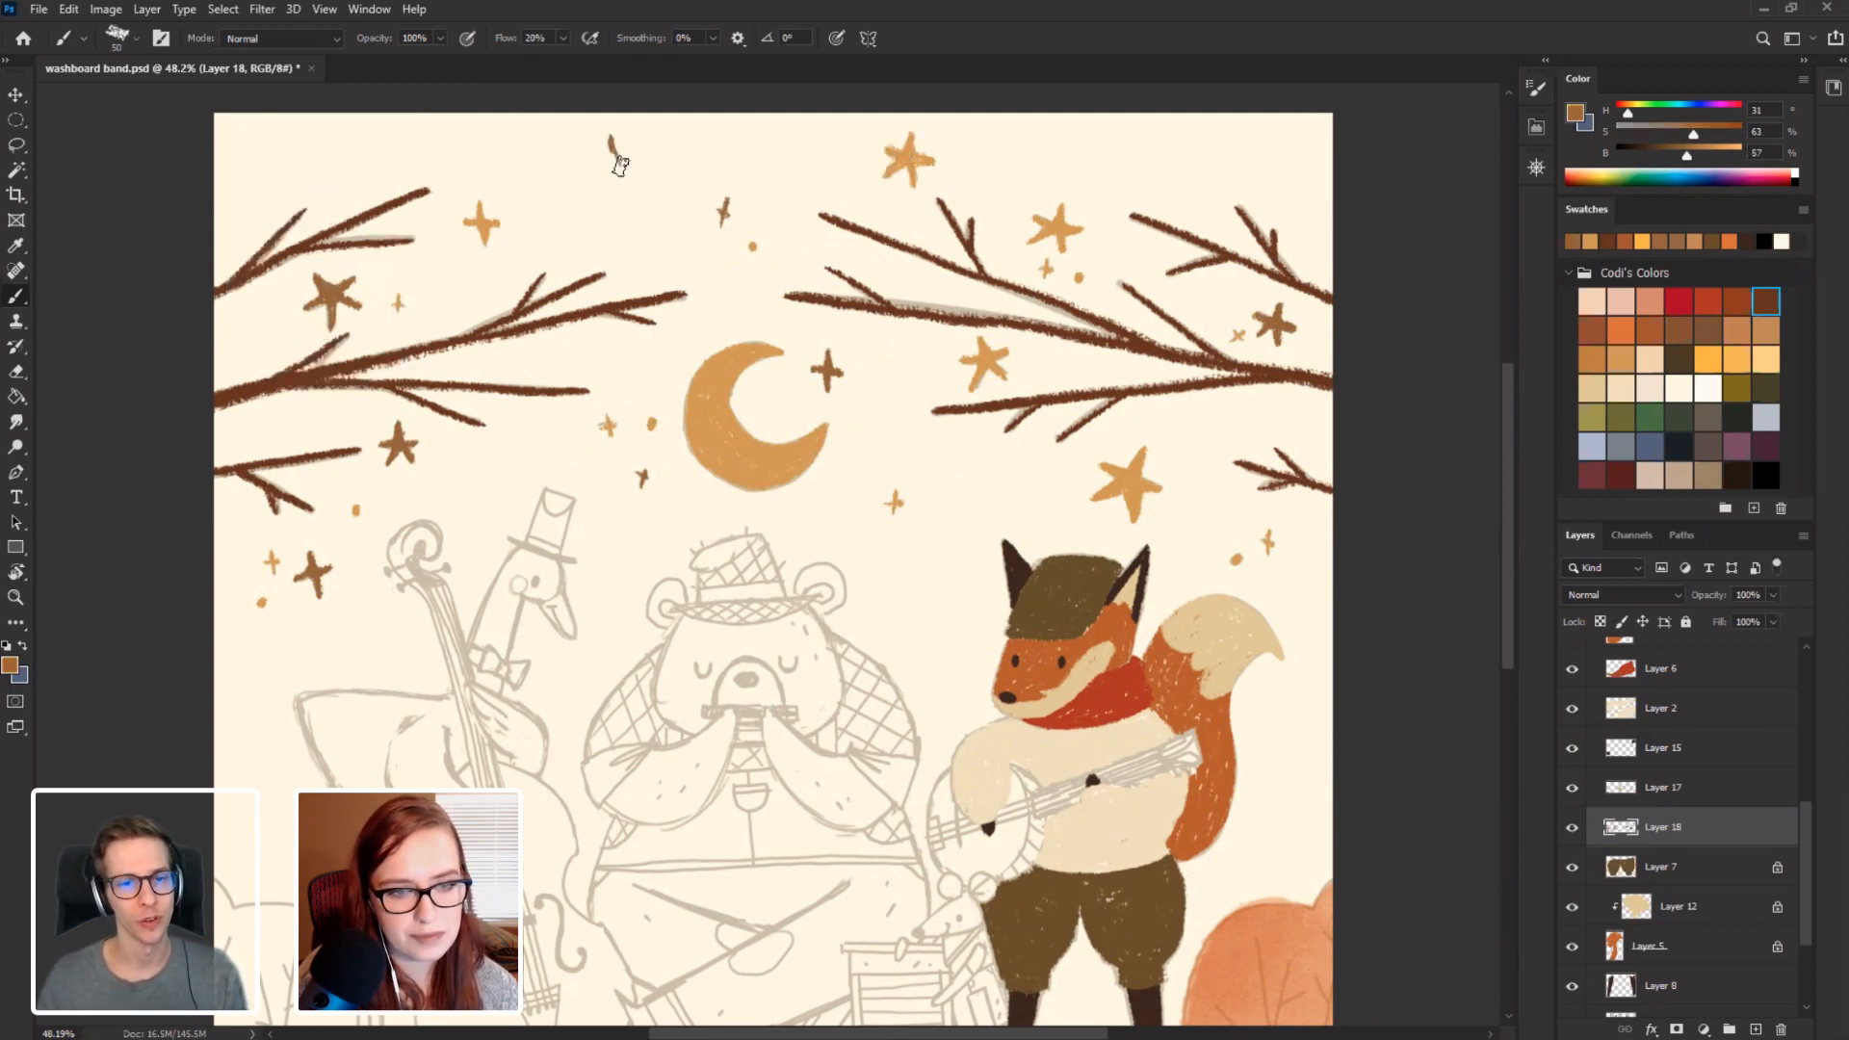
{"action": "left_click_drag", "start_coordinate": [613, 160], "coordinate": [586, 174]}
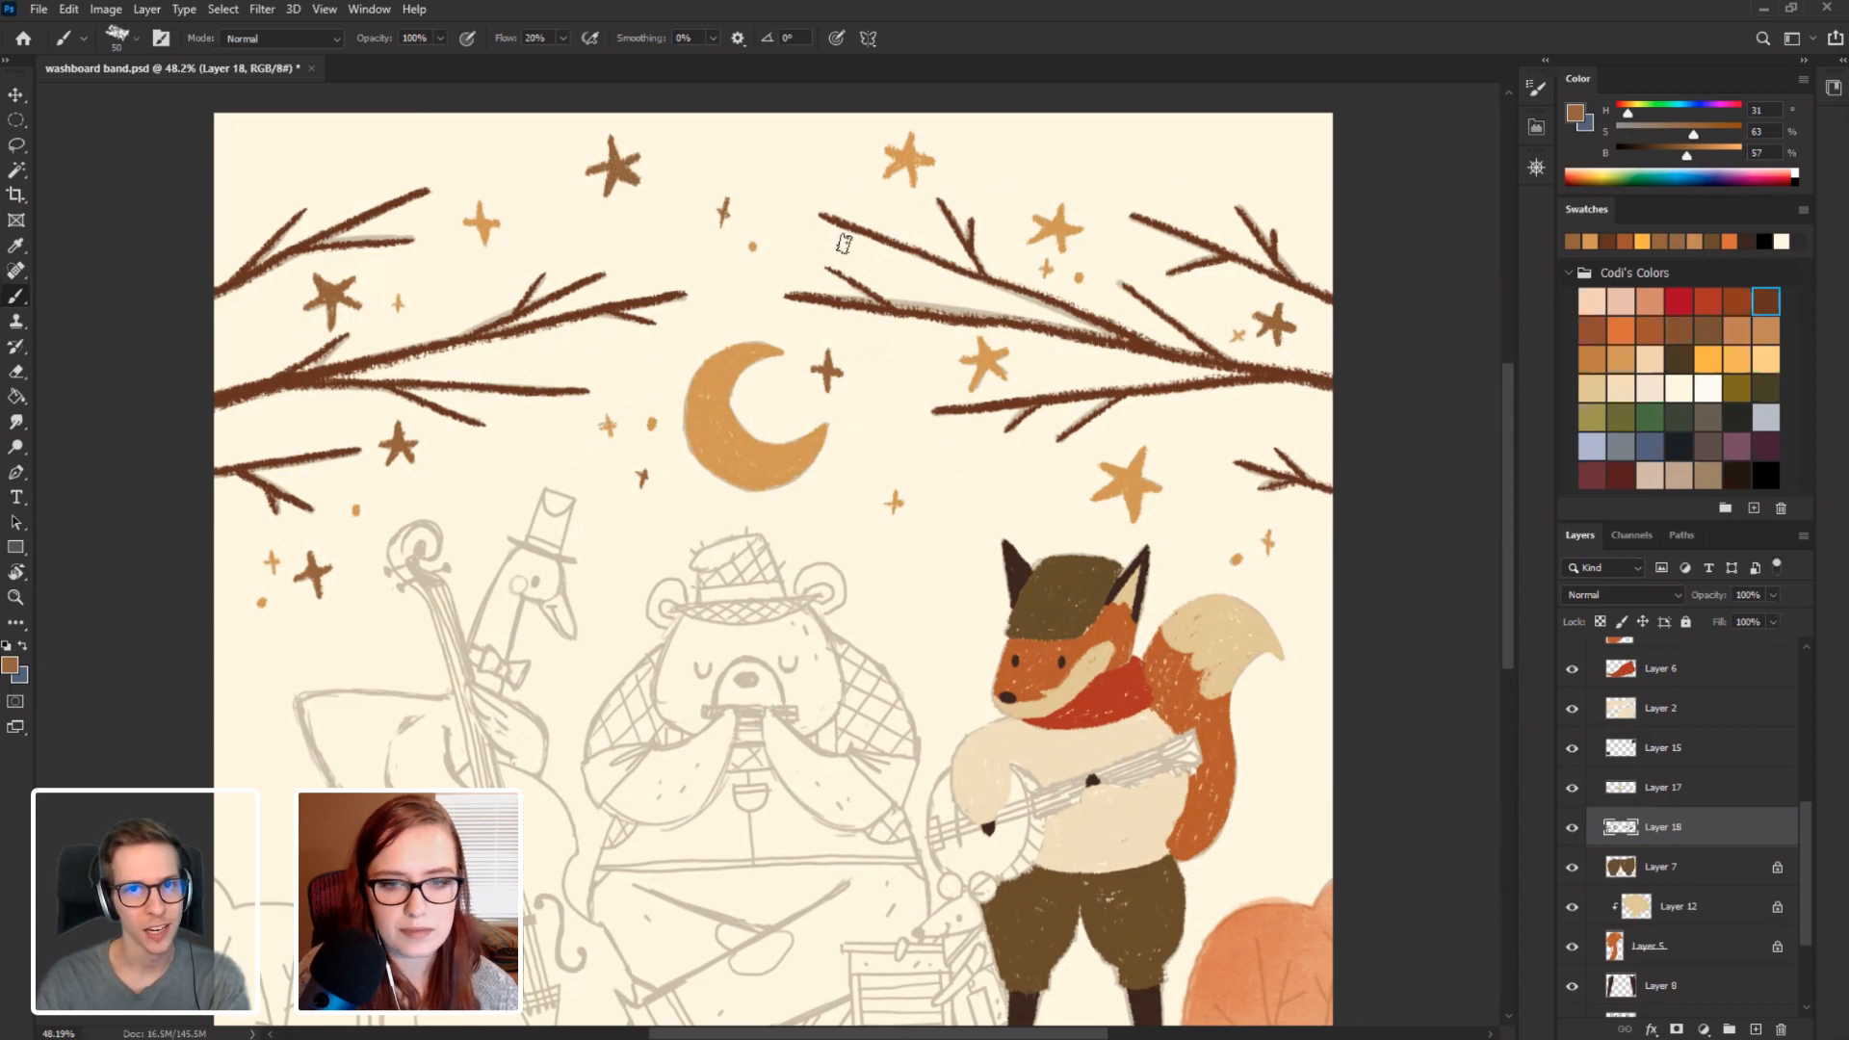
Sample the gold of an existing star and paint a star in the upper-left sky plus a dot and a tiny sparkle in the upper-right sky.
{"action": "left_click", "coordinate": [481, 226], "text": "alt"}
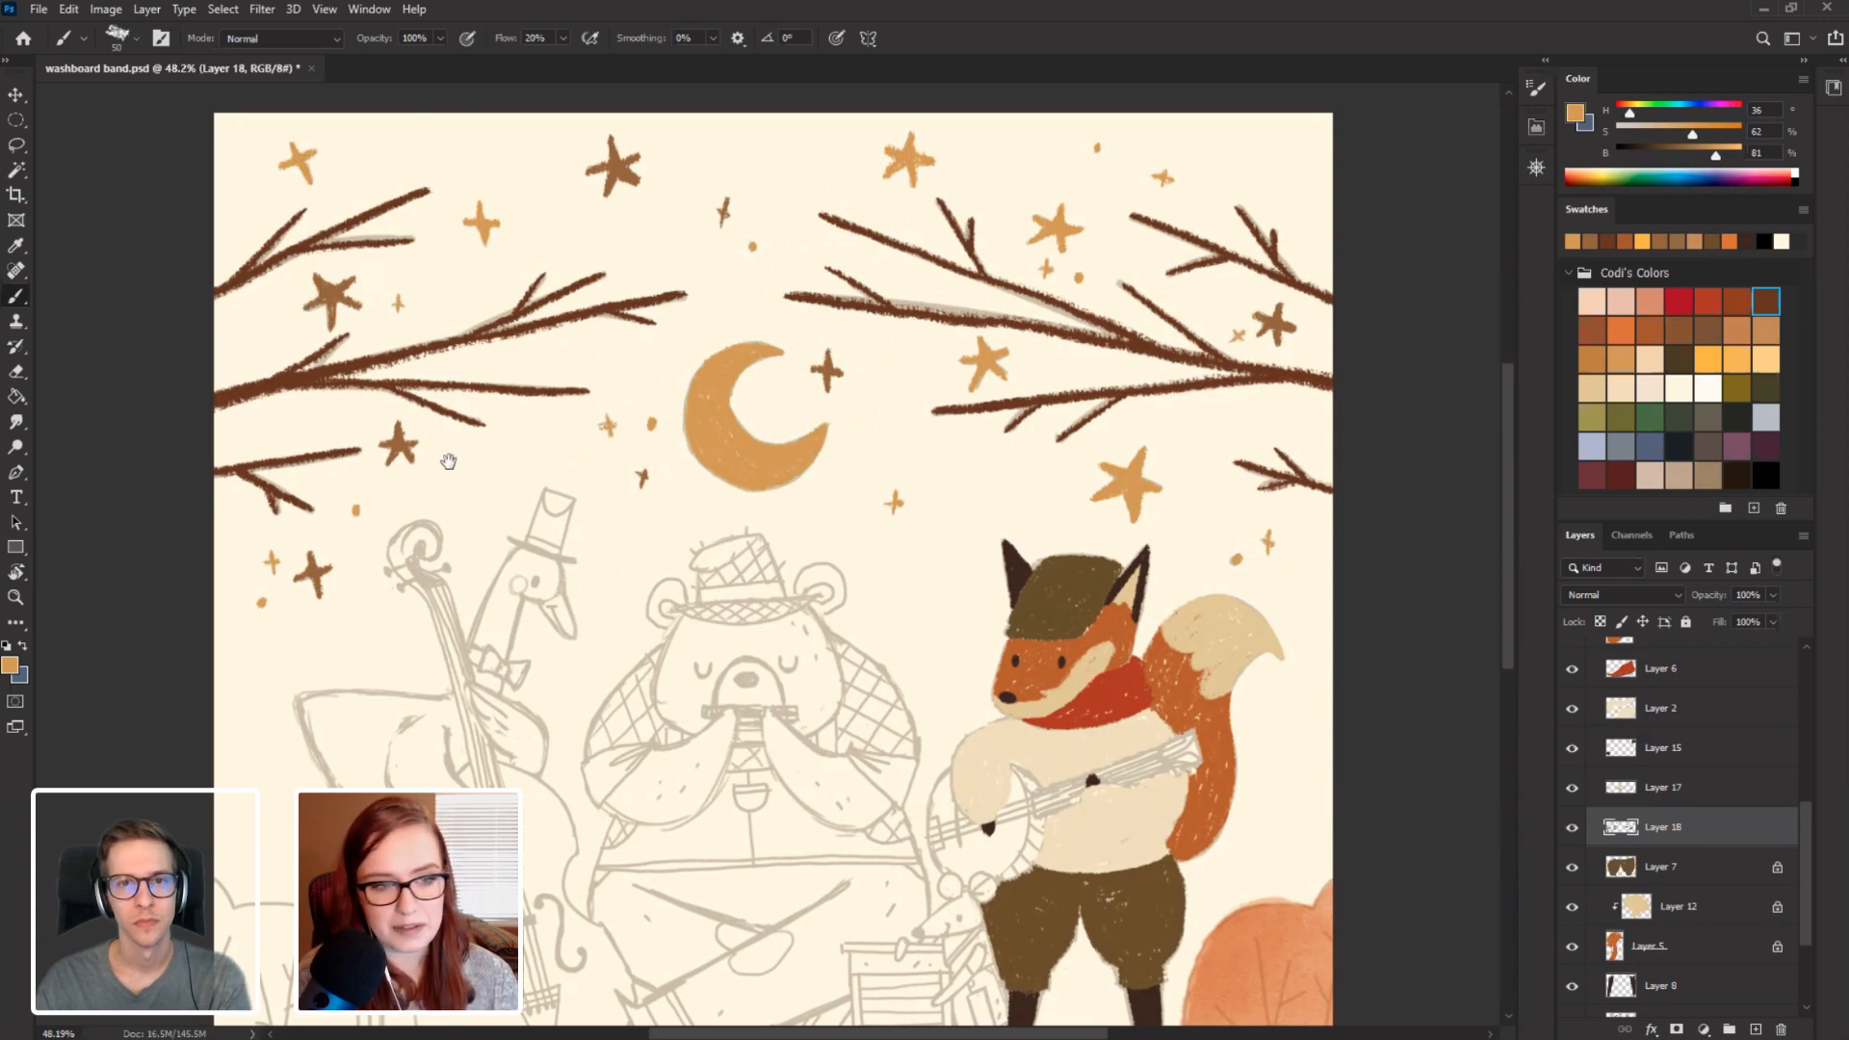
{"action": "mouse_move", "coordinate": [573, 641]}
{"action": "left_mouse_down"}
{"action": "mouse_move", "coordinate": [465, 507]}
{"action": "mouse_move", "coordinate": [415, 357]}
{"action": "left_mouse_up"}
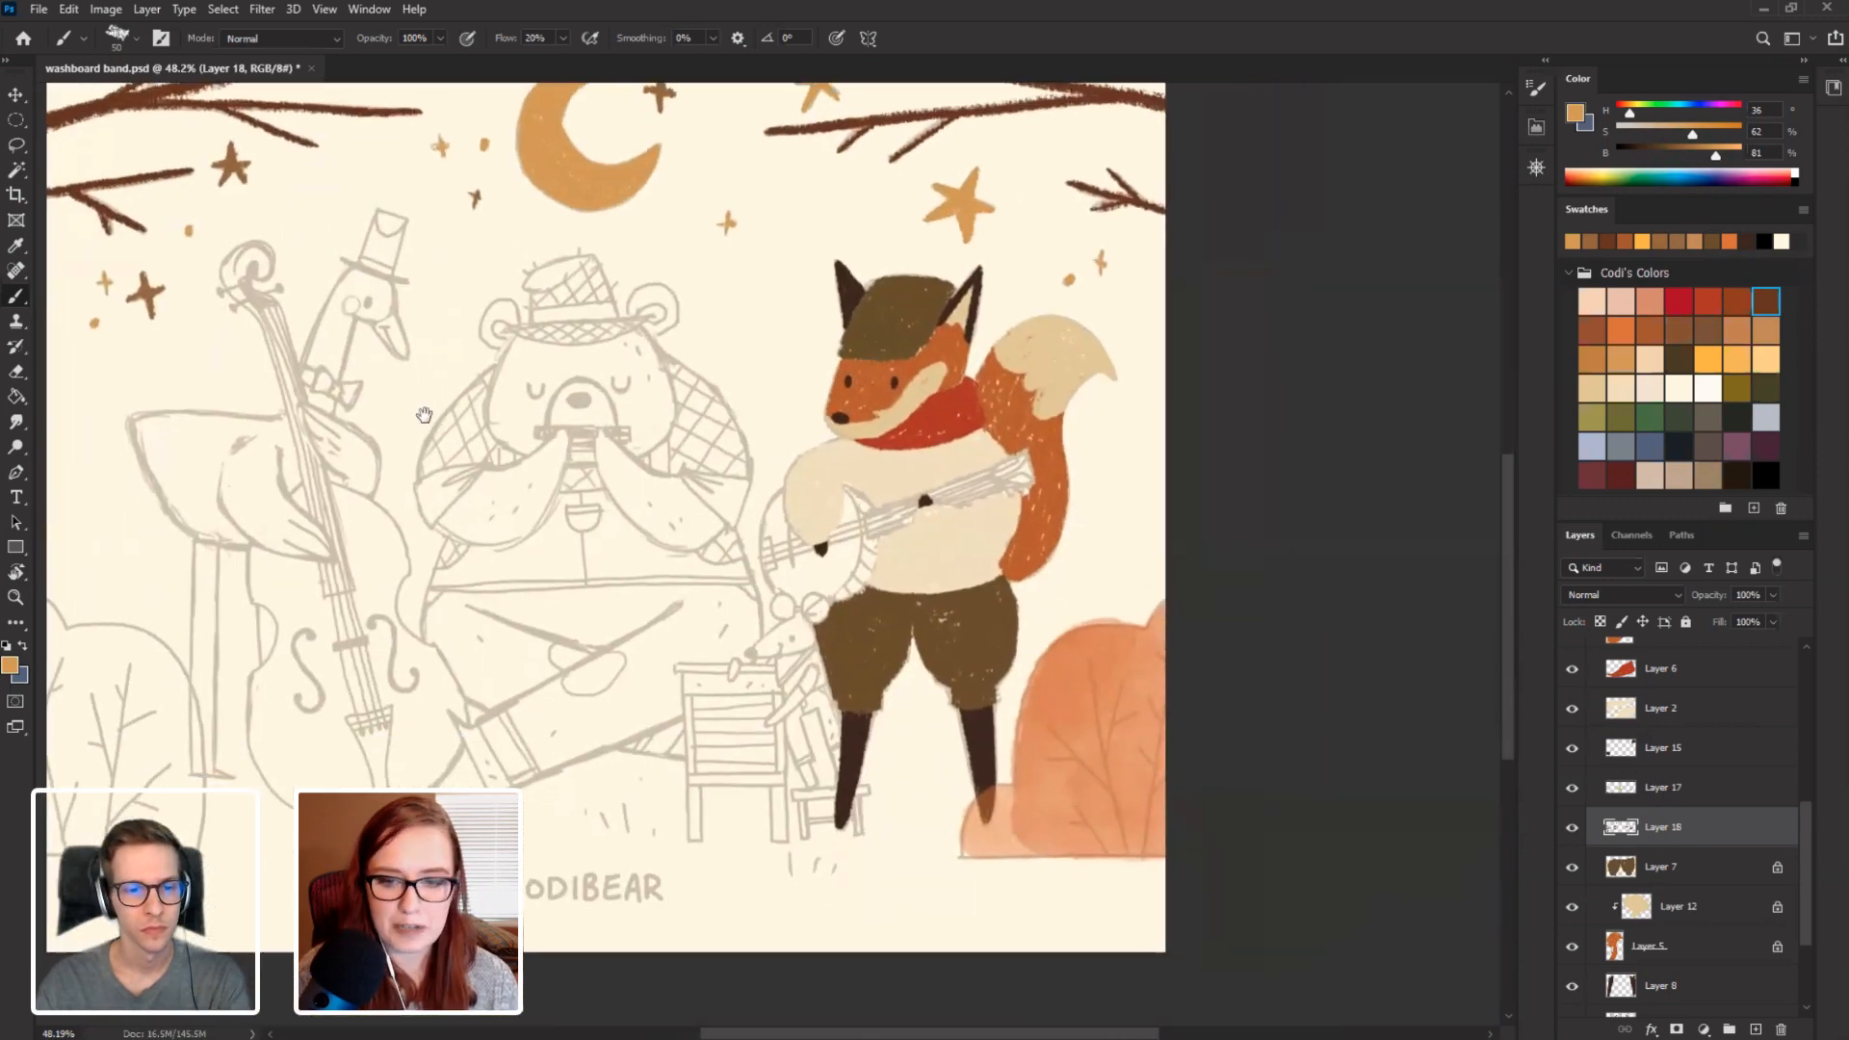
{"action": "mouse_move", "coordinate": [318, 241]}
{"action": "left_mouse_down"}
{"action": "mouse_move", "coordinate": [408, 339]}
{"action": "mouse_move", "coordinate": [417, 402]}
{"action": "left_mouse_up"}
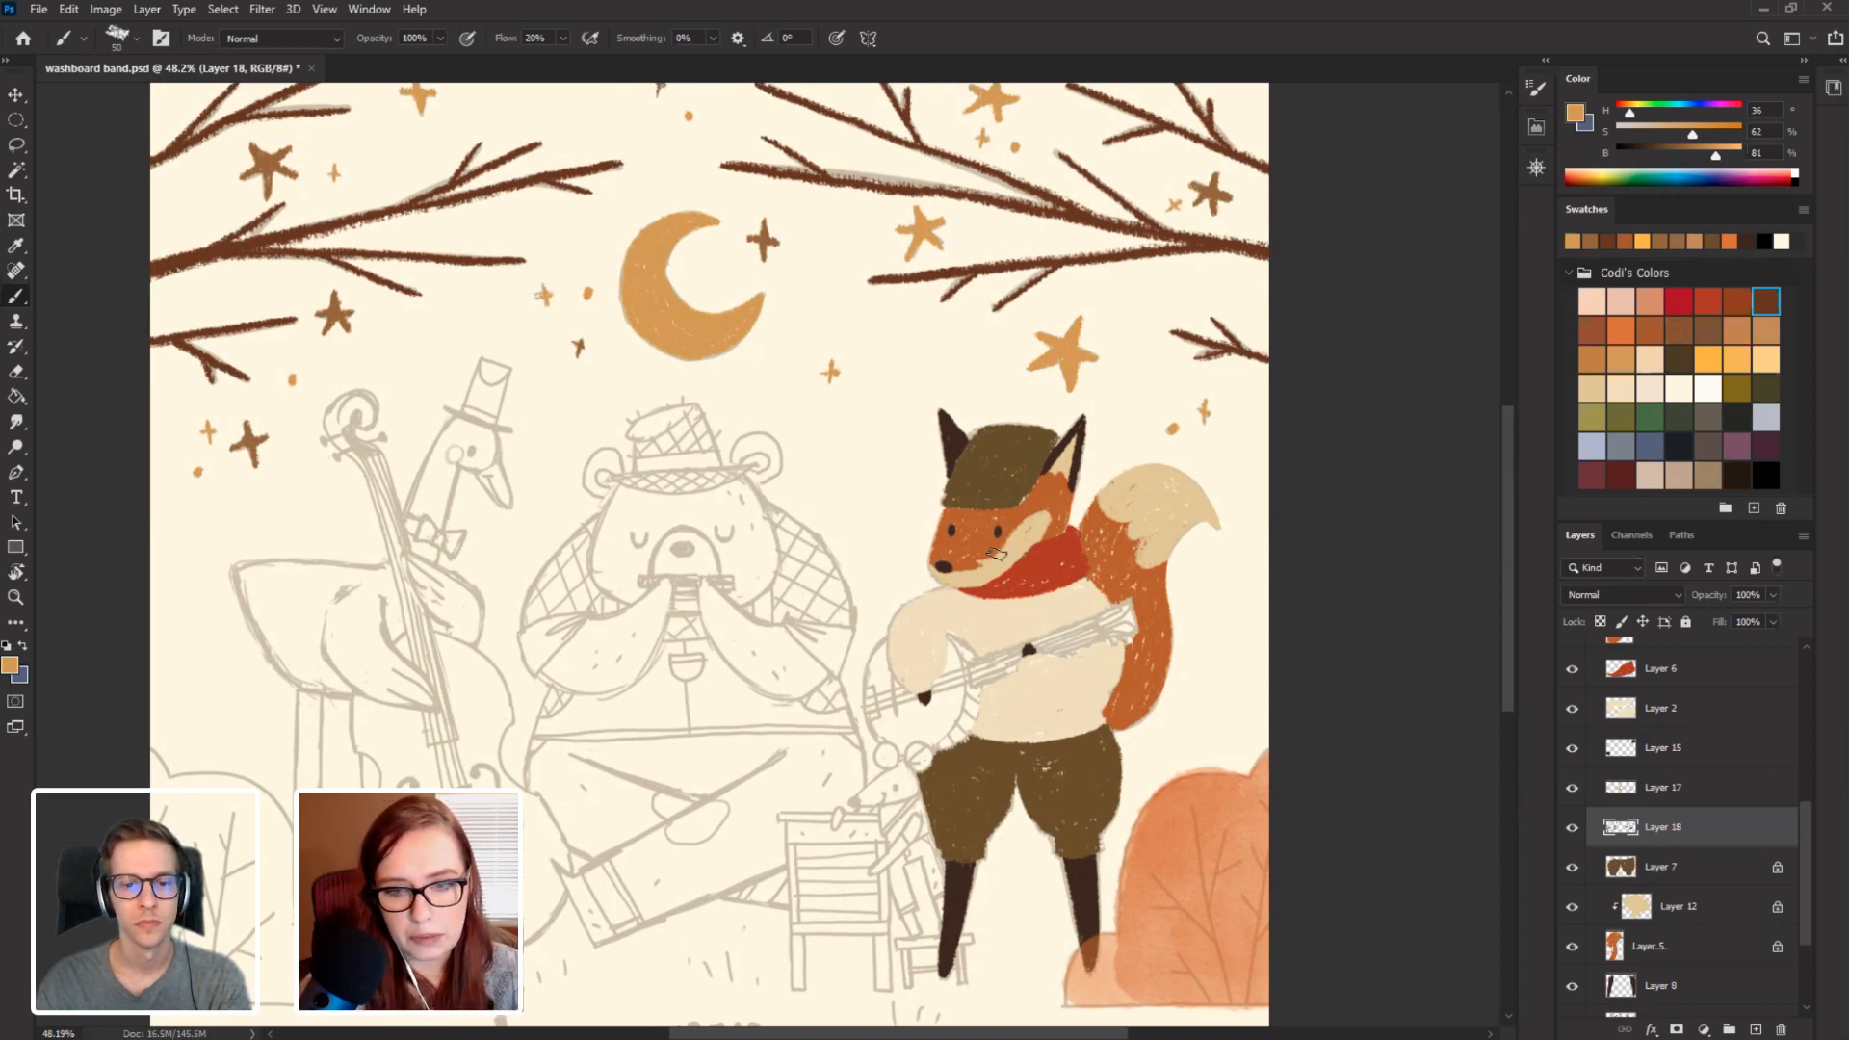
Show Layer 13 to check the illustration's values in greyscale, and hide it again.
{"action": "left_click_drag", "start_coordinate": [1807, 814], "coordinate": [1807, 660]}
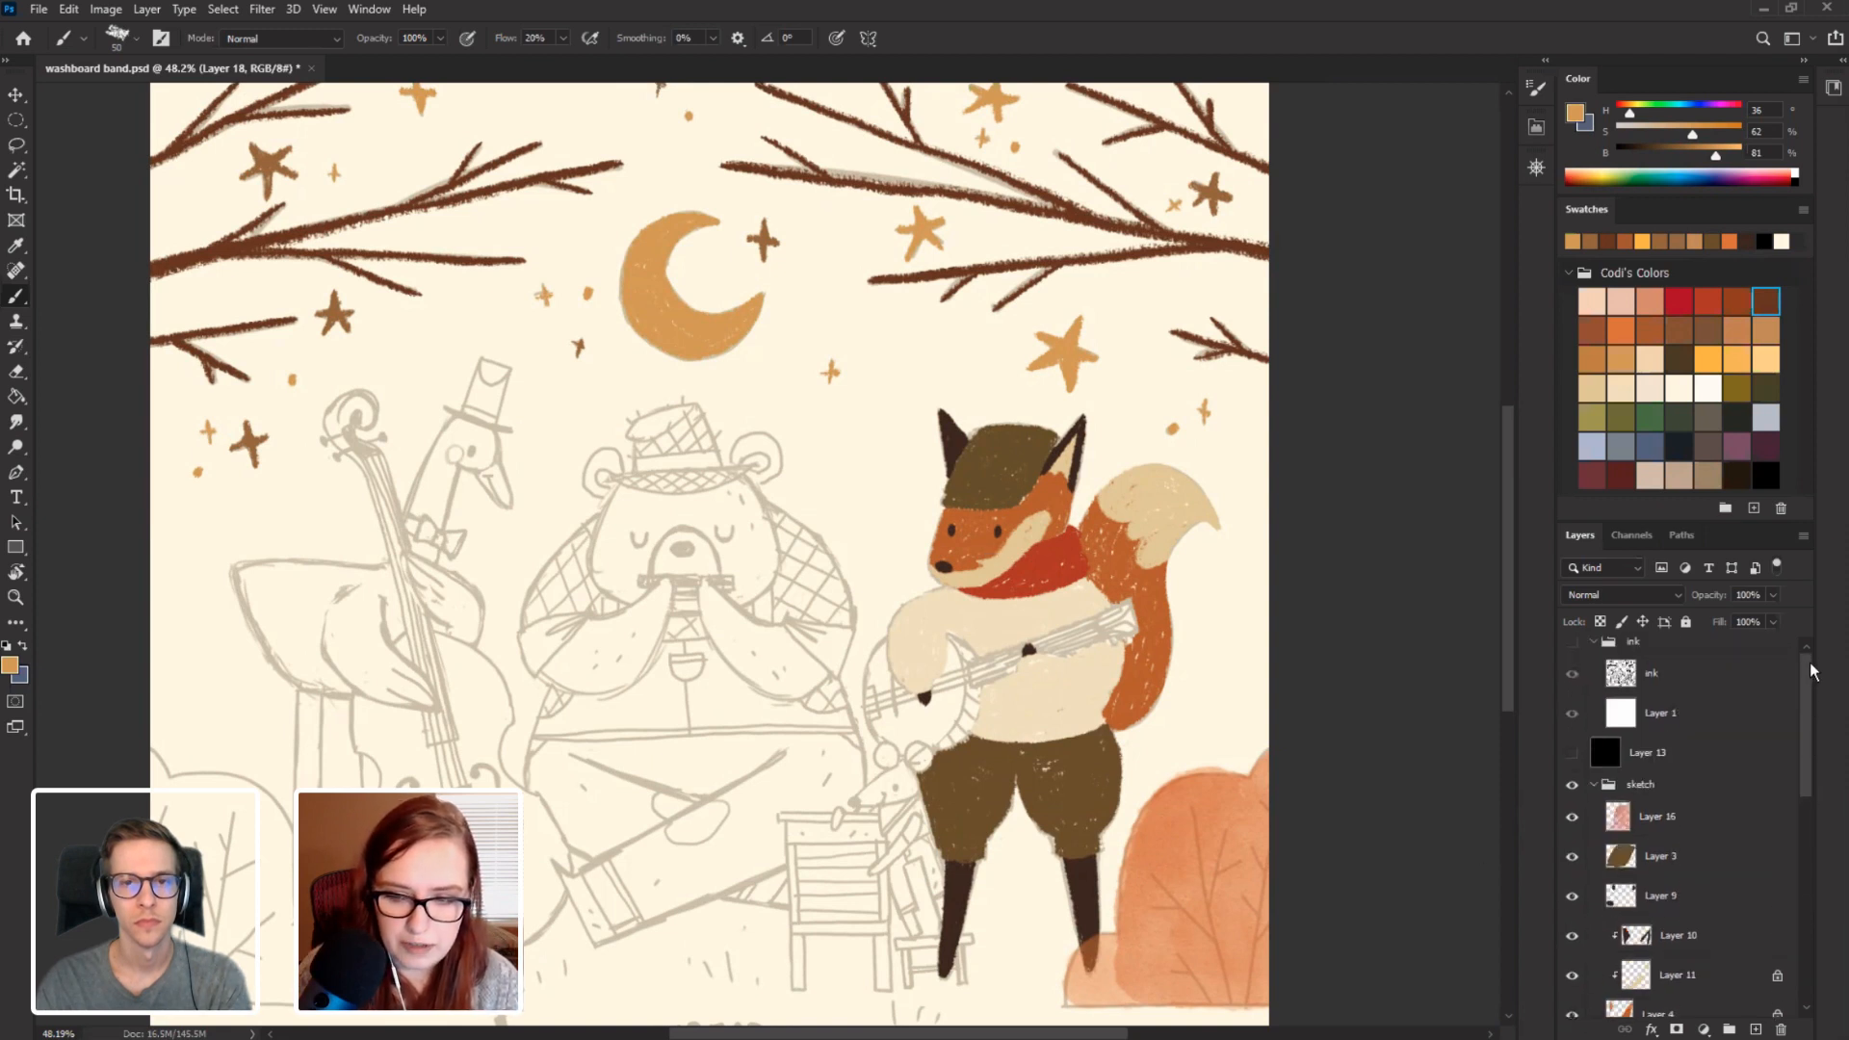
{"action": "left_click", "coordinate": [1572, 761]}
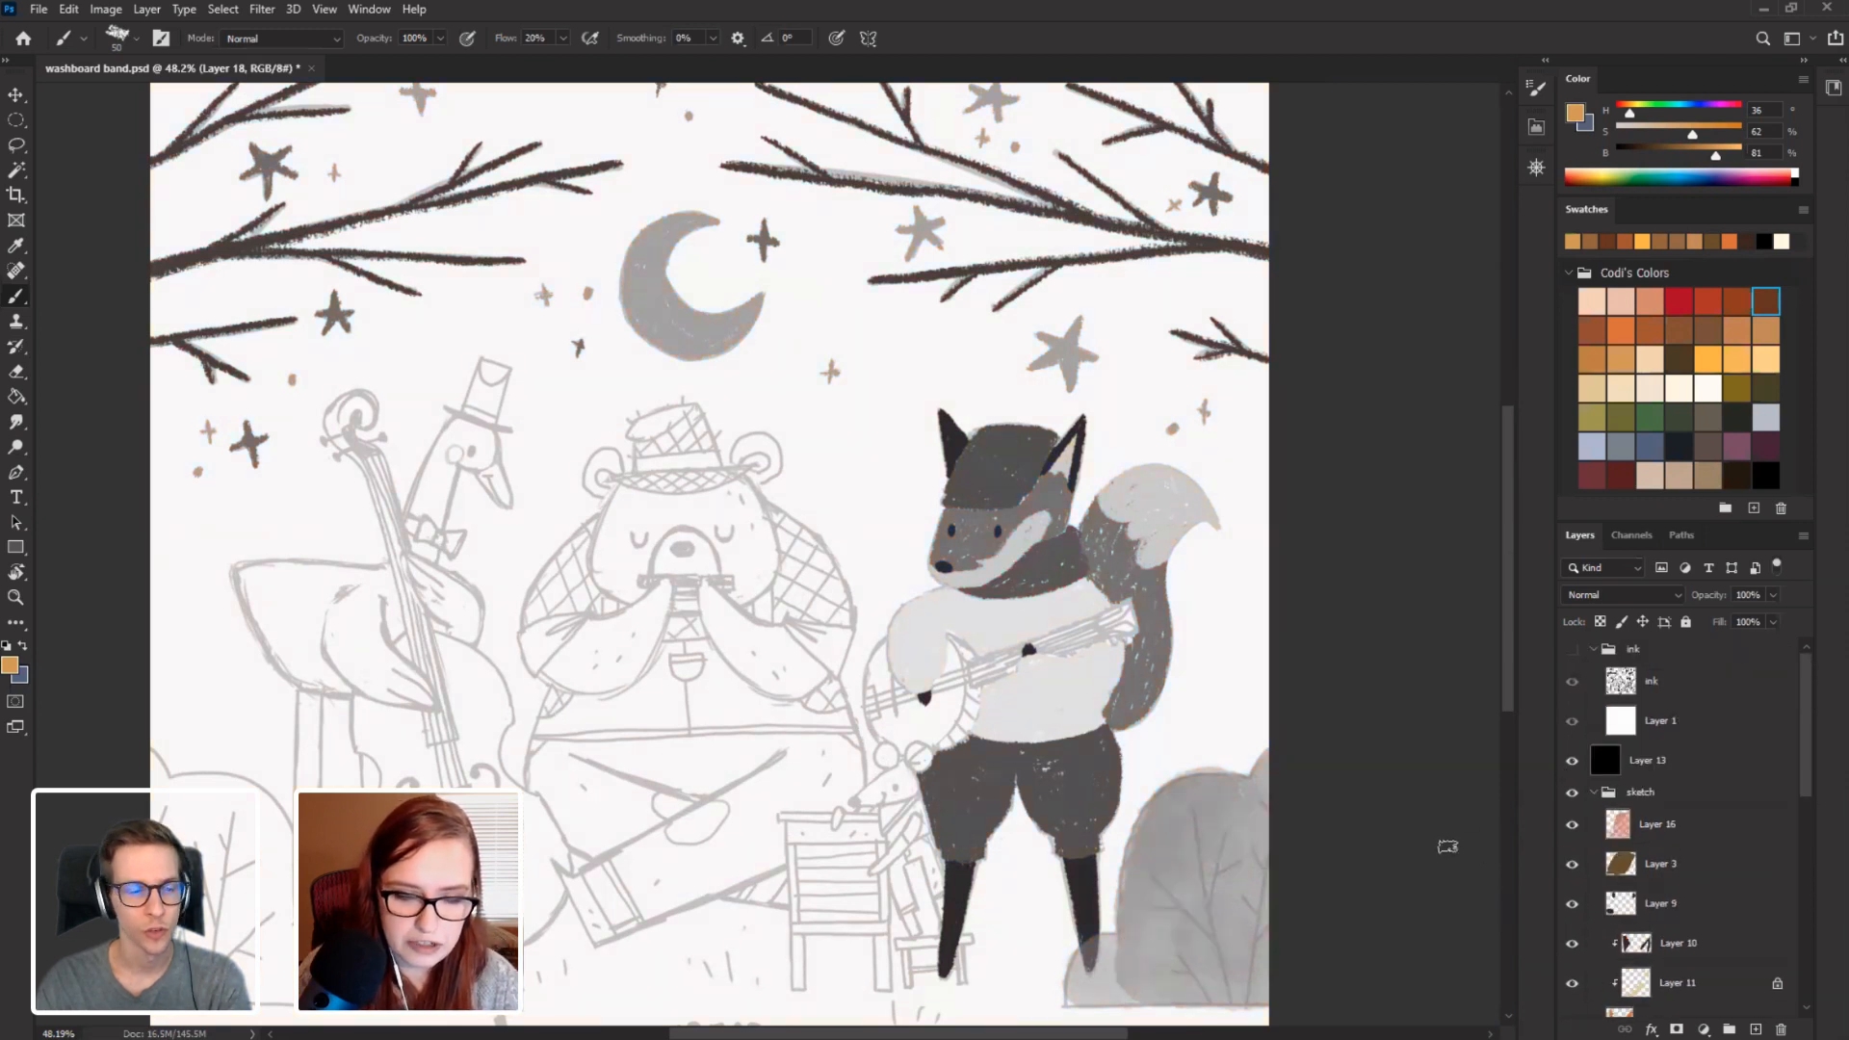
{"action": "left_click", "coordinate": [1572, 759]}
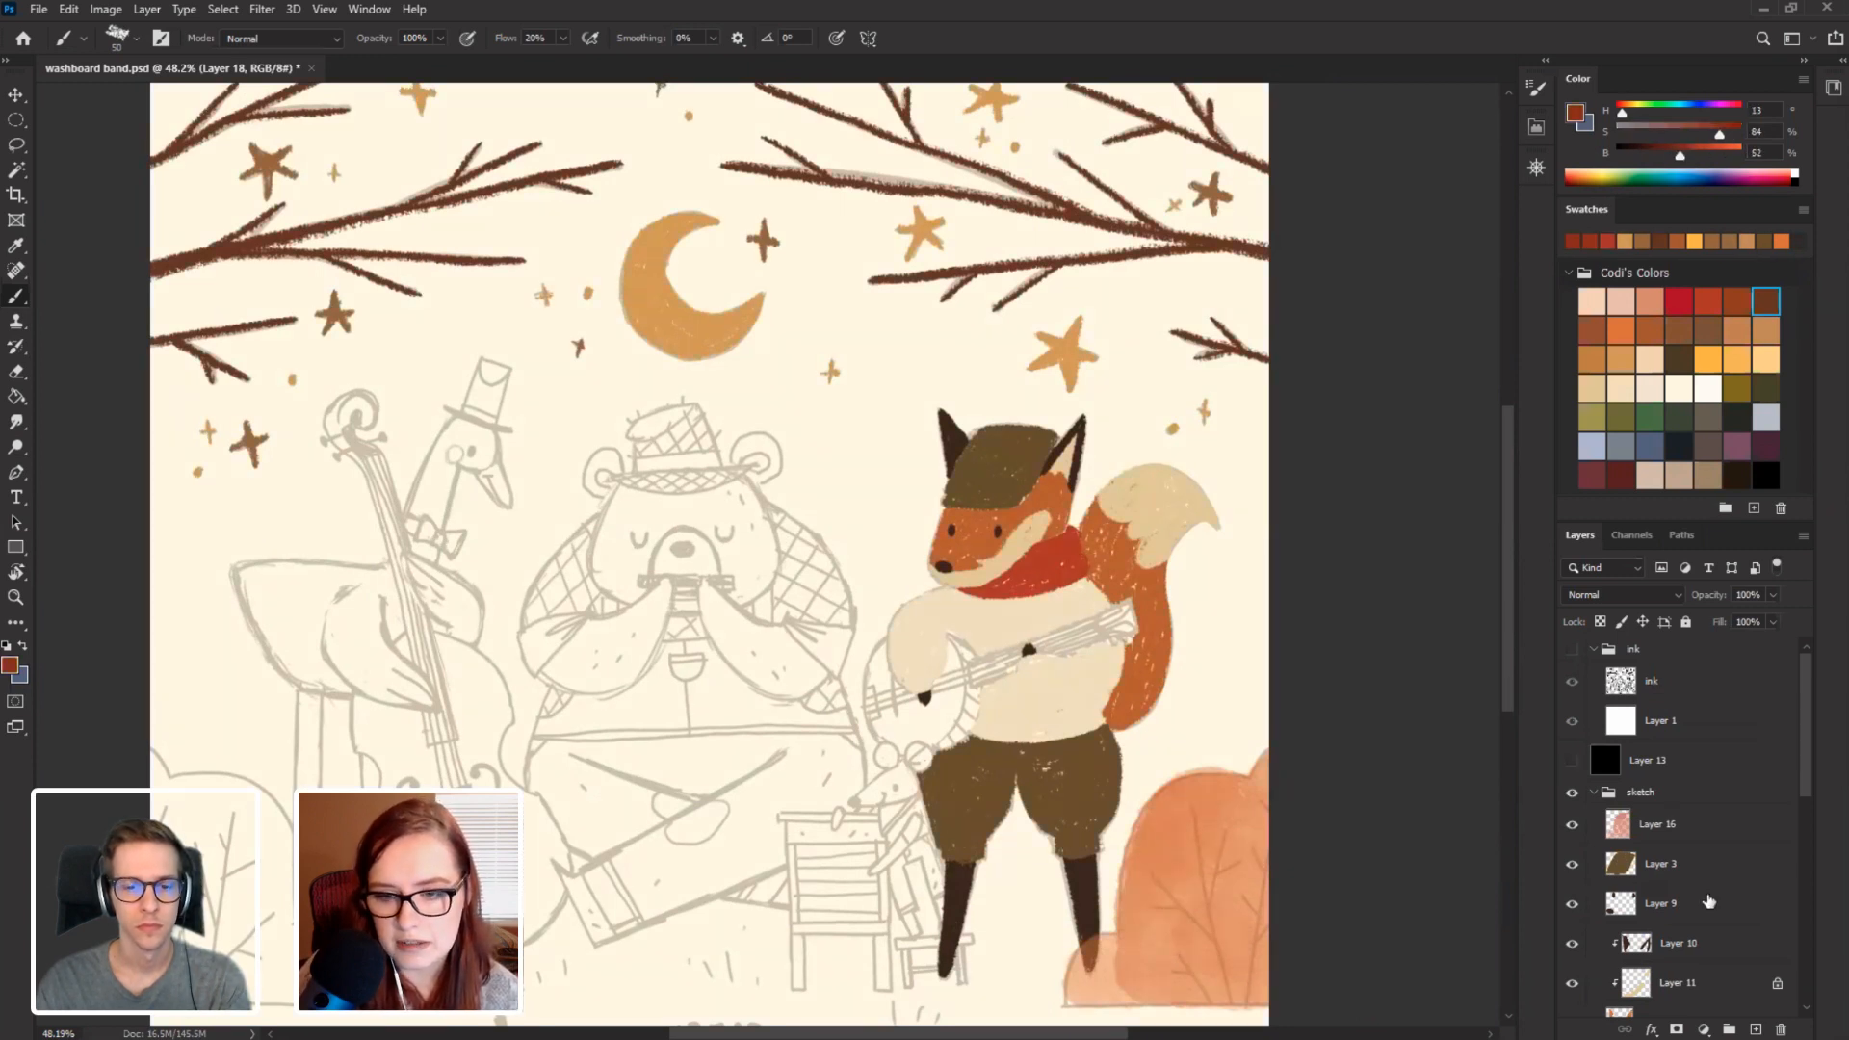
Repaint the fox's scarf on Layer 6 in a darker red with hue 13, saturation 80 and brightness 48.
{"action": "left_click_drag", "start_coordinate": [1721, 140], "coordinate": [1676, 156]}
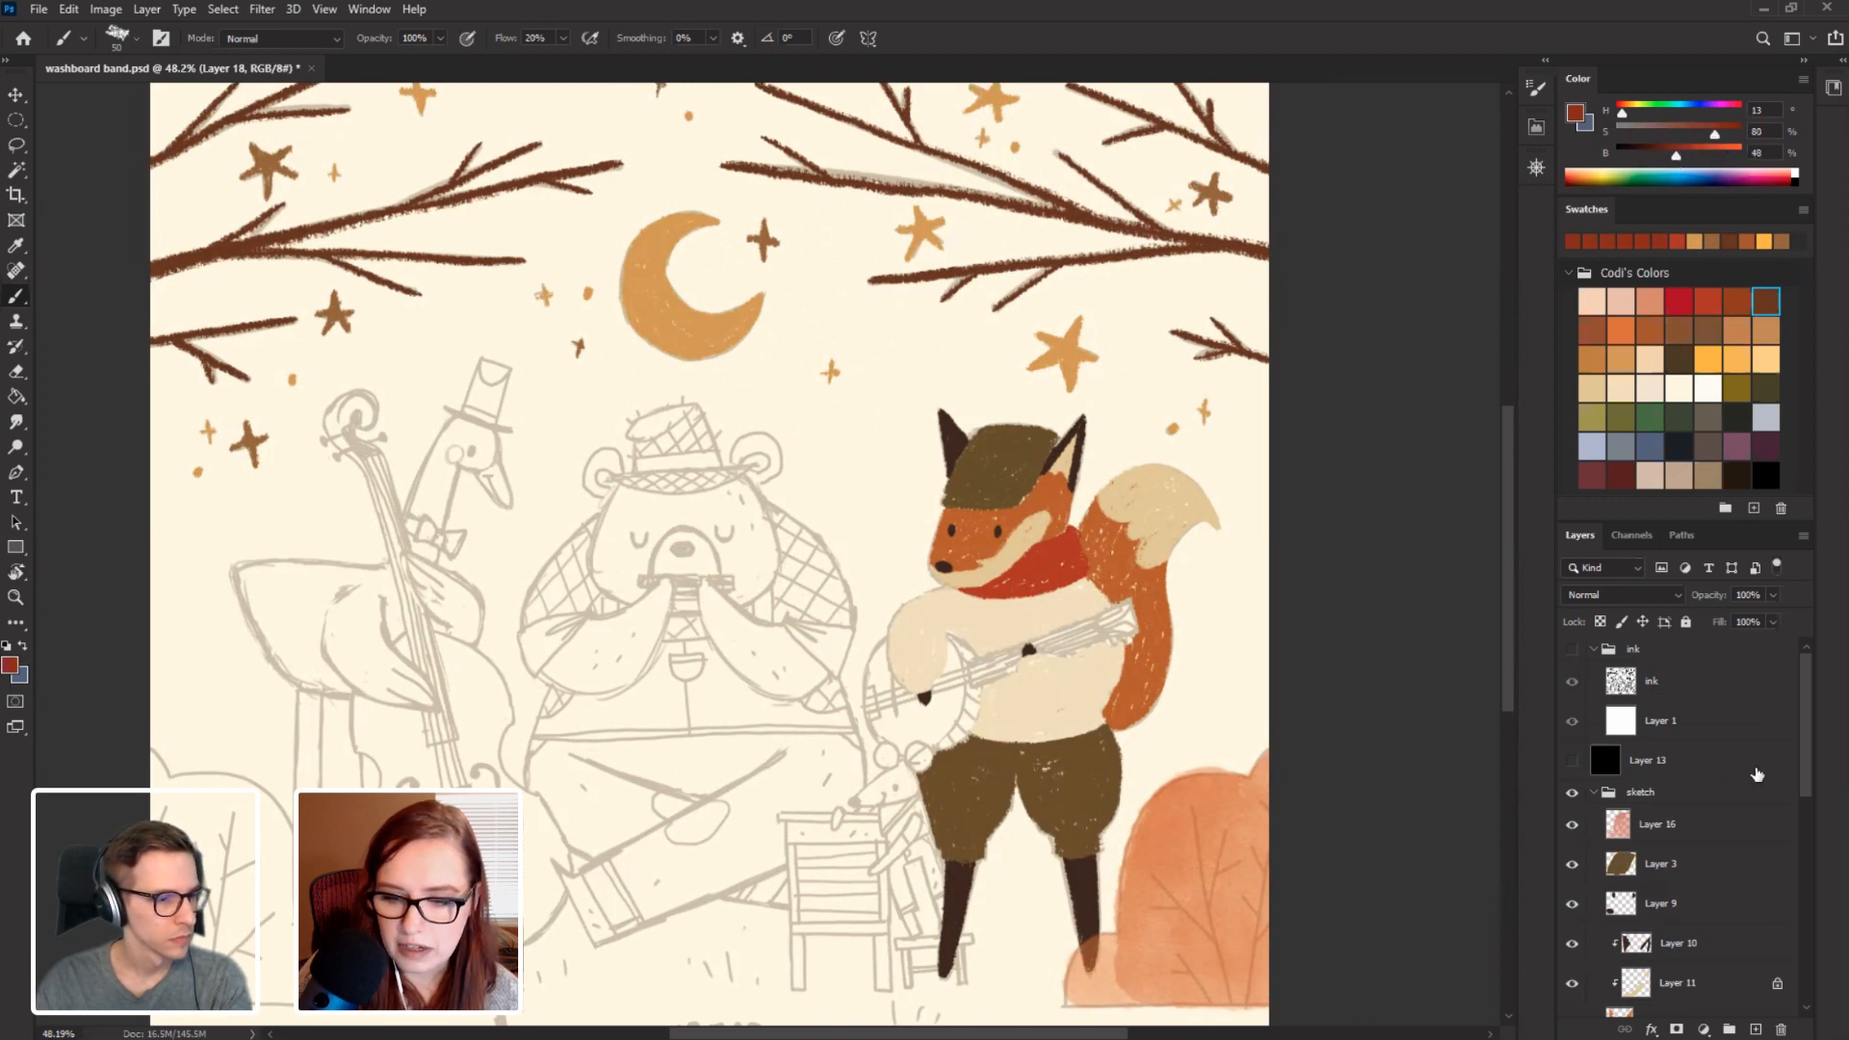
{"action": "left_click_drag", "start_coordinate": [1806, 761], "coordinate": [1797, 878]}
{"action": "left_click", "coordinate": [1680, 754]}
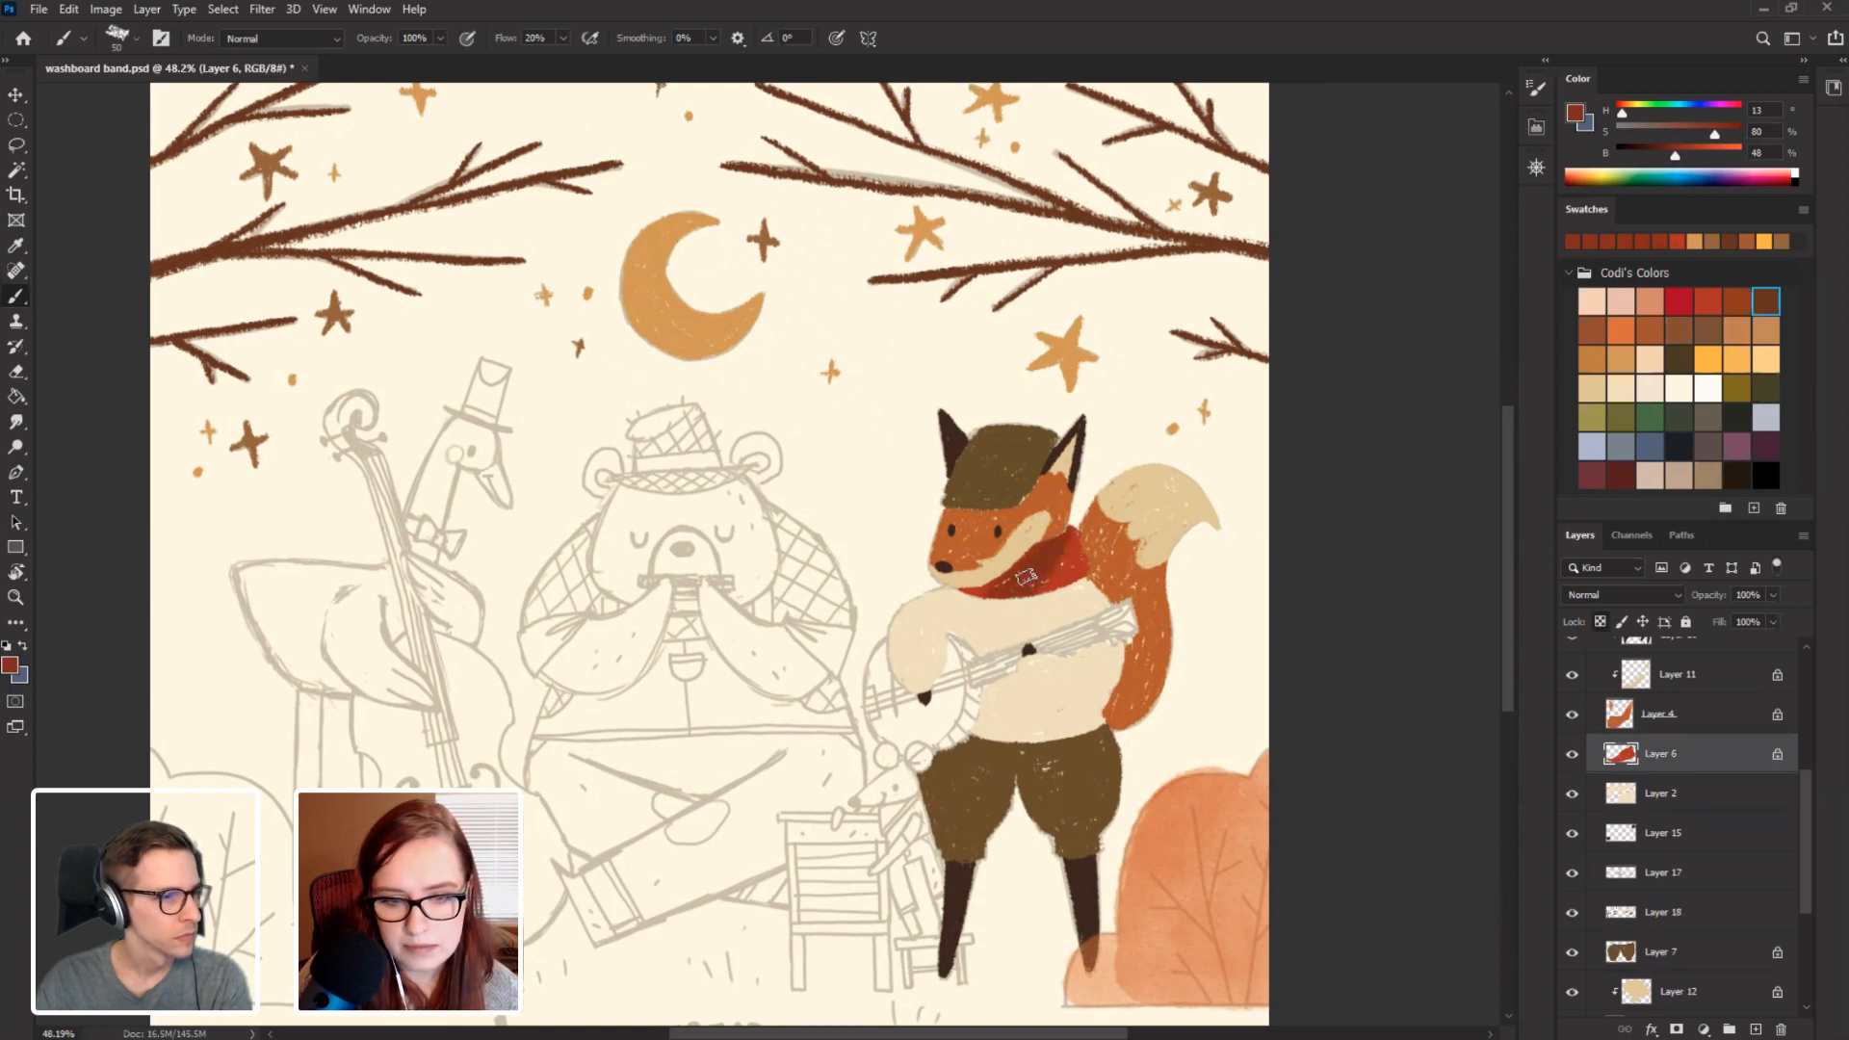
{"action": "mouse_move", "coordinate": [1025, 576]}
{"action": "left_mouse_down"}
{"action": "mouse_move", "coordinate": [1078, 570]}
{"action": "mouse_move", "coordinate": [1061, 642]}
{"action": "left_mouse_up"}
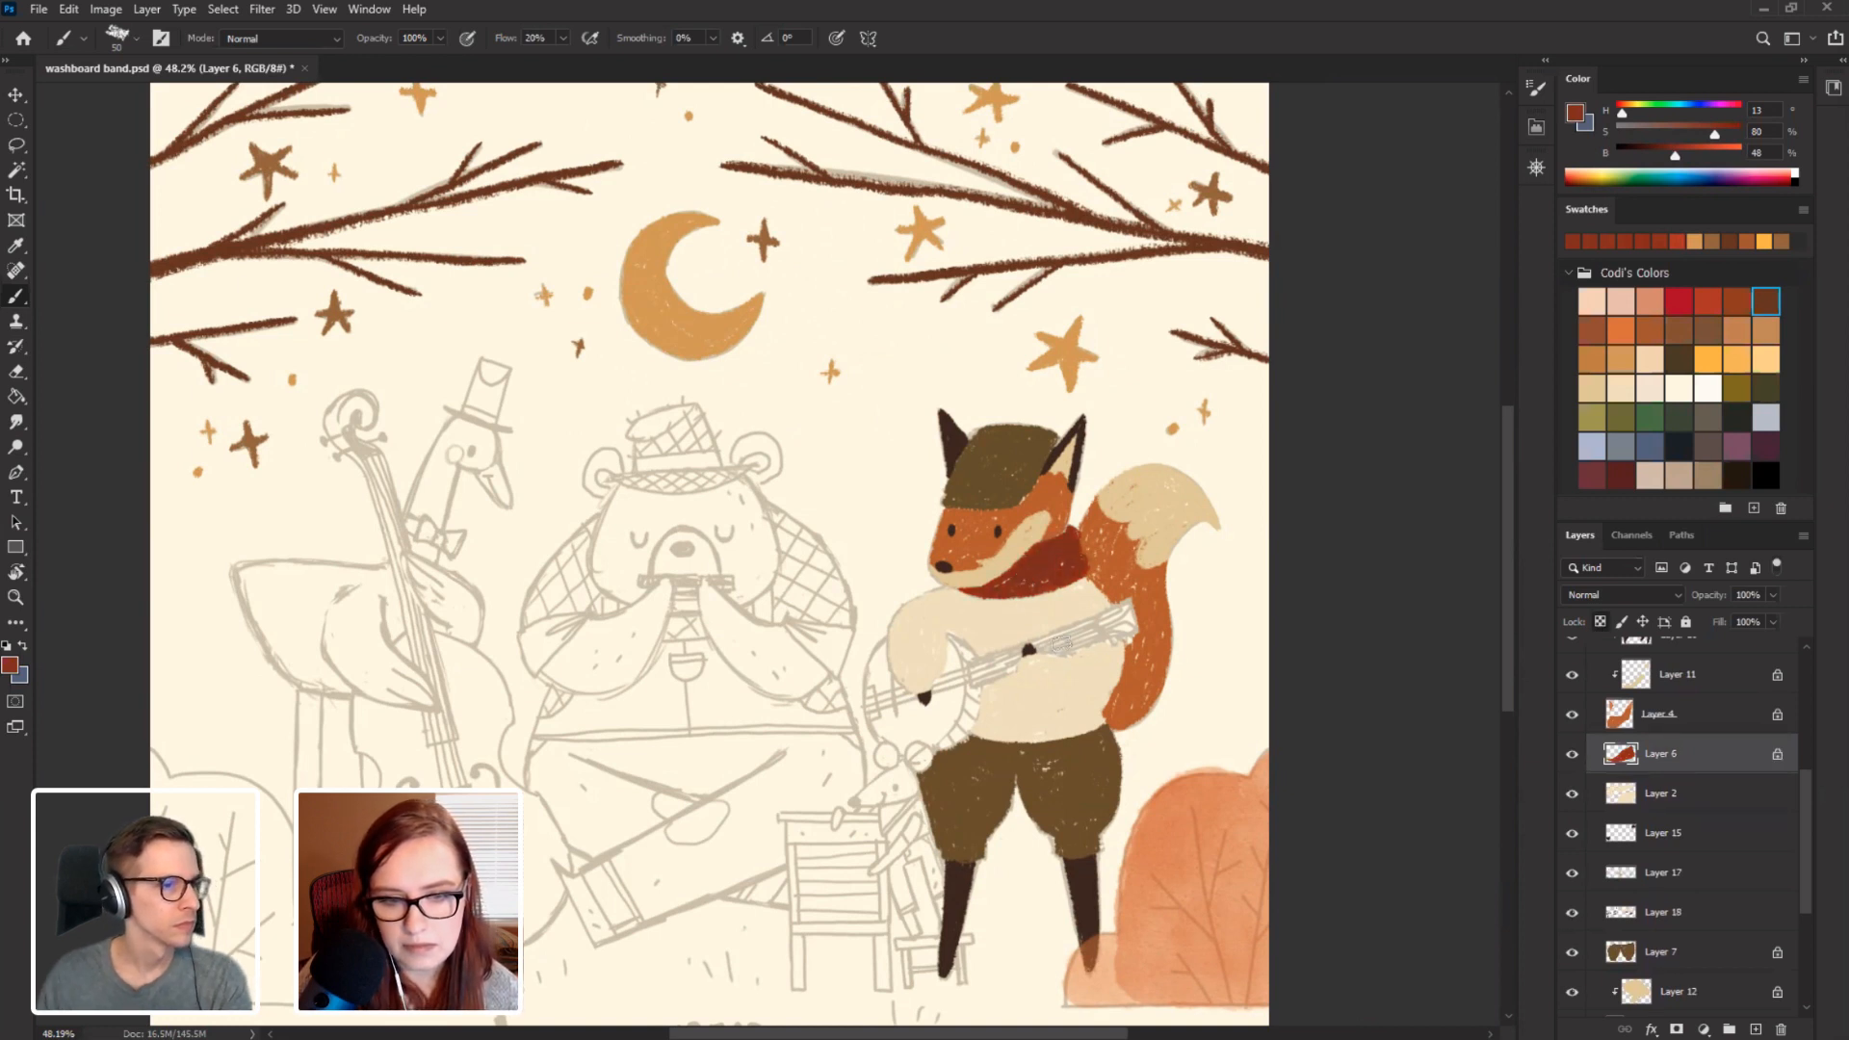
Show Layer 13's greyscale check, repaint the scarf with the red darkened to brightness 39, and hide Layer 13 again.
{"action": "left_click_drag", "start_coordinate": [1808, 791], "coordinate": [1808, 685]}
{"action": "left_click", "coordinate": [1572, 720]}
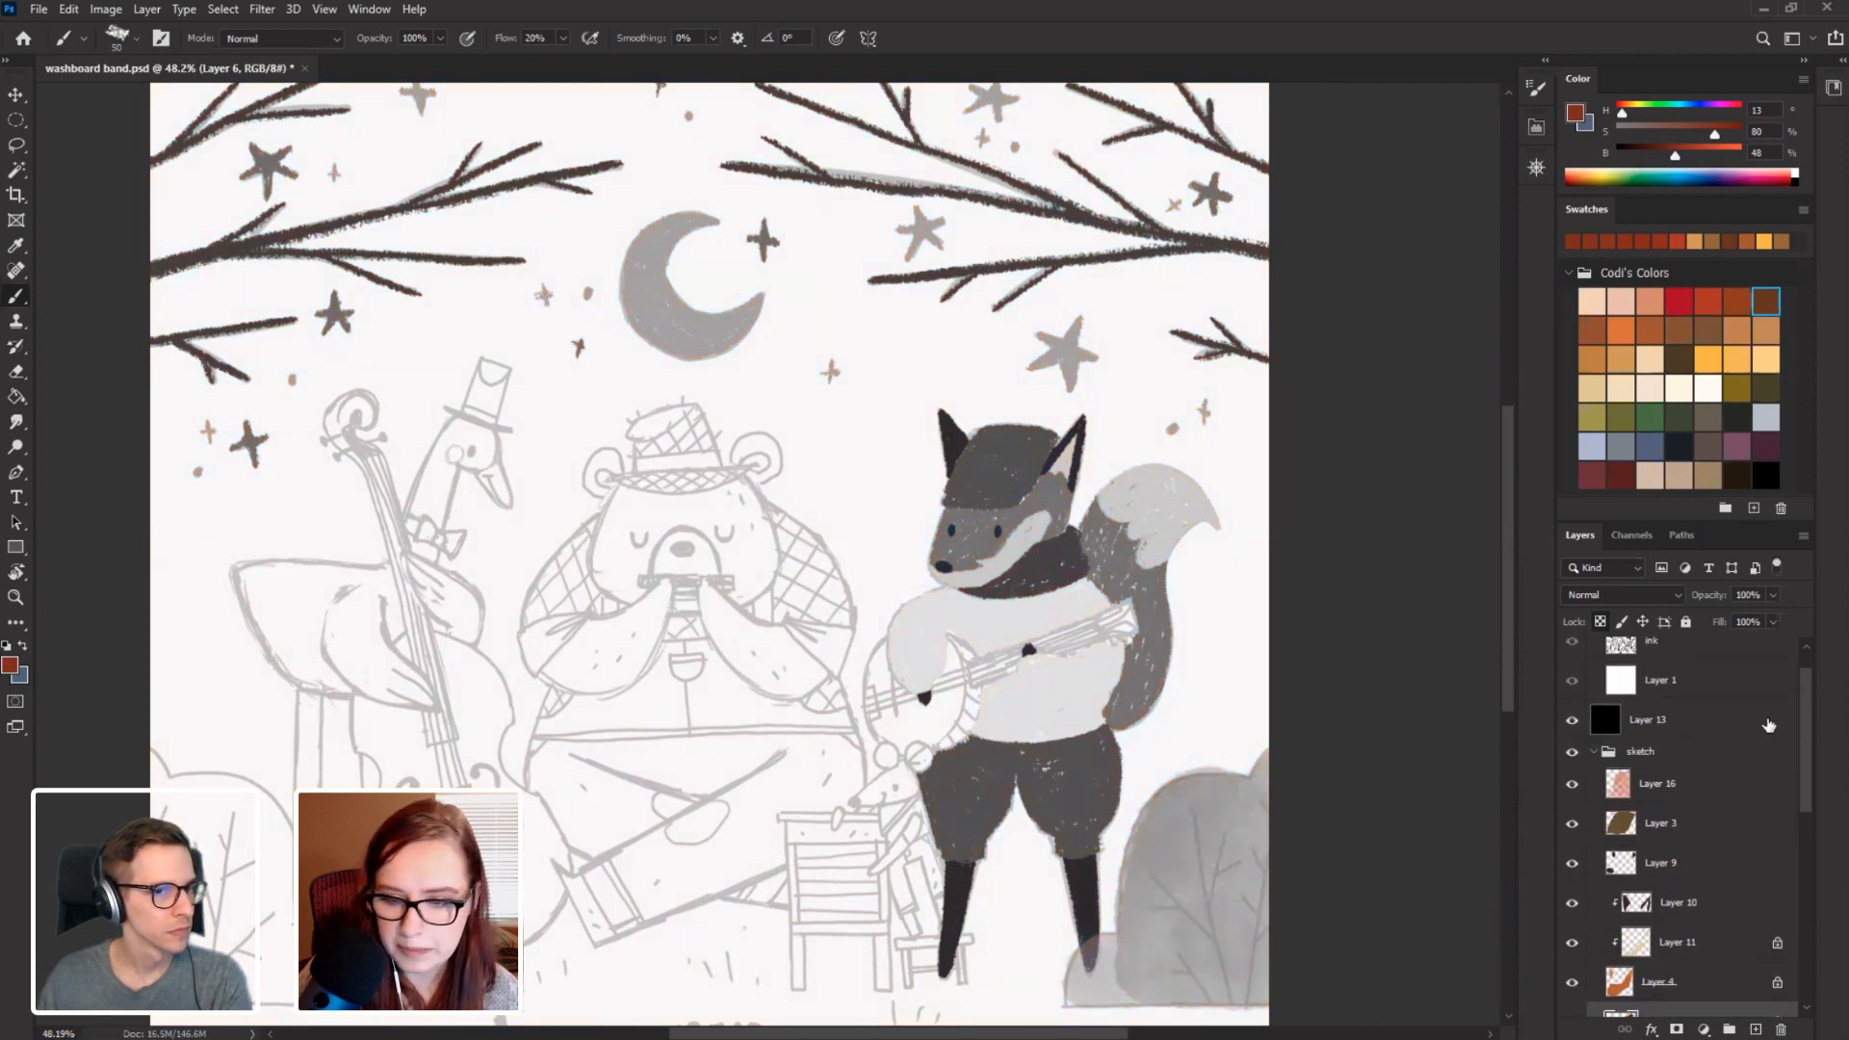
{"action": "left_click_drag", "start_coordinate": [1676, 156], "coordinate": [1664, 157]}
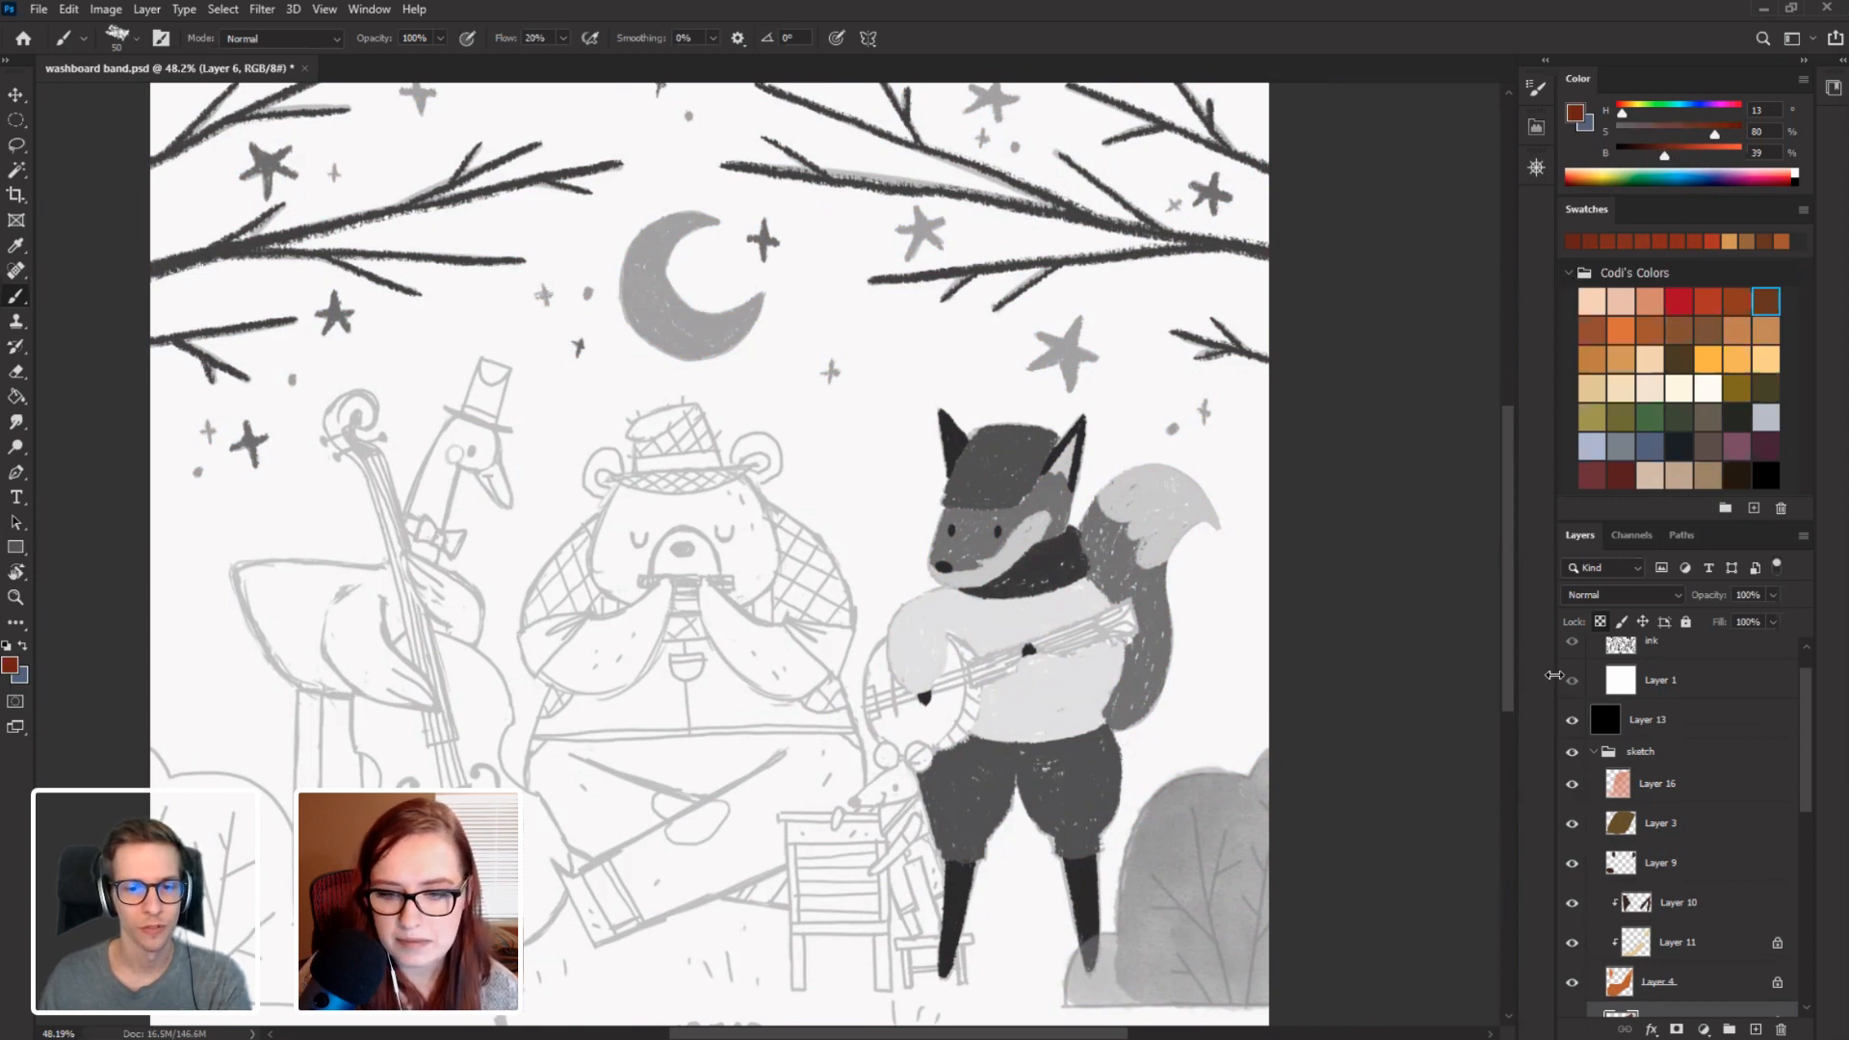
{"action": "left_click", "coordinate": [1572, 722]}
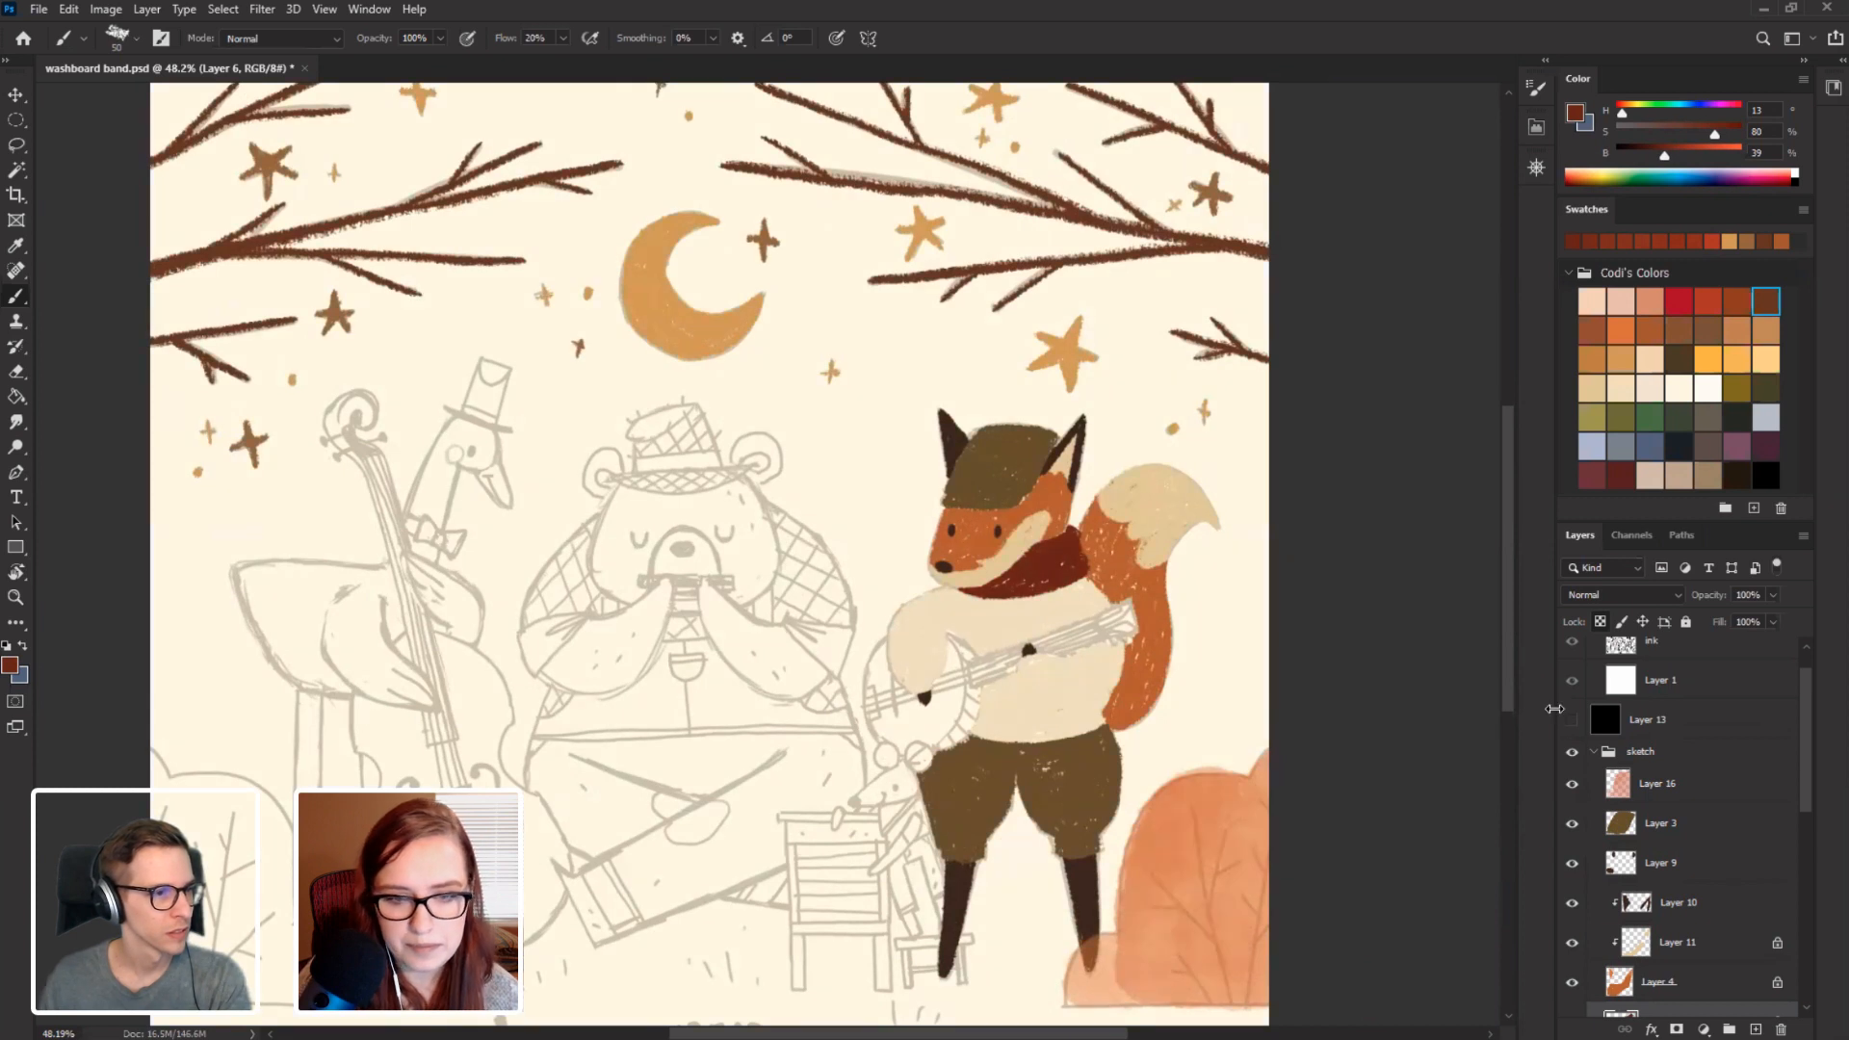
Repaint the fox's cap on Layer 3 in a dark brown with hue 34, saturation 66 and brightness 29.
{"action": "left_click_drag", "start_coordinate": [1623, 113], "coordinate": [1630, 112]}
{"action": "left_click_drag", "start_coordinate": [1714, 134], "coordinate": [1653, 156]}
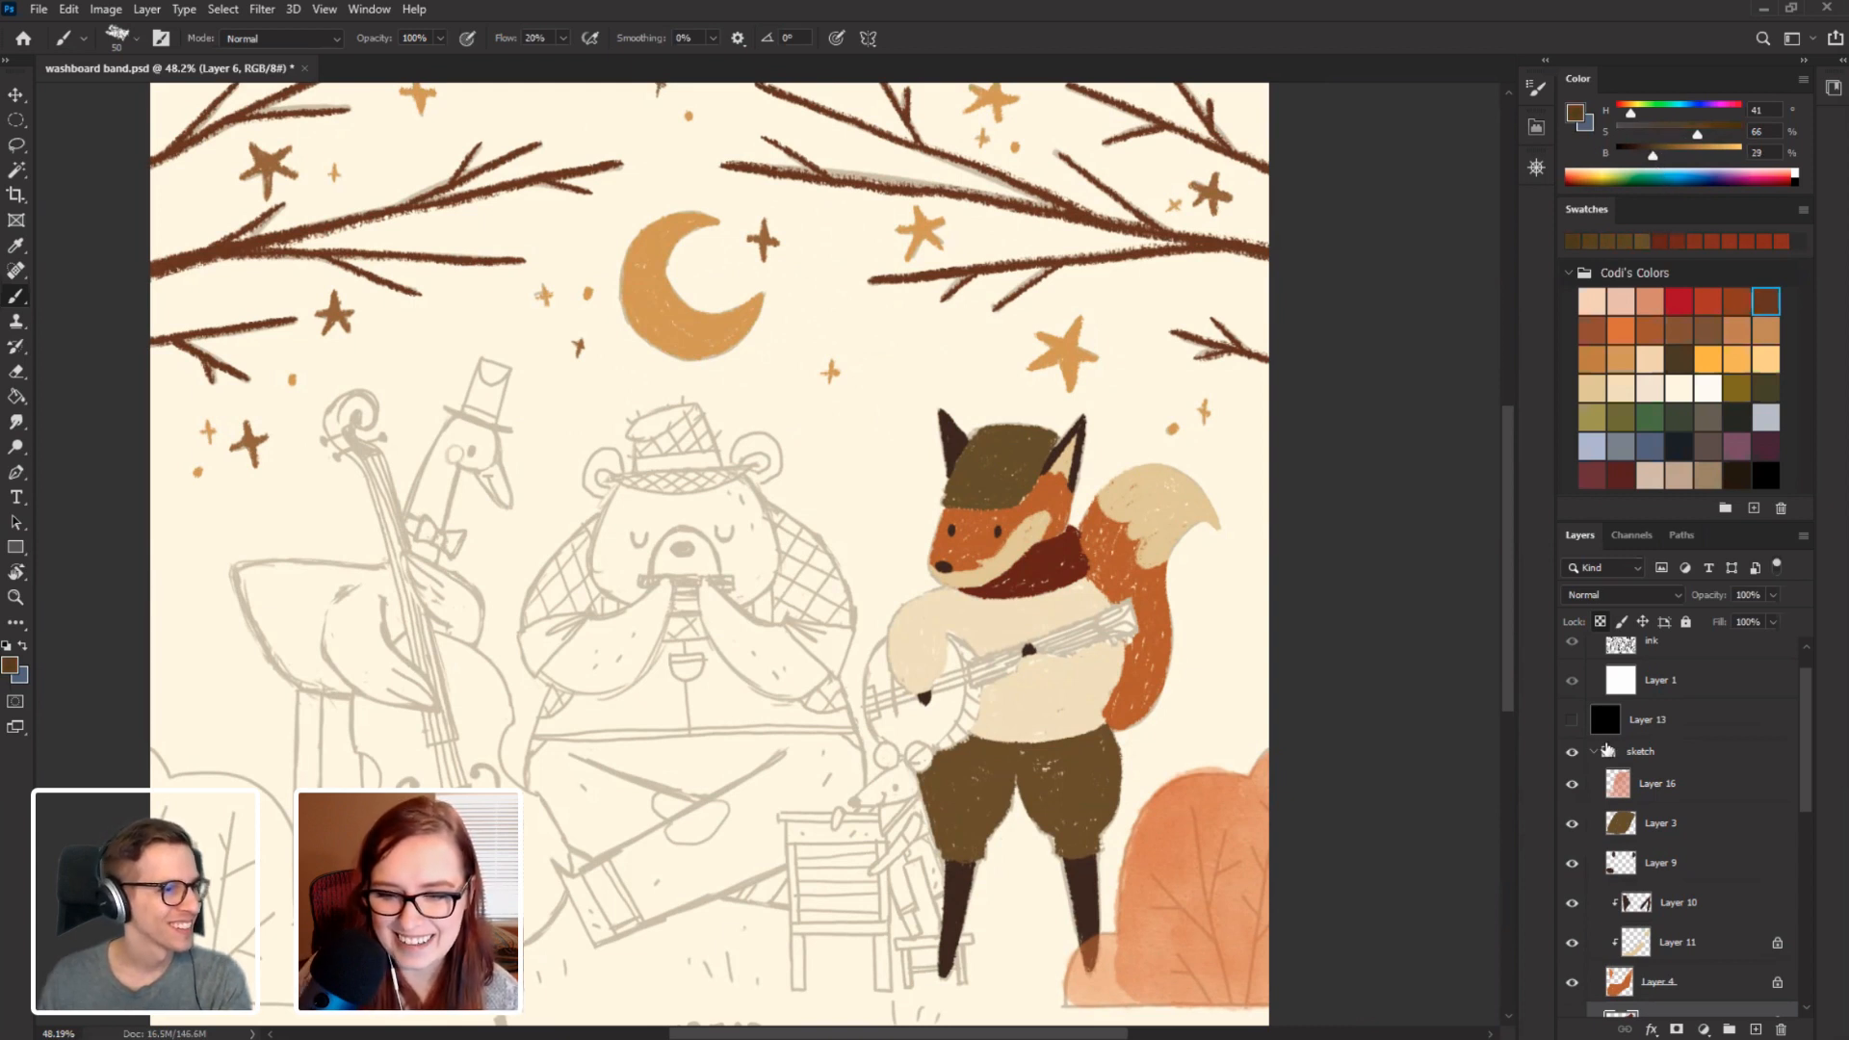
{"action": "left_click", "coordinate": [1685, 826]}
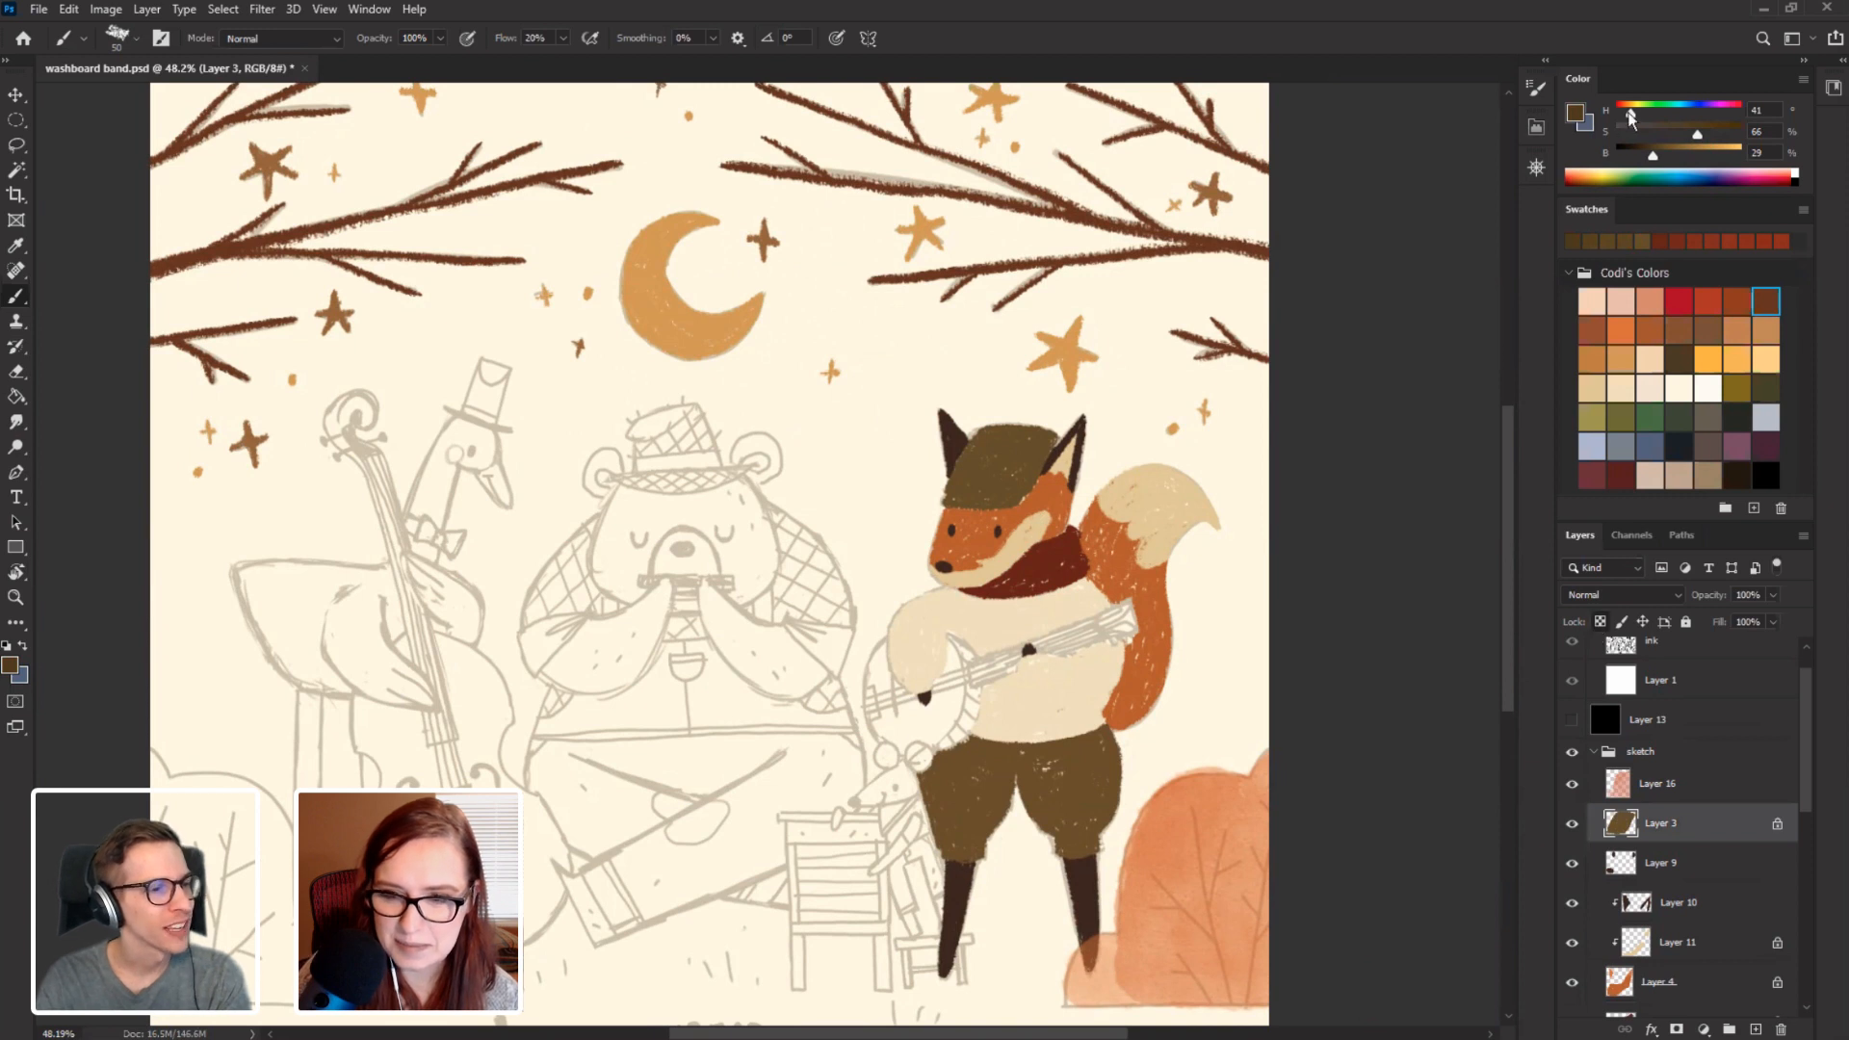
{"action": "left_click_drag", "start_coordinate": [1631, 113], "coordinate": [1628, 113]}
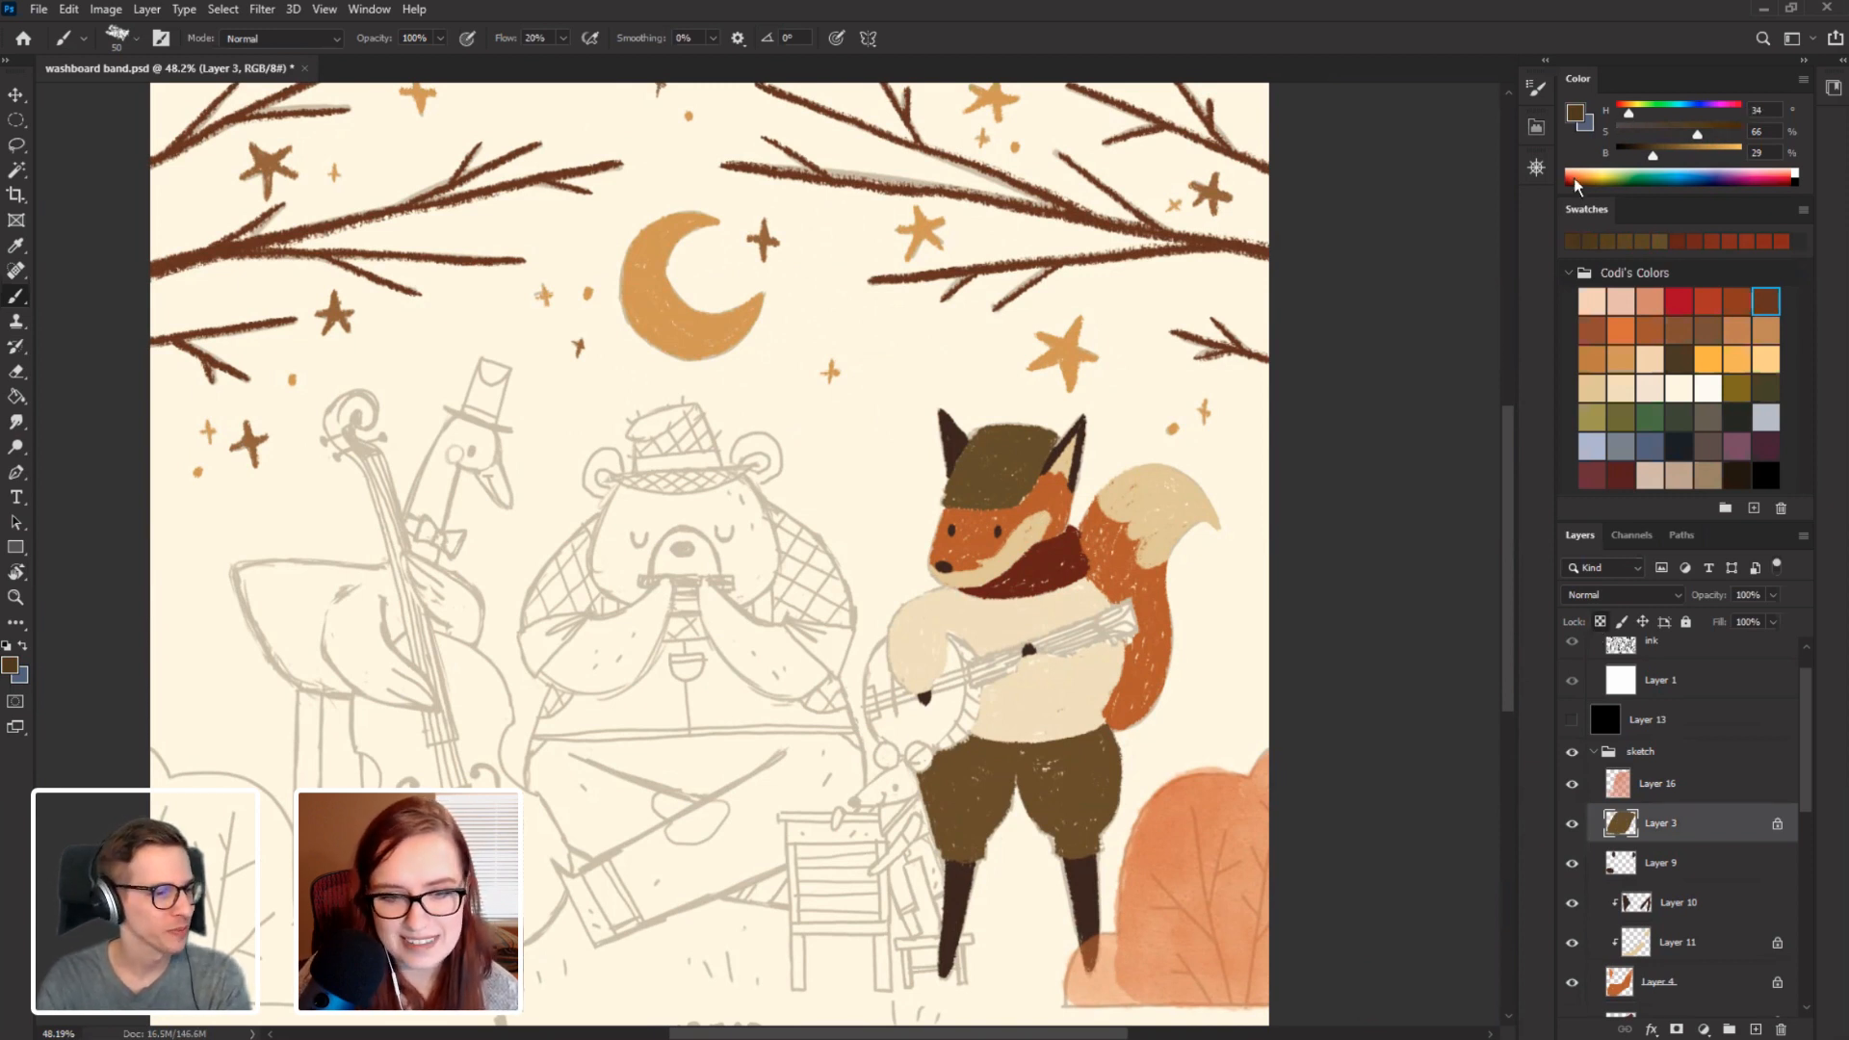
{"action": "mouse_move", "coordinate": [1002, 433]}
{"action": "left_mouse_down"}
{"action": "mouse_move", "coordinate": [949, 496]}
{"action": "mouse_move", "coordinate": [1016, 491]}
{"action": "mouse_move", "coordinate": [1050, 435]}
{"action": "left_mouse_up"}
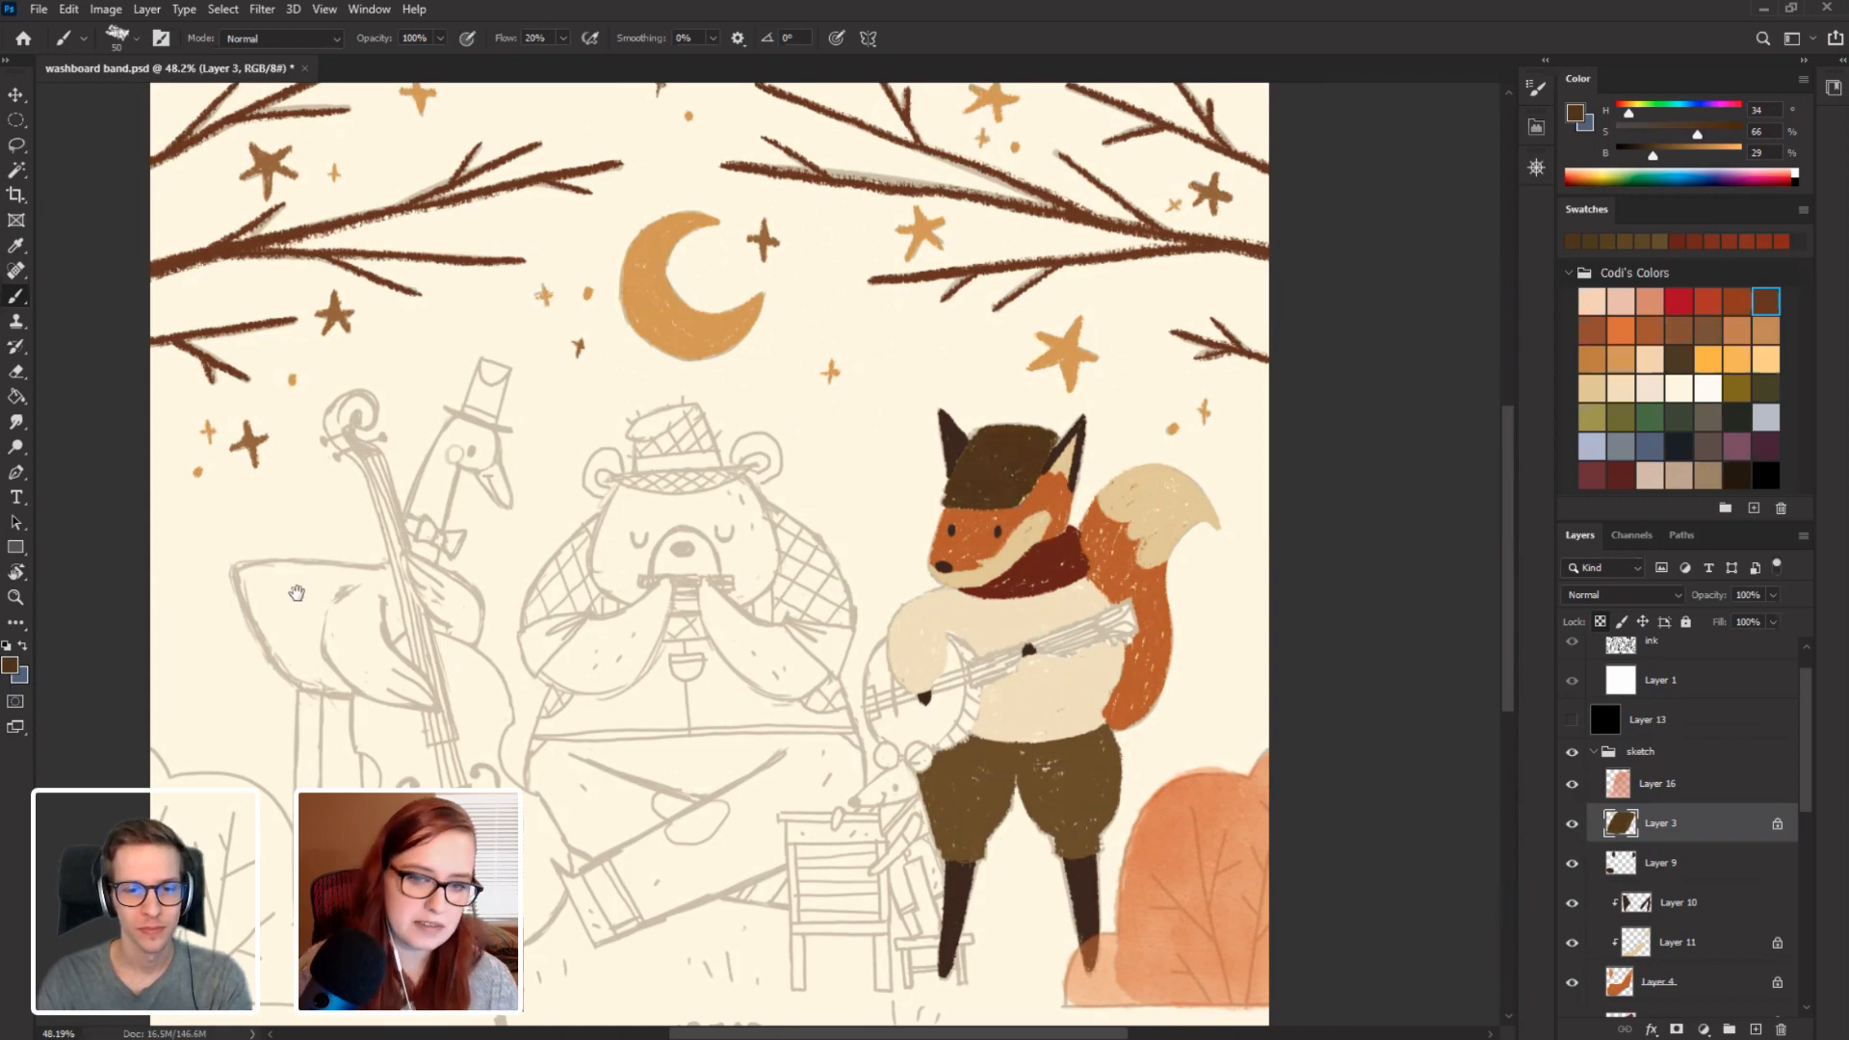
Show Layer 13 to check the darkened cap's value in greyscale, and hide it again.
{"action": "left_click_drag", "start_coordinate": [297, 592], "coordinate": [291, 535]}
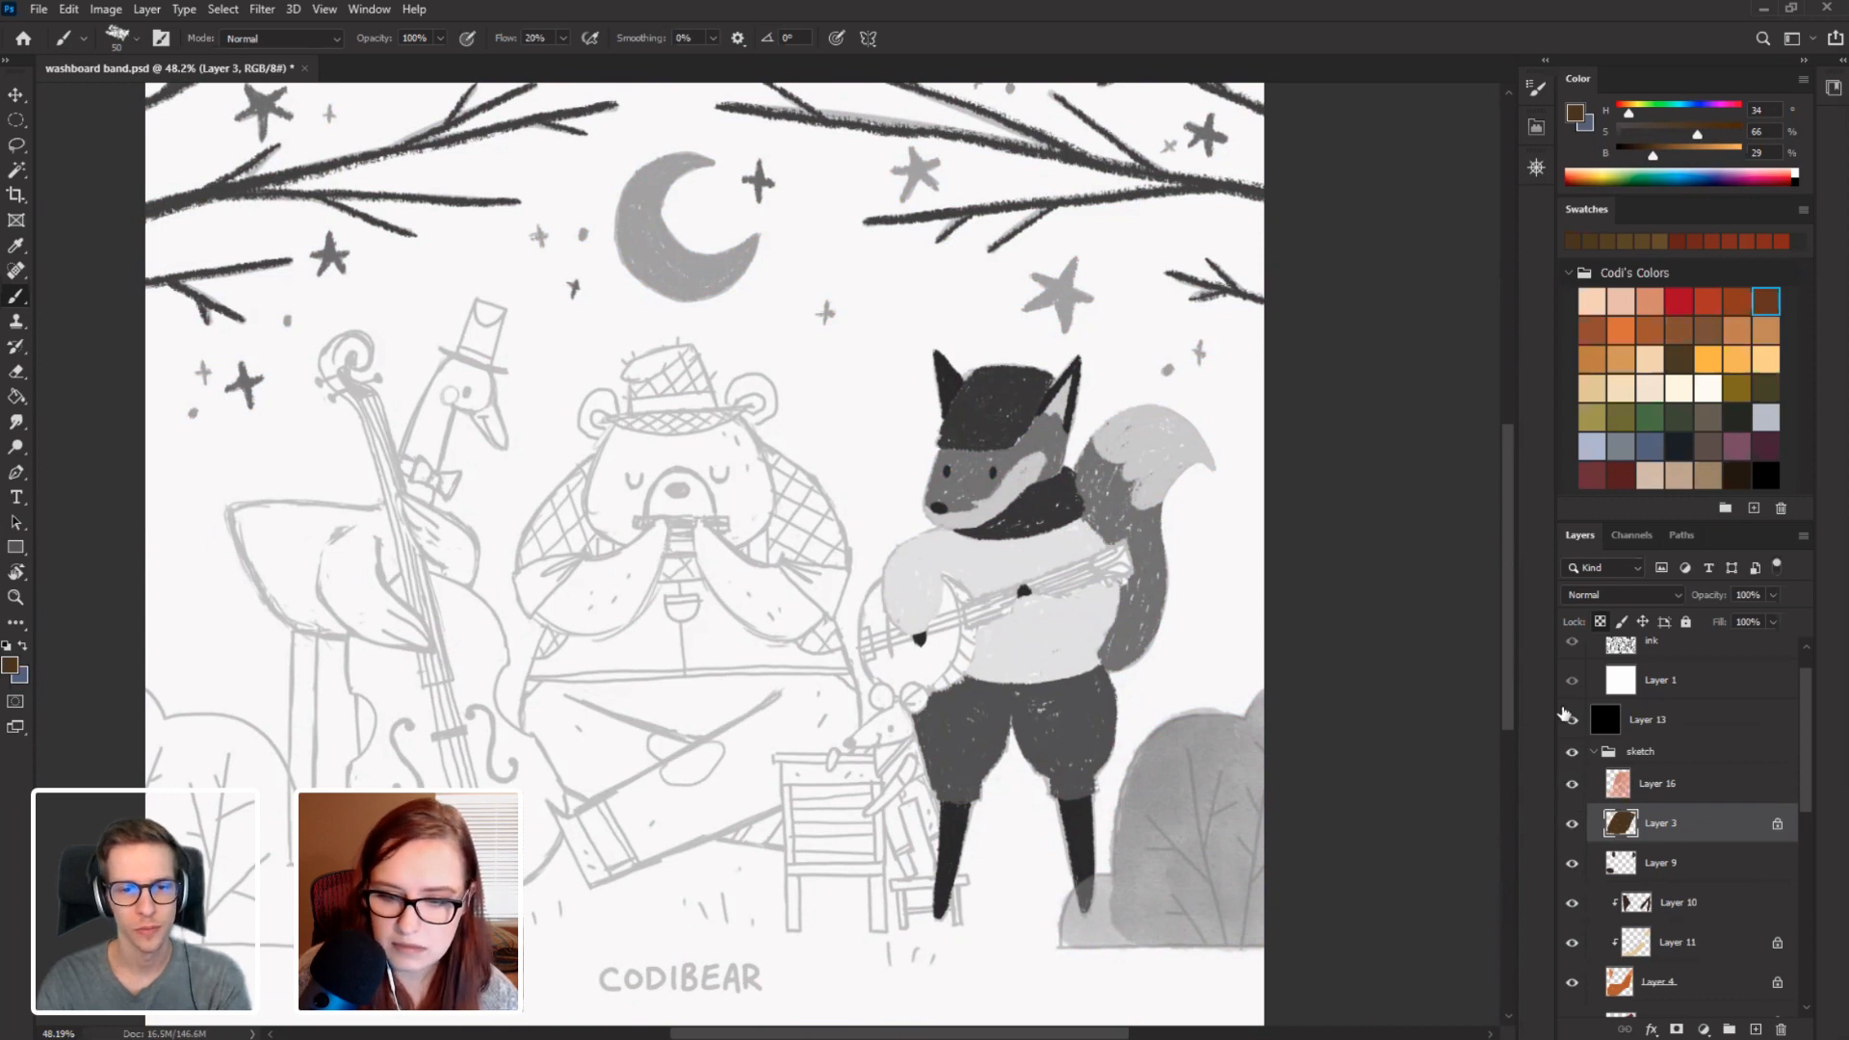
{"action": "left_click", "coordinate": [1569, 718]}
{"action": "scroll", "coordinate": [261, 499], "scroll_direction": "up", "scroll_amount": 1}
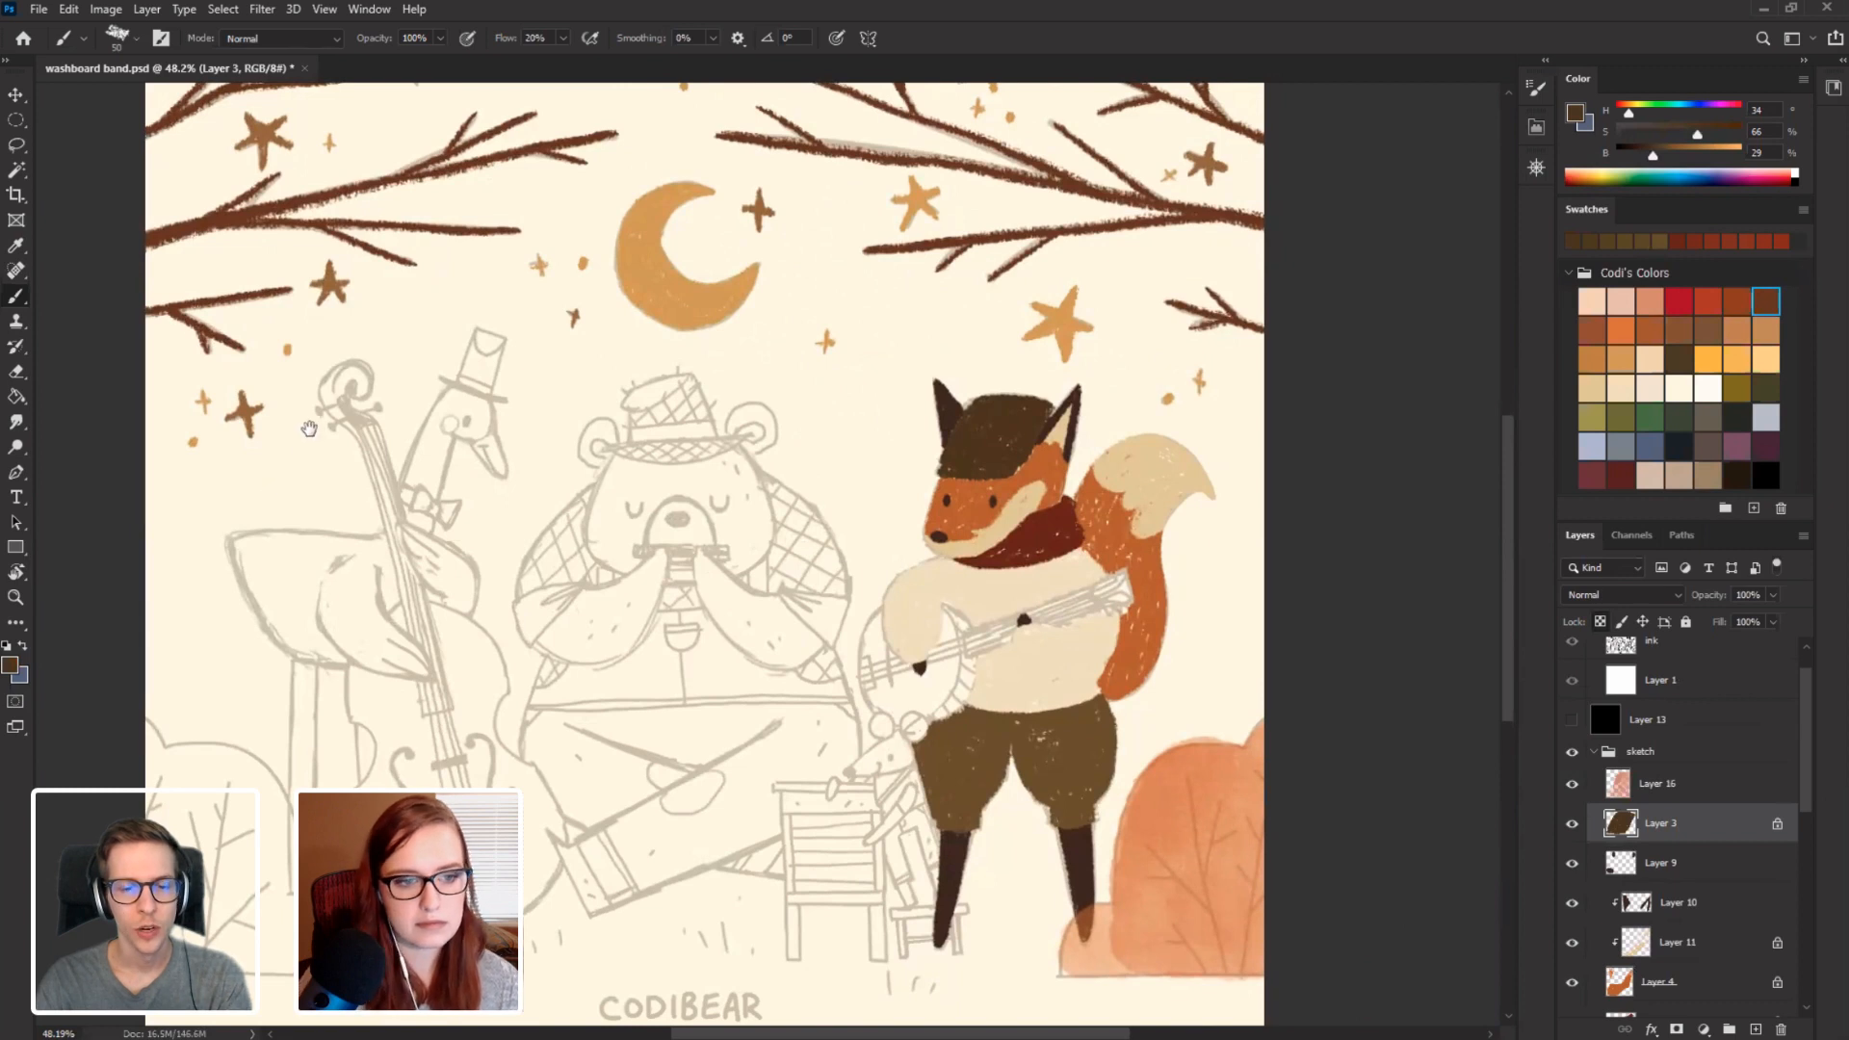
{"action": "mouse_move", "coordinate": [308, 429]}
{"action": "left_mouse_down"}
{"action": "mouse_move", "coordinate": [305, 575]}
{"action": "mouse_move", "coordinate": [309, 508]}
{"action": "left_mouse_up"}
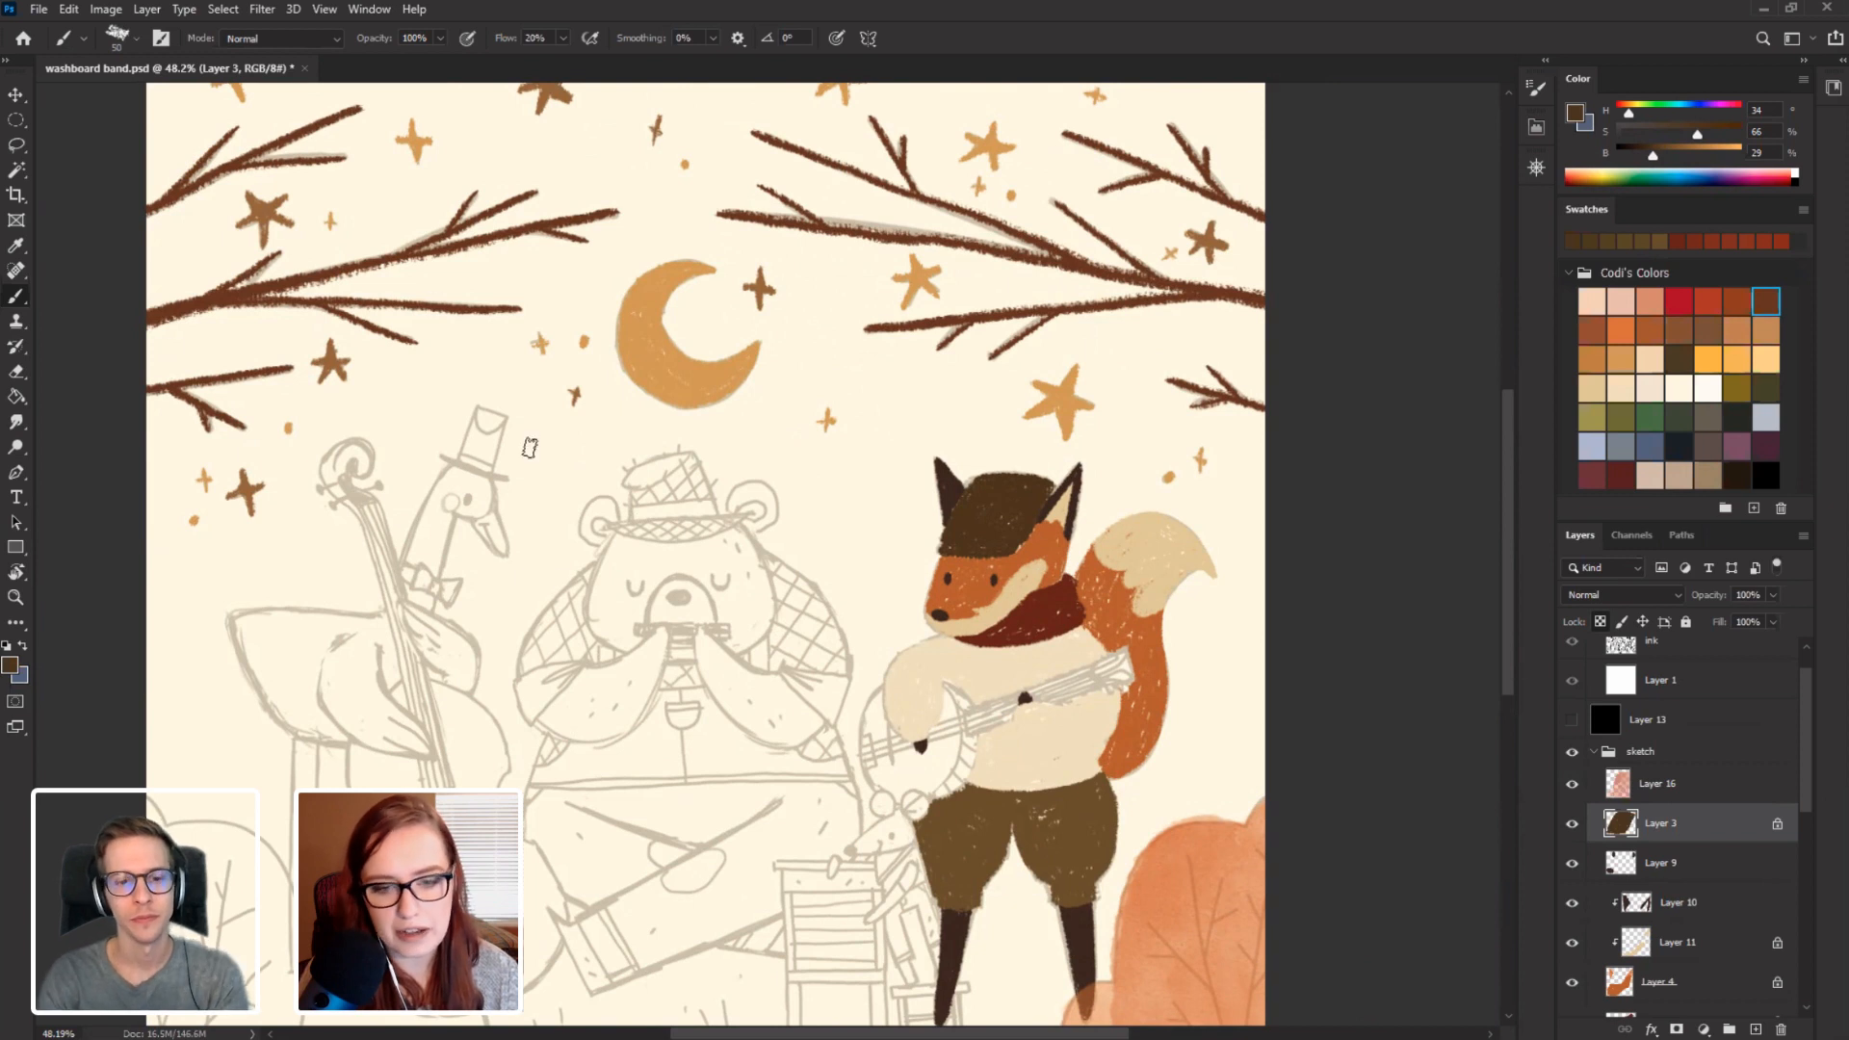
{"action": "left_click_drag", "start_coordinate": [553, 601], "coordinate": [526, 494]}
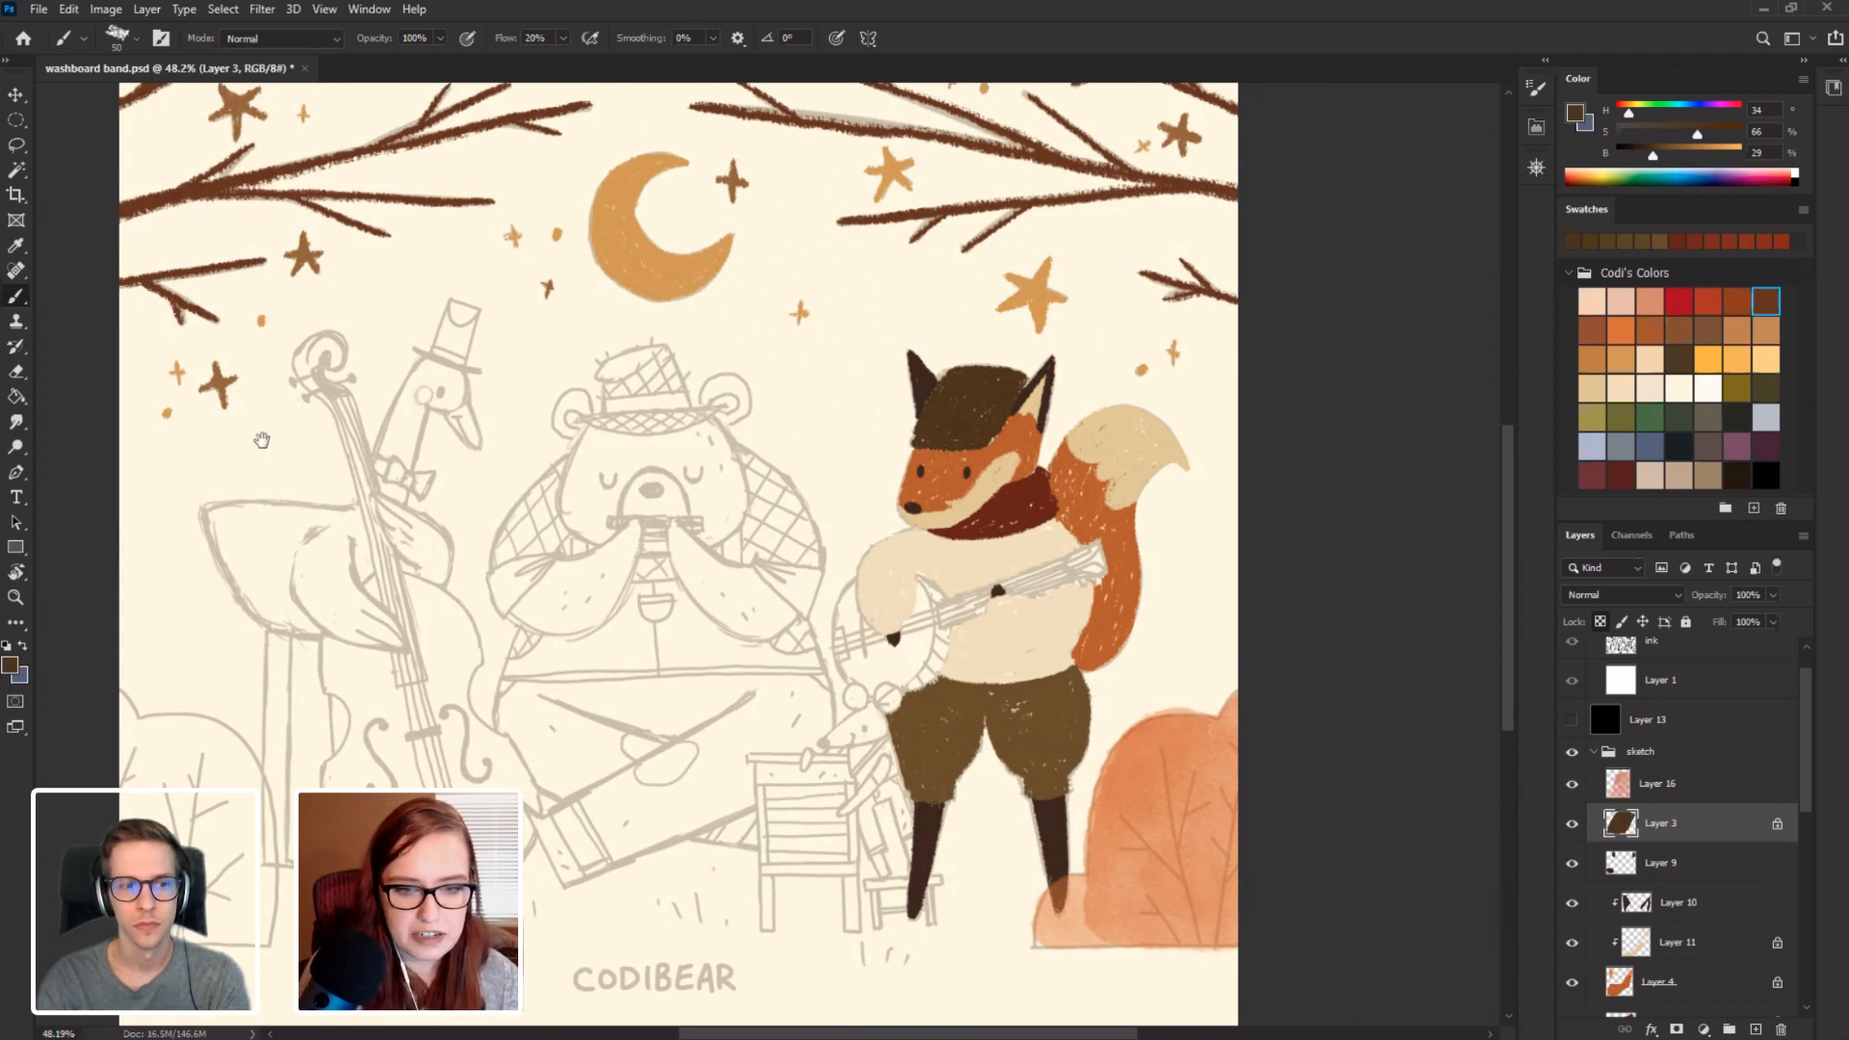
{"action": "mouse_move", "coordinate": [431, 488]}
{"action": "left_mouse_down"}
{"action": "mouse_move", "coordinate": [404, 539]}
{"action": "mouse_move", "coordinate": [434, 487]}
{"action": "mouse_move", "coordinate": [423, 547]}
{"action": "mouse_move", "coordinate": [408, 469]}
{"action": "left_mouse_up"}
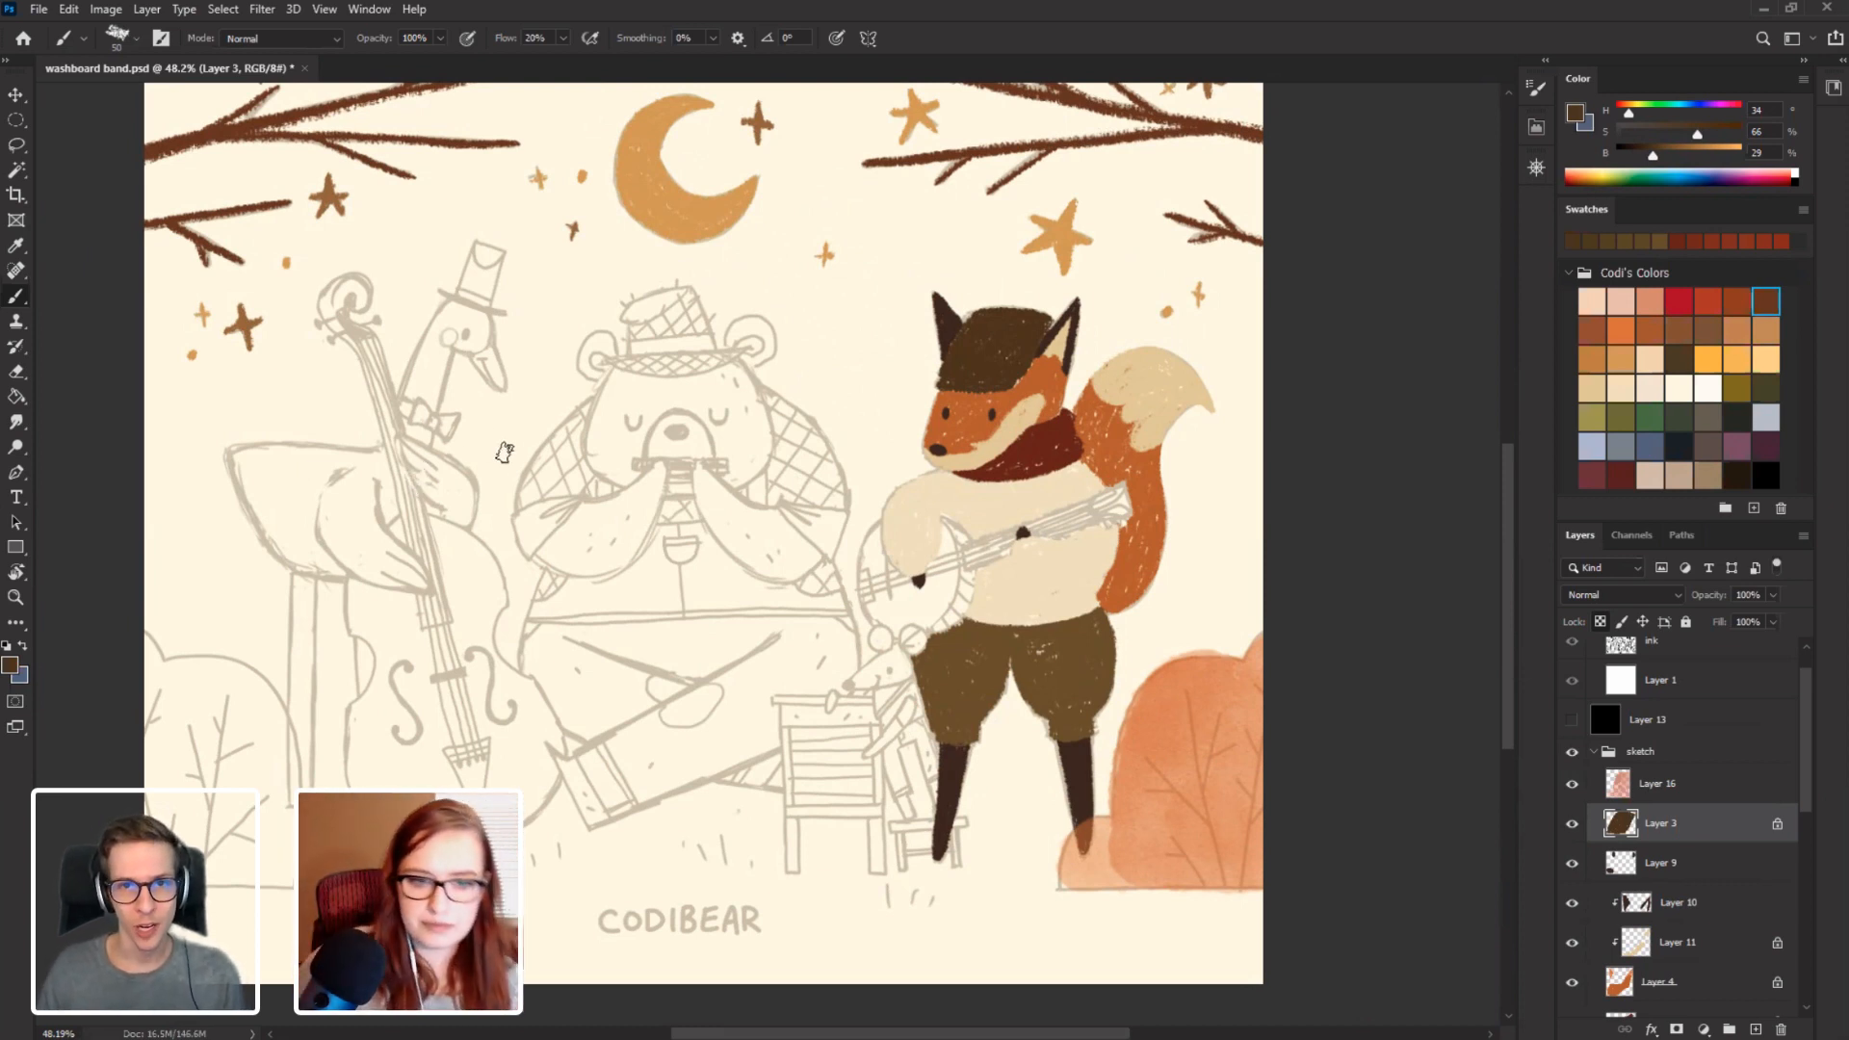
{"action": "scroll", "coordinate": [602, 500], "scroll_direction": "up", "scroll_amount": 1}
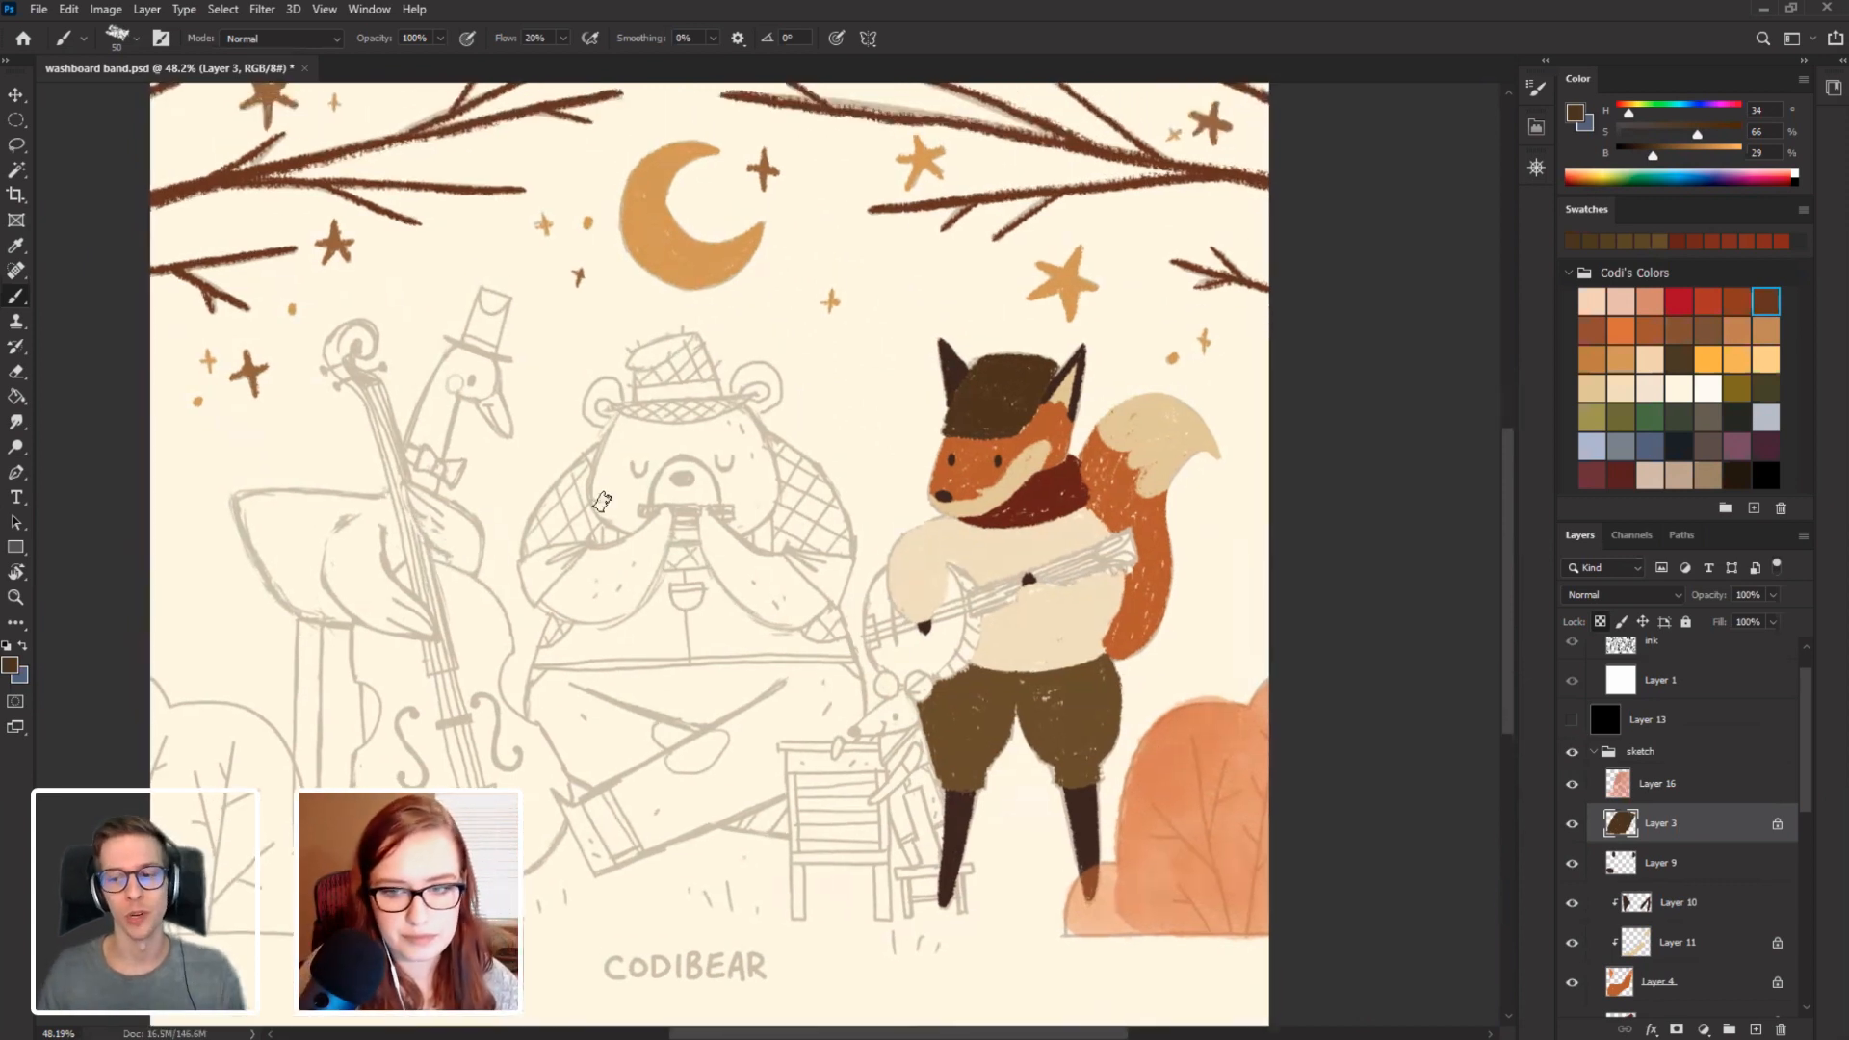
On Layer 4, paint the edge of the bear's face nearest the fox in reddish brown, hue 22, saturation 73, brightness 39.
{"action": "left_click", "coordinate": [1074, 496], "text": "alt"}
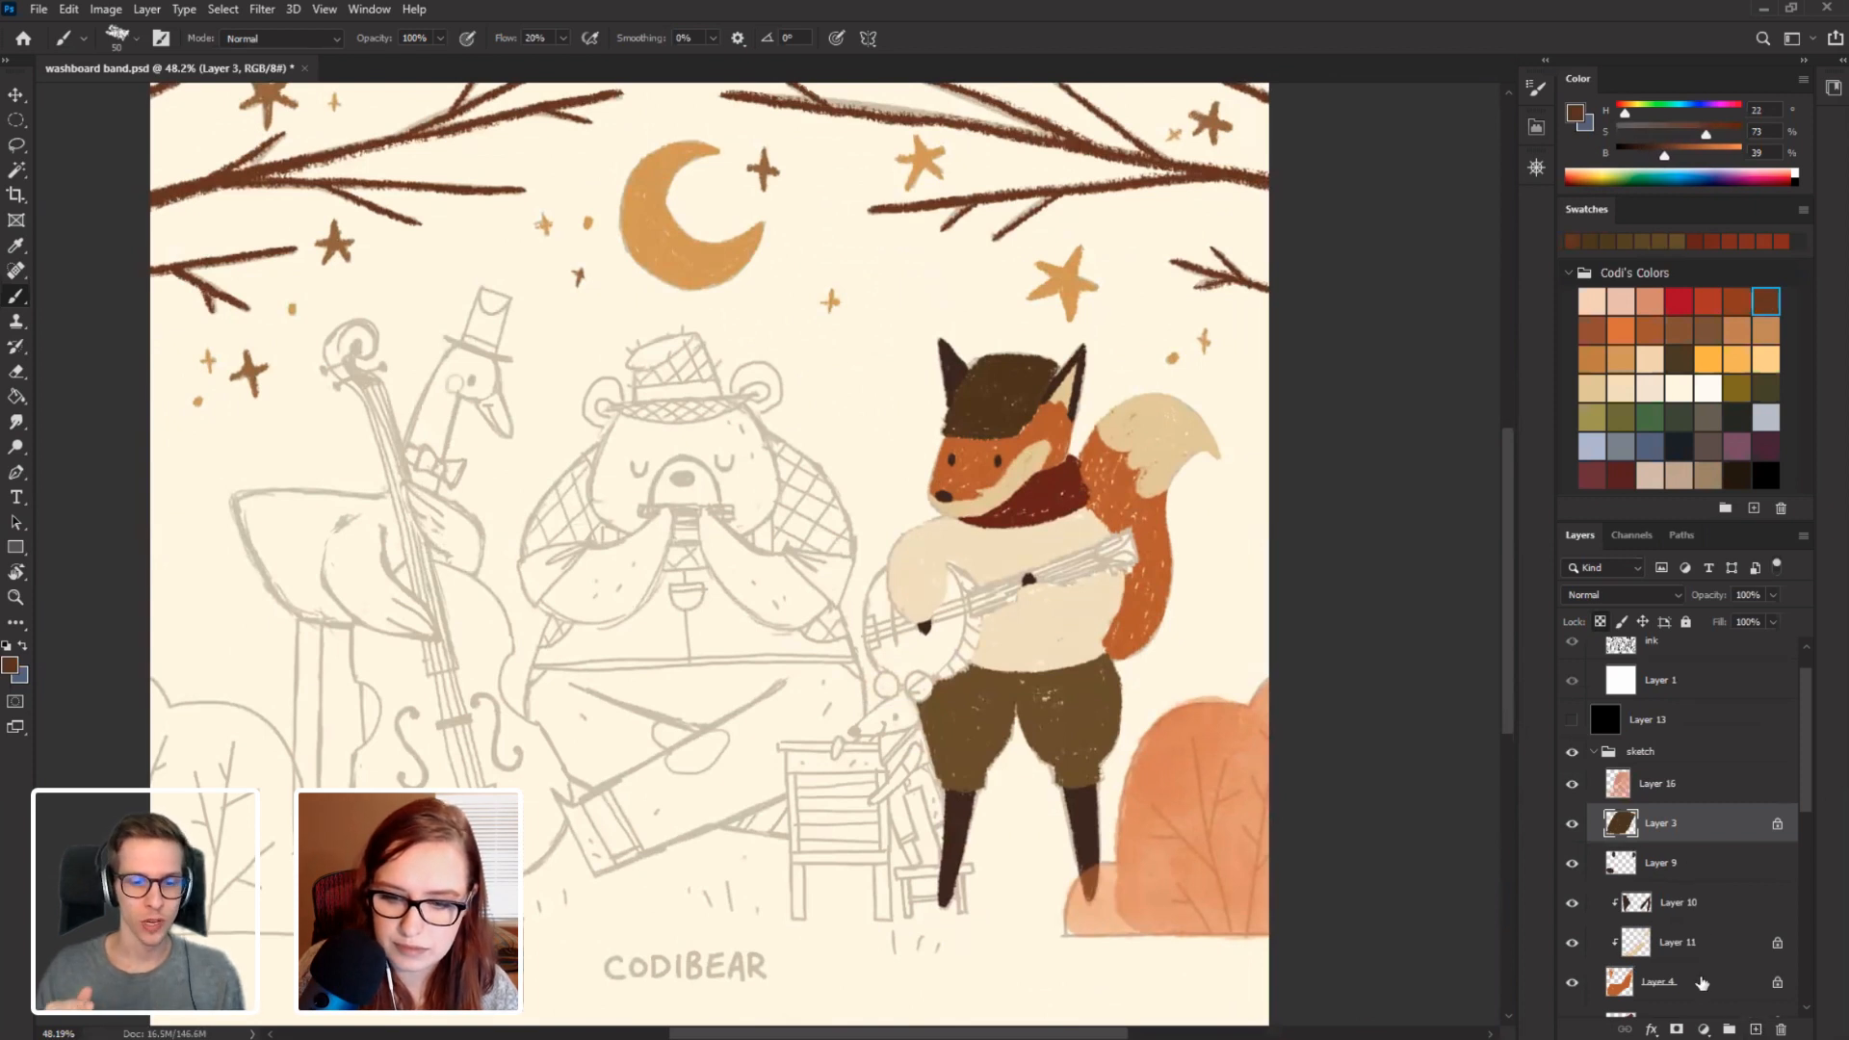
{"action": "left_click", "coordinate": [1733, 992]}
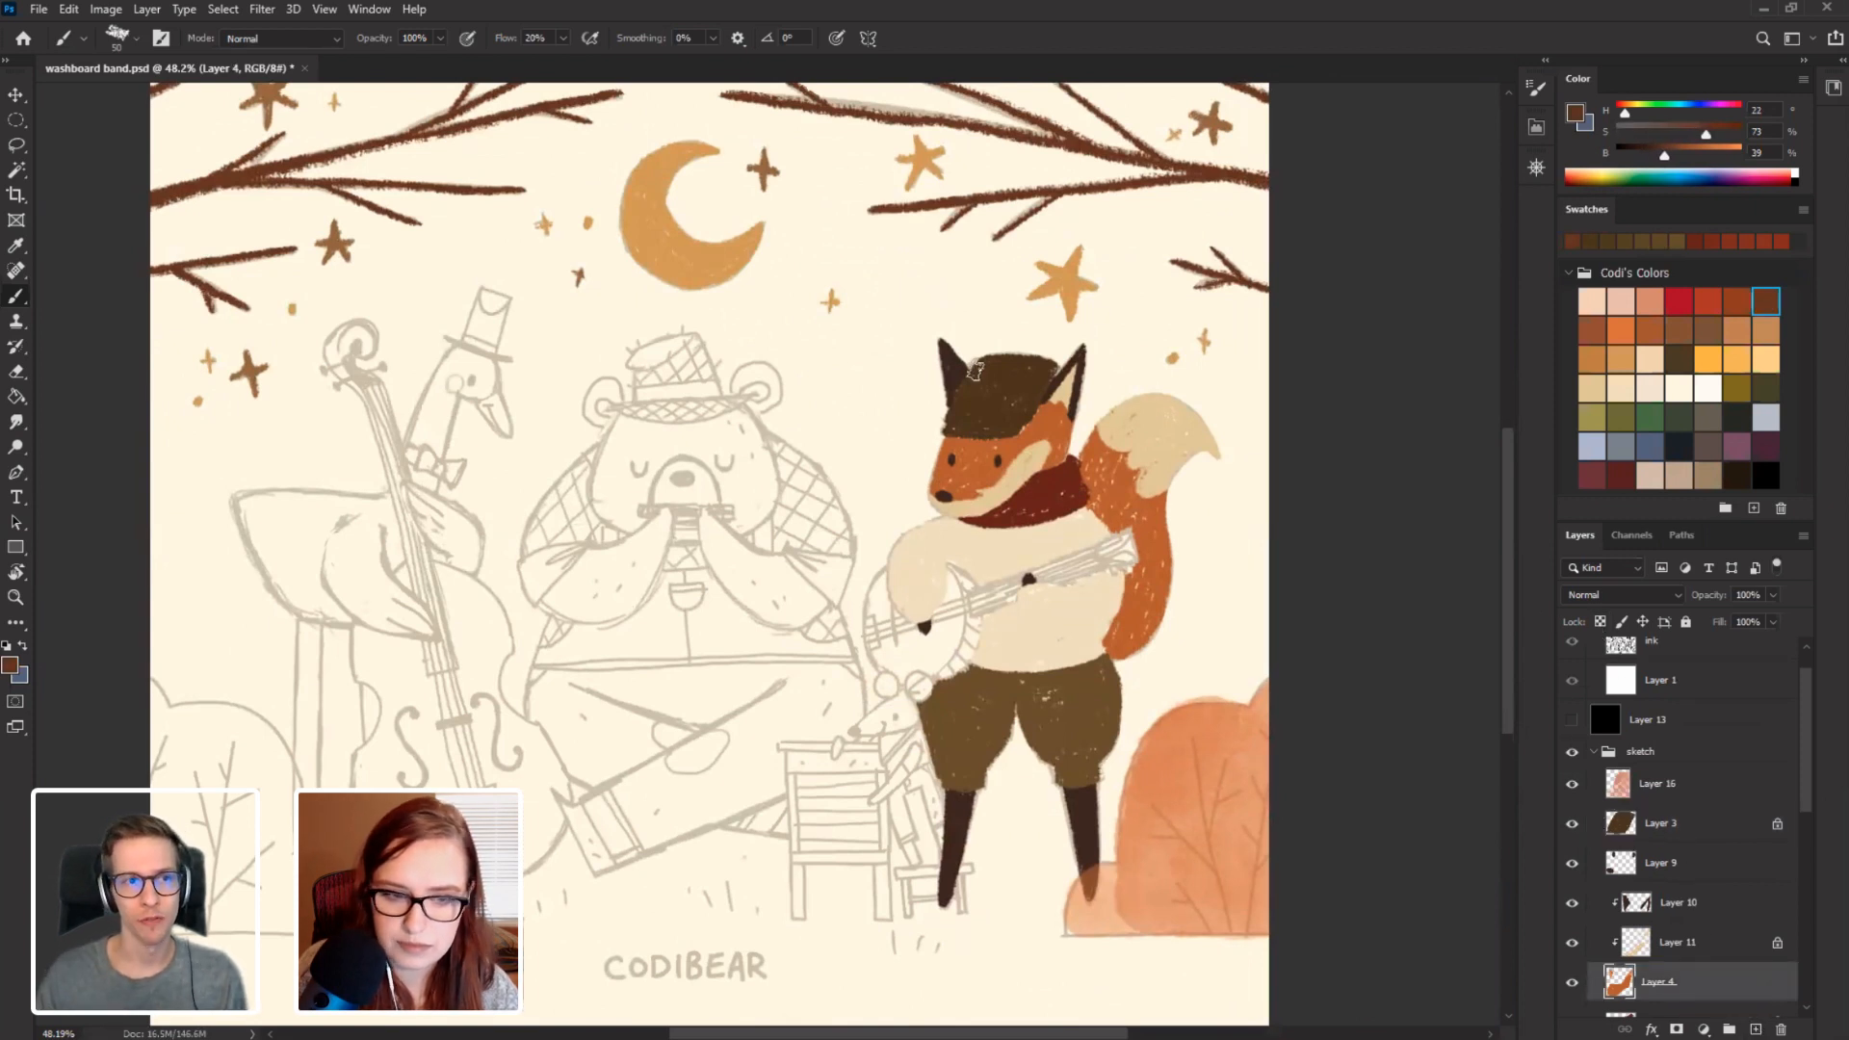
{"action": "key", "text": "["}
{"action": "mouse_move", "coordinate": [741, 523]}
{"action": "left_mouse_down"}
{"action": "mouse_move", "coordinate": [775, 499]}
{"action": "mouse_move", "coordinate": [763, 454]}
{"action": "mouse_move", "coordinate": [770, 501]}
{"action": "mouse_move", "coordinate": [755, 503]}
{"action": "mouse_move", "coordinate": [747, 413]}
{"action": "mouse_move", "coordinate": [751, 428]}
{"action": "left_mouse_up"}
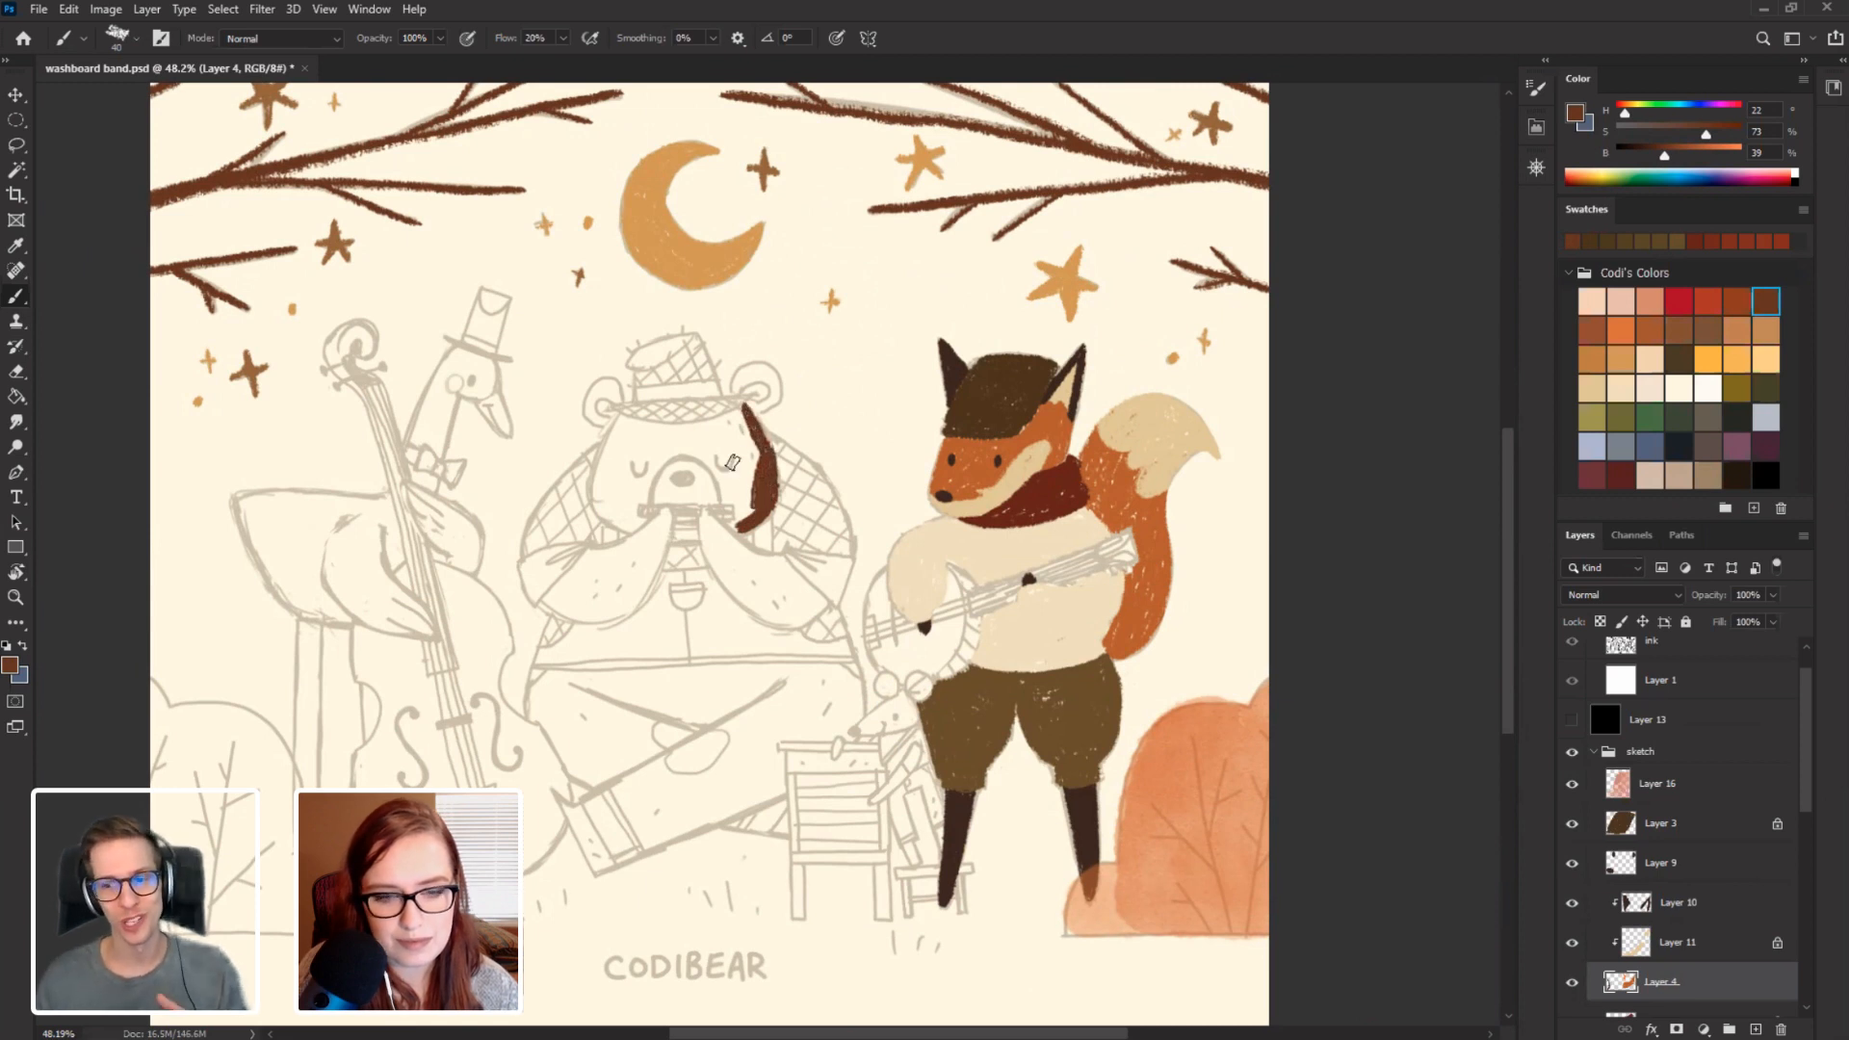
Shrink the eraser to a small tip for fine corrections around the bear's face, and return to the Brush tool.
{"action": "key", "text": "e"}
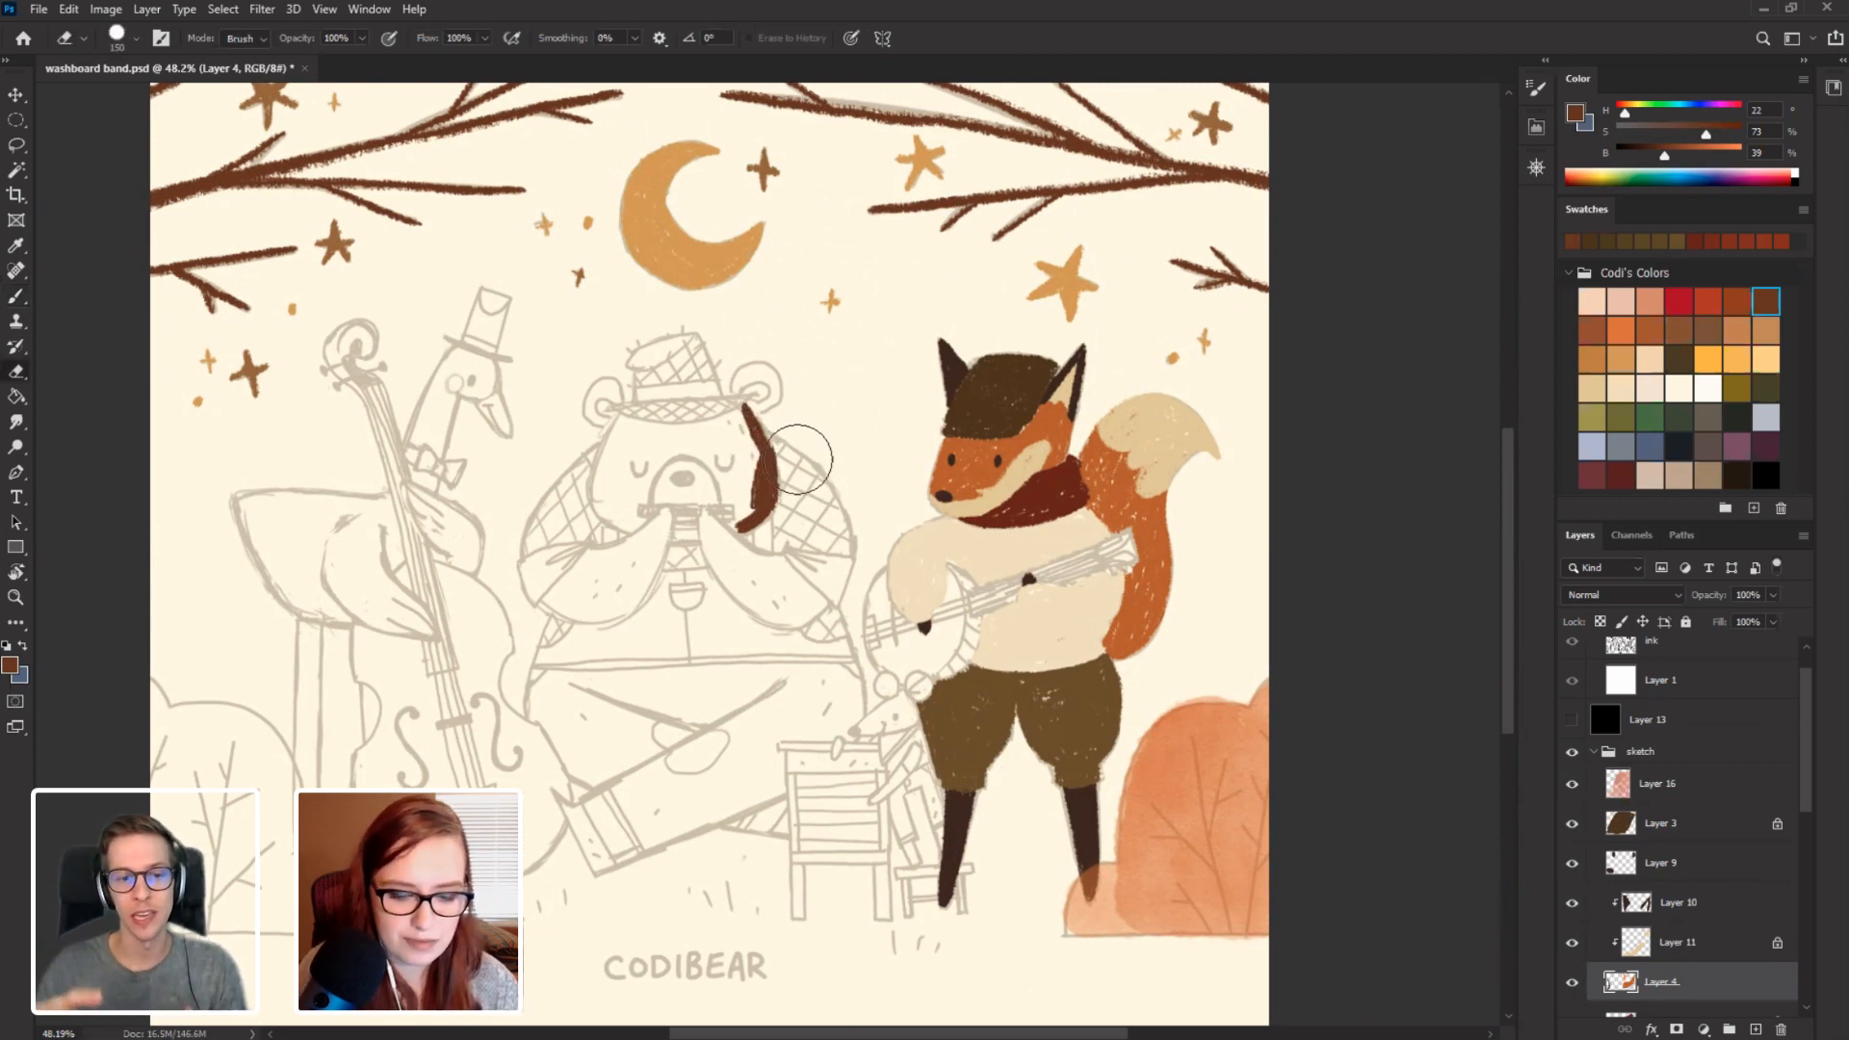
{"action": "key", "text": "bracketleft"}
{"action": "key", "text": "bracketleft"}
{"action": "key", "text": "bracketleft"}
{"action": "key", "text": "bracketleft"}
{"action": "key", "text": "bracketleft"}
{"action": "key", "text": "bracketleft"}
{"action": "key", "text": "bracketleft"}
{"action": "key", "text": "bracketleft"}
{"action": "key", "text": "bracketleft"}
{"action": "key", "text": "bracketleft"}
{"action": "key", "text": "bracketleft"}
{"action": "key", "text": "bracketleft"}
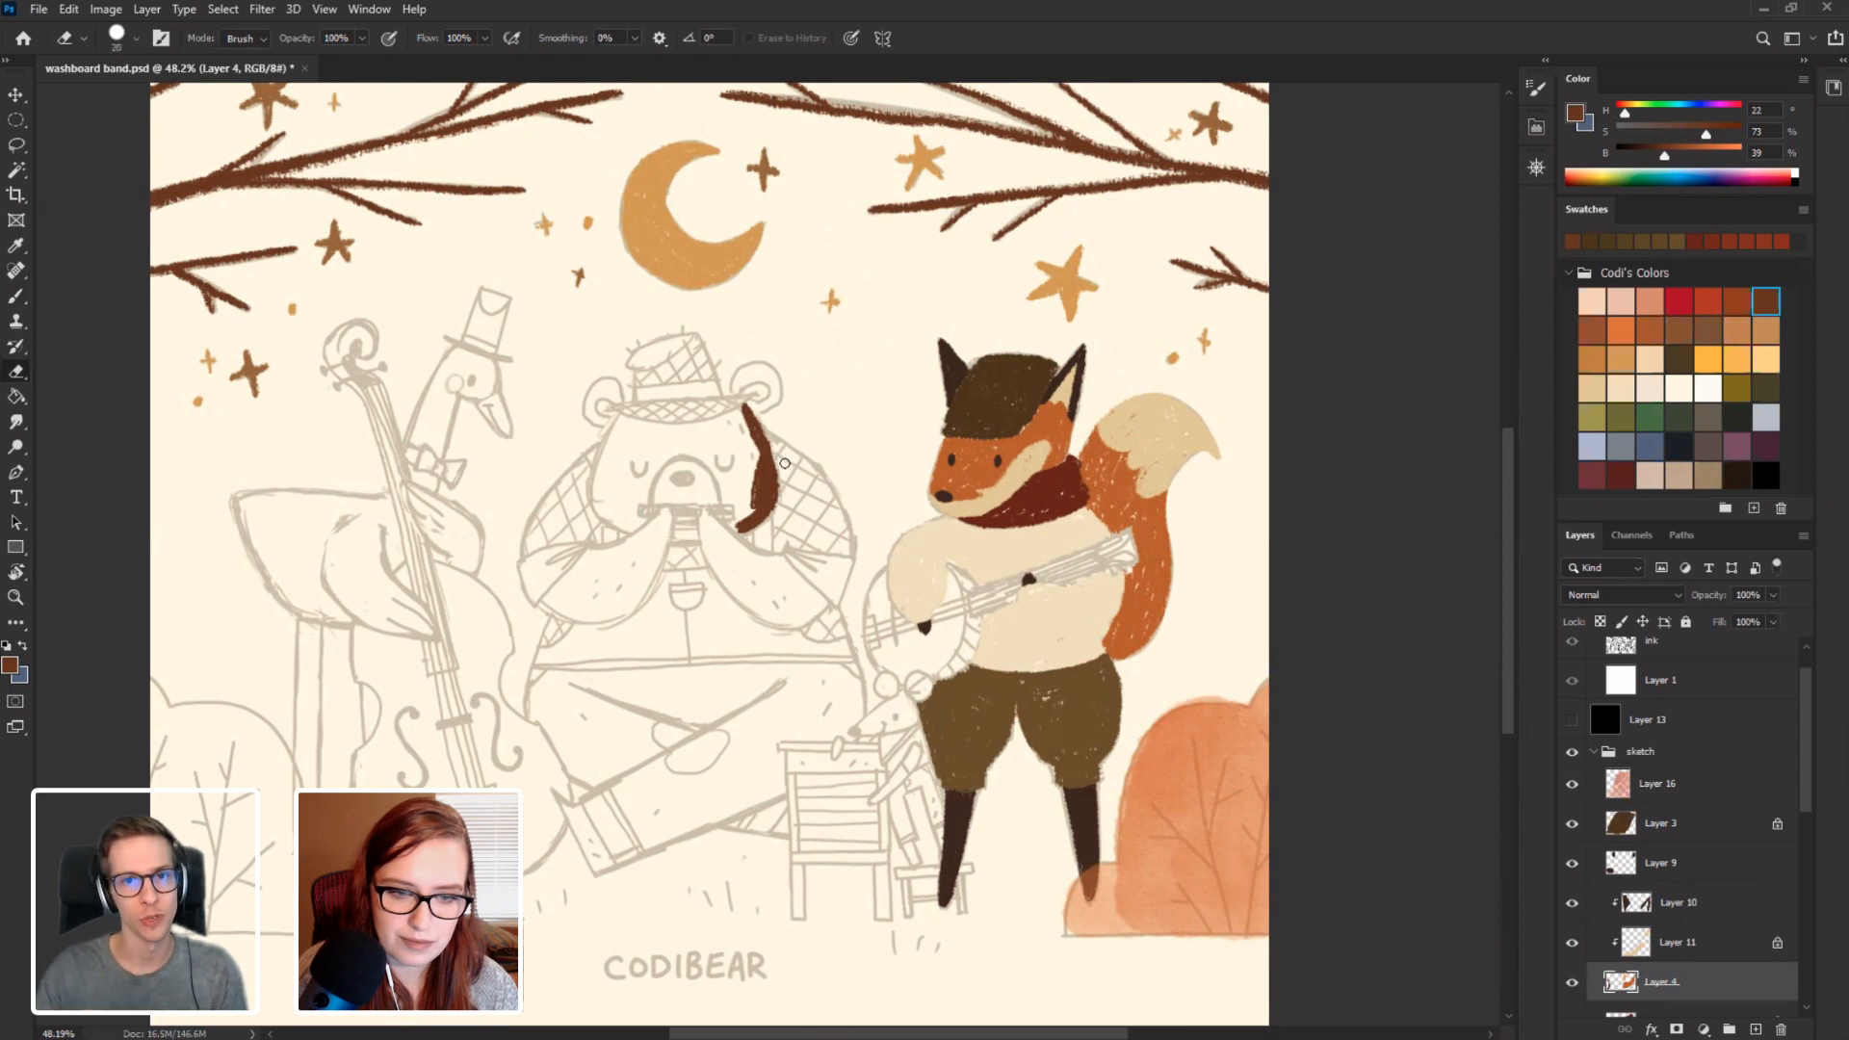
{"action": "key", "text": "b"}
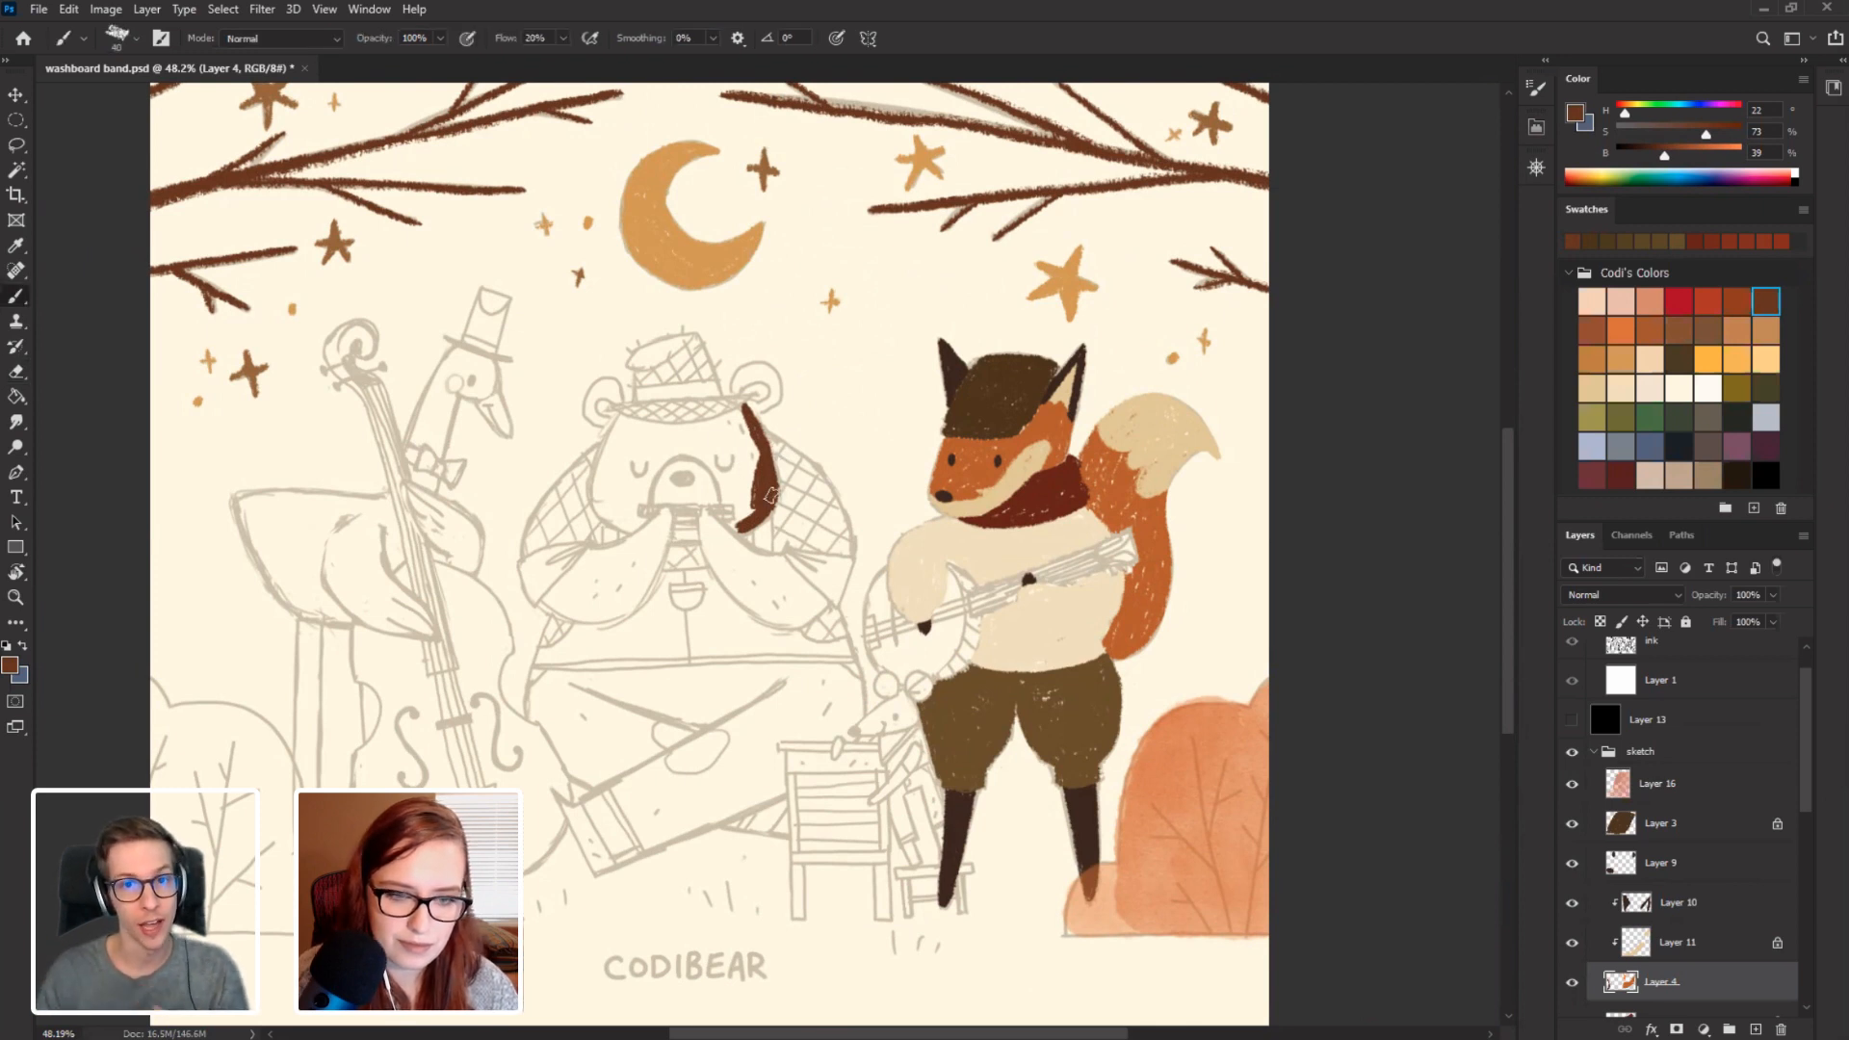
Fill the bear's cheek on the fox's side and paint around the muzzle into the opposite cheek, leaving the muzzle itself unpainted.
{"action": "mouse_move", "coordinate": [770, 494]}
{"action": "left_mouse_down"}
{"action": "mouse_move", "coordinate": [713, 448]}
{"action": "mouse_move", "coordinate": [731, 509]}
{"action": "mouse_move", "coordinate": [717, 451]}
{"action": "mouse_move", "coordinate": [770, 494]}
{"action": "left_mouse_up"}
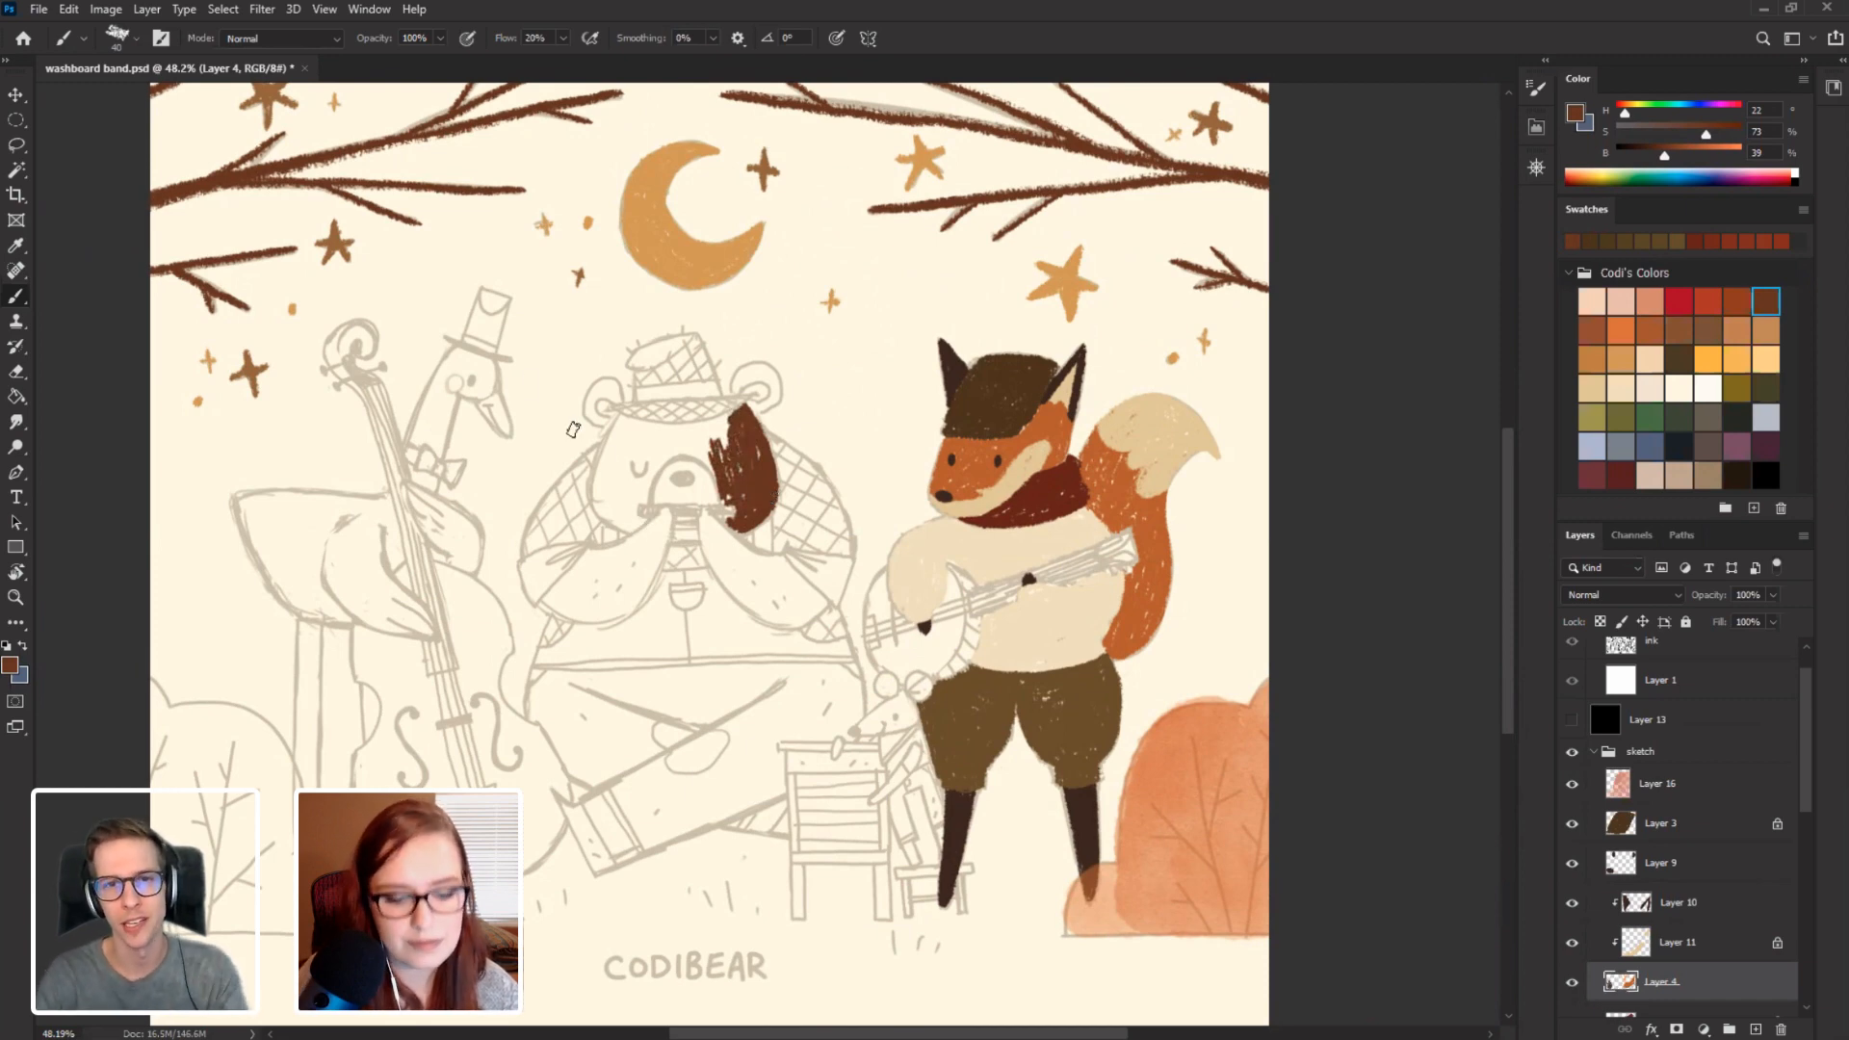
{"action": "key", "text": "r"}
{"action": "mouse_move", "coordinate": [246, 366]}
{"action": "left_mouse_down"}
{"action": "mouse_move", "coordinate": [260, 514]}
{"action": "mouse_move", "coordinate": [358, 481]}
{"action": "left_mouse_up"}
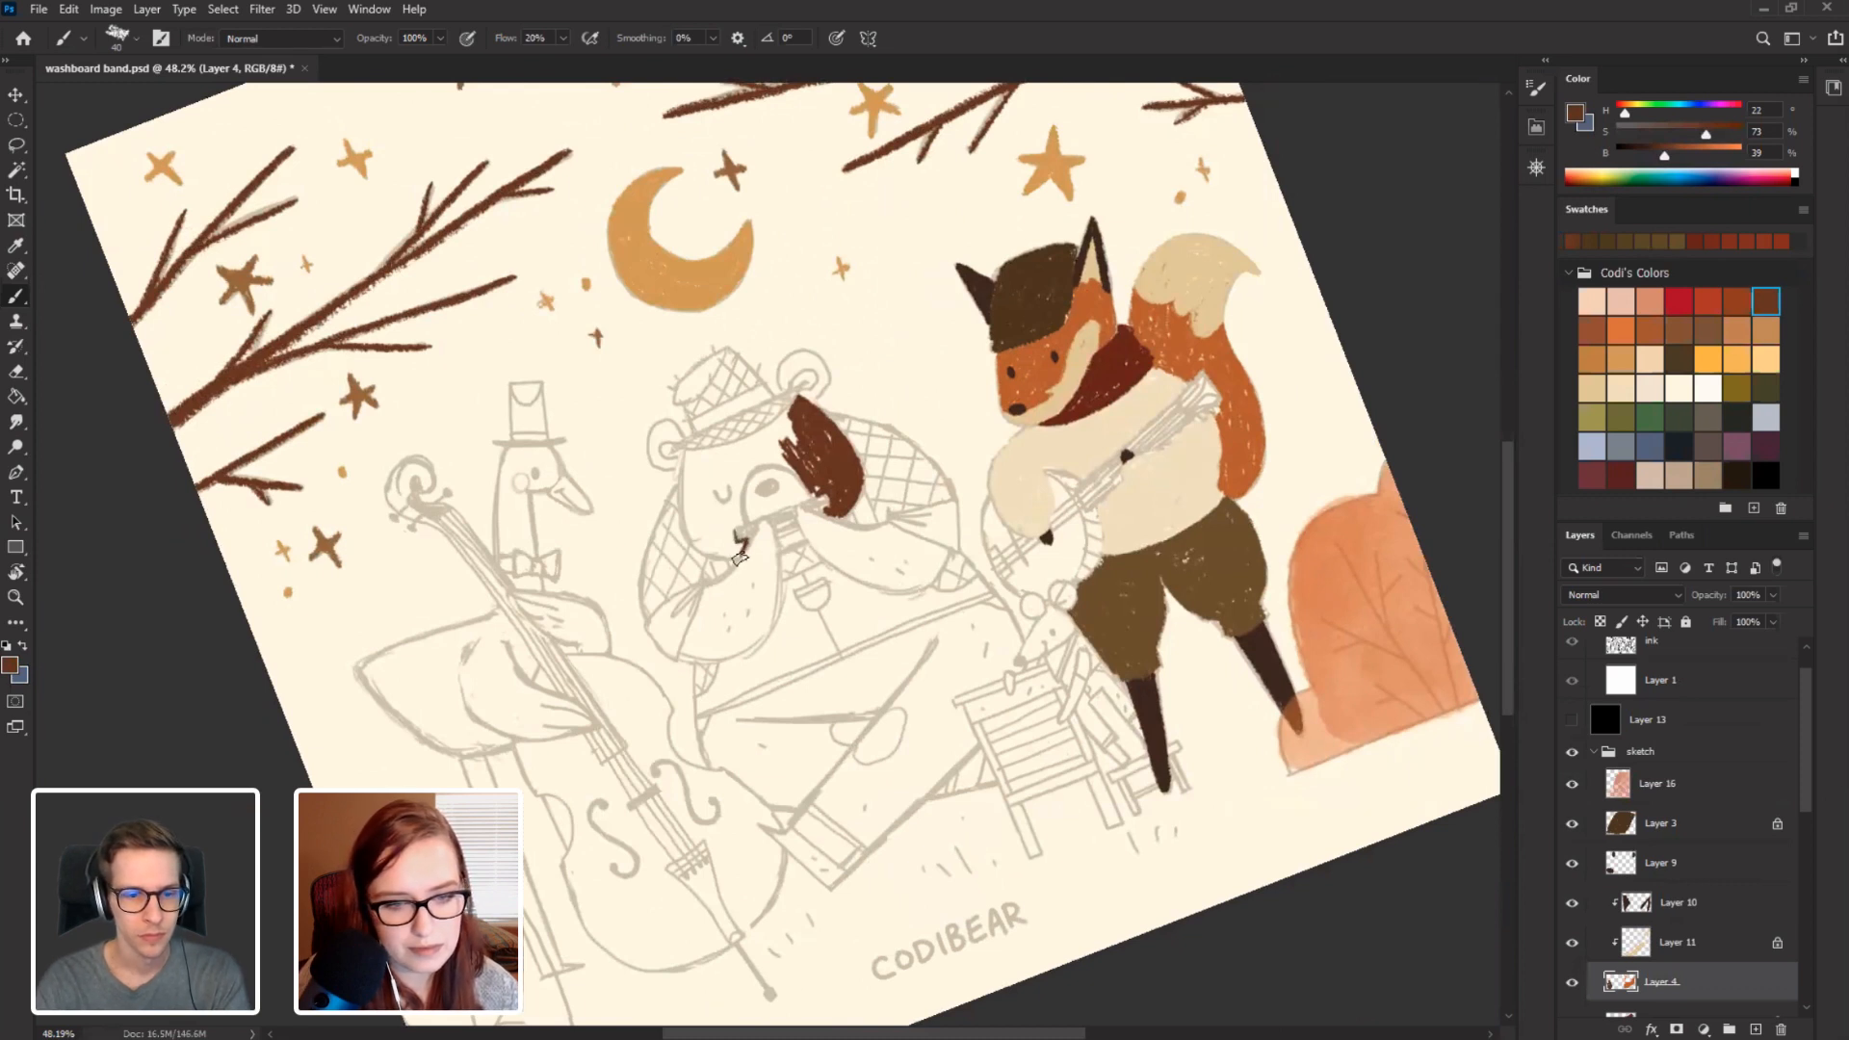
{"action": "mouse_move", "coordinate": [744, 518]}
{"action": "left_mouse_down"}
{"action": "mouse_move", "coordinate": [727, 532]}
{"action": "mouse_move", "coordinate": [754, 466]}
{"action": "mouse_move", "coordinate": [724, 531]}
{"action": "left_mouse_up"}
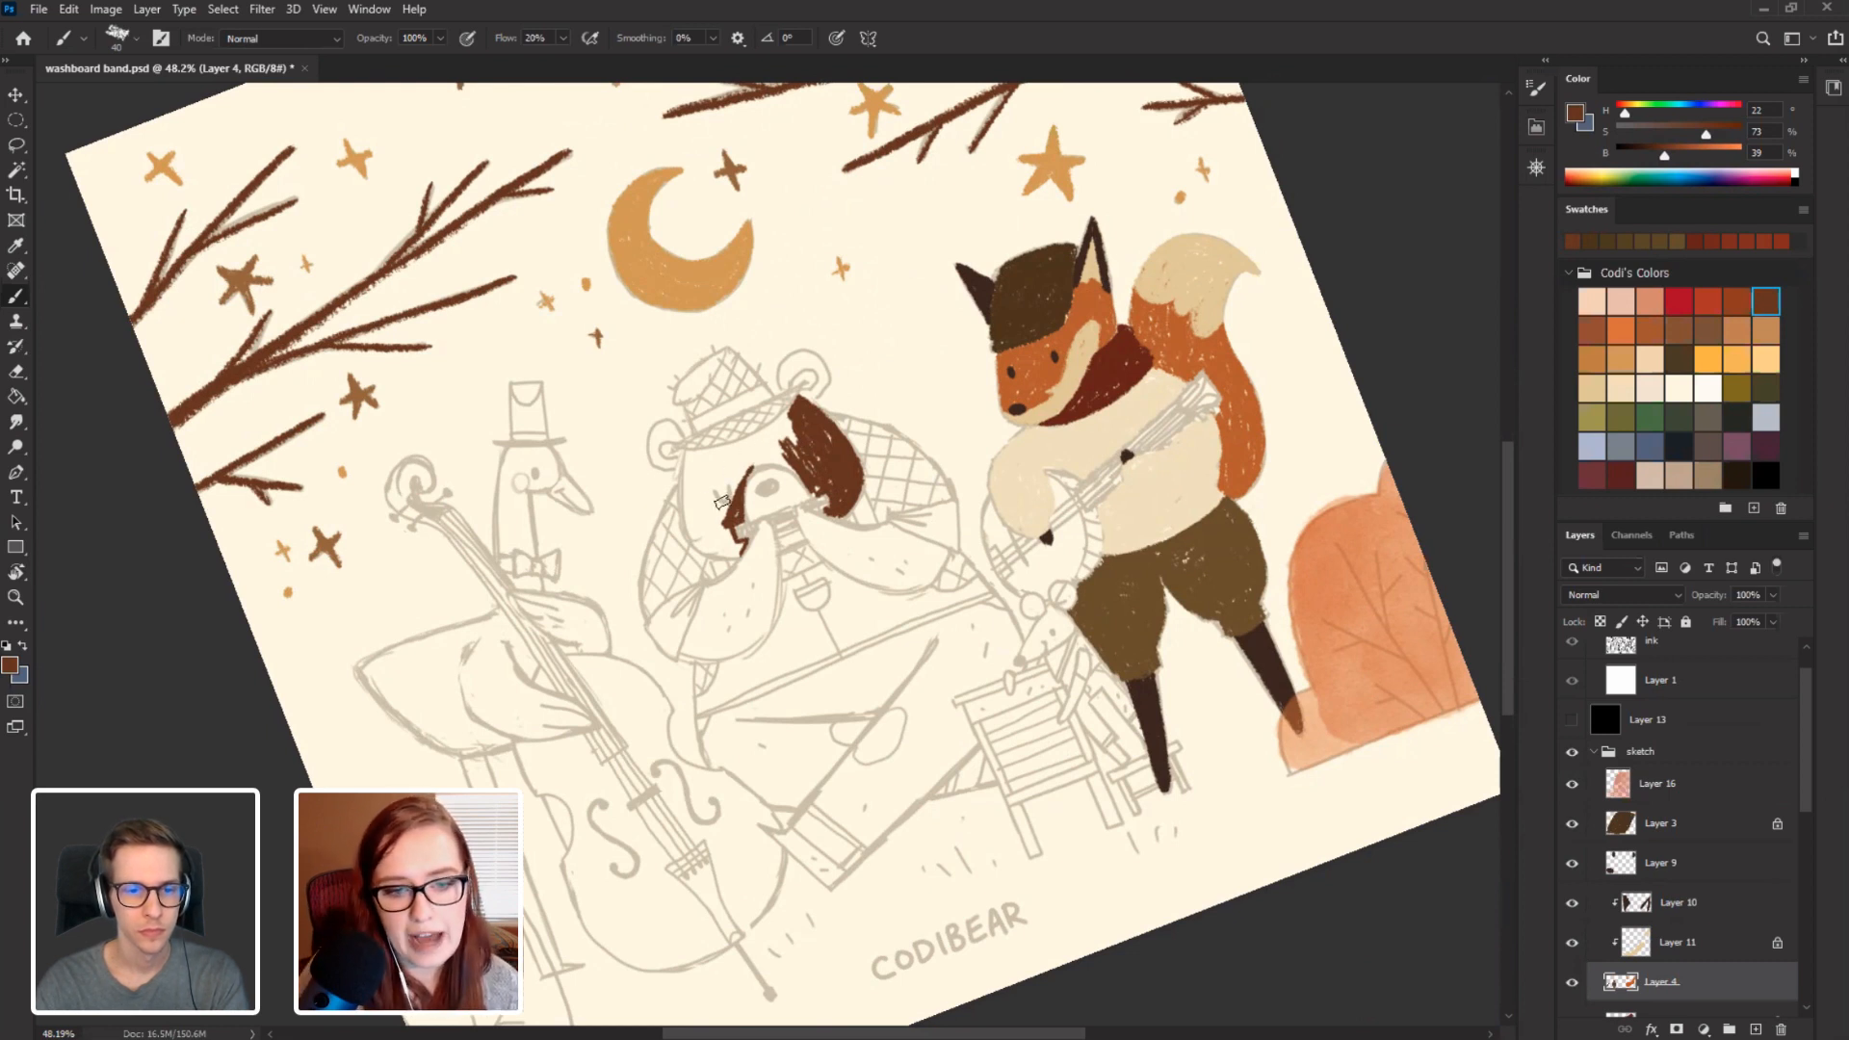
{"action": "left_click_drag", "start_coordinate": [724, 498], "coordinate": [722, 501]}
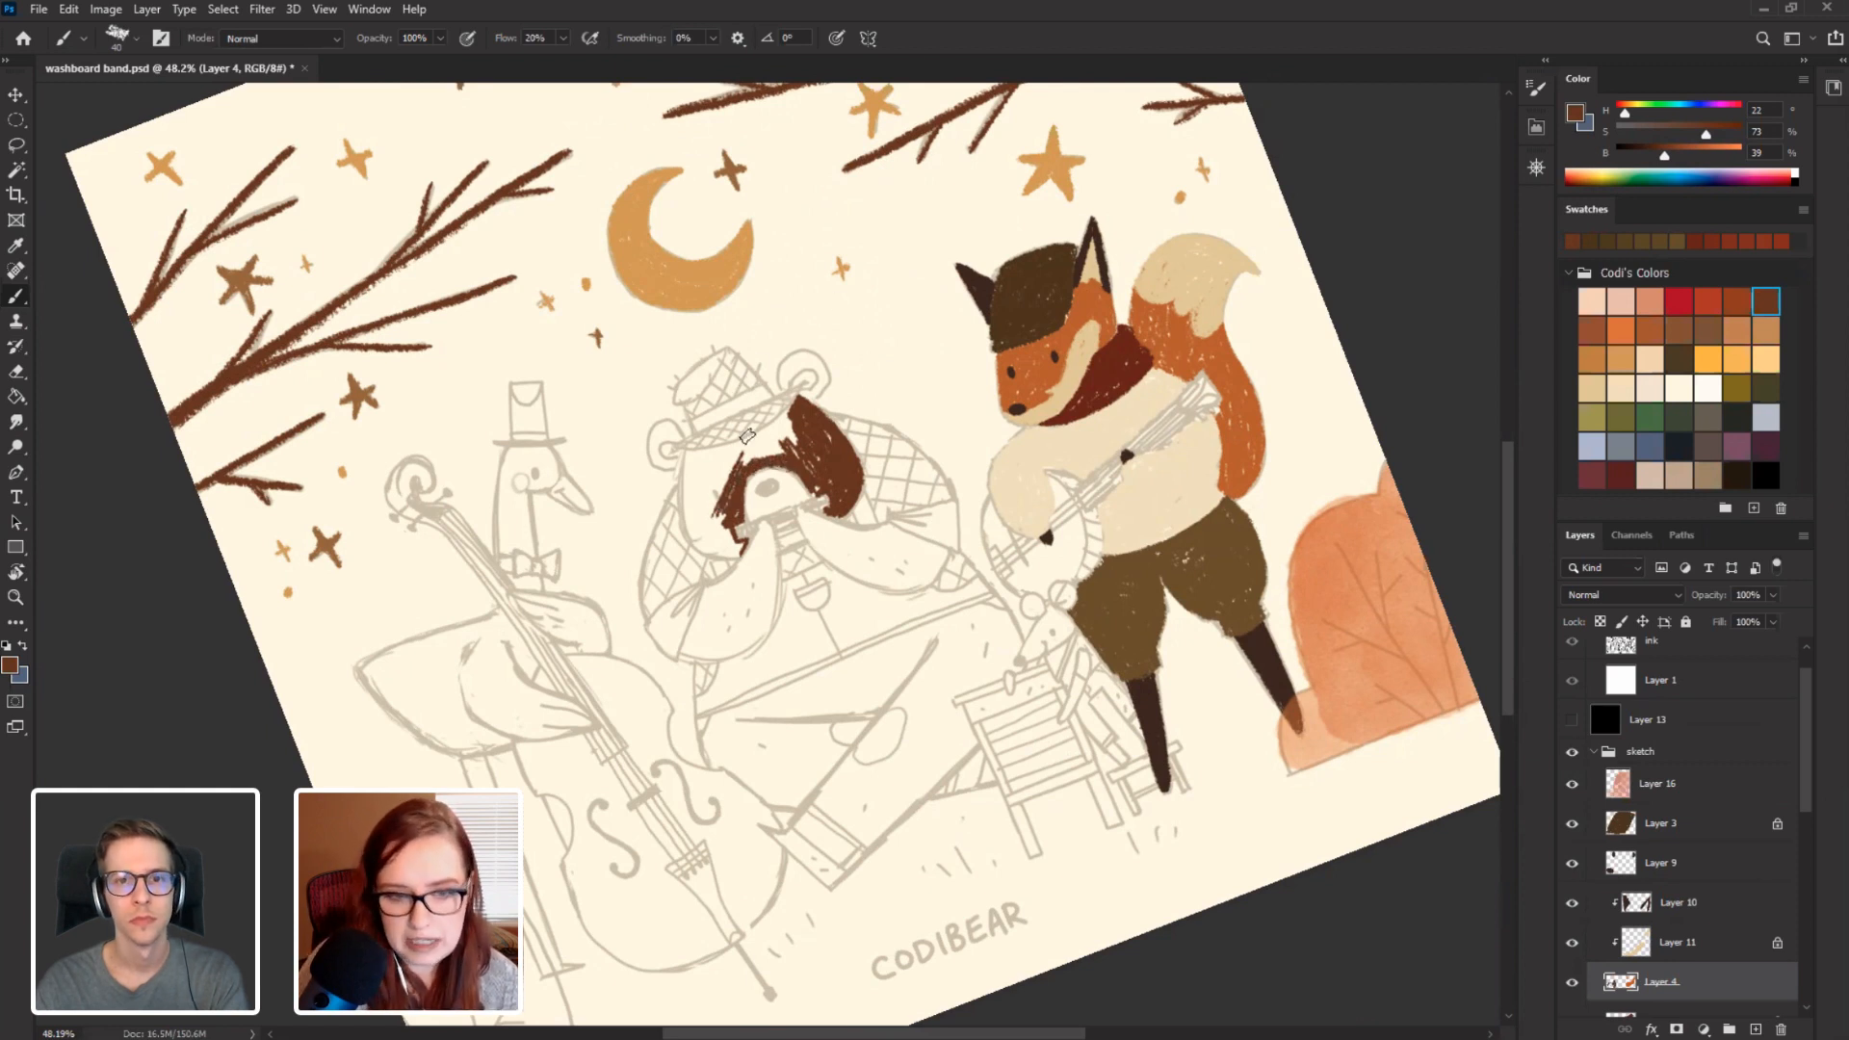
{"action": "mouse_move", "coordinate": [754, 483]}
{"action": "left_mouse_down"}
{"action": "mouse_move", "coordinate": [785, 496]}
{"action": "mouse_move", "coordinate": [734, 504]}
{"action": "mouse_move", "coordinate": [784, 489]}
{"action": "mouse_move", "coordinate": [742, 501]}
{"action": "mouse_move", "coordinate": [802, 518]}
{"action": "mouse_move", "coordinate": [747, 493]}
{"action": "mouse_move", "coordinate": [764, 504]}
{"action": "left_mouse_up"}
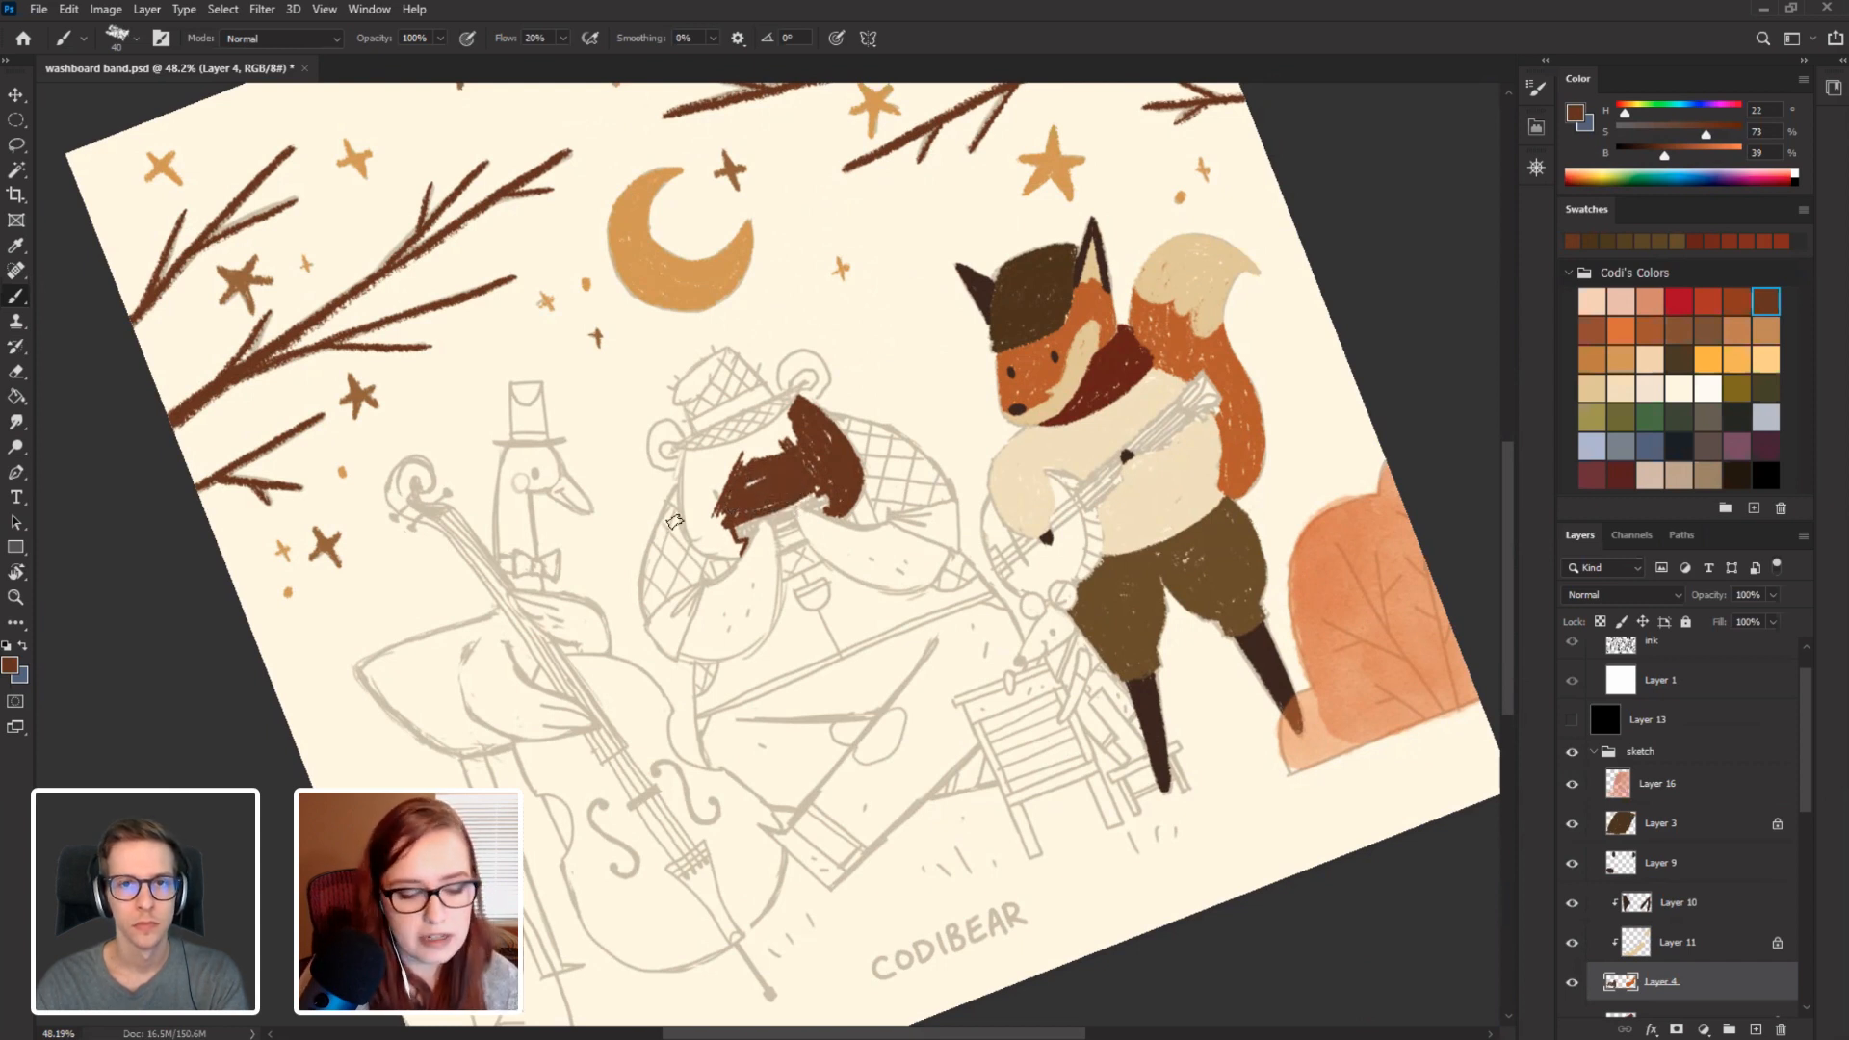
{"action": "key", "text": "ctrl+z"}
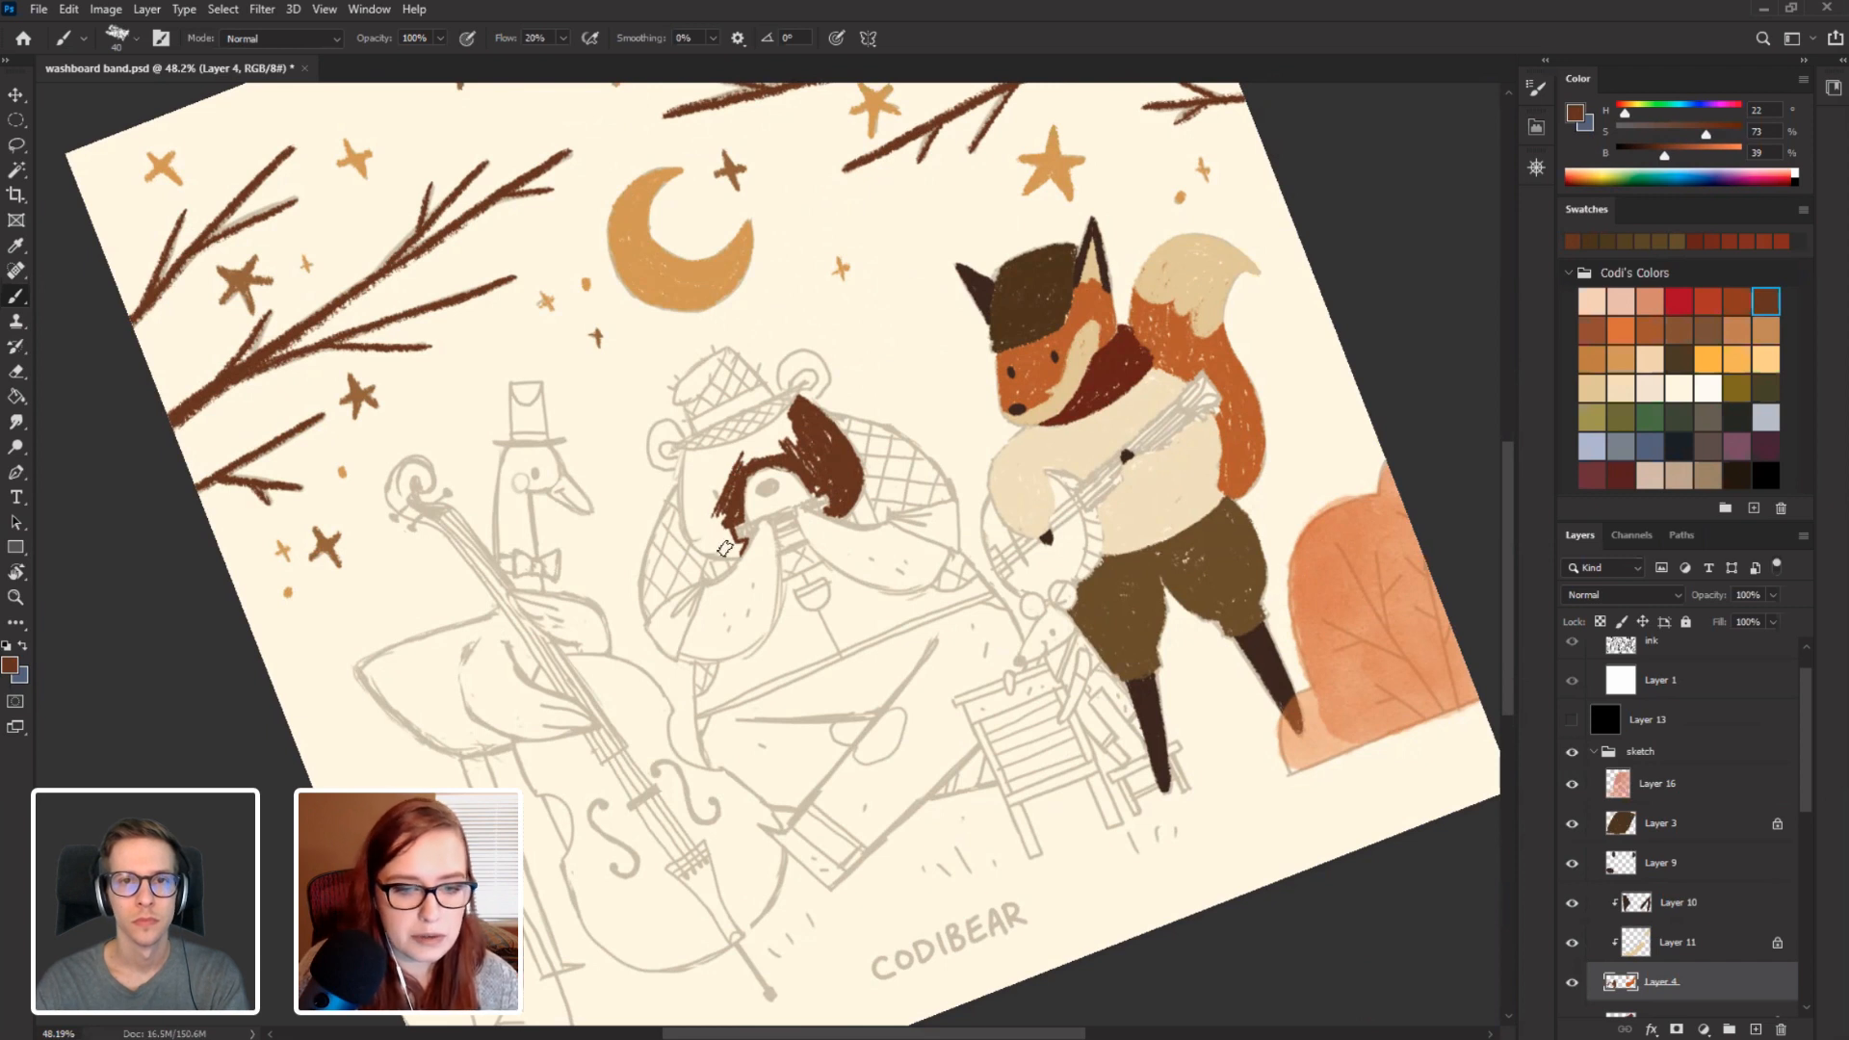
{"action": "mouse_move", "coordinate": [725, 548]}
{"action": "left_mouse_down"}
{"action": "mouse_move", "coordinate": [727, 449]}
{"action": "mouse_move", "coordinate": [710, 503]}
{"action": "mouse_move", "coordinate": [716, 464]}
{"action": "mouse_move", "coordinate": [697, 489]}
{"action": "left_mouse_up"}
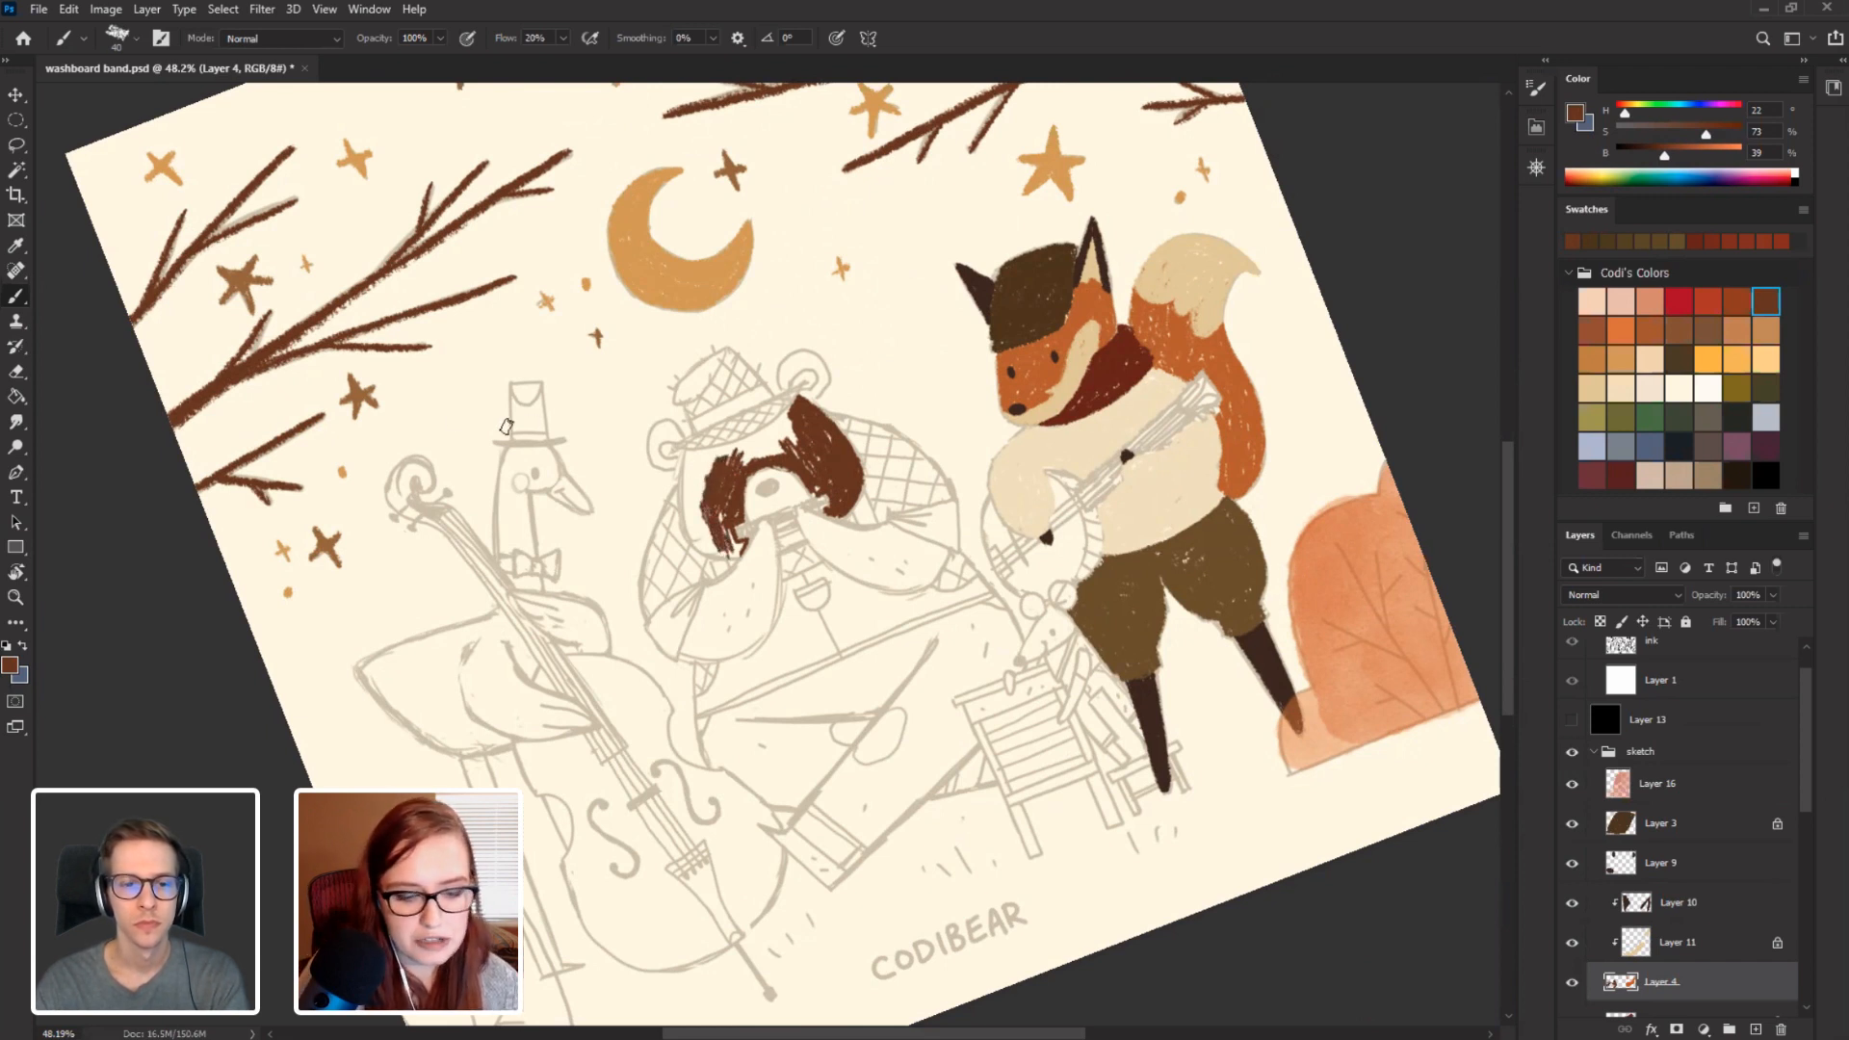
Paint the bear's forehead along the hat brim and fill out the lower edge of the cheek facing the goose.
{"action": "key", "text": "r"}
{"action": "mouse_move", "coordinate": [803, 447]}
{"action": "left_mouse_down"}
{"action": "mouse_move", "coordinate": [727, 449]}
{"action": "mouse_move", "coordinate": [687, 477]}
{"action": "mouse_move", "coordinate": [659, 547]}
{"action": "left_mouse_up"}
{"action": "key", "text": "b"}
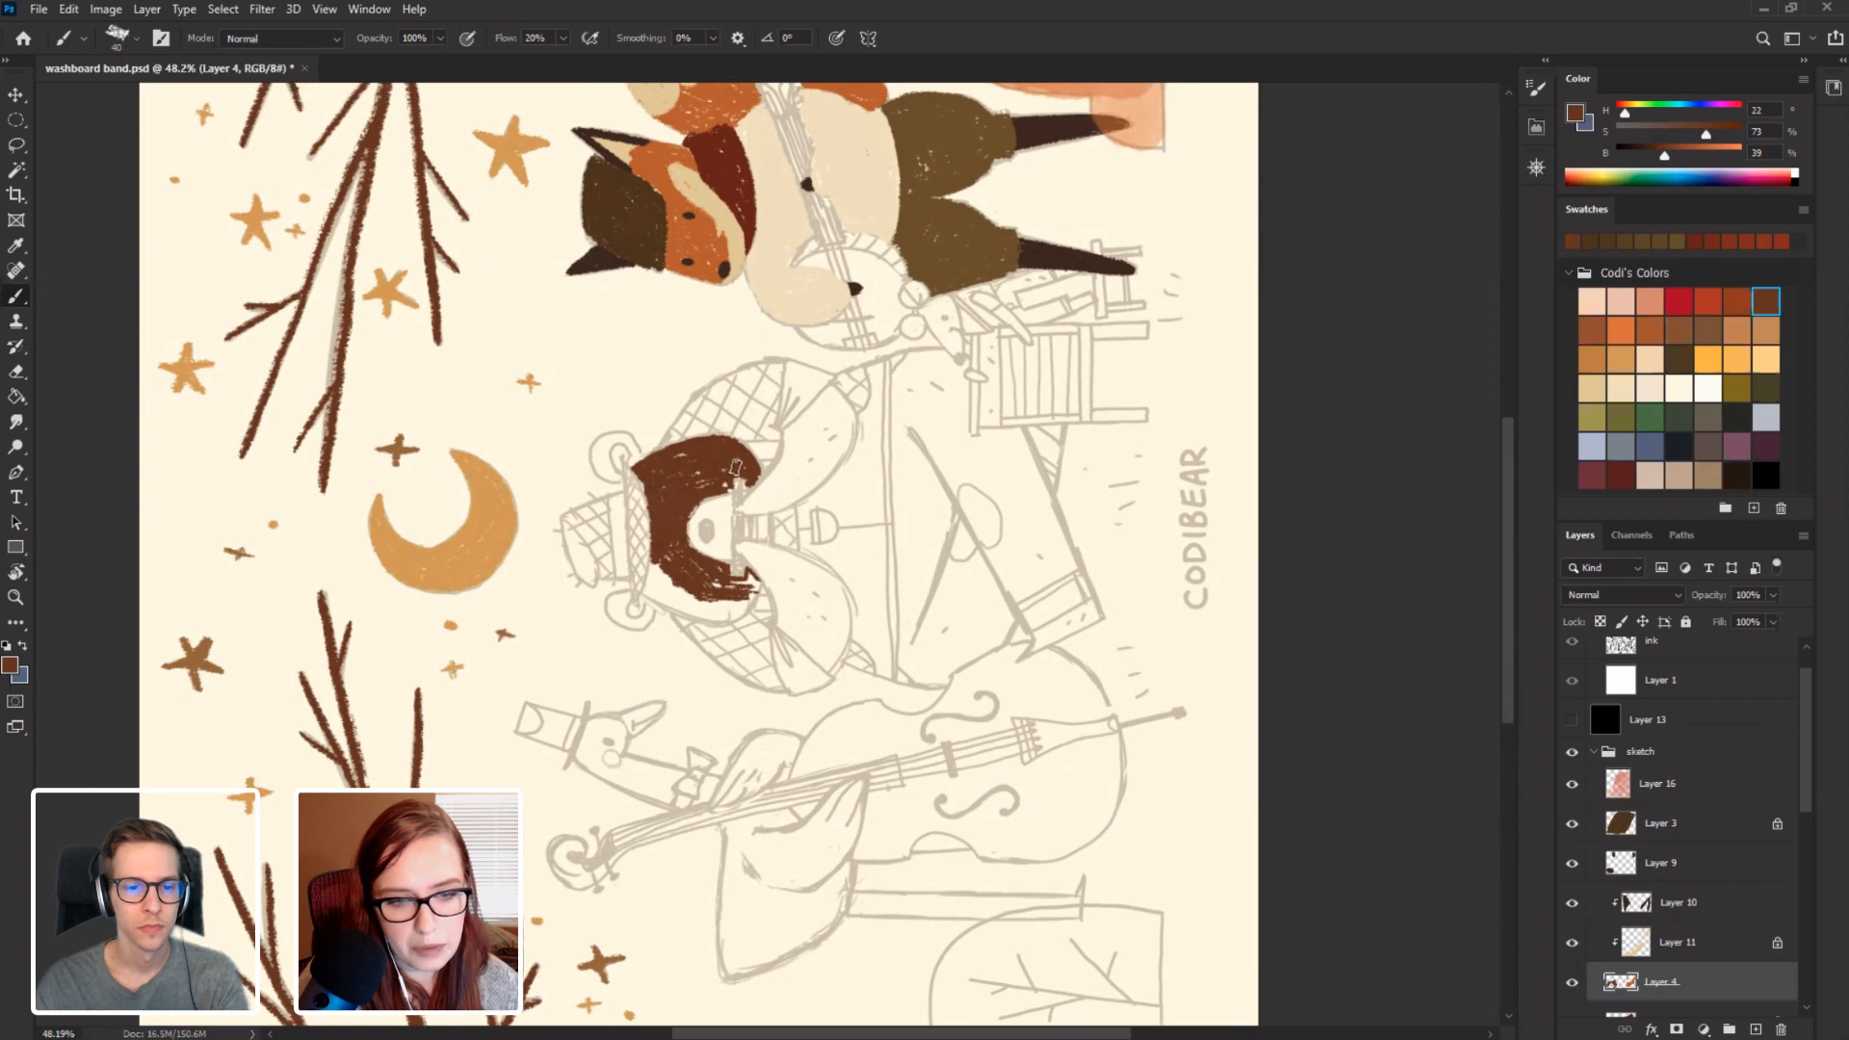
{"action": "key", "text": "r"}
{"action": "mouse_move", "coordinate": [735, 467]}
{"action": "left_mouse_down"}
{"action": "mouse_move", "coordinate": [828, 436]}
{"action": "mouse_move", "coordinate": [777, 491]}
{"action": "left_mouse_up"}
{"action": "key", "text": "b"}
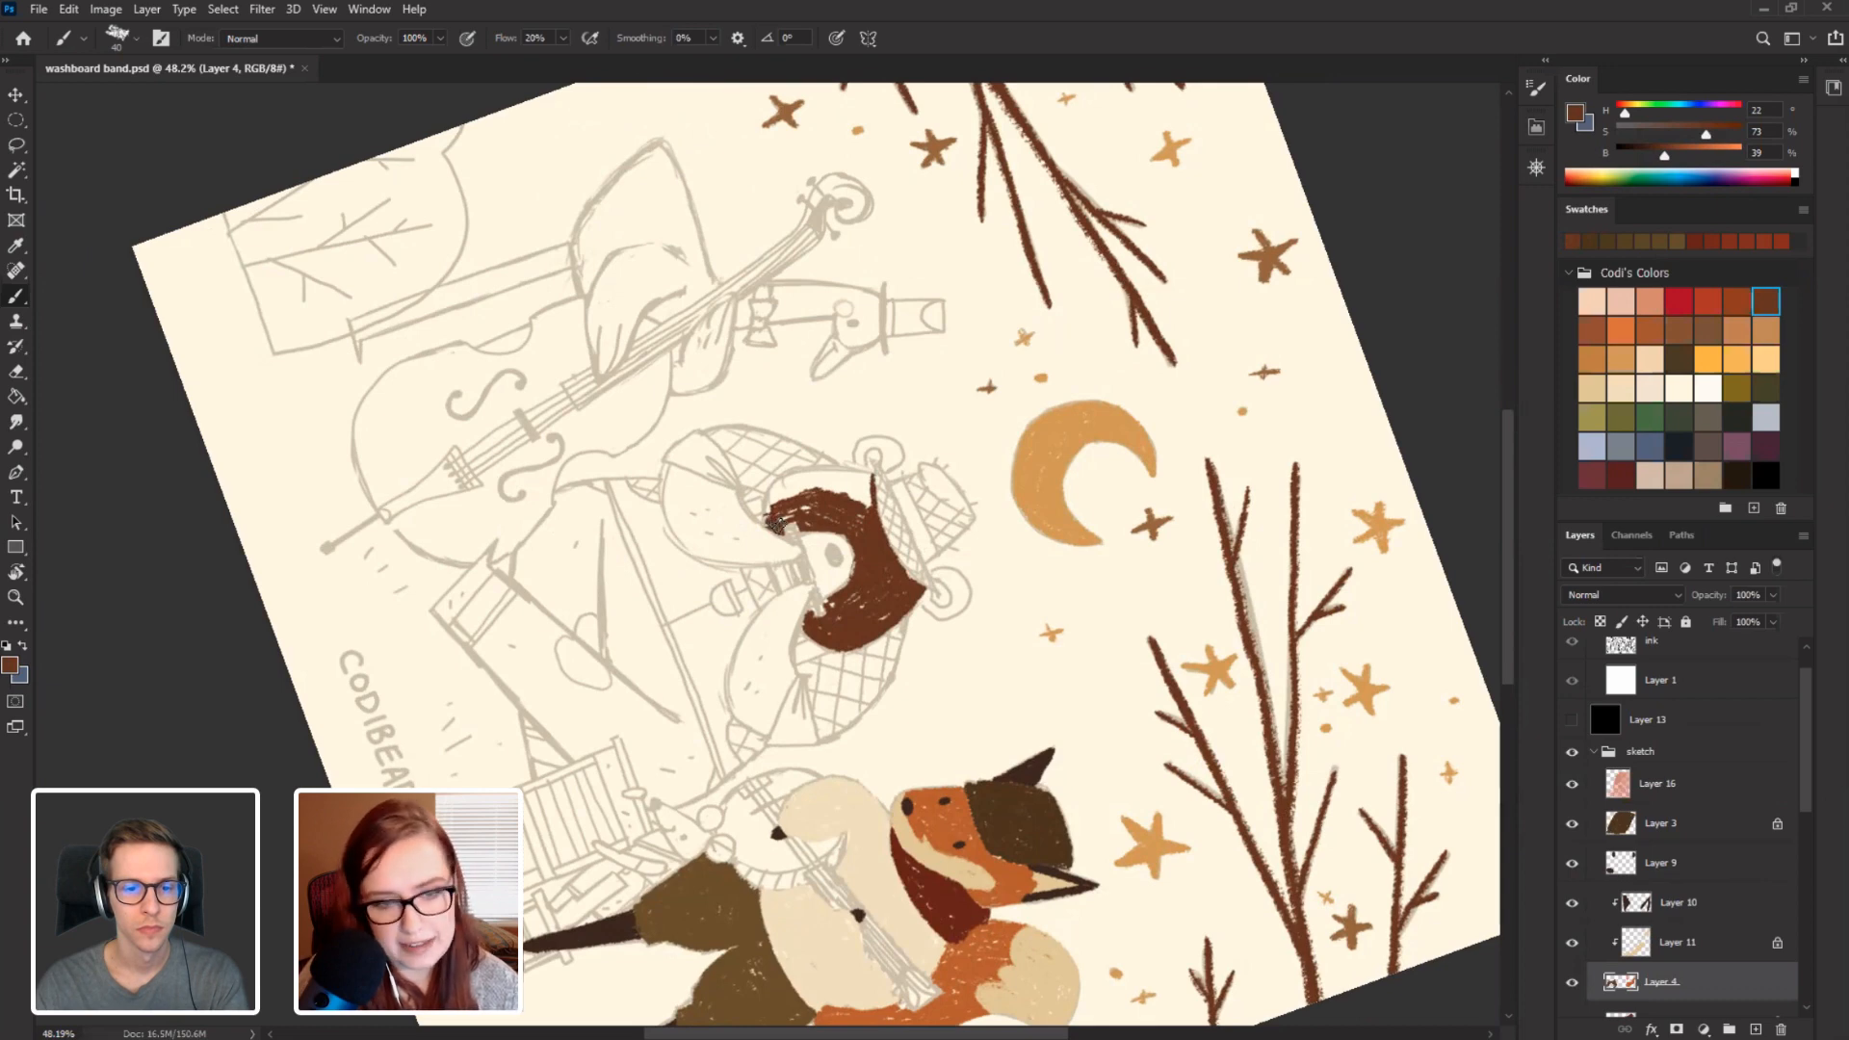
{"action": "mouse_move", "coordinate": [770, 510]}
{"action": "left_mouse_down"}
{"action": "mouse_move", "coordinate": [782, 483]}
{"action": "mouse_move", "coordinate": [809, 493]}
{"action": "left_mouse_up"}
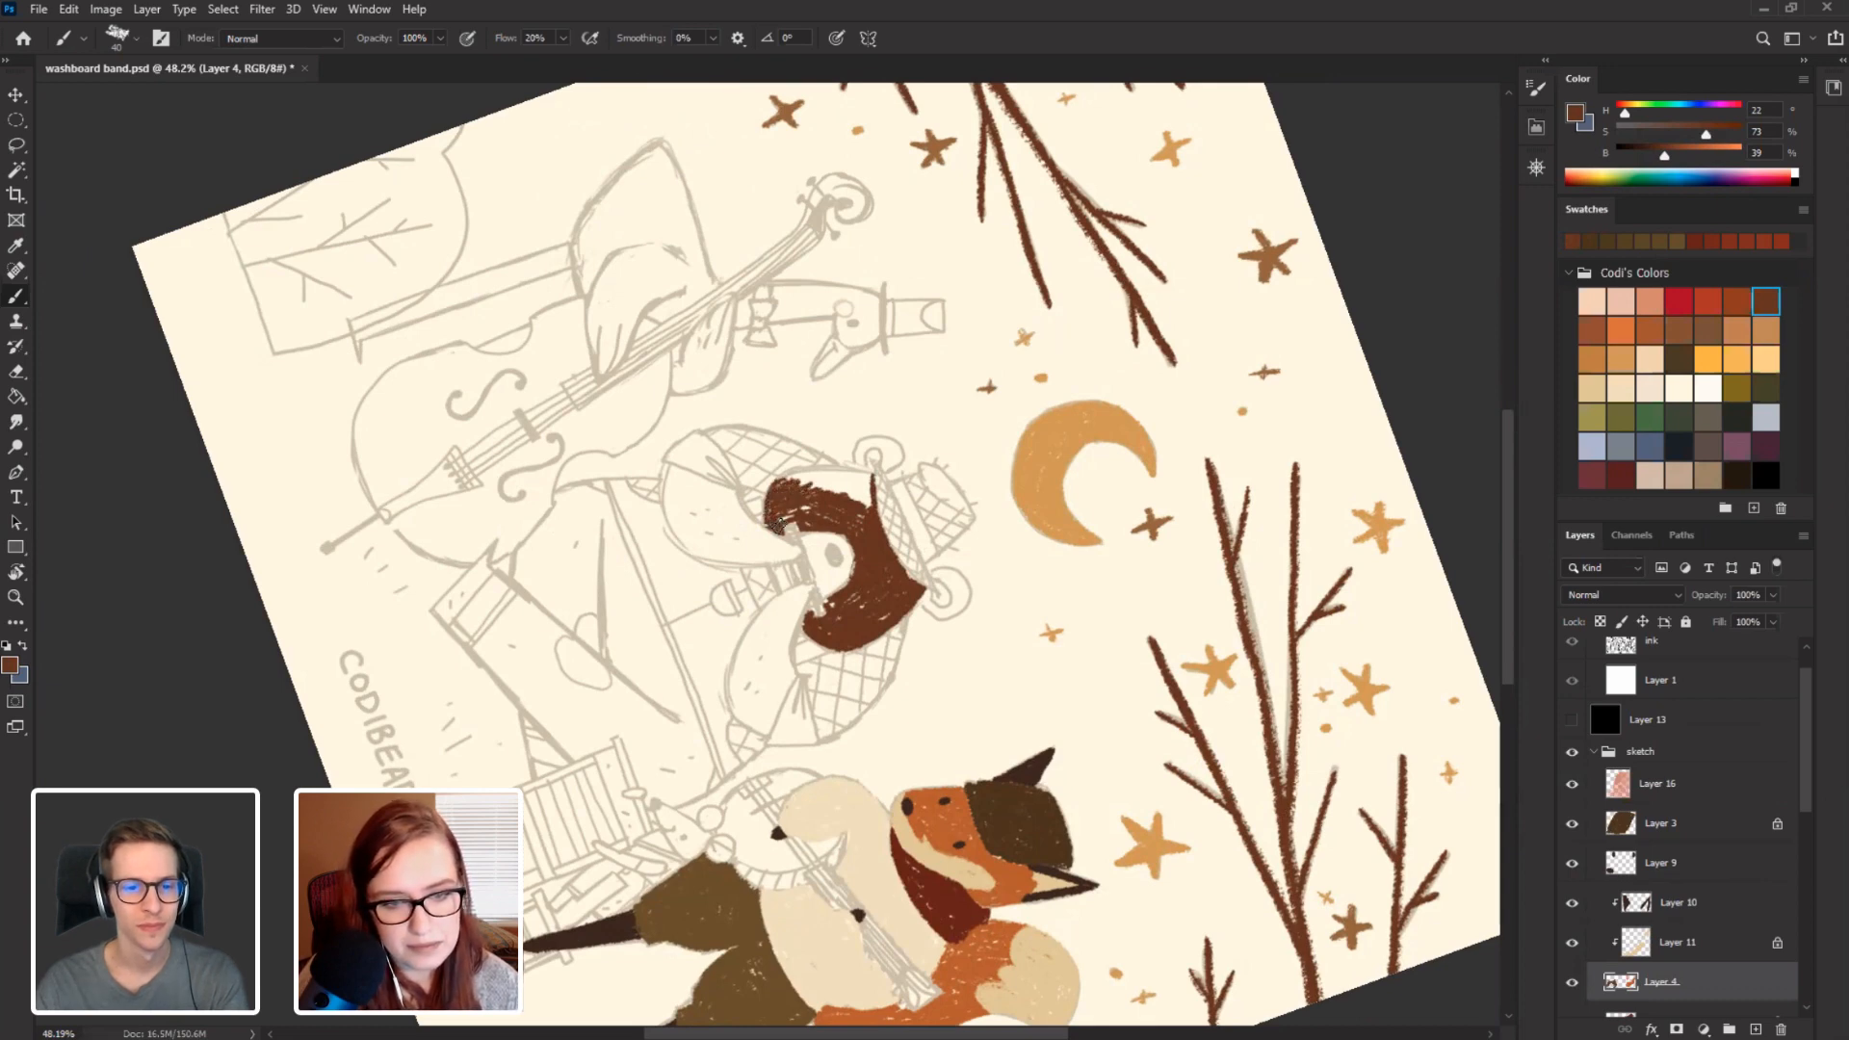
Straighten the canvas to 0° and finish filling the goose-side outer edge of the bear's head up to the hat.
{"action": "key", "text": "r"}
{"action": "left_click_drag", "start_coordinate": [884, 600], "coordinate": [851, 462]}
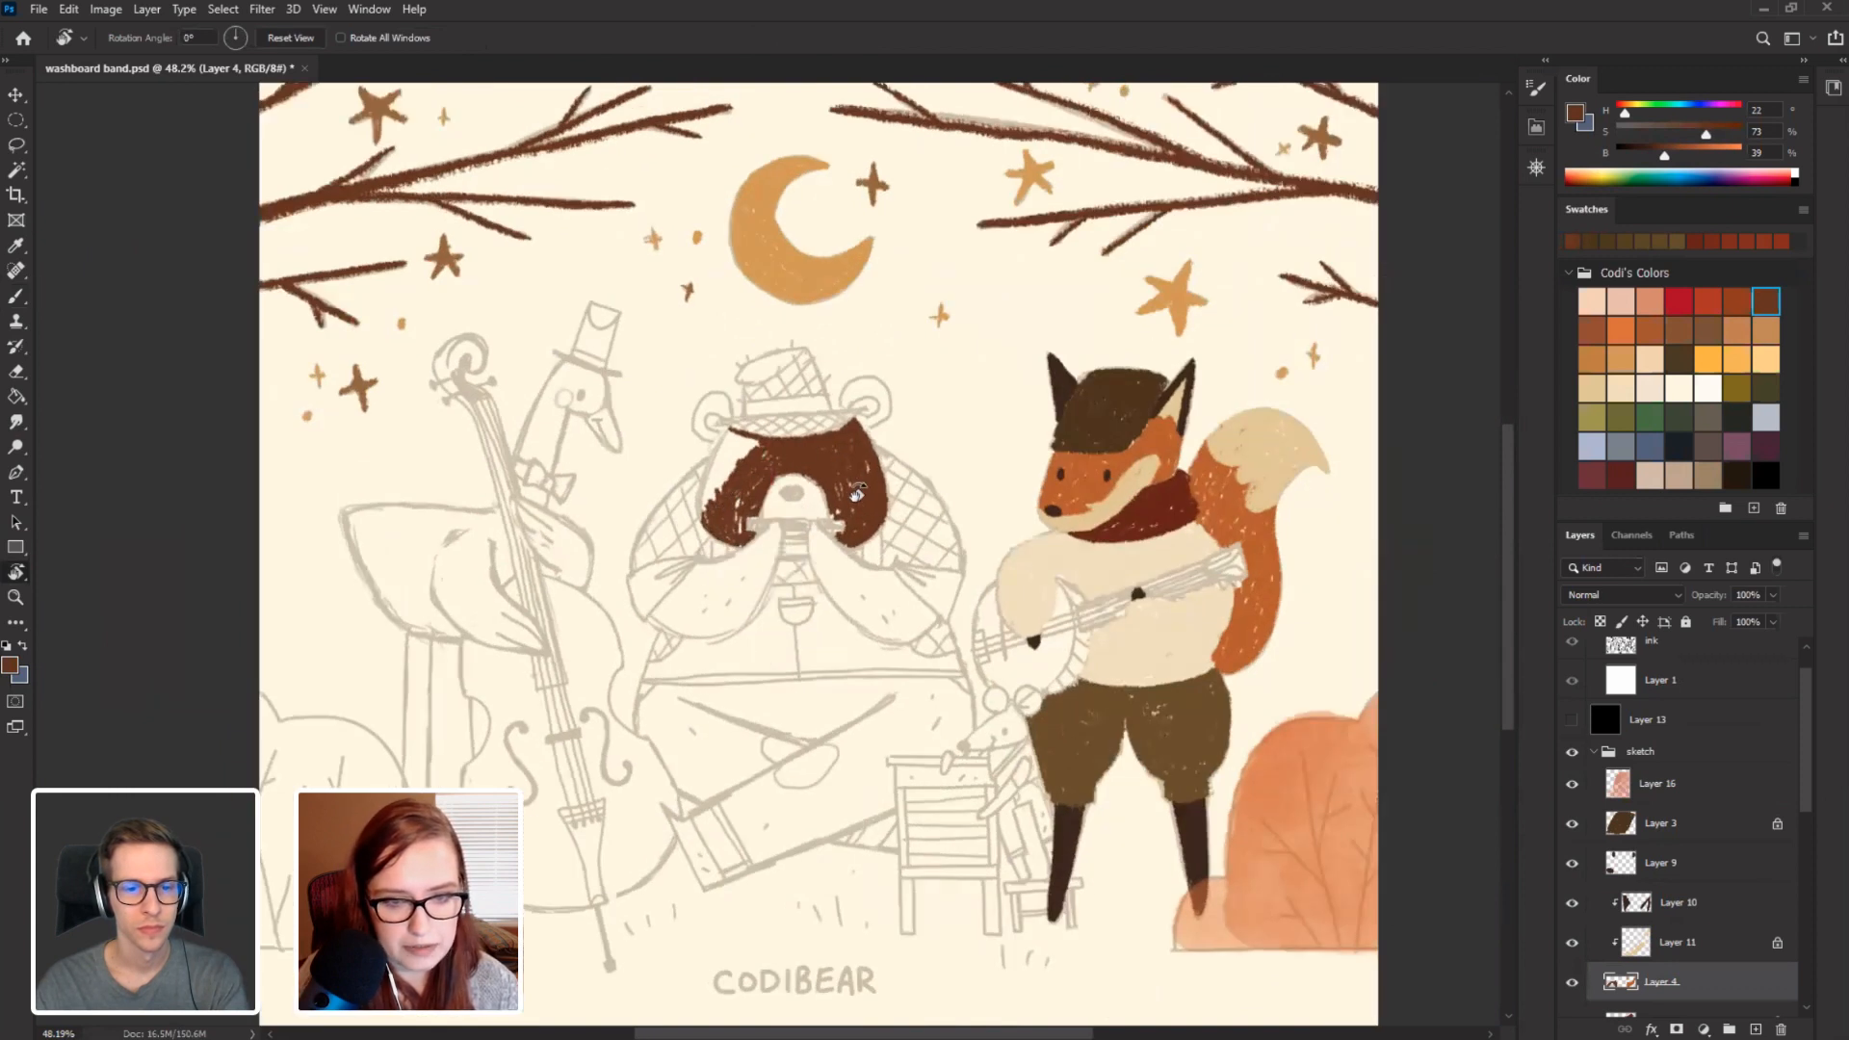
{"action": "key", "text": "b"}
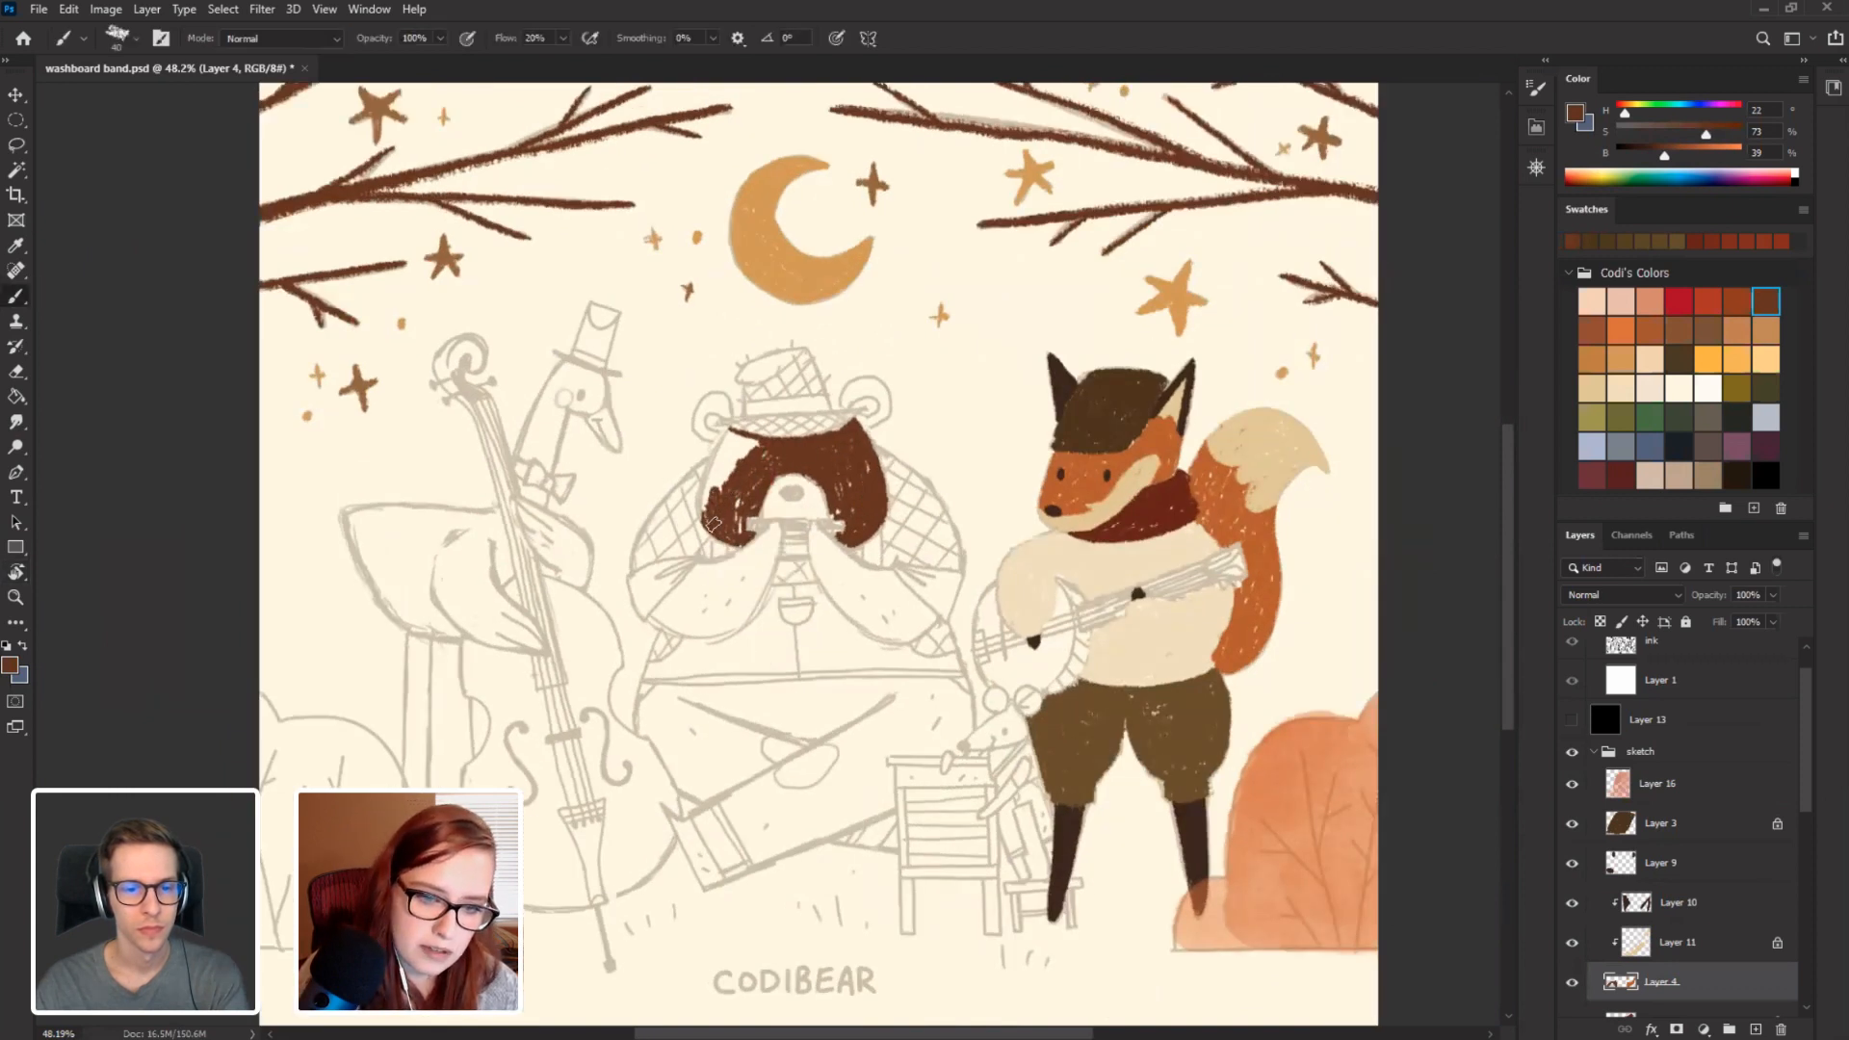
{"action": "mouse_move", "coordinate": [711, 491]}
{"action": "left_mouse_down"}
{"action": "mouse_move", "coordinate": [721, 438]}
{"action": "mouse_move", "coordinate": [718, 476]}
{"action": "mouse_move", "coordinate": [741, 451]}
{"action": "left_mouse_up"}
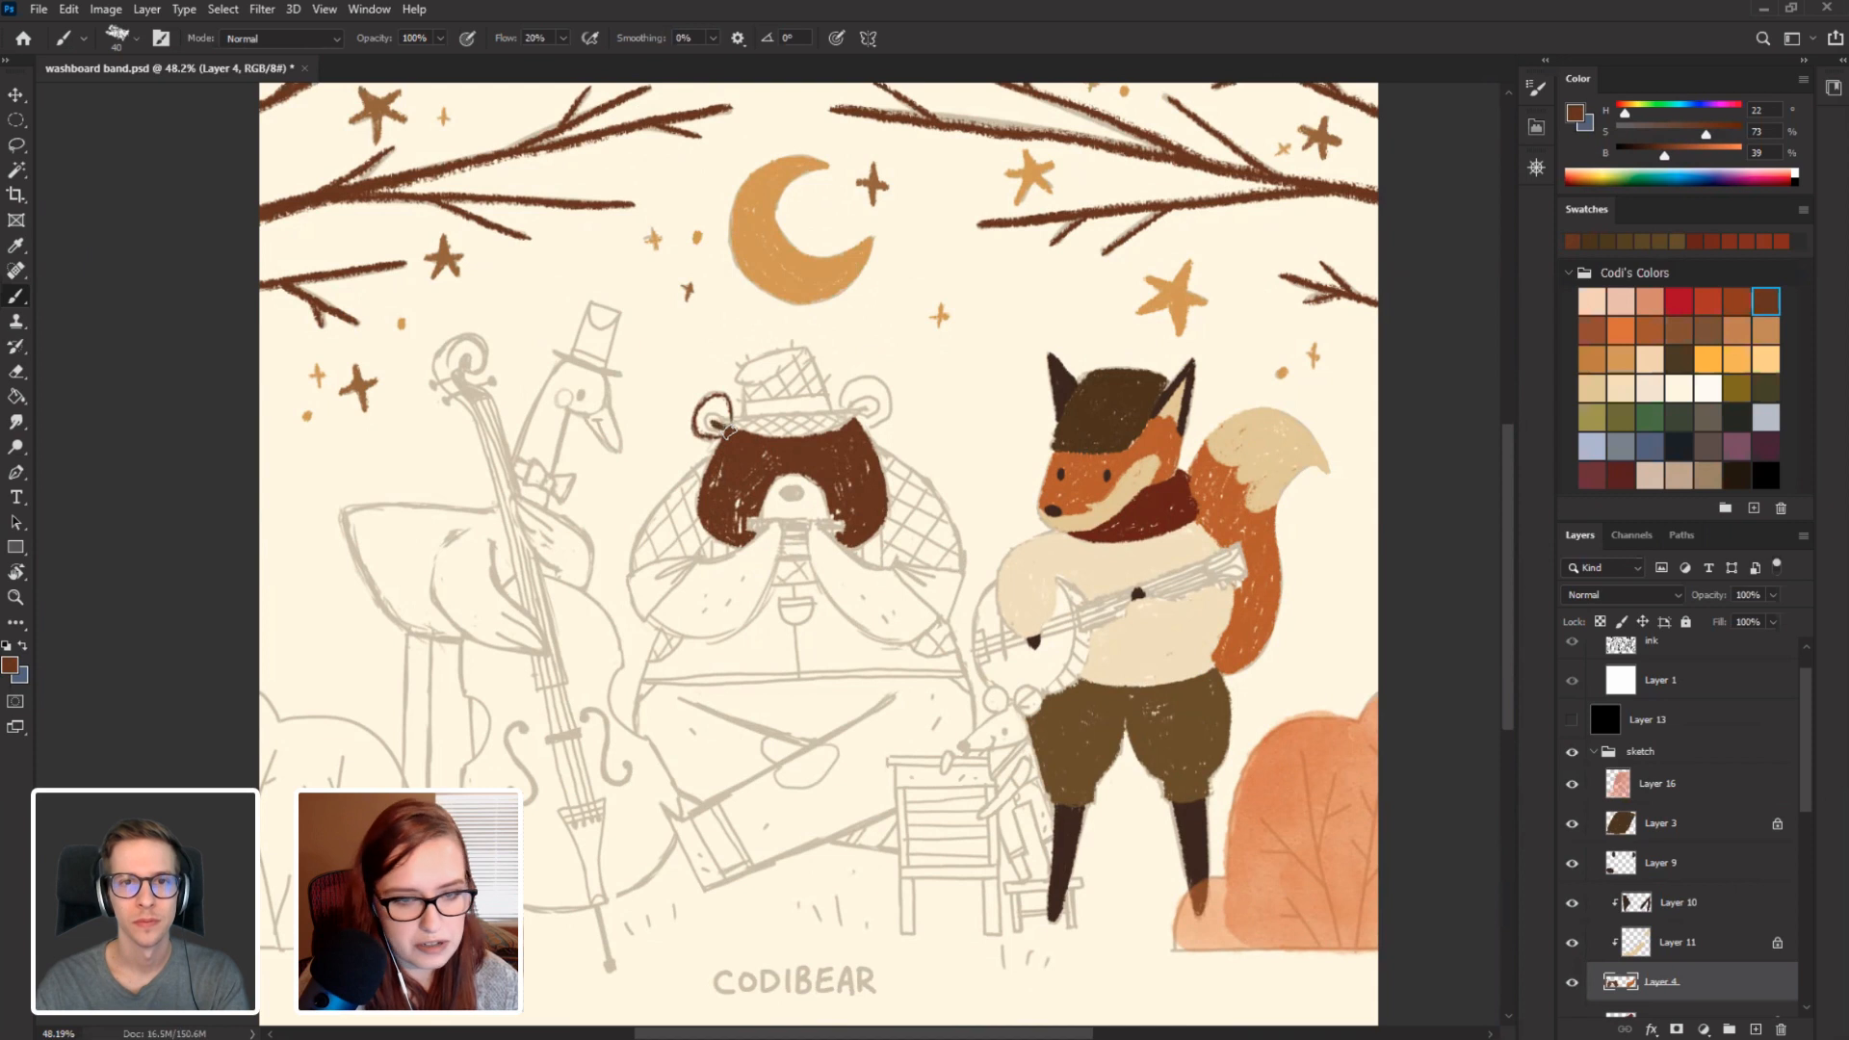
Outline and fill both of the bear's ears in the same reddish brown.
{"action": "left_click_drag", "start_coordinate": [701, 430], "coordinate": [713, 401]}
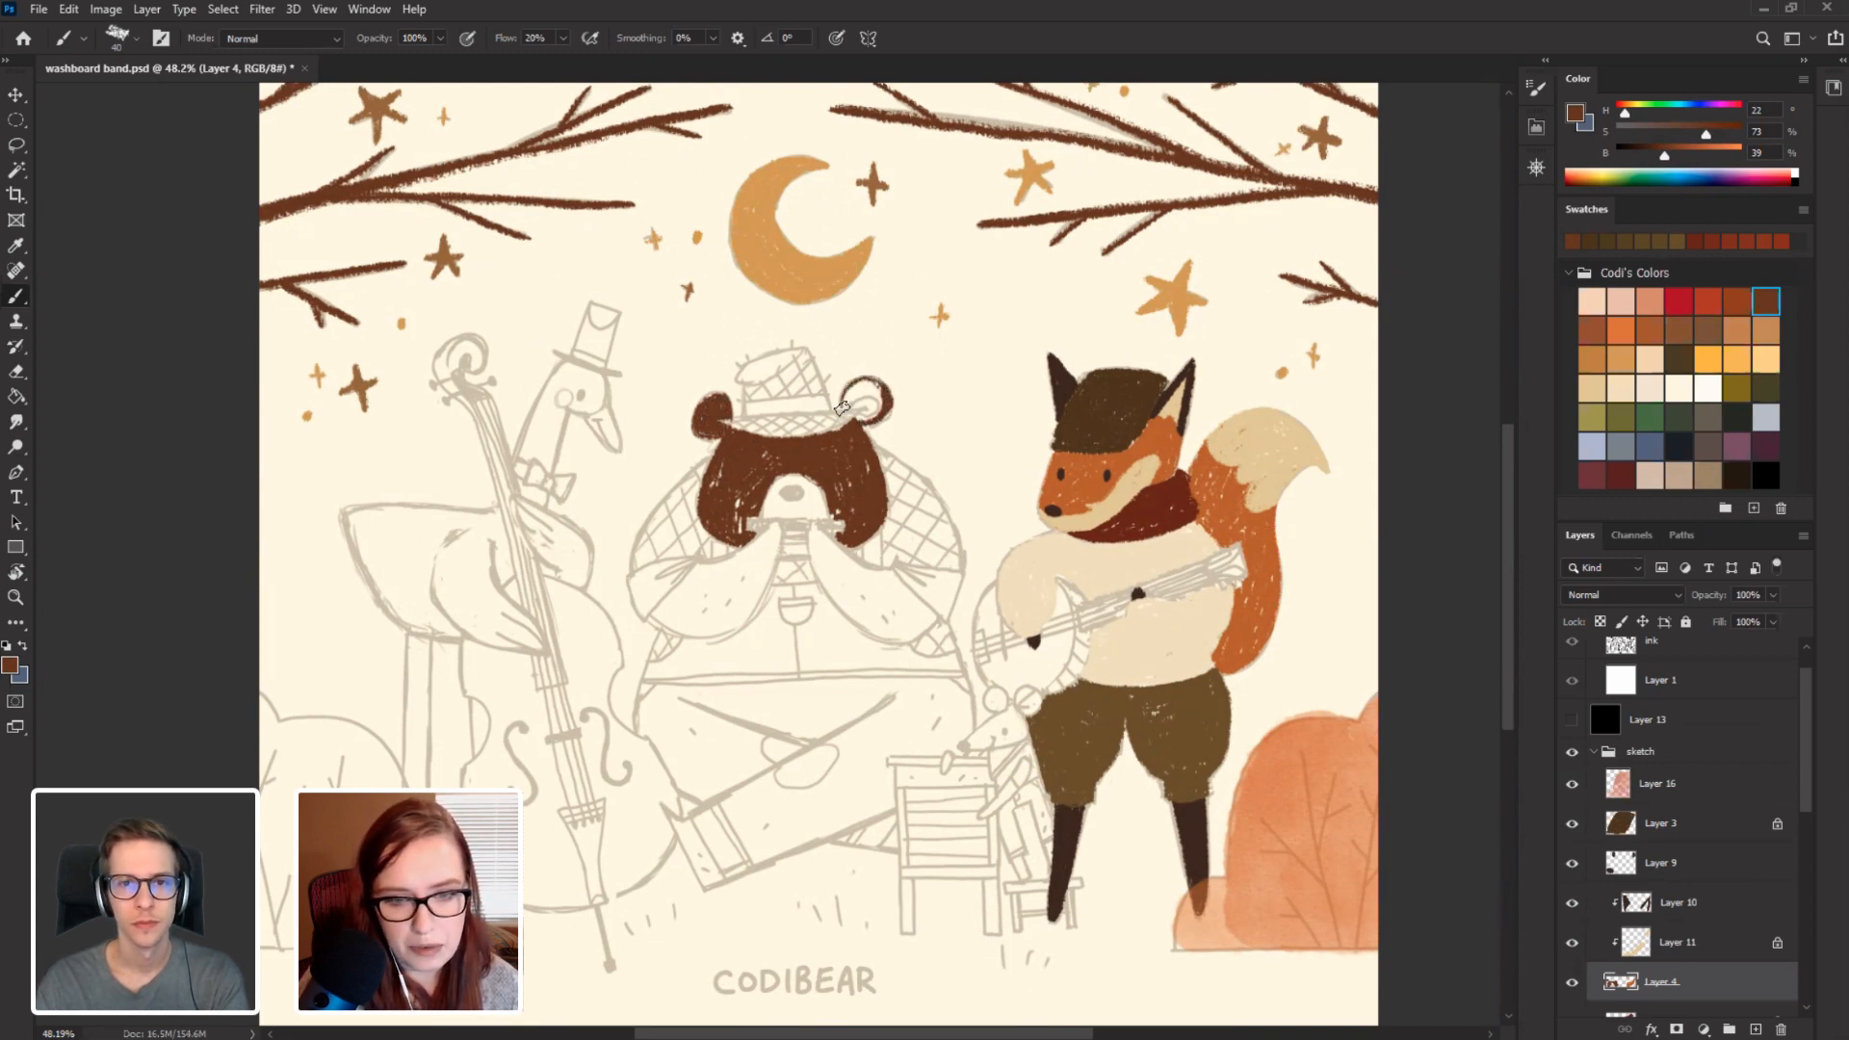
{"action": "left_click_drag", "start_coordinate": [876, 414], "coordinate": [867, 385]}
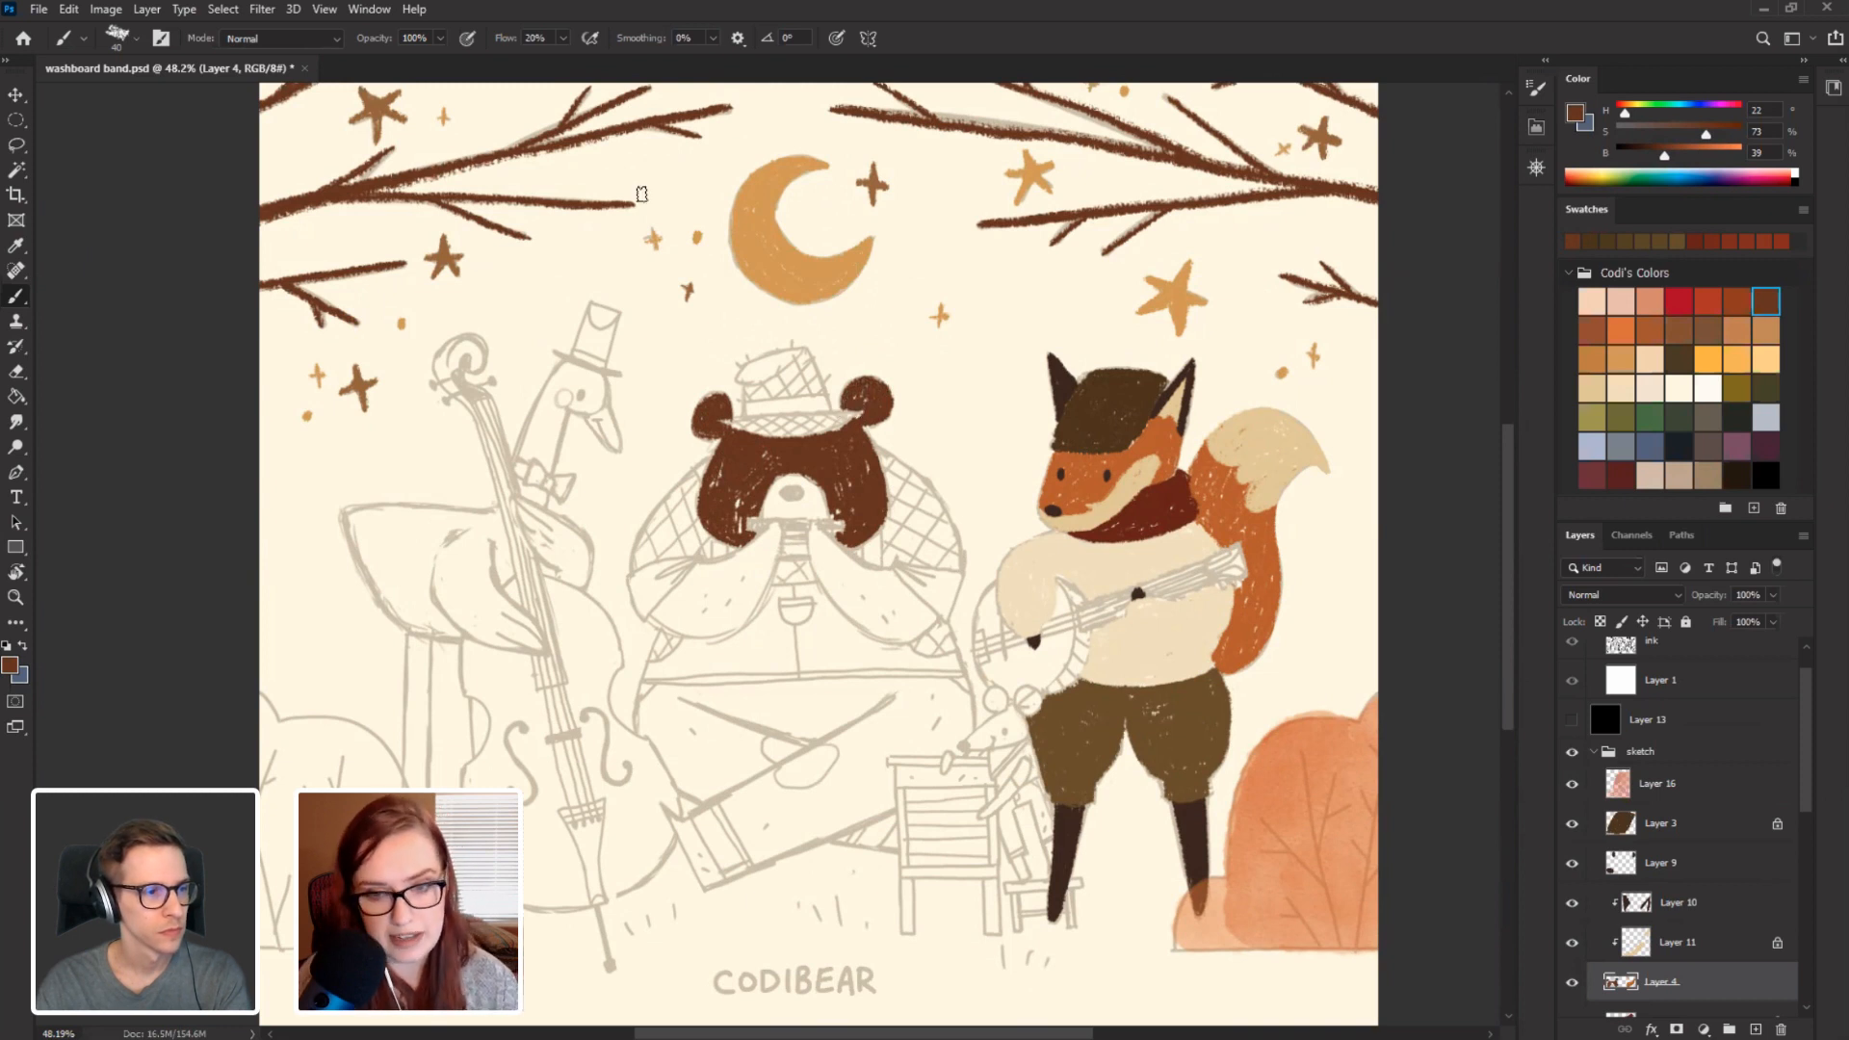
{"action": "left_click_drag", "start_coordinate": [484, 378], "coordinate": [437, 366]}
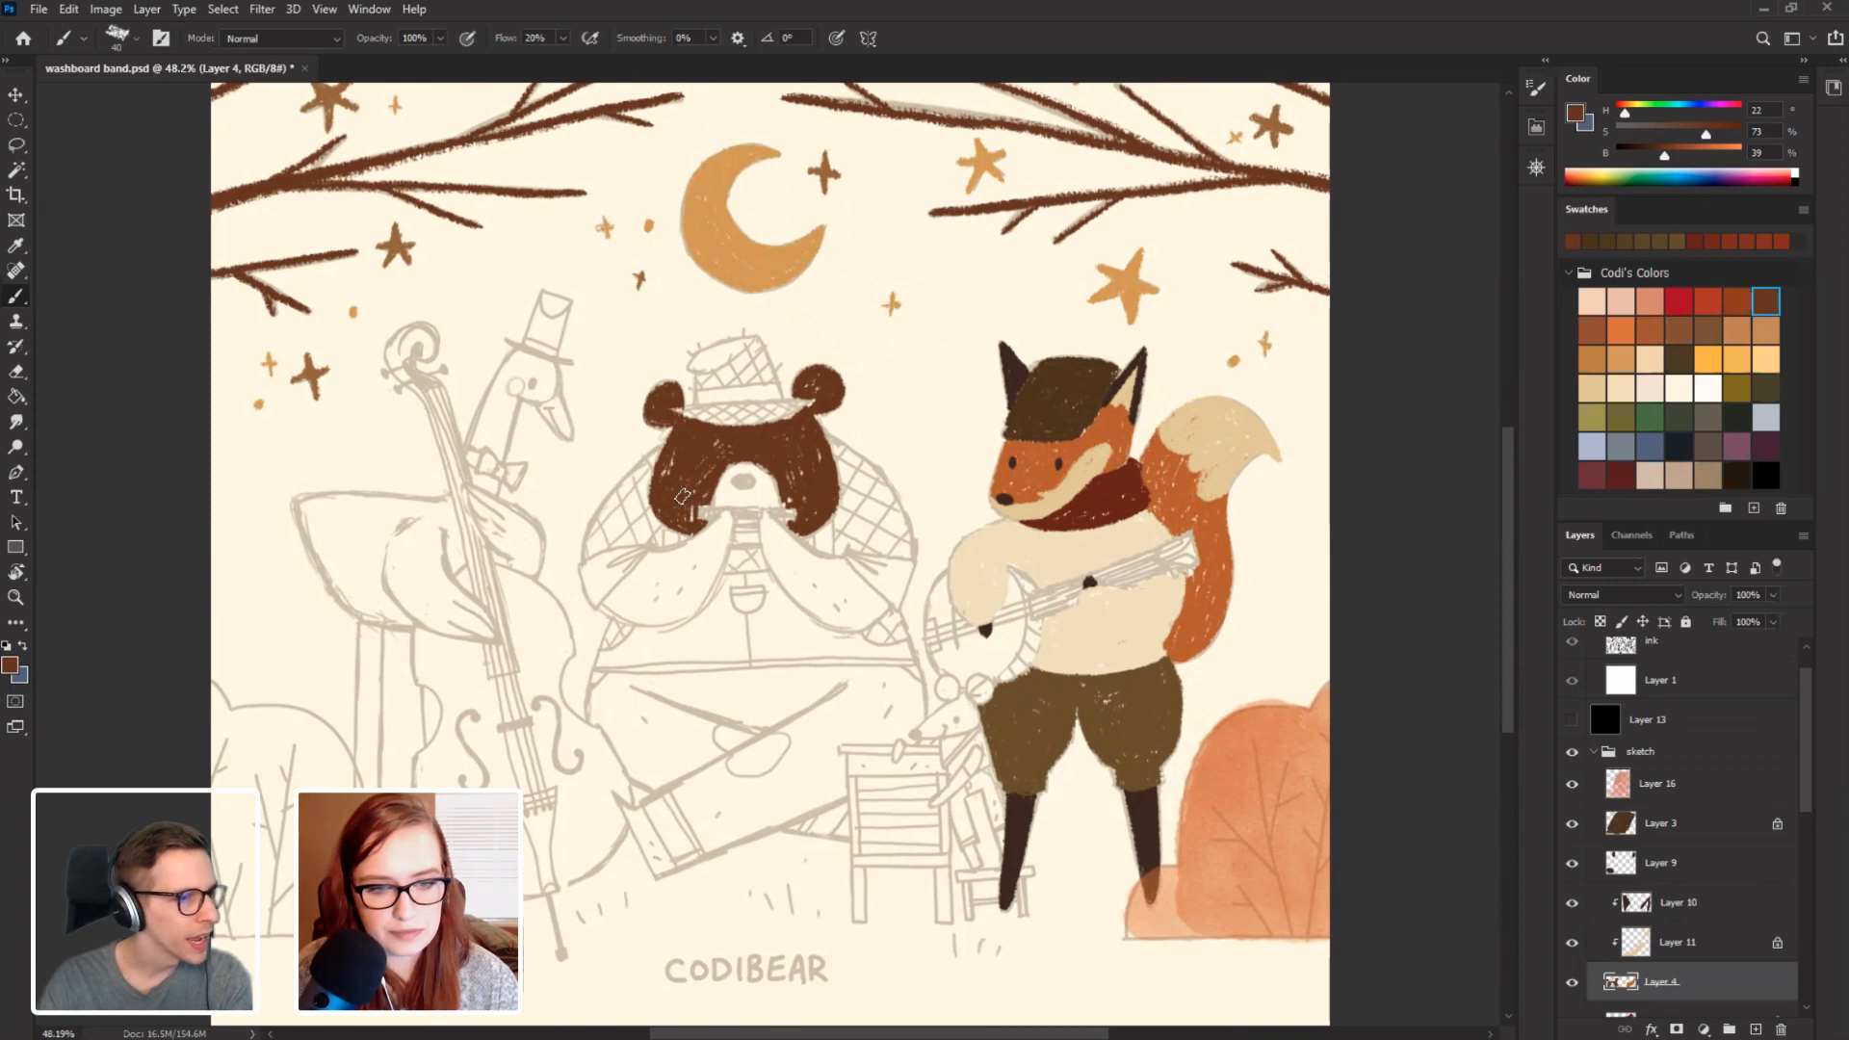
Brush the outline of the bear's arm nearest the goose in dark brown, from the harmonica to the elbow.
{"action": "key", "text": "r"}
{"action": "left_click_drag", "start_coordinate": [682, 496], "coordinate": [659, 604]}
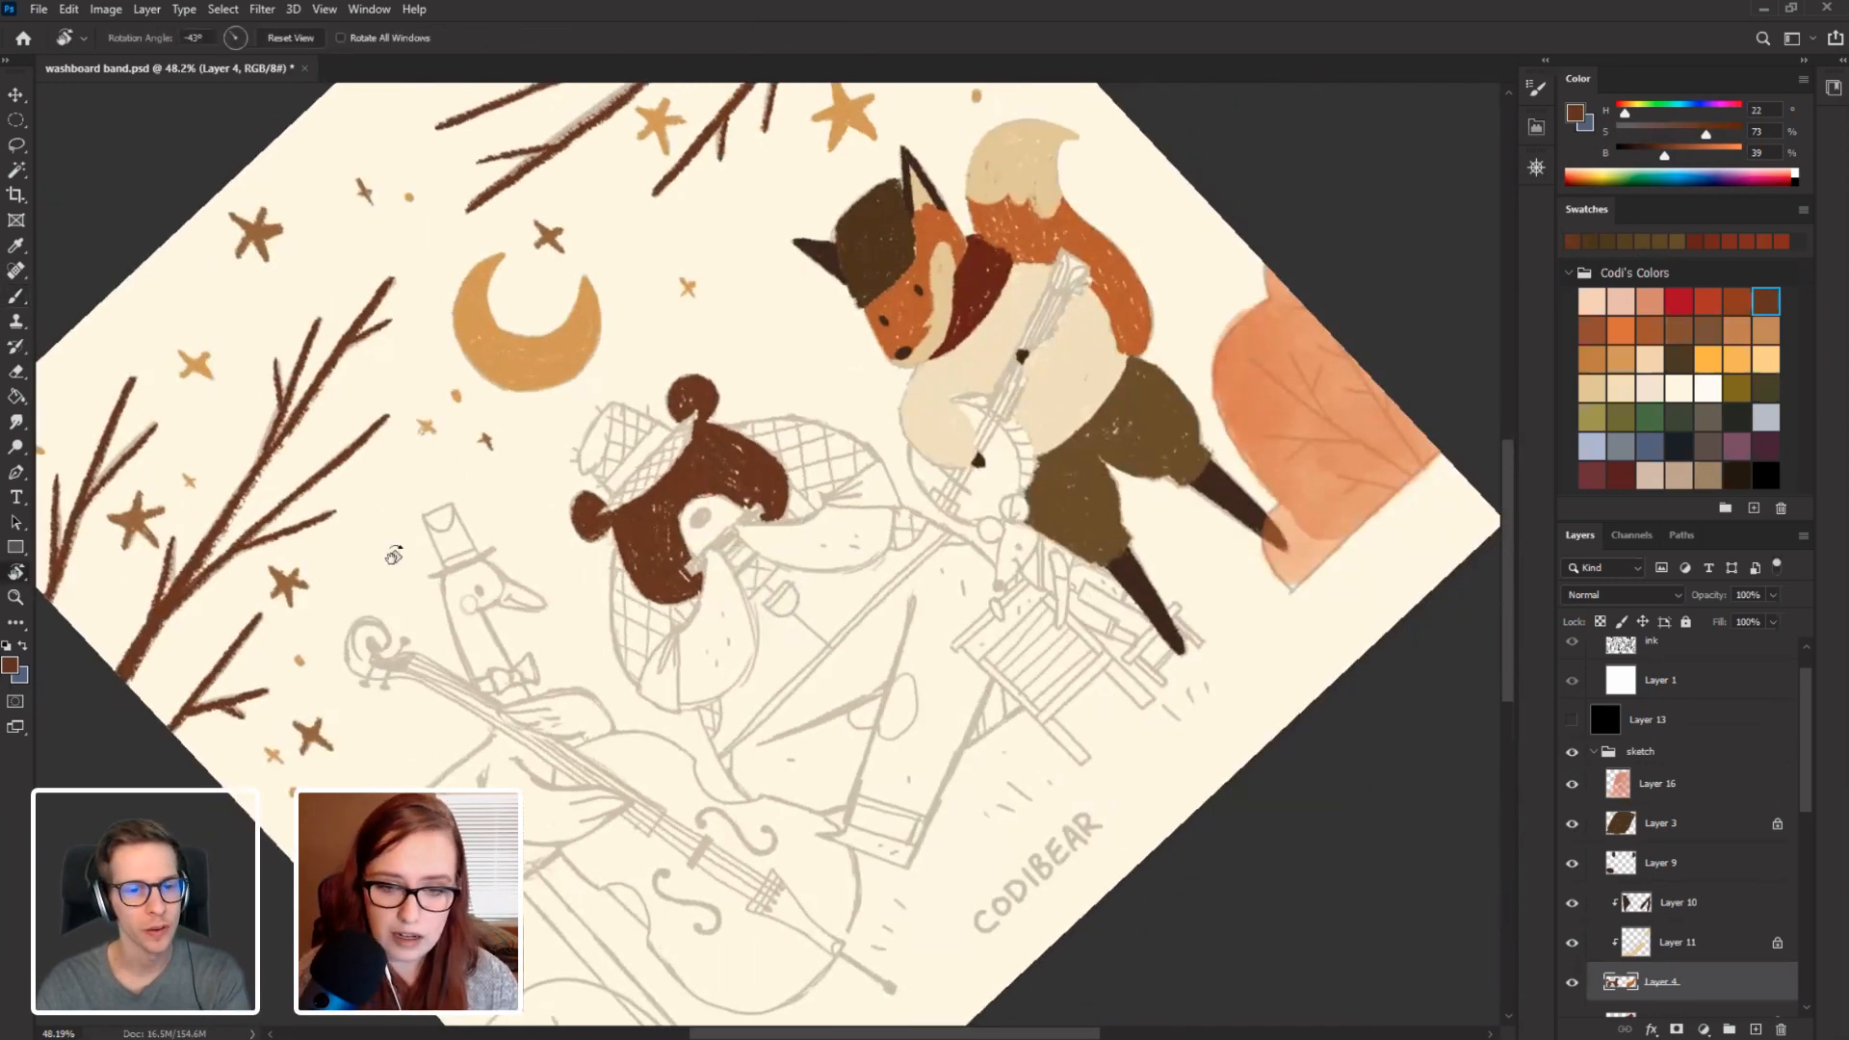
{"action": "left_click_drag", "start_coordinate": [376, 547], "coordinate": [408, 449]}
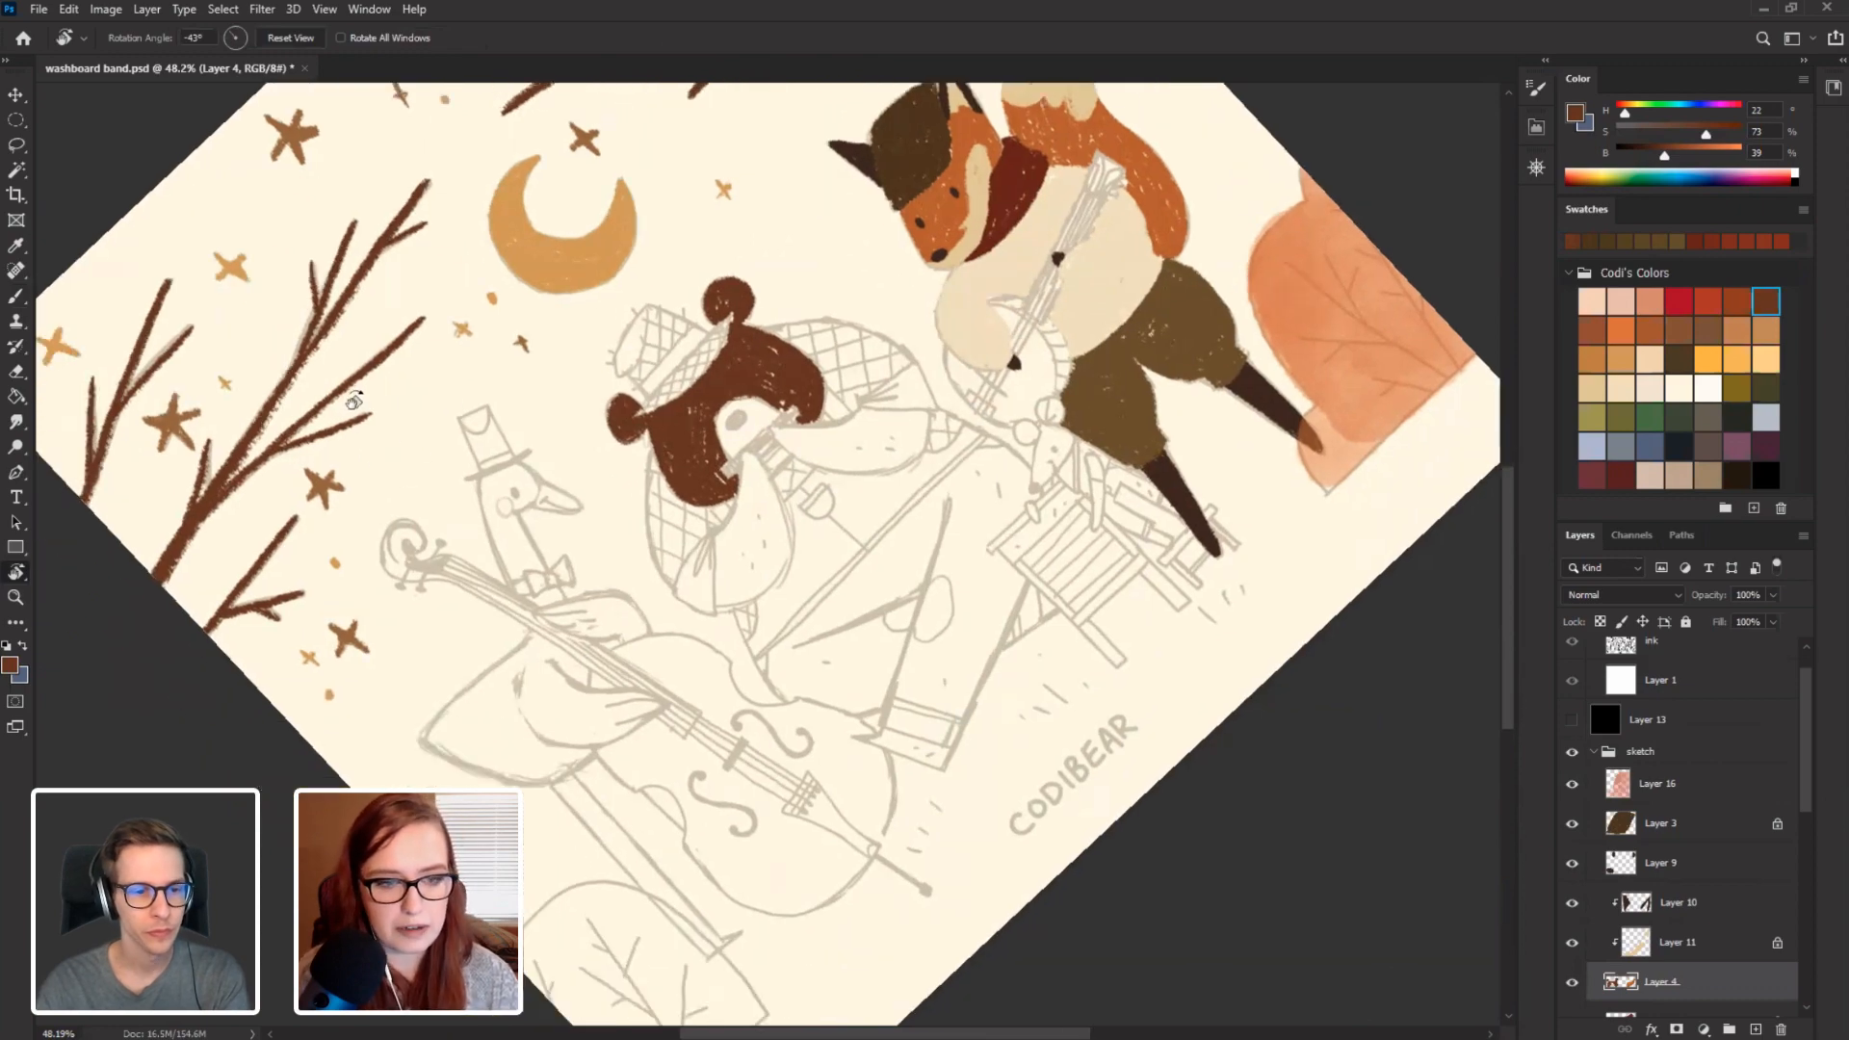
{"action": "left_click_drag", "start_coordinate": [342, 347], "coordinate": [707, 714]}
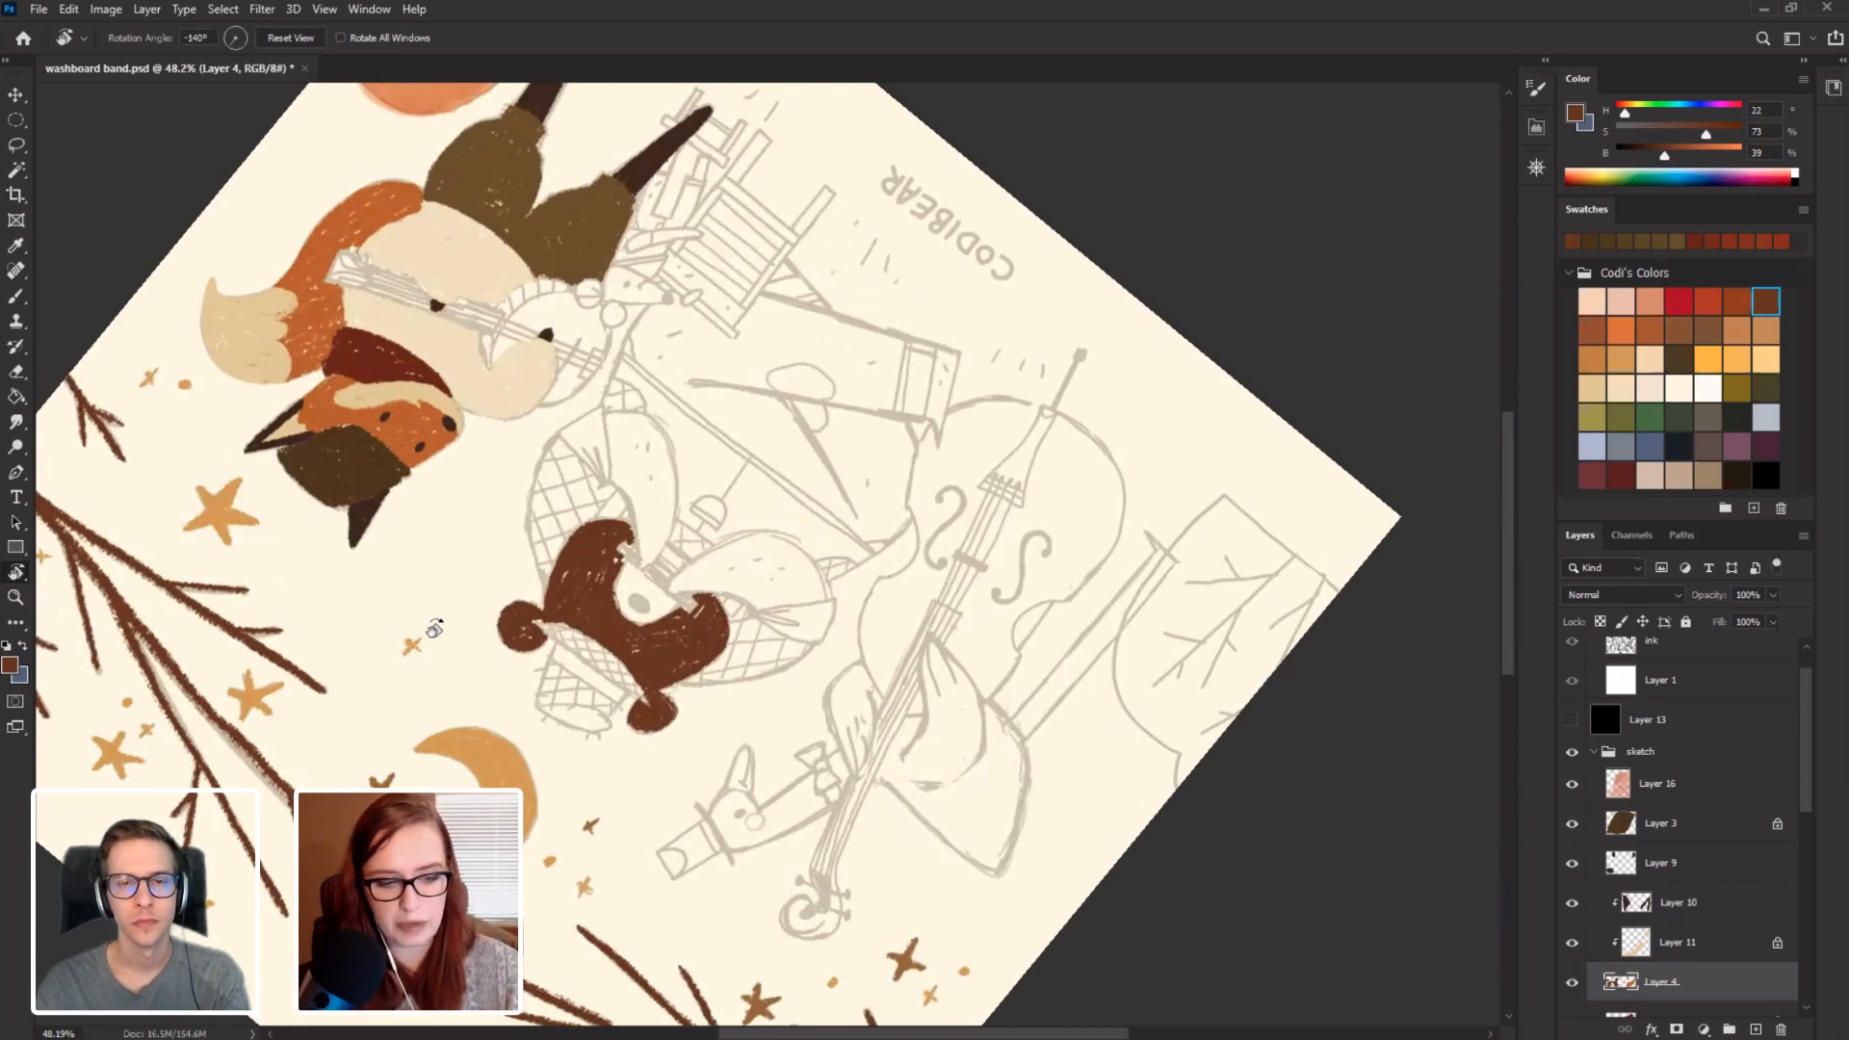
{"action": "key", "text": "Escape"}
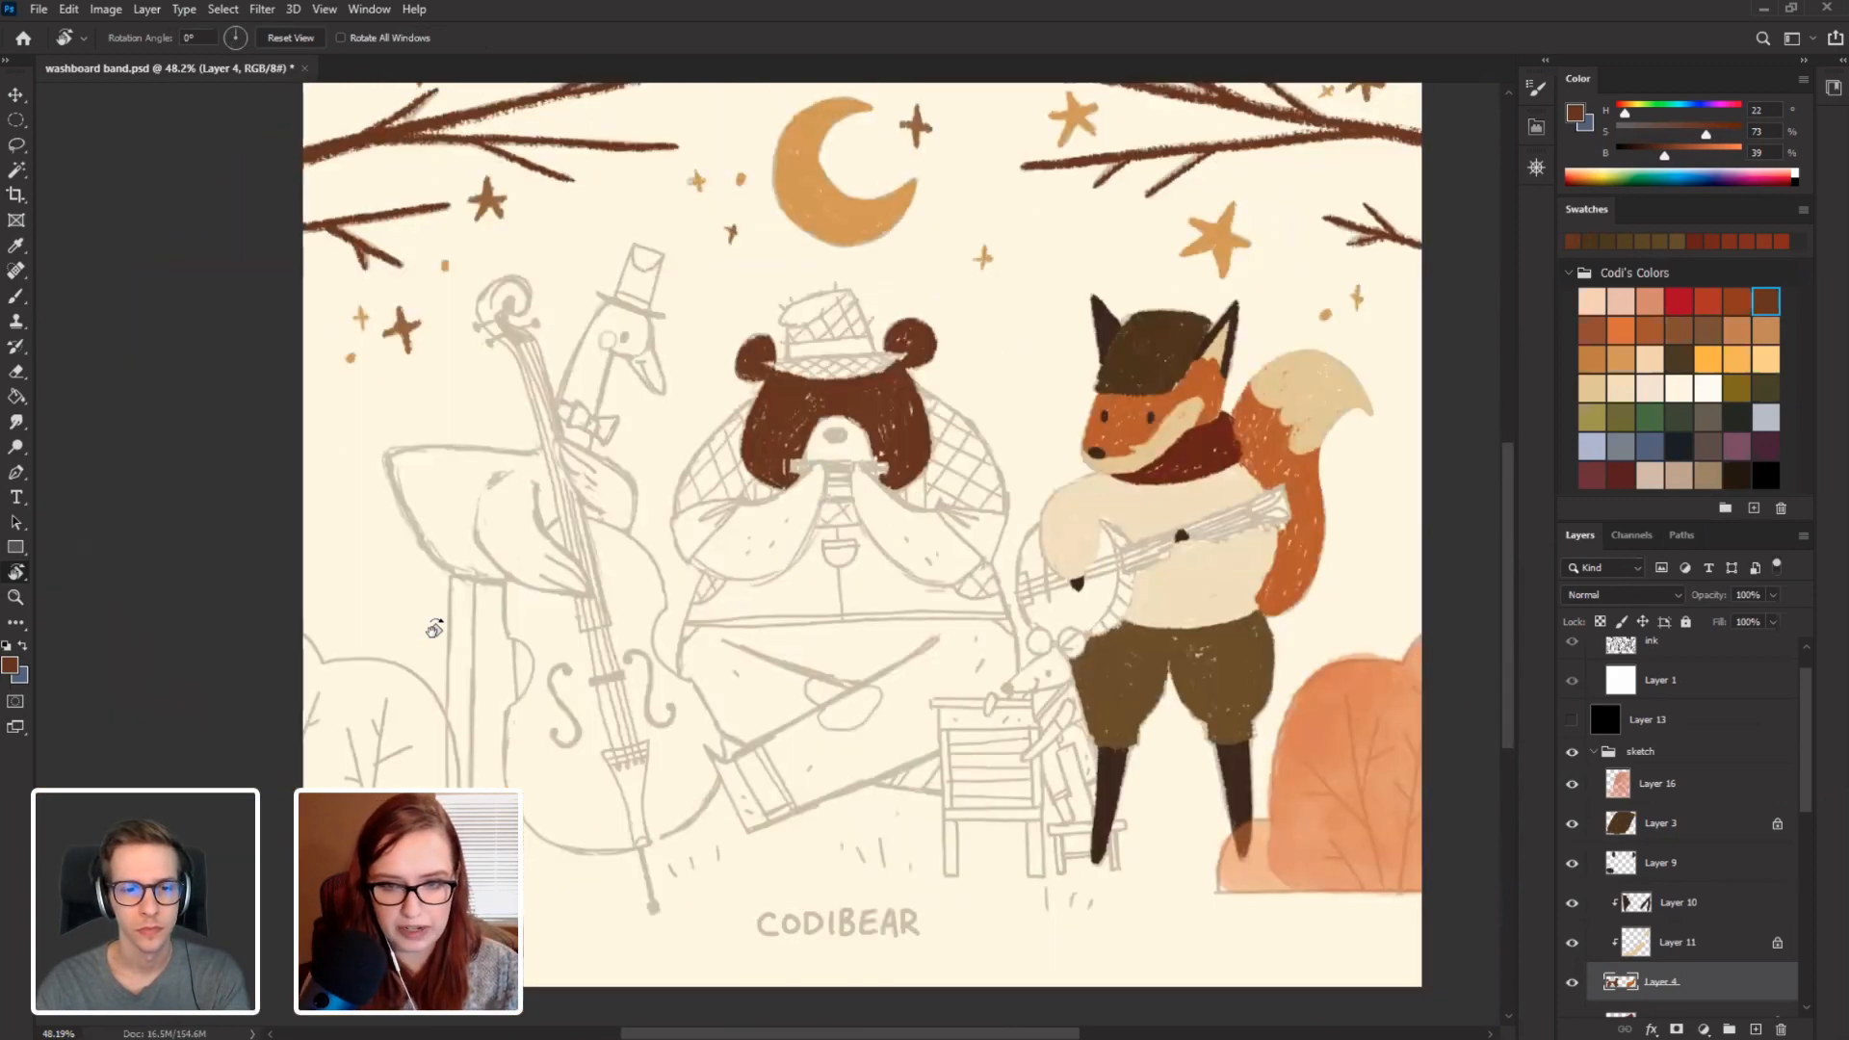
{"action": "mouse_move", "coordinate": [524, 472]}
{"action": "left_mouse_down"}
{"action": "mouse_move", "coordinate": [429, 512]}
{"action": "mouse_move", "coordinate": [356, 468]}
{"action": "mouse_move", "coordinate": [429, 742]}
{"action": "mouse_move", "coordinate": [391, 652]}
{"action": "mouse_move", "coordinate": [461, 482]}
{"action": "mouse_move", "coordinate": [672, 507]}
{"action": "mouse_move", "coordinate": [657, 536]}
{"action": "mouse_move", "coordinate": [686, 472]}
{"action": "mouse_move", "coordinate": [659, 498]}
{"action": "left_mouse_up"}
{"action": "scroll", "coordinate": [672, 508], "scroll_direction": "down", "scroll_amount": 1}
{"action": "scroll", "coordinate": [698, 566], "scroll_direction": "down", "scroll_amount": 1}
{"action": "key", "text": "b"}
{"action": "key", "text": "r"}
{"action": "left_click_drag", "start_coordinate": [417, 431], "coordinate": [330, 266]}
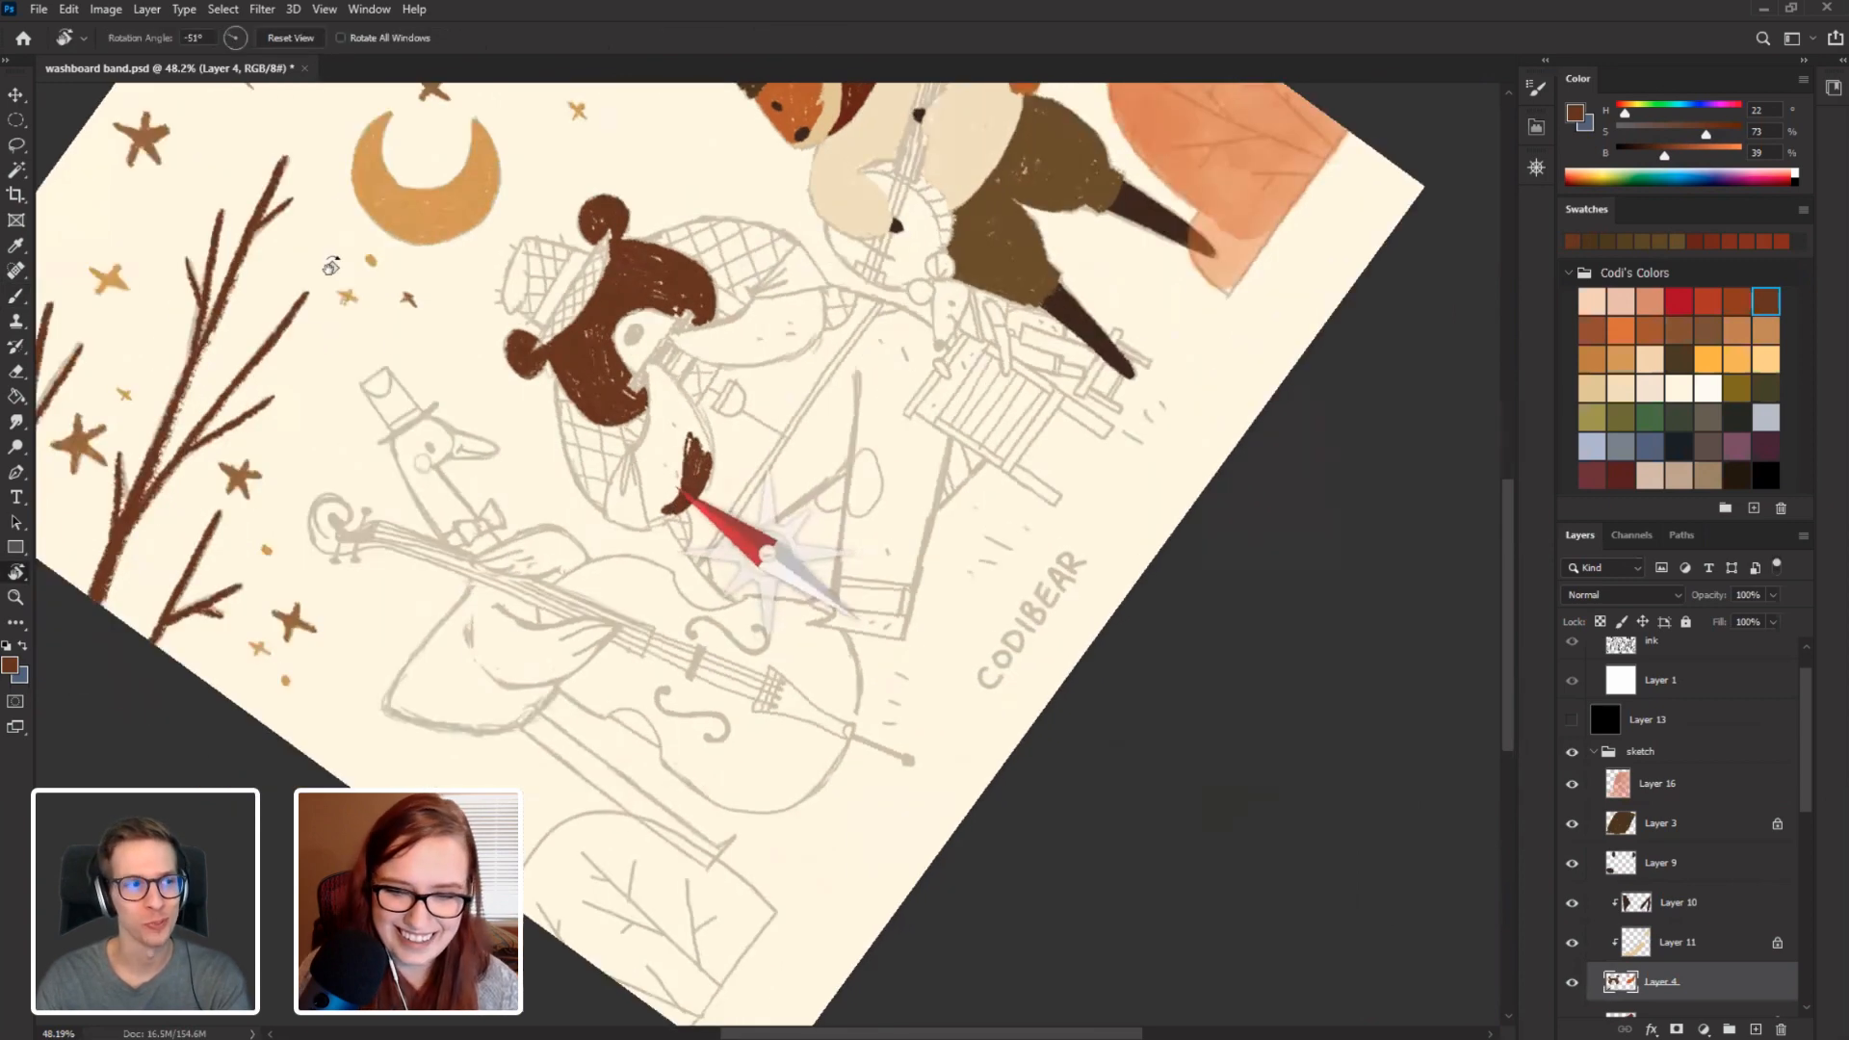
{"action": "mouse_move", "coordinate": [687, 208]}
{"action": "left_mouse_down"}
{"action": "mouse_move", "coordinate": [741, 446]}
{"action": "mouse_move", "coordinate": [751, 340]}
{"action": "left_mouse_up"}
{"action": "key", "text": "b"}
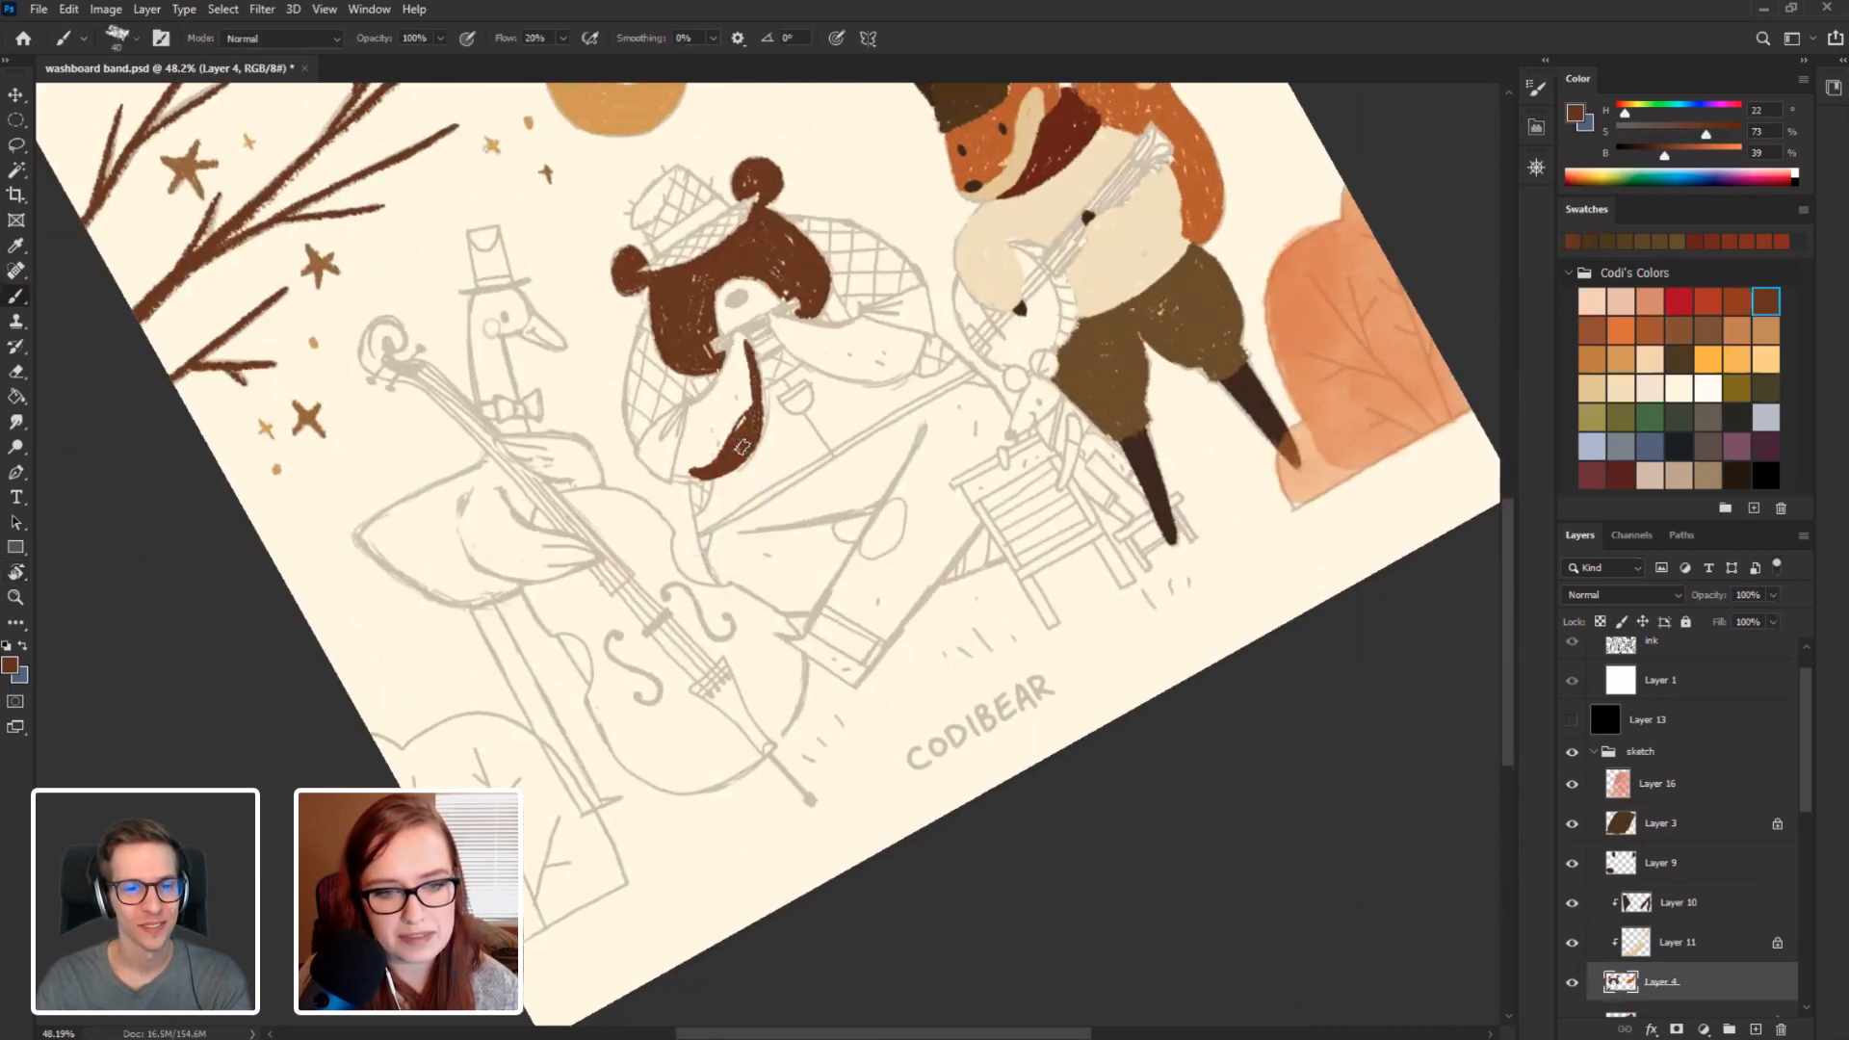
Fill the bear's arm on the goose's side solidly with dark brown brush strokes.
{"action": "mouse_move", "coordinate": [743, 446]}
{"action": "left_mouse_down"}
{"action": "mouse_move", "coordinate": [737, 346]}
{"action": "mouse_move", "coordinate": [742, 446]}
{"action": "mouse_move", "coordinate": [720, 358]}
{"action": "mouse_move", "coordinate": [742, 446]}
{"action": "left_mouse_up"}
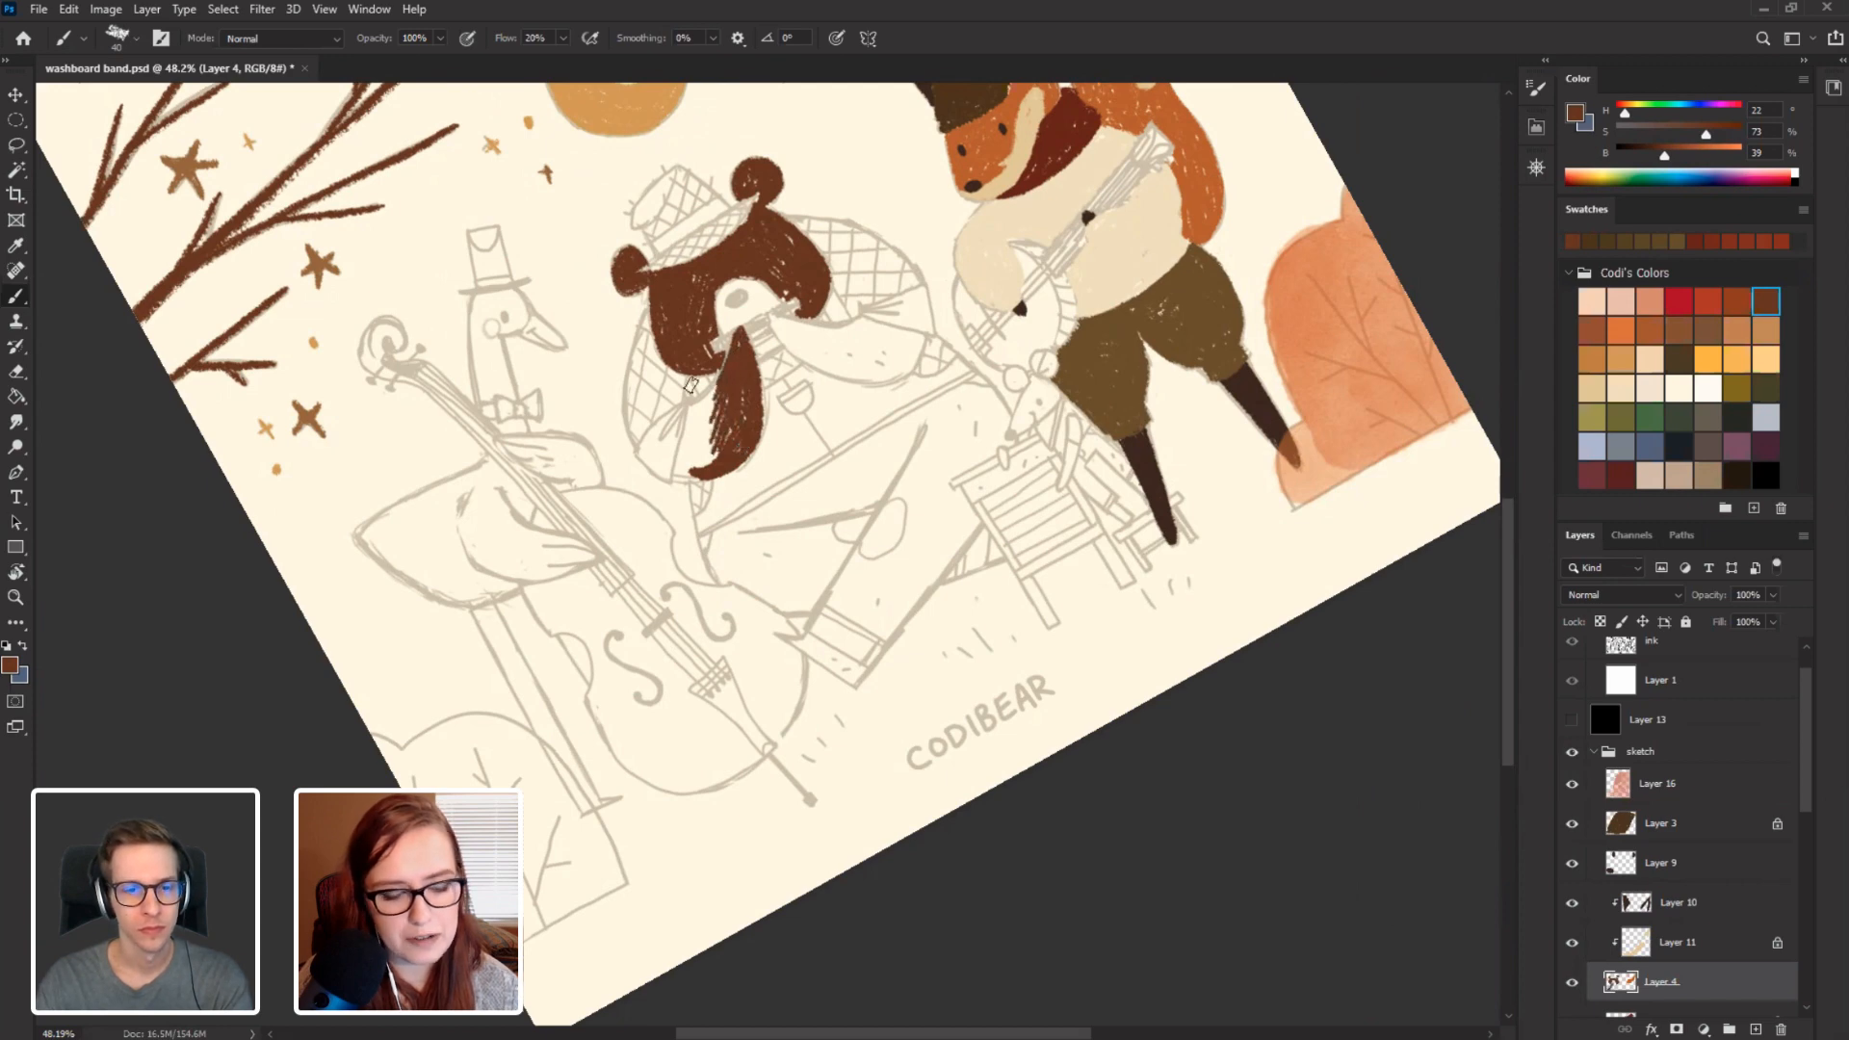
{"action": "key", "text": "r"}
{"action": "left_click_drag", "start_coordinate": [690, 385], "coordinate": [763, 420]}
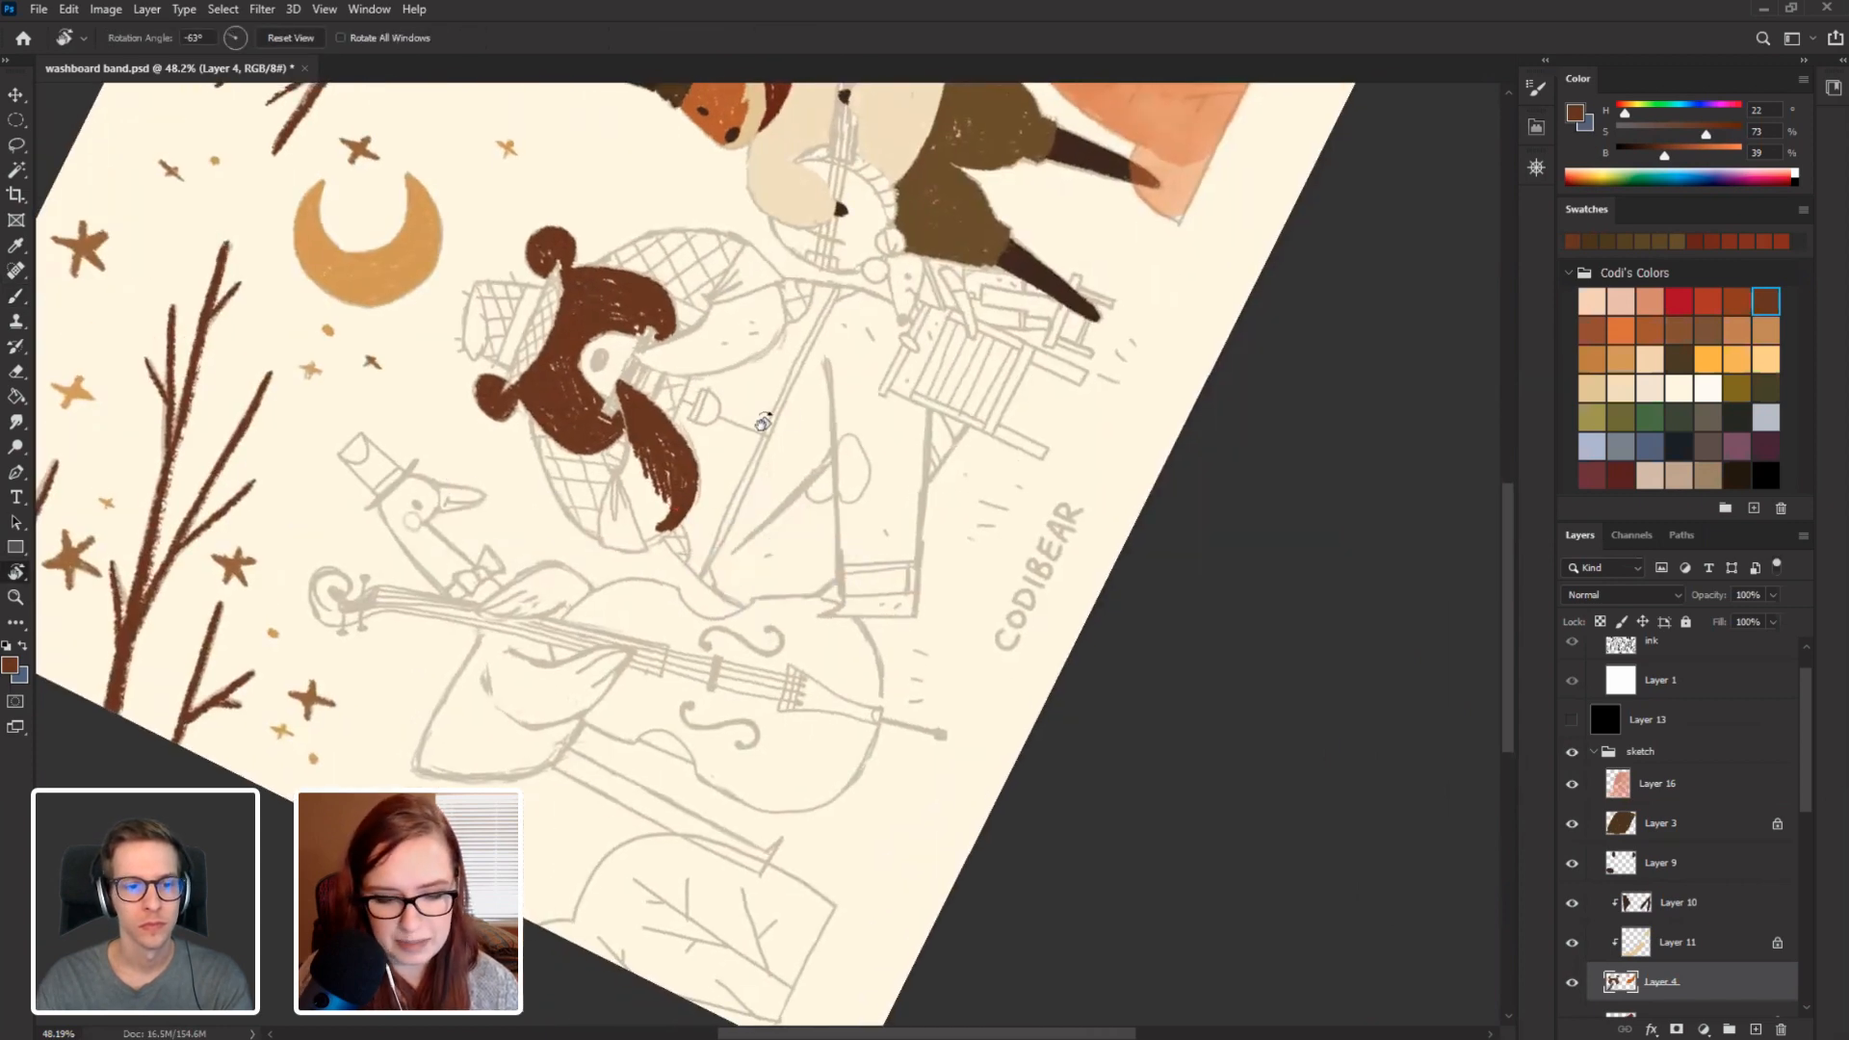
{"action": "left_click_drag", "start_coordinate": [821, 491], "coordinate": [894, 475]}
{"action": "mouse_move", "coordinate": [751, 510]}
{"action": "left_mouse_down"}
{"action": "mouse_move", "coordinate": [810, 499]}
{"action": "mouse_move", "coordinate": [801, 467]}
{"action": "mouse_move", "coordinate": [828, 498]}
{"action": "left_mouse_up"}
{"action": "key", "text": "b"}
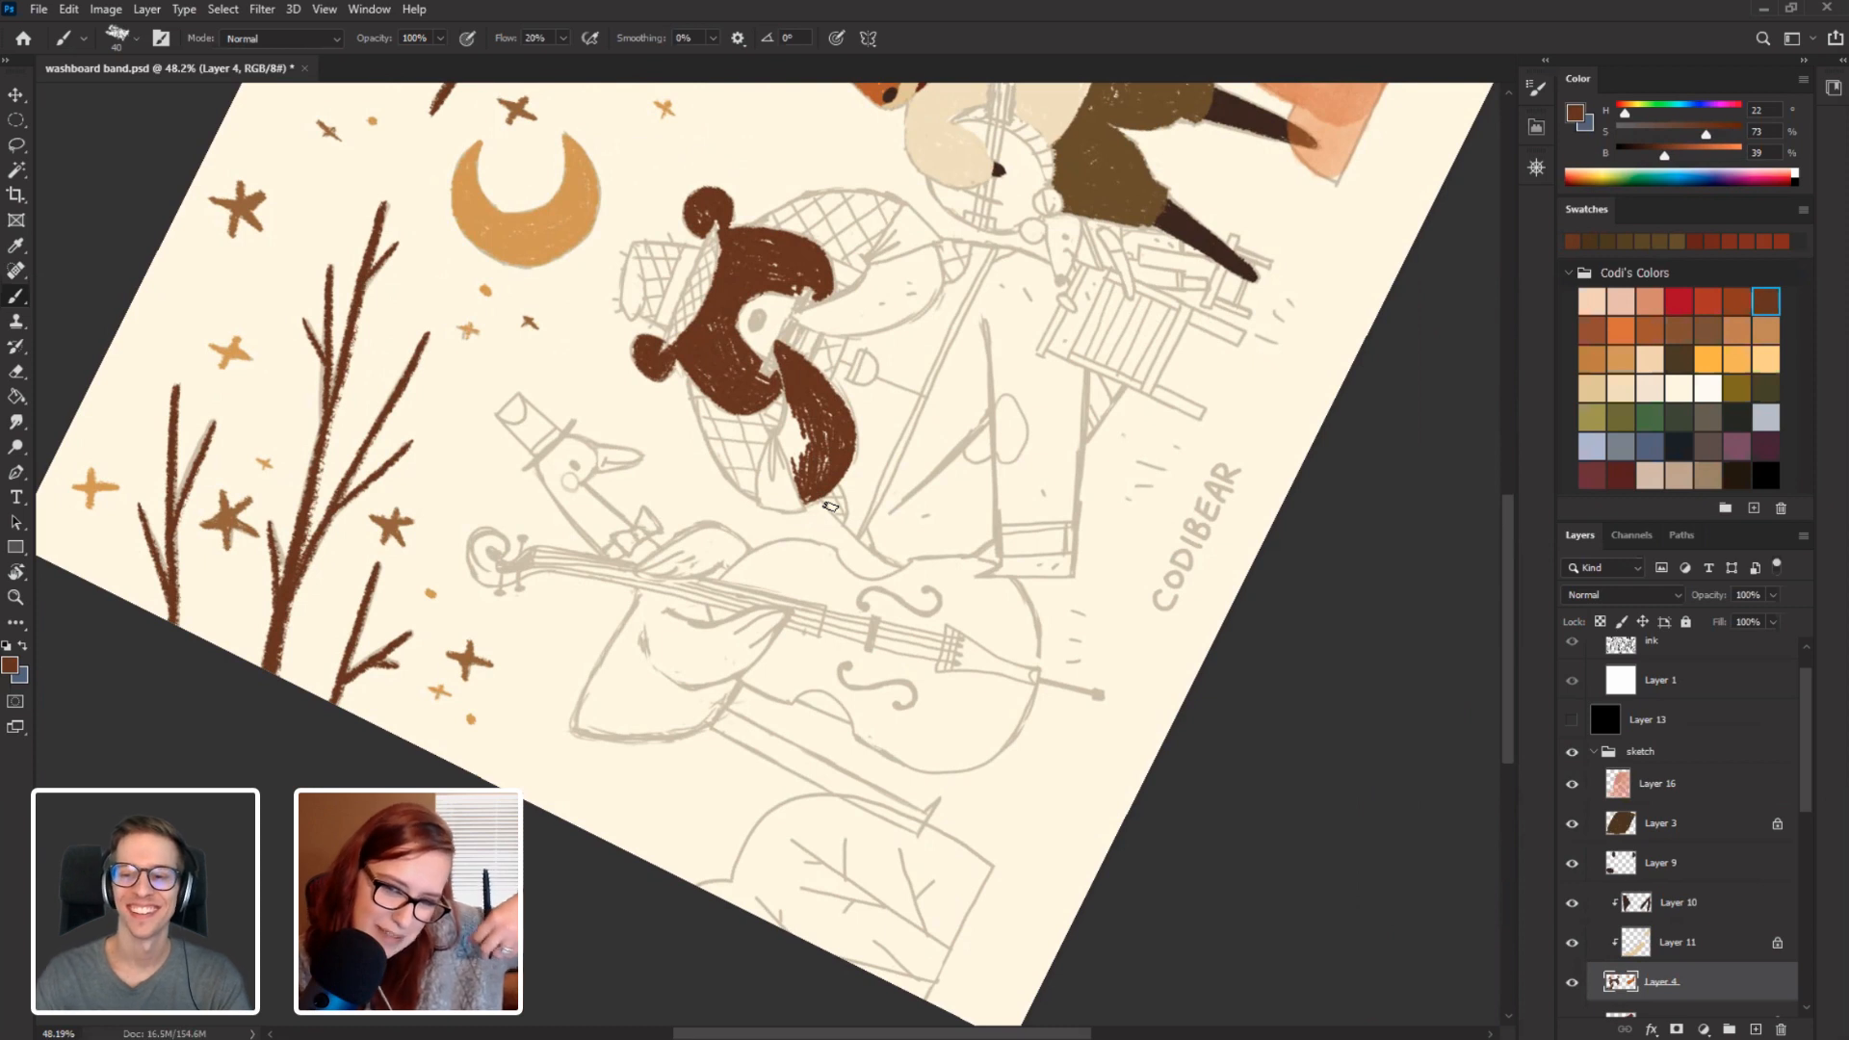
{"action": "mouse_move", "coordinate": [799, 424]}
{"action": "left_mouse_down"}
{"action": "mouse_move", "coordinate": [812, 467]}
{"action": "mouse_move", "coordinate": [791, 472]}
{"action": "mouse_move", "coordinate": [794, 378]}
{"action": "mouse_move", "coordinate": [923, 516]}
{"action": "mouse_move", "coordinate": [915, 531]}
{"action": "left_mouse_up"}
{"action": "key", "text": "r"}
{"action": "key", "text": "b"}
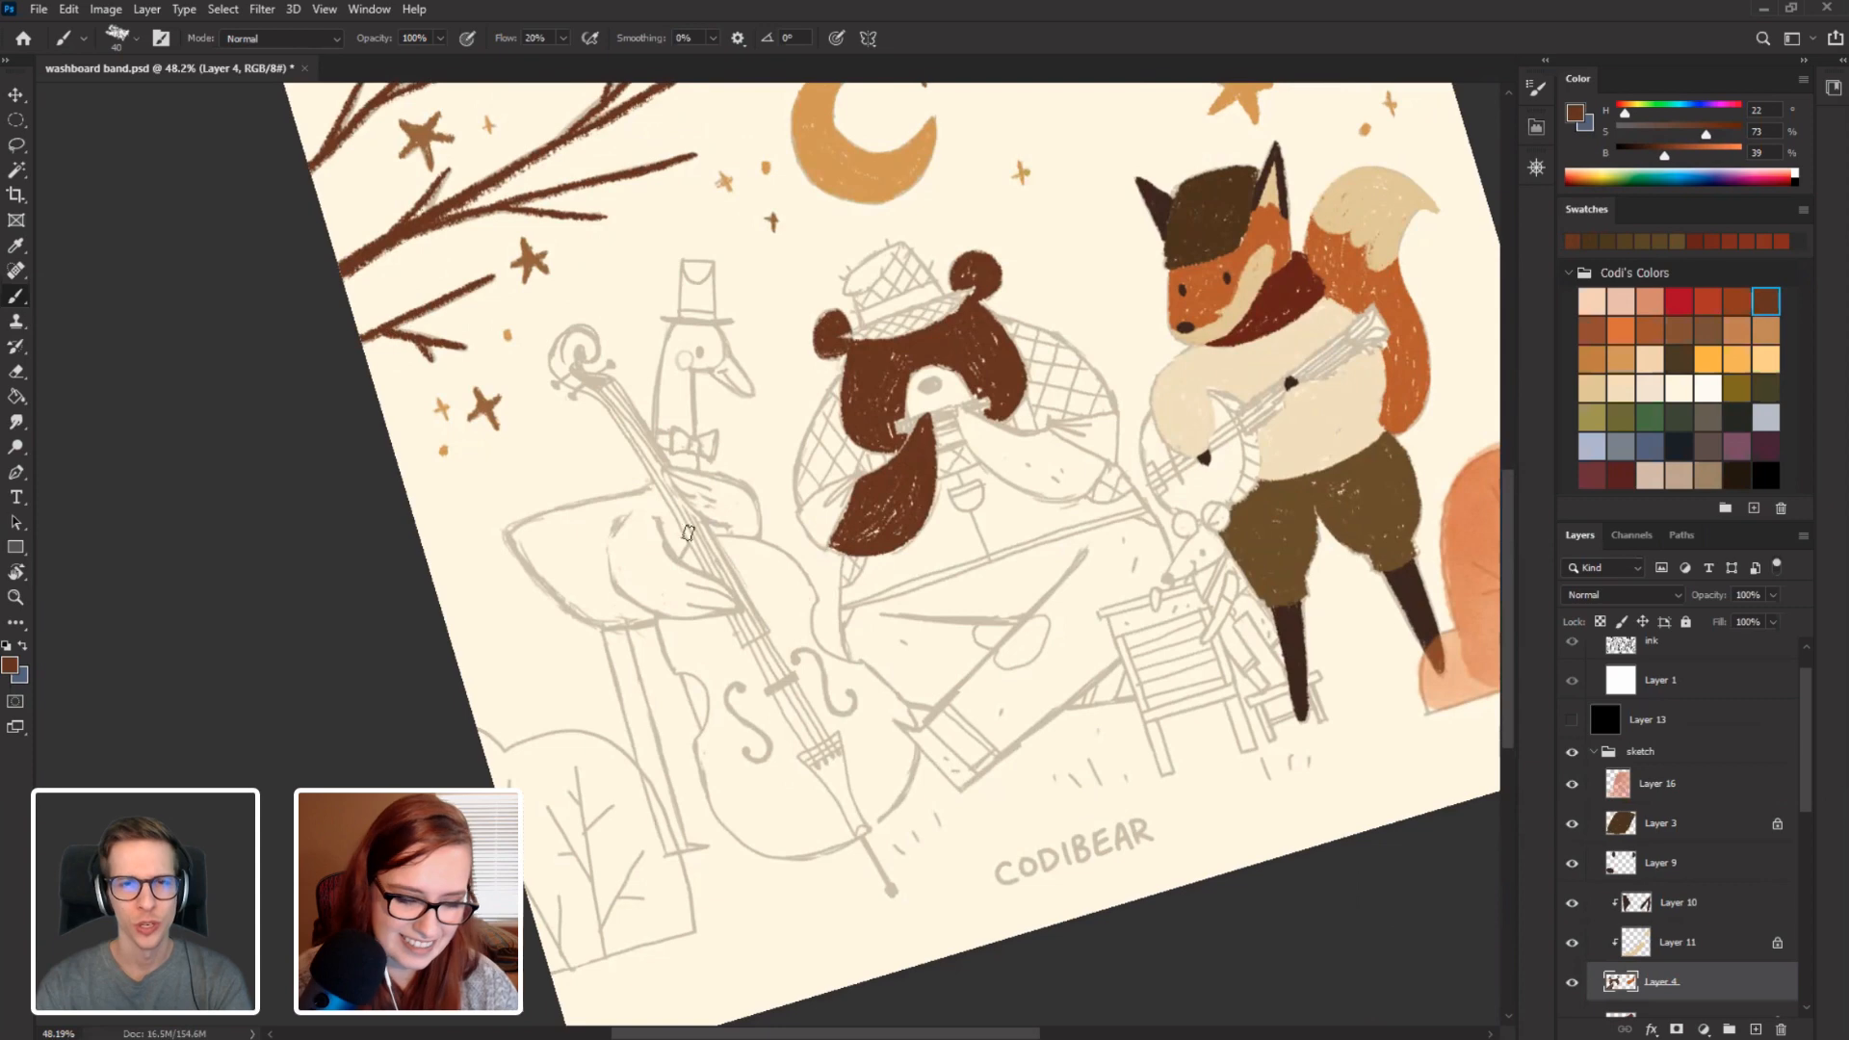
Brush the outline of the bear's other arm, on the fox's side, in the same dark brown.
{"action": "key", "text": "r"}
{"action": "mouse_move", "coordinate": [422, 364]}
{"action": "left_mouse_down"}
{"action": "mouse_move", "coordinate": [747, 405]}
{"action": "mouse_move", "coordinate": [761, 539]}
{"action": "left_mouse_up"}
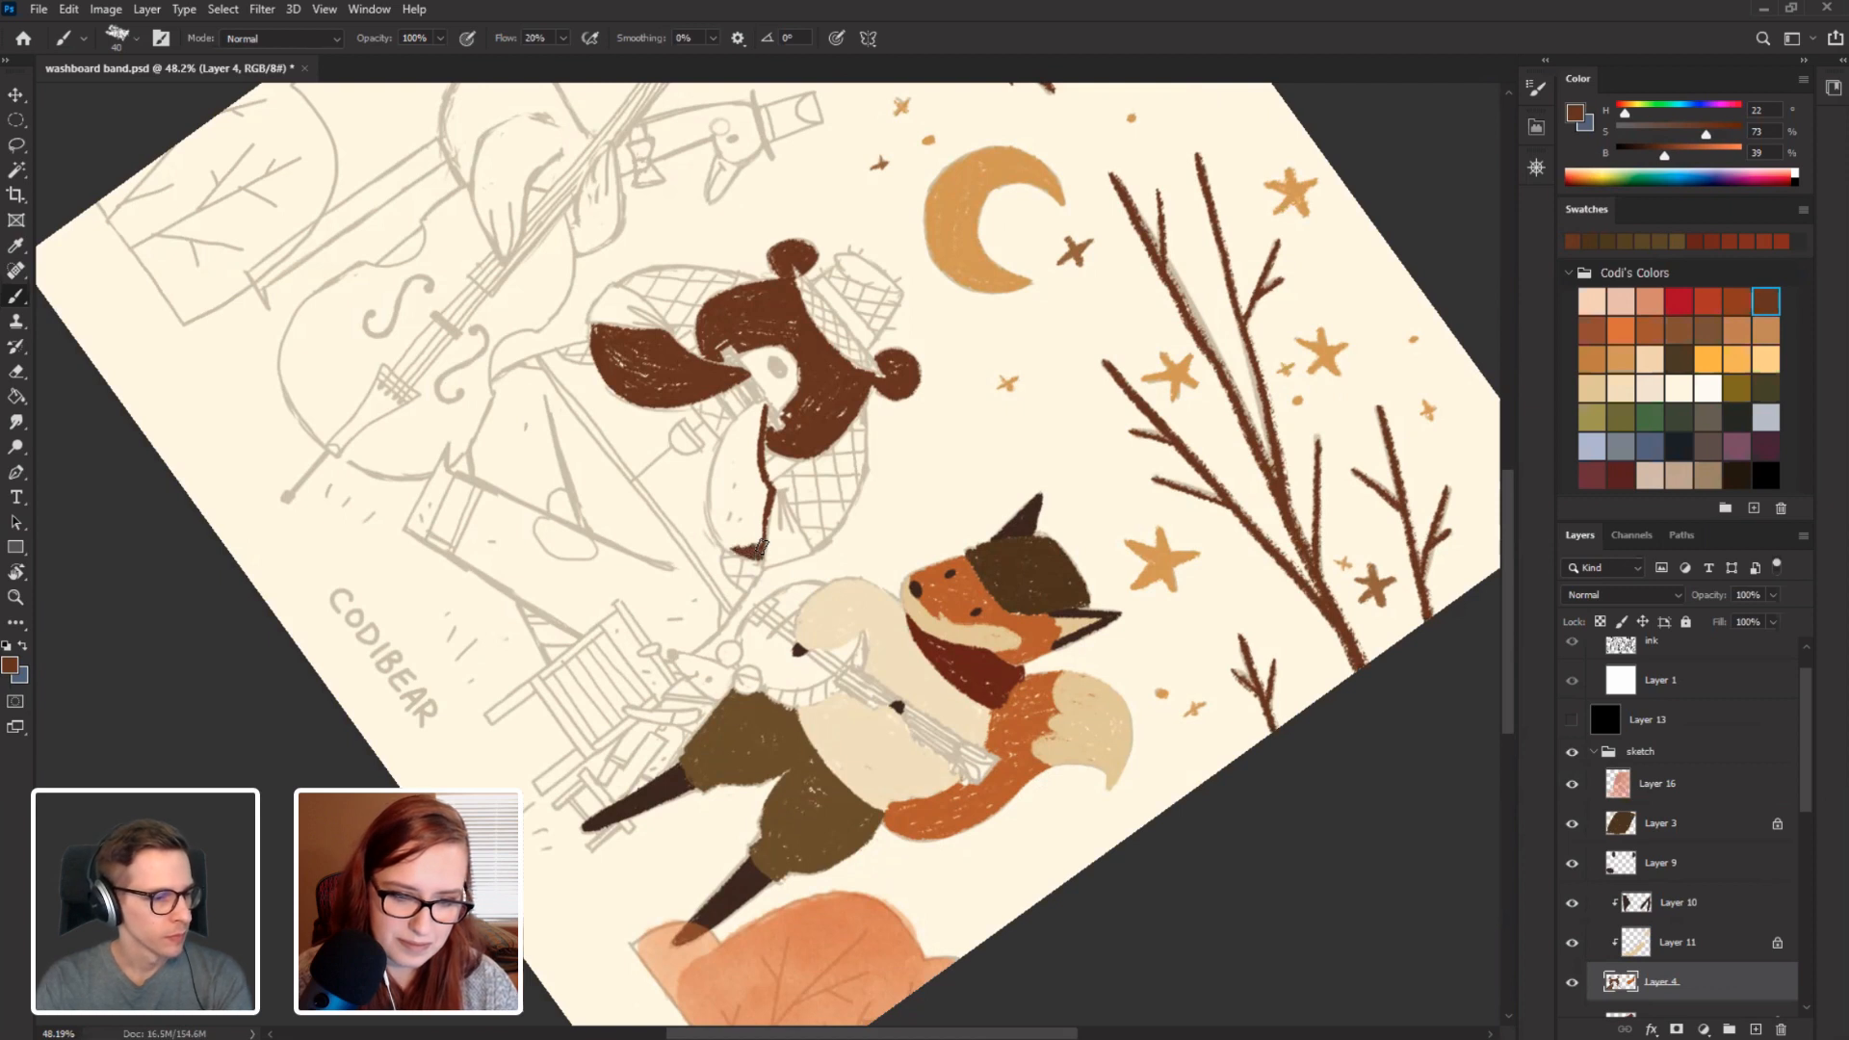
{"action": "mouse_move", "coordinate": [761, 547]}
{"action": "left_mouse_down"}
{"action": "mouse_move", "coordinate": [705, 504]}
{"action": "mouse_move", "coordinate": [726, 443]}
{"action": "mouse_move", "coordinate": [713, 478]}
{"action": "left_mouse_up"}
{"action": "key", "text": "r"}
{"action": "mouse_move", "coordinate": [396, 683]}
{"action": "left_mouse_down"}
{"action": "mouse_move", "coordinate": [317, 619]}
{"action": "mouse_move", "coordinate": [423, 570]}
{"action": "mouse_move", "coordinate": [703, 520]}
{"action": "mouse_move", "coordinate": [740, 572]}
{"action": "mouse_move", "coordinate": [812, 529]}
{"action": "mouse_move", "coordinate": [769, 466]}
{"action": "mouse_move", "coordinate": [775, 496]}
{"action": "left_mouse_up"}
{"action": "key", "text": "b"}
{"action": "left_click_drag", "start_coordinate": [750, 431], "coordinate": [764, 510]}
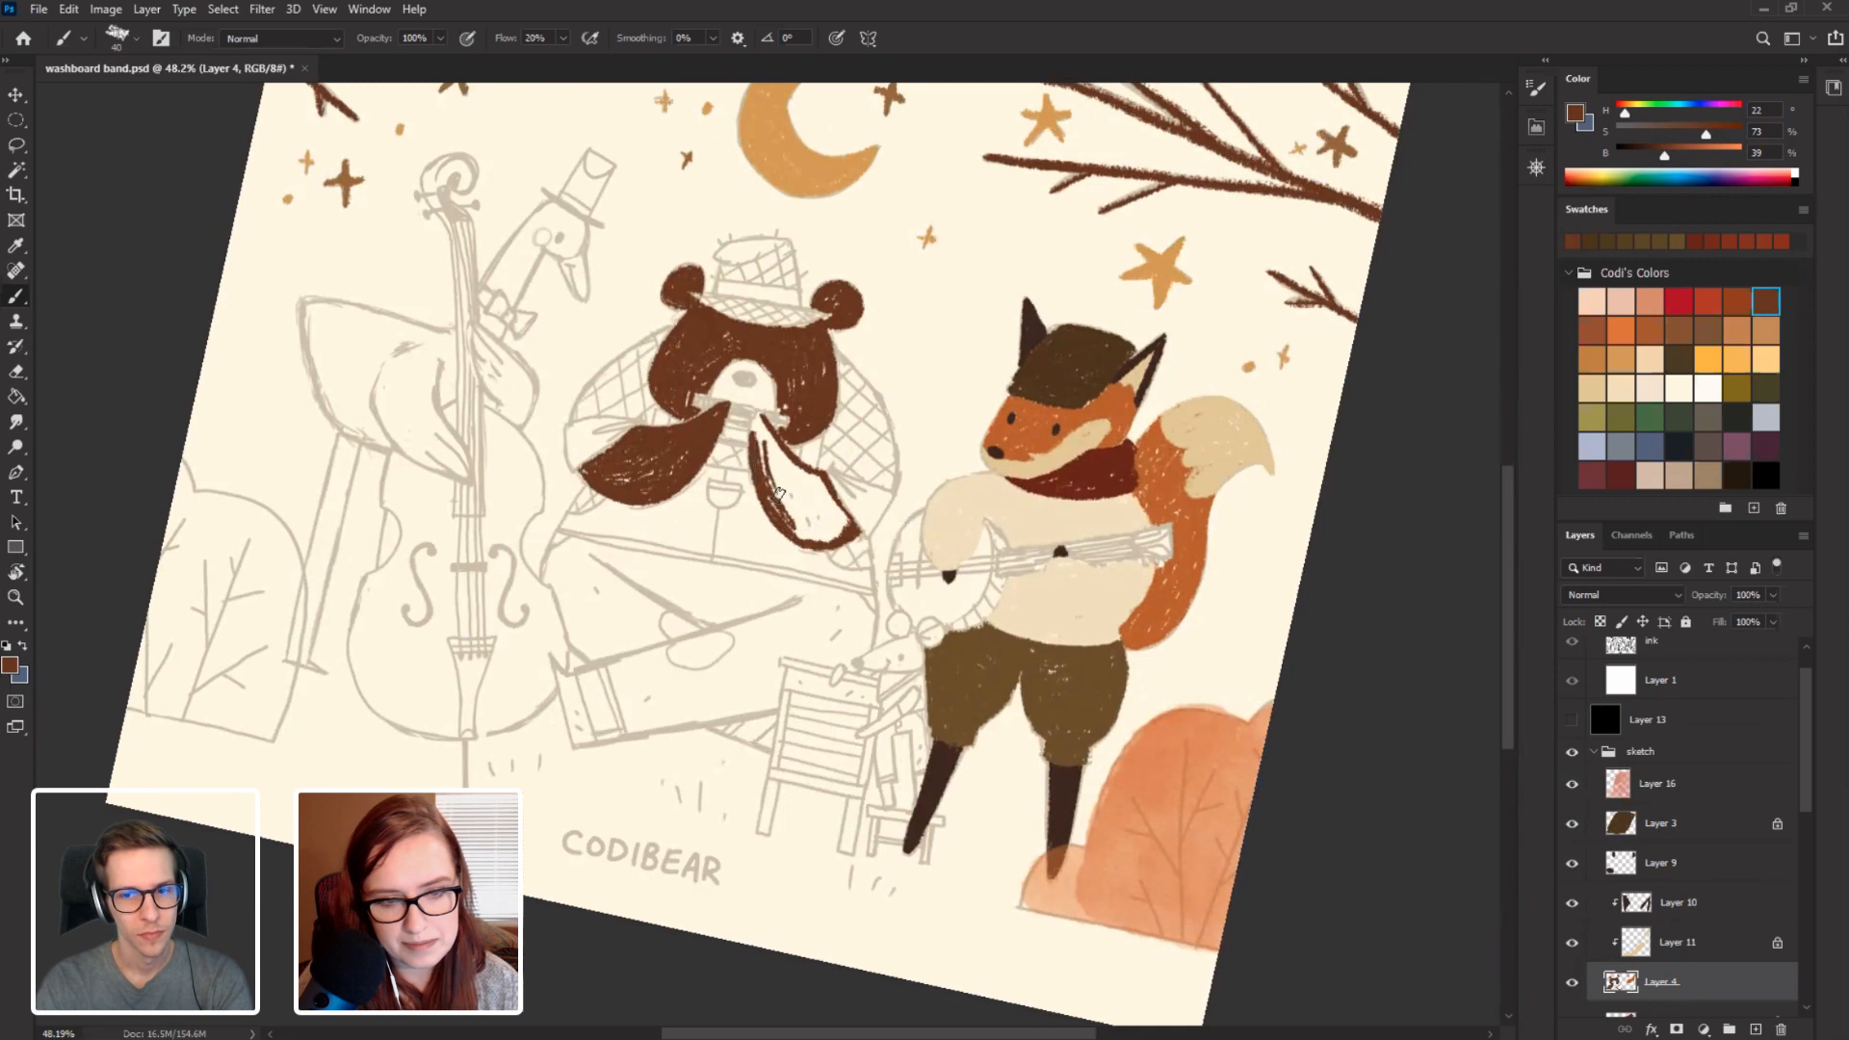
Fill the interior of the bear's fox-side arm with dark brown brush strokes.
{"action": "mouse_move", "coordinate": [757, 429]}
{"action": "left_mouse_down"}
{"action": "mouse_move", "coordinate": [782, 502]}
{"action": "mouse_move", "coordinate": [794, 477]}
{"action": "mouse_move", "coordinate": [781, 493]}
{"action": "left_mouse_up"}
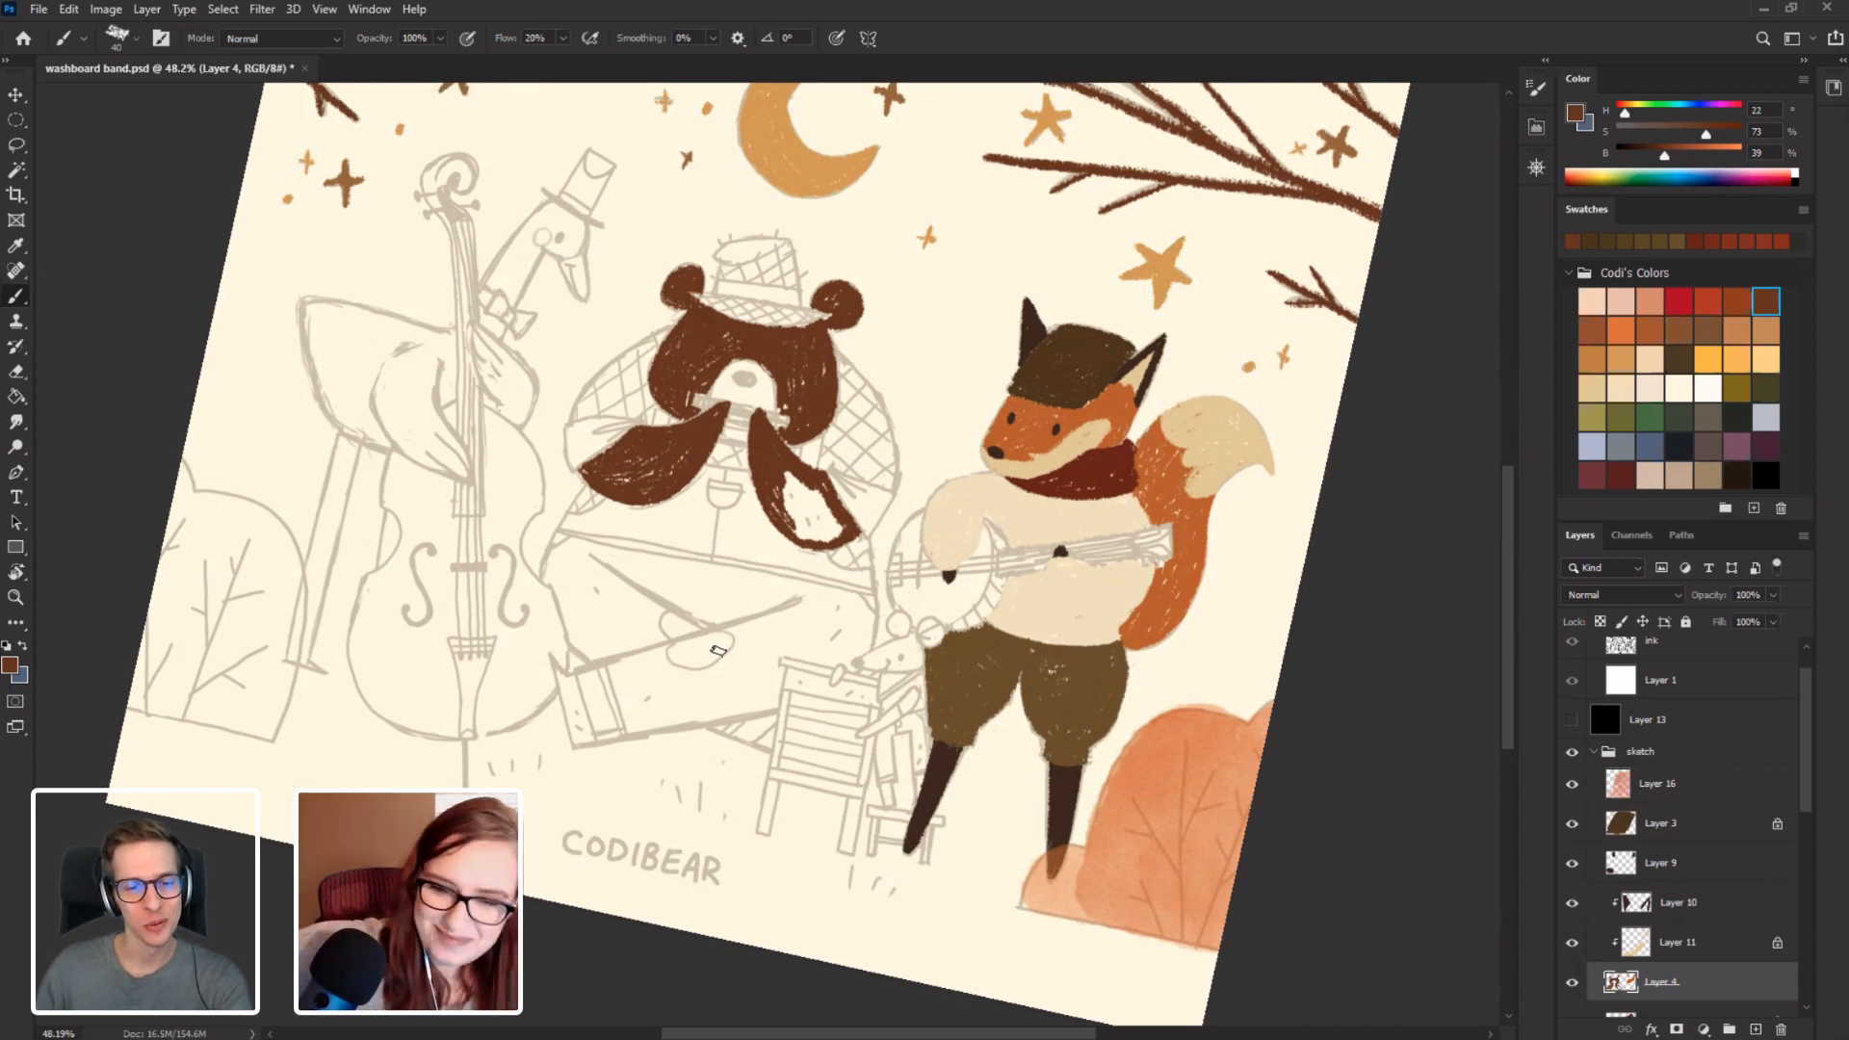
{"action": "mouse_move", "coordinate": [824, 511]}
{"action": "left_mouse_down"}
{"action": "mouse_move", "coordinate": [799, 491]}
{"action": "mouse_move", "coordinate": [812, 521]}
{"action": "left_mouse_up"}
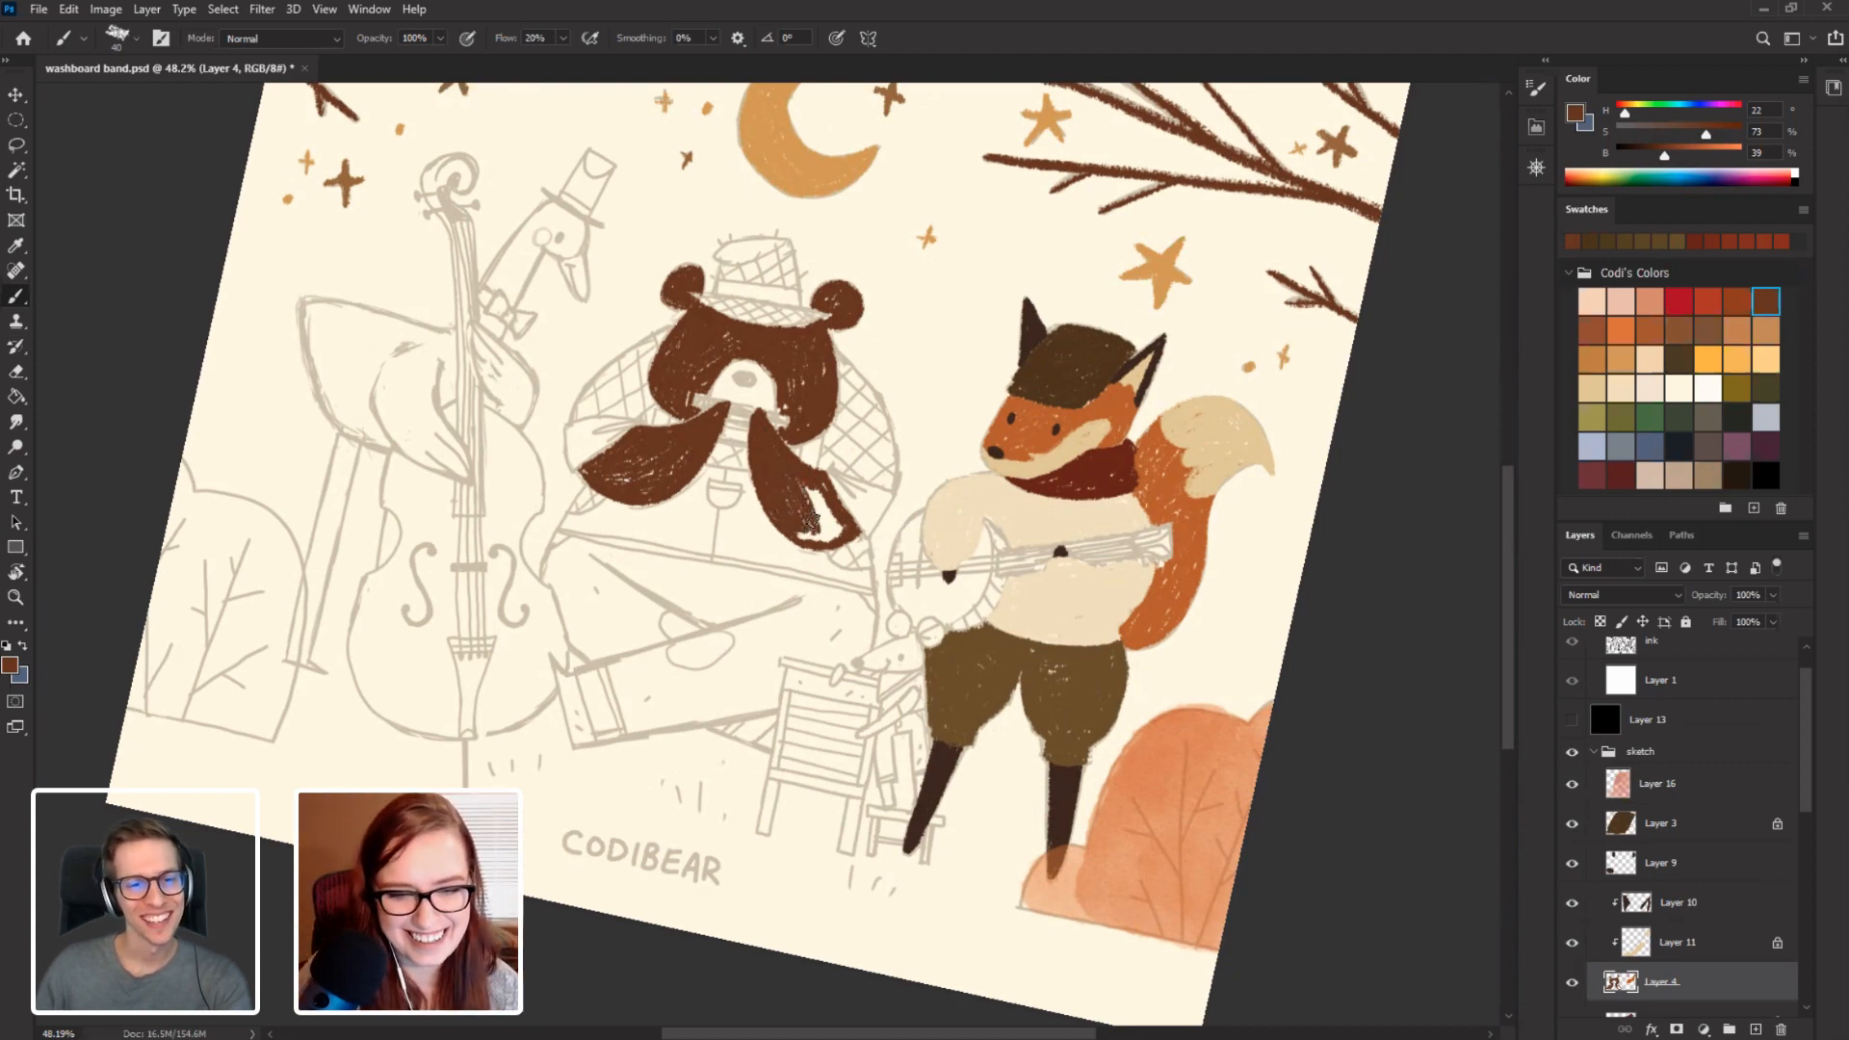
{"action": "mouse_move", "coordinate": [813, 520]}
{"action": "left_mouse_down"}
{"action": "mouse_move", "coordinate": [833, 535]}
{"action": "mouse_move", "coordinate": [814, 520]}
{"action": "left_mouse_up"}
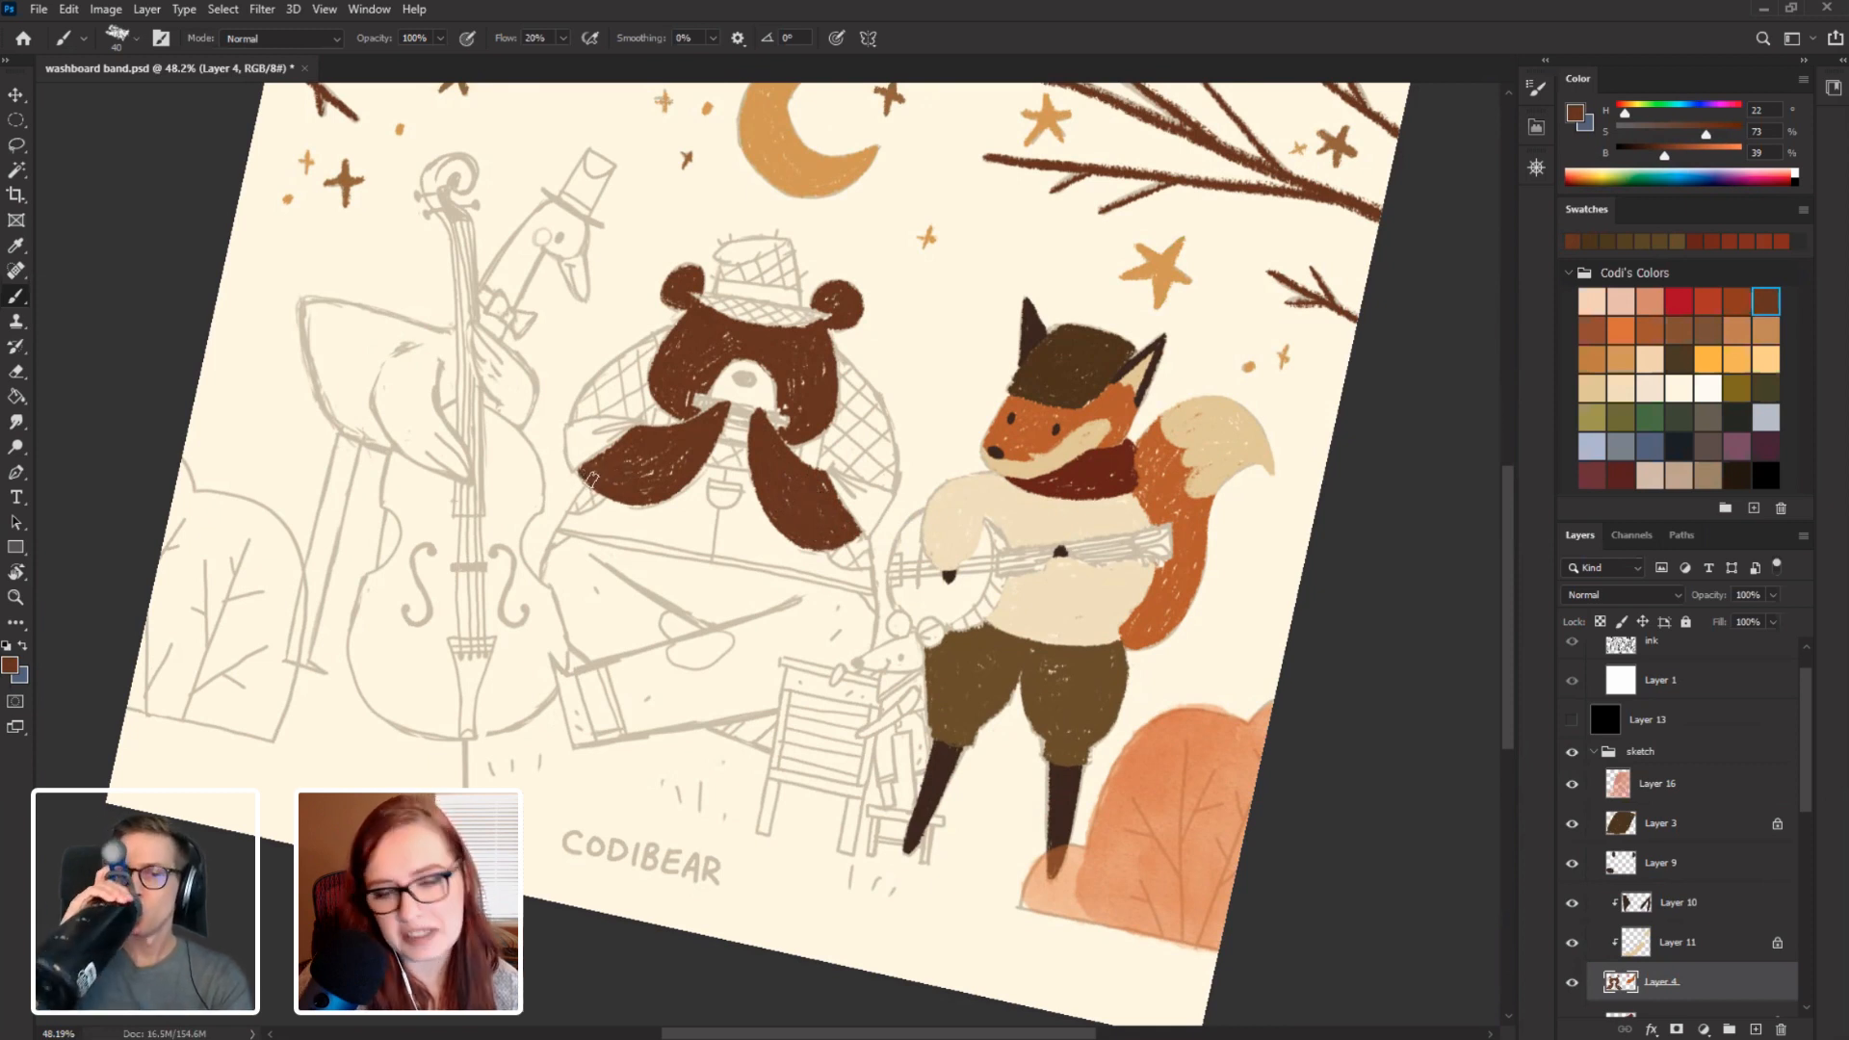
Reset the canvas rotation to 0° and save the washboard band document.
{"action": "key", "text": "r"}
{"action": "mouse_move", "coordinate": [593, 405]}
{"action": "left_mouse_down"}
{"action": "mouse_move", "coordinate": [619, 442]}
{"action": "mouse_move", "coordinate": [696, 428]}
{"action": "mouse_move", "coordinate": [332, 605]}
{"action": "mouse_move", "coordinate": [276, 489]}
{"action": "mouse_move", "coordinate": [528, 592]}
{"action": "mouse_move", "coordinate": [292, 552]}
{"action": "mouse_move", "coordinate": [205, 516]}
{"action": "mouse_move", "coordinate": [207, 545]}
{"action": "left_mouse_up"}
{"action": "key", "text": "r"}
{"action": "key", "text": "Escape"}
{"action": "left_click_drag", "start_coordinate": [324, 627], "coordinate": [371, 614]}
{"action": "key", "text": "ctrl+s"}
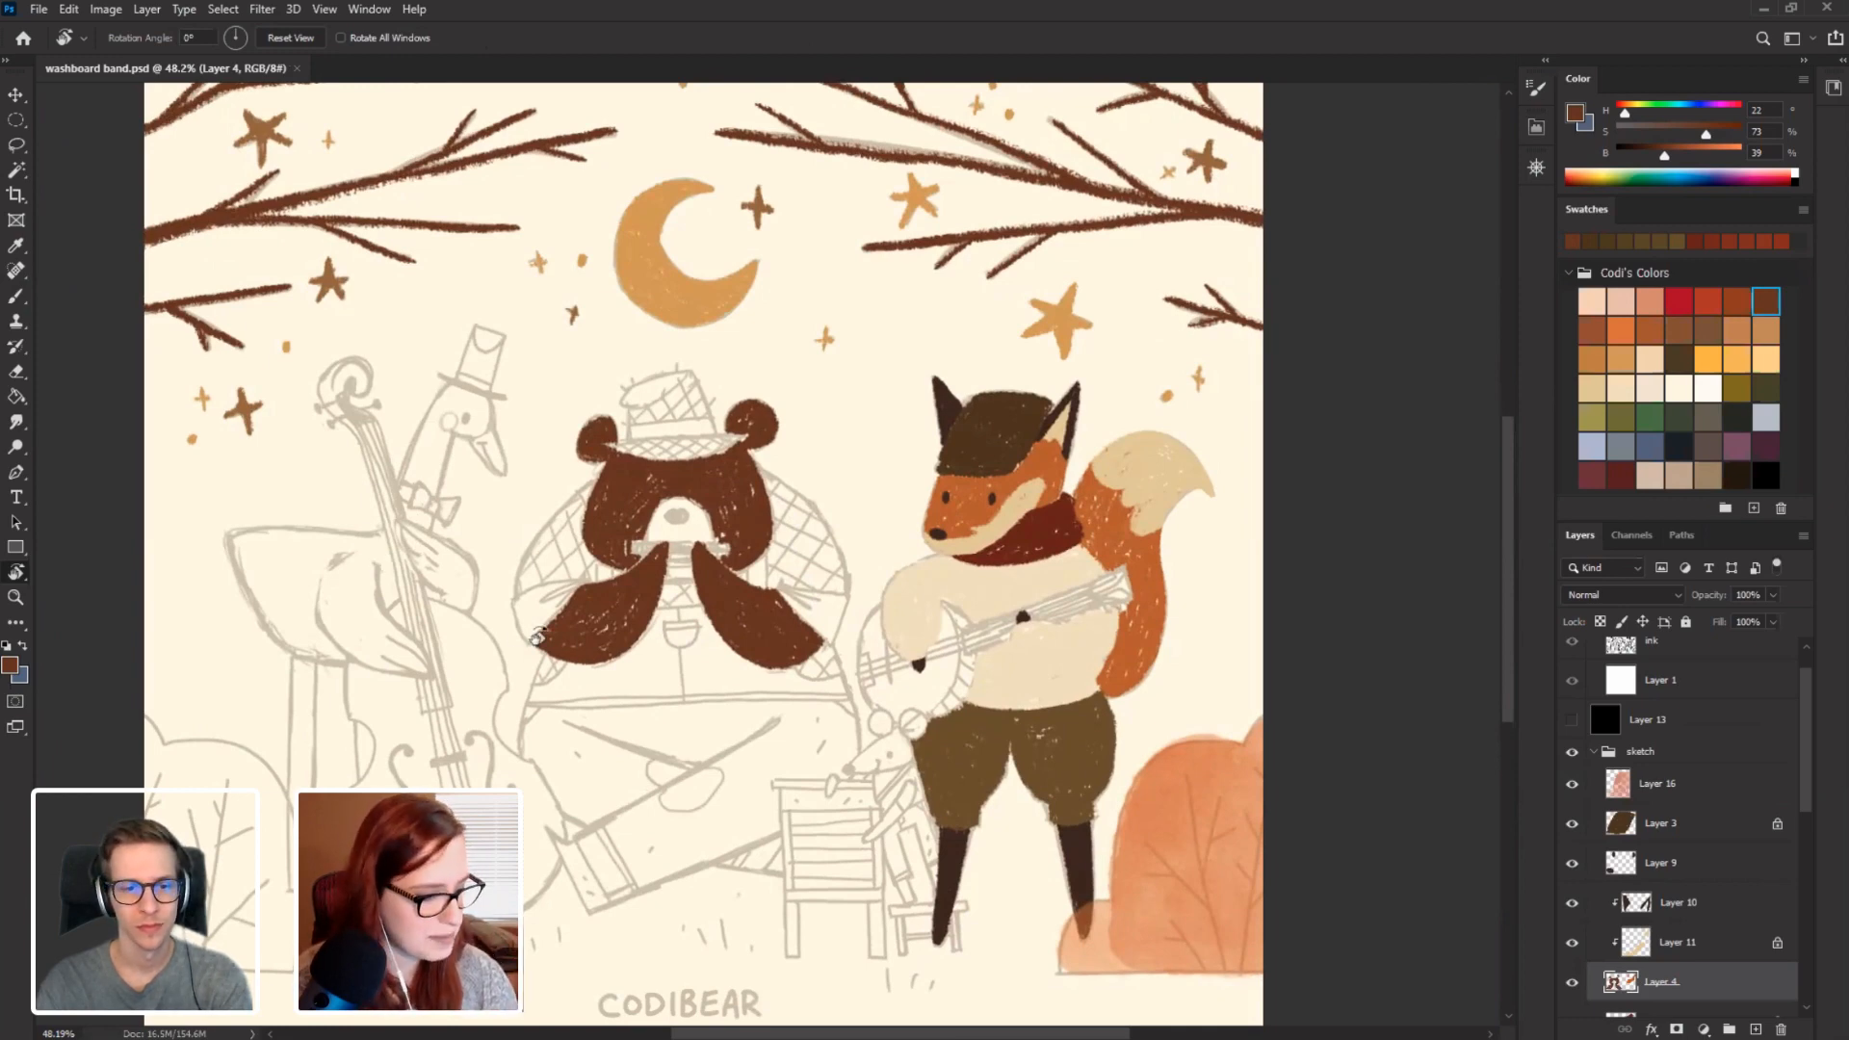
Choose the golden tan swatch (H 36, S 62, B 81) from Codi's Colors as the brush colour.
{"action": "left_click_drag", "start_coordinate": [414, 604], "coordinate": [403, 568]}
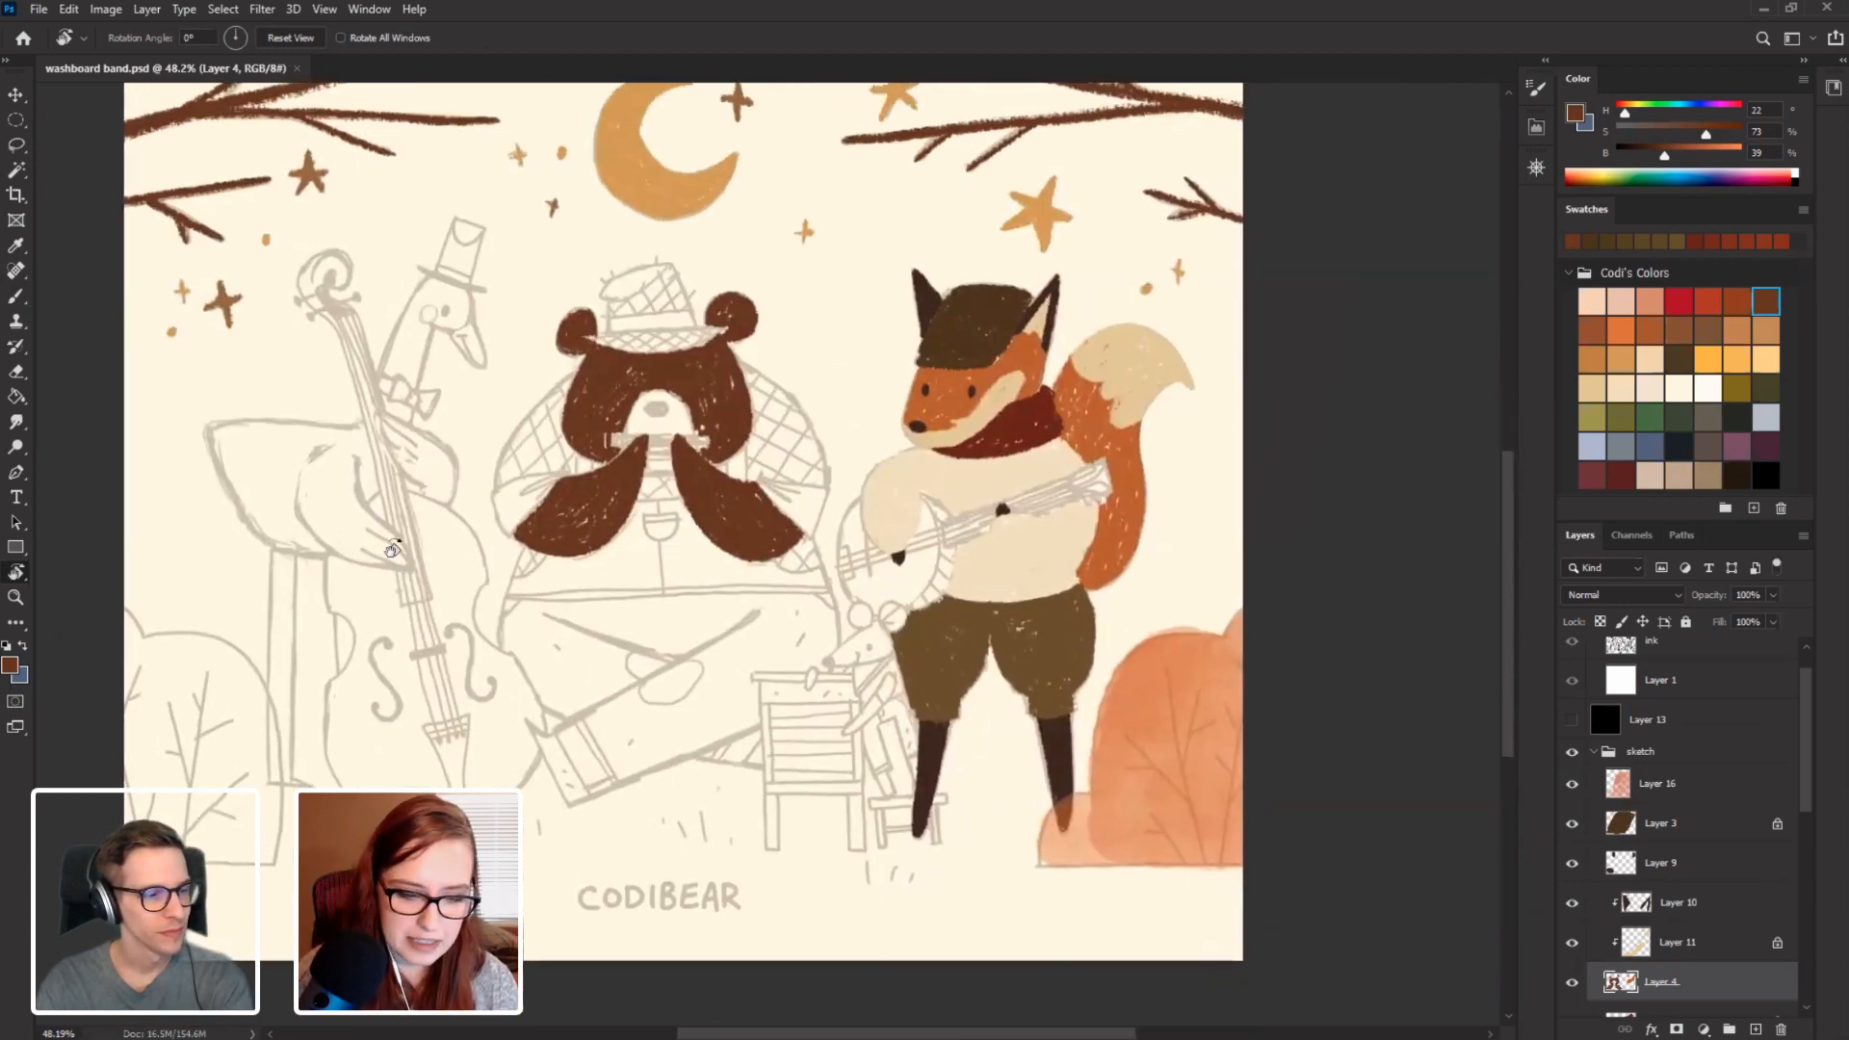
{"action": "mouse_move", "coordinate": [290, 520]}
{"action": "left_mouse_down"}
{"action": "mouse_move", "coordinate": [300, 643]}
{"action": "mouse_move", "coordinate": [265, 721]}
{"action": "left_mouse_up"}
{"action": "key", "text": "b"}
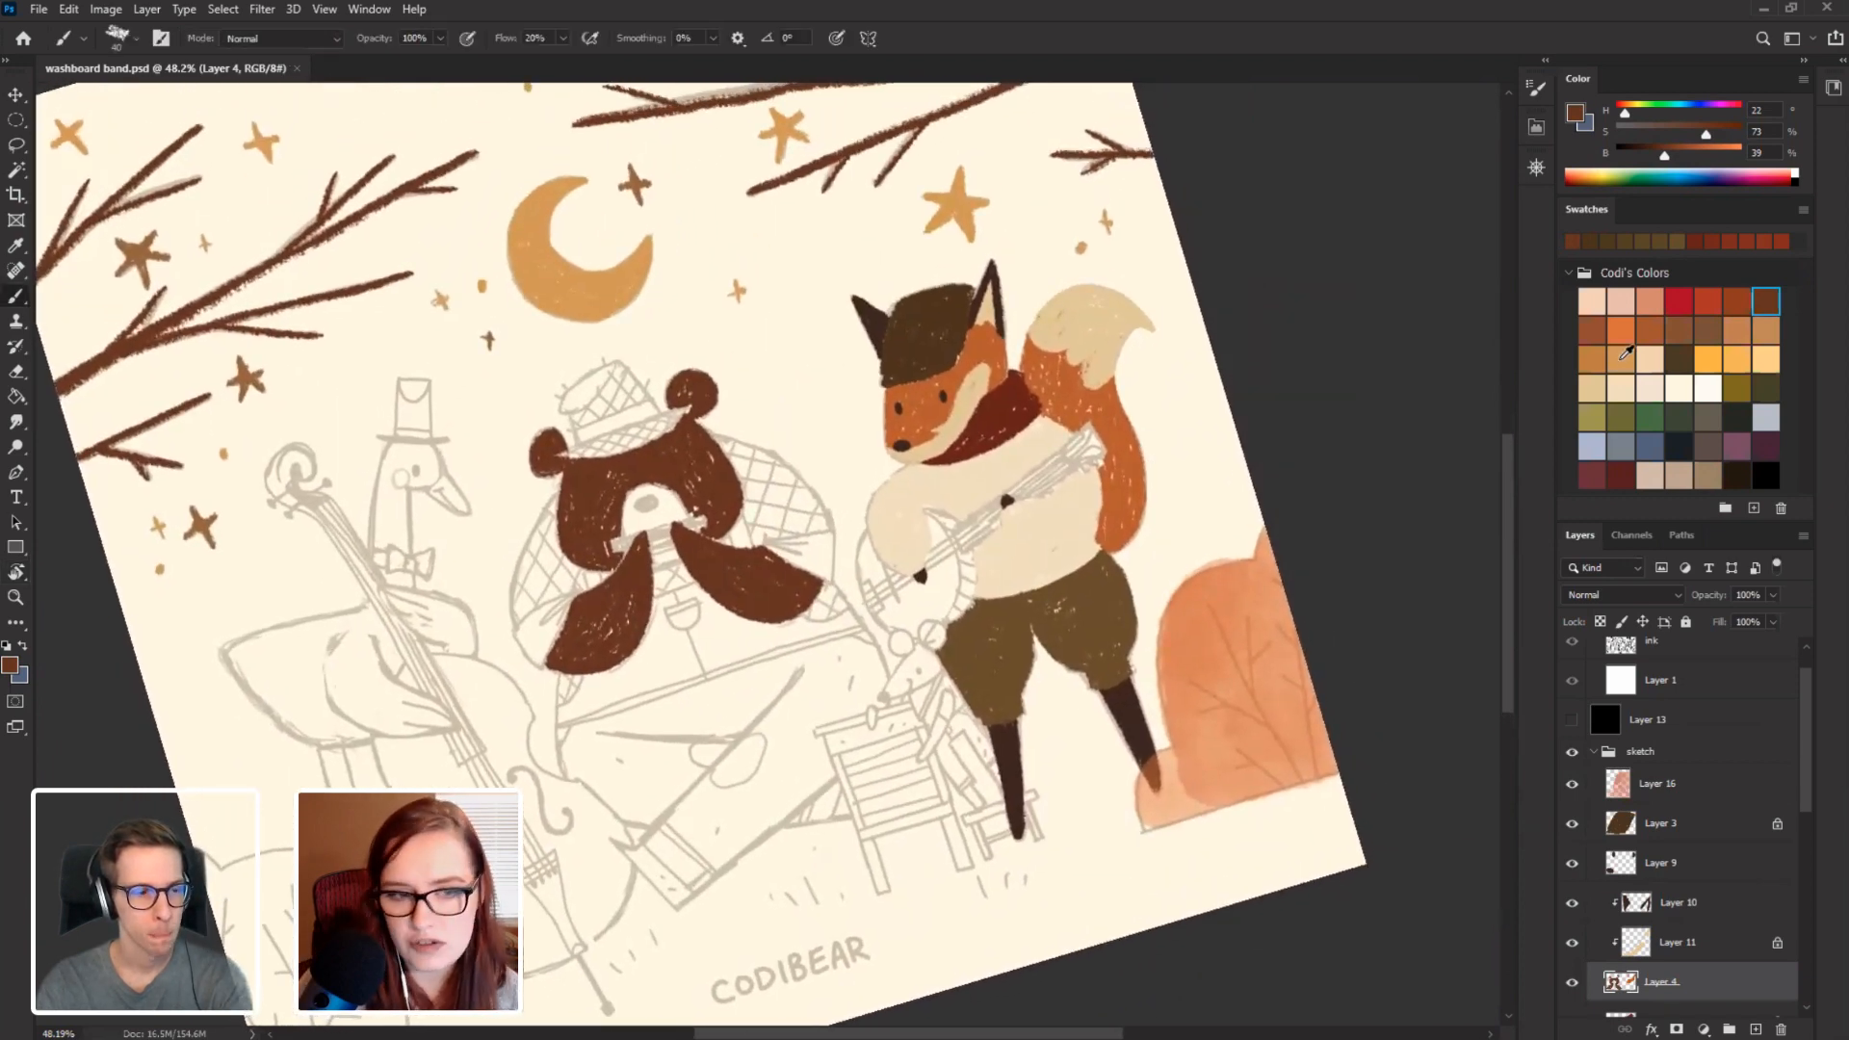
{"action": "left_click", "coordinate": [1621, 358]}
{"action": "left_click_drag", "start_coordinate": [356, 389], "coordinate": [376, 450]}
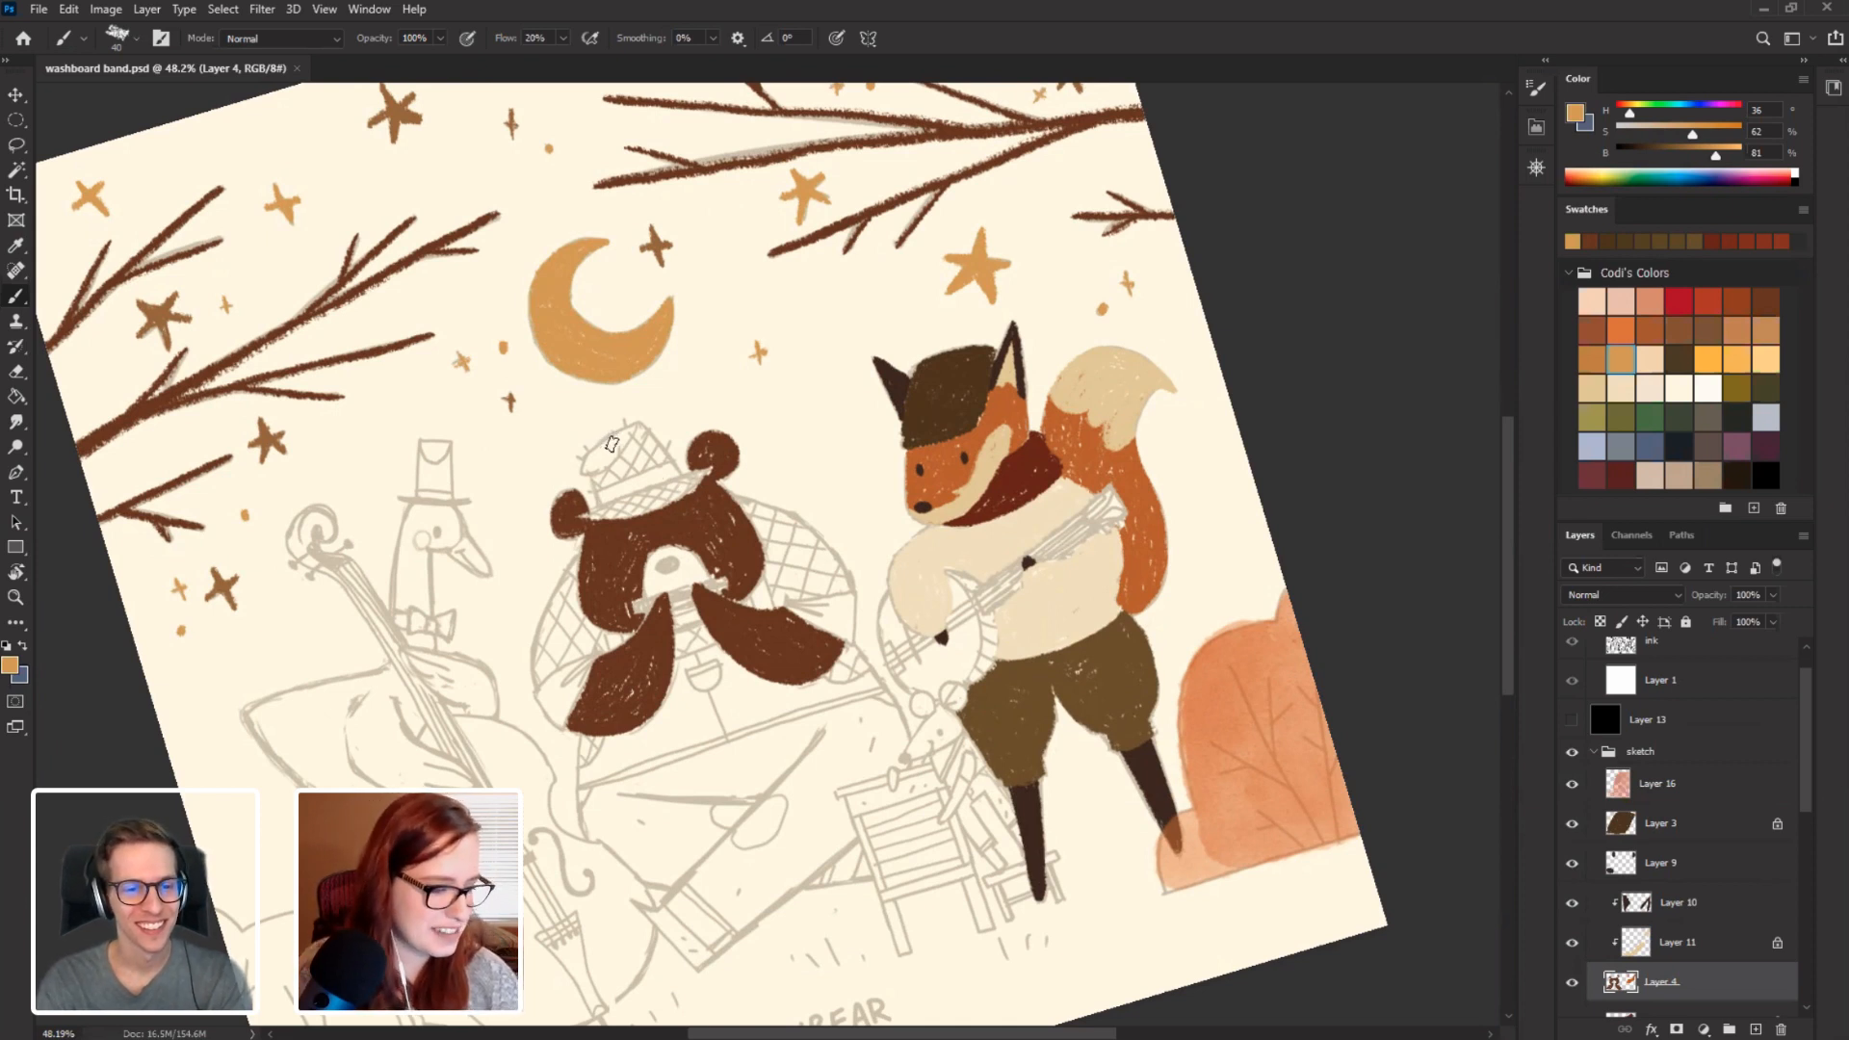
{"action": "left_click_drag", "start_coordinate": [419, 582], "coordinate": [449, 597]}
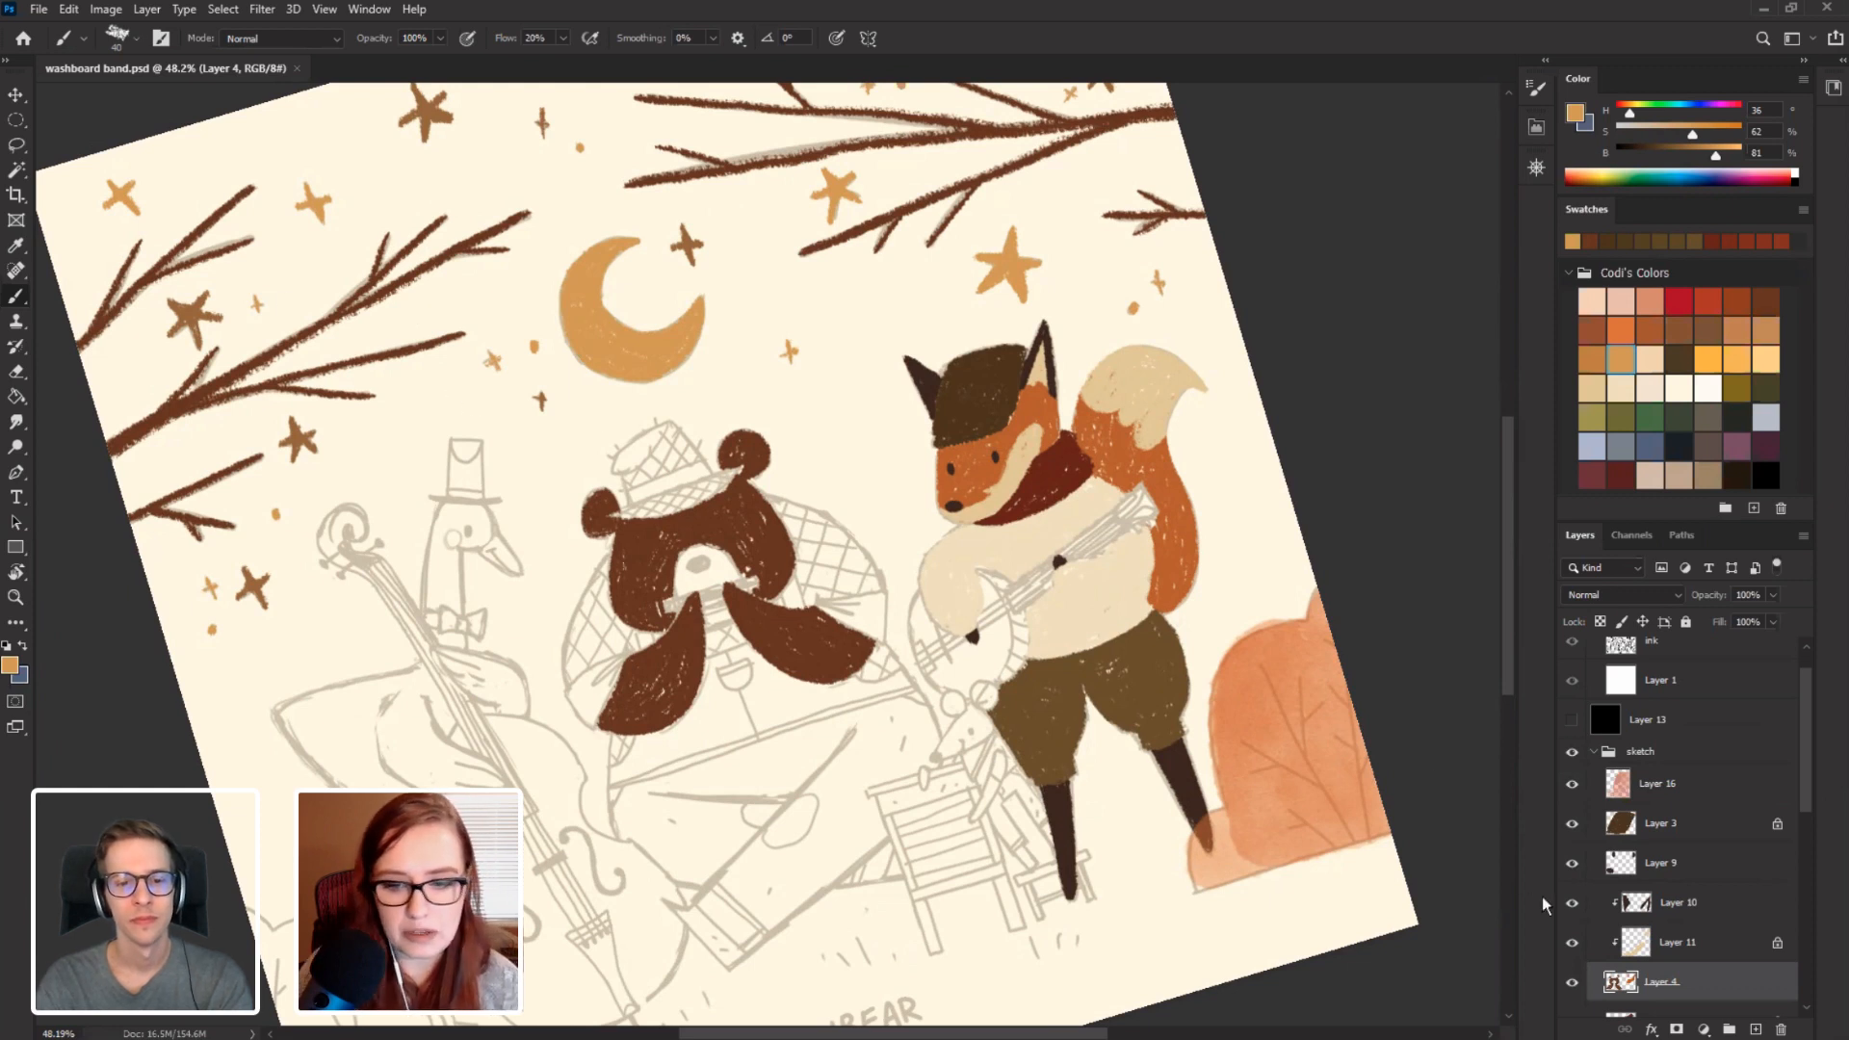
Toggle Layer 4's visibility to check its artwork, and add a new layer above Layer 10.
{"action": "left_click", "coordinate": [1571, 982]}
{"action": "left_click", "coordinate": [1572, 982]}
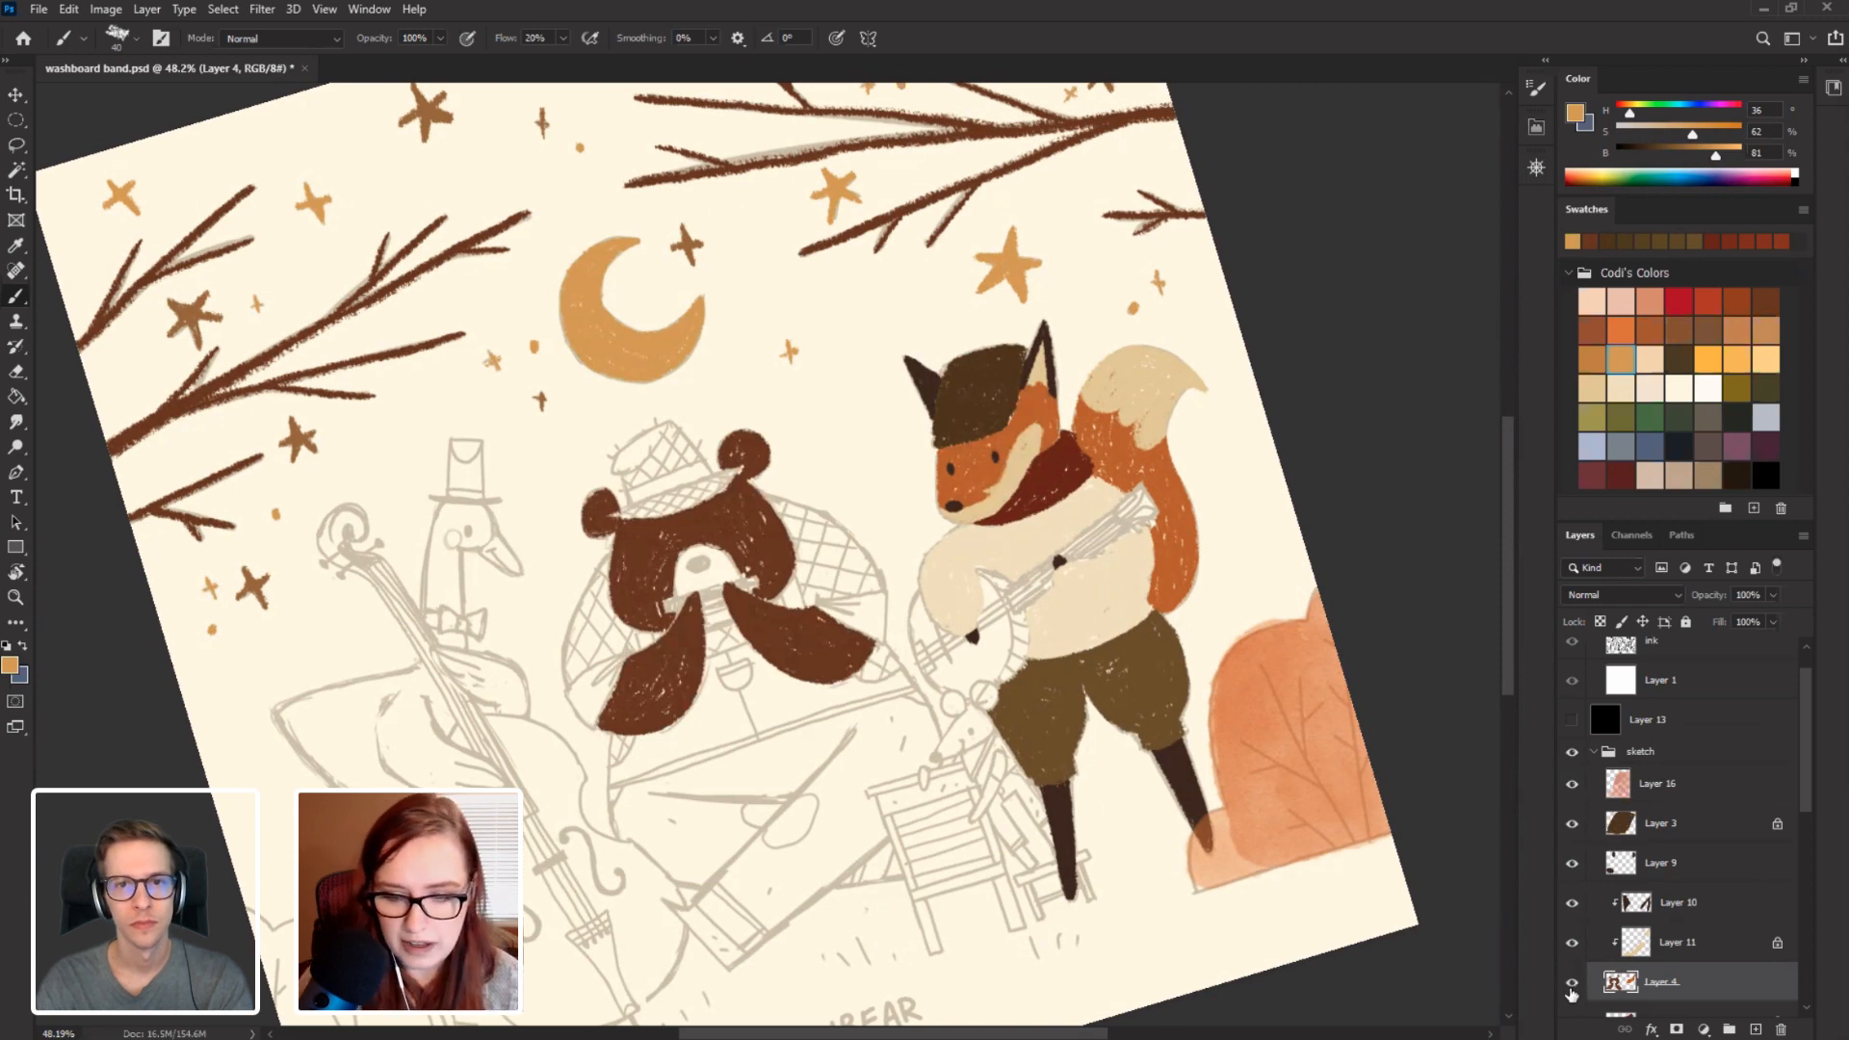
{"action": "left_click", "coordinate": [1571, 986]}
{"action": "left_click", "coordinate": [1571, 986]}
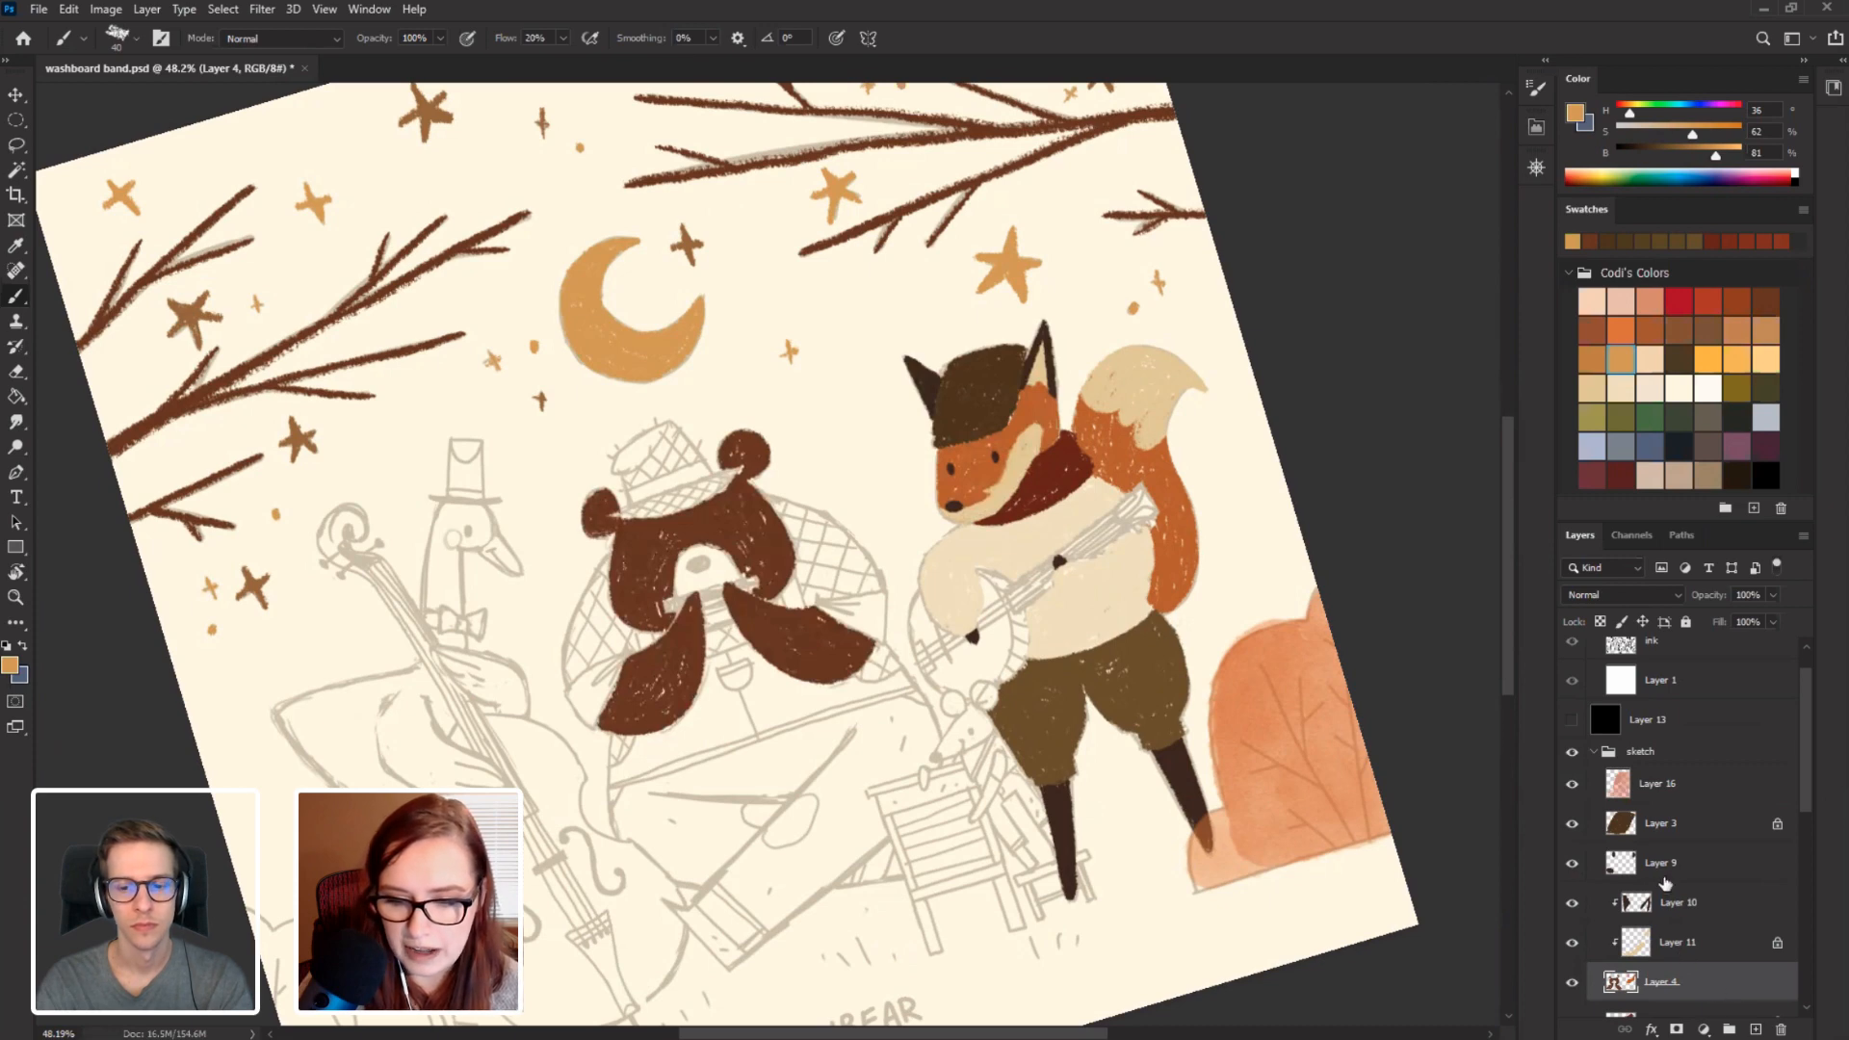
{"action": "left_click", "coordinate": [1673, 905]}
{"action": "left_click", "coordinate": [1754, 1030]}
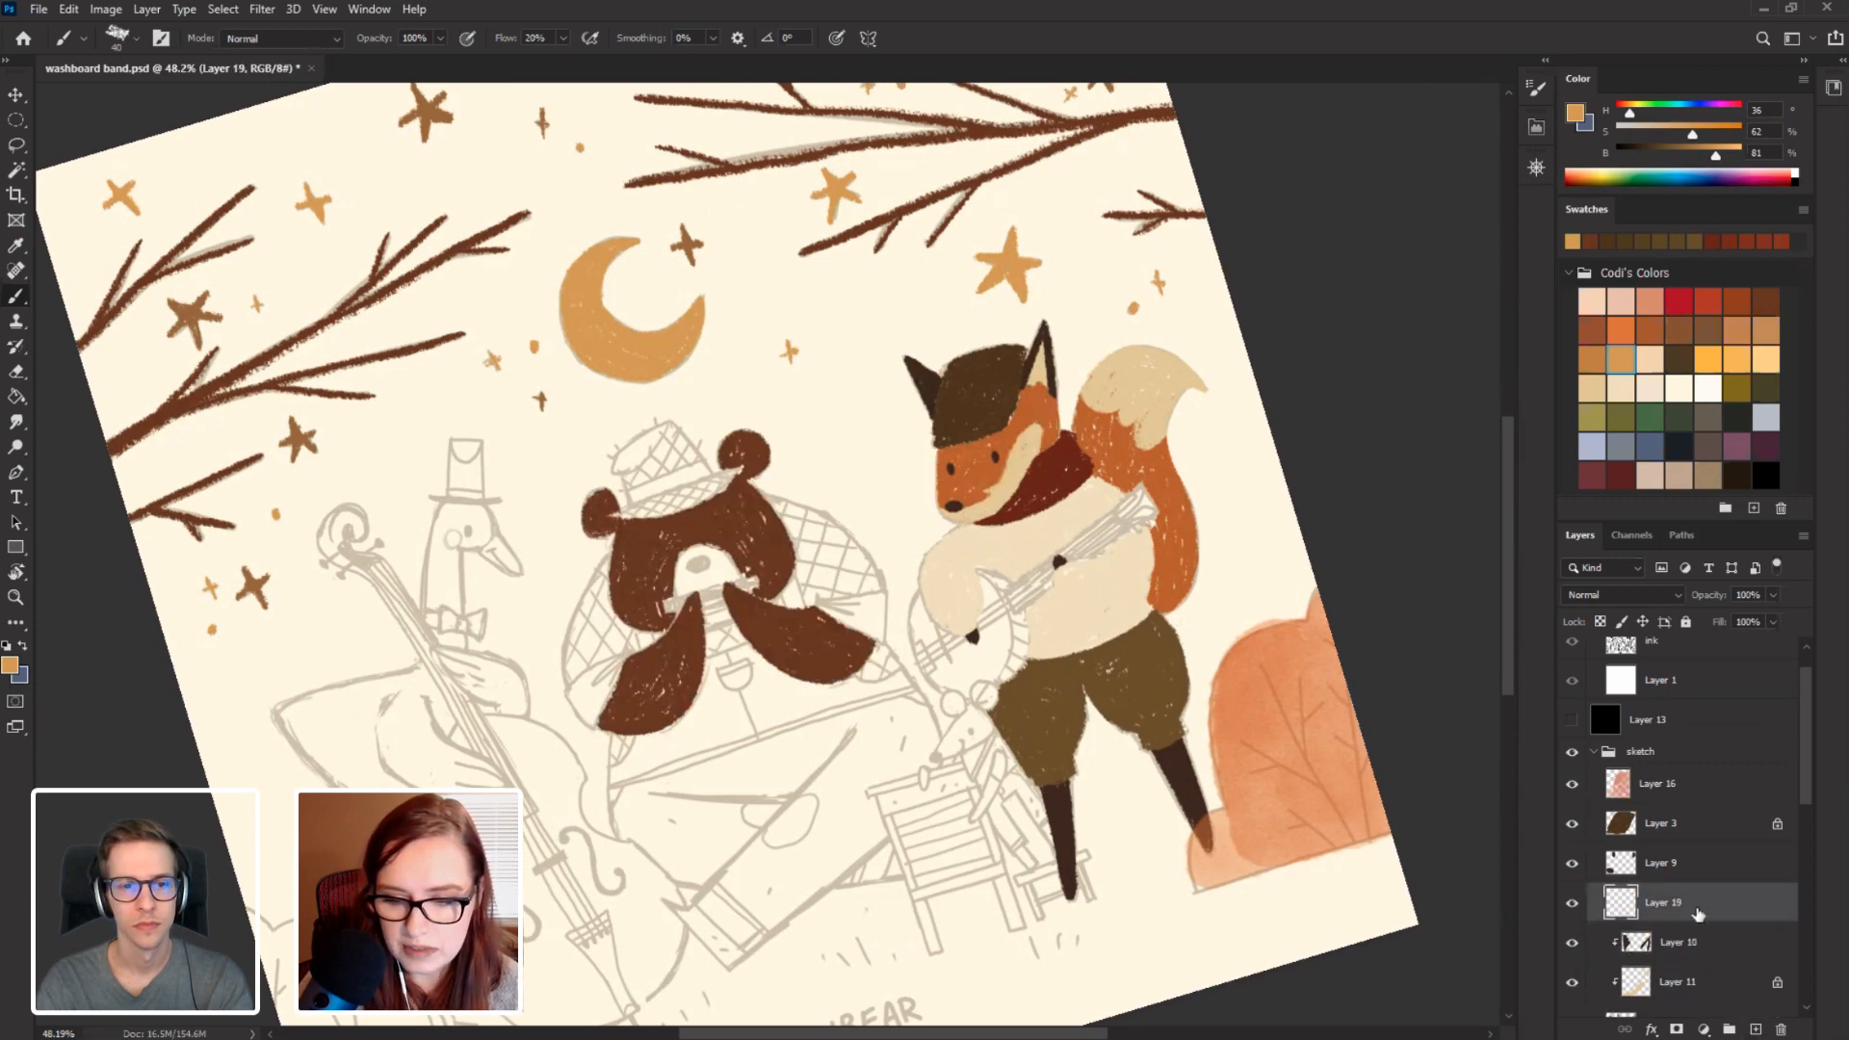
Adjust the foreground colour to a darker, more saturated gold with H 36, S 83 and B 65.
{"action": "key", "text": "r"}
{"action": "mouse_move", "coordinate": [303, 539]}
{"action": "left_mouse_down"}
{"action": "mouse_move", "coordinate": [318, 680]}
{"action": "mouse_move", "coordinate": [589, 454]}
{"action": "mouse_move", "coordinate": [703, 449]}
{"action": "mouse_move", "coordinate": [696, 416]}
{"action": "left_mouse_up"}
{"action": "key", "text": "b"}
{"action": "left_click", "coordinate": [1707, 154]}
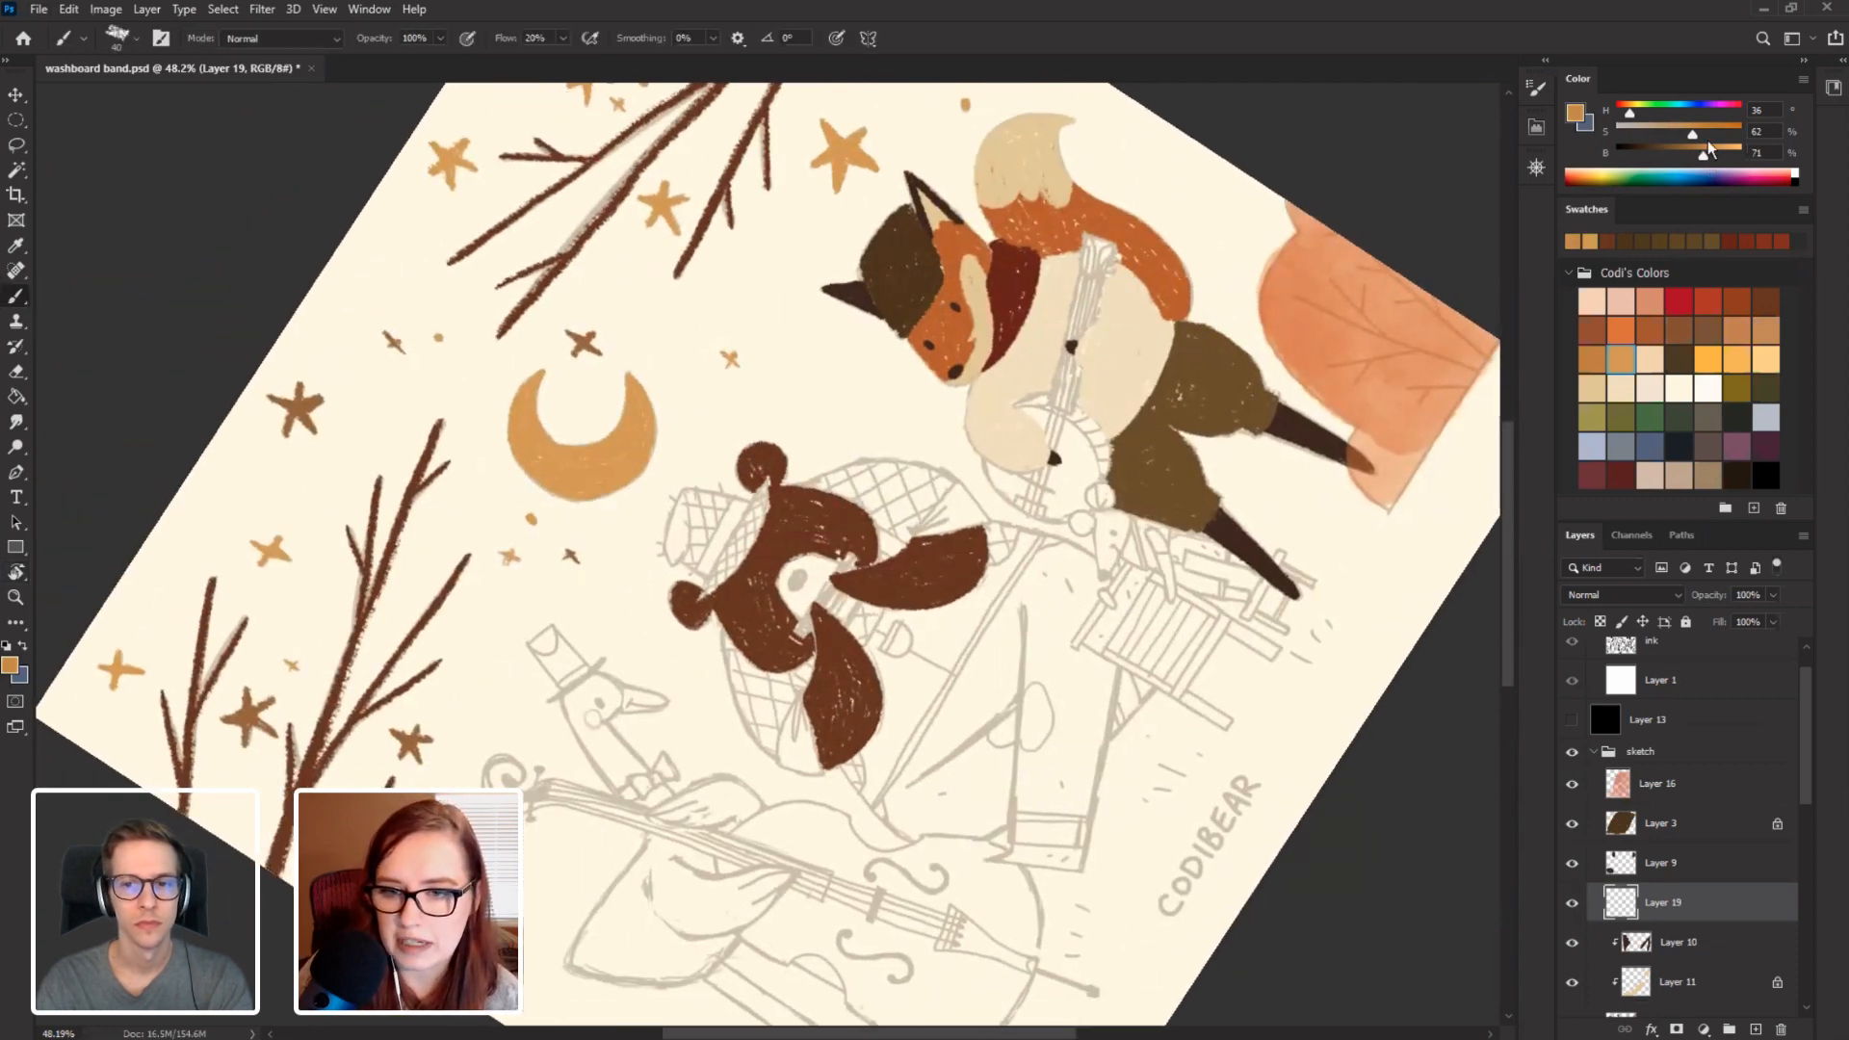
{"action": "left_click", "coordinate": [1728, 153]}
{"action": "left_click", "coordinate": [1670, 132]}
{"action": "left_click", "coordinate": [1718, 133]}
{"action": "left_click", "coordinate": [1697, 150]}
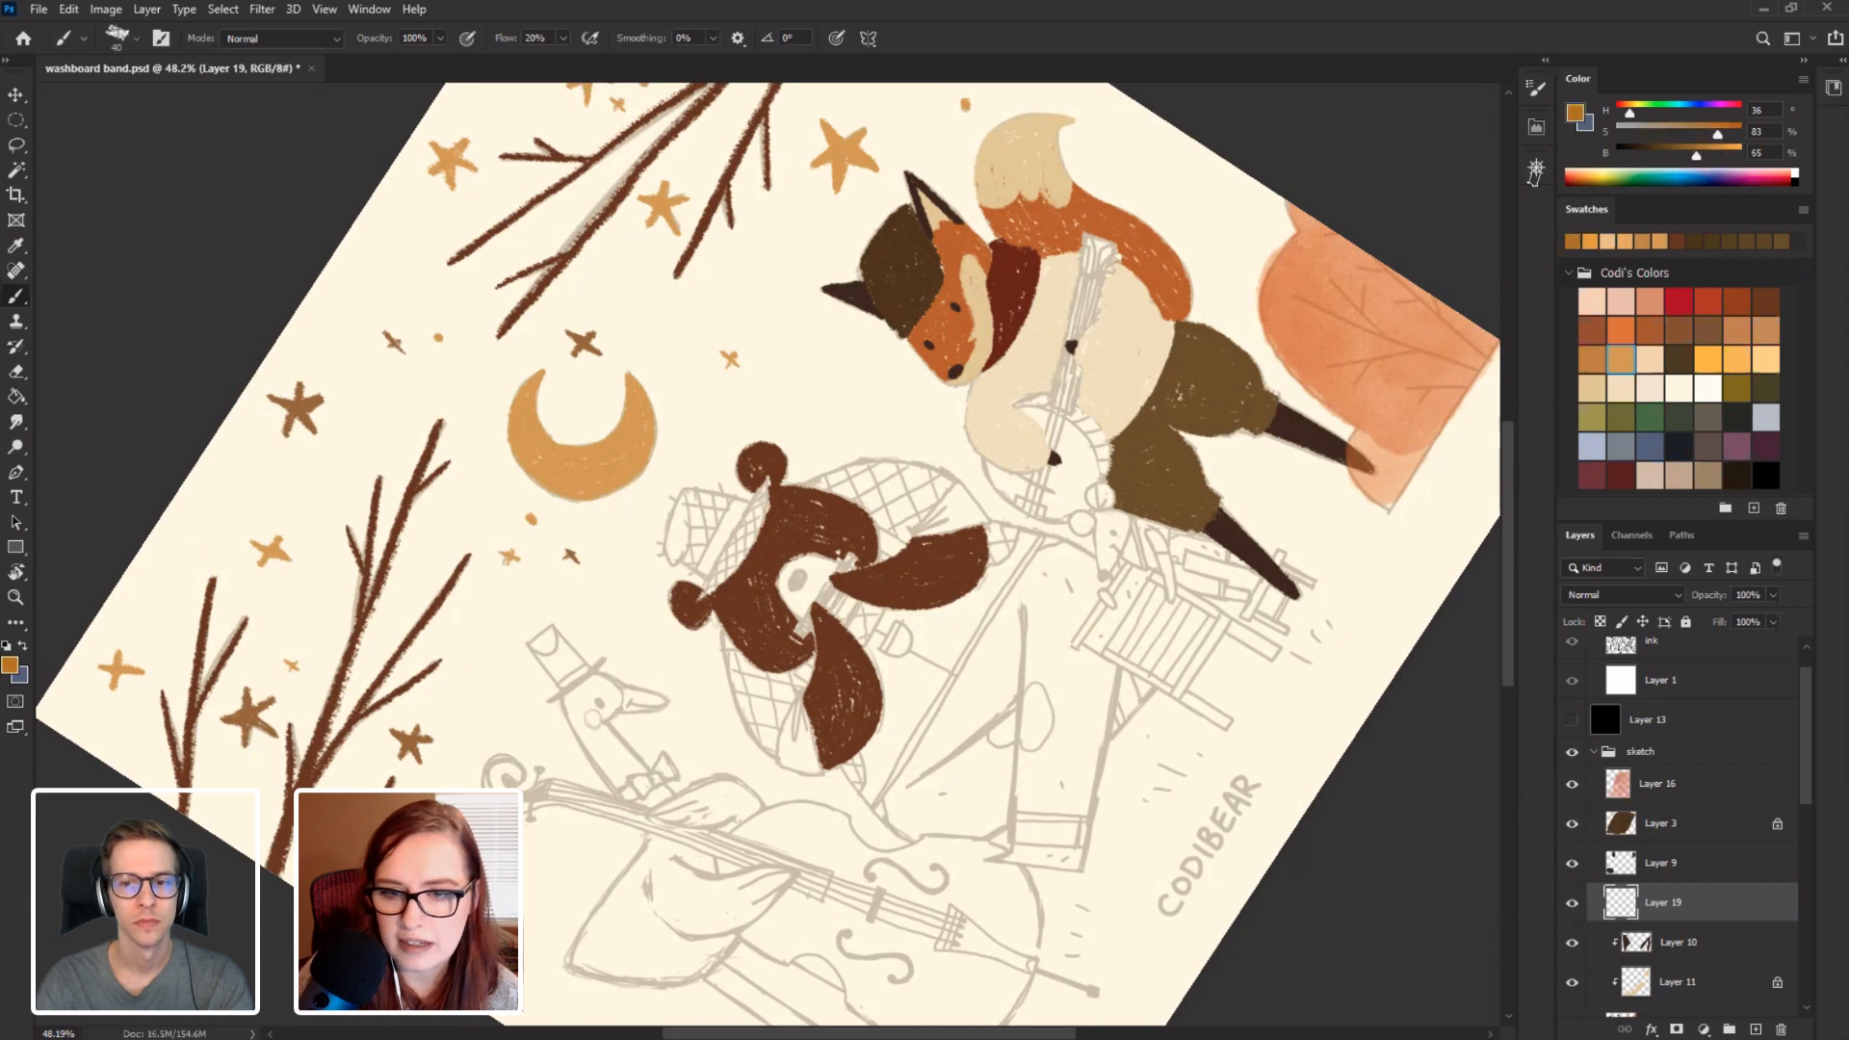
{"action": "mouse_move", "coordinate": [692, 593]}
{"action": "left_mouse_down"}
{"action": "mouse_move", "coordinate": [771, 477]}
{"action": "mouse_move", "coordinate": [691, 512]}
{"action": "mouse_move", "coordinate": [612, 495]}
{"action": "mouse_move", "coordinate": [666, 561]}
{"action": "left_mouse_up"}
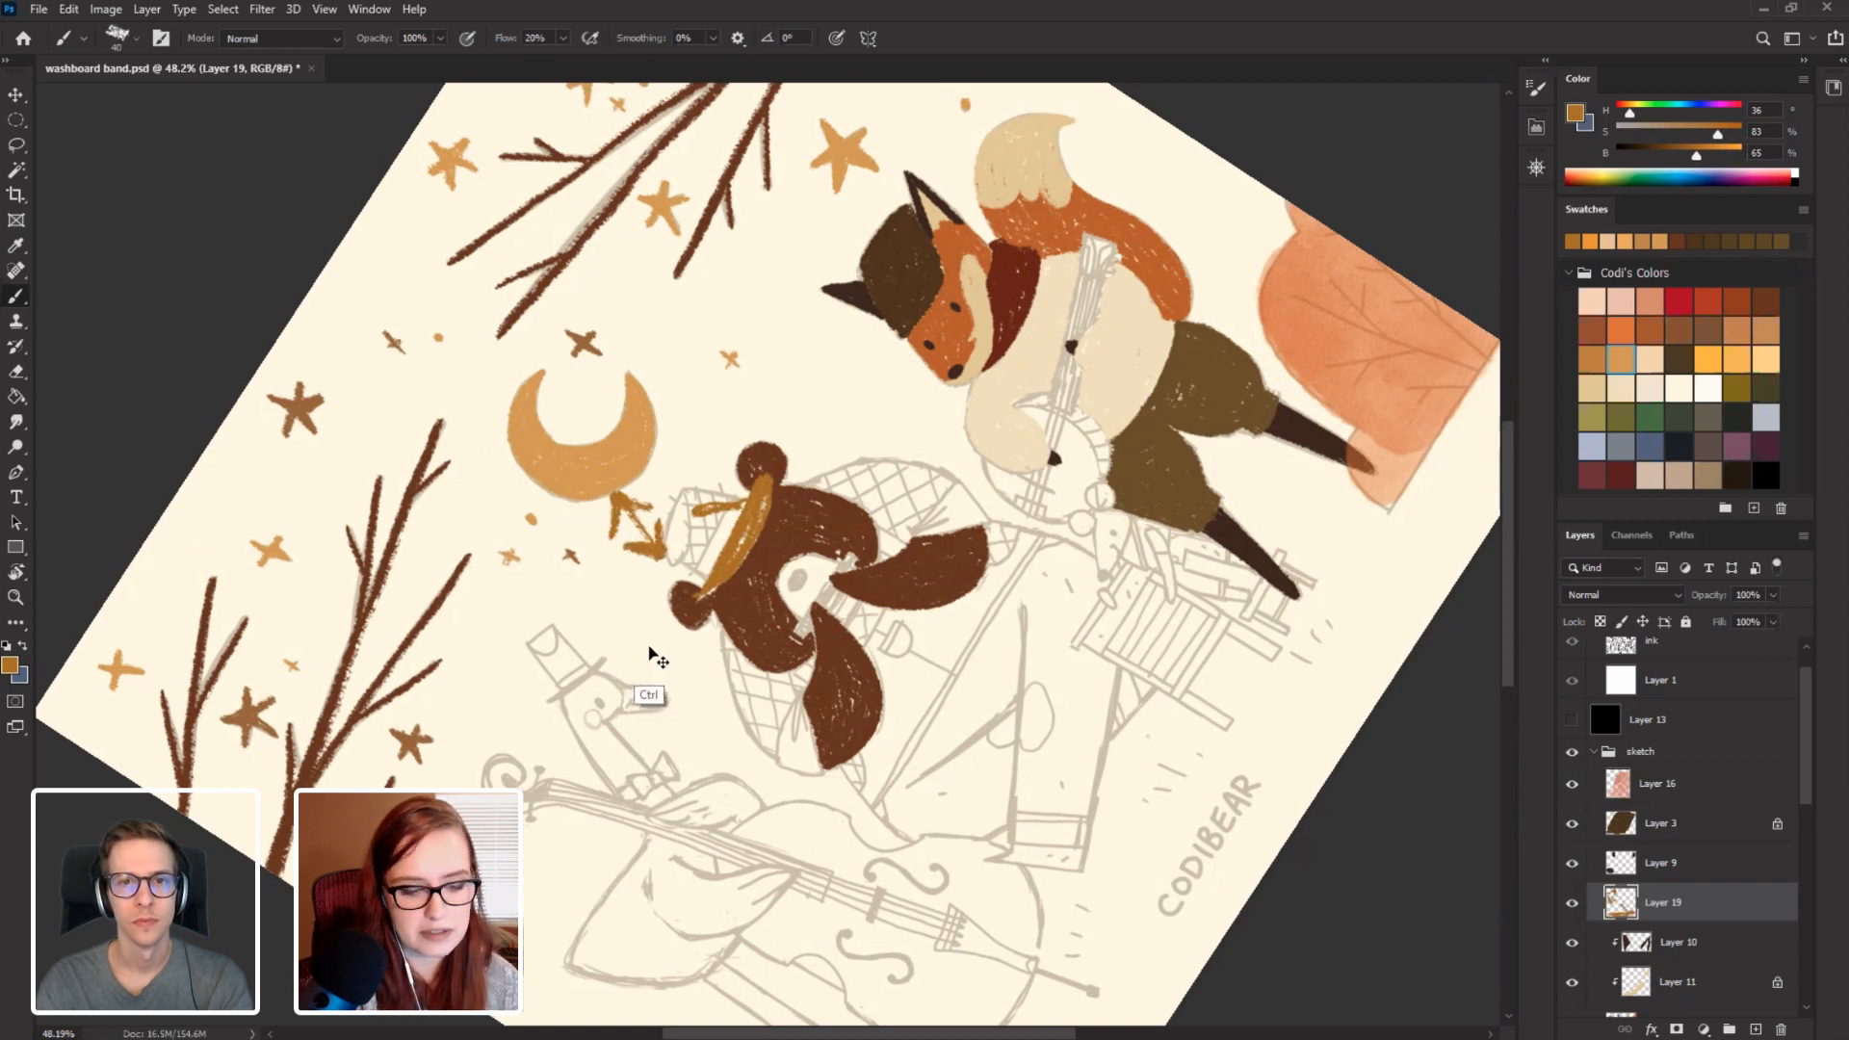
{"action": "key", "text": "ctrl+z"}
{"action": "key", "text": "ctrl+z"}
{"action": "key", "text": "ctrl+z"}
{"action": "key", "text": "ctrl+z"}
{"action": "key", "text": "ctrl+z"}
{"action": "key", "text": "ctrl+z"}
{"action": "key", "text": "ctrl+z"}
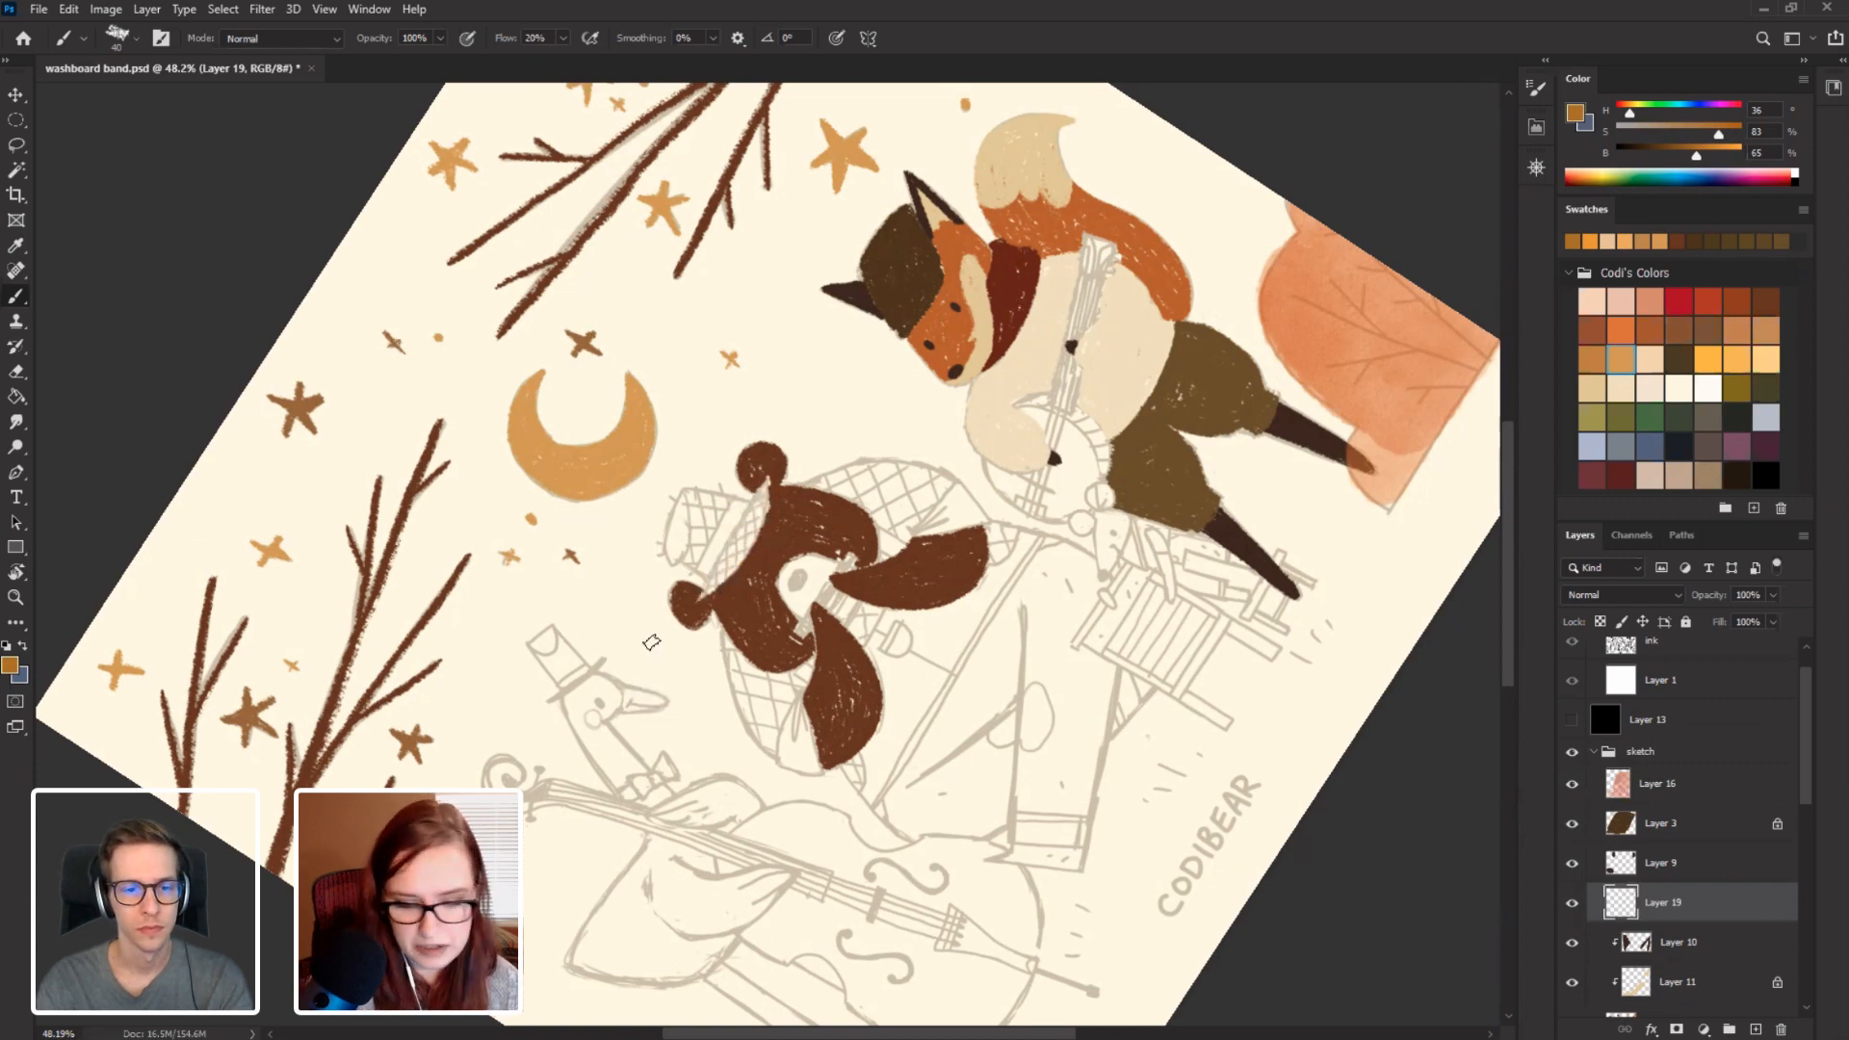
Sample the moon's golden colour and paint the brim and crown of the bear's hat on the new layer.
{"action": "left_click", "coordinate": [624, 369], "text": "alt"}
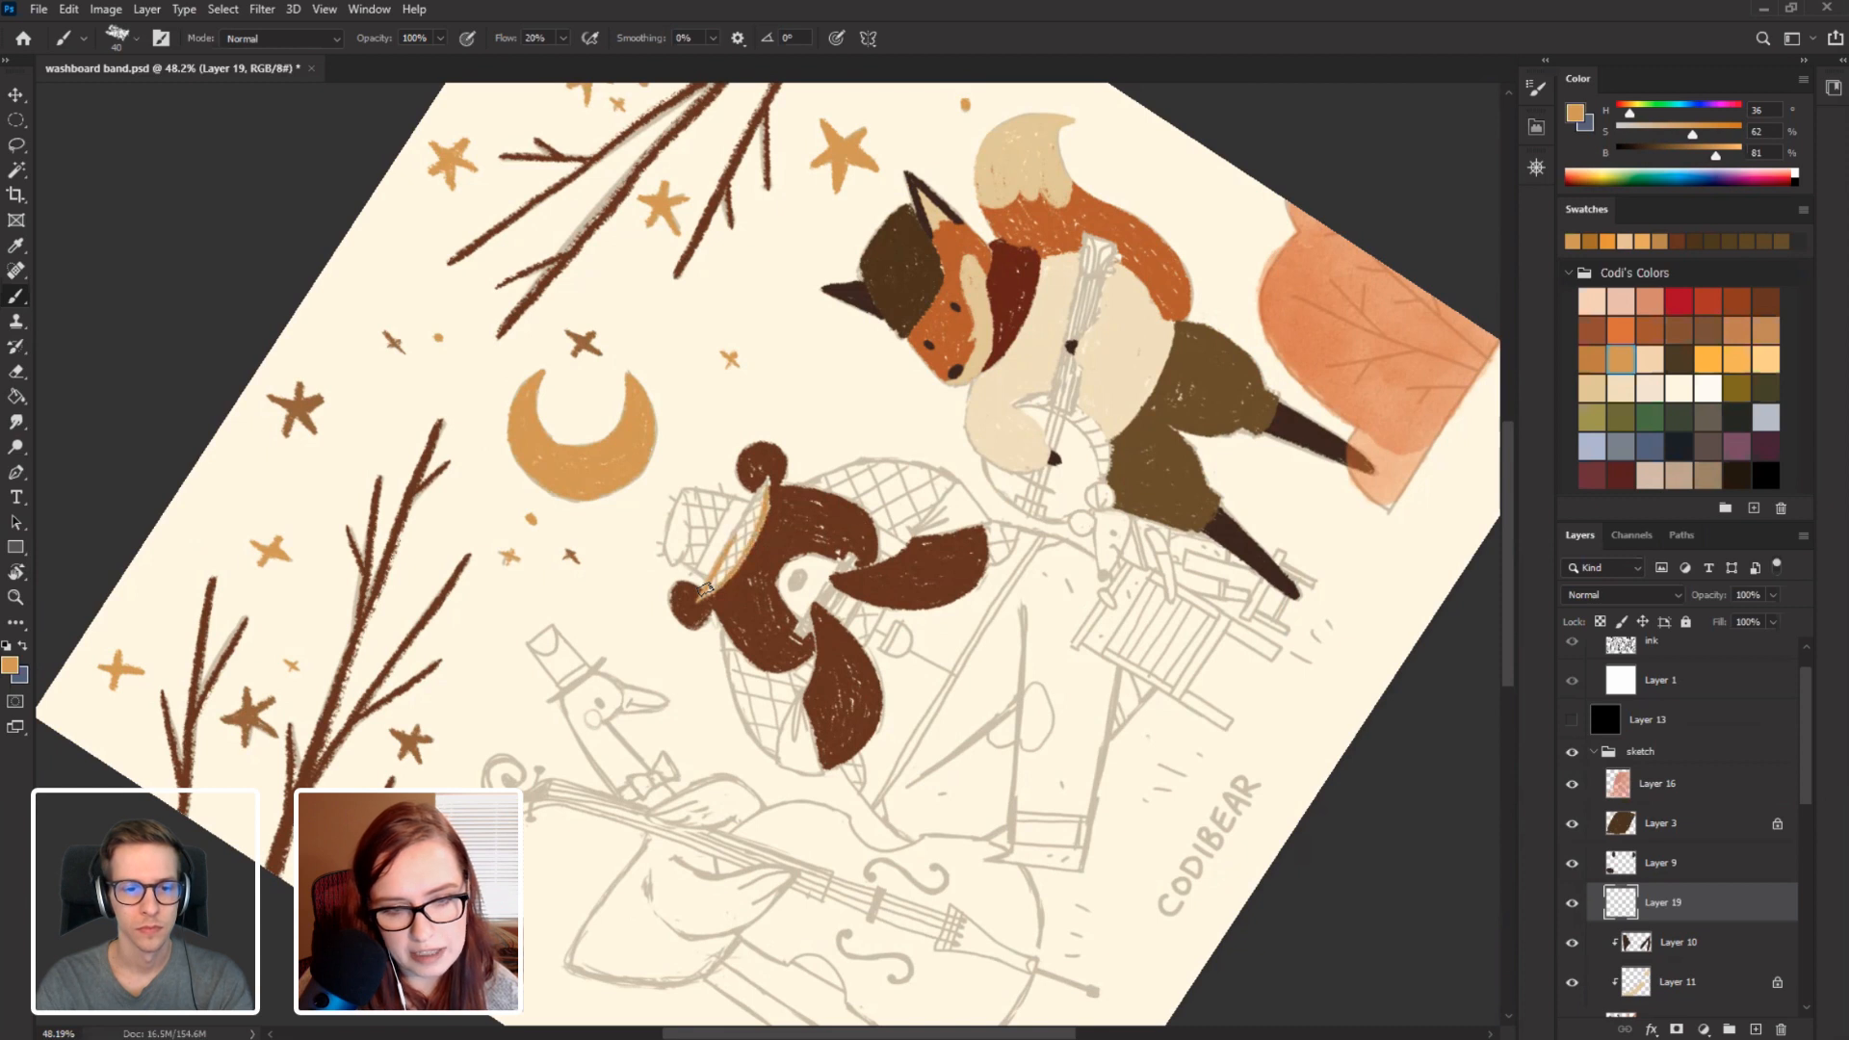
{"action": "mouse_move", "coordinate": [722, 568]}
{"action": "left_mouse_down"}
{"action": "mouse_move", "coordinate": [760, 501]}
{"action": "mouse_move", "coordinate": [750, 539]}
{"action": "left_mouse_up"}
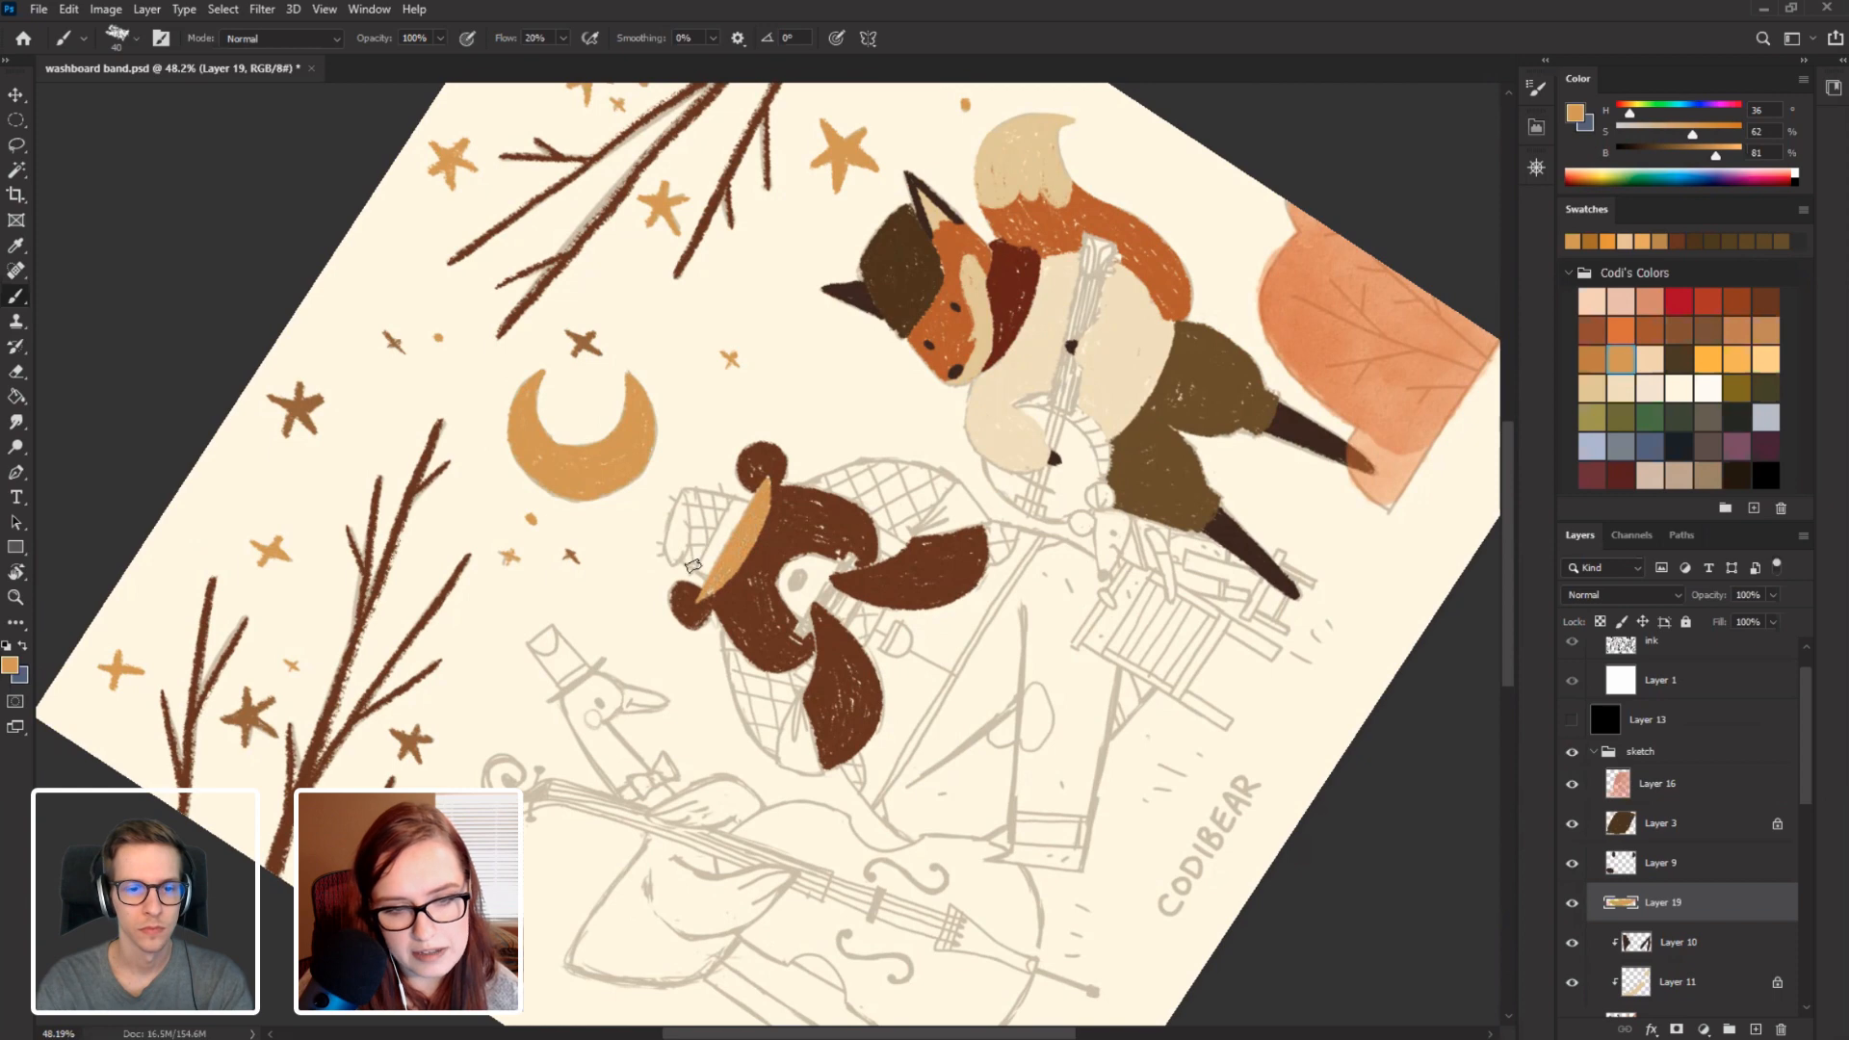
{"action": "key", "text": "r"}
{"action": "left_click_drag", "start_coordinate": [681, 535], "coordinate": [430, 518]}
{"action": "scroll", "coordinate": [429, 518], "scroll_direction": "up", "scroll_amount": 2}
{"action": "key", "text": "b"}
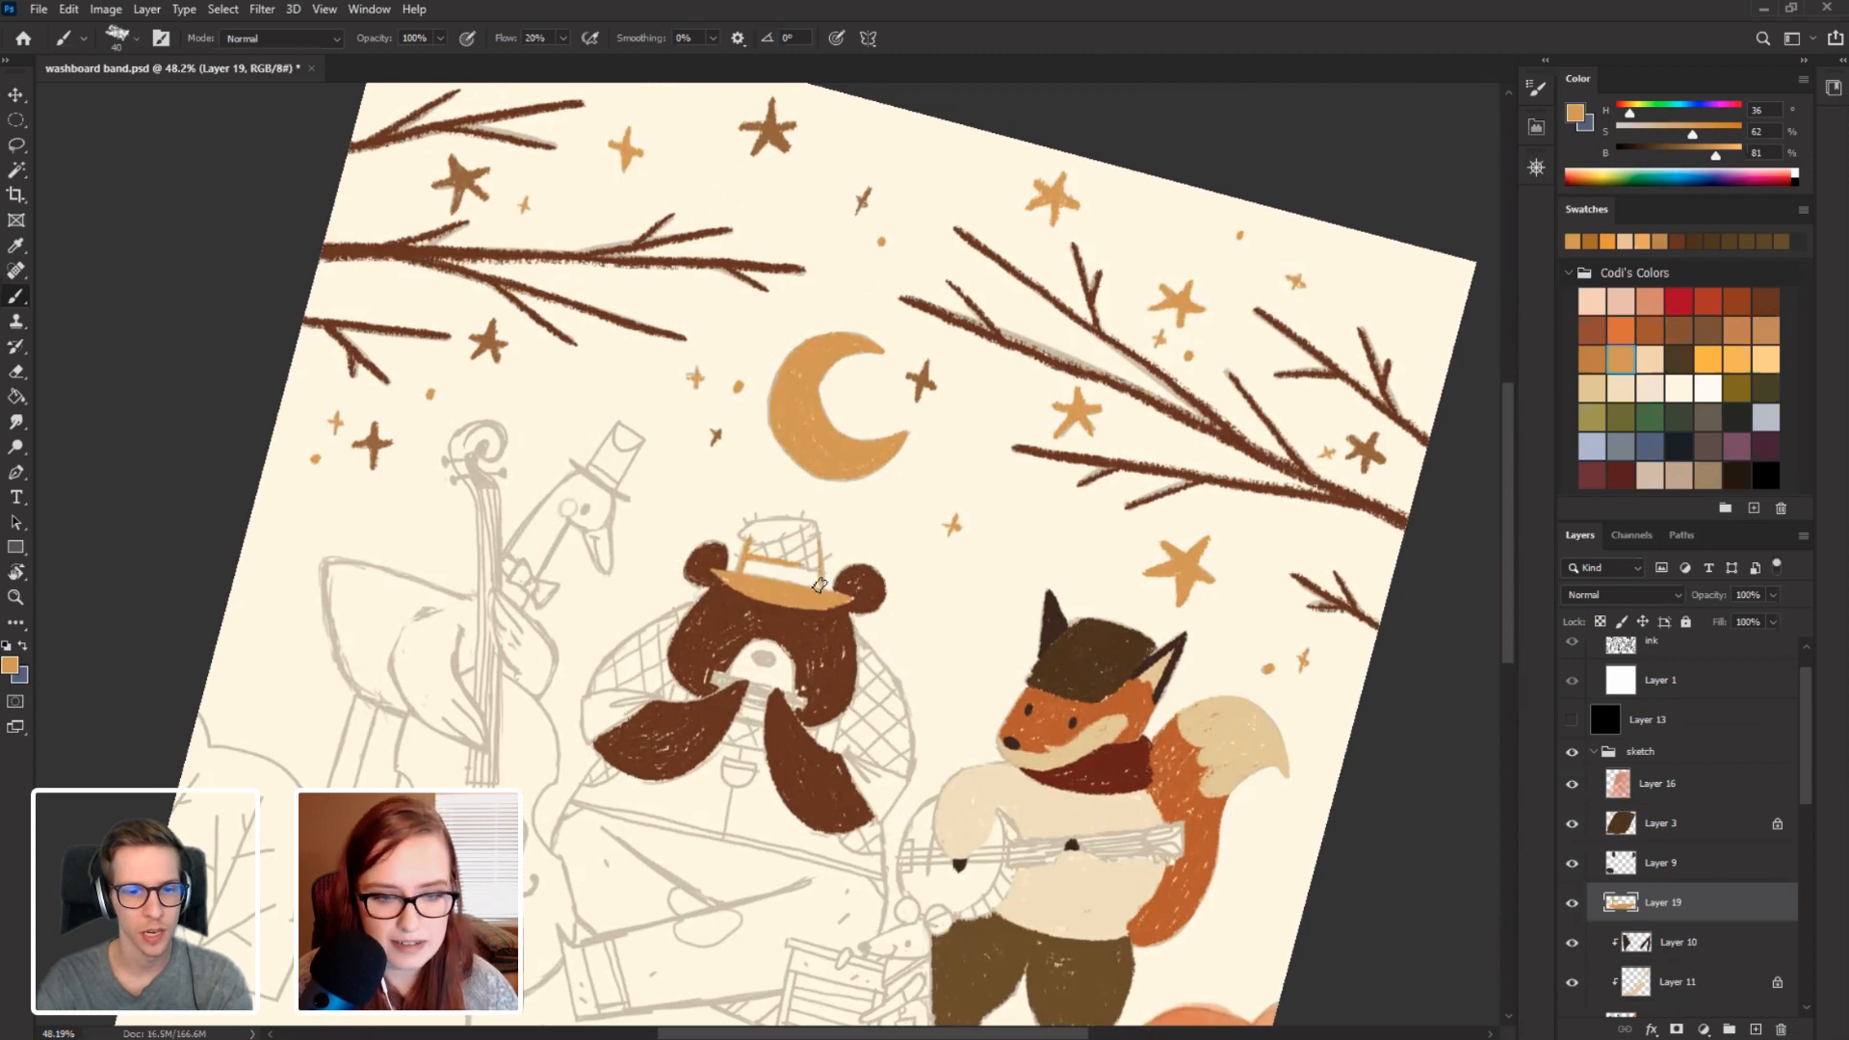
{"action": "mouse_move", "coordinate": [811, 522]}
{"action": "left_mouse_down"}
{"action": "mouse_move", "coordinate": [820, 585]}
{"action": "mouse_move", "coordinate": [797, 547]}
{"action": "mouse_move", "coordinate": [753, 570]}
{"action": "left_mouse_up"}
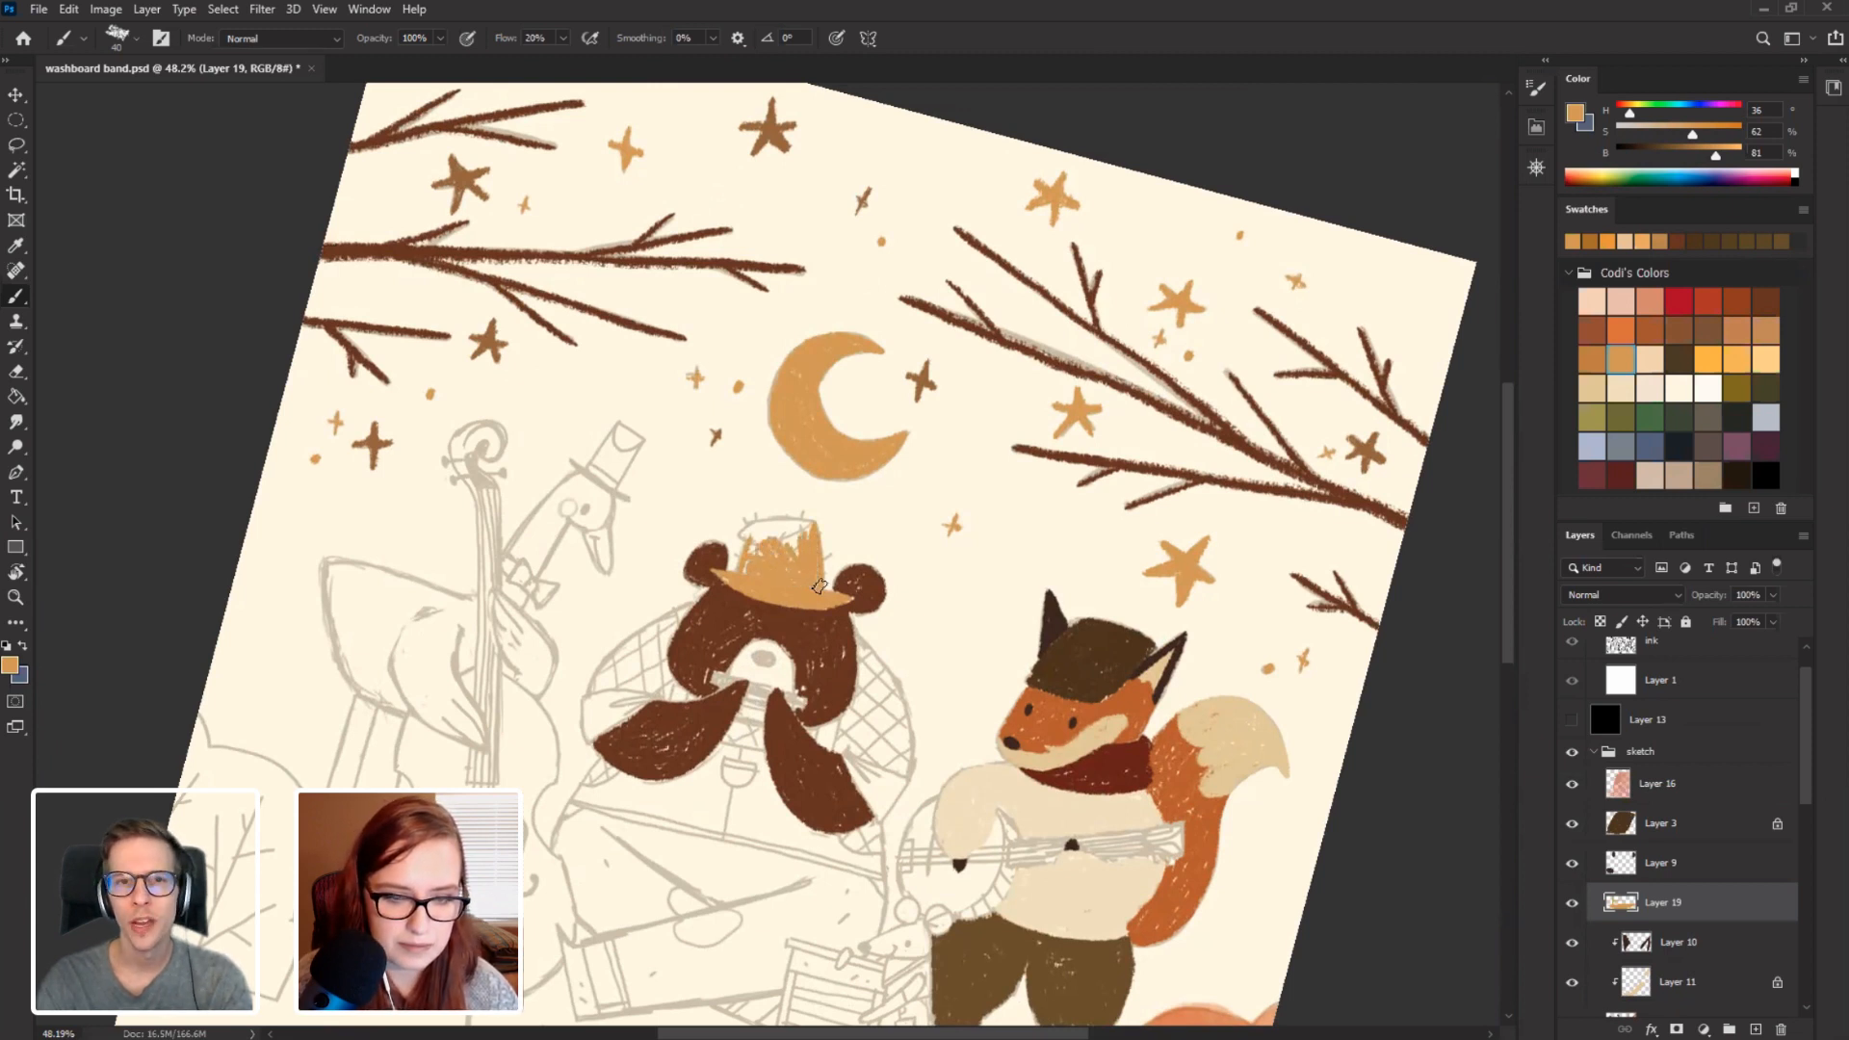
Fill the top edge of the bear's hat crown with the golden colour and straighten the canvas view.
{"action": "key", "text": "r"}
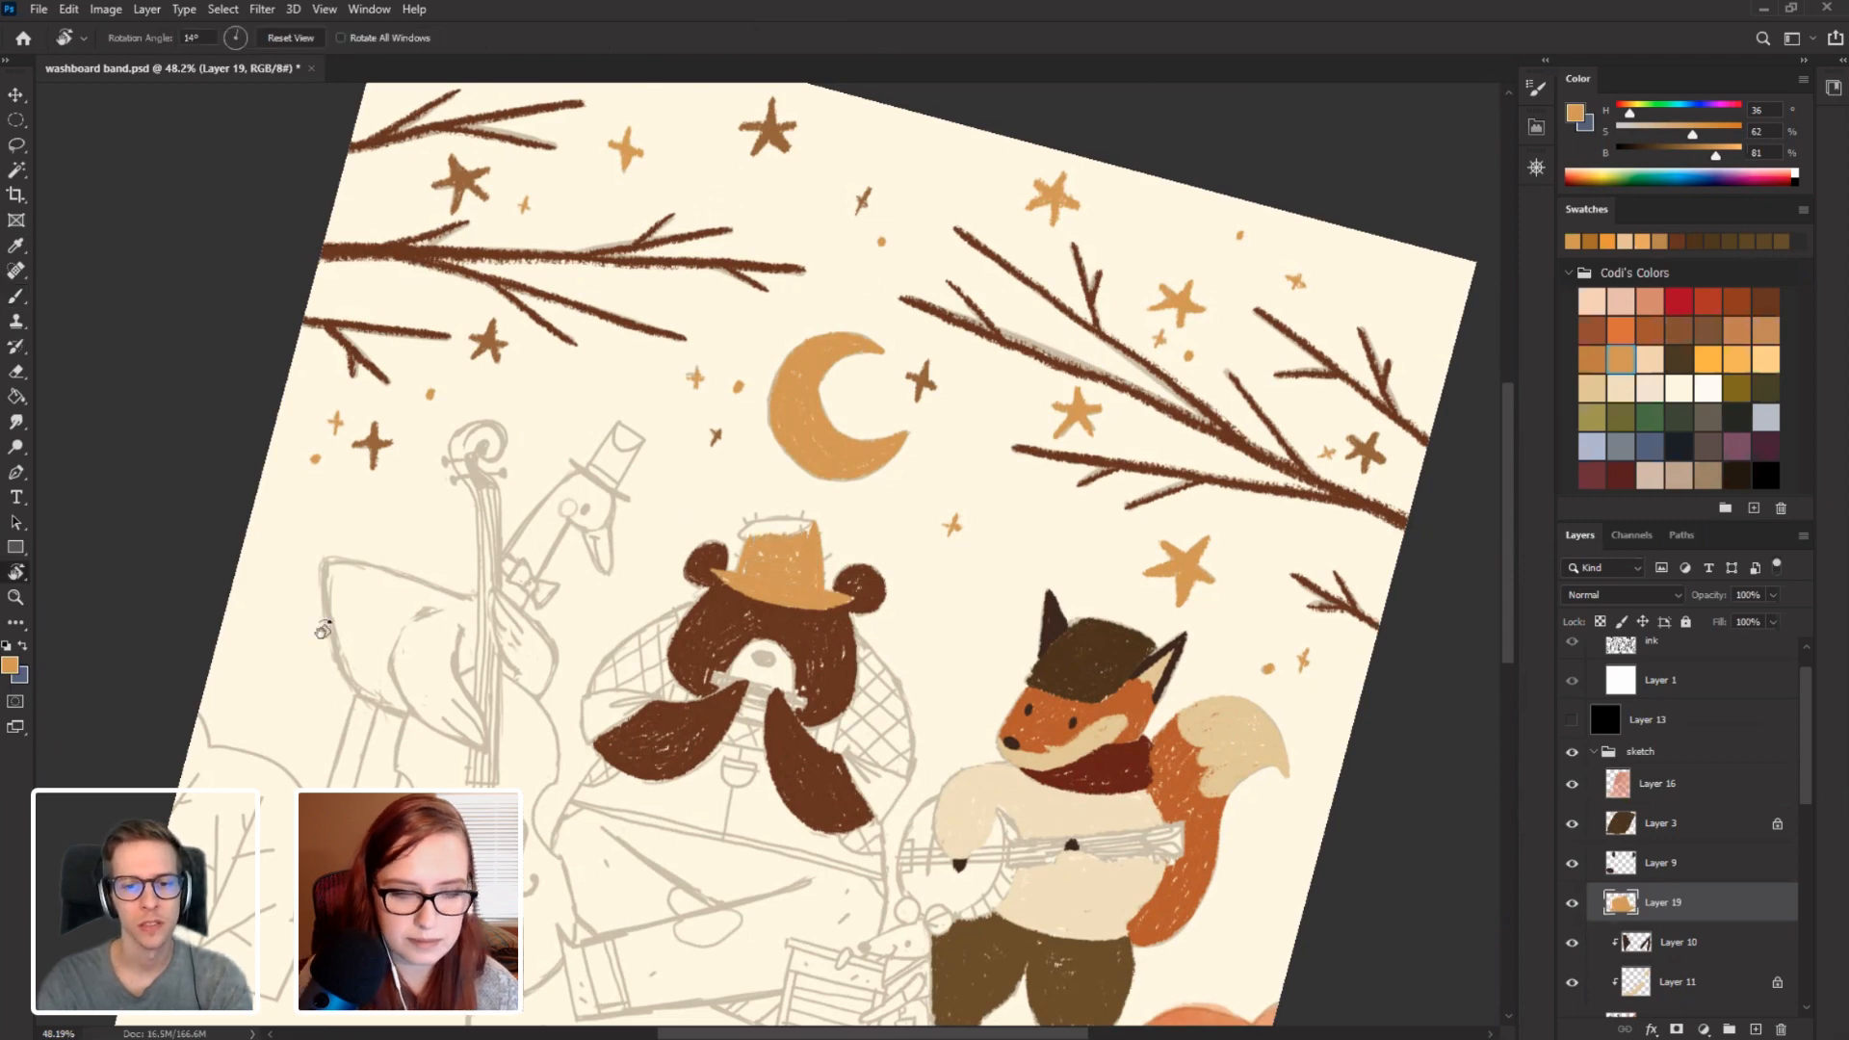
{"action": "left_click_drag", "start_coordinate": [820, 585], "coordinate": [776, 521]}
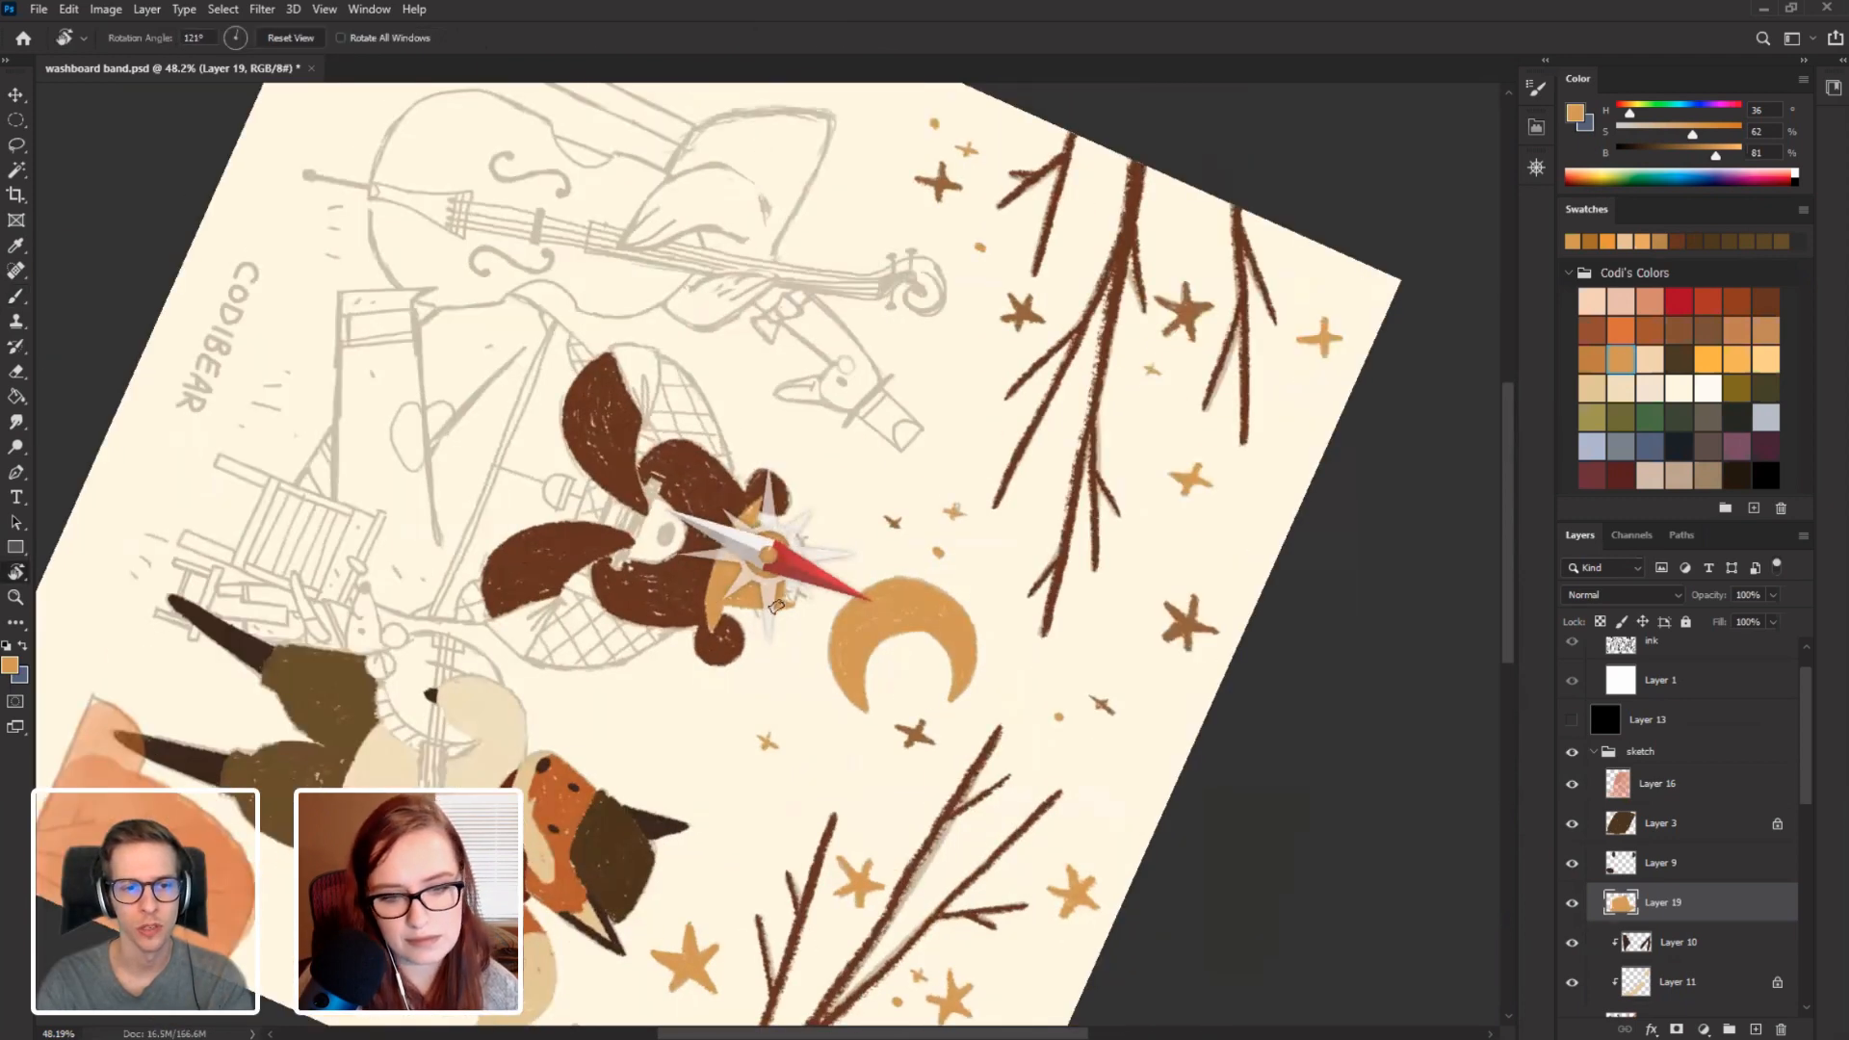
{"action": "mouse_move", "coordinate": [776, 608]}
{"action": "left_mouse_down"}
{"action": "mouse_move", "coordinate": [787, 574]}
{"action": "mouse_move", "coordinate": [756, 606]}
{"action": "left_mouse_up"}
{"action": "key", "text": "b"}
{"action": "key", "text": "Escape"}
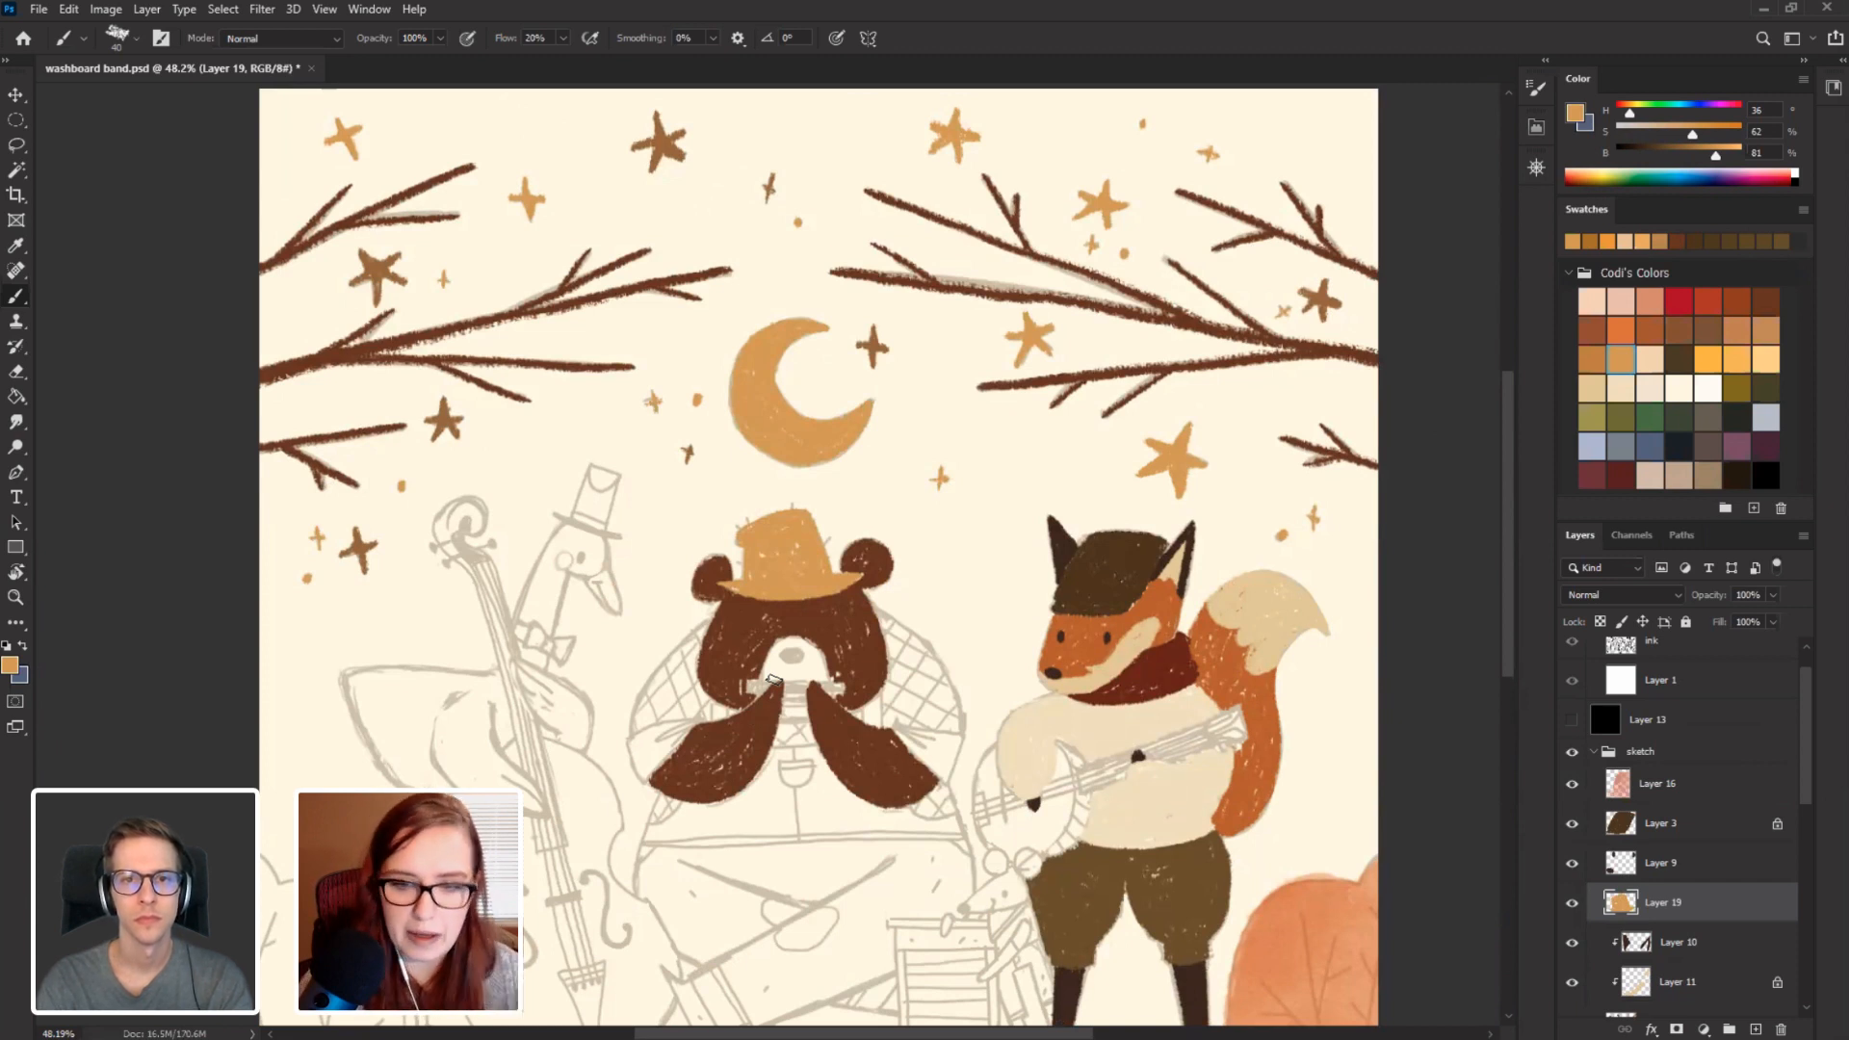
{"action": "left_click_drag", "start_coordinate": [654, 655], "coordinate": [579, 601]}
{"action": "left_click_drag", "start_coordinate": [1100, 485], "coordinate": [1059, 456]}
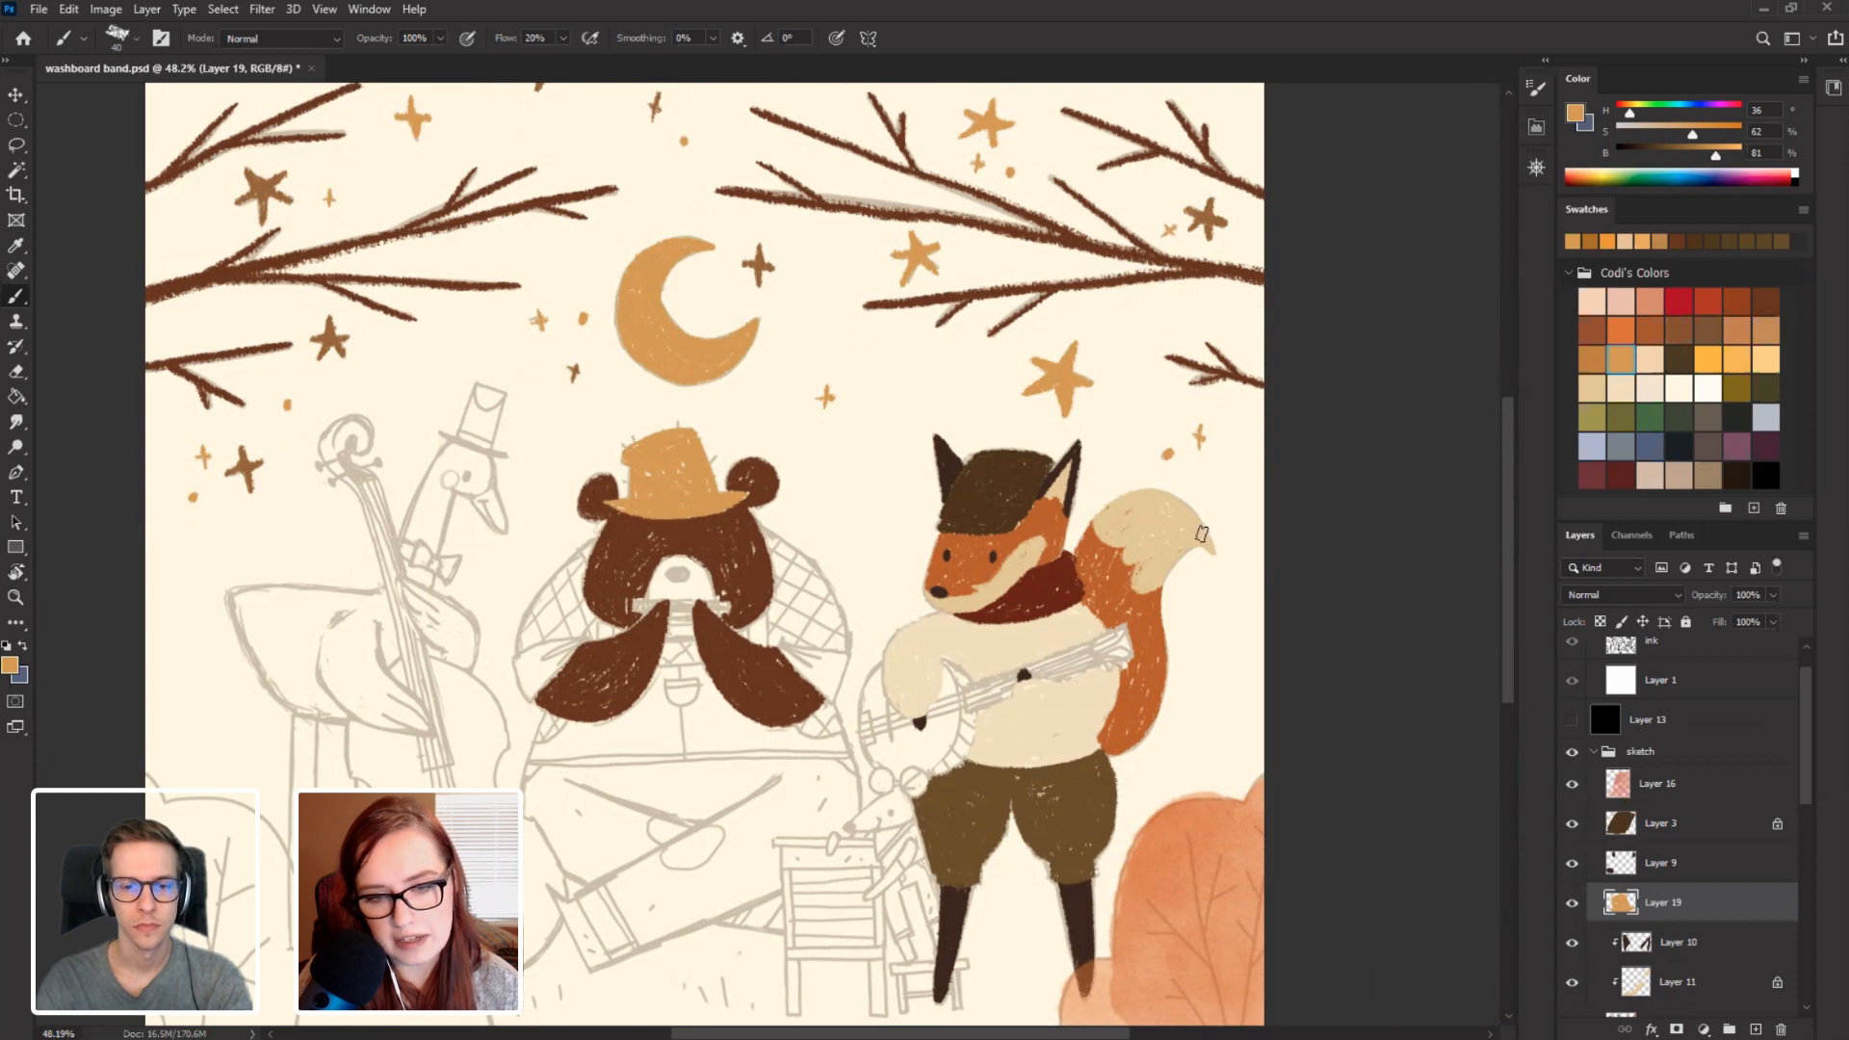
Sketch golden circles around the goose's foot and the bear's crossed foot, and trace the end of the bear's leg.
{"action": "left_click_drag", "start_coordinate": [475, 677], "coordinate": [523, 642]}
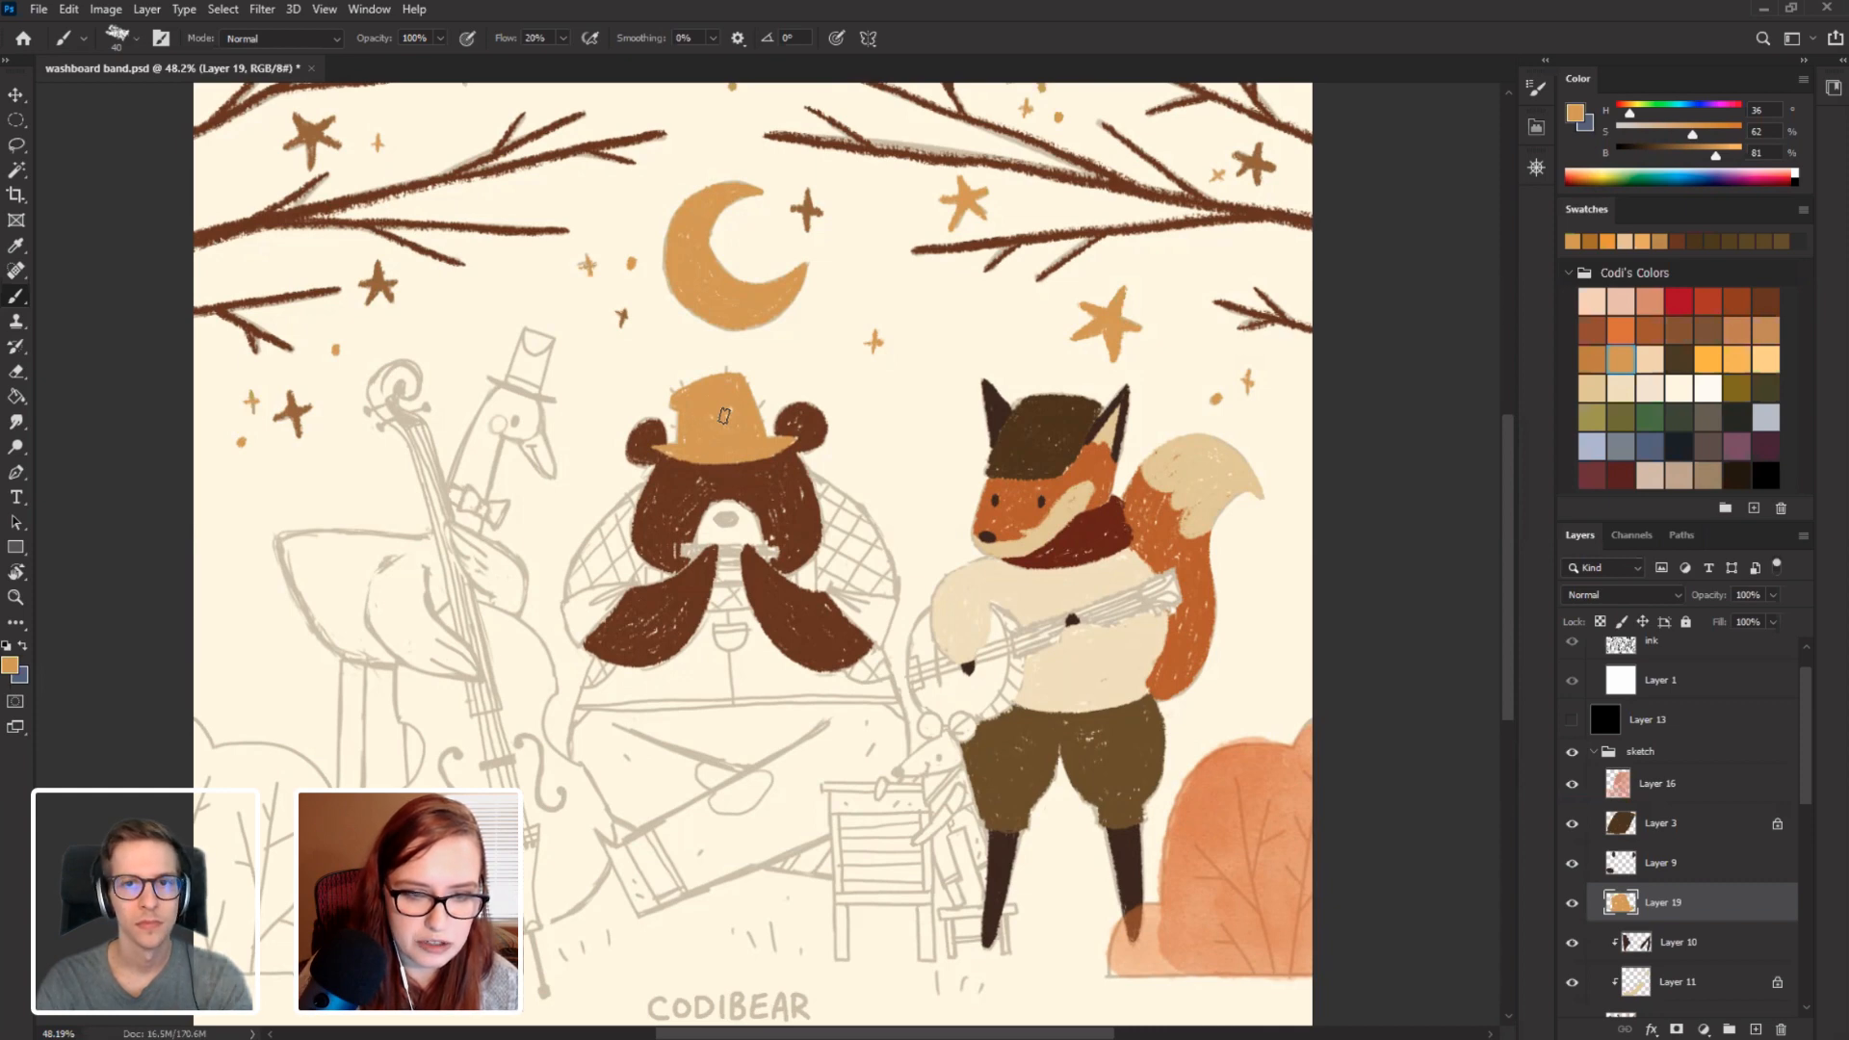
{"action": "key", "text": "r"}
{"action": "mouse_move", "coordinate": [560, 335]}
{"action": "left_mouse_down"}
{"action": "mouse_move", "coordinate": [677, 500]}
{"action": "mouse_move", "coordinate": [506, 654]}
{"action": "mouse_move", "coordinate": [401, 709]}
{"action": "mouse_move", "coordinate": [390, 617]}
{"action": "left_mouse_up"}
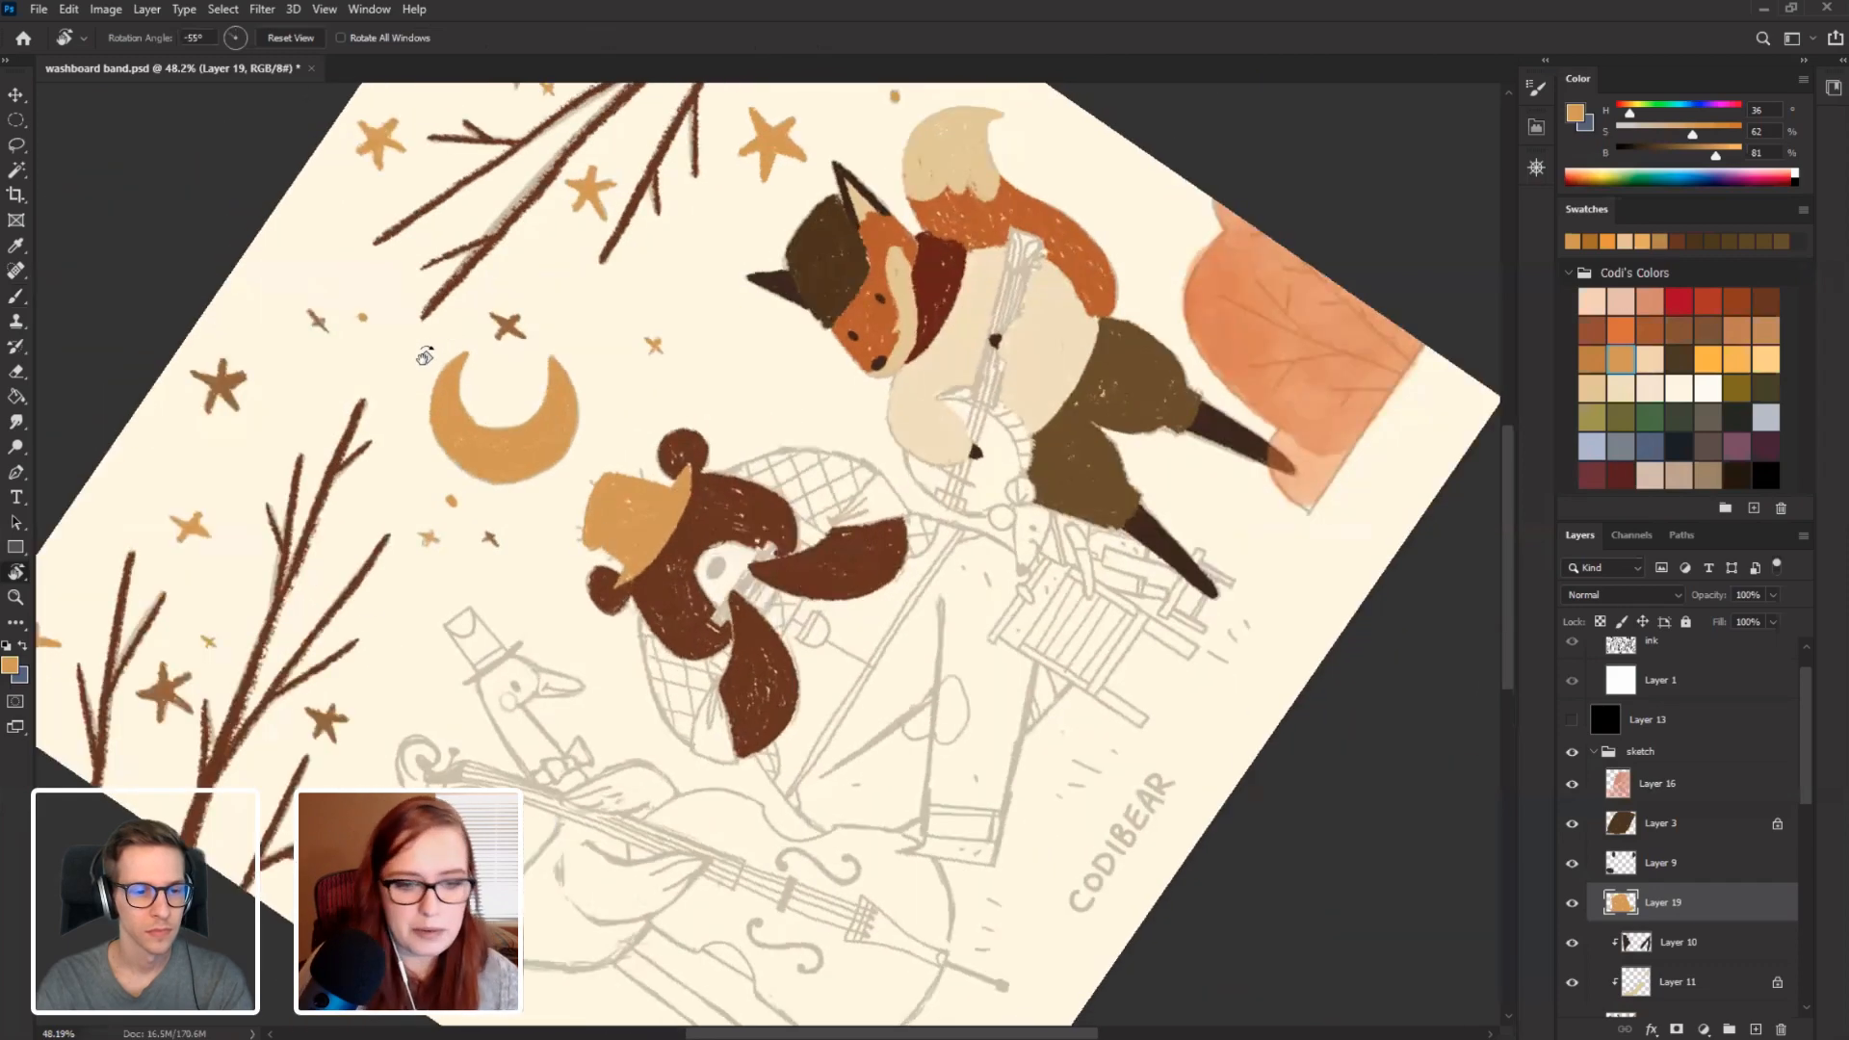
{"action": "key", "text": "b"}
{"action": "key", "text": "r"}
{"action": "mouse_move", "coordinate": [575, 384]}
{"action": "left_mouse_down"}
{"action": "mouse_move", "coordinate": [713, 375]}
{"action": "mouse_move", "coordinate": [810, 460]}
{"action": "left_mouse_up"}
{"action": "mouse_move", "coordinate": [637, 804]}
{"action": "left_mouse_down"}
{"action": "mouse_move", "coordinate": [809, 459]}
{"action": "mouse_move", "coordinate": [828, 608]}
{"action": "left_mouse_up"}
{"action": "key", "text": "b"}
{"action": "left_click_drag", "start_coordinate": [818, 453], "coordinate": [760, 424]}
{"action": "mouse_move", "coordinate": [539, 482]}
{"action": "left_mouse_down"}
{"action": "mouse_move", "coordinate": [457, 568]}
{"action": "mouse_move", "coordinate": [587, 501]}
{"action": "left_mouse_up"}
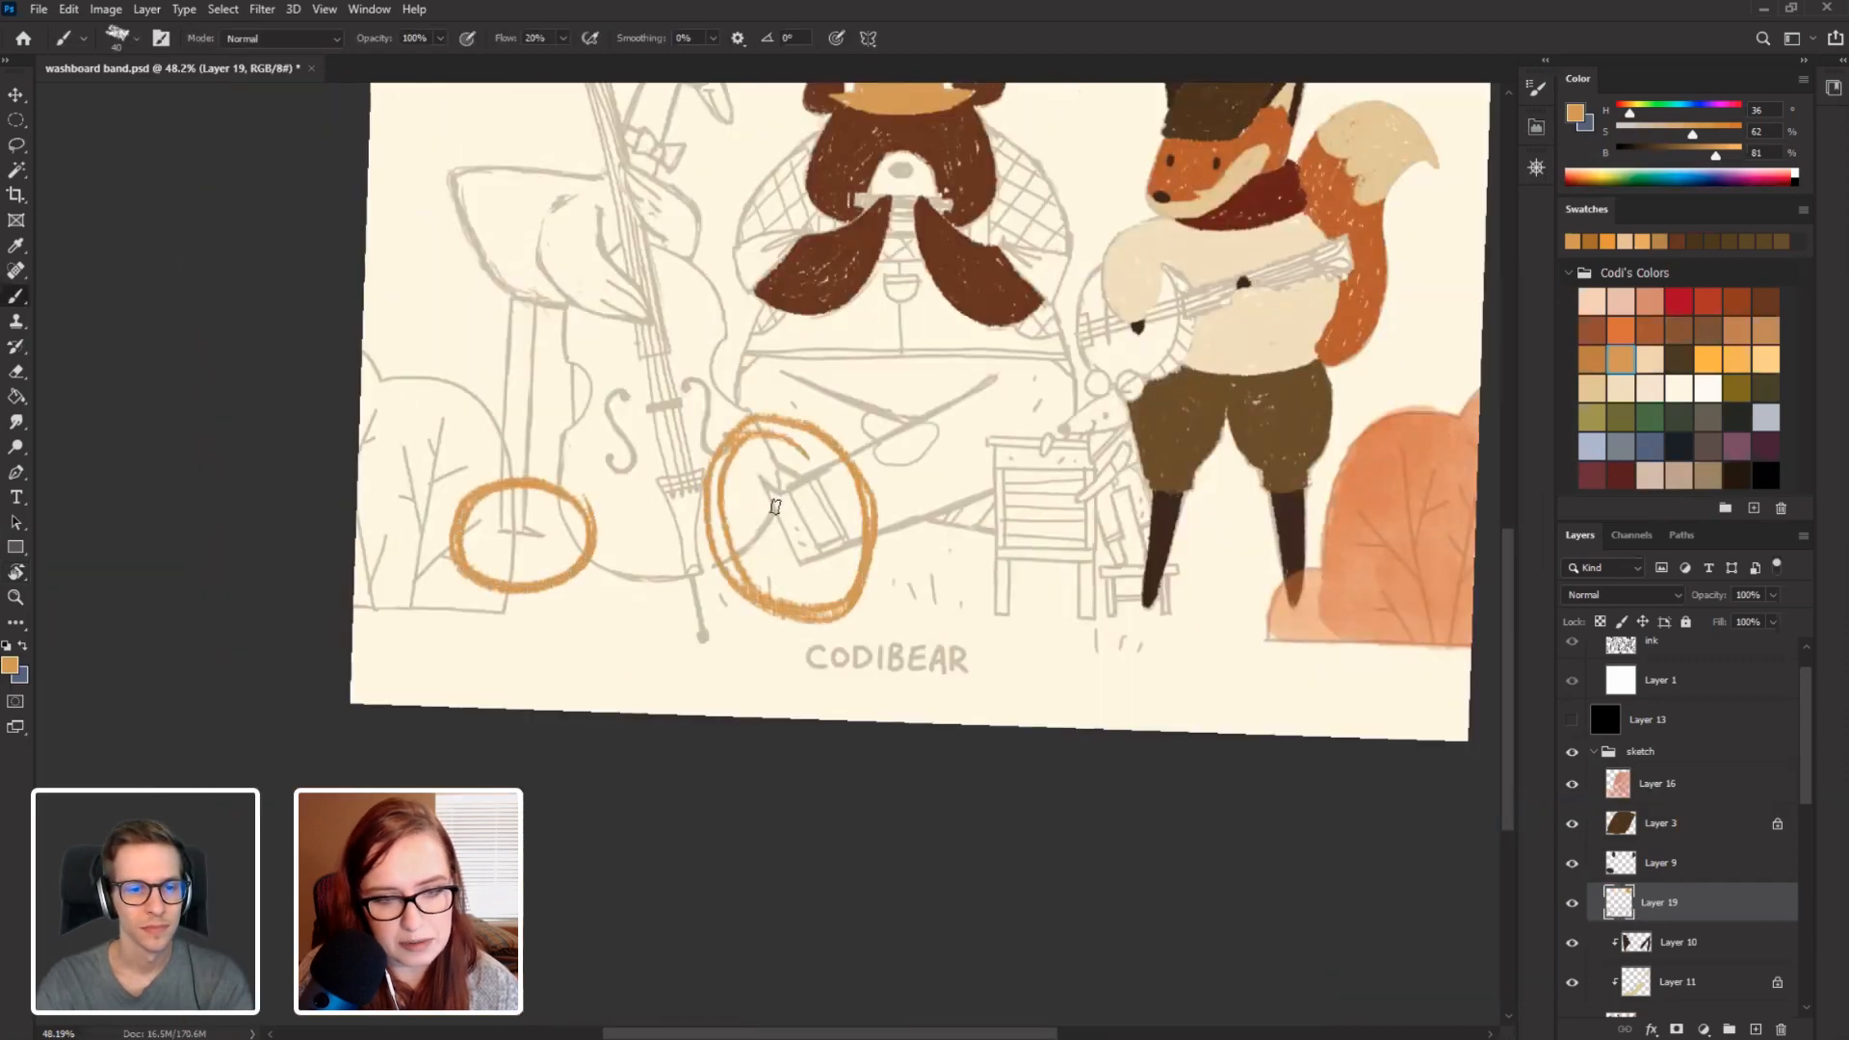
{"action": "mouse_move", "coordinate": [798, 556]}
{"action": "left_mouse_down"}
{"action": "mouse_move", "coordinate": [758, 473]}
{"action": "mouse_move", "coordinate": [776, 495]}
{"action": "mouse_move", "coordinate": [826, 472]}
{"action": "left_mouse_up"}
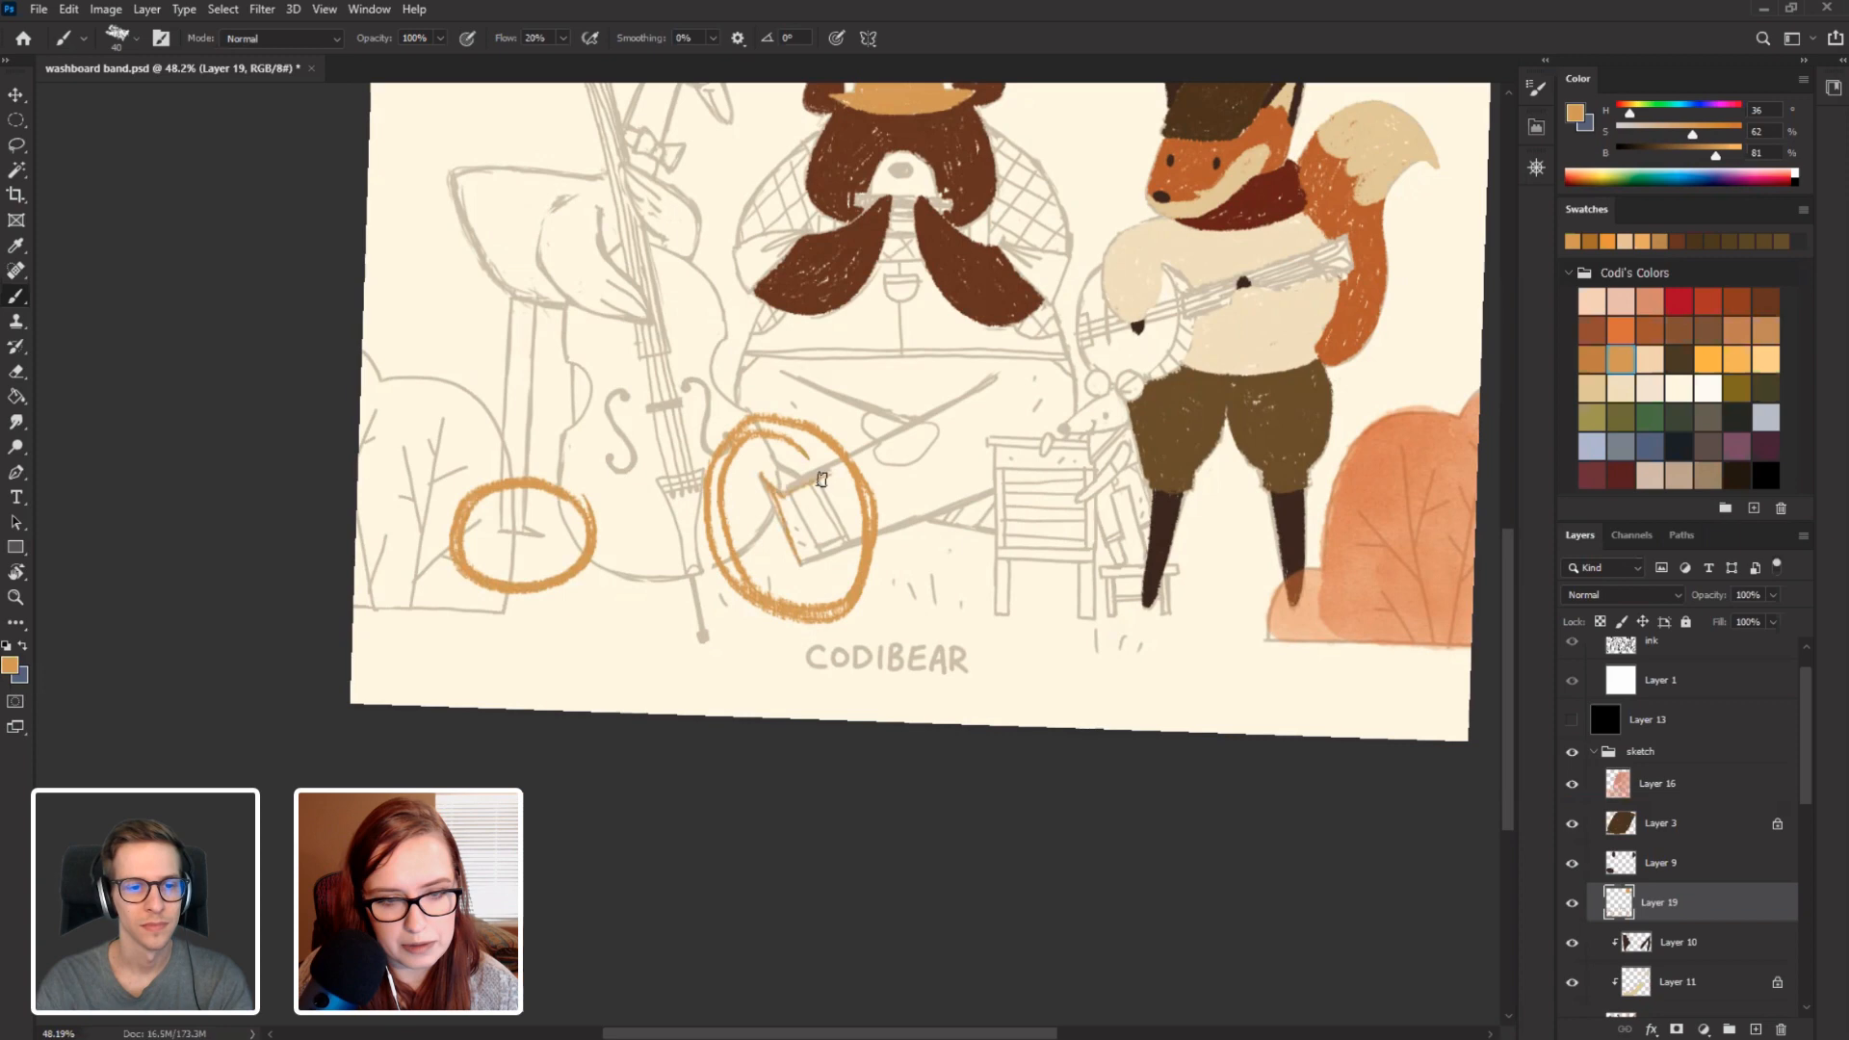
{"action": "key", "text": "ctrl+z"}
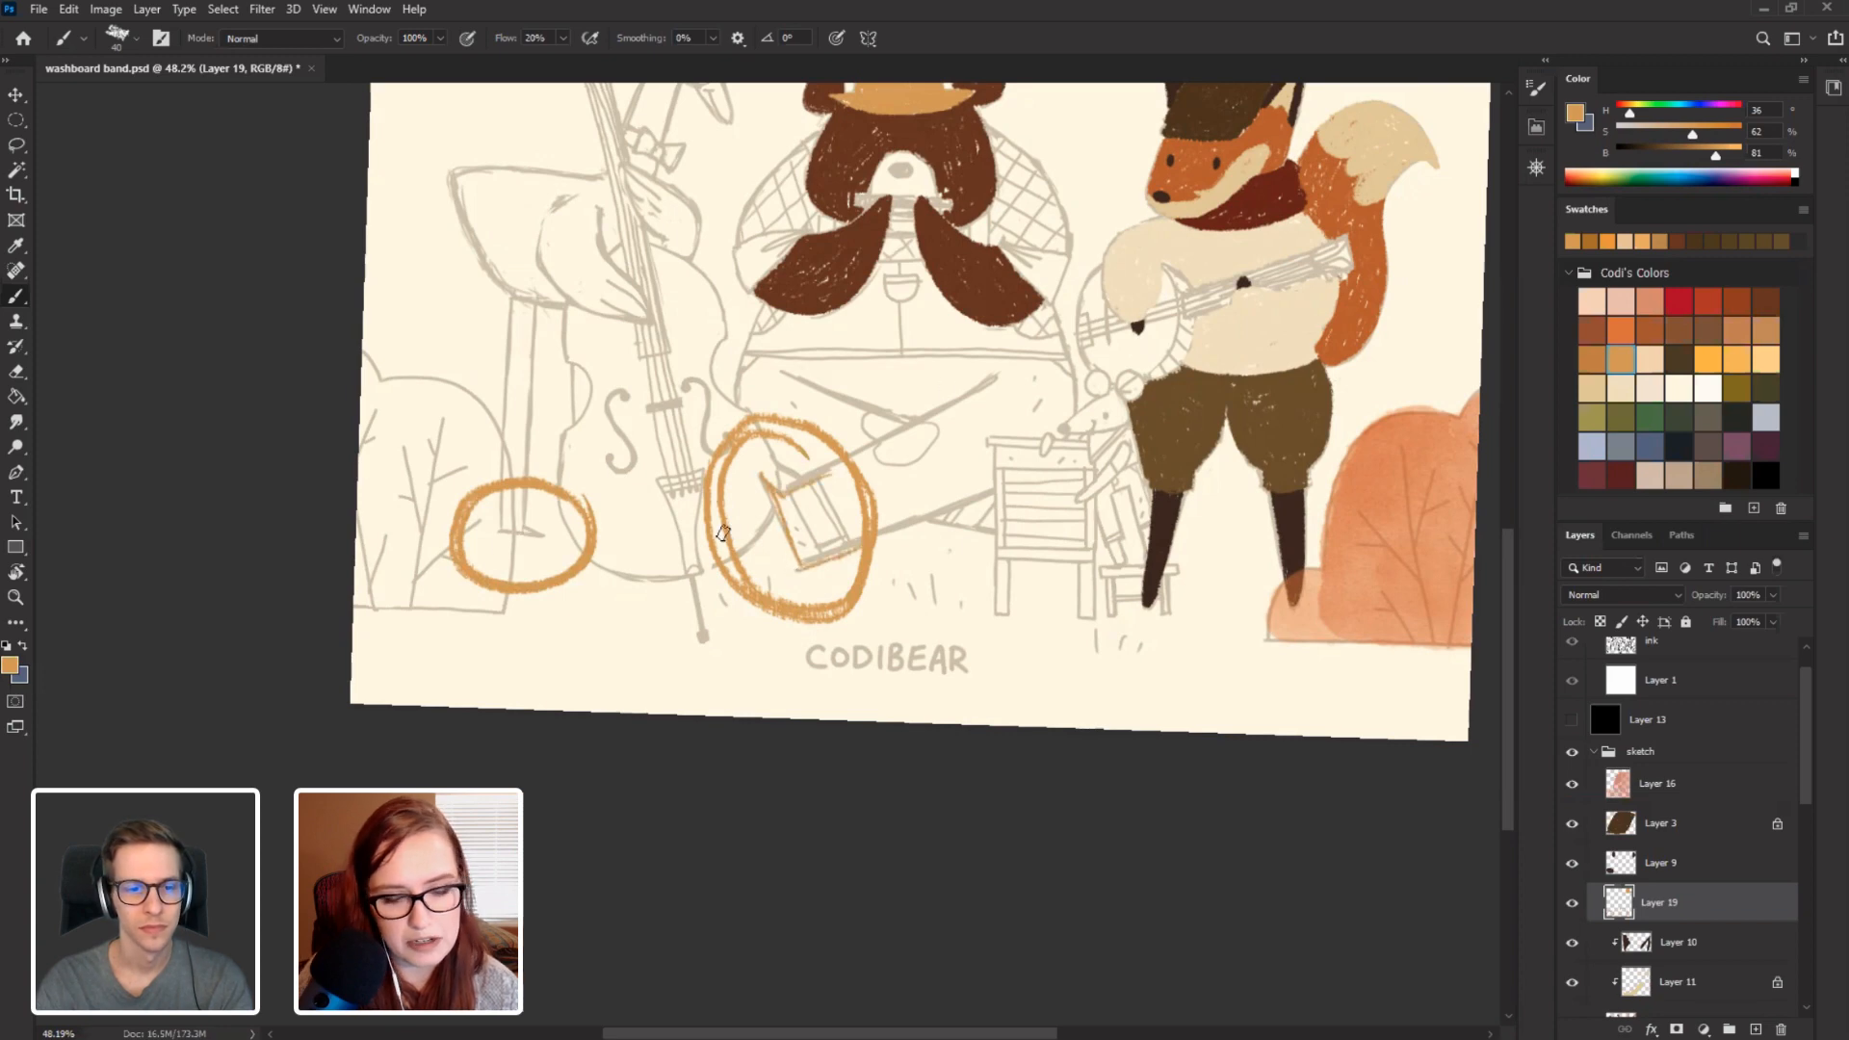
Rotate the canvas and trace both long edges of the bear's crossed leg with straight golden lines.
{"action": "key", "text": "r"}
{"action": "left_click_drag", "start_coordinate": [400, 741], "coordinate": [677, 946]}
{"action": "left_click_drag", "start_coordinate": [740, 482], "coordinate": [727, 686]}
{"action": "key", "text": "b"}
{"action": "left_click_drag", "start_coordinate": [714, 711], "coordinate": [742, 471]}
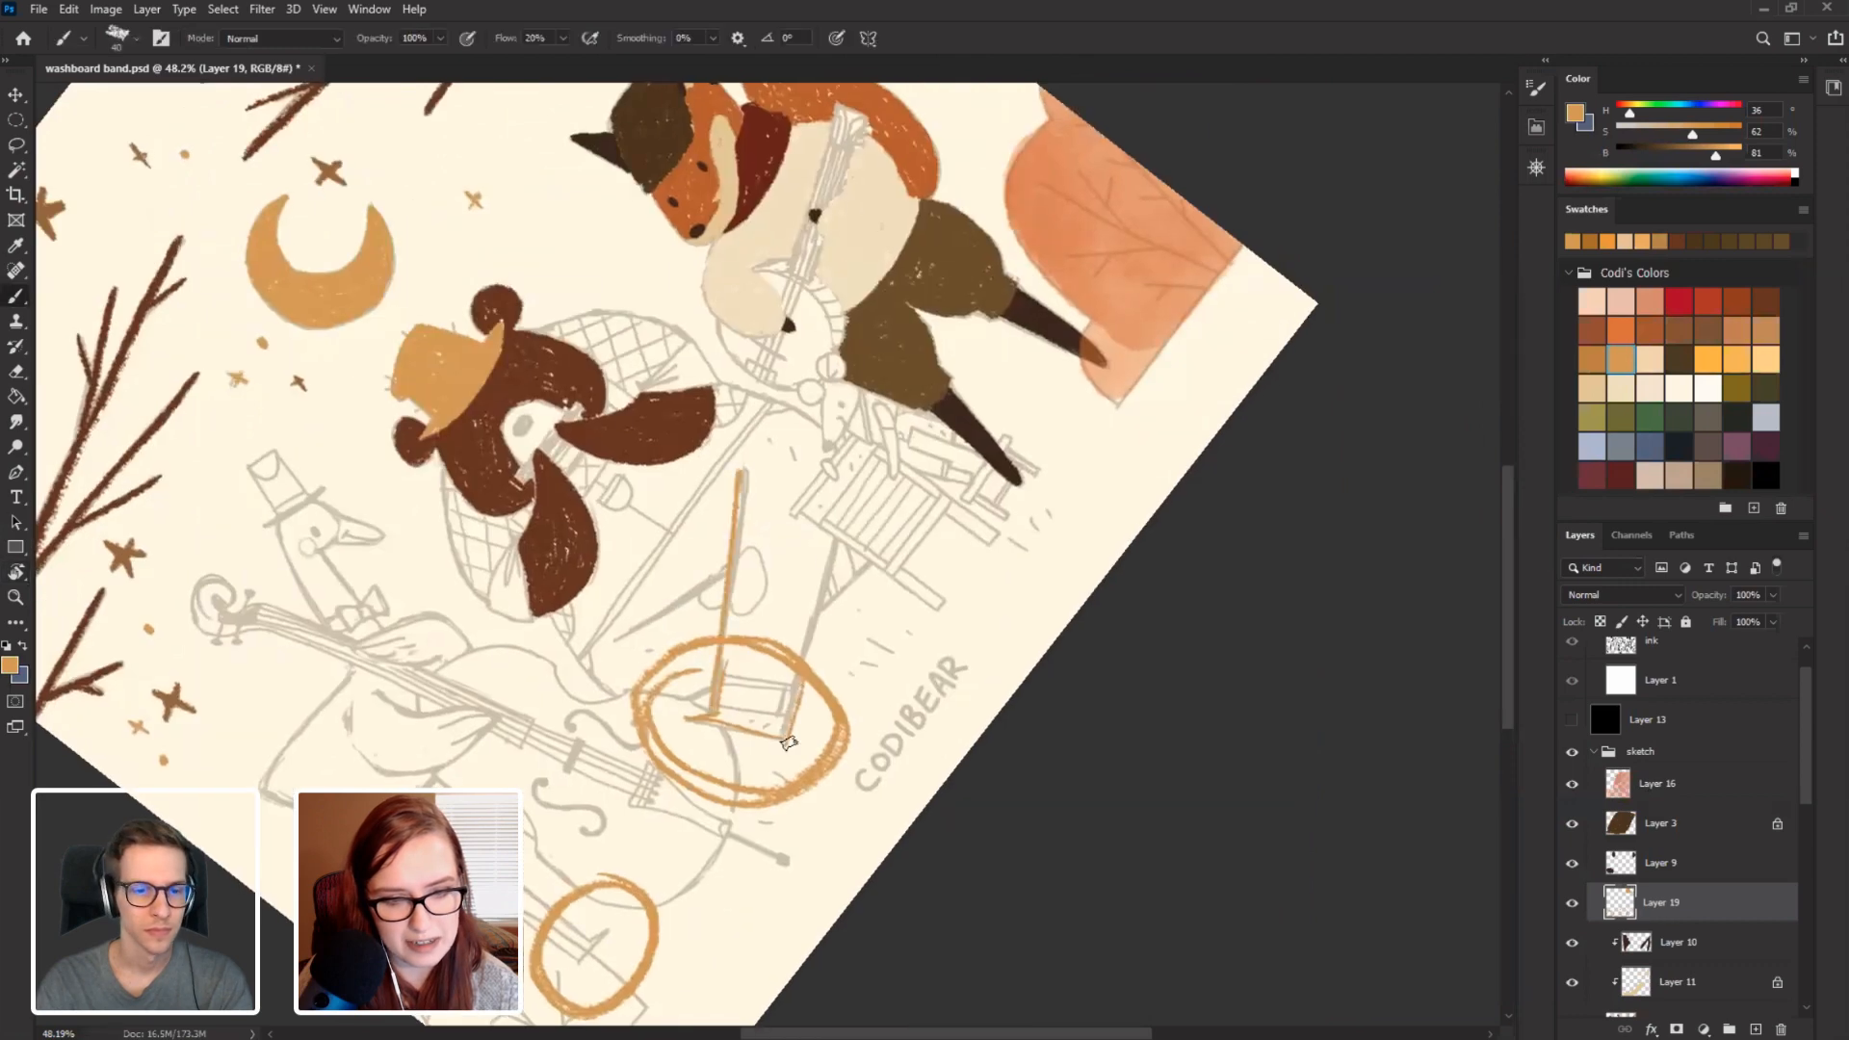
{"action": "left_click_drag", "start_coordinate": [788, 740], "coordinate": [841, 462]}
{"action": "key", "text": "r"}
{"action": "left_click_drag", "start_coordinate": [286, 834], "coordinate": [391, 474]}
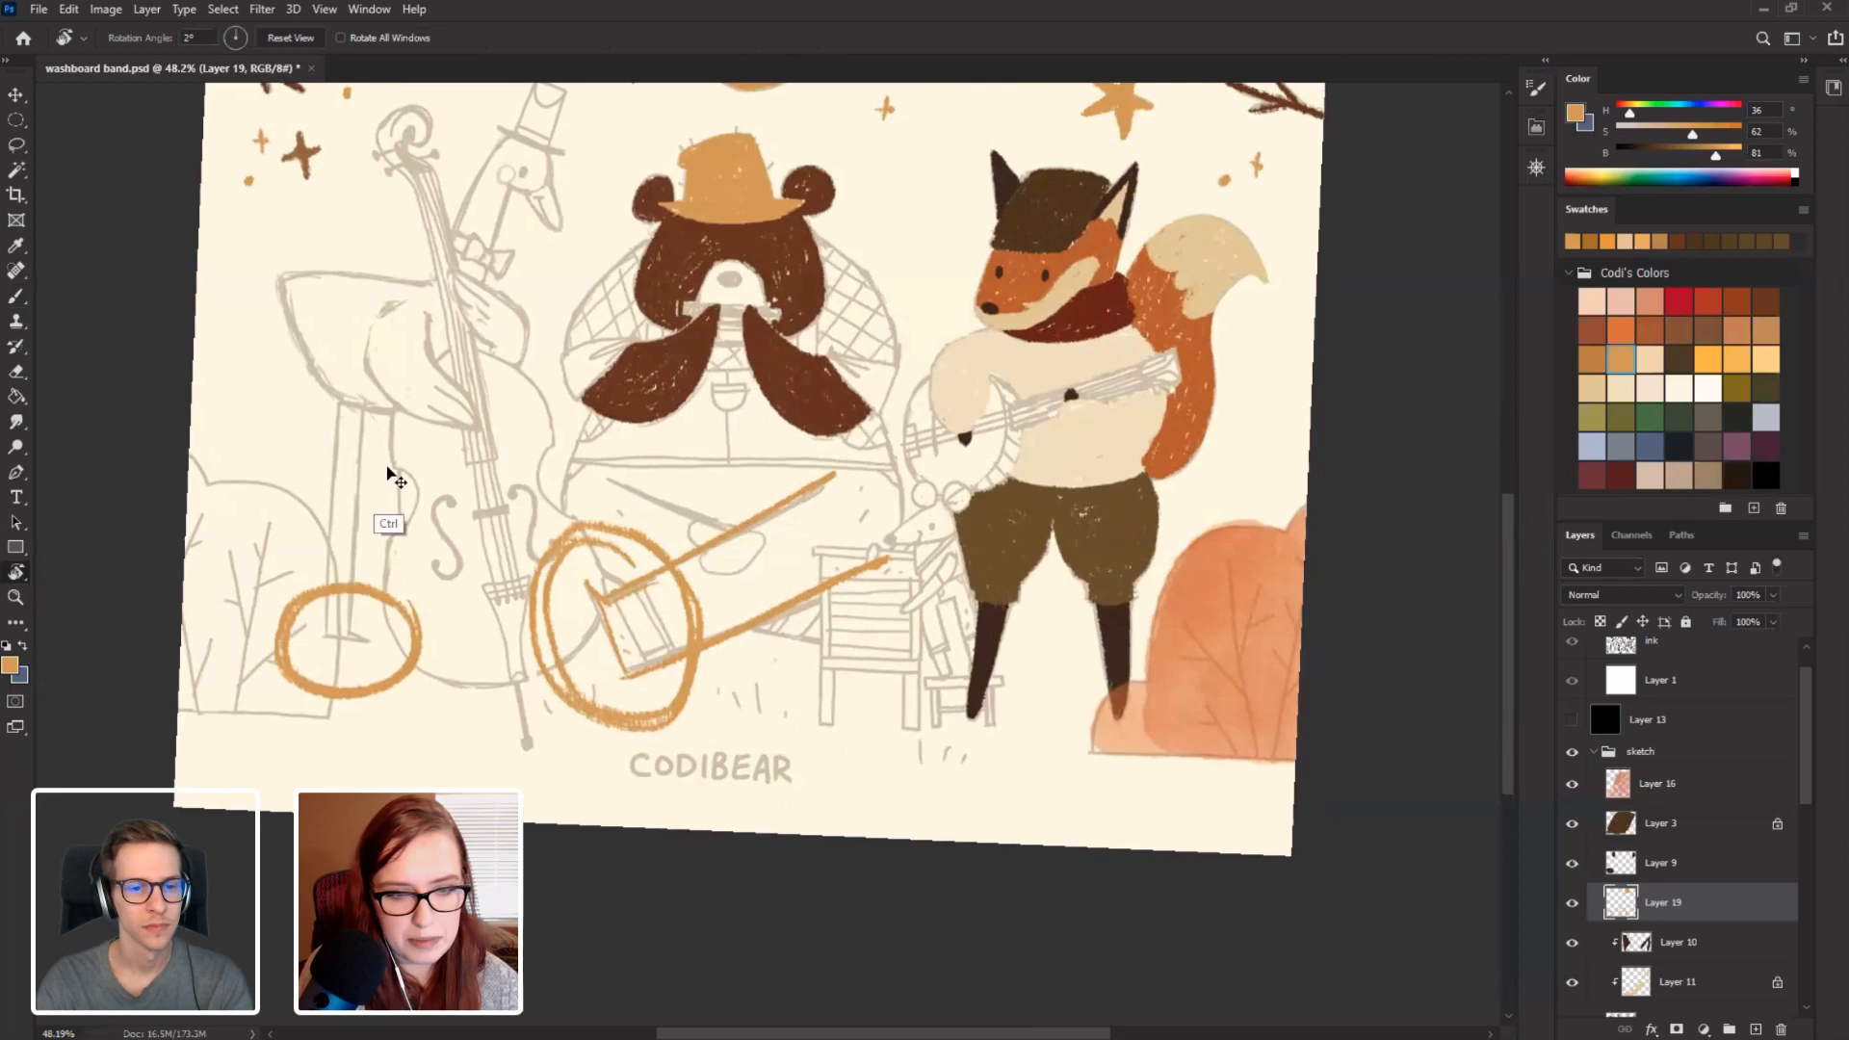
Undo the golden circles and leg lines drawn over the sketch on Layer 19.
{"action": "key", "text": "ctrl+z"}
{"action": "key", "text": "ctrl+z"}
{"action": "key", "text": "ctrl+z"}
{"action": "key", "text": "ctrl+z"}
{"action": "key", "text": "ctrl+z"}
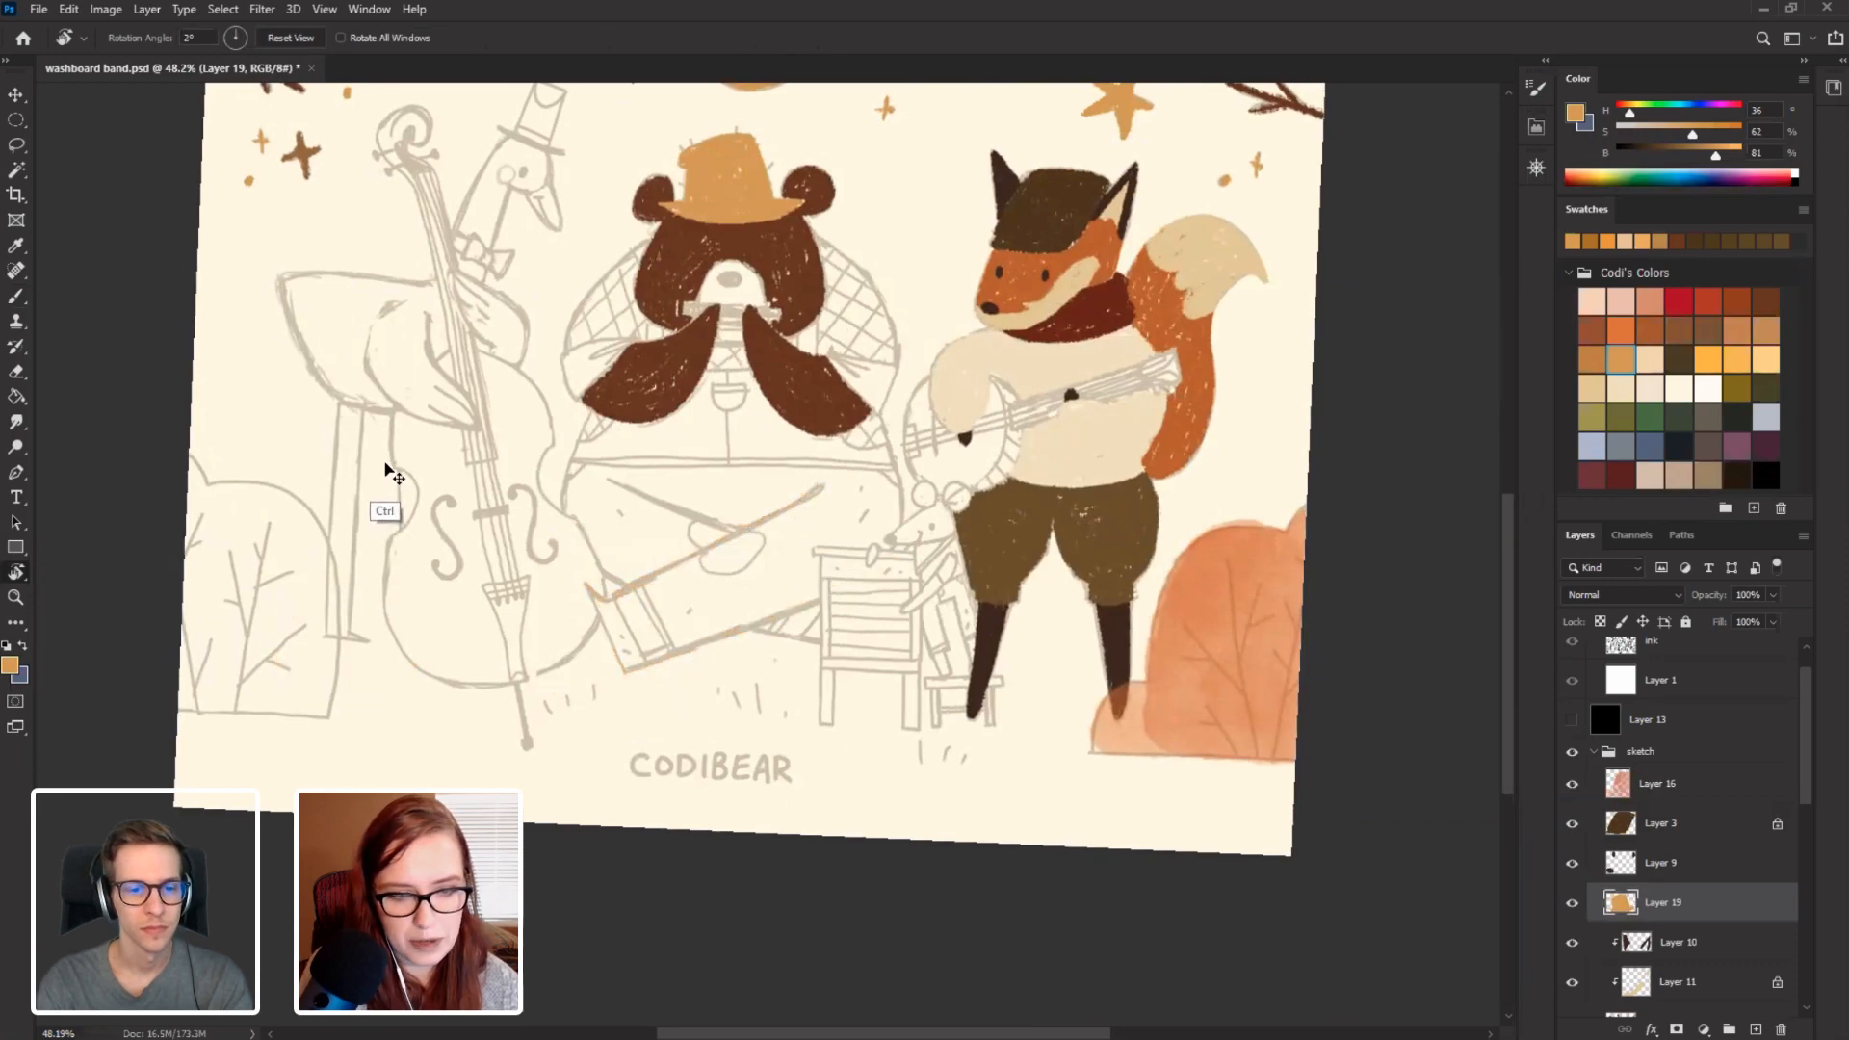
Save the illustration file.
{"action": "left_click_drag", "start_coordinate": [478, 607], "coordinate": [481, 789]}
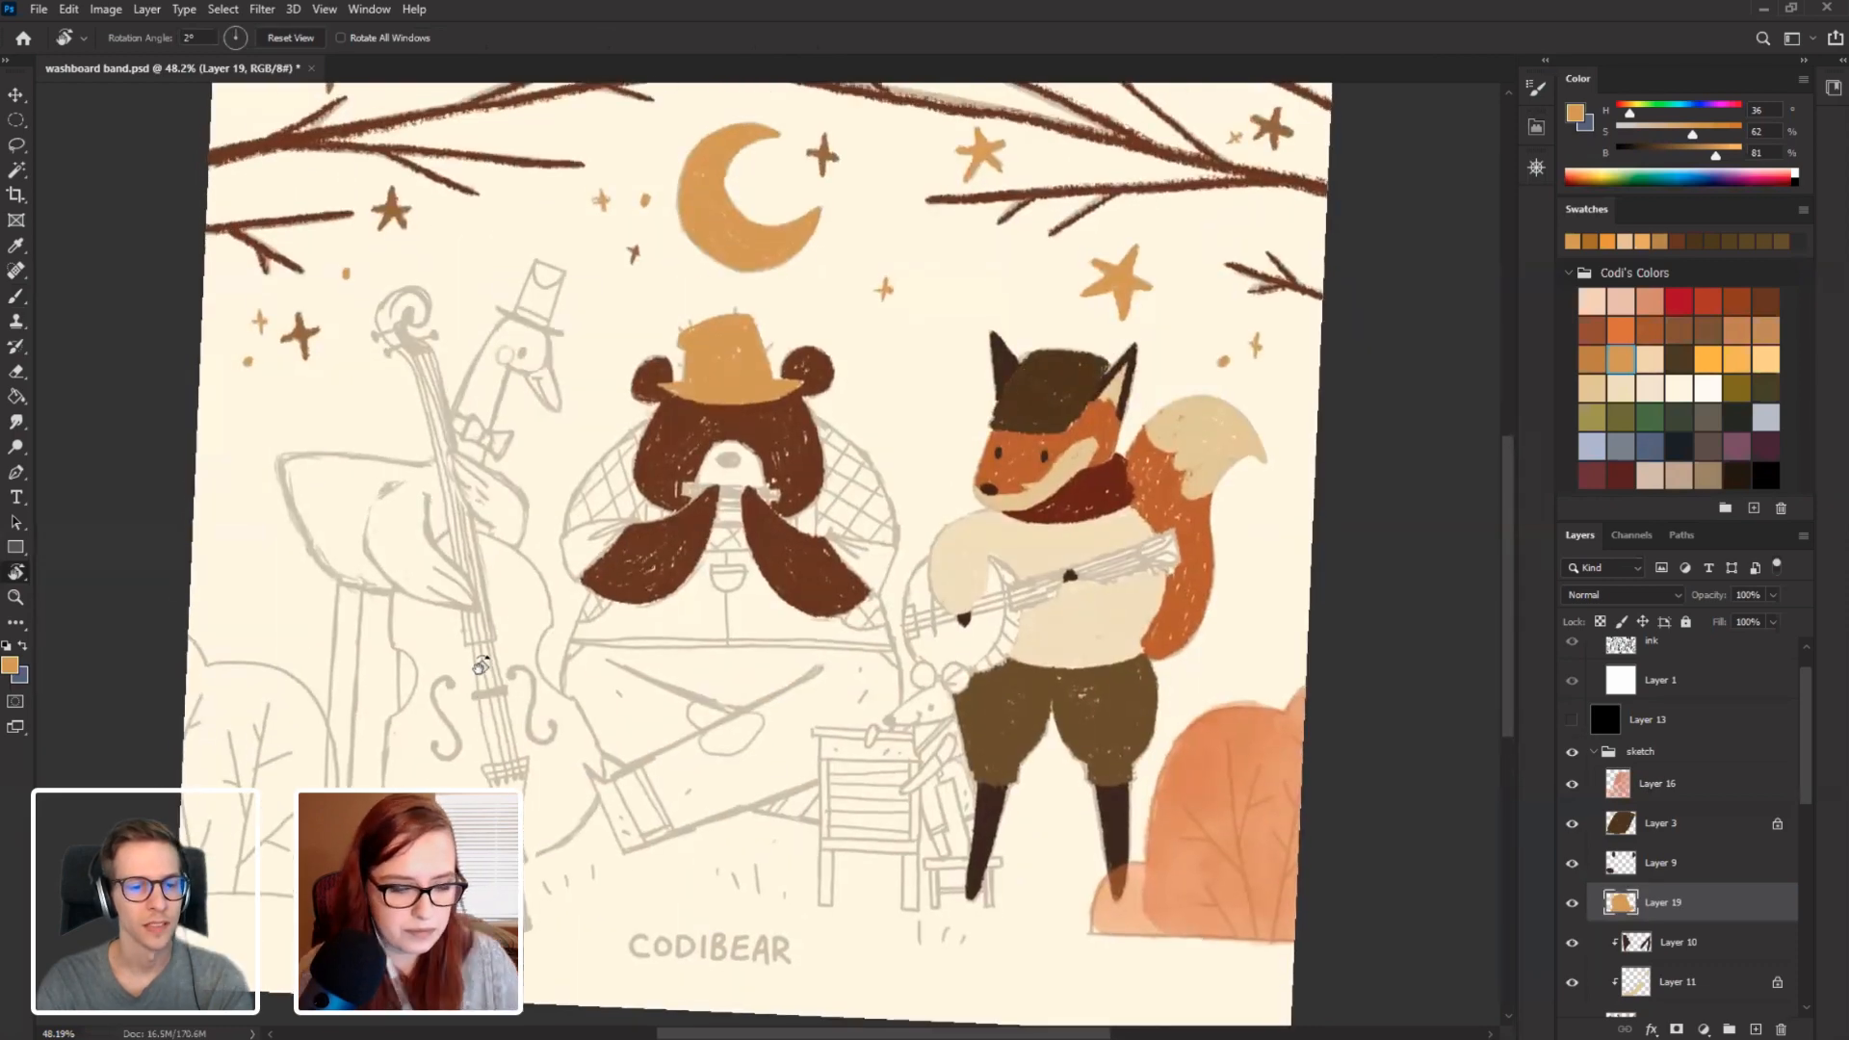
{"action": "key", "text": "ctrl+s"}
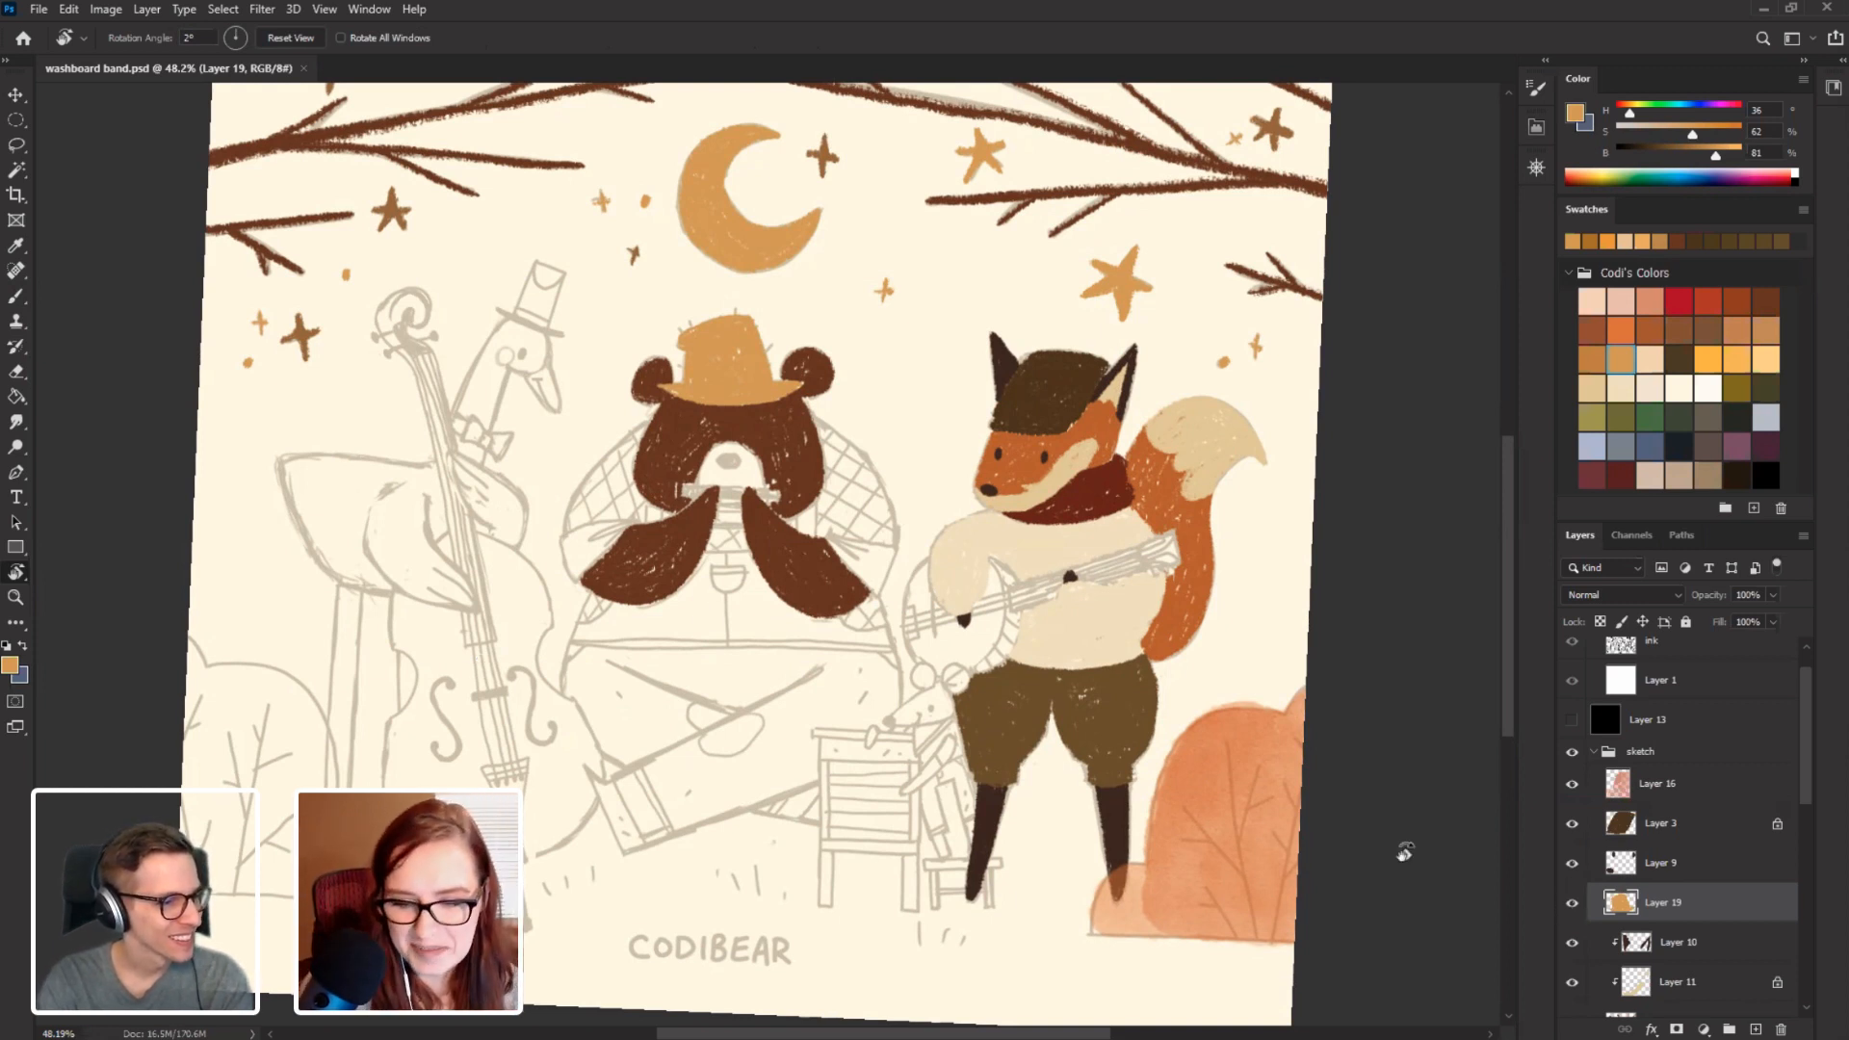
Add a new layer above Layer 16 and hand-letter "Goostav" in gold across the base of the goose's double bass.
{"action": "left_click_drag", "start_coordinate": [673, 726], "coordinate": [719, 695]}
{"action": "left_click", "coordinate": [1666, 793]}
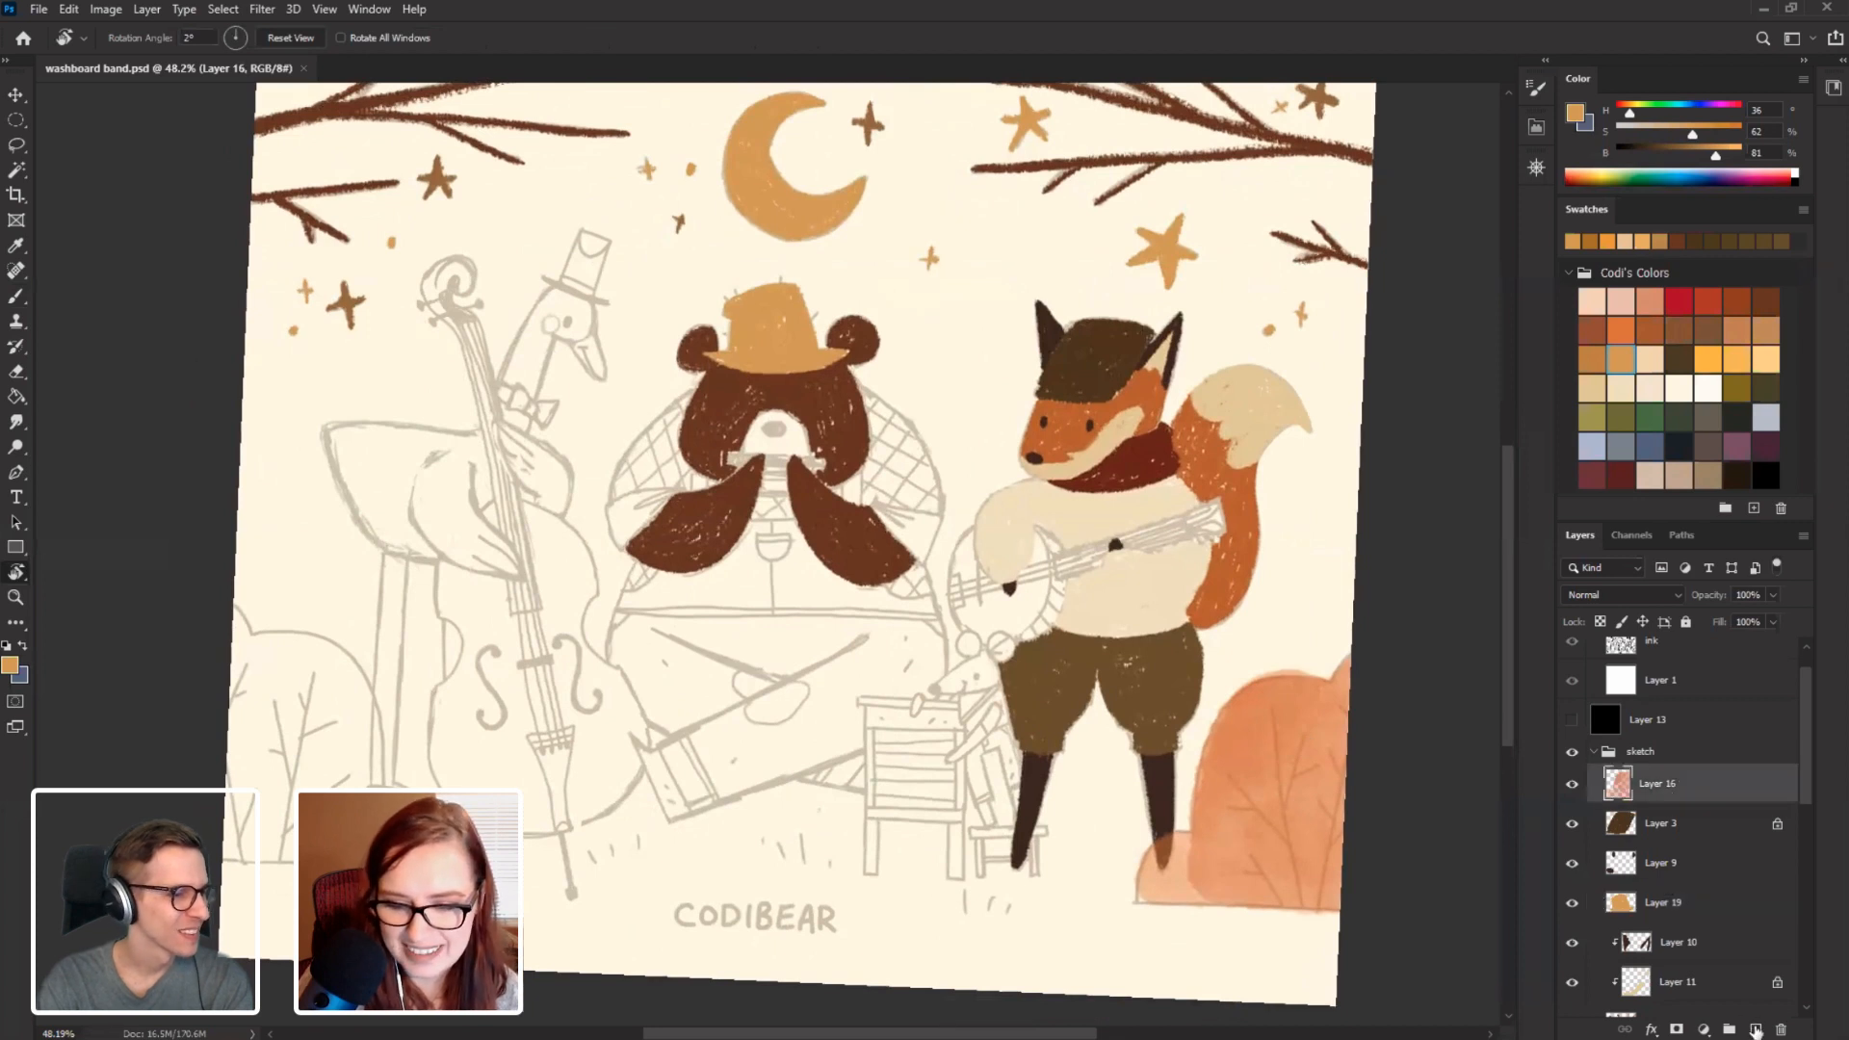
{"action": "left_click", "coordinate": [1755, 1028]}
{"action": "key", "text": "b"}
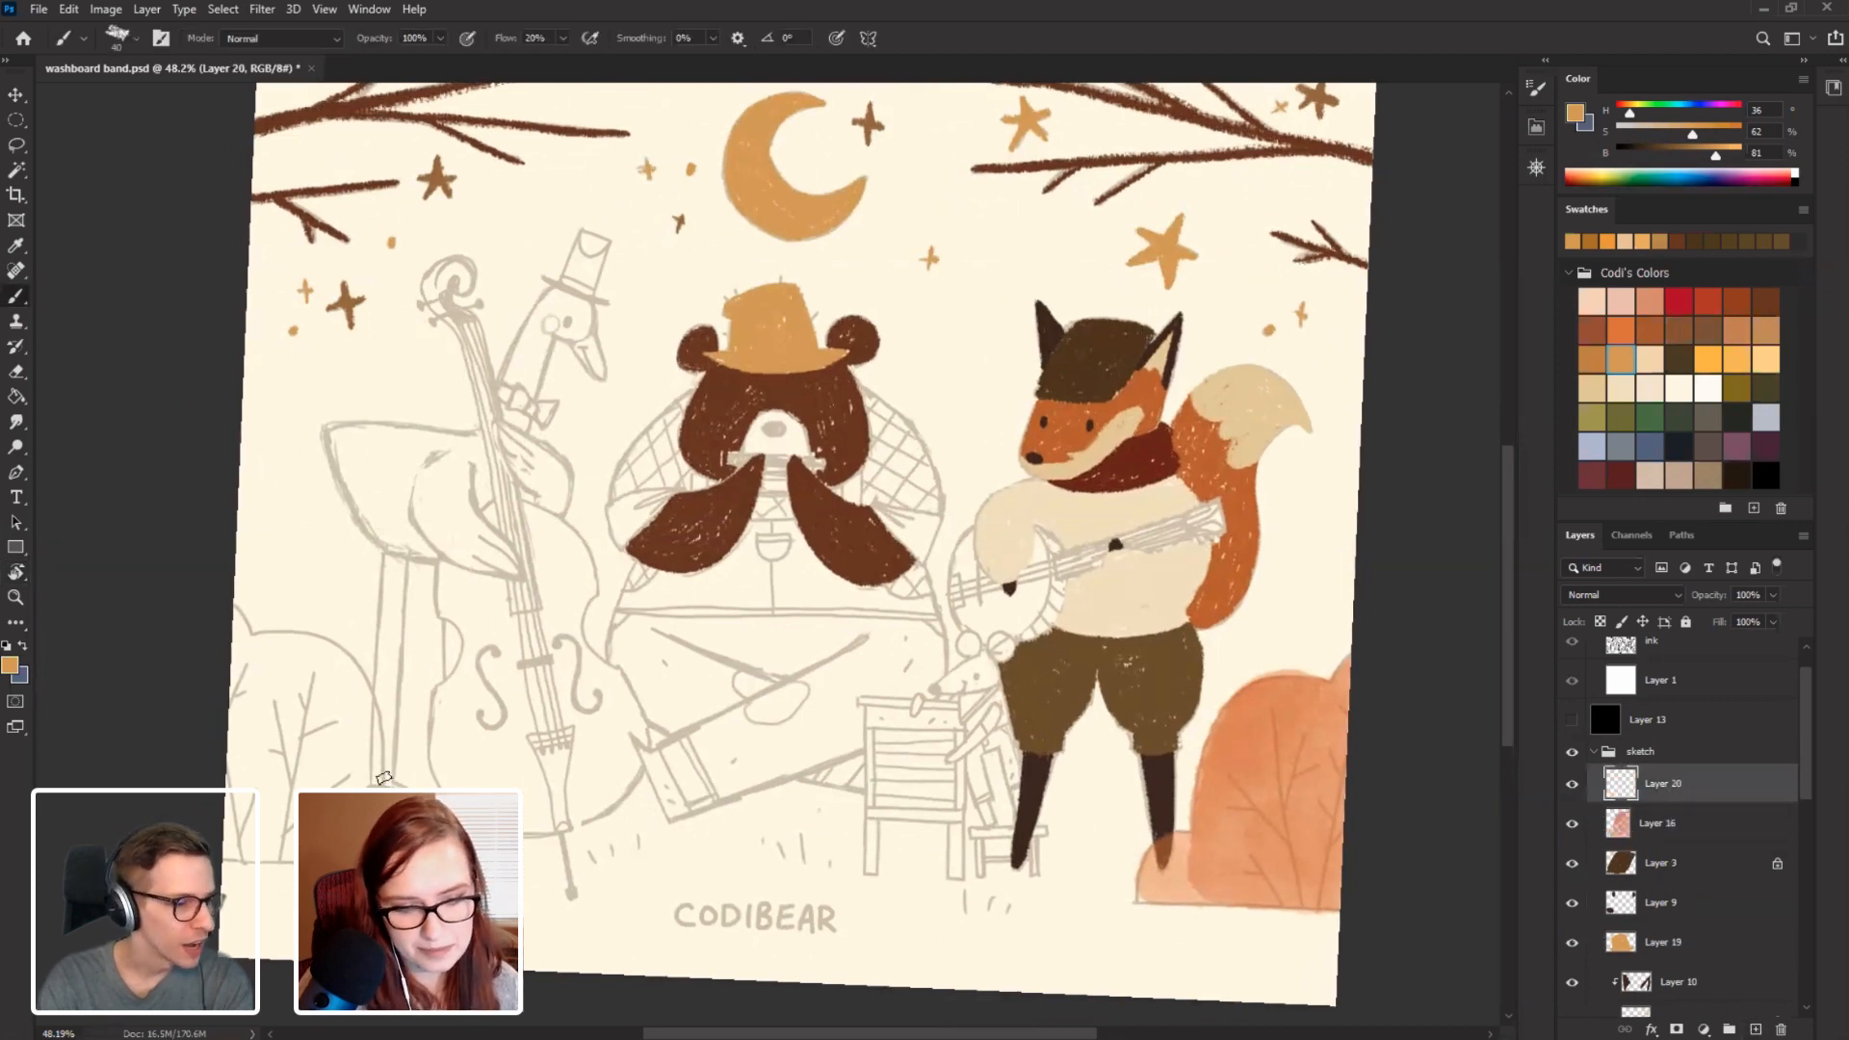
{"action": "mouse_move", "coordinate": [383, 777]}
{"action": "left_mouse_down"}
{"action": "mouse_move", "coordinate": [369, 785]}
{"action": "mouse_move", "coordinate": [486, 783]}
{"action": "mouse_move", "coordinate": [544, 811]}
{"action": "mouse_move", "coordinate": [578, 791]}
{"action": "left_mouse_up"}
{"action": "left_click_drag", "start_coordinate": [695, 674], "coordinate": [685, 666]}
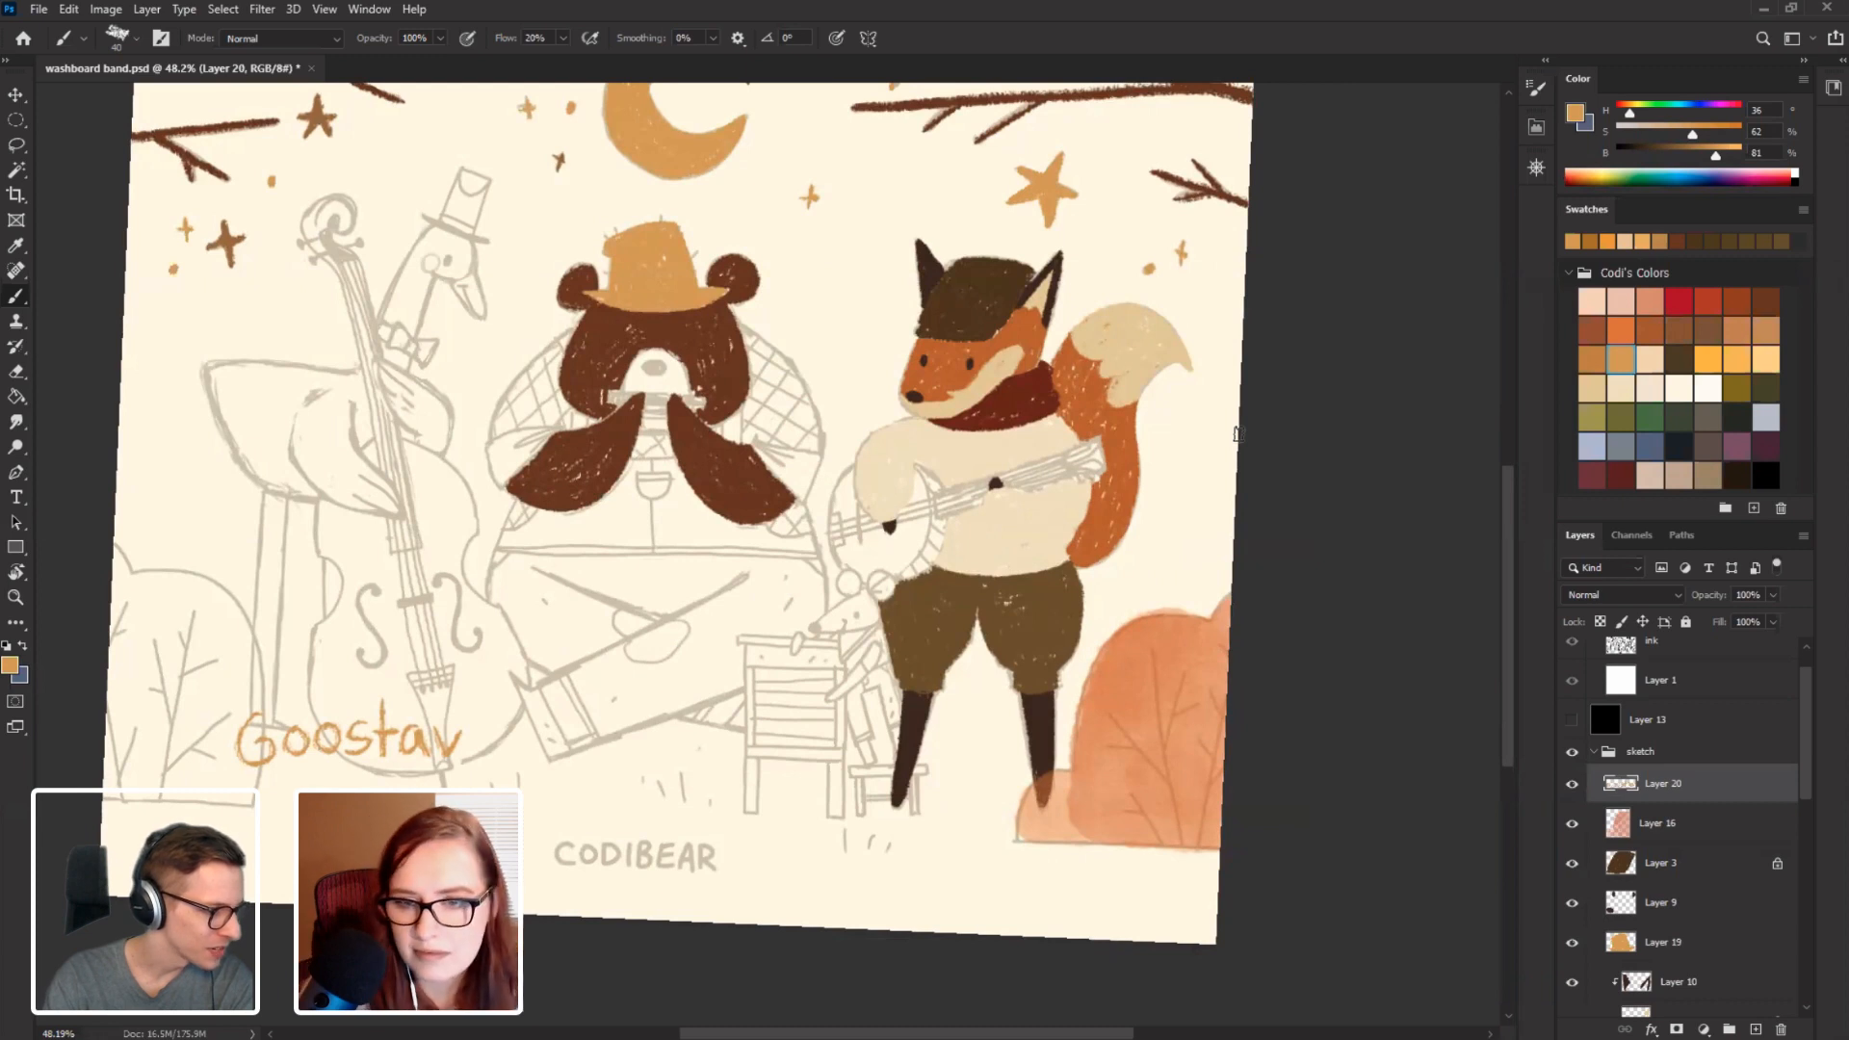
Set the foreground colour to a light orange with RGB values 232, 178 and 117.
{"action": "left_click", "coordinate": [1577, 112]}
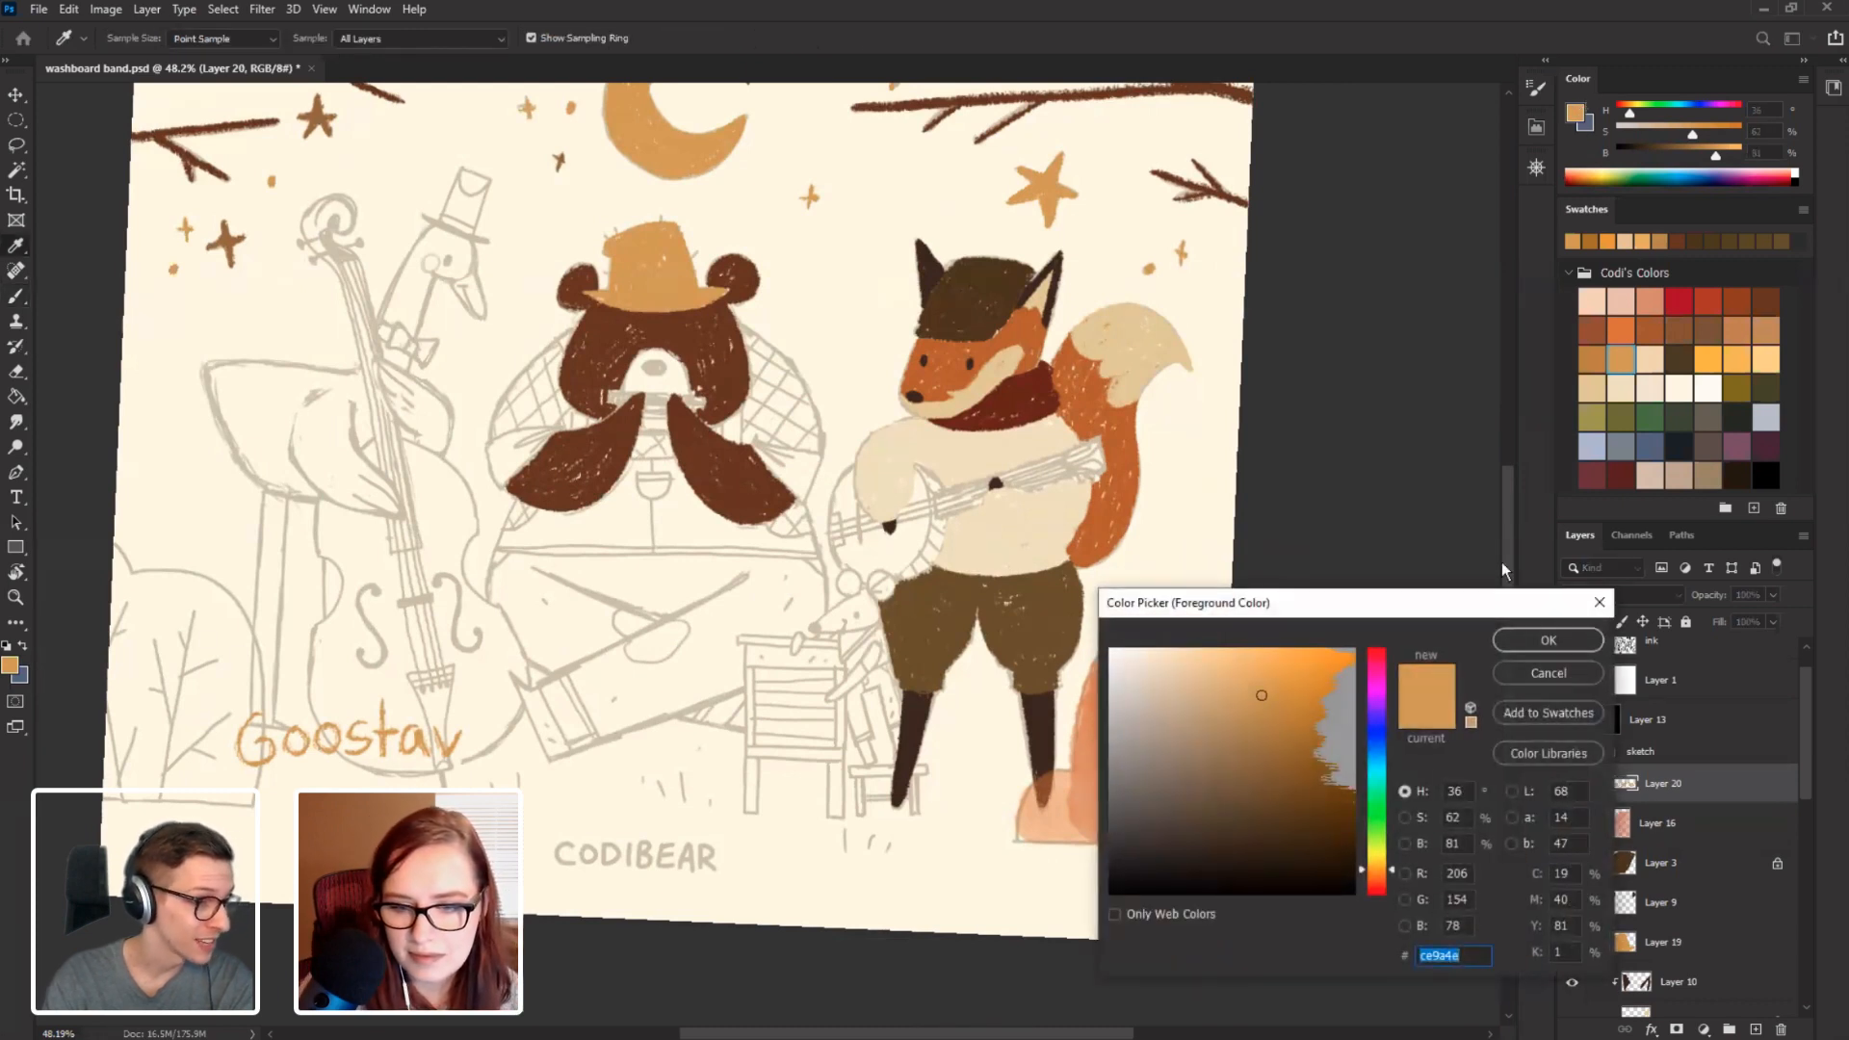
{"action": "left_click_drag", "start_coordinate": [1536, 606], "coordinate": [1004, 263]}
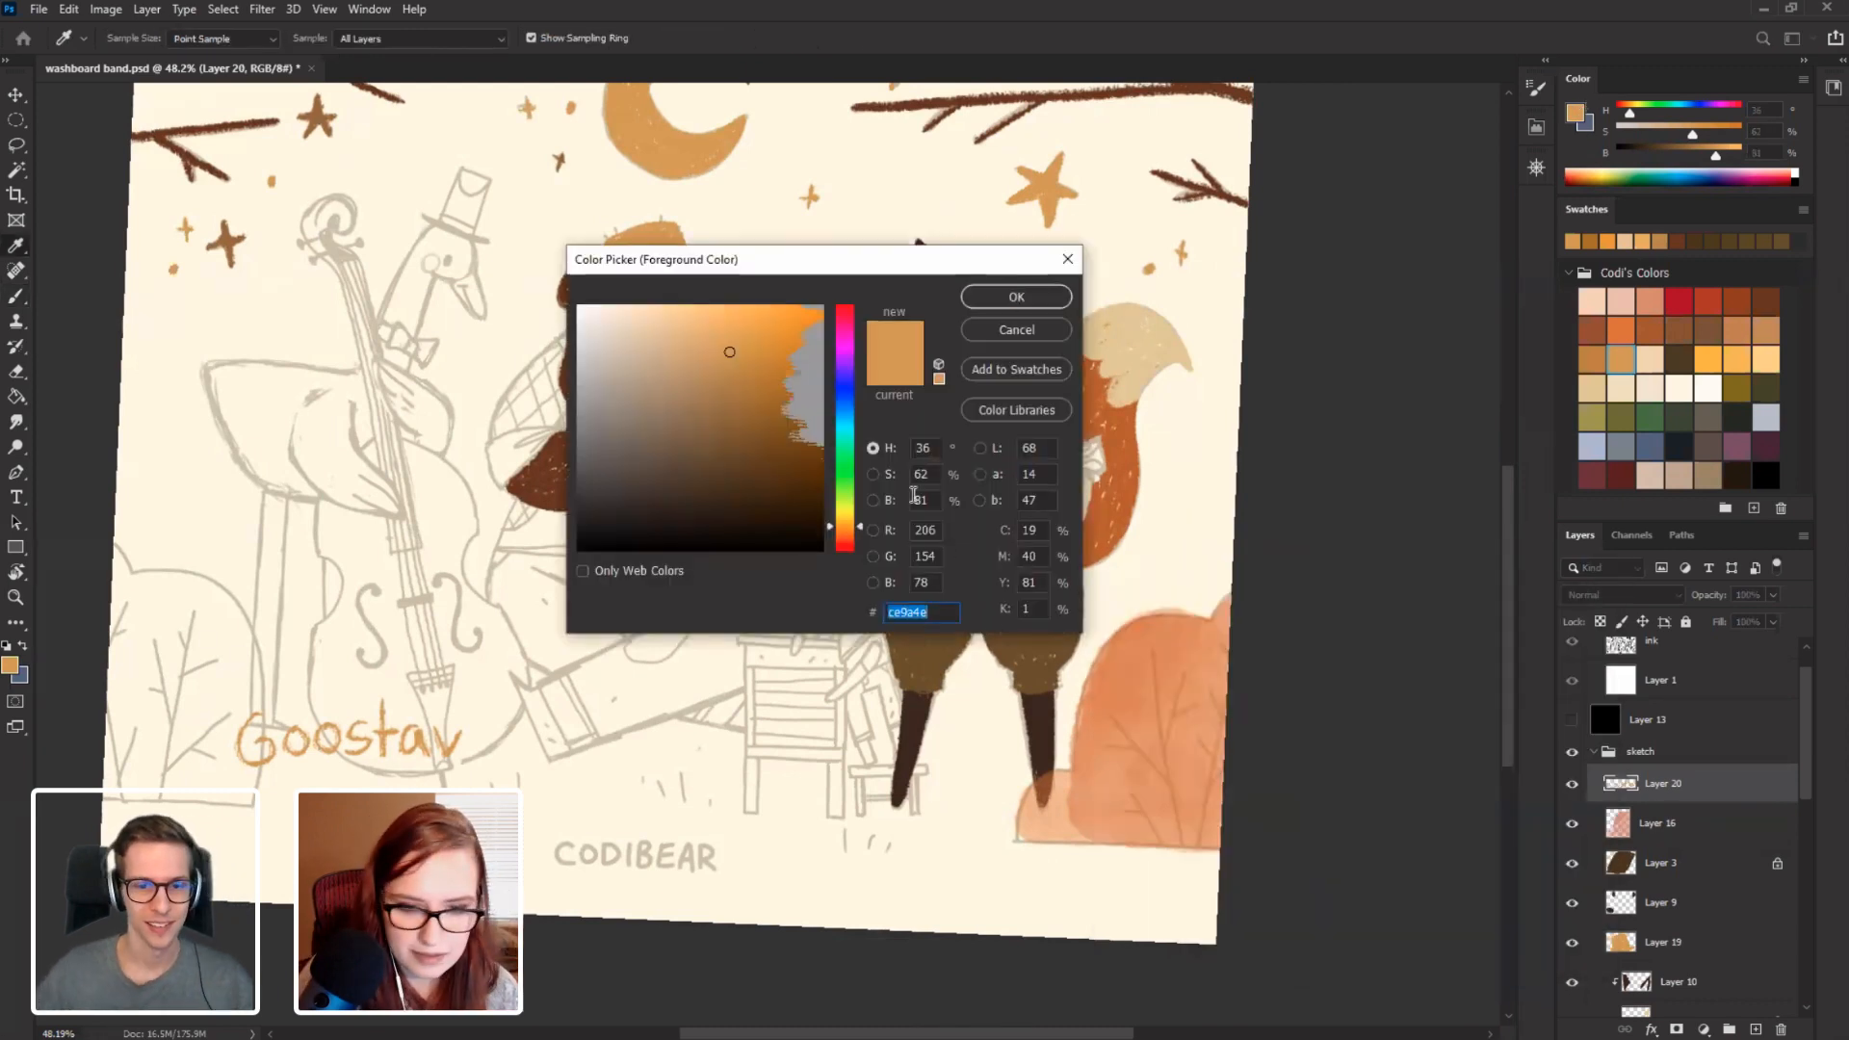
{"action": "left_click", "coordinate": [924, 530]}
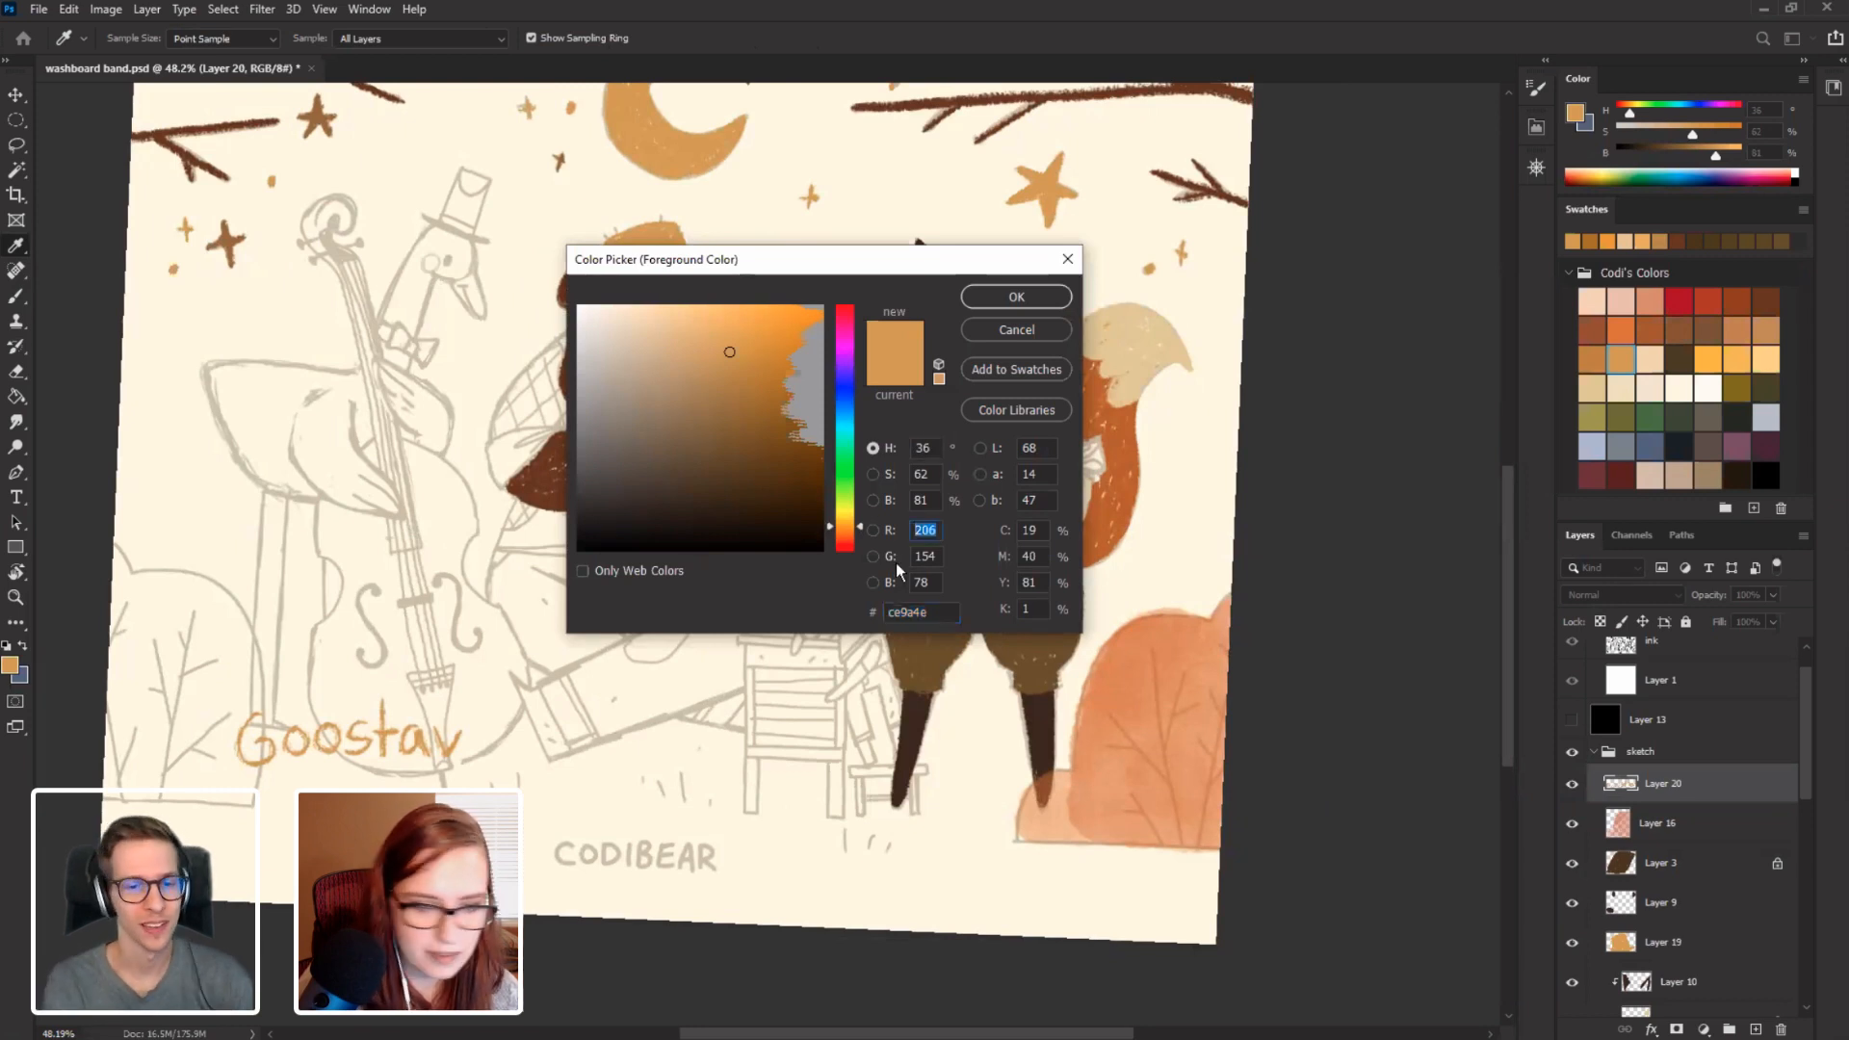
{"action": "type", "text": "232"}
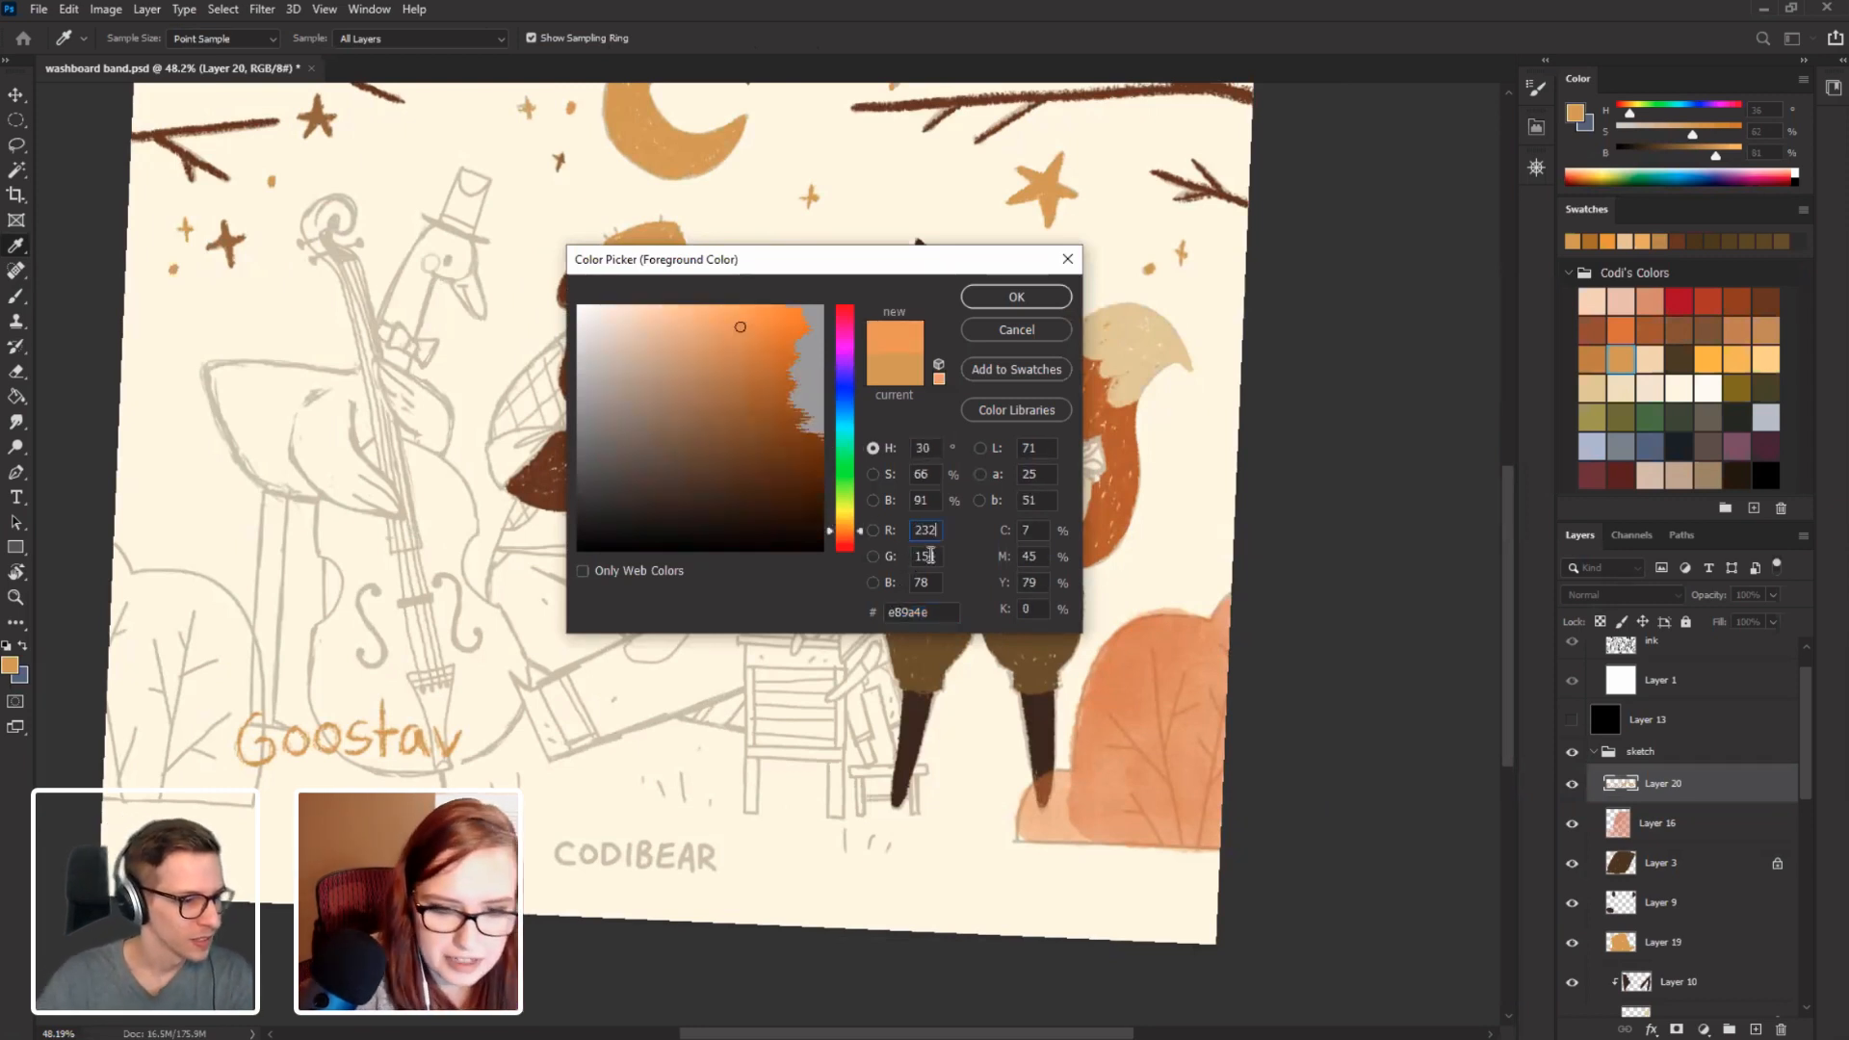
{"action": "key", "text": "Tab"}
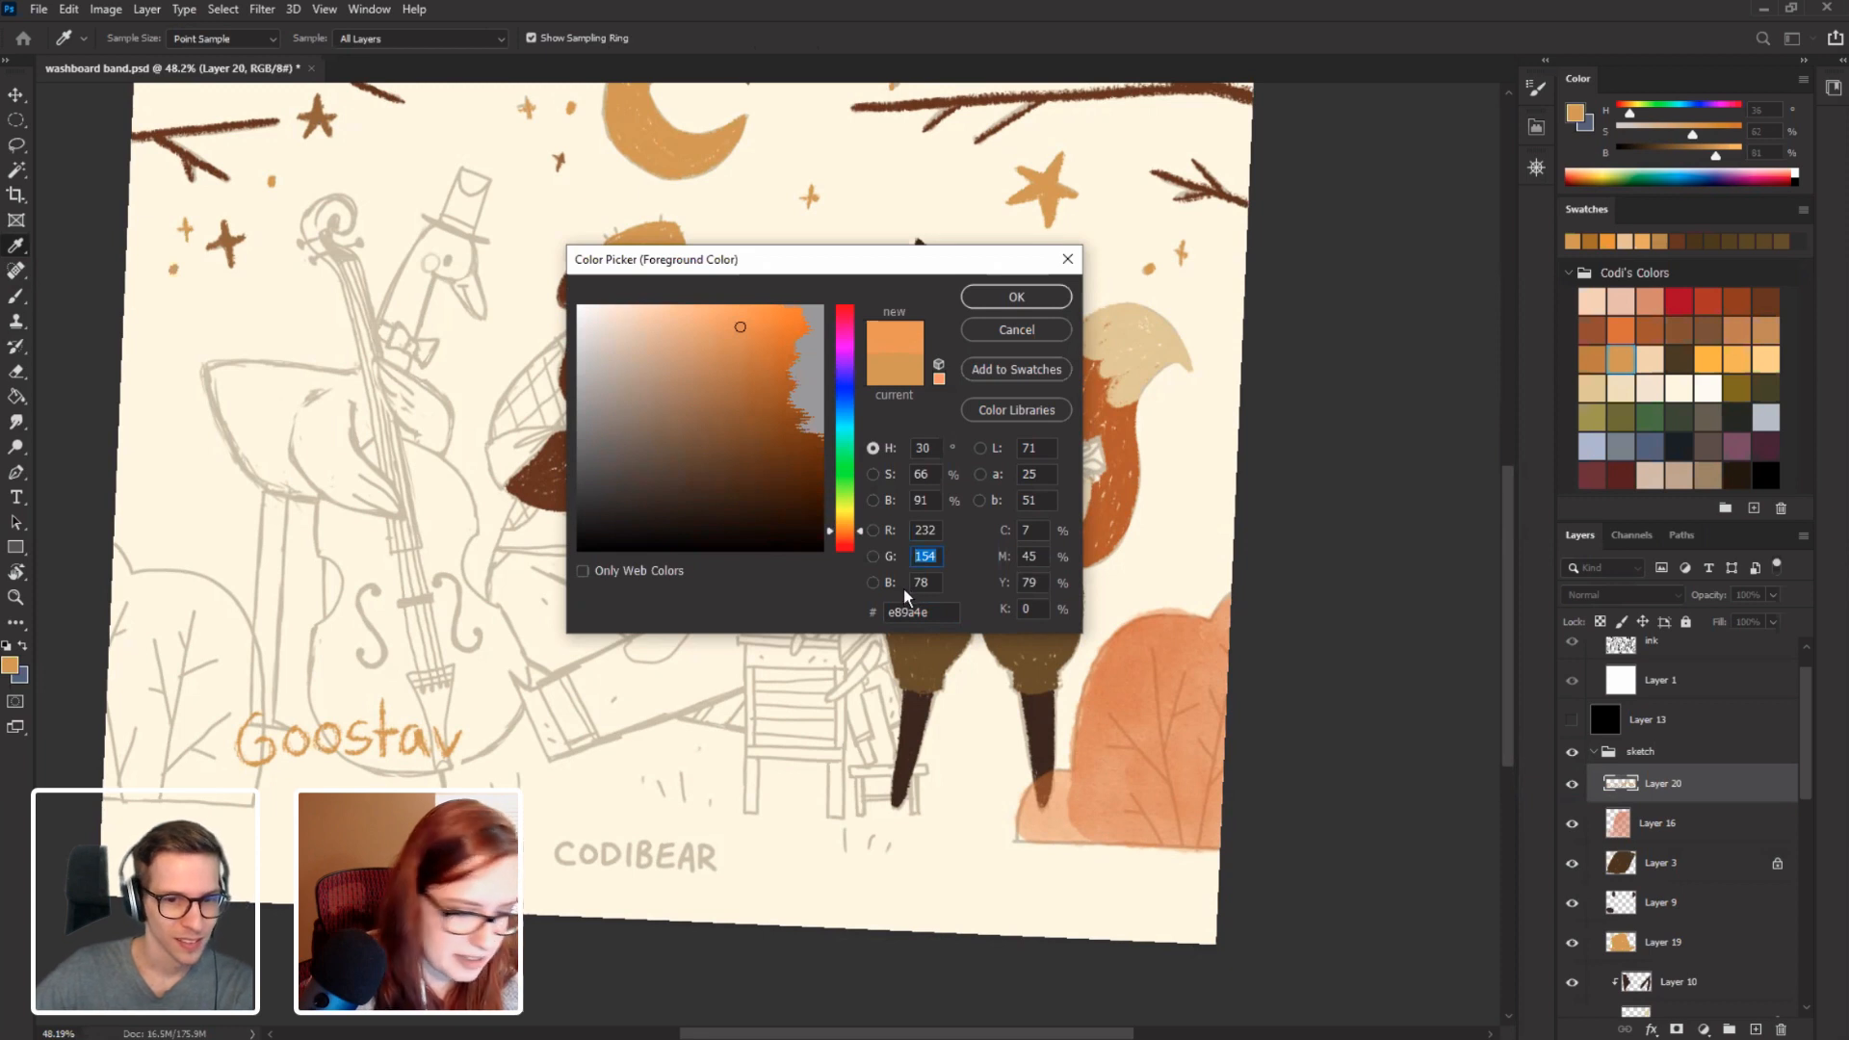
{"action": "type", "text": "178"}
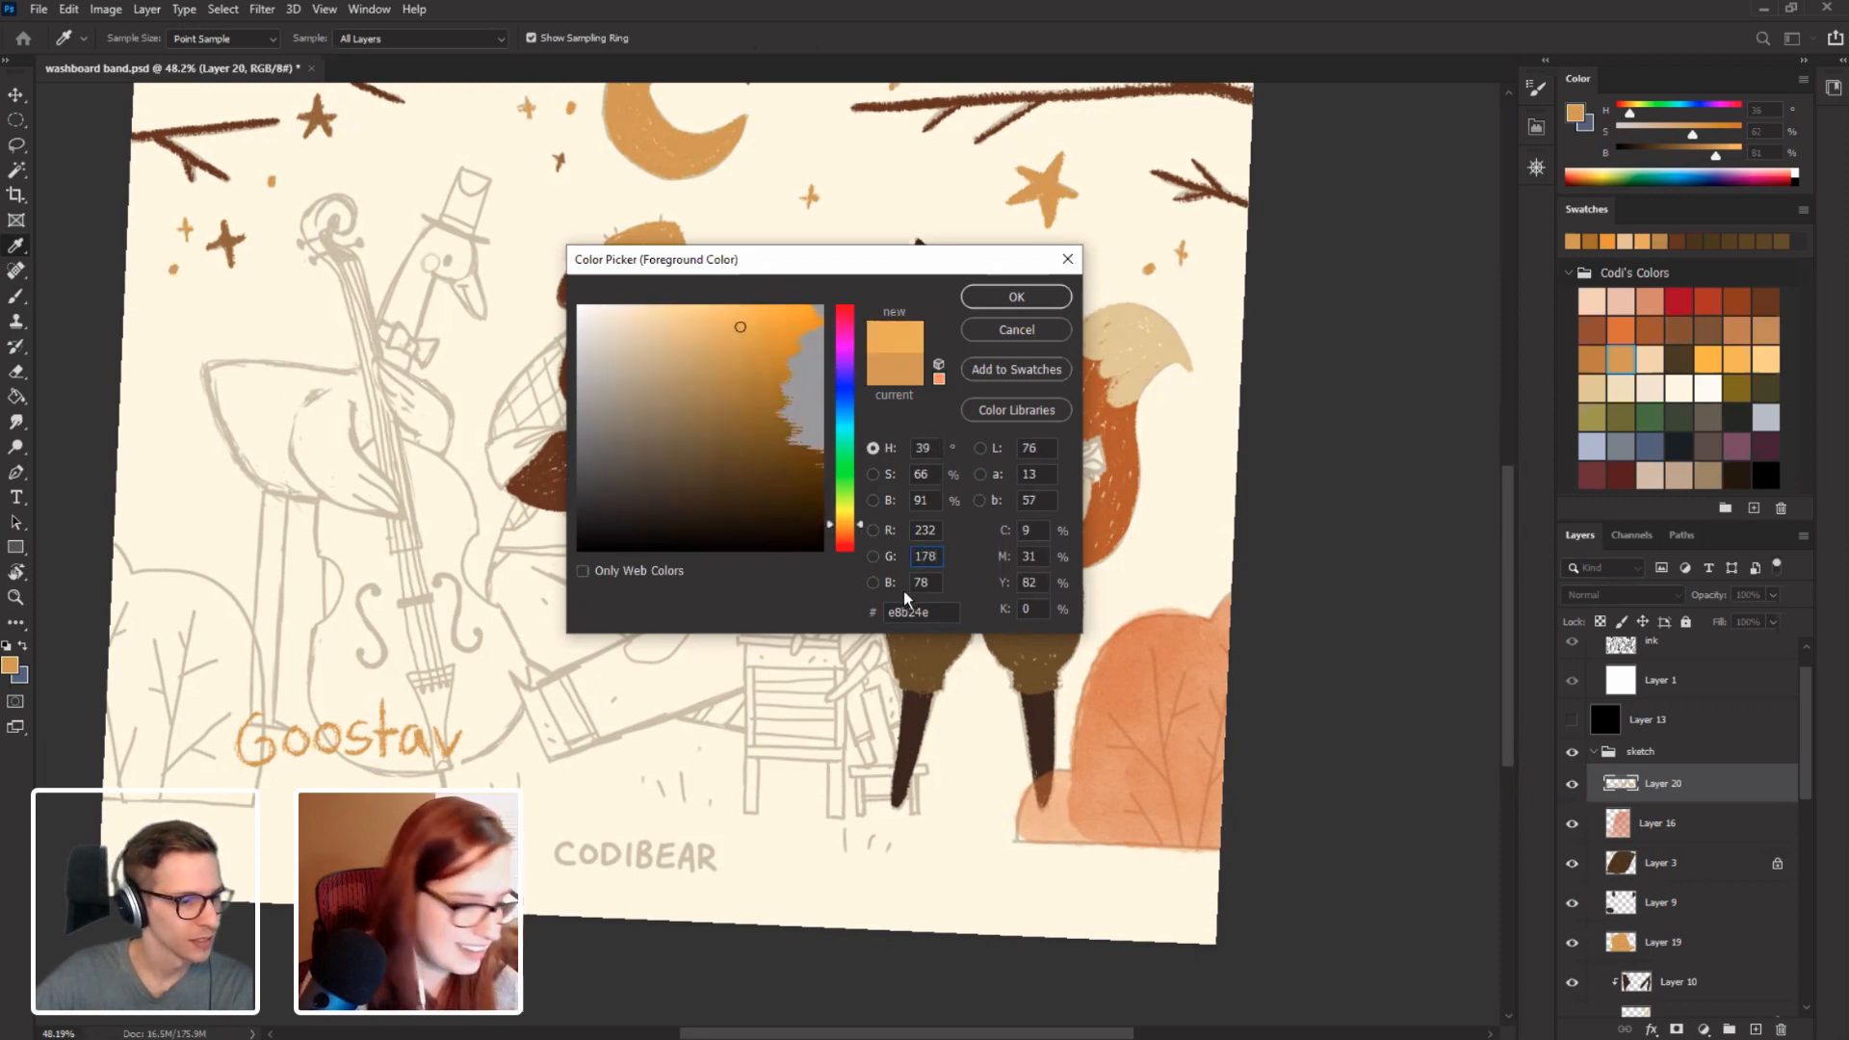
{"action": "key", "text": "Tab"}
{"action": "type", "text": "117"}
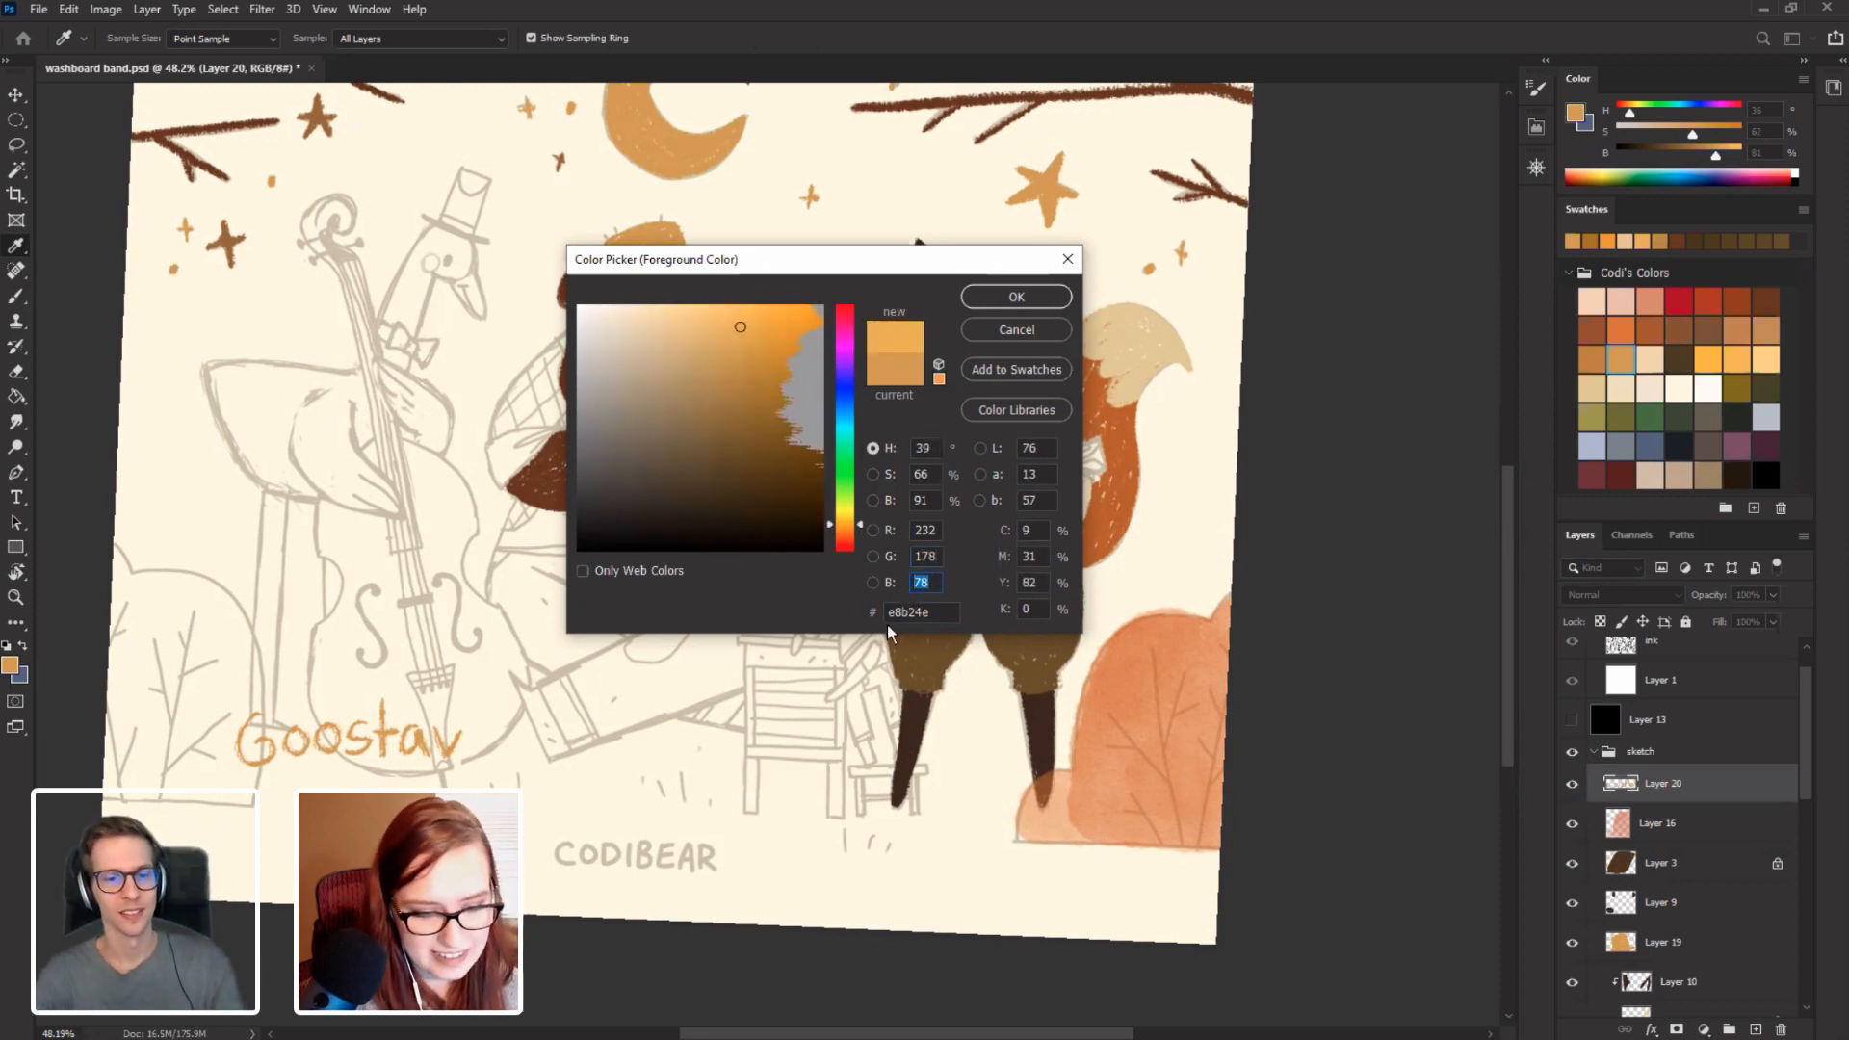
{"action": "left_click", "coordinate": [1016, 297]}
{"action": "key", "text": "b"}
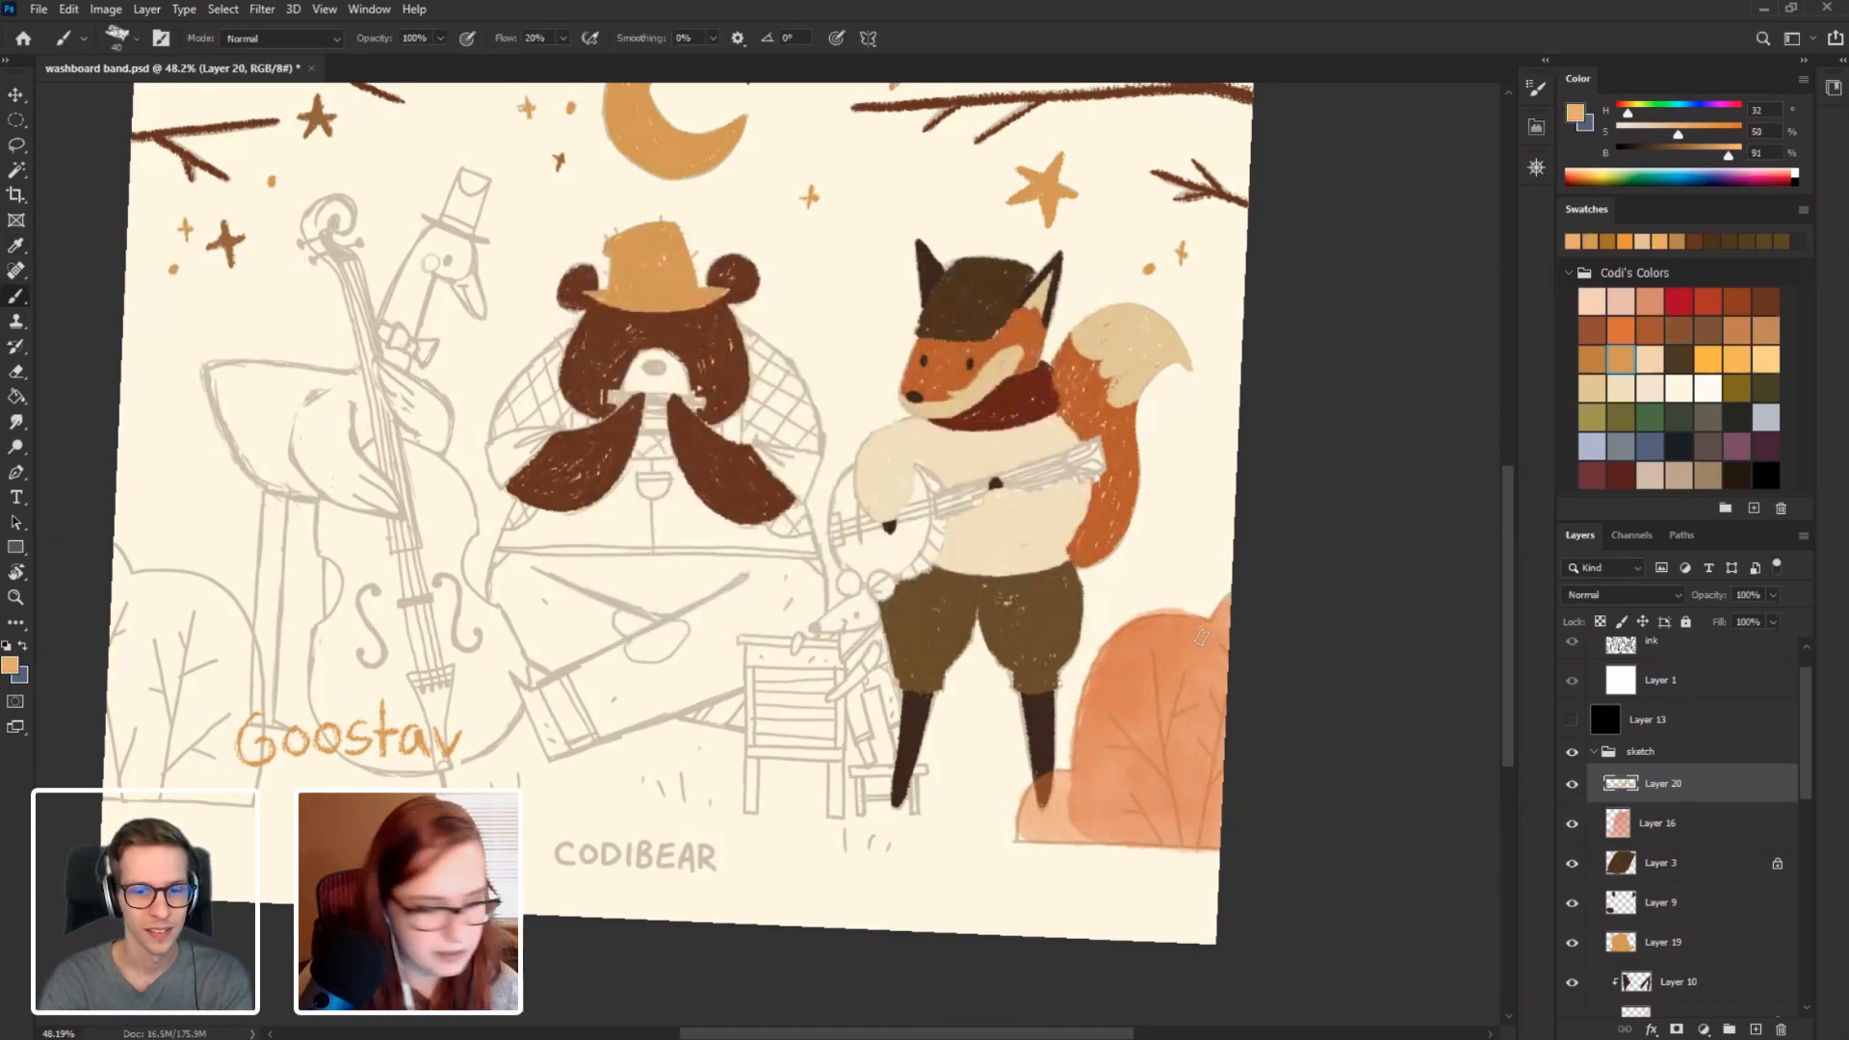
Try a patch of light orange brush strokes between the bear and the fox, and undo it.
{"action": "scroll", "coordinate": [681, 540], "scroll_direction": "up", "scroll_amount": 3}
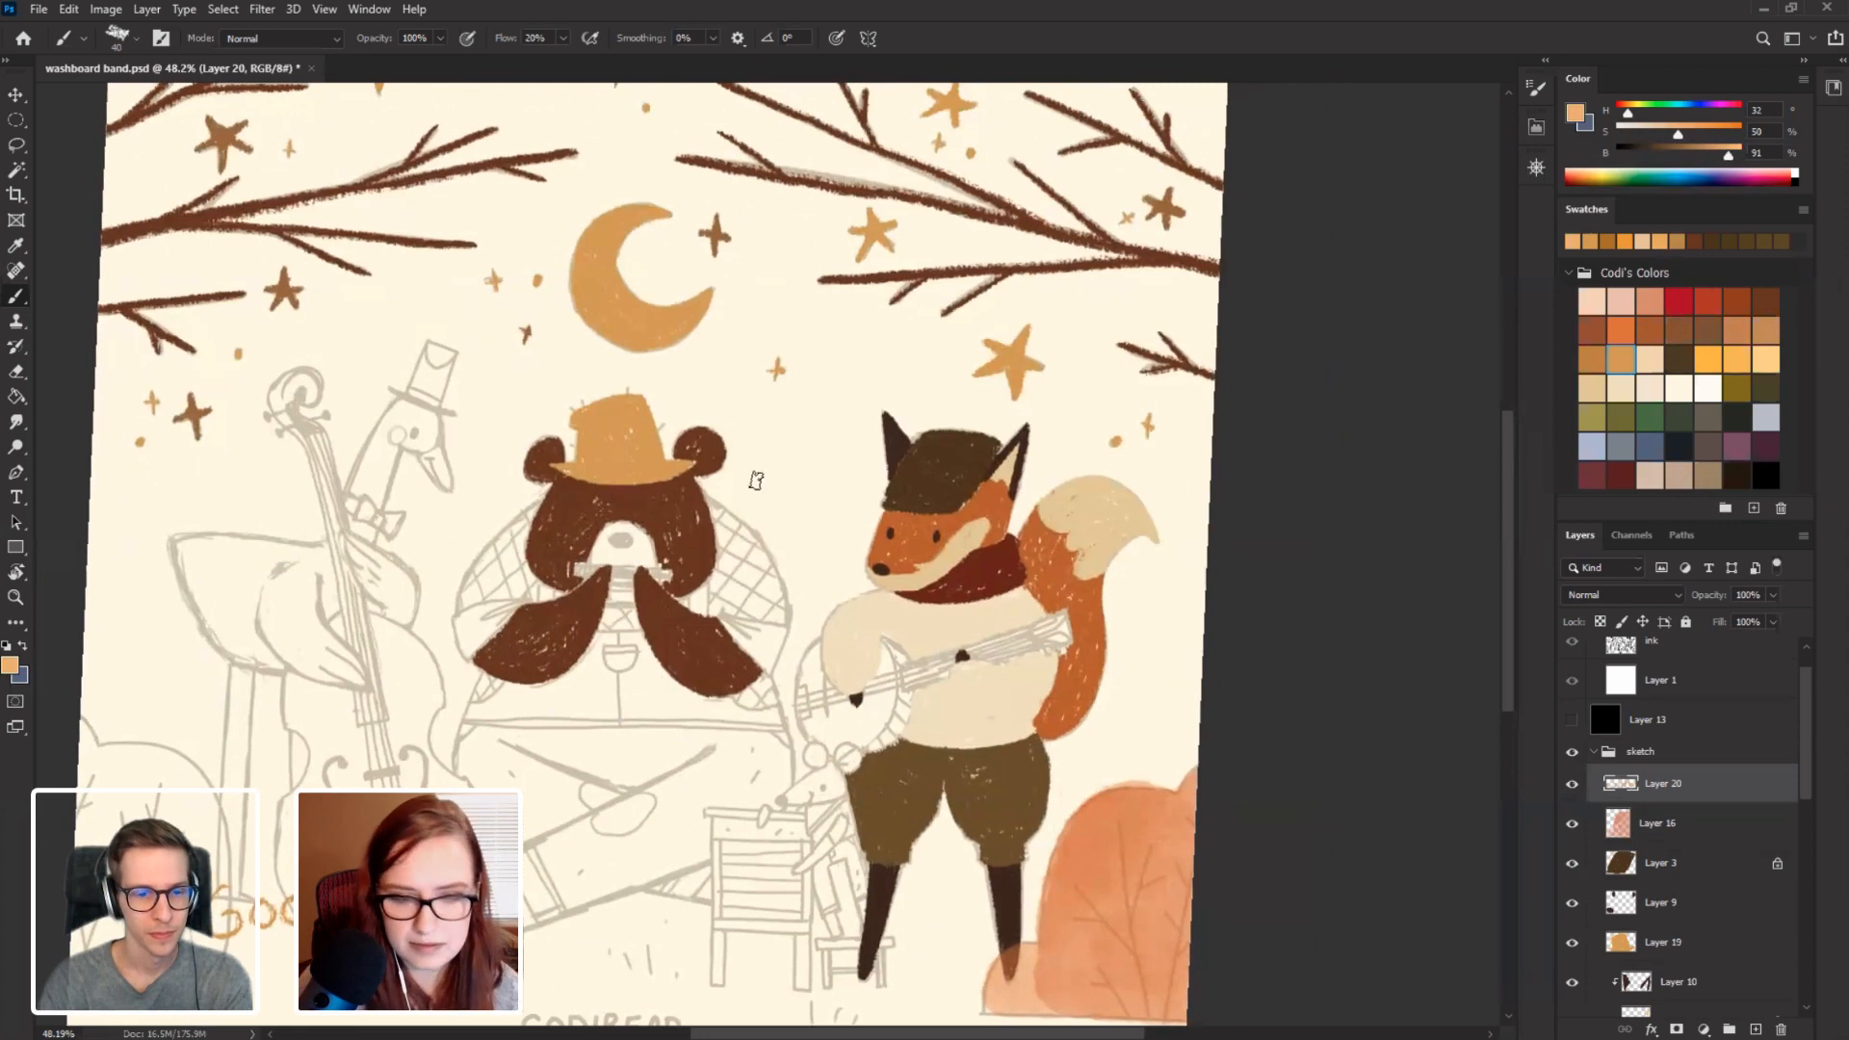
{"action": "mouse_move", "coordinate": [836, 470]}
{"action": "left_mouse_down"}
{"action": "mouse_move", "coordinate": [845, 494]}
{"action": "mouse_move", "coordinate": [770, 366]}
{"action": "mouse_move", "coordinate": [819, 337]}
{"action": "mouse_move", "coordinate": [845, 479]}
{"action": "mouse_move", "coordinate": [934, 382]}
{"action": "left_mouse_up"}
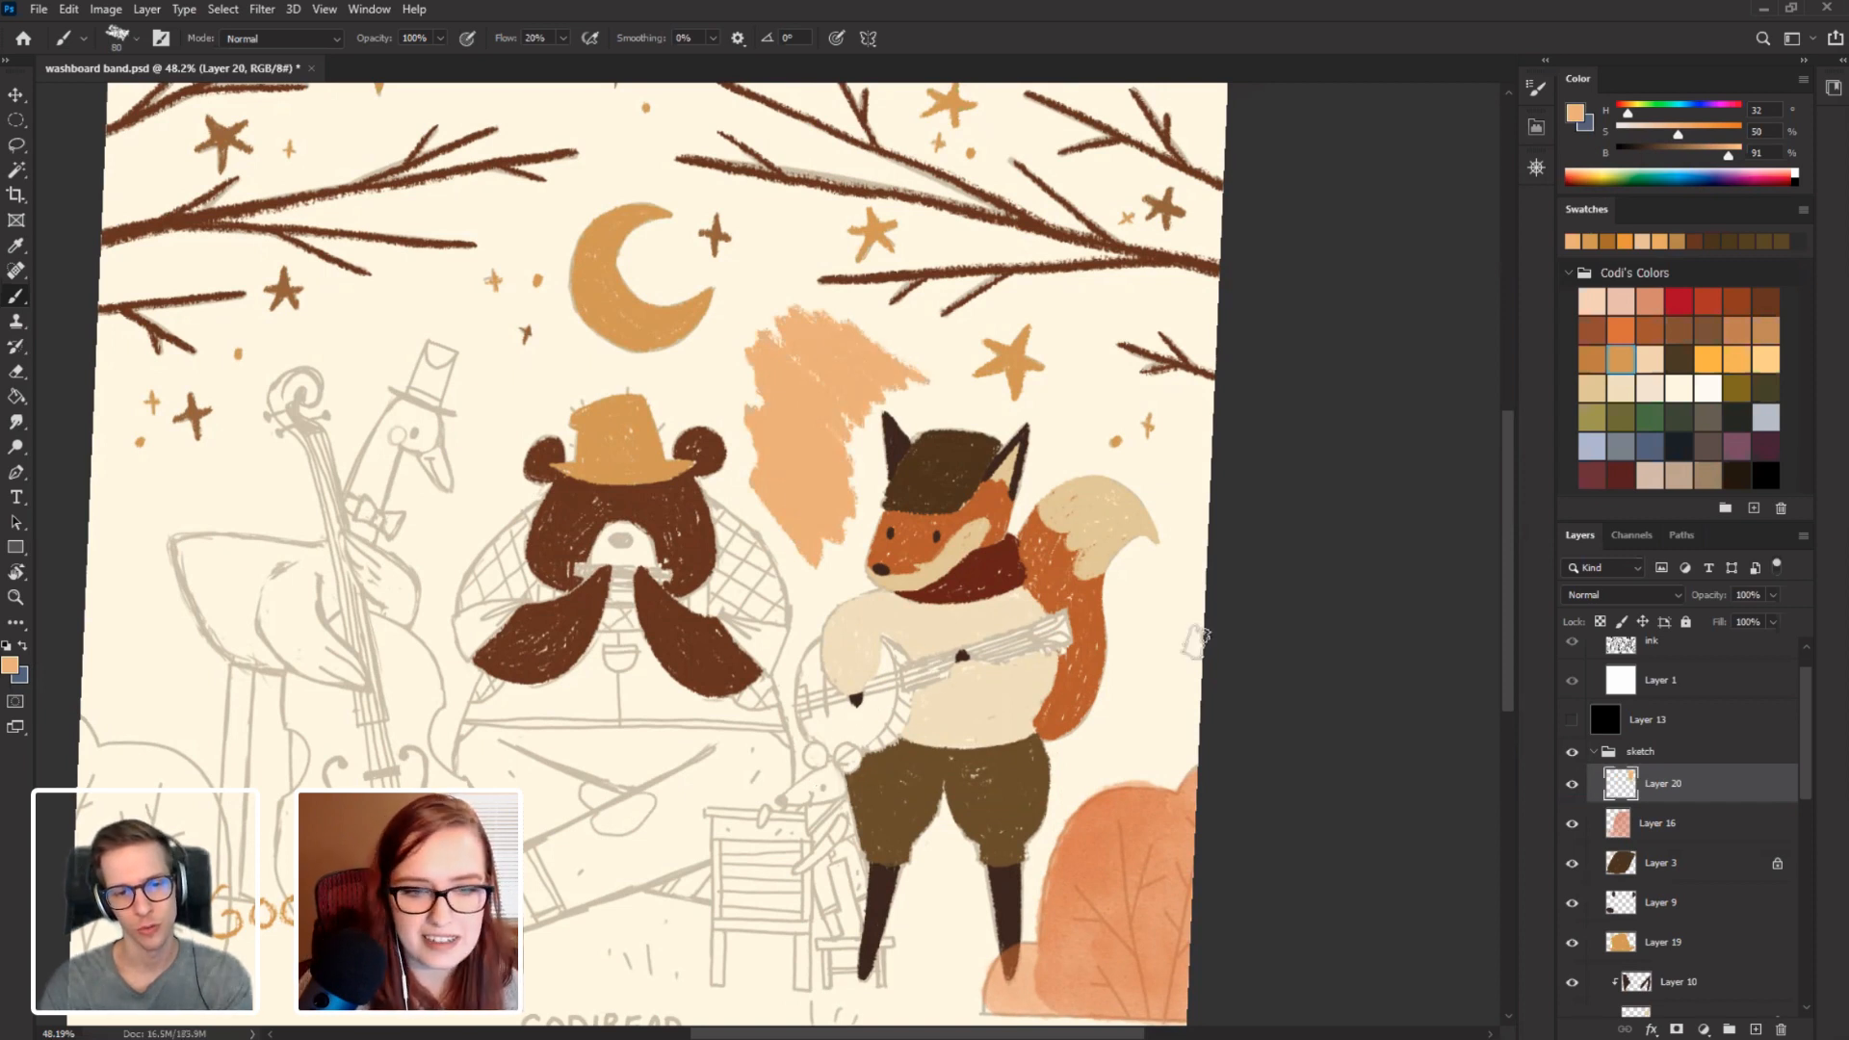
{"action": "mouse_move", "coordinate": [765, 487]}
{"action": "left_mouse_down"}
{"action": "mouse_move", "coordinate": [746, 365]}
{"action": "mouse_move", "coordinate": [742, 452]}
{"action": "mouse_move", "coordinate": [765, 491]}
{"action": "left_mouse_up"}
{"action": "key", "text": "ctrl+z"}
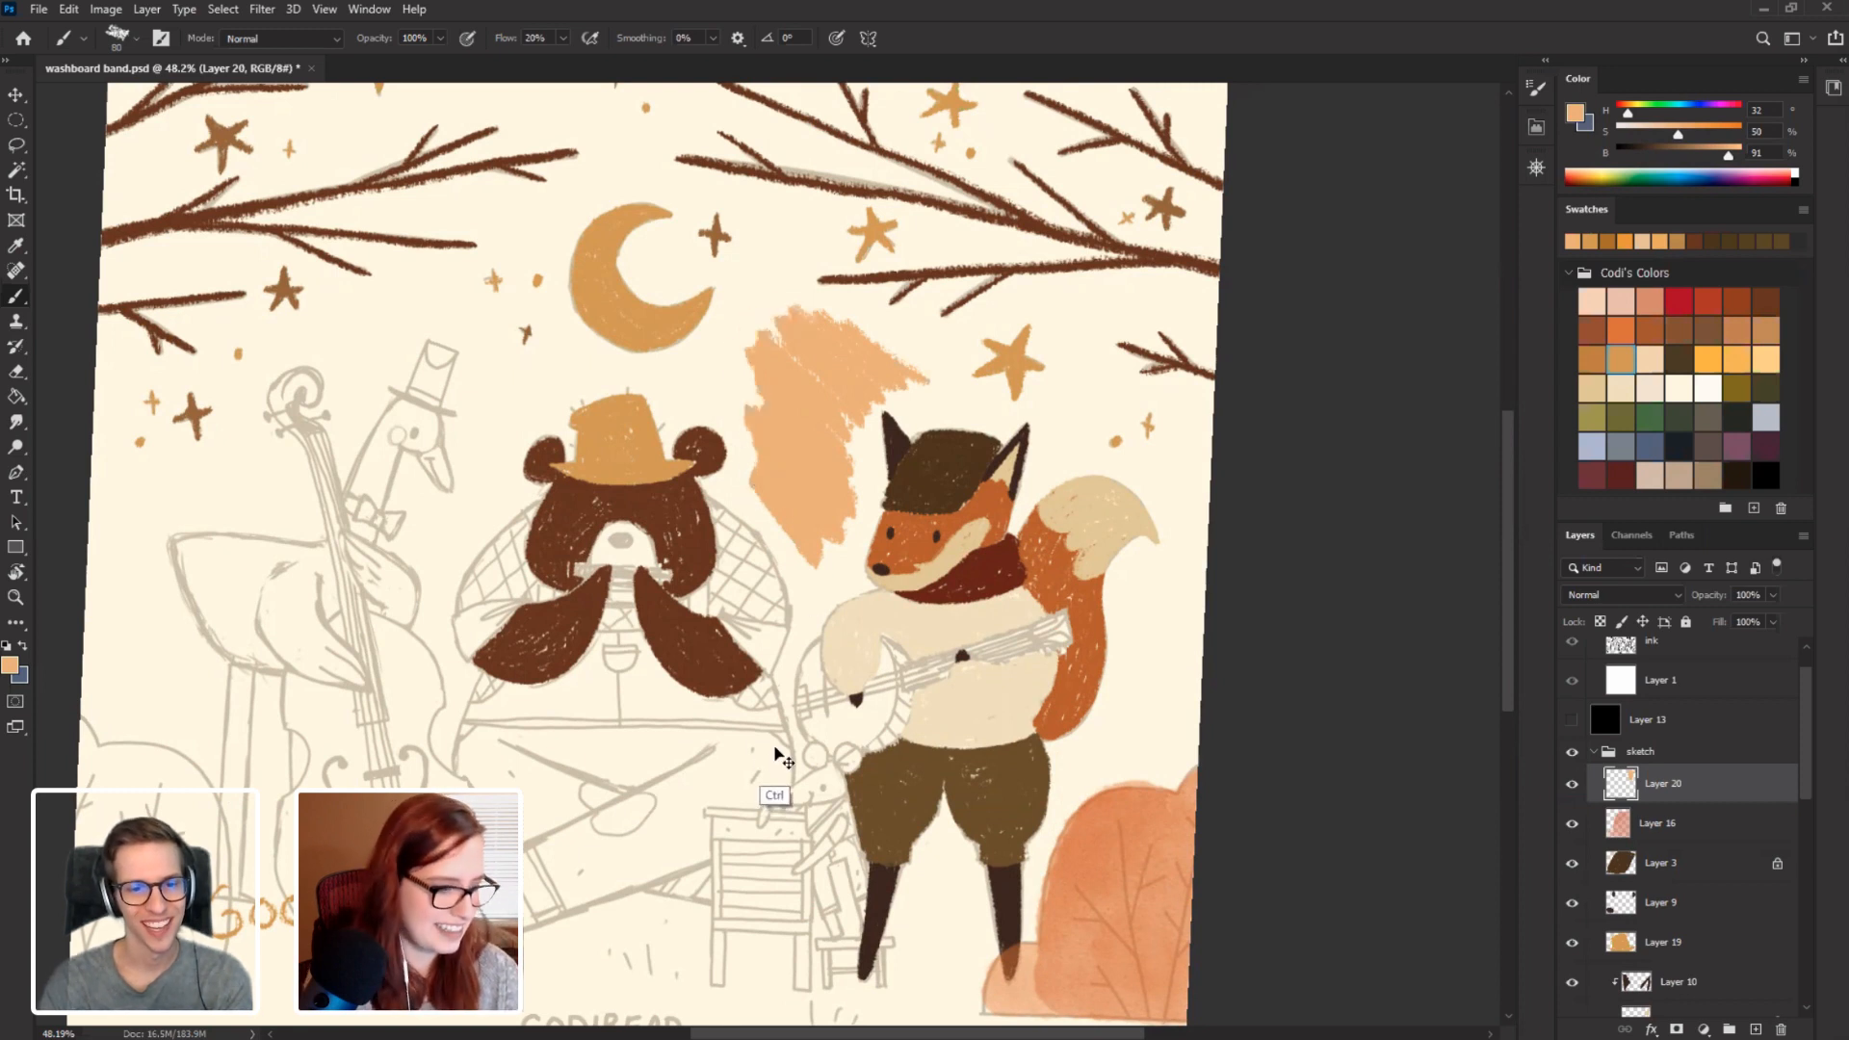
{"action": "key", "text": "ctrl+z"}
Toggle Layer 20's visibility off and on to check the lettering with the canvas rotated.
{"action": "left_click_drag", "start_coordinate": [297, 723], "coordinate": [414, 630]}
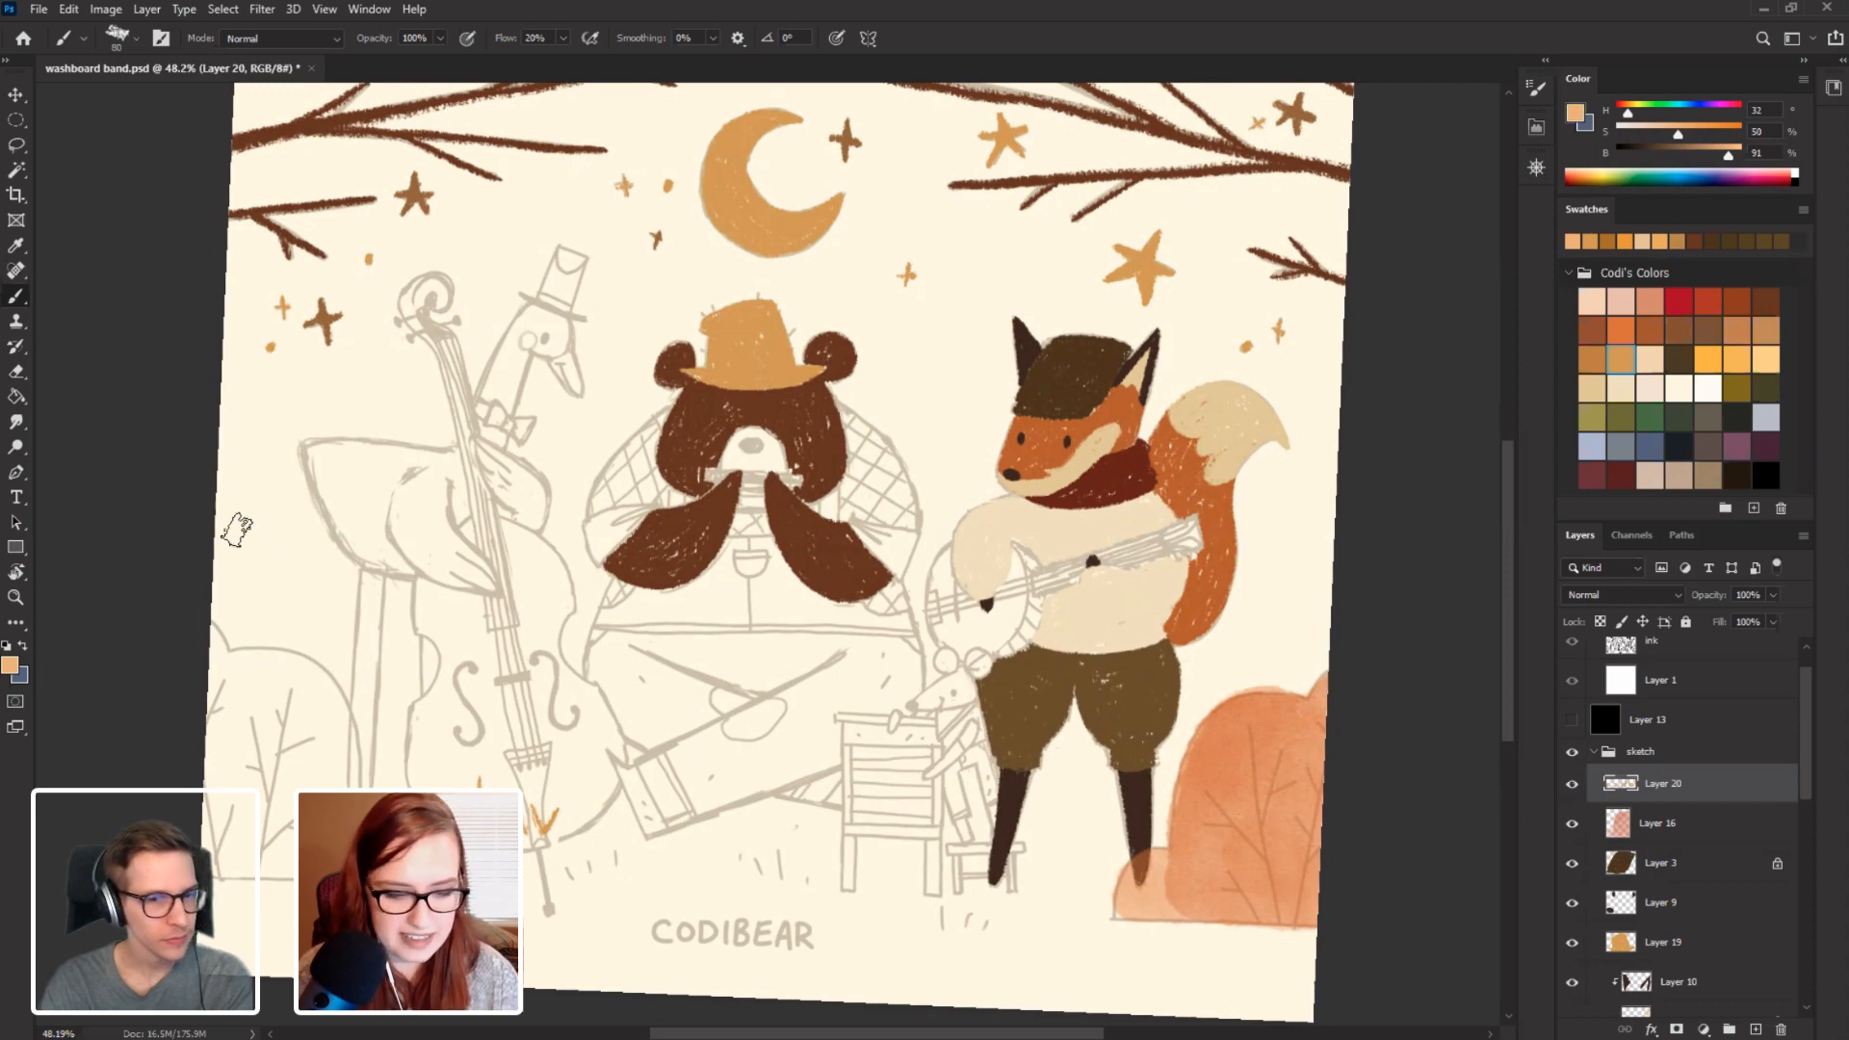
{"action": "key", "text": "r"}
{"action": "left_click_drag", "start_coordinate": [236, 528], "coordinate": [442, 581]}
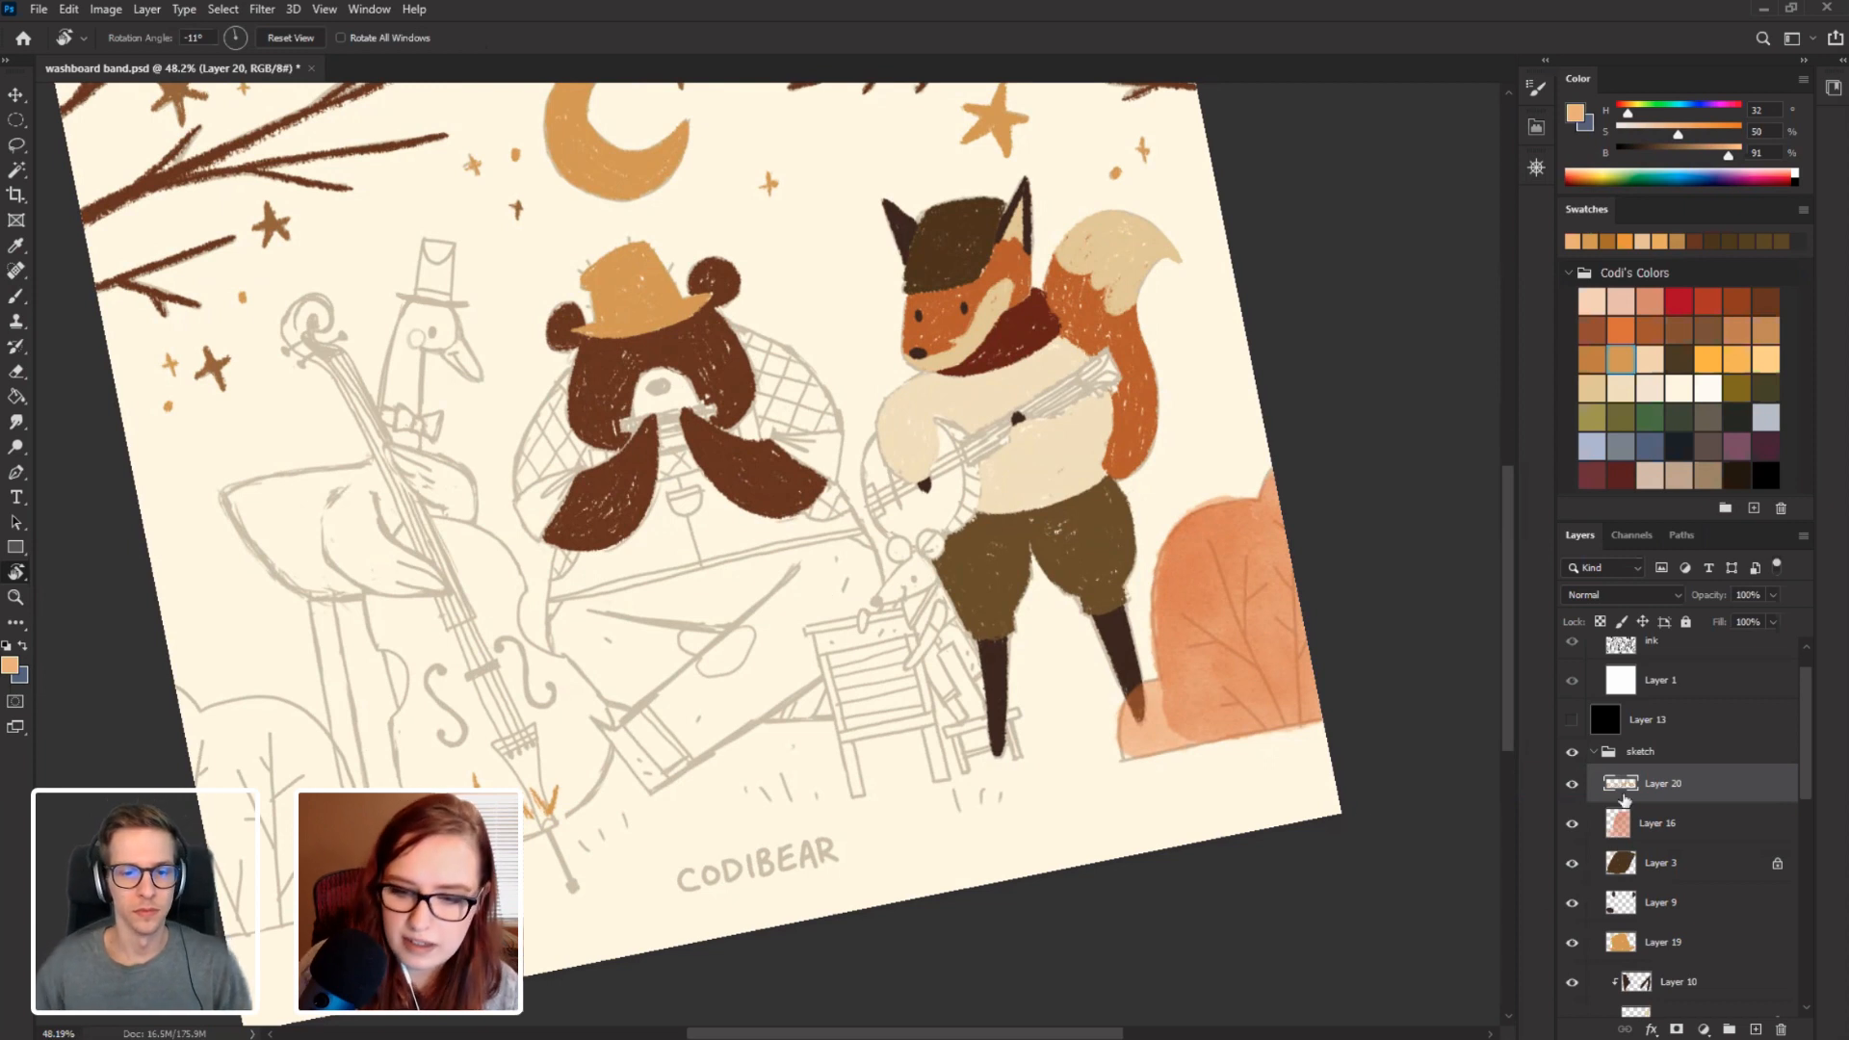
{"action": "left_click", "coordinate": [1571, 784]}
{"action": "left_click", "coordinate": [1571, 784]}
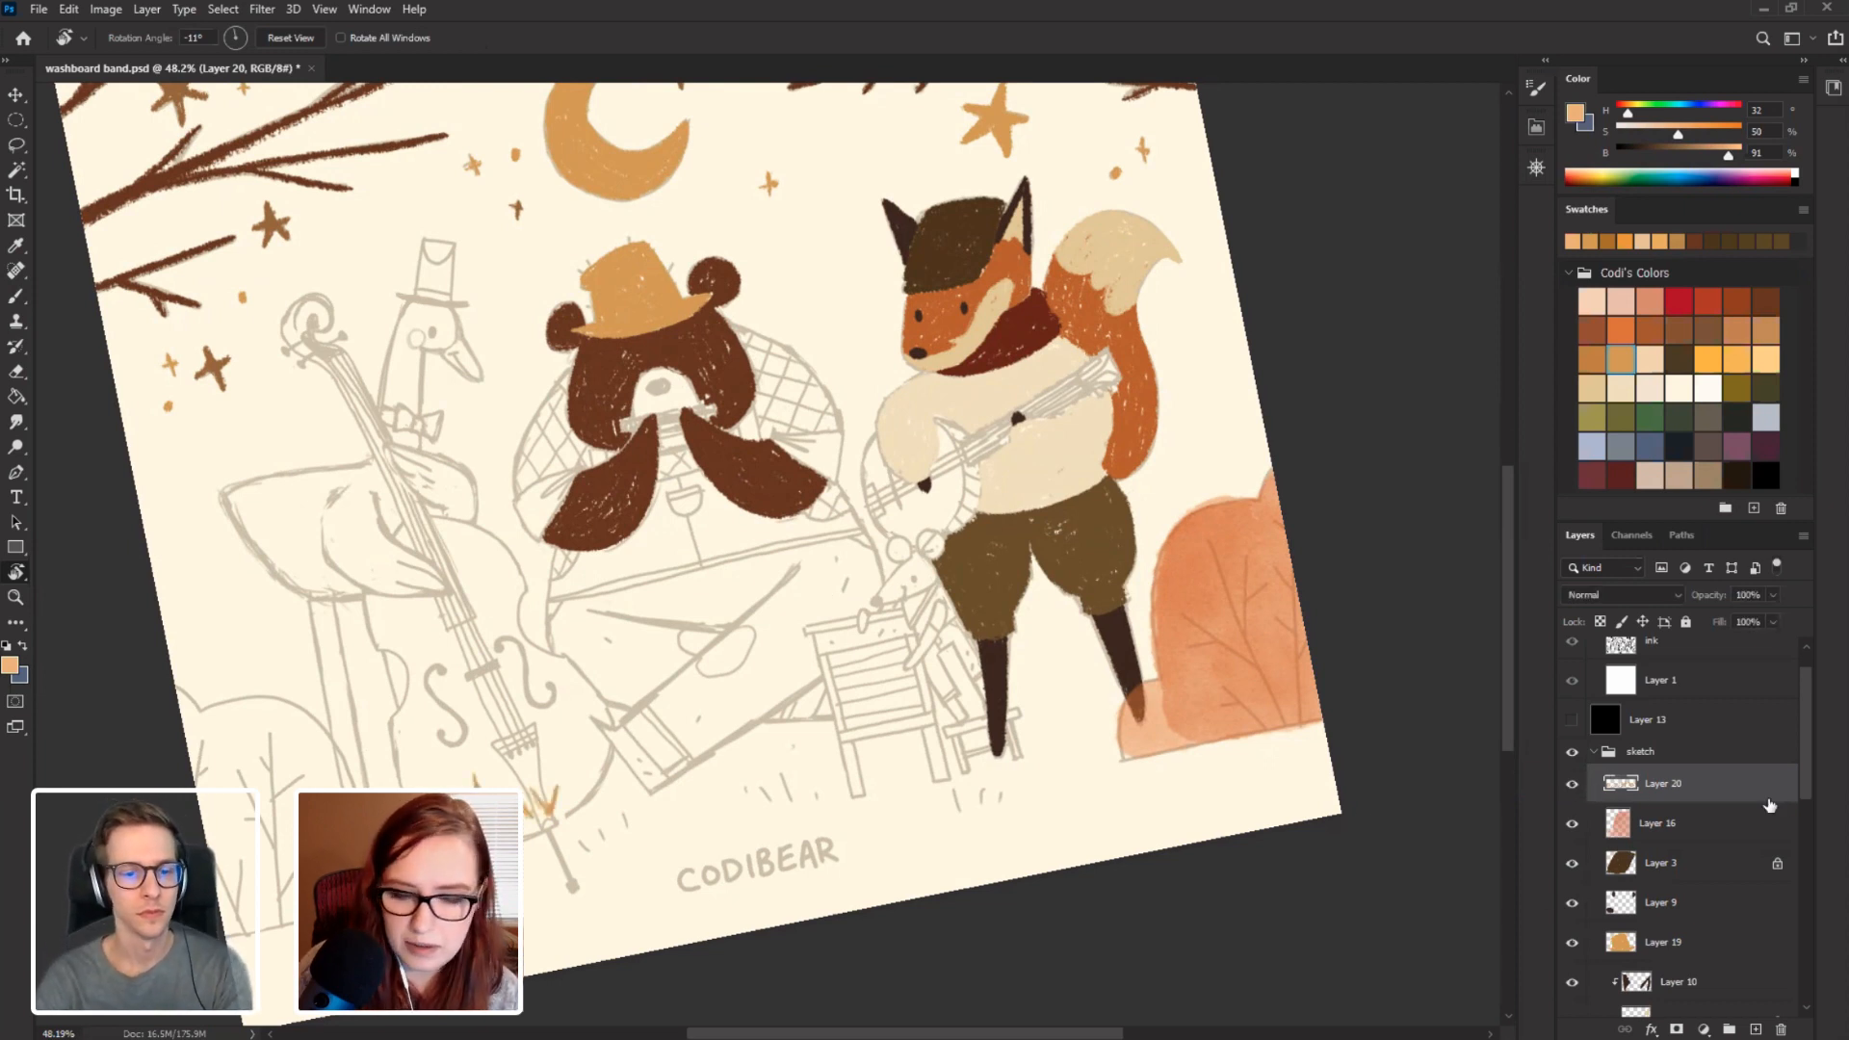
Hand-letter "Bubba" in light orange below the bear on Layer 20, just above the CODIBEAR signature.
{"action": "scroll", "coordinate": [1808, 797], "scroll_direction": "down", "scroll_amount": 3}
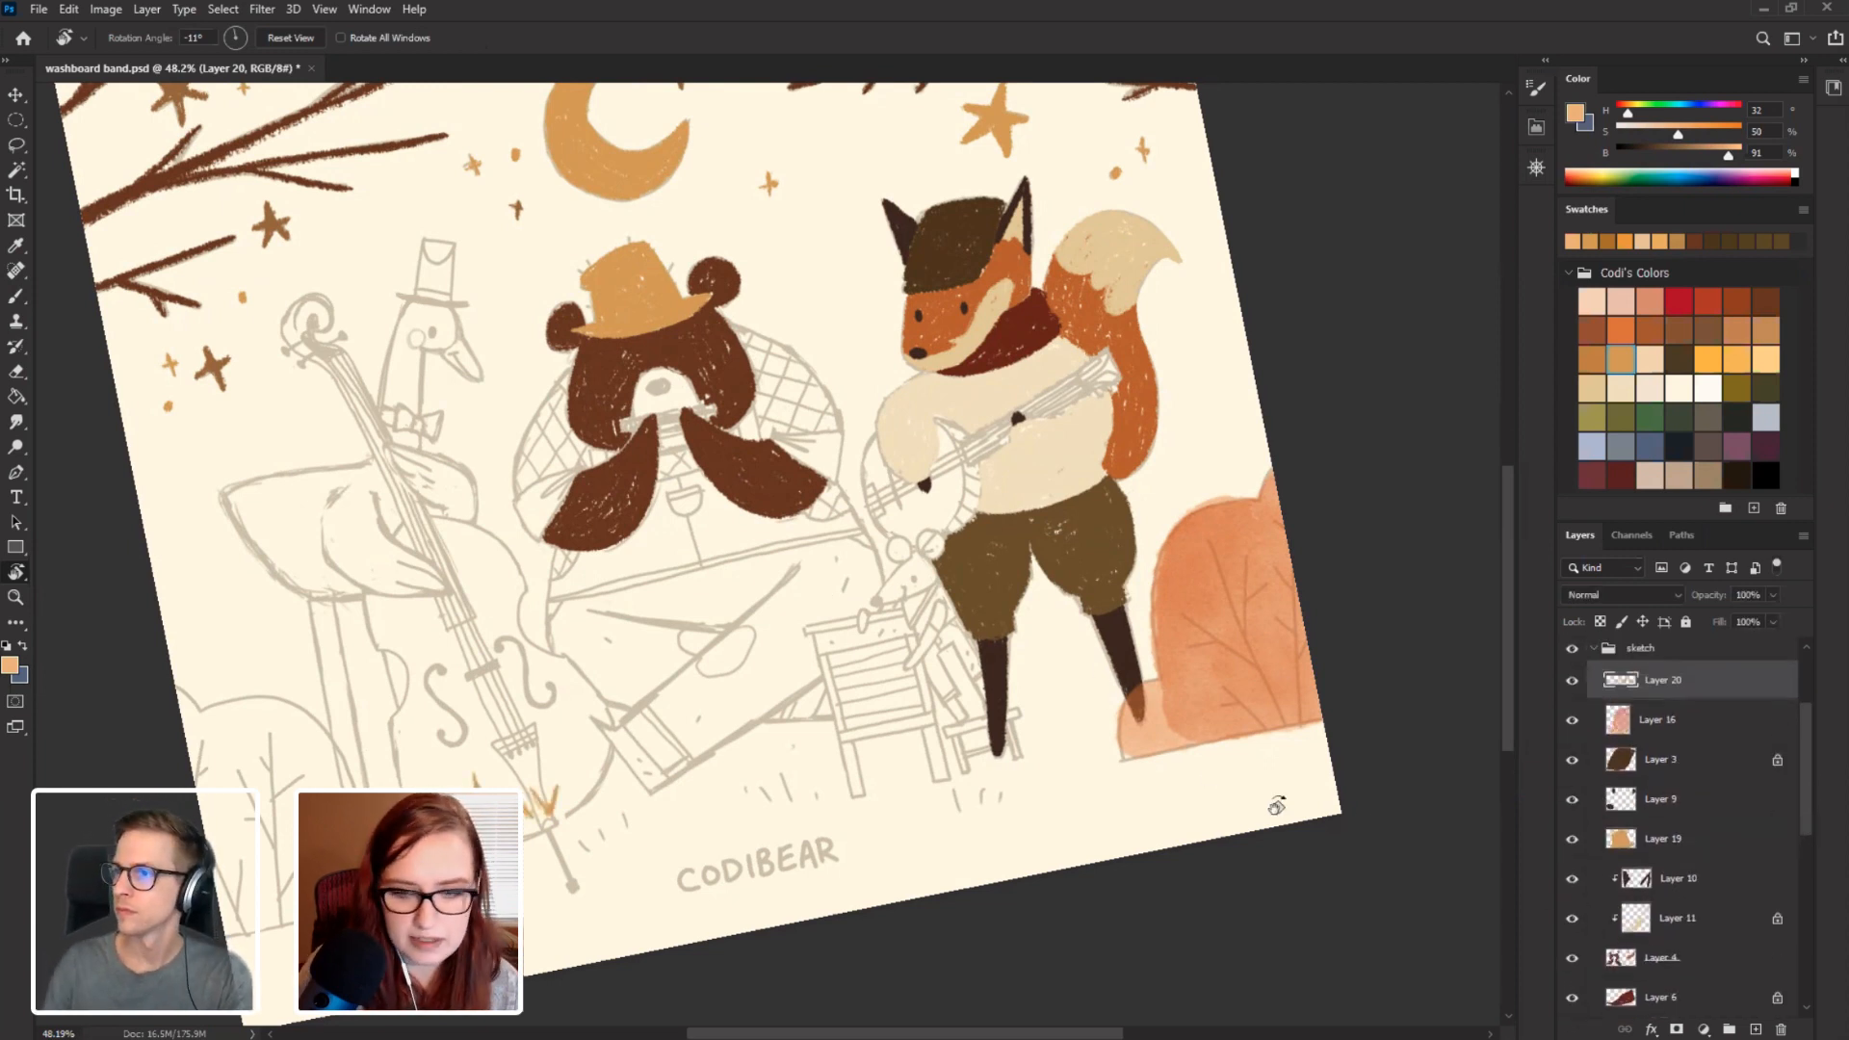
{"action": "key", "text": "b"}
{"action": "left_click", "coordinate": [1640, 838]}
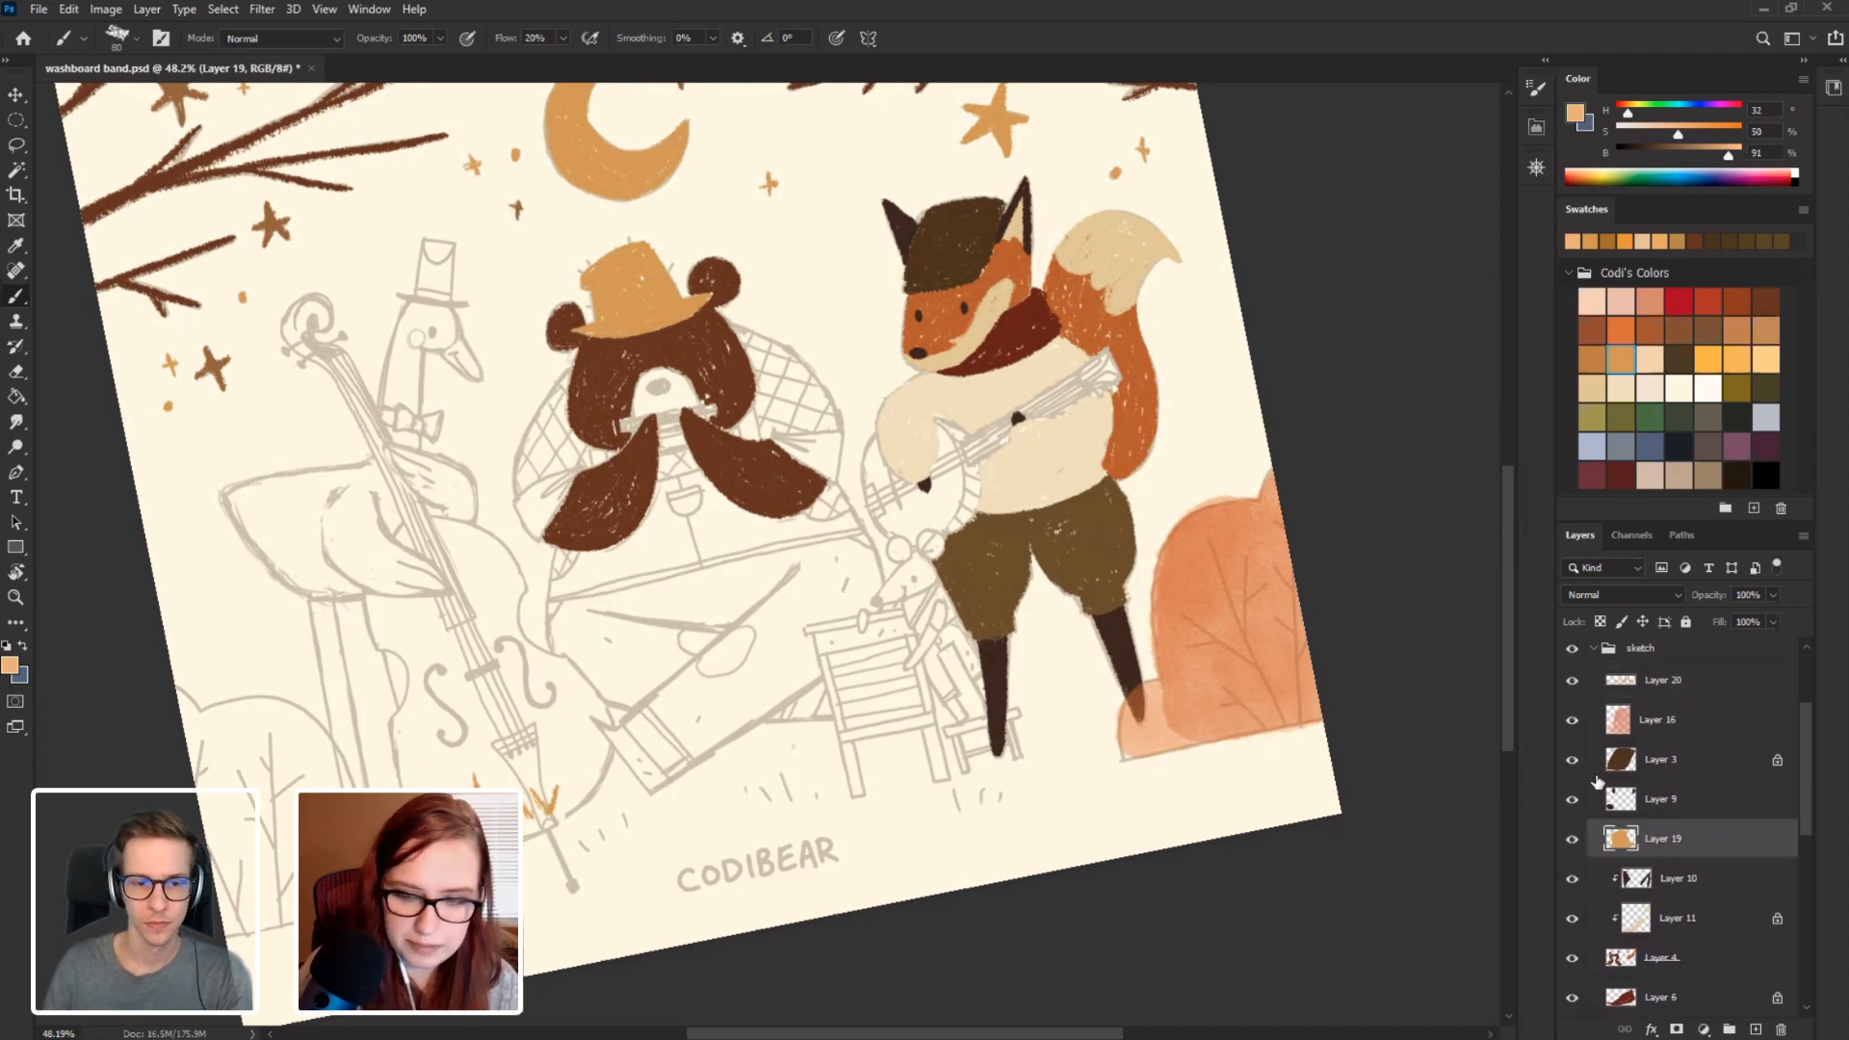
{"action": "left_click", "coordinate": [1635, 691]}
{"action": "key", "text": "p"}
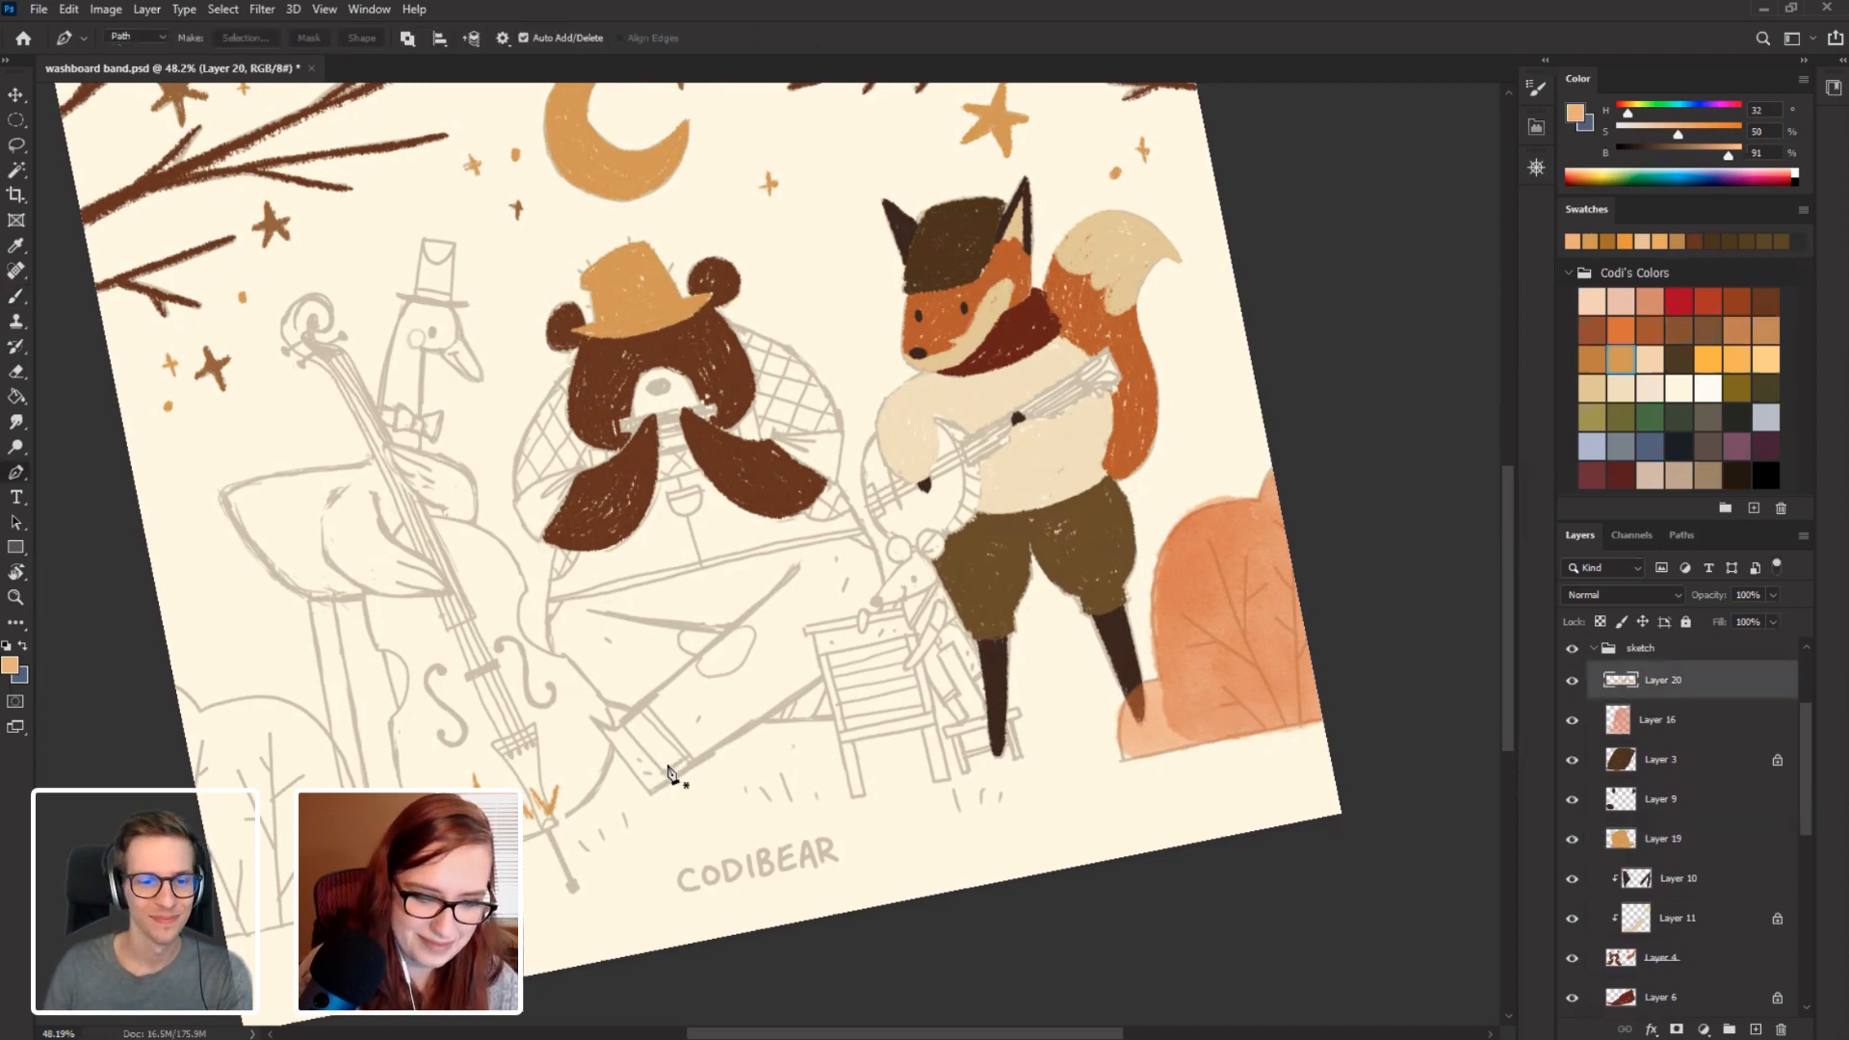
{"action": "key", "text": "b"}
{"action": "mouse_move", "coordinate": [651, 802]}
{"action": "left_mouse_down"}
{"action": "mouse_move", "coordinate": [665, 847]}
{"action": "mouse_move", "coordinate": [704, 814]}
{"action": "mouse_move", "coordinate": [734, 828]}
{"action": "mouse_move", "coordinate": [739, 779]}
{"action": "mouse_move", "coordinate": [801, 814]}
{"action": "left_mouse_up"}
{"action": "mouse_move", "coordinate": [817, 778]}
{"action": "left_mouse_down"}
{"action": "mouse_move", "coordinate": [781, 765]}
{"action": "mouse_move", "coordinate": [813, 809]}
{"action": "mouse_move", "coordinate": [851, 779]}
{"action": "mouse_move", "coordinate": [838, 814]}
{"action": "left_mouse_up"}
{"action": "key", "text": "ctrl+z"}
{"action": "left_click_drag", "start_coordinate": [863, 776], "coordinate": [867, 818]}
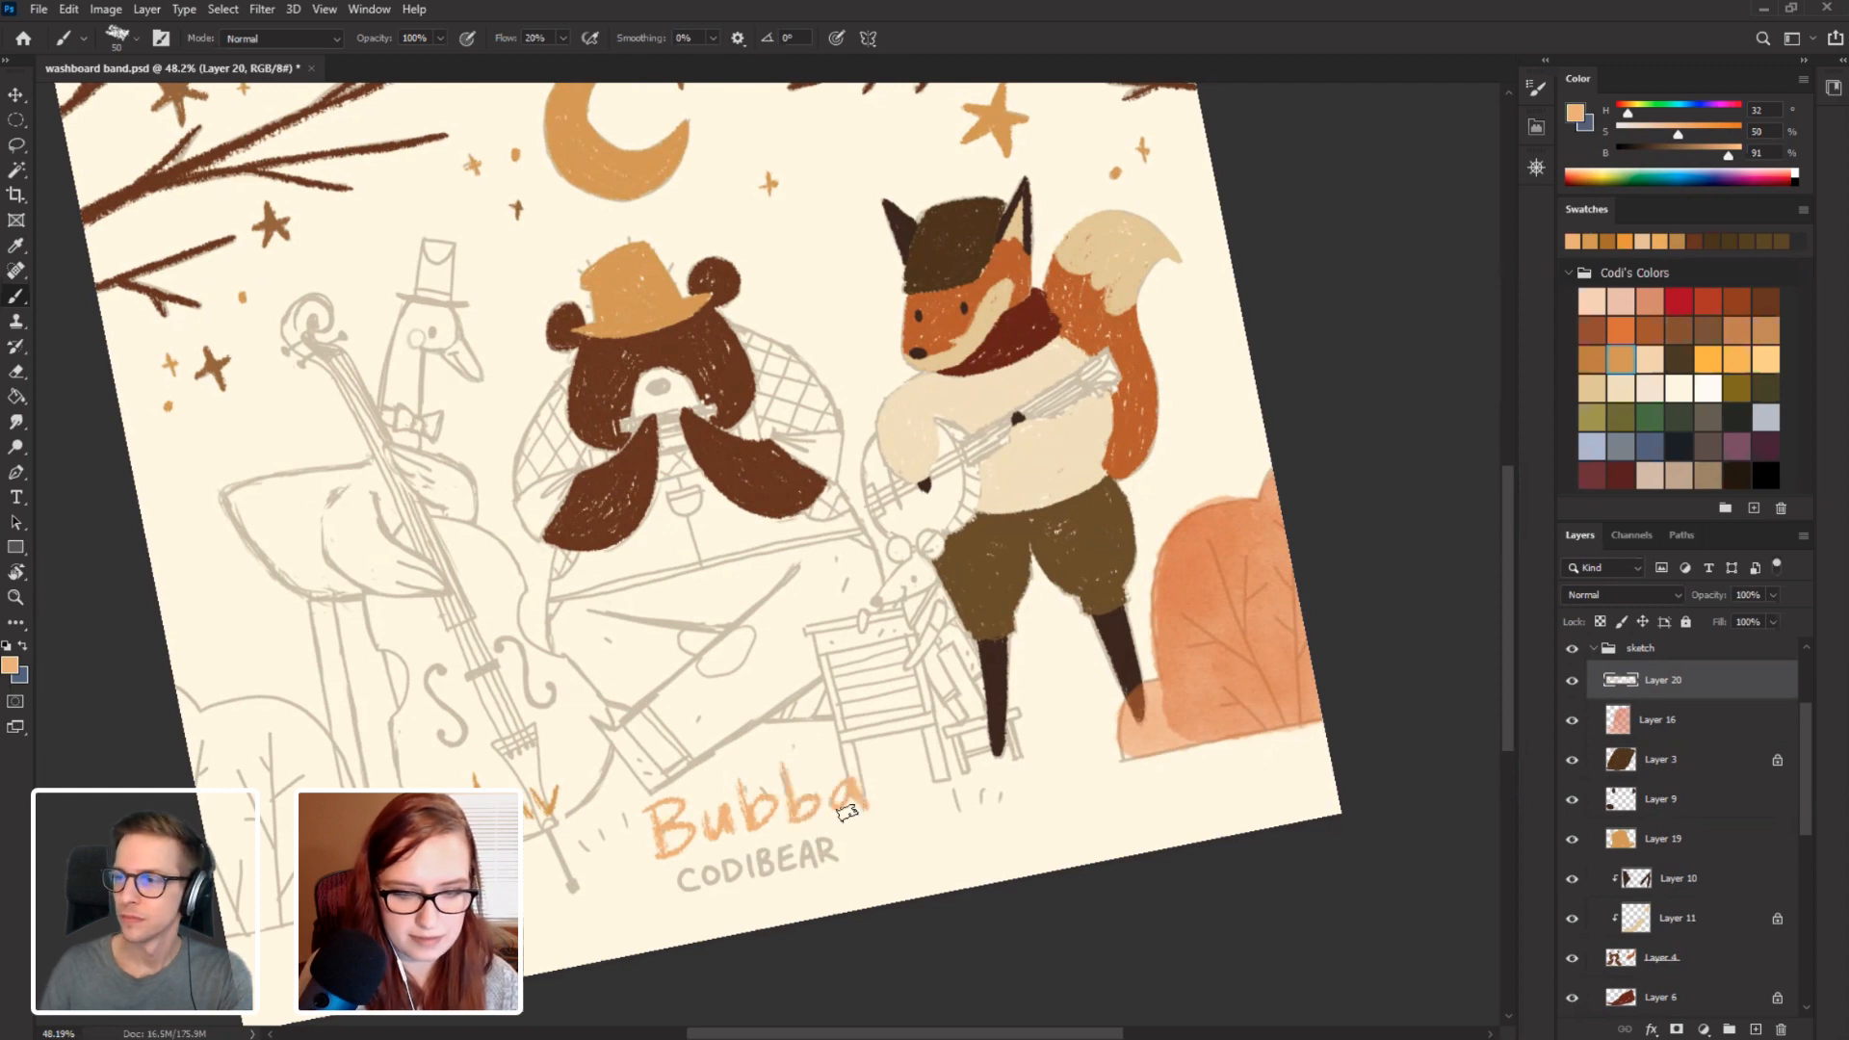
{"action": "left_click_drag", "start_coordinate": [495, 449], "coordinate": [488, 500]}
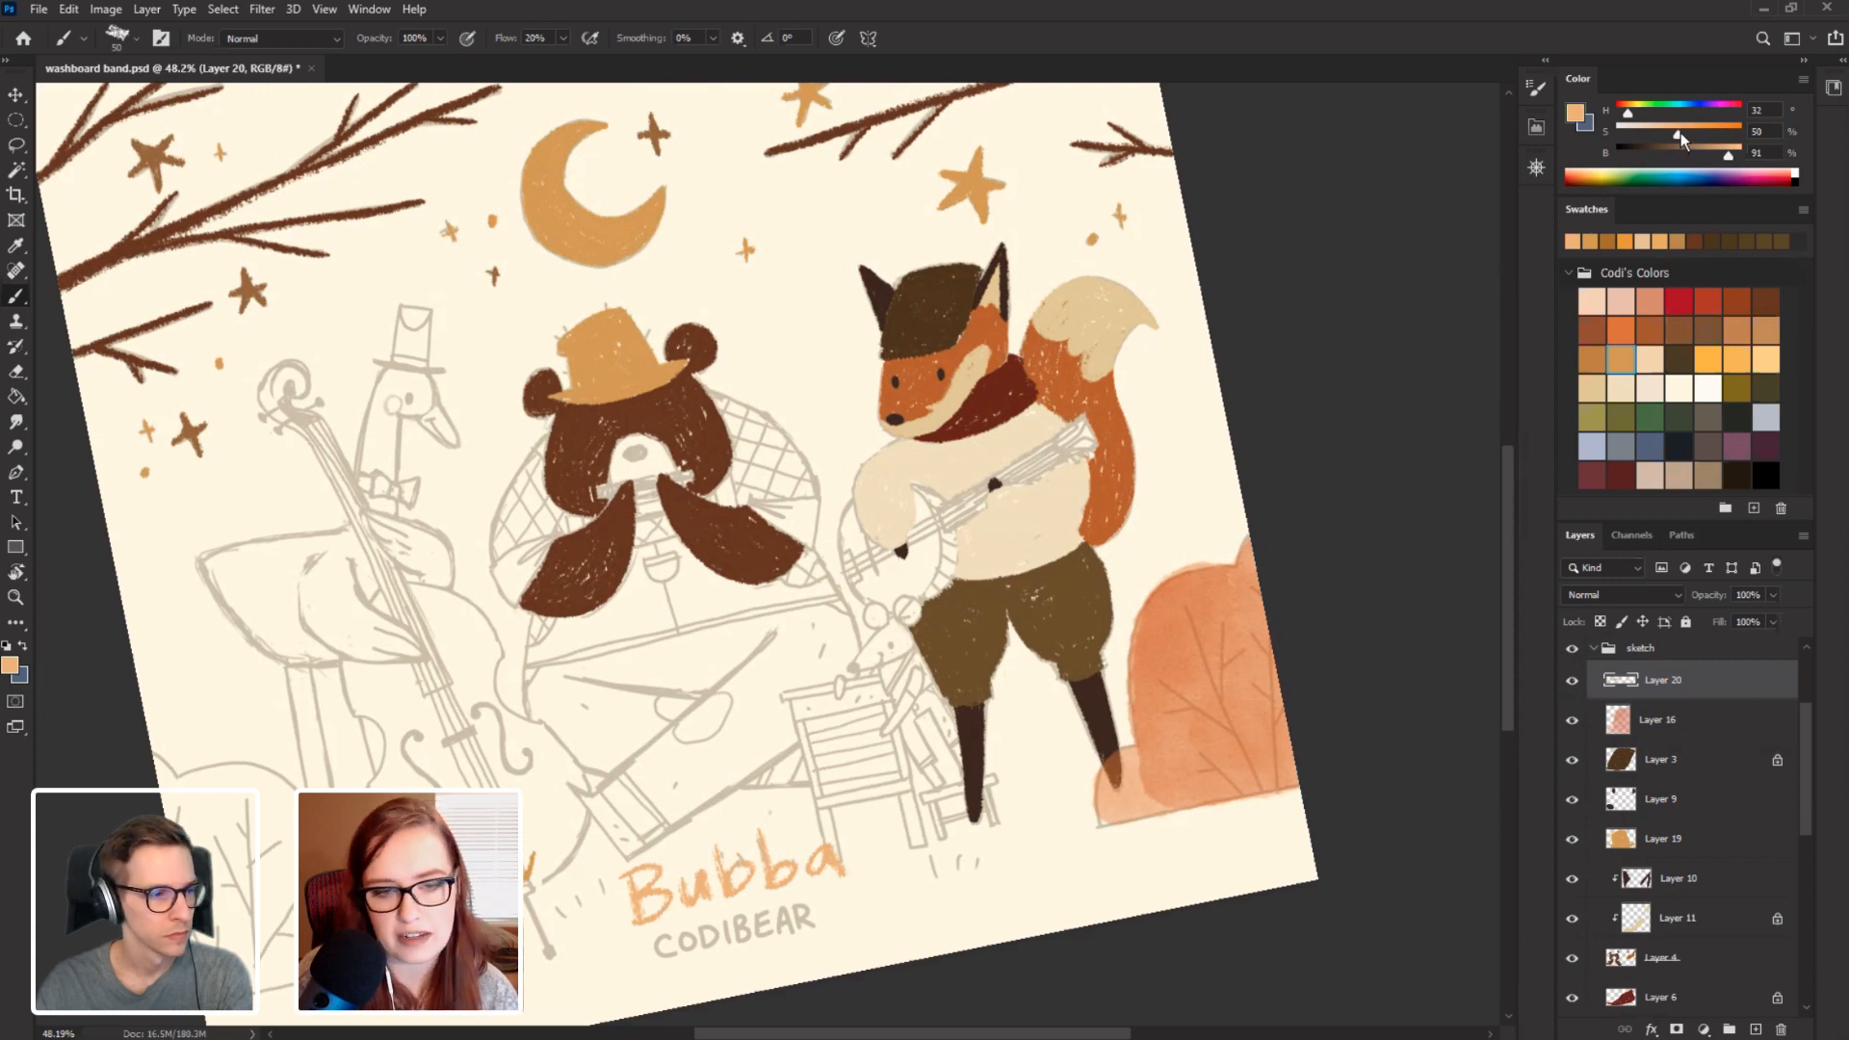
Mute the foreground colour to H 32, S 45 and B 85, and add a new layer above Layer 10.
{"action": "left_click_drag", "start_coordinate": [1729, 159], "coordinate": [1674, 140]}
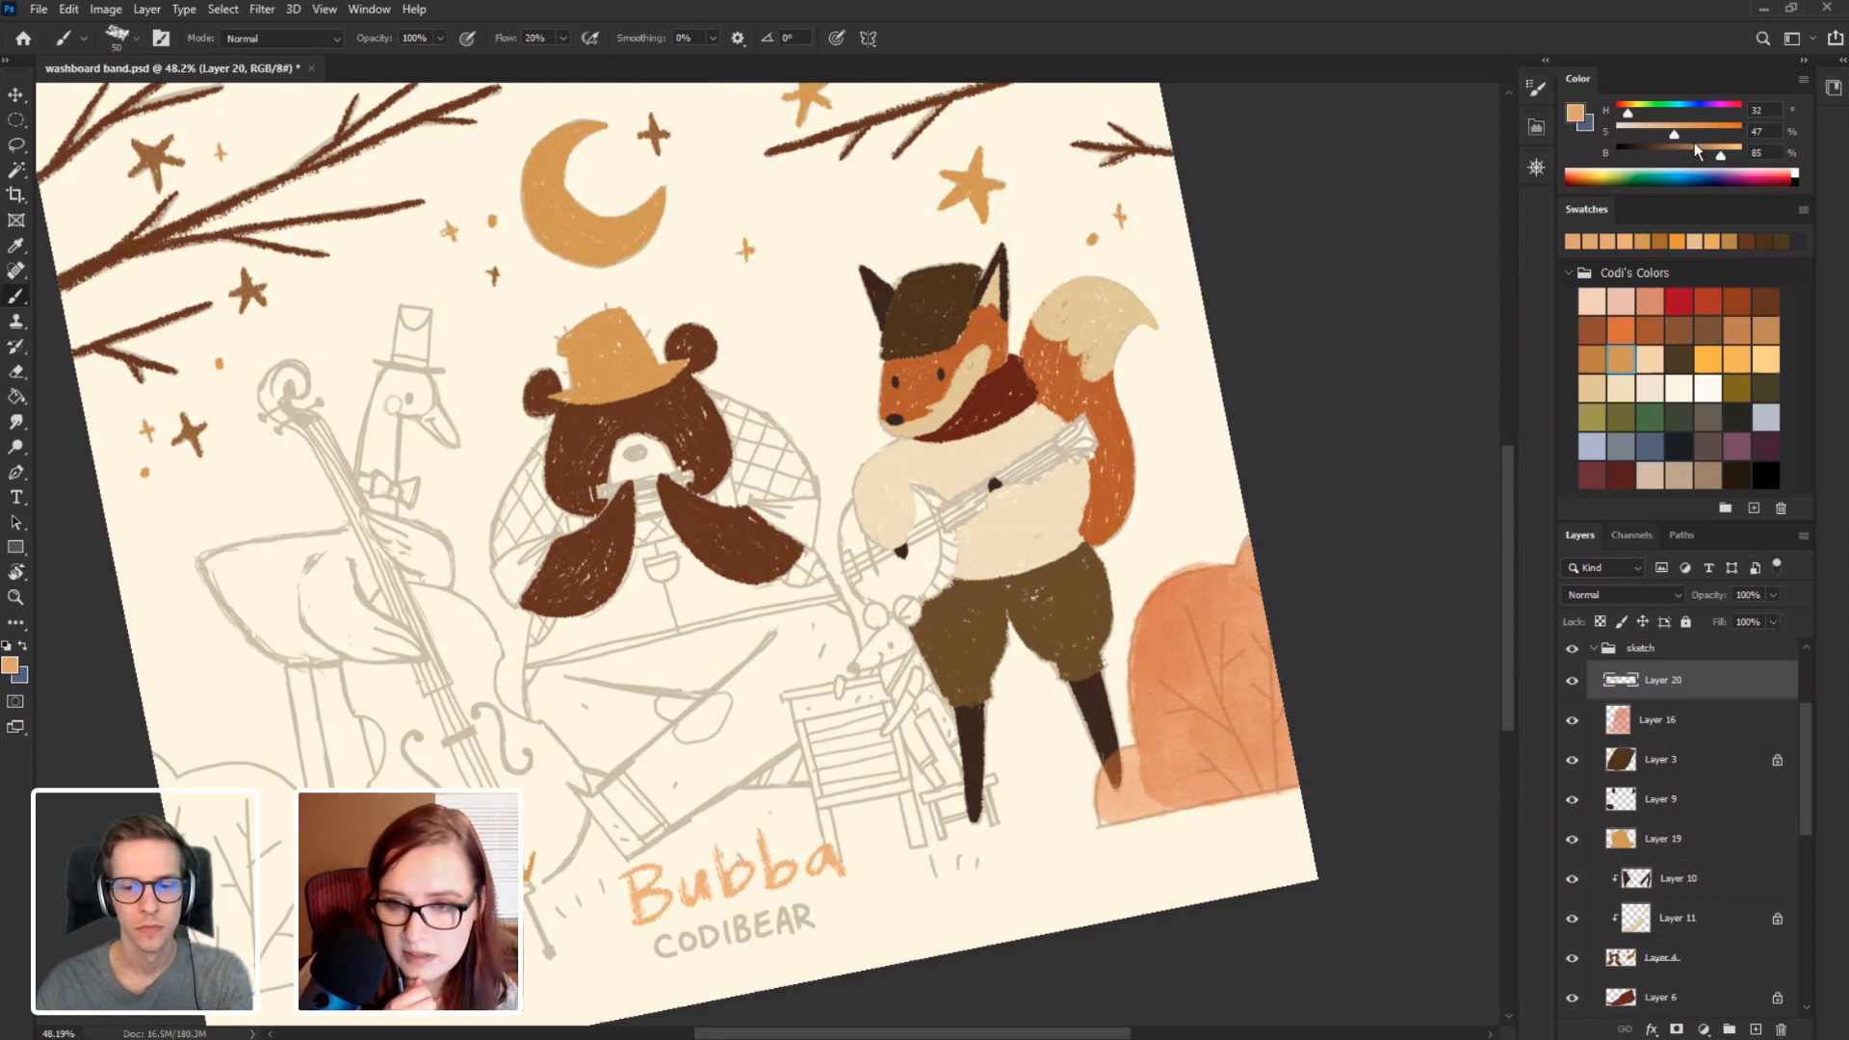
{"action": "left_click_drag", "start_coordinate": [1677, 139], "coordinate": [1672, 140]}
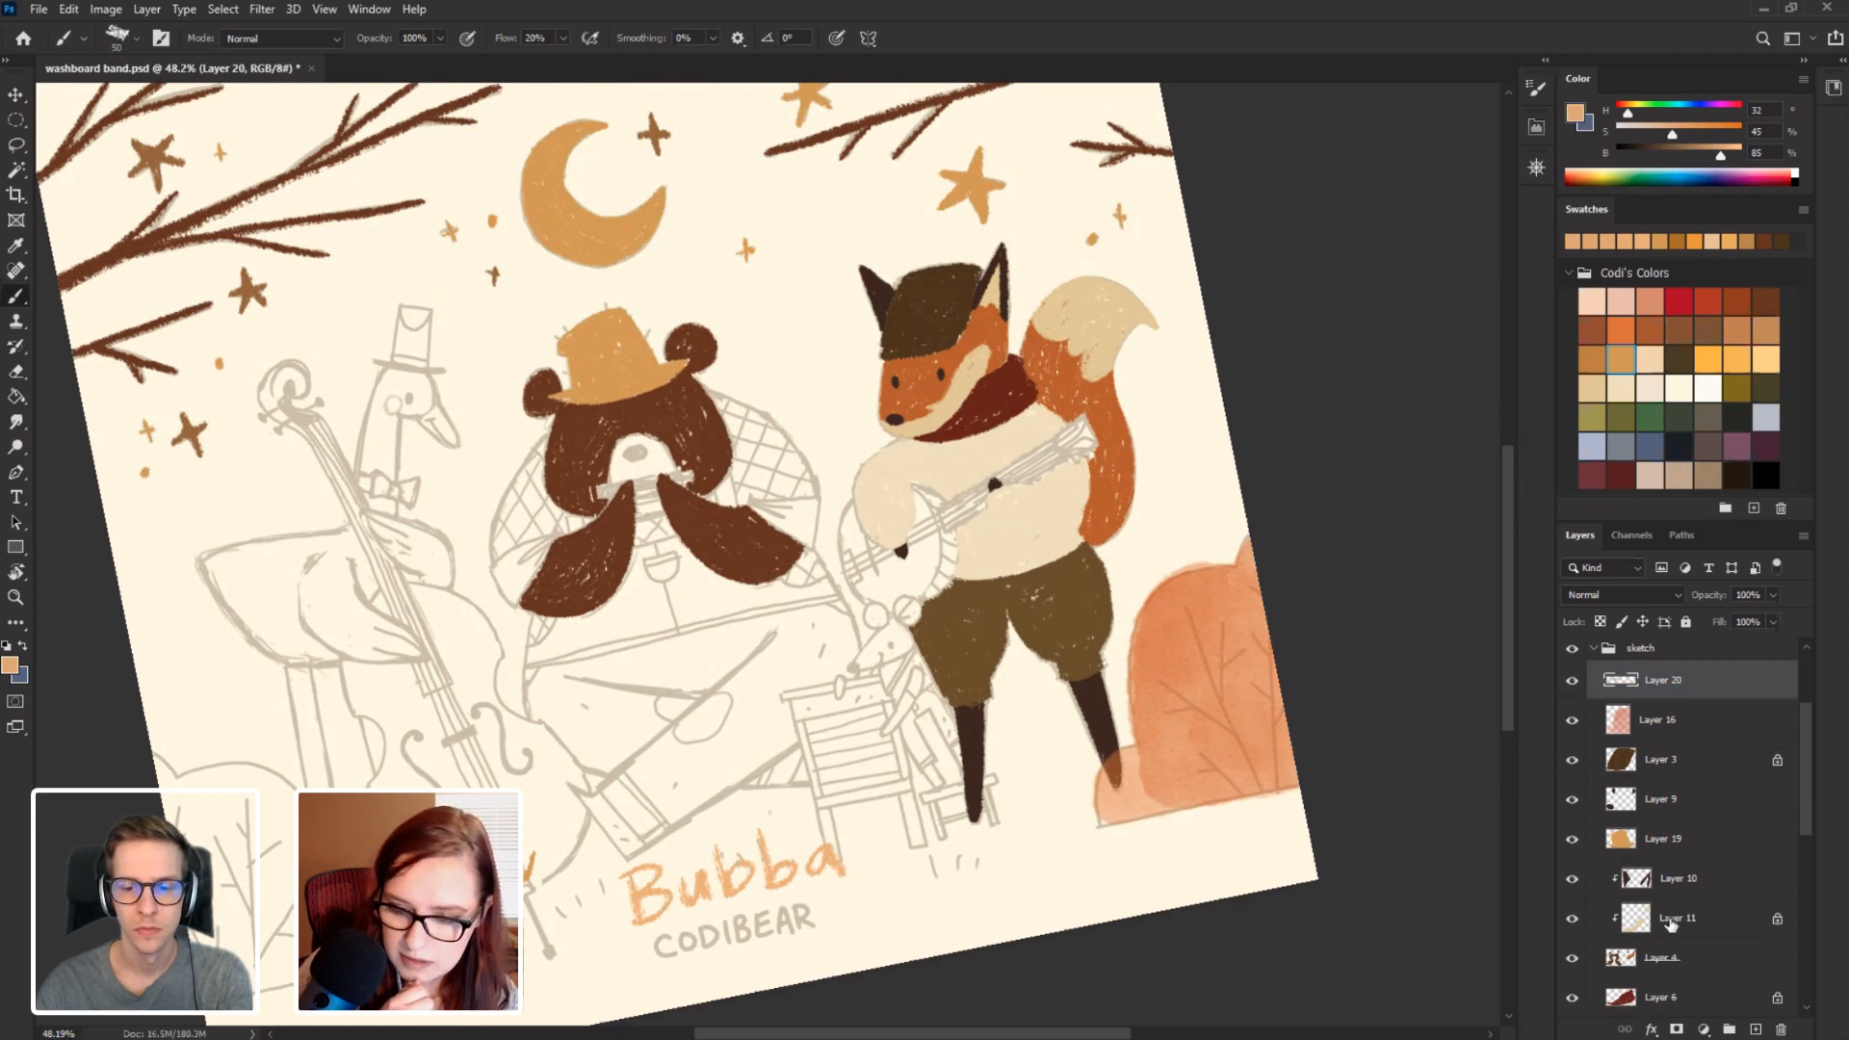
{"action": "left_click", "coordinate": [1671, 876]}
{"action": "left_click", "coordinate": [1754, 1029]}
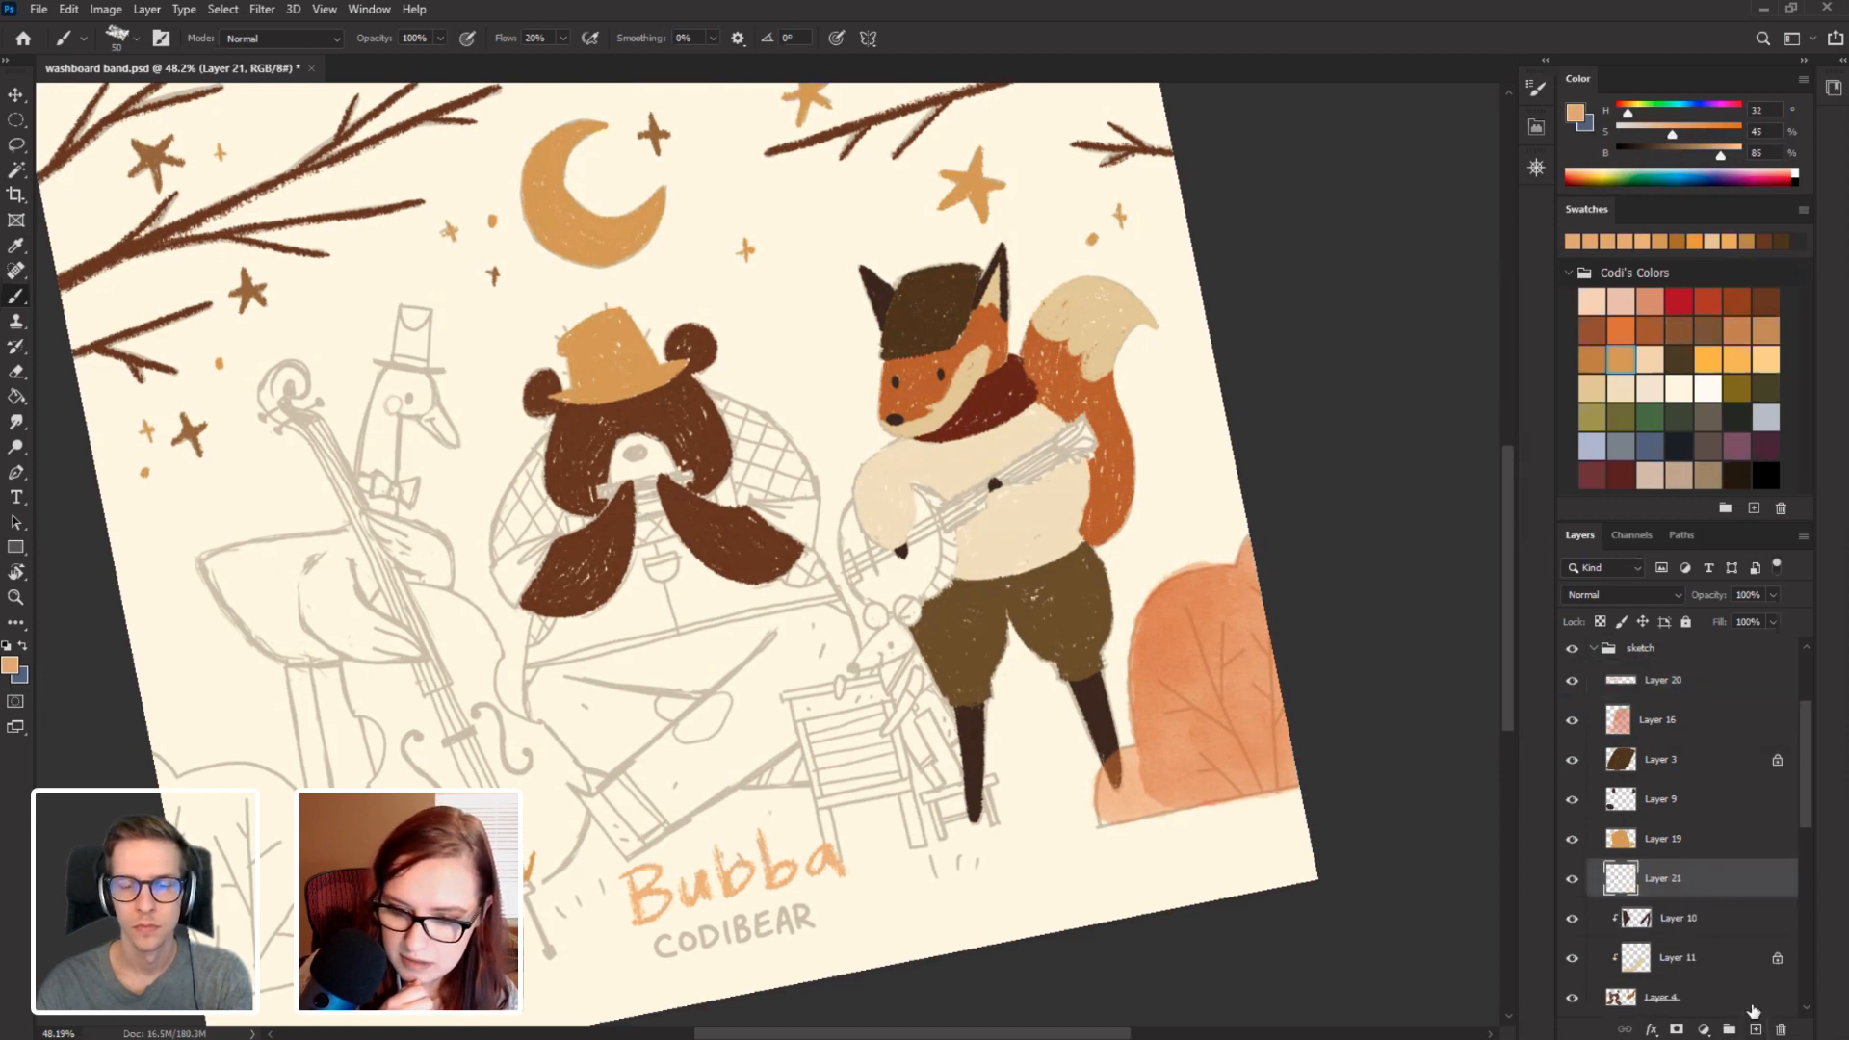
Block in the bear's bent knee and the edges of its trouser leg in light orange on Layer 21.
{"action": "key", "text": "r"}
{"action": "mouse_move", "coordinate": [408, 568]}
{"action": "left_mouse_down"}
{"action": "mouse_move", "coordinate": [445, 713]}
{"action": "mouse_move", "coordinate": [412, 636]}
{"action": "left_mouse_up"}
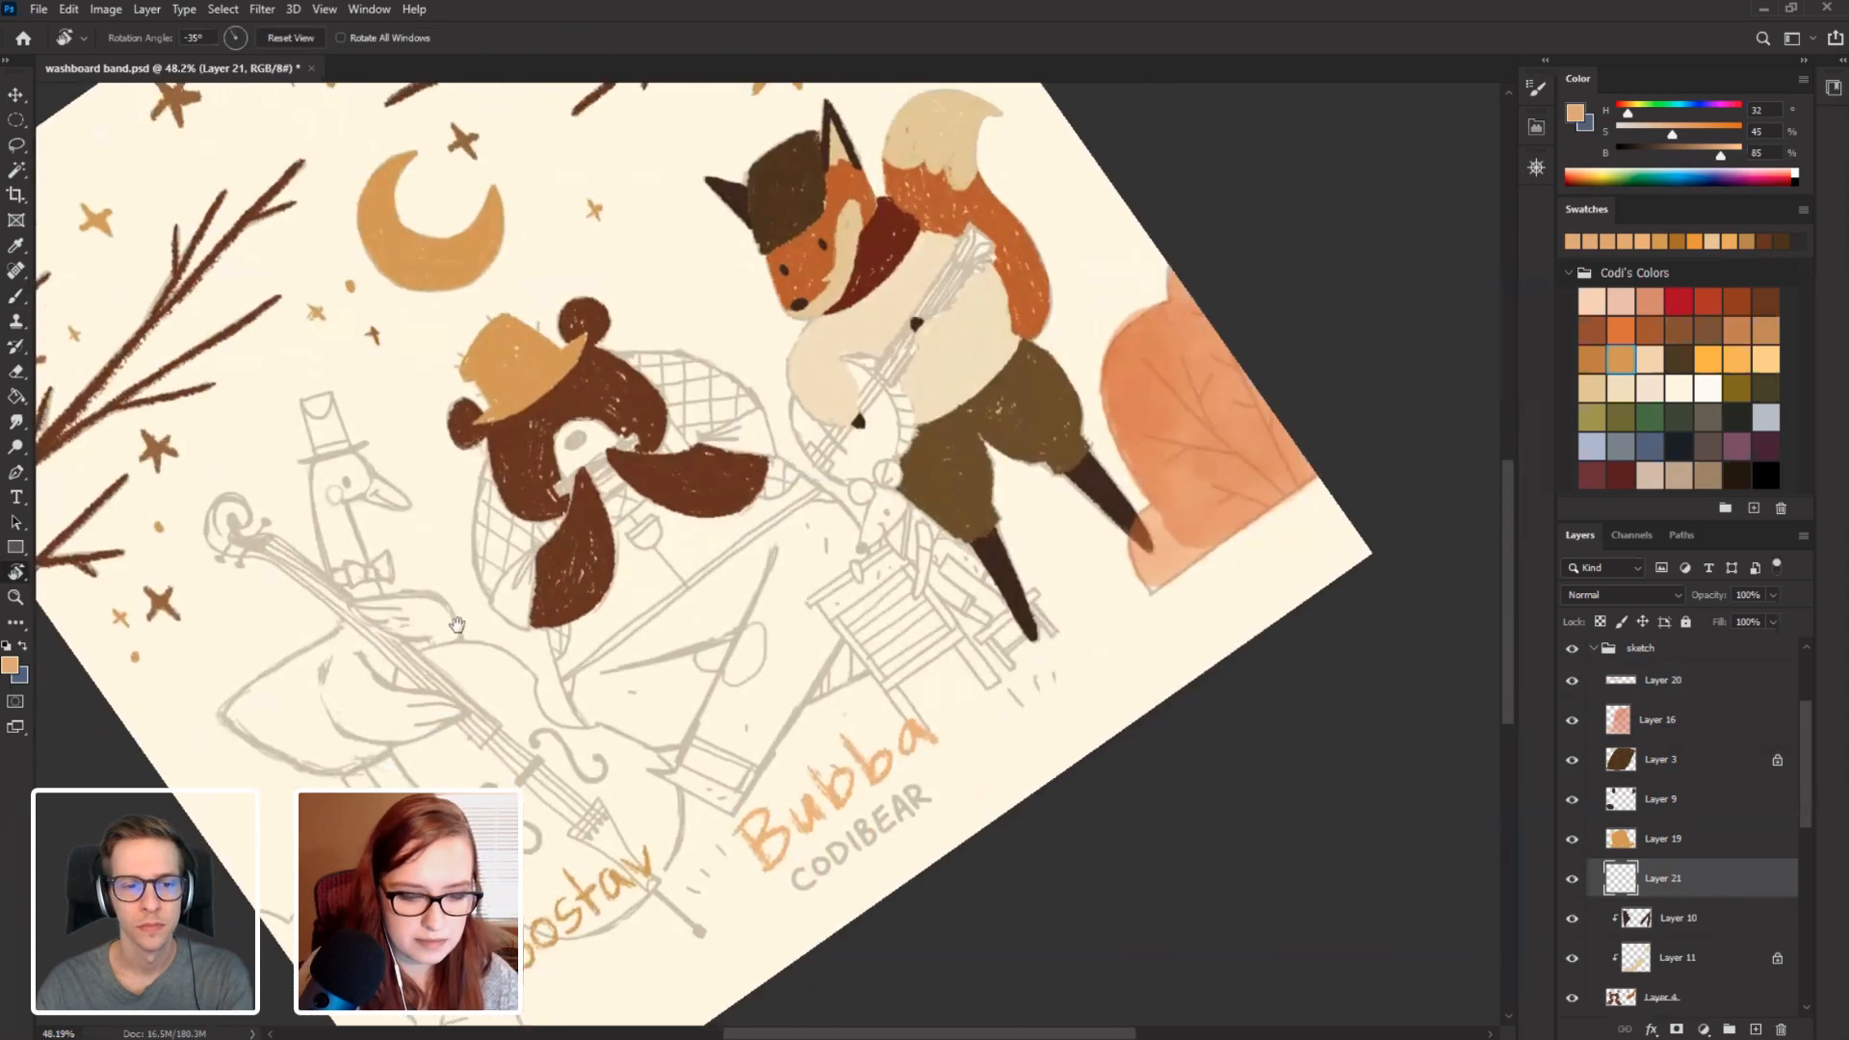
{"action": "mouse_move", "coordinate": [760, 624]}
{"action": "left_mouse_down"}
{"action": "mouse_move", "coordinate": [712, 722]}
{"action": "mouse_move", "coordinate": [782, 534]}
{"action": "mouse_move", "coordinate": [792, 601]}
{"action": "left_mouse_up"}
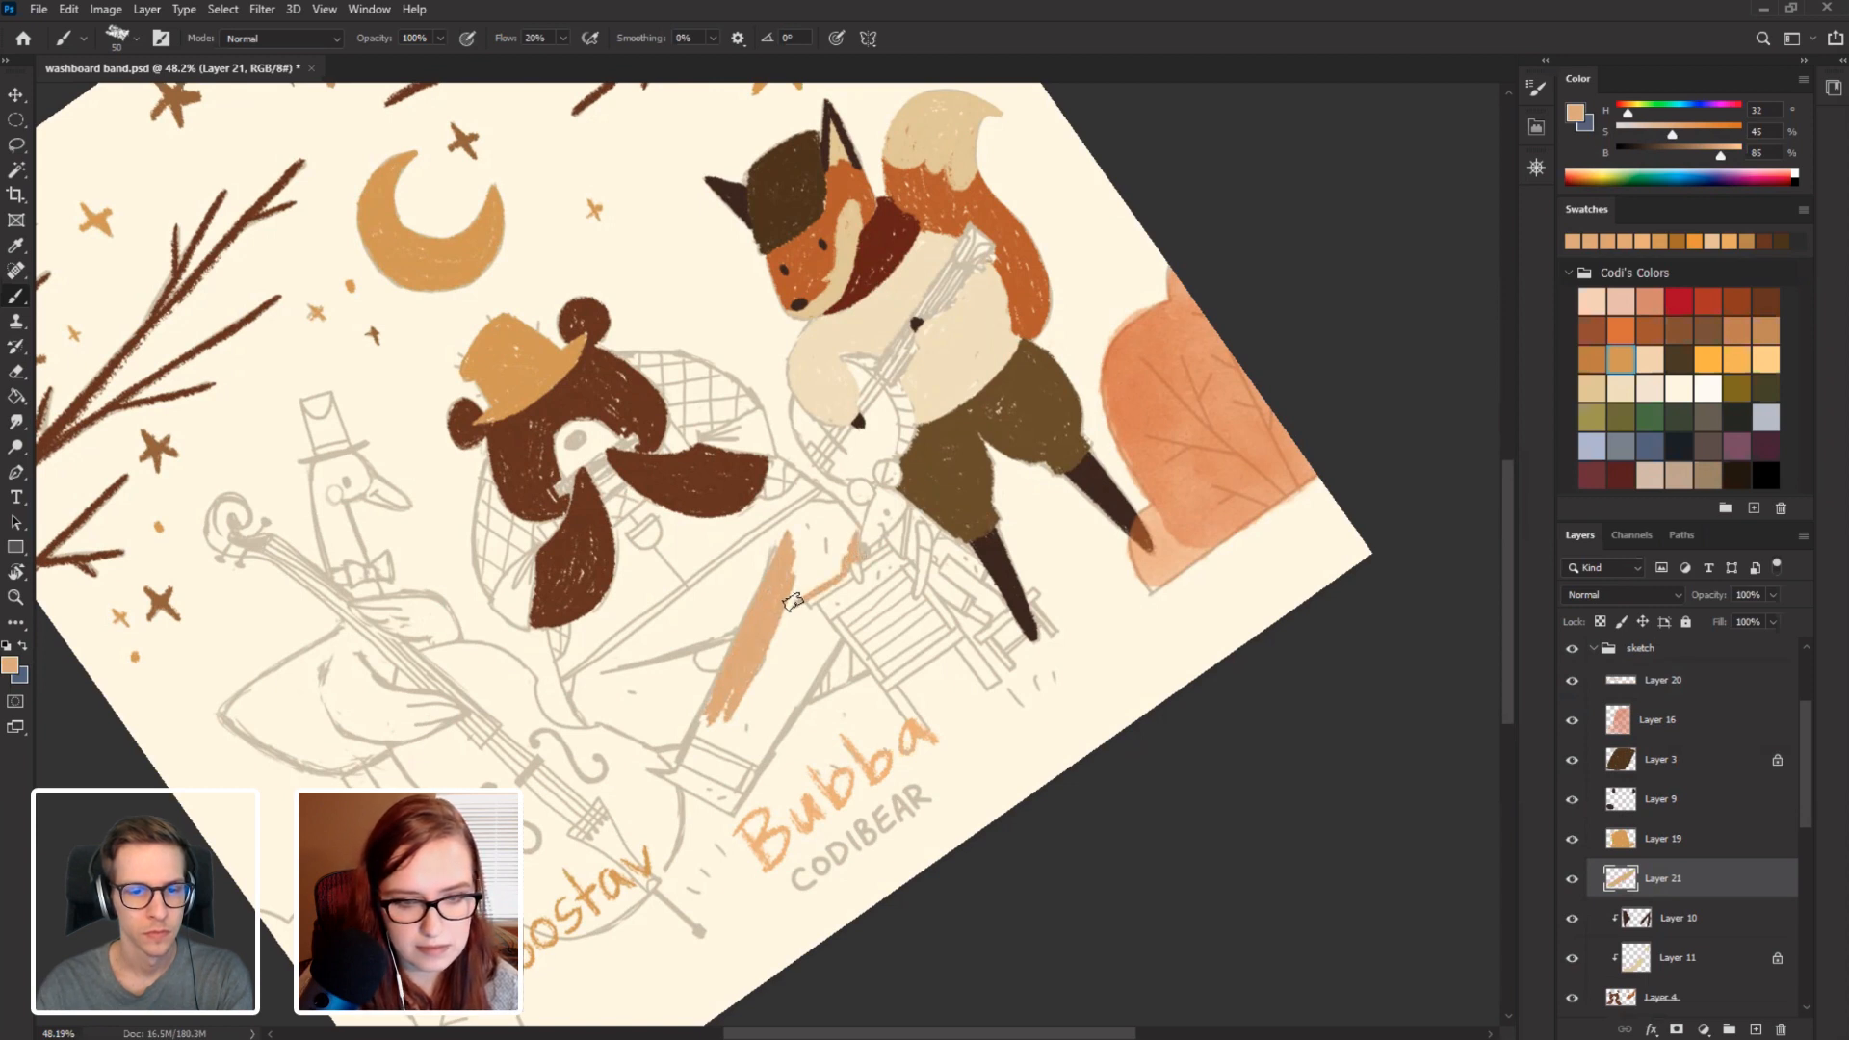
{"action": "left_click_drag", "start_coordinate": [792, 601], "coordinate": [853, 532]}
{"action": "mouse_move", "coordinate": [853, 531]}
{"action": "left_mouse_down"}
{"action": "mouse_move", "coordinate": [791, 601]}
{"action": "mouse_move", "coordinate": [819, 539]}
{"action": "mouse_move", "coordinate": [785, 520]}
{"action": "mouse_move", "coordinate": [792, 601]}
{"action": "mouse_move", "coordinate": [741, 548]}
{"action": "mouse_move", "coordinate": [792, 601]}
{"action": "left_mouse_up"}
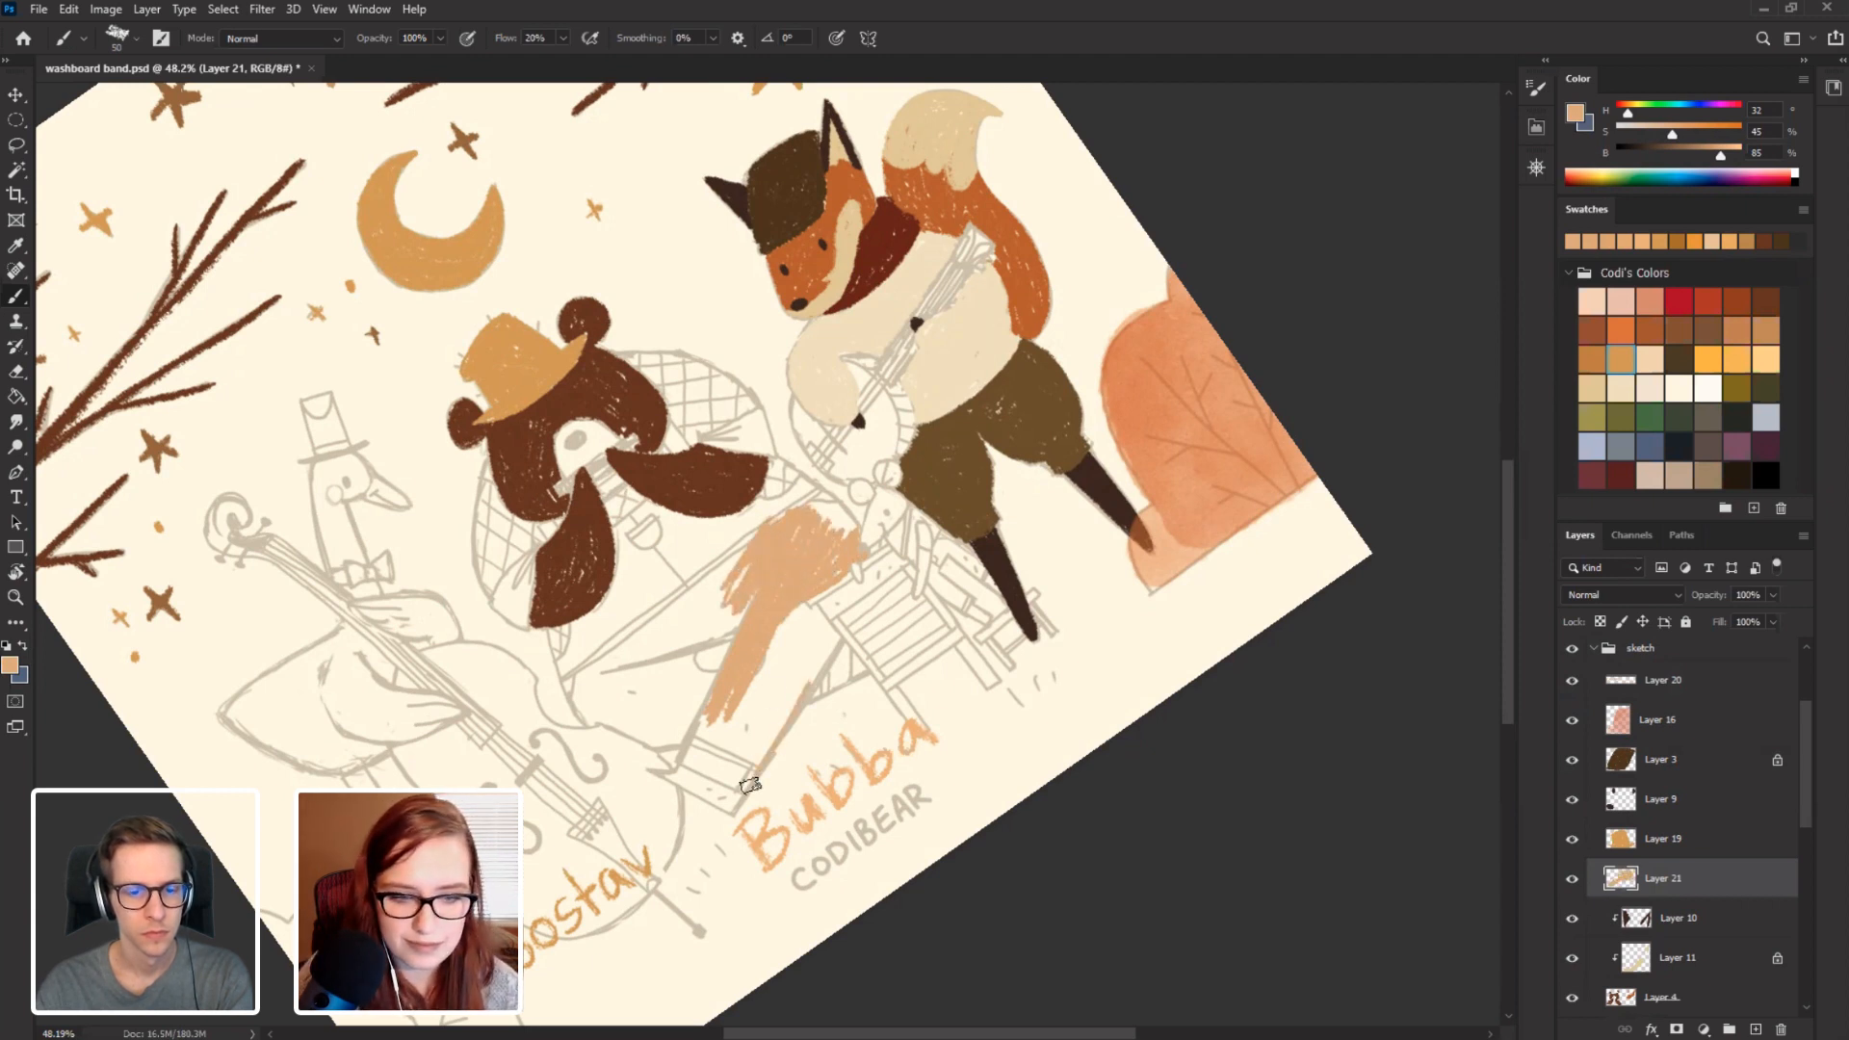
{"action": "left_click_drag", "start_coordinate": [749, 785], "coordinate": [830, 653]}
{"action": "left_click_drag", "start_coordinate": [830, 653], "coordinate": [749, 784]}
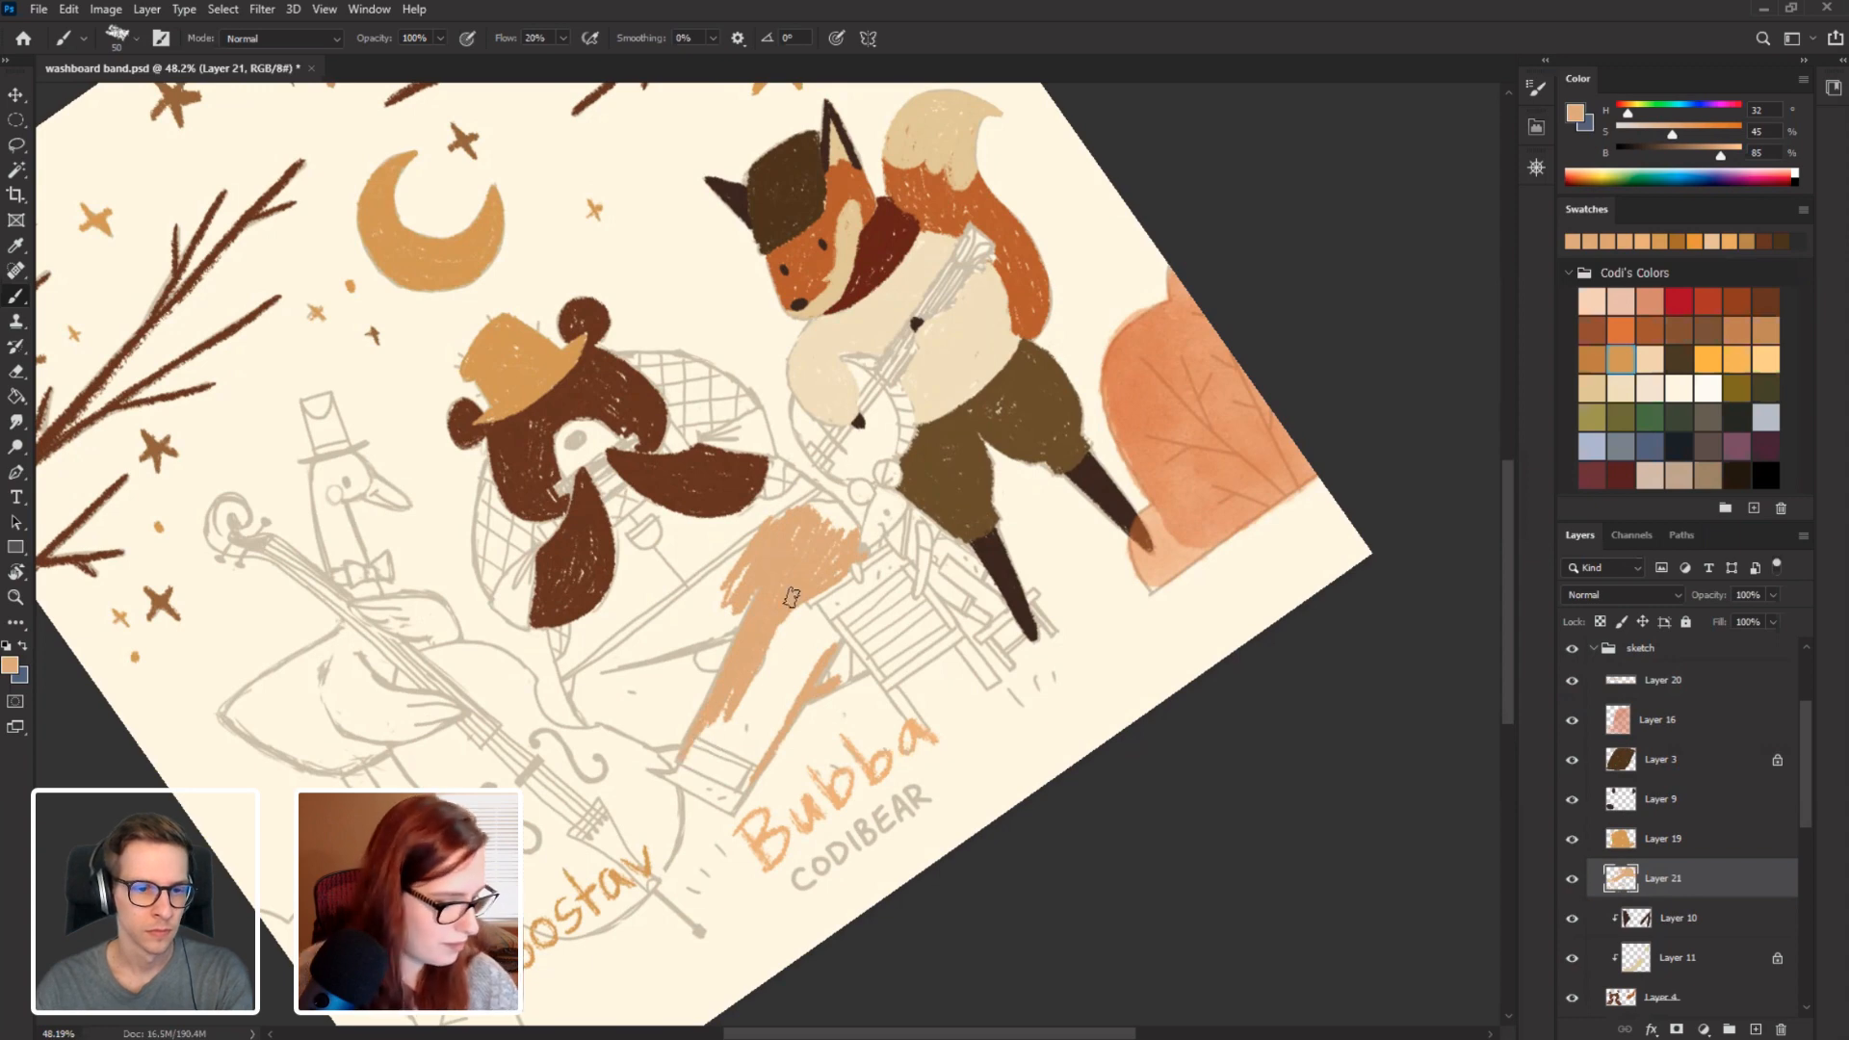
Outline the trouser cuff end and fill the bear's lower leg with light orange strokes.
{"action": "key", "text": "r"}
{"action": "left_click_drag", "start_coordinate": [718, 691], "coordinate": [559, 655]}
{"action": "left_click_drag", "start_coordinate": [552, 592], "coordinate": [557, 656]}
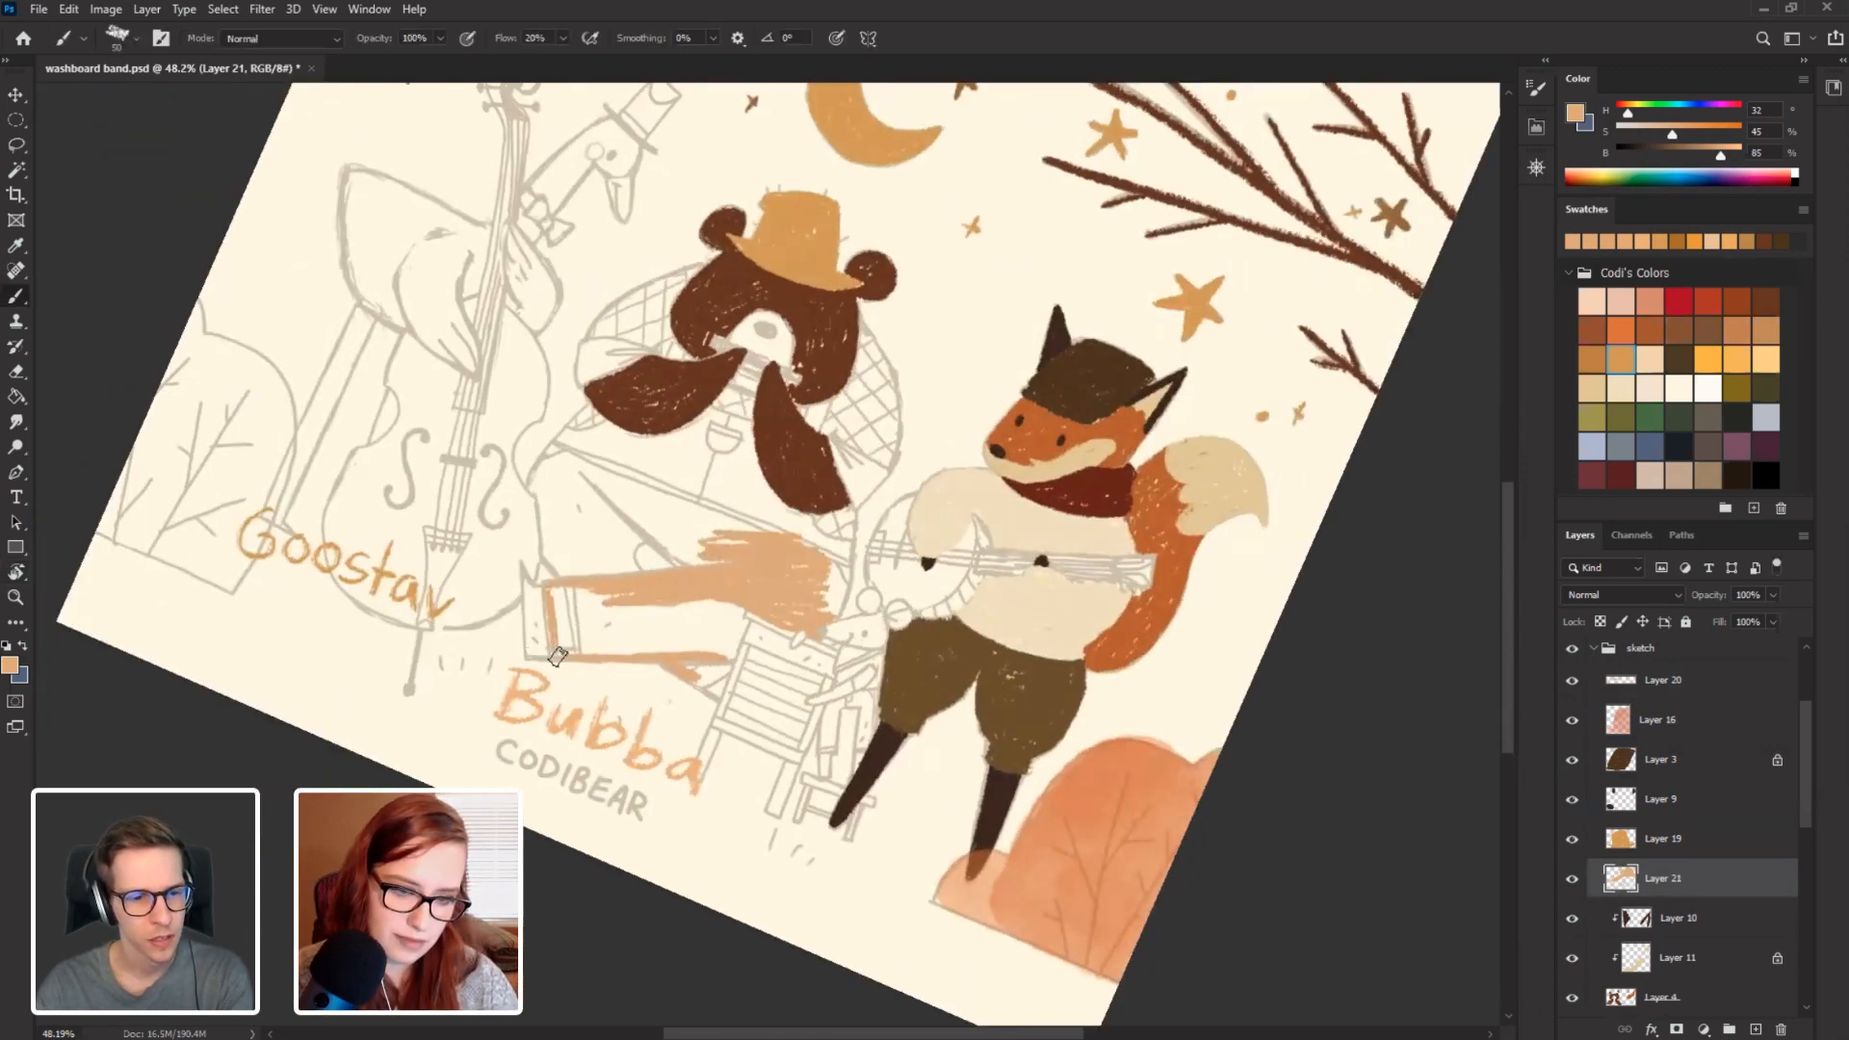
{"action": "mouse_move", "coordinate": [570, 589]}
{"action": "left_mouse_down"}
{"action": "mouse_move", "coordinate": [558, 656]}
{"action": "mouse_move", "coordinate": [631, 589]}
{"action": "mouse_move", "coordinate": [558, 656]}
{"action": "mouse_move", "coordinate": [722, 605]}
{"action": "left_mouse_up"}
{"action": "mouse_move", "coordinate": [558, 656]}
{"action": "left_mouse_down"}
{"action": "mouse_move", "coordinate": [617, 631]}
{"action": "mouse_move", "coordinate": [578, 650]}
{"action": "mouse_move", "coordinate": [702, 647]}
{"action": "mouse_move", "coordinate": [710, 618]}
{"action": "left_mouse_up"}
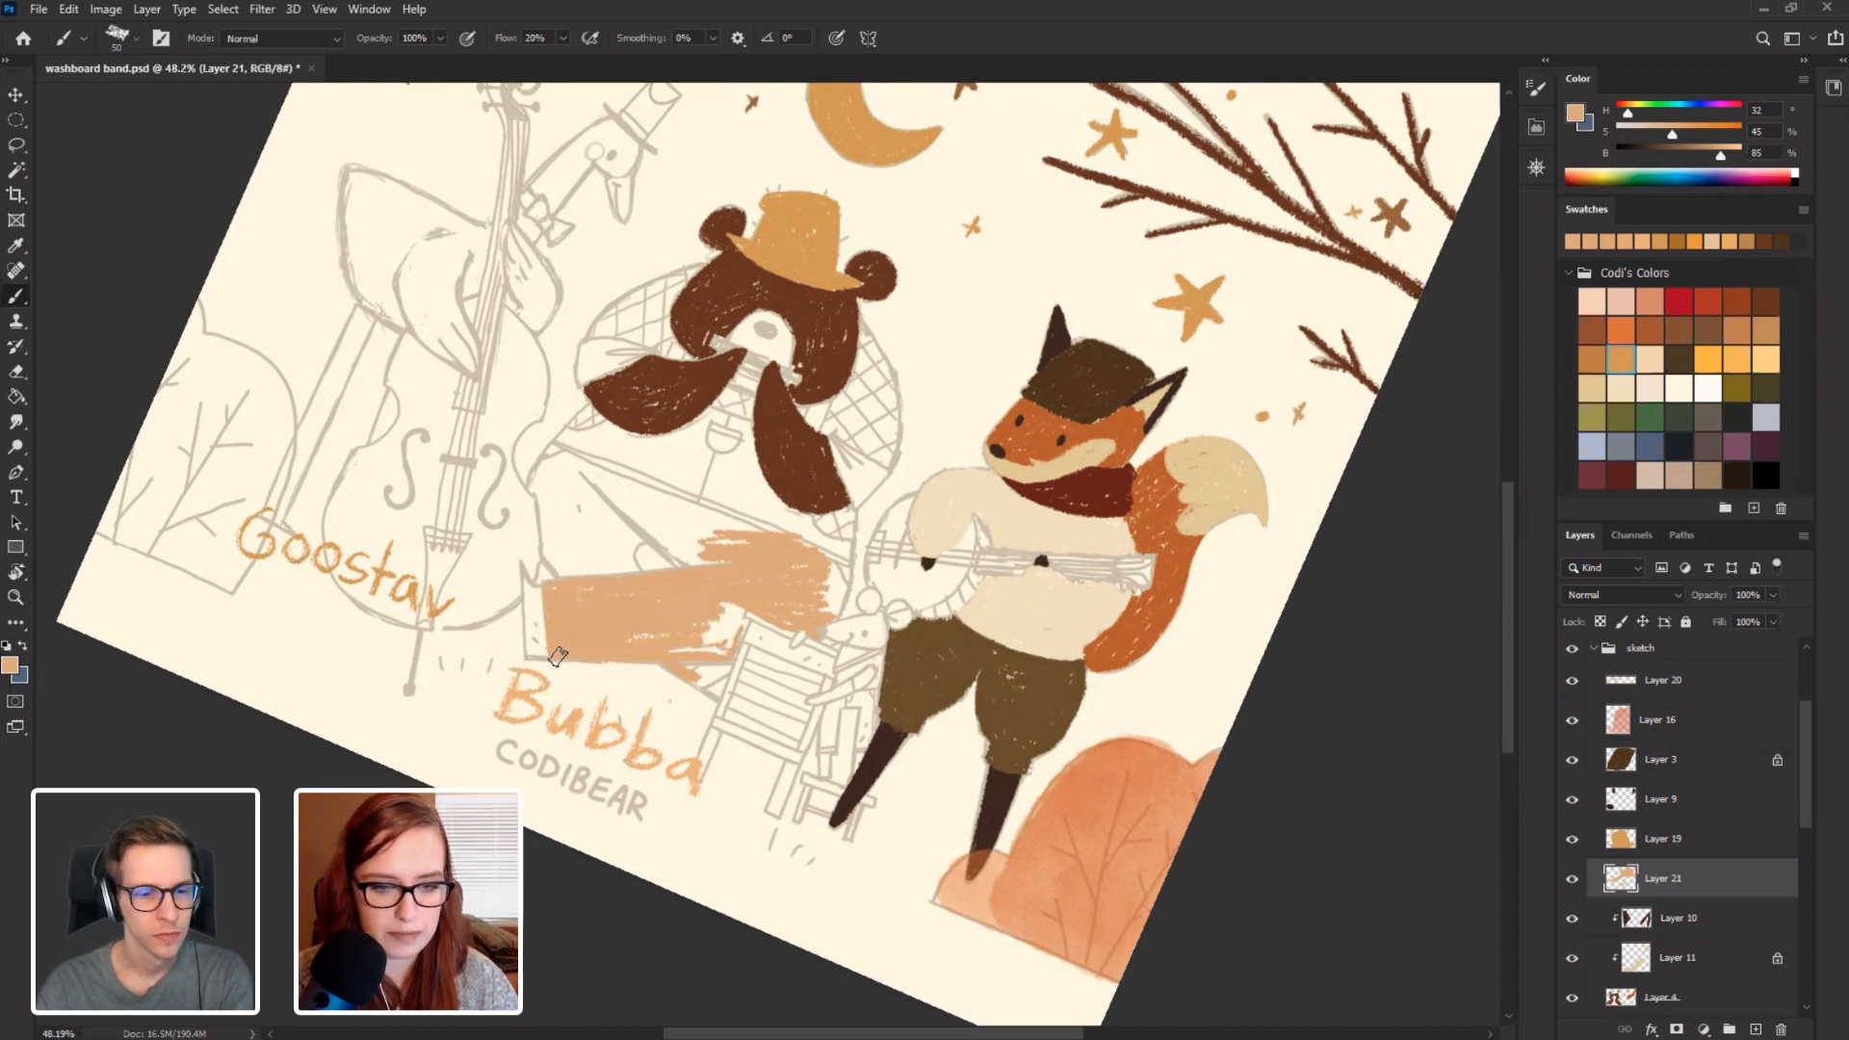
{"action": "left_click_drag", "start_coordinate": [717, 616], "coordinate": [707, 653]}
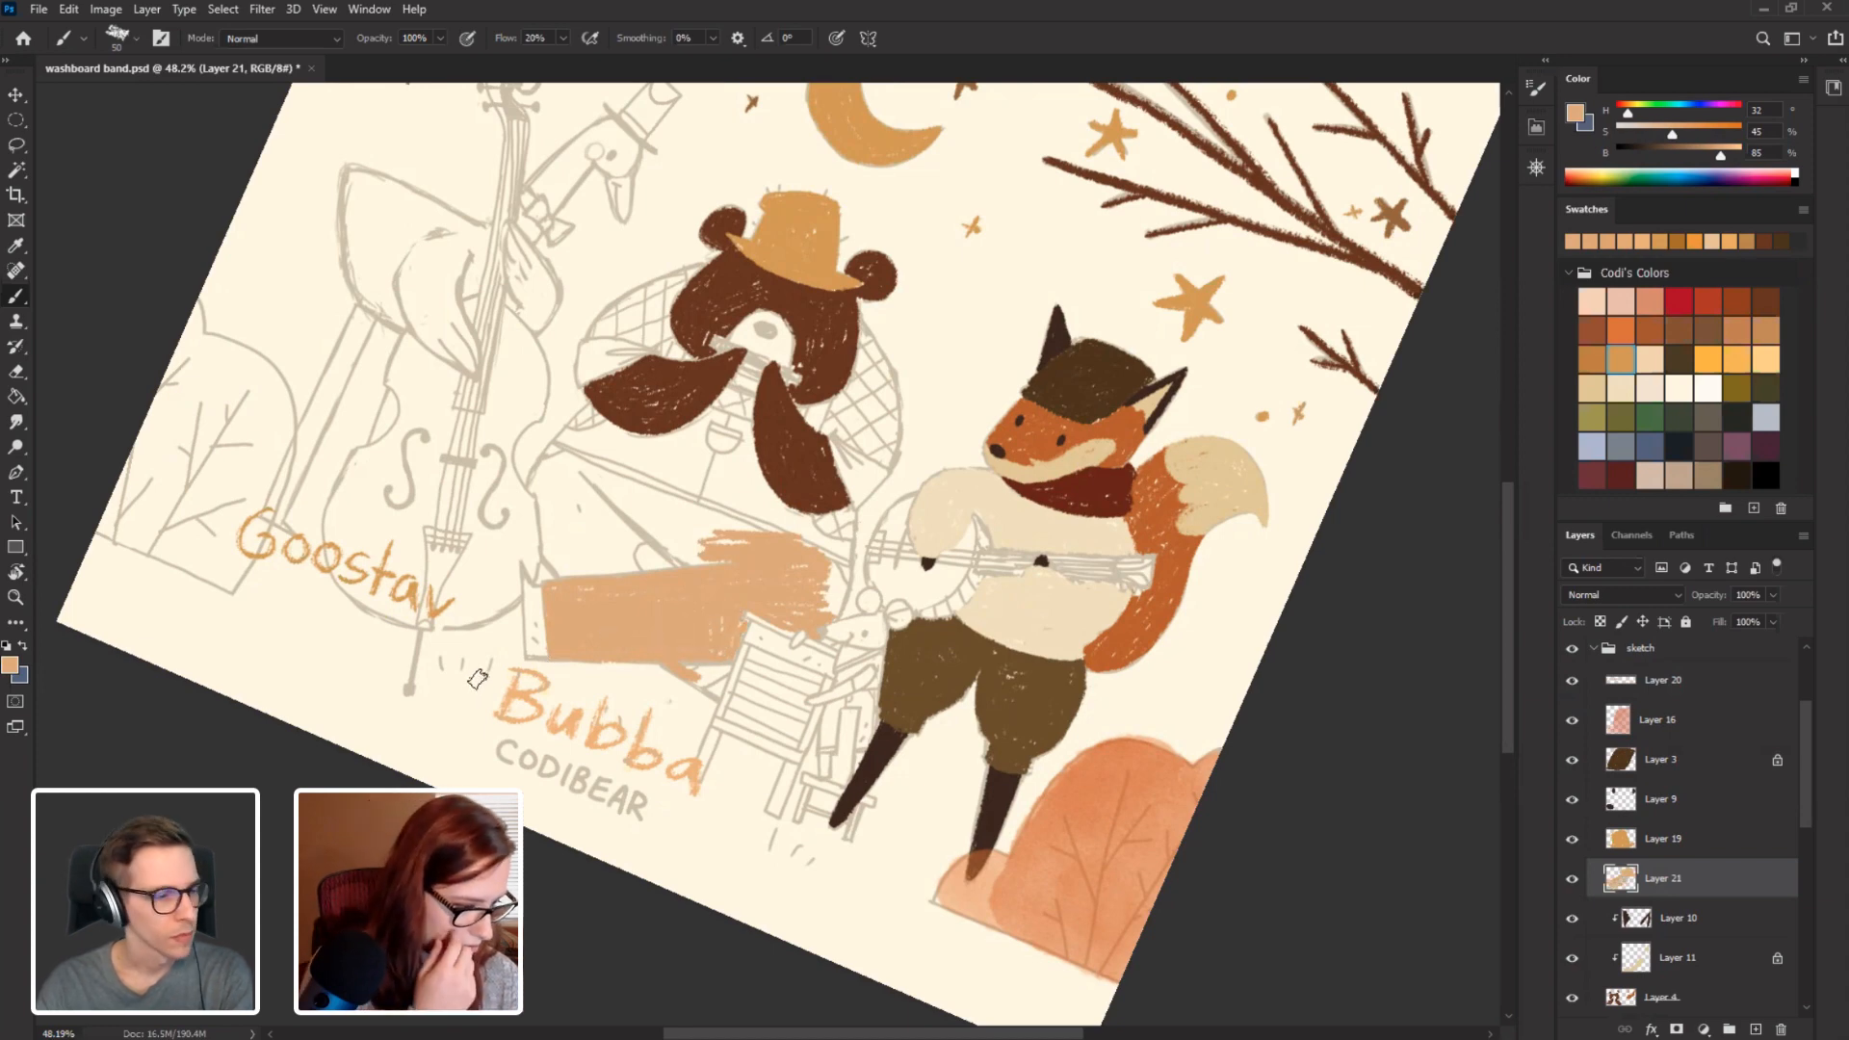
Round out the outer edge of the bear's knee and thigh beside the mouse in light orange.
{"action": "key", "text": "r"}
{"action": "mouse_move", "coordinate": [333, 534]}
{"action": "left_mouse_down"}
{"action": "mouse_move", "coordinate": [363, 743]}
{"action": "mouse_move", "coordinate": [348, 686]}
{"action": "left_mouse_up"}
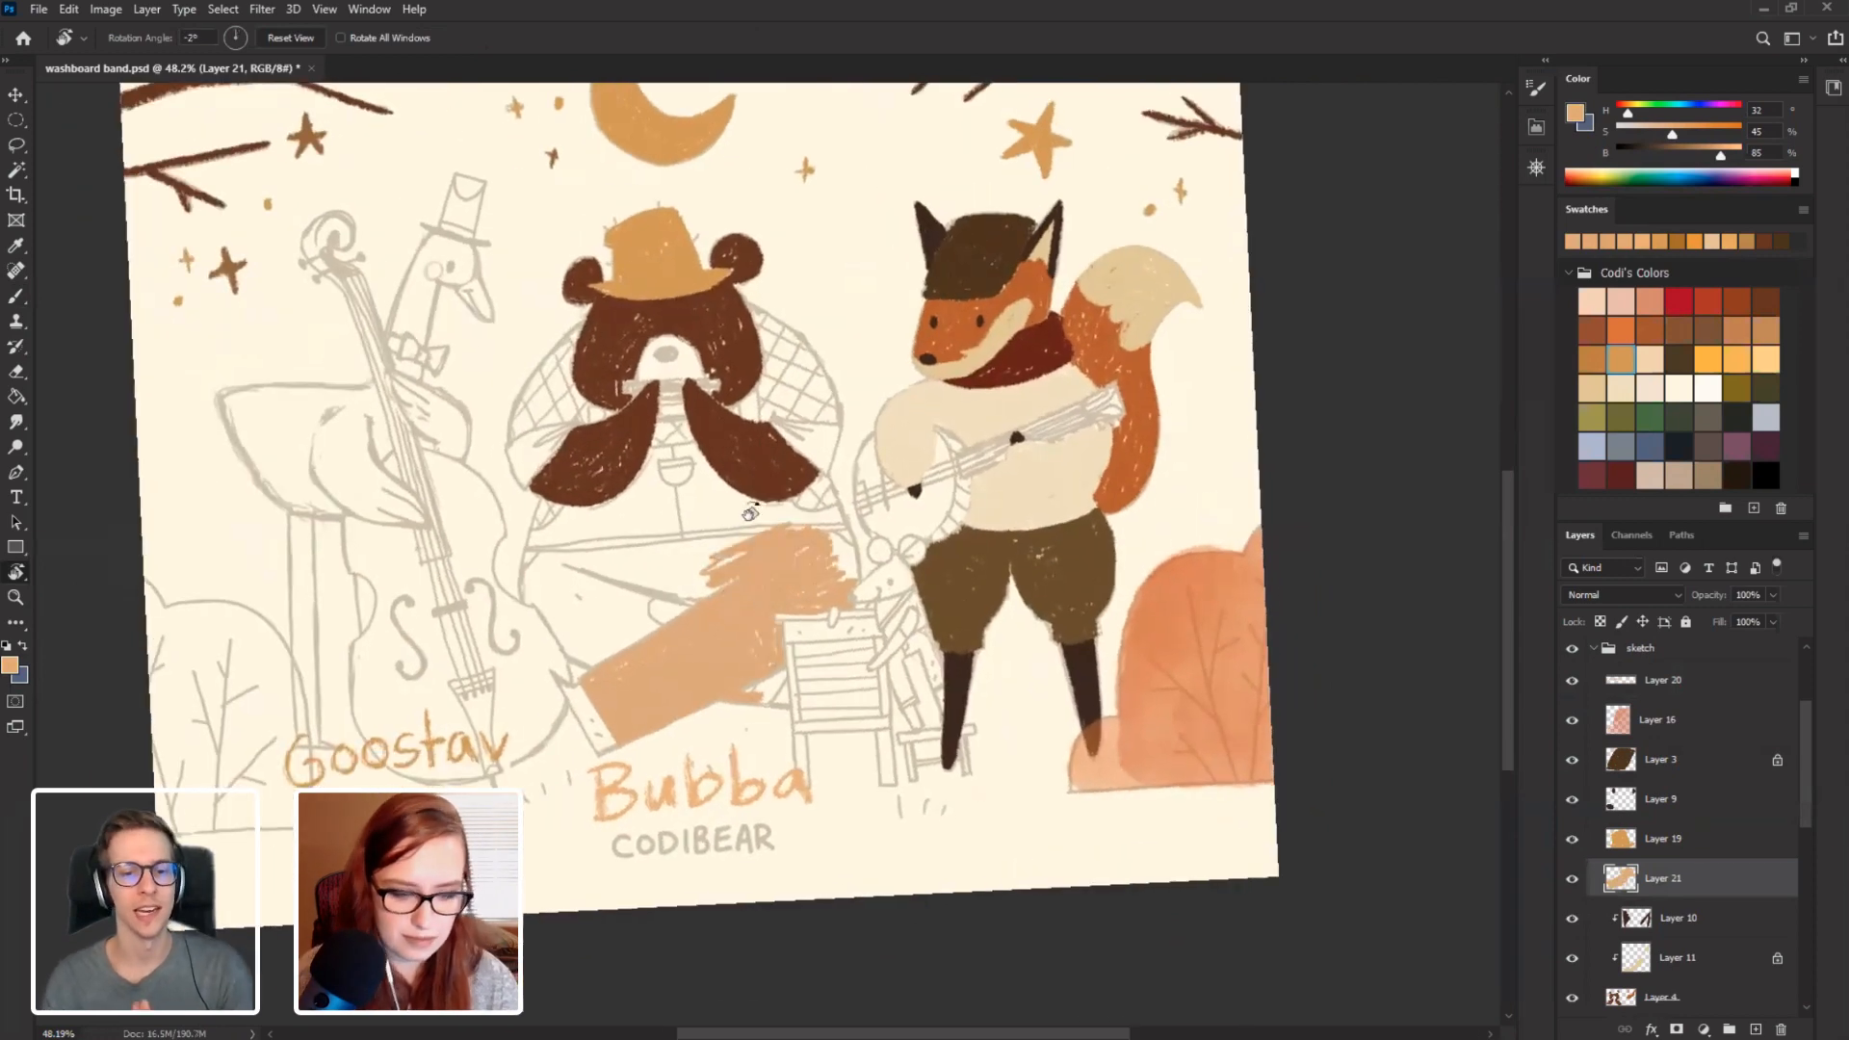
{"action": "key", "text": "b"}
{"action": "left_click_drag", "start_coordinate": [847, 551], "coordinate": [845, 577]}
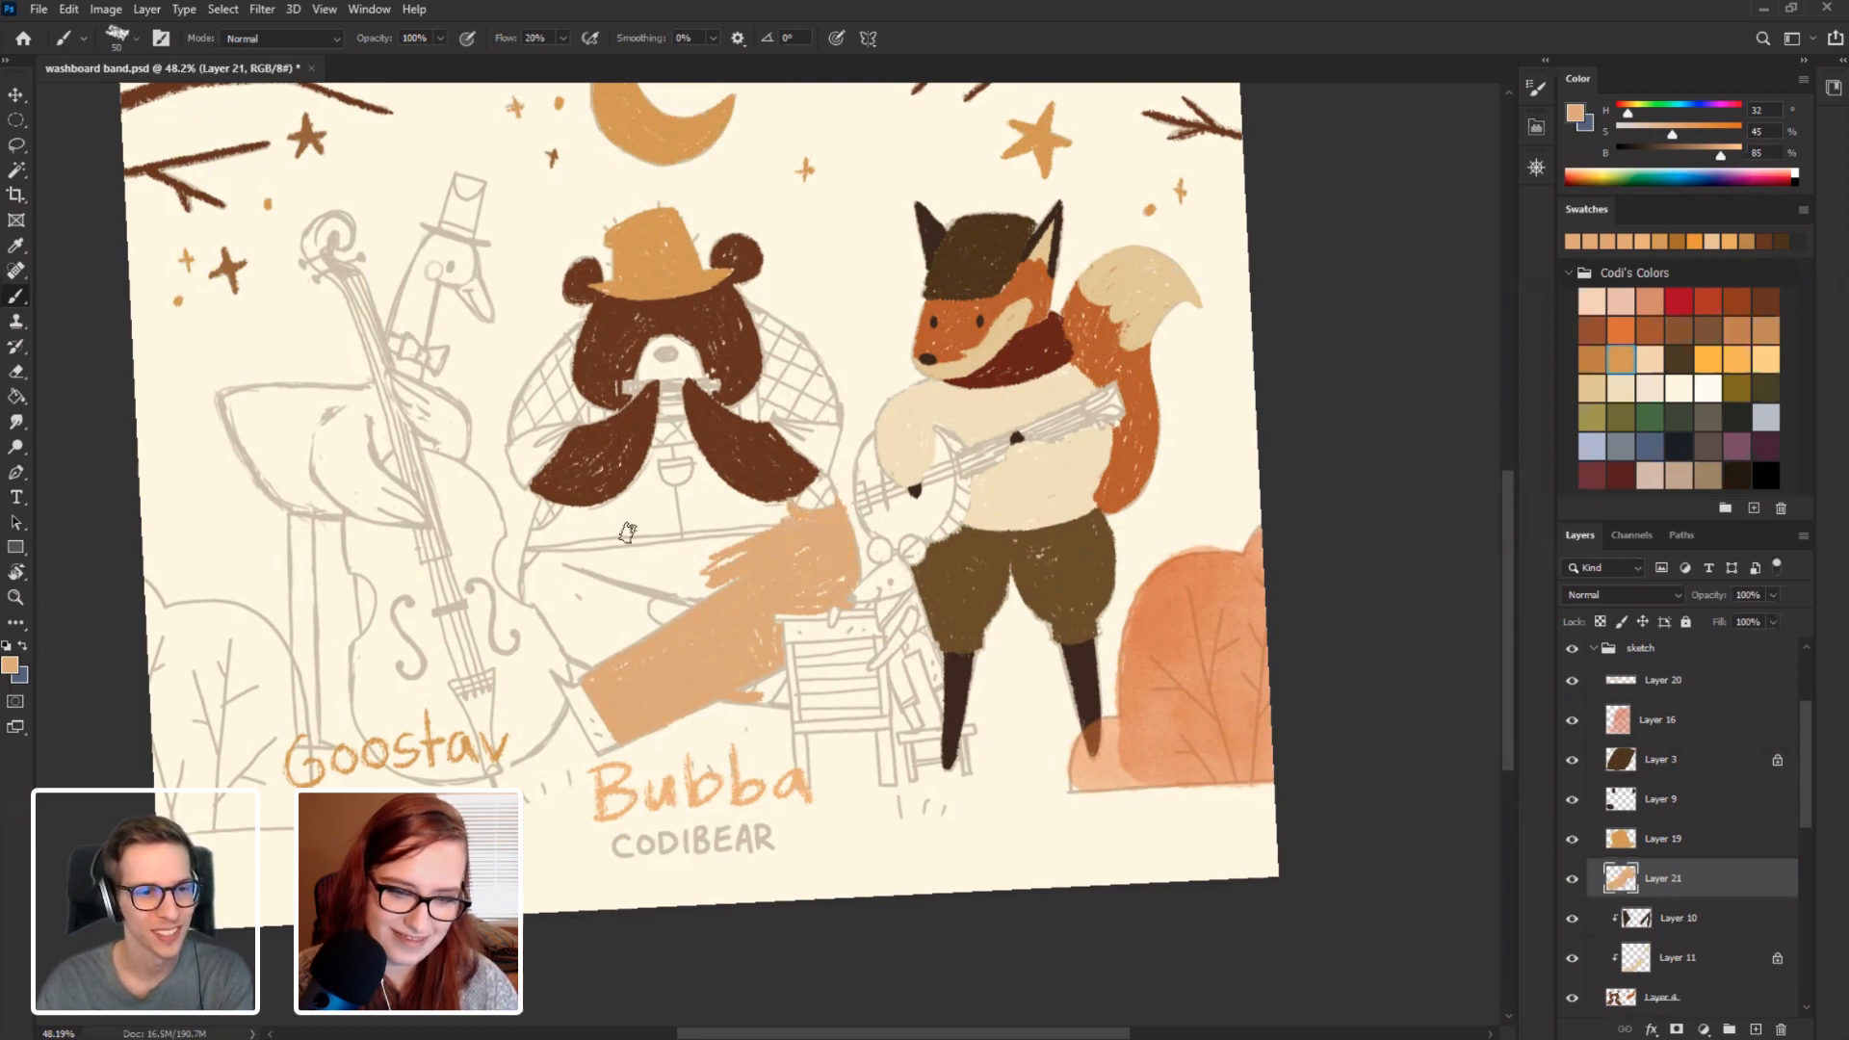
Extend the light orange along the underside of the bear's leg, next to the sketched washboard seat.
{"action": "key", "text": "r"}
{"action": "left_click_drag", "start_coordinate": [476, 636], "coordinate": [856, 512]}
{"action": "scroll", "coordinate": [856, 511], "scroll_direction": "down", "scroll_amount": 5}
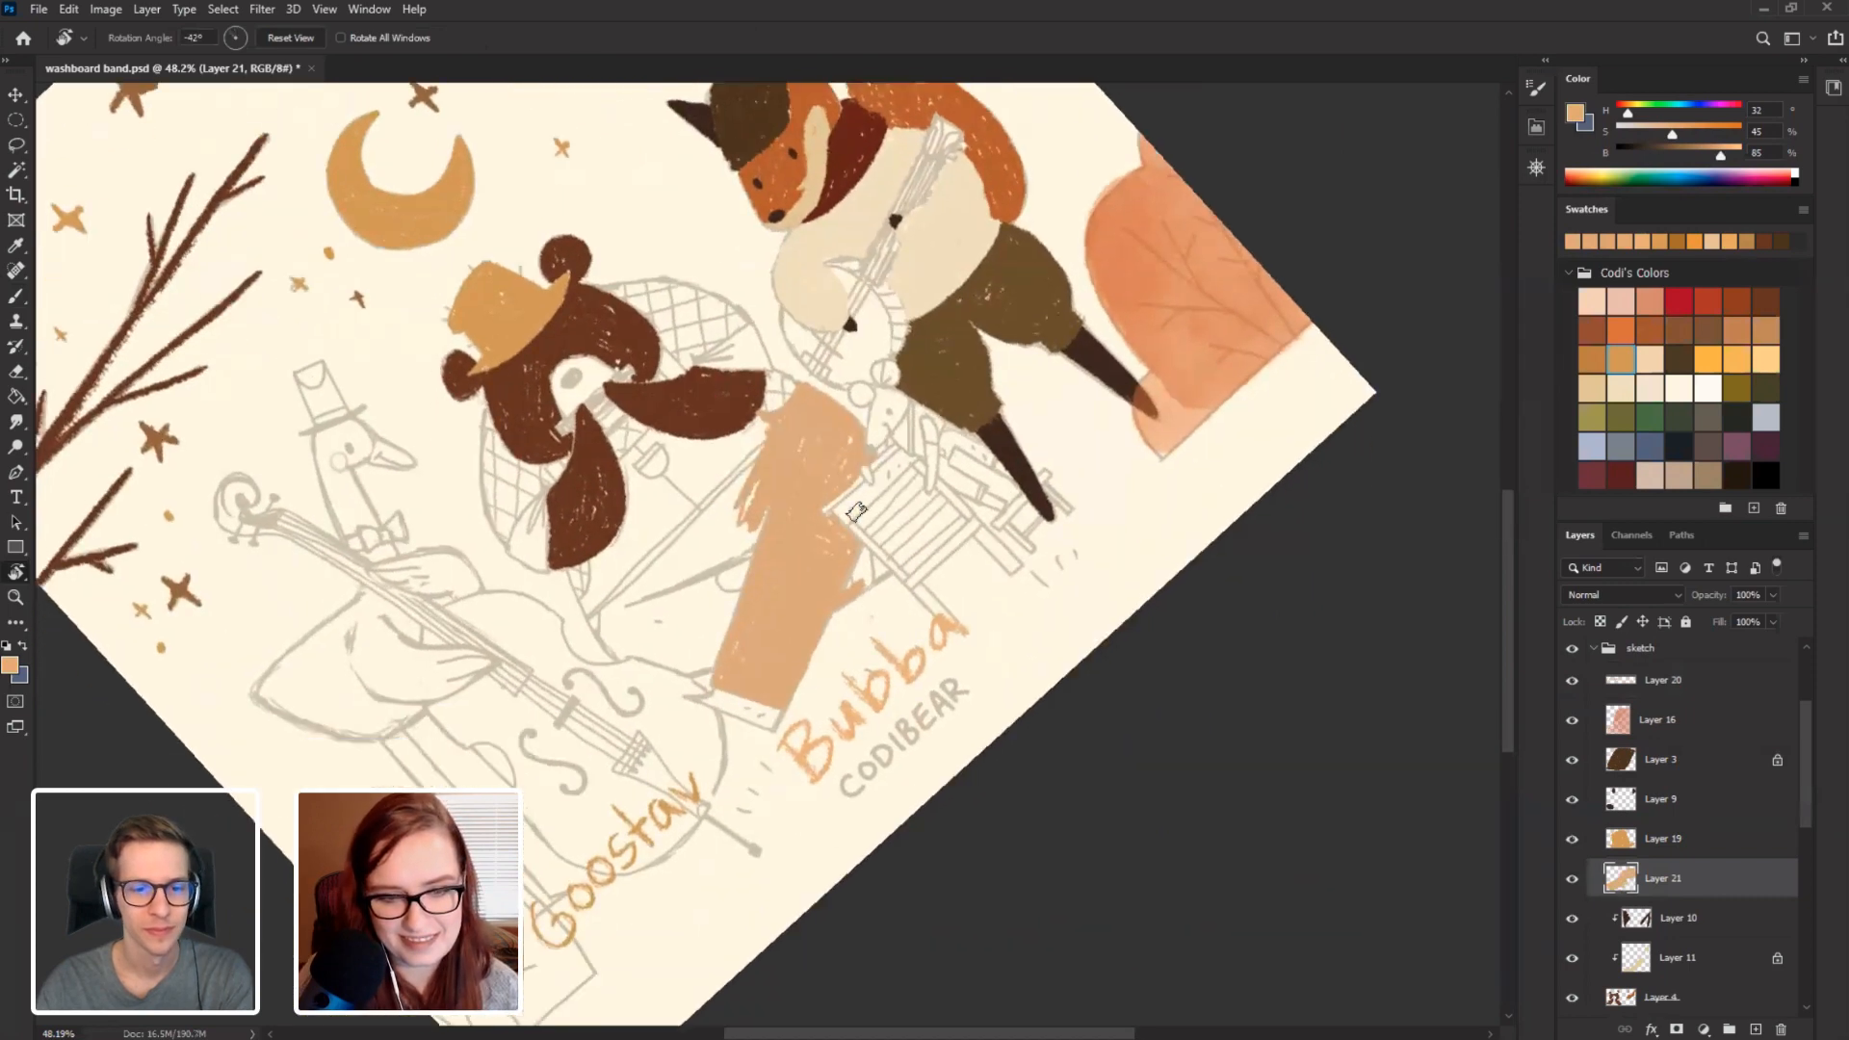
{"action": "key", "text": "b"}
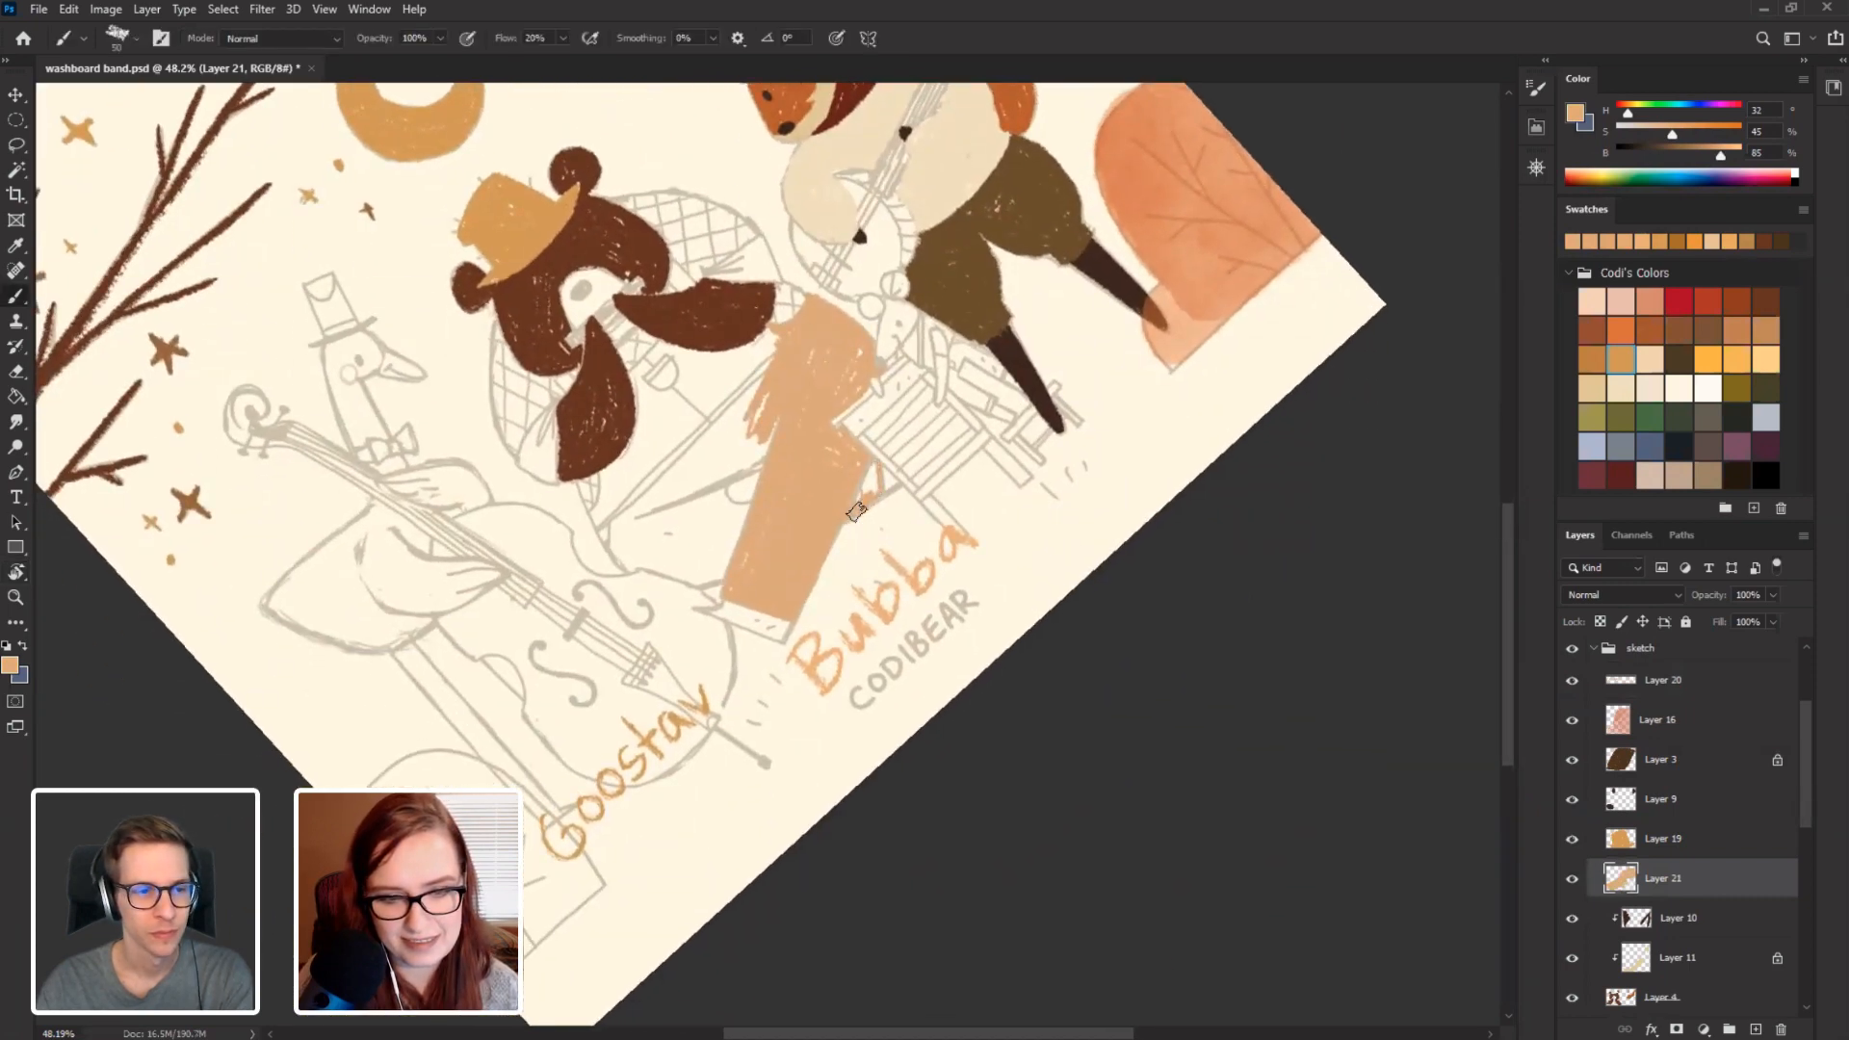
{"action": "key", "text": "r"}
{"action": "mouse_move", "coordinate": [316, 630]}
{"action": "left_mouse_down"}
{"action": "mouse_move", "coordinate": [433, 318]}
{"action": "mouse_move", "coordinate": [784, 456]}
{"action": "mouse_move", "coordinate": [915, 534]}
{"action": "mouse_move", "coordinate": [984, 534]}
{"action": "left_mouse_up"}
{"action": "key", "text": "b"}
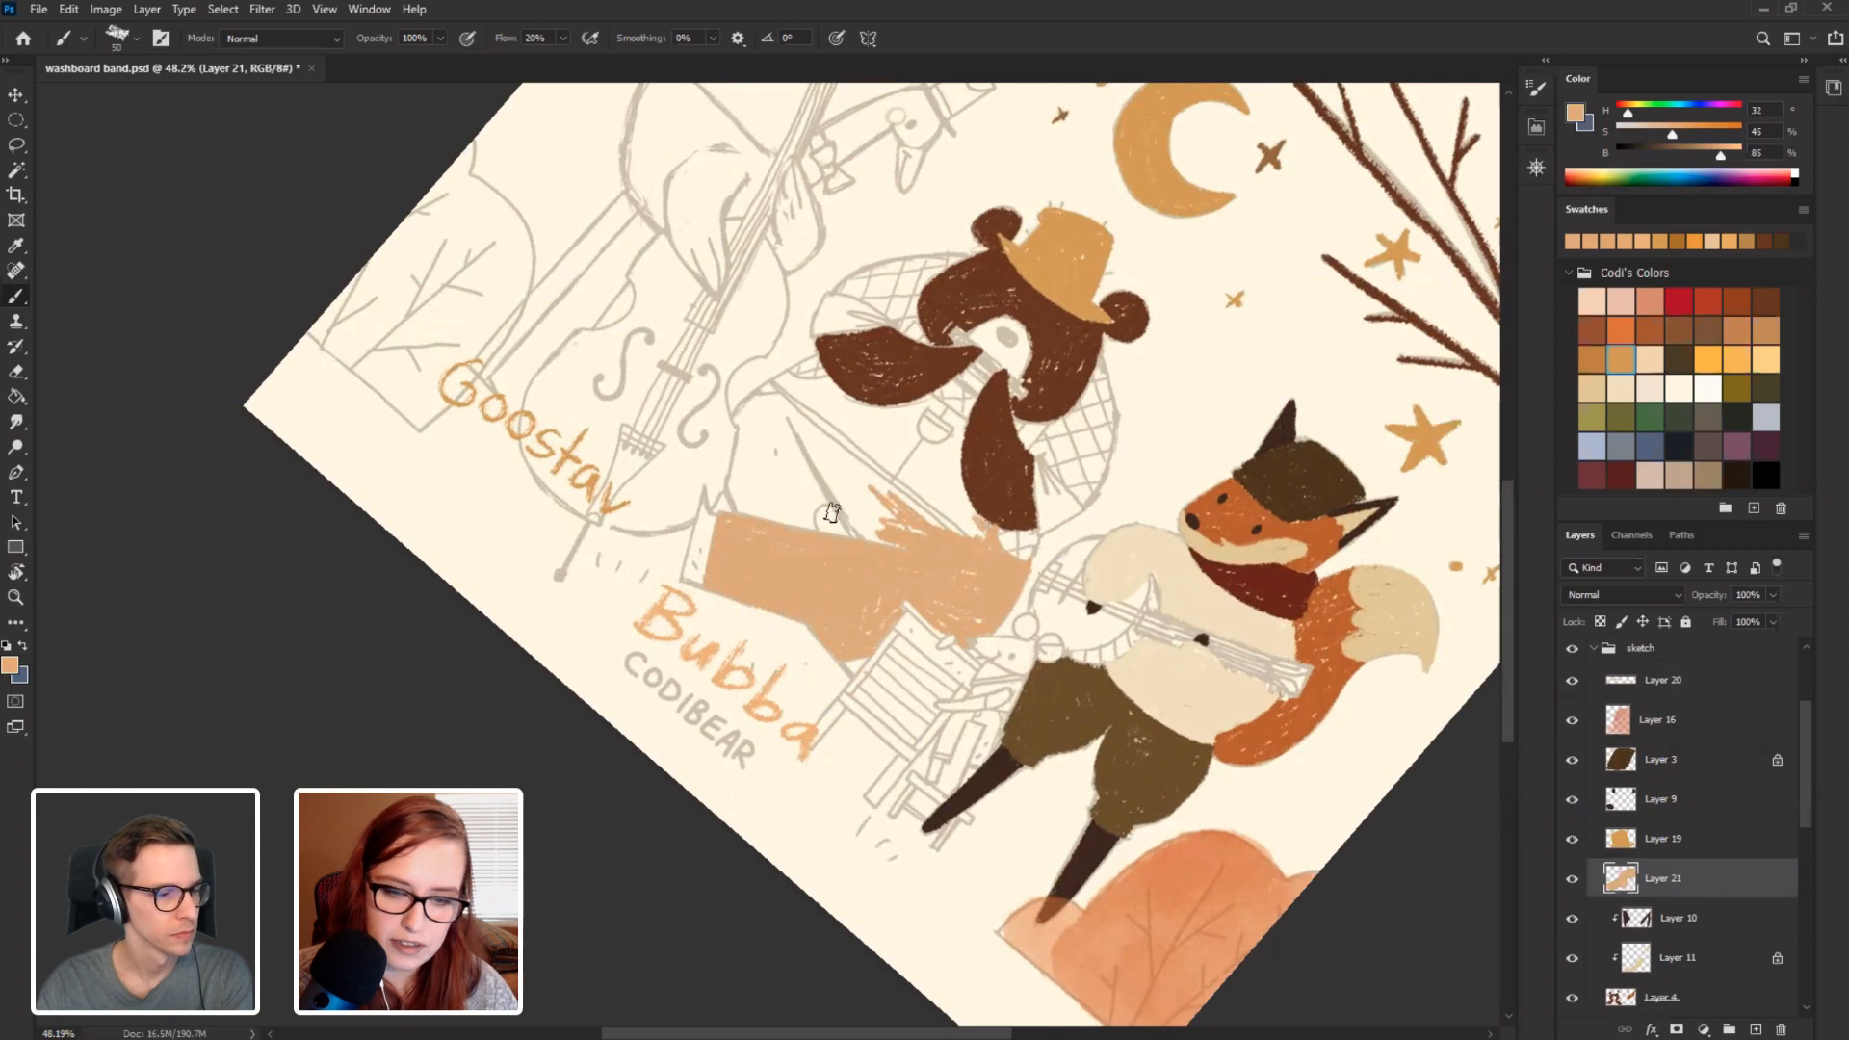
Fill the bear's other leg and lap up to the waistband in light orange.
{"action": "mouse_move", "coordinate": [827, 520]}
{"action": "left_mouse_down"}
{"action": "mouse_move", "coordinate": [775, 451]}
{"action": "mouse_move", "coordinate": [729, 494]}
{"action": "mouse_move", "coordinate": [748, 417]}
{"action": "mouse_move", "coordinate": [834, 526]}
{"action": "left_mouse_up"}
{"action": "left_click_drag", "start_coordinate": [809, 435], "coordinate": [850, 468]}
{"action": "key", "text": "r"}
{"action": "left_click_drag", "start_coordinate": [775, 387], "coordinate": [626, 467]}
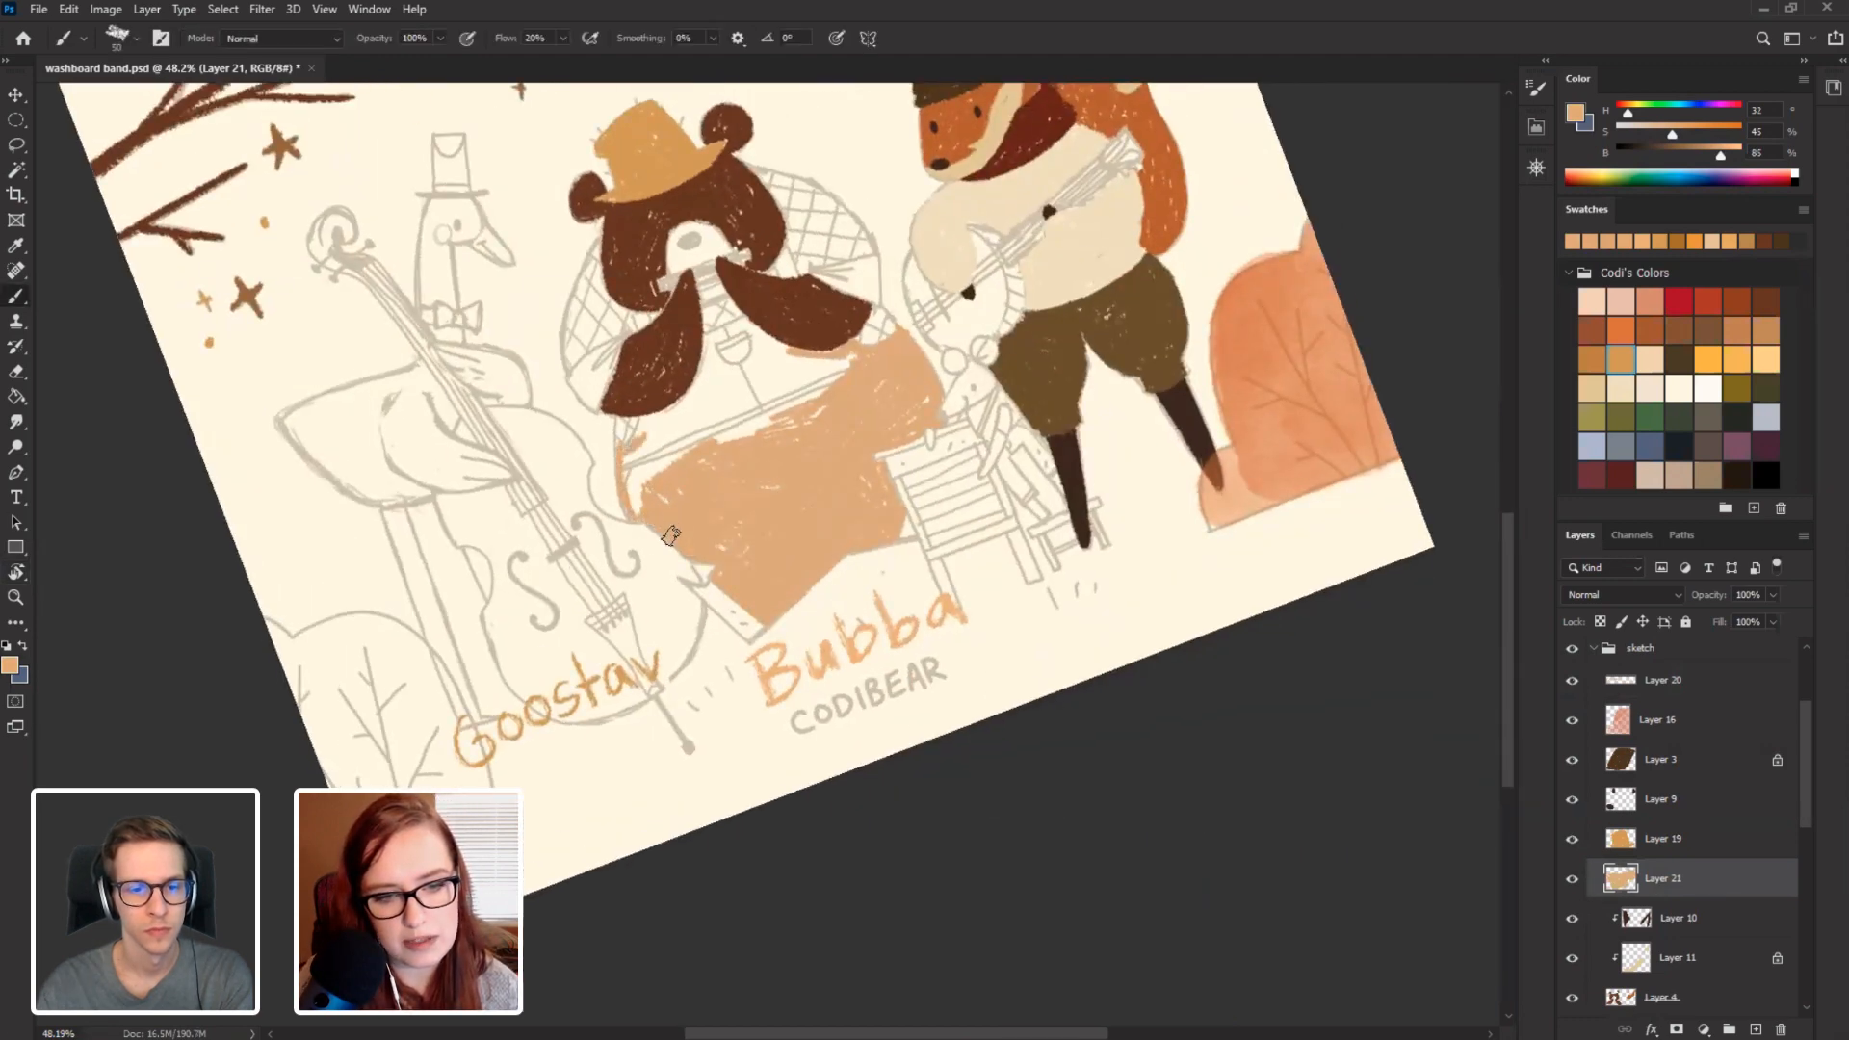
Paint the waist, hips and bib of the bear's overalls light orange up to the paws.
{"action": "key", "text": "e"}
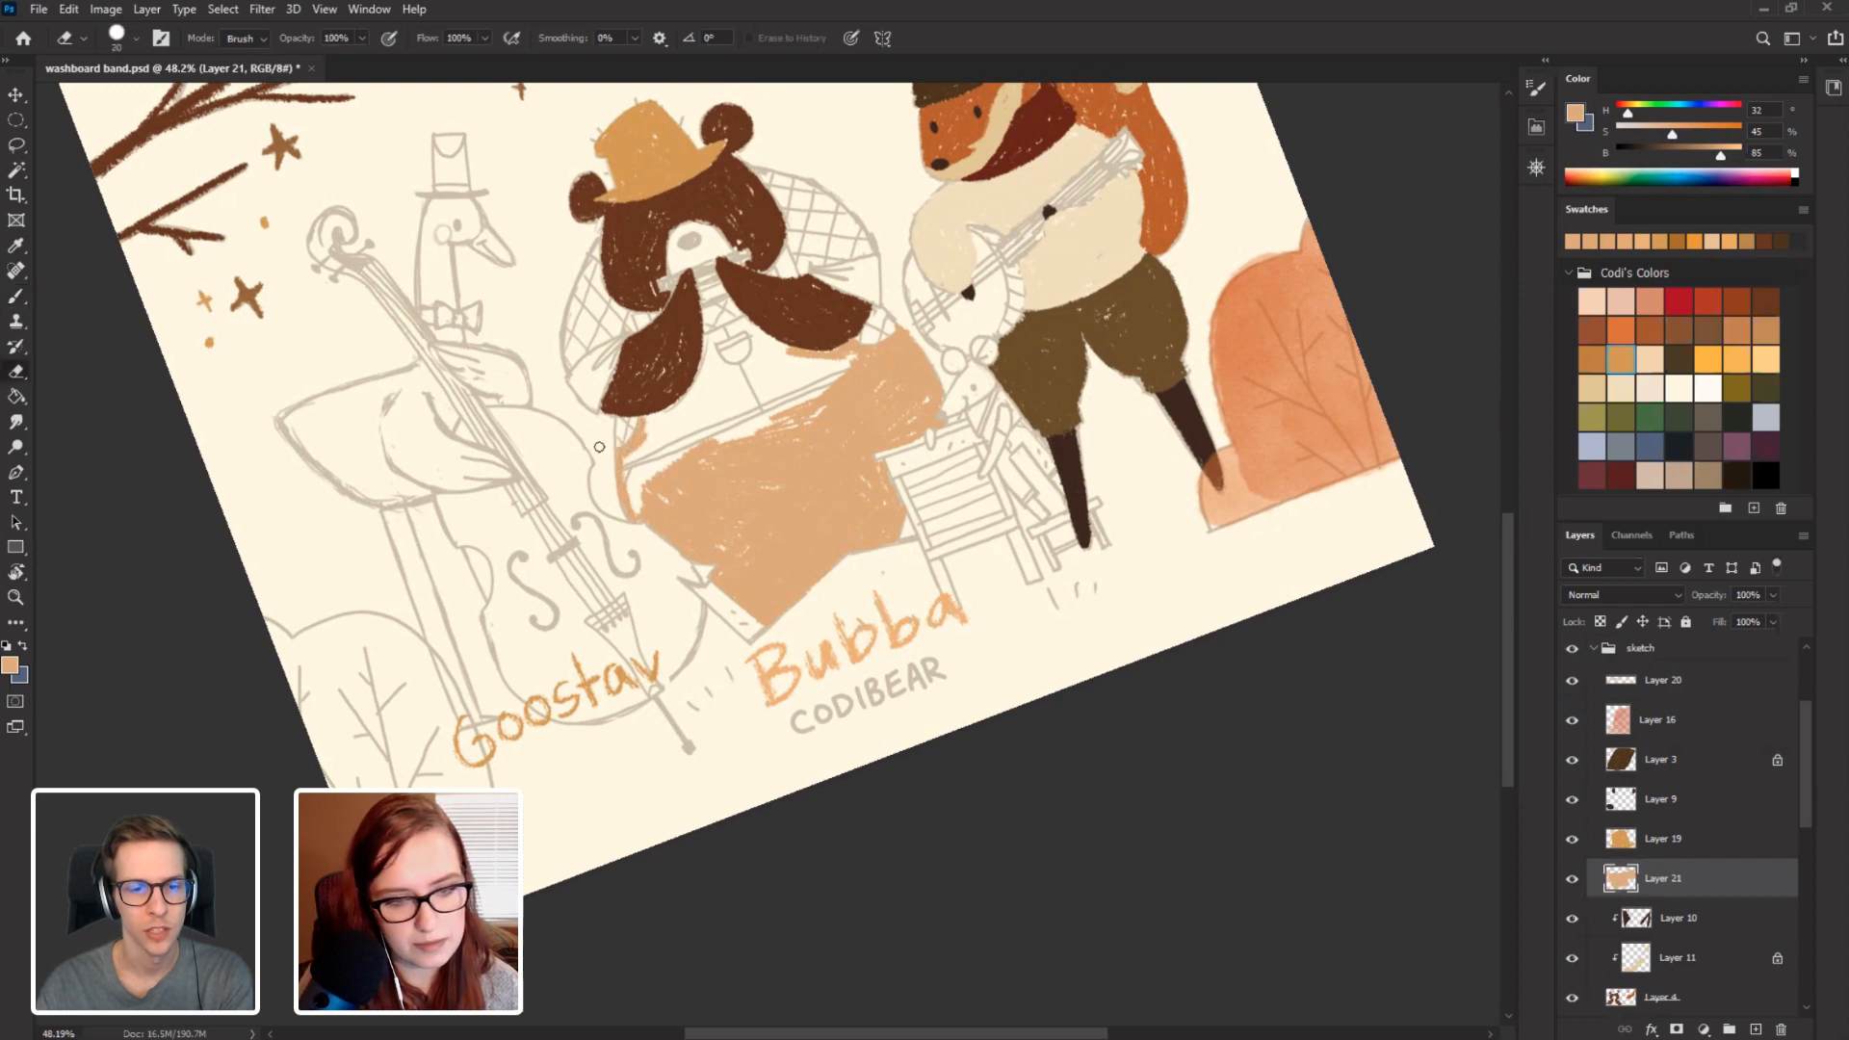
{"action": "key", "text": "b"}
{"action": "mouse_move", "coordinate": [647, 501]}
{"action": "left_mouse_down"}
{"action": "mouse_move", "coordinate": [643, 454]}
{"action": "mouse_move", "coordinate": [646, 502]}
{"action": "mouse_move", "coordinate": [716, 599]}
{"action": "mouse_move", "coordinate": [701, 661]}
{"action": "mouse_move", "coordinate": [694, 578]}
{"action": "mouse_move", "coordinate": [698, 682]}
{"action": "left_mouse_up"}
{"action": "key", "text": "r"}
{"action": "key", "text": "b"}
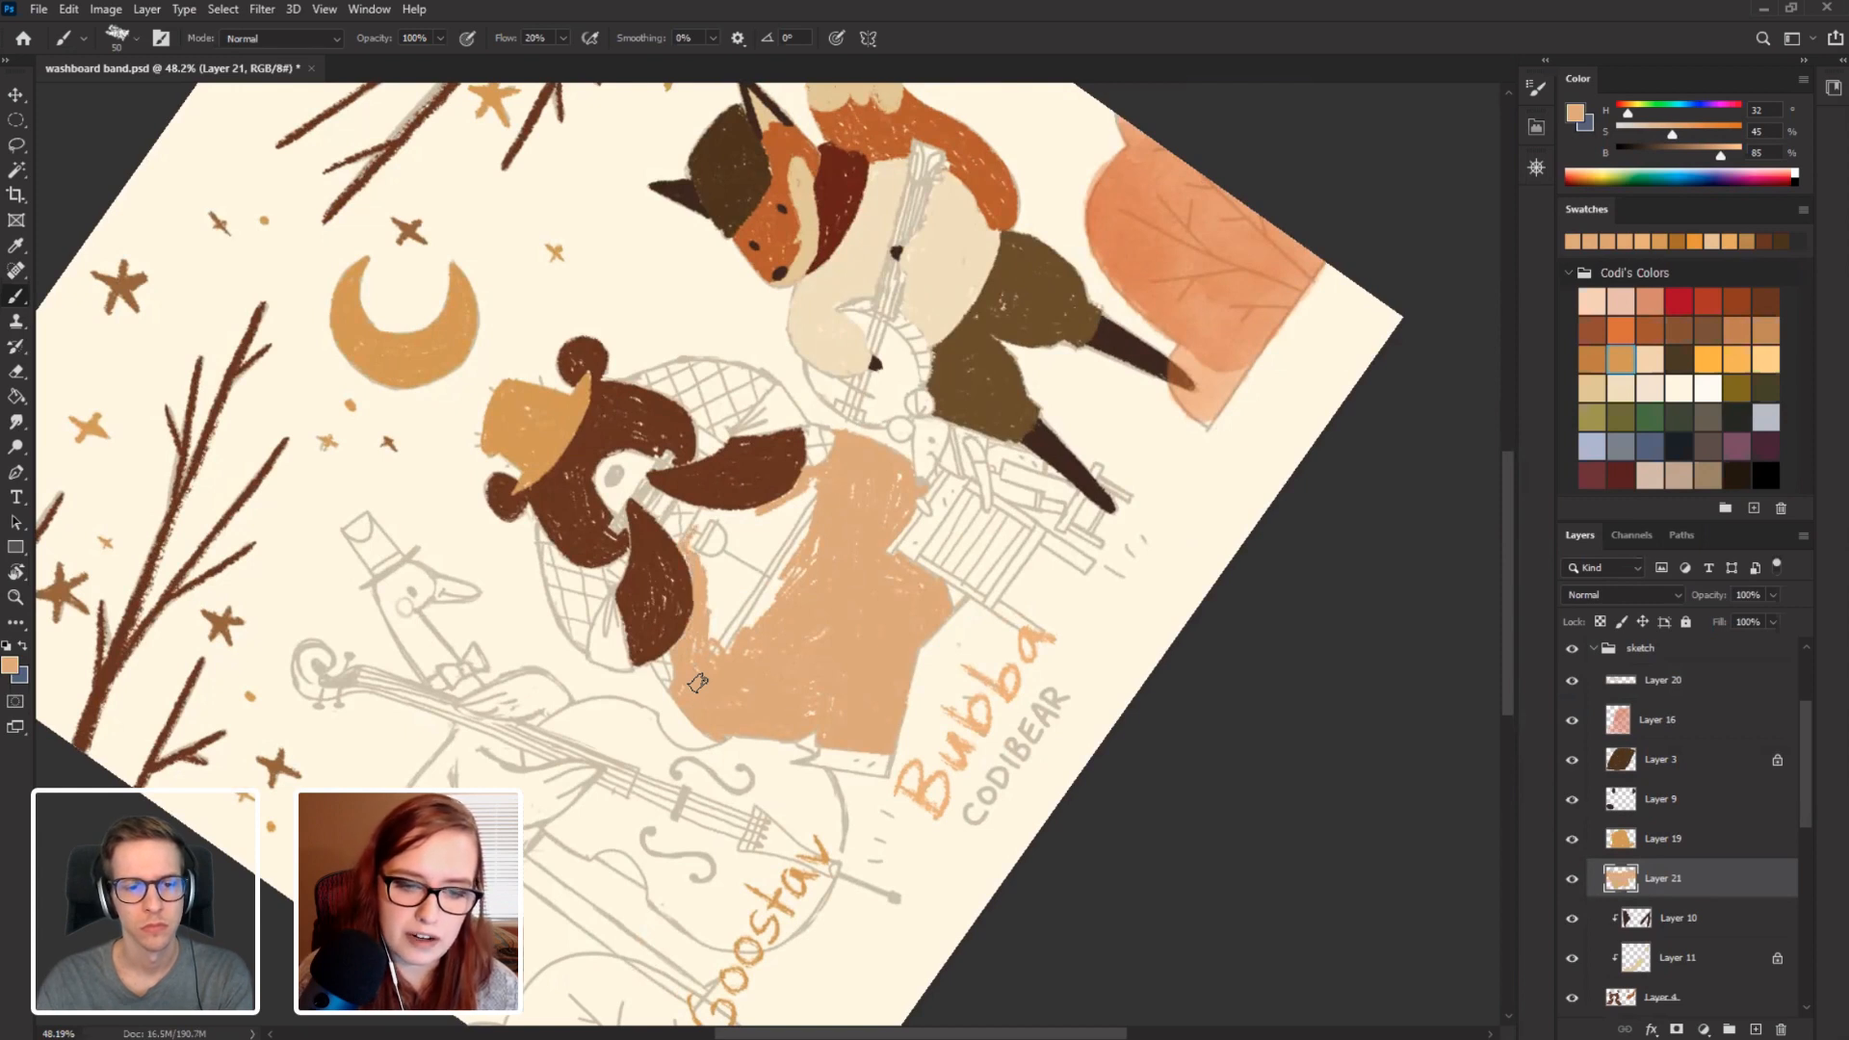
{"action": "mouse_move", "coordinate": [705, 515]}
{"action": "left_mouse_down"}
{"action": "mouse_move", "coordinate": [718, 650]}
{"action": "mouse_move", "coordinate": [724, 554]}
{"action": "mouse_move", "coordinate": [742, 626]}
{"action": "mouse_move", "coordinate": [785, 559]}
{"action": "mouse_move", "coordinate": [799, 587]}
{"action": "left_mouse_up"}
{"action": "key", "text": "r"}
{"action": "left_click_drag", "start_coordinate": [697, 682], "coordinate": [748, 593]}
{"action": "key", "text": "b"}
{"action": "mouse_move", "coordinate": [756, 500]}
{"action": "left_mouse_down"}
{"action": "mouse_move", "coordinate": [749, 568]}
{"action": "mouse_move", "coordinate": [770, 534]}
{"action": "mouse_move", "coordinate": [732, 559]}
{"action": "mouse_move", "coordinate": [724, 539]}
{"action": "mouse_move", "coordinate": [1245, 591]}
{"action": "mouse_move", "coordinate": [1160, 829]}
{"action": "left_mouse_up"}
{"action": "key", "text": "r"}
Add a layer above Layer 21, reduce Layer 21's opacity to 71%, and set a brown at H 32, S 66, B 66.
{"action": "left_click", "coordinate": [1754, 1029]}
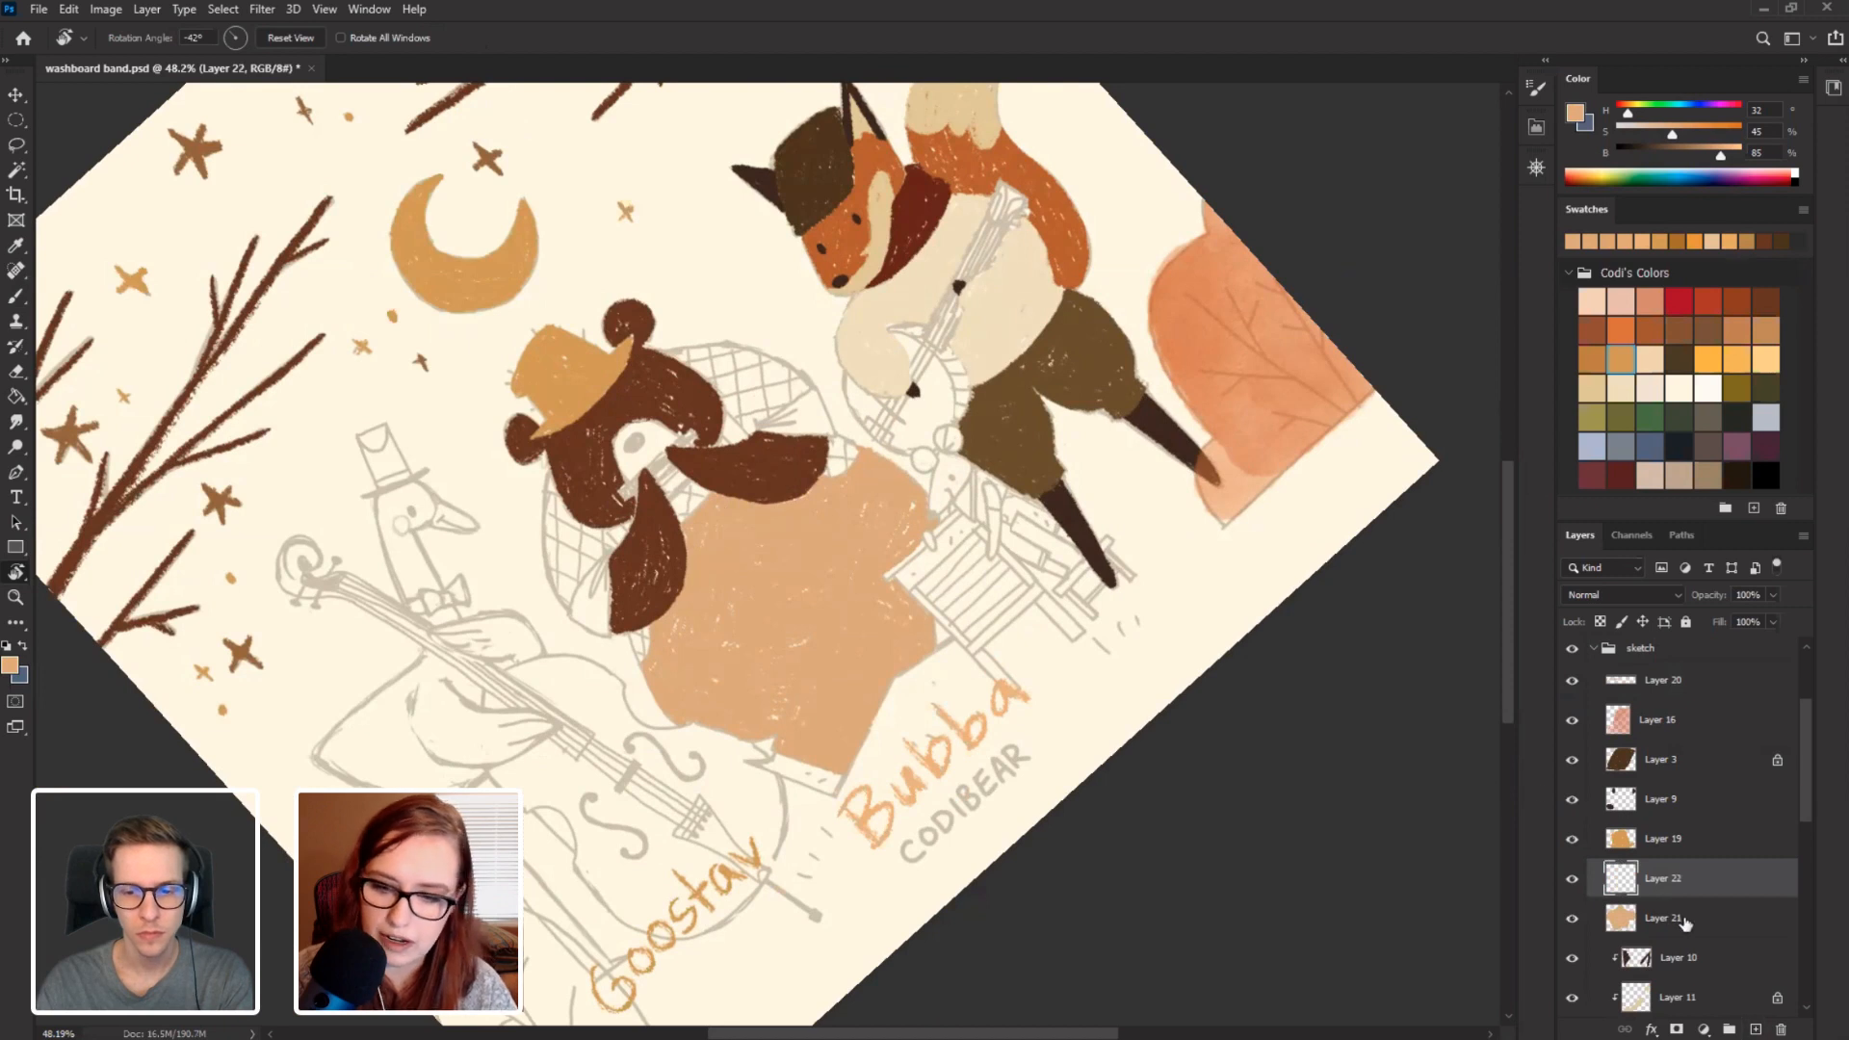
{"action": "left_click", "coordinate": [1684, 922]}
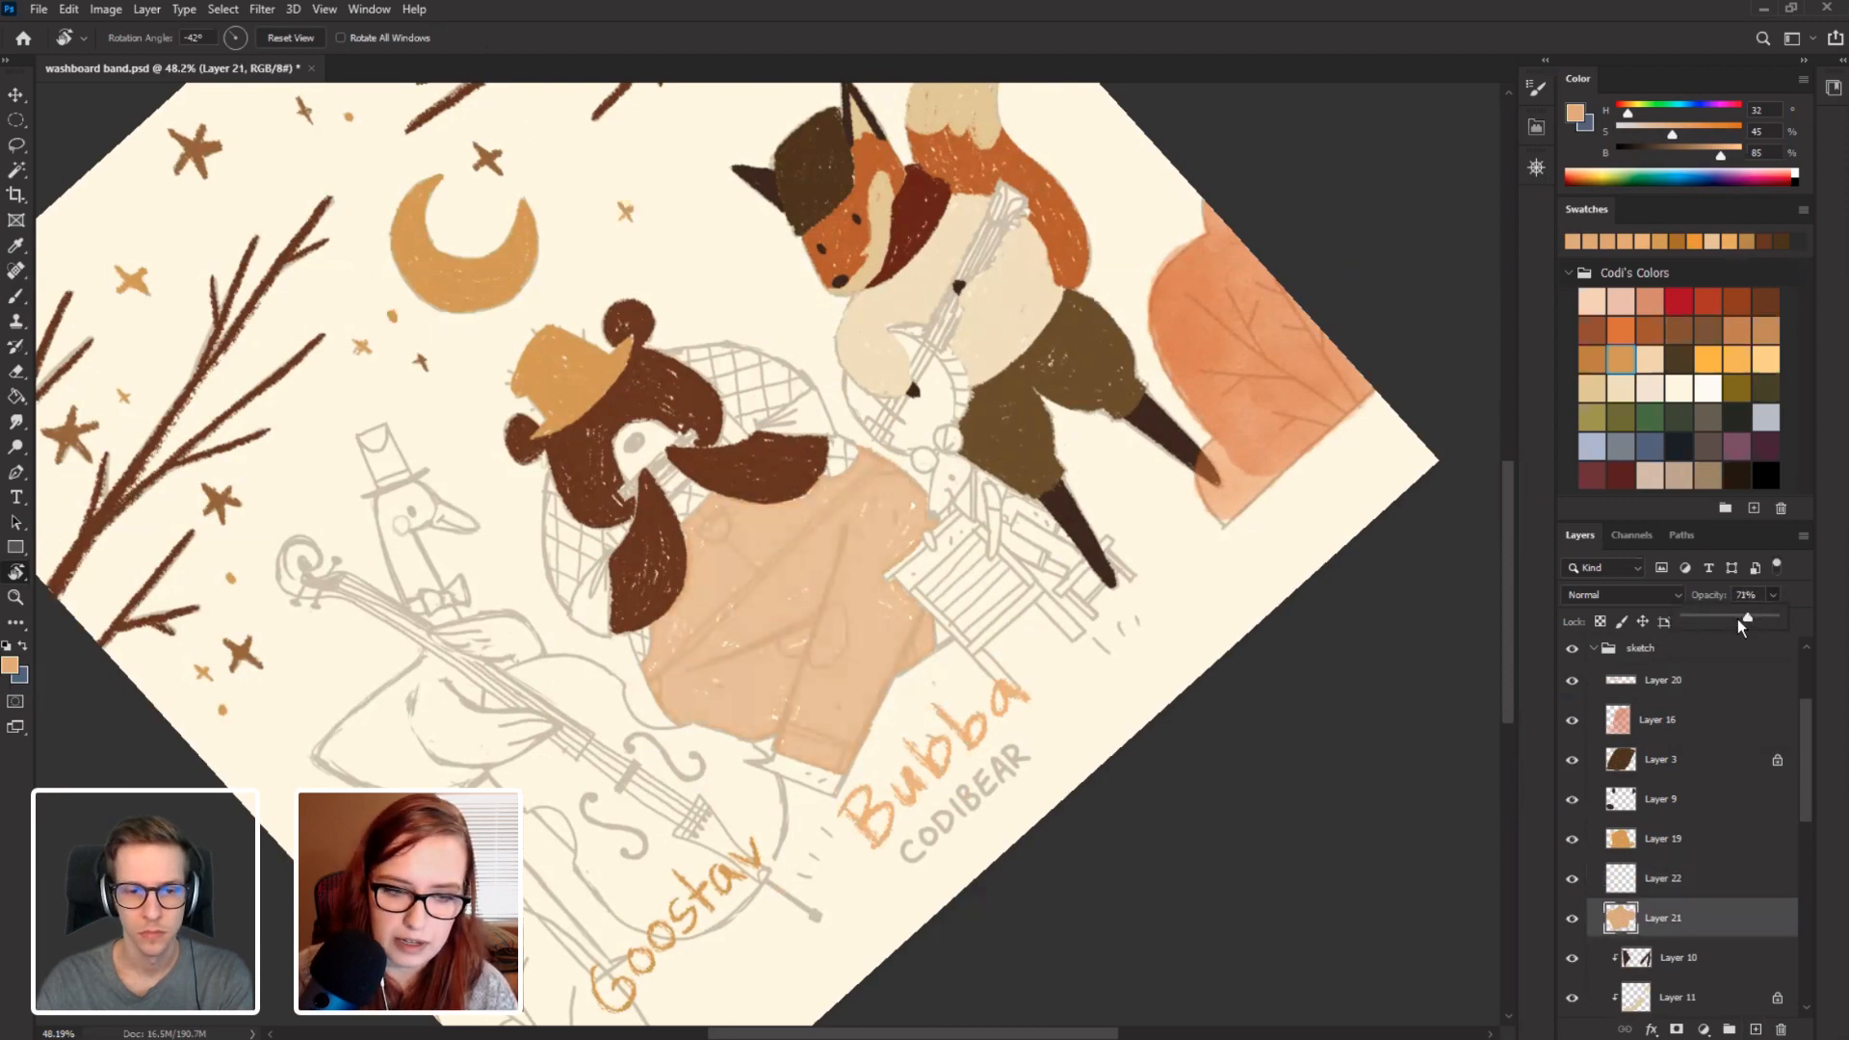
{"action": "left_click", "coordinate": [1714, 881]}
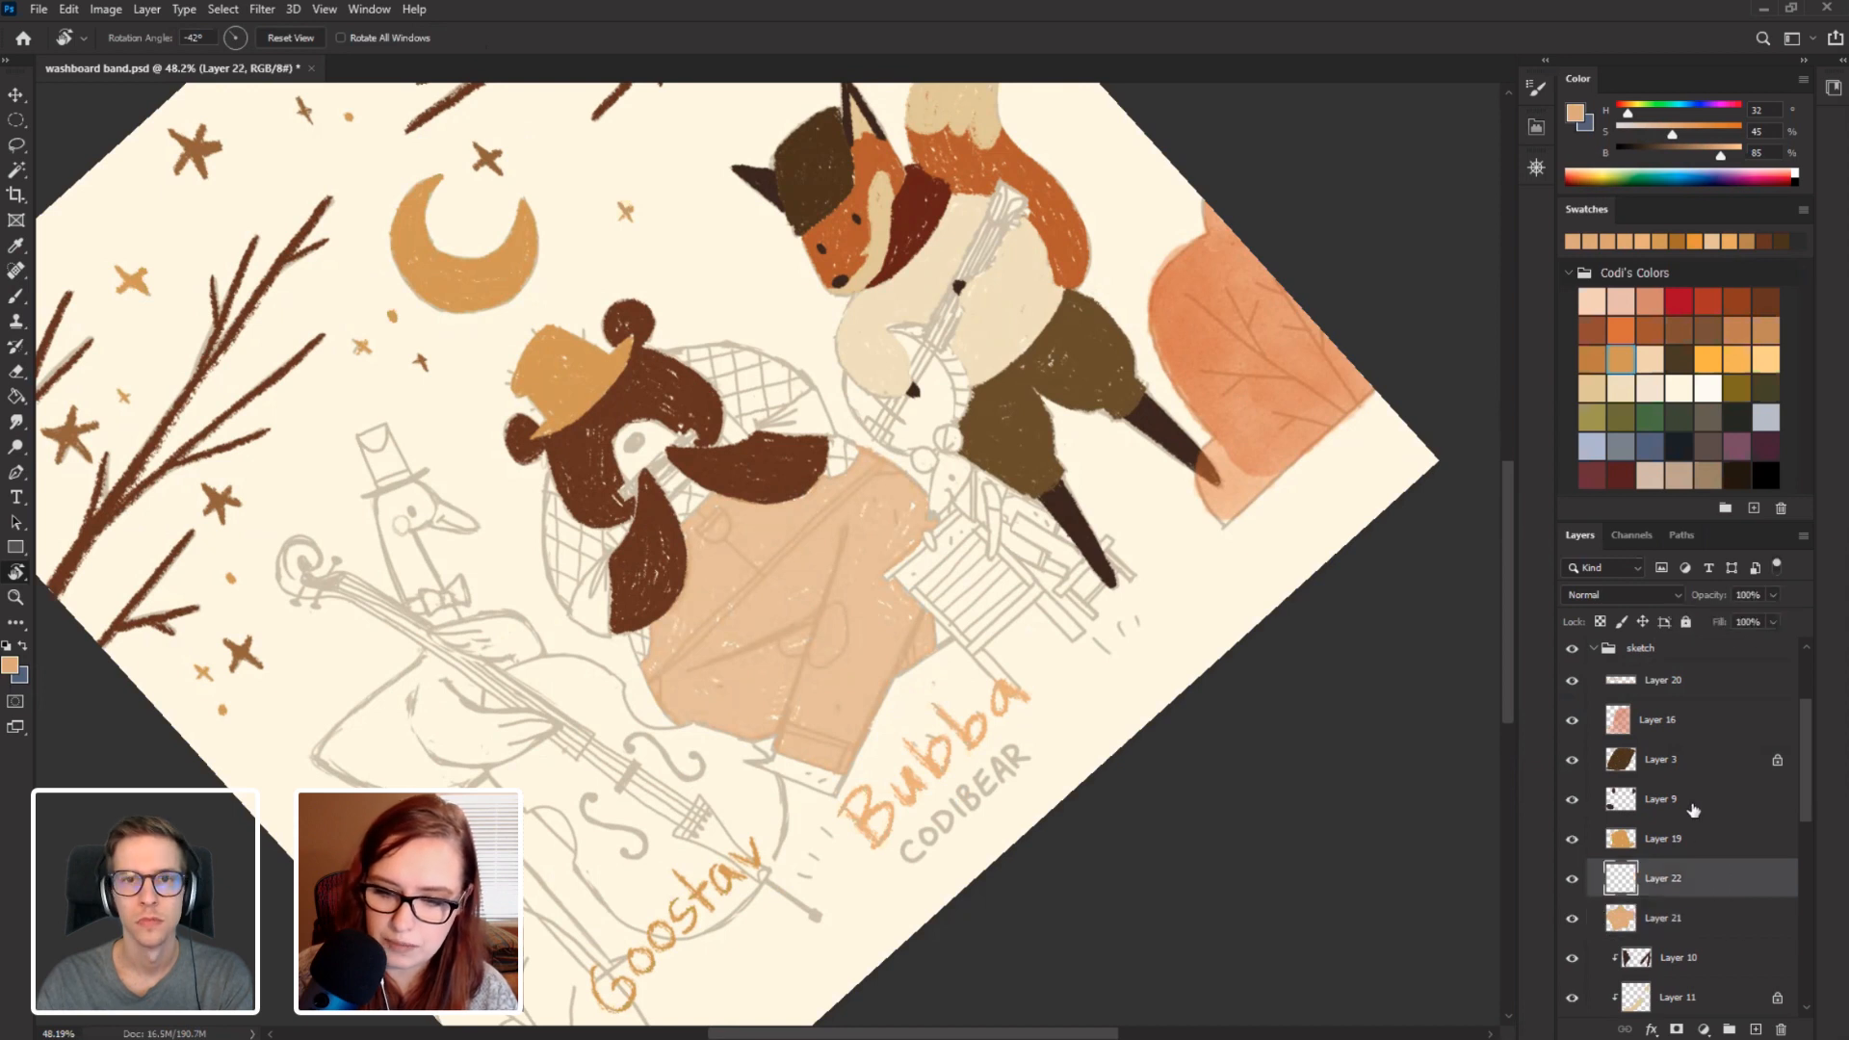
{"action": "left_click", "coordinate": [1699, 138]}
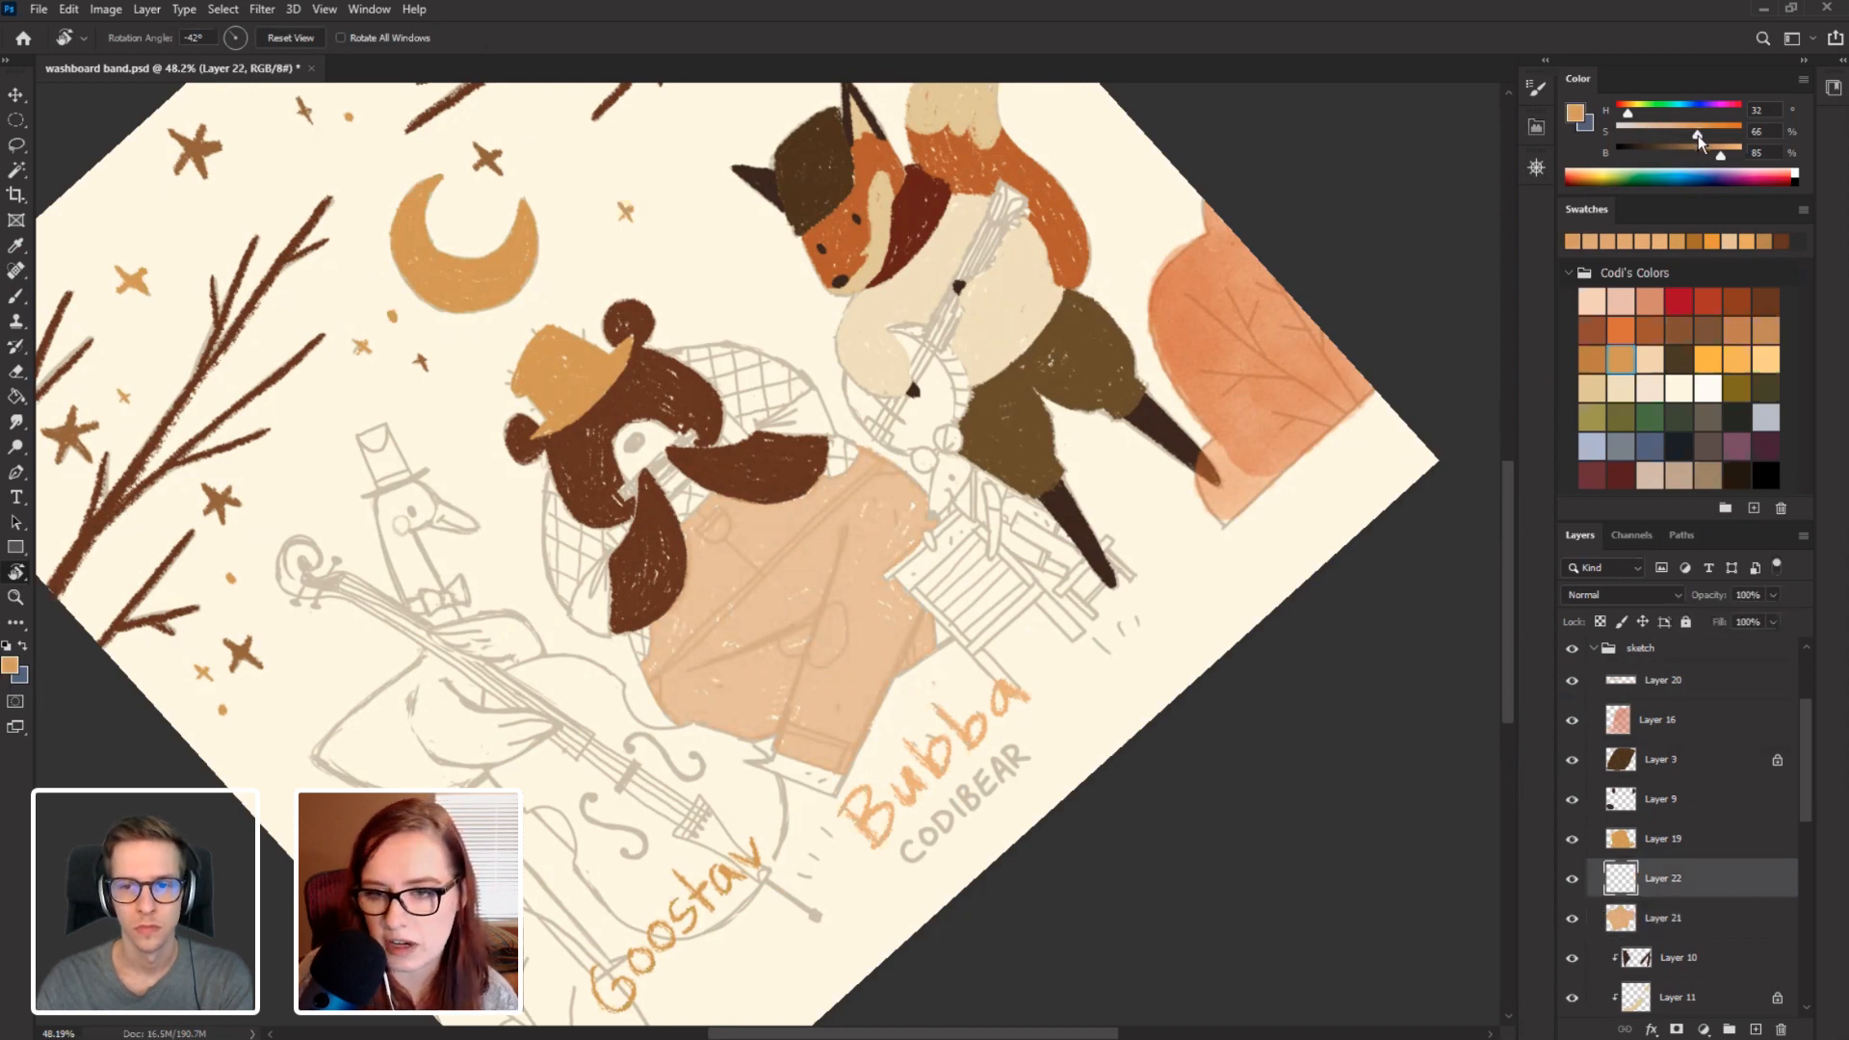
{"action": "left_click", "coordinate": [1700, 155]}
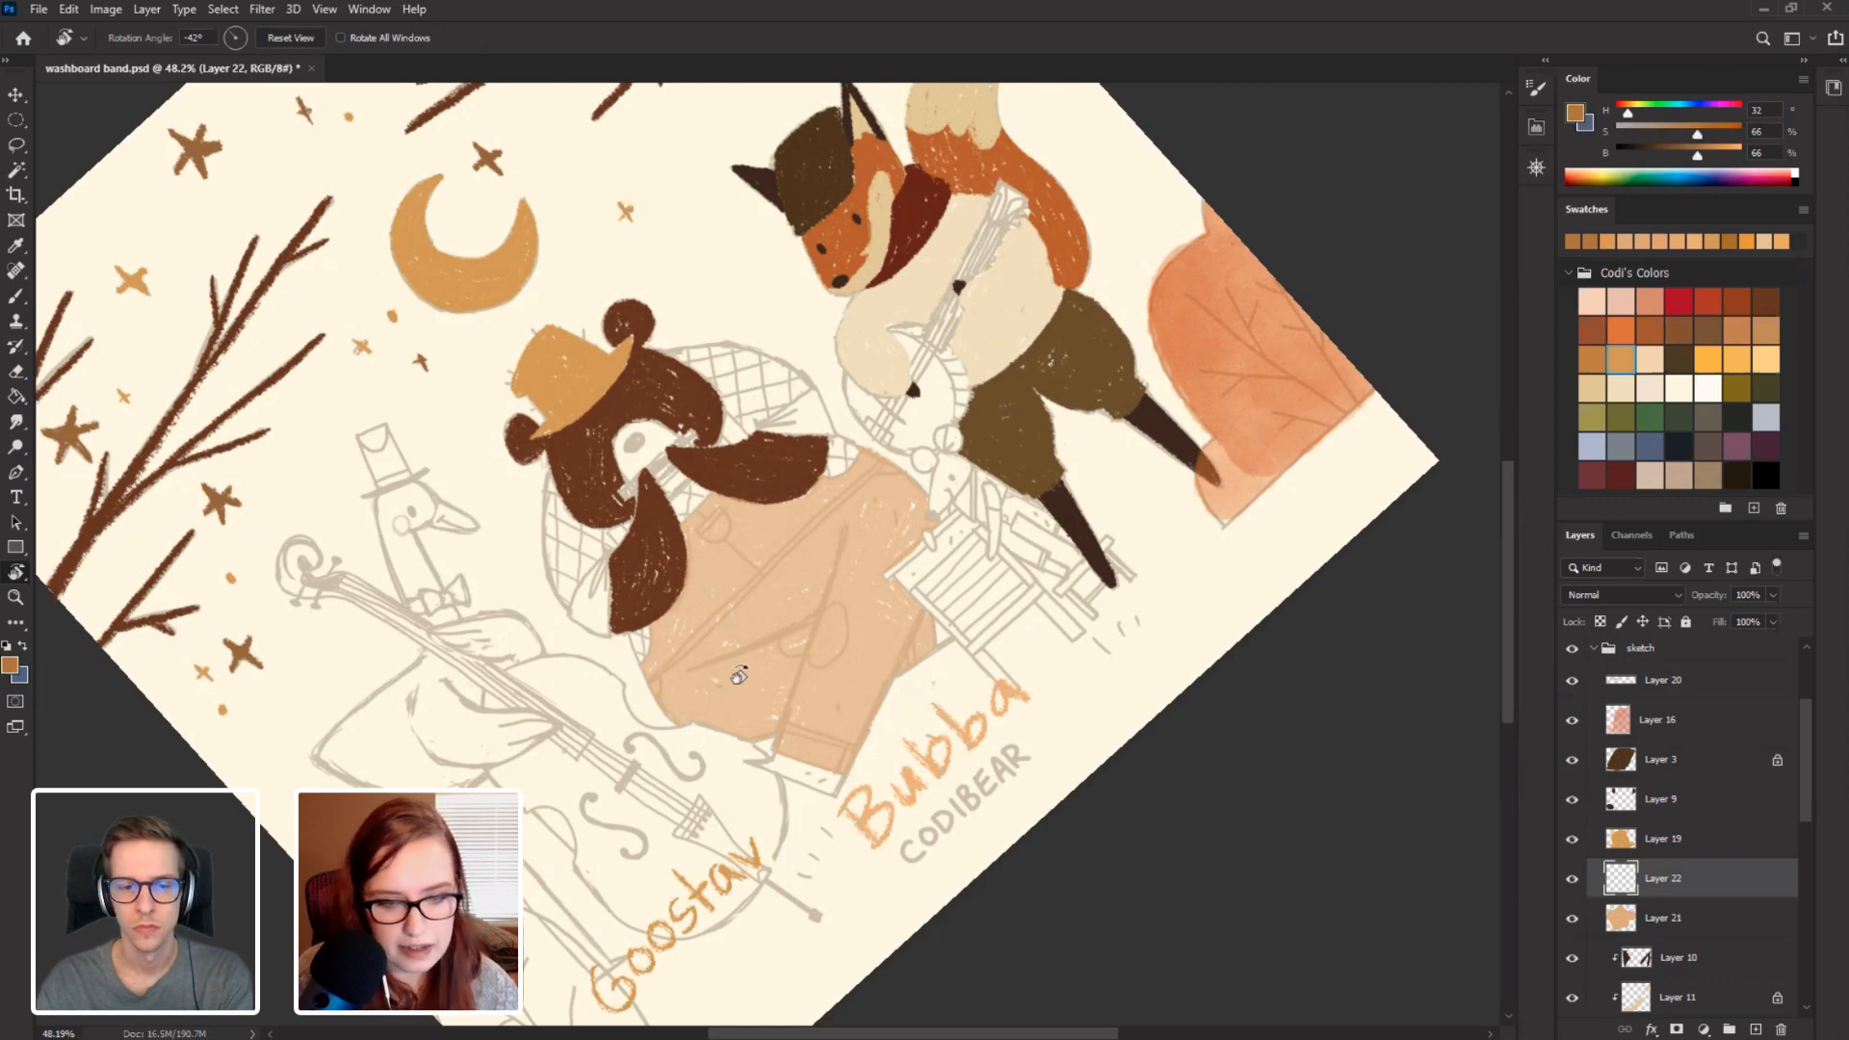
Draw the first trouser-leg line with a thinner brown brush on Layer 22 and fill the oval shape beside it.
{"action": "key", "text": "b"}
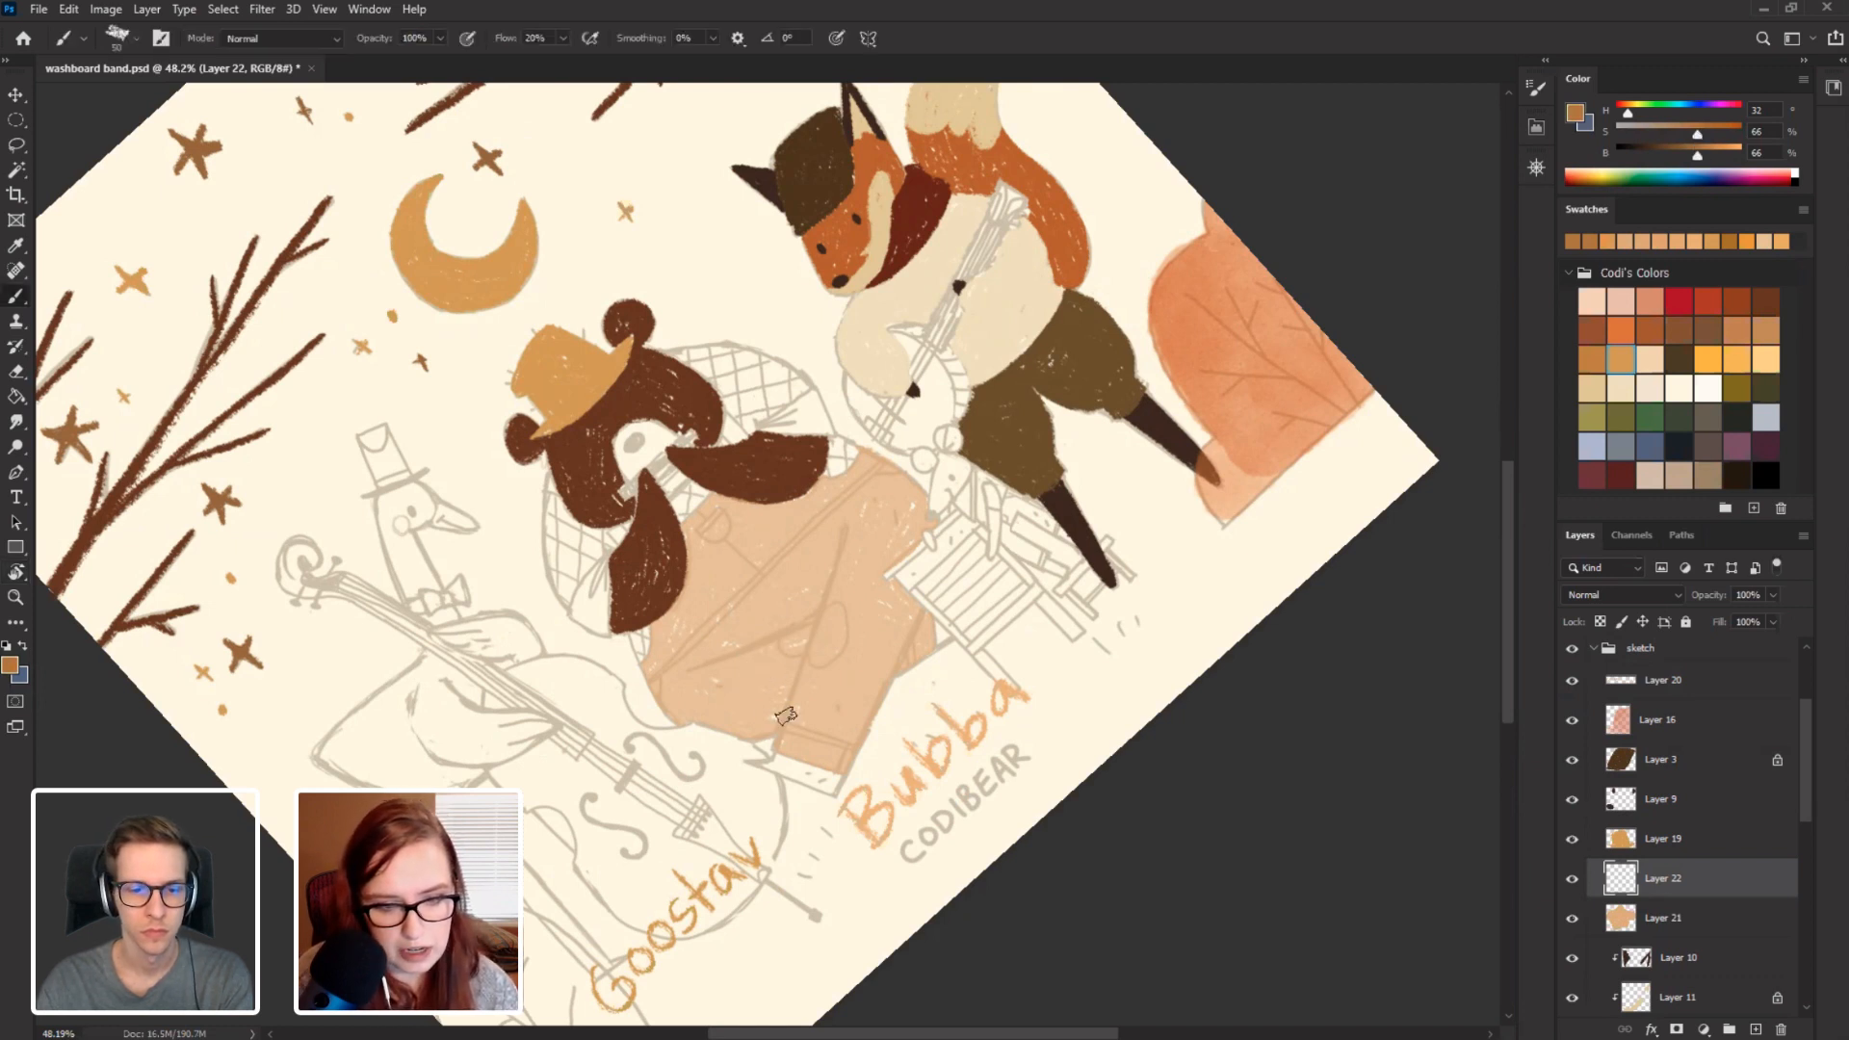
{"action": "left_click_drag", "start_coordinate": [775, 737], "coordinate": [857, 511]}
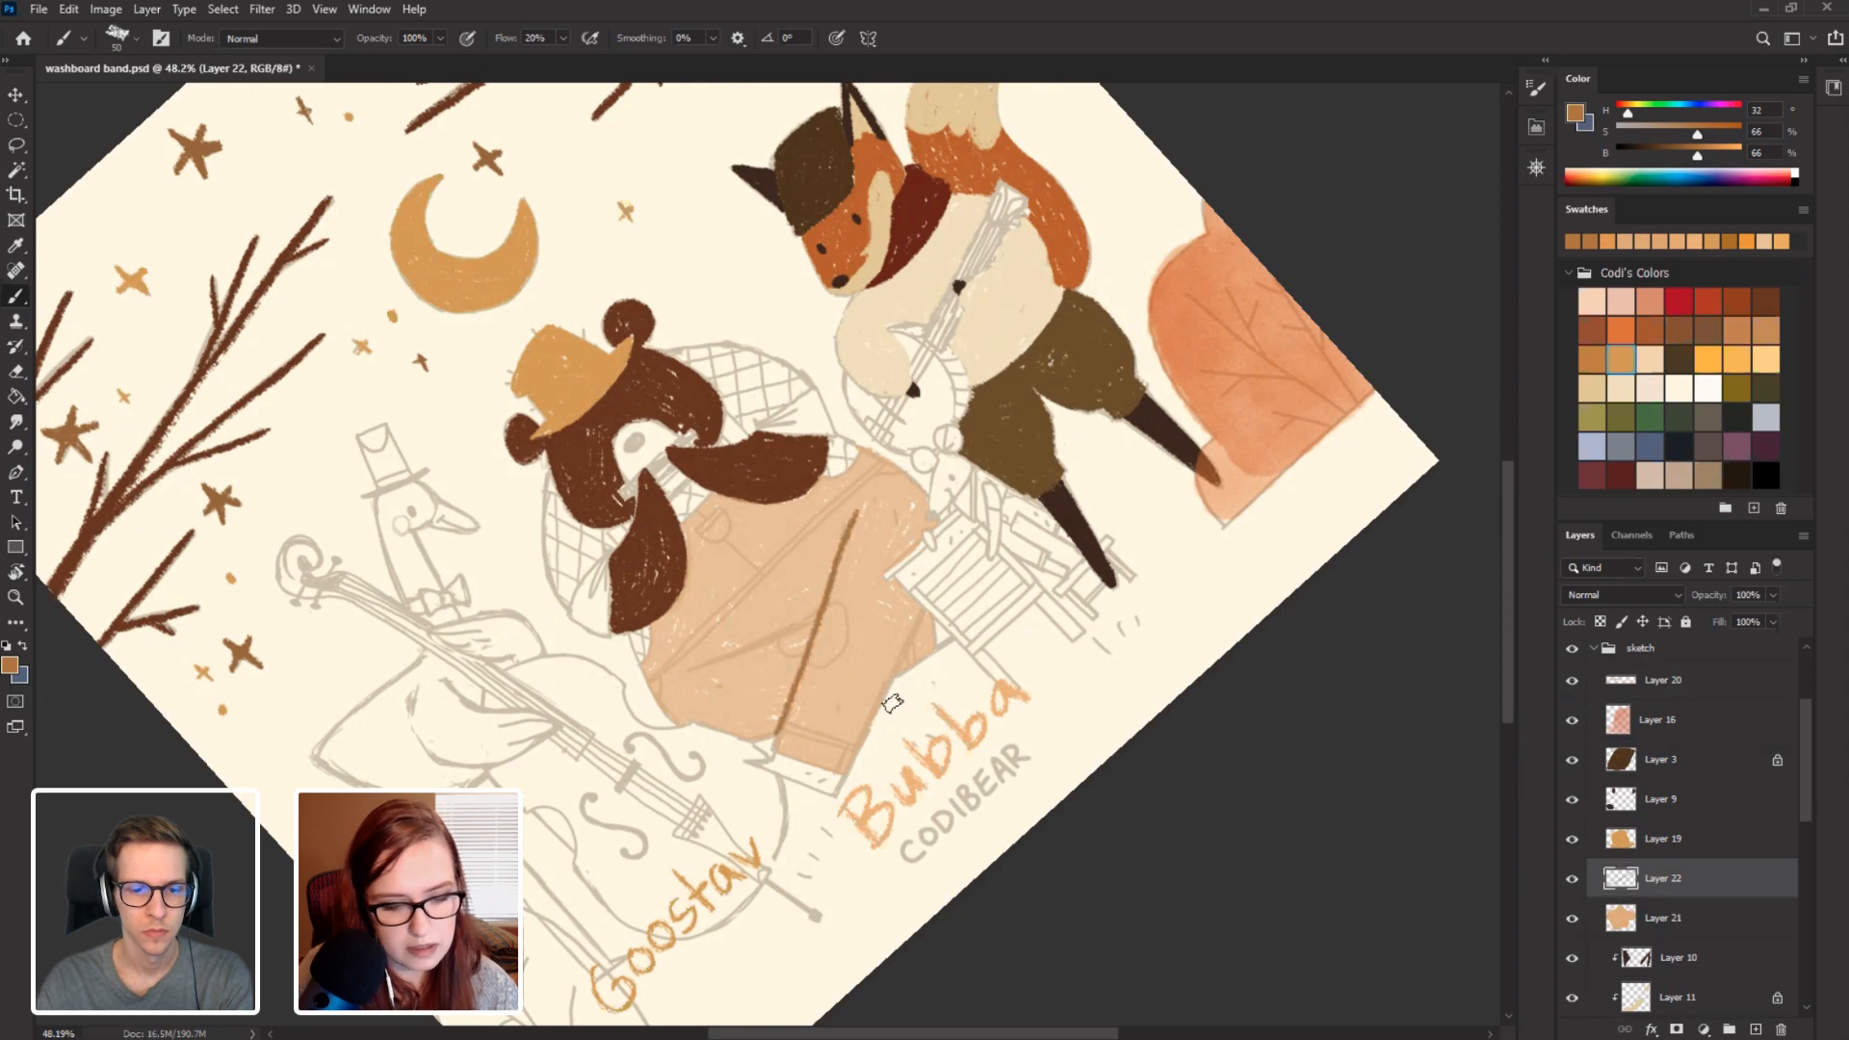
{"action": "key", "text": "ctrl+z"}
{"action": "left_click_drag", "start_coordinate": [777, 732], "coordinate": [852, 527]}
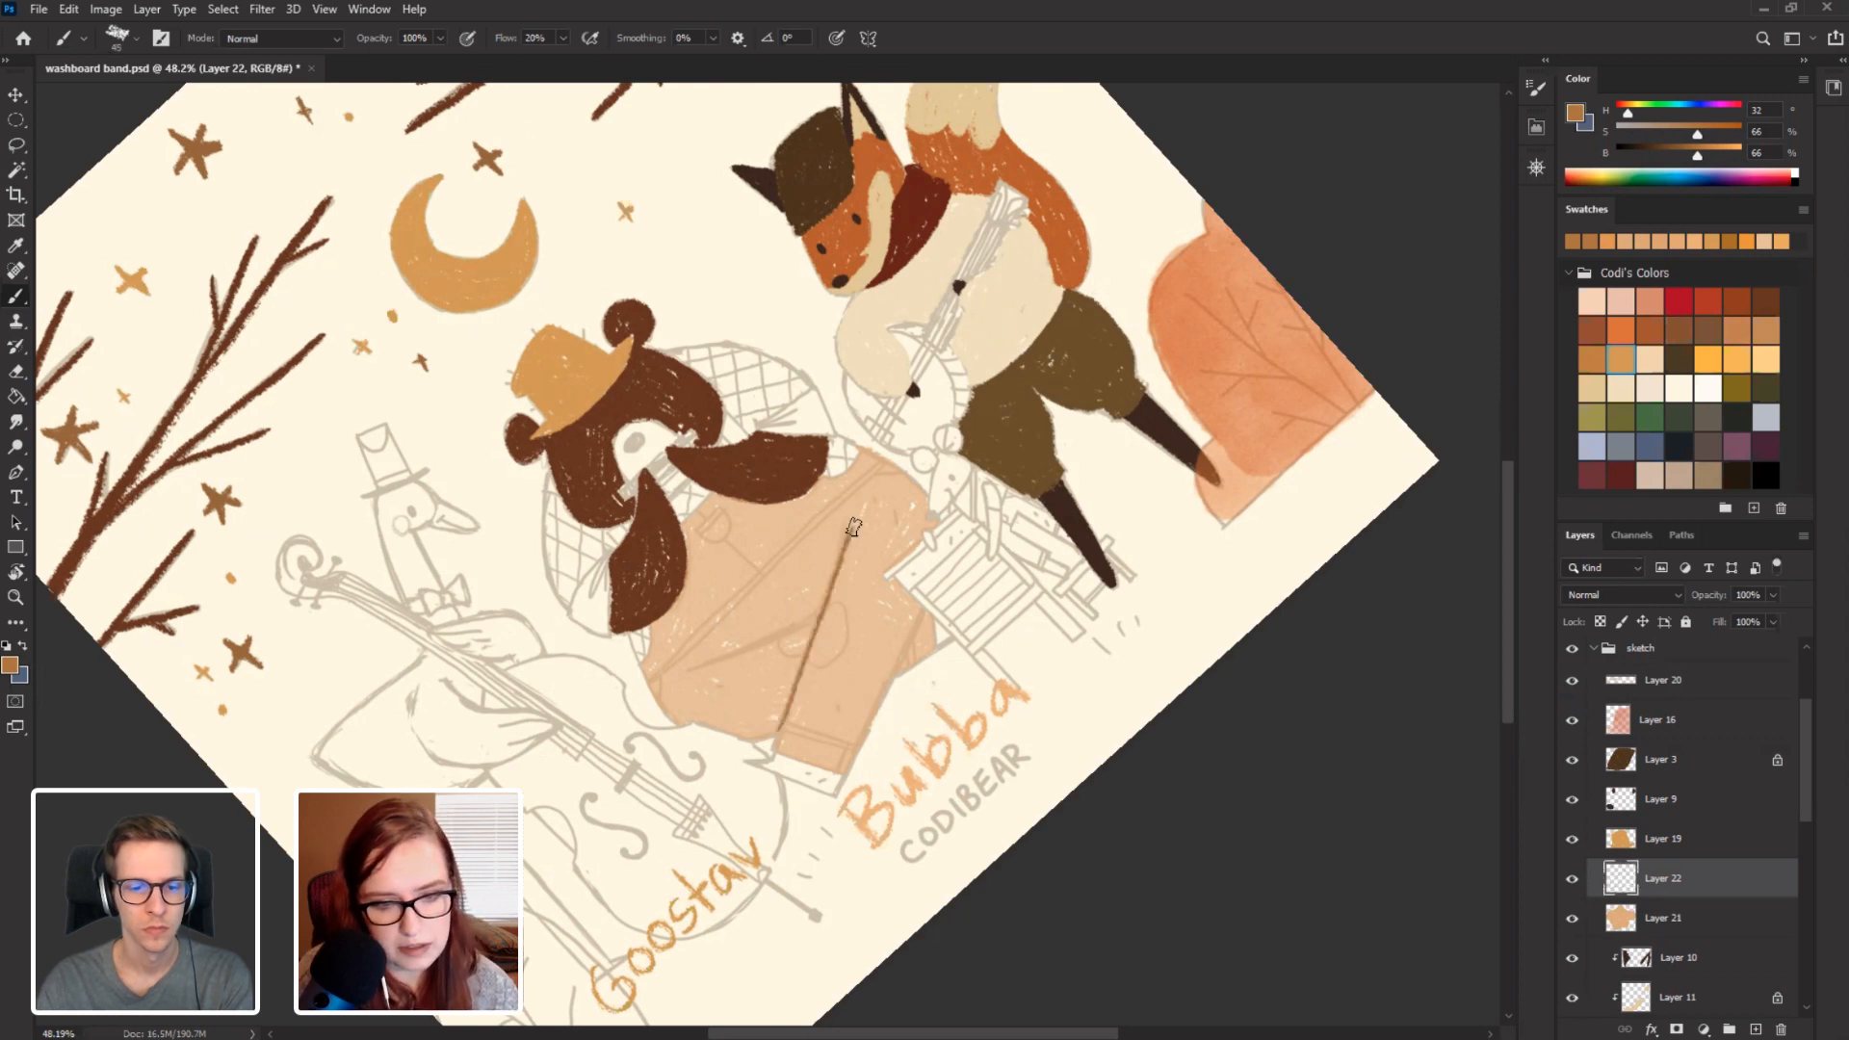
{"action": "mouse_move", "coordinate": [807, 656]}
{"action": "left_mouse_down"}
{"action": "mouse_move", "coordinate": [825, 618]}
{"action": "mouse_move", "coordinate": [804, 676]}
{"action": "mouse_move", "coordinate": [913, 664]}
{"action": "left_mouse_up"}
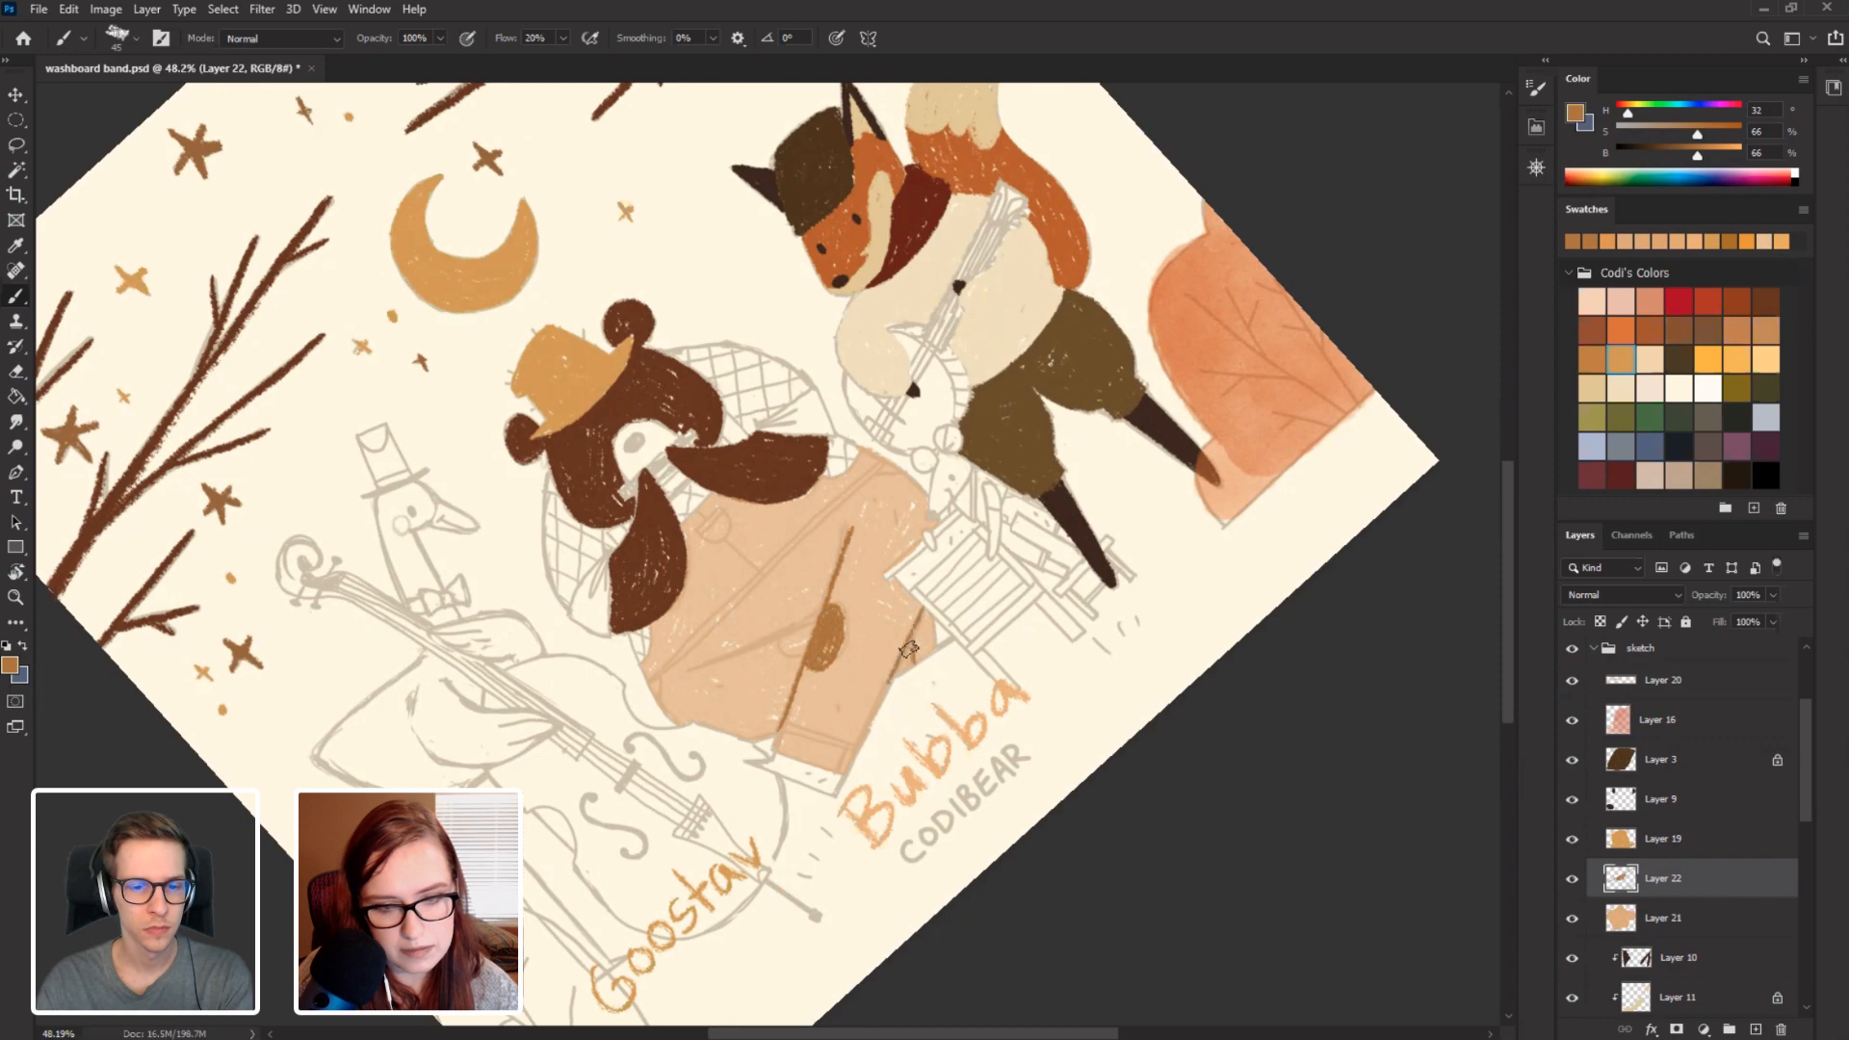
Draw the crossing brown line of the bear's other leg and paint the second oval beside the first.
{"action": "key", "text": "r"}
{"action": "mouse_move", "coordinate": [577, 217]}
{"action": "left_mouse_down"}
{"action": "mouse_move", "coordinate": [694, 157]}
{"action": "mouse_move", "coordinate": [664, 528]}
{"action": "mouse_move", "coordinate": [685, 569]}
{"action": "left_mouse_up"}
{"action": "key", "text": "b"}
{"action": "mouse_move", "coordinate": [718, 424]}
{"action": "left_mouse_down"}
{"action": "mouse_move", "coordinate": [685, 558]}
{"action": "mouse_move", "coordinate": [694, 526]}
{"action": "mouse_move", "coordinate": [670, 538]}
{"action": "left_mouse_up"}
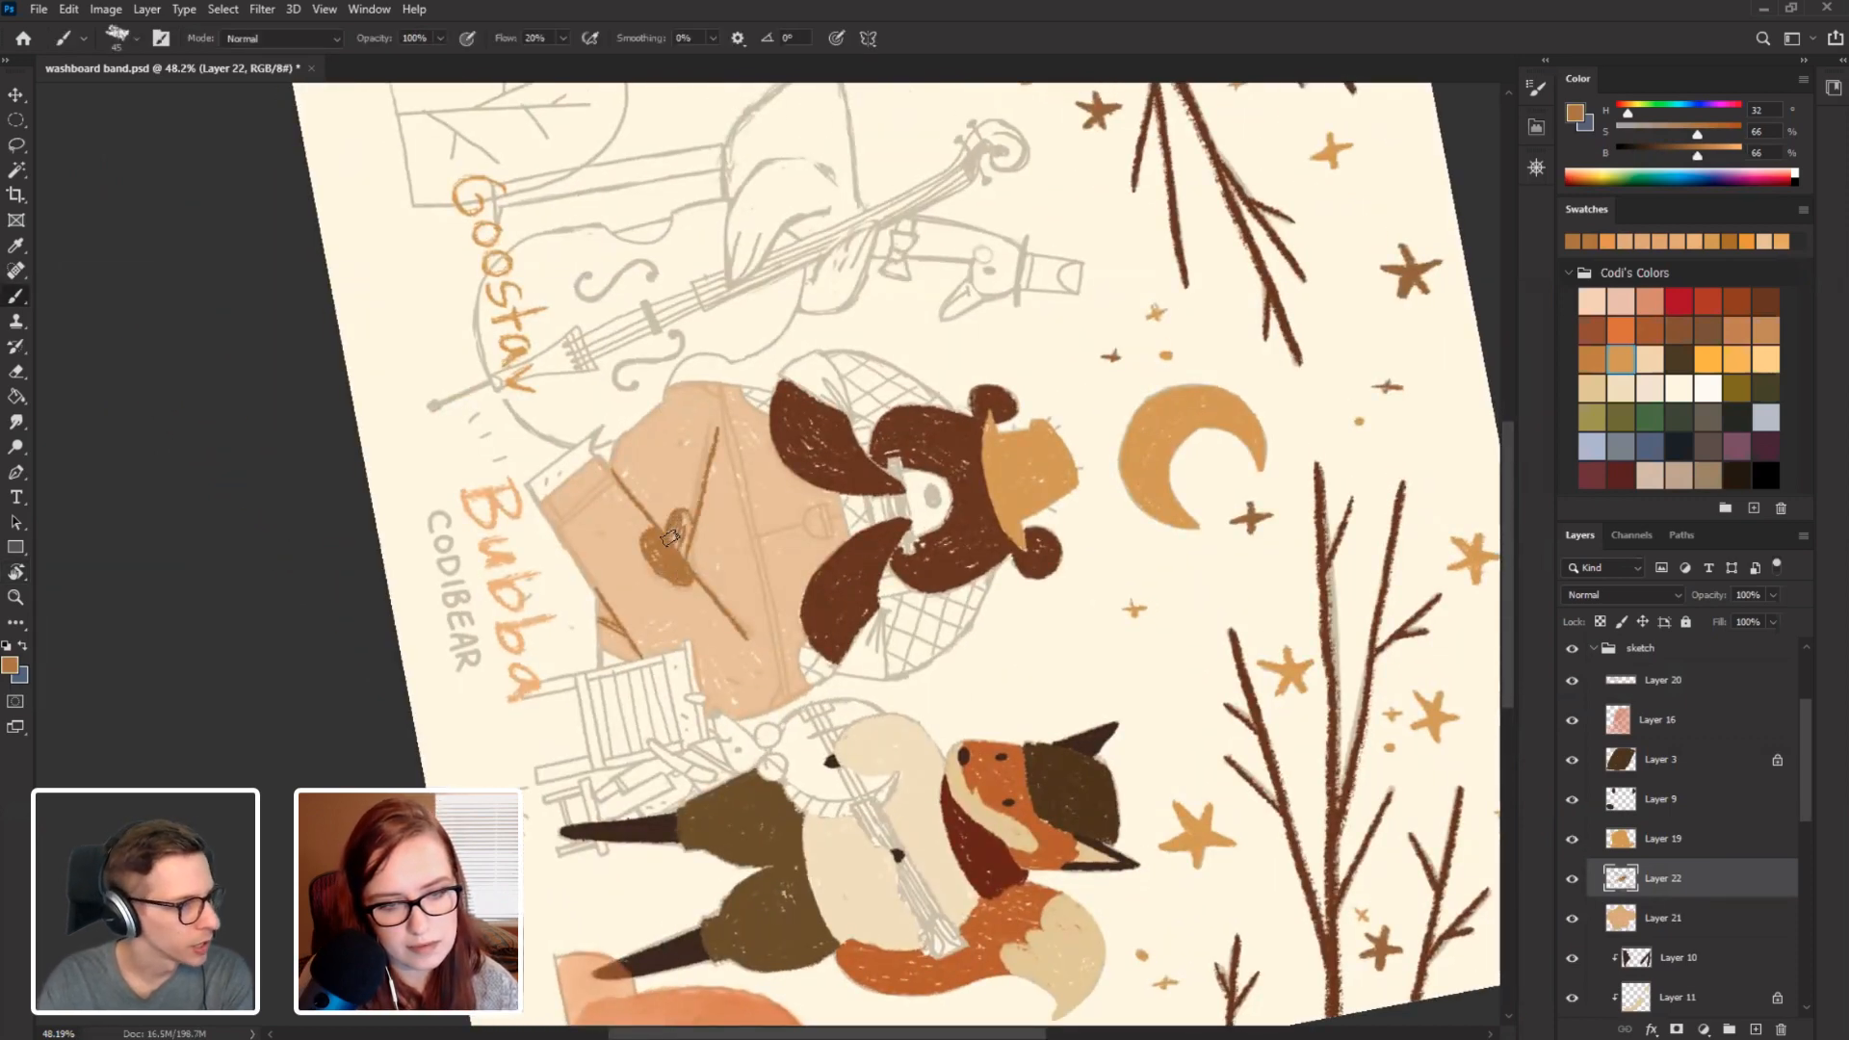
Draw the brown double lines of the waistband across the bear's overalls.
{"action": "key", "text": "r"}
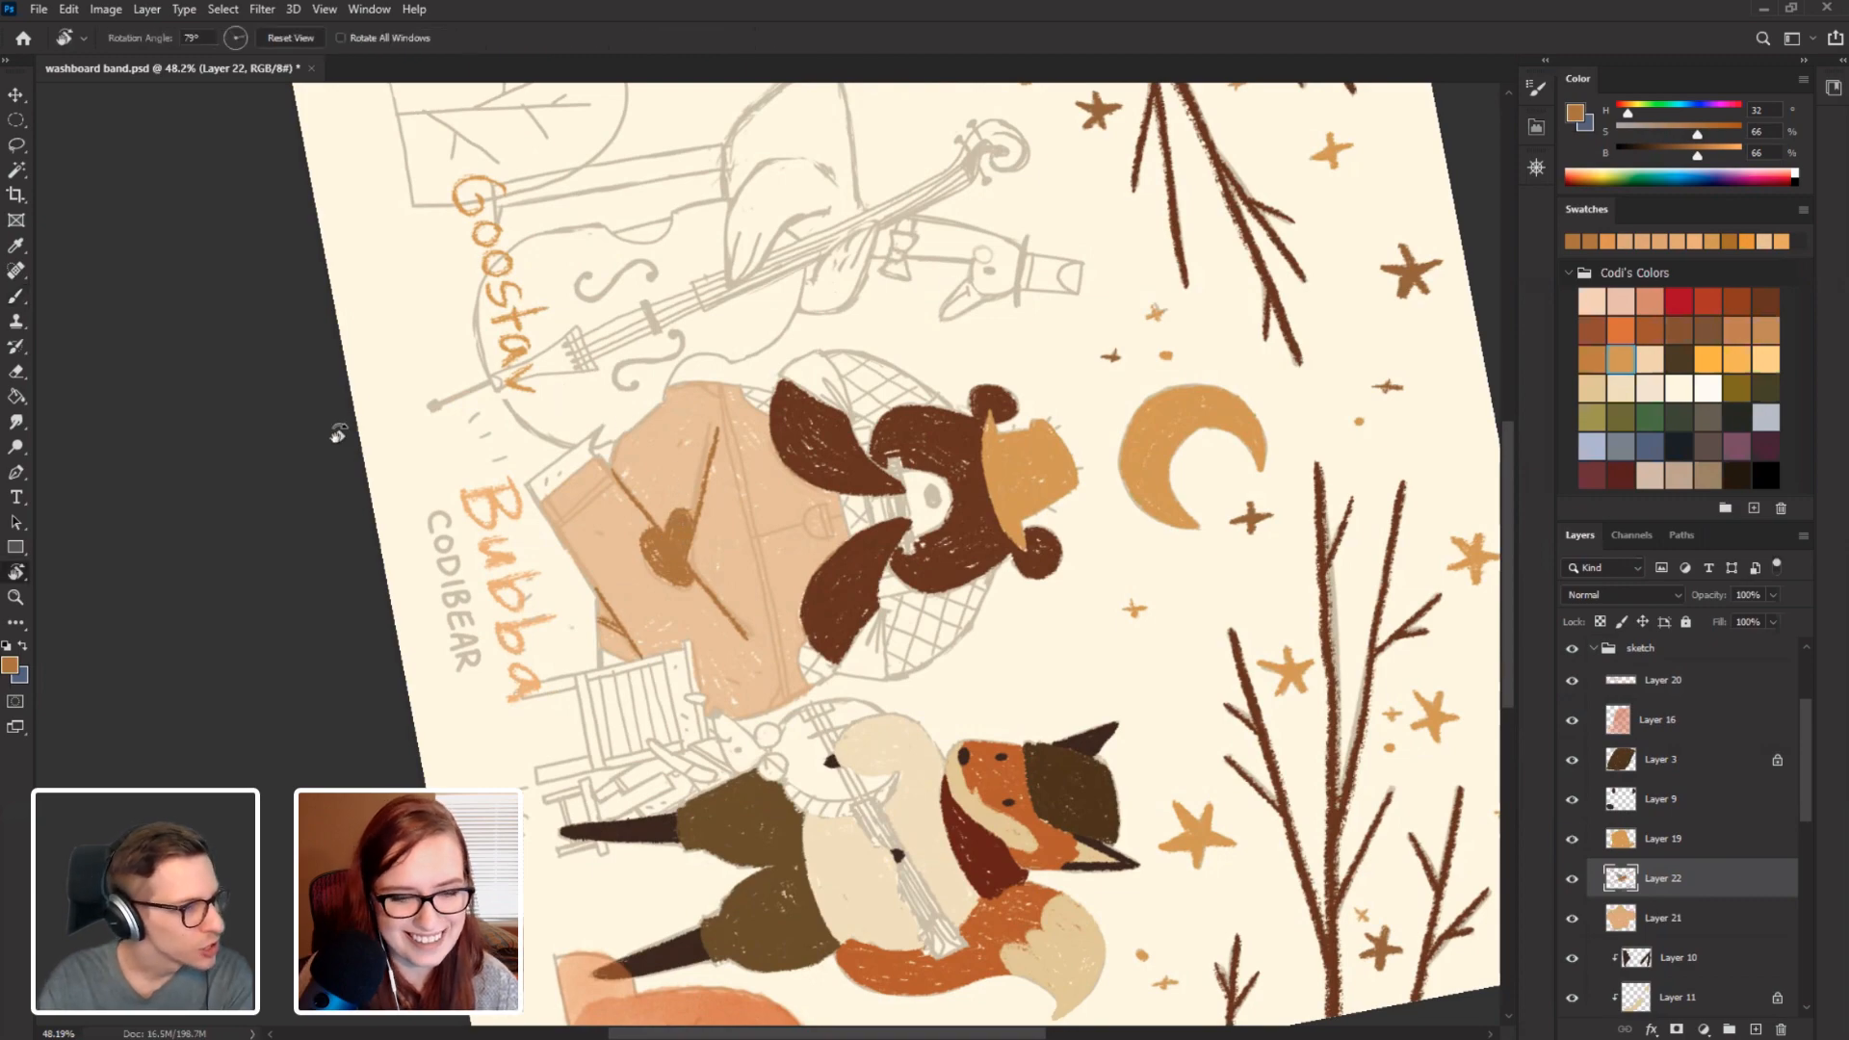
{"action": "left_click_drag", "start_coordinate": [330, 378], "coordinate": [338, 343]}
{"action": "mouse_move", "coordinate": [813, 792]}
{"action": "left_mouse_down"}
{"action": "mouse_move", "coordinate": [891, 763]}
{"action": "mouse_move", "coordinate": [847, 732]}
{"action": "mouse_move", "coordinate": [770, 751]}
{"action": "mouse_move", "coordinate": [674, 616]}
{"action": "mouse_move", "coordinate": [690, 559]}
{"action": "mouse_move", "coordinate": [703, 654]}
{"action": "mouse_move", "coordinate": [735, 689]}
{"action": "mouse_move", "coordinate": [792, 380]}
{"action": "left_mouse_up"}
{"action": "key", "text": "b"}
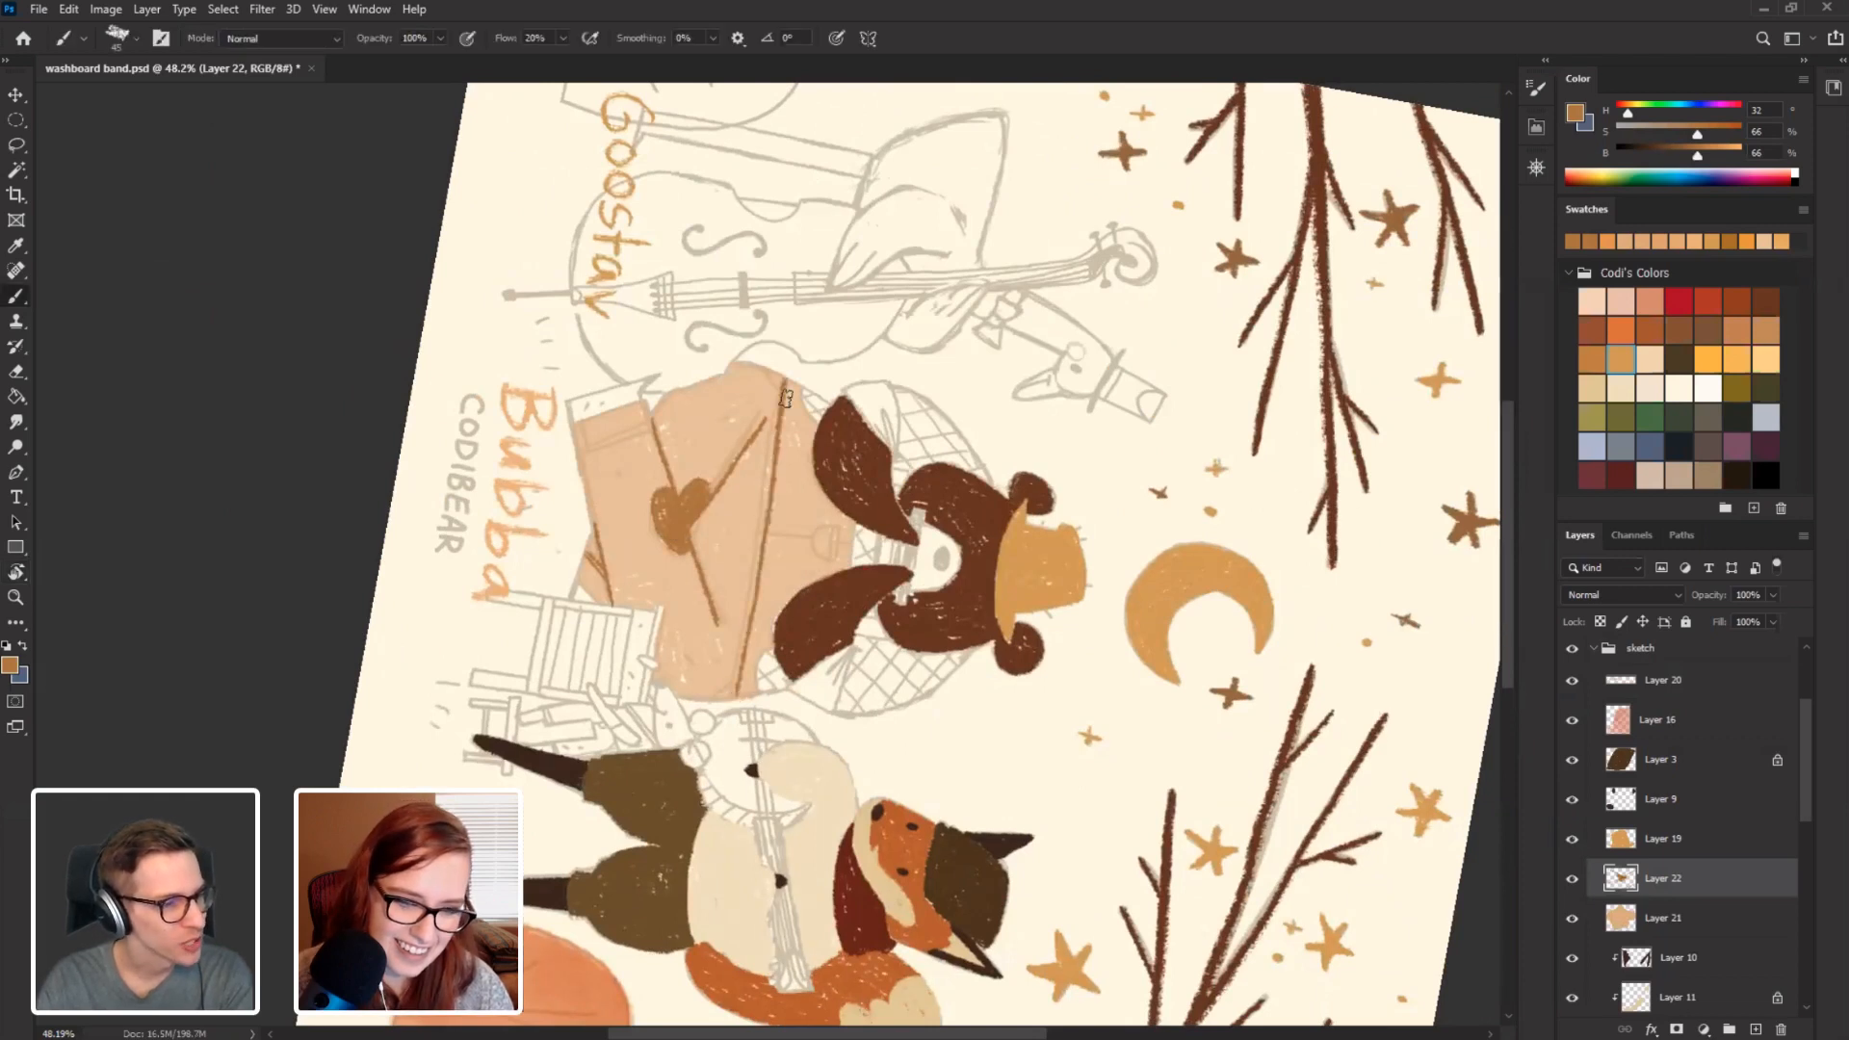
{"action": "mouse_move", "coordinate": [749, 578]}
{"action": "left_mouse_down"}
{"action": "mouse_move", "coordinate": [724, 701]}
{"action": "mouse_move", "coordinate": [775, 393]}
{"action": "left_mouse_up"}
Add the bib pocket with its centre seam and the double trouser-cuff lines in brown.
{"action": "key", "text": "r"}
{"action": "mouse_move", "coordinate": [274, 597]}
{"action": "left_mouse_down"}
{"action": "mouse_move", "coordinate": [287, 655]}
{"action": "mouse_move", "coordinate": [491, 818]}
{"action": "mouse_move", "coordinate": [703, 838]}
{"action": "mouse_move", "coordinate": [834, 488]}
{"action": "mouse_move", "coordinate": [768, 462]}
{"action": "mouse_move", "coordinate": [706, 523]}
{"action": "mouse_move", "coordinate": [714, 557]}
{"action": "mouse_move", "coordinate": [713, 531]}
{"action": "mouse_move", "coordinate": [701, 546]}
{"action": "left_mouse_up"}
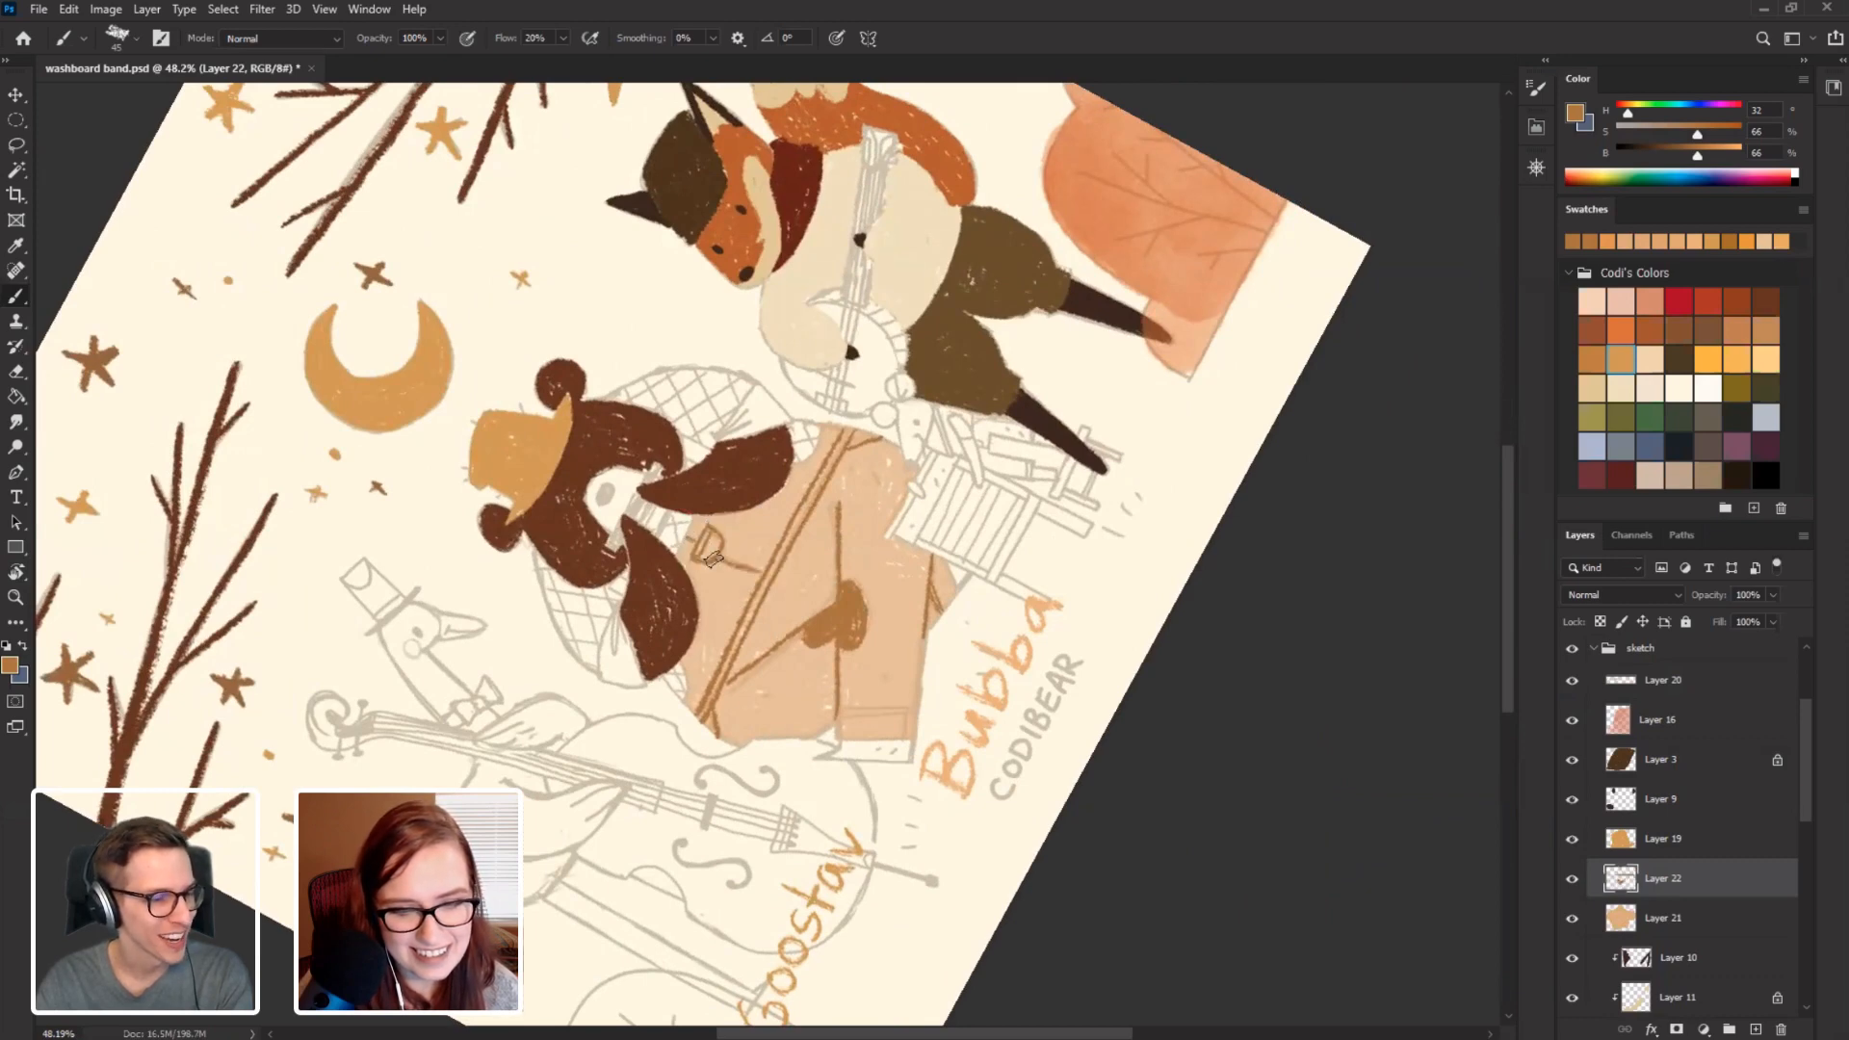
{"action": "left_click_drag", "start_coordinate": [400, 599], "coordinate": [751, 546]}
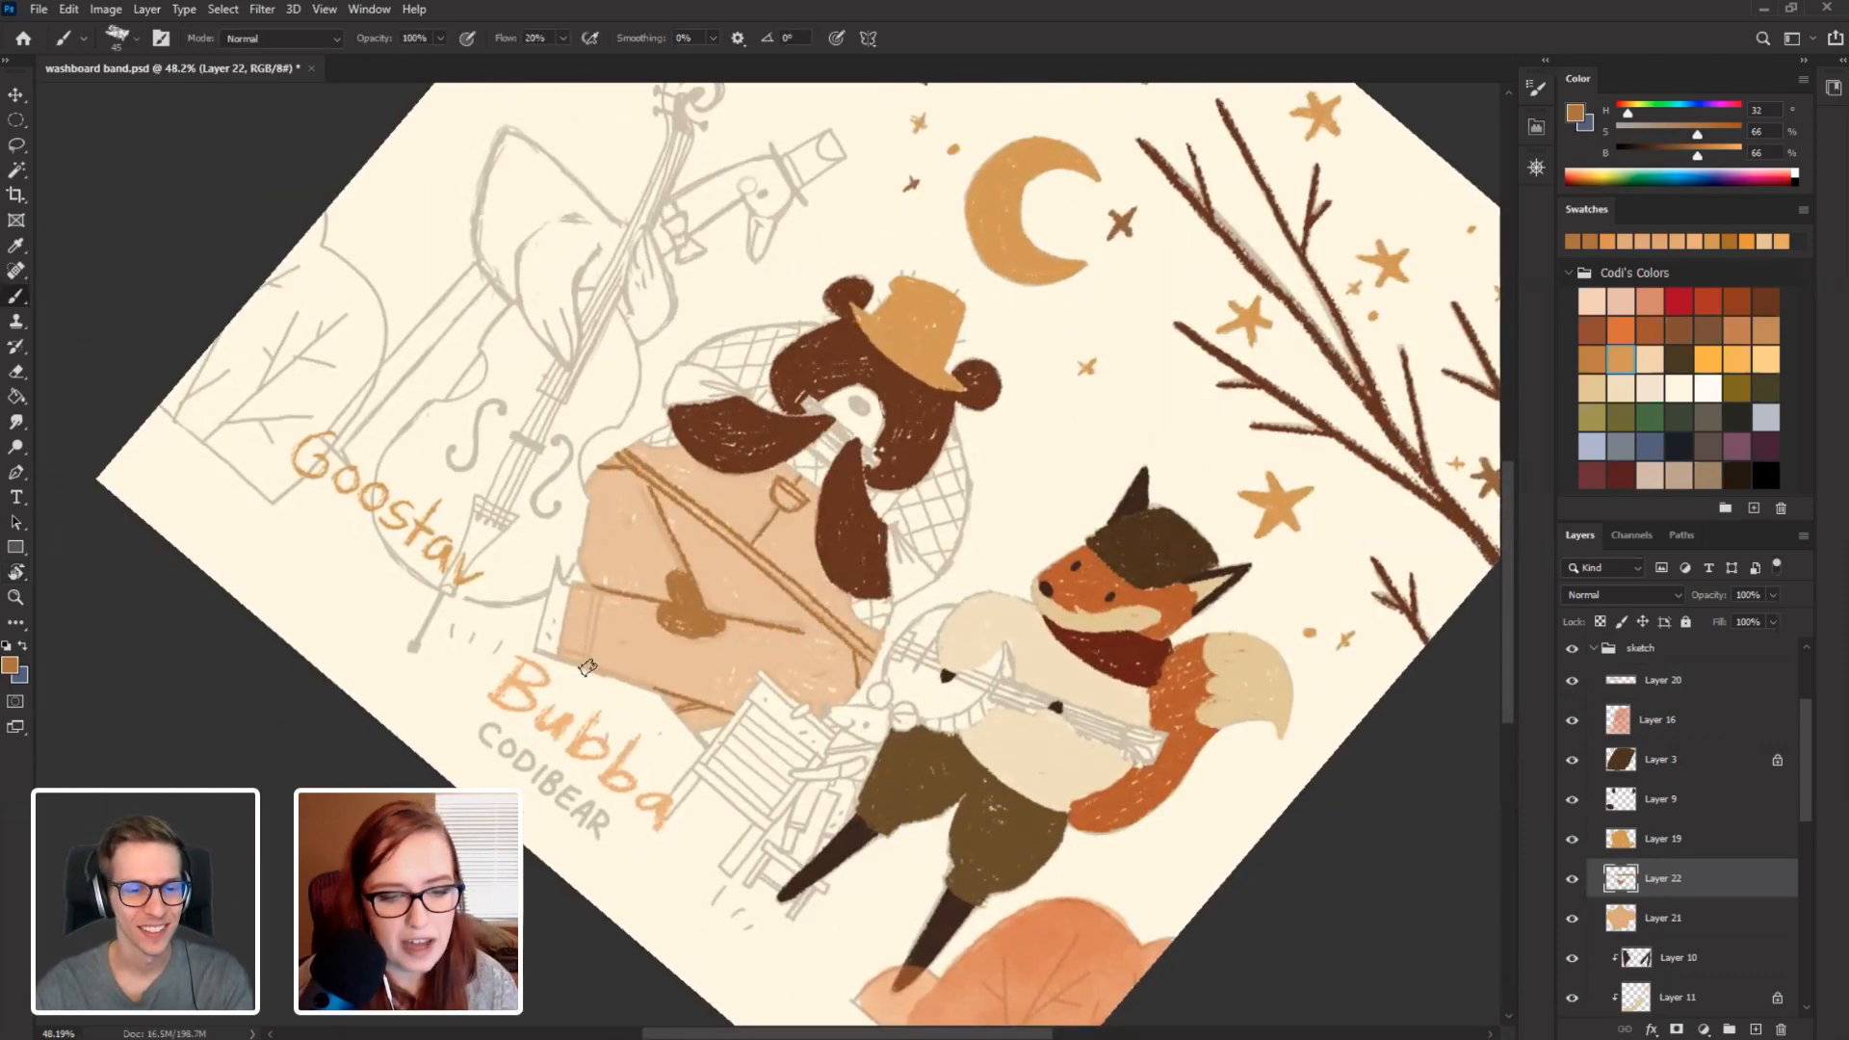
{"action": "left_click_drag", "start_coordinate": [584, 666], "coordinate": [593, 583]}
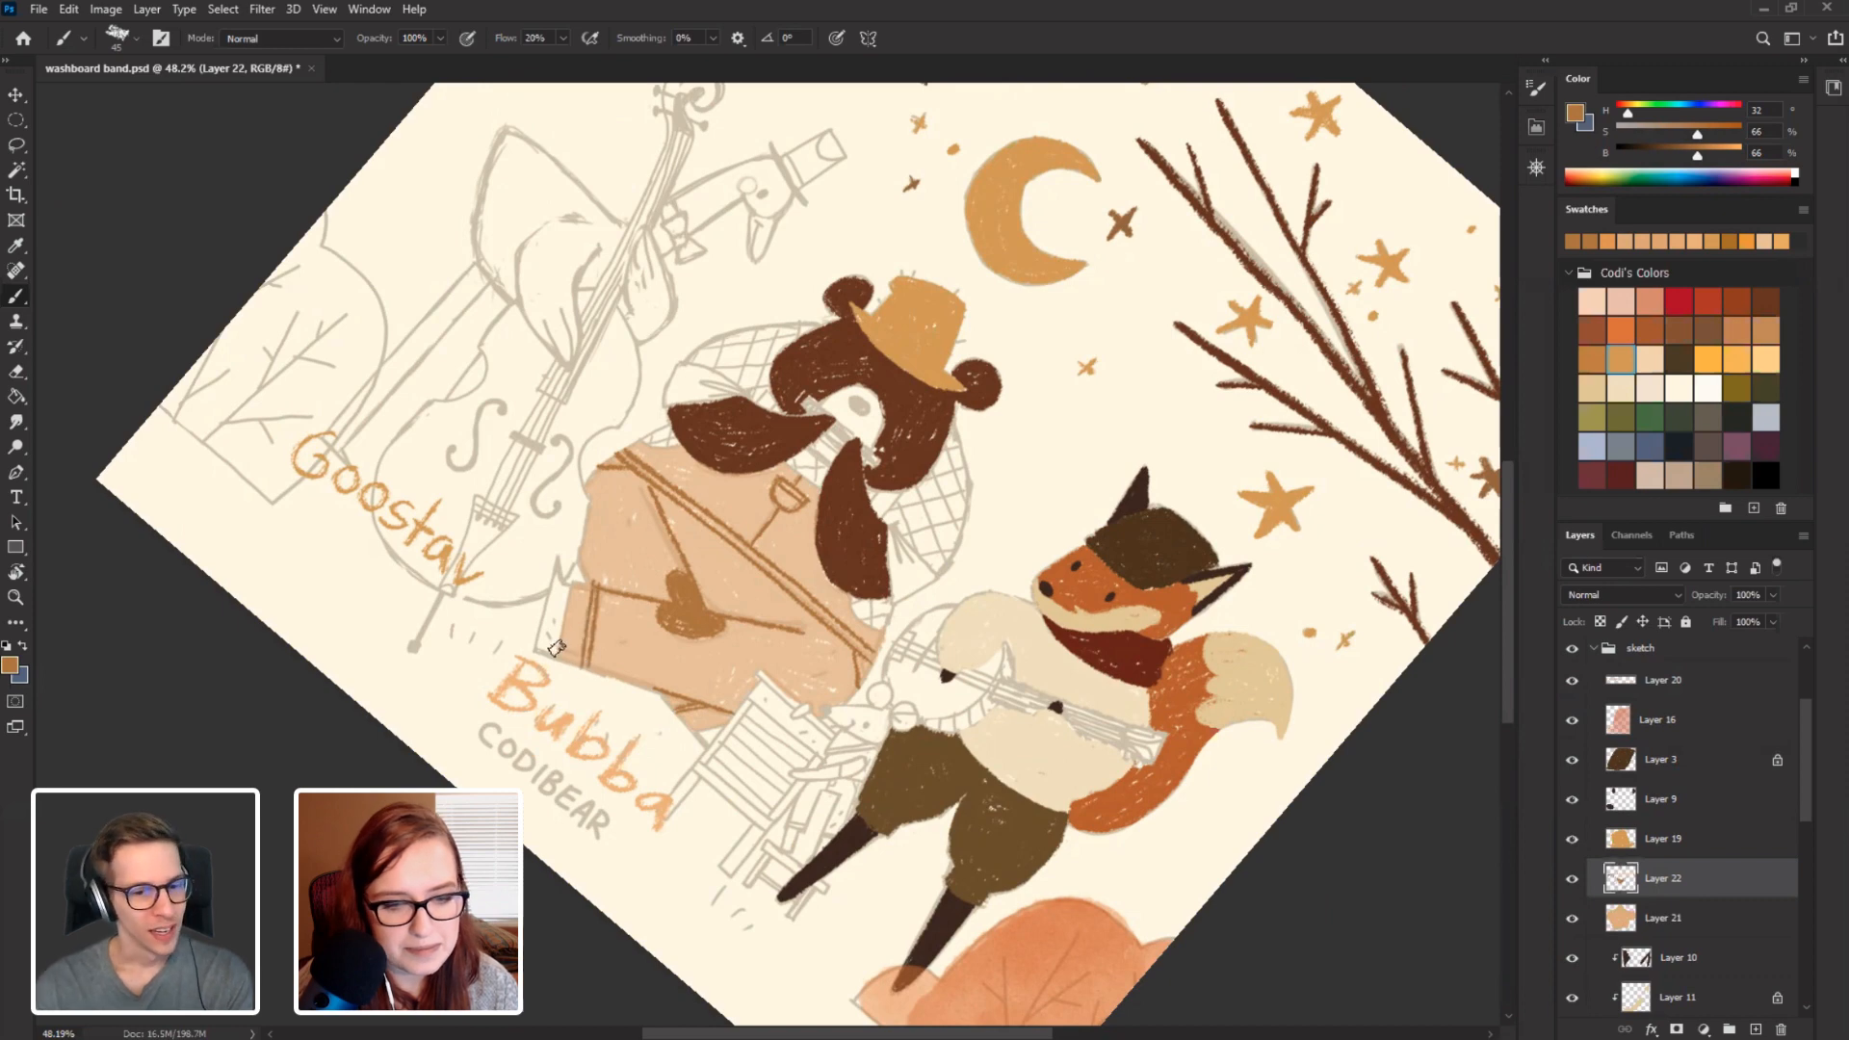
Restore Layer 21 to 100% opacity and sample the overalls' light orange as the foreground colour.
{"action": "key", "text": "r"}
{"action": "left_click_drag", "start_coordinate": [310, 582], "coordinate": [327, 662]}
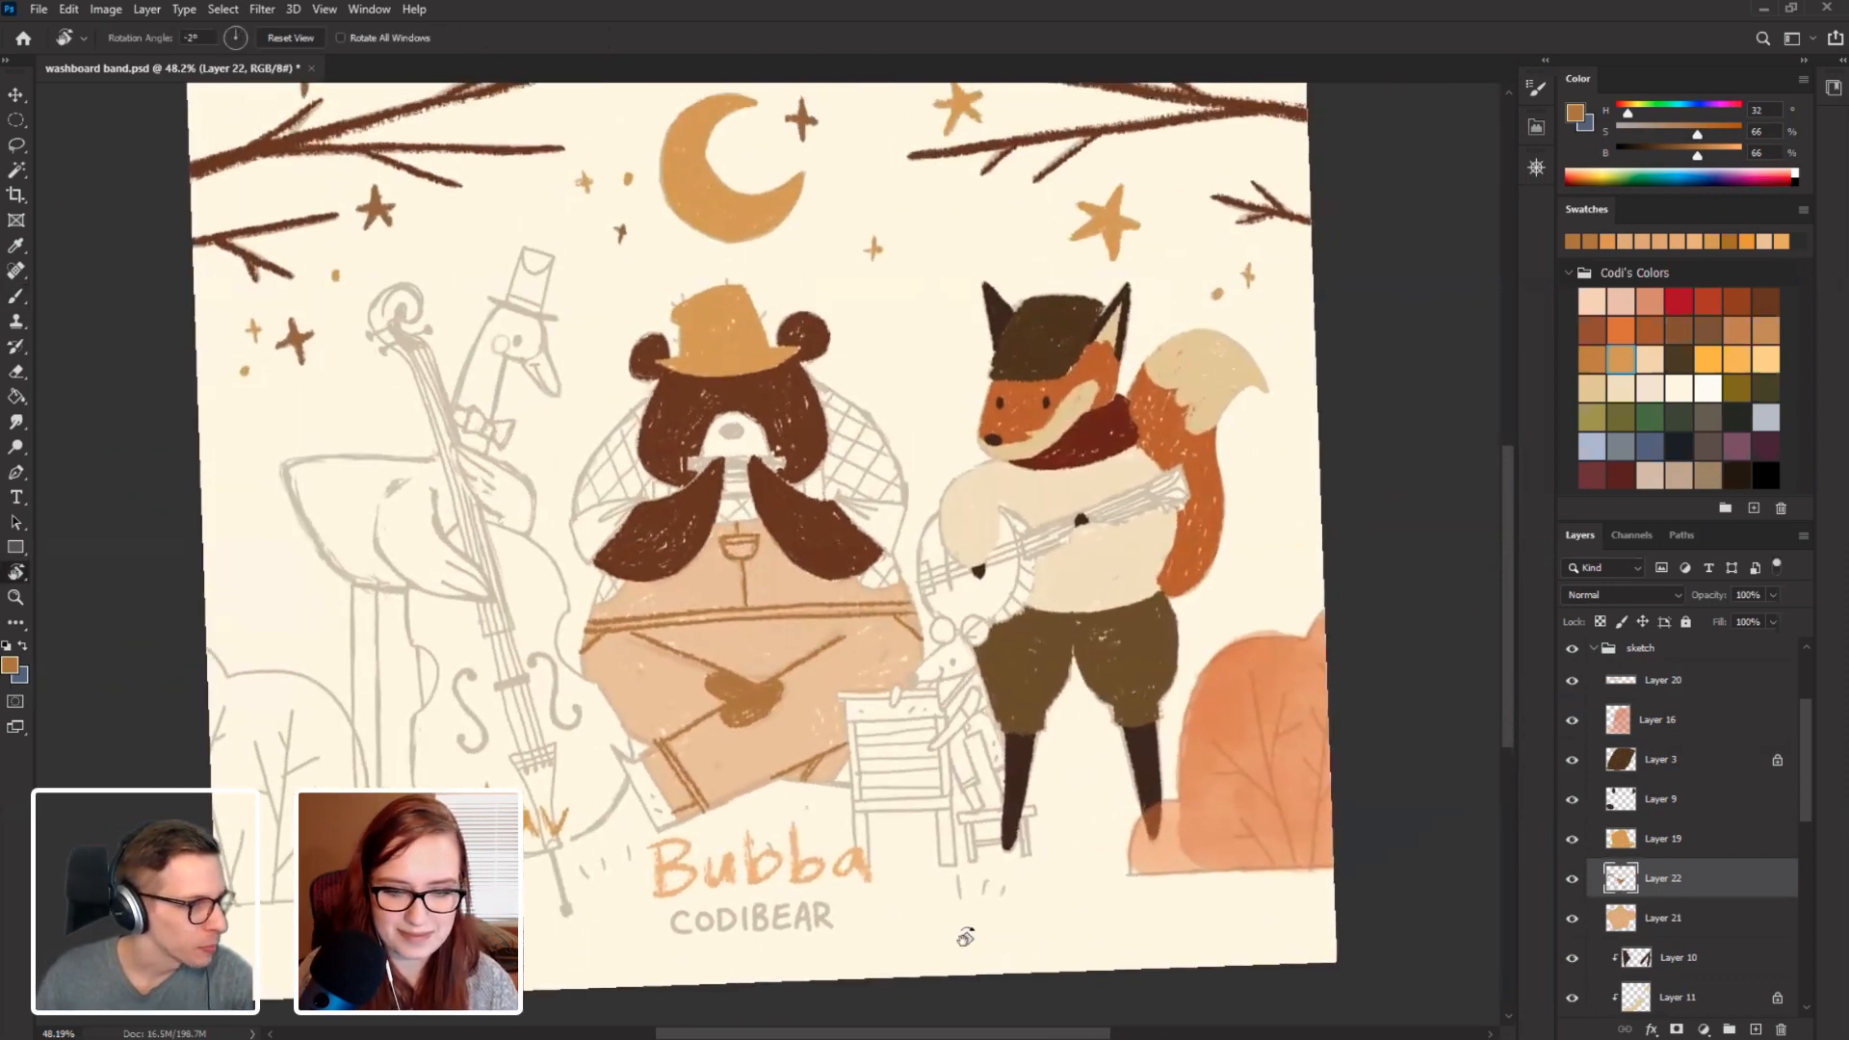
{"action": "key", "text": "b"}
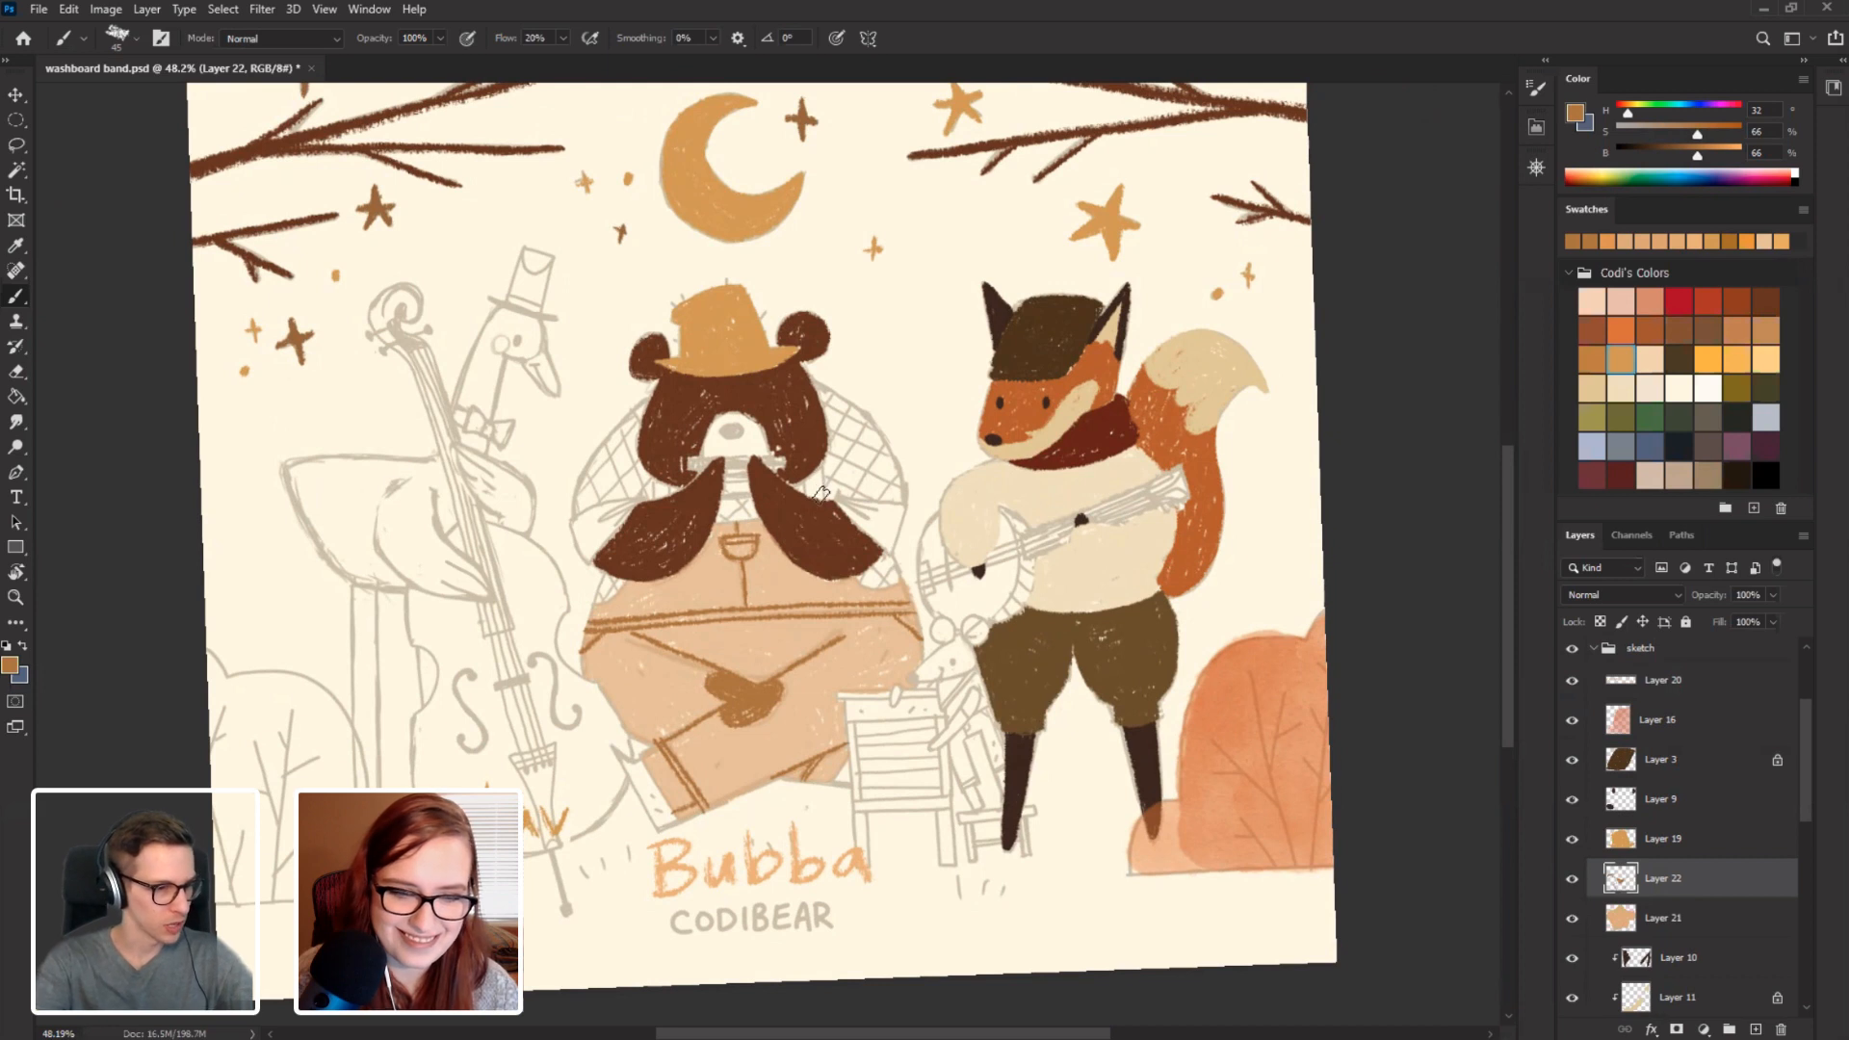
{"action": "left_click", "coordinate": [1692, 927]}
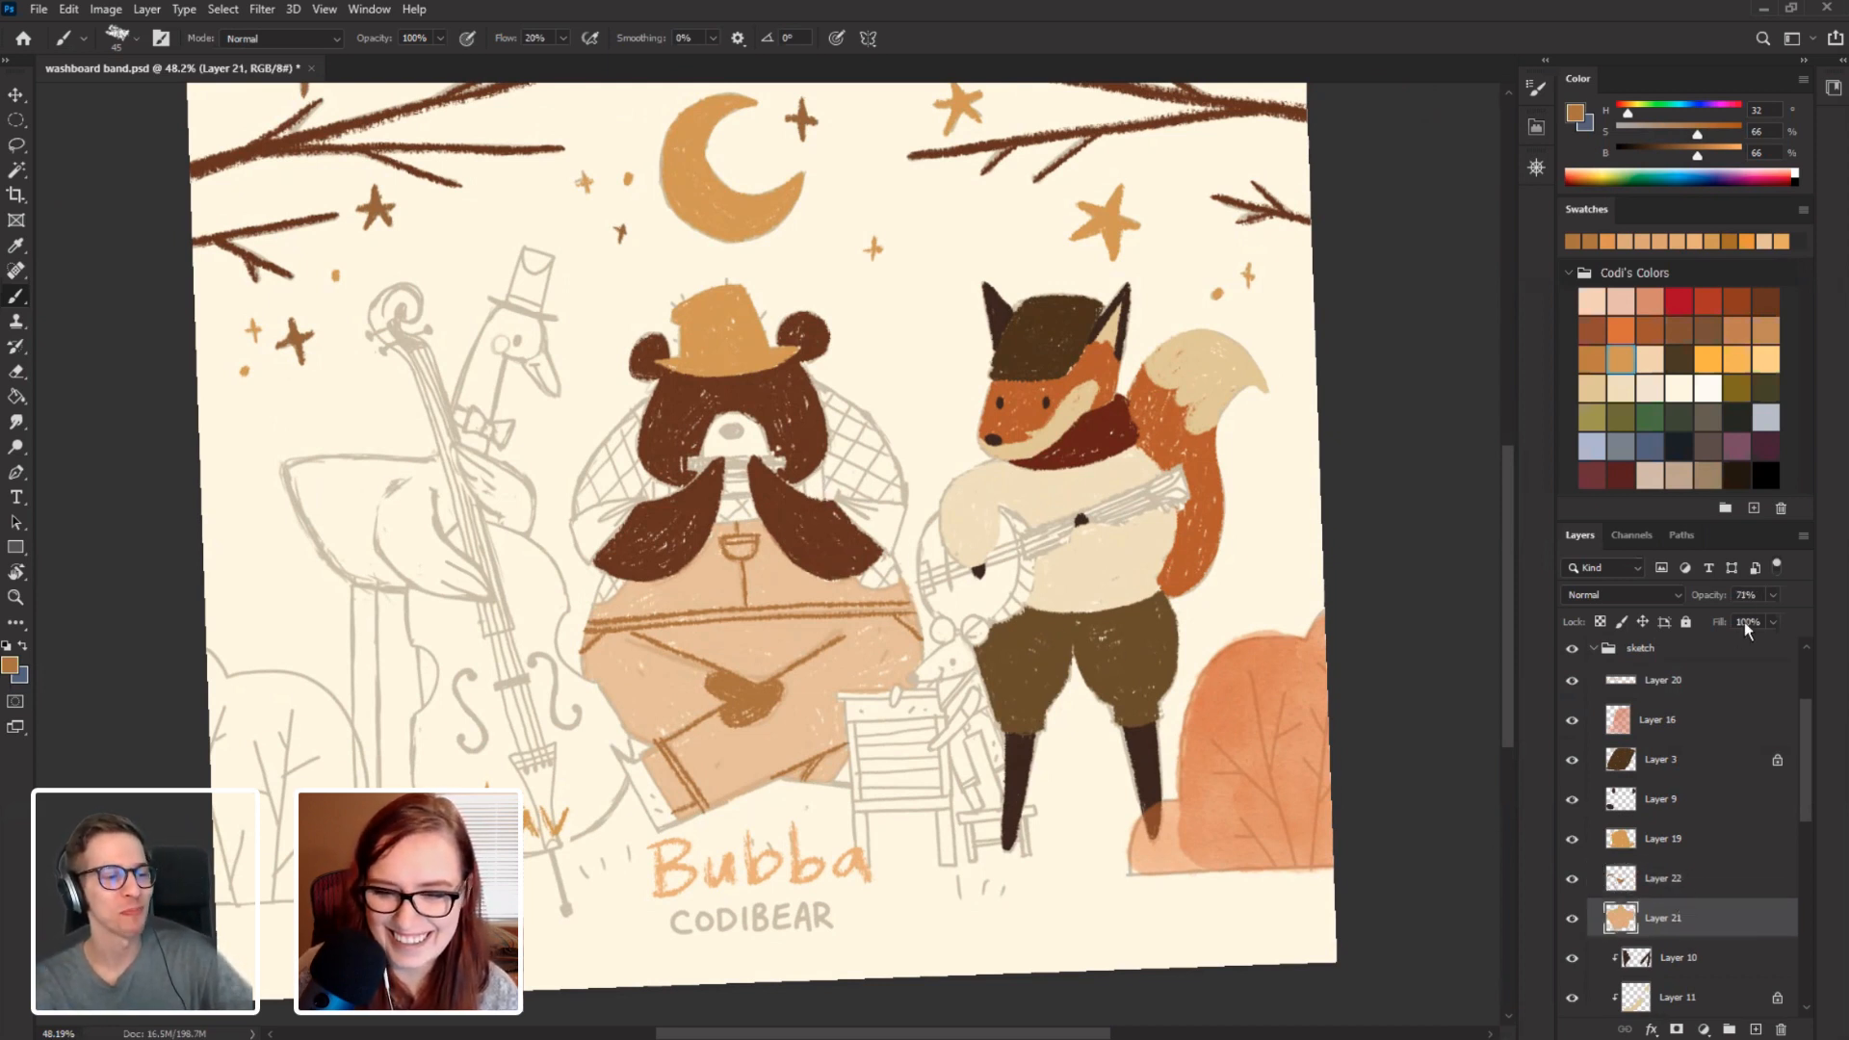
{"action": "left_click_drag", "start_coordinate": [1802, 621], "coordinate": [1802, 621]}
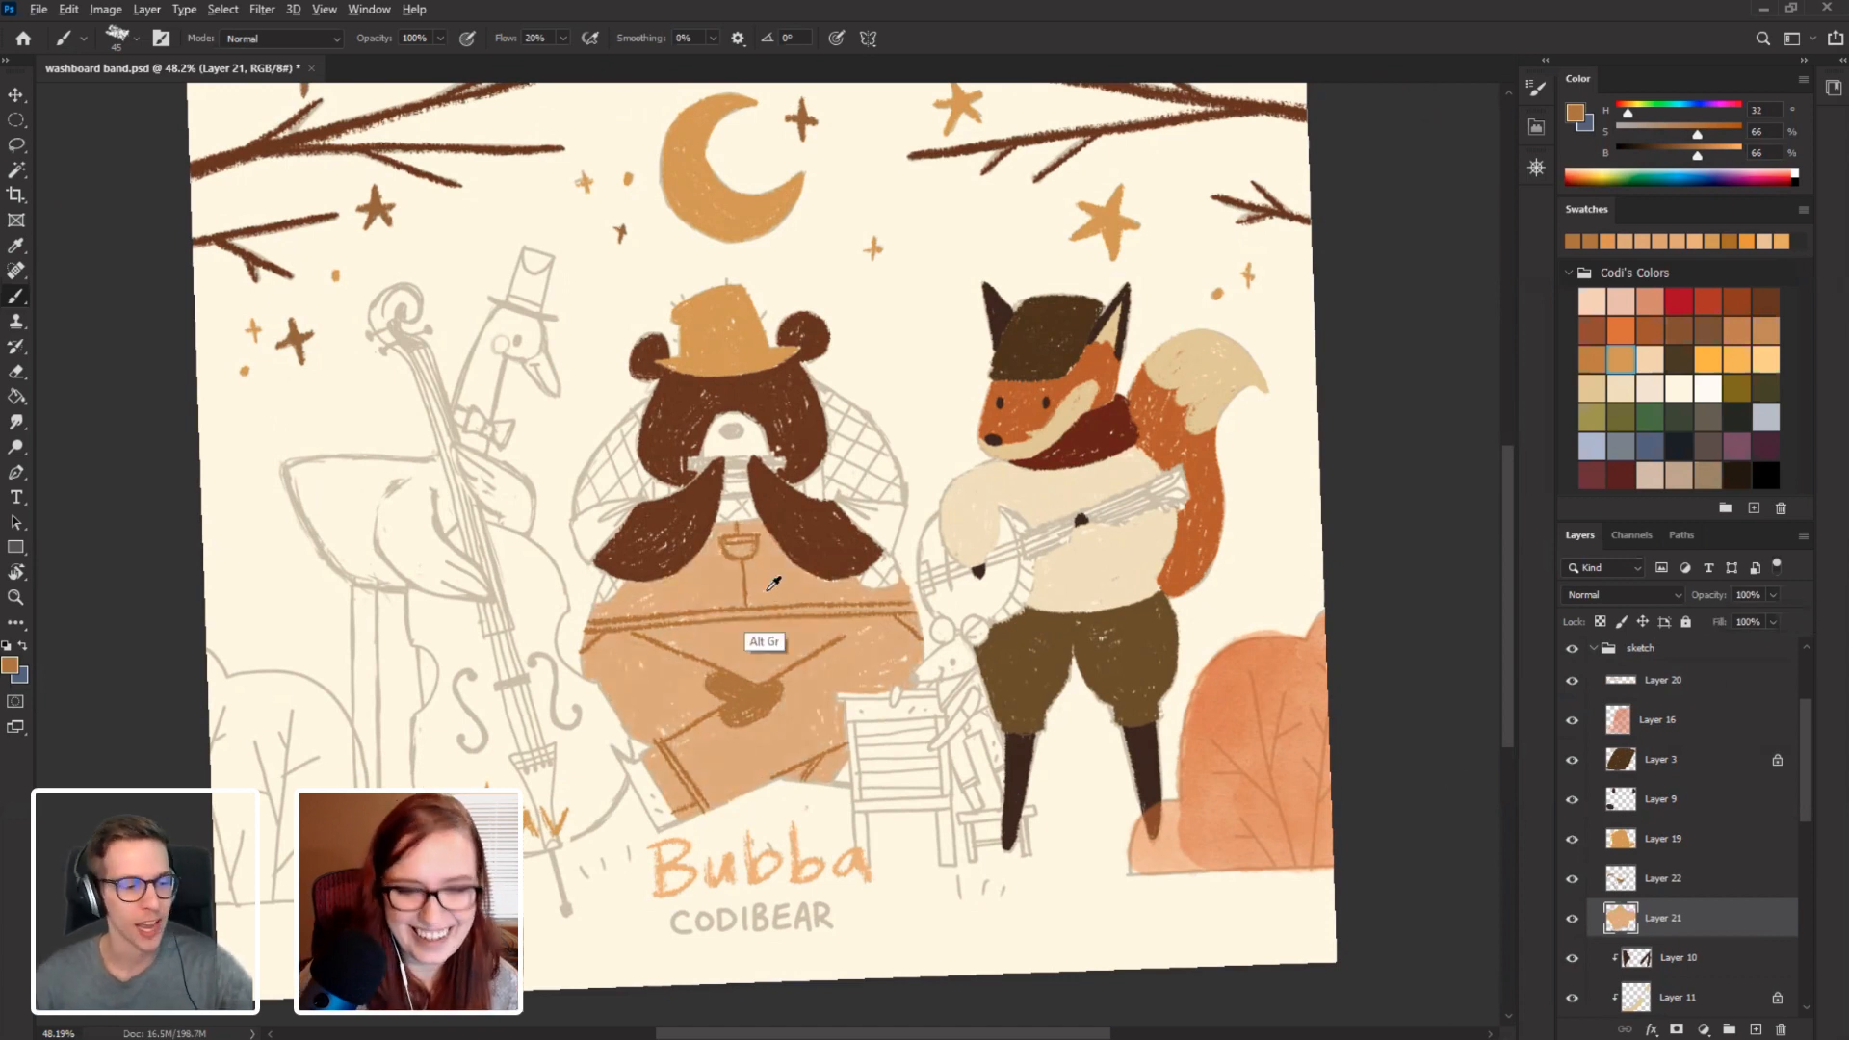
{"action": "left_click", "coordinate": [771, 631], "text": "alt"}
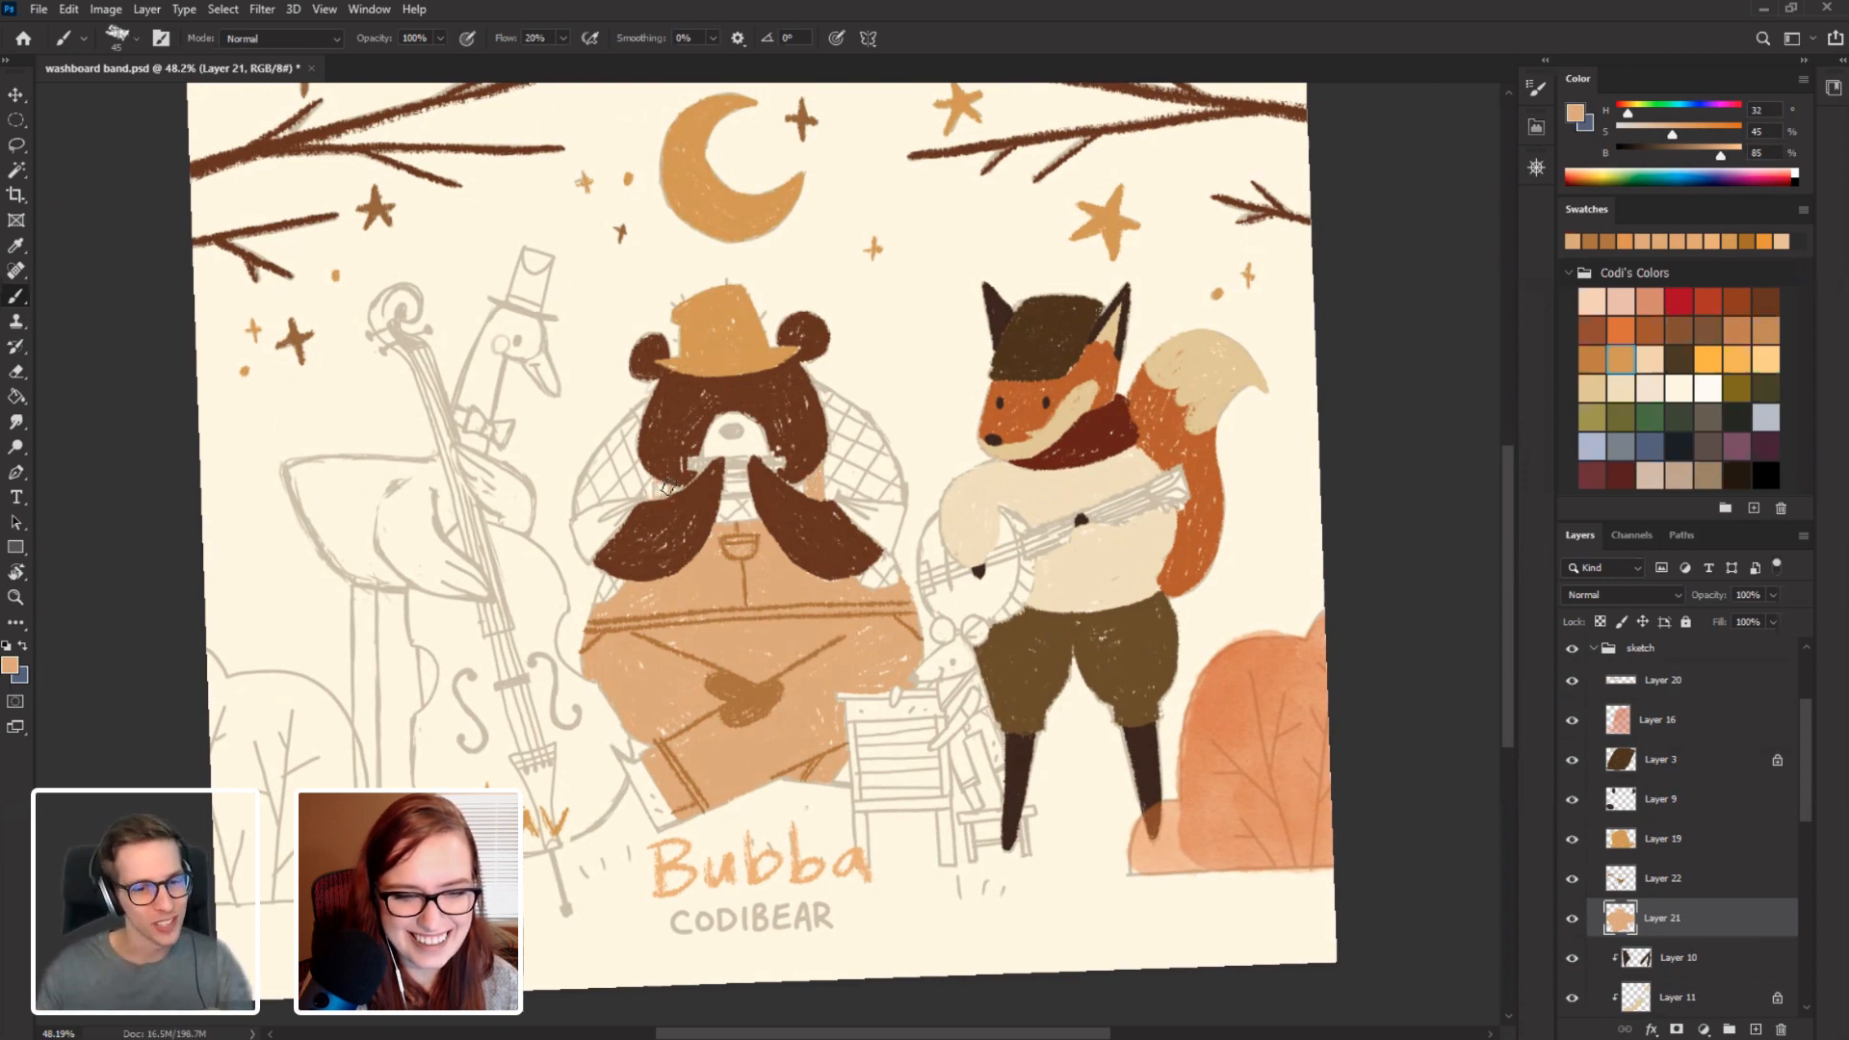
{"action": "key", "text": "e"}
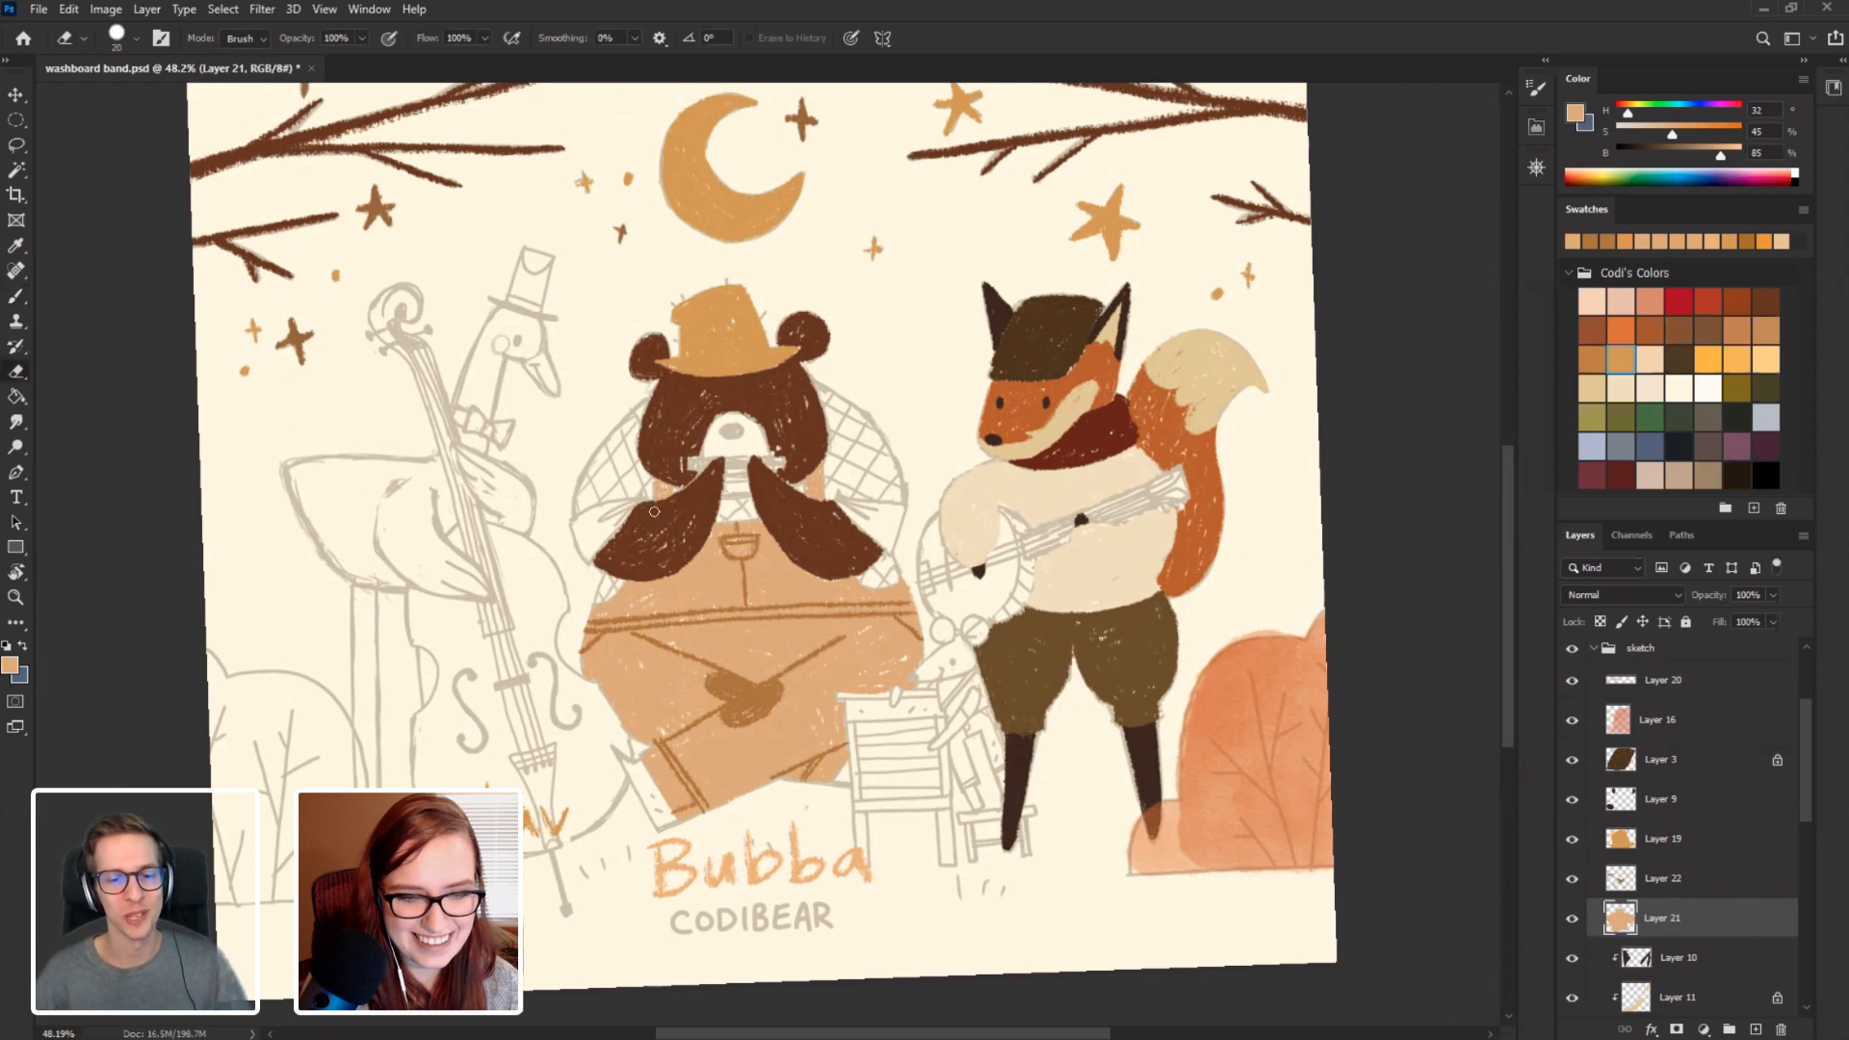
{"action": "key", "text": "b"}
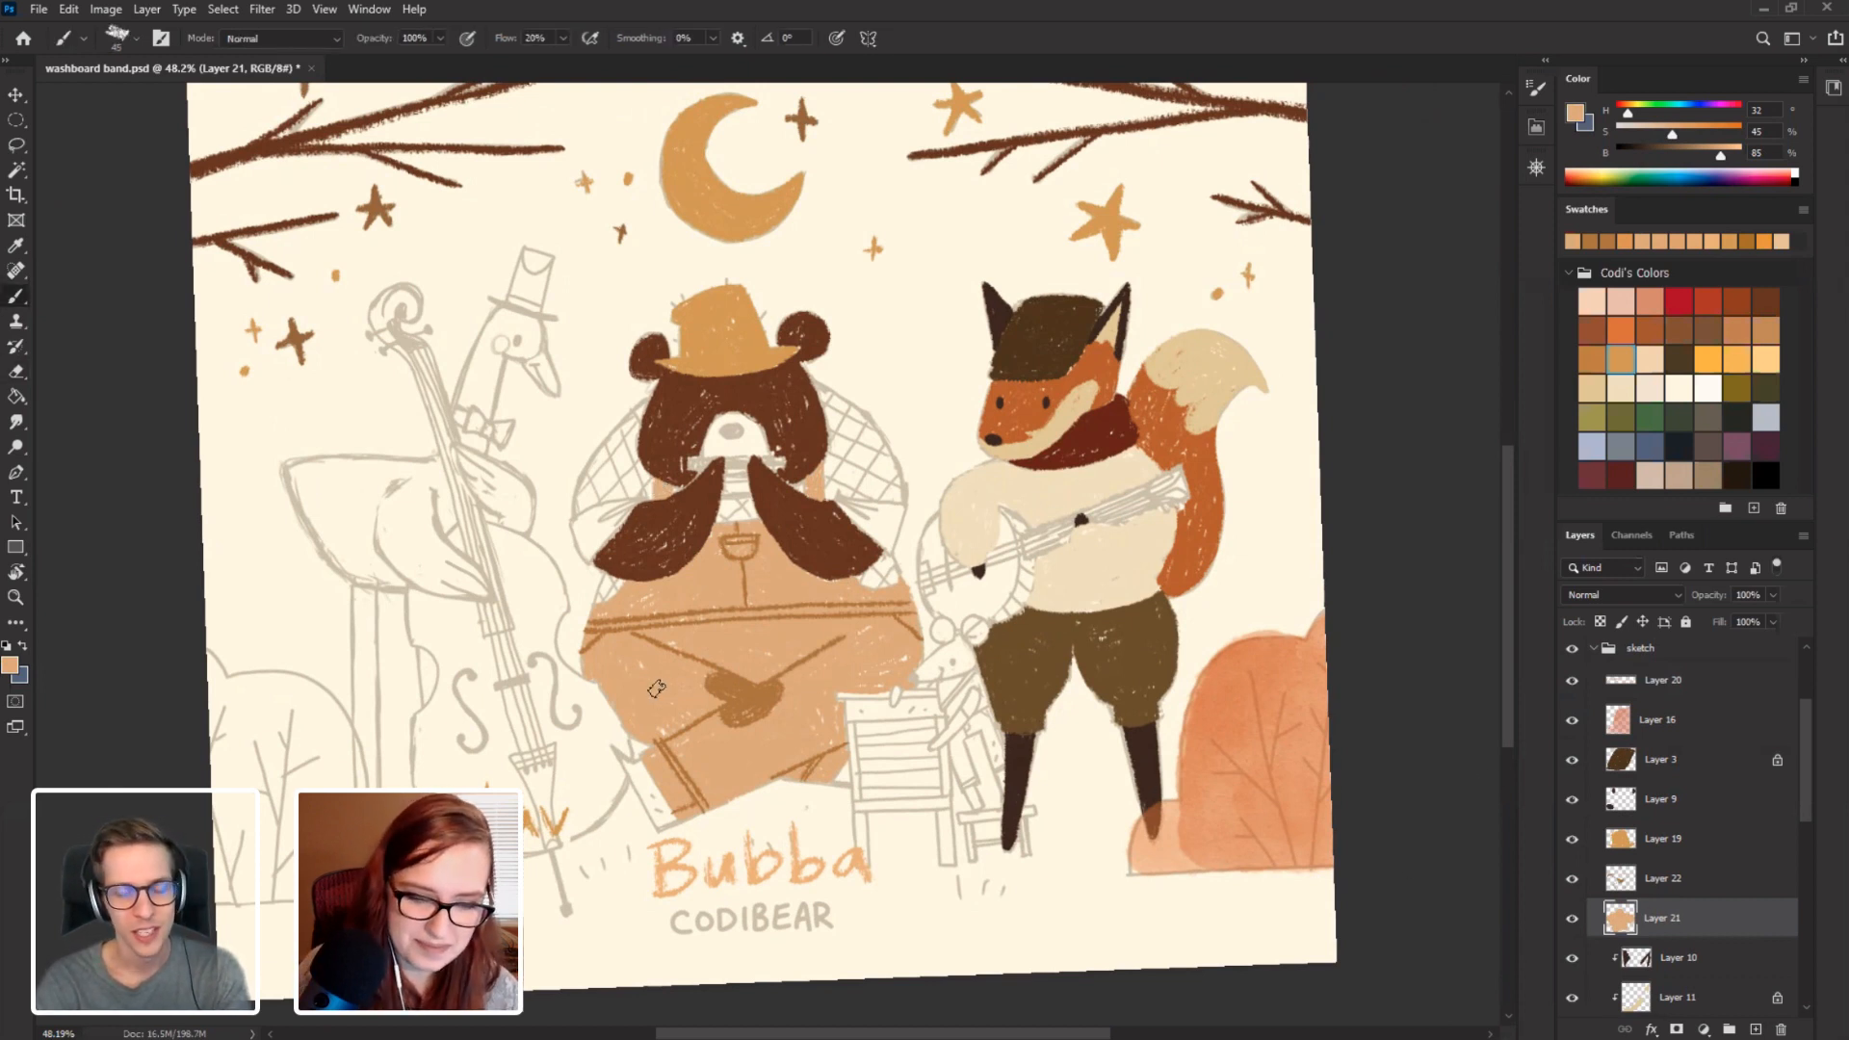
{"action": "key", "text": "alt"}
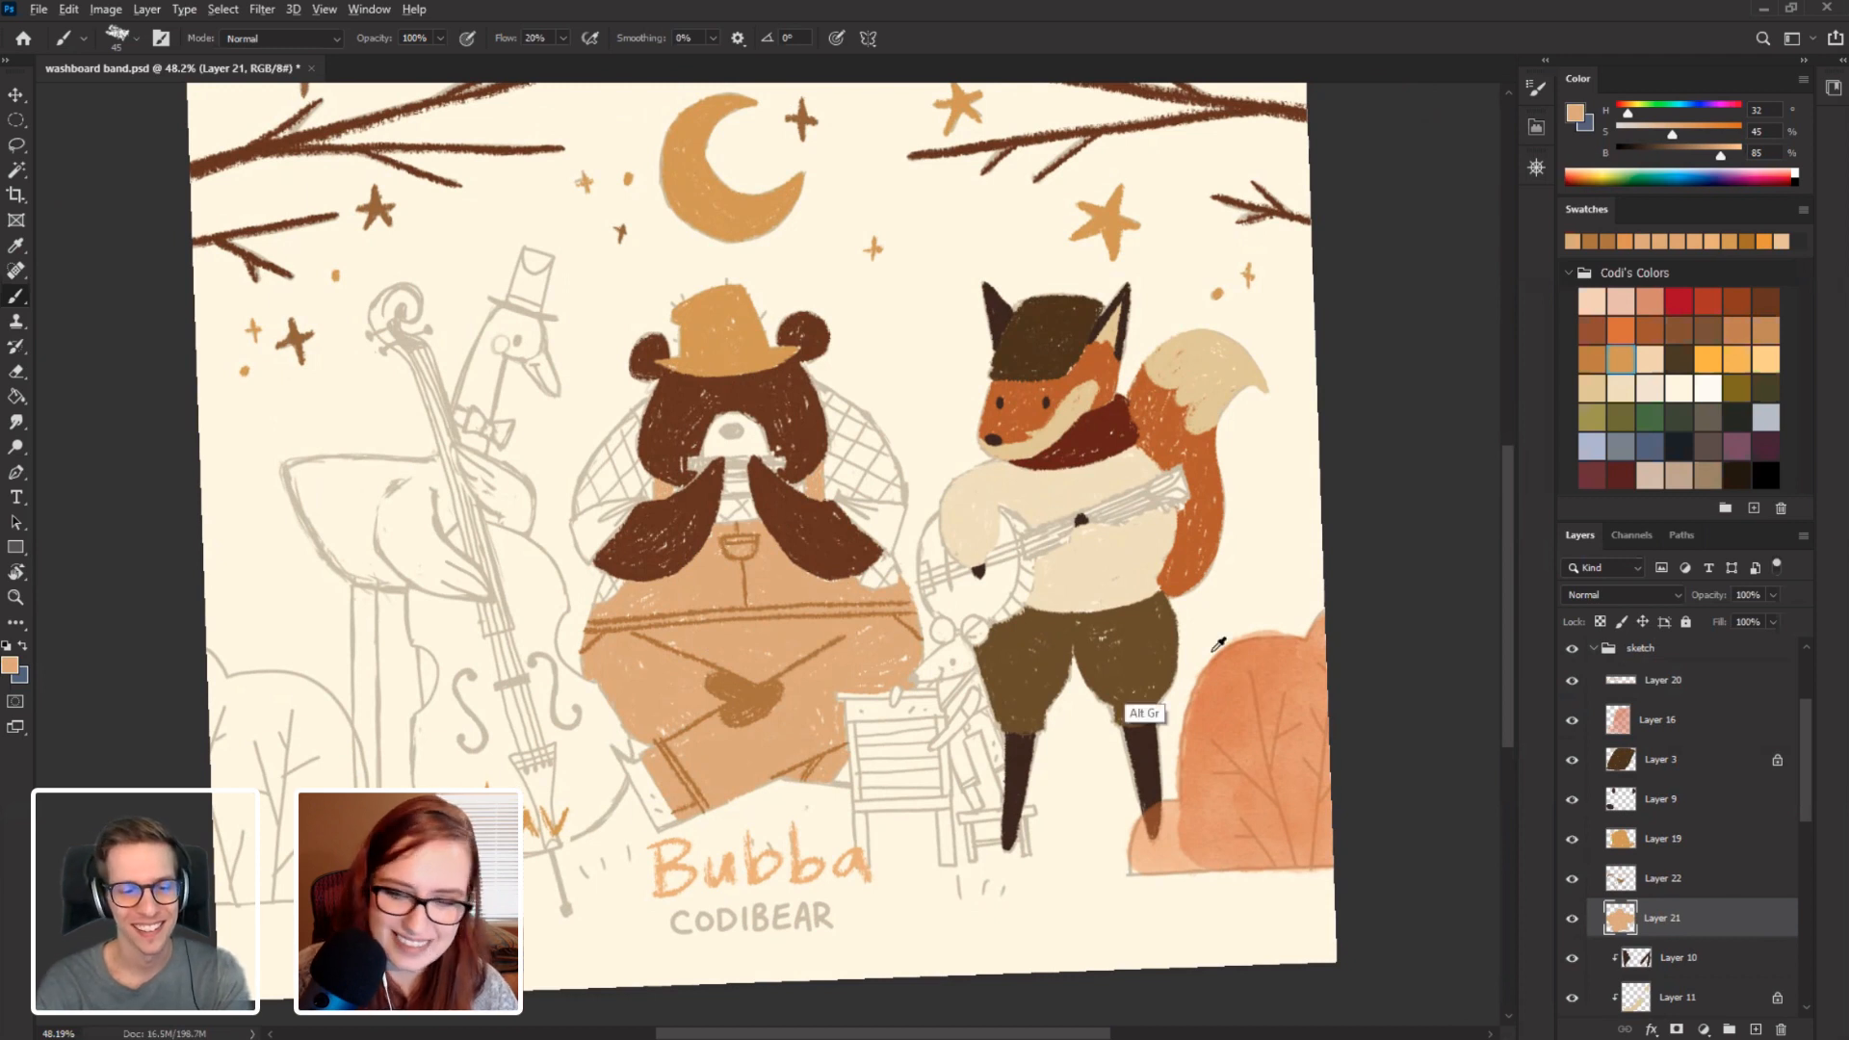
On Layer 20, hand-letter "Colby" beneath the stool in the dark olive-brown sampled from the fox's trousers.
{"action": "left_click", "coordinate": [1655, 692]}
{"action": "left_click", "coordinate": [1572, 682]}
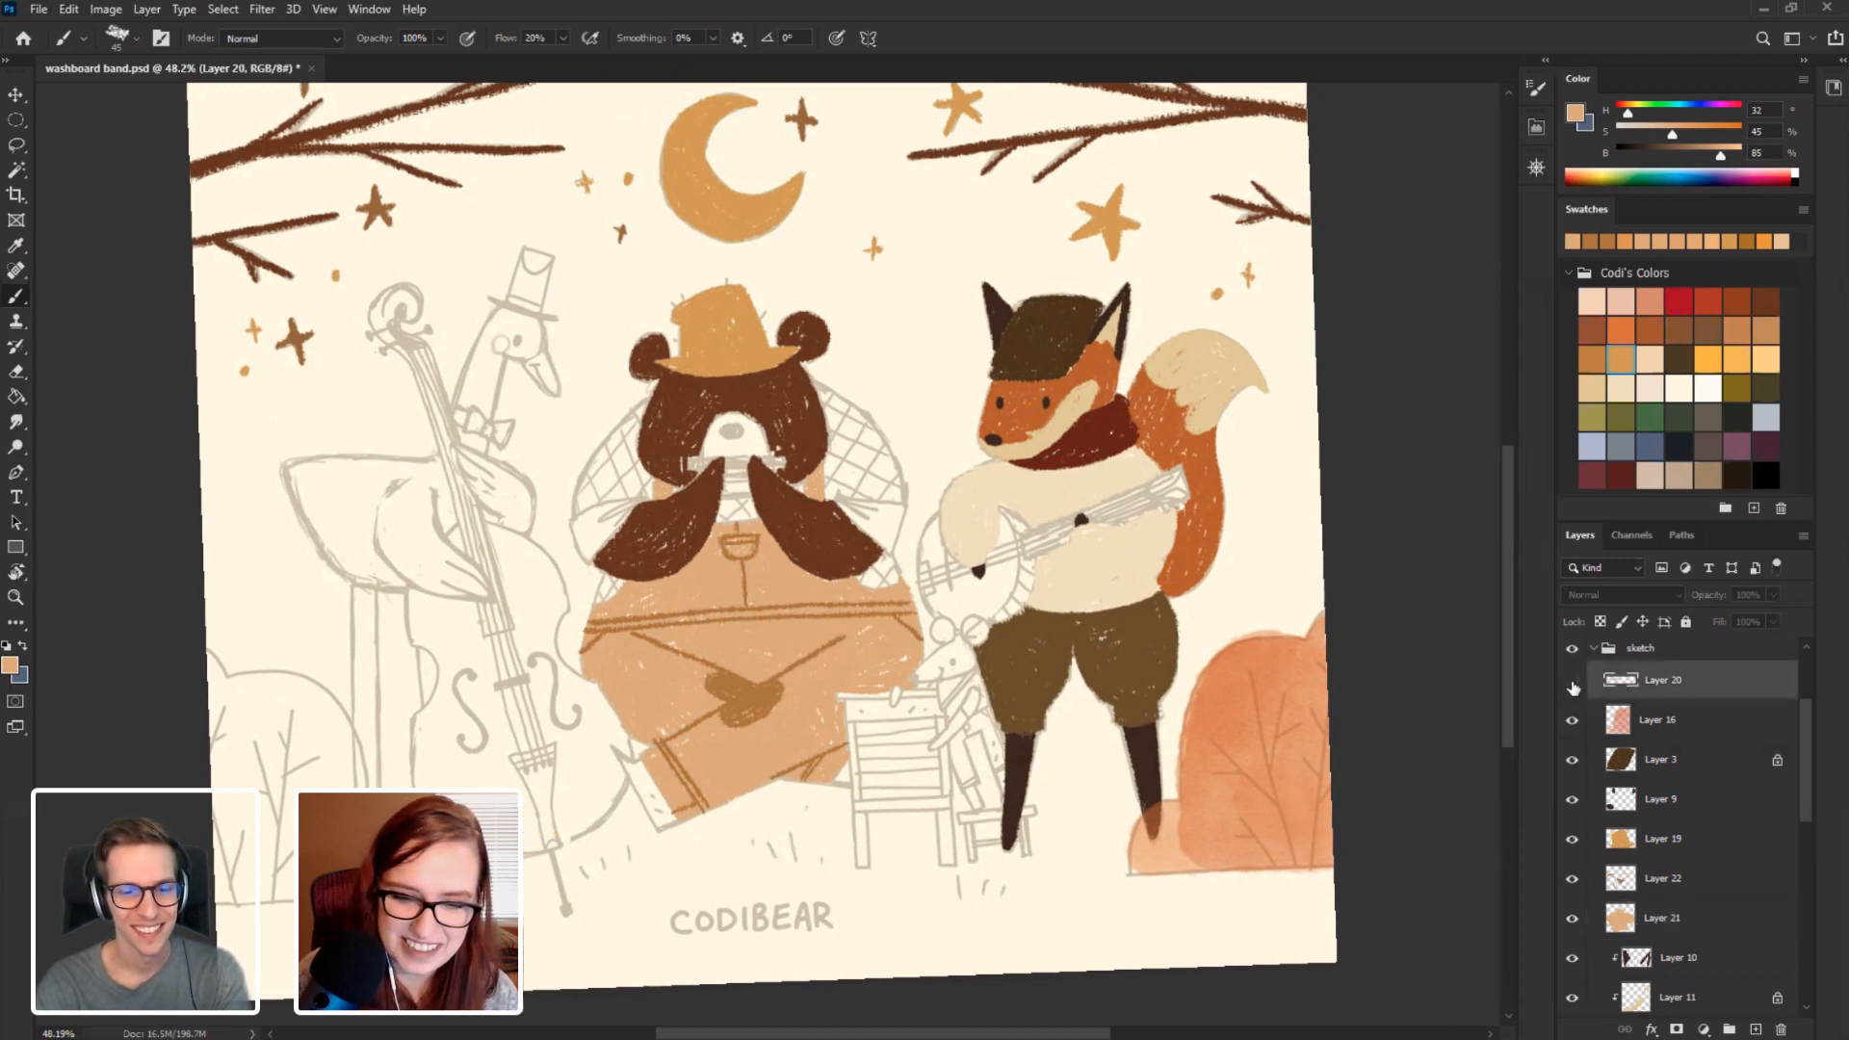
{"action": "left_click", "coordinate": [1571, 682]}
{"action": "left_click", "coordinate": [1022, 706], "text": "alt"}
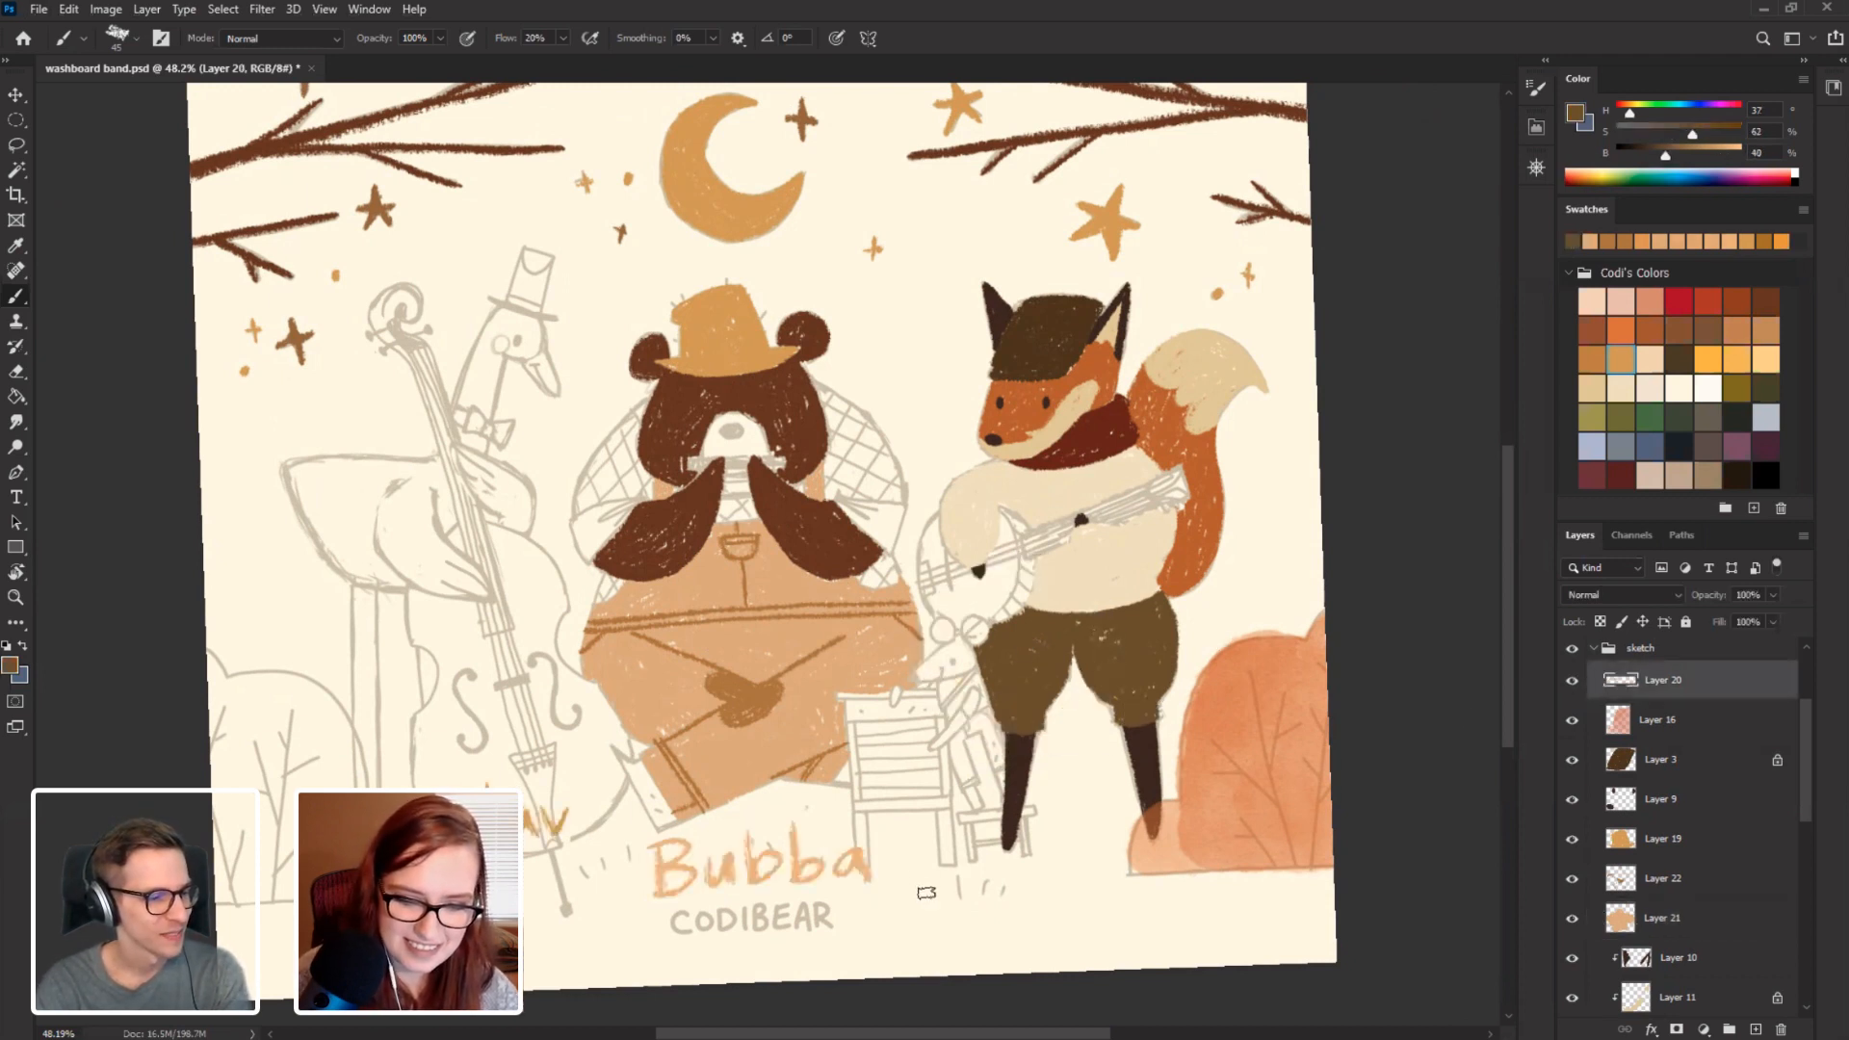
{"action": "mouse_move", "coordinate": [926, 884]}
{"action": "left_mouse_down"}
{"action": "mouse_move", "coordinate": [930, 920]}
{"action": "mouse_move", "coordinate": [957, 896]}
{"action": "mouse_move", "coordinate": [962, 923]}
{"action": "left_mouse_up"}
{"action": "left_click_drag", "start_coordinate": [981, 857], "coordinate": [986, 913]}
{"action": "left_click_drag", "start_coordinate": [1011, 878], "coordinate": [1022, 944]}
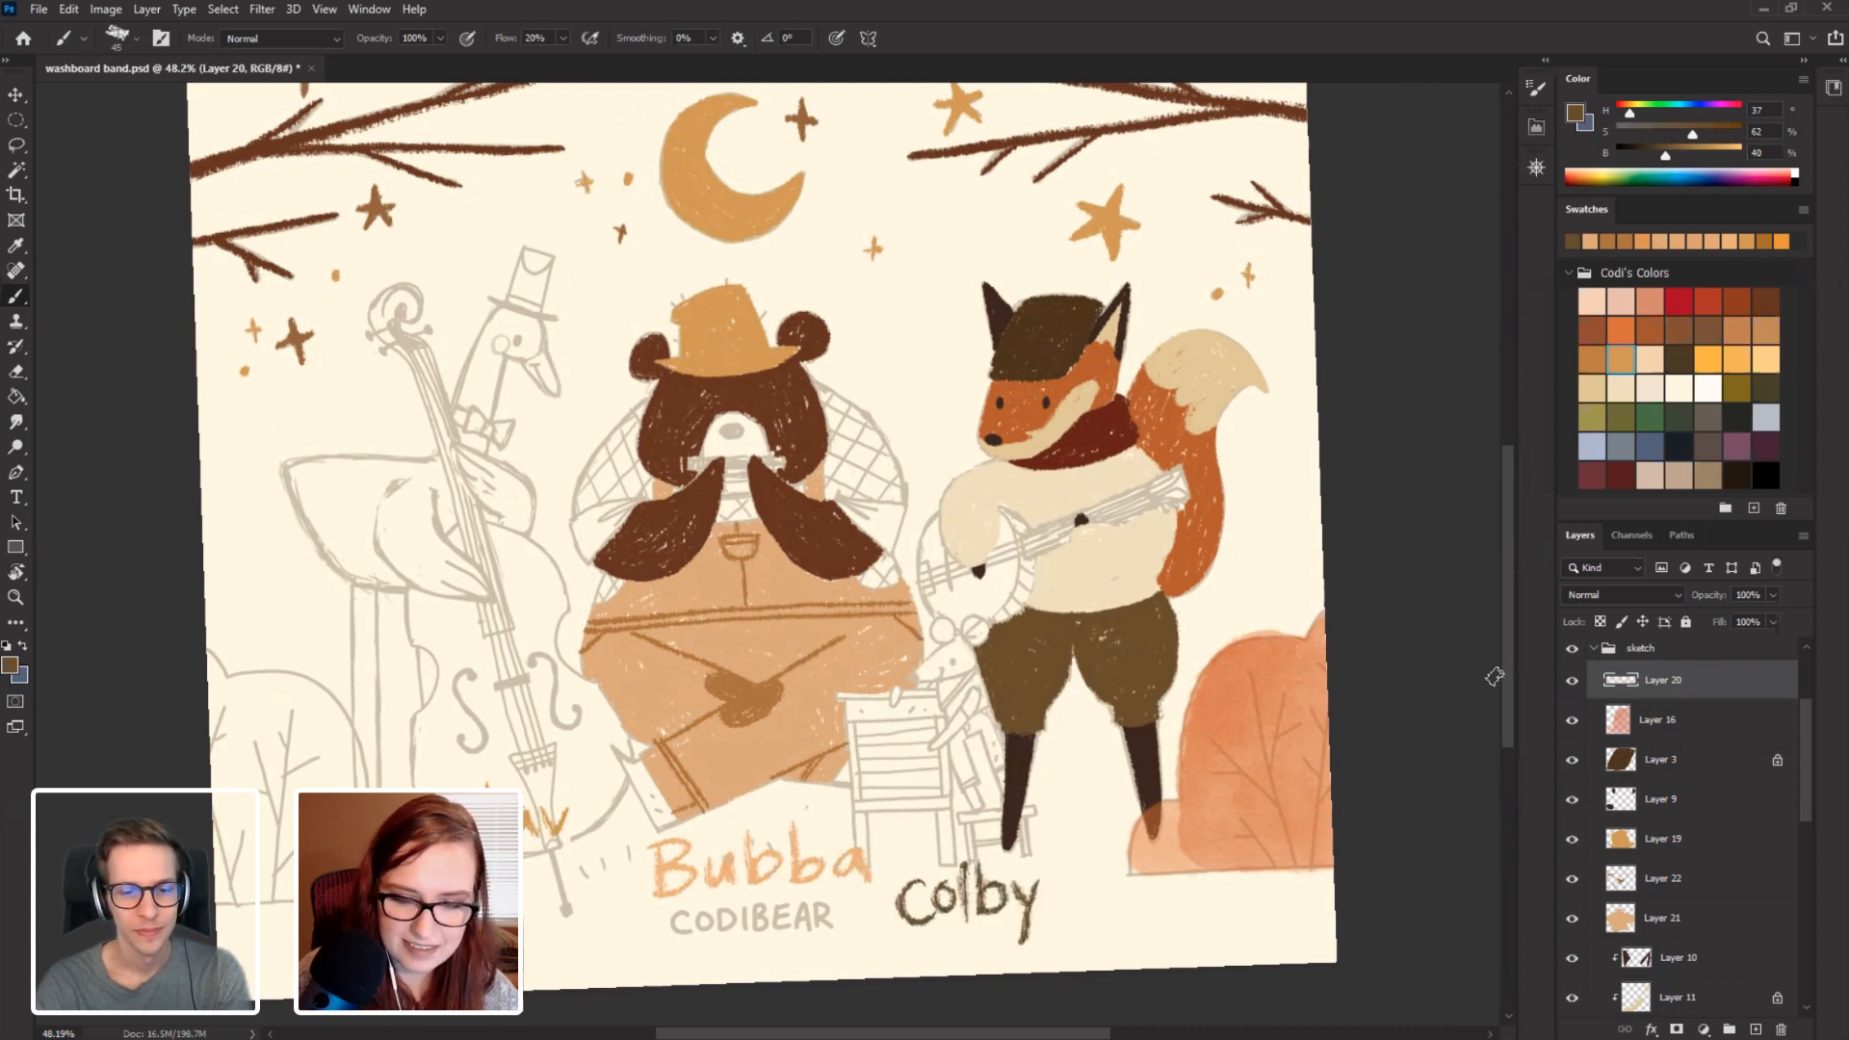
Hand-letter "frederick" under the fox in the orange sampled from its face and save the document.
{"action": "left_click", "coordinate": [1038, 405], "text": "alt"}
{"action": "mouse_move", "coordinate": [1096, 851]}
{"action": "left_mouse_down"}
{"action": "mouse_move", "coordinate": [1077, 909]}
{"action": "mouse_move", "coordinate": [1104, 876]}
{"action": "mouse_move", "coordinate": [1151, 873]}
{"action": "mouse_move", "coordinate": [1182, 905]}
{"action": "left_mouse_up"}
{"action": "mouse_move", "coordinate": [1187, 838]}
{"action": "left_mouse_down"}
{"action": "mouse_move", "coordinate": [1193, 887]}
{"action": "mouse_move", "coordinate": [1216, 863]}
{"action": "mouse_move", "coordinate": [1243, 896]}
{"action": "mouse_move", "coordinate": [1273, 872]}
{"action": "left_mouse_up"}
{"action": "left_click_drag", "start_coordinate": [1292, 867], "coordinate": [1296, 901]}
{"action": "mouse_move", "coordinate": [1302, 836]}
{"action": "left_mouse_down"}
{"action": "mouse_move", "coordinate": [1305, 900]}
{"action": "mouse_move", "coordinate": [1329, 893]}
{"action": "left_mouse_up"}
{"action": "scroll", "coordinate": [370, 601], "scroll_direction": "up", "scroll_amount": 2}
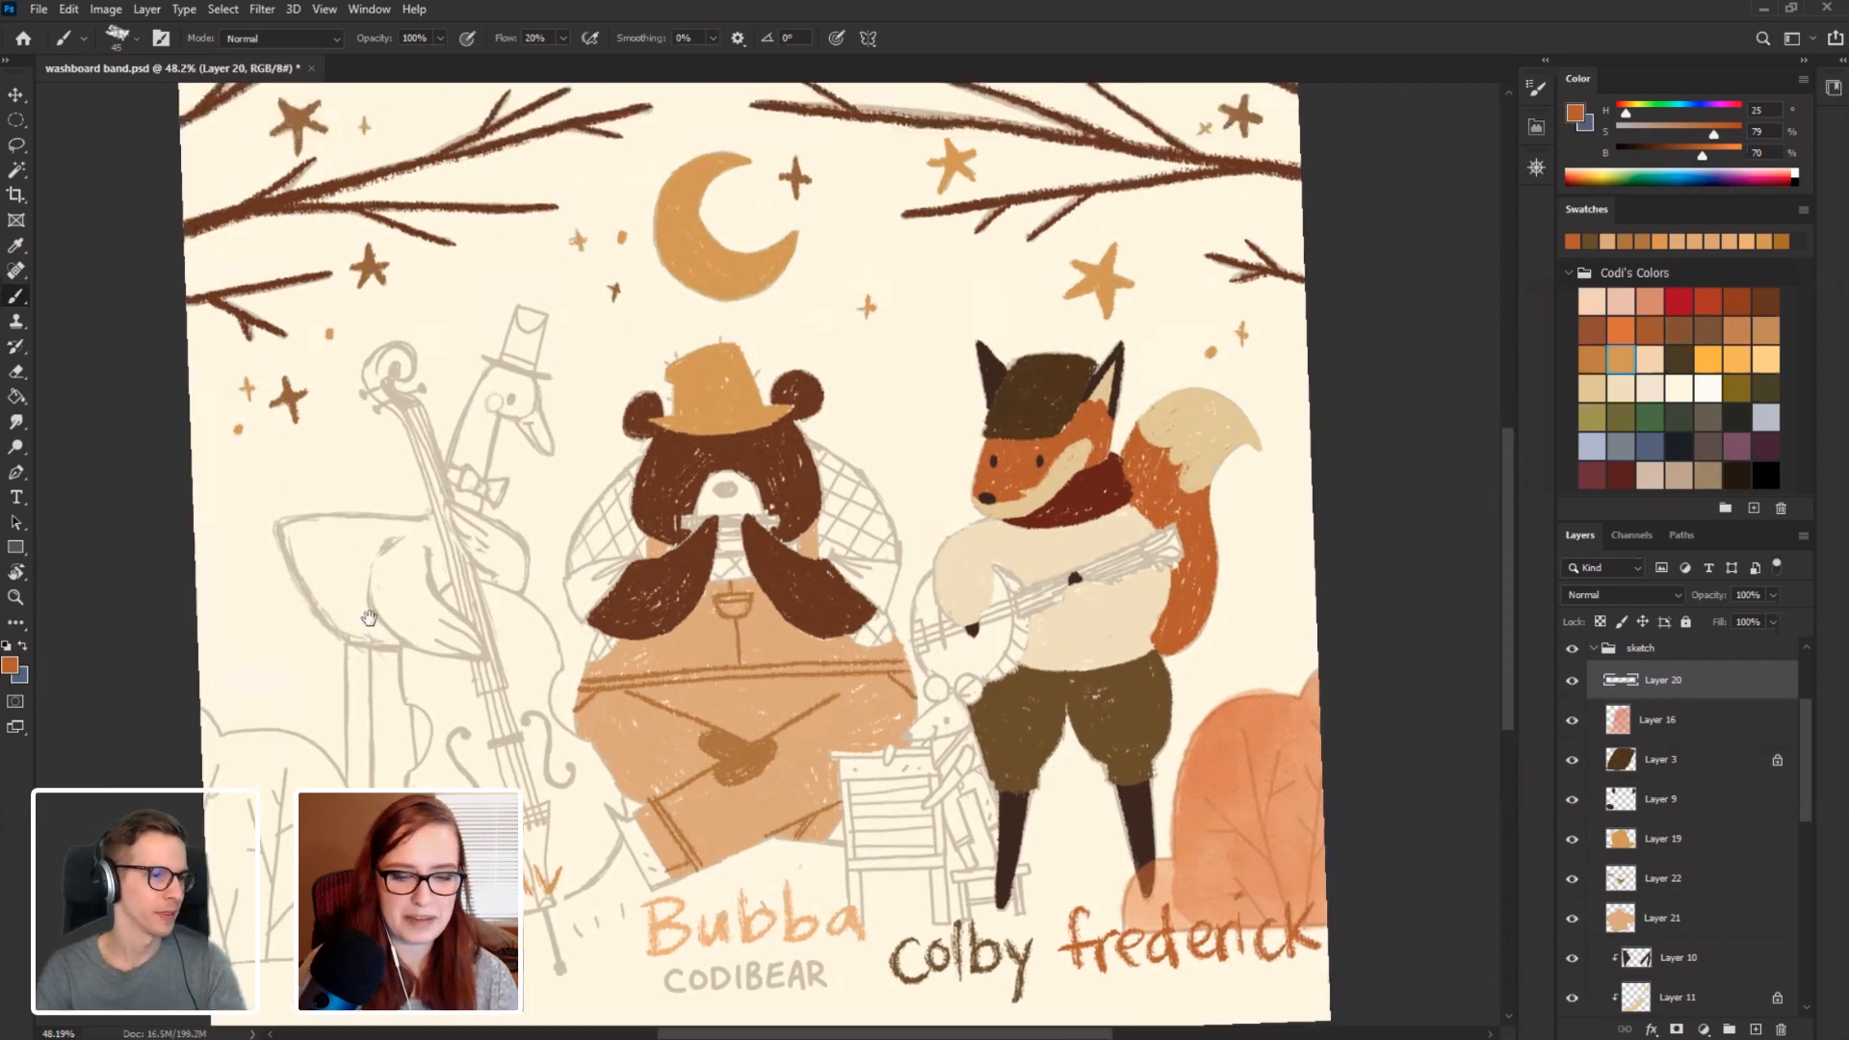
{"action": "key", "text": "ctrl+s"}
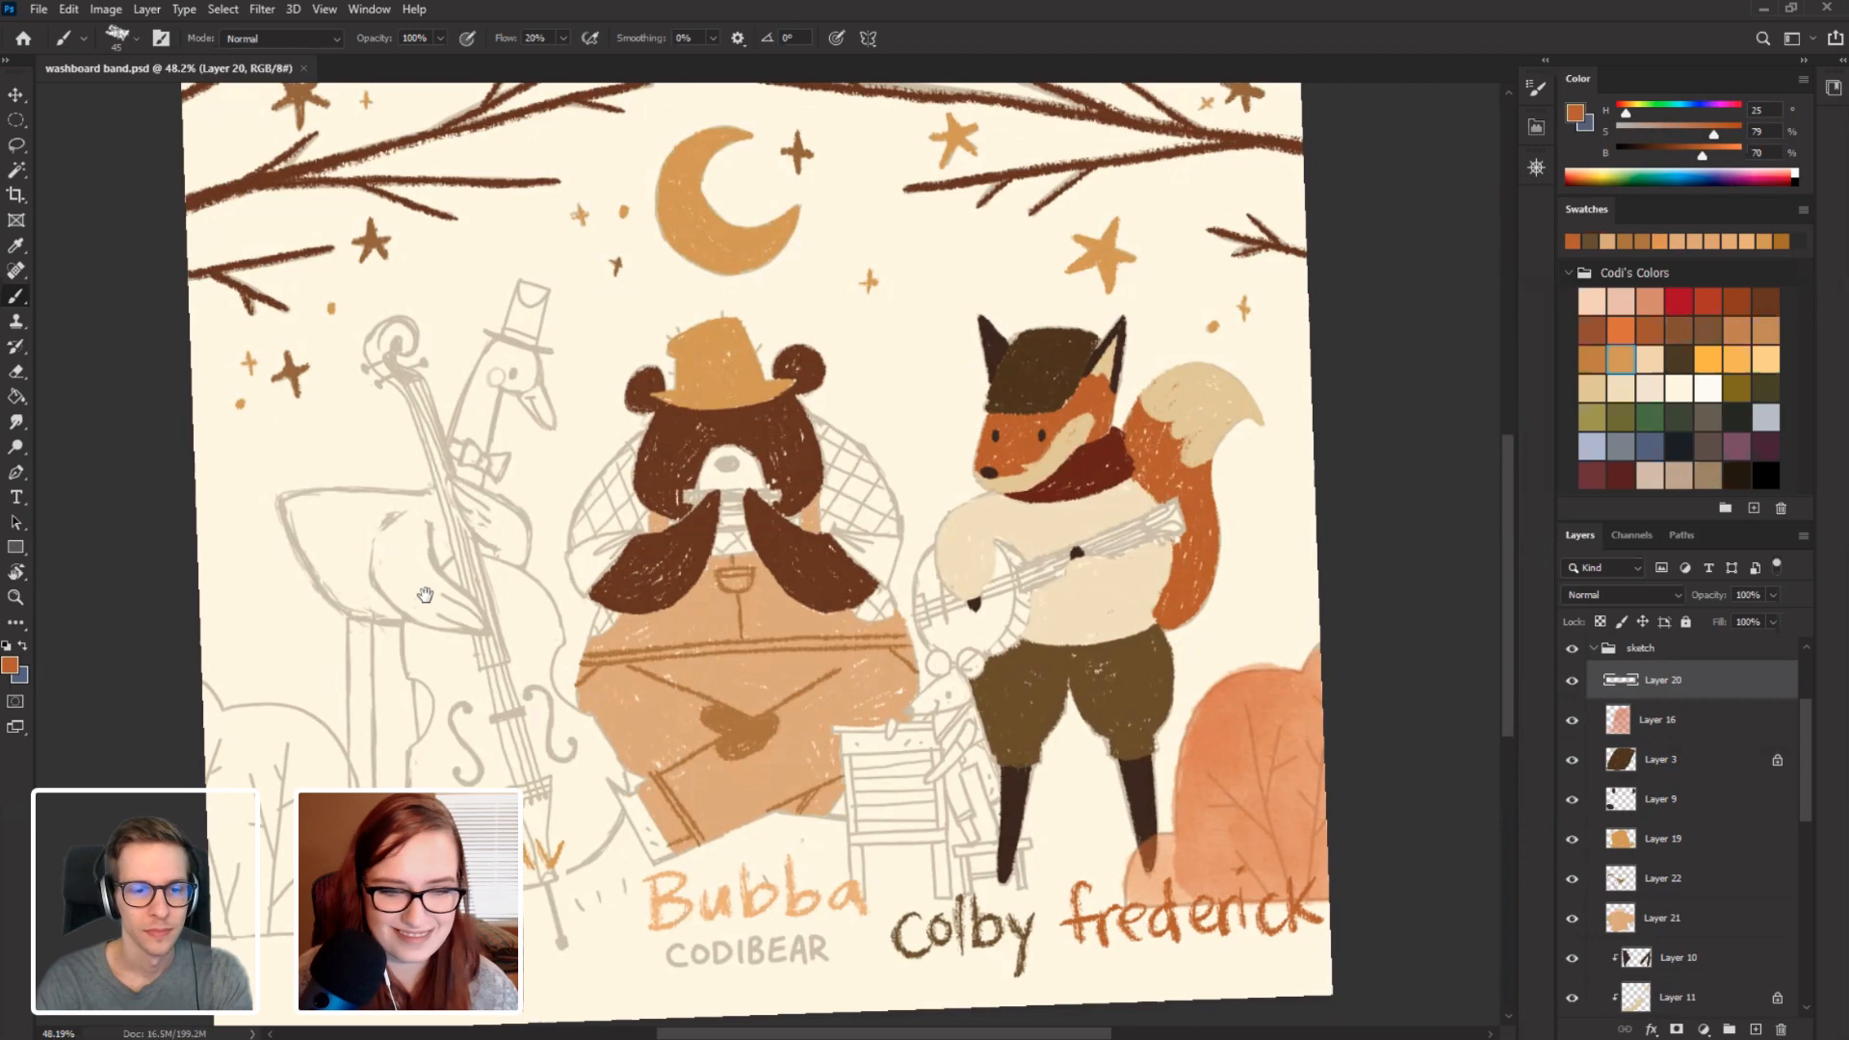
Mix the overalls' orange to H 32, S 54, B 79 and lock the transparent pixels of Layer 22.
{"action": "mouse_move", "coordinate": [426, 568]}
{"action": "left_mouse_down"}
{"action": "mouse_move", "coordinate": [416, 502]}
{"action": "mouse_move", "coordinate": [415, 612]}
{"action": "mouse_move", "coordinate": [866, 732]}
{"action": "mouse_move", "coordinate": [1211, 755]}
{"action": "left_mouse_up"}
{"action": "key", "text": "r"}
{"action": "key", "text": "b"}
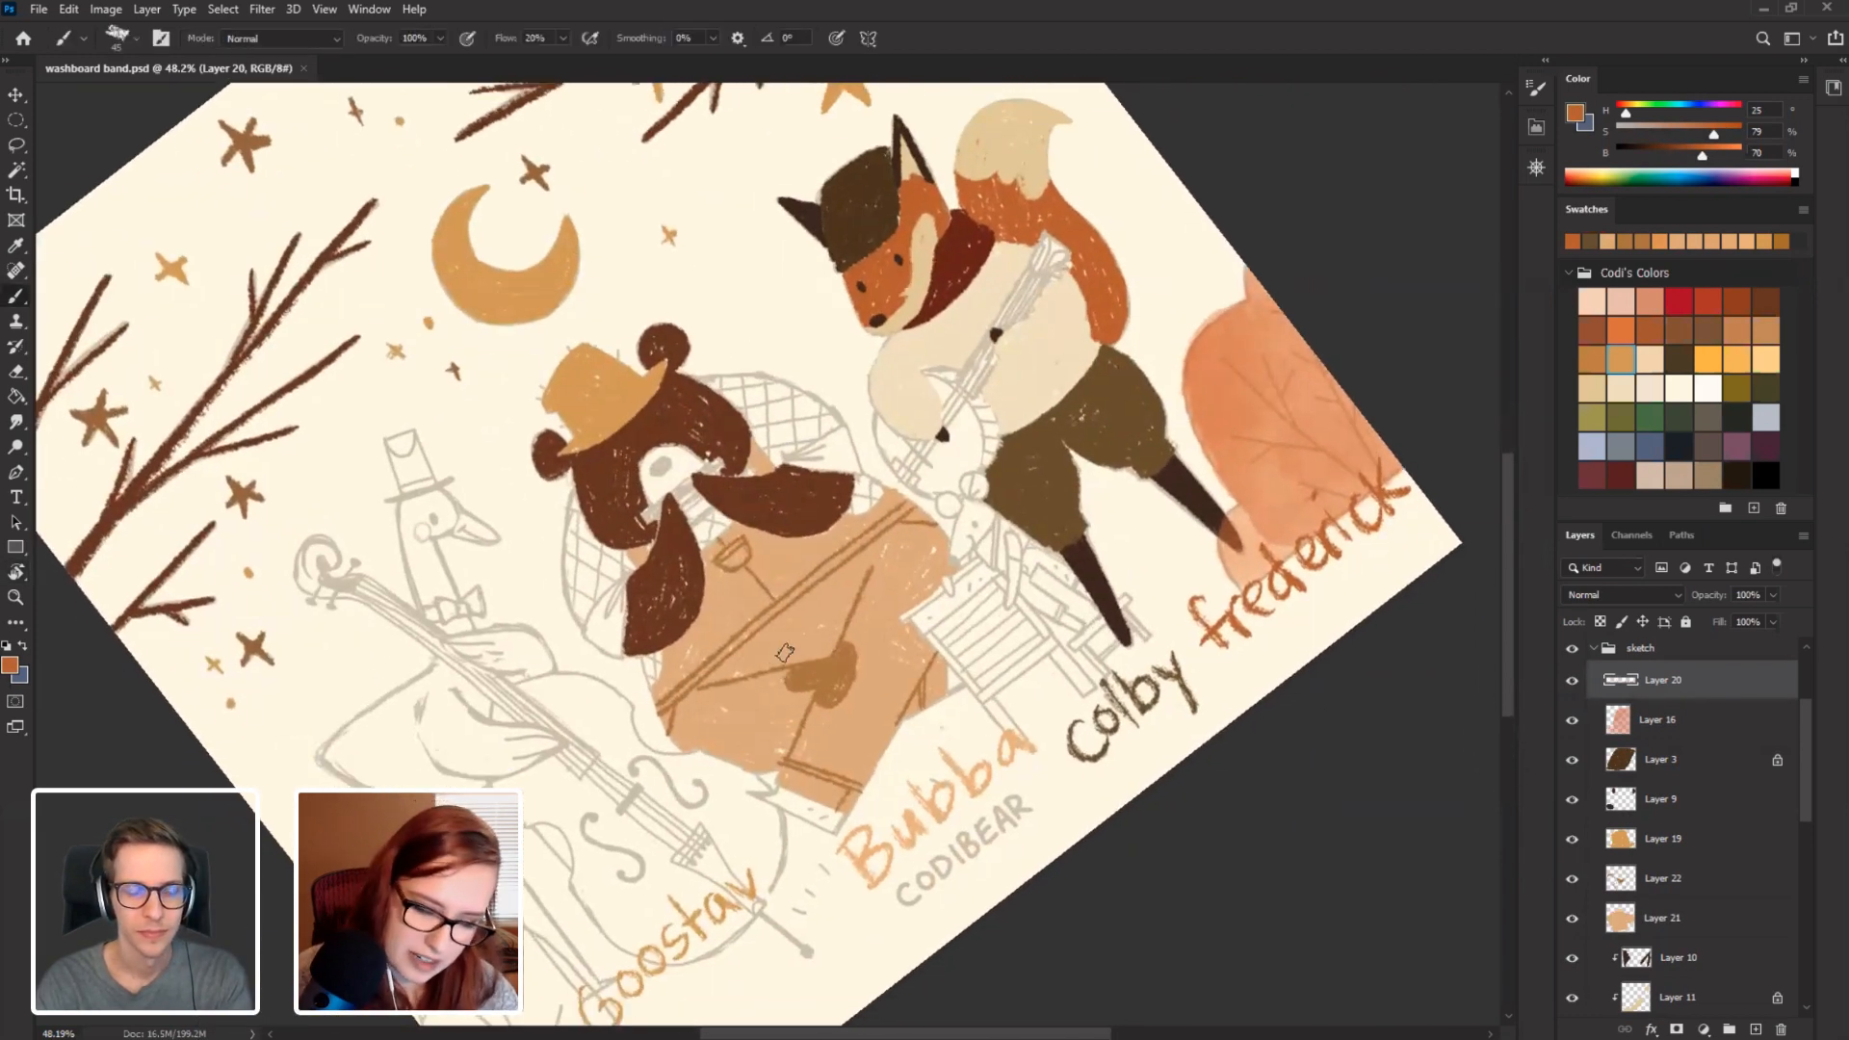
{"action": "left_click", "coordinate": [871, 628], "text": "alt"}
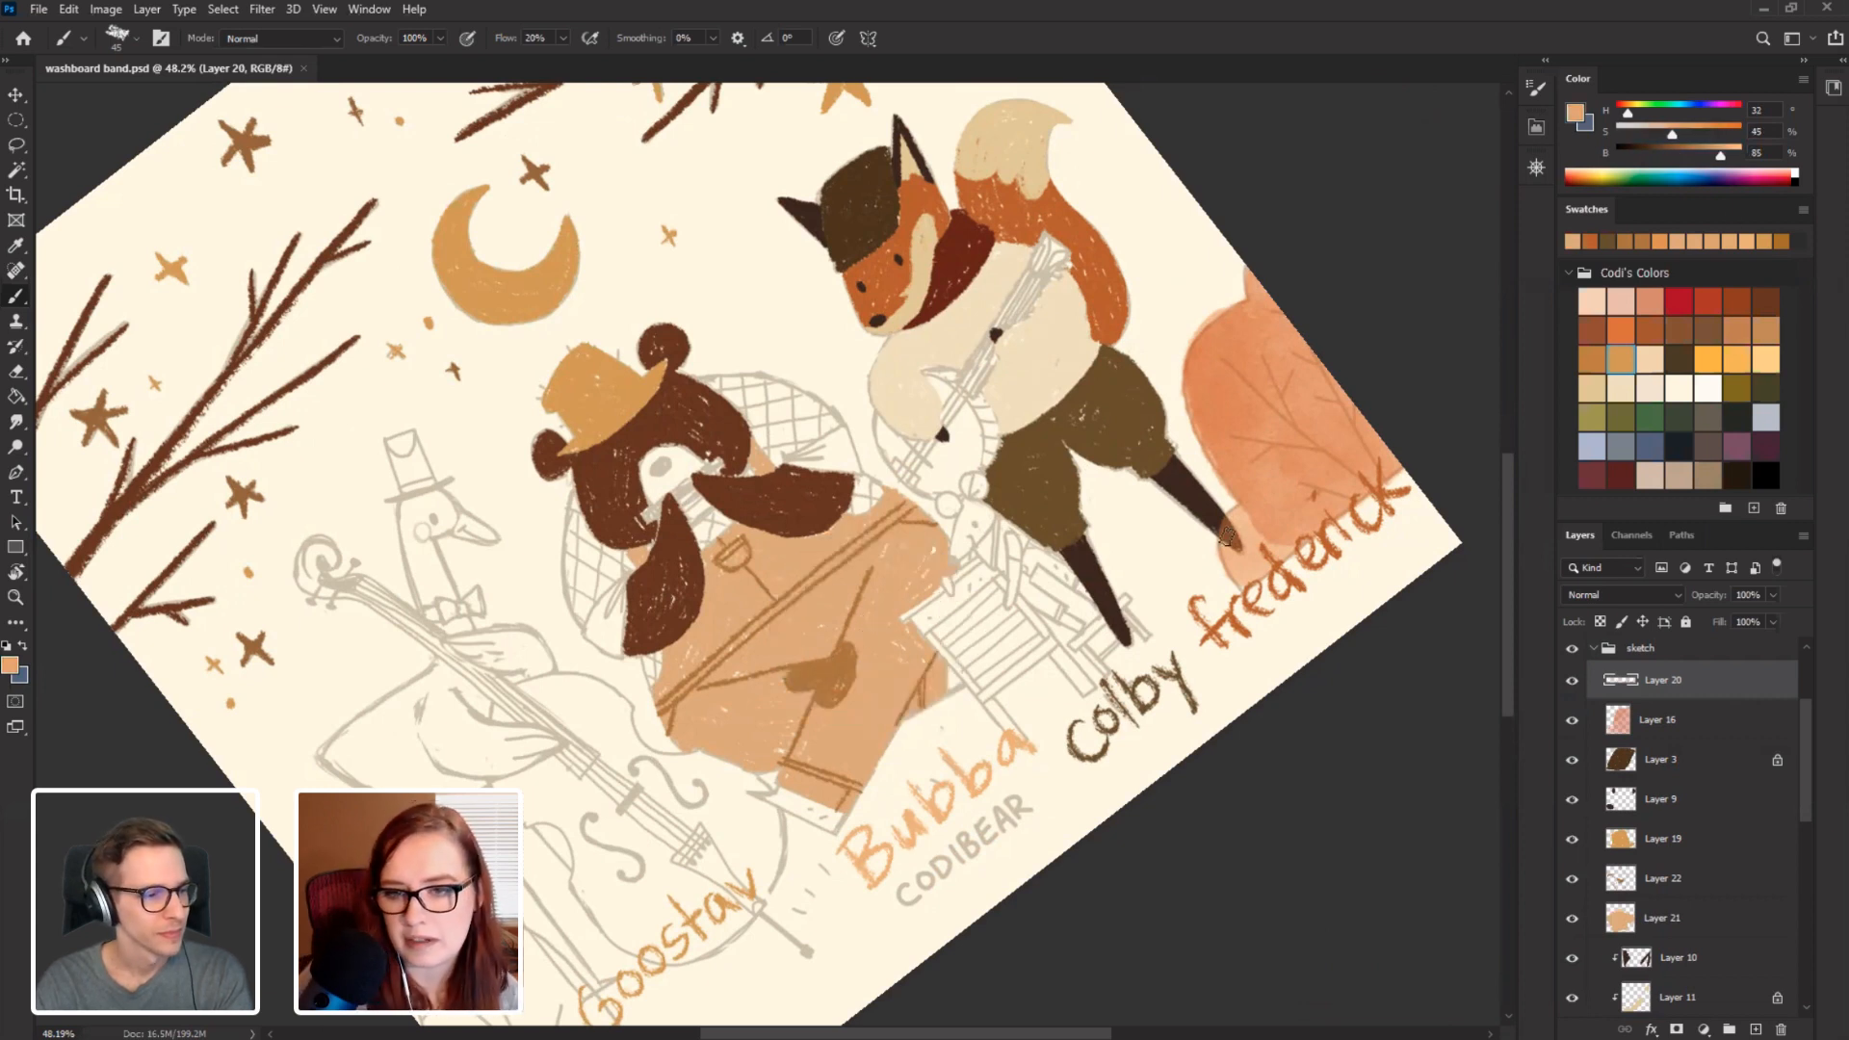
{"action": "left_click_drag", "start_coordinate": [1678, 142], "coordinate": [1715, 158]}
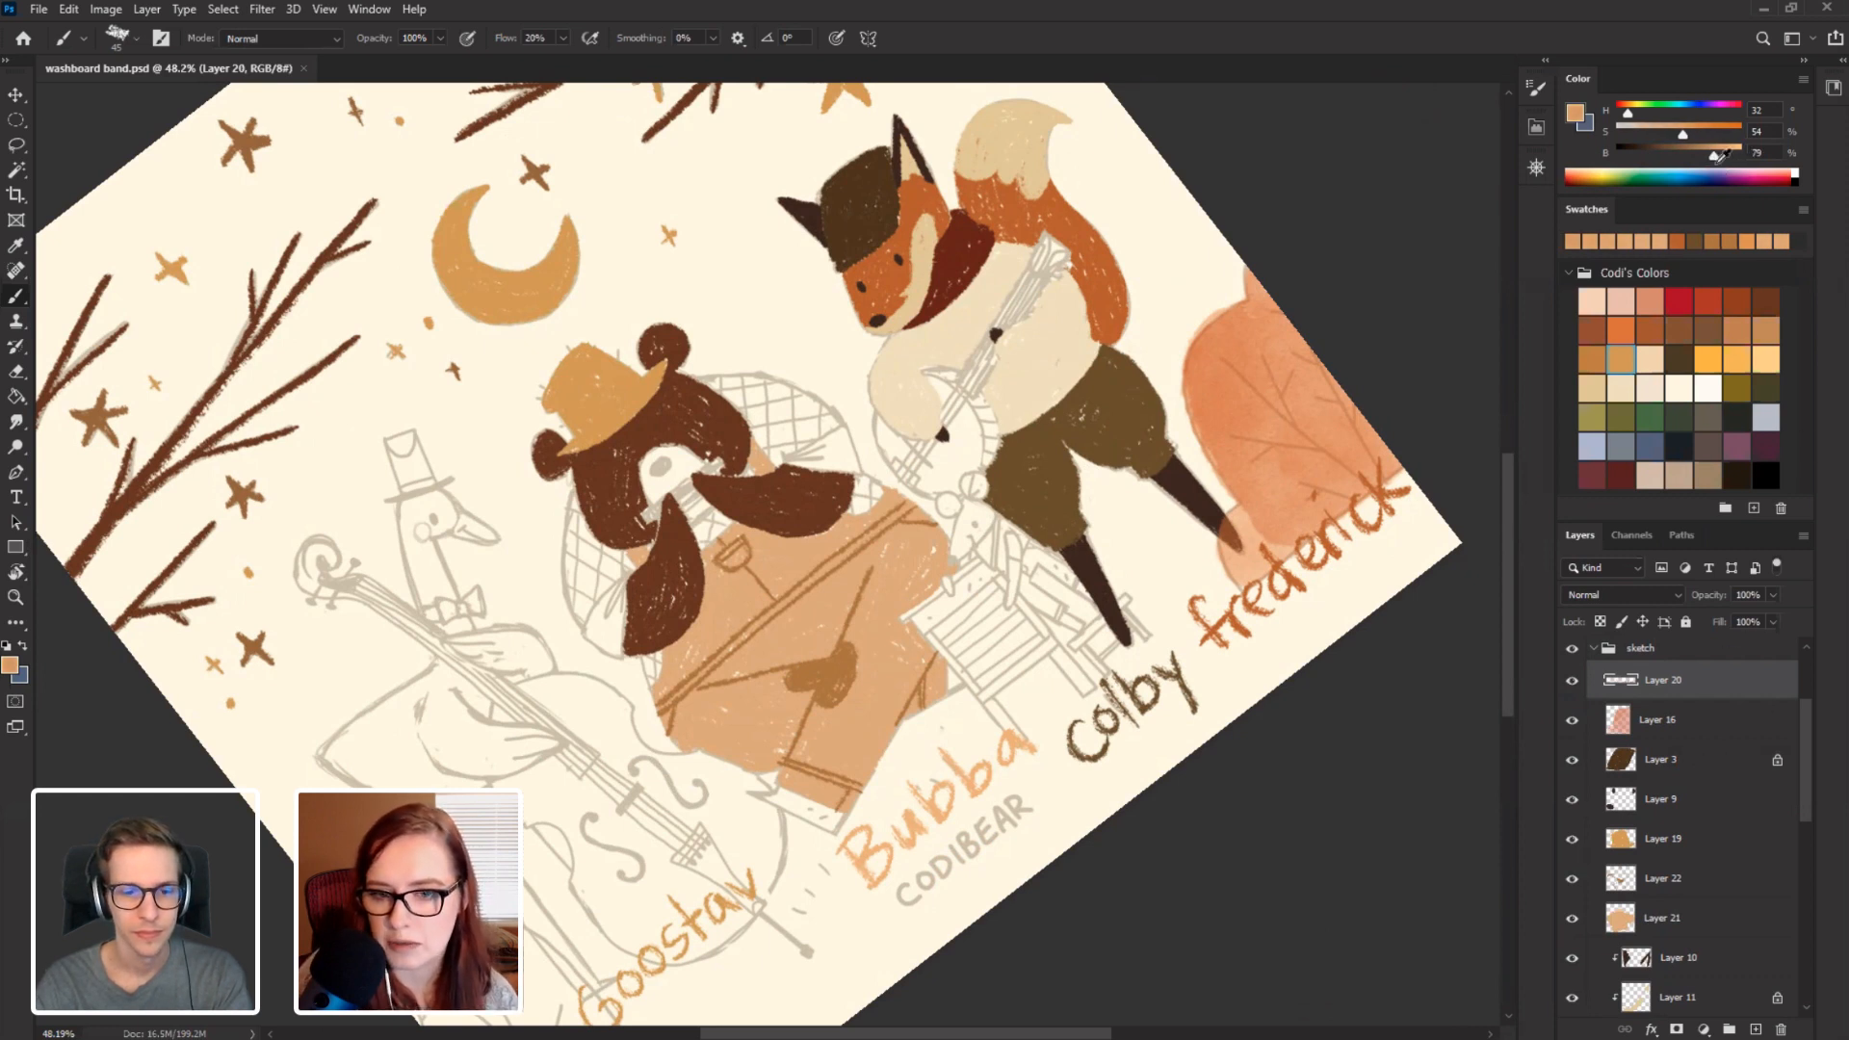
{"action": "scroll", "coordinate": [1661, 770], "scroll_direction": "down", "scroll_amount": 3}
{"action": "left_click", "coordinate": [1661, 760]}
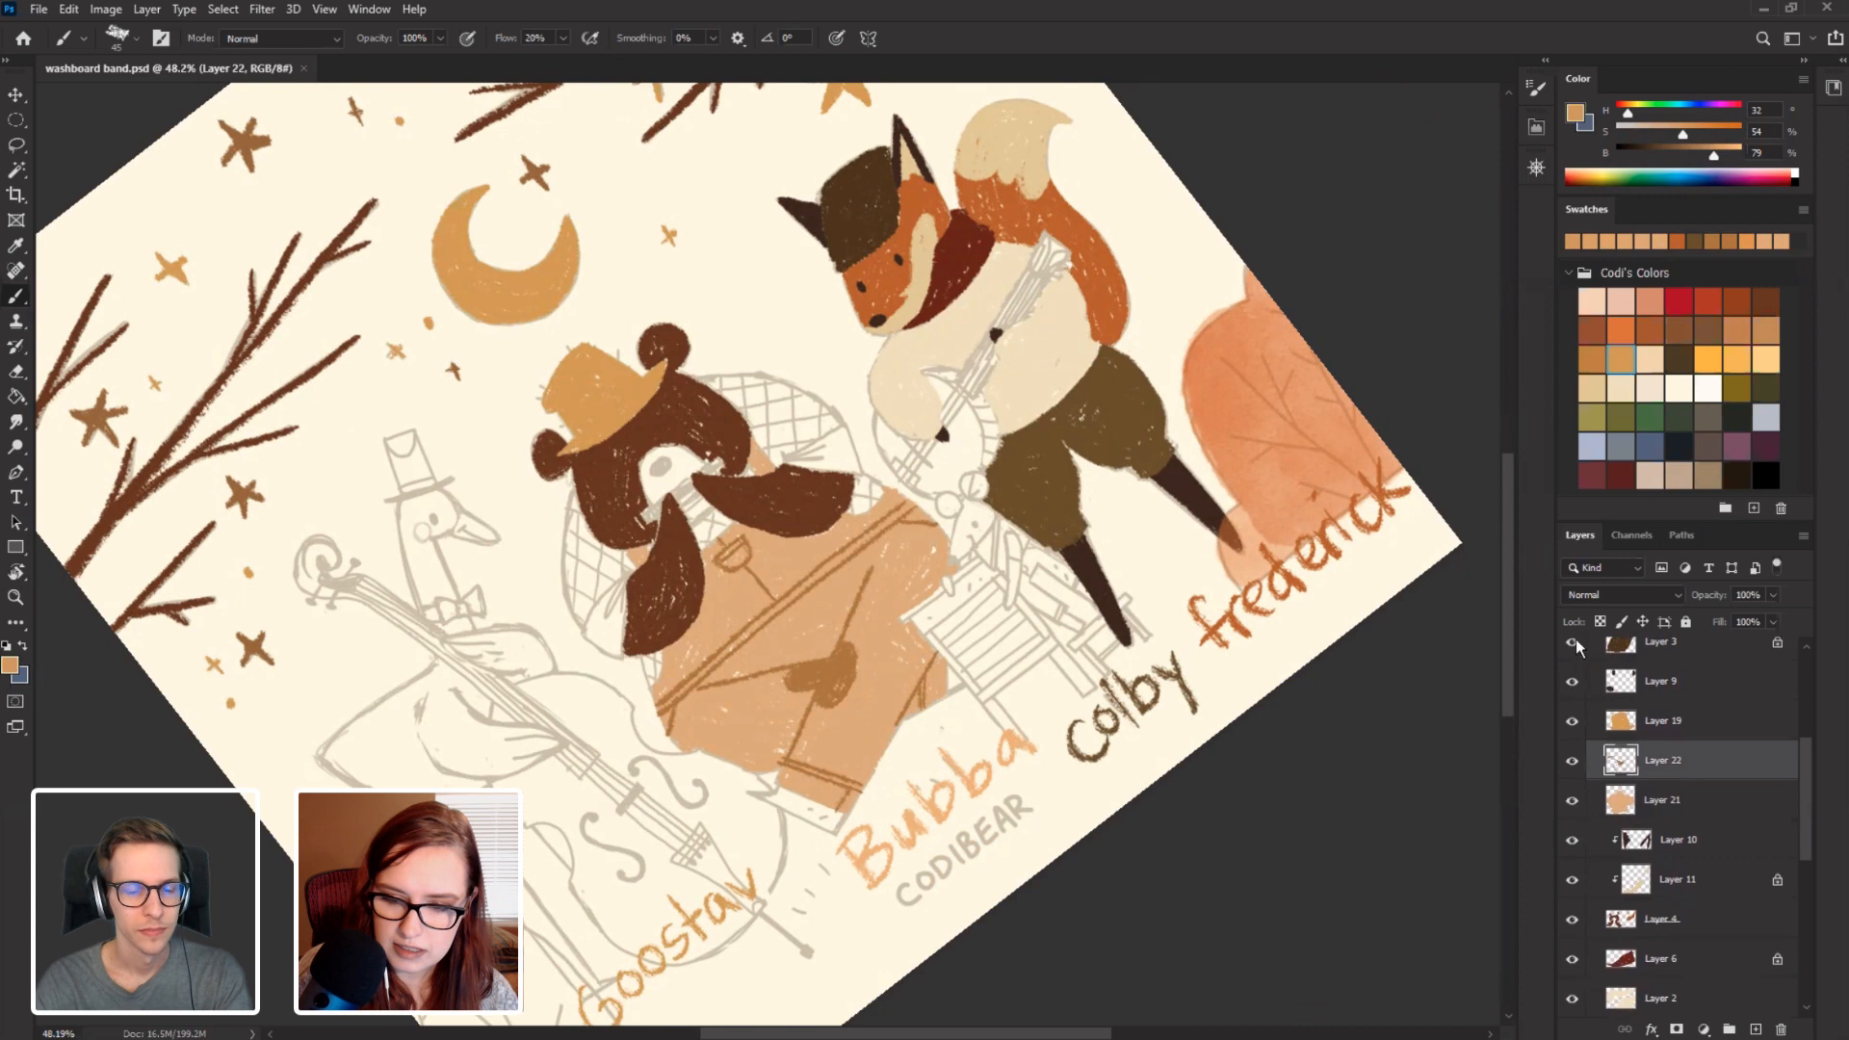
{"action": "left_click", "coordinate": [1599, 622]}
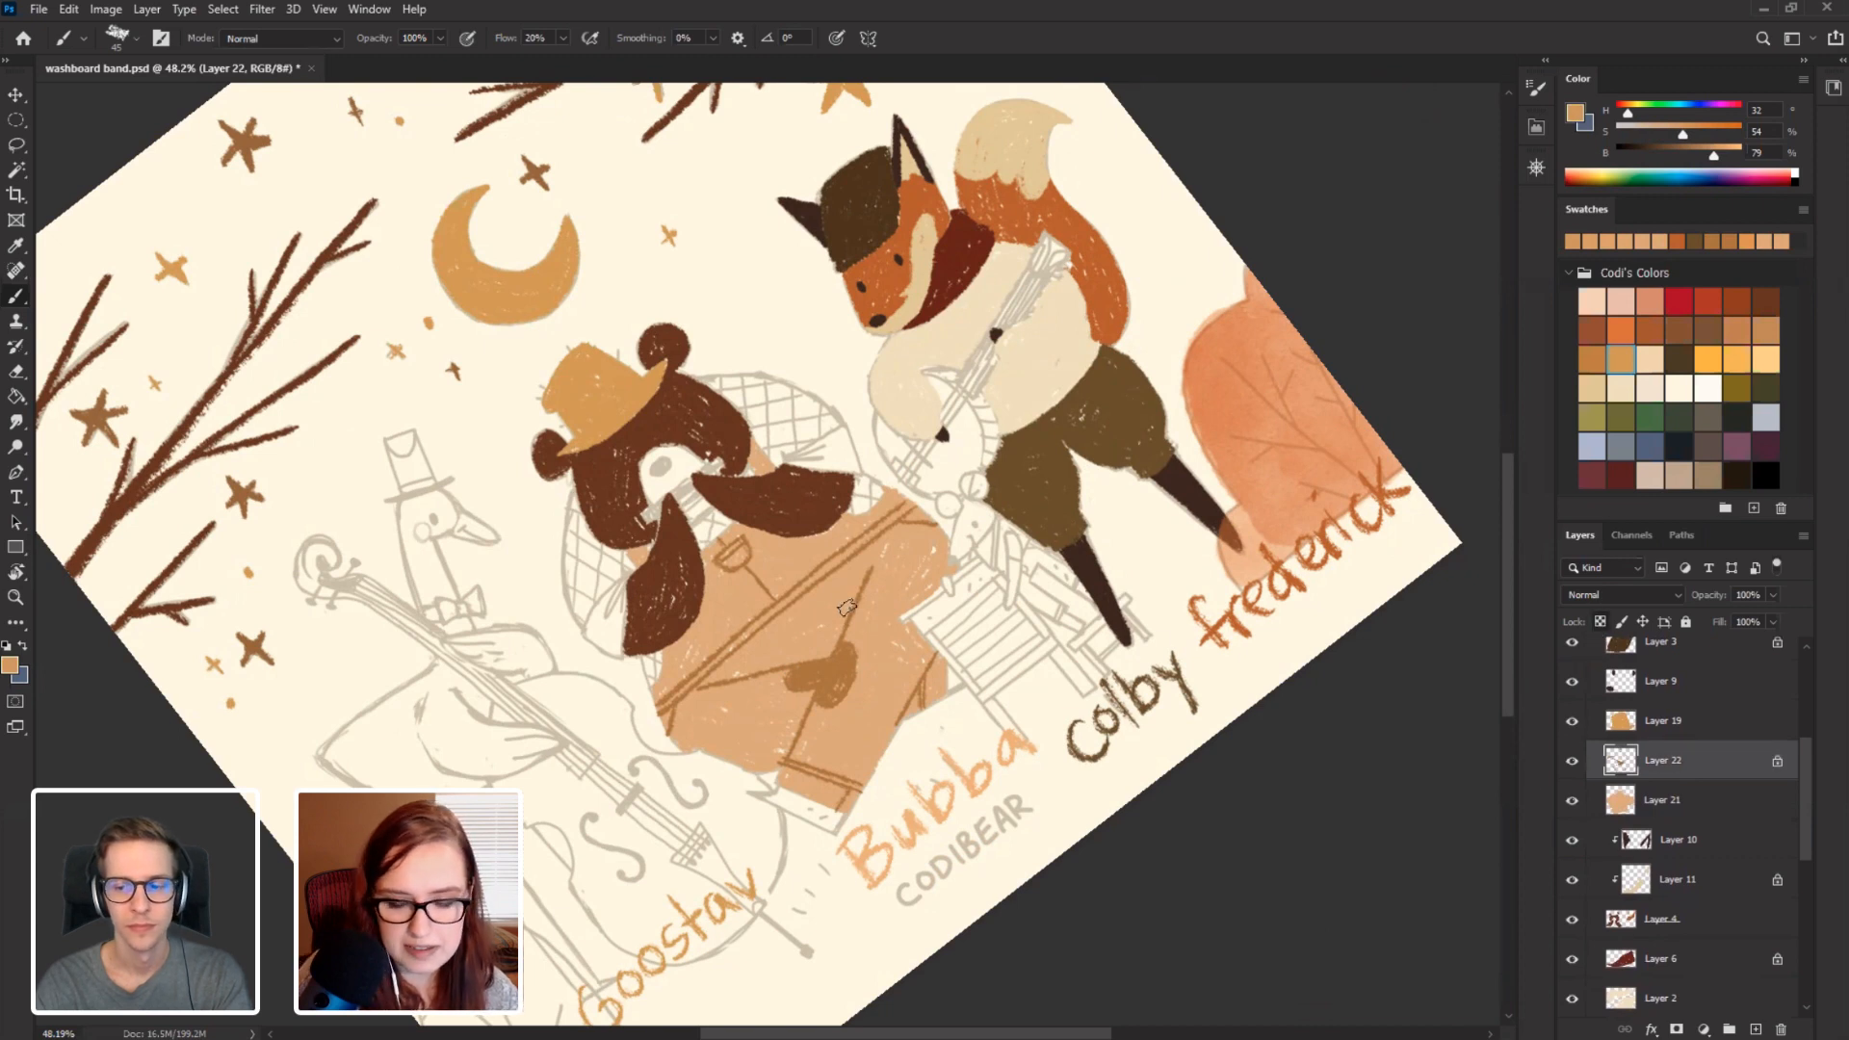
Try repainting the brown detail lines and ovals of the overalls in the mixed orange with a larger brush.
{"action": "key", "text": "bracketright"}
{"action": "key", "text": "bracketright"}
{"action": "key", "text": "bracketright"}
{"action": "key", "text": "bracketright"}
{"action": "key", "text": "bracketright"}
{"action": "left_click_drag", "start_coordinate": [836, 625], "coordinate": [820, 727]}
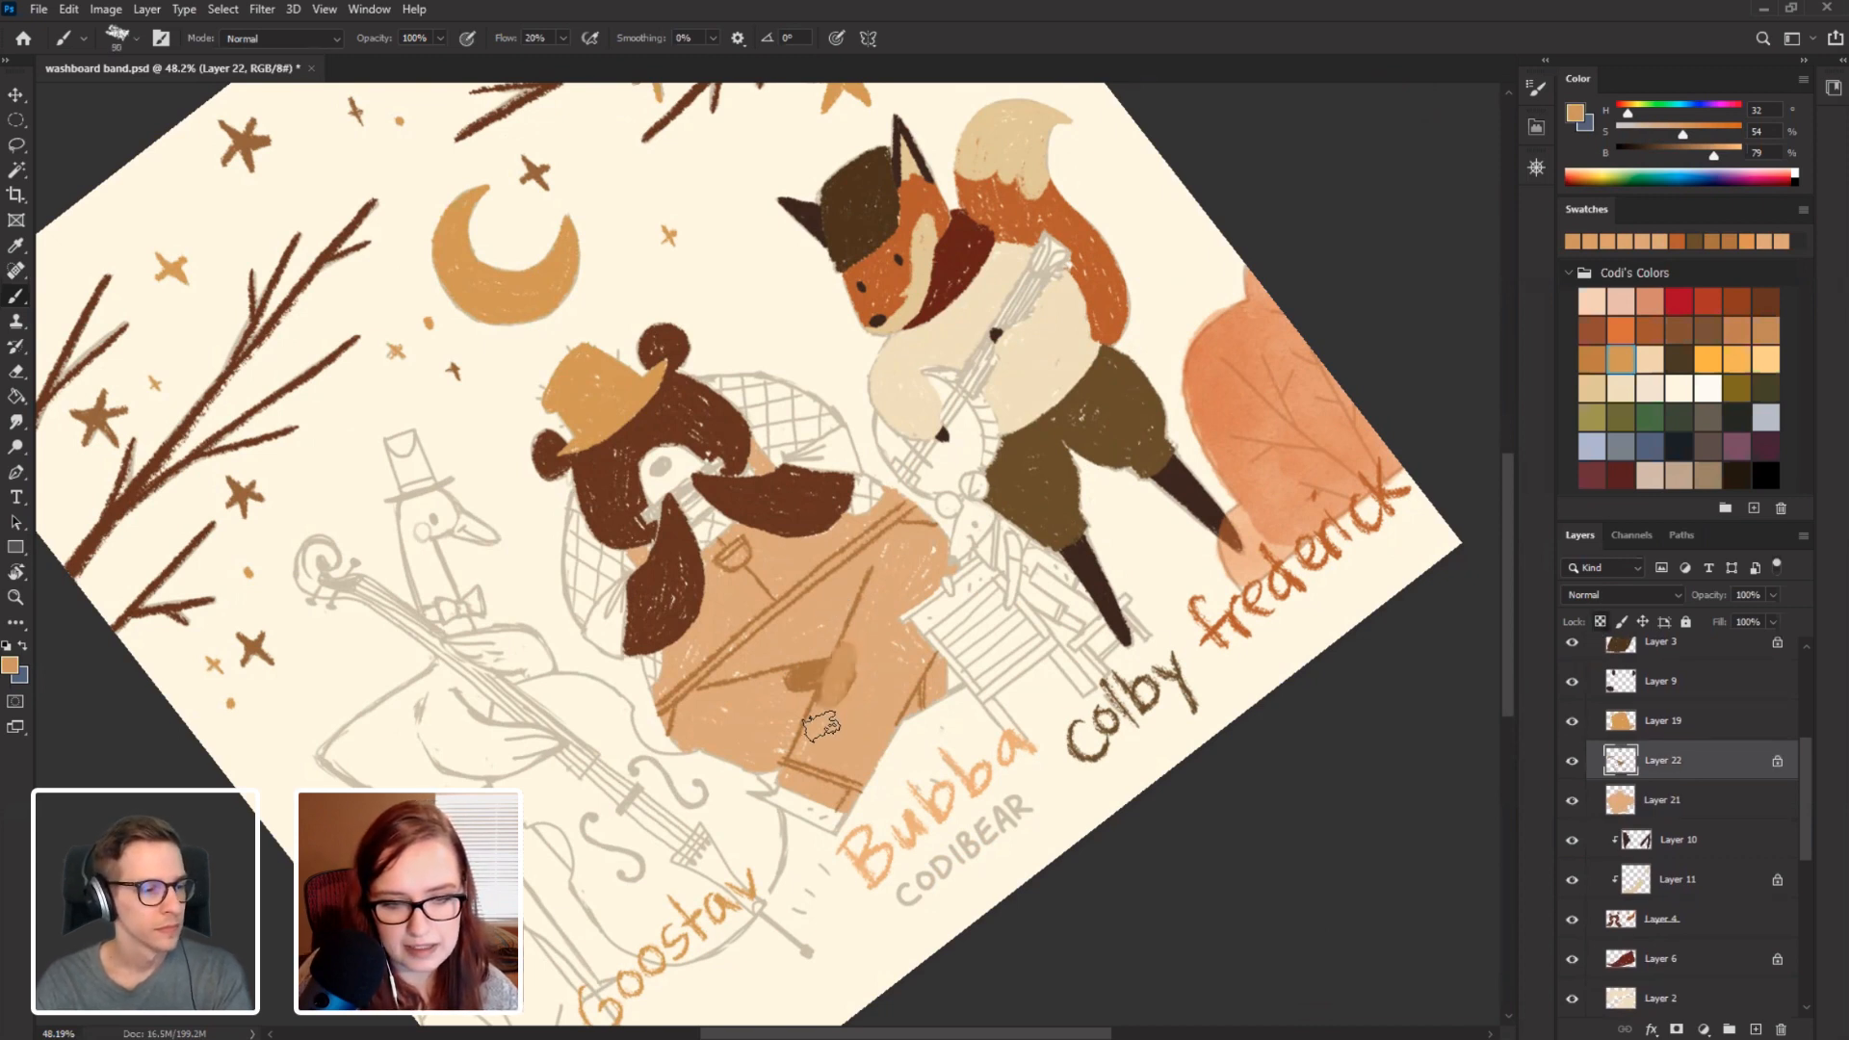
Recolour the overalls' detail lines and ovals with a redder orange of H 26, S 61, B 74.
{"action": "left_click_drag", "start_coordinate": [1713, 151], "coordinate": [1691, 134]}
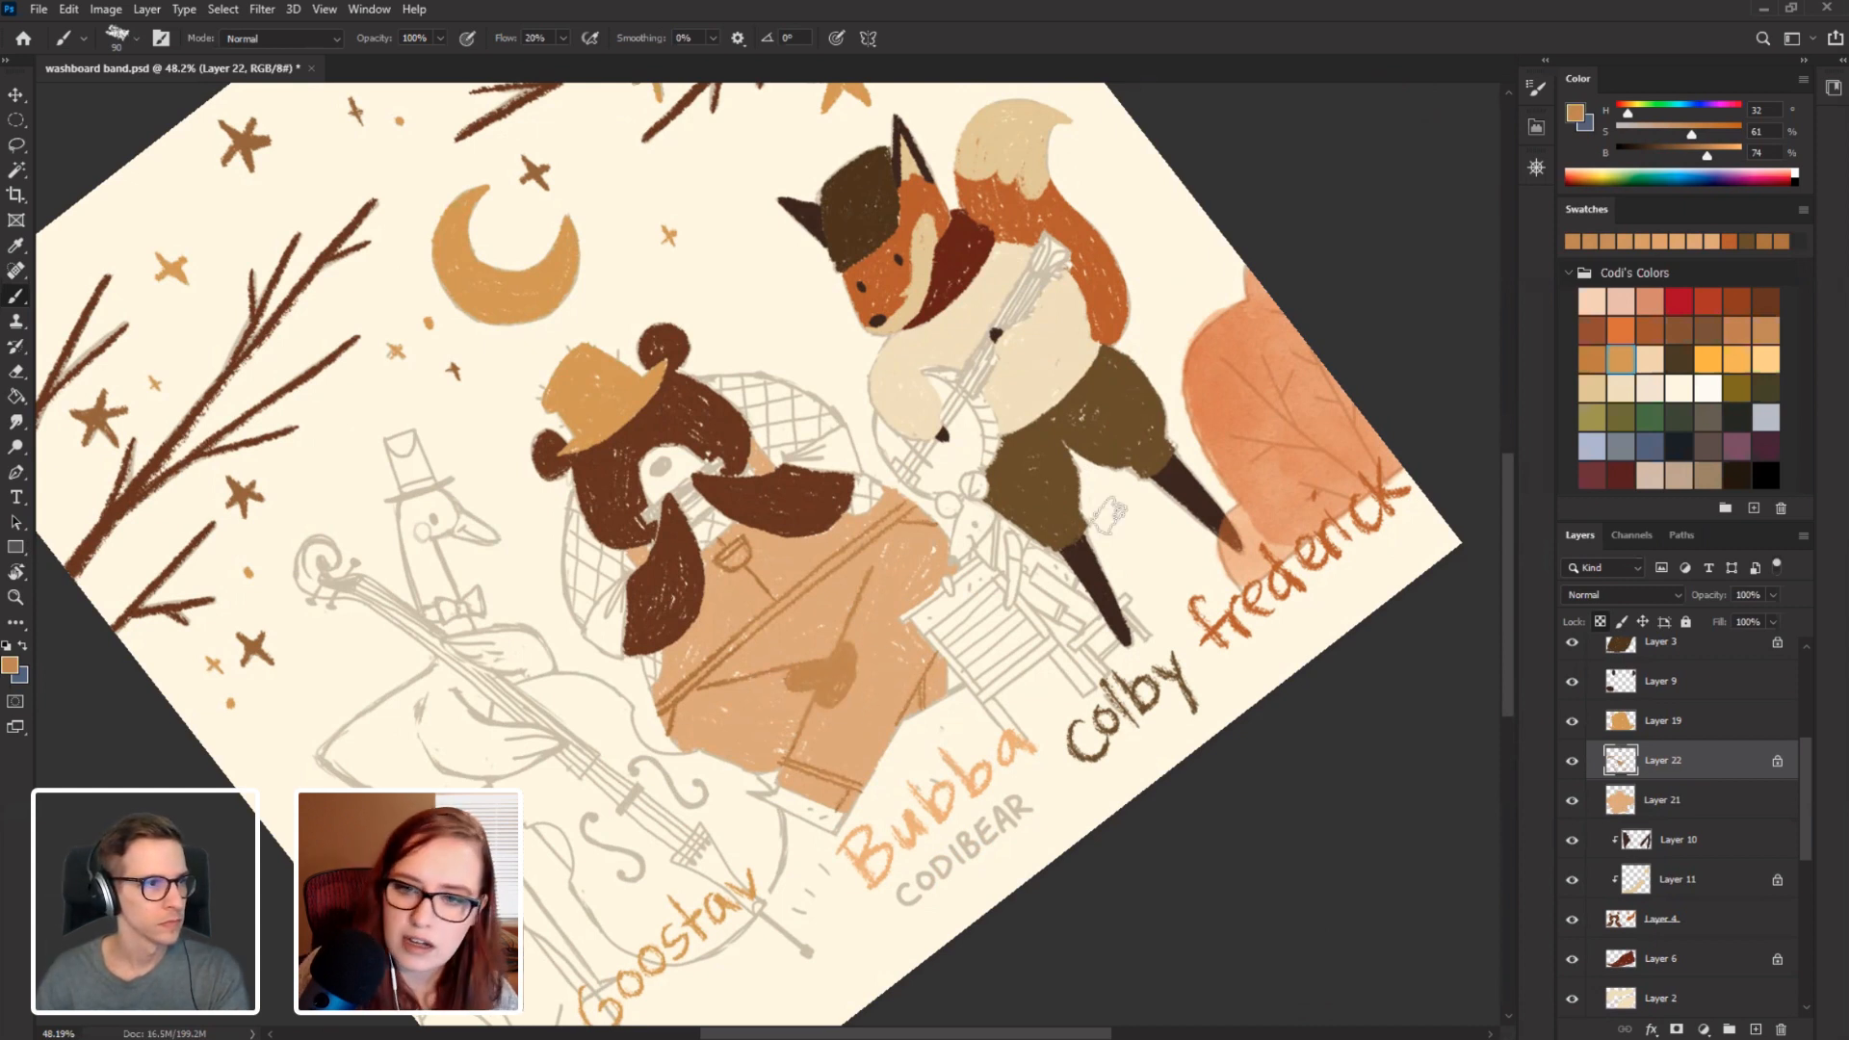
{"action": "left_click", "coordinate": [1627, 113]}
{"action": "left_click", "coordinate": [1625, 113]}
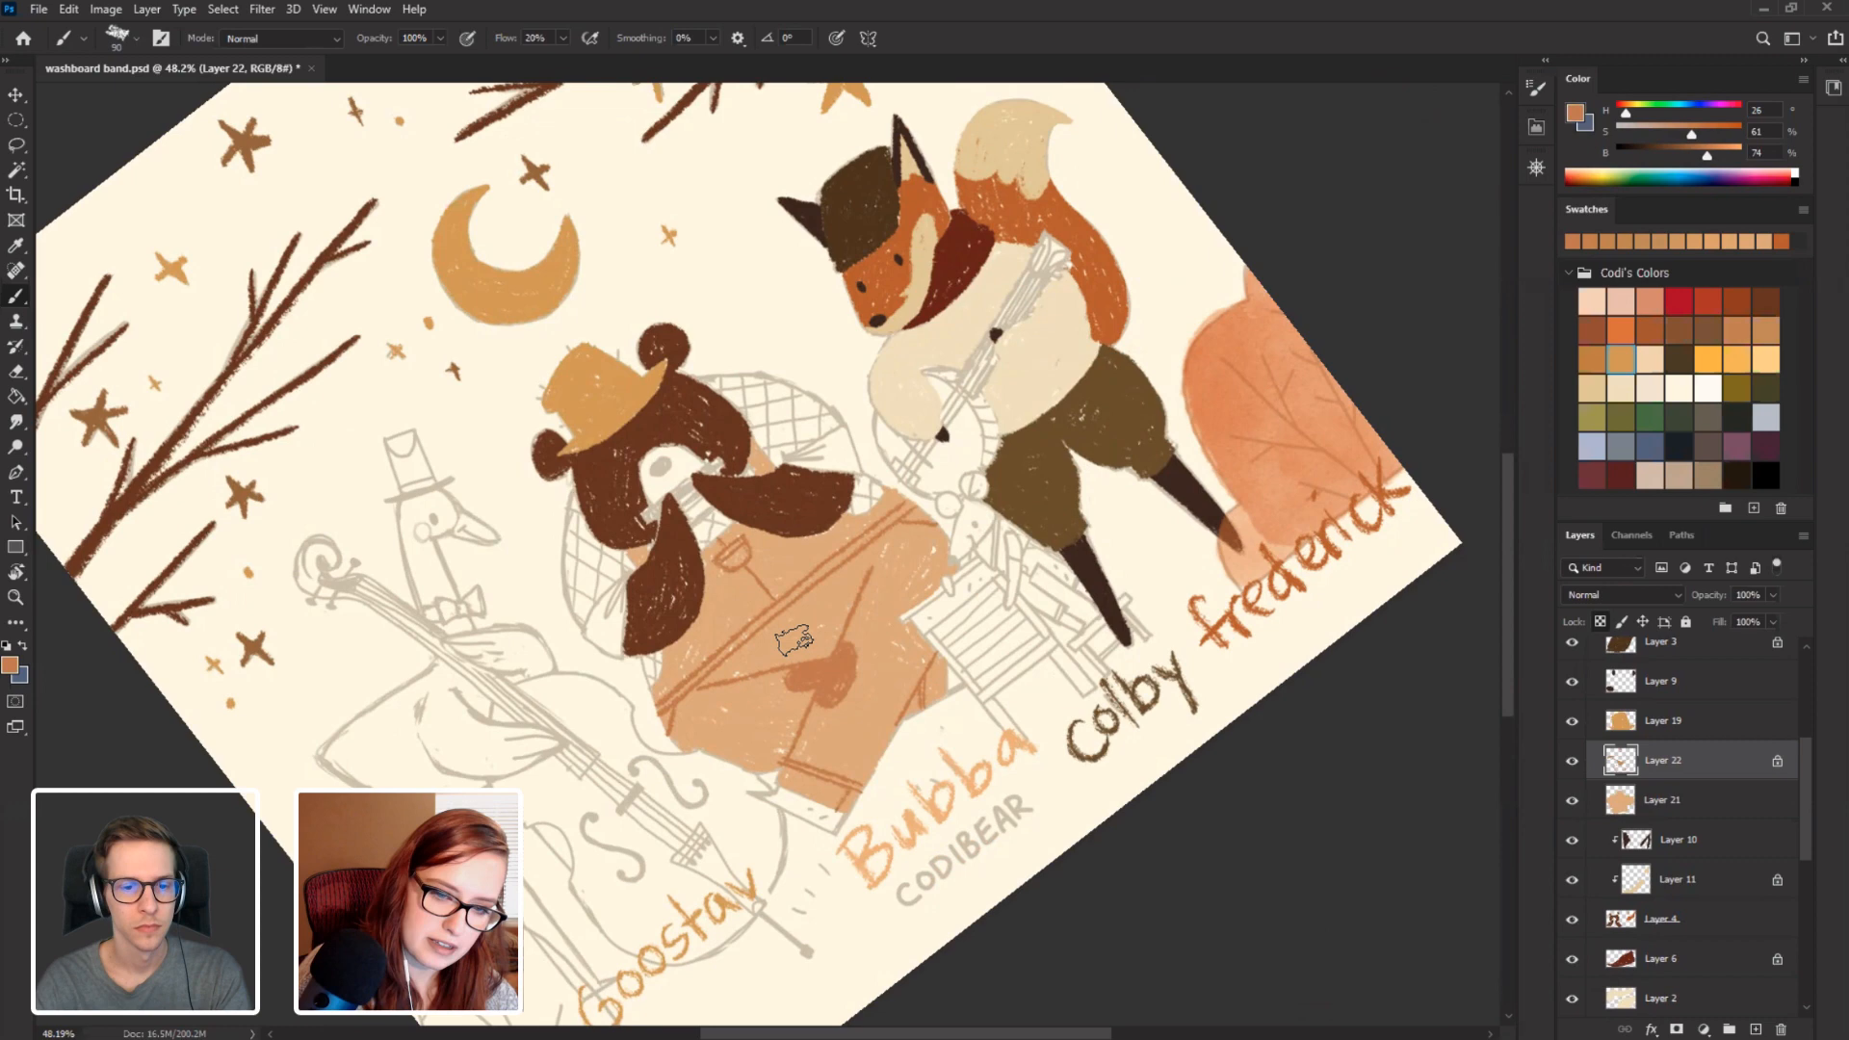
{"action": "key", "text": "Escape"}
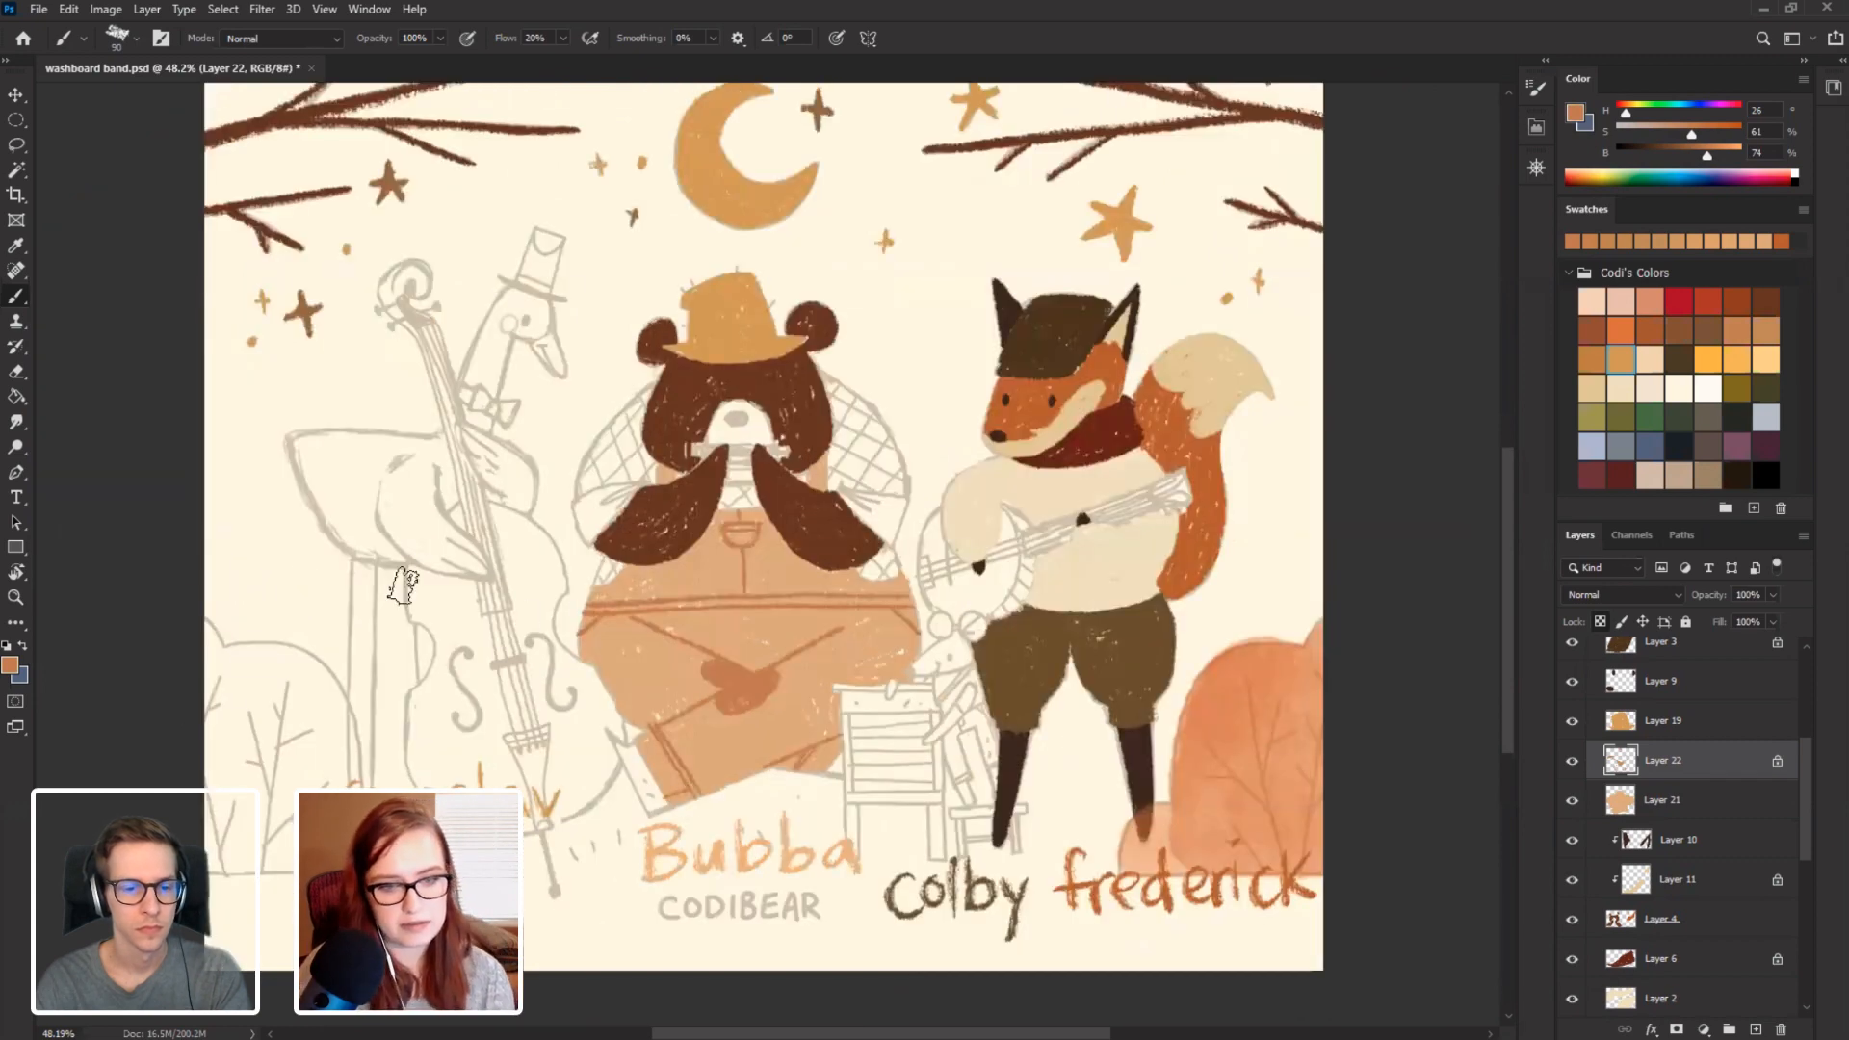
{"action": "left_click_drag", "start_coordinate": [295, 566], "coordinate": [301, 609]}
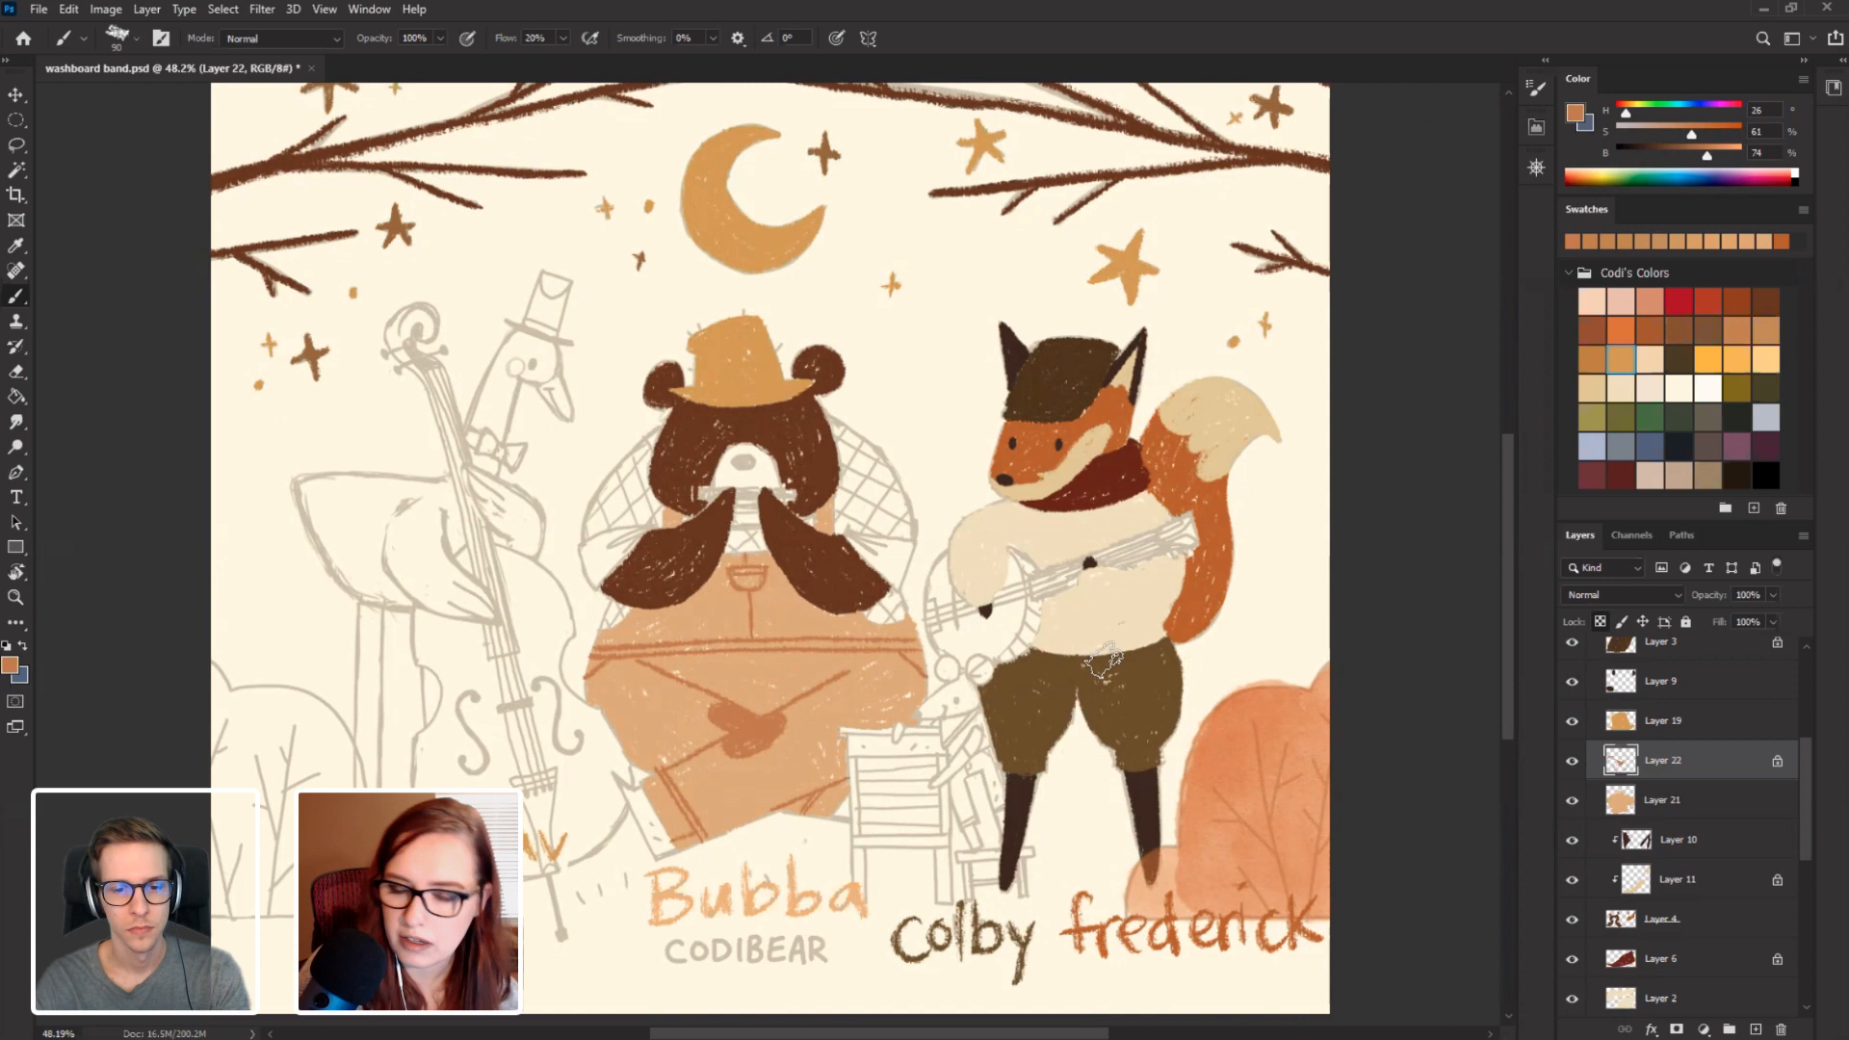
On Layer 19, outline the bear's shirt sleeve nearest the fox in golden orange H 36, S 62, B 81 with a smaller brush.
{"action": "left_click", "coordinate": [798, 668], "text": "alt"}
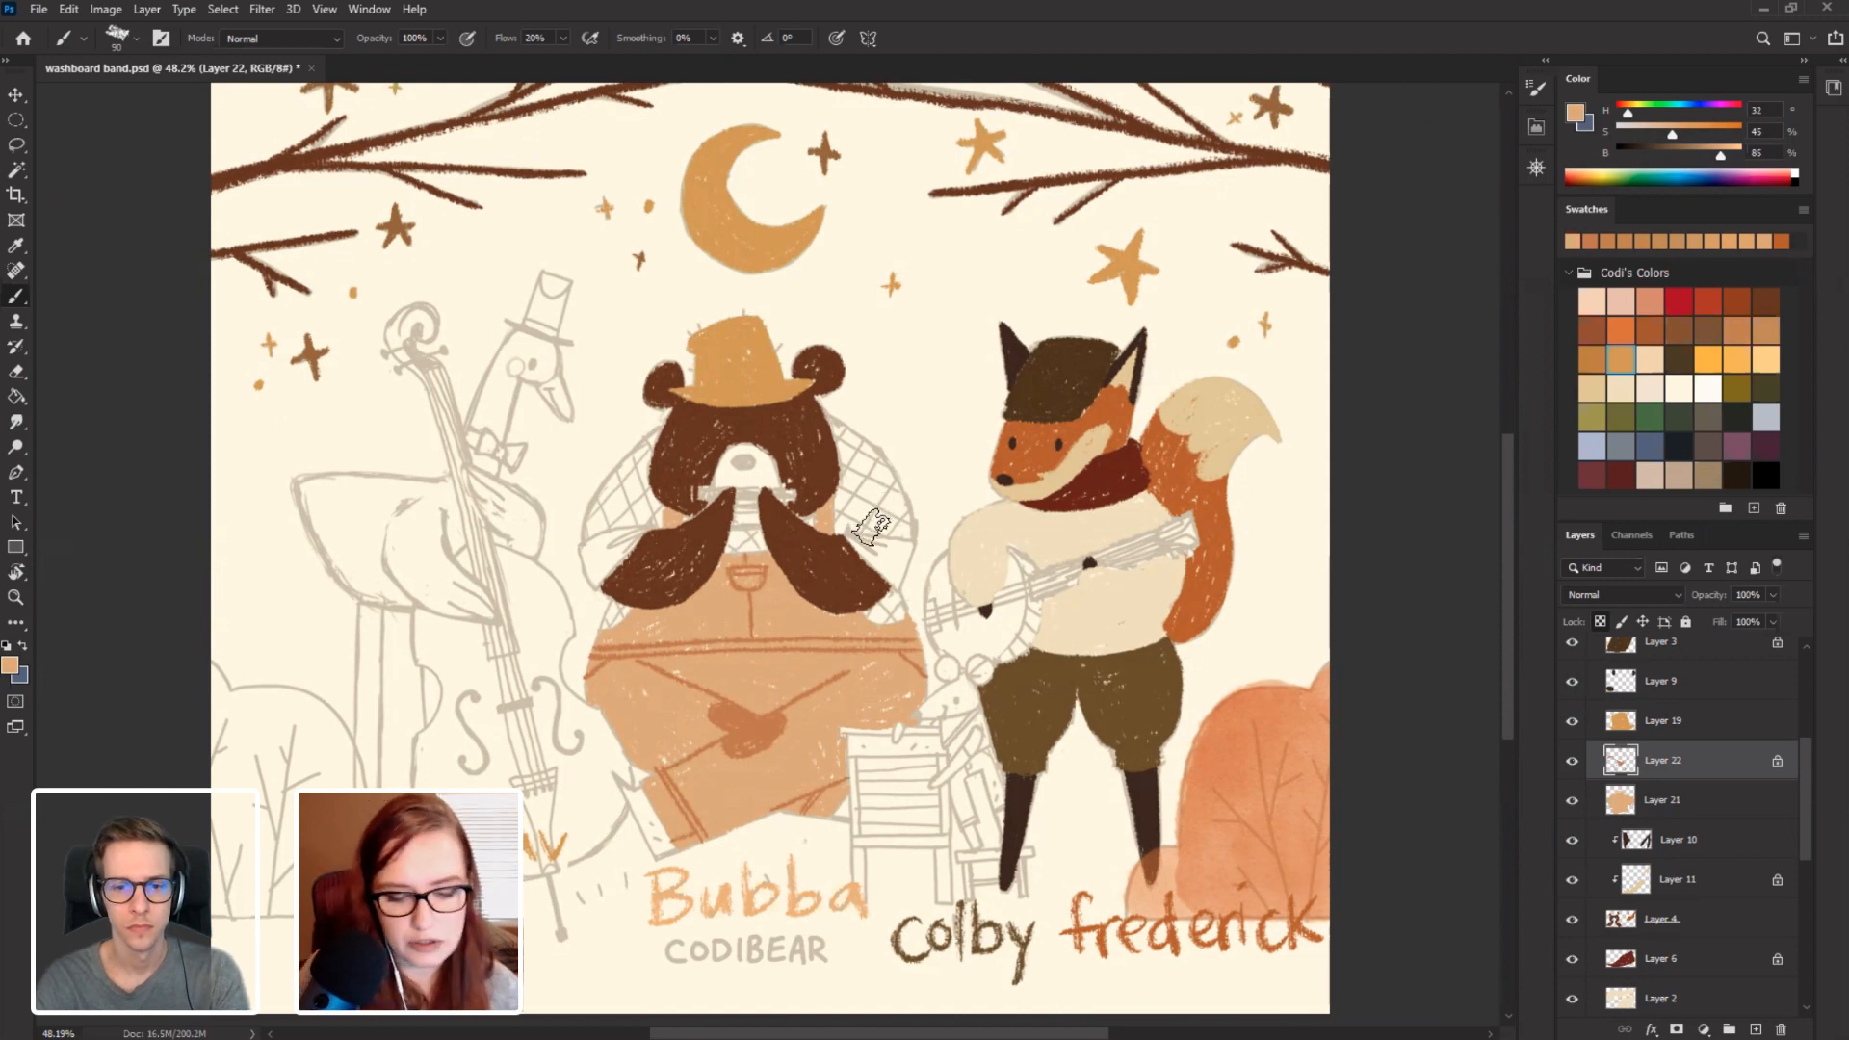
{"action": "key", "text": "bracketleft"}
{"action": "key", "text": "bracketleft"}
{"action": "key", "text": "bracketleft"}
{"action": "key", "text": "bracketleft"}
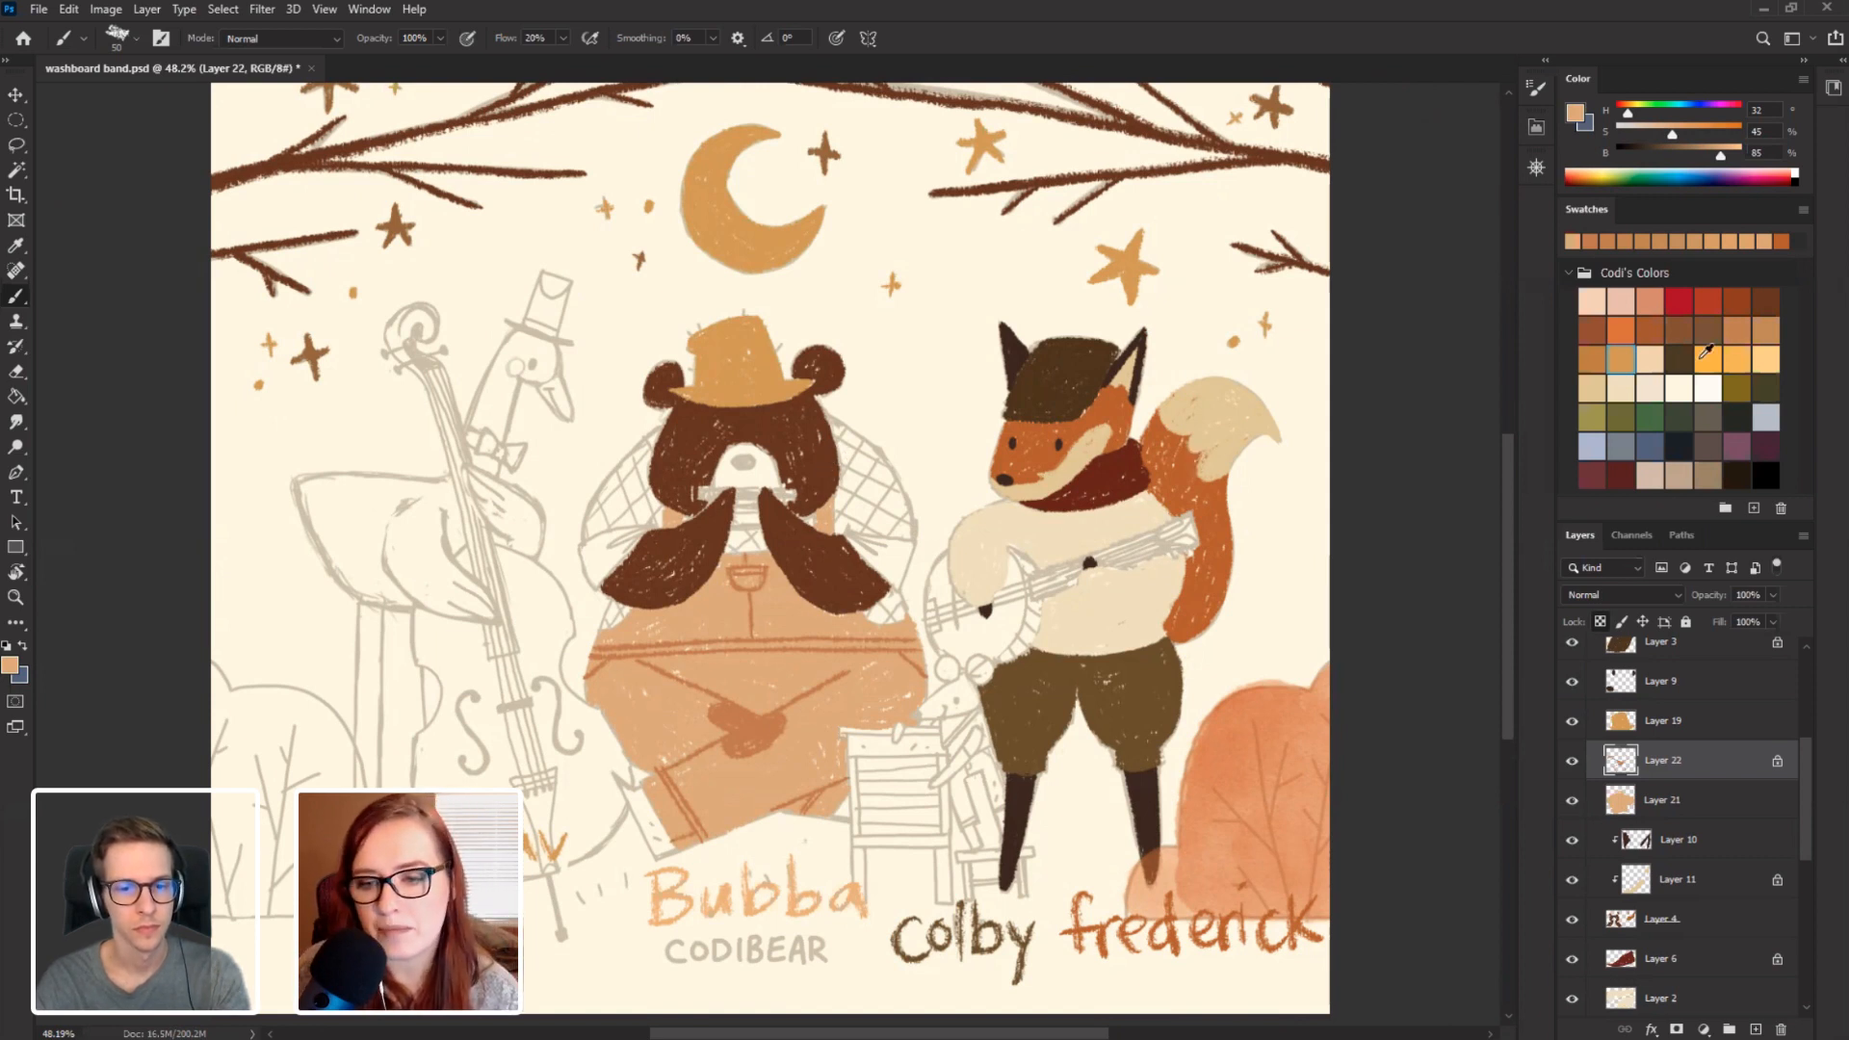
{"action": "left_click", "coordinate": [1627, 353]}
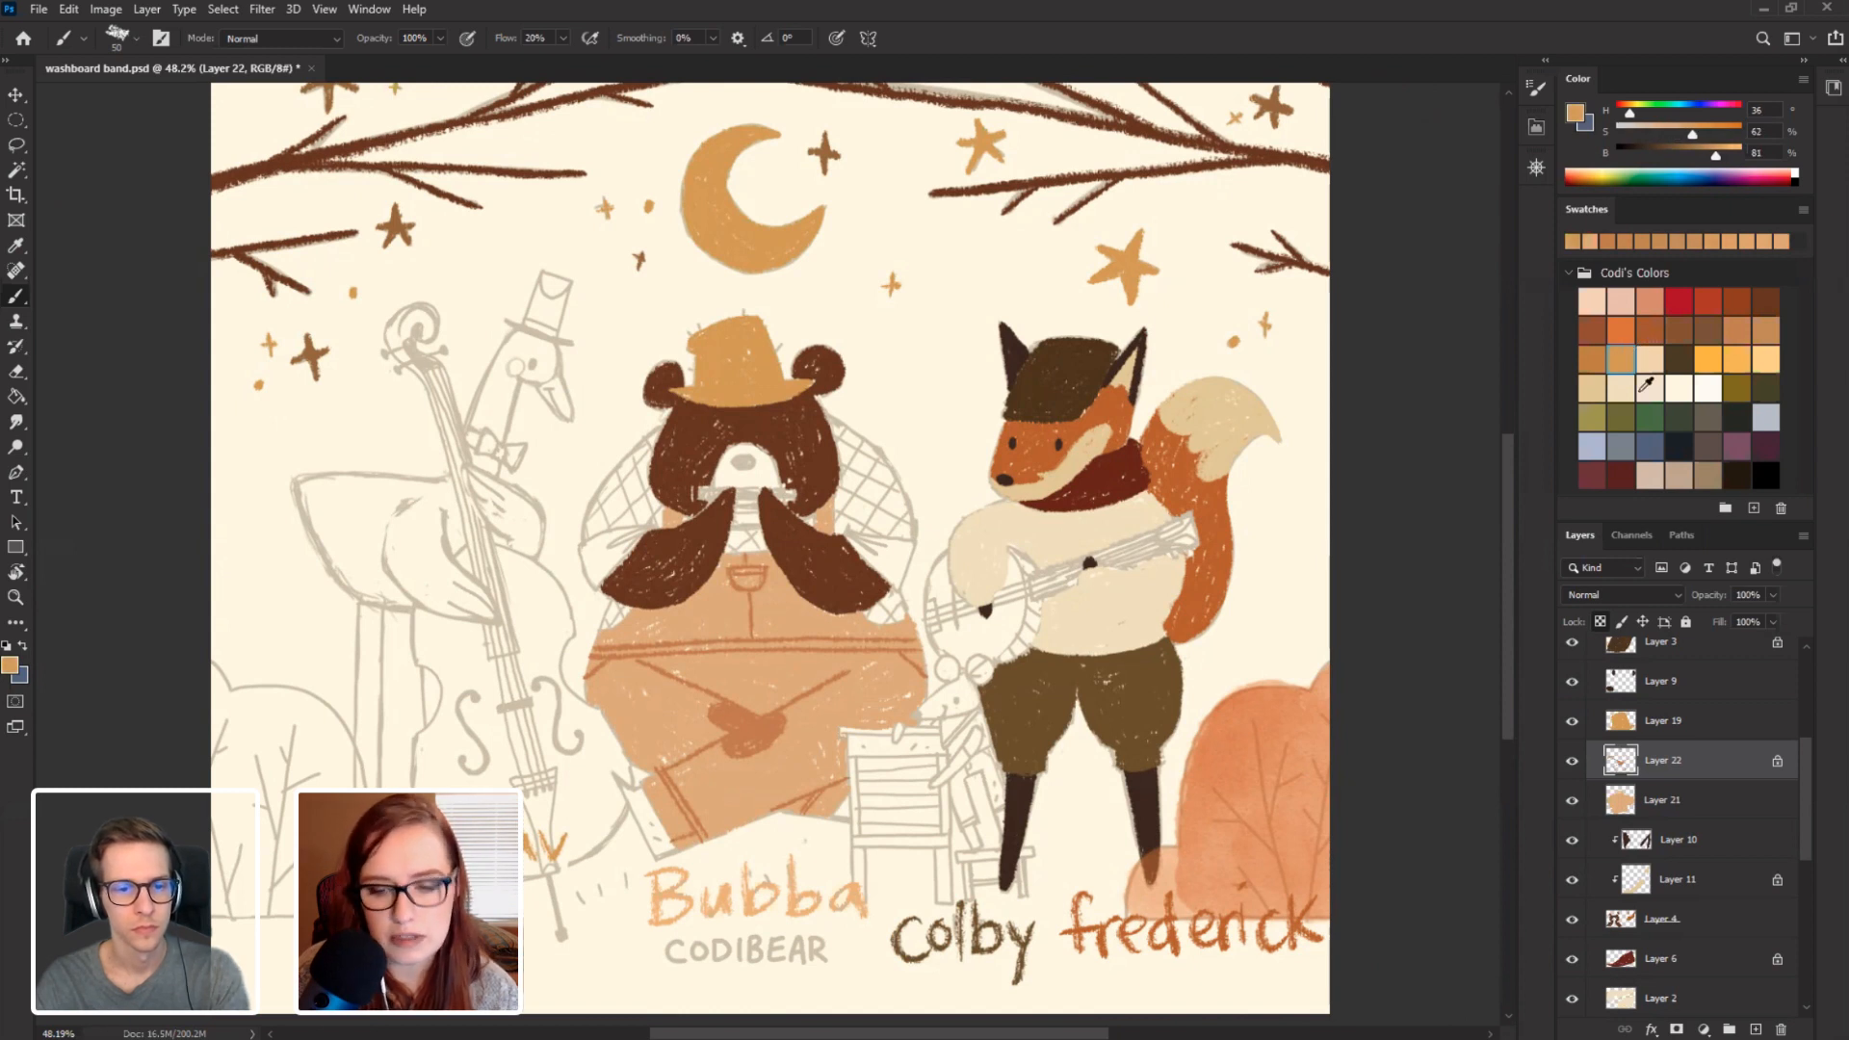
{"action": "left_click", "coordinate": [1632, 729]}
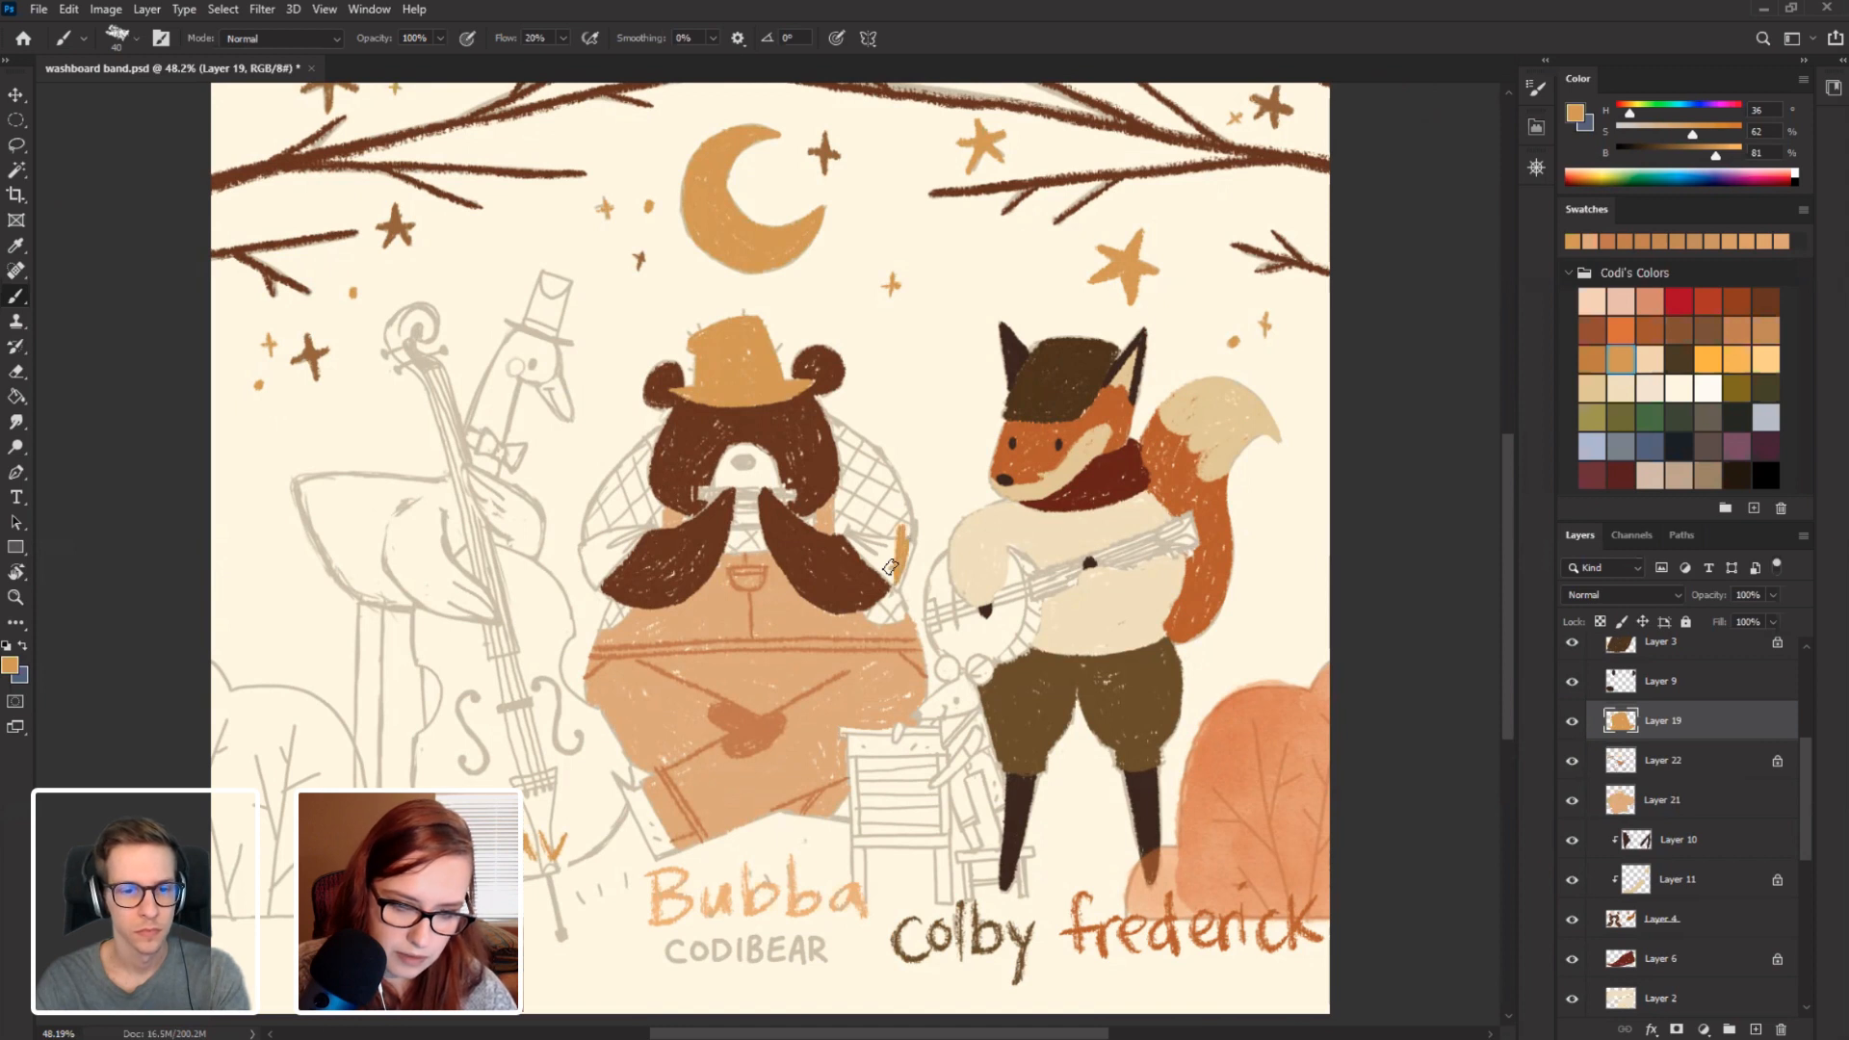
{"action": "left_click_drag", "start_coordinate": [889, 568], "coordinate": [890, 569]}
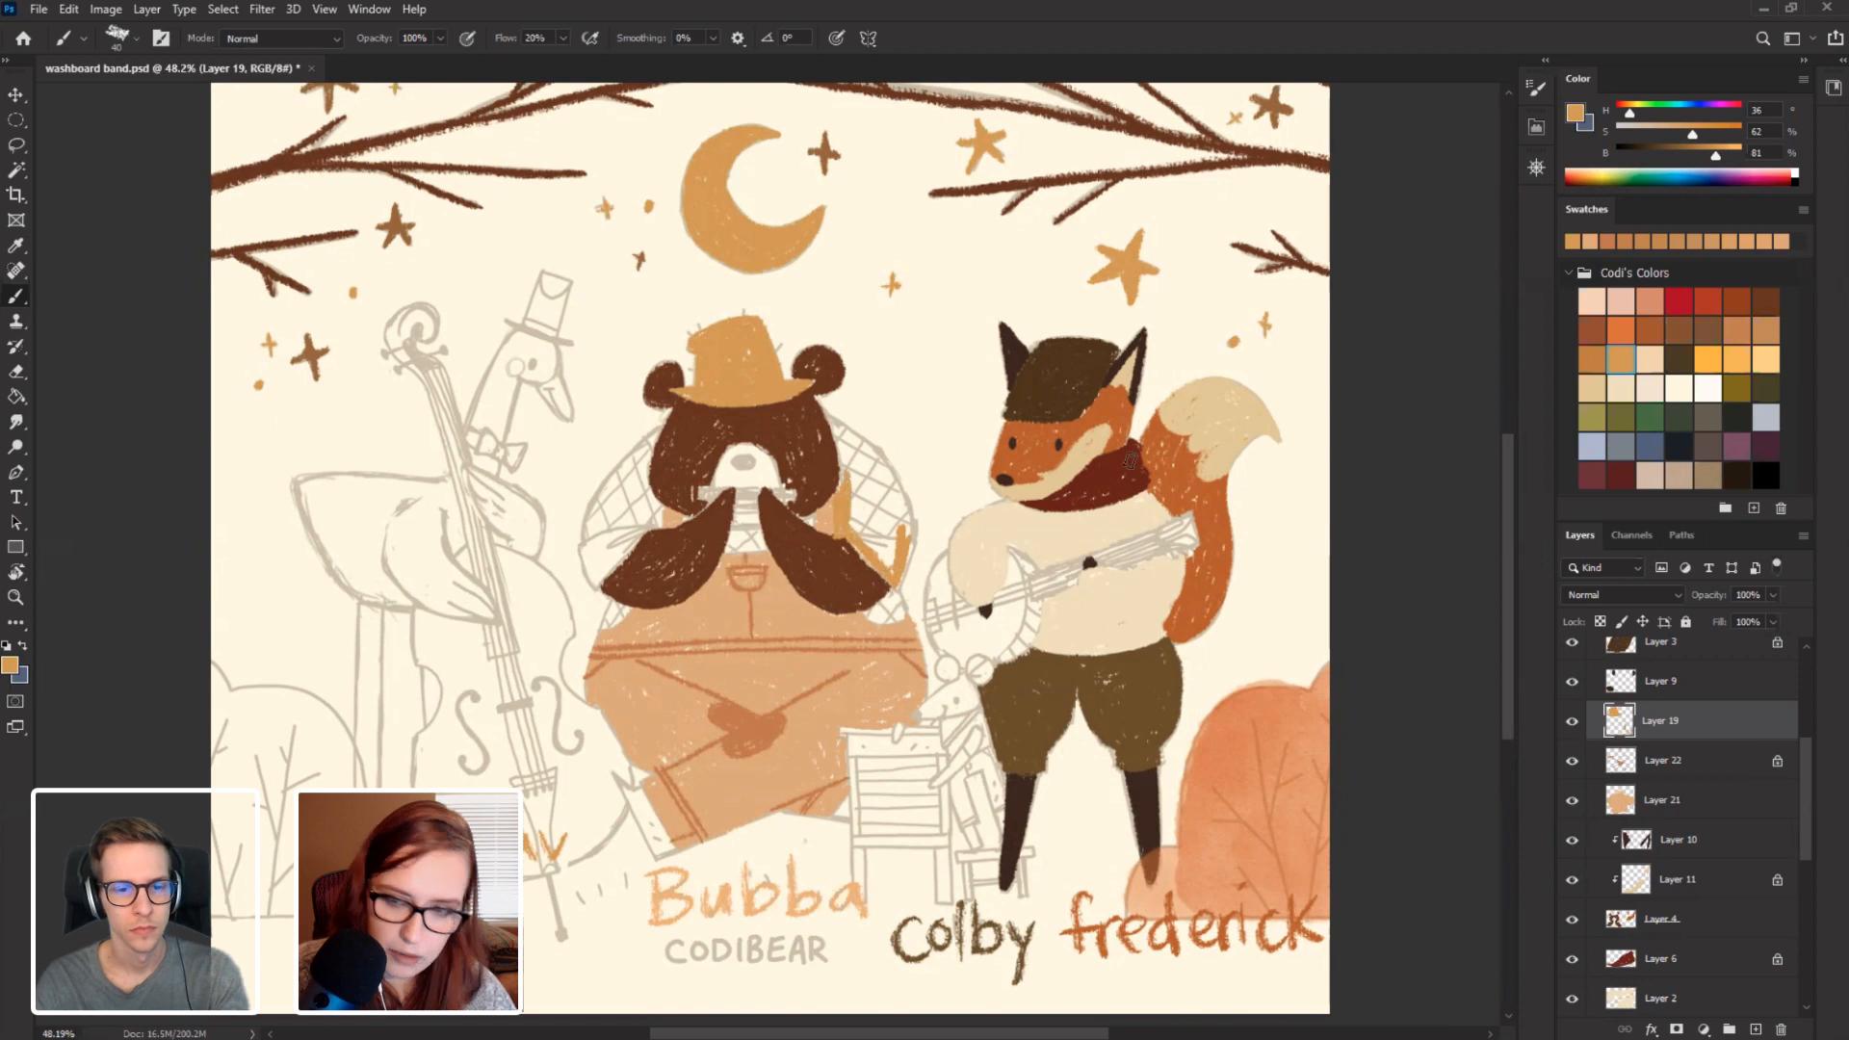
Lock Layer 19's transparent pixels and recolour the new sleeve strokes with ochre brown H 34, S 63, B 66.
{"action": "left_click_drag", "start_coordinate": [1706, 160], "coordinate": [1699, 157]}
{"action": "left_click", "coordinate": [1695, 134]}
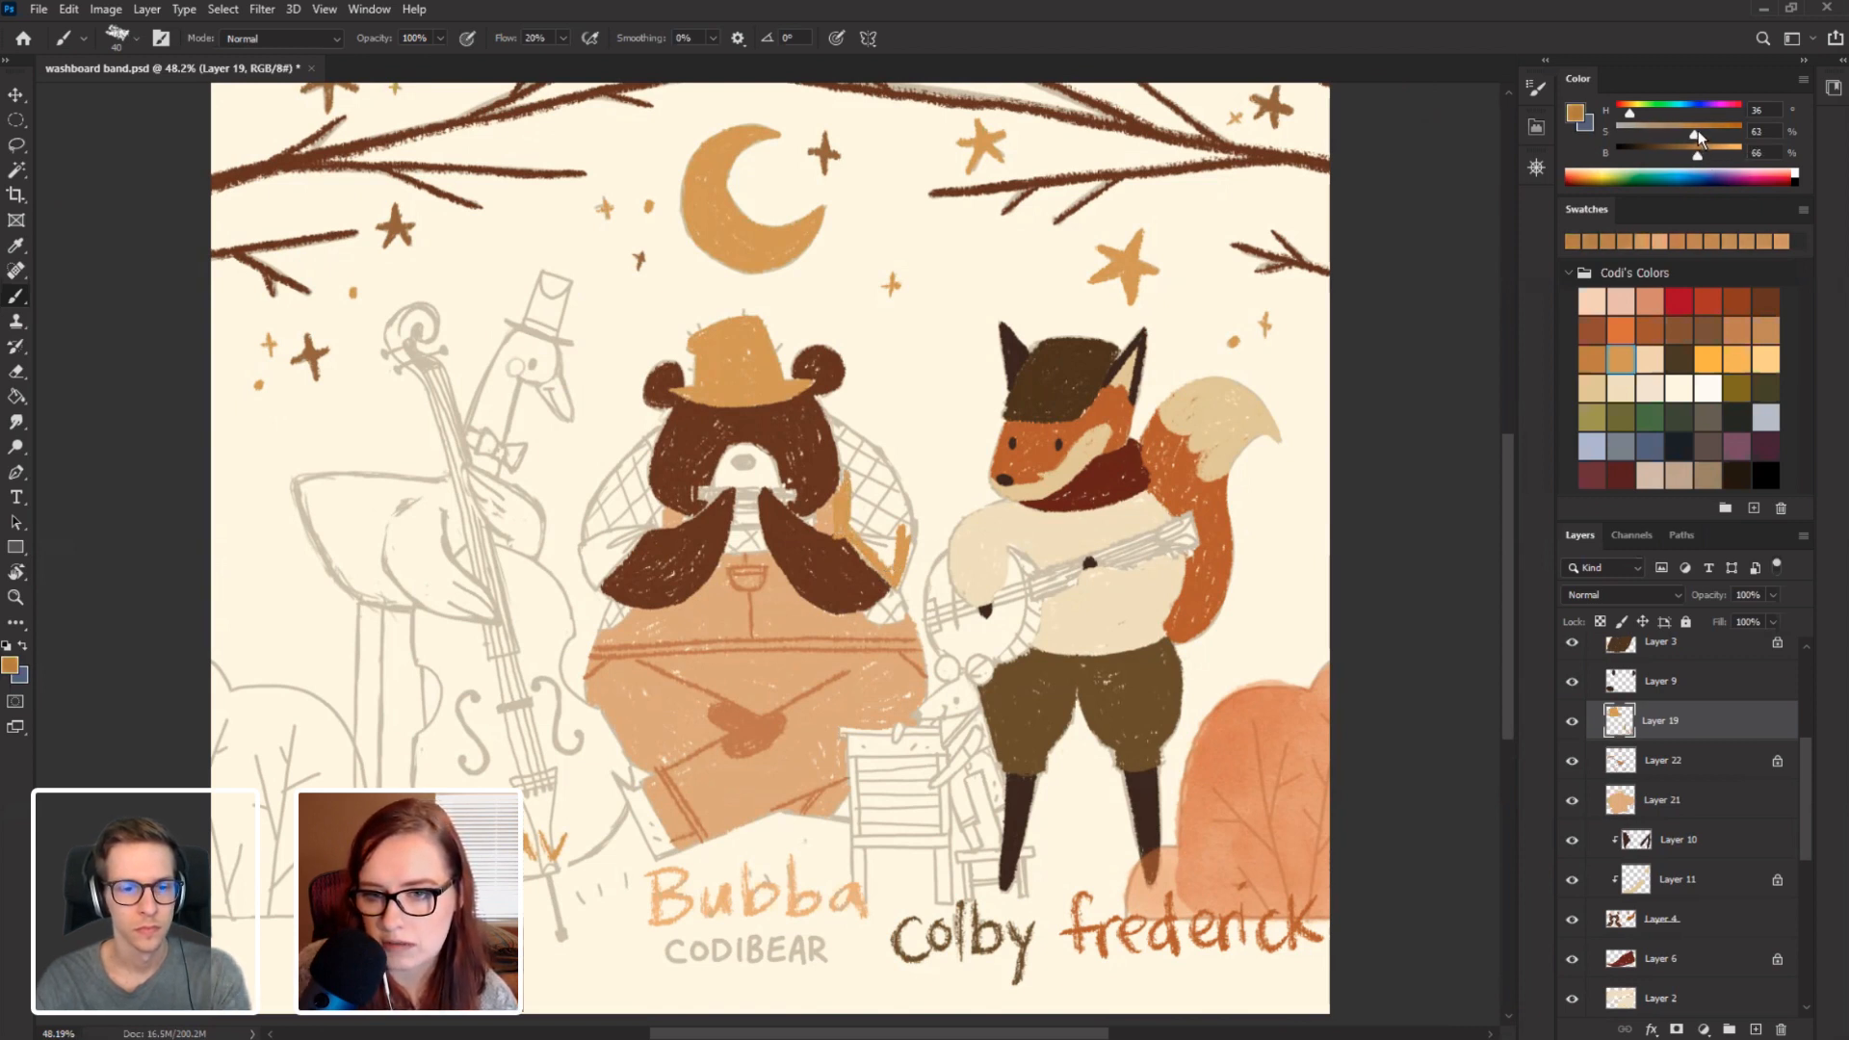
{"action": "left_click_drag", "start_coordinate": [1634, 123], "coordinate": [1629, 123]}
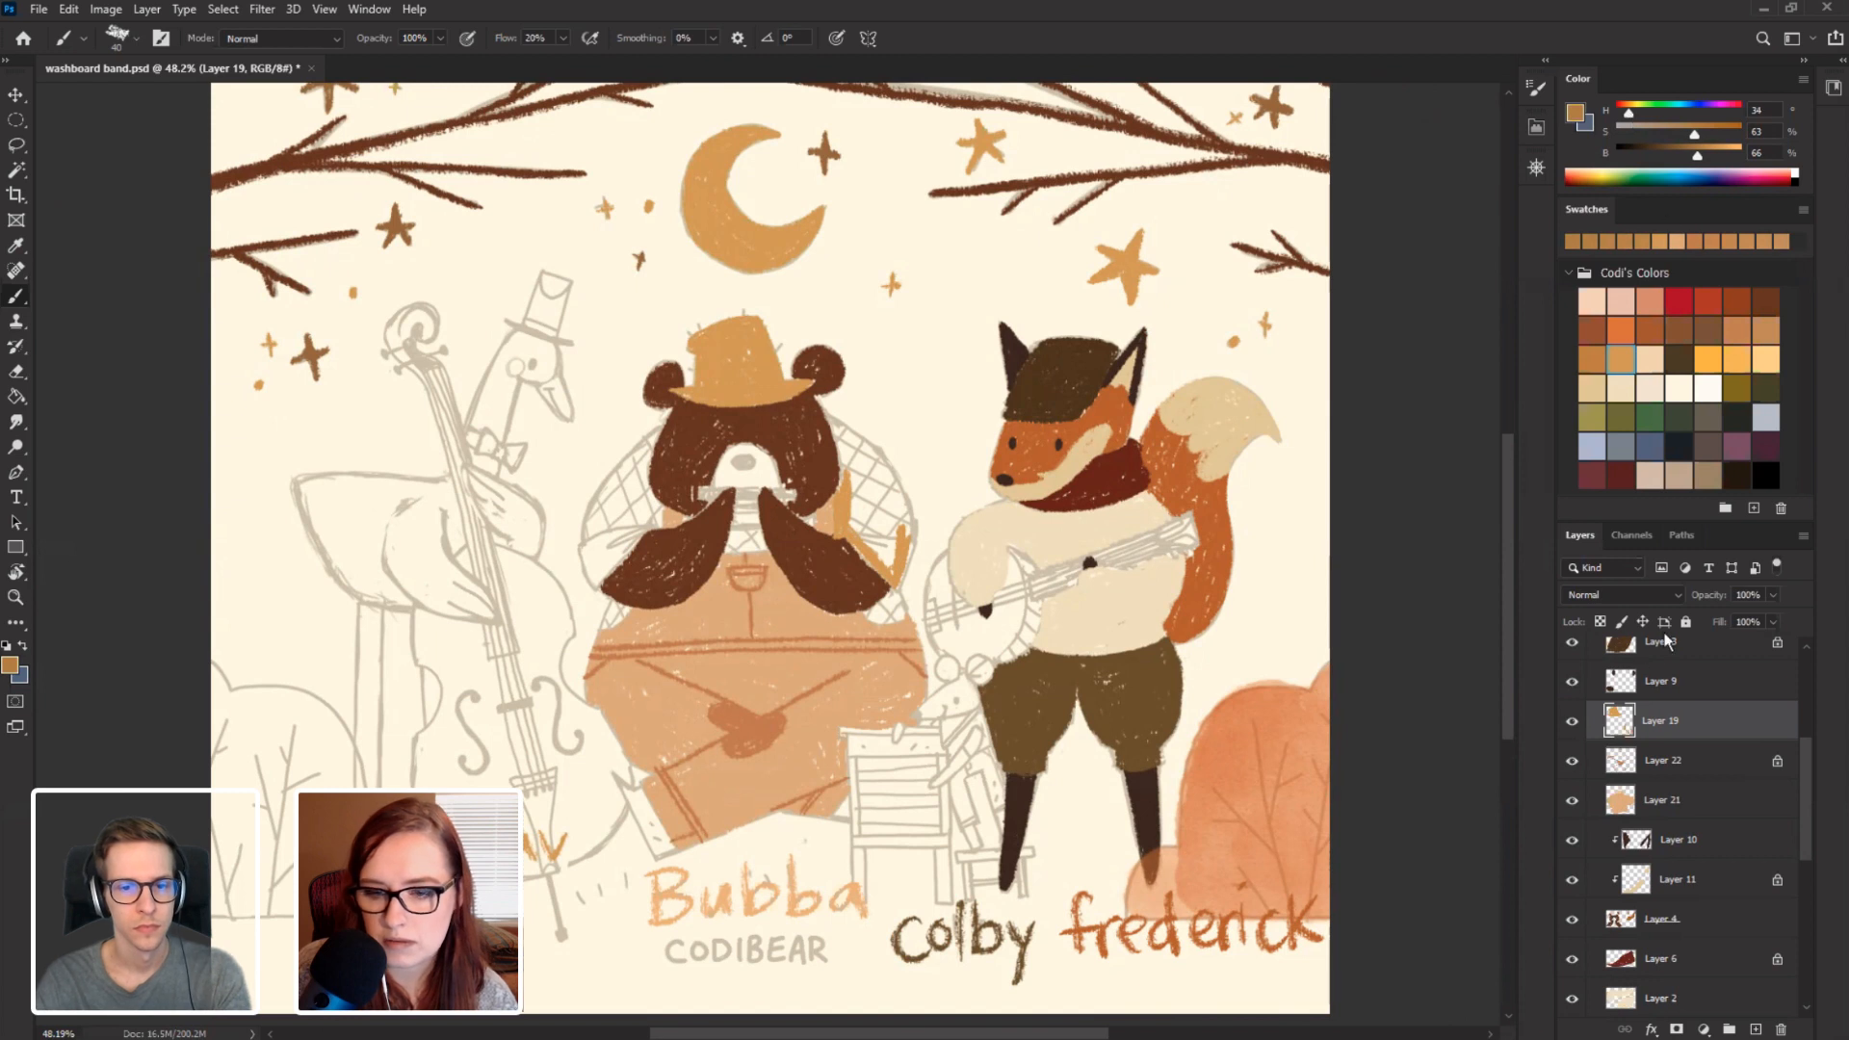
{"action": "left_click", "coordinate": [1599, 621]}
{"action": "key", "text": "bracketright"}
{"action": "key", "text": "bracketright"}
{"action": "key", "text": "bracketright"}
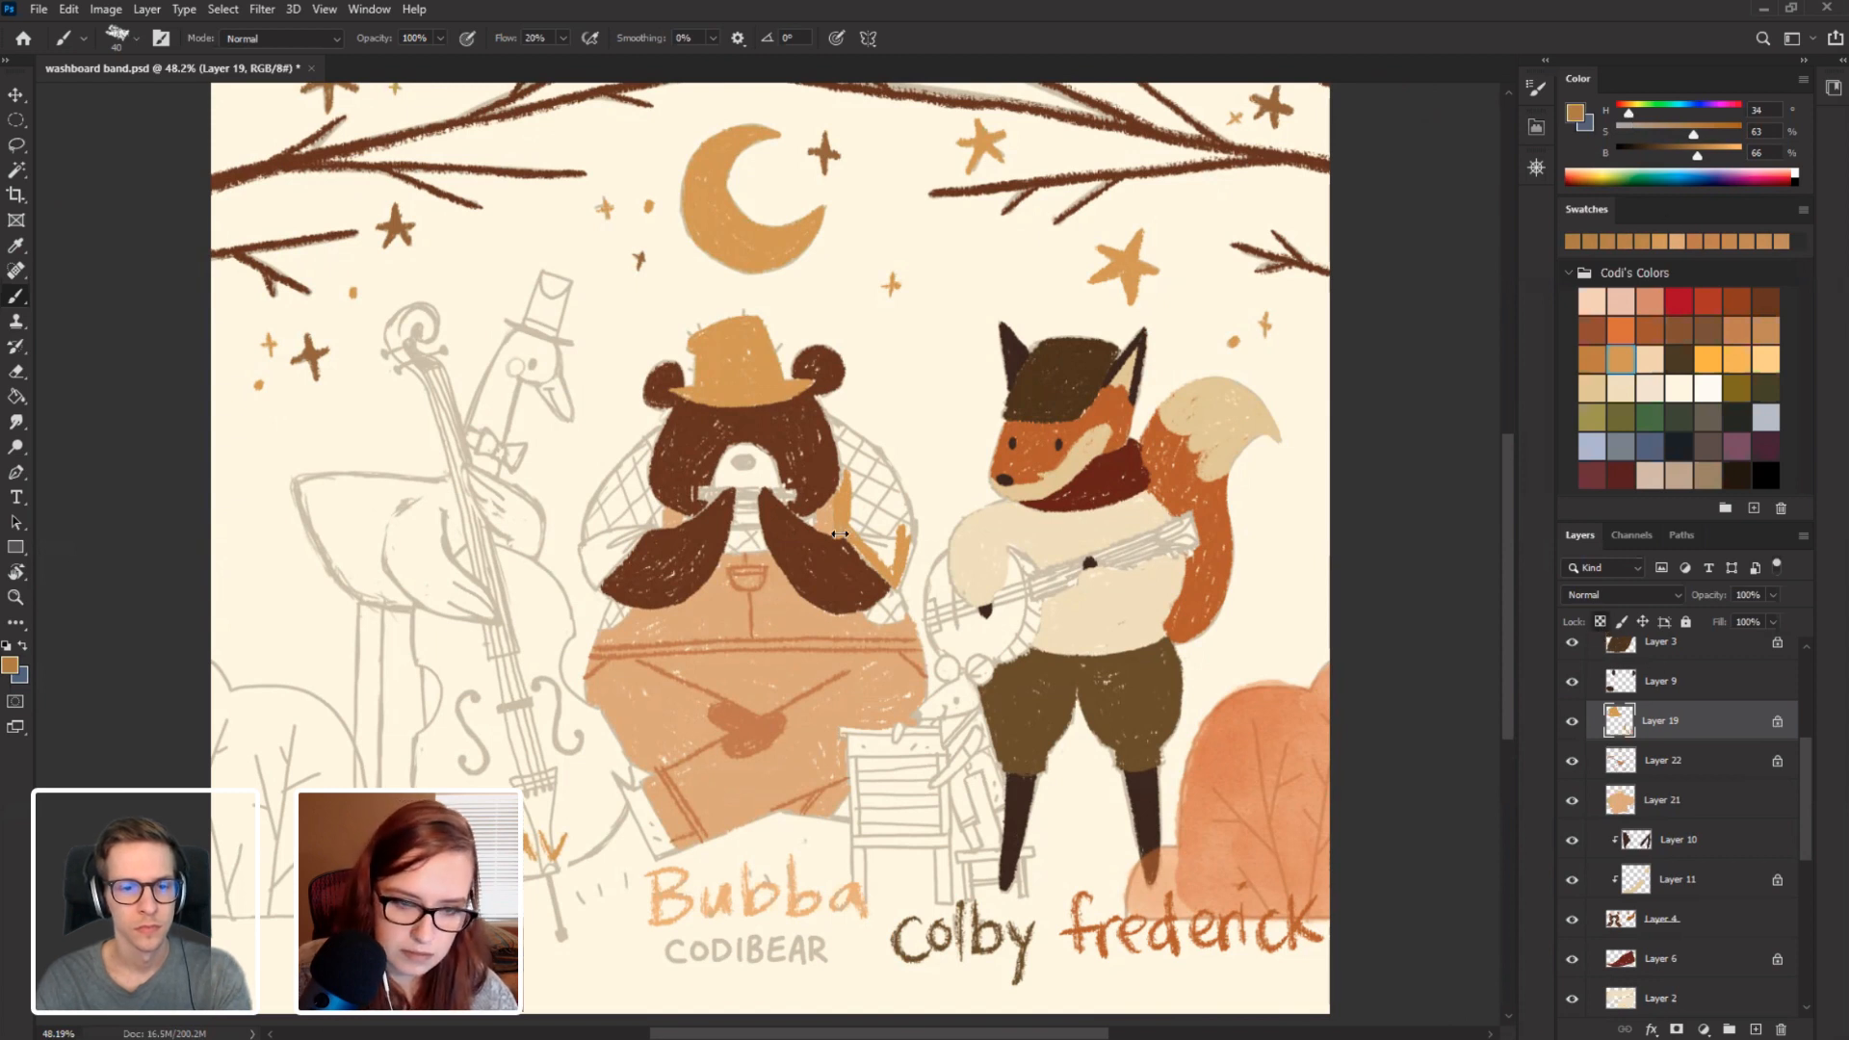
{"action": "mouse_move", "coordinate": [845, 477]}
{"action": "left_mouse_down"}
{"action": "mouse_move", "coordinate": [888, 580]}
{"action": "mouse_move", "coordinate": [903, 533]}
{"action": "left_mouse_up"}
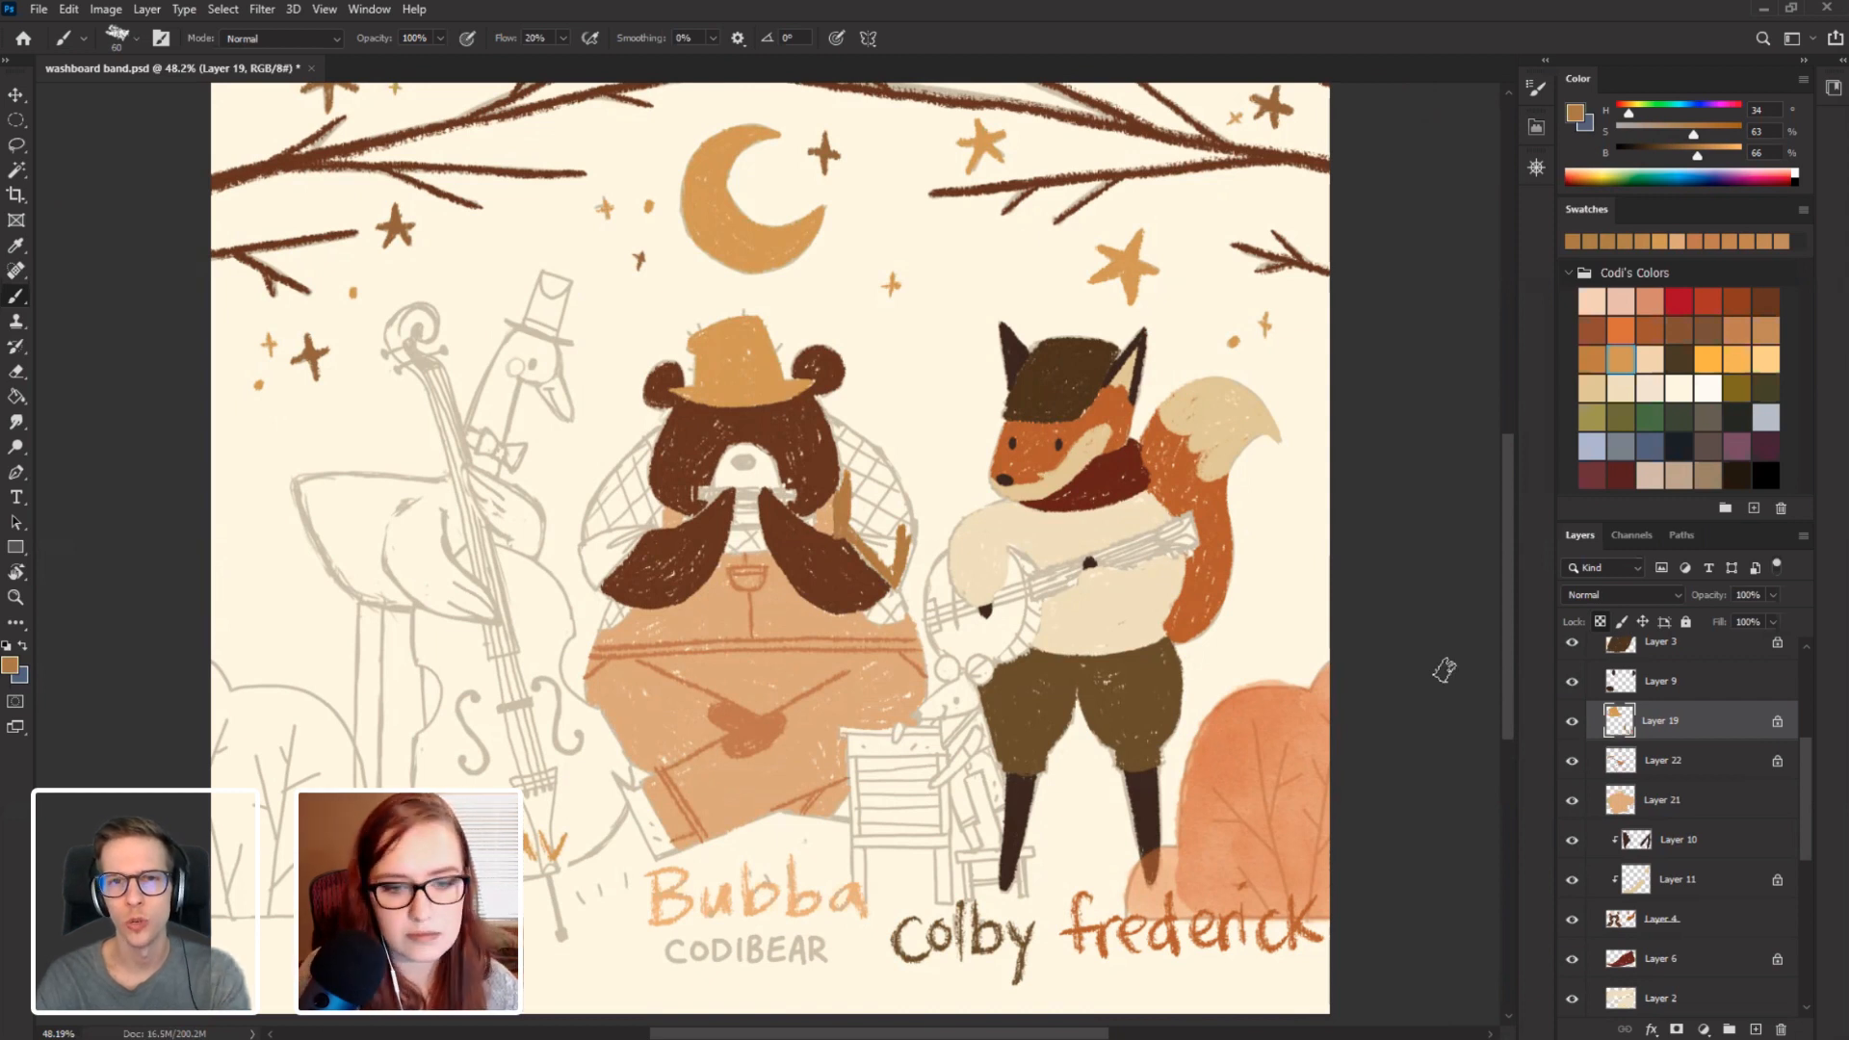
Unlock Layer 19's transparent pixels and fill the bear's sleeve nearest the fox with textured ochre brown strokes.
{"action": "key", "text": "e"}
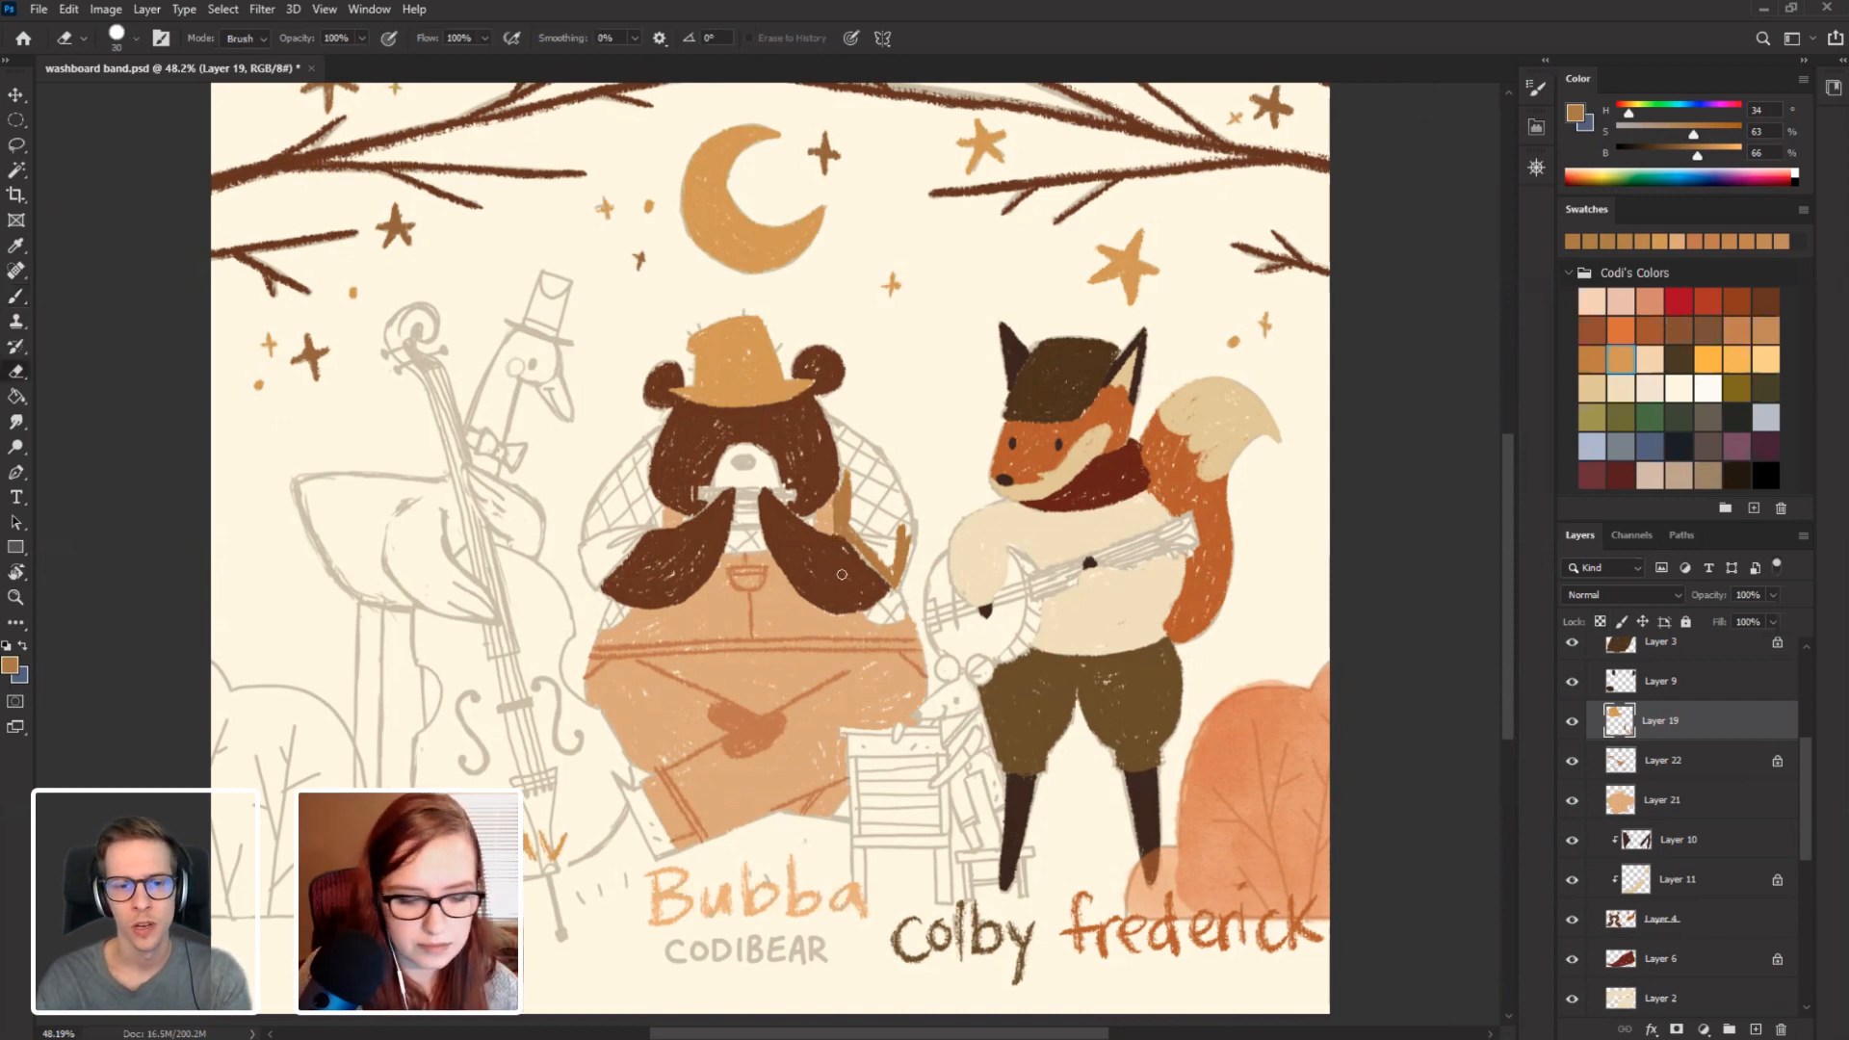
{"action": "key", "text": "b"}
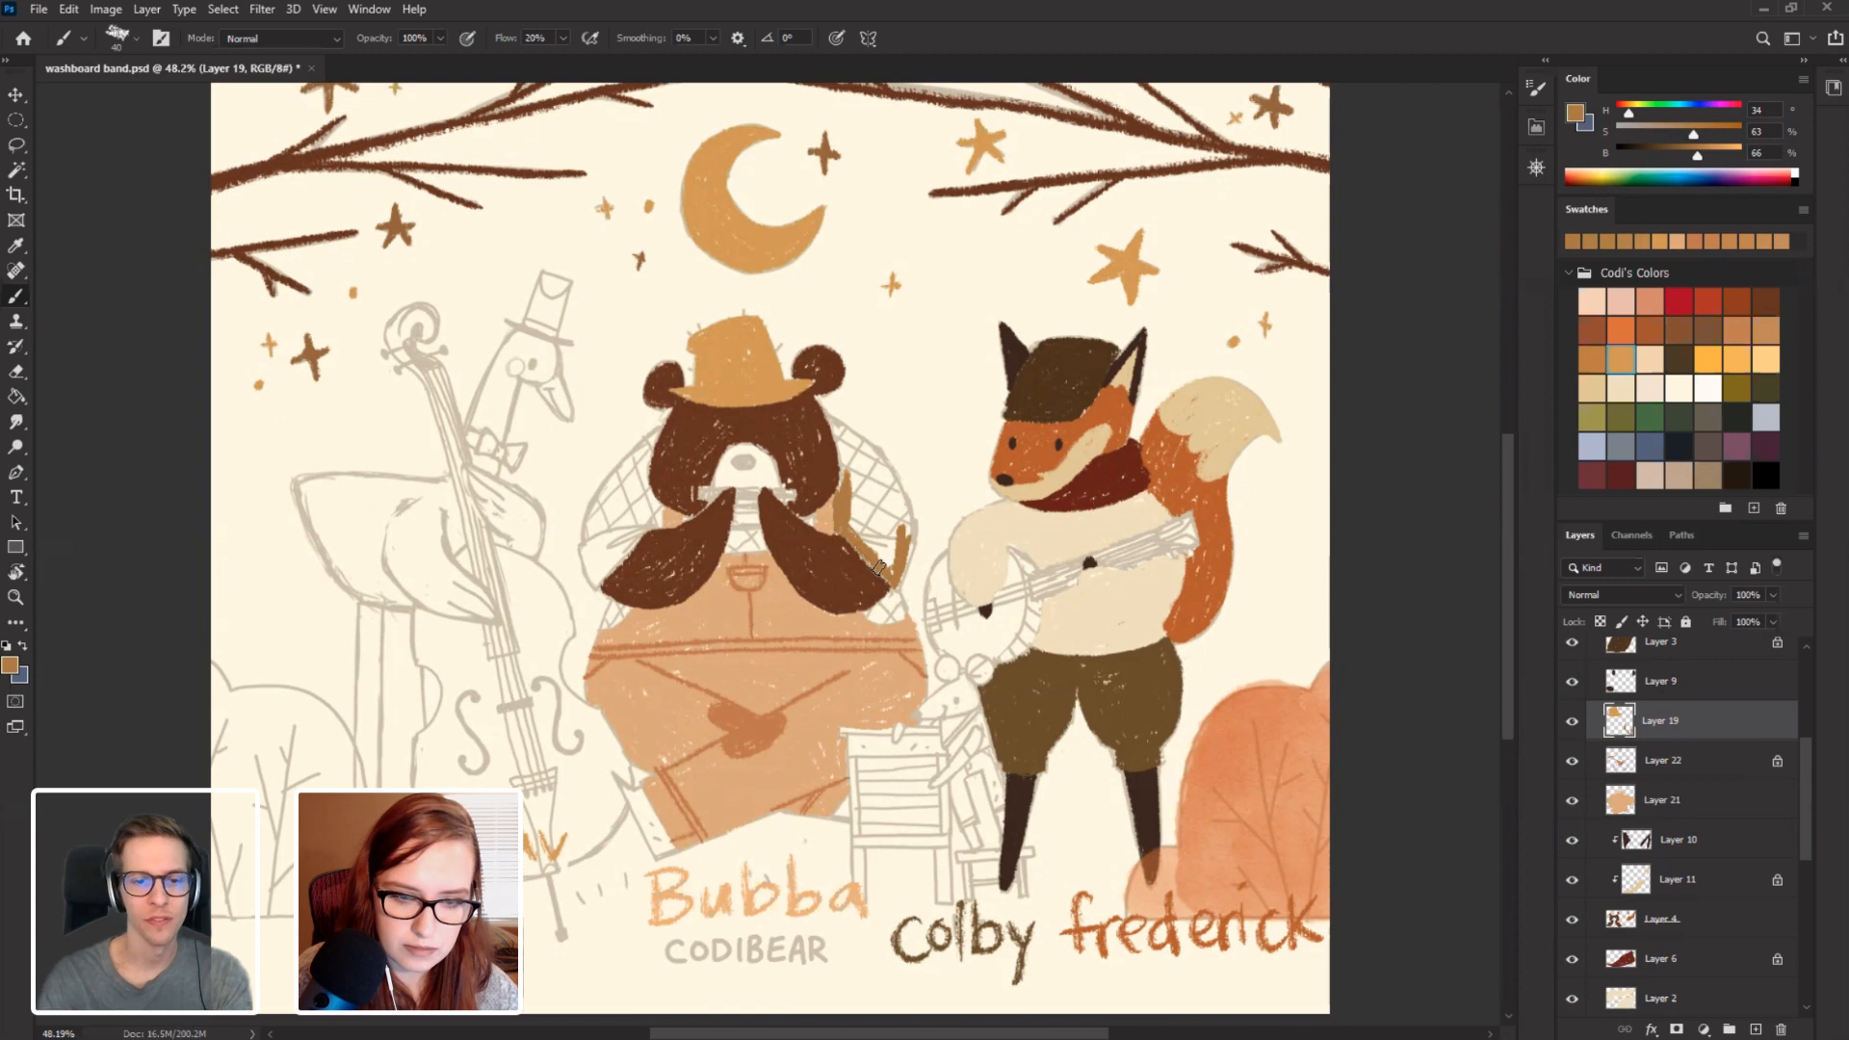
{"action": "mouse_move", "coordinate": [907, 587]}
{"action": "left_mouse_down"}
{"action": "mouse_move", "coordinate": [896, 464]}
{"action": "mouse_move", "coordinate": [834, 418]}
{"action": "mouse_move", "coordinate": [838, 489]}
{"action": "mouse_move", "coordinate": [872, 482]}
{"action": "mouse_move", "coordinate": [900, 520]}
{"action": "mouse_move", "coordinate": [861, 539]}
{"action": "mouse_move", "coordinate": [878, 566]}
{"action": "mouse_move", "coordinate": [859, 510]}
{"action": "mouse_move", "coordinate": [888, 539]}
{"action": "left_mouse_up"}
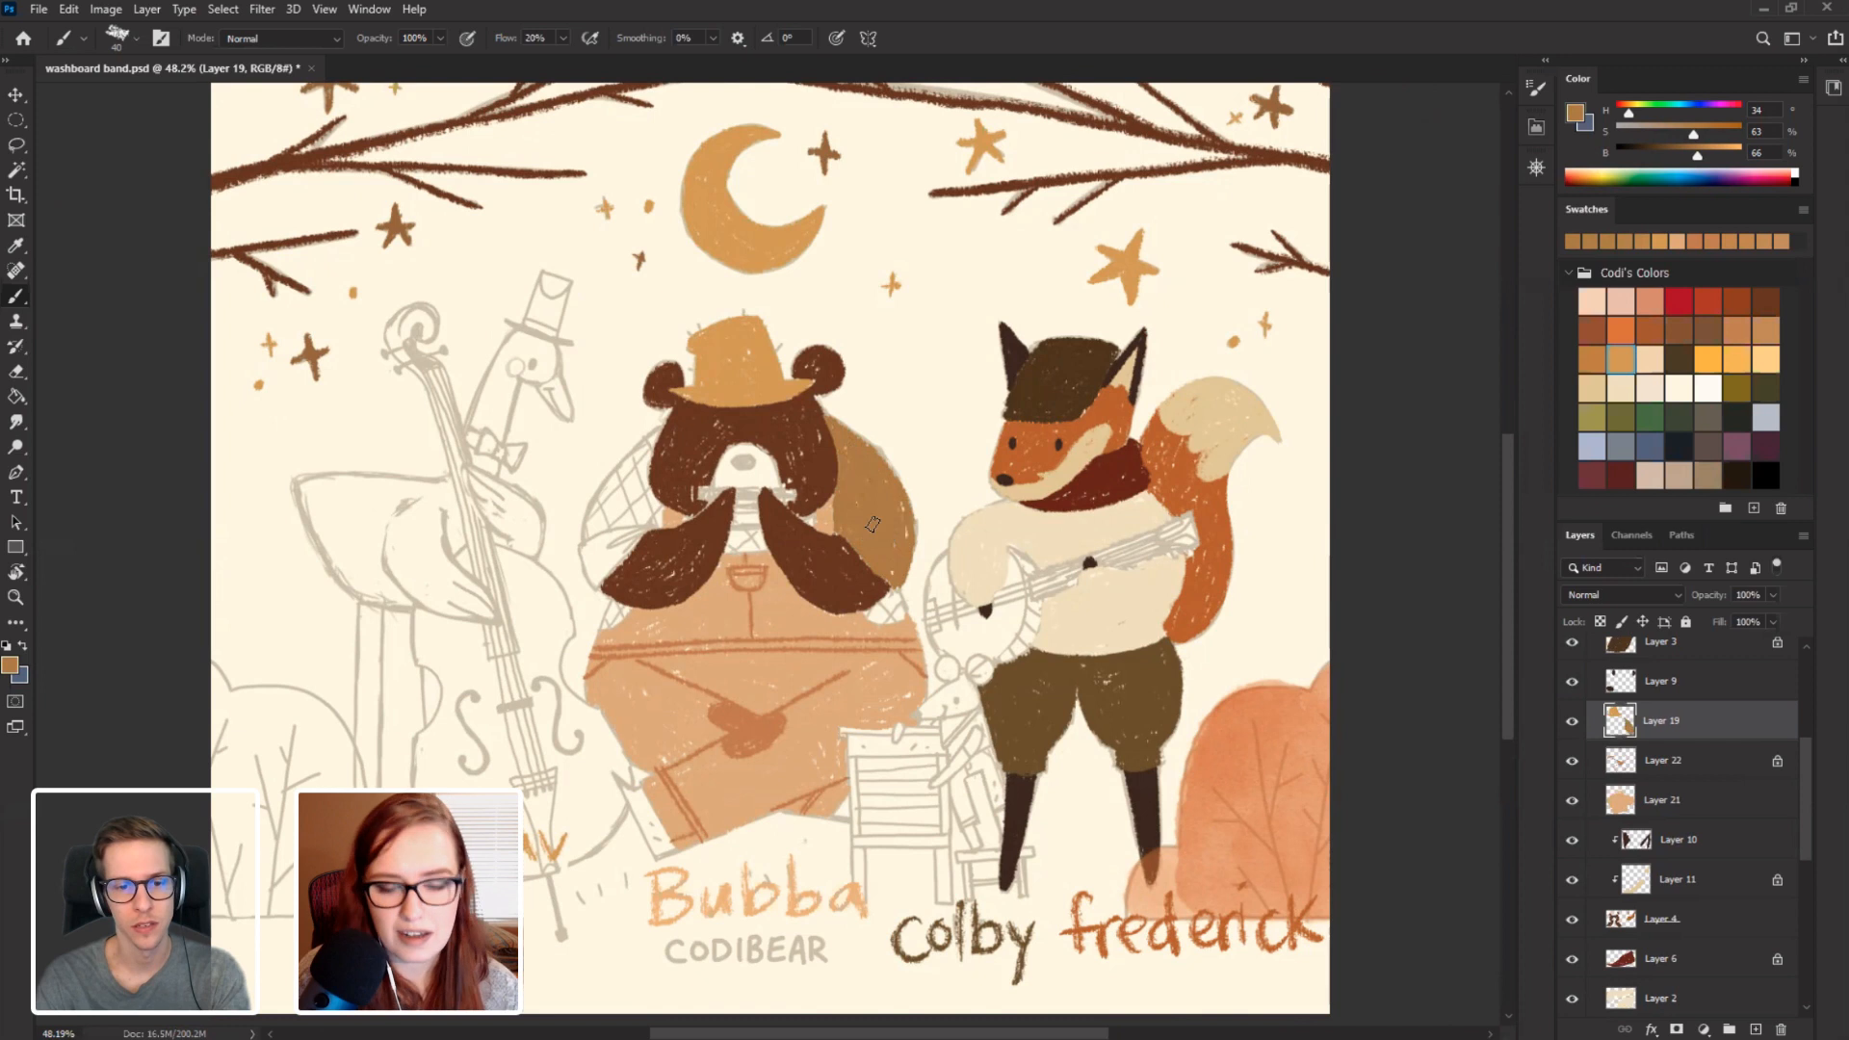
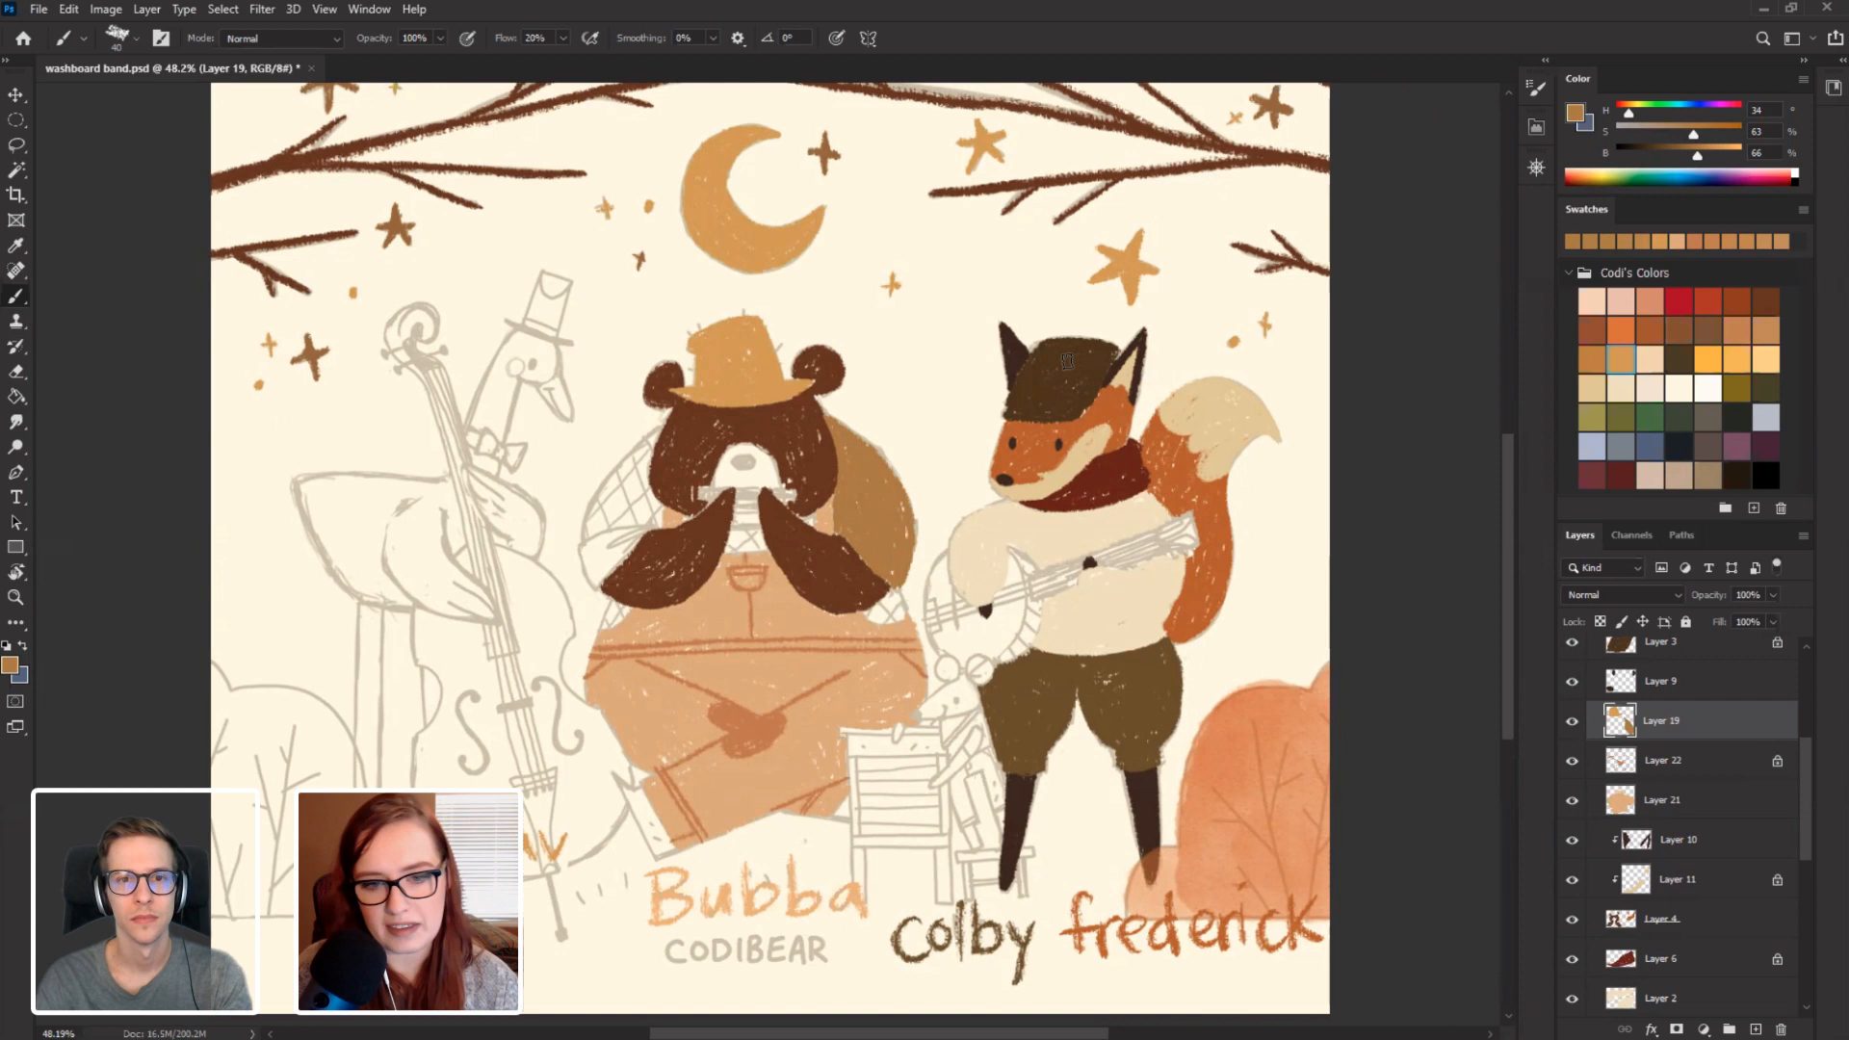
{"action": "left_click_drag", "start_coordinate": [1098, 310], "coordinate": [988, 416]}
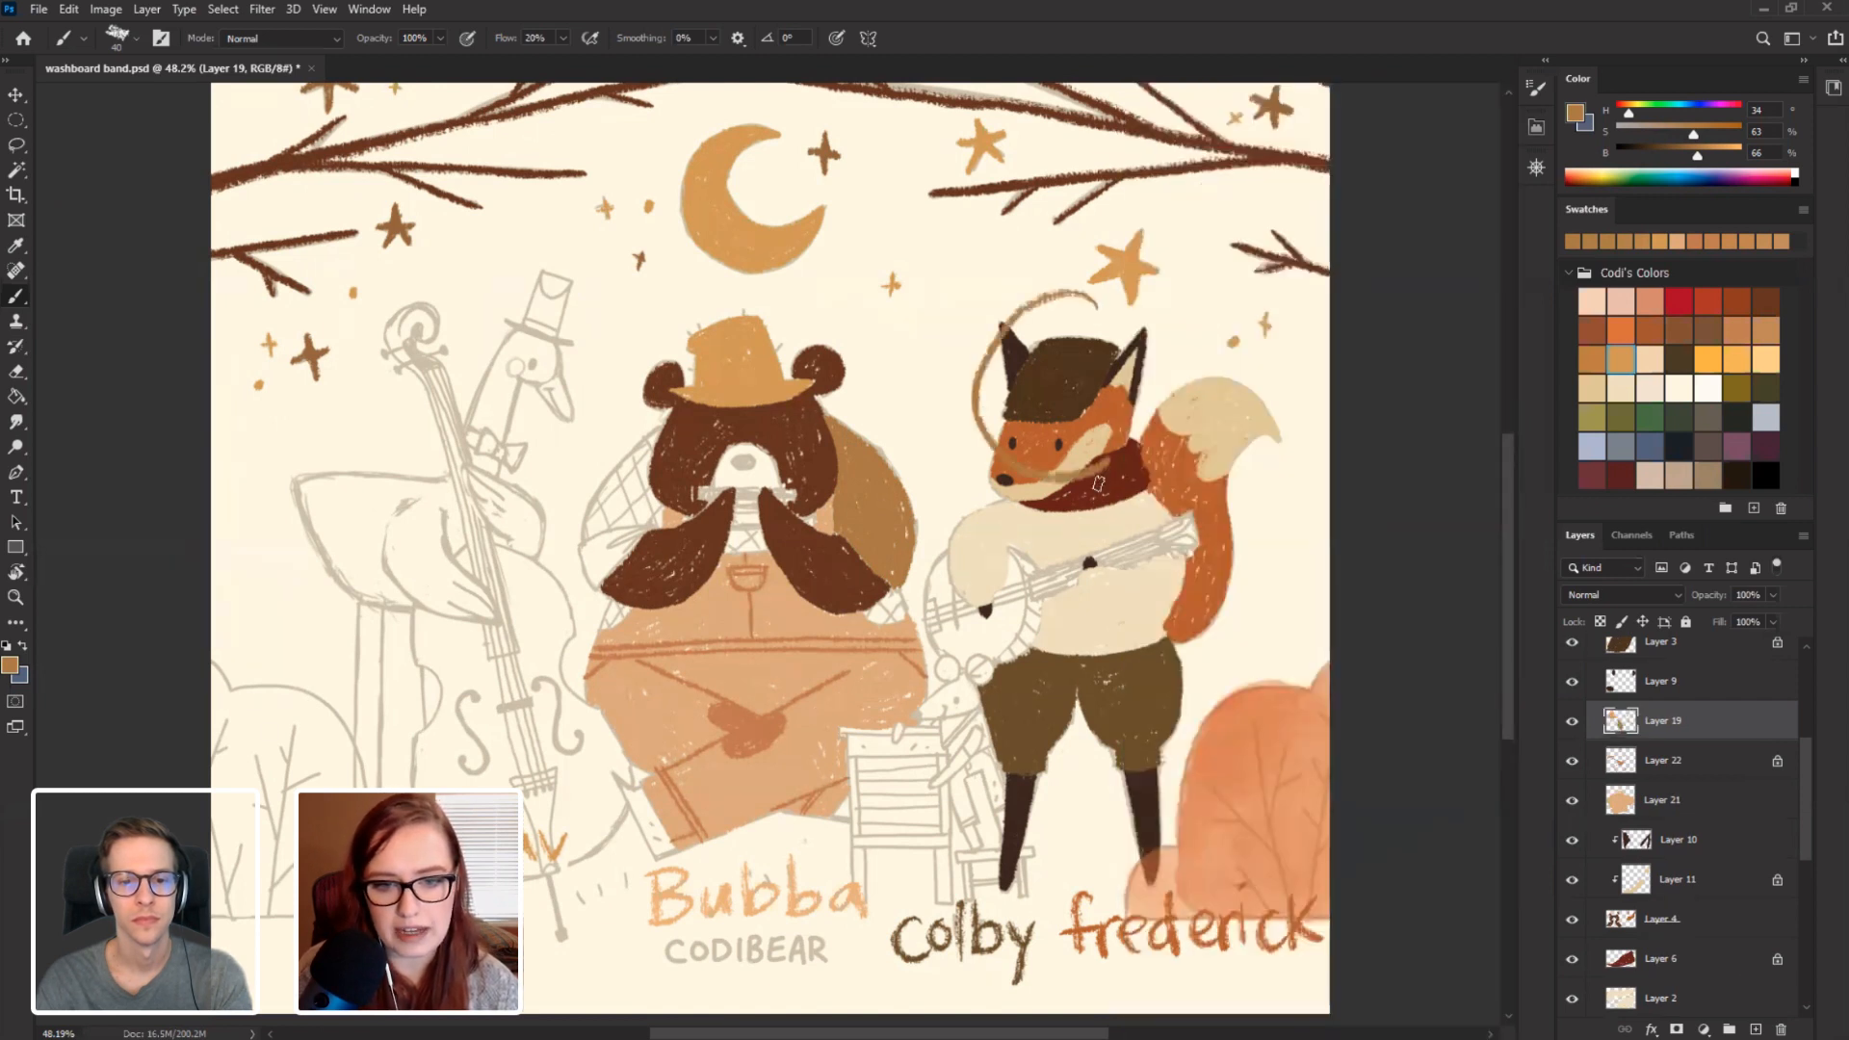
{"action": "mouse_move", "coordinate": [1098, 472]}
{"action": "left_mouse_down"}
{"action": "mouse_move", "coordinate": [1147, 404]}
{"action": "mouse_move", "coordinate": [1023, 298]}
{"action": "left_mouse_up"}
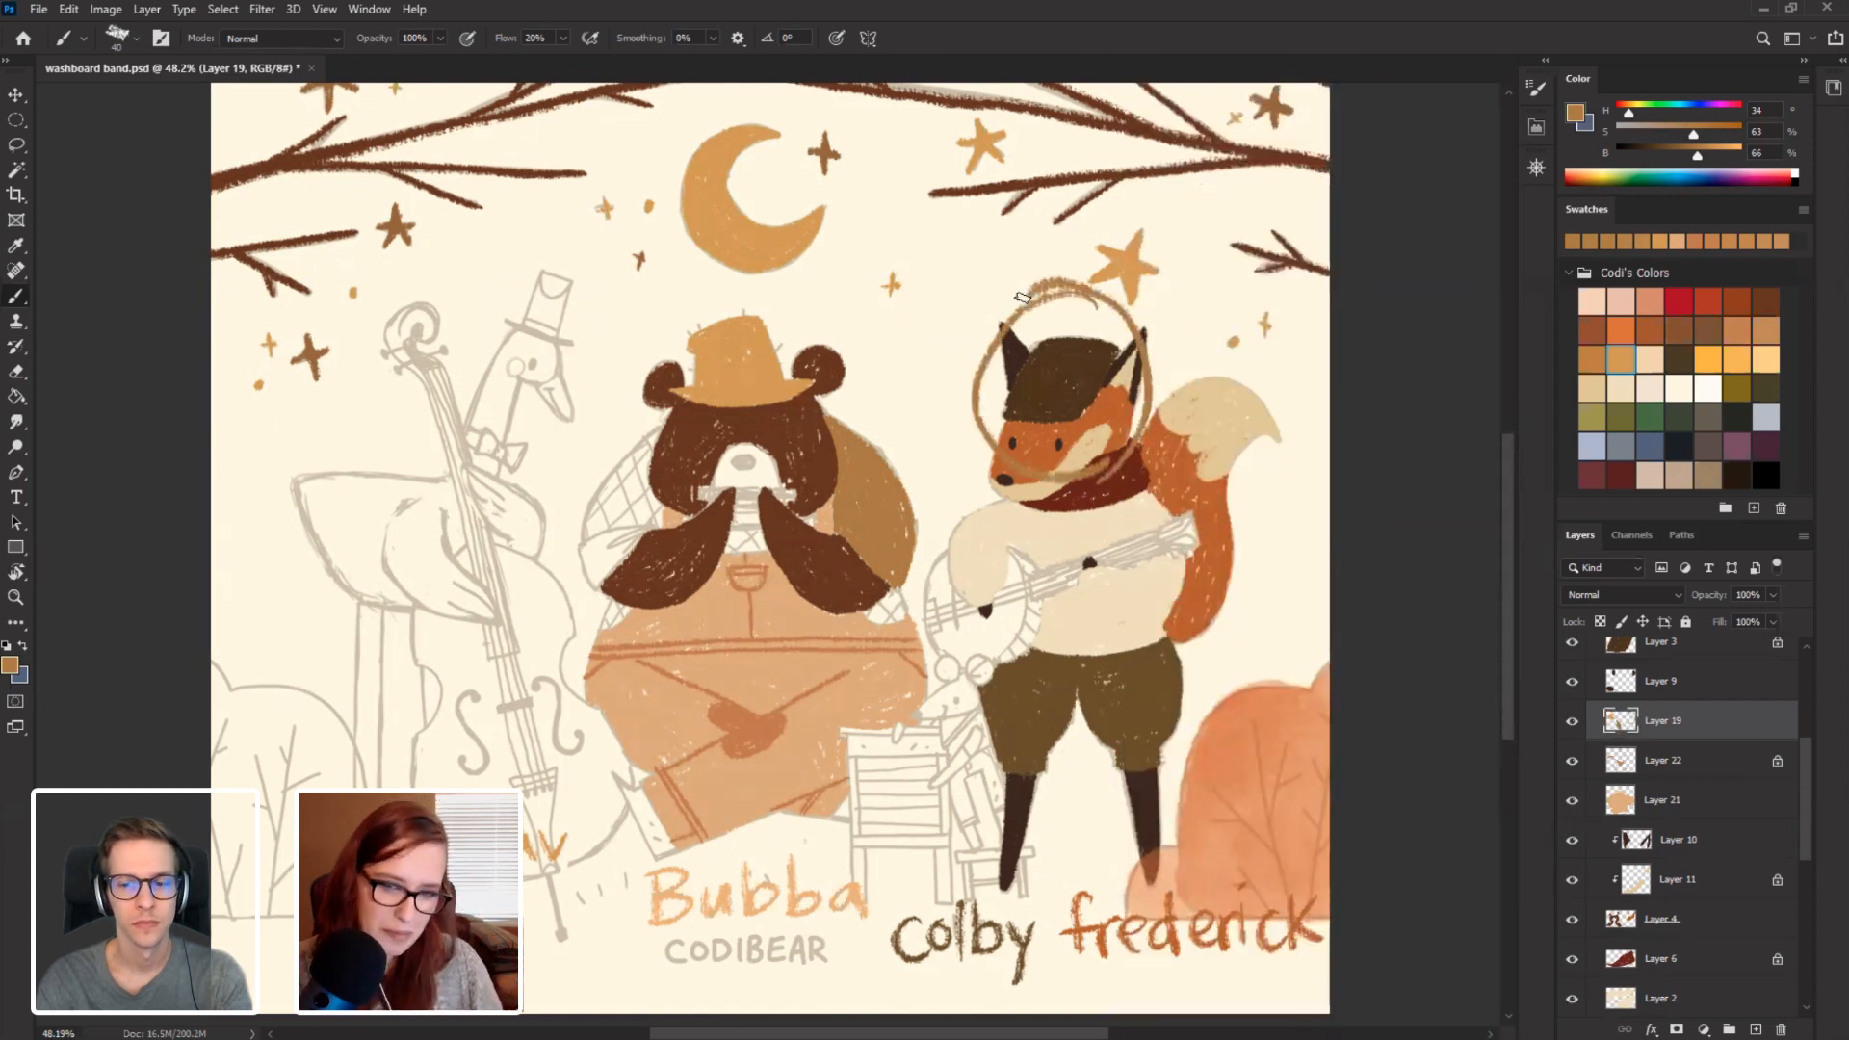
{"action": "key", "text": "ctrl+z"}
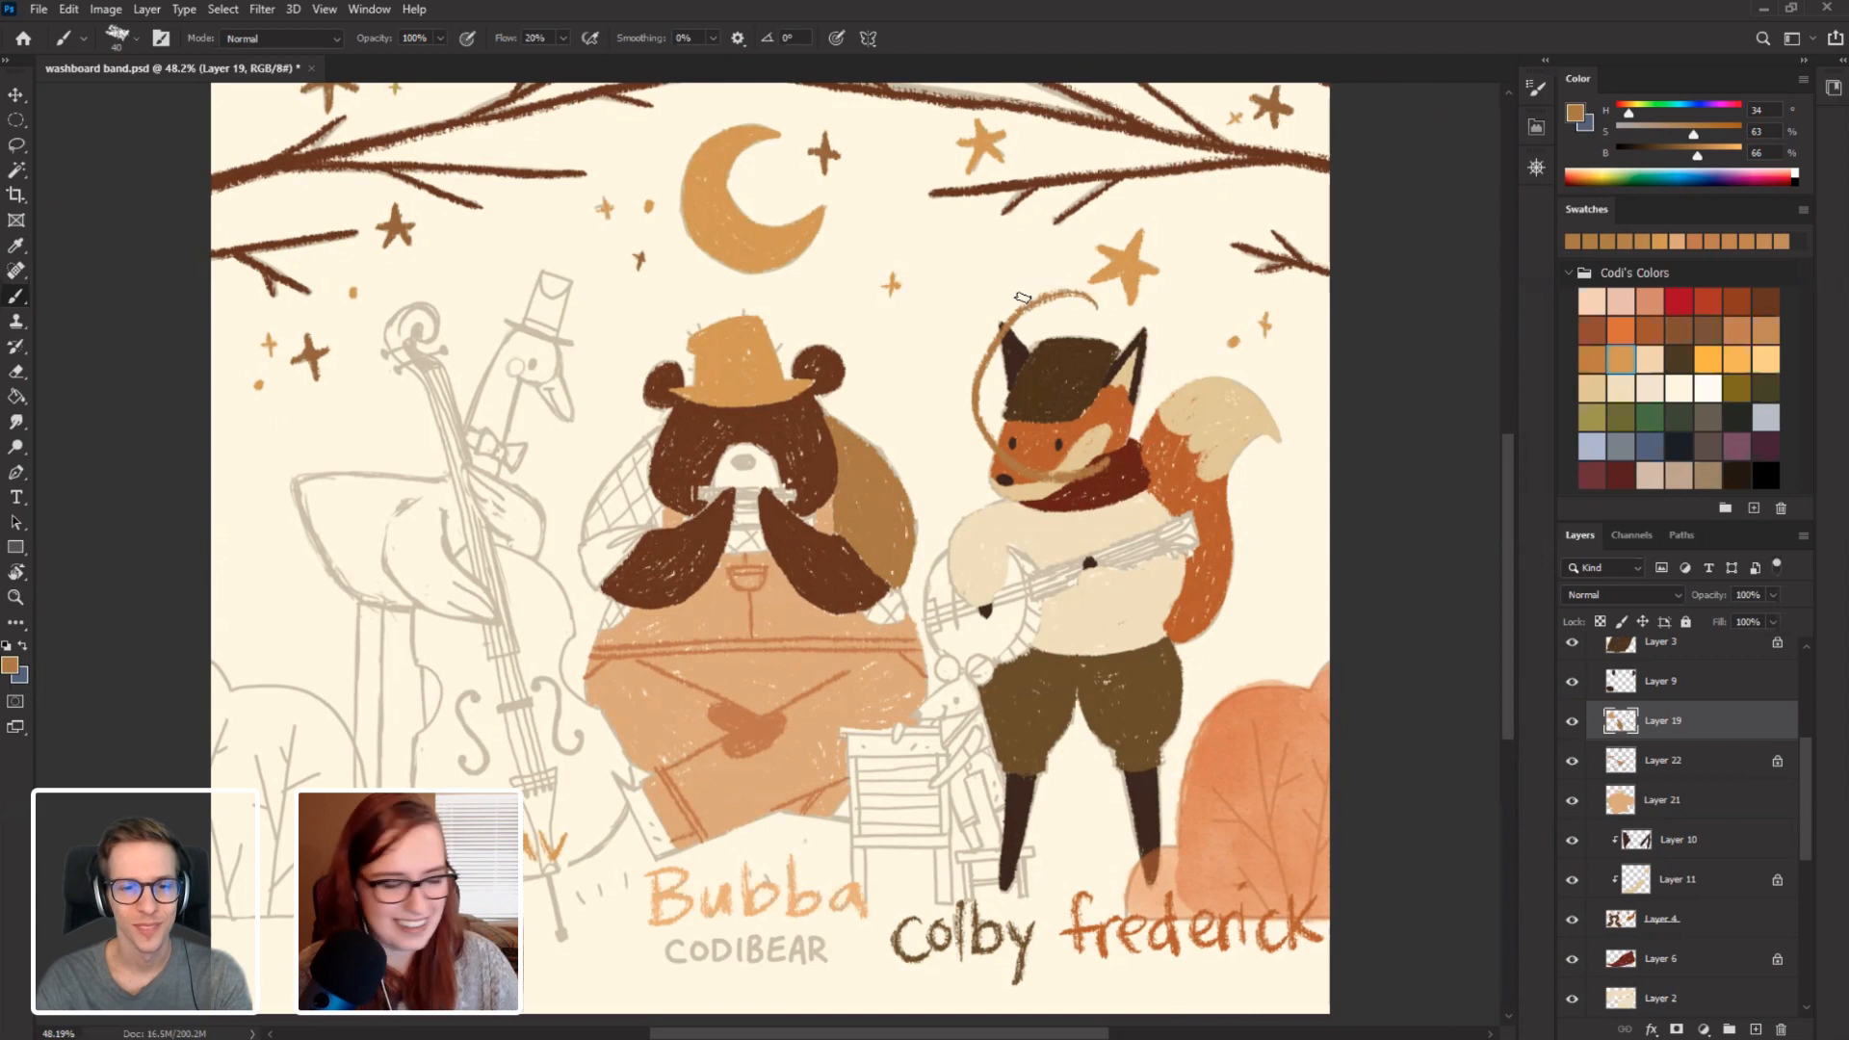
{"action": "key", "text": "ctrl+z"}
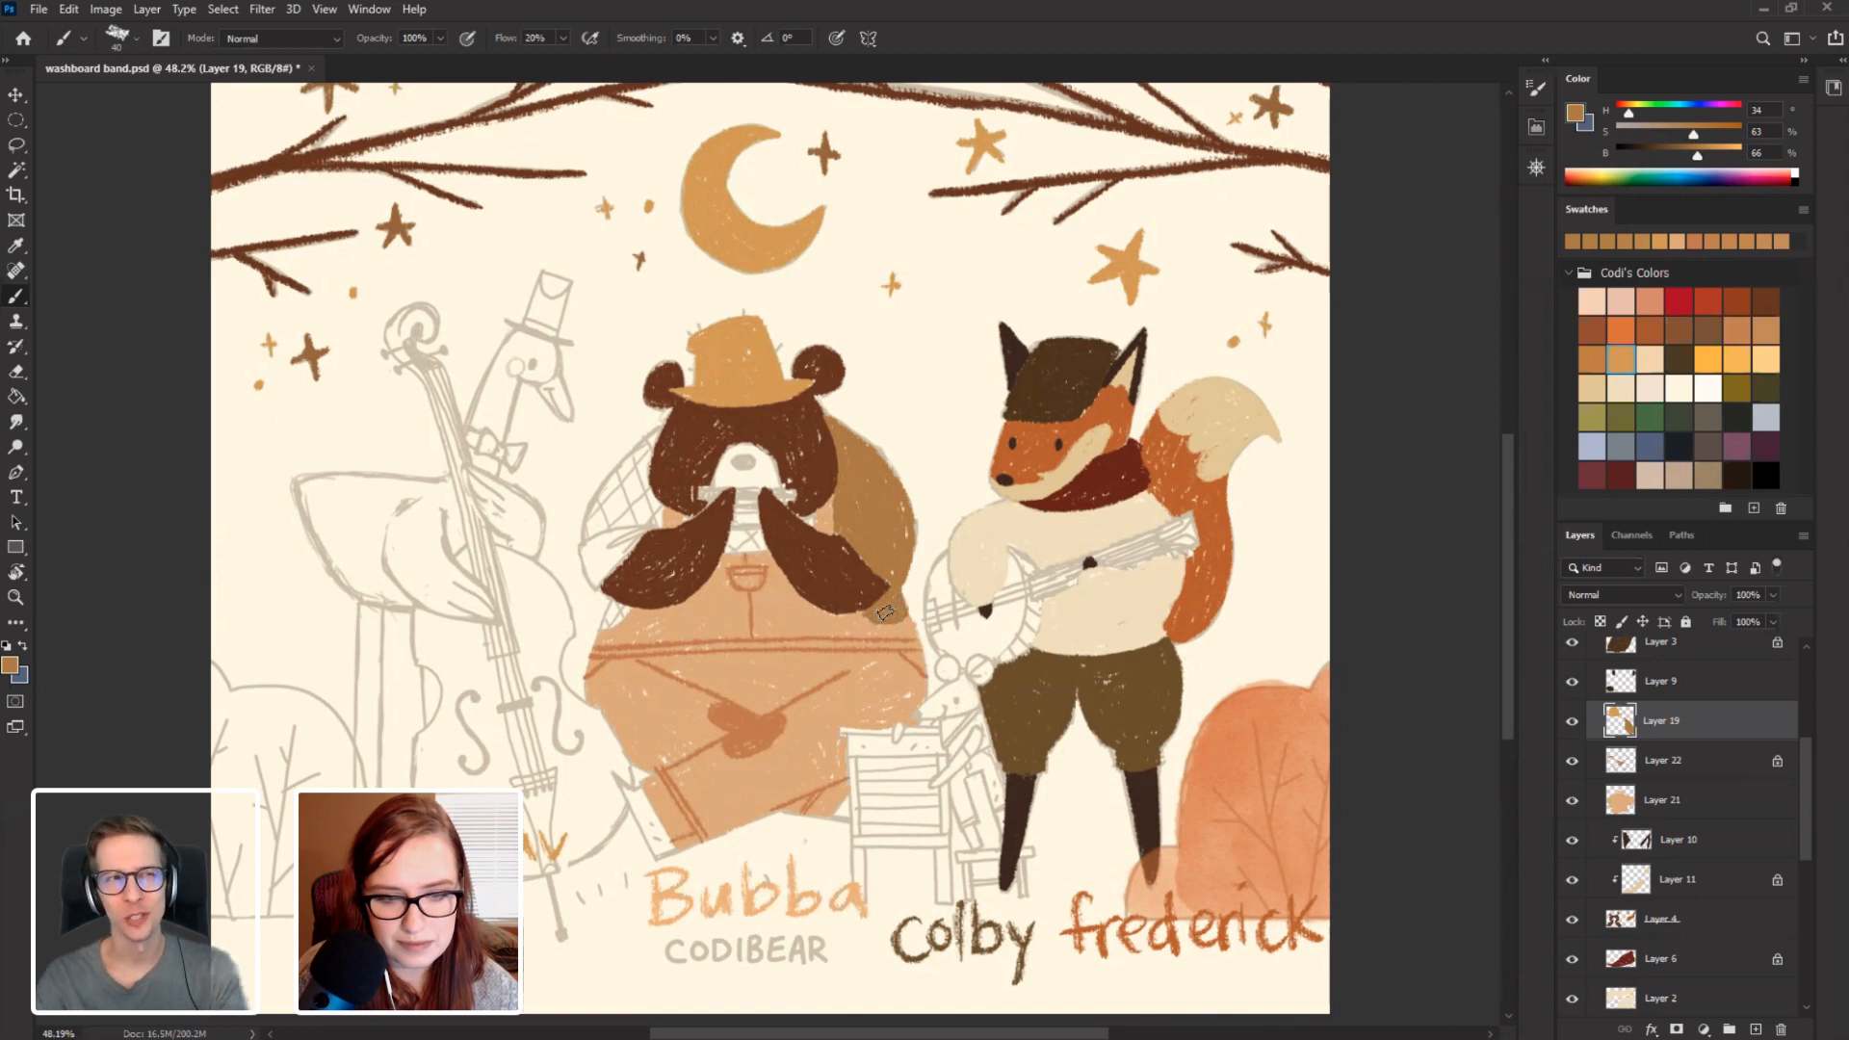
Fill the bear's shirt sleeve nearest the goose with textured ochre brown strokes and finish the other sleeve's cuff on Layer 19.
{"action": "left_click_drag", "start_coordinate": [885, 612], "coordinate": [873, 619]}
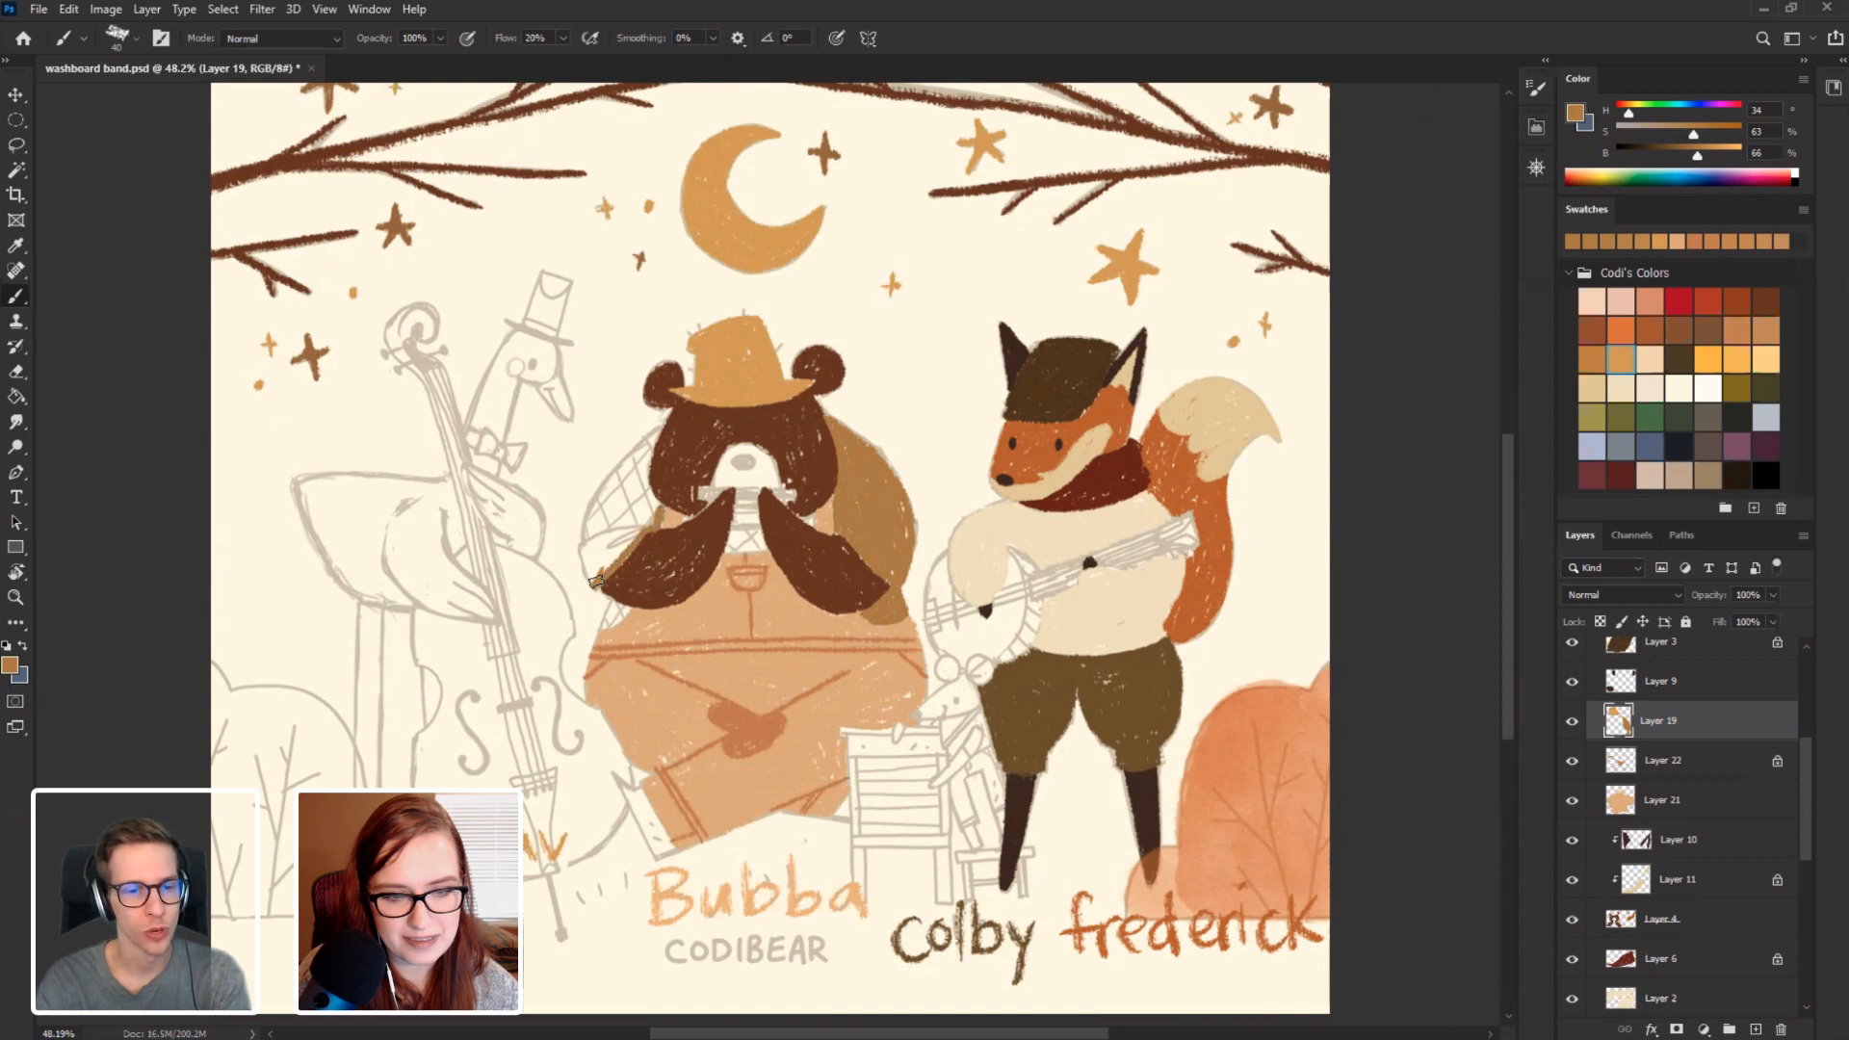
{"action": "mouse_move", "coordinate": [658, 509]}
{"action": "left_mouse_down"}
{"action": "mouse_move", "coordinate": [639, 453]}
{"action": "mouse_move", "coordinate": [607, 564]}
{"action": "mouse_move", "coordinate": [647, 495]}
{"action": "mouse_move", "coordinate": [649, 520]}
{"action": "mouse_move", "coordinate": [591, 579]}
{"action": "mouse_move", "coordinate": [600, 520]}
{"action": "left_mouse_up"}
{"action": "key", "text": "r"}
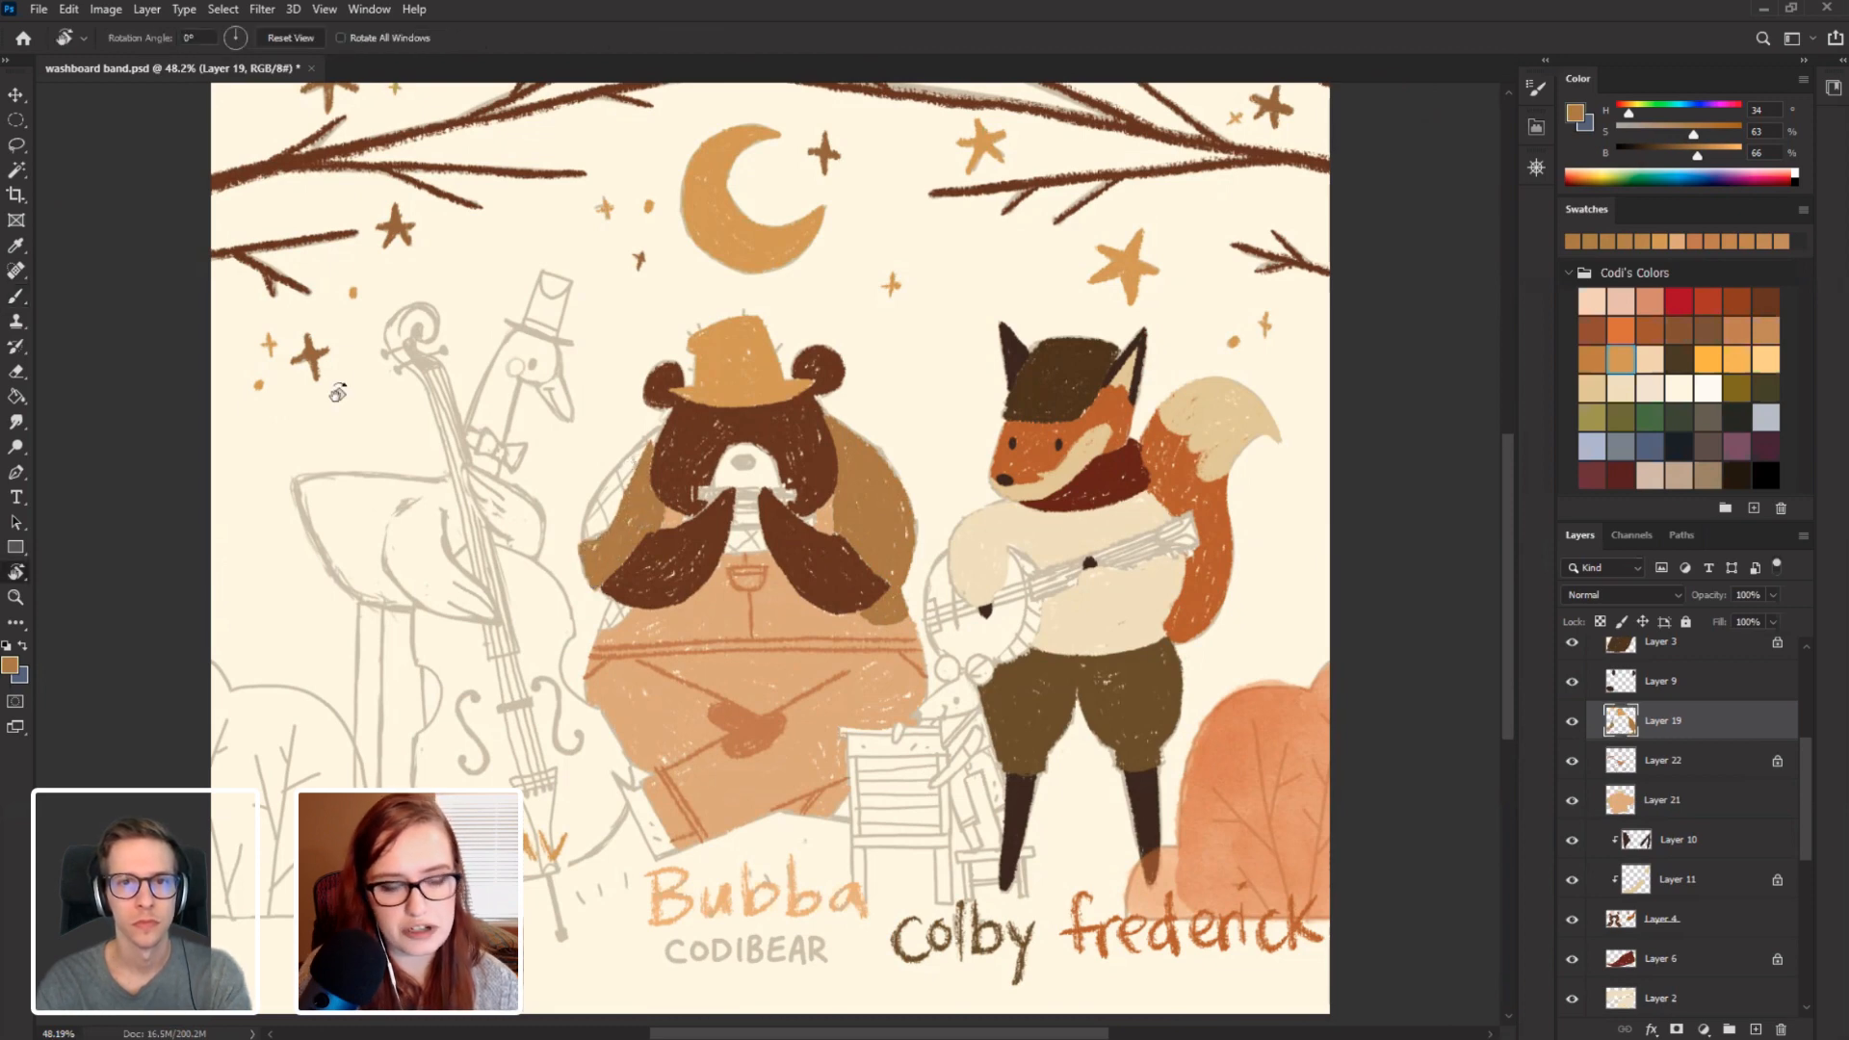
{"action": "left_click_drag", "start_coordinate": [337, 391], "coordinate": [424, 493]}
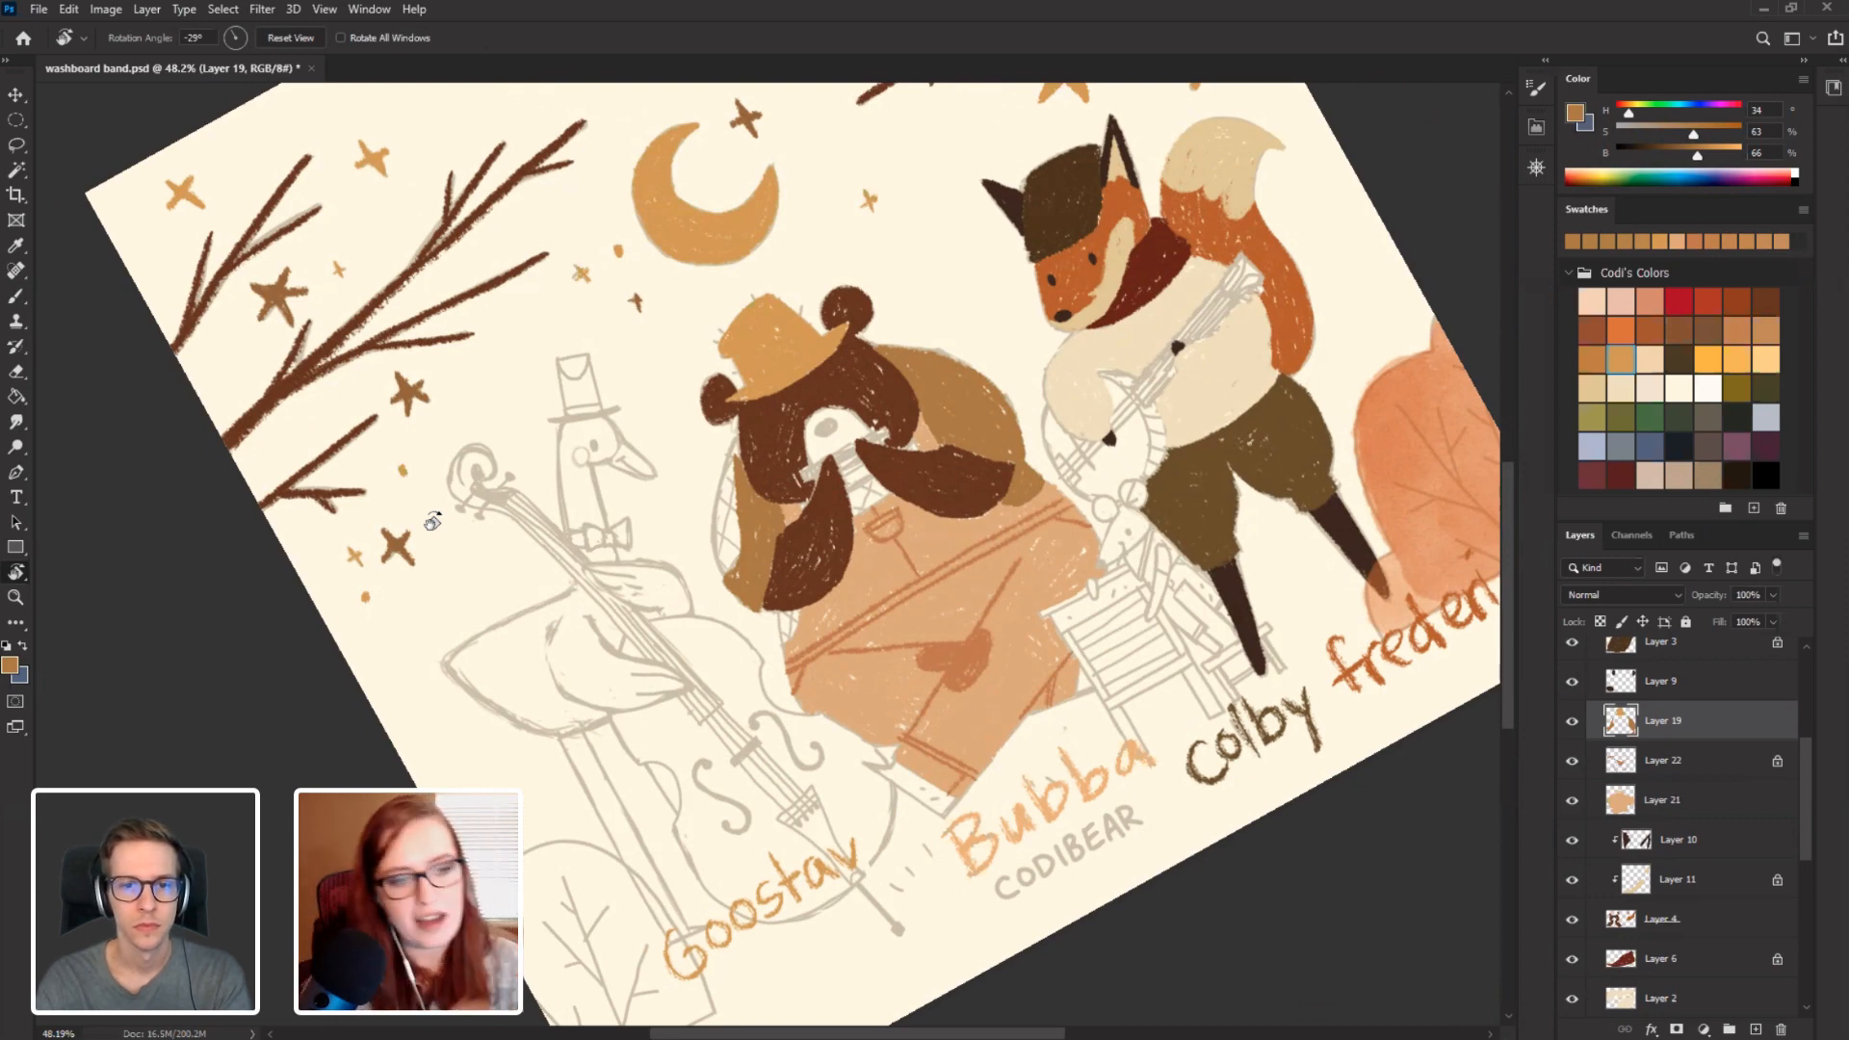
{"action": "mouse_move", "coordinate": [464, 402]}
{"action": "left_mouse_down"}
{"action": "mouse_move", "coordinate": [867, 732]}
{"action": "mouse_move", "coordinate": [1082, 787]}
{"action": "mouse_move", "coordinate": [963, 713]}
{"action": "mouse_move", "coordinate": [867, 616]}
{"action": "mouse_move", "coordinate": [826, 518]}
{"action": "mouse_move", "coordinate": [862, 402]}
{"action": "mouse_move", "coordinate": [851, 466]}
{"action": "mouse_move", "coordinate": [839, 402]}
{"action": "mouse_move", "coordinate": [840, 441]}
{"action": "left_mouse_up"}
{"action": "key", "text": "b"}
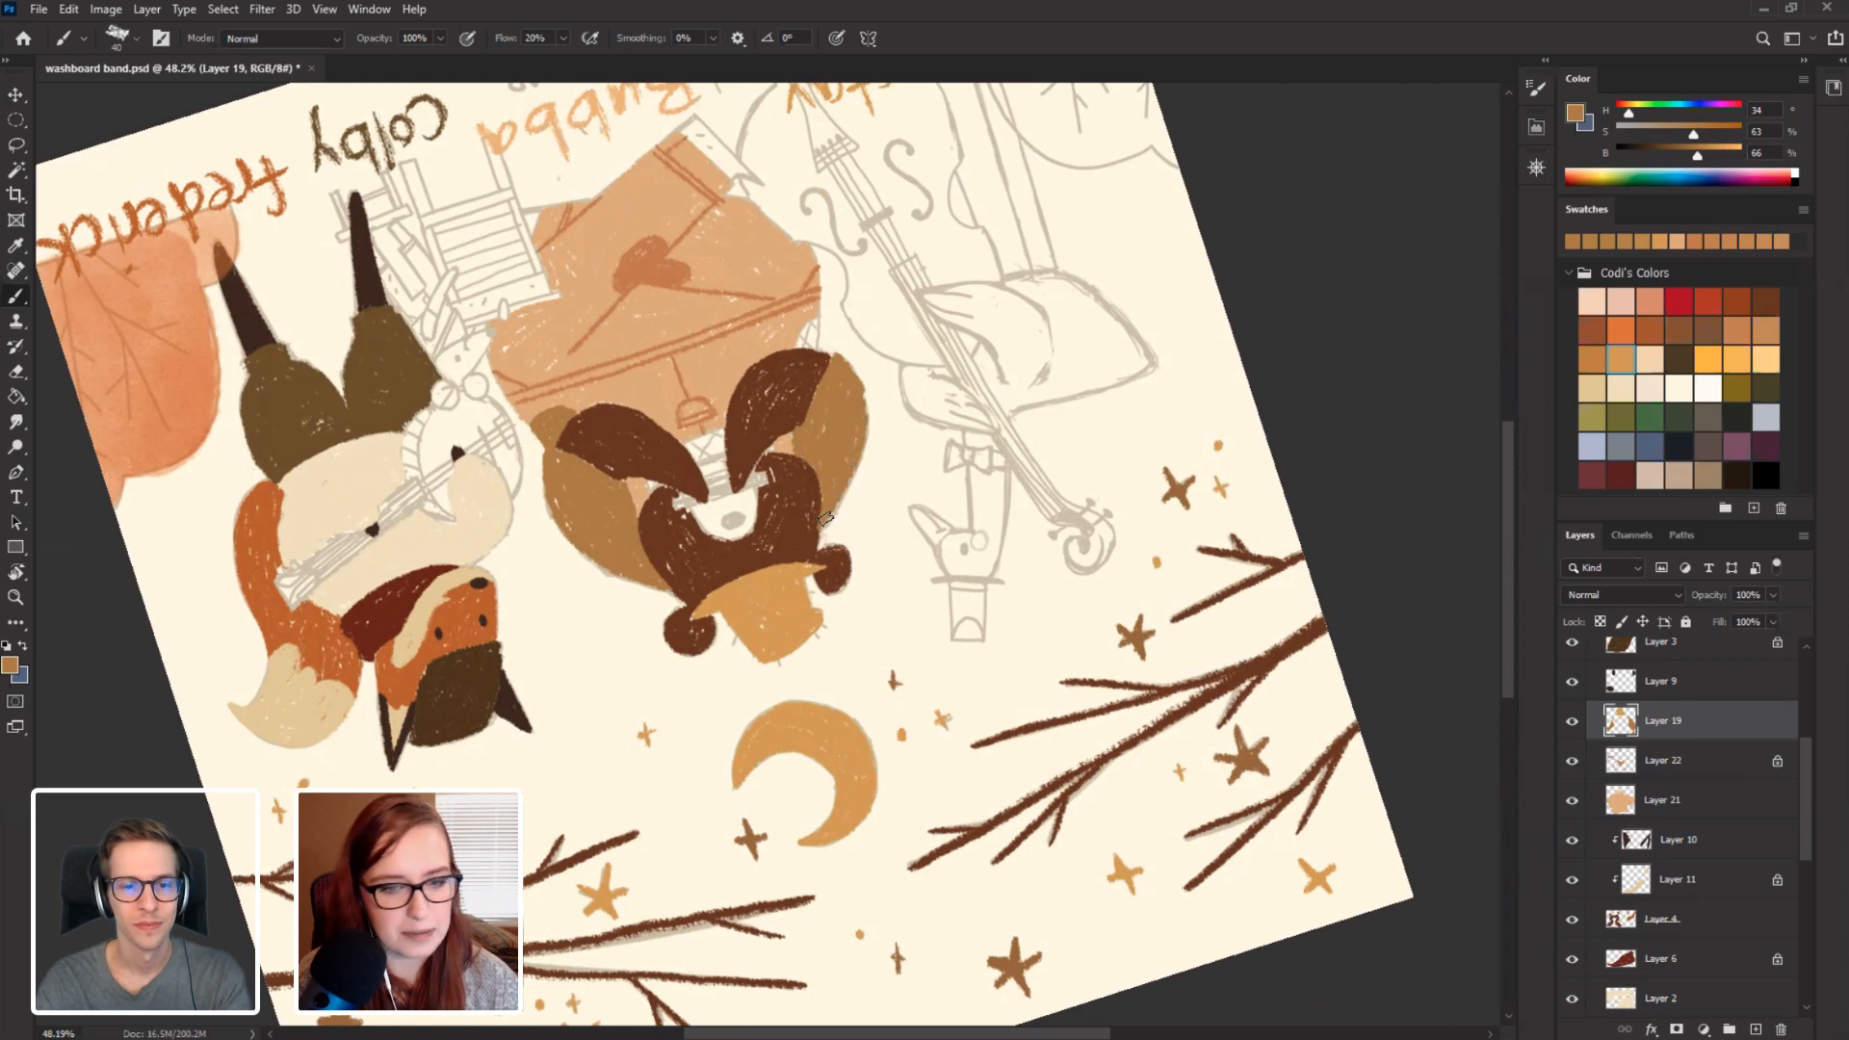
Paint the bear's shirt front between the paws, just below the harmonica, in ochre brown.
{"action": "key", "text": "e"}
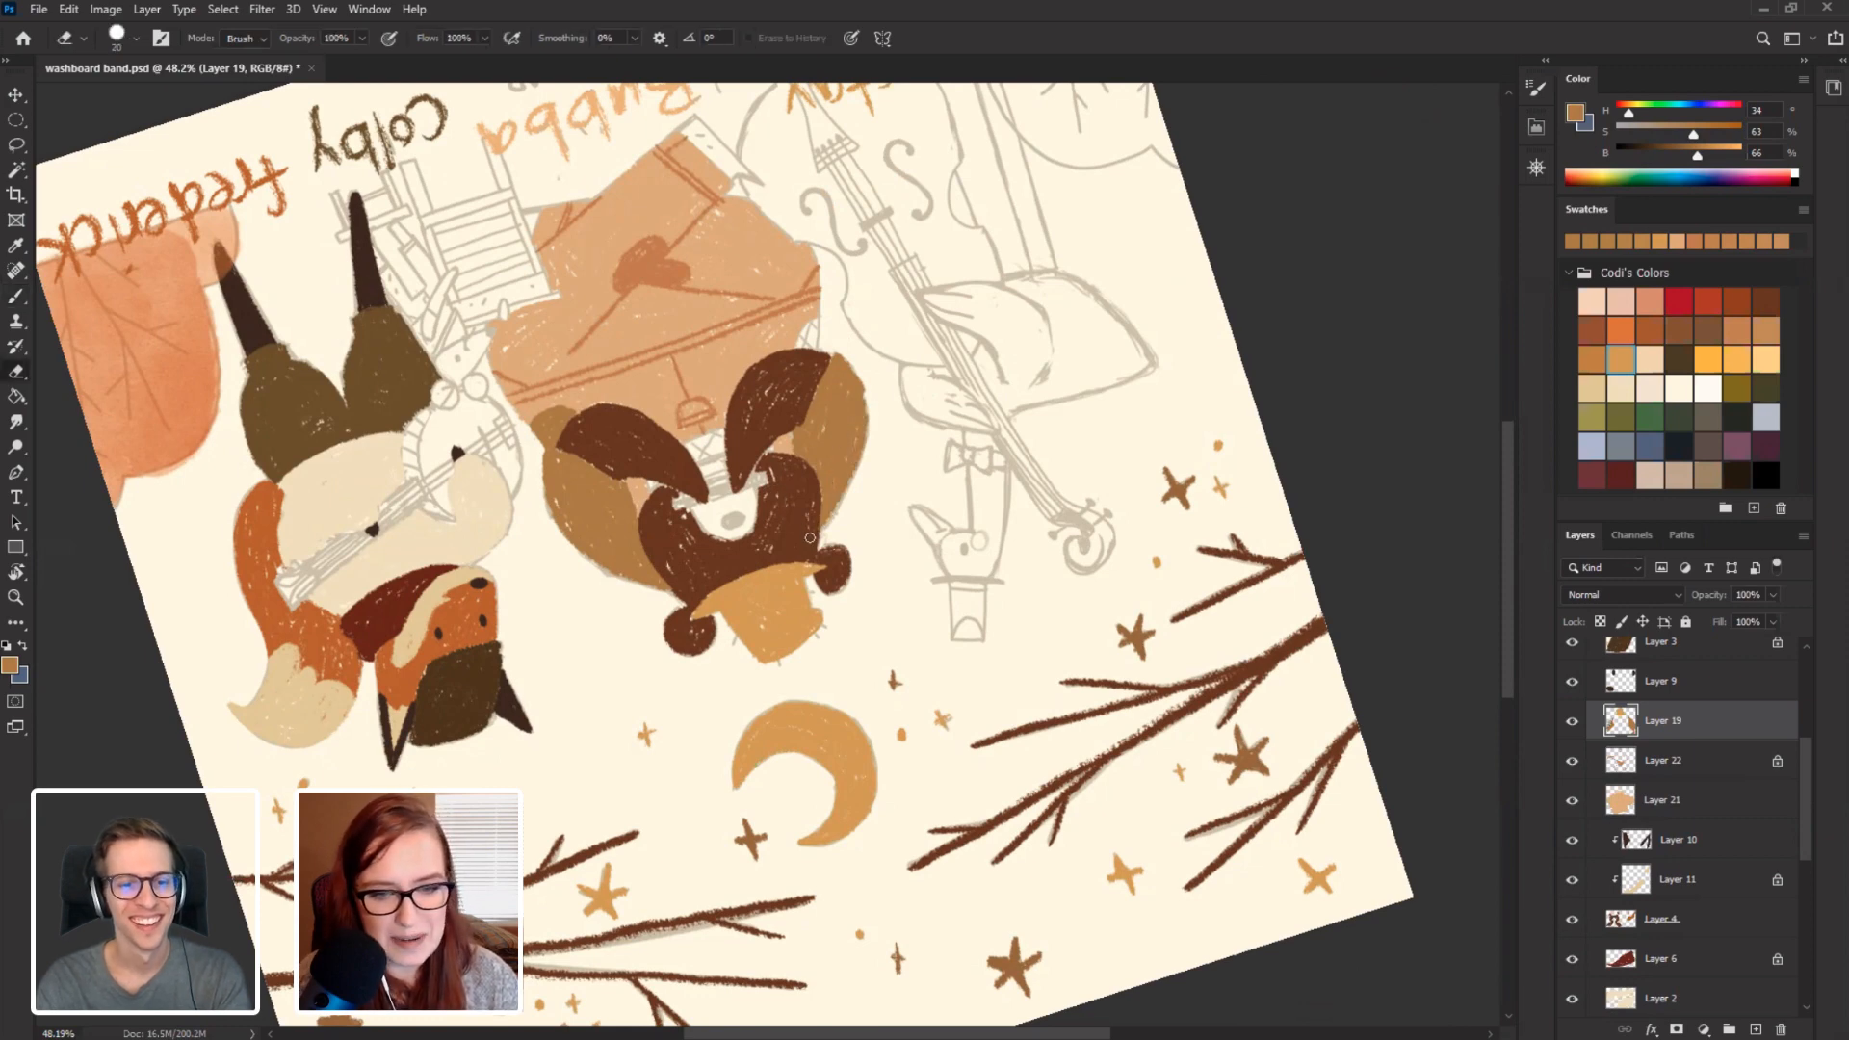
{"action": "key", "text": "r"}
{"action": "mouse_move", "coordinate": [400, 663]}
{"action": "left_mouse_down"}
{"action": "mouse_move", "coordinate": [462, 404]}
{"action": "mouse_move", "coordinate": [1138, 488]}
{"action": "mouse_move", "coordinate": [654, 609]}
{"action": "mouse_move", "coordinate": [501, 505]}
{"action": "mouse_move", "coordinate": [484, 360]}
{"action": "mouse_move", "coordinate": [437, 644]}
{"action": "left_mouse_up"}
{"action": "left_click_drag", "start_coordinate": [717, 515], "coordinate": [702, 471]}
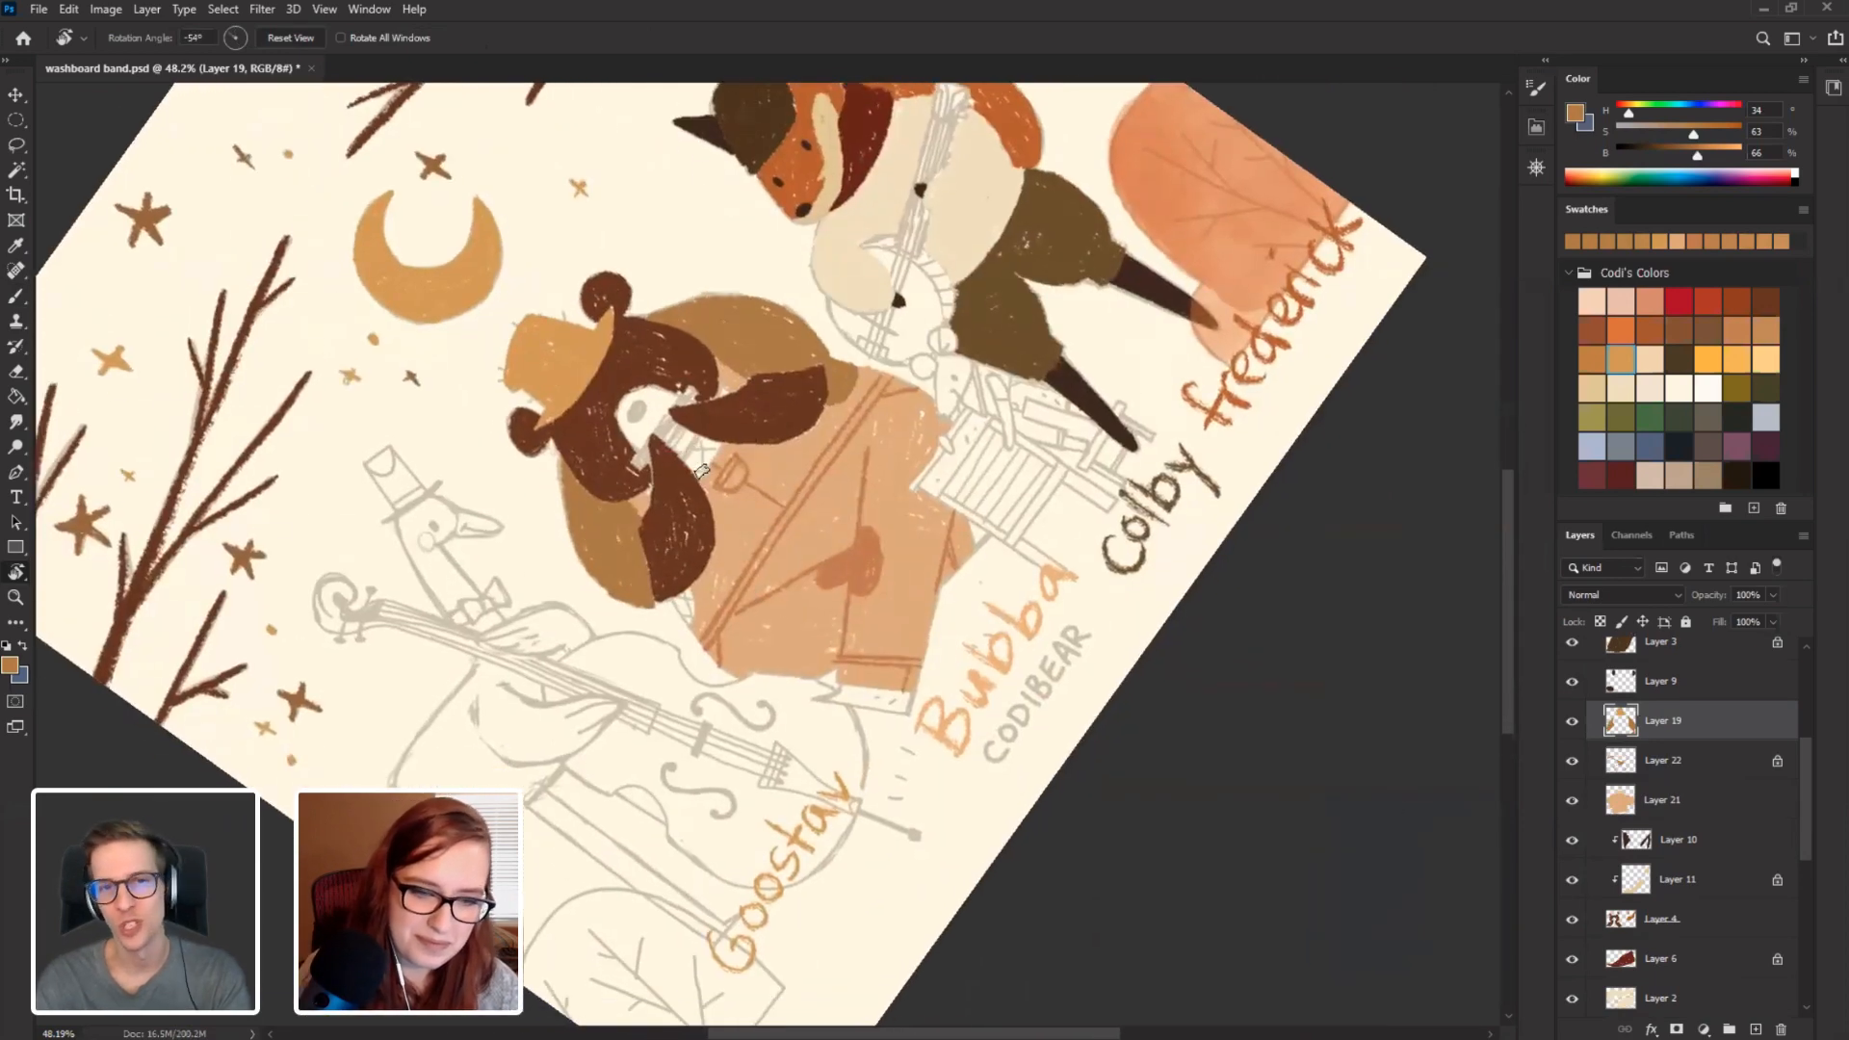
{"action": "key", "text": "b"}
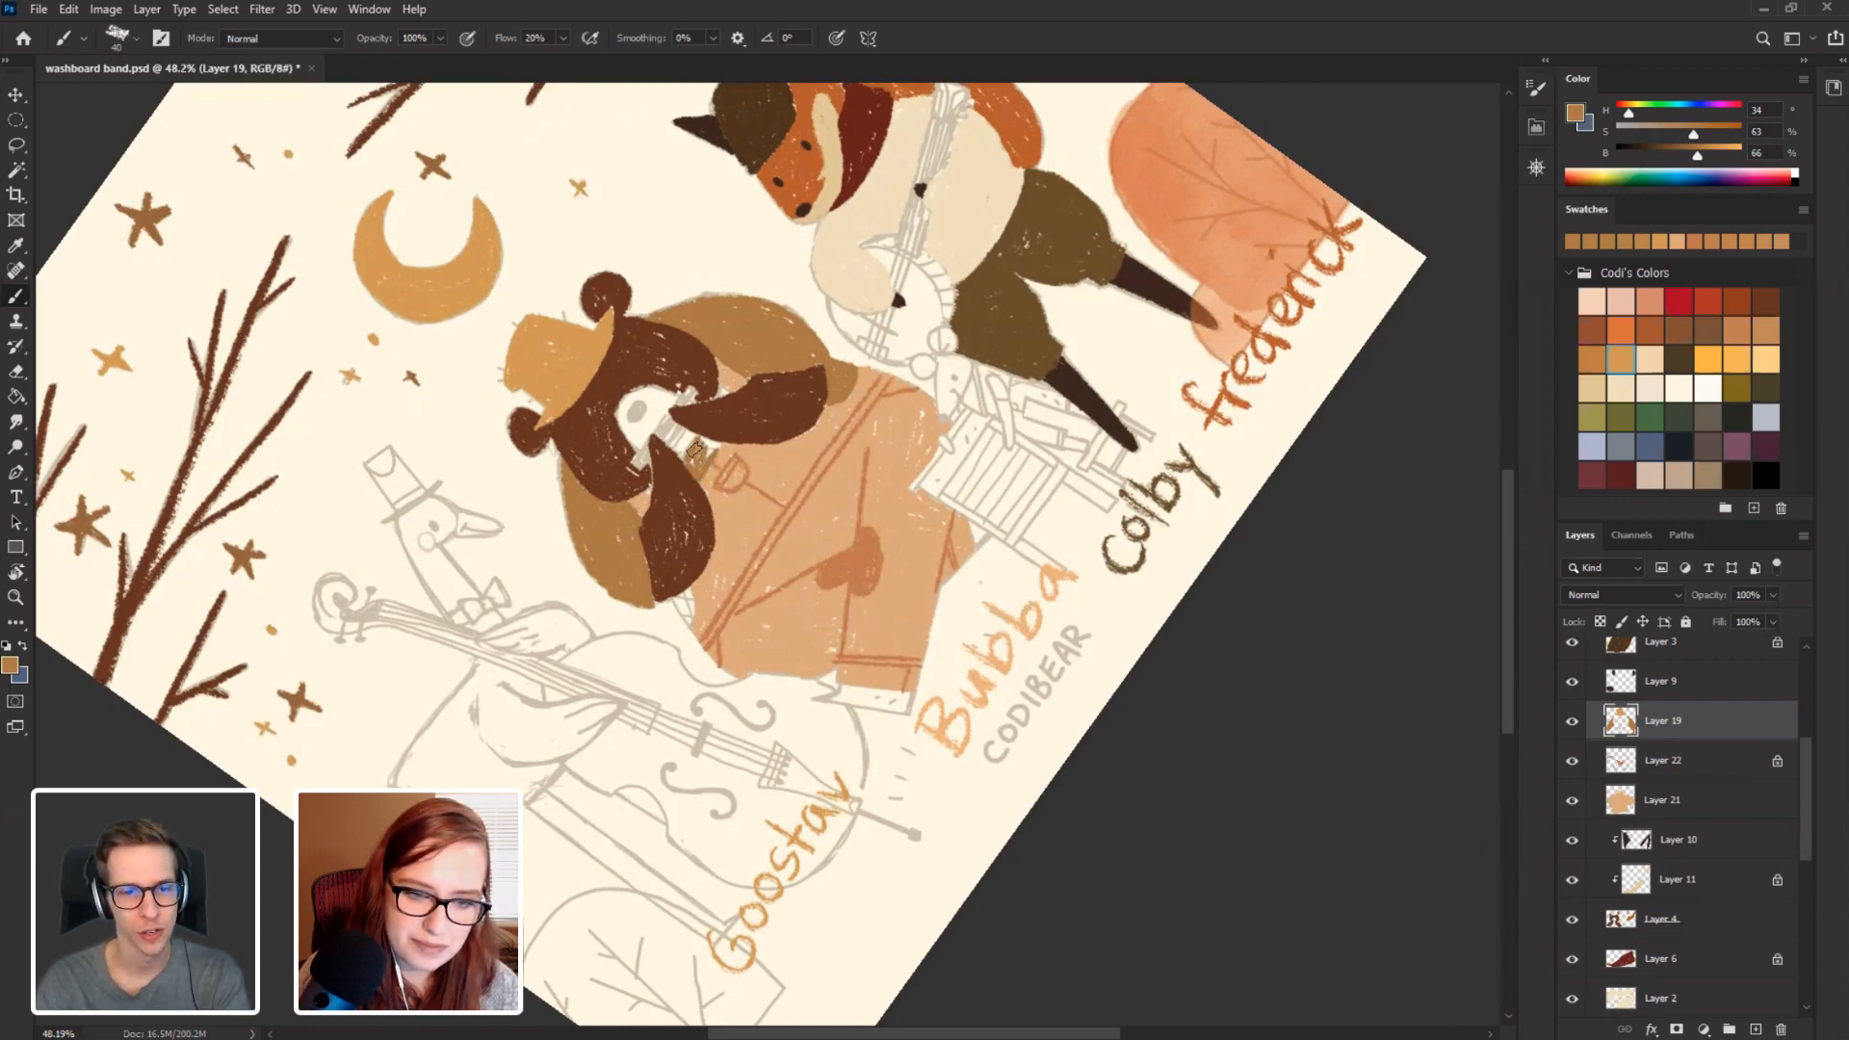
{"action": "left_click_drag", "start_coordinate": [694, 448], "coordinate": [696, 448]}
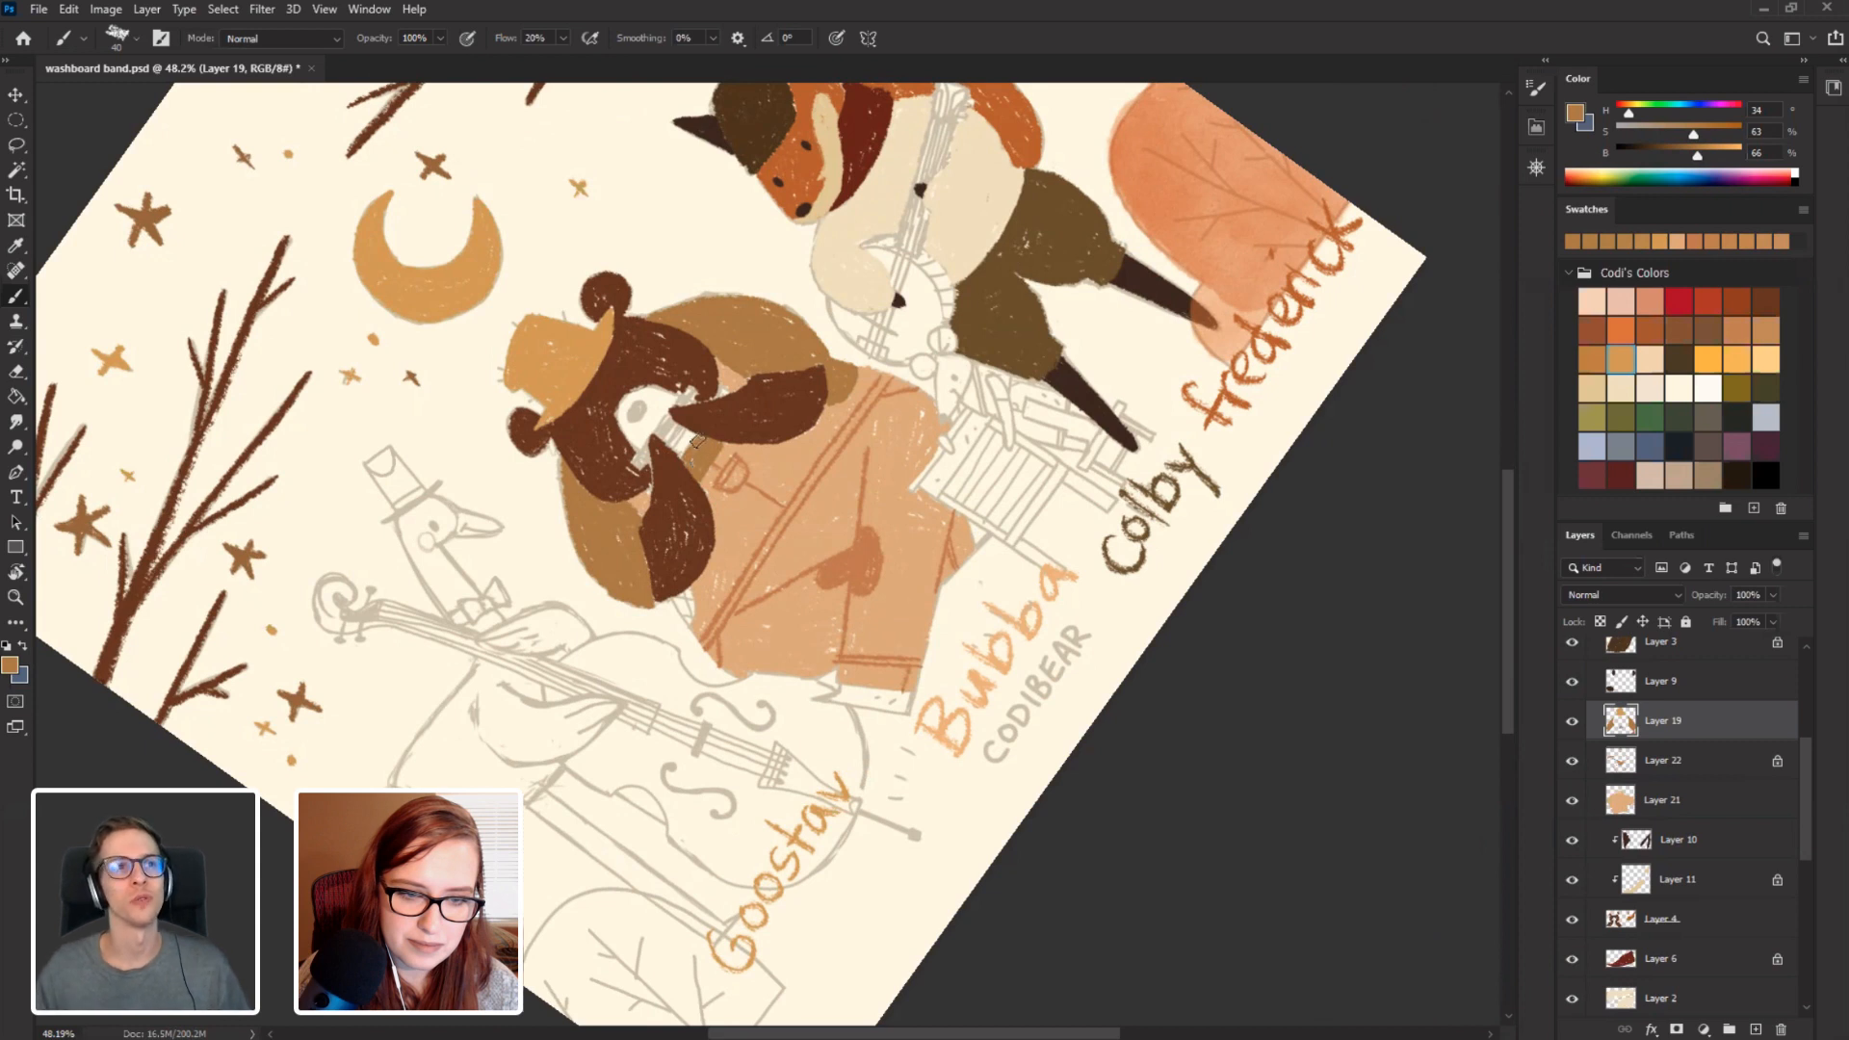
Toggle the visibility of Layer 15 and Layer 2 to check which parts of the drawing they hold.
{"action": "left_click", "coordinate": [617, 462], "text": "alt"}
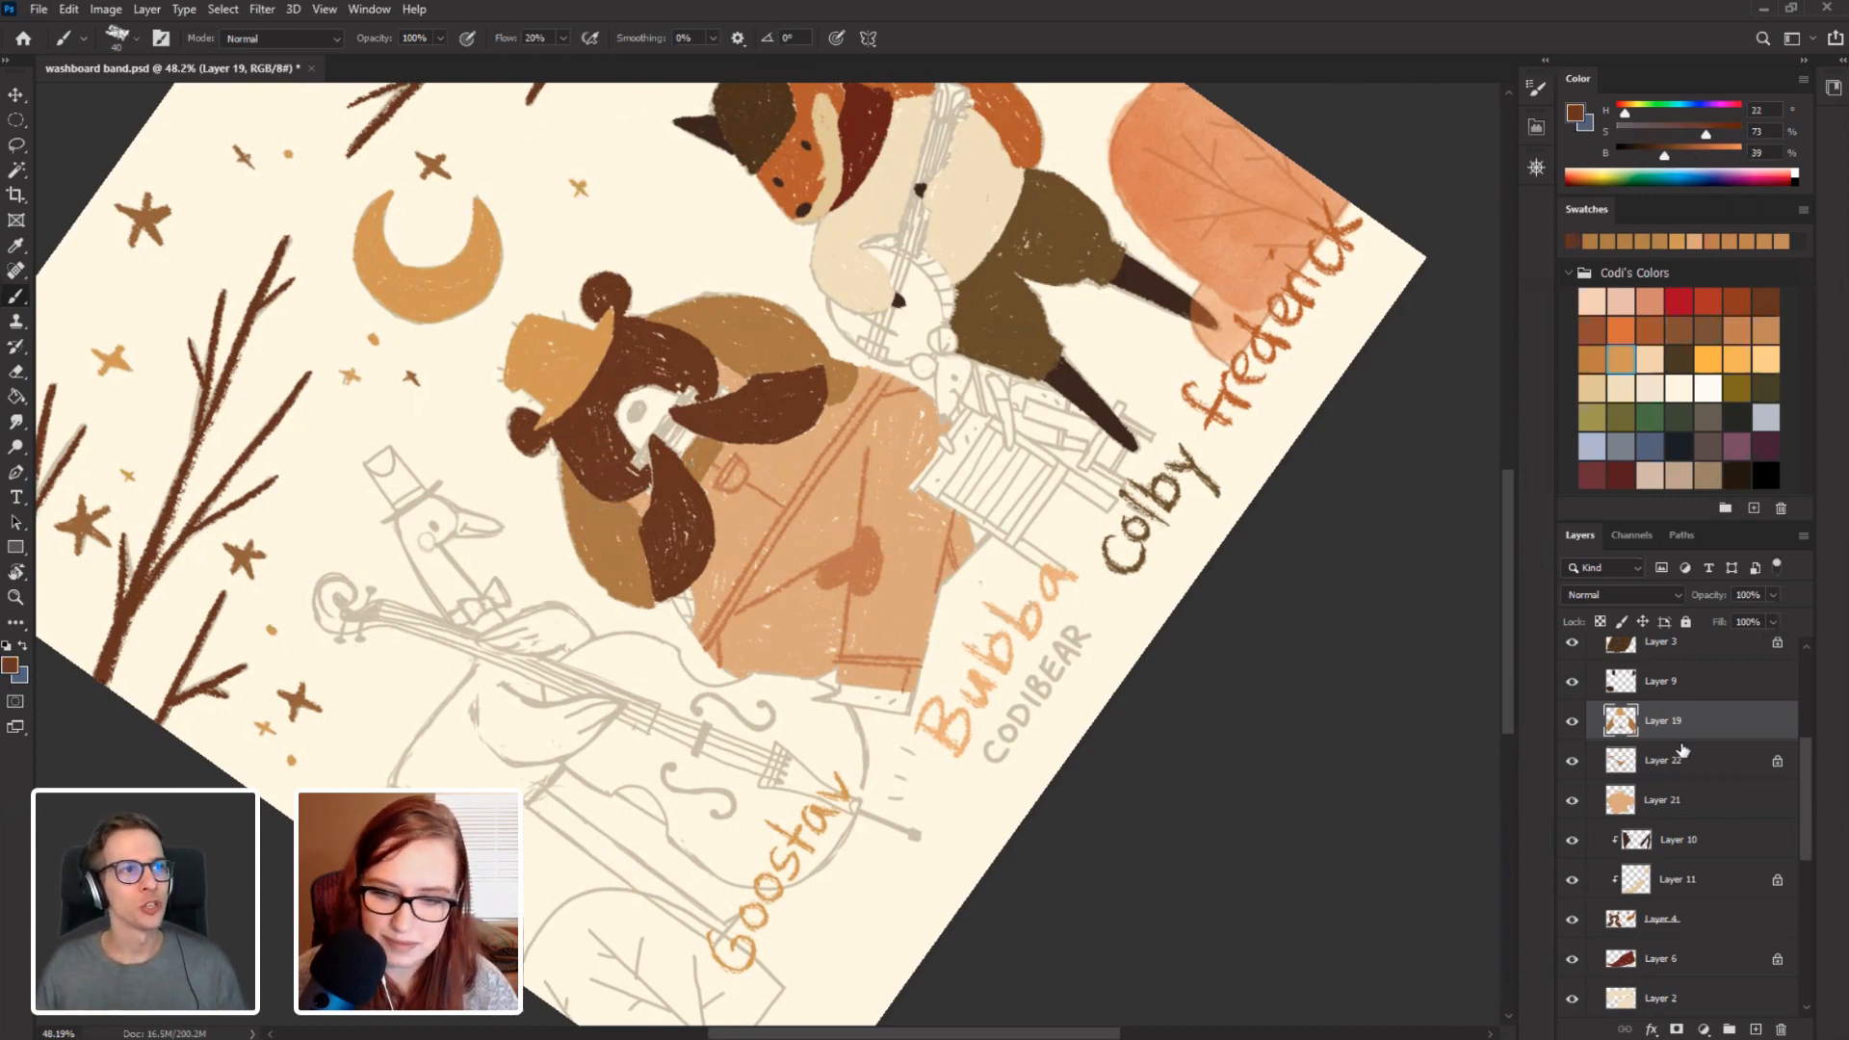
{"action": "mouse_move", "coordinate": [1804, 837]}
{"action": "left_mouse_down"}
{"action": "mouse_move", "coordinate": [1802, 765]}
{"action": "mouse_move", "coordinate": [1804, 952]}
{"action": "mouse_move", "coordinate": [1800, 898]}
{"action": "left_mouse_up"}
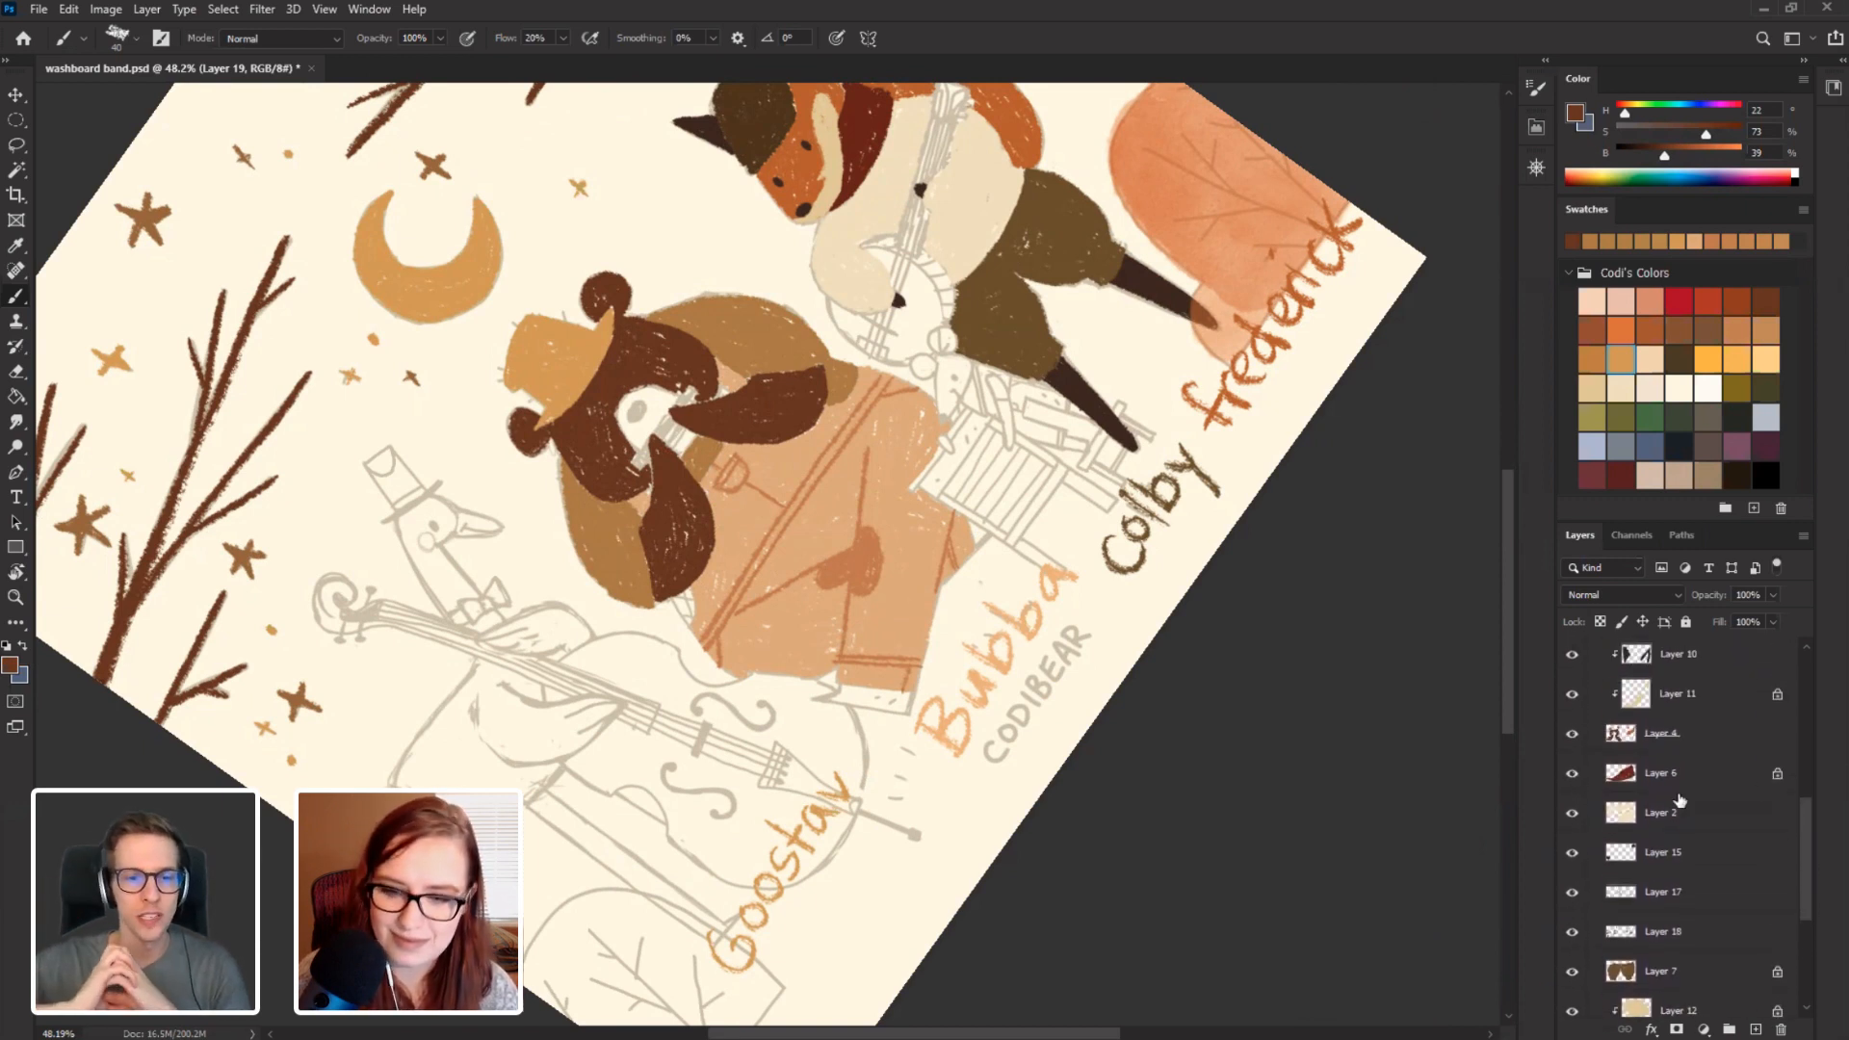
{"action": "left_click", "coordinate": [1570, 853]}
{"action": "left_click", "coordinate": [1570, 853]}
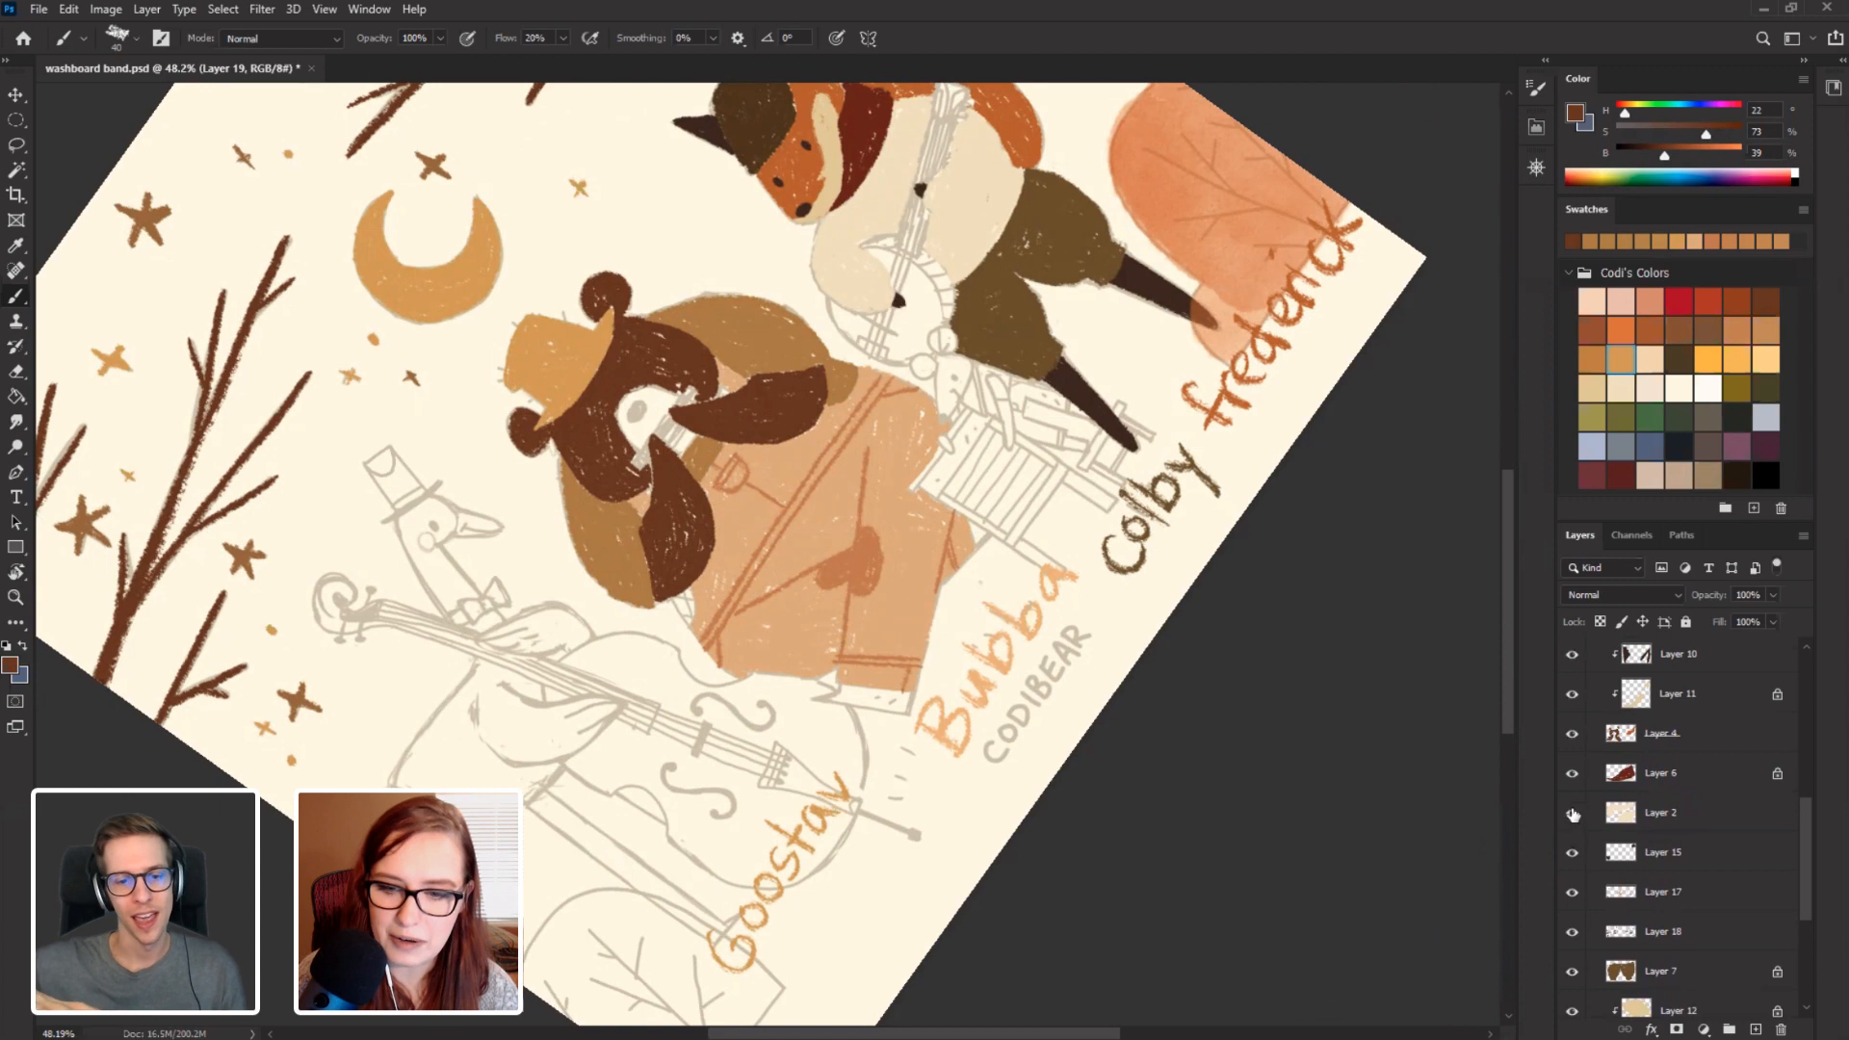
{"action": "left_click", "coordinate": [1571, 816]}
{"action": "left_click", "coordinate": [1571, 815]}
{"action": "mouse_move", "coordinate": [1805, 826]}
{"action": "left_mouse_down"}
{"action": "mouse_move", "coordinate": [1807, 722]}
{"action": "mouse_move", "coordinate": [1806, 753]}
{"action": "left_mouse_up"}
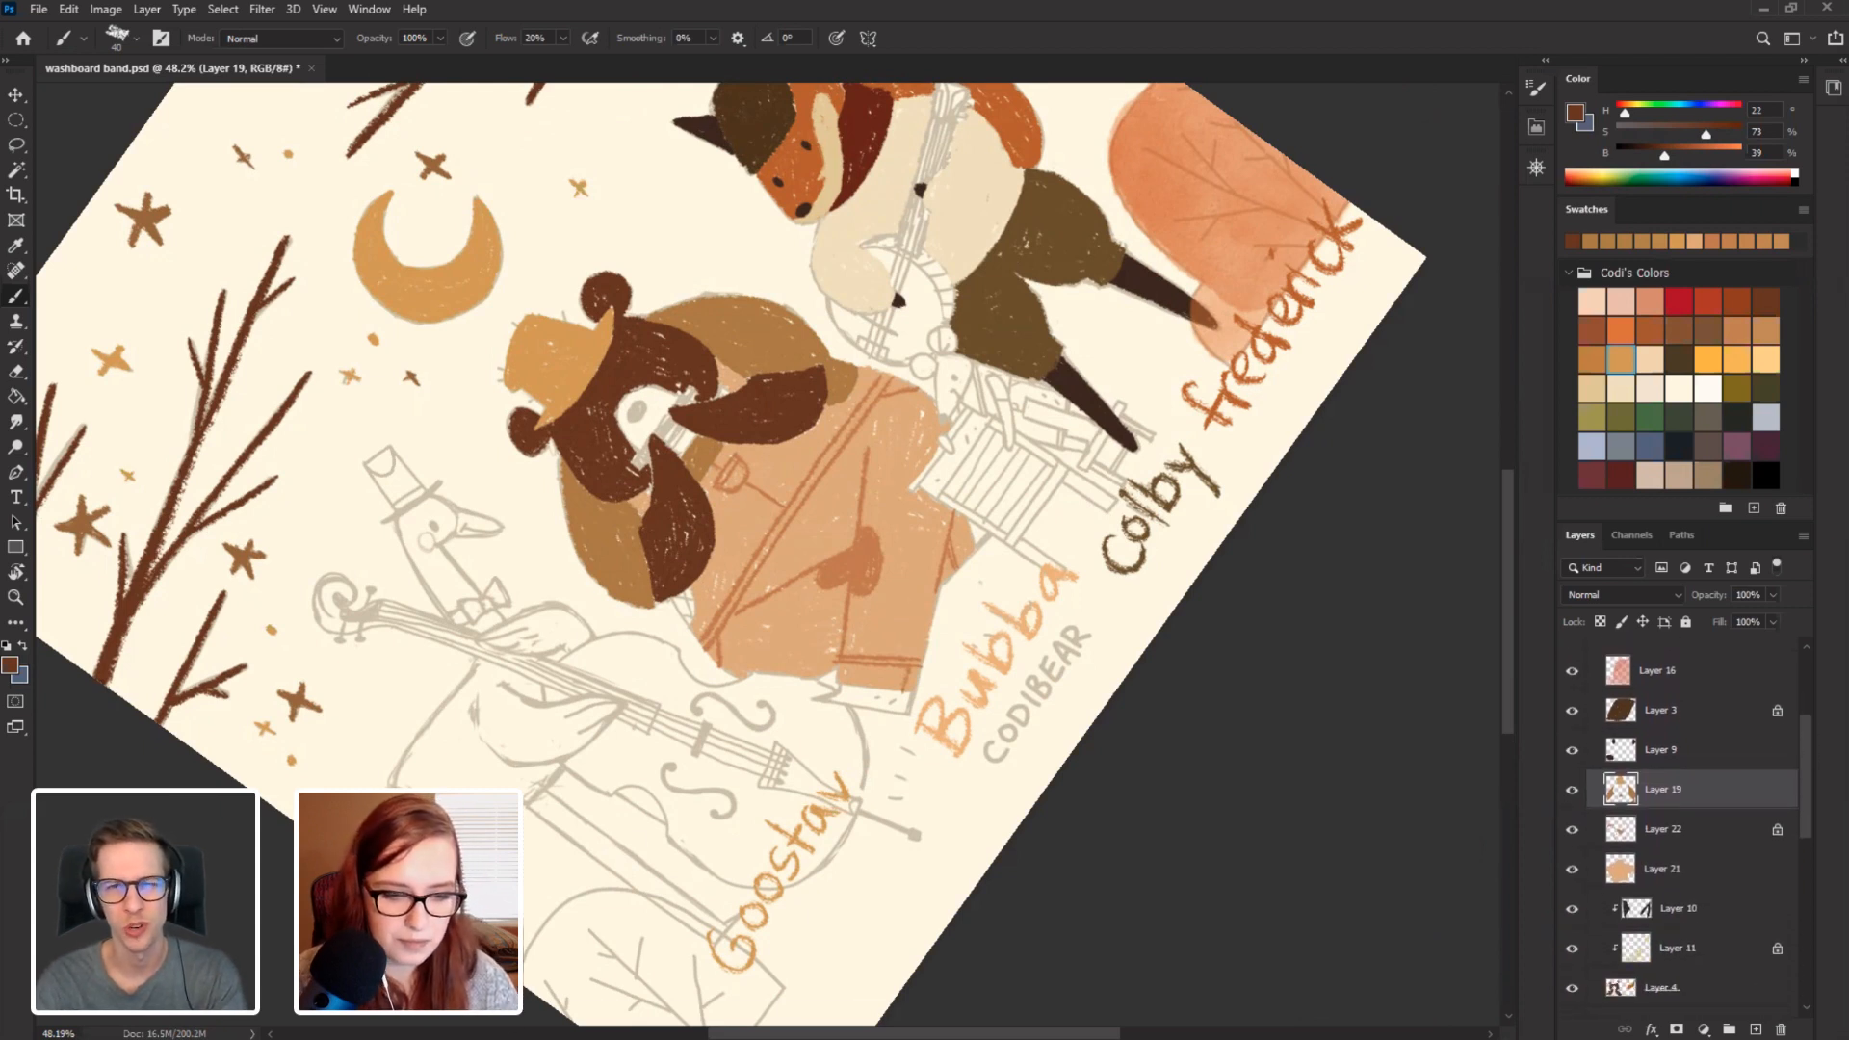
Switch to the browser, look through the illustrator's Instagram posts including the Mt. Rainier painting, and return to Photoshop.
{"action": "left_click", "coordinate": [496, 1027]}
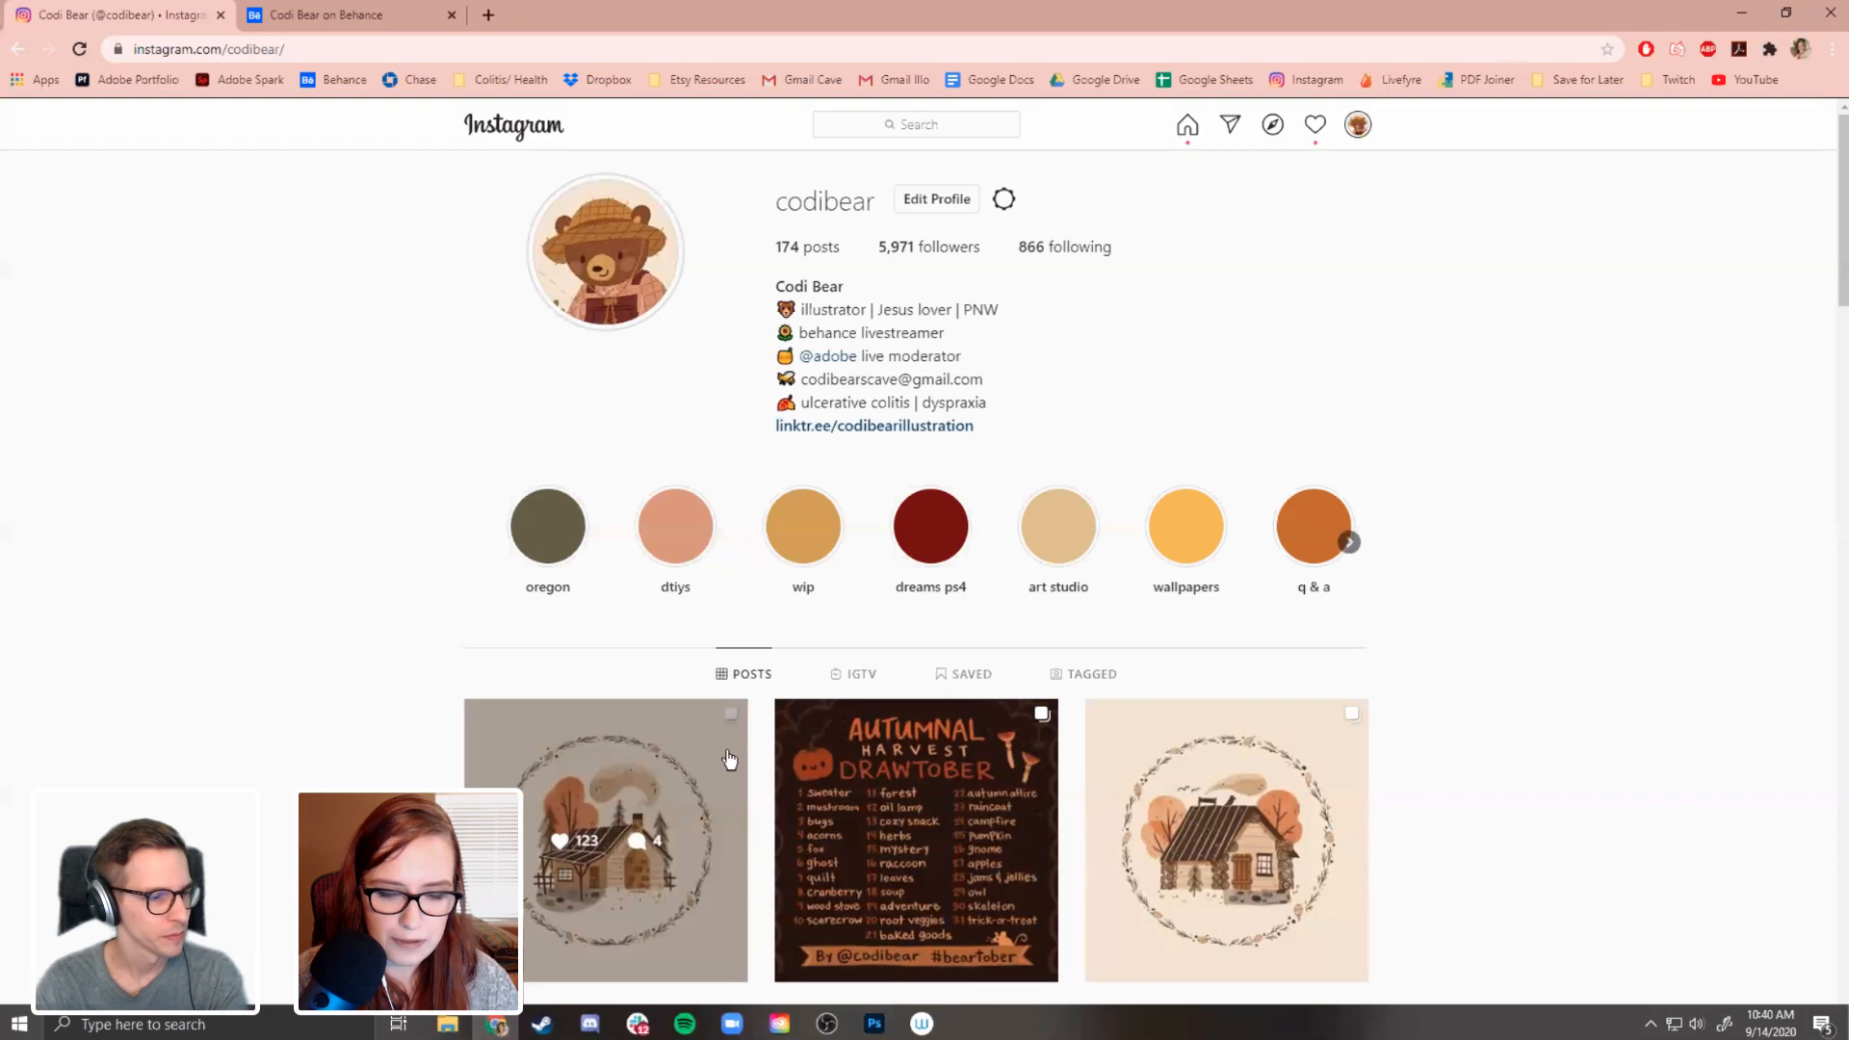
{"action": "left_click_drag", "start_coordinate": [1840, 299], "coordinate": [1839, 505]}
{"action": "scroll", "coordinate": [1760, 591], "scroll_direction": "down", "scroll_amount": 6}
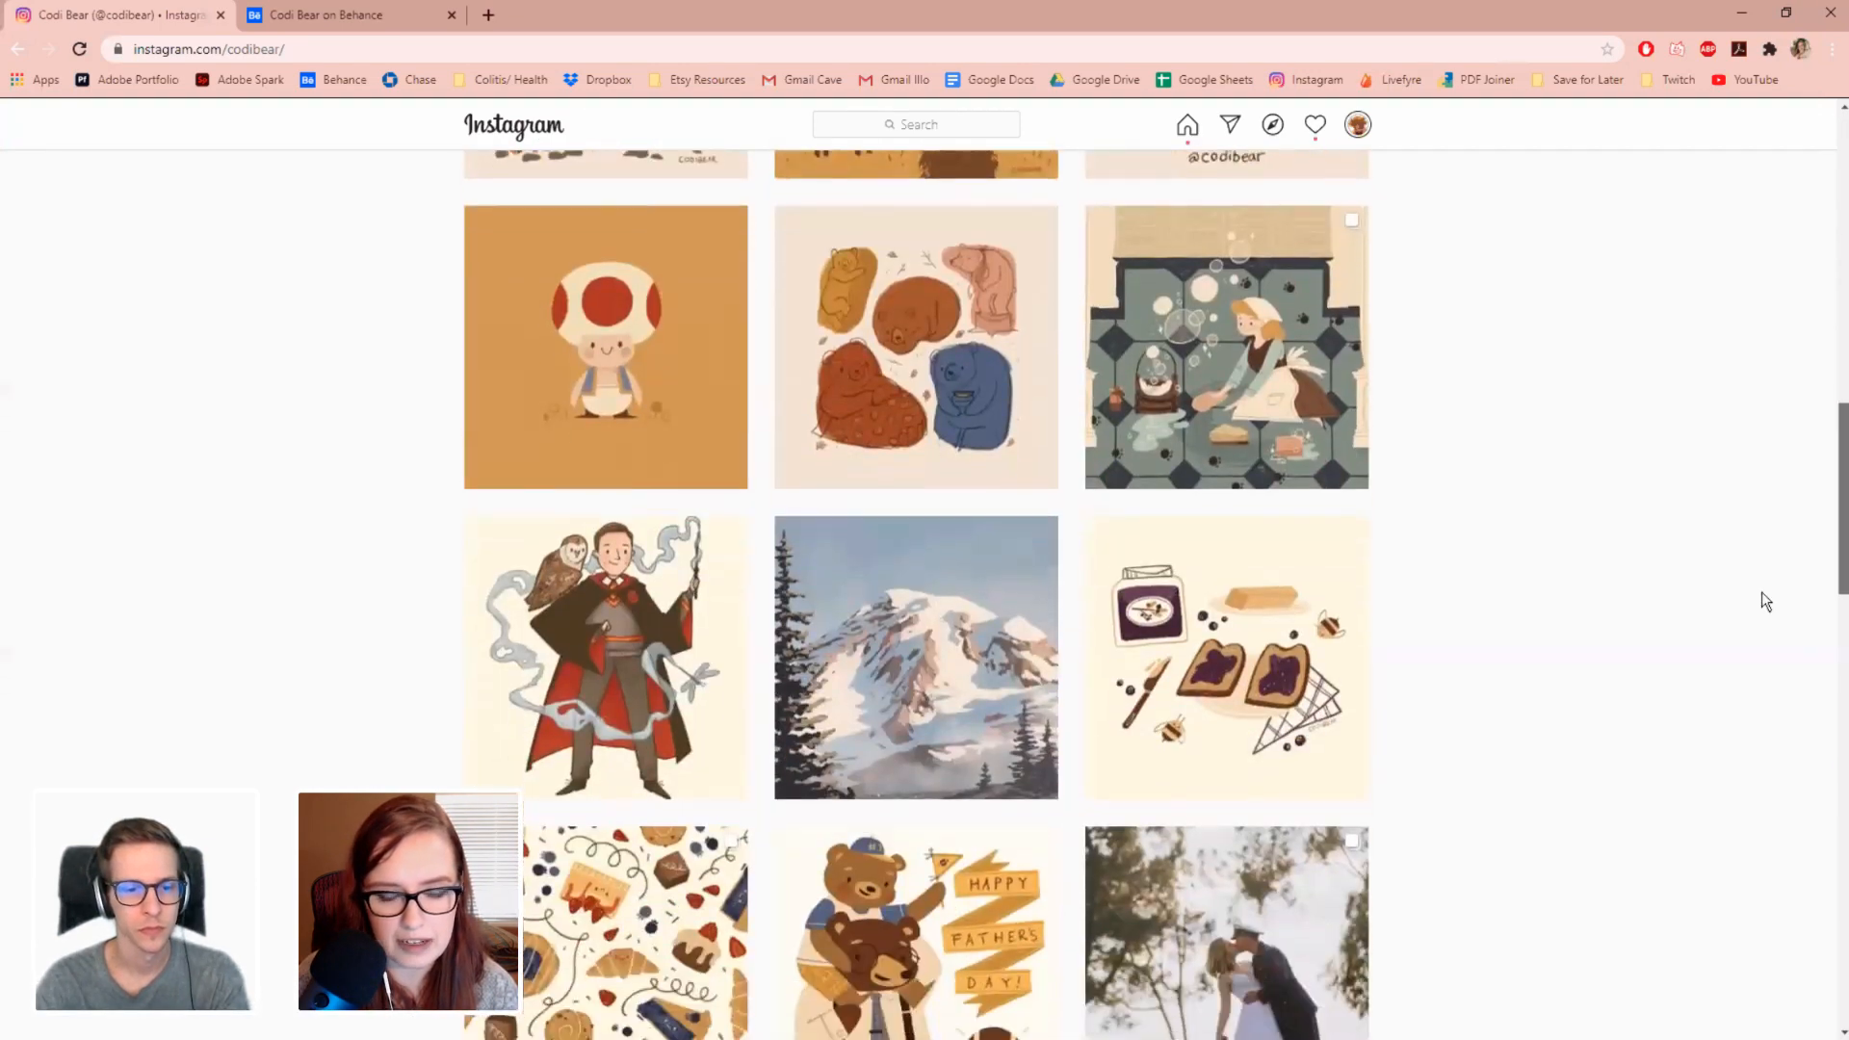
{"action": "scroll", "coordinate": [1832, 462], "scroll_direction": "up", "scroll_amount": 3}
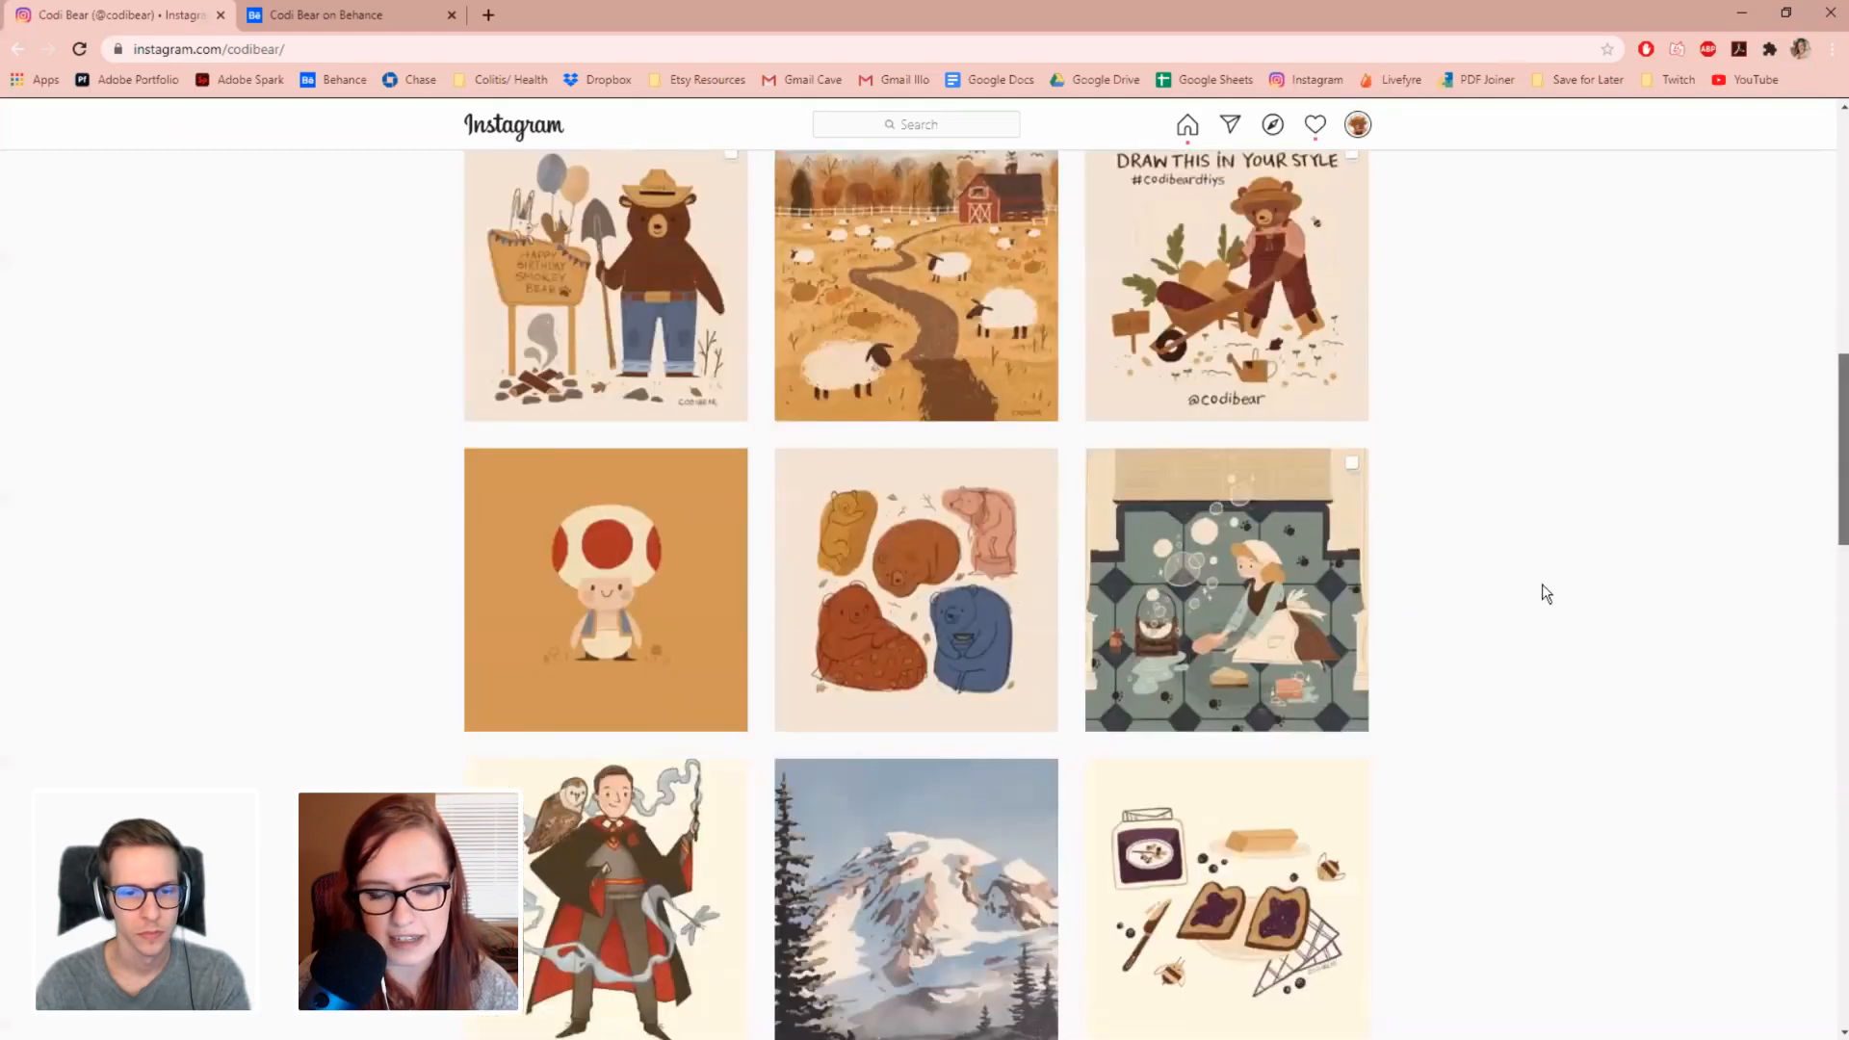
{"action": "scroll", "coordinate": [1054, 452], "scroll_direction": "down", "scroll_amount": 4}
{"action": "left_click", "coordinate": [907, 502]}
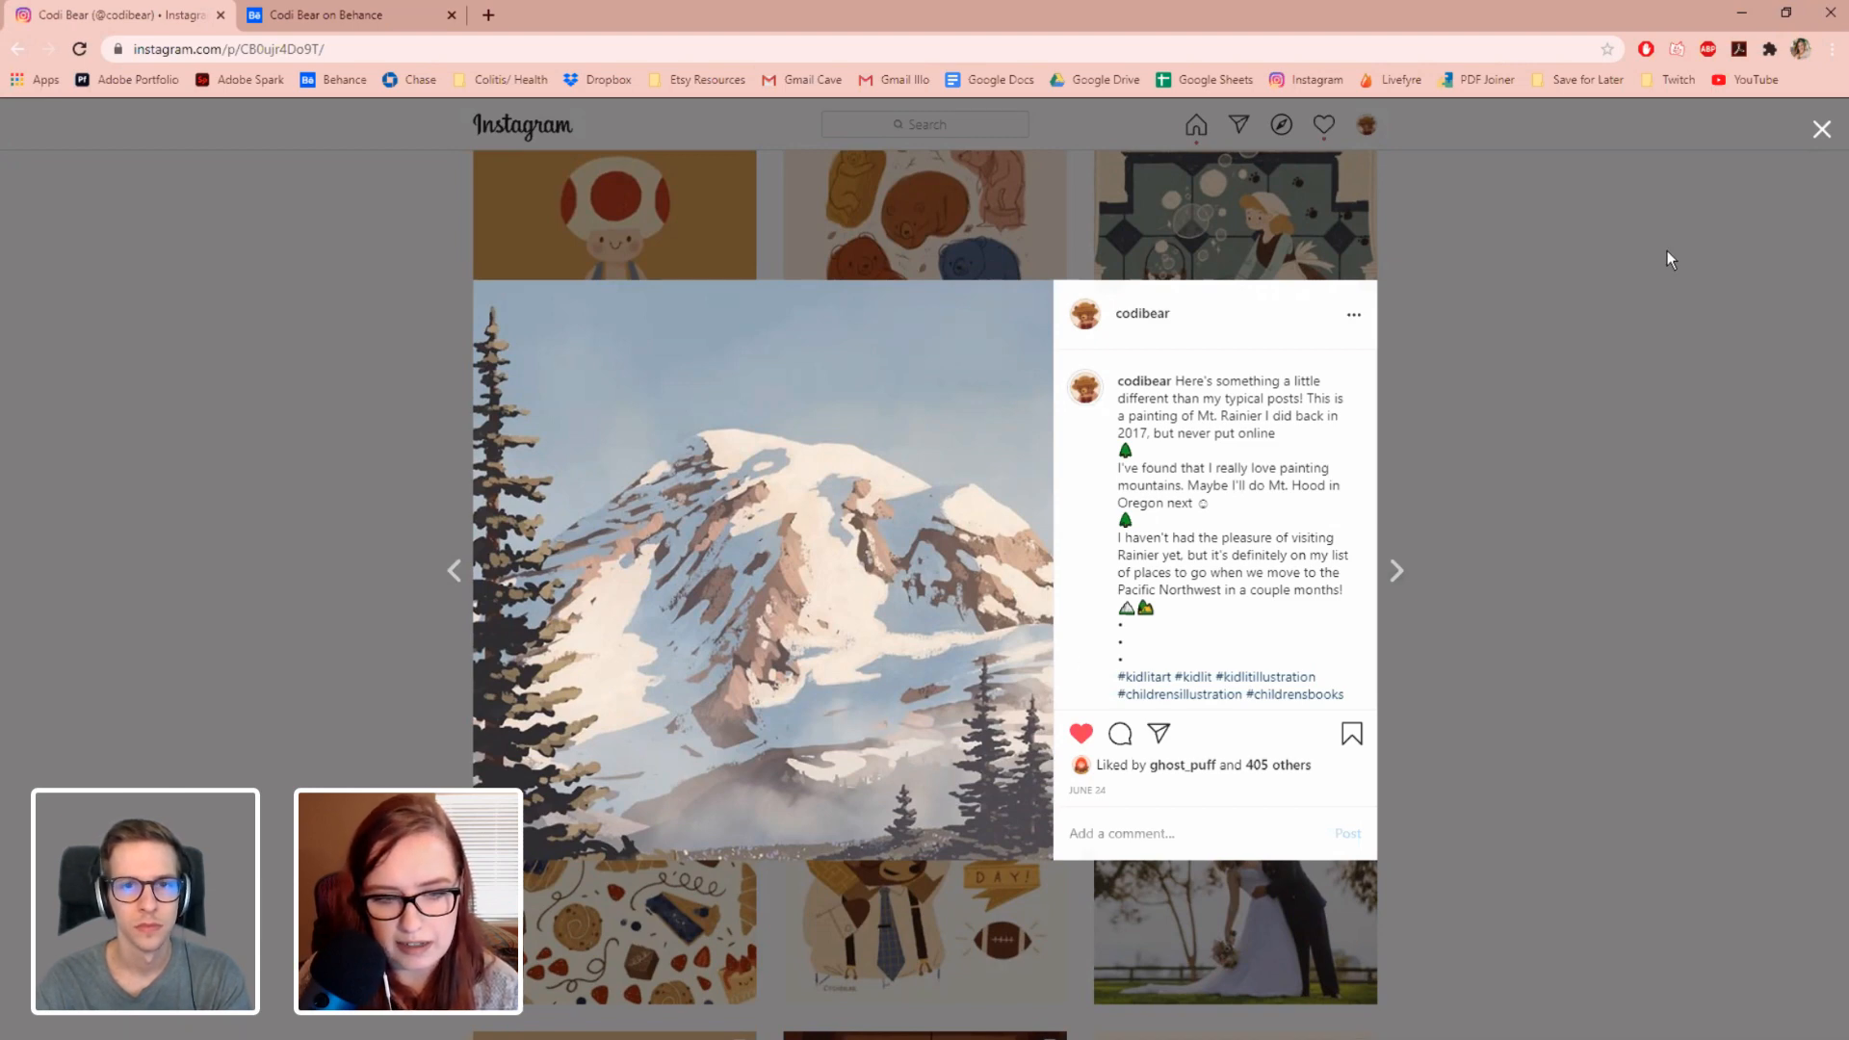
{"action": "left_click", "coordinate": [1672, 368]}
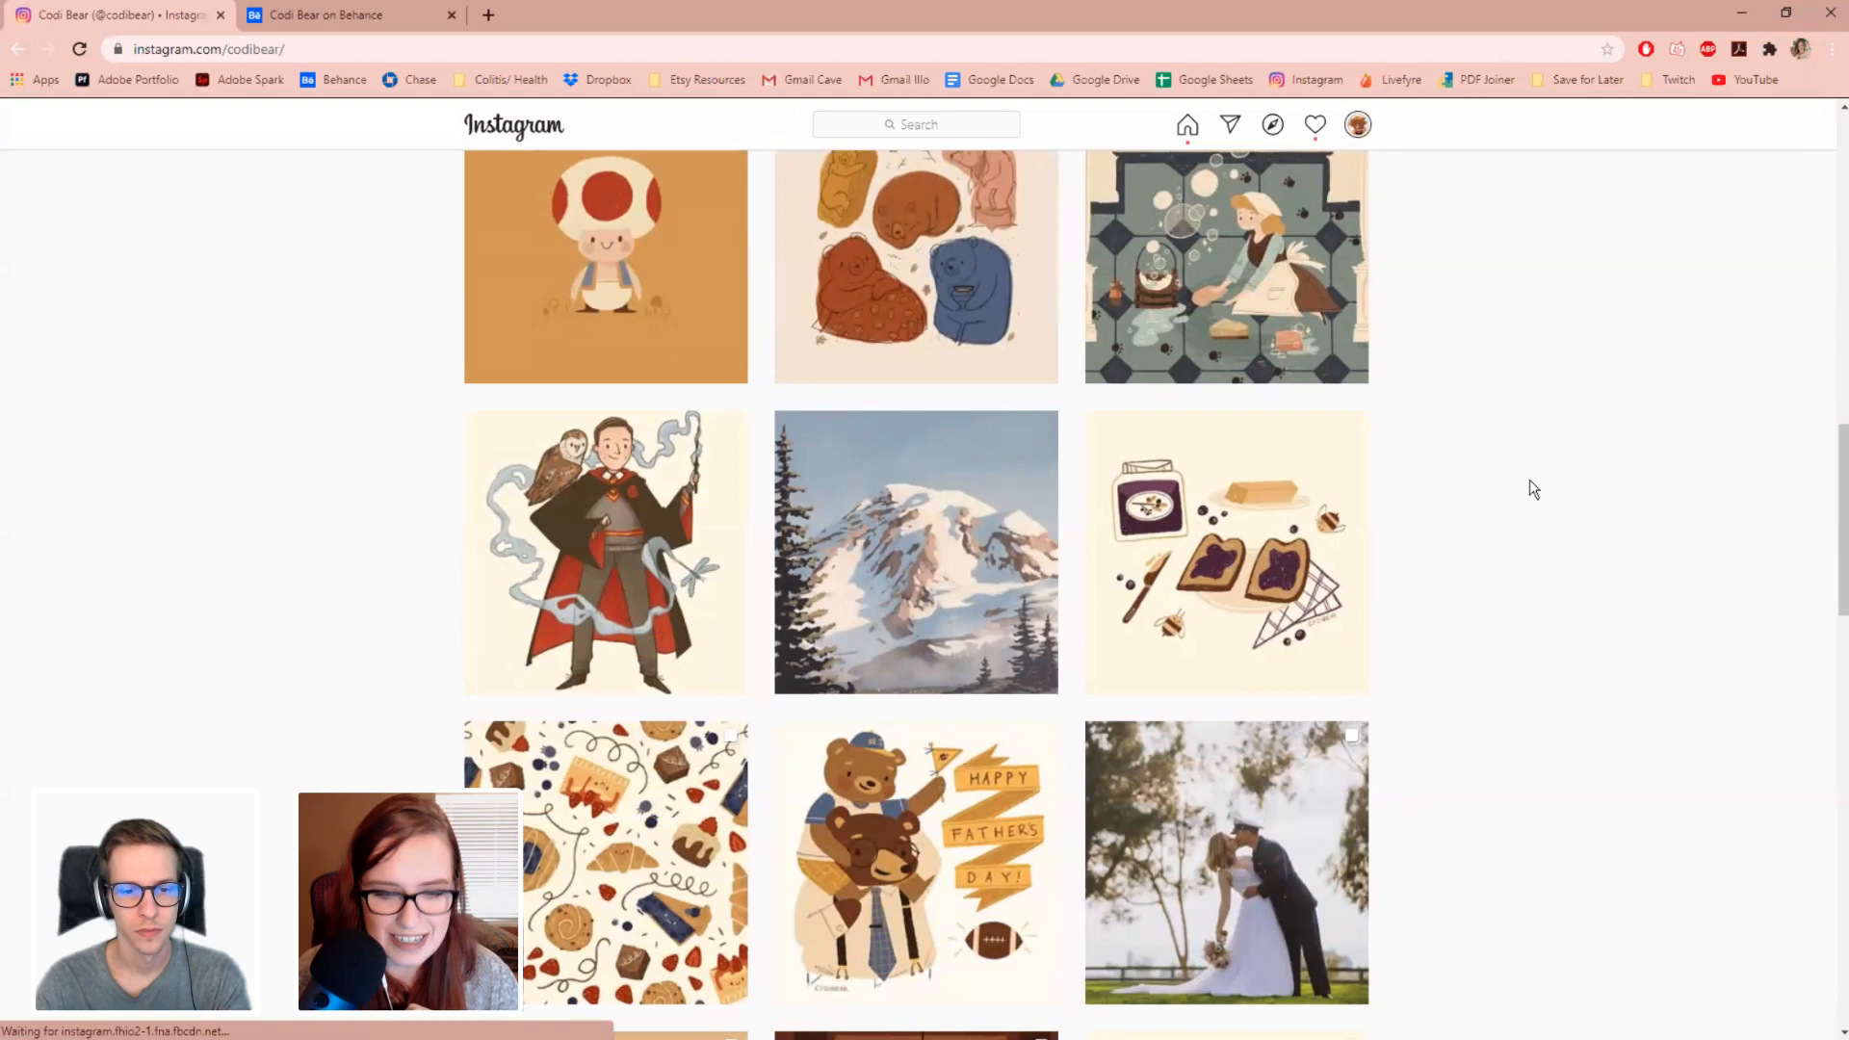
{"action": "left_click", "coordinate": [874, 1023]}
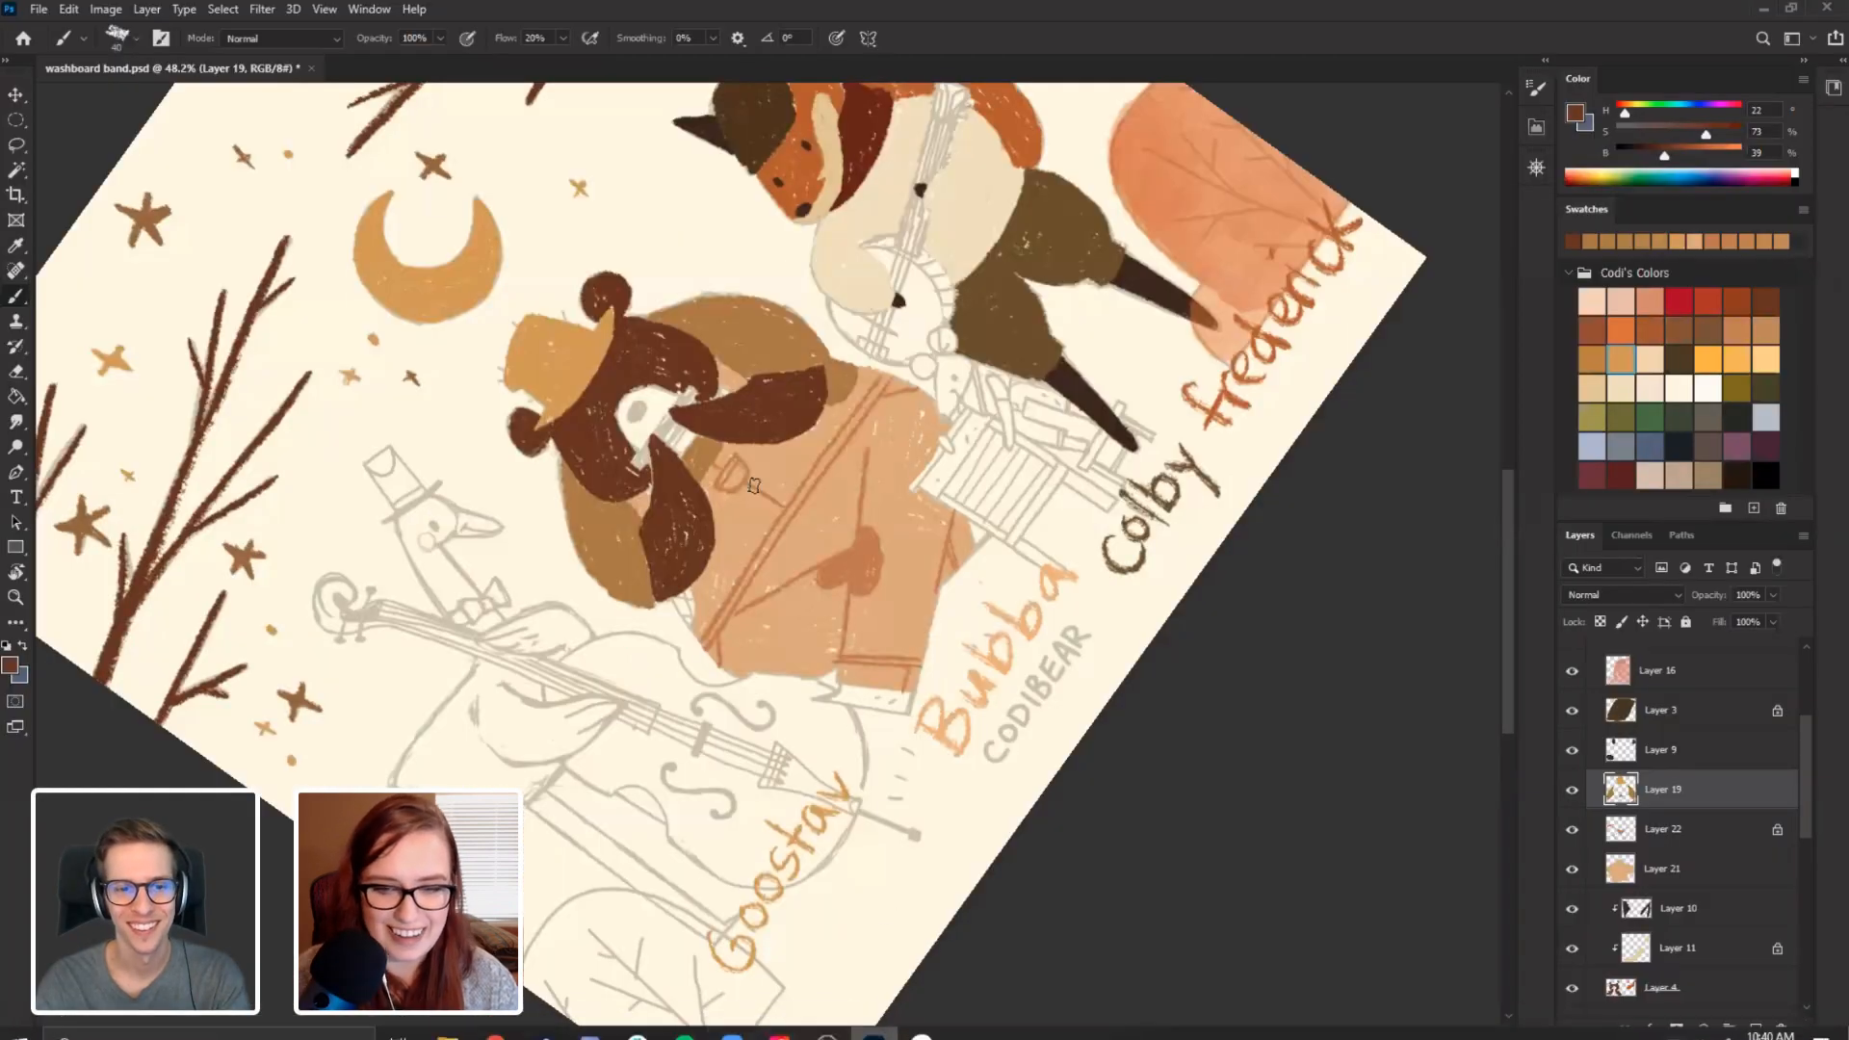
Sample the shirt's ochre brown H 34, S 63, B 66 and fill the shirt gap below the bear's paw nearest the goose.
{"action": "left_click_drag", "start_coordinate": [527, 591], "coordinate": [607, 671]}
{"action": "key", "text": "r"}
{"action": "left_click_drag", "start_coordinate": [548, 724], "coordinate": [483, 513]}
{"action": "key", "text": "b"}
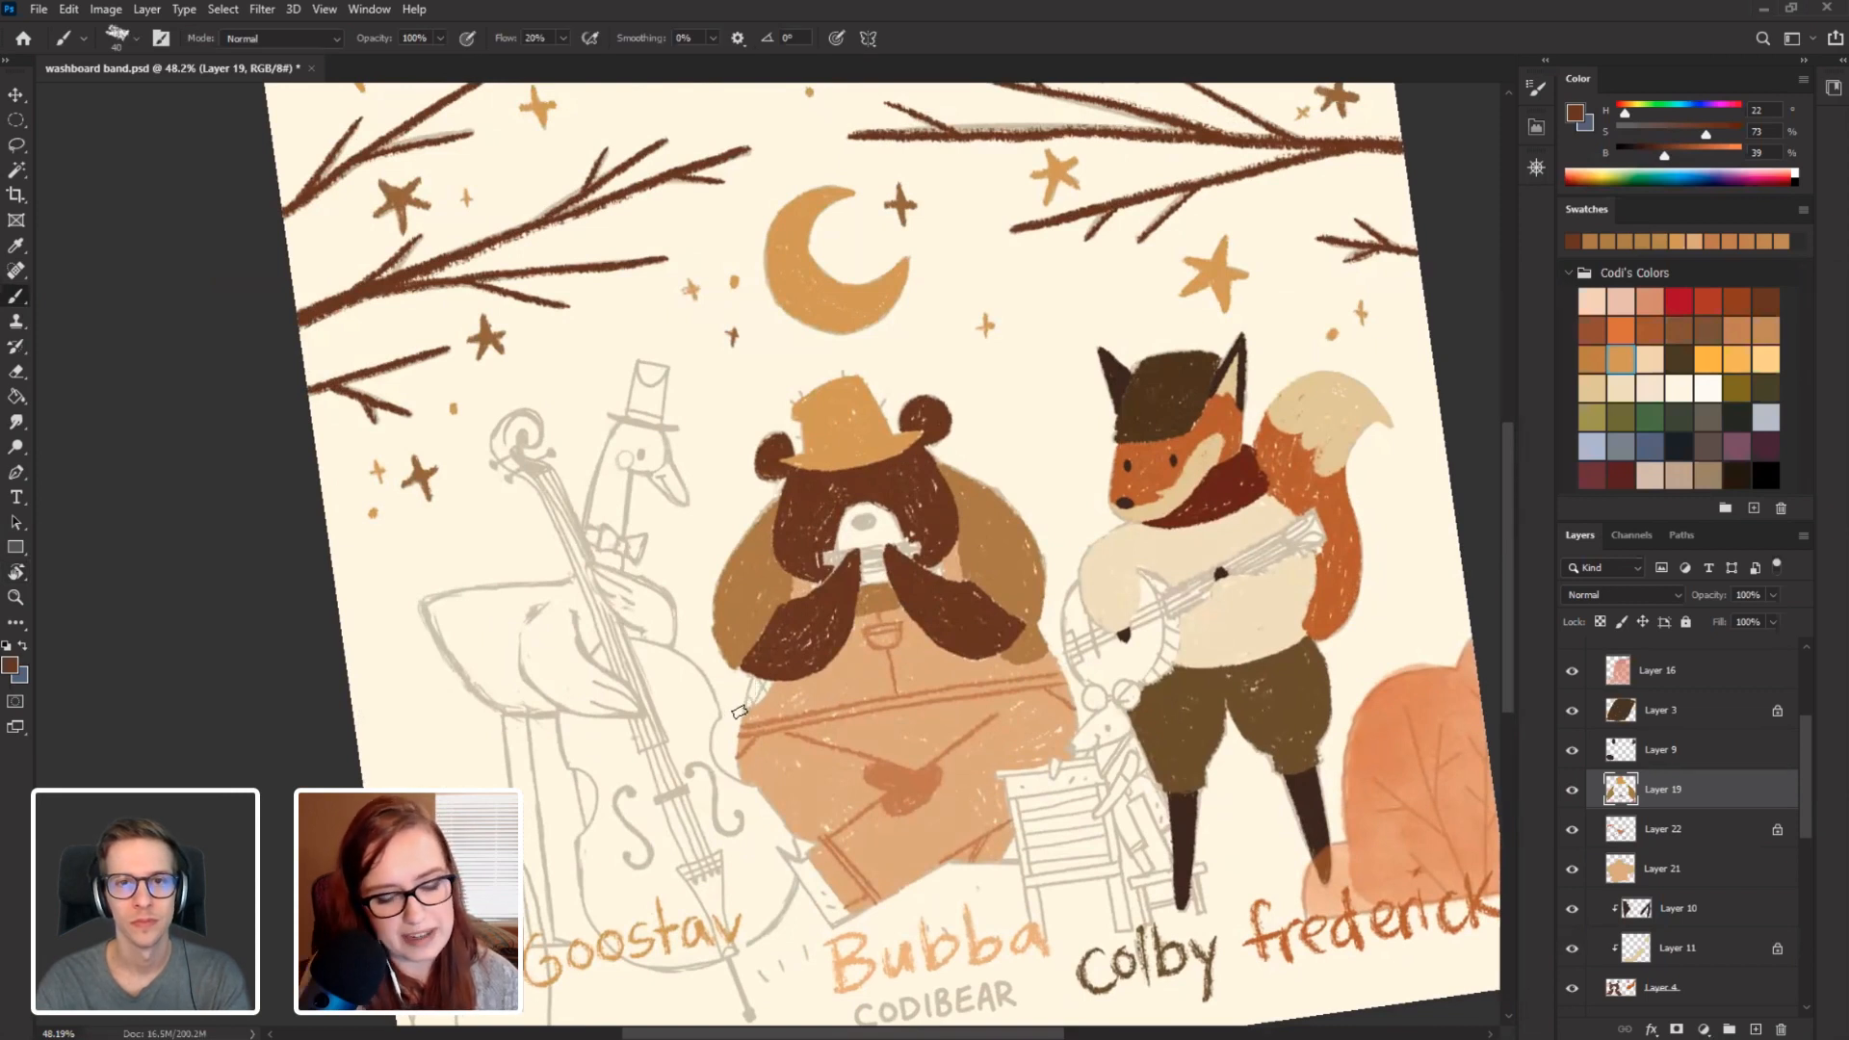
{"action": "left_click", "coordinate": [736, 684], "text": "alt"}
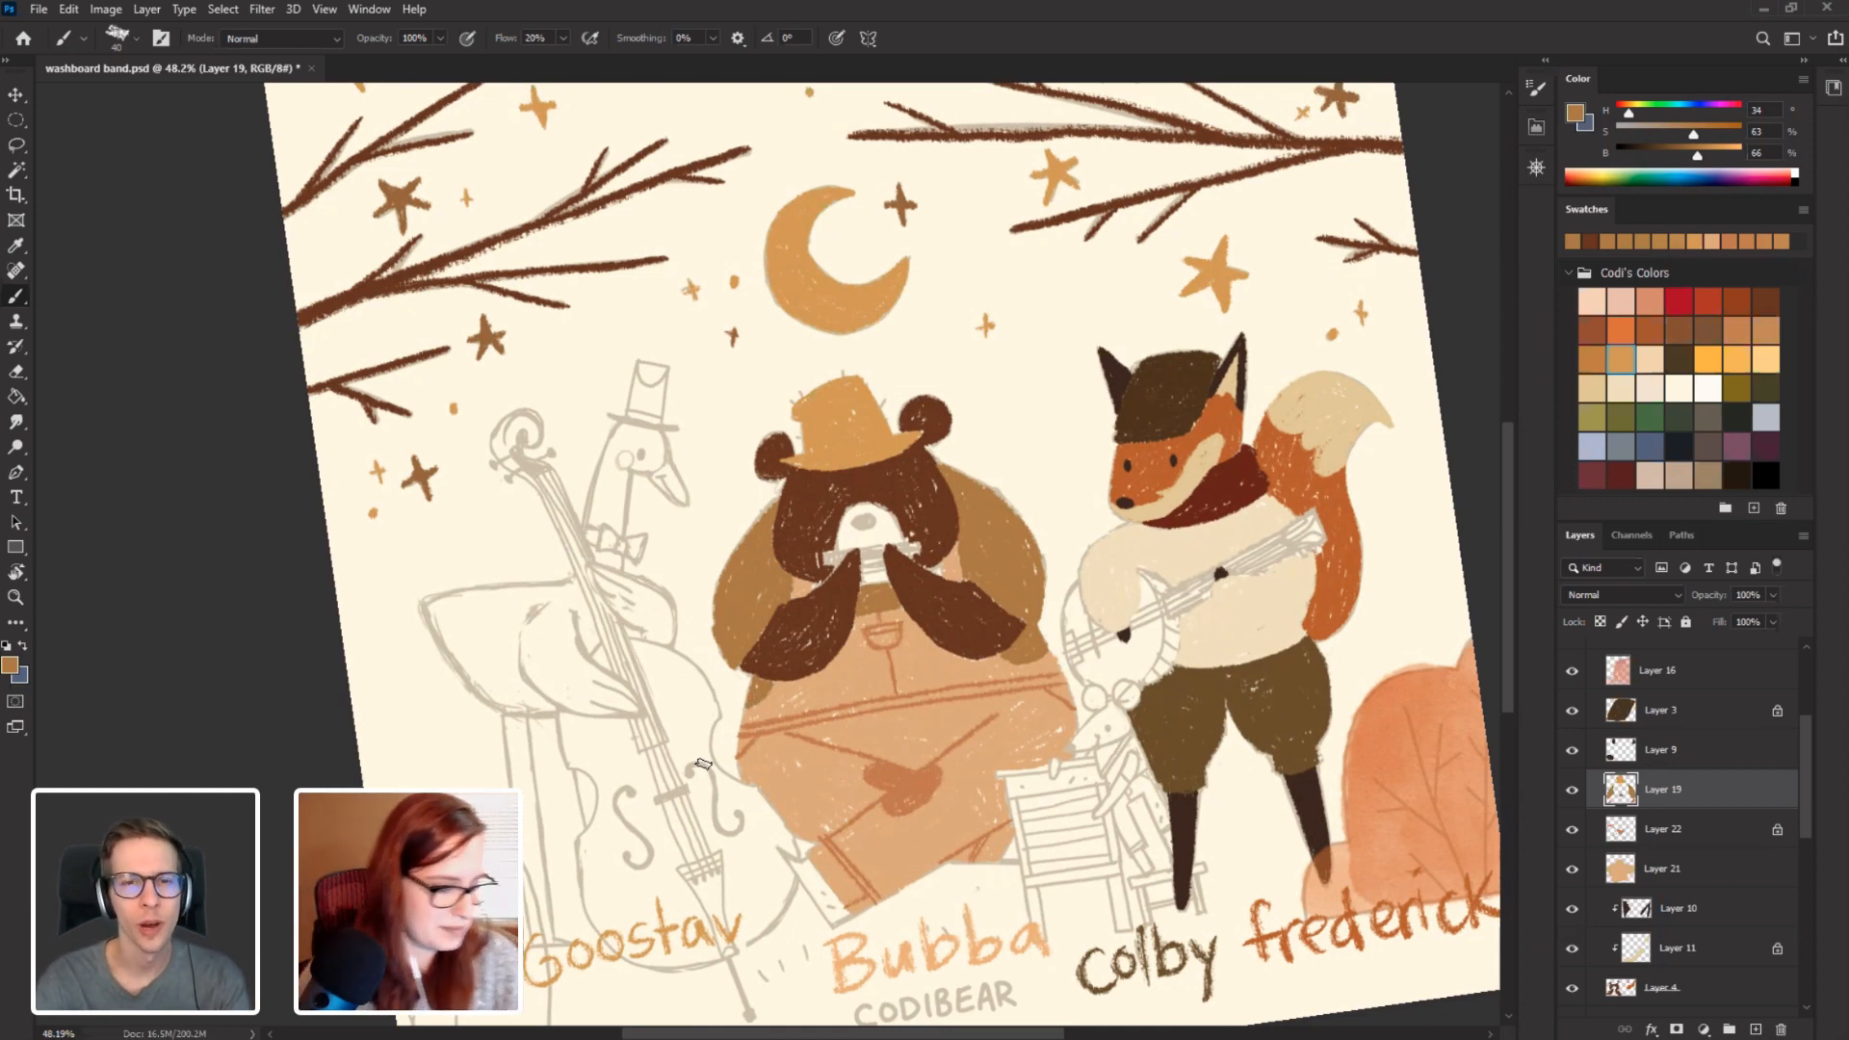
{"action": "left_click_drag", "start_coordinate": [297, 638], "coordinate": [258, 614]}
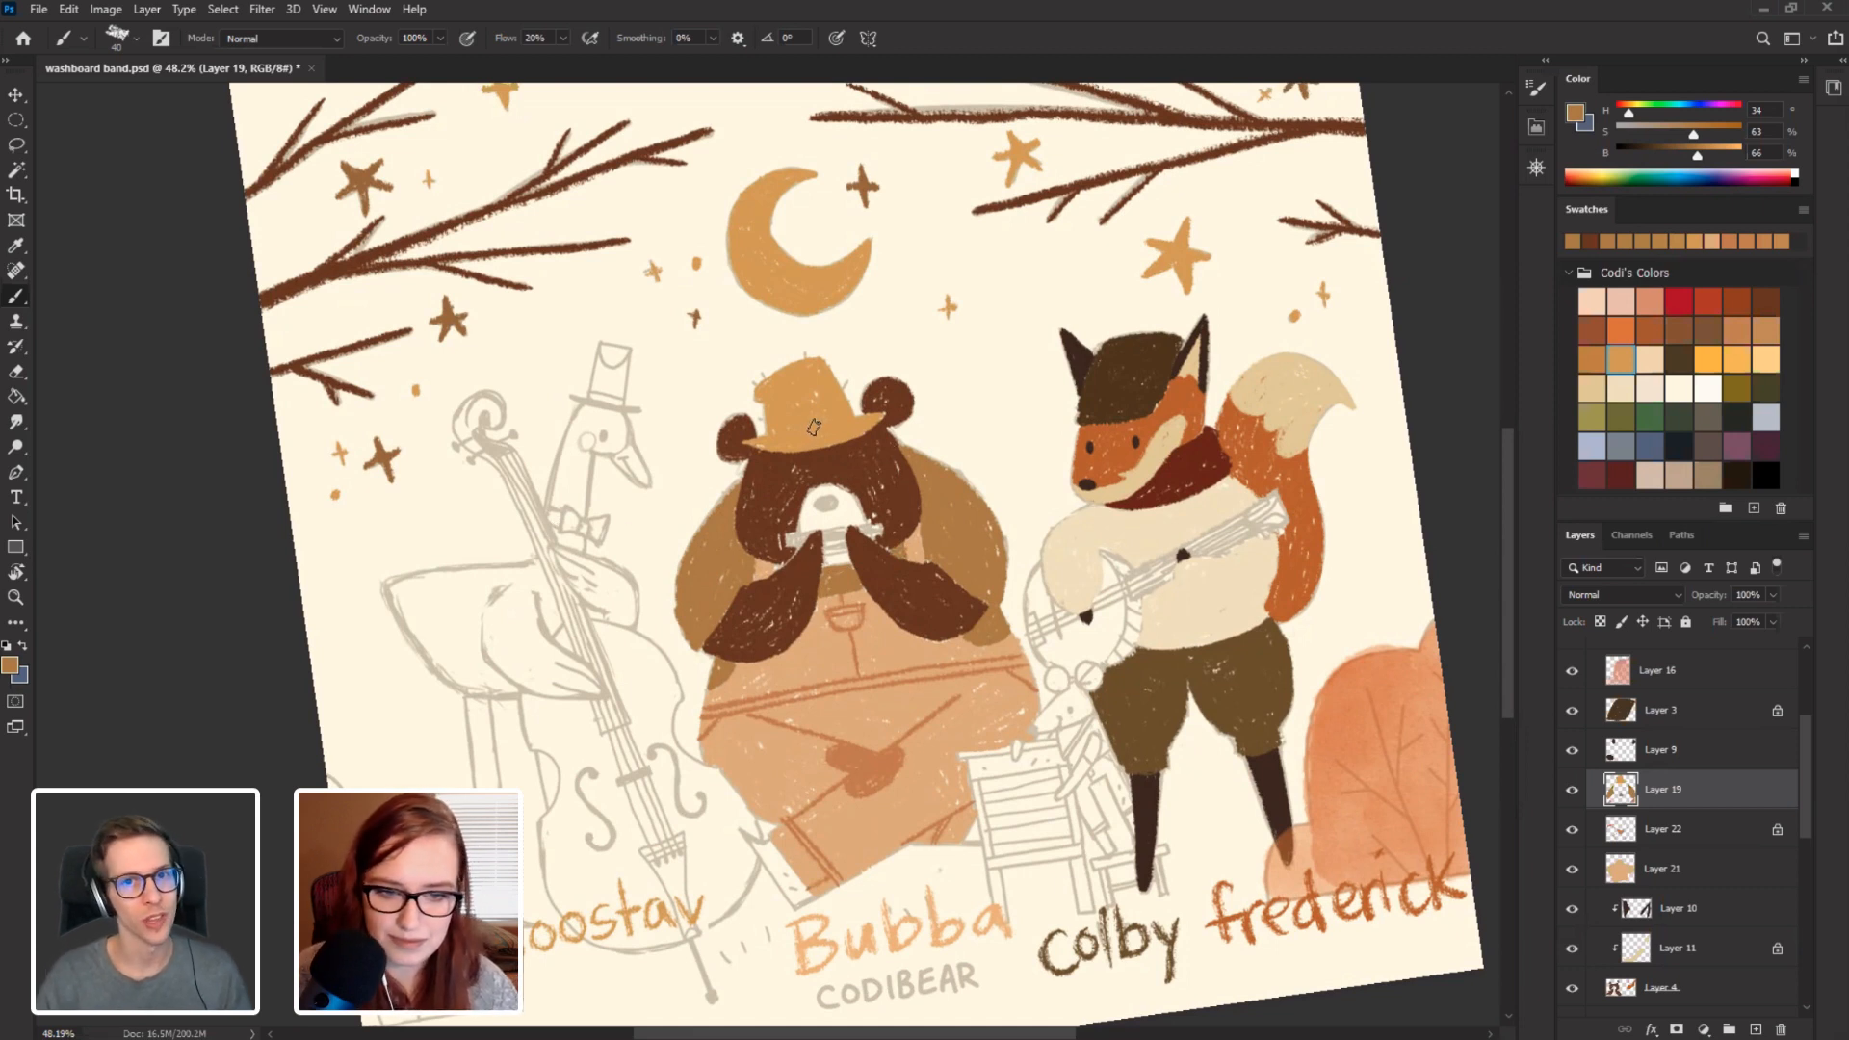
Fill the bear's muzzle with a light golden orange of H 36, S 55, B 84.
{"action": "left_click", "coordinate": [827, 434], "text": "alt"}
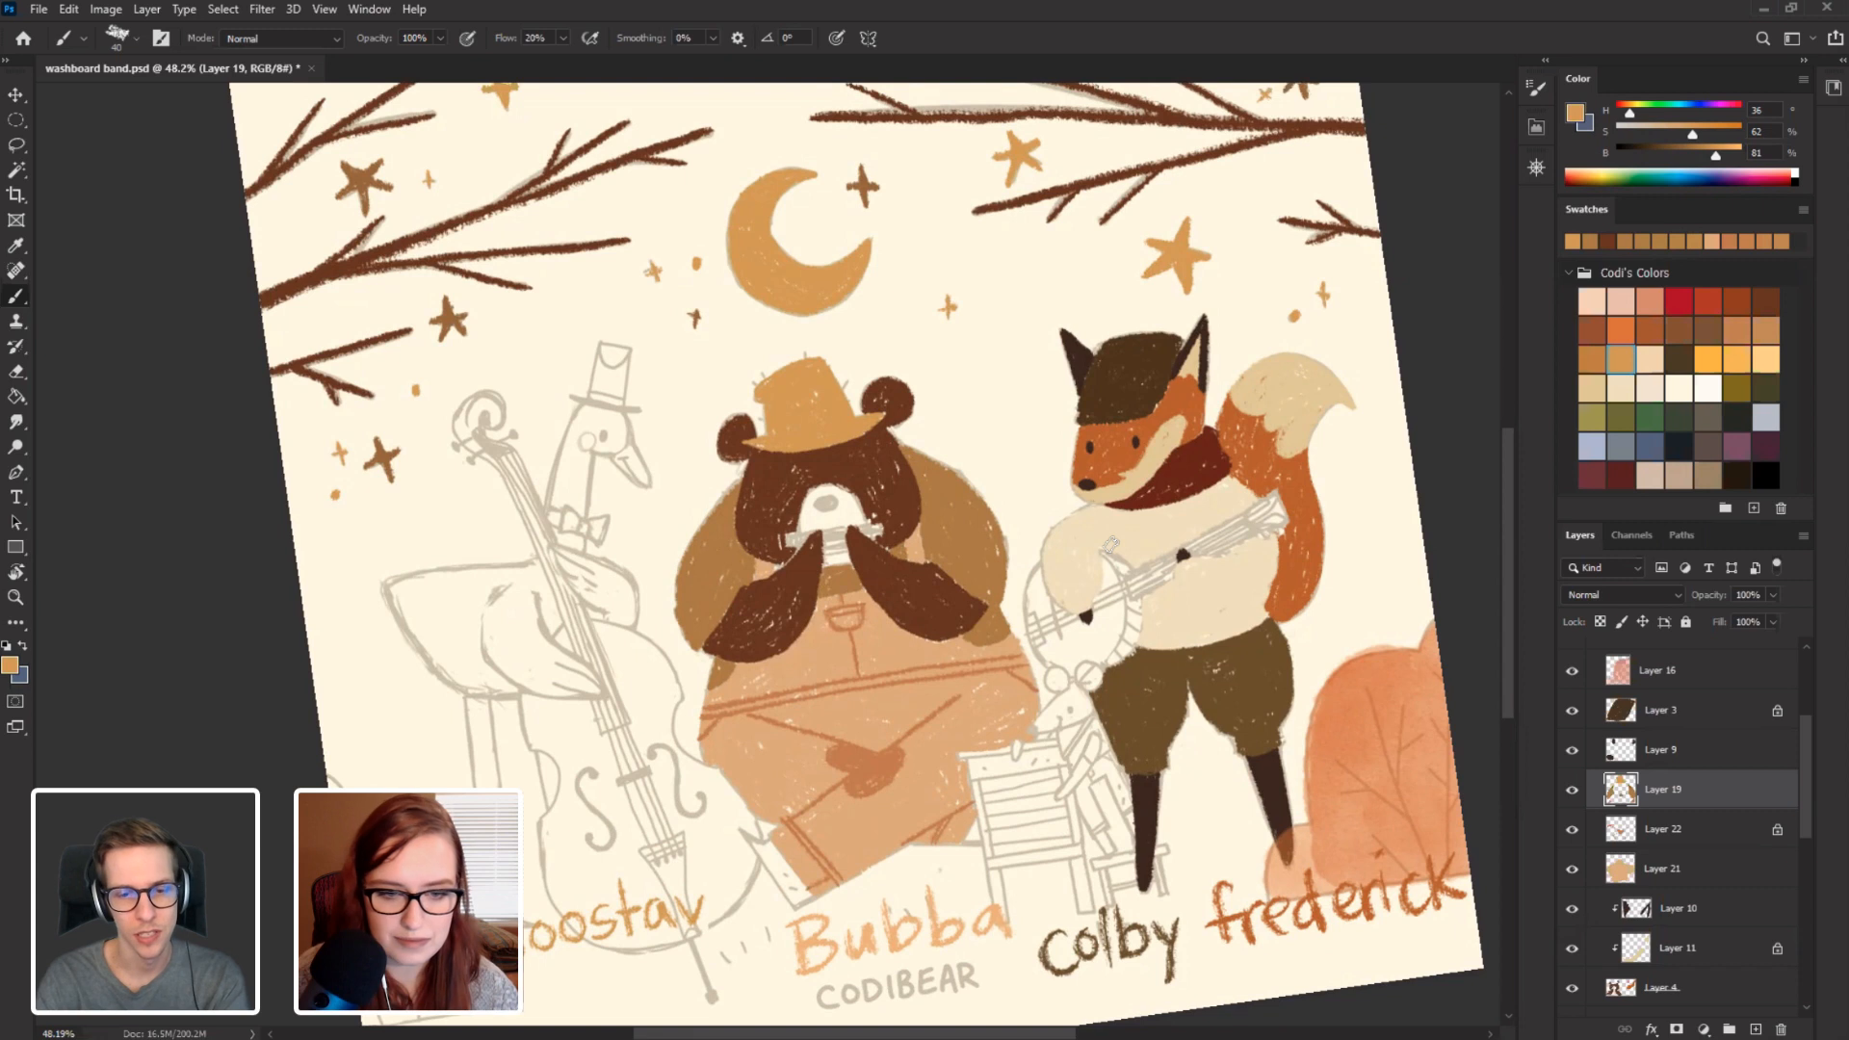
{"action": "left_click", "coordinate": [1239, 518], "text": "alt"}
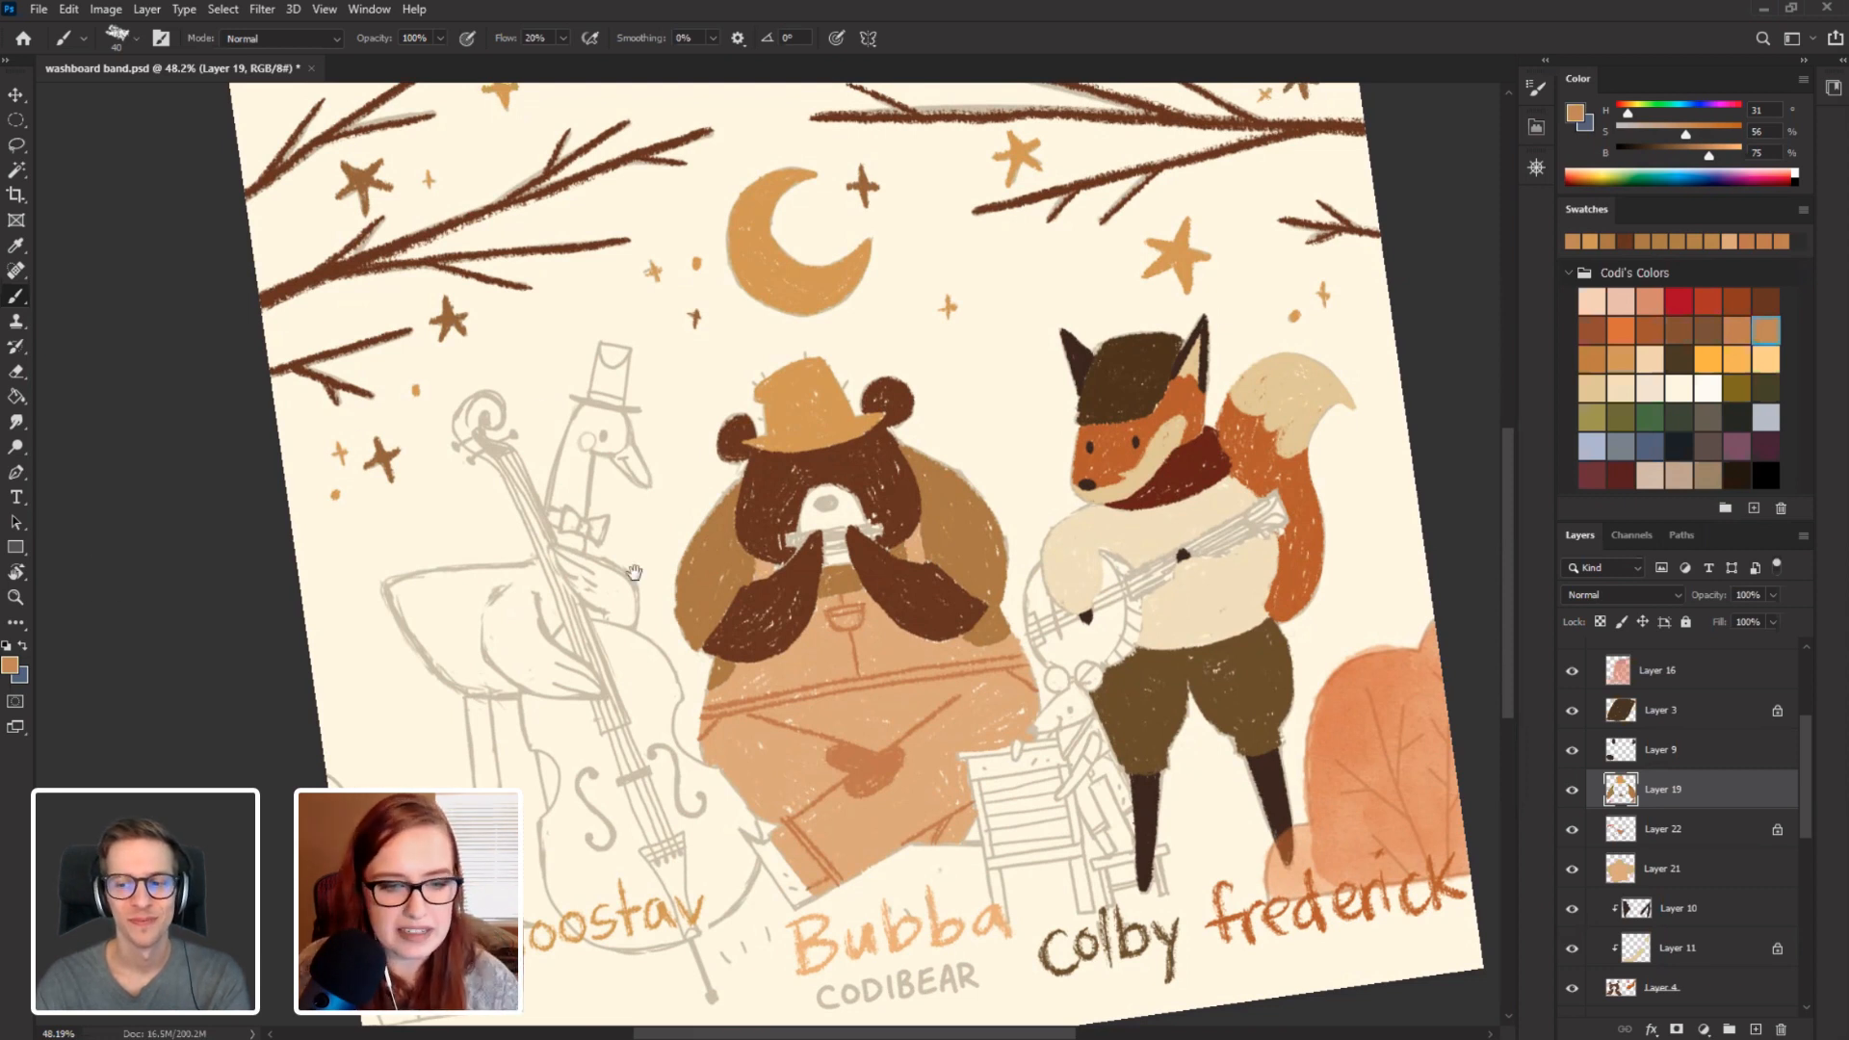
{"action": "left_click_drag", "start_coordinate": [635, 568], "coordinate": [592, 537]}
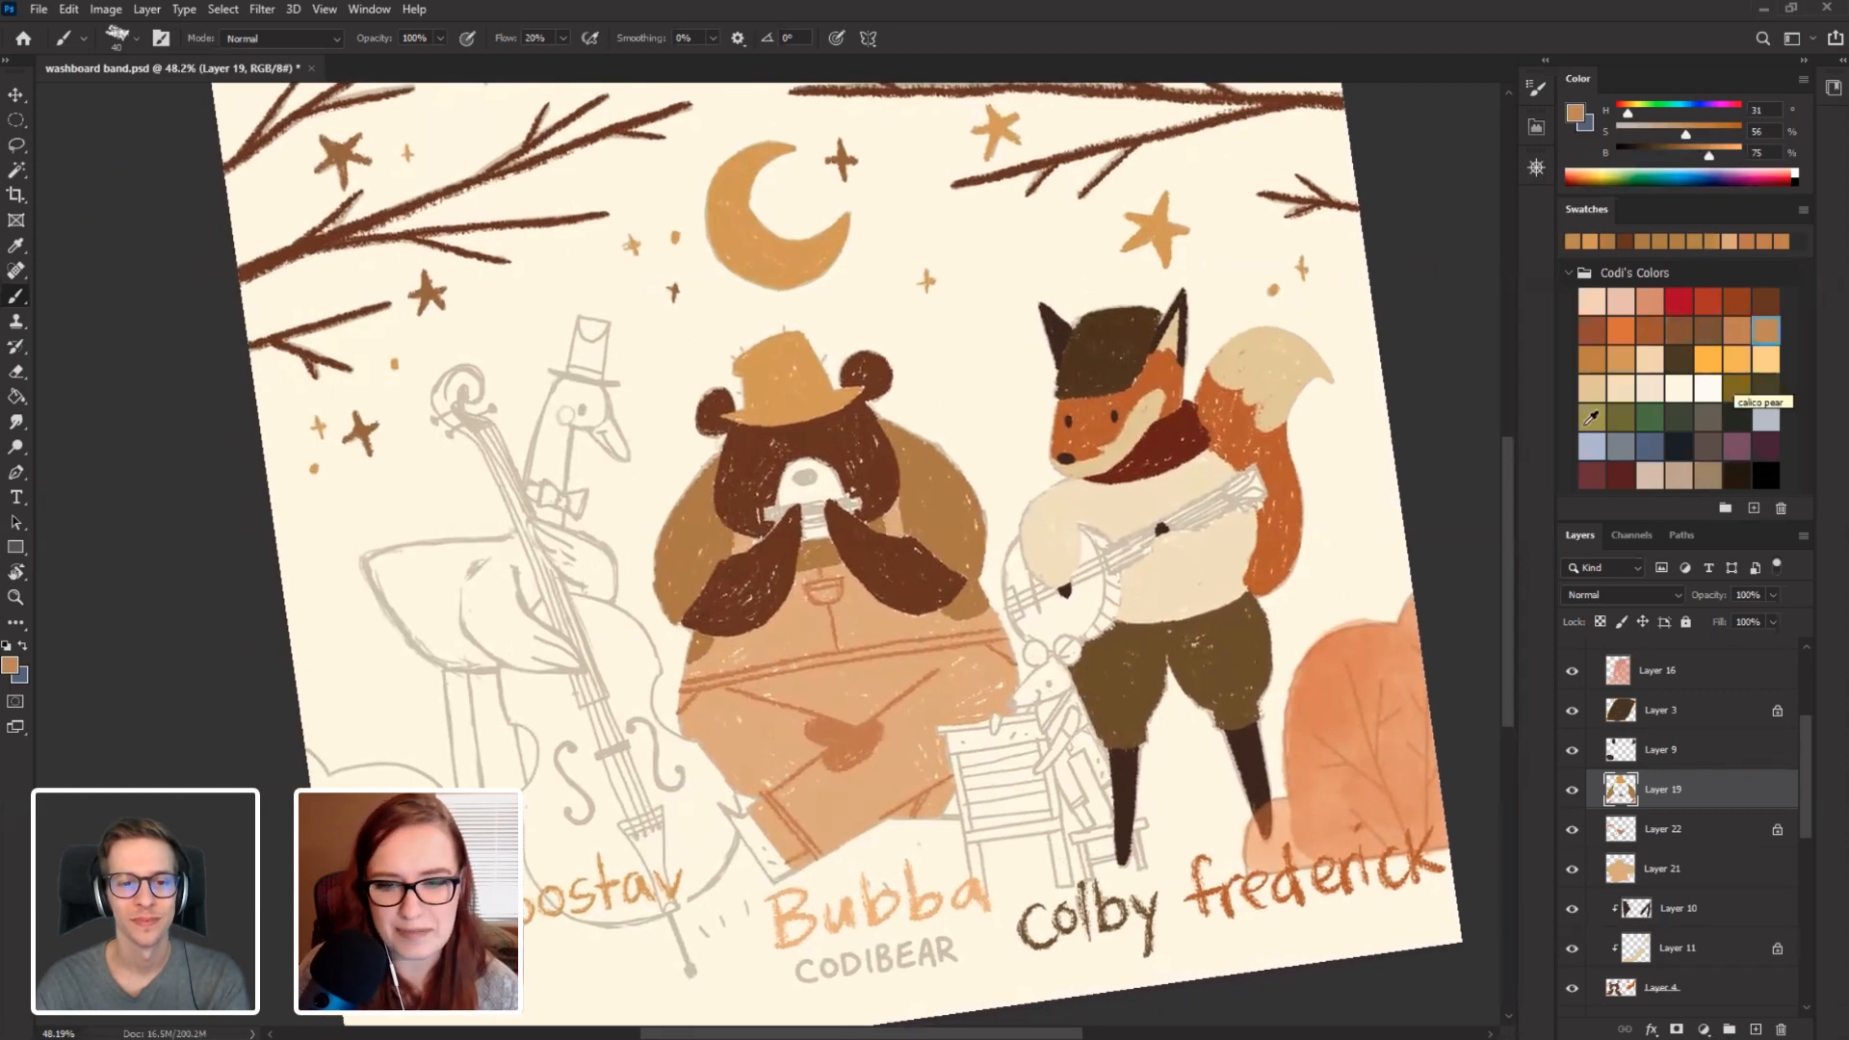
{"action": "left_click", "coordinate": [1624, 356]}
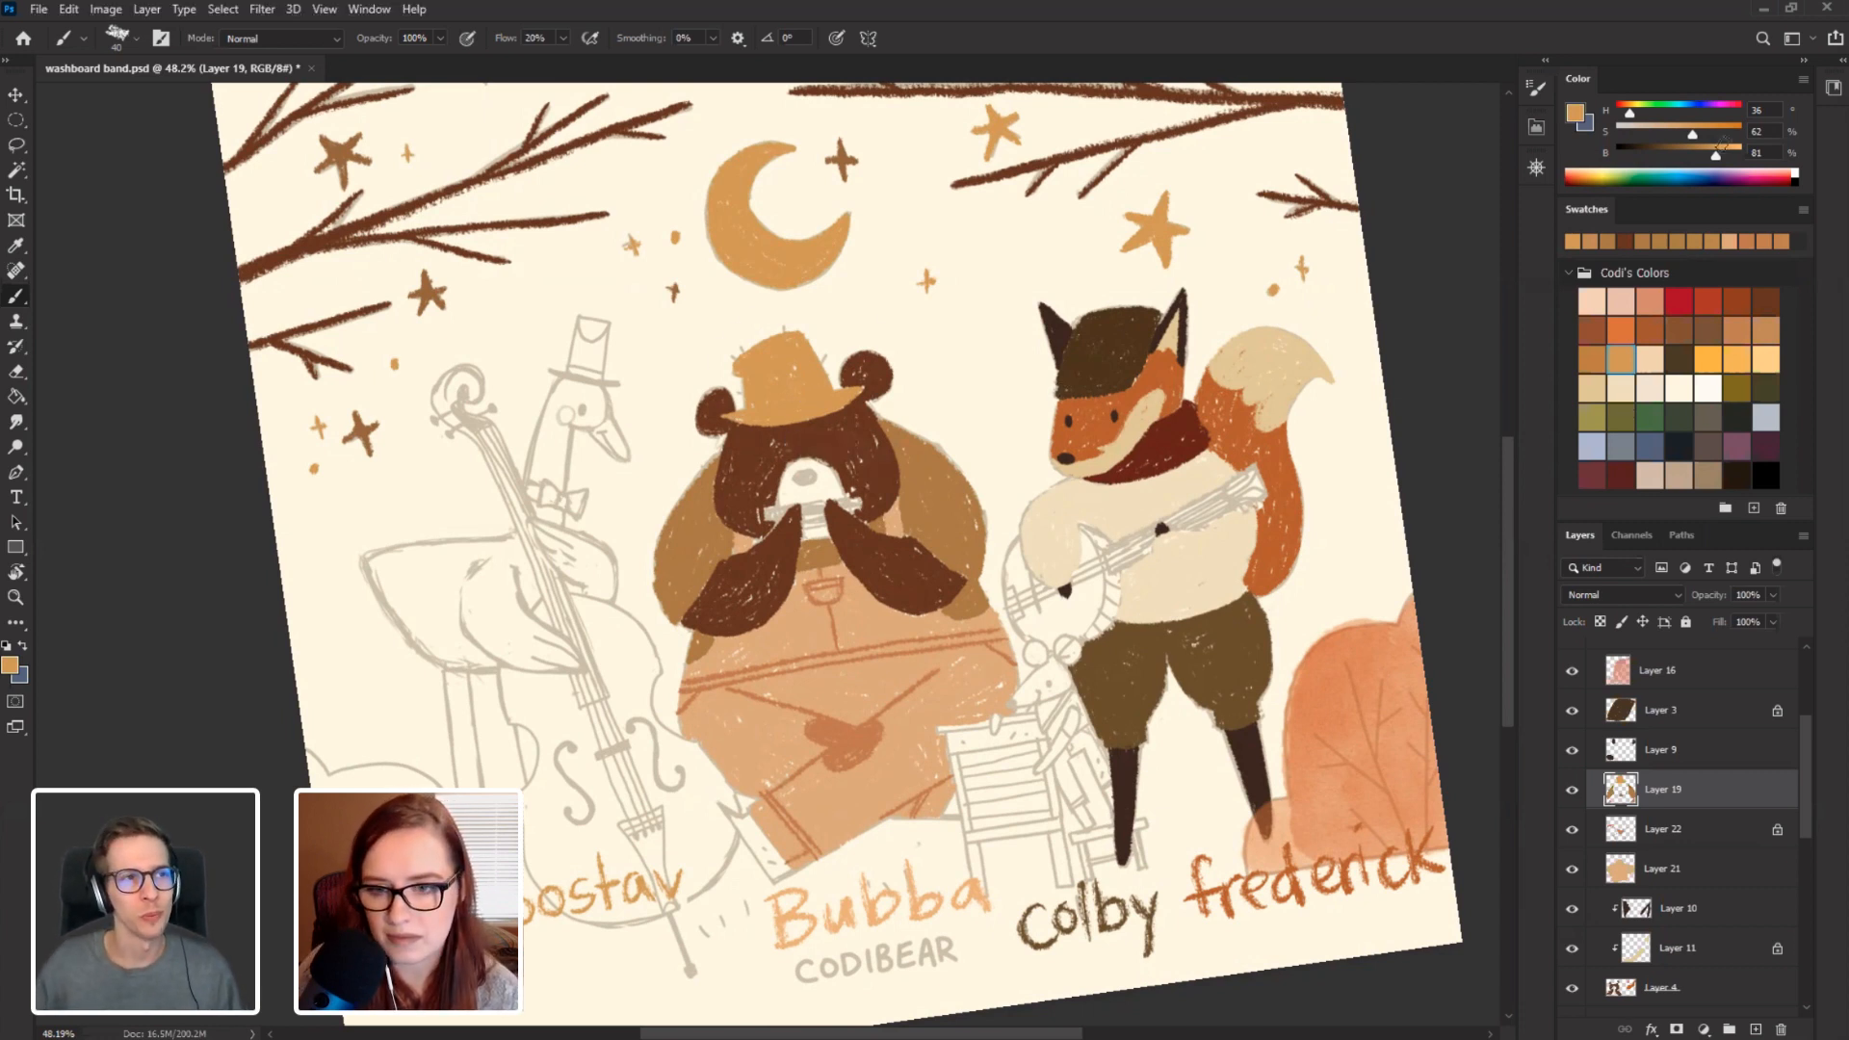
{"action": "left_click", "coordinate": [1720, 154]}
{"action": "left_click", "coordinate": [1684, 134]}
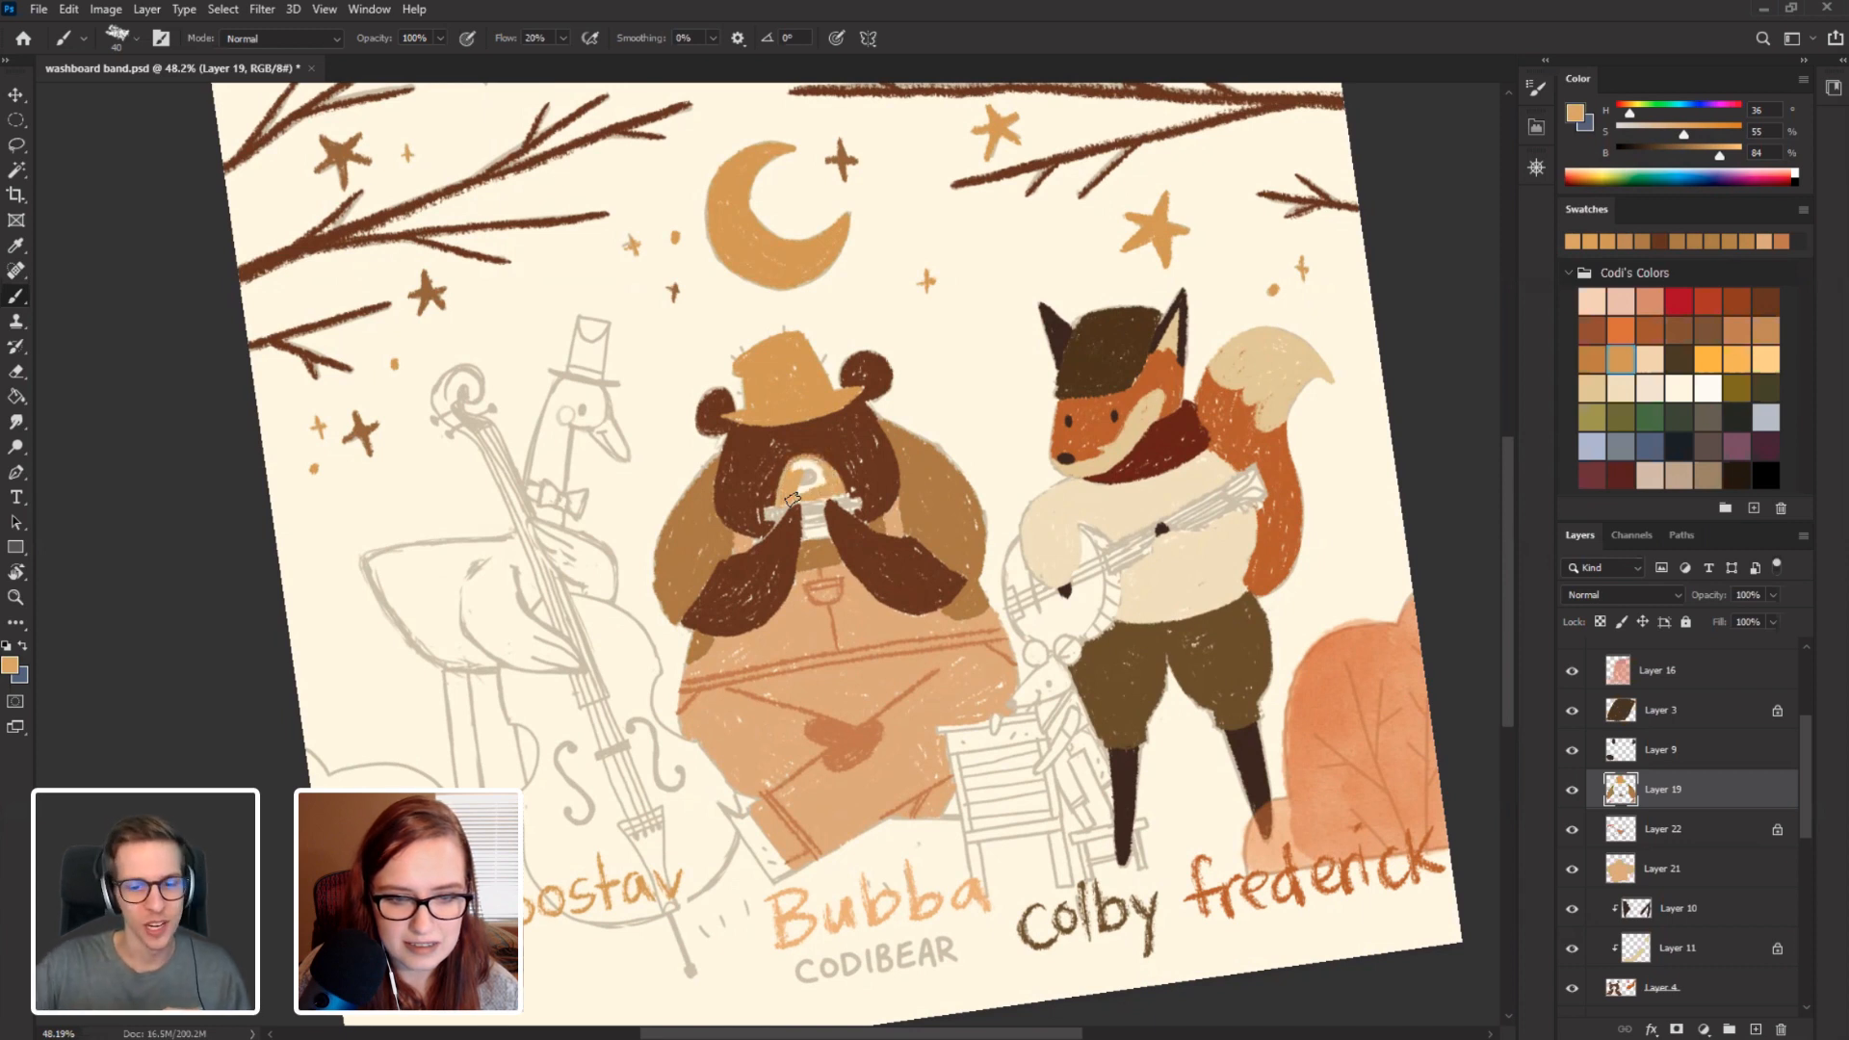
{"action": "left_click_drag", "start_coordinate": [802, 489], "coordinate": [819, 476]}
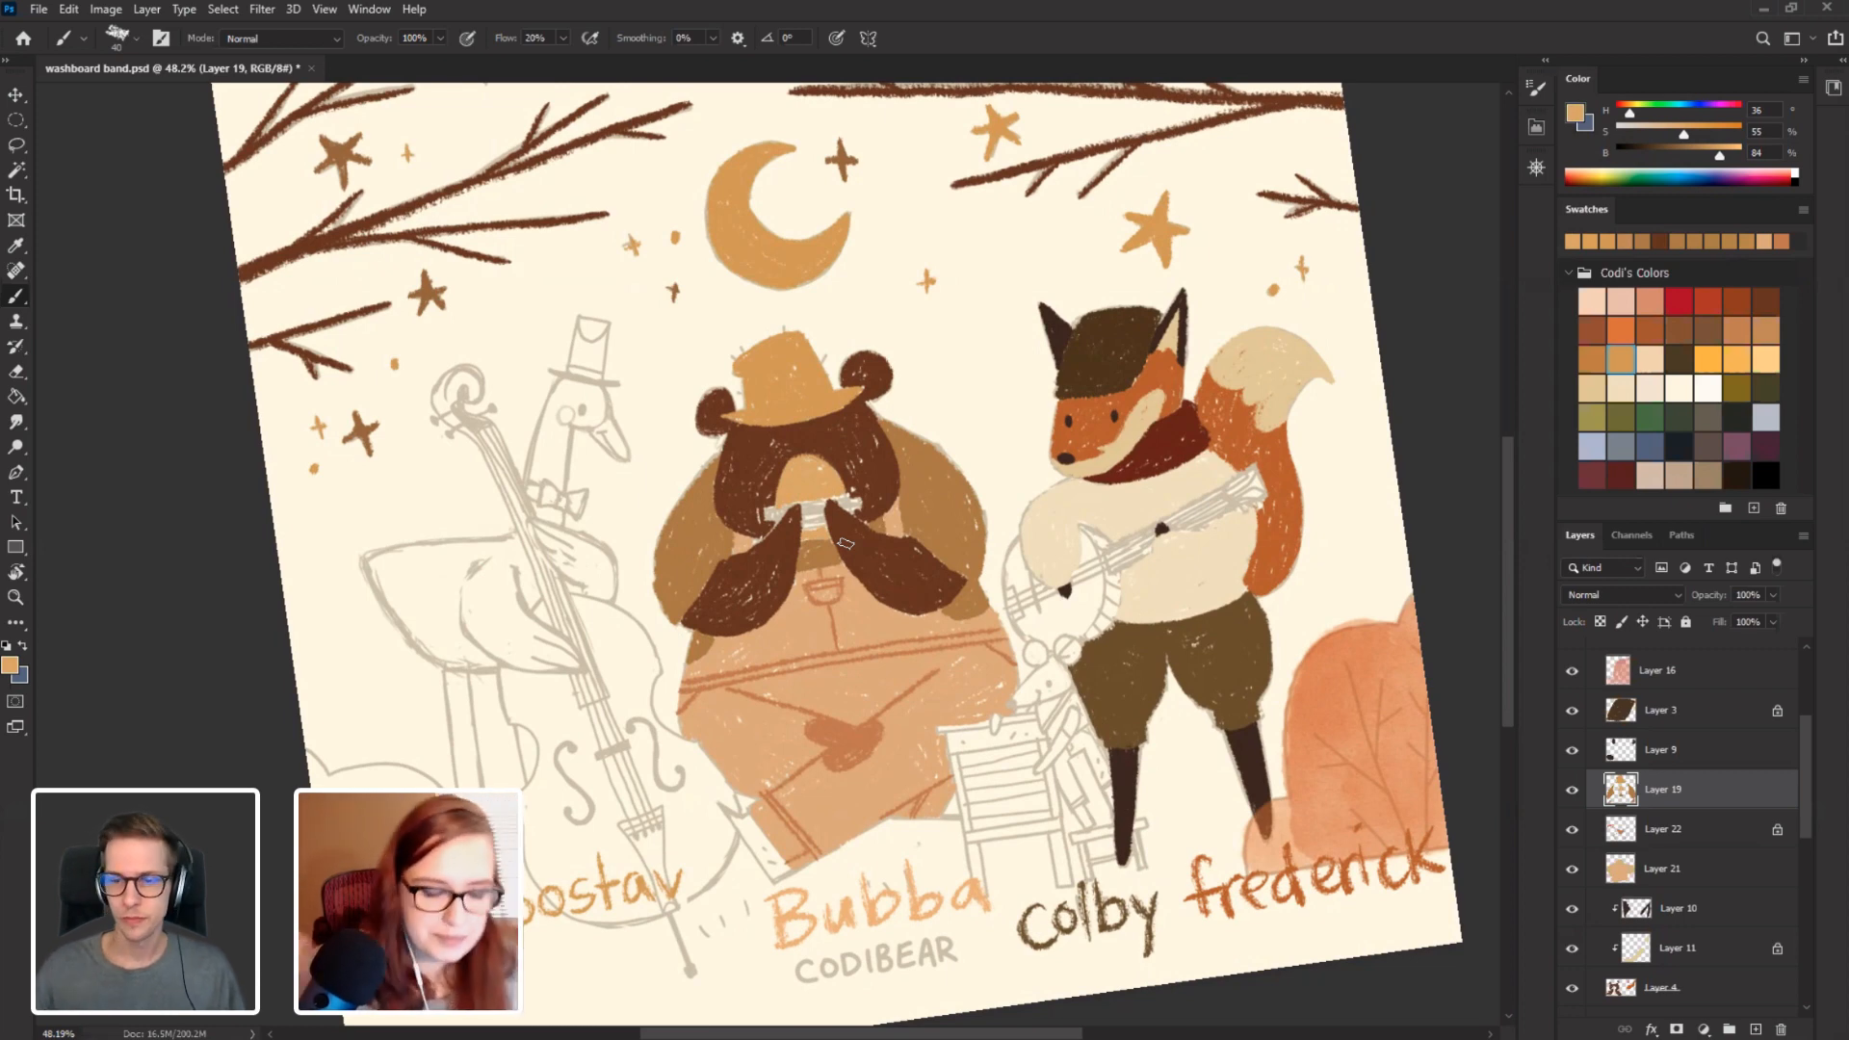
Sample the hat's golden orange H 36, S 62, B 81 and fill the unpainted hat brim beside the bear's ear nearest the goose.
{"action": "left_click_drag", "start_coordinate": [198, 702], "coordinate": [214, 642]}
{"action": "key", "text": "r"}
{"action": "mouse_move", "coordinate": [640, 260]}
{"action": "left_mouse_down"}
{"action": "mouse_move", "coordinate": [552, 320]}
{"action": "mouse_move", "coordinate": [477, 425]}
{"action": "left_mouse_up"}
{"action": "mouse_move", "coordinate": [477, 424]}
{"action": "left_mouse_down"}
{"action": "mouse_move", "coordinate": [587, 636]}
{"action": "mouse_move", "coordinate": [486, 410]}
{"action": "mouse_move", "coordinate": [530, 554]}
{"action": "mouse_move", "coordinate": [573, 587]}
{"action": "left_mouse_up"}
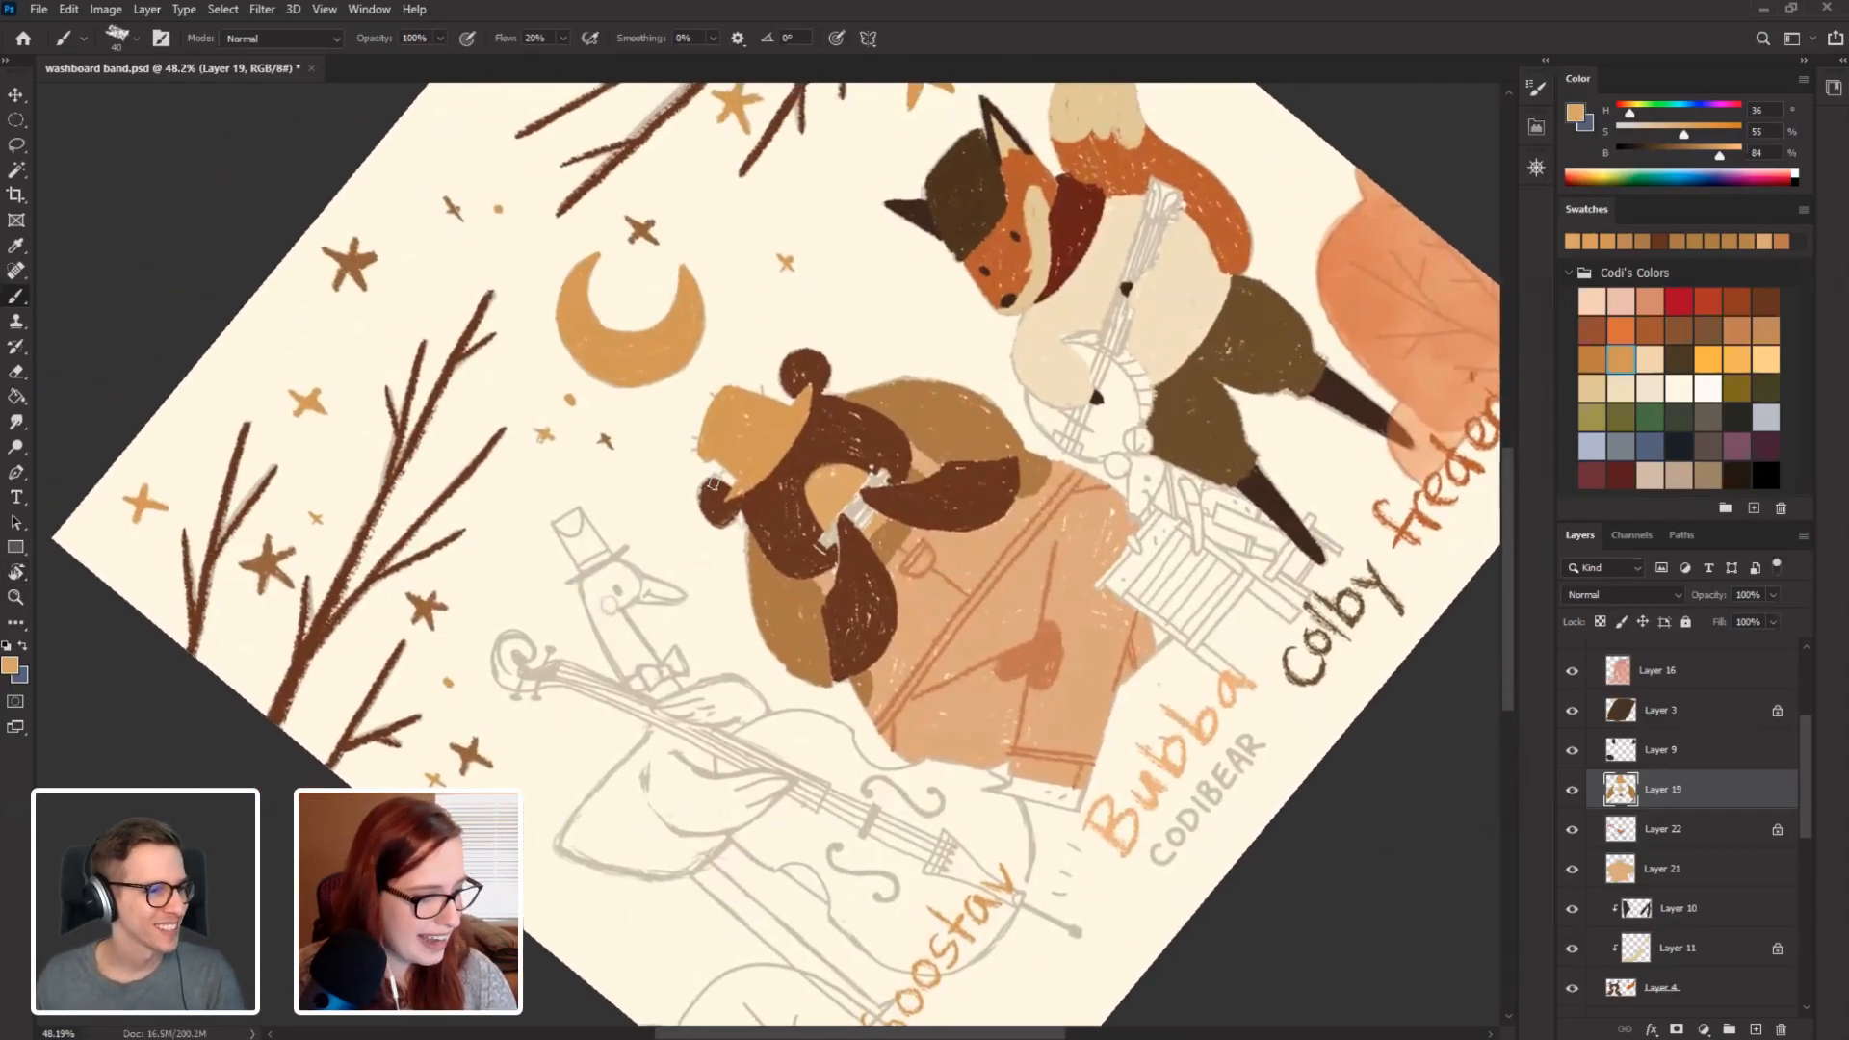
{"action": "left_click", "coordinate": [735, 487], "text": "alt"}
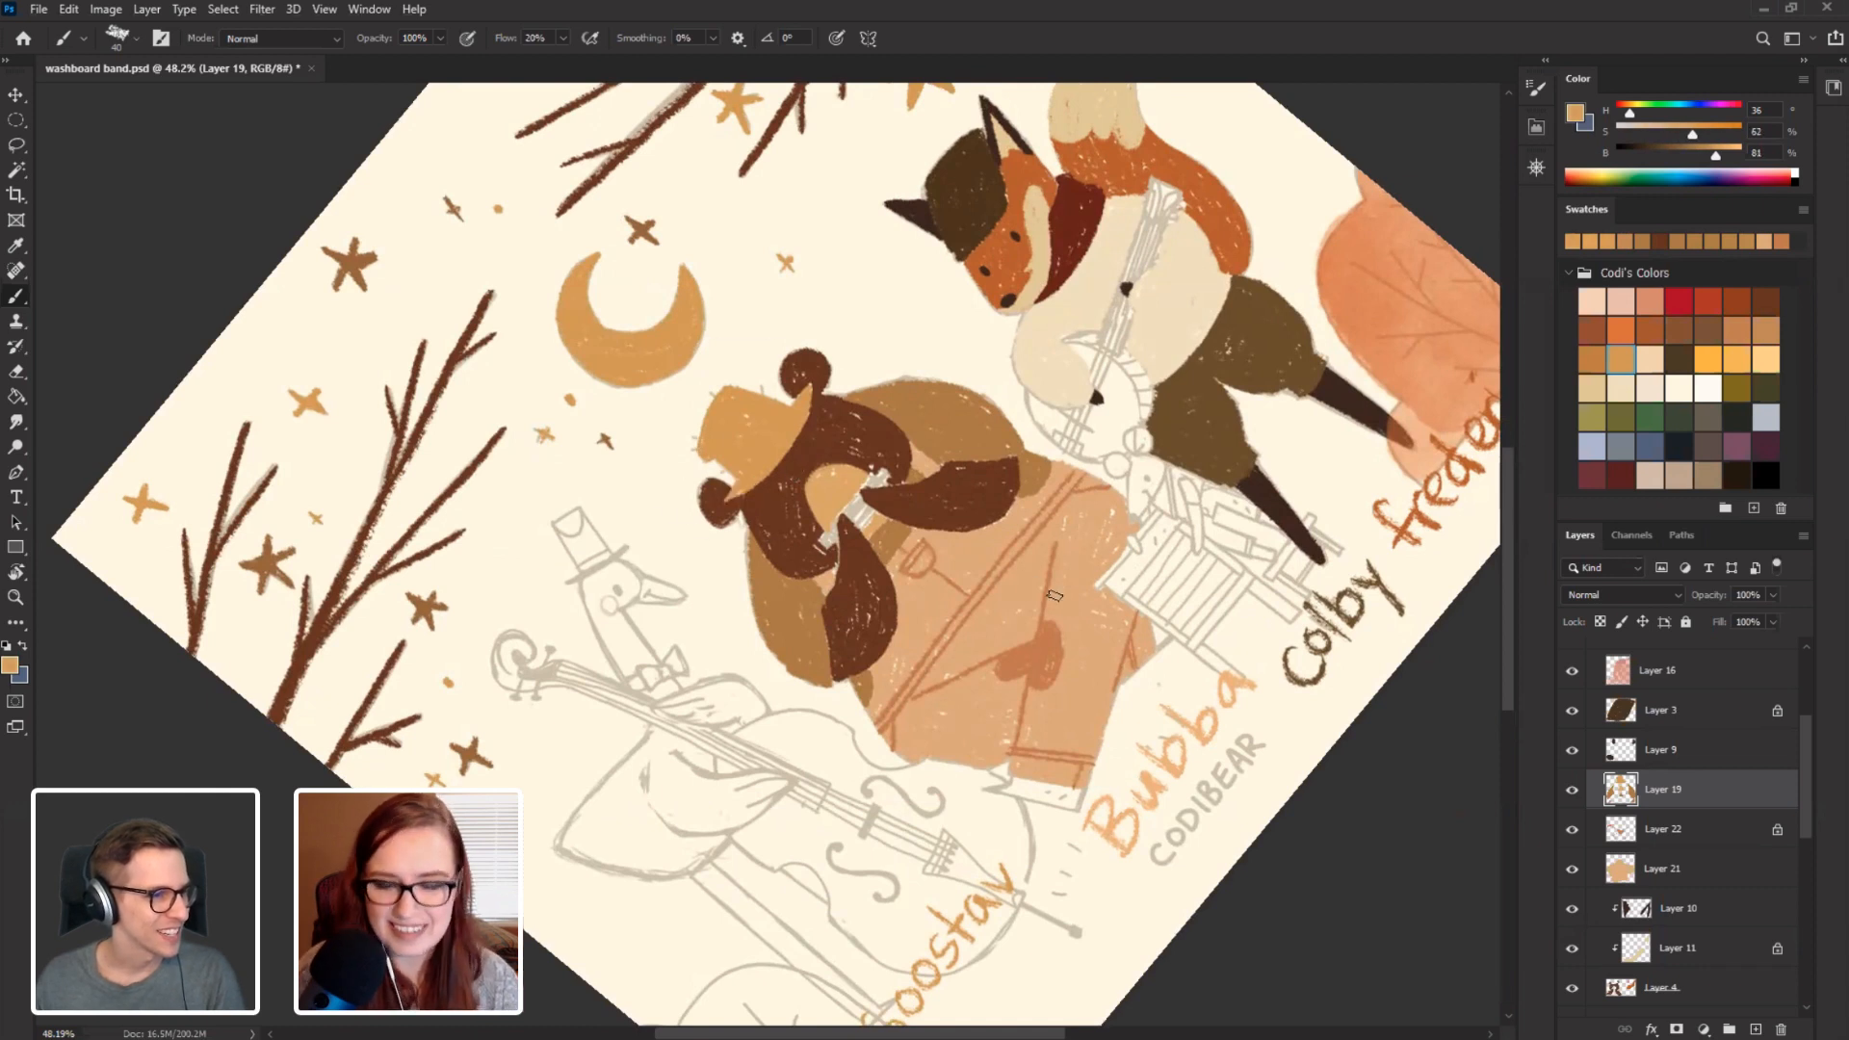
Mix a darker golden brown of H 36, S 67, B 70, and set Layer 19 to 75% opacity with its transparent pixels locked.
{"action": "left_click_drag", "start_coordinate": [1716, 156], "coordinate": [1701, 155]}
{"action": "left_click", "coordinate": [1699, 134]}
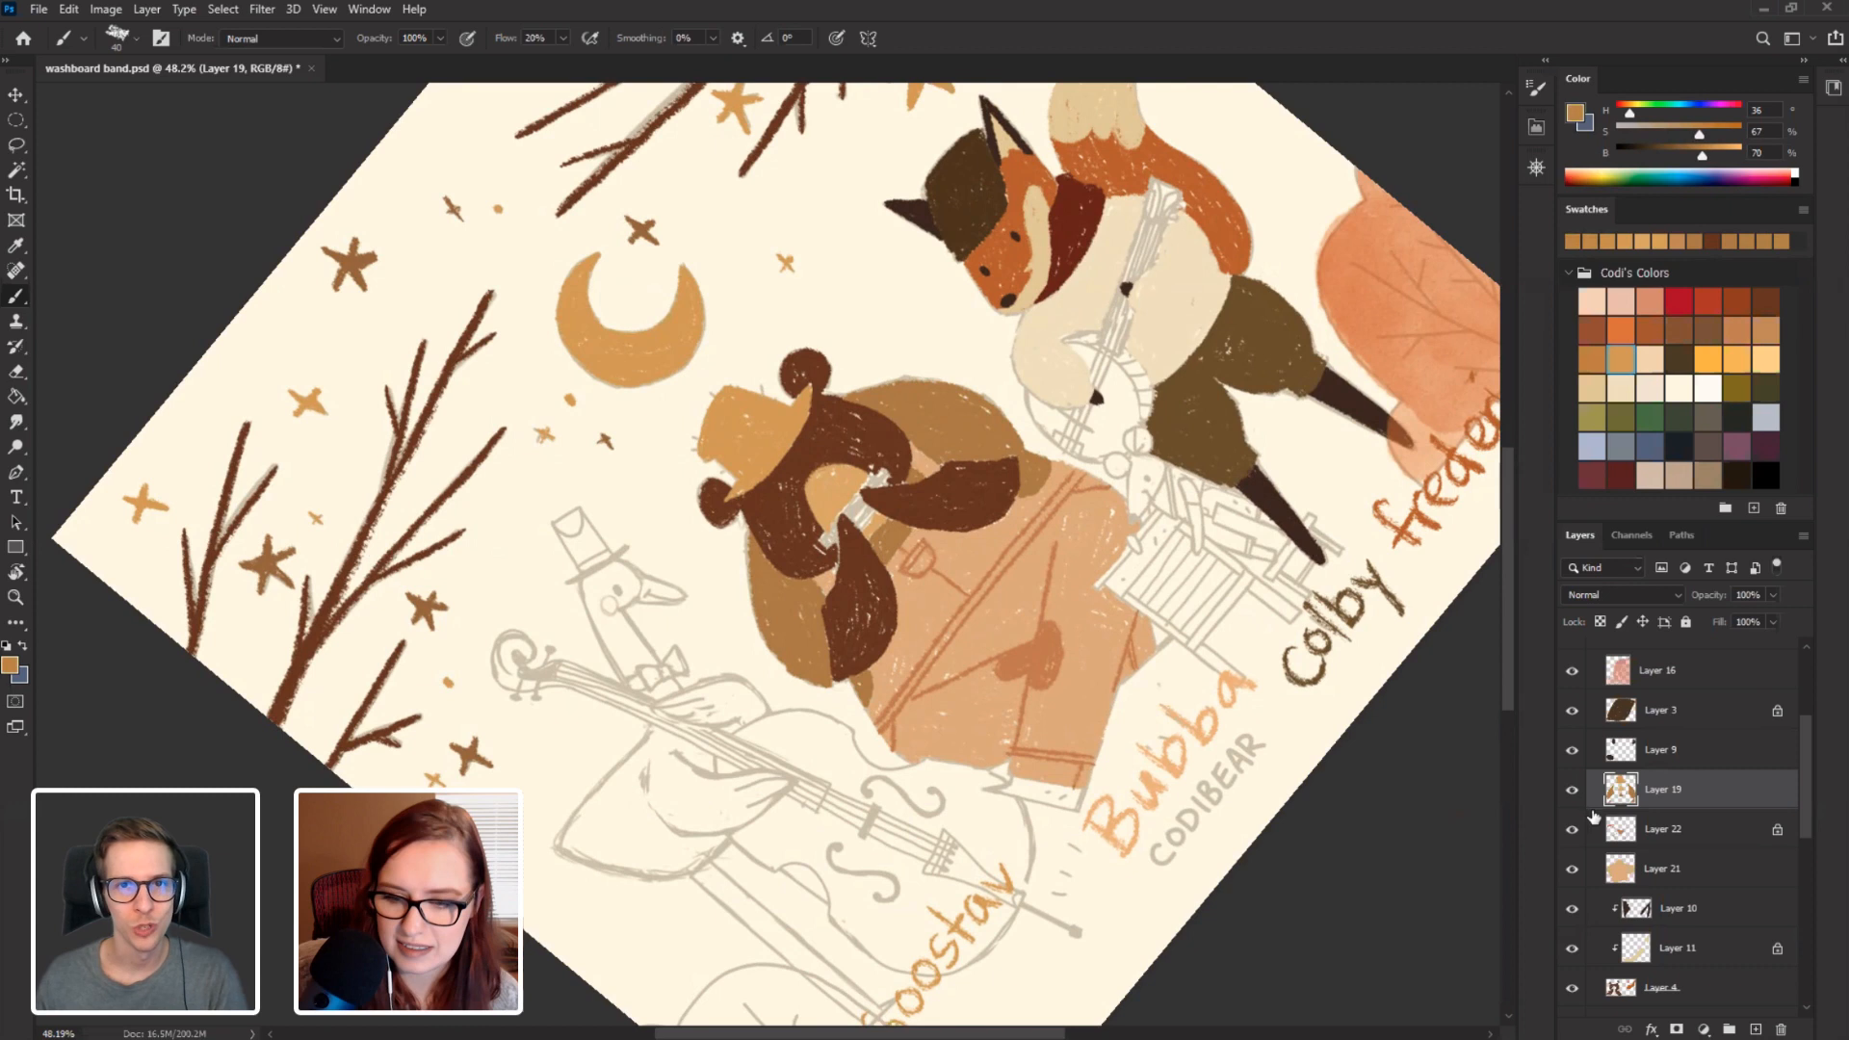
{"action": "left_click", "coordinate": [1573, 790]}
{"action": "left_click", "coordinate": [1572, 789]}
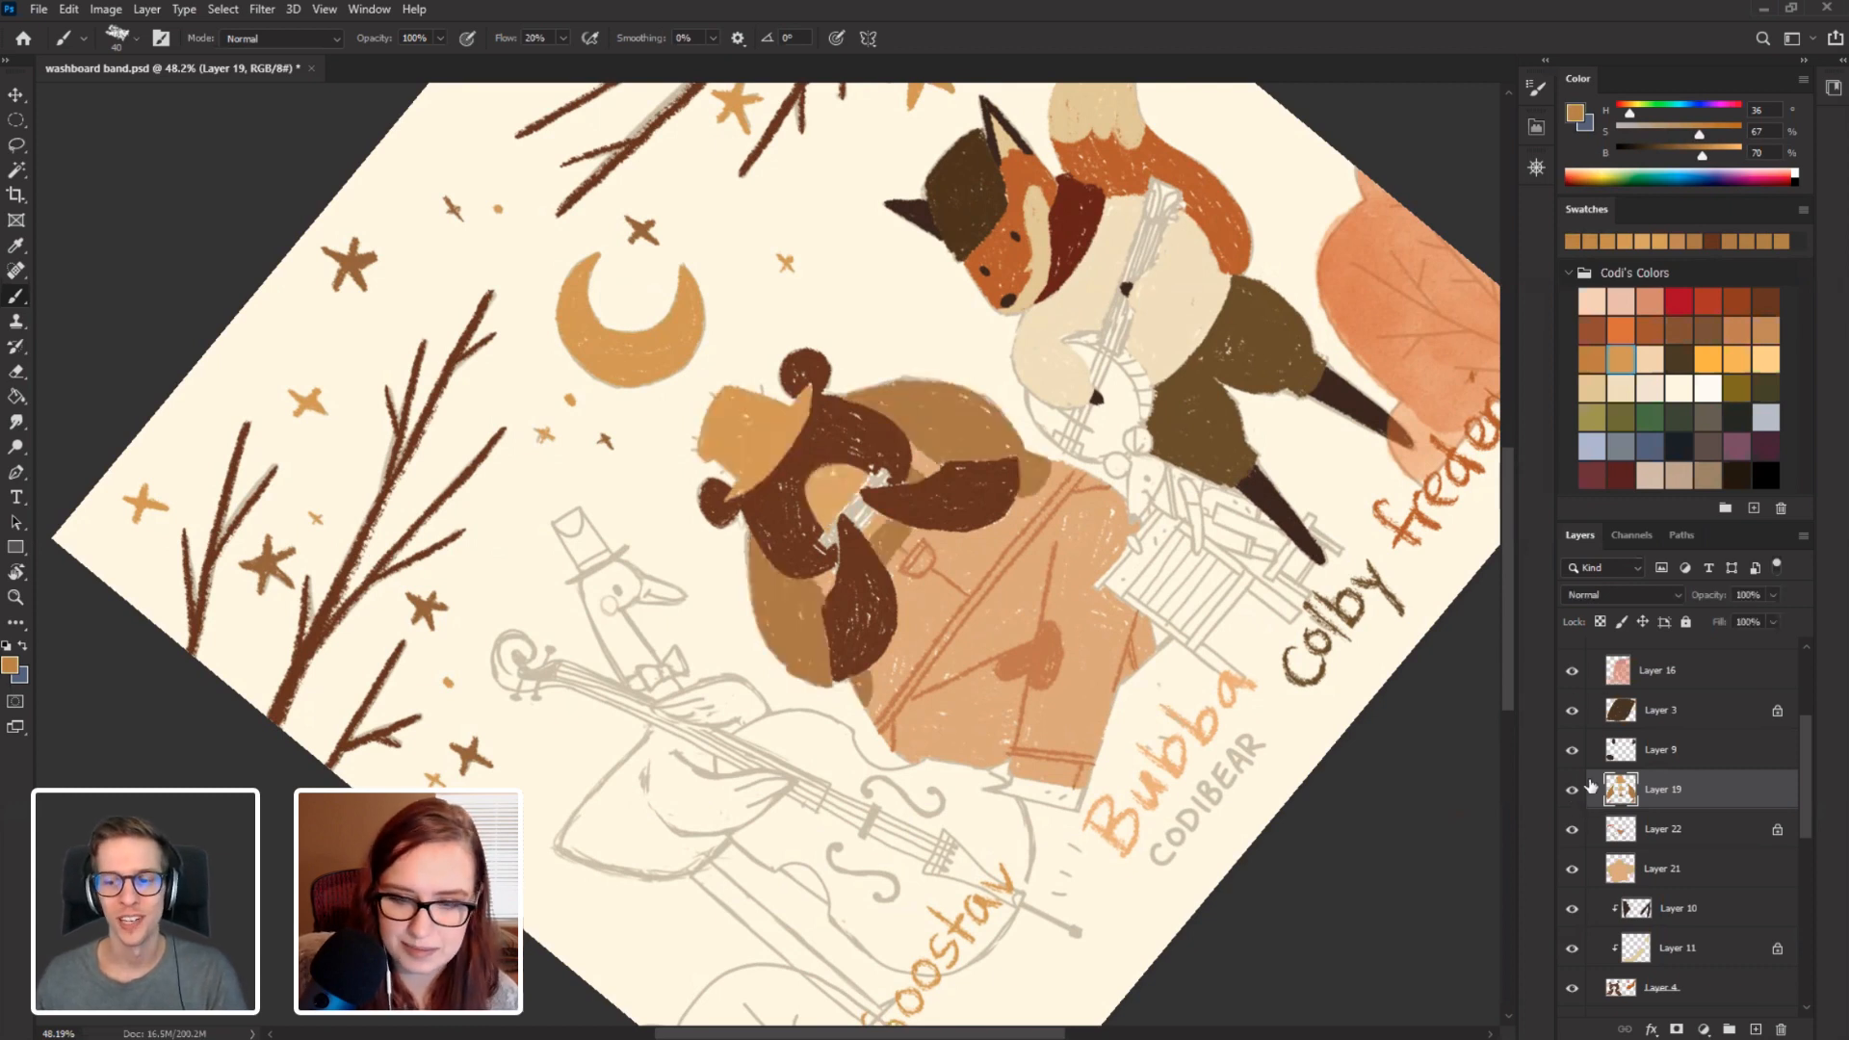
{"action": "left_click", "coordinate": [1774, 595]}
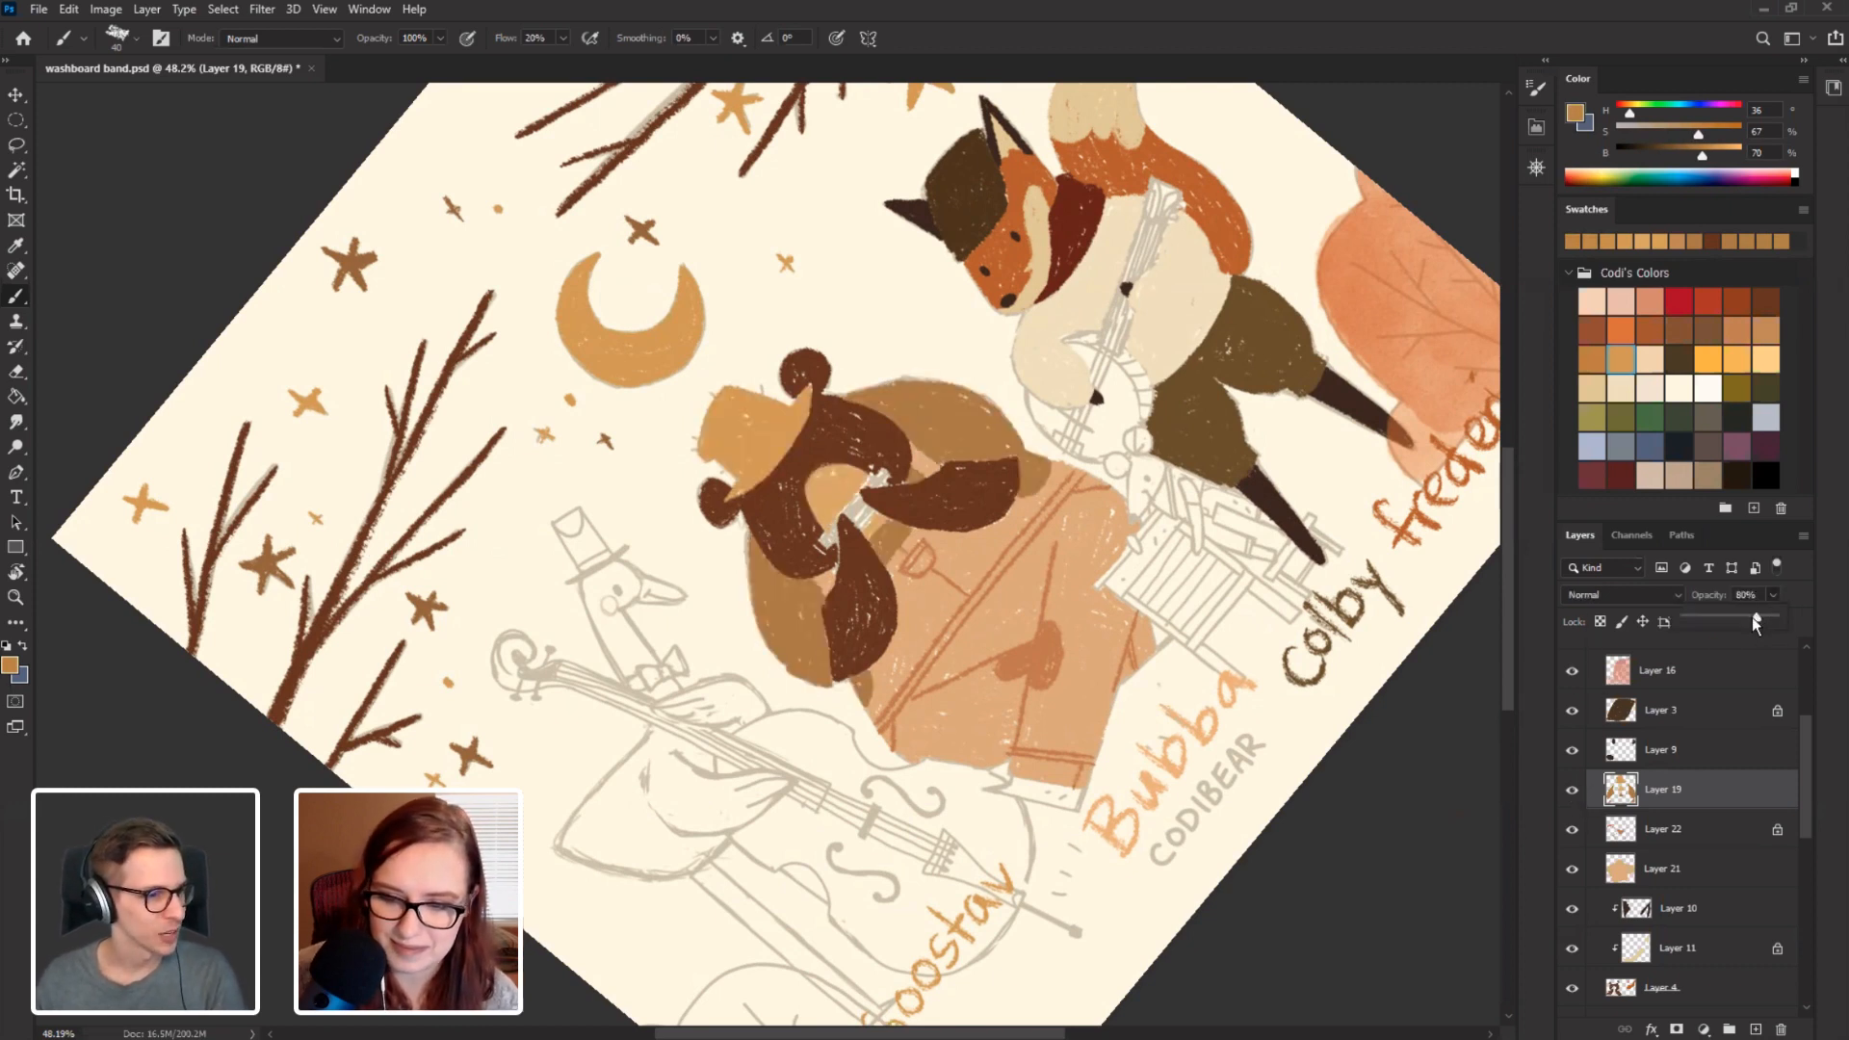
{"action": "left_click_drag", "start_coordinate": [1752, 618], "coordinate": [1749, 616]}
{"action": "left_click", "coordinate": [1600, 623]}
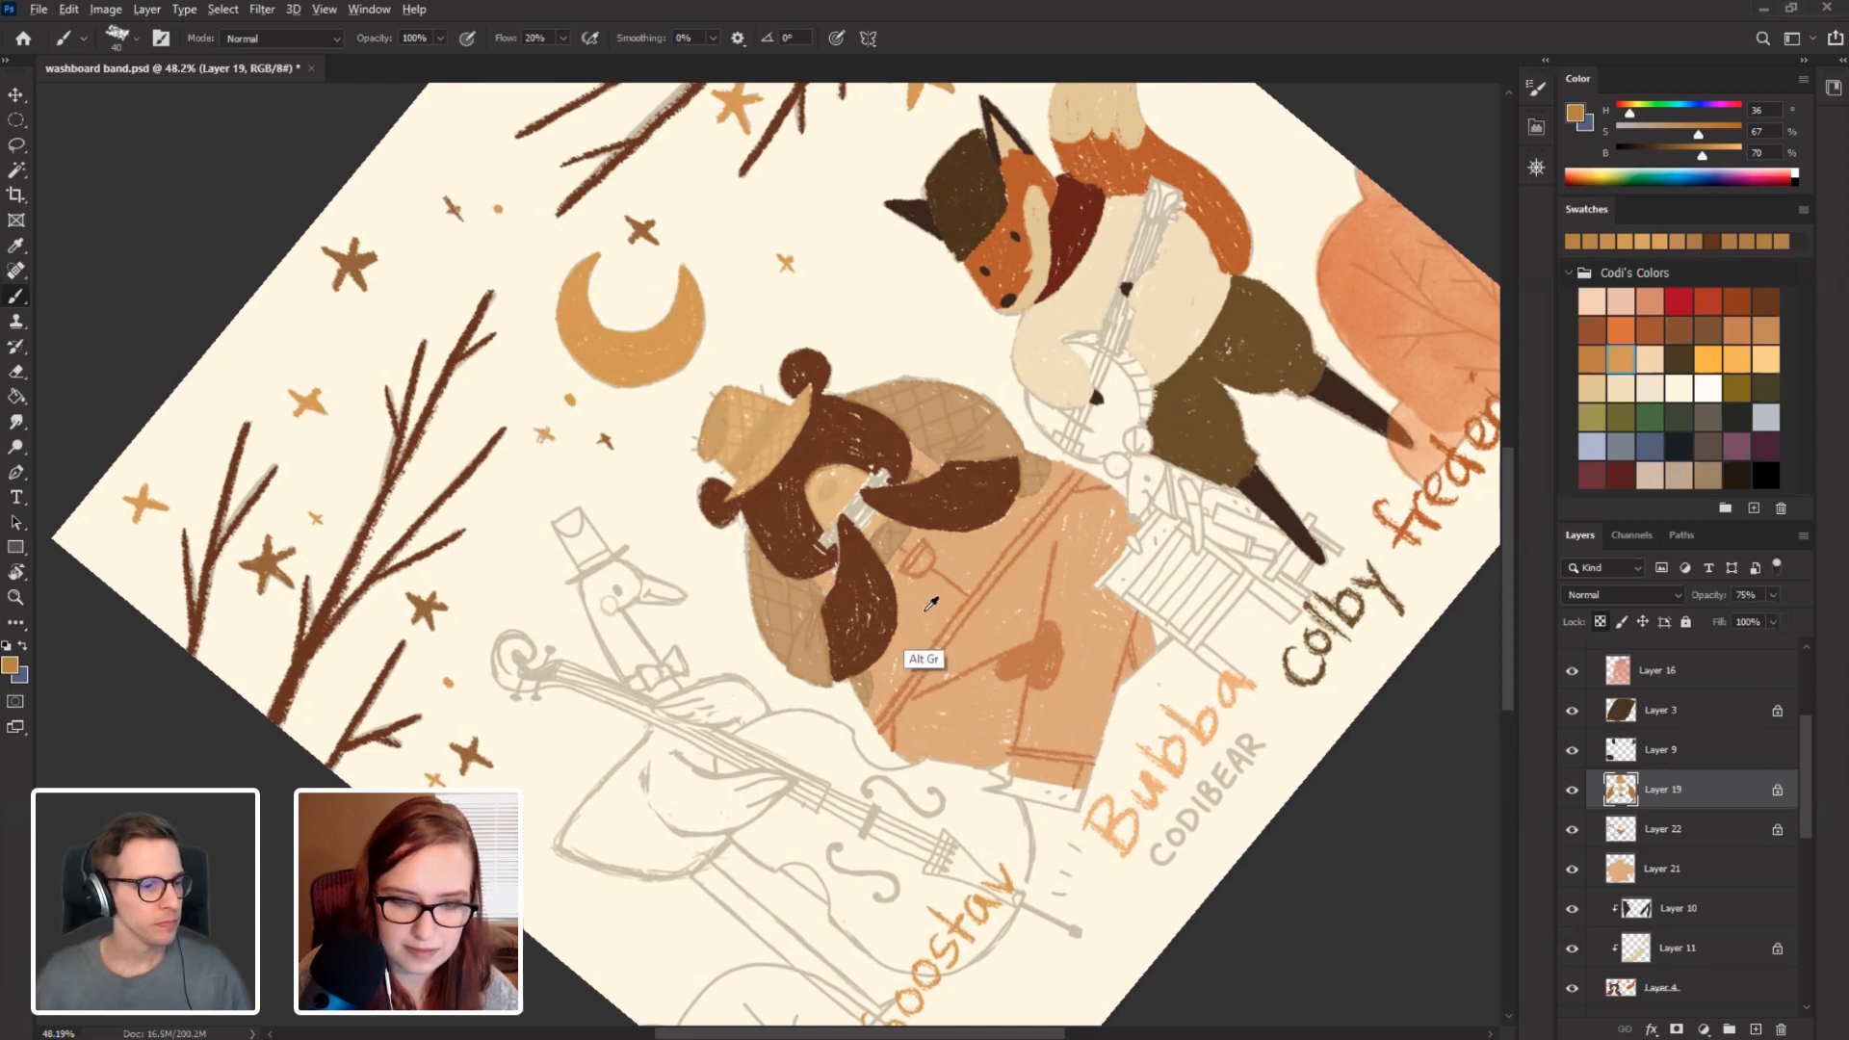
Paint a band across the bear's hat in the overalls' light orange H 32, S 45, B 85, and restore Layer 19 to 100% opacity.
{"action": "left_click", "coordinate": [925, 661], "text": "alt"}
{"action": "mouse_move", "coordinate": [741, 466]}
{"action": "left_mouse_down"}
{"action": "mouse_move", "coordinate": [775, 420]}
{"action": "mouse_move", "coordinate": [735, 470]}
{"action": "left_mouse_up"}
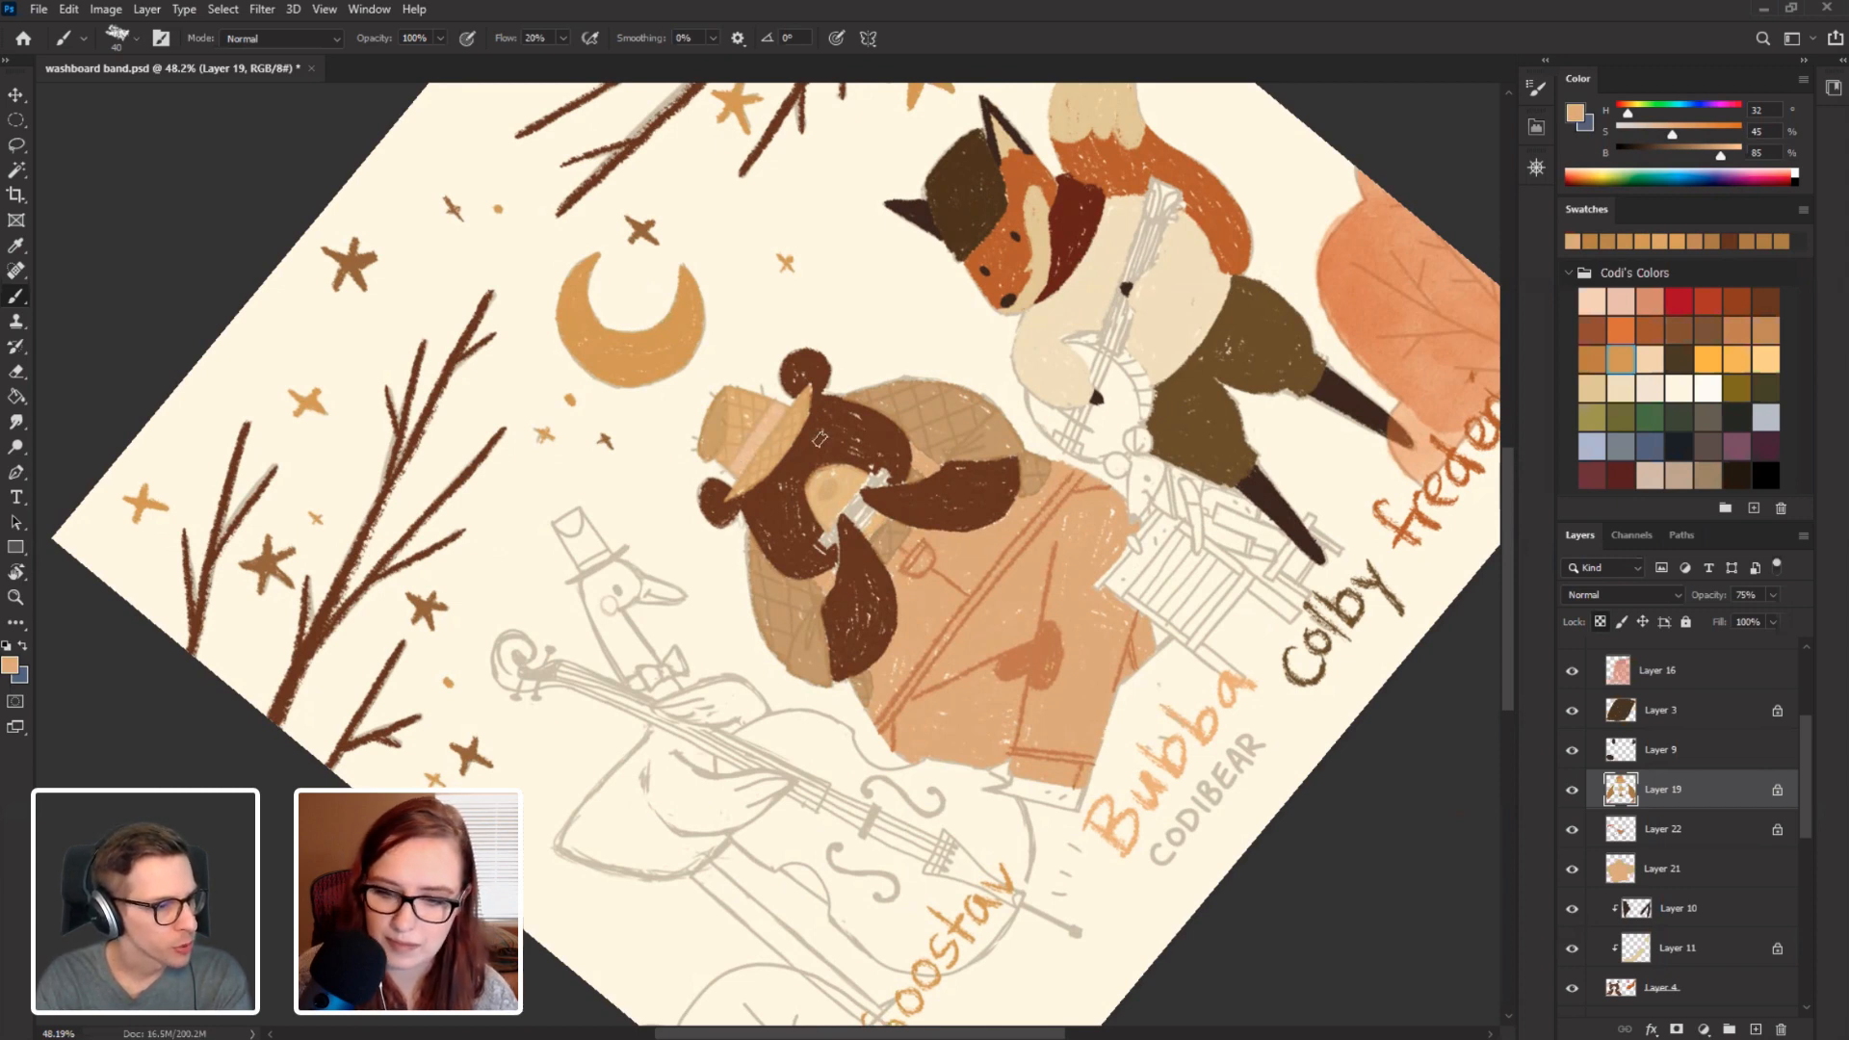
{"action": "left_click_drag", "start_coordinate": [1791, 618], "coordinate": [1806, 618]}
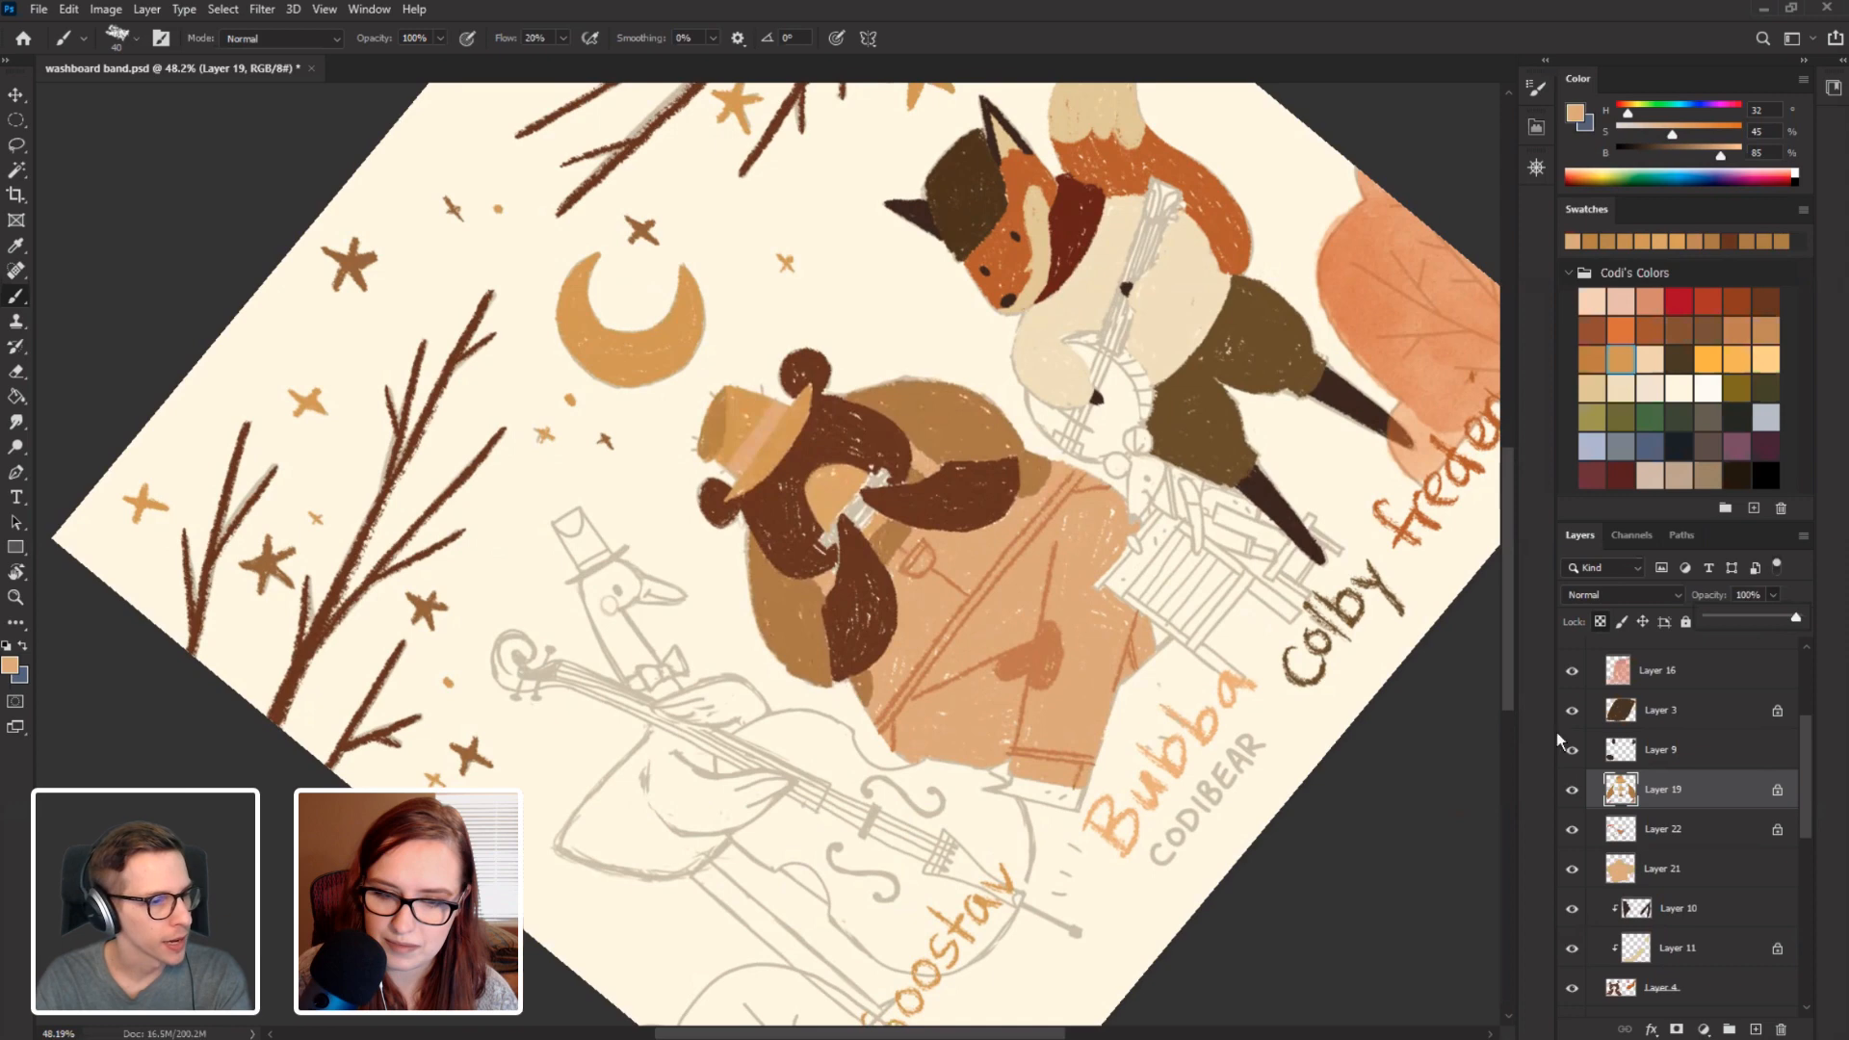
Sample the darker orange H 26, S 61, B 74 from the overalls' detail and repaint the bear's hat band with it.
{"action": "left_click", "coordinate": [1406, 858]}
{"action": "key", "text": "Escape"}
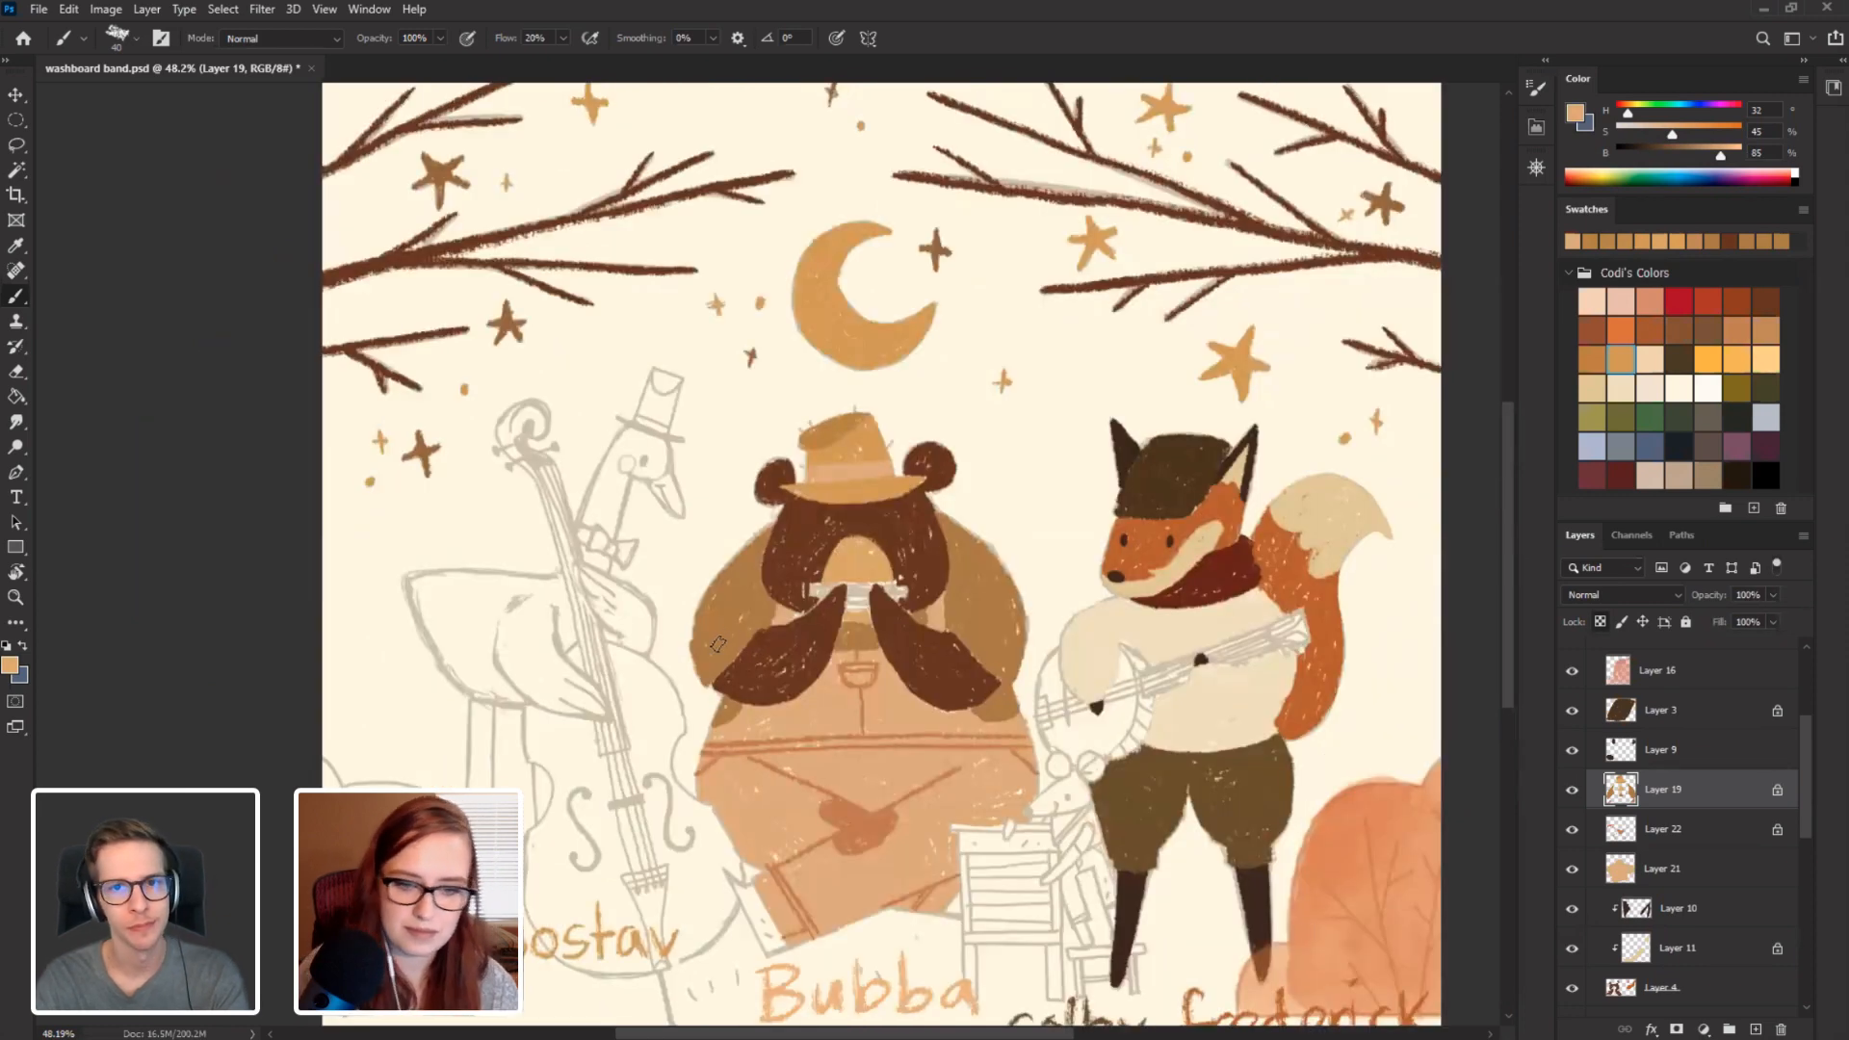
{"action": "key", "text": "r"}
{"action": "left_click_drag", "start_coordinate": [401, 718], "coordinate": [809, 953]}
{"action": "left_click_drag", "start_coordinate": [959, 636], "coordinate": [921, 701]}
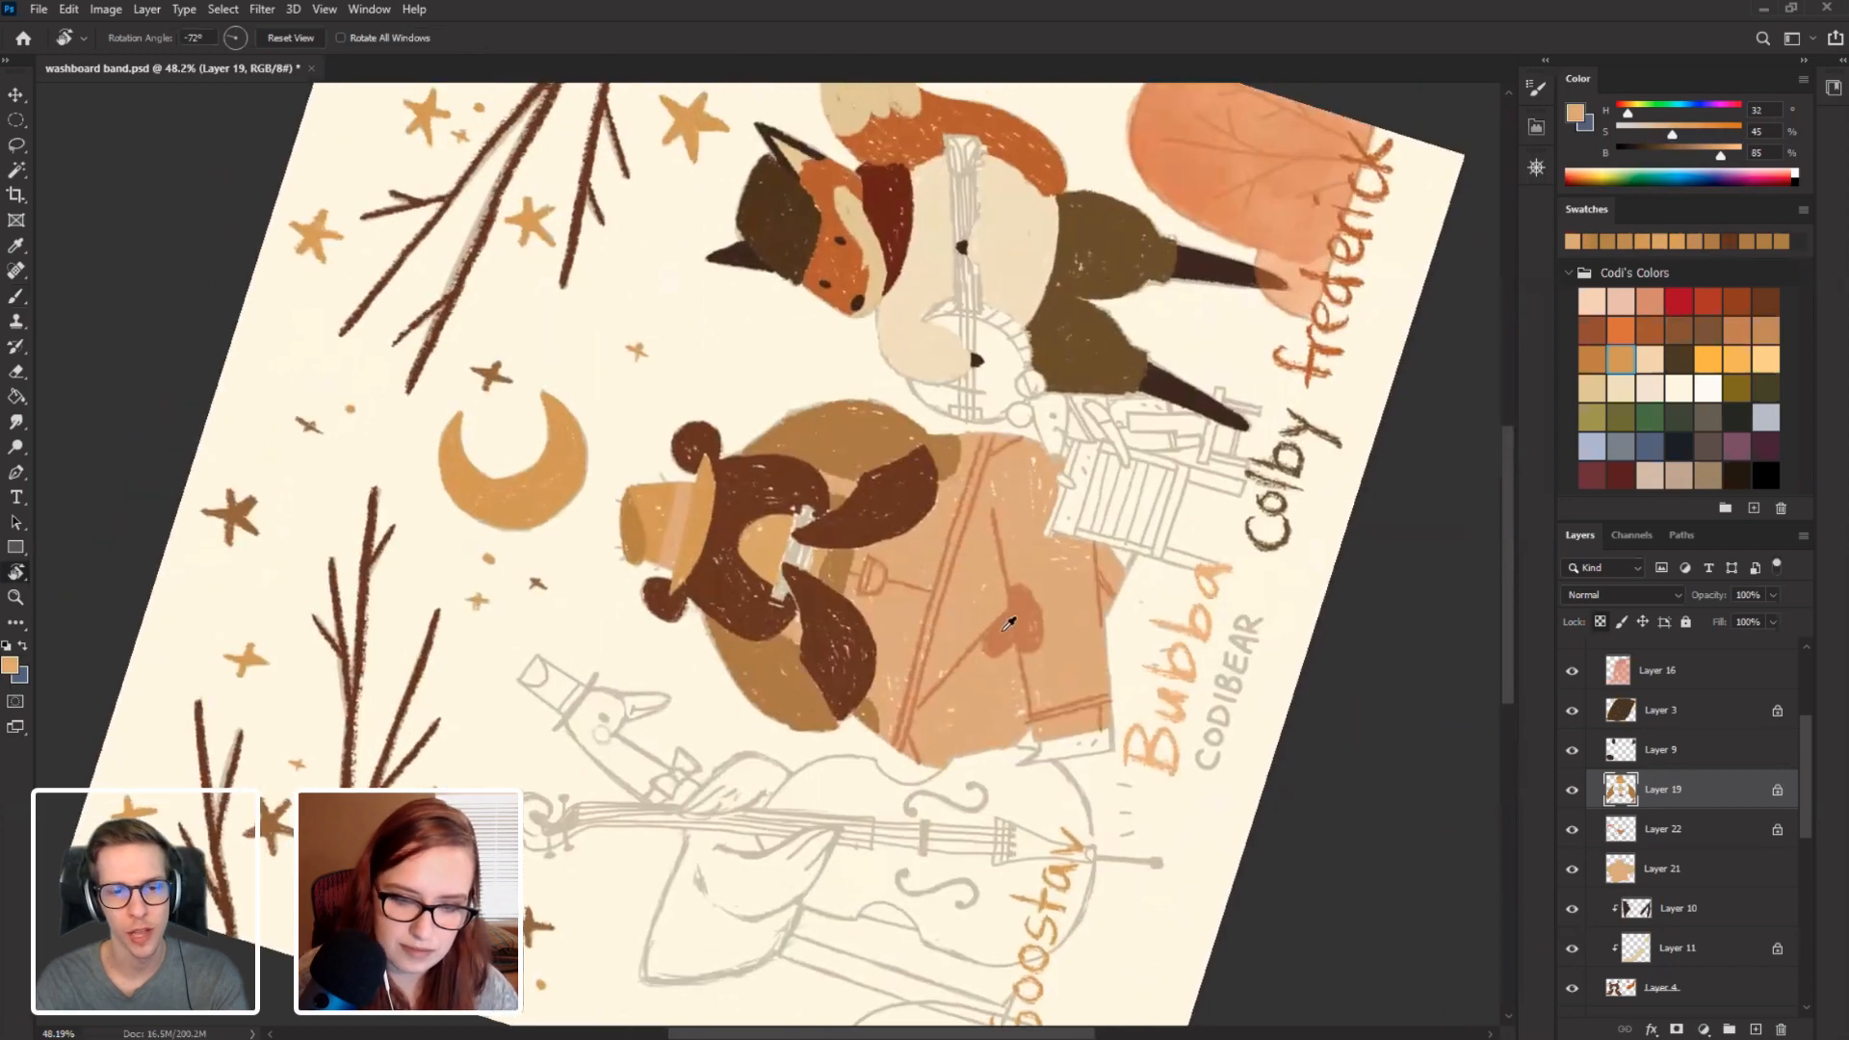
{"action": "key", "text": "b"}
{"action": "left_click", "coordinate": [1006, 631], "text": "alt"}
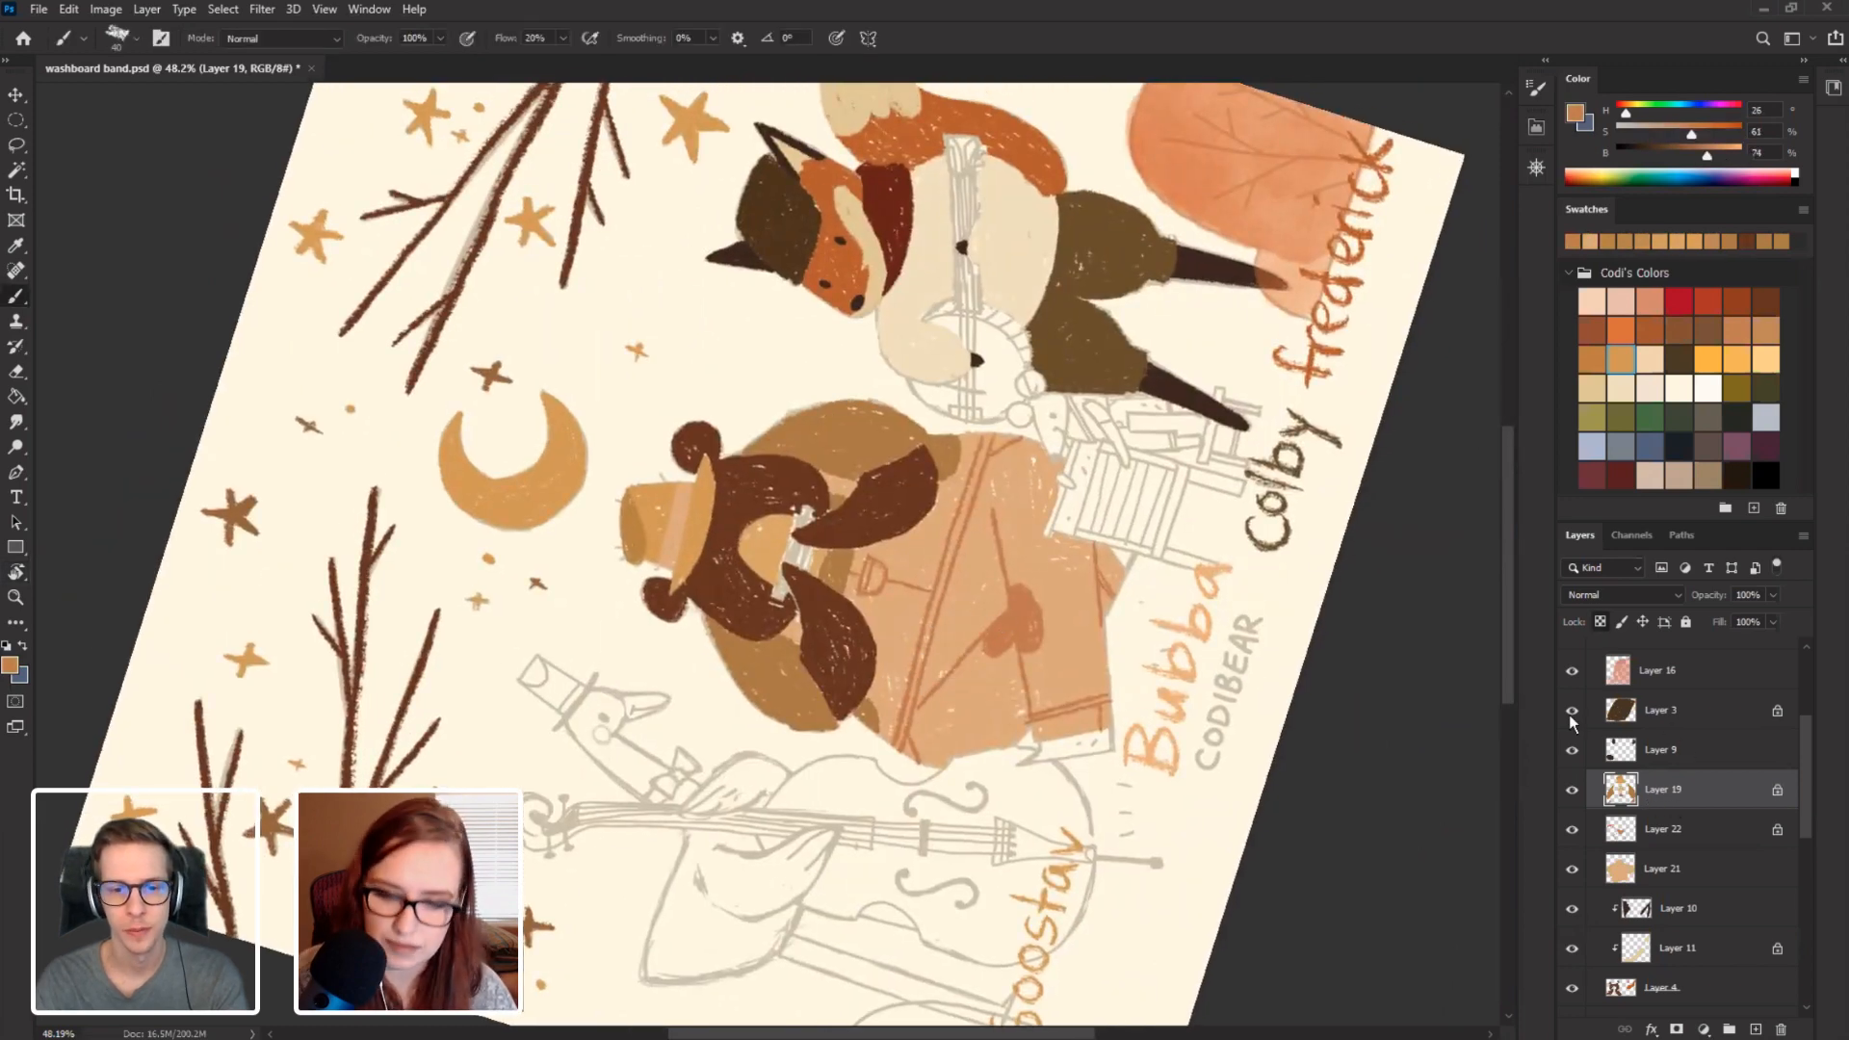
{"action": "mouse_move", "coordinate": [663, 551]}
{"action": "left_mouse_down"}
{"action": "mouse_move", "coordinate": [676, 501]}
{"action": "mouse_move", "coordinate": [666, 566]}
{"action": "left_mouse_up"}
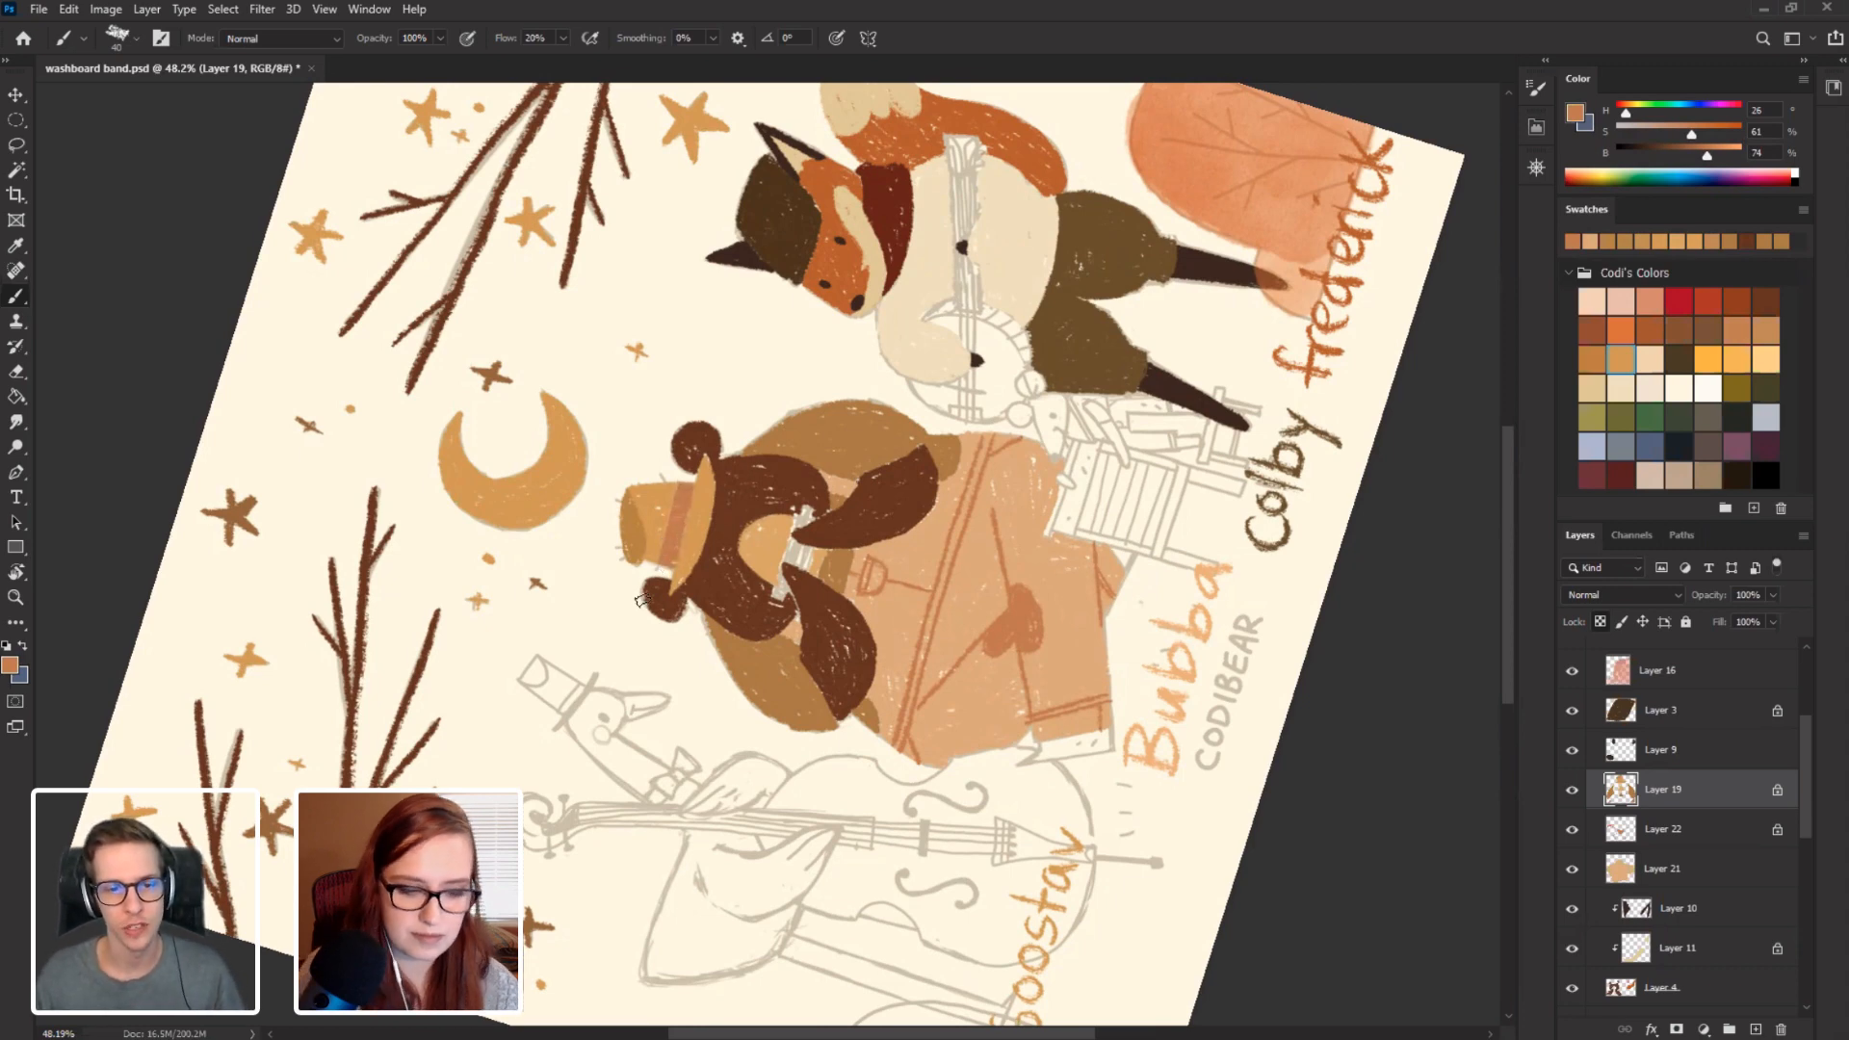
{"action": "key", "text": "Escape"}
{"action": "left_click_drag", "start_coordinate": [608, 483], "coordinate": [573, 447]}
{"action": "mouse_move", "coordinate": [479, 406]}
{"action": "left_mouse_down"}
{"action": "mouse_move", "coordinate": [440, 432]}
{"action": "mouse_move", "coordinate": [505, 404]}
{"action": "mouse_move", "coordinate": [507, 440]}
{"action": "left_mouse_up"}
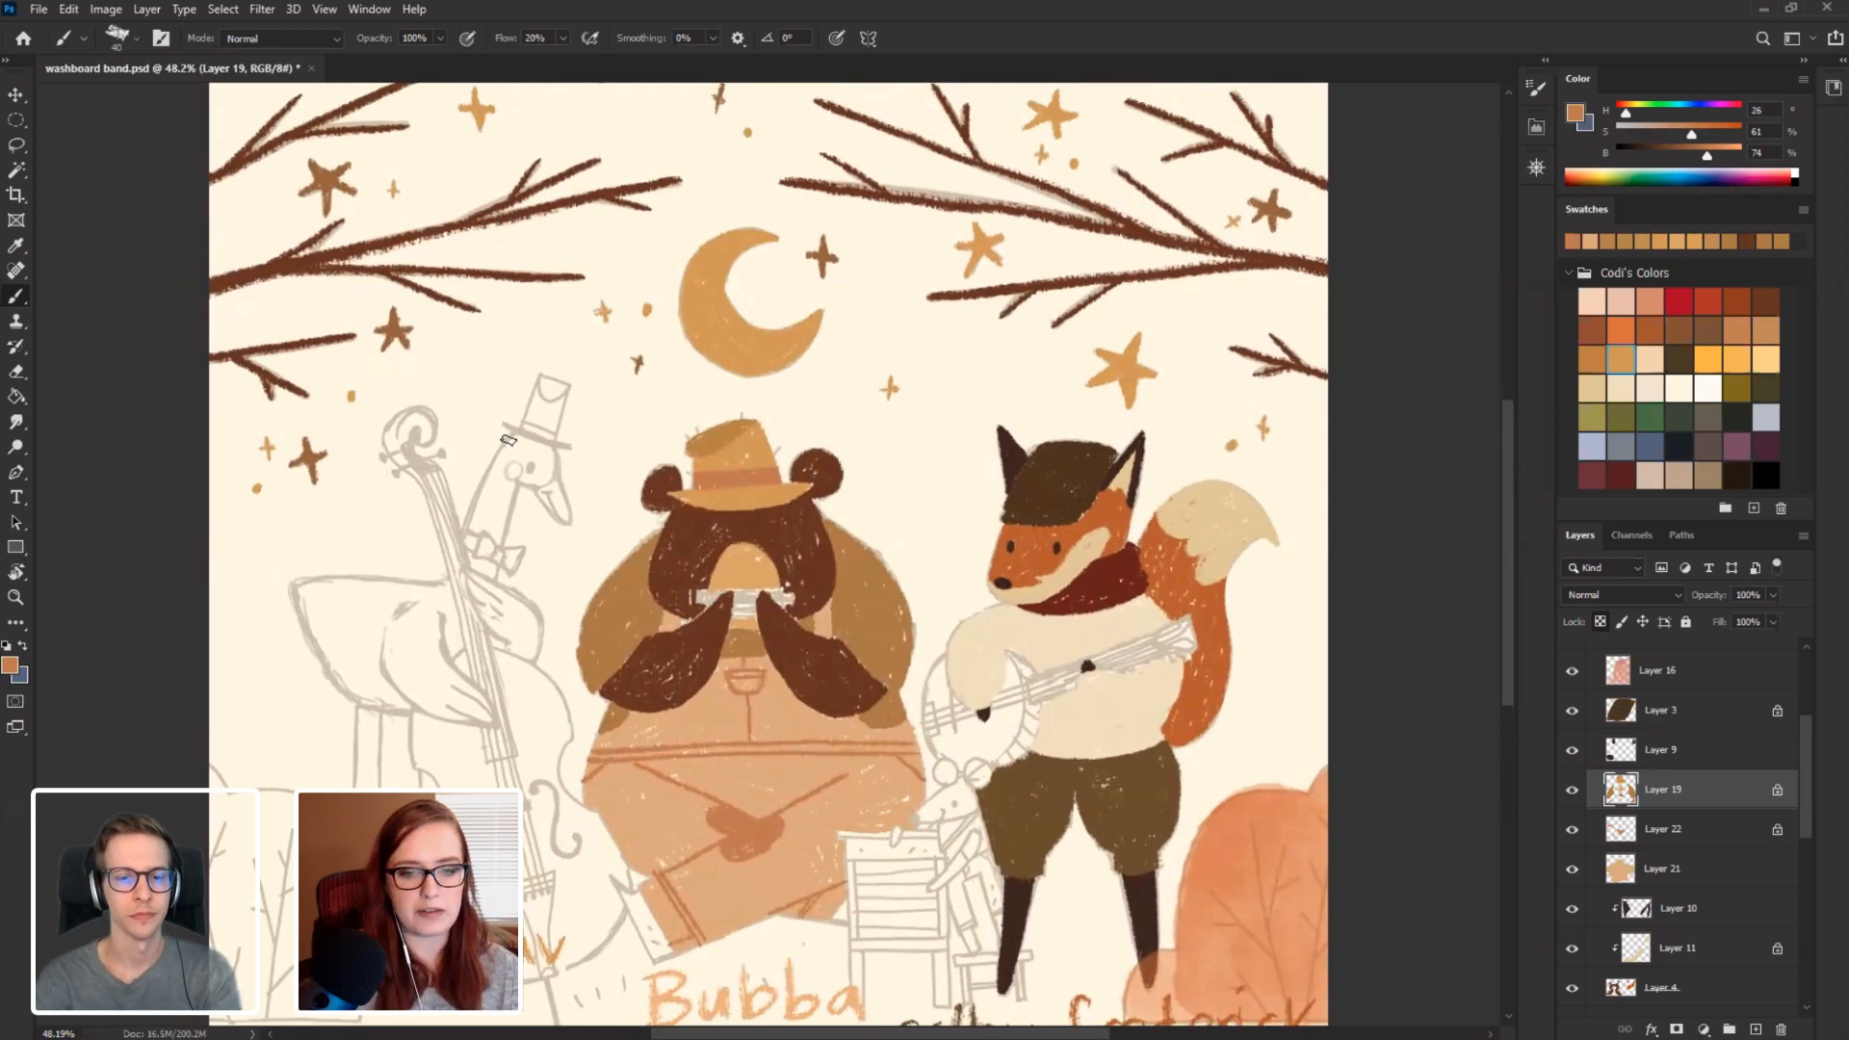
Examine the whole illustration's colour balance, comparing the painted bear and fox with the unpainted goose and the area around the bear's feet.
{"action": "scroll", "coordinate": [215, 446], "scroll_direction": "down", "scroll_amount": 1}
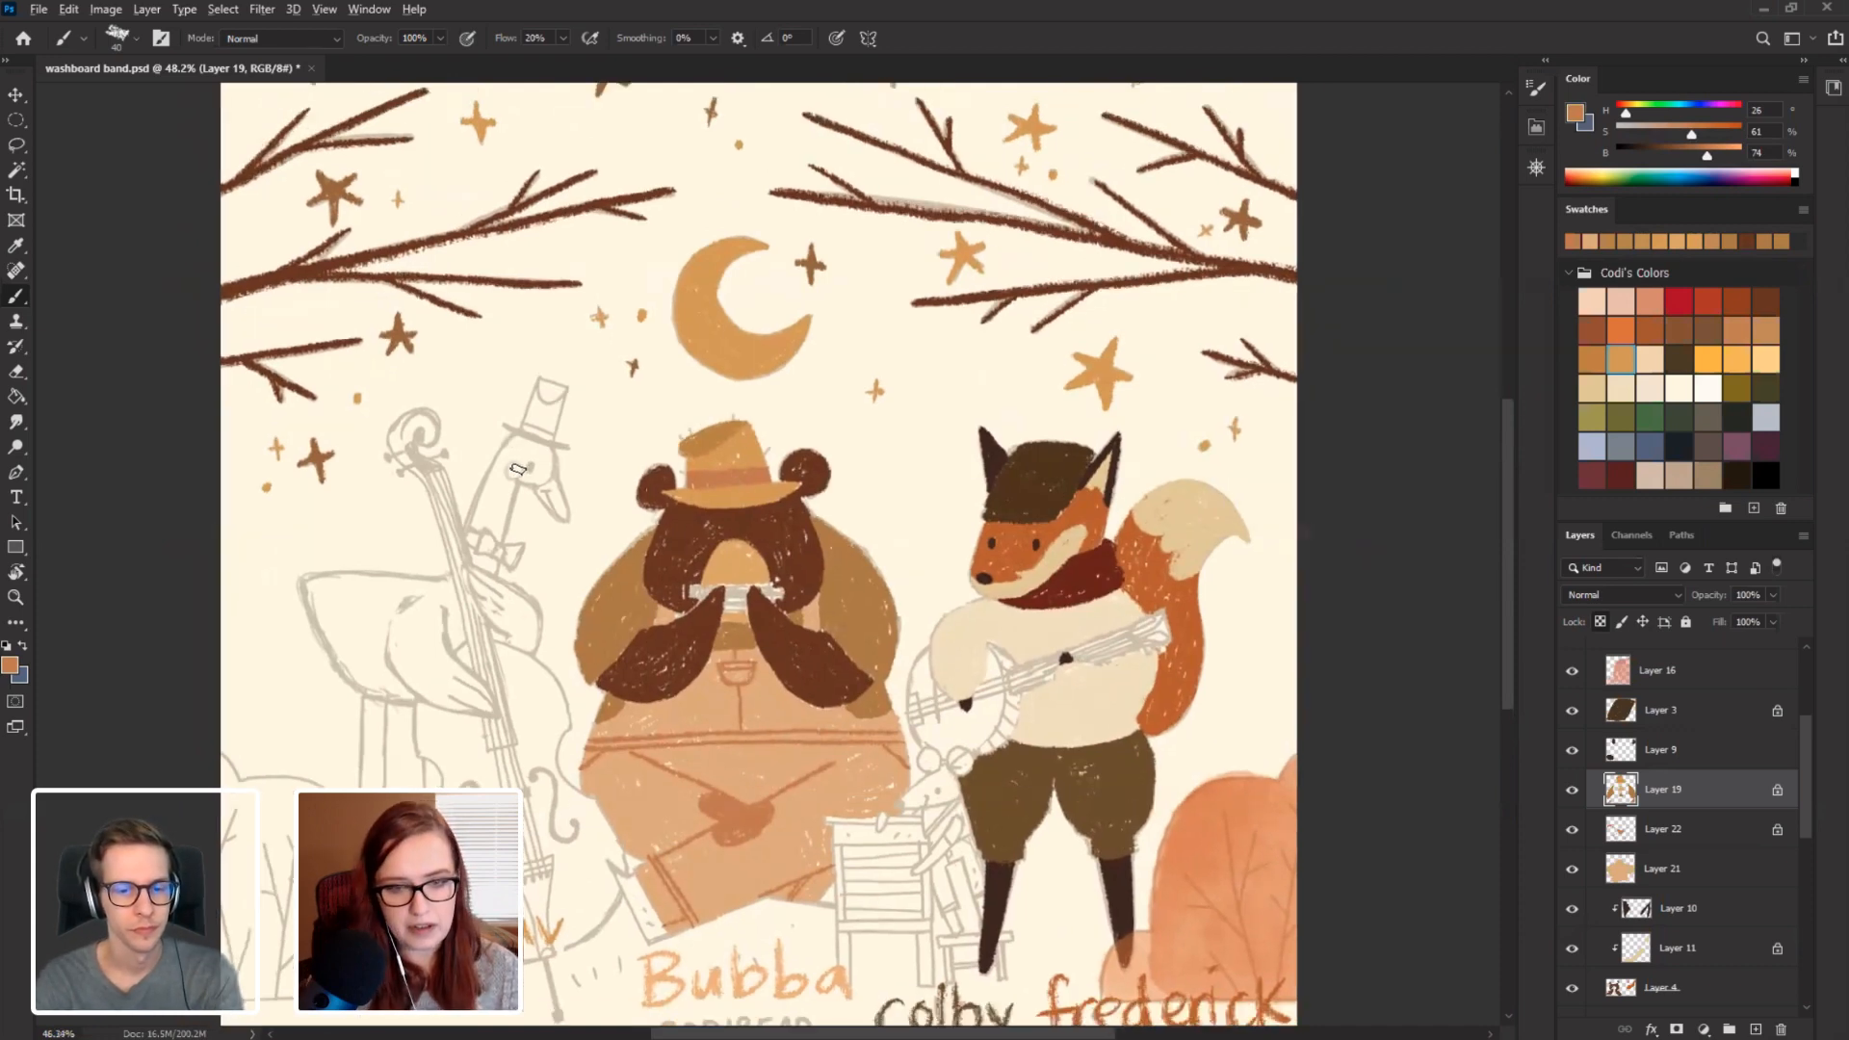
{"action": "scroll", "coordinate": [167, 366], "scroll_direction": "down", "scroll_amount": 3}
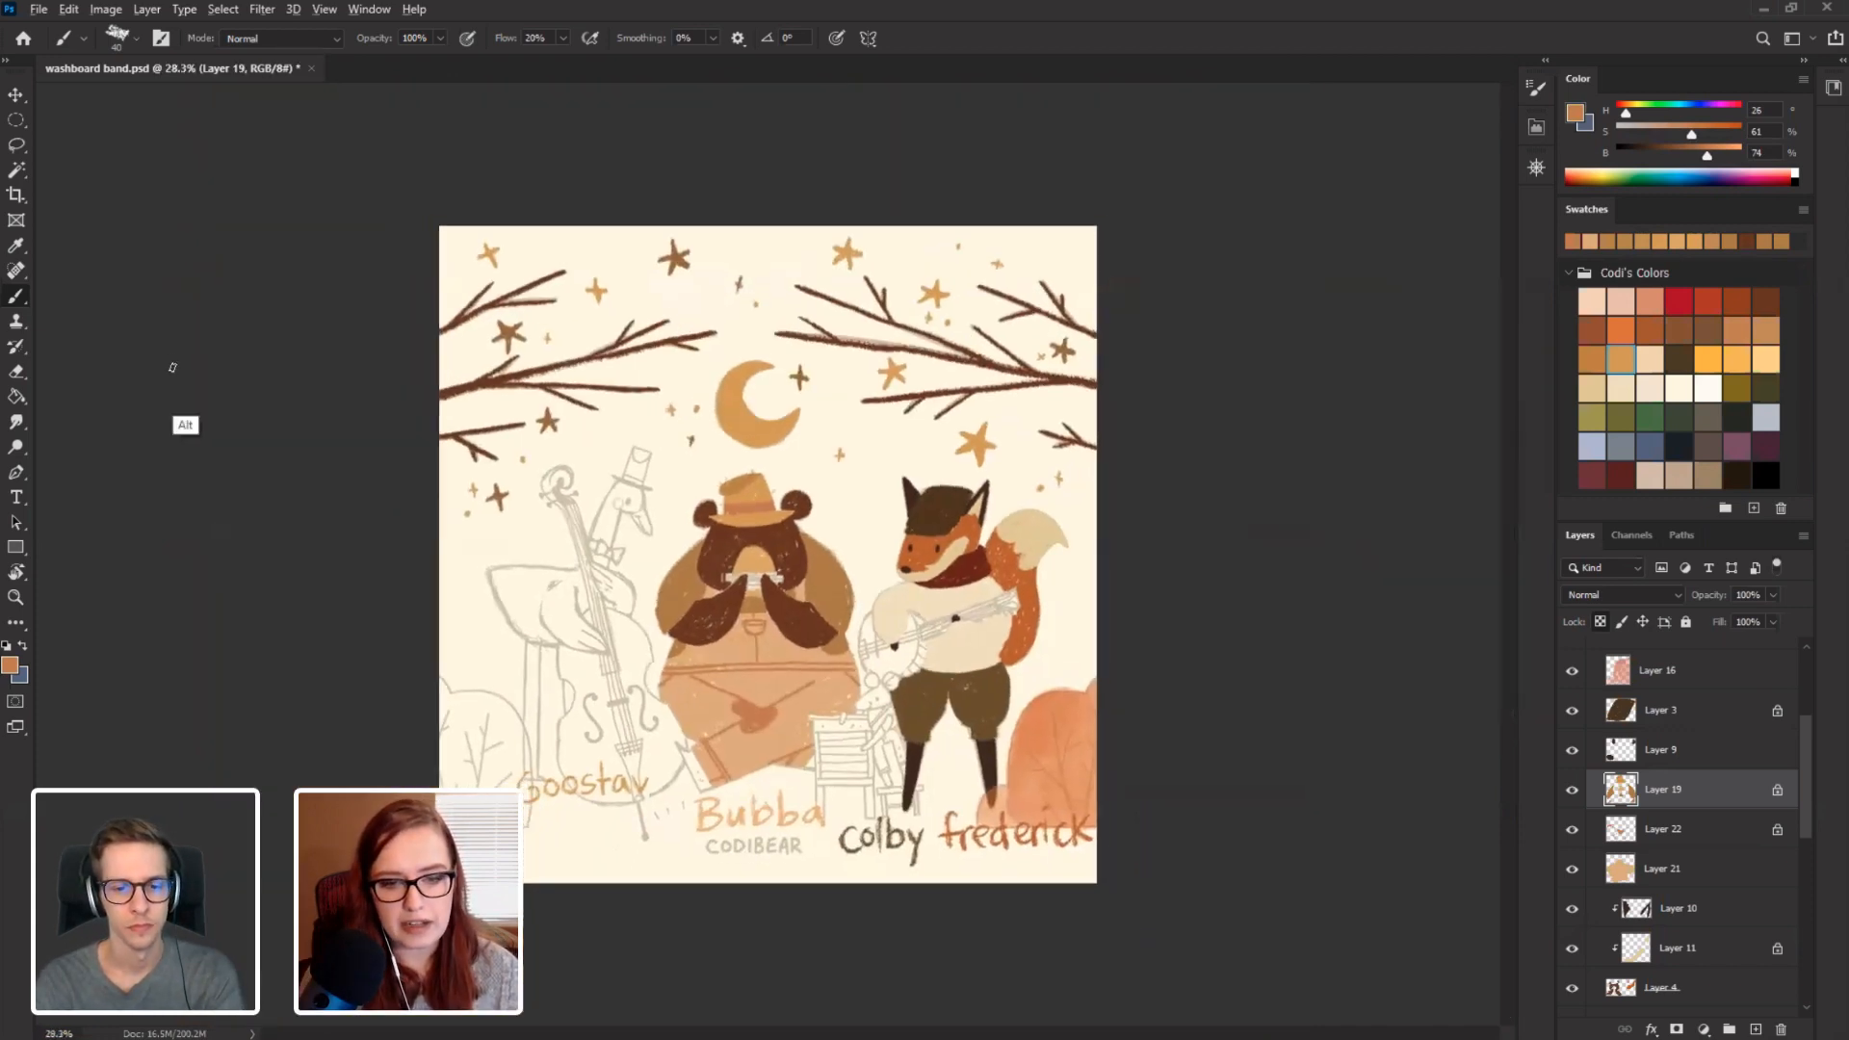
{"action": "scroll", "coordinate": [167, 366], "scroll_direction": "up", "scroll_amount": 3}
{"action": "scroll", "coordinate": [179, 362], "scroll_direction": "down", "scroll_amount": 3}
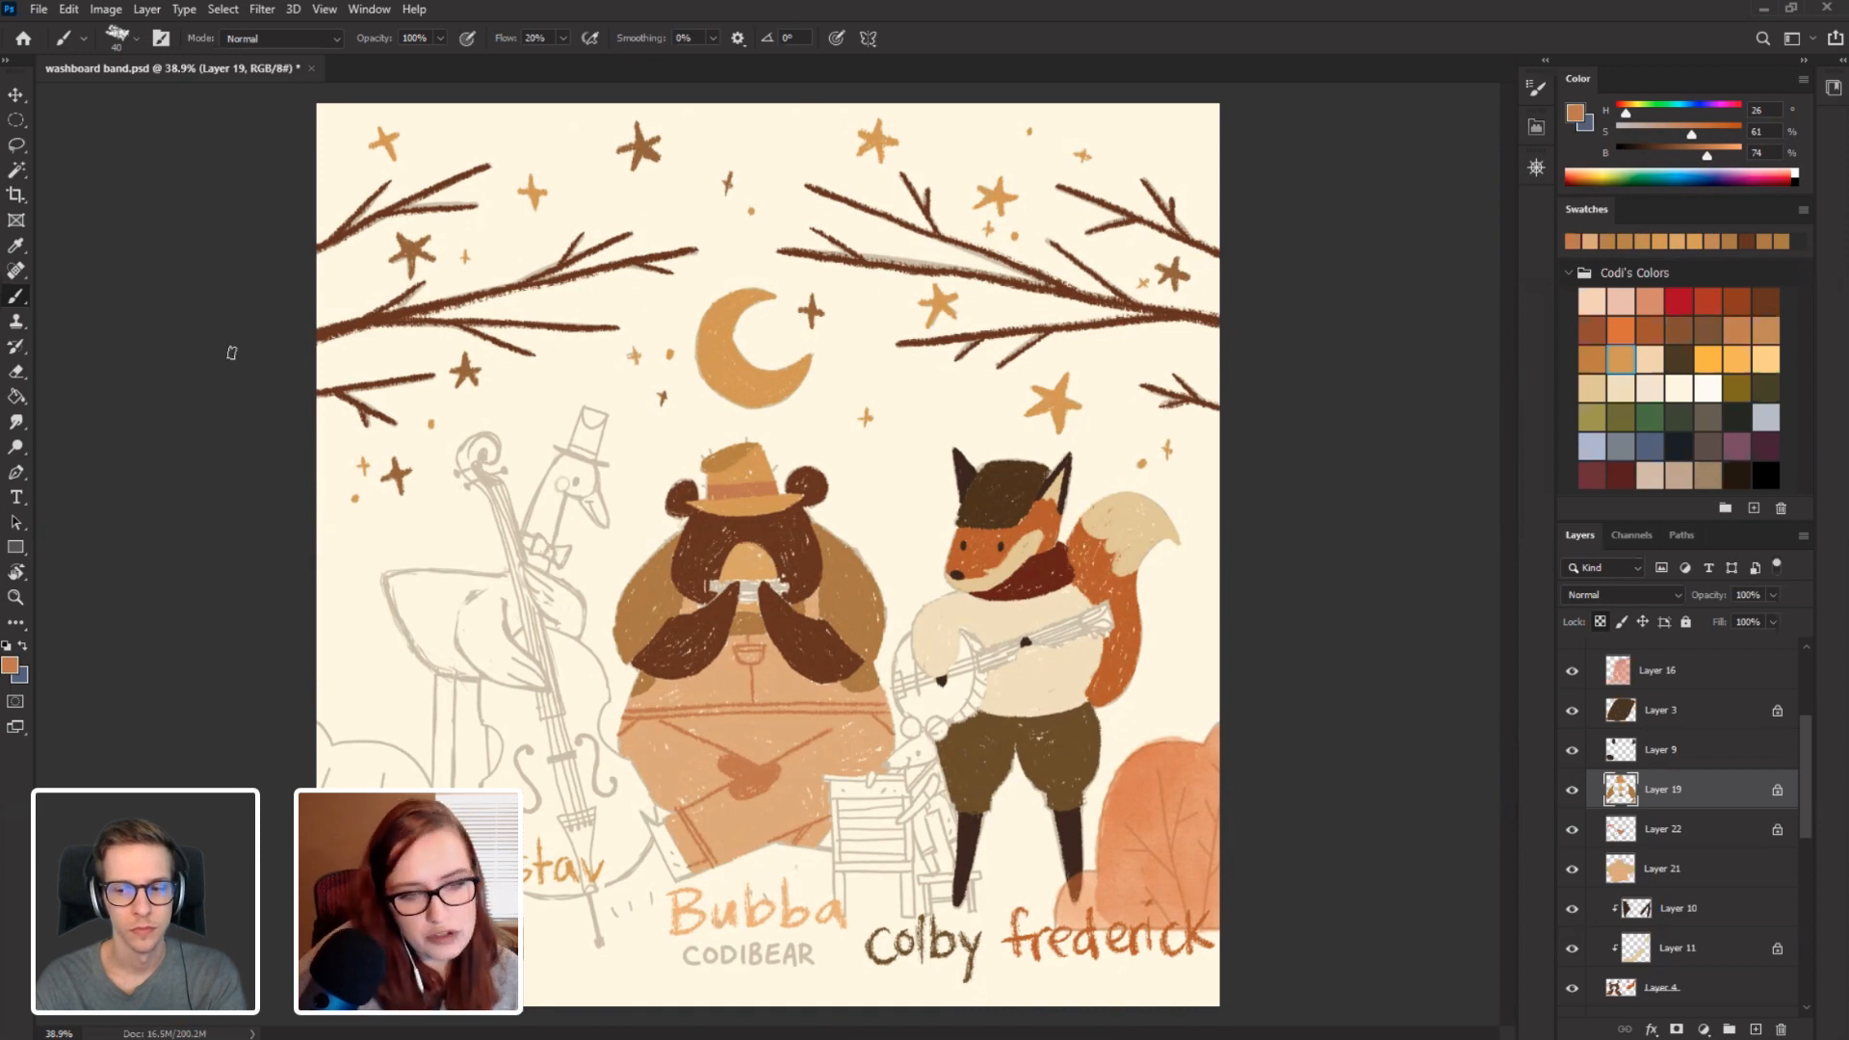
{"action": "scroll", "coordinate": [230, 355], "scroll_direction": "up", "scroll_amount": 1}
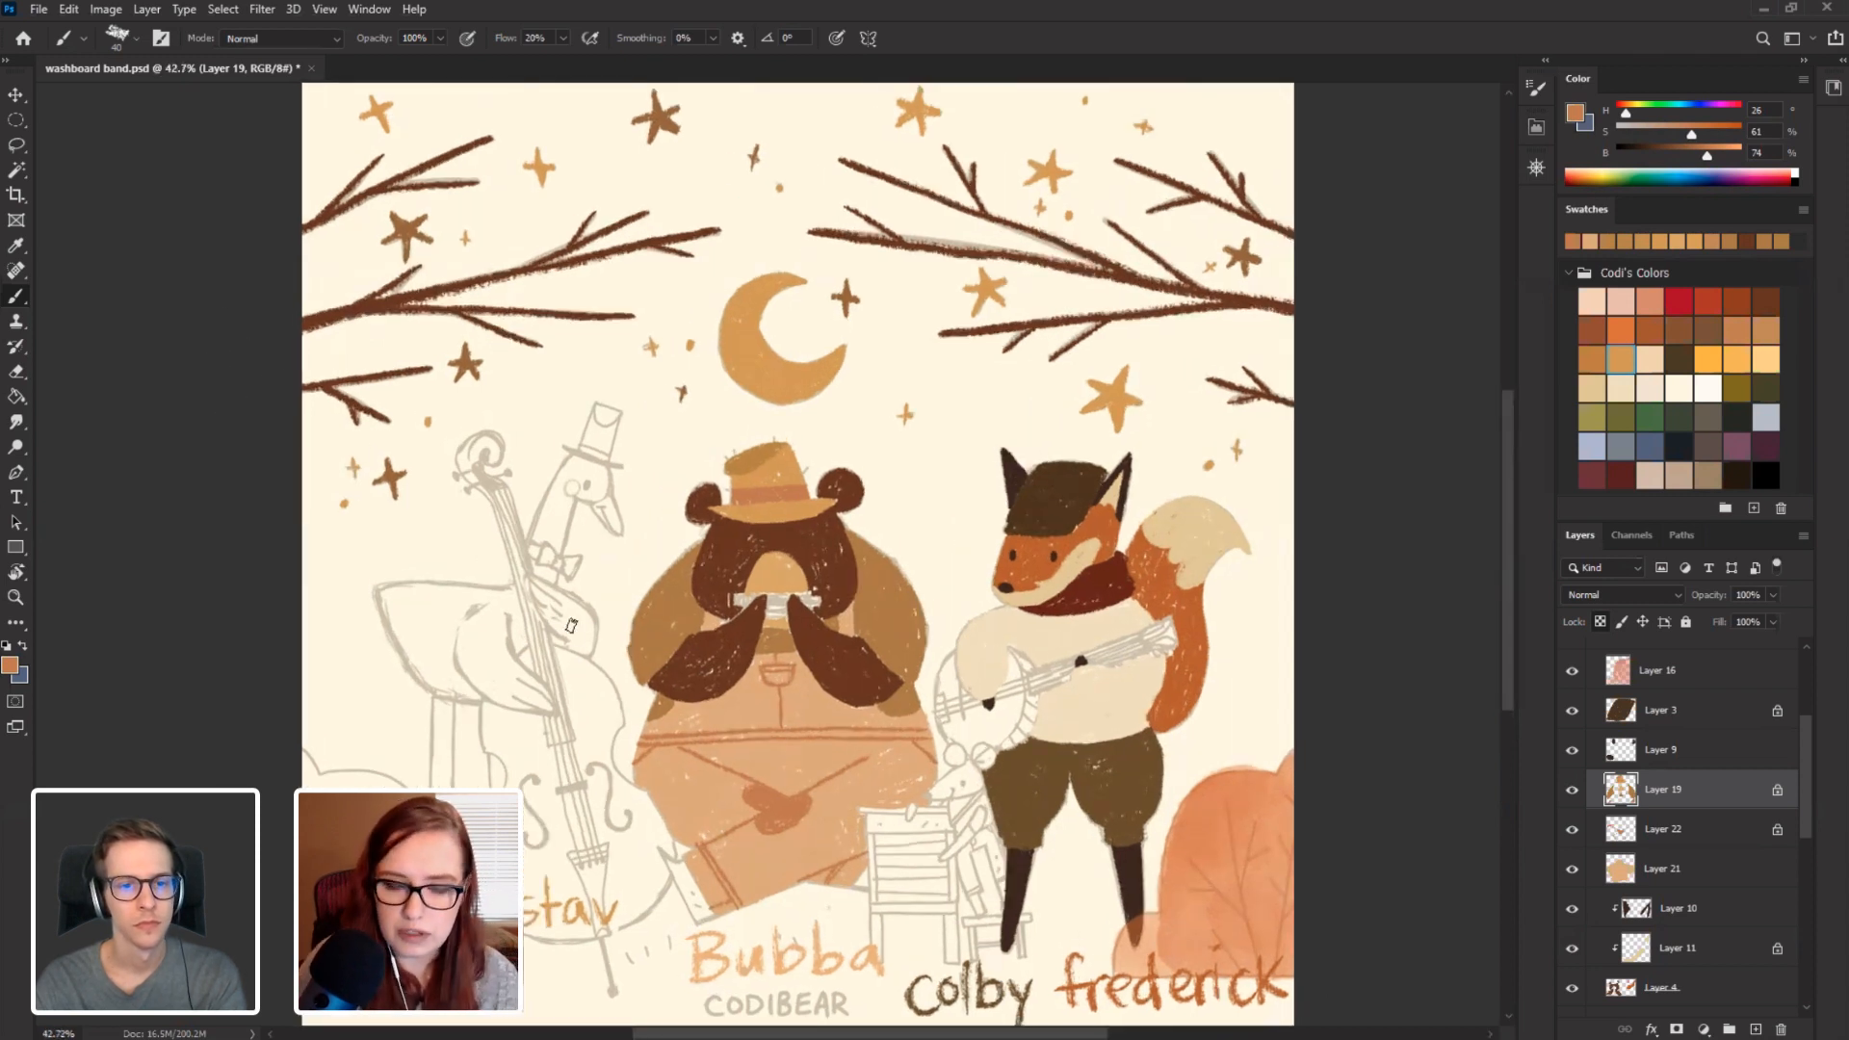
{"action": "left_click_drag", "start_coordinate": [608, 633], "coordinate": [462, 571]}
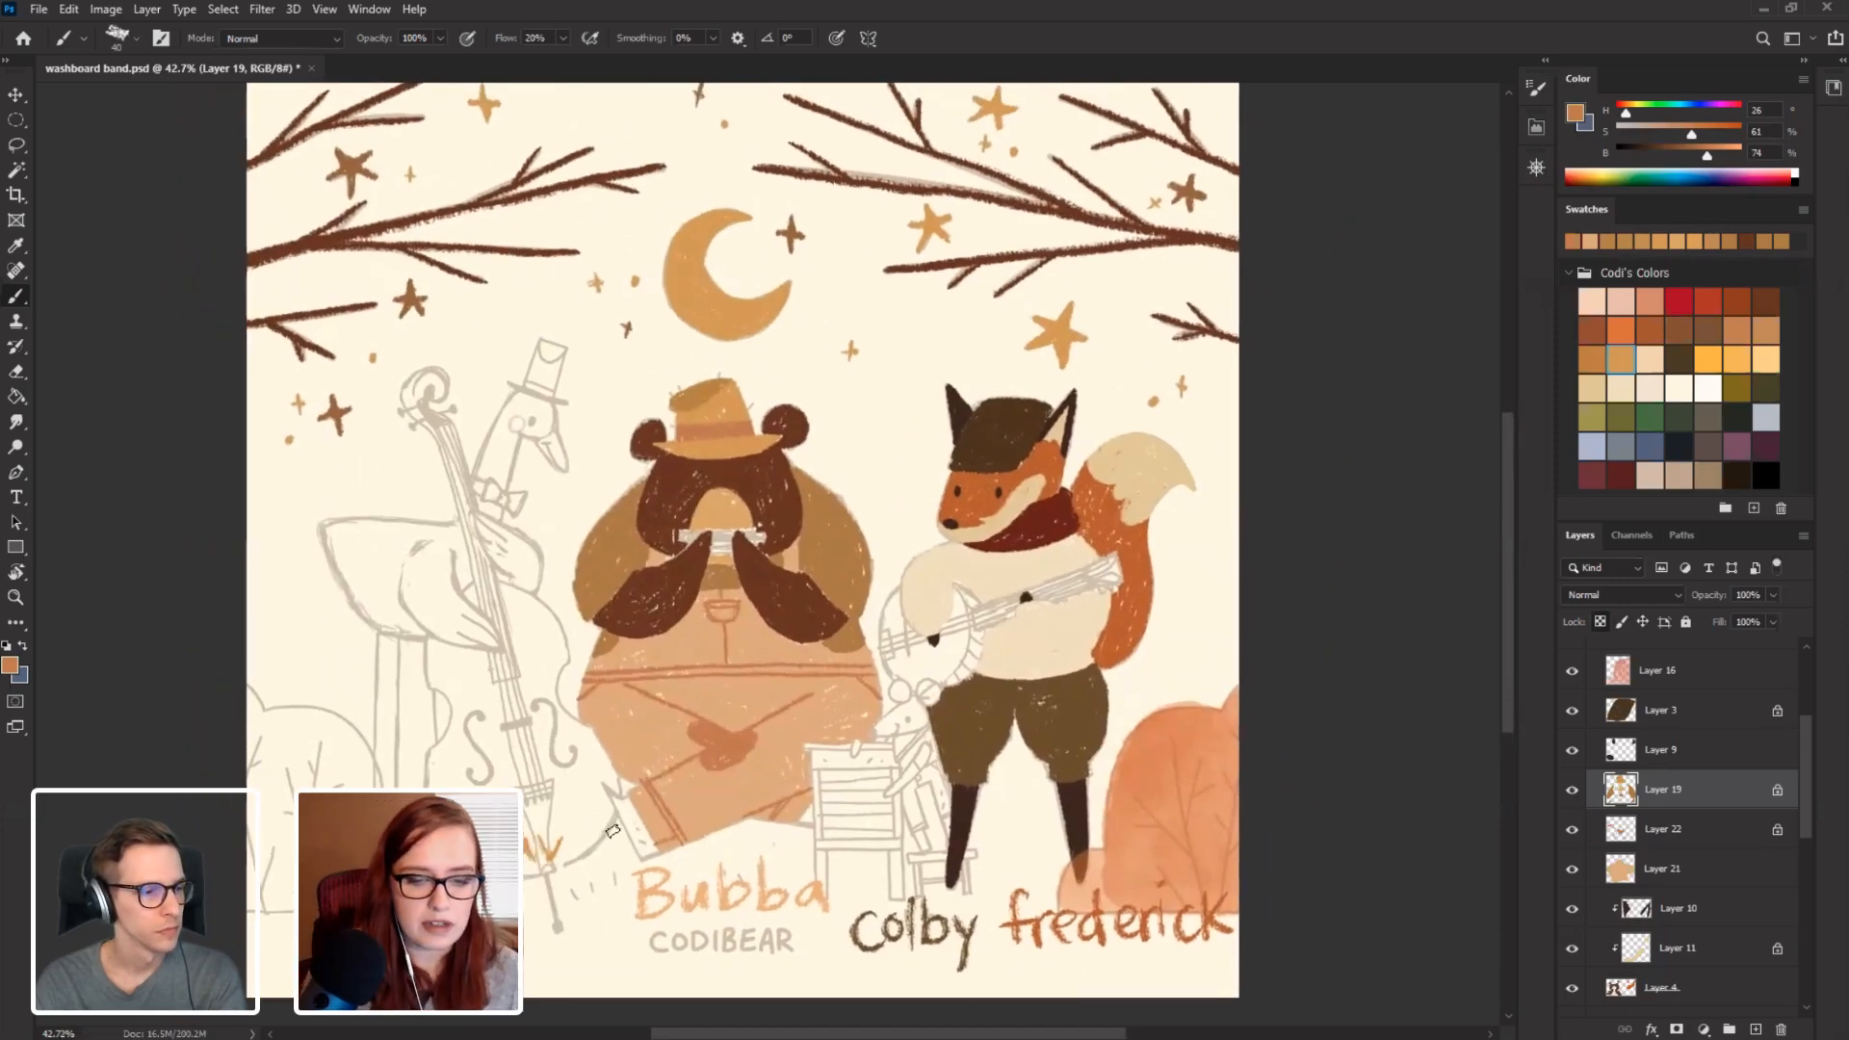
{"action": "scroll", "coordinate": [621, 821], "scroll_direction": "up", "scroll_amount": 1}
{"action": "scroll", "coordinate": [621, 822], "scroll_direction": "up", "scroll_amount": 3}
{"action": "left_click_drag", "start_coordinate": [605, 742], "coordinate": [600, 599]}
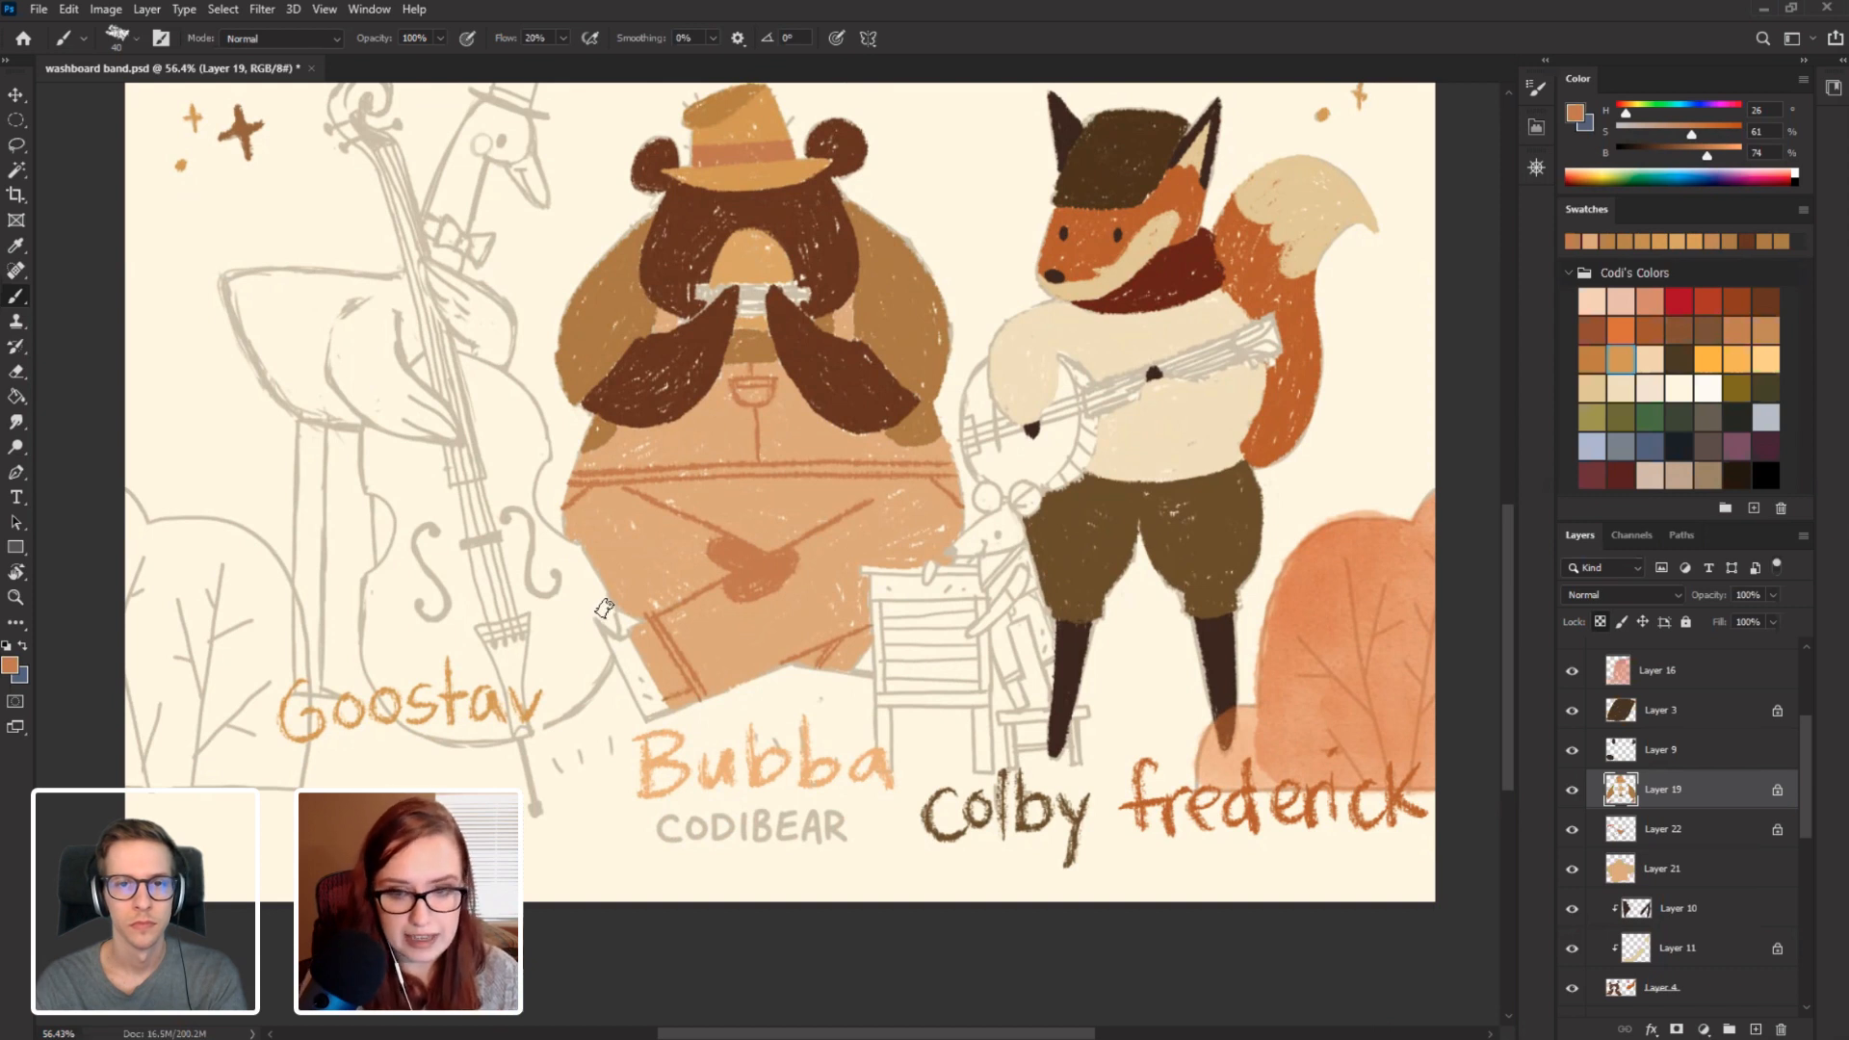
Sample the bear's dark brown fur, H 22, S 73, B 39, and make Layer 4 with the bear's fur the active layer.
{"action": "key", "text": "r"}
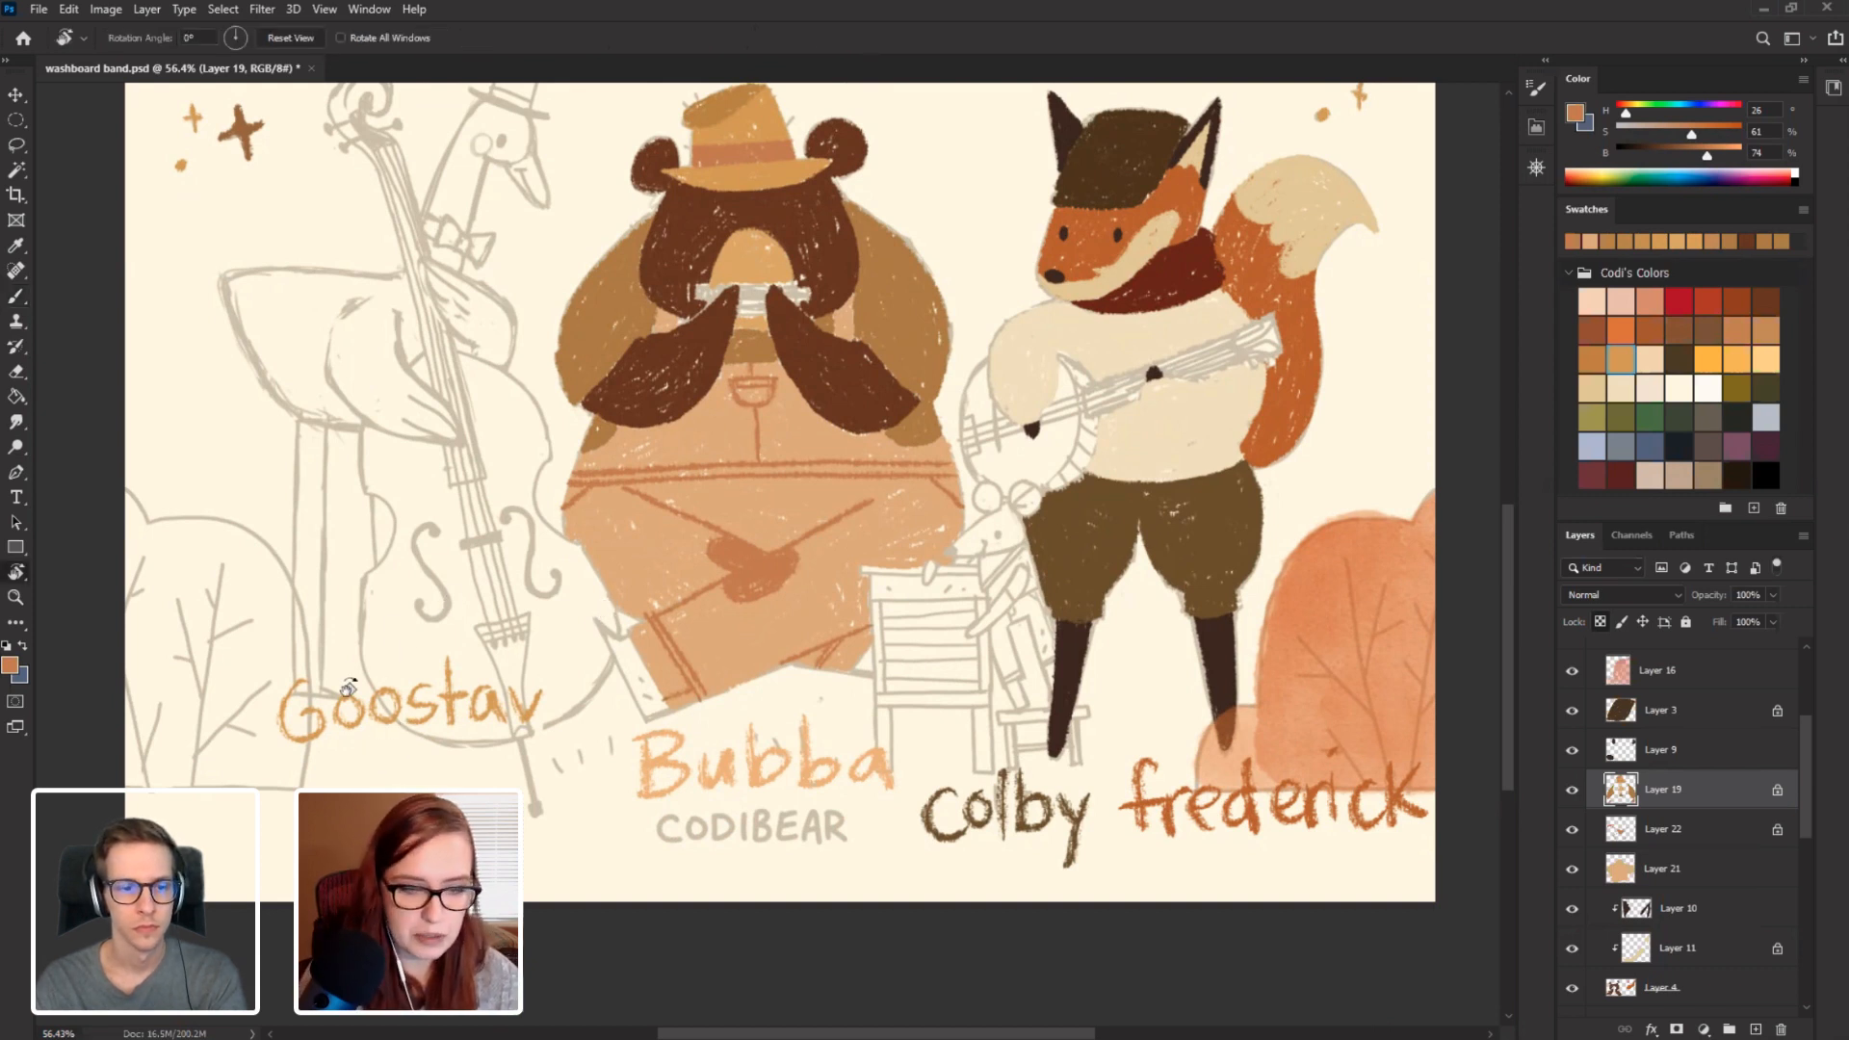
{"action": "mouse_move", "coordinate": [348, 688]}
{"action": "left_mouse_down"}
{"action": "mouse_move", "coordinate": [424, 616]}
{"action": "mouse_move", "coordinate": [503, 451]}
{"action": "mouse_move", "coordinate": [432, 469]}
{"action": "left_mouse_up"}
{"action": "key", "text": "b"}
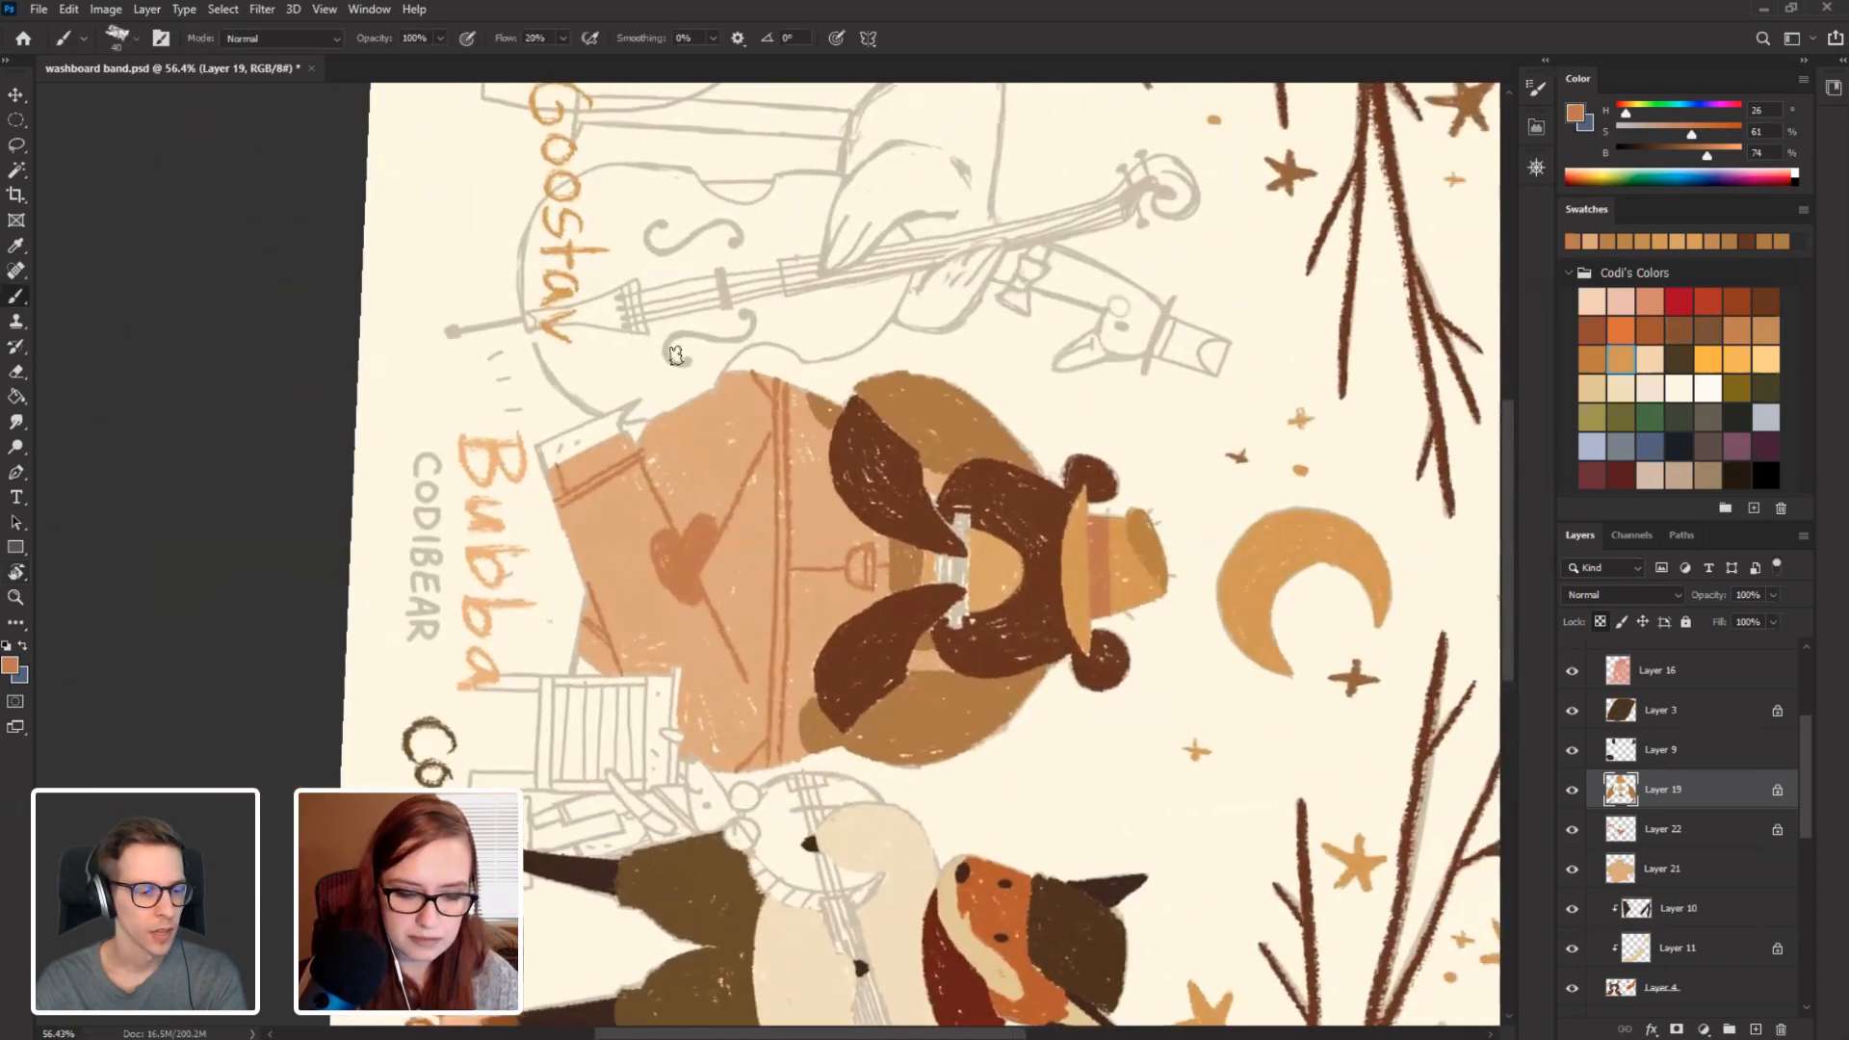
{"action": "left_click", "coordinate": [923, 517], "text": "alt"}
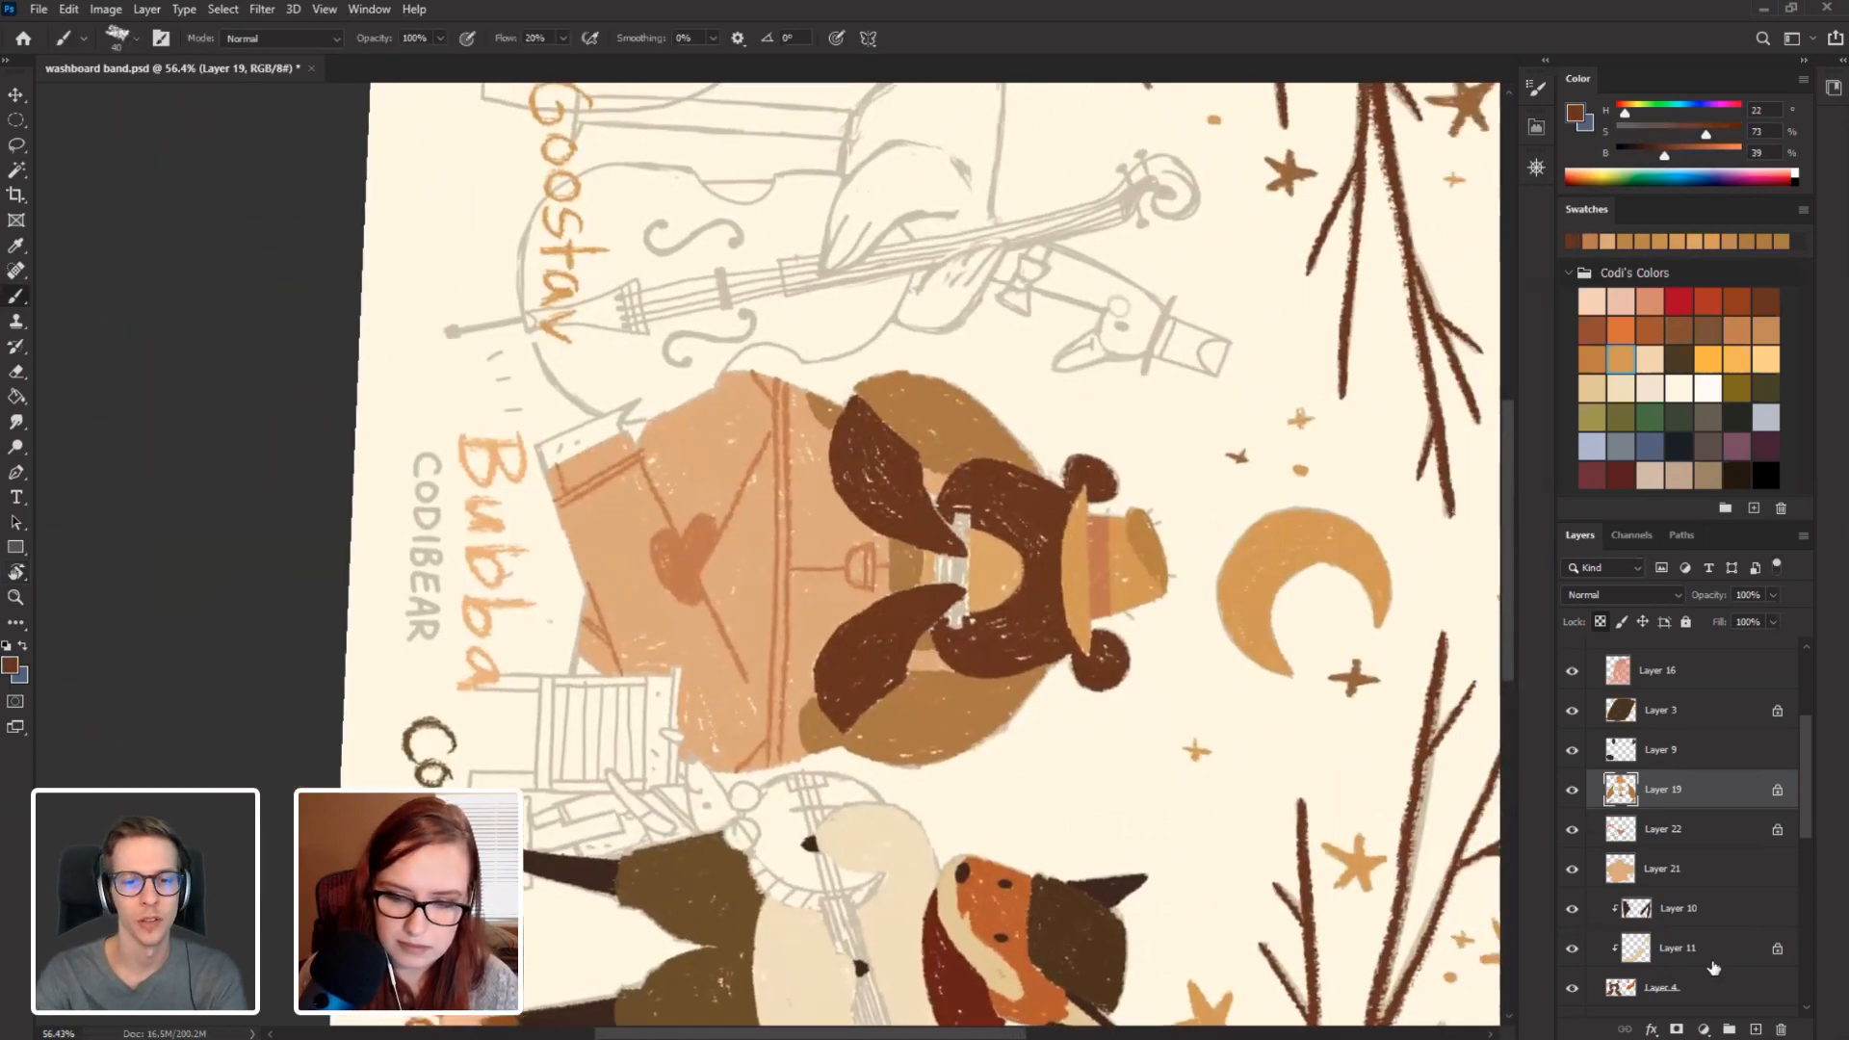
{"action": "left_click_drag", "start_coordinate": [1805, 835], "coordinate": [1808, 907]}
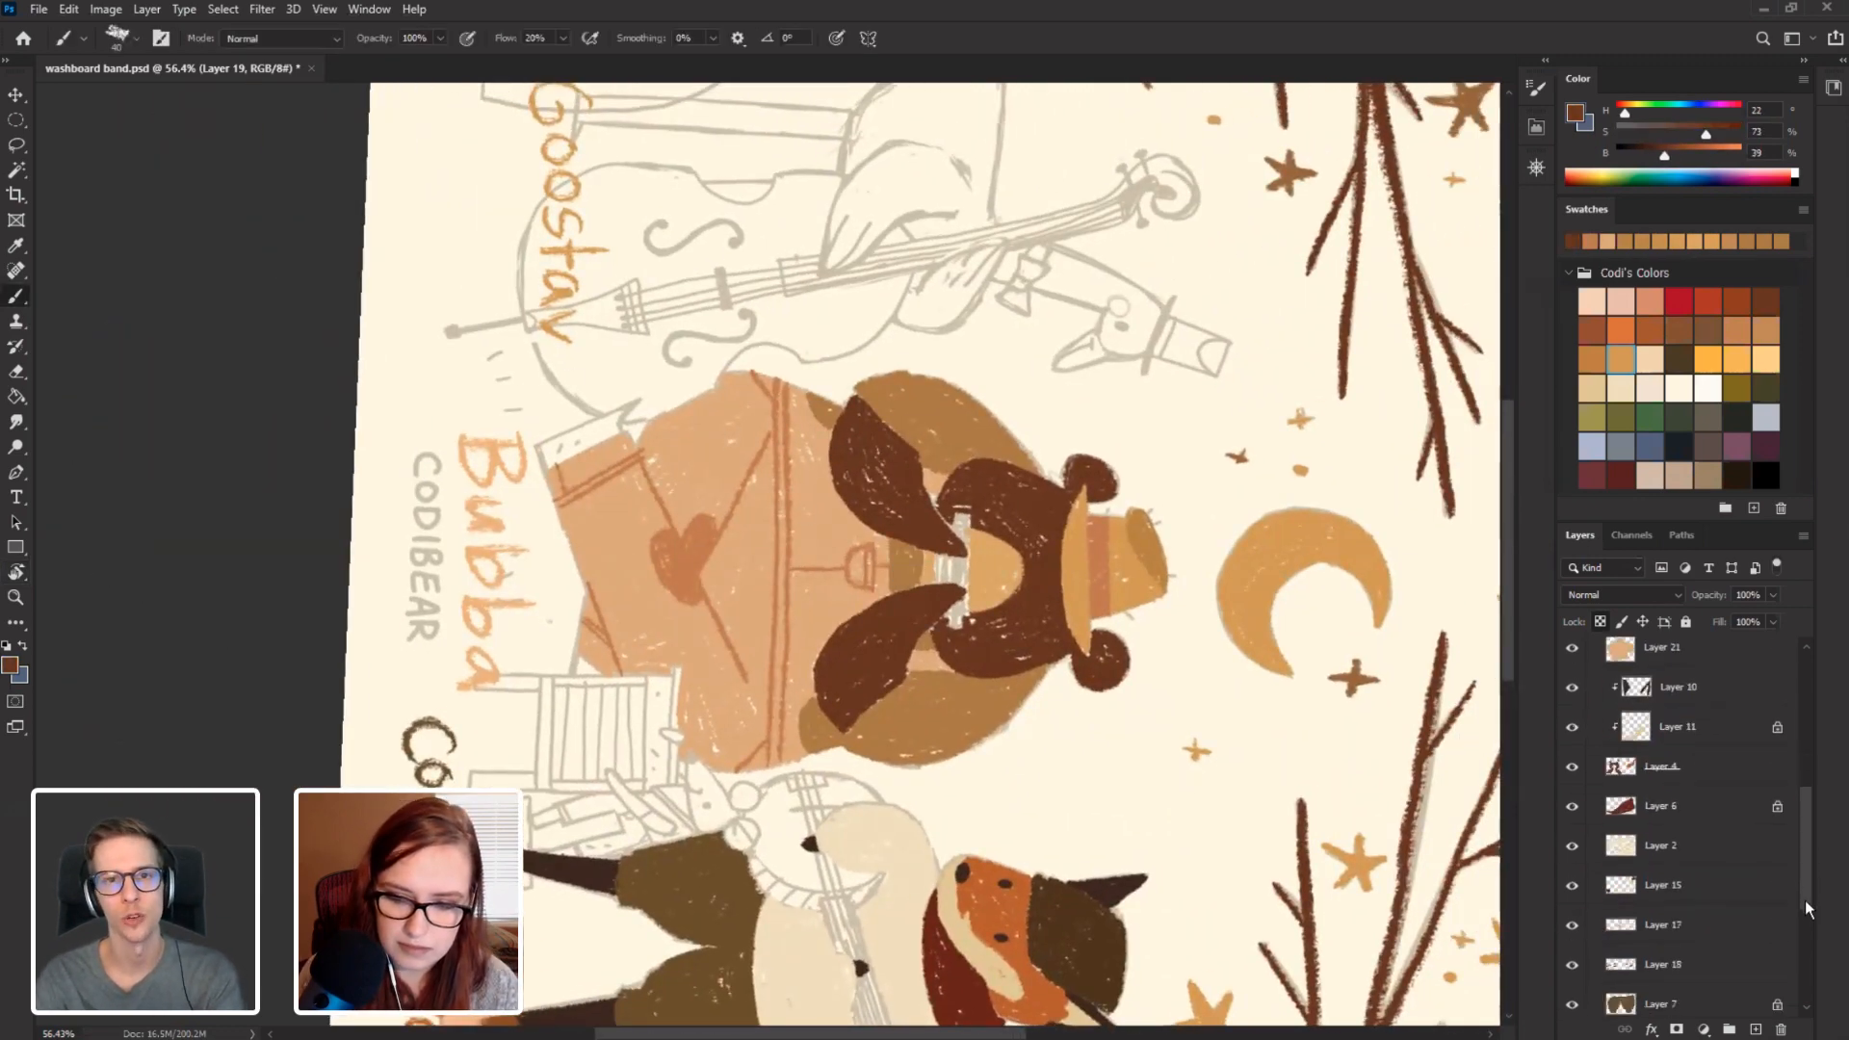
{"action": "left_click", "coordinate": [1573, 767]}
{"action": "left_click", "coordinate": [1573, 766]}
{"action": "left_click", "coordinate": [1675, 767]}
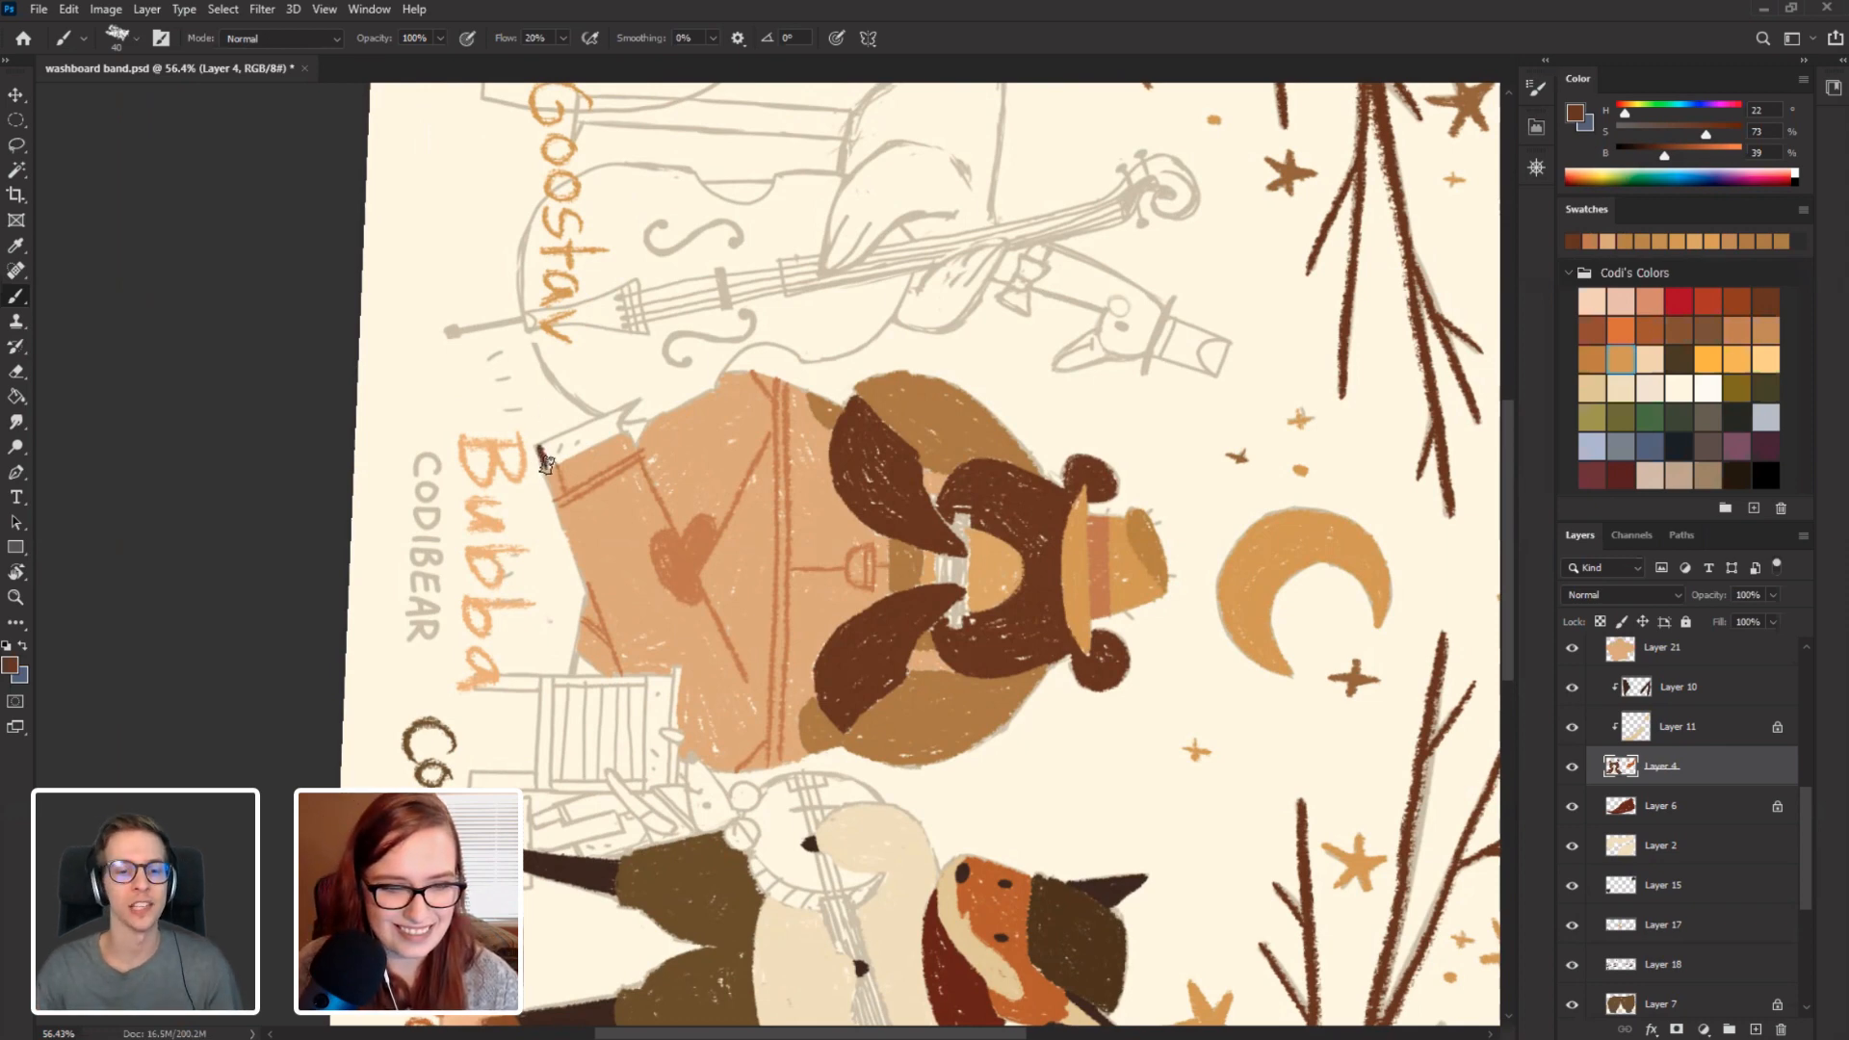
Paint the heel end of the bear's foot beside the double bass in dark brown.
{"action": "left_click_drag", "start_coordinate": [546, 463], "coordinate": [550, 472]}
{"action": "key", "text": "Escape"}
{"action": "left_click_drag", "start_coordinate": [733, 615], "coordinate": [349, 801]}
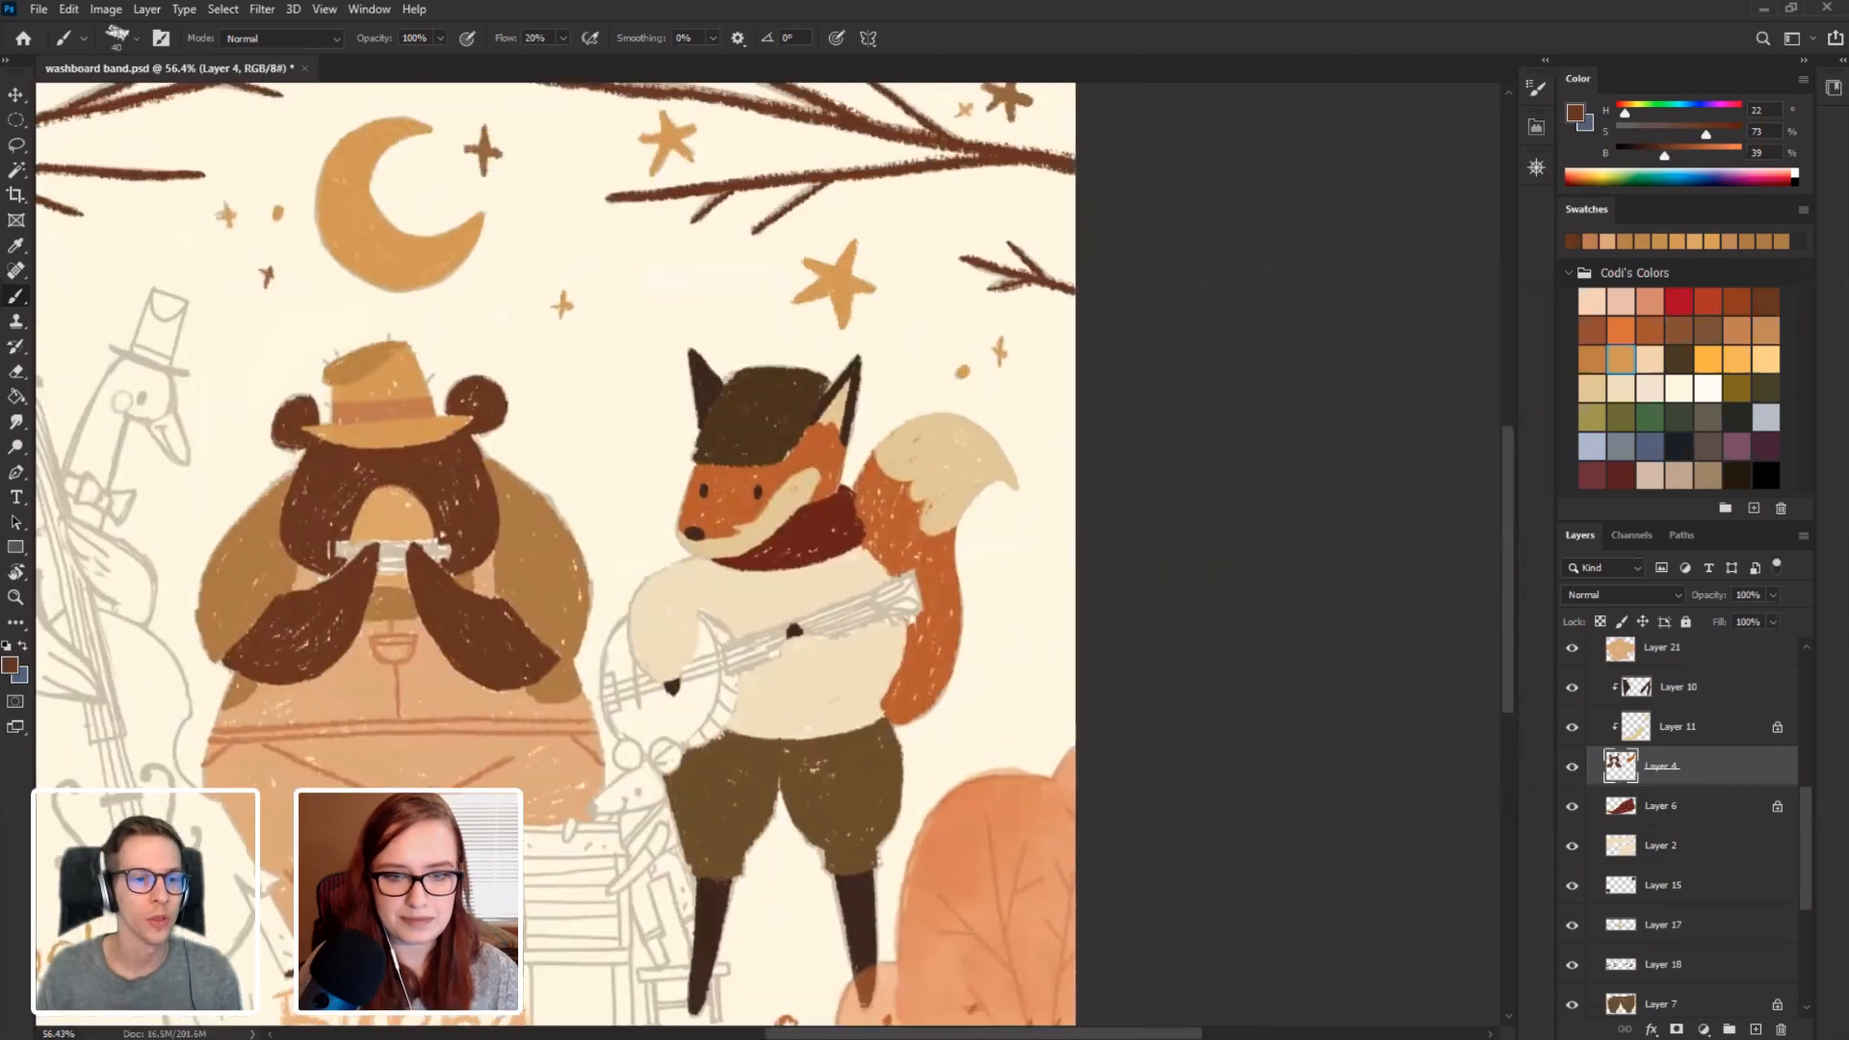
{"action": "right_click", "coordinate": [1143, 611]}
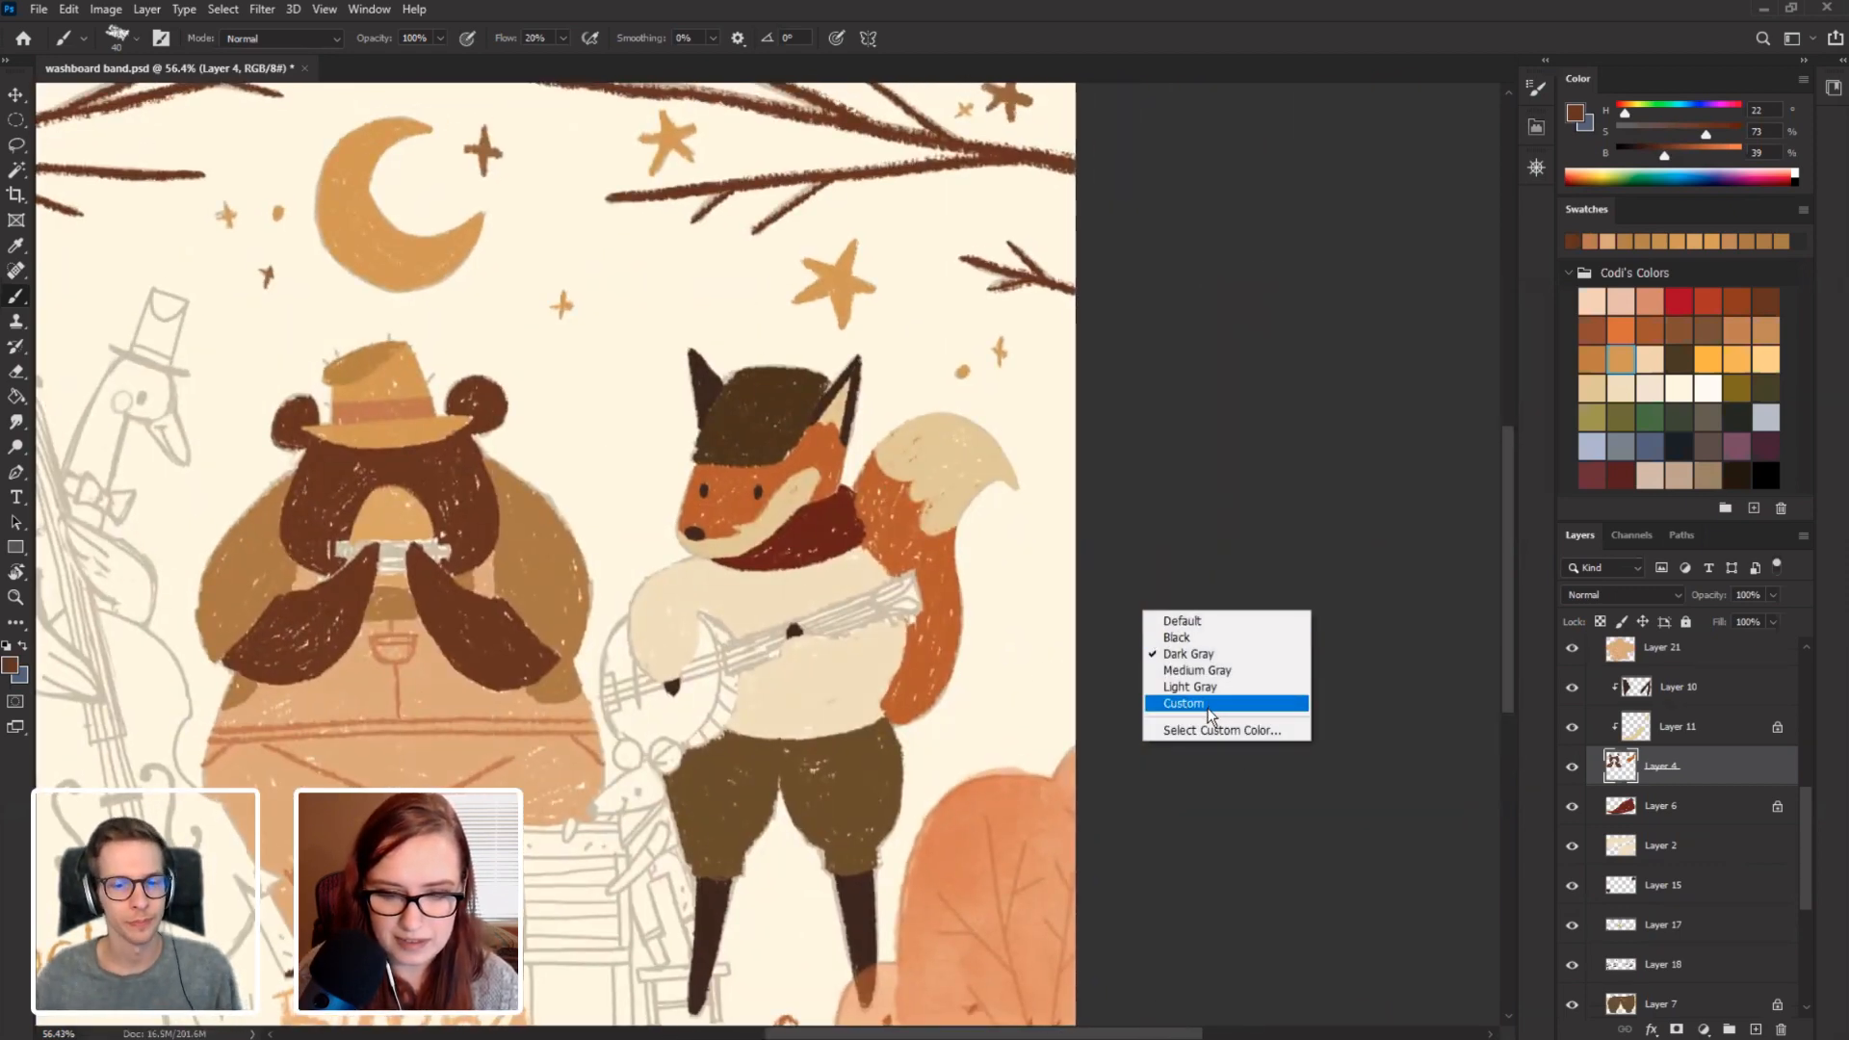
{"action": "left_click", "coordinate": [468, 691]}
{"action": "mouse_move", "coordinate": [440, 679]}
{"action": "left_mouse_down"}
{"action": "mouse_move", "coordinate": [649, 557]}
{"action": "mouse_move", "coordinate": [723, 1001]}
{"action": "mouse_move", "coordinate": [685, 469]}
{"action": "left_mouse_up"}
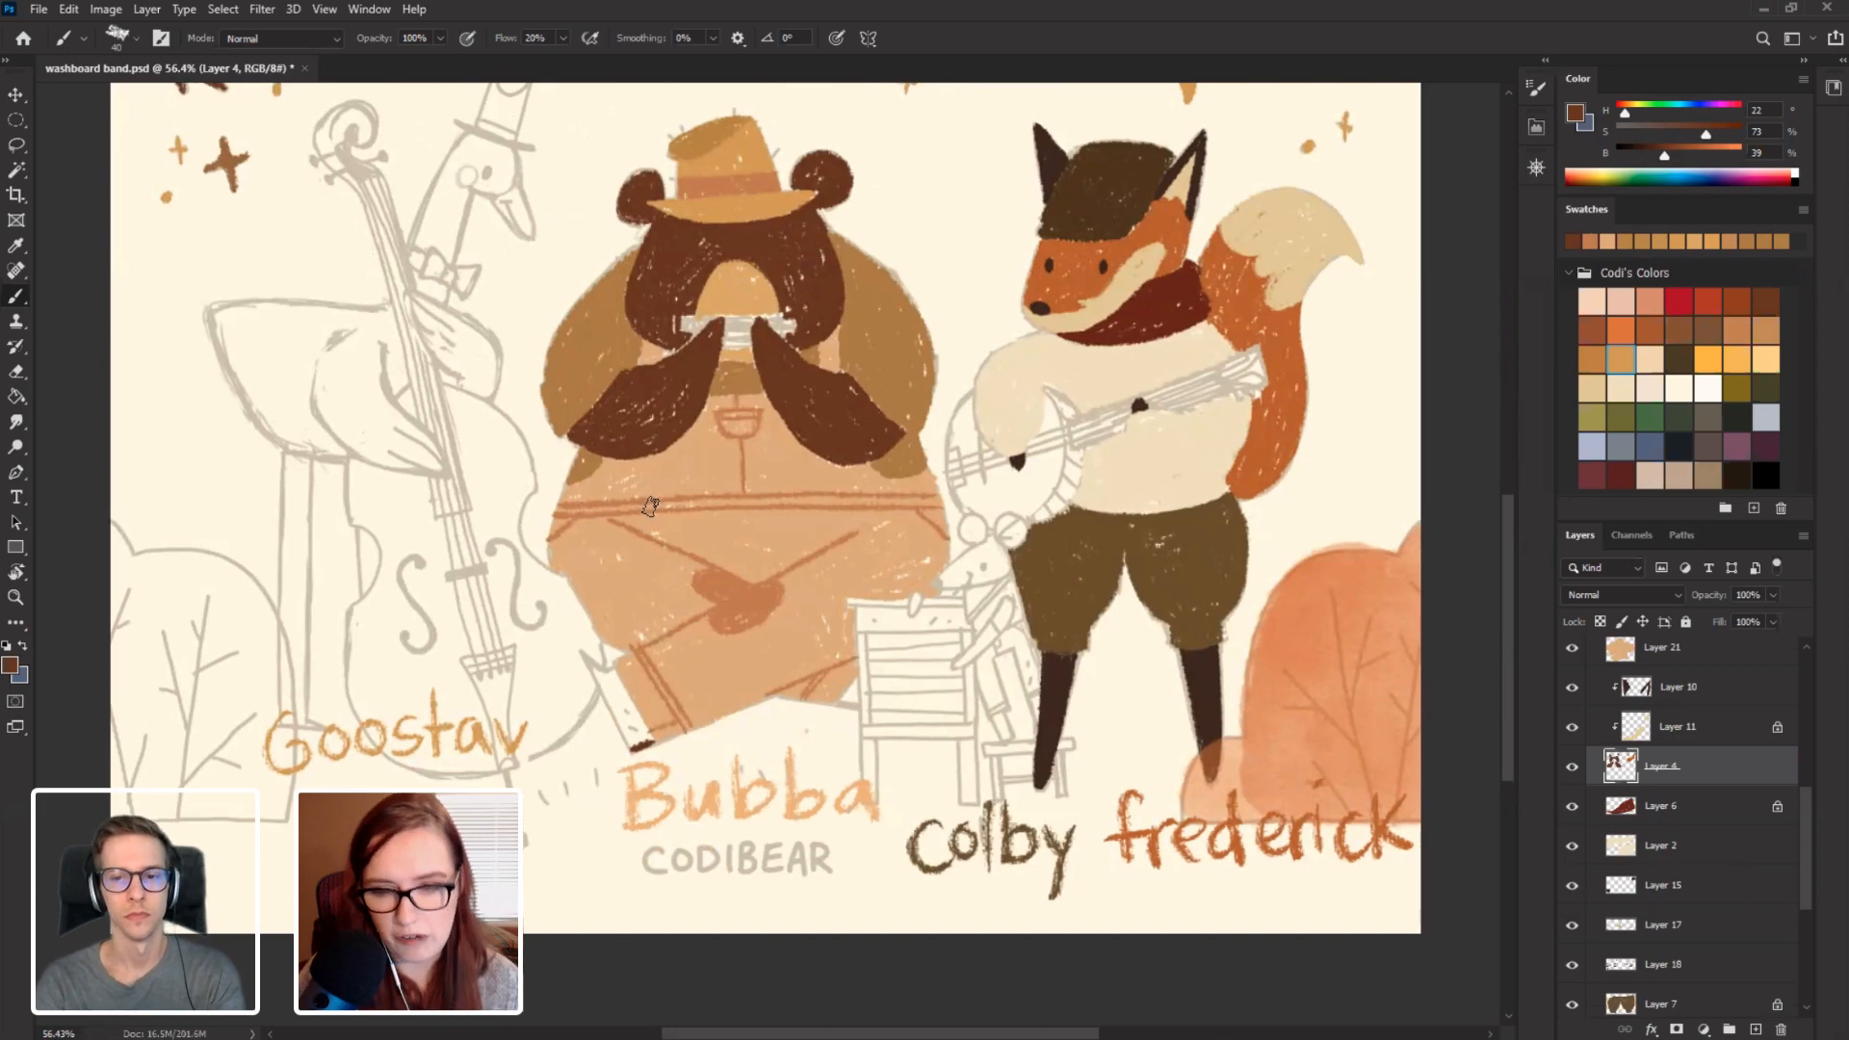
Outline the rest of the bear's foot beside the double bass and fill it with dark brown.
{"action": "key", "text": "r"}
{"action": "left_click_drag", "start_coordinate": [420, 665], "coordinate": [409, 614]}
{"action": "left_click_drag", "start_coordinate": [780, 852], "coordinate": [662, 541]}
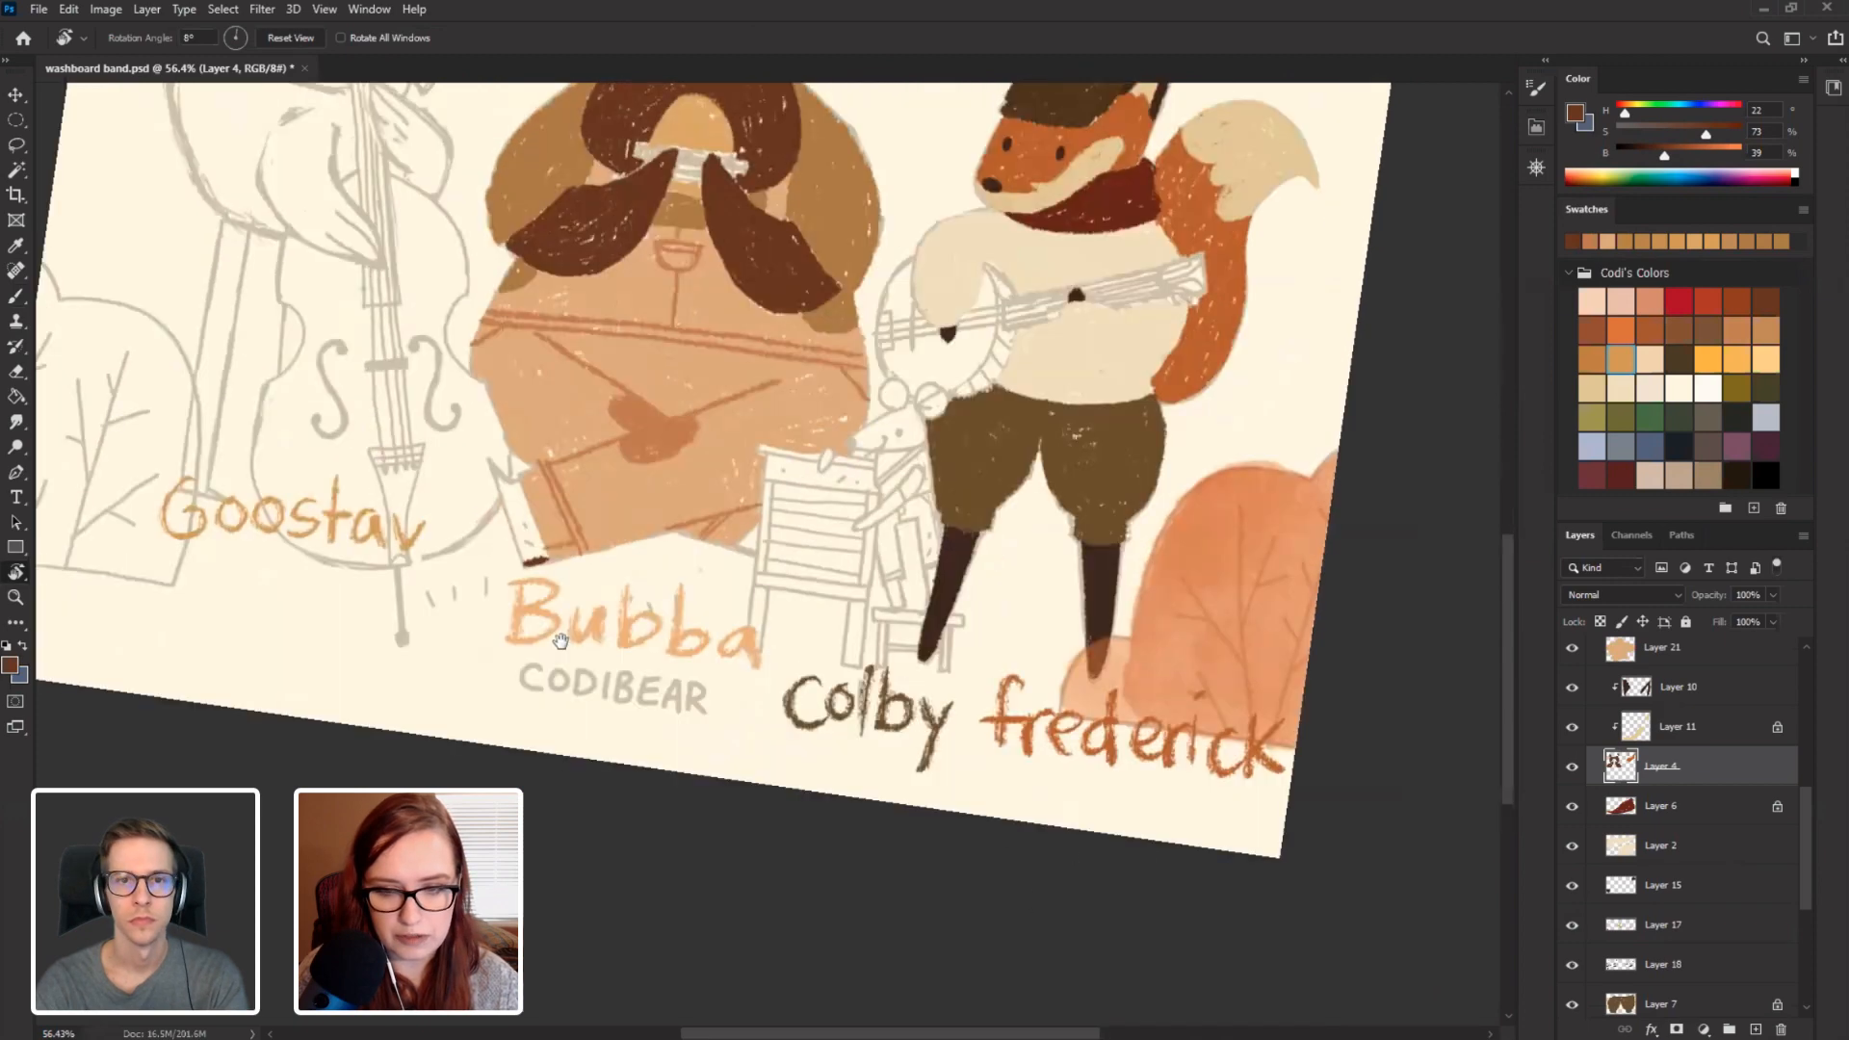
{"action": "left_click_drag", "start_coordinate": [525, 460], "coordinate": [492, 646]}
{"action": "left_click_drag", "start_coordinate": [426, 525], "coordinate": [442, 867]}
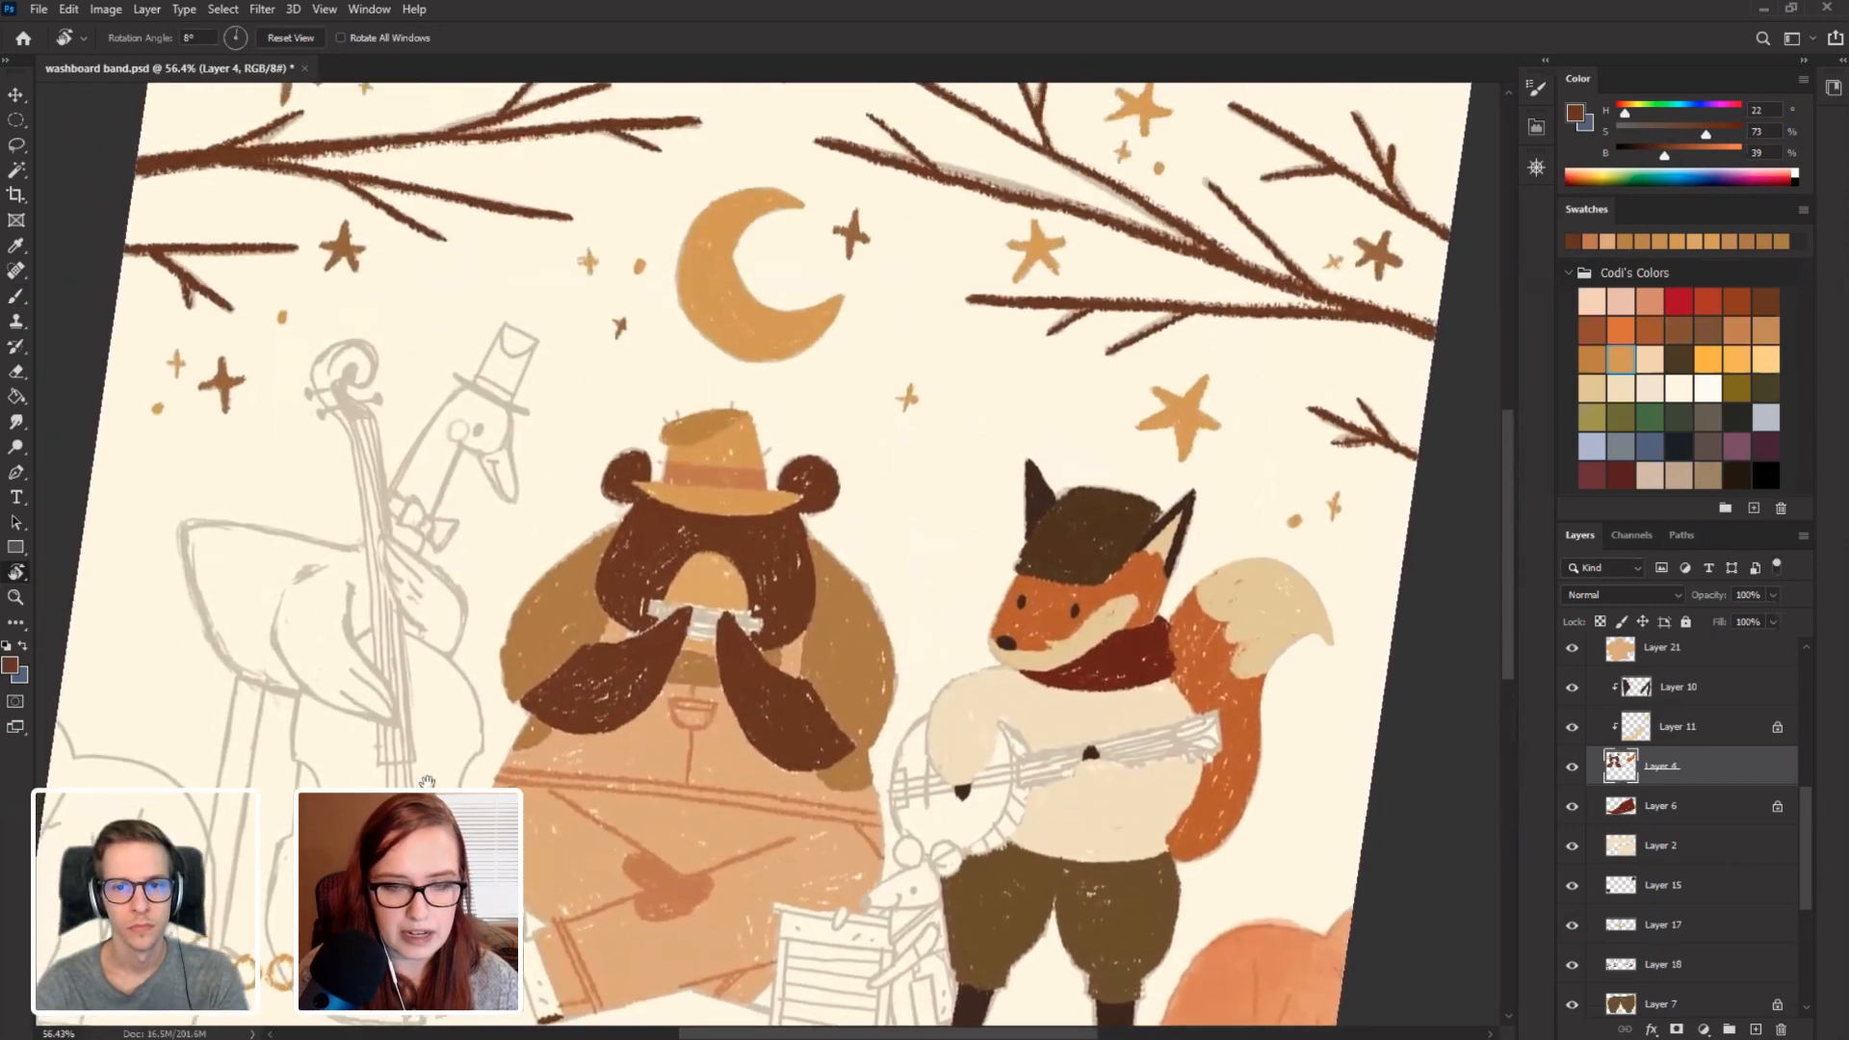
{"action": "left_click_drag", "start_coordinate": [641, 456], "coordinate": [708, 128]}
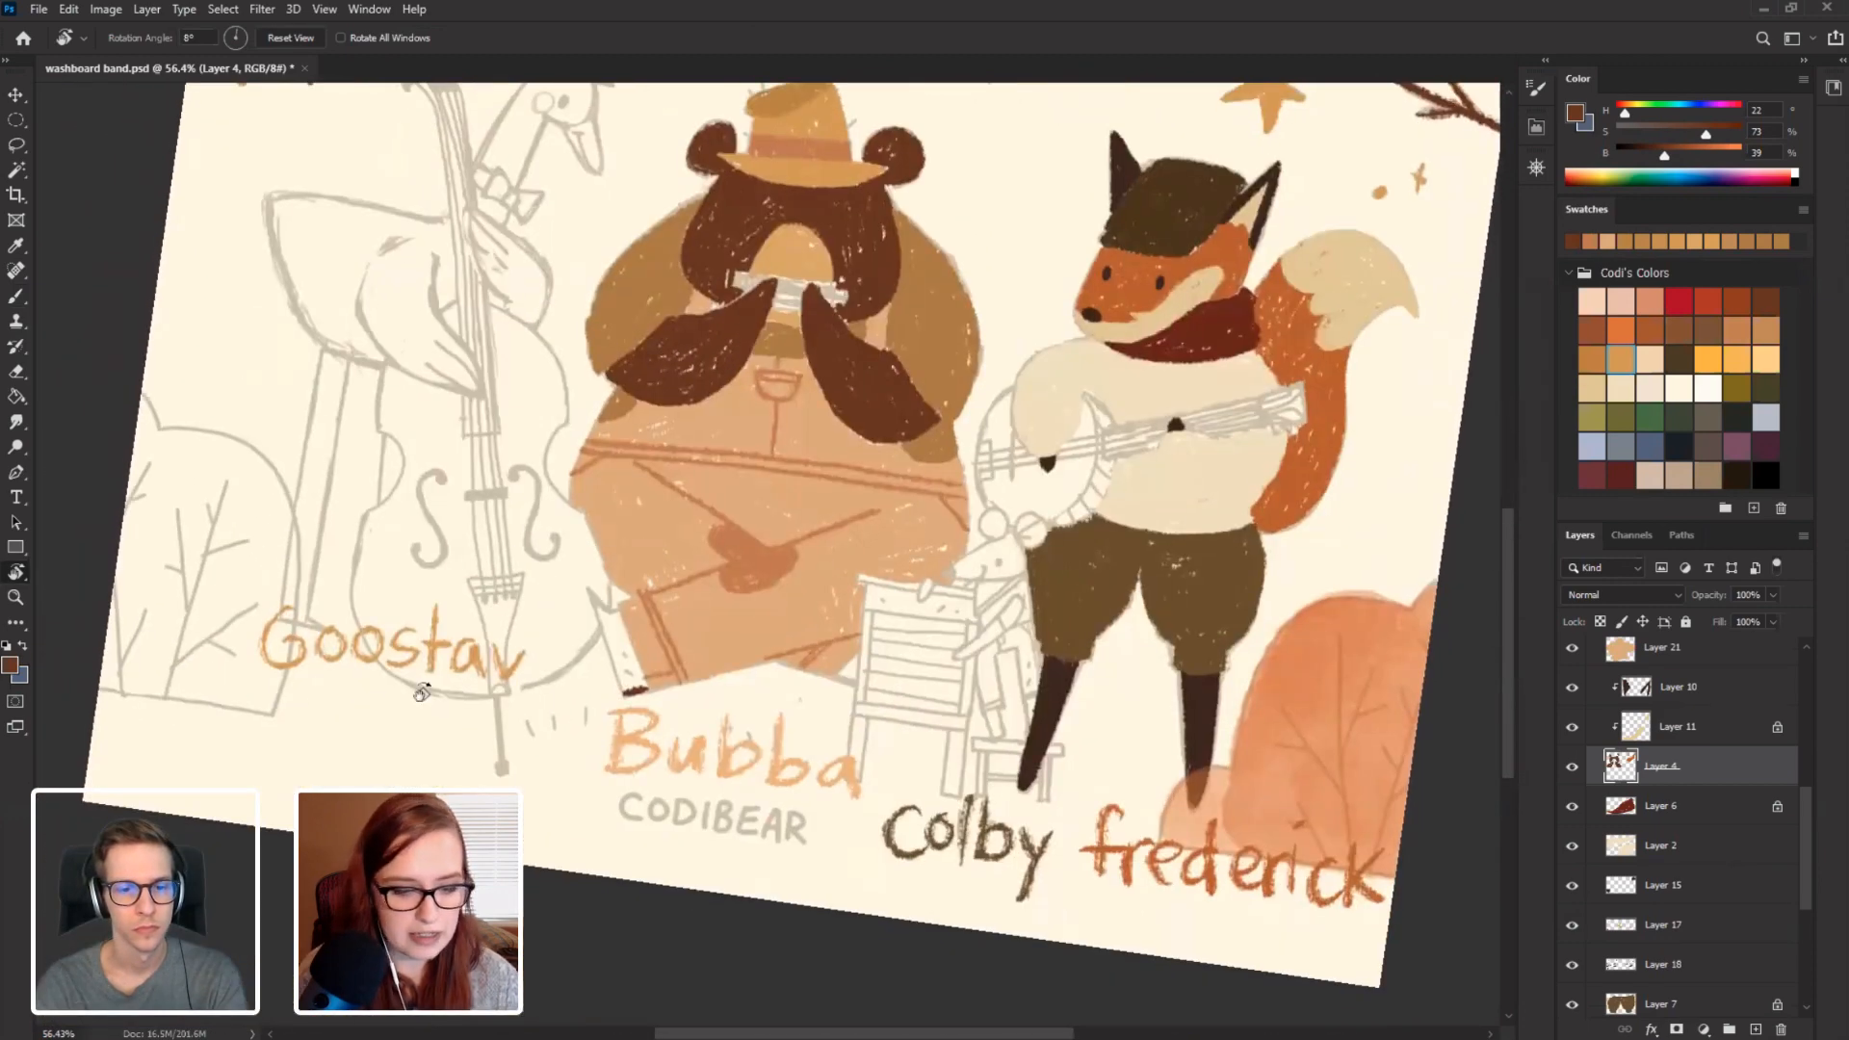
{"action": "left_click_drag", "start_coordinate": [353, 741], "coordinate": [310, 551]}
{"action": "left_click_drag", "start_coordinate": [310, 555], "coordinate": [377, 597]}
{"action": "key", "text": "b"}
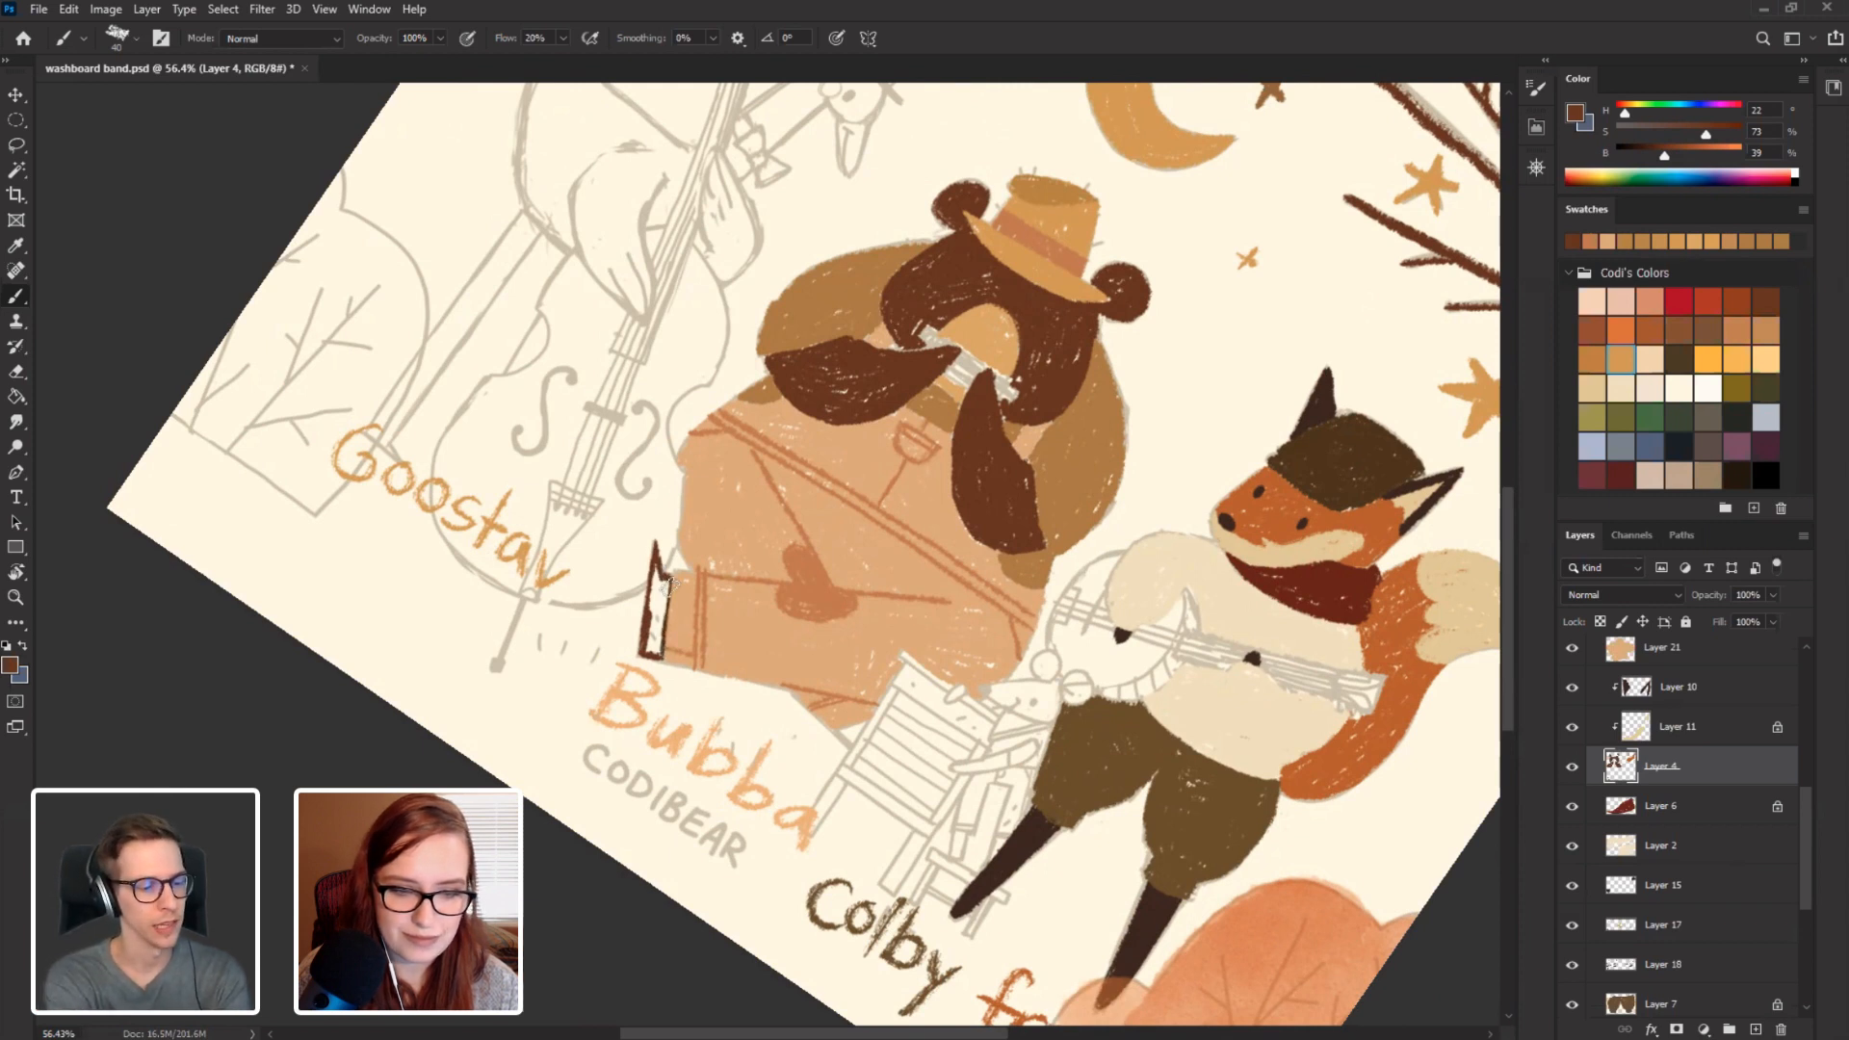
{"action": "left_click_drag", "start_coordinate": [671, 586], "coordinate": [663, 647]}
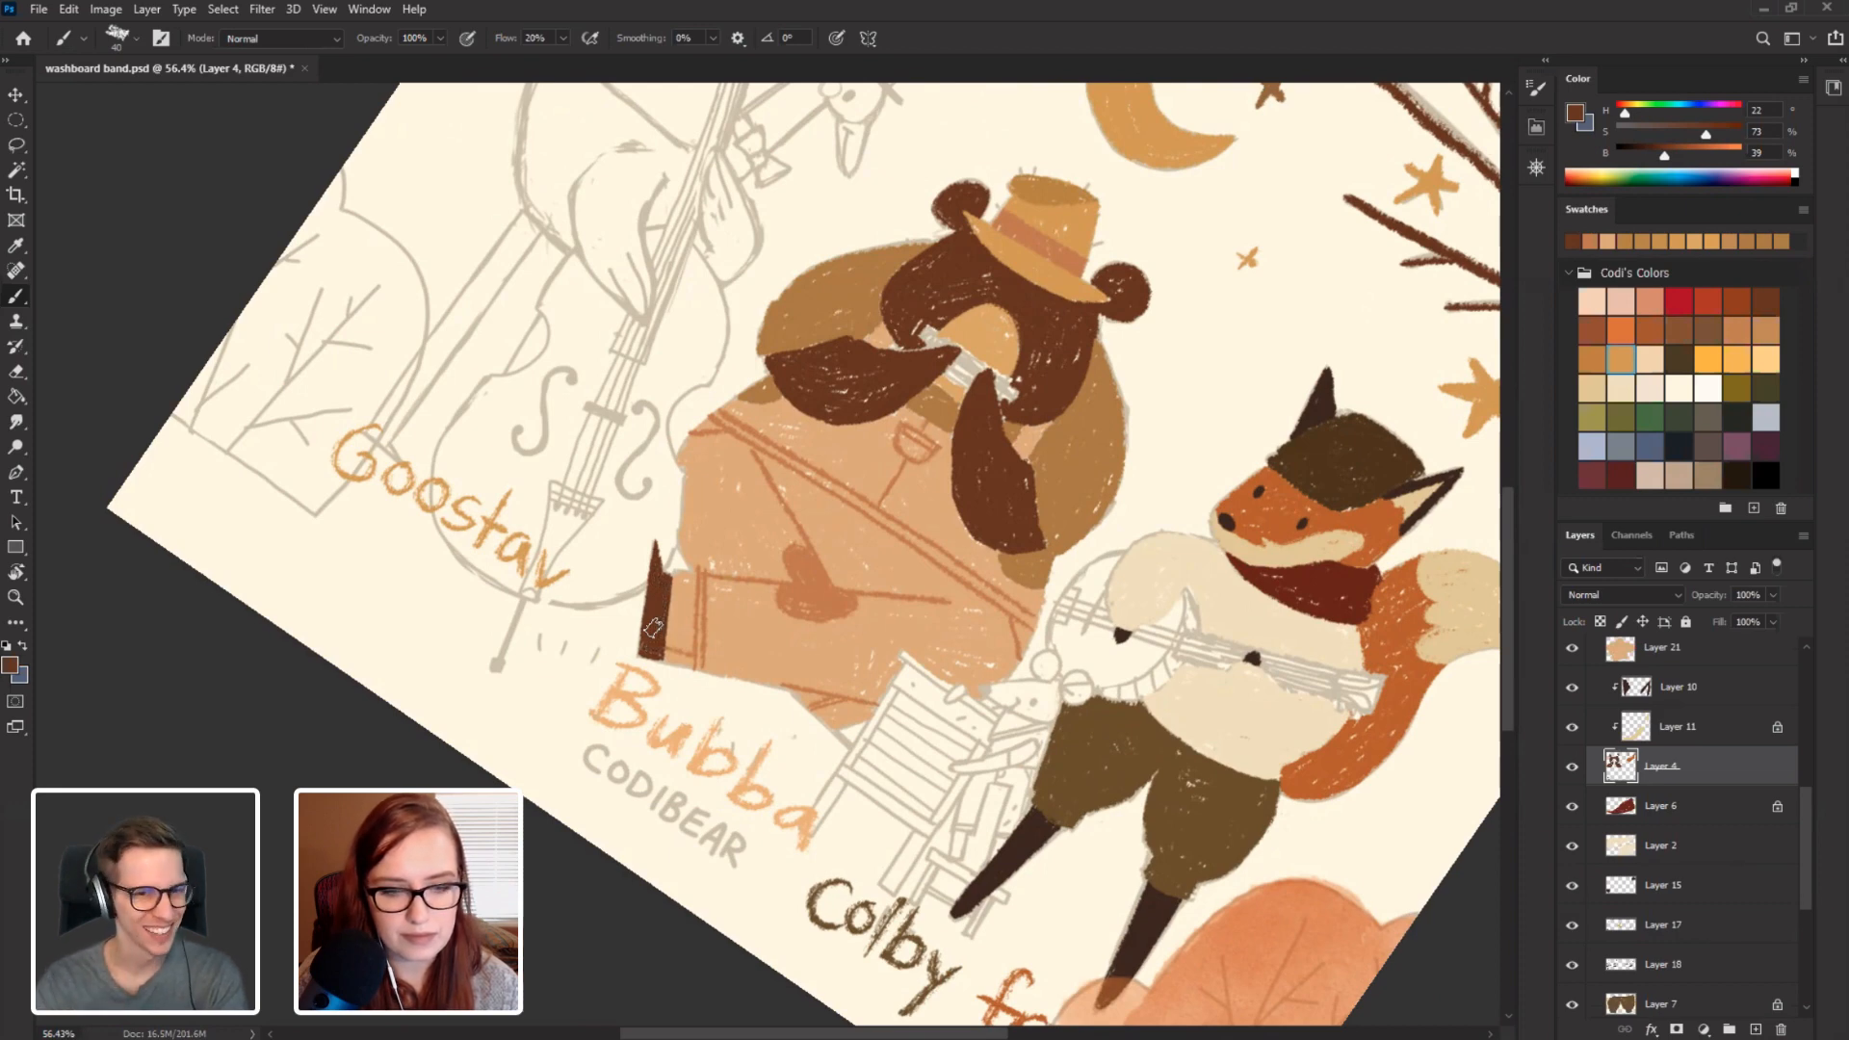
Paint the visible part of the bear's other foot, beside the washboard, in the same dark brown.
{"action": "key", "text": "r"}
{"action": "mouse_move", "coordinate": [398, 609]}
{"action": "left_mouse_down"}
{"action": "mouse_move", "coordinate": [434, 744]}
{"action": "mouse_move", "coordinate": [561, 904]}
{"action": "mouse_move", "coordinate": [752, 751]}
{"action": "mouse_move", "coordinate": [905, 565]}
{"action": "left_mouse_up"}
{"action": "left_click_drag", "start_coordinate": [929, 437], "coordinate": [904, 565]}
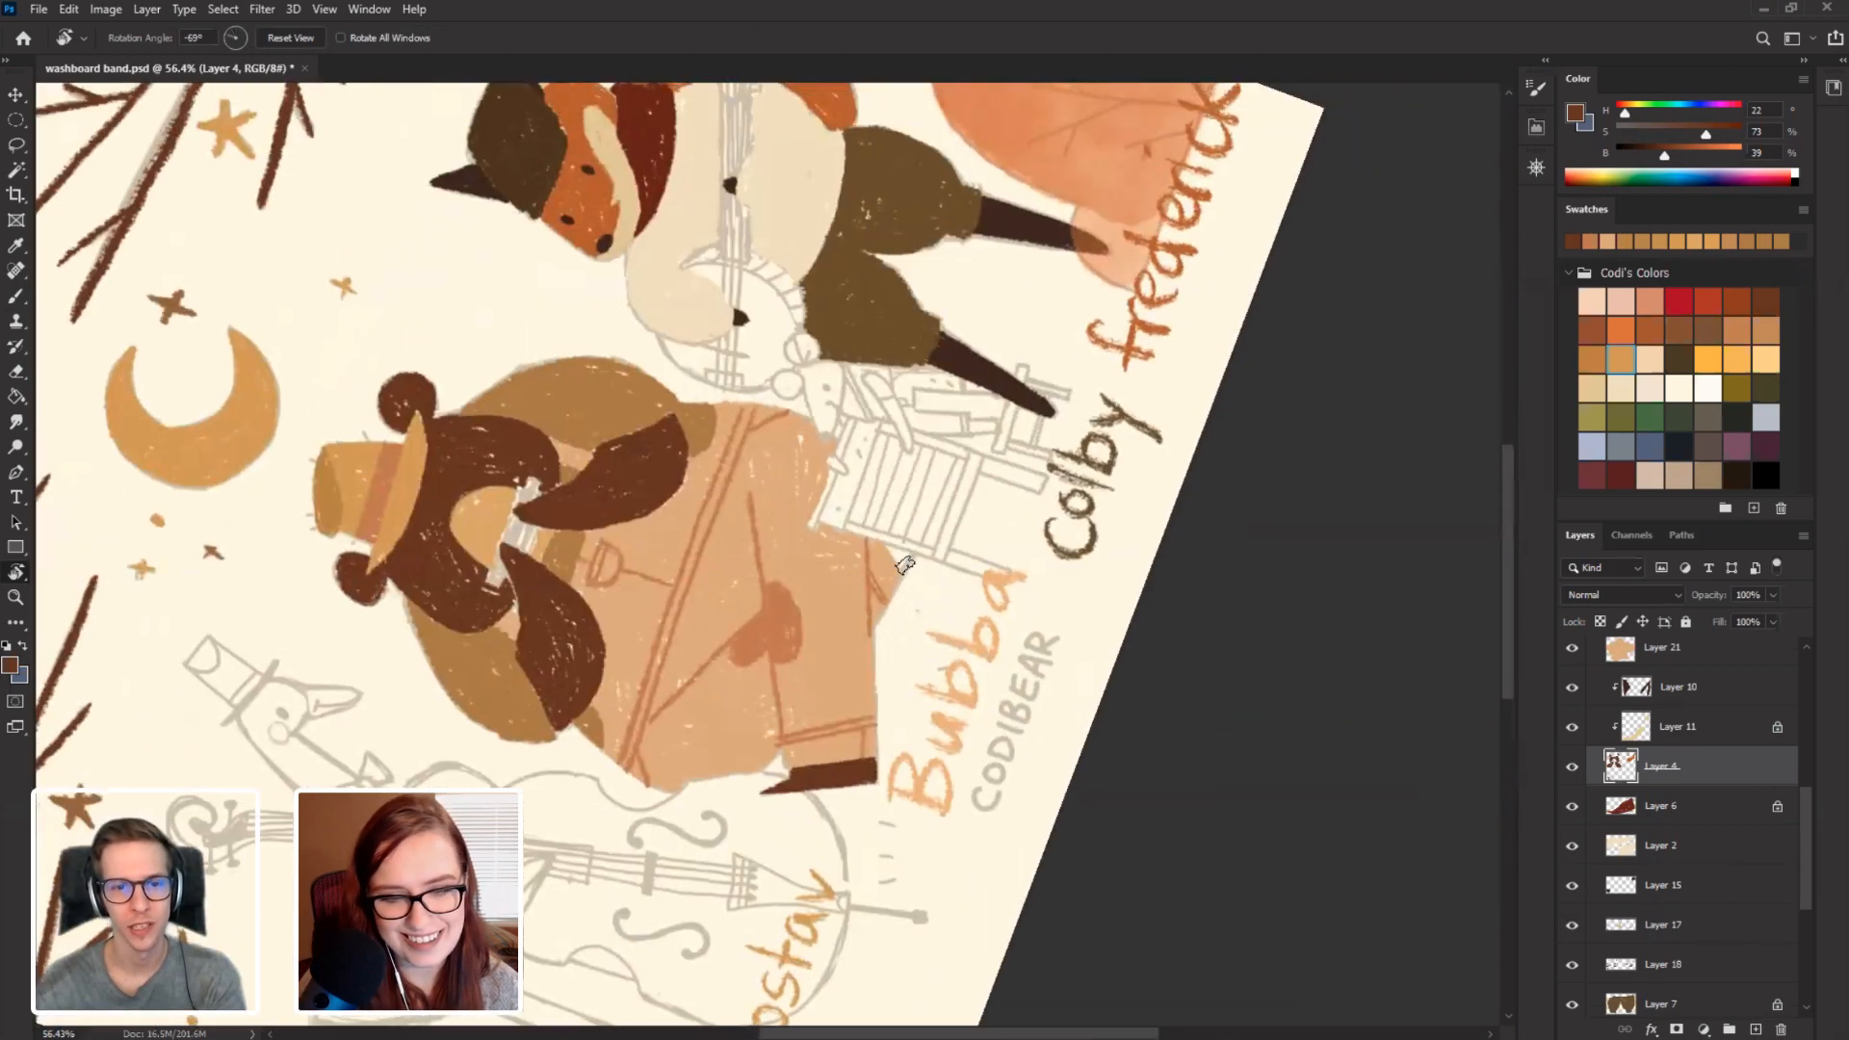
{"action": "key", "text": "b"}
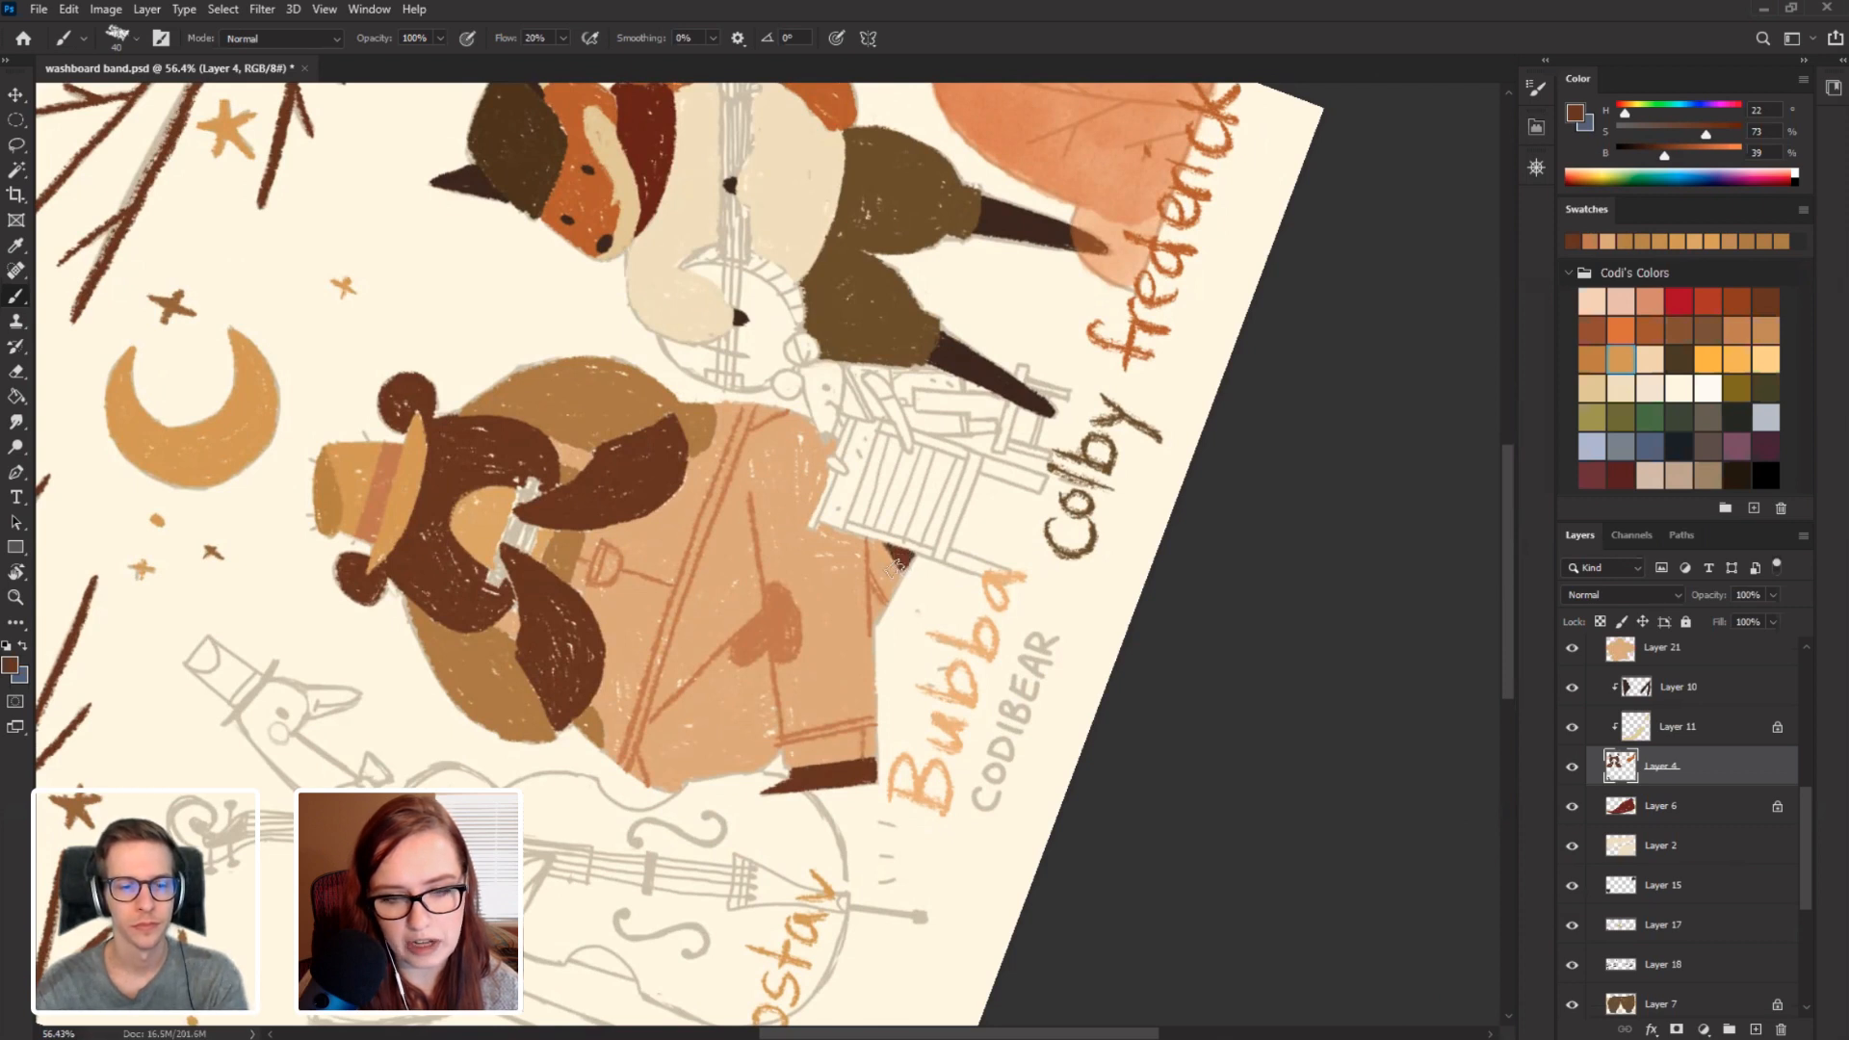
{"action": "left_click_drag", "start_coordinate": [552, 787], "coordinate": [603, 578]}
{"action": "key", "text": "r"}
{"action": "left_click_drag", "start_coordinate": [414, 616], "coordinate": [420, 575]}
{"action": "left_click_drag", "start_coordinate": [822, 481], "coordinate": [818, 641]}
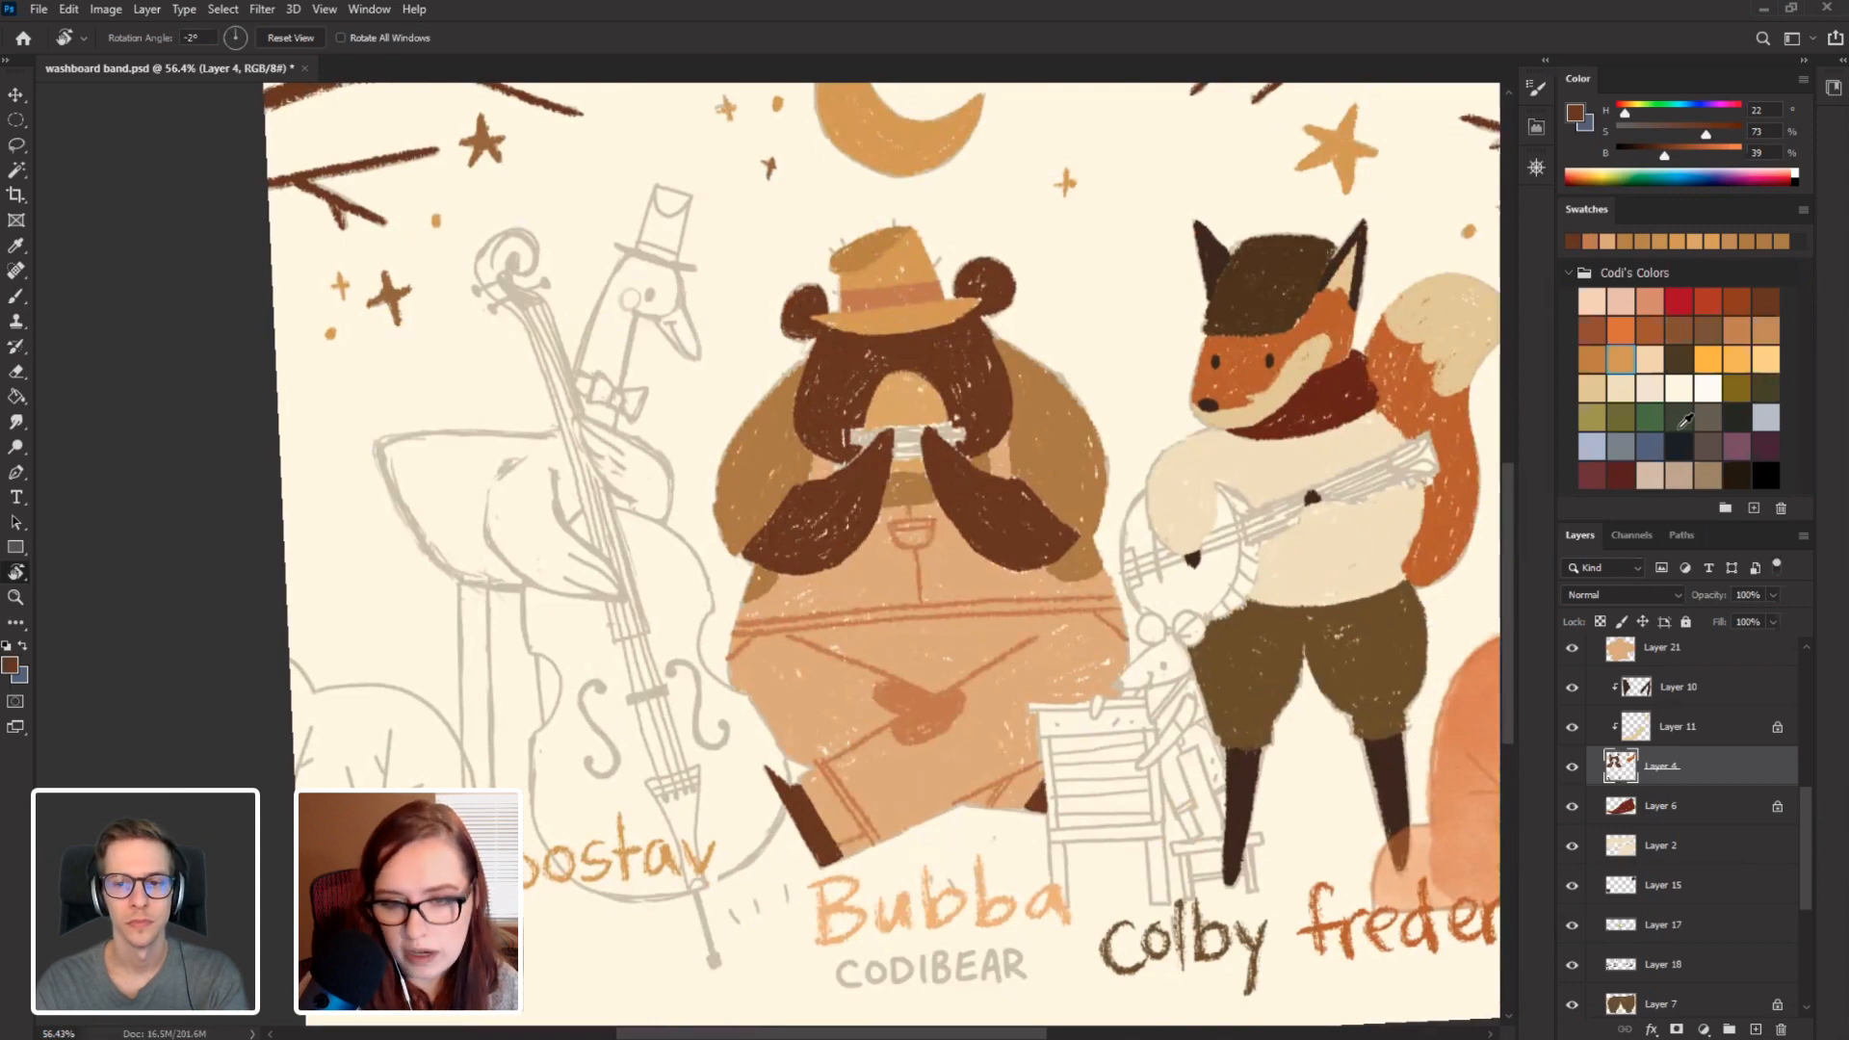
Choose the dark green swatch H 96, S 28, B 28 as the brush colour and check Layer 4's contents by hiding and showing it.
{"action": "left_click", "coordinate": [1682, 416]}
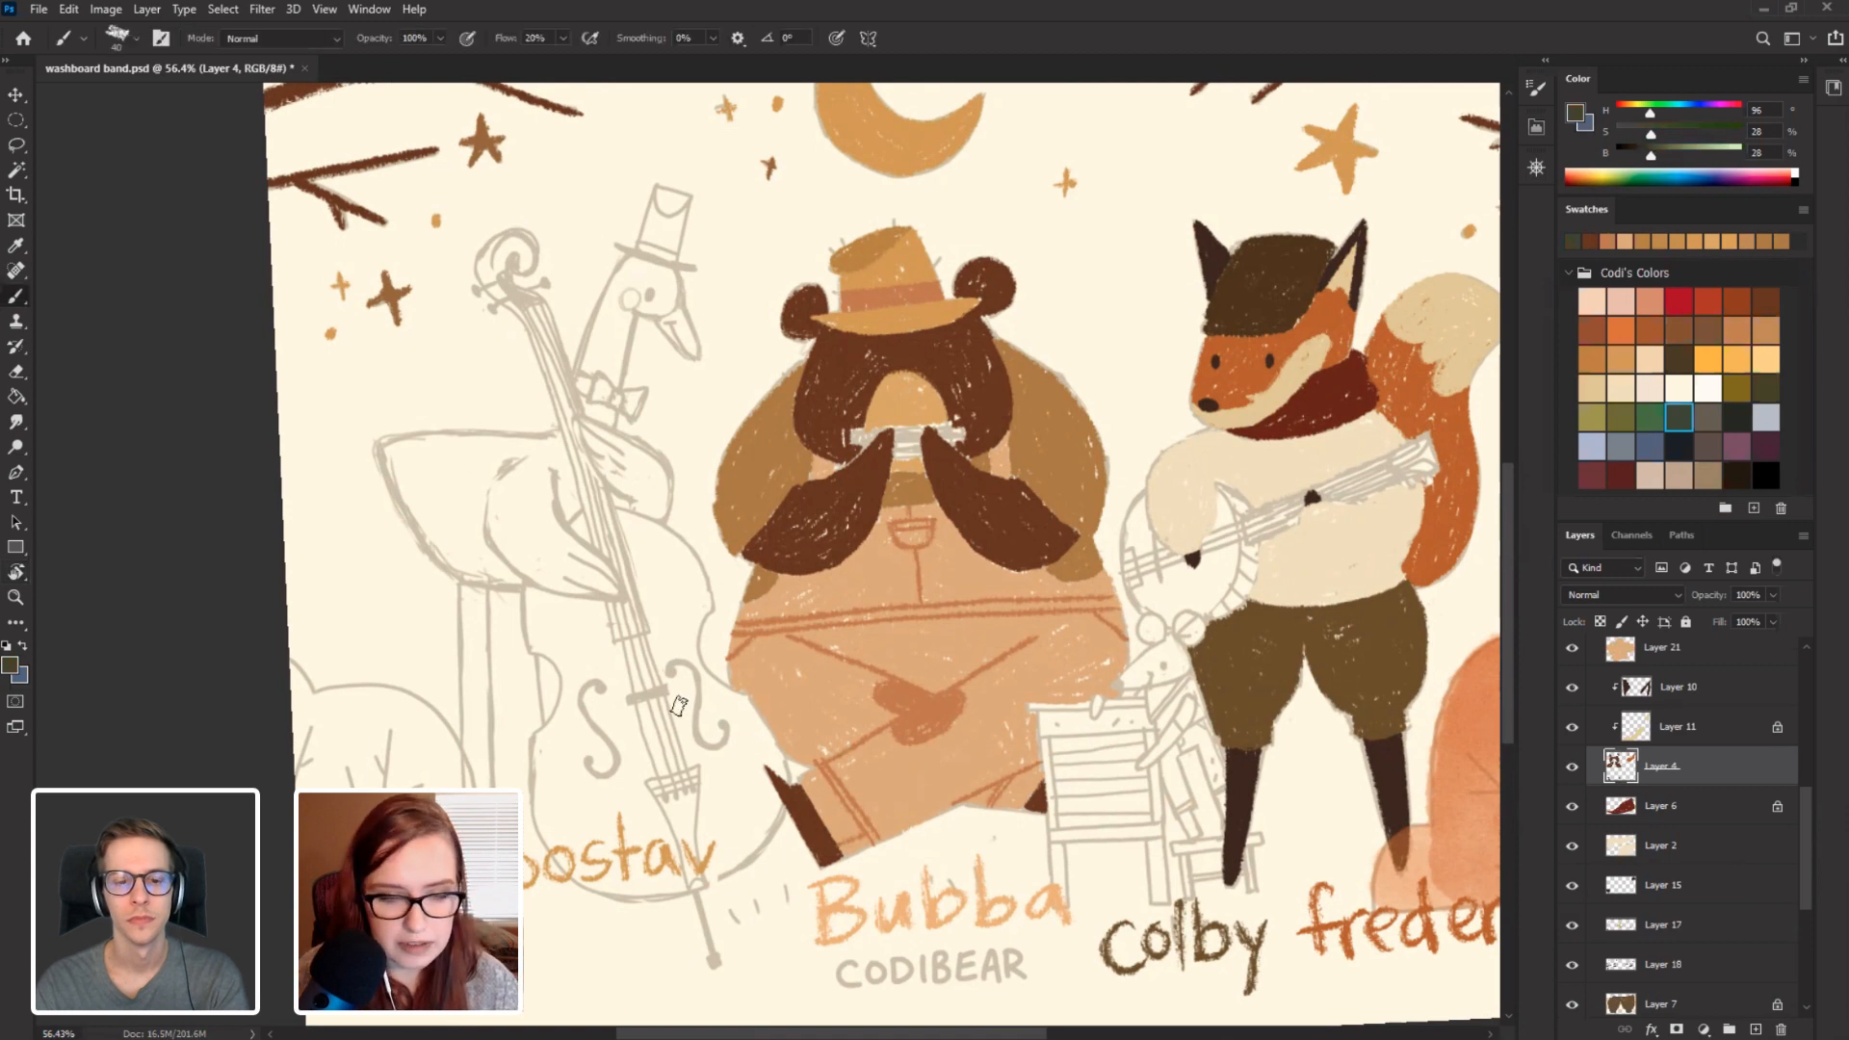
{"action": "key", "text": "b"}
{"action": "left_click", "coordinate": [1572, 766]}
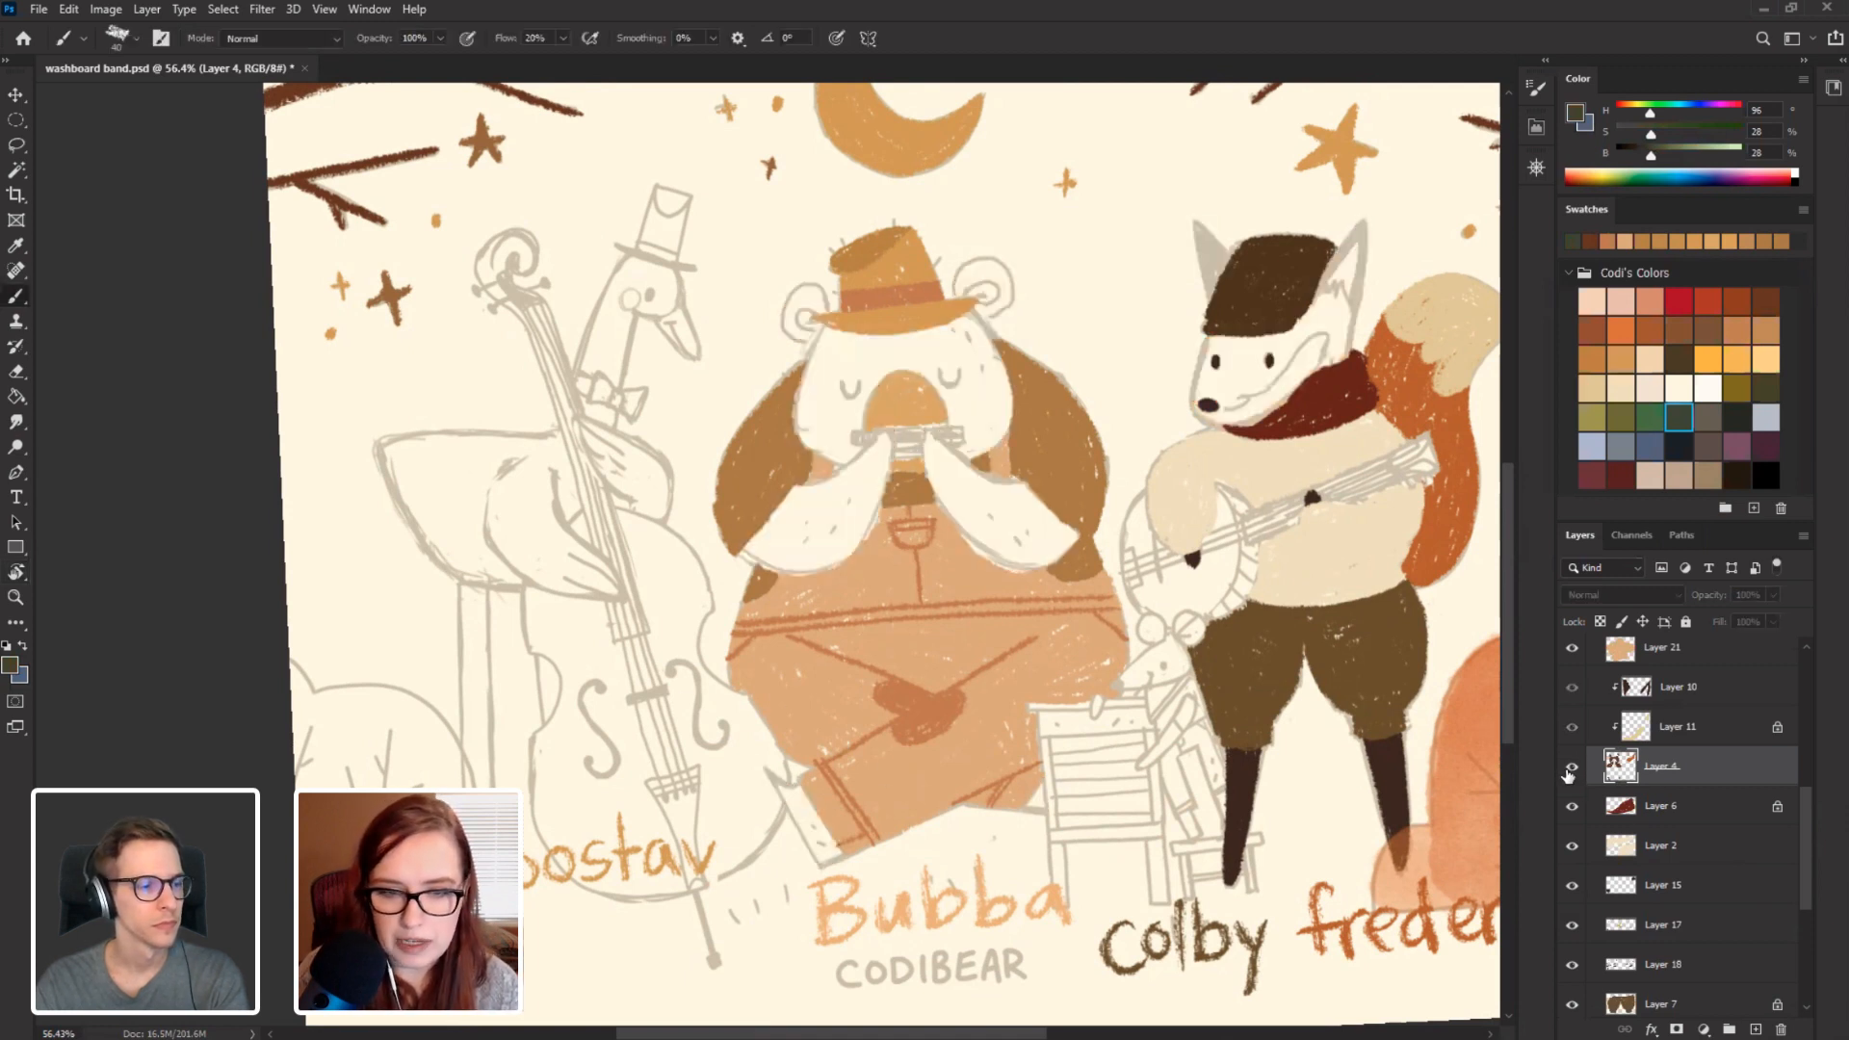
{"action": "left_click", "coordinate": [1569, 771]}
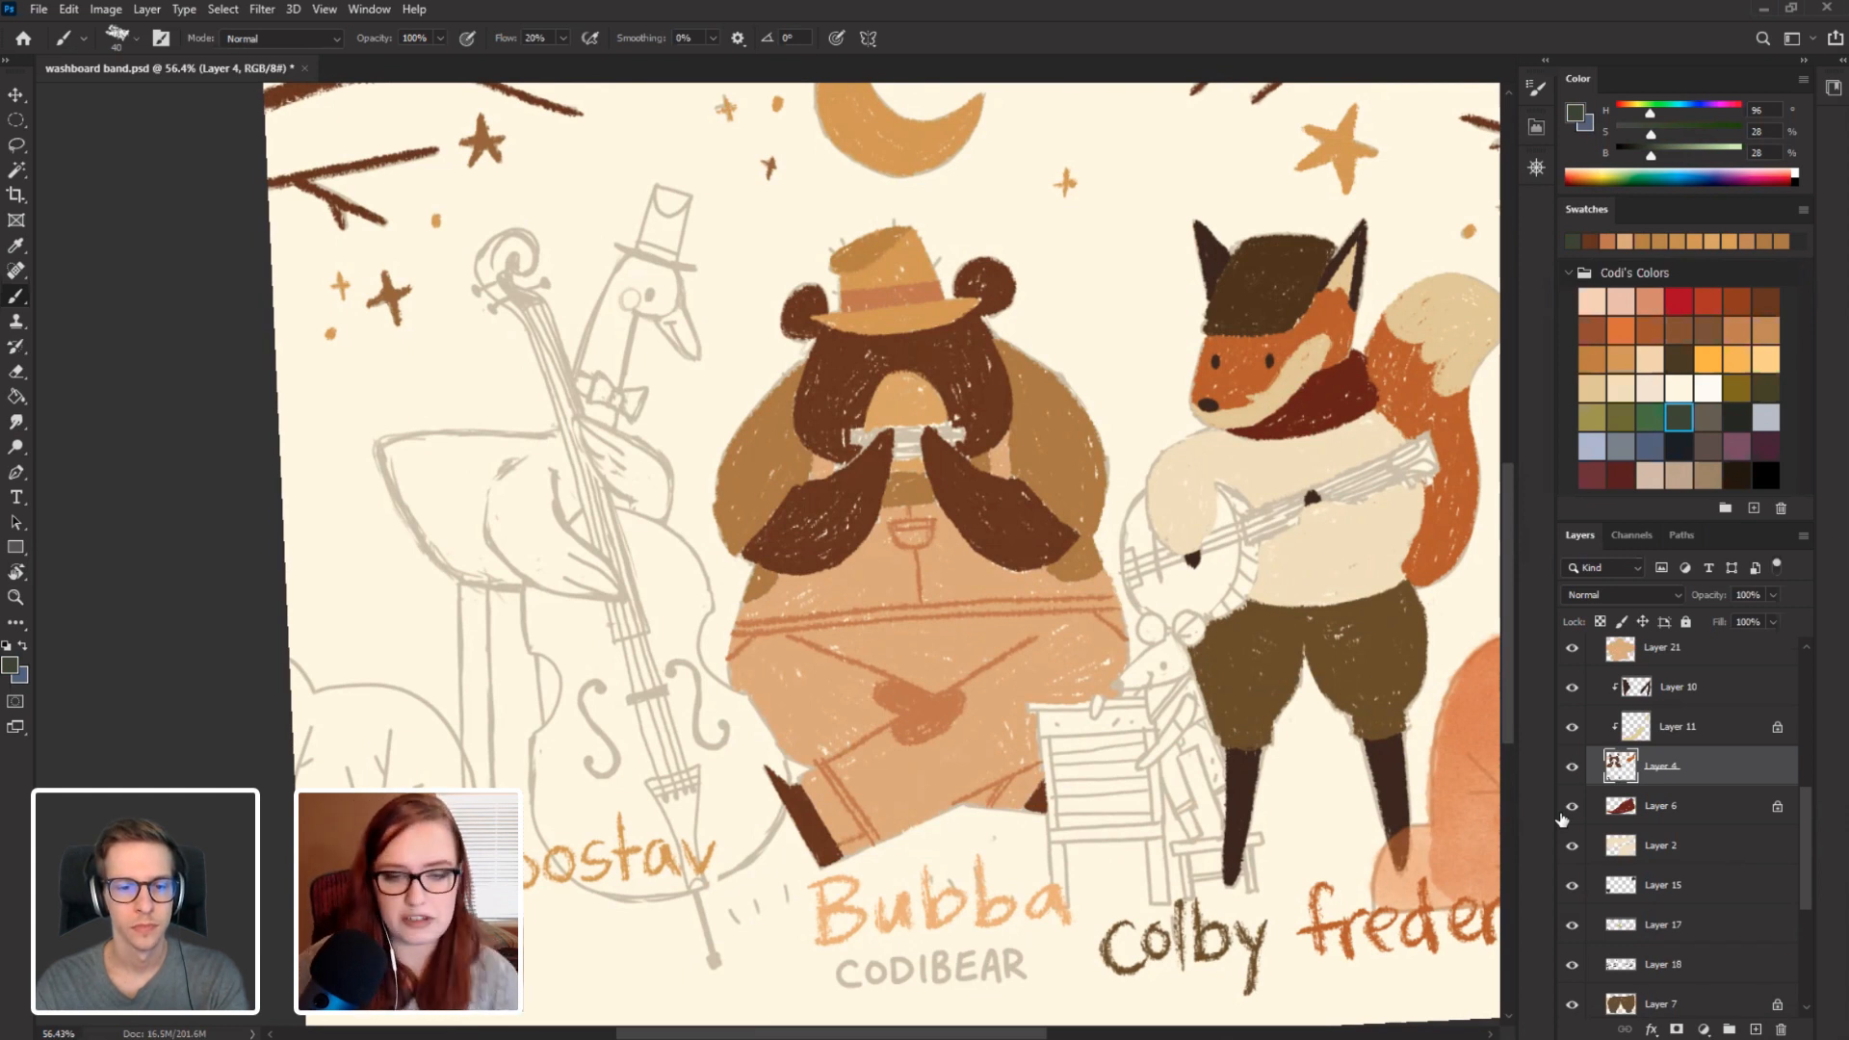
{"action": "mouse_move", "coordinate": [1509, 720]}
{"action": "left_mouse_down"}
{"action": "mouse_move", "coordinate": [1507, 749]}
{"action": "mouse_move", "coordinate": [1507, 725]}
{"action": "left_mouse_up"}
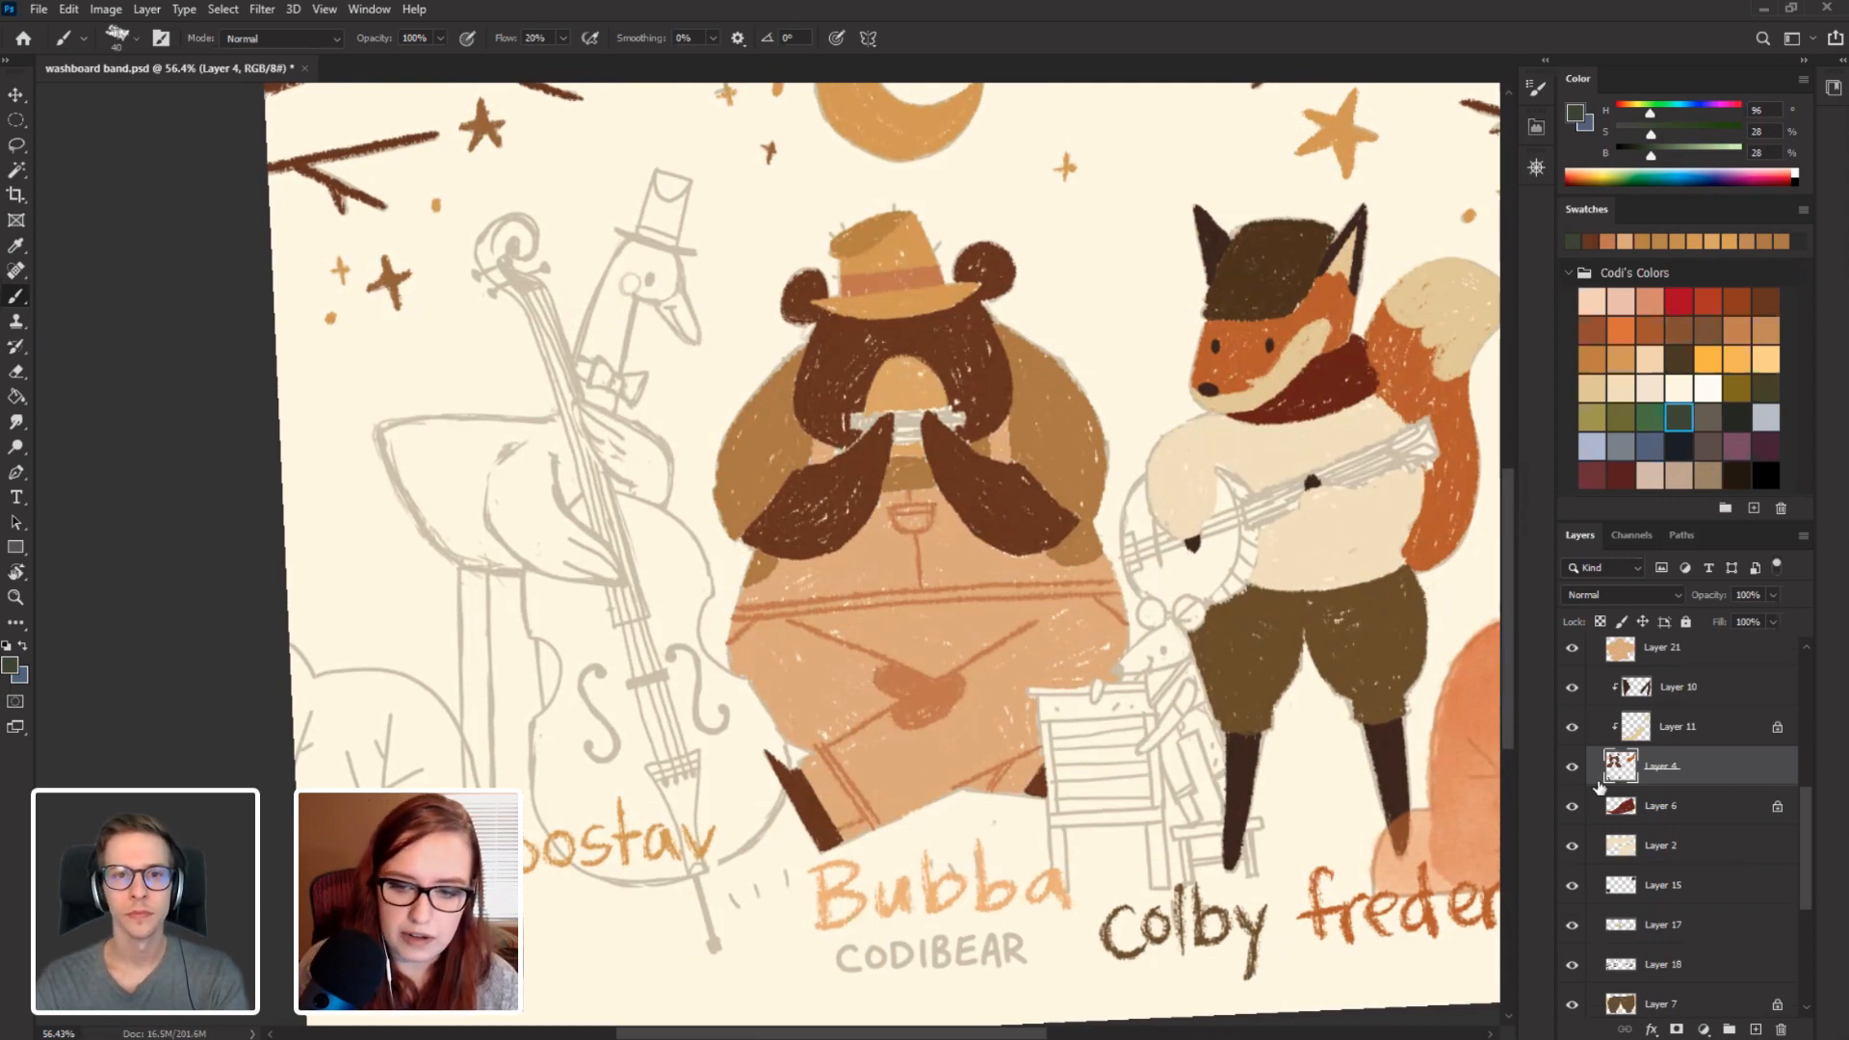
{"action": "scroll", "coordinate": [1796, 830], "scroll_direction": "up", "scroll_amount": 3}
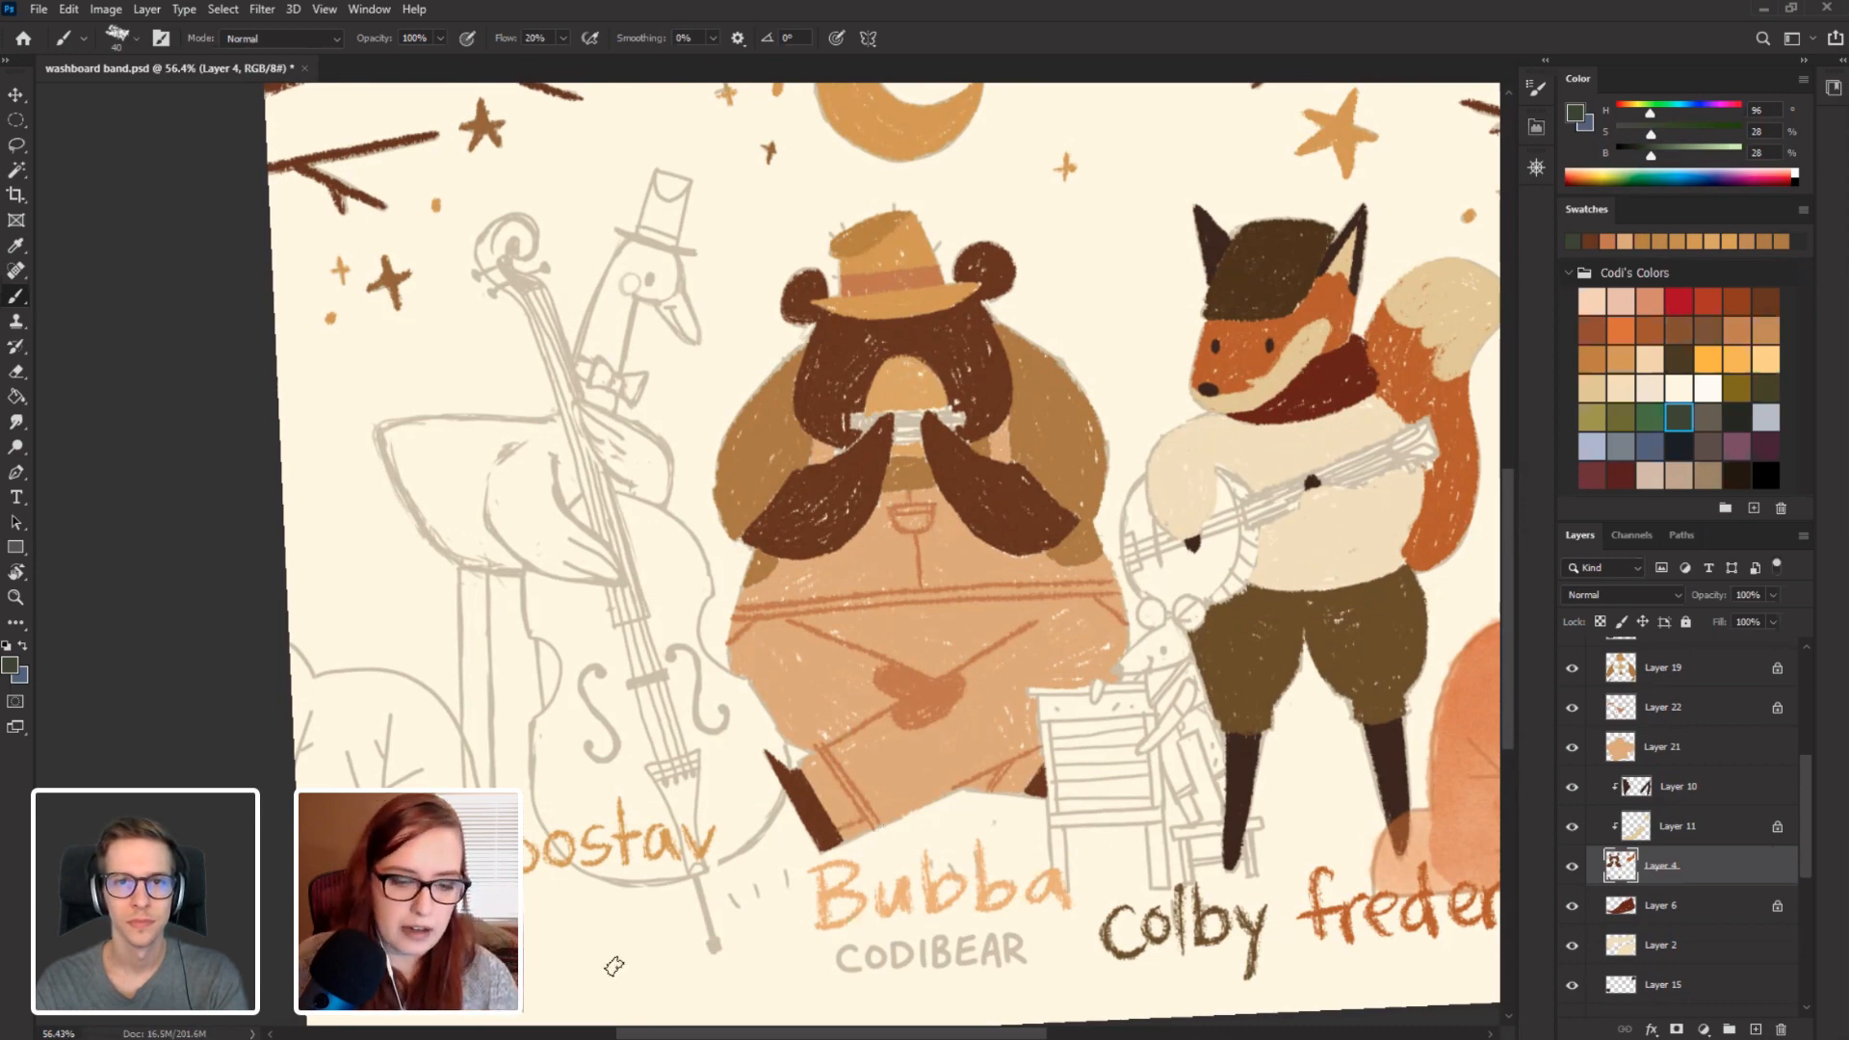
Switch to the browser and look through the illustrator's Instagram posts up to the profile header.
{"action": "mouse_move", "coordinate": [577, 1038]}
{"action": "left_click", "coordinate": [494, 1023]}
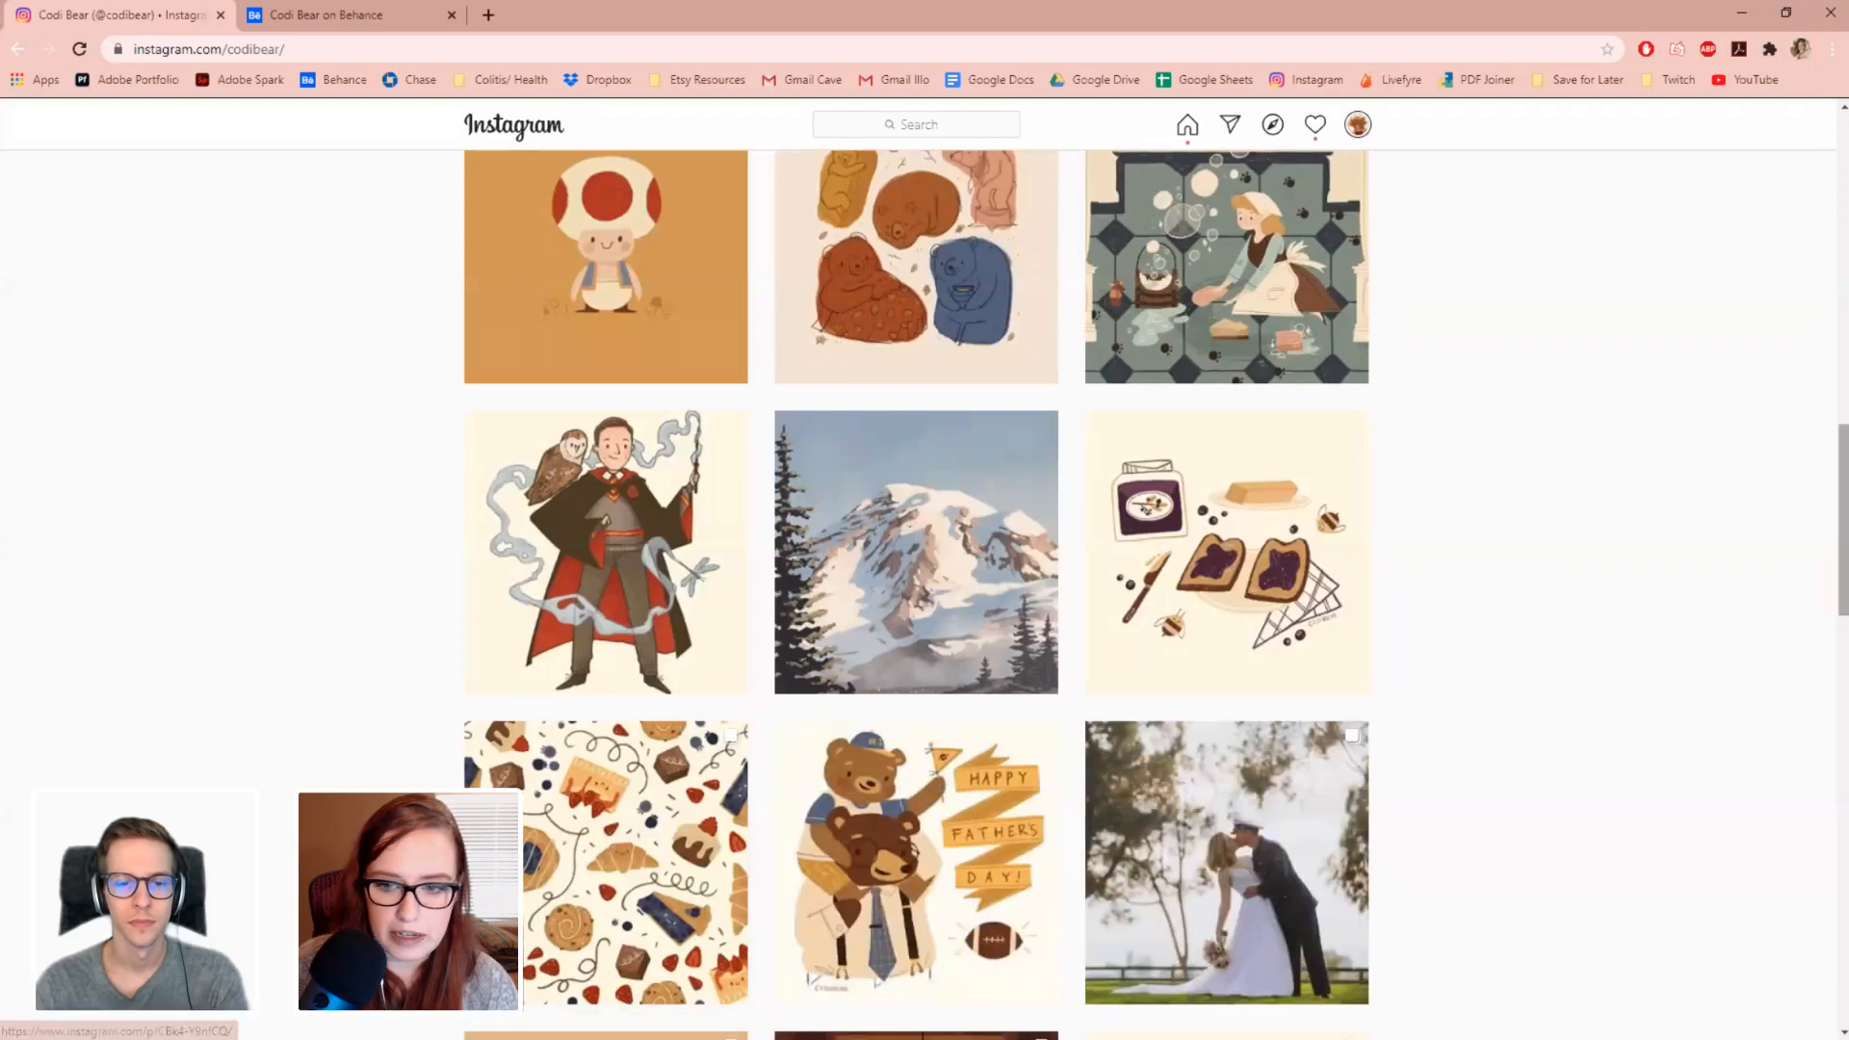
{"action": "scroll", "coordinate": [915, 578], "scroll_direction": "up", "scroll_amount": 10}
{"action": "scroll", "coordinate": [915, 578], "scroll_direction": "up", "scroll_amount": 2}
{"action": "scroll", "coordinate": [915, 578], "scroll_direction": "down", "scroll_amount": 1}
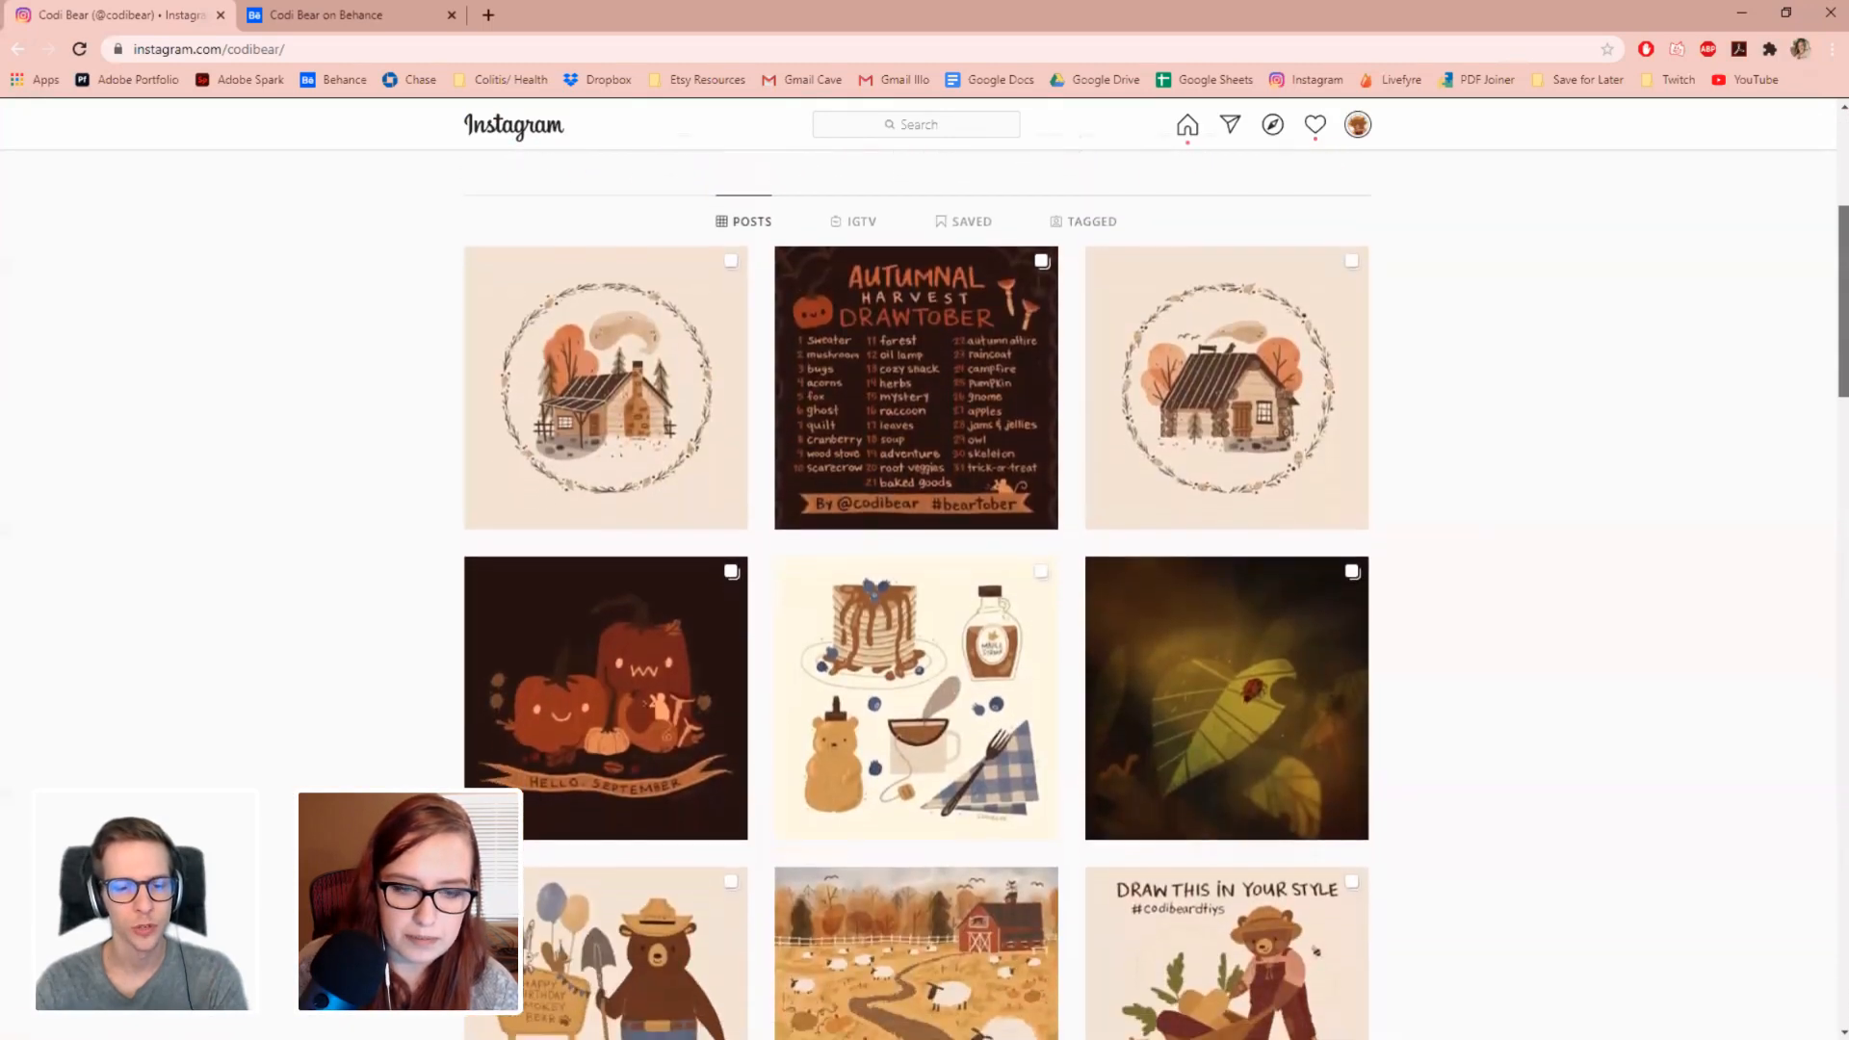
{"action": "scroll", "coordinate": [1782, 408], "scroll_direction": "up", "scroll_amount": 5}
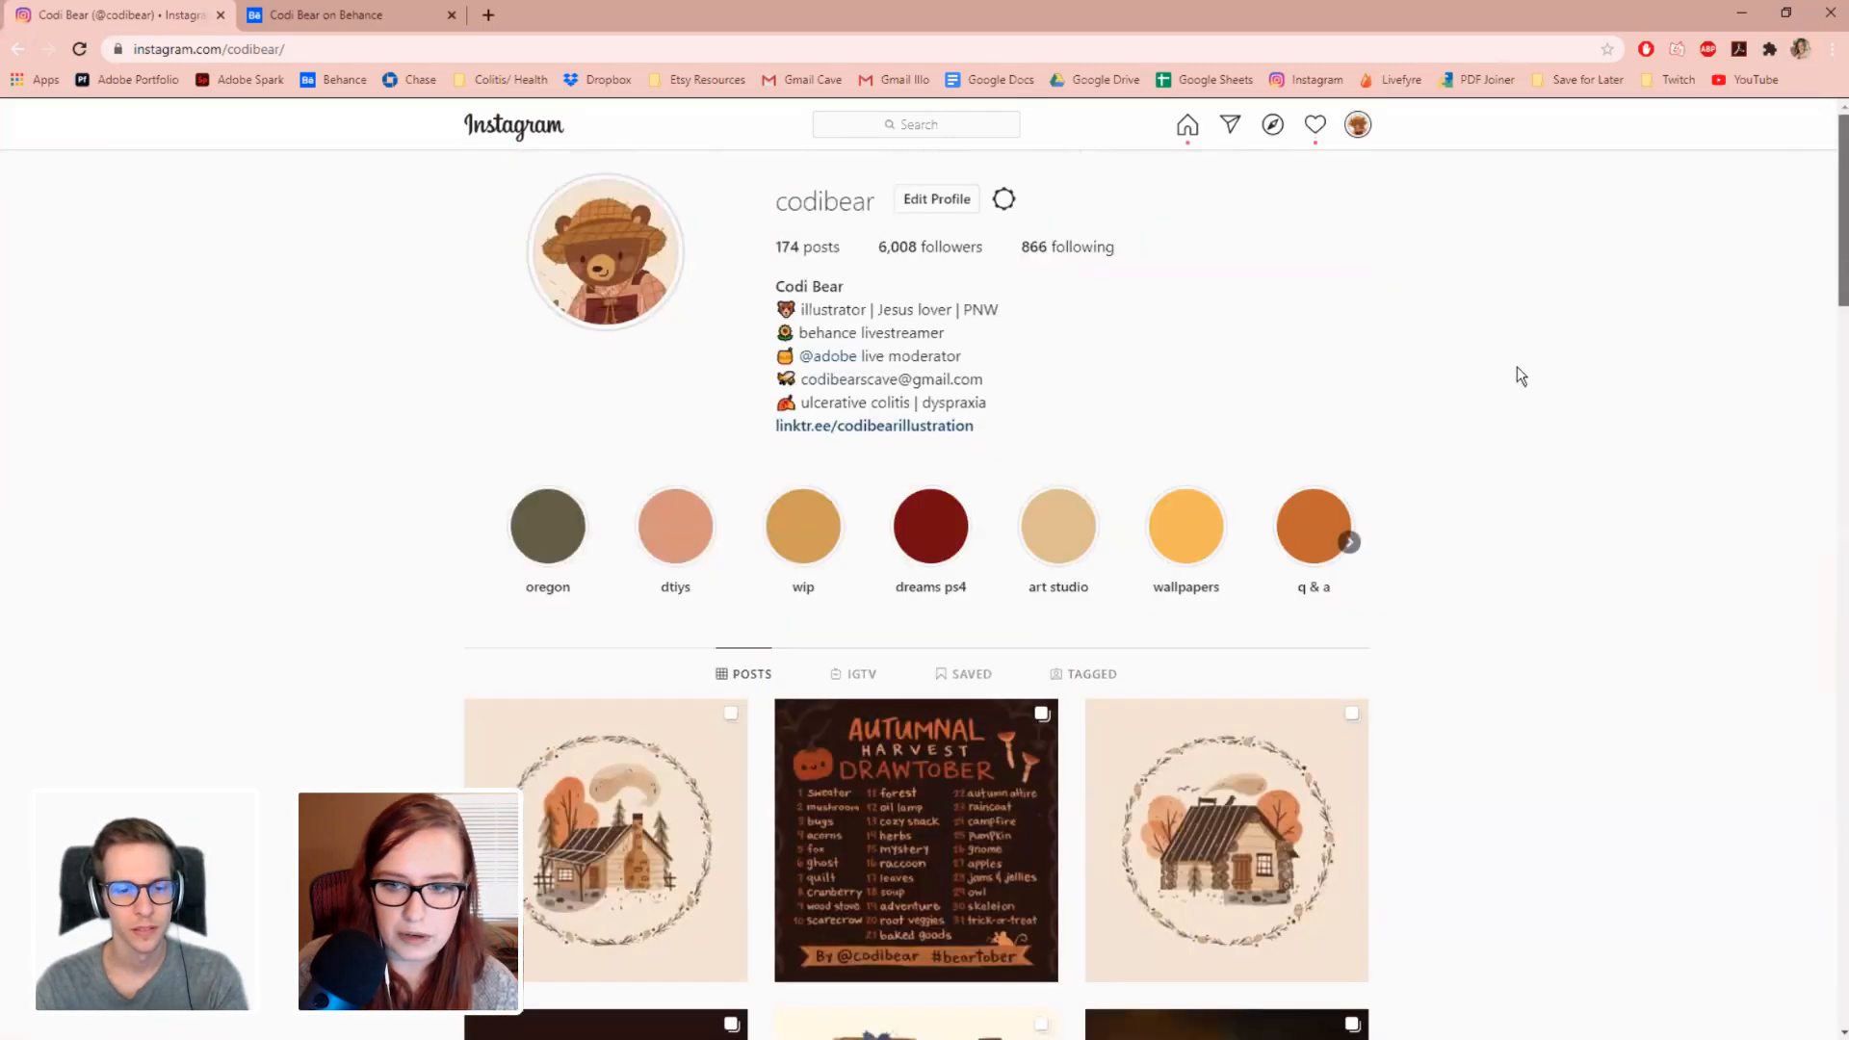
Look through the illustrator's recent Instagram posts below the profile header.
{"action": "scroll", "coordinate": [1519, 375], "scroll_direction": "down", "scroll_amount": 5}
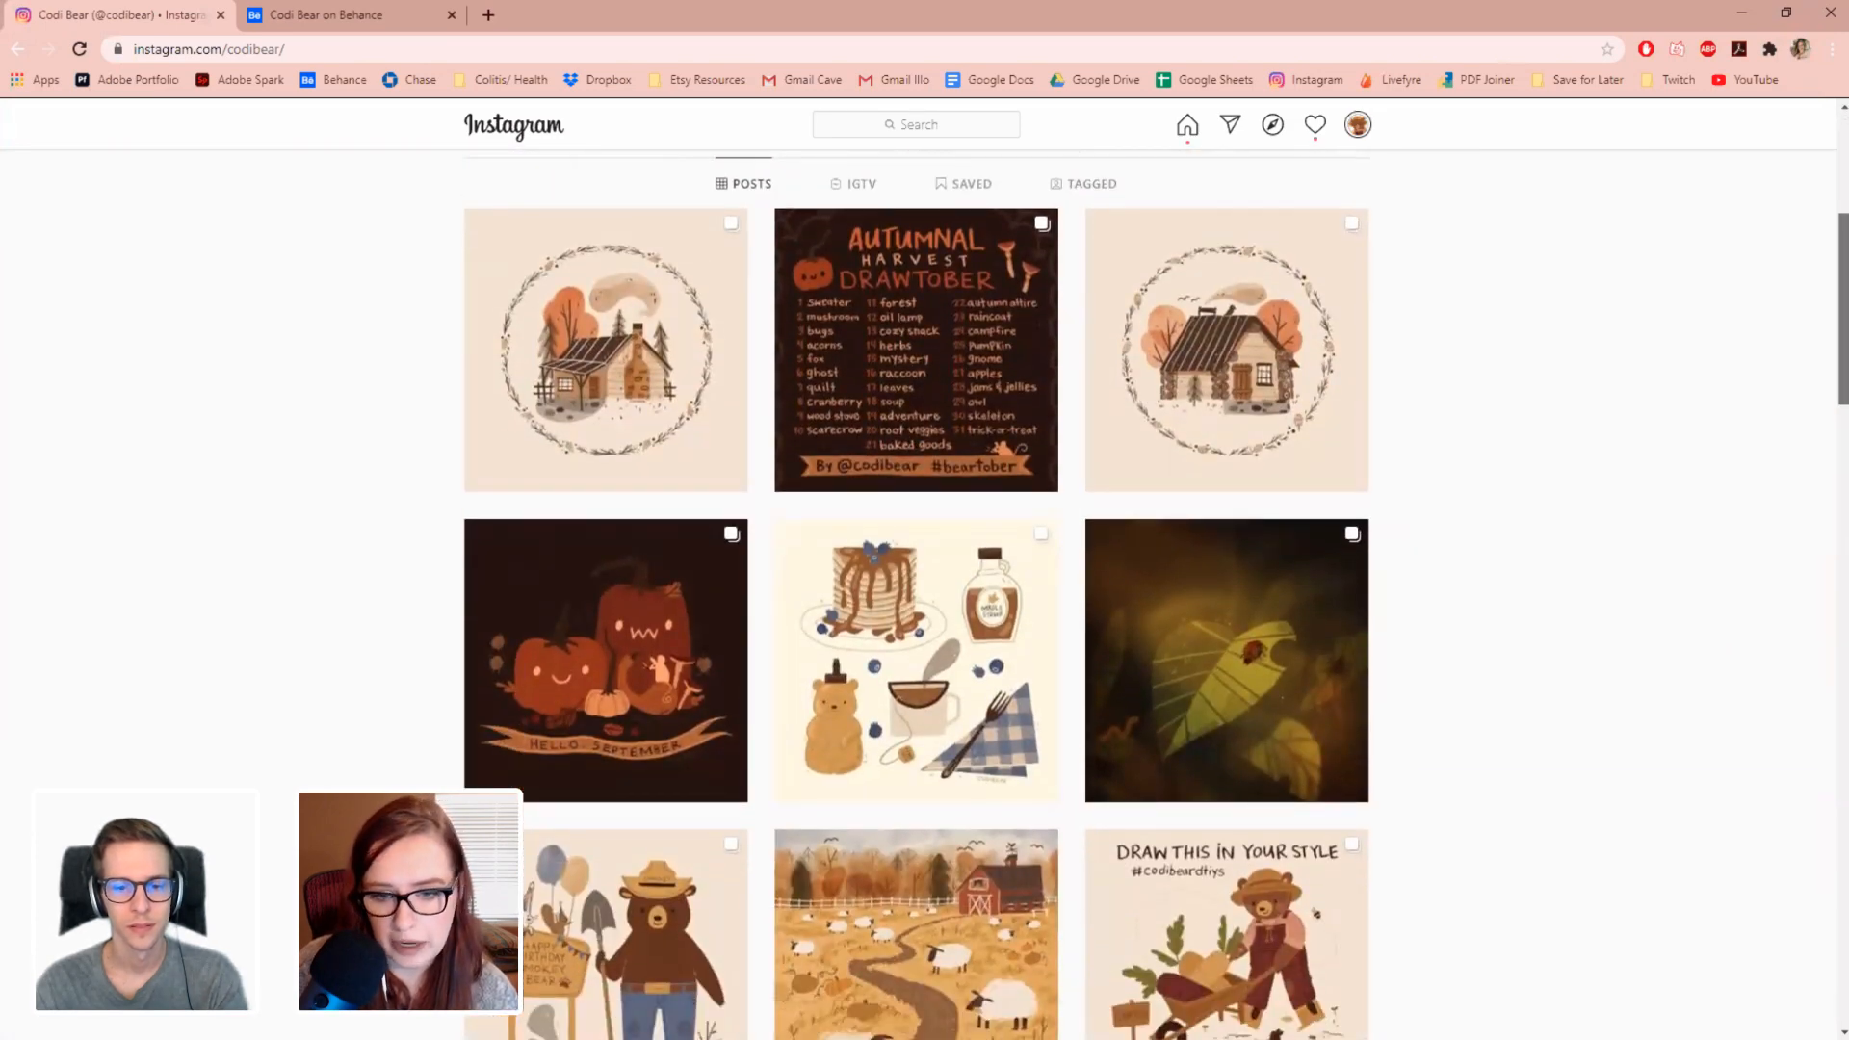
{"action": "scroll", "coordinate": [914, 578], "scroll_direction": "down", "scroll_amount": 3}
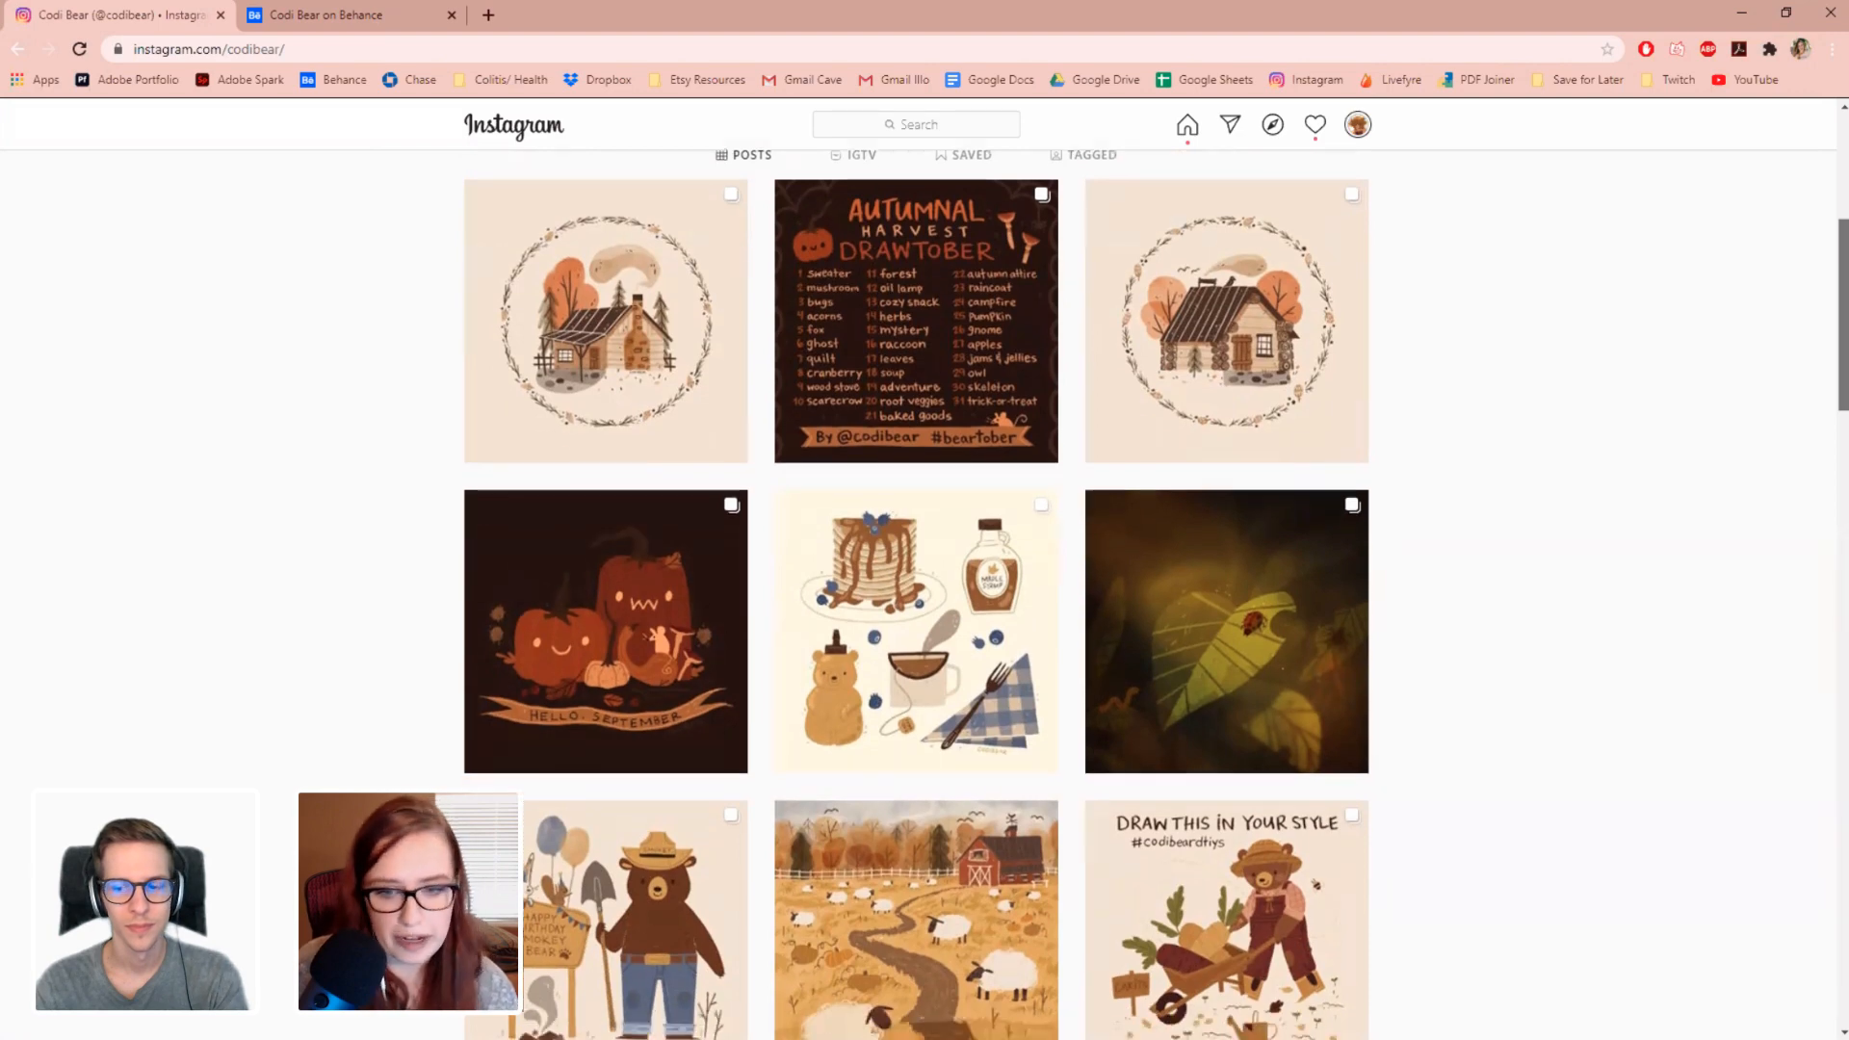
{"action": "scroll", "coordinate": [1789, 494], "scroll_direction": "down", "scroll_amount": 1}
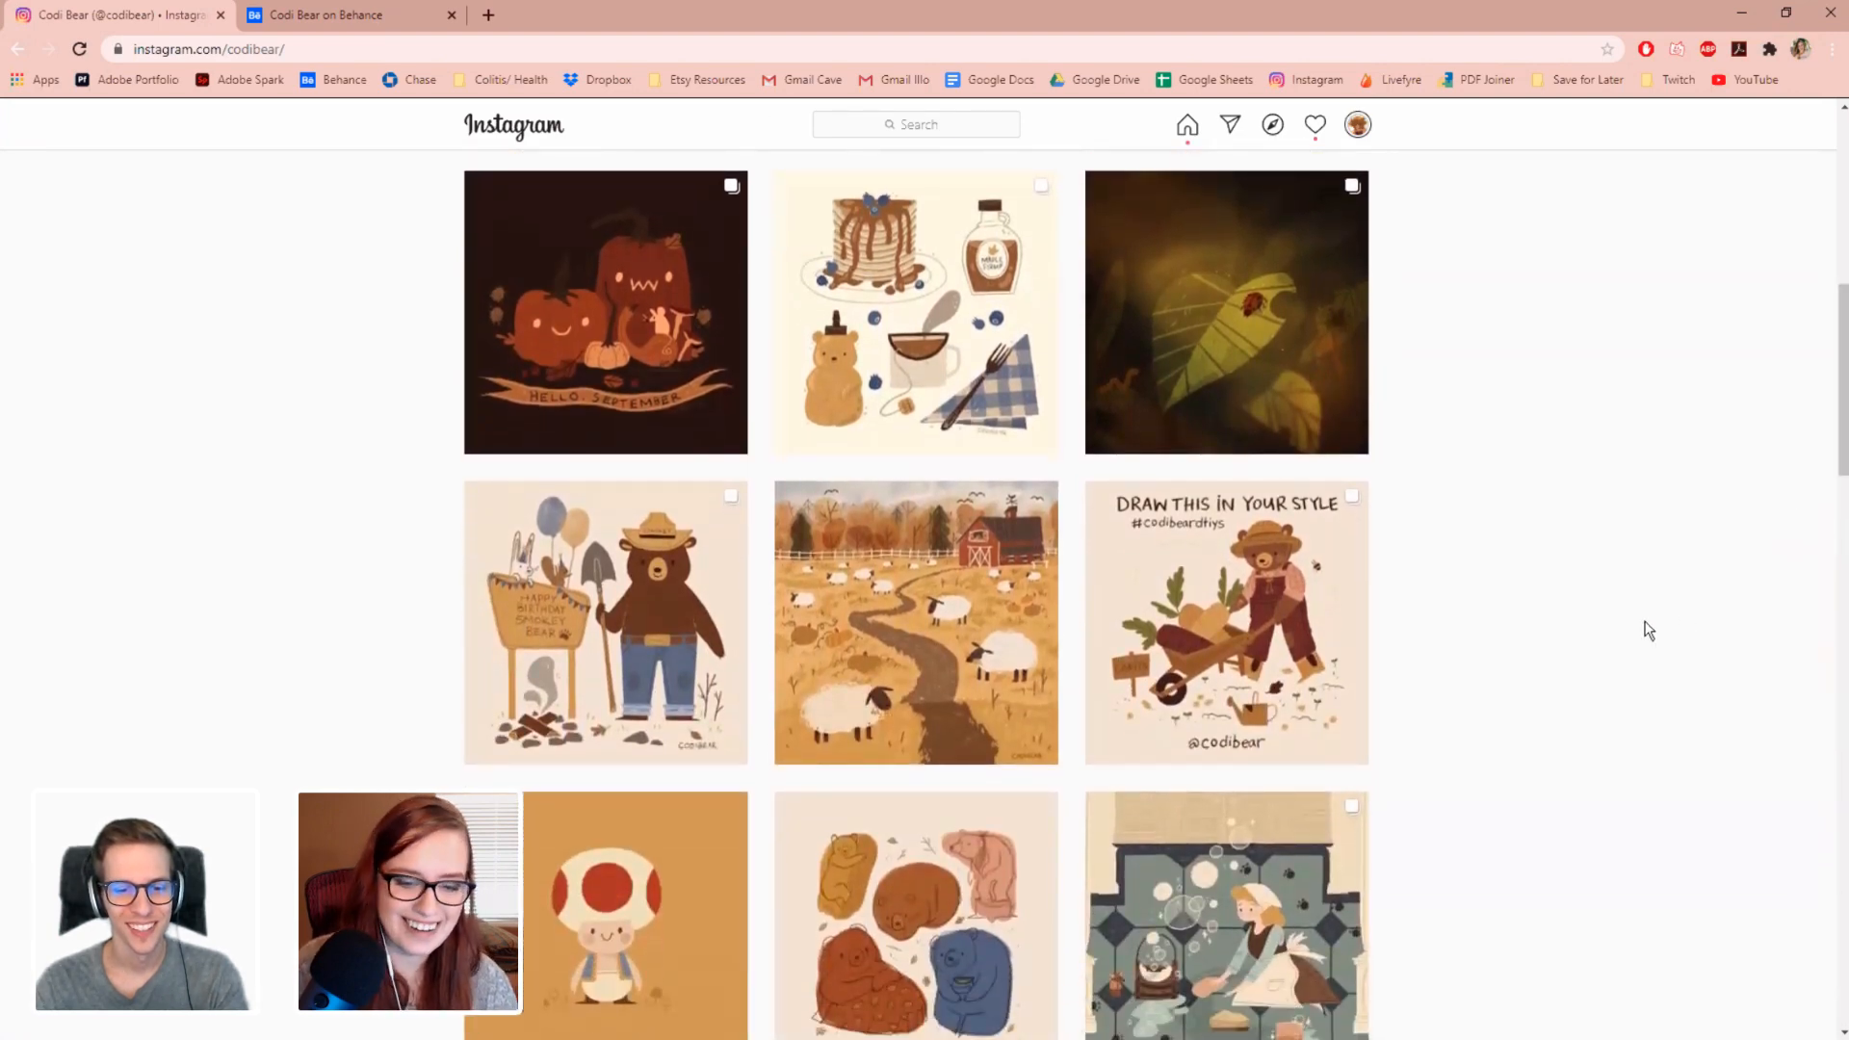
Switch back to Photoshop and save the band illustration.
{"action": "left_click", "coordinate": [873, 1023]}
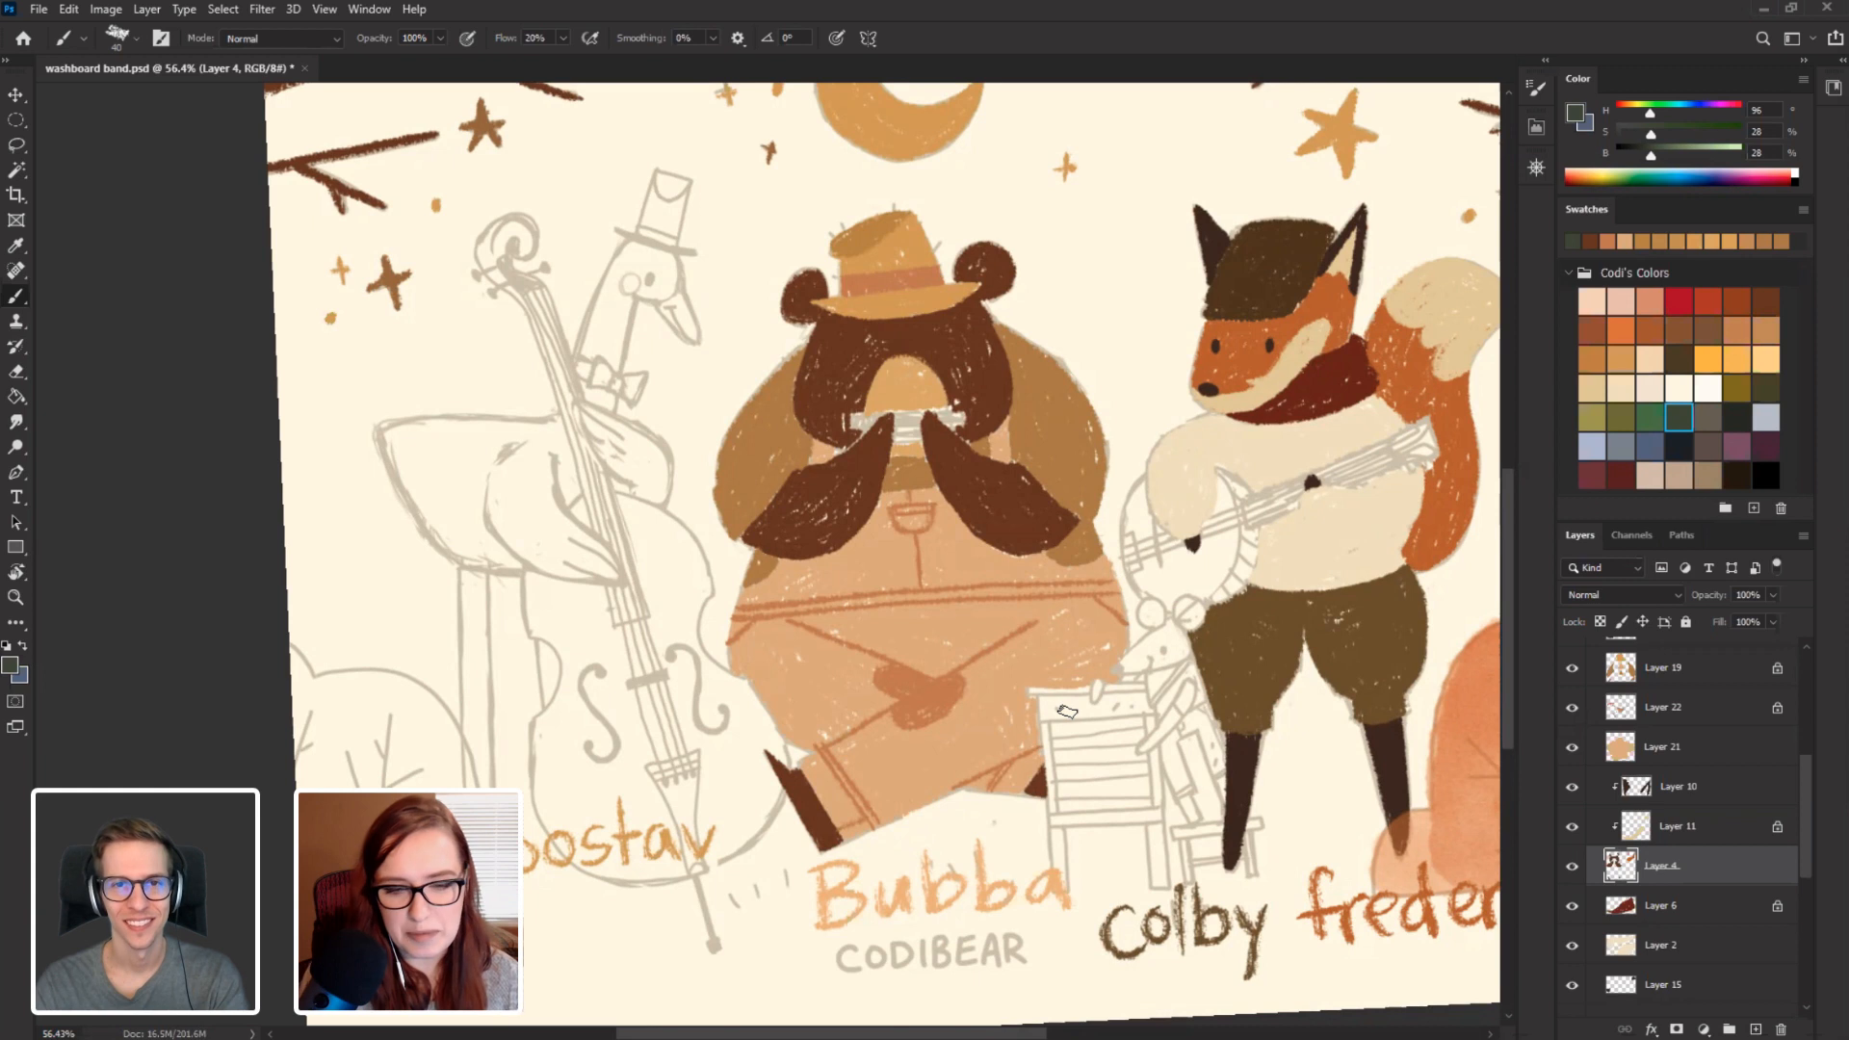
{"action": "left_click_drag", "start_coordinate": [723, 462], "coordinate": [610, 493]}
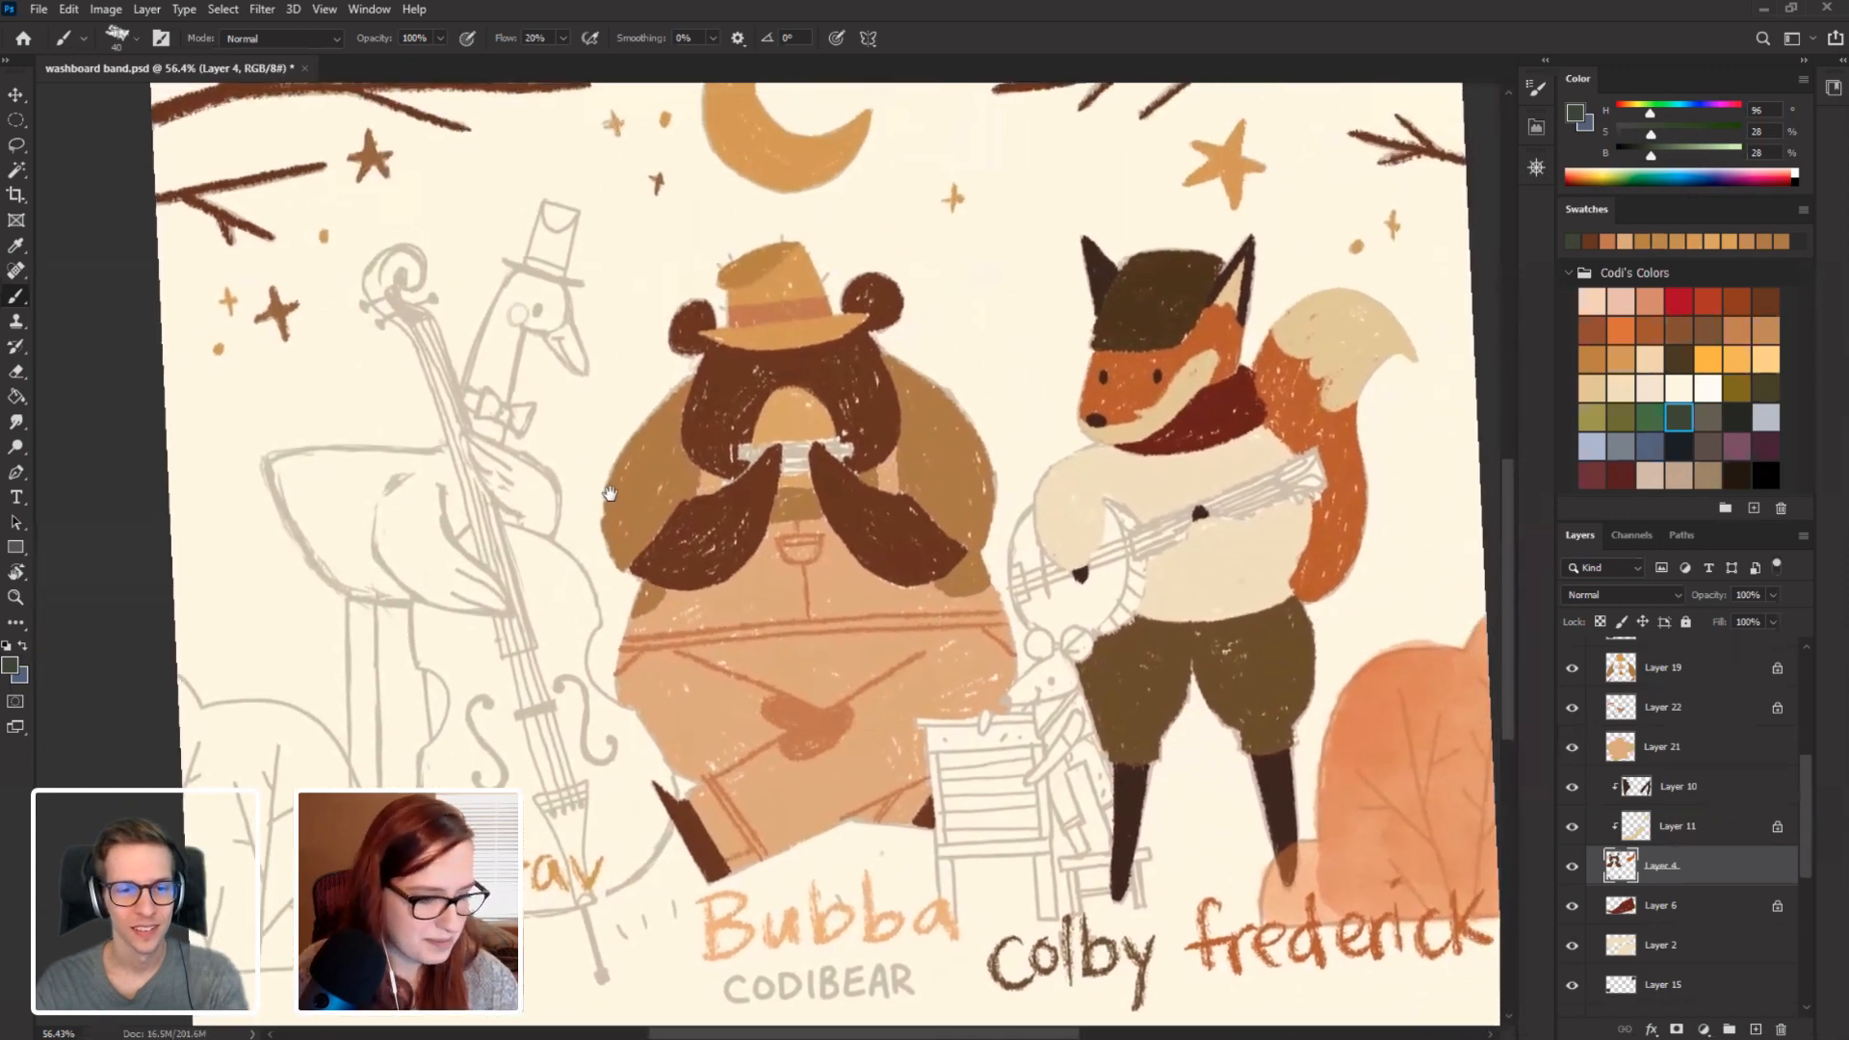
{"action": "key", "text": "ctrl+s"}
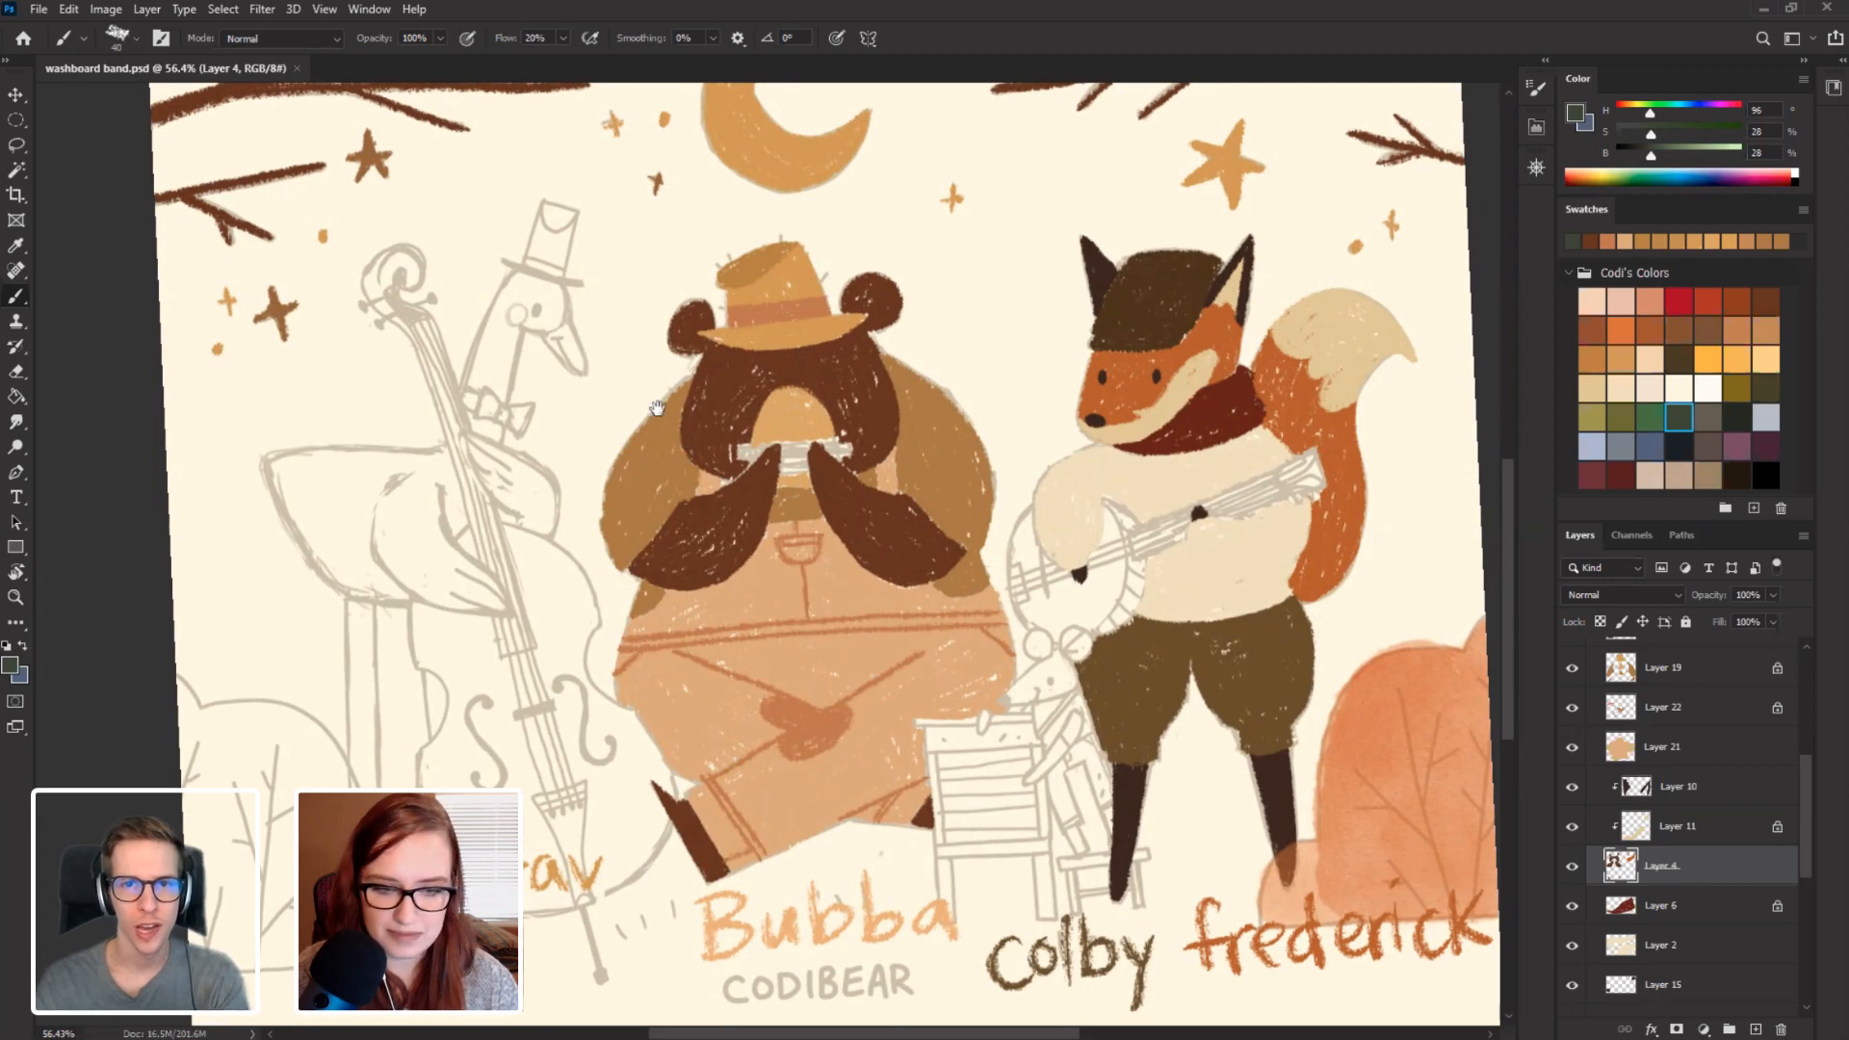
Sample the bear's reddish brown (H 22, S 73, B 39) as the brush colour and add a new layer above Layer 10.
{"action": "left_click_drag", "start_coordinate": [657, 410], "coordinate": [602, 297]}
{"action": "key", "text": "r"}
{"action": "mouse_move", "coordinate": [386, 434]}
{"action": "left_mouse_down"}
{"action": "mouse_move", "coordinate": [377, 460]}
{"action": "mouse_move", "coordinate": [727, 398]}
{"action": "mouse_move", "coordinate": [708, 404]}
{"action": "left_mouse_up"}
{"action": "left_click_drag", "start_coordinate": [747, 498], "coordinate": [741, 445]}
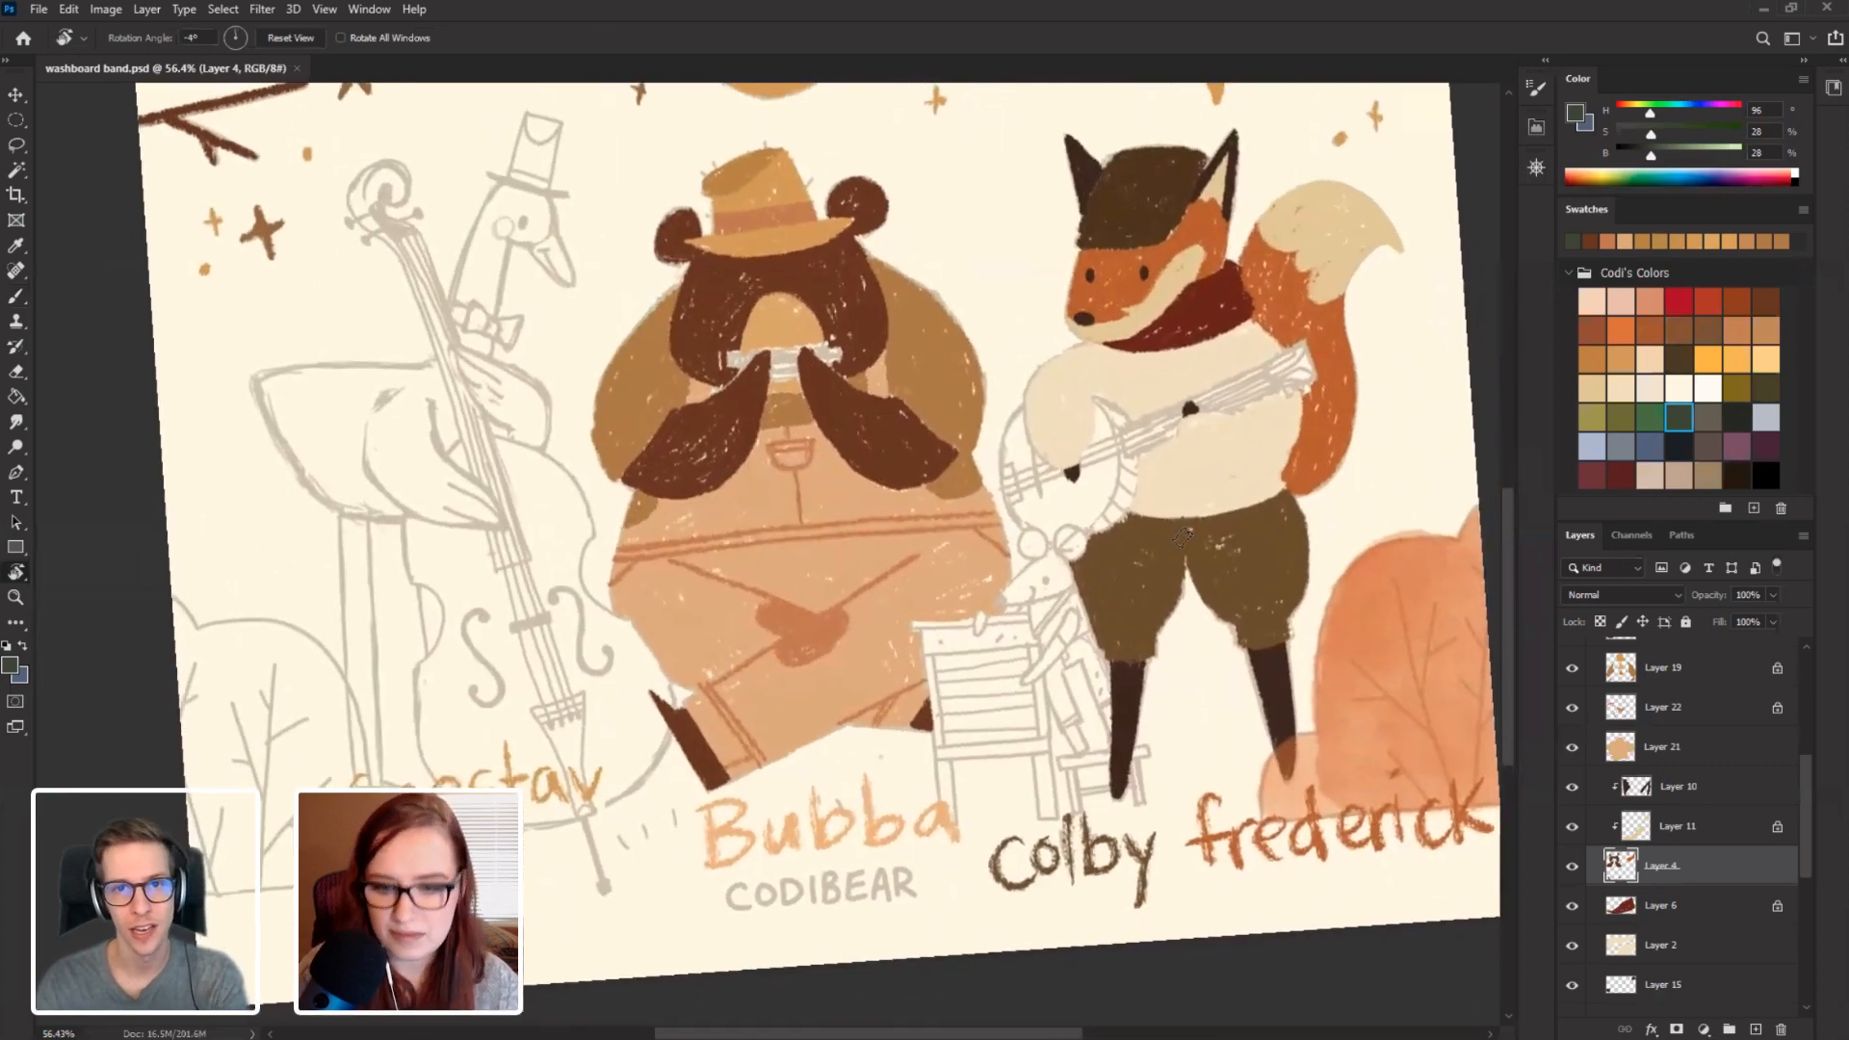
{"action": "key", "text": "b"}
{"action": "left_click", "coordinate": [741, 446], "text": "alt"}
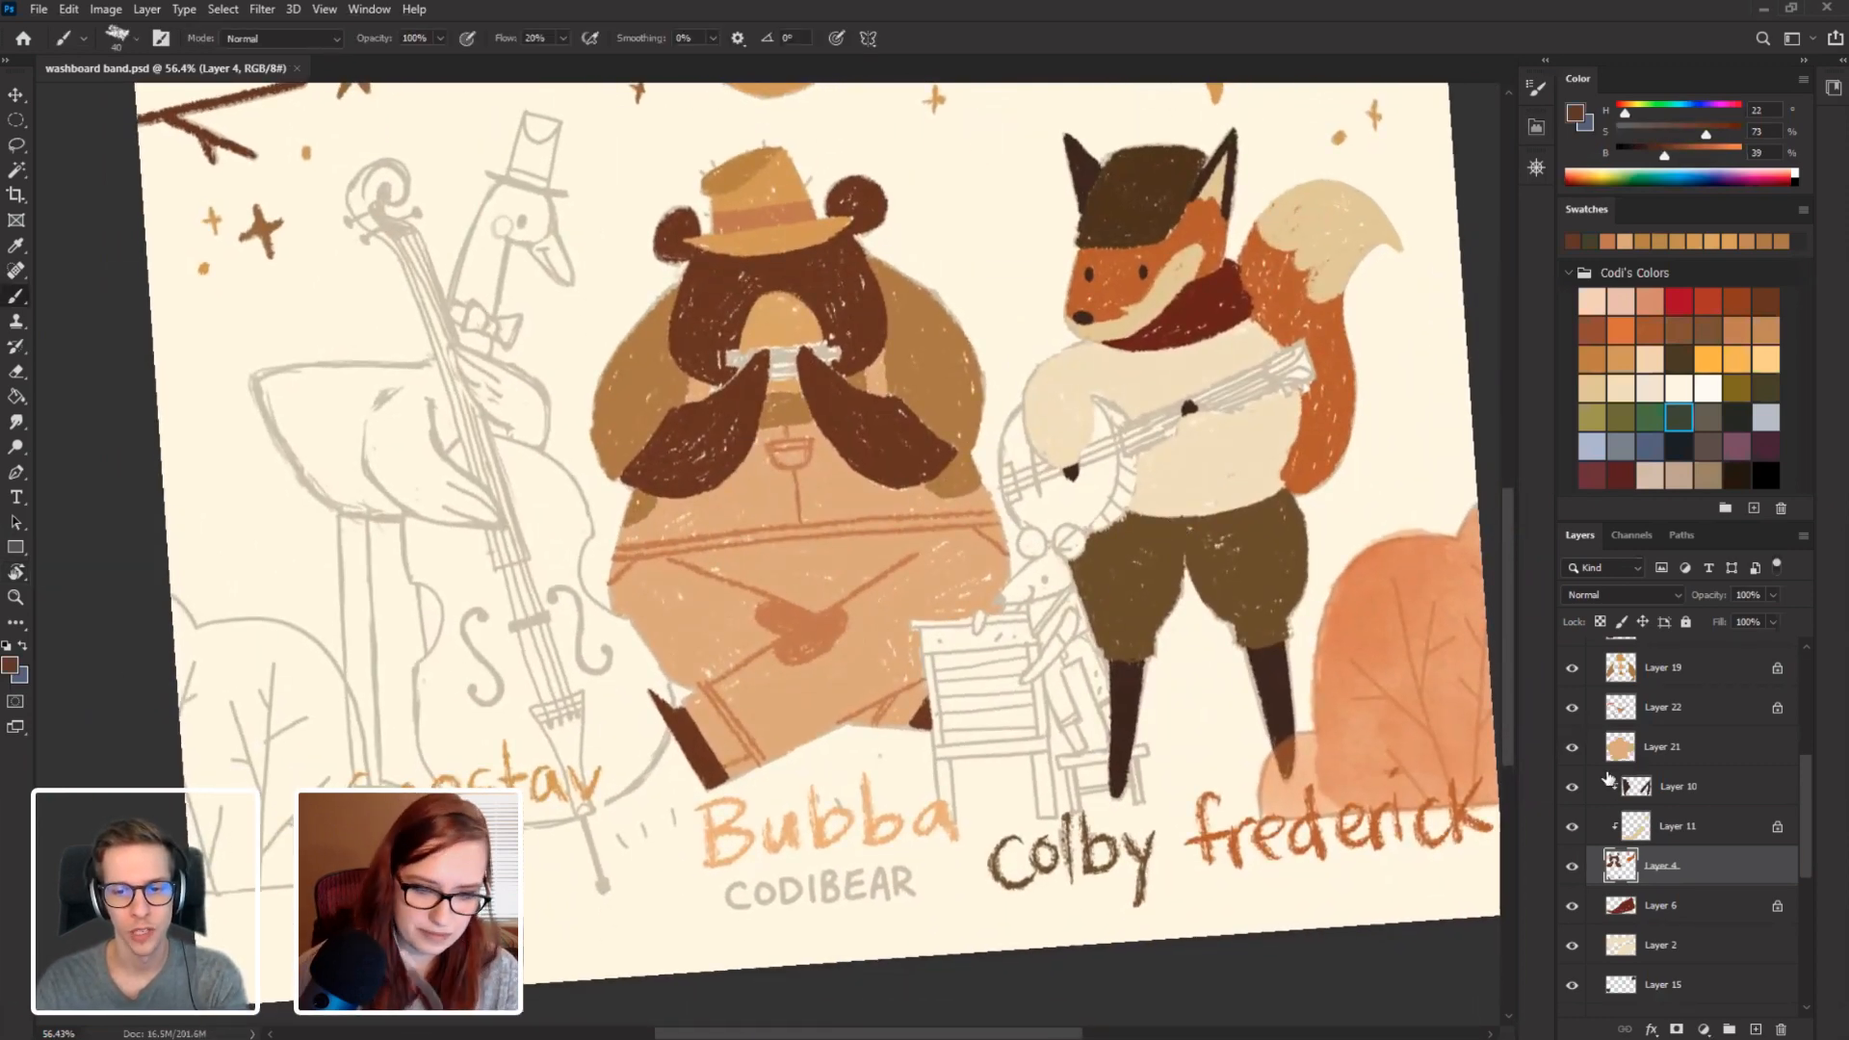
{"action": "mouse_move", "coordinate": [1805, 761]}
{"action": "left_mouse_down"}
{"action": "mouse_move", "coordinate": [1807, 704]}
{"action": "mouse_move", "coordinate": [1798, 740]}
{"action": "left_mouse_up"}
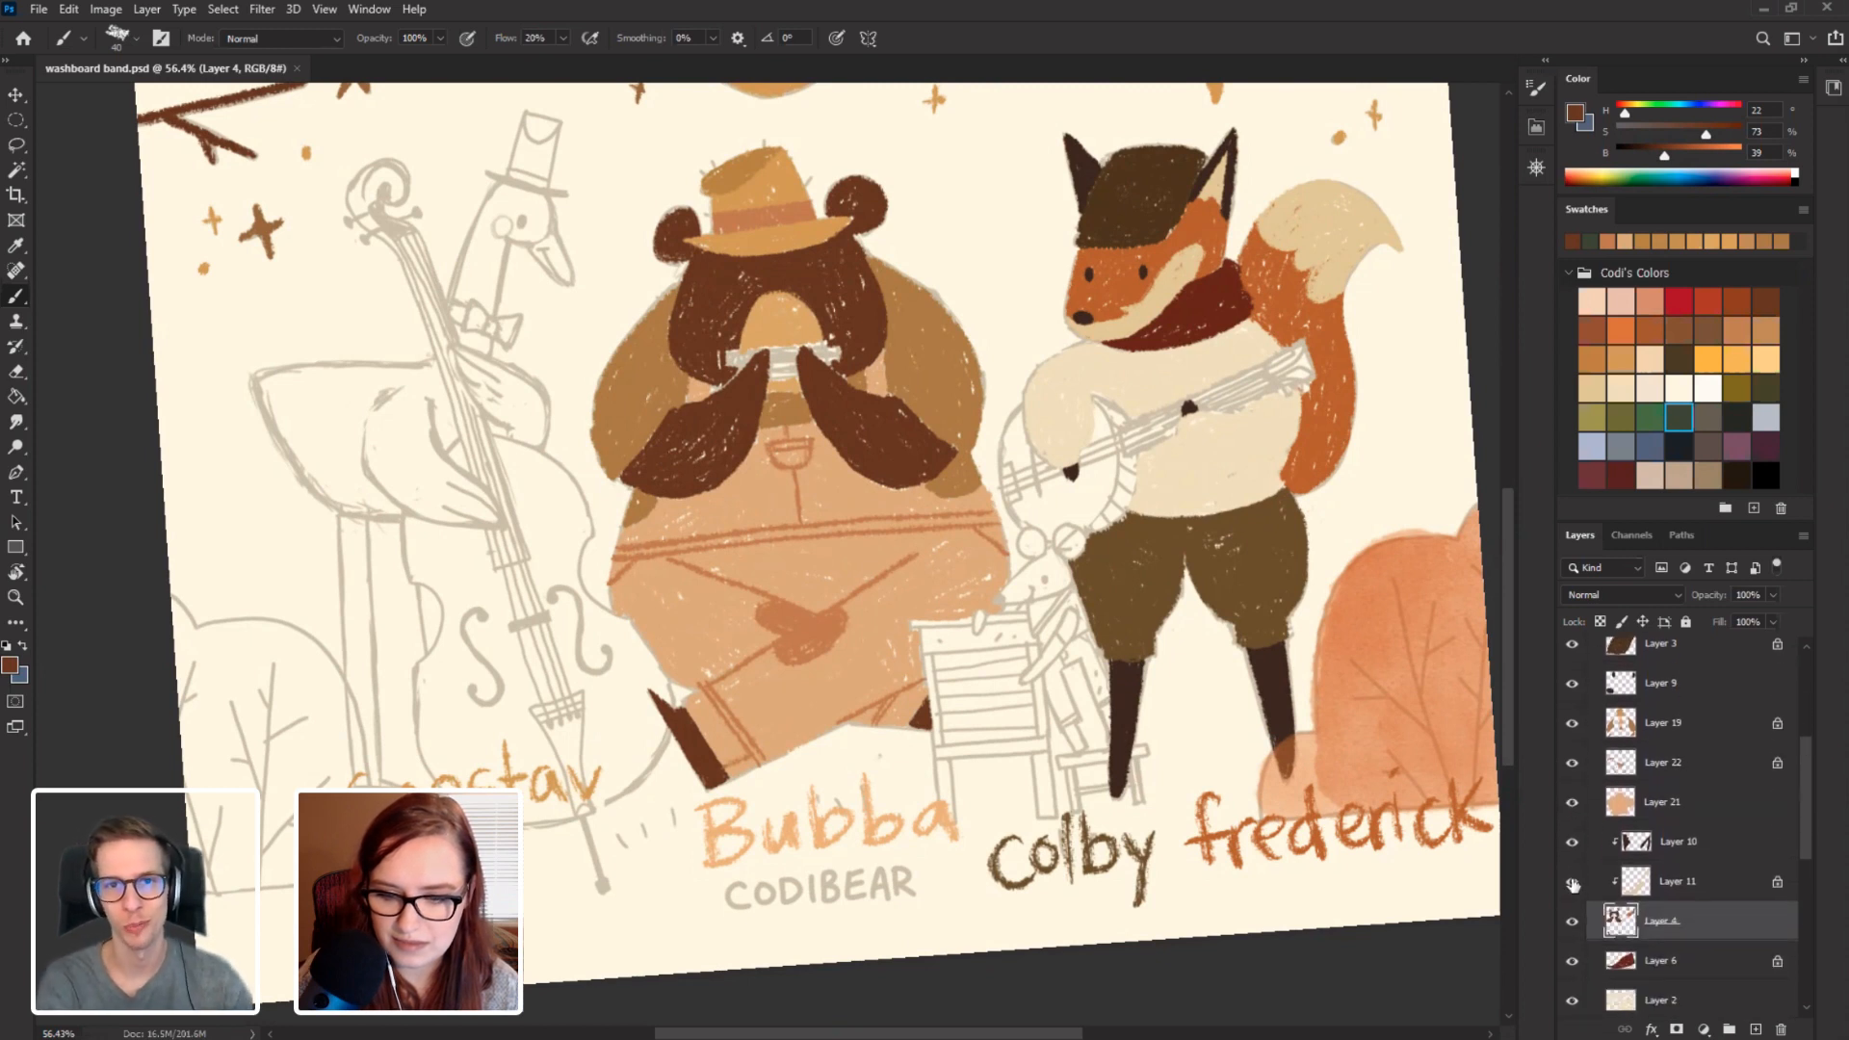
{"action": "left_click", "coordinate": [1637, 840]}
{"action": "left_click", "coordinate": [1755, 1029]}
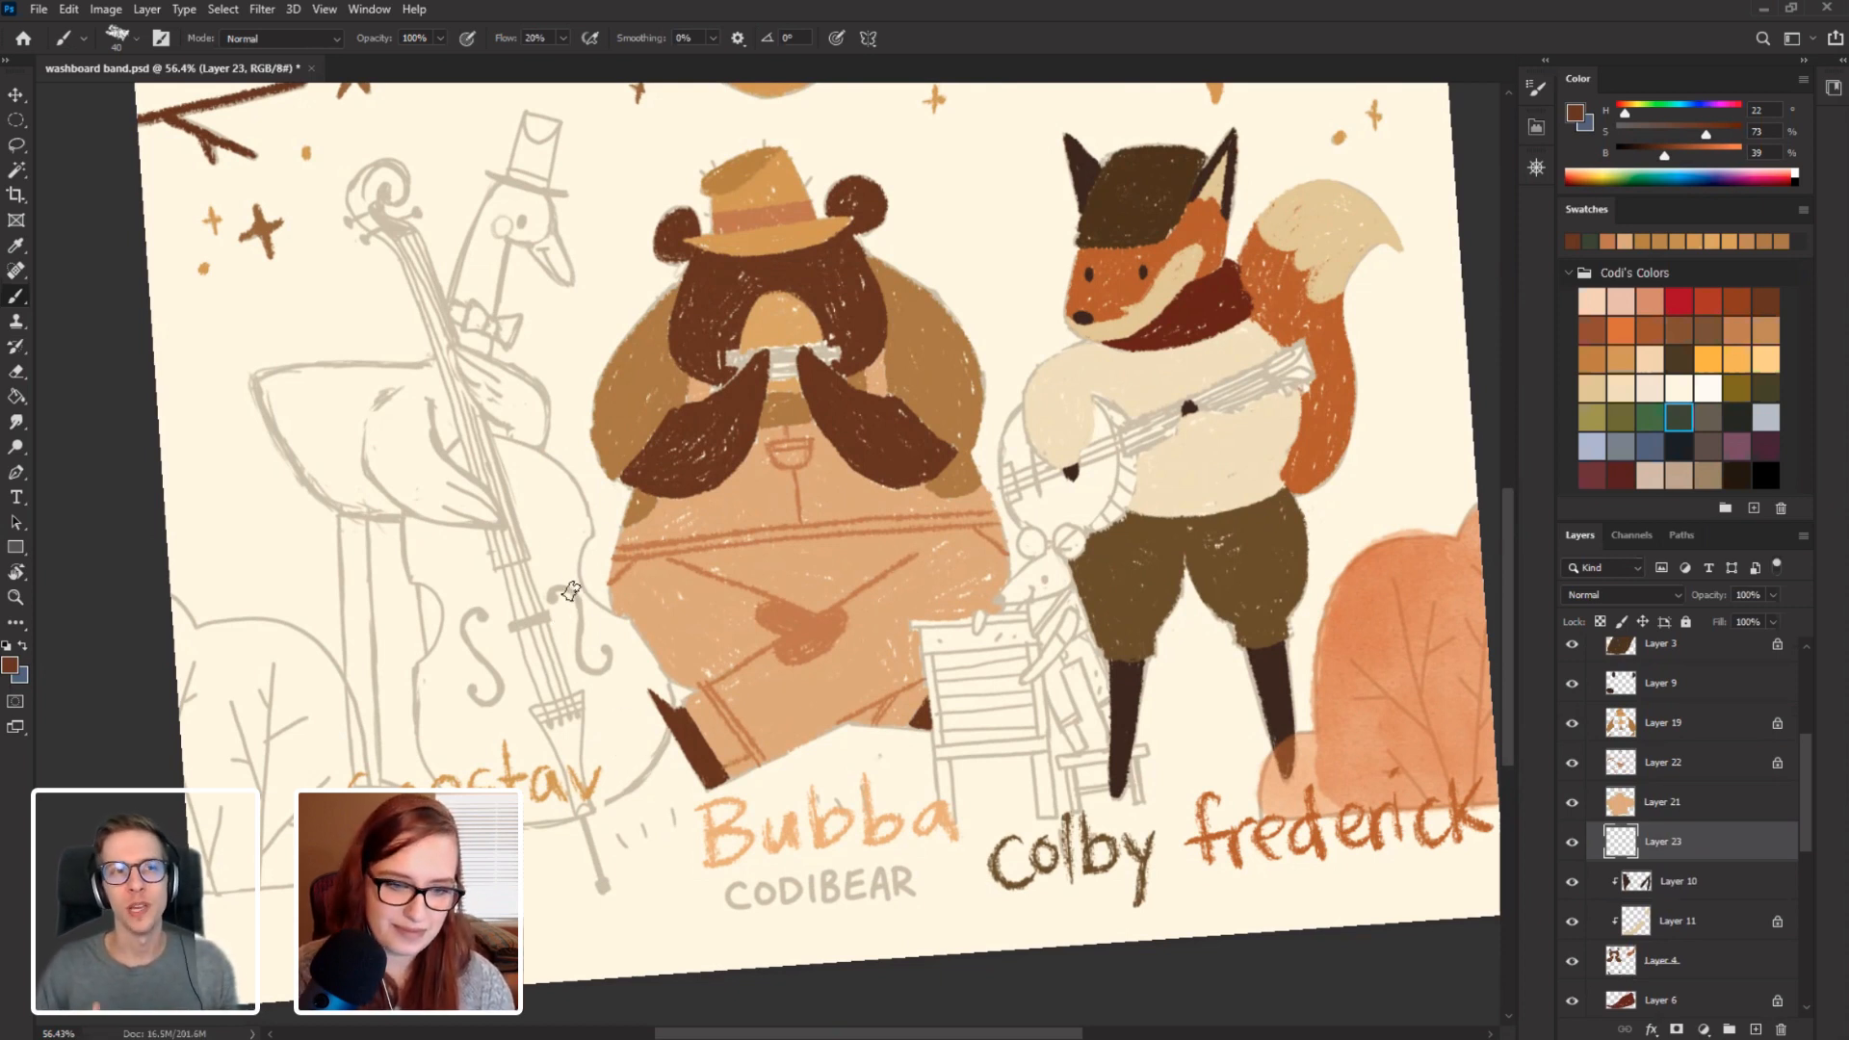
Paint the double bass's upper outer curve on the bear's side and the edge along its neck in reddish brown.
{"action": "mouse_move", "coordinate": [572, 593]}
{"action": "left_mouse_down"}
{"action": "mouse_move", "coordinate": [576, 470]}
{"action": "mouse_move", "coordinate": [575, 528]}
{"action": "mouse_move", "coordinate": [588, 511]}
{"action": "mouse_move", "coordinate": [519, 448]}
{"action": "left_mouse_up"}
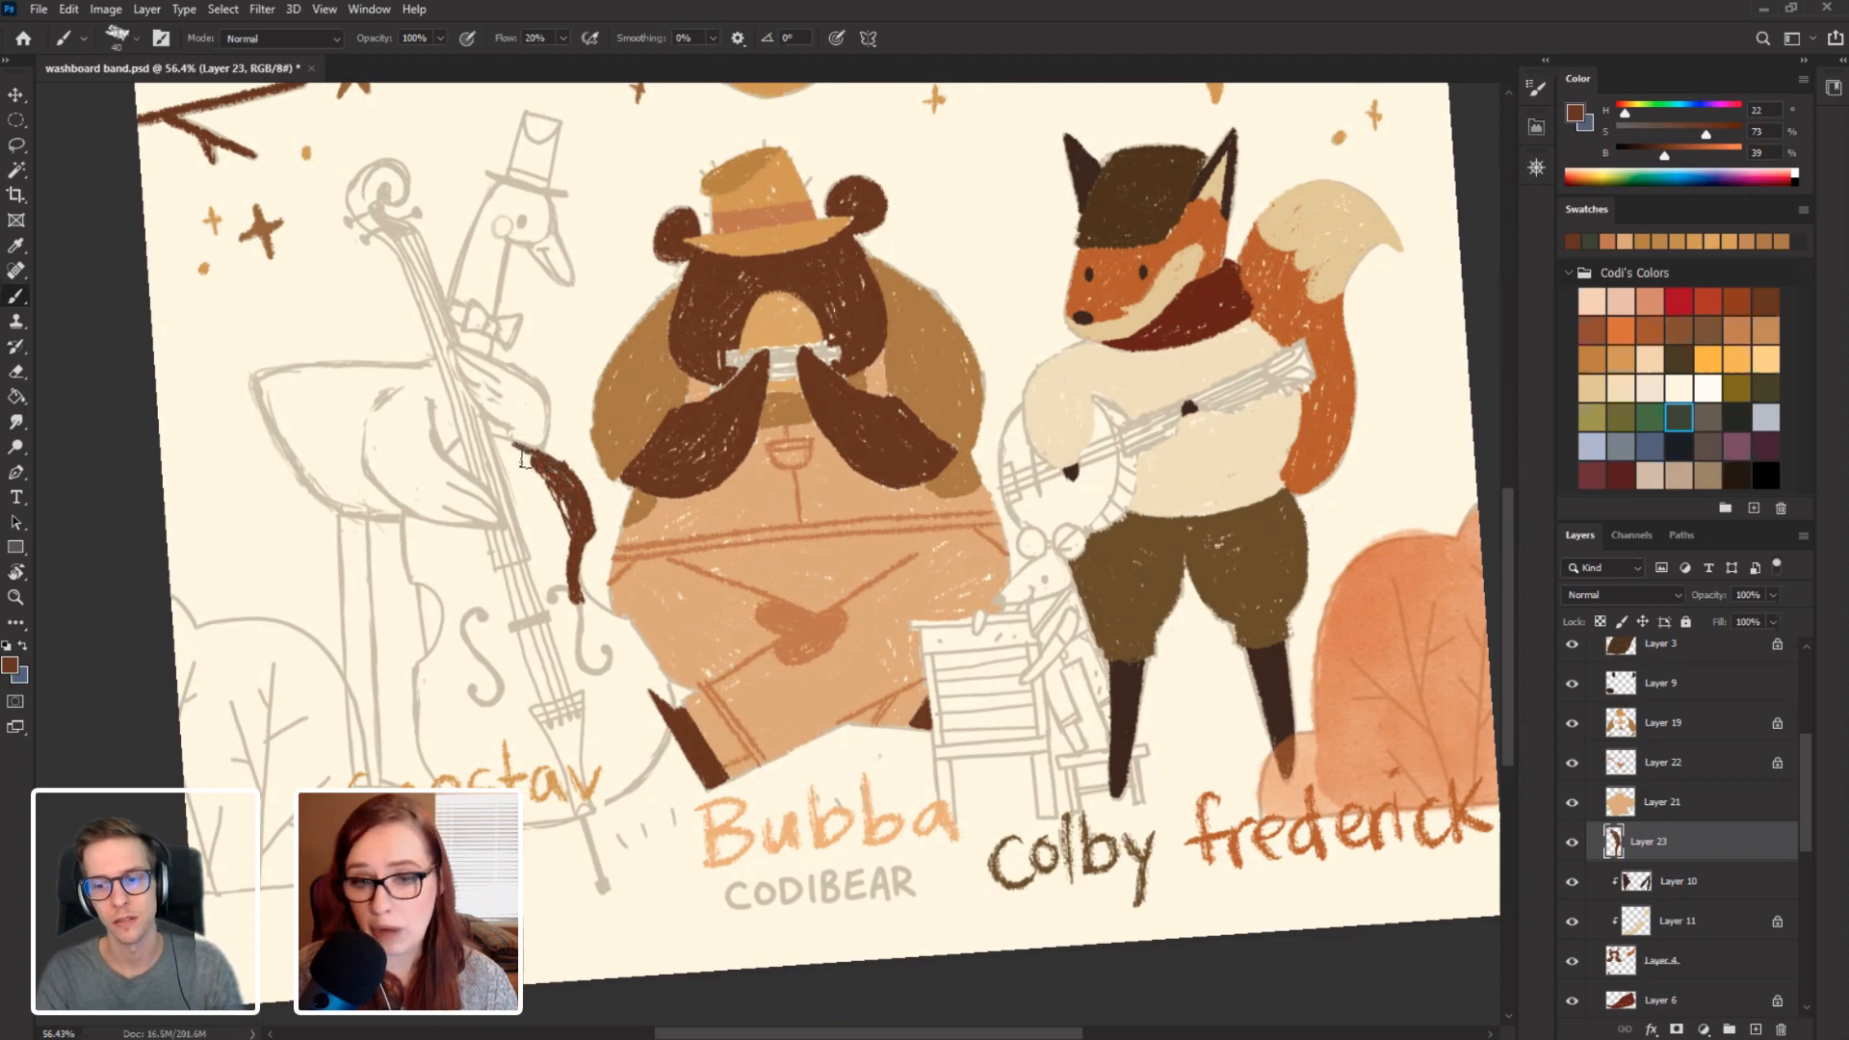
{"action": "key", "text": "r"}
{"action": "left_click_drag", "start_coordinate": [310, 405], "coordinate": [402, 243]}
{"action": "key", "text": "space"}
{"action": "mouse_move", "coordinate": [560, 474]}
{"action": "left_mouse_down"}
{"action": "mouse_move", "coordinate": [552, 519]}
{"action": "mouse_move", "coordinate": [555, 453]}
{"action": "mouse_move", "coordinate": [547, 531]}
{"action": "mouse_move", "coordinate": [552, 508]}
{"action": "left_mouse_up"}
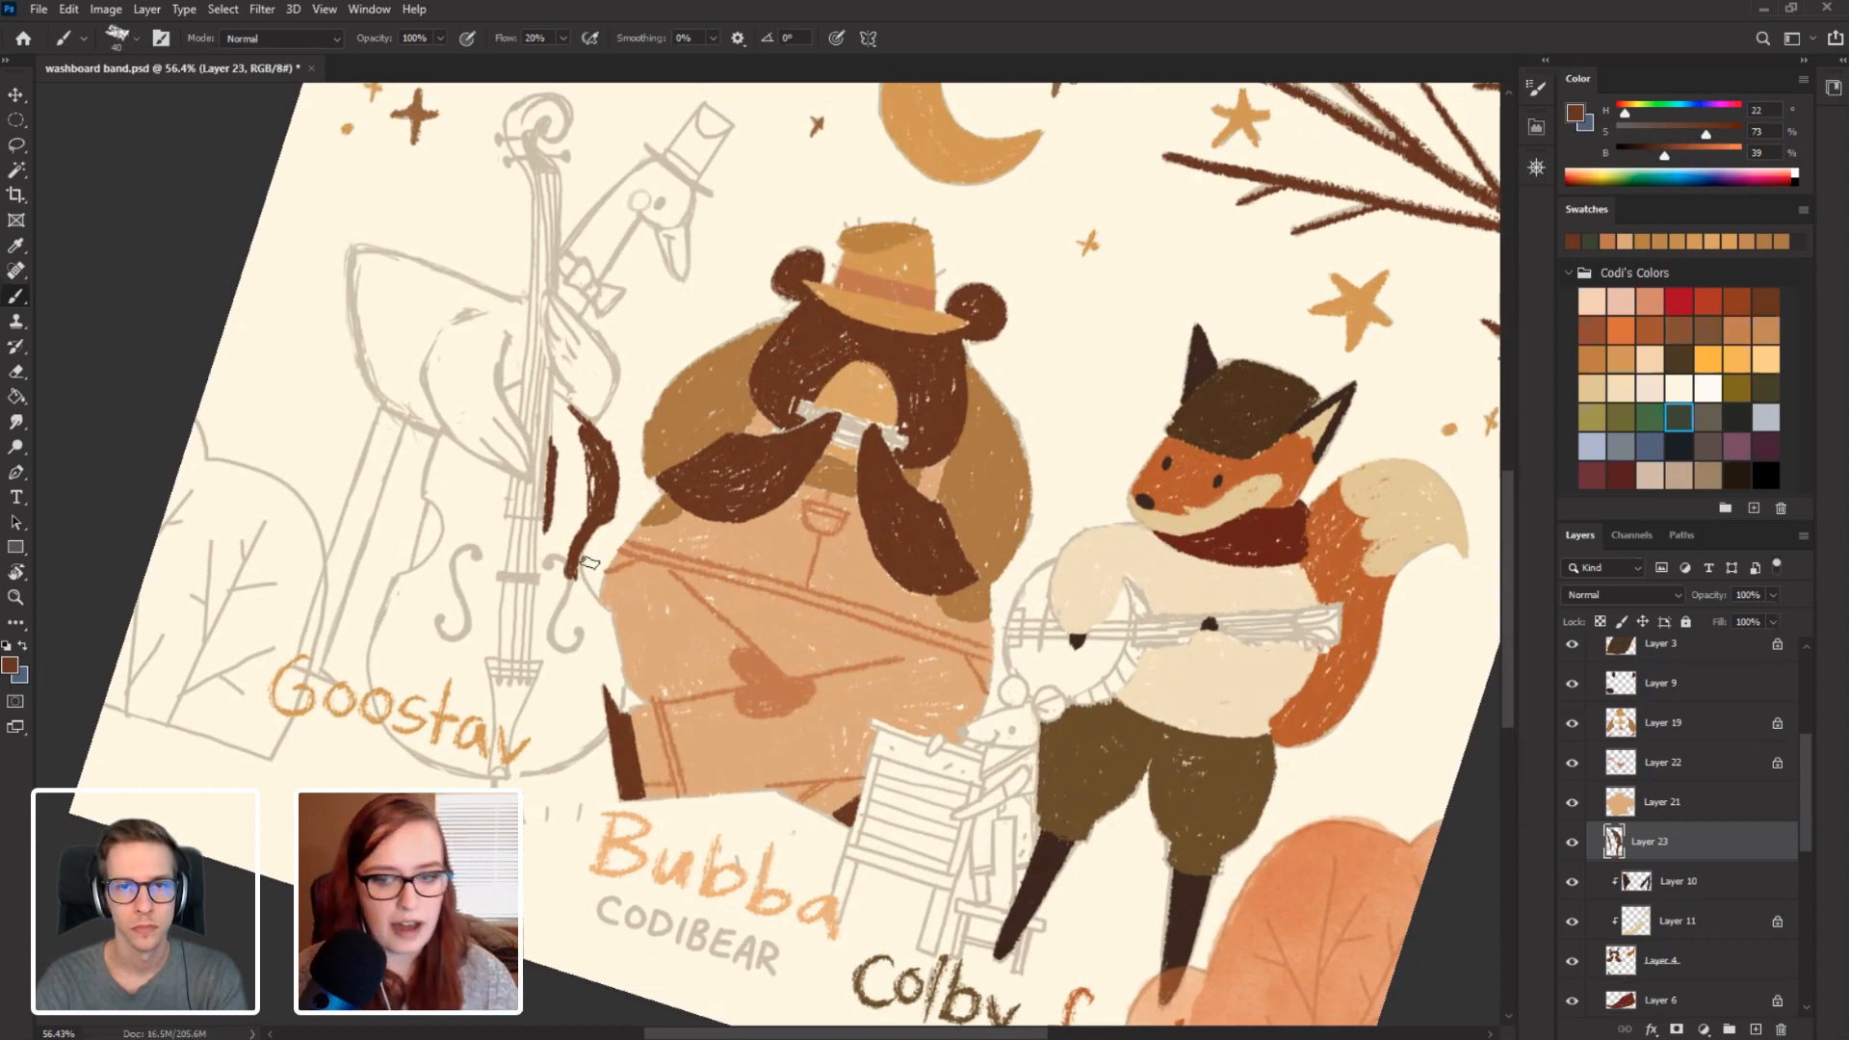
Trim the outer edge of the bass's painted curve with the brush in Clear mode and restore Normal mode.
{"action": "key", "text": "r"}
{"action": "mouse_move", "coordinate": [494, 503]}
{"action": "left_mouse_down"}
{"action": "mouse_move", "coordinate": [404, 436]}
{"action": "mouse_move", "coordinate": [333, 248]}
{"action": "left_mouse_up"}
{"action": "key", "text": "b"}
{"action": "left_click", "coordinate": [262, 39]}
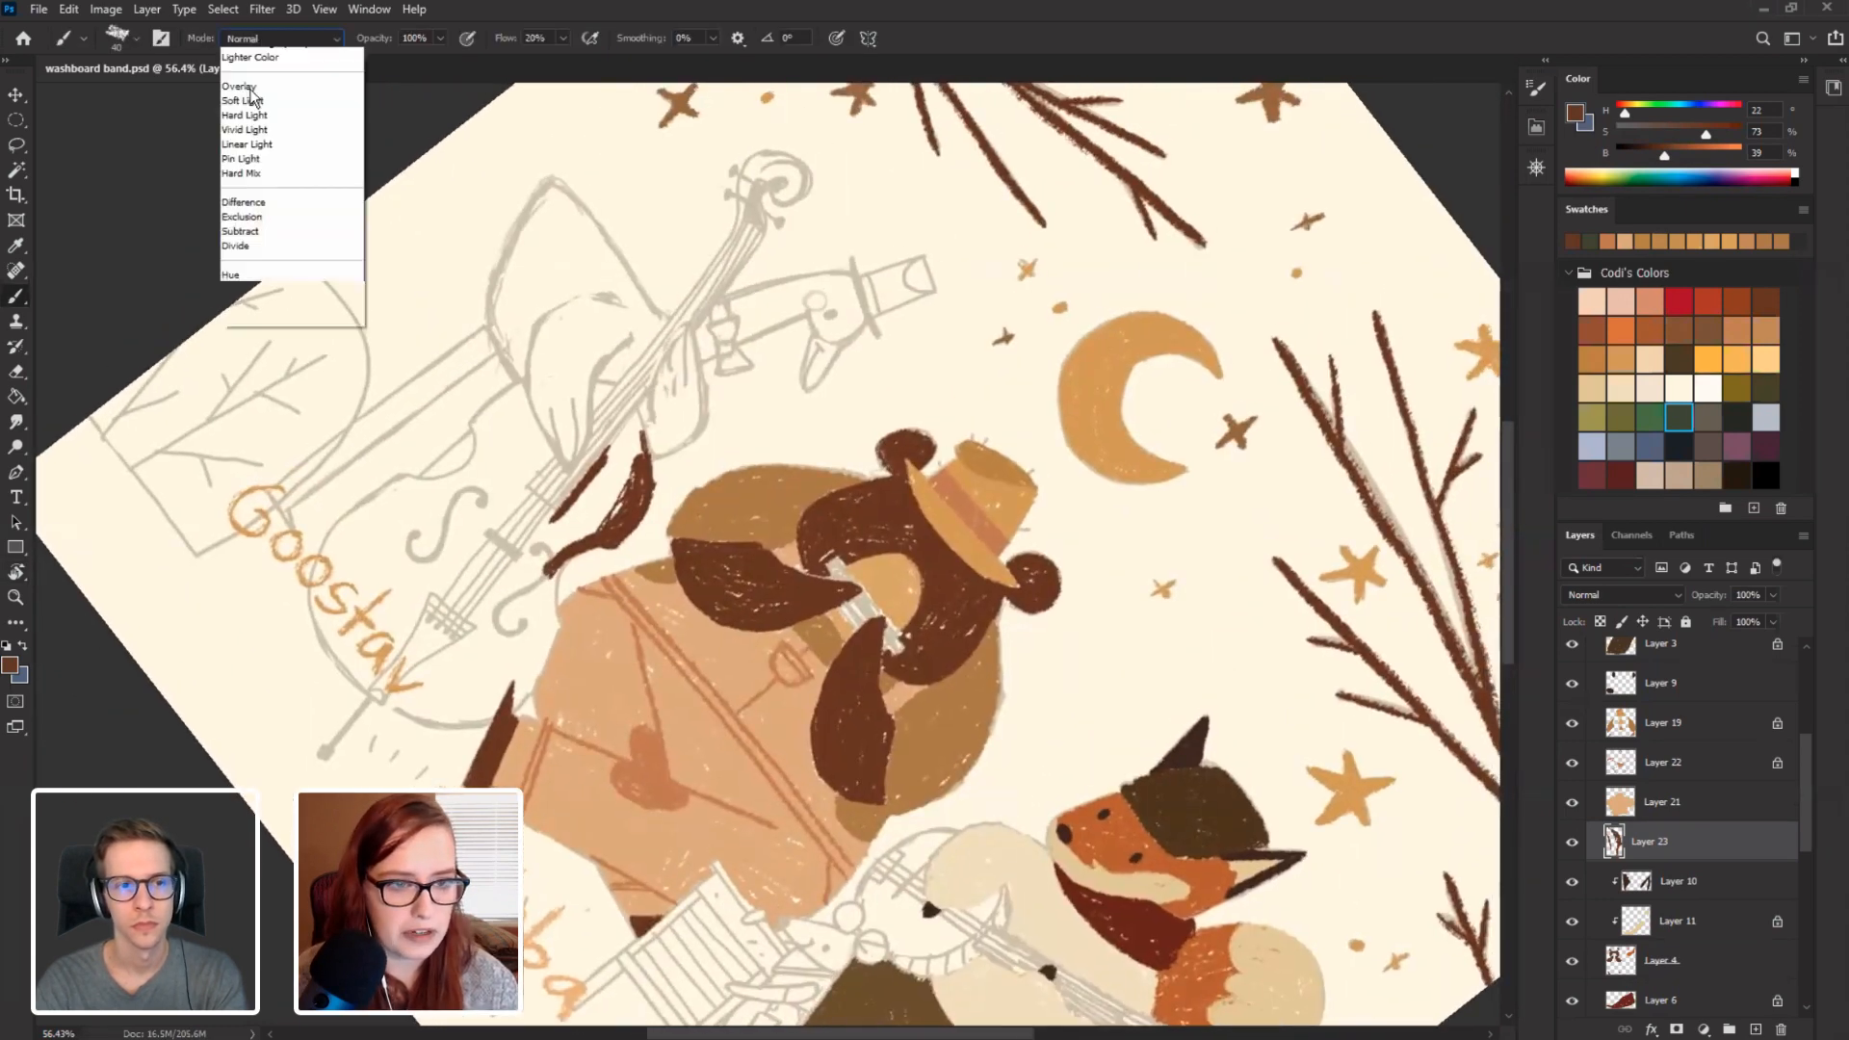
{"action": "scroll", "coordinate": [252, 97], "scroll_direction": "up", "scroll_amount": 3}
{"action": "left_click", "coordinate": [248, 100]}
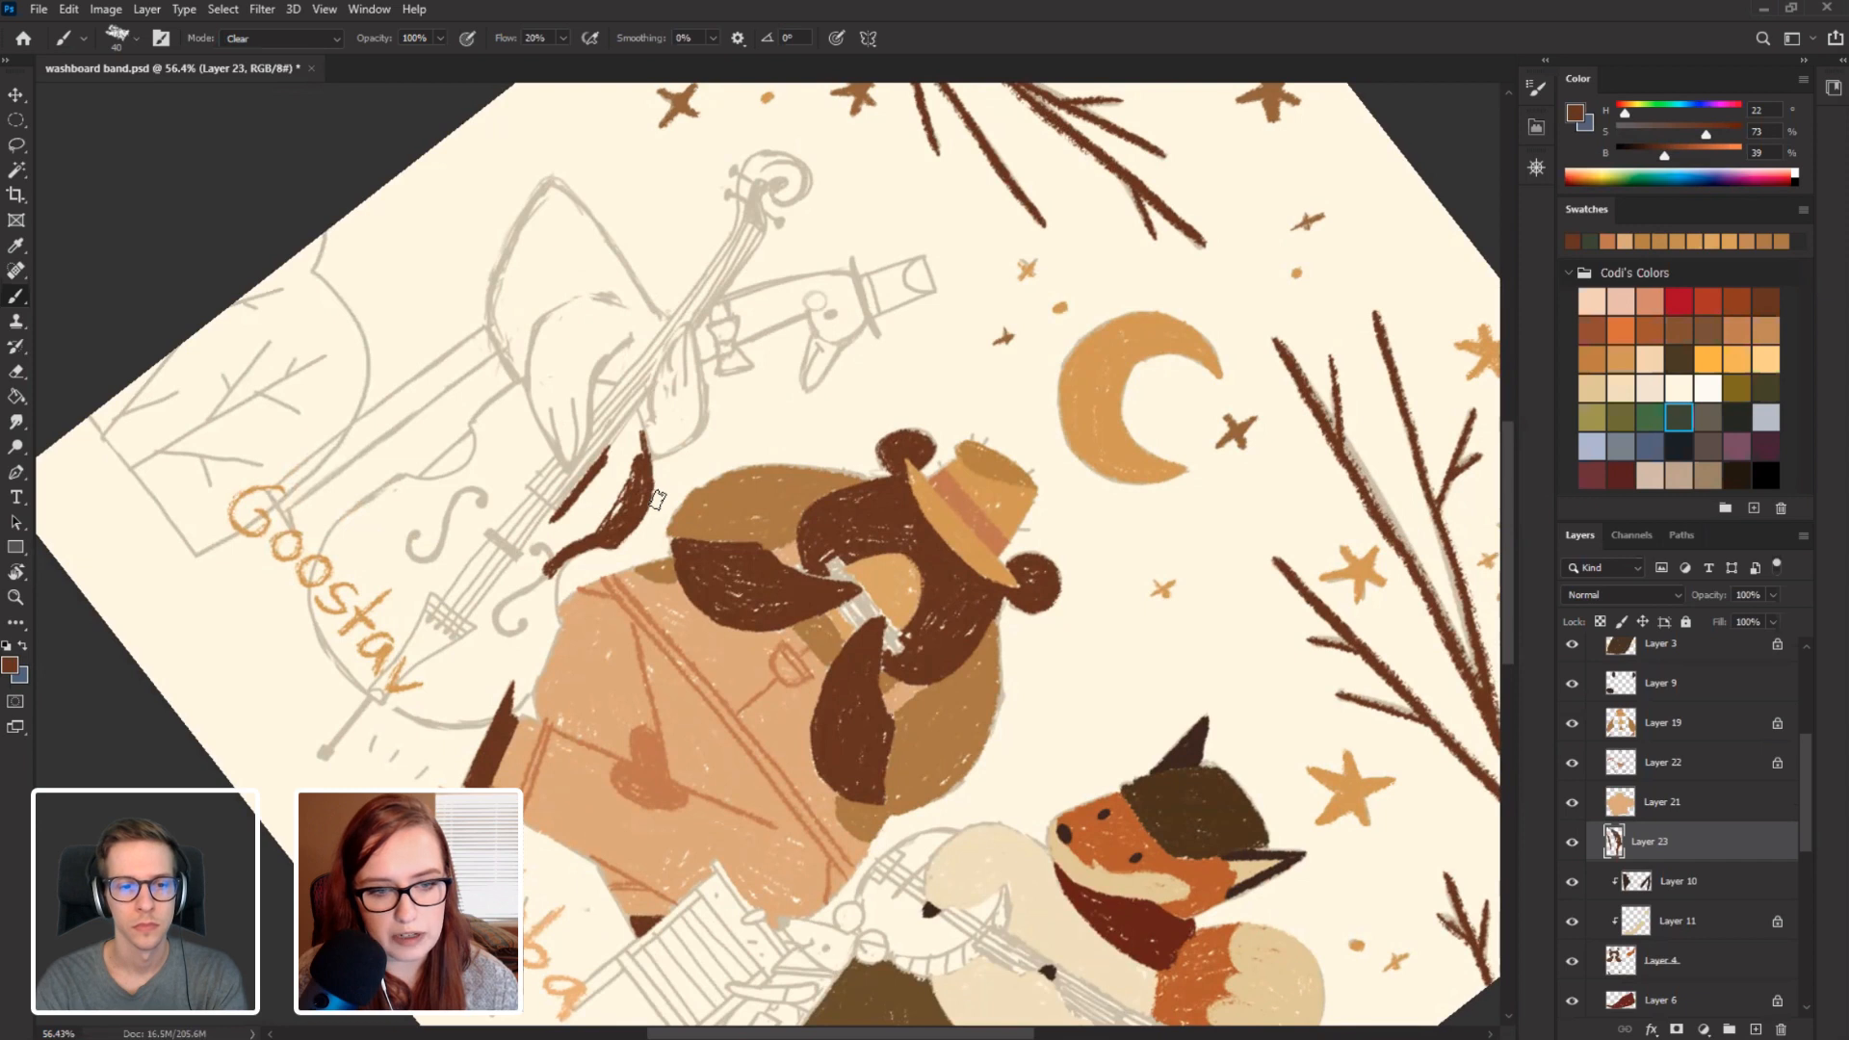
{"action": "left_click", "coordinate": [260, 43]}
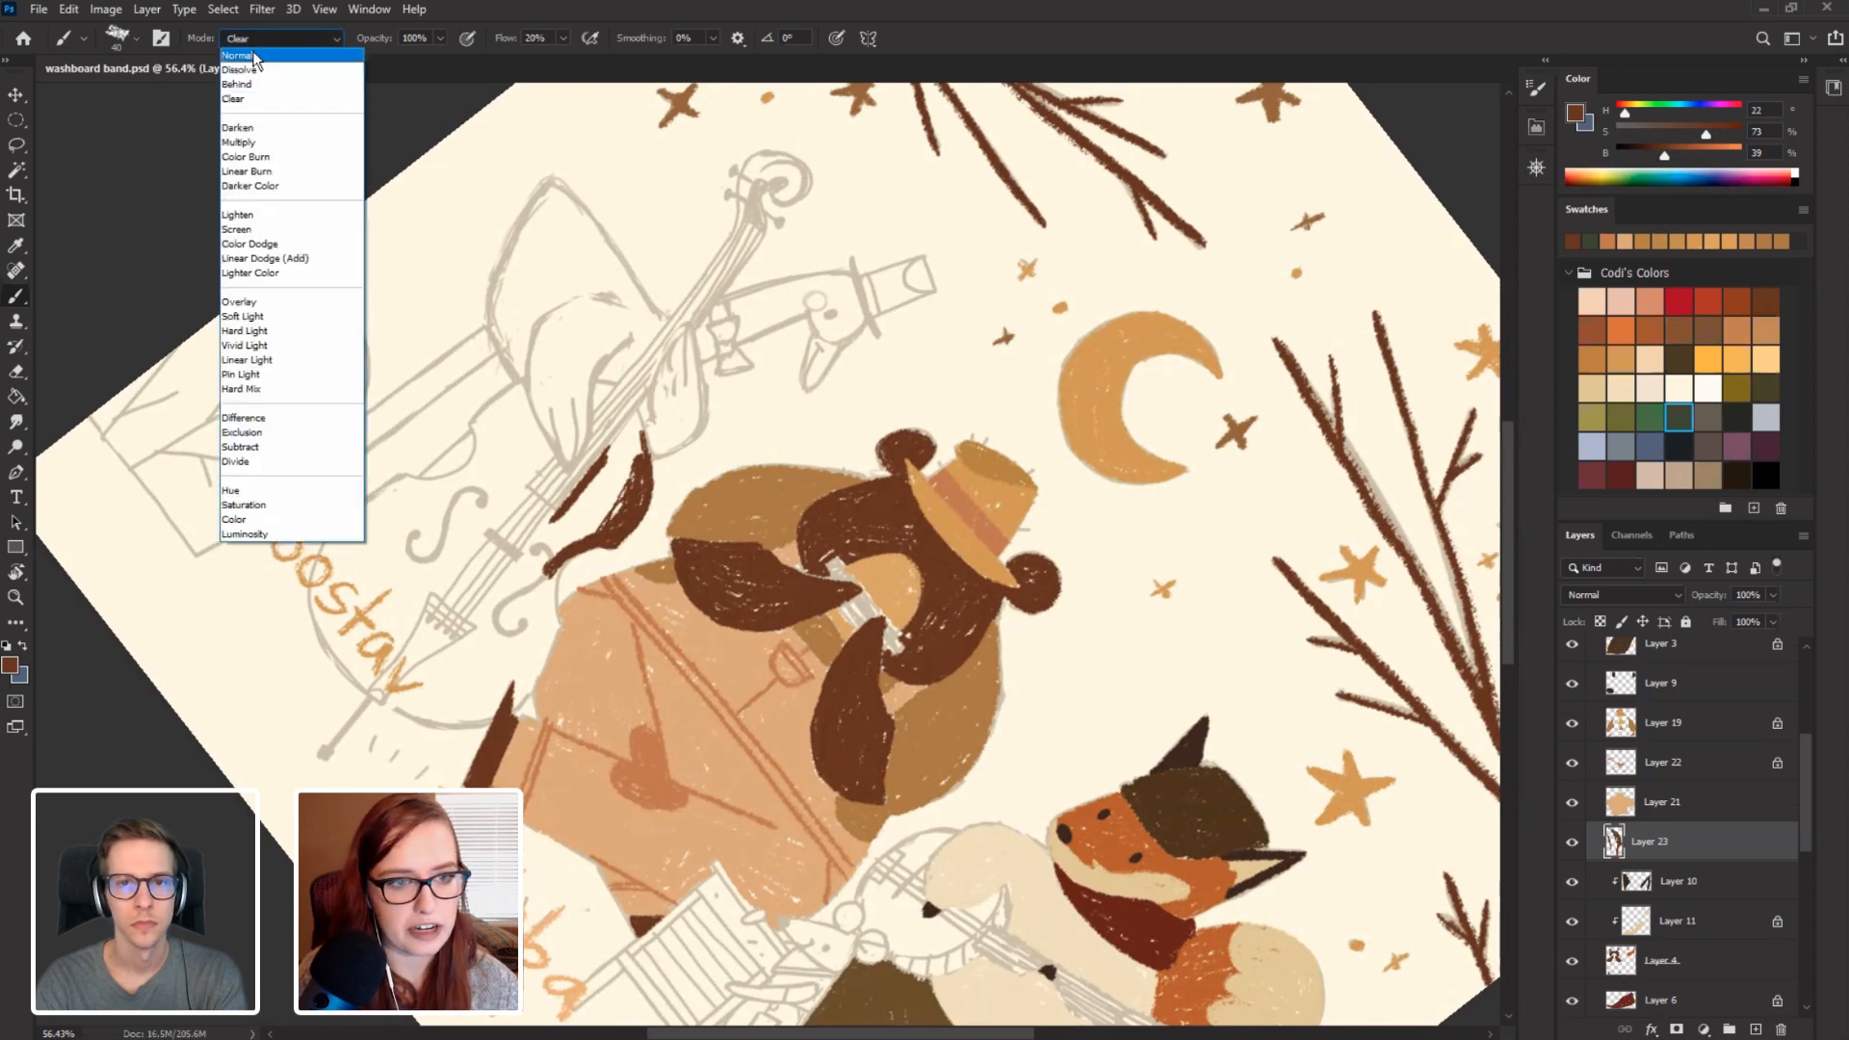
{"action": "left_click", "coordinate": [242, 58]}
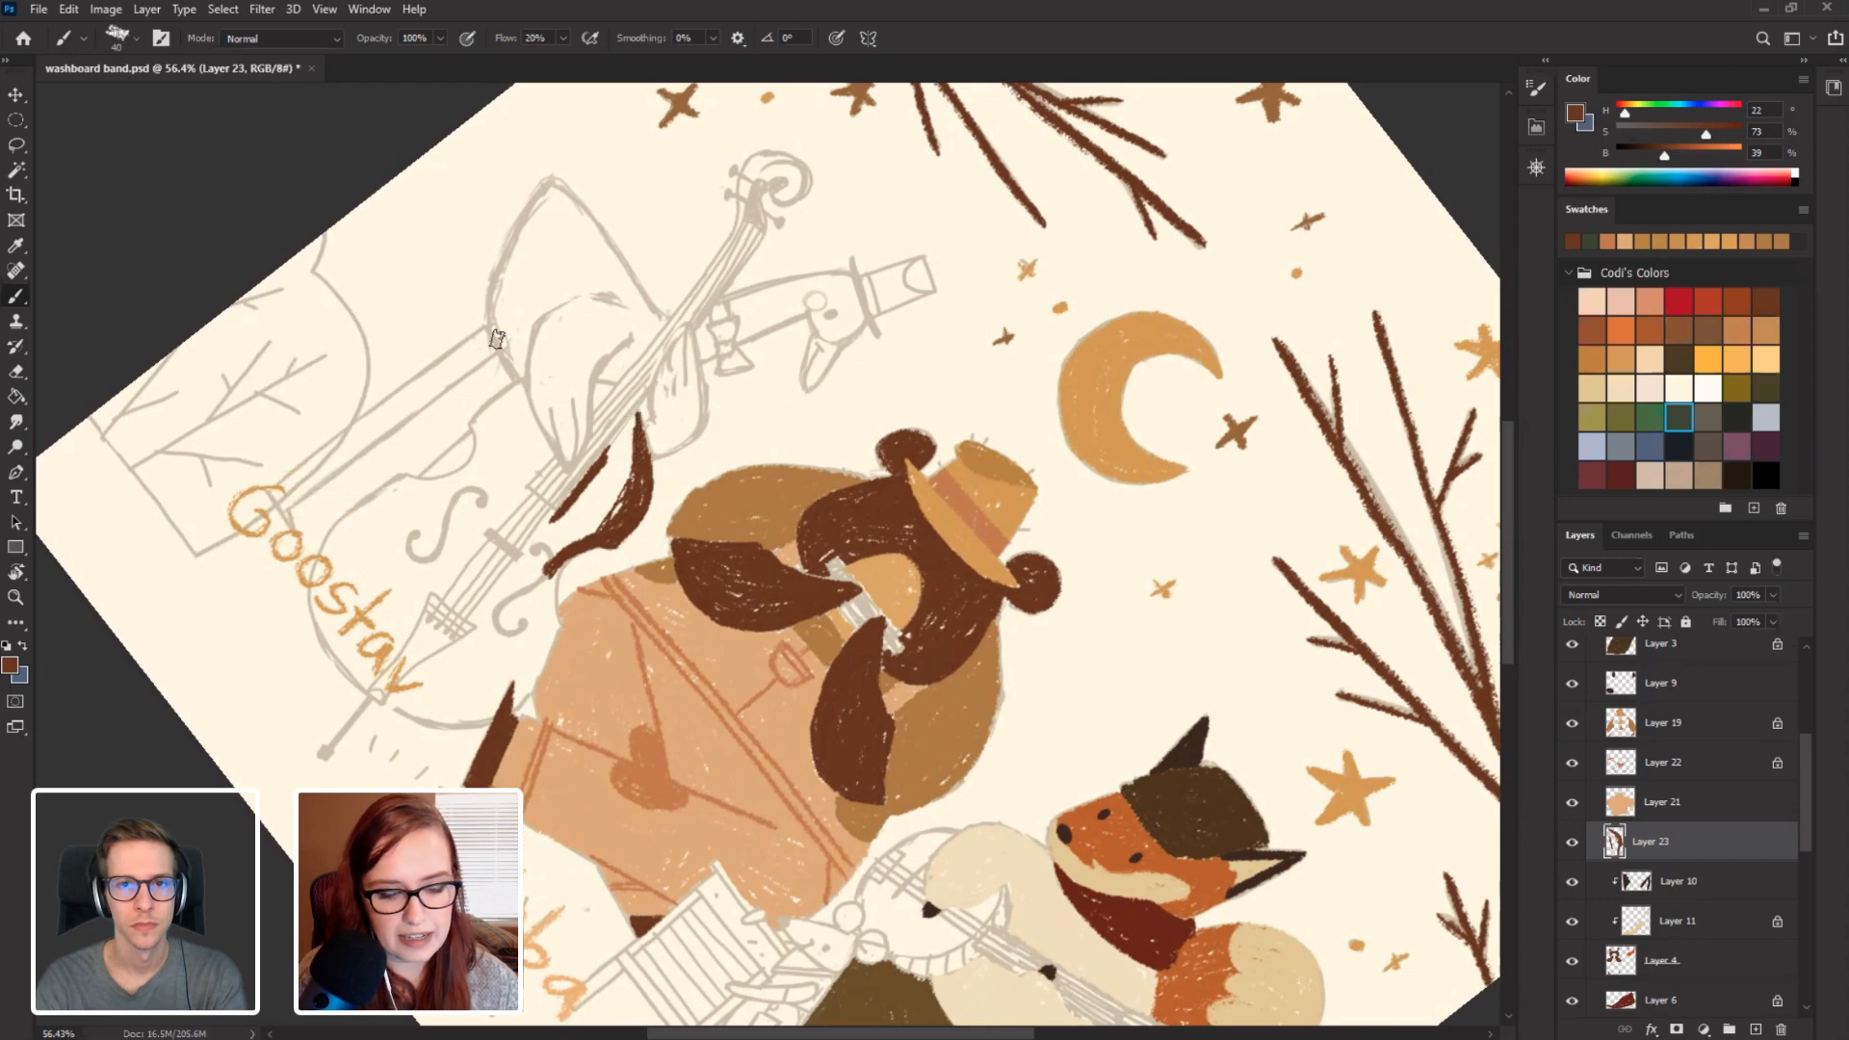
Fill the bass's upper body between the neck and the outer curve on the bear's side with reddish brown.
{"action": "key", "text": "r"}
{"action": "mouse_move", "coordinate": [497, 338]}
{"action": "left_mouse_down"}
{"action": "mouse_move", "coordinate": [285, 446]}
{"action": "mouse_move", "coordinate": [211, 446]}
{"action": "mouse_move", "coordinate": [287, 472]}
{"action": "mouse_move", "coordinate": [553, 367]}
{"action": "left_mouse_up"}
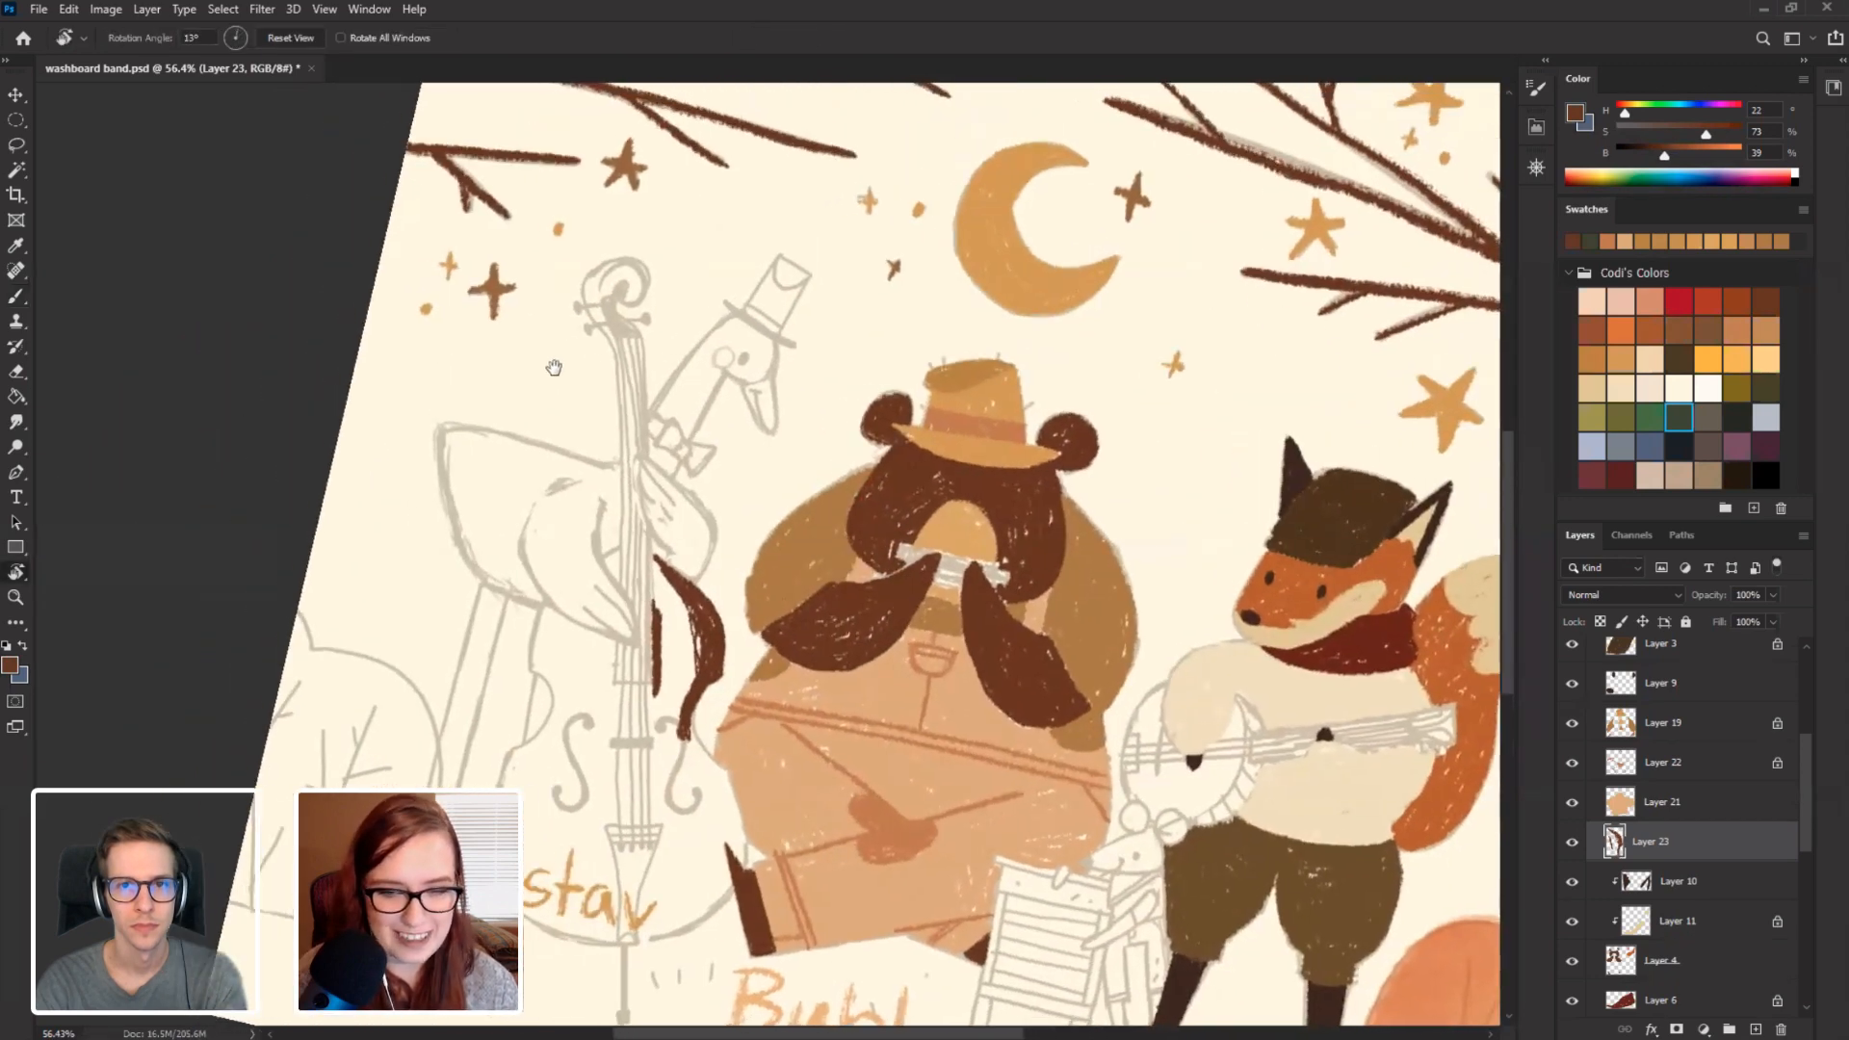
{"action": "key", "text": "b"}
{"action": "mouse_move", "coordinate": [669, 712]}
{"action": "left_mouse_down"}
{"action": "mouse_move", "coordinate": [684, 636]}
{"action": "mouse_move", "coordinate": [674, 616]}
{"action": "mouse_move", "coordinate": [671, 713]}
{"action": "mouse_move", "coordinate": [655, 578]}
{"action": "mouse_move", "coordinate": [659, 602]}
{"action": "left_mouse_up"}
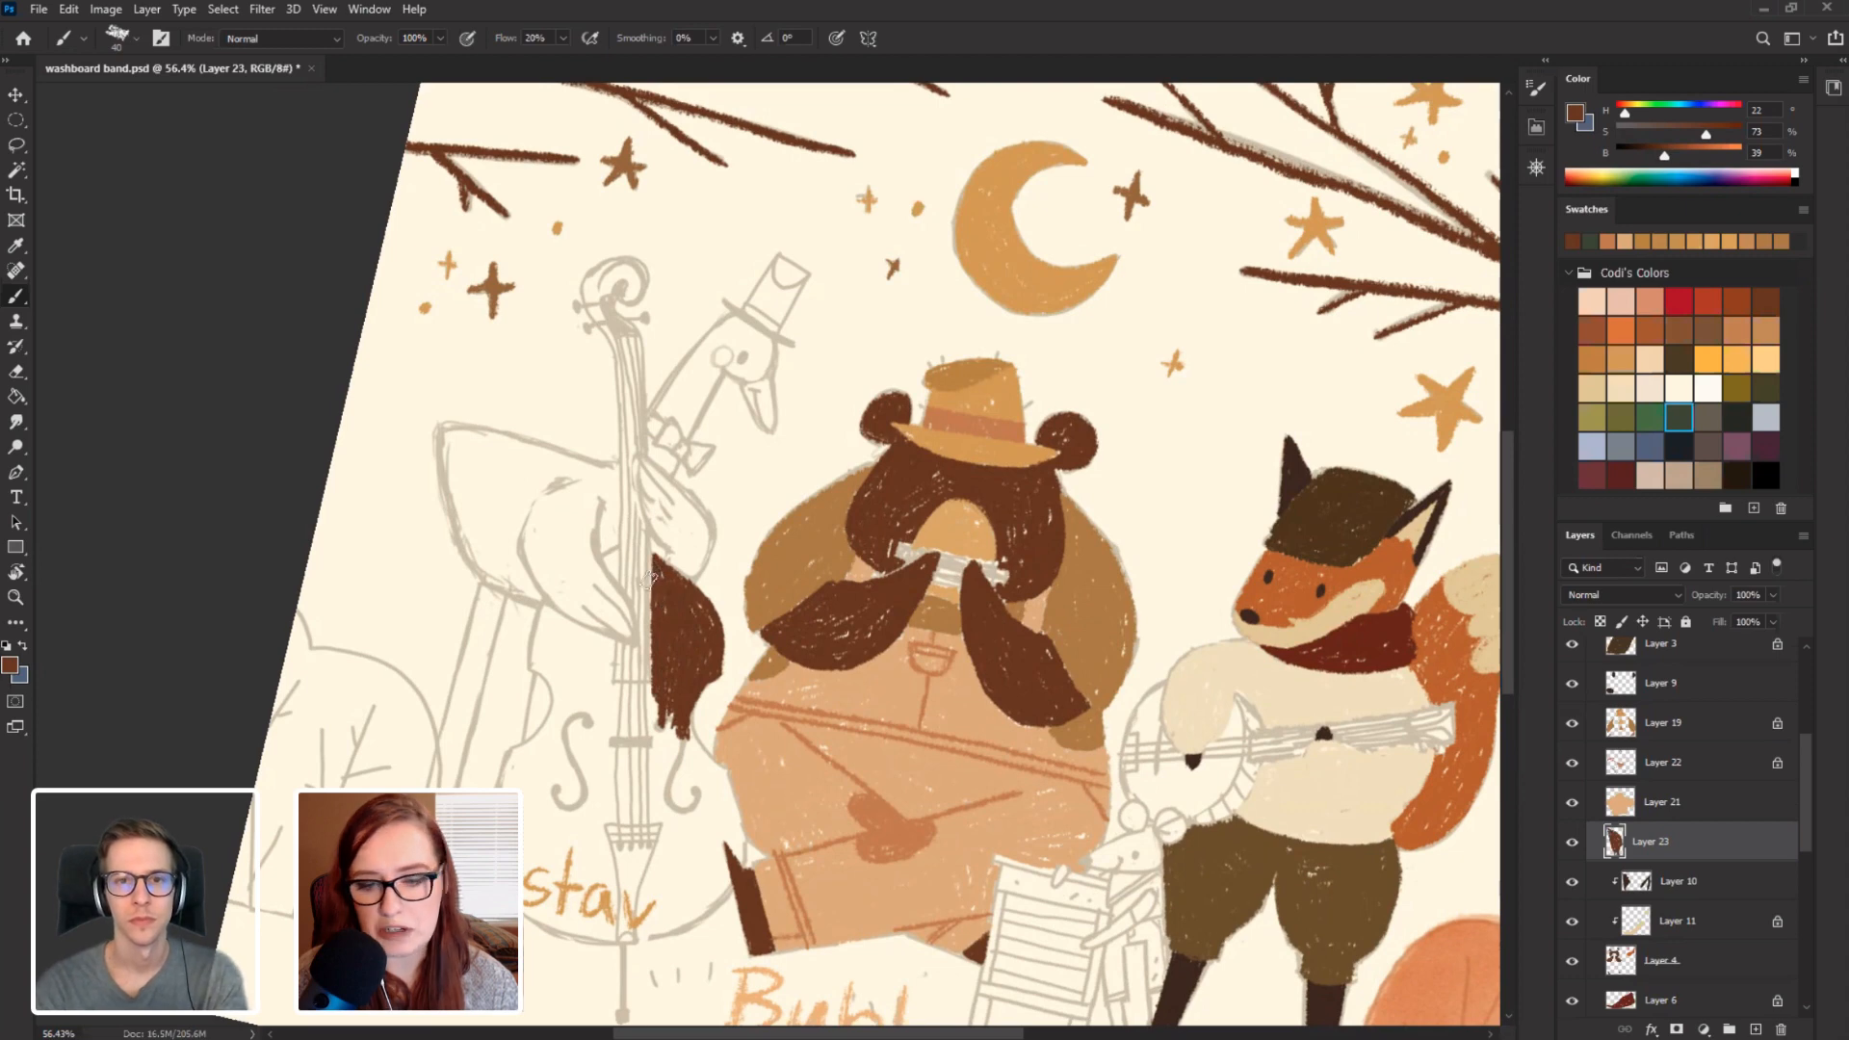
Extend the brown down to the bass's pointed waist corner beside the bear and across below the fingerboard.
{"action": "left_click_drag", "start_coordinate": [537, 618], "coordinate": [783, 626]}
{"action": "key", "text": "r"}
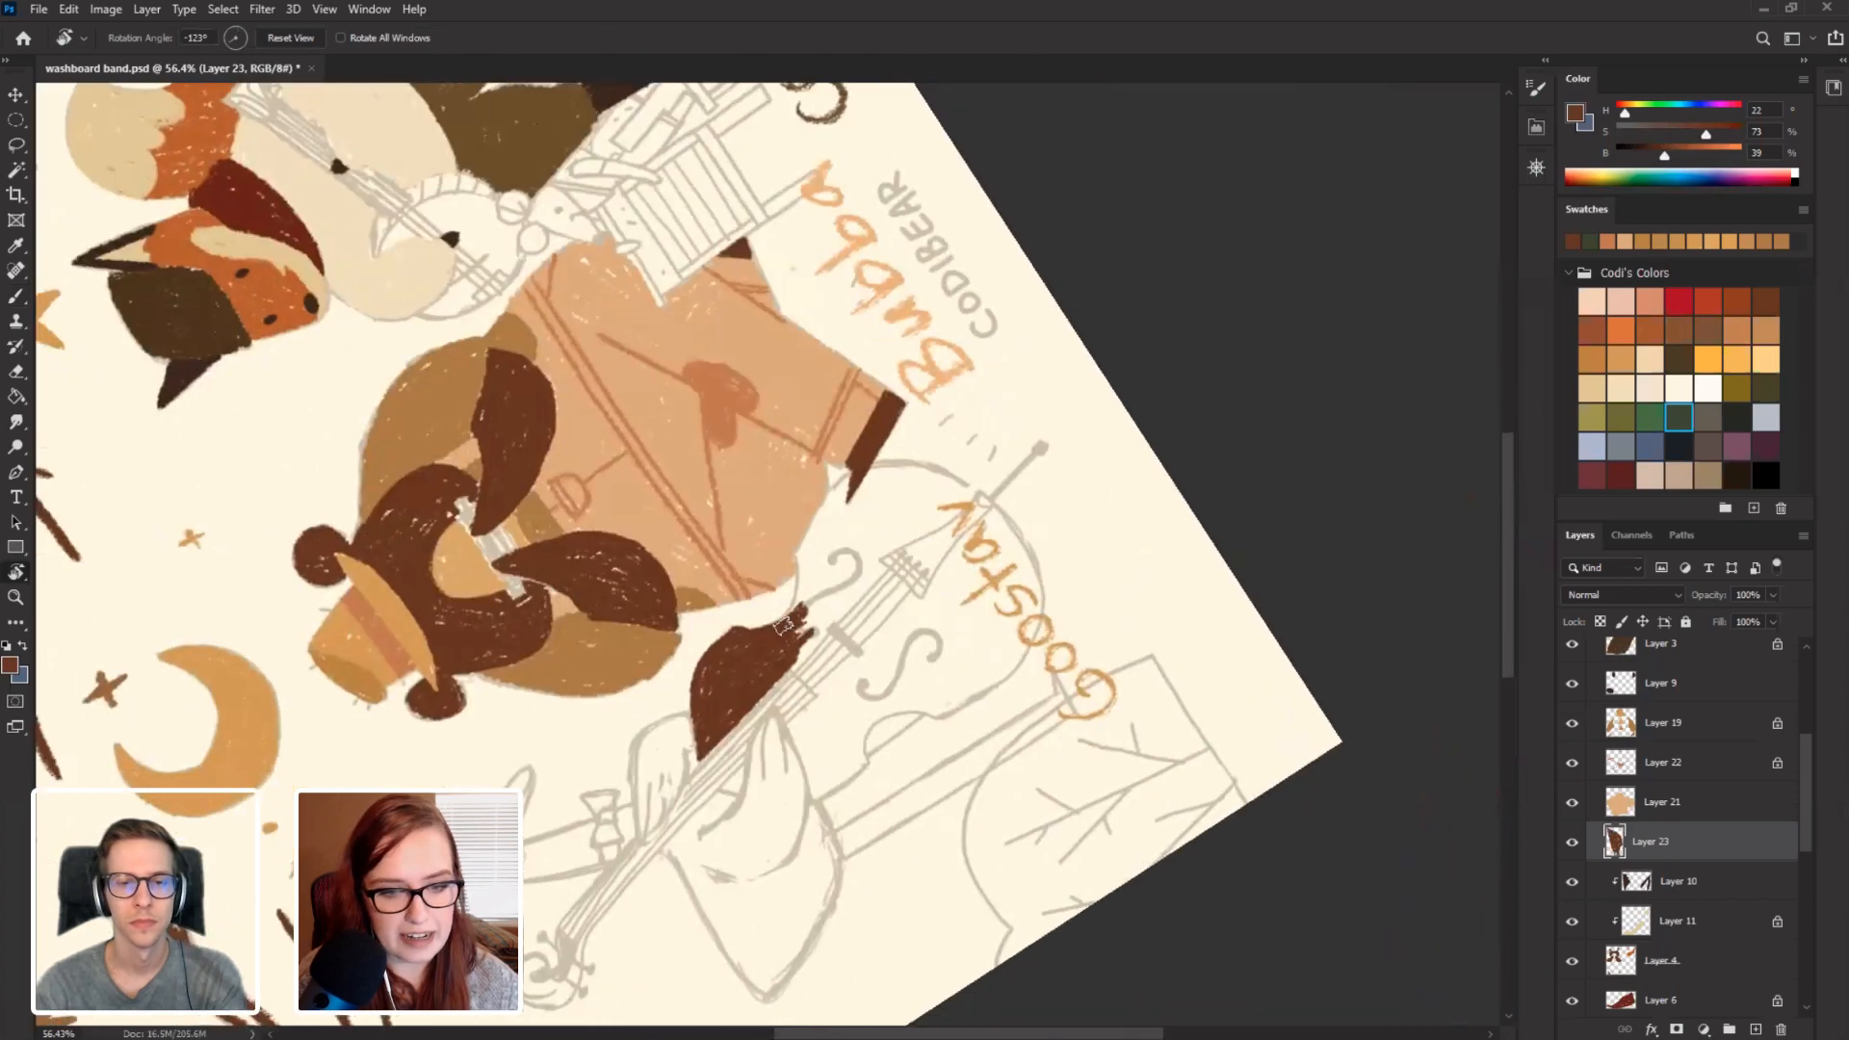
{"action": "key", "text": "b"}
{"action": "left_click_drag", "start_coordinate": [804, 617], "coordinate": [797, 555]}
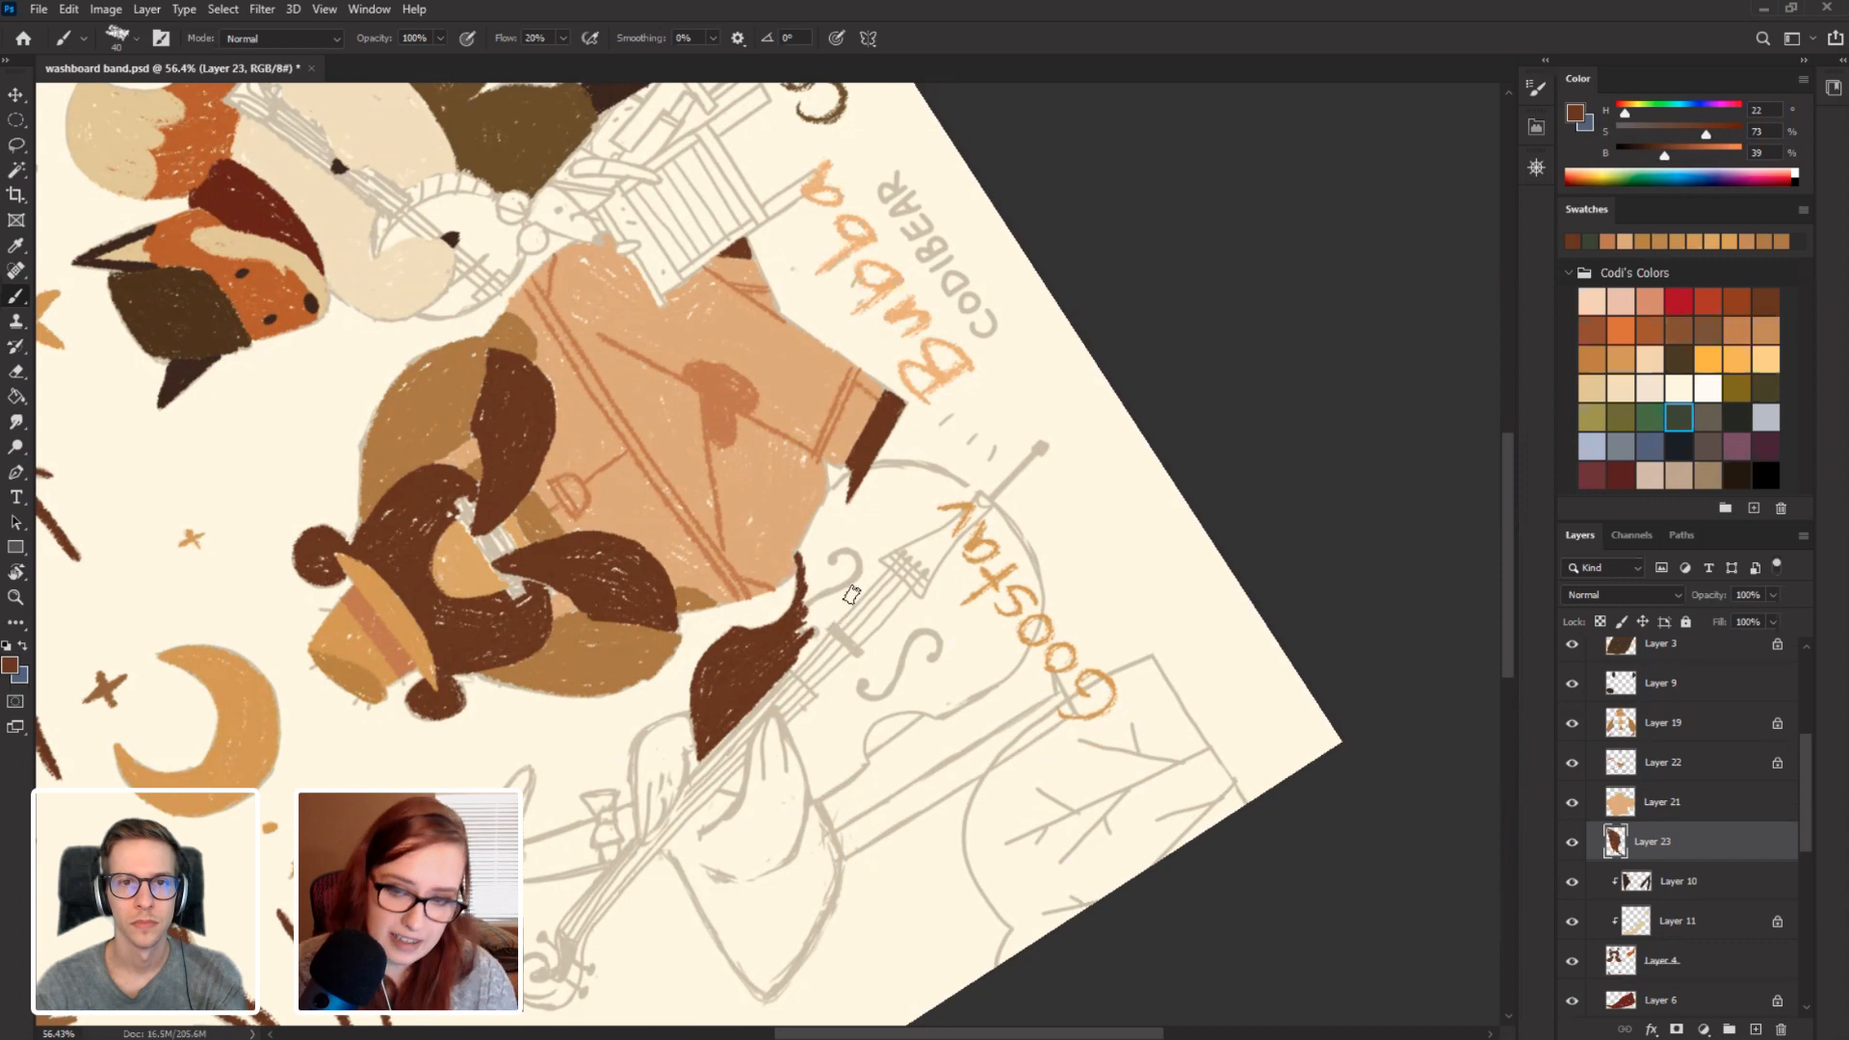
{"action": "mouse_move", "coordinate": [824, 665]}
{"action": "left_mouse_down"}
{"action": "mouse_move", "coordinate": [809, 688]}
{"action": "mouse_move", "coordinate": [832, 681]}
{"action": "mouse_move", "coordinate": [811, 689]}
{"action": "mouse_move", "coordinate": [830, 655]}
{"action": "mouse_move", "coordinate": [833, 682]}
{"action": "mouse_move", "coordinate": [814, 597]}
{"action": "mouse_move", "coordinate": [832, 681]}
{"action": "mouse_move", "coordinate": [836, 558]}
{"action": "mouse_move", "coordinate": [834, 606]}
{"action": "left_mouse_up"}
Paint the outer side of the bass's lower body, beside the goose's legs, in the same brown.
{"action": "key", "text": "r"}
{"action": "mouse_move", "coordinate": [523, 474]}
{"action": "left_mouse_down"}
{"action": "mouse_move", "coordinate": [619, 377]}
{"action": "mouse_move", "coordinate": [727, 326]}
{"action": "mouse_move", "coordinate": [862, 351]}
{"action": "mouse_move", "coordinate": [938, 472]}
{"action": "left_mouse_up"}
{"action": "key", "text": "b"}
{"action": "mouse_move", "coordinate": [932, 390]}
{"action": "left_mouse_down"}
{"action": "mouse_move", "coordinate": [935, 467]}
{"action": "mouse_move", "coordinate": [907, 333]}
{"action": "mouse_move", "coordinate": [888, 486]}
{"action": "mouse_move", "coordinate": [905, 395]}
{"action": "mouse_move", "coordinate": [915, 491]}
{"action": "mouse_move", "coordinate": [922, 375]}
{"action": "mouse_move", "coordinate": [900, 347]}
{"action": "mouse_move", "coordinate": [891, 404]}
{"action": "mouse_move", "coordinate": [910, 318]}
{"action": "mouse_move", "coordinate": [884, 414]}
{"action": "left_mouse_up"}
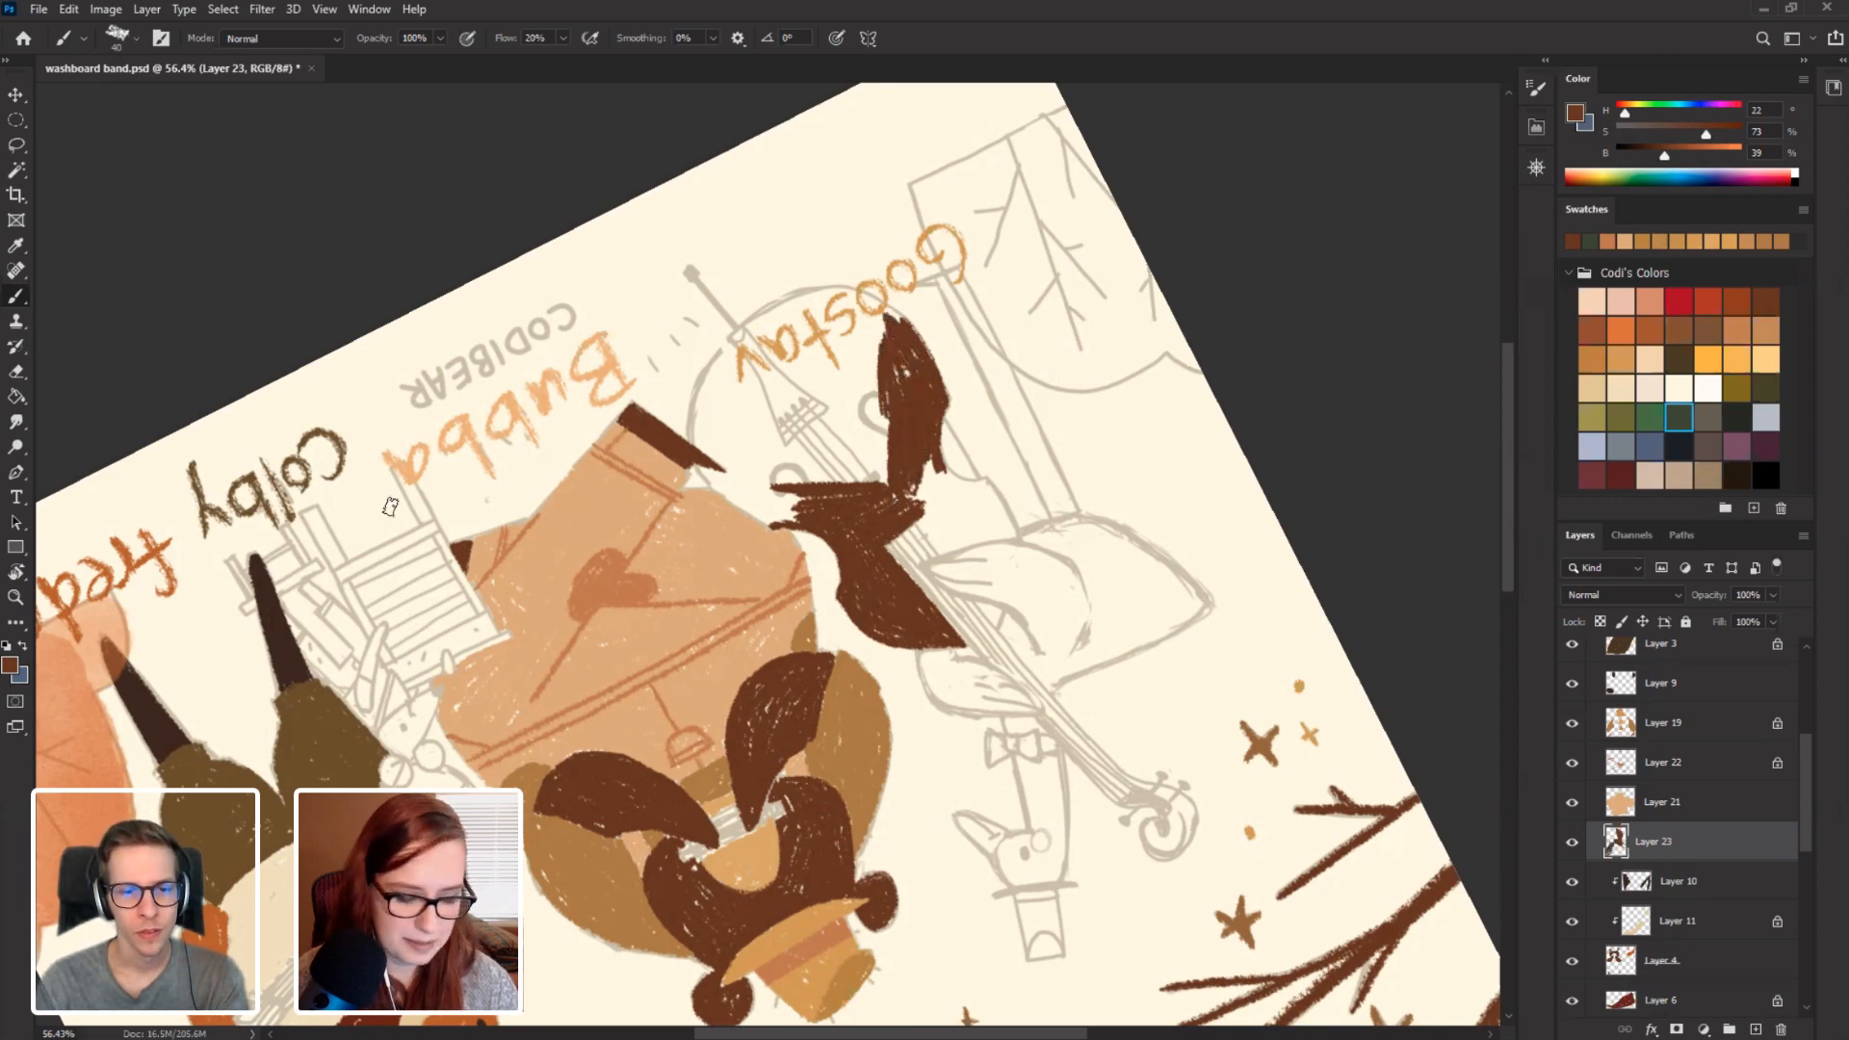
Outline the bass's upper body edge beneath the goose's wing in brown and start colouring inward from the waist.
{"action": "key", "text": "r"}
{"action": "mouse_move", "coordinate": [391, 506]}
{"action": "left_mouse_down"}
{"action": "mouse_move", "coordinate": [500, 578]}
{"action": "mouse_move", "coordinate": [599, 570]}
{"action": "mouse_move", "coordinate": [532, 440]}
{"action": "left_mouse_up"}
{"action": "key", "text": "b"}
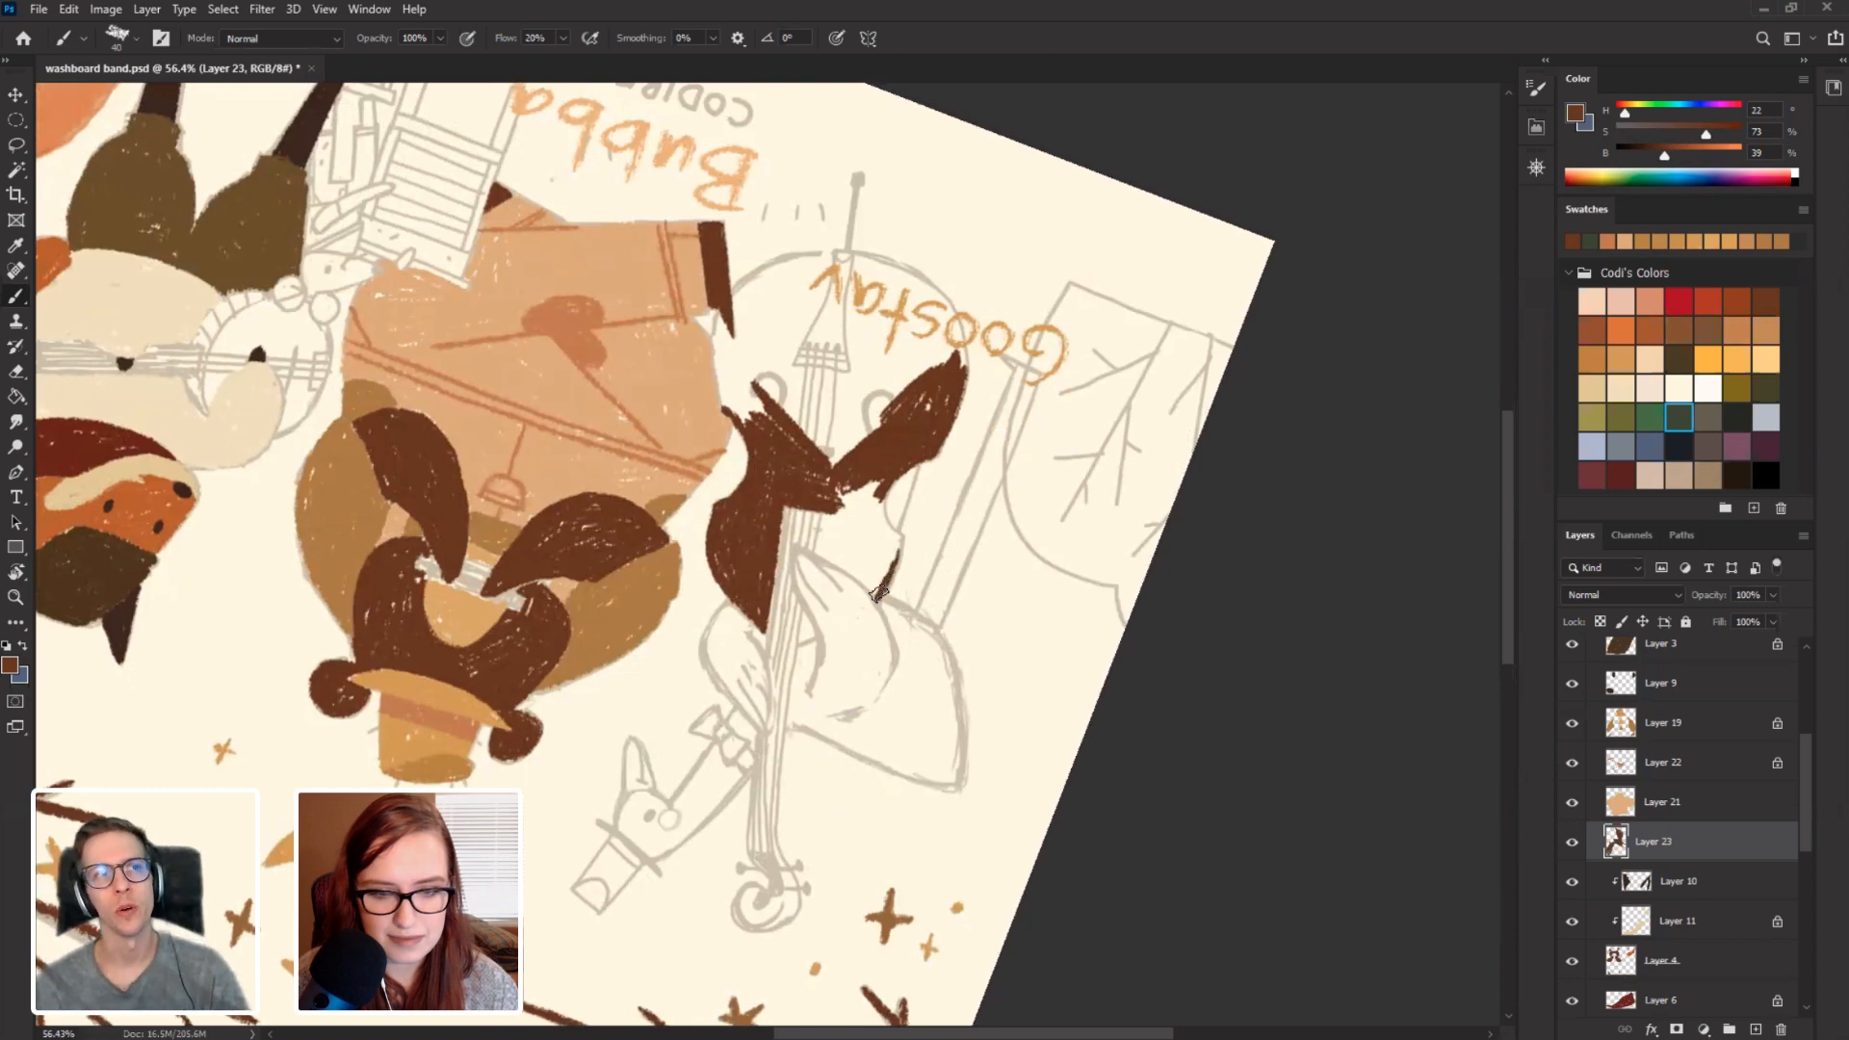
{"action": "left_click_drag", "start_coordinate": [878, 593], "coordinate": [878, 593]}
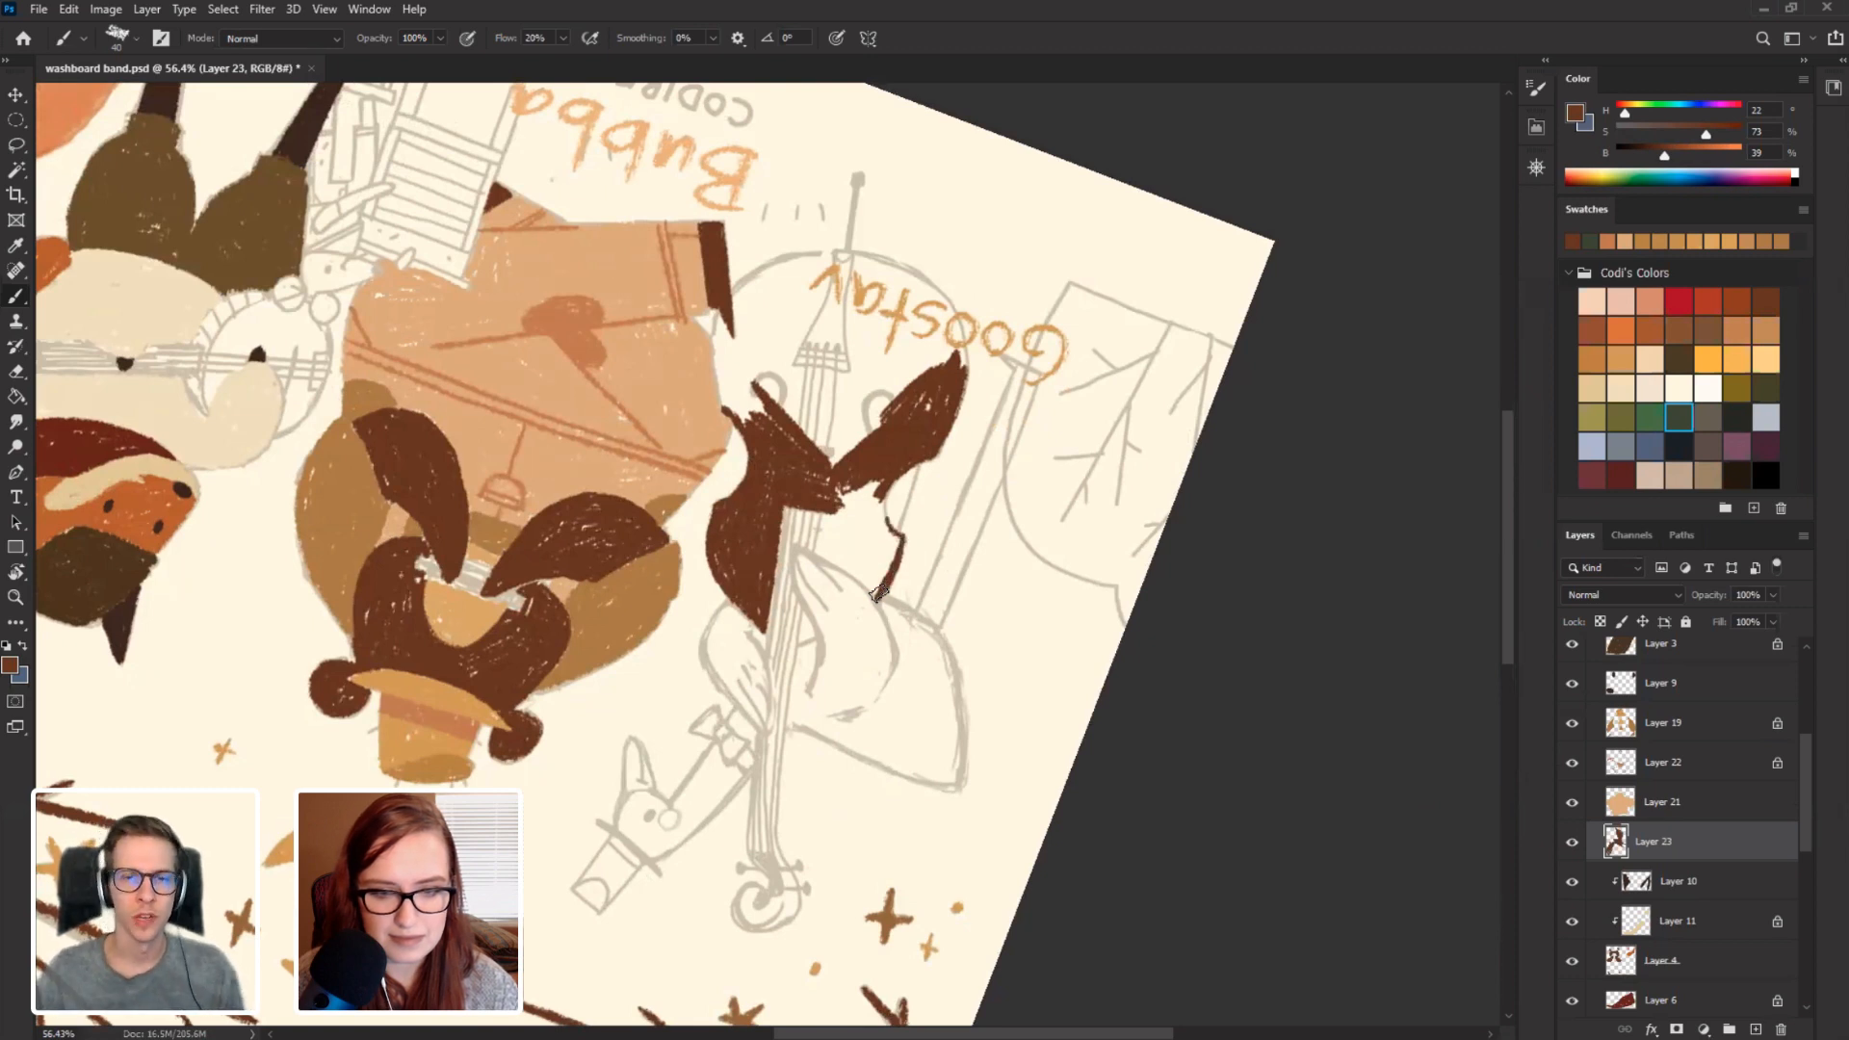
{"action": "mouse_move", "coordinate": [875, 510]}
{"action": "left_mouse_down"}
{"action": "mouse_move", "coordinate": [833, 525]}
{"action": "mouse_move", "coordinate": [845, 497]}
{"action": "left_mouse_up"}
Fill the bass's upper body beneath the goose's wing with brown up to the fingerboard.
{"action": "key", "text": "r"}
{"action": "mouse_move", "coordinate": [434, 526]}
{"action": "left_mouse_down"}
{"action": "mouse_move", "coordinate": [552, 168]}
{"action": "mouse_move", "coordinate": [651, 213]}
{"action": "left_mouse_up"}
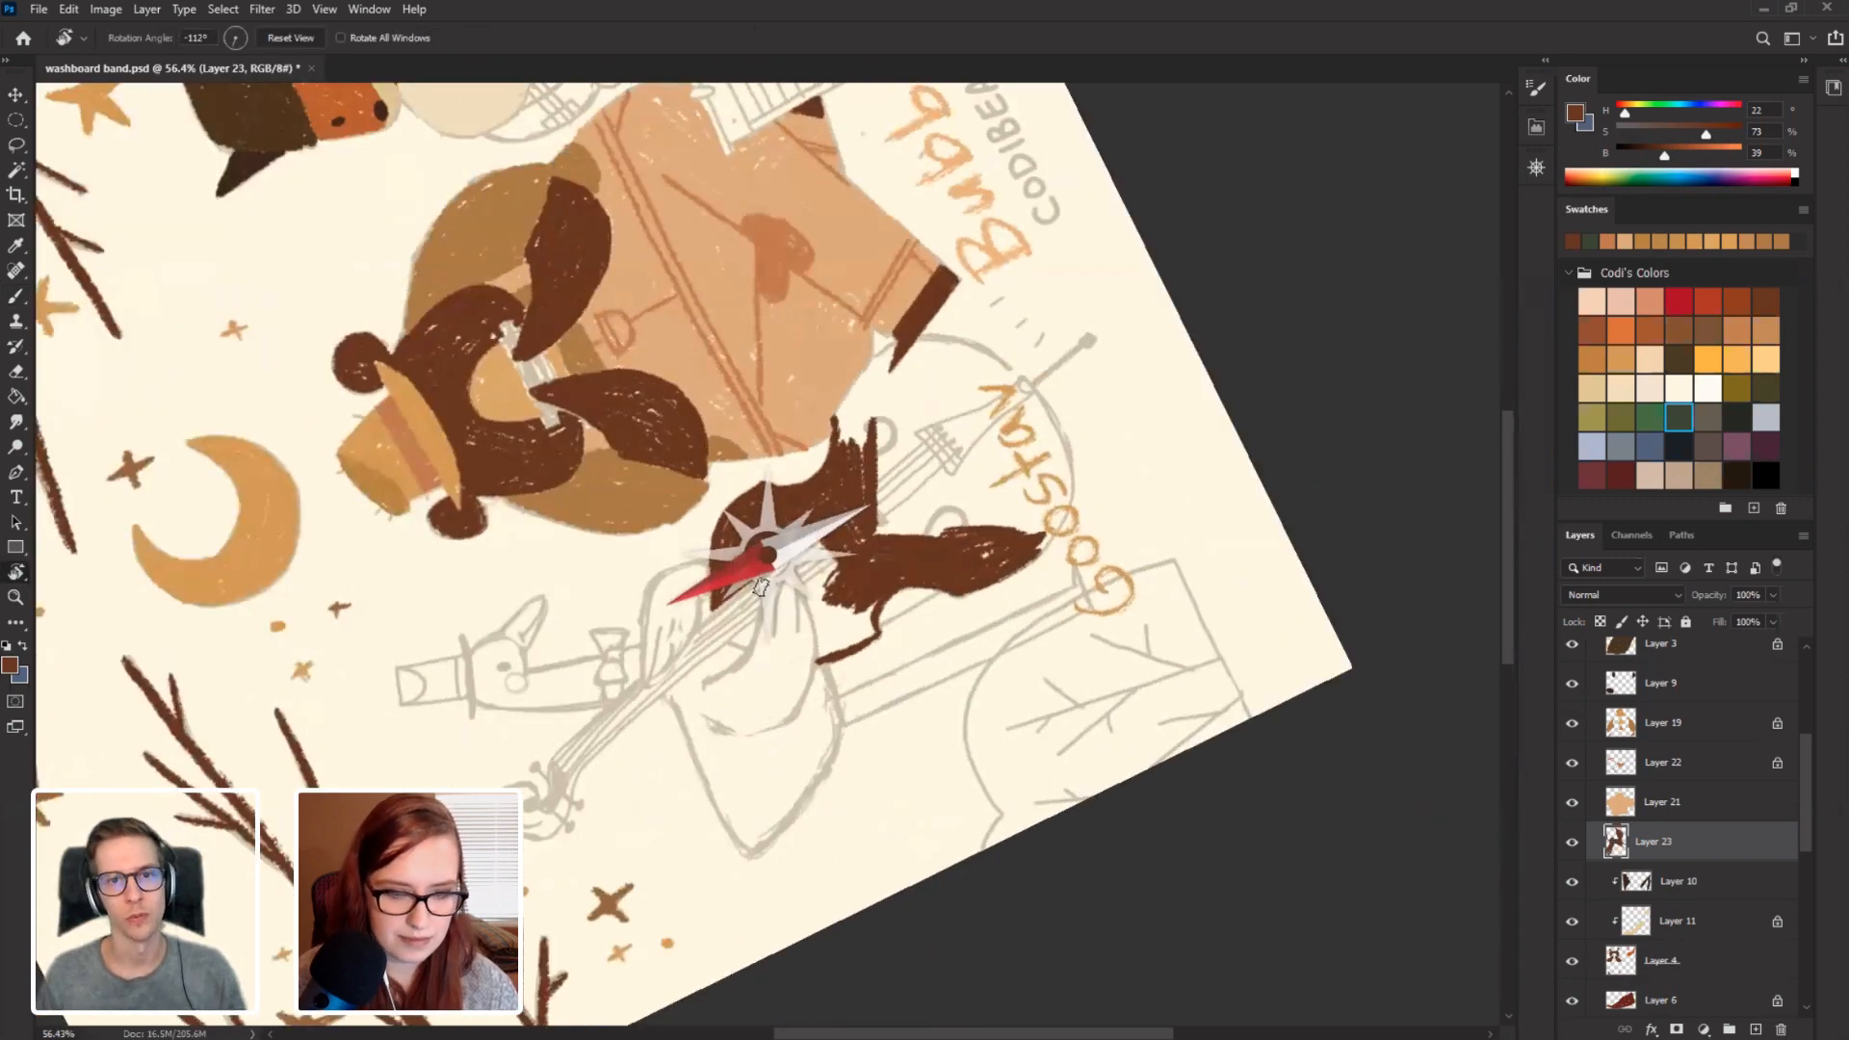
{"action": "mouse_move", "coordinate": [791, 669]}
{"action": "left_mouse_down"}
{"action": "mouse_move", "coordinate": [815, 545]}
{"action": "mouse_move", "coordinate": [887, 583]}
{"action": "mouse_move", "coordinate": [823, 518]}
{"action": "mouse_move", "coordinate": [832, 551]}
{"action": "mouse_move", "coordinate": [888, 584]}
{"action": "mouse_move", "coordinate": [866, 539]}
{"action": "mouse_move", "coordinate": [852, 583]}
{"action": "mouse_move", "coordinate": [833, 563]}
{"action": "left_mouse_up"}
{"action": "key", "text": "b"}
{"action": "key", "text": "e"}
{"action": "key", "text": "r"}
{"action": "key", "text": "b"}
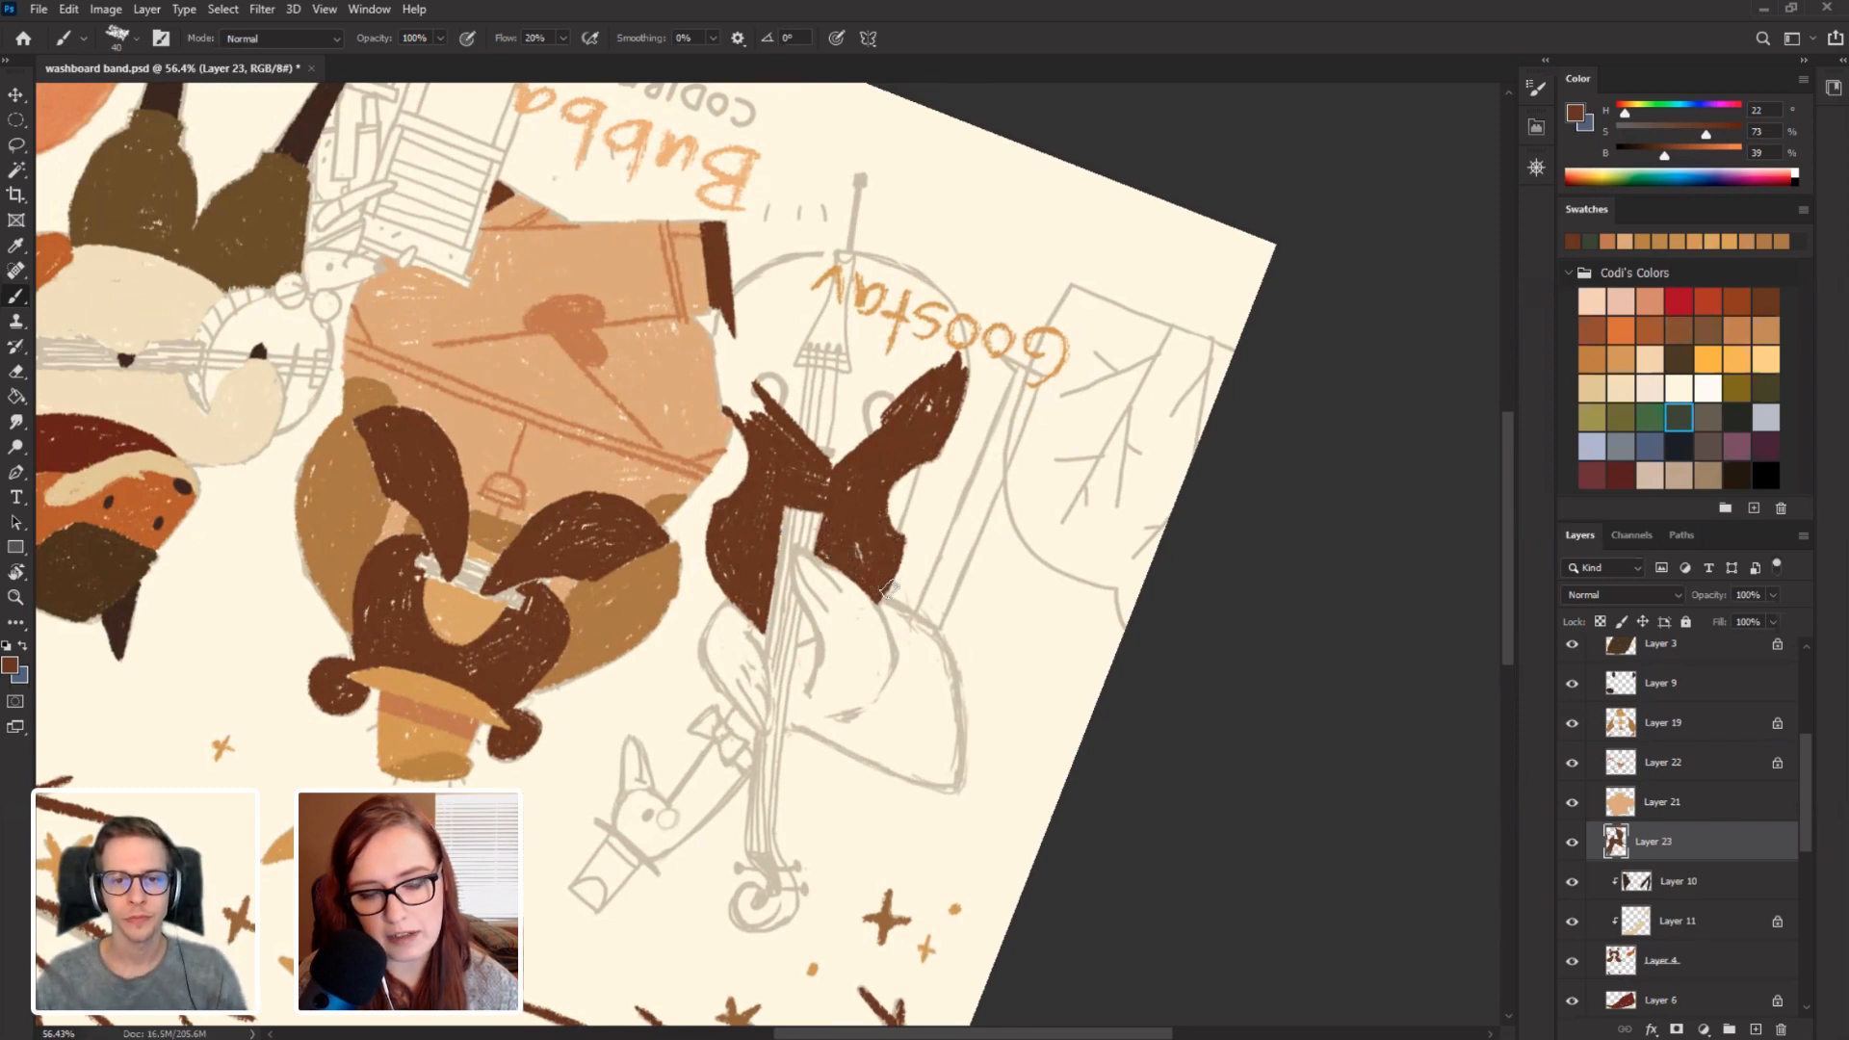
Fill the middle of the bass's body down to the tailpiece and start its rounded bottom edge in brown.
{"action": "key", "text": "r"}
{"action": "mouse_move", "coordinate": [888, 587]}
{"action": "left_mouse_down"}
{"action": "mouse_move", "coordinate": [693, 453]}
{"action": "mouse_move", "coordinate": [533, 515]}
{"action": "left_mouse_up"}
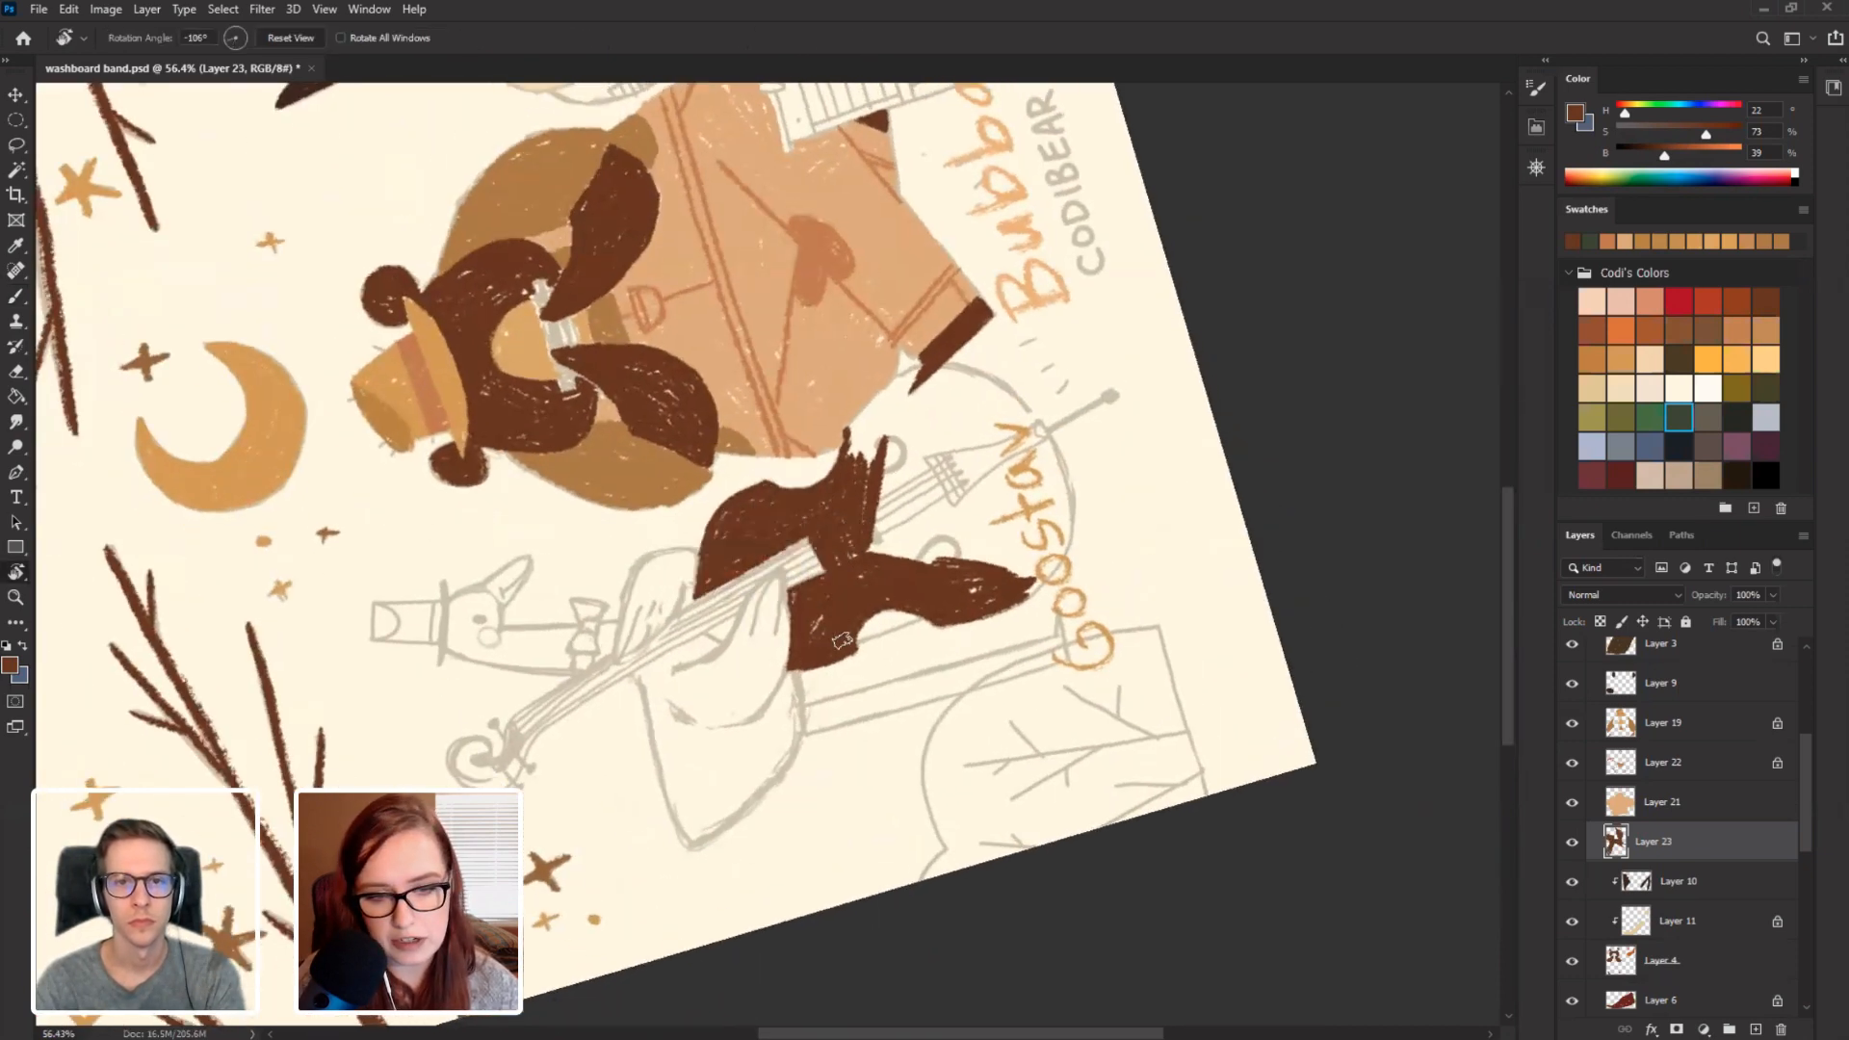
{"action": "left_click_drag", "start_coordinate": [842, 640], "coordinate": [735, 669]}
{"action": "key", "text": "b"}
{"action": "left_click_drag", "start_coordinate": [860, 632], "coordinate": [894, 557]}
{"action": "mouse_move", "coordinate": [739, 497]}
{"action": "left_mouse_down"}
{"action": "mouse_move", "coordinate": [776, 568]}
{"action": "mouse_move", "coordinate": [757, 544]}
{"action": "left_mouse_up"}
{"action": "mouse_move", "coordinate": [757, 607]}
{"action": "left_mouse_down"}
{"action": "mouse_move", "coordinate": [737, 493]}
{"action": "mouse_move", "coordinate": [722, 597]}
{"action": "mouse_move", "coordinate": [718, 486]}
{"action": "mouse_move", "coordinate": [709, 601]}
{"action": "mouse_move", "coordinate": [770, 605]}
{"action": "mouse_move", "coordinate": [791, 573]}
{"action": "mouse_move", "coordinate": [755, 612]}
{"action": "left_mouse_up"}
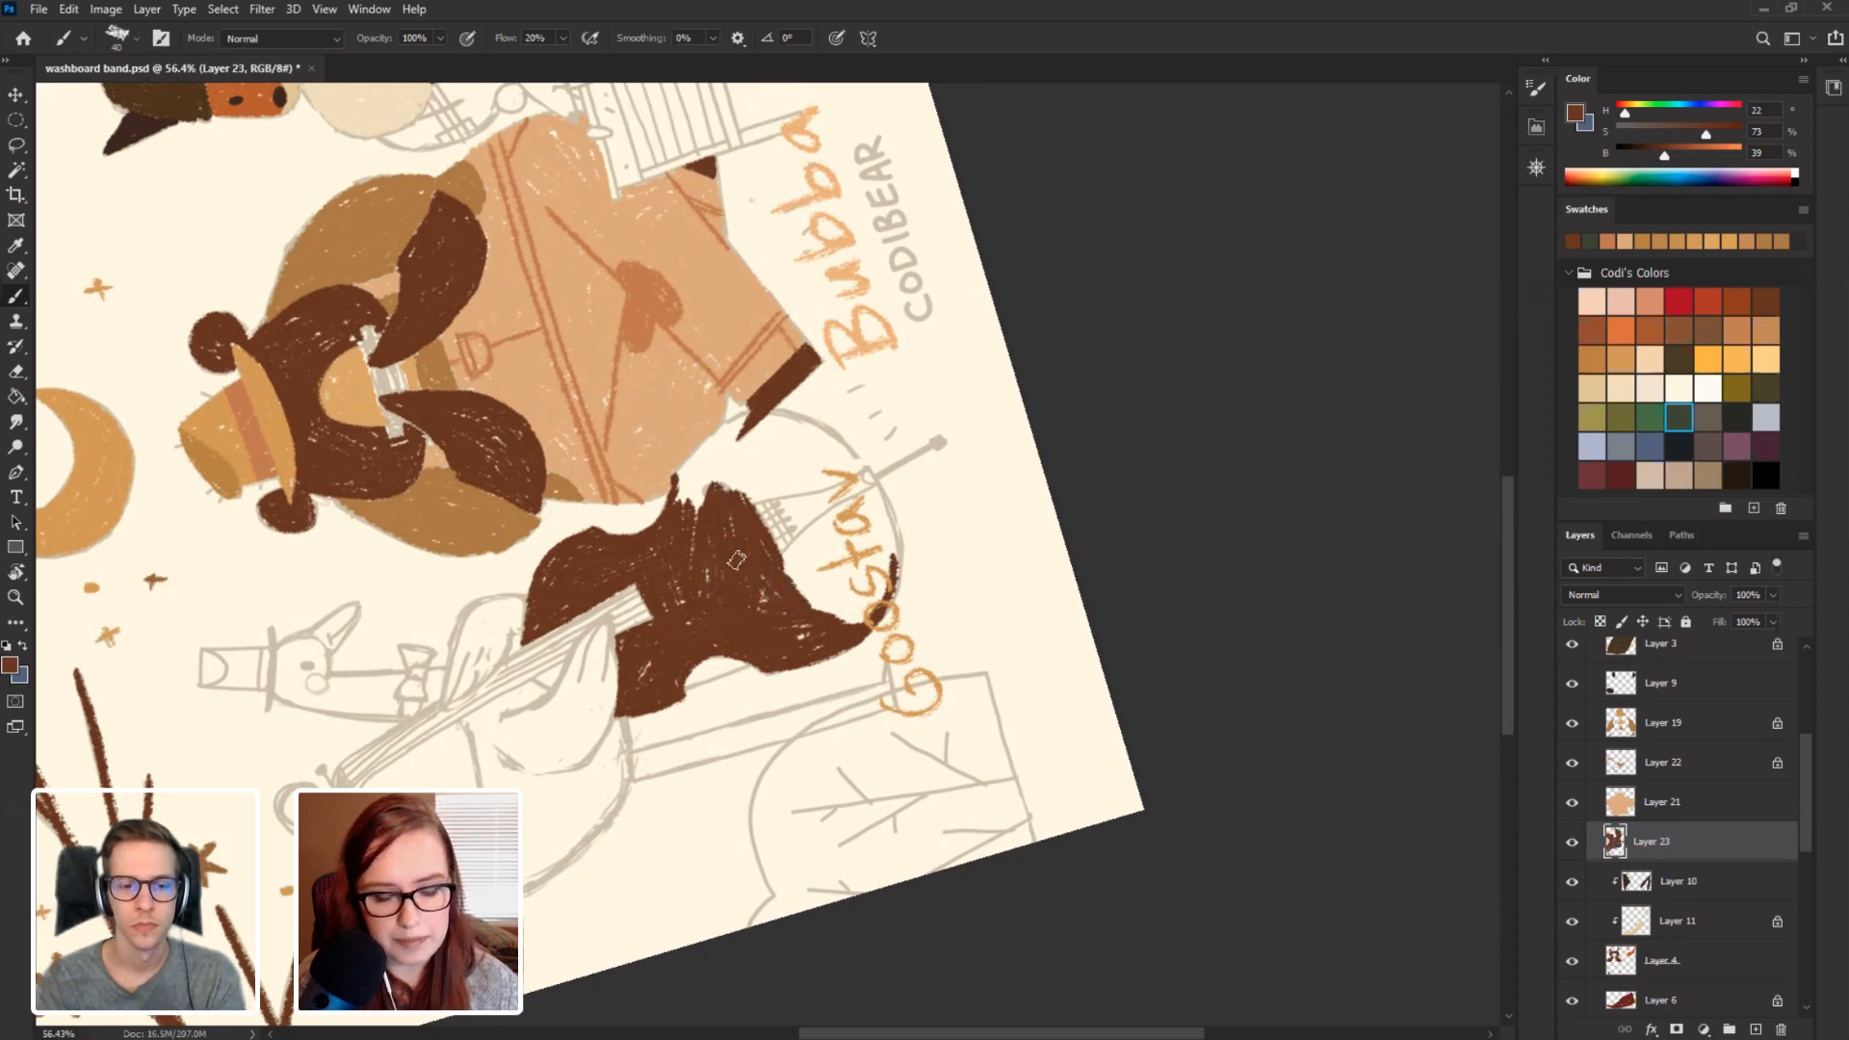
Outline the bass's bottom edge and the tailpiece's near side, and fill the lower body behind the "Goostav" lettering with brown.
{"action": "key", "text": "r"}
{"action": "left_click_drag", "start_coordinate": [602, 434], "coordinate": [873, 747]}
{"action": "scroll", "coordinate": [873, 748], "scroll_direction": "right", "scroll_amount": 2}
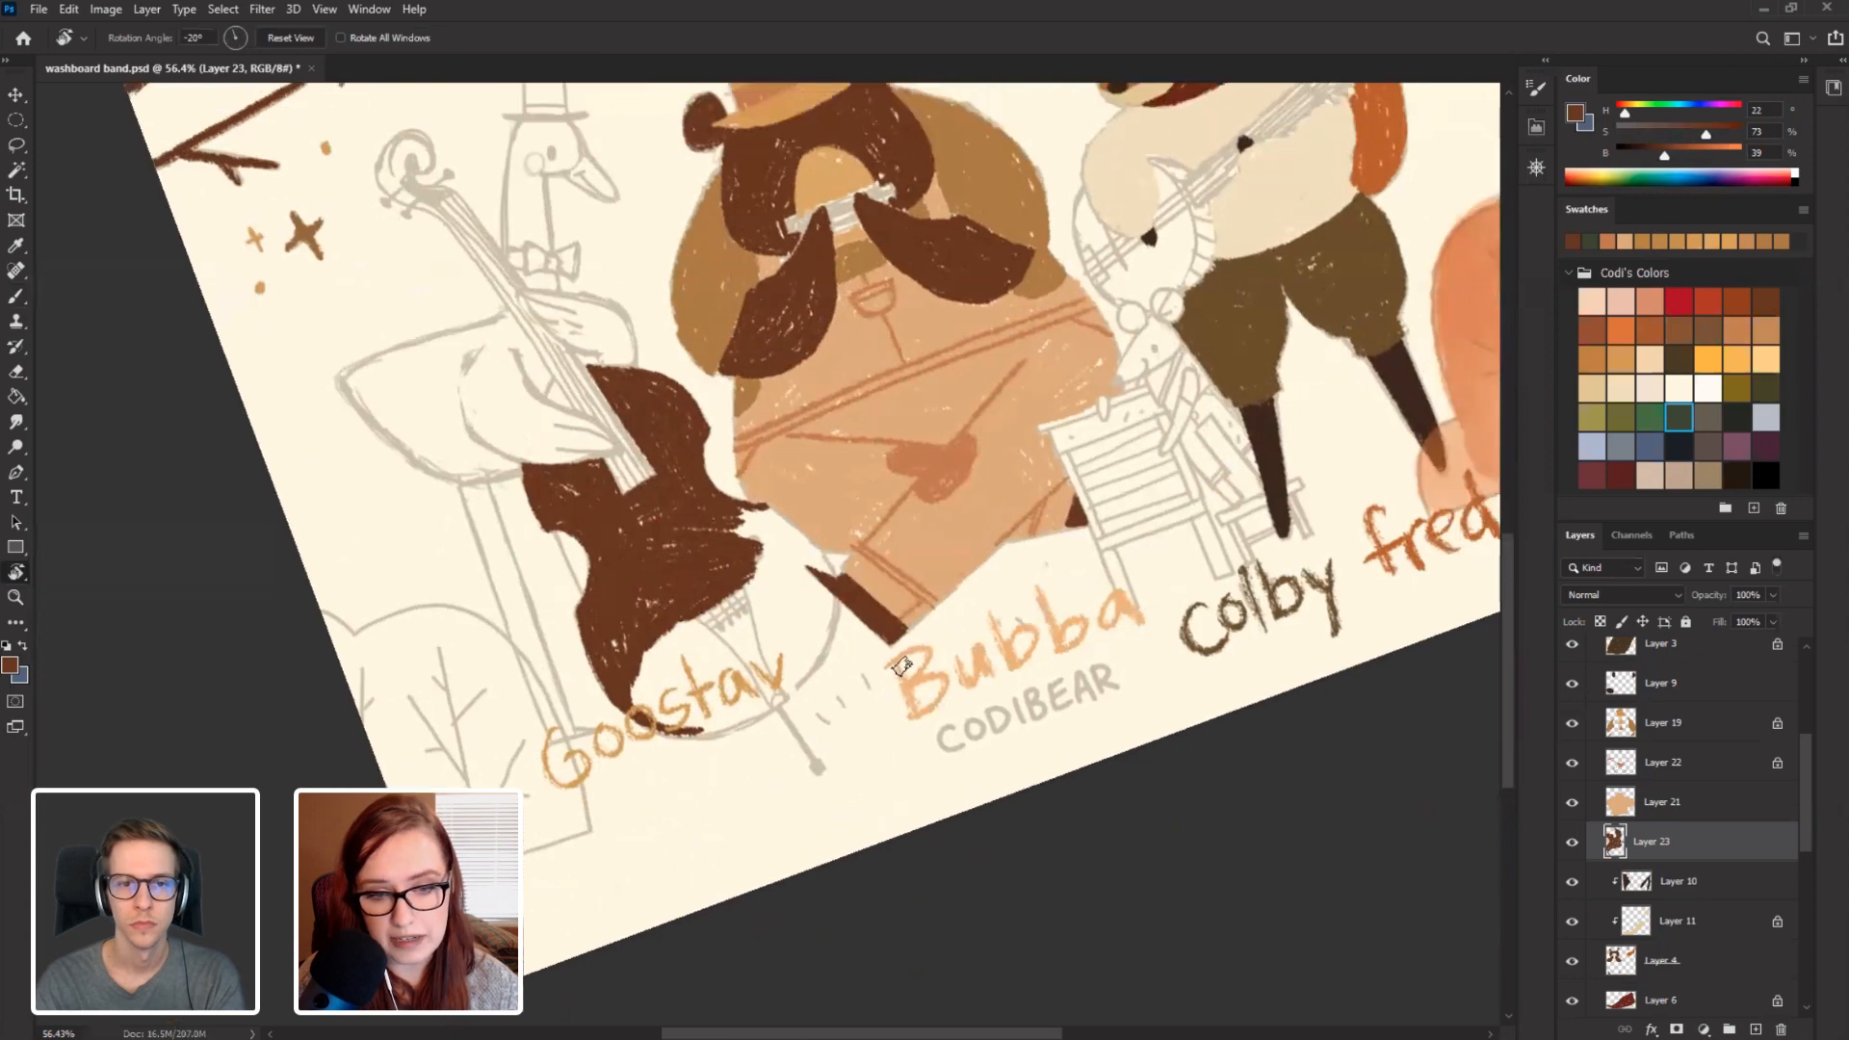
{"action": "mouse_move", "coordinate": [640, 579]}
{"action": "left_mouse_down"}
{"action": "mouse_move", "coordinate": [649, 642]}
{"action": "mouse_move", "coordinate": [643, 619]}
{"action": "left_mouse_up"}
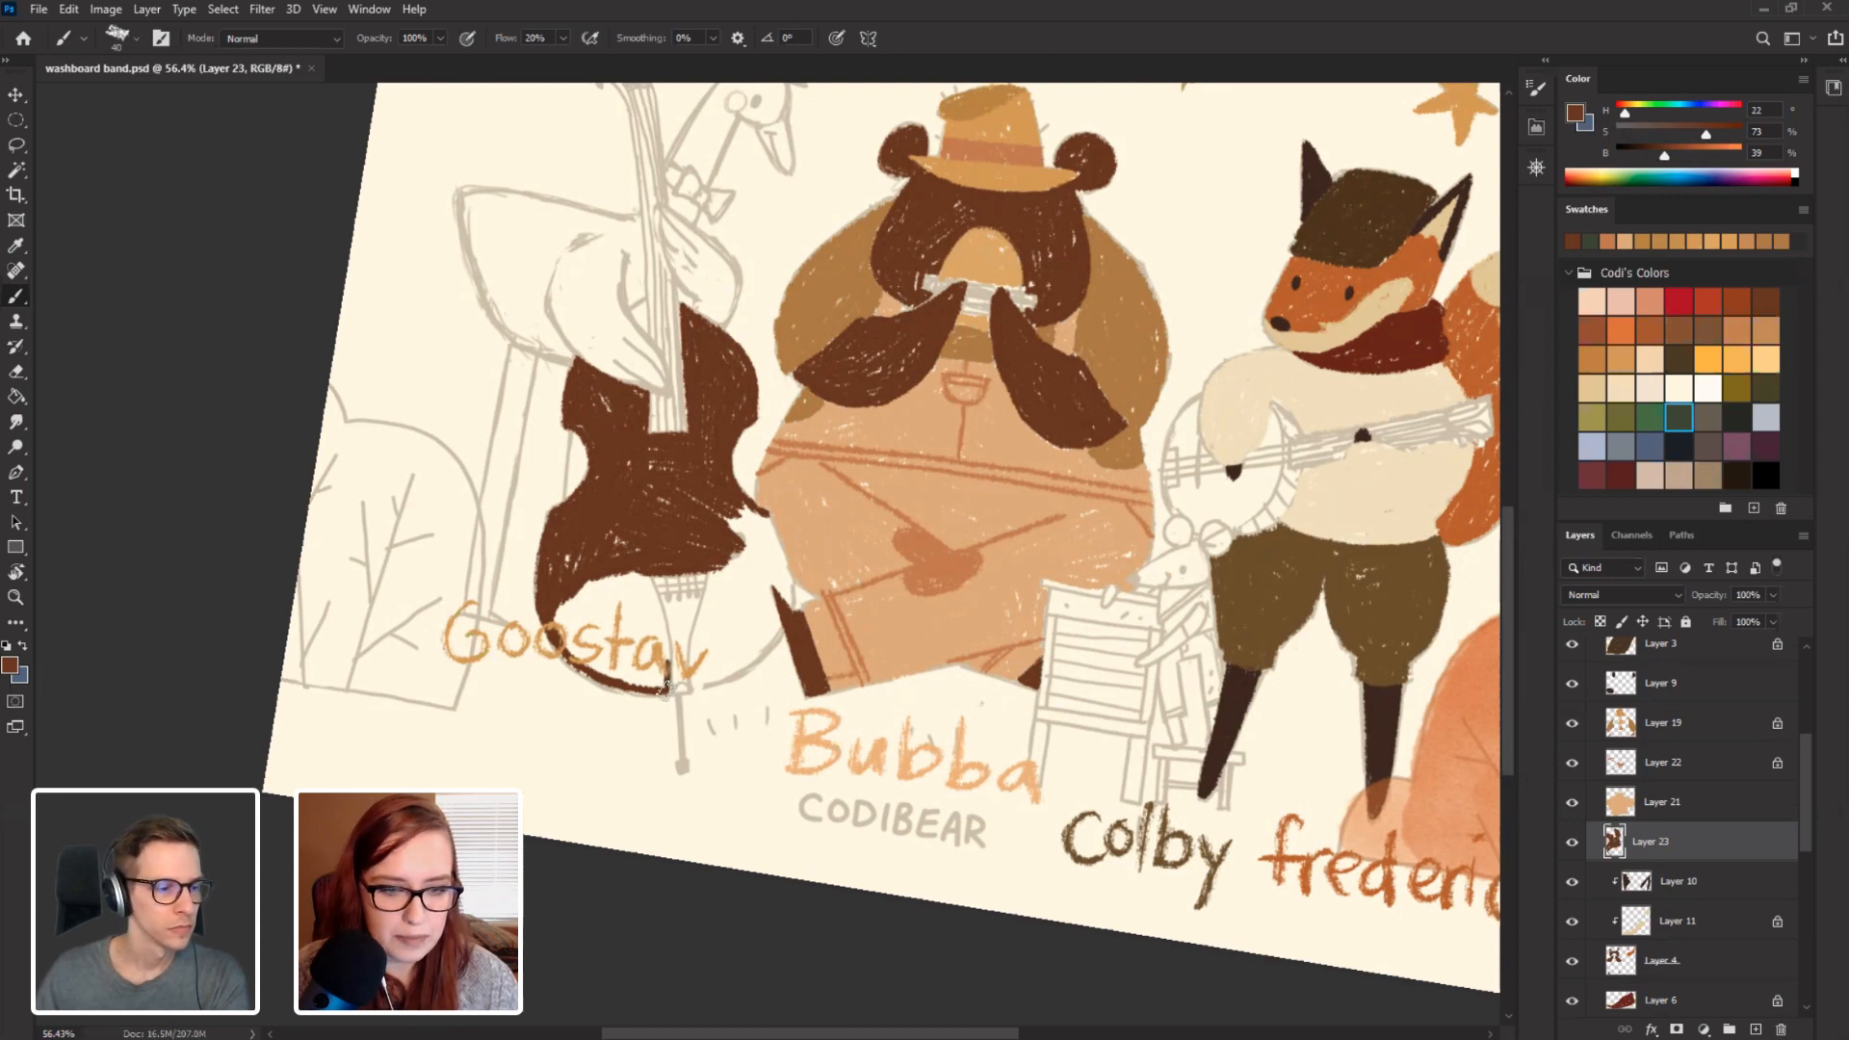
{"action": "mouse_move", "coordinate": [667, 689]}
{"action": "left_mouse_down"}
{"action": "mouse_move", "coordinate": [644, 576]}
{"action": "mouse_move", "coordinate": [641, 616]}
{"action": "mouse_move", "coordinate": [634, 578]}
{"action": "mouse_move", "coordinate": [636, 601]}
{"action": "left_mouse_up"}
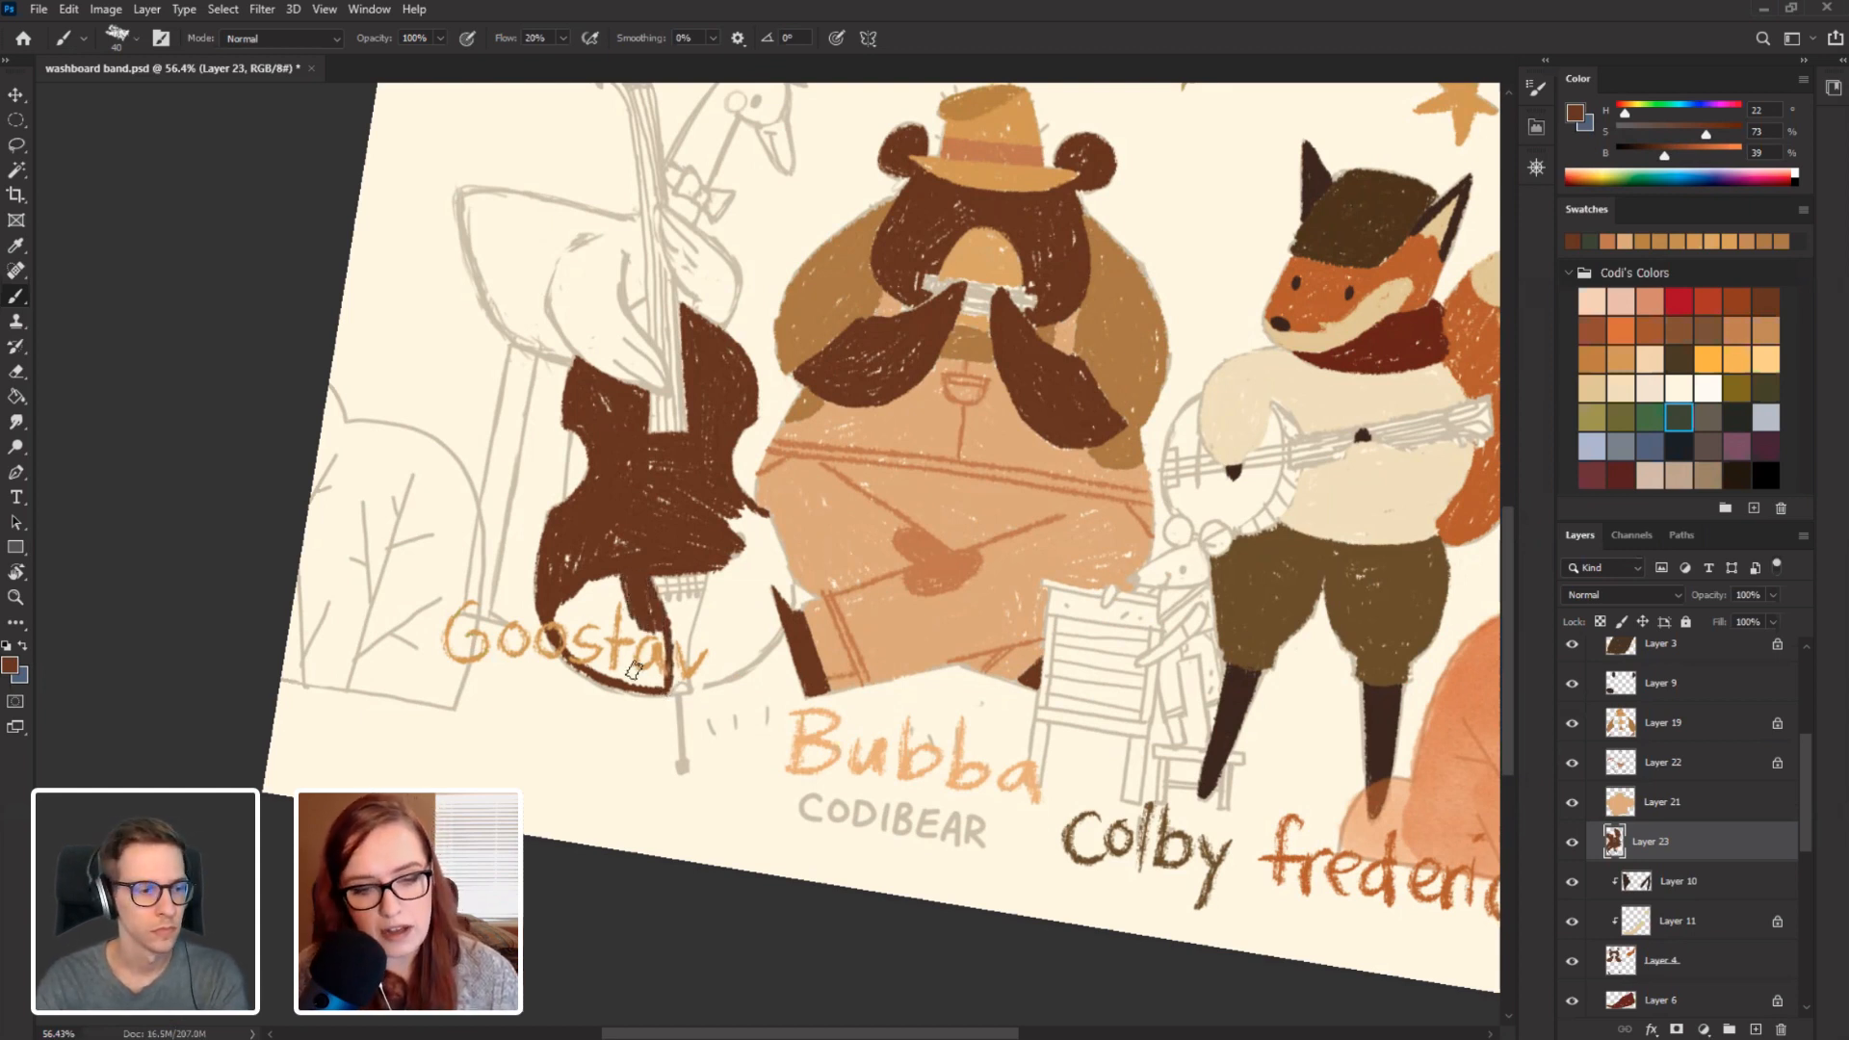
{"action": "mouse_move", "coordinate": [635, 669]}
{"action": "left_mouse_down"}
{"action": "mouse_move", "coordinate": [650, 625]}
{"action": "mouse_move", "coordinate": [661, 674]}
{"action": "mouse_move", "coordinate": [664, 640]}
{"action": "mouse_move", "coordinate": [635, 669]}
{"action": "left_mouse_up"}
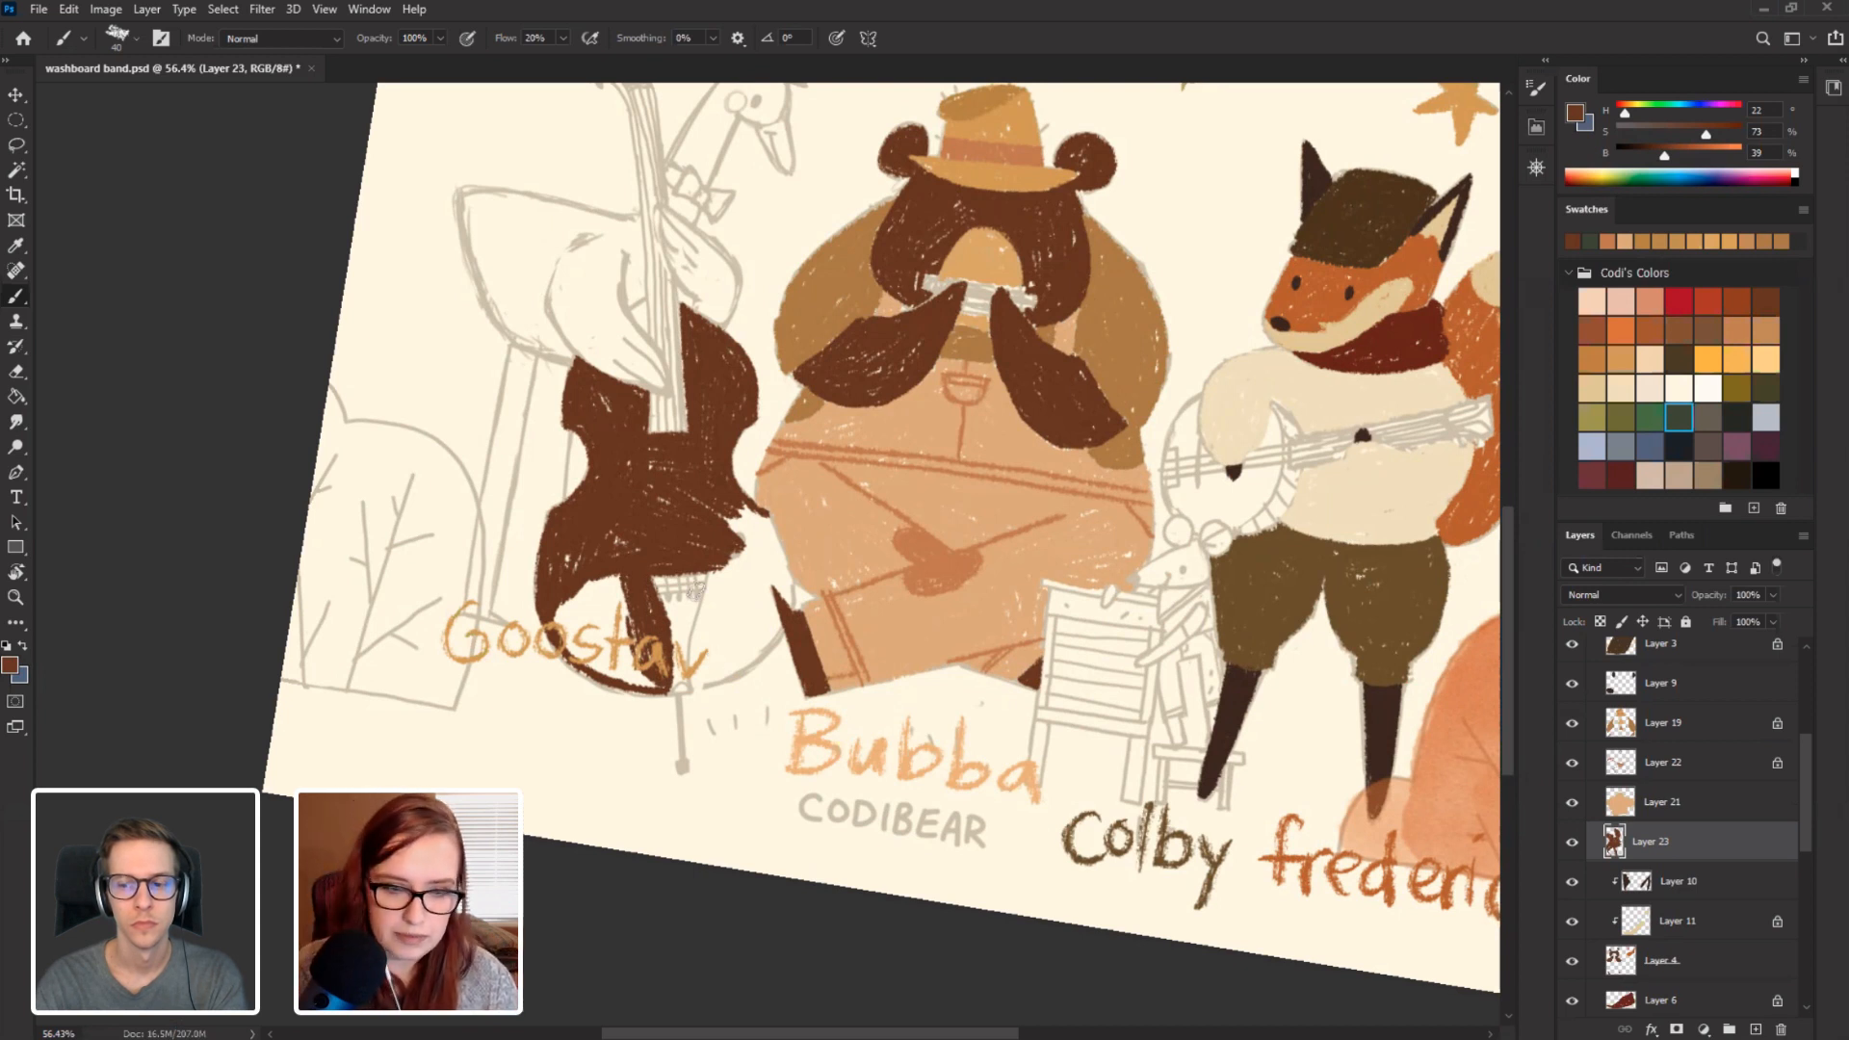
{"action": "mouse_move", "coordinate": [611, 582]}
{"action": "left_mouse_down"}
{"action": "mouse_move", "coordinate": [621, 636]}
{"action": "mouse_move", "coordinate": [616, 592]}
{"action": "mouse_move", "coordinate": [578, 626]}
{"action": "mouse_move", "coordinate": [621, 634]}
{"action": "mouse_move", "coordinate": [637, 693]}
{"action": "left_mouse_up"}
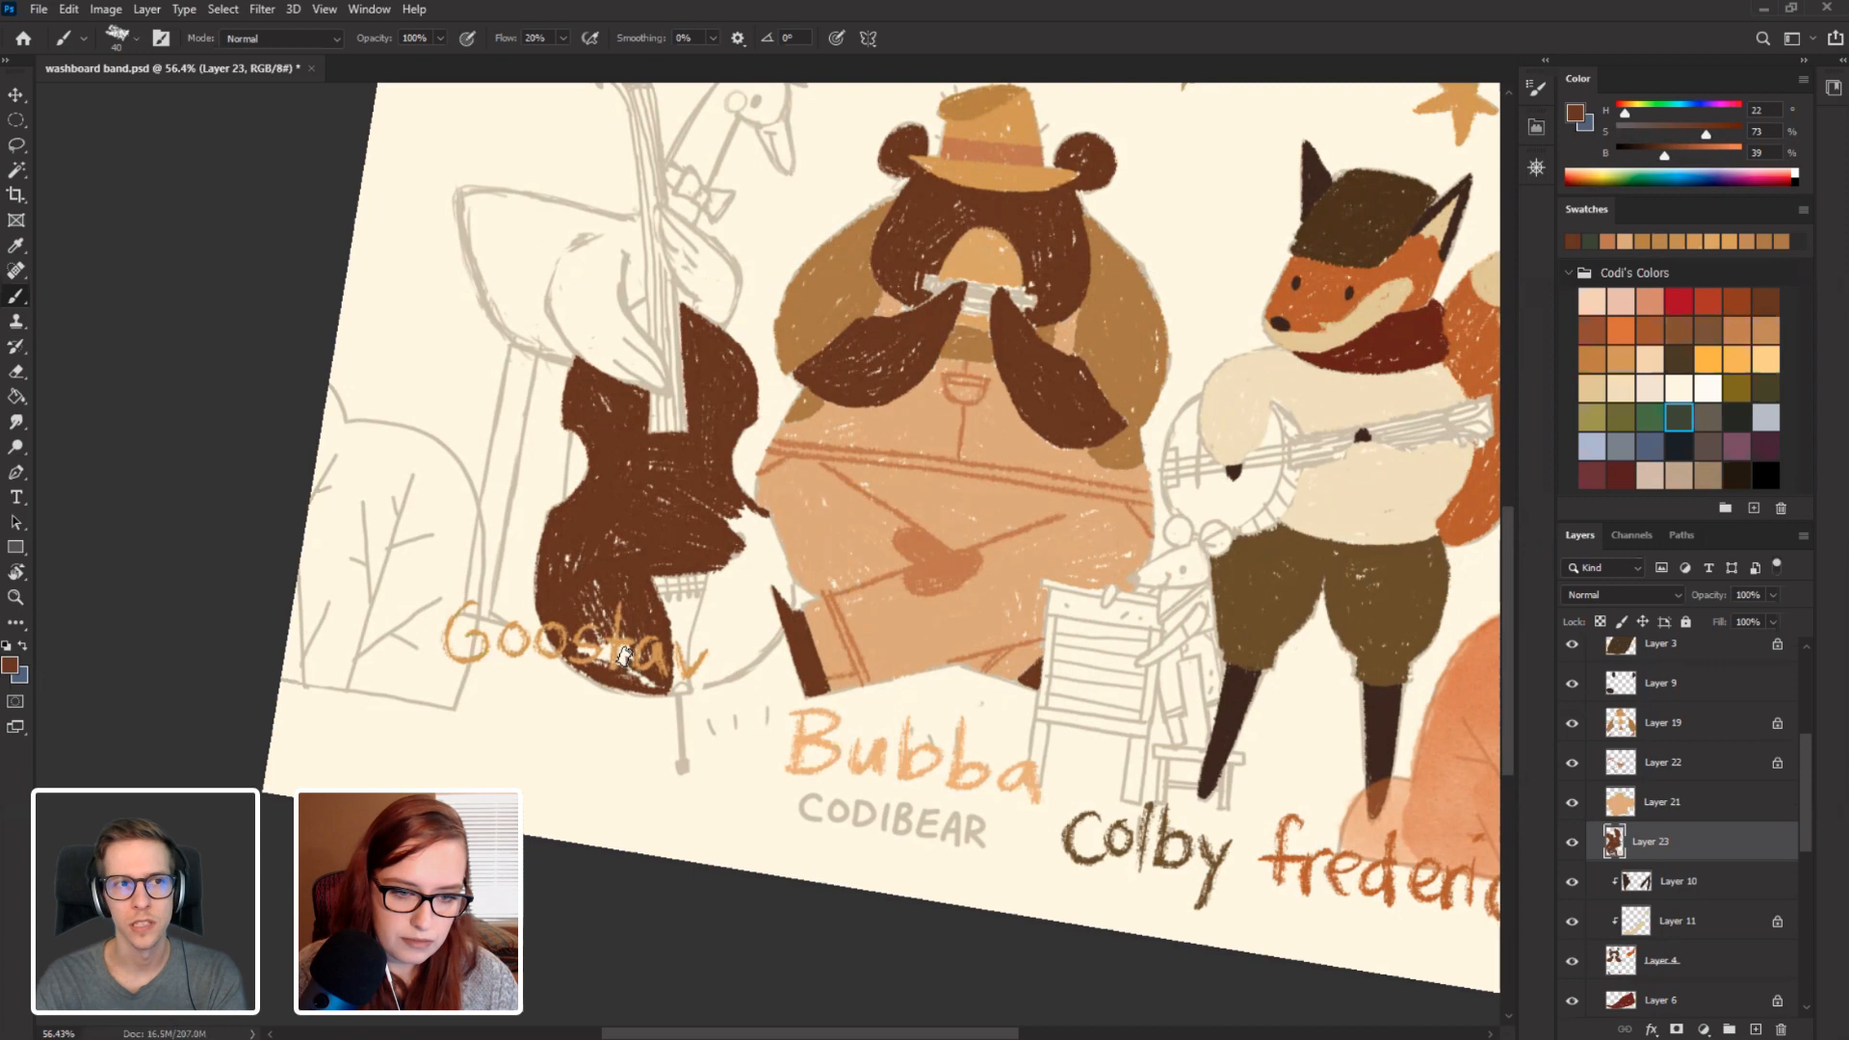
Fill the bass's lower body between the tailpiece and the bear's boot with reddish brown and outline its outer edge.
{"action": "mouse_move", "coordinate": [624, 655]}
{"action": "left_mouse_down"}
{"action": "mouse_move", "coordinate": [607, 650]}
{"action": "mouse_move", "coordinate": [695, 625]}
{"action": "mouse_move", "coordinate": [710, 573]}
{"action": "mouse_move", "coordinate": [700, 682]}
{"action": "mouse_move", "coordinate": [761, 524]}
{"action": "mouse_move", "coordinate": [728, 544]}
{"action": "left_mouse_up"}
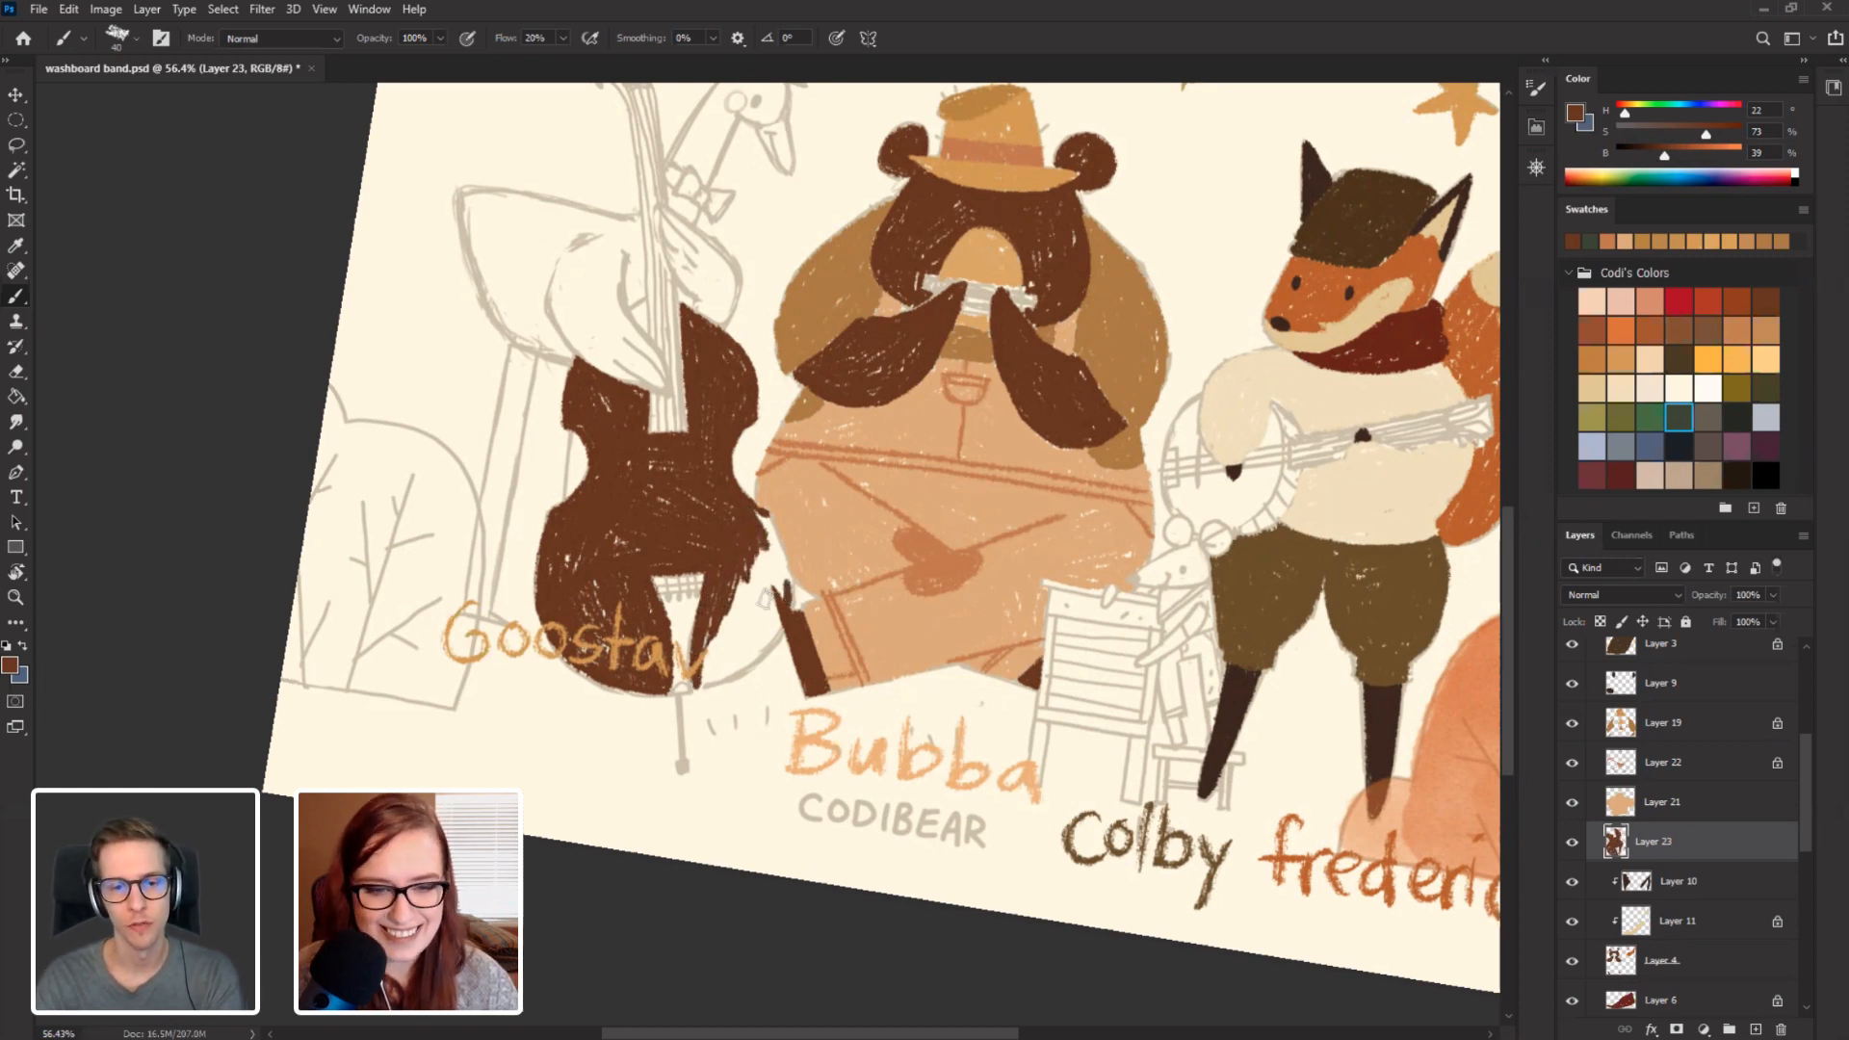
{"action": "left_click_drag", "start_coordinate": [779, 544], "coordinate": [788, 605]}
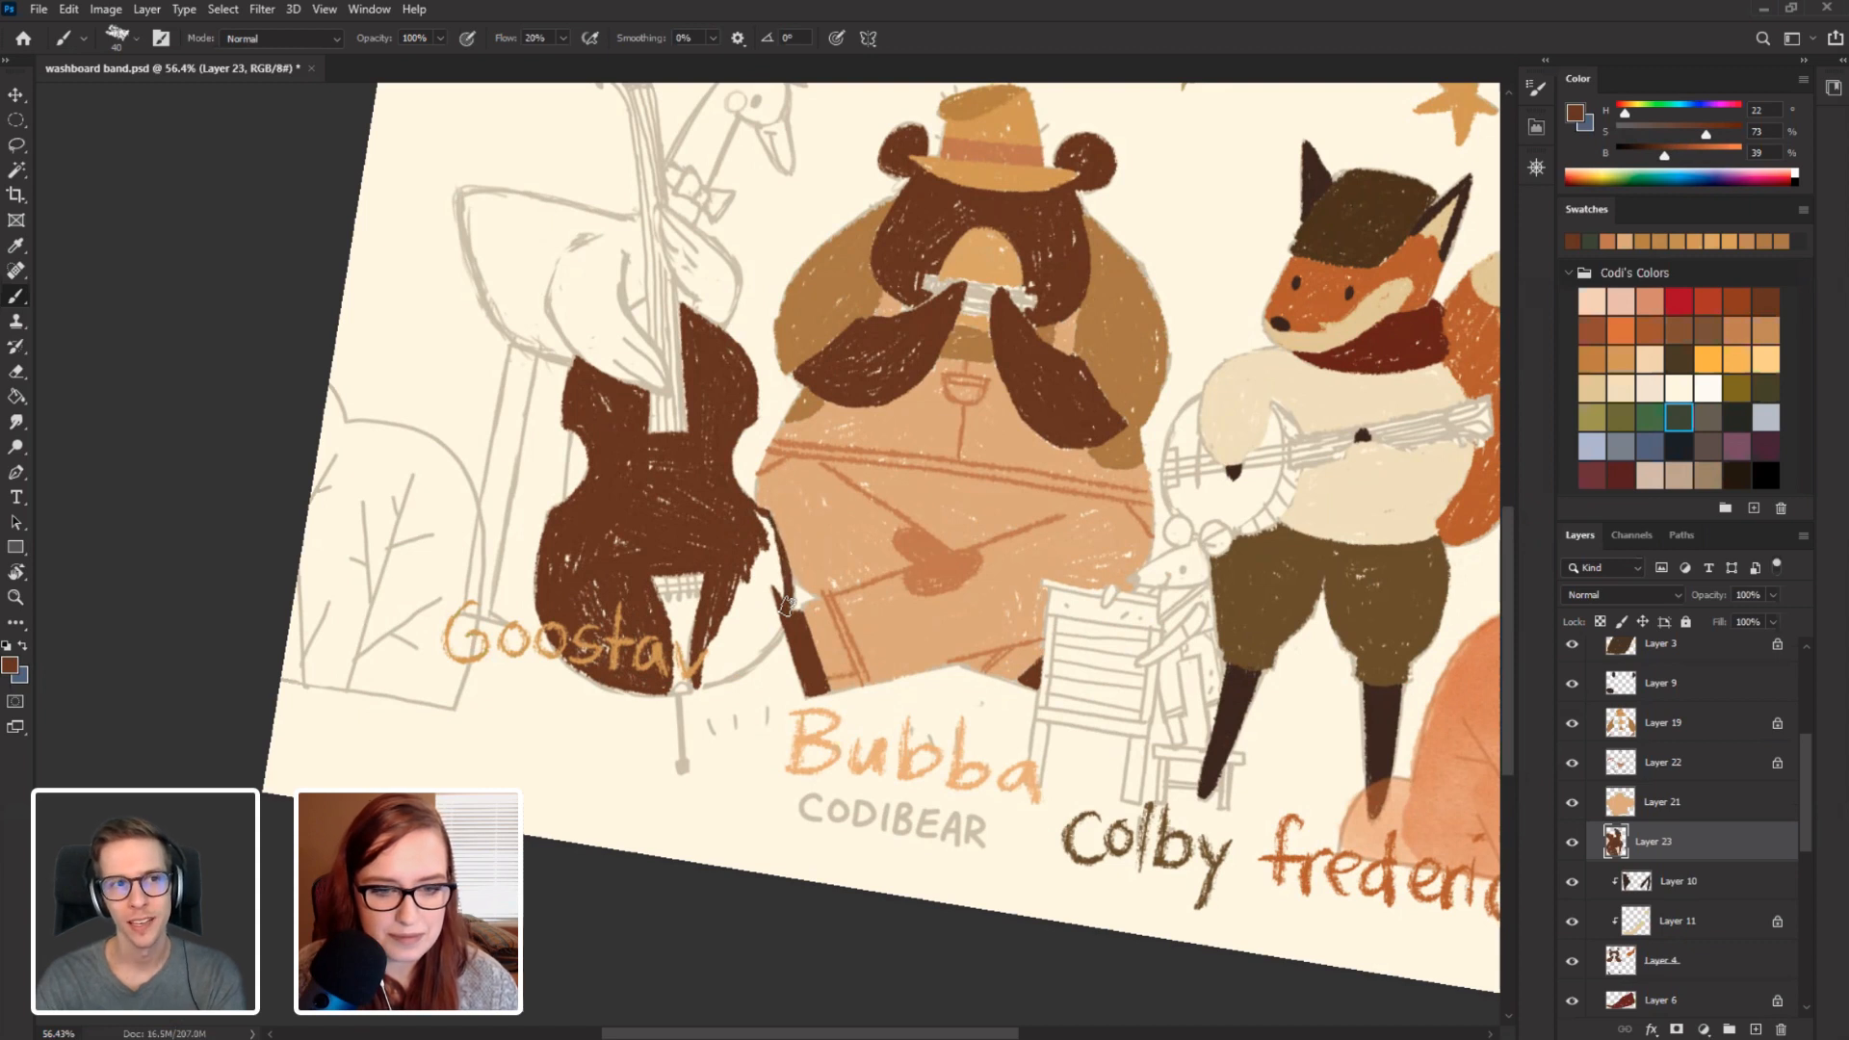
{"action": "mouse_move", "coordinate": [768, 520]}
{"action": "left_mouse_down"}
{"action": "mouse_move", "coordinate": [782, 590]}
{"action": "mouse_move", "coordinate": [756, 568]}
{"action": "mouse_move", "coordinate": [744, 638]}
{"action": "left_mouse_up"}
{"action": "mouse_move", "coordinate": [761, 554]}
{"action": "left_mouse_down"}
{"action": "mouse_move", "coordinate": [741, 640]}
{"action": "mouse_move", "coordinate": [709, 657]}
{"action": "left_mouse_up"}
Complete the bass's rounded lower edge beside the bear's boot and fill the remaining gaps there in reddish brown.
{"action": "key", "text": "r"}
{"action": "left_click_drag", "start_coordinate": [630, 594], "coordinate": [444, 709]}
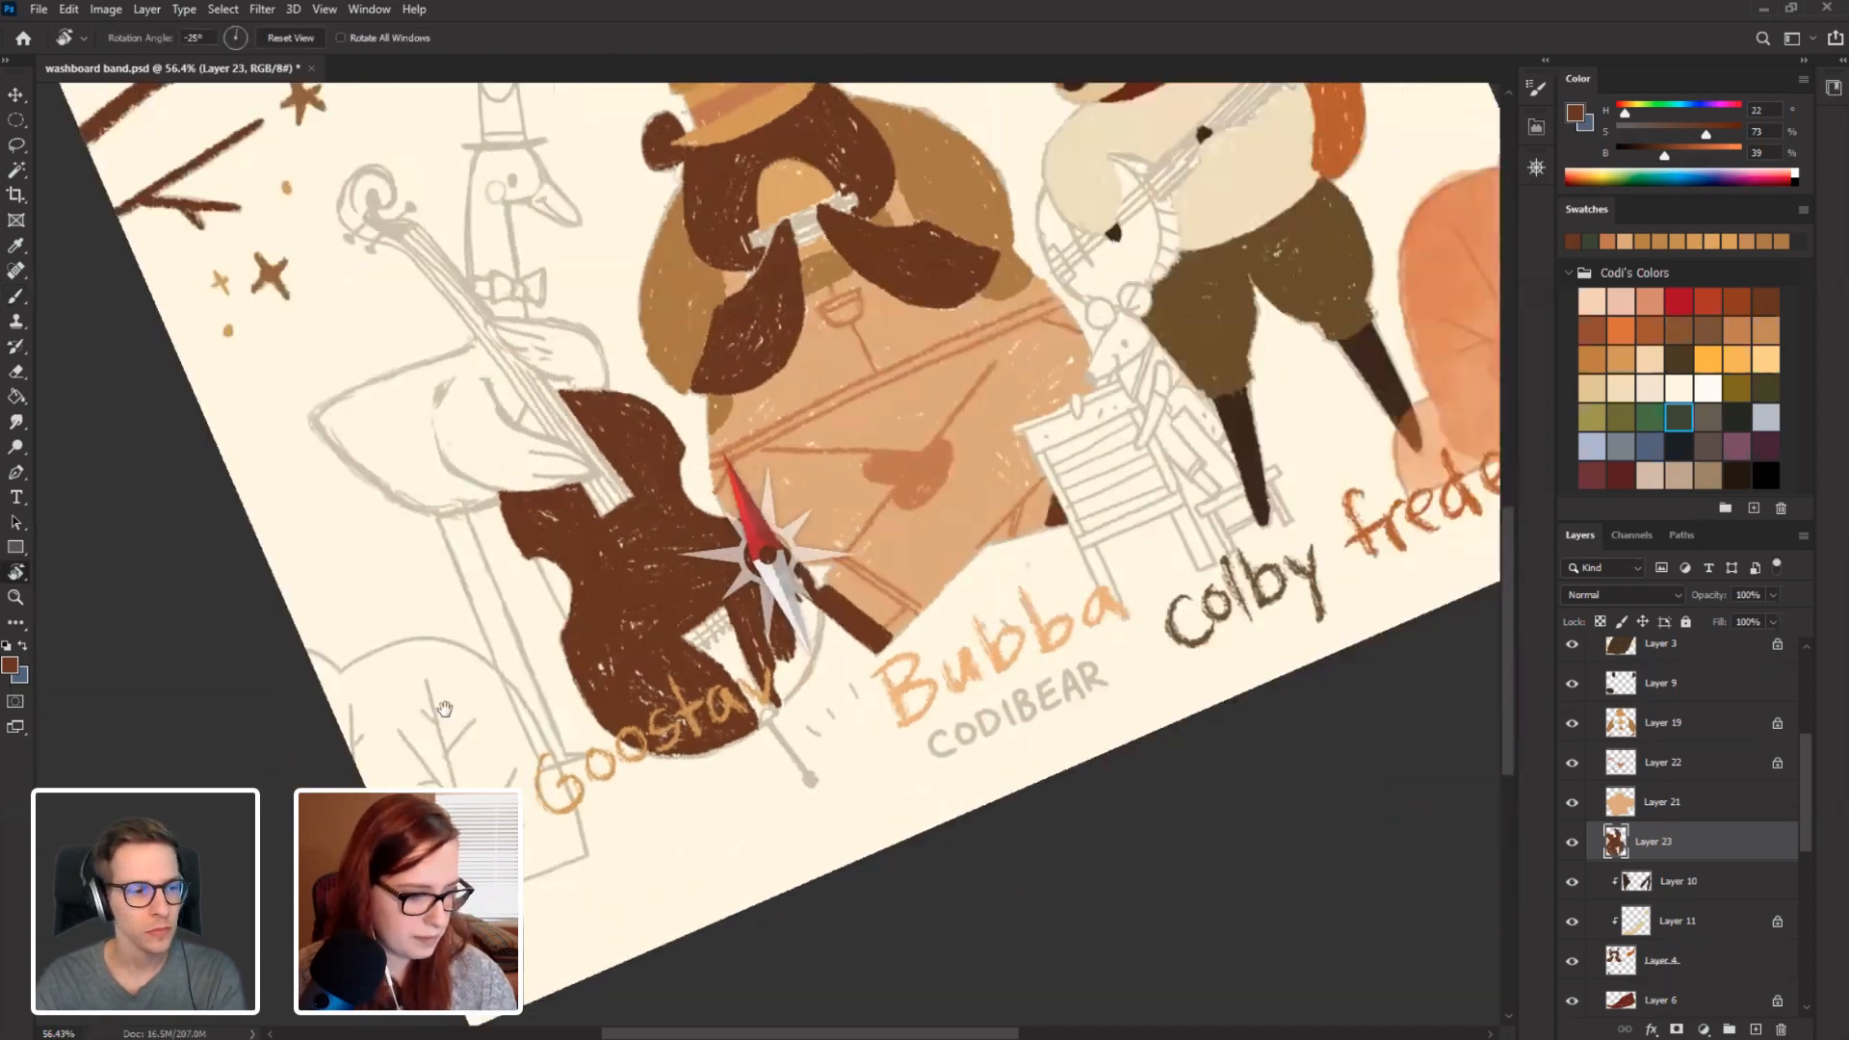
{"action": "left_click_drag", "start_coordinate": [664, 620], "coordinate": [683, 624]}
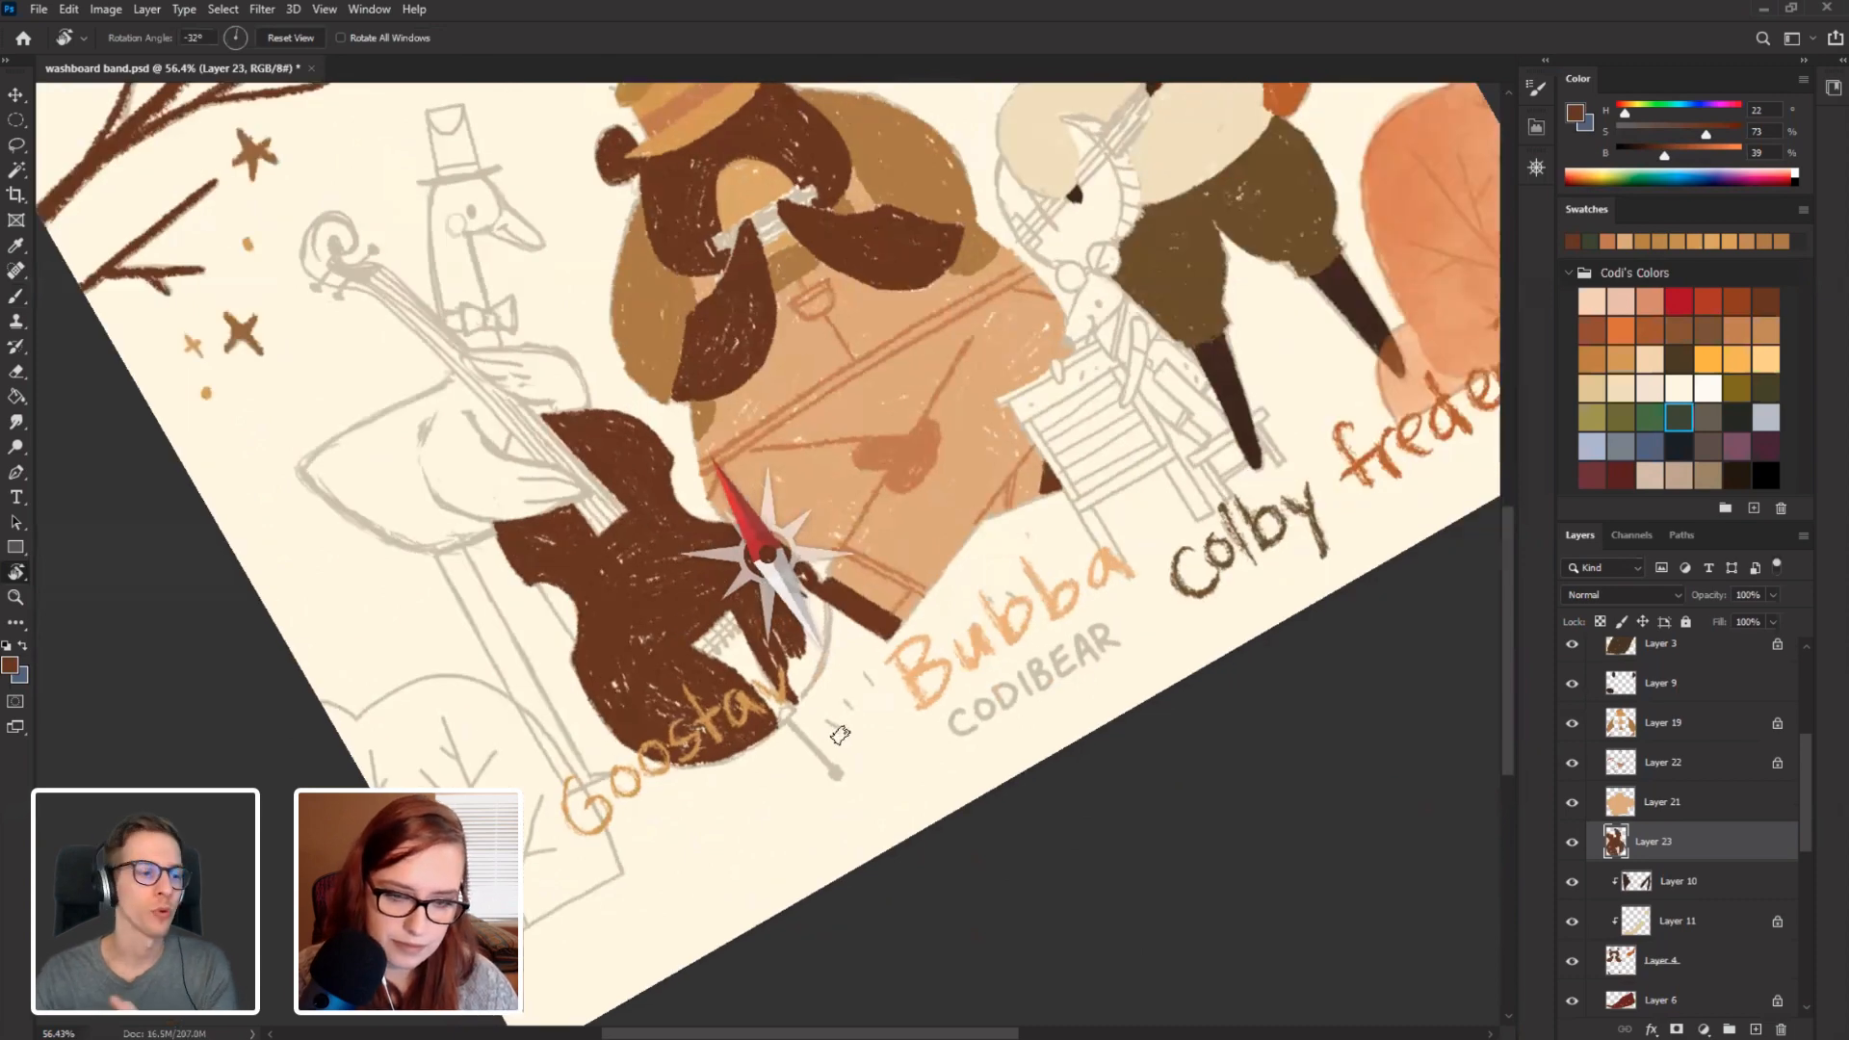
{"action": "left_click_drag", "start_coordinate": [839, 740], "coordinate": [839, 739]}
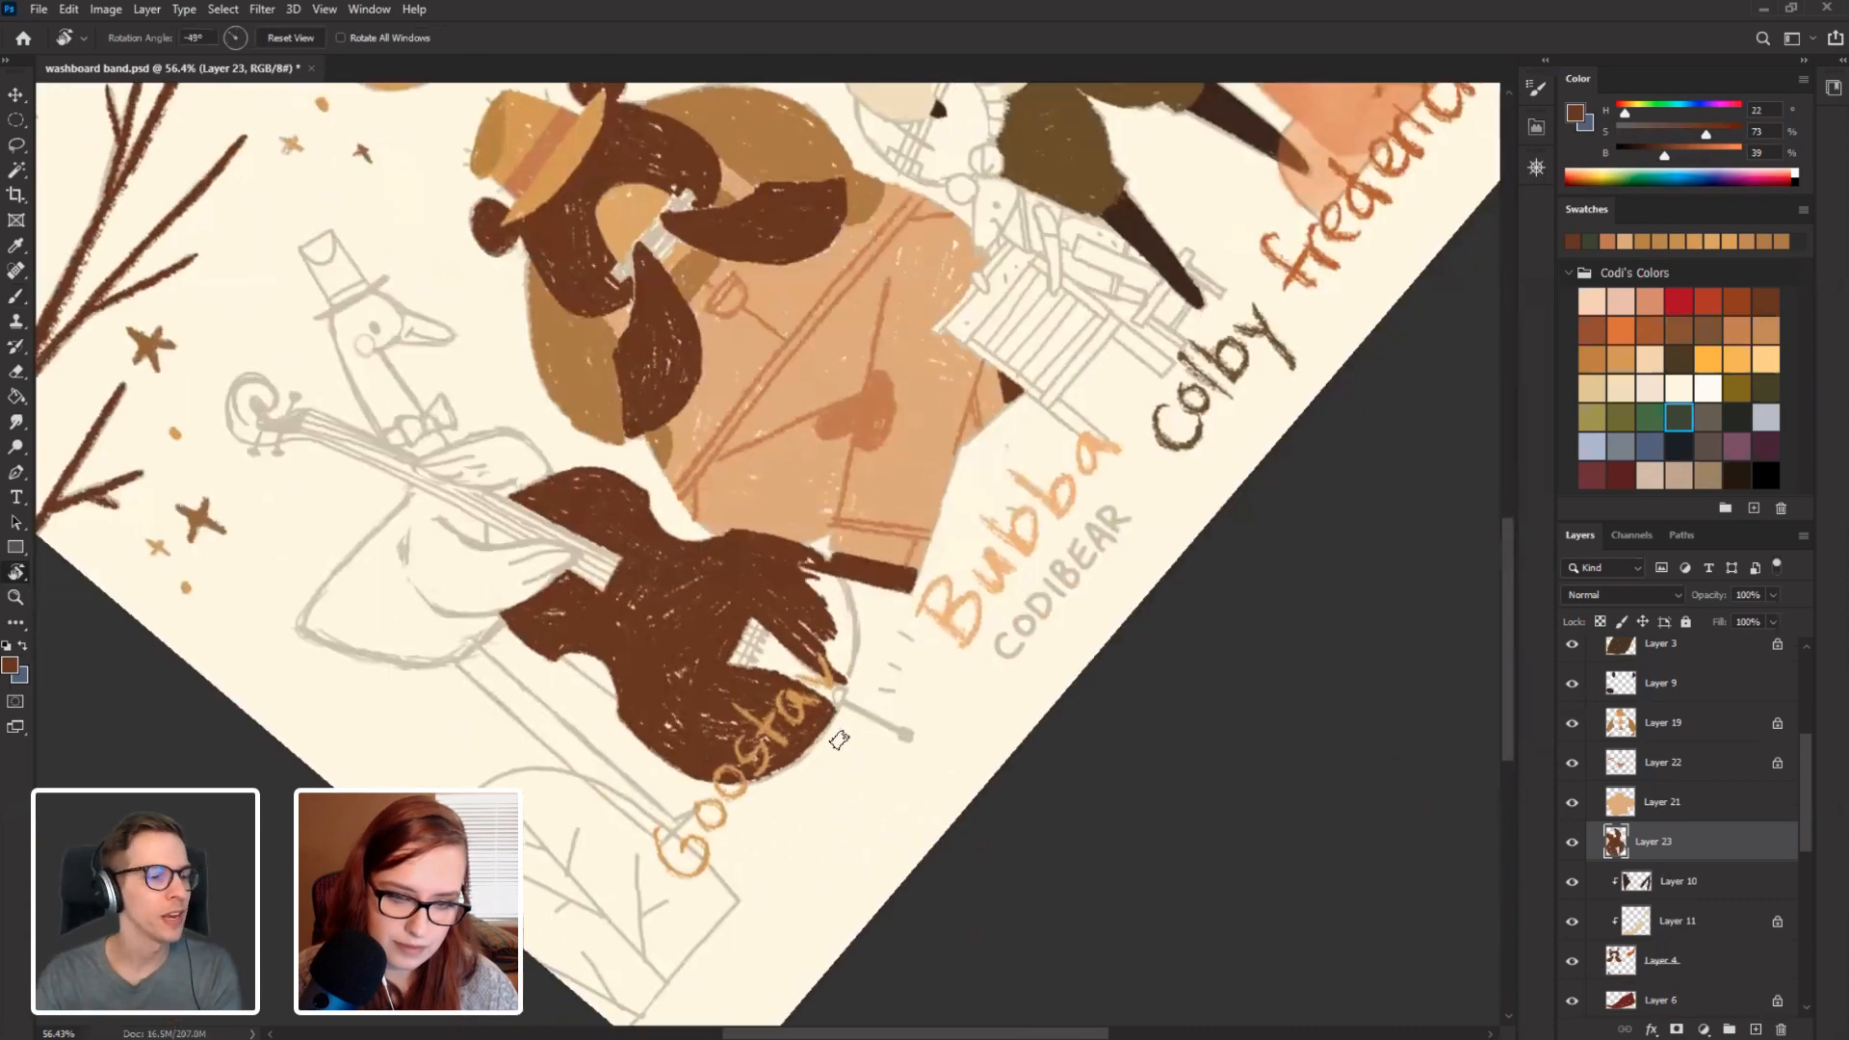
{"action": "scroll", "coordinate": [838, 739], "scroll_direction": "up", "scroll_amount": 2}
{"action": "key", "text": "b"}
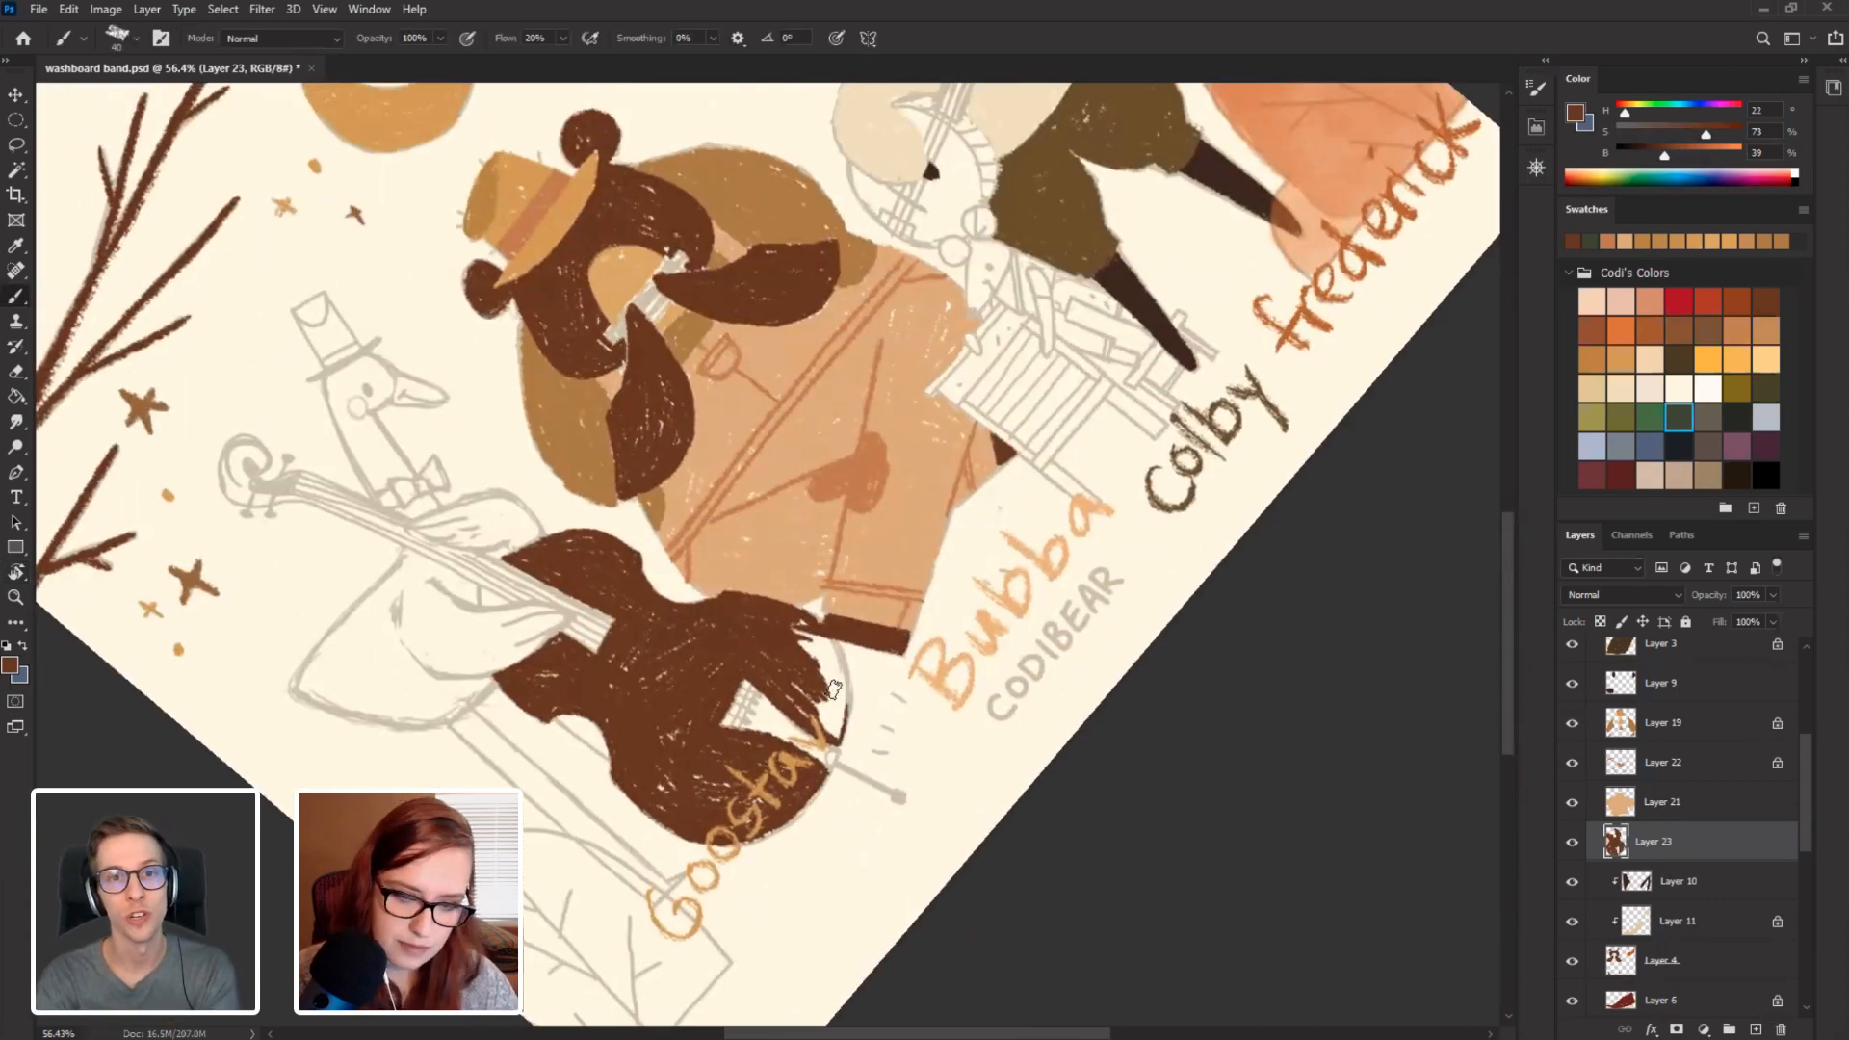
{"action": "left_click_drag", "start_coordinate": [833, 688], "coordinate": [828, 727]}
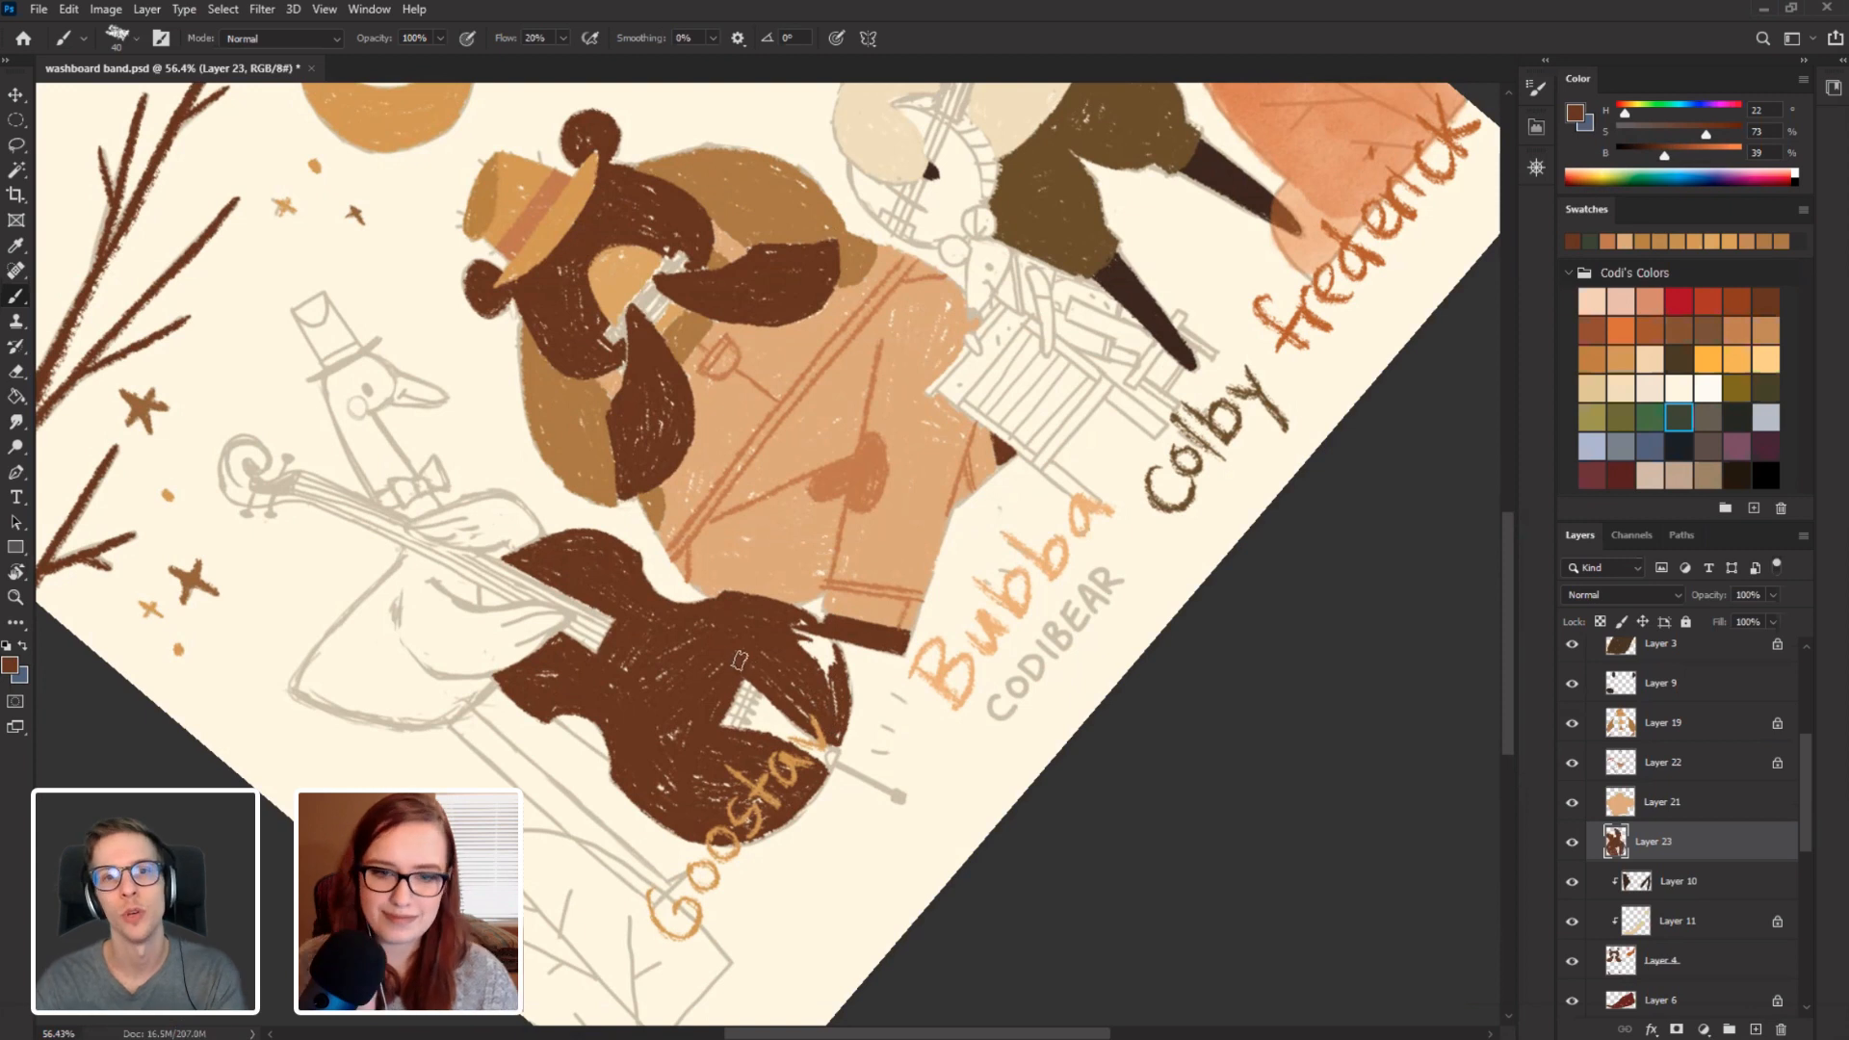
{"action": "left_click_drag", "start_coordinate": [812, 682], "coordinate": [826, 682]}
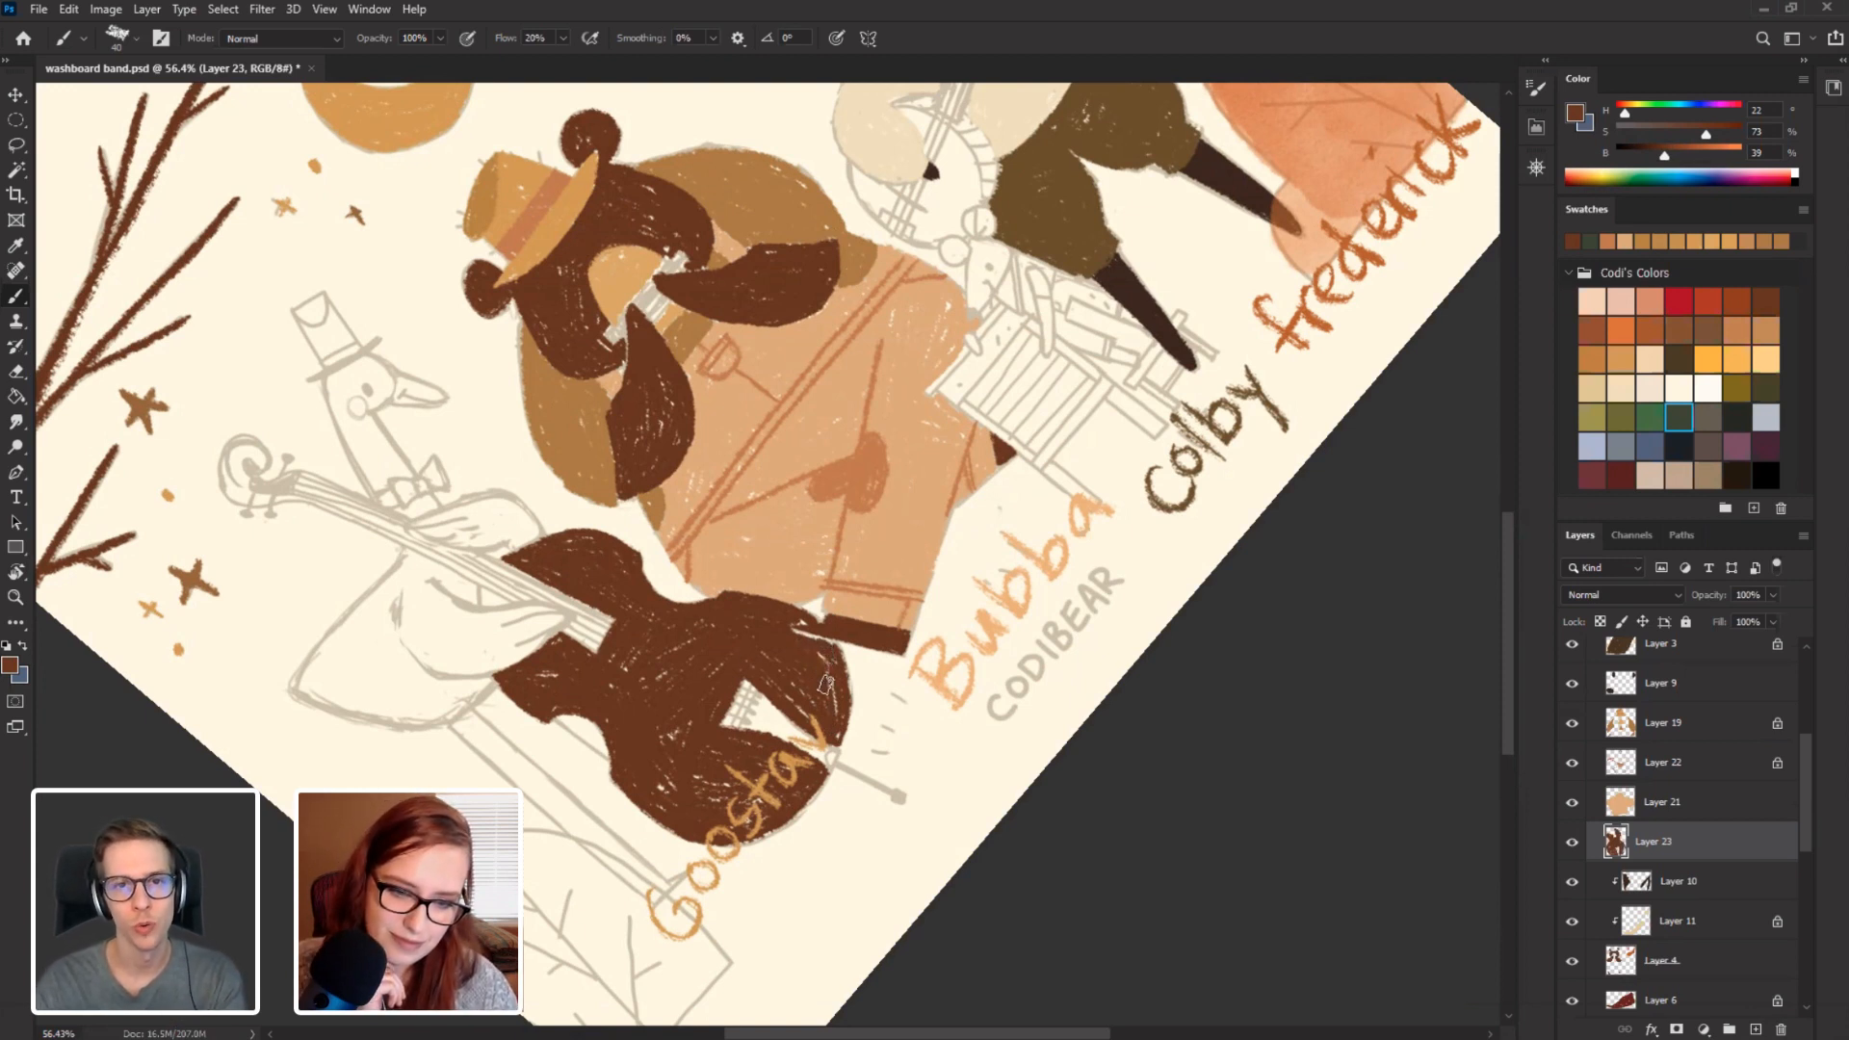
Erase a thin gap between the bass and the bear's boot with the brush in Clear mode, and restore Normal mode.
{"action": "key", "text": "r"}
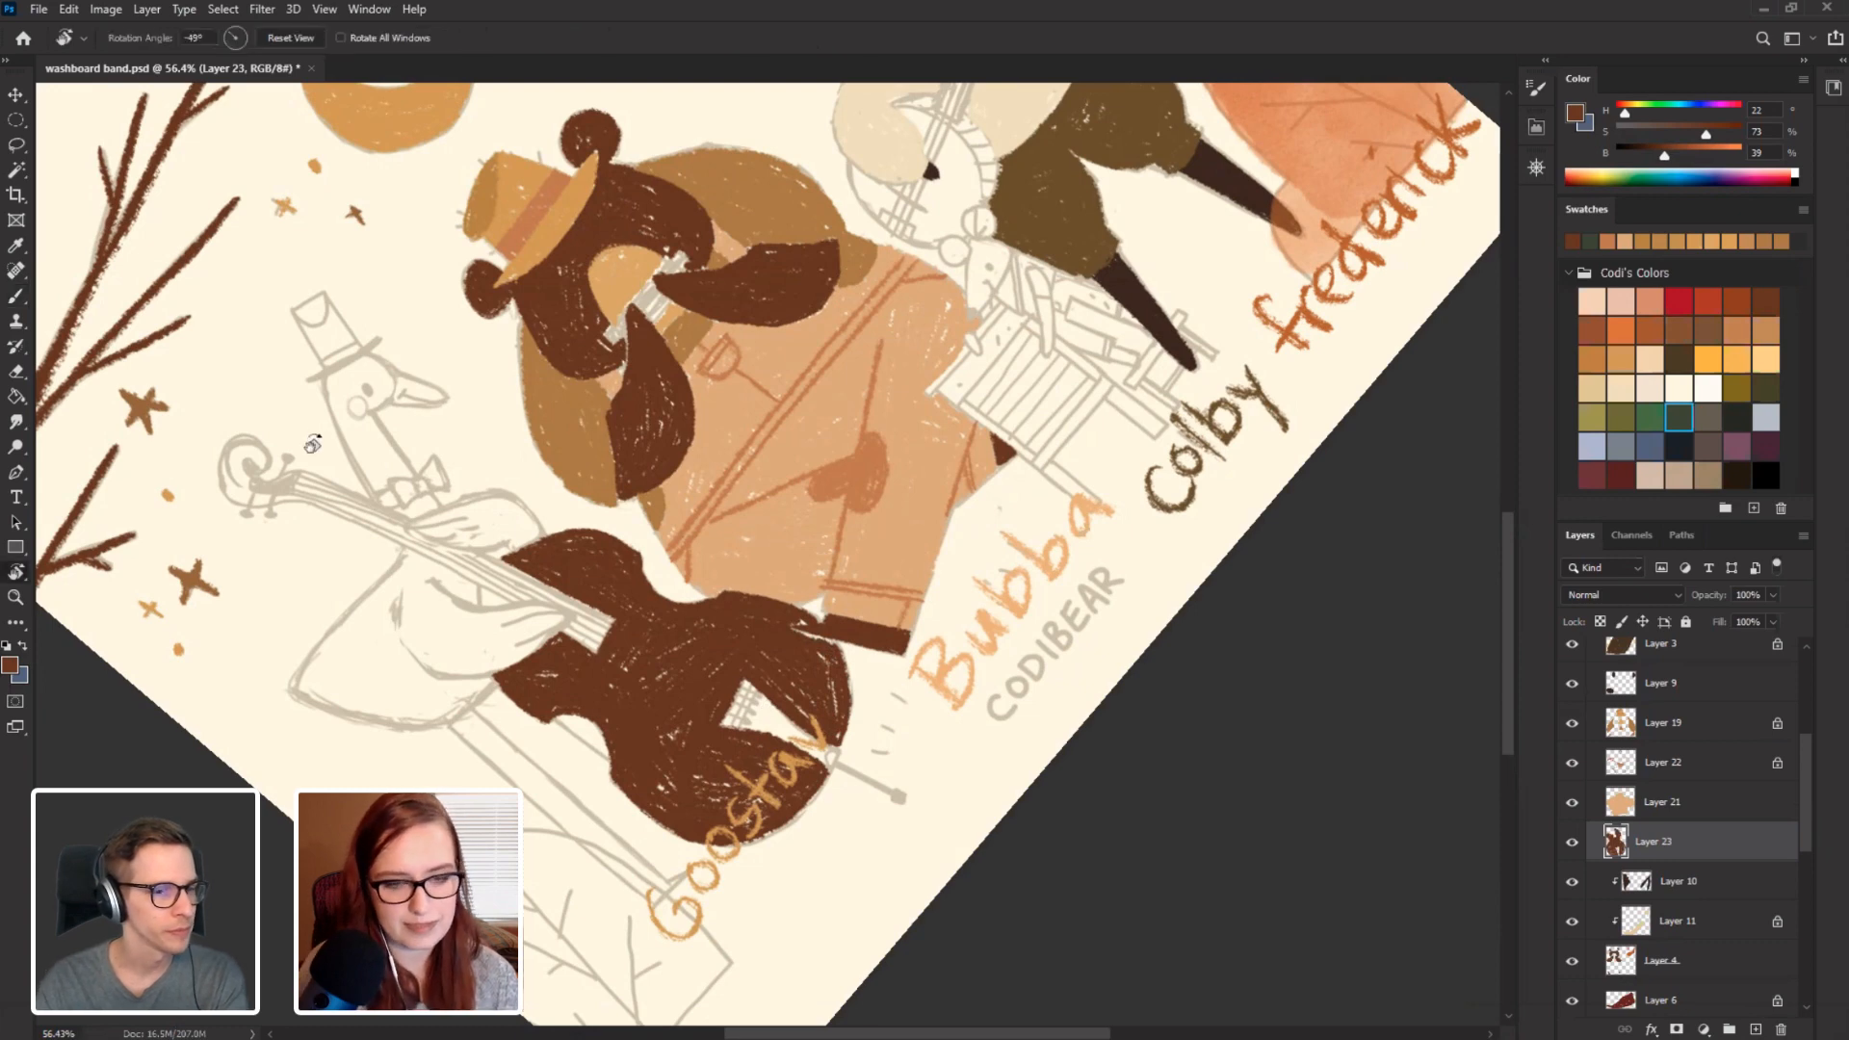
{"action": "mouse_move", "coordinate": [433, 669]}
{"action": "left_mouse_down"}
{"action": "mouse_move", "coordinate": [318, 366]}
{"action": "mouse_move", "coordinate": [250, 97]}
{"action": "mouse_move", "coordinate": [990, 241]}
{"action": "mouse_move", "coordinate": [1159, 202]}
{"action": "left_mouse_up"}
{"action": "left_click_drag", "start_coordinate": [931, 475], "coordinate": [908, 508]}
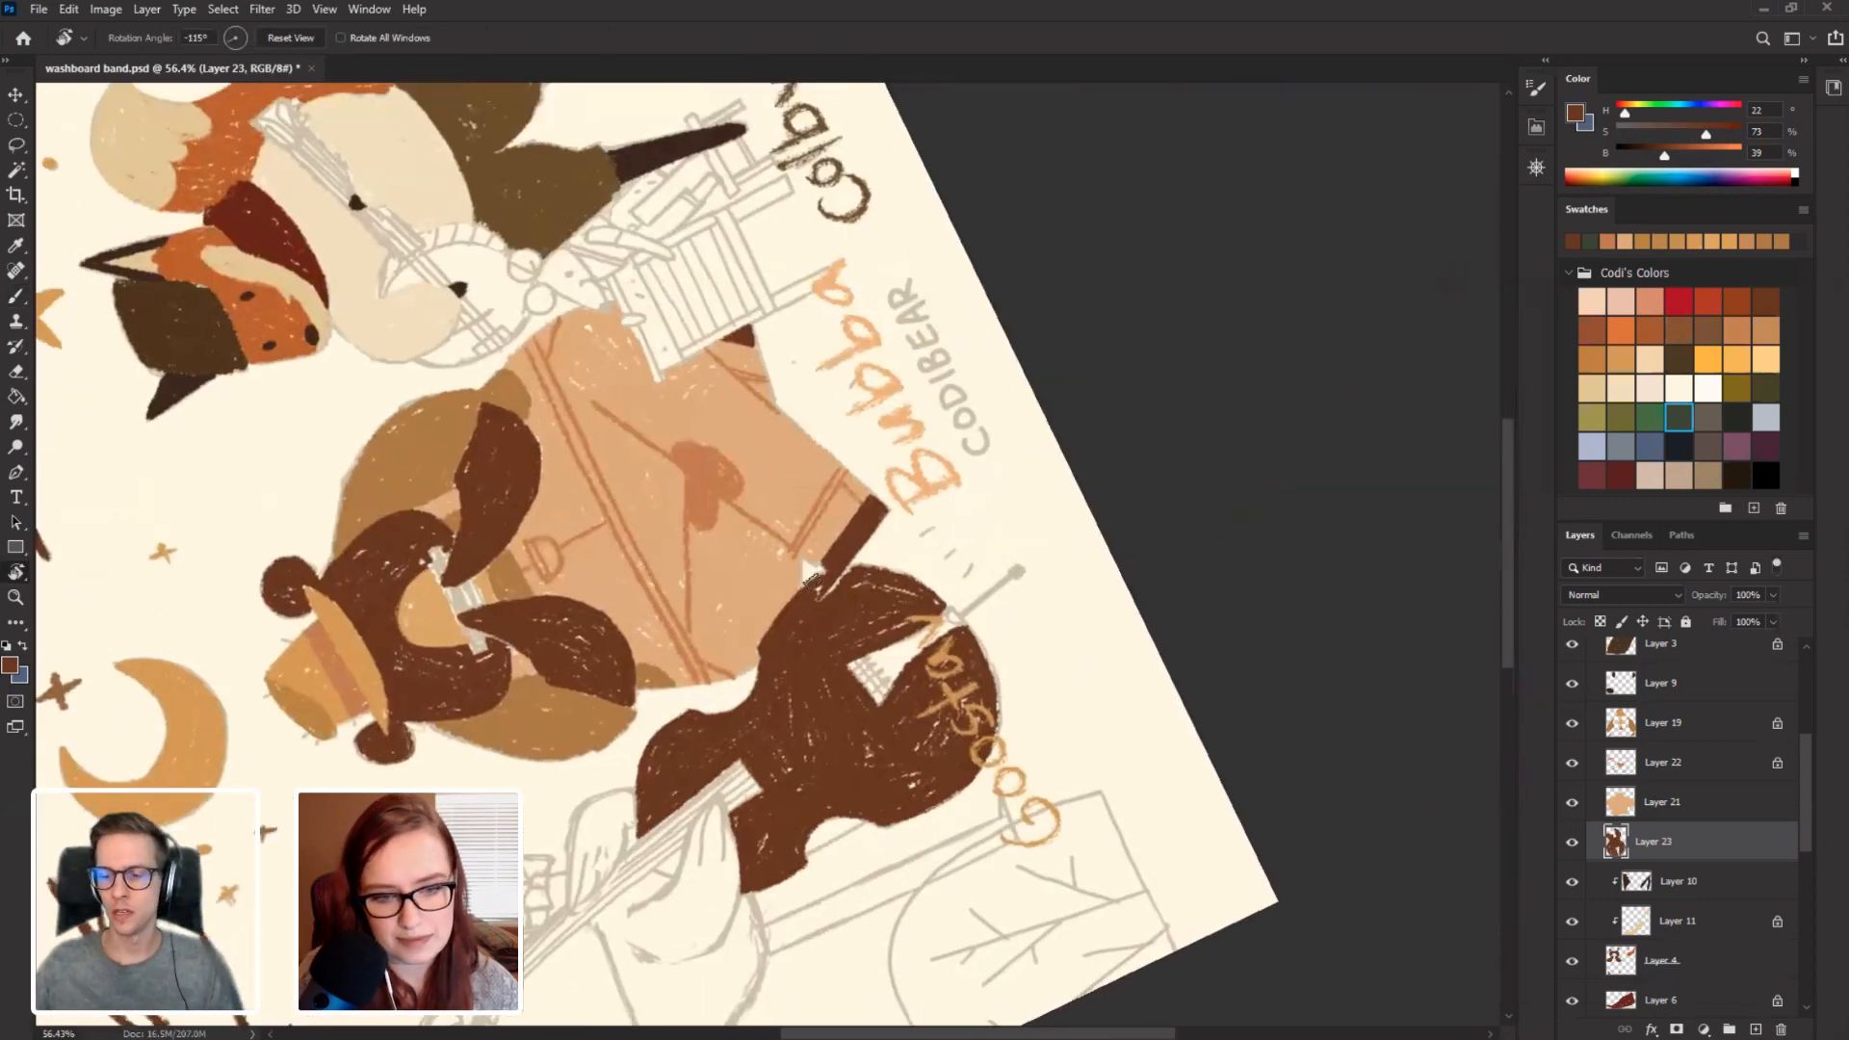
{"action": "key", "text": "b"}
{"action": "key", "text": "alt+shift+r"}
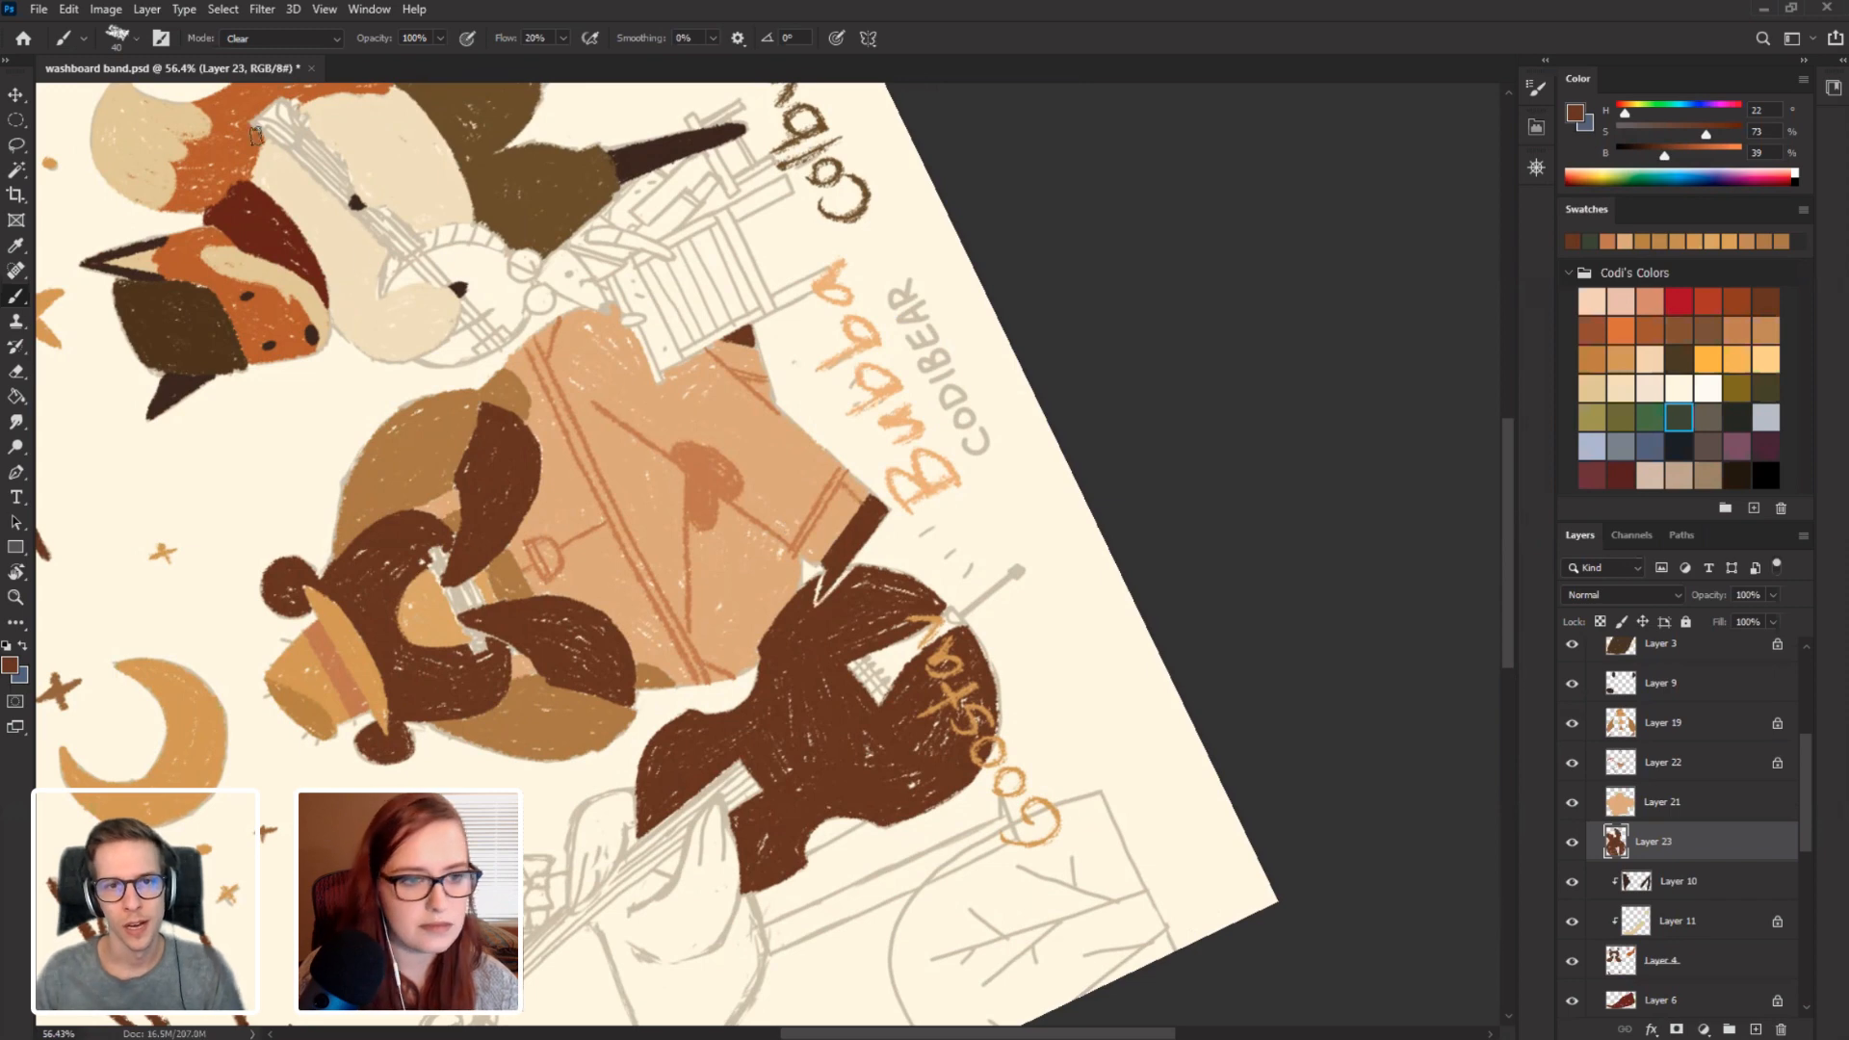
{"action": "left_click", "coordinate": [264, 40]}
{"action": "left_click", "coordinate": [256, 55]}
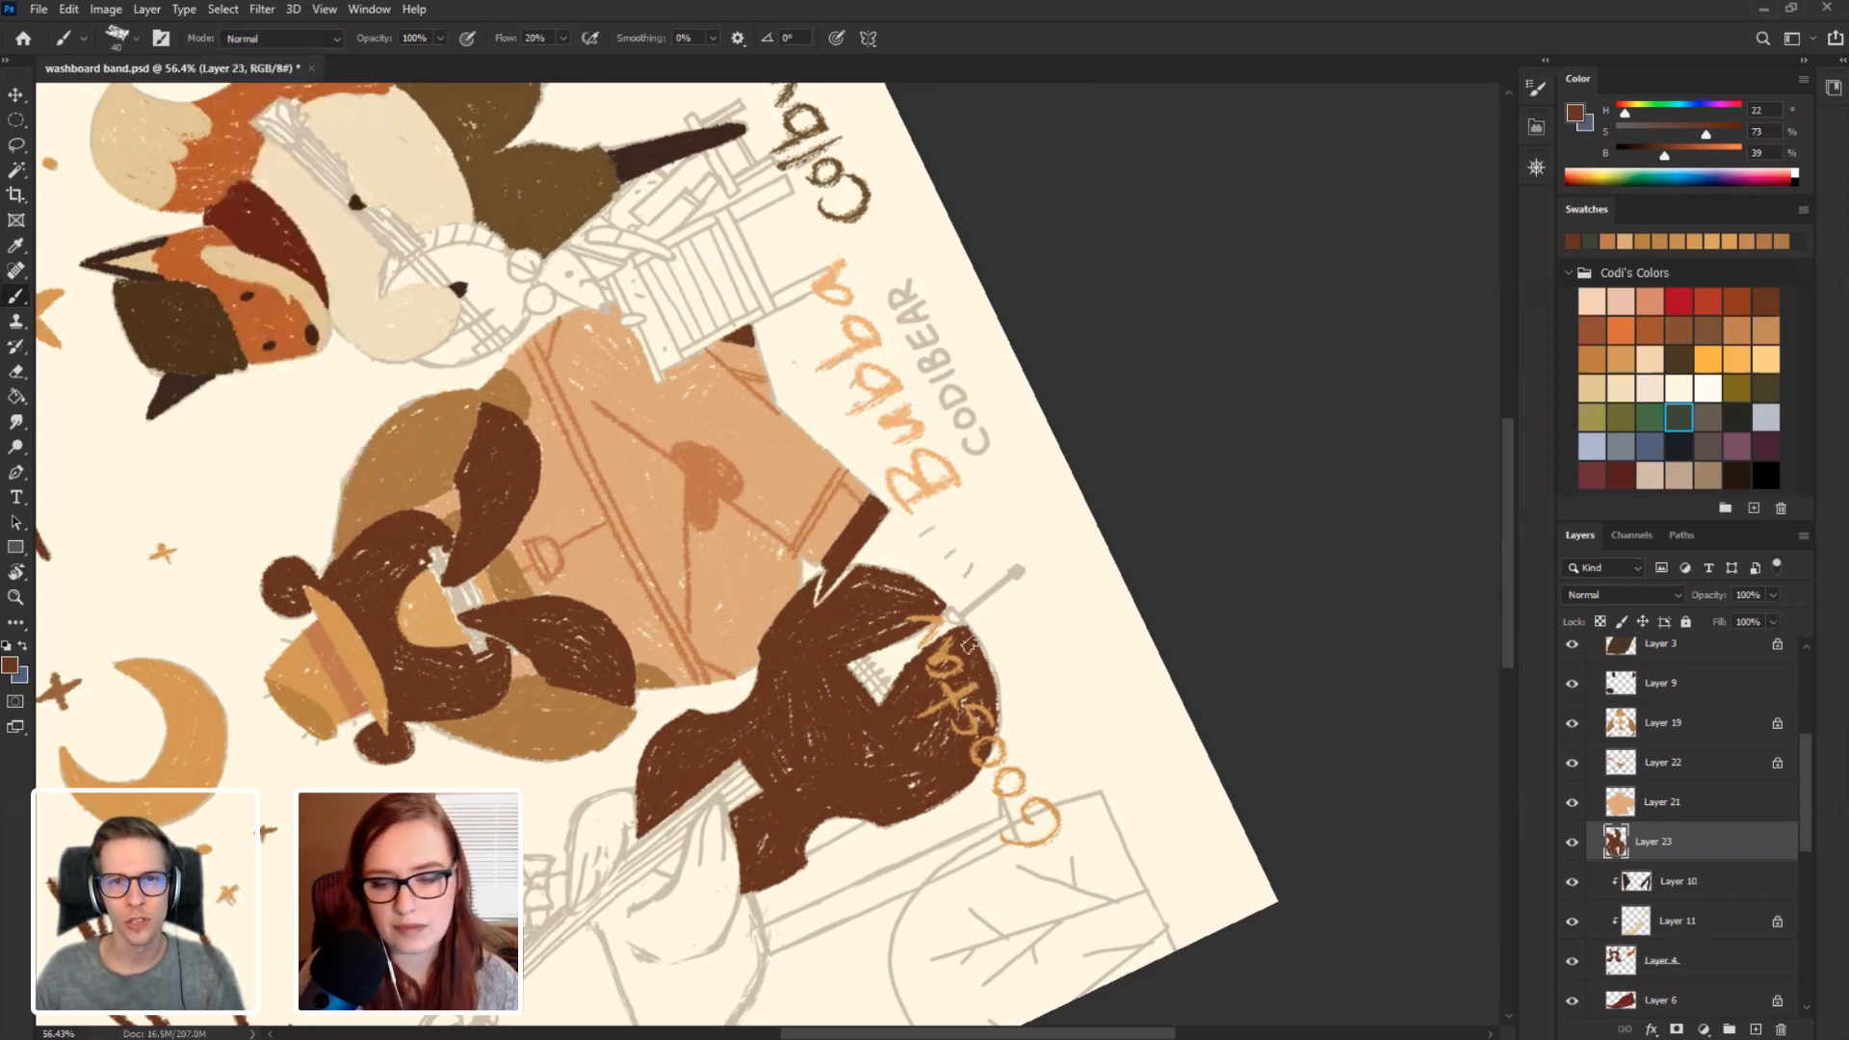
{"action": "key", "text": "Escape"}
{"action": "left_click_drag", "start_coordinate": [593, 499], "coordinate": [456, 565]}
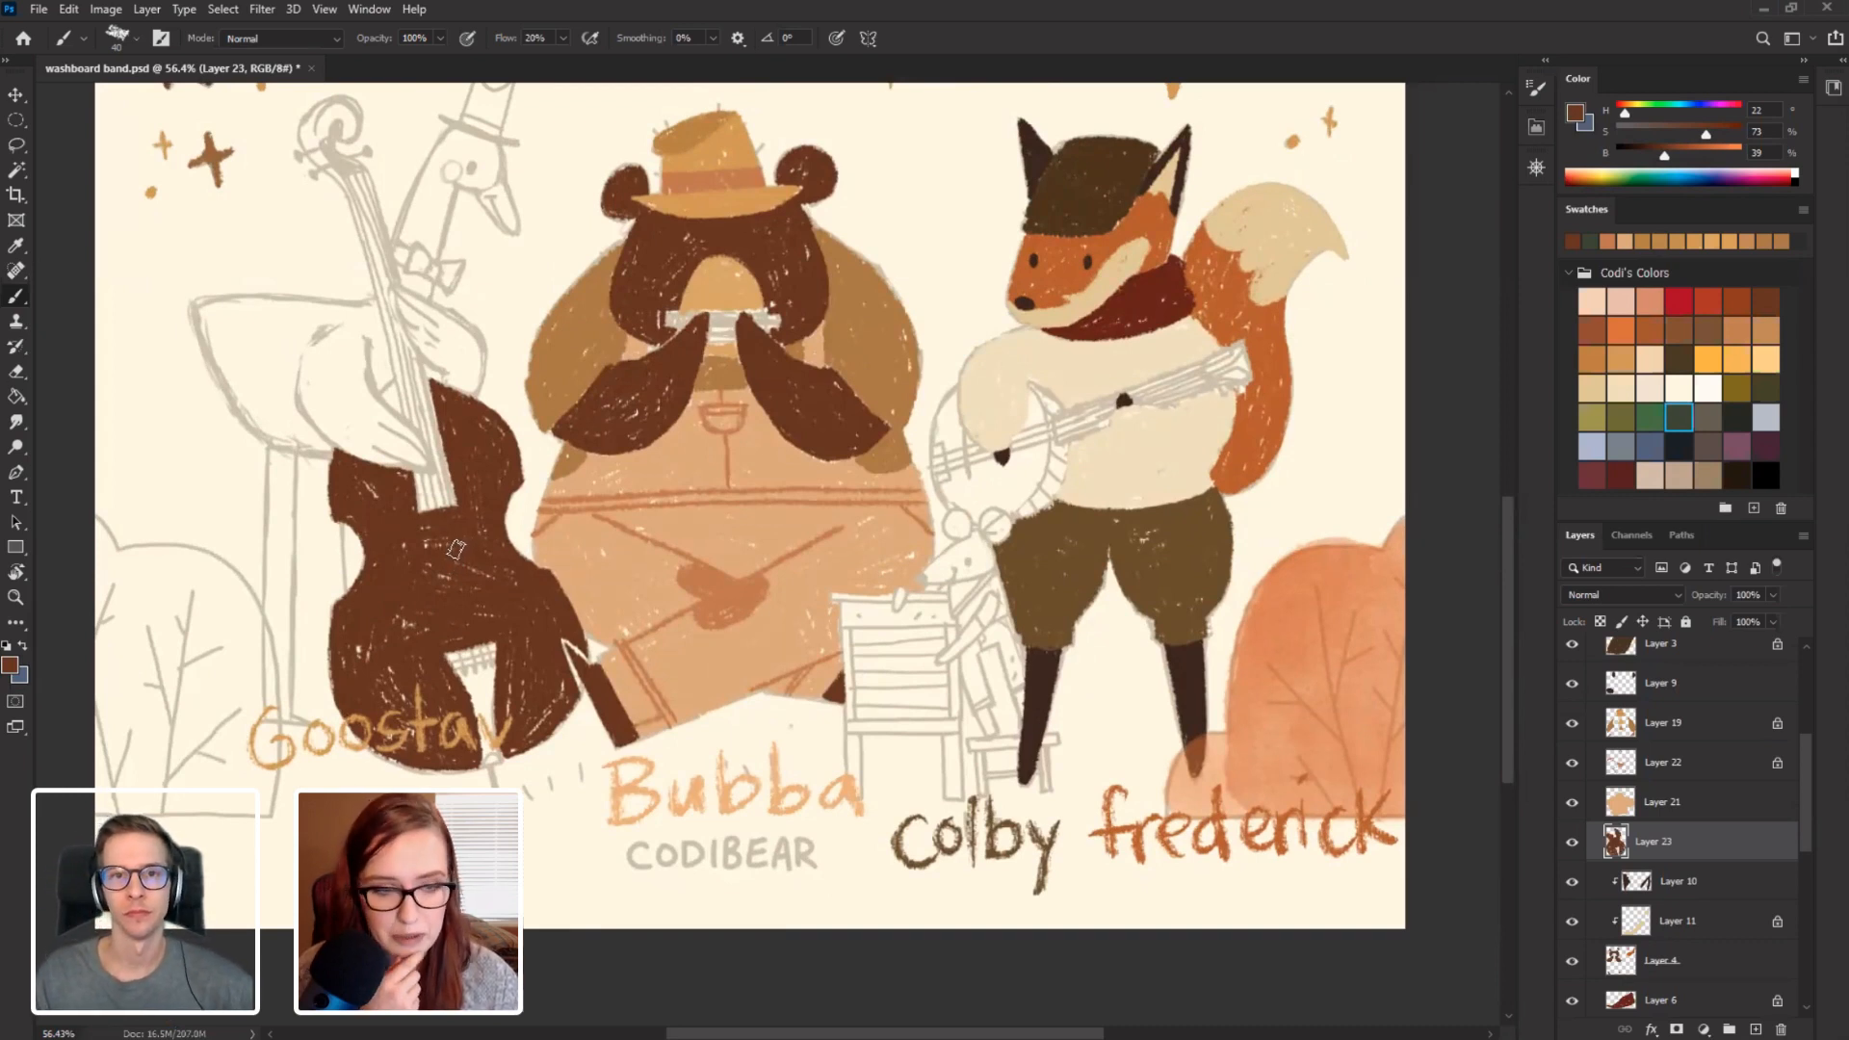
Clean up the bass around the fingerboard's lower end with the brush in Clear mode, and return the brush to Normal.
{"action": "left_click", "coordinate": [266, 39]}
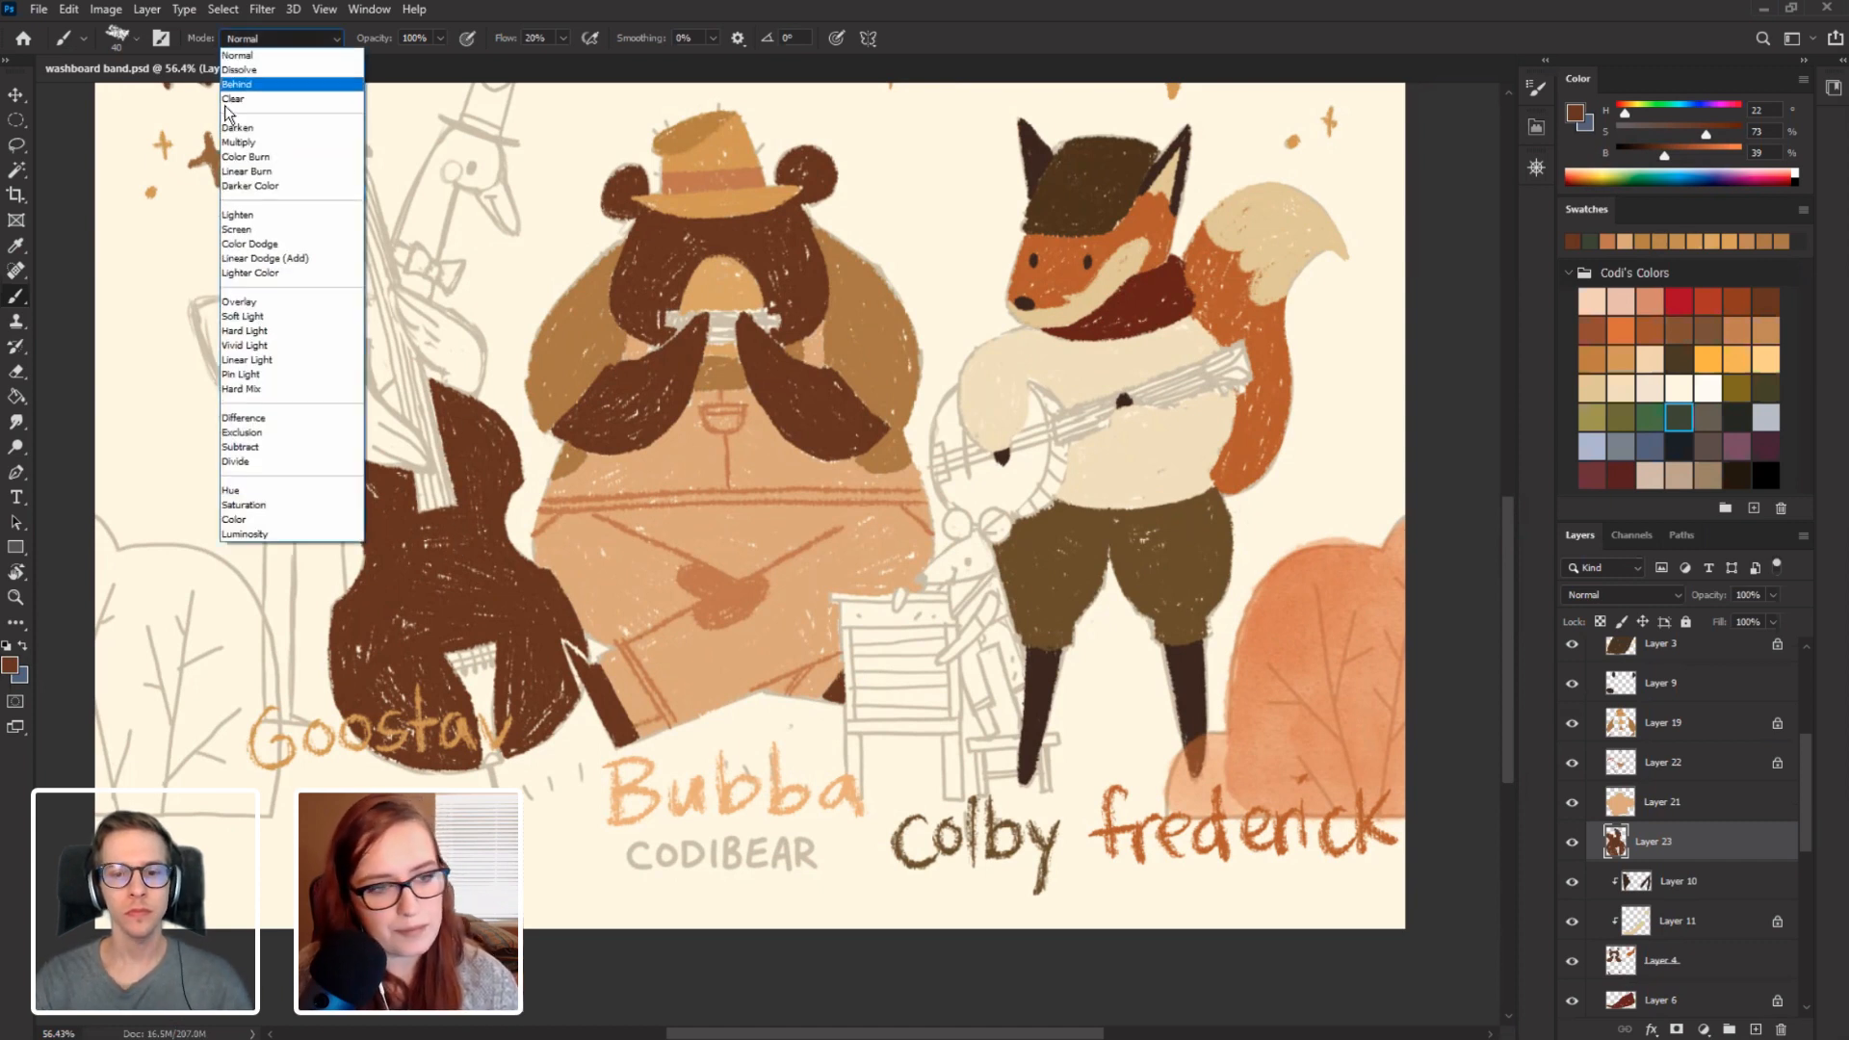
{"action": "key", "text": "Return"}
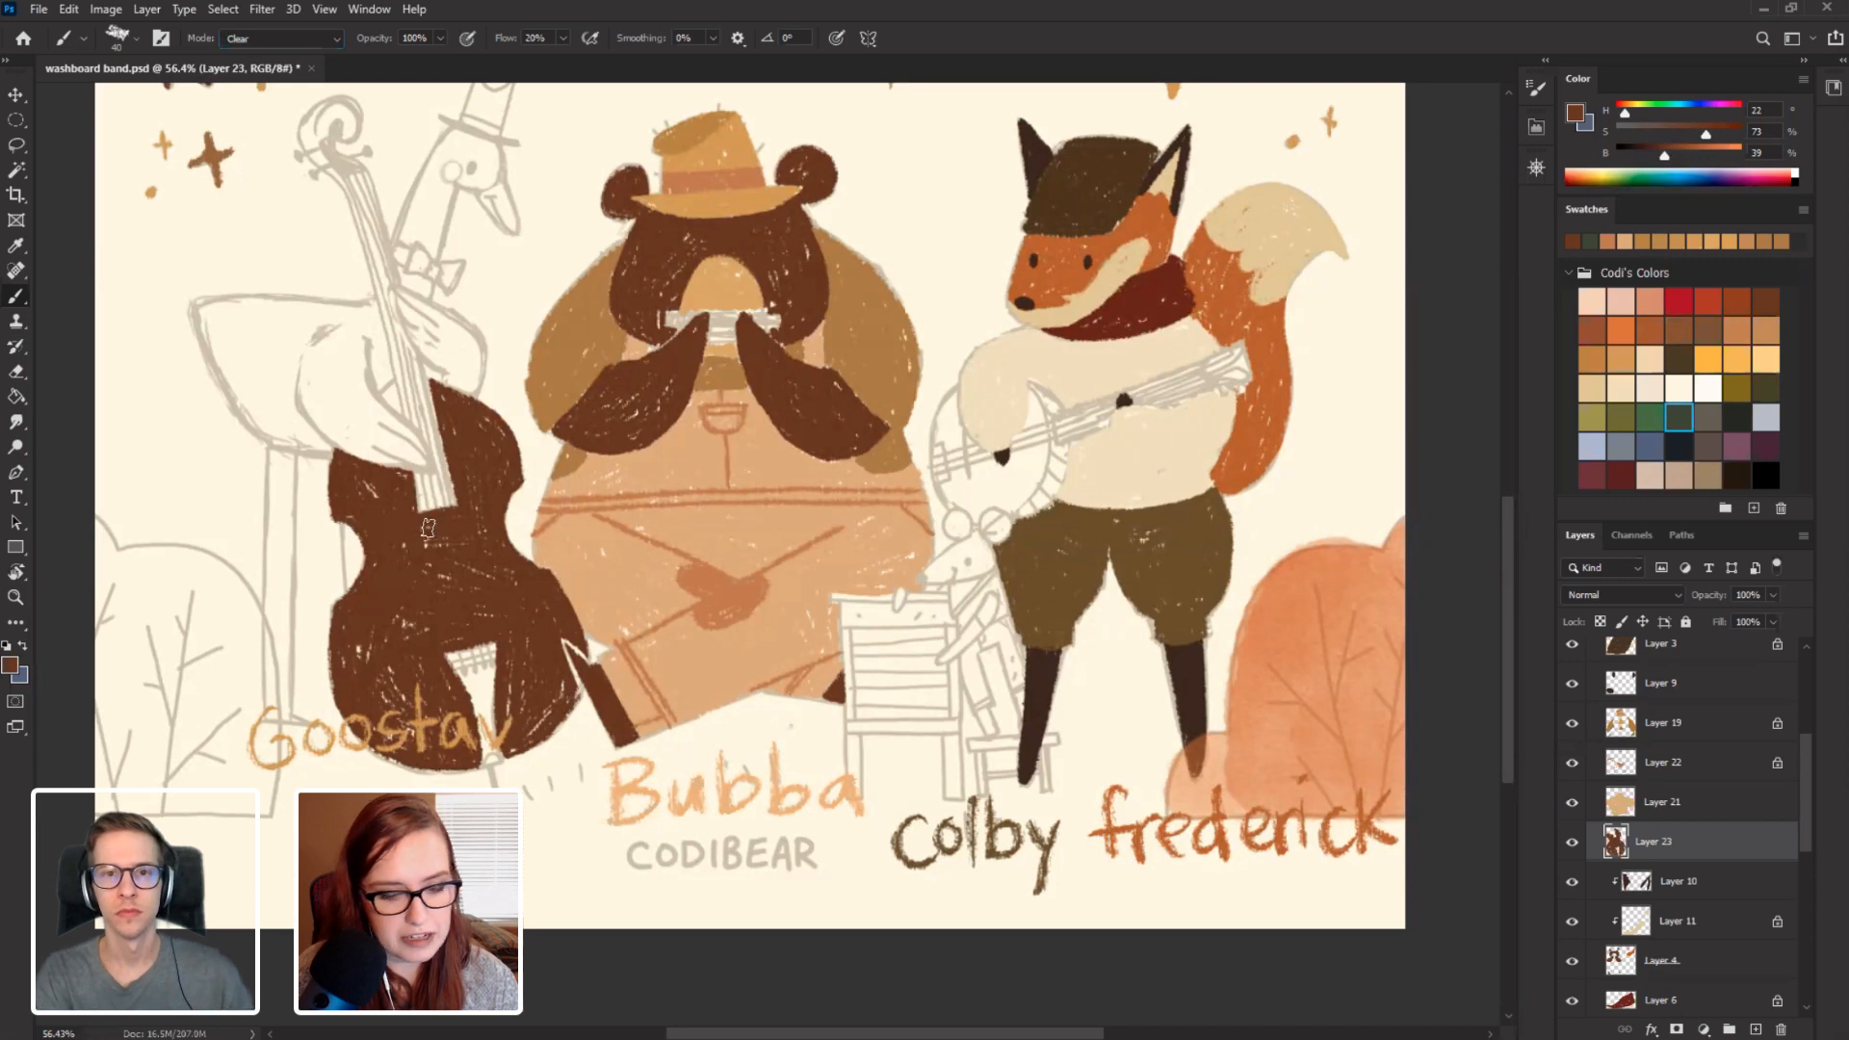
{"action": "left_click", "coordinate": [239, 40]}
{"action": "left_click", "coordinate": [238, 57]}
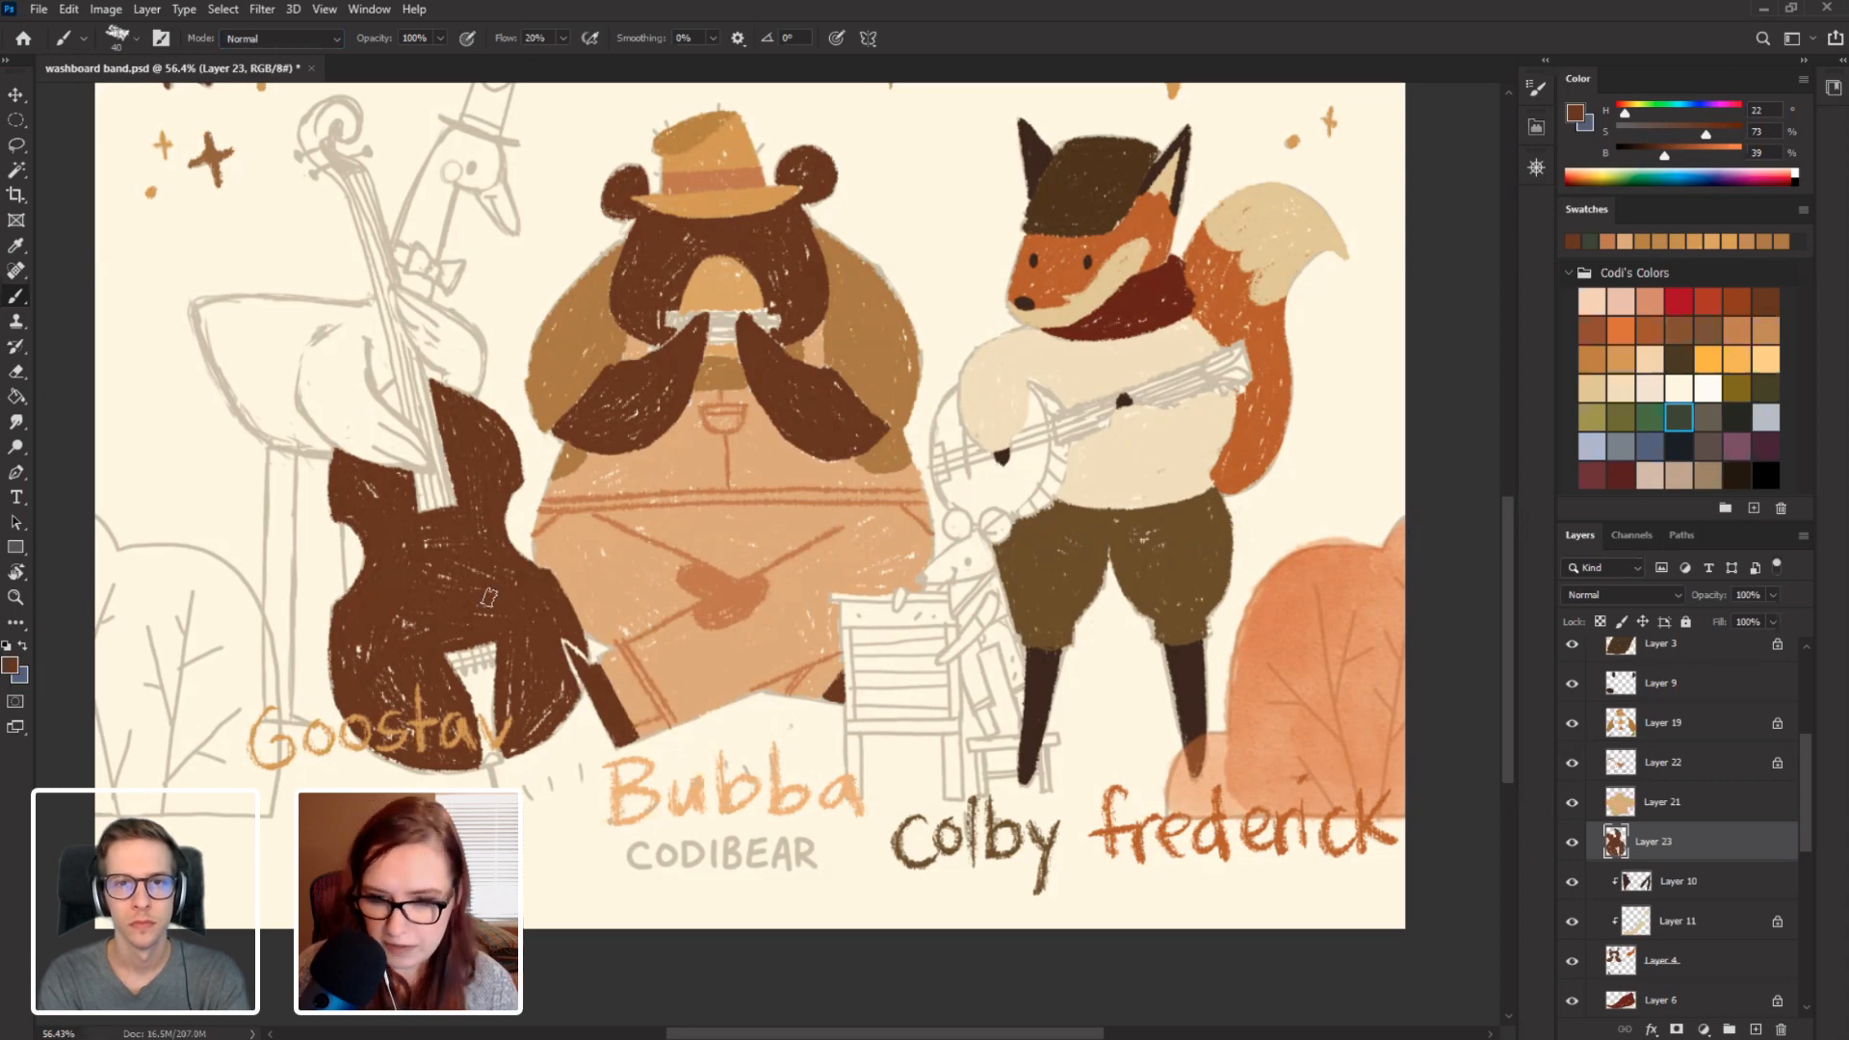
{"action": "key", "text": "r"}
{"action": "left_click_drag", "start_coordinate": [236, 436], "coordinate": [726, 1021]}
{"action": "left_click_drag", "start_coordinate": [840, 626], "coordinate": [776, 574]}
{"action": "left_click_drag", "start_coordinate": [790, 650], "coordinate": [840, 625]}
{"action": "key", "text": "b"}
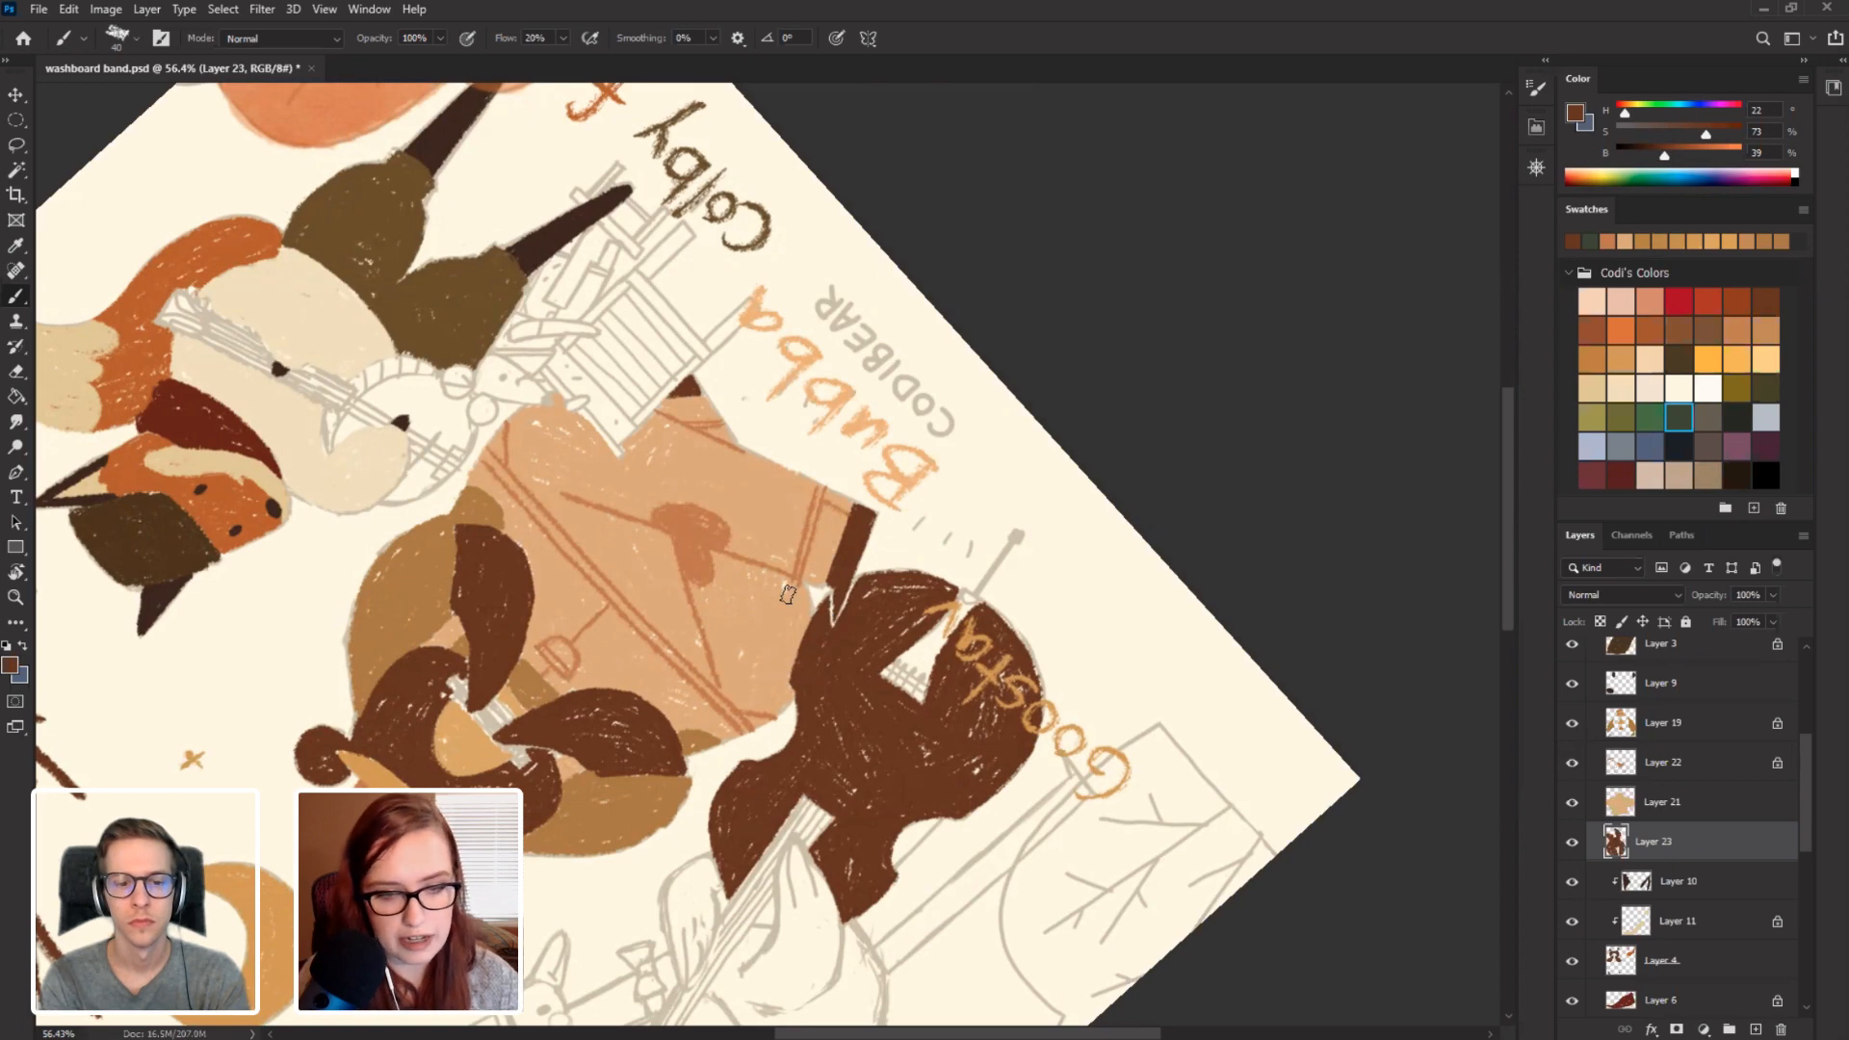
{"action": "key", "text": "r"}
{"action": "left_click_drag", "start_coordinate": [393, 566], "coordinate": [945, 409]}
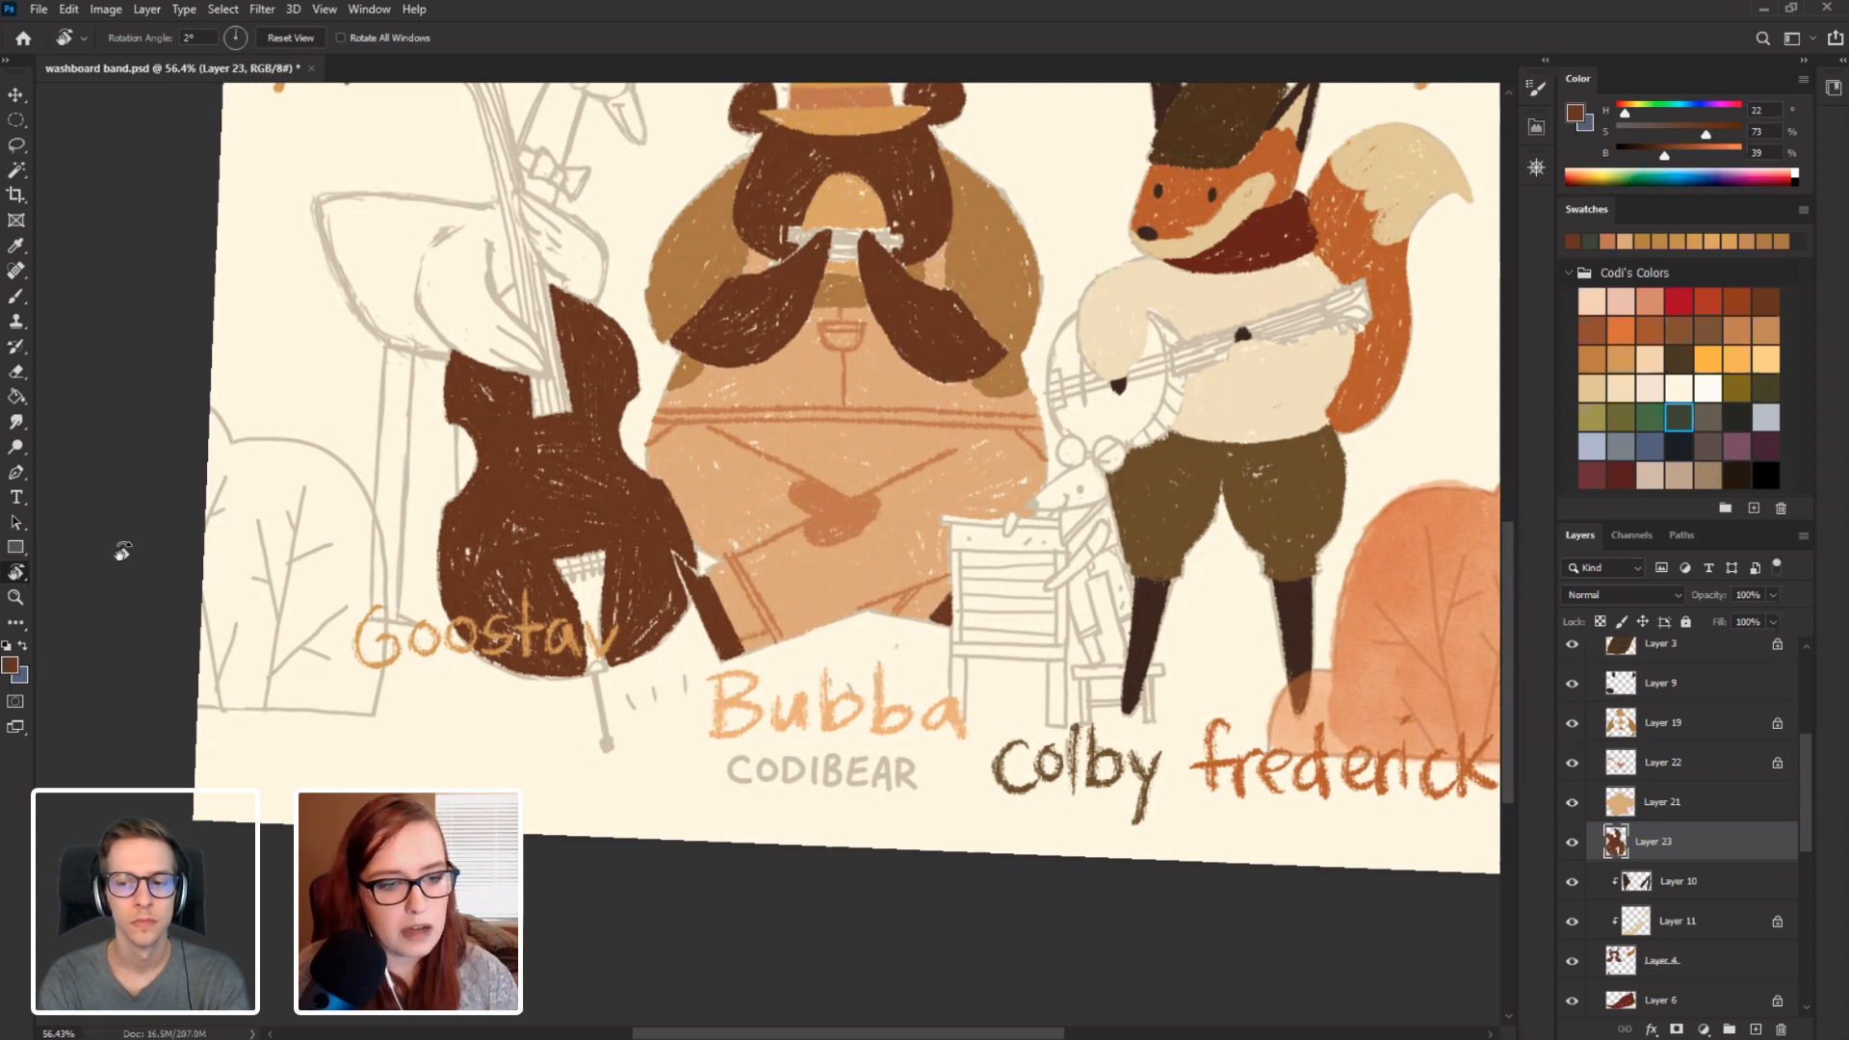
{"action": "left_click_drag", "start_coordinate": [122, 586], "coordinate": [184, 819]}
{"action": "left_click_drag", "start_coordinate": [502, 711], "coordinate": [465, 650]}
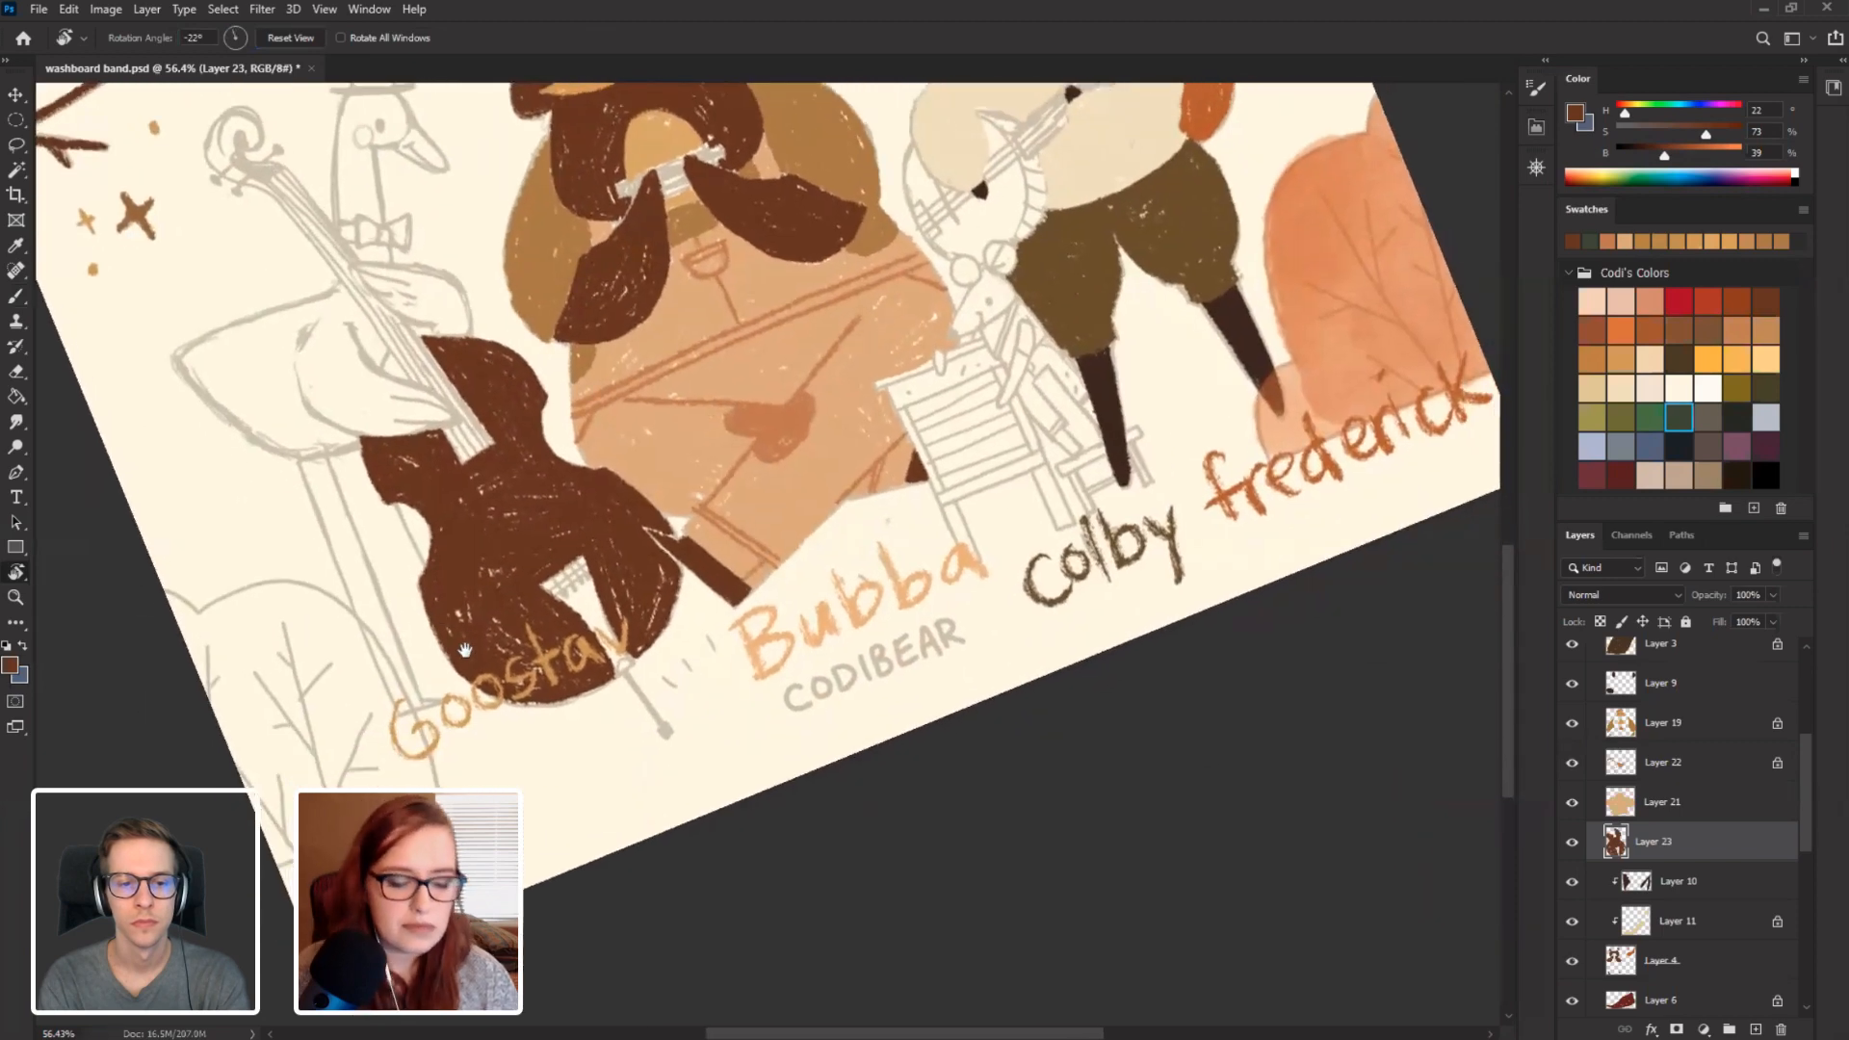
{"action": "key", "text": "b"}
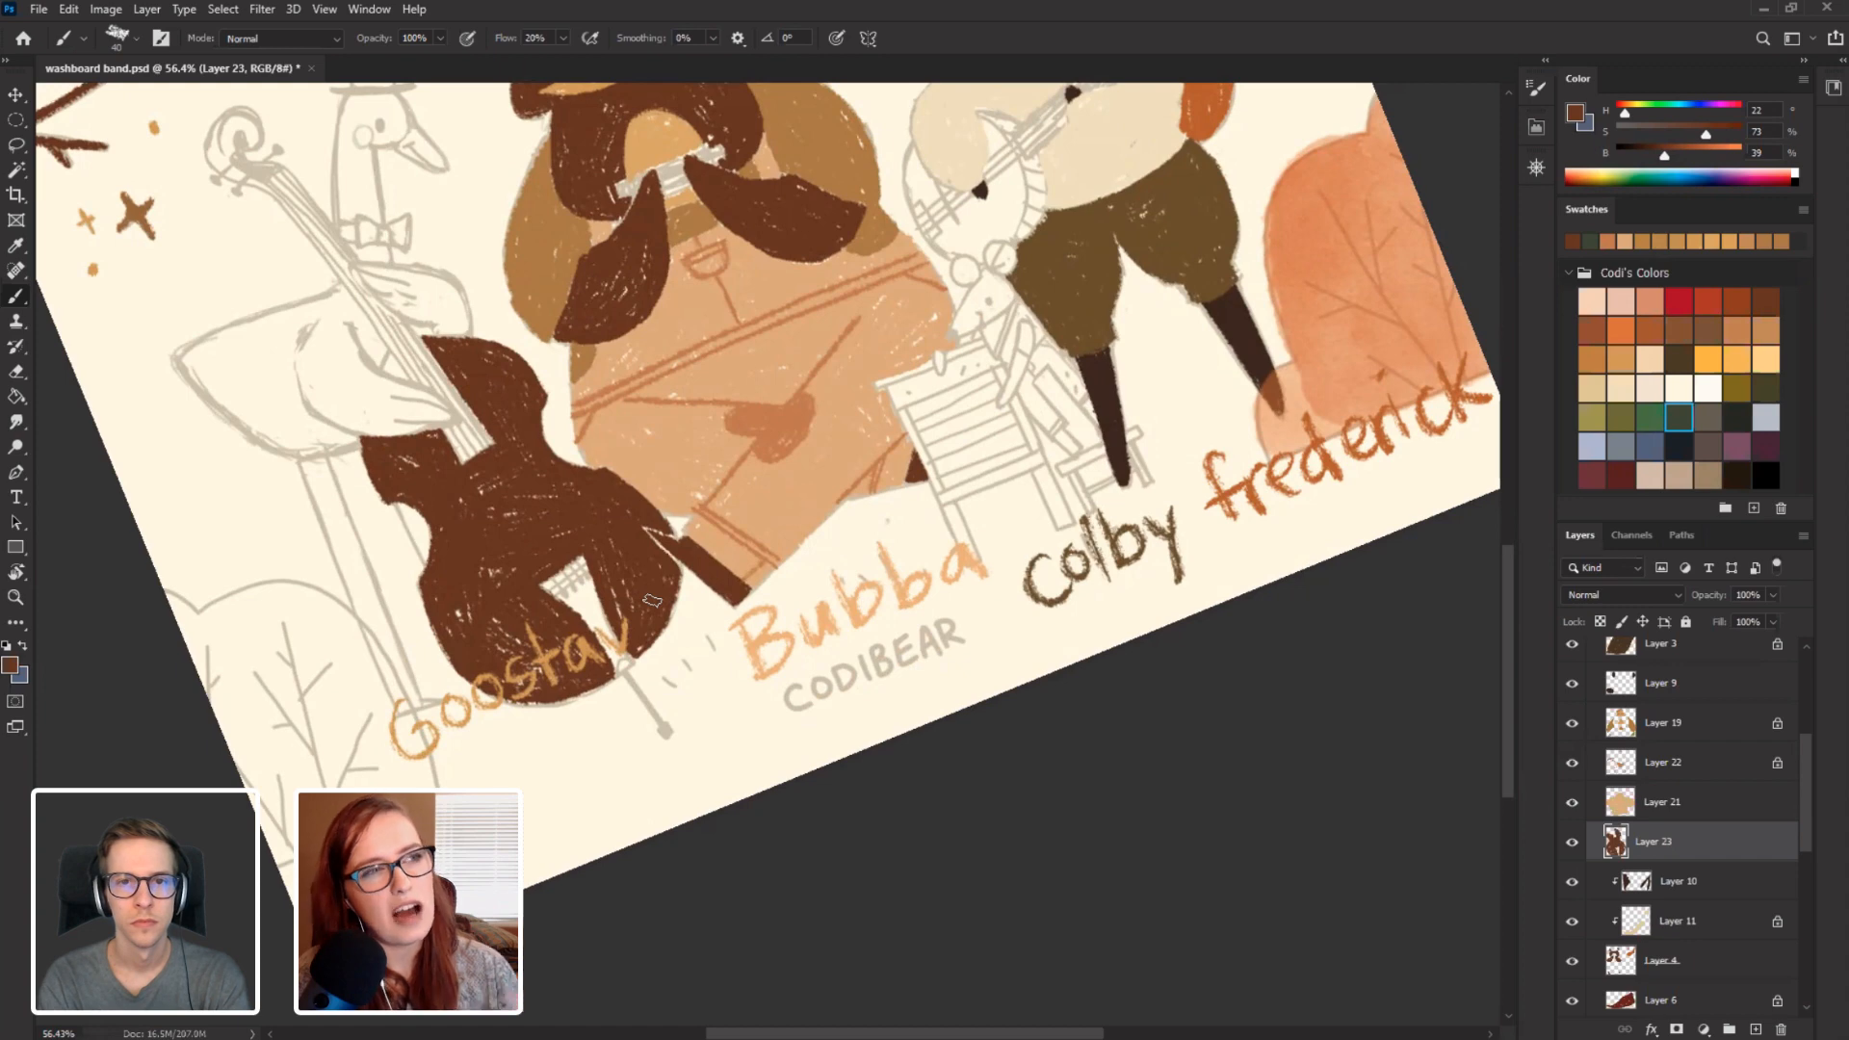
{"action": "key", "text": "r"}
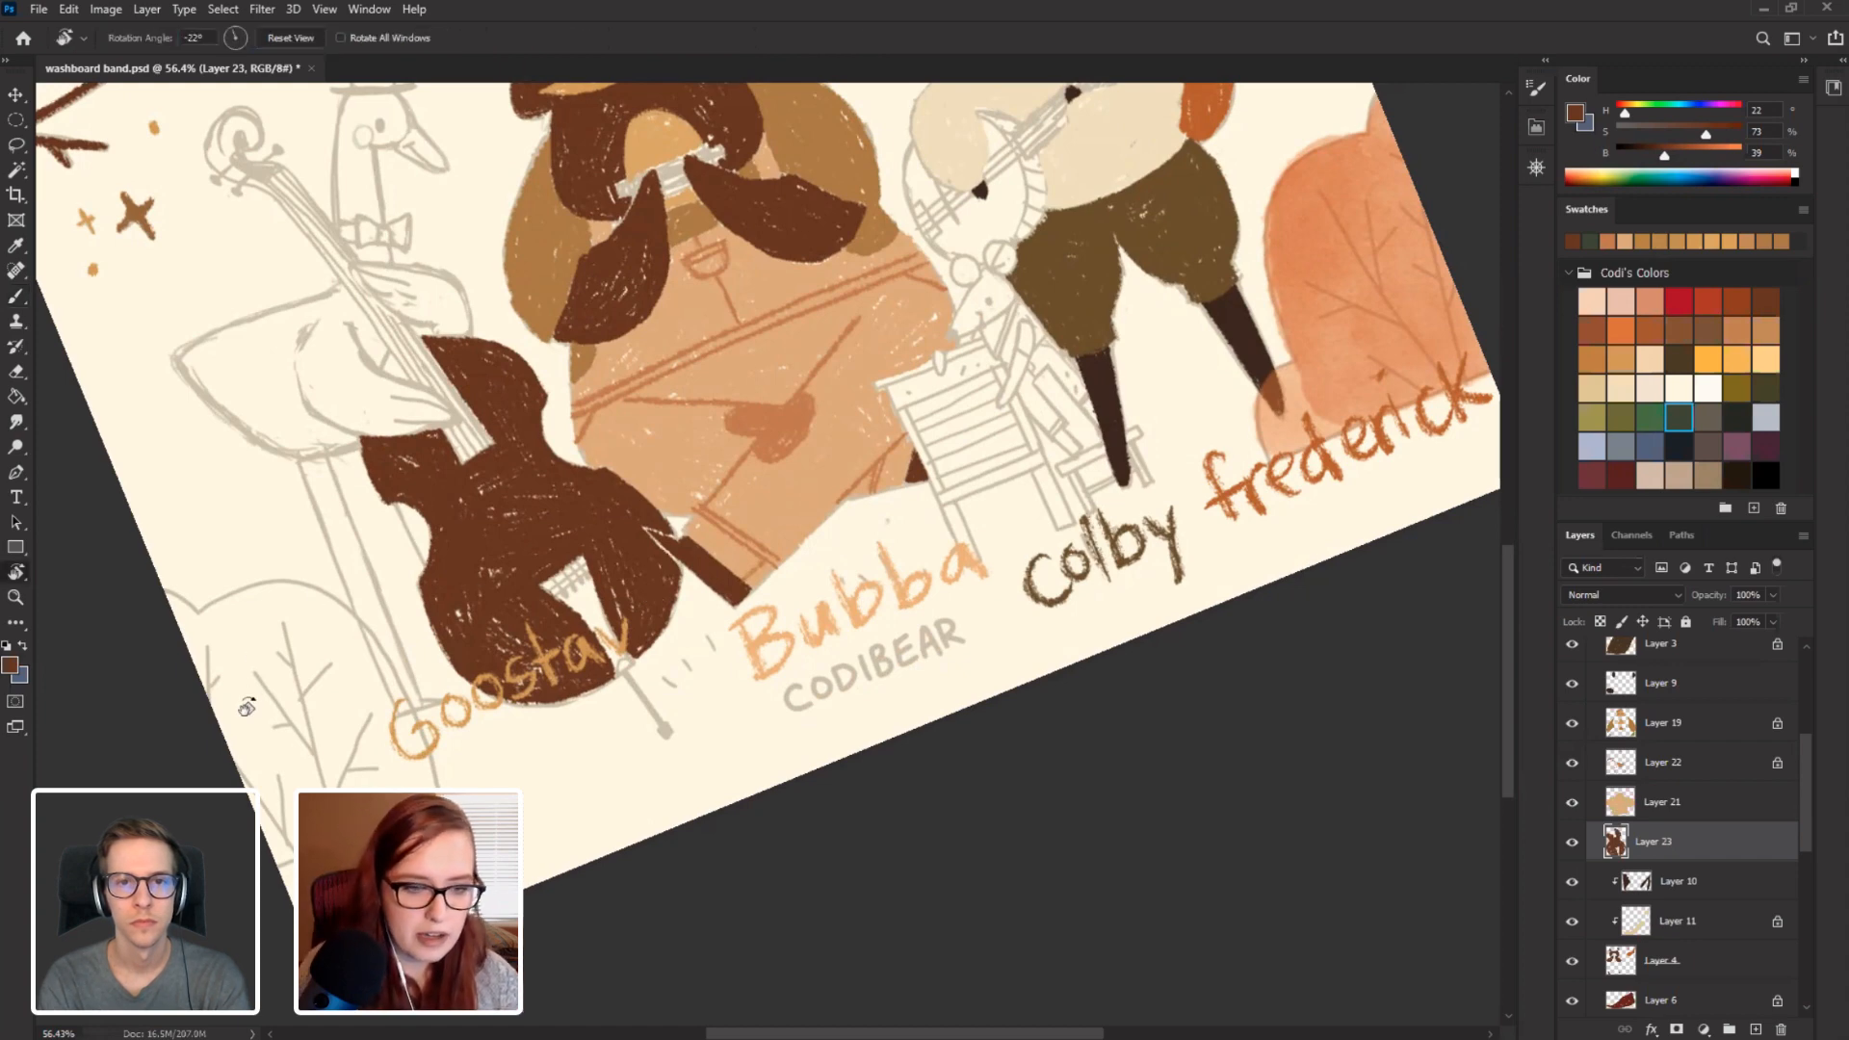
{"action": "left_click_drag", "start_coordinate": [284, 617], "coordinate": [331, 609]}
{"action": "scroll", "coordinate": [332, 609], "scroll_direction": "up", "scroll_amount": 5}
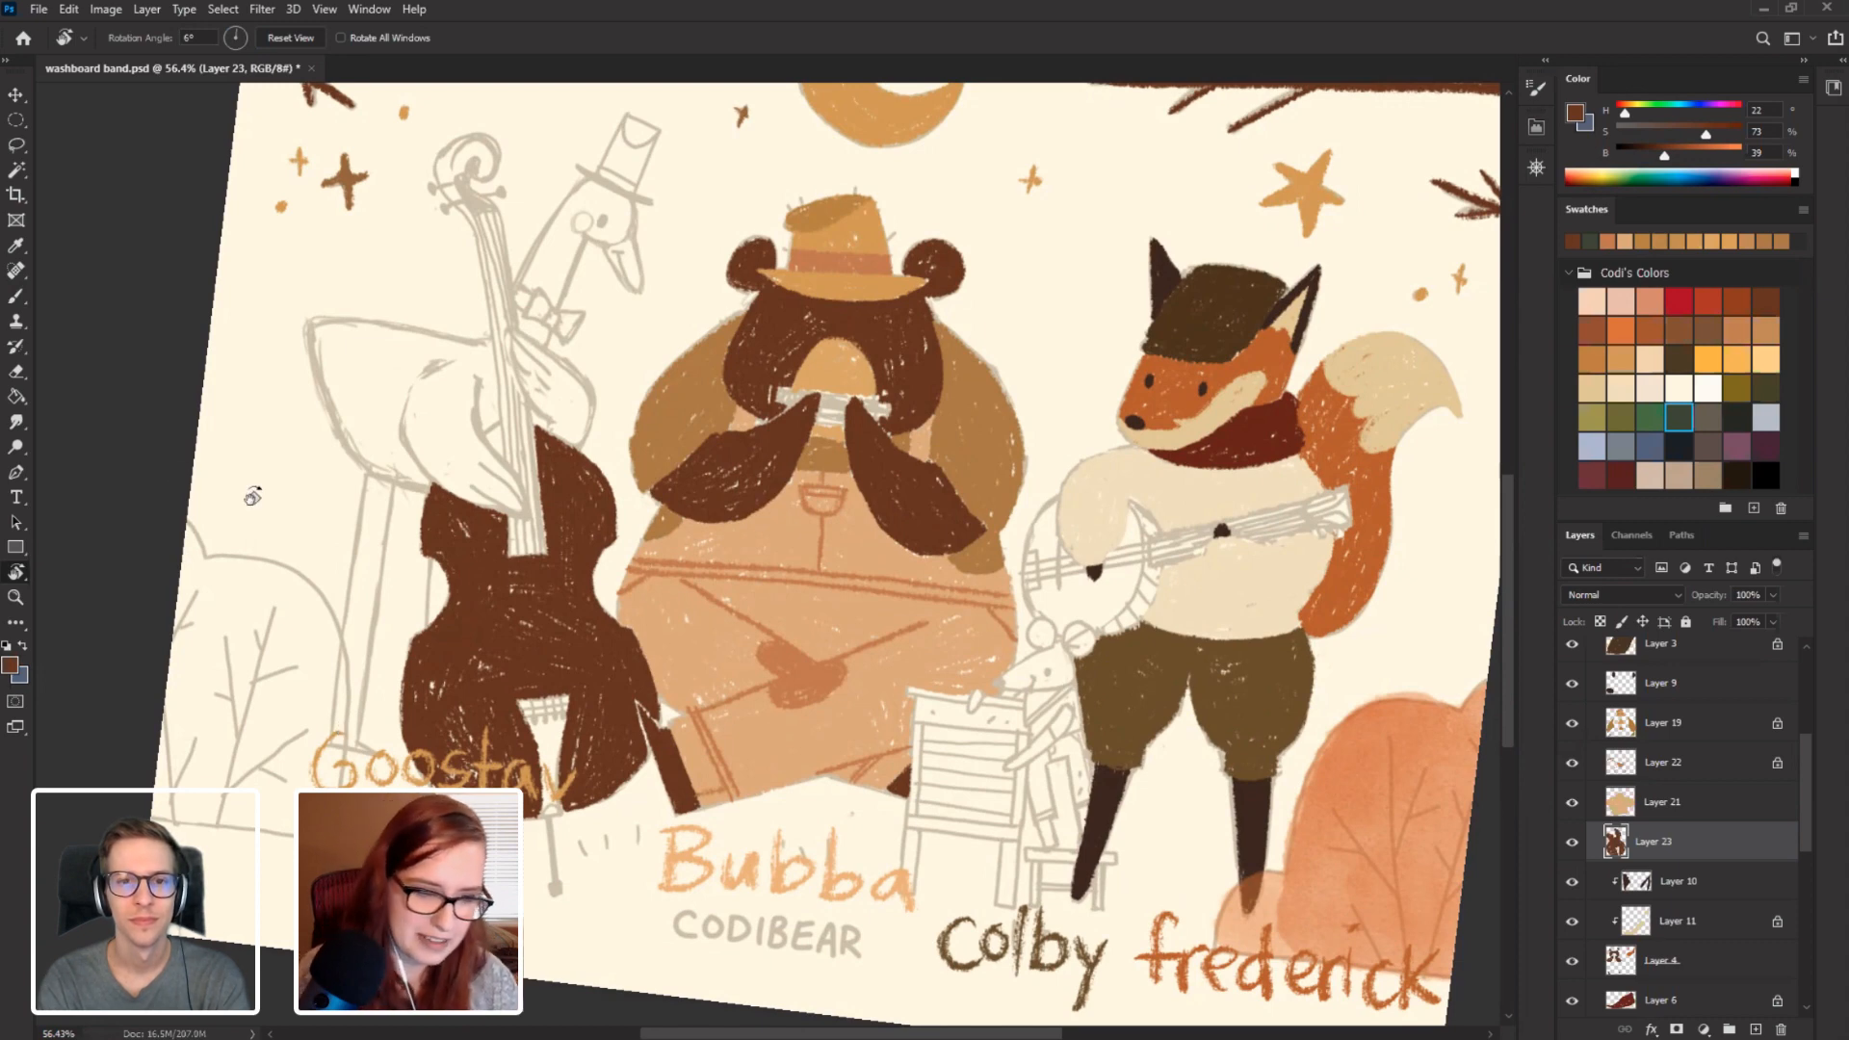
Paint the small part of the bass's top showing between the goose's wing and the fingerboard in reddish brown.
{"action": "left_click_drag", "start_coordinate": [124, 392], "coordinate": [329, 724]}
{"action": "scroll", "coordinate": [330, 725], "scroll_direction": "down", "scroll_amount": 5}
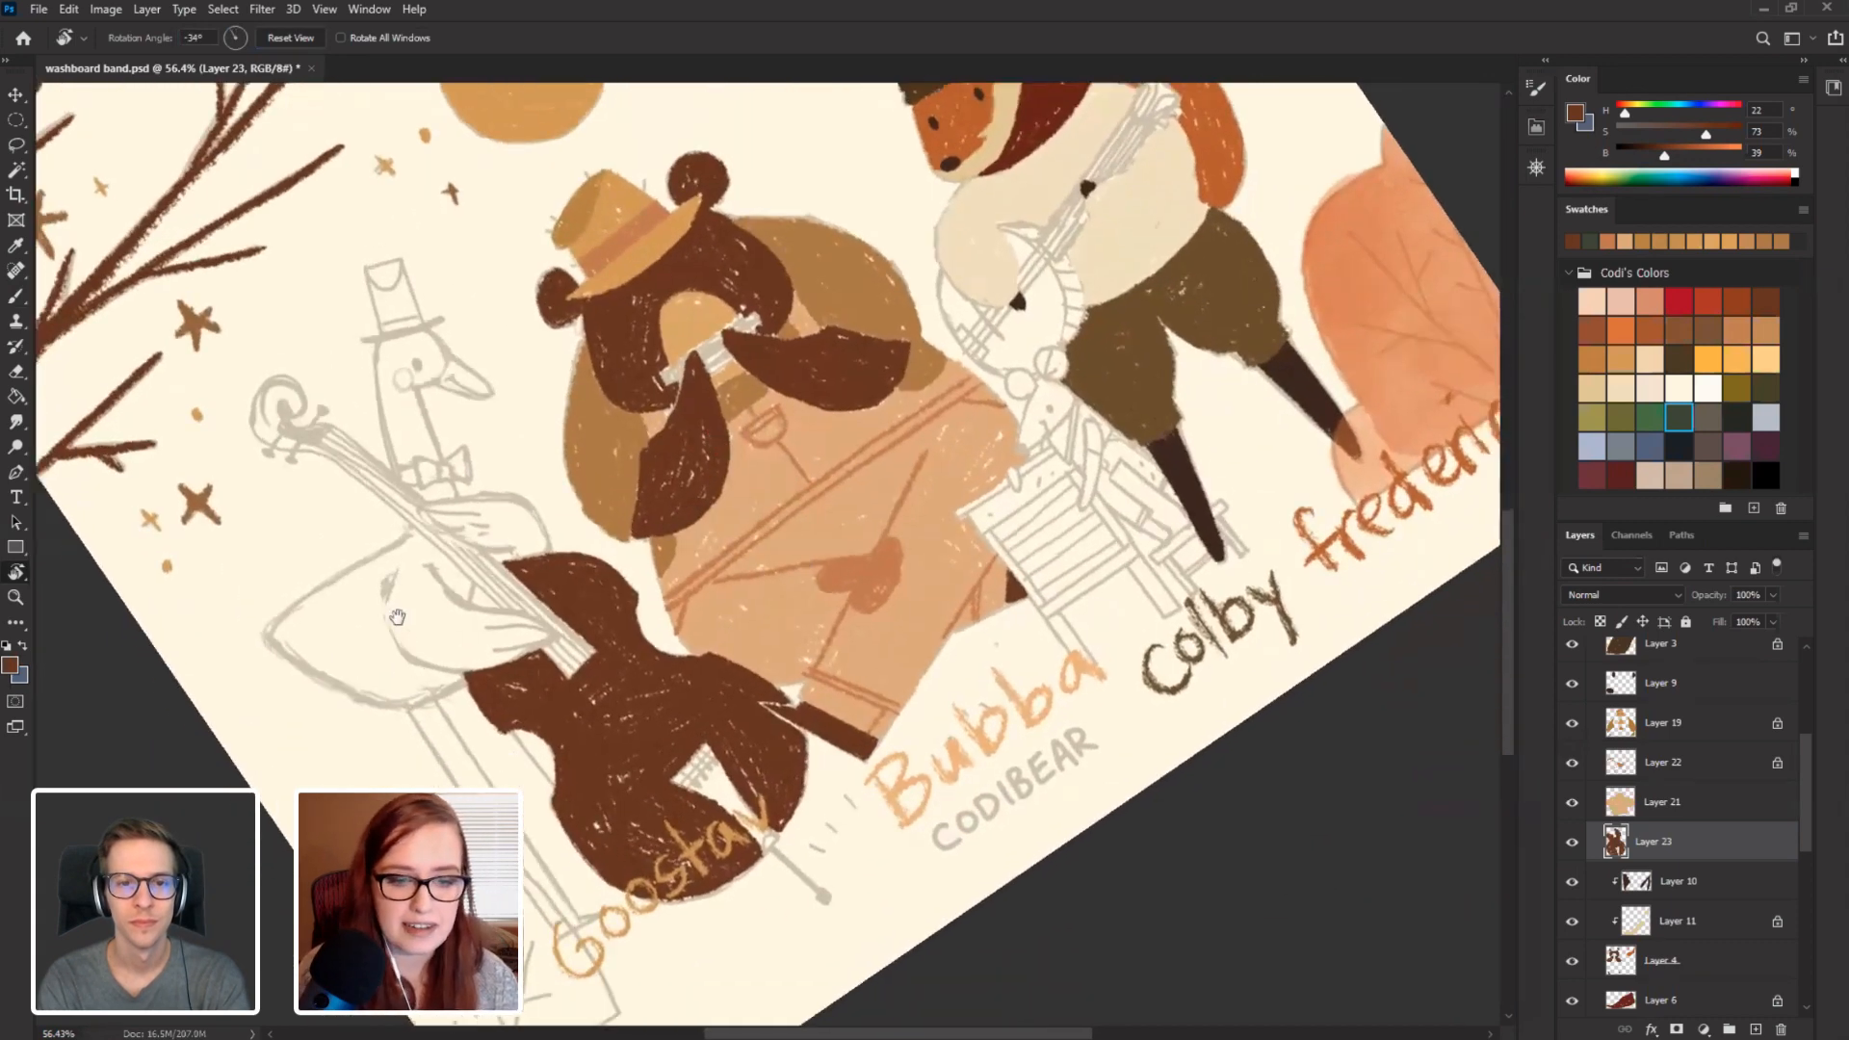
{"action": "key", "text": "b"}
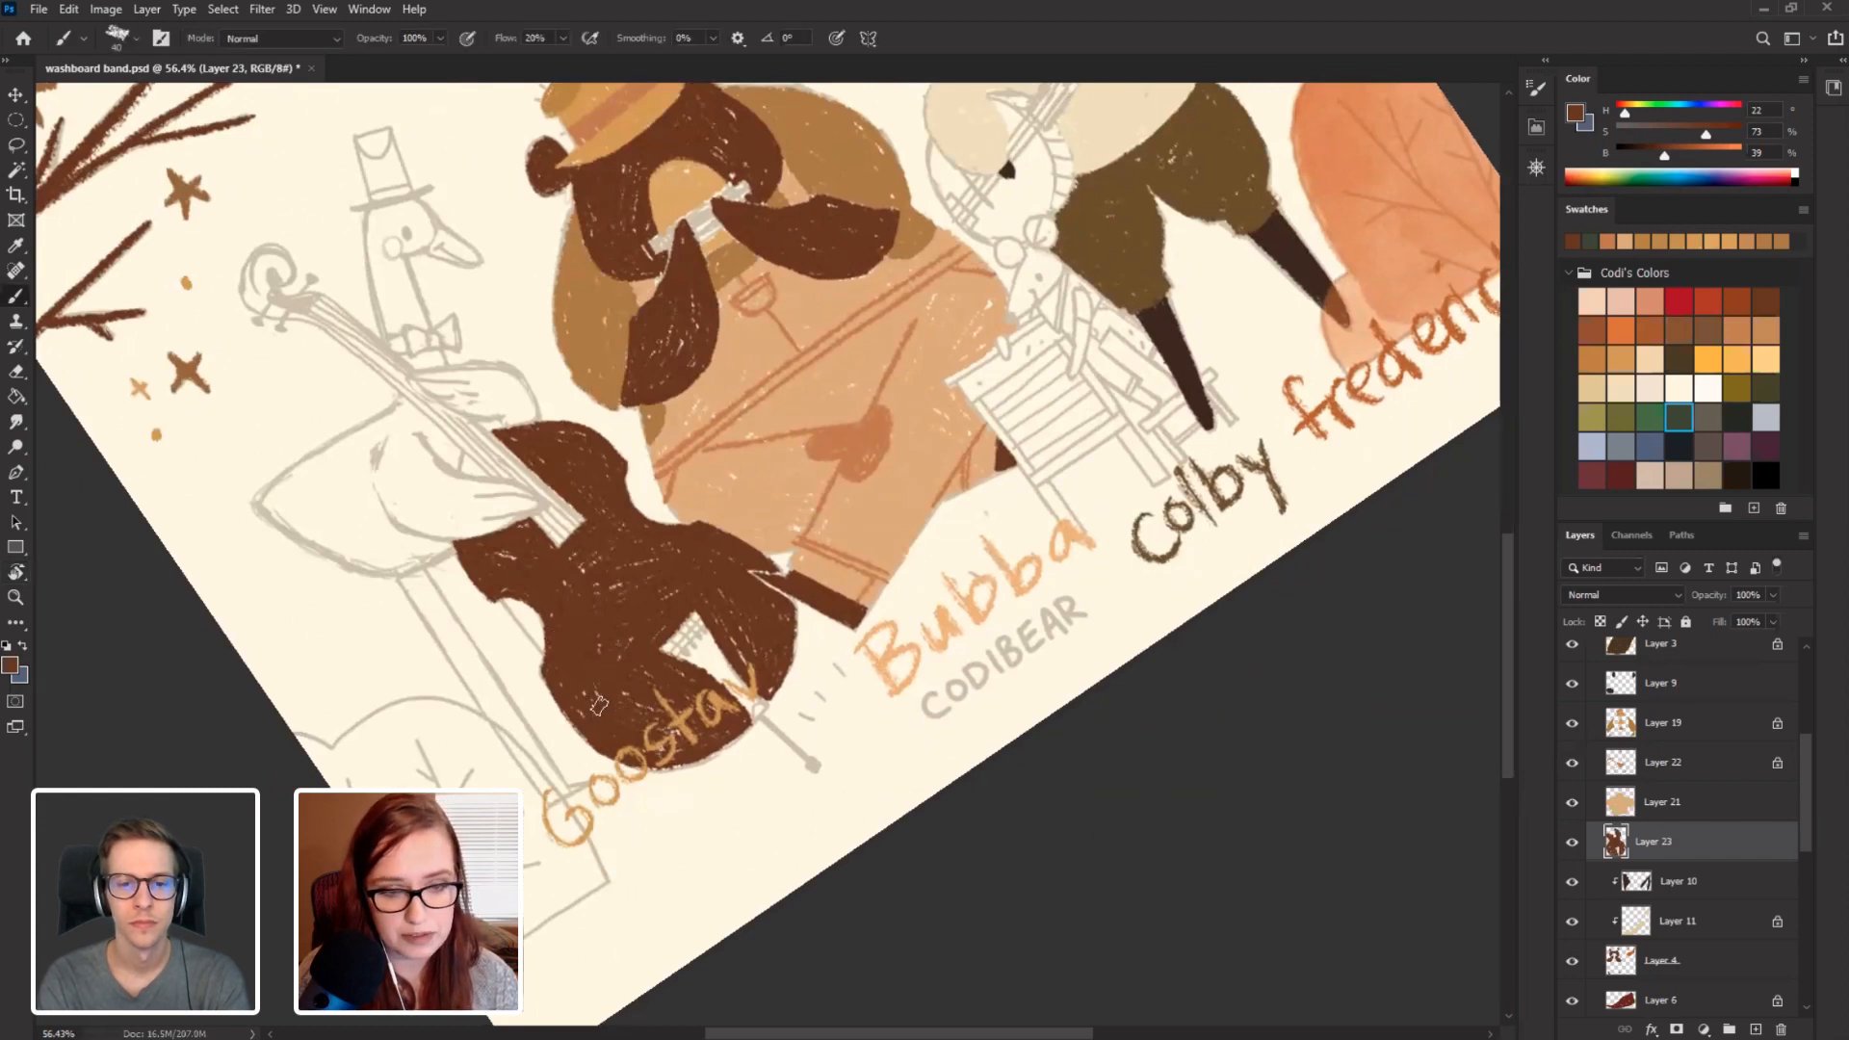
{"action": "key", "text": "r"}
{"action": "left_click_drag", "start_coordinate": [335, 661], "coordinate": [276, 559]}
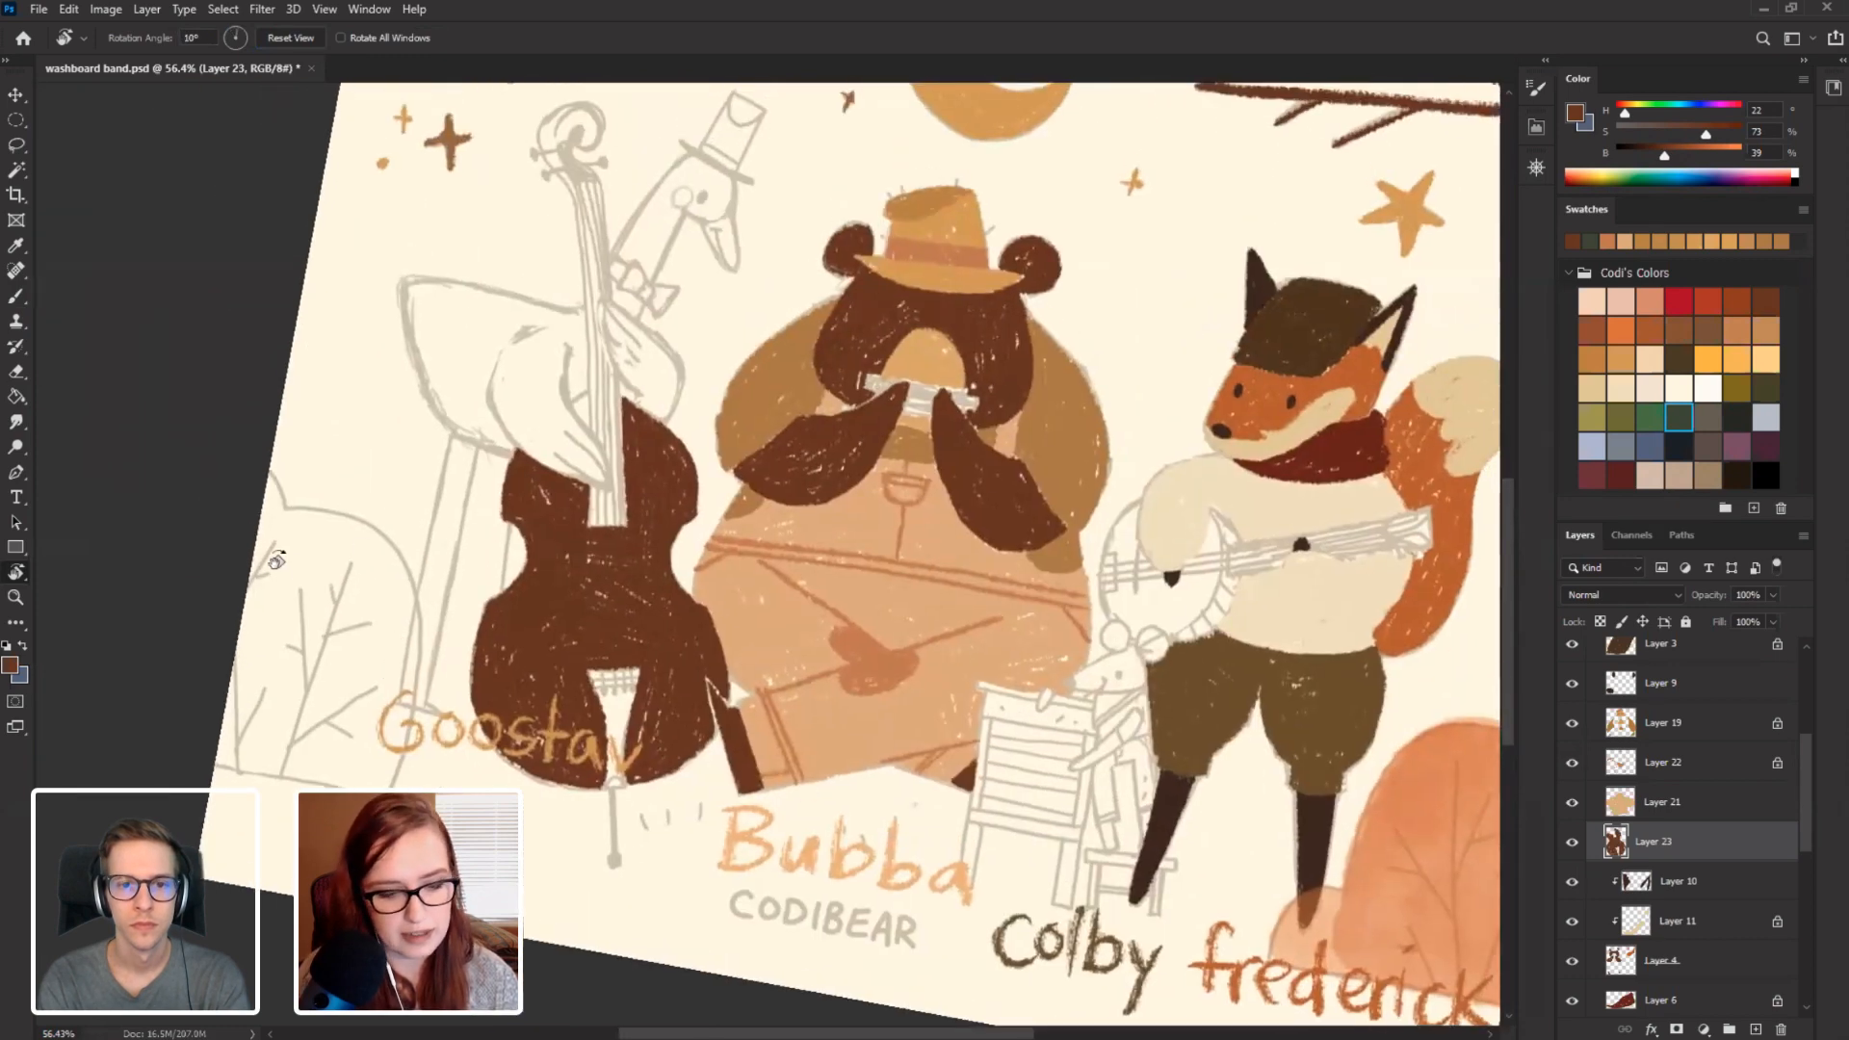
{"action": "key", "text": "b"}
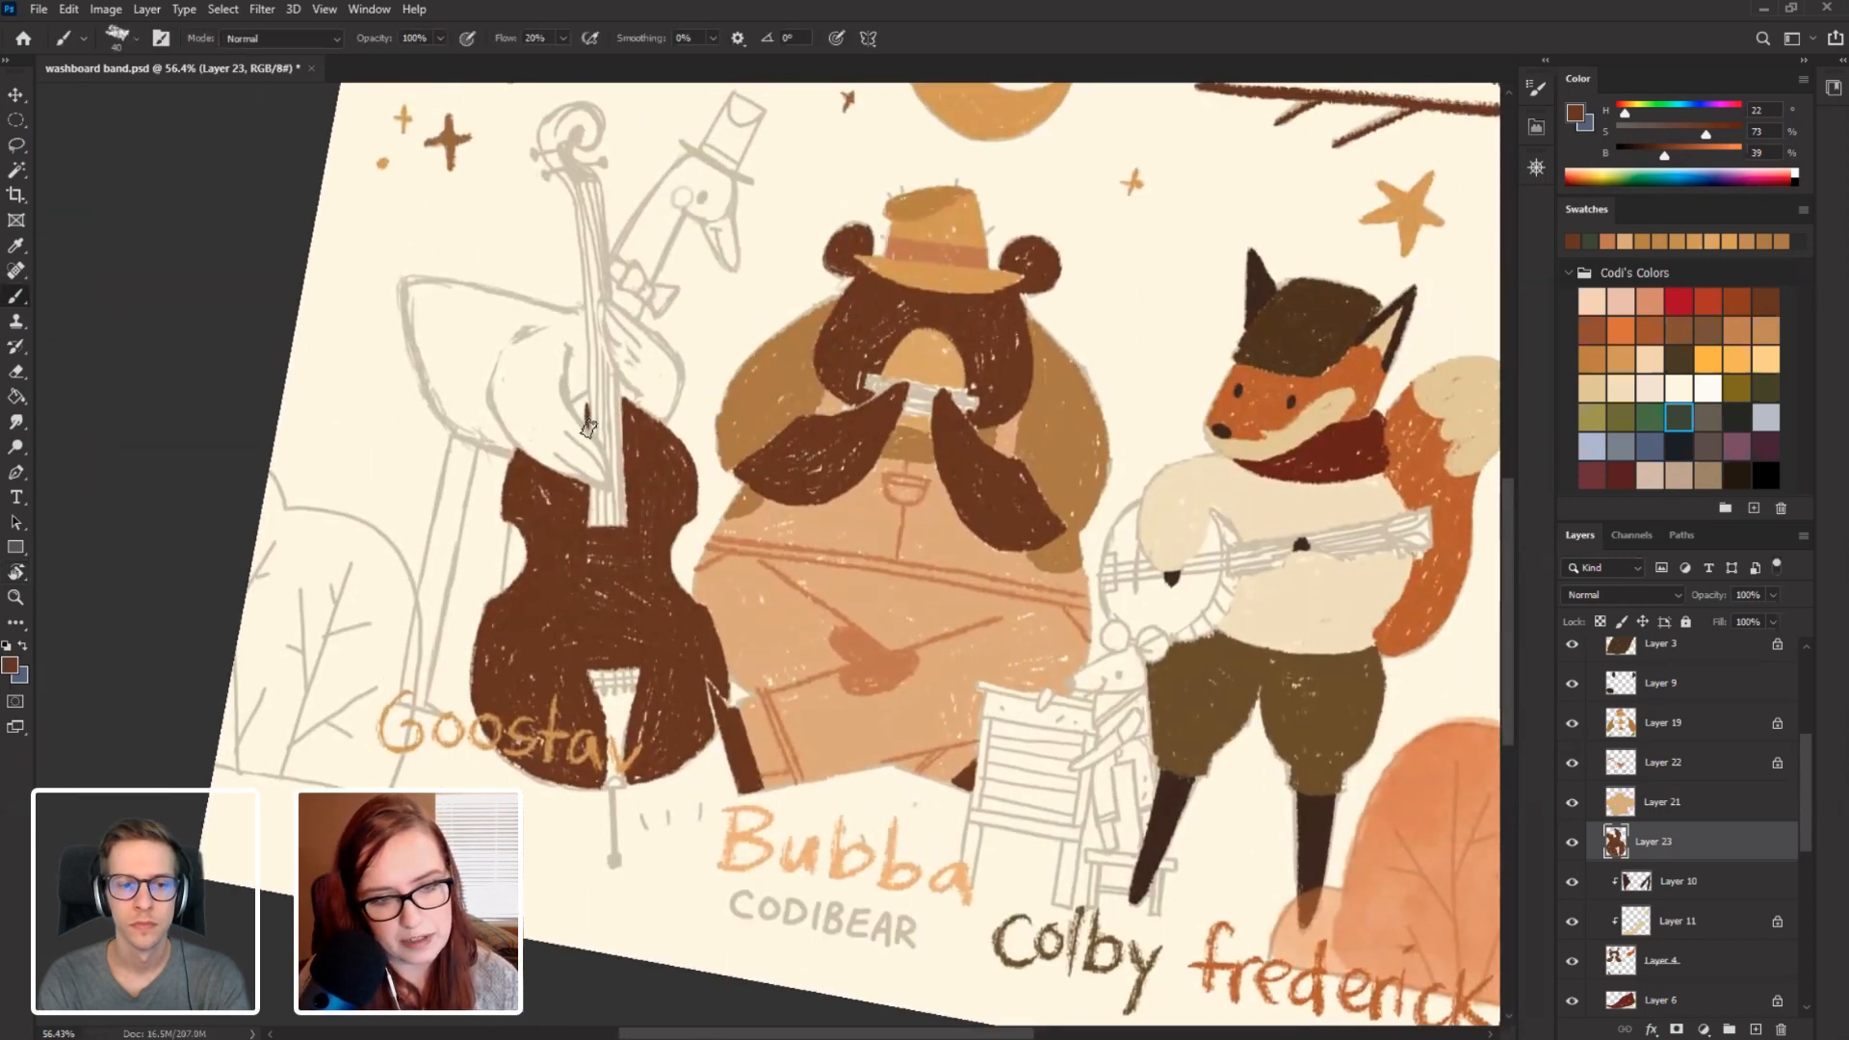
{"action": "left_click_drag", "start_coordinate": [587, 429], "coordinate": [585, 394]}
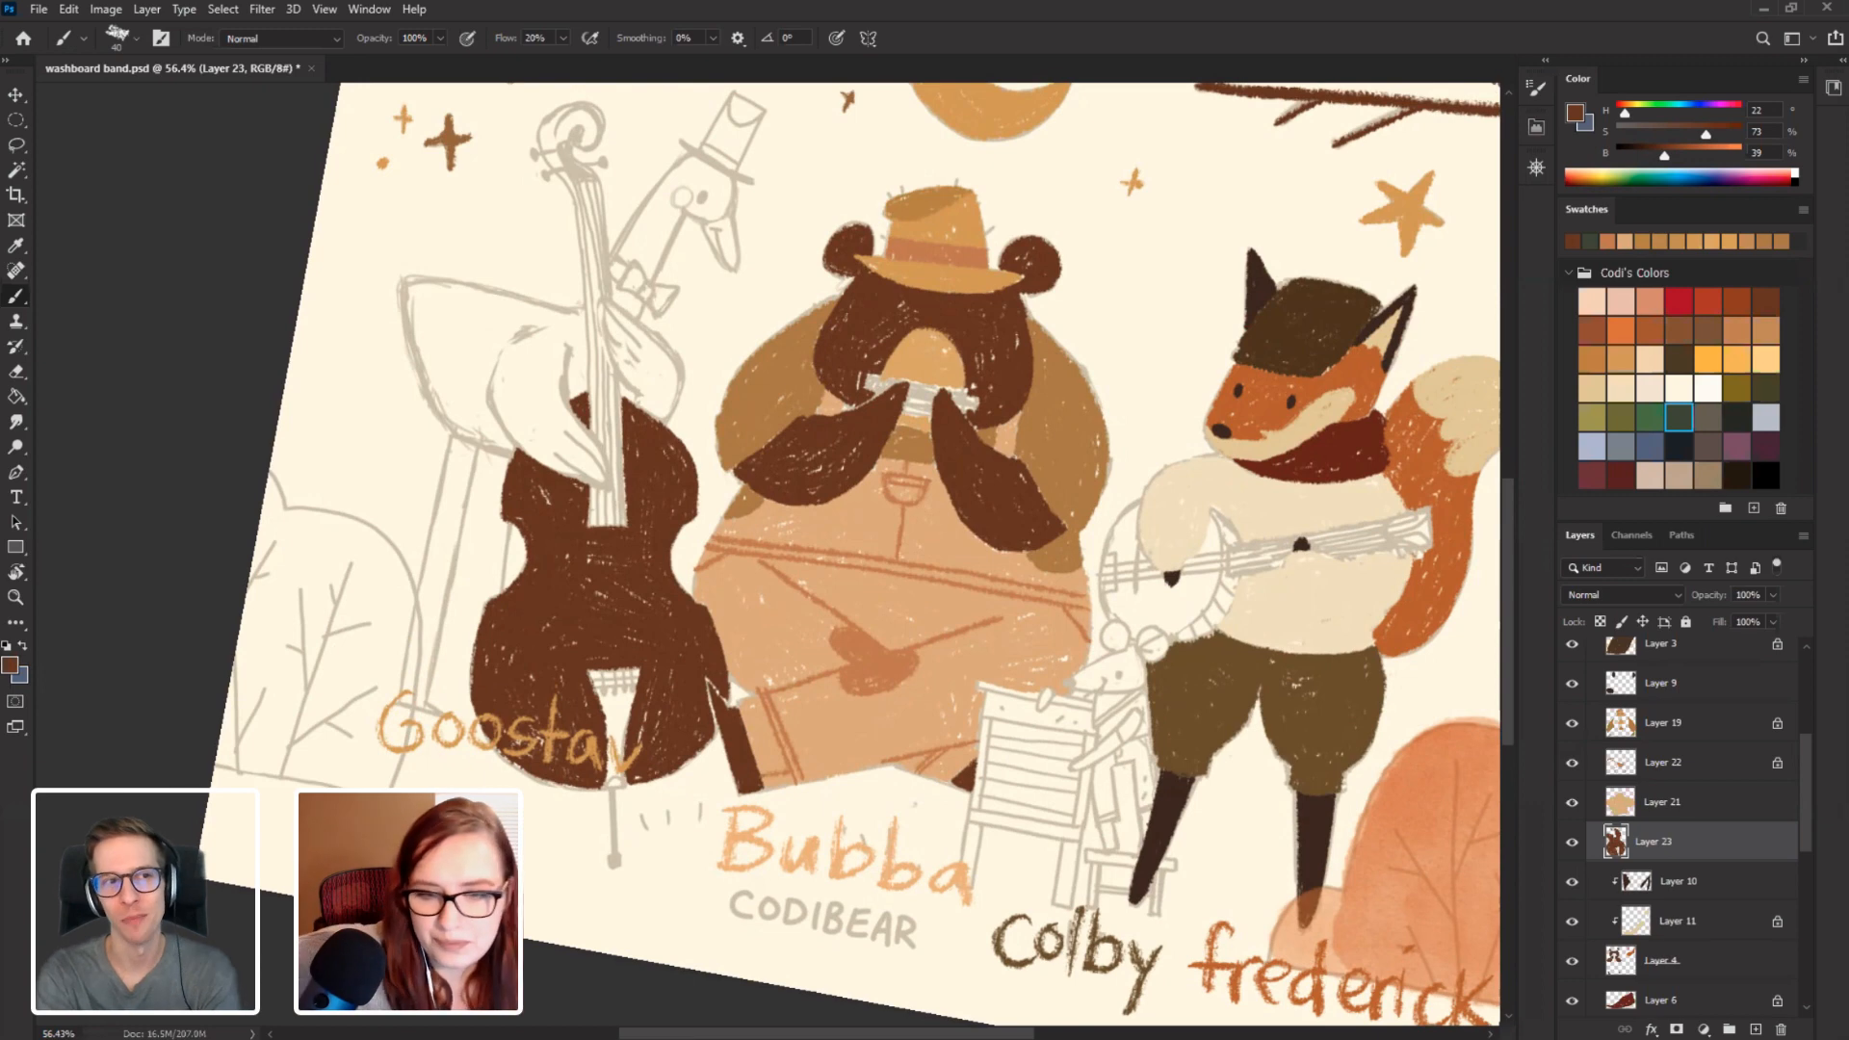
Sample the dark brown of the fox's leg and add a new layer above the bass layer.
{"action": "key", "text": "r"}
{"action": "left_click_drag", "start_coordinate": [321, 626], "coordinate": [371, 722]}
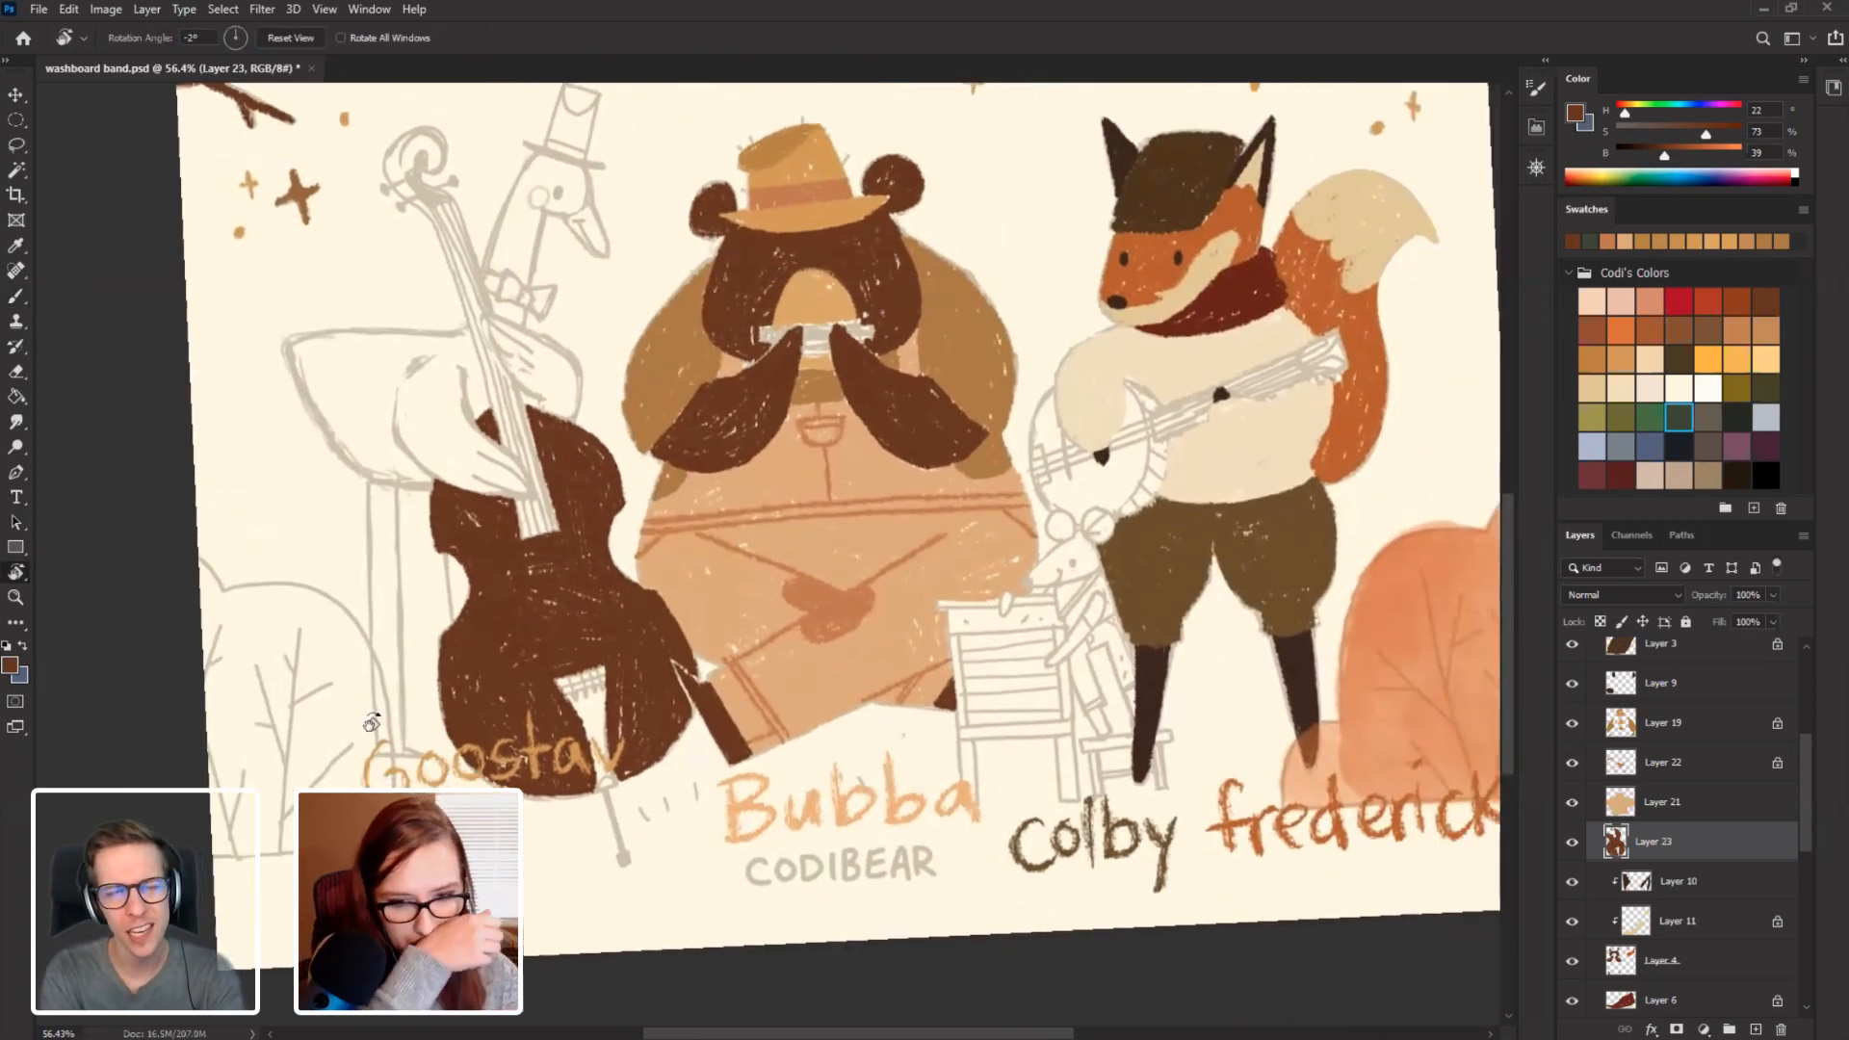
{"action": "key", "text": "b"}
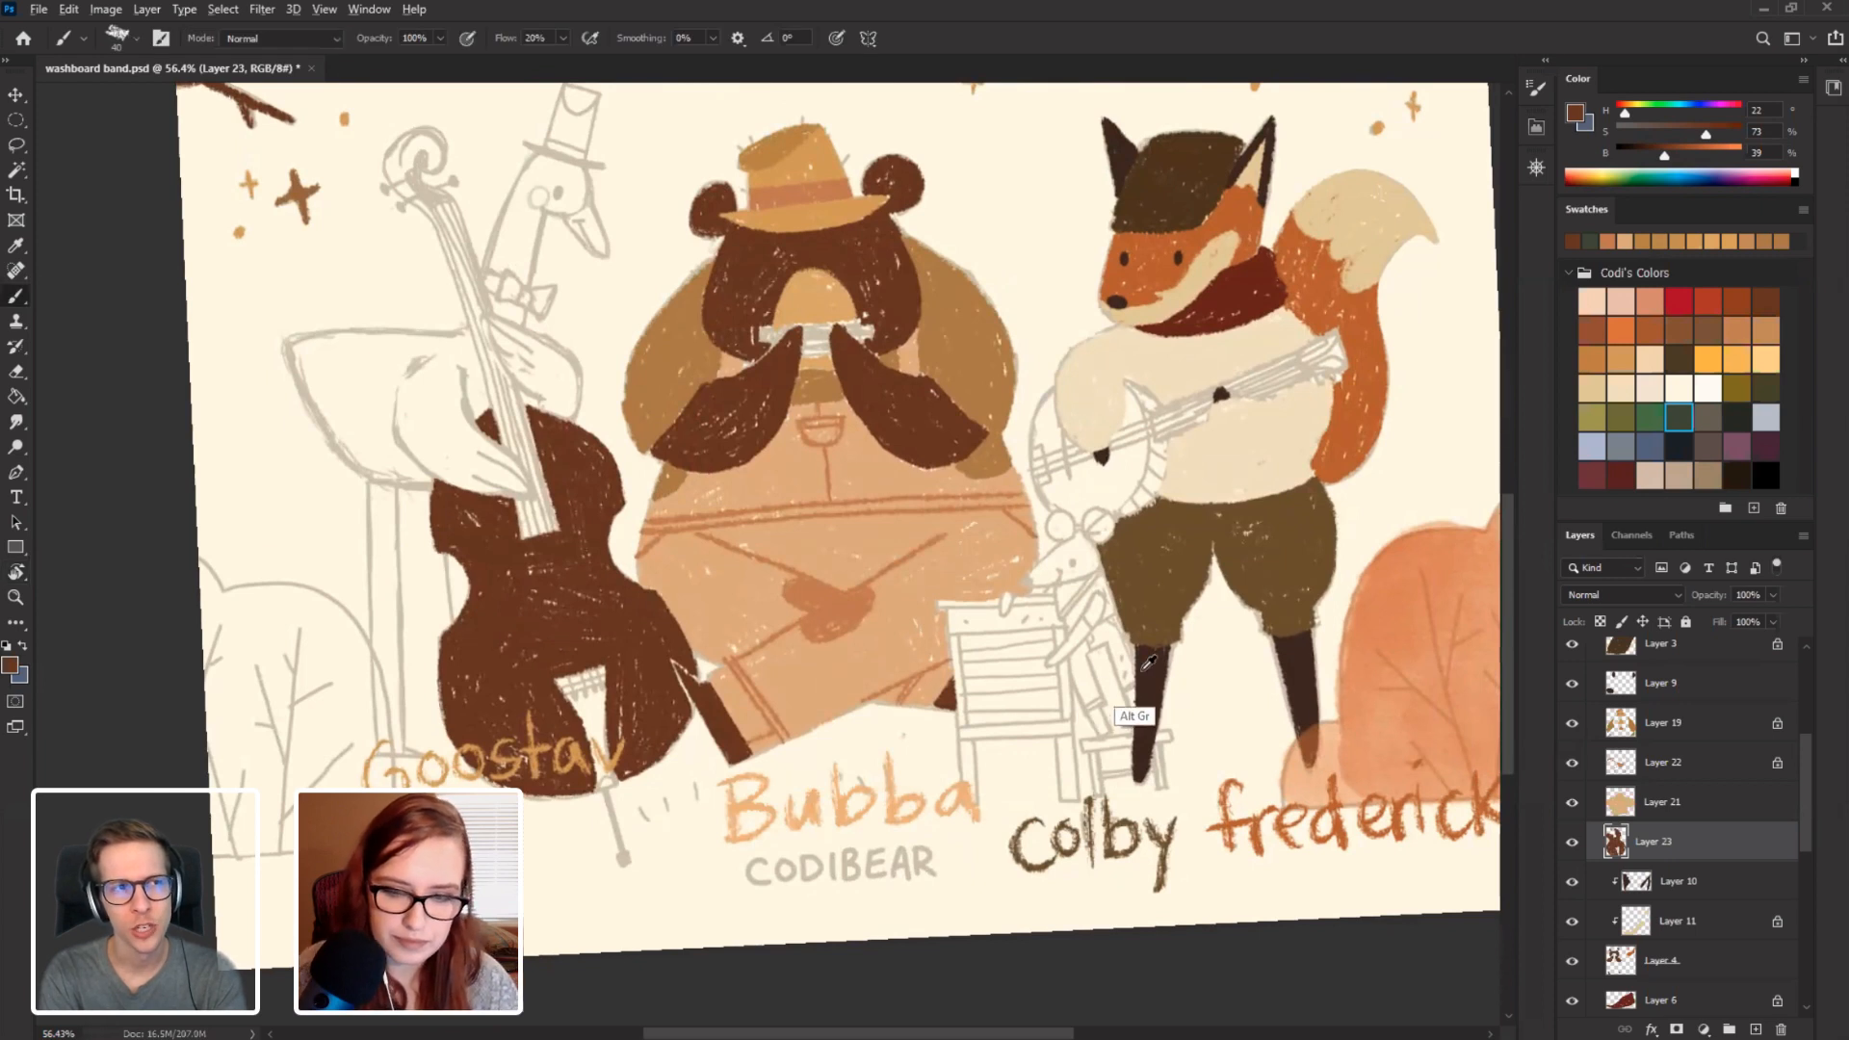
{"action": "left_click", "coordinate": [1150, 717], "text": "alt"}
{"action": "left_click", "coordinate": [1755, 1026]}
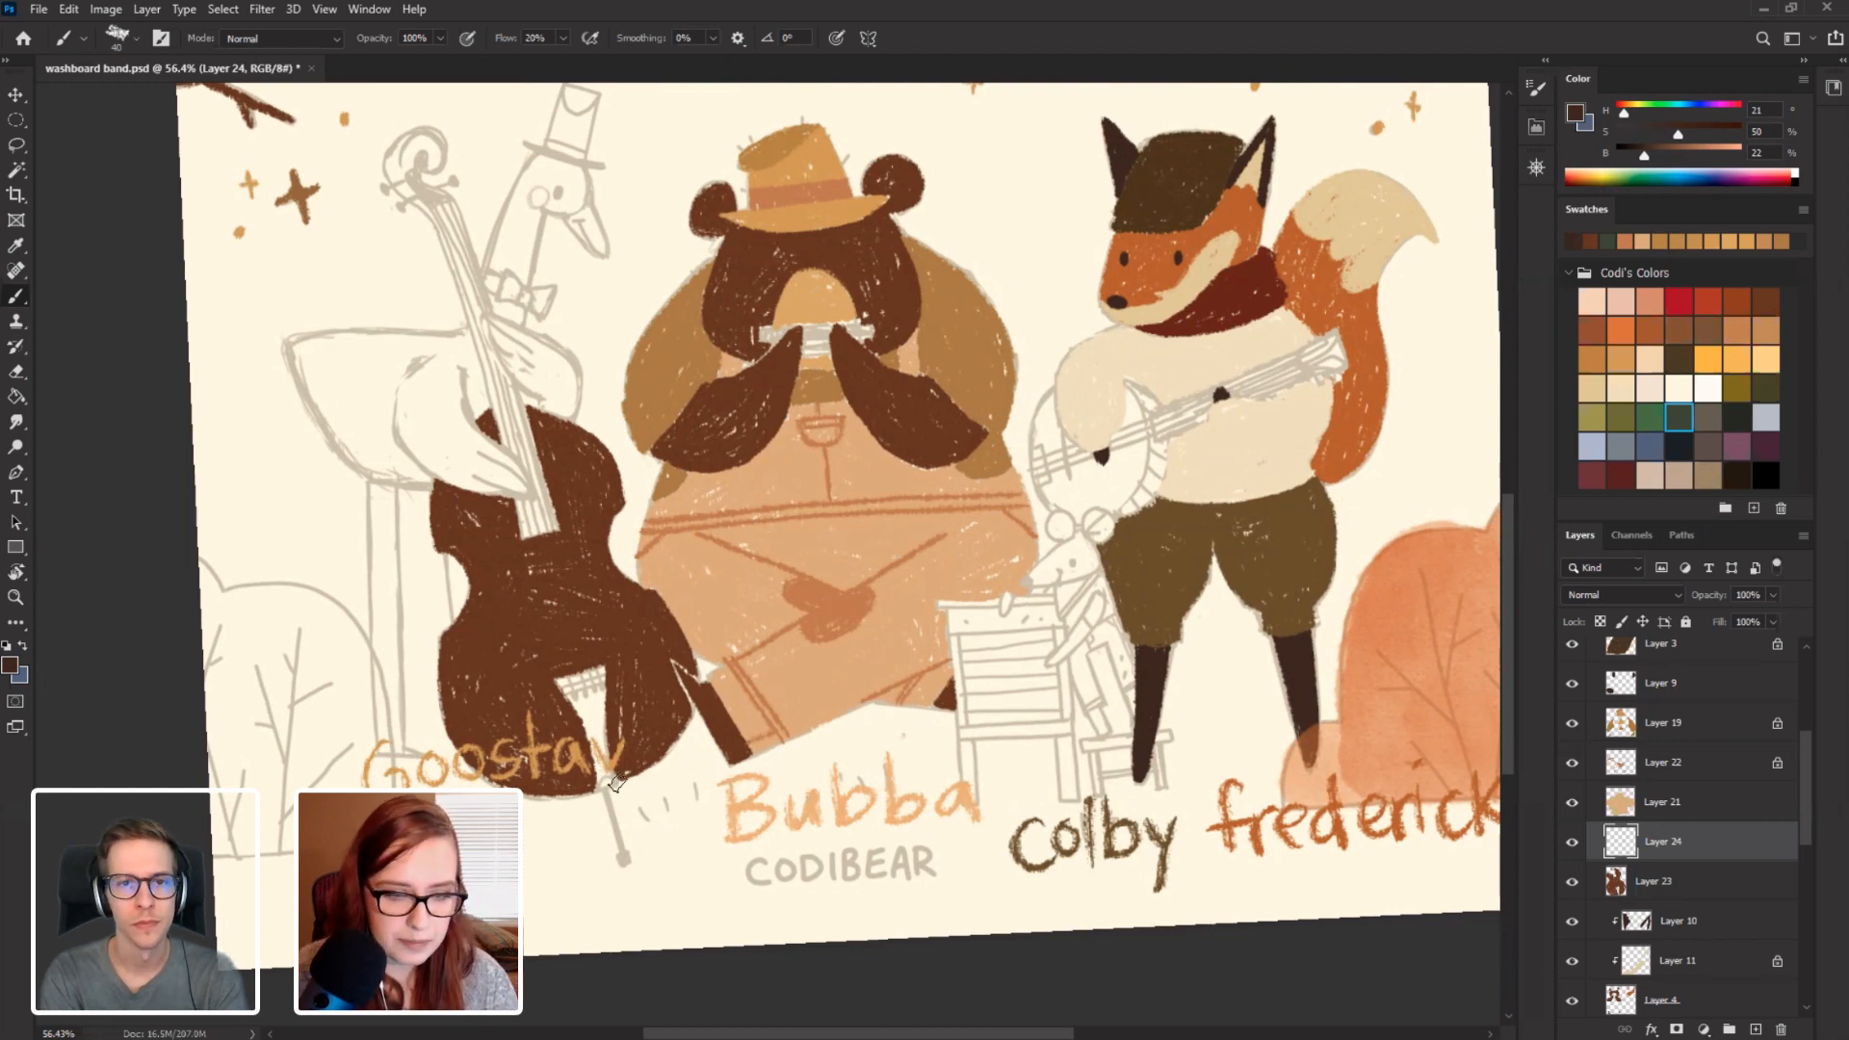
Outline both slanted sides of the bass's tailpiece in dark brown on the new layer.
{"action": "left_click_drag", "start_coordinate": [605, 733], "coordinate": [601, 674]}
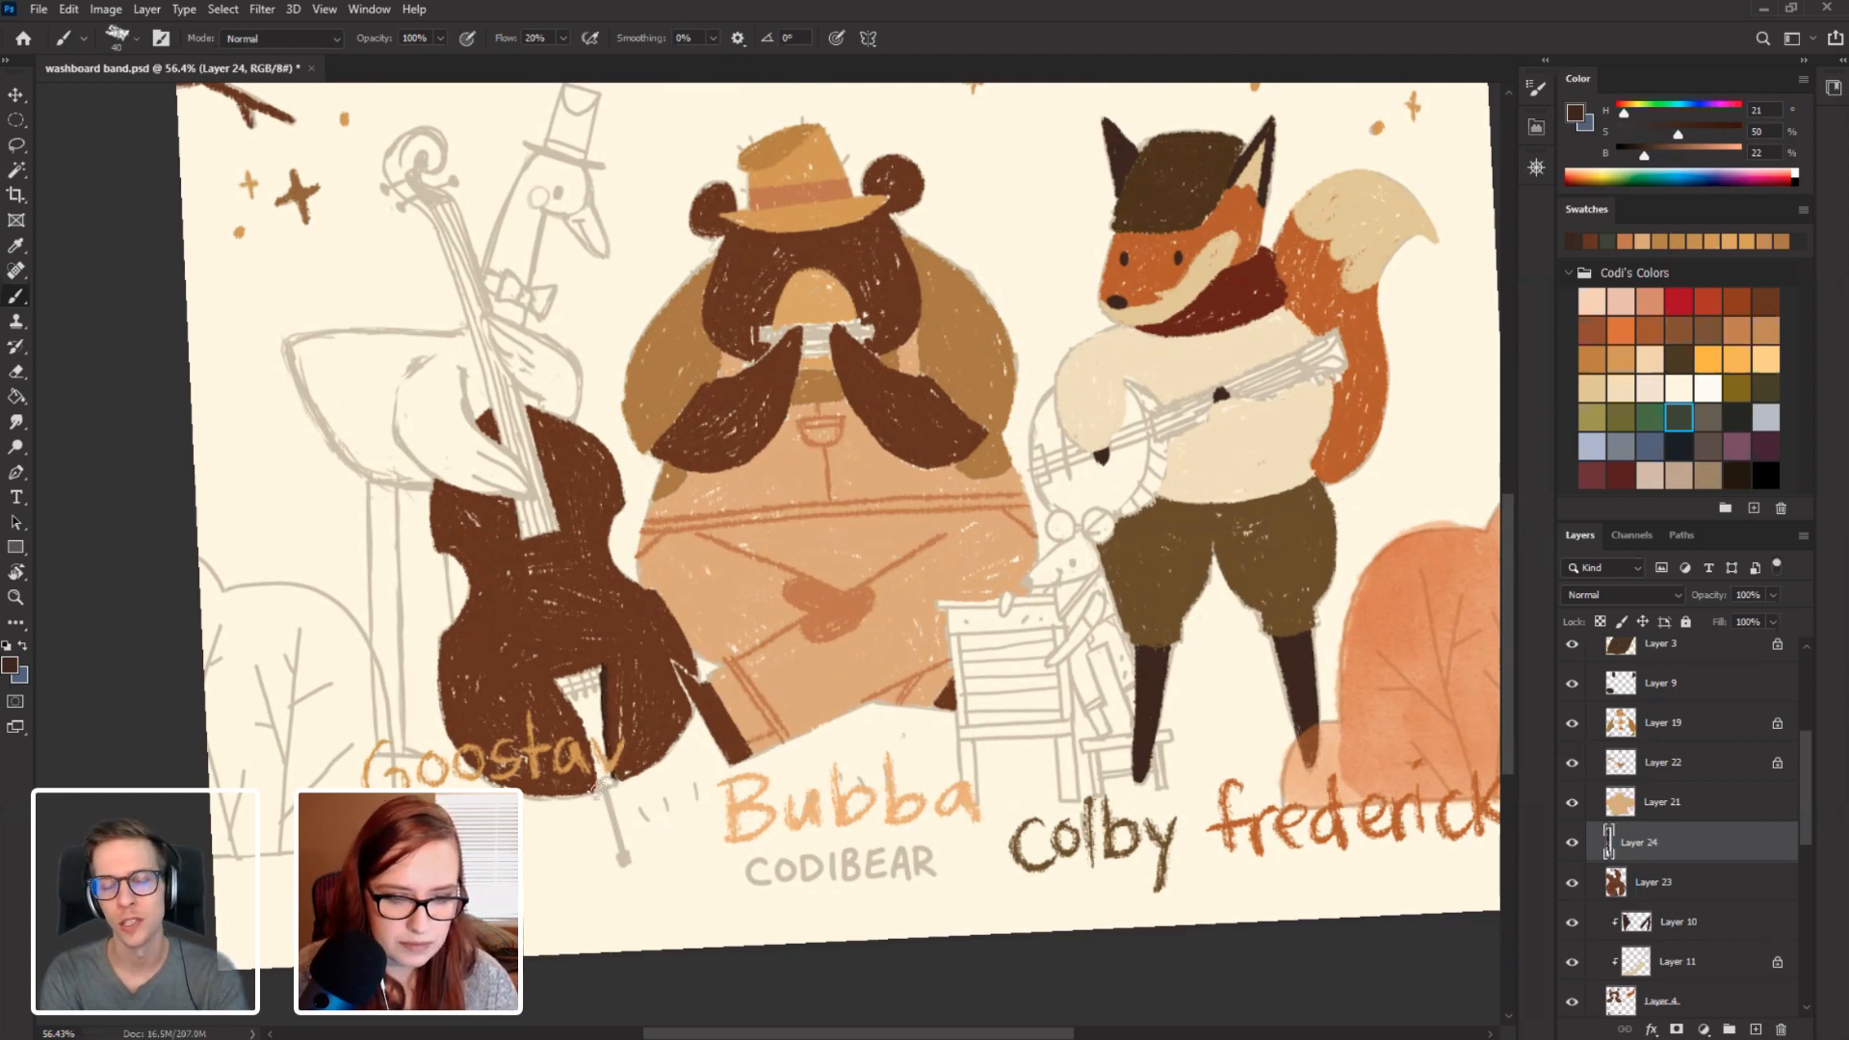
{"action": "left_click_drag", "start_coordinate": [593, 741], "coordinate": [598, 784]}
{"action": "left_click_drag", "start_coordinate": [557, 696], "coordinate": [588, 750]}
{"action": "left_click_drag", "start_coordinate": [557, 682], "coordinate": [564, 699]}
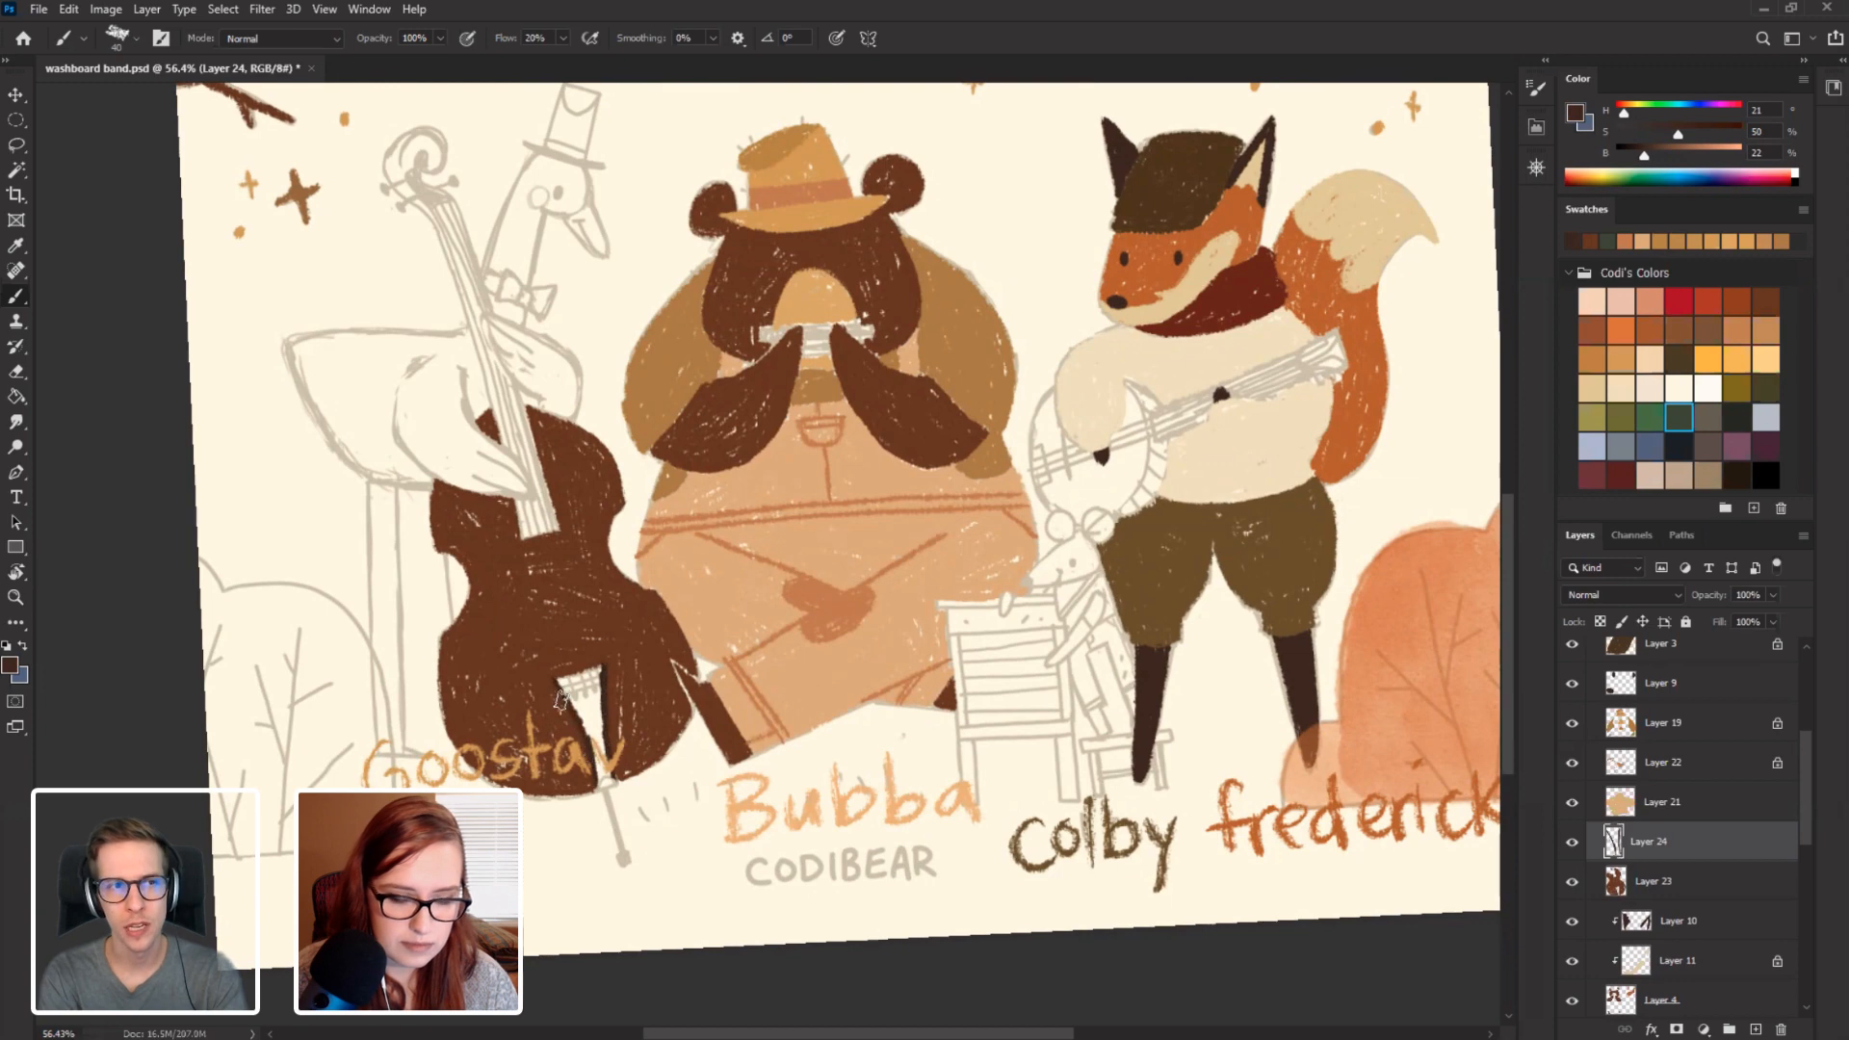
Paint the upper edge of the bass's tailpiece in dark brown, joining its two slanted sides.
{"action": "key", "text": "r"}
{"action": "mouse_move", "coordinate": [238, 694]}
{"action": "left_mouse_down"}
{"action": "mouse_move", "coordinate": [405, 915]}
{"action": "mouse_move", "coordinate": [511, 953]}
{"action": "left_mouse_up"}
{"action": "left_click_drag", "start_coordinate": [401, 821], "coordinate": [502, 742]}
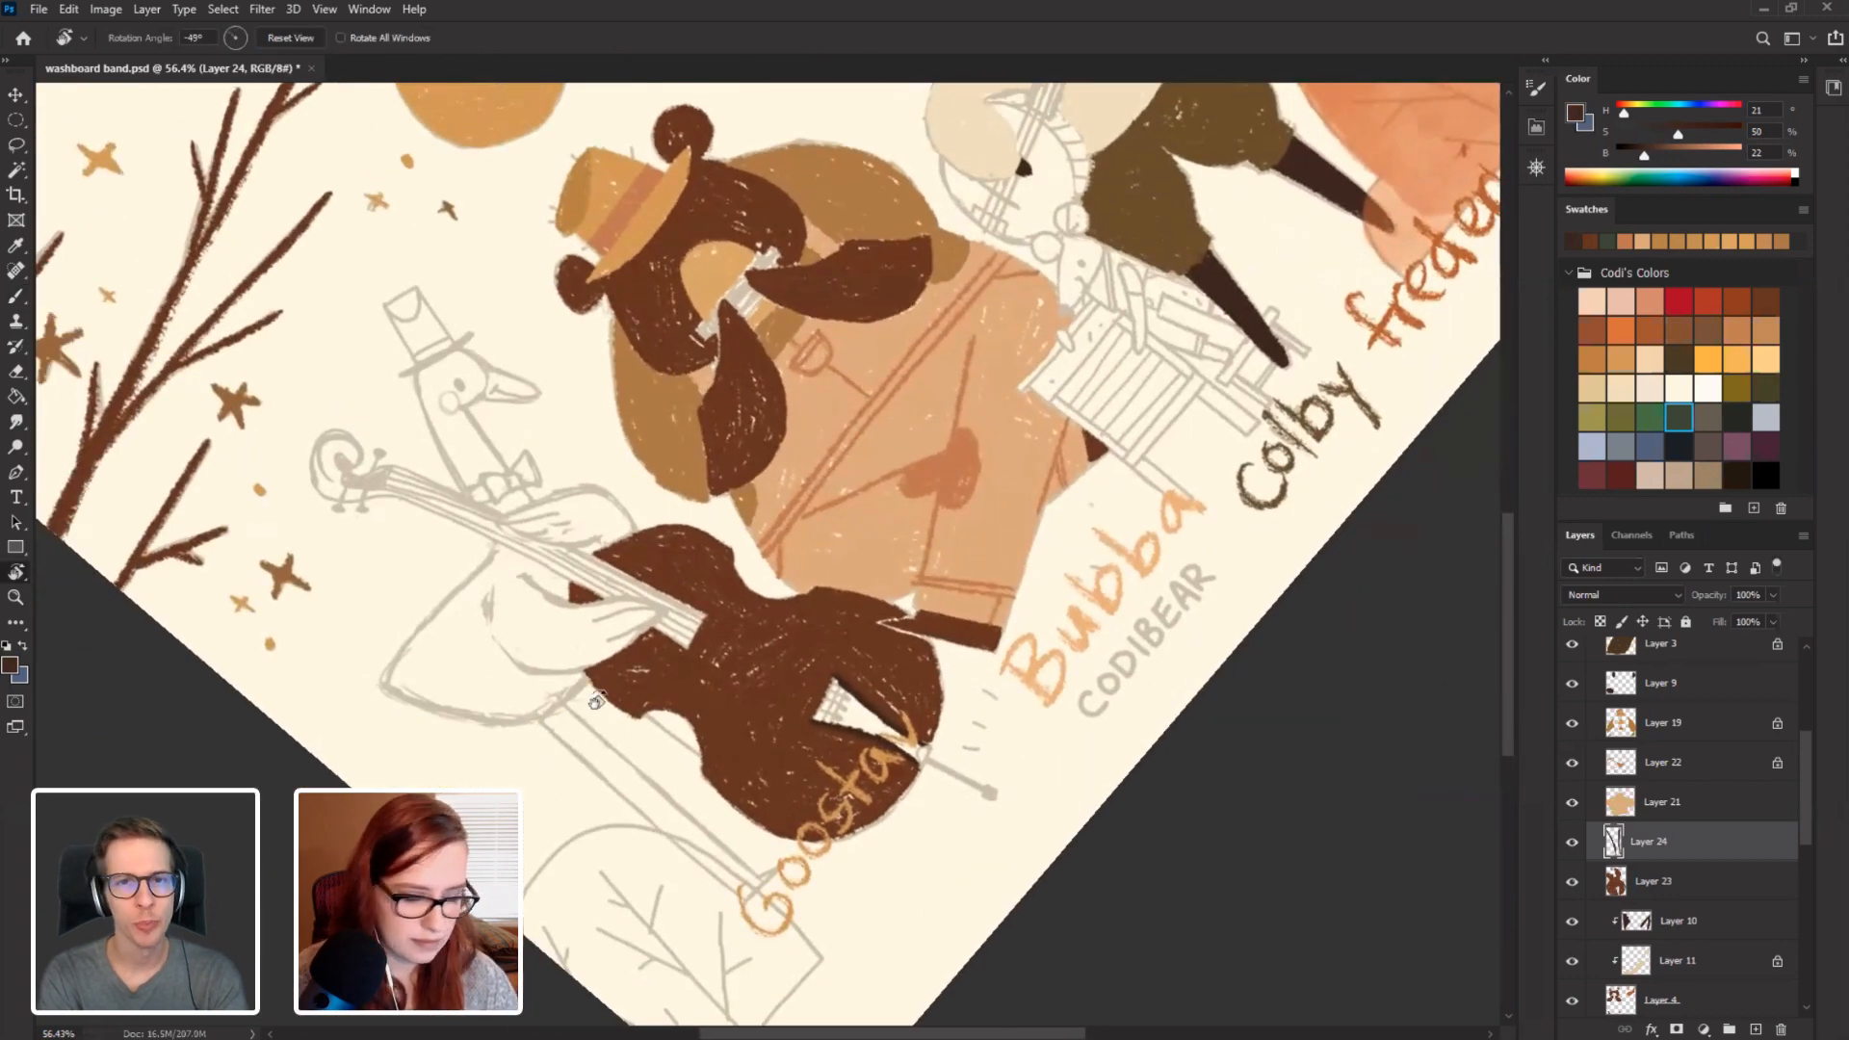
{"action": "key", "text": "b"}
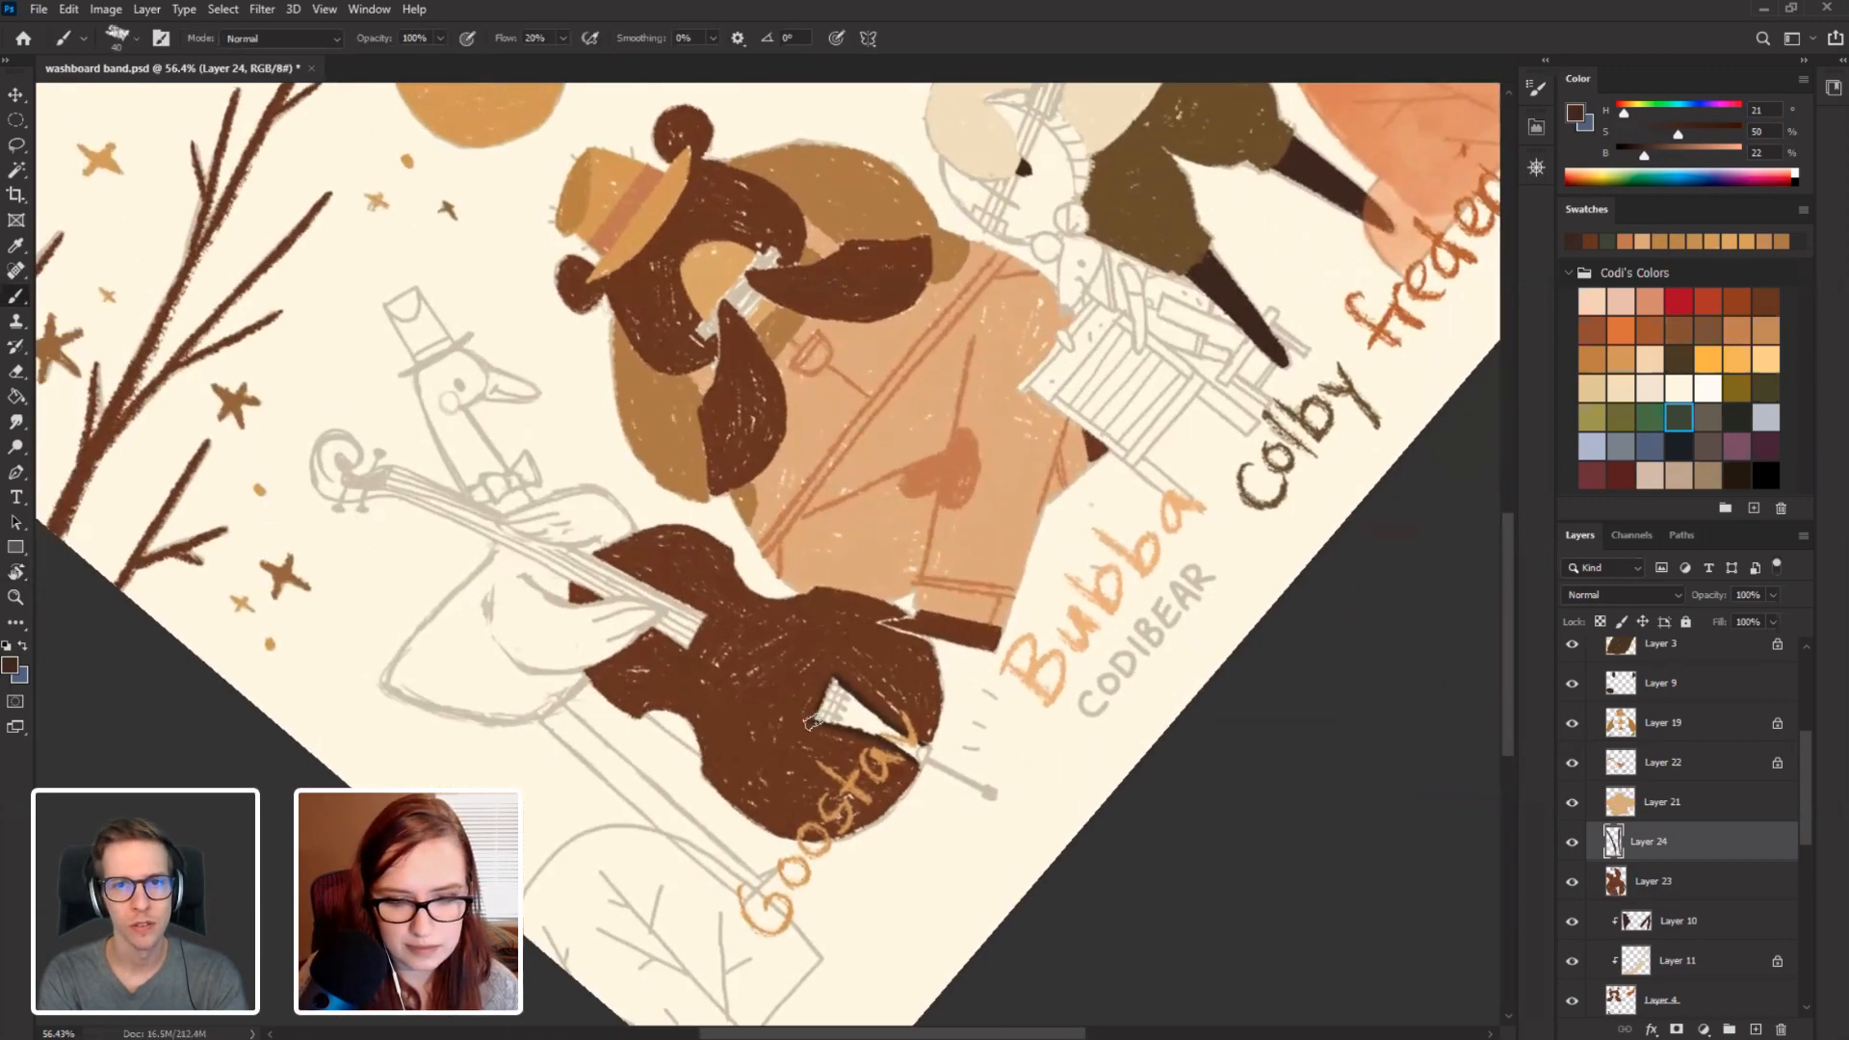
{"action": "left_click_drag", "start_coordinate": [816, 717], "coordinate": [832, 680]}
Fill the inside of the bass's tailpiece with dark brown strokes down to its narrow lower tip.
{"action": "mouse_move", "coordinate": [920, 765]}
{"action": "left_mouse_down"}
{"action": "mouse_move", "coordinate": [925, 747]}
{"action": "mouse_move", "coordinate": [865, 786]}
{"action": "mouse_move", "coordinate": [715, 800]}
{"action": "mouse_move", "coordinate": [659, 774]}
{"action": "mouse_move", "coordinate": [660, 726]}
{"action": "mouse_move", "coordinate": [660, 778]}
{"action": "mouse_move", "coordinate": [647, 669]}
{"action": "left_mouse_up"}
{"action": "key", "text": "r"}
{"action": "left_click_drag", "start_coordinate": [659, 778], "coordinate": [656, 672]}
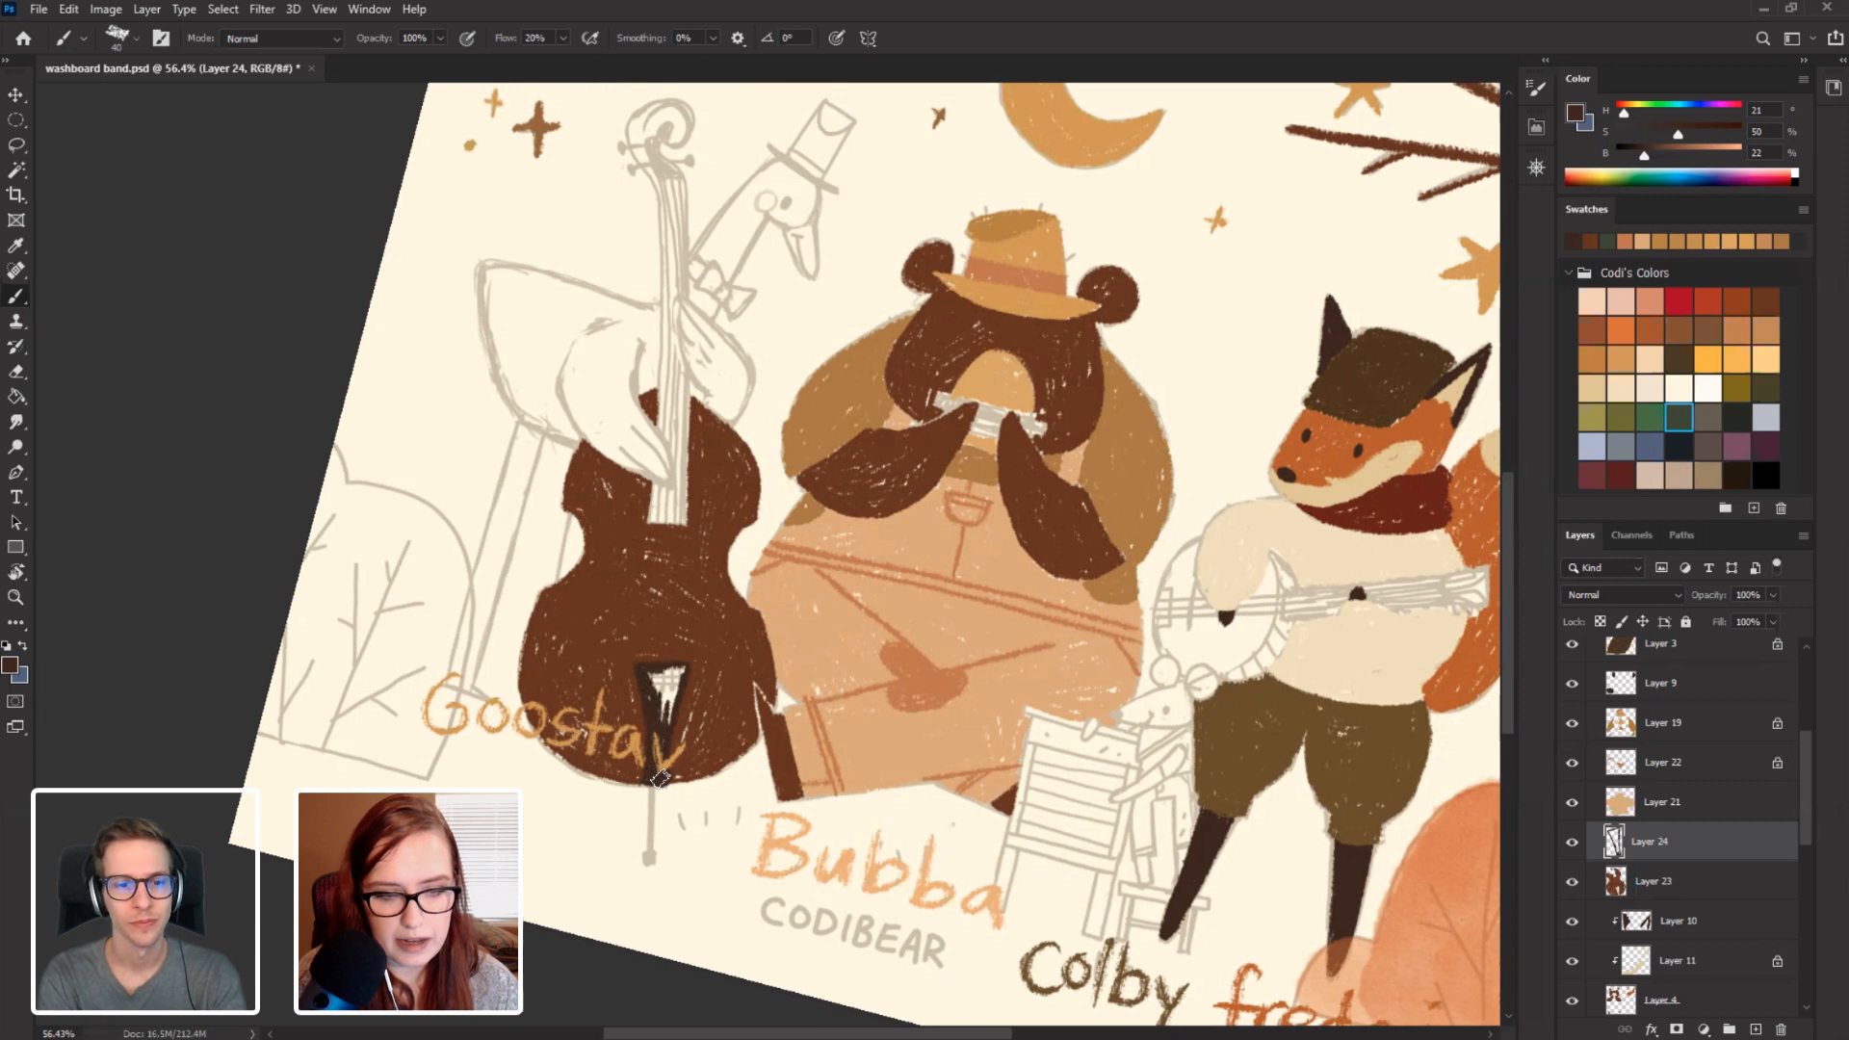
{"action": "mouse_move", "coordinate": [660, 778]}
{"action": "left_mouse_down"}
{"action": "mouse_move", "coordinate": [677, 674]}
{"action": "mouse_move", "coordinate": [665, 717]}
{"action": "mouse_move", "coordinate": [655, 679]}
{"action": "mouse_move", "coordinate": [644, 702]}
{"action": "left_mouse_up"}
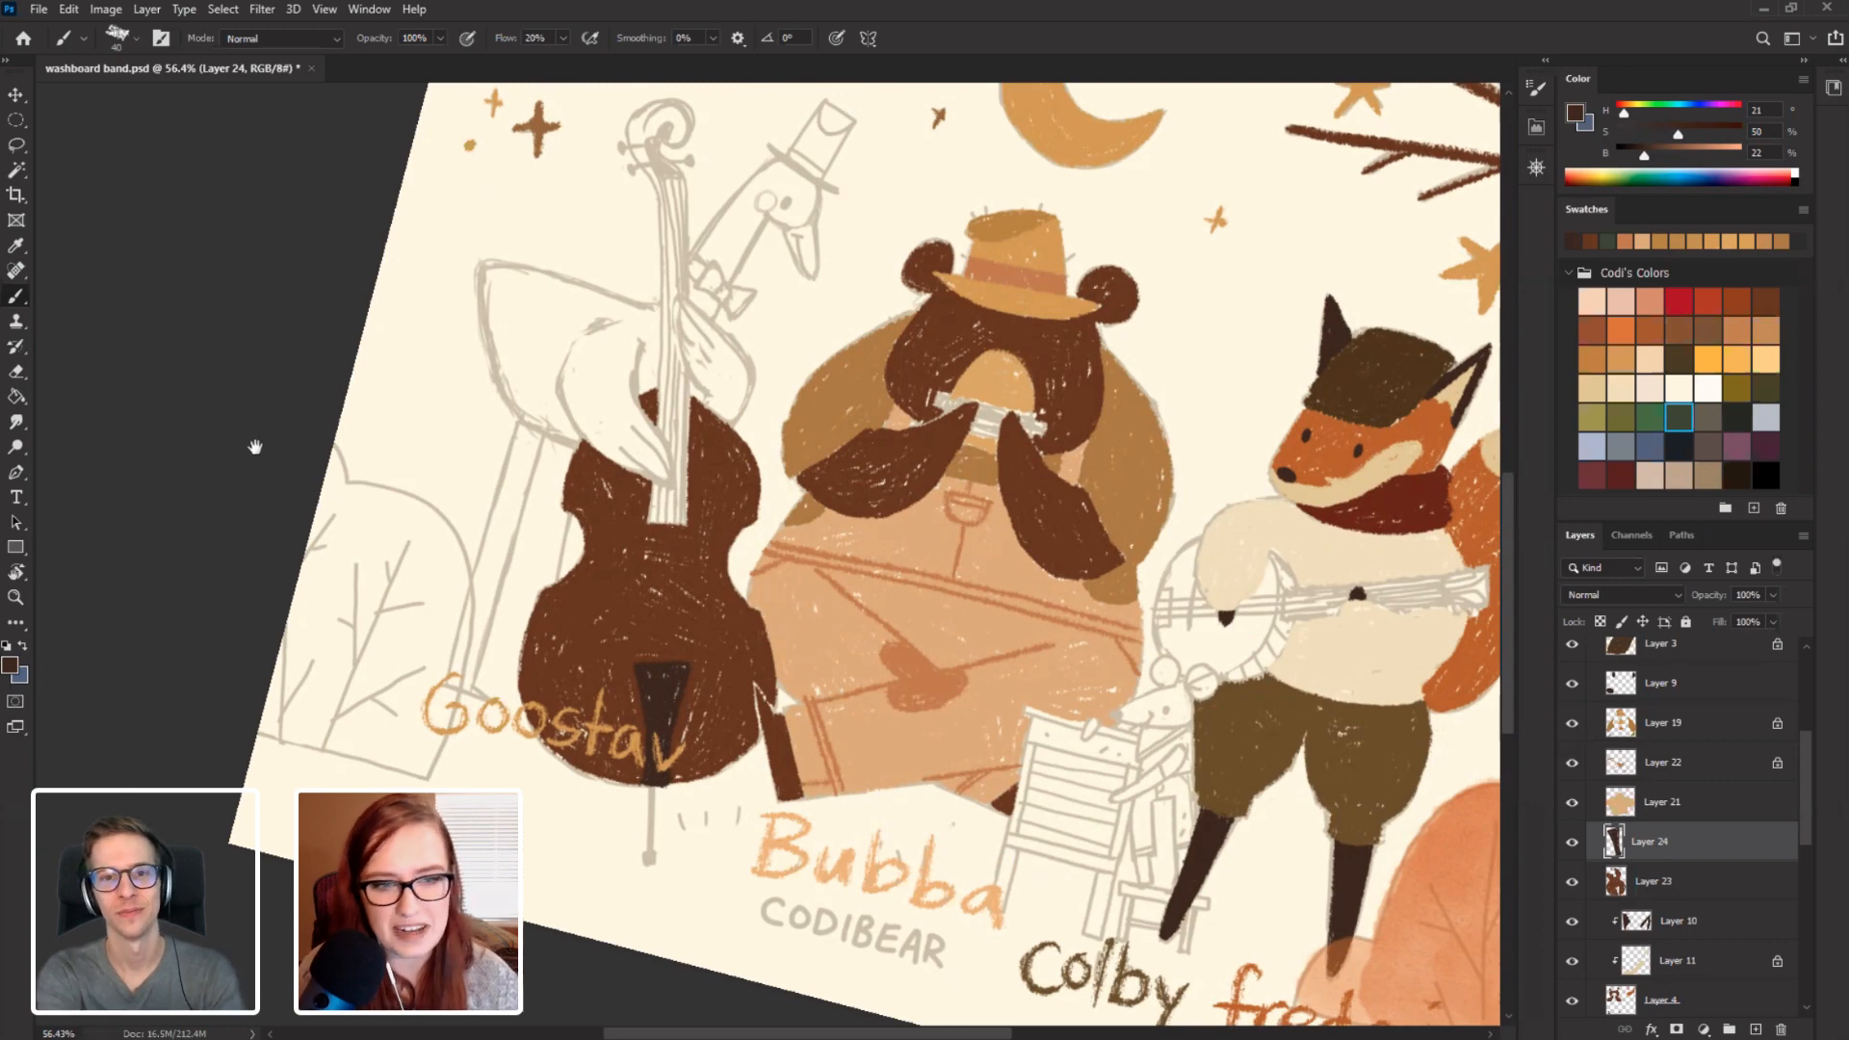
Outline both upright sides of the goose's top hat in dark brown.
{"action": "left_click_drag", "start_coordinate": [251, 446], "coordinate": [215, 578]}
{"action": "key", "text": "r"}
{"action": "mouse_move", "coordinate": [219, 462]}
{"action": "left_mouse_down"}
{"action": "mouse_move", "coordinate": [309, 610]}
{"action": "mouse_move", "coordinate": [289, 660]}
{"action": "mouse_move", "coordinate": [358, 576]}
{"action": "left_mouse_up"}
{"action": "key", "text": "b"}
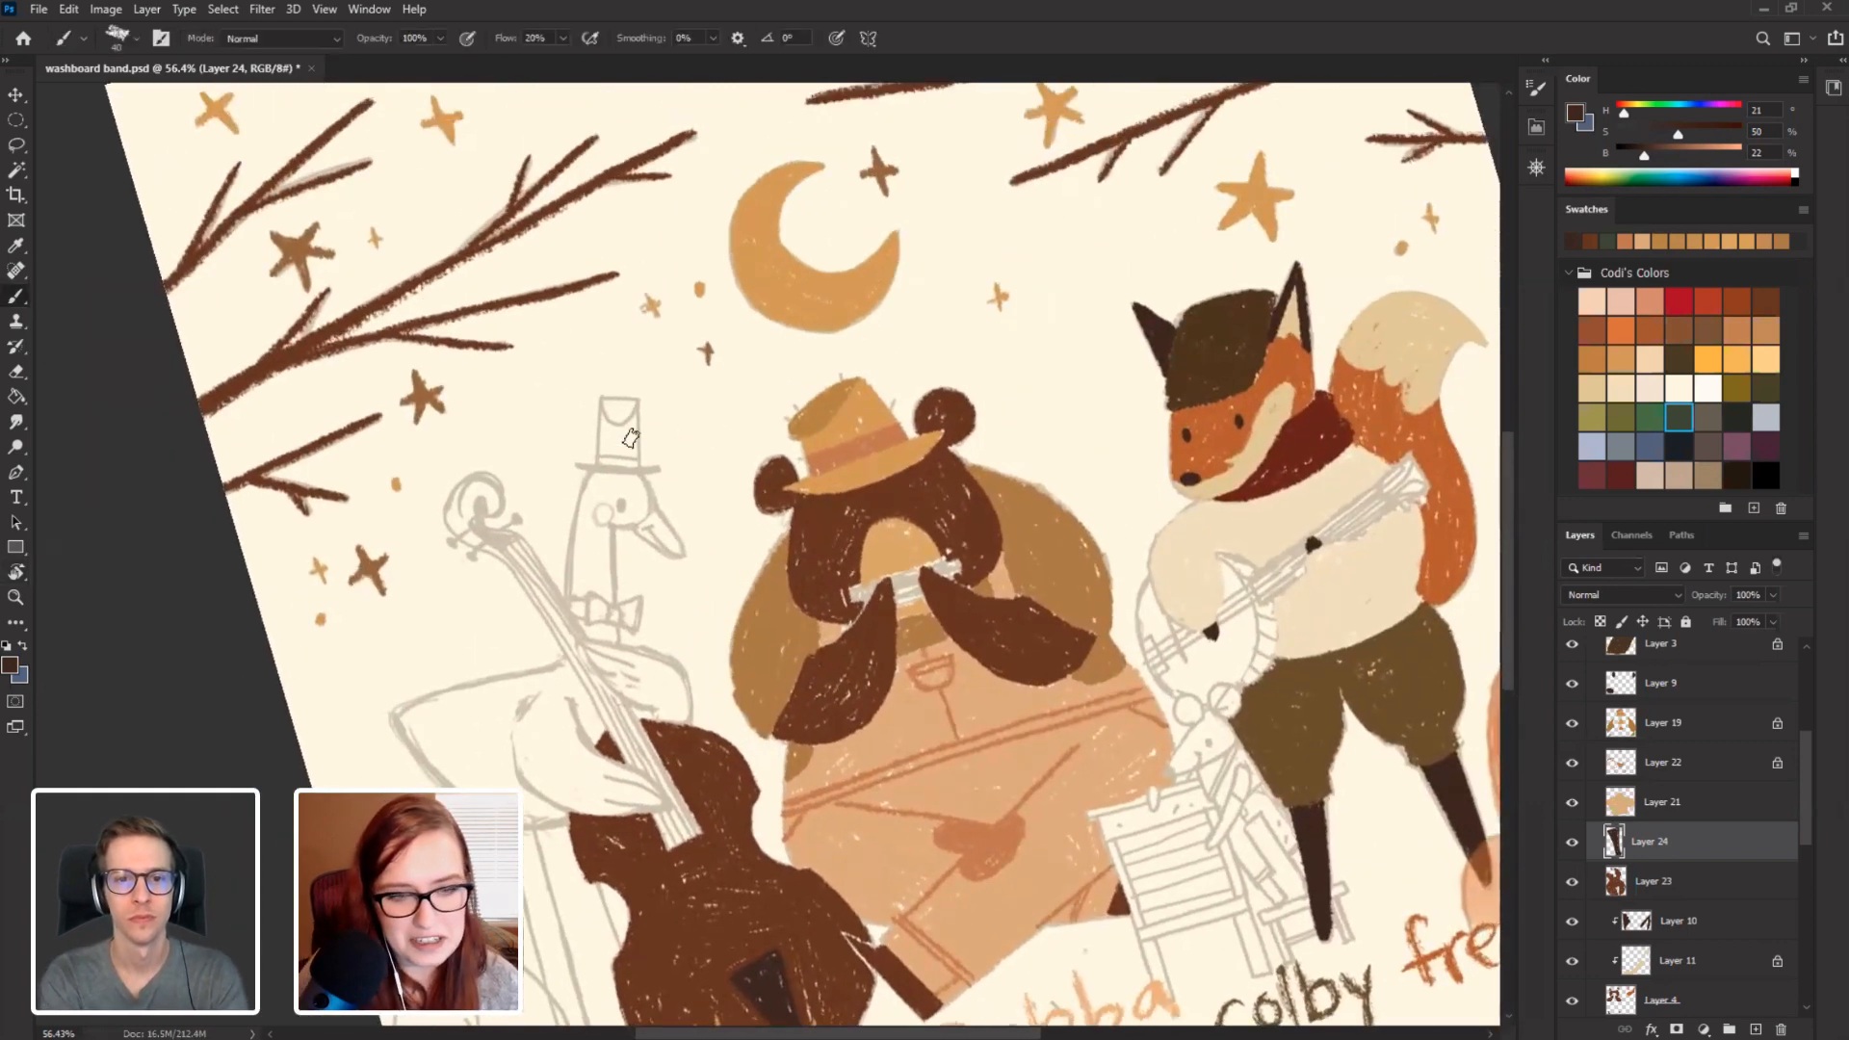
{"action": "mouse_move", "coordinate": [637, 417]}
{"action": "left_mouse_down"}
{"action": "mouse_move", "coordinate": [637, 464]}
{"action": "mouse_move", "coordinate": [636, 403]}
{"action": "left_mouse_up"}
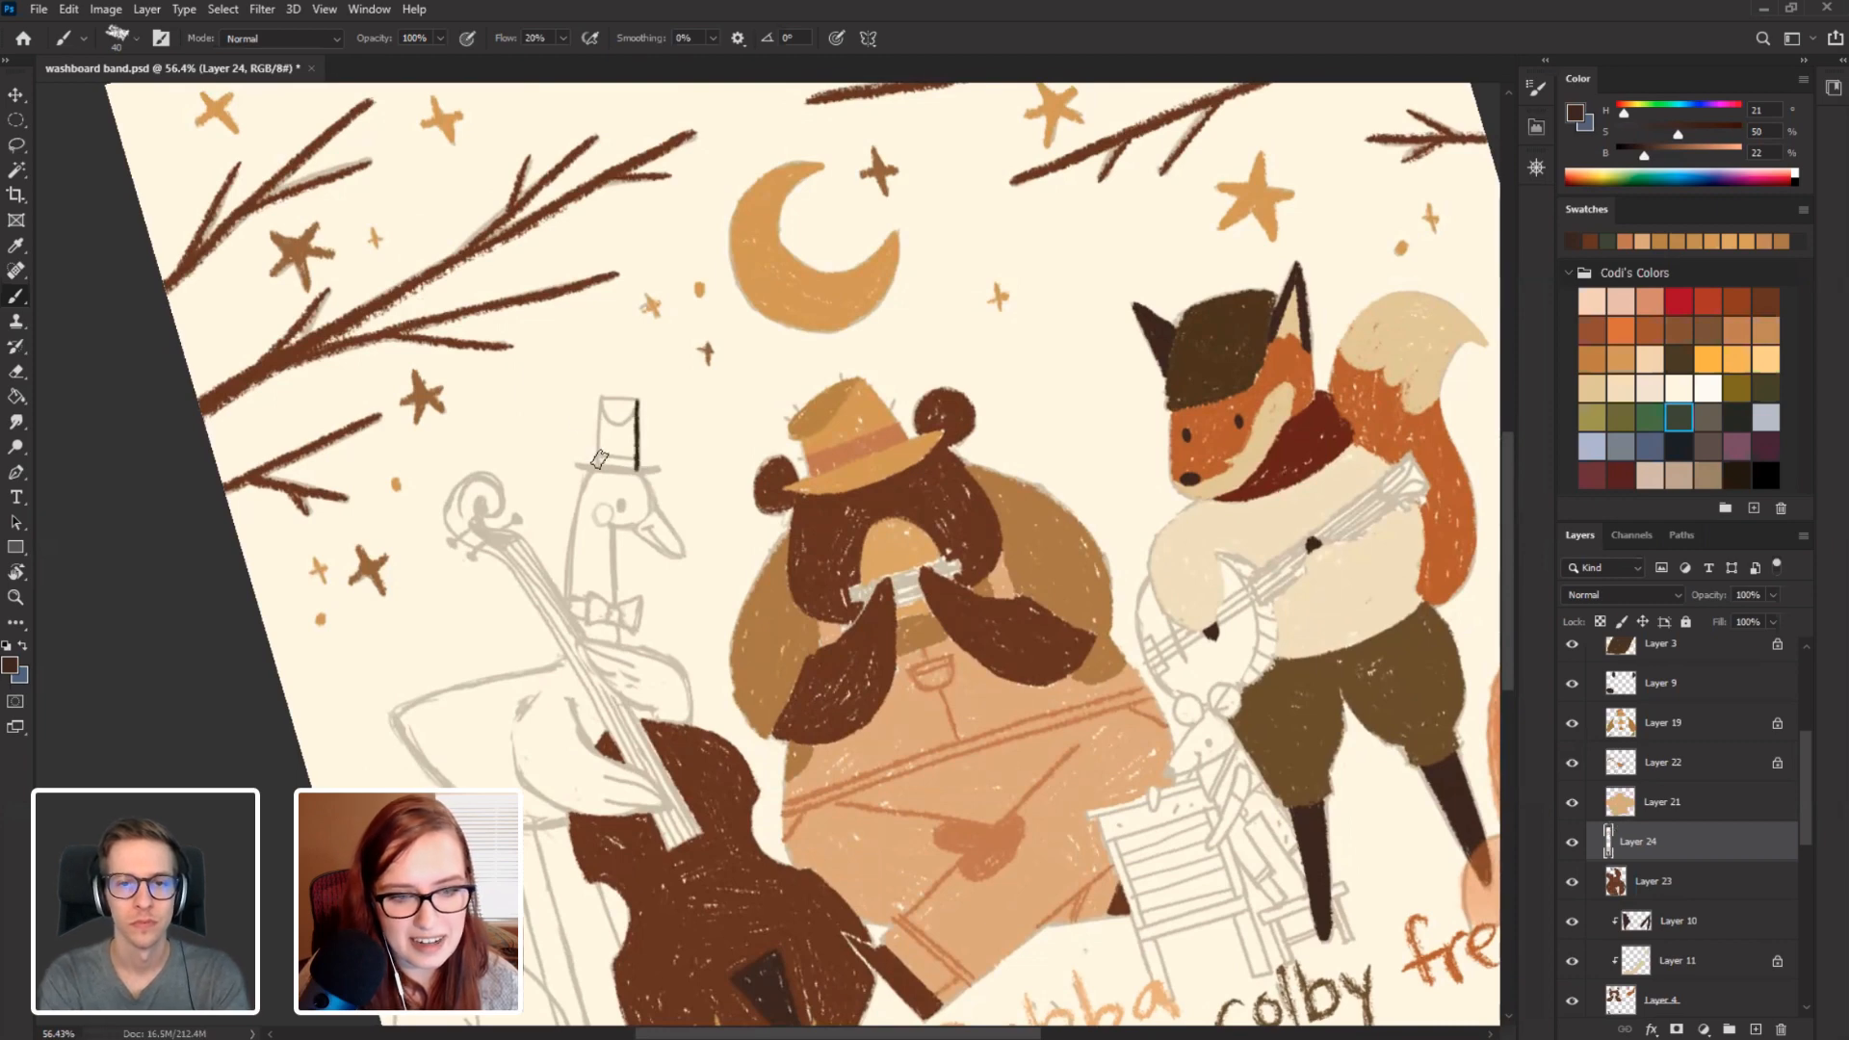
{"action": "mouse_move", "coordinate": [597, 467]}
{"action": "left_mouse_down"}
{"action": "mouse_move", "coordinate": [602, 412]}
{"action": "mouse_move", "coordinate": [598, 467]}
{"action": "left_mouse_up"}
Paint the brim and upper edge of the goose's top hat in dark brown and fill in the crown.
{"action": "key", "text": "r"}
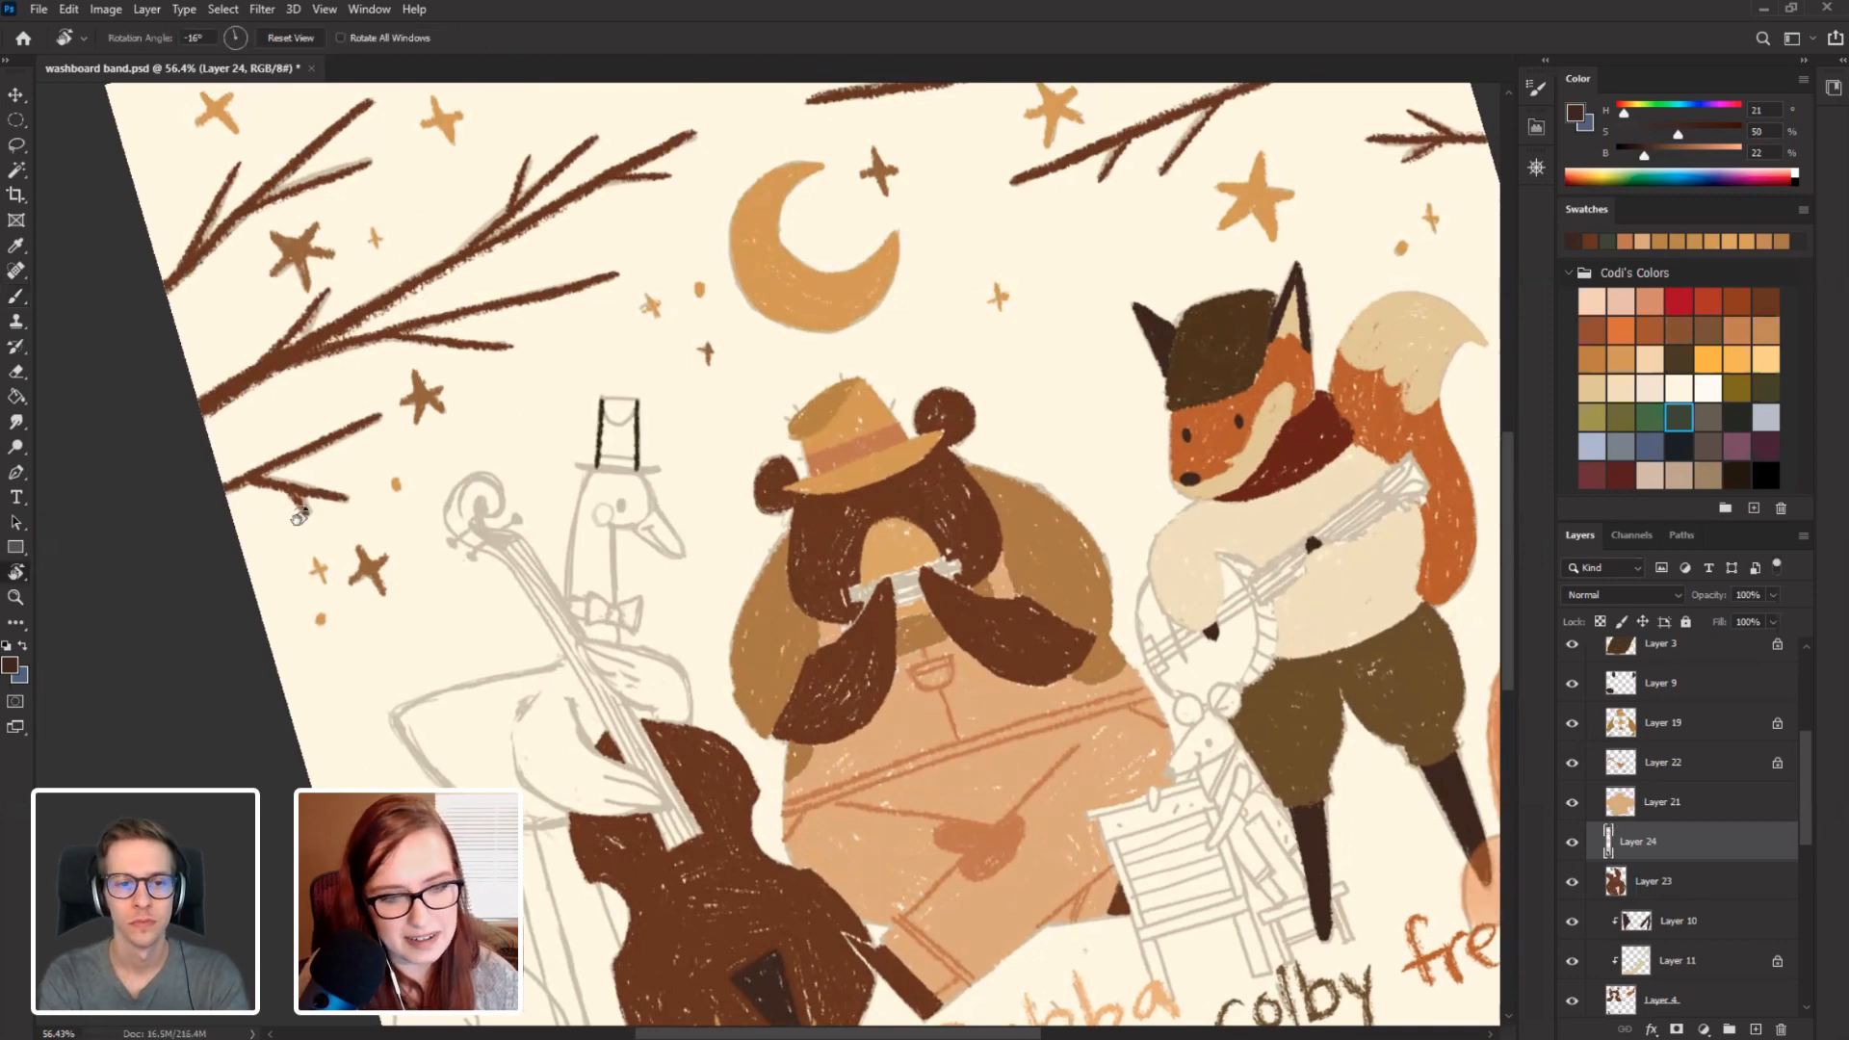
{"action": "mouse_move", "coordinate": [318, 379]}
{"action": "left_mouse_down"}
{"action": "mouse_move", "coordinate": [404, 501]}
{"action": "mouse_move", "coordinate": [617, 636]}
{"action": "left_mouse_up"}
{"action": "key", "text": "b"}
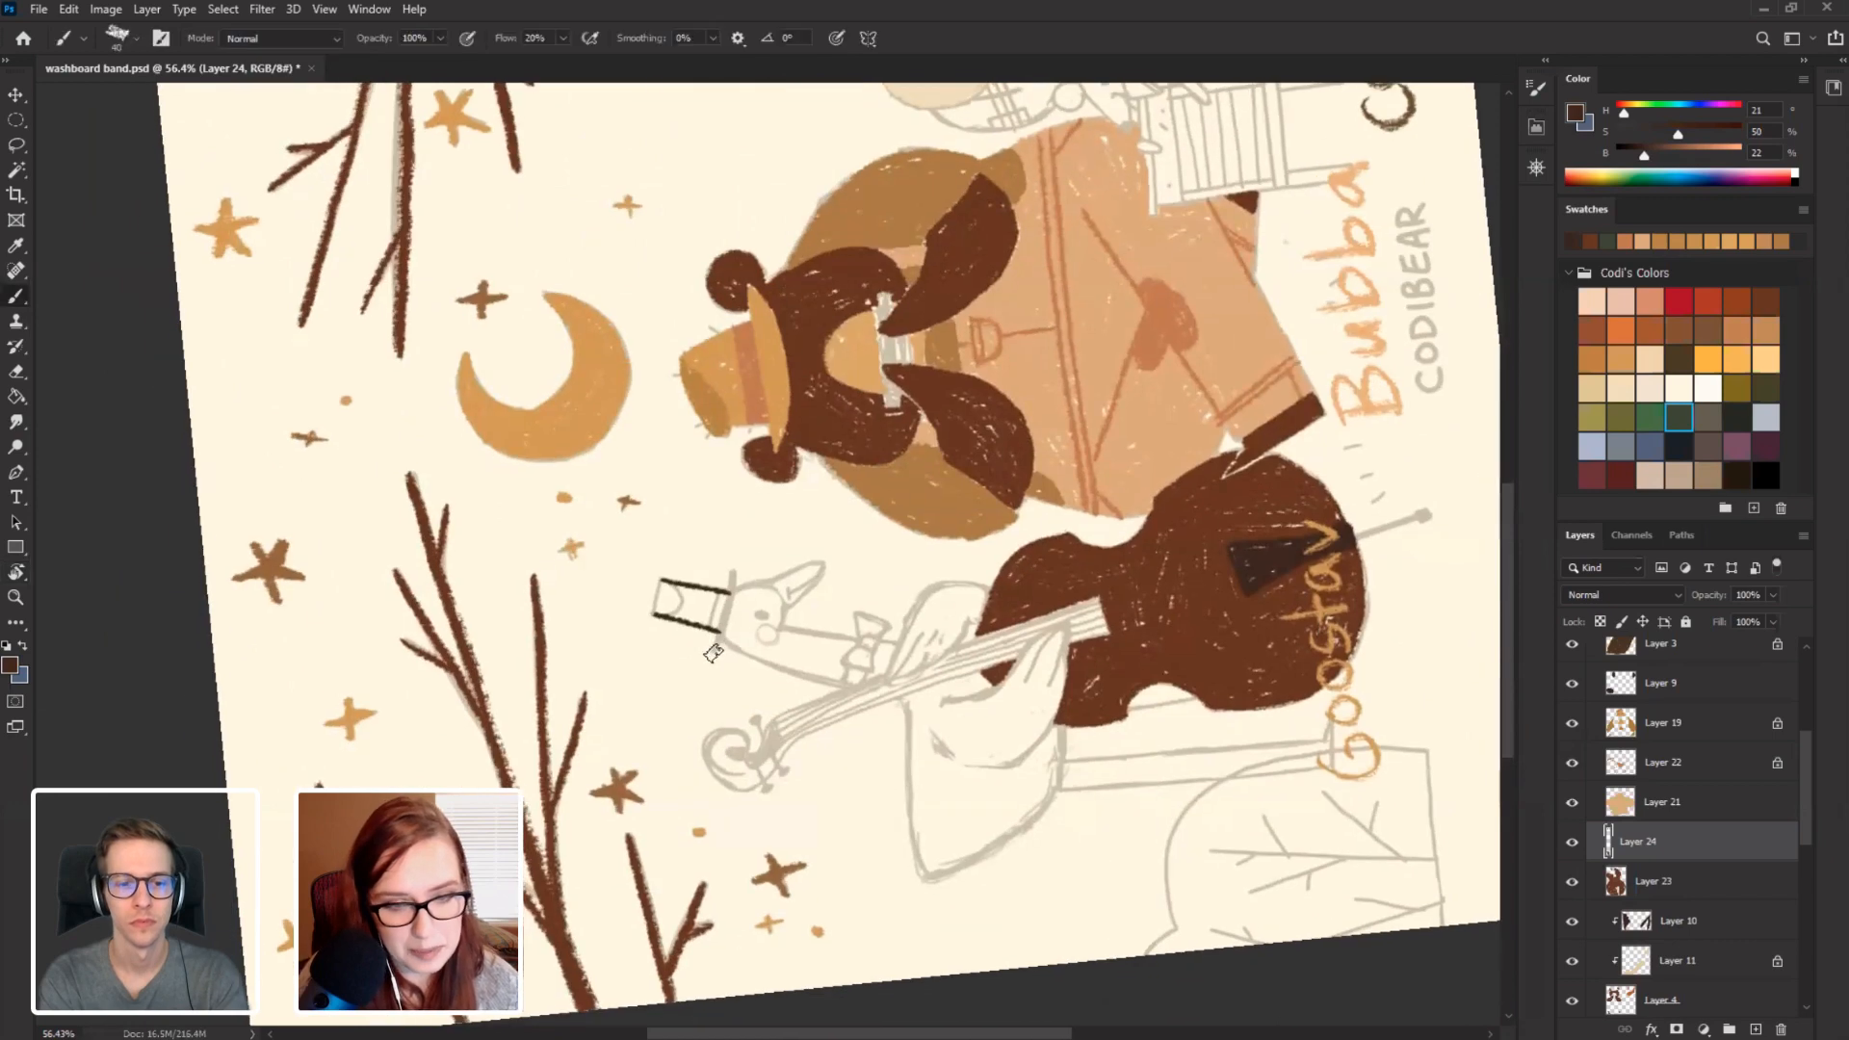
{"action": "mouse_move", "coordinate": [730, 599]}
{"action": "left_mouse_down"}
{"action": "mouse_move", "coordinate": [717, 655]}
{"action": "mouse_move", "coordinate": [730, 578]}
{"action": "left_mouse_up"}
{"action": "mouse_move", "coordinate": [713, 653]}
{"action": "left_mouse_down"}
{"action": "mouse_move", "coordinate": [732, 574]}
{"action": "mouse_move", "coordinate": [661, 580]}
{"action": "mouse_move", "coordinate": [655, 613]}
{"action": "mouse_move", "coordinate": [507, 390]}
{"action": "left_mouse_up"}
{"action": "key", "text": "r"}
{"action": "key", "text": "b"}
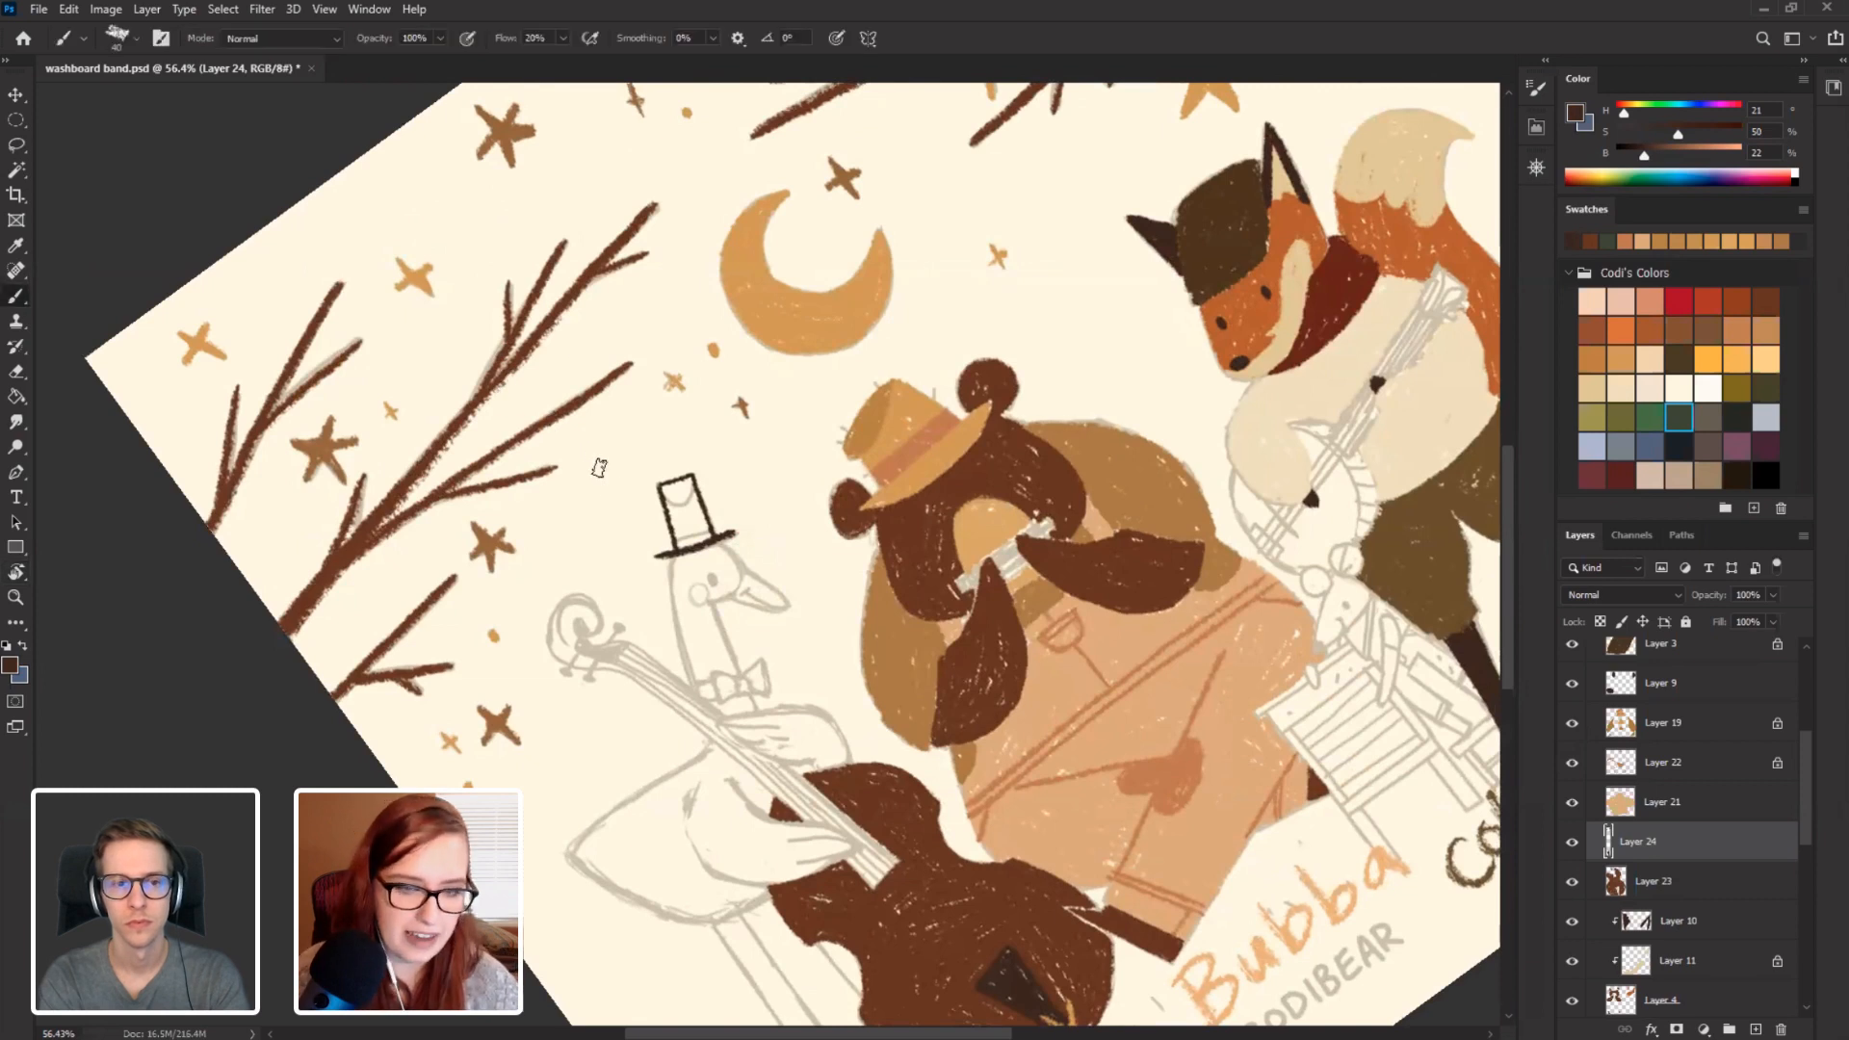
{"action": "mouse_move", "coordinate": [684, 503]}
{"action": "left_mouse_down"}
{"action": "mouse_move", "coordinate": [700, 528]}
{"action": "mouse_move", "coordinate": [689, 510]}
{"action": "mouse_move", "coordinate": [678, 539]}
{"action": "mouse_move", "coordinate": [690, 493]}
{"action": "mouse_move", "coordinate": [672, 510]}
{"action": "left_mouse_up"}
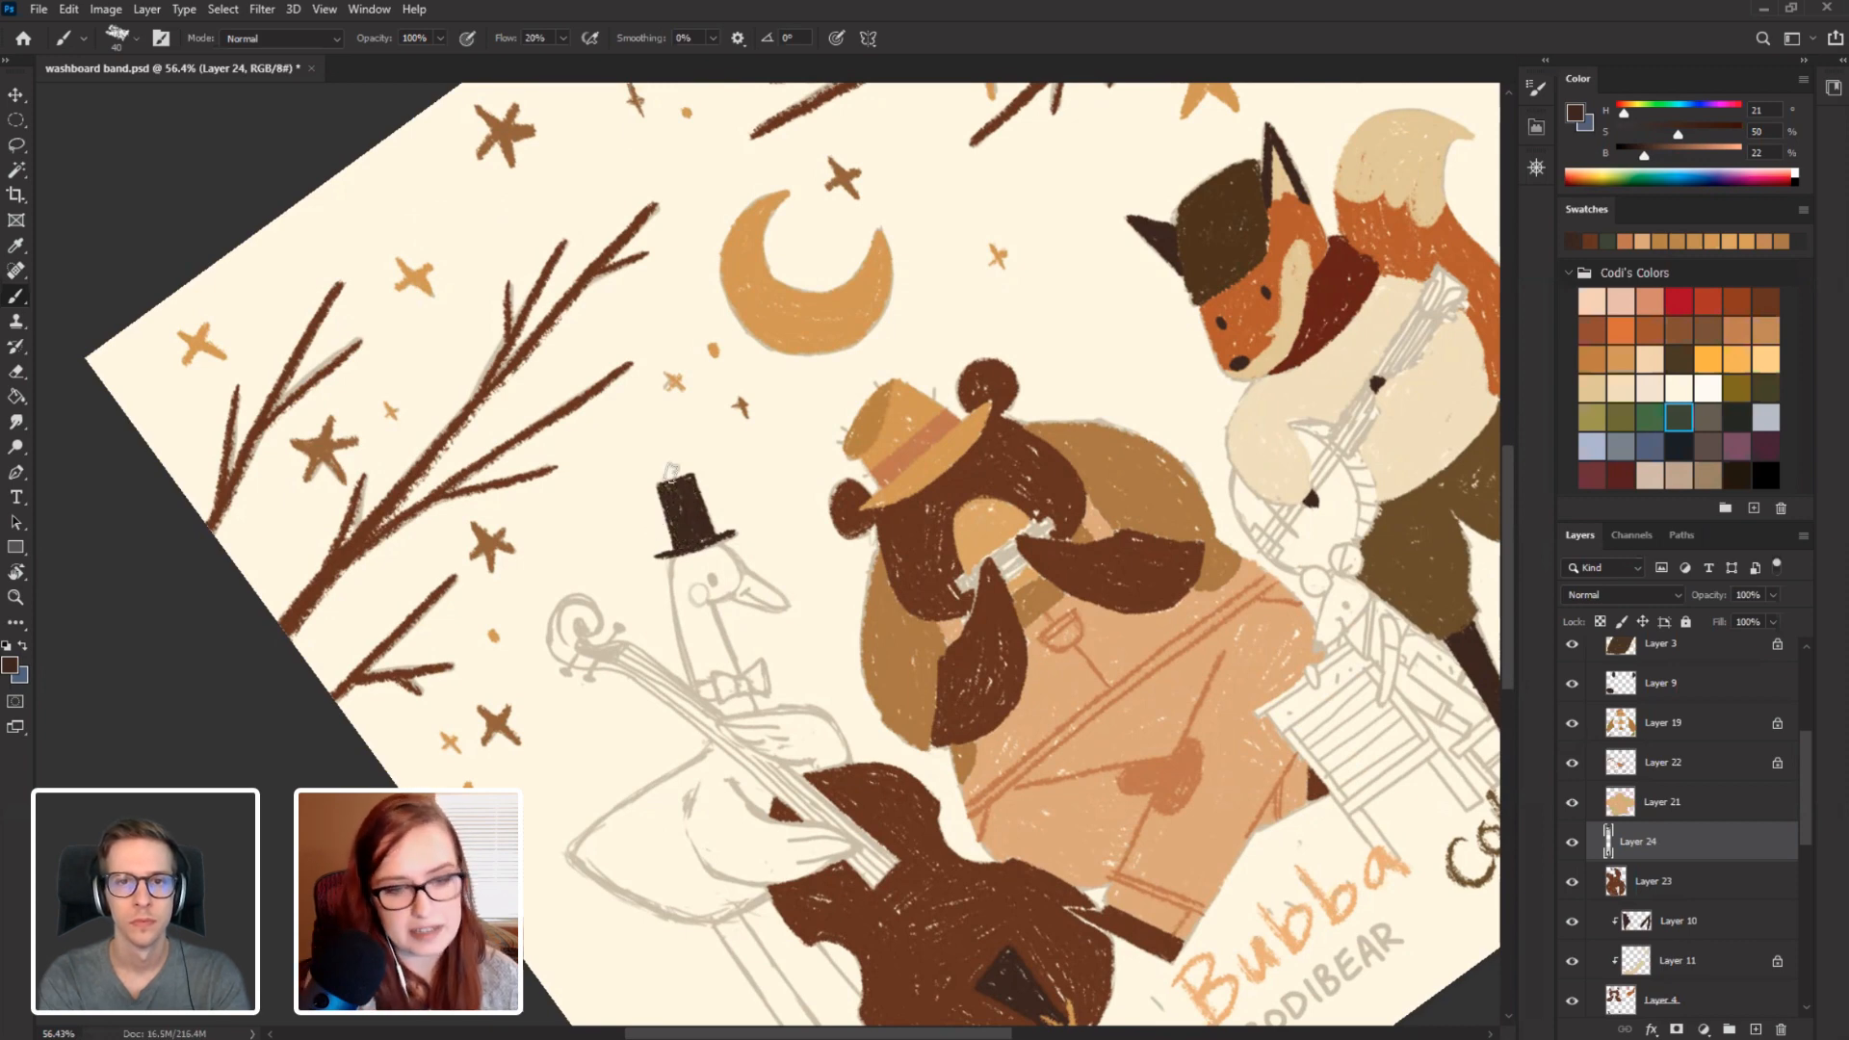
Outline and fill the goose's bow tie in the same dark brown as the hat.
{"action": "key", "text": "Escape"}
{"action": "mouse_move", "coordinate": [1017, 791]}
{"action": "left_mouse_down"}
{"action": "mouse_move", "coordinate": [635, 448]}
{"action": "mouse_move", "coordinate": [753, 492]}
{"action": "mouse_move", "coordinate": [727, 541]}
{"action": "left_mouse_up"}
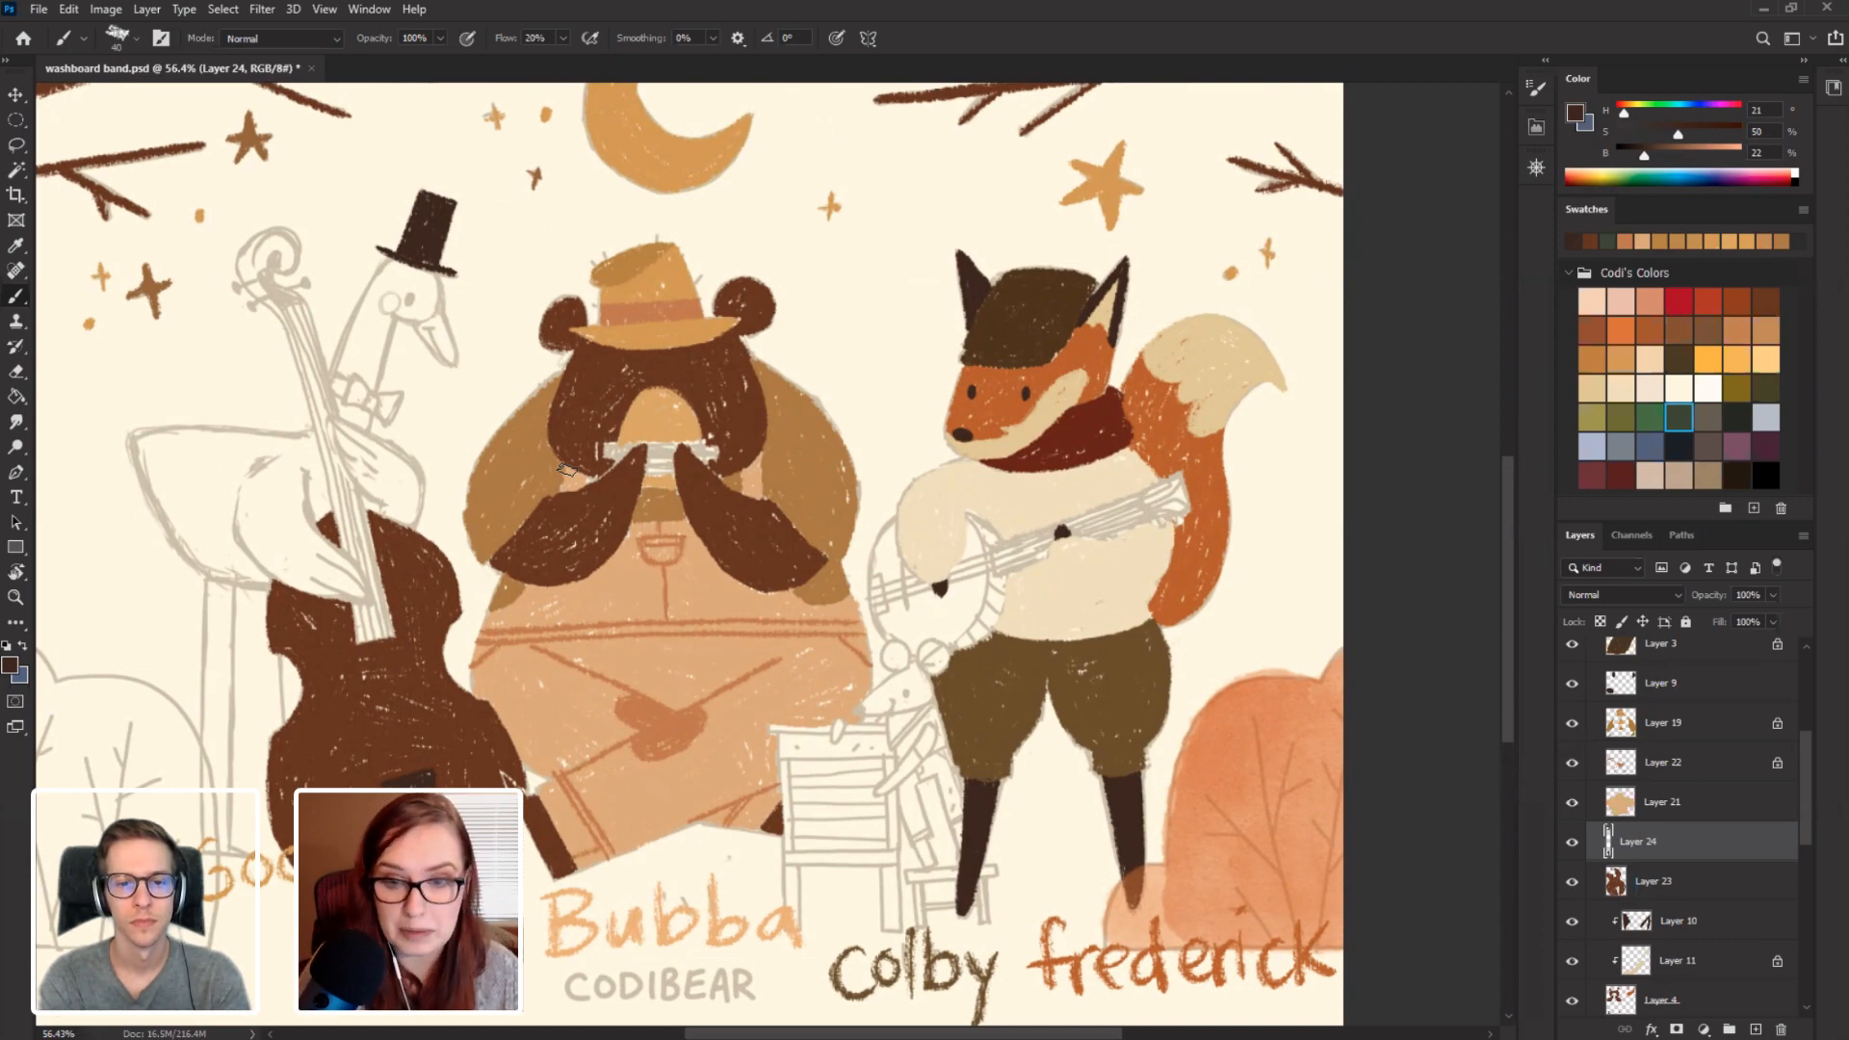
{"action": "left_click_drag", "start_coordinate": [393, 663], "coordinate": [468, 713]}
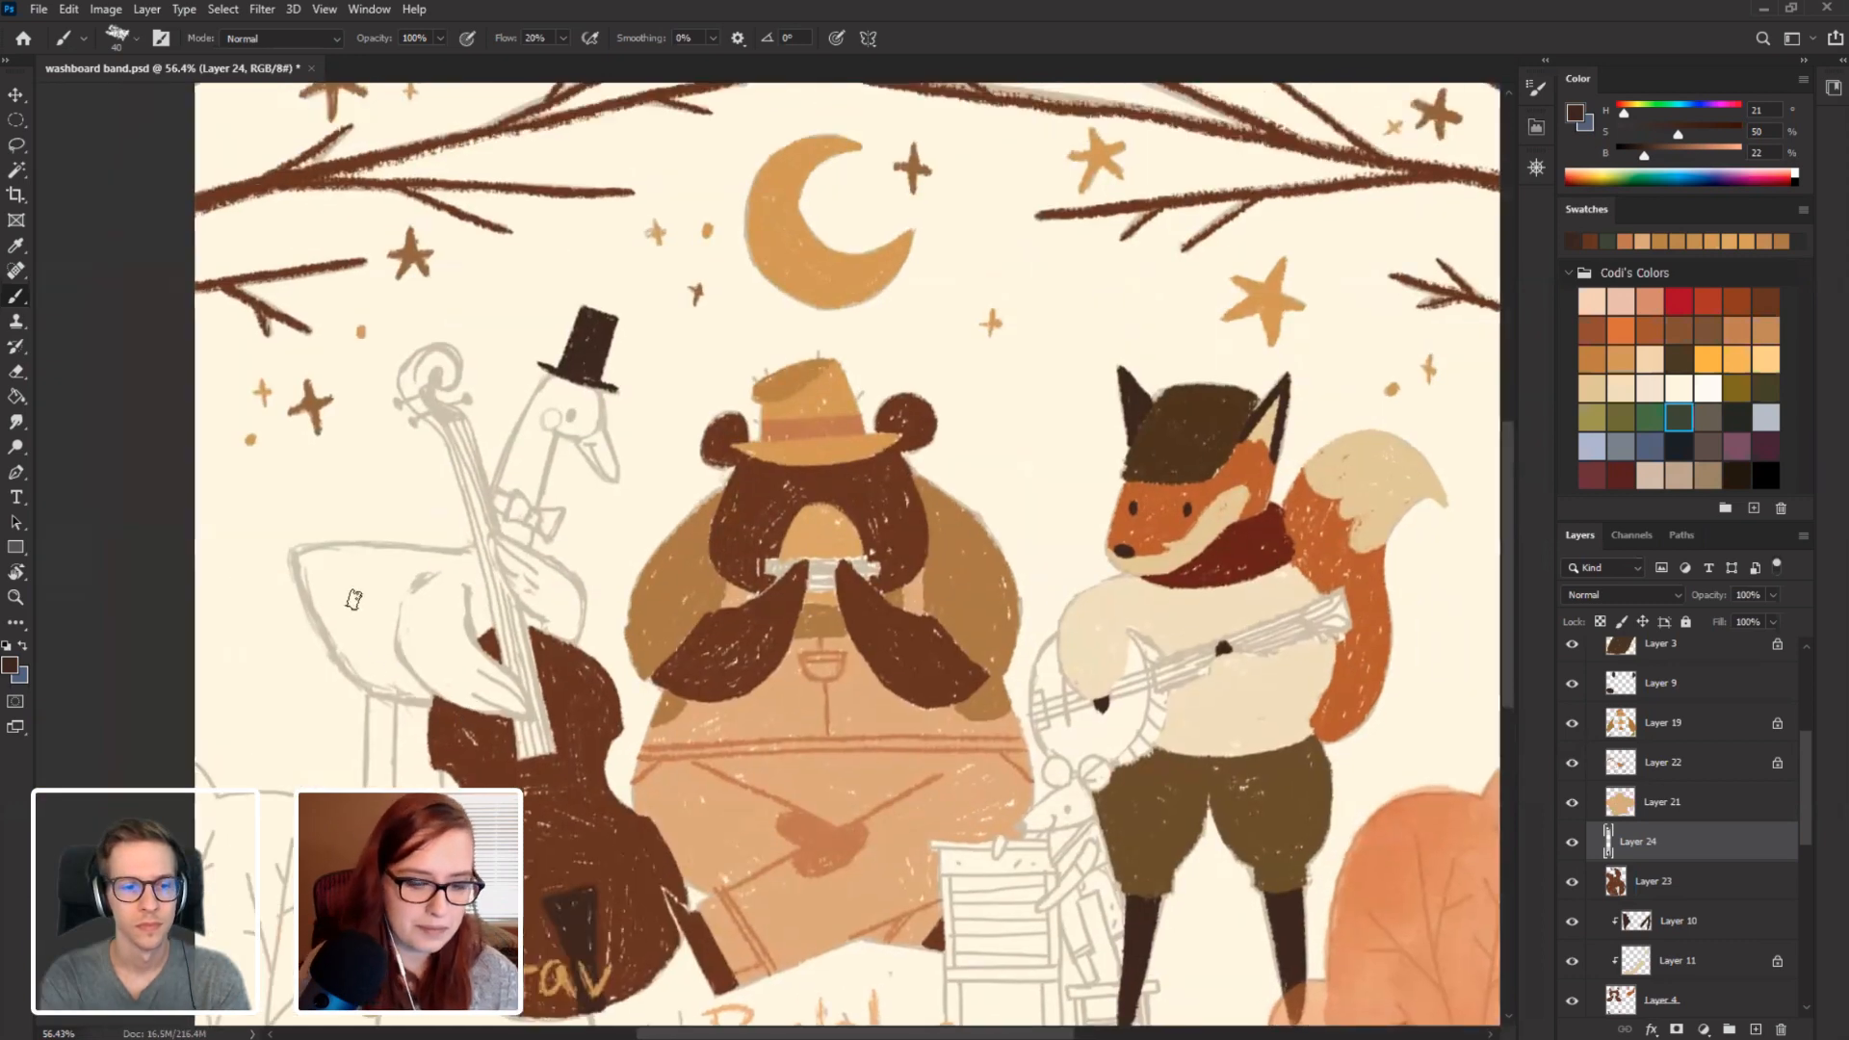
{"action": "key", "text": "r"}
{"action": "left_click_drag", "start_coordinate": [298, 607], "coordinate": [410, 632]}
{"action": "key", "text": "b"}
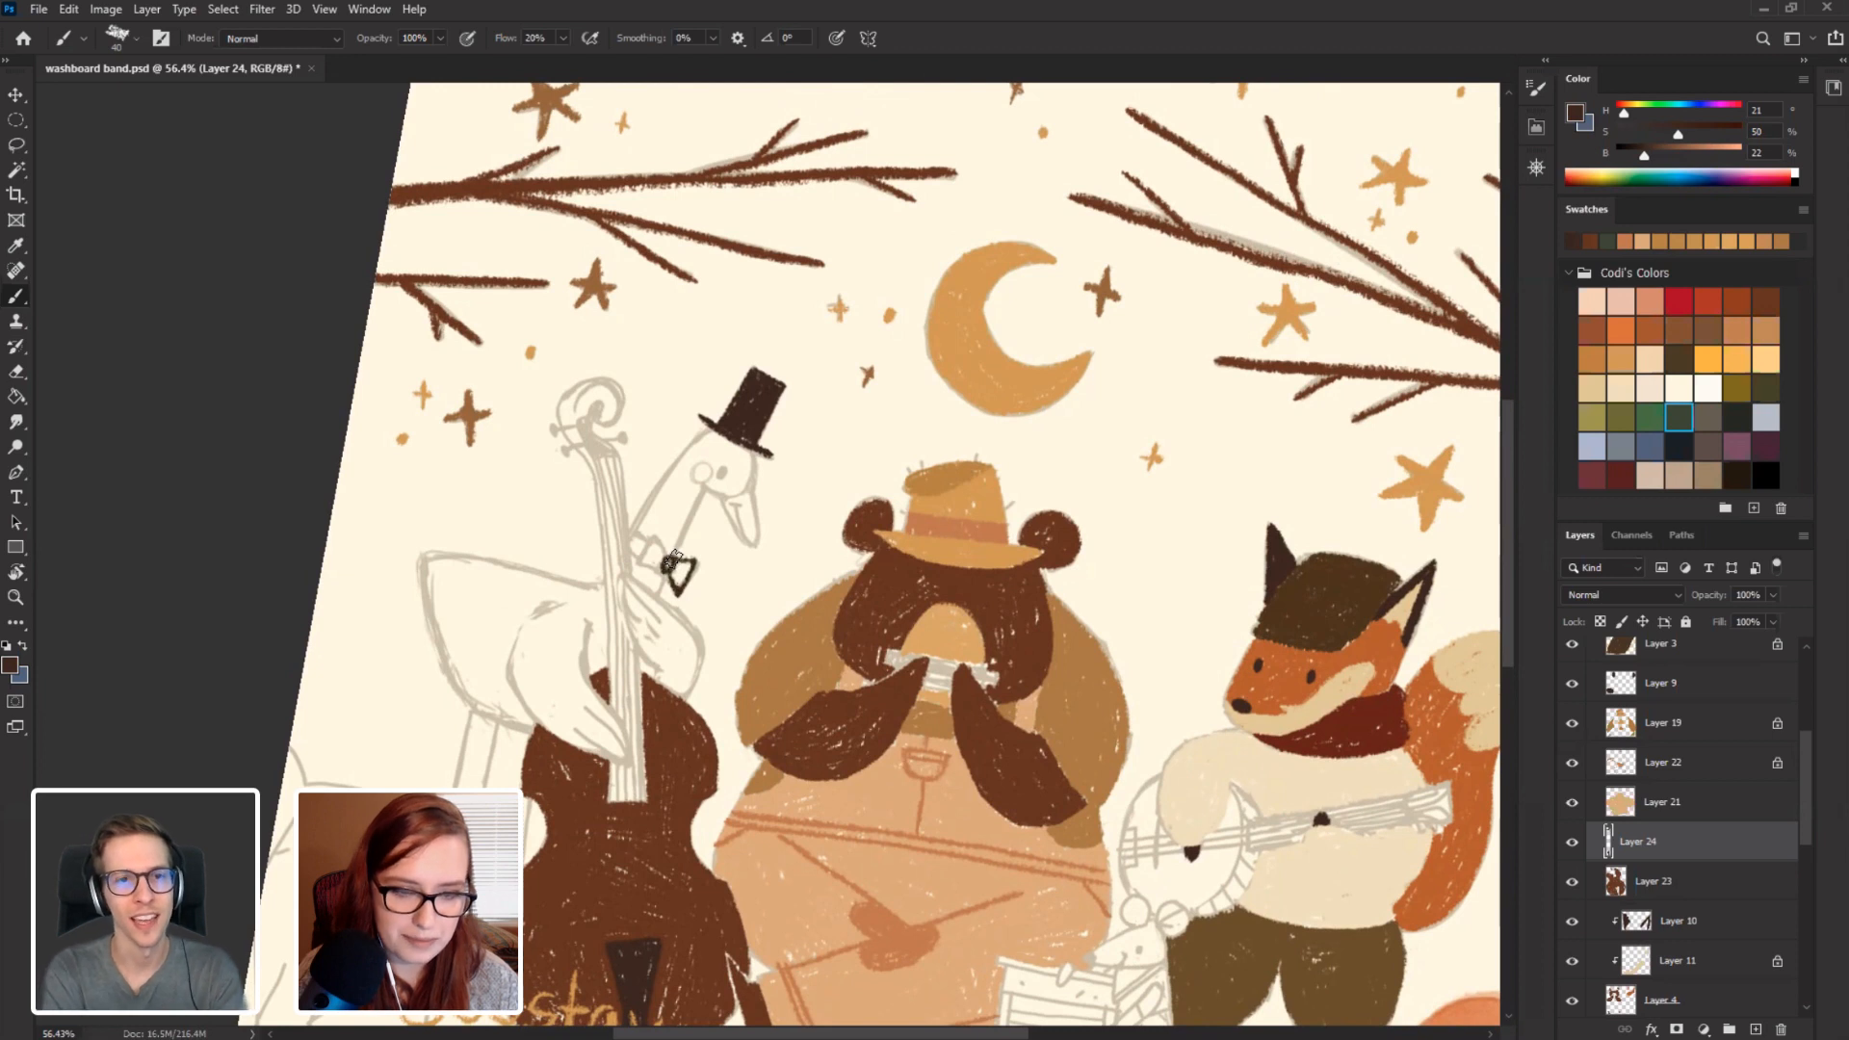
{"action": "mouse_move", "coordinate": [668, 555]}
{"action": "left_mouse_down"}
{"action": "mouse_move", "coordinate": [644, 537]}
{"action": "mouse_move", "coordinate": [665, 552]}
{"action": "mouse_move", "coordinate": [647, 566]}
{"action": "mouse_move", "coordinate": [681, 584]}
{"action": "mouse_move", "coordinate": [636, 536]}
{"action": "mouse_move", "coordinate": [651, 548]}
{"action": "mouse_move", "coordinate": [635, 554]}
{"action": "left_mouse_up"}
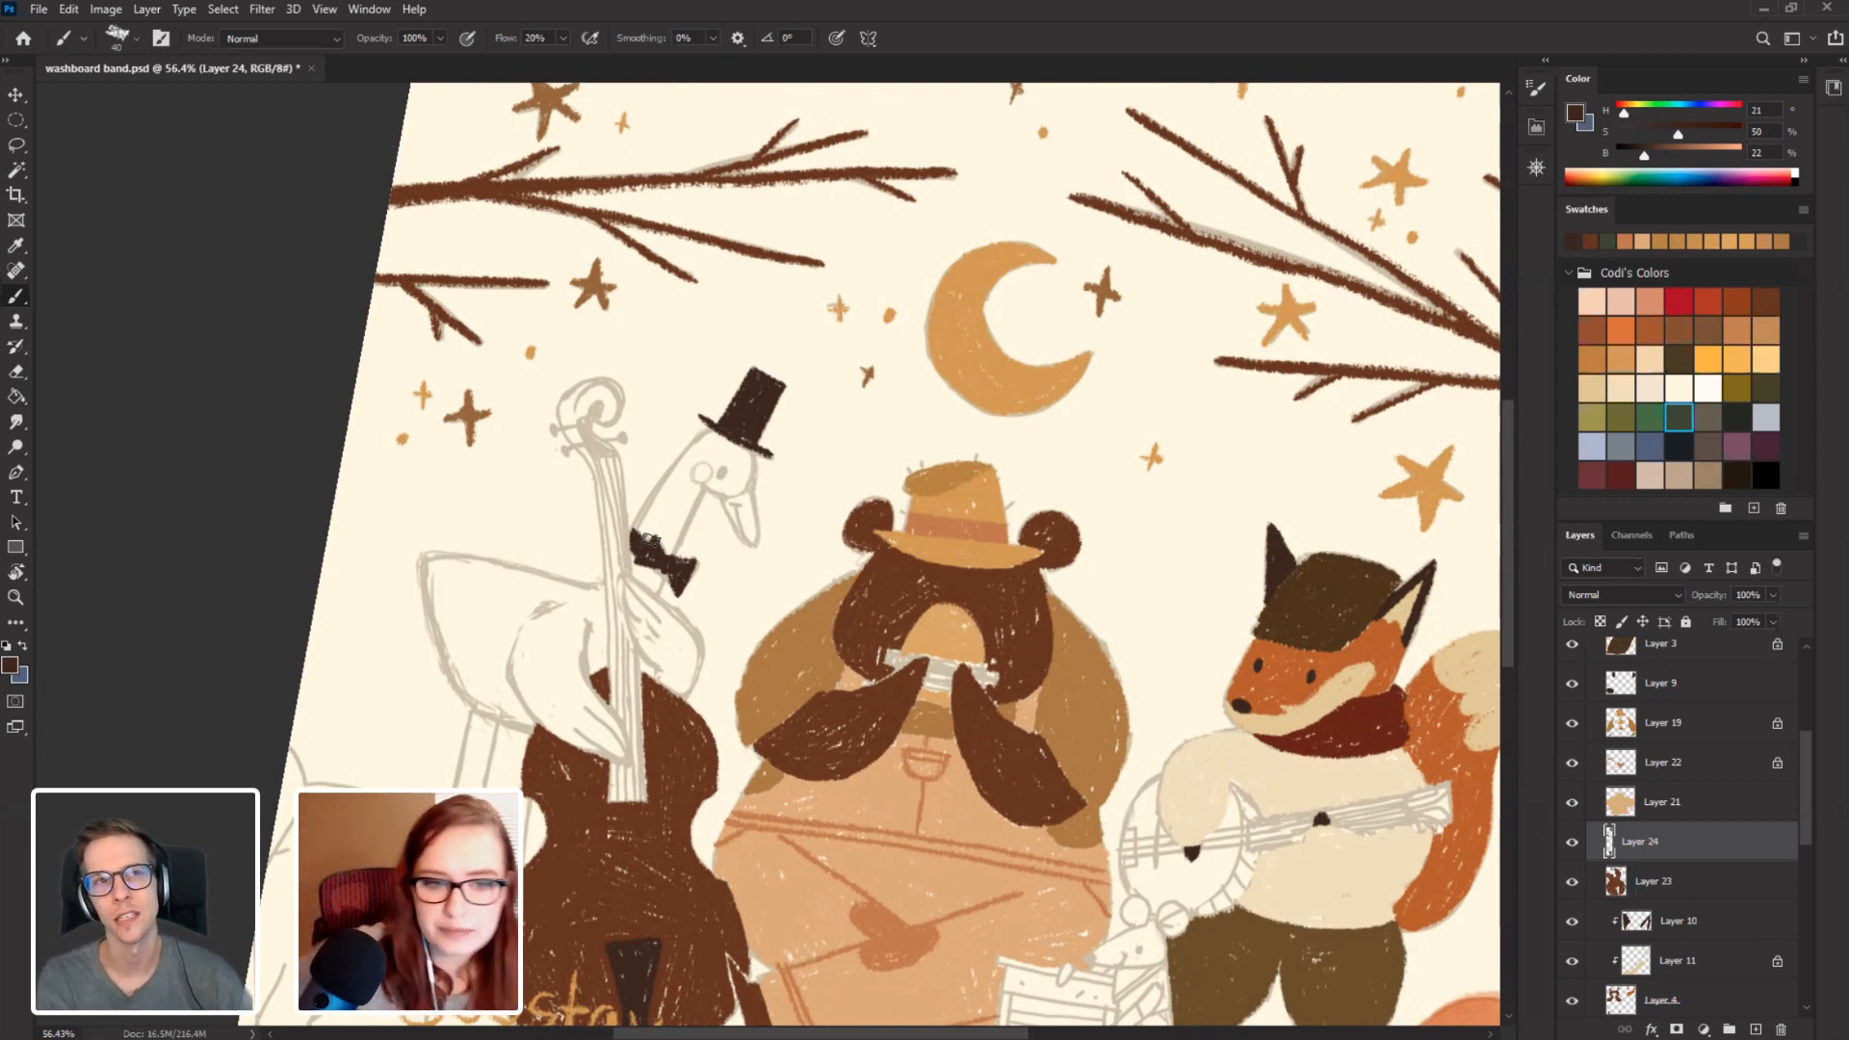
Sample the orange of the fox's face and paint the goose's beak with it.
{"action": "left_click_drag", "start_coordinate": [654, 782], "coordinate": [463, 668]}
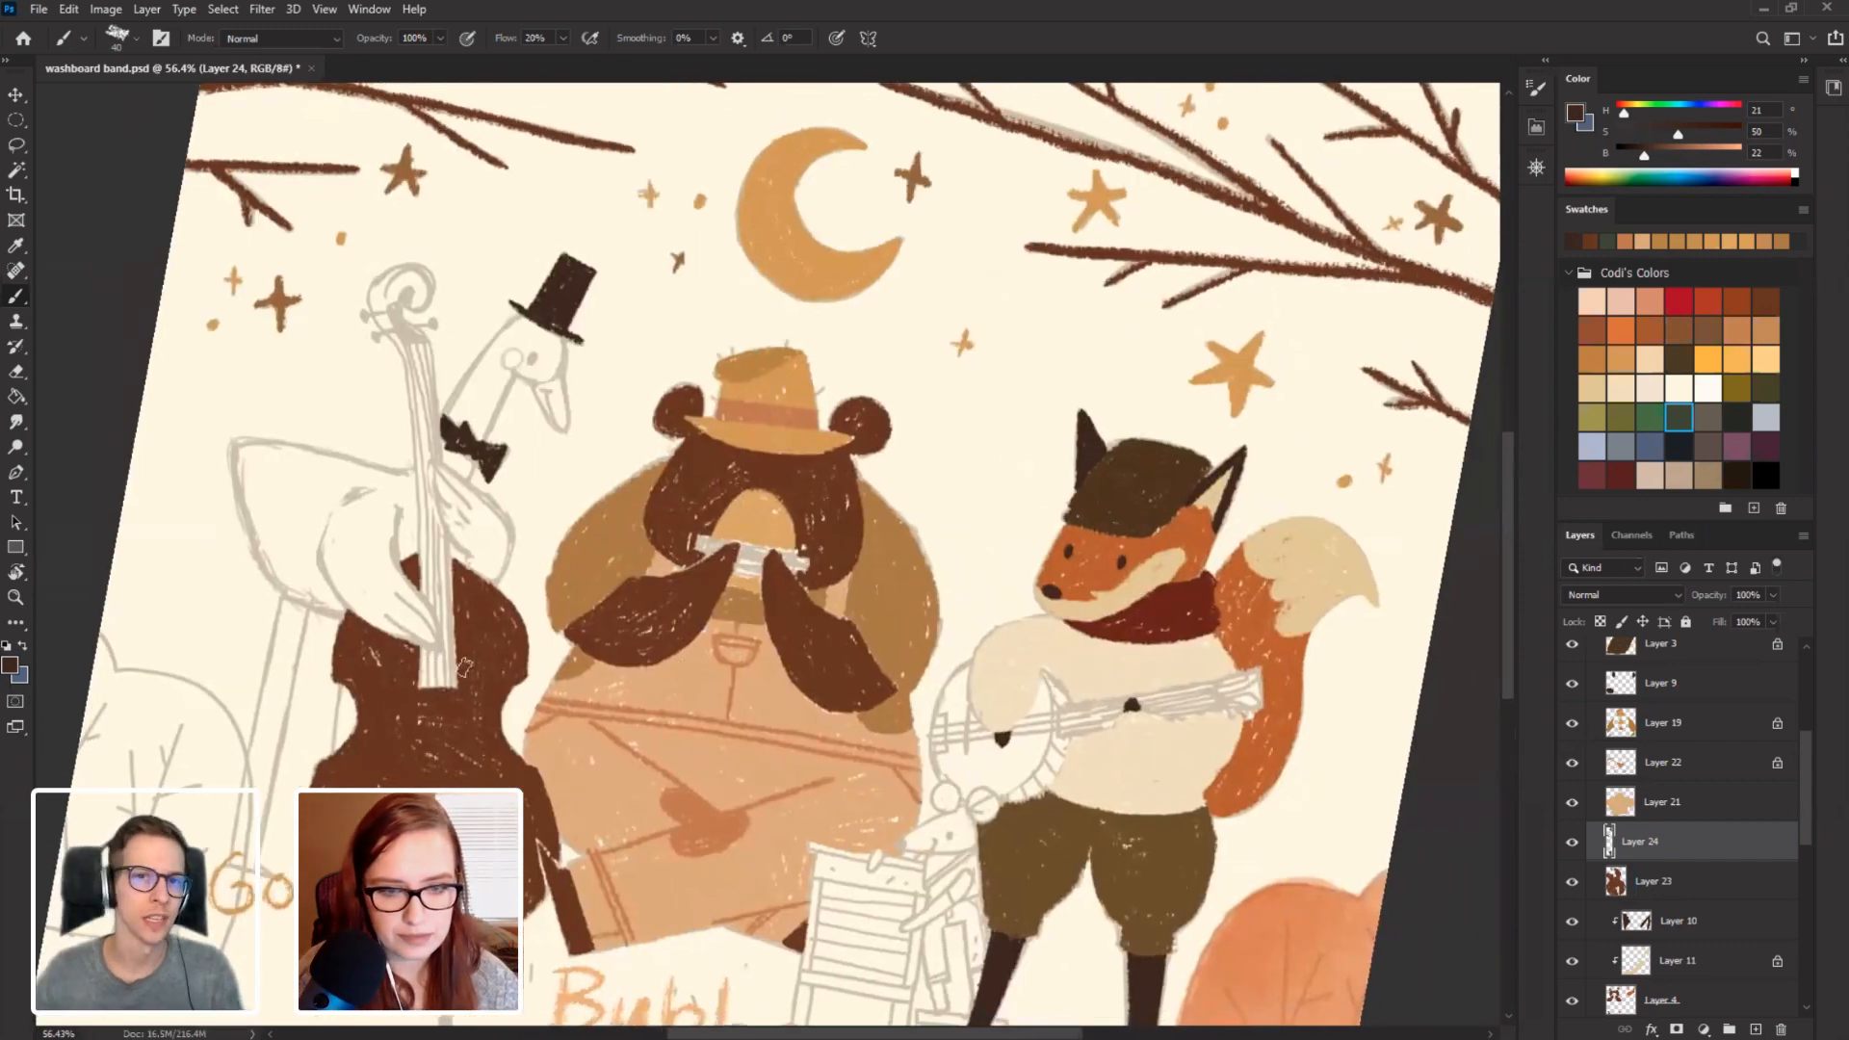
{"action": "left_click", "coordinate": [1091, 575], "text": "alt"}
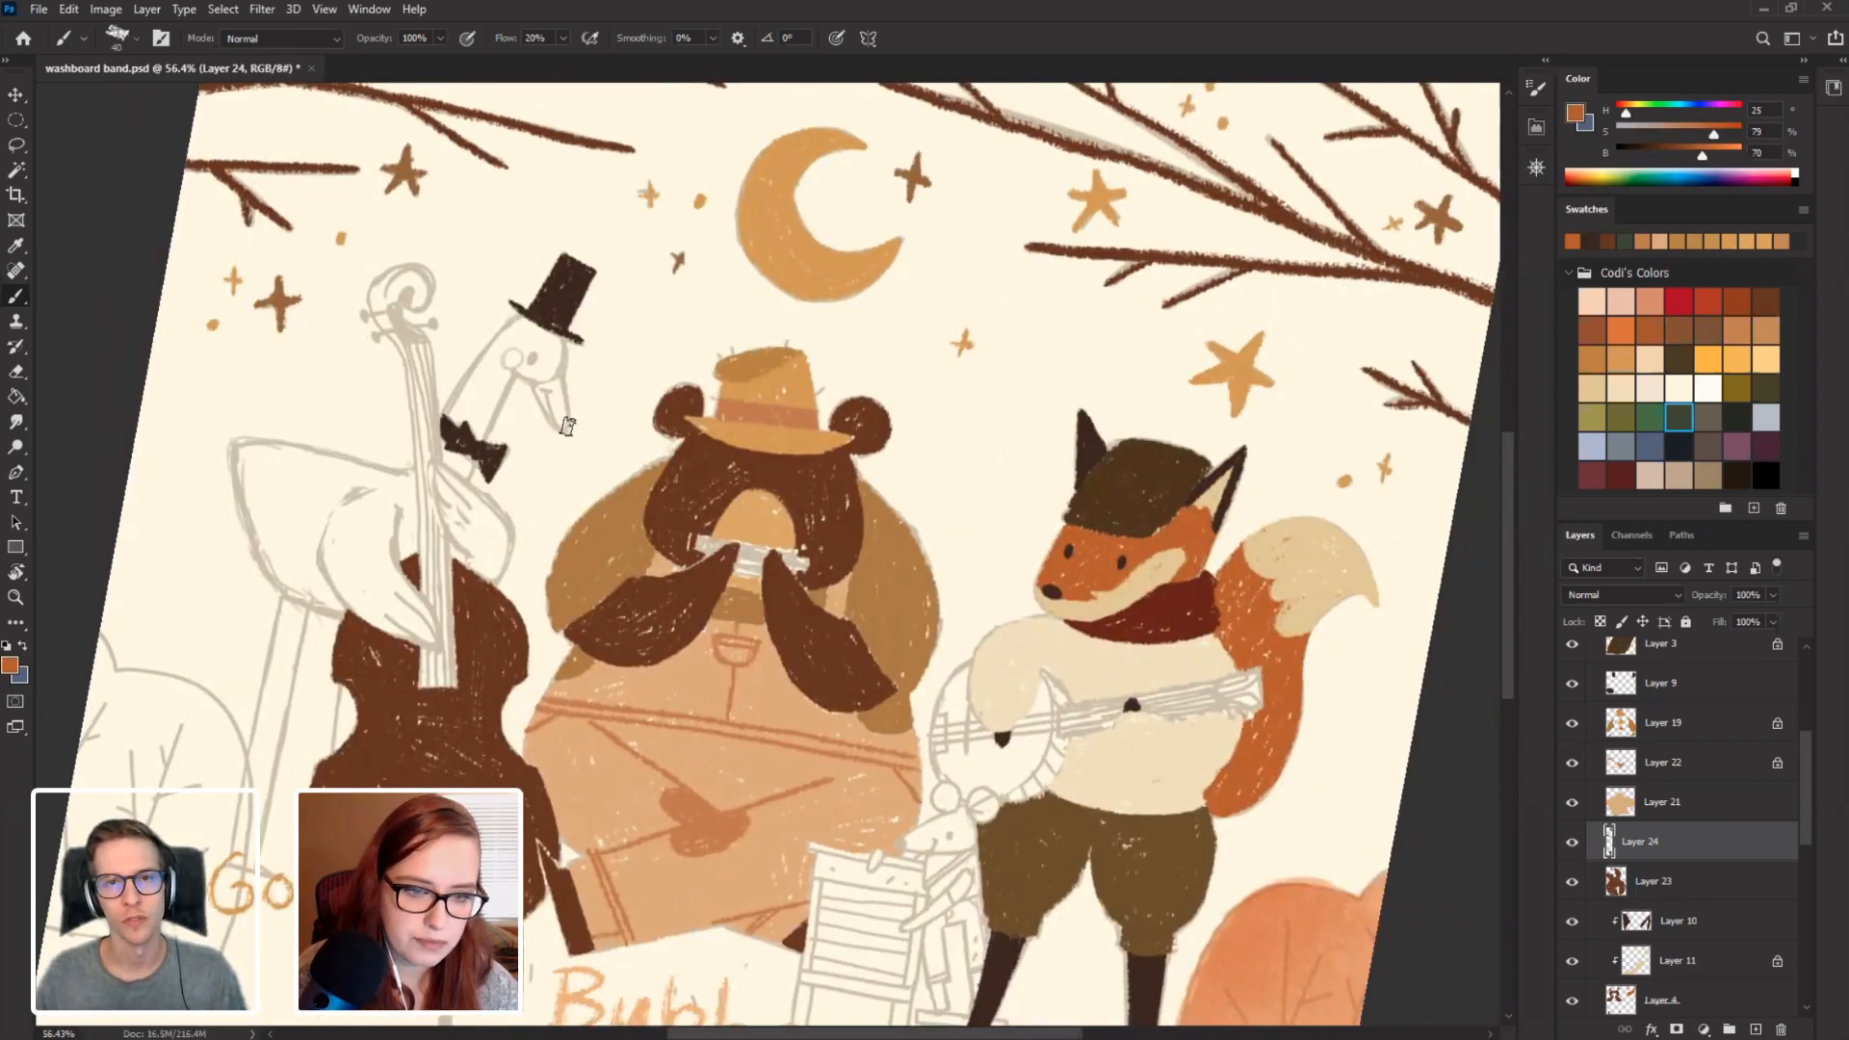
{"action": "mouse_move", "coordinate": [566, 396]}
{"action": "left_mouse_down"}
{"action": "mouse_move", "coordinate": [564, 429]}
{"action": "mouse_move", "coordinate": [562, 385]}
{"action": "mouse_move", "coordinate": [565, 423]}
{"action": "mouse_move", "coordinate": [539, 395]}
{"action": "mouse_move", "coordinate": [558, 424]}
{"action": "mouse_move", "coordinate": [560, 390]}
{"action": "mouse_move", "coordinate": [560, 428]}
{"action": "mouse_move", "coordinate": [545, 389]}
{"action": "left_mouse_up"}
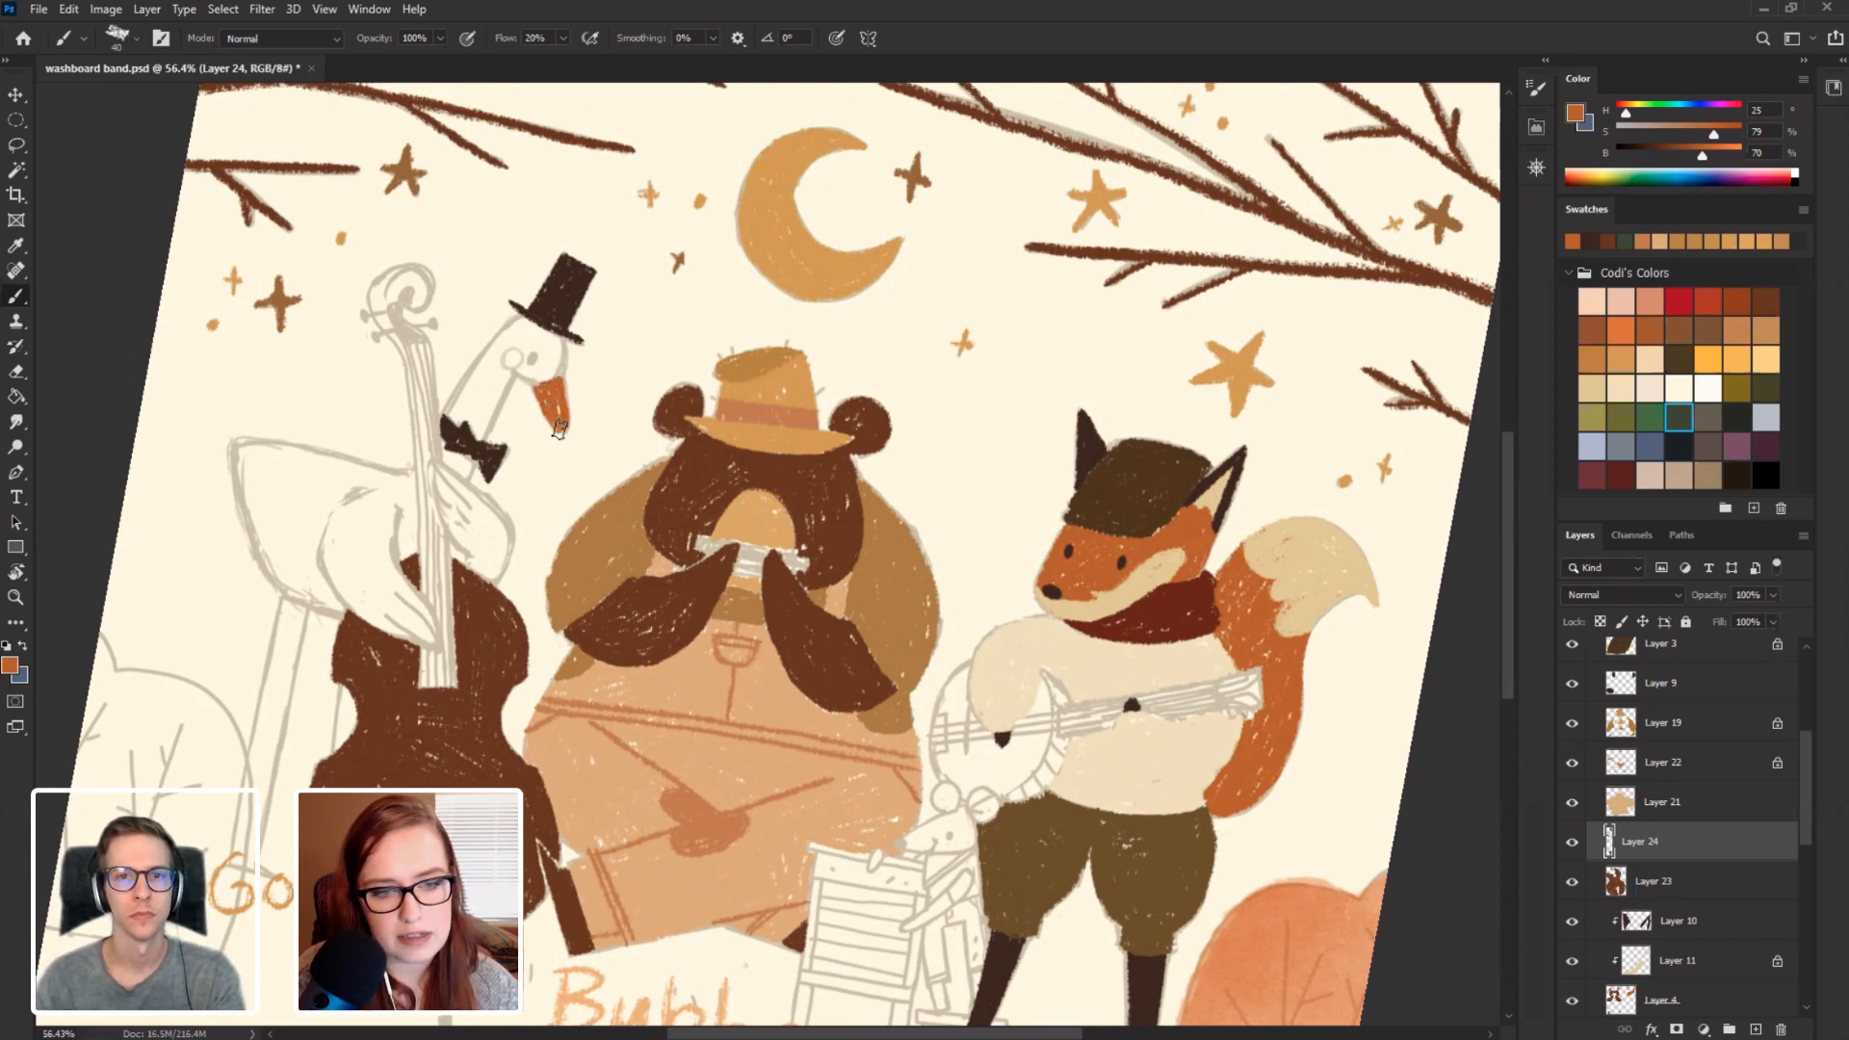
Trim the tip of the goose's beak with the brush in Clear mode, and return the brush to Normal.
{"action": "left_click", "coordinate": [258, 41]}
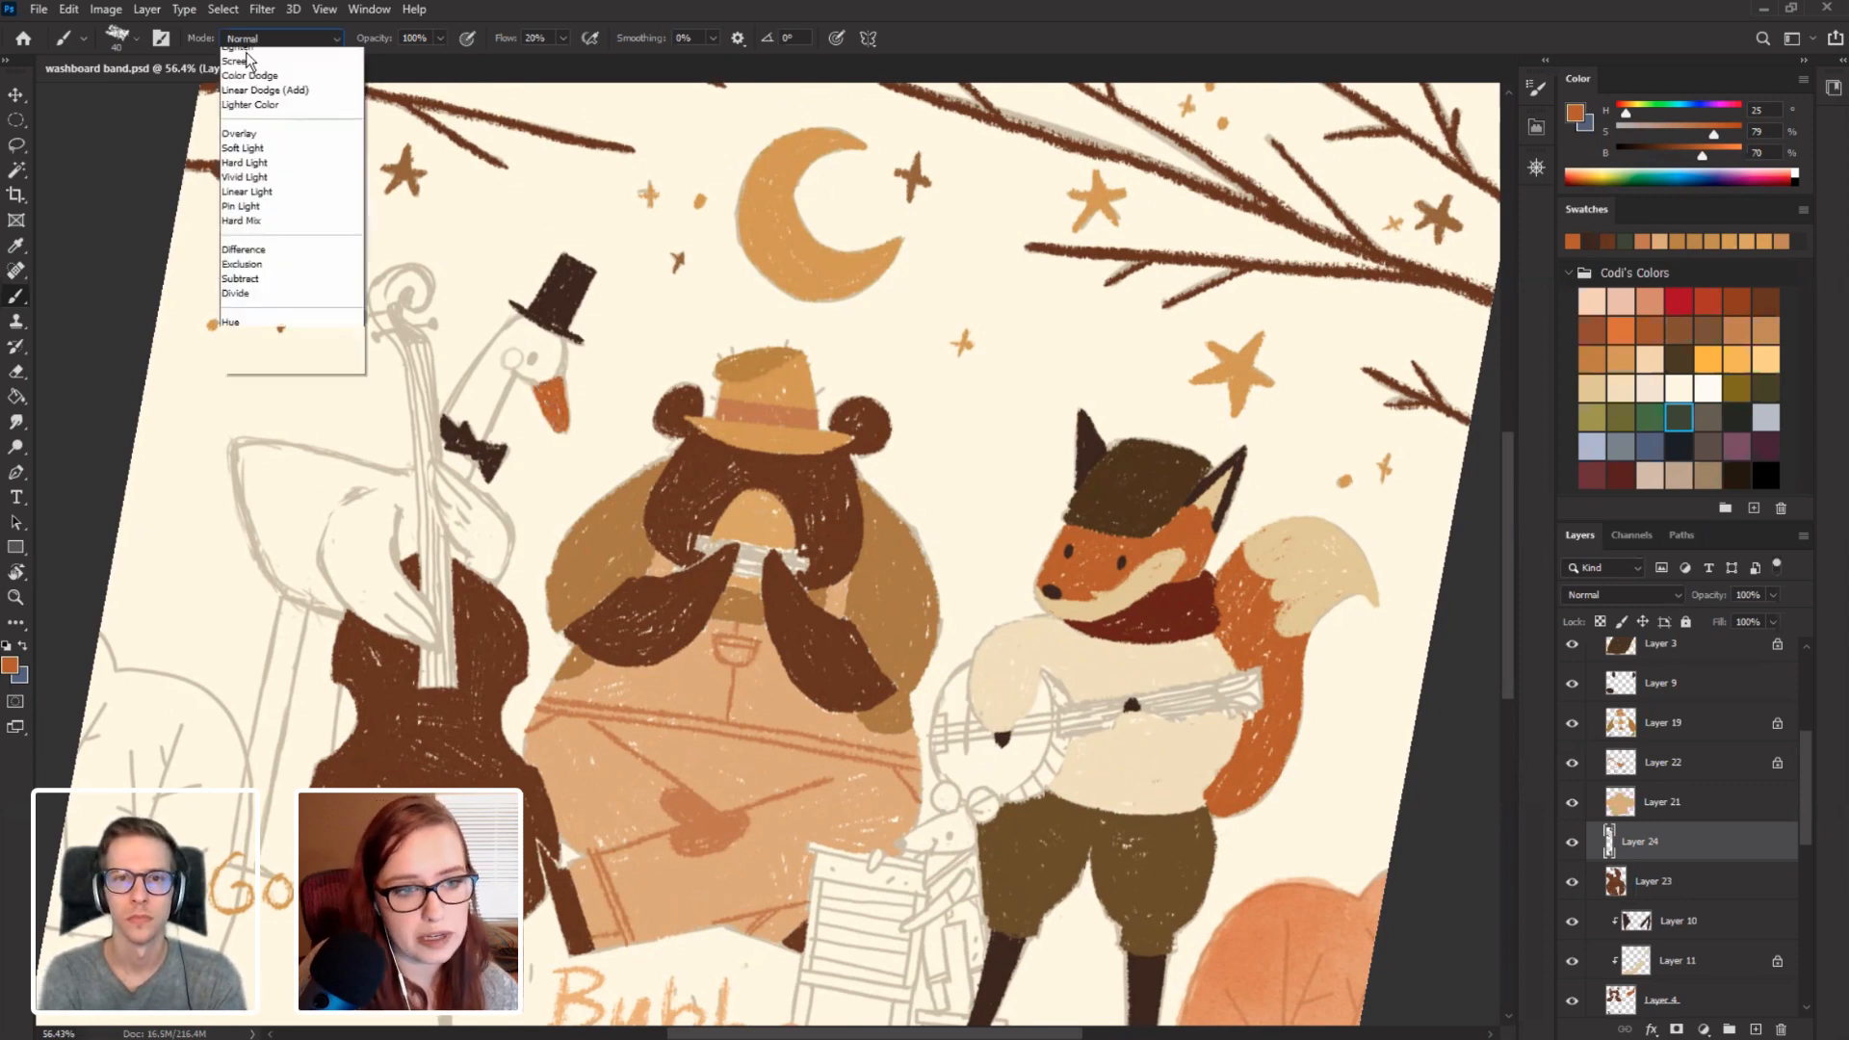
{"action": "scroll", "coordinate": [248, 60], "scroll_direction": "up", "scroll_amount": 5}
{"action": "left_click", "coordinate": [241, 90]}
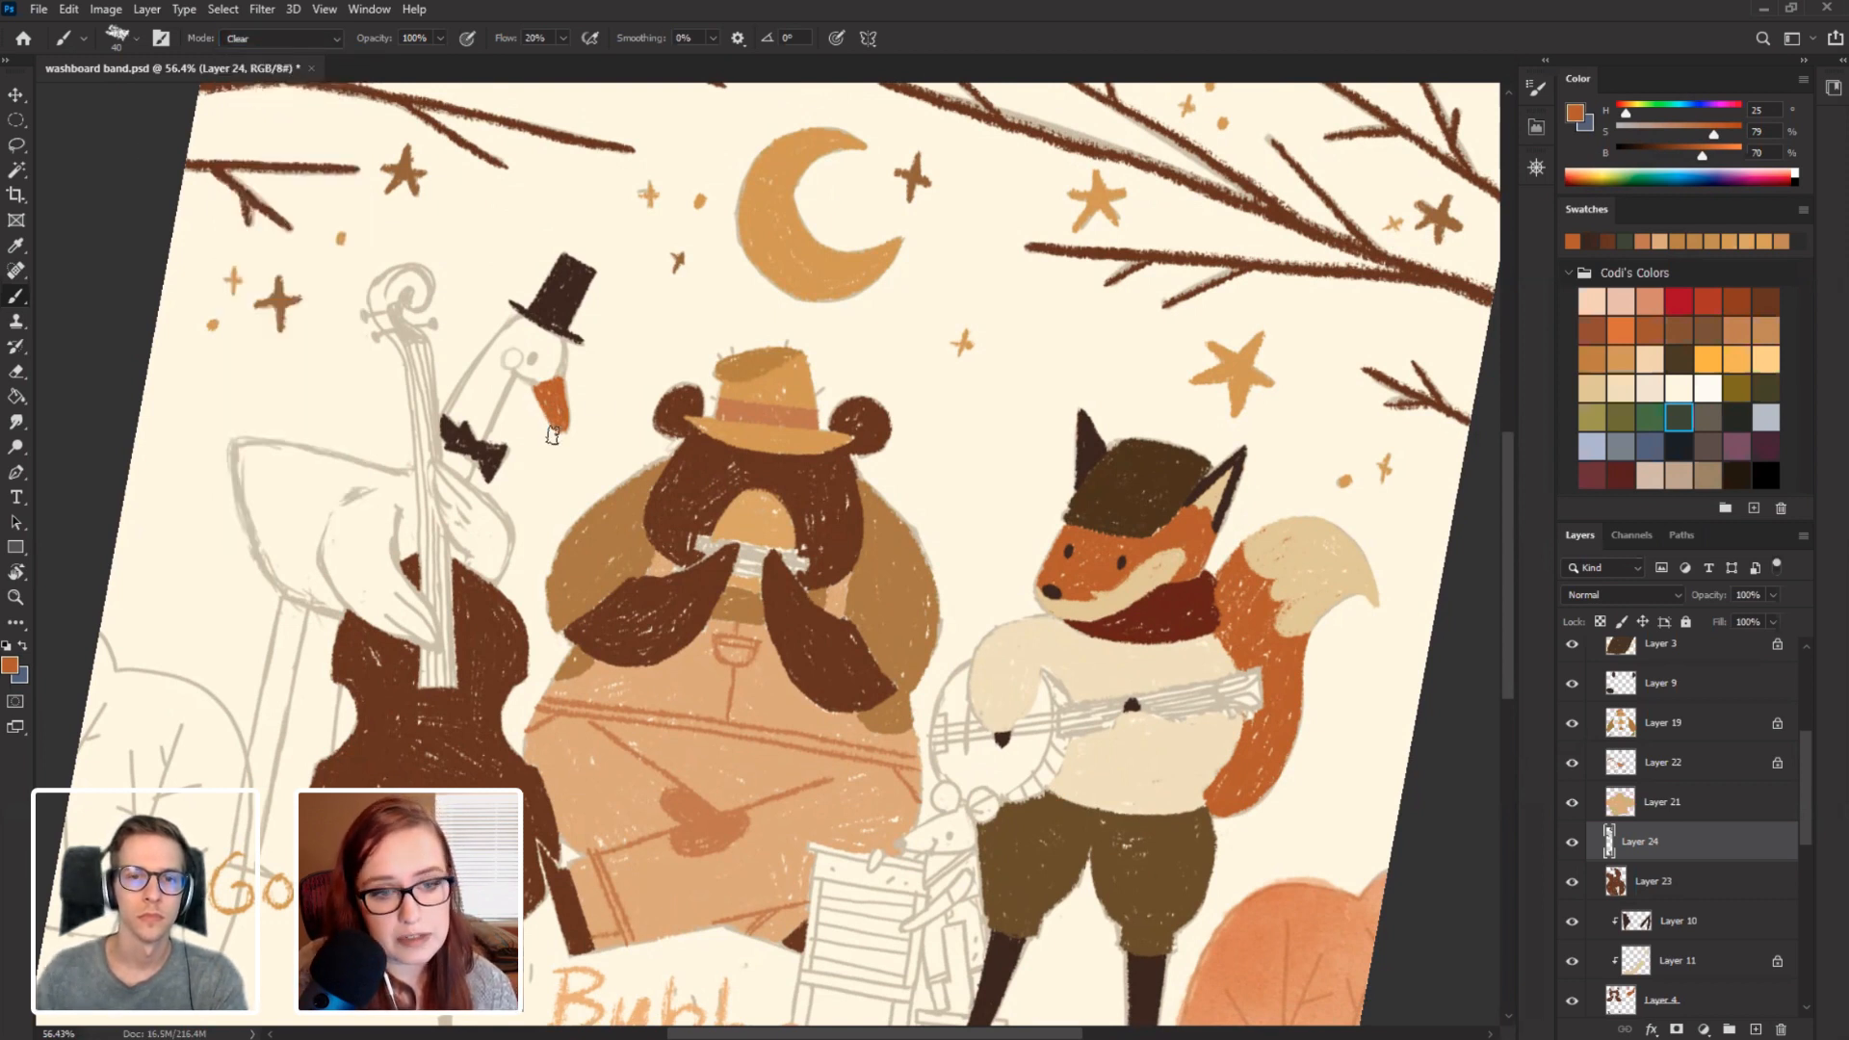
{"action": "left_click", "coordinate": [258, 38]}
{"action": "left_click", "coordinate": [241, 51]}
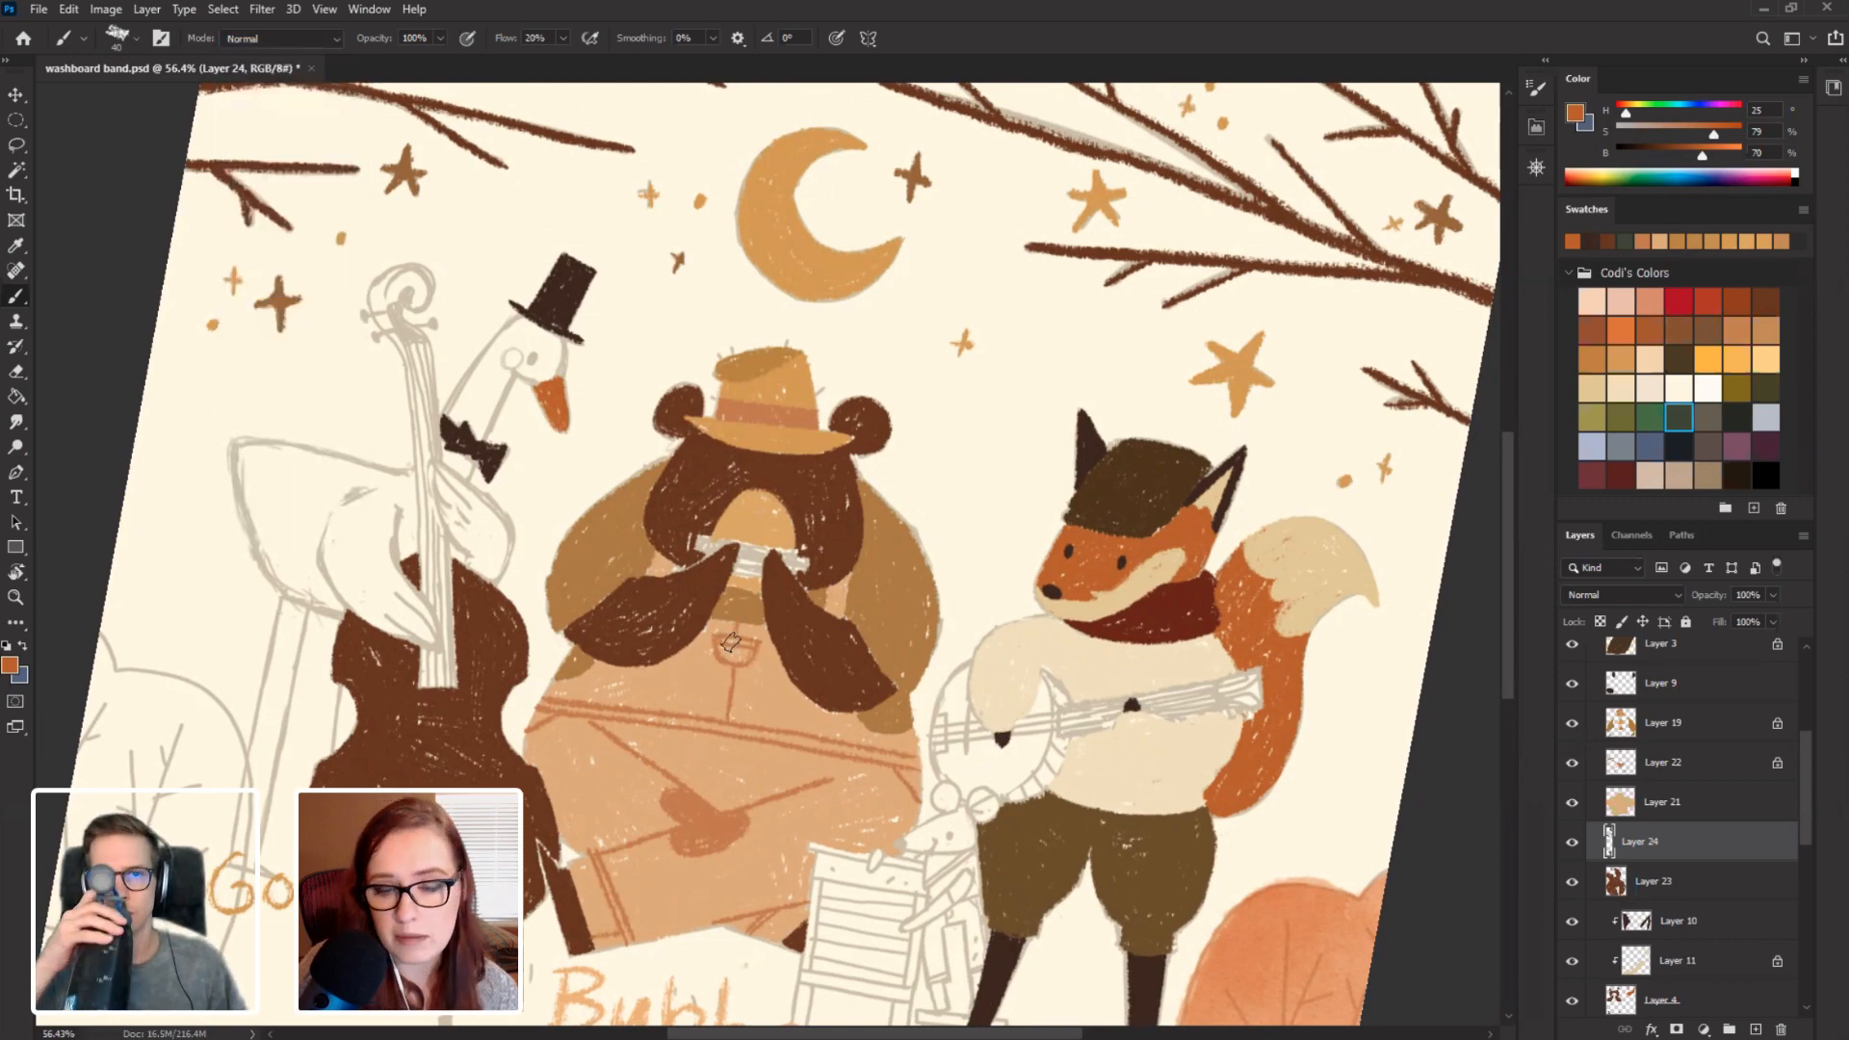
Pick the light peach swatch and add a new layer above the goose's hat, bow tie and beak layer.
{"action": "key", "text": "r"}
{"action": "left_click_drag", "start_coordinate": [726, 628], "coordinate": [409, 617]}
{"action": "key", "text": "b"}
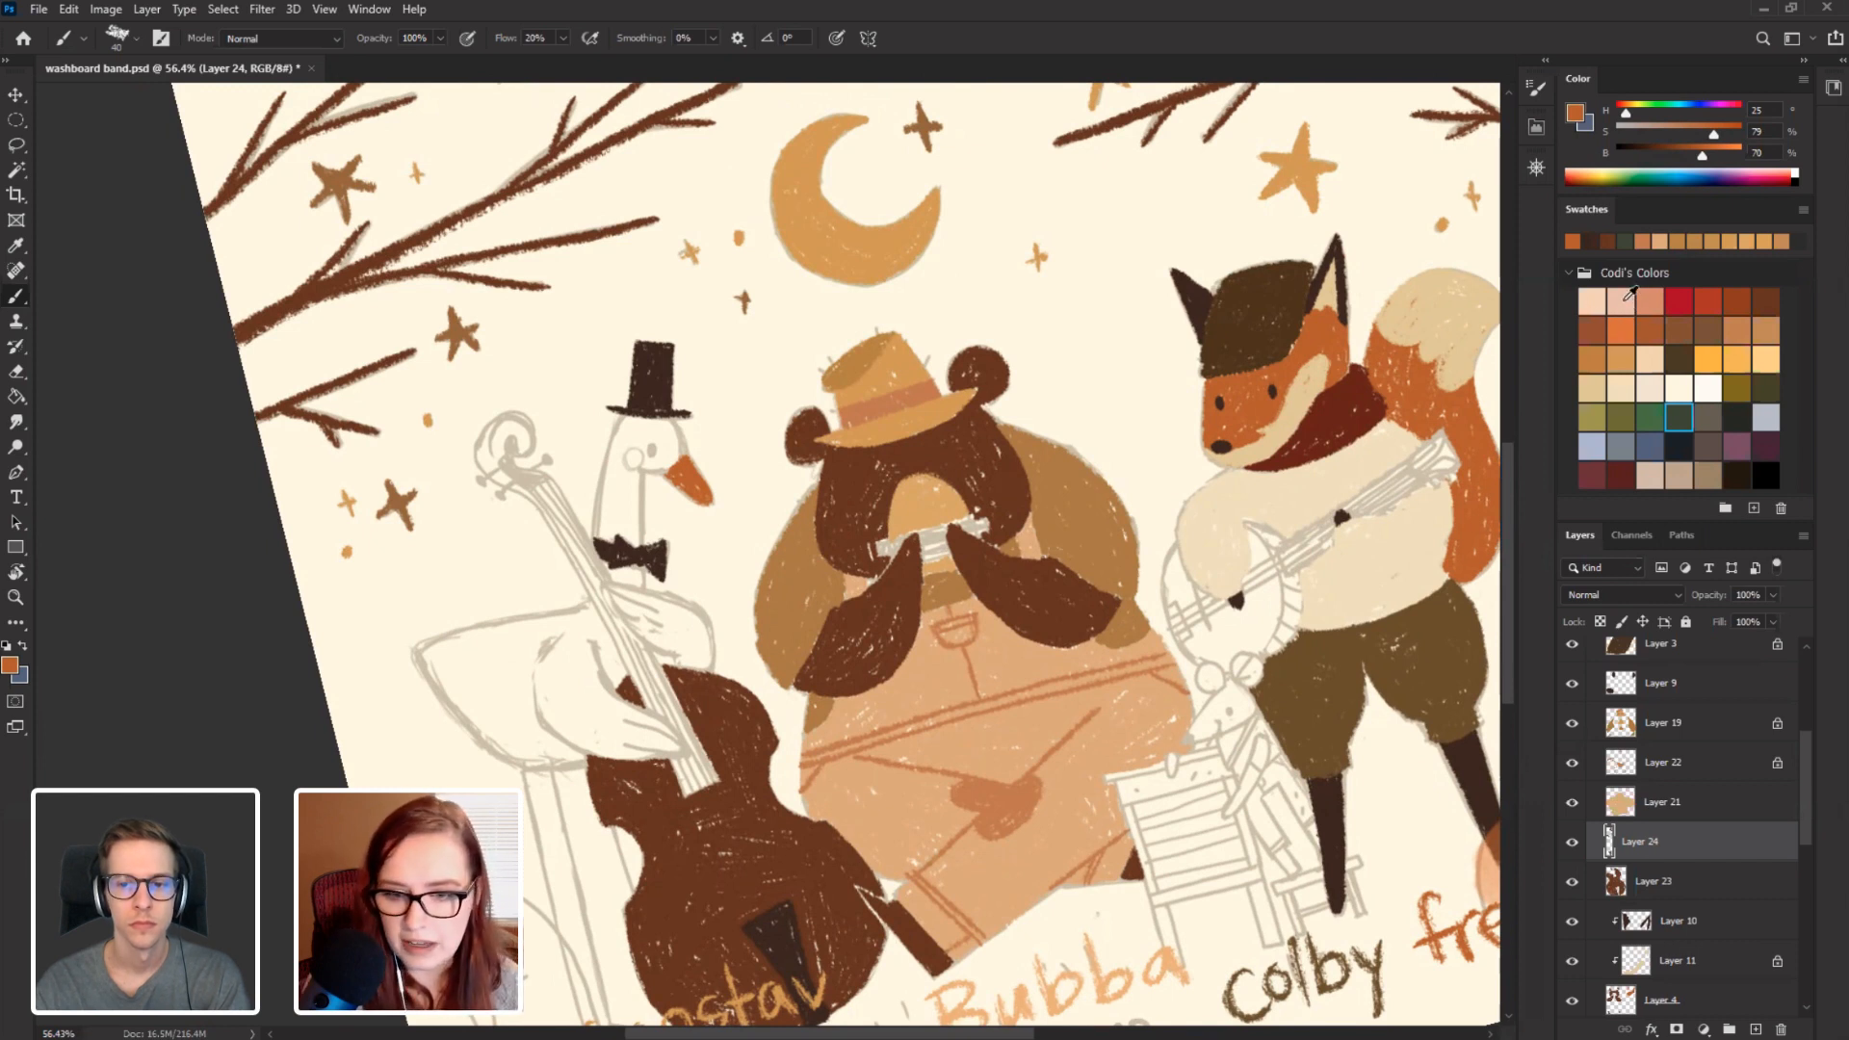
{"action": "left_click", "coordinate": [1592, 299]}
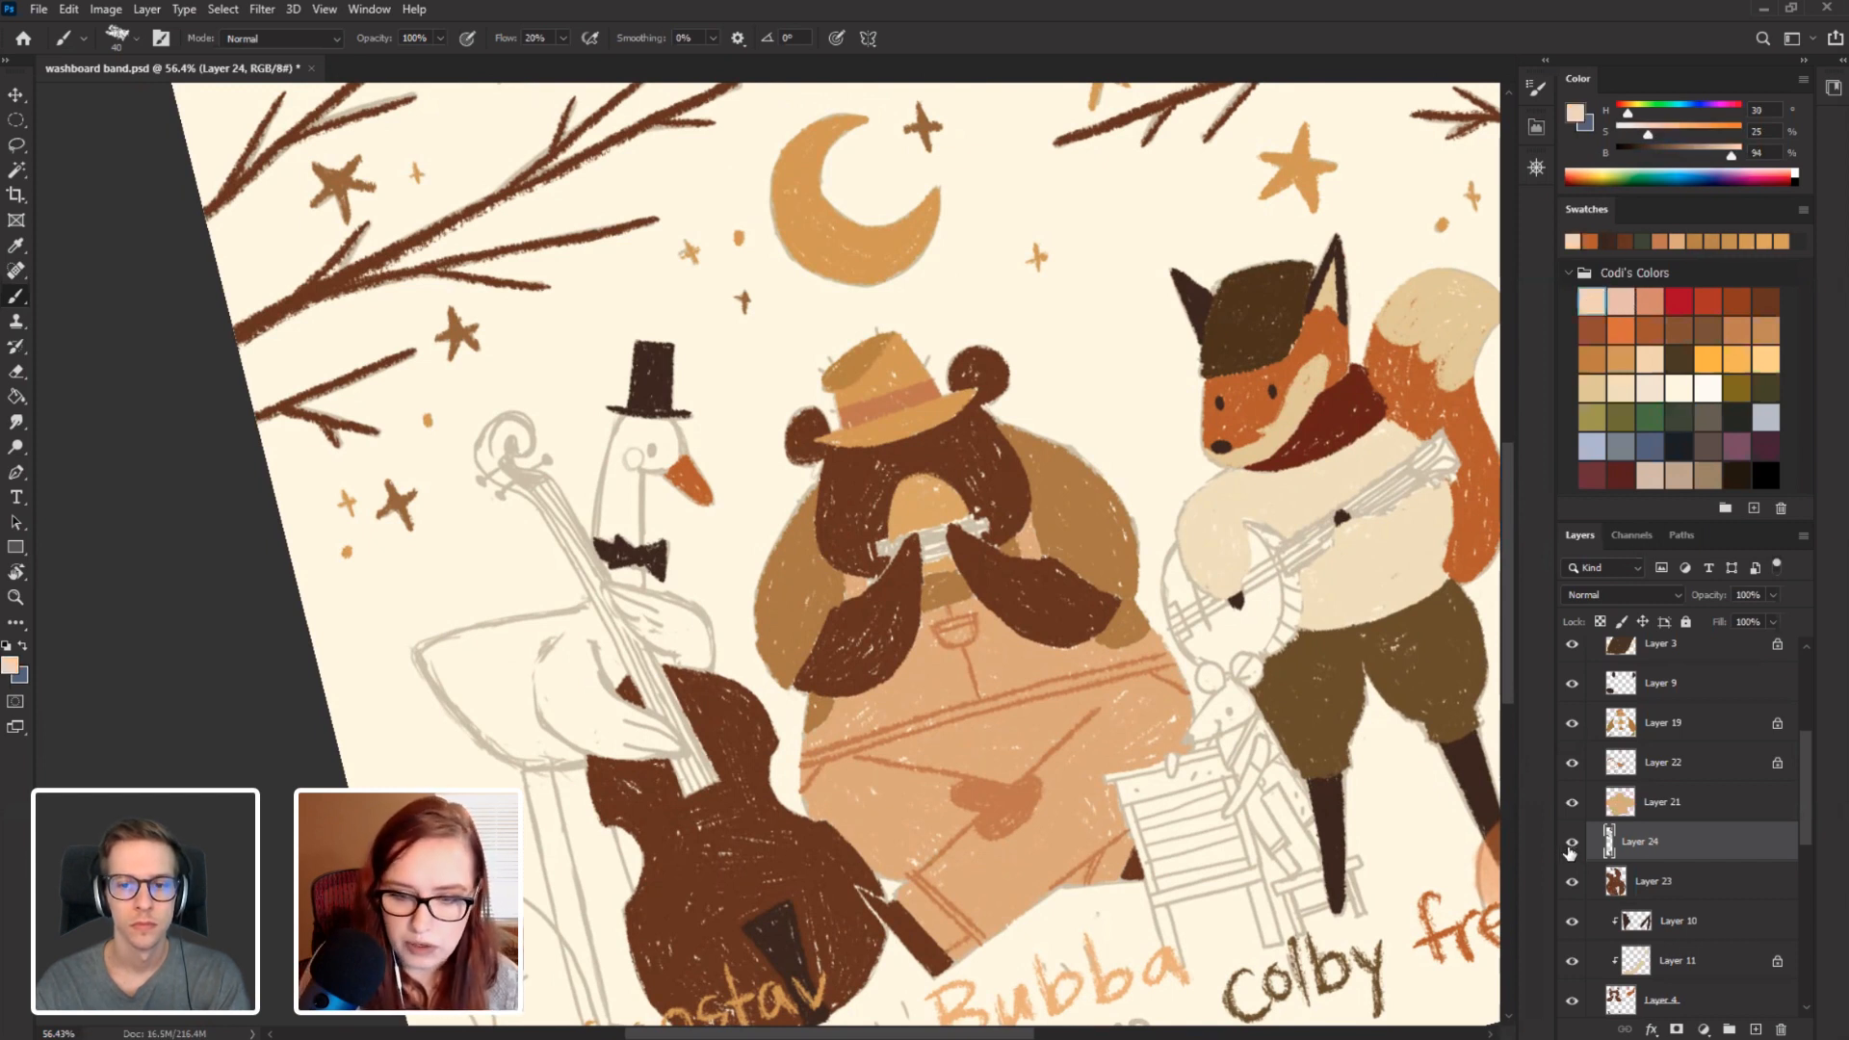
{"action": "left_click", "coordinate": [1570, 843]}
{"action": "left_click", "coordinate": [1571, 843]}
{"action": "left_click", "coordinate": [1754, 1029]}
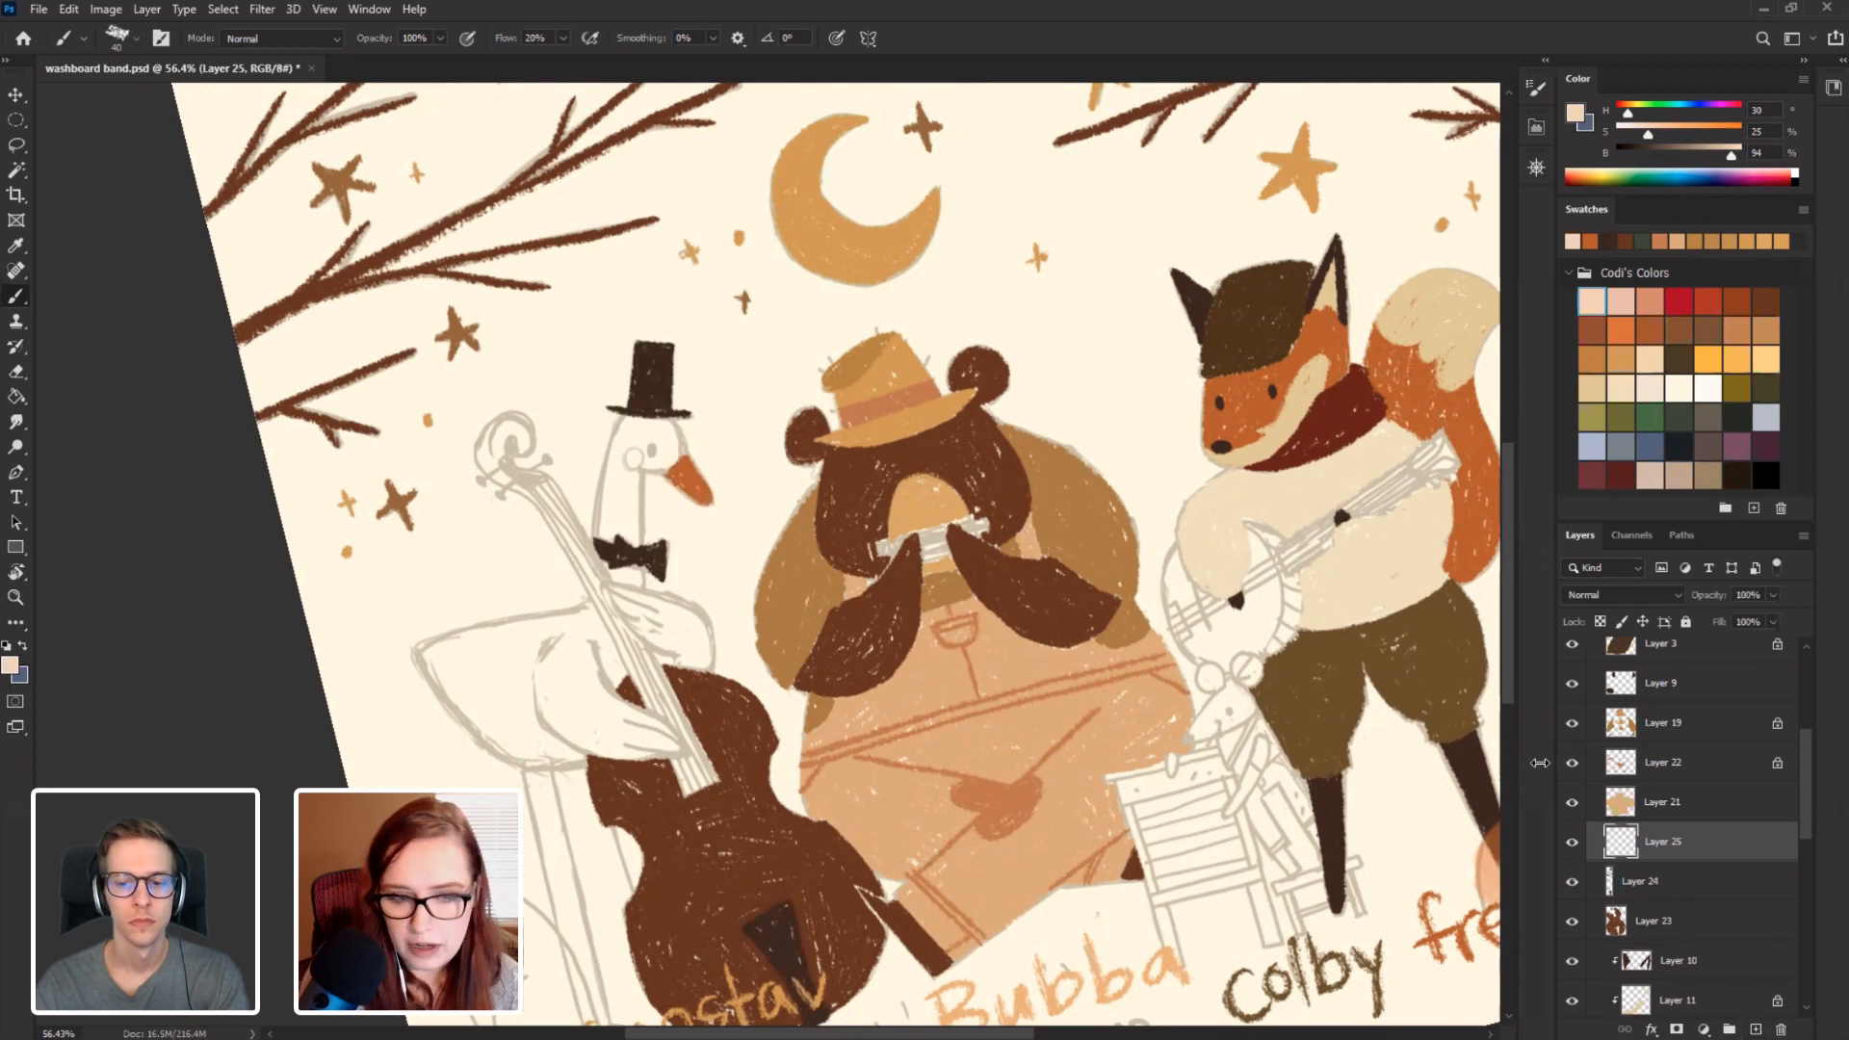
{"action": "mouse_move", "coordinate": [610, 525]}
{"action": "left_mouse_down"}
{"action": "mouse_move", "coordinate": [612, 452]}
{"action": "mouse_move", "coordinate": [616, 510]}
{"action": "left_mouse_up"}
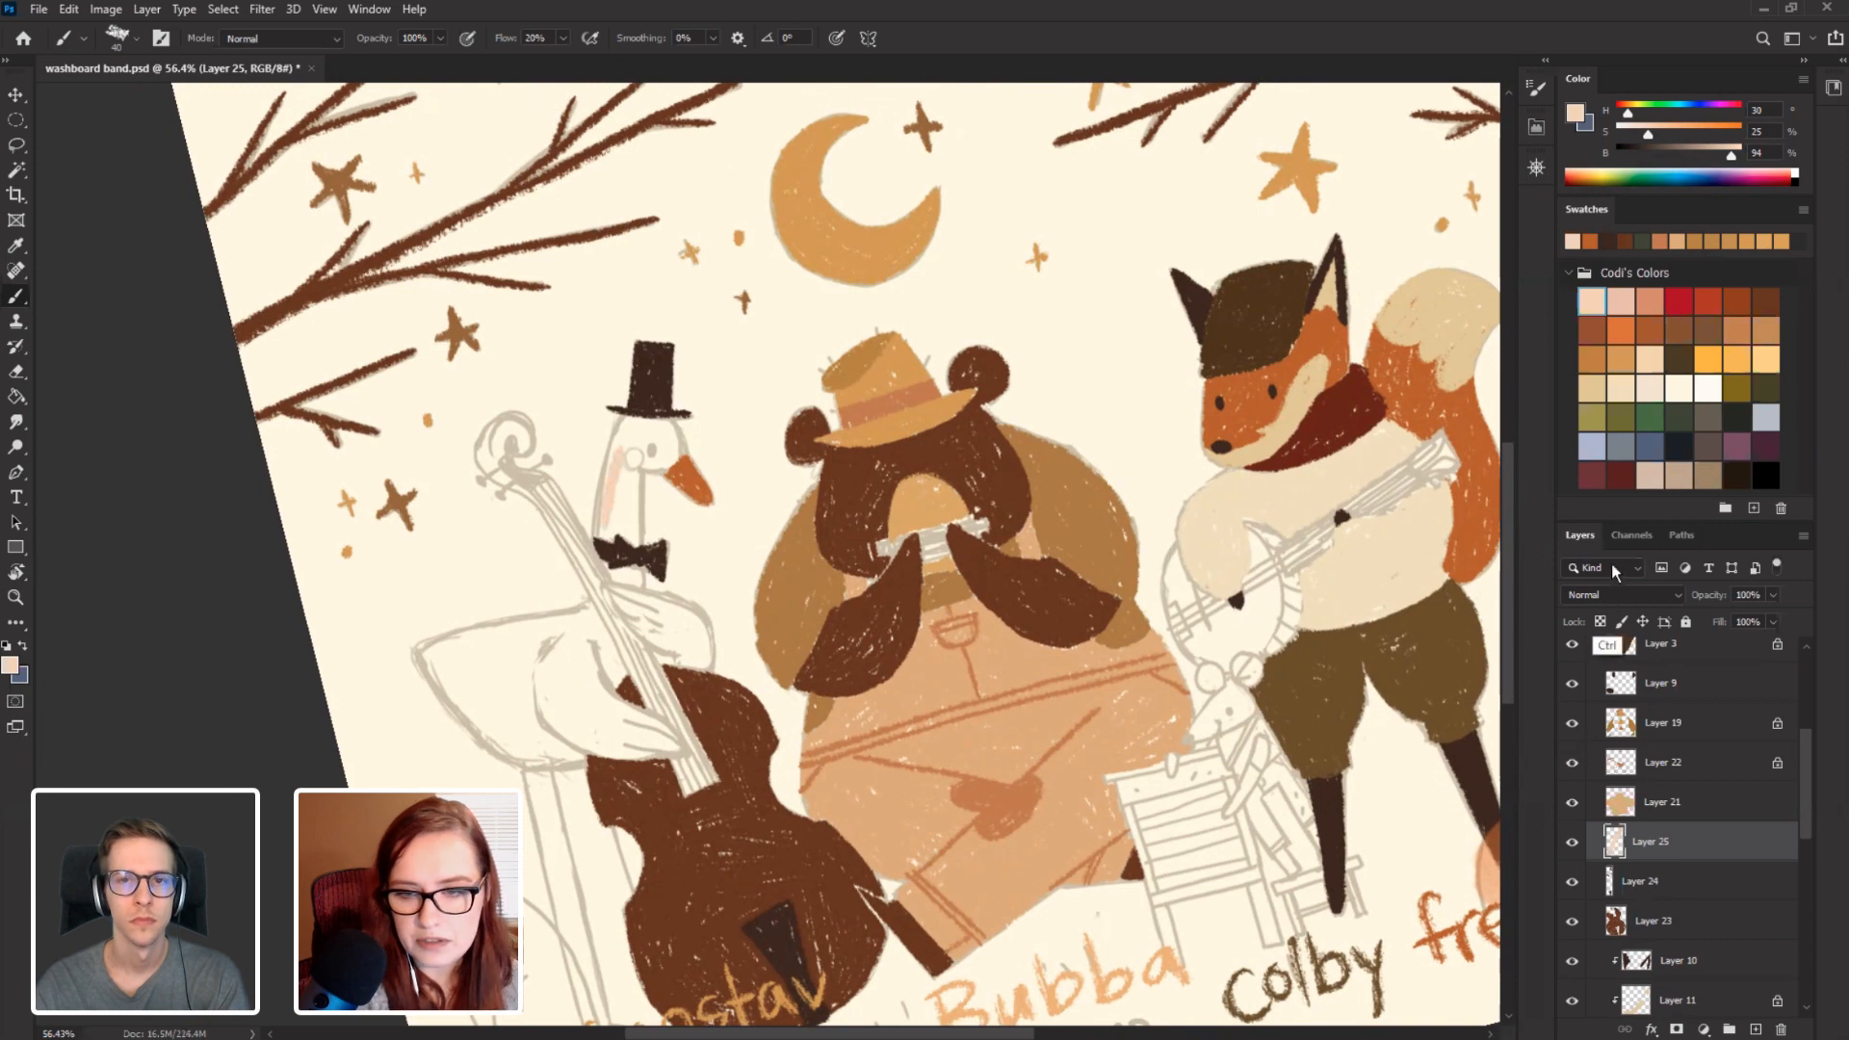
{"action": "key", "text": "ctrl+z"}
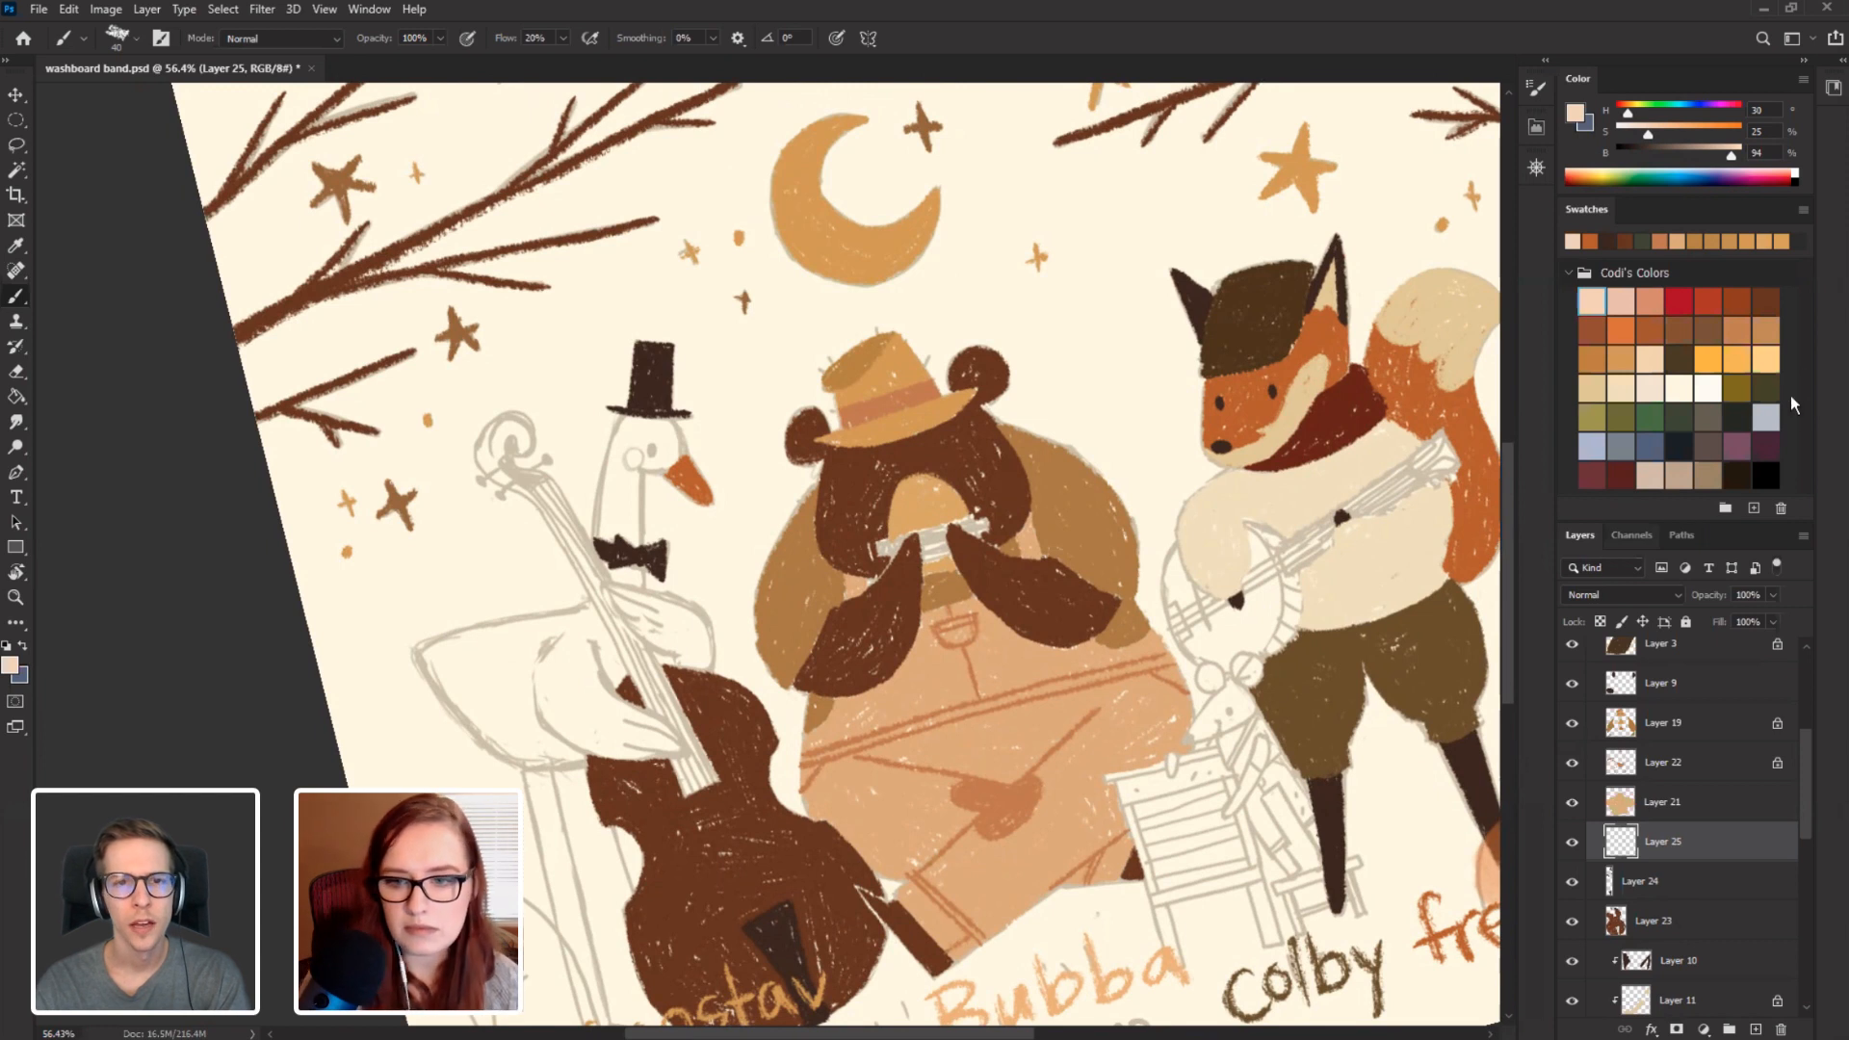
{"action": "left_click", "coordinate": [1648, 386]}
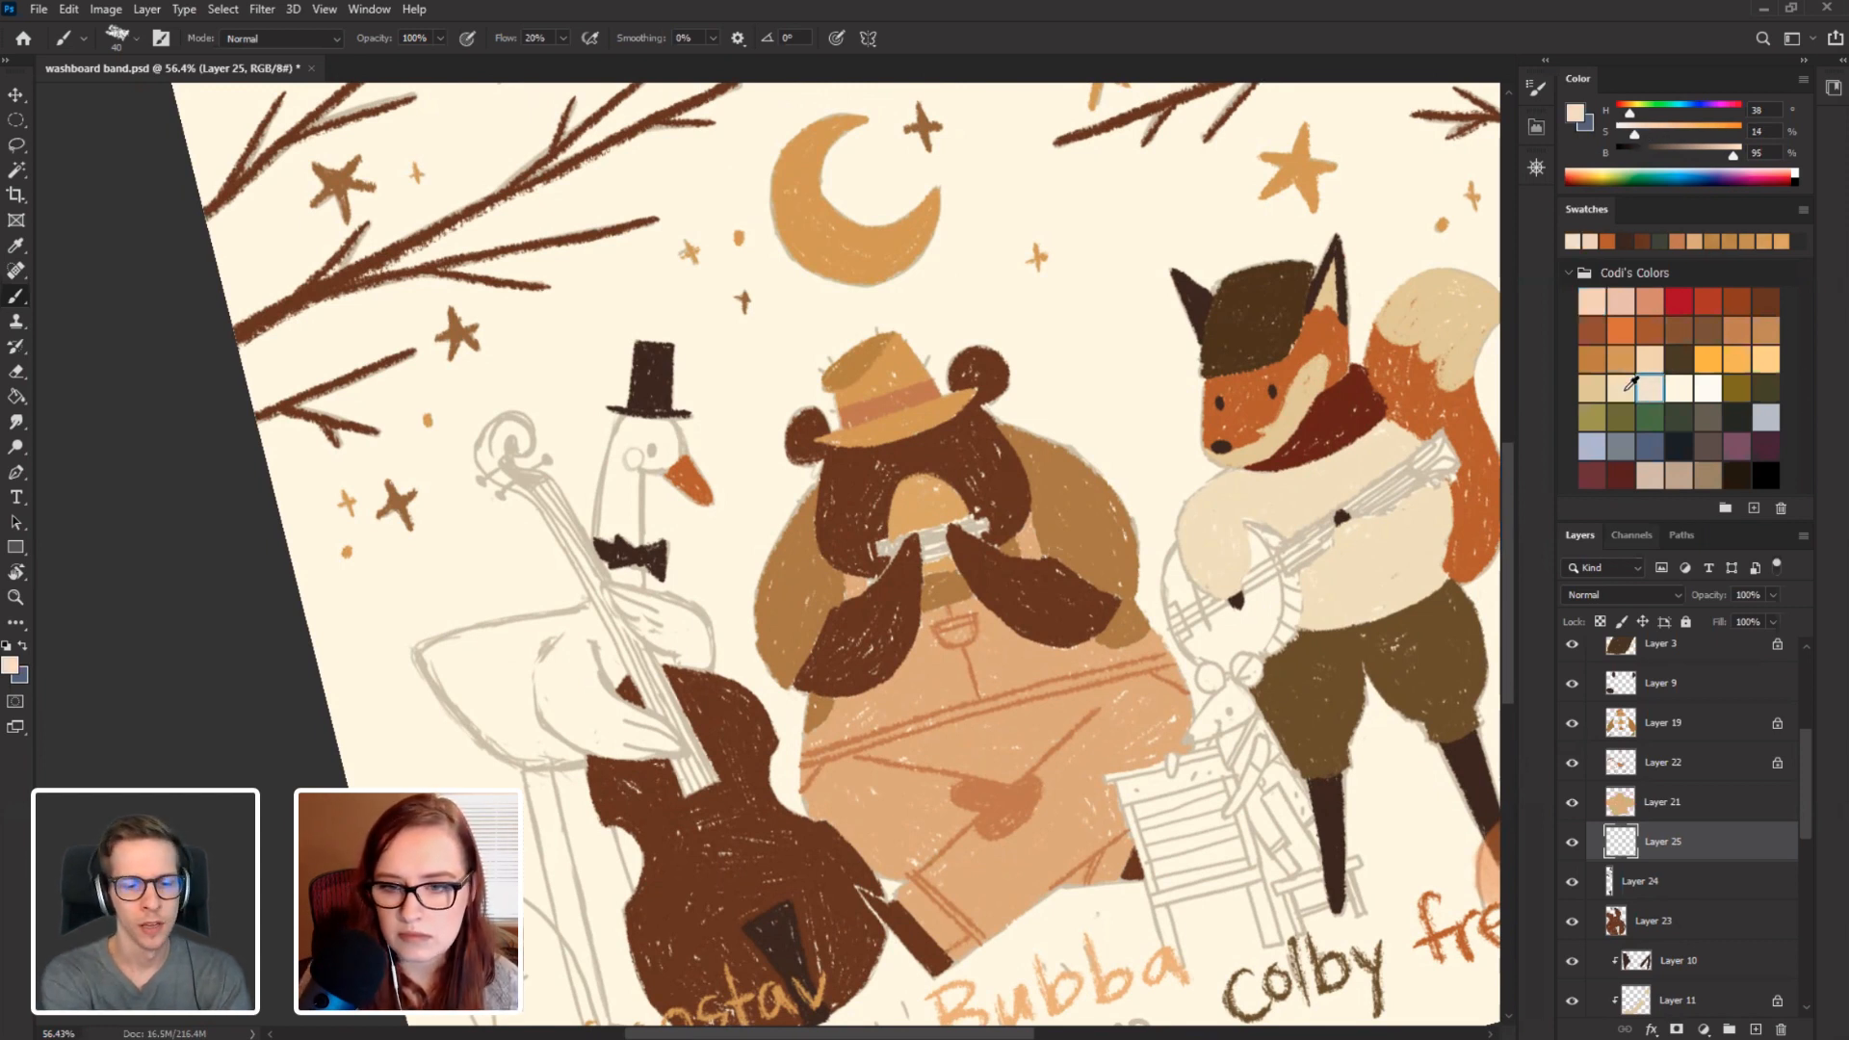
Pick the light tan swatch and paint the goose's neck and the back of its head on the new layer.
{"action": "left_click", "coordinate": [1591, 387]}
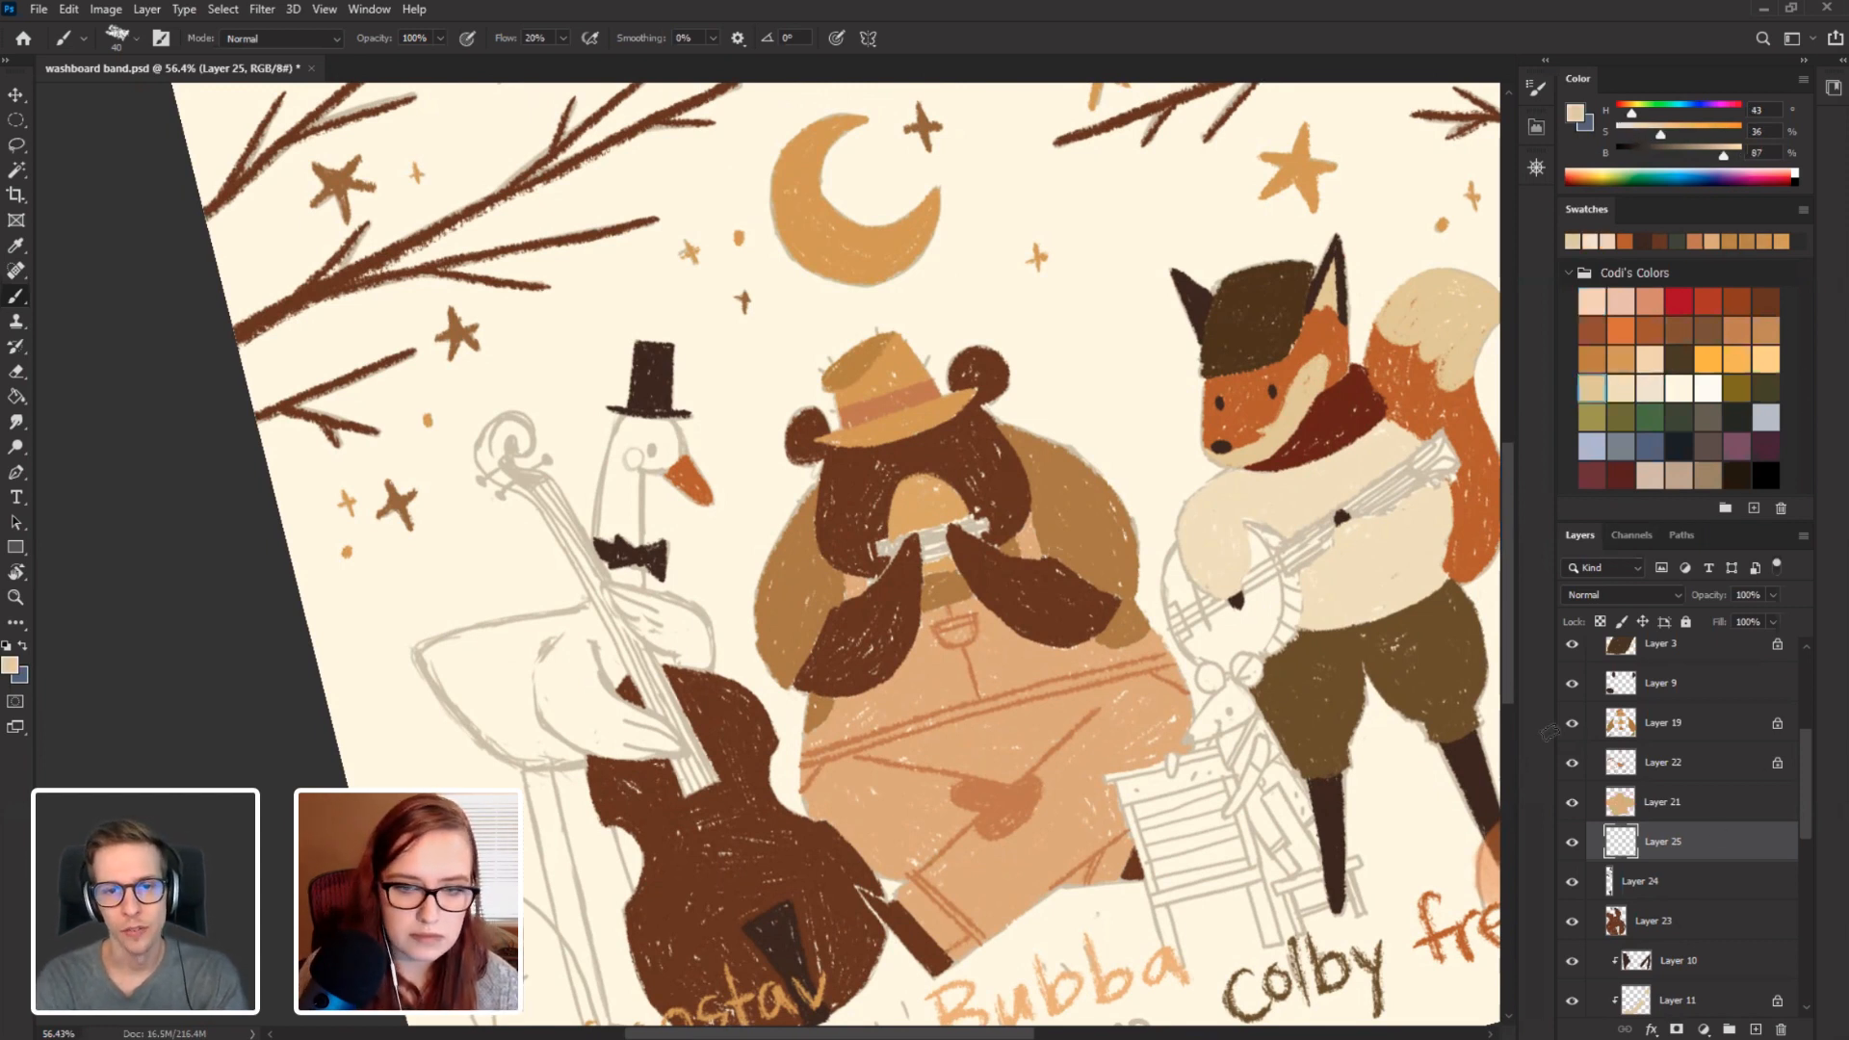
{"action": "left_click_drag", "start_coordinate": [605, 520], "coordinate": [618, 425]}
{"action": "mouse_move", "coordinate": [617, 425]}
{"action": "left_mouse_down"}
{"action": "mouse_move", "coordinate": [608, 520]}
{"action": "mouse_move", "coordinate": [621, 433]}
{"action": "mouse_move", "coordinate": [609, 520]}
{"action": "mouse_move", "coordinate": [631, 455]}
{"action": "left_mouse_up"}
{"action": "mouse_move", "coordinate": [632, 455]}
{"action": "left_mouse_down"}
{"action": "mouse_move", "coordinate": [608, 520]}
{"action": "mouse_move", "coordinate": [638, 510]}
{"action": "left_mouse_up"}
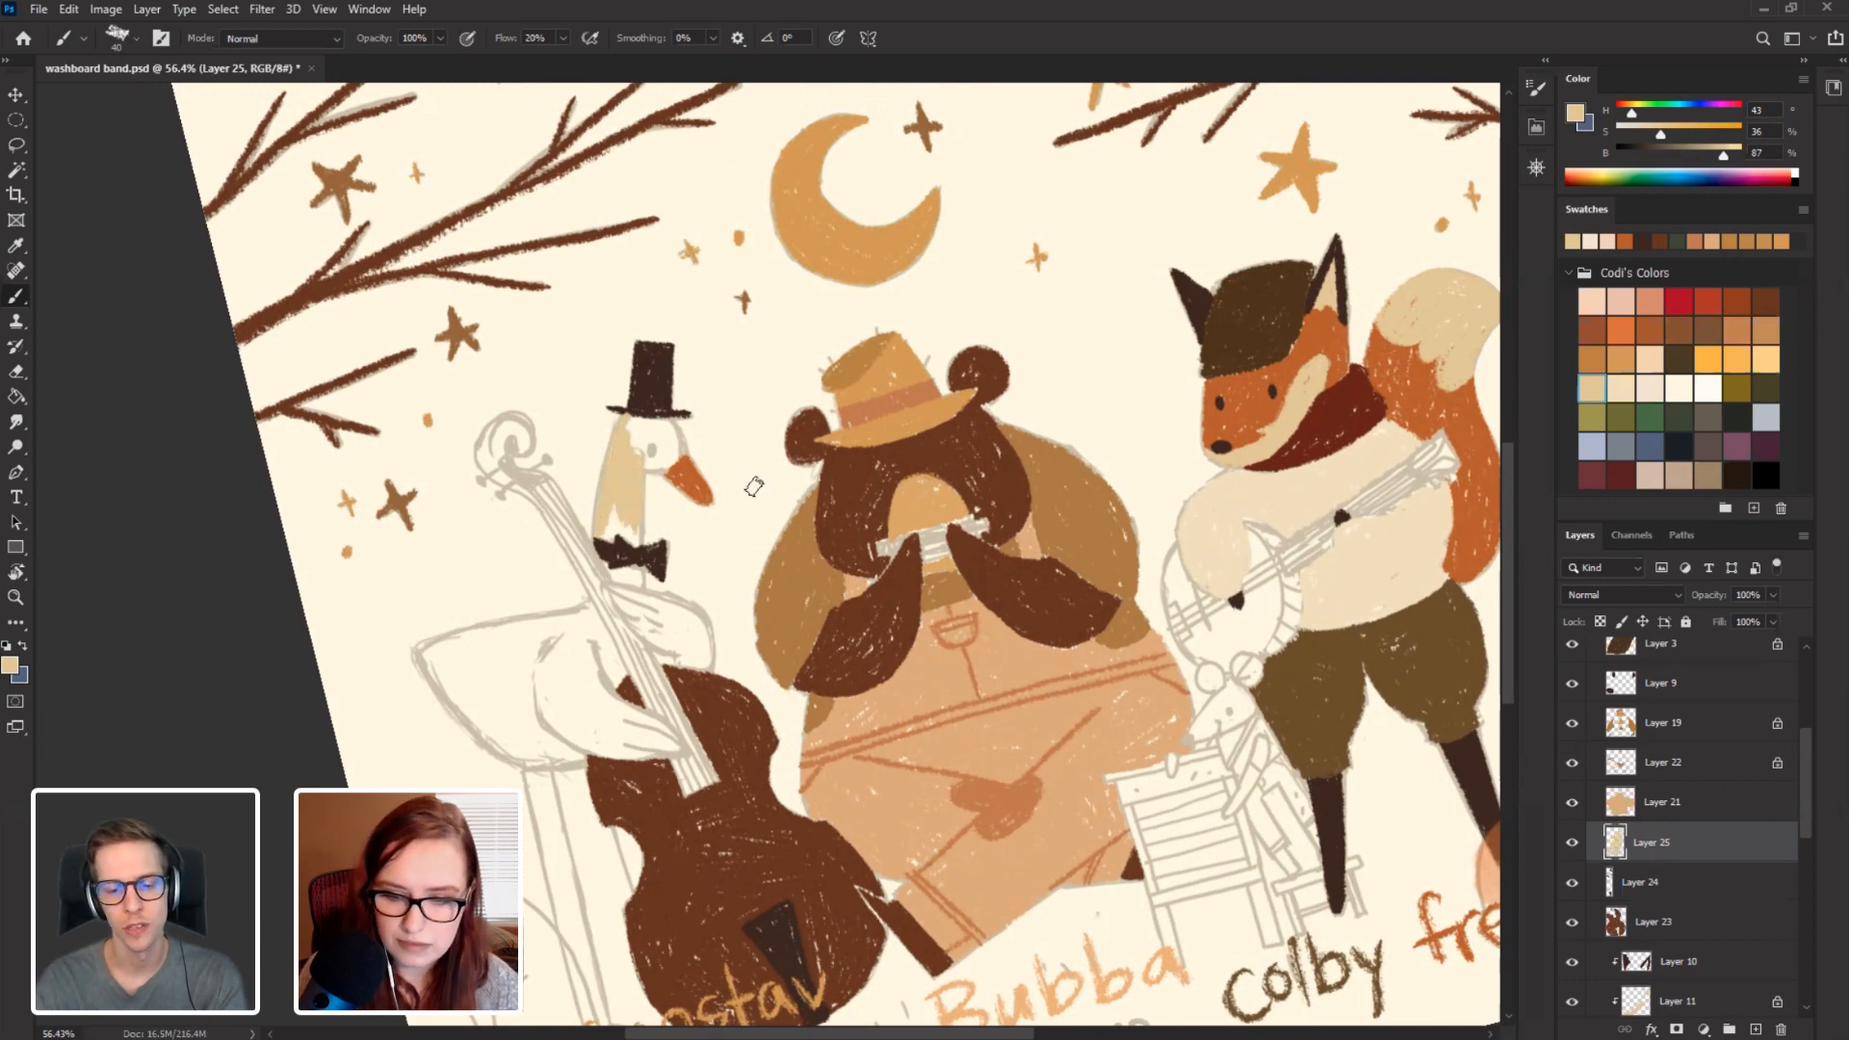
Move the goose's body colour layer down the stack, beneath the bass layers and directly above Layer 6.
{"action": "left_click_drag", "start_coordinate": [1652, 841], "coordinate": [1649, 939]}
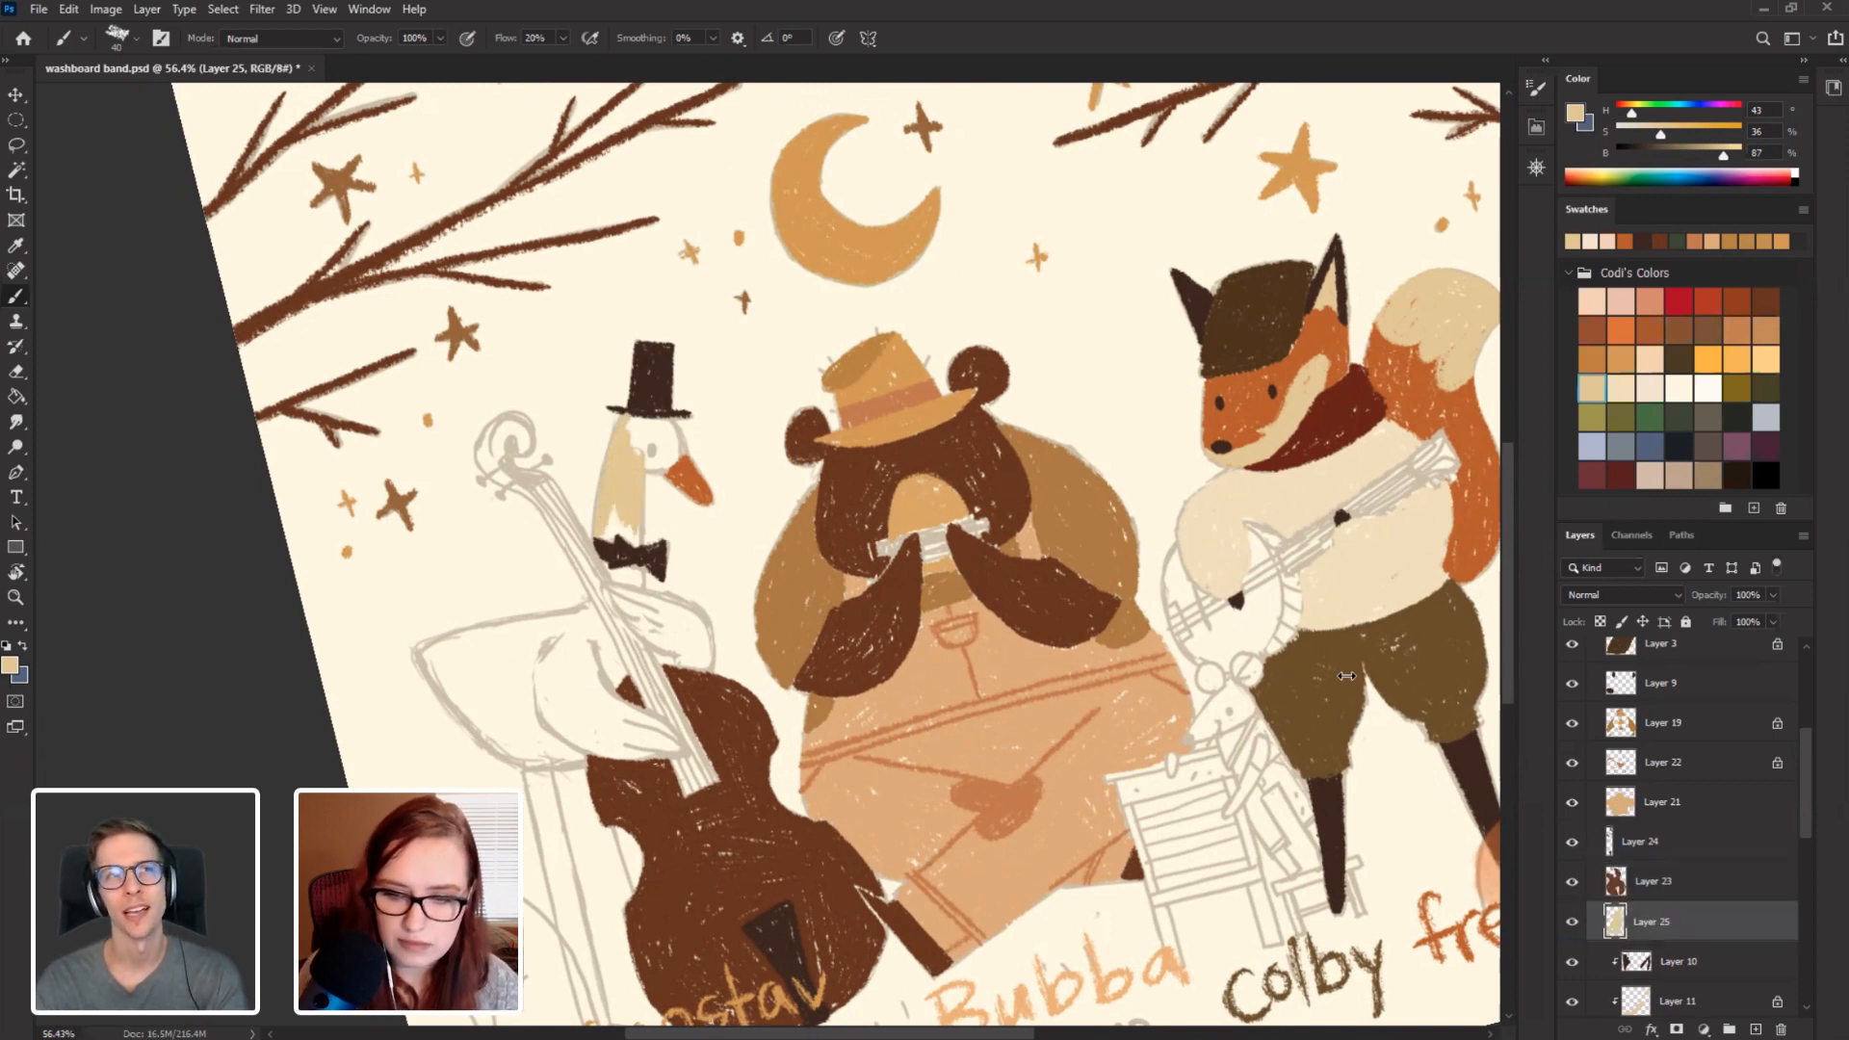
{"action": "scroll", "coordinate": [1629, 906], "scroll_direction": "down", "scroll_amount": 5}
{"action": "left_click_drag", "start_coordinate": [1649, 715], "coordinate": [1627, 809]}
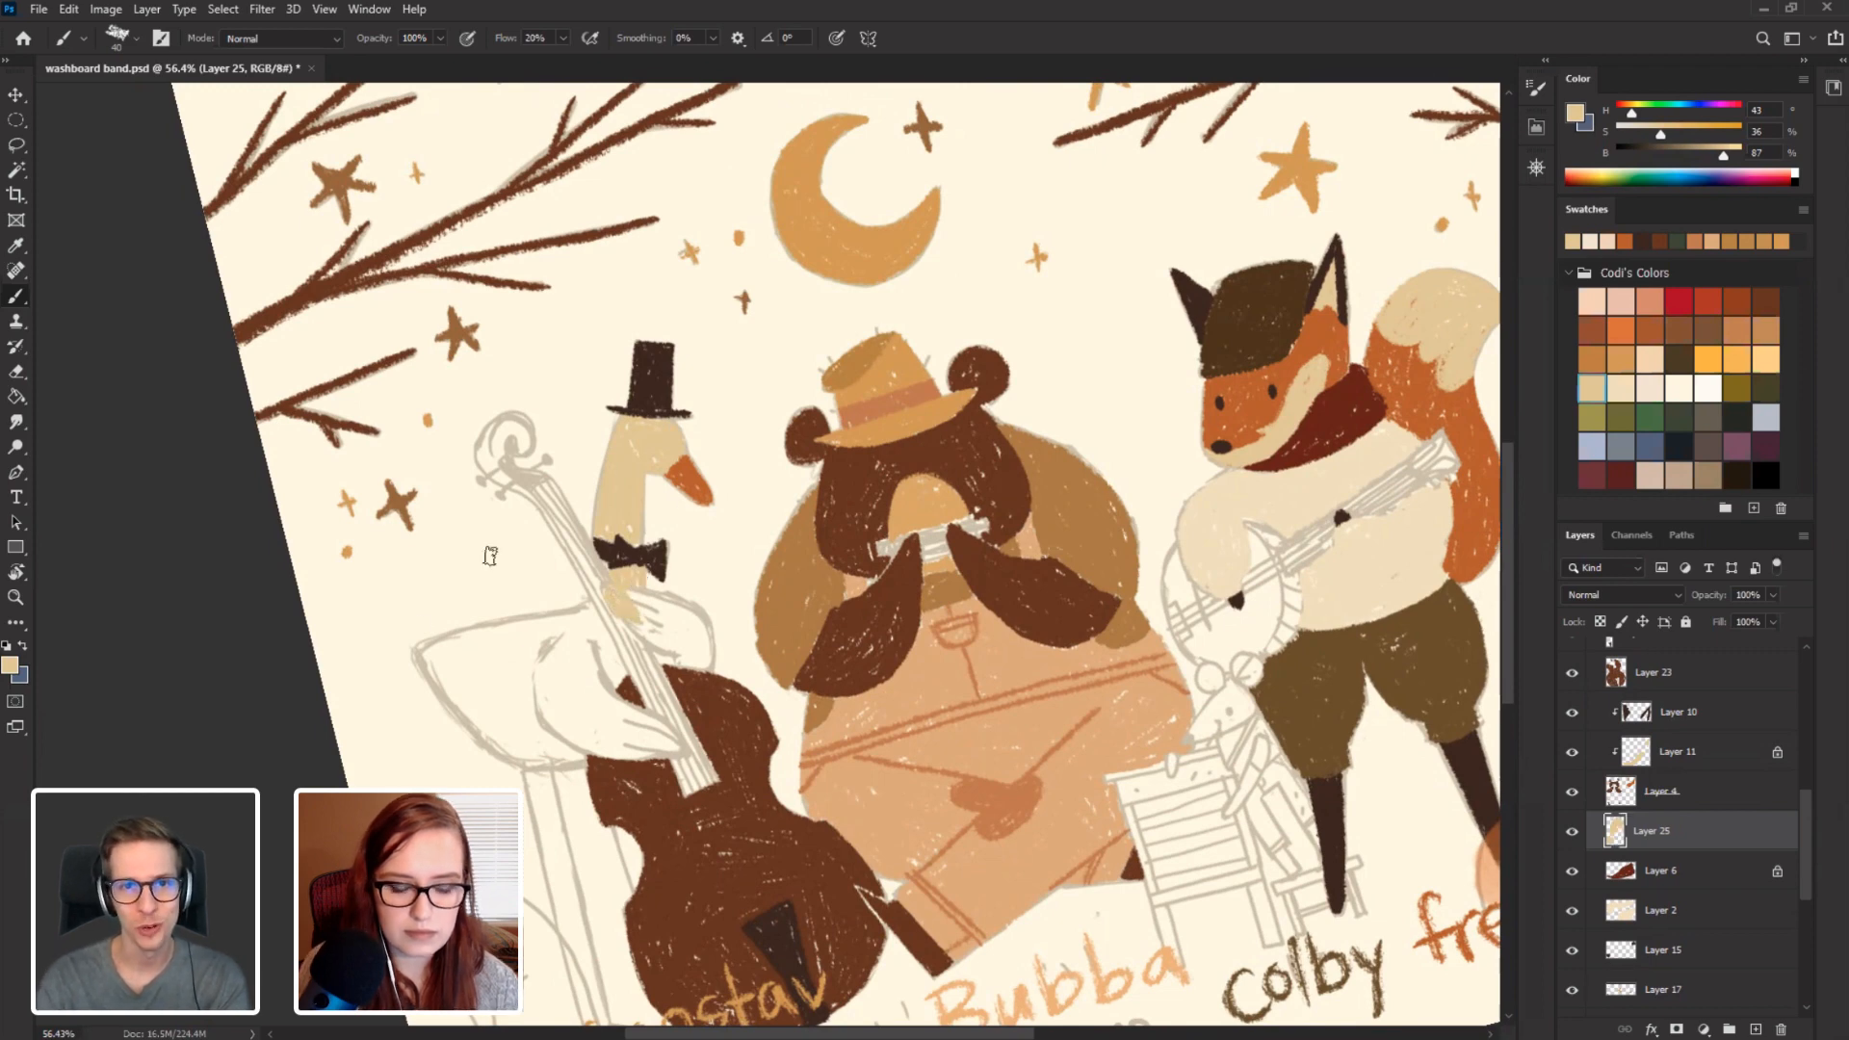
Outline and fill the goose's wing beside the bow tie, behind the bass's neck, in light tan.
{"action": "key", "text": "r"}
{"action": "mouse_move", "coordinate": [491, 557]}
{"action": "left_mouse_down"}
{"action": "mouse_move", "coordinate": [452, 511]}
{"action": "mouse_move", "coordinate": [437, 542]}
{"action": "mouse_move", "coordinate": [425, 452]}
{"action": "left_mouse_up"}
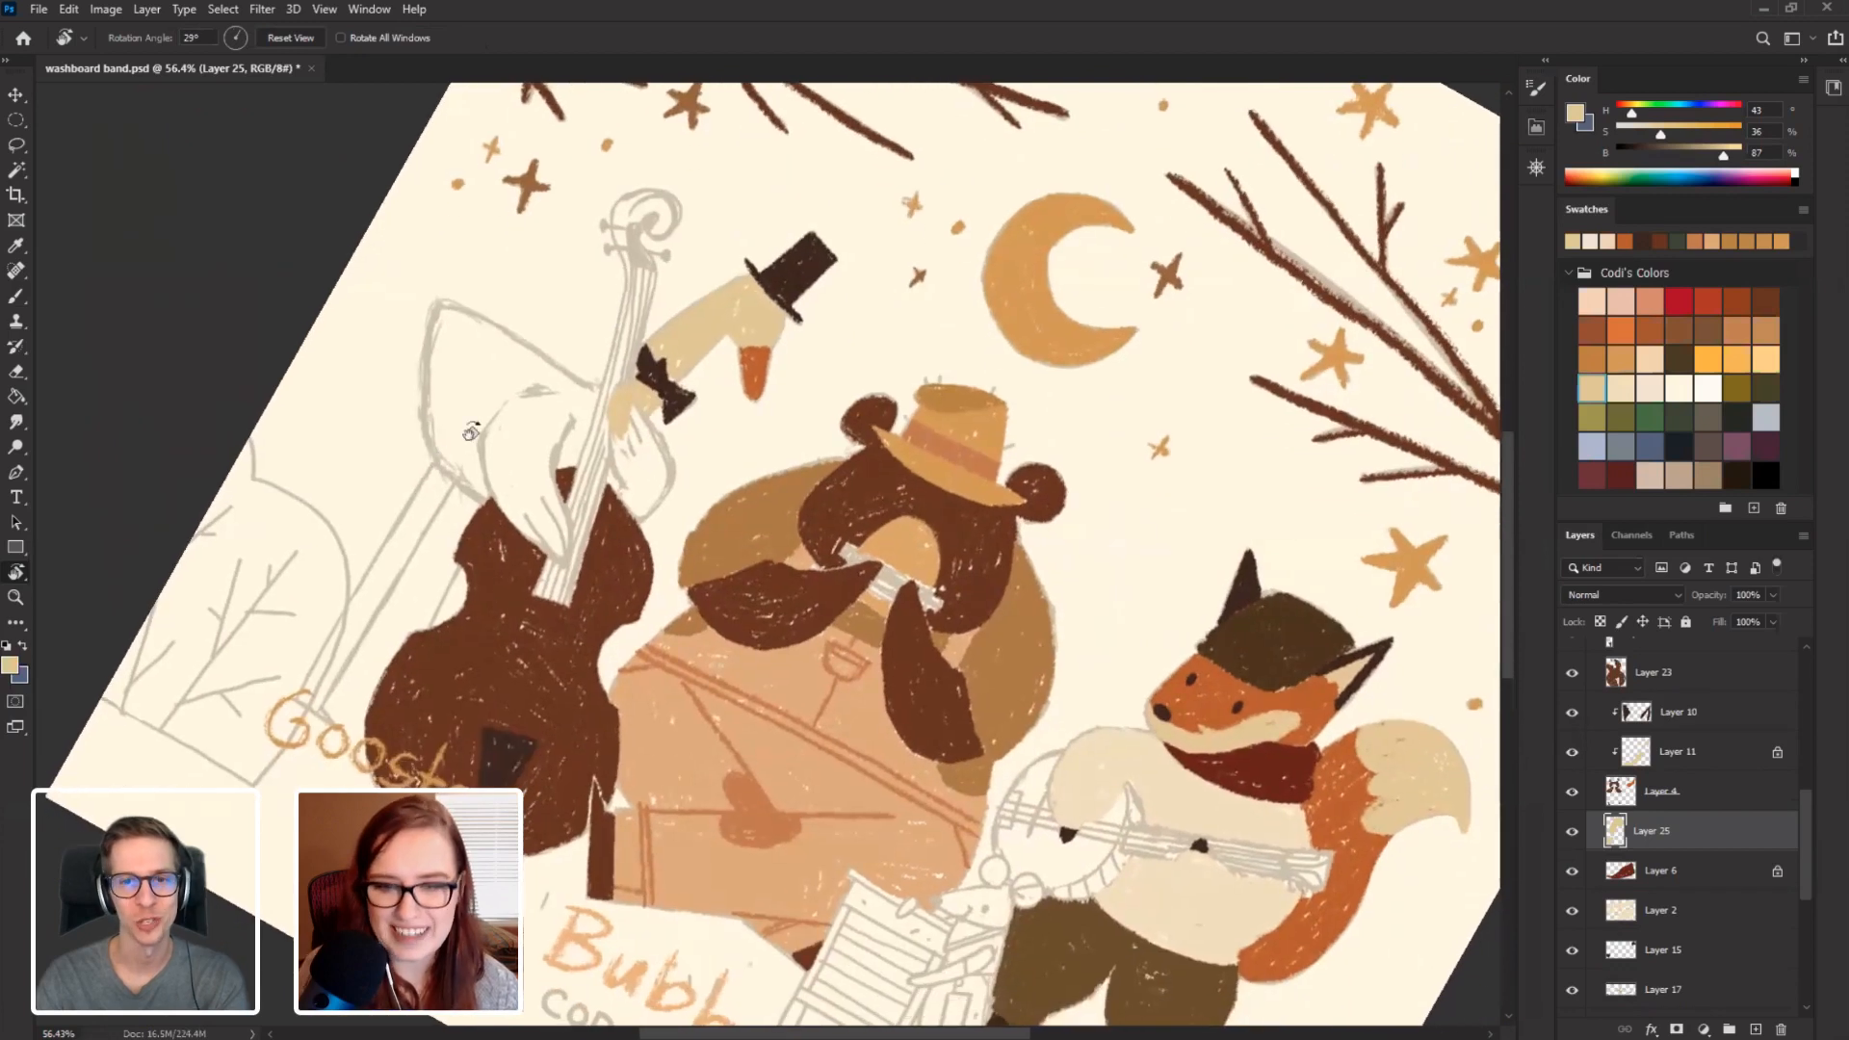
{"action": "key", "text": "b"}
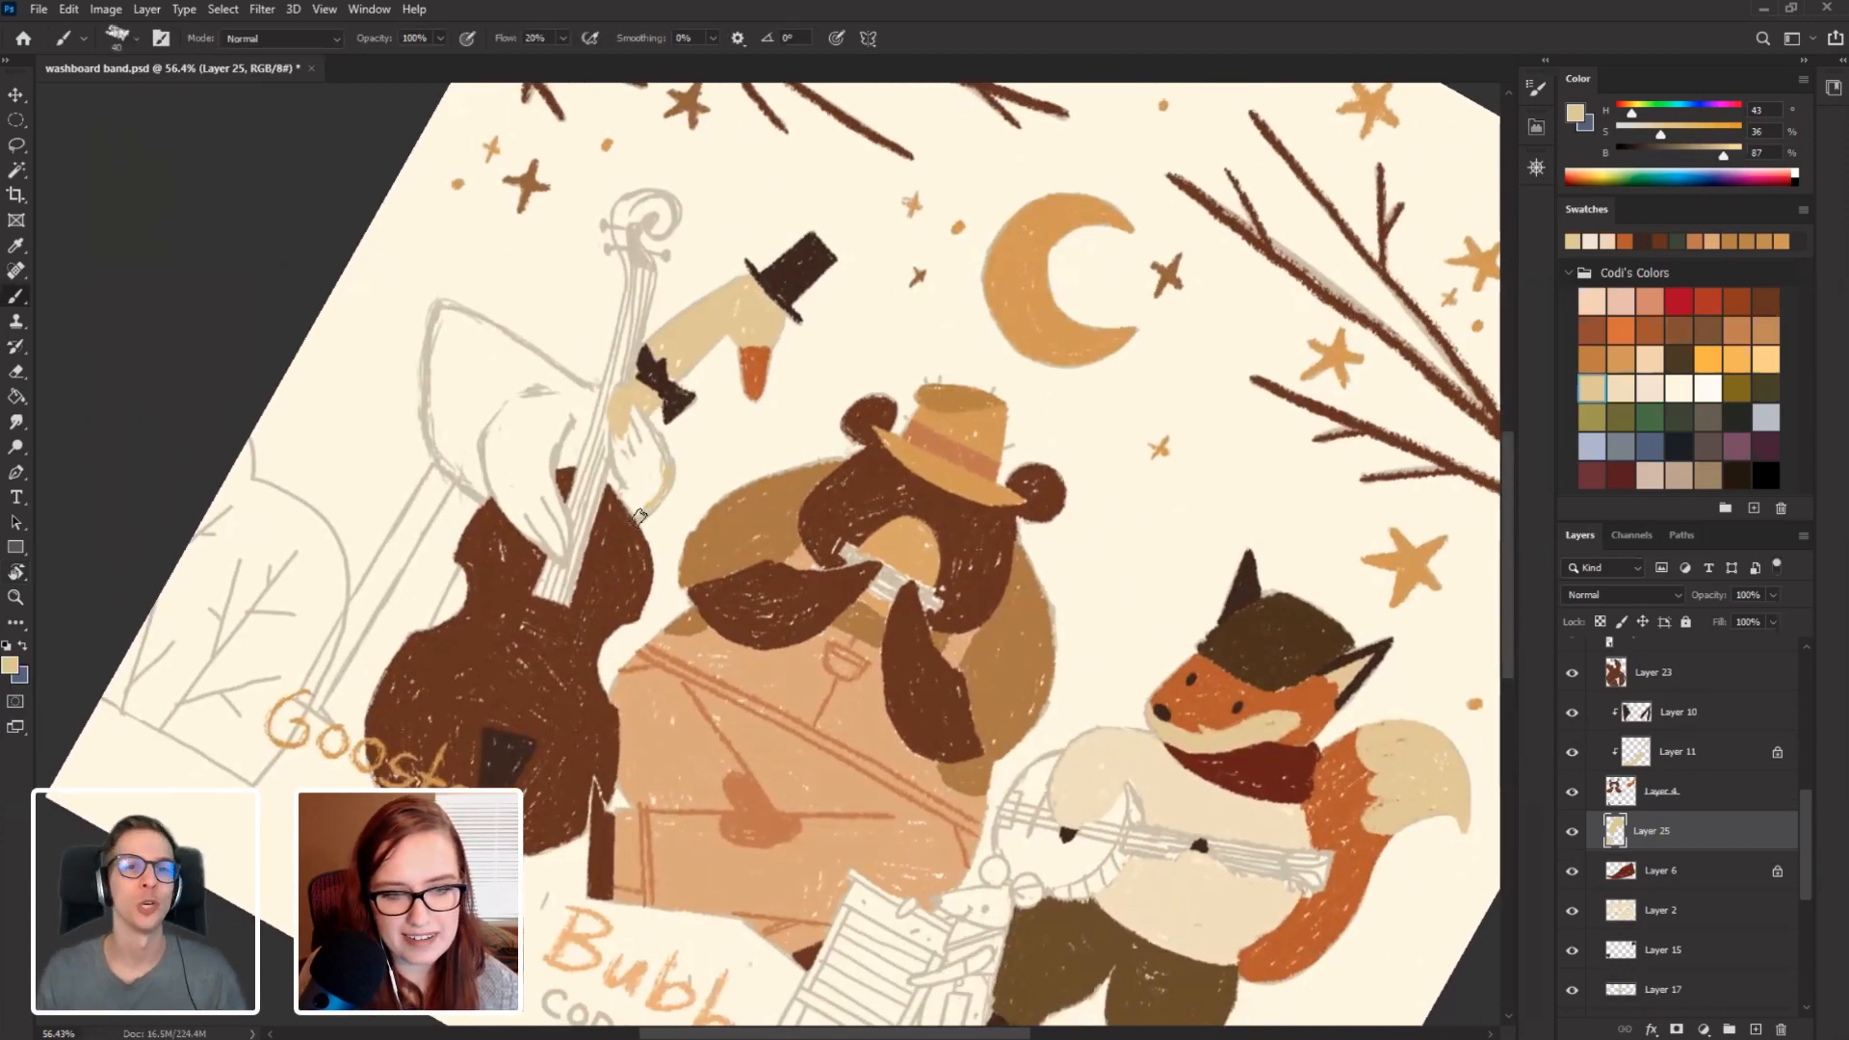
{"action": "mouse_move", "coordinate": [655, 429]}
{"action": "left_mouse_down"}
{"action": "mouse_move", "coordinate": [625, 482]}
{"action": "mouse_move", "coordinate": [633, 509]}
{"action": "left_mouse_up"}
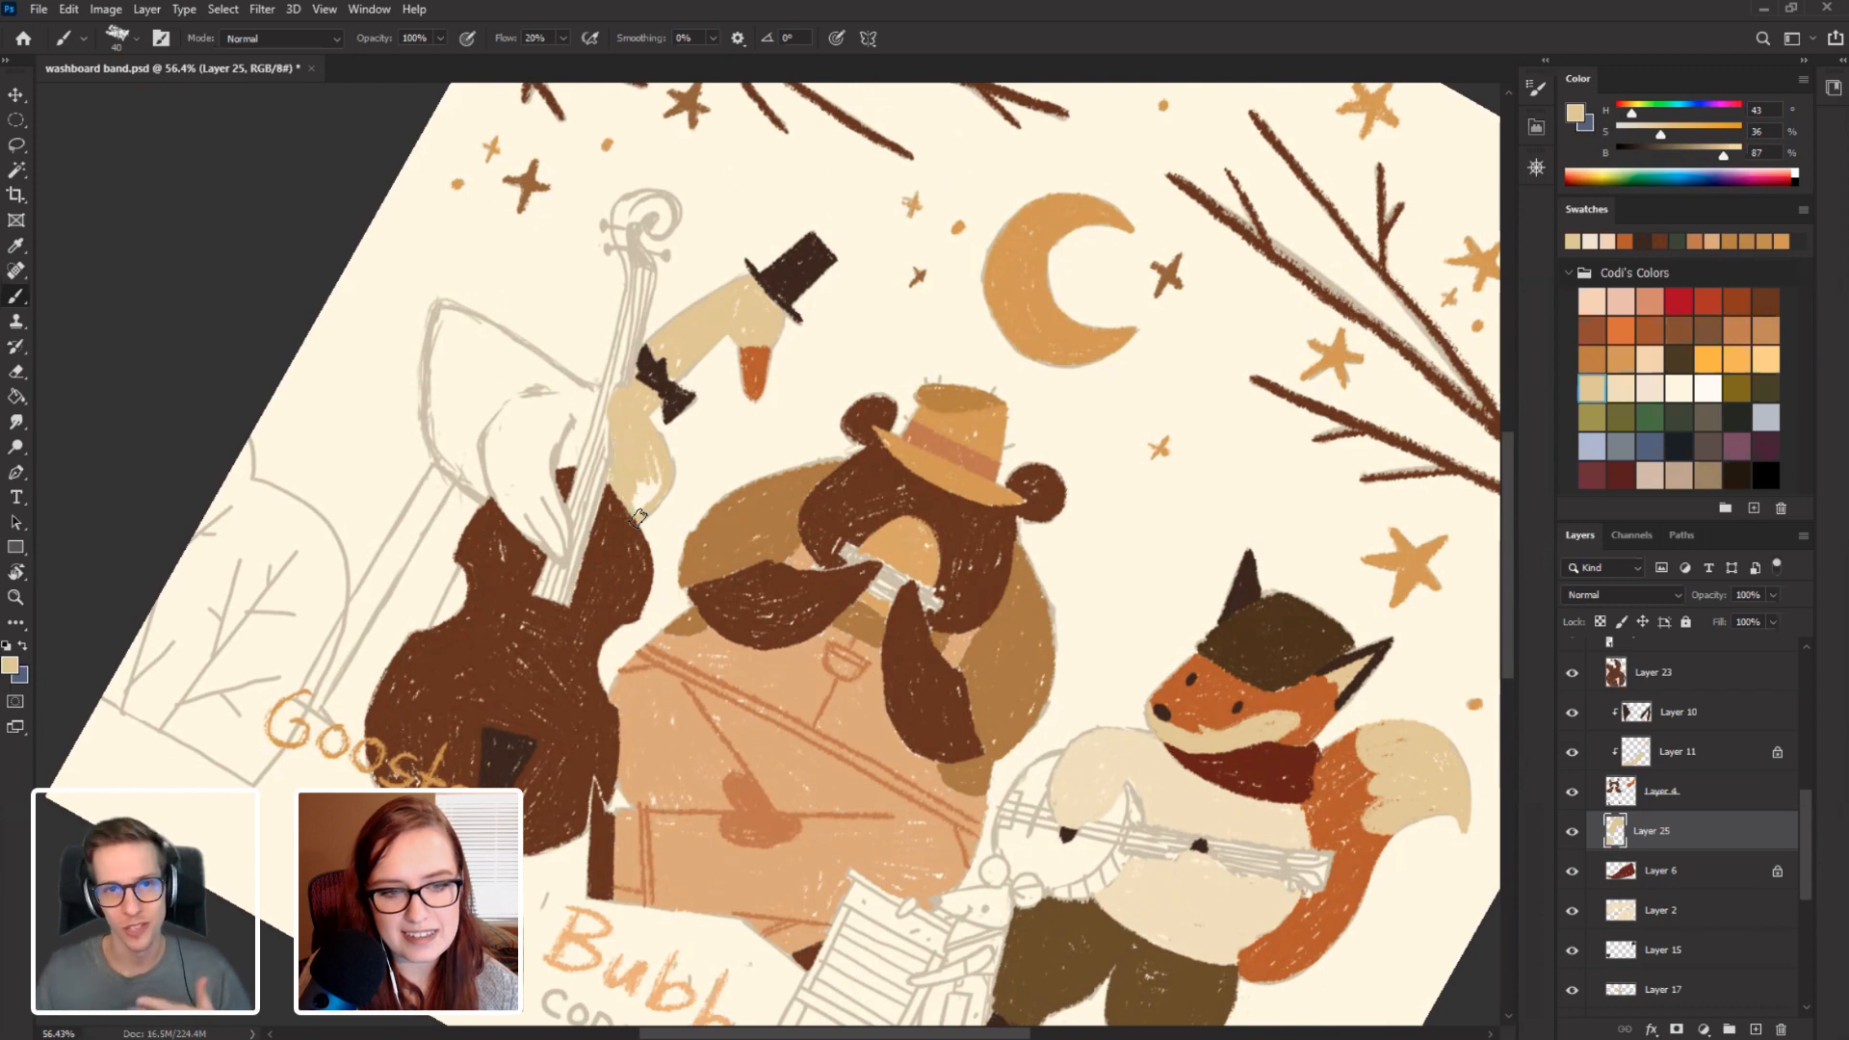
Paint the goose's chest, wing and tail solid beige on Layer 25, following the sketch outline around the bass neck.
{"action": "mouse_move", "coordinate": [636, 512]}
{"action": "left_mouse_down"}
{"action": "mouse_move", "coordinate": [655, 470]}
{"action": "mouse_move", "coordinate": [641, 441]}
{"action": "left_mouse_up"}
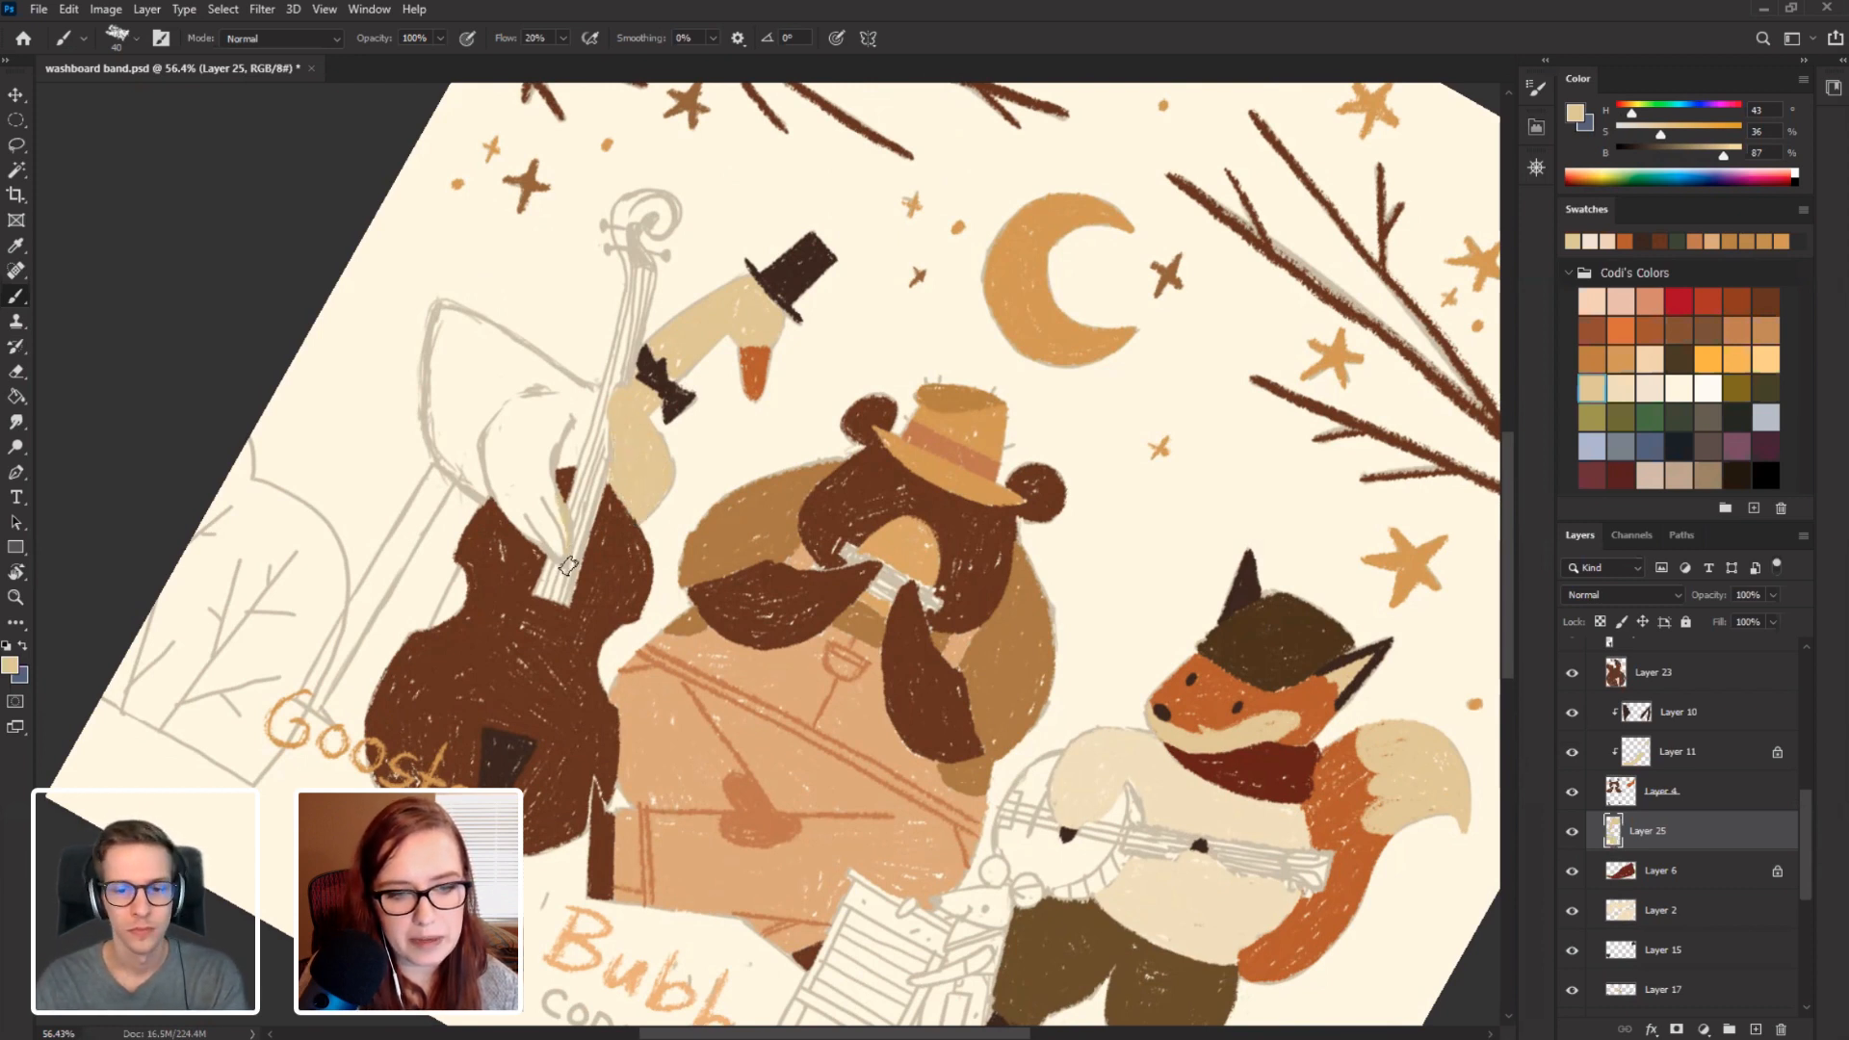
{"action": "mouse_move", "coordinate": [568, 566]}
{"action": "left_mouse_down"}
{"action": "mouse_move", "coordinate": [553, 481]}
{"action": "mouse_move", "coordinate": [560, 534]}
{"action": "mouse_move", "coordinate": [551, 491]}
{"action": "mouse_move", "coordinate": [545, 527]}
{"action": "left_mouse_up"}
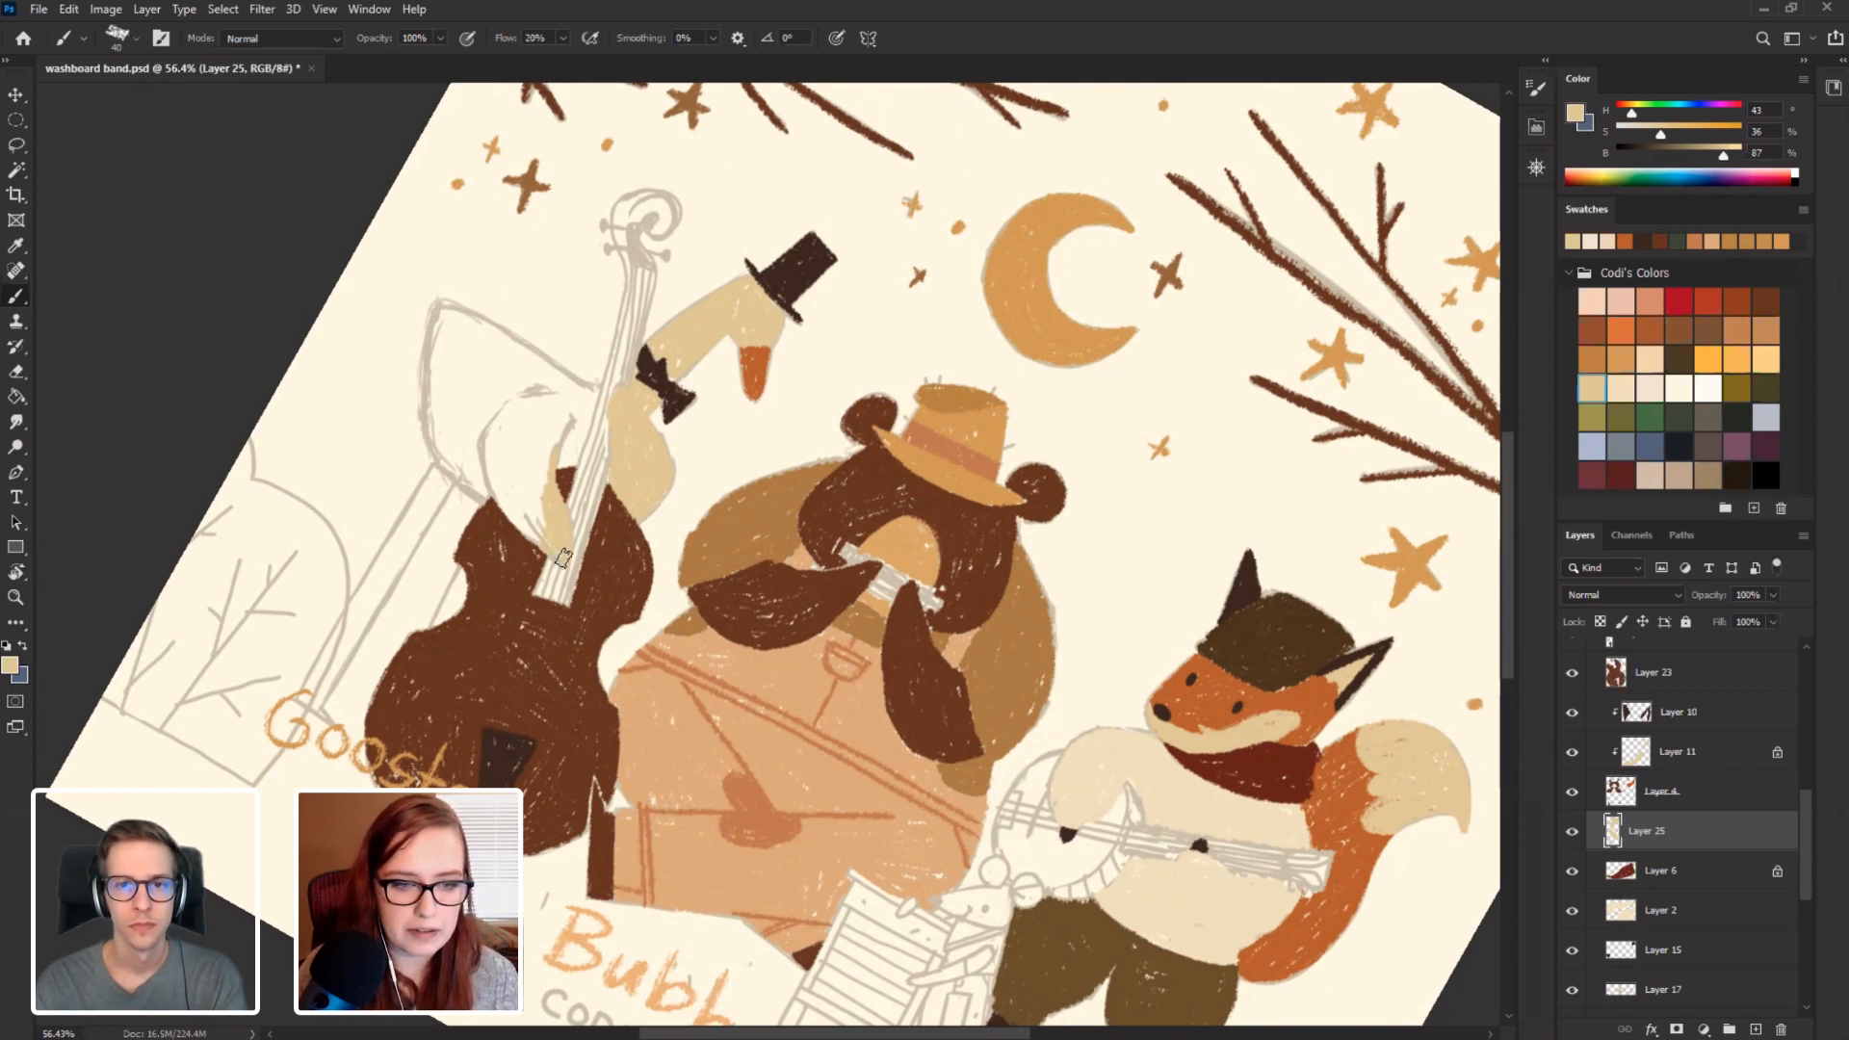
{"action": "mouse_move", "coordinate": [537, 538]}
{"action": "left_mouse_down"}
{"action": "mouse_move", "coordinate": [489, 454]}
{"action": "mouse_move", "coordinate": [529, 520]}
{"action": "mouse_move", "coordinate": [529, 462]}
{"action": "mouse_move", "coordinate": [501, 454]}
{"action": "mouse_move", "coordinate": [458, 486]}
{"action": "mouse_move", "coordinate": [433, 361]}
{"action": "left_mouse_up"}
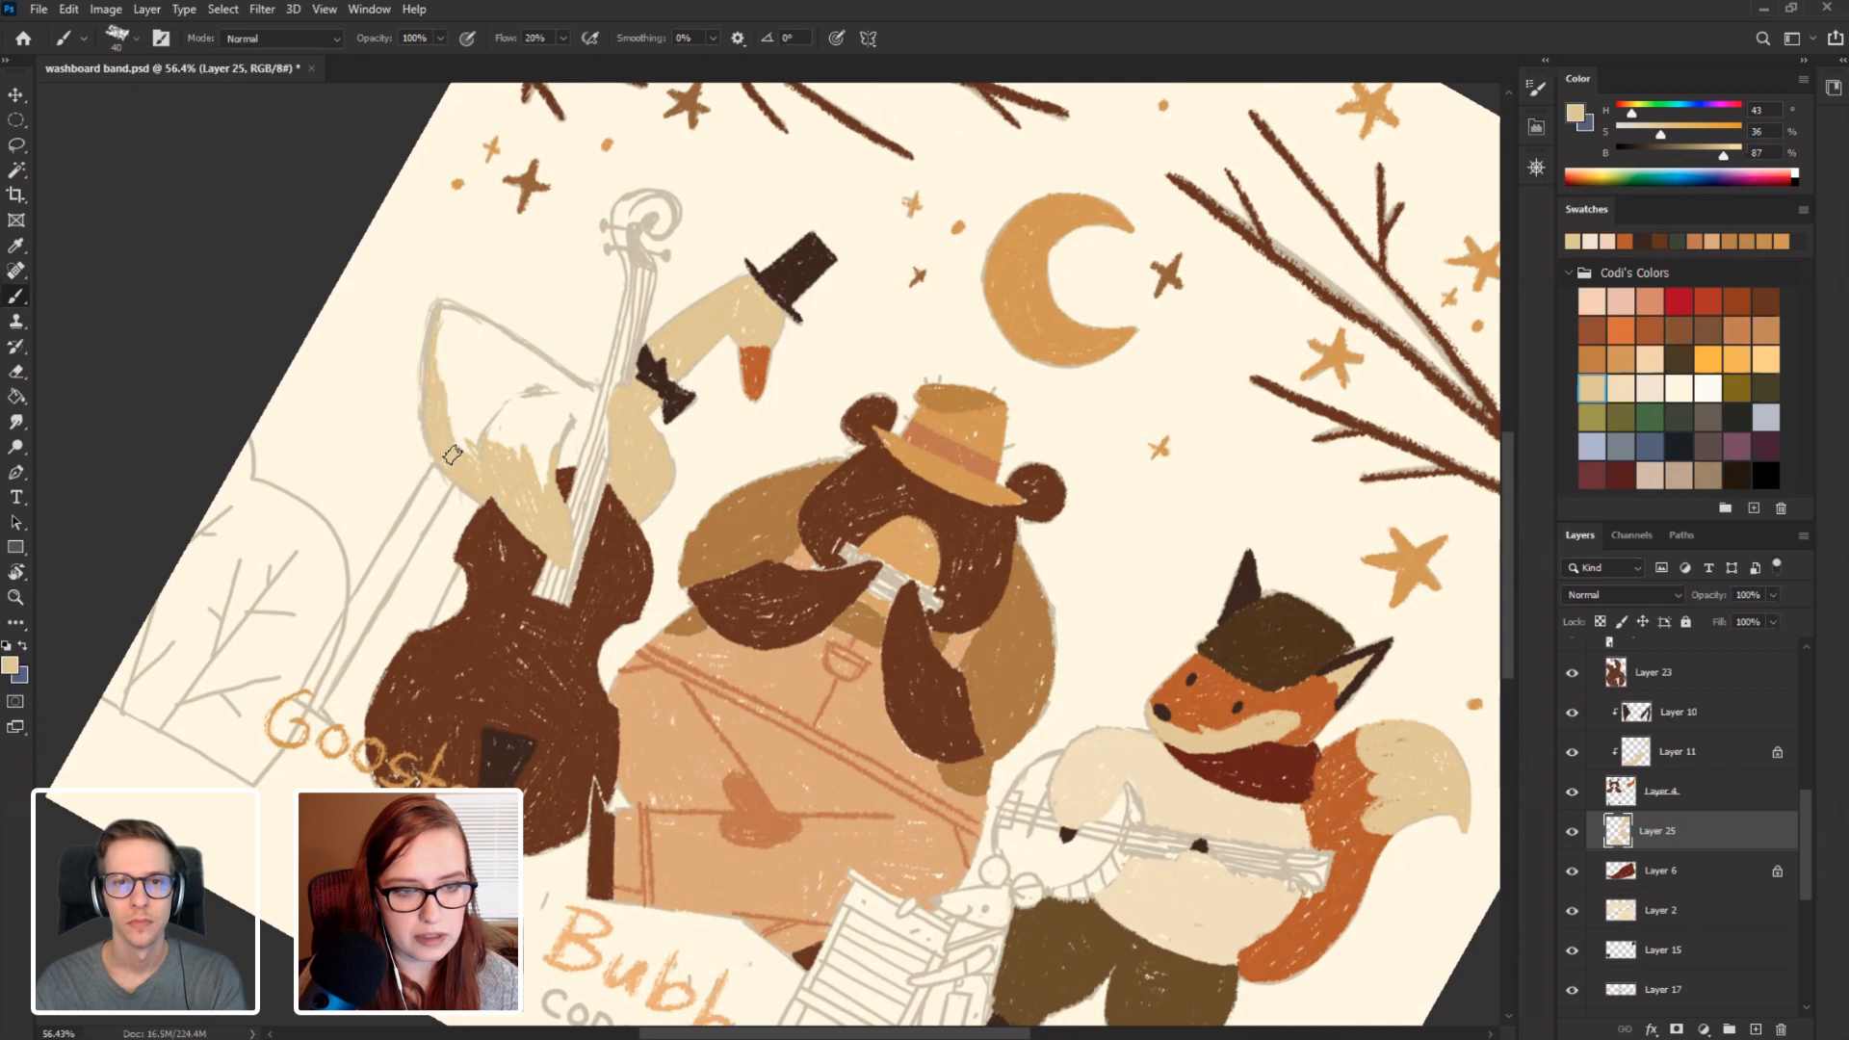
{"action": "key", "text": "r"}
{"action": "mouse_move", "coordinate": [302, 277]}
{"action": "left_mouse_down"}
{"action": "mouse_move", "coordinate": [339, 479]}
{"action": "mouse_move", "coordinate": [568, 655]}
{"action": "mouse_move", "coordinate": [716, 701]}
{"action": "mouse_move", "coordinate": [749, 768]}
{"action": "left_mouse_up"}
{"action": "key", "text": "b"}
{"action": "left_click_drag", "start_coordinate": [770, 659], "coordinate": [752, 799]}
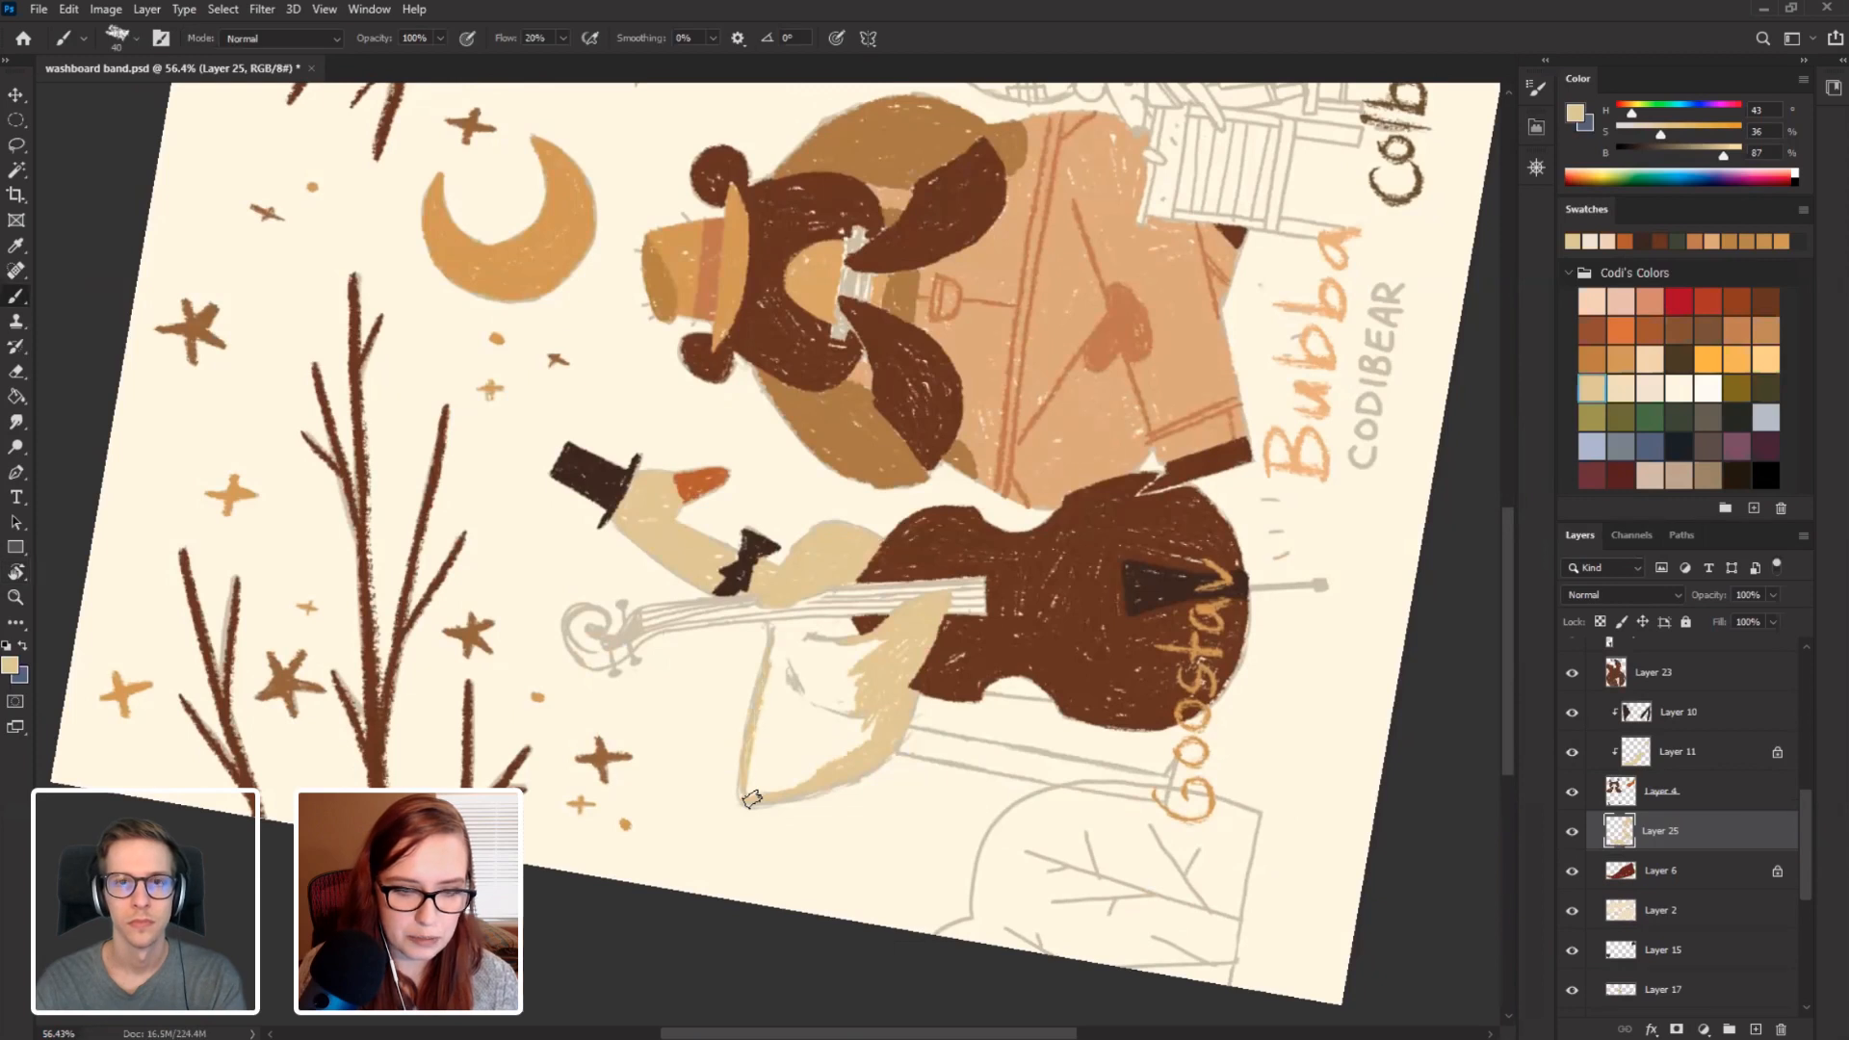
{"action": "mouse_move", "coordinate": [780, 635]}
{"action": "left_mouse_down"}
{"action": "mouse_move", "coordinate": [803, 660]}
{"action": "mouse_move", "coordinate": [757, 774]}
{"action": "mouse_move", "coordinate": [804, 737]}
{"action": "mouse_move", "coordinate": [790, 761]}
{"action": "mouse_move", "coordinate": [801, 674]}
{"action": "mouse_move", "coordinate": [826, 751]}
{"action": "mouse_move", "coordinate": [840, 664]}
{"action": "mouse_move", "coordinate": [855, 755]}
{"action": "mouse_move", "coordinate": [871, 732]}
{"action": "left_mouse_up"}
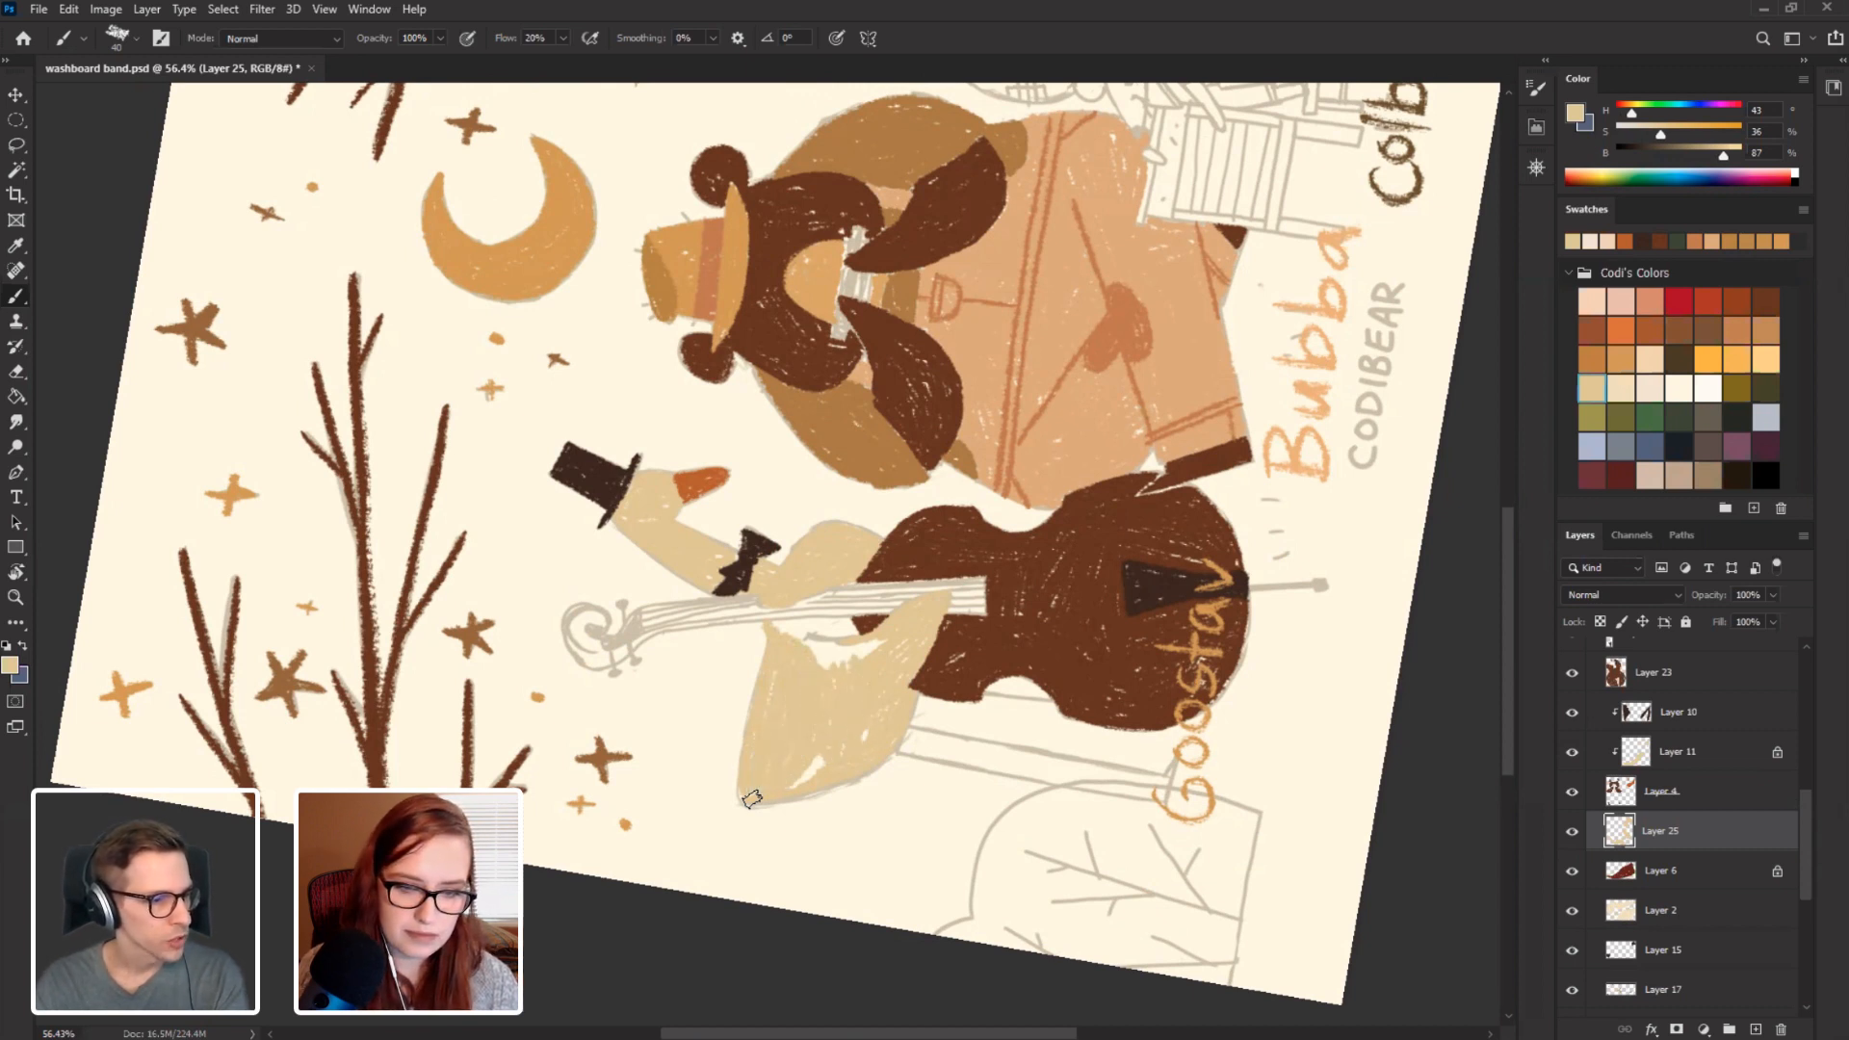
Sample the orange of the goose's beak as the foreground colour and make Layer 24 the active layer.
{"action": "key", "text": "r"}
{"action": "mouse_move", "coordinate": [623, 656]}
{"action": "left_mouse_down"}
{"action": "mouse_move", "coordinate": [680, 627]}
{"action": "mouse_move", "coordinate": [686, 559]}
{"action": "mouse_move", "coordinate": [669, 646]}
{"action": "mouse_move", "coordinate": [616, 535]}
{"action": "left_mouse_up"}
{"action": "key", "text": "b"}
{"action": "key", "text": "Escape"}
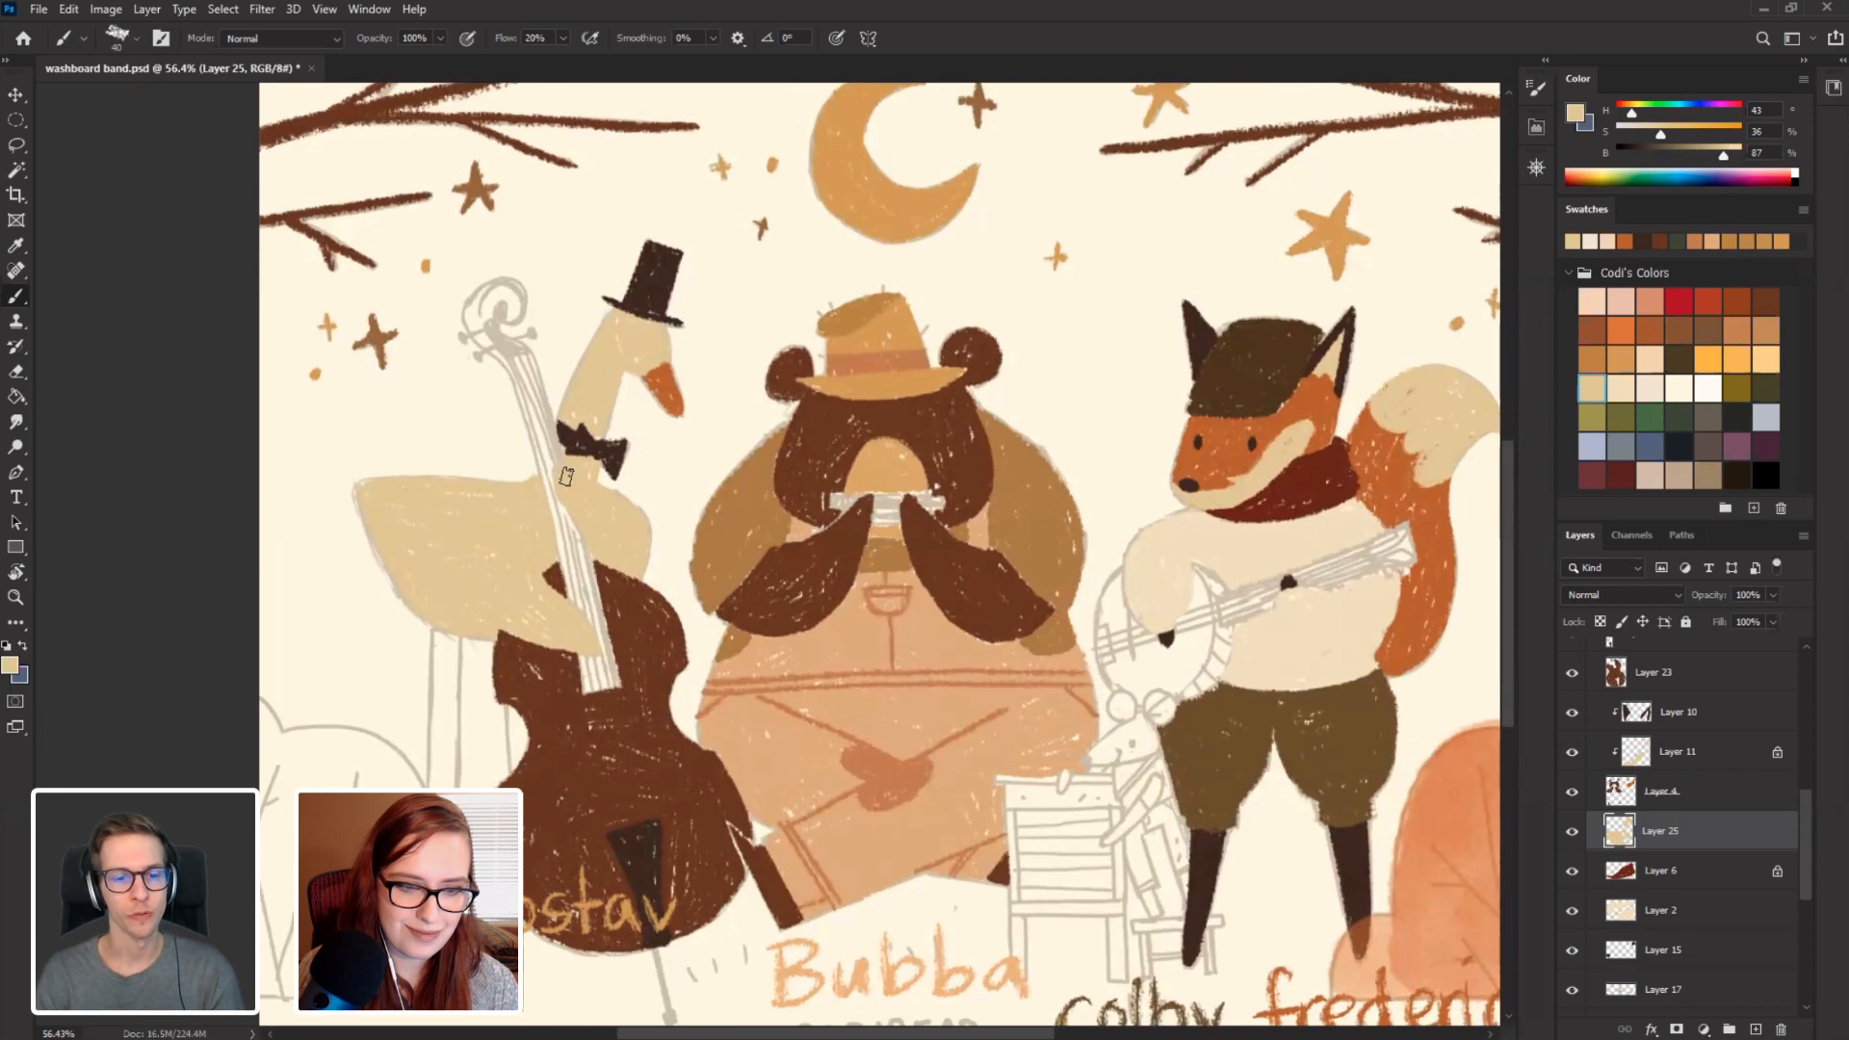
{"action": "left_click_drag", "start_coordinate": [705, 691], "coordinate": [586, 648]}
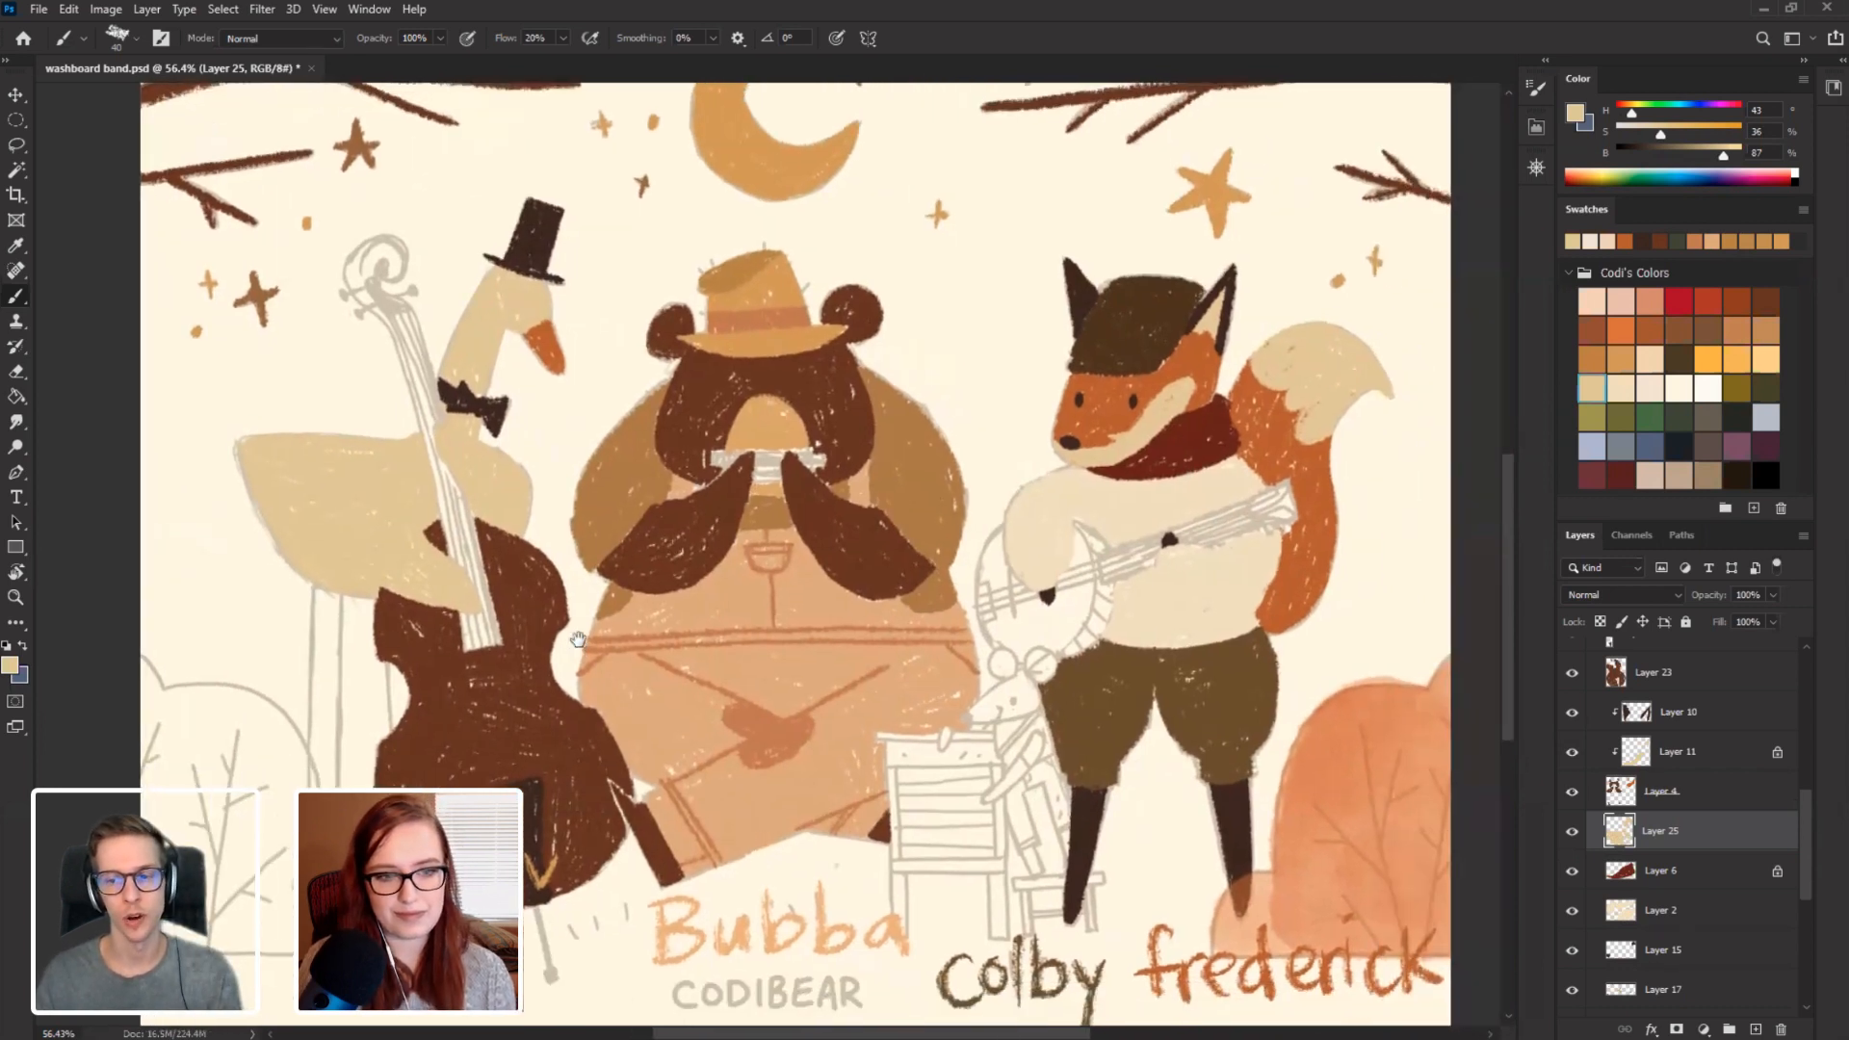
{"action": "left_click", "coordinate": [543, 344], "text": "alt"}
{"action": "left_click_drag", "start_coordinate": [267, 634], "coordinate": [339, 602]}
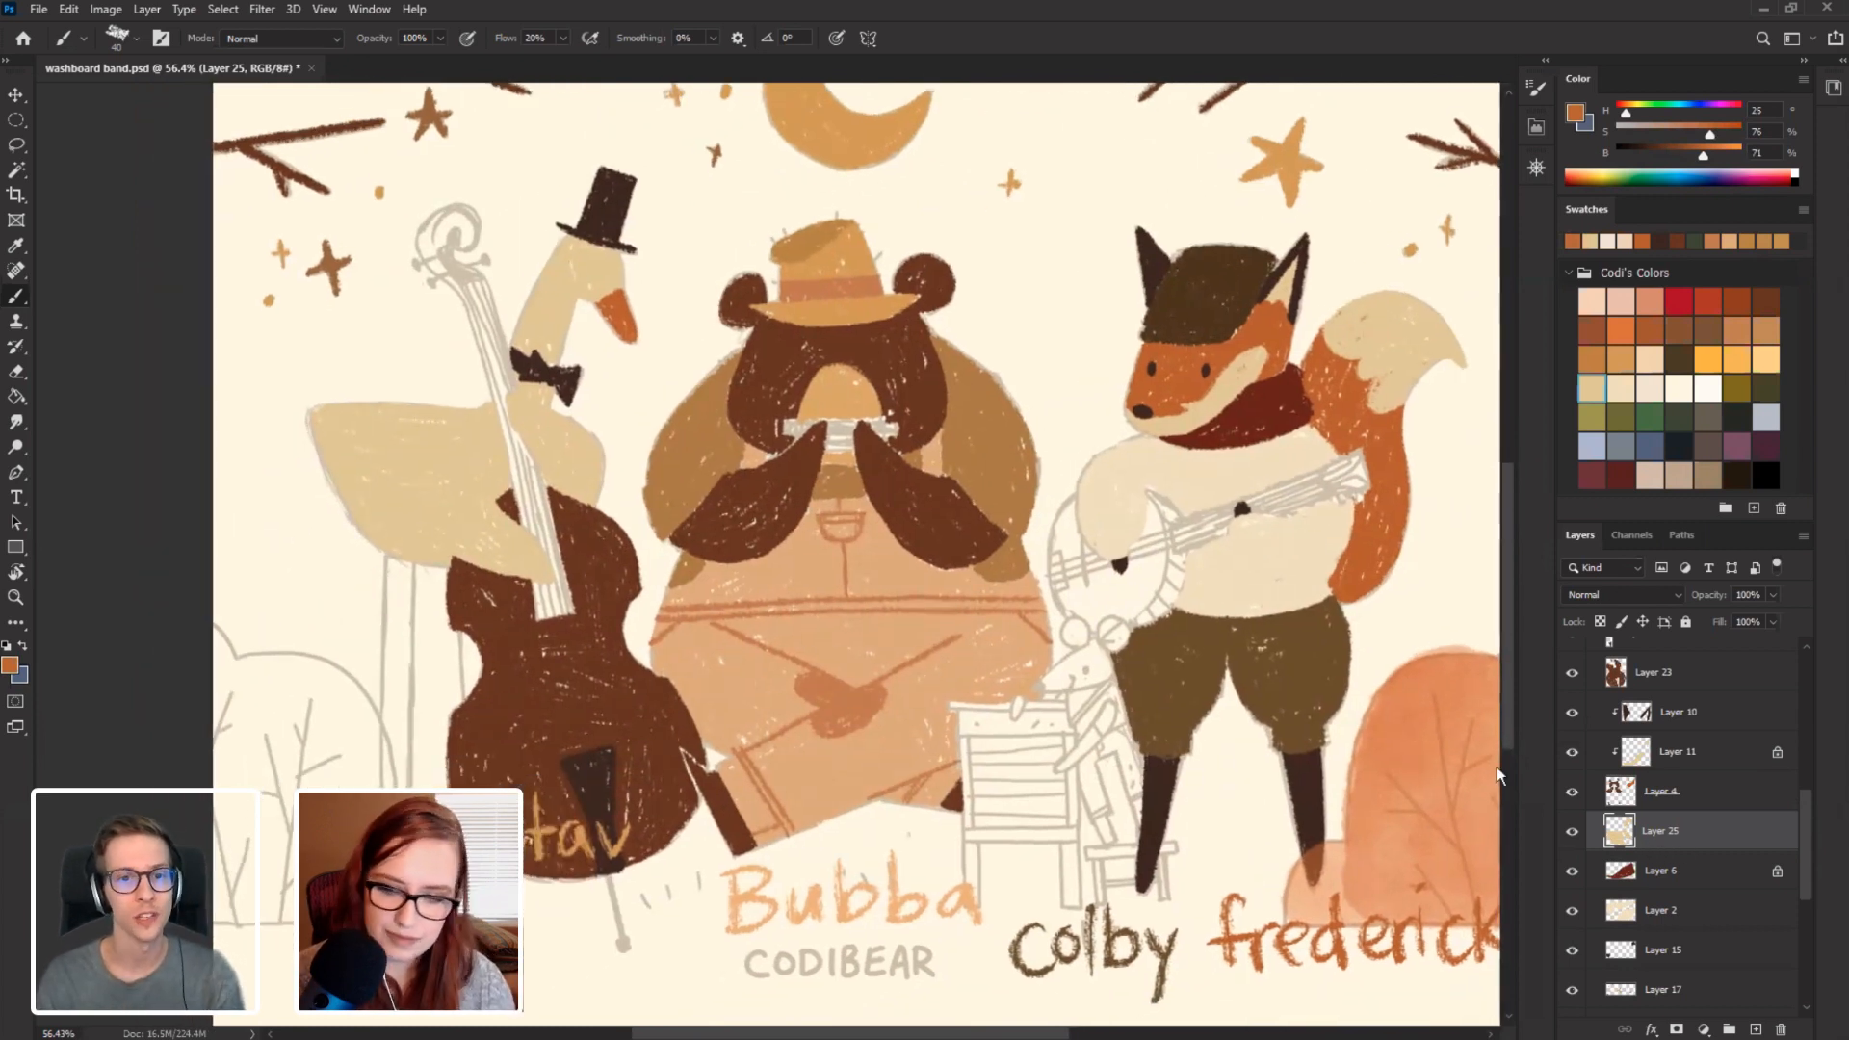
{"action": "left_click_drag", "start_coordinate": [1807, 809], "coordinate": [1803, 778]}
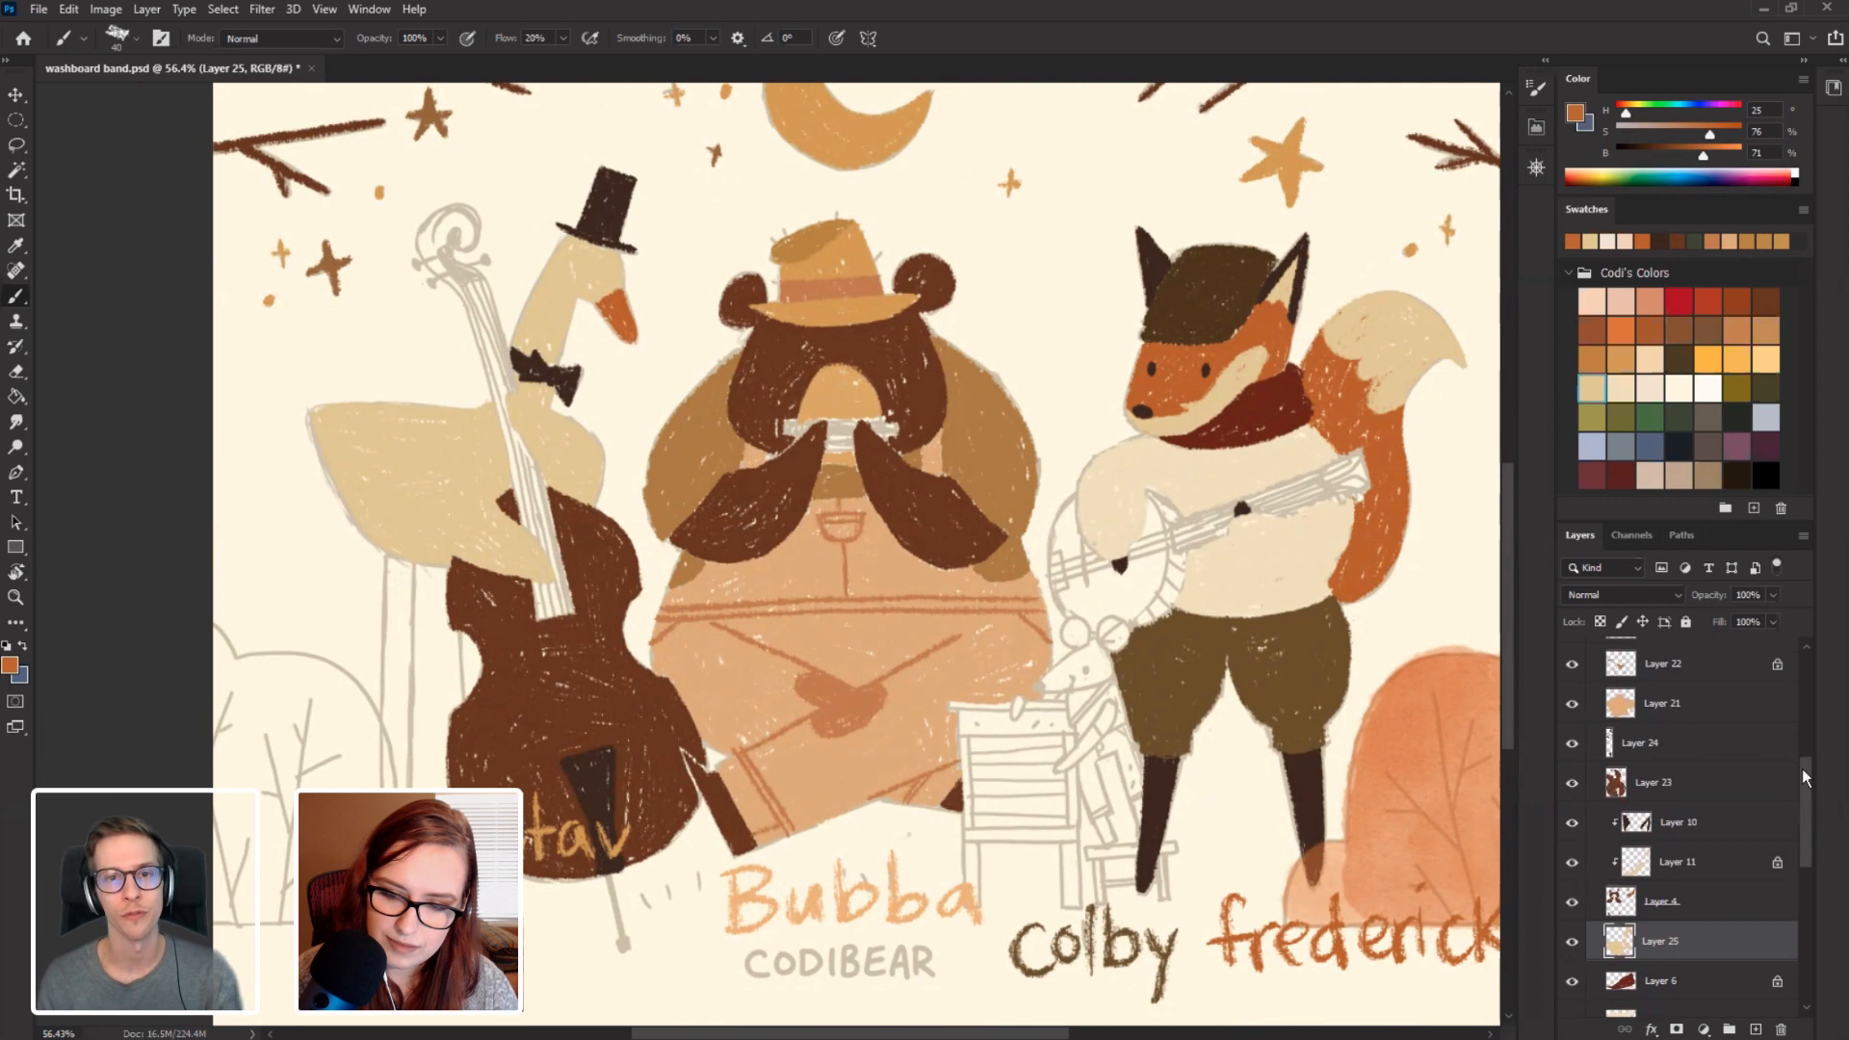
{"action": "left_click", "coordinate": [1572, 746]}
{"action": "left_click", "coordinate": [1572, 747]}
{"action": "left_click", "coordinate": [1629, 747]}
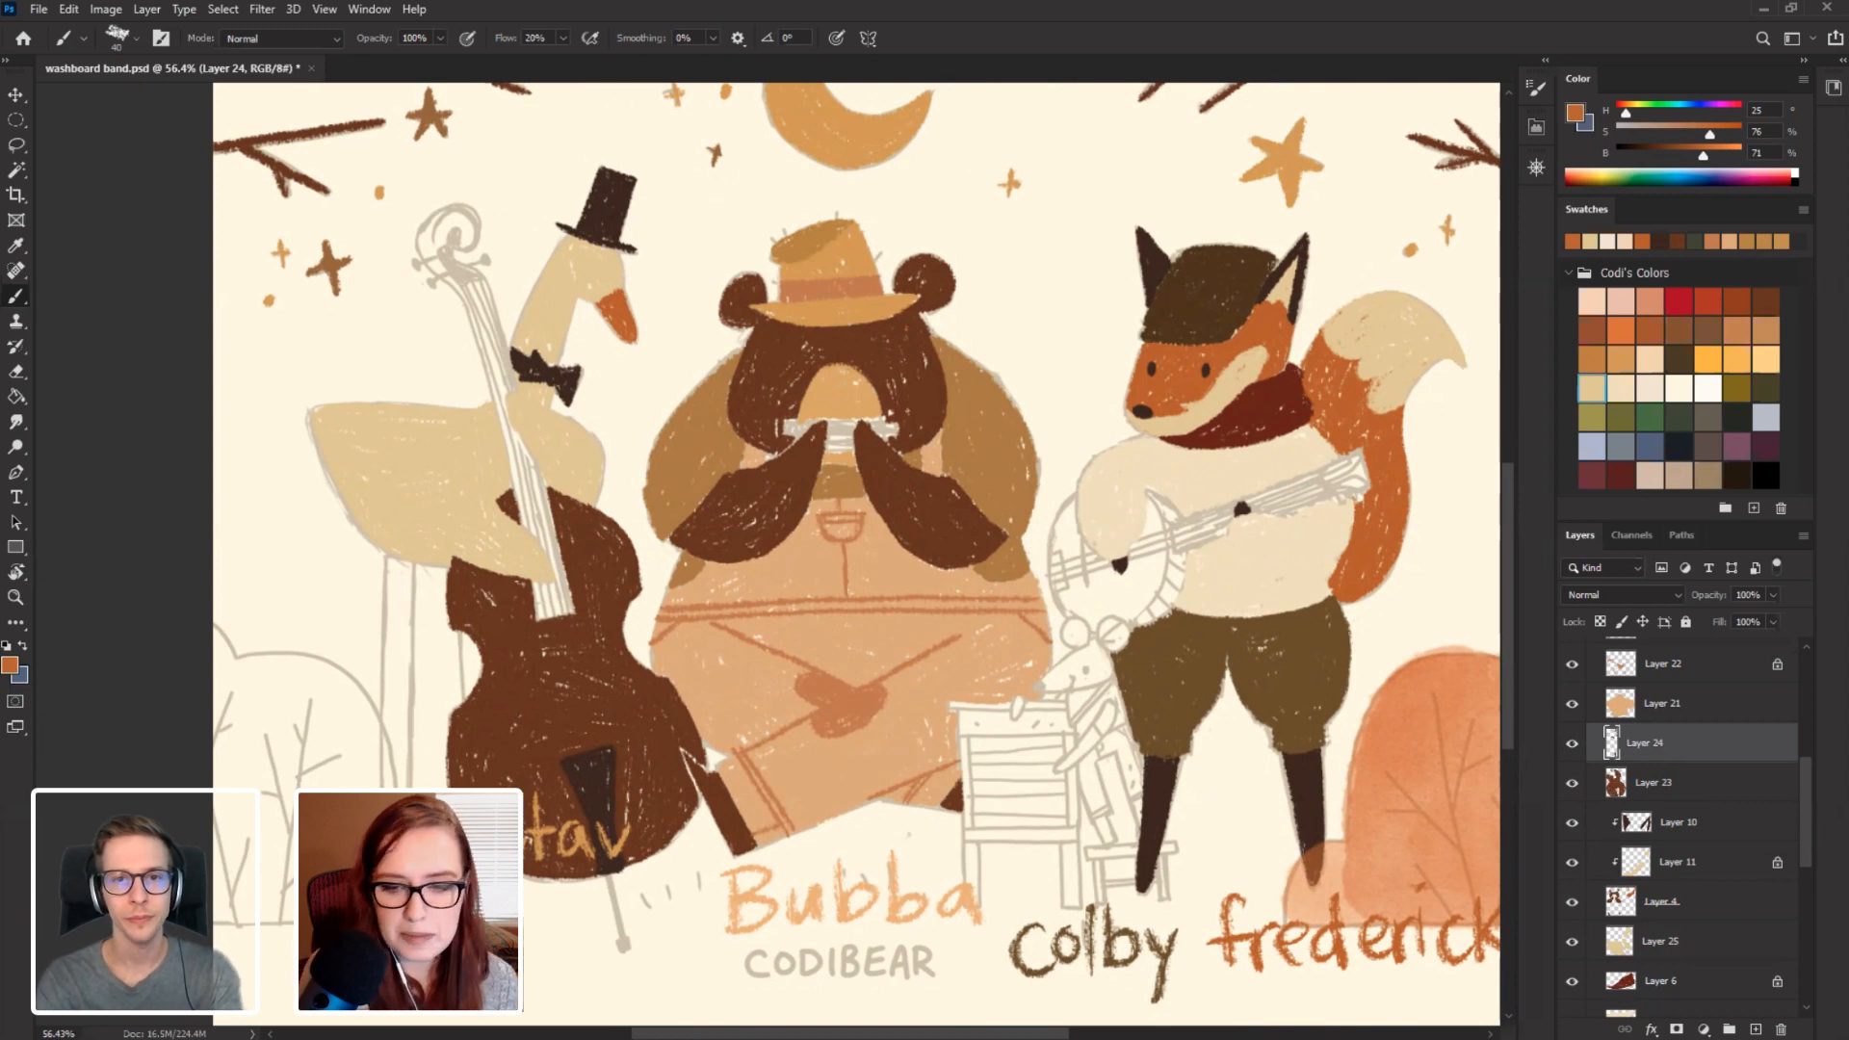
Collapse and hide the sketch group and show the ink group to view the black line art.
{"action": "left_click_drag", "start_coordinate": [1806, 786], "coordinate": [1795, 691]}
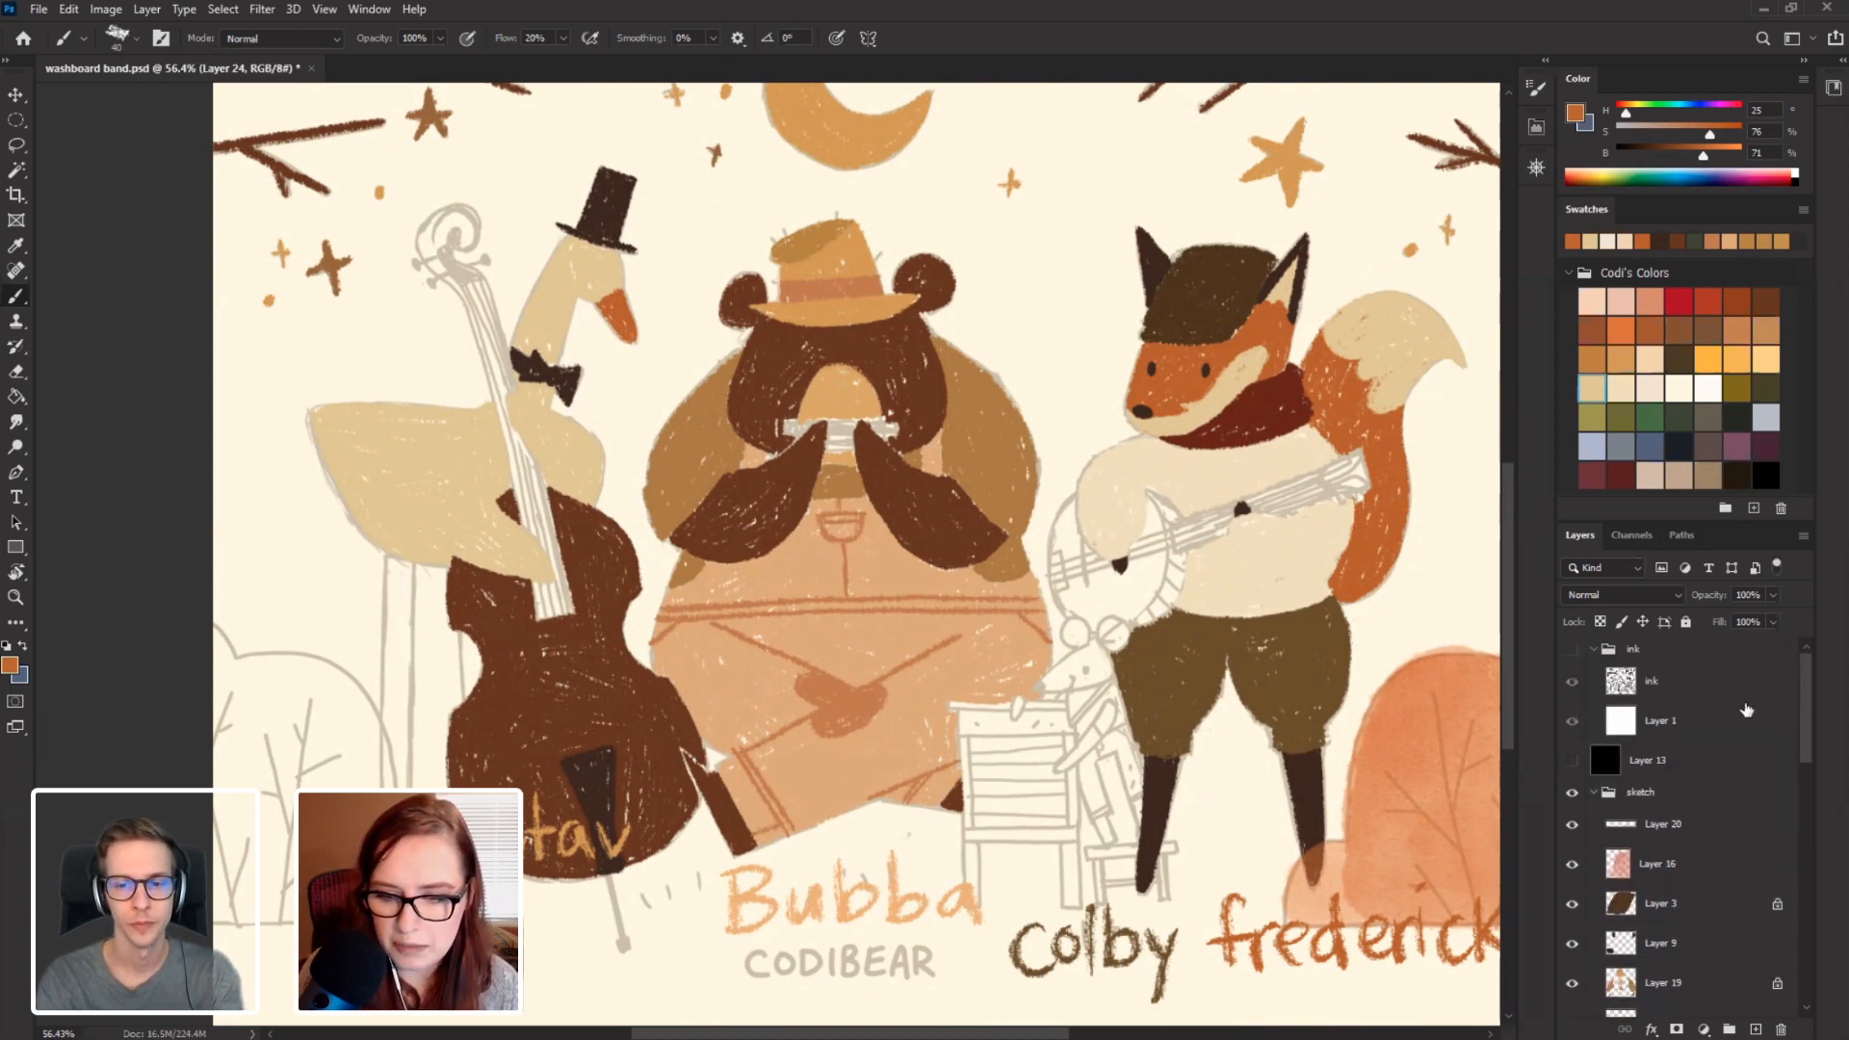
{"action": "left_click", "coordinate": [1594, 793]}
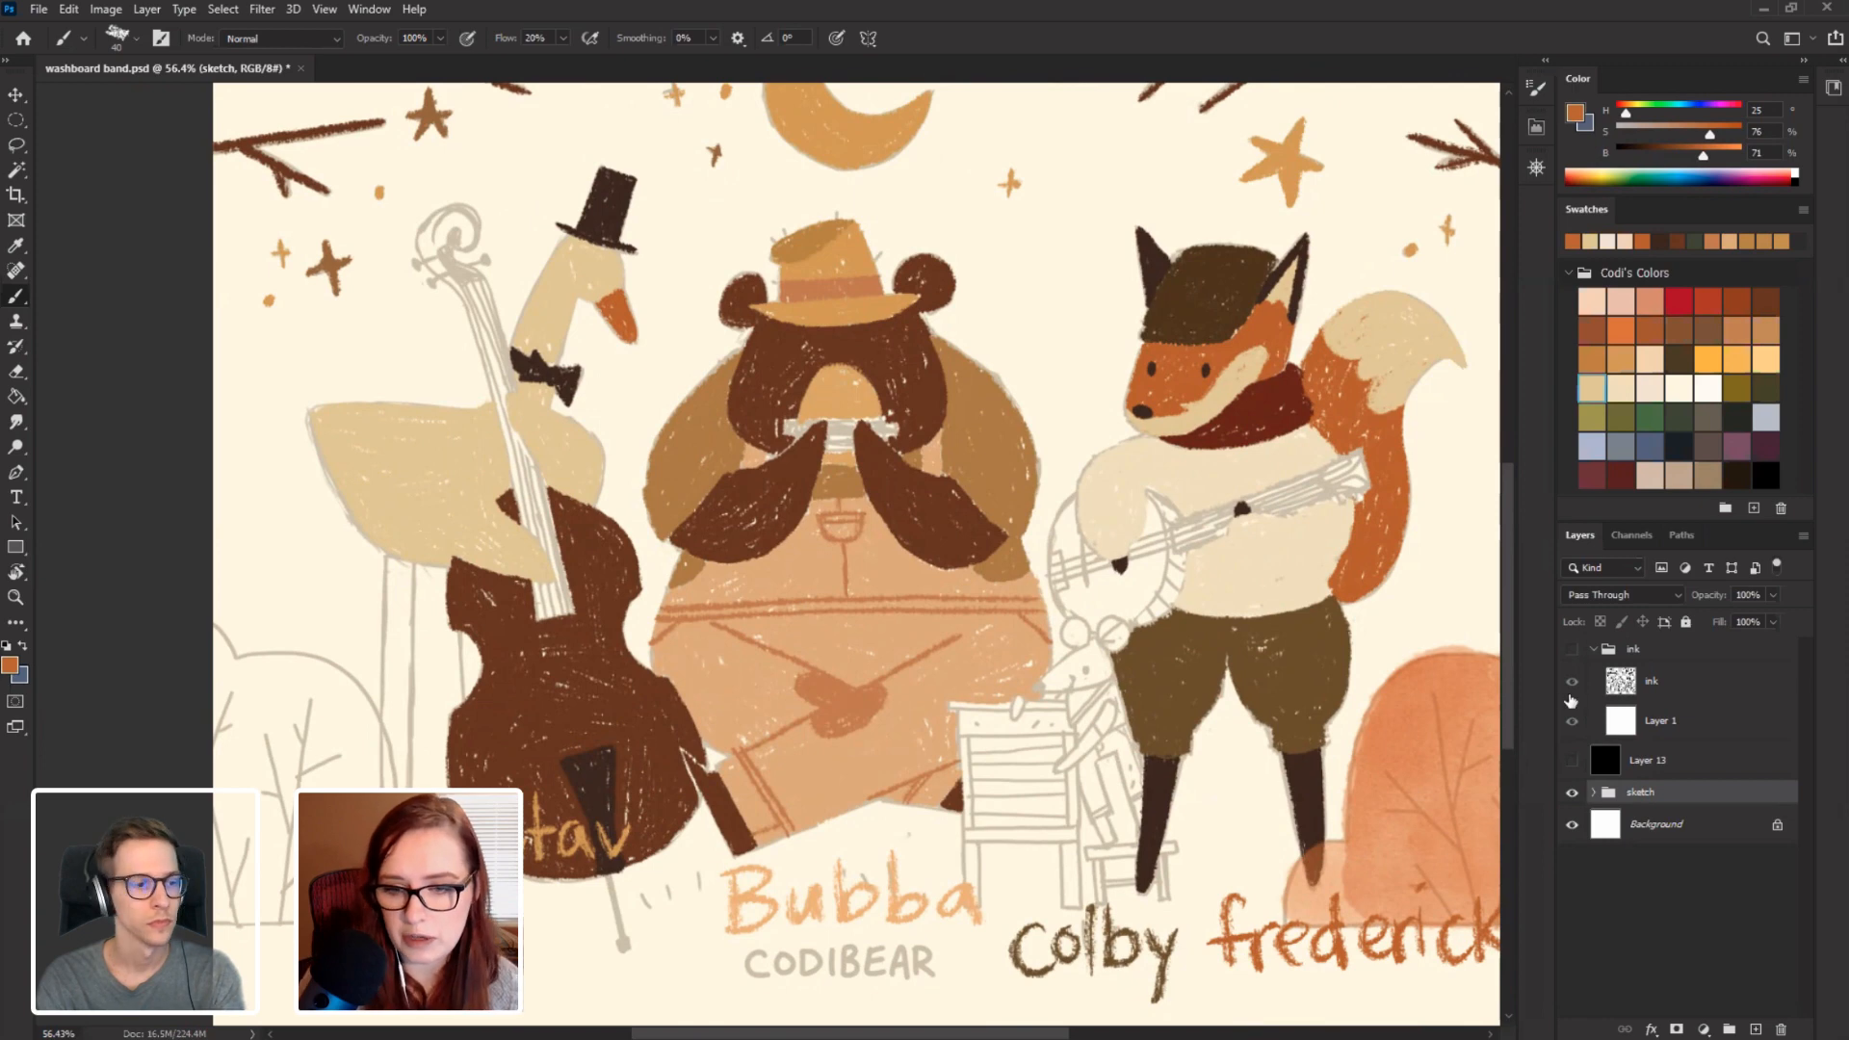
{"action": "left_click", "coordinate": [1573, 791]}
{"action": "left_click", "coordinate": [1571, 681]}
{"action": "left_click", "coordinate": [1571, 651]}
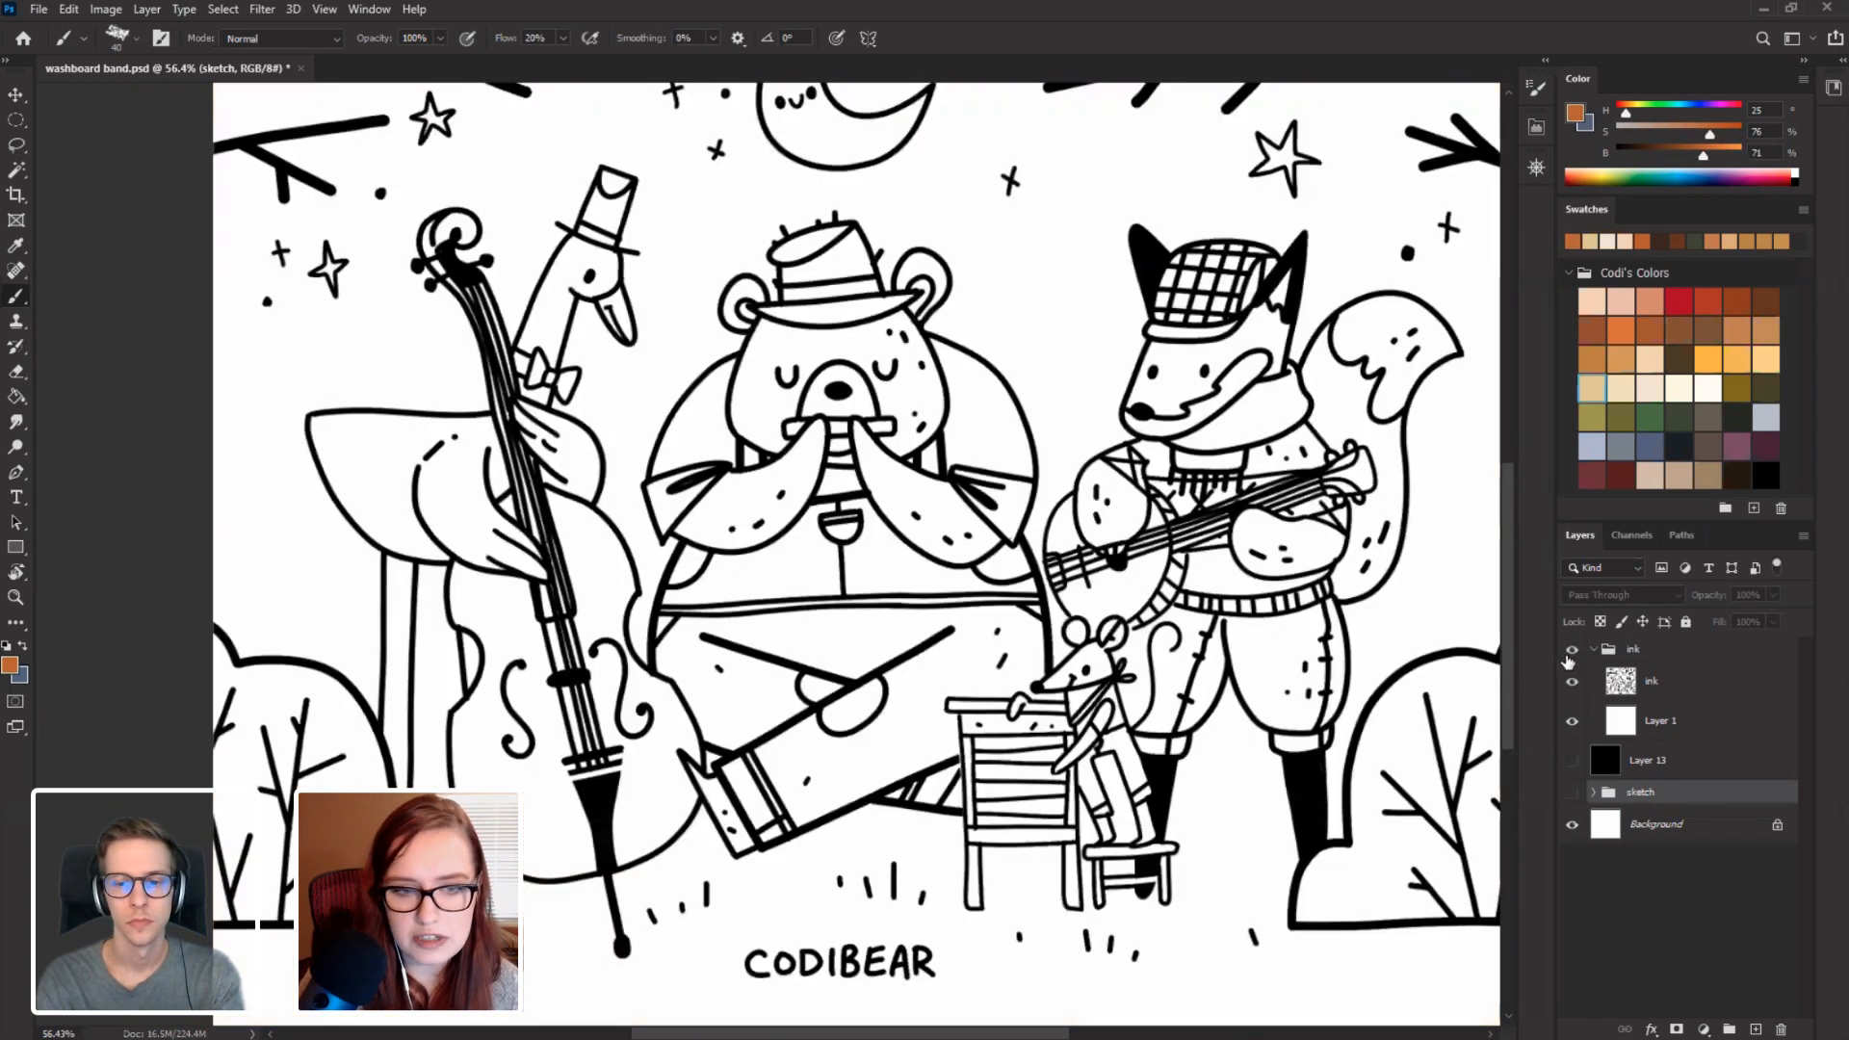
{"action": "left_click_drag", "start_coordinate": [600, 557], "coordinate": [505, 640]}
{"action": "mouse_move", "coordinate": [515, 531]}
{"action": "left_mouse_down"}
{"action": "mouse_move", "coordinate": [528, 448]}
{"action": "mouse_move", "coordinate": [520, 539]}
{"action": "left_mouse_up"}
Choose a brighter orange swatch, try colouring the fox's face with an enlarged brush on Layer 1 beneath the ink, and undo it.
{"action": "left_click", "coordinate": [1638, 726]}
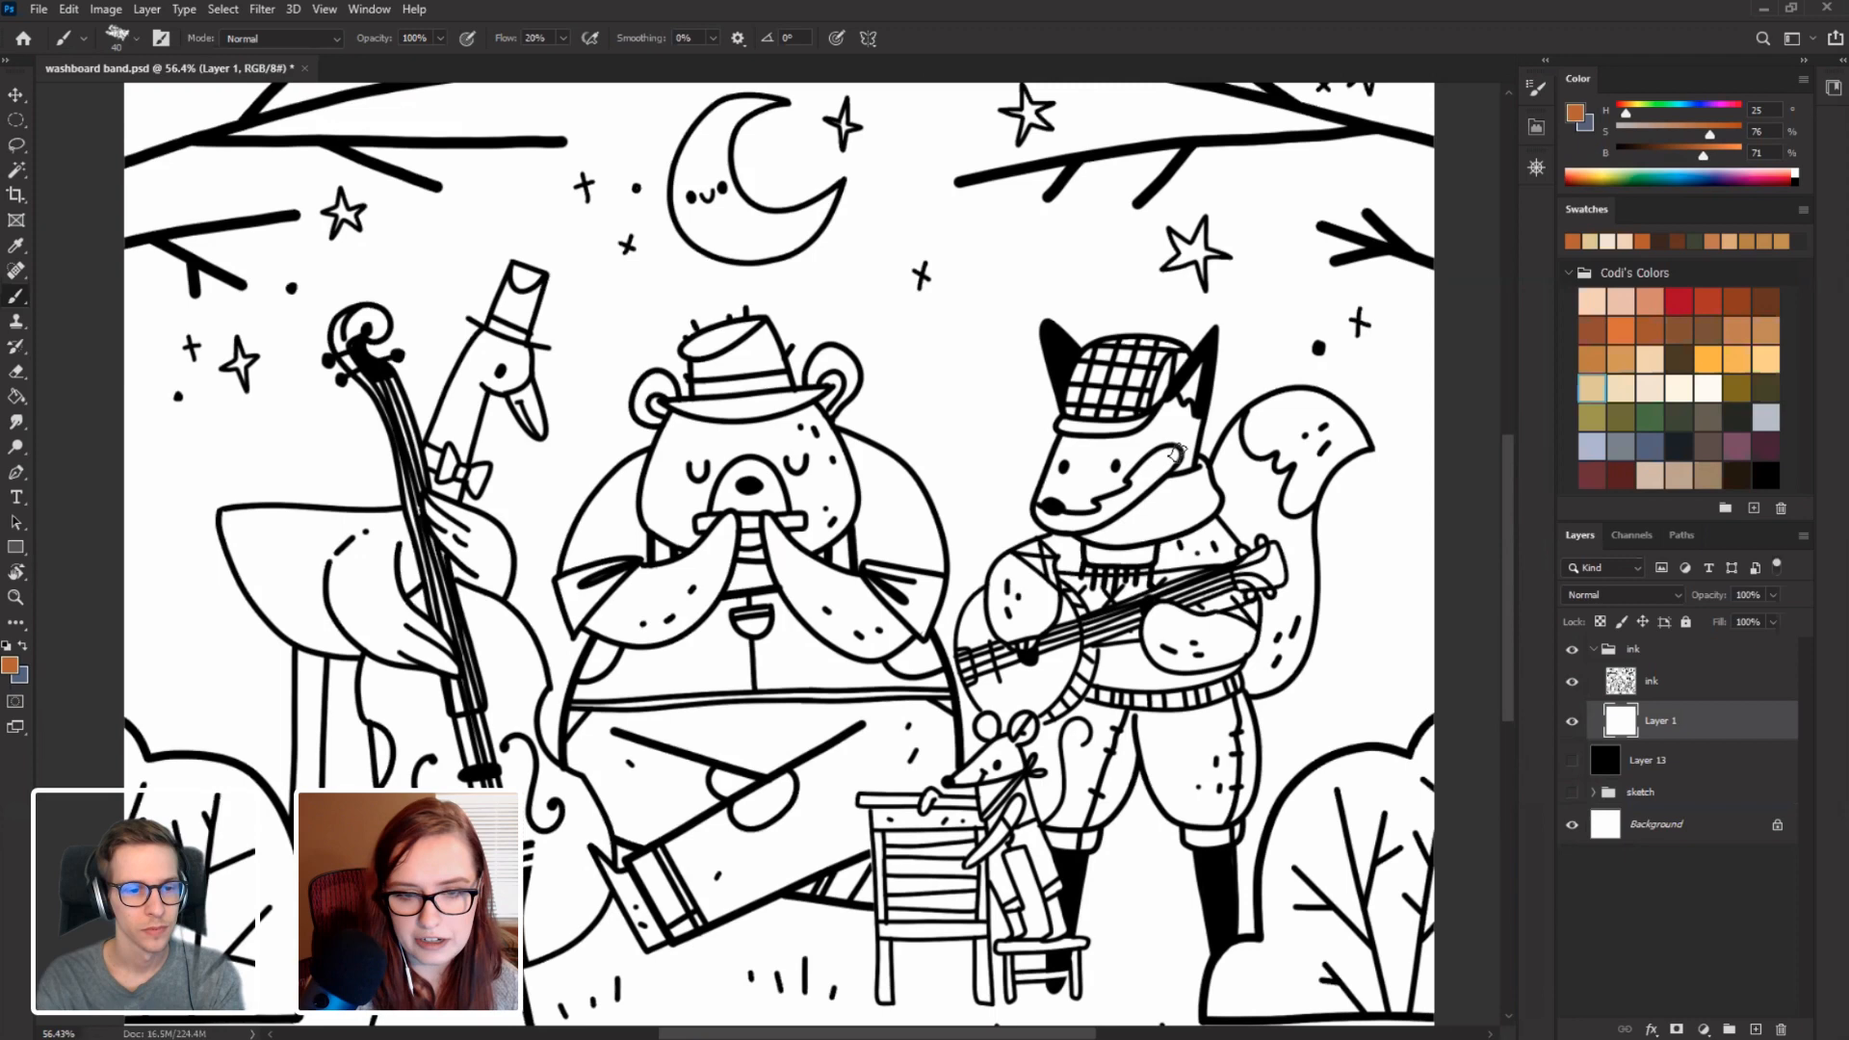
{"action": "key", "text": "bracketright"}
{"action": "key", "text": "bracketright"}
{"action": "key", "text": "bracketright"}
{"action": "left_click", "coordinate": [1620, 331]}
{"action": "mouse_move", "coordinate": [1093, 445]}
{"action": "left_mouse_down"}
{"action": "mouse_move", "coordinate": [1069, 496]}
{"action": "mouse_move", "coordinate": [1163, 424]}
{"action": "mouse_move", "coordinate": [1185, 443]}
{"action": "left_mouse_up"}
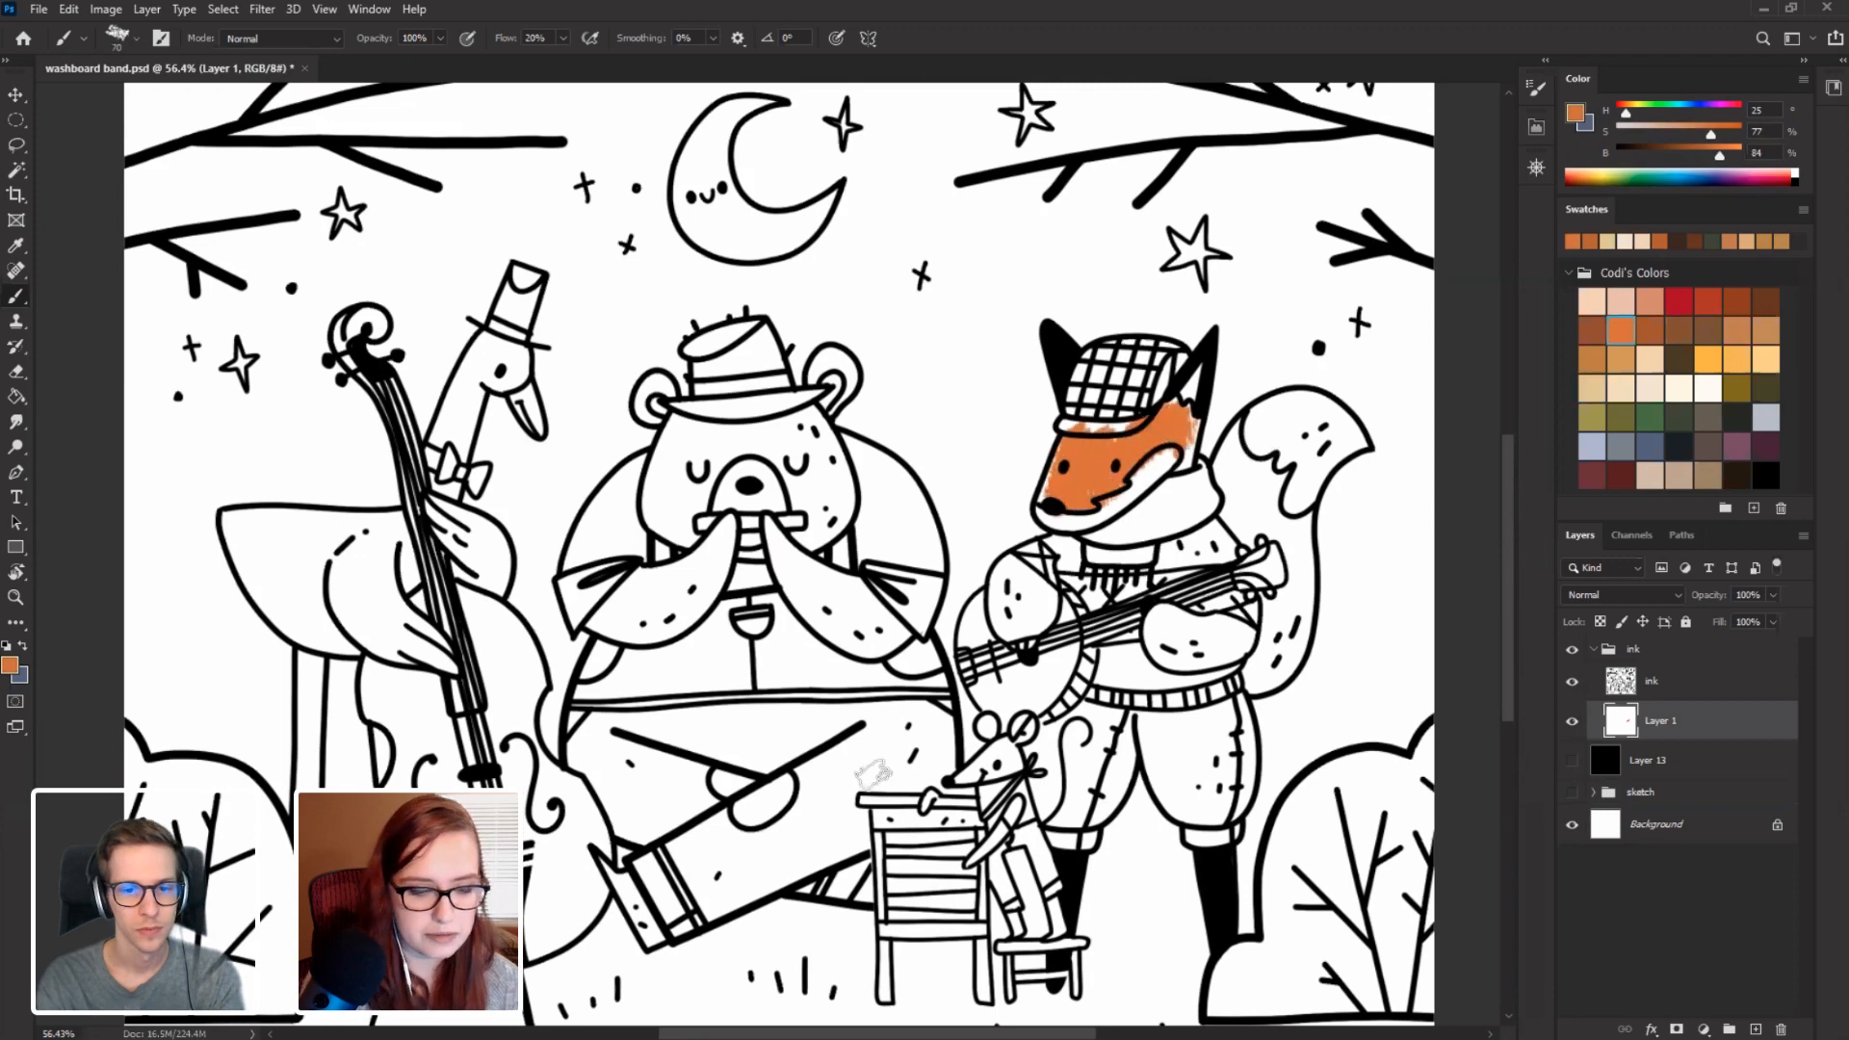
{"action": "key", "text": "ctrl+z"}
Hide the ink group and show the coloured sketch group again.
{"action": "left_click", "coordinate": [1572, 649]}
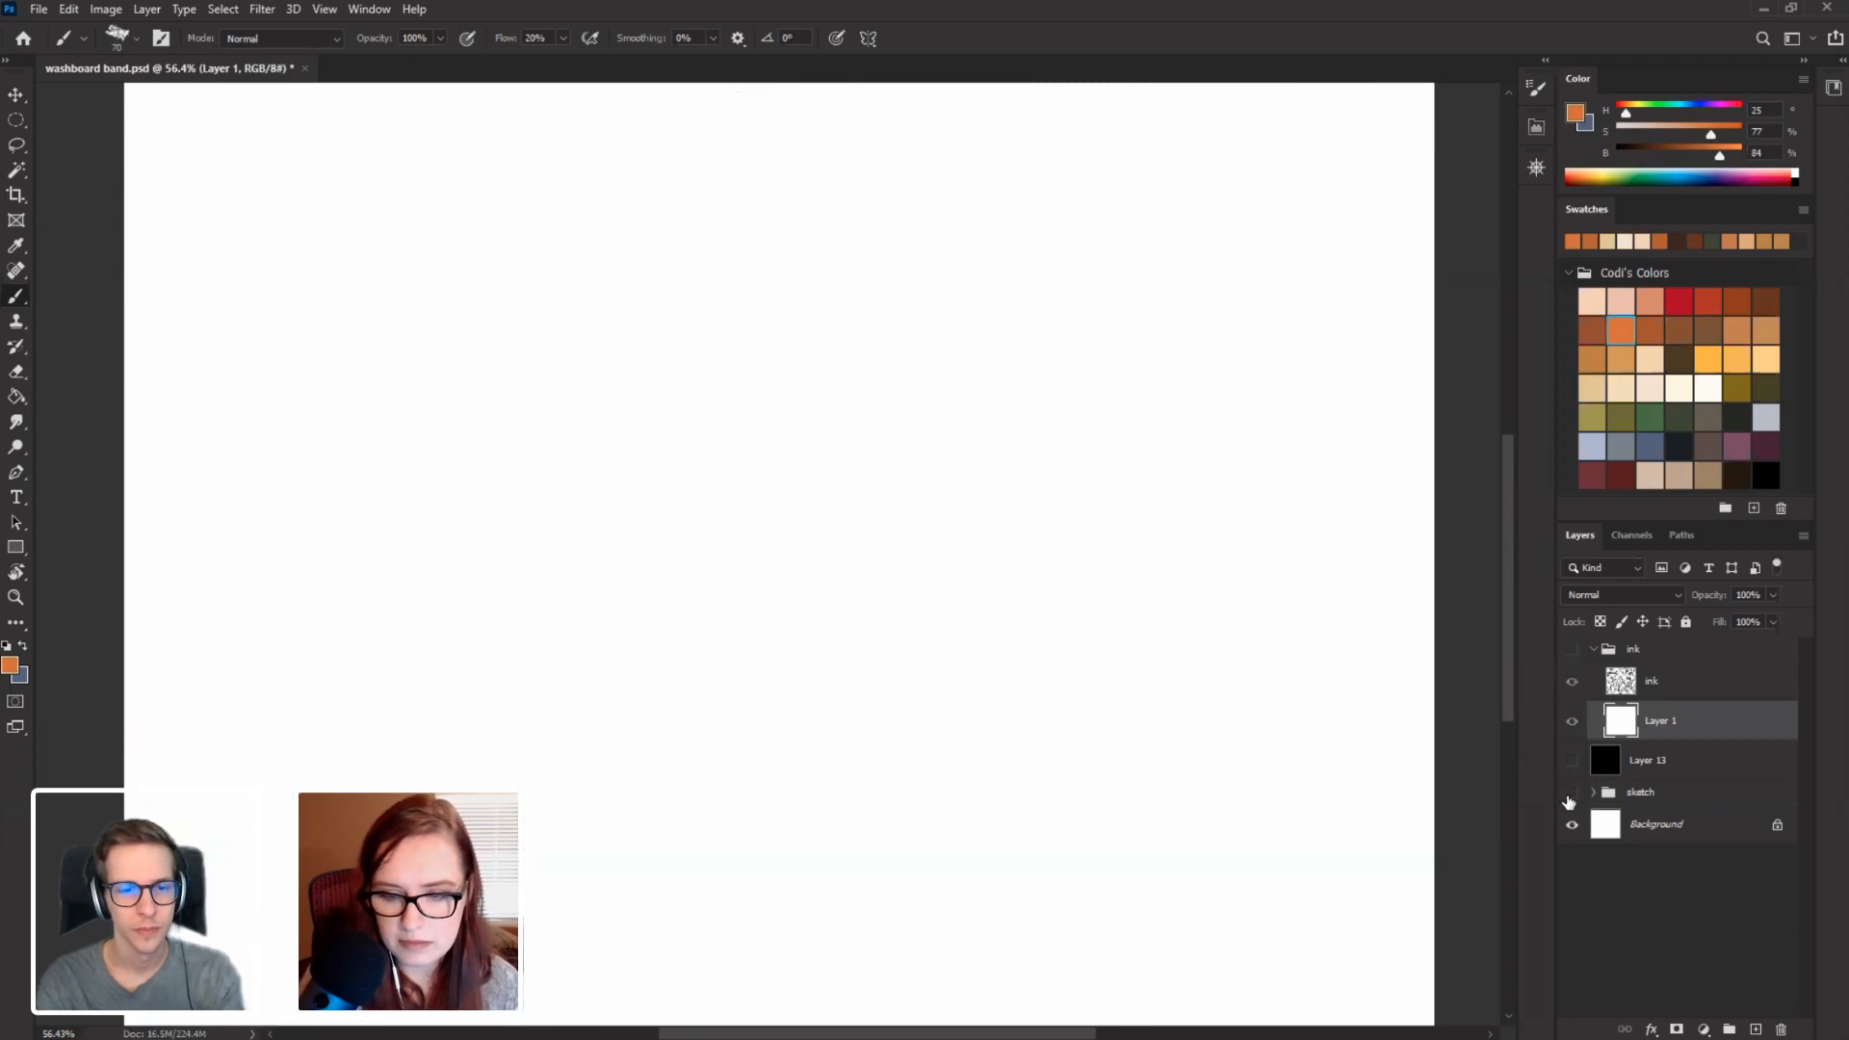
{"action": "left_click", "coordinate": [1571, 796]}
{"action": "left_click_drag", "start_coordinate": [334, 627], "coordinate": [569, 453]}
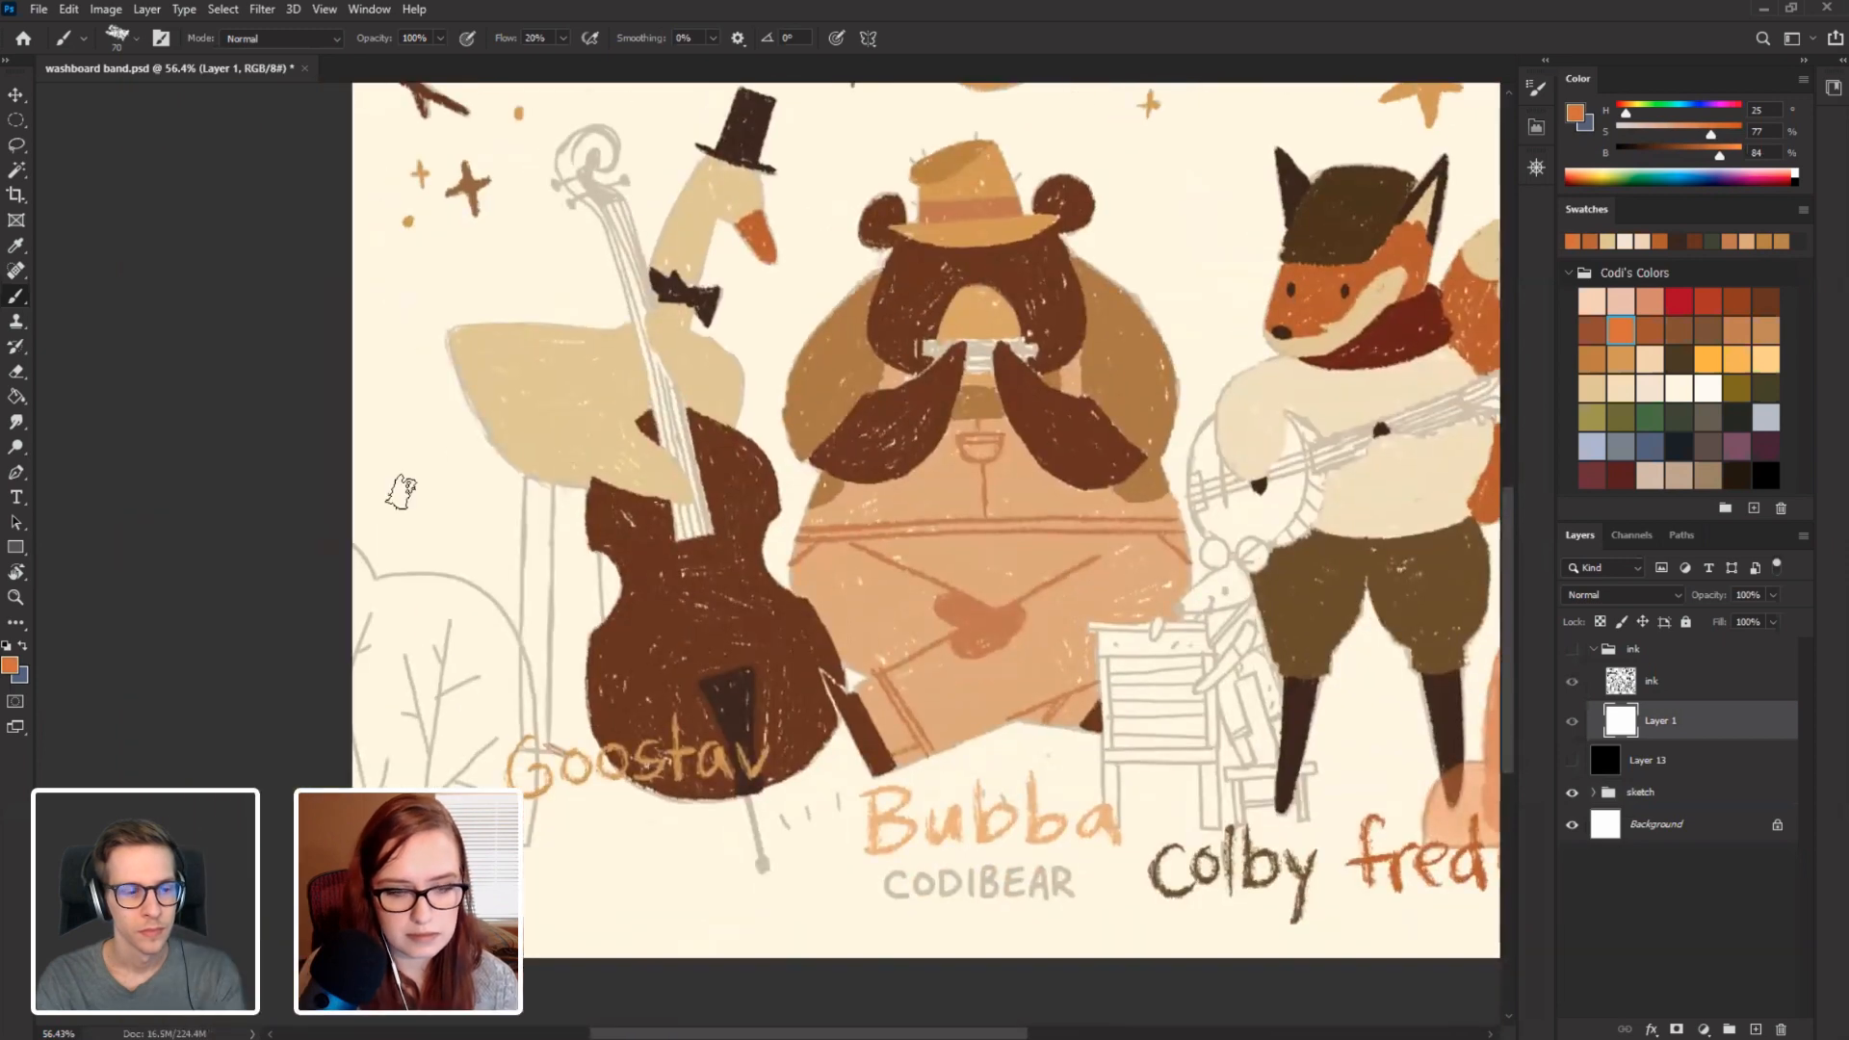
{"action": "key", "text": "r"}
{"action": "left_click_drag", "start_coordinate": [260, 595], "coordinate": [297, 467]}
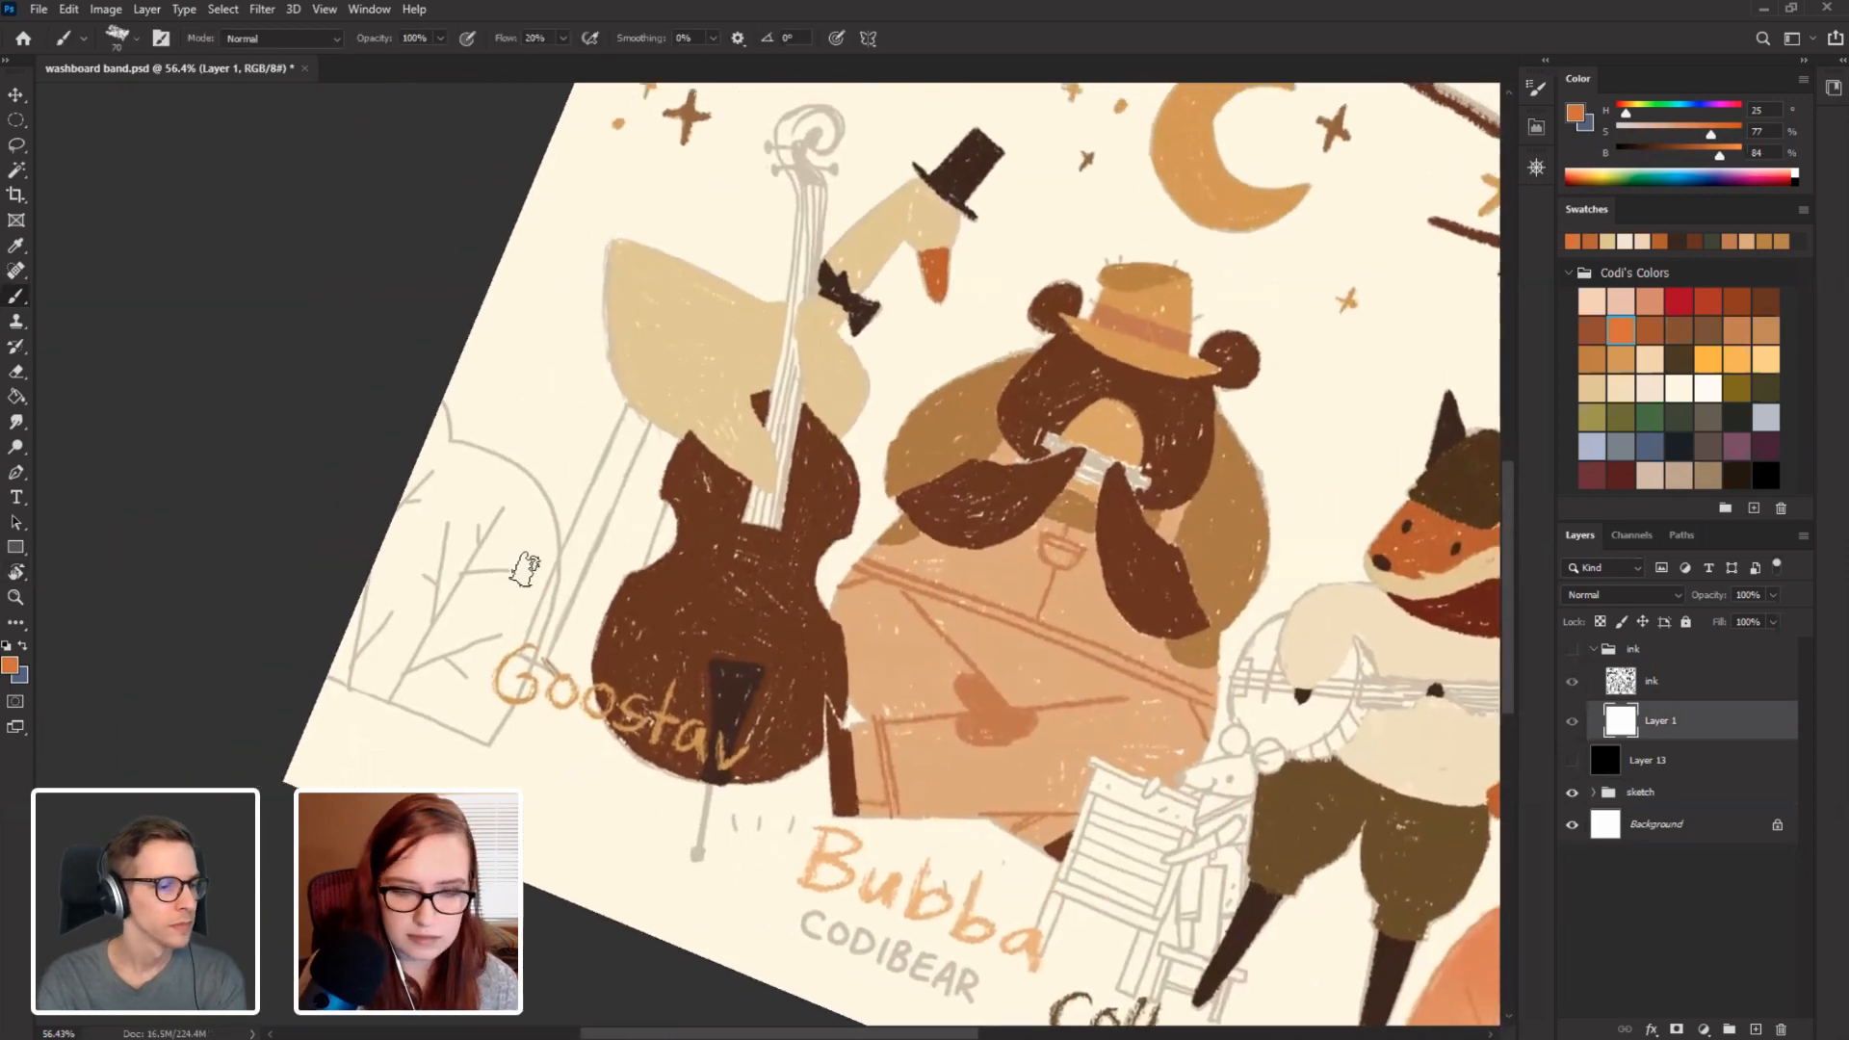
Reduce the brush size to 40 and save the document.
{"action": "key", "text": "bracketleft"}
{"action": "key", "text": "bracketleft"}
{"action": "key", "text": "bracketleft"}
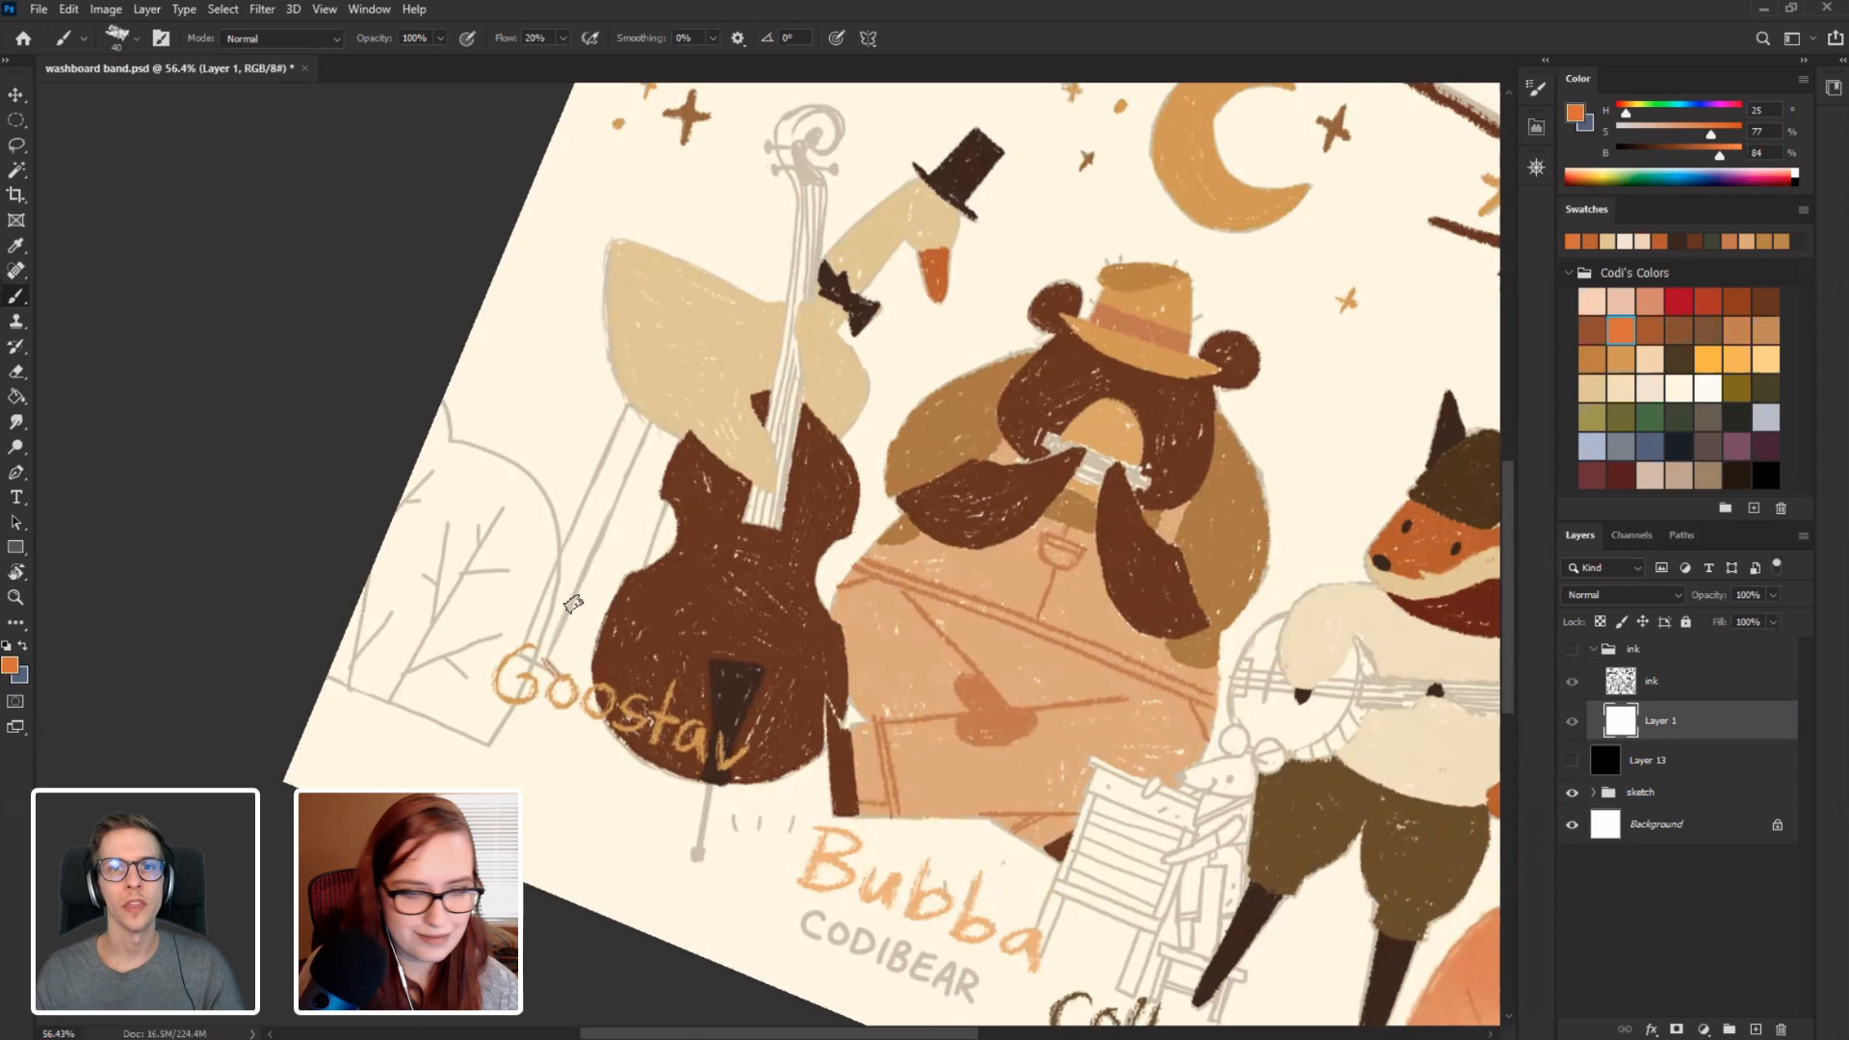
{"action": "key", "text": "ctrl+s"}
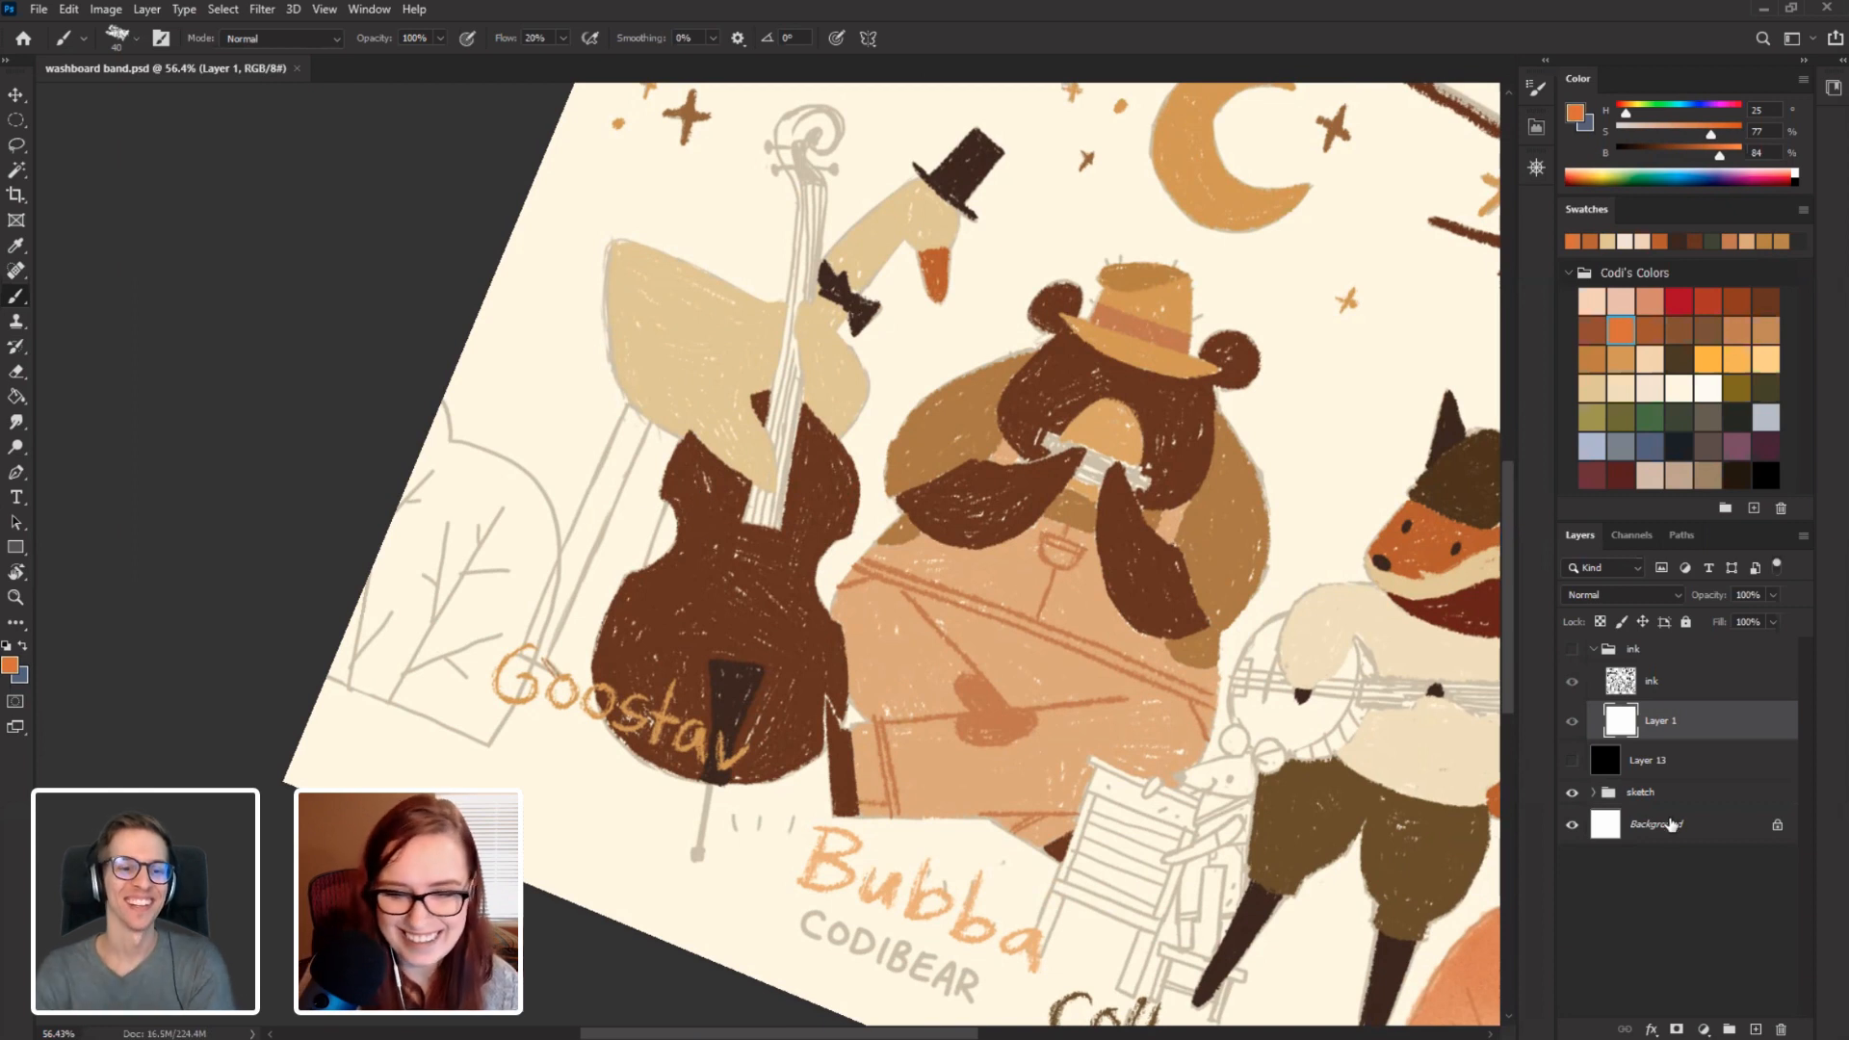
Expand the sketch group, make Layer 24 active, and paint the goose's outer leg orange from the foot up to the body.
{"action": "left_click", "coordinate": [1594, 792]}
{"action": "mouse_move", "coordinate": [1795, 813]}
{"action": "left_mouse_down"}
{"action": "mouse_move", "coordinate": [1795, 895]}
{"action": "mouse_move", "coordinate": [1803, 790]}
{"action": "left_mouse_up"}
{"action": "left_click", "coordinate": [1586, 773]}
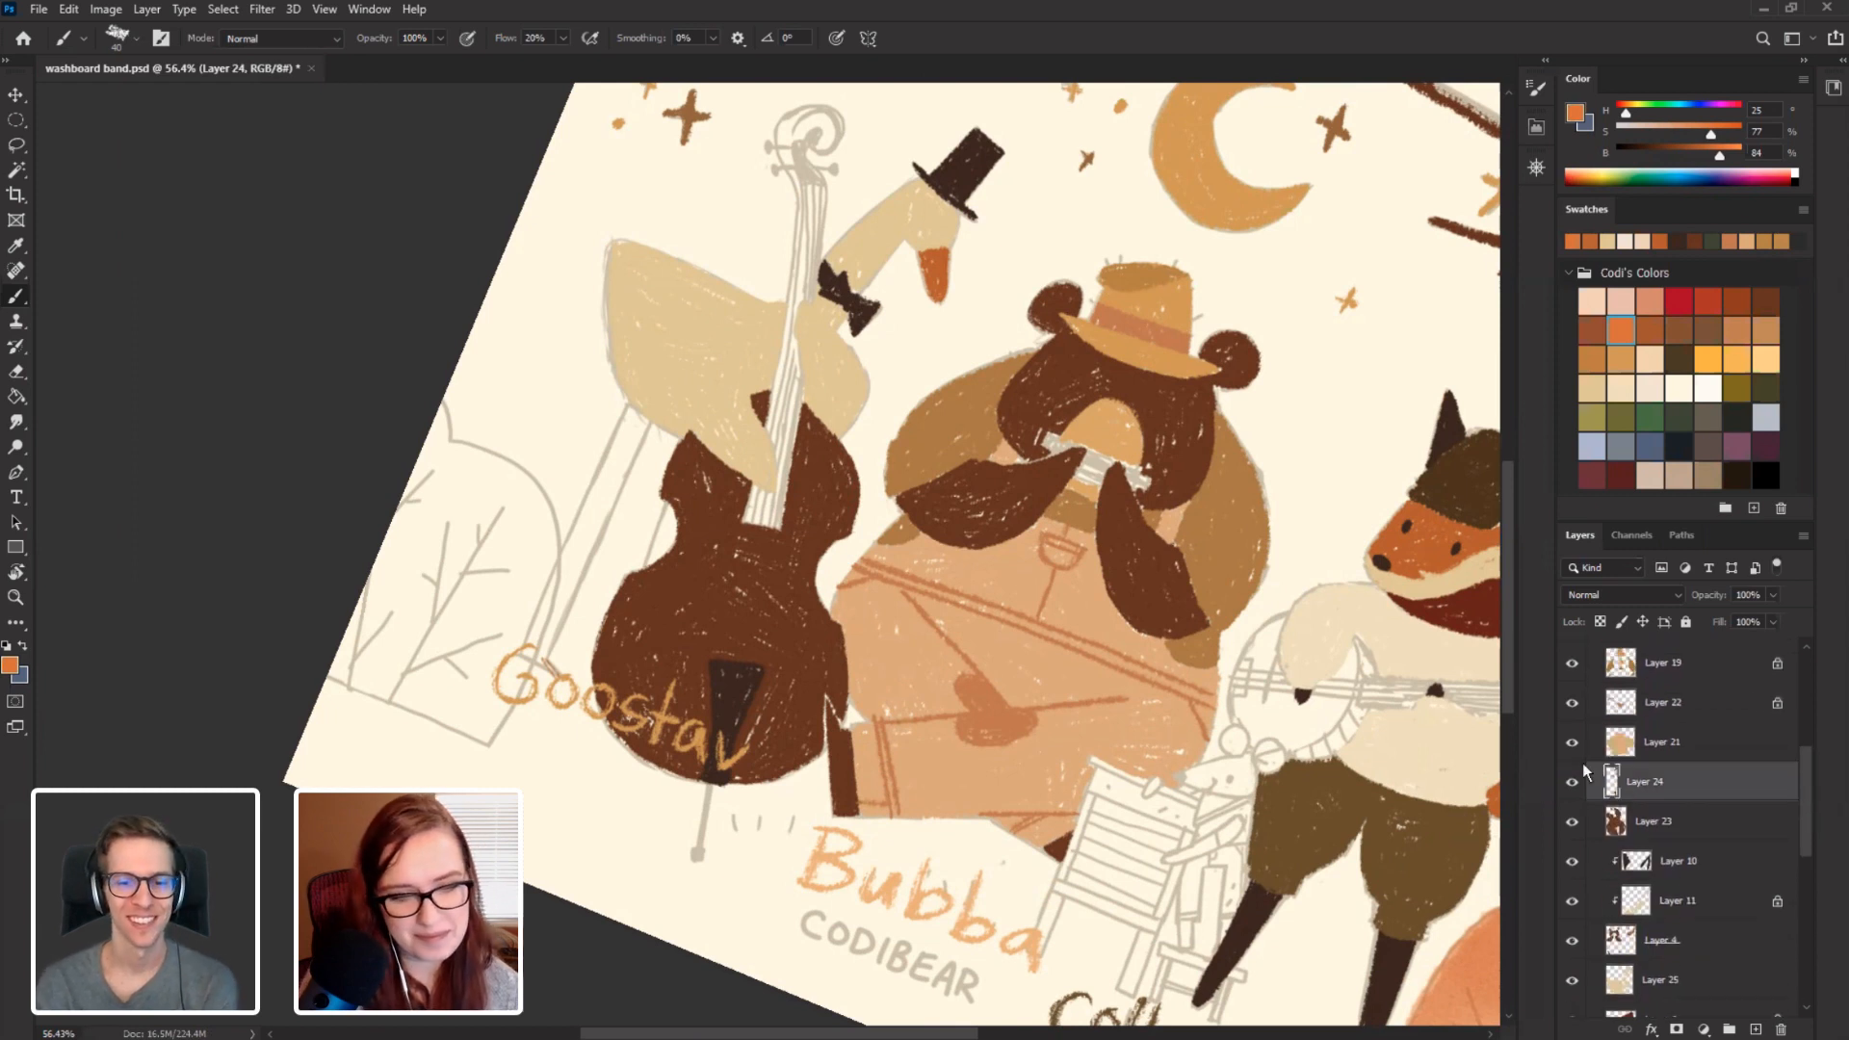
{"action": "left_click_drag", "start_coordinate": [533, 641], "coordinate": [573, 545]}
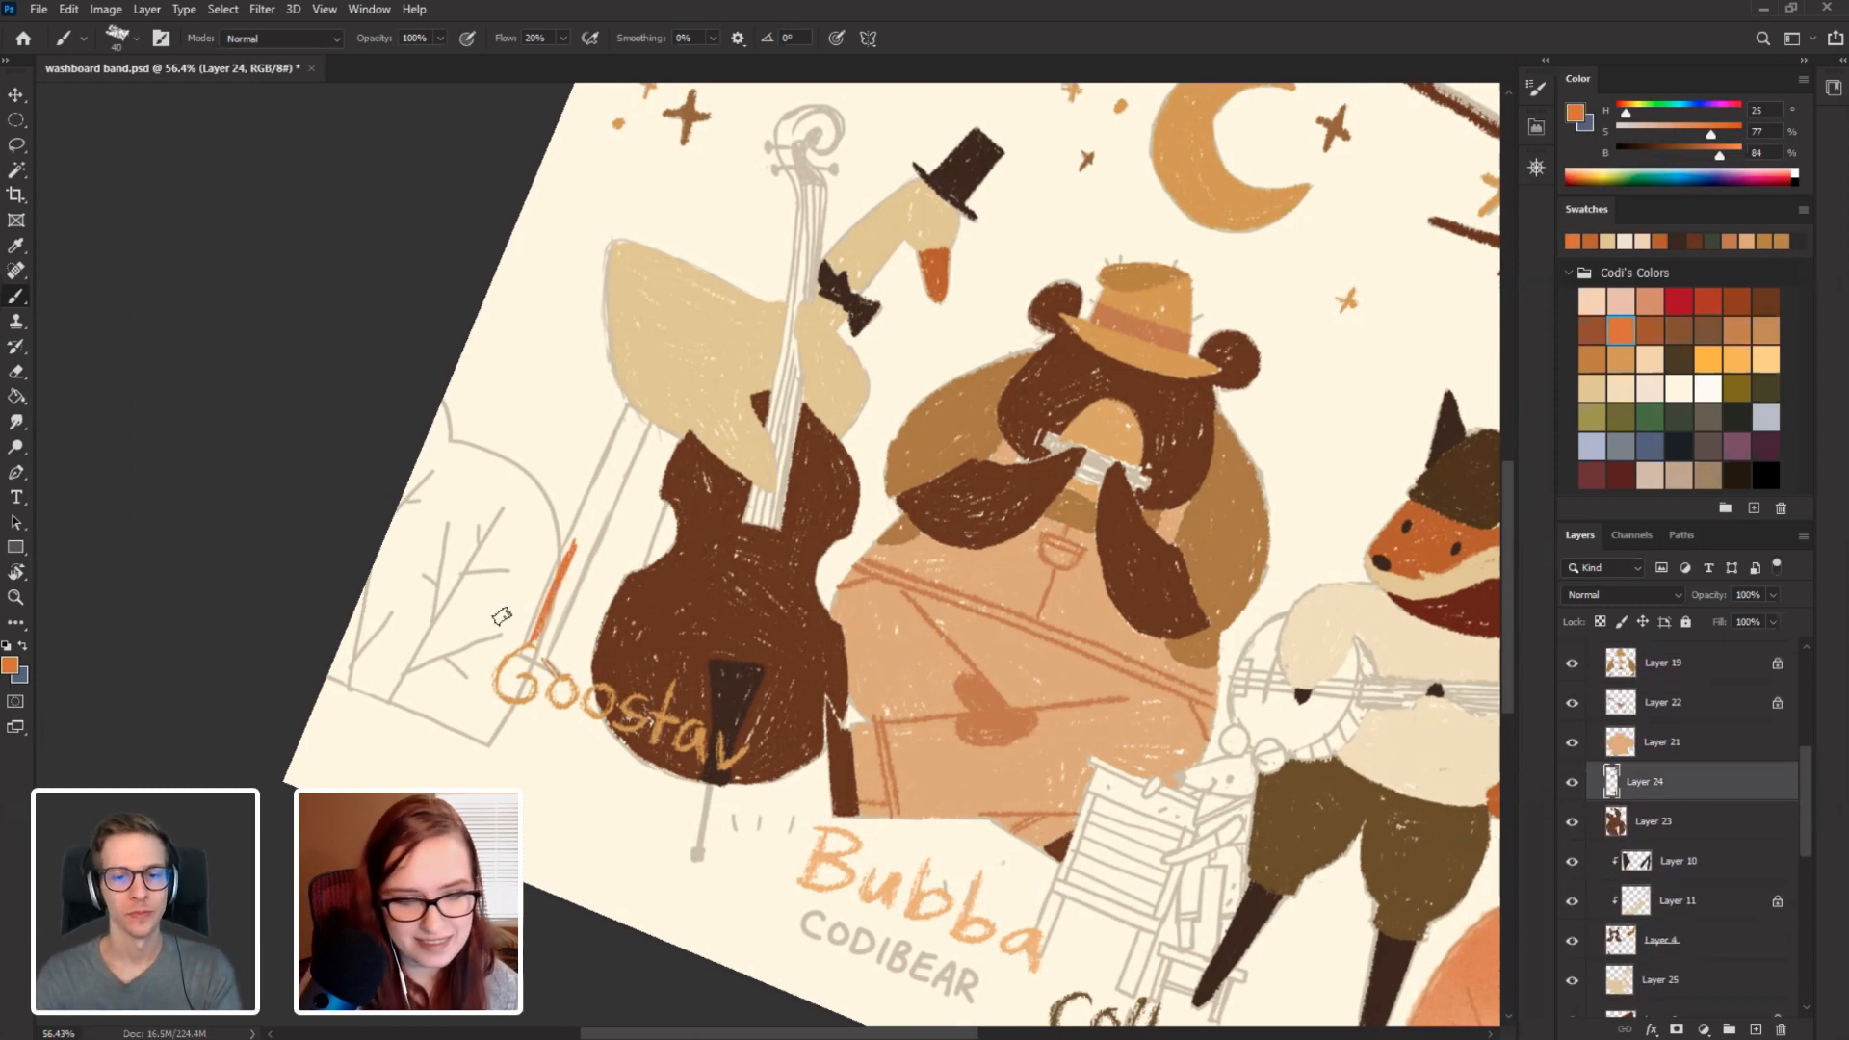
{"action": "left_click_drag", "start_coordinate": [541, 647], "coordinate": [574, 583]}
{"action": "mouse_move", "coordinate": [571, 584]}
{"action": "left_mouse_down"}
{"action": "mouse_move", "coordinate": [542, 649]}
{"action": "mouse_move", "coordinate": [608, 448]}
{"action": "mouse_move", "coordinate": [575, 561]}
{"action": "mouse_move", "coordinate": [630, 434]}
{"action": "left_mouse_up"}
{"action": "left_click_drag", "start_coordinate": [631, 434], "coordinate": [578, 558]}
Examine the whole illustration upright and zoomed out, along with the order of its layers.
{"action": "key", "text": "r"}
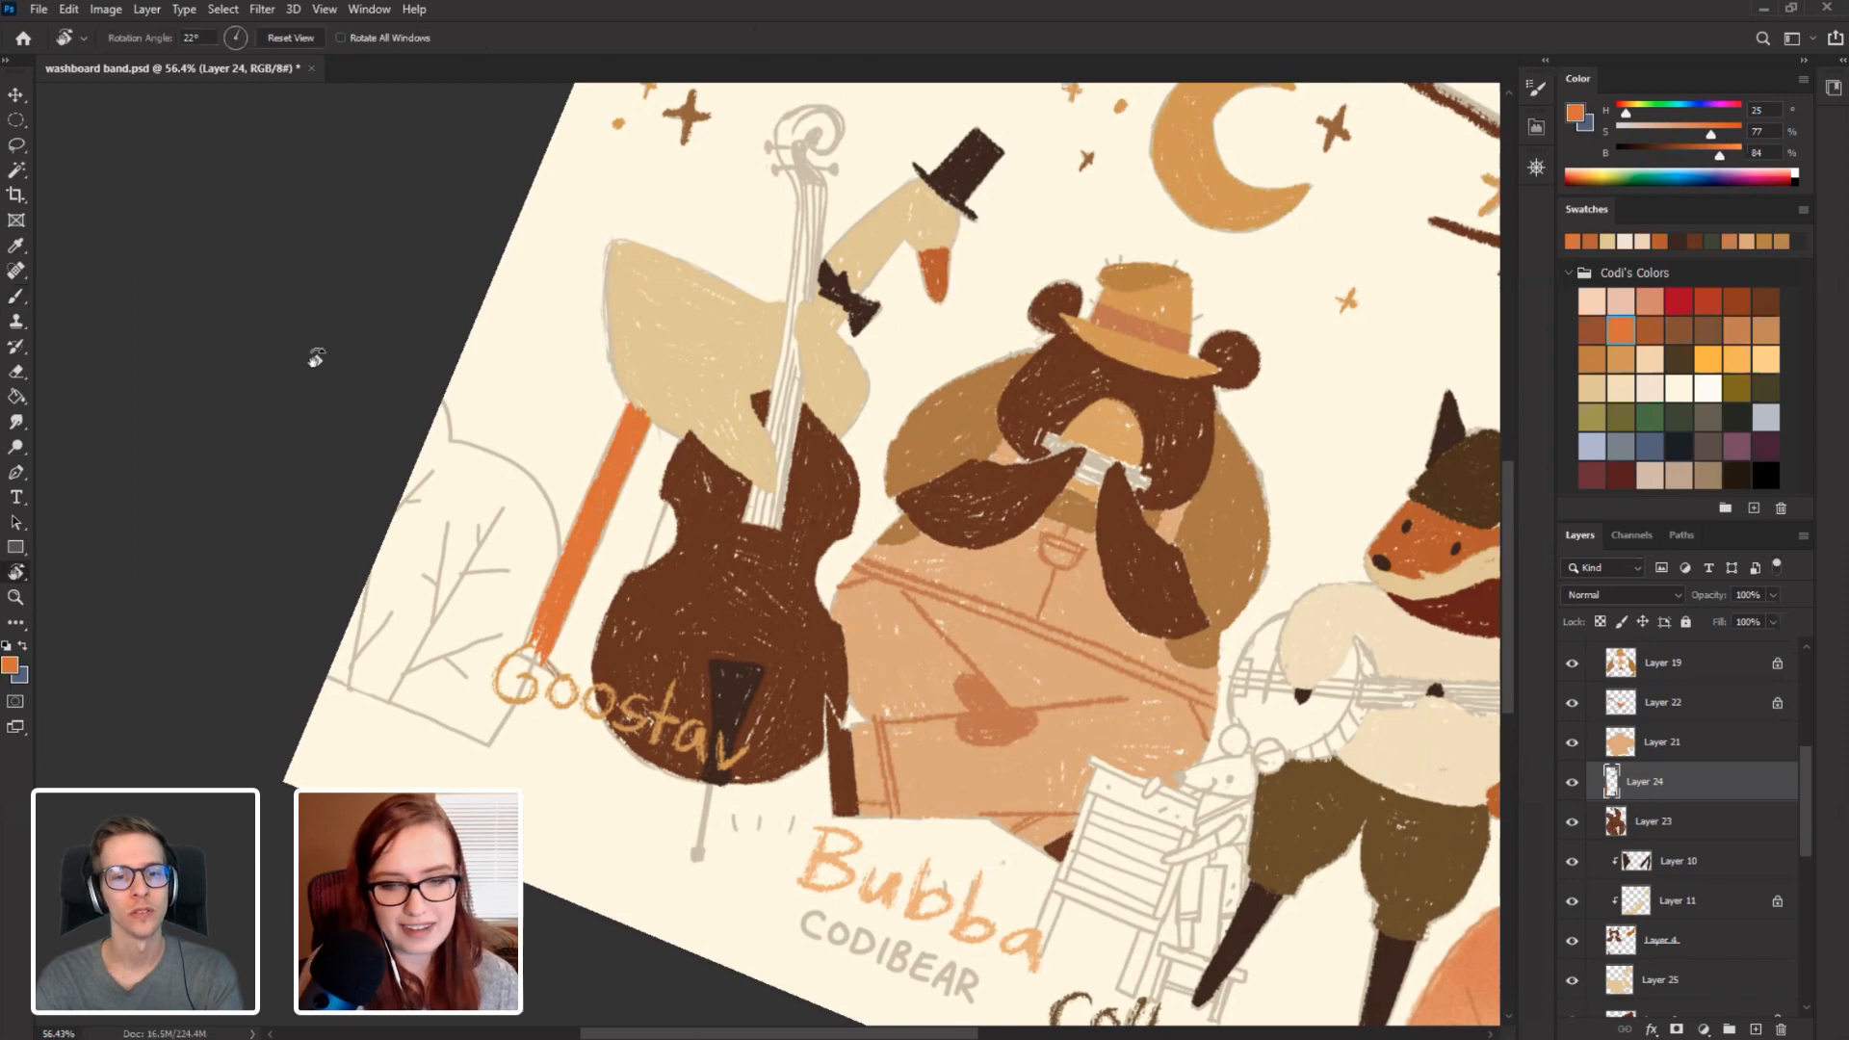
{"action": "left_click_drag", "start_coordinate": [314, 363], "coordinate": [422, 563]}
{"action": "left_click_drag", "start_coordinate": [451, 295], "coordinate": [371, 639]}
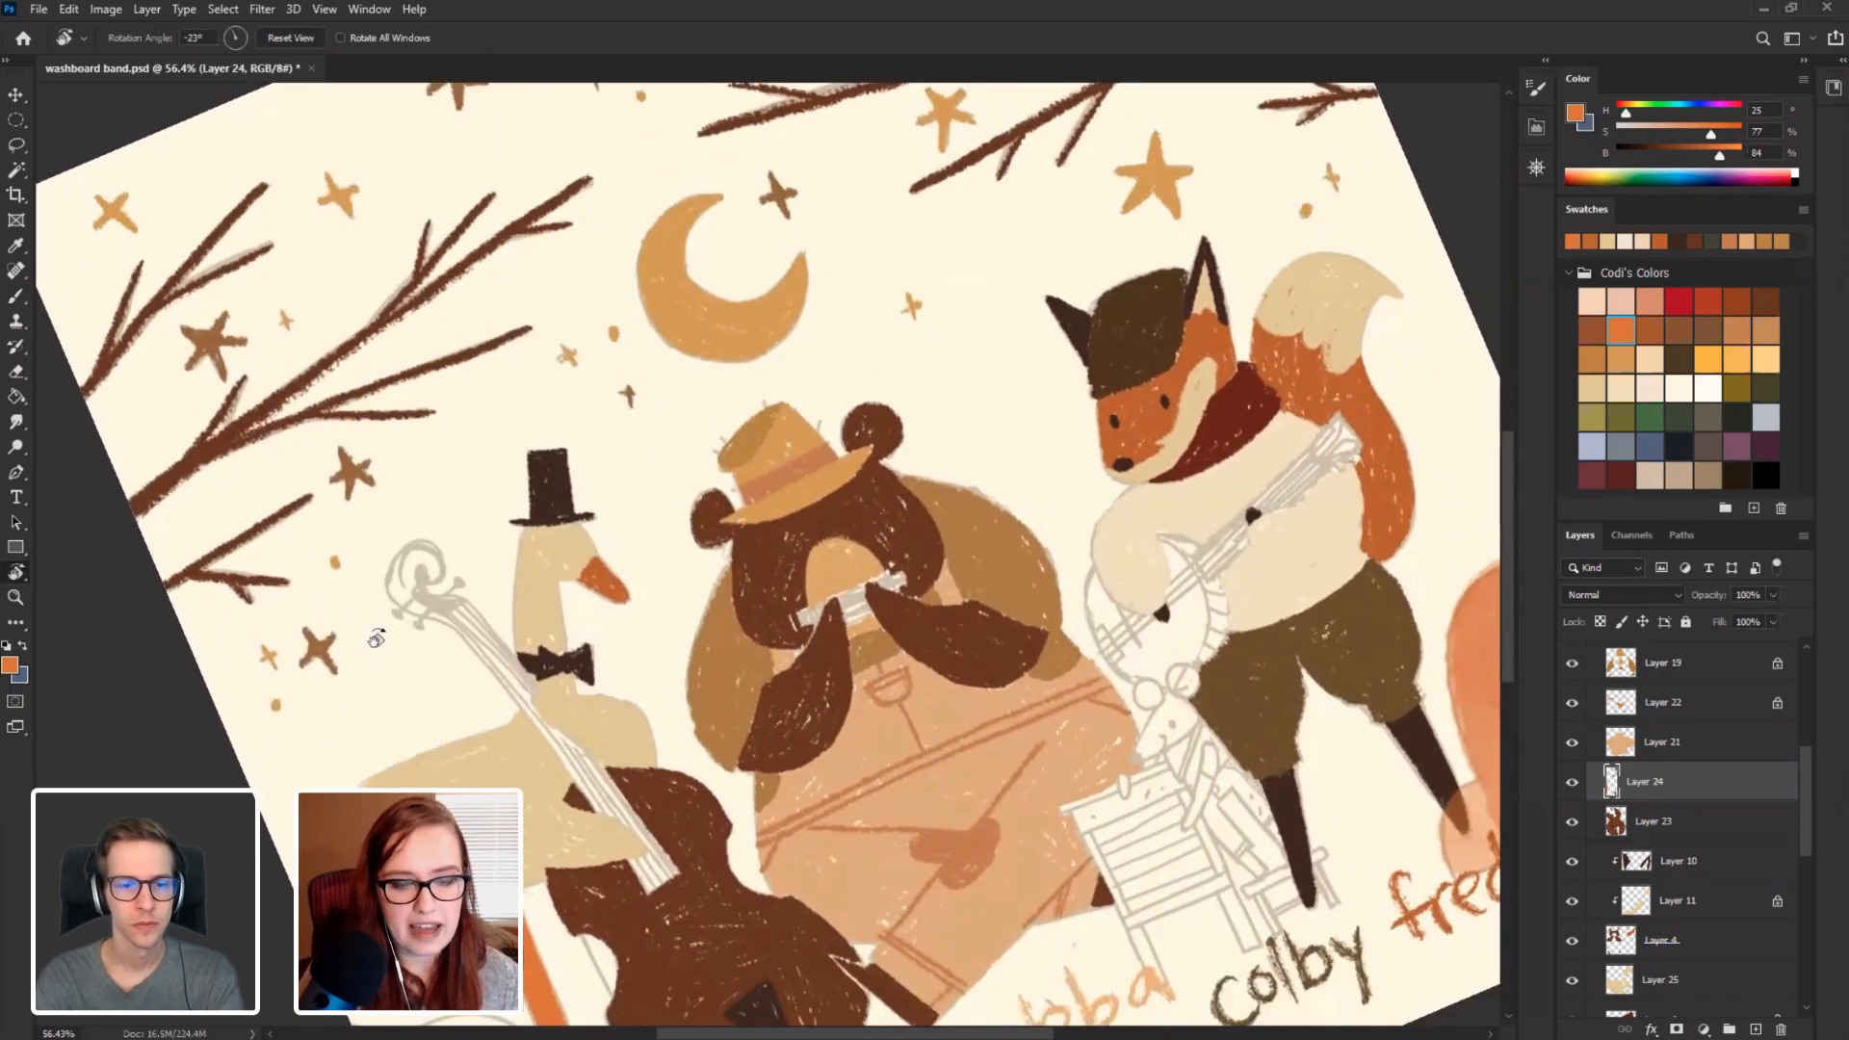
{"action": "scroll", "coordinate": [377, 645], "scroll_direction": "down", "scroll_amount": 1, "text": "alt"}
{"action": "scroll", "coordinate": [378, 645], "scroll_direction": "down", "scroll_amount": 3, "text": "alt"}
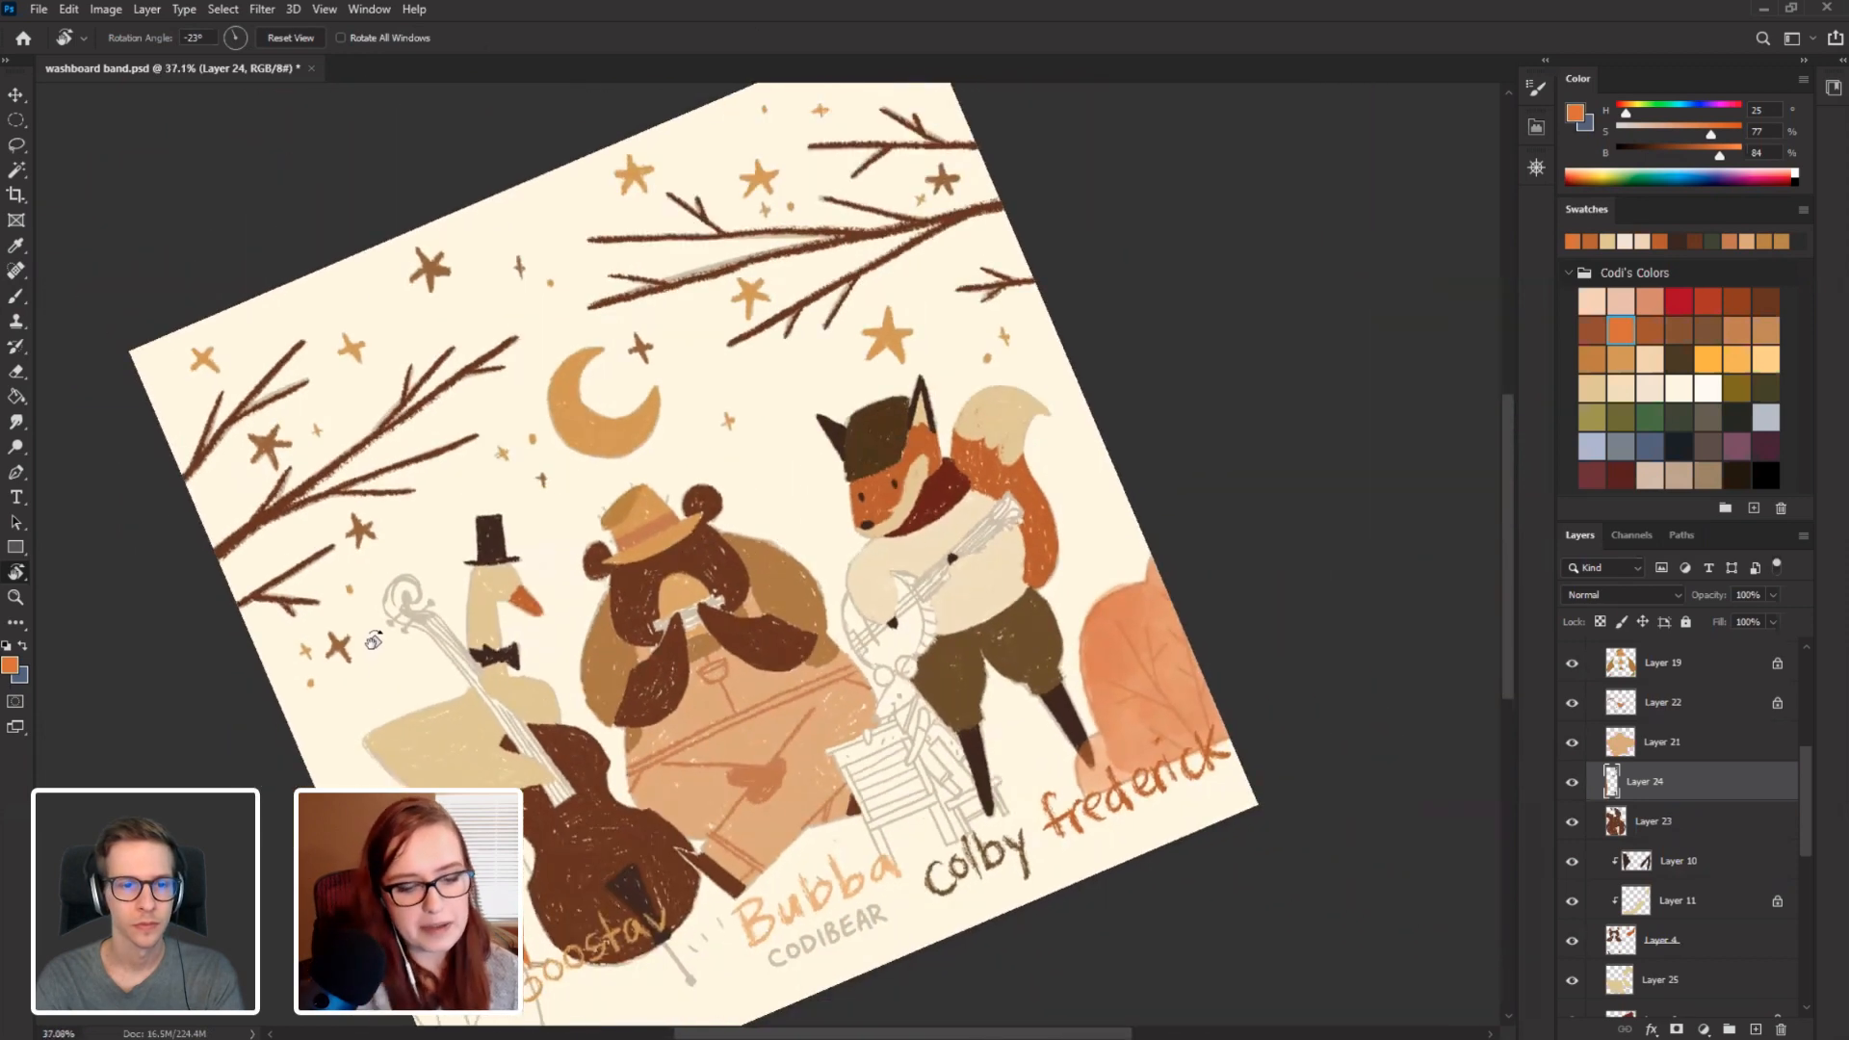
{"action": "key", "text": "Escape"}
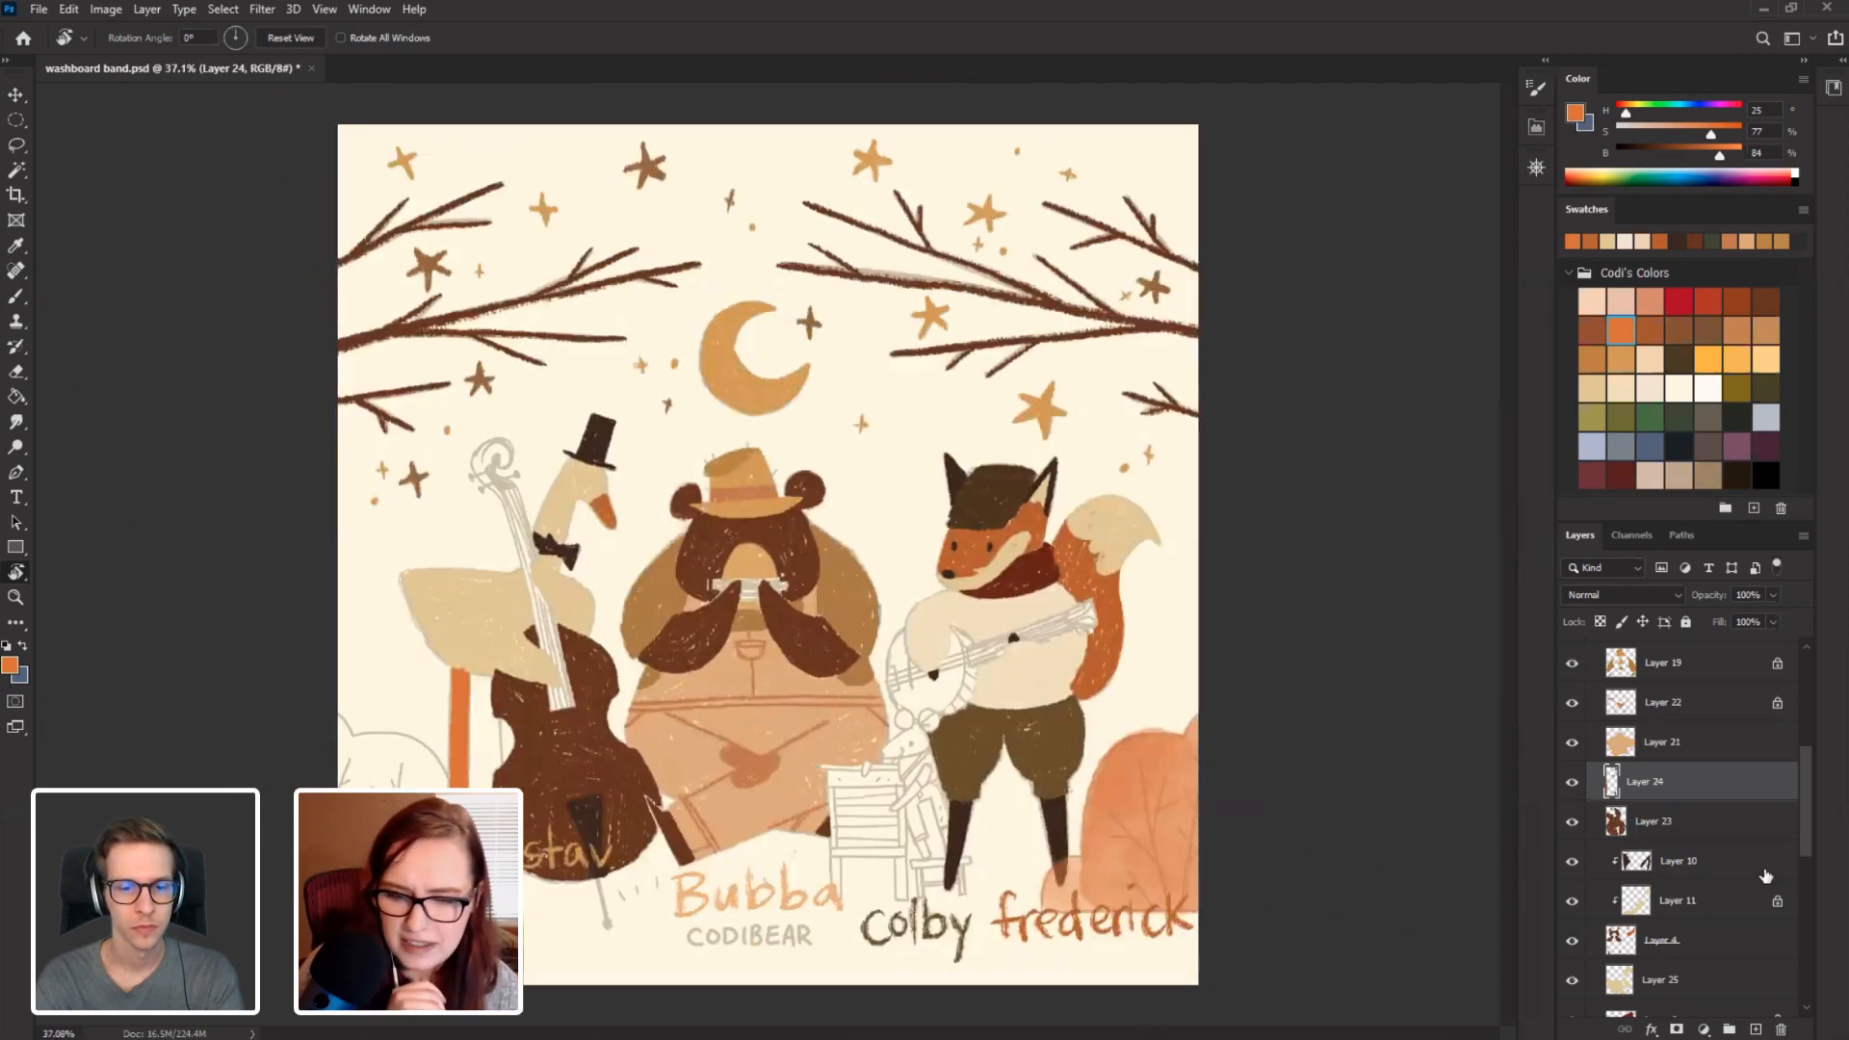
{"action": "left_click_drag", "start_coordinate": [1808, 846], "coordinate": [1820, 761]}
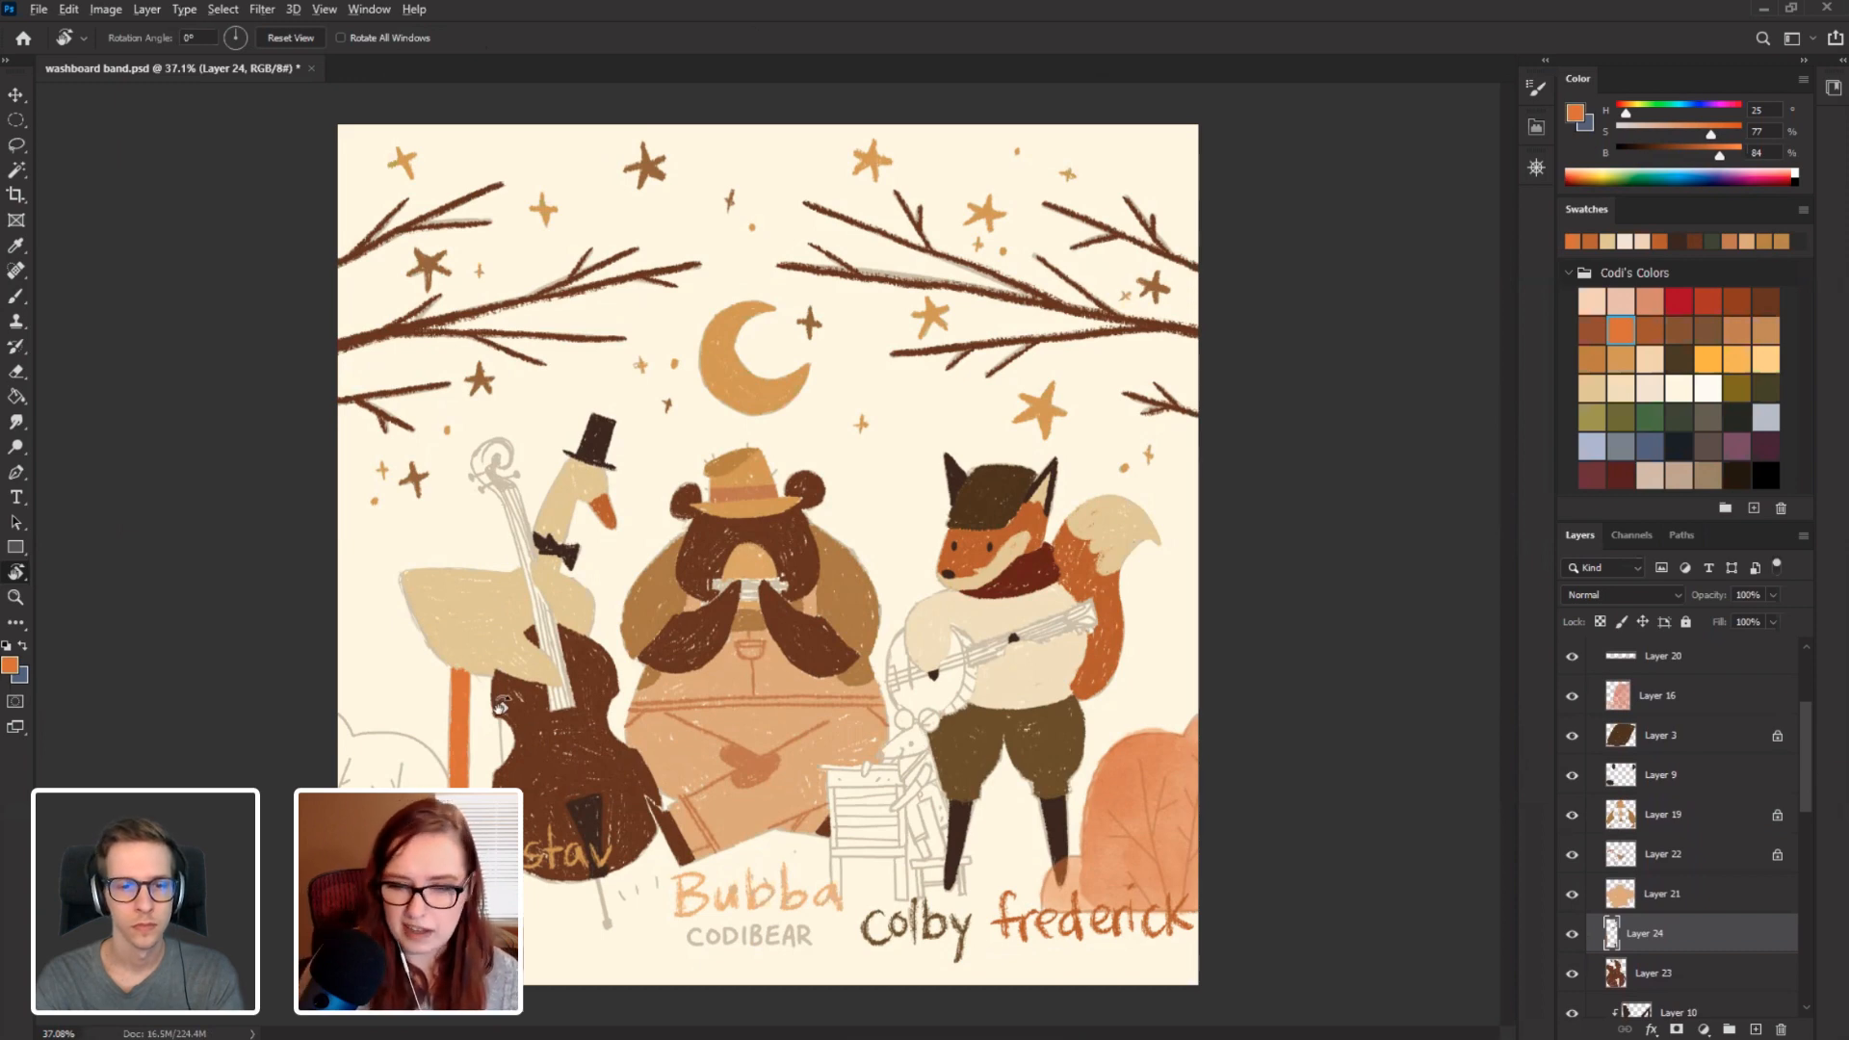
{"action": "scroll", "coordinate": [625, 767], "scroll_direction": "up", "scroll_amount": 1}
{"action": "scroll", "coordinate": [307, 621], "scroll_direction": "down", "scroll_amount": 1}
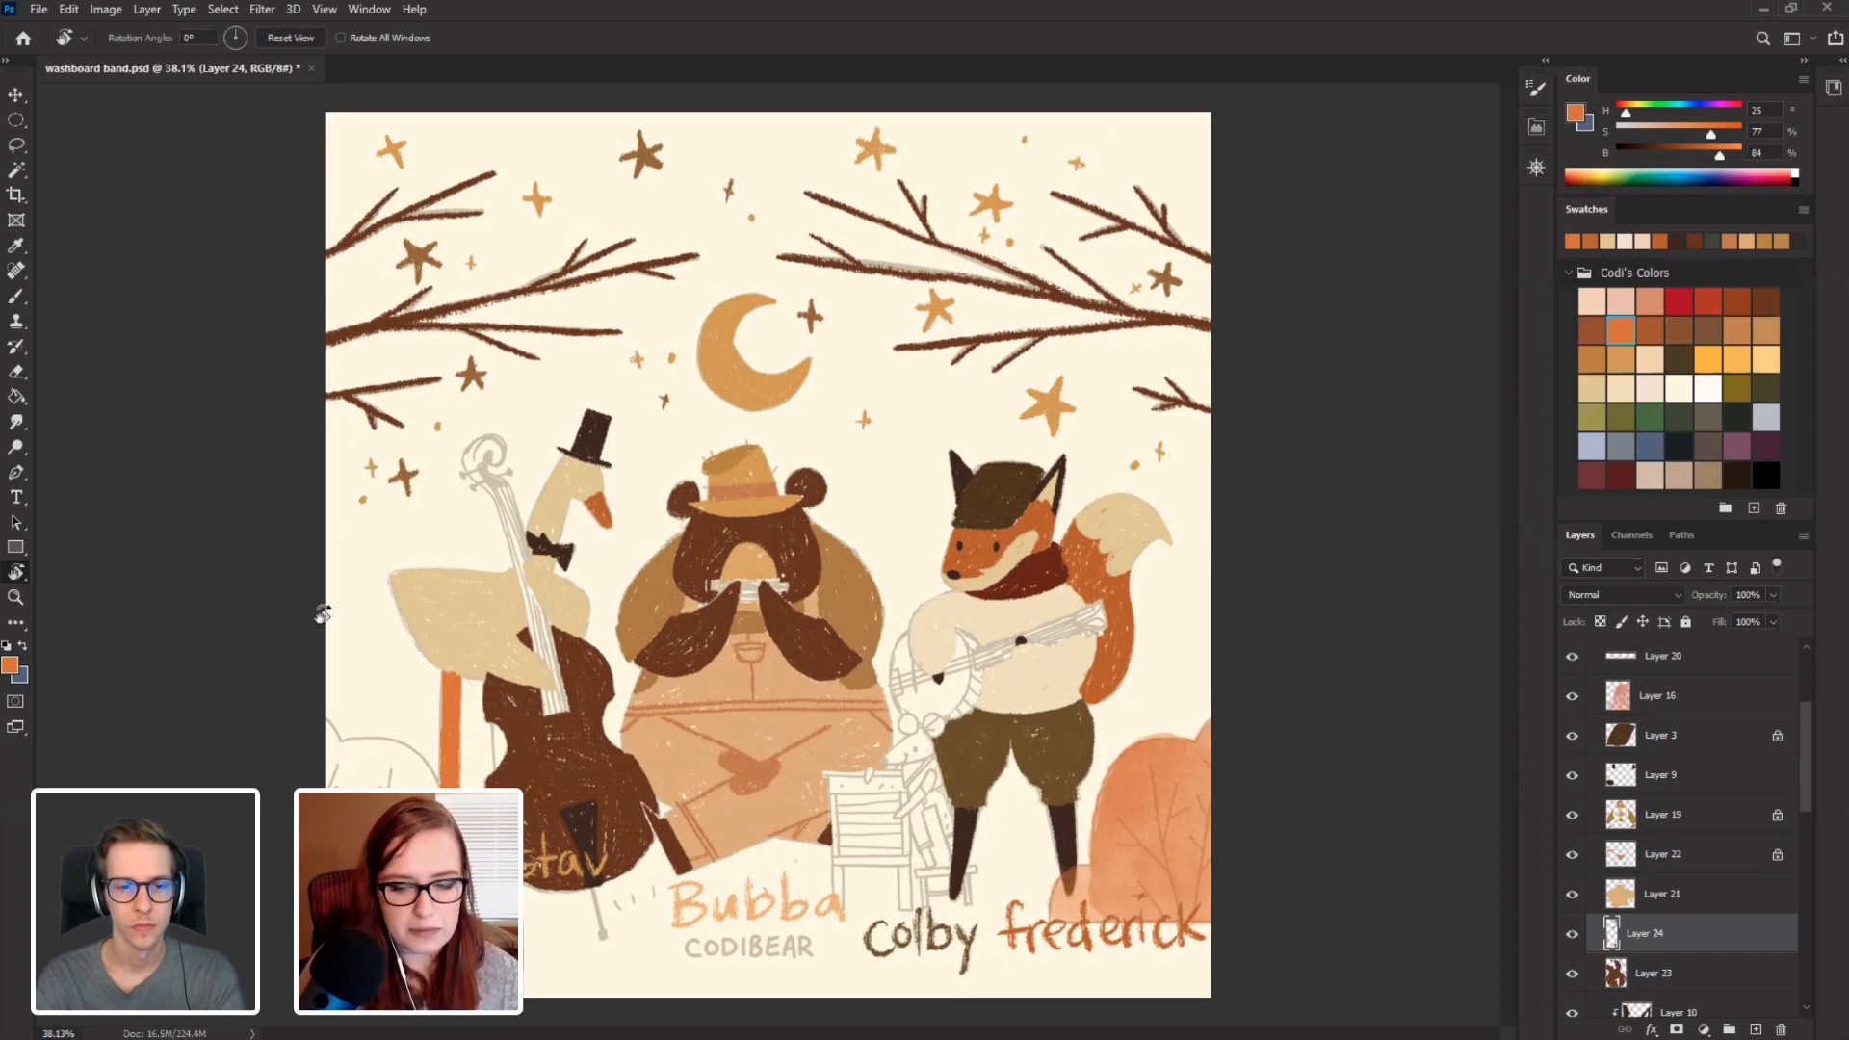
Hide Layer 20 with the handwritten character names that cover the goose's foot.
{"action": "scroll", "coordinate": [323, 614], "scroll_direction": "up", "scroll_amount": 3}
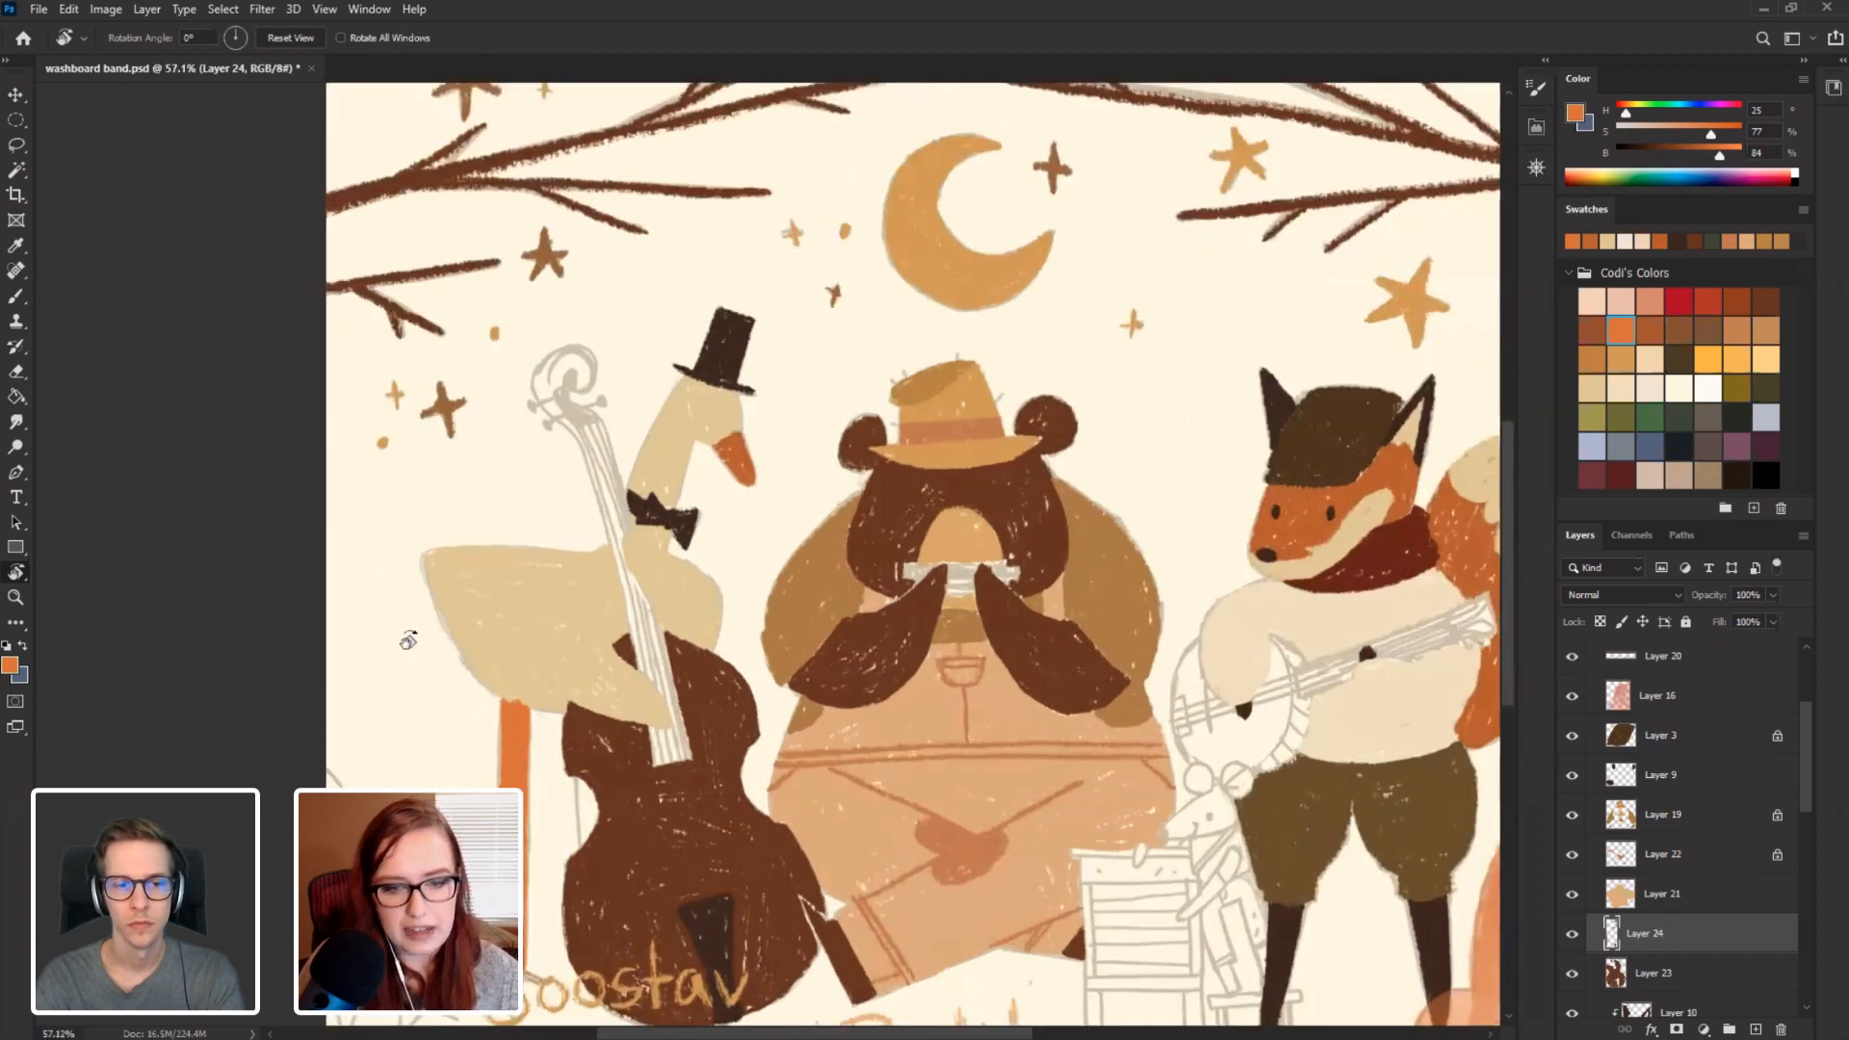
{"action": "left_click_drag", "start_coordinate": [342, 595], "coordinate": [373, 549]}
{"action": "scroll", "coordinate": [828, 817], "scroll_direction": "up", "scroll_amount": 2}
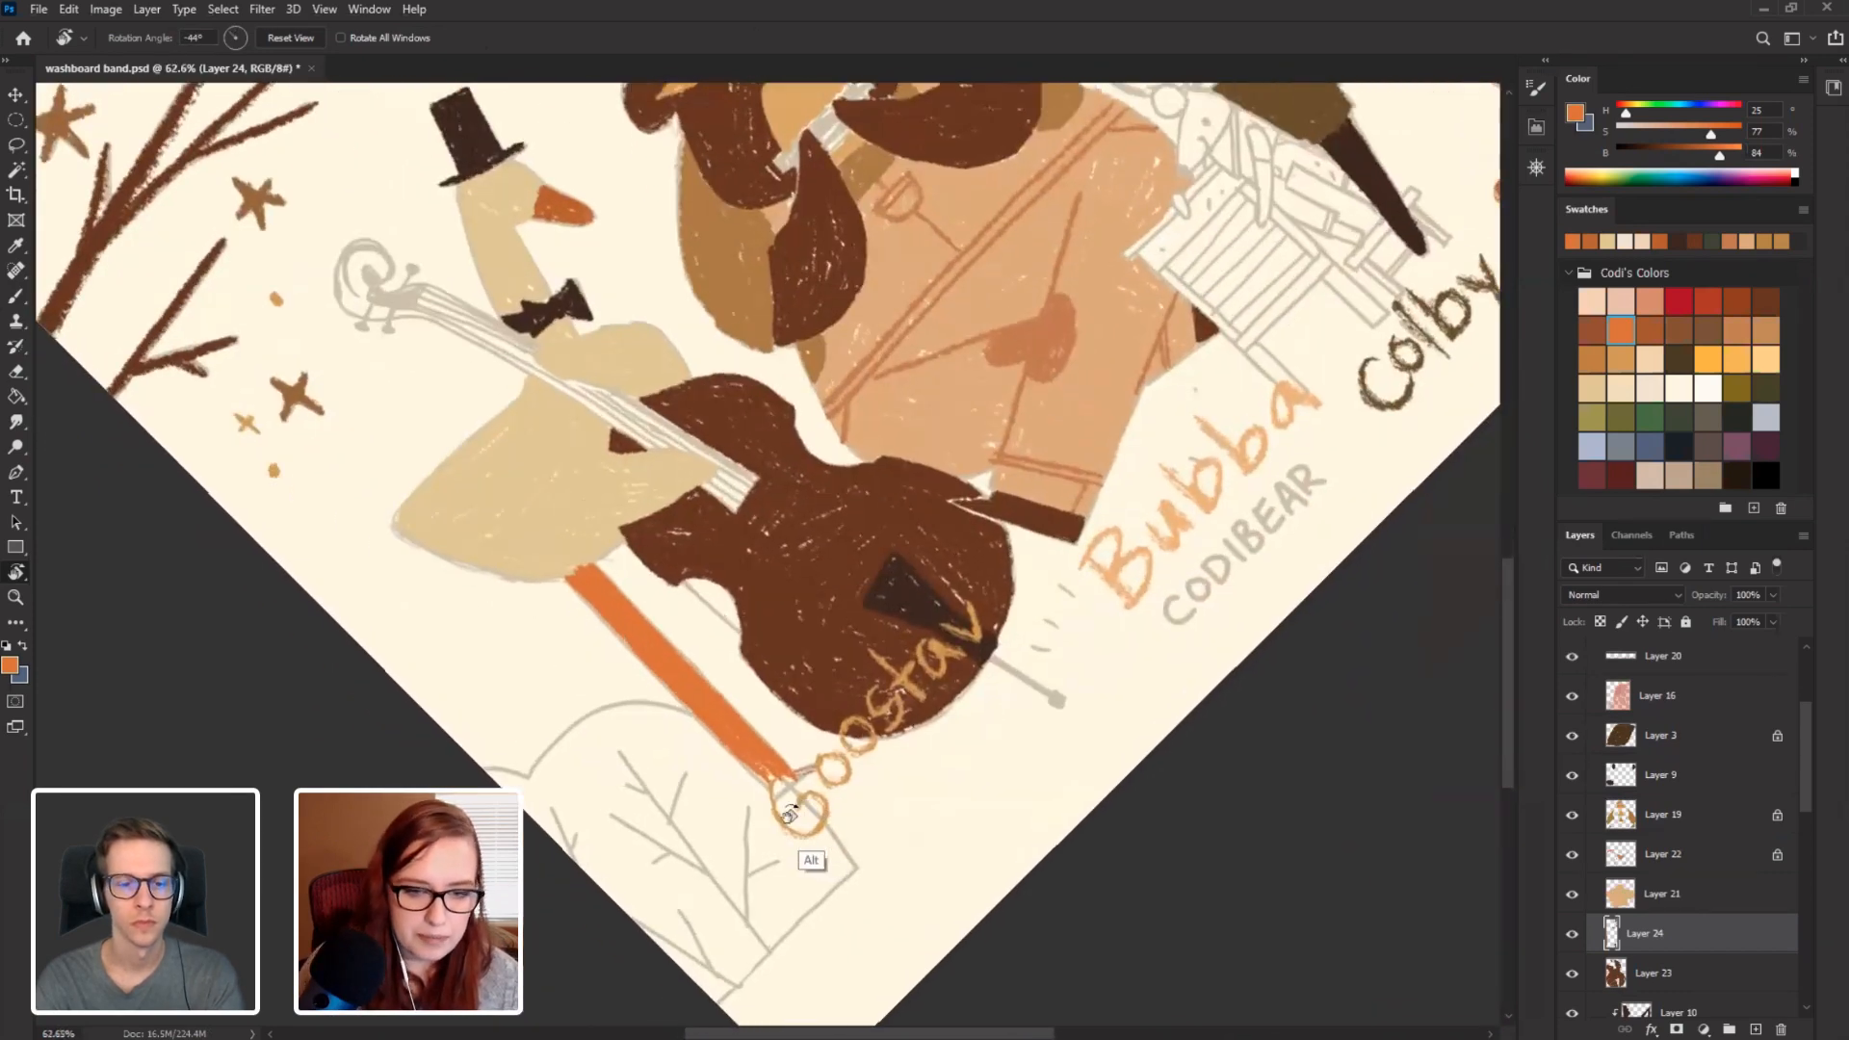
{"action": "mouse_move", "coordinate": [442, 643]}
{"action": "left_mouse_down"}
{"action": "mouse_move", "coordinate": [403, 765]}
{"action": "mouse_move", "coordinate": [366, 674]}
{"action": "left_mouse_up"}
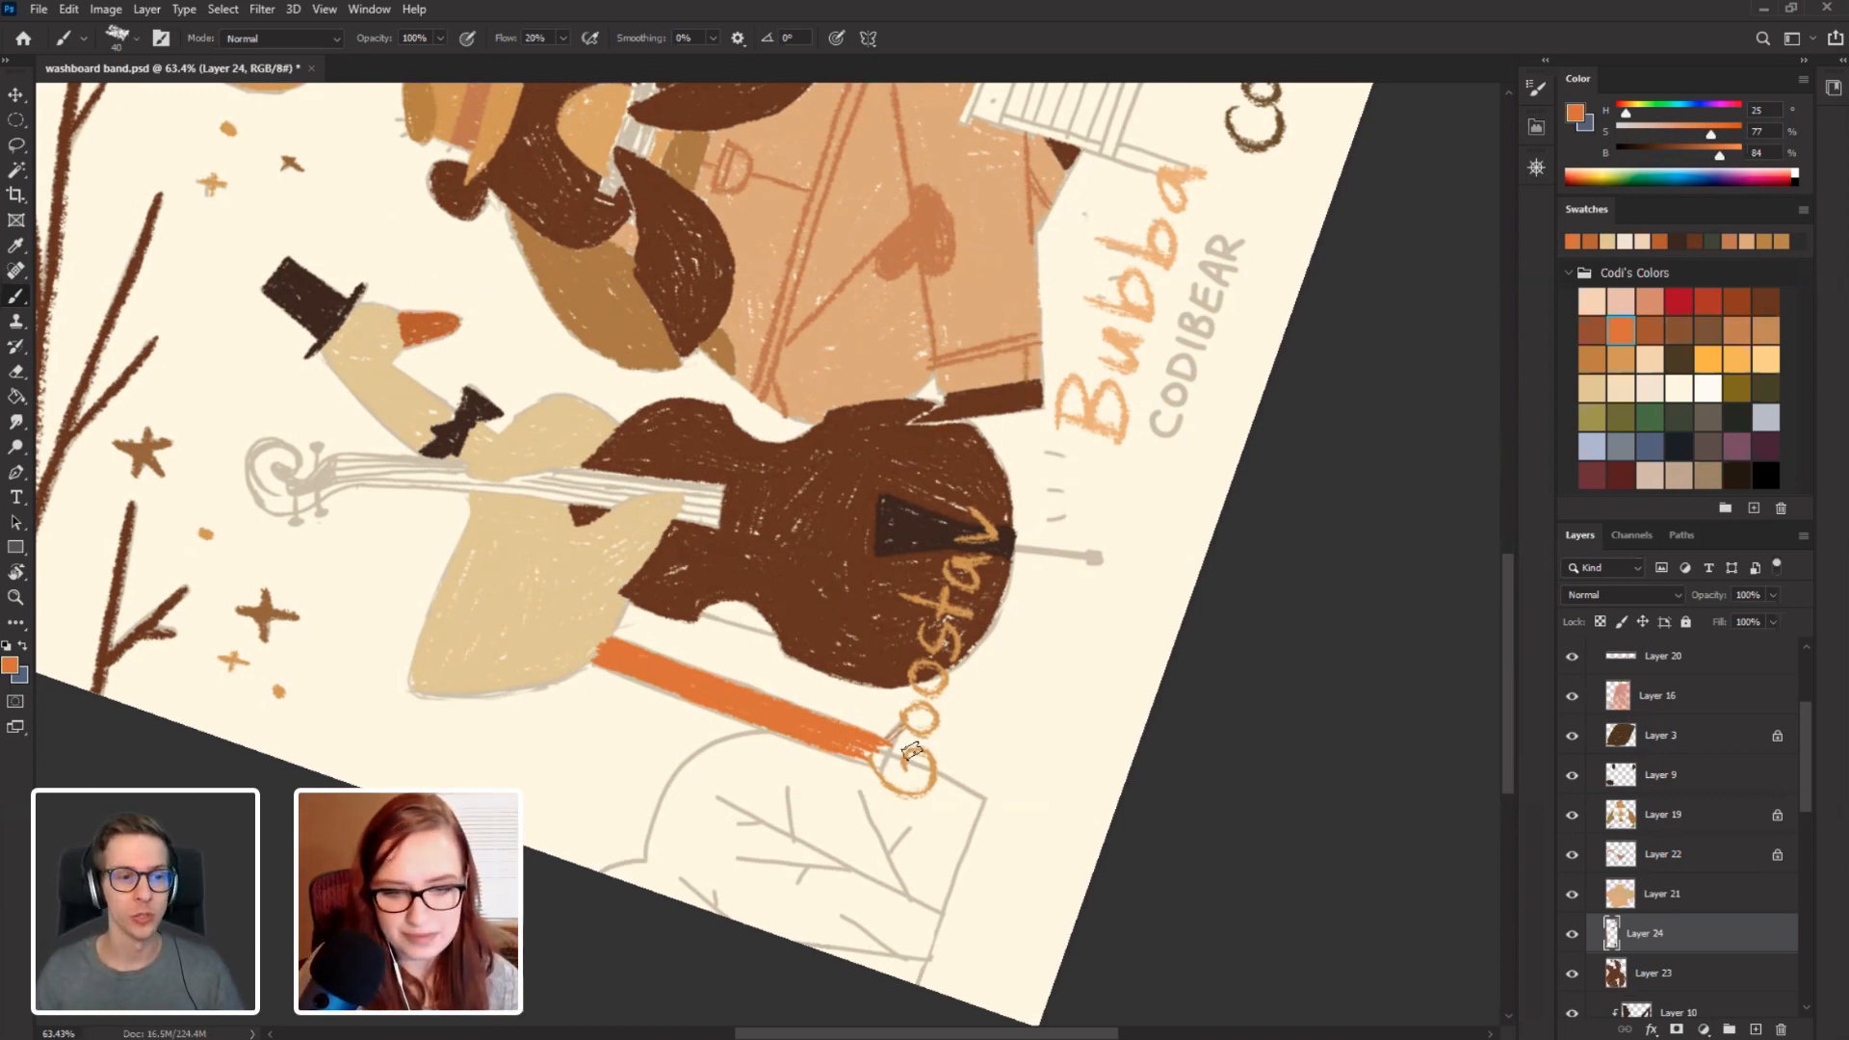
{"action": "scroll", "coordinate": [1807, 758], "scroll_direction": "up", "scroll_amount": 3}
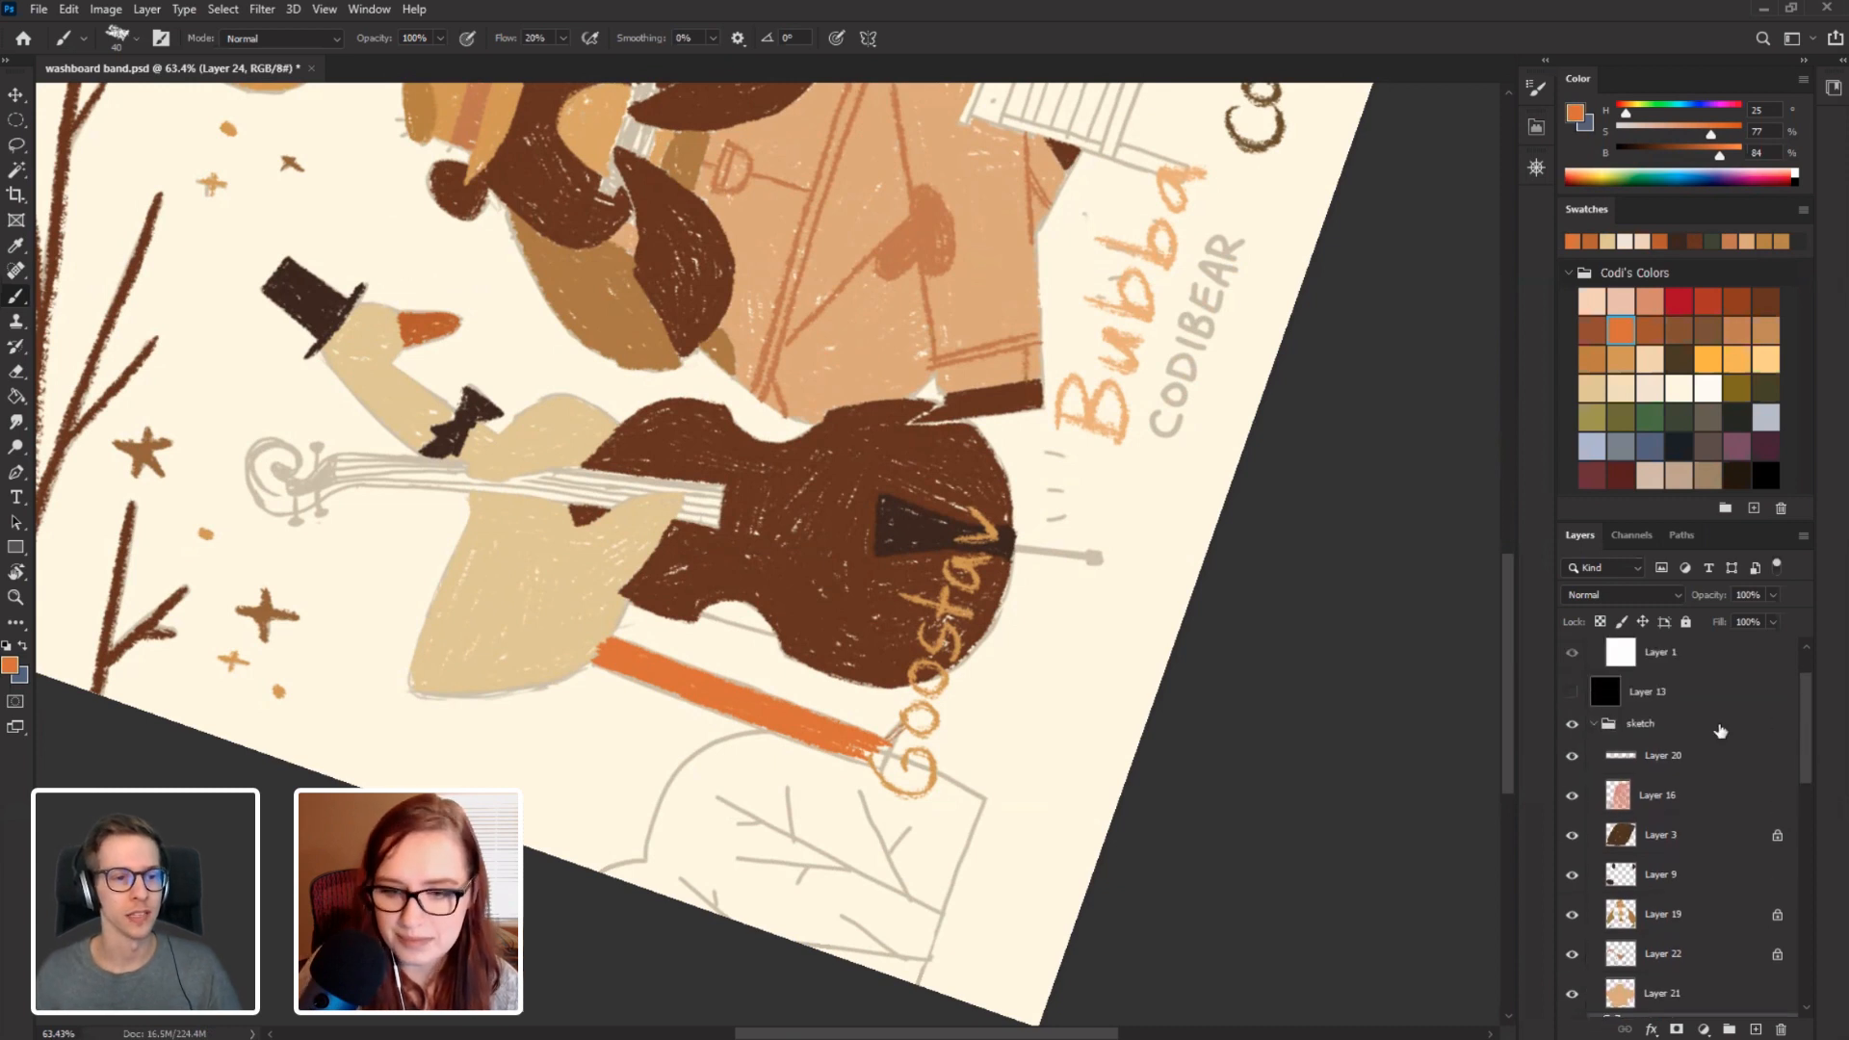
{"action": "left_click", "coordinate": [1569, 757]}
Paint the goose's pointed orange foot at the lower end of its outer leg on Layer 24.
{"action": "left_click_drag", "start_coordinate": [884, 767], "coordinate": [896, 729]}
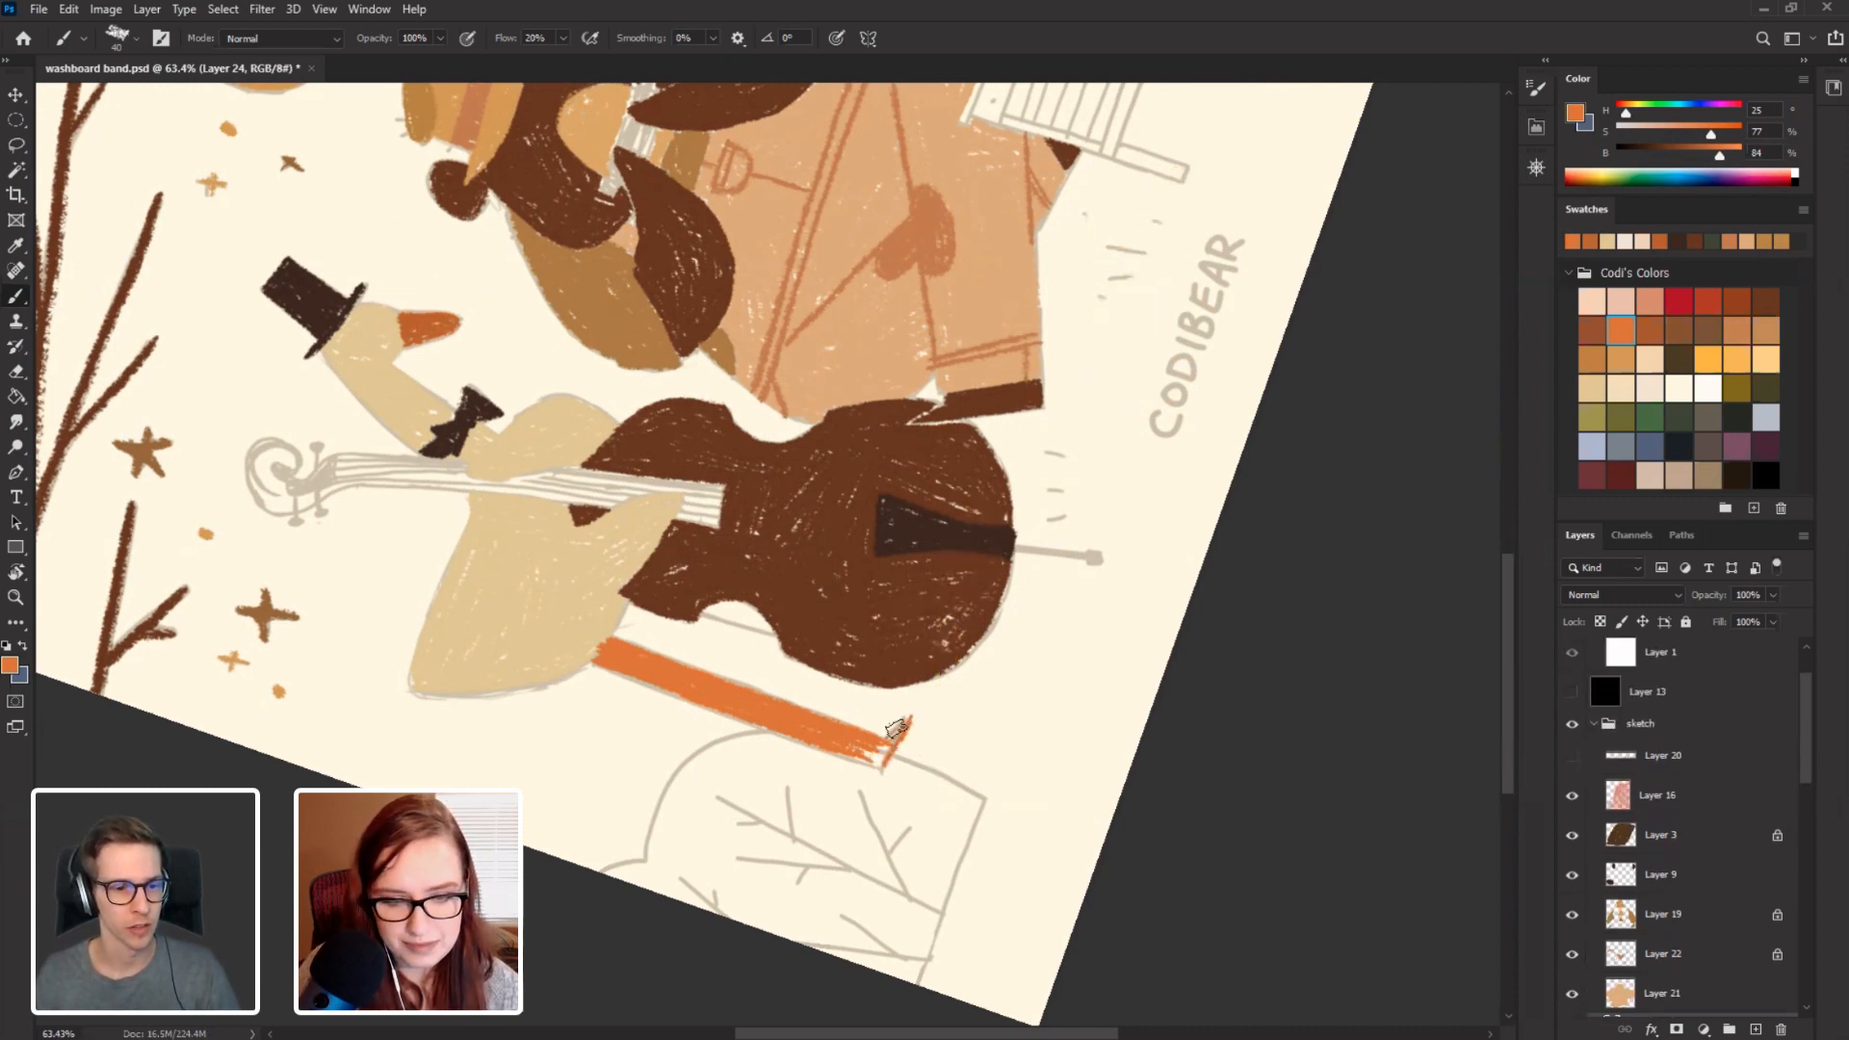
{"action": "key", "text": "ctrl+z"}
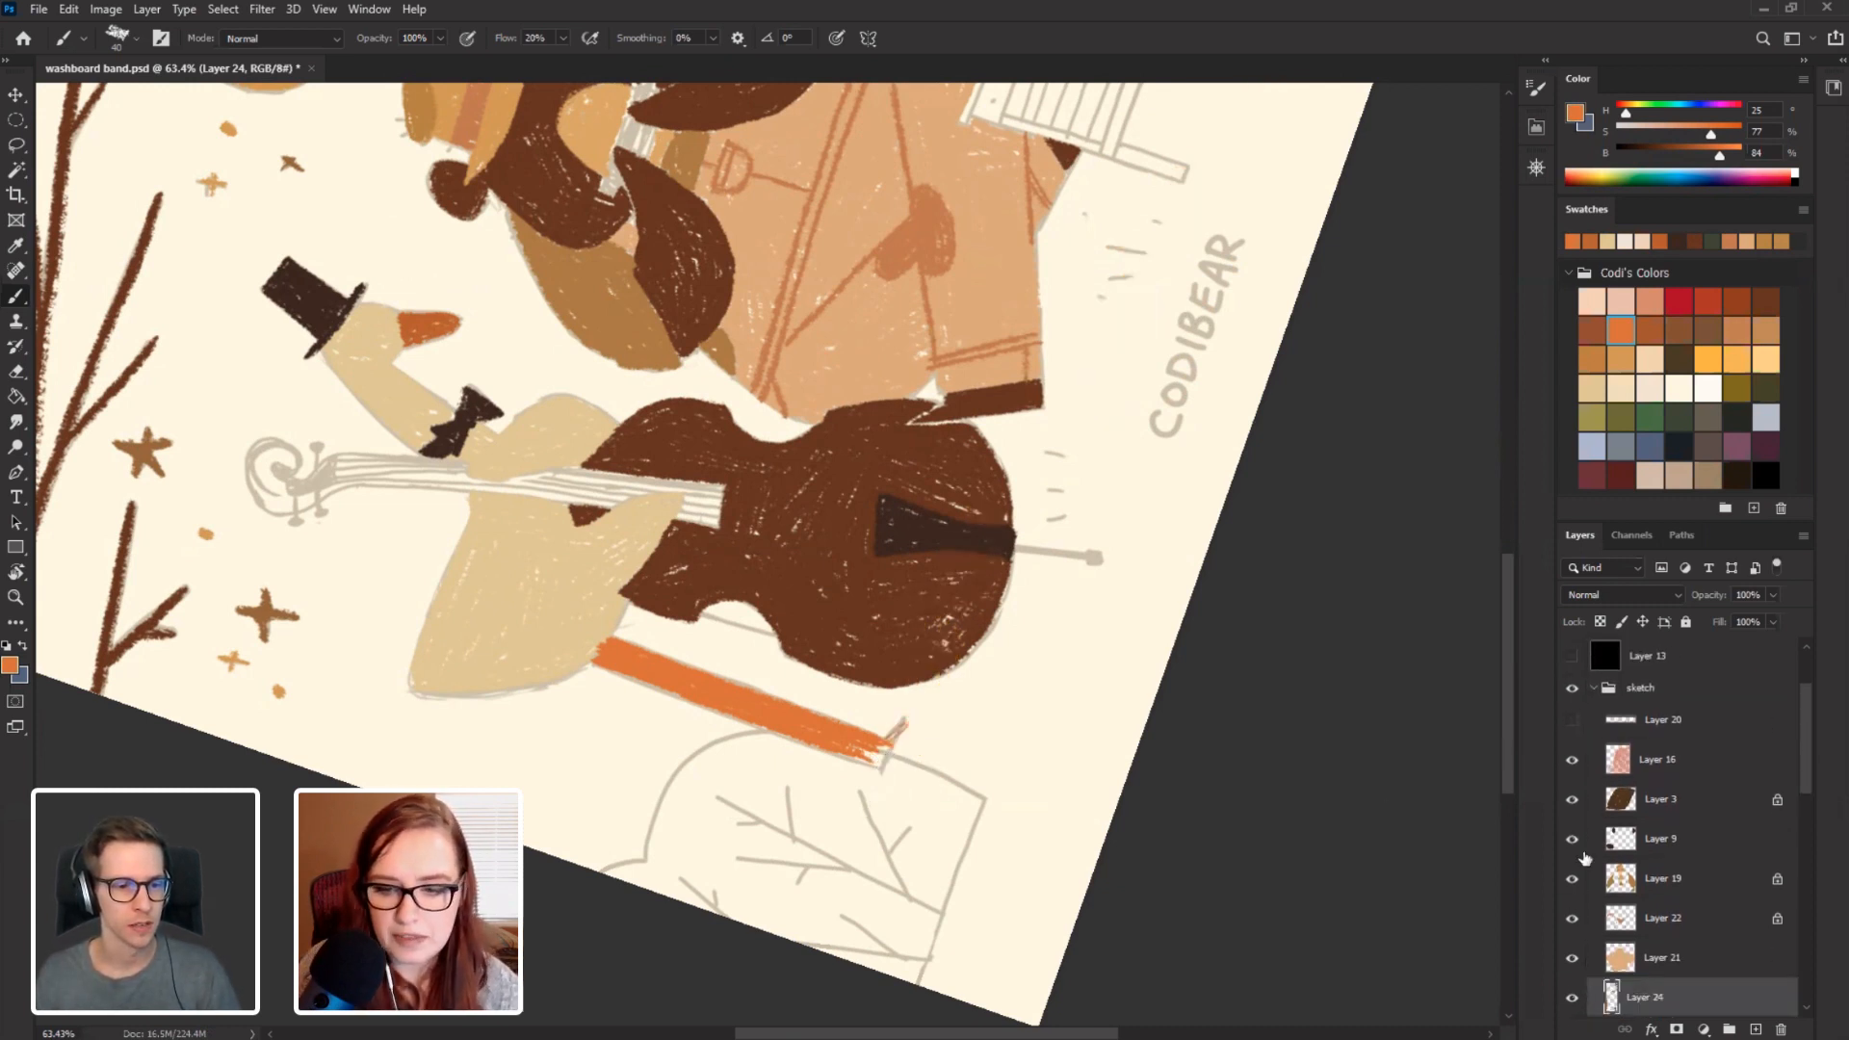
{"action": "left_click_drag", "start_coordinate": [883, 767], "coordinate": [905, 719]}
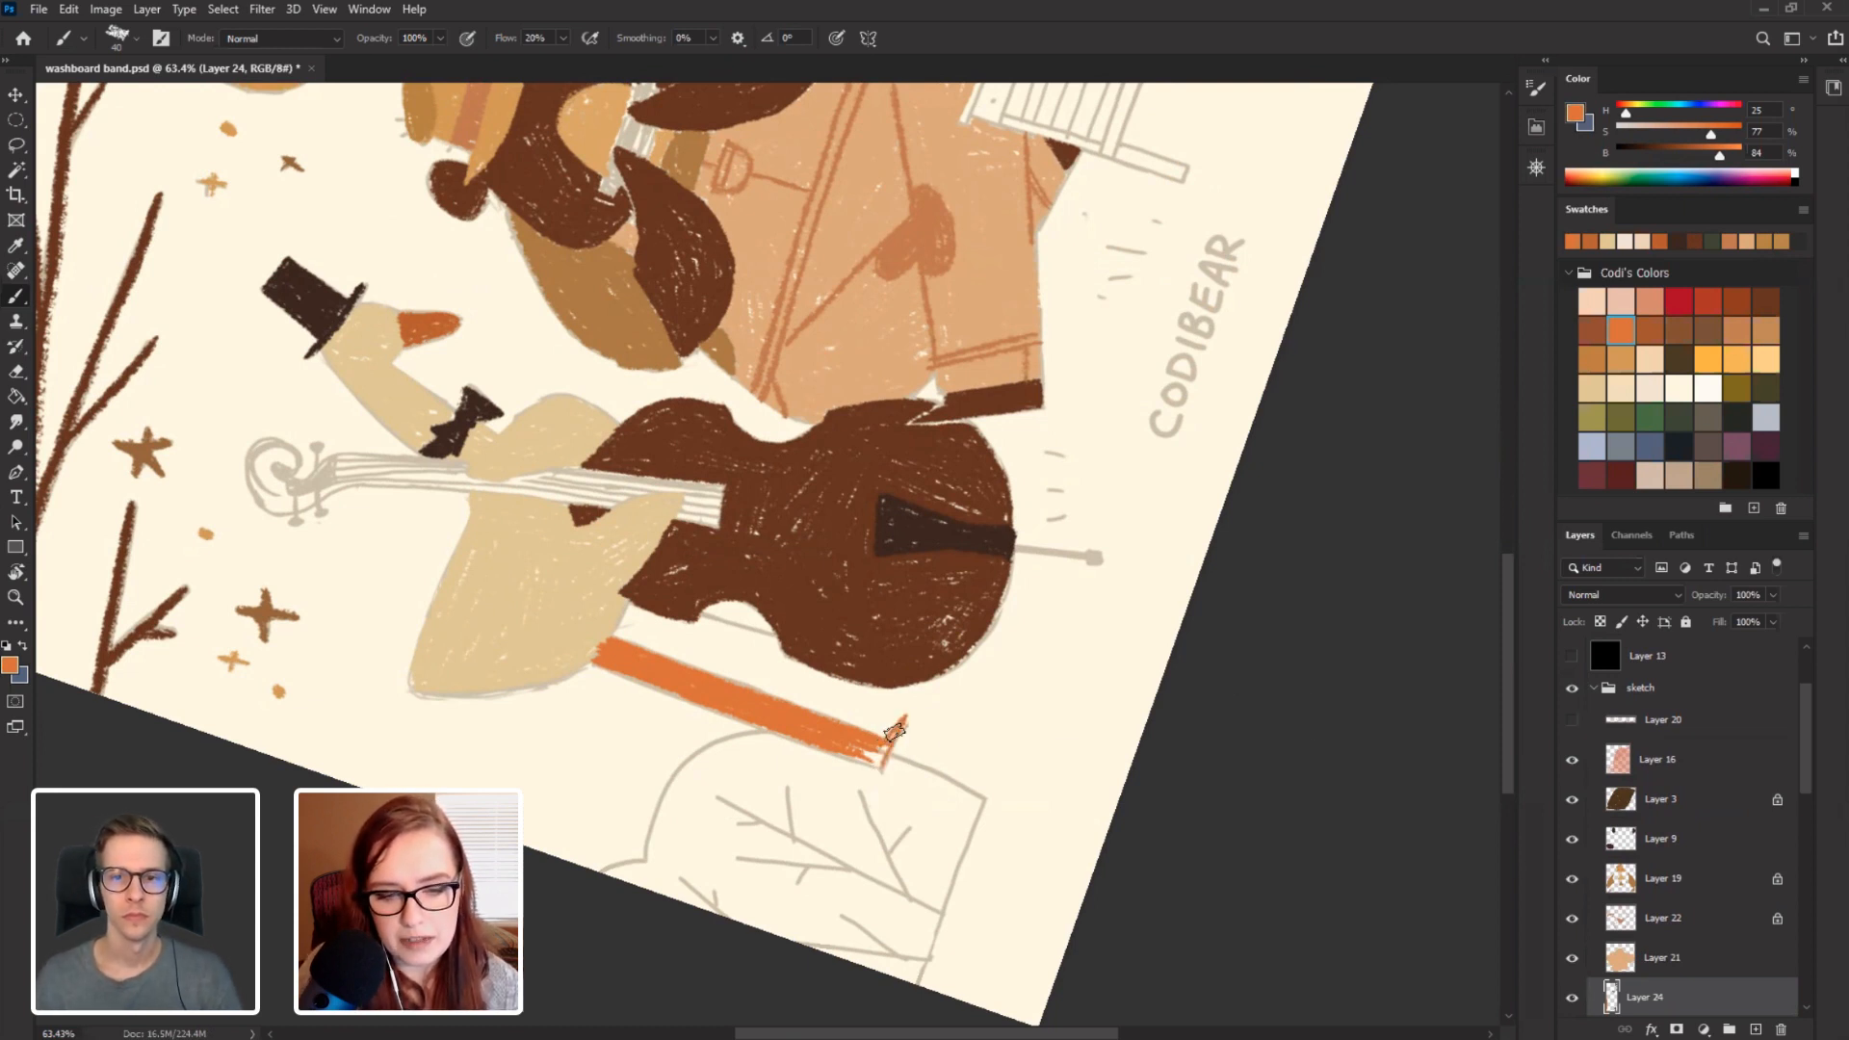
{"action": "key", "text": "r"}
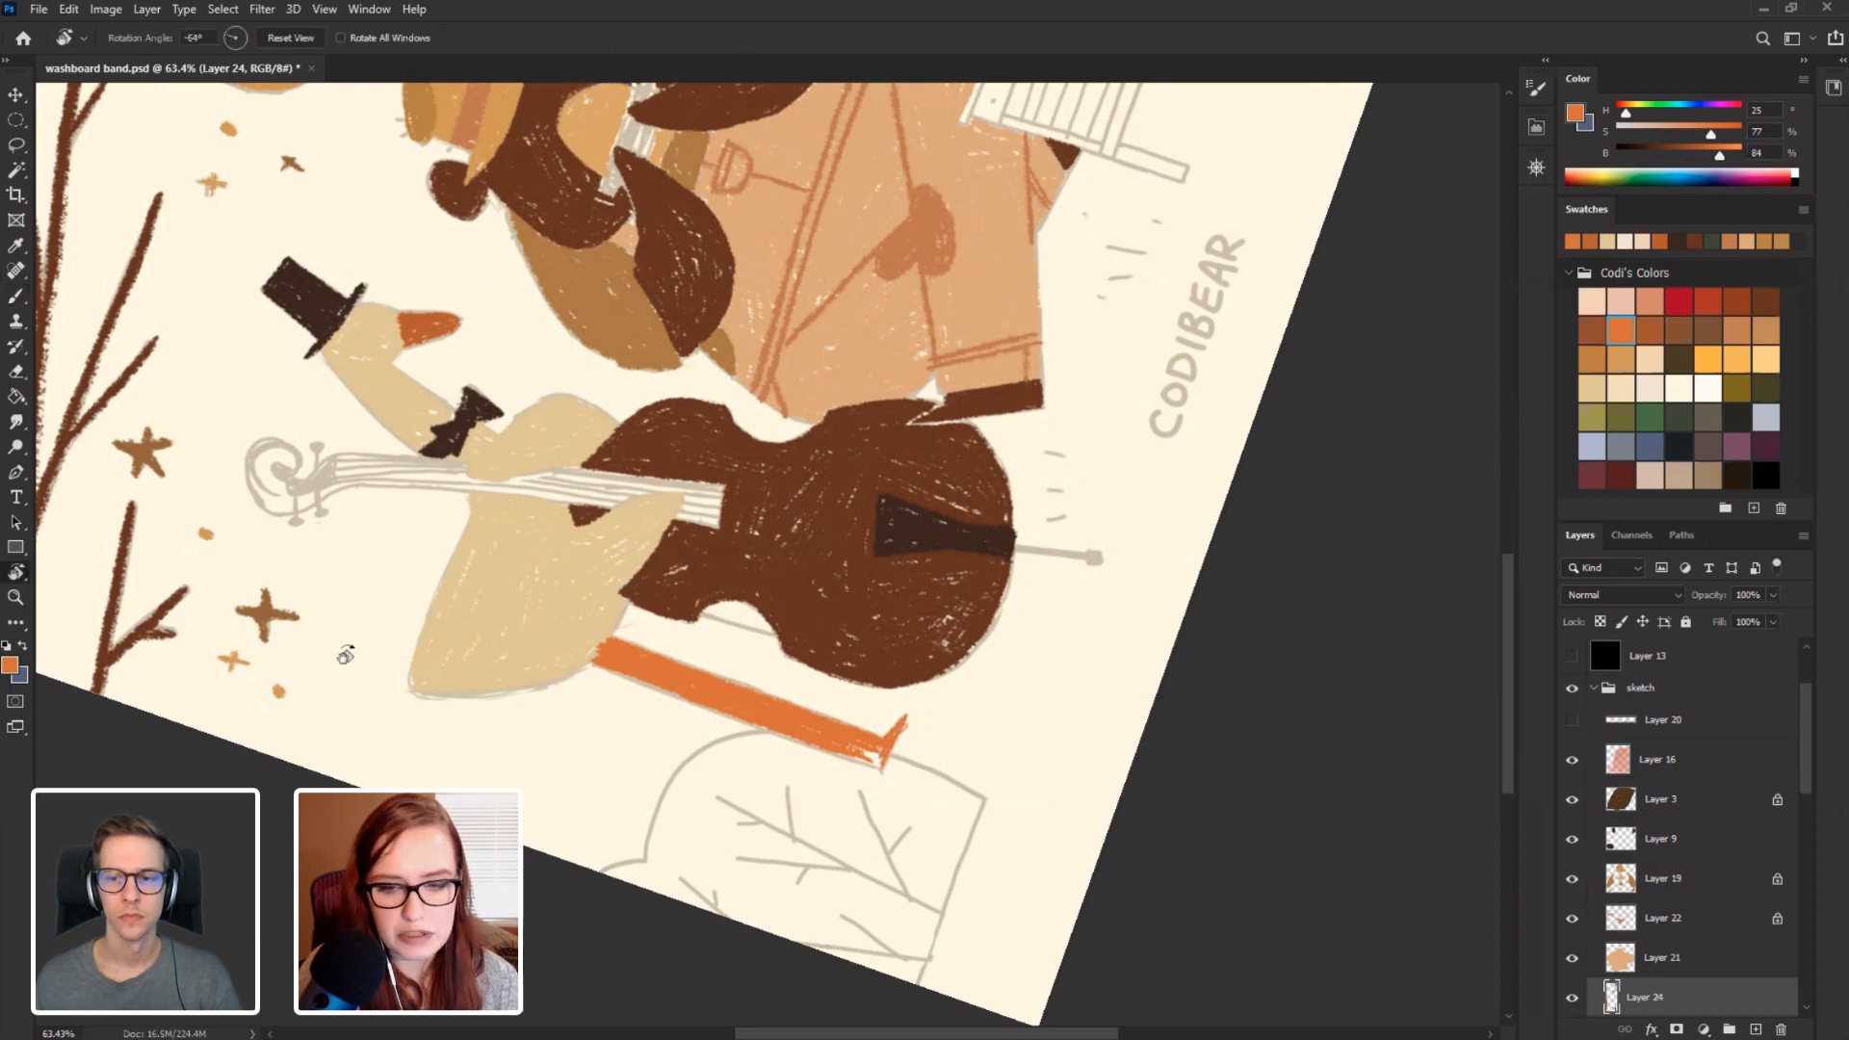
{"action": "key", "text": "Escape"}
{"action": "left_click_drag", "start_coordinate": [921, 299], "coordinate": [643, 470]}
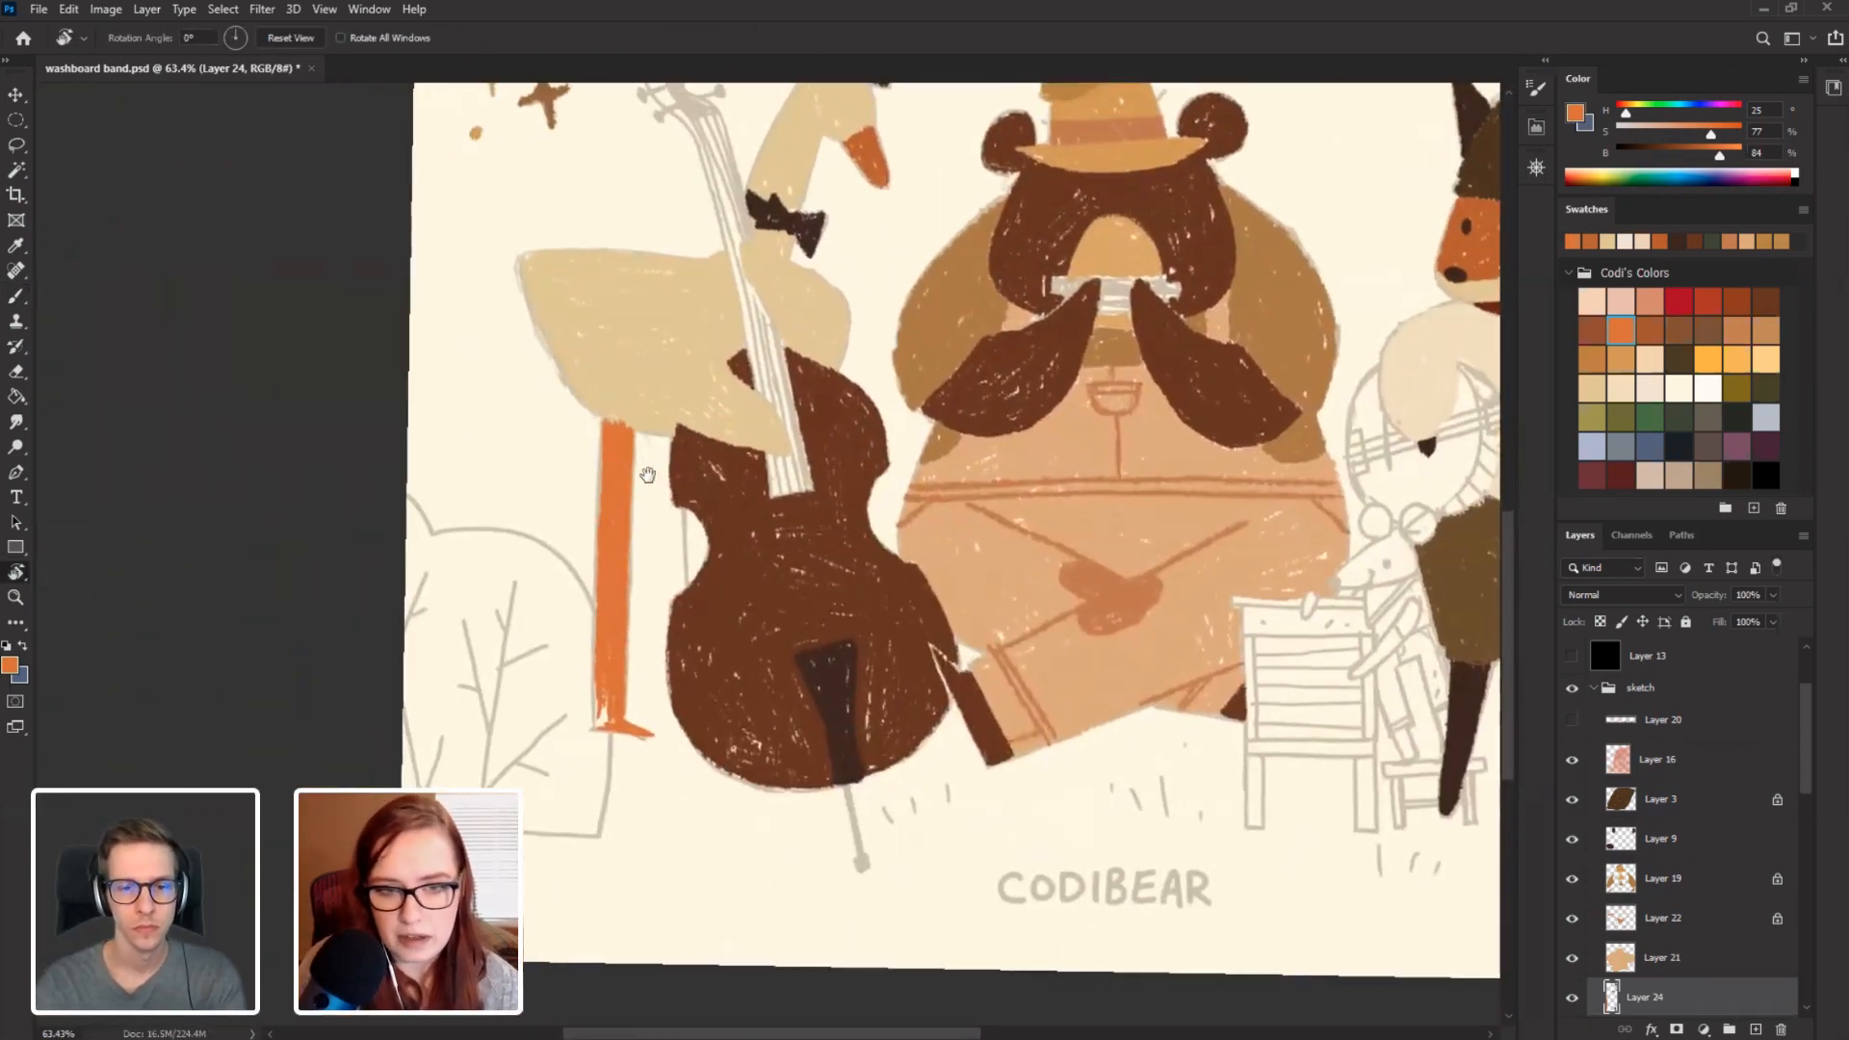
{"action": "key", "text": "b"}
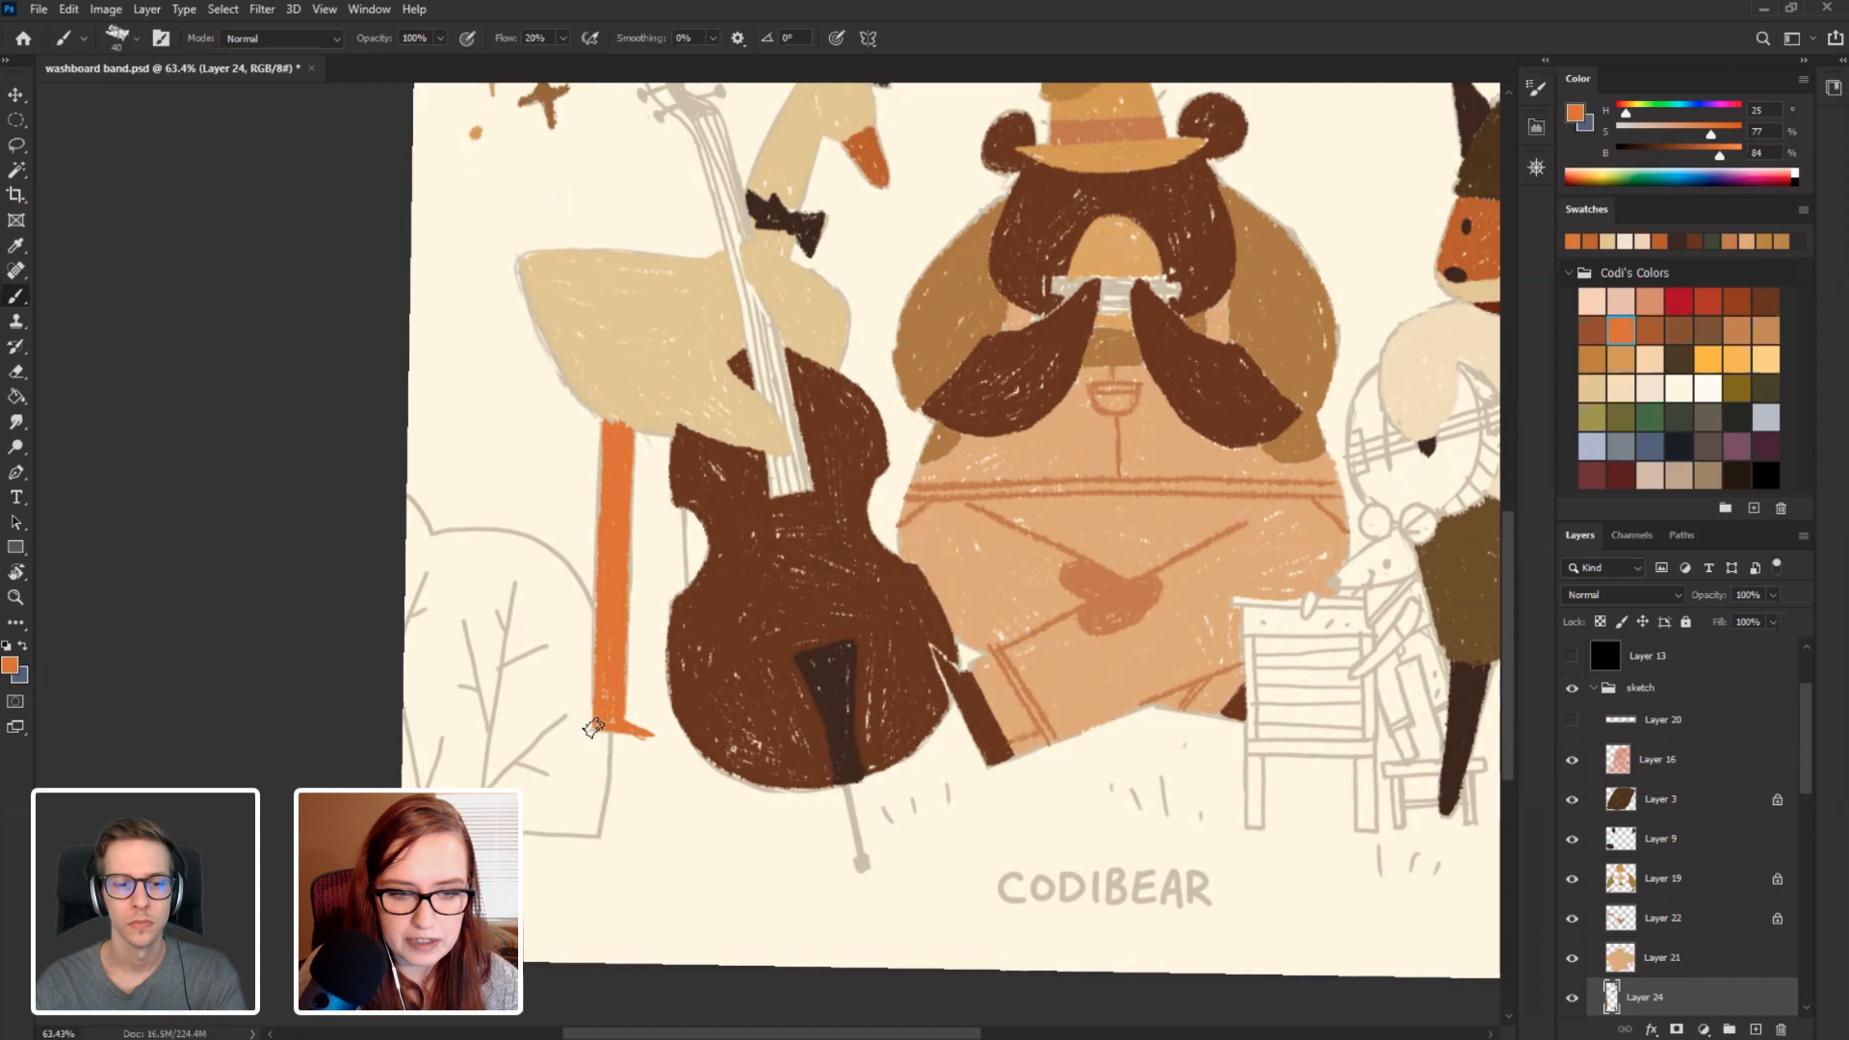
Erase the rough edge of the goose's foot and fill its inner leg orange in the gap beside the bass's waist.
{"action": "key", "text": "r"}
{"action": "left_click_drag", "start_coordinate": [306, 598], "coordinate": [628, 799]}
{"action": "left_click_drag", "start_coordinate": [905, 734], "coordinate": [844, 737]}
{"action": "key", "text": "e"}
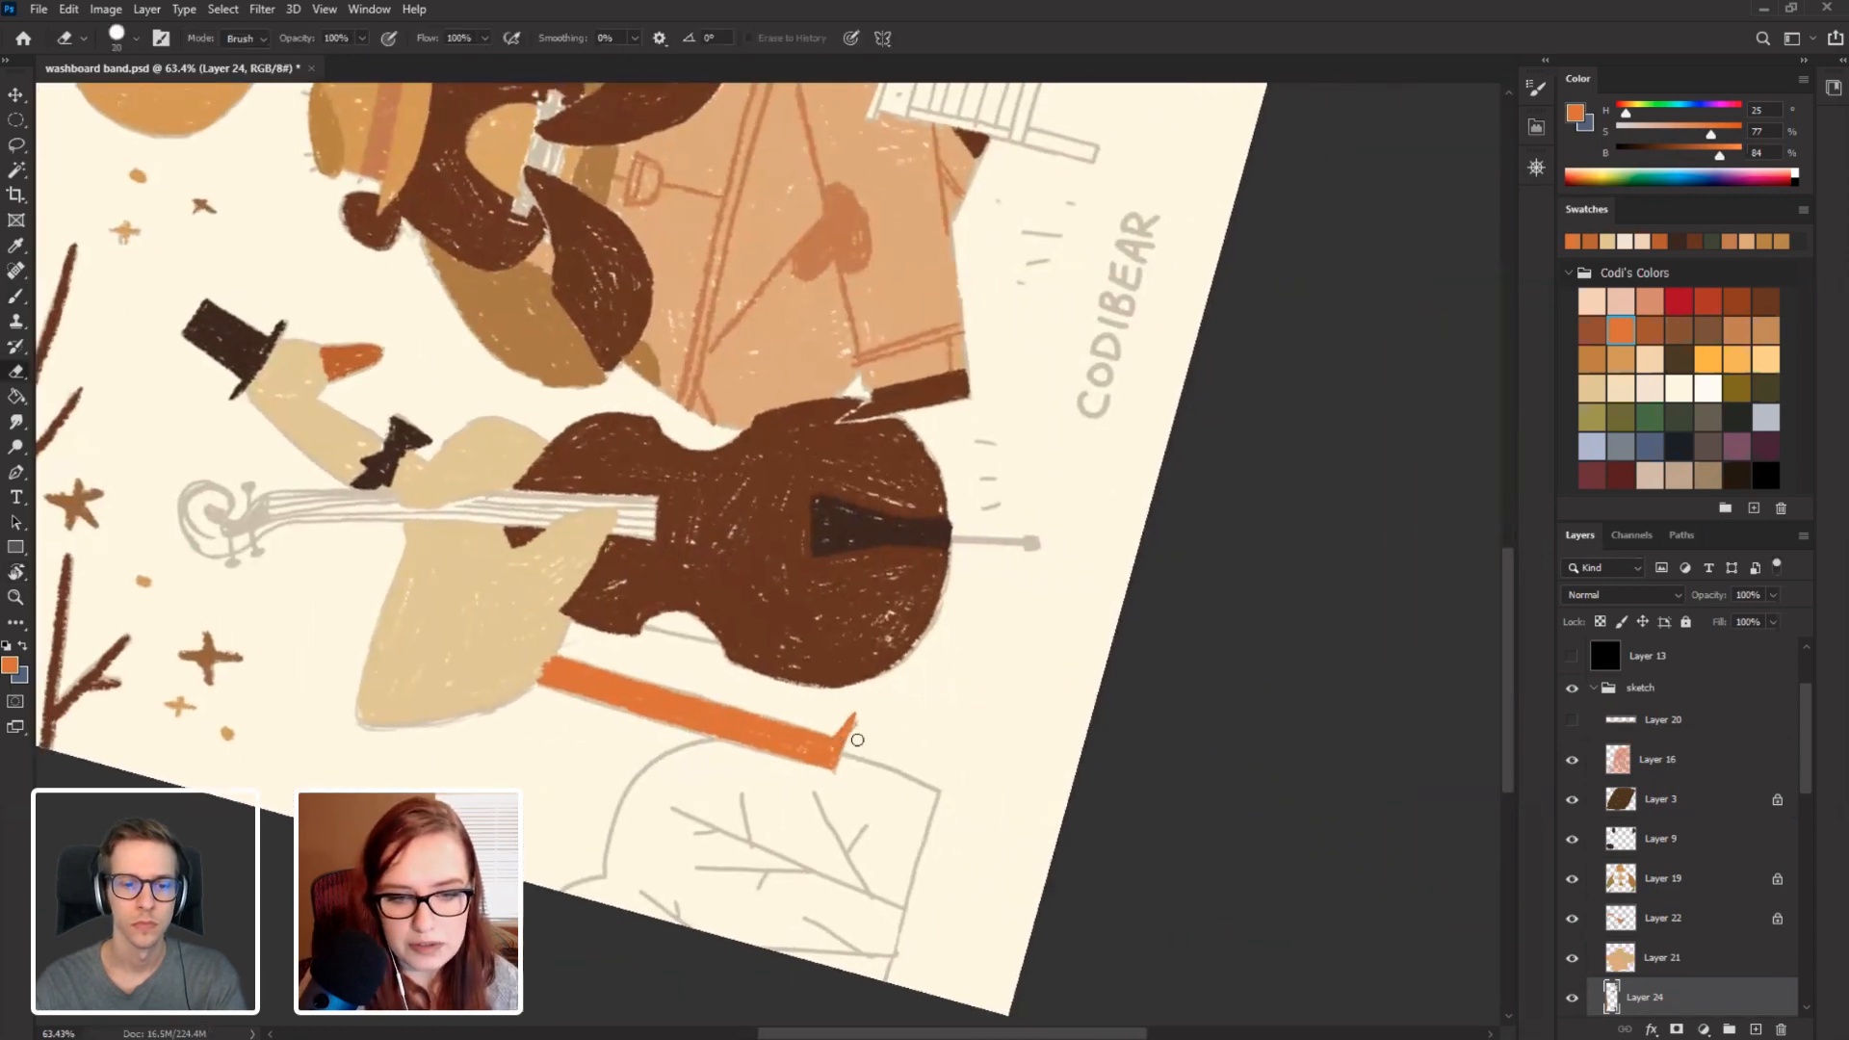
{"action": "key", "text": "r"}
{"action": "mouse_move", "coordinate": [520, 703]}
{"action": "left_mouse_down"}
{"action": "mouse_move", "coordinate": [352, 463]}
{"action": "mouse_move", "coordinate": [492, 277]}
{"action": "left_mouse_up"}
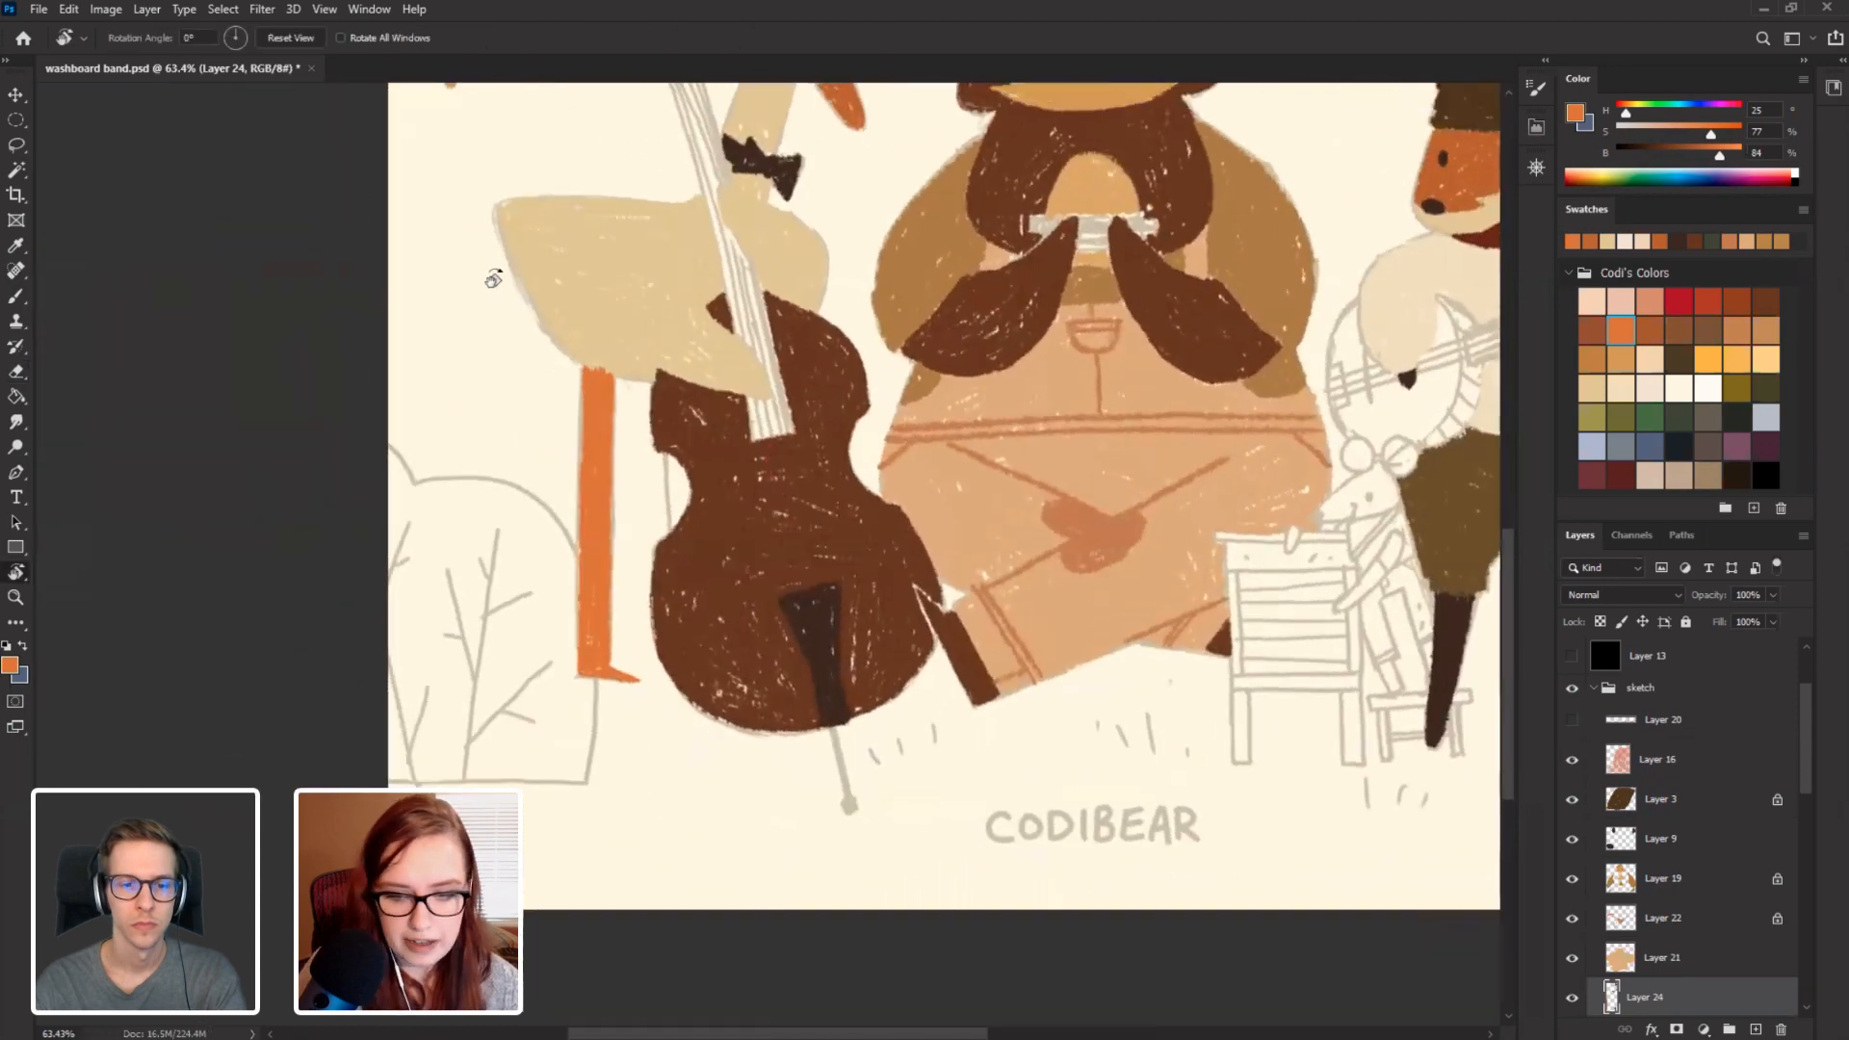
{"action": "key", "text": "b"}
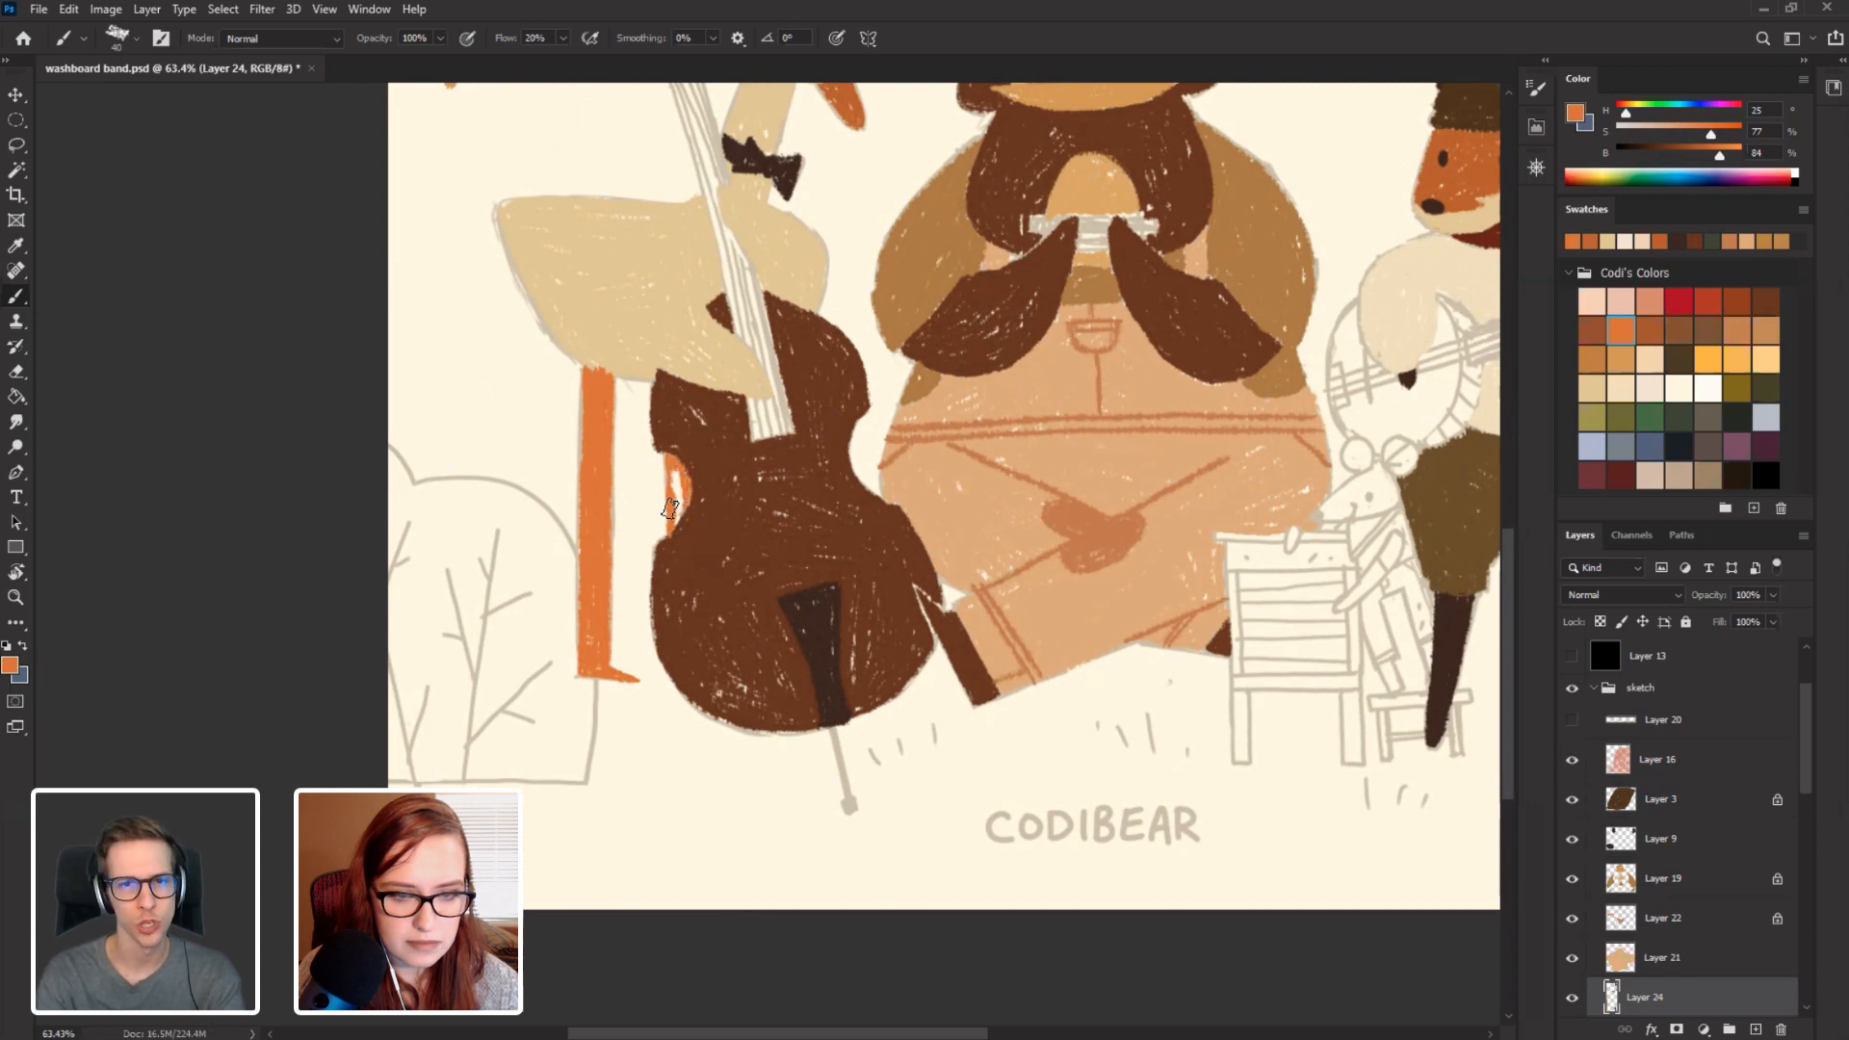
{"action": "left_click_drag", "start_coordinate": [669, 507], "coordinate": [385, 450]}
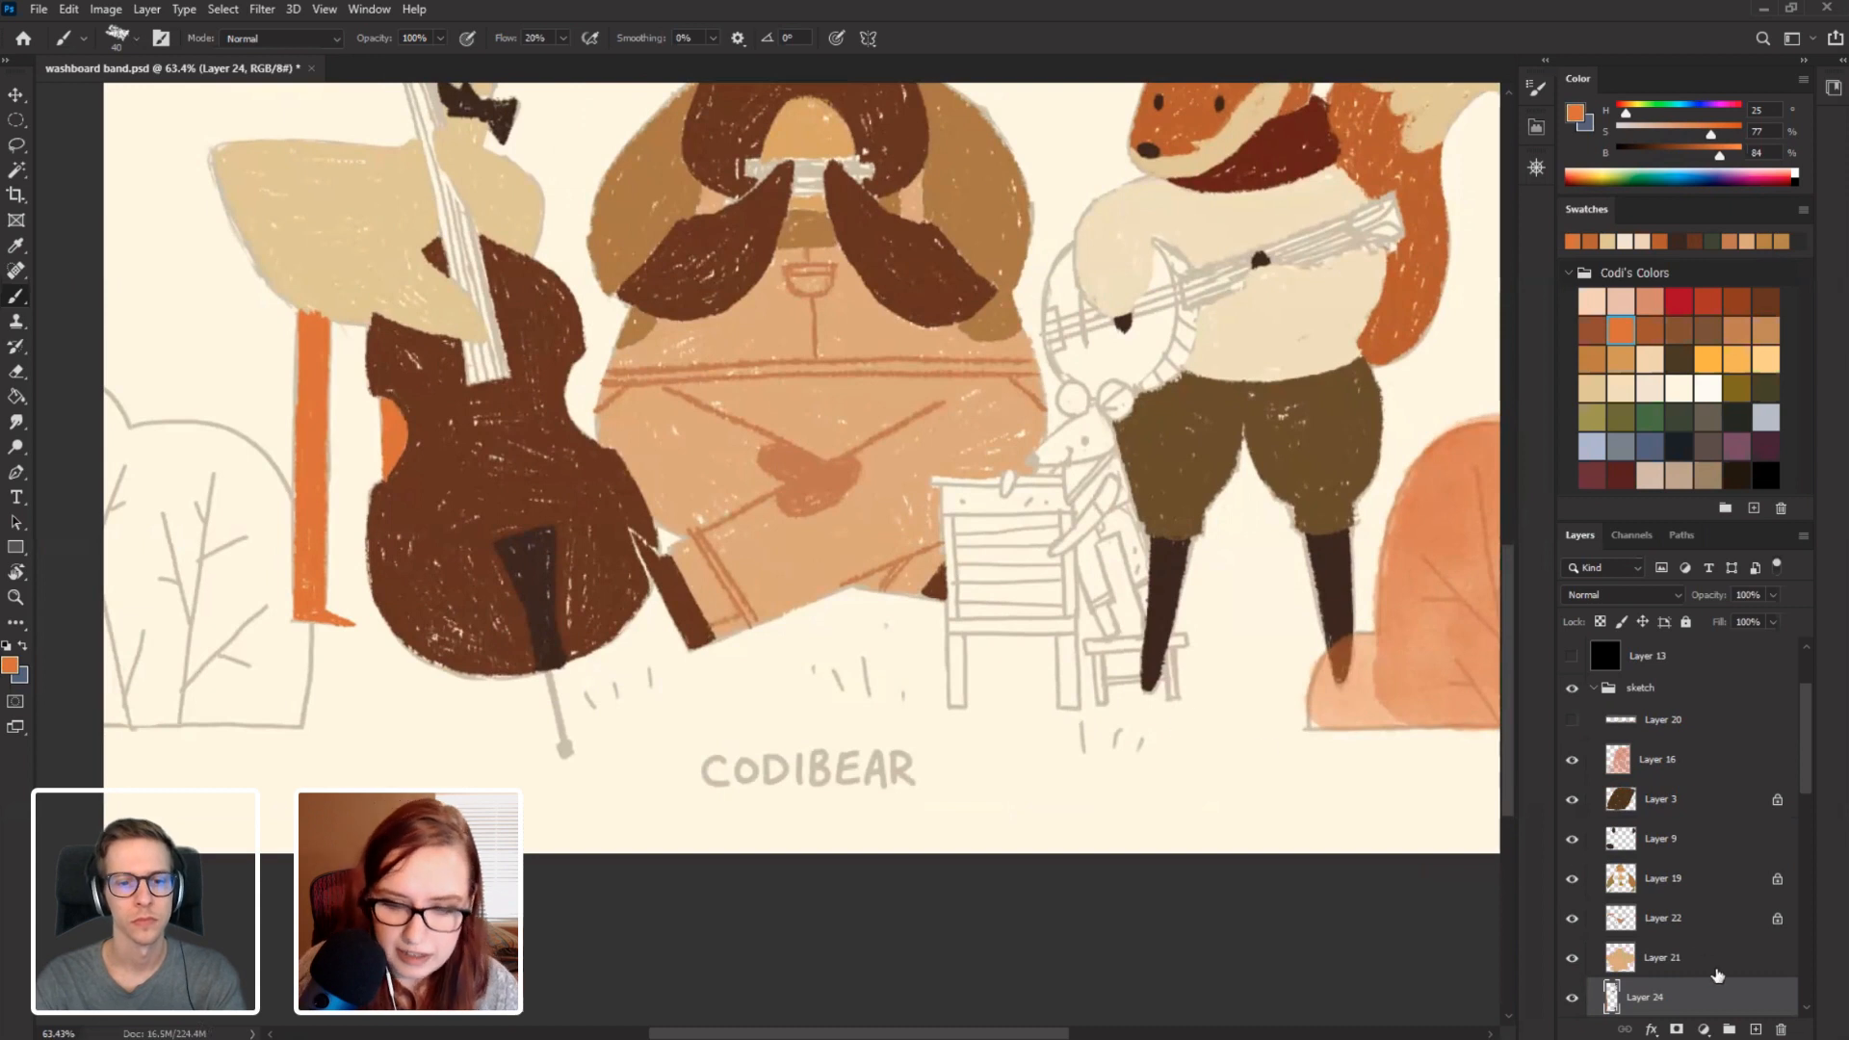
Create a layer above Layer 16 and trace the grass tufts in golden brown sampled from the bear's body.
{"action": "left_click", "coordinate": [1648, 759]}
{"action": "left_click", "coordinate": [1755, 1027]}
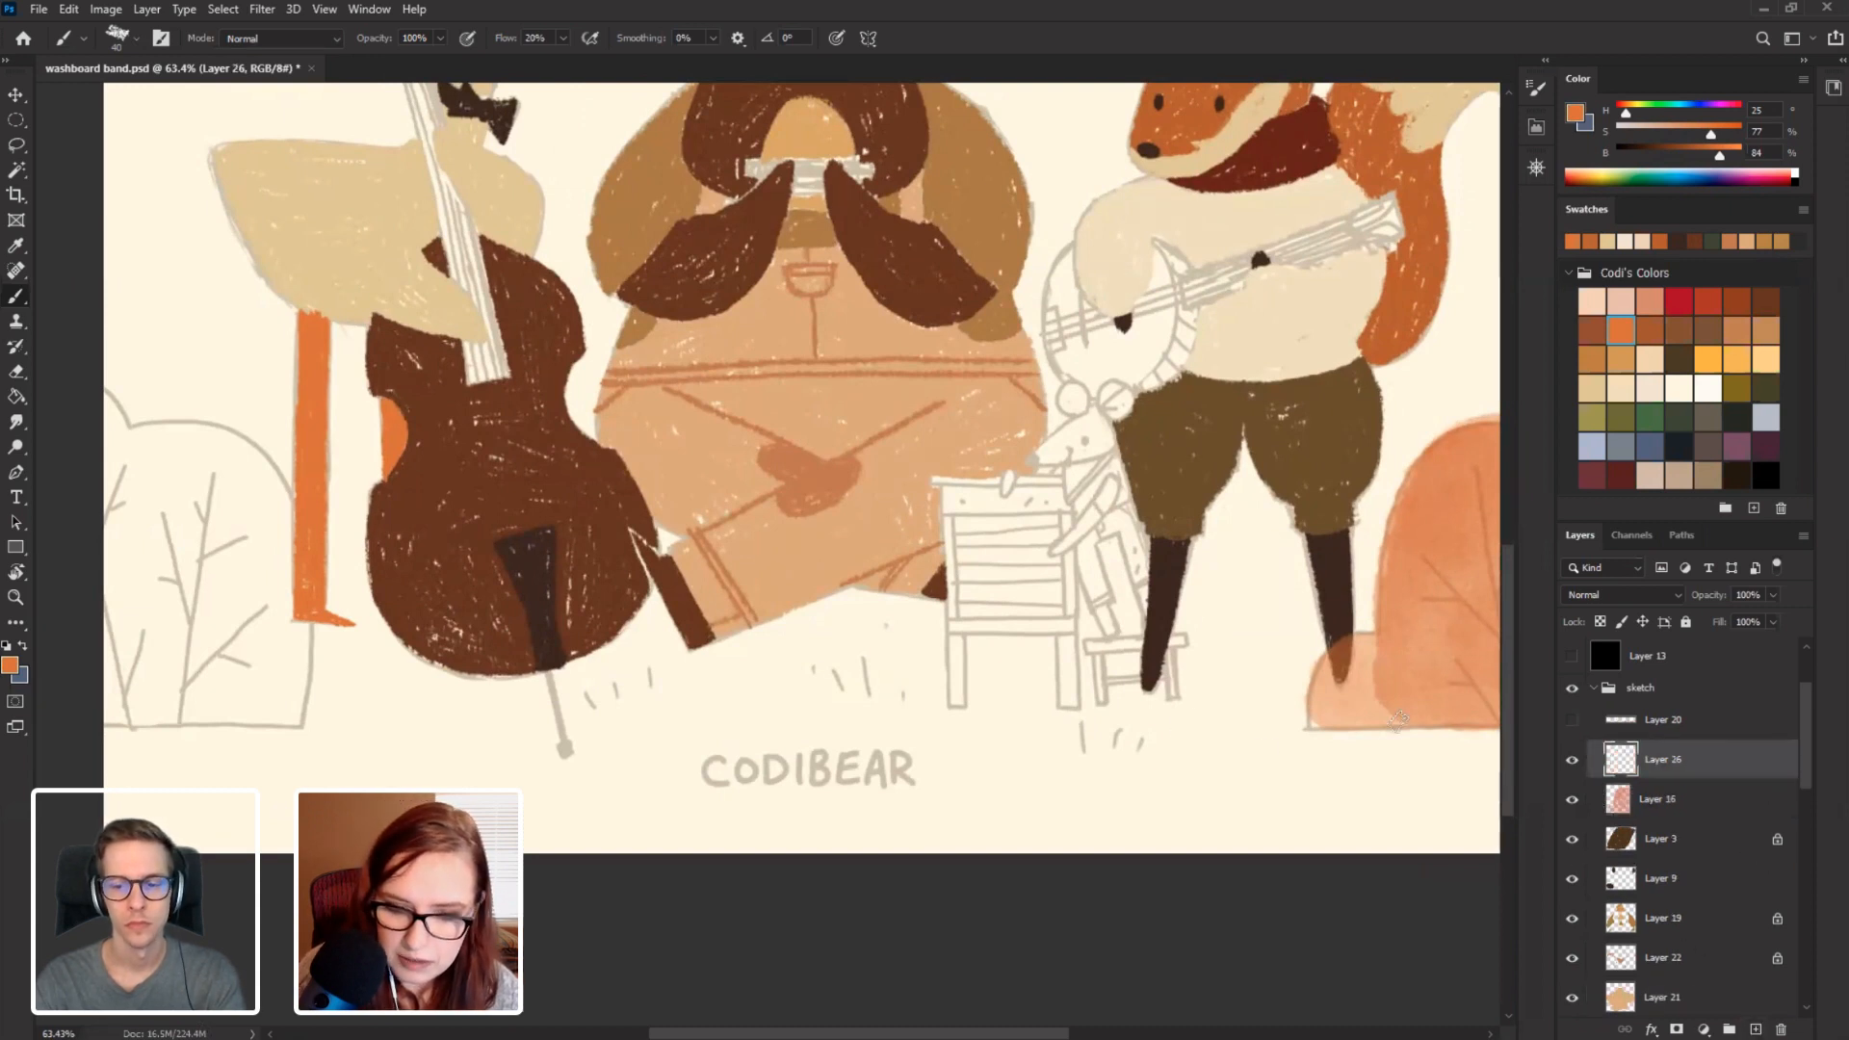
{"action": "left_click", "coordinate": [680, 465], "text": "alt"}
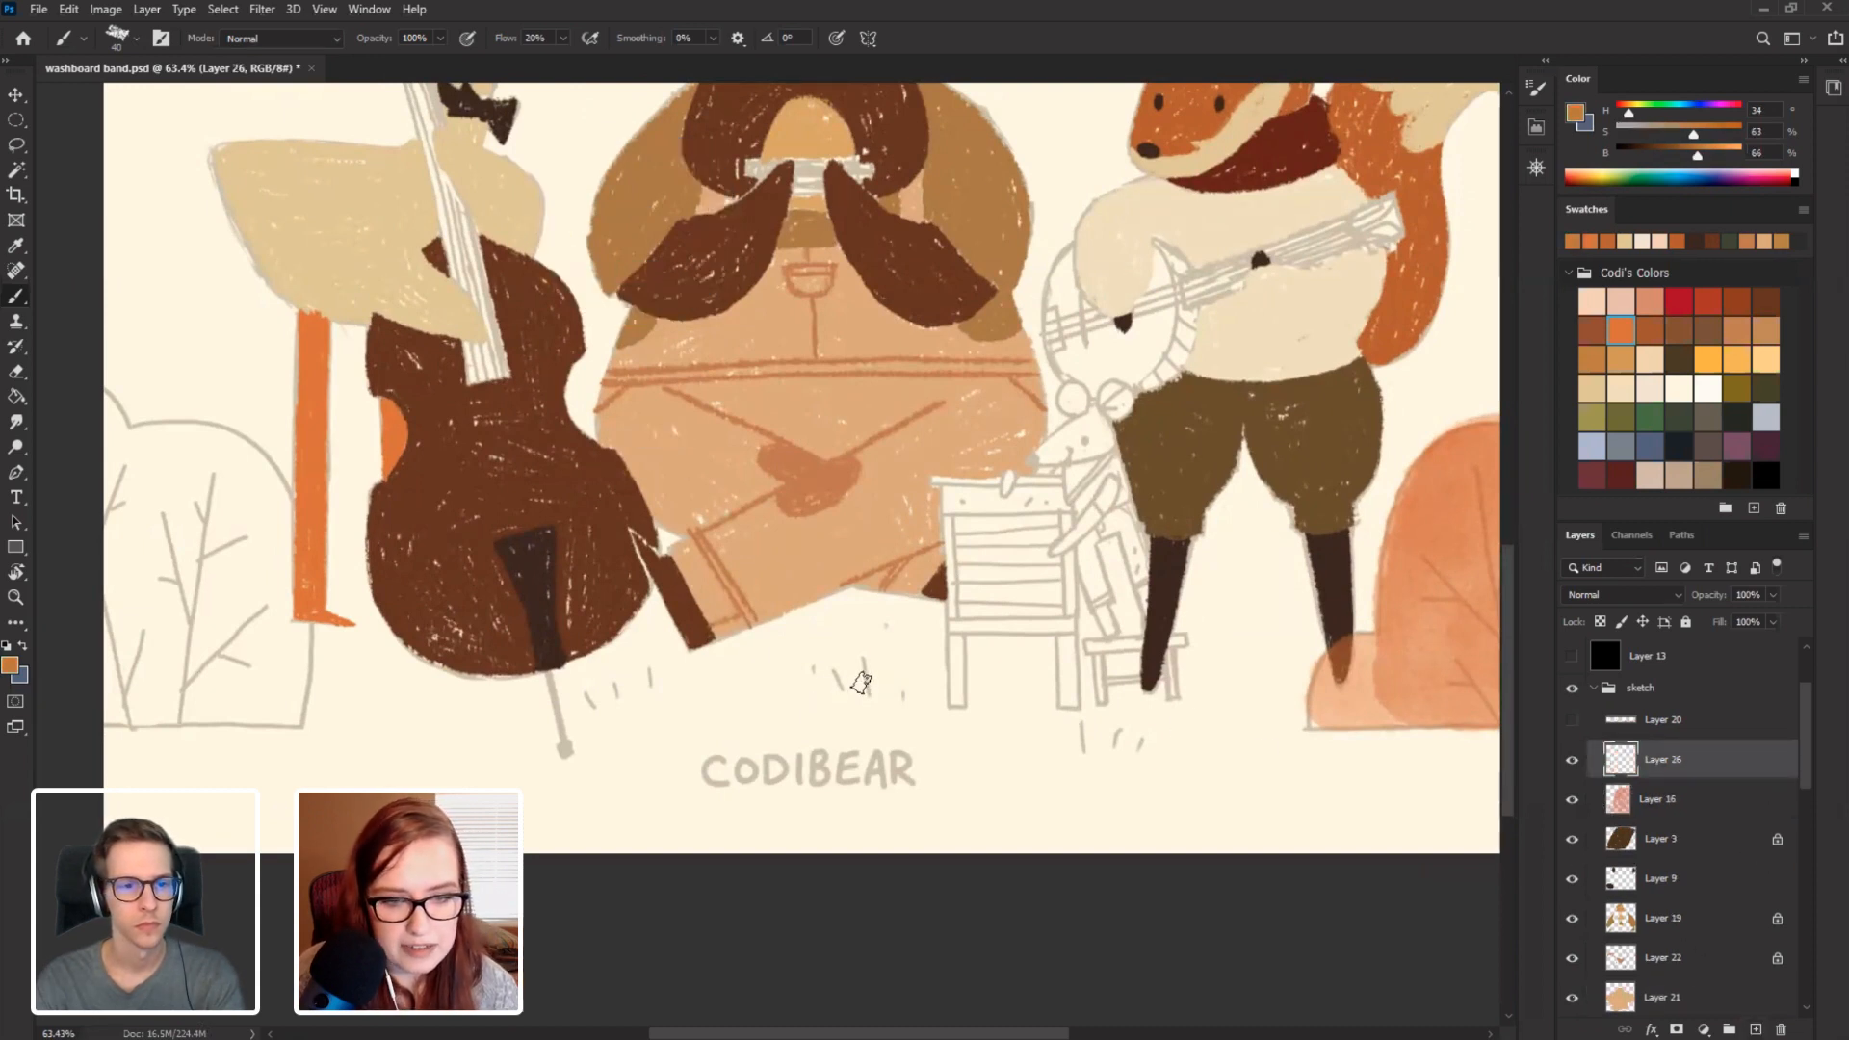
{"action": "mouse_move", "coordinate": [861, 650]}
{"action": "left_mouse_down"}
{"action": "mouse_move", "coordinate": [867, 696]}
{"action": "mouse_move", "coordinate": [844, 692]}
{"action": "left_mouse_up"}
{"action": "left_click_drag", "start_coordinate": [812, 664], "coordinate": [896, 700]}
{"action": "mouse_move", "coordinate": [651, 674]}
{"action": "left_mouse_down"}
{"action": "mouse_move", "coordinate": [653, 703]}
{"action": "mouse_move", "coordinate": [606, 700]}
{"action": "left_mouse_up"}
{"action": "left_click_drag", "start_coordinate": [589, 691], "coordinate": [592, 704]}
{"action": "mouse_move", "coordinate": [1080, 724]}
{"action": "left_mouse_down"}
{"action": "mouse_move", "coordinate": [1080, 762]}
{"action": "mouse_move", "coordinate": [1138, 761]}
{"action": "left_mouse_up"}
{"action": "left_click_drag", "start_coordinate": [414, 500], "coordinate": [338, 568]}
{"action": "mouse_move", "coordinate": [792, 539]}
{"action": "left_mouse_down"}
{"action": "mouse_move", "coordinate": [695, 670]}
{"action": "mouse_move", "coordinate": [673, 751]}
{"action": "mouse_move", "coordinate": [771, 564]}
{"action": "left_mouse_up"}
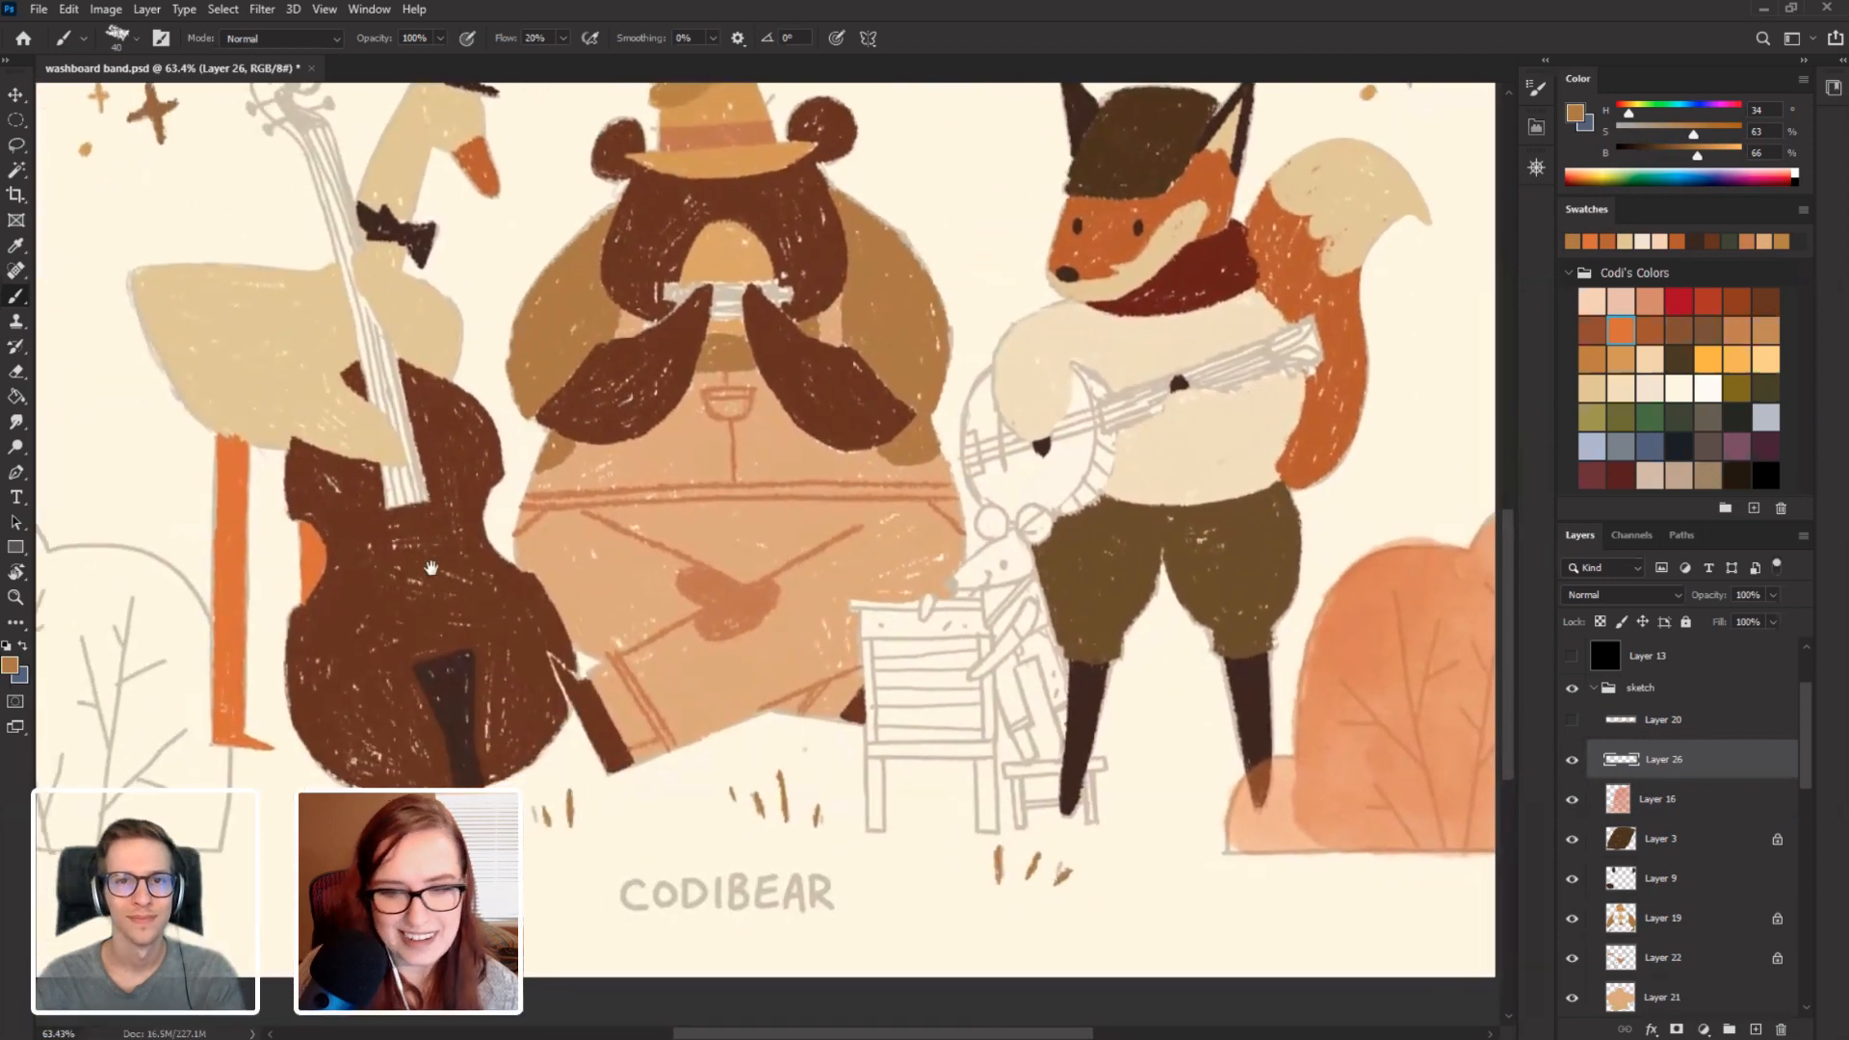
Add extra golden-brown grass strokes on the ground beside the bass, above the CODIBEAR lettering and below the fox.
{"action": "left_click_drag", "start_coordinate": [440, 496], "coordinate": [498, 491]}
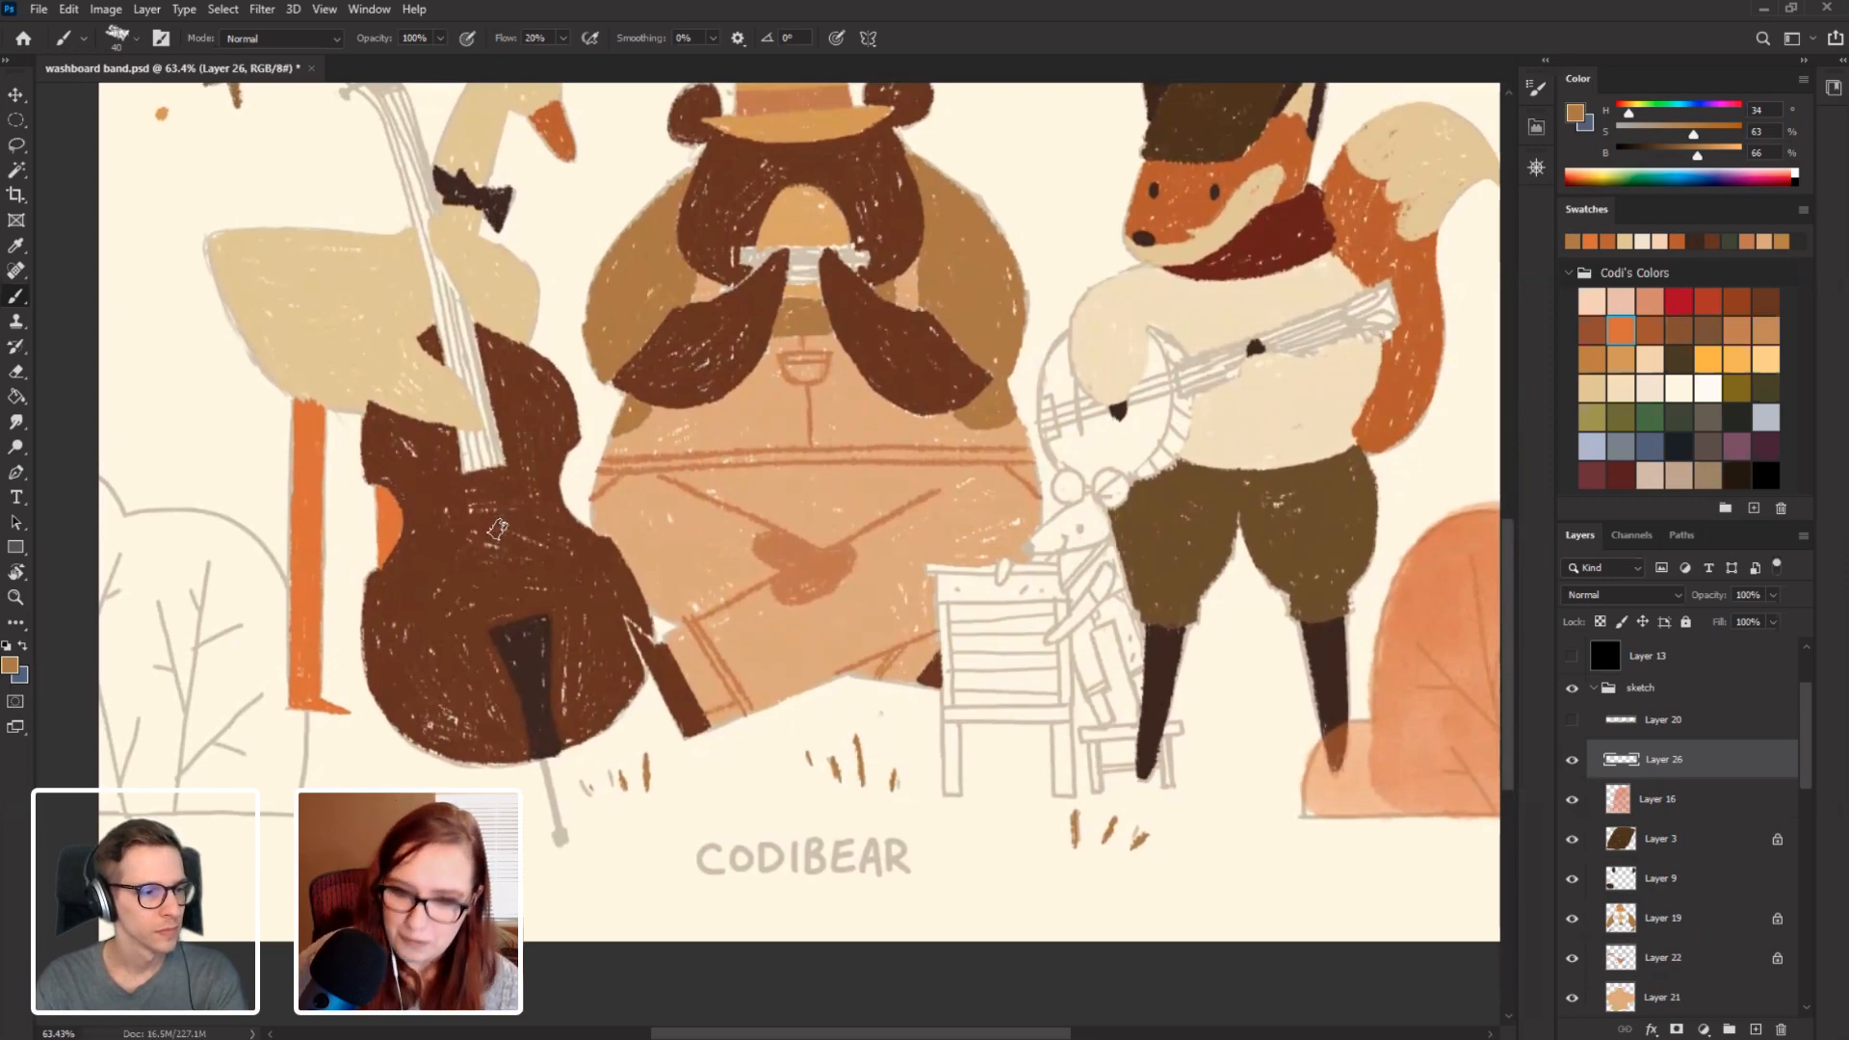
{"action": "left_click_drag", "start_coordinate": [732, 533], "coordinate": [671, 496]}
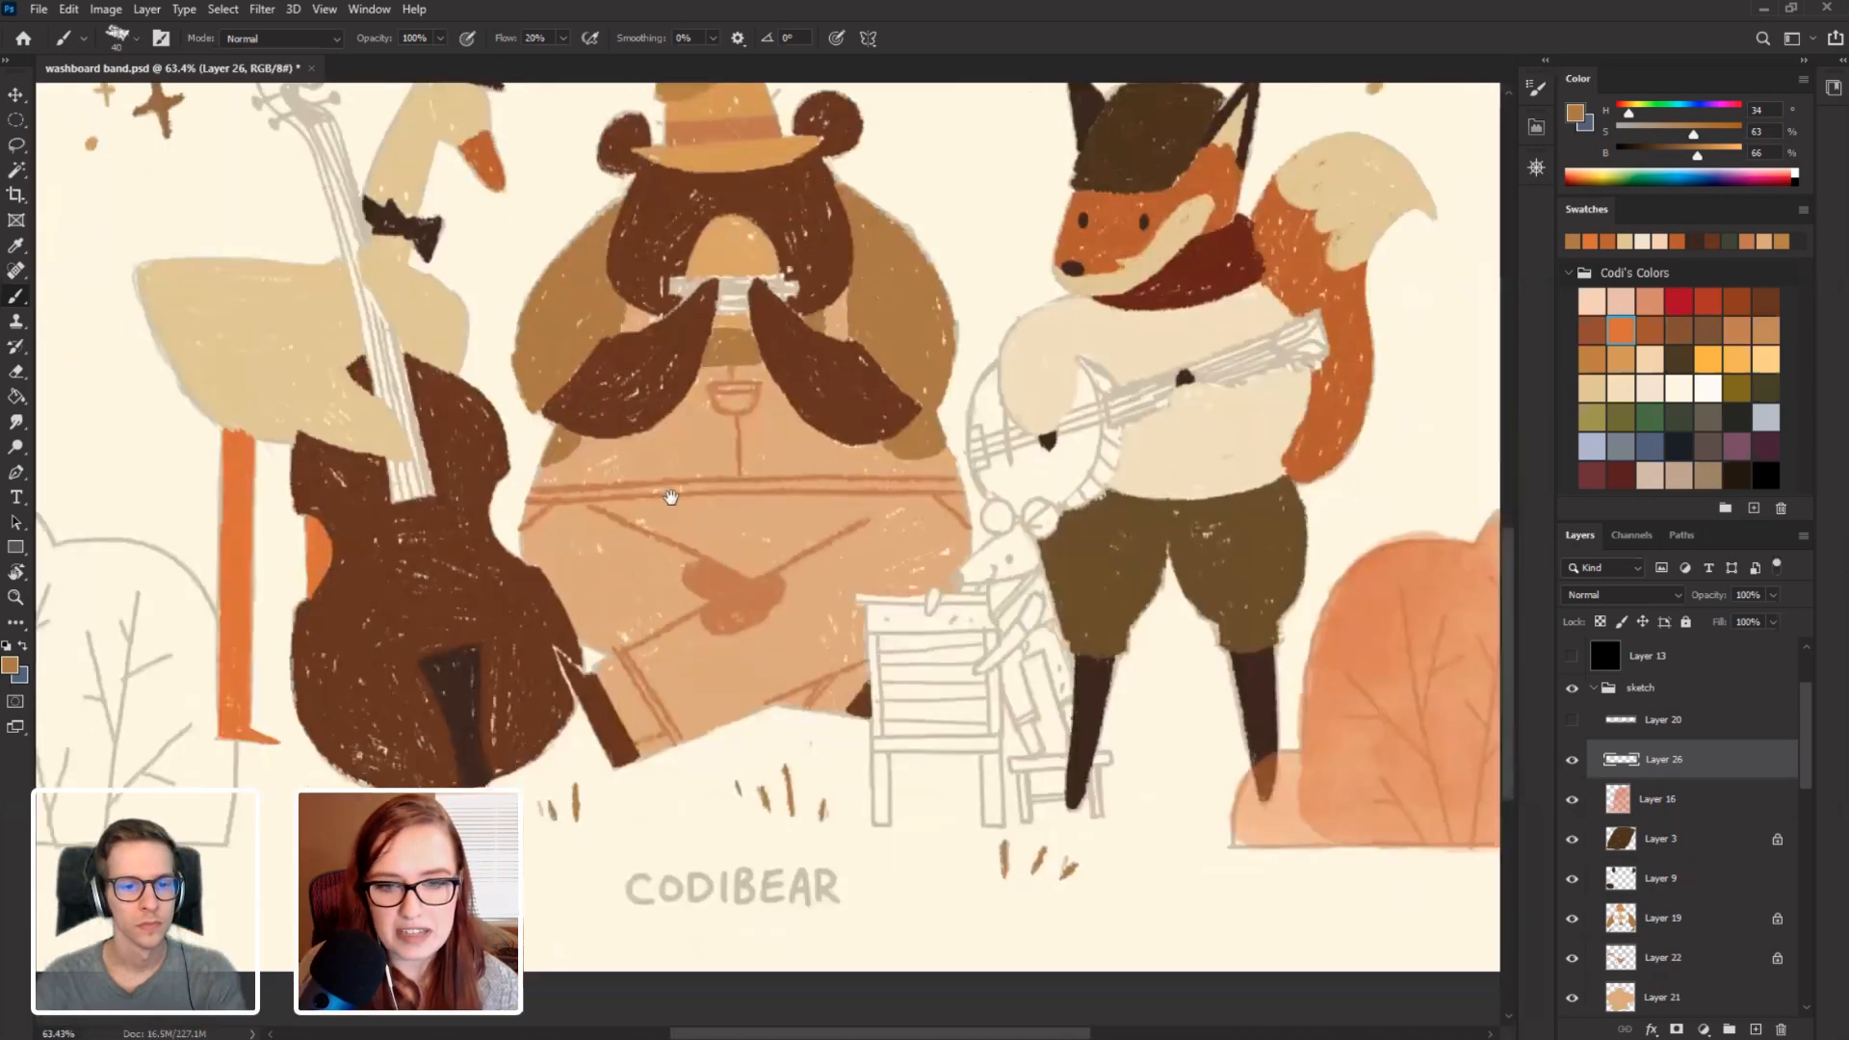
{"action": "left_click_drag", "start_coordinate": [399, 635], "coordinate": [499, 611]}
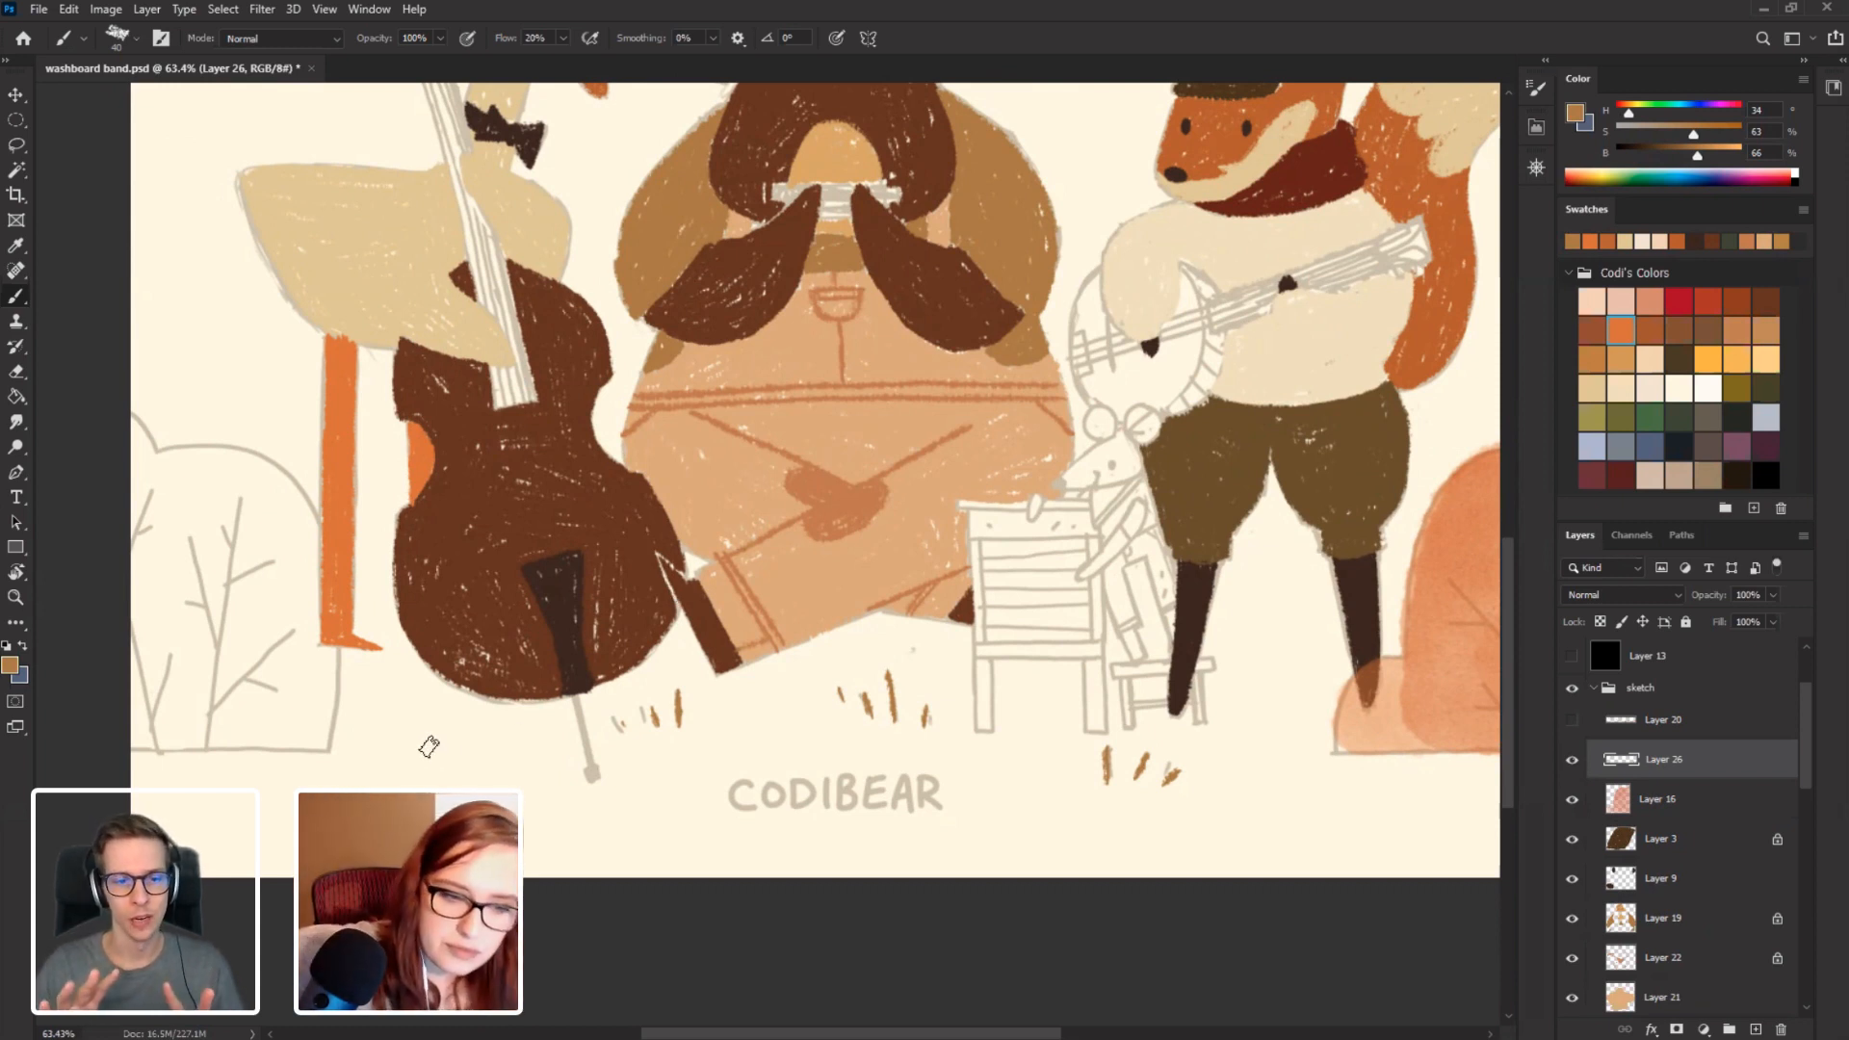
{"action": "left_click_drag", "start_coordinate": [445, 752], "coordinate": [438, 722]}
{"action": "mouse_move", "coordinate": [1282, 782]}
{"action": "left_mouse_down"}
{"action": "mouse_move", "coordinate": [1284, 759]}
{"action": "mouse_move", "coordinate": [1330, 778]}
{"action": "left_mouse_up"}
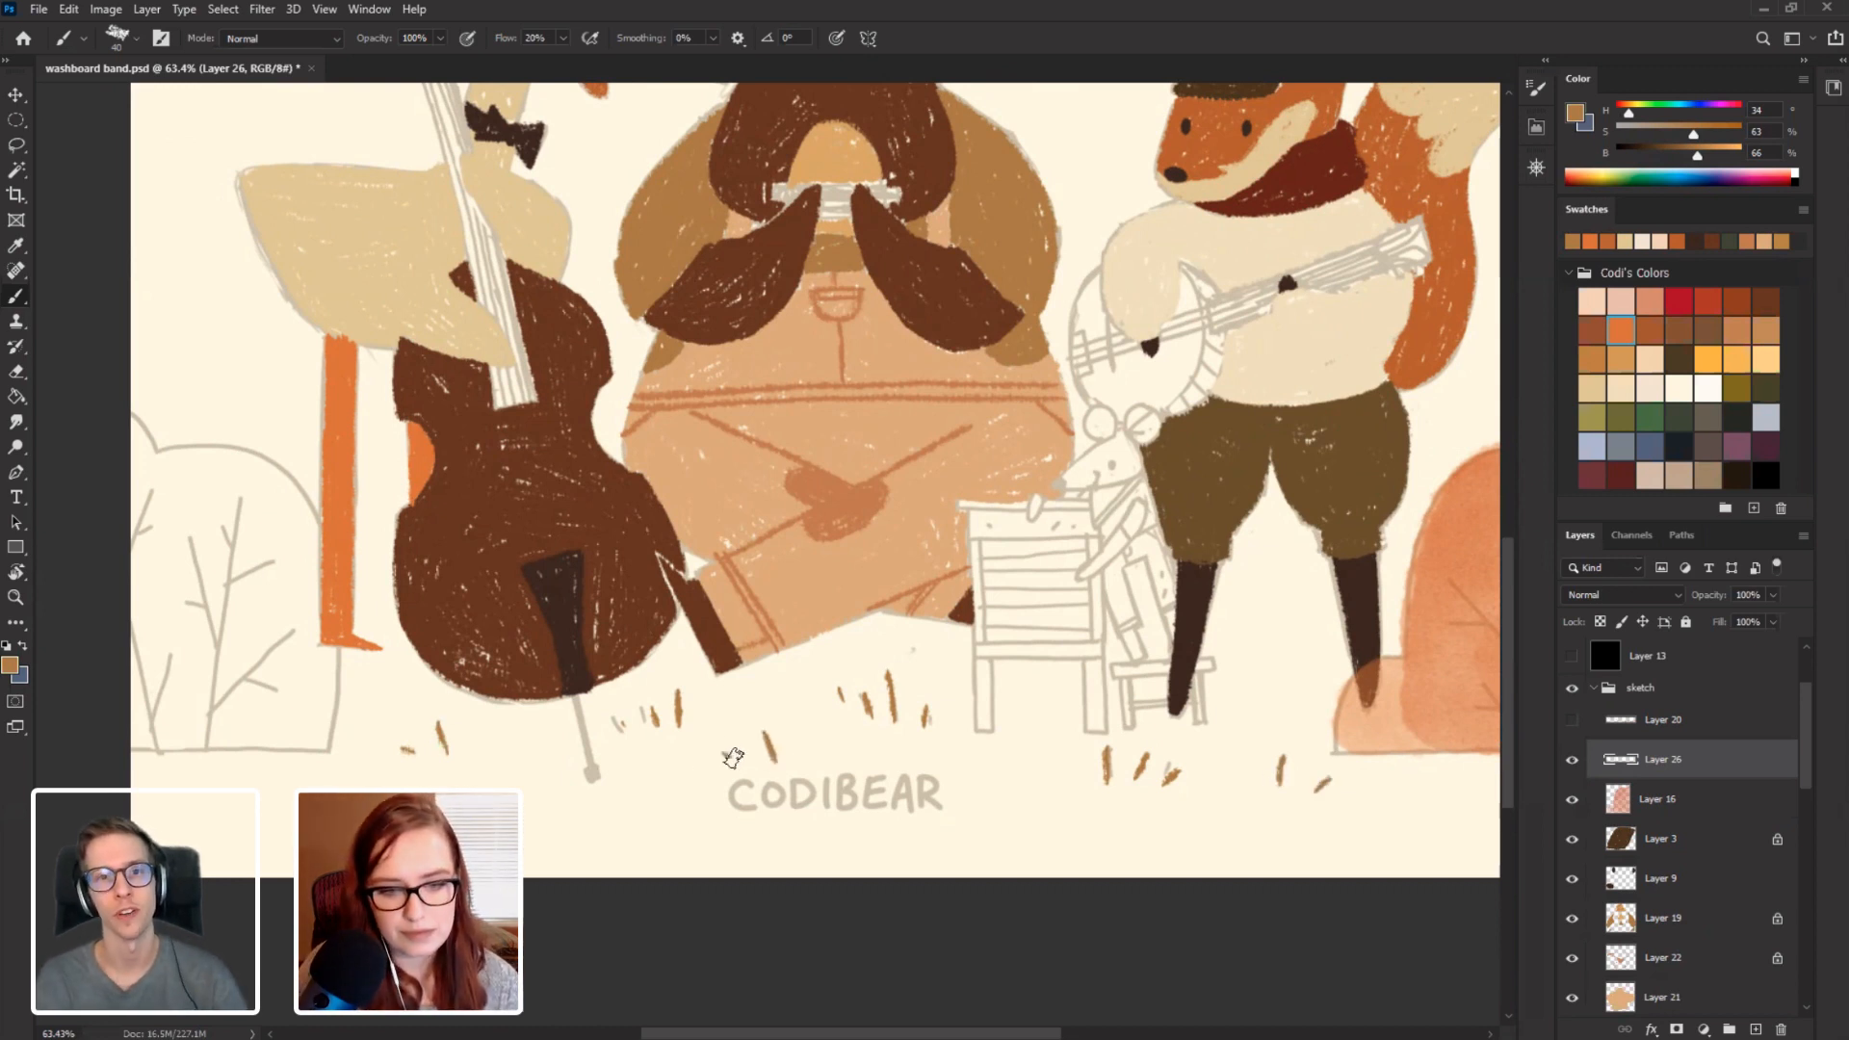
On Layer 16, fill the bush beside the goose with an orange wash using Kyle's Real Watercolor - Natural Edge brush.
{"action": "left_click_drag", "start_coordinate": [359, 510], "coordinate": [218, 616]}
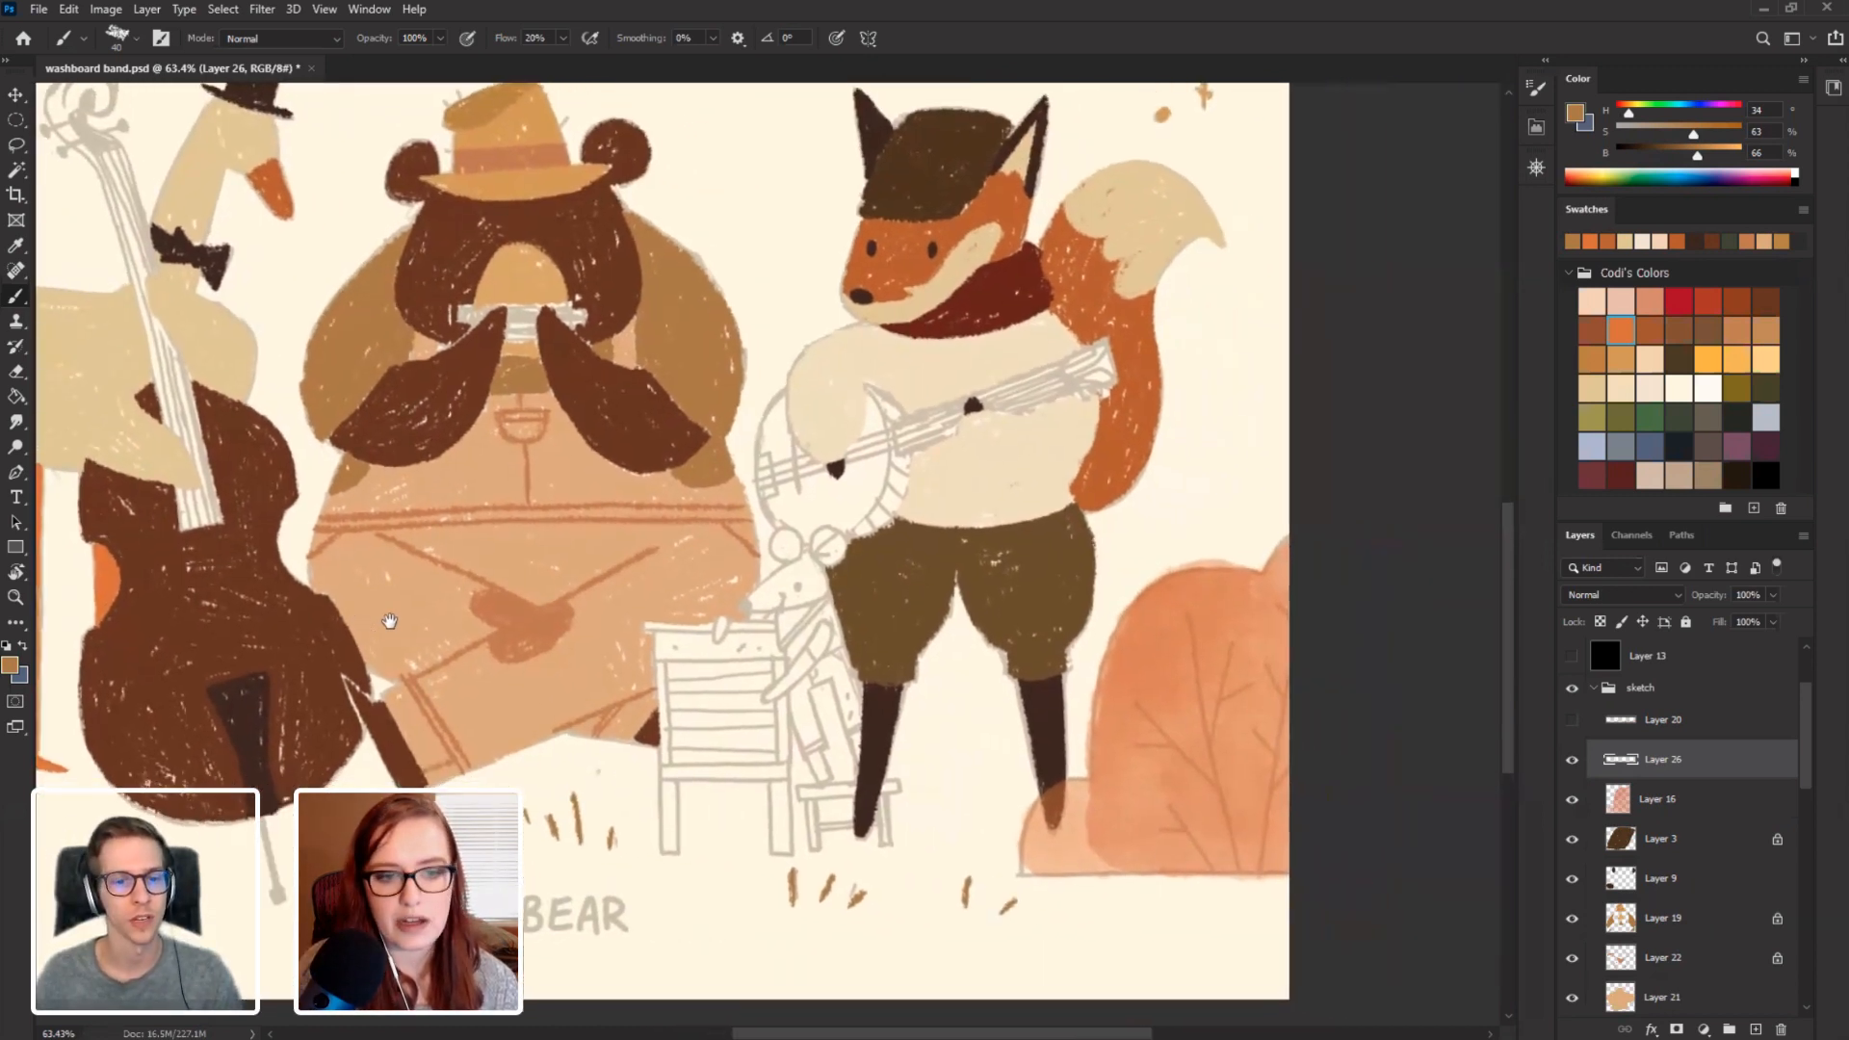
{"action": "left_click", "coordinate": [1637, 799]}
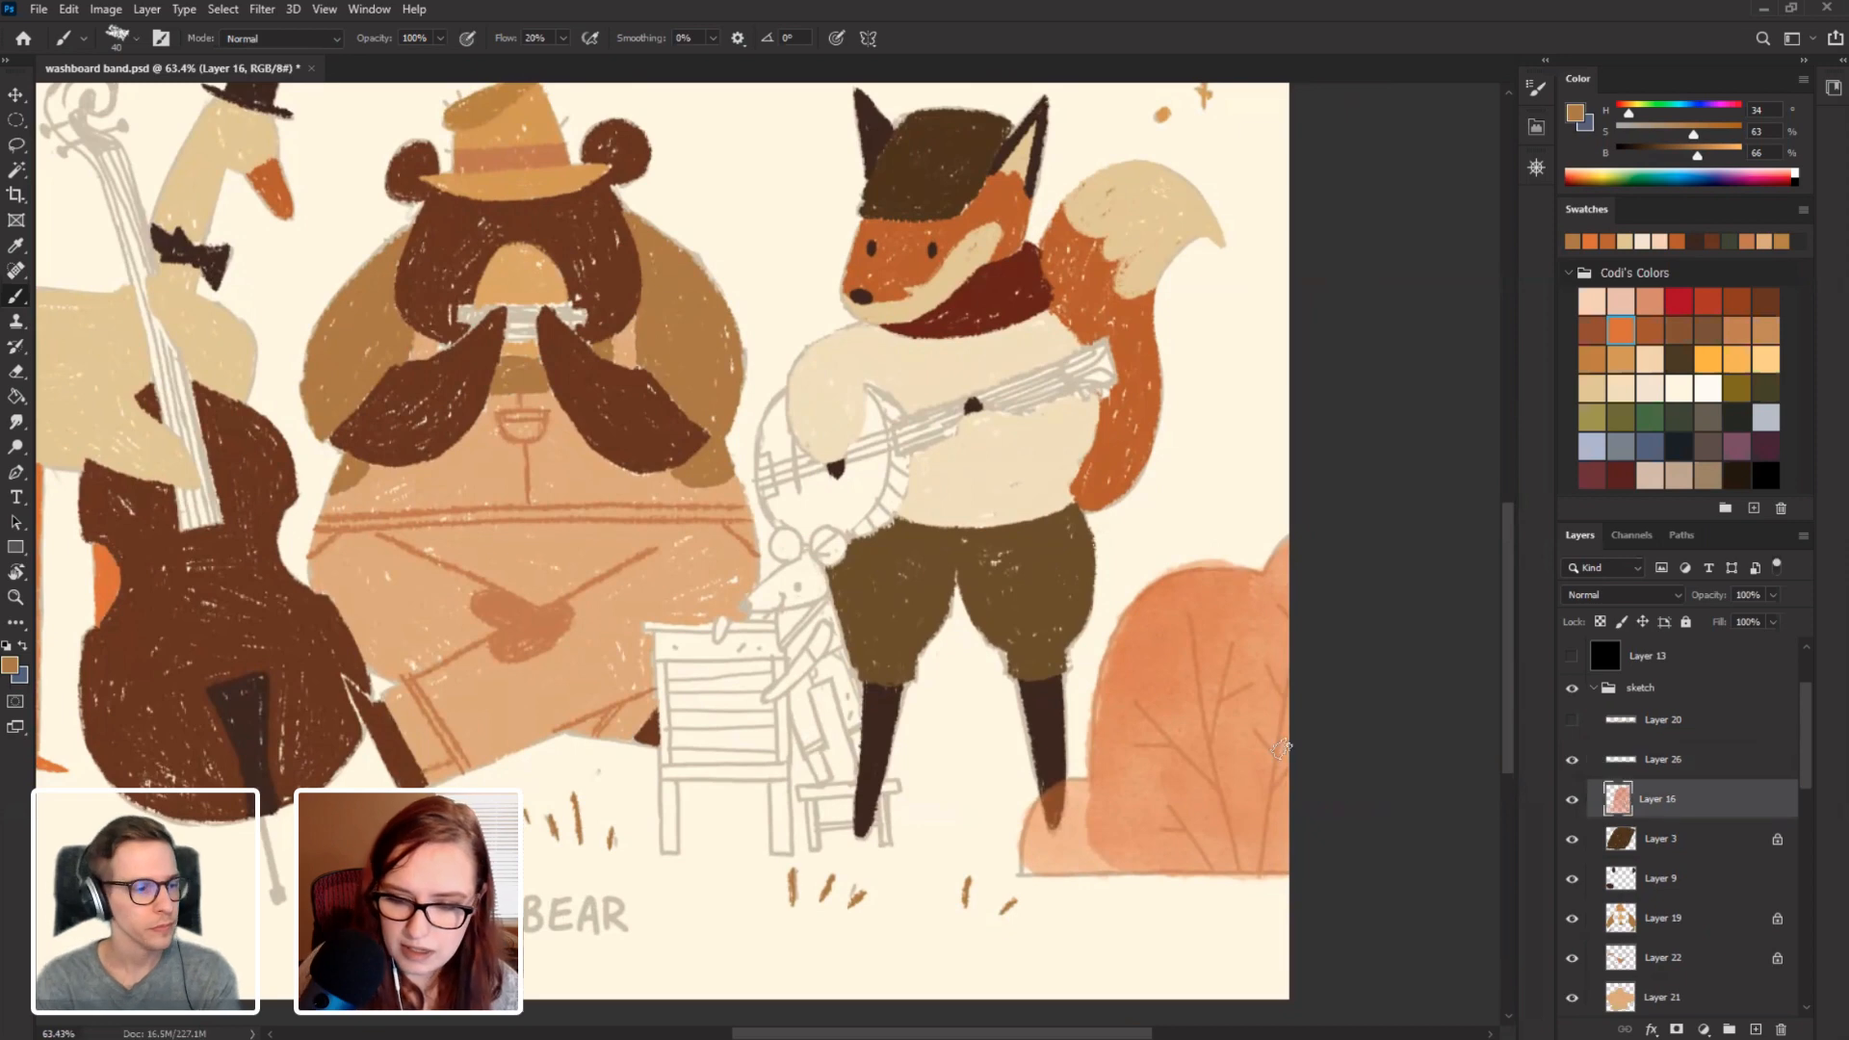
{"action": "mouse_move", "coordinate": [346, 688]}
{"action": "left_mouse_down"}
{"action": "mouse_move", "coordinate": [384, 647]}
{"action": "mouse_move", "coordinate": [661, 673]}
{"action": "mouse_move", "coordinate": [941, 627]}
{"action": "mouse_move", "coordinate": [797, 607]}
{"action": "left_mouse_up"}
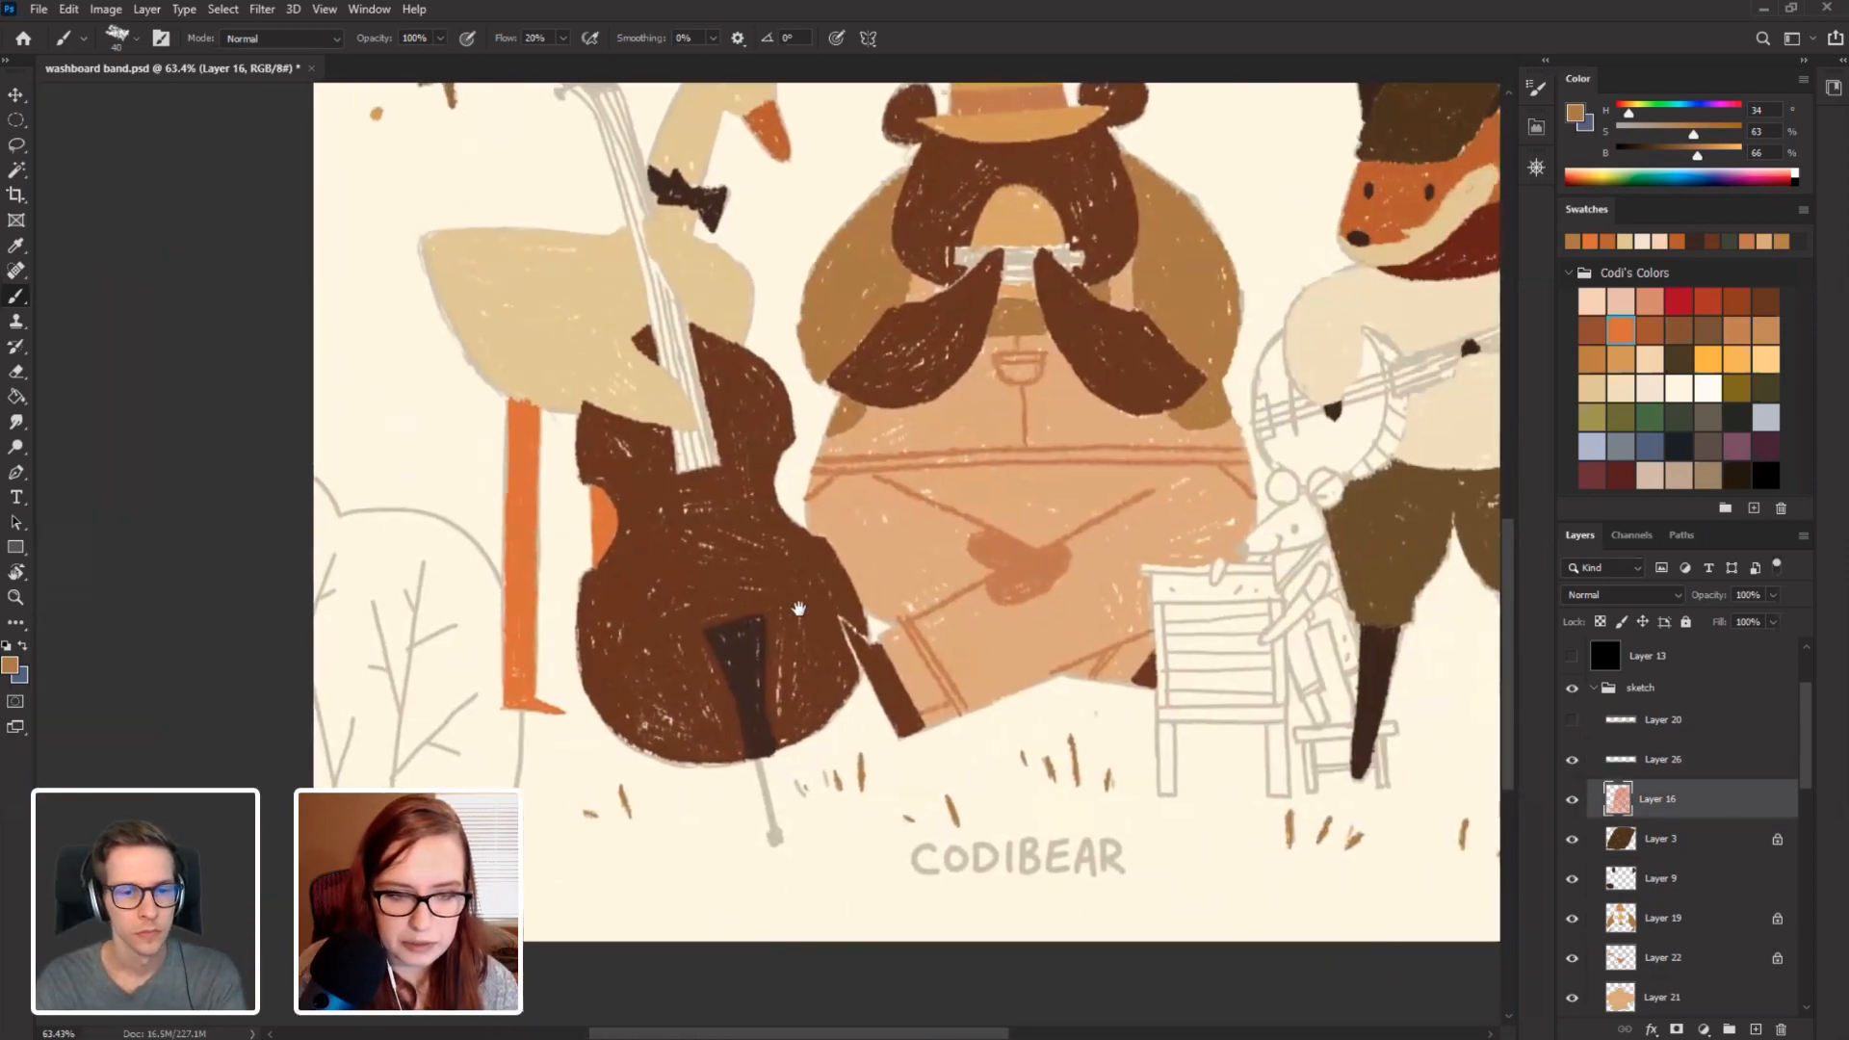
{"action": "right_click", "coordinate": [722, 448]}
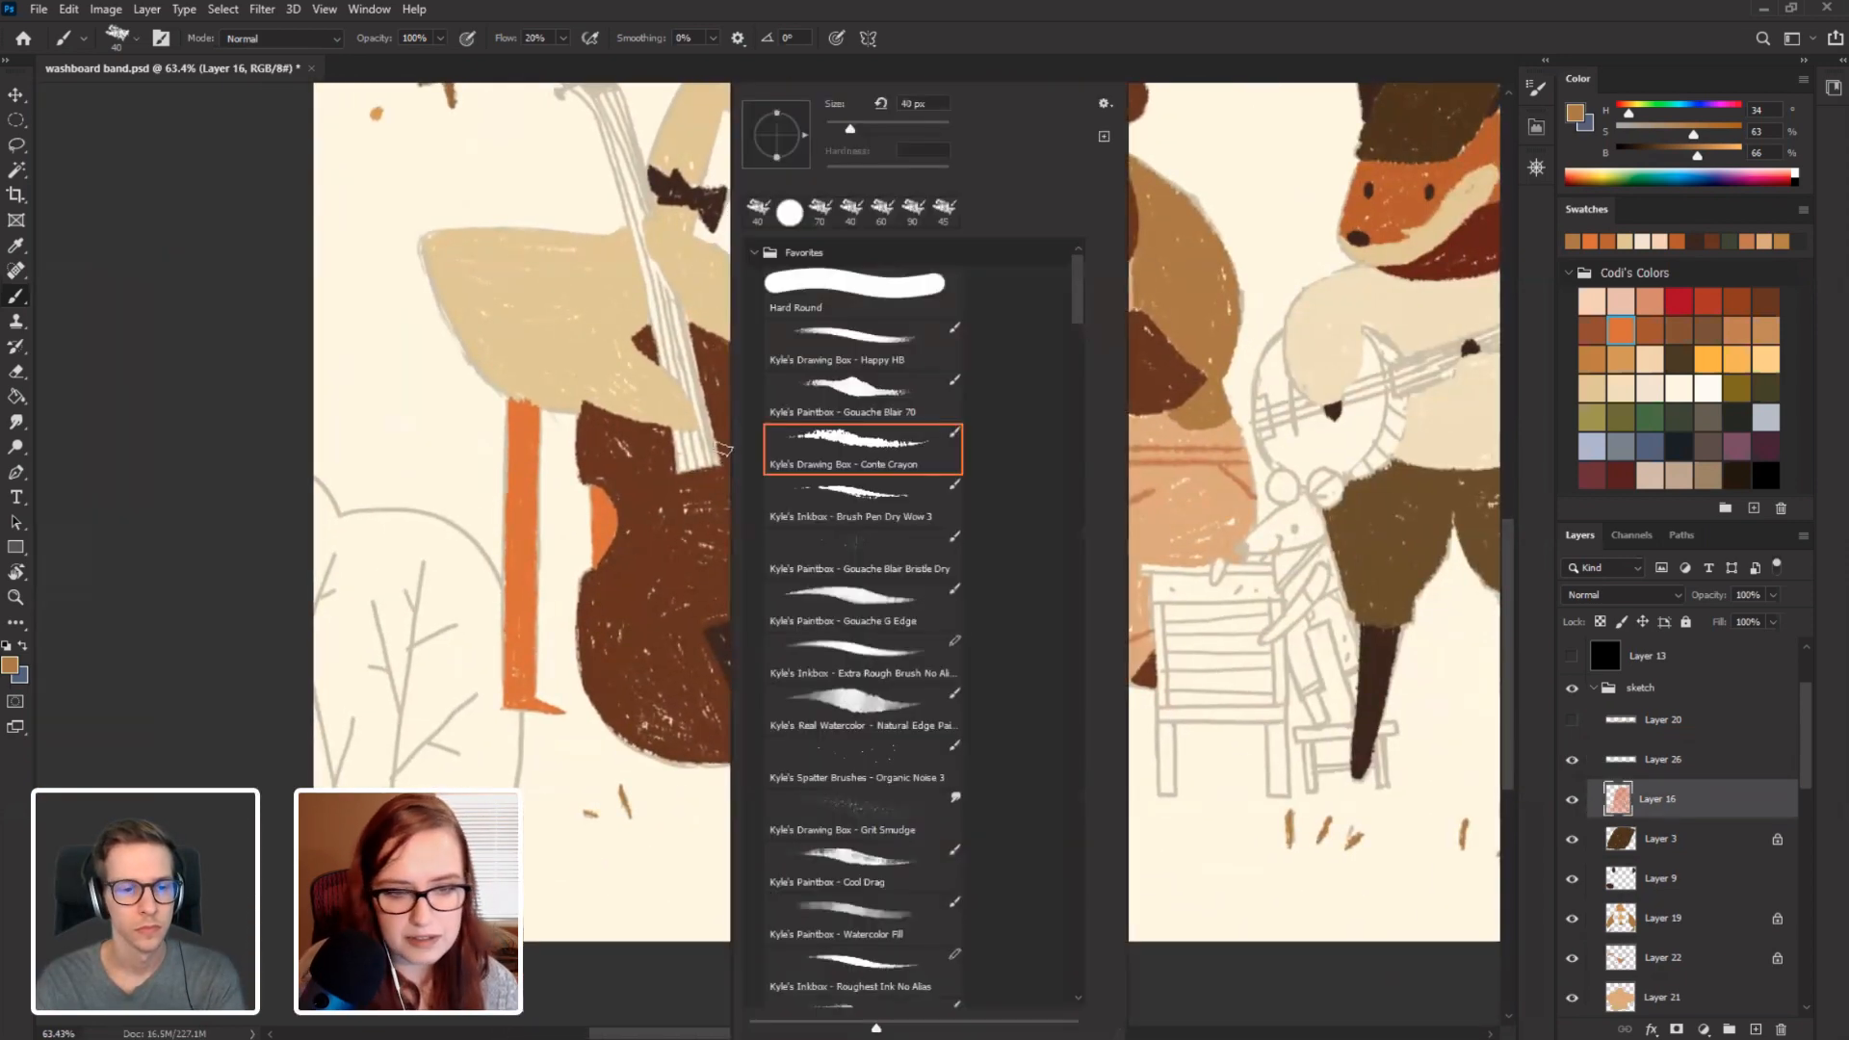
{"action": "left_click", "coordinate": [870, 713]}
{"action": "left_click", "coordinate": [206, 558]}
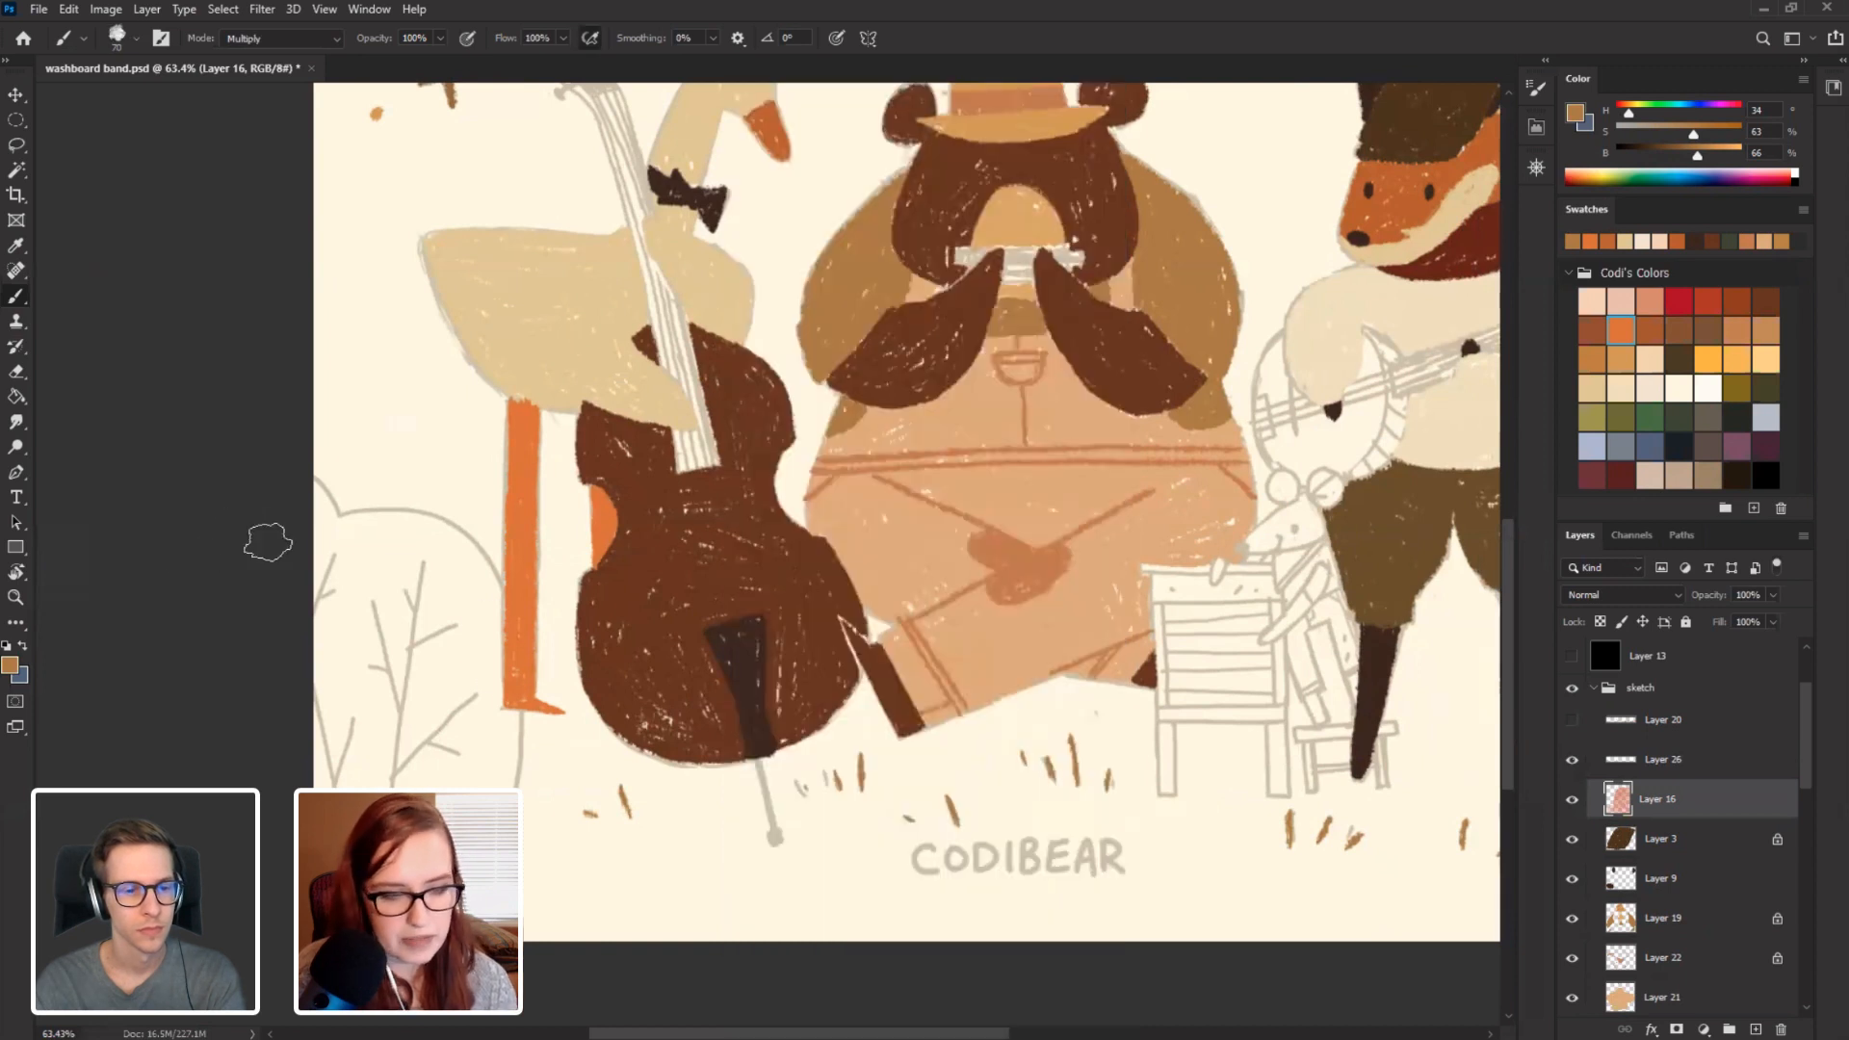
{"action": "left_click", "coordinate": [1623, 329]}
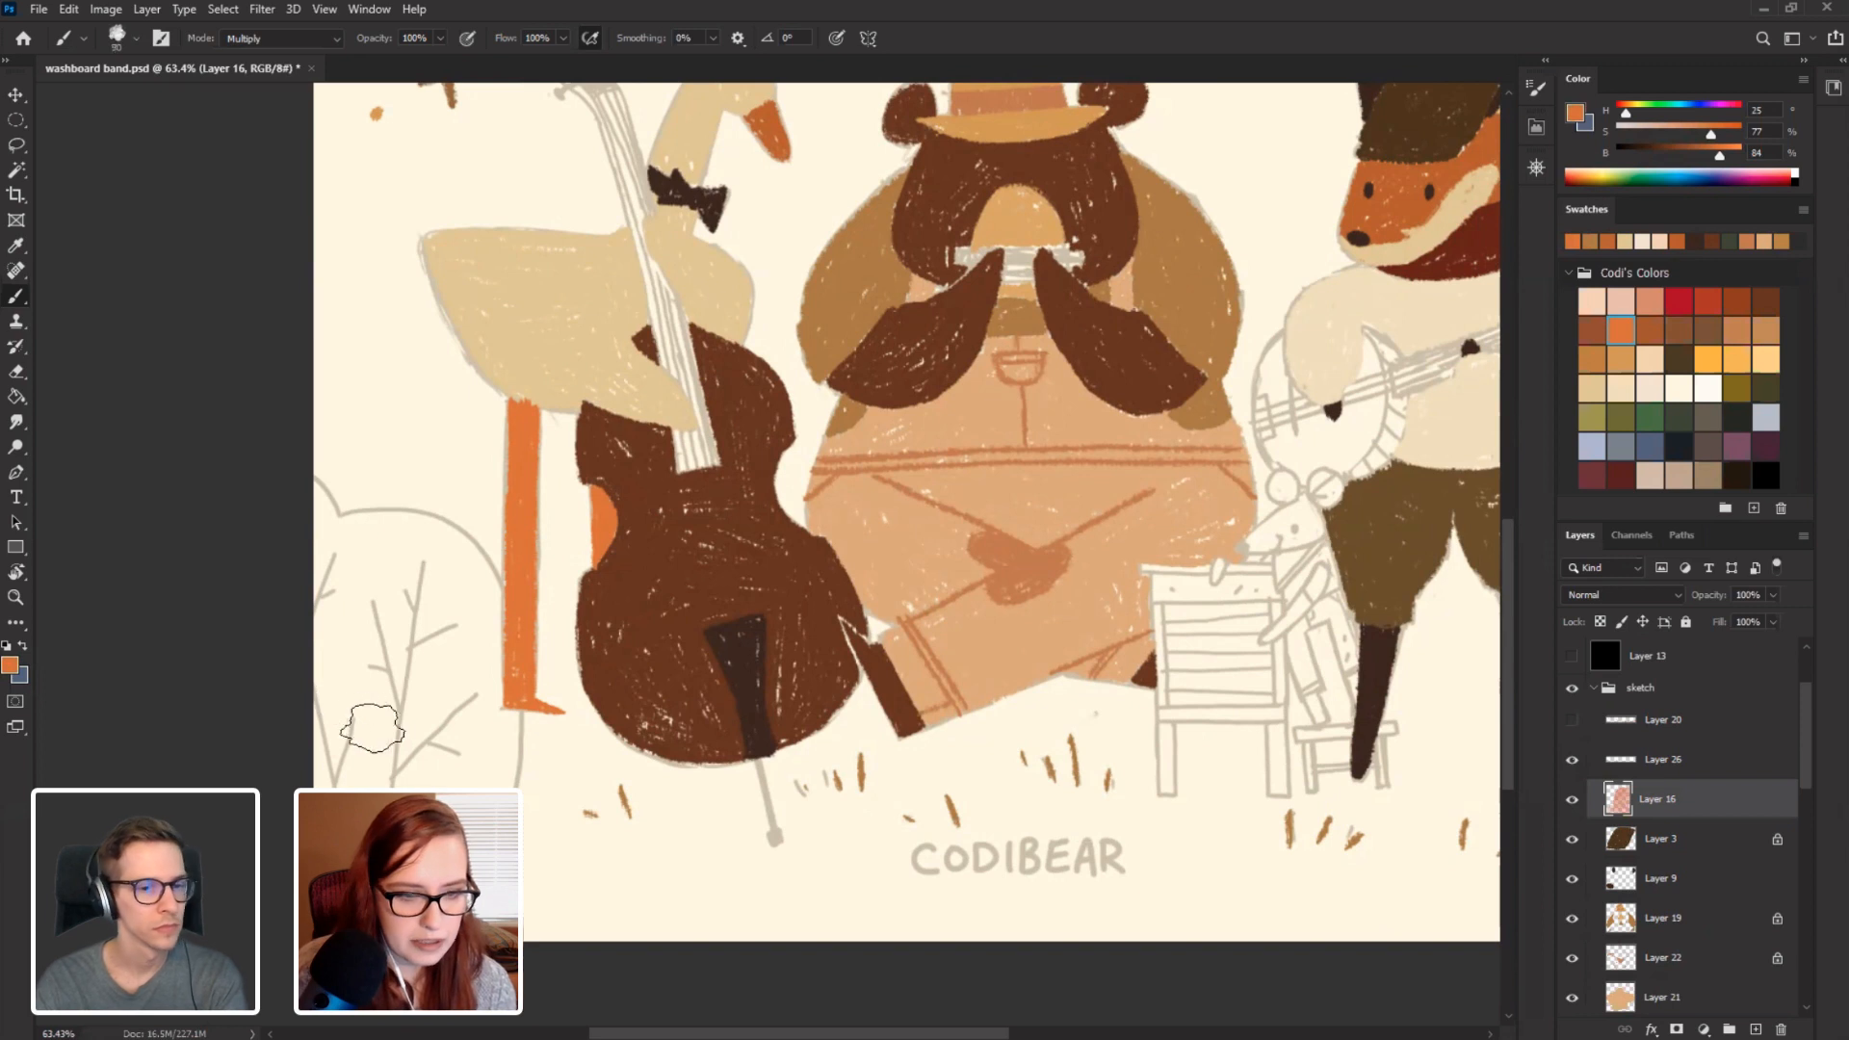
{"action": "mouse_move", "coordinate": [374, 718]}
{"action": "left_mouse_down"}
{"action": "mouse_move", "coordinate": [366, 664]}
{"action": "mouse_move", "coordinate": [377, 740]}
{"action": "mouse_move", "coordinate": [322, 489]}
{"action": "mouse_move", "coordinate": [354, 559]}
{"action": "mouse_move", "coordinate": [384, 510]}
{"action": "mouse_move", "coordinate": [476, 588]}
{"action": "mouse_move", "coordinate": [496, 732]}
{"action": "mouse_move", "coordinate": [477, 782]}
{"action": "left_mouse_up"}
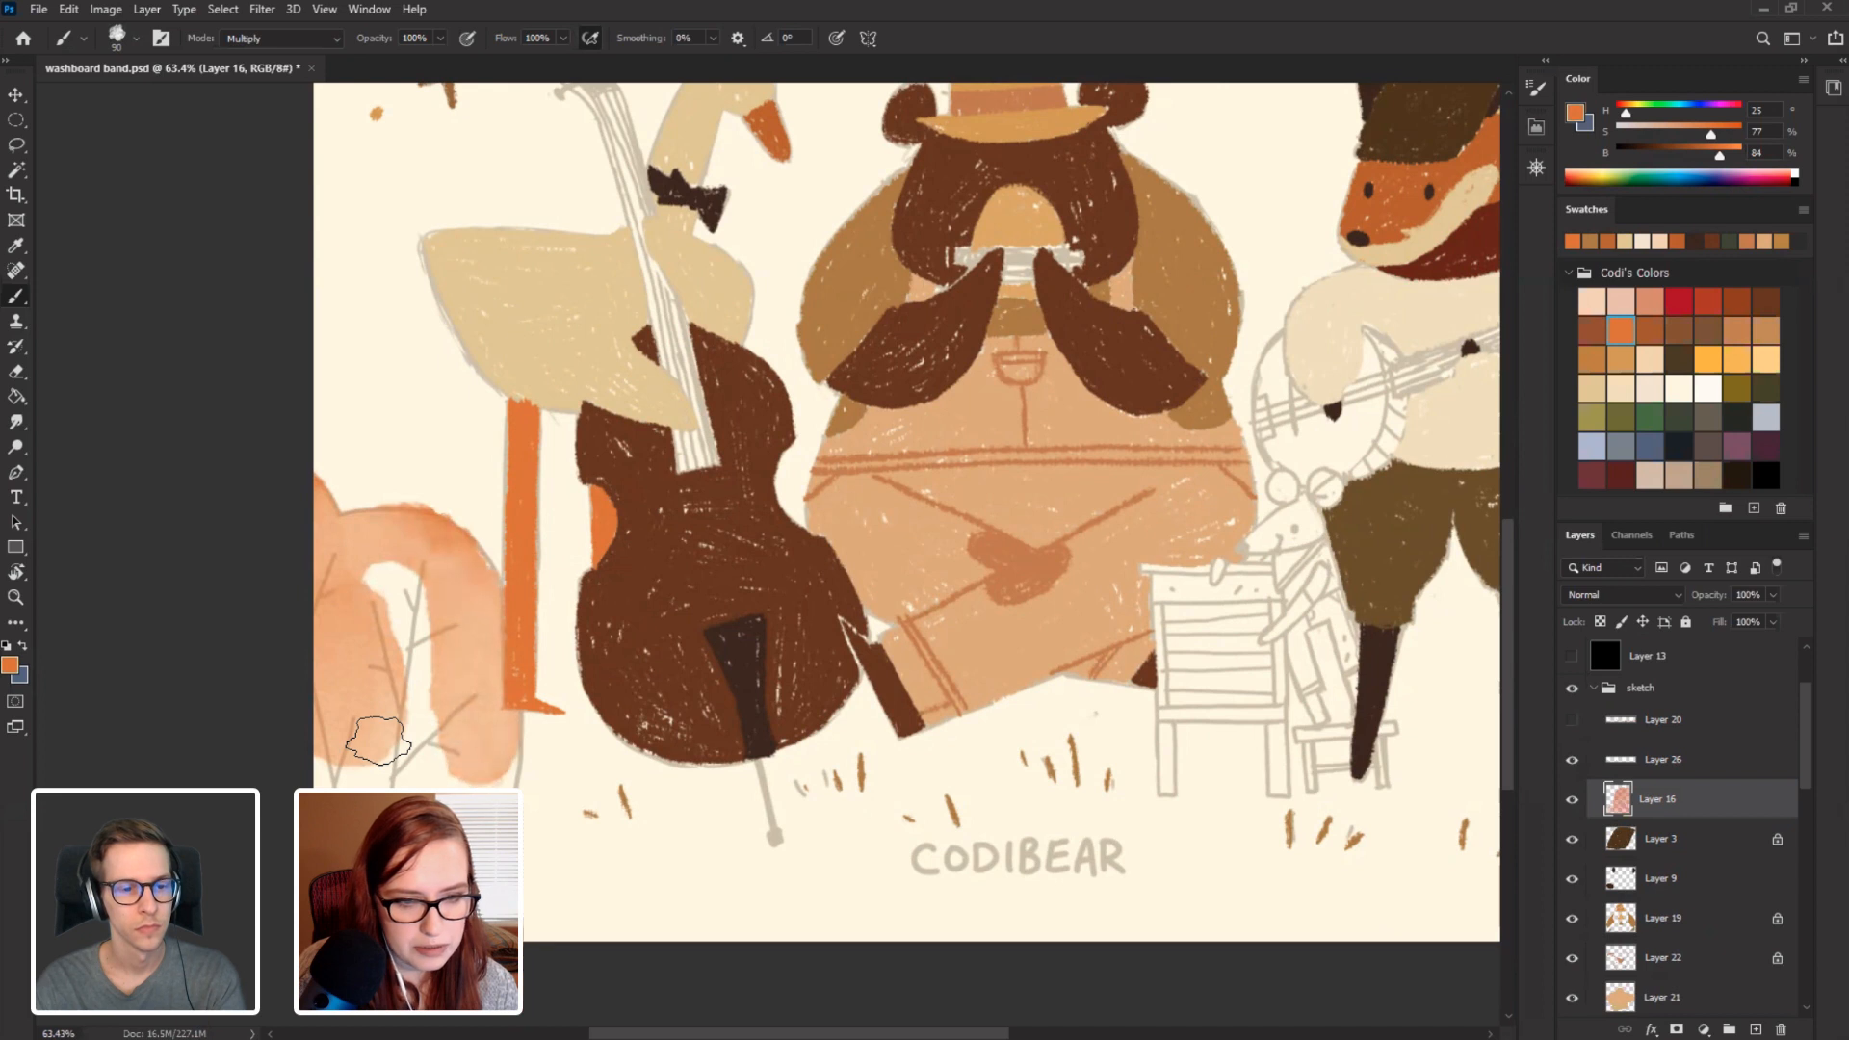
{"action": "mouse_move", "coordinate": [453, 539]}
{"action": "left_mouse_down"}
{"action": "mouse_move", "coordinate": [424, 712]}
{"action": "mouse_move", "coordinate": [341, 776]}
{"action": "left_mouse_up"}
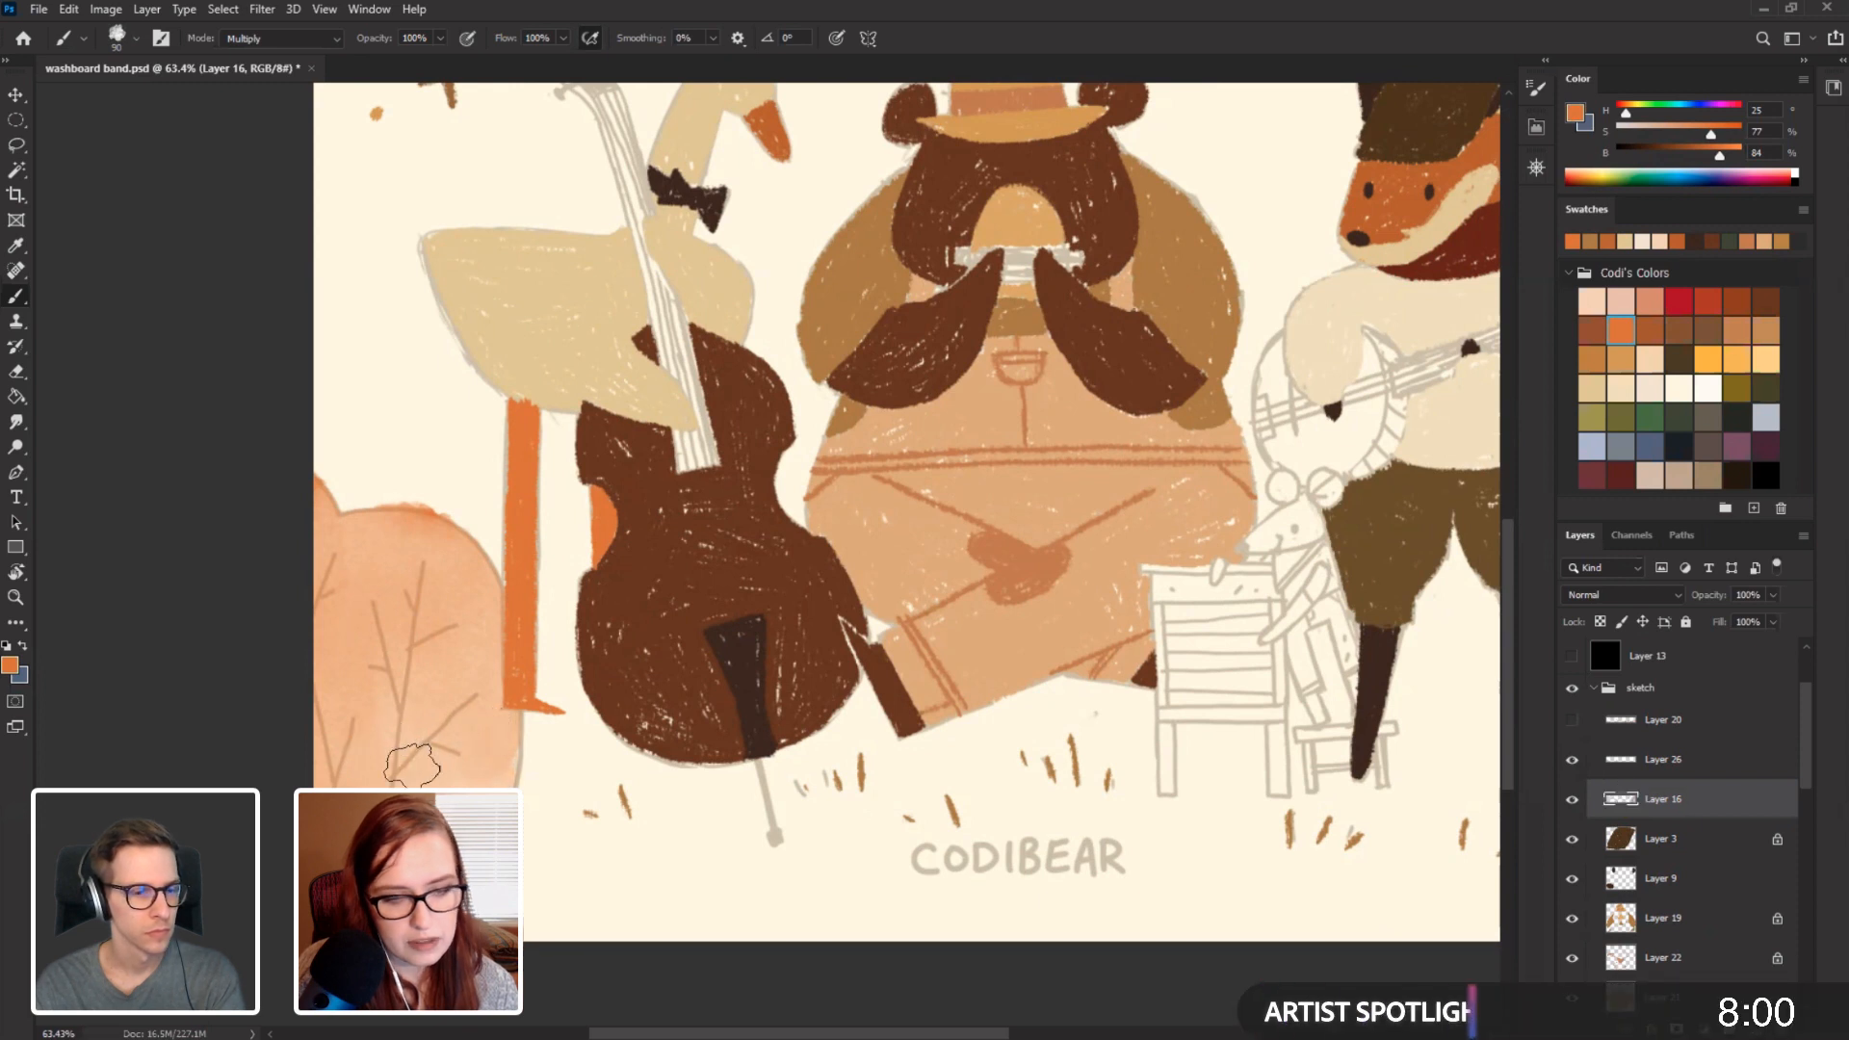
Deepen the bush beside the goose with further overlapping orange watercolor washes.
{"action": "mouse_move", "coordinate": [439, 729]}
{"action": "left_mouse_down"}
{"action": "mouse_move", "coordinate": [448, 674]}
{"action": "mouse_move", "coordinate": [444, 745]}
{"action": "mouse_move", "coordinate": [493, 664]}
{"action": "mouse_move", "coordinate": [419, 549]}
{"action": "mouse_move", "coordinate": [347, 539]}
{"action": "mouse_move", "coordinate": [322, 569]}
{"action": "mouse_move", "coordinate": [319, 474]}
{"action": "left_mouse_up"}
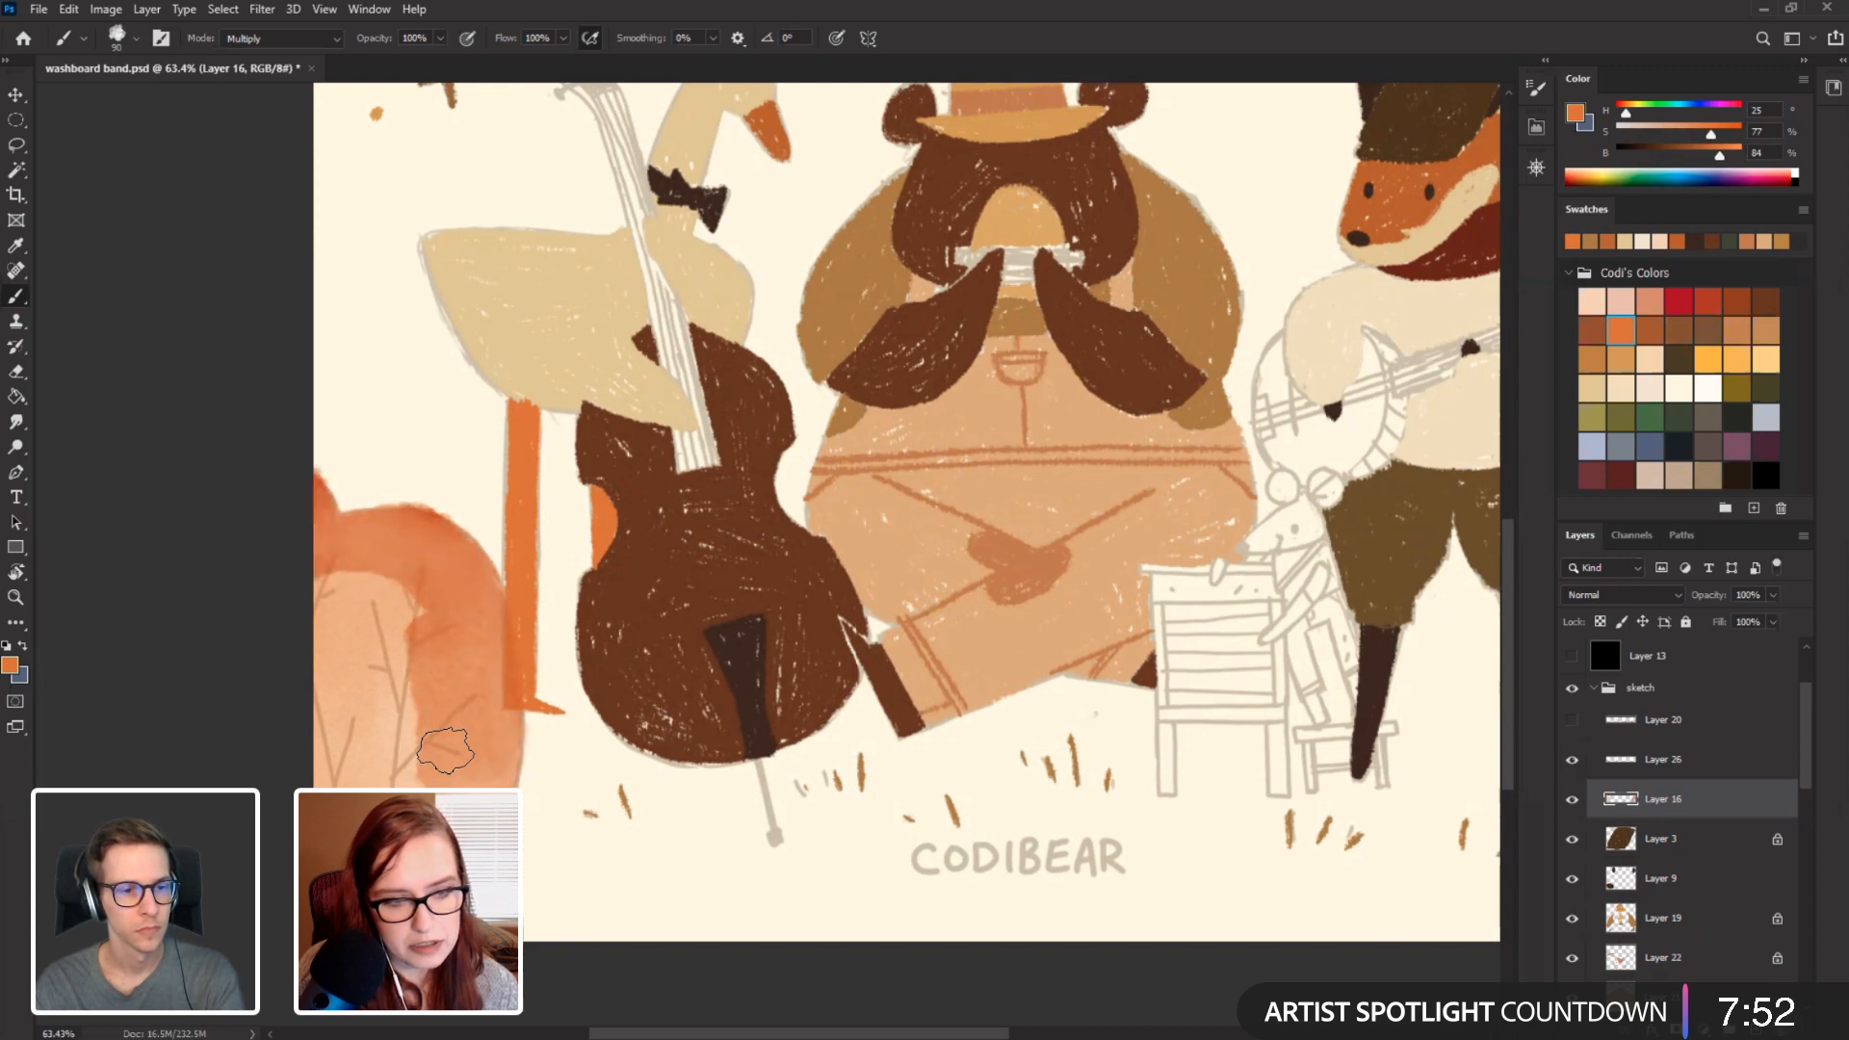
{"action": "mouse_move", "coordinate": [346, 578]}
{"action": "left_mouse_down"}
{"action": "mouse_move", "coordinate": [385, 674]}
{"action": "mouse_move", "coordinate": [357, 770]}
{"action": "mouse_move", "coordinate": [328, 780]}
{"action": "left_mouse_up"}
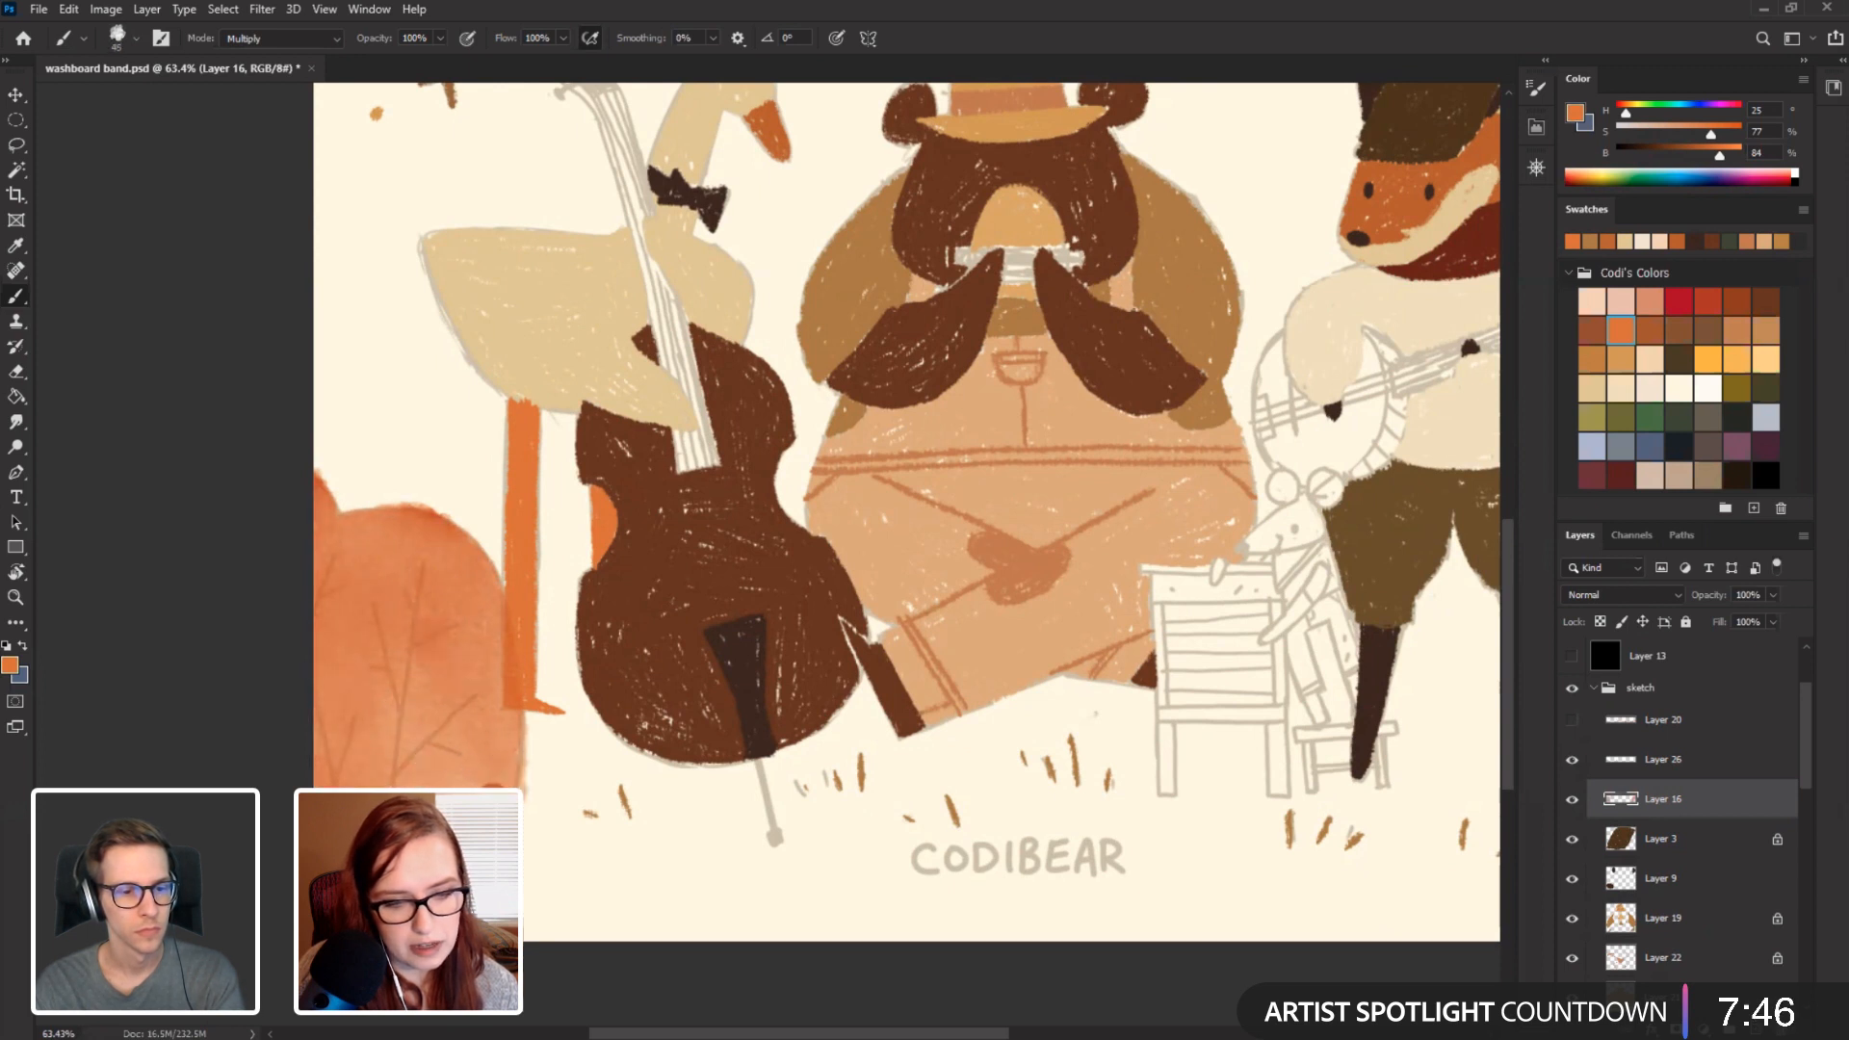
{"action": "mouse_move", "coordinate": [506, 766]}
{"action": "left_mouse_down"}
{"action": "mouse_move", "coordinate": [448, 540]}
{"action": "mouse_move", "coordinate": [385, 516]}
{"action": "mouse_move", "coordinate": [333, 525]}
{"action": "mouse_move", "coordinate": [318, 568]}
{"action": "mouse_move", "coordinate": [337, 775]}
{"action": "mouse_move", "coordinate": [371, 650]}
{"action": "mouse_move", "coordinate": [352, 732]}
{"action": "mouse_move", "coordinate": [410, 732]}
{"action": "mouse_move", "coordinate": [376, 582]}
{"action": "mouse_move", "coordinate": [462, 693]}
{"action": "mouse_move", "coordinate": [404, 568]}
{"action": "left_mouse_up"}
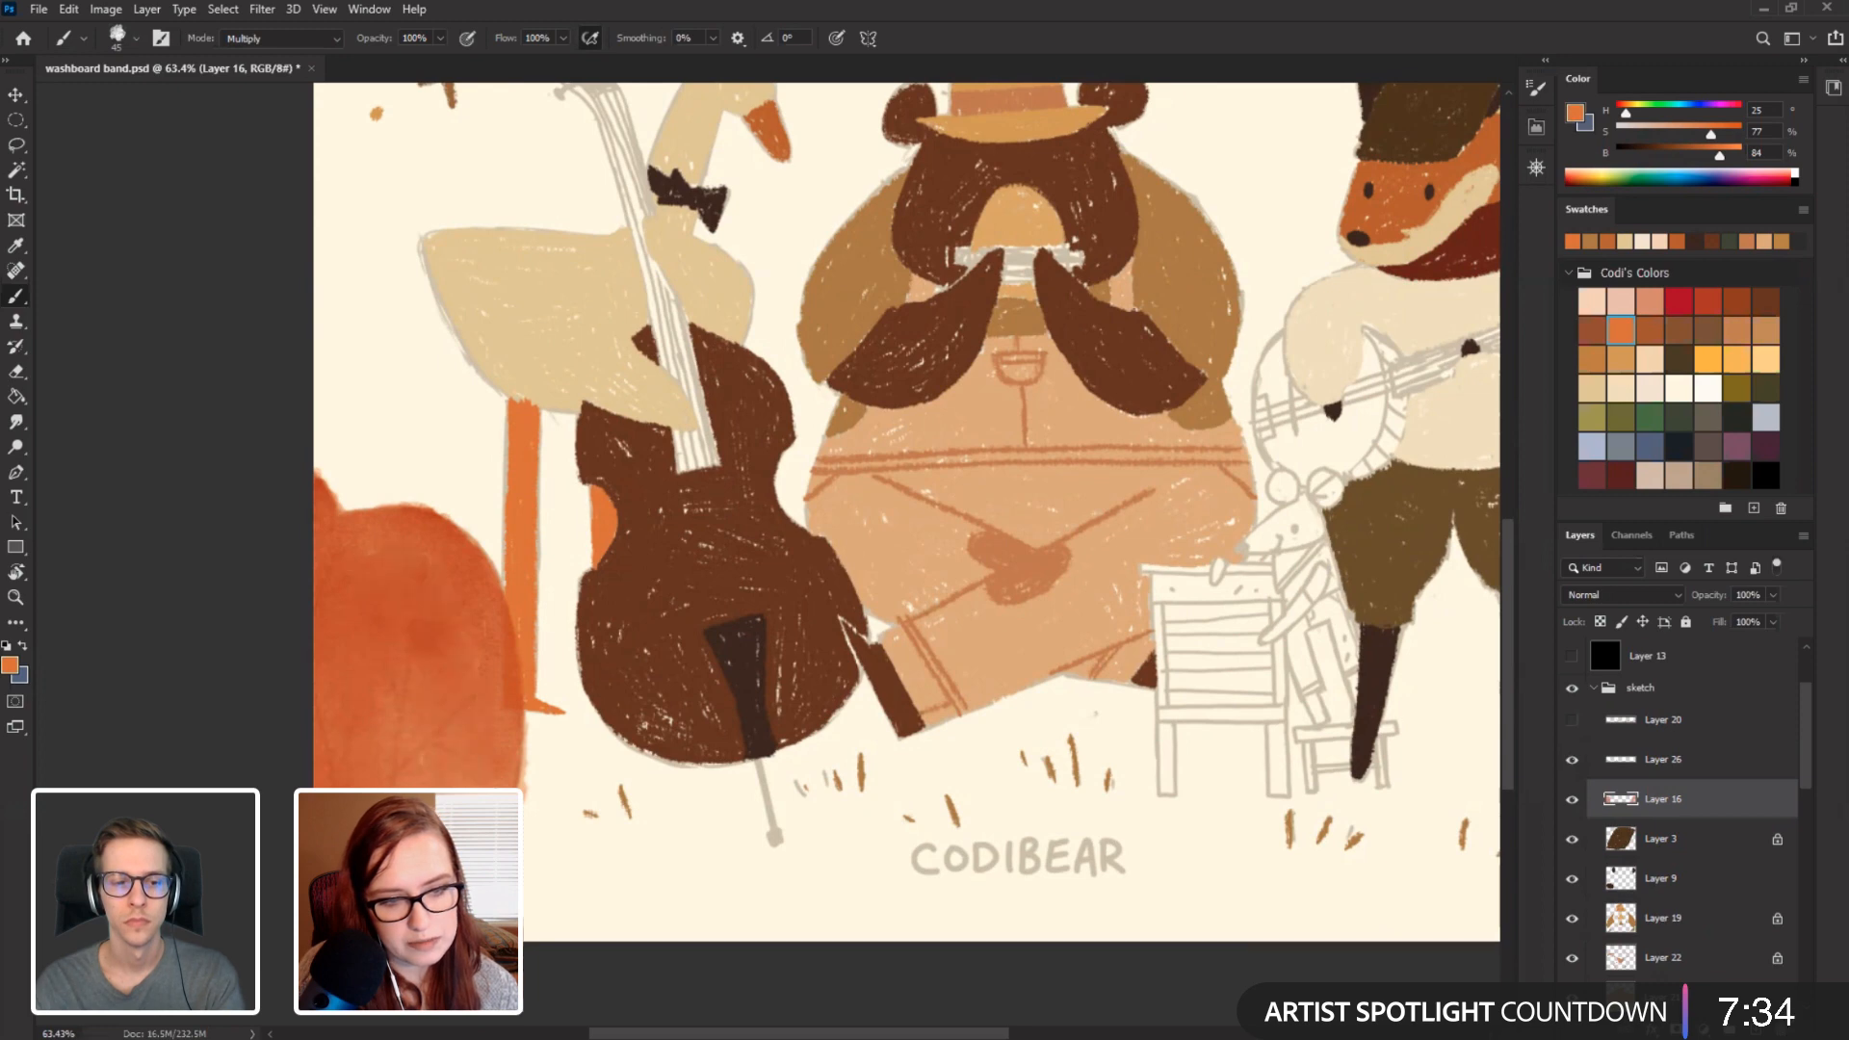
Darken the bush beside the fox with additional orange watercolor washes to match the other bush.
{"action": "left_click_drag", "start_coordinate": [1028, 730], "coordinate": [396, 720]}
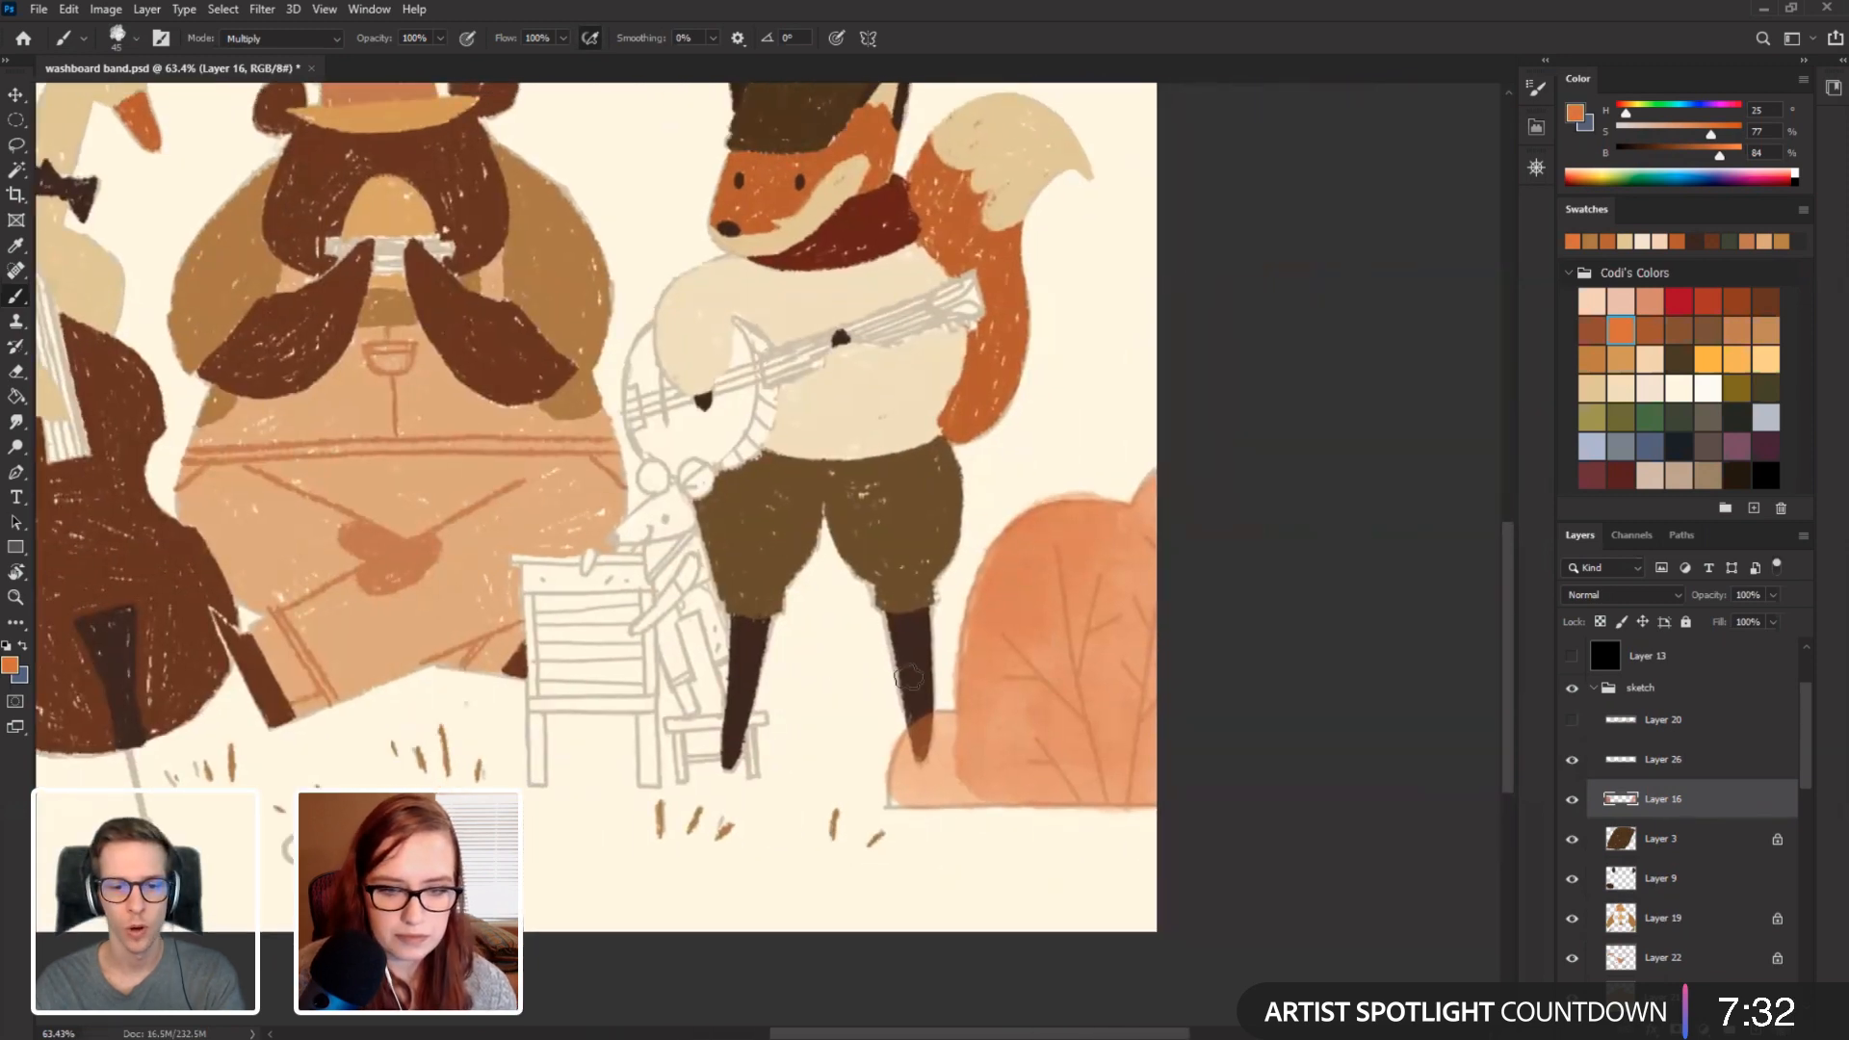
{"action": "mouse_move", "coordinate": [980, 741]}
{"action": "left_mouse_down"}
{"action": "mouse_move", "coordinate": [982, 588]}
{"action": "mouse_move", "coordinate": [1074, 510]}
{"action": "mouse_move", "coordinate": [1134, 524]}
{"action": "mouse_move", "coordinate": [1127, 631]}
{"action": "mouse_move", "coordinate": [1016, 751]}
{"action": "mouse_move", "coordinate": [924, 746]}
{"action": "mouse_move", "coordinate": [895, 790]}
{"action": "mouse_move", "coordinate": [953, 751]}
{"action": "mouse_move", "coordinate": [1084, 761]}
{"action": "left_mouse_up"}
{"action": "mouse_move", "coordinate": [930, 797]}
{"action": "left_mouse_down"}
{"action": "mouse_move", "coordinate": [1150, 782]}
{"action": "mouse_move", "coordinate": [1131, 693]}
{"action": "mouse_move", "coordinate": [1088, 718]}
{"action": "mouse_move", "coordinate": [1074, 683]}
{"action": "left_mouse_up"}
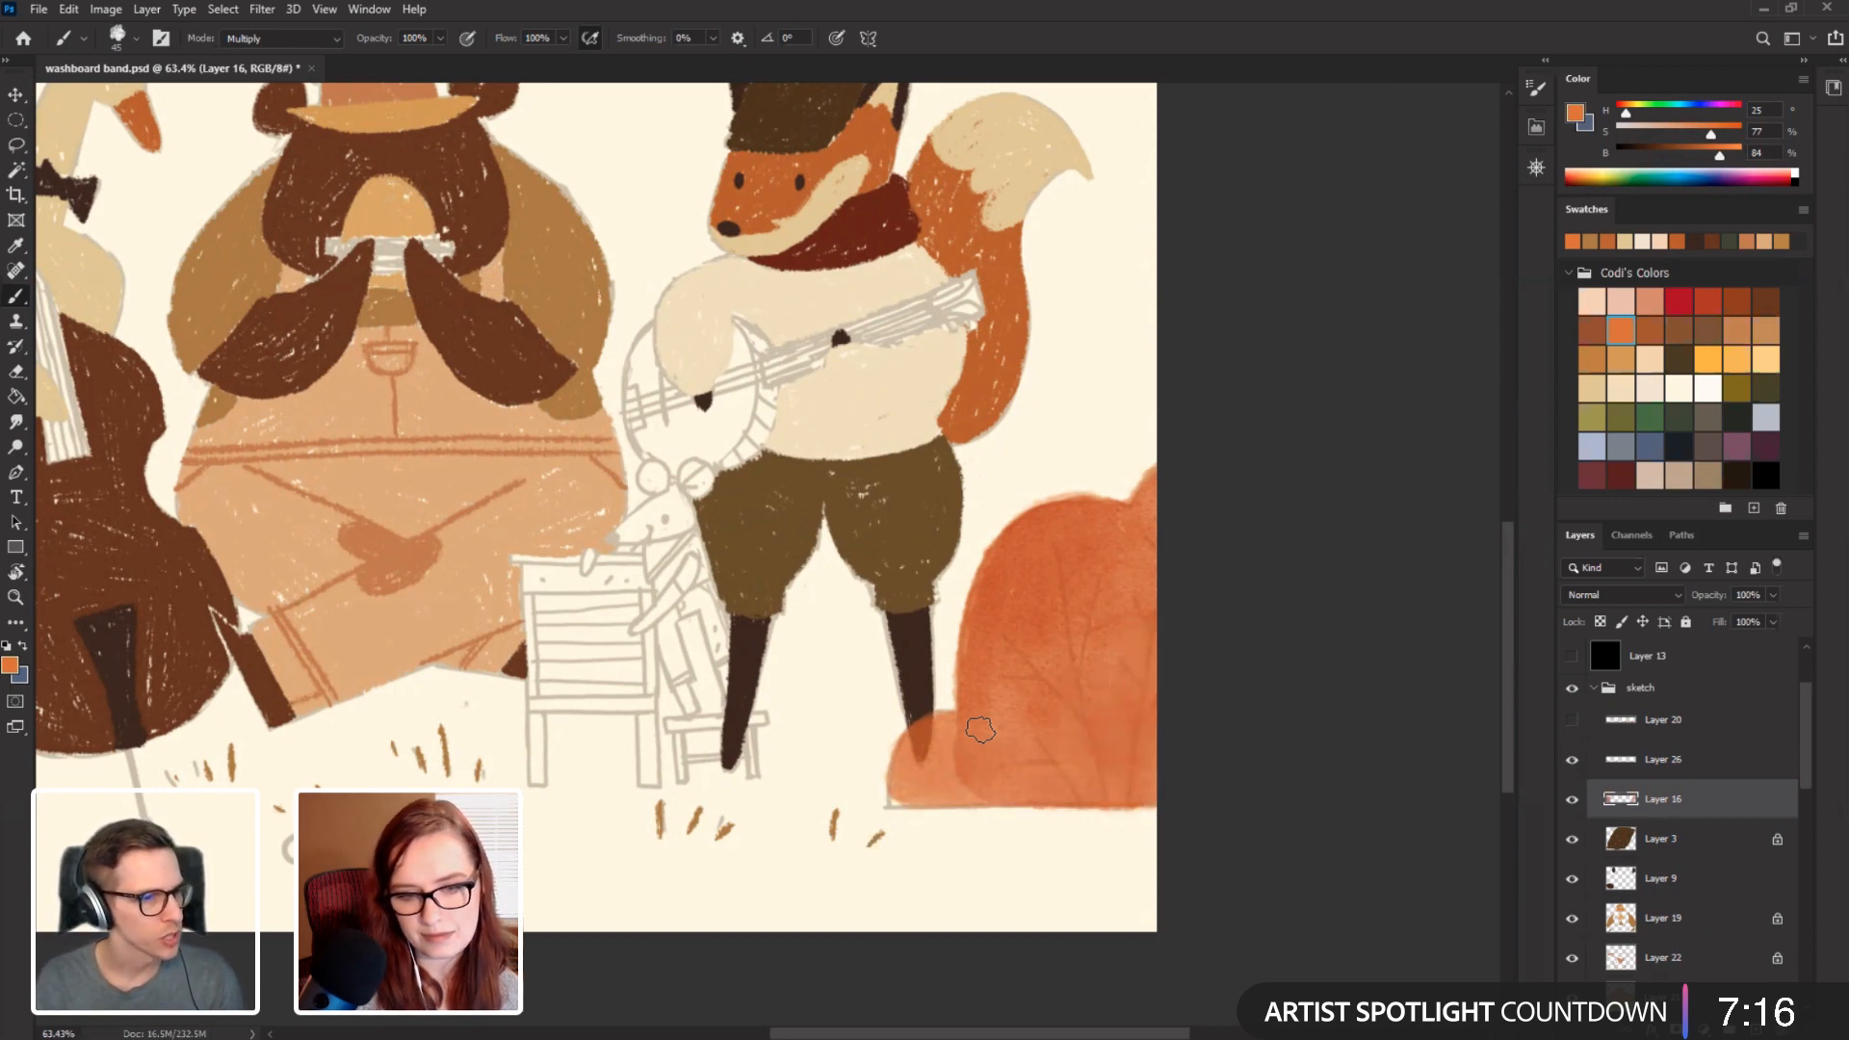
{"action": "left_click_drag", "start_coordinate": [439, 579], "coordinate": [371, 626]}
{"action": "mouse_move", "coordinate": [478, 440]}
{"action": "left_mouse_down"}
{"action": "mouse_move", "coordinate": [593, 711]}
{"action": "mouse_move", "coordinate": [551, 480]}
{"action": "mouse_move", "coordinate": [501, 440]}
{"action": "left_mouse_up"}
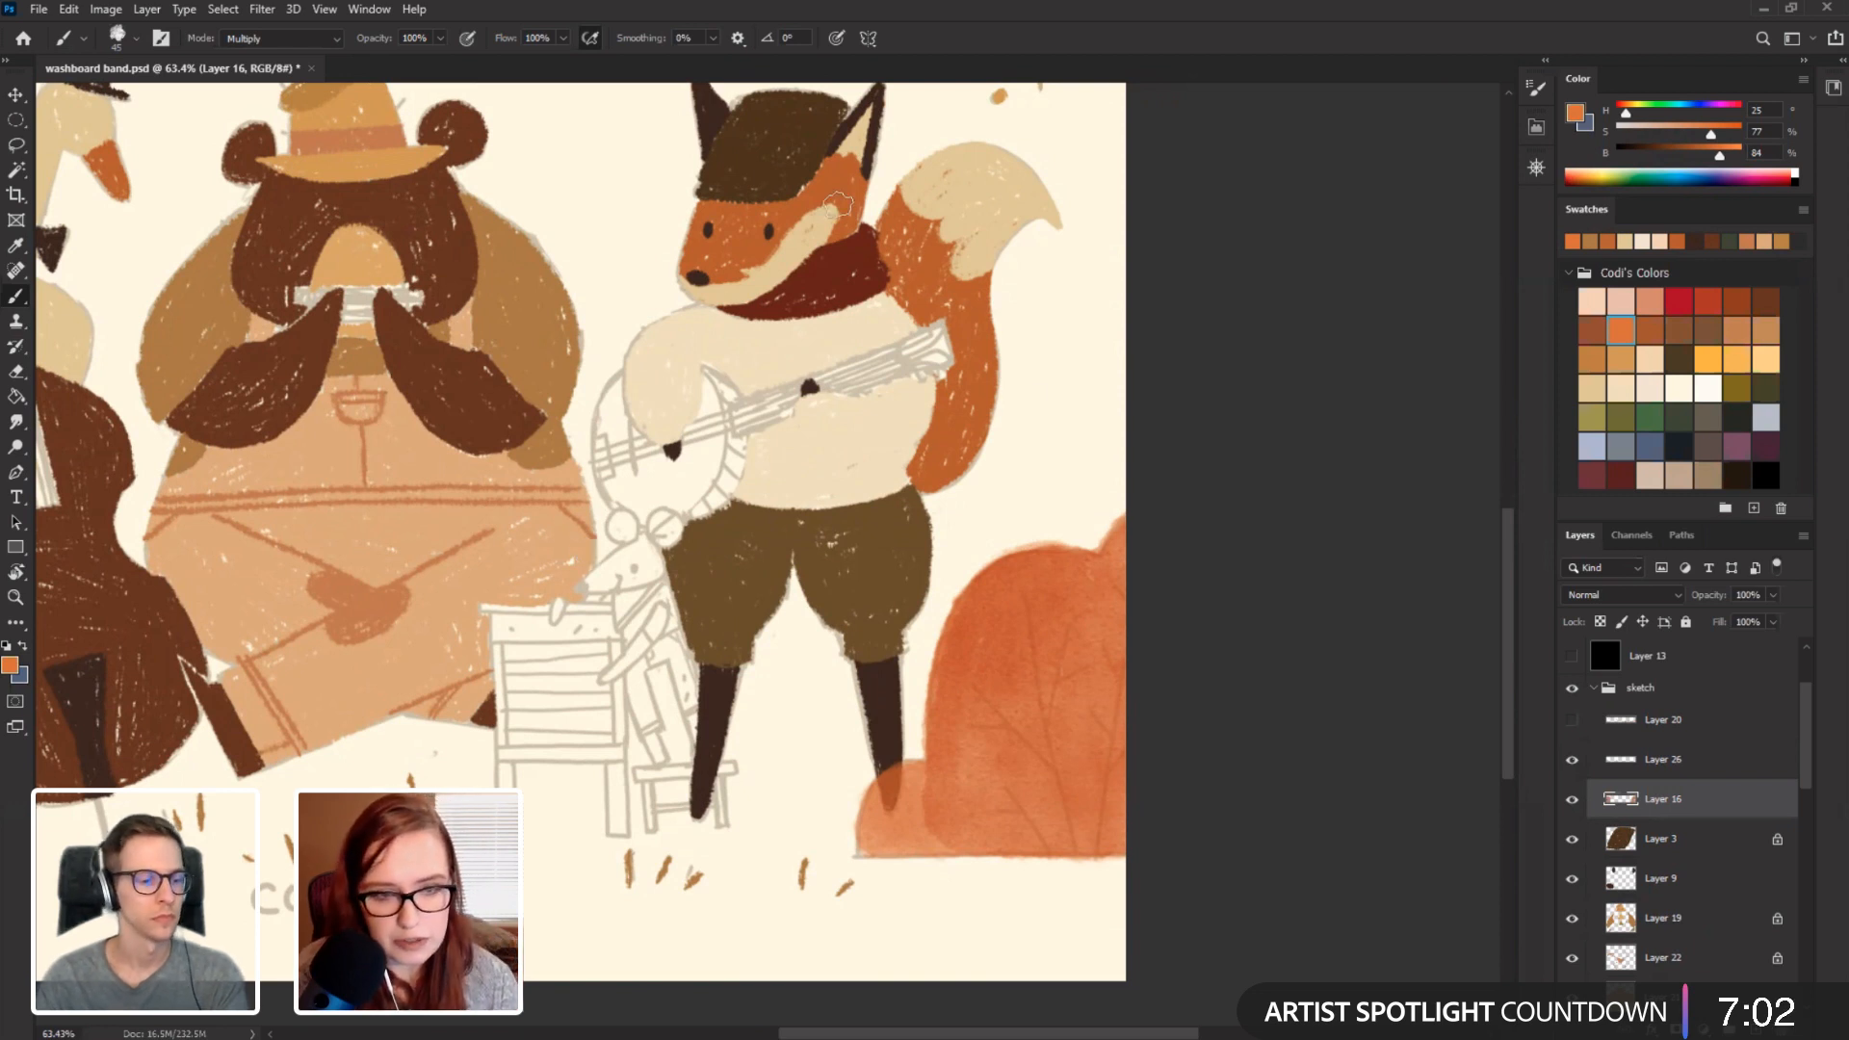
Sample the reddish brown from the bear's head and choose Kyle's Drawing Box - Conte Crayon as the brush.
{"action": "left_click", "coordinate": [450, 256], "text": "alt"}
{"action": "right_click", "coordinate": [853, 539]}
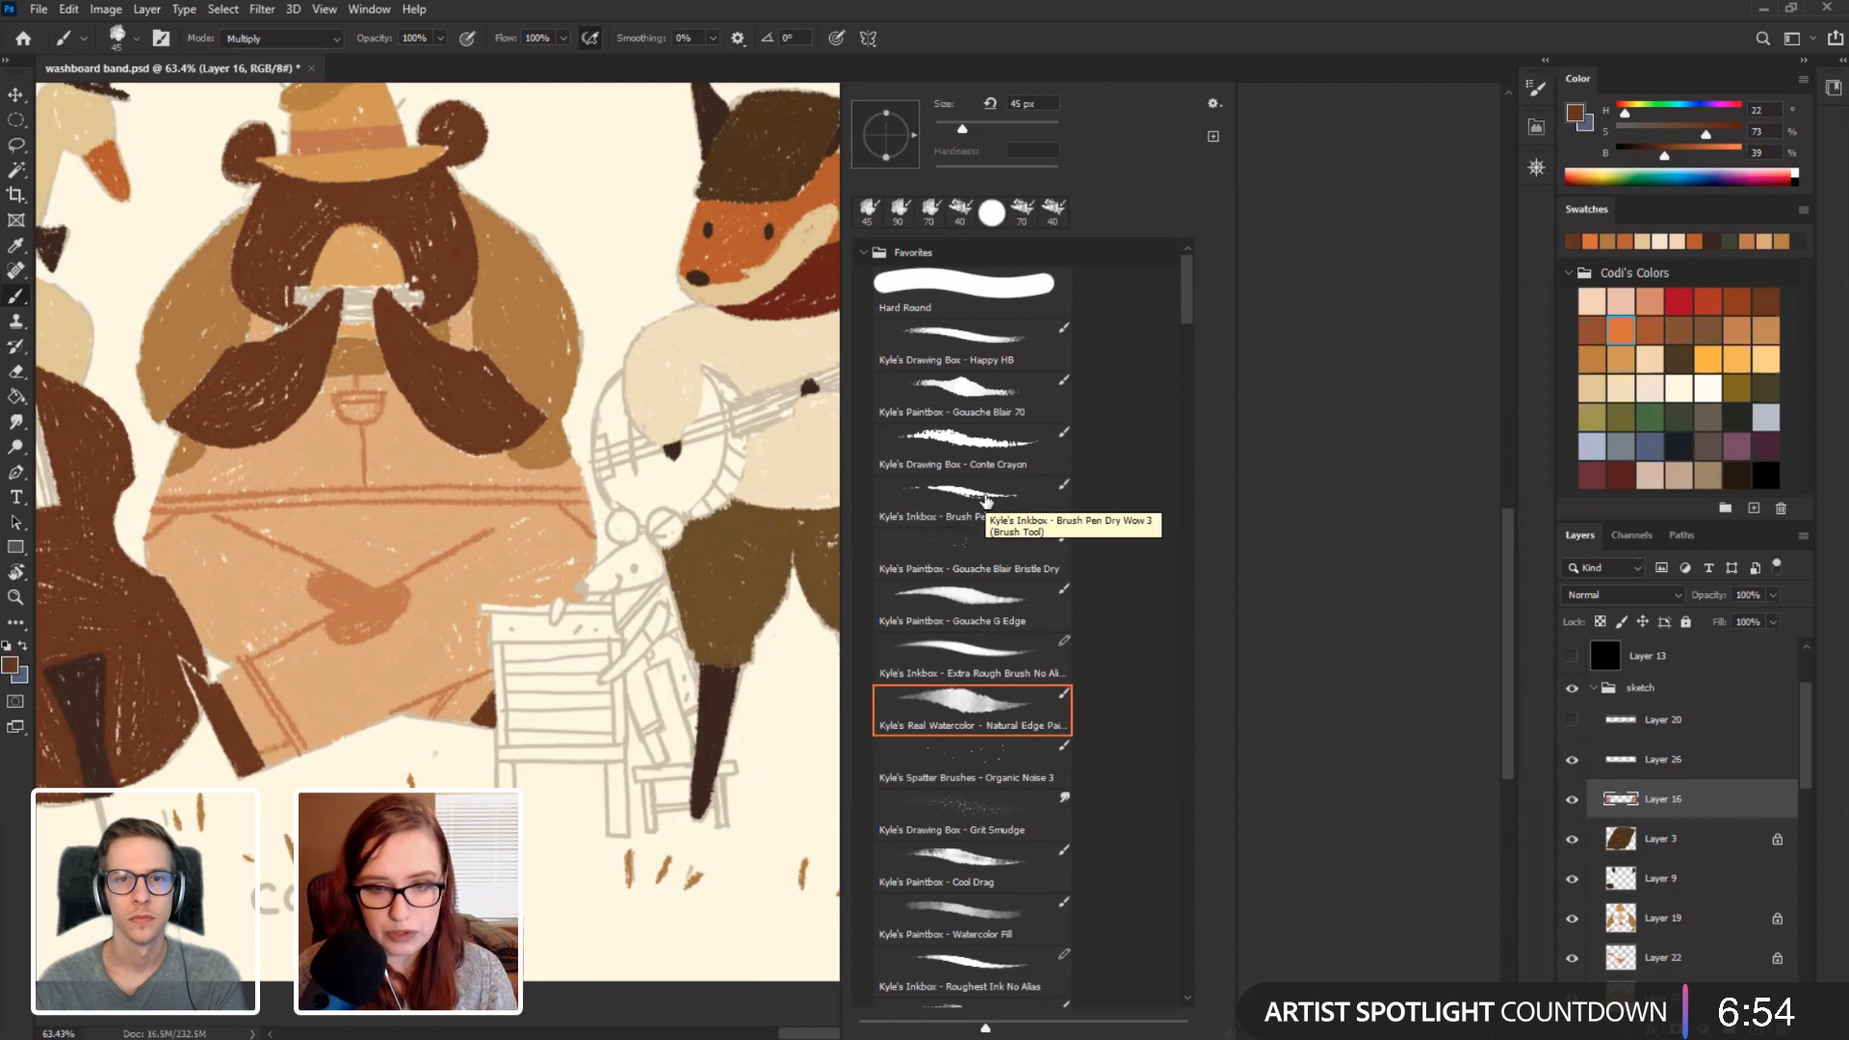
{"action": "left_click", "coordinate": [997, 443]}
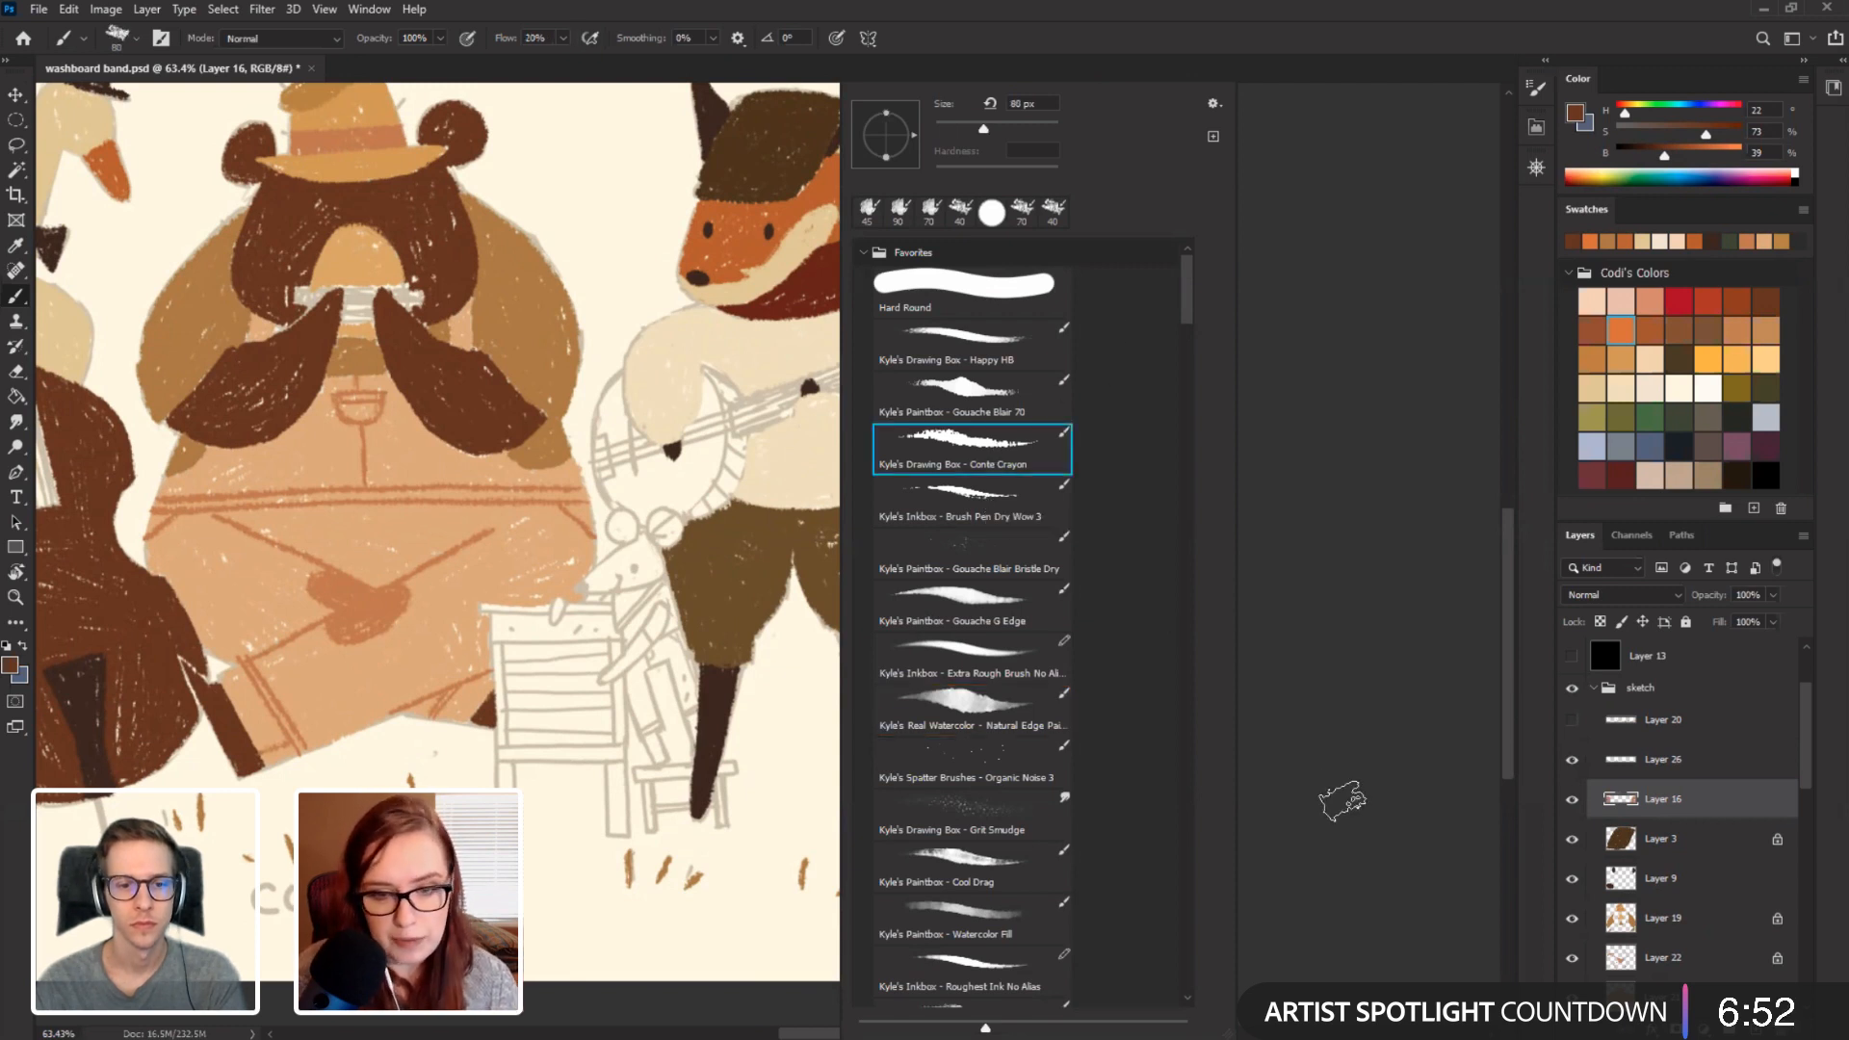
{"action": "left_click", "coordinate": [1341, 799]}
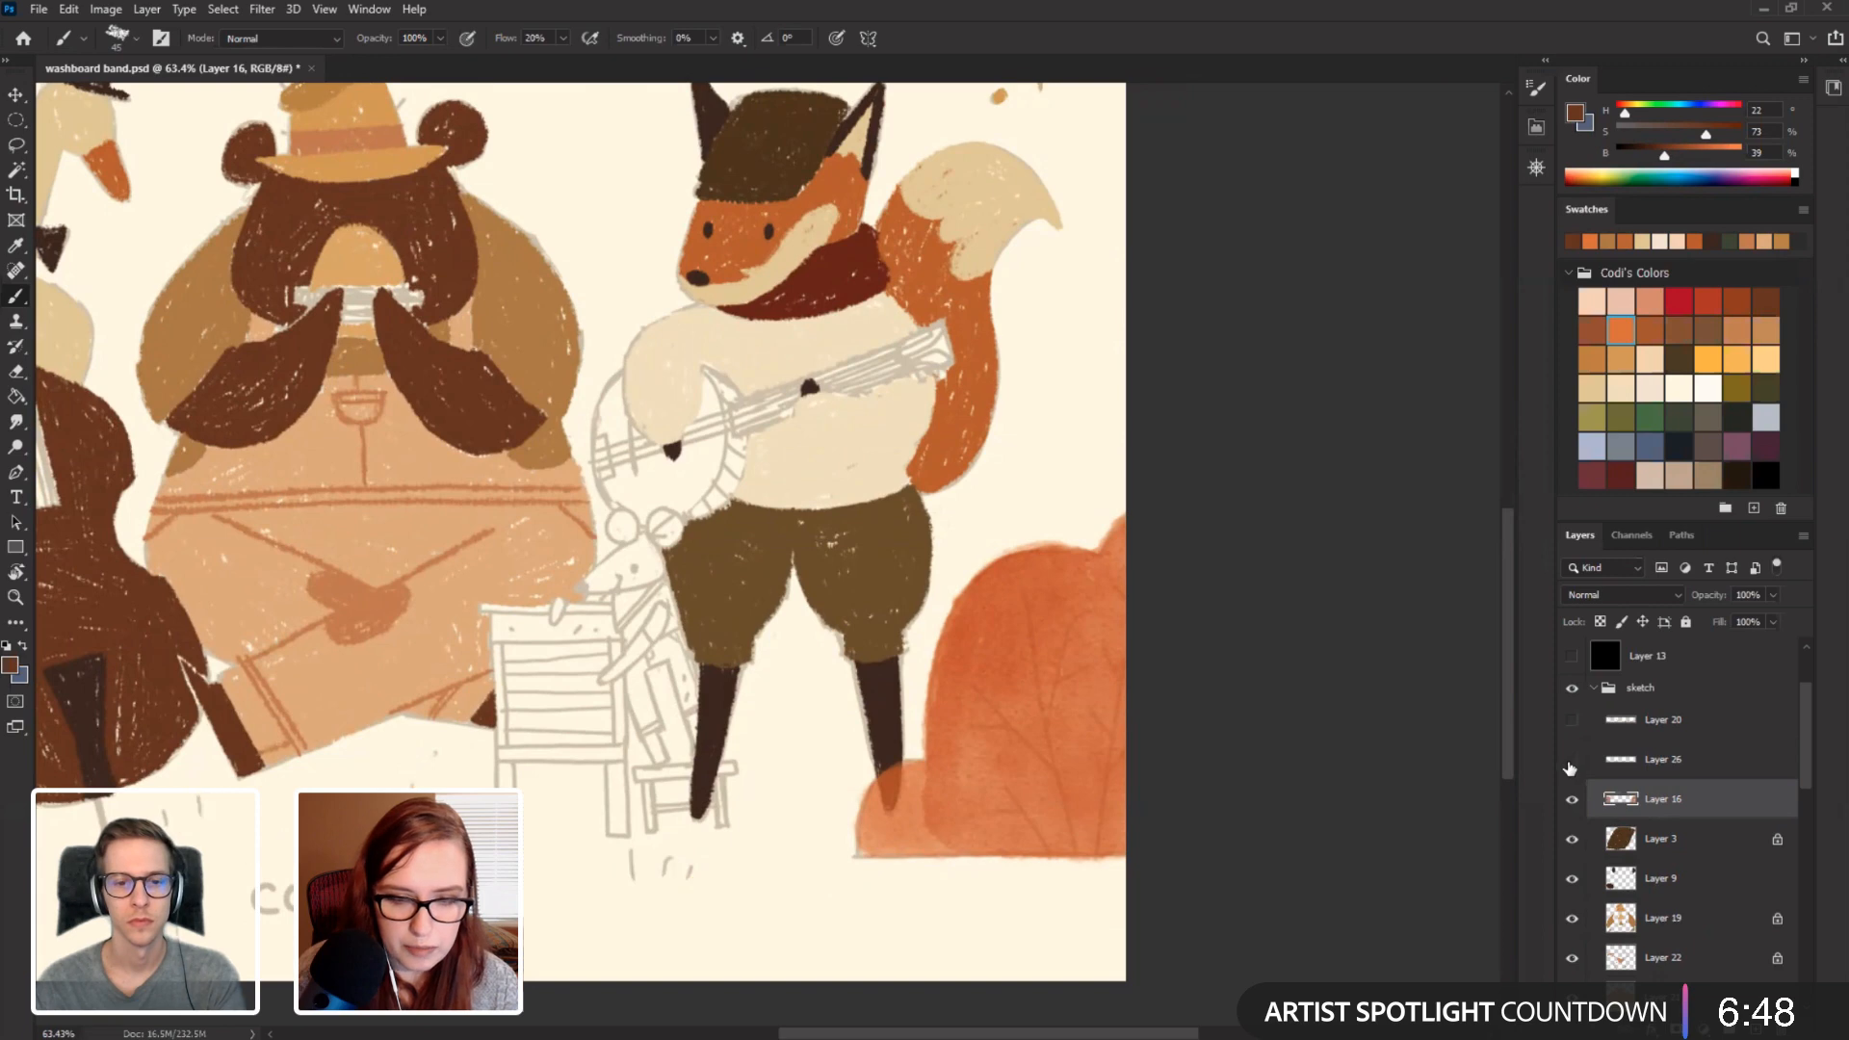
On Layer 26, paint a brown main stem with a forking branch over the sketched lines in the bush beside the fox.
{"action": "left_click", "coordinate": [1600, 765]}
{"action": "key", "text": "r"}
{"action": "left_click_drag", "start_coordinate": [408, 503], "coordinate": [540, 479]}
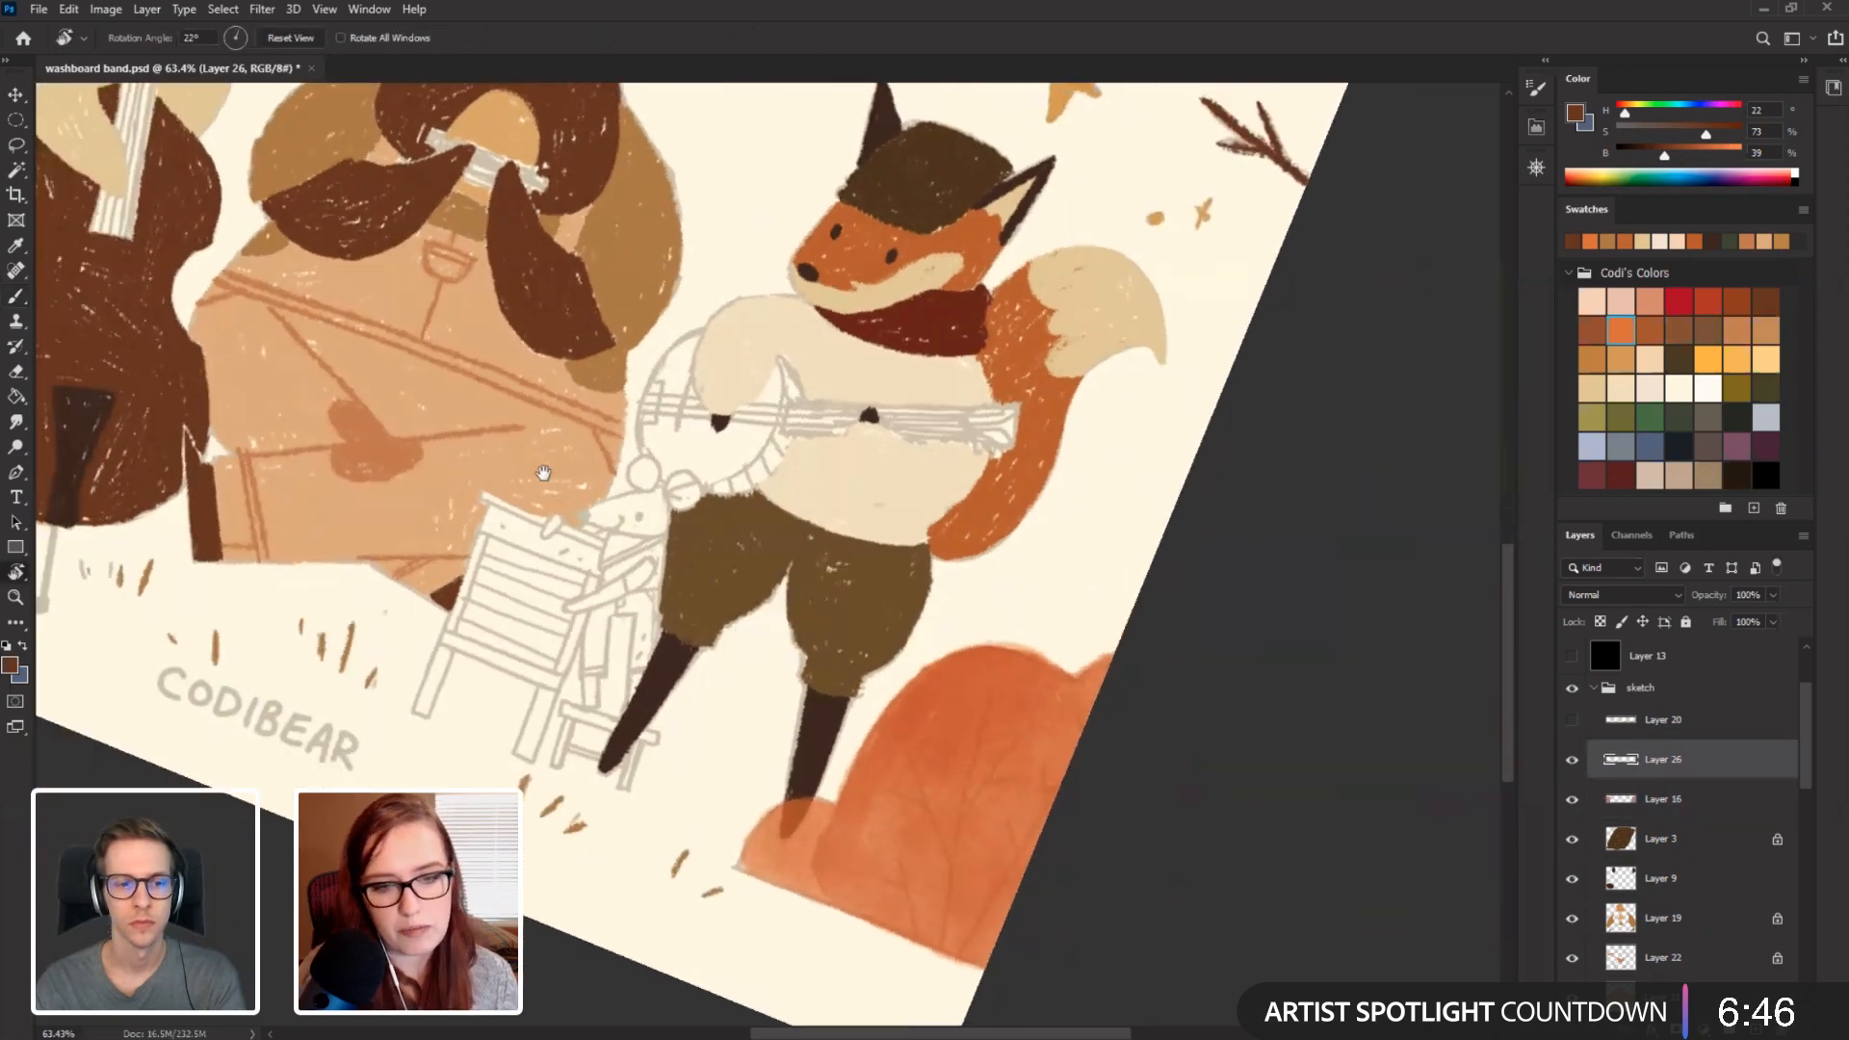
{"action": "left_click_drag", "start_coordinate": [610, 561], "coordinate": [535, 524]}
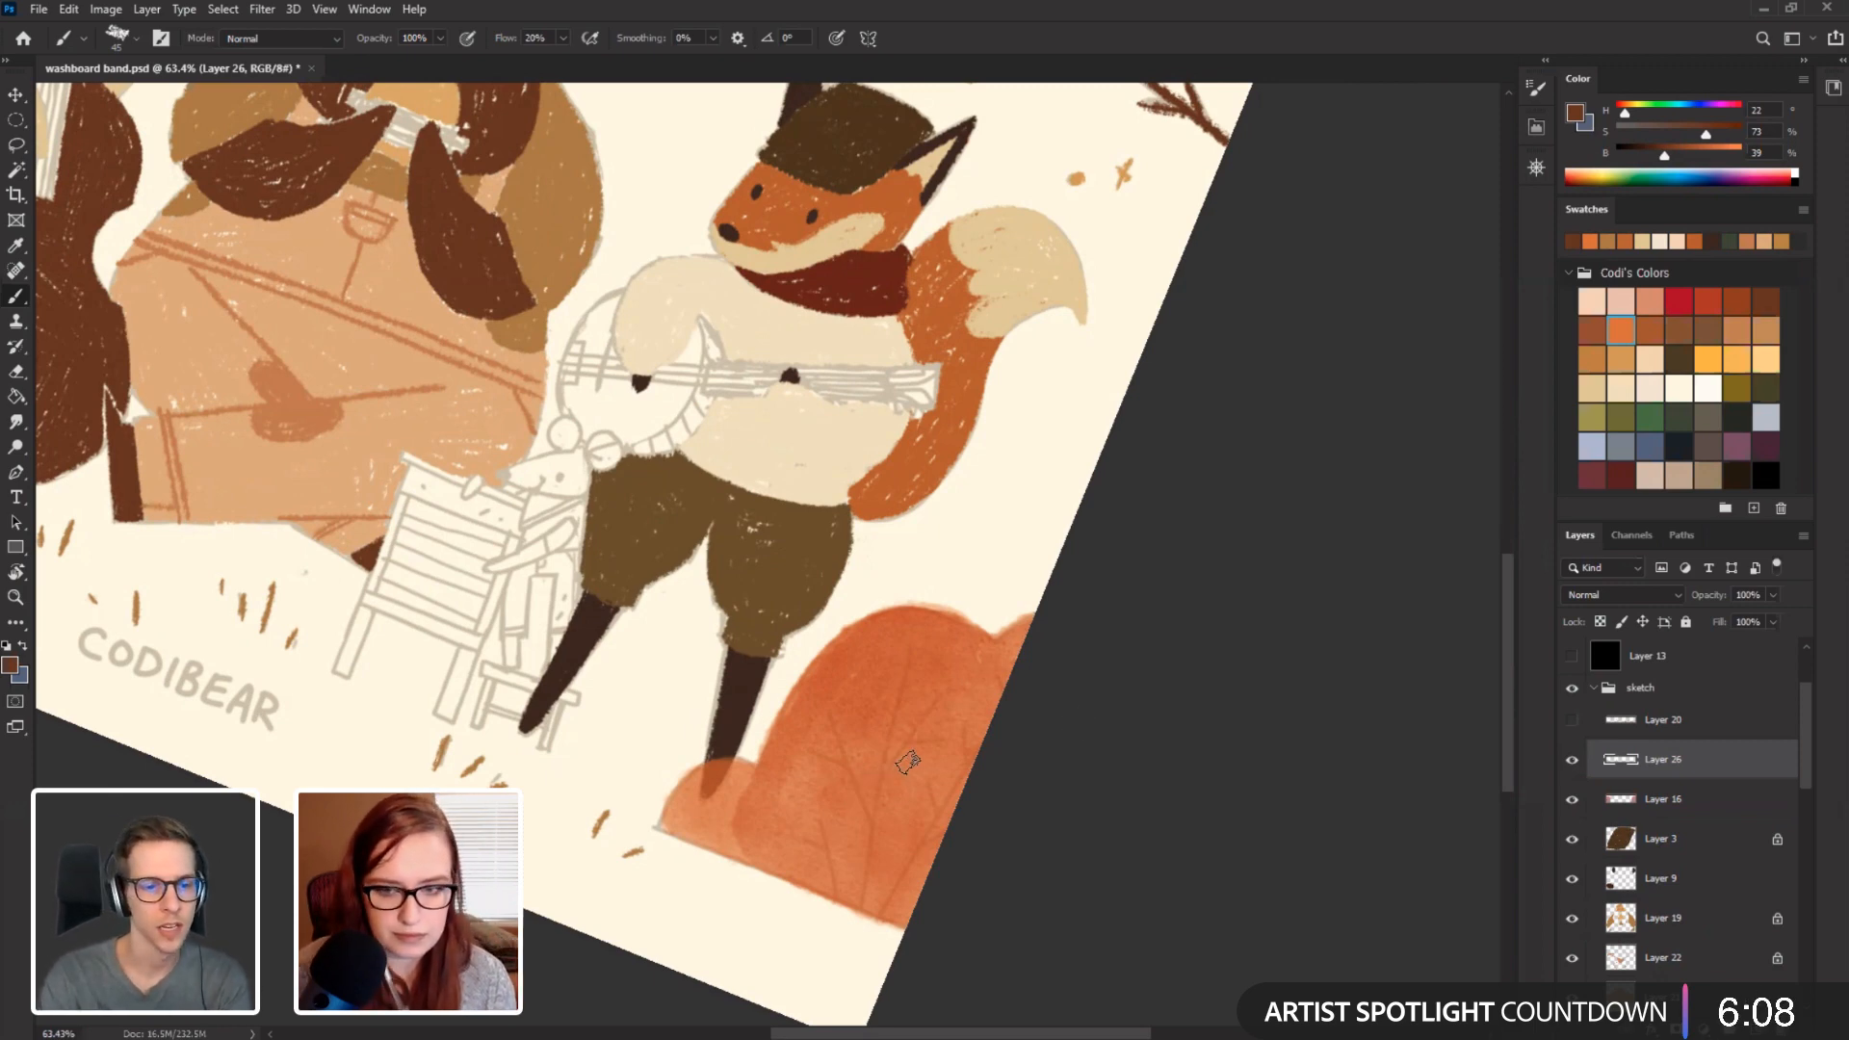
{"action": "left_click_drag", "start_coordinate": [506, 364], "coordinate": [584, 544]}
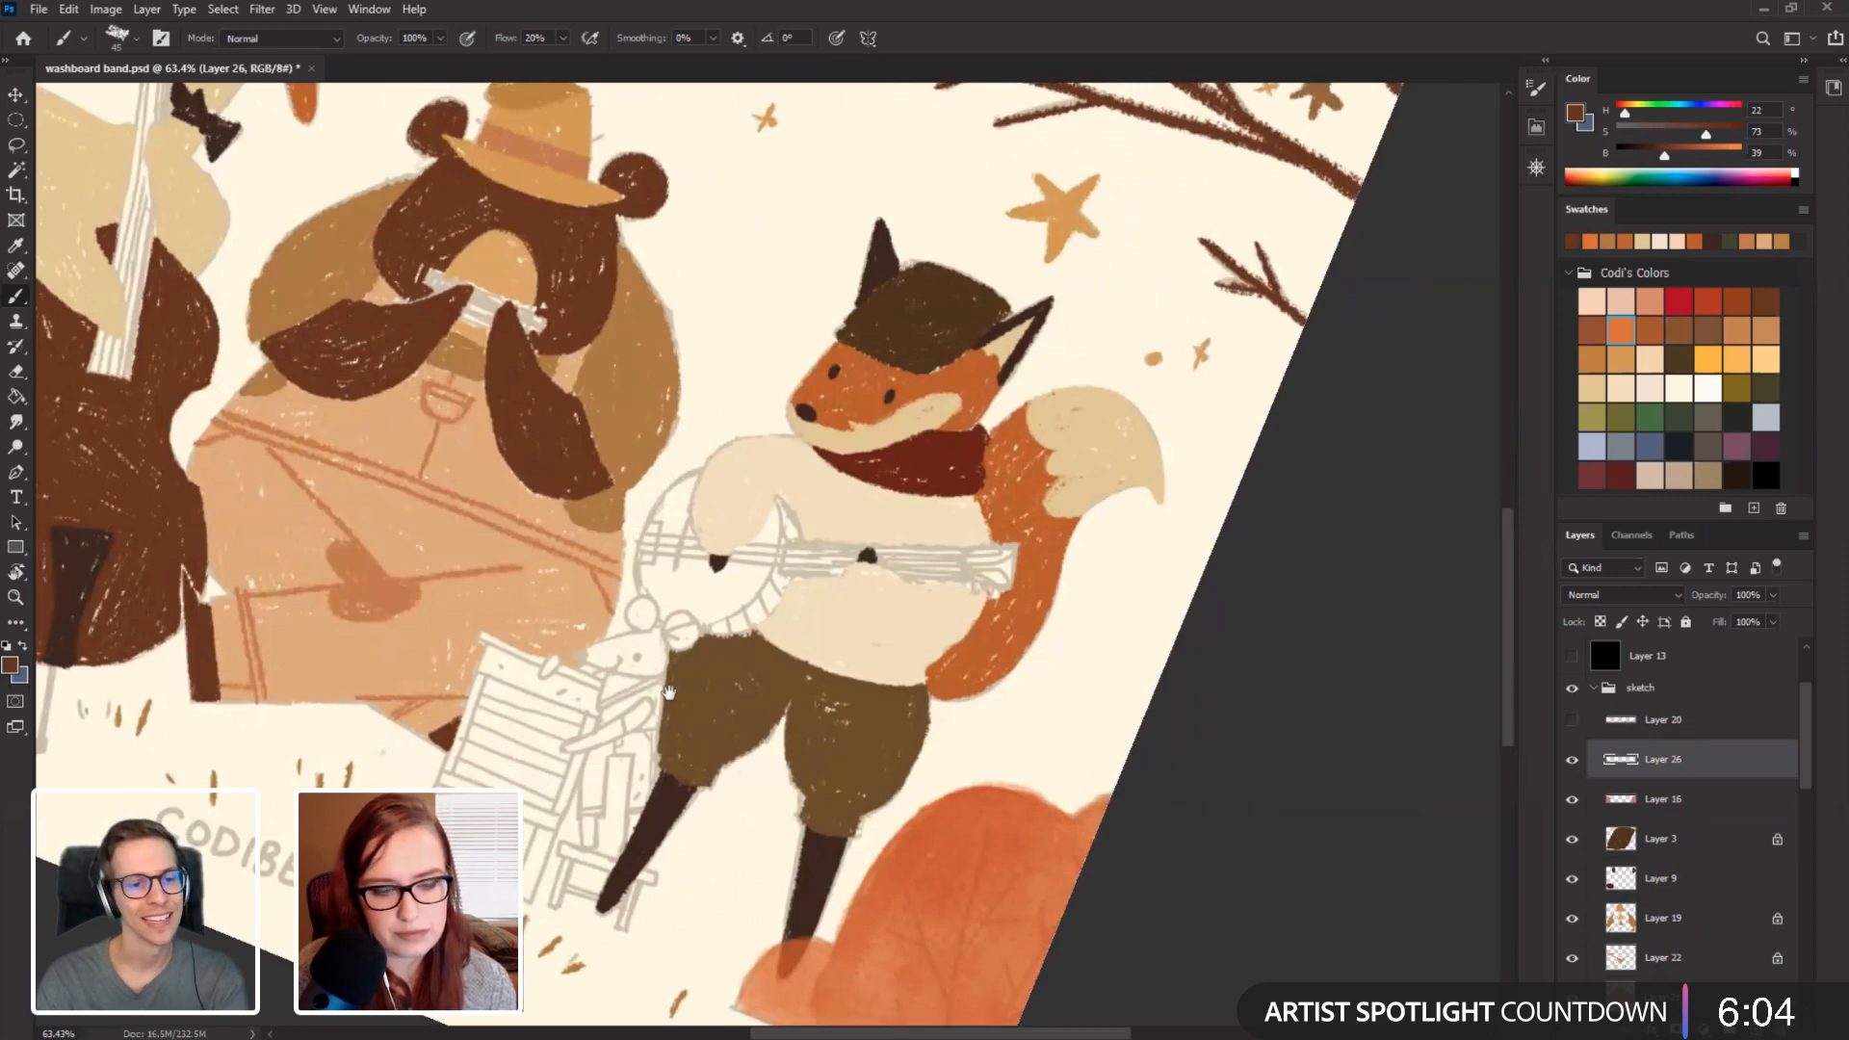
{"action": "left_click_drag", "start_coordinate": [667, 693], "coordinate": [584, 449]}
{"action": "left_click_drag", "start_coordinate": [826, 793], "coordinate": [870, 536]}
{"action": "left_click_drag", "start_coordinate": [844, 682], "coordinate": [910, 576]}
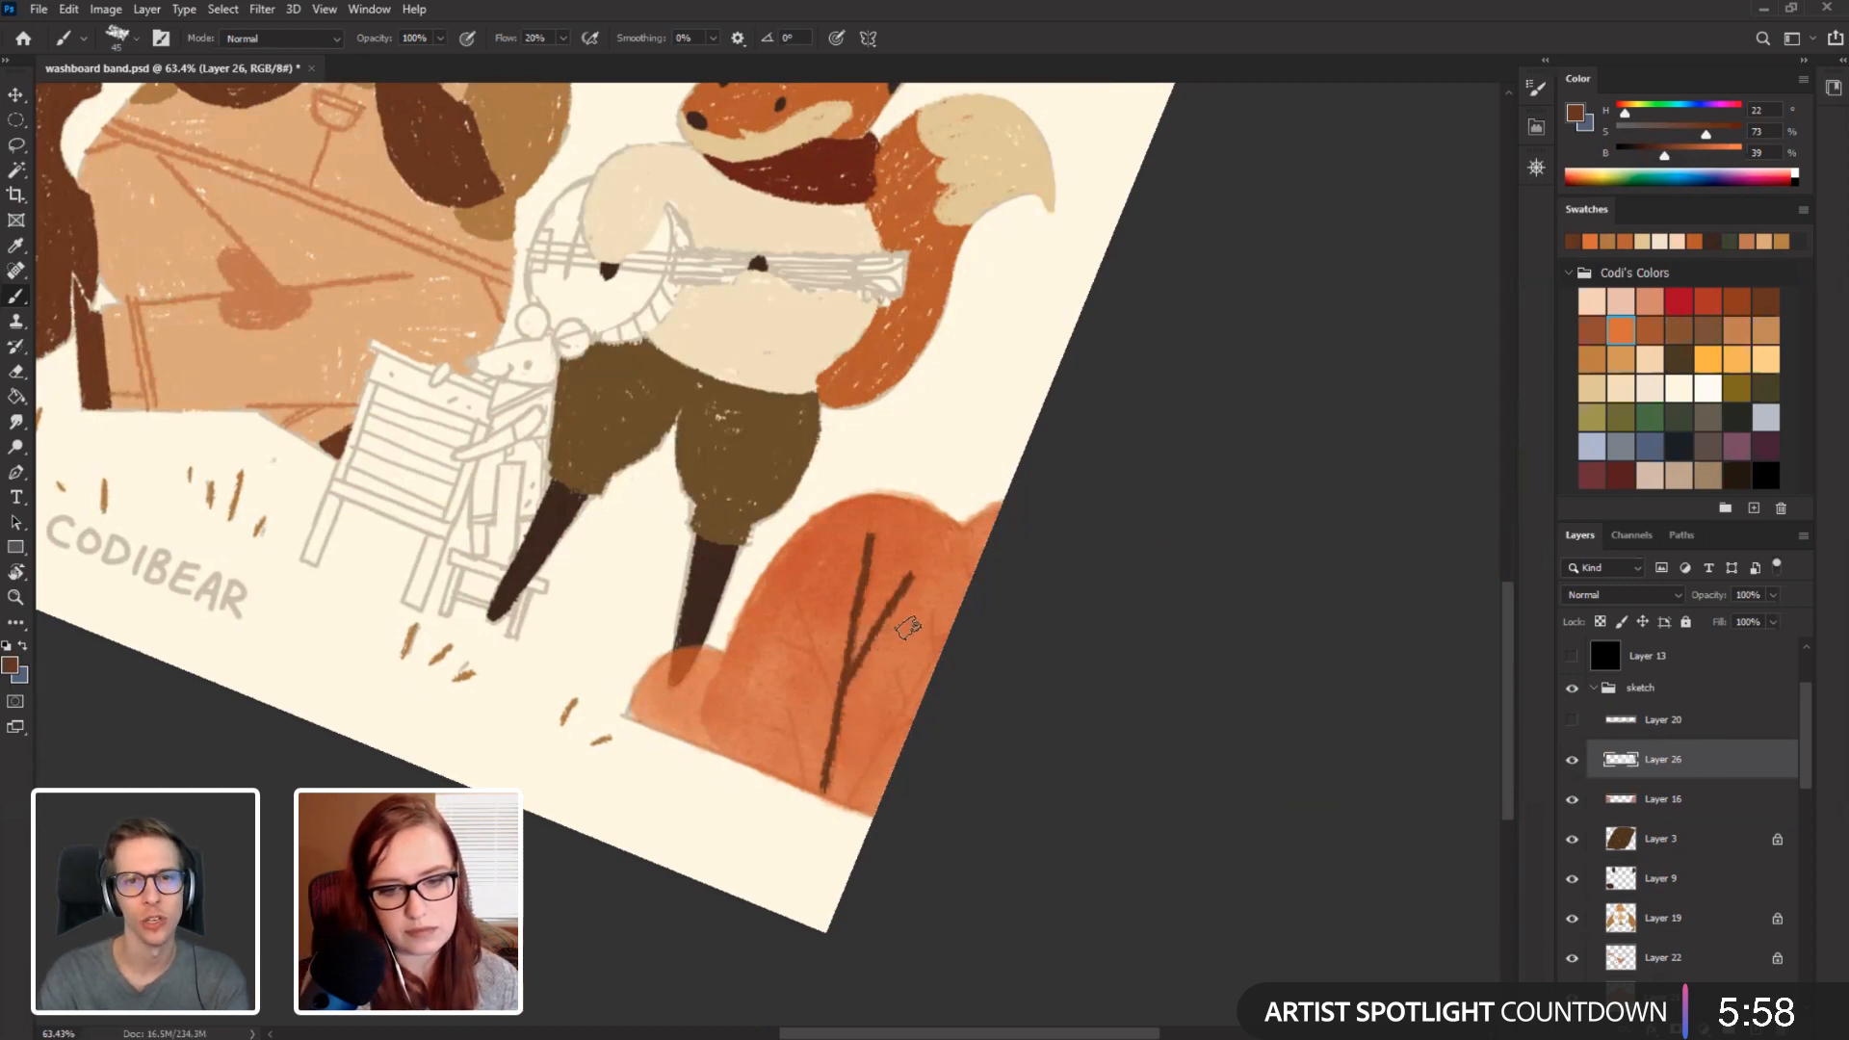
Add side twigs and a second stem along the canvas edge to the branches in the fox's bush.
{"action": "left_click_drag", "start_coordinate": [908, 628], "coordinate": [879, 637]}
{"action": "left_click_drag", "start_coordinate": [836, 801], "coordinate": [949, 627]}
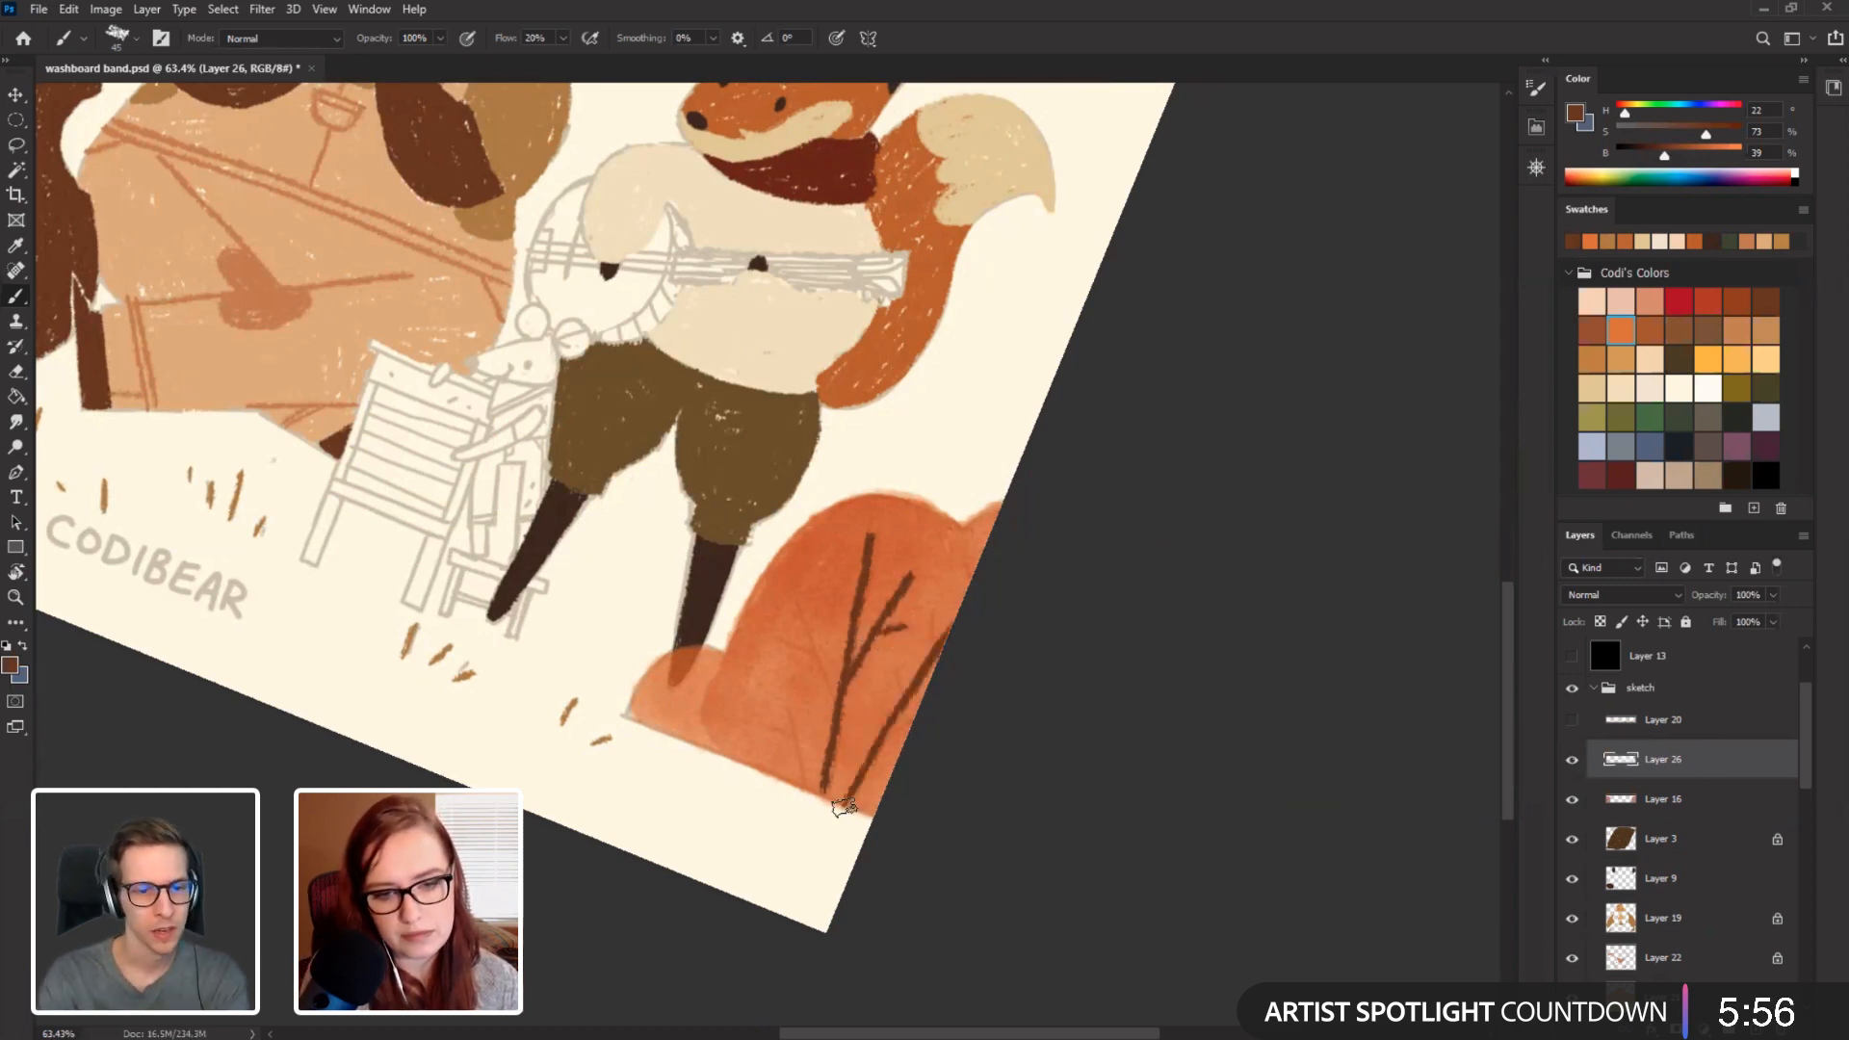
{"action": "key", "text": "ctrl+z"}
{"action": "mouse_move", "coordinate": [842, 810]}
{"action": "left_mouse_down"}
{"action": "mouse_move", "coordinate": [951, 622]}
{"action": "mouse_move", "coordinate": [910, 720]}
{"action": "left_mouse_up"}
{"action": "left_click_drag", "start_coordinate": [965, 549], "coordinate": [974, 571]}
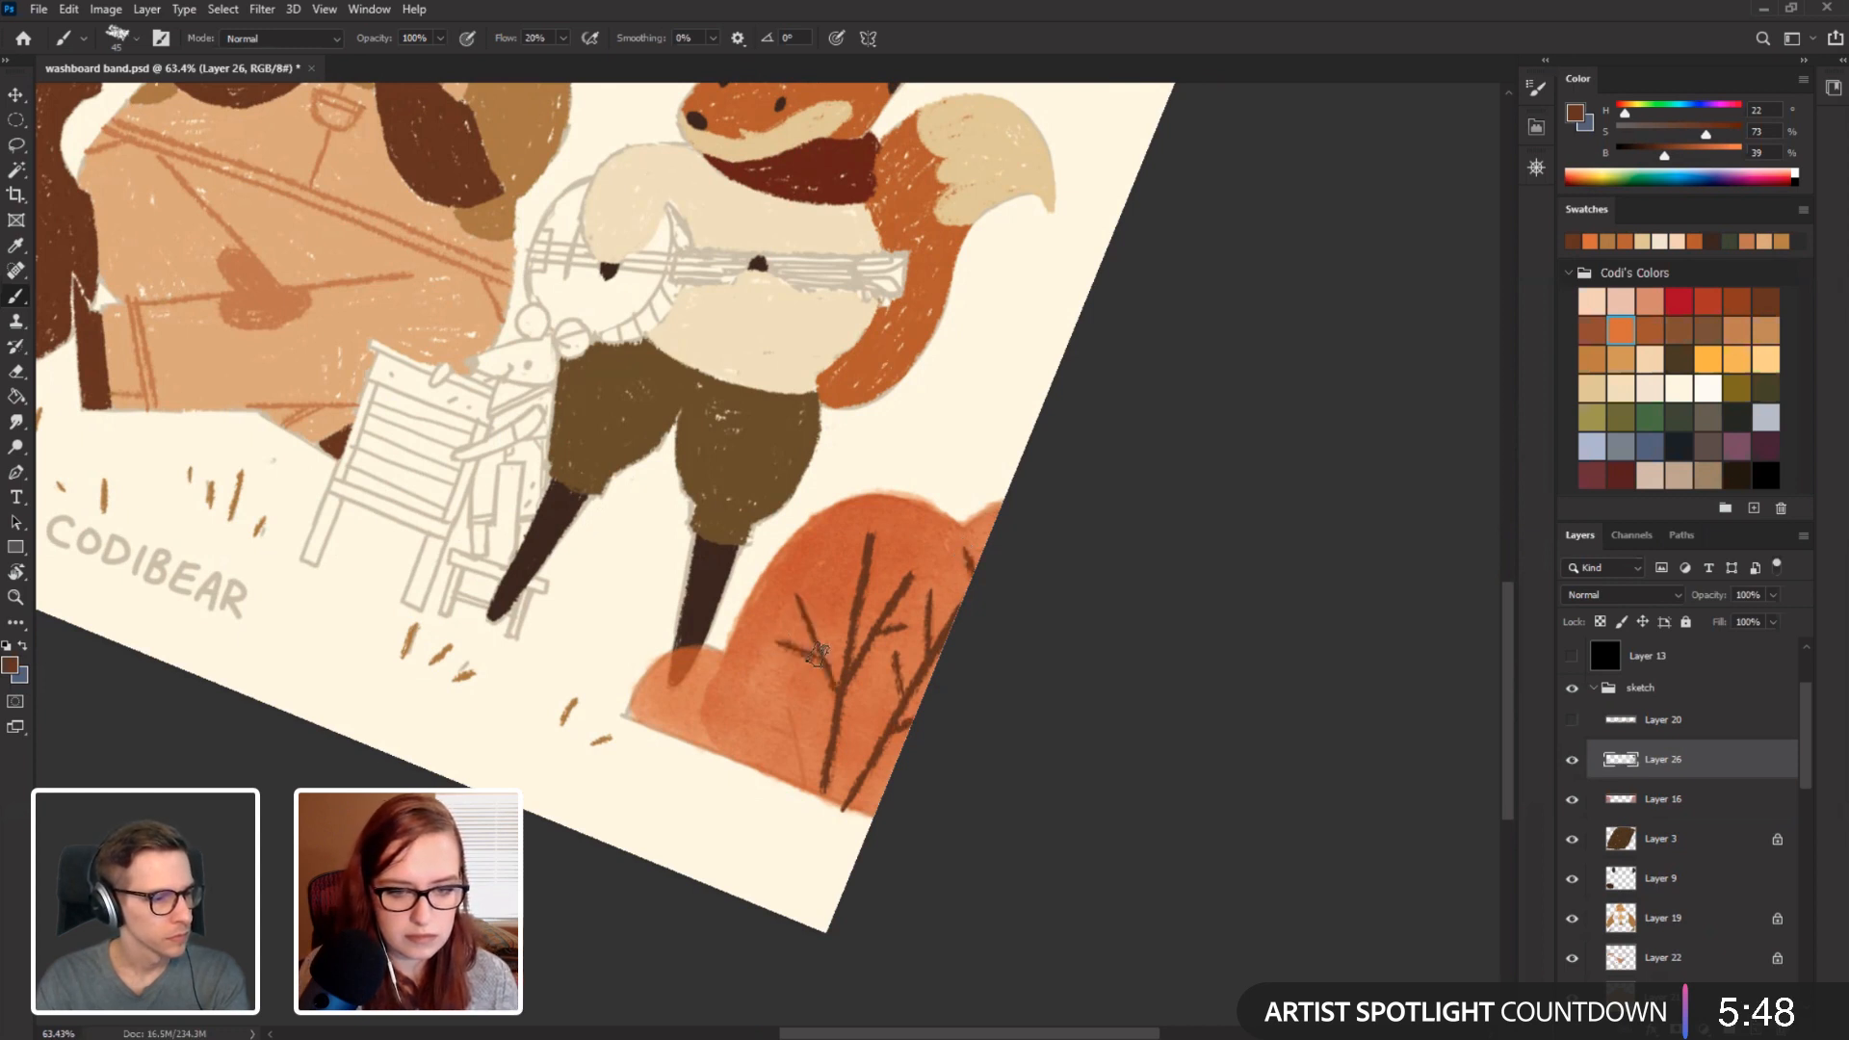
{"action": "mouse_move", "coordinate": [787, 701]}
{"action": "left_mouse_down"}
{"action": "mouse_move", "coordinate": [805, 790]}
{"action": "mouse_move", "coordinate": [824, 799]}
{"action": "left_mouse_up"}
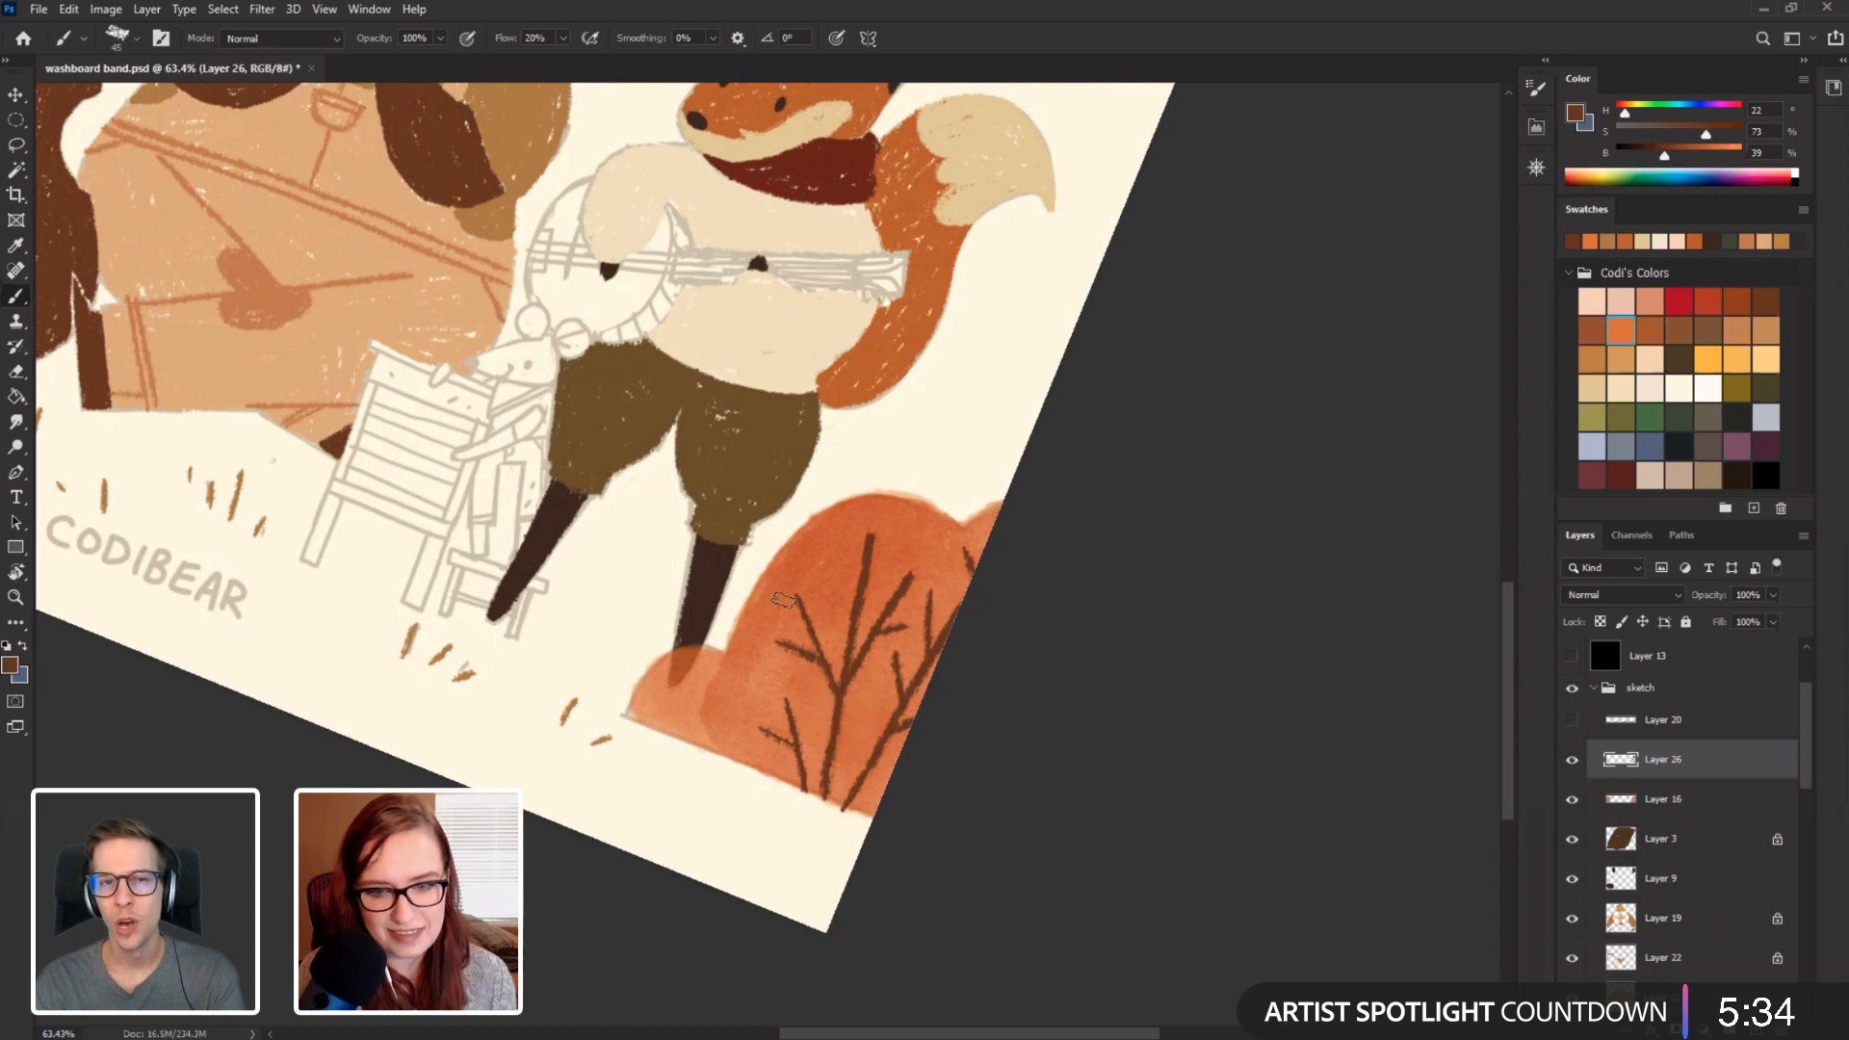
{"action": "left_click_drag", "start_coordinate": [395, 404], "coordinate": [807, 417]}
{"action": "key", "text": "t"}
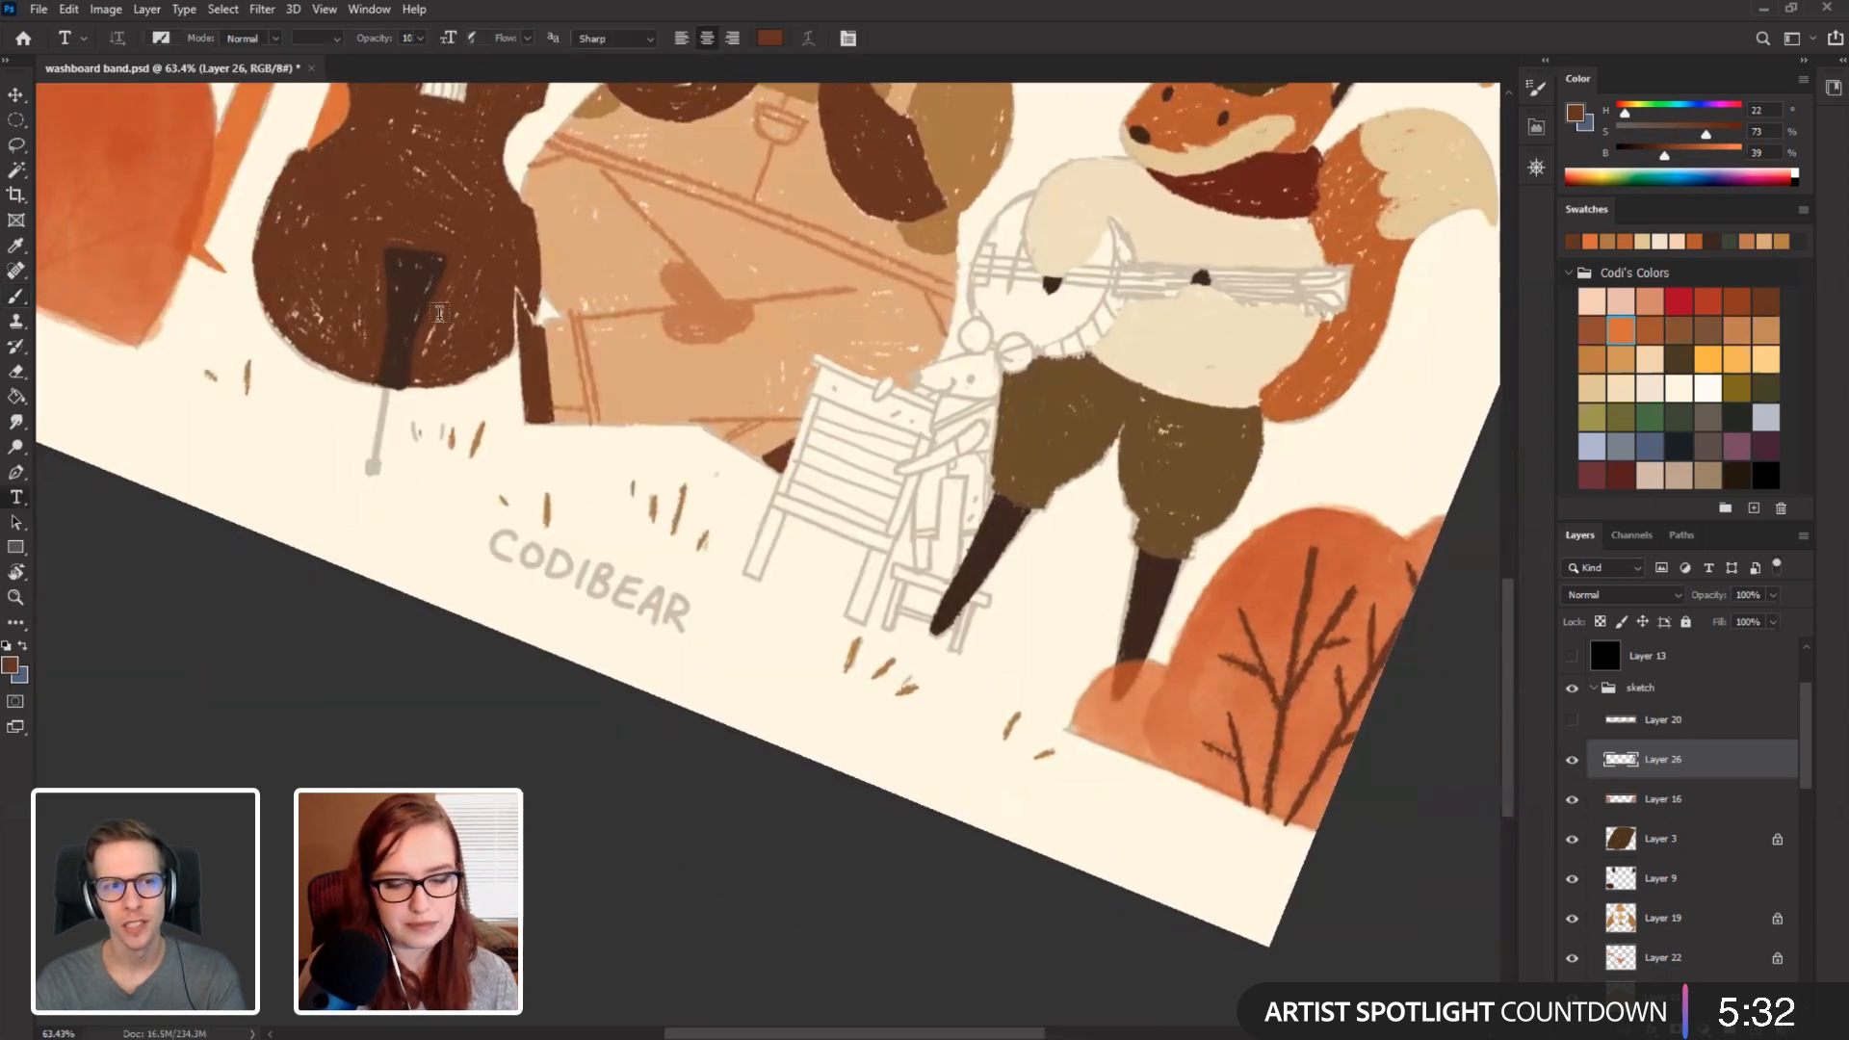
{"action": "left_click_drag", "start_coordinate": [440, 317], "coordinate": [417, 597]}
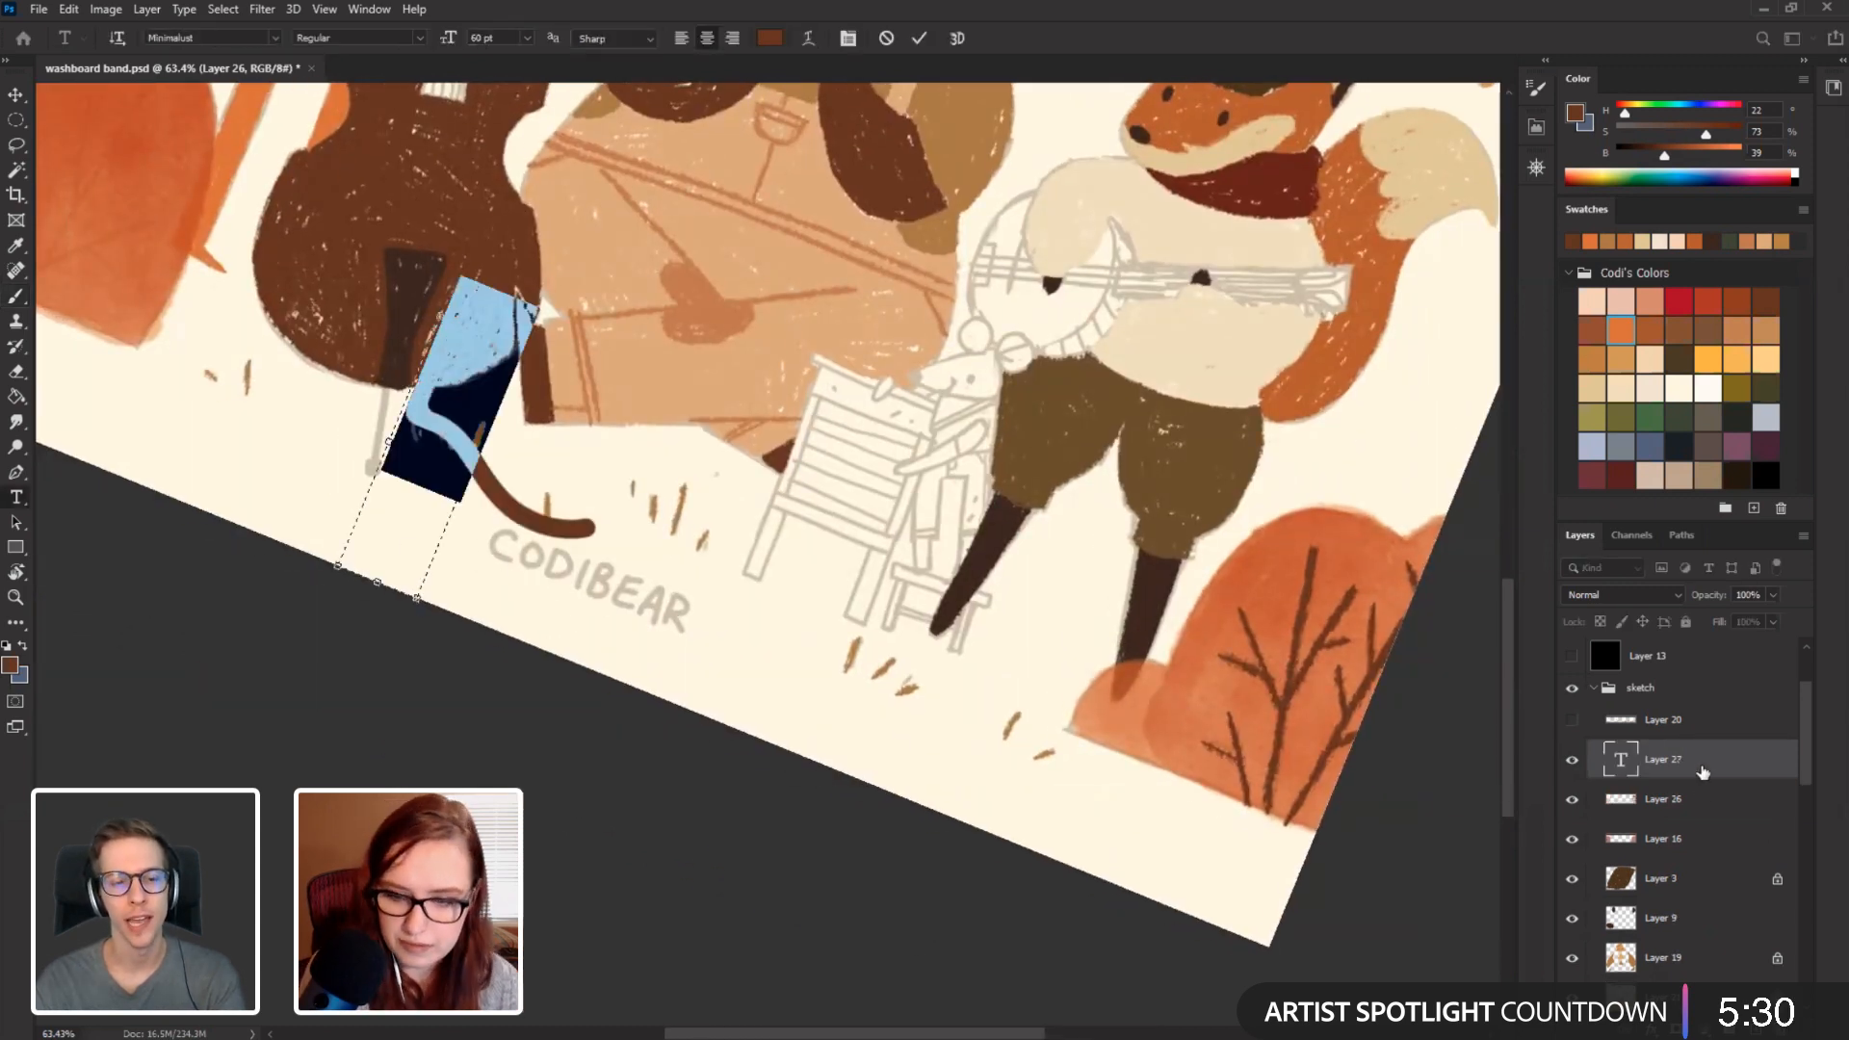
{"action": "left_click_drag", "start_coordinate": [1695, 761], "coordinate": [1781, 1027]}
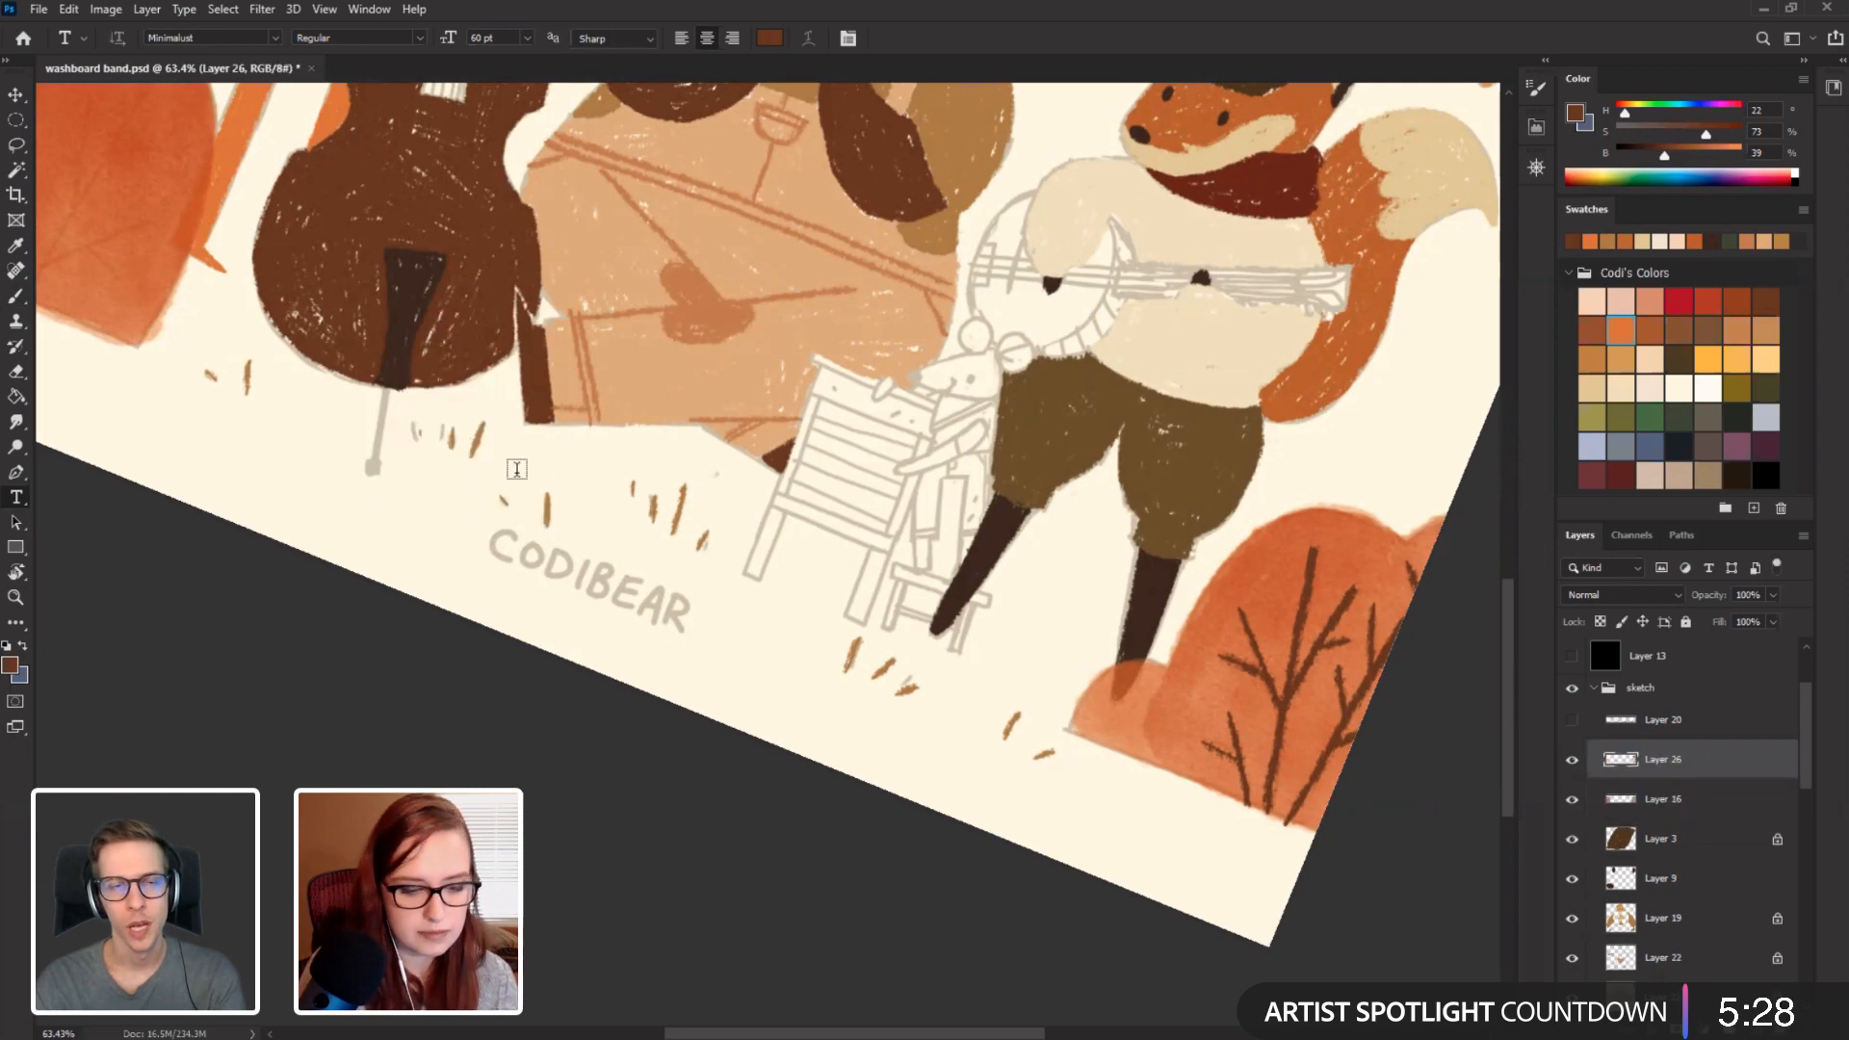
Straighten the canvas and paint a brown main stem with a side branch in the bush beside the goose.
{"action": "key", "text": "r"}
{"action": "left_click_drag", "start_coordinate": [568, 286], "coordinate": [445, 471]}
{"action": "left_click_drag", "start_coordinate": [458, 443], "coordinate": [1008, 506]}
{"action": "mouse_move", "coordinate": [350, 699]}
{"action": "left_mouse_down"}
{"action": "mouse_move", "coordinate": [375, 574]}
{"action": "mouse_move", "coordinate": [358, 554]}
{"action": "left_mouse_up"}
{"action": "left_click_drag", "start_coordinate": [354, 558], "coordinate": [442, 510]}
{"action": "key", "text": "b"}
{"action": "left_click_drag", "start_coordinate": [617, 503], "coordinate": [575, 763]}
{"action": "left_click_drag", "start_coordinate": [669, 633], "coordinate": [582, 727]}
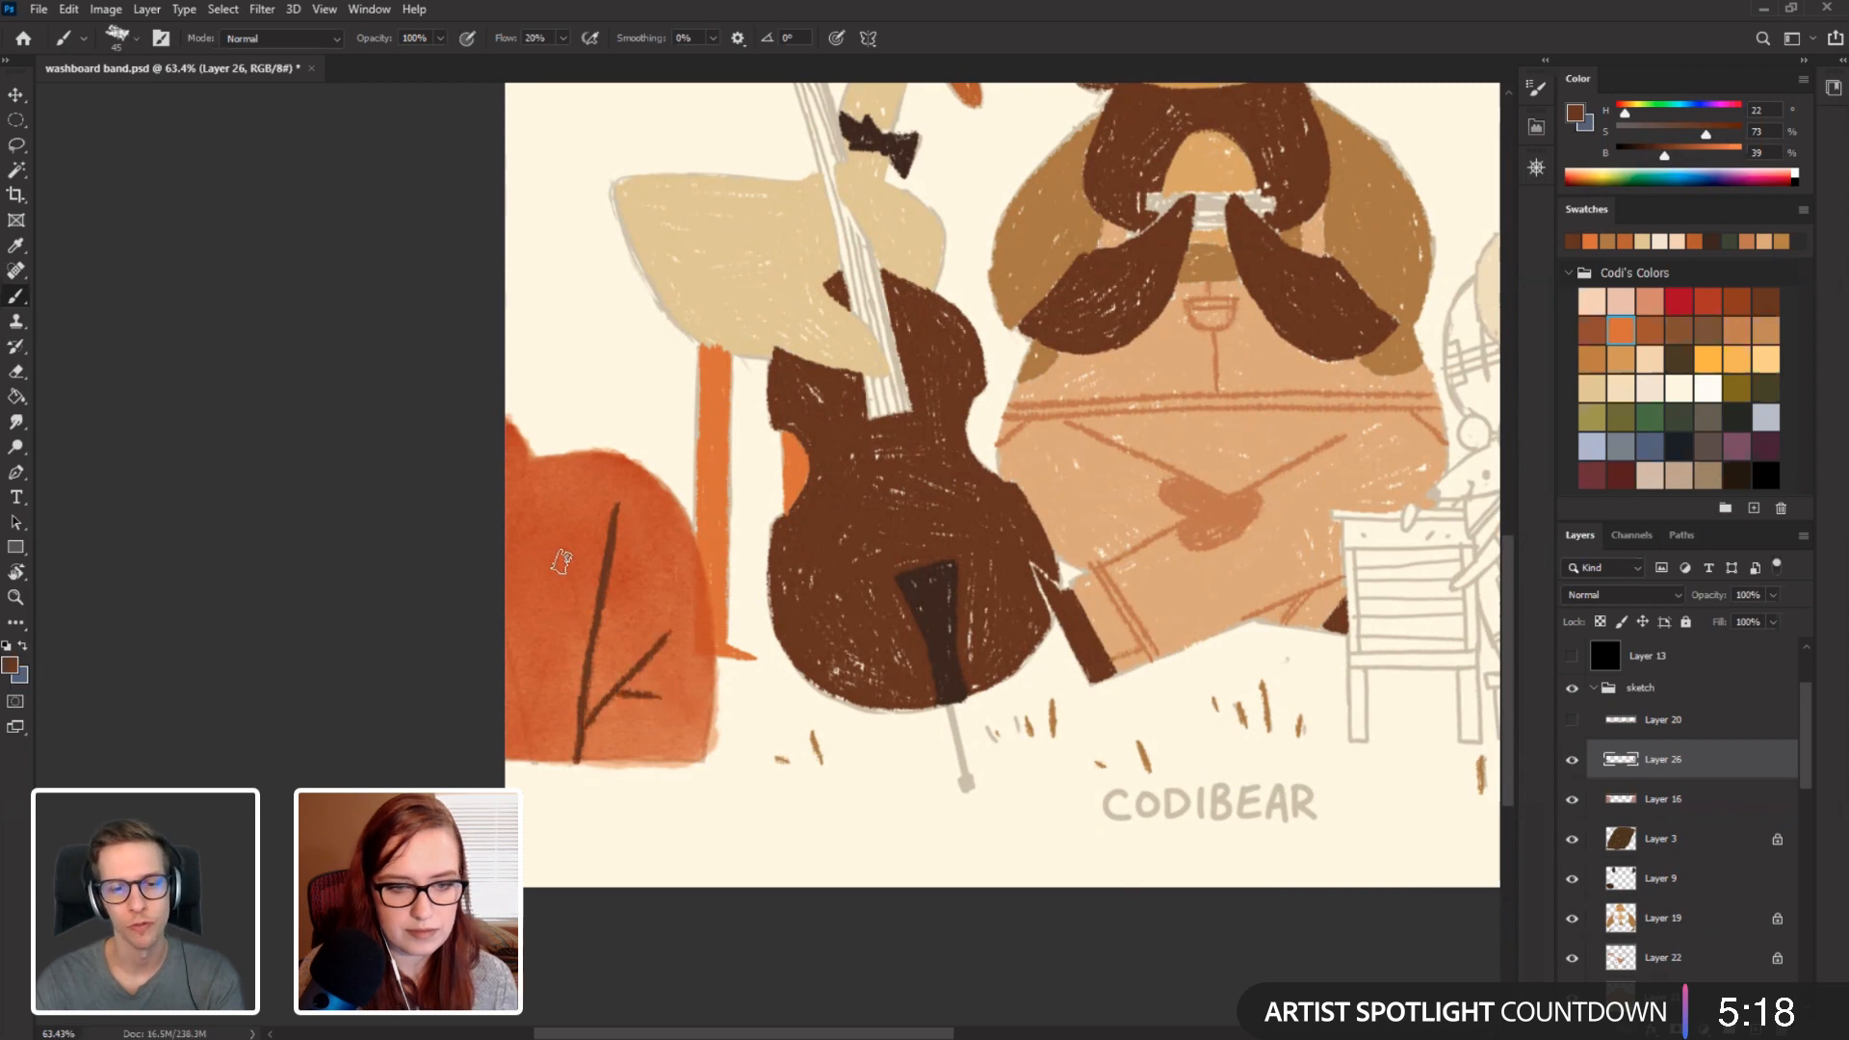
Add another branch to the main stem and paint further stems along the canvas edge in the goose's bush.
{"action": "left_click_drag", "start_coordinate": [559, 544], "coordinate": [587, 645]}
{"action": "left_click_drag", "start_coordinate": [476, 550], "coordinate": [534, 760]}
{"action": "left_click_drag", "start_coordinate": [548, 647], "coordinate": [528, 722]}
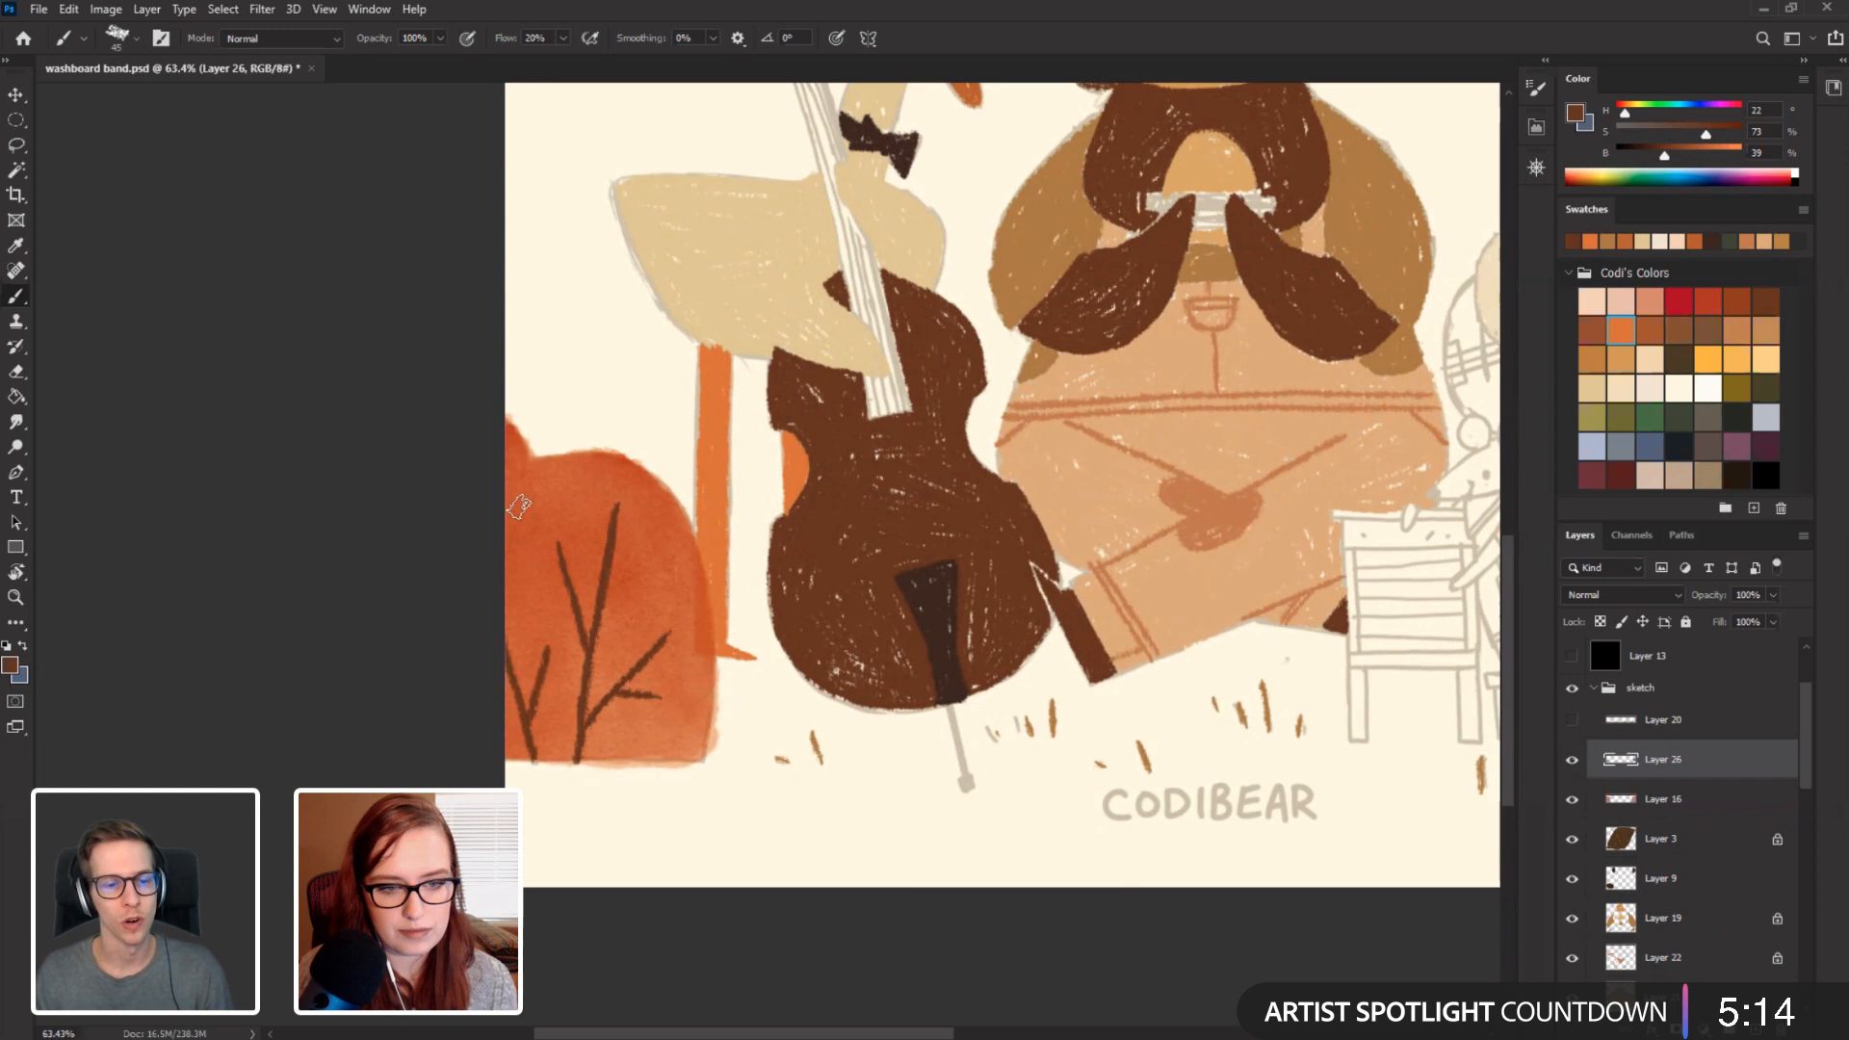
{"action": "mouse_move", "coordinate": [525, 493]}
{"action": "left_mouse_down"}
{"action": "mouse_move", "coordinate": [501, 570]}
{"action": "mouse_move", "coordinate": [511, 633]}
{"action": "mouse_move", "coordinate": [525, 573]}
{"action": "mouse_move", "coordinate": [511, 662]}
{"action": "left_mouse_up"}
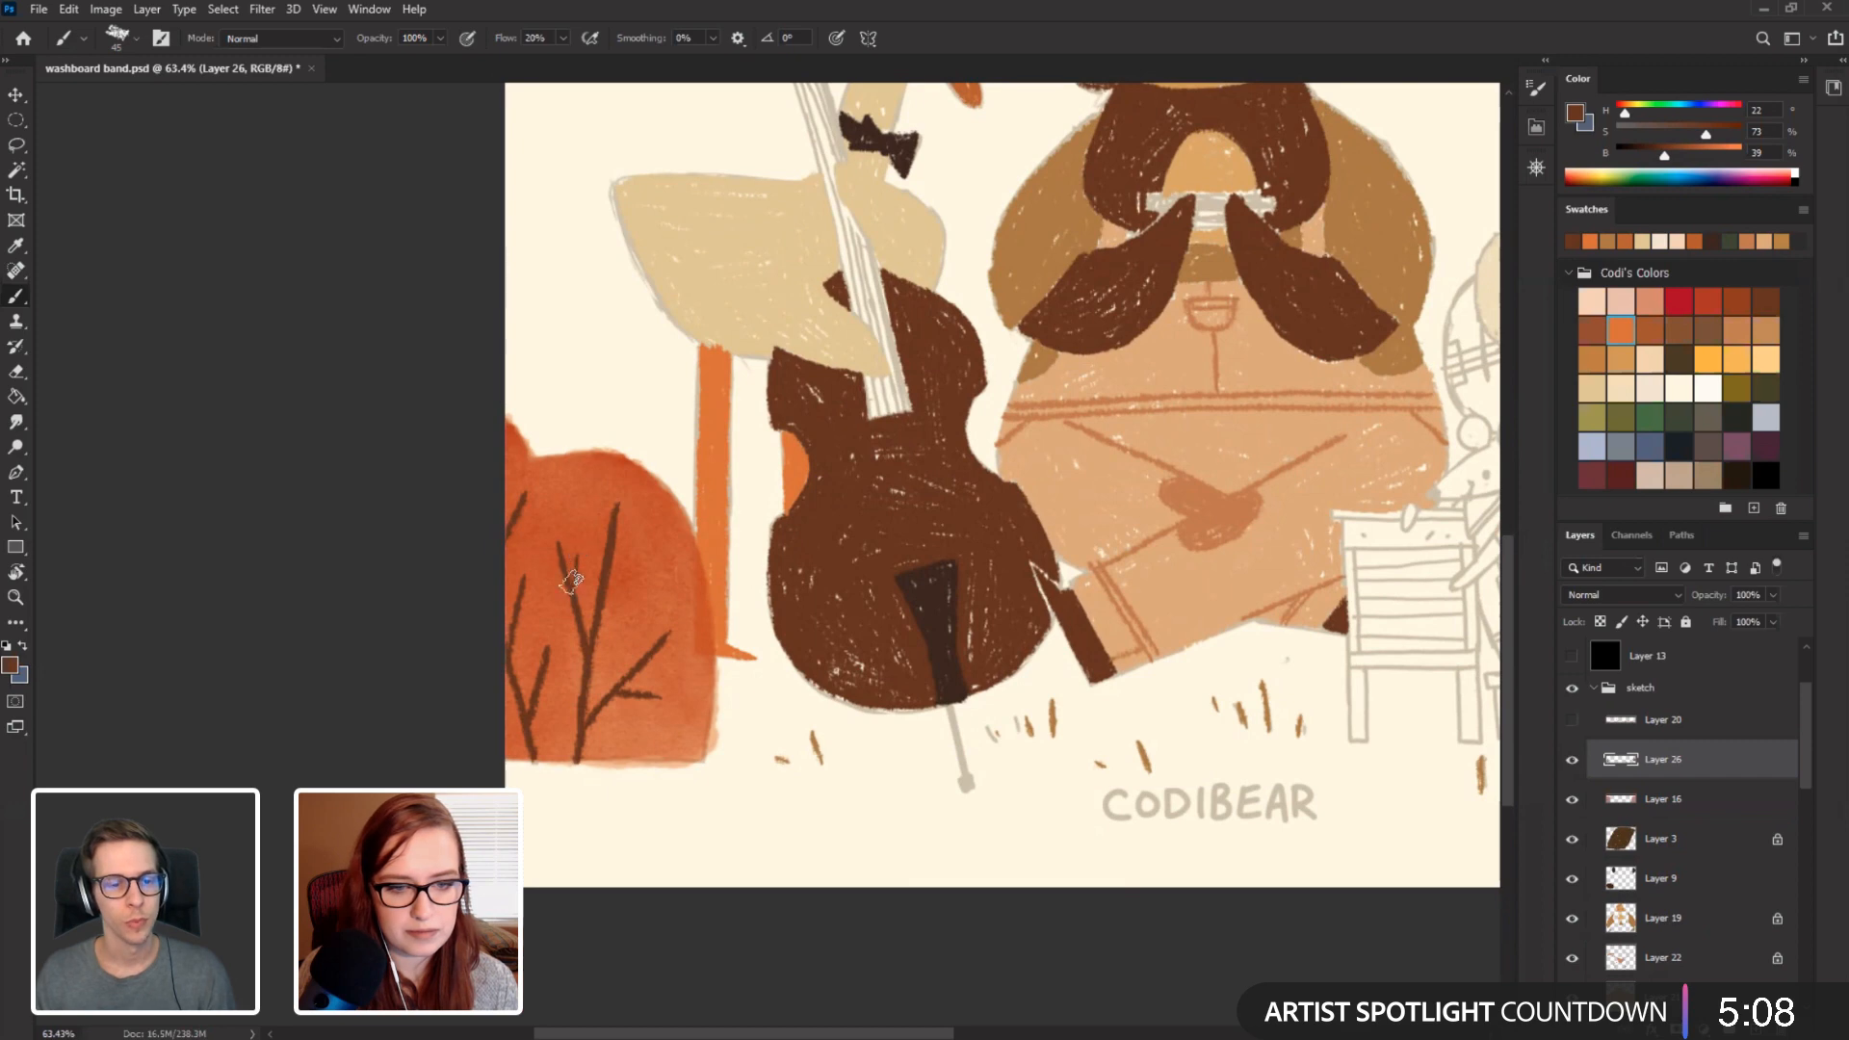
Lock Layer 26's transparent pixels and recolour the goose bush's branches with the darker brown sampled from the bass's tailpiece.
{"action": "left_click_drag", "start_coordinate": [748, 674], "coordinate": [330, 645]}
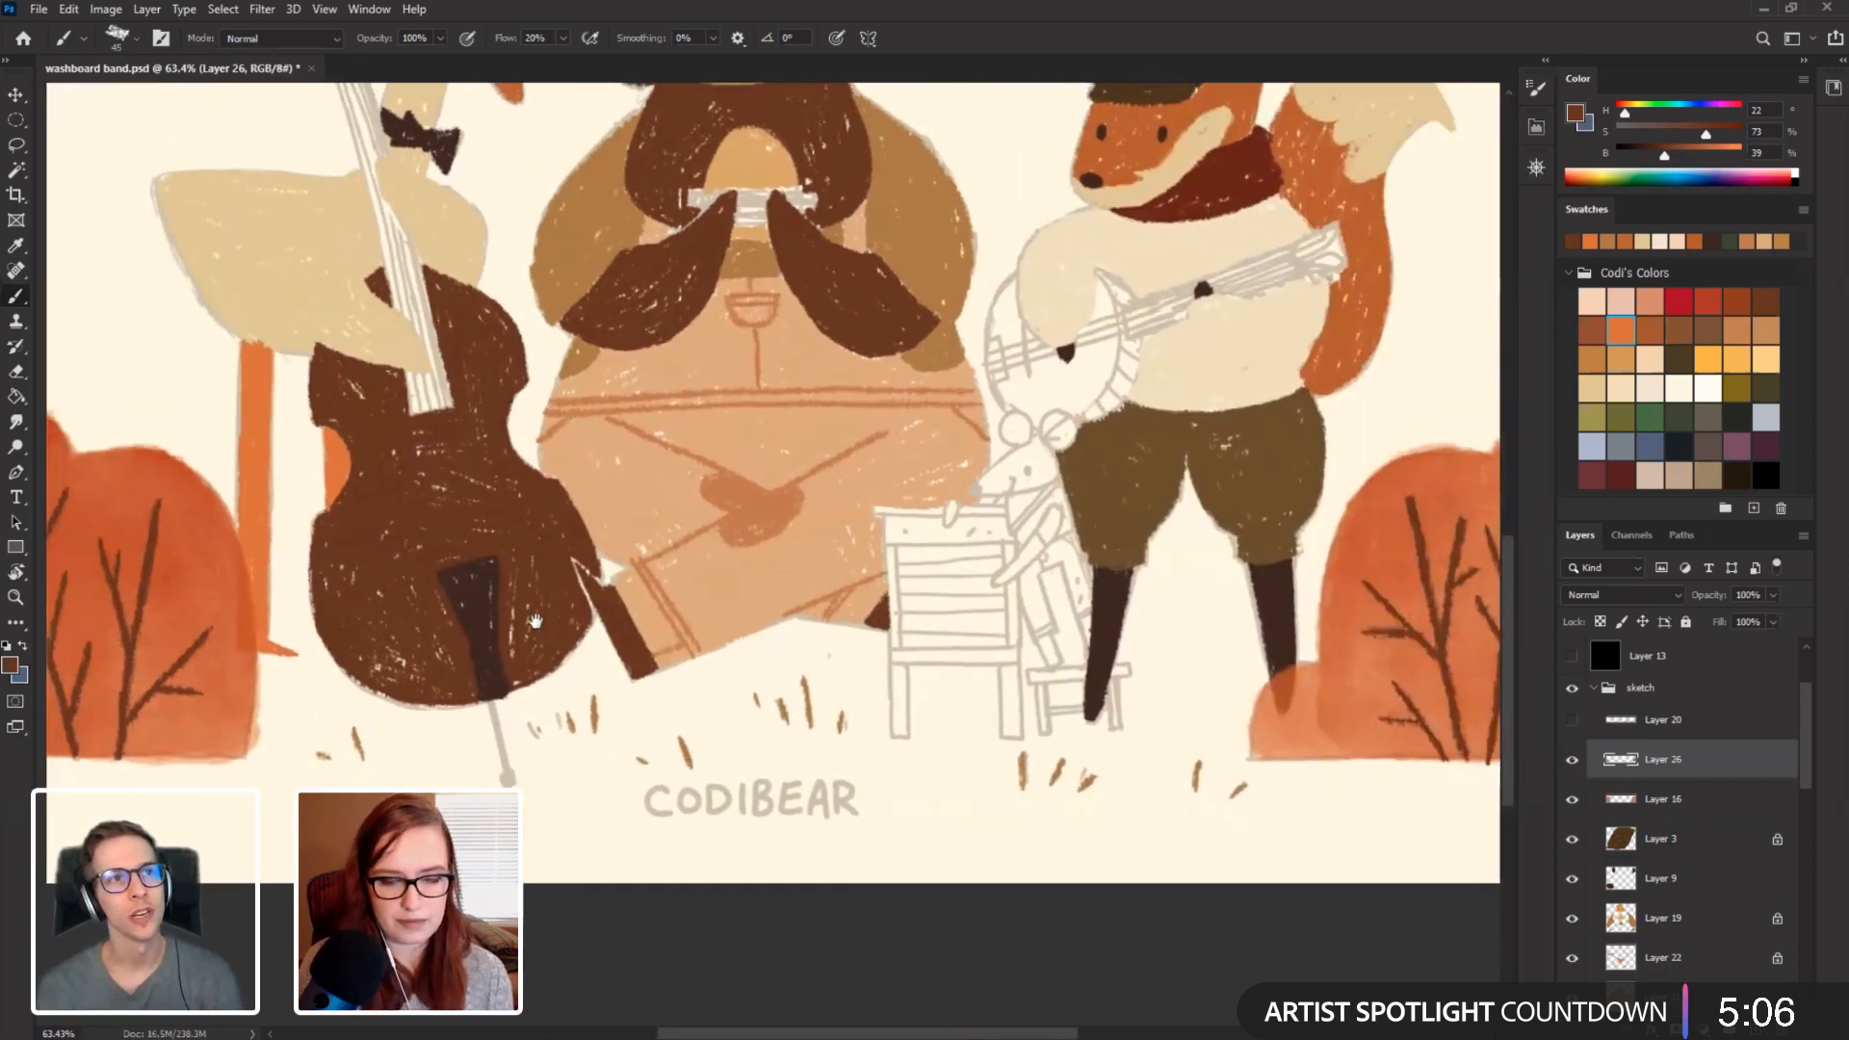
{"action": "left_click_drag", "start_coordinate": [536, 622], "coordinate": [763, 590]}
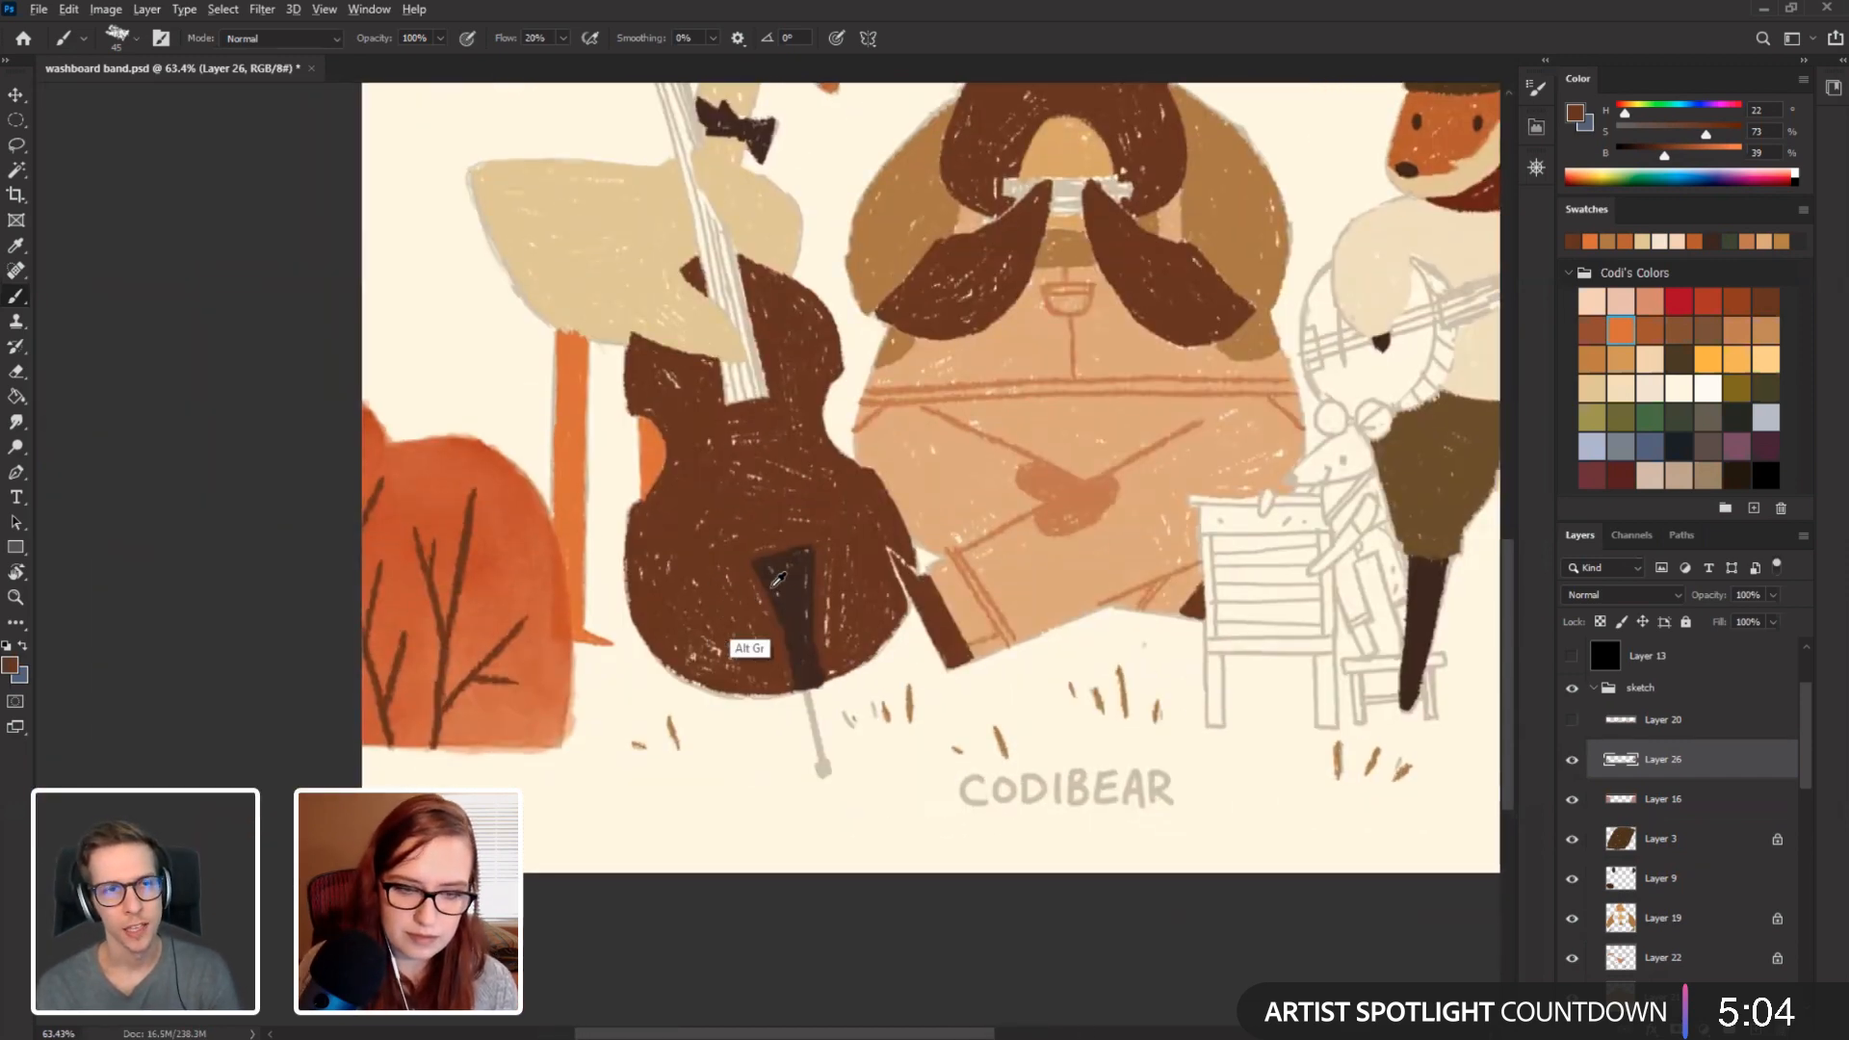
{"action": "left_click", "coordinate": [776, 581], "text": "alt"}
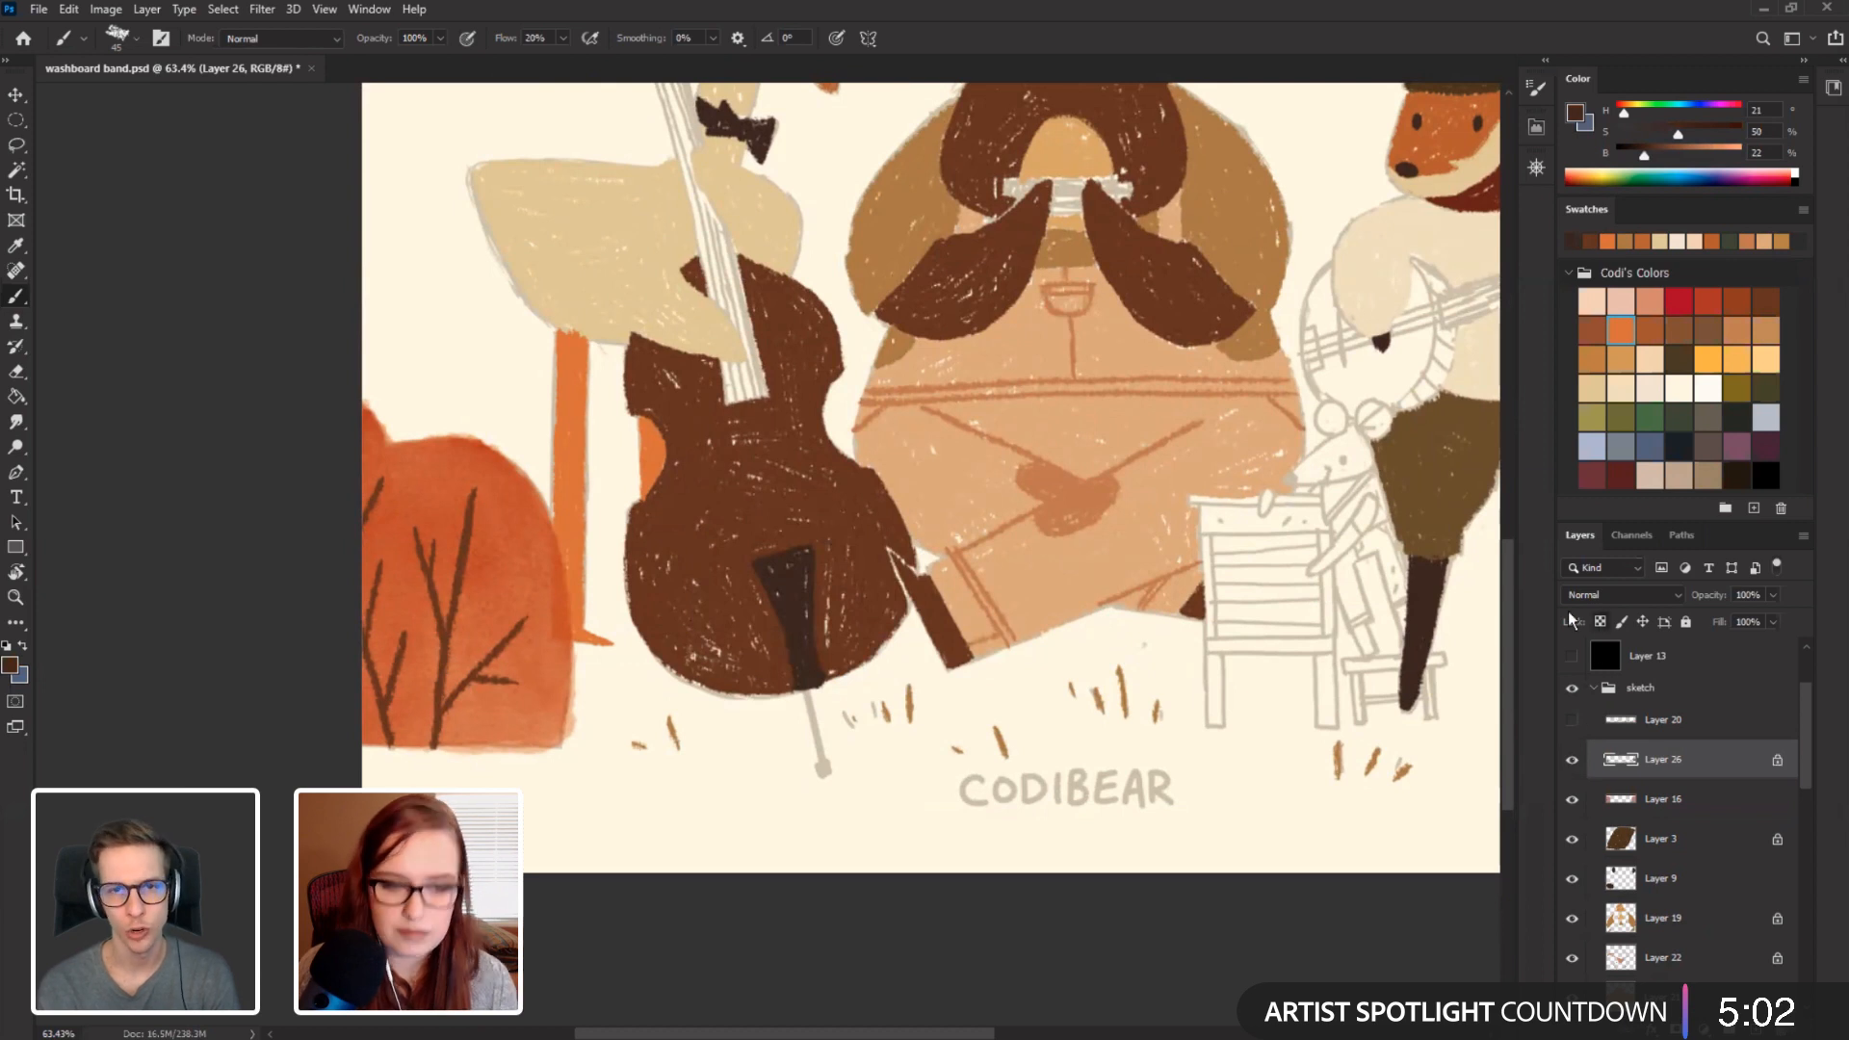
{"action": "left_click_drag", "start_coordinate": [436, 728], "coordinate": [441, 599]}
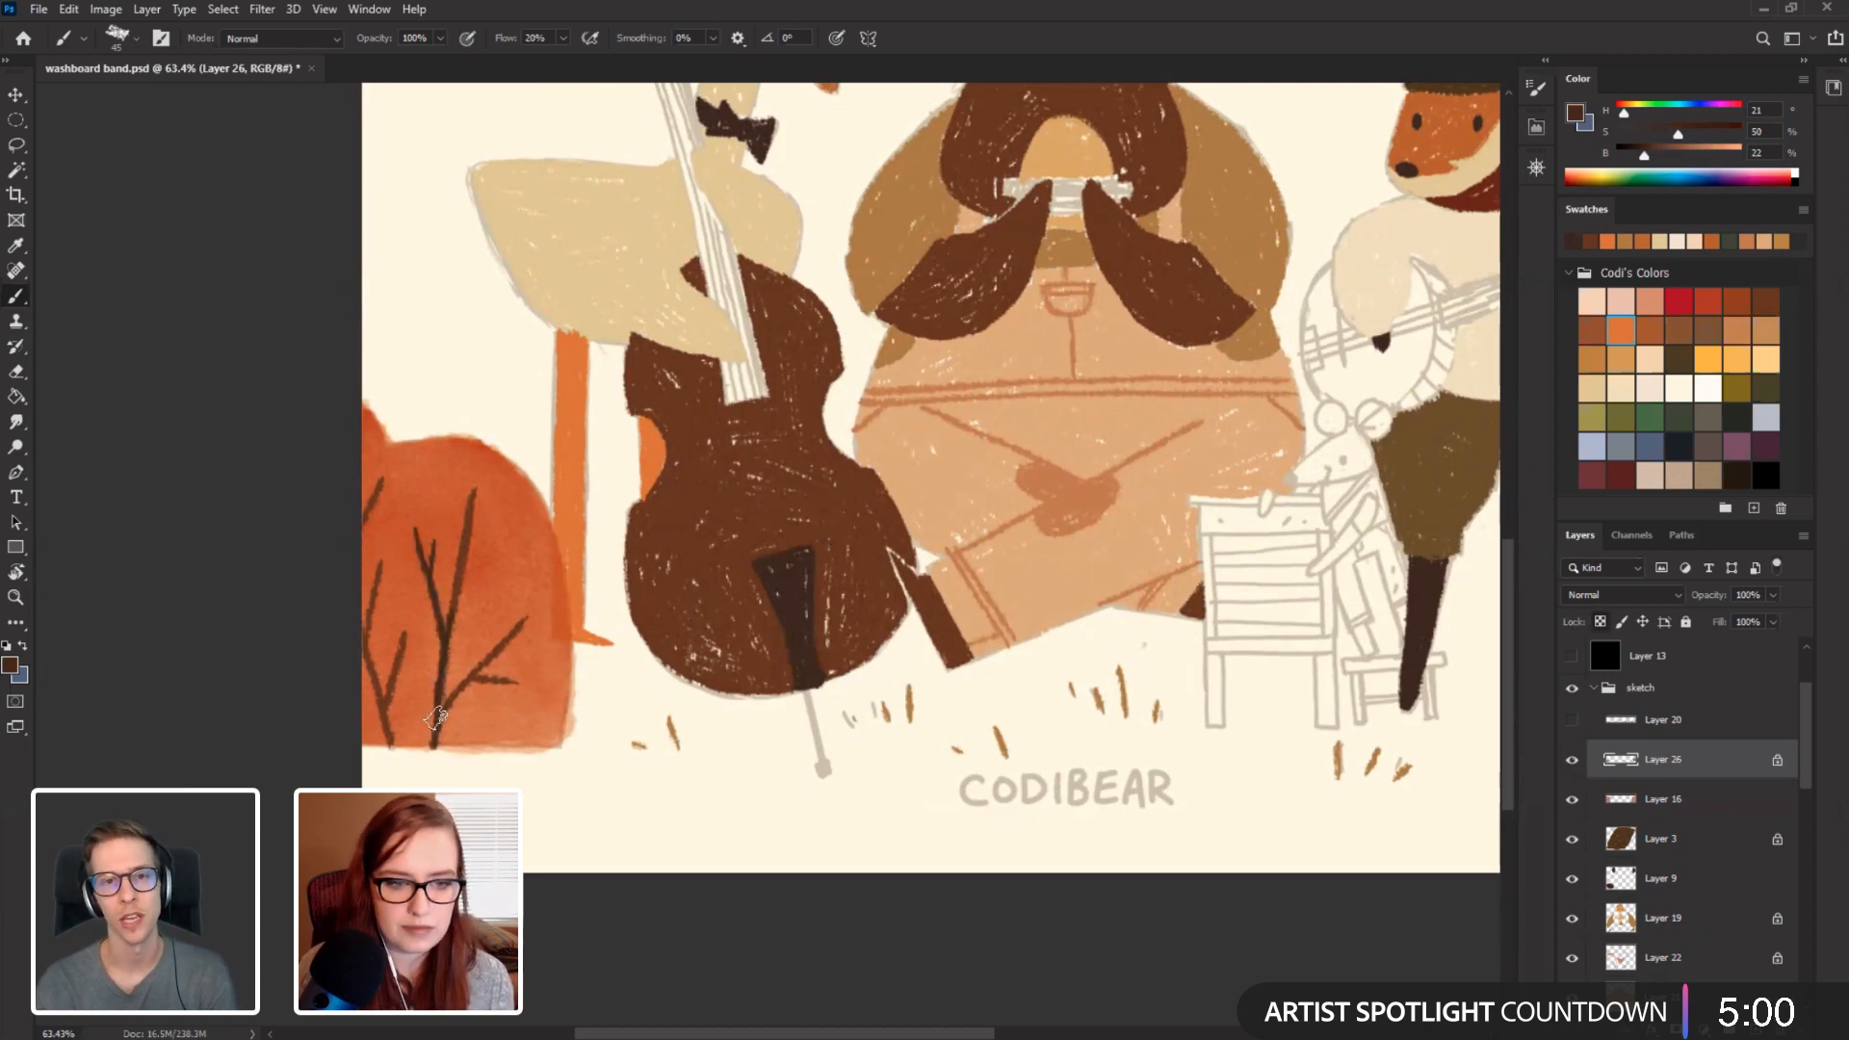
{"action": "left_click_drag", "start_coordinate": [435, 717], "coordinate": [468, 524]}
{"action": "left_click_drag", "start_coordinate": [497, 647], "coordinate": [433, 742]}
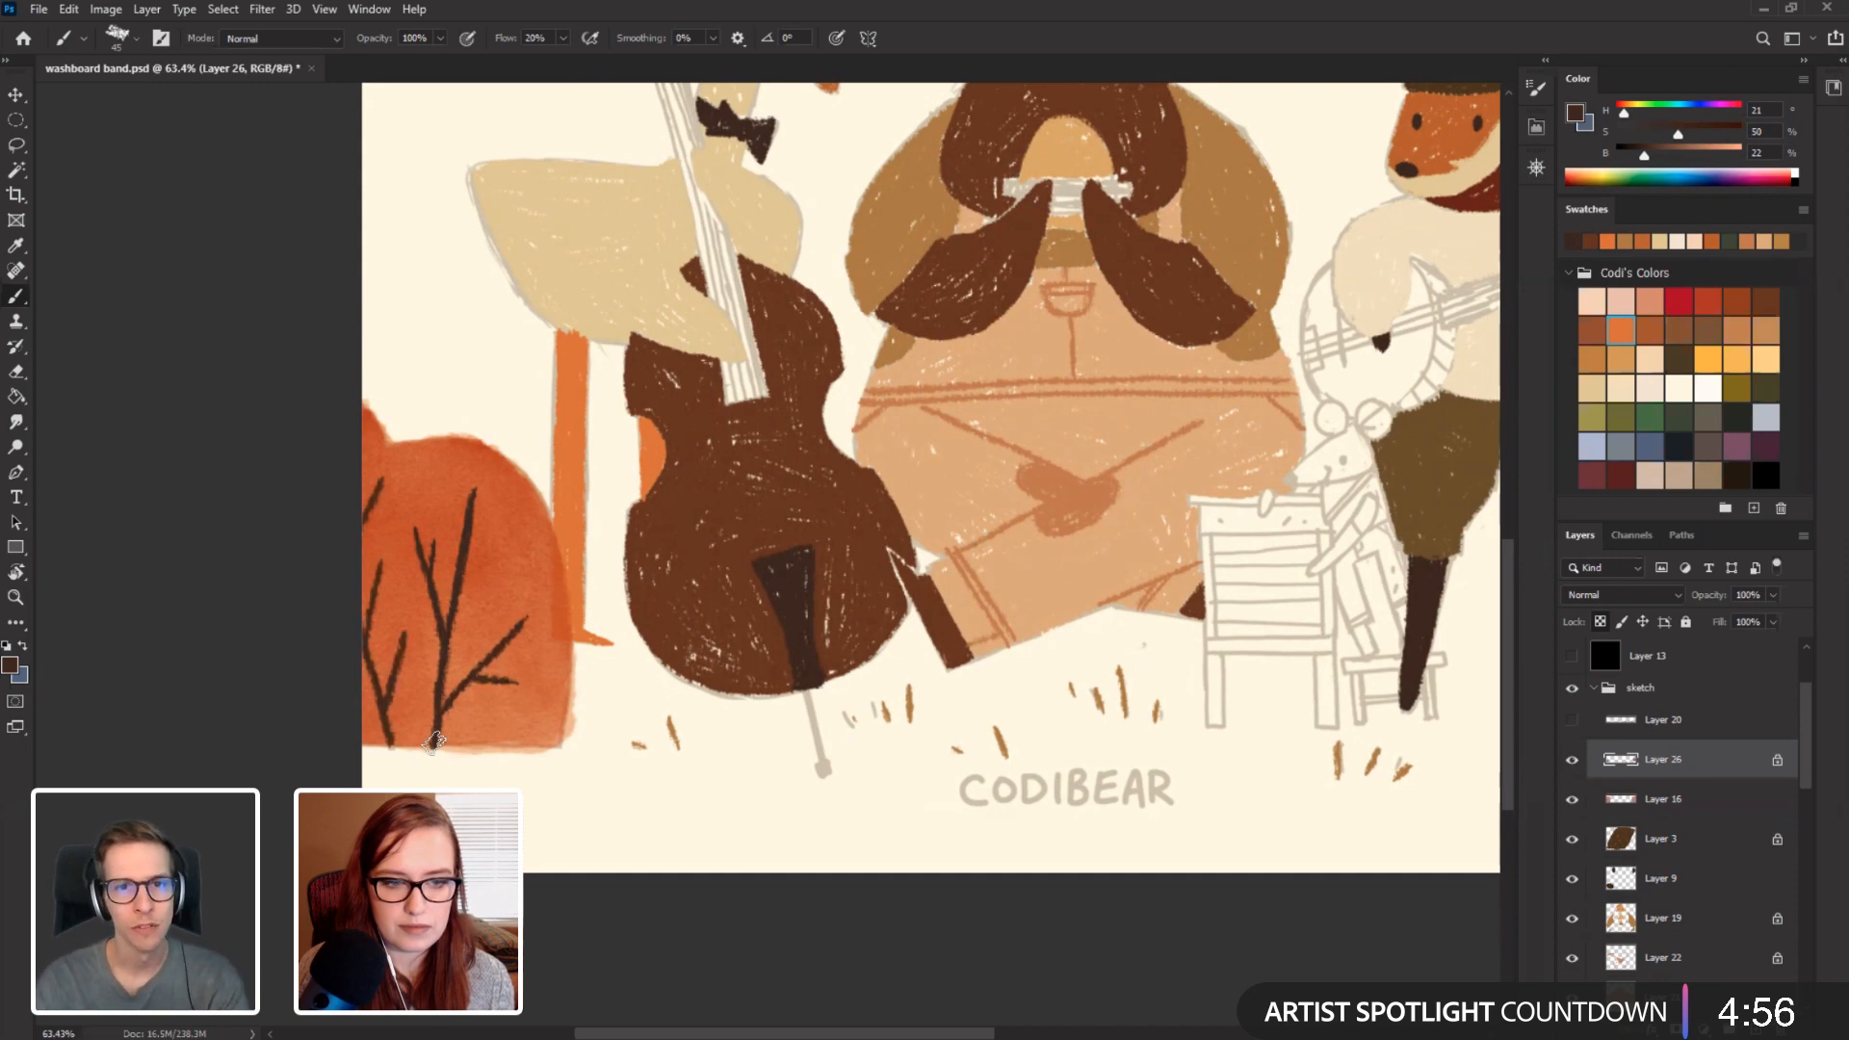
Recolour the branches in the bush beside the fox with the same darker brown.
{"action": "left_click_drag", "start_coordinate": [460, 606], "coordinate": [281, 619]}
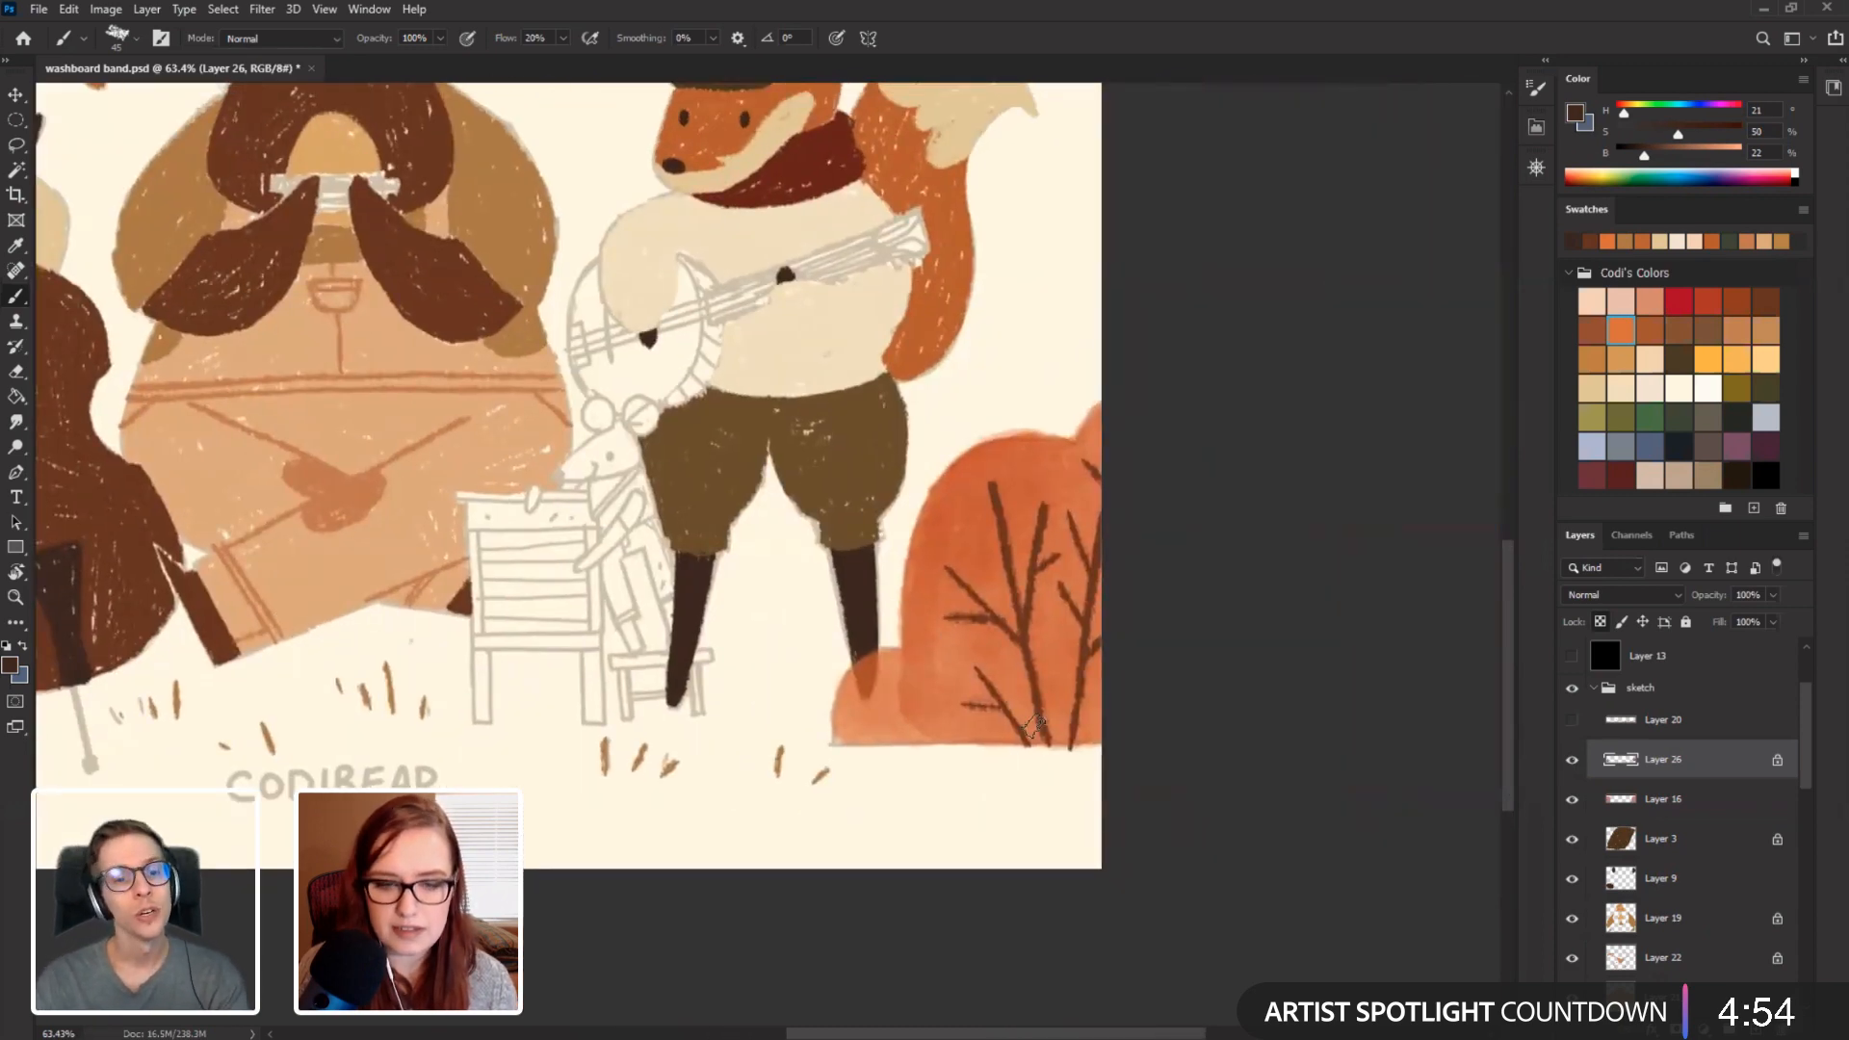
{"action": "left_click_drag", "start_coordinate": [1036, 738], "coordinate": [1002, 516]}
{"action": "mouse_move", "coordinate": [1027, 599]}
{"action": "left_mouse_down"}
{"action": "mouse_move", "coordinate": [1043, 505]}
{"action": "mouse_move", "coordinate": [1089, 626]}
{"action": "mouse_move", "coordinate": [1092, 464]}
{"action": "left_mouse_up"}
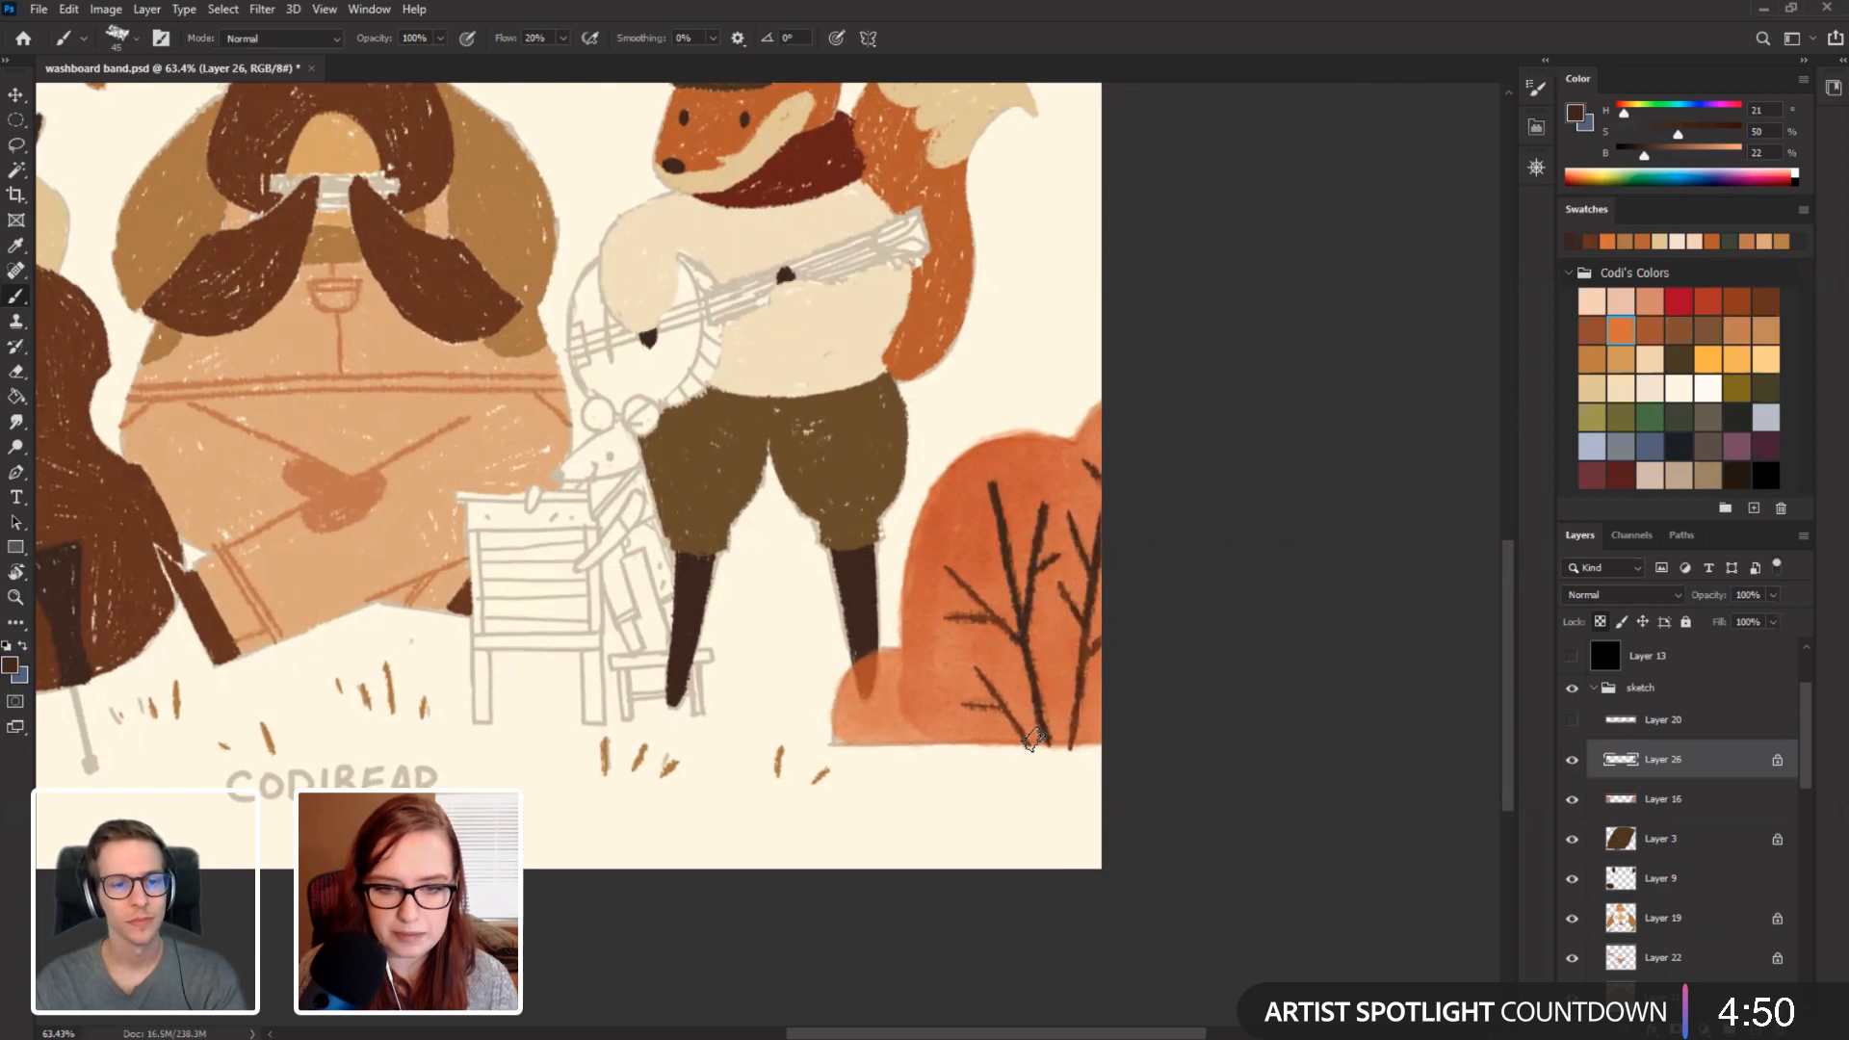
{"action": "left_click_drag", "start_coordinate": [1026, 739], "coordinate": [990, 687]}
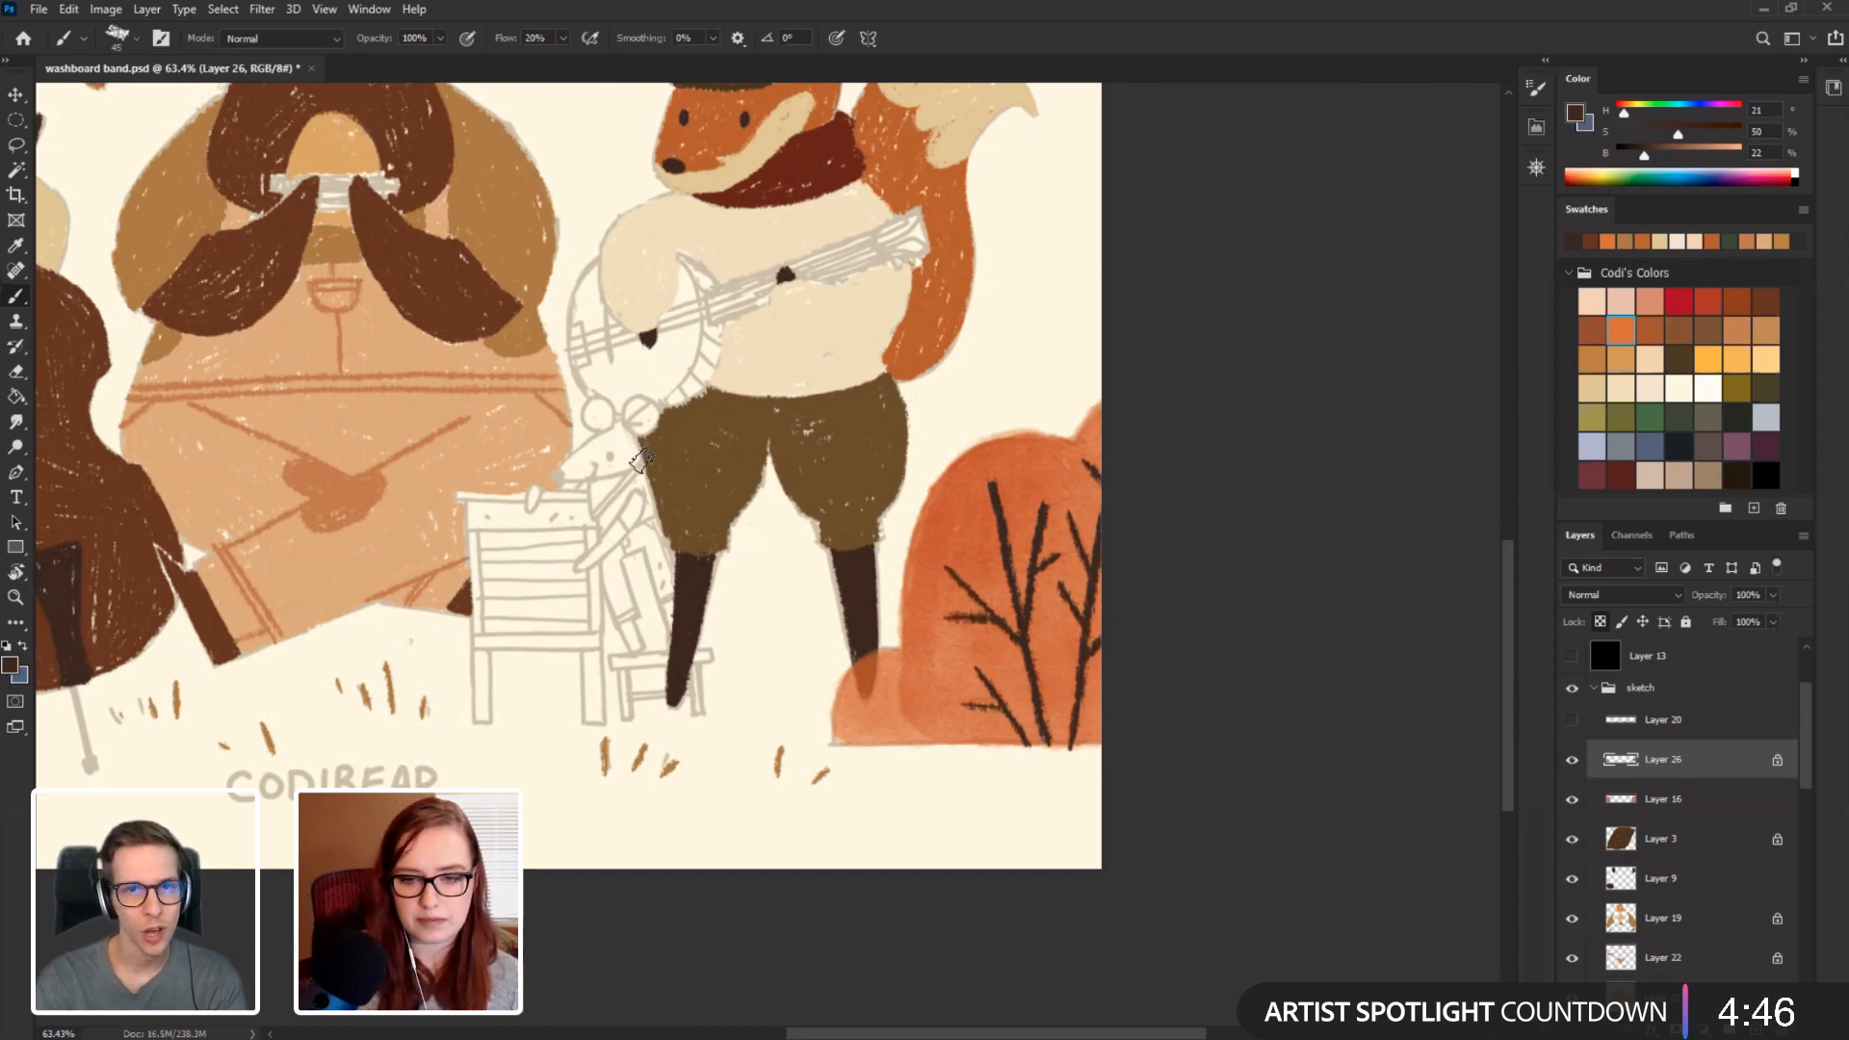
Hide the sketch layer to check the whole painted illustration without its lines, and show it again.
{"action": "scroll", "coordinate": [648, 450], "scroll_direction": "down", "scroll_amount": 4}
{"action": "scroll", "coordinate": [648, 450], "scroll_direction": "up", "scroll_amount": 1}
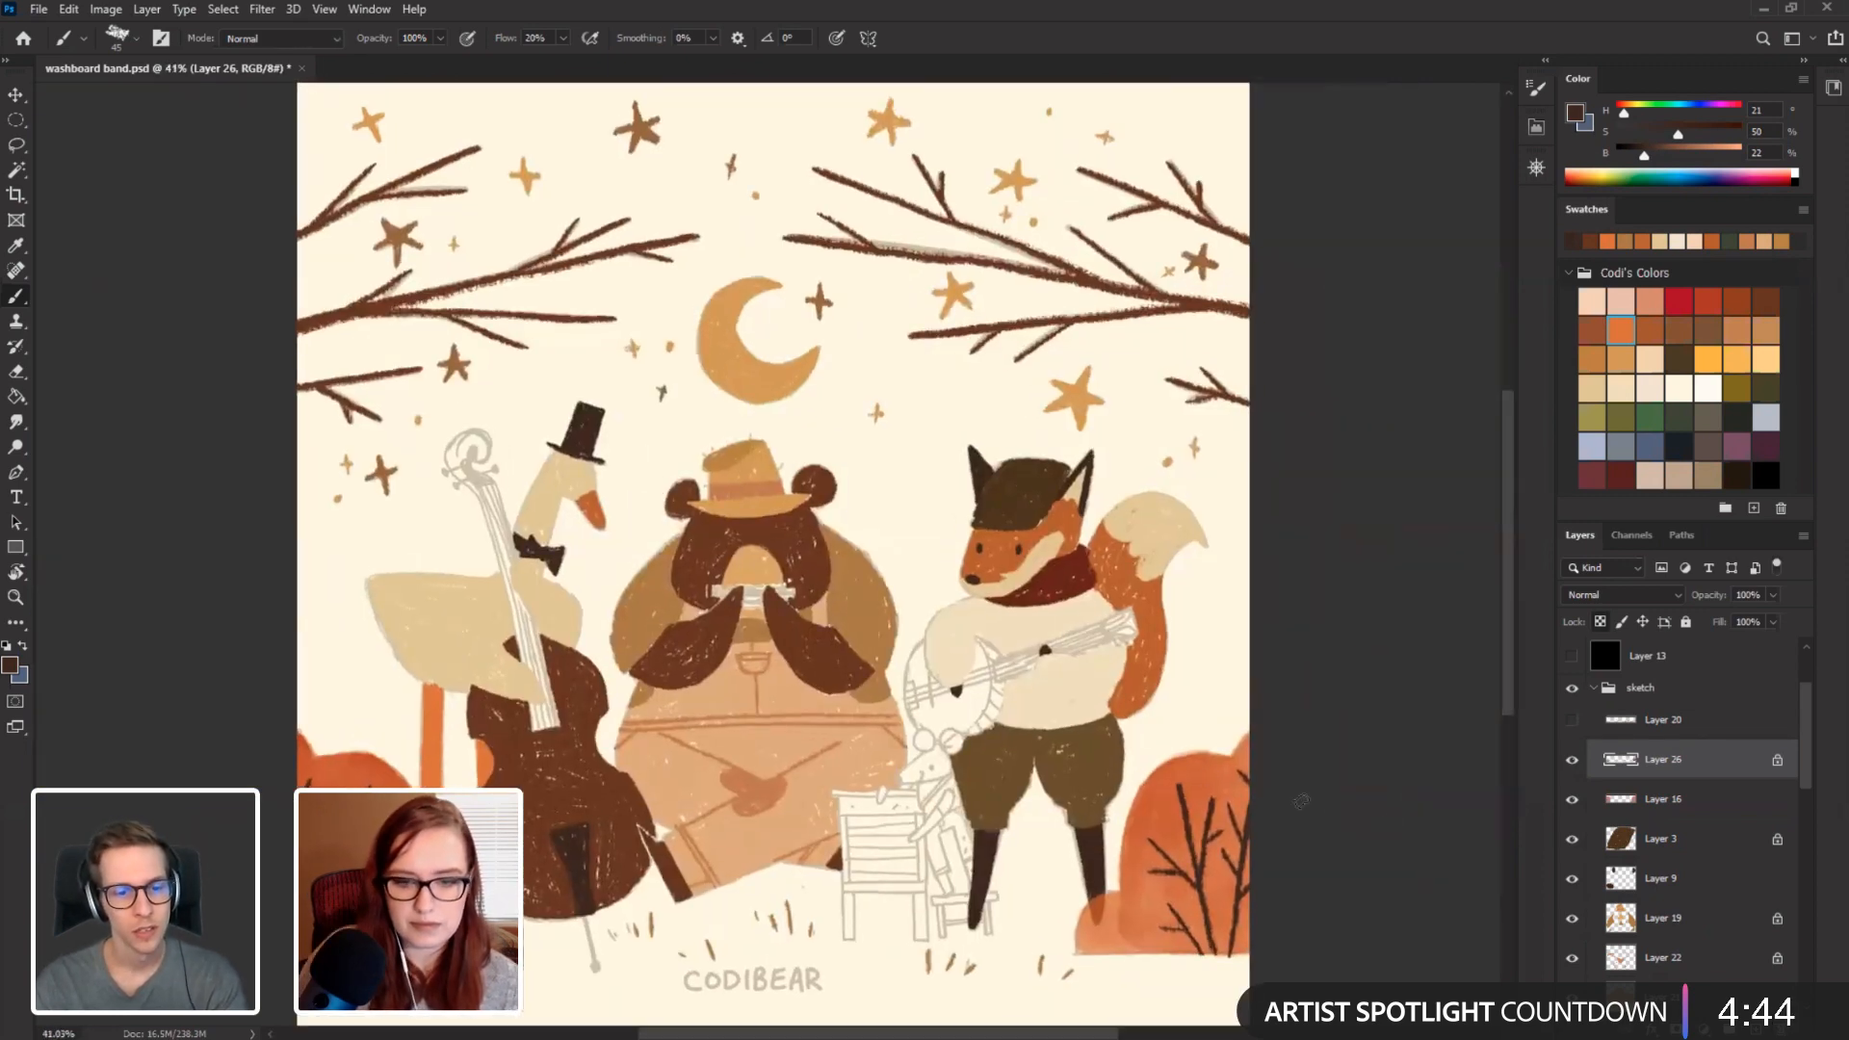
{"action": "scroll", "coordinate": [1730, 895], "scroll_direction": "down", "scroll_amount": 6}
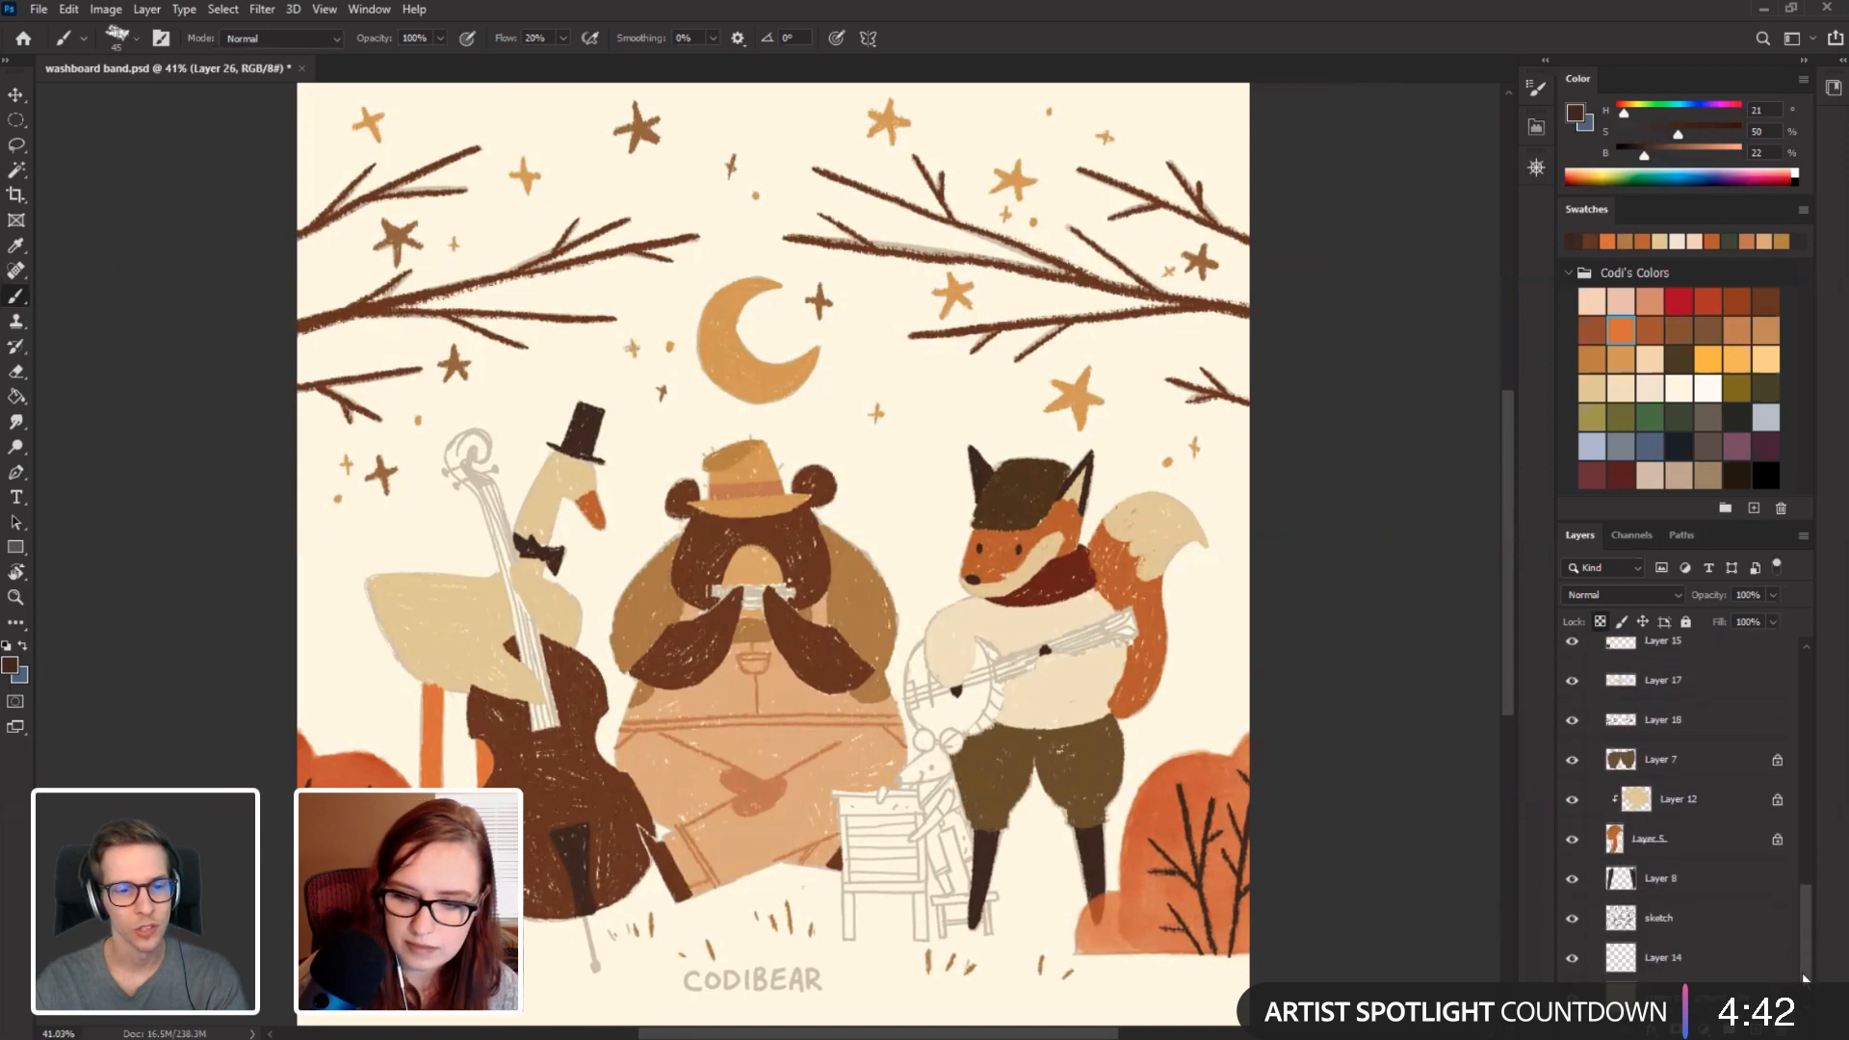
{"action": "left_click", "coordinate": [1569, 880]}
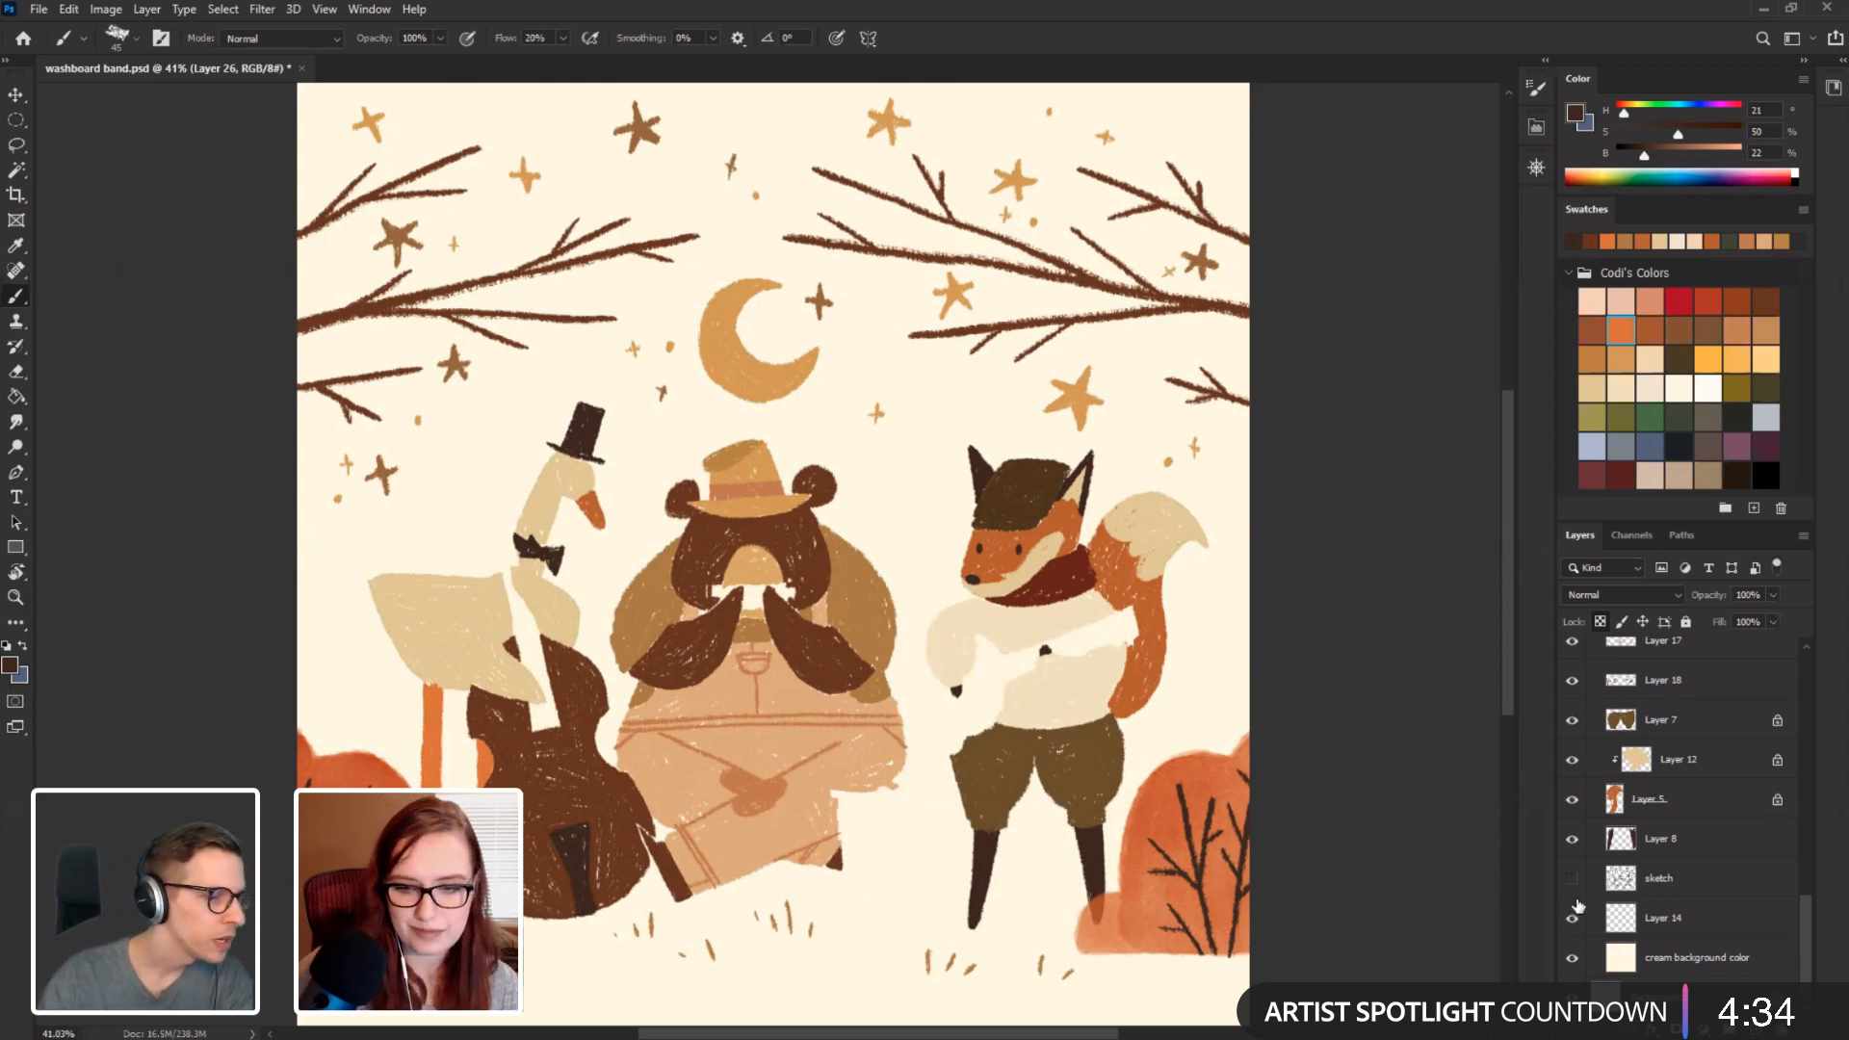
{"action": "left_click", "coordinate": [1570, 879]}
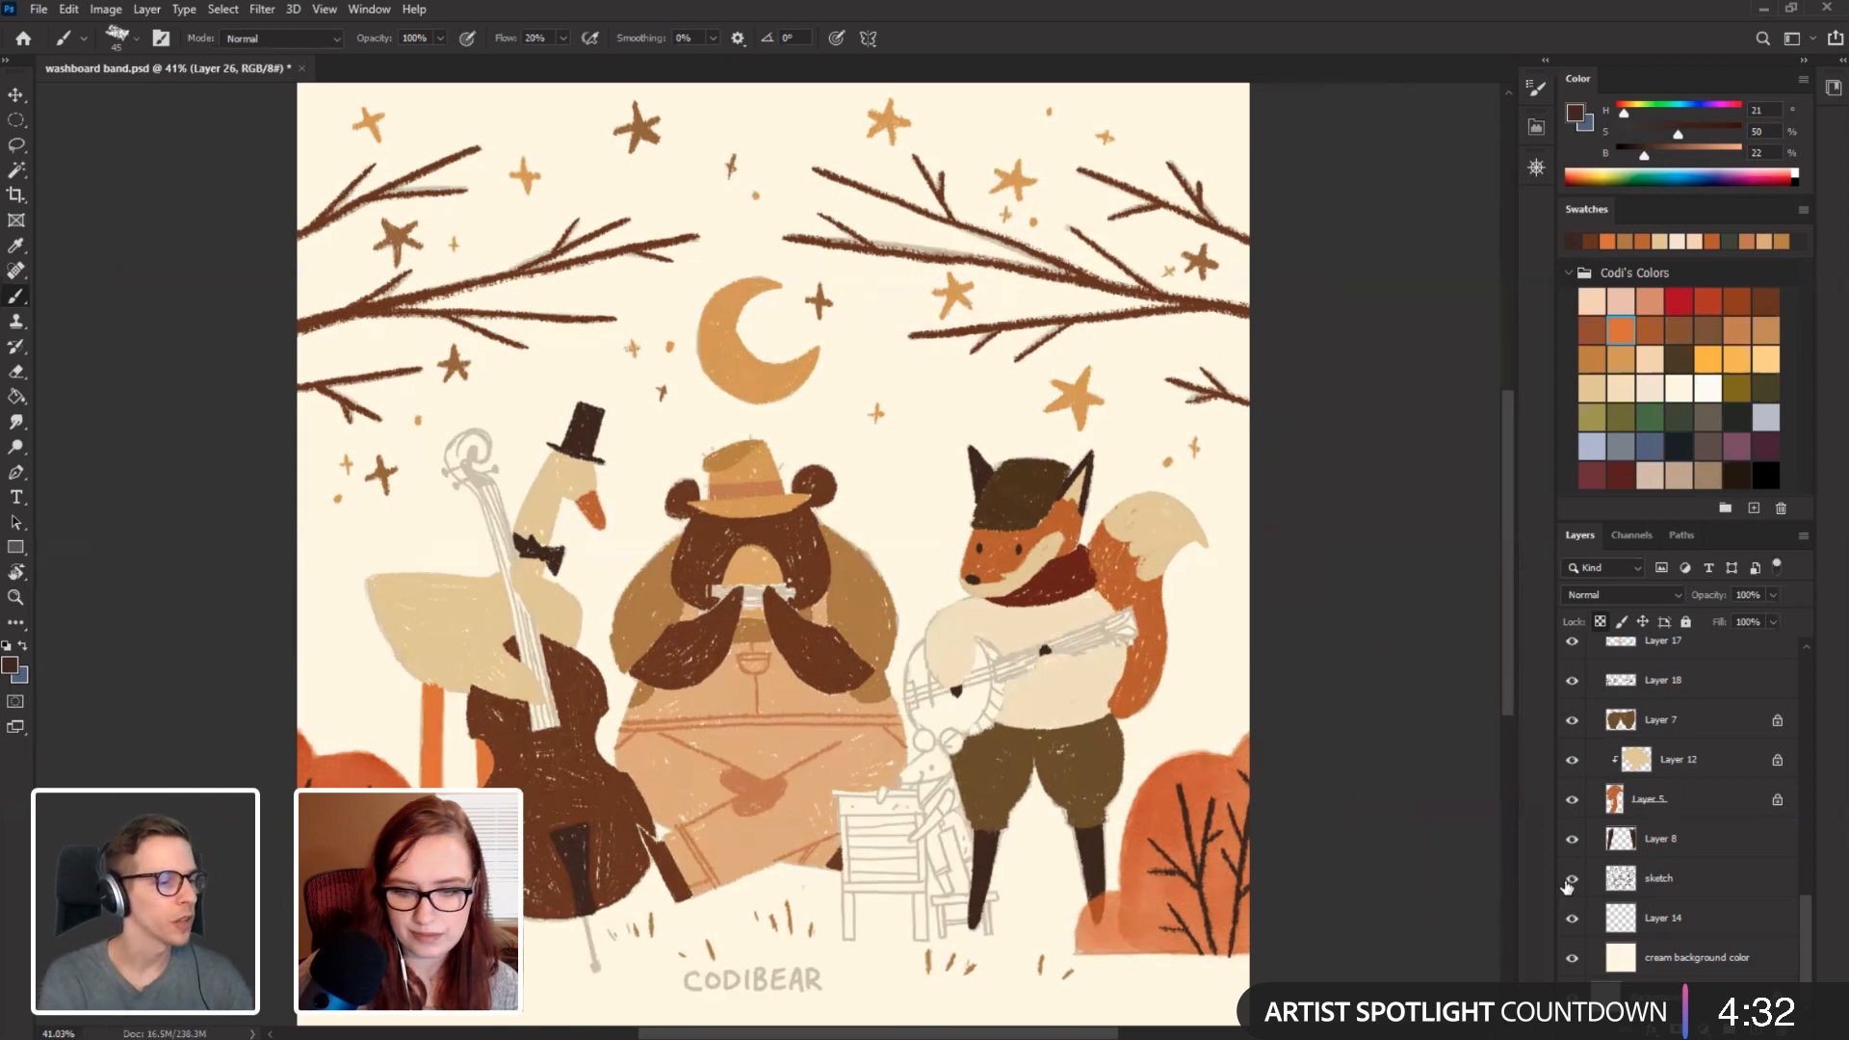
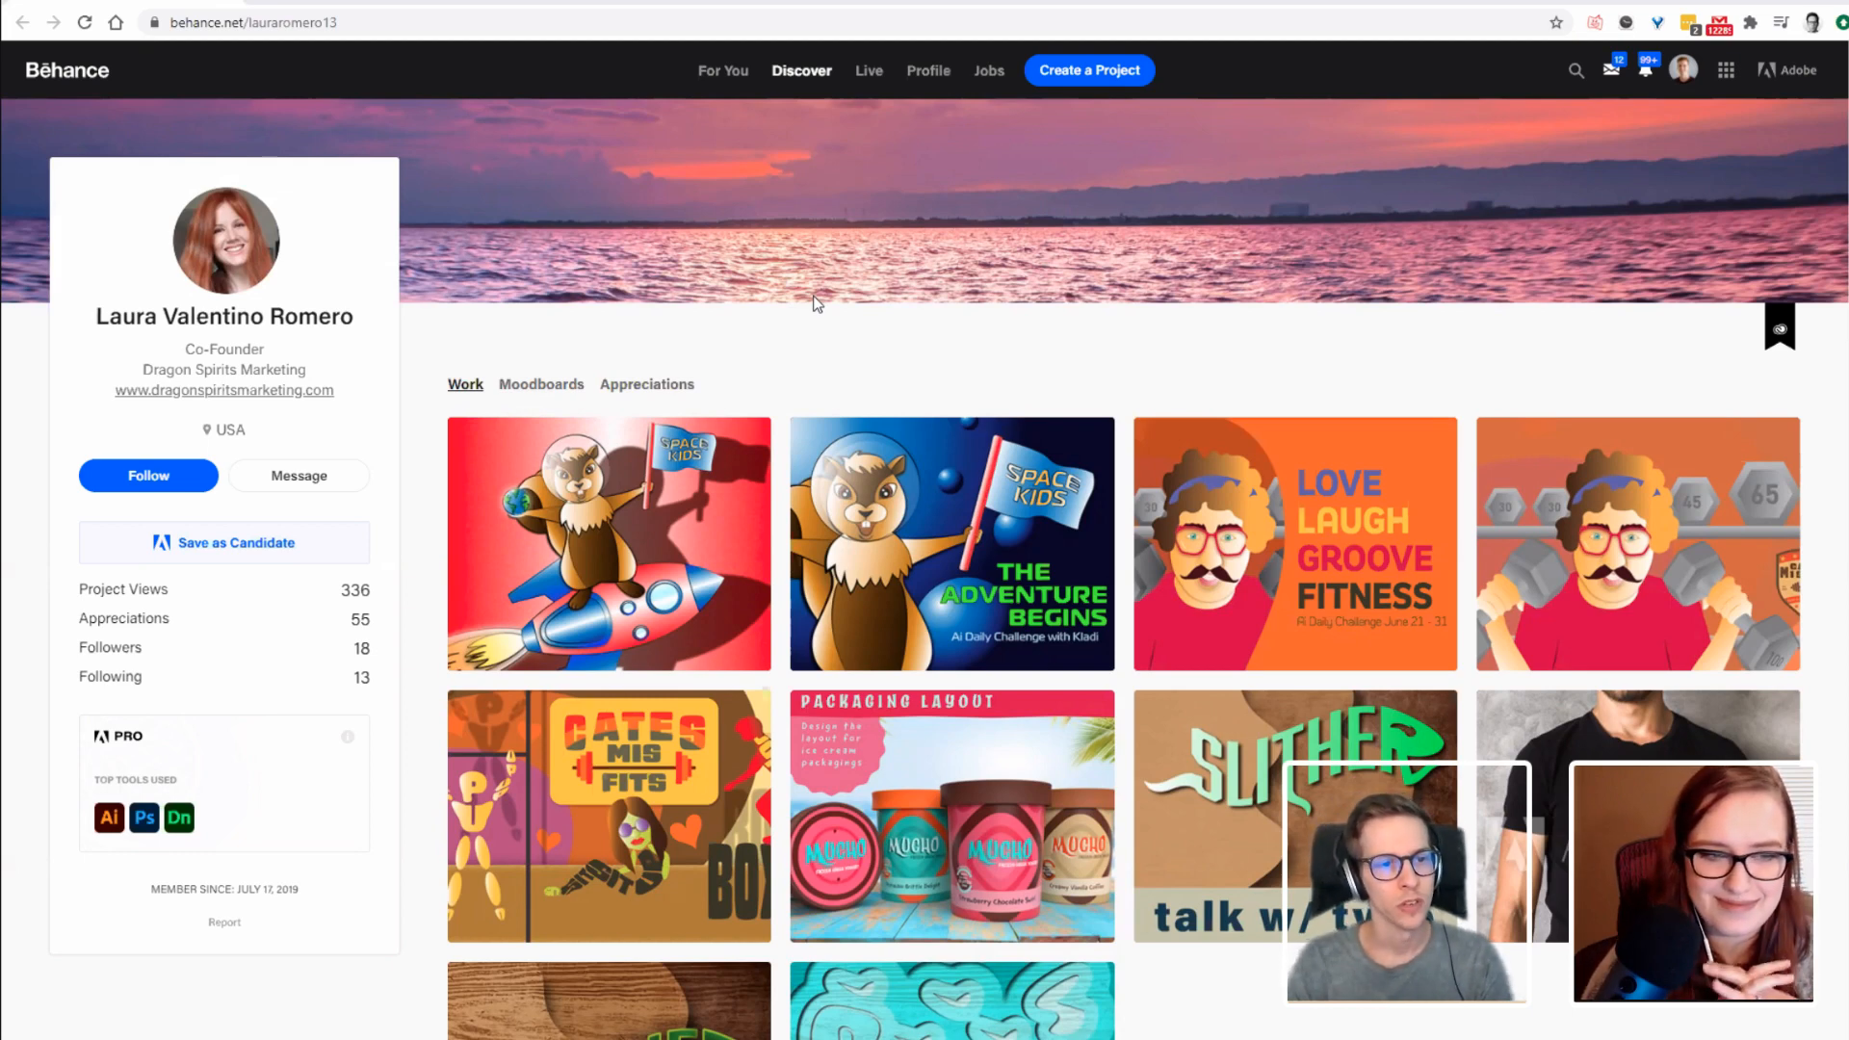
Switch to the Behance portfolio, look through its work, and open the squirrel MASCOT project to view its artwork and description.
{"action": "scroll", "coordinate": [901, 366], "scroll_direction": "down", "scroll_amount": 2}
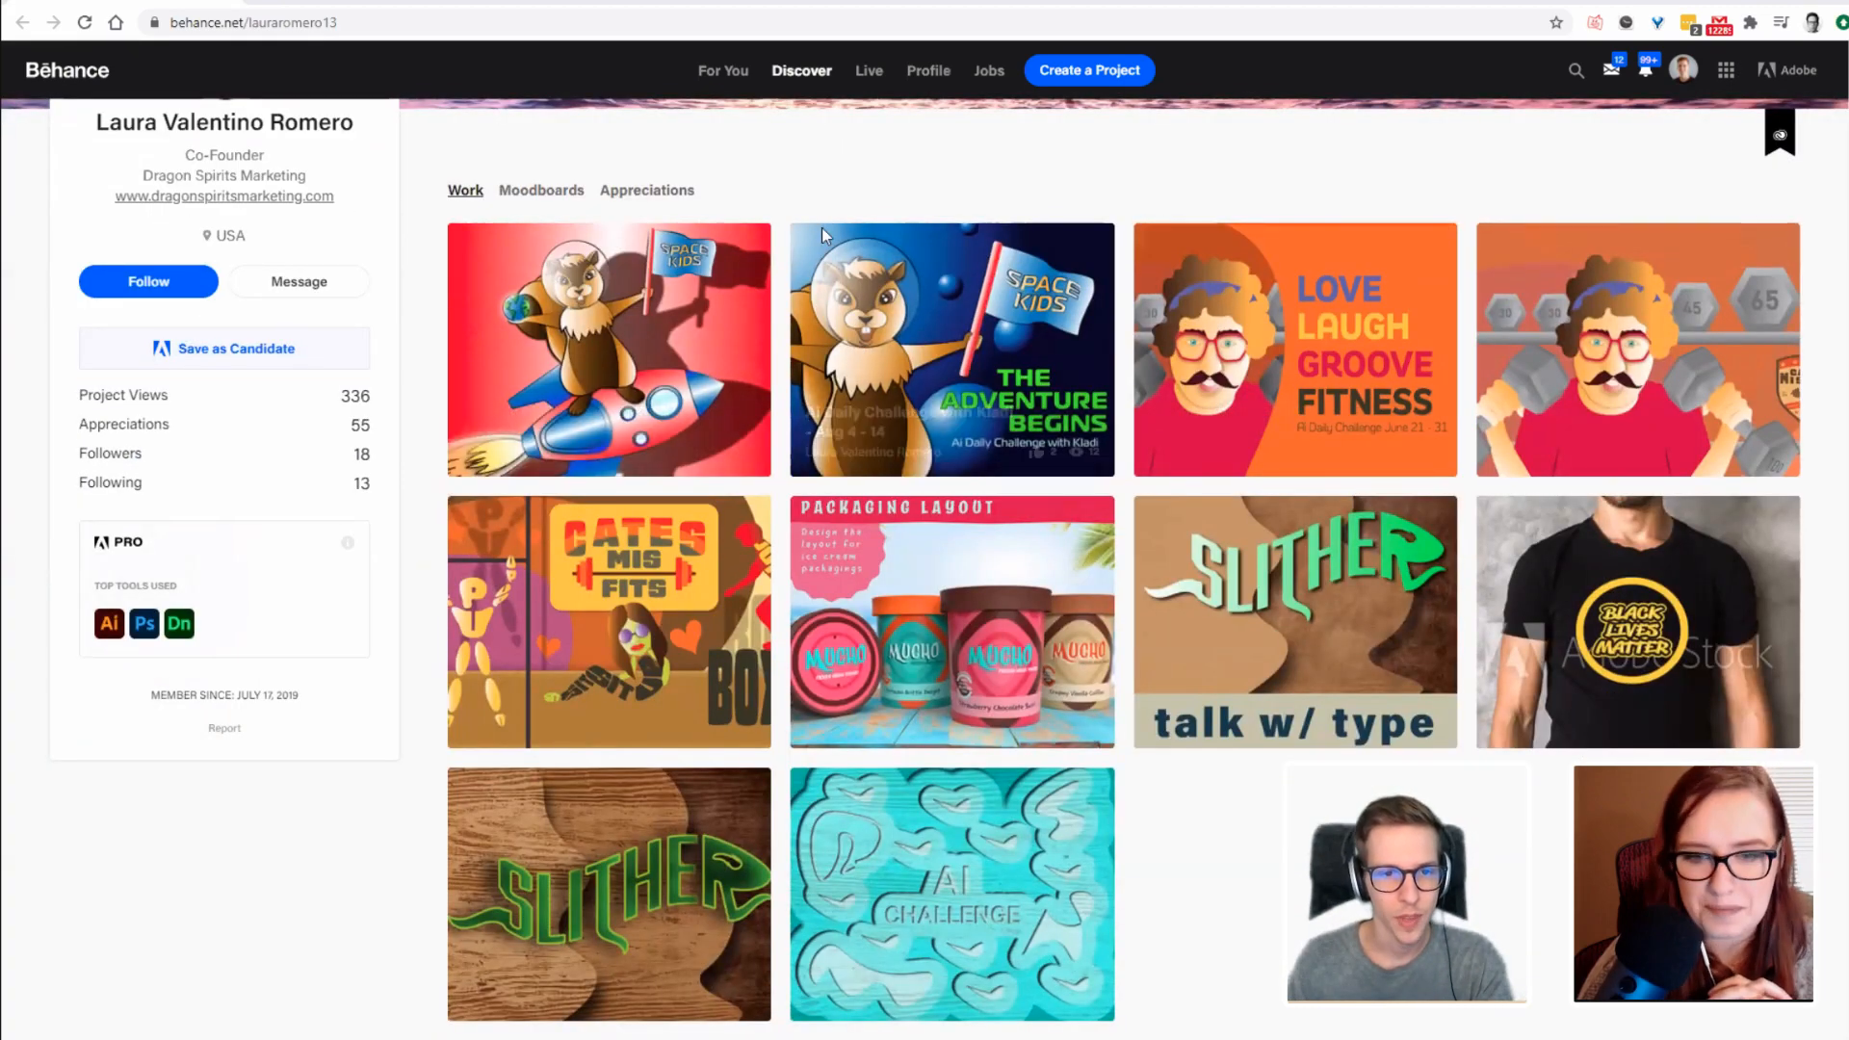
{"action": "scroll", "coordinate": [867, 255], "scroll_direction": "up", "scroll_amount": 1}
{"action": "scroll", "coordinate": [771, 273], "scroll_direction": "down", "scroll_amount": 1}
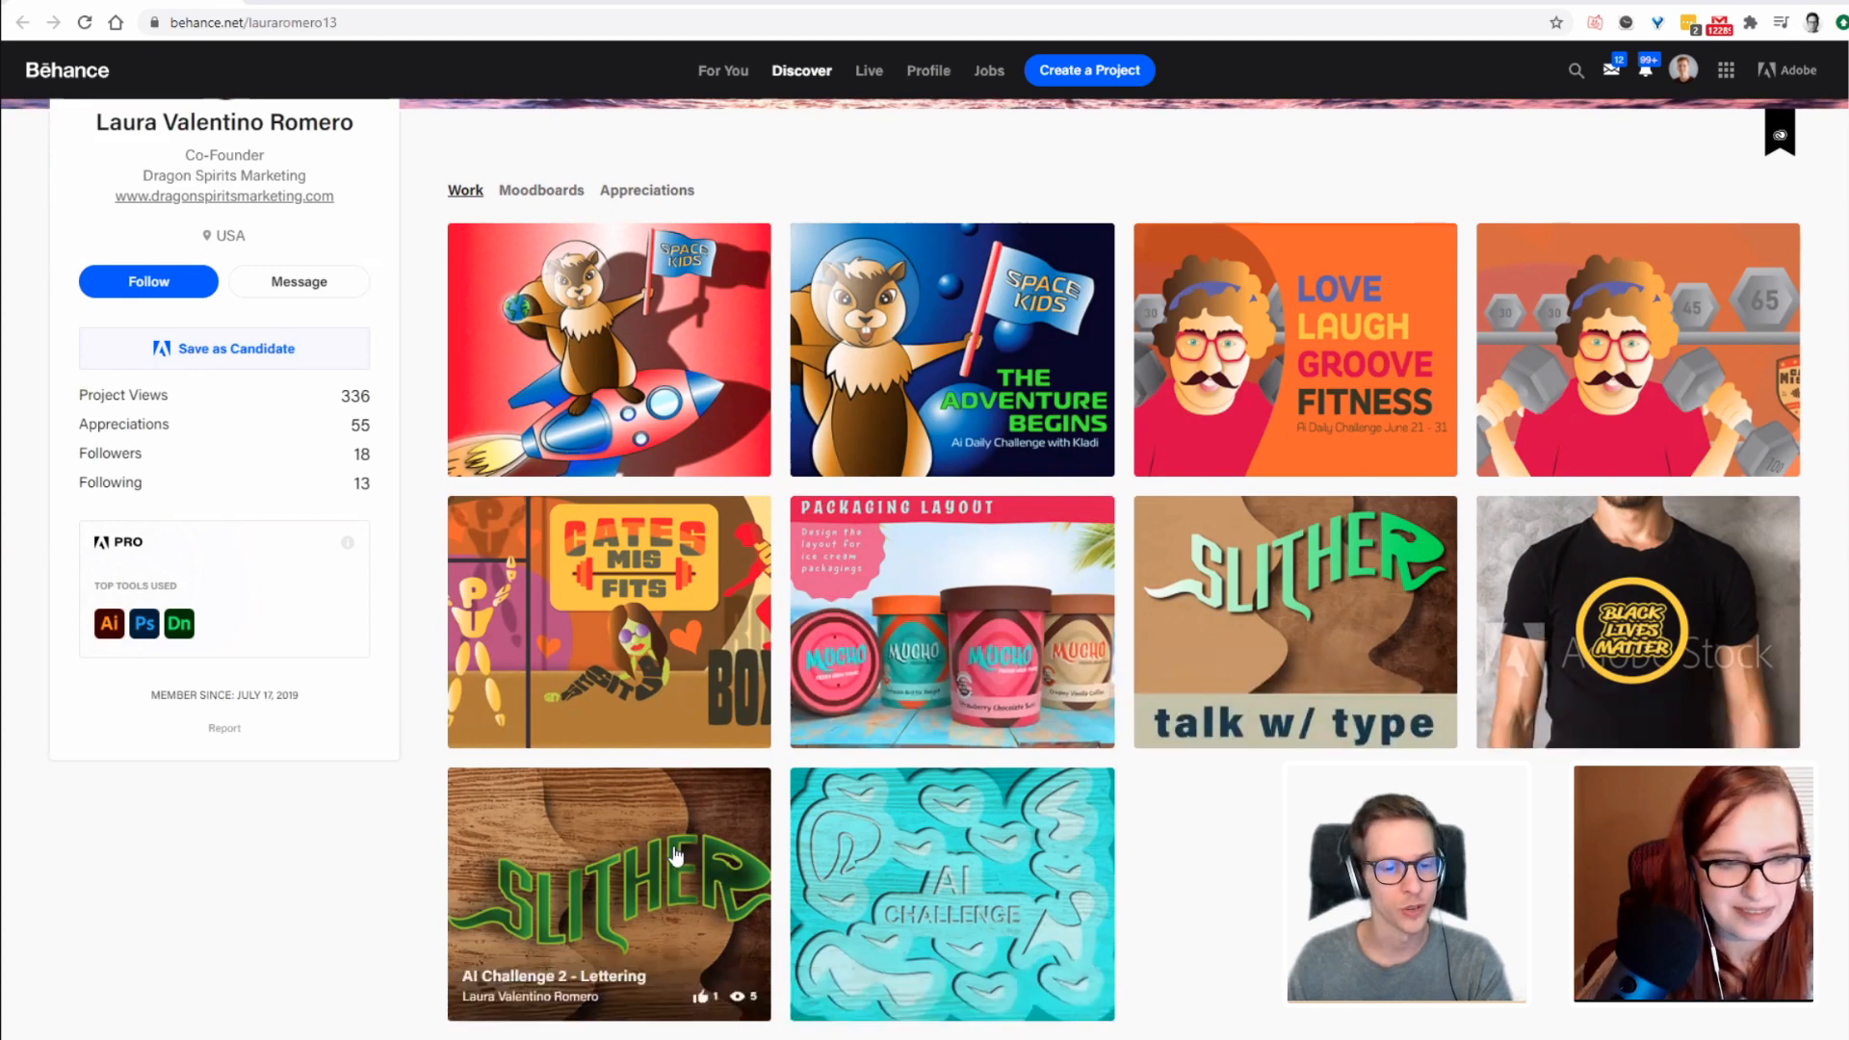
{"action": "left_click", "coordinate": [606, 297]}
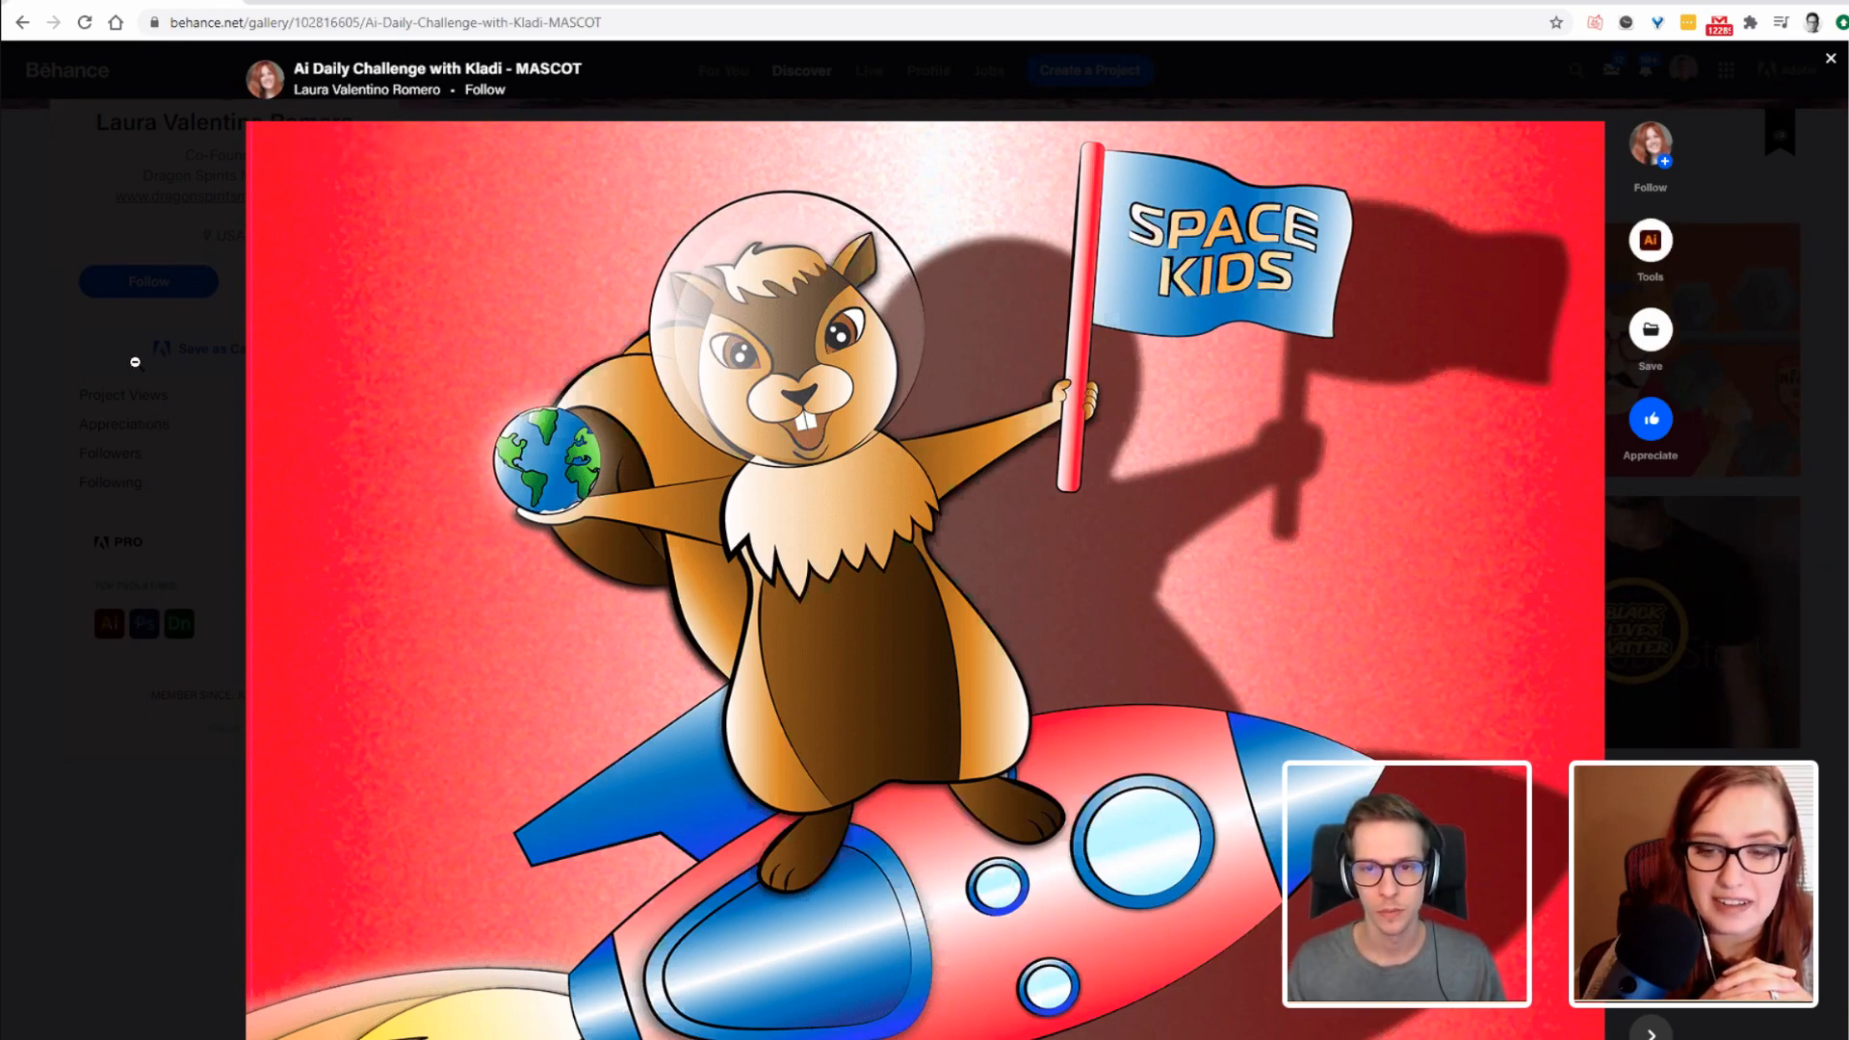
{"action": "scroll", "coordinate": [134, 366], "scroll_direction": "down", "scroll_amount": 1}
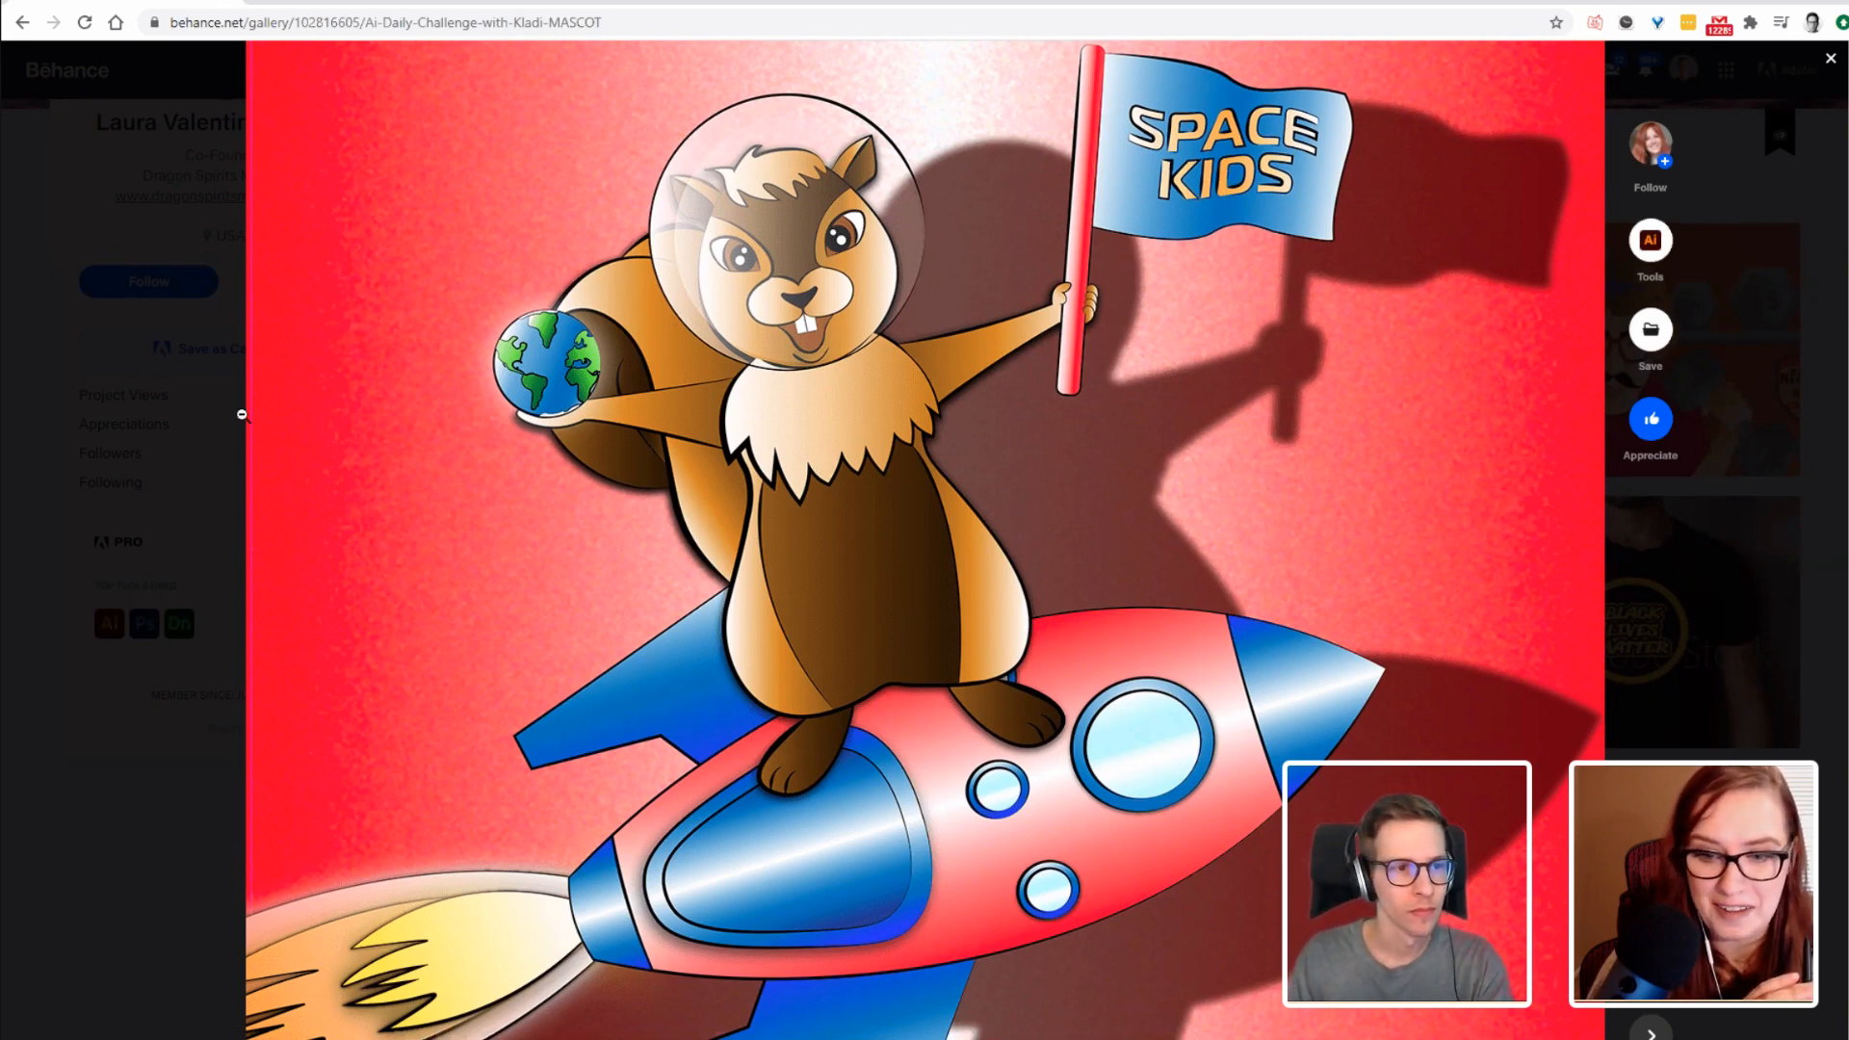
{"action": "scroll", "coordinate": [269, 328], "scroll_direction": "down", "scroll_amount": 1}
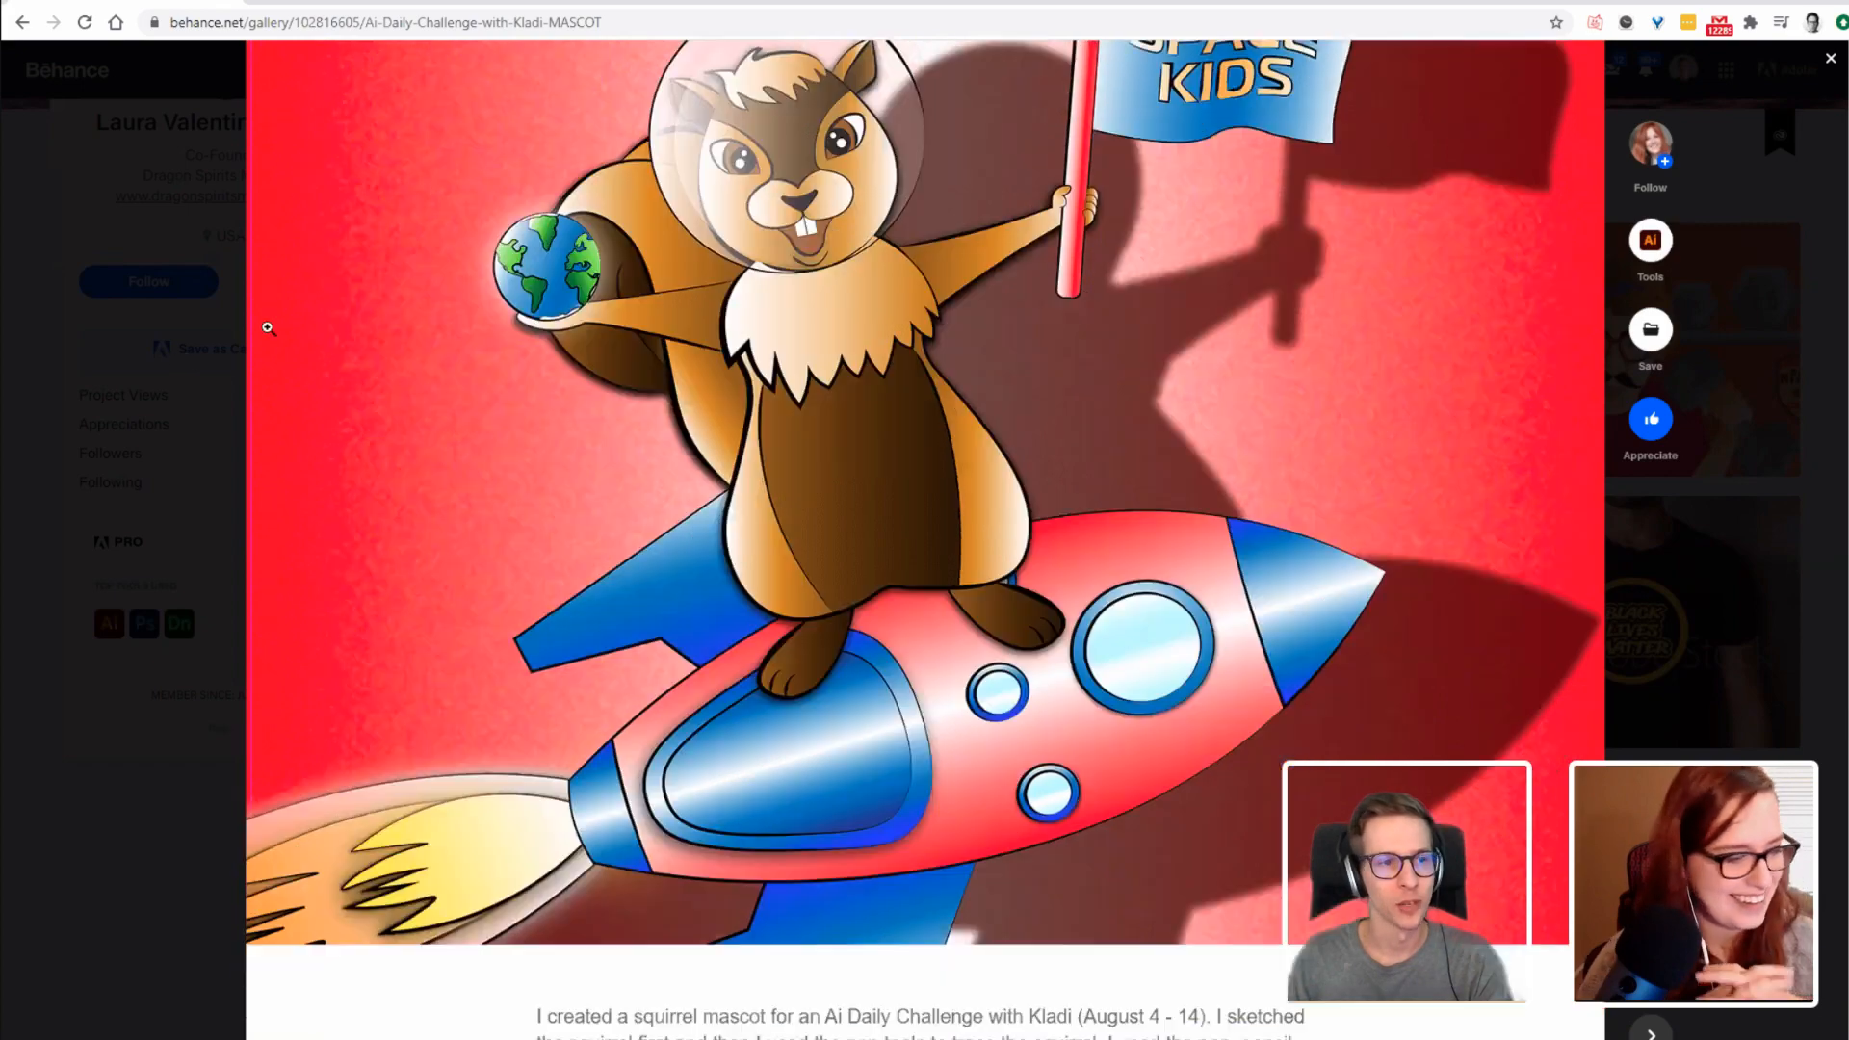
{"action": "scroll", "coordinate": [215, 362], "scroll_direction": "down", "scroll_amount": 2}
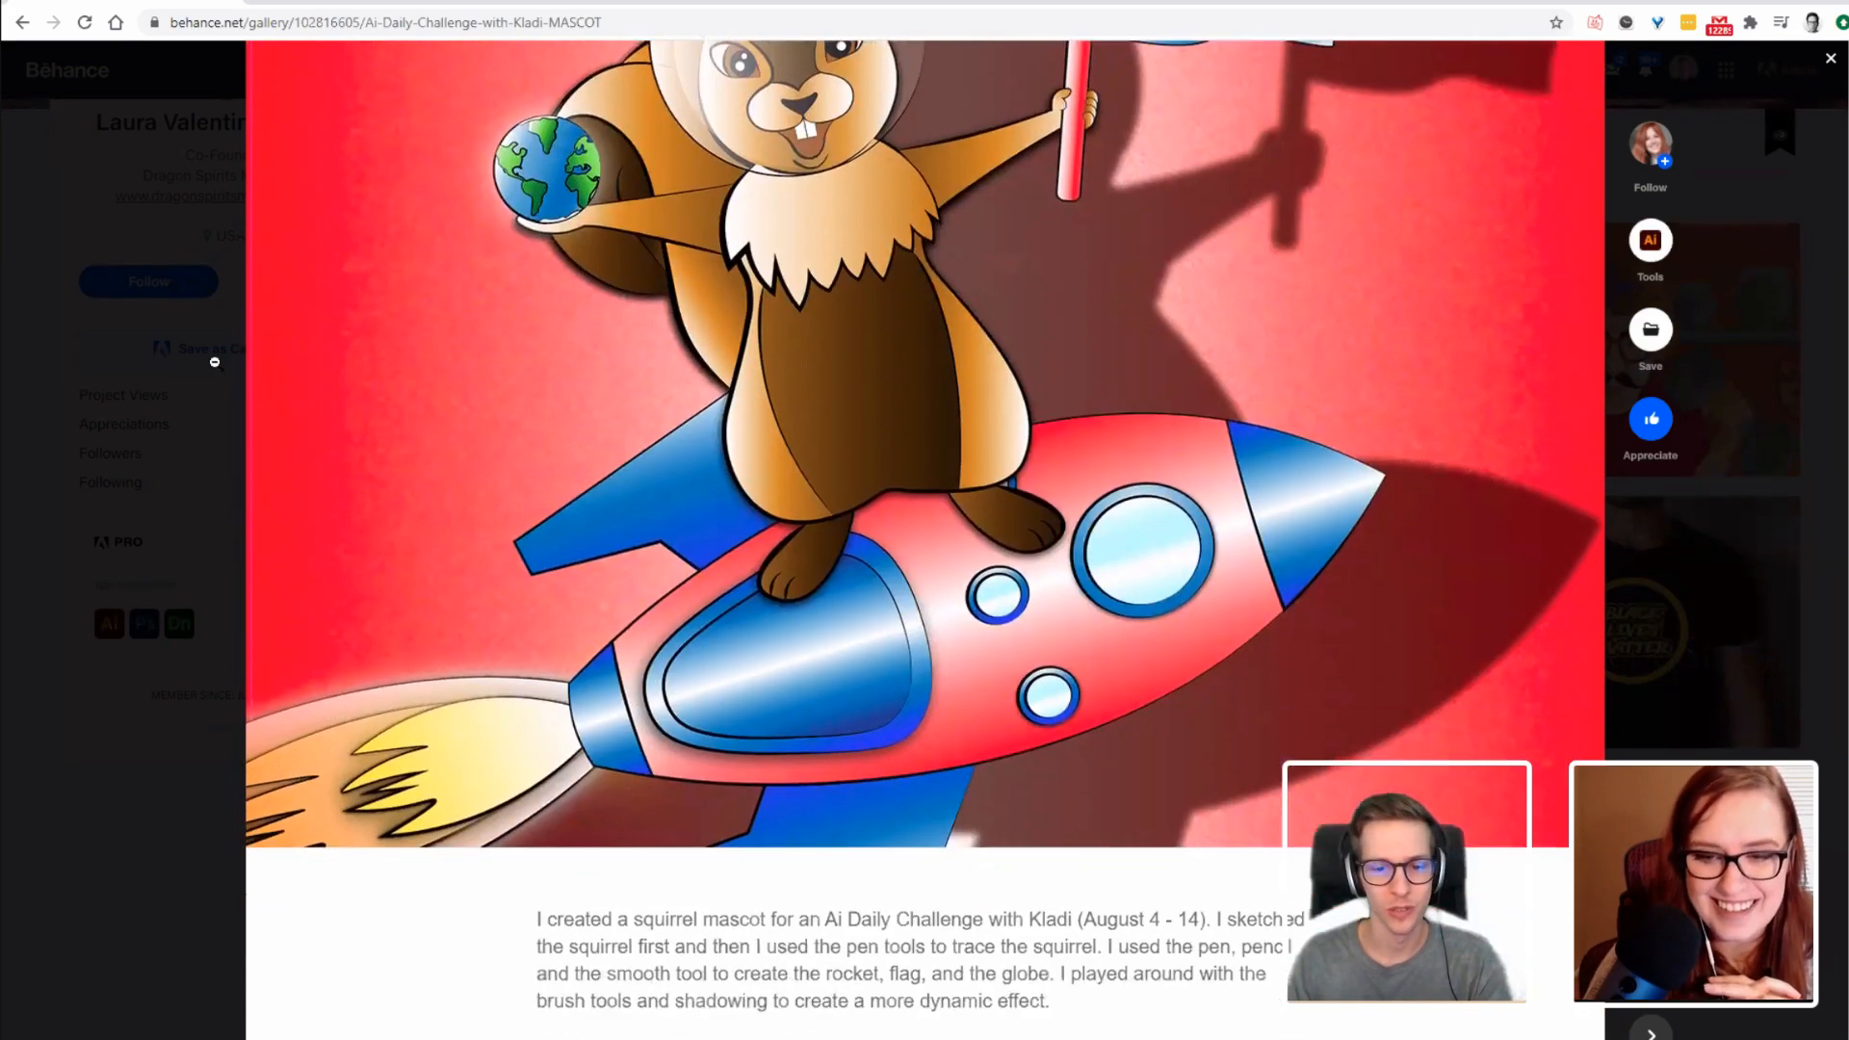
Read the squirrel MASCOT project's full description and view the Space Kids rocket artwork again.
{"action": "scroll", "coordinate": [215, 362], "scroll_direction": "down", "scroll_amount": 6}
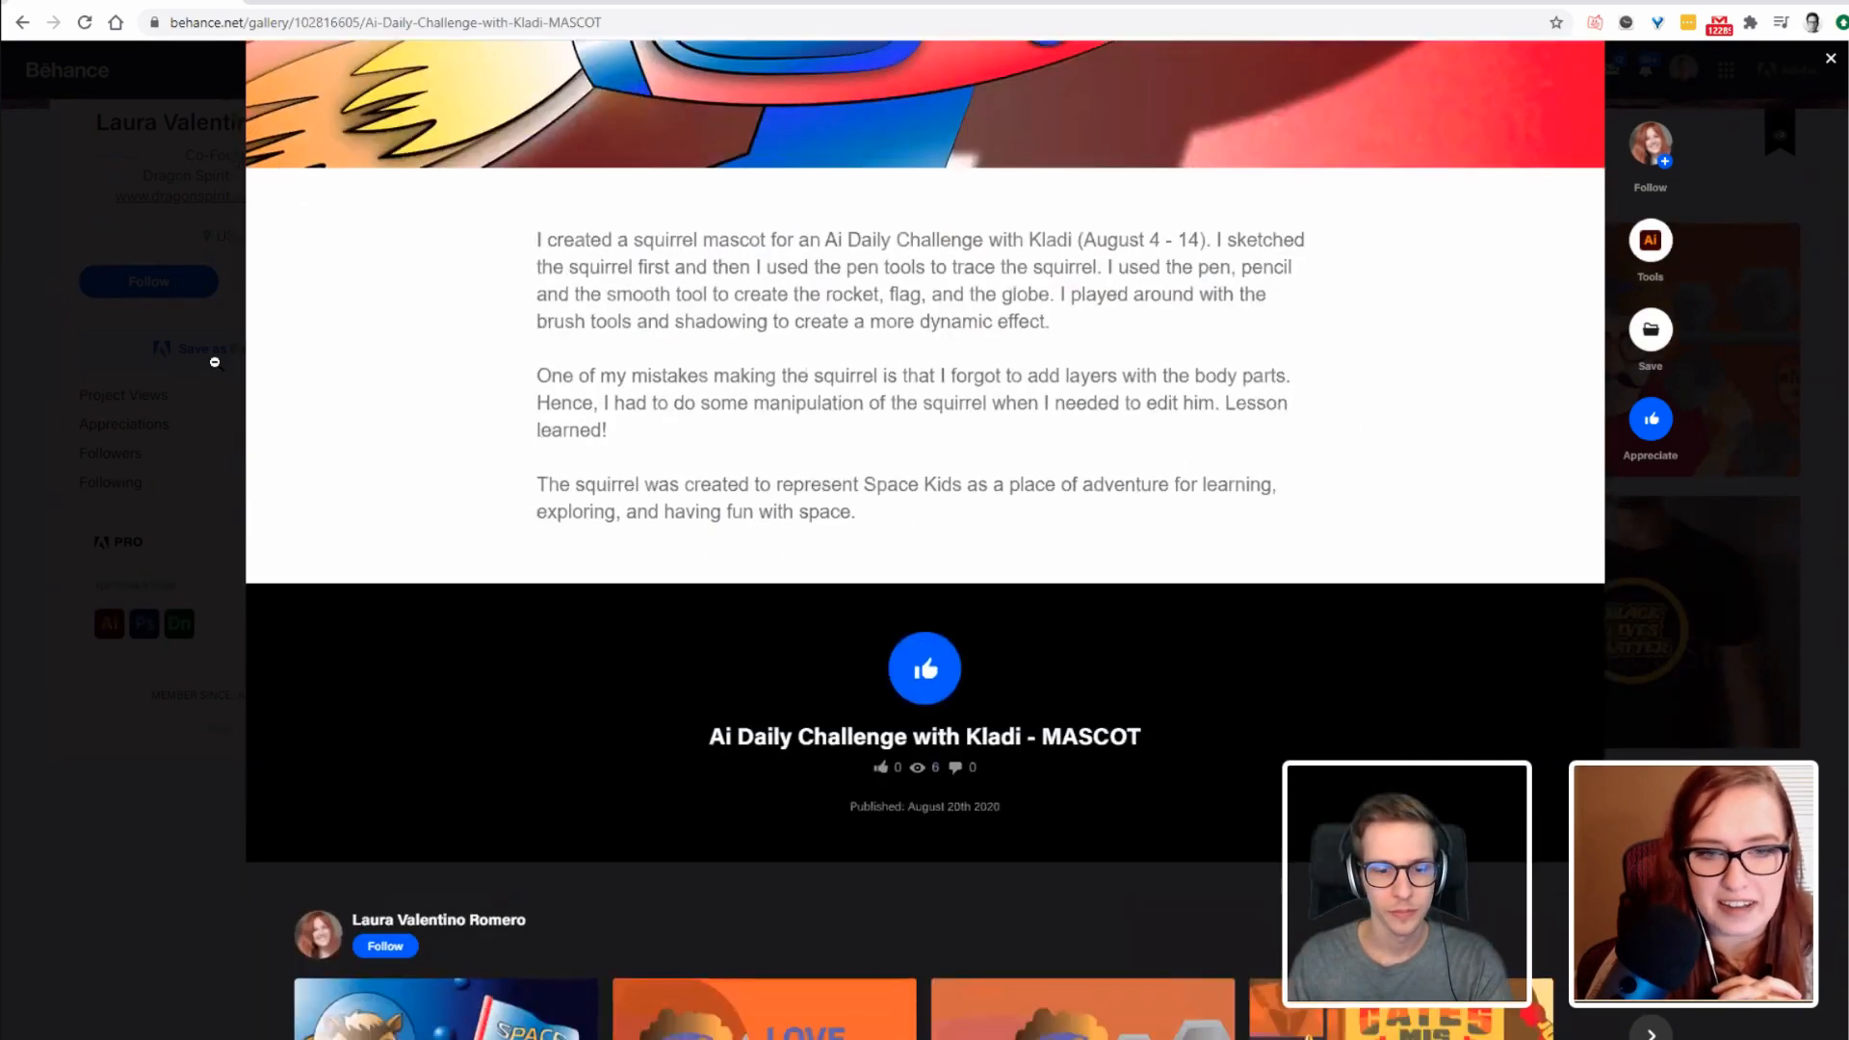
{"action": "scroll", "coordinate": [214, 362], "scroll_direction": "up", "scroll_amount": 5}
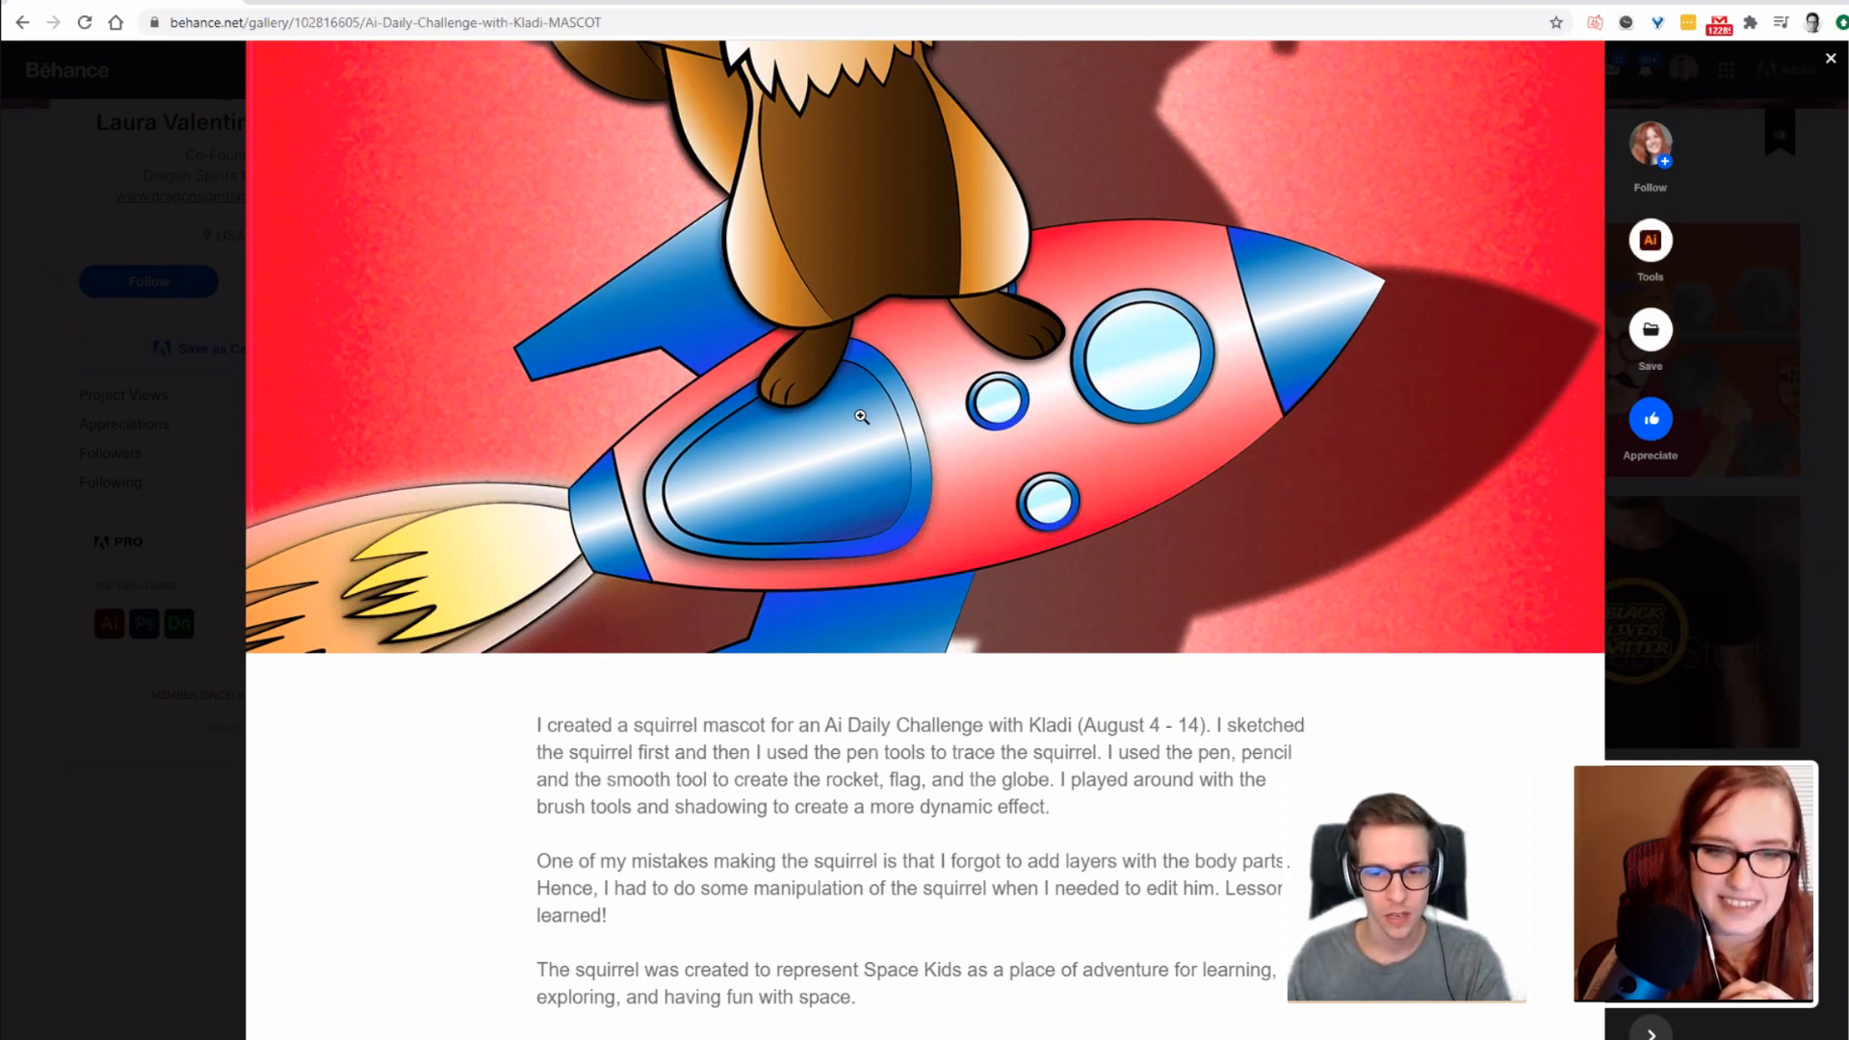
{"action": "scroll", "coordinate": [861, 416], "scroll_direction": "up", "scroll_amount": 5}
{"action": "scroll", "coordinate": [860, 500], "scroll_direction": "down", "scroll_amount": 1}
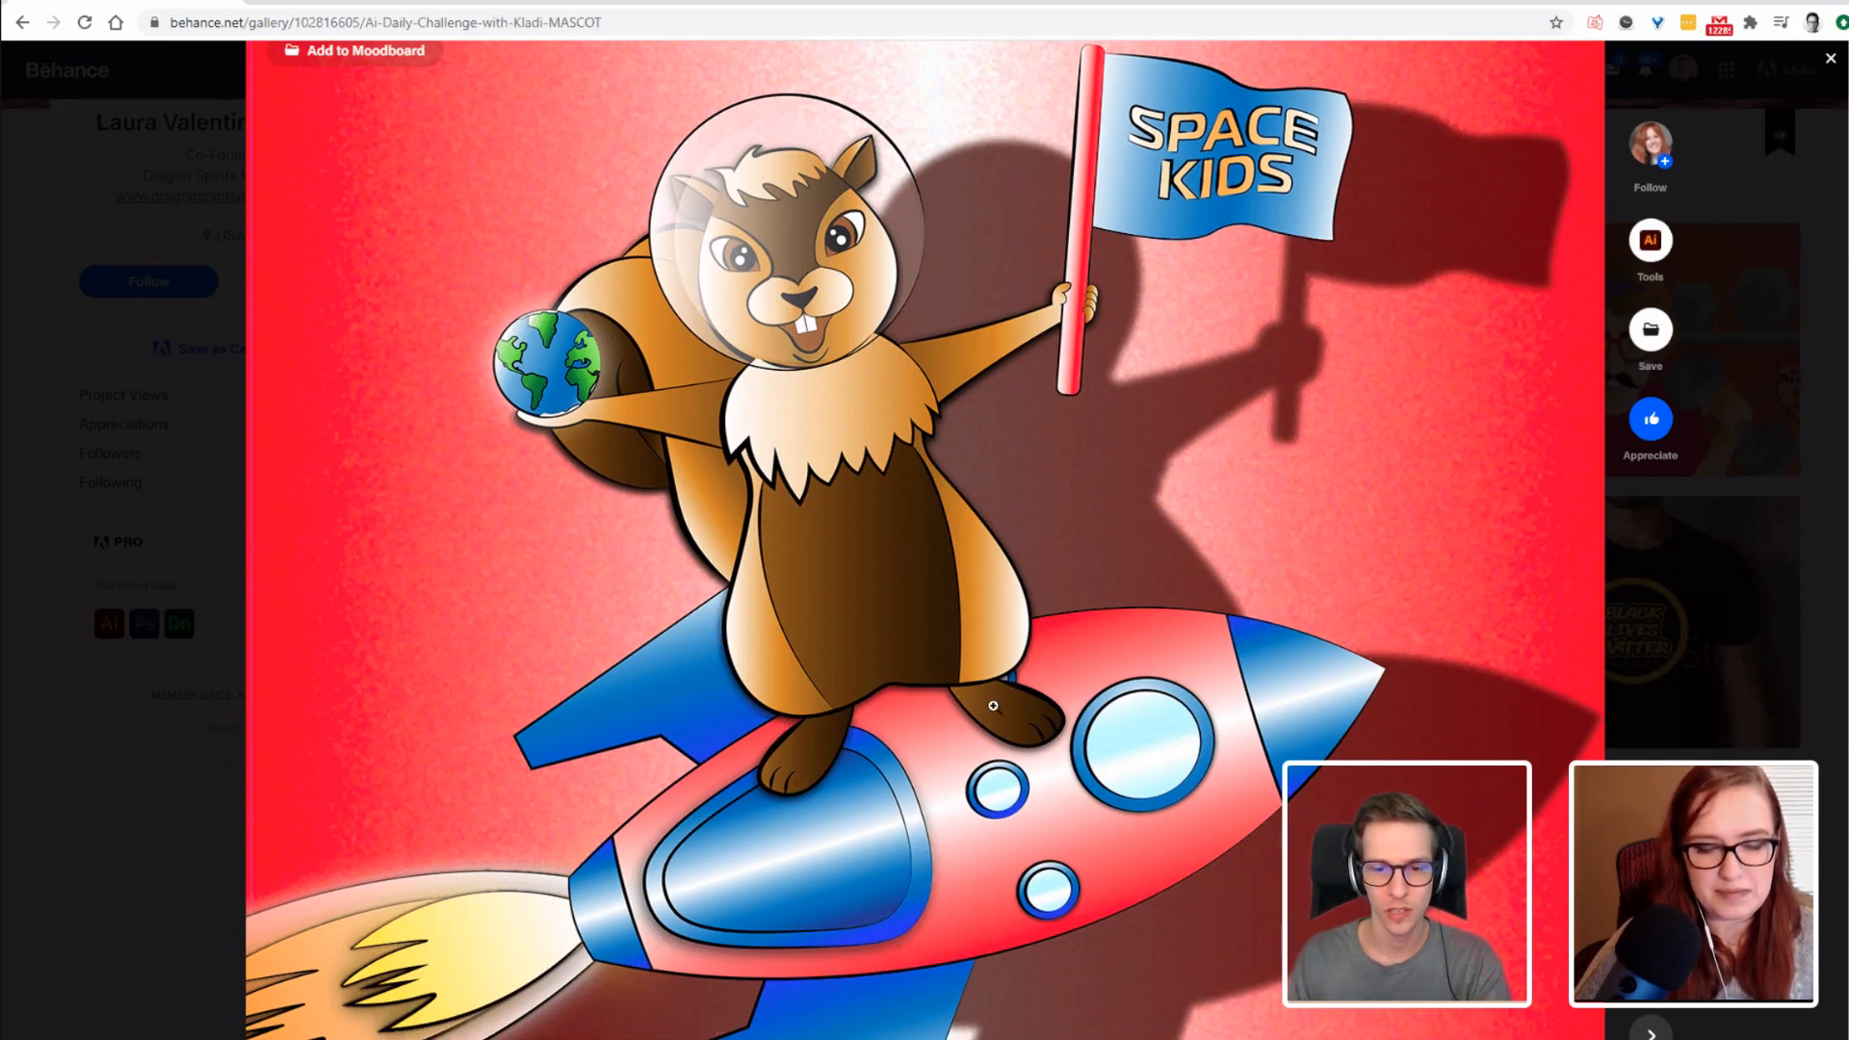
Open the neighbouring Ai Daily Challenge Aug 4 - 14 project from the portfolio, then return to the MASCOT project.
{"action": "left_click", "coordinate": [382, 275]}
{"action": "left_click", "coordinate": [889, 277]}
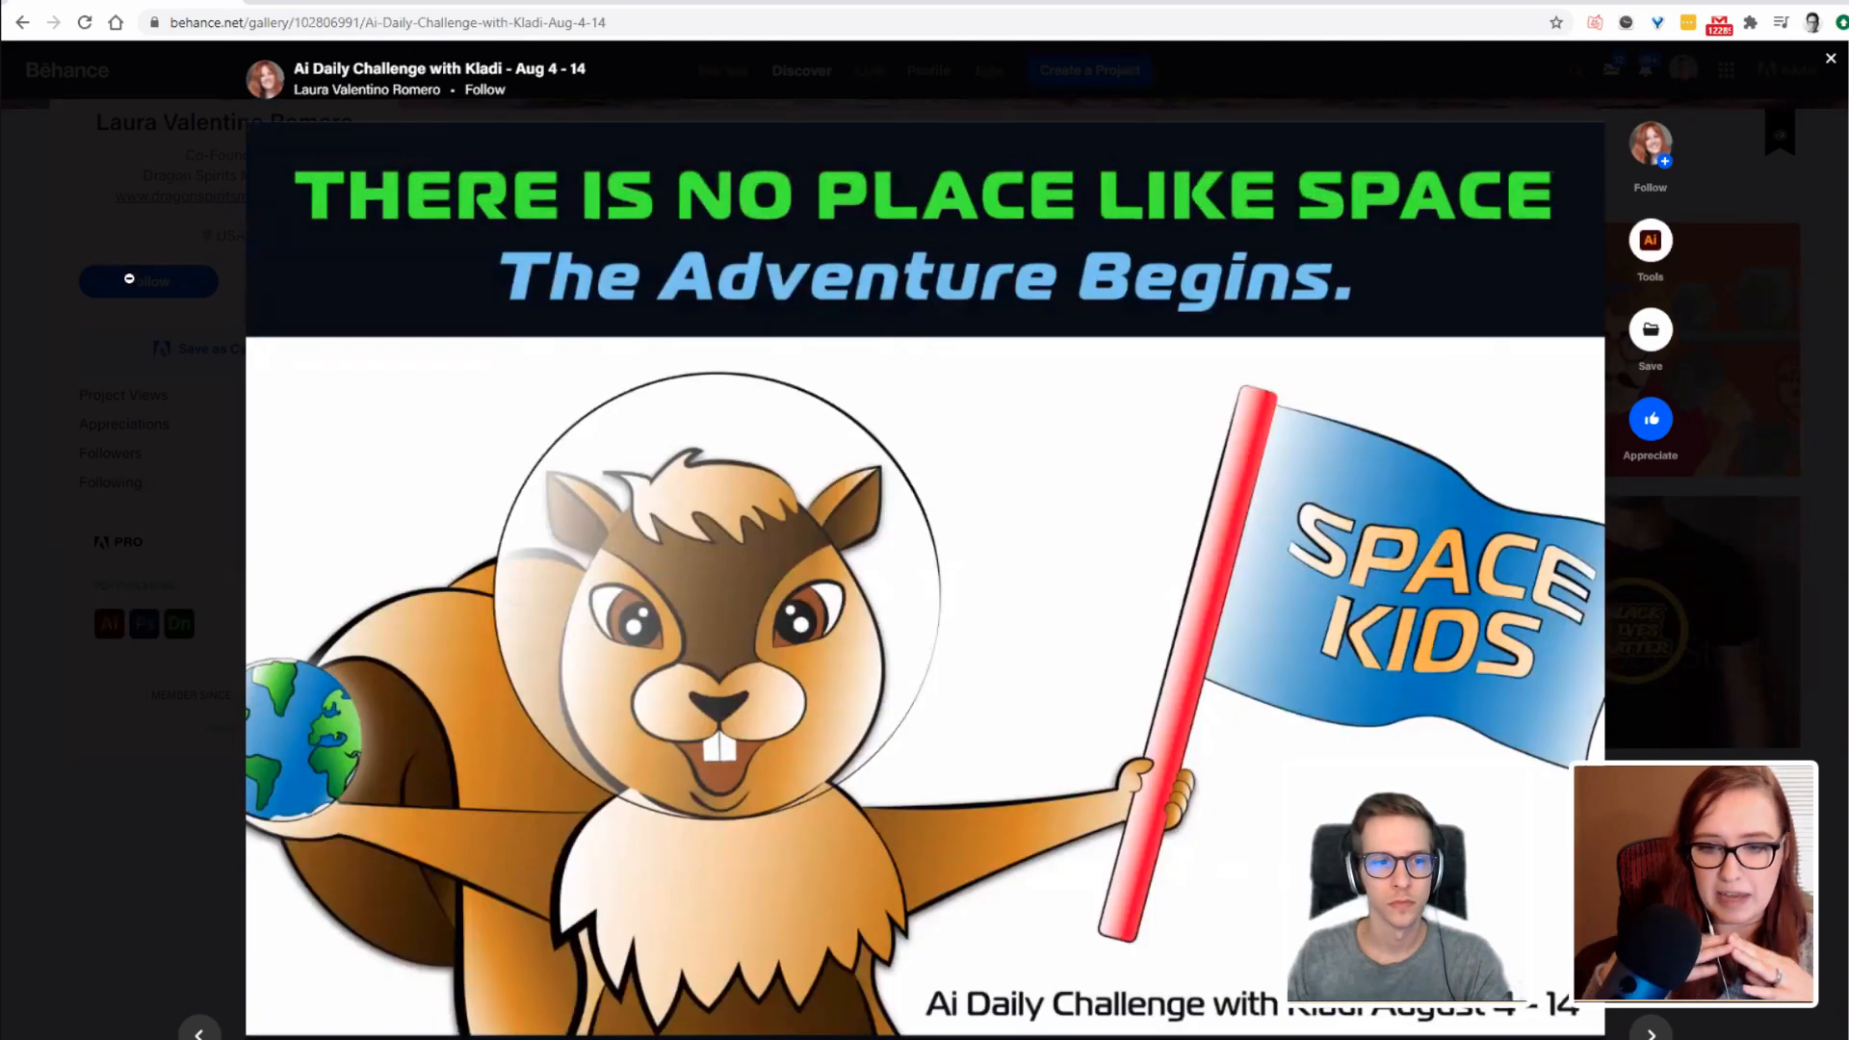
{"action": "left_click", "coordinate": [128, 278]}
{"action": "left_click", "coordinate": [577, 318]}
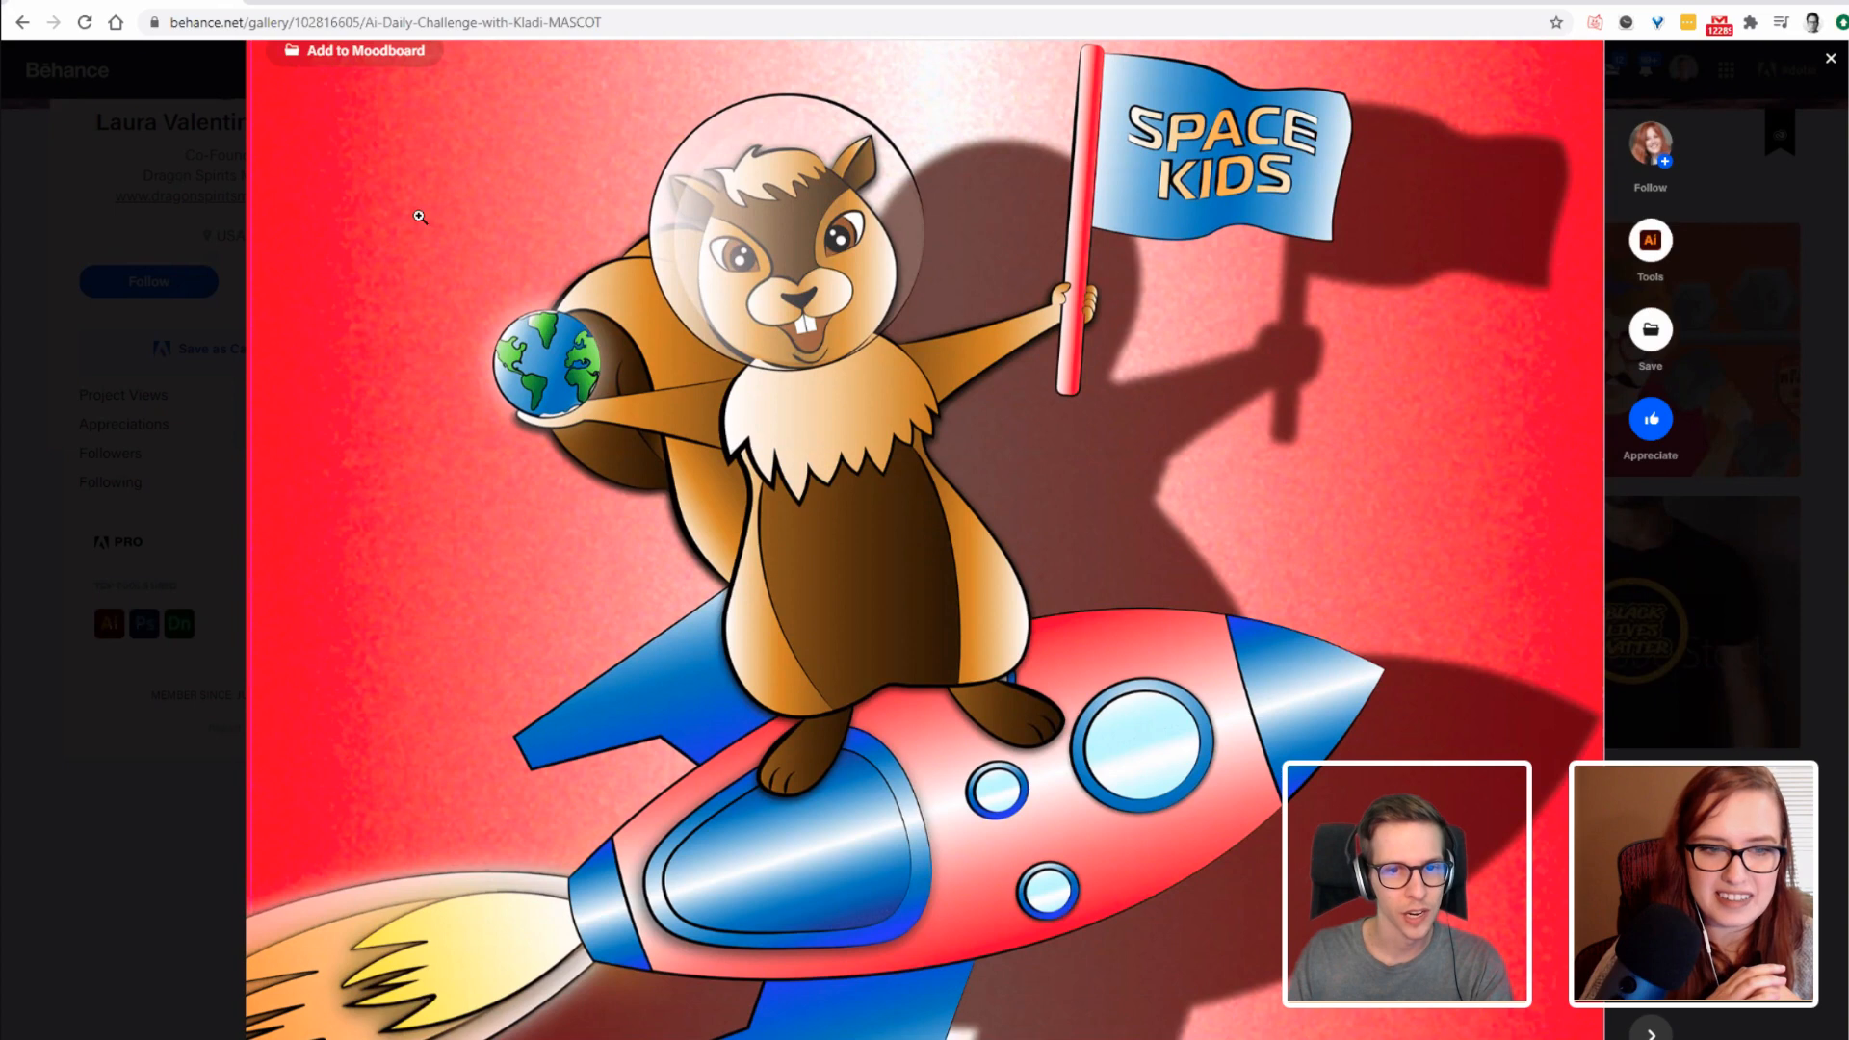
Leave the MASCOT project, open the Aug 4 - 14 challenge project, and view its opening squirrel banner and Kaleidascopic Design section.
{"action": "left_click", "coordinate": [139, 360]}
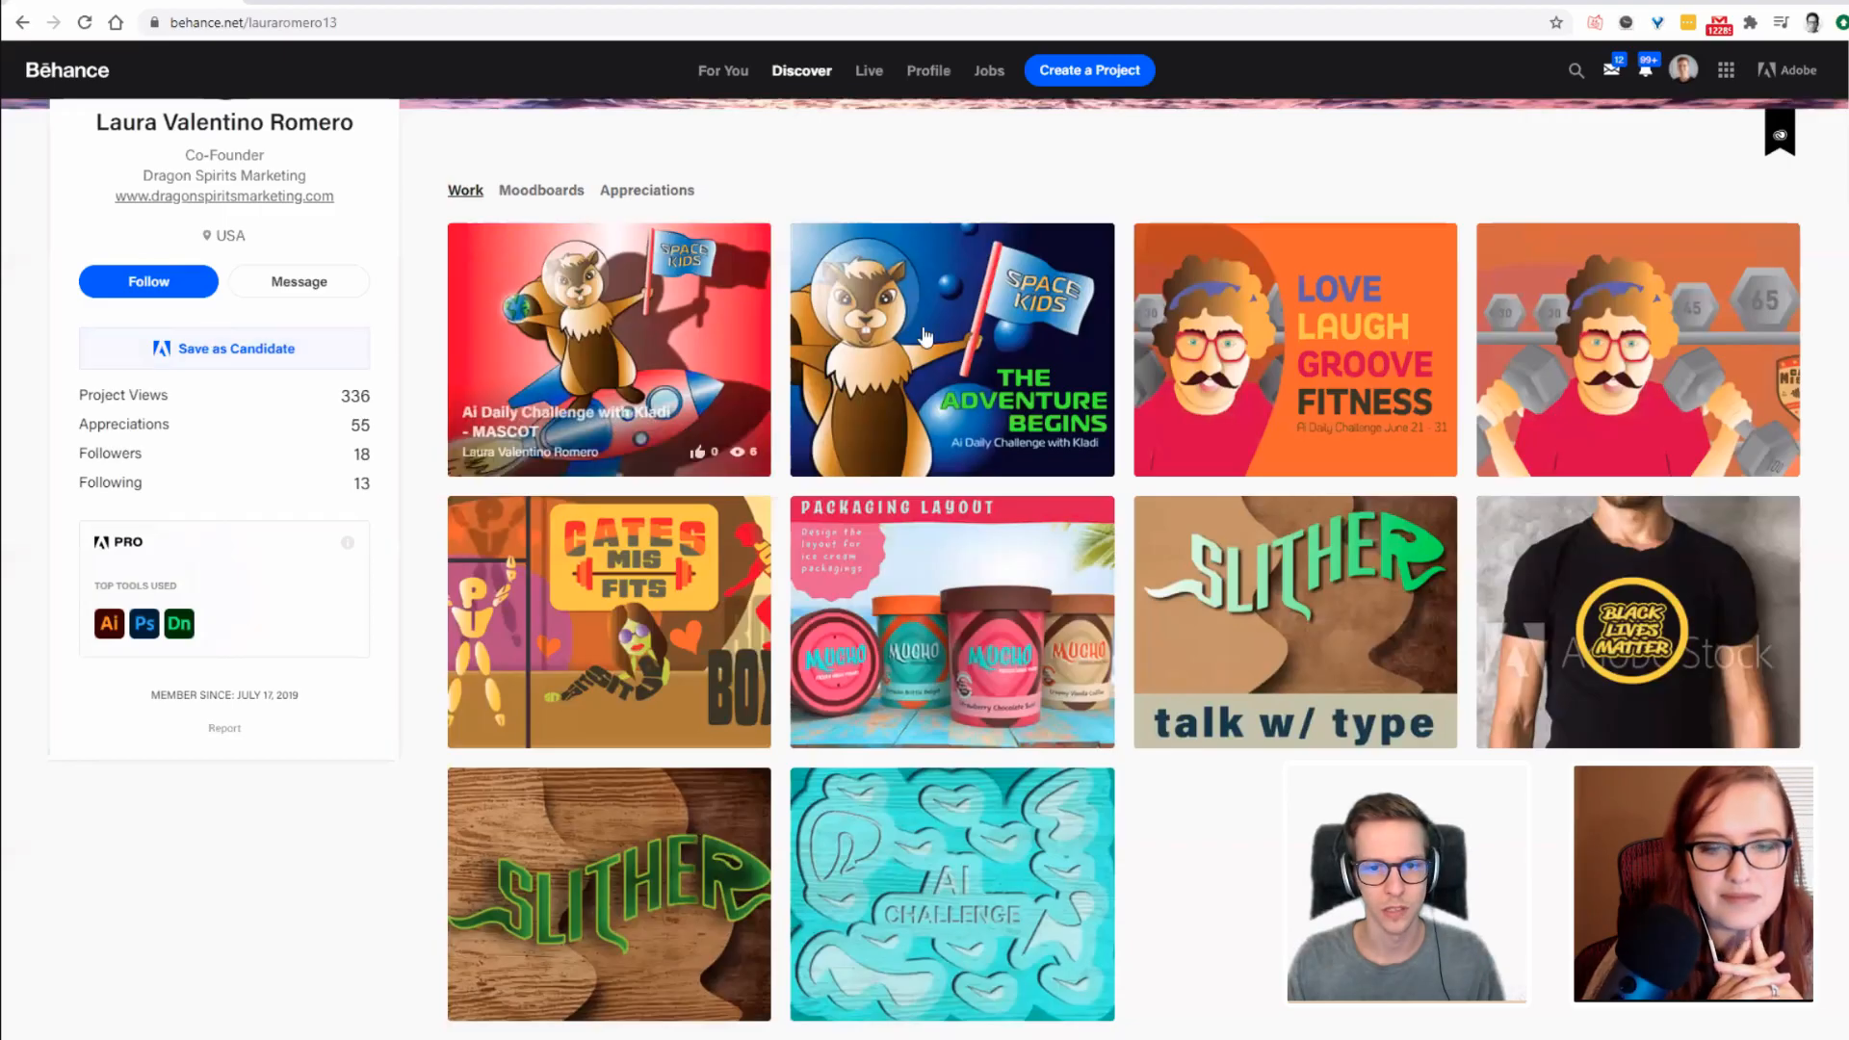
{"action": "left_click", "coordinate": [966, 264]}
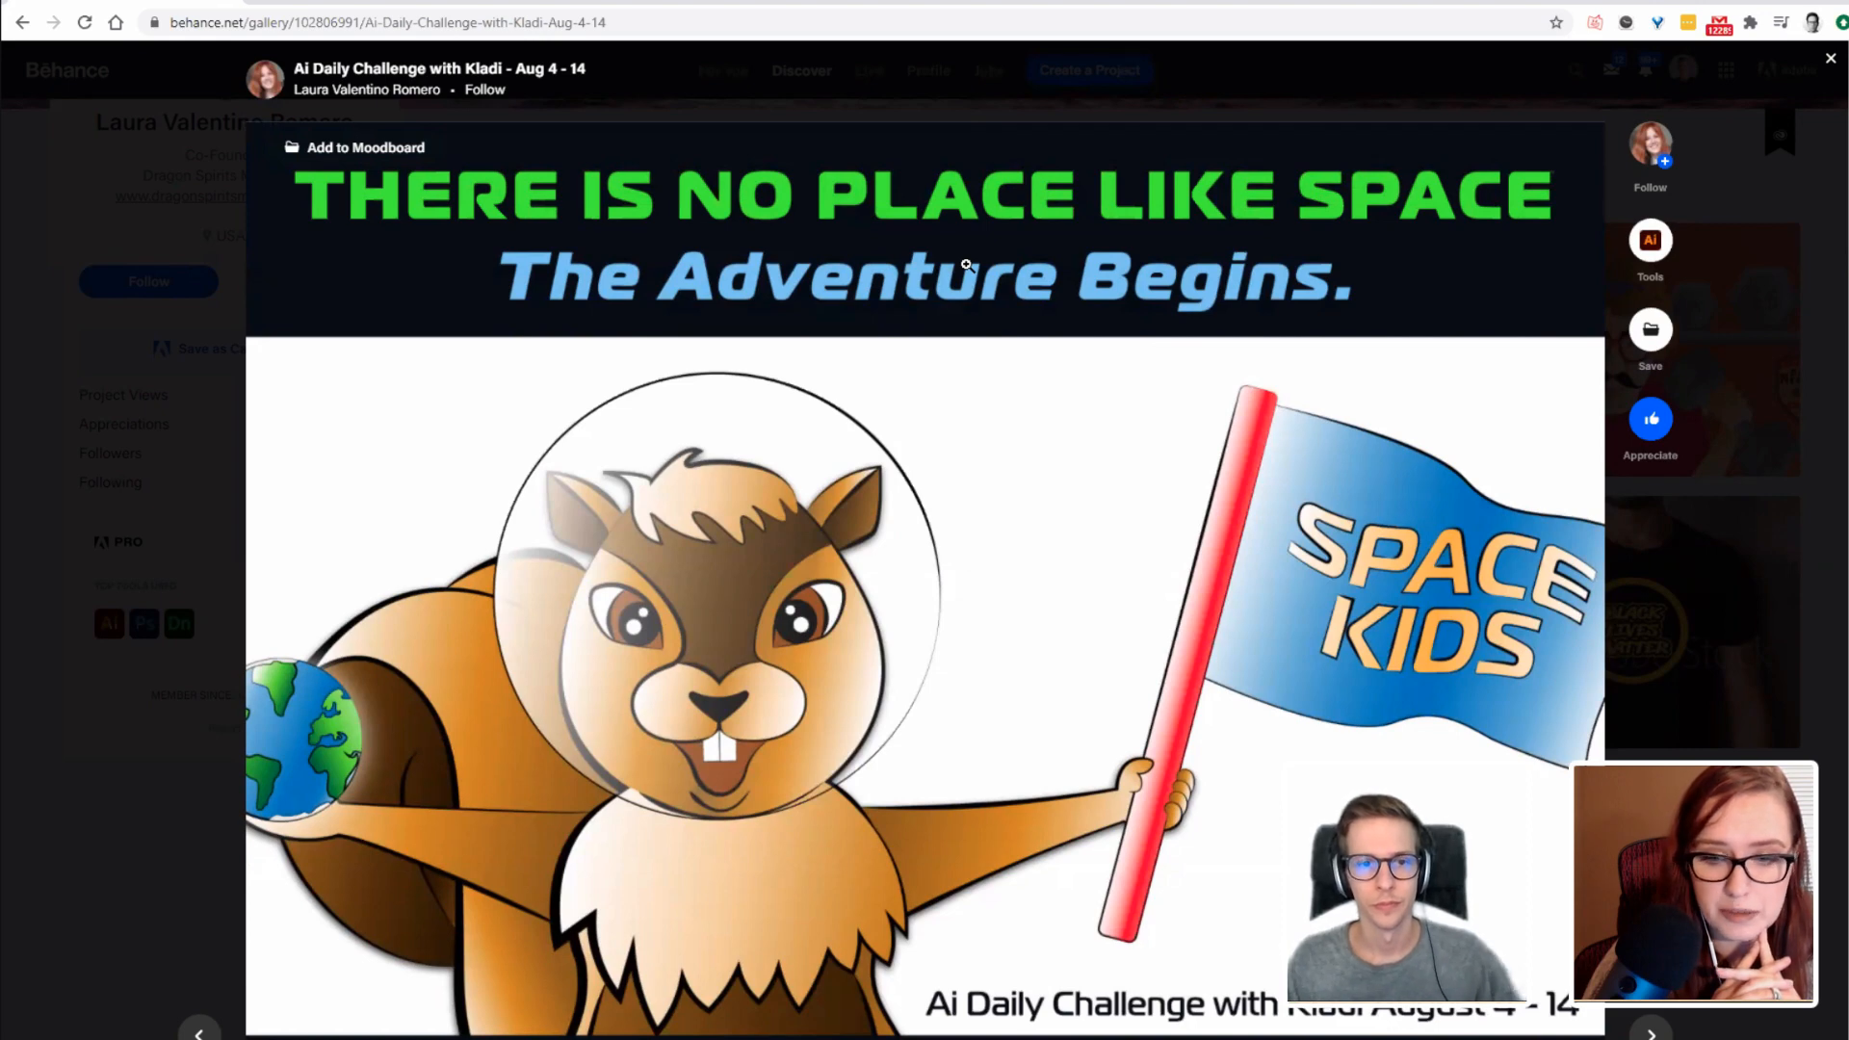
{"action": "scroll", "coordinate": [963, 263], "scroll_direction": "down", "scroll_amount": 3}
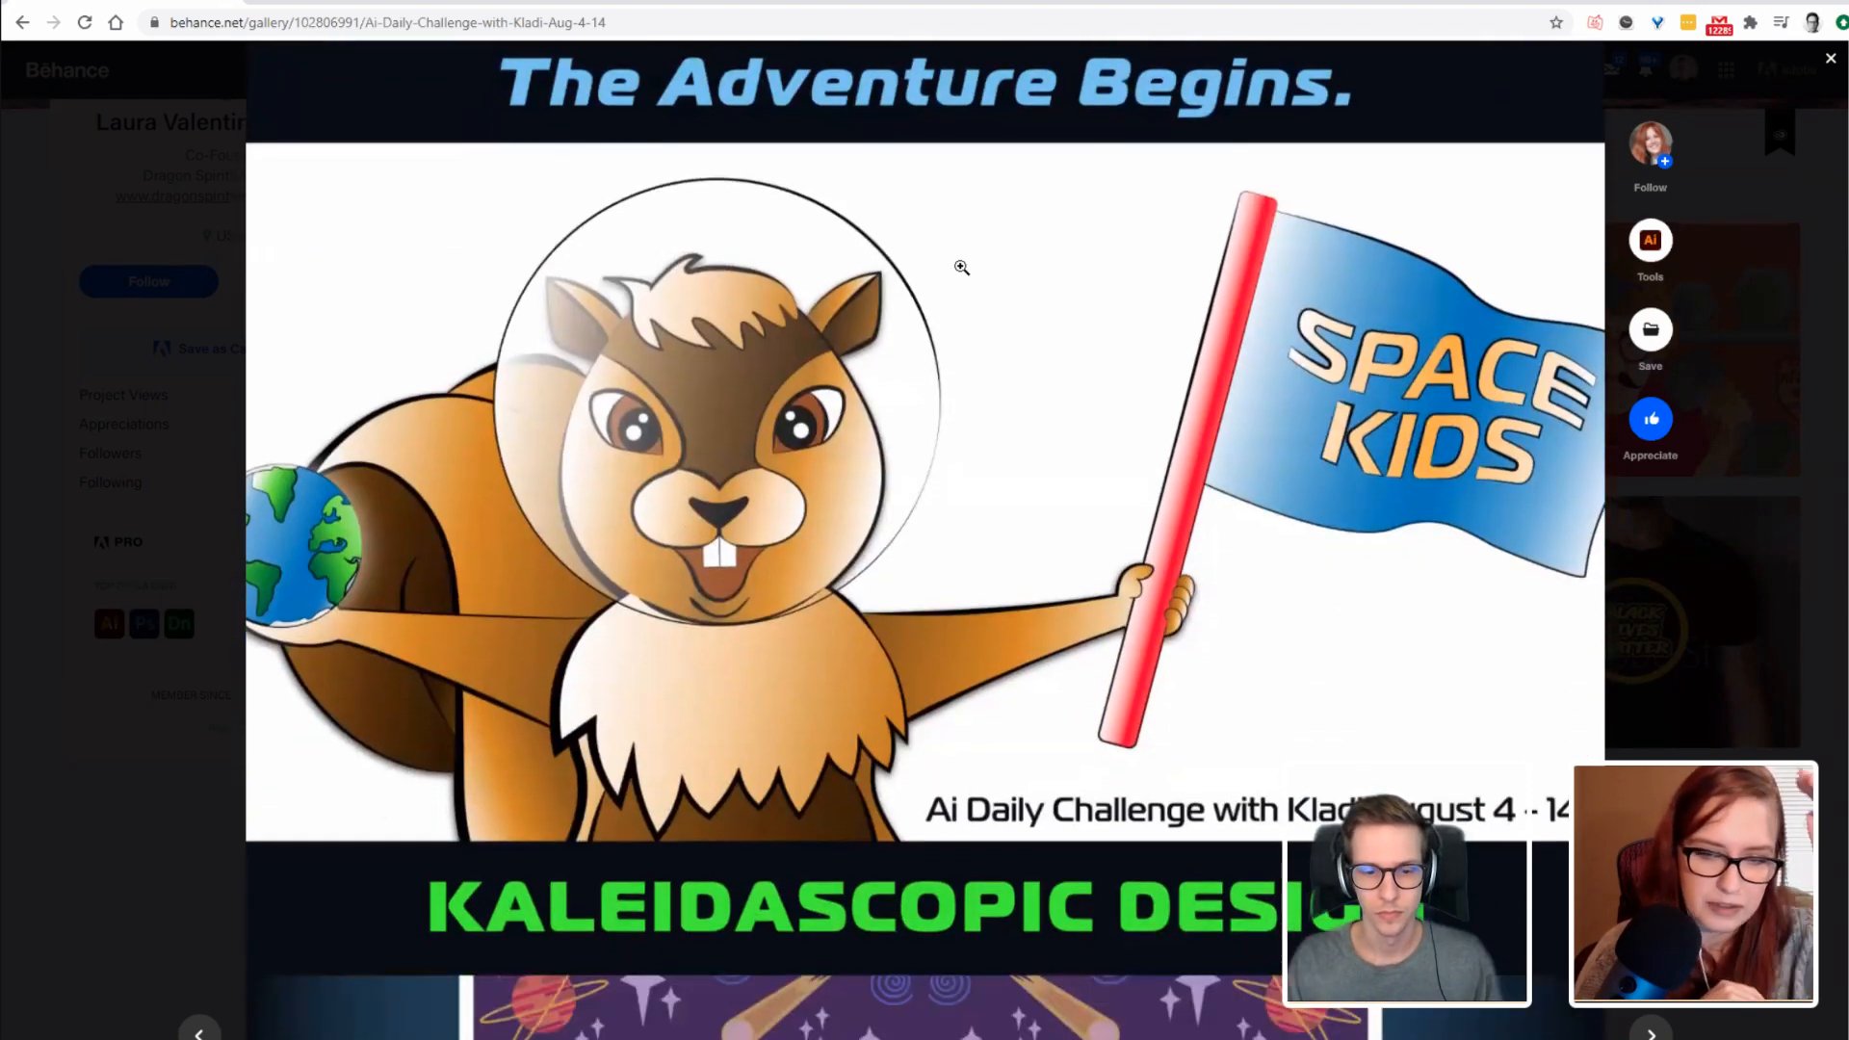
{"action": "scroll", "coordinate": [961, 267], "scroll_direction": "down", "scroll_amount": 5}
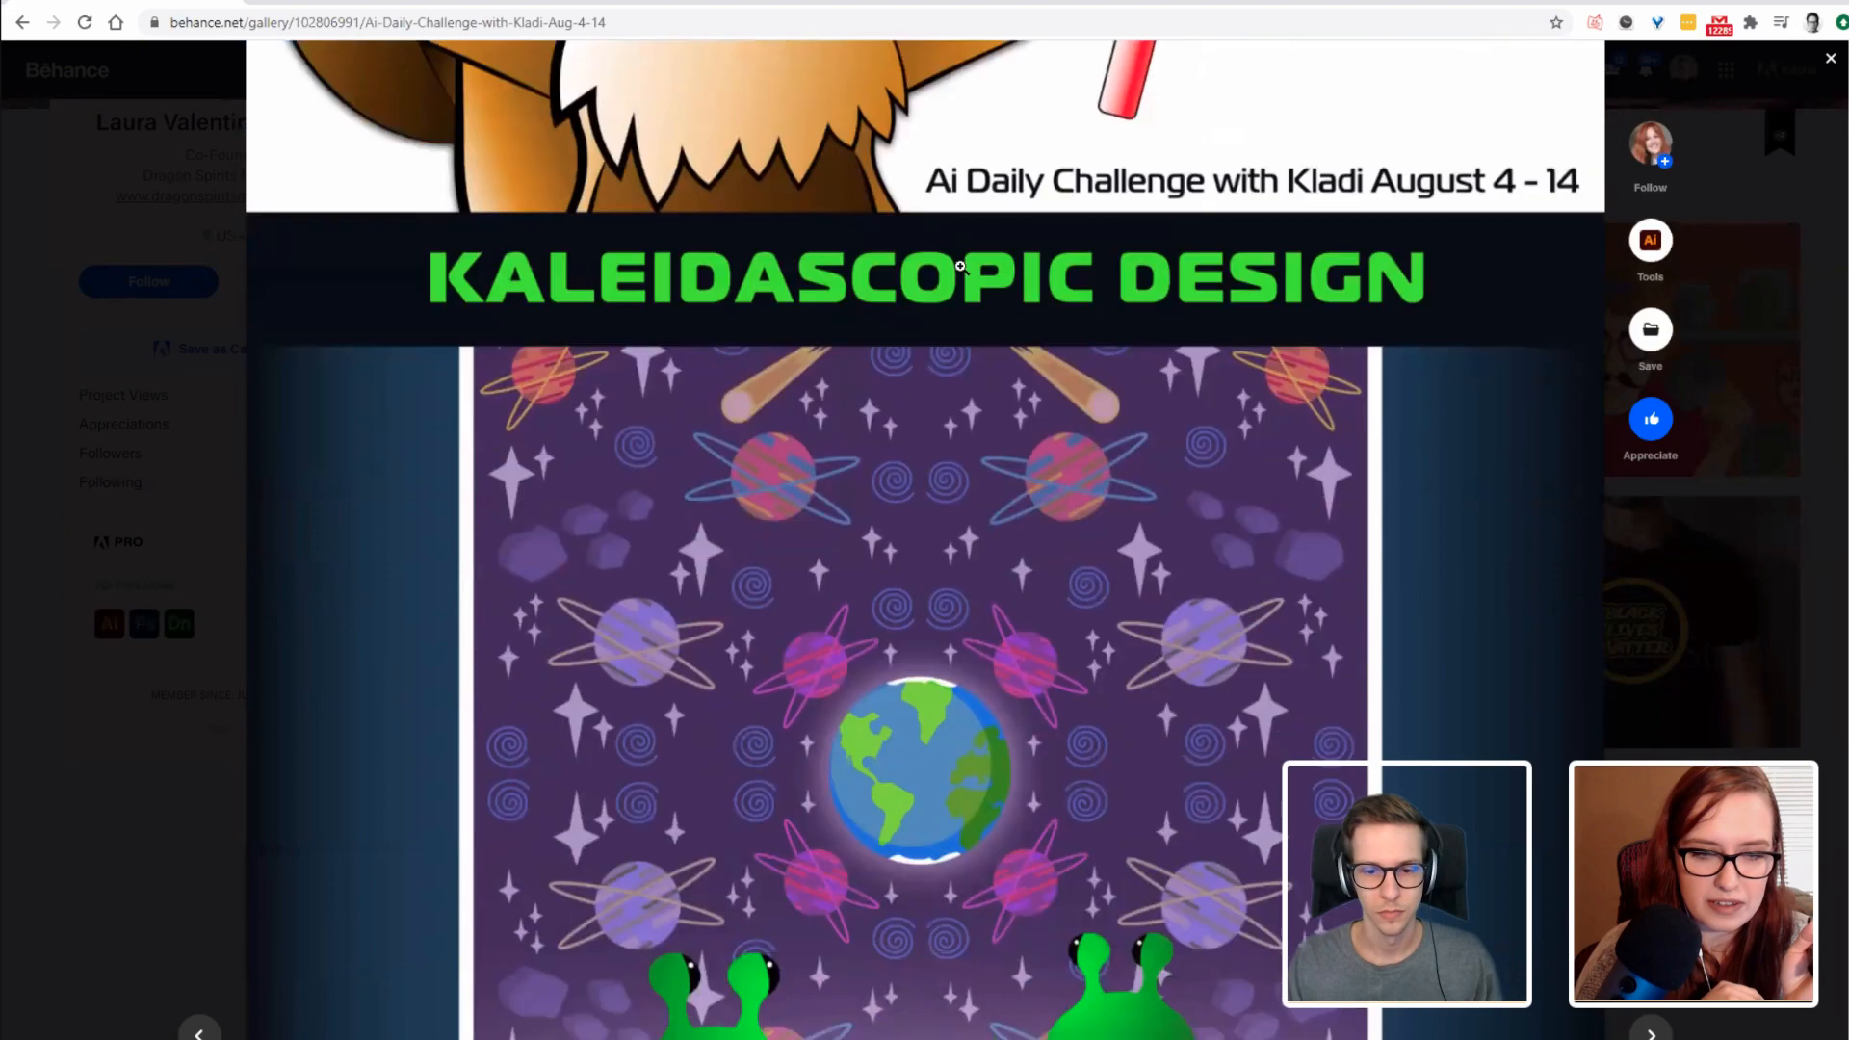
{"action": "scroll", "coordinate": [960, 266], "scroll_direction": "down", "scroll_amount": 2}
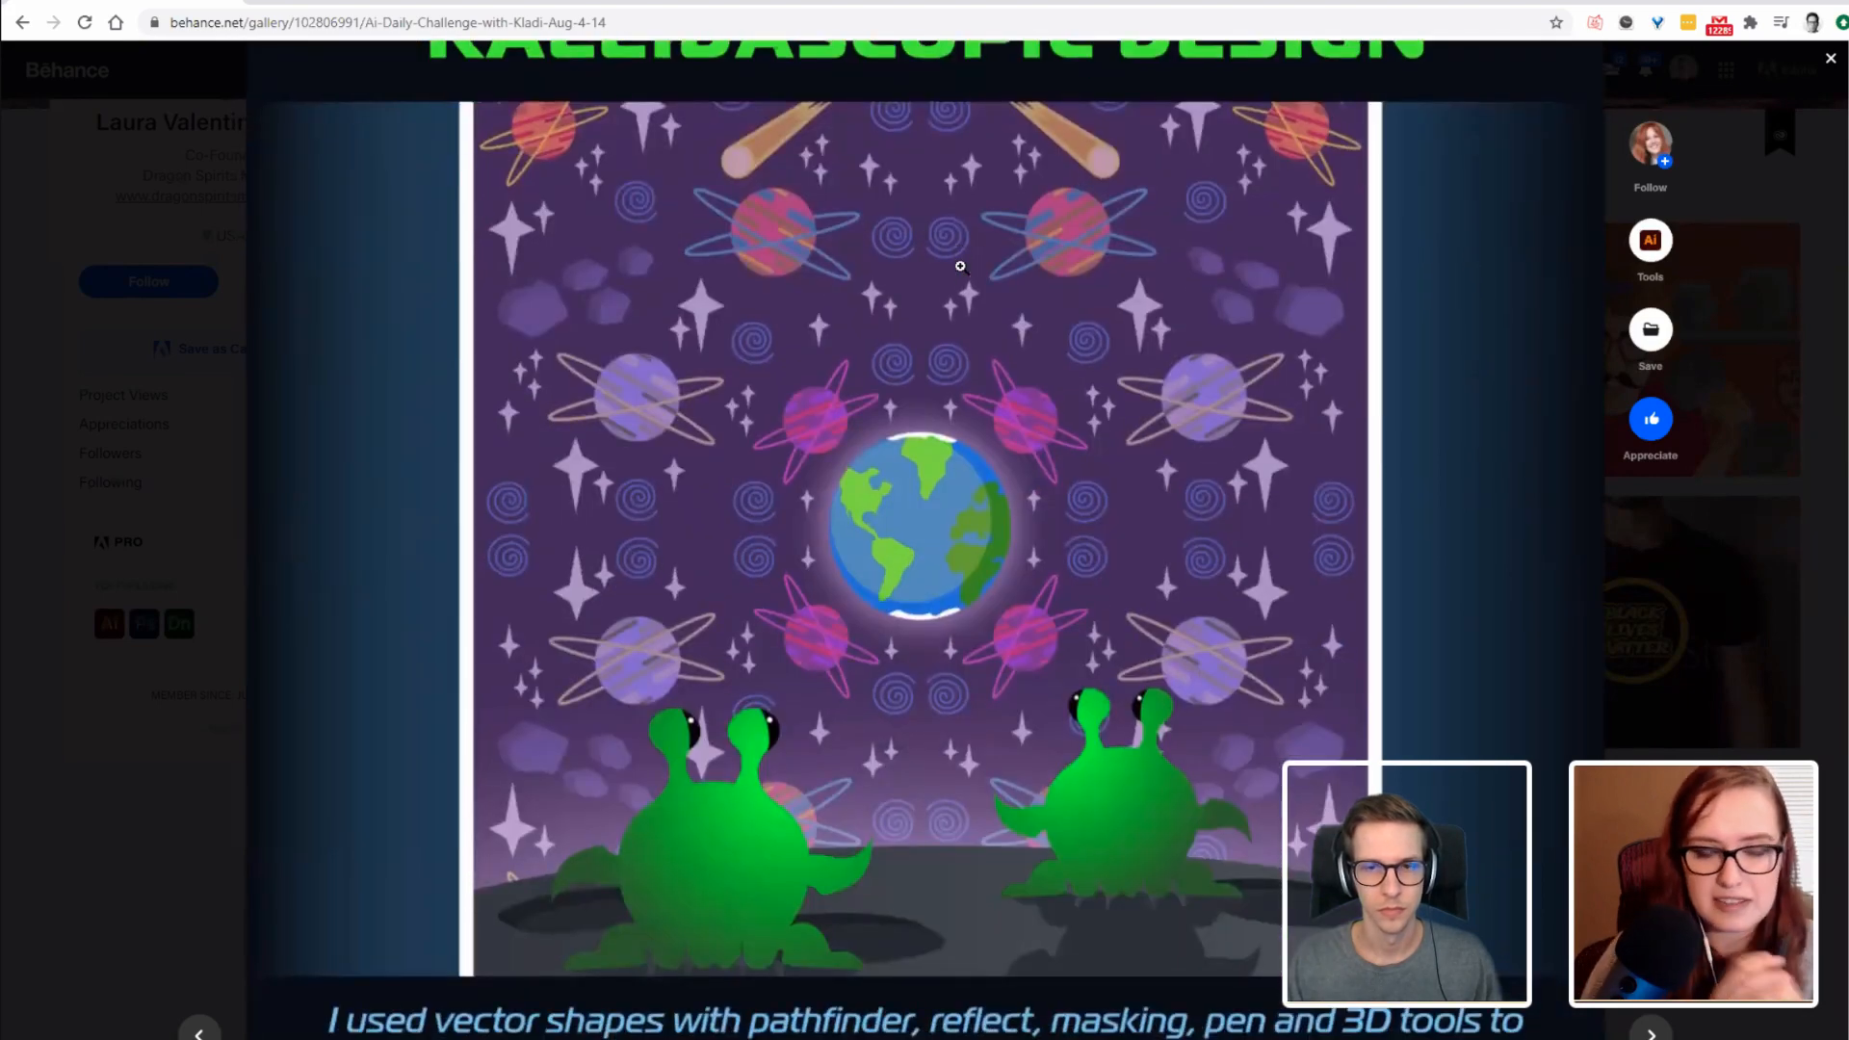
{"action": "scroll", "coordinate": [960, 266], "scroll_direction": "down", "scroll_amount": 4}
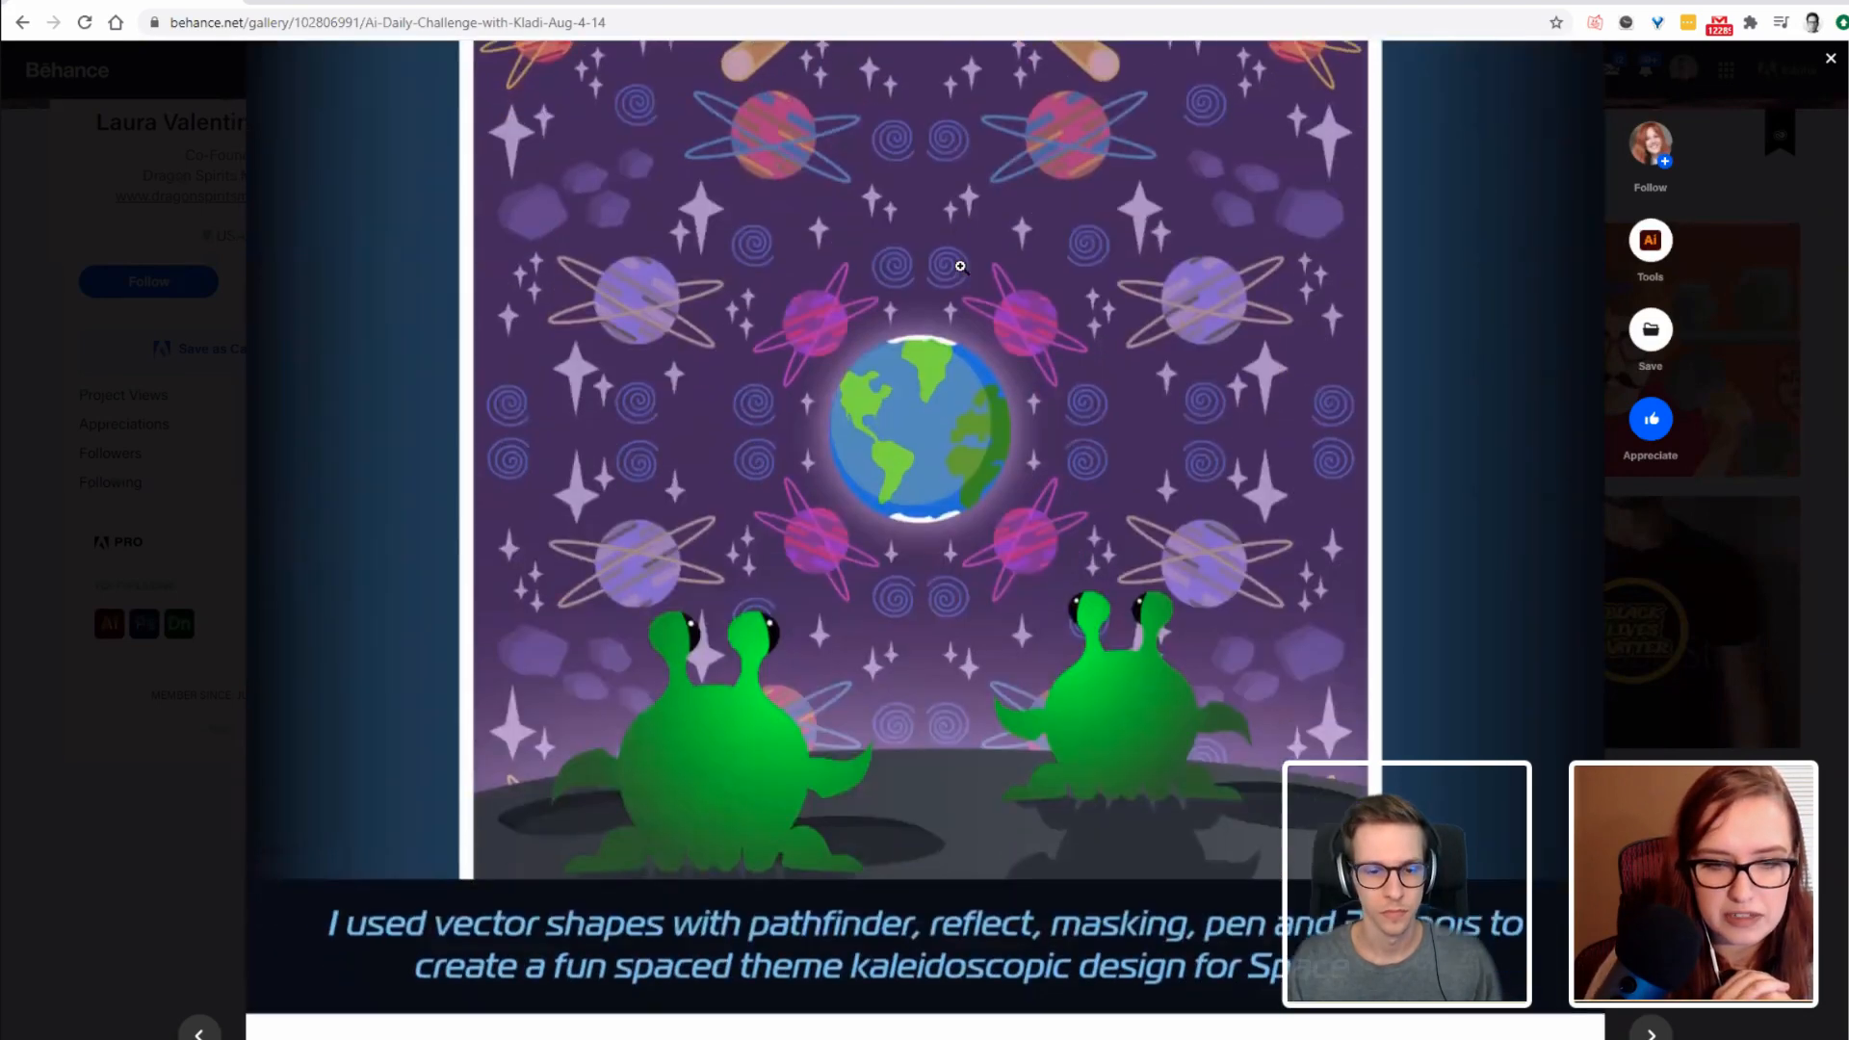
Examine the mirrored planets, stars, Earth and green aliens in the Kaleidascopic Design artwork.
{"action": "scroll", "coordinate": [960, 266], "scroll_direction": "up", "scroll_amount": 5}
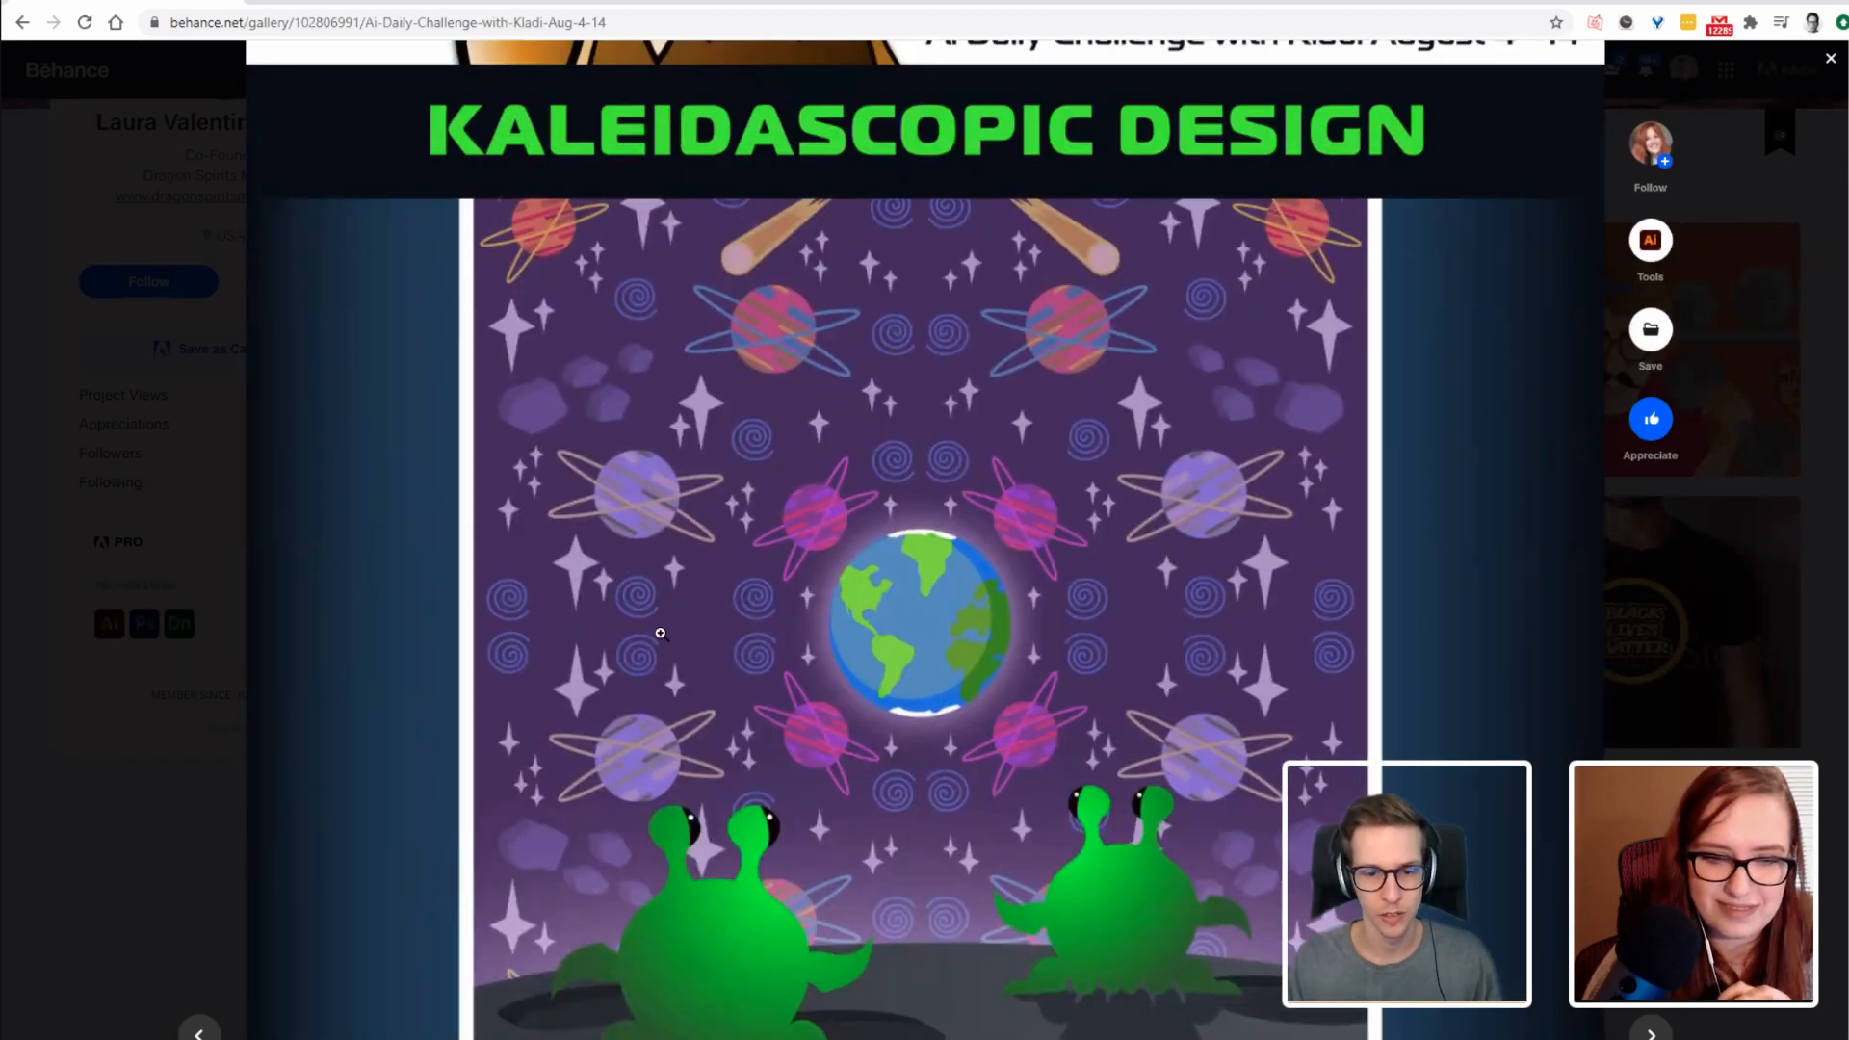
{"action": "scroll", "coordinate": [639, 578], "scroll_direction": "down", "scroll_amount": 1}
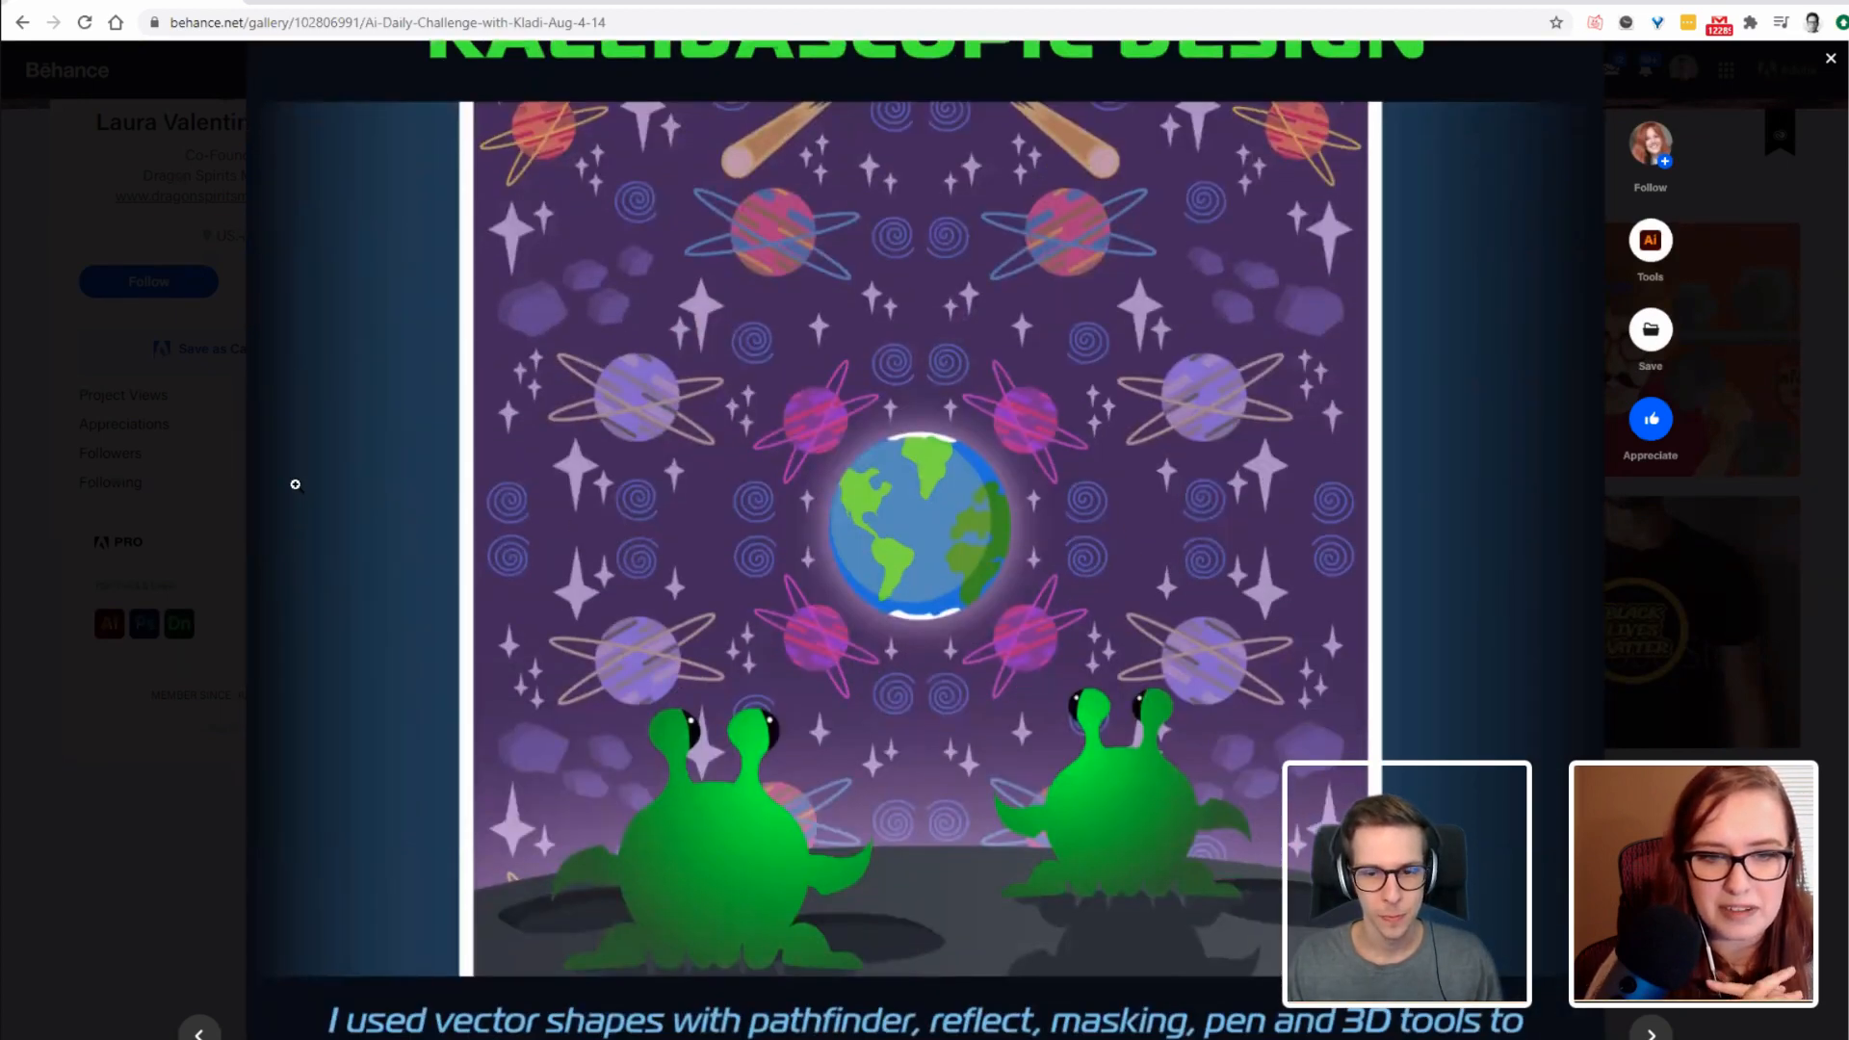
{"action": "scroll", "coordinate": [294, 484], "scroll_direction": "up", "scroll_amount": 1}
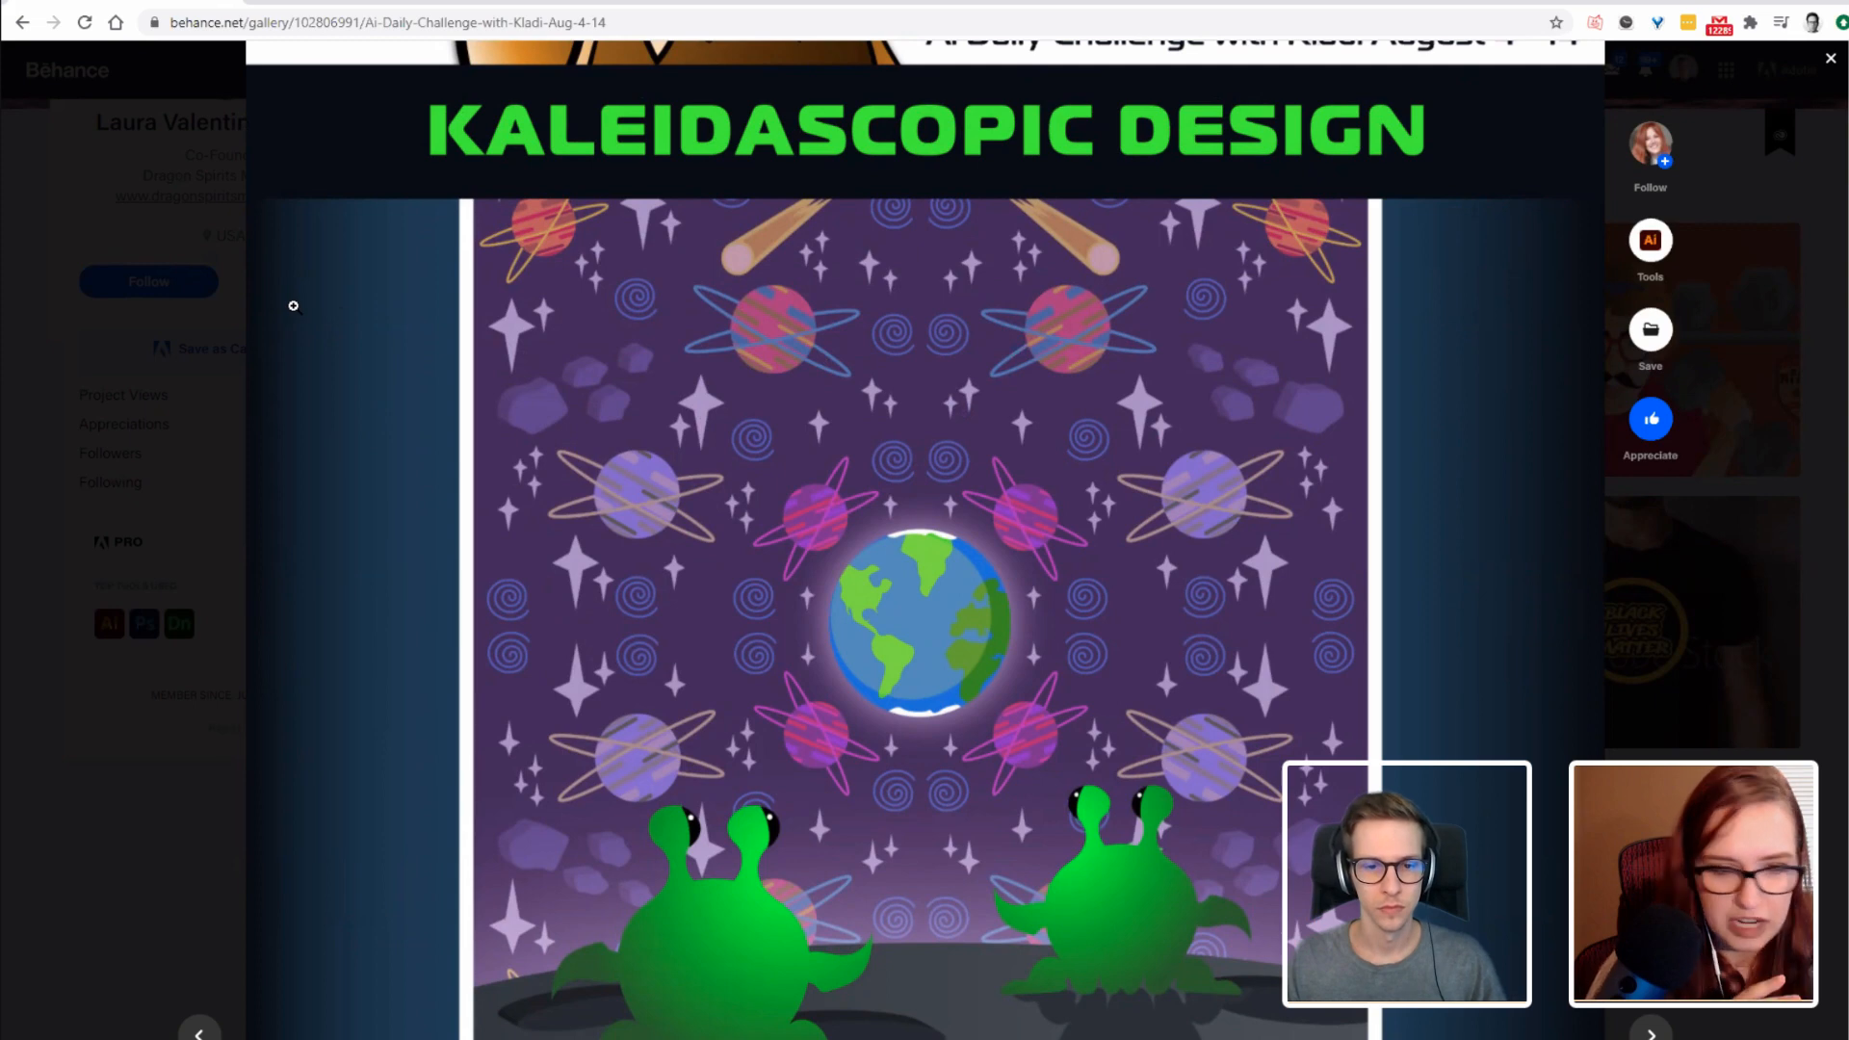
{"action": "scroll", "coordinate": [343, 317], "scroll_direction": "down", "scroll_amount": 1}
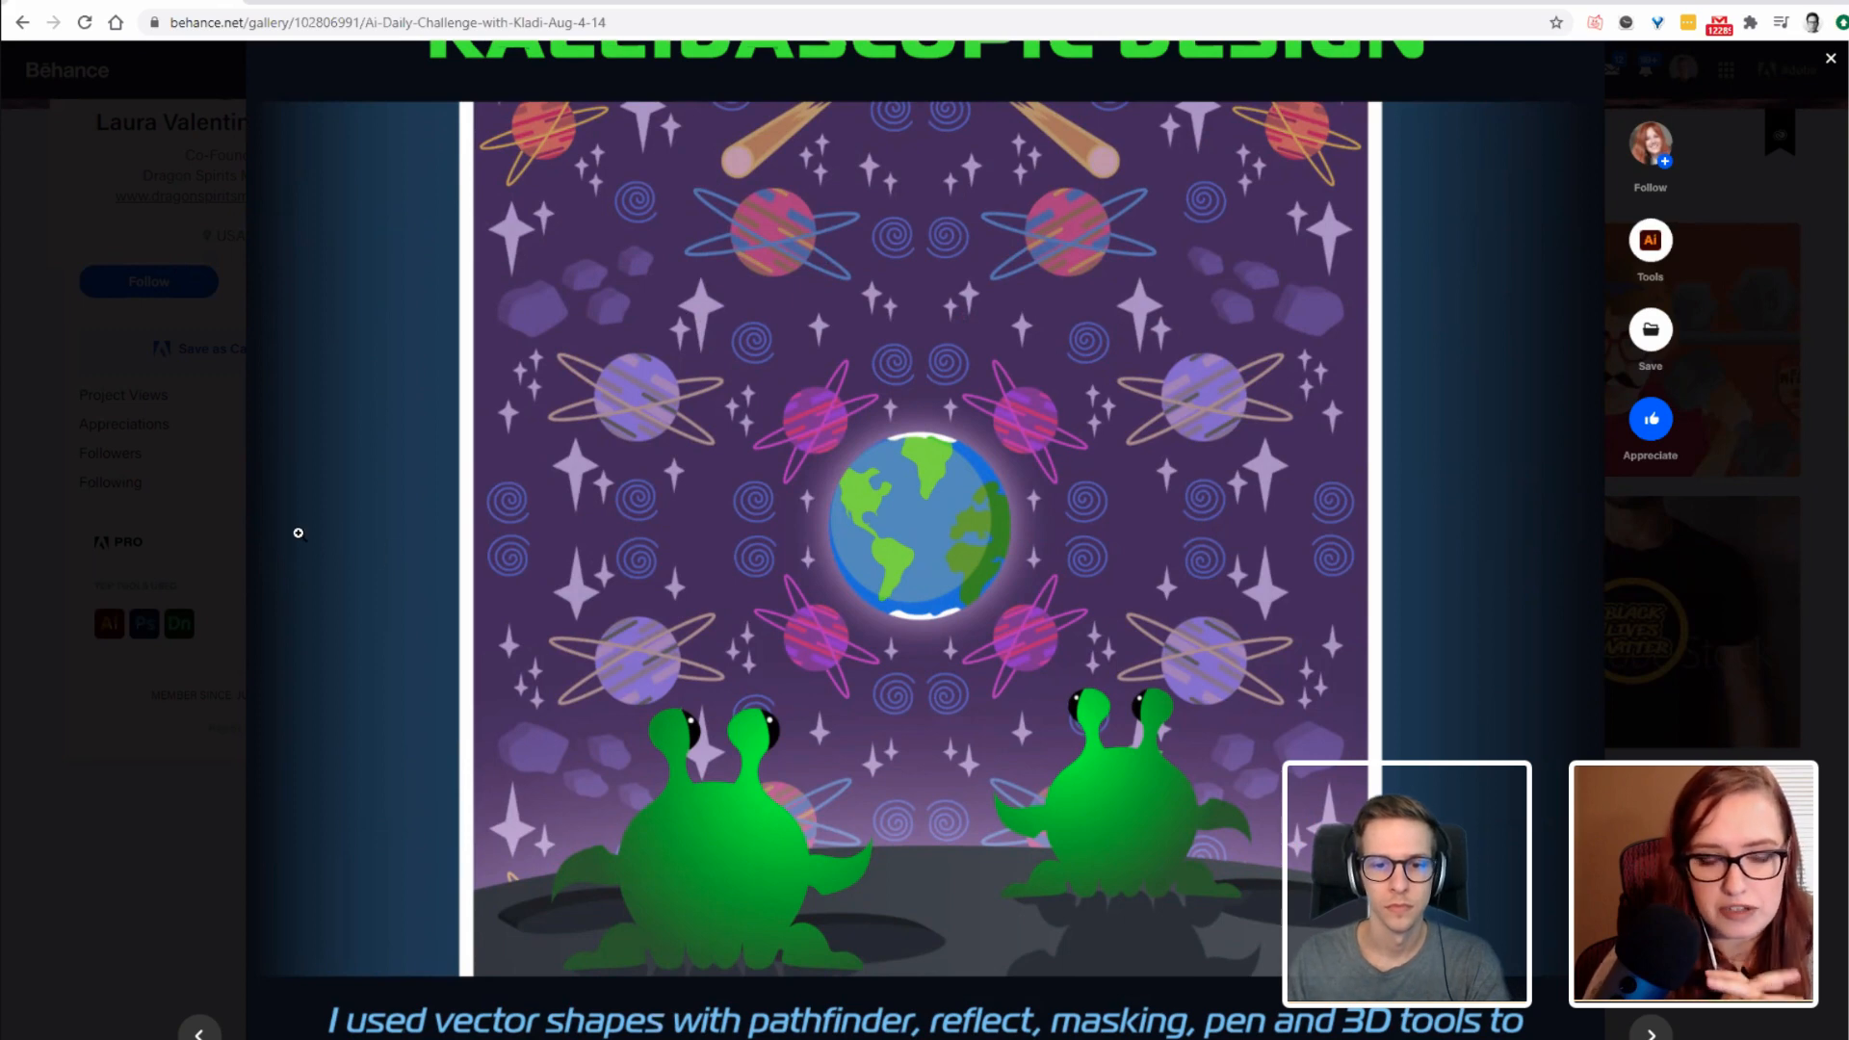
{"action": "scroll", "coordinate": [425, 474], "scroll_direction": "up", "scroll_amount": 2}
{"action": "scroll", "coordinate": [765, 255], "scroll_direction": "down", "scroll_amount": 1}
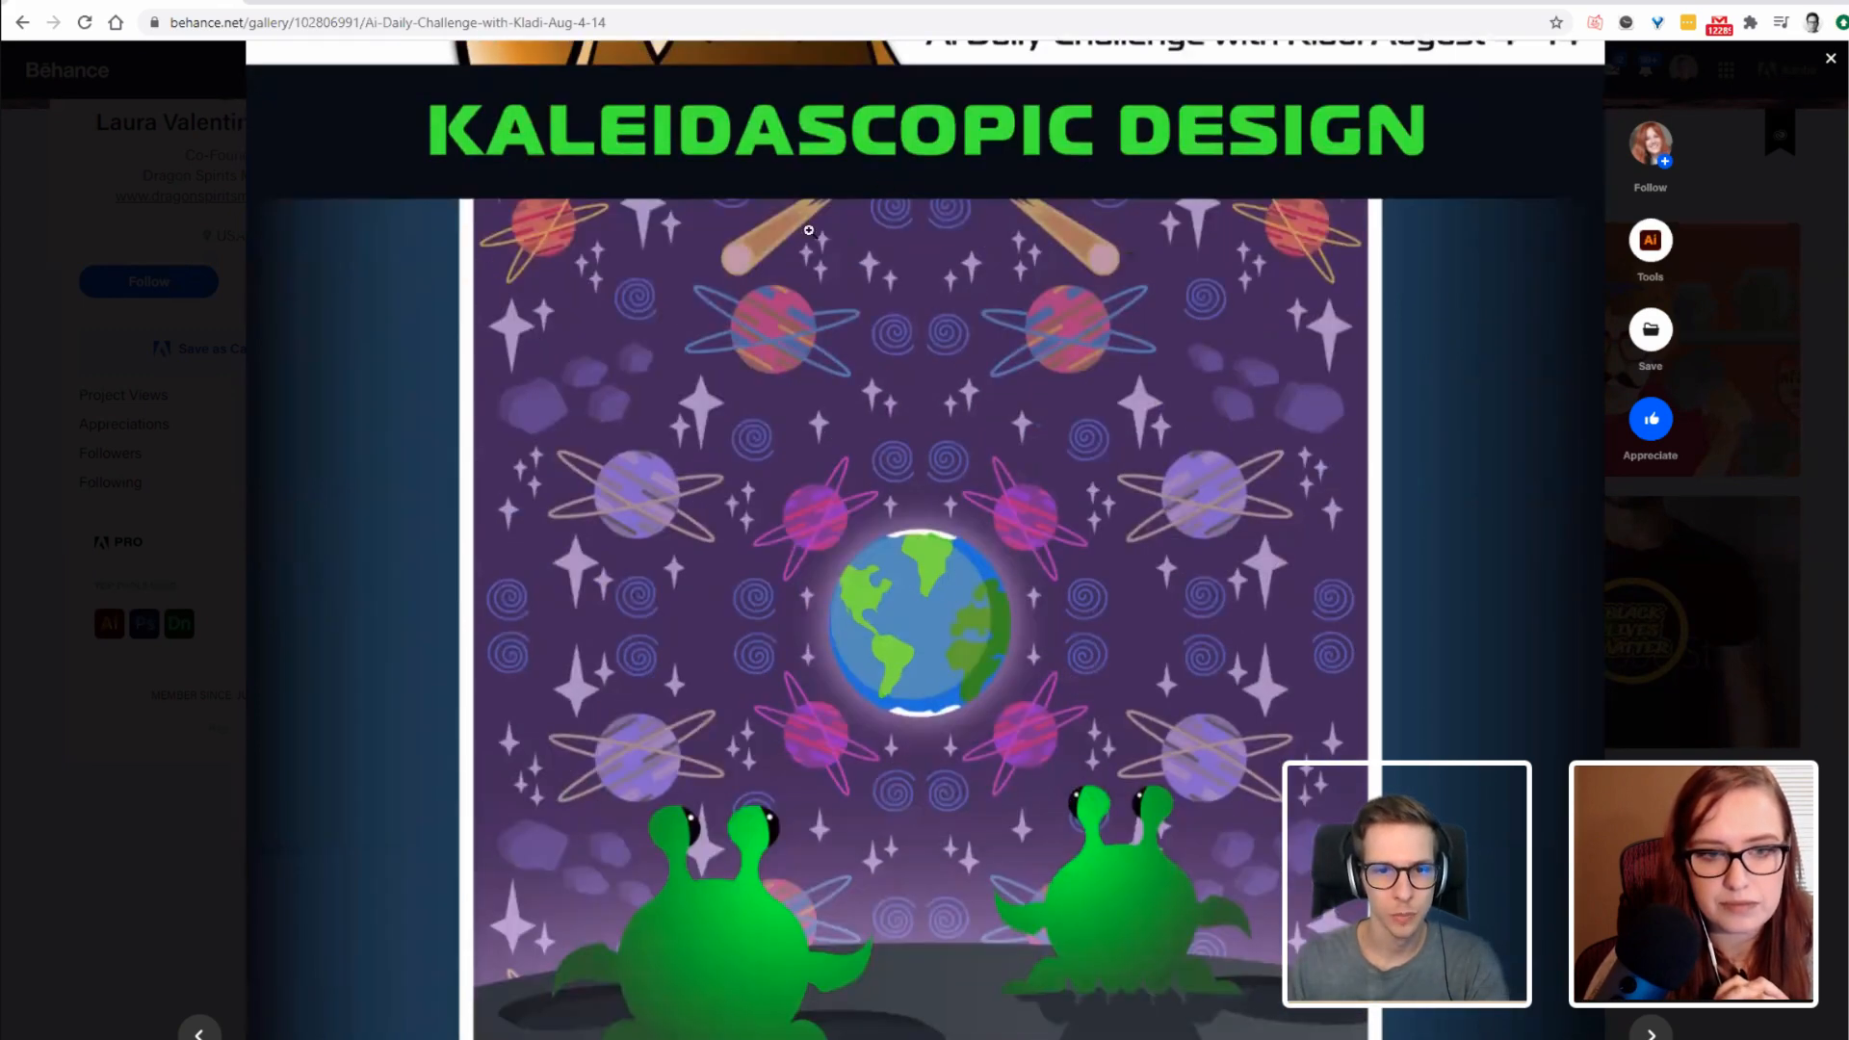
{"action": "scroll", "coordinate": [747, 520], "scroll_direction": "down", "scroll_amount": 1}
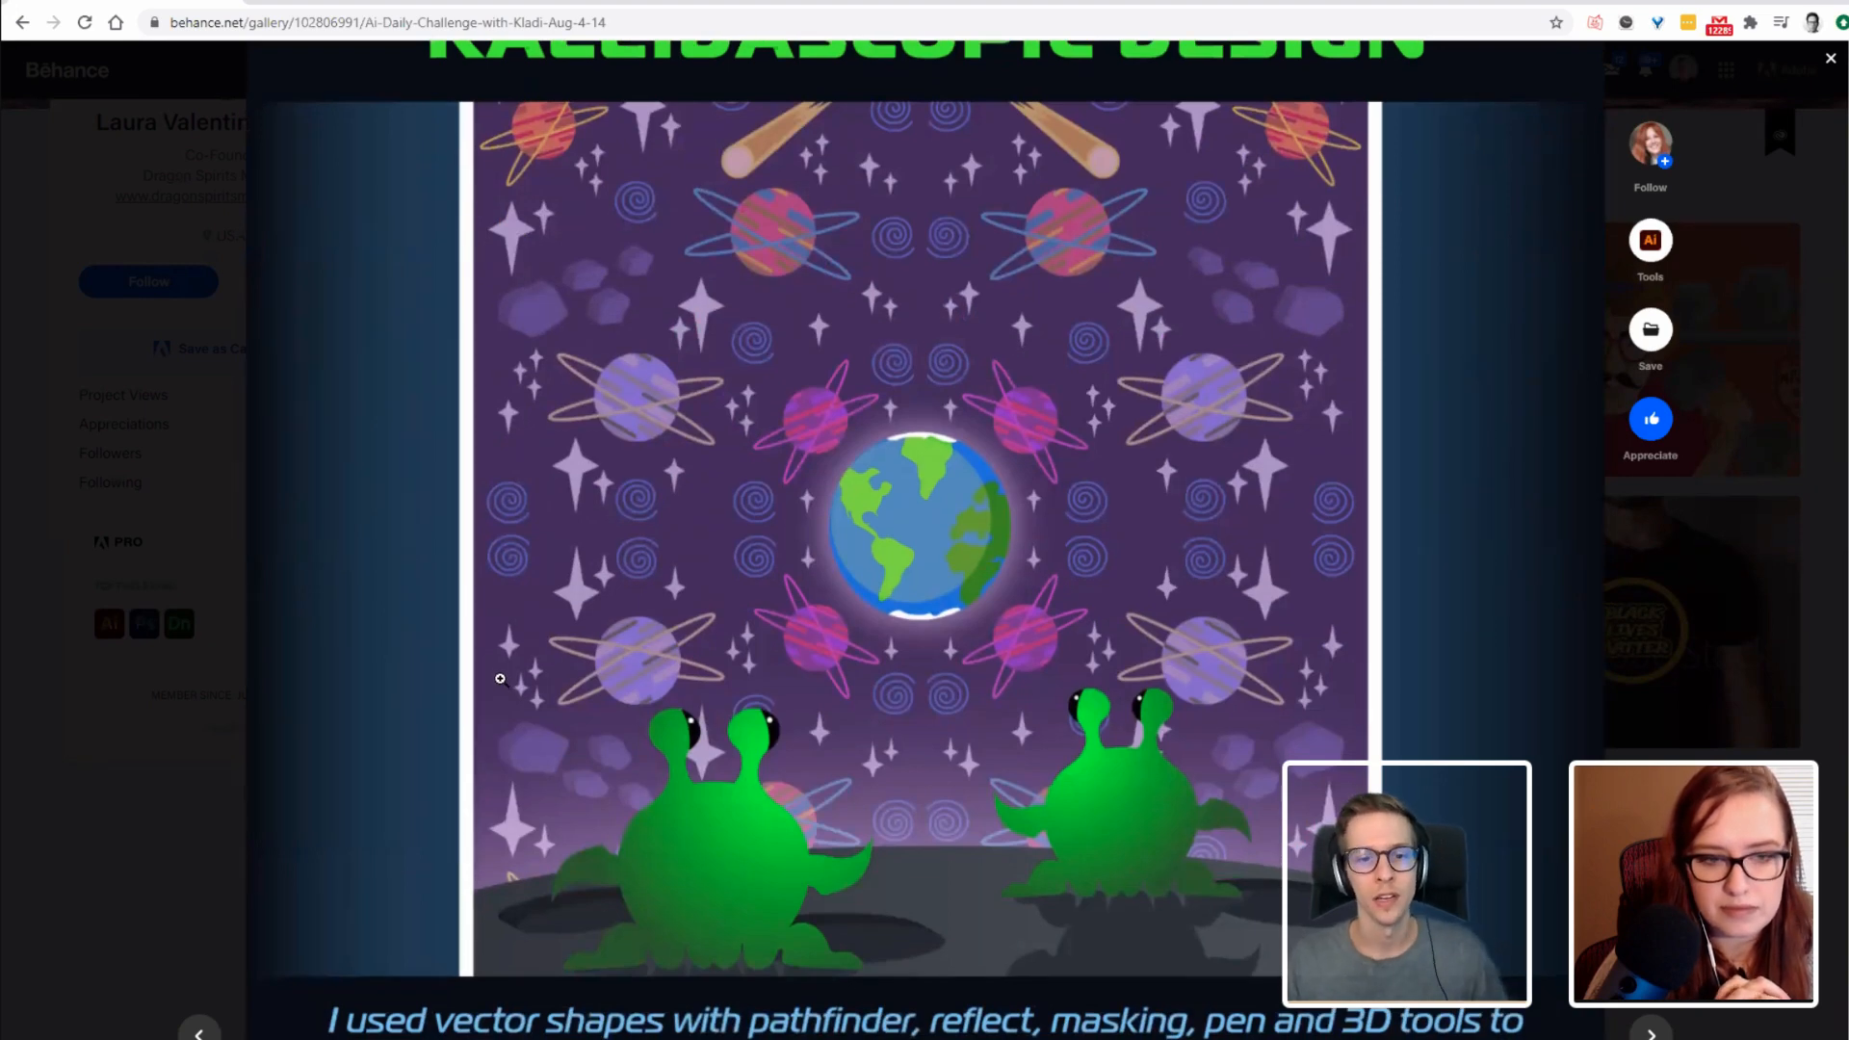
Look through the project's Invitation Design and Neon Illustration sections, including their captions.
{"action": "scroll", "coordinate": [497, 665], "scroll_direction": "down", "scroll_amount": 1}
{"action": "scroll", "coordinate": [497, 665], "scroll_direction": "down", "scroll_amount": 9}
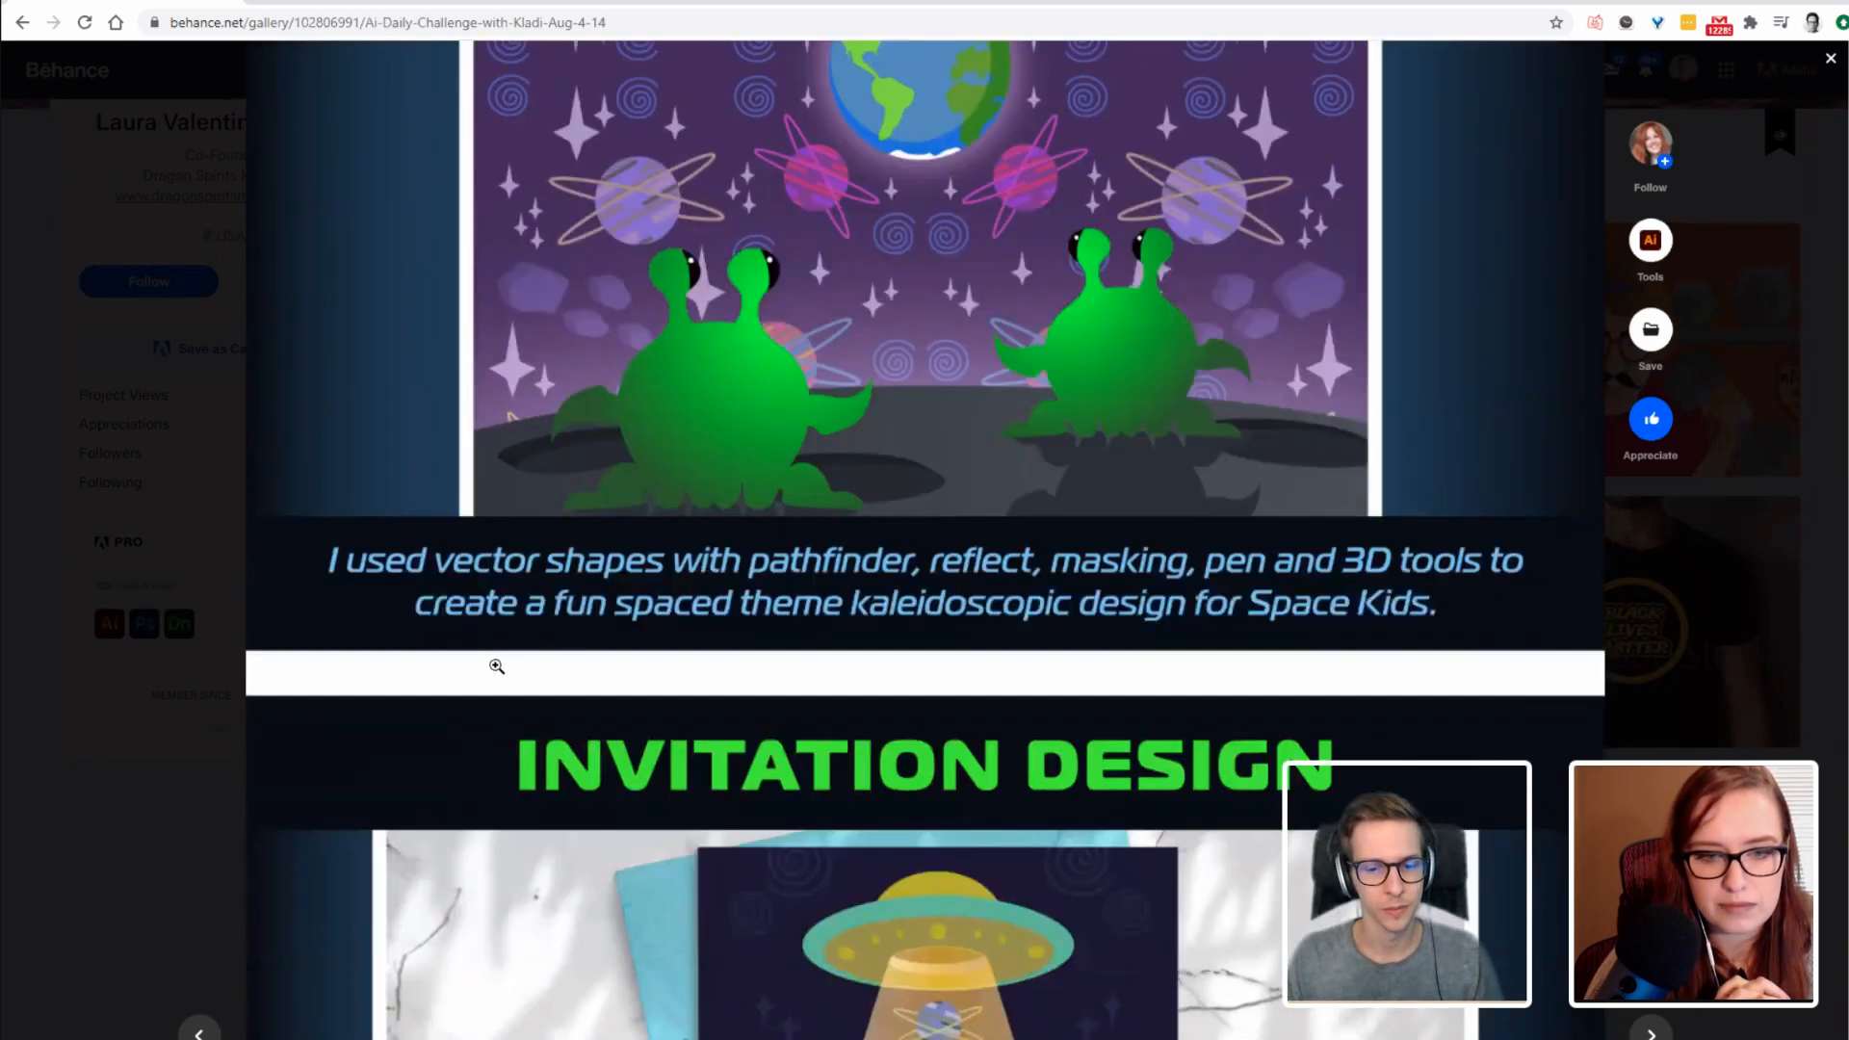
{"action": "scroll", "coordinate": [496, 665], "scroll_direction": "down", "scroll_amount": 3}
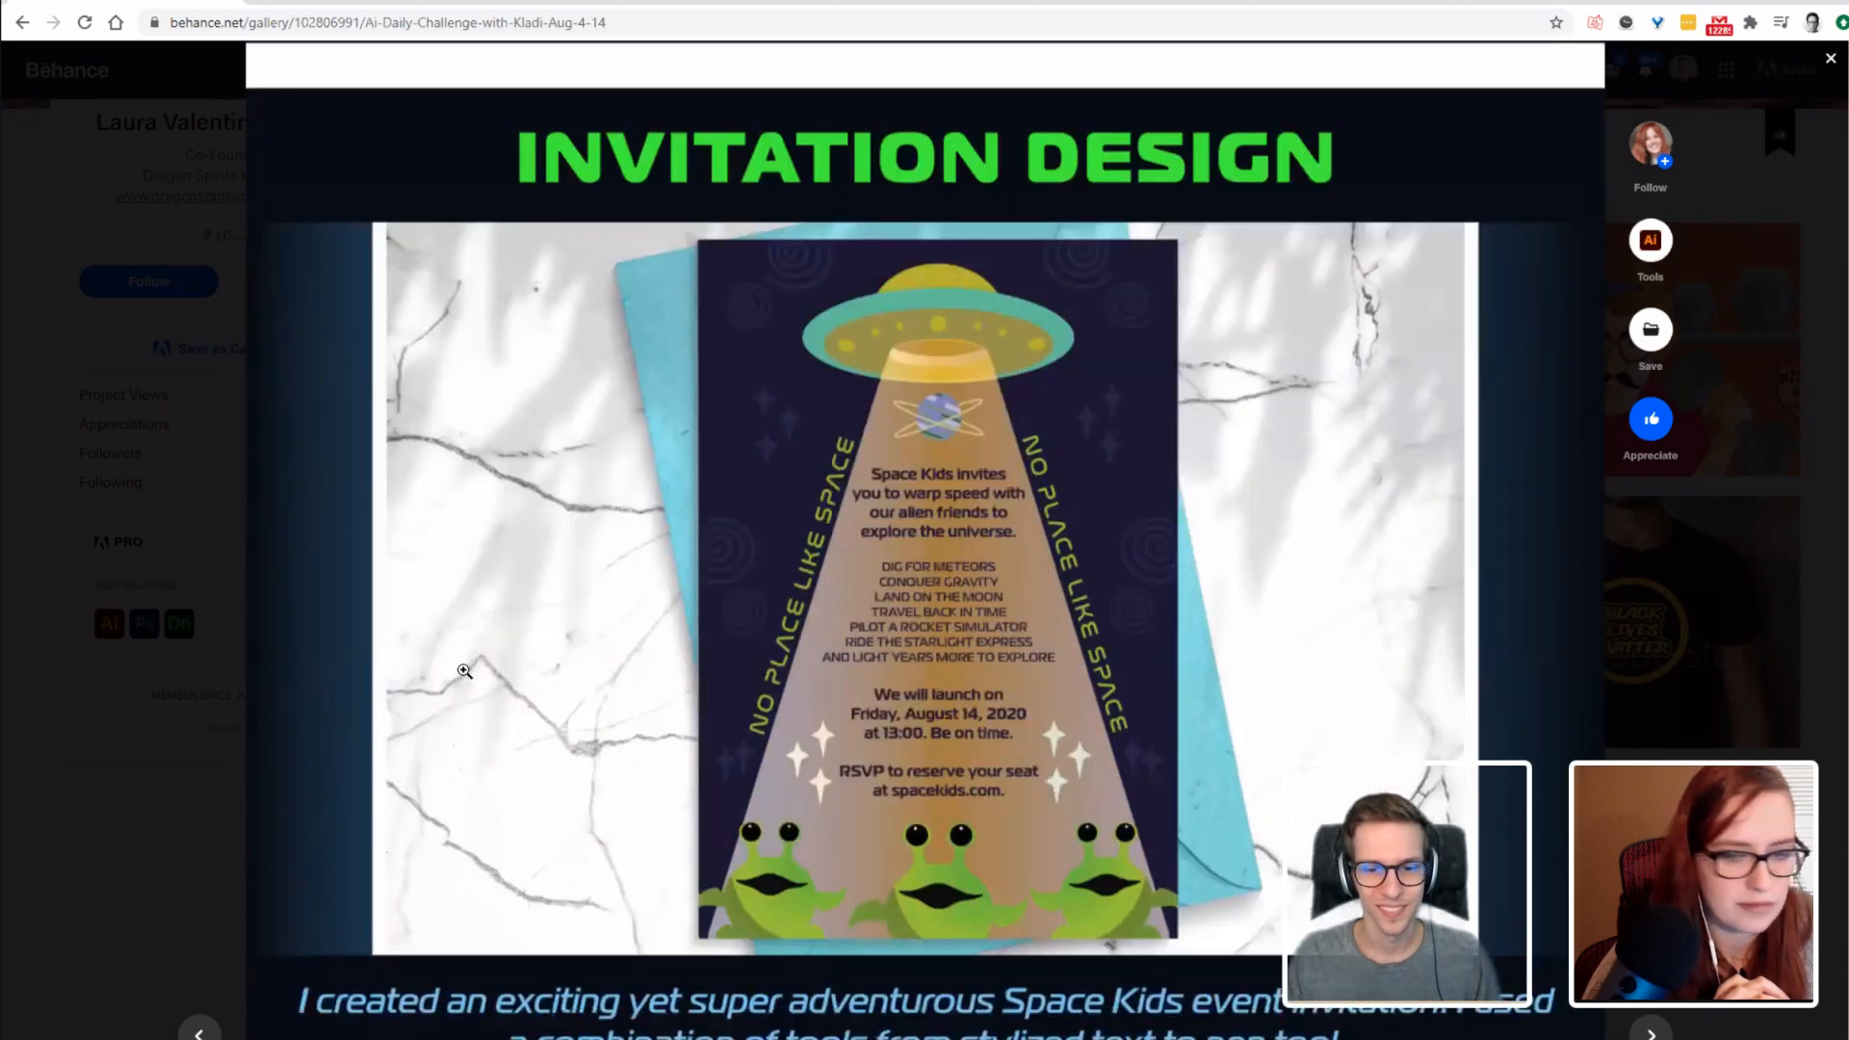
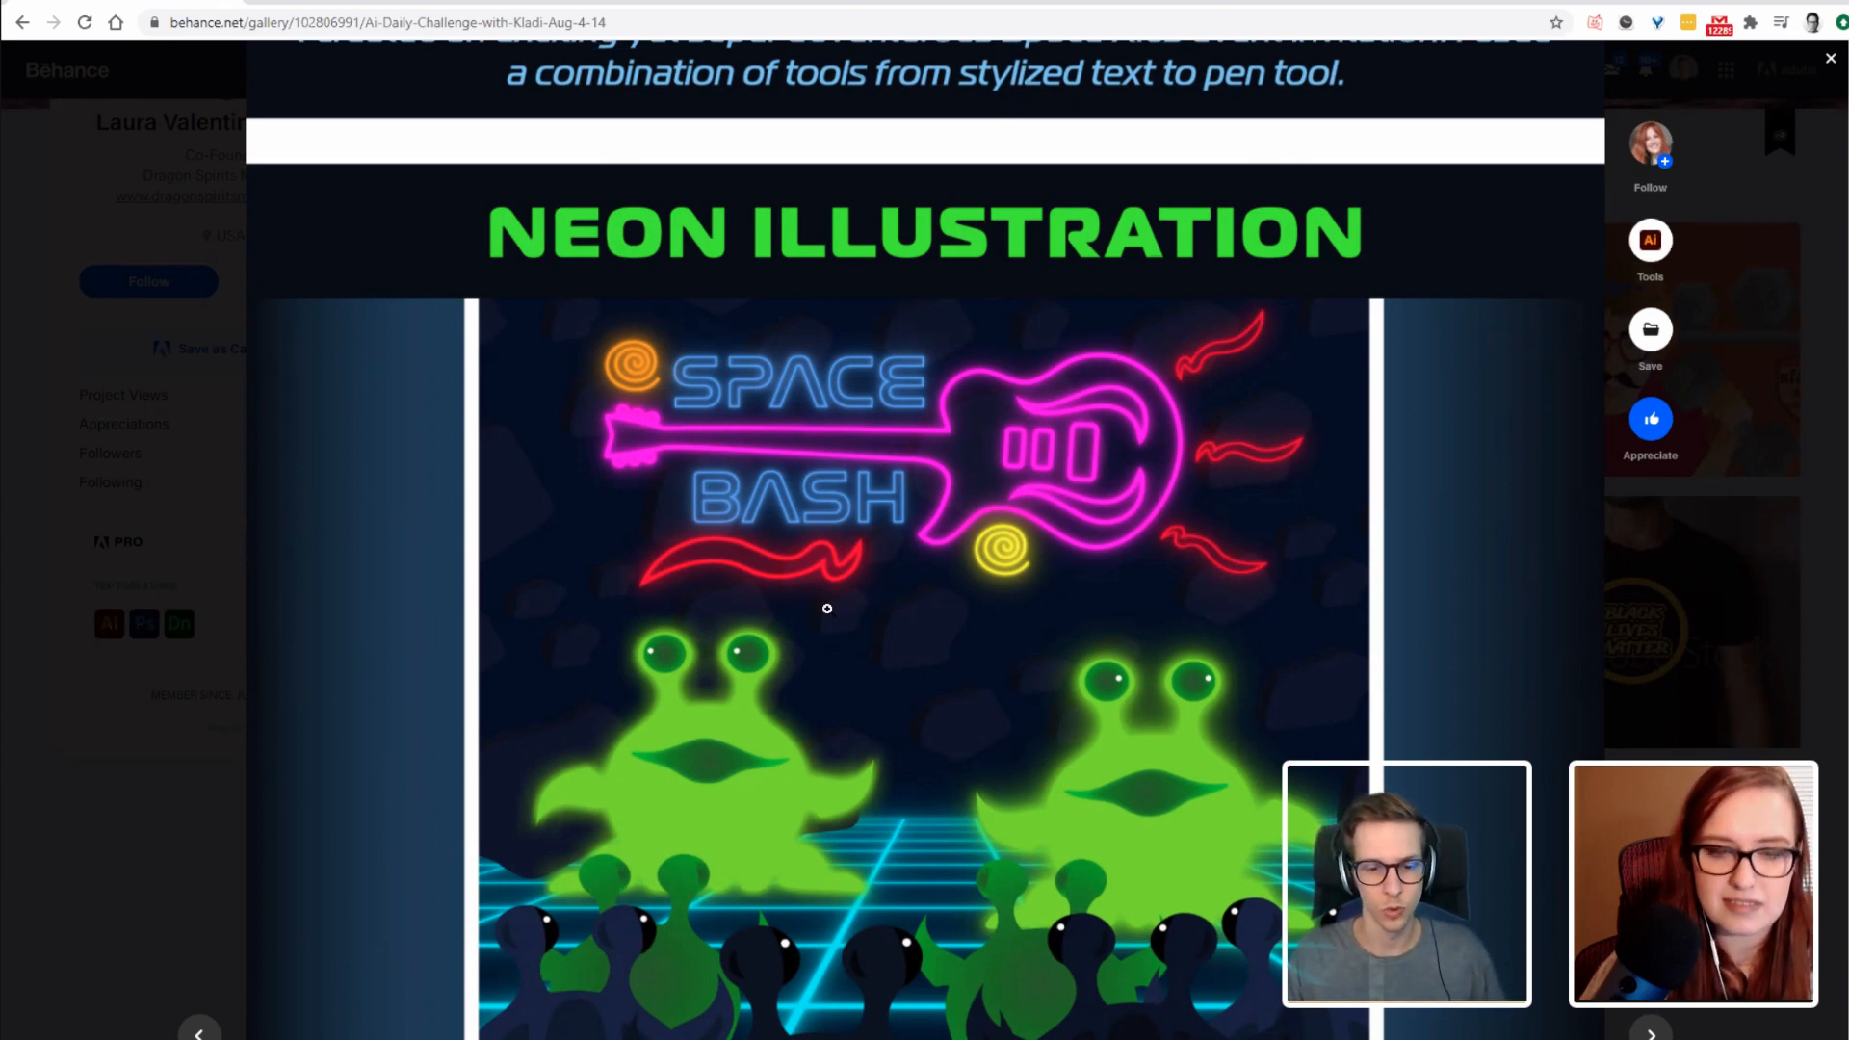
{"action": "scroll", "coordinate": [831, 623], "scroll_direction": "down", "scroll_amount": 3}
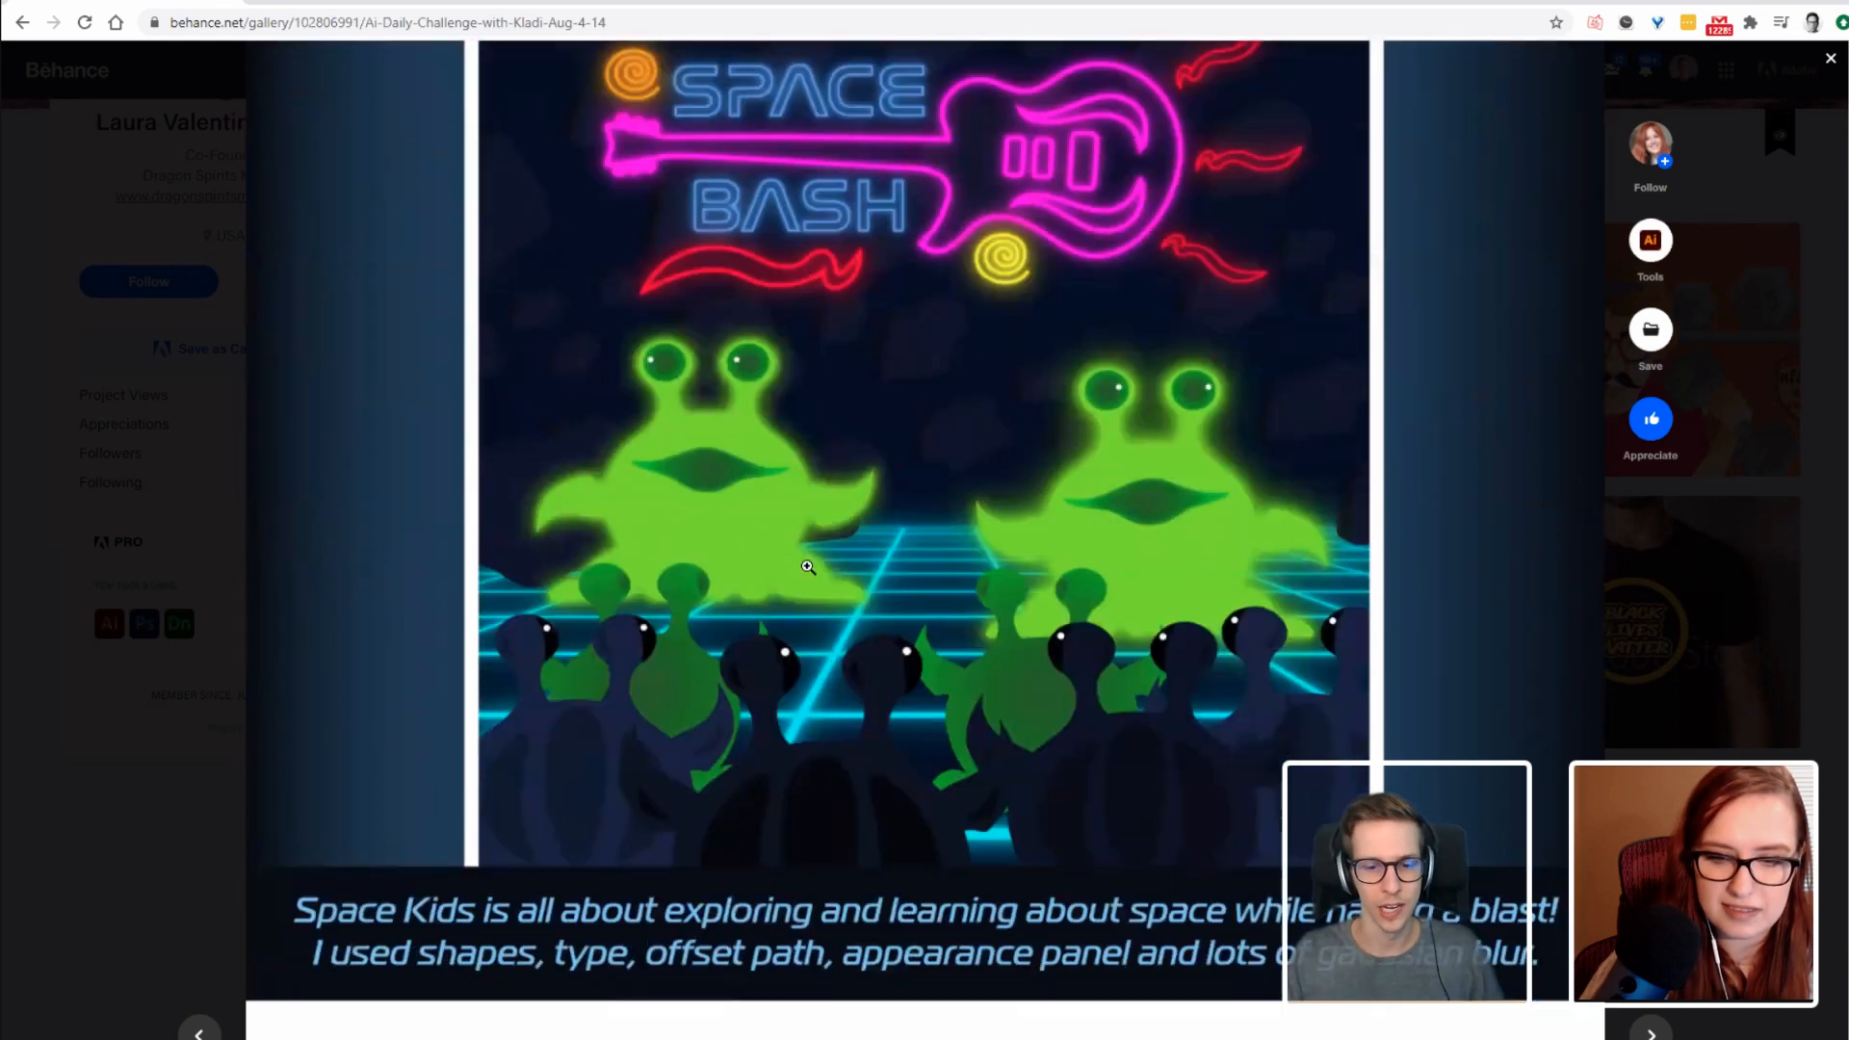
{"action": "scroll", "coordinate": [801, 558], "scroll_direction": "up", "scroll_amount": 2}
{"action": "scroll", "coordinate": [801, 559], "scroll_direction": "down", "scroll_amount": 8}
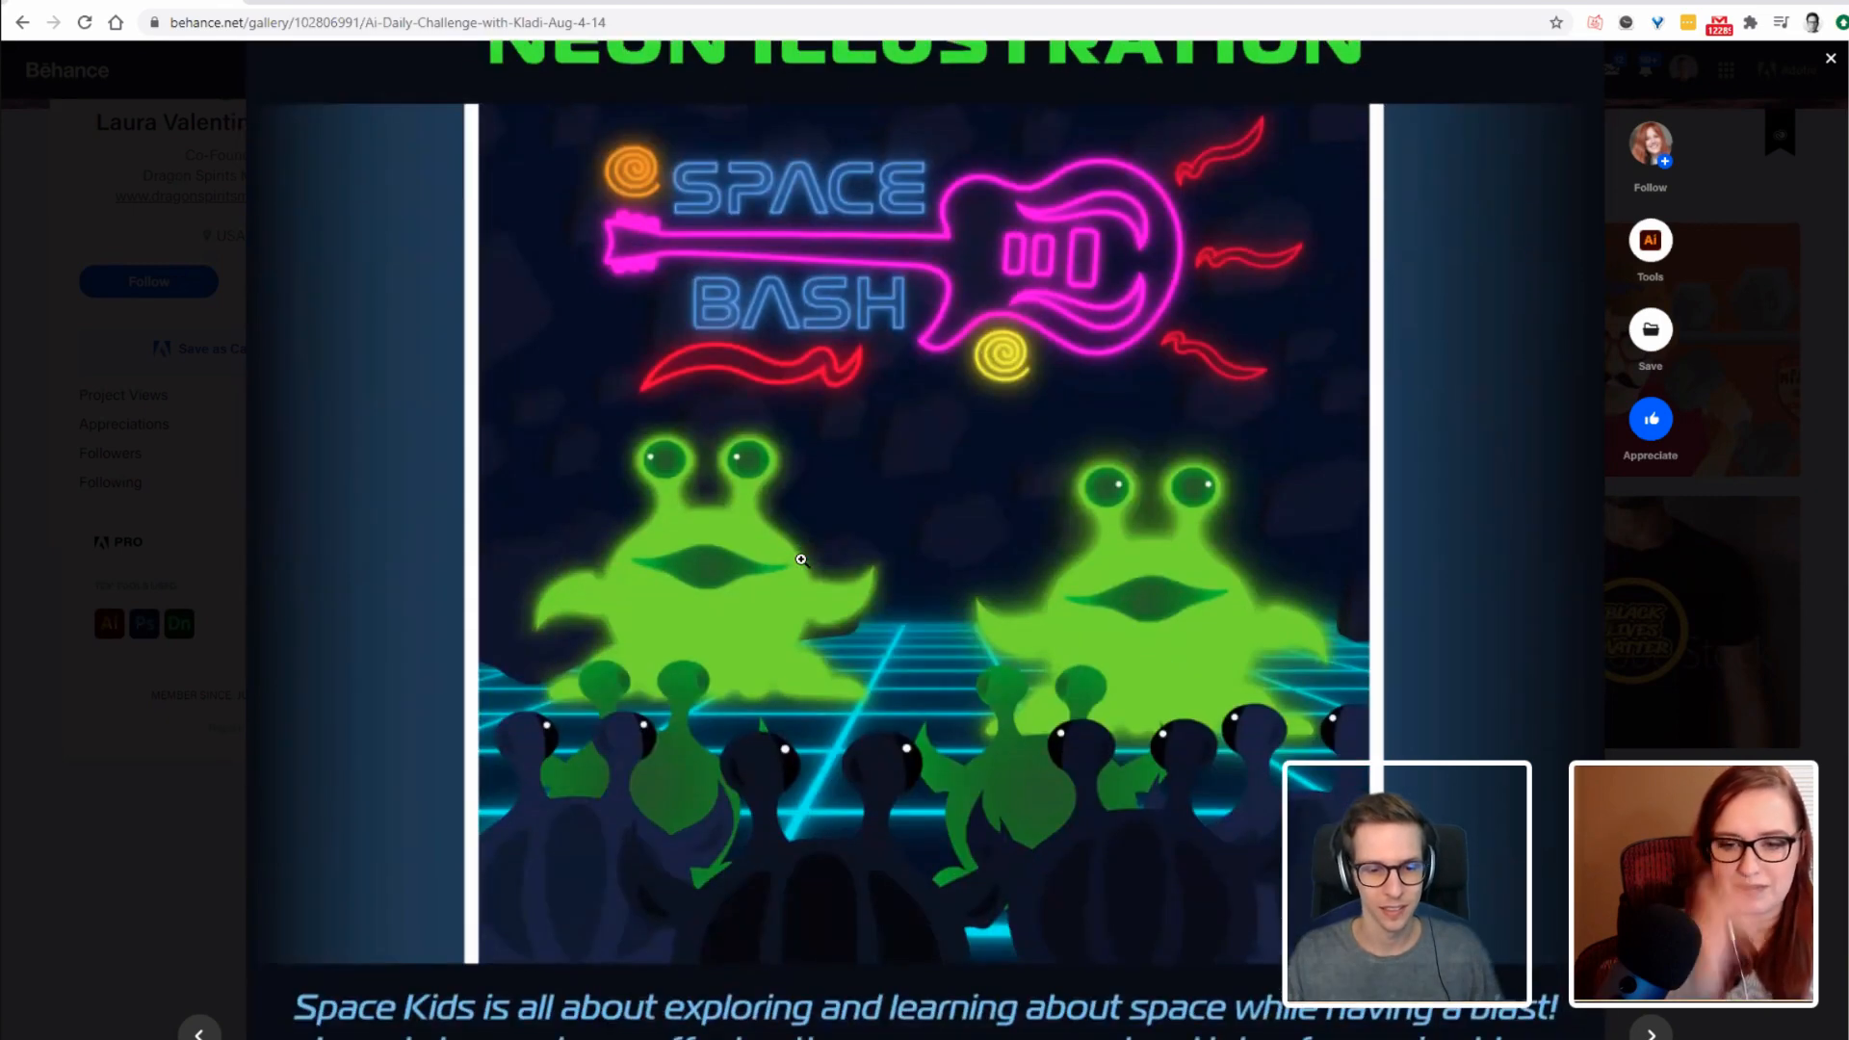
View the Instagram Templates mockups and the Grunge Effect Mars scene with the UFO.
{"action": "scroll", "coordinate": [801, 558], "scroll_direction": "down", "scroll_amount": 4}
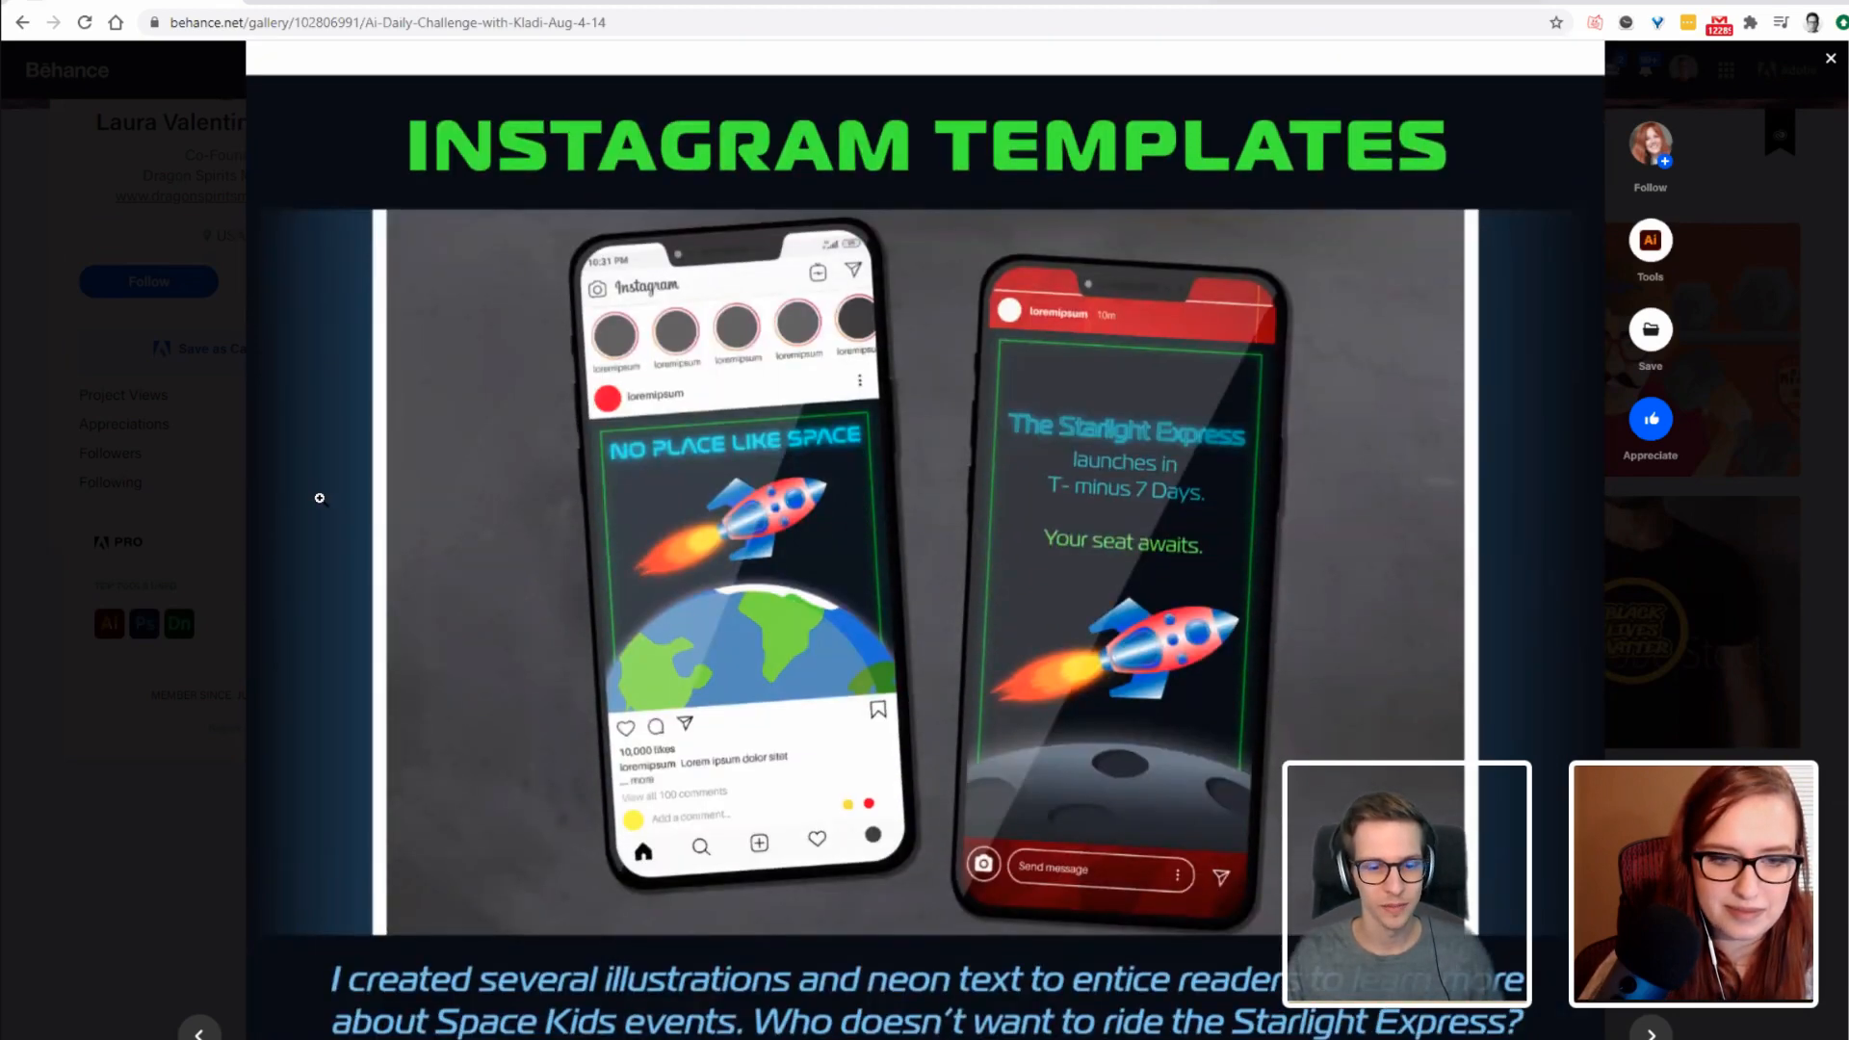
{"action": "scroll", "coordinate": [319, 498], "scroll_direction": "down", "scroll_amount": 9}
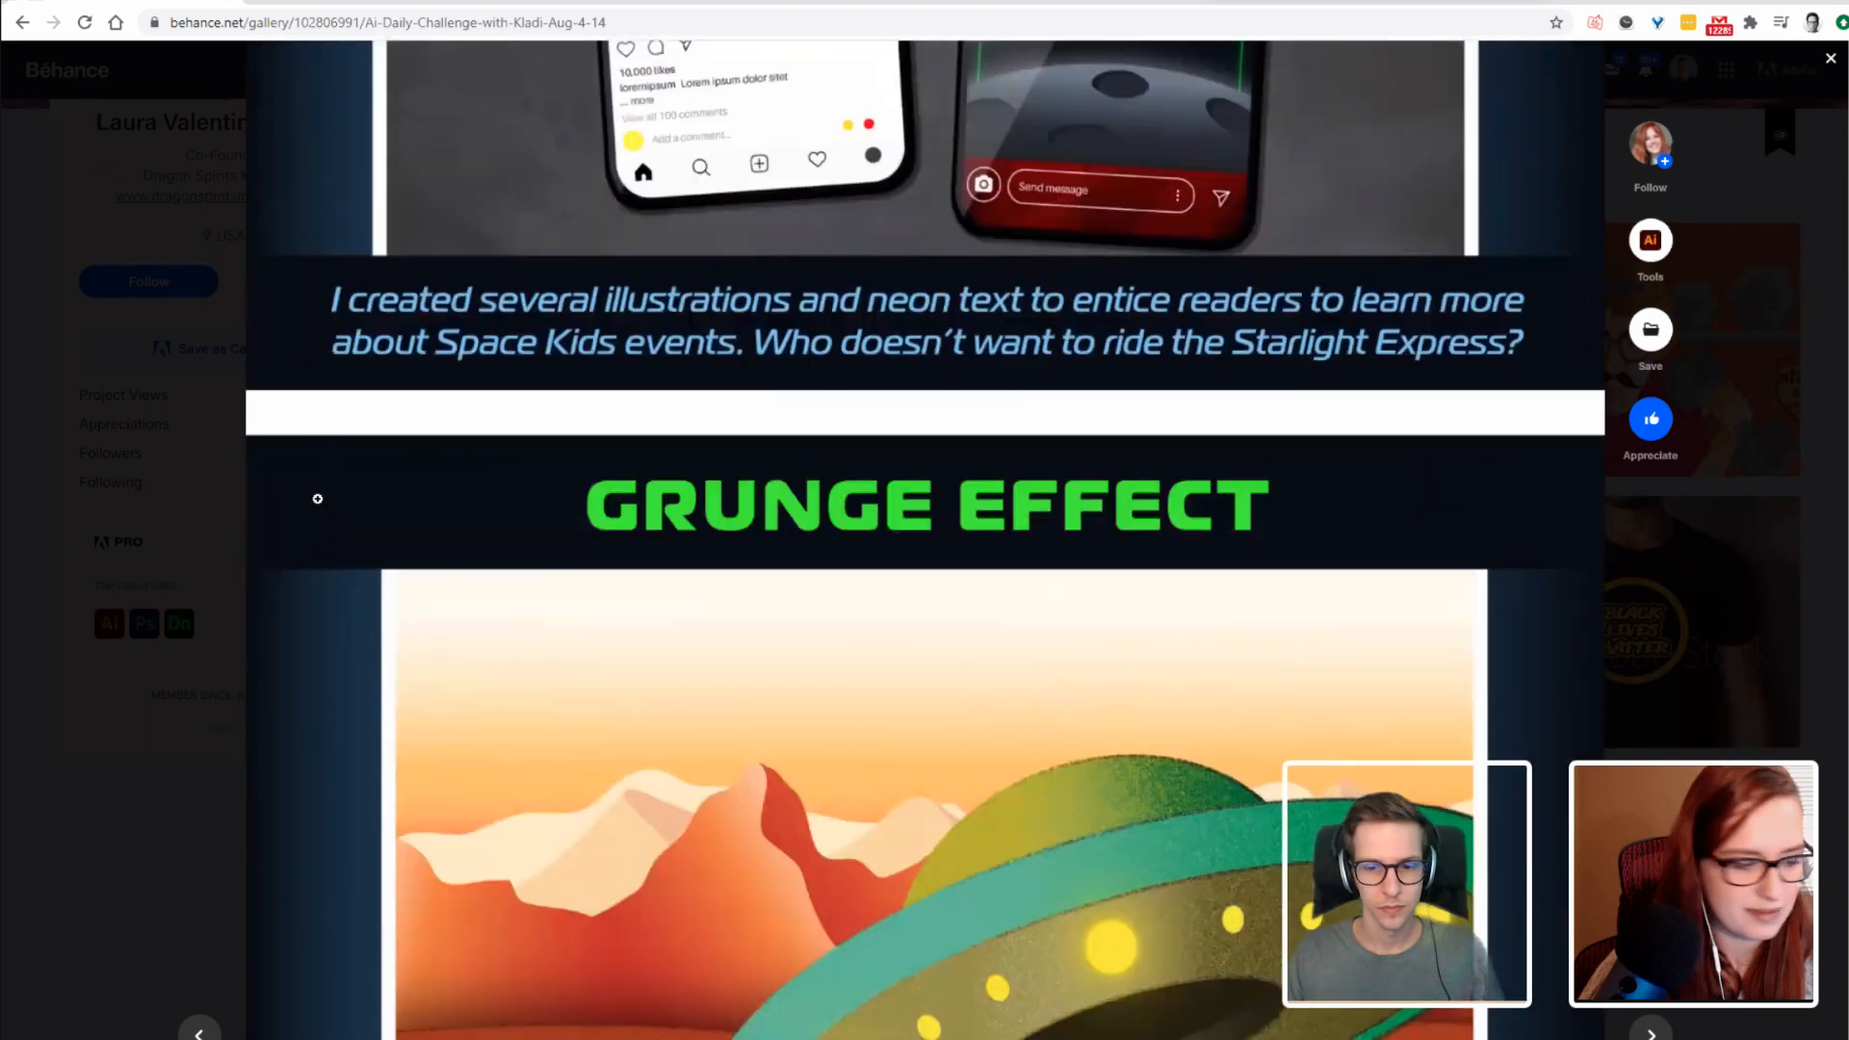
{"action": "scroll", "coordinate": [318, 499], "scroll_direction": "down", "scroll_amount": 2}
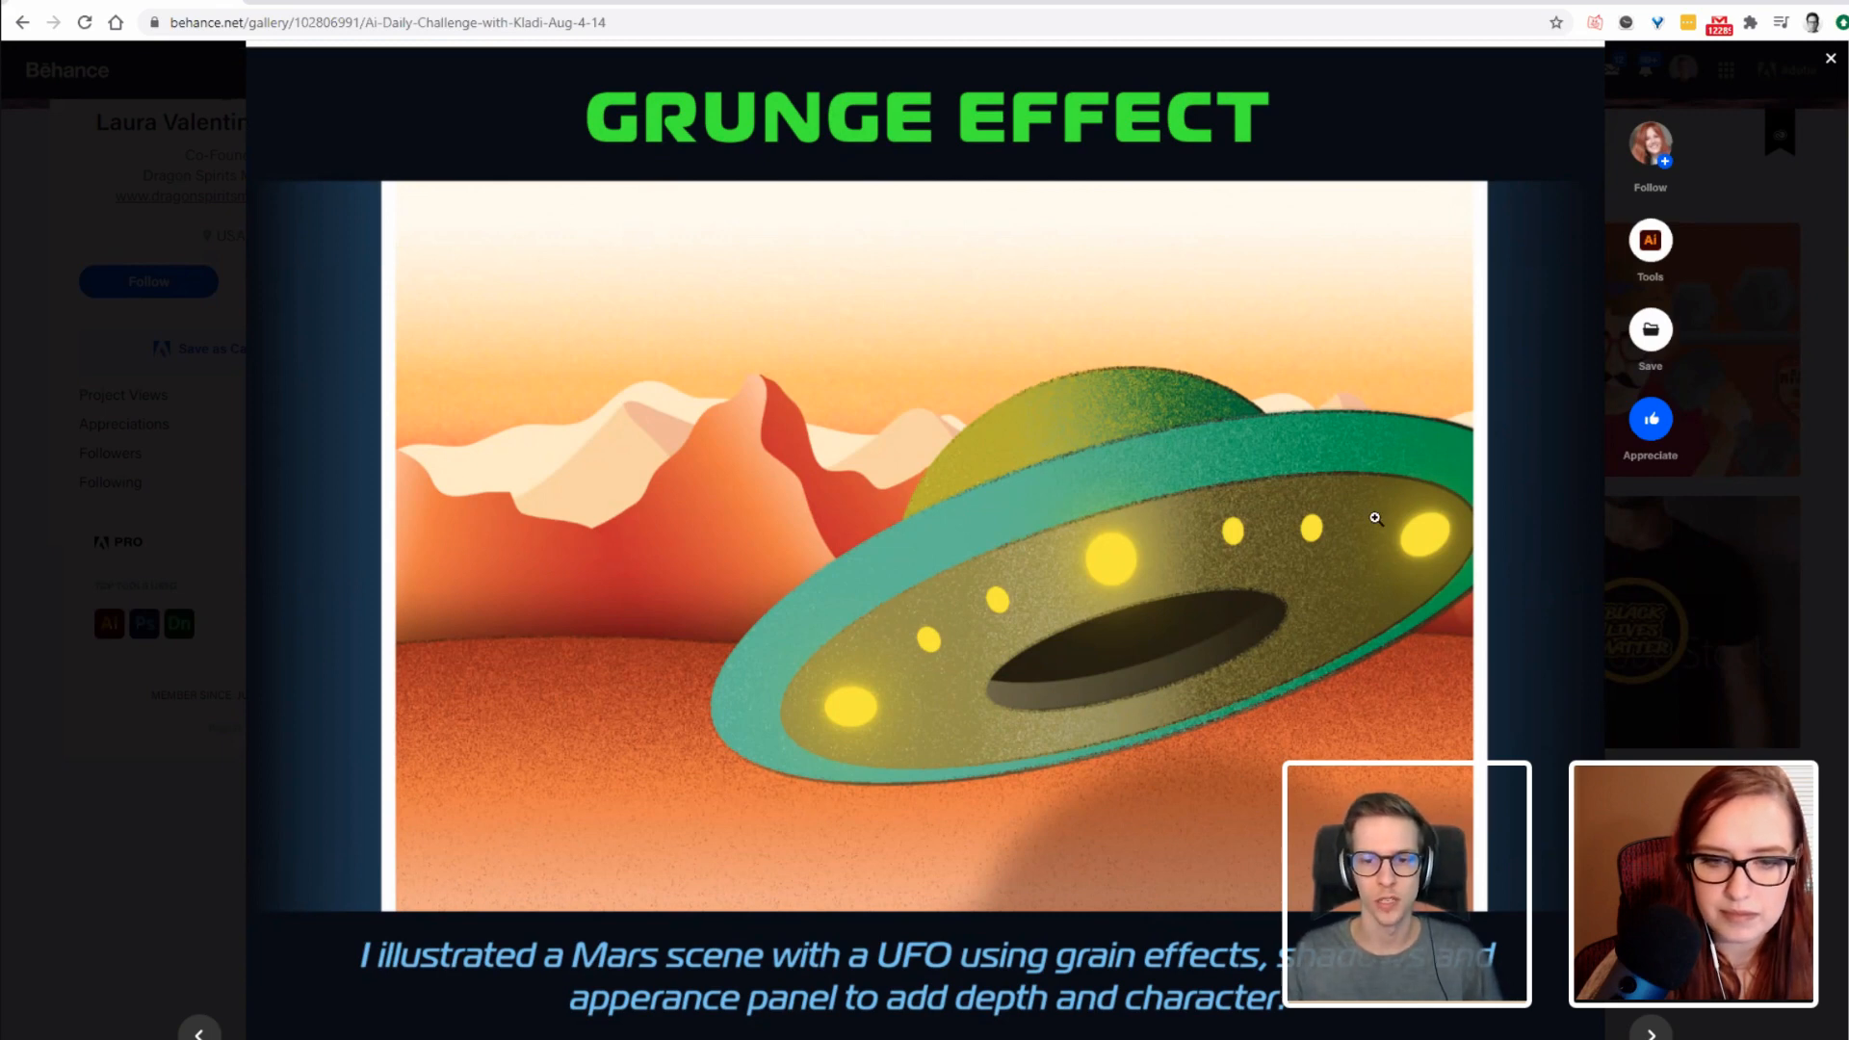
{"action": "scroll", "coordinate": [1148, 408], "scroll_direction": "down", "scroll_amount": 2}
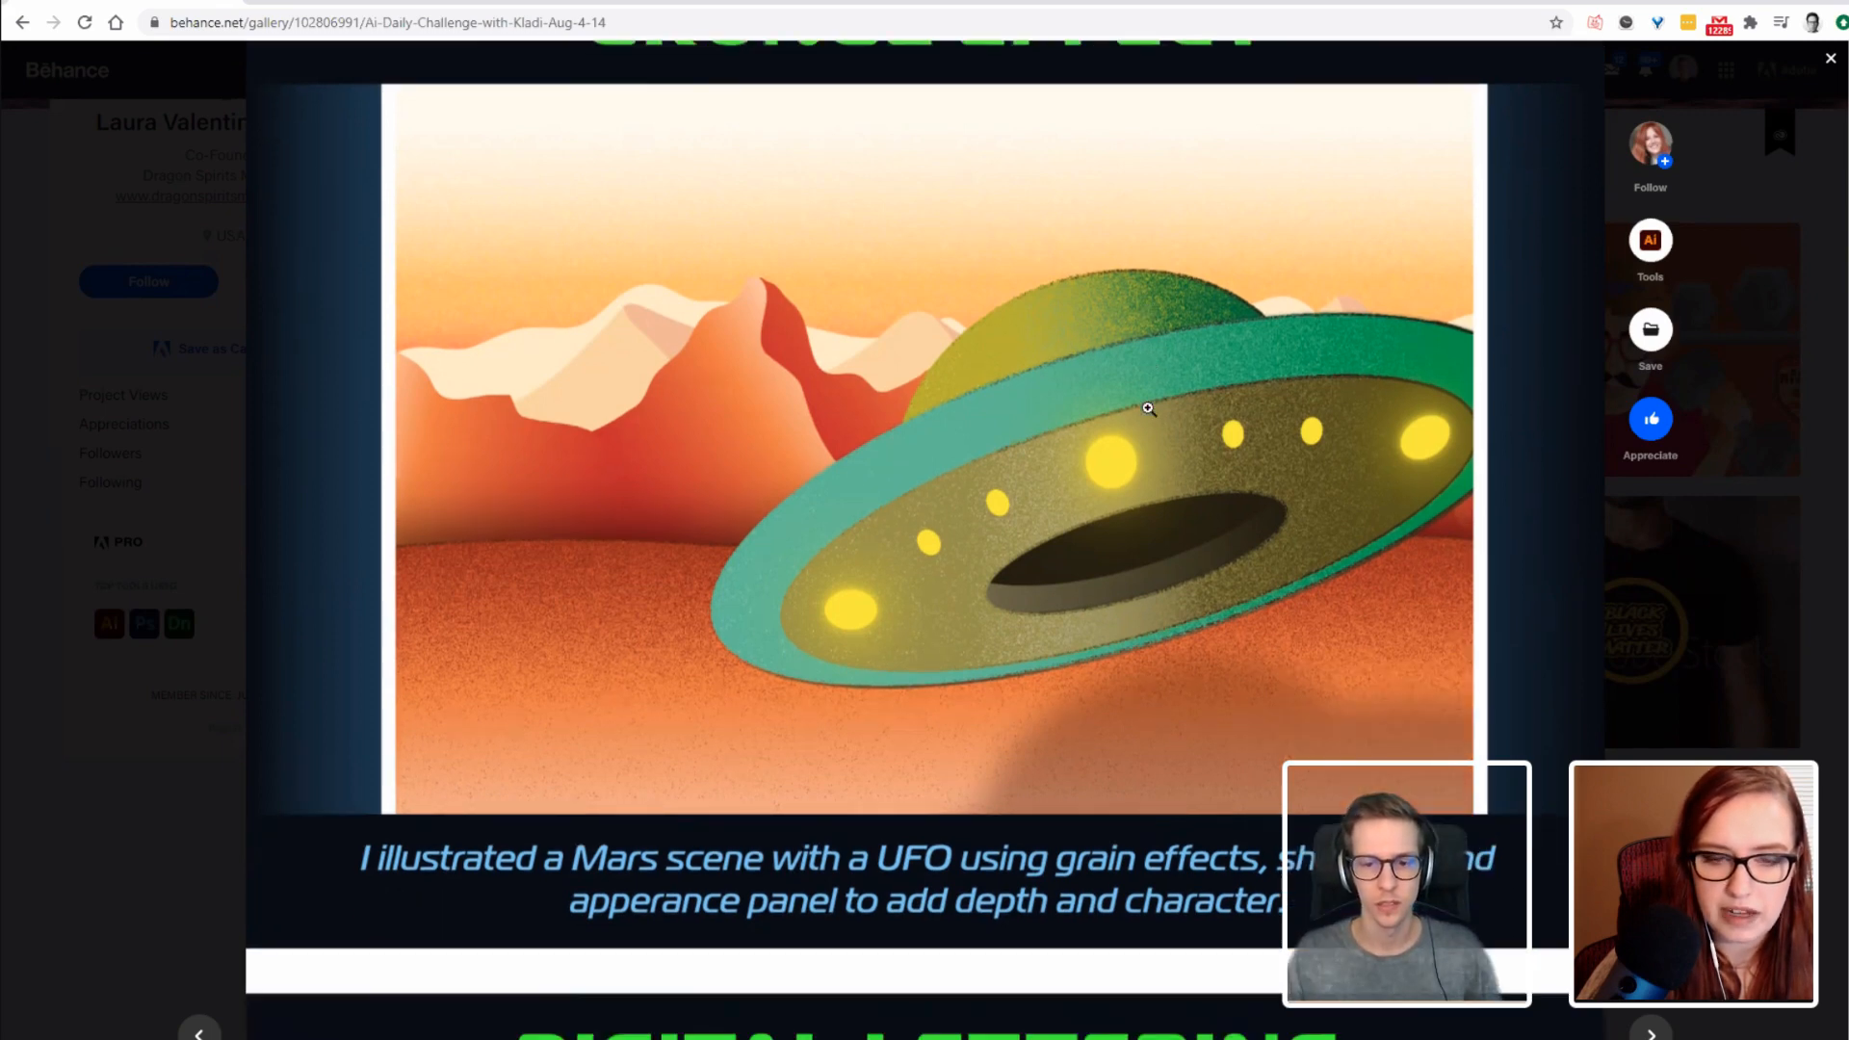
{"action": "scroll", "coordinate": [1157, 403], "scroll_direction": "down", "scroll_amount": 8}
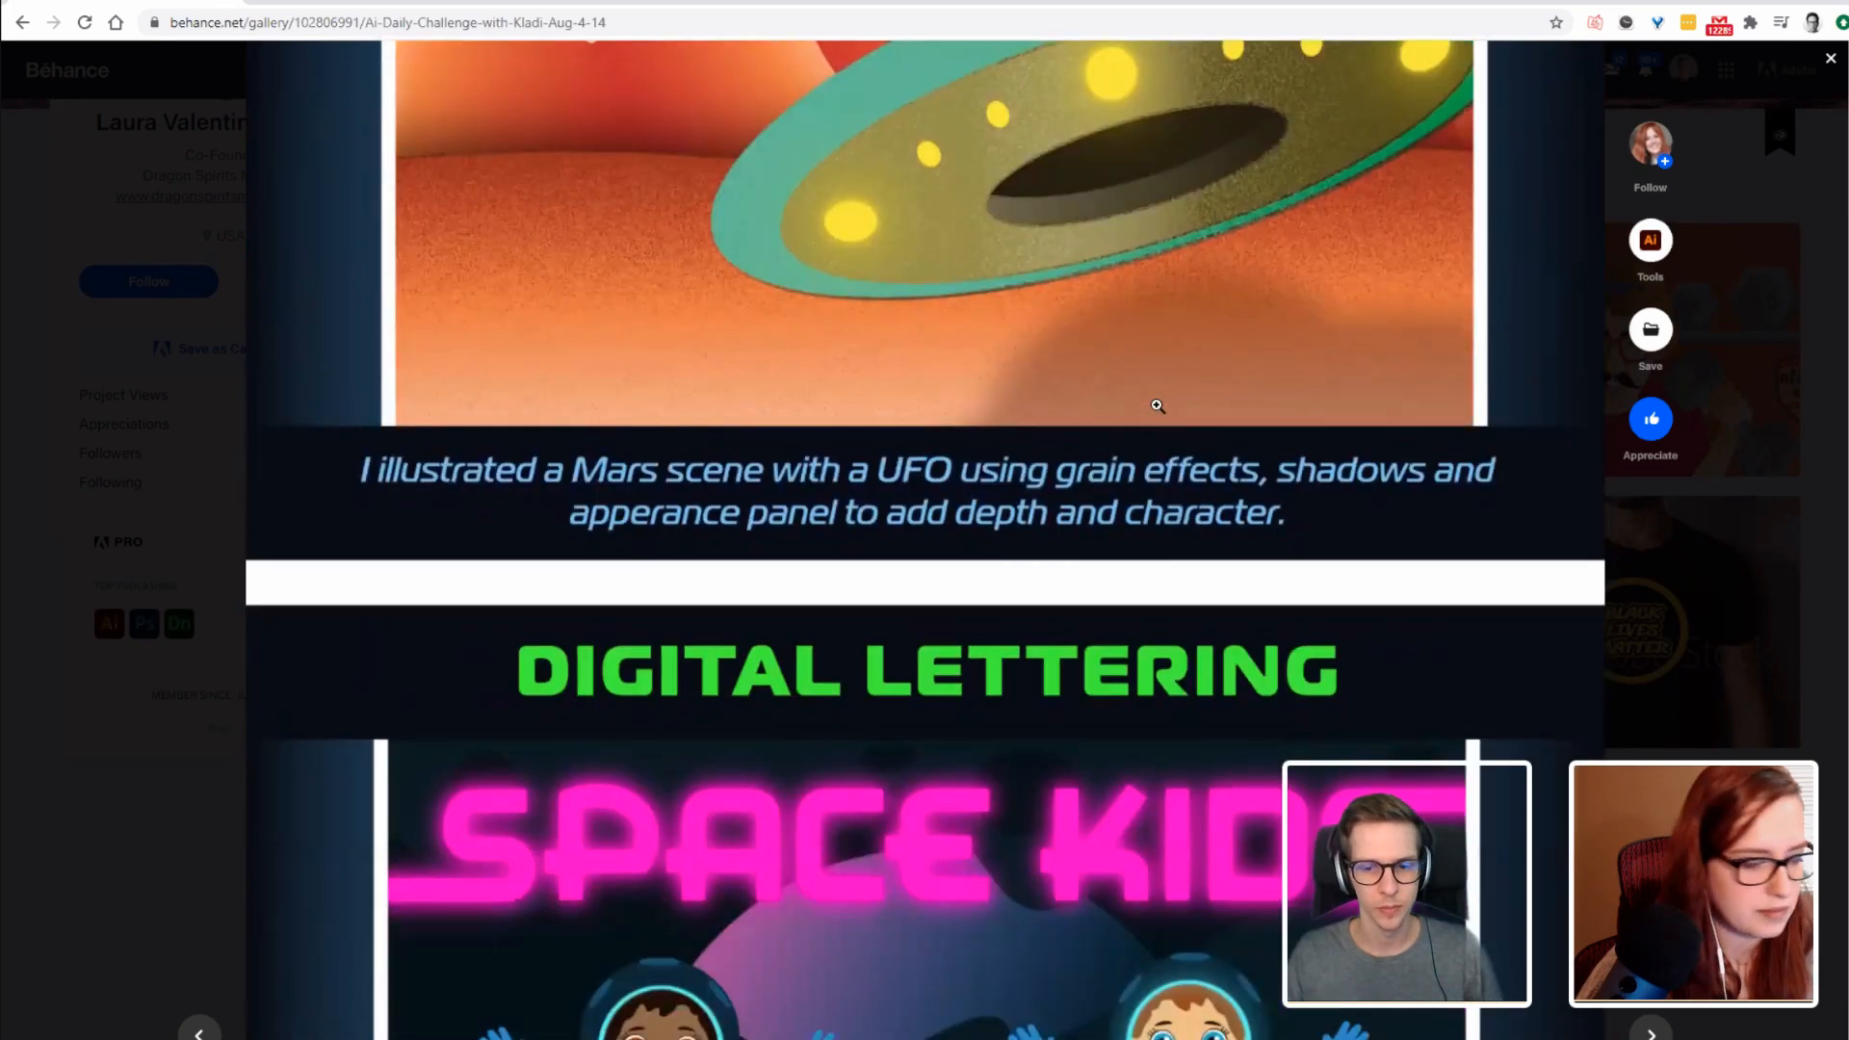
Examine the Digital Lettering section's neon Space Kids title and astronaut illustrations.
{"action": "scroll", "coordinate": [1156, 405], "scroll_direction": "down", "scroll_amount": 2}
{"action": "scroll", "coordinate": [1155, 405], "scroll_direction": "up", "scroll_amount": 2}
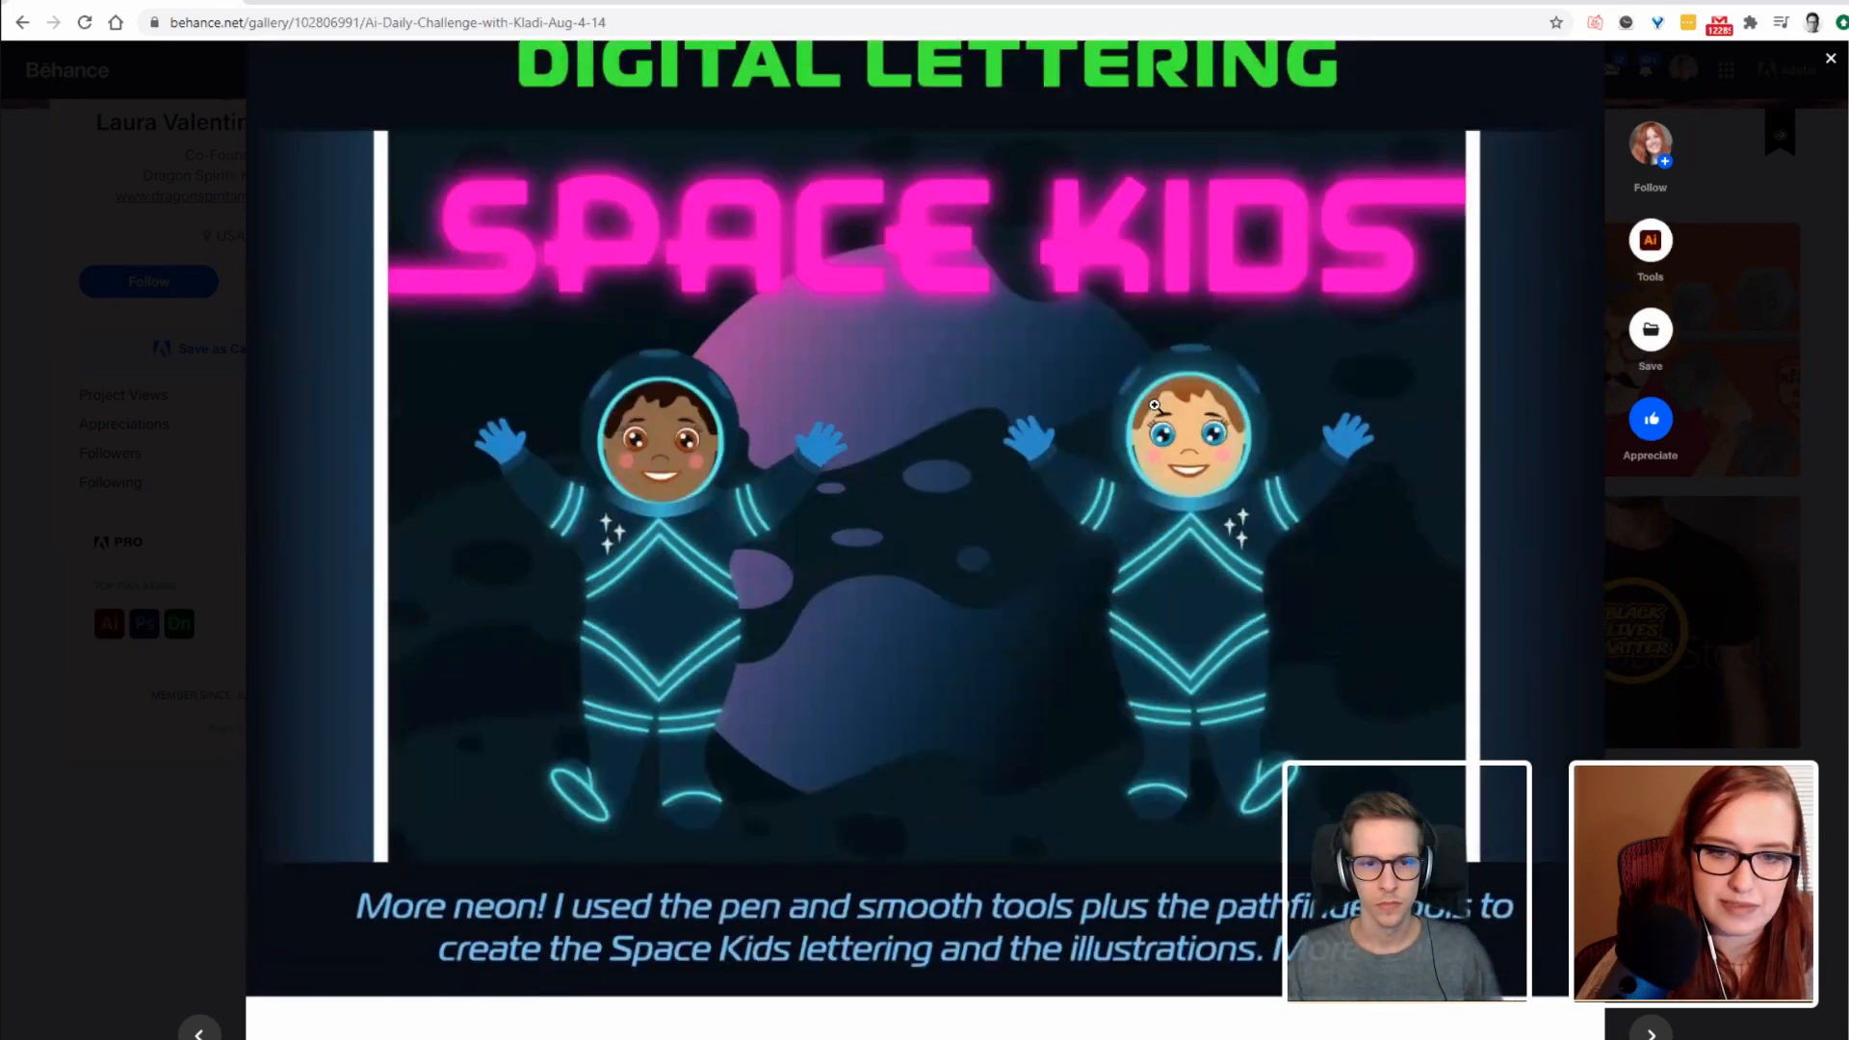
{"action": "scroll", "coordinate": [1154, 404], "scroll_direction": "down", "scroll_amount": 1}
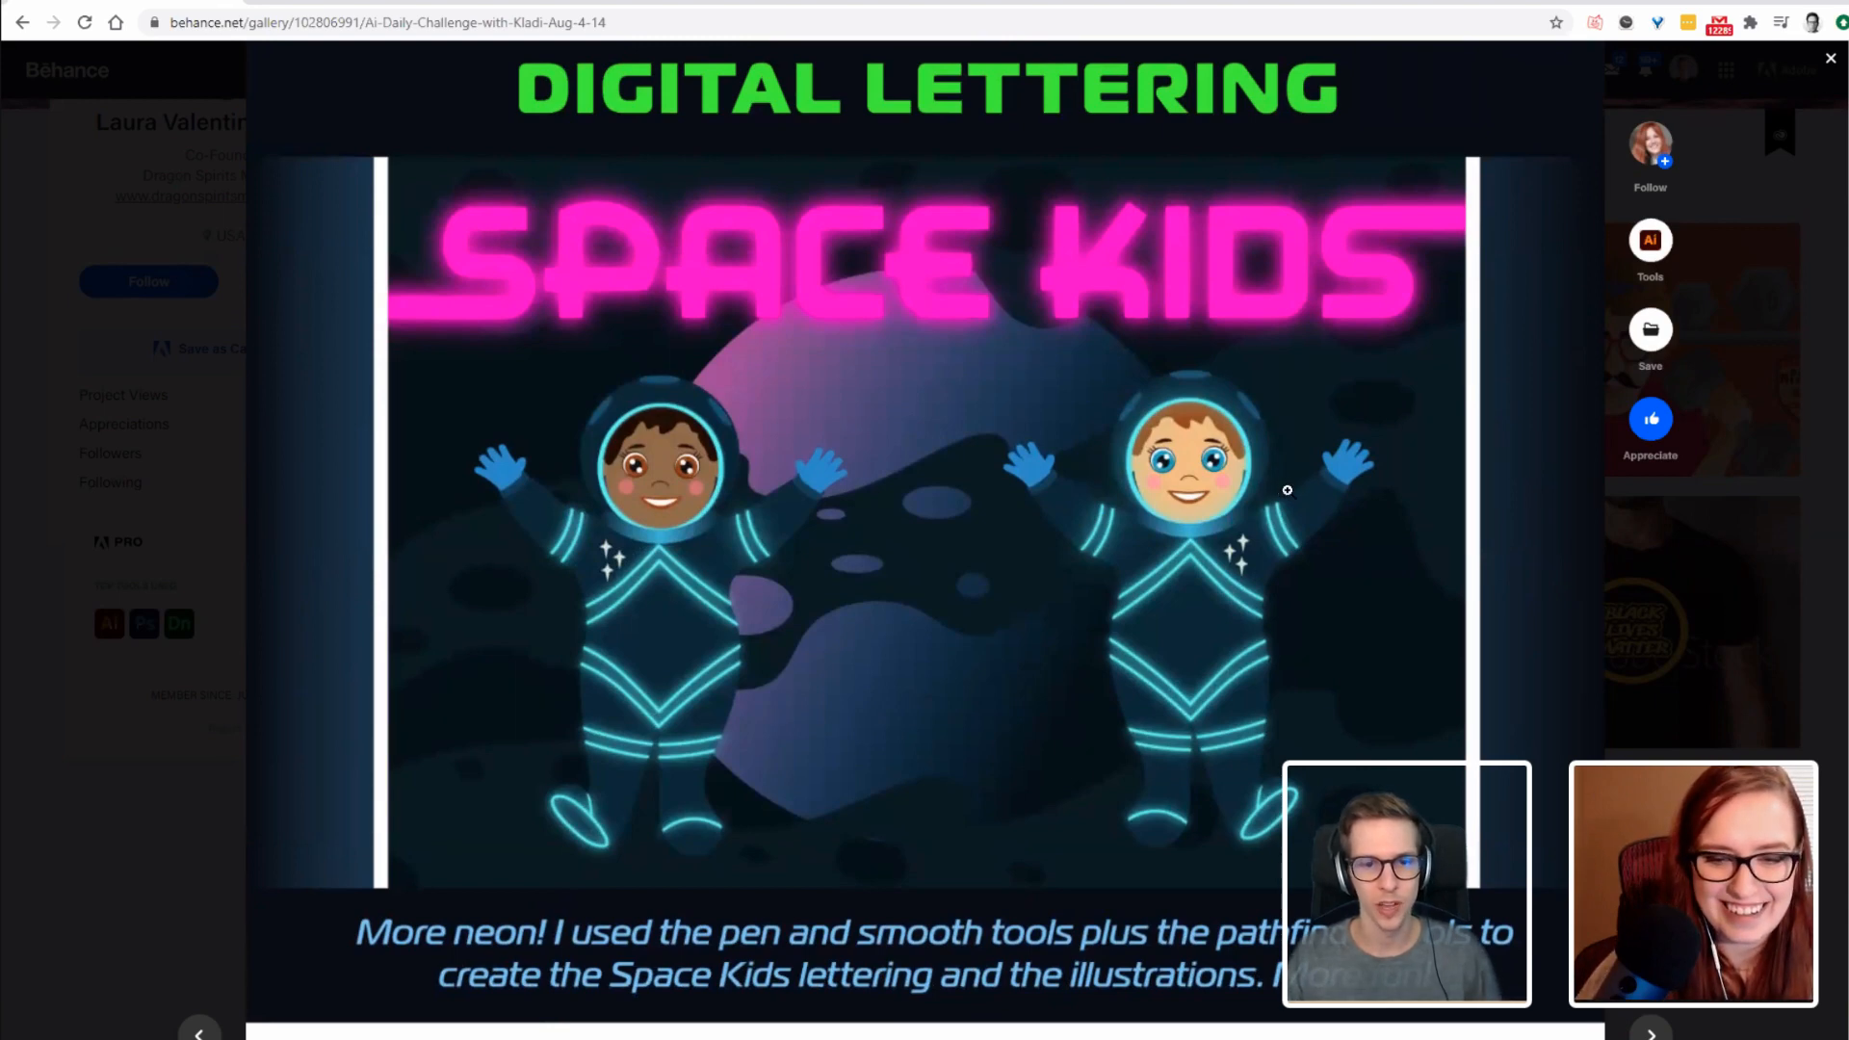
{"action": "scroll", "coordinate": [1286, 488], "scroll_direction": "up", "scroll_amount": 1}
{"action": "scroll", "coordinate": [1287, 516], "scroll_direction": "down", "scroll_amount": 2}
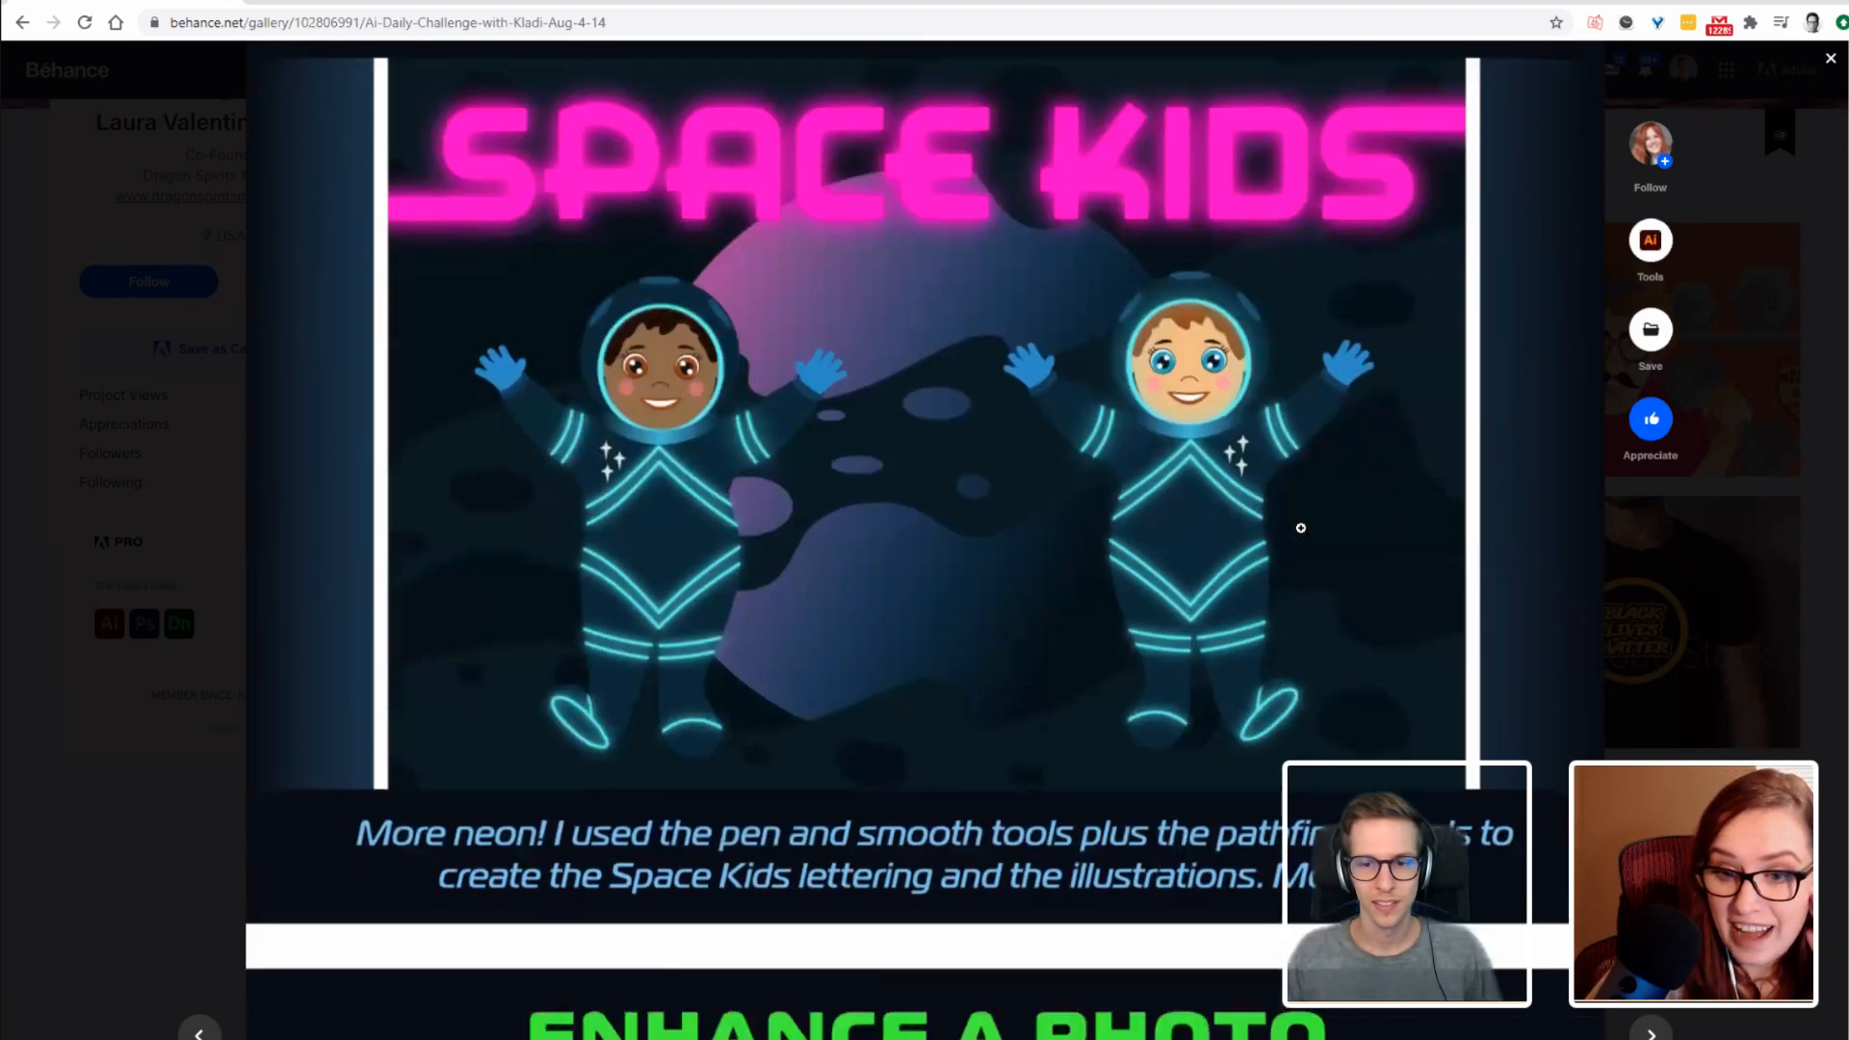
Examine the Enhance a Photo section's cardboard spaceship artwork and read its caption about the pen tool, halftones and strokes.
{"action": "scroll", "coordinate": [1300, 527], "scroll_direction": "down", "scroll_amount": 9}
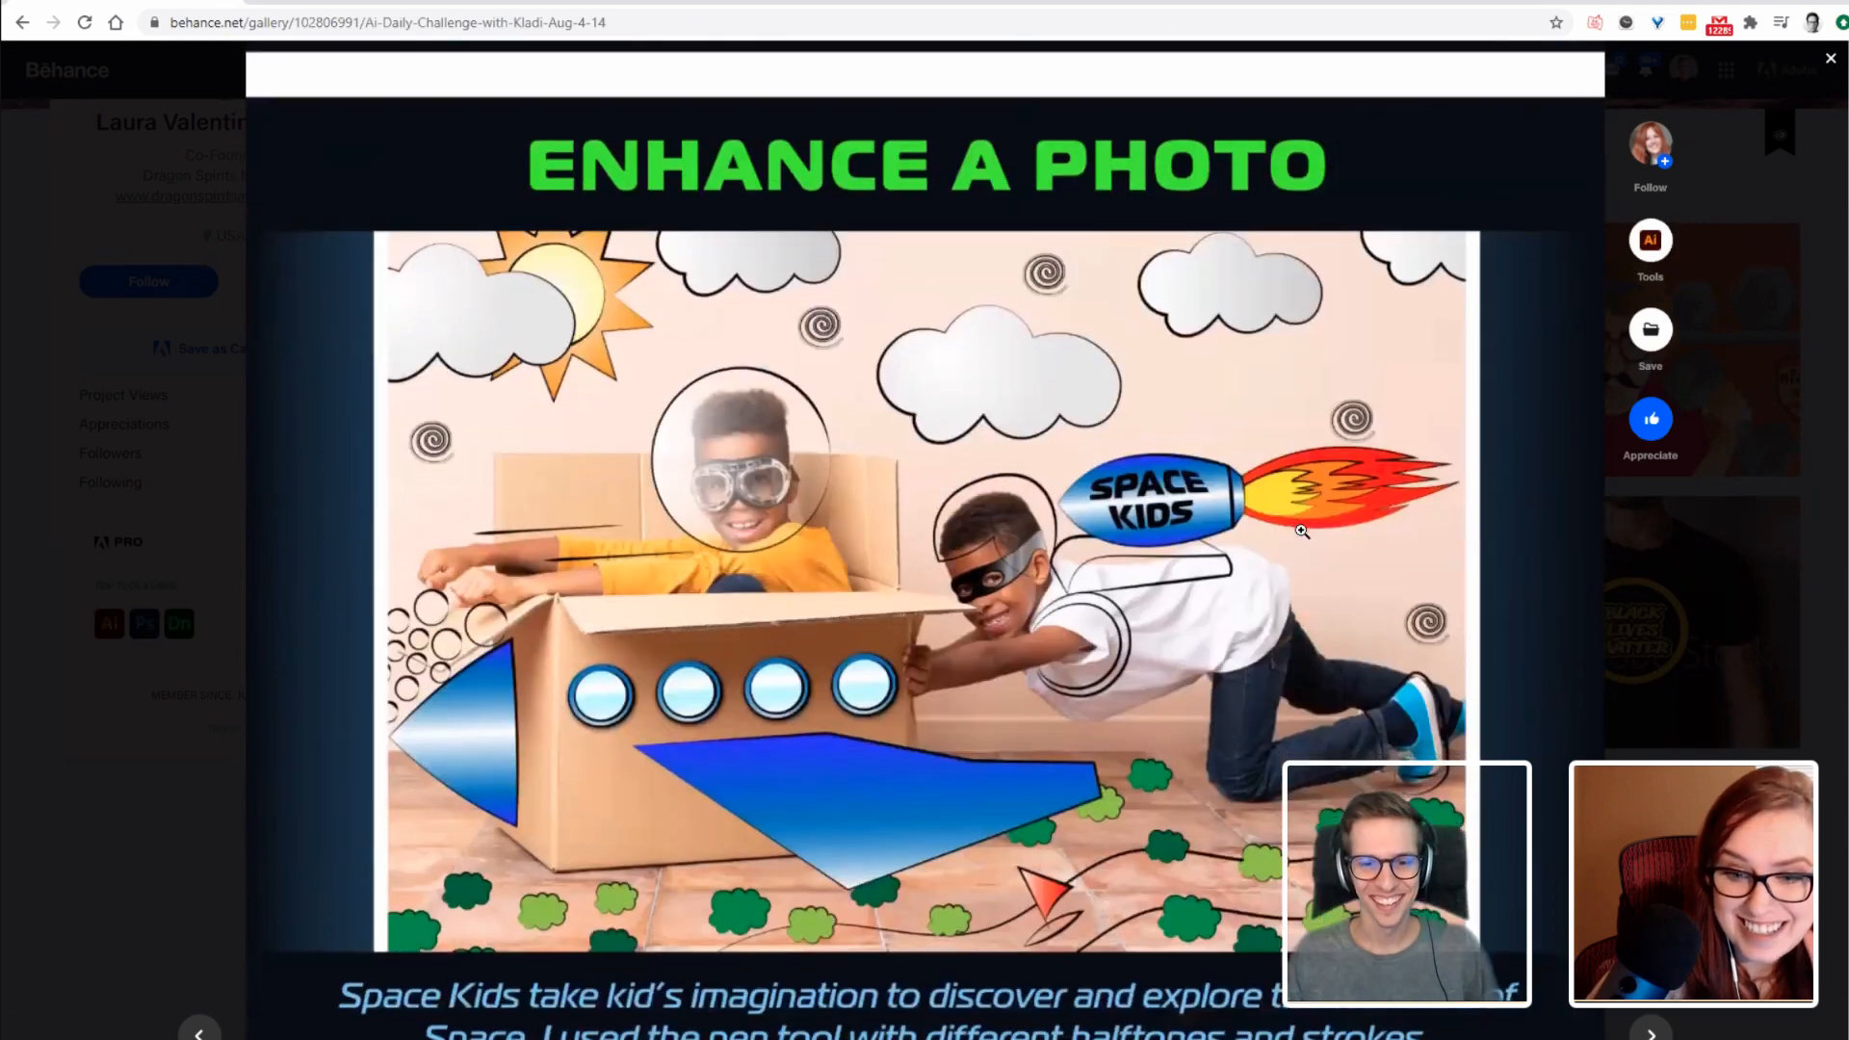
{"action": "scroll", "coordinate": [1301, 530], "scroll_direction": "down", "scroll_amount": 1}
{"action": "scroll", "coordinate": [1301, 531], "scroll_direction": "up", "scroll_amount": 1}
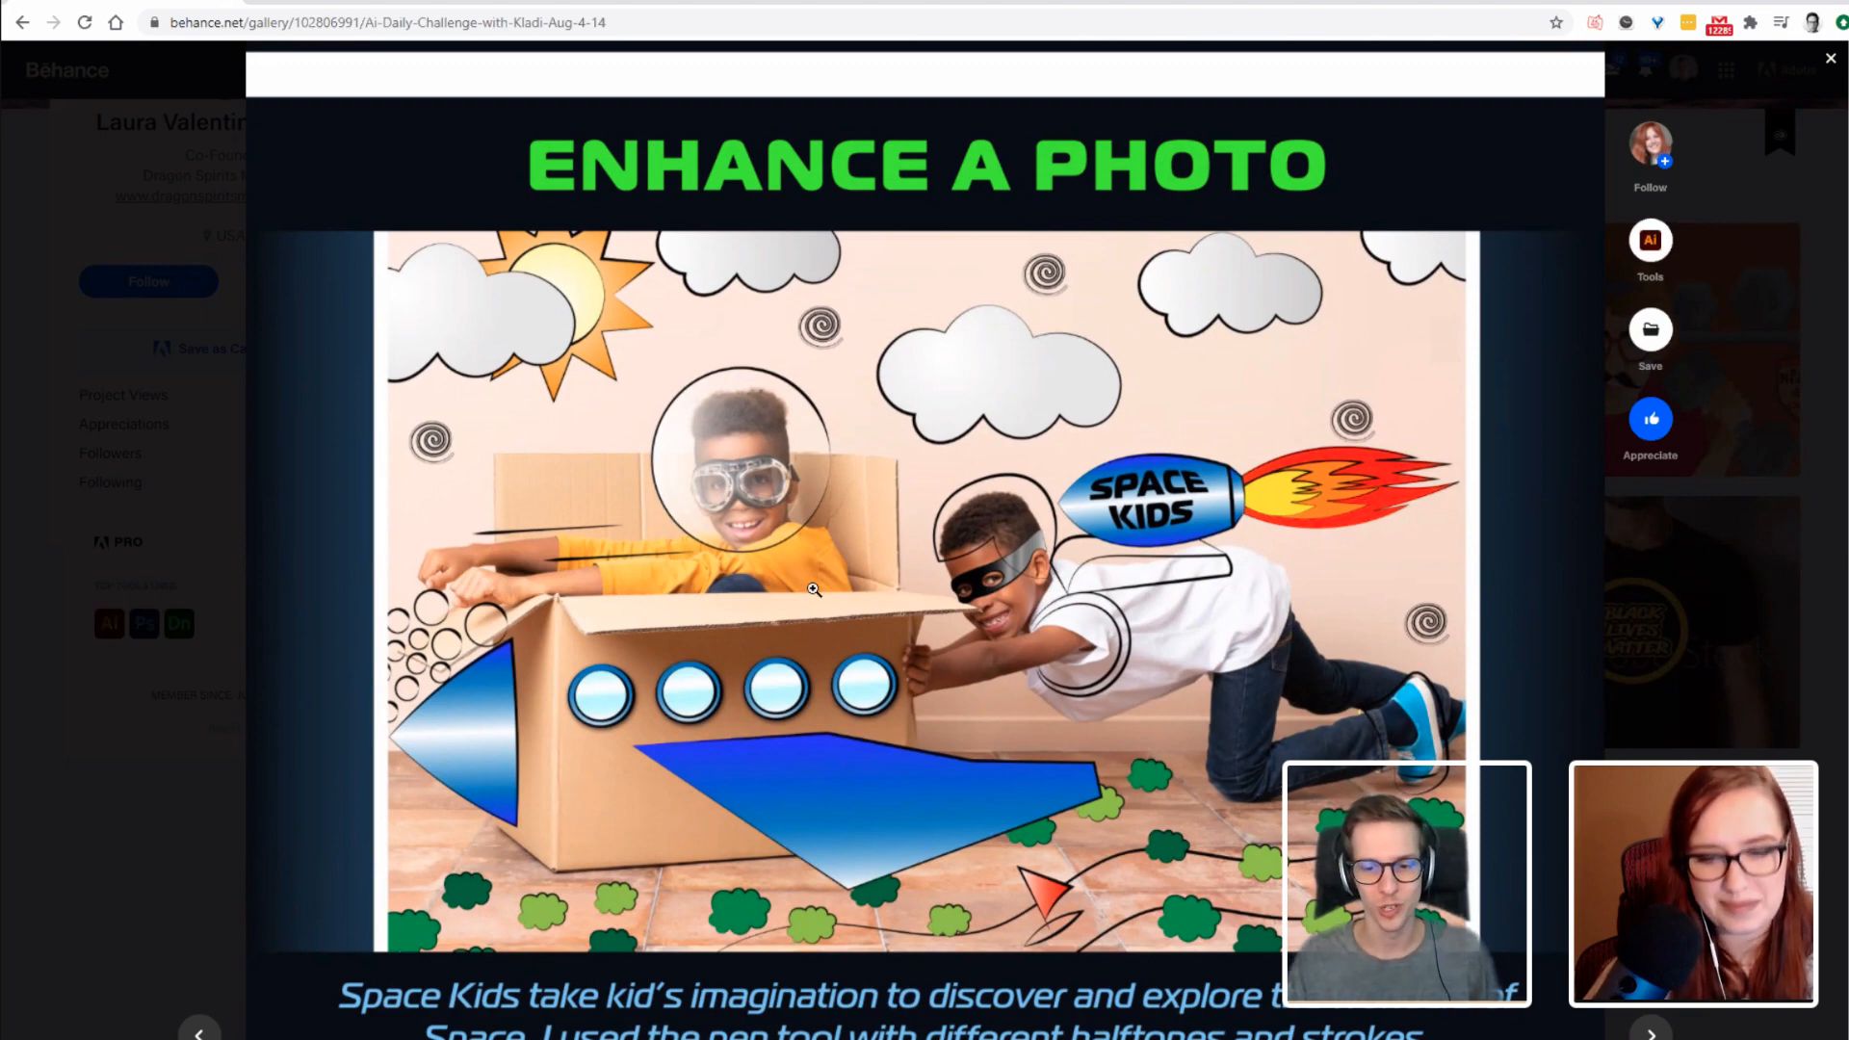
{"action": "scroll", "coordinate": [813, 590], "scroll_direction": "down", "scroll_amount": 2}
{"action": "scroll", "coordinate": [815, 627], "scroll_direction": "down", "scroll_amount": 10}
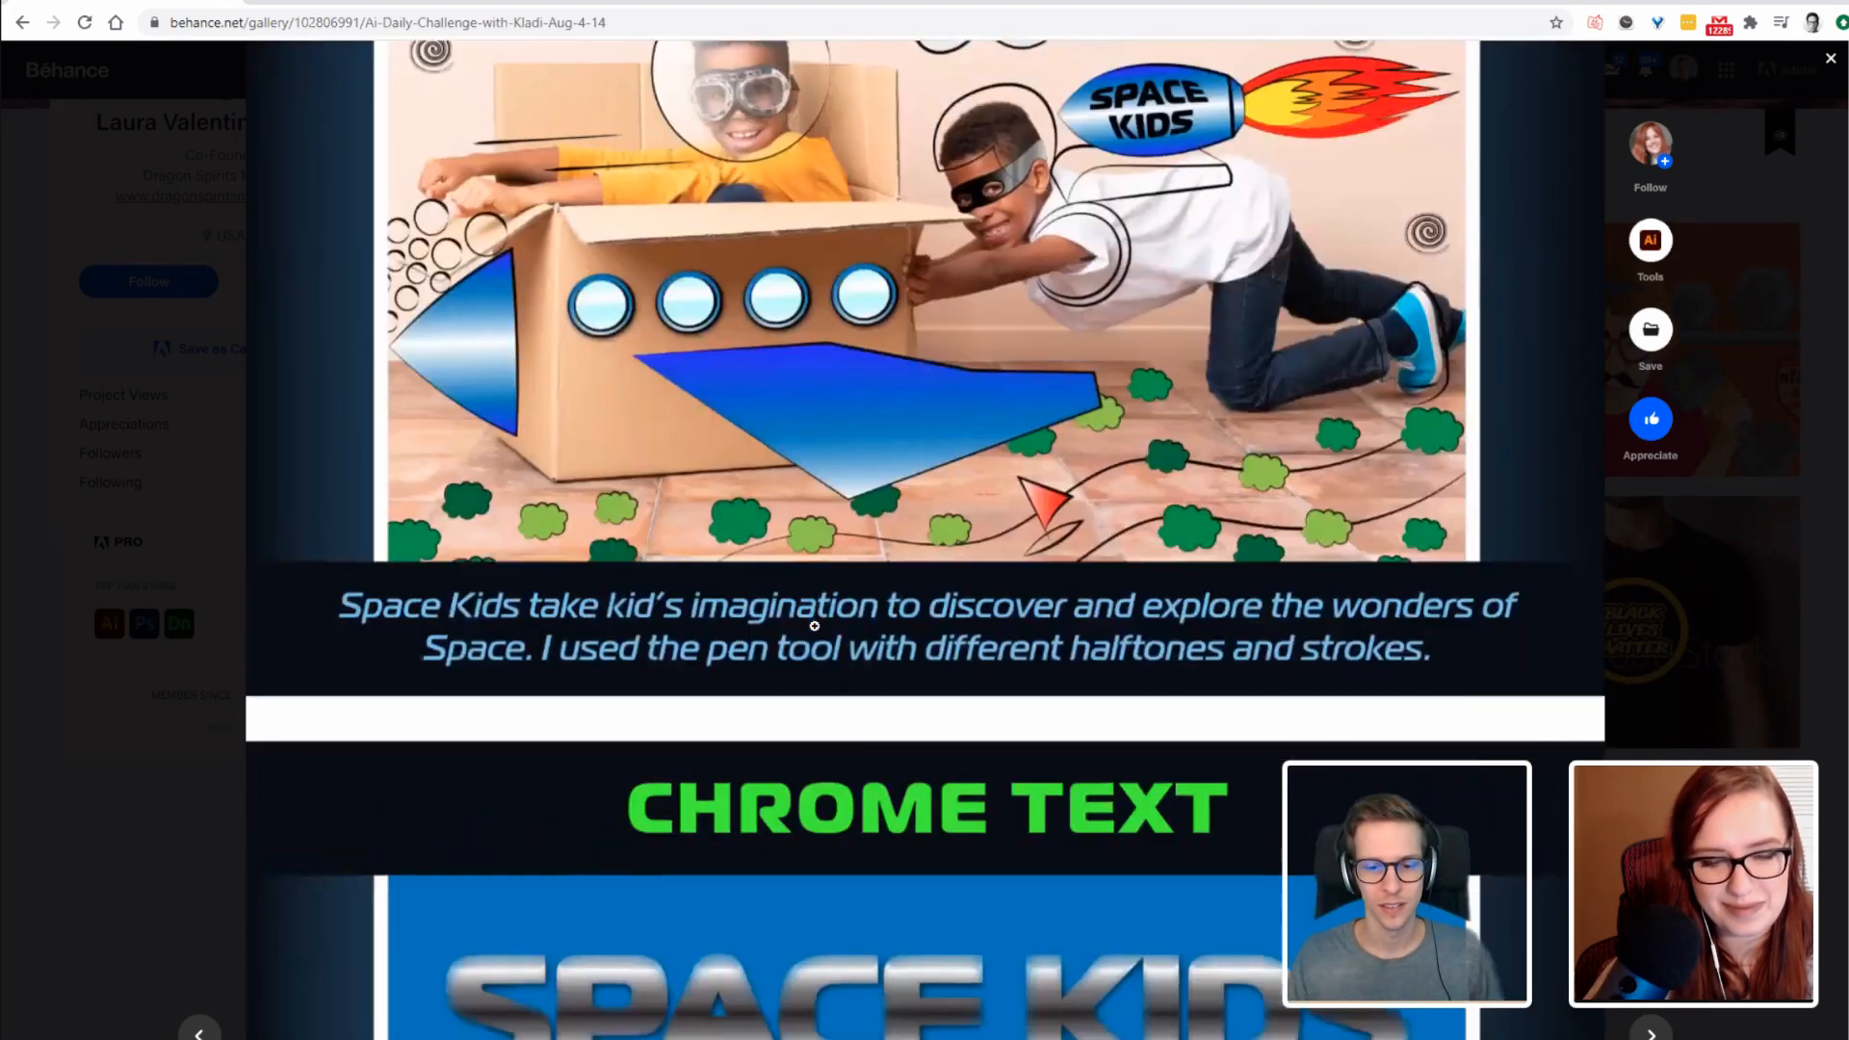
Look through the Chrome Text rocket and the Create a Mascot squirrel sections, down to the project's closing remarks.
{"action": "scroll", "coordinate": [815, 627], "scroll_direction": "up", "scroll_amount": 1}
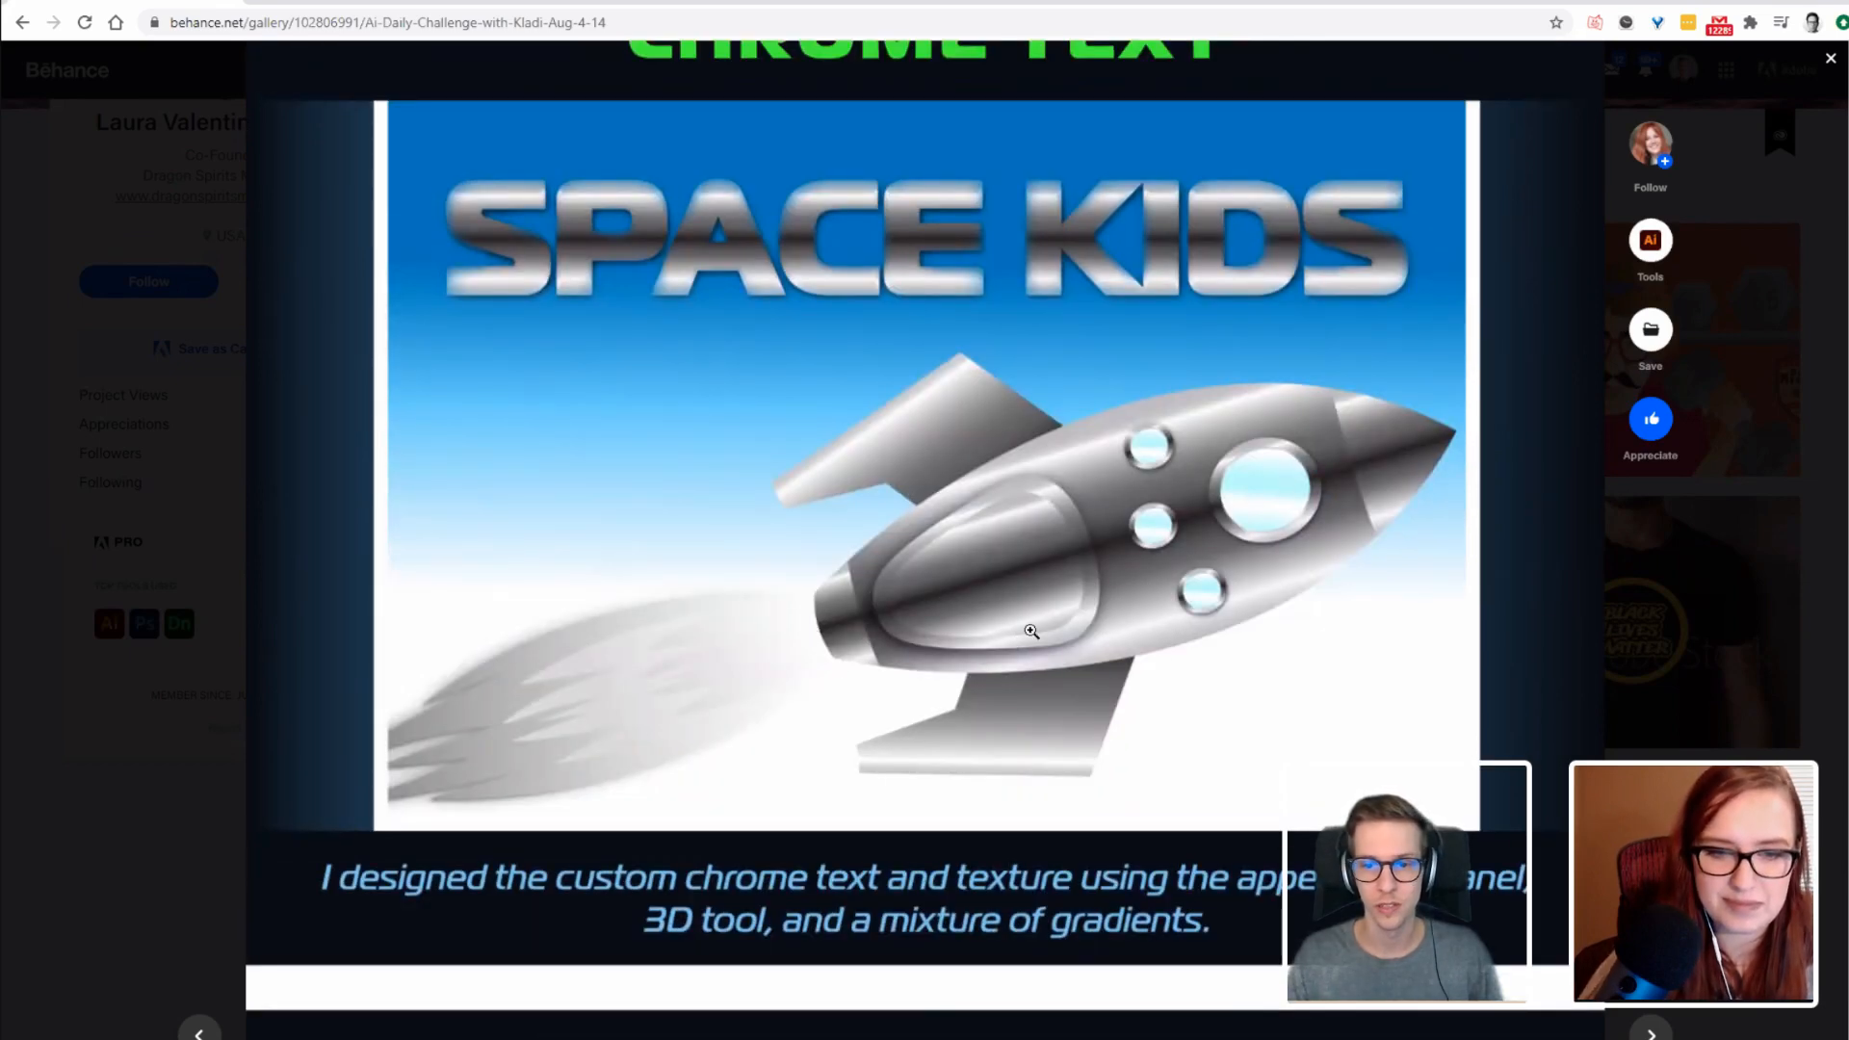
{"action": "scroll", "coordinate": [1032, 631], "scroll_direction": "down", "scroll_amount": 2}
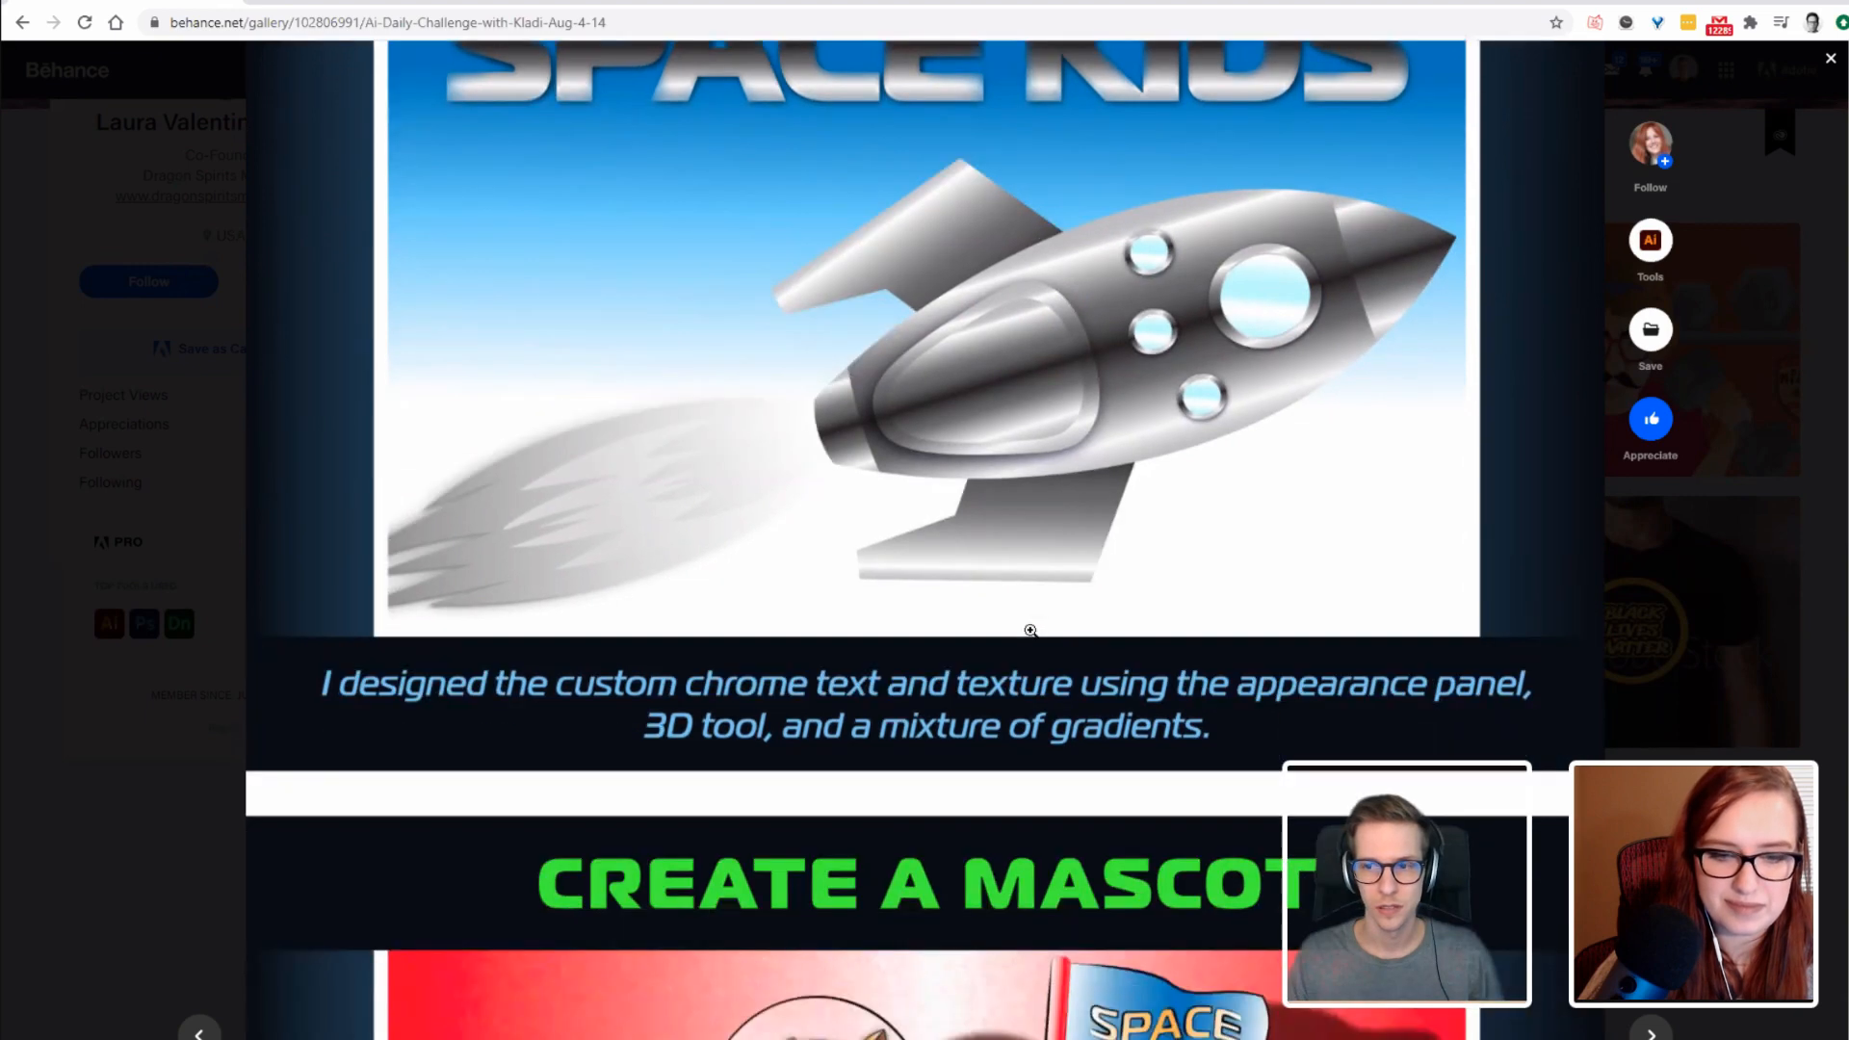
{"action": "scroll", "coordinate": [1030, 631], "scroll_direction": "down", "scroll_amount": 6}
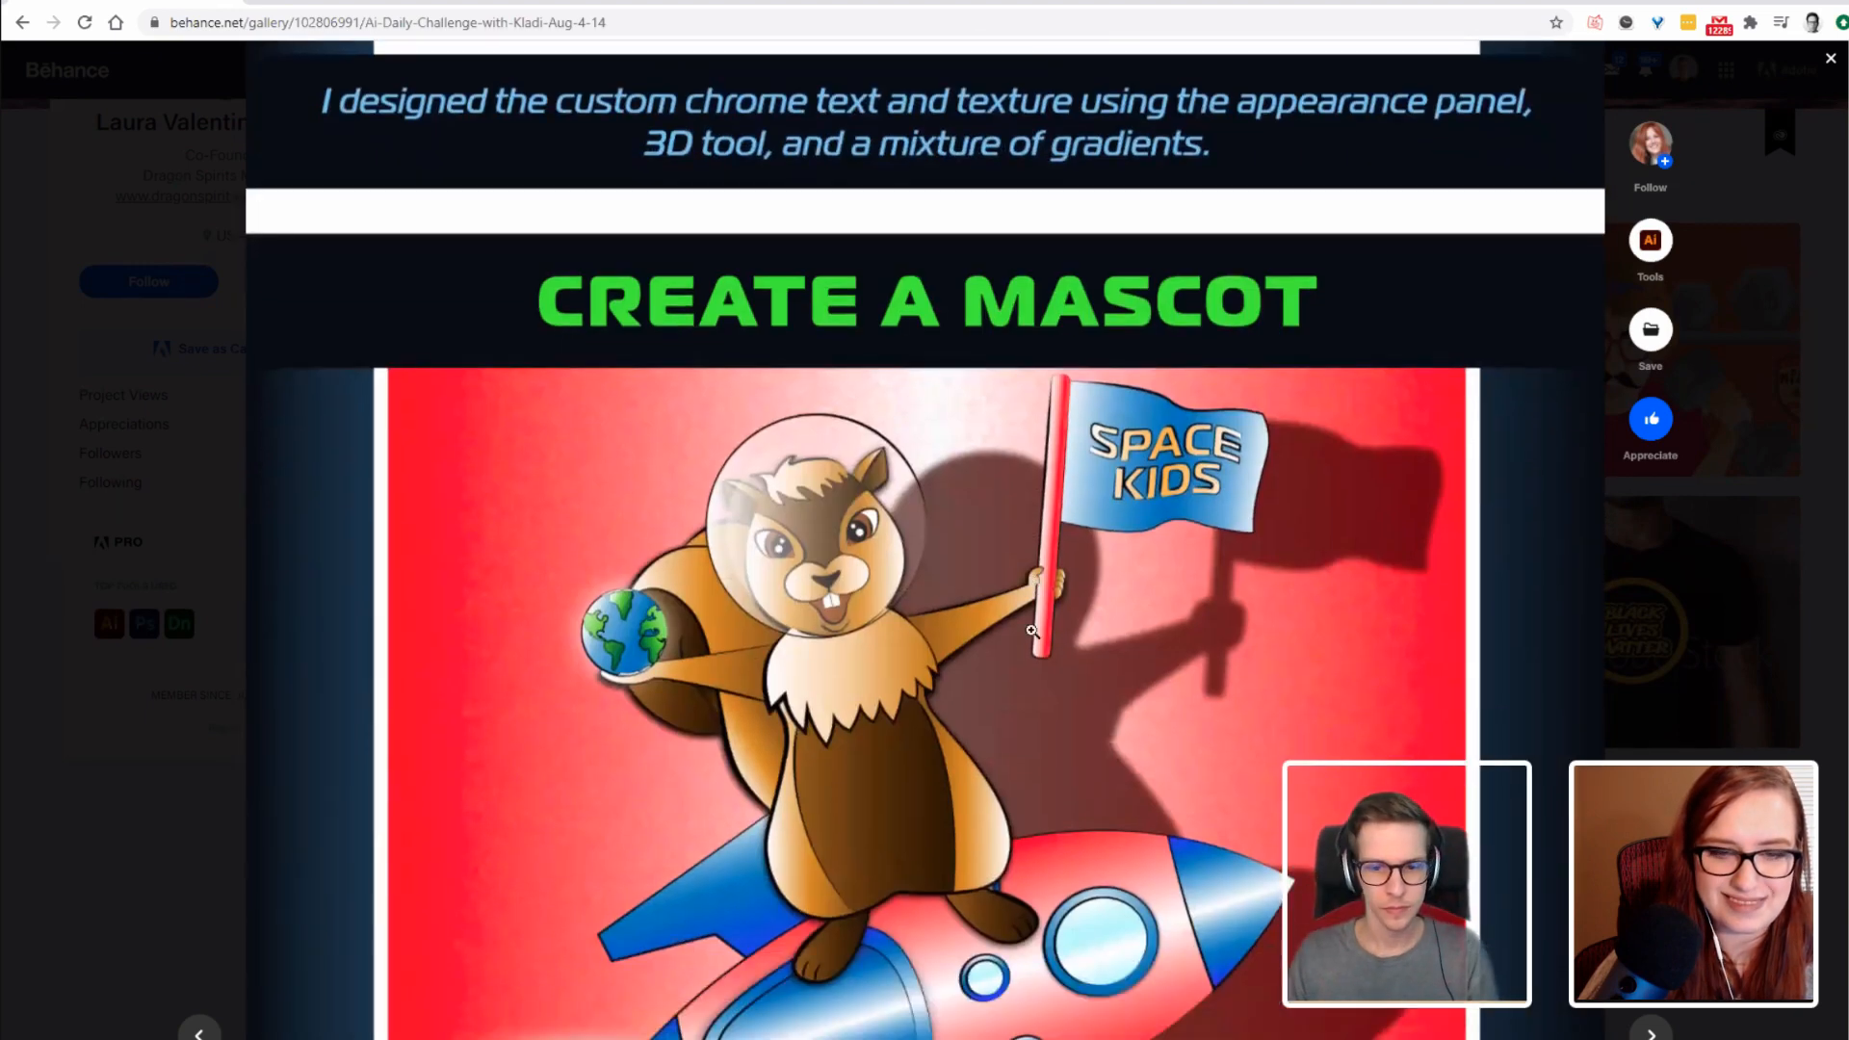
{"action": "scroll", "coordinate": [1031, 630], "scroll_direction": "down", "scroll_amount": 1}
{"action": "scroll", "coordinate": [1031, 630], "scroll_direction": "down", "scroll_amount": 1}
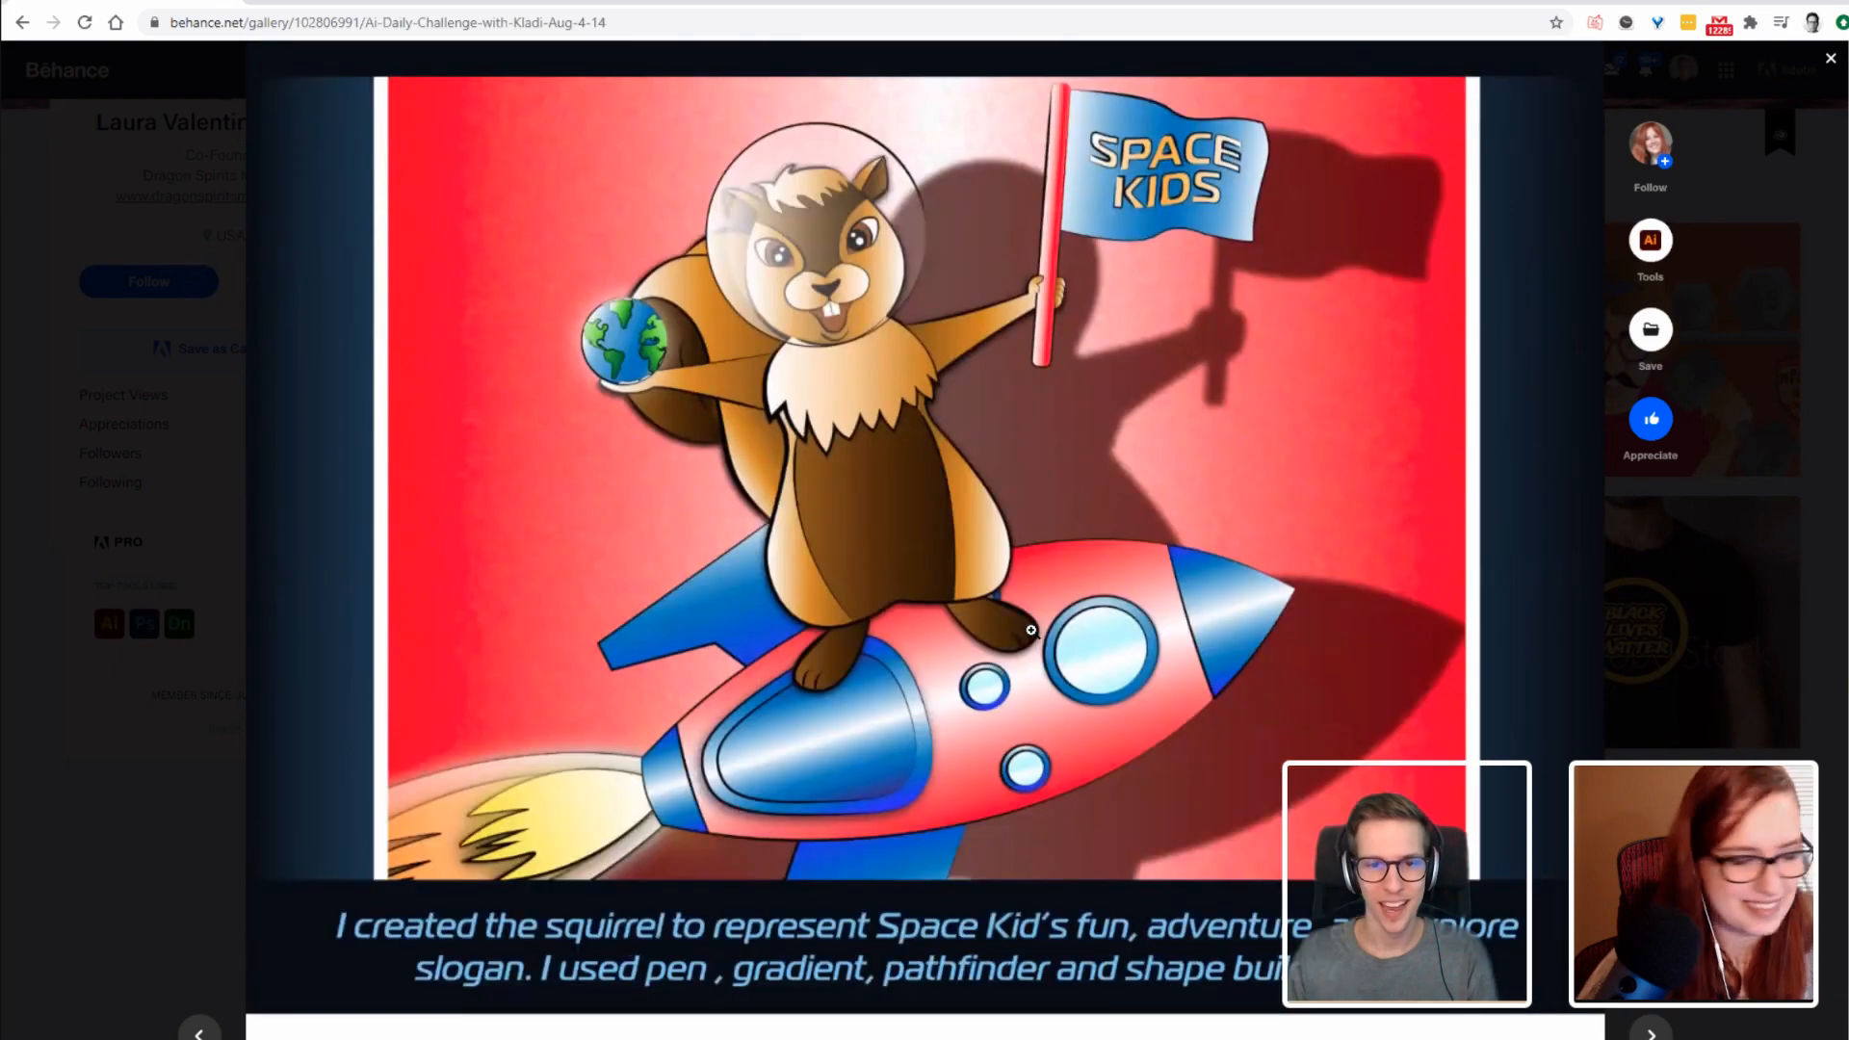
{"action": "scroll", "coordinate": [1031, 631], "scroll_direction": "down", "scroll_amount": 5}
{"action": "scroll", "coordinate": [1030, 630], "scroll_direction": "down", "scroll_amount": 3}
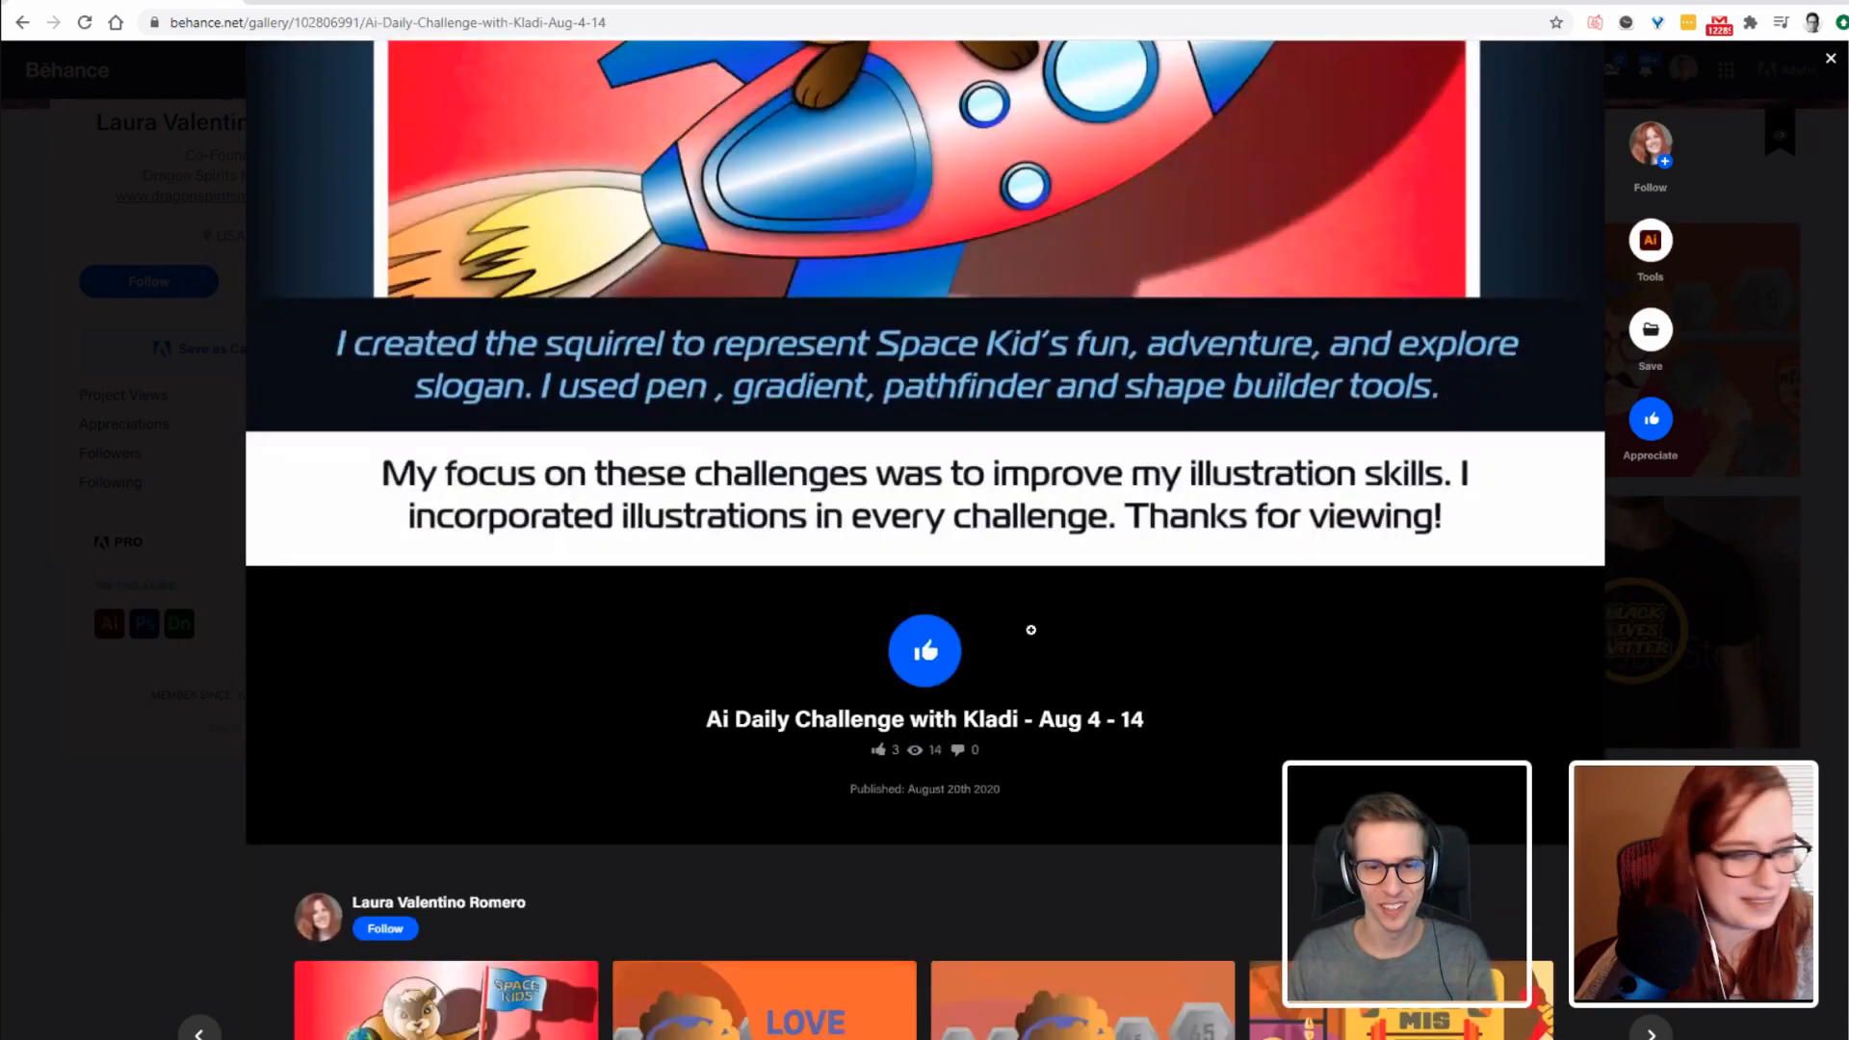
Leave the Space Kids project and open the orange Love Laugh Groove Fitness project from the portfolio.
{"action": "scroll", "coordinate": [1031, 630], "scroll_direction": "up", "scroll_amount": 11}
{"action": "scroll", "coordinate": [1031, 630], "scroll_direction": "up", "scroll_amount": 6}
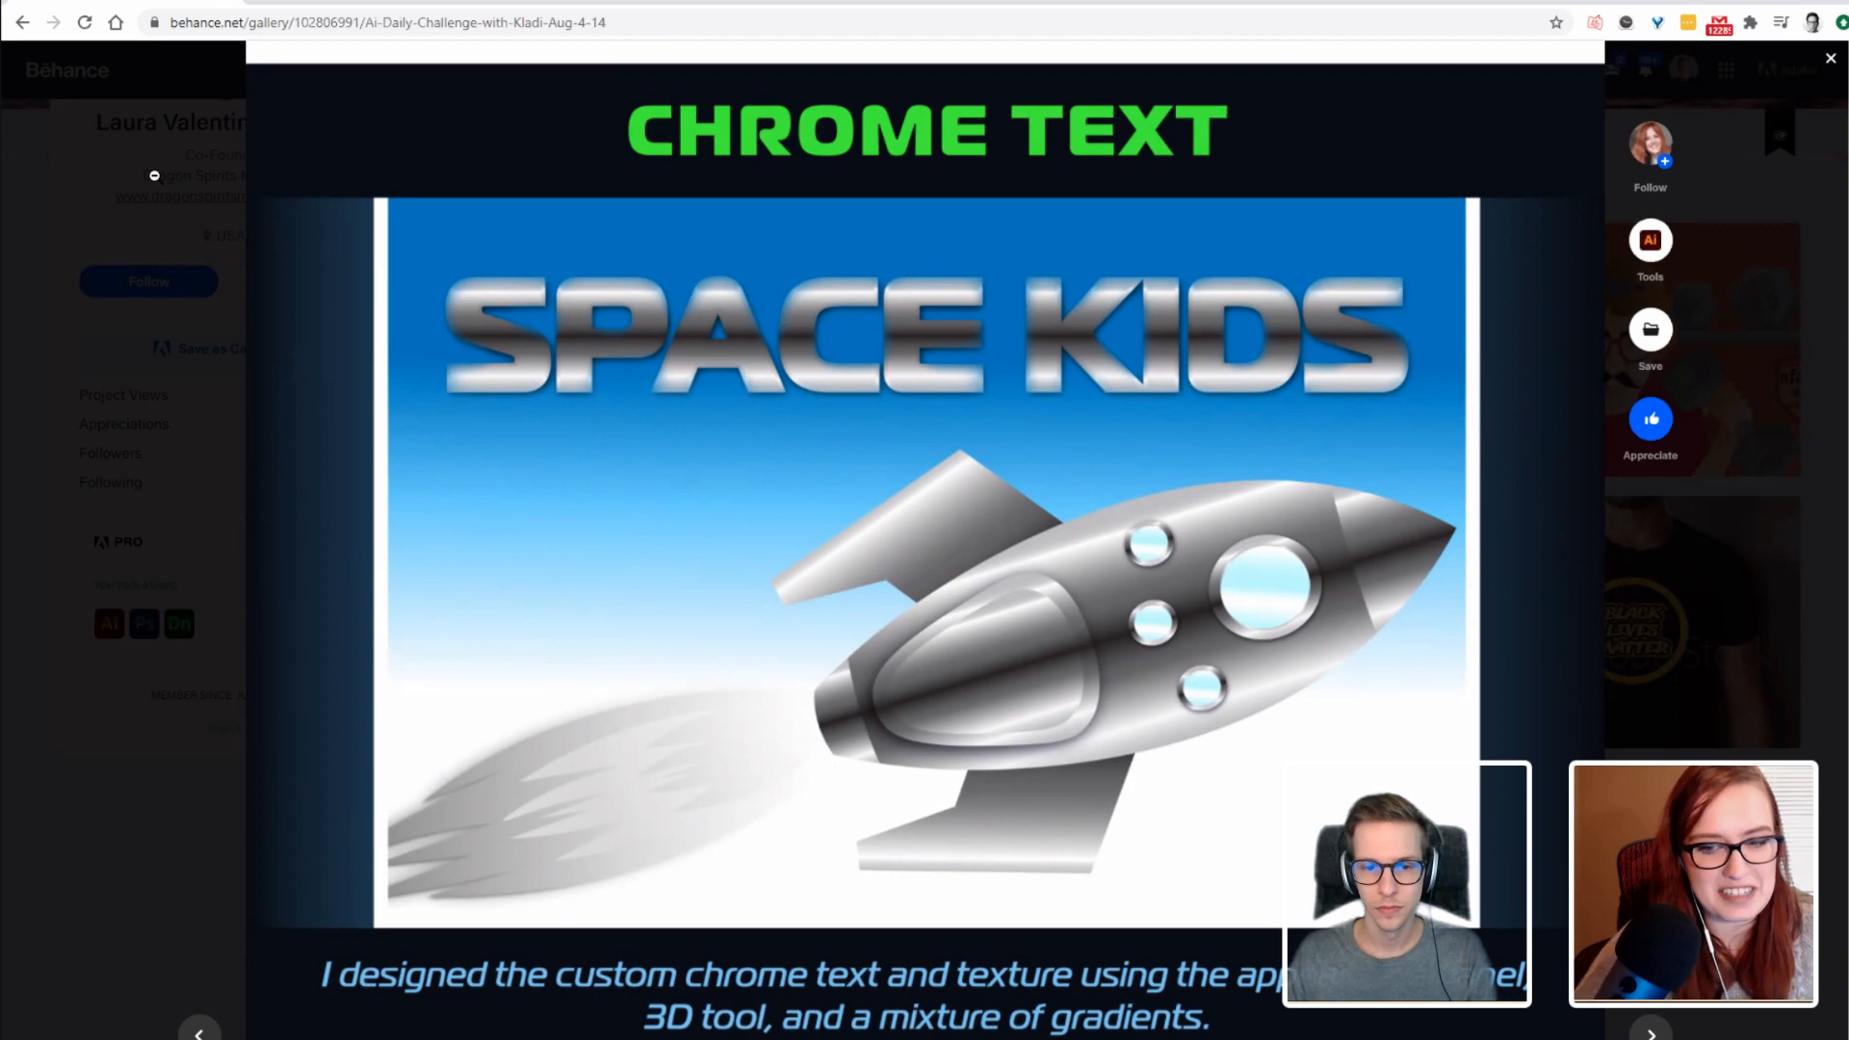
{"action": "key", "text": "Escape"}
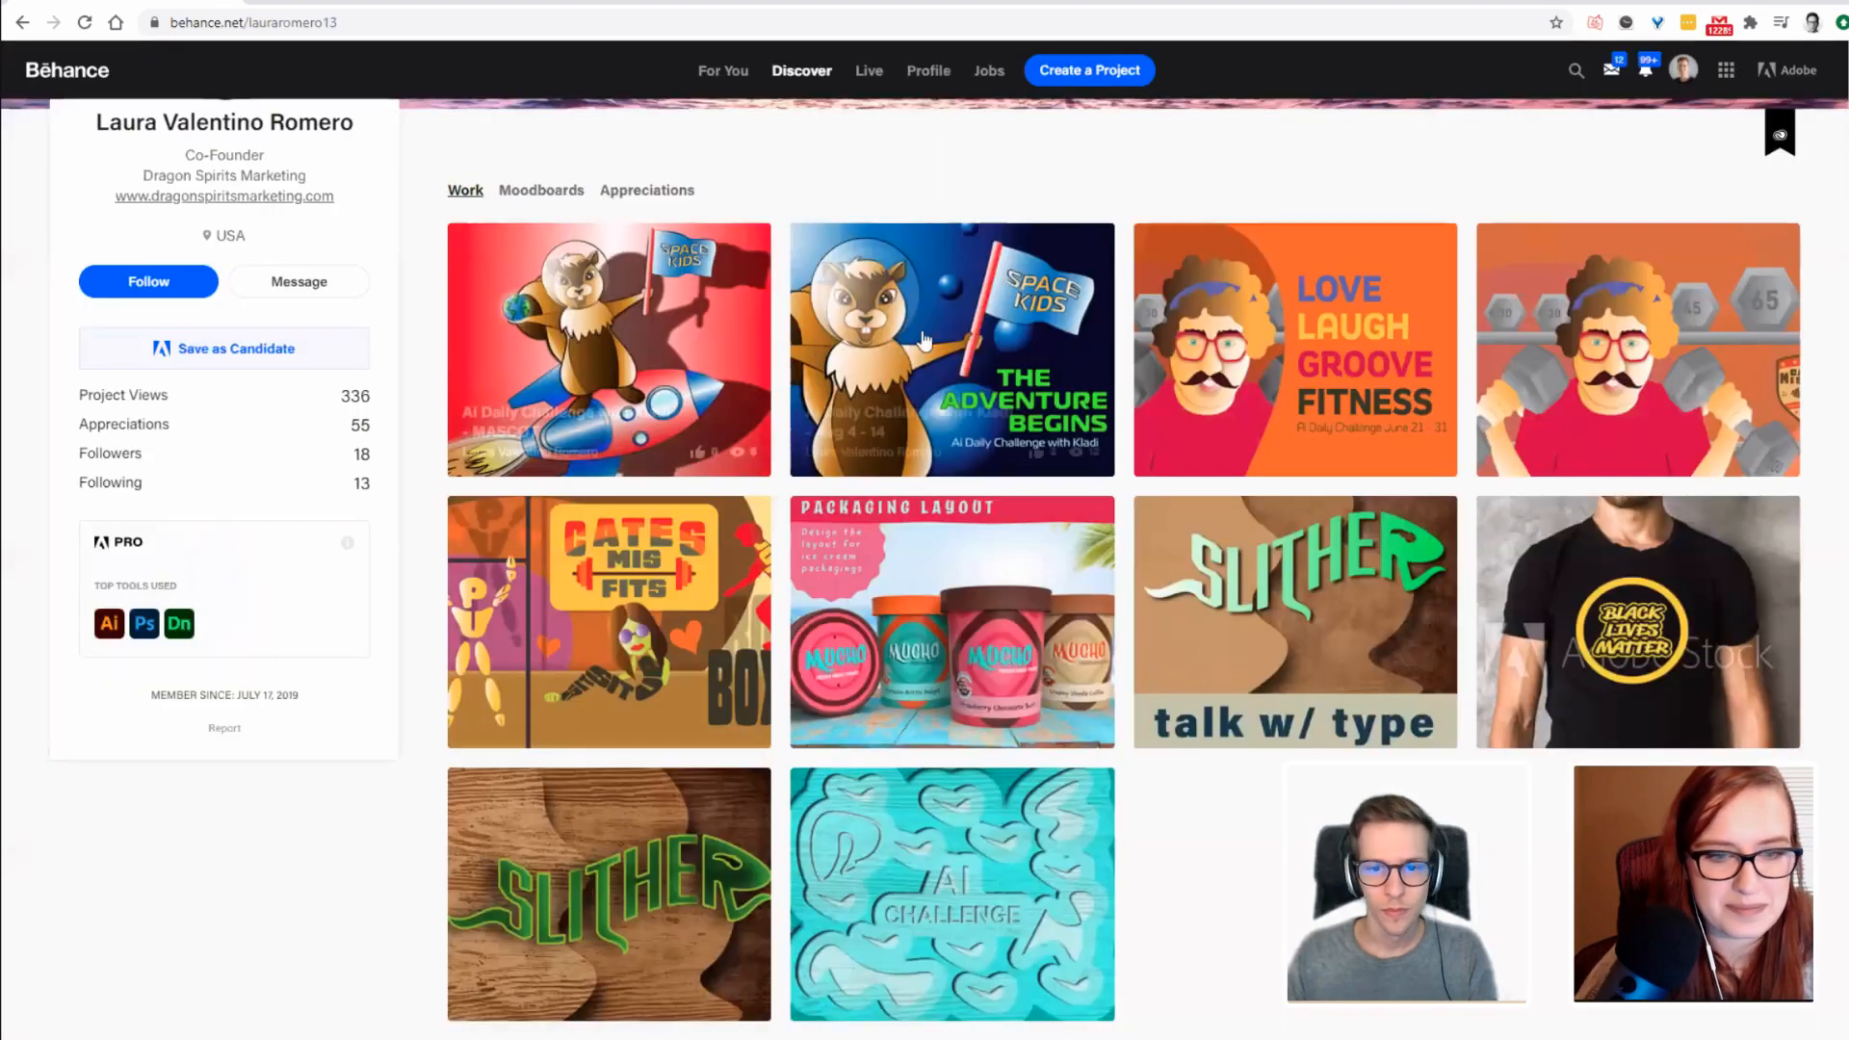
{"action": "left_click", "coordinate": [1220, 300]}
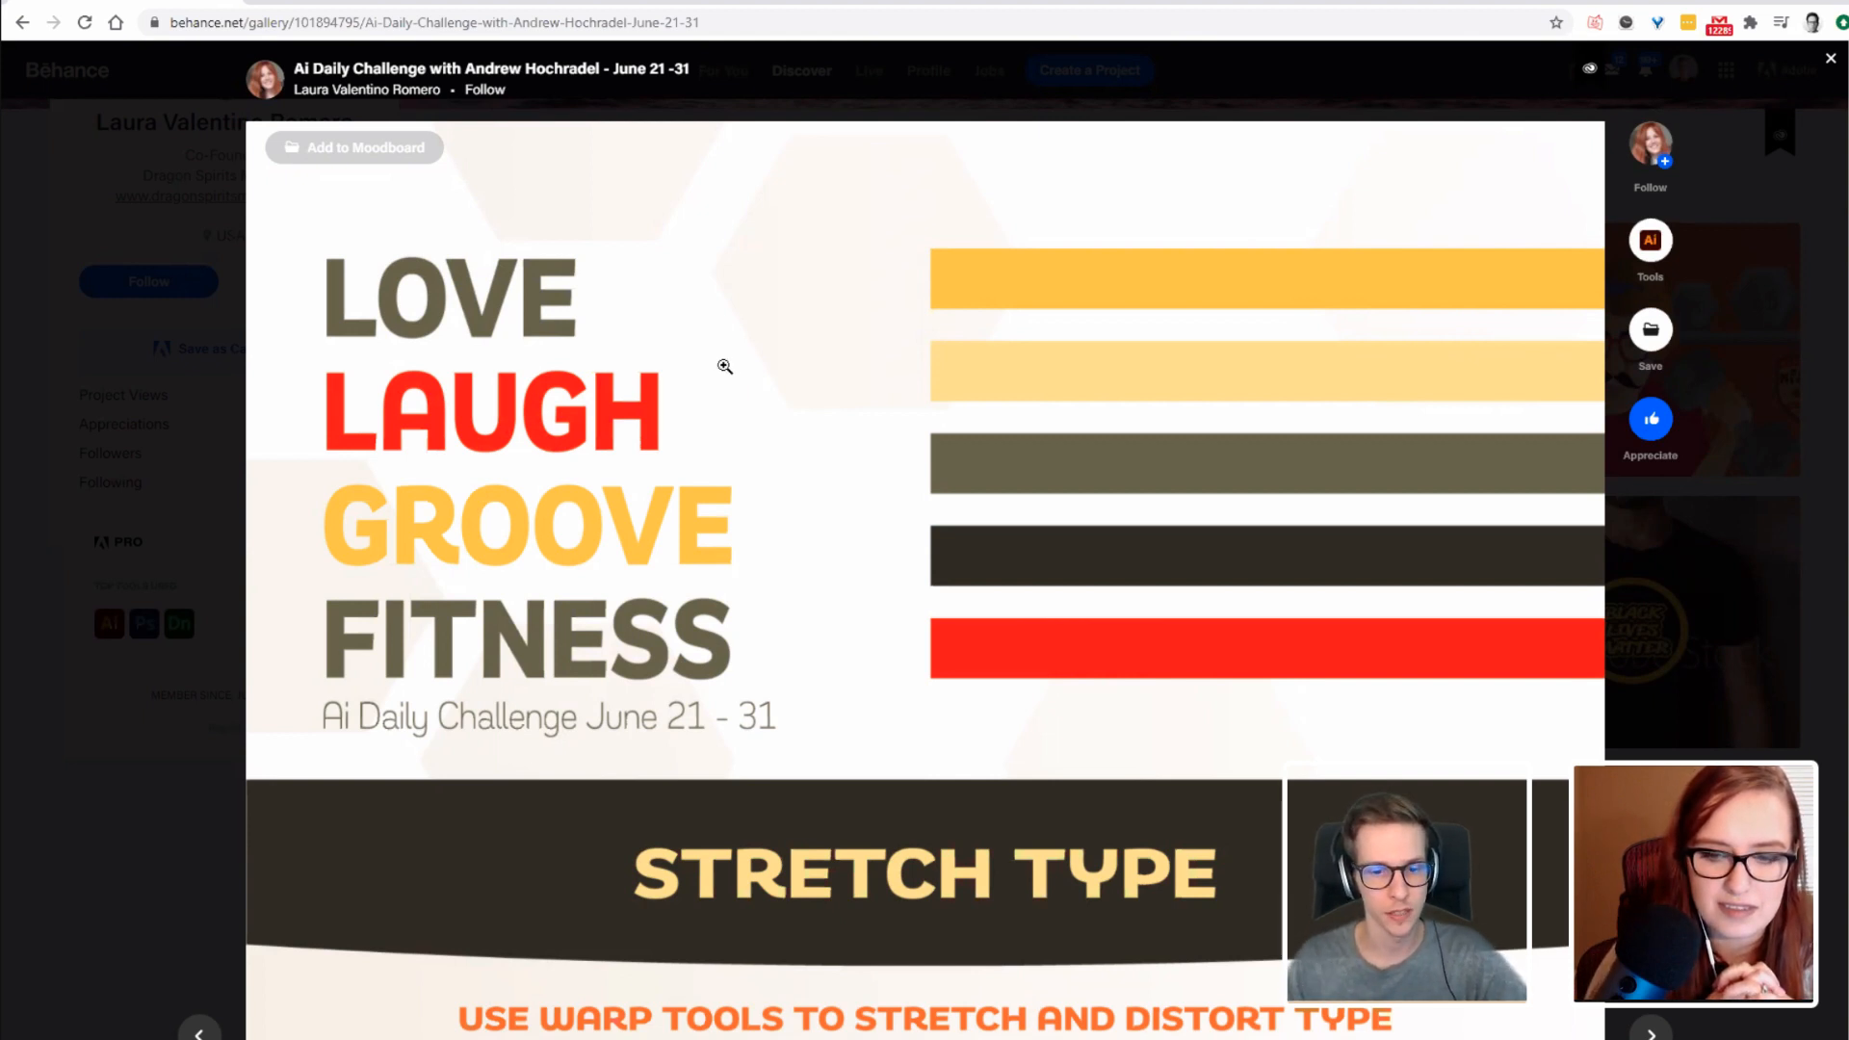
Read the Stretch Type section's description and examine the Cates Misfits gym illustration with its workout figures made of letters.
{"action": "scroll", "coordinate": [722, 366], "scroll_direction": "down", "scroll_amount": 4}
{"action": "scroll", "coordinate": [664, 429], "scroll_direction": "down", "scroll_amount": 5}
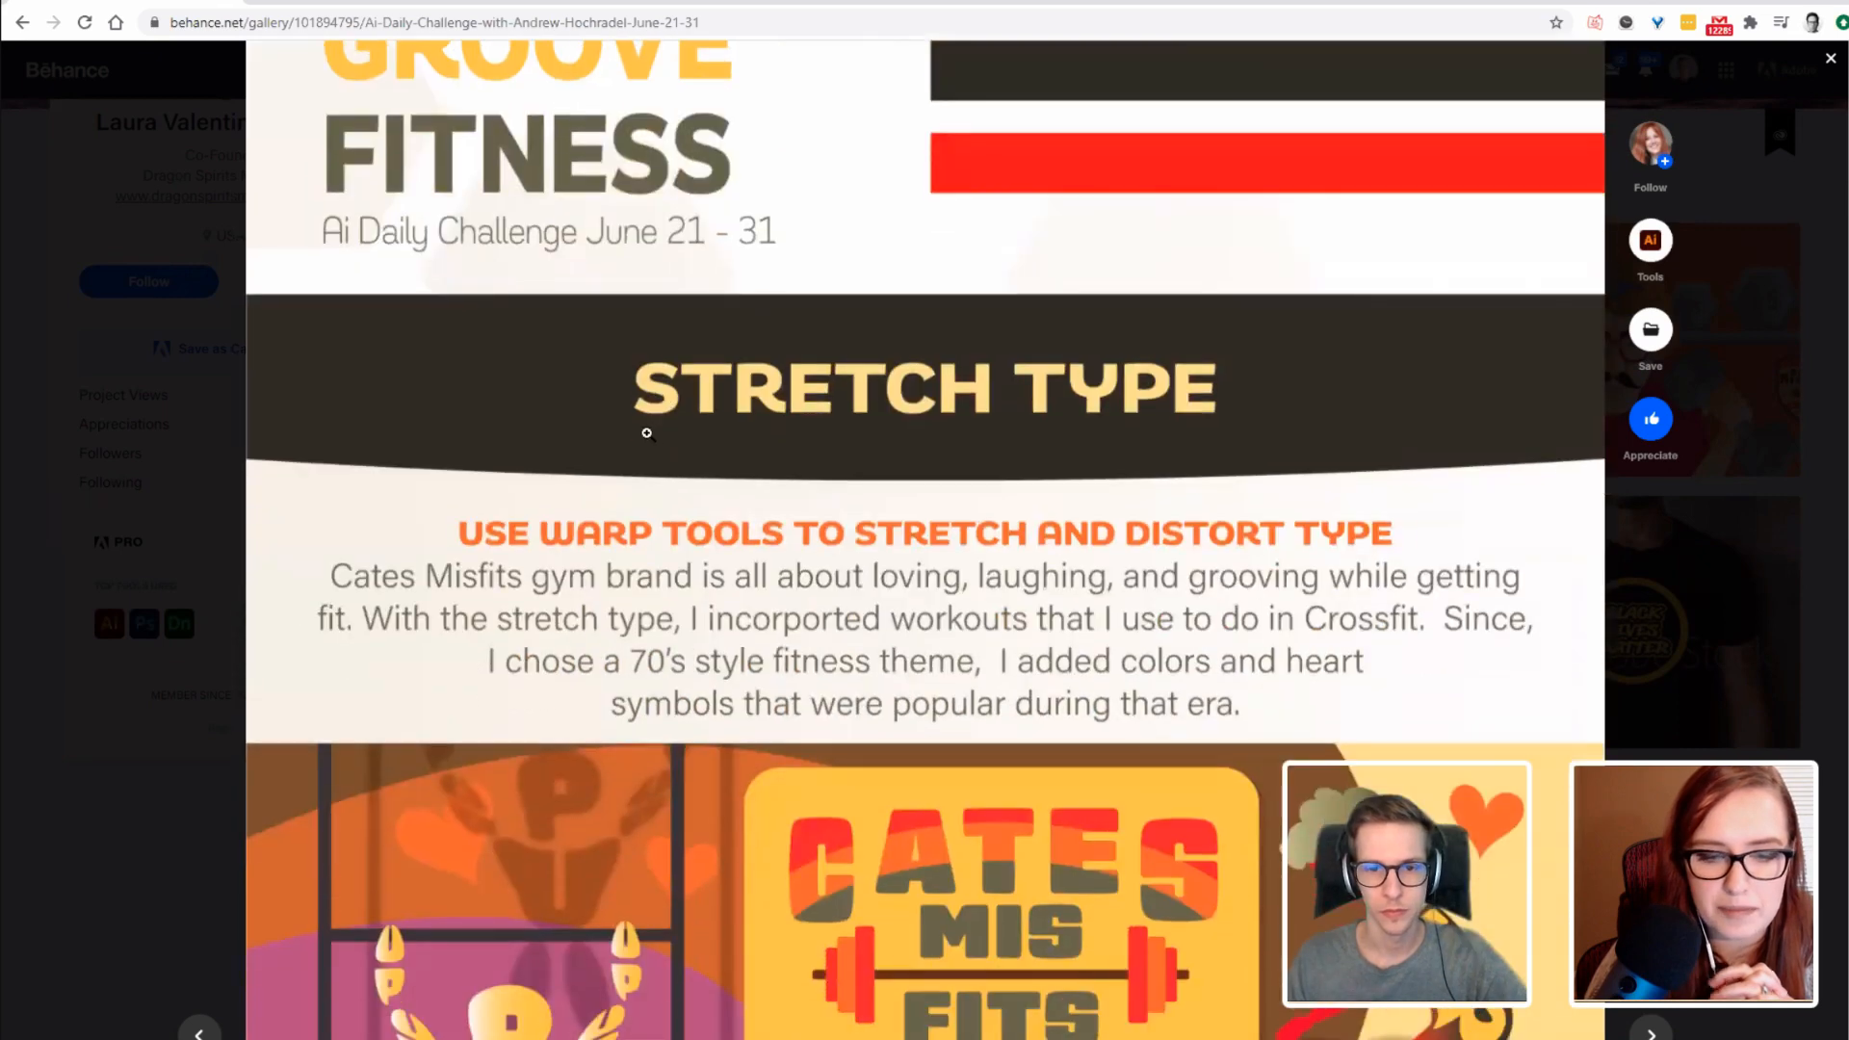
{"action": "scroll", "coordinate": [631, 438], "scroll_direction": "down", "scroll_amount": 1}
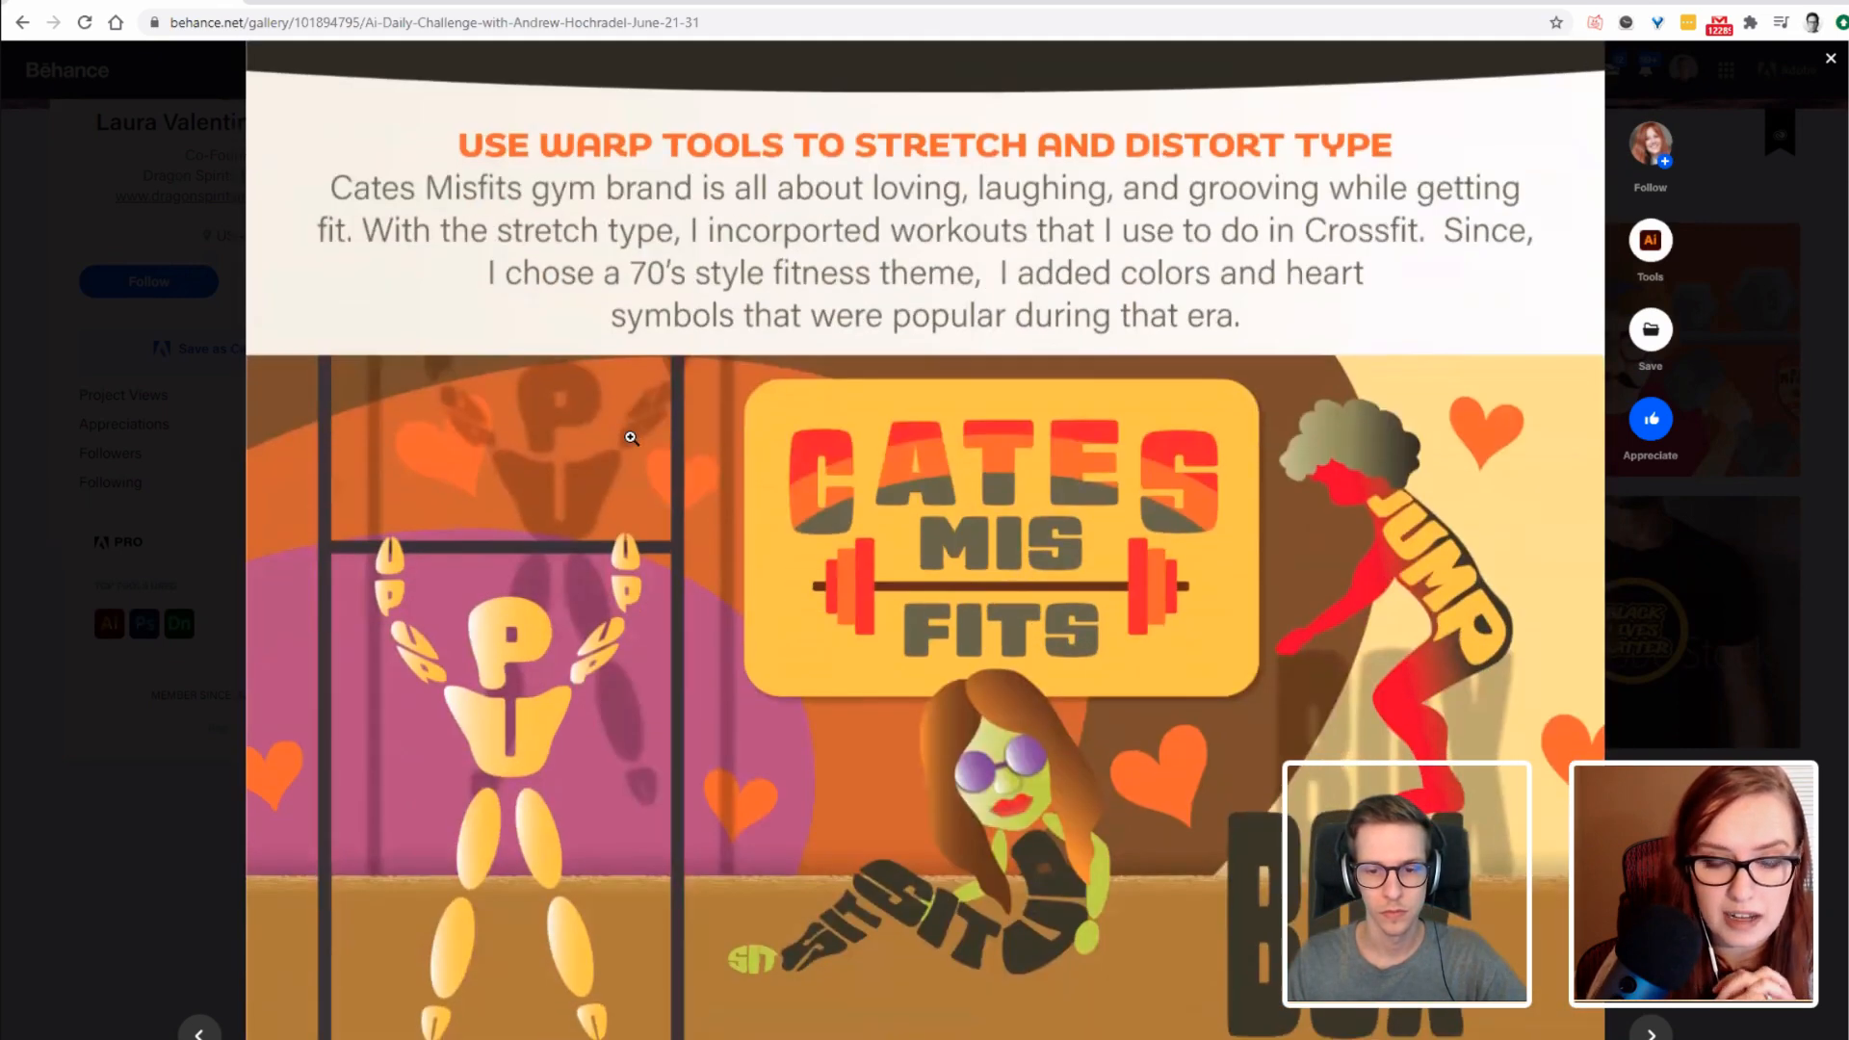
{"action": "scroll", "coordinate": [631, 438], "scroll_direction": "down", "scroll_amount": 2}
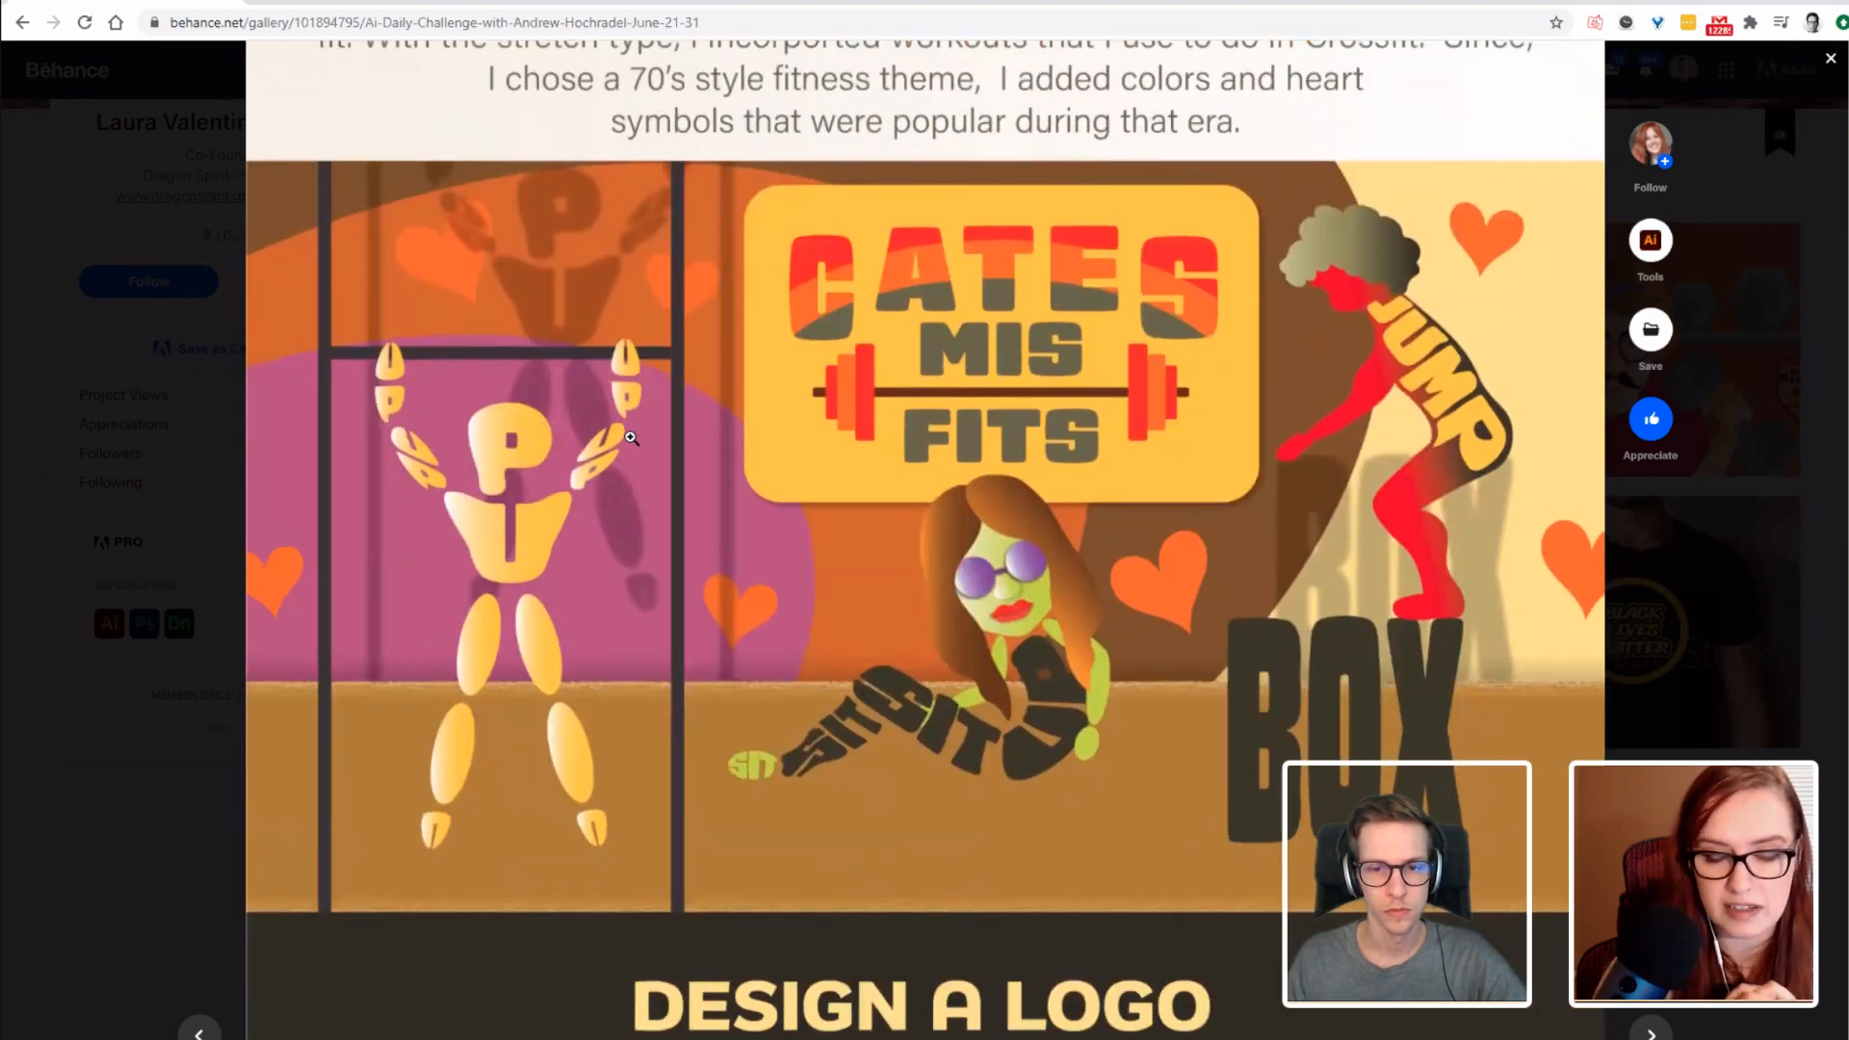
{"action": "scroll", "coordinate": [631, 438], "scroll_direction": "up", "scroll_amount": 1}
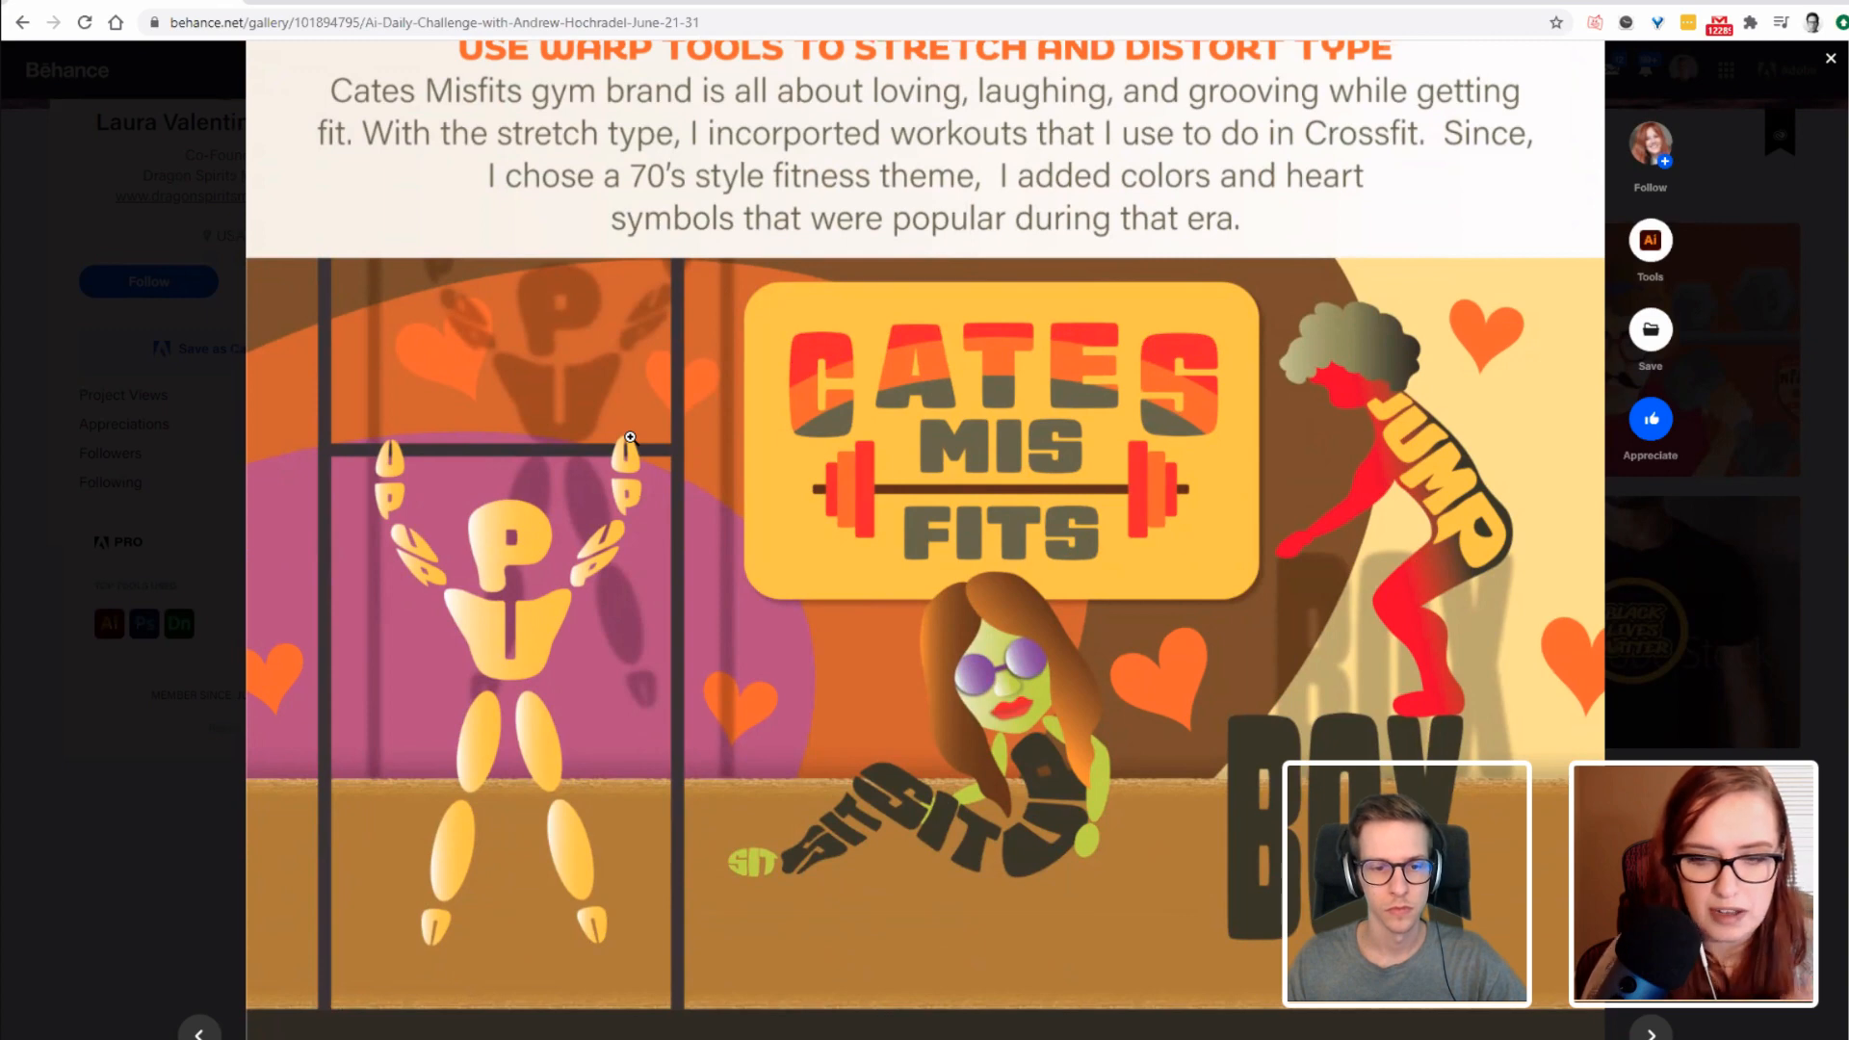
{"action": "scroll", "coordinate": [630, 437], "scroll_direction": "down", "scroll_amount": 2}
{"action": "scroll", "coordinate": [631, 439], "scroll_direction": "up", "scroll_amount": 1}
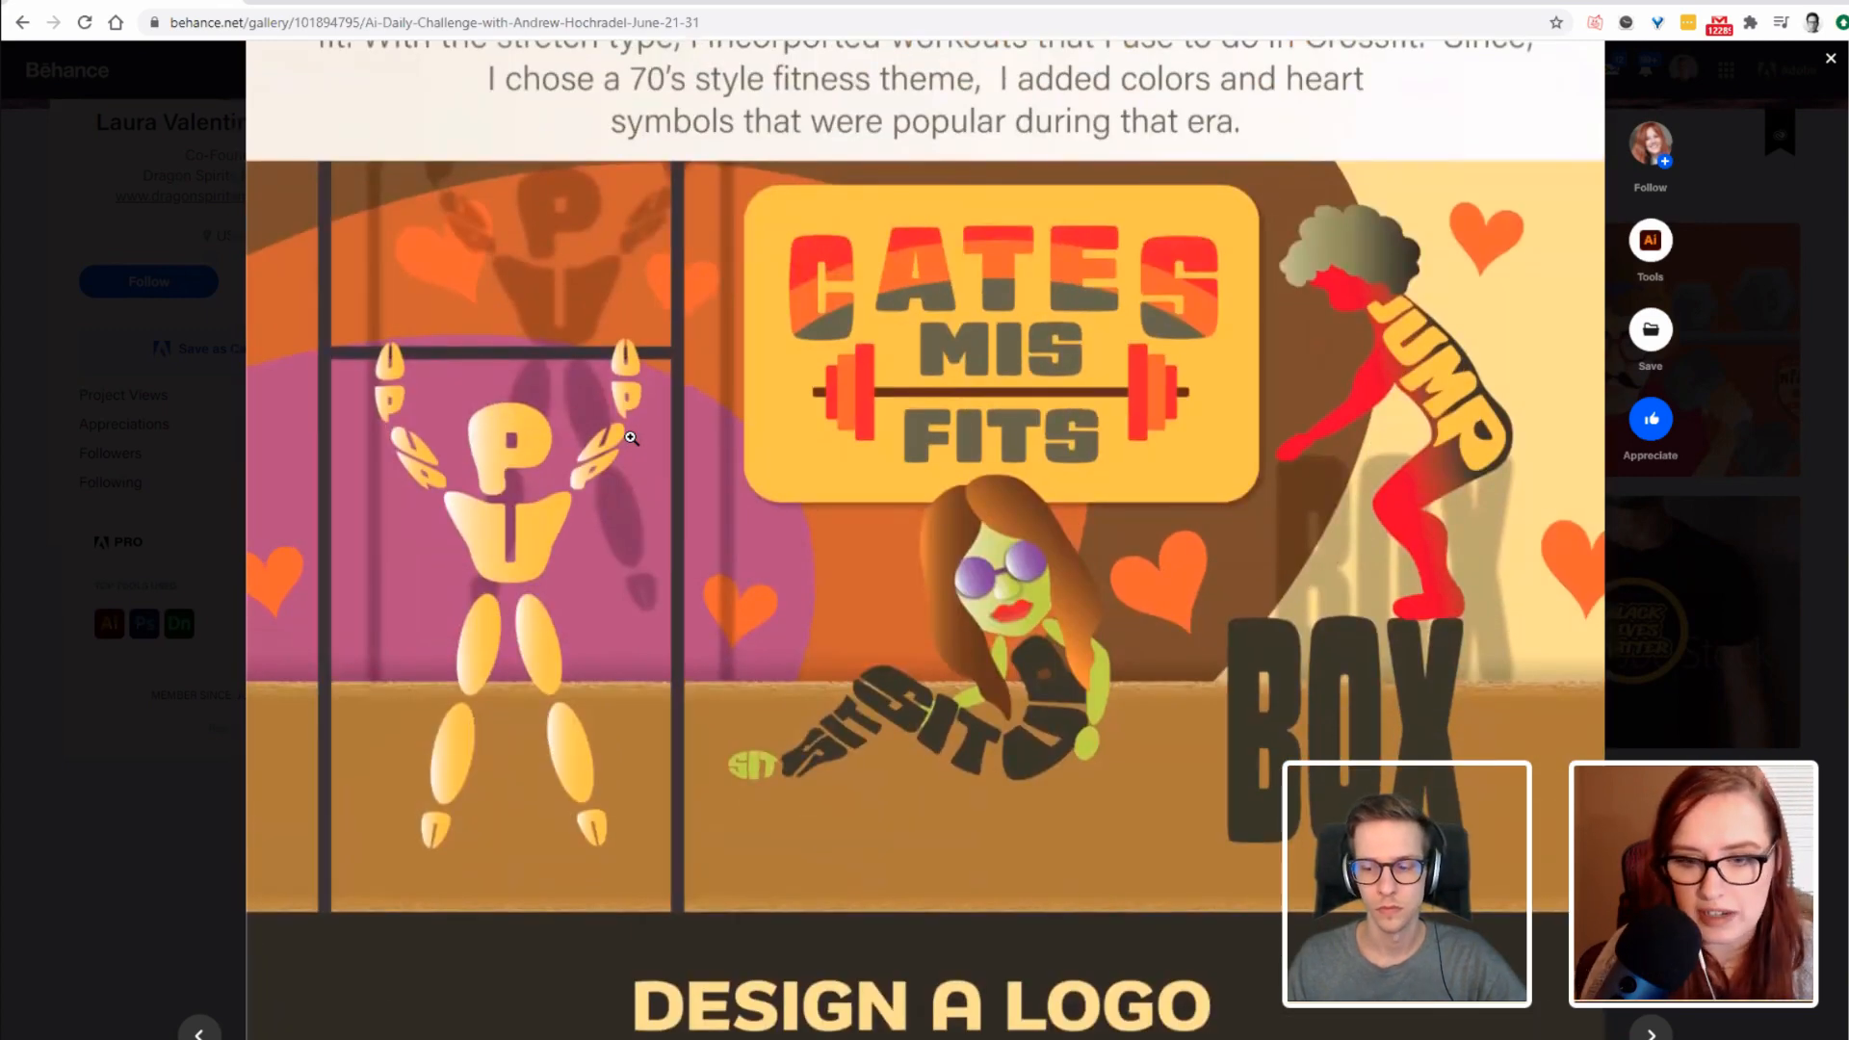
{"action": "scroll", "coordinate": [631, 438], "scroll_direction": "down", "scroll_amount": 1}
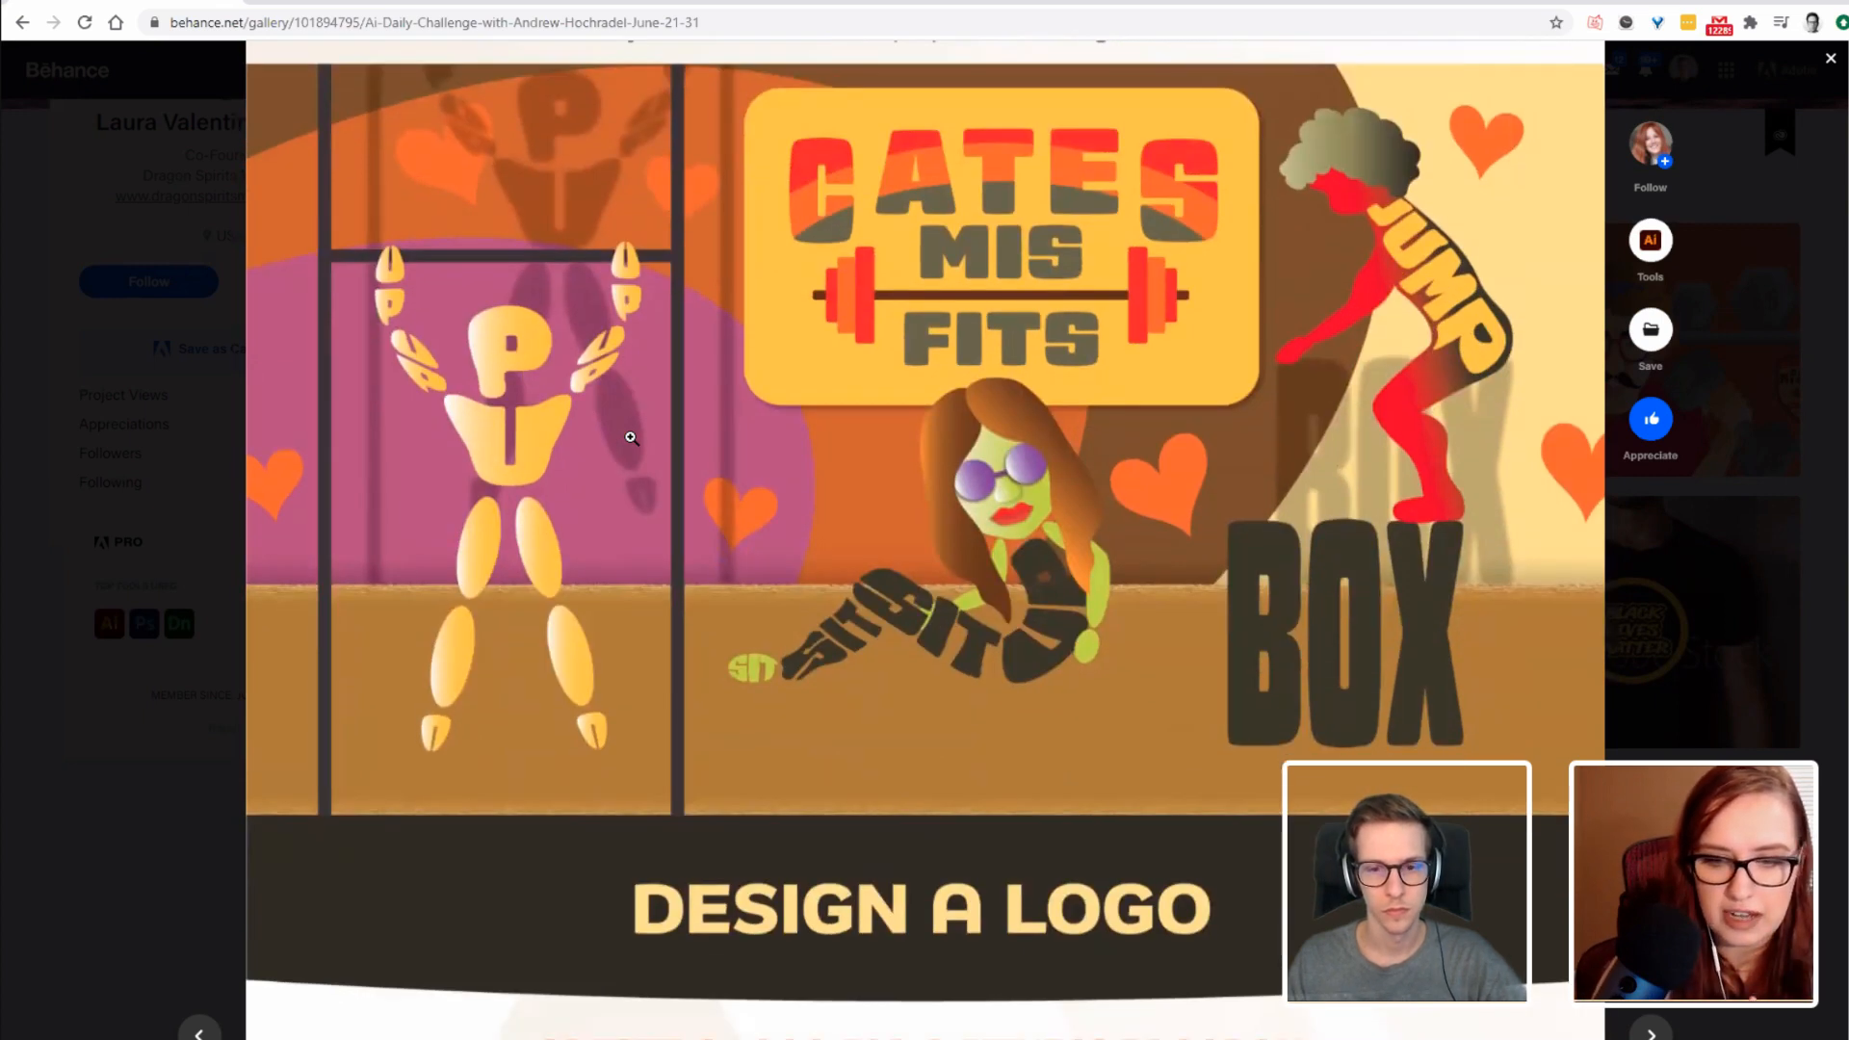
{"action": "scroll", "coordinate": [631, 439], "scroll_direction": "up", "scroll_amount": 1}
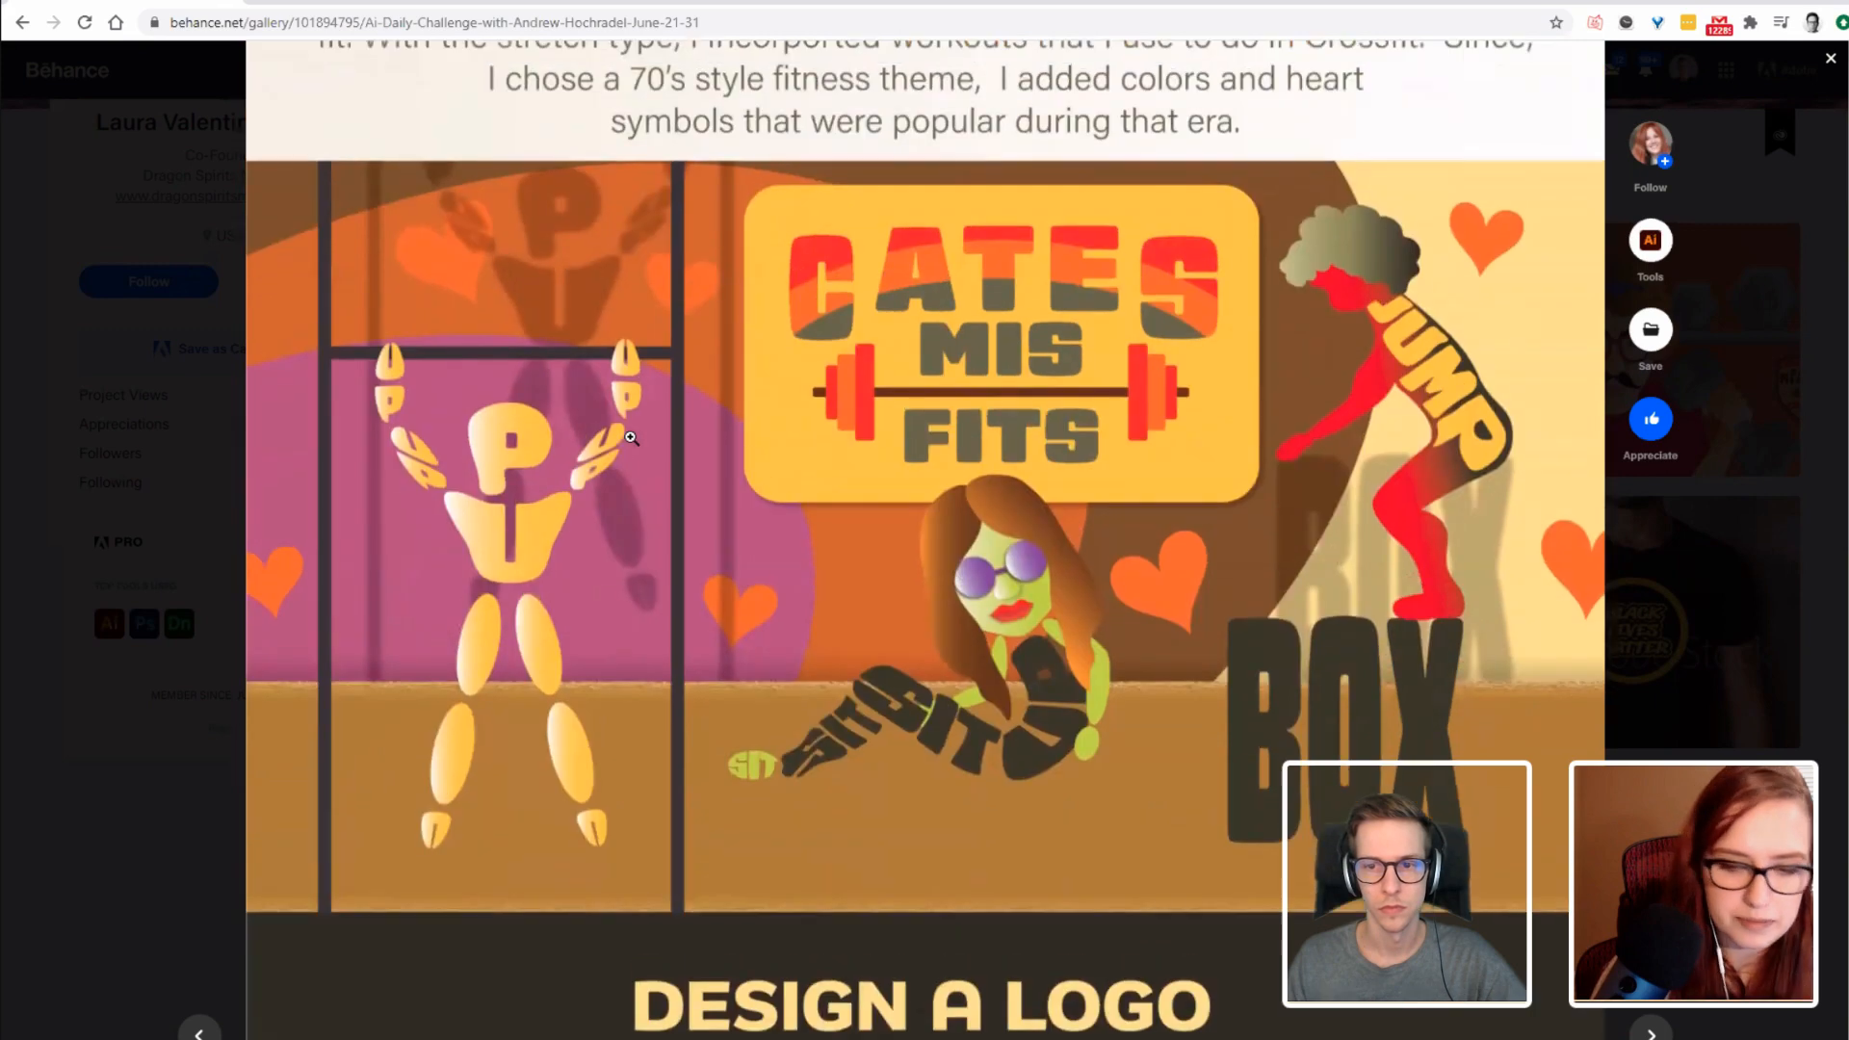
Examine the Cates Misfits symbol, index, icon and logo, and compare the Create a Badge layout with its finished badge.
{"action": "scroll", "coordinate": [630, 438], "scroll_direction": "down", "scroll_amount": 6}
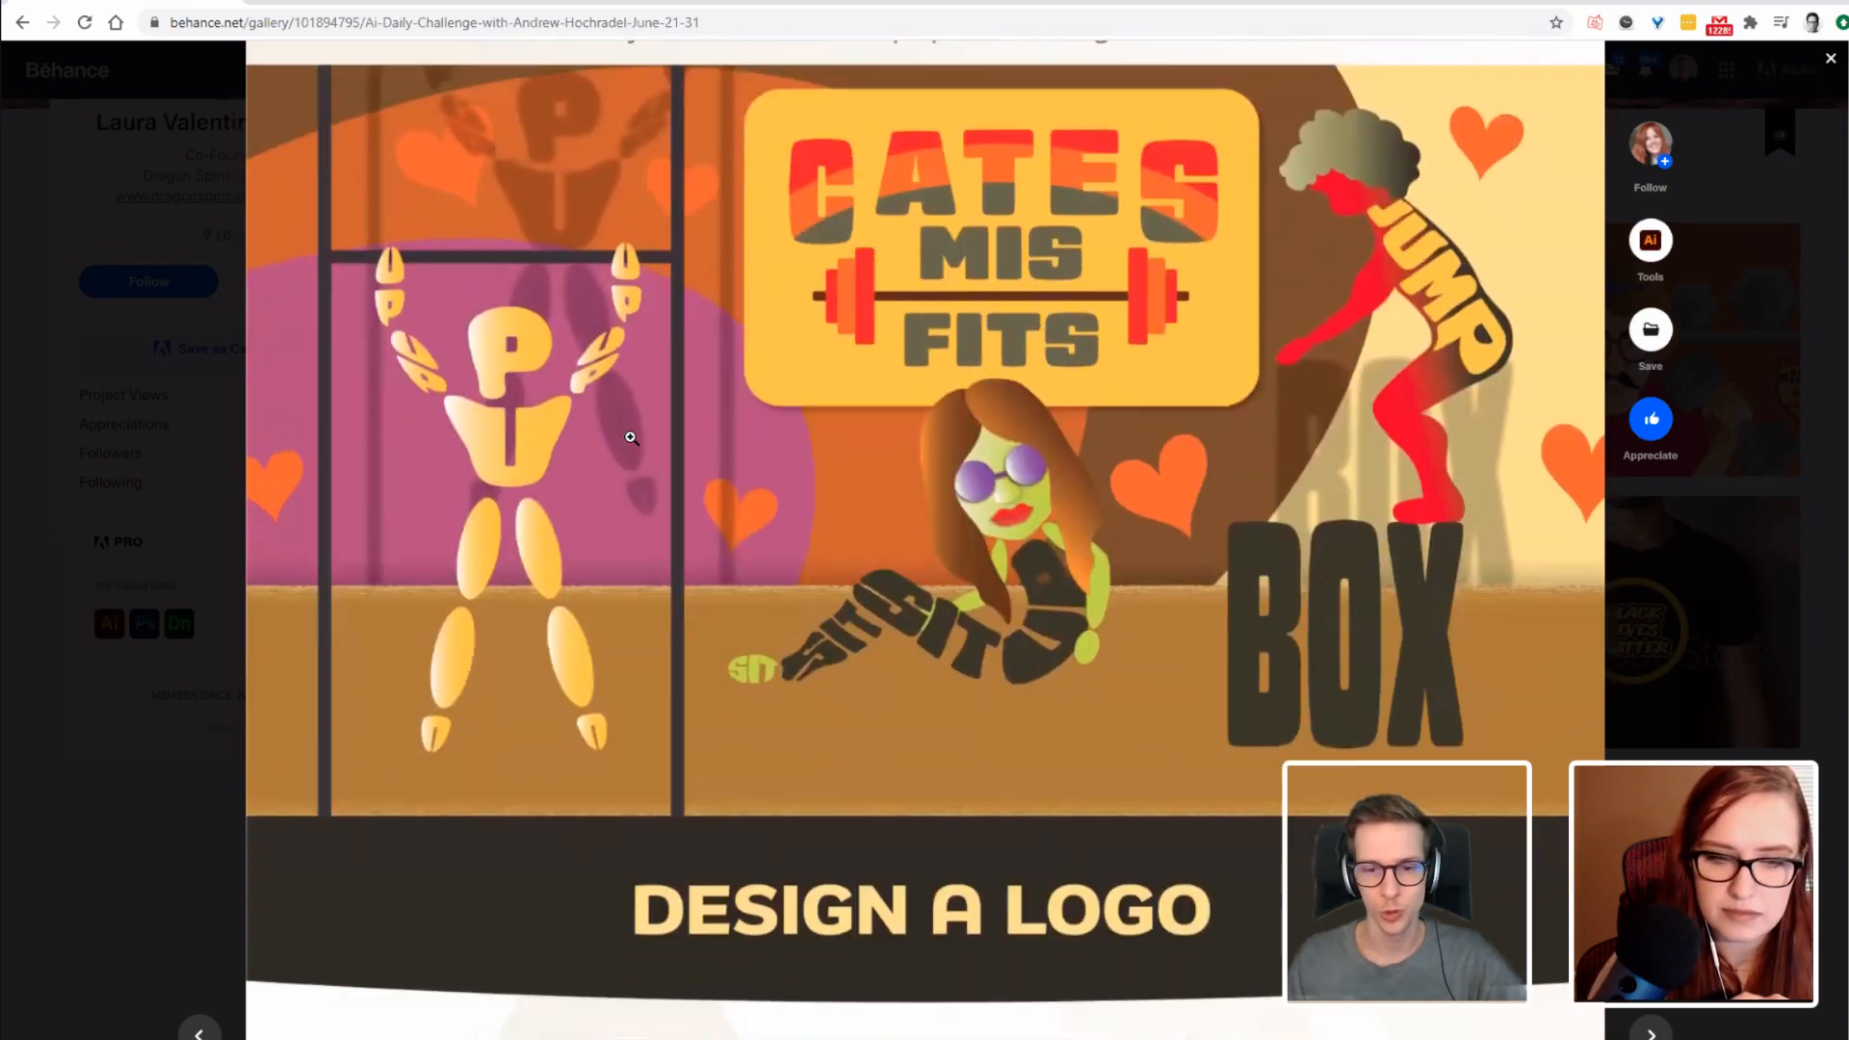
{"action": "scroll", "coordinate": [631, 438], "scroll_direction": "down", "scroll_amount": 6}
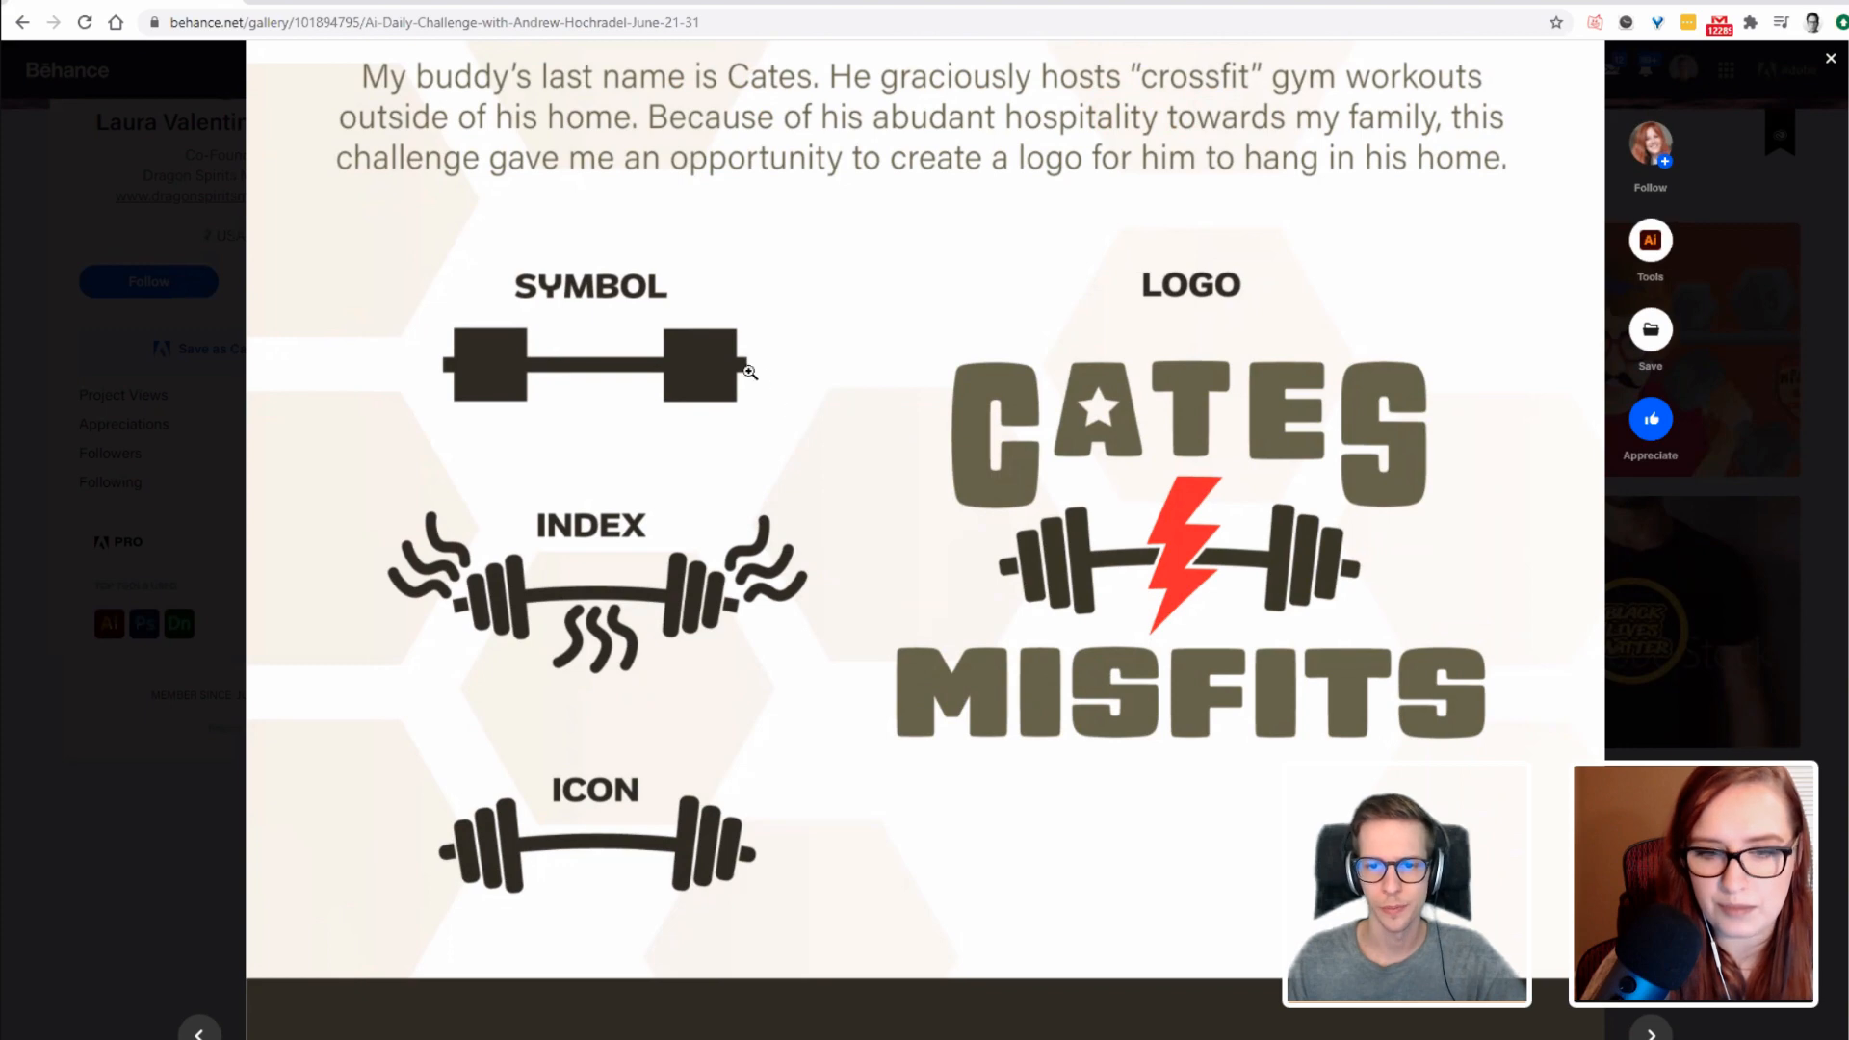
{"action": "scroll", "coordinate": [616, 409], "scroll_direction": "down", "scroll_amount": 7}
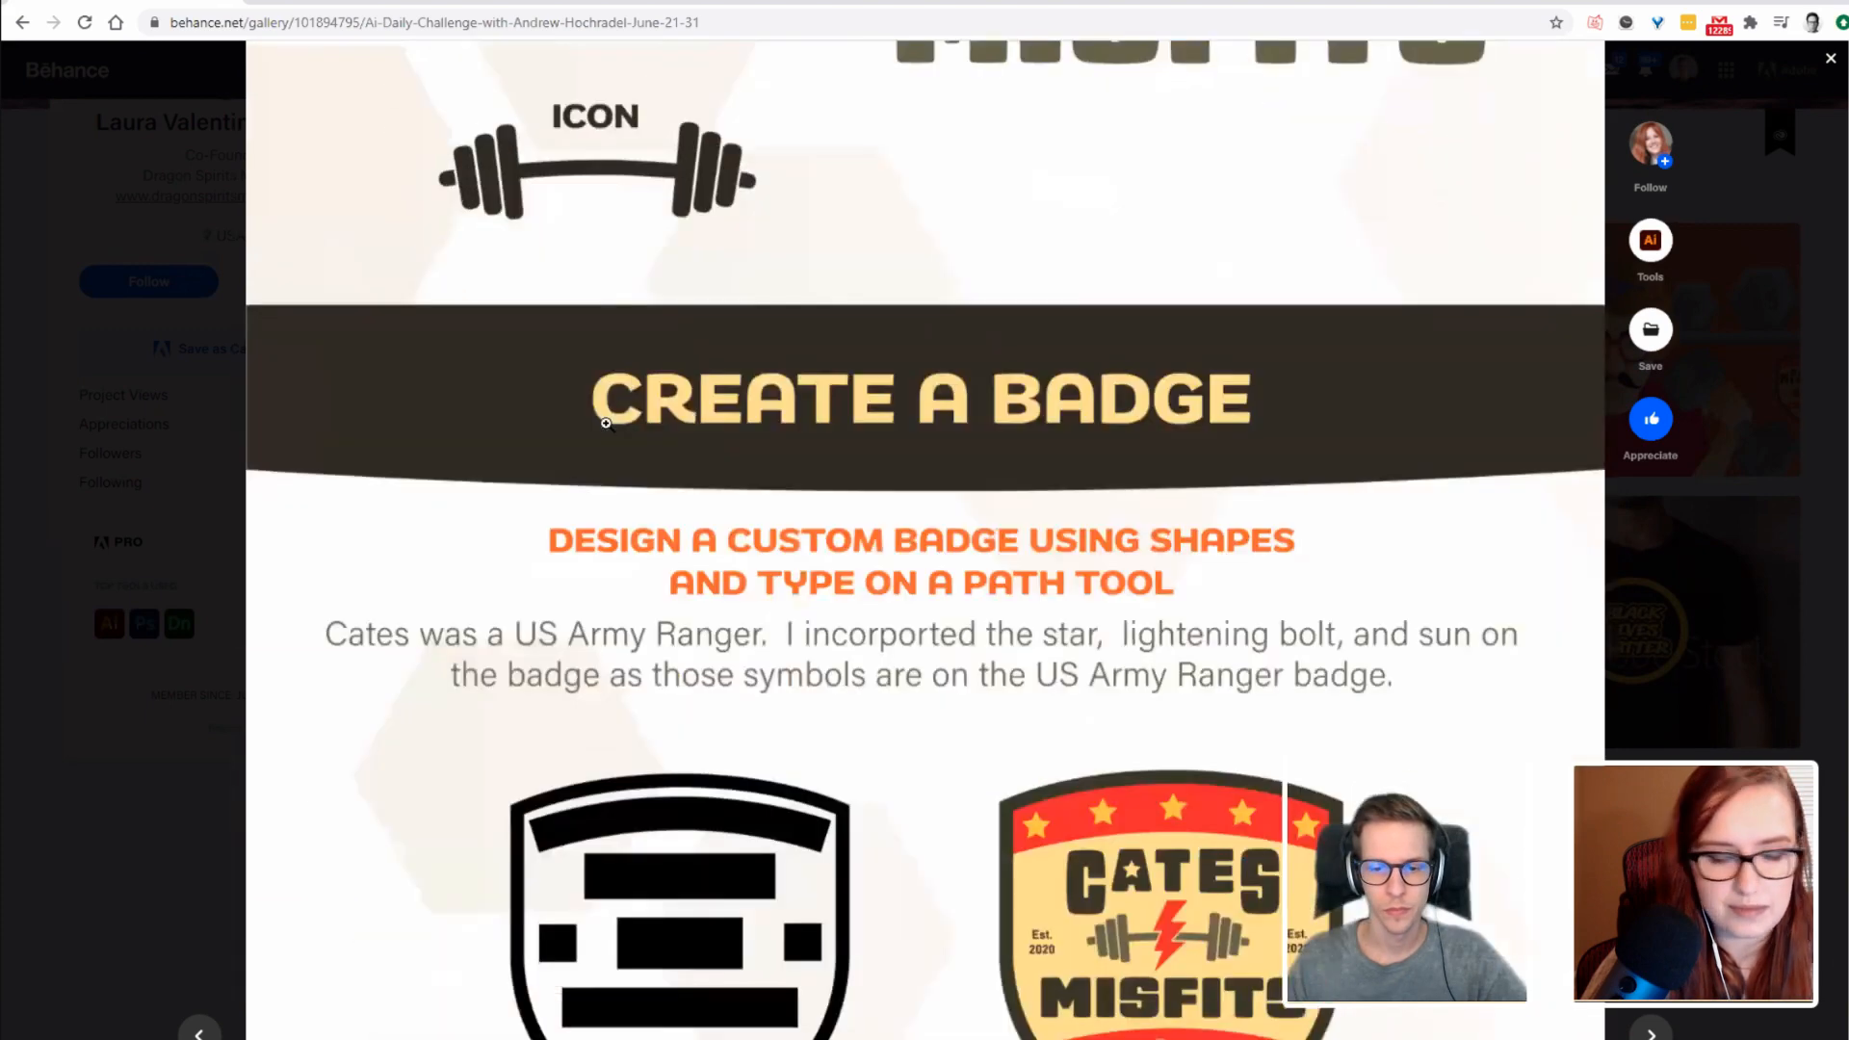
{"action": "scroll", "coordinate": [606, 423], "scroll_direction": "down", "scroll_amount": 3}
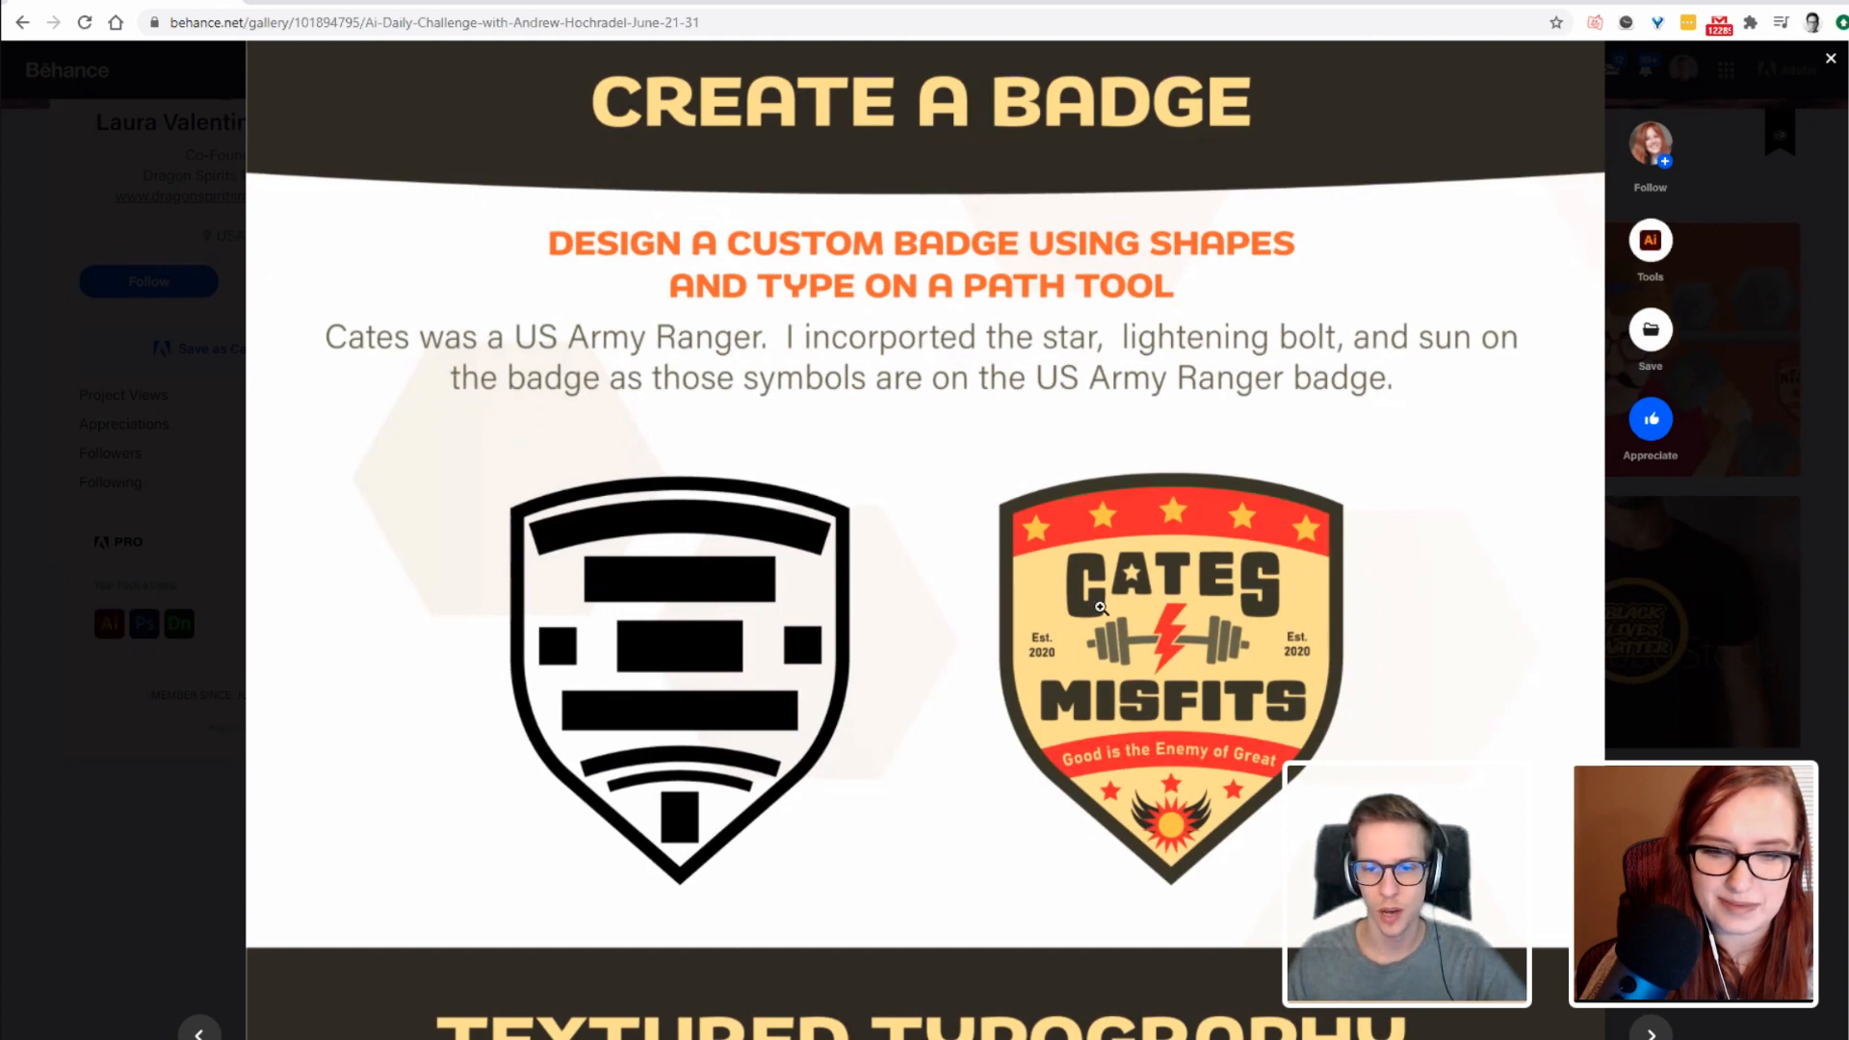
{"action": "scroll", "coordinate": [824, 647], "scroll_direction": "down", "scroll_amount": 1}
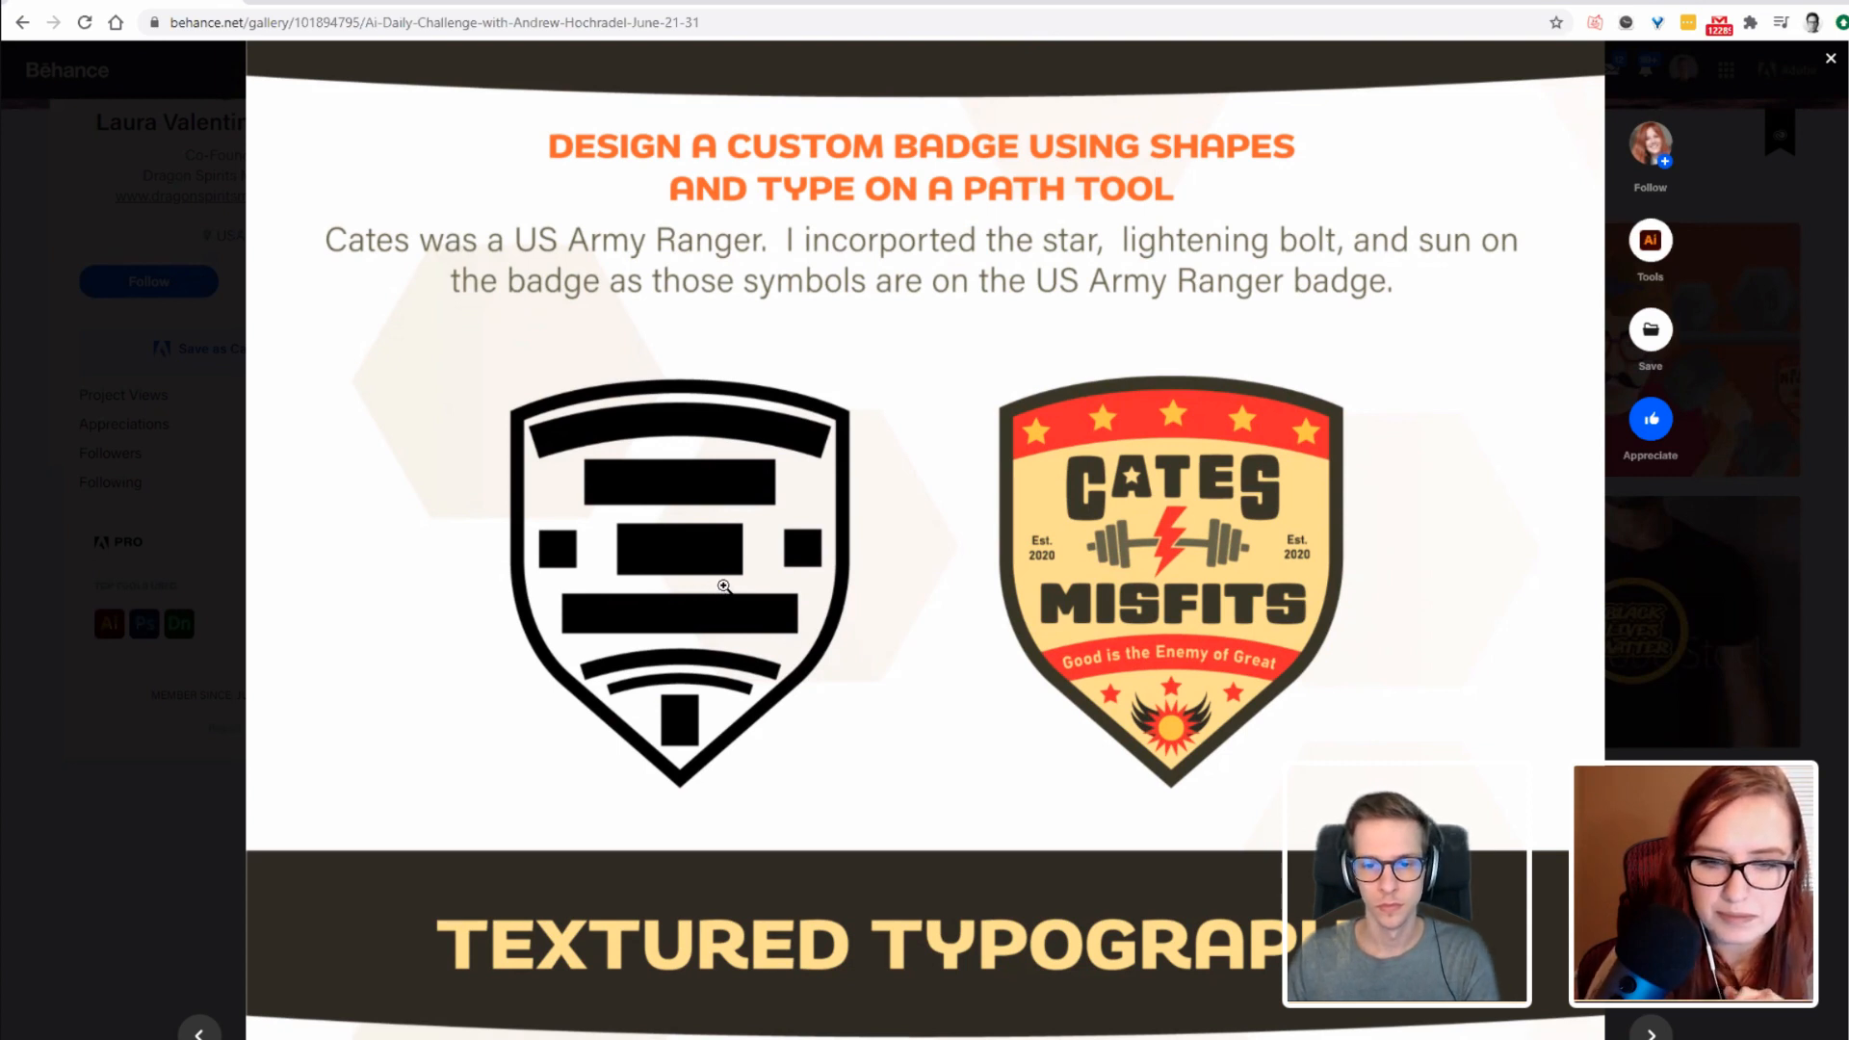
Compare the additive, opacity mask and subtractive badge versions in the Textured Typography section.
{"action": "scroll", "coordinate": [724, 587], "scroll_direction": "down", "scroll_amount": 4}
{"action": "scroll", "coordinate": [726, 578], "scroll_direction": "down", "scroll_amount": 5}
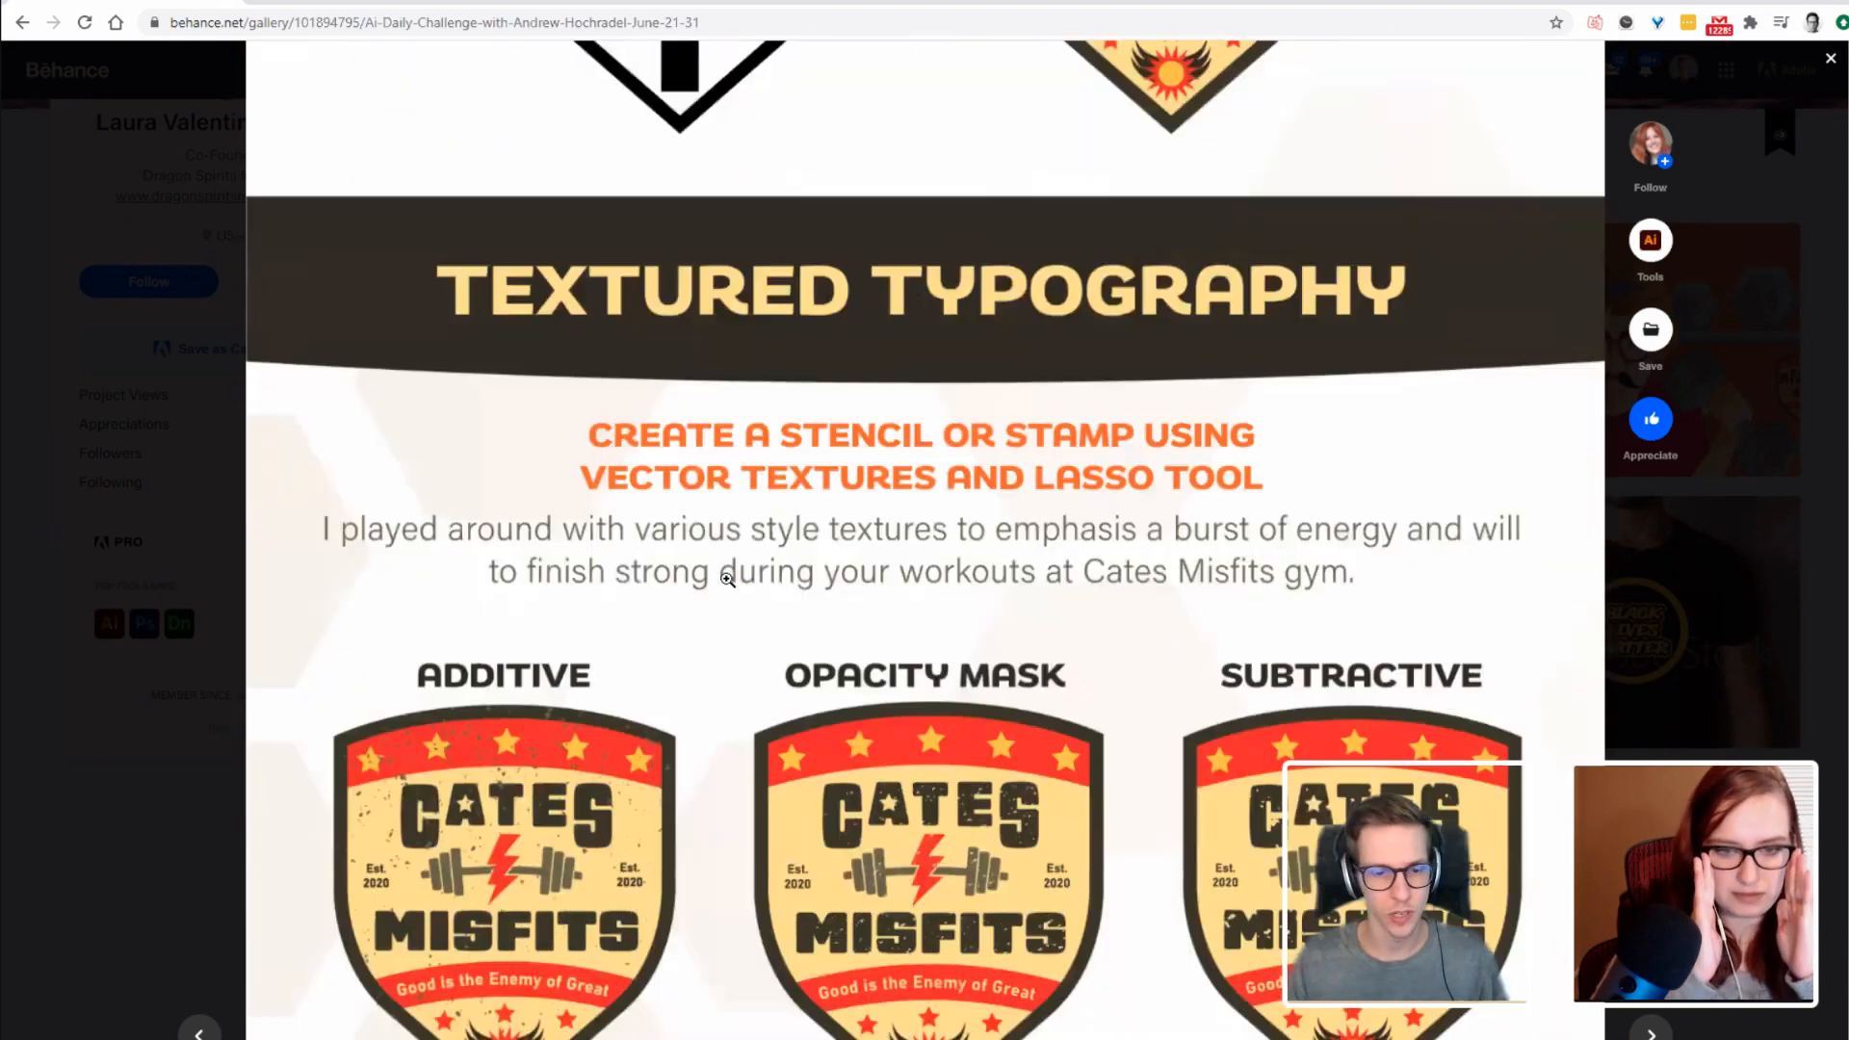
{"action": "scroll", "coordinate": [727, 579], "scroll_direction": "down", "scroll_amount": 1}
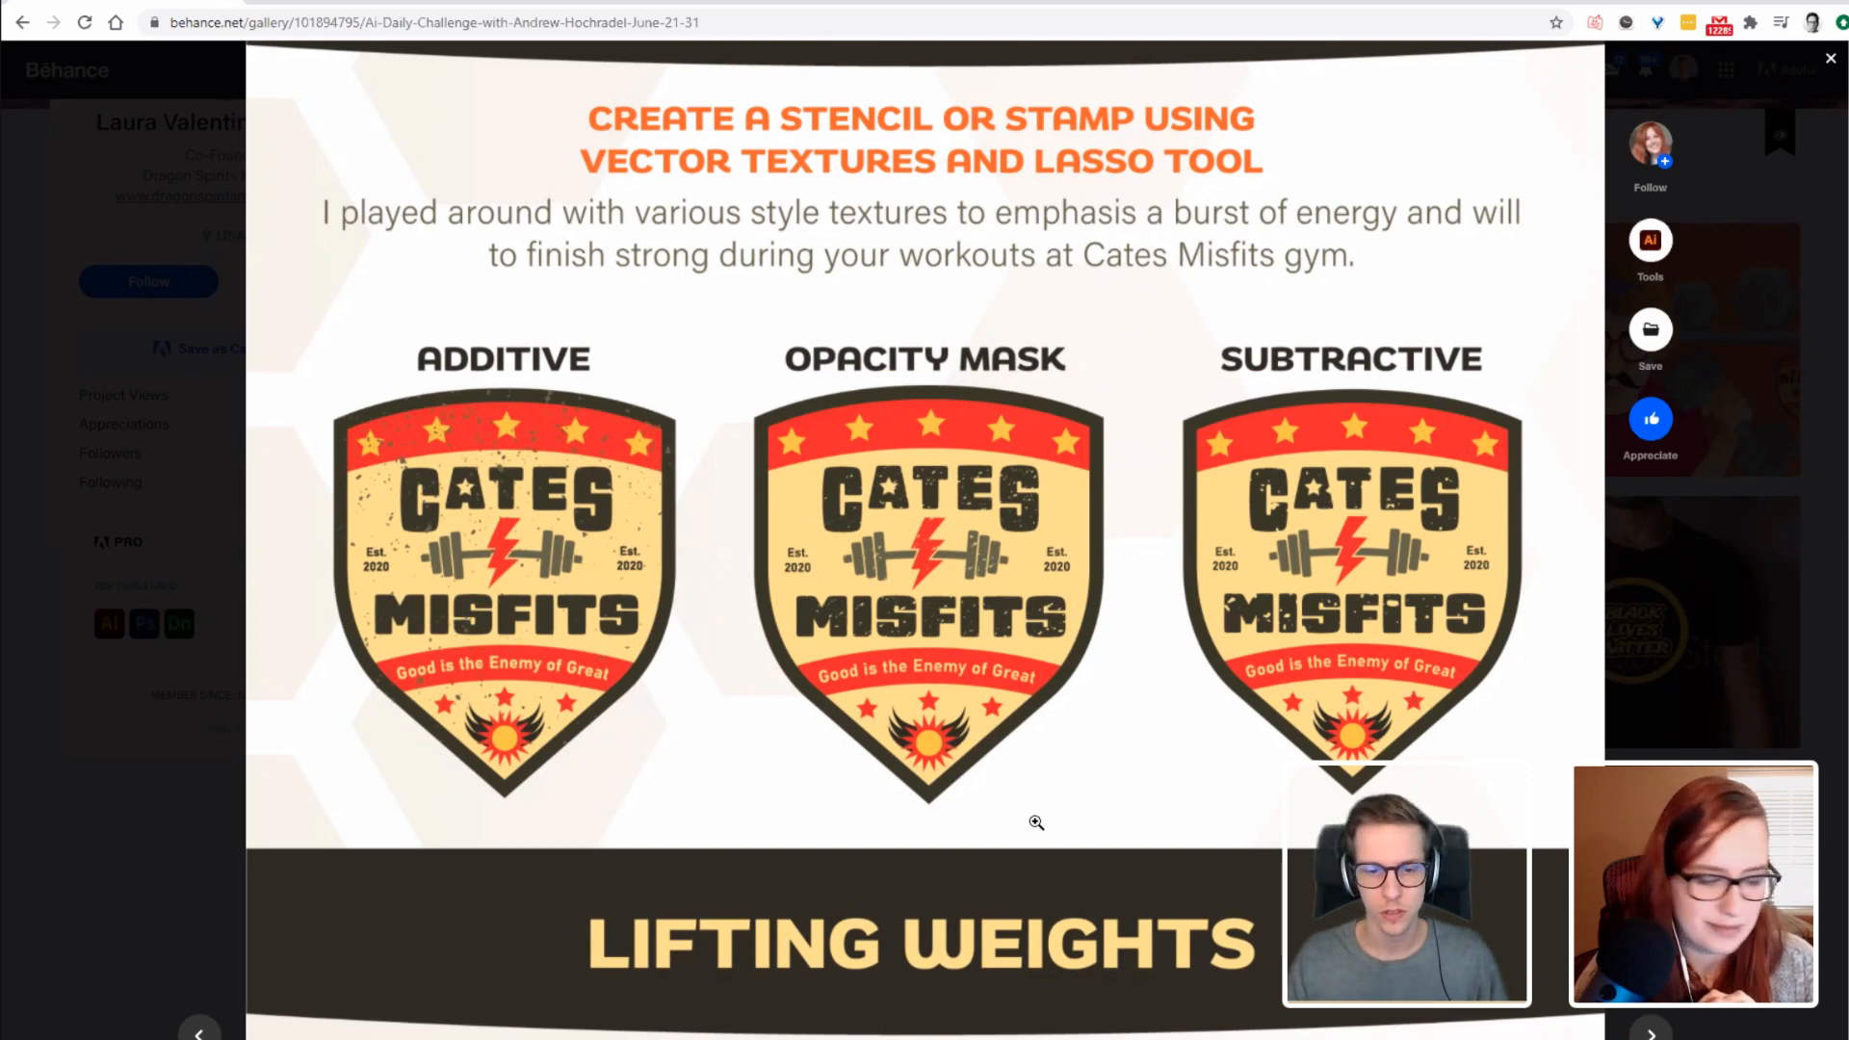
Read the Lifting Weights description and examine the illustration of the moustached man in a wig holding dumbbells.
{"action": "scroll", "coordinate": [1032, 818], "scroll_direction": "down", "scroll_amount": 3}
{"action": "scroll", "coordinate": [1037, 822], "scroll_direction": "down", "scroll_amount": 5}
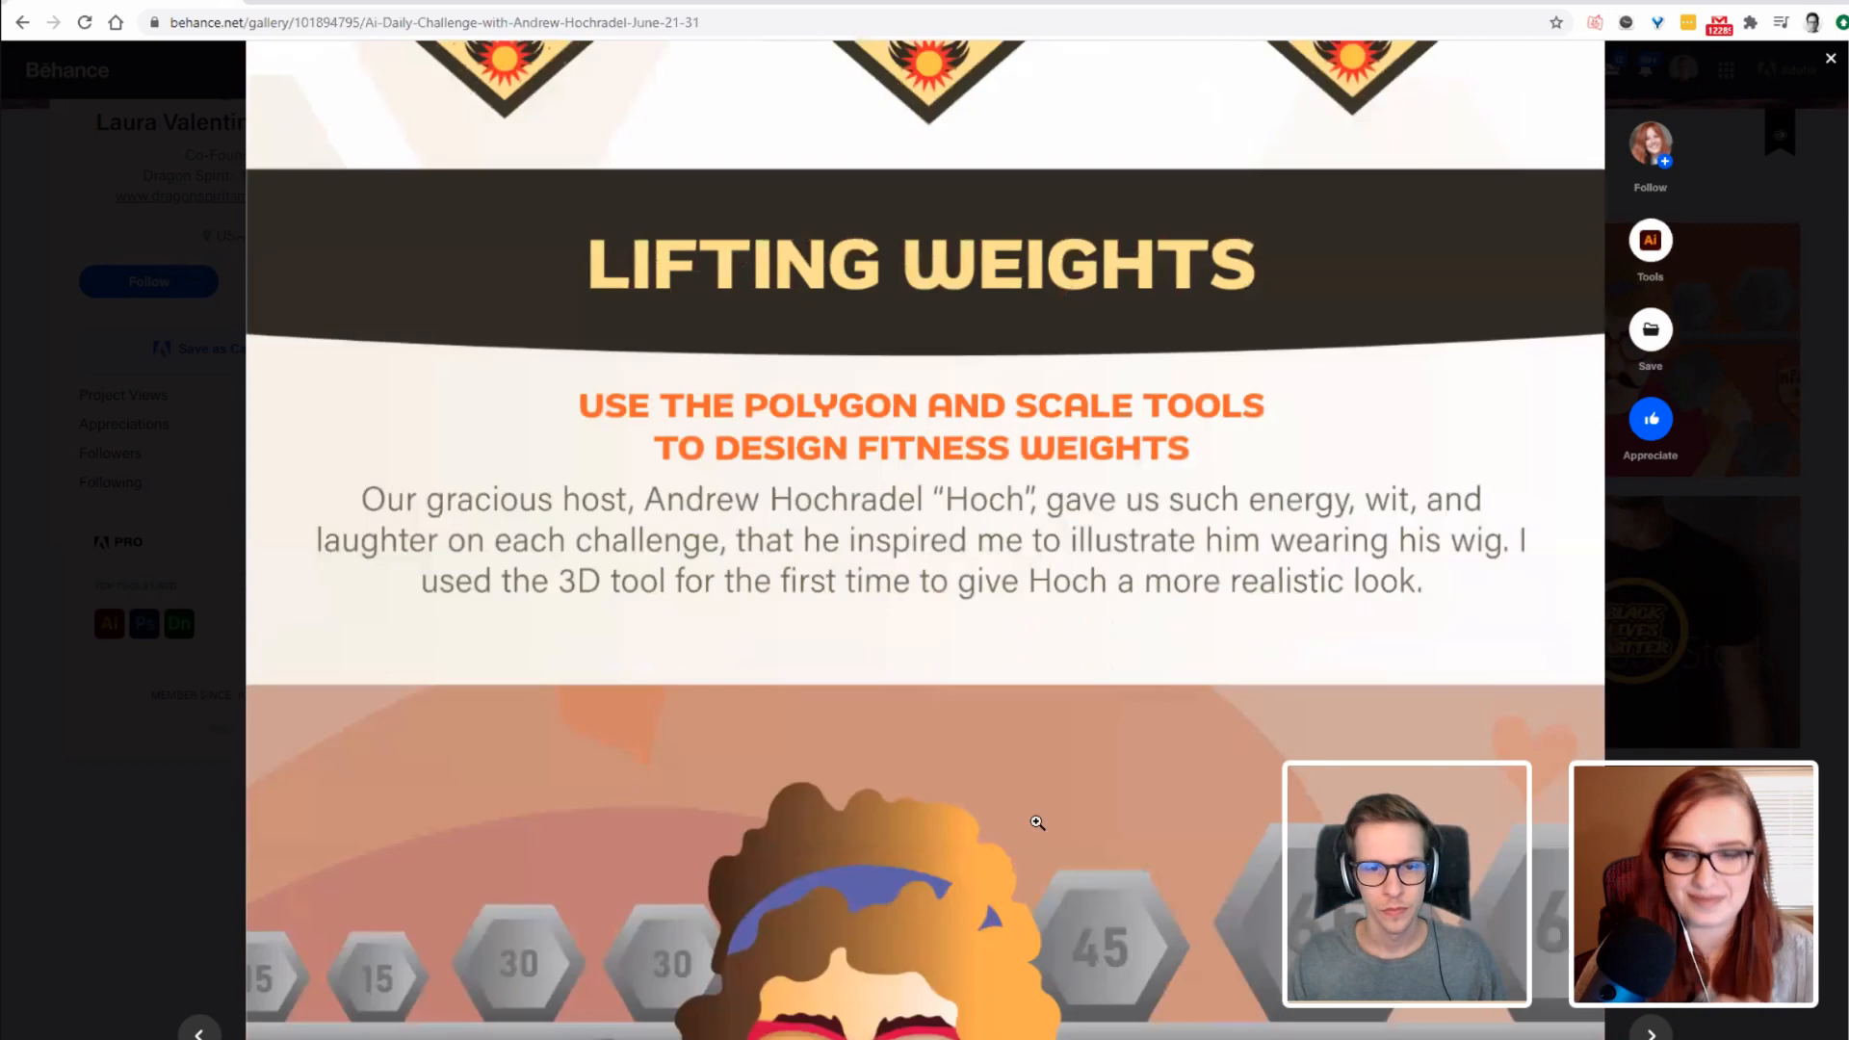
{"action": "scroll", "coordinate": [1037, 823], "scroll_direction": "down", "scroll_amount": 1}
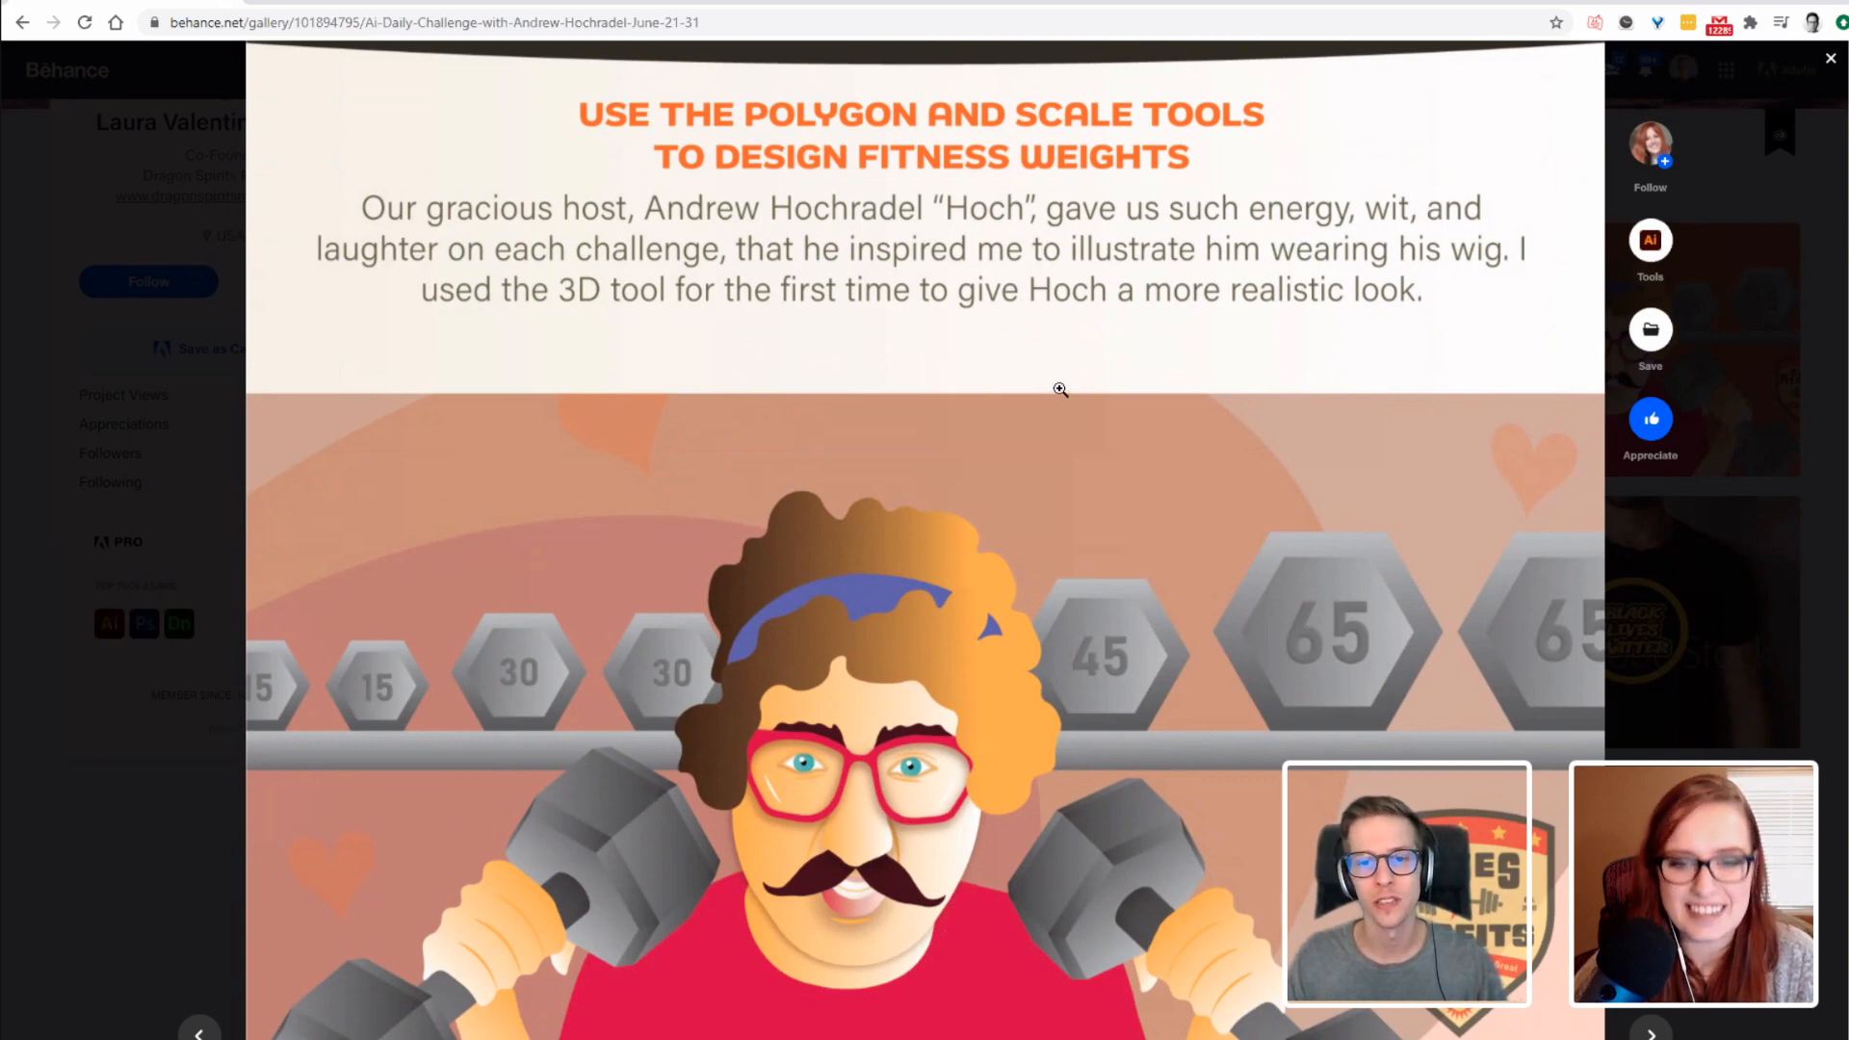
{"action": "scroll", "coordinate": [1180, 414], "scroll_direction": "down", "scroll_amount": 3}
{"action": "scroll", "coordinate": [1296, 483], "scroll_direction": "down", "scroll_amount": 1}
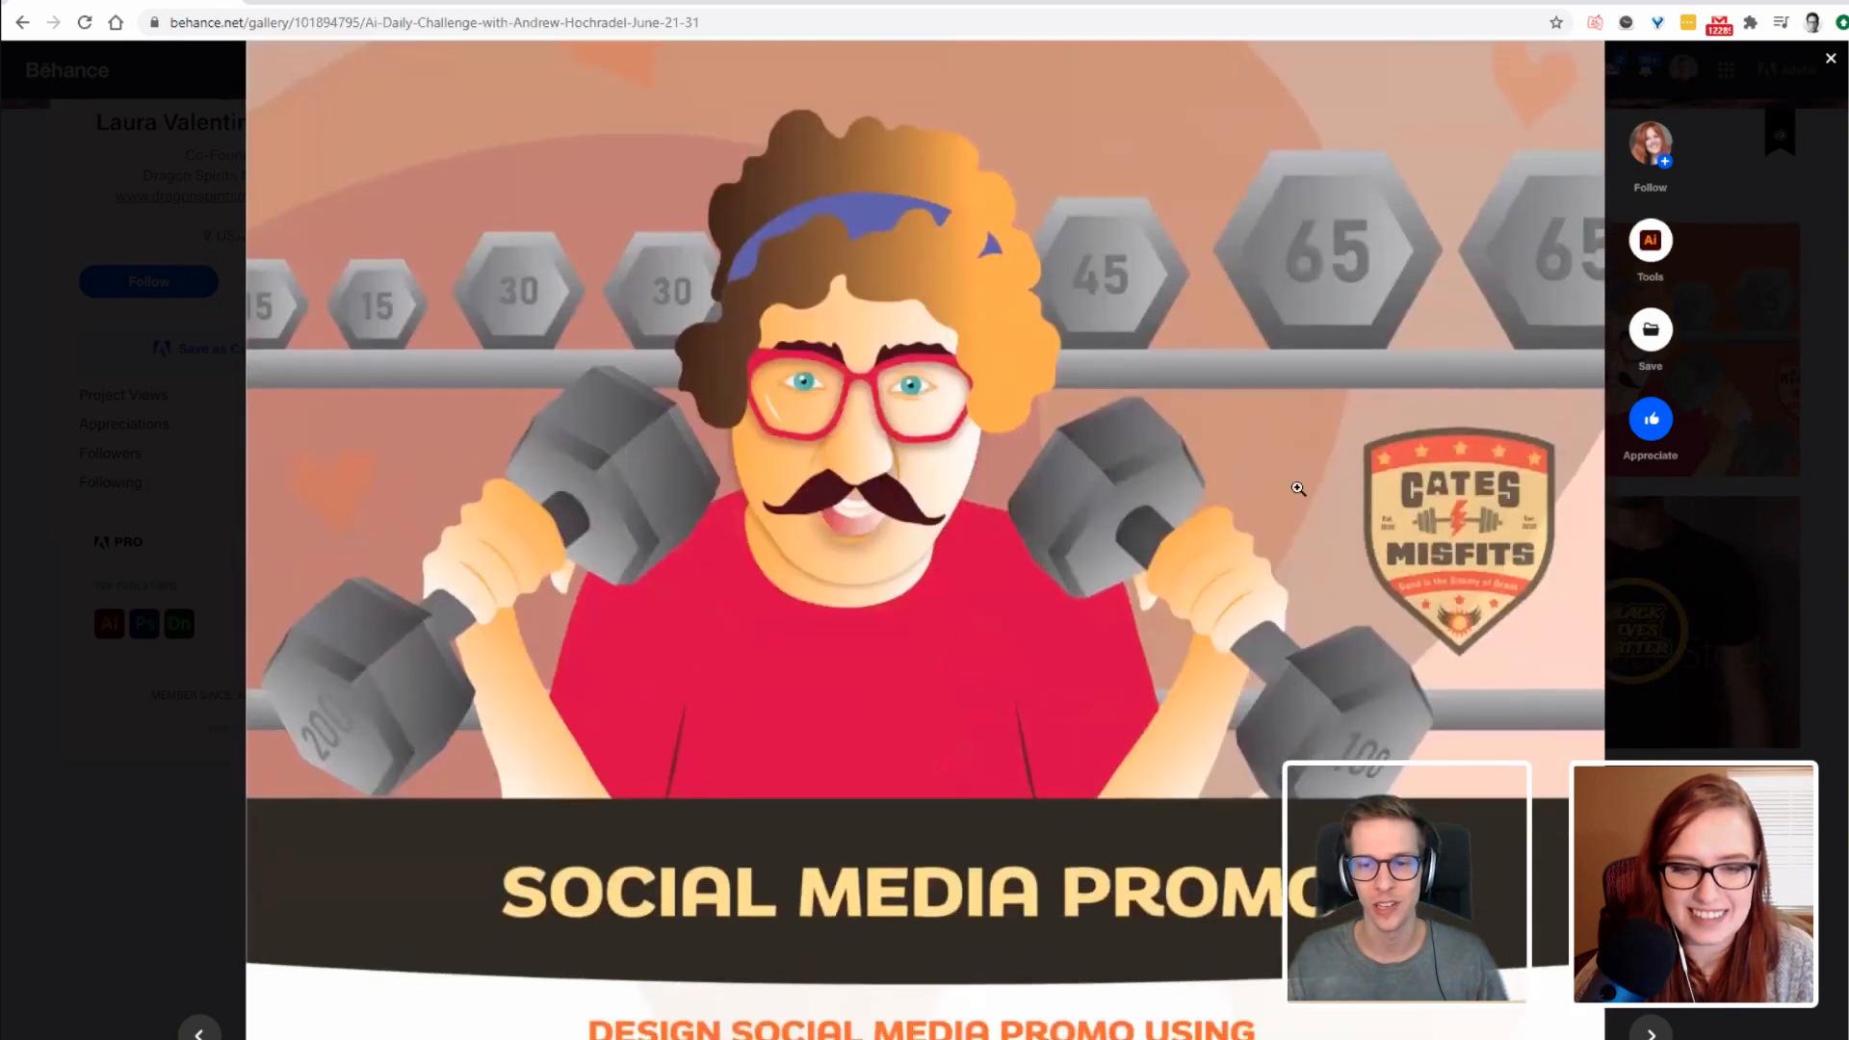
{"action": "scroll", "coordinate": [1296, 483], "scroll_direction": "up", "scroll_amount": 1}
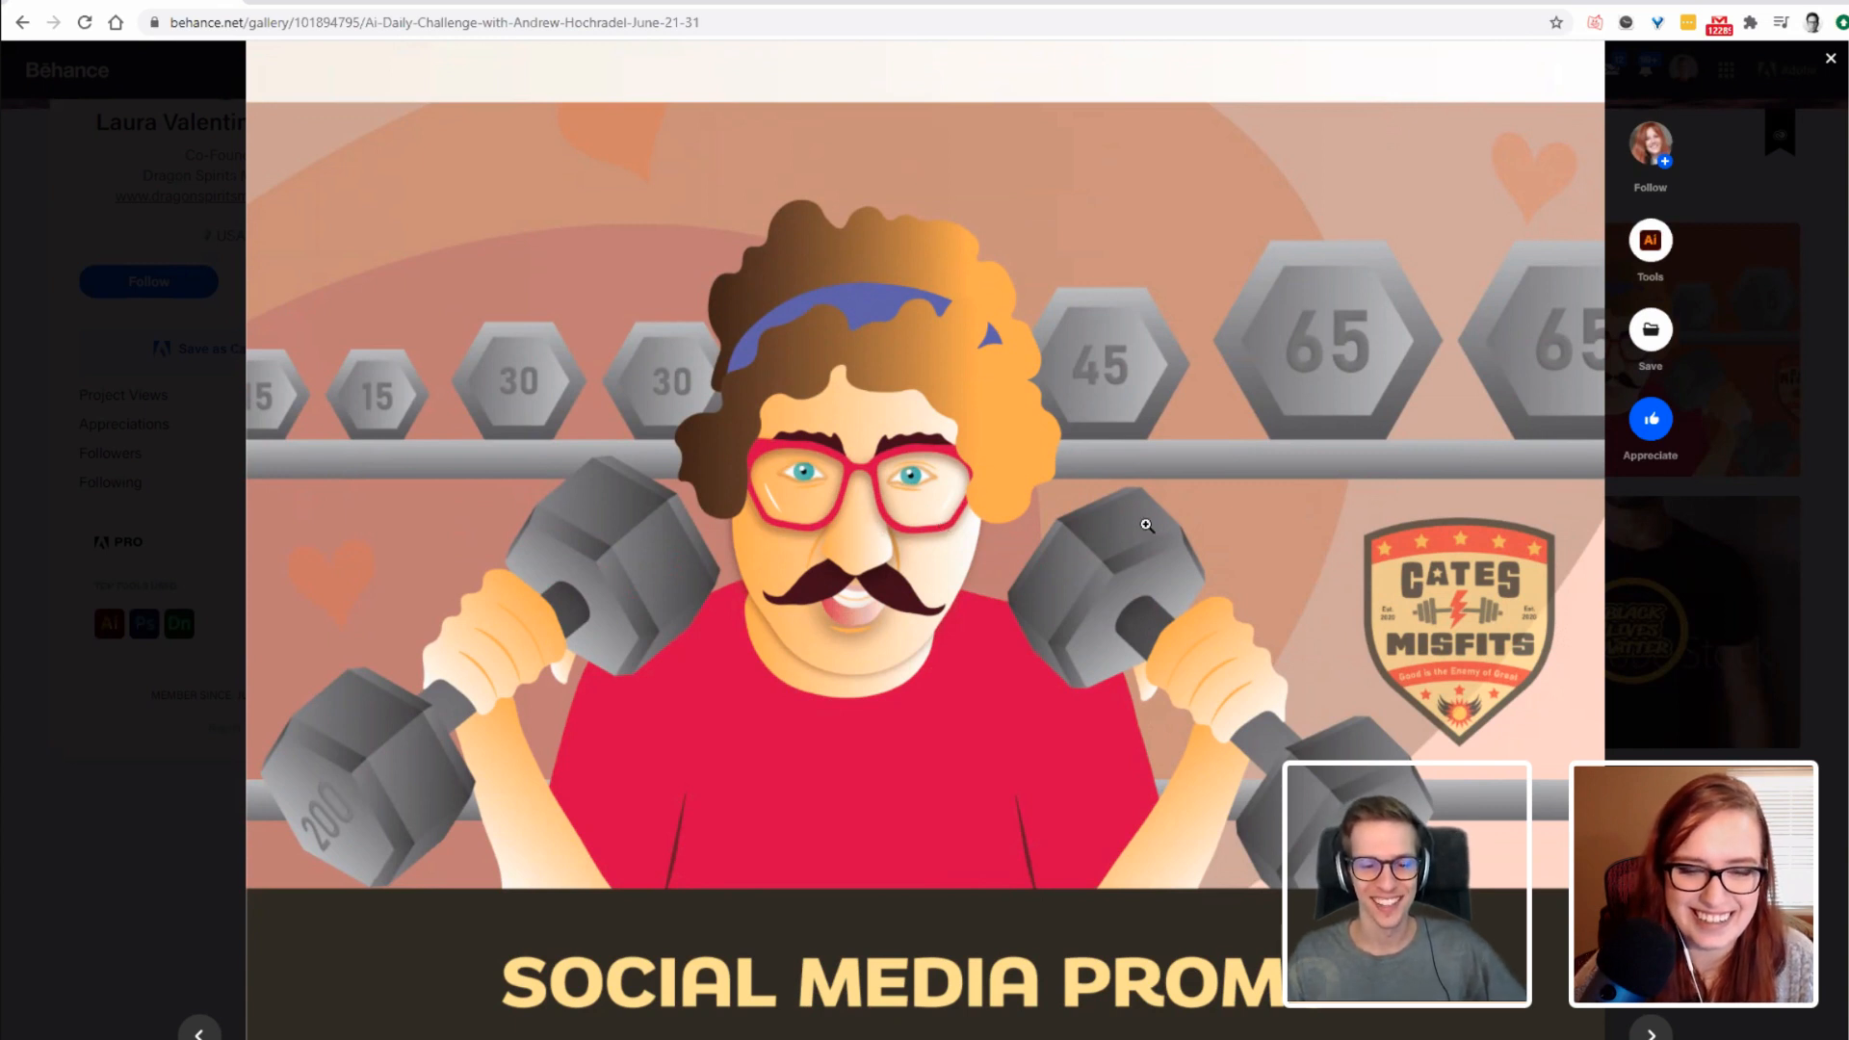
{"action": "scroll", "coordinate": [1146, 525], "scroll_direction": "down", "scroll_amount": 1}
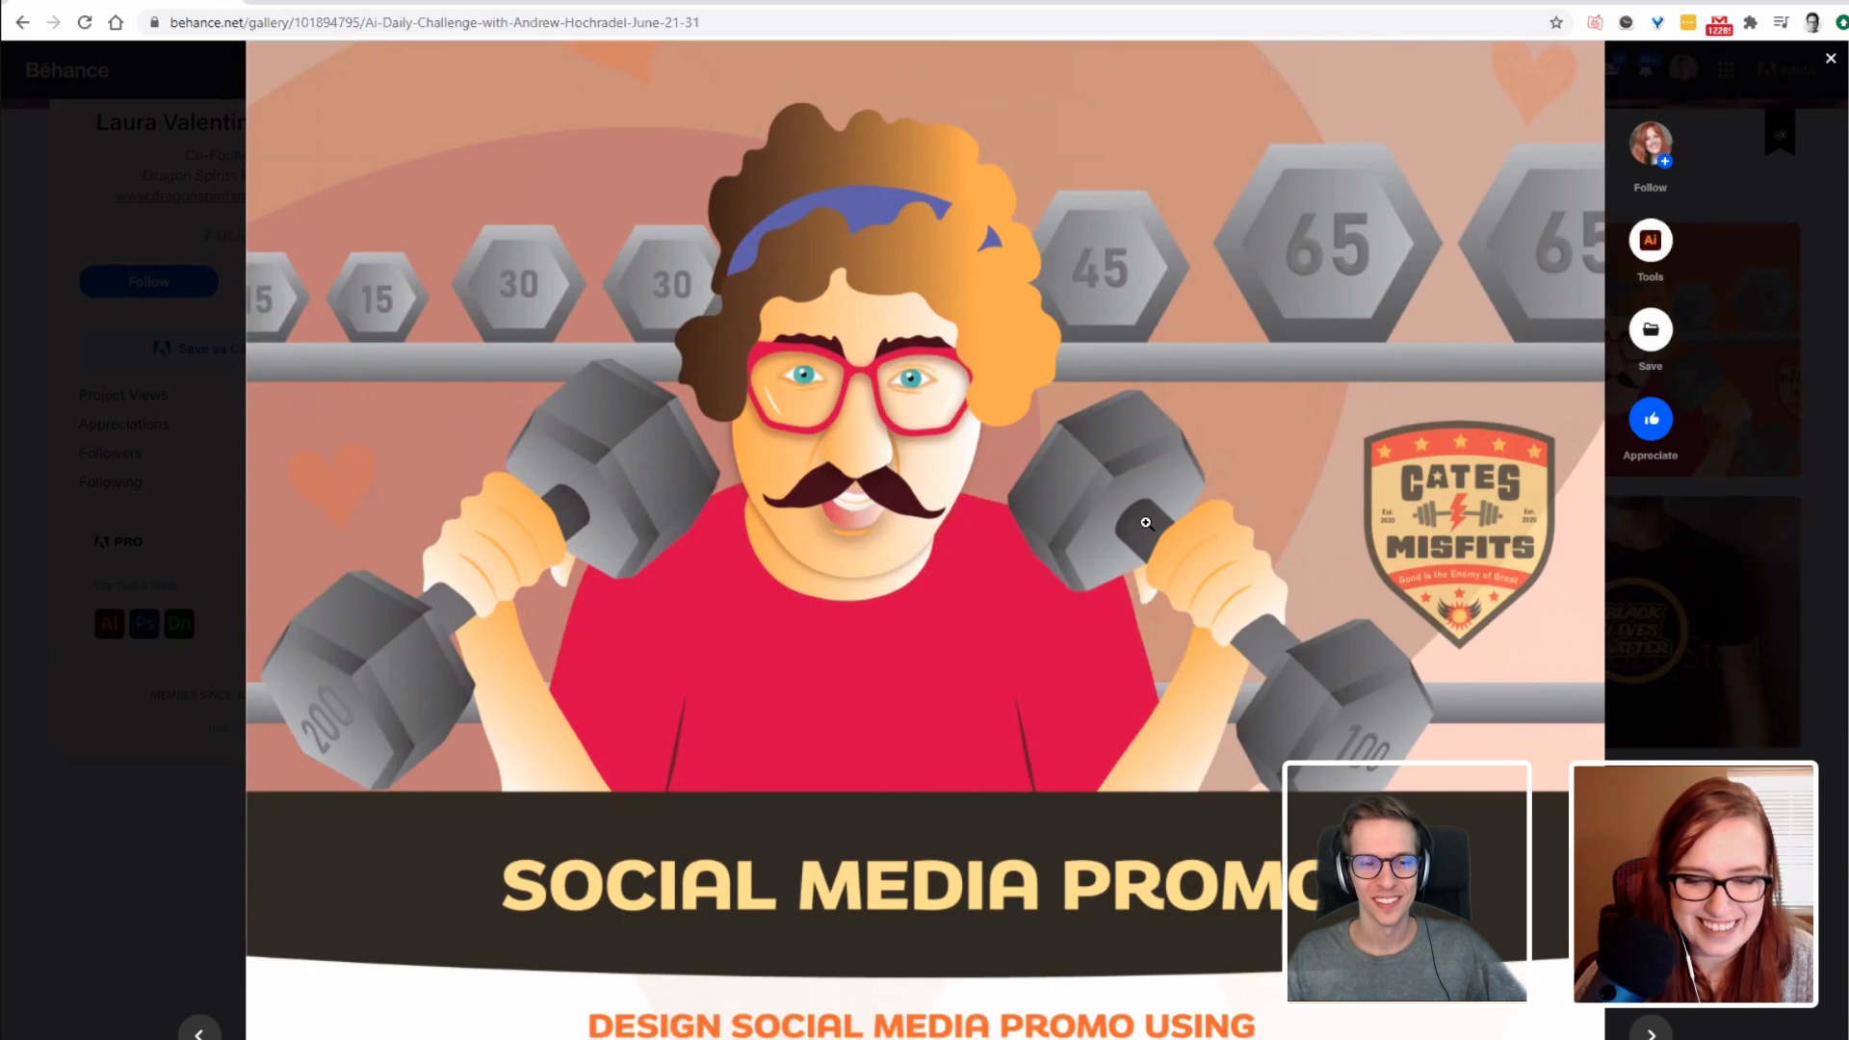
Read the Social Media Promo description and view the six fitness promo graphics made with clipping masks.
{"action": "scroll", "coordinate": [1146, 523], "scroll_direction": "down", "scroll_amount": 3}
{"action": "scroll", "coordinate": [1095, 524], "scroll_direction": "down", "scroll_amount": 3}
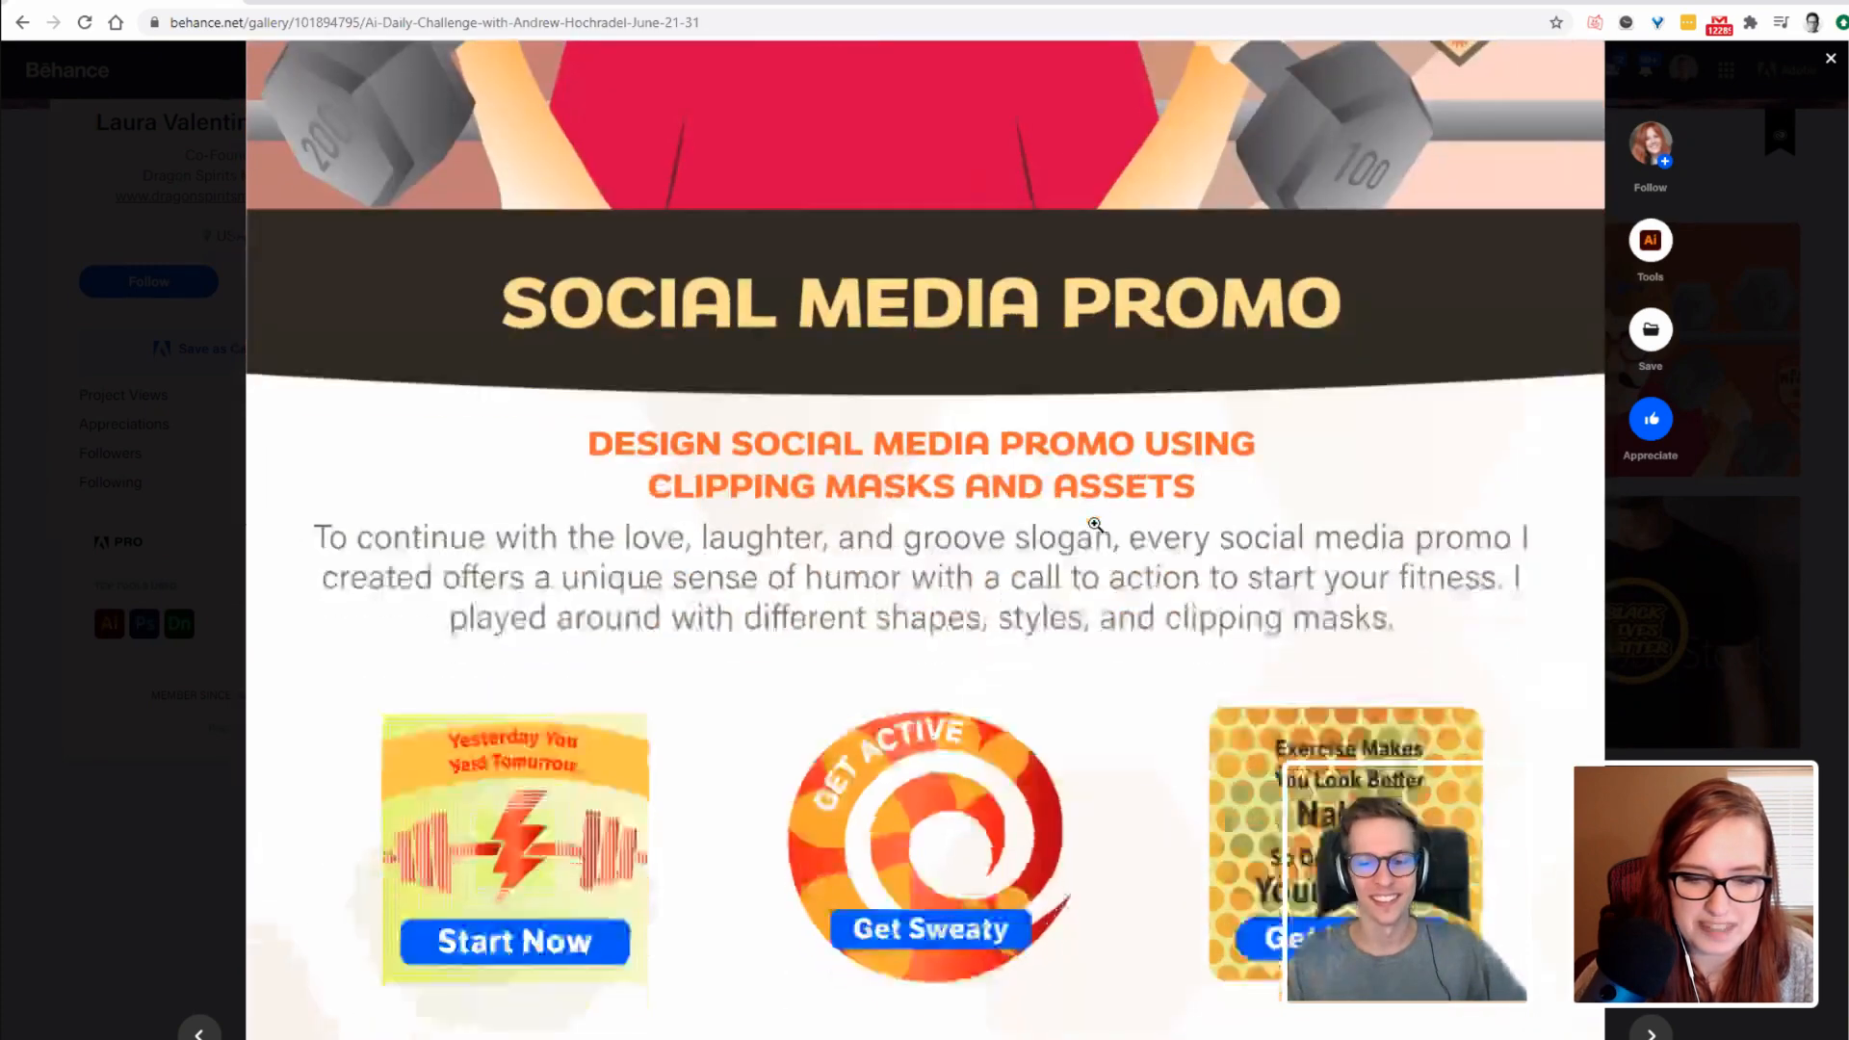
{"action": "scroll", "coordinate": [1095, 524], "scroll_direction": "down", "scroll_amount": 3}
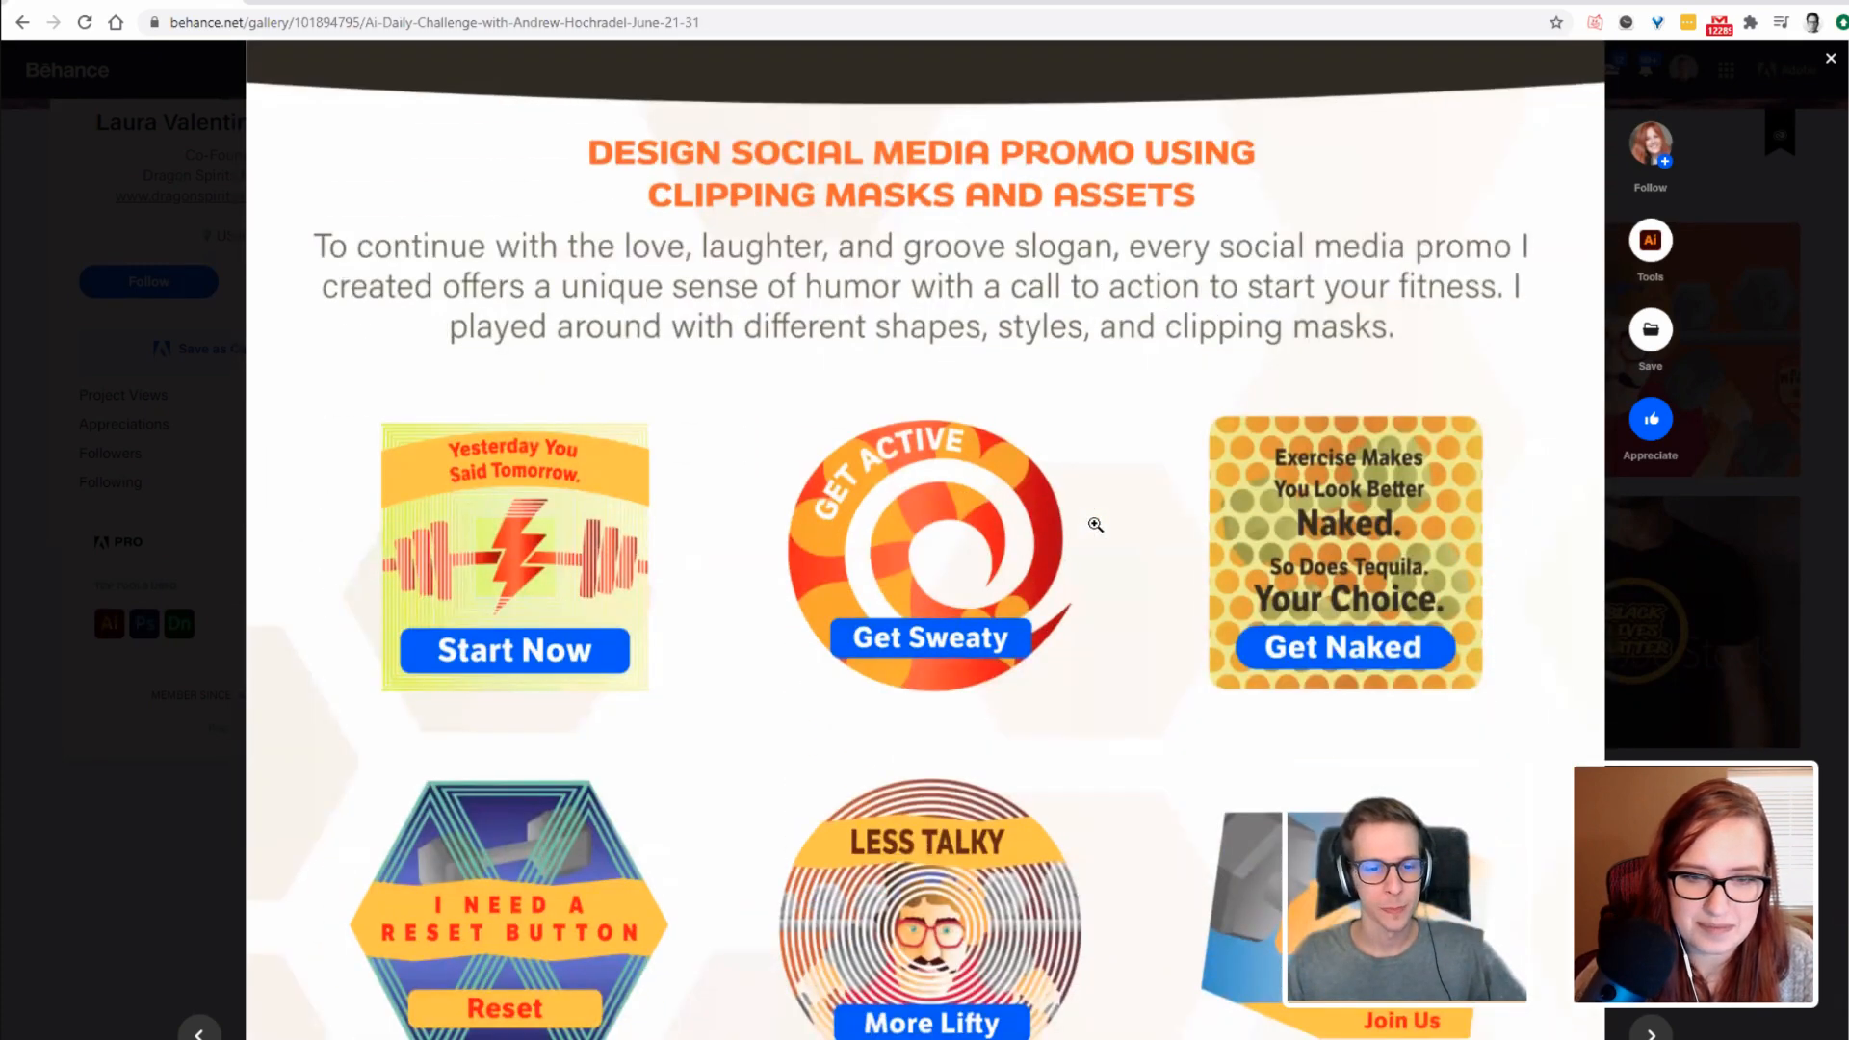
{"action": "scroll", "coordinate": [1095, 524], "scroll_direction": "down", "scroll_amount": 1}
{"action": "scroll", "coordinate": [1095, 524], "scroll_direction": "up", "scroll_amount": 1}
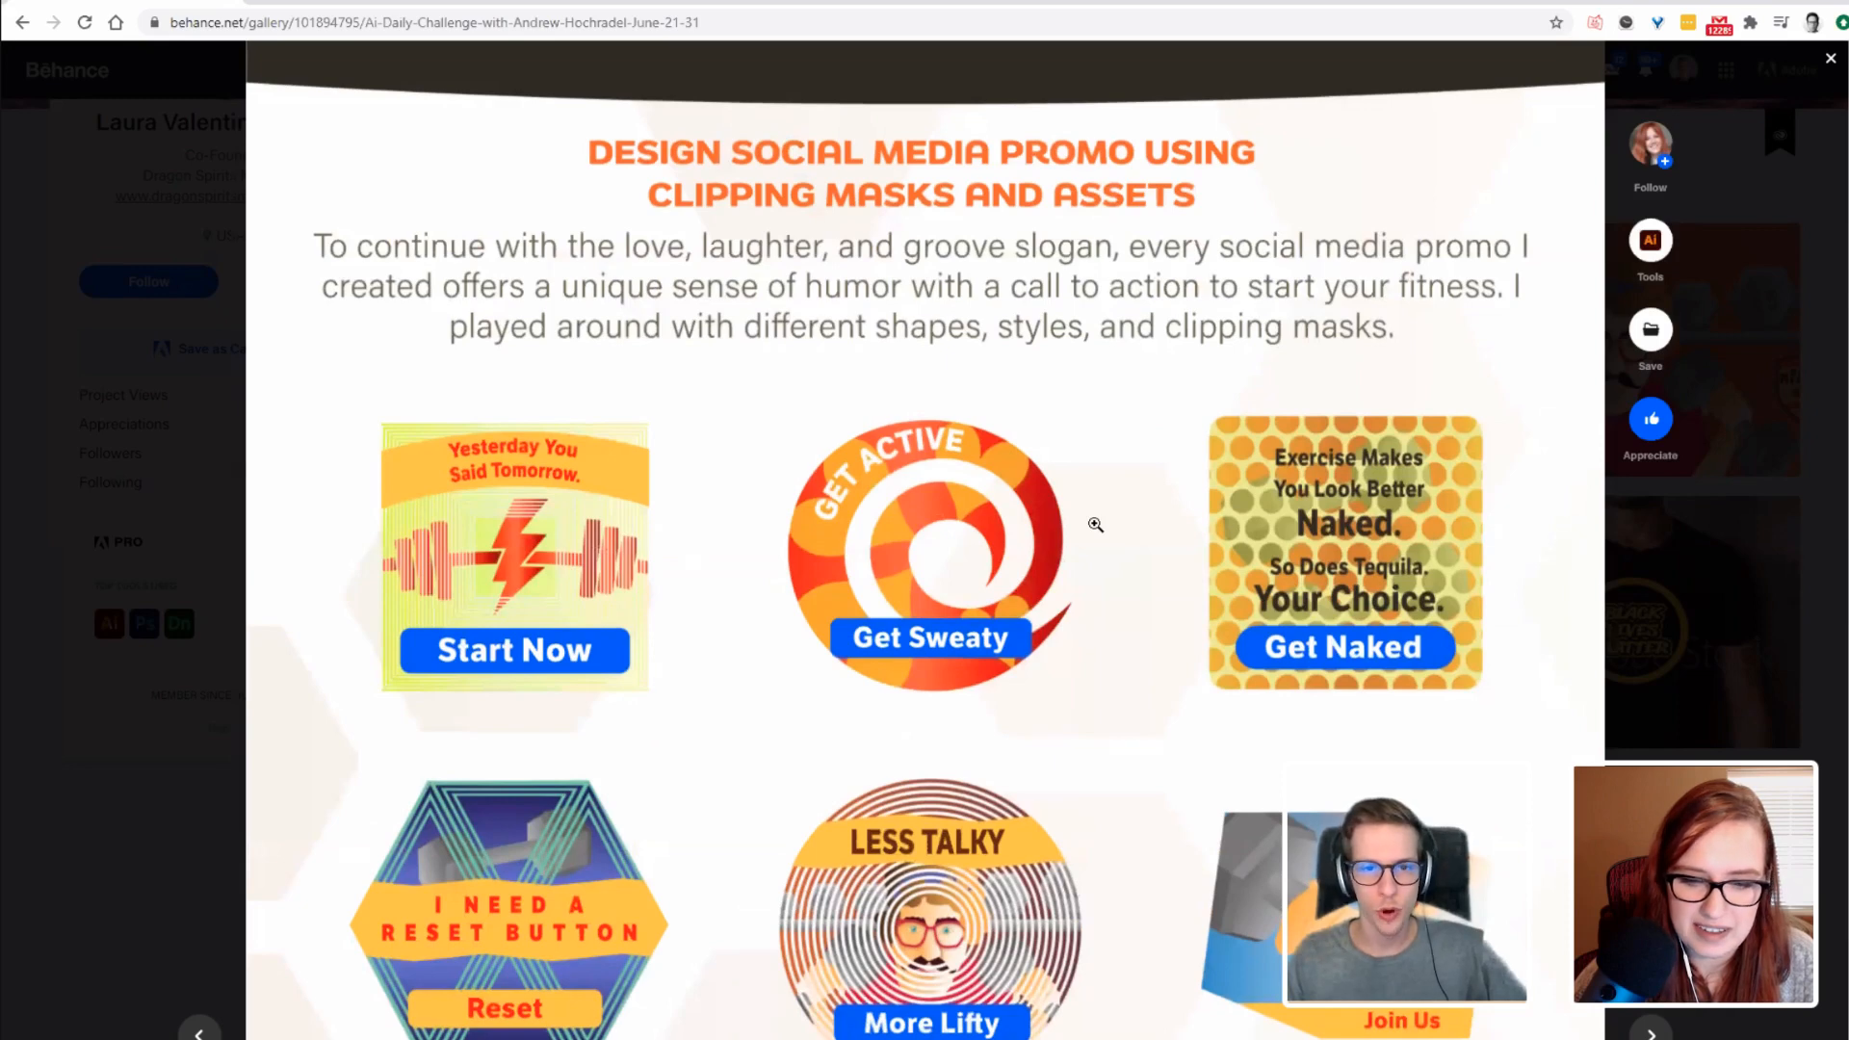
{"action": "scroll", "coordinate": [1103, 425], "scroll_direction": "down", "scroll_amount": 1}
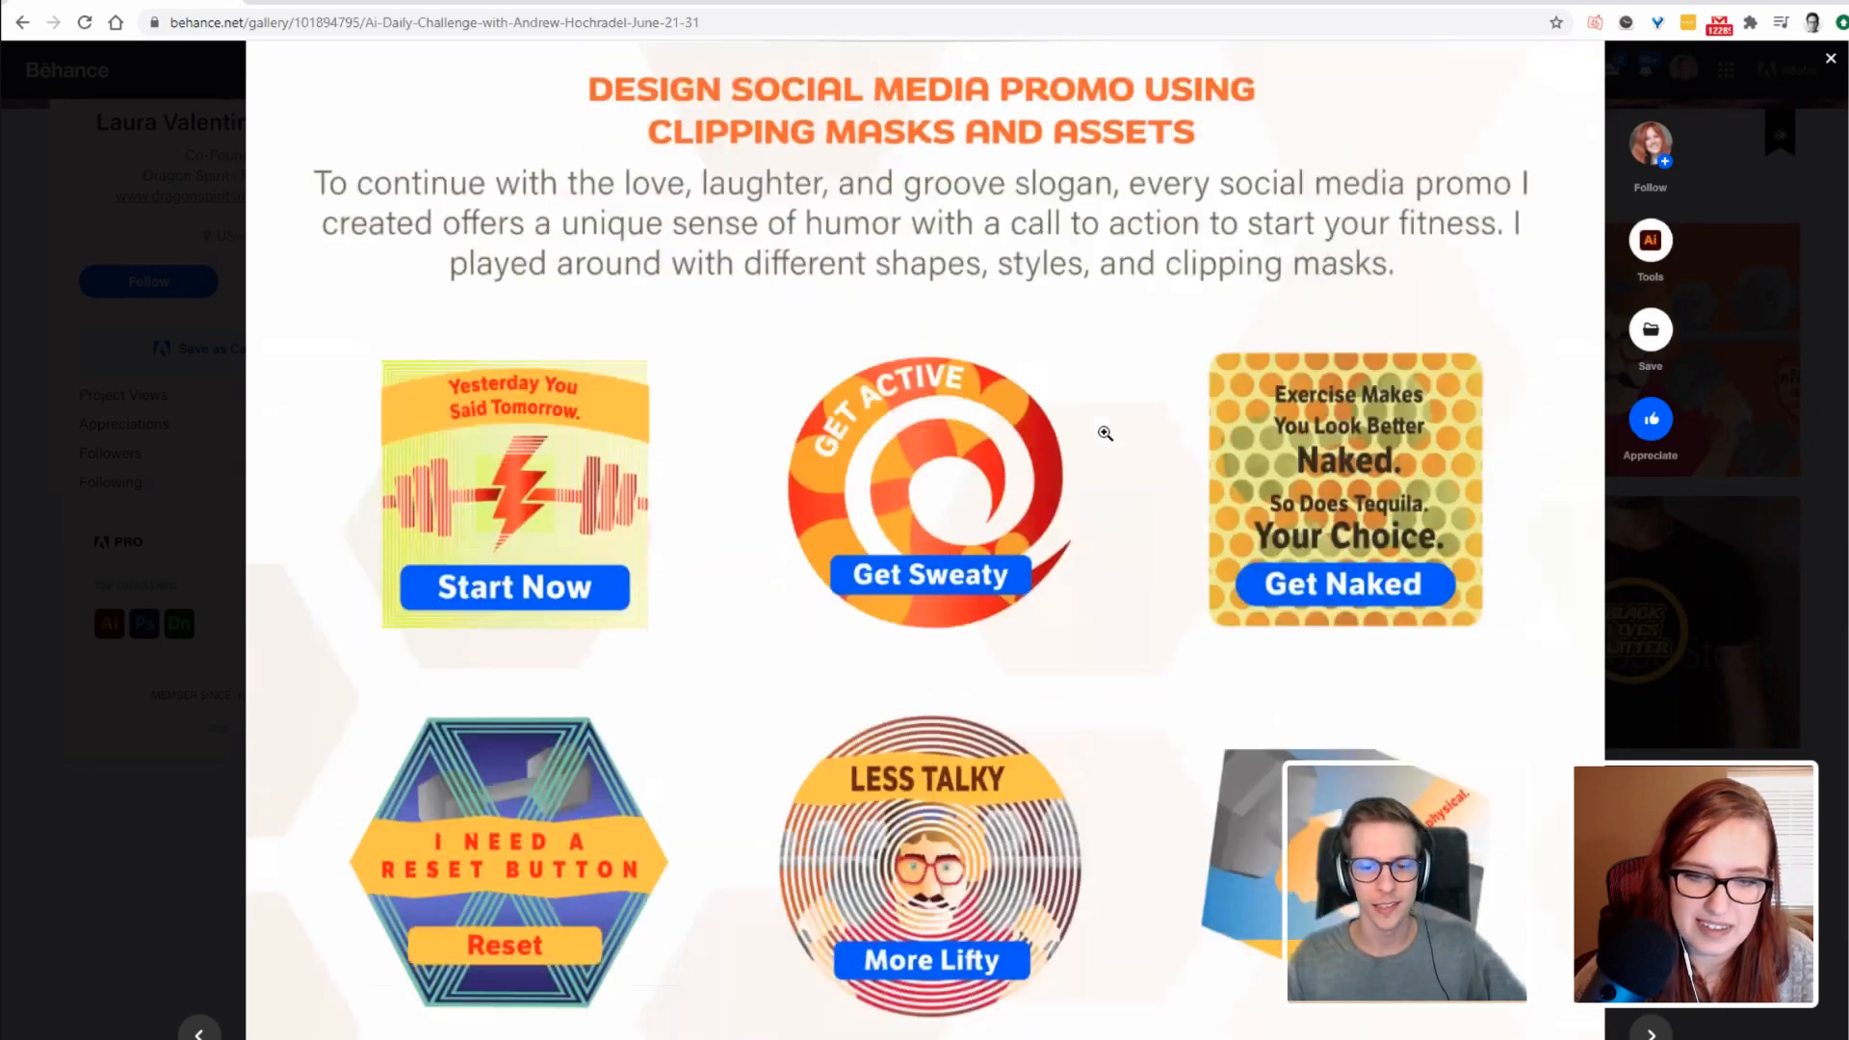
{"action": "scroll", "coordinate": [1102, 434], "scroll_direction": "down", "scroll_amount": 1}
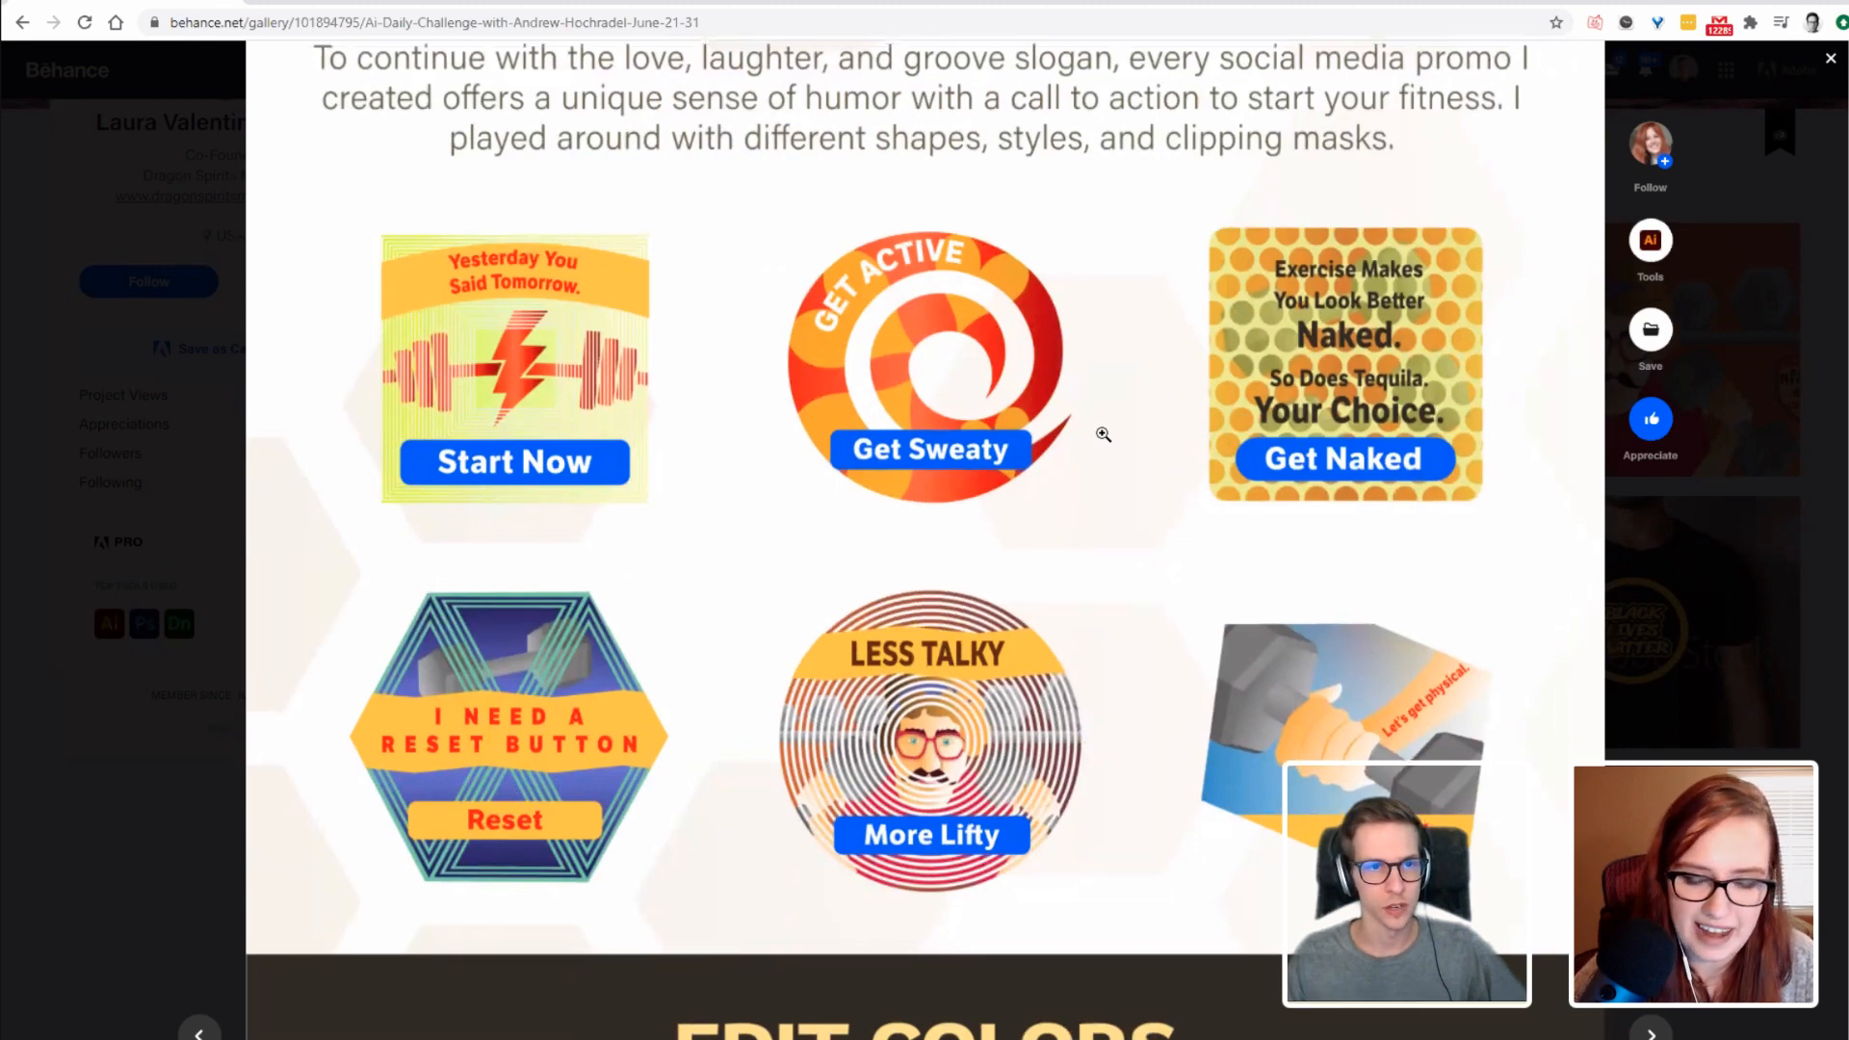
Review the humorous social media promo graphics once more and continue to the Edit Colors section.
{"action": "scroll", "coordinate": [1102, 435], "scroll_direction": "up", "scroll_amount": 1}
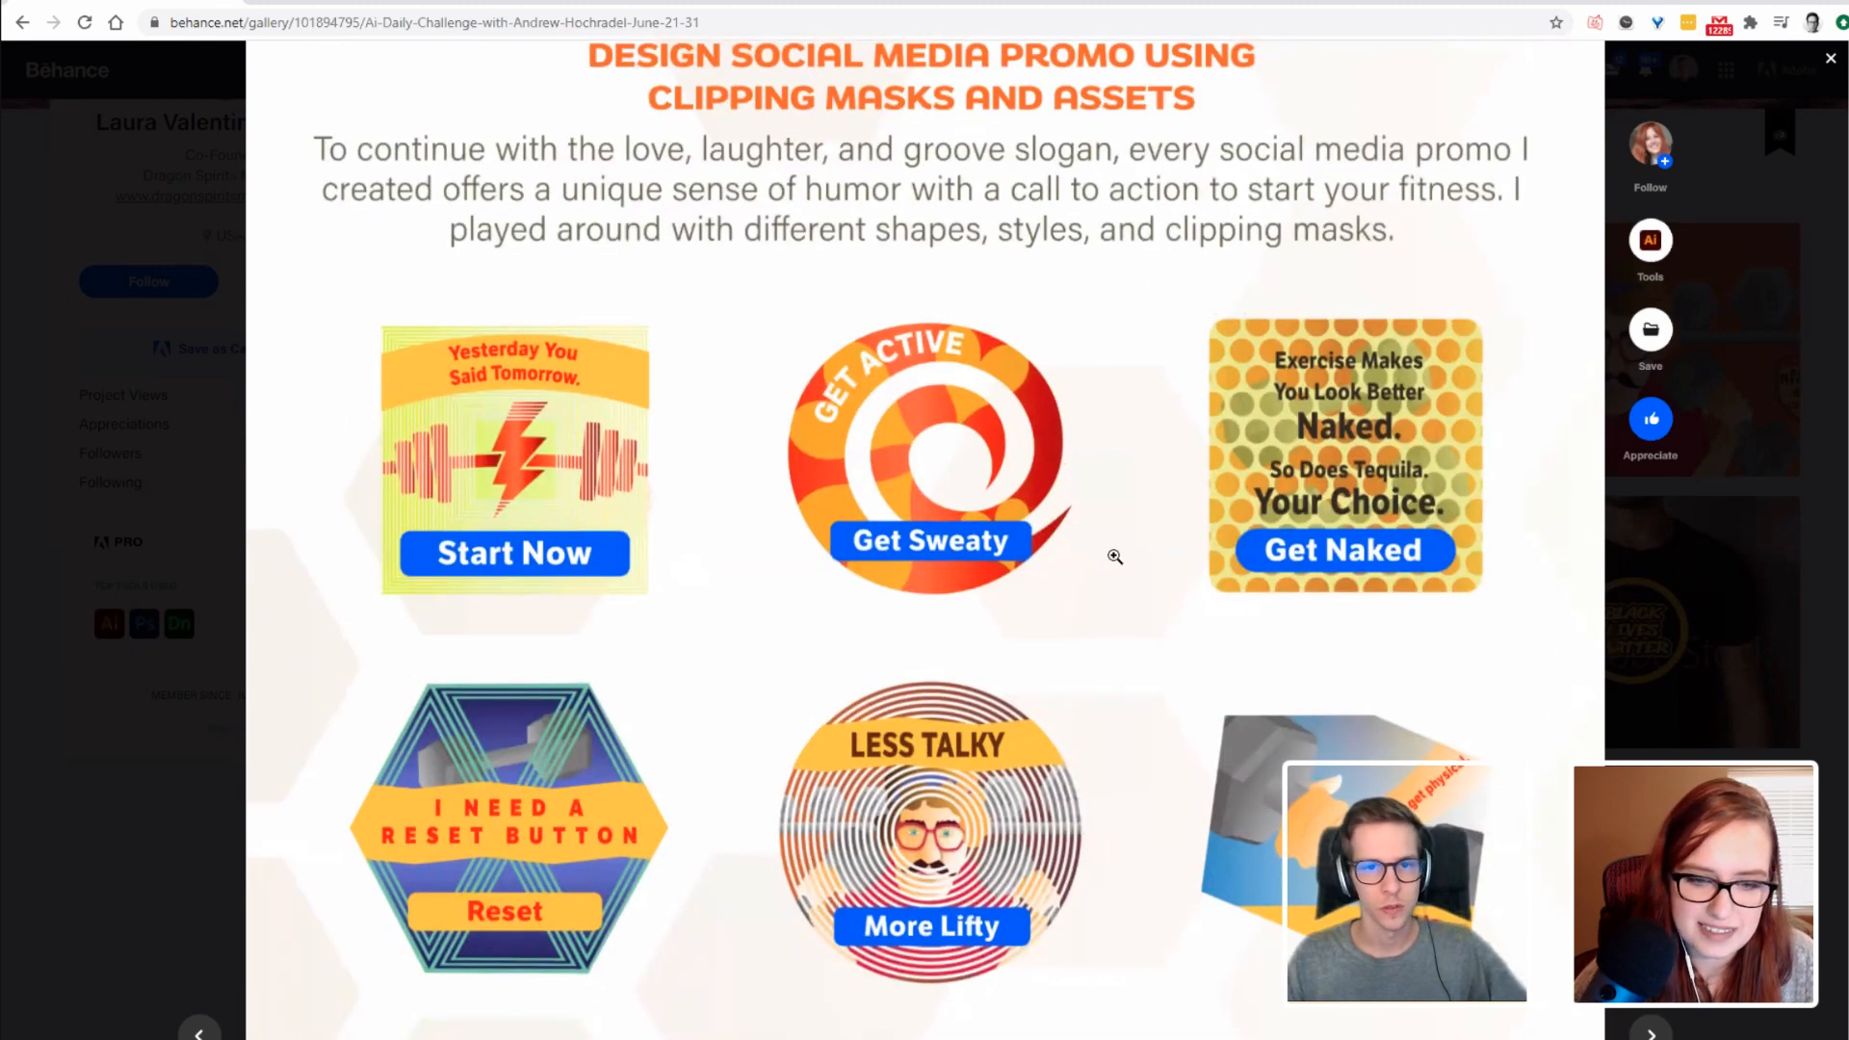
{"action": "scroll", "coordinate": [1112, 559], "scroll_direction": "down", "scroll_amount": 3}
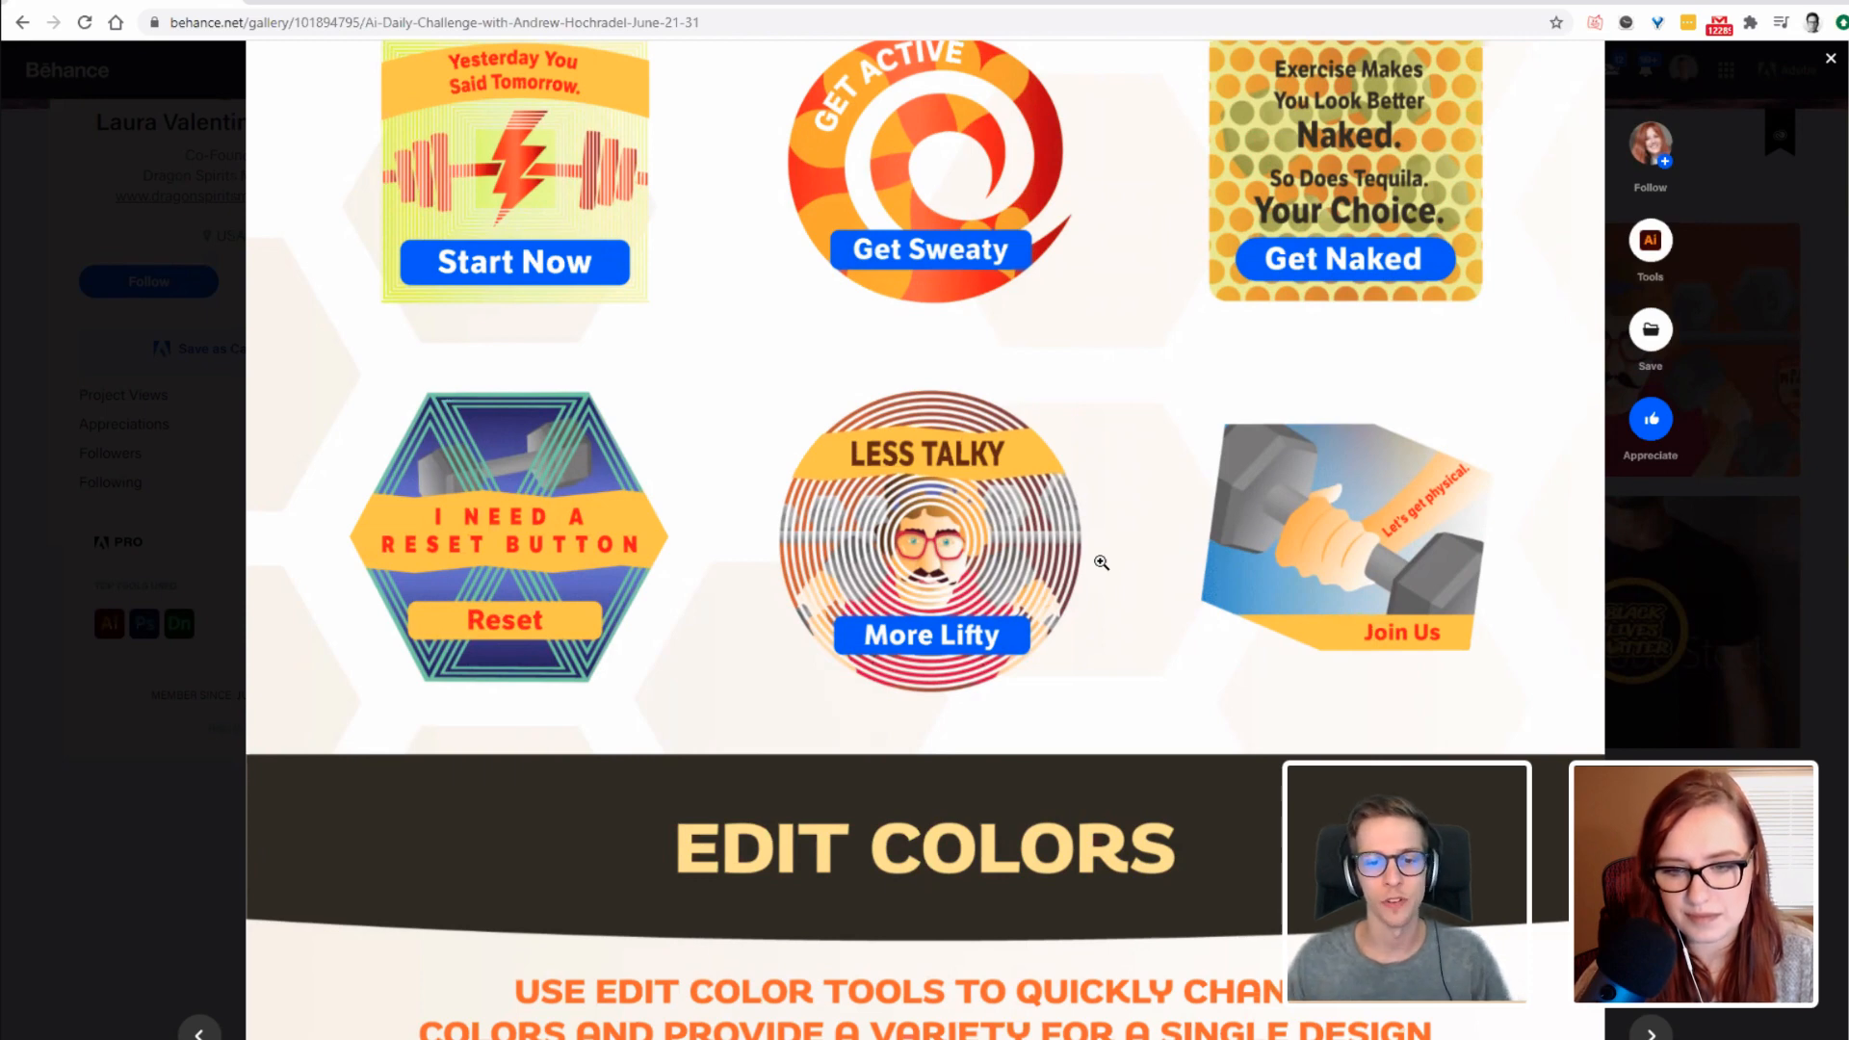
{"action": "scroll", "coordinate": [959, 667], "scroll_direction": "down", "scroll_amount": 5}
{"action": "scroll", "coordinate": [957, 667], "scroll_direction": "down", "scroll_amount": 2}
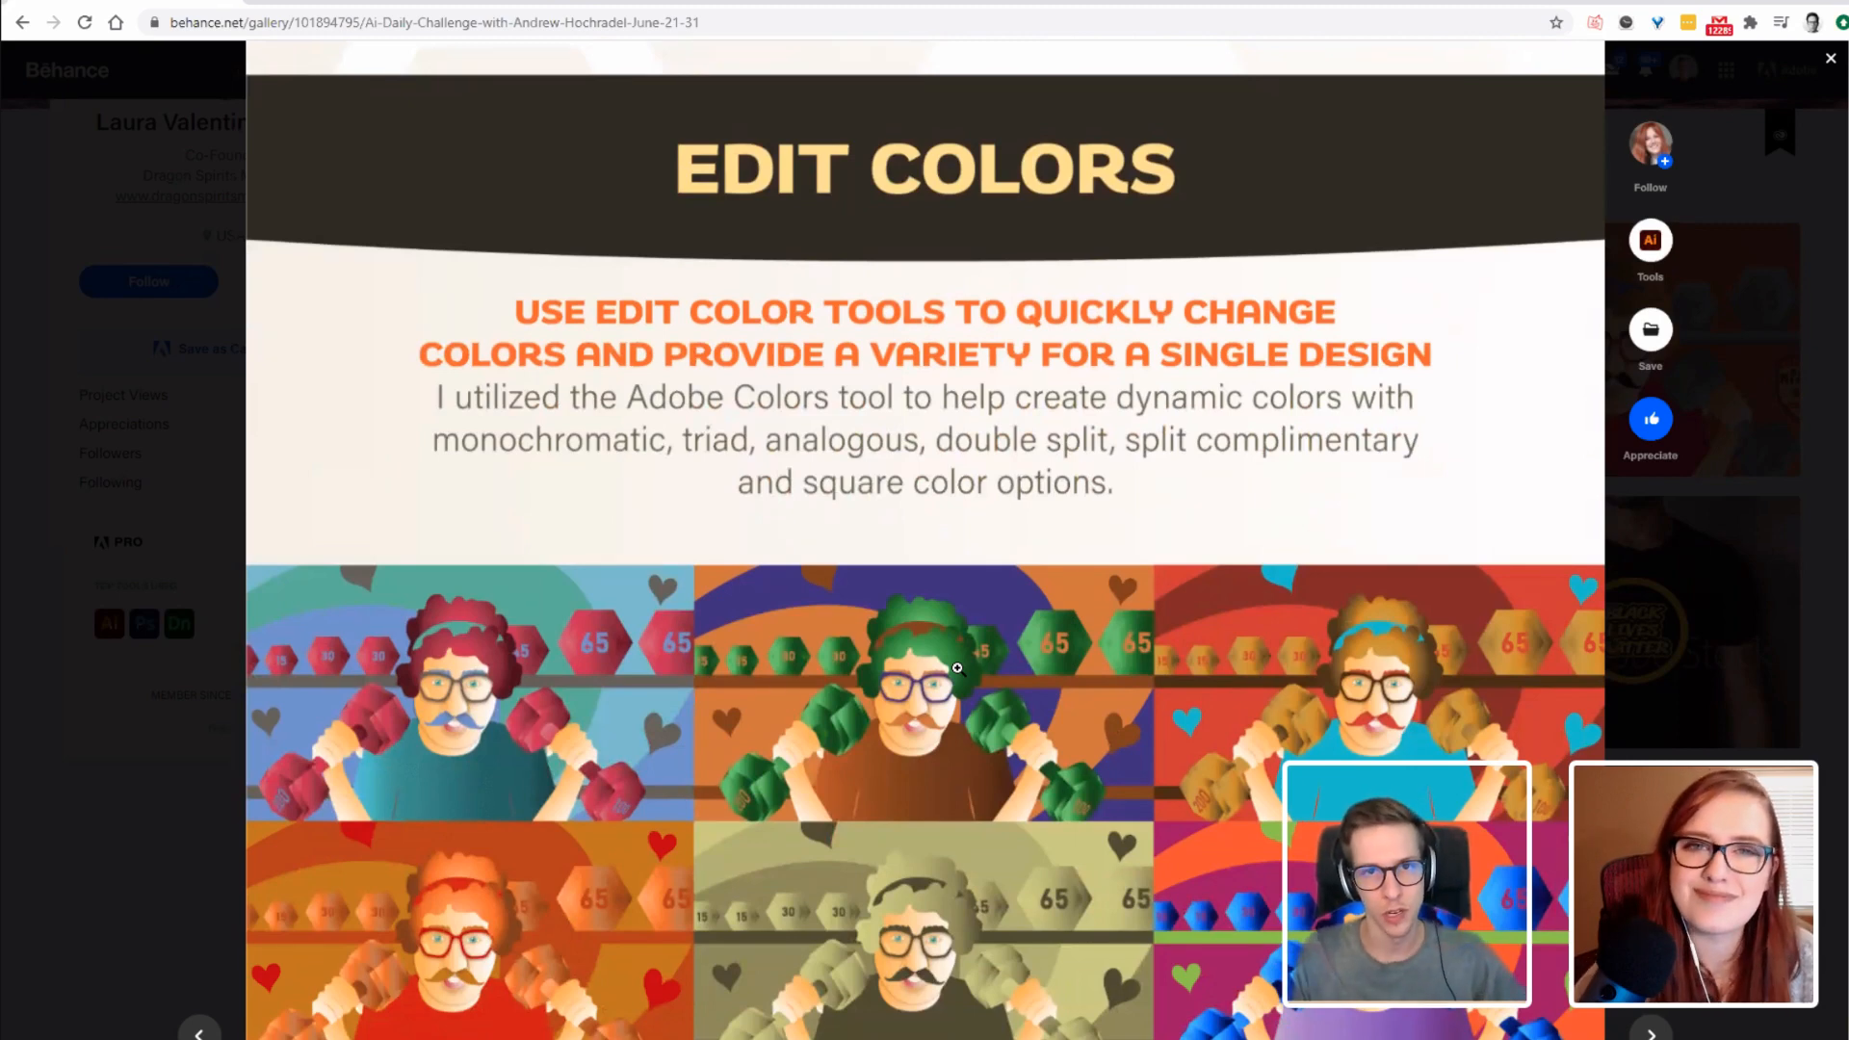
Compare the six recoloured dumbbell illustrations in Edit Colors and examine the CM monogram with its kettlebell mockup.
{"action": "scroll", "coordinate": [910, 775], "scroll_direction": "down", "scroll_amount": 2}
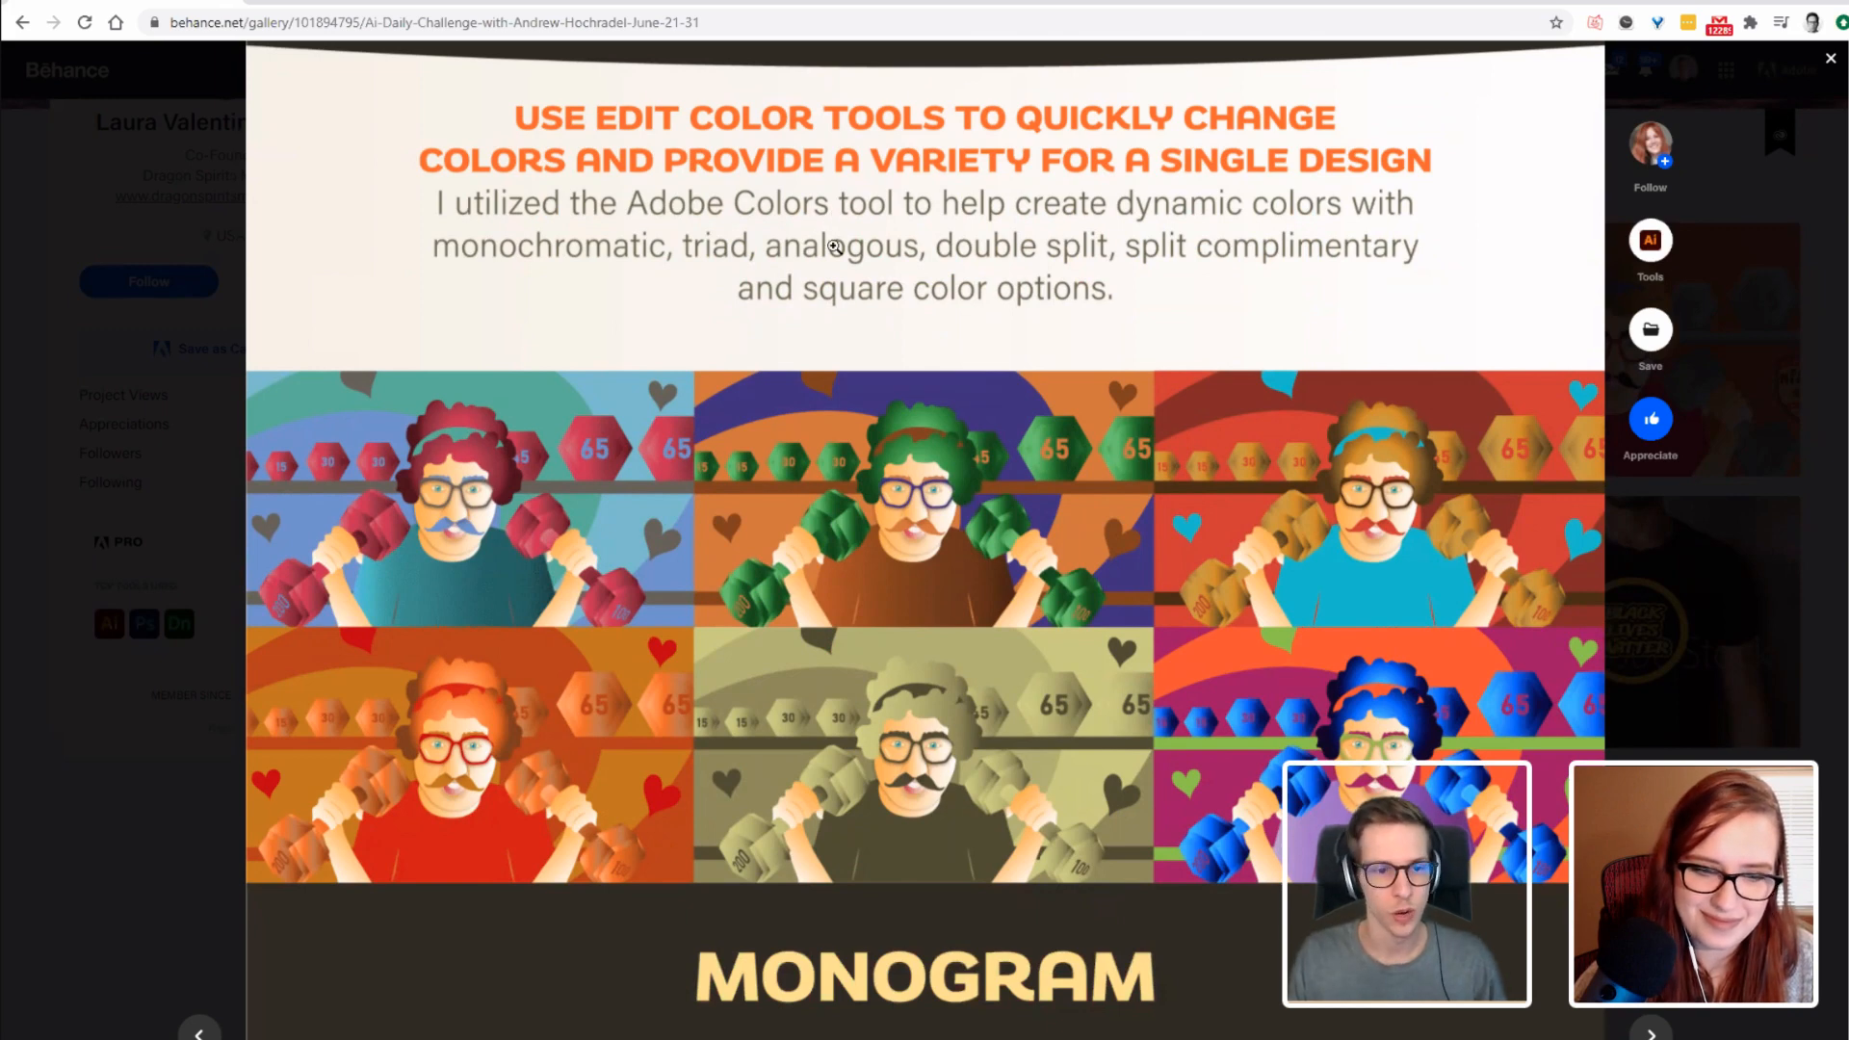
{"action": "scroll", "coordinate": [1035, 328], "scroll_direction": "down", "scroll_amount": 9}
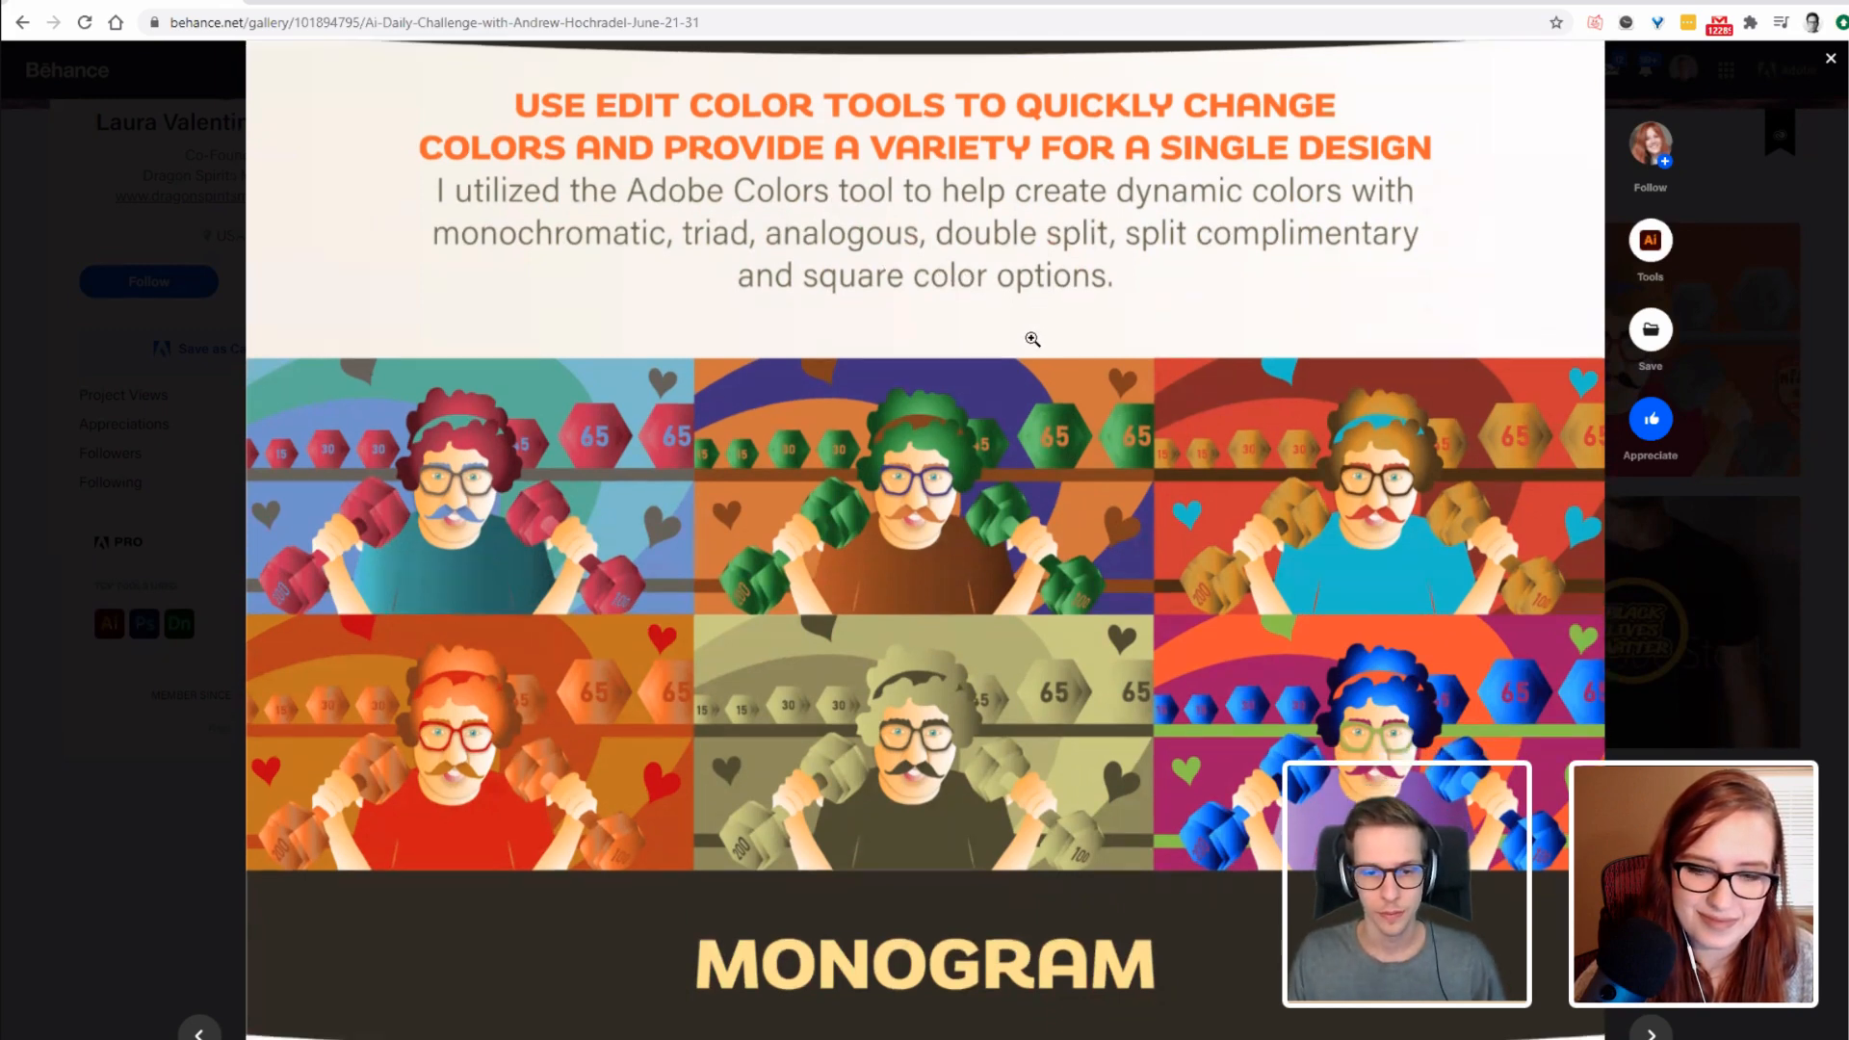
{"action": "scroll", "coordinate": [1030, 339], "scroll_direction": "up", "scroll_amount": 6}
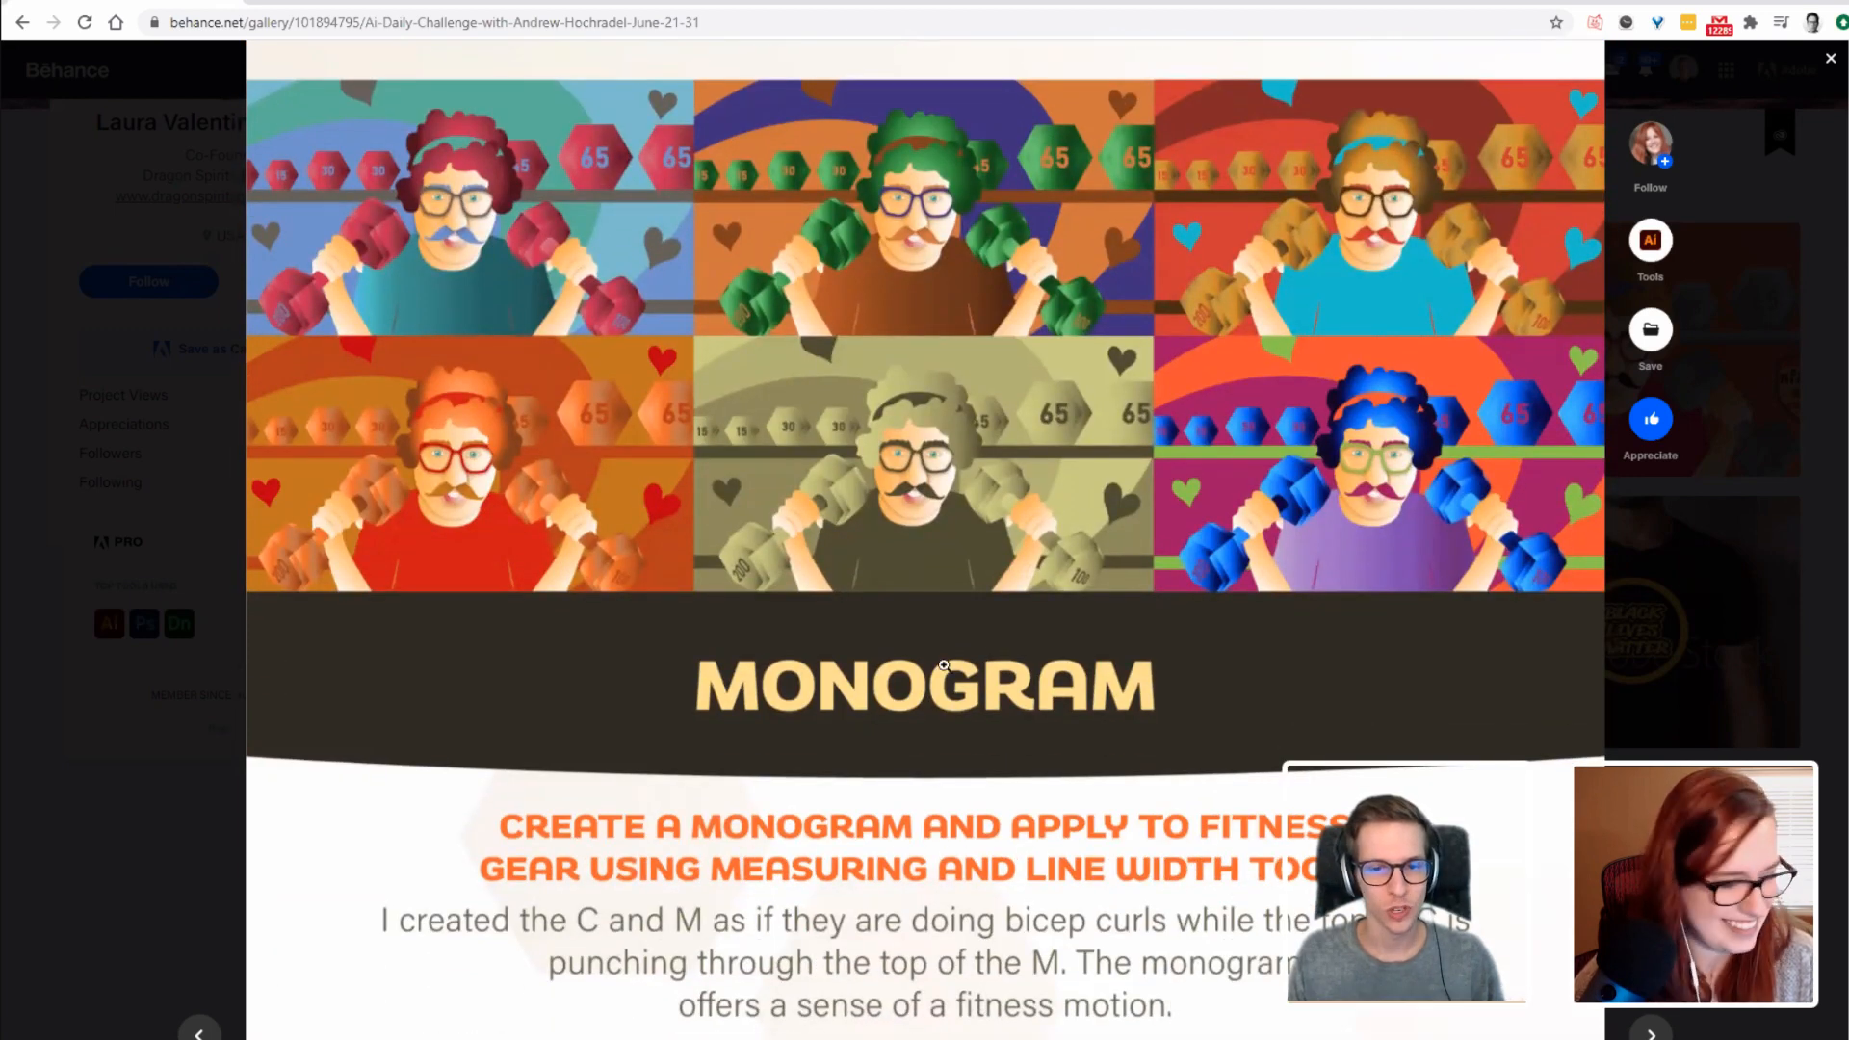
{"action": "scroll", "coordinate": [933, 668], "scroll_direction": "down", "scroll_amount": 6}
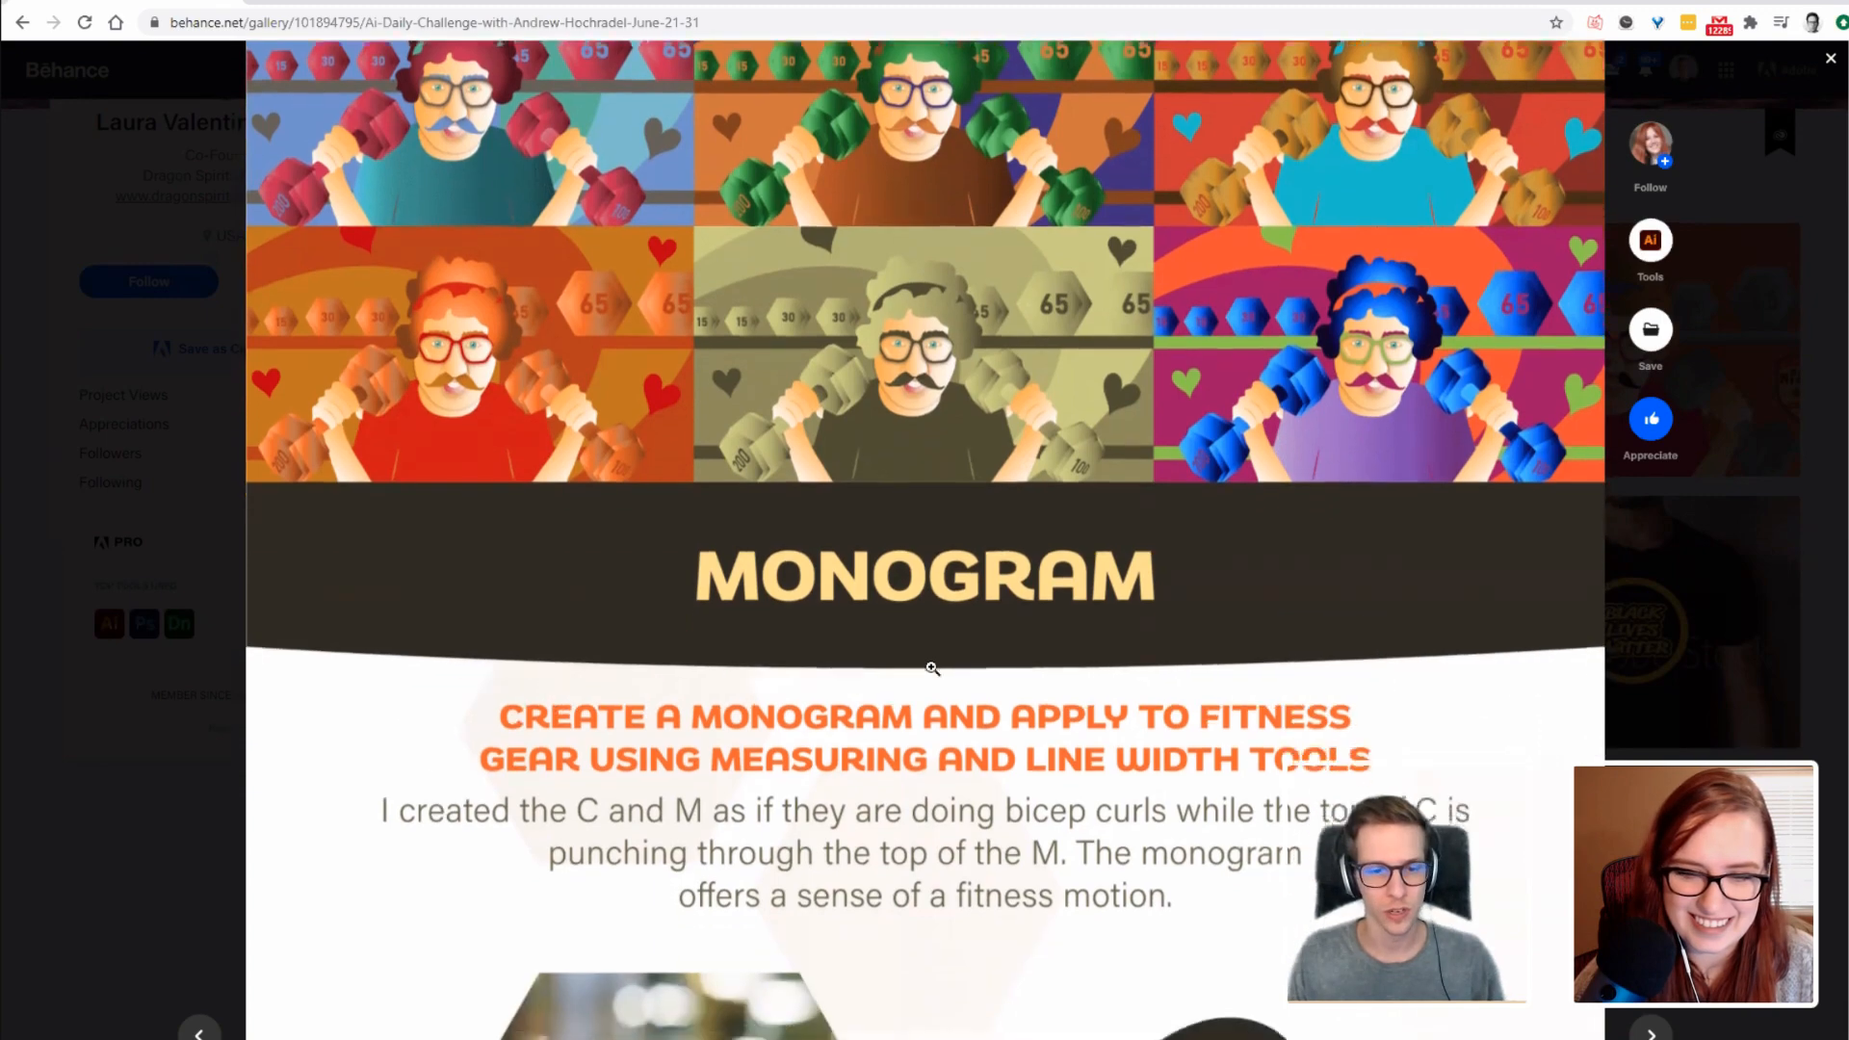
{"action": "scroll", "coordinate": [933, 668], "scroll_direction": "down", "scroll_amount": 8}
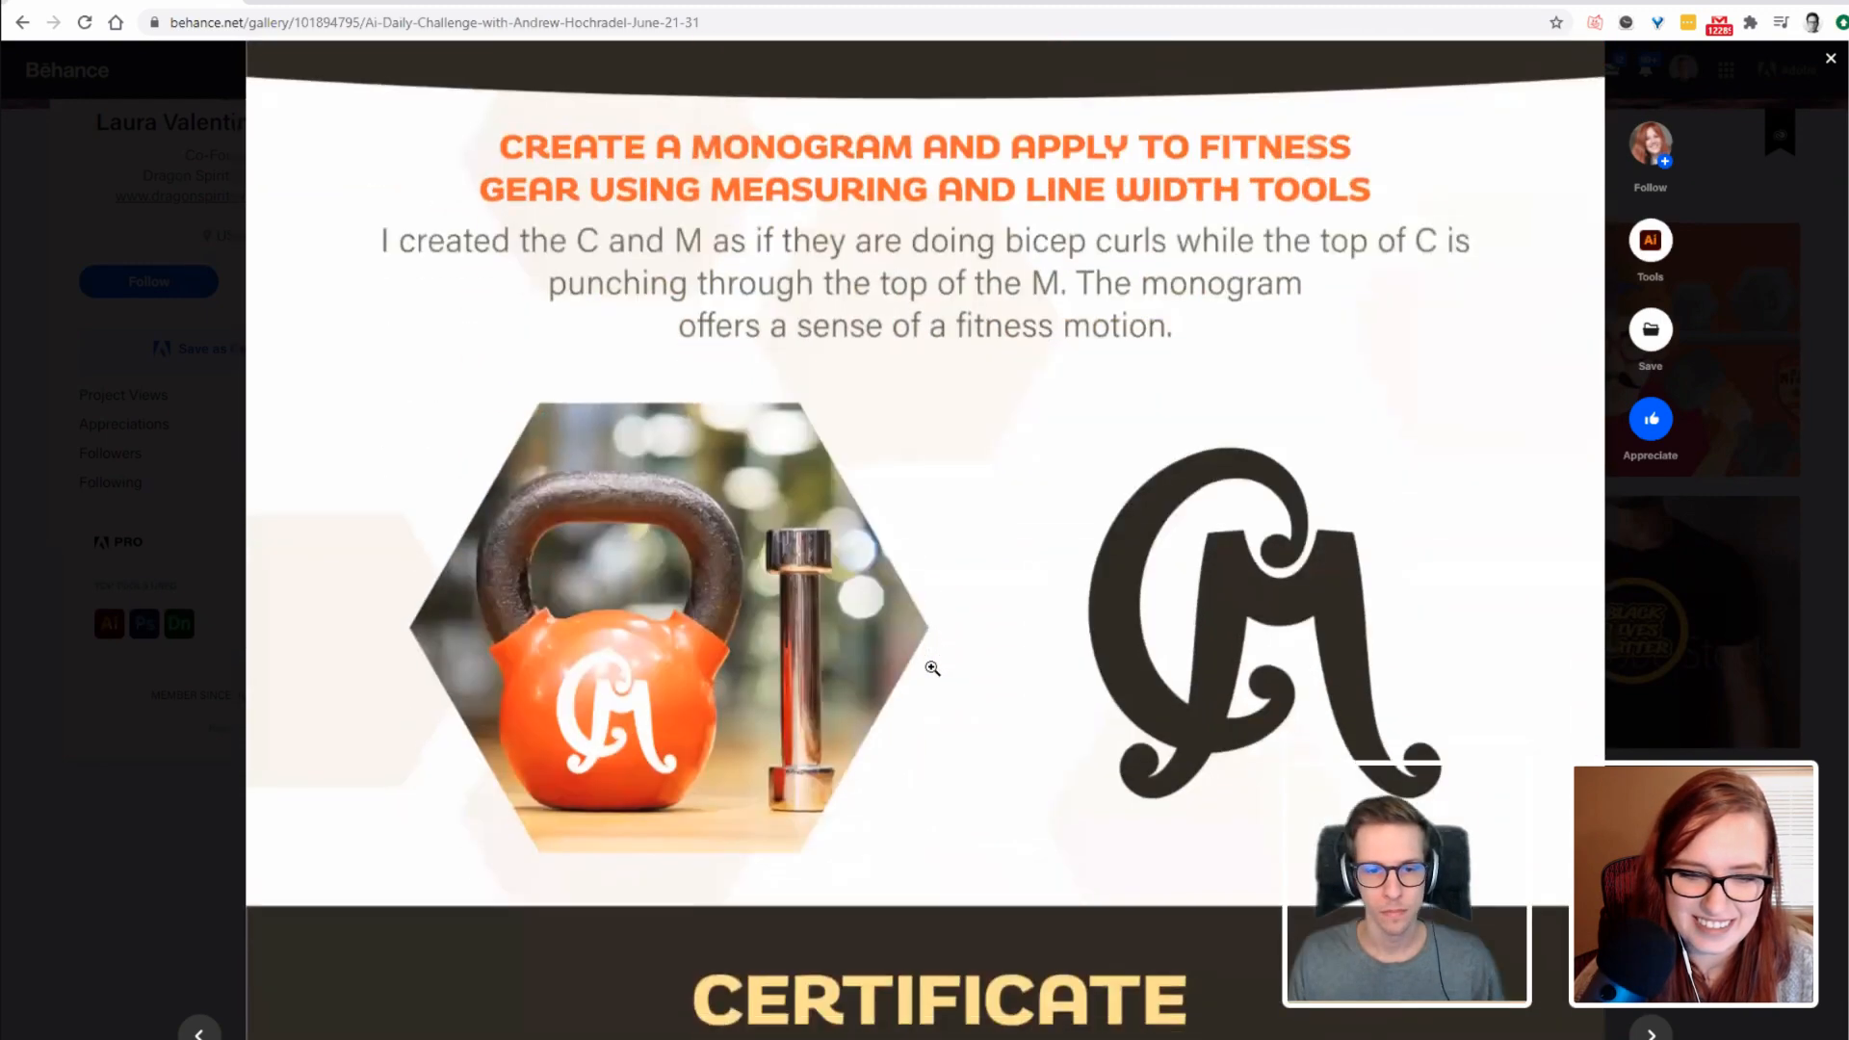
Read the Certificate description, examine the Certificate of Badassness design, and close the project at its end.
{"action": "scroll", "coordinate": [933, 668], "scroll_direction": "down", "scroll_amount": 4}
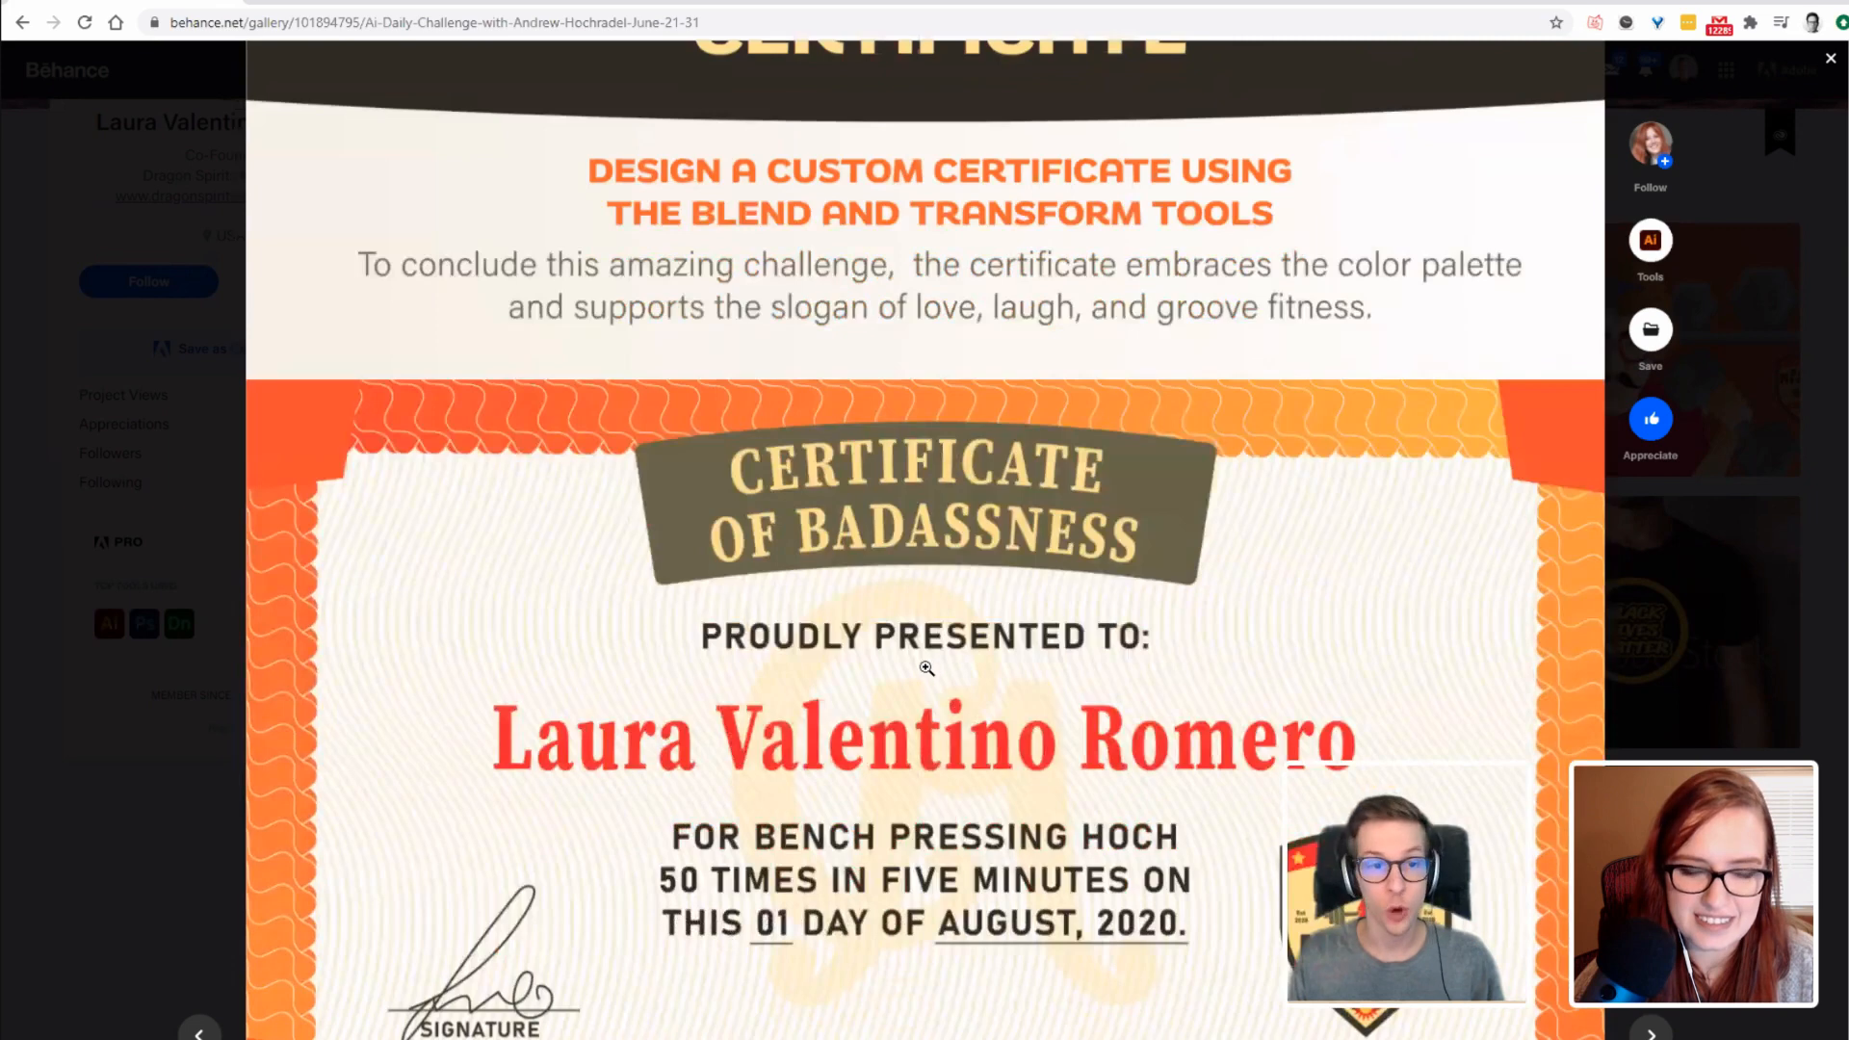
{"action": "scroll", "coordinate": [550, 374], "scroll_direction": "up", "scroll_amount": 3}
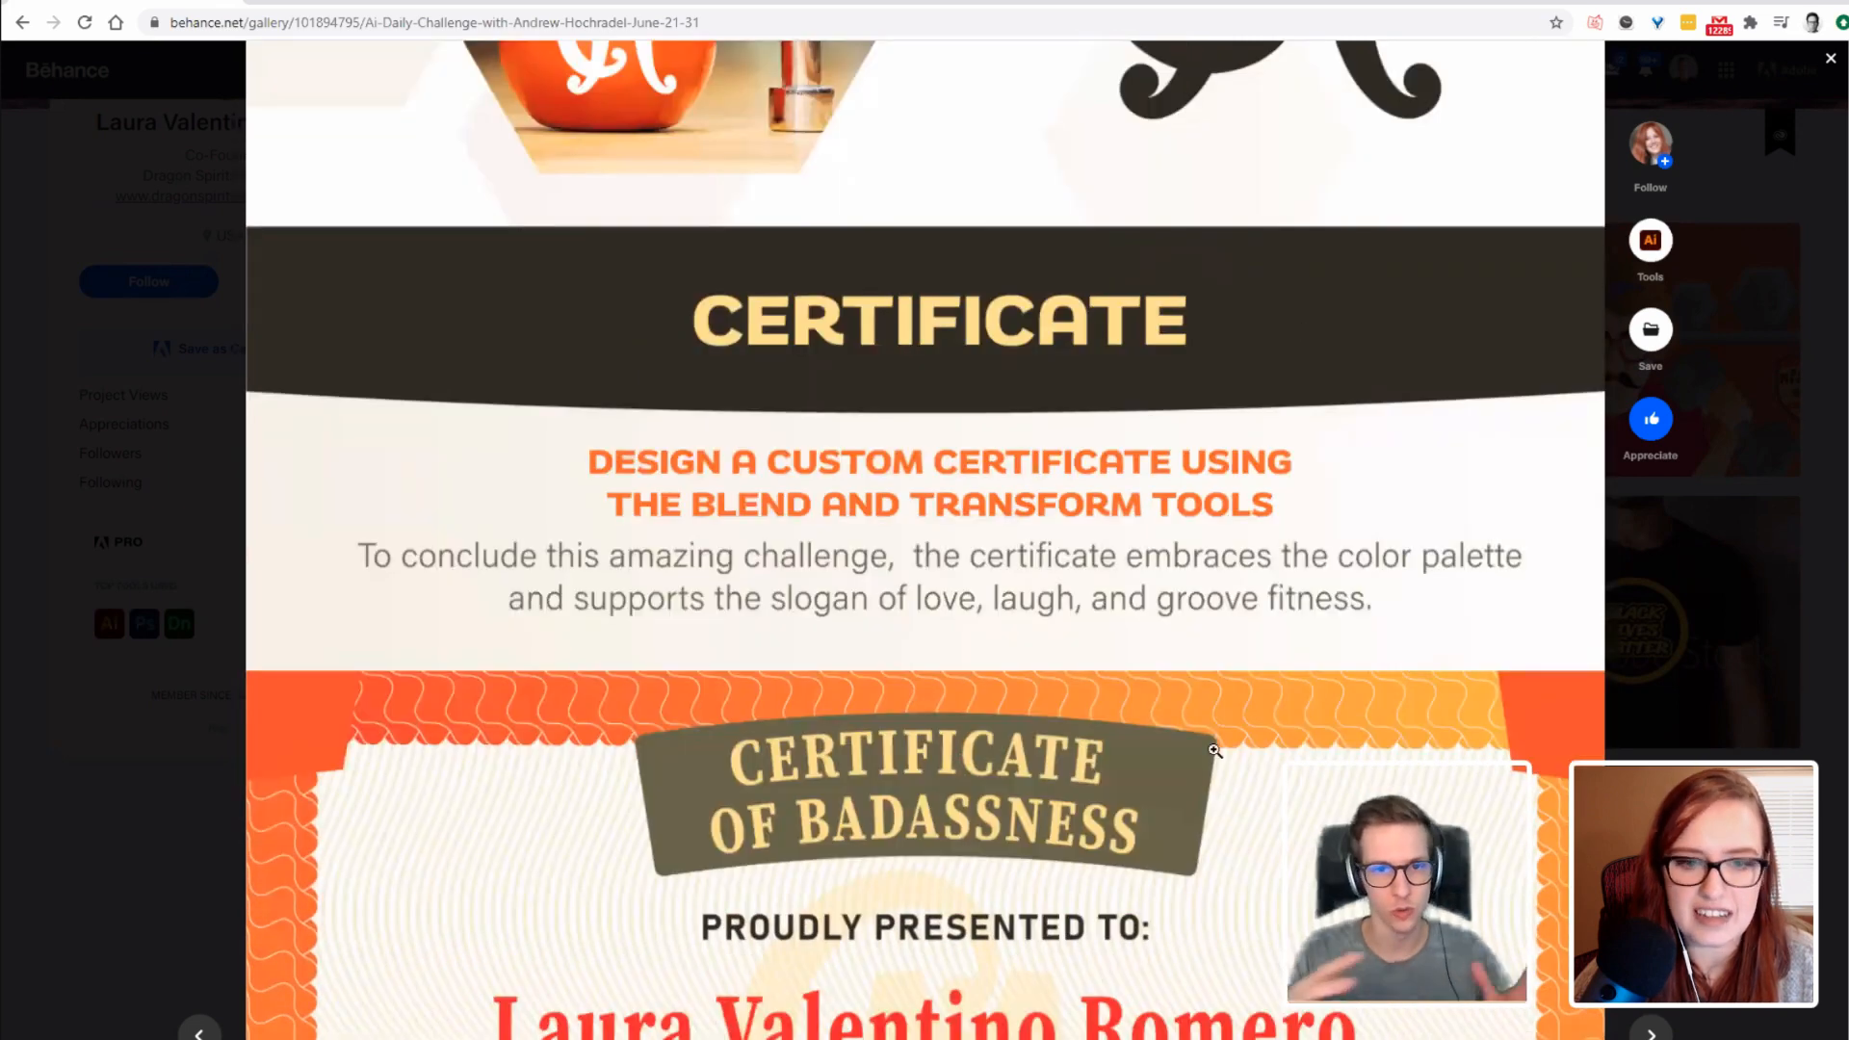
{"action": "scroll", "coordinate": [1213, 750], "scroll_direction": "down", "scroll_amount": 2}
{"action": "scroll", "coordinate": [986, 493], "scroll_direction": "up", "scroll_amount": 4}
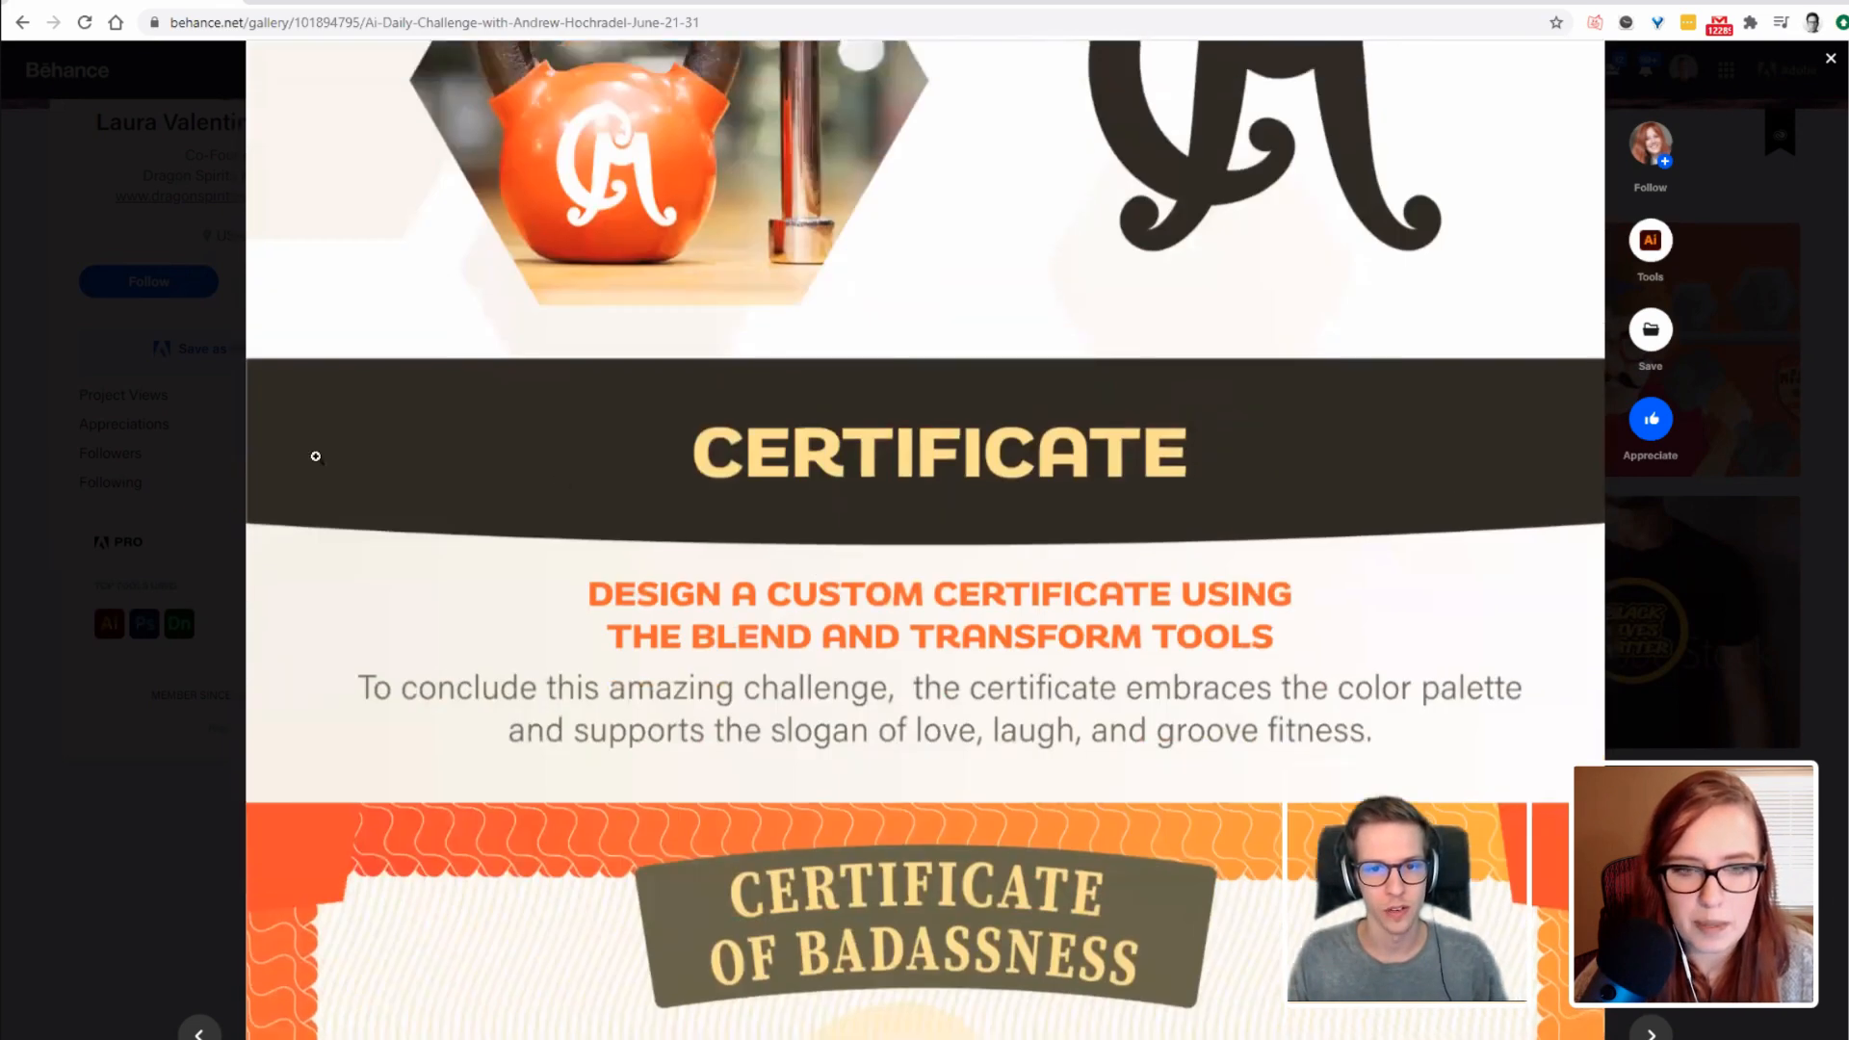
{"action": "scroll", "coordinate": [901, 727], "scroll_direction": "down", "scroll_amount": 2}
{"action": "scroll", "coordinate": [897, 716], "scroll_direction": "down", "scroll_amount": 2}
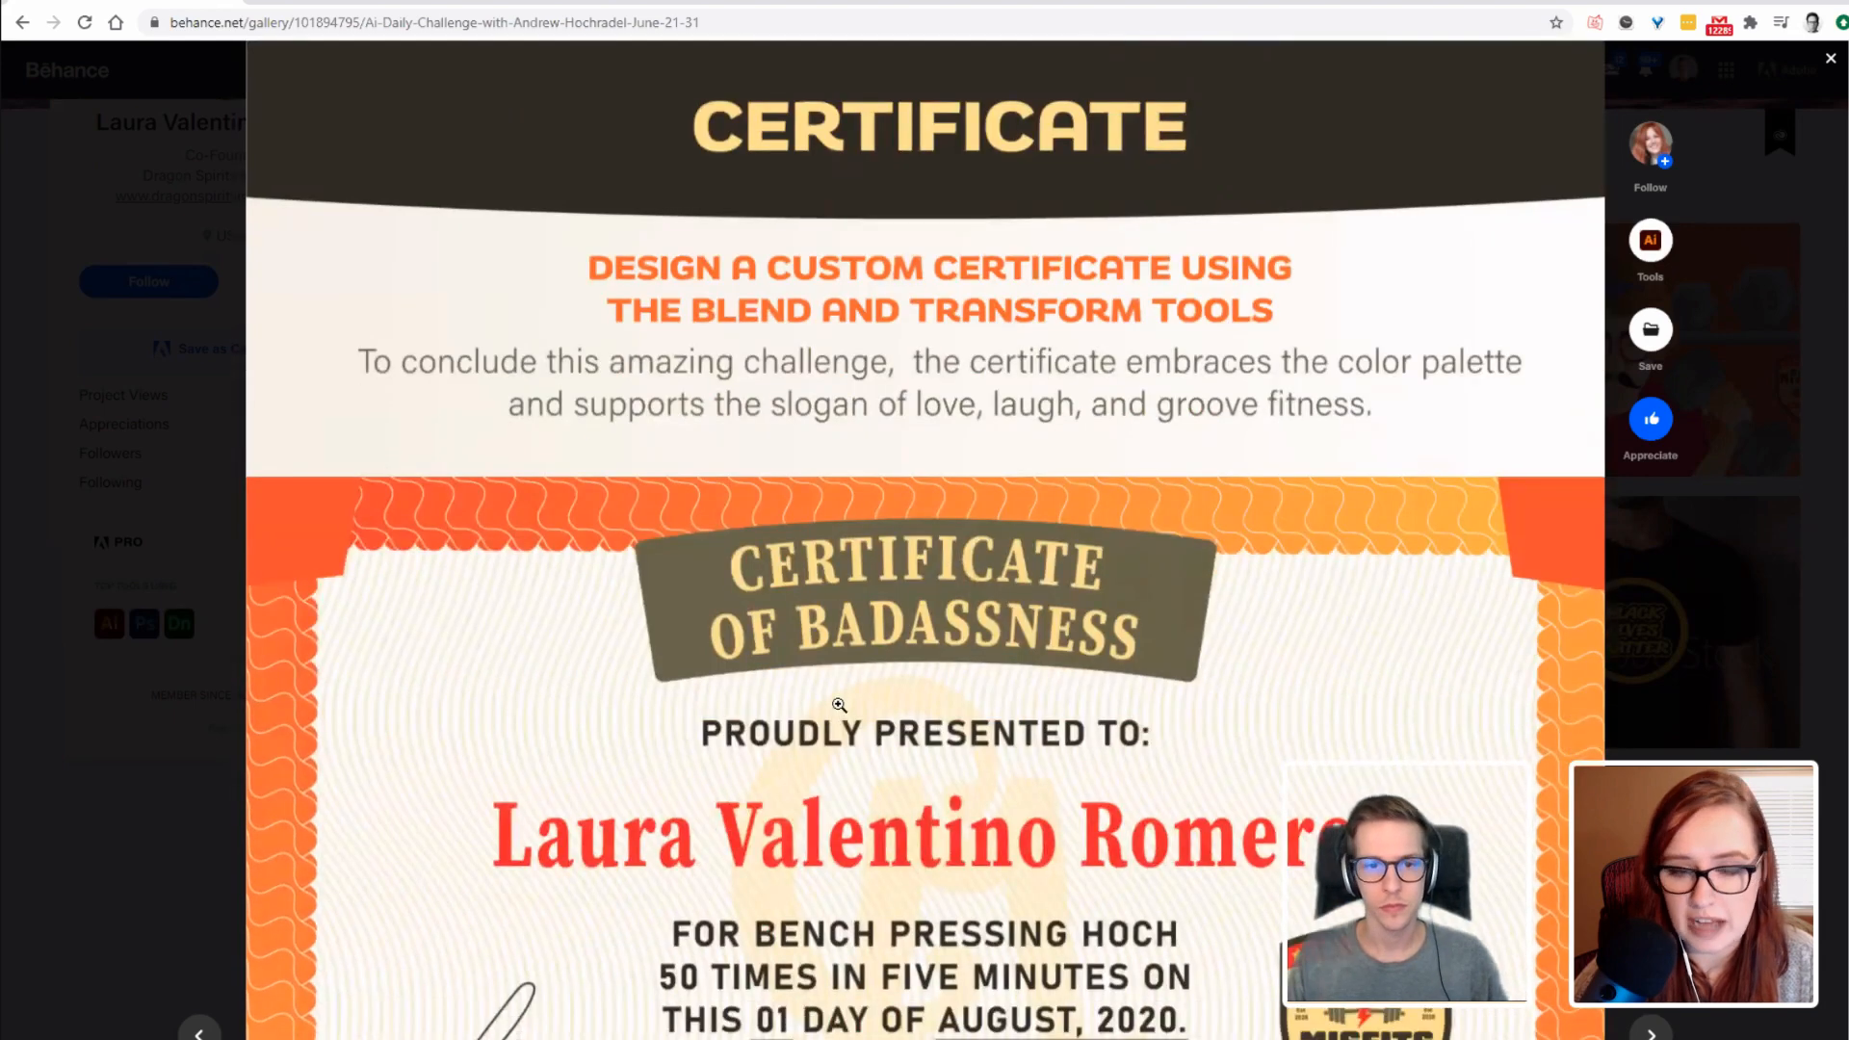
{"action": "scroll", "coordinate": [798, 639], "scroll_direction": "down", "scroll_amount": 1}
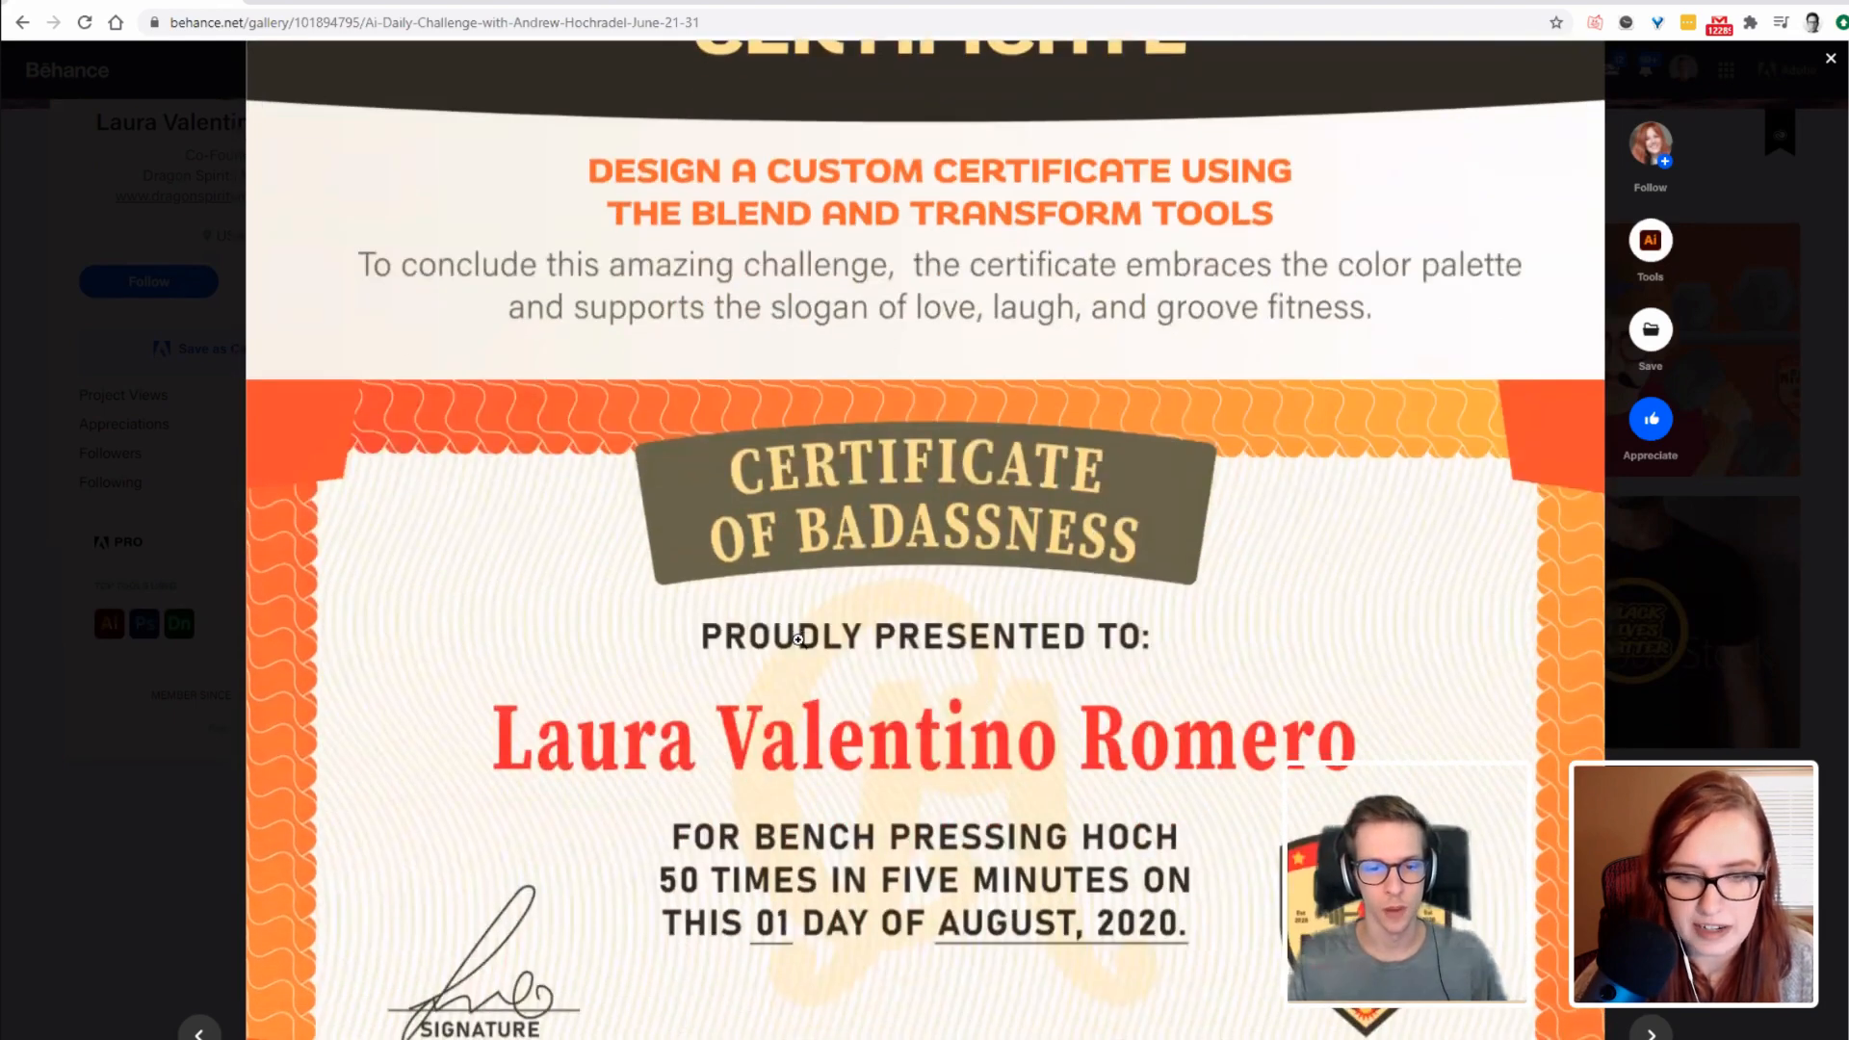
{"action": "scroll", "coordinate": [798, 639], "scroll_direction": "down", "scroll_amount": 1}
{"action": "scroll", "coordinate": [798, 640], "scroll_direction": "up", "scroll_amount": 1}
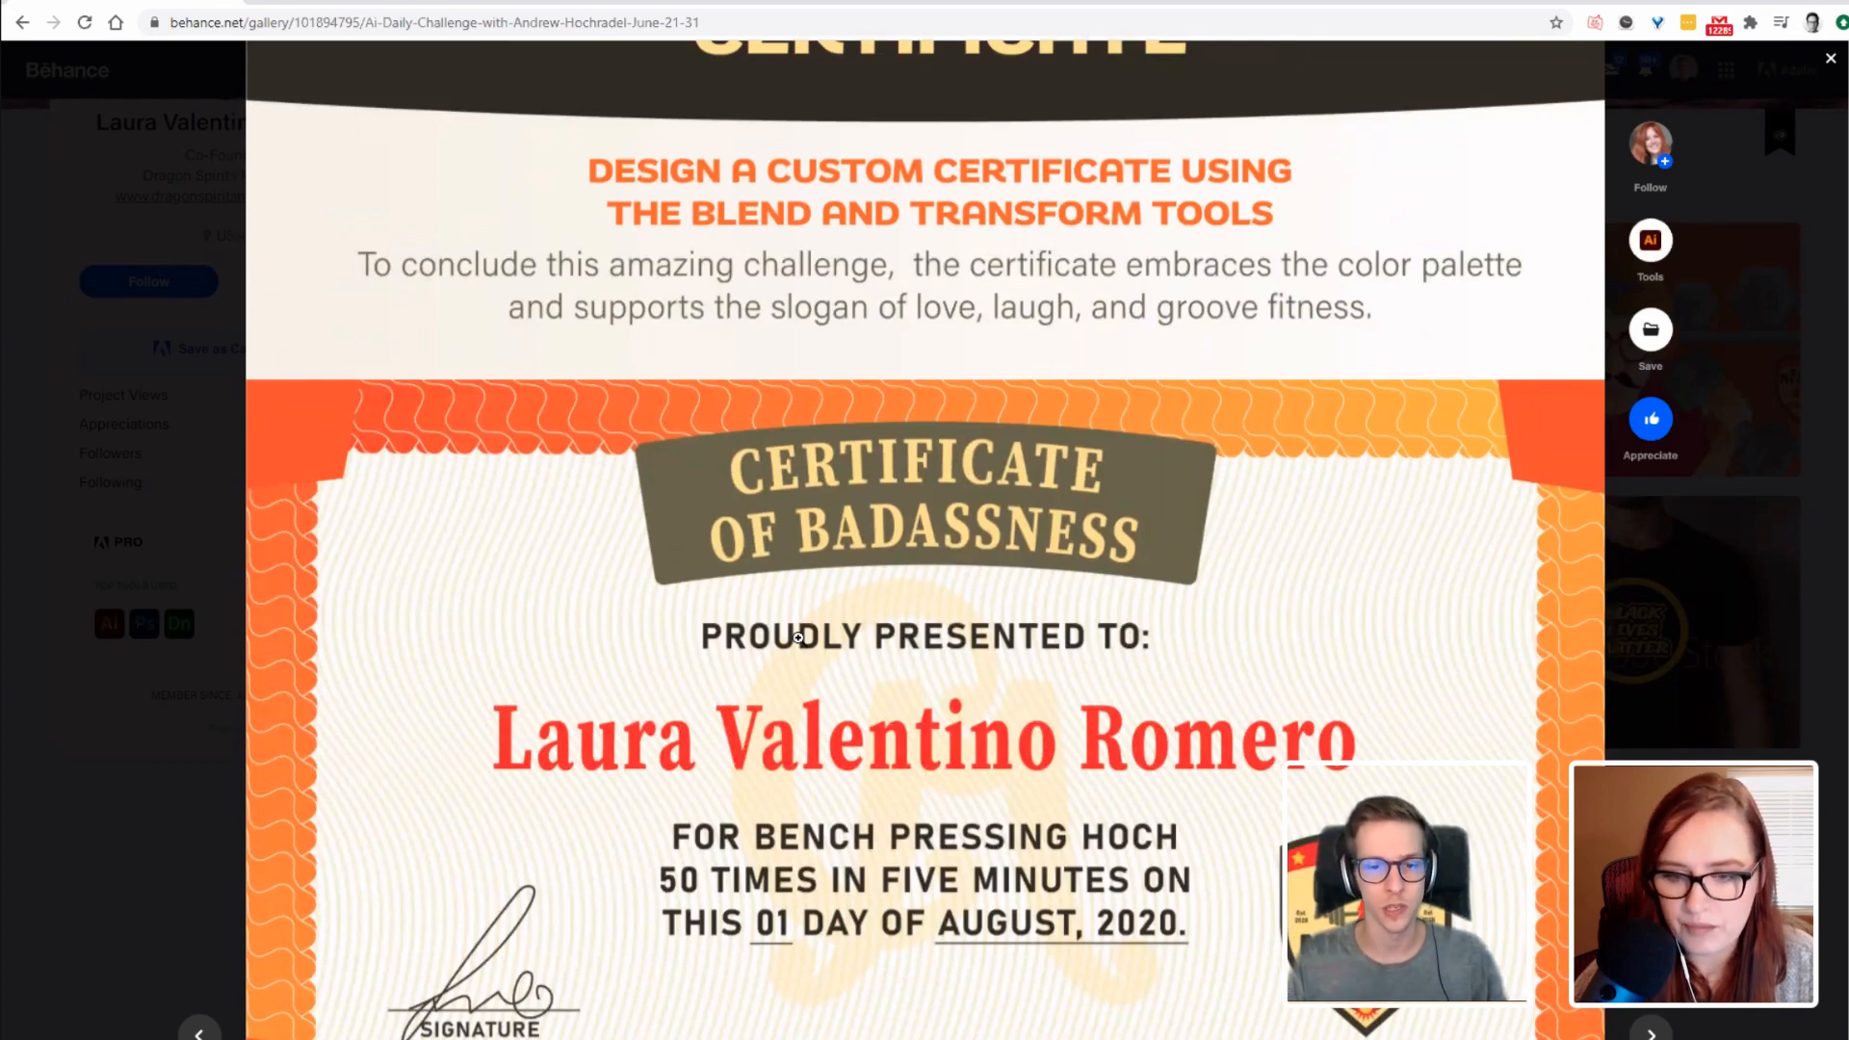
{"action": "scroll", "coordinate": [276, 578], "scroll_direction": "down", "scroll_amount": 1}
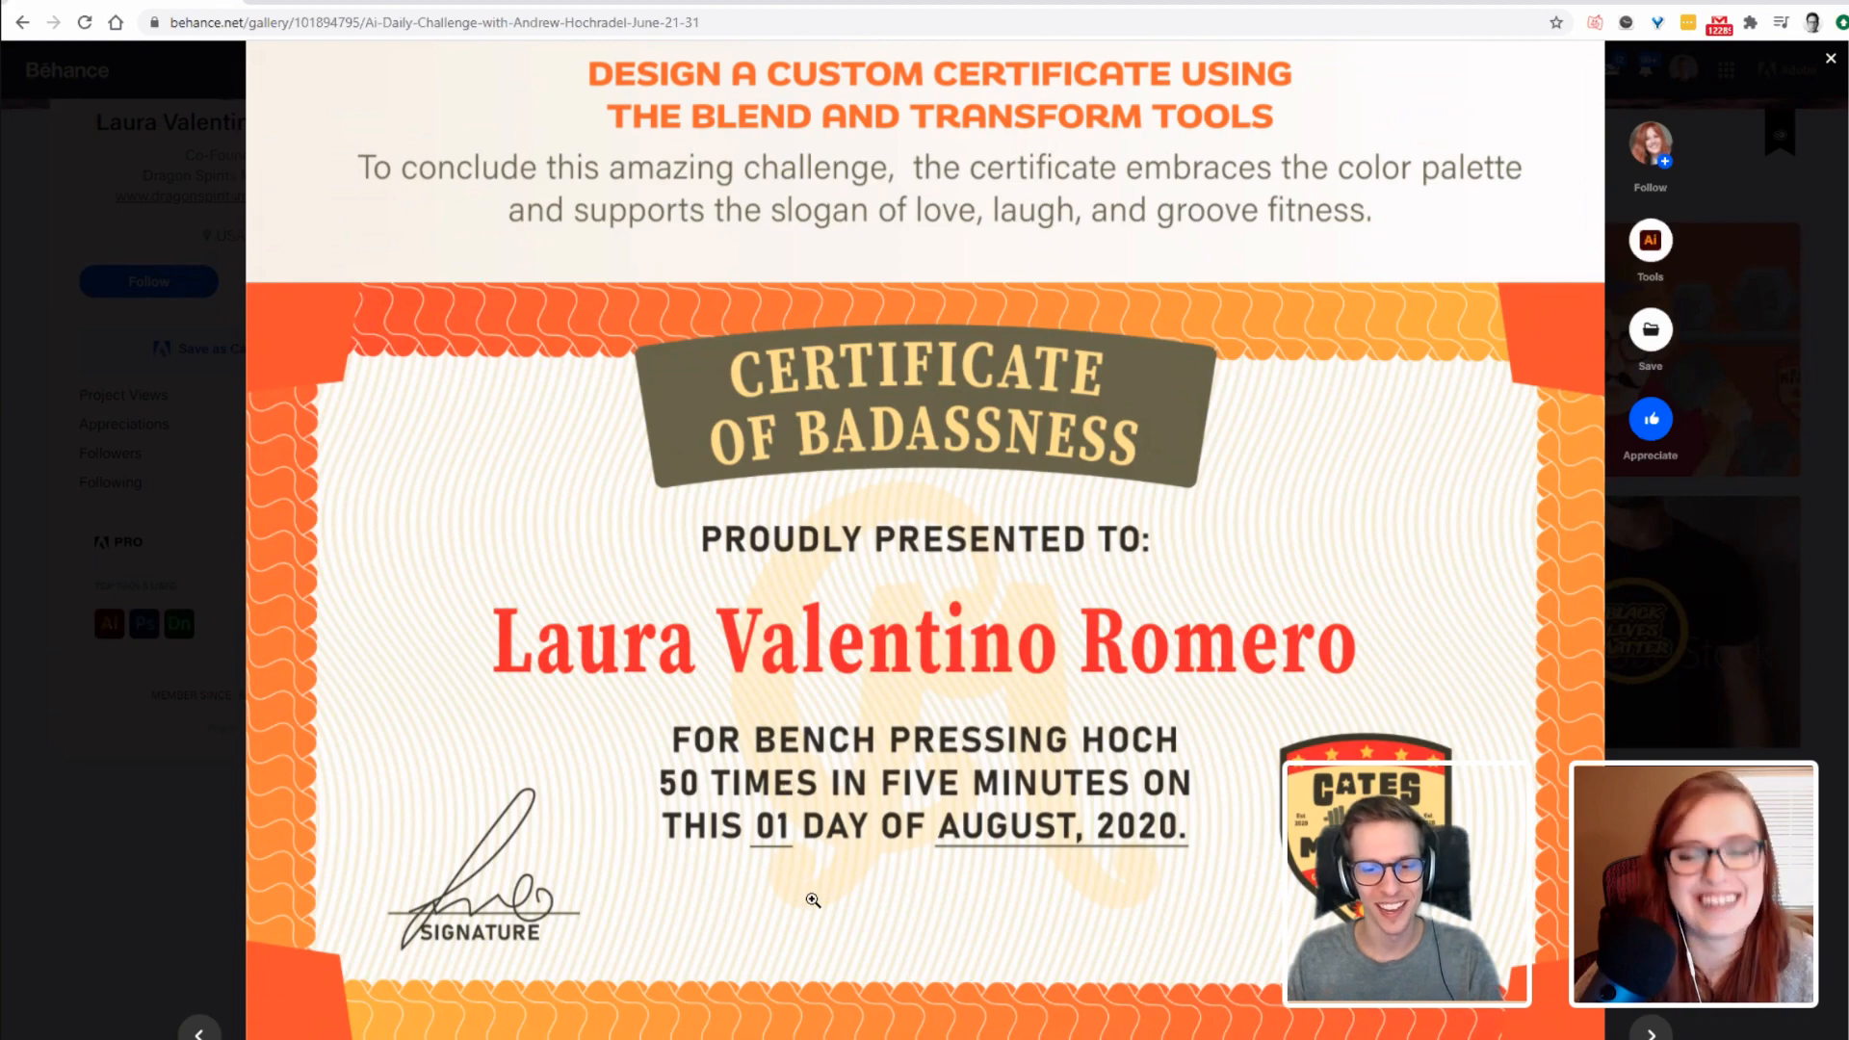
{"action": "scroll", "coordinate": [471, 674], "scroll_direction": "down", "scroll_amount": 4}
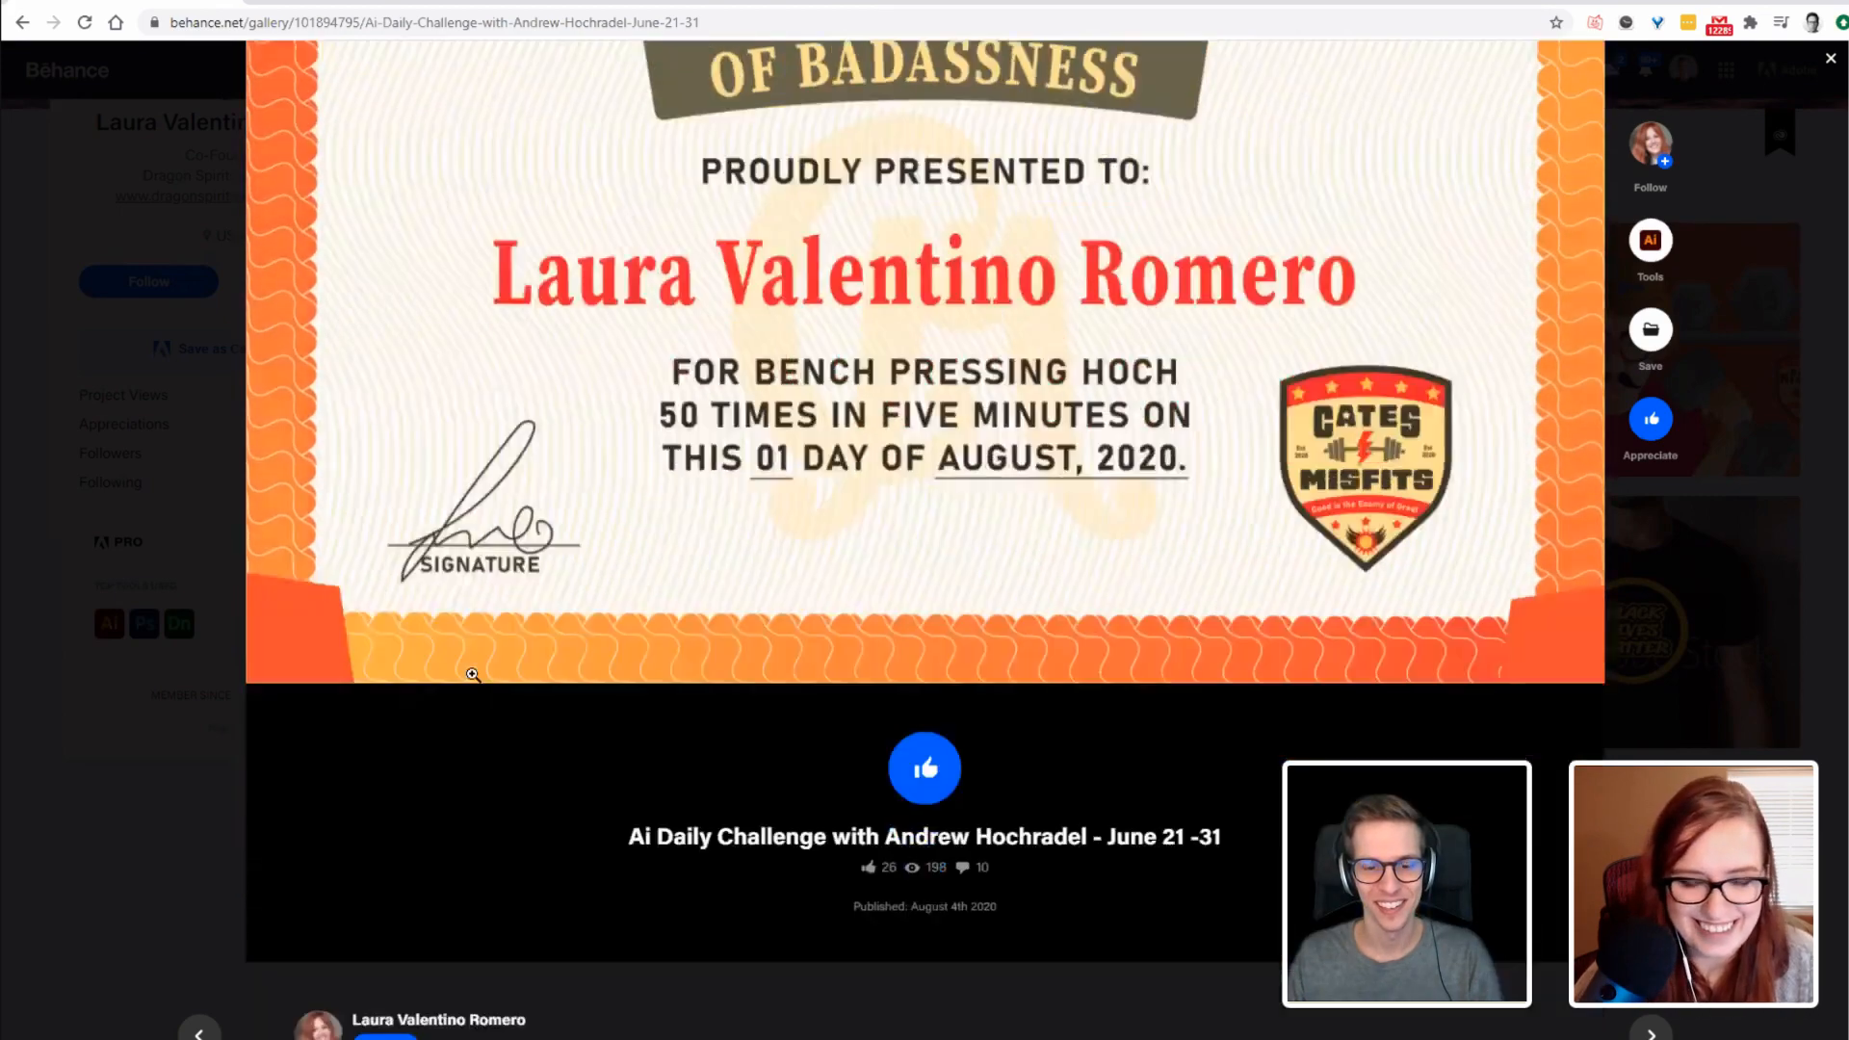
{"action": "scroll", "coordinate": [414, 672], "scroll_direction": "down", "scroll_amount": 8}
{"action": "left_click", "coordinate": [95, 529]}
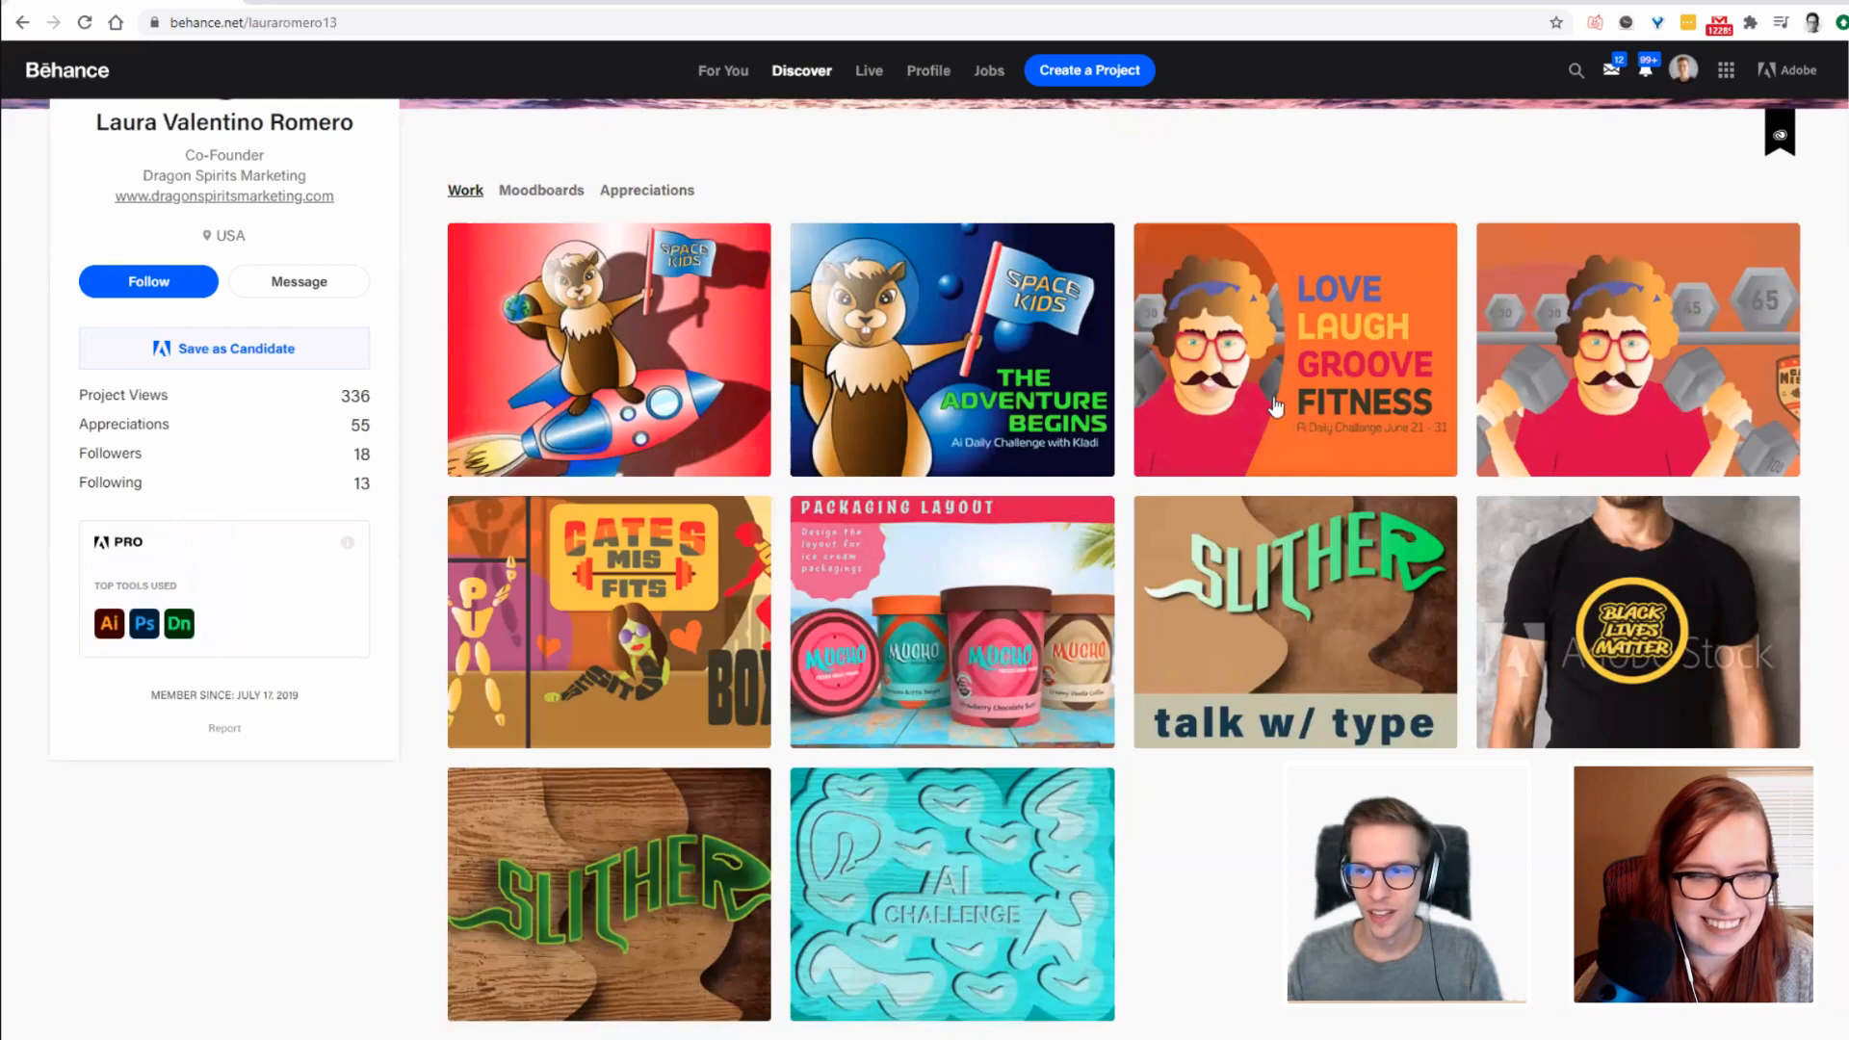
Open the Polygons and Shape Tools project, view its dumbbell-lifting man illustration, and return to the portfolio.
{"action": "left_click", "coordinate": [1523, 298]}
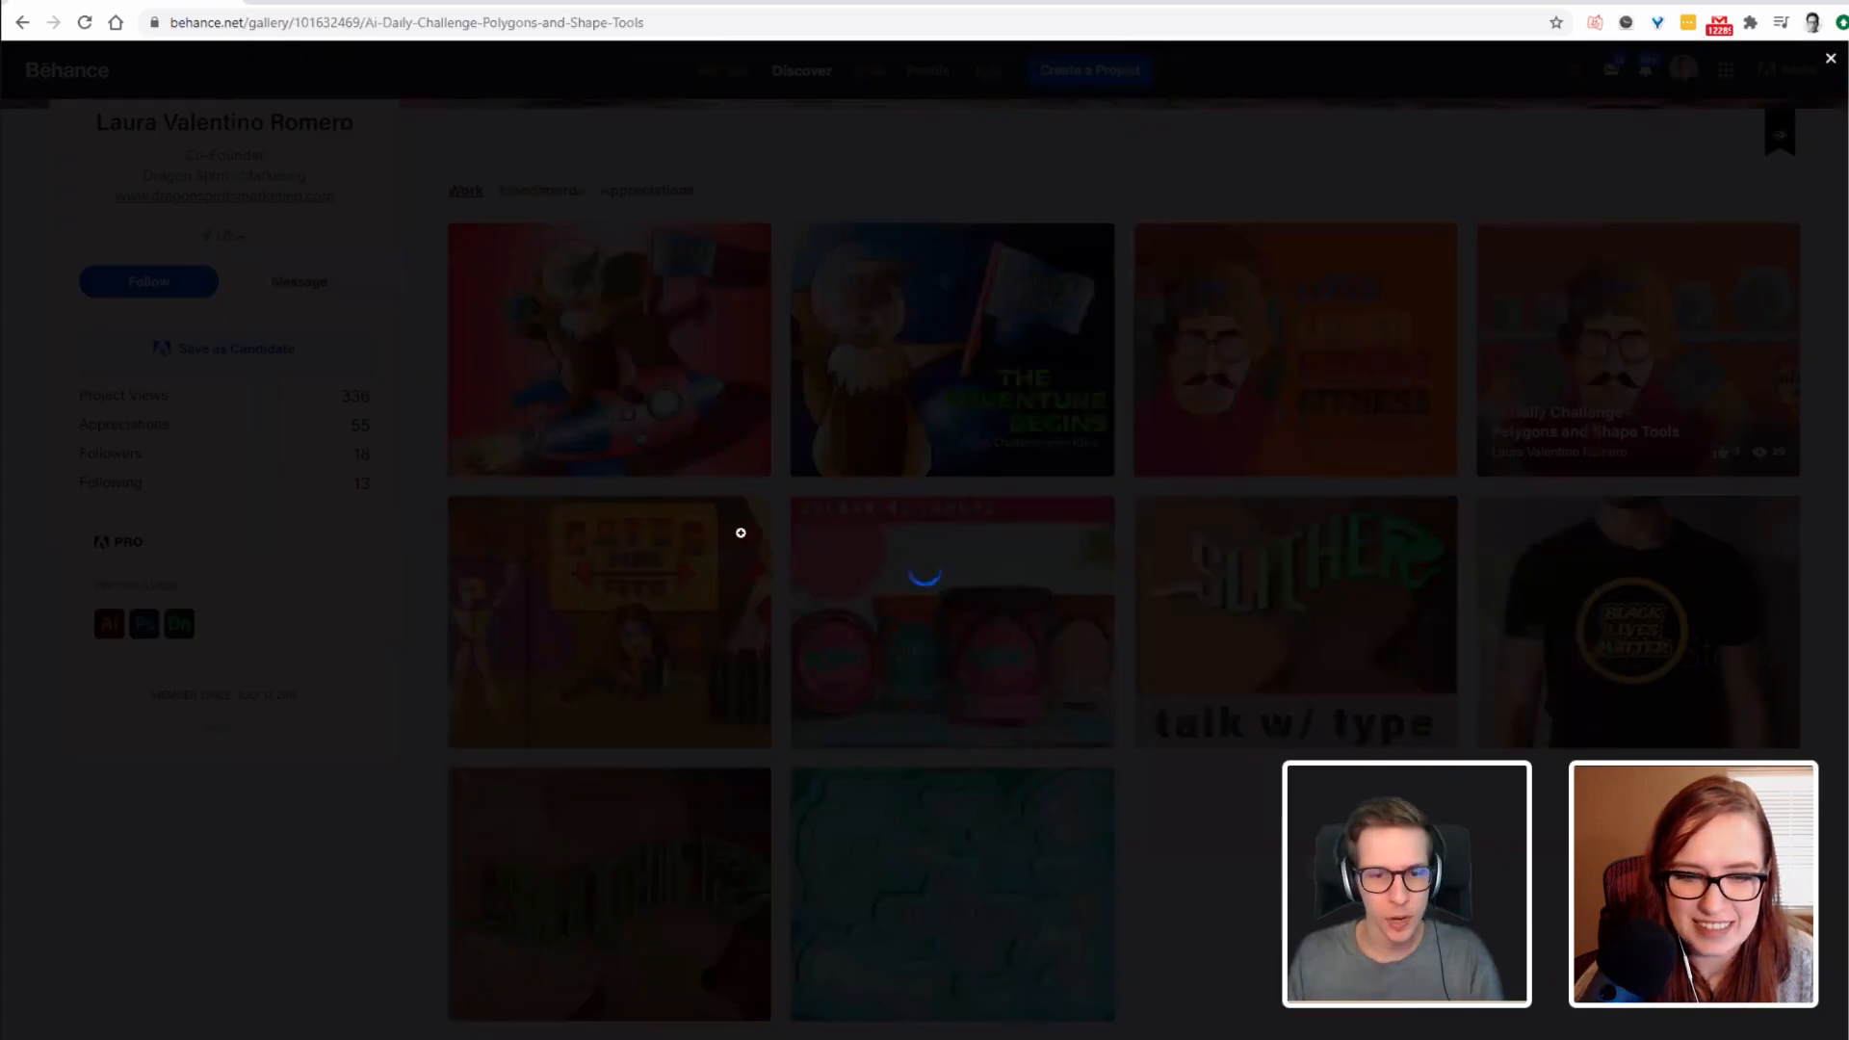
{"action": "scroll", "coordinate": [911, 400], "scroll_direction": "down", "scroll_amount": 3}
{"action": "scroll", "coordinate": [911, 403], "scroll_direction": "up", "scroll_amount": 3}
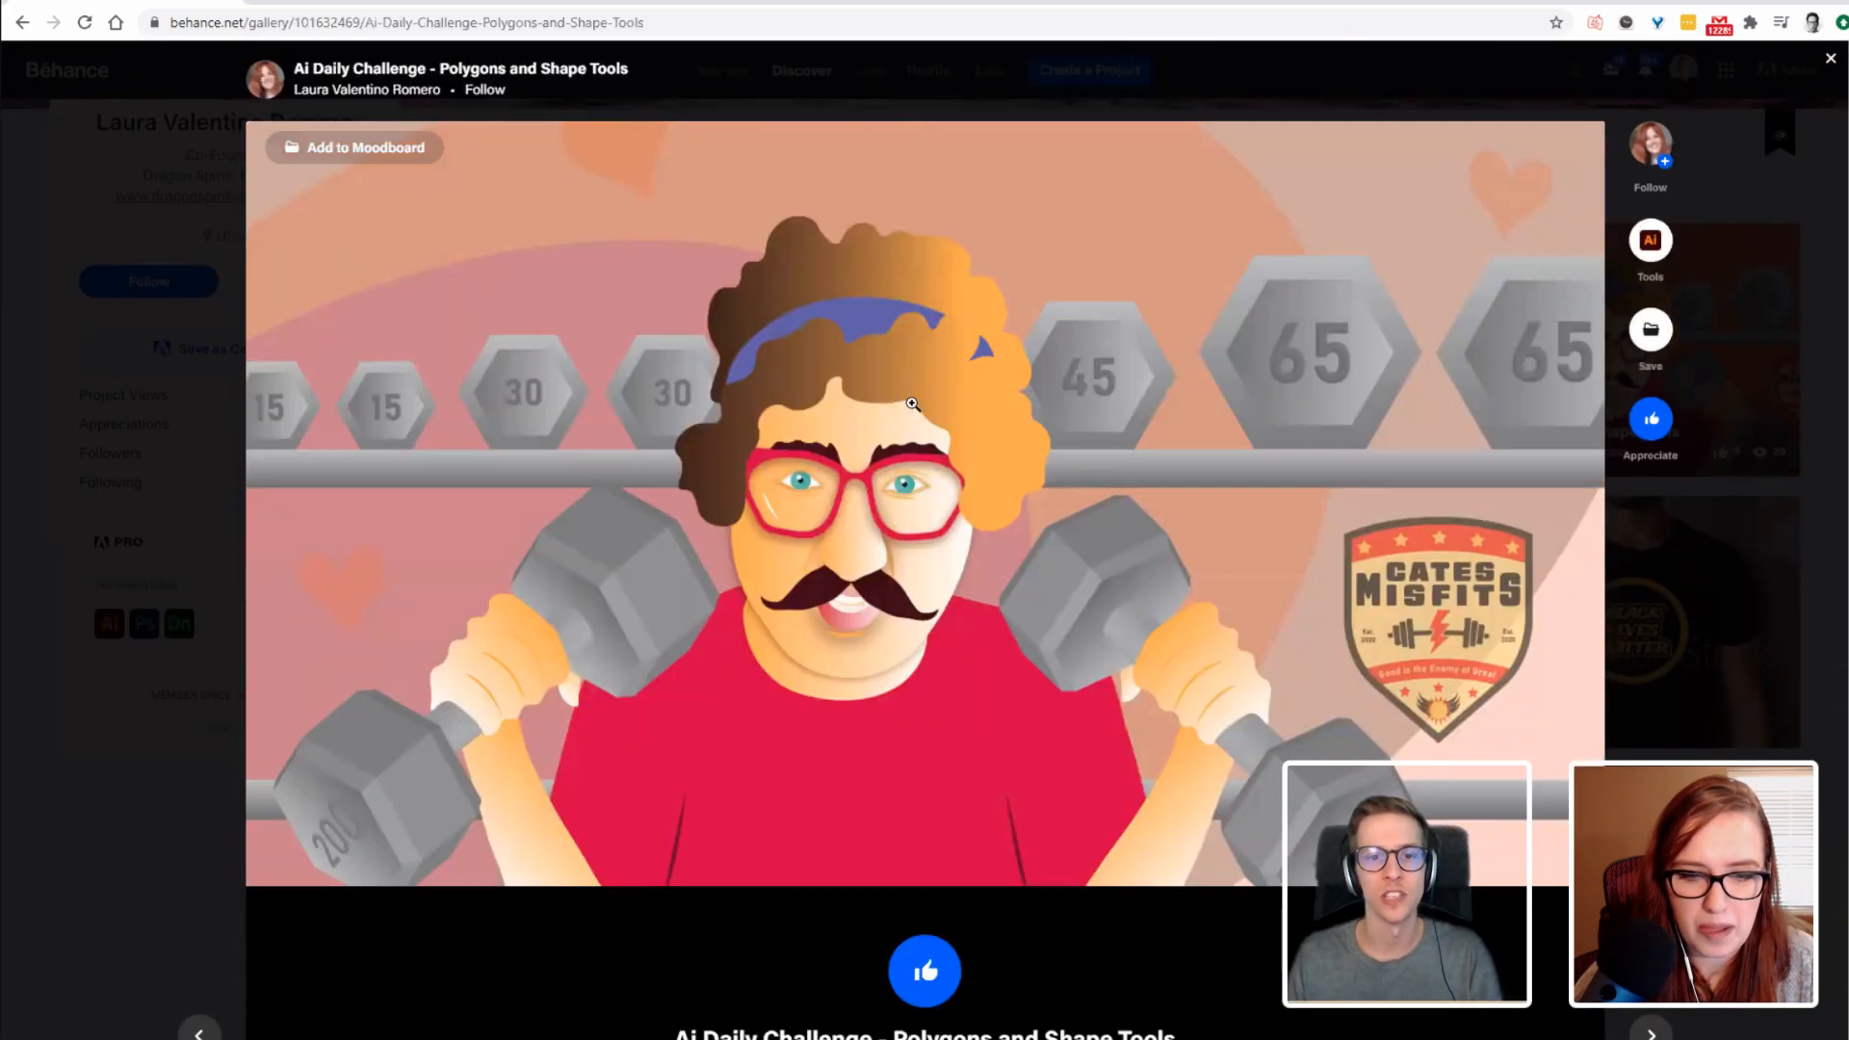
{"action": "scroll", "coordinate": [289, 402], "scroll_direction": "down", "scroll_amount": 7}
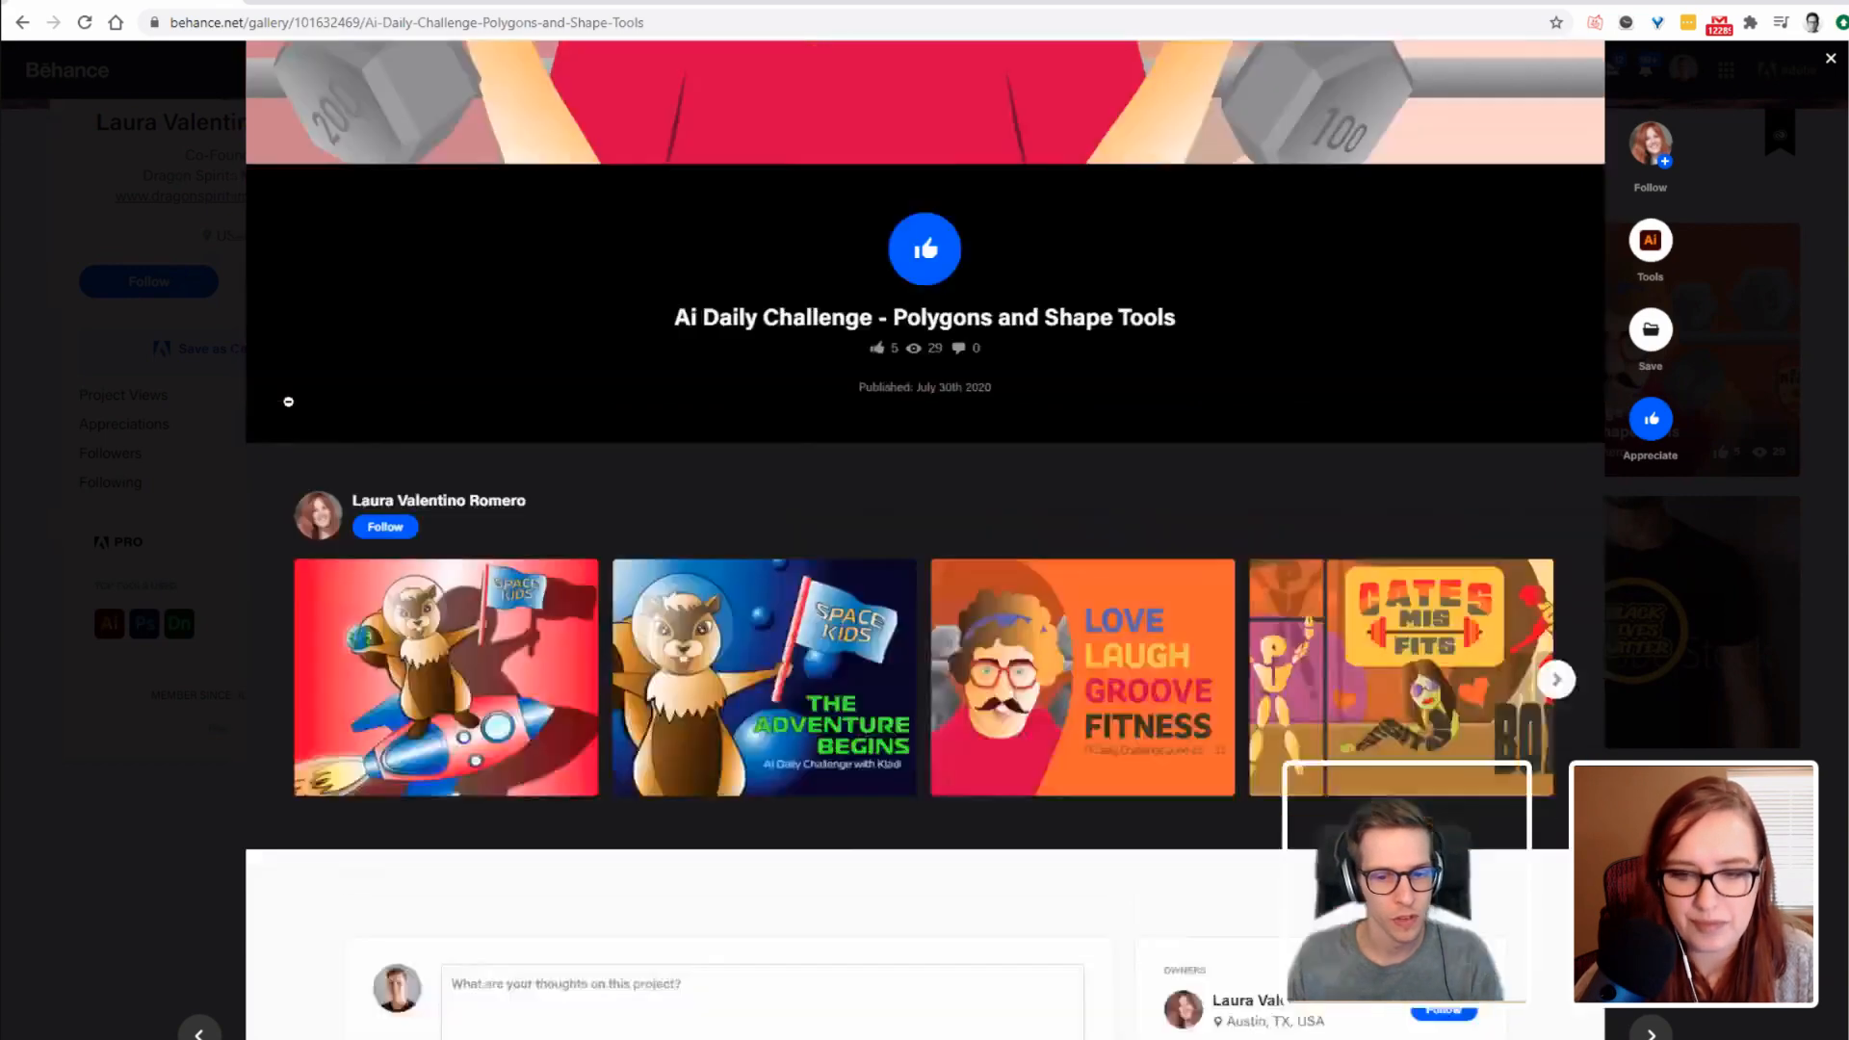
{"action": "scroll", "coordinate": [231, 466], "scroll_direction": "up", "scroll_amount": 7}
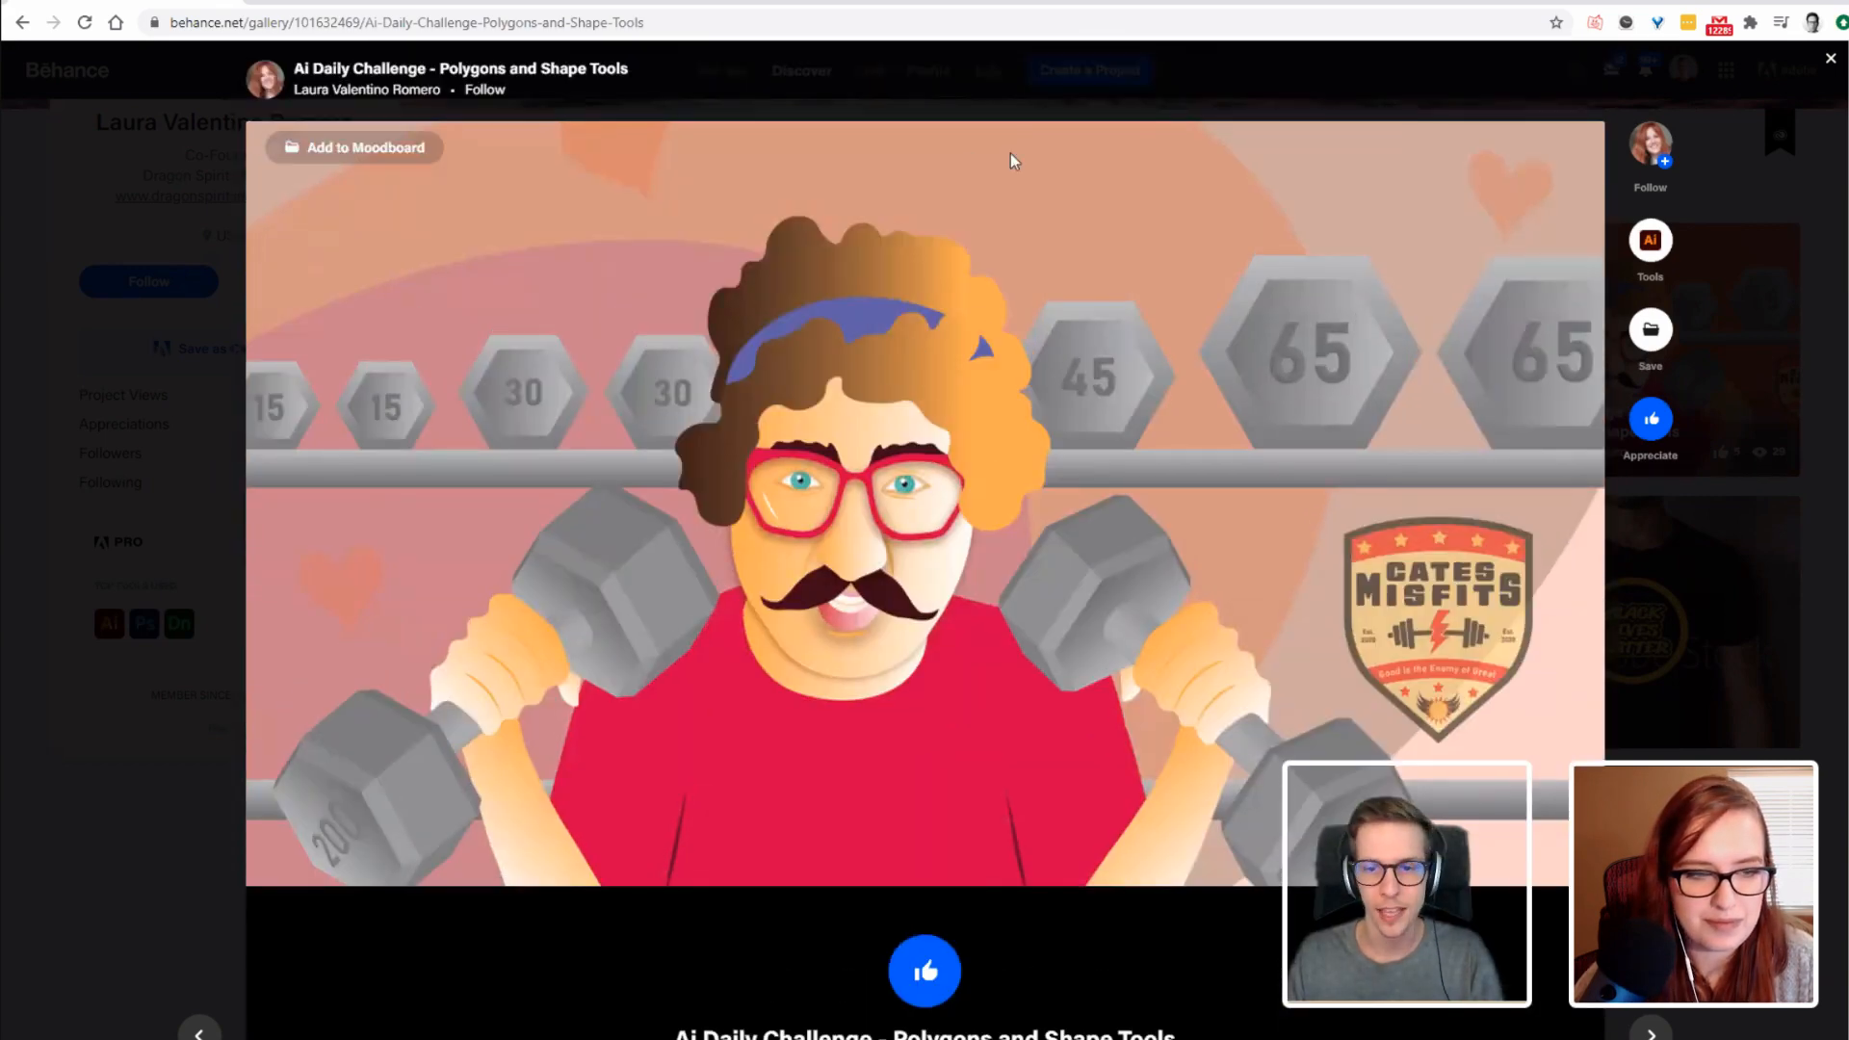
{"action": "left_click", "coordinate": [98, 290]}
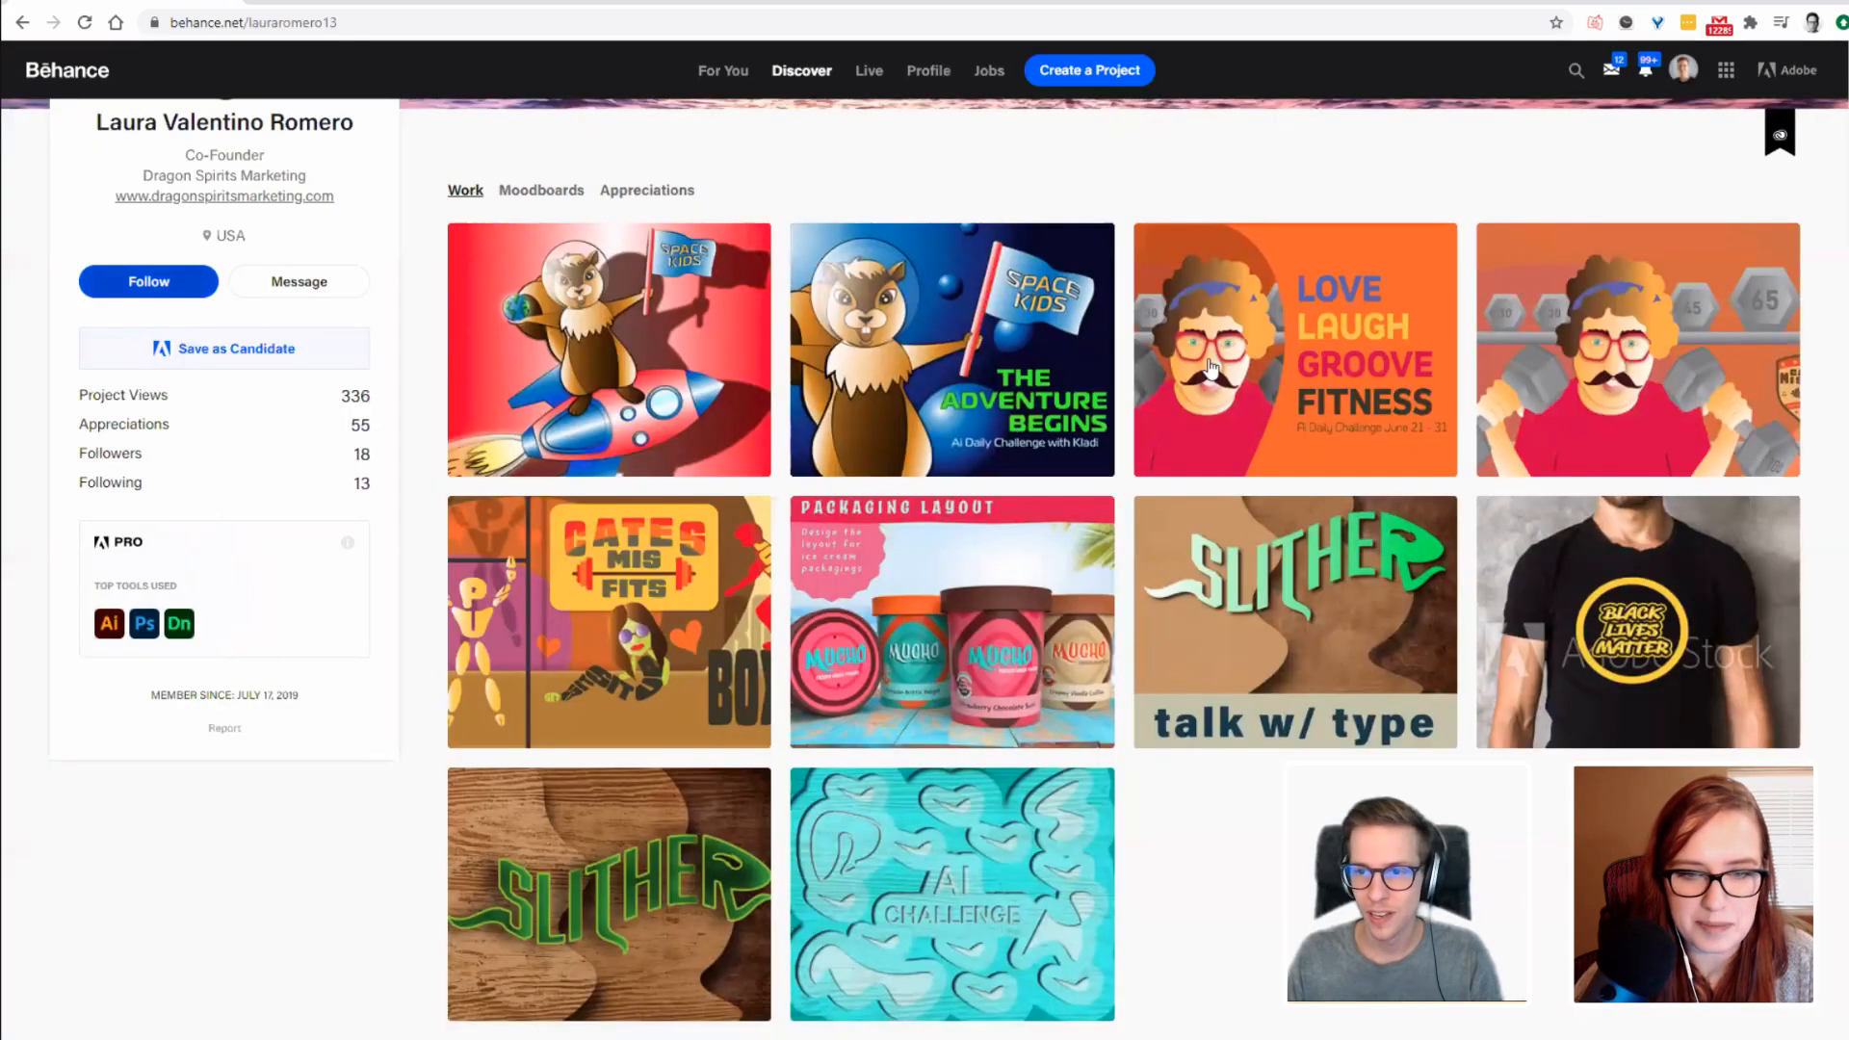
Open the Stretch Type project, view its Cates Misfits exercise figures built from letters, and return to the portfolio.
{"action": "left_click", "coordinate": [563, 539]}
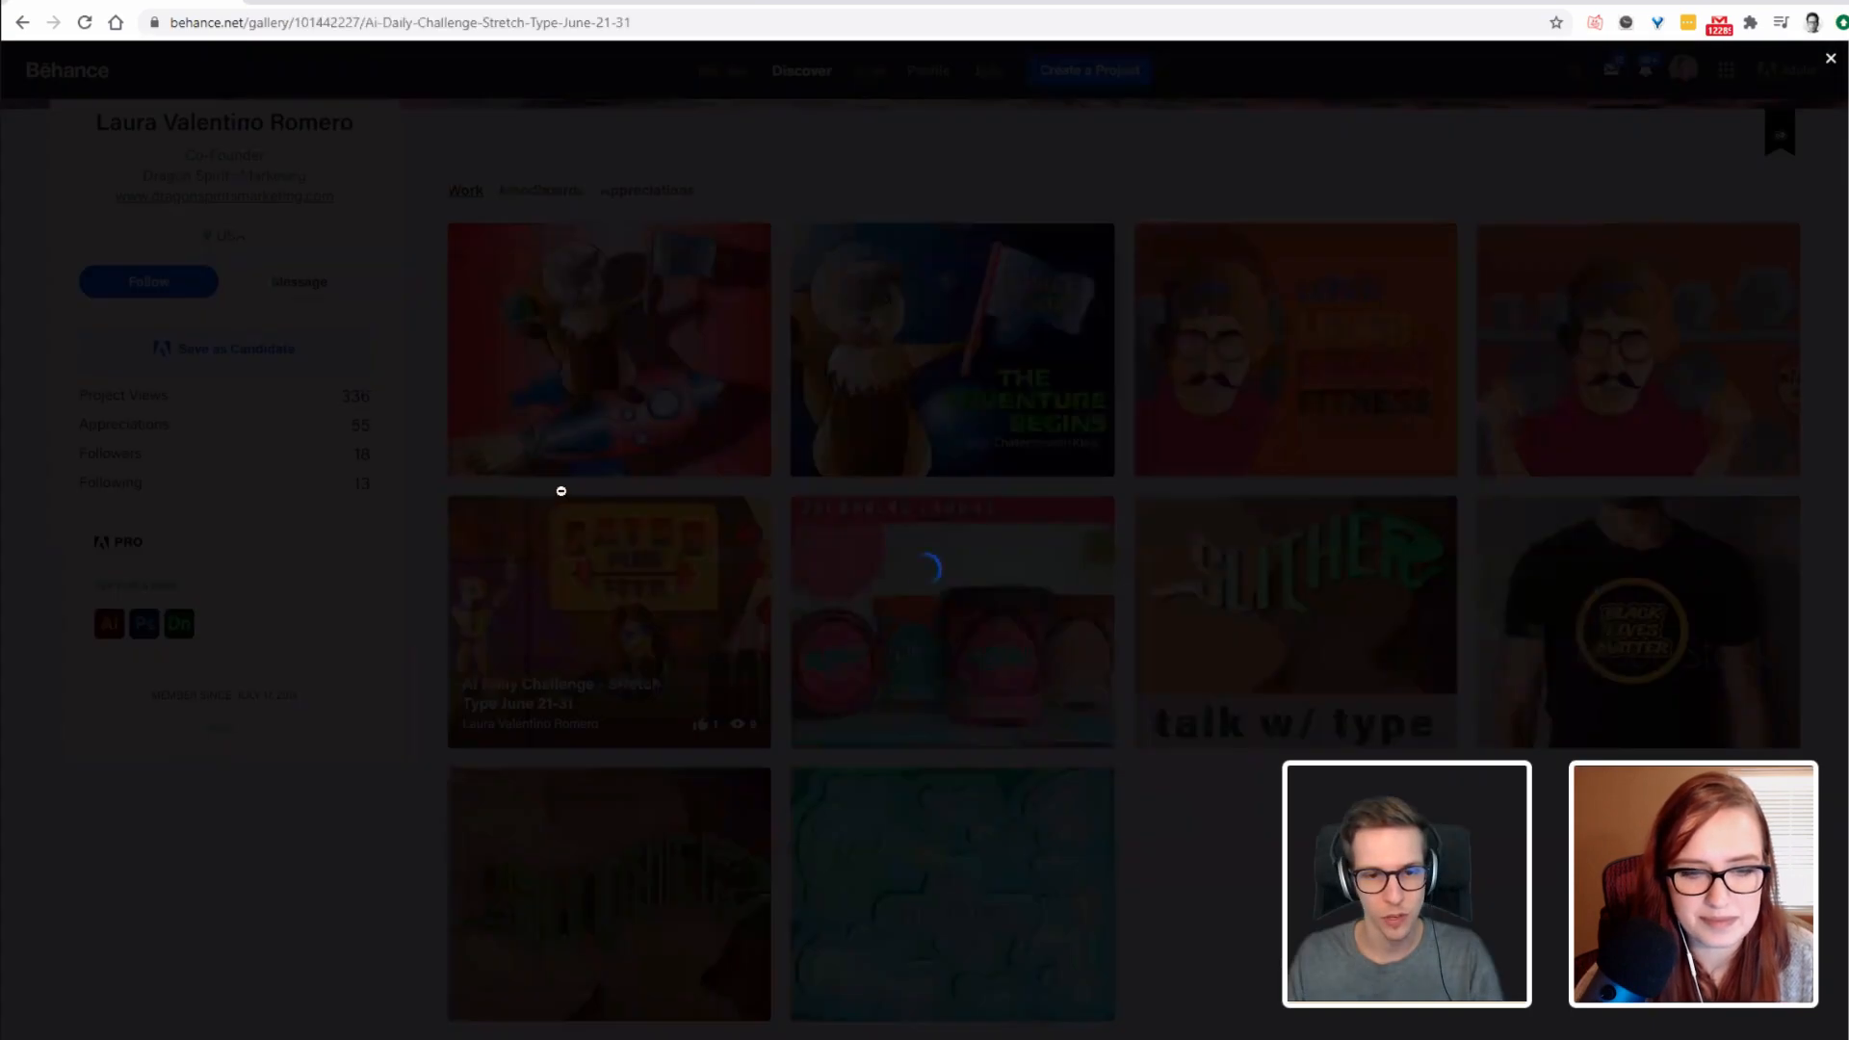
{"action": "scroll", "coordinate": [1107, 626], "scroll_direction": "down", "scroll_amount": 3}
{"action": "scroll", "coordinate": [916, 635], "scroll_direction": "up", "scroll_amount": 3}
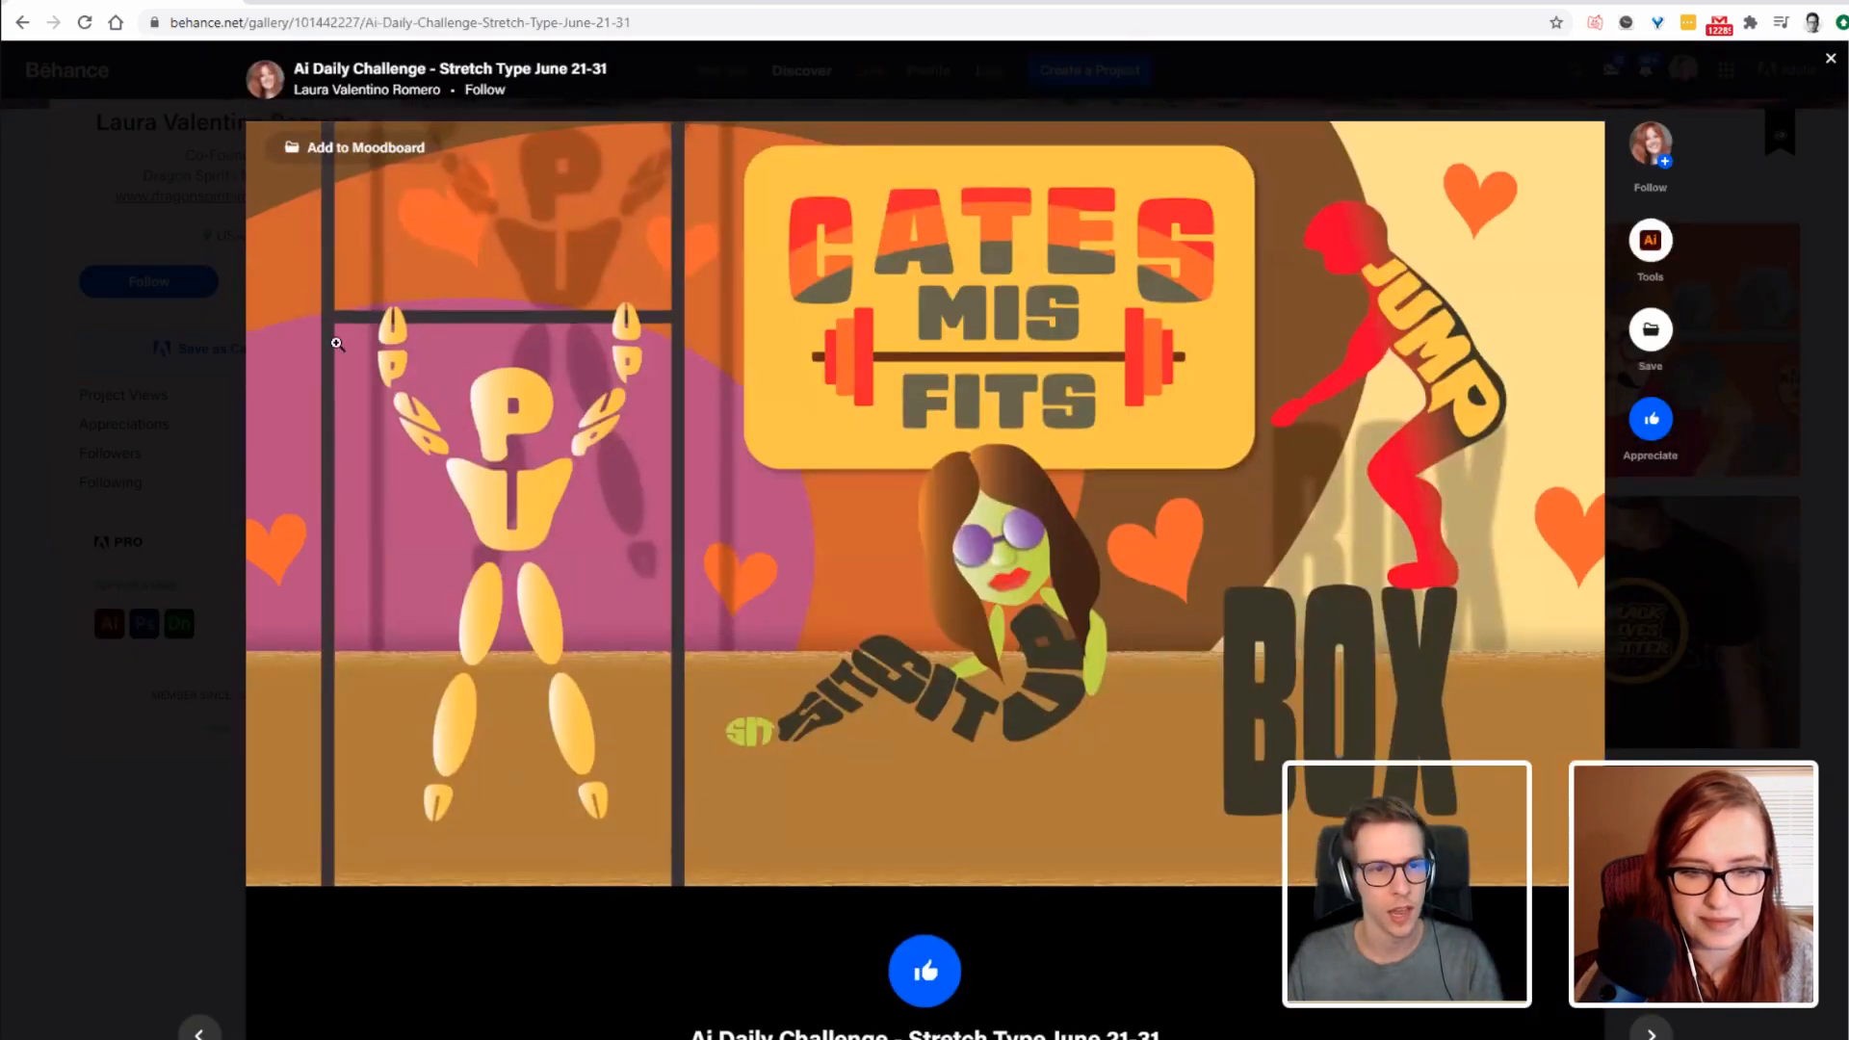
{"action": "left_click", "coordinate": [83, 263]}
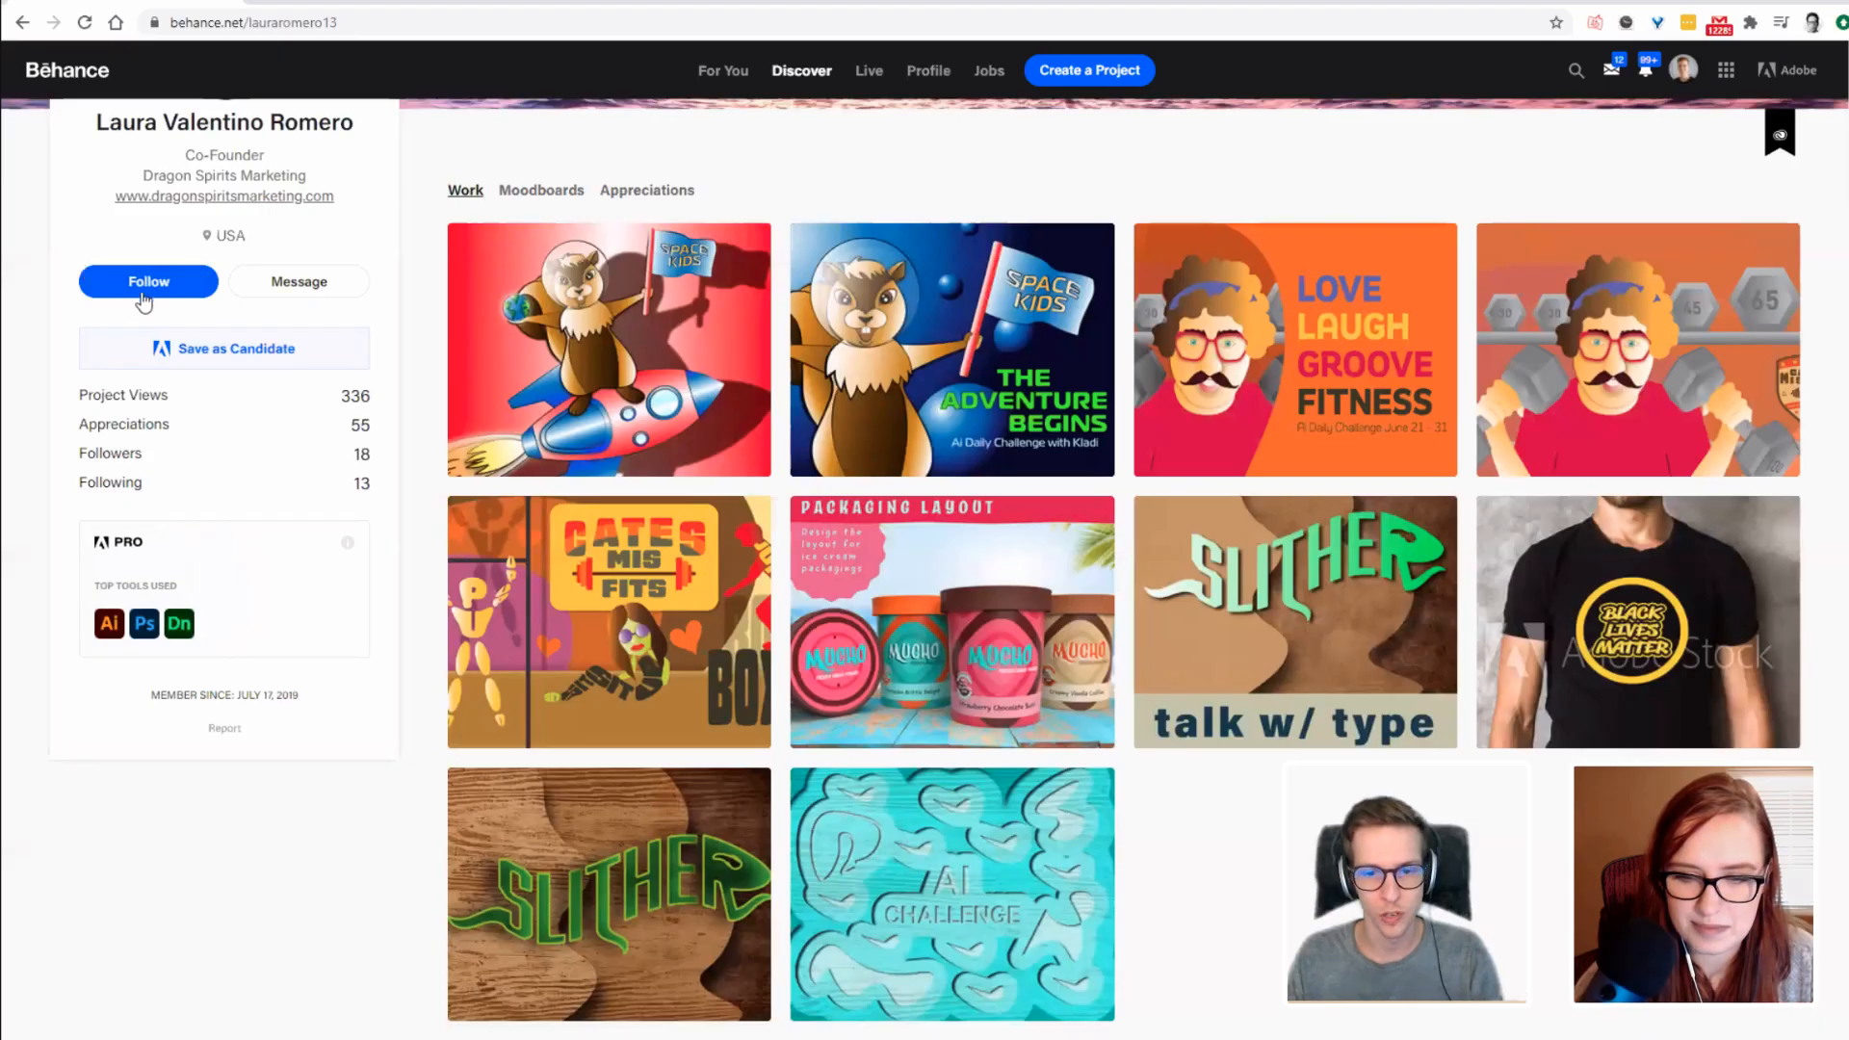
Open the Festival Branding project and examine the Mucho lemonade bottle in its Label Design section.
{"action": "left_click", "coordinate": [972, 563]}
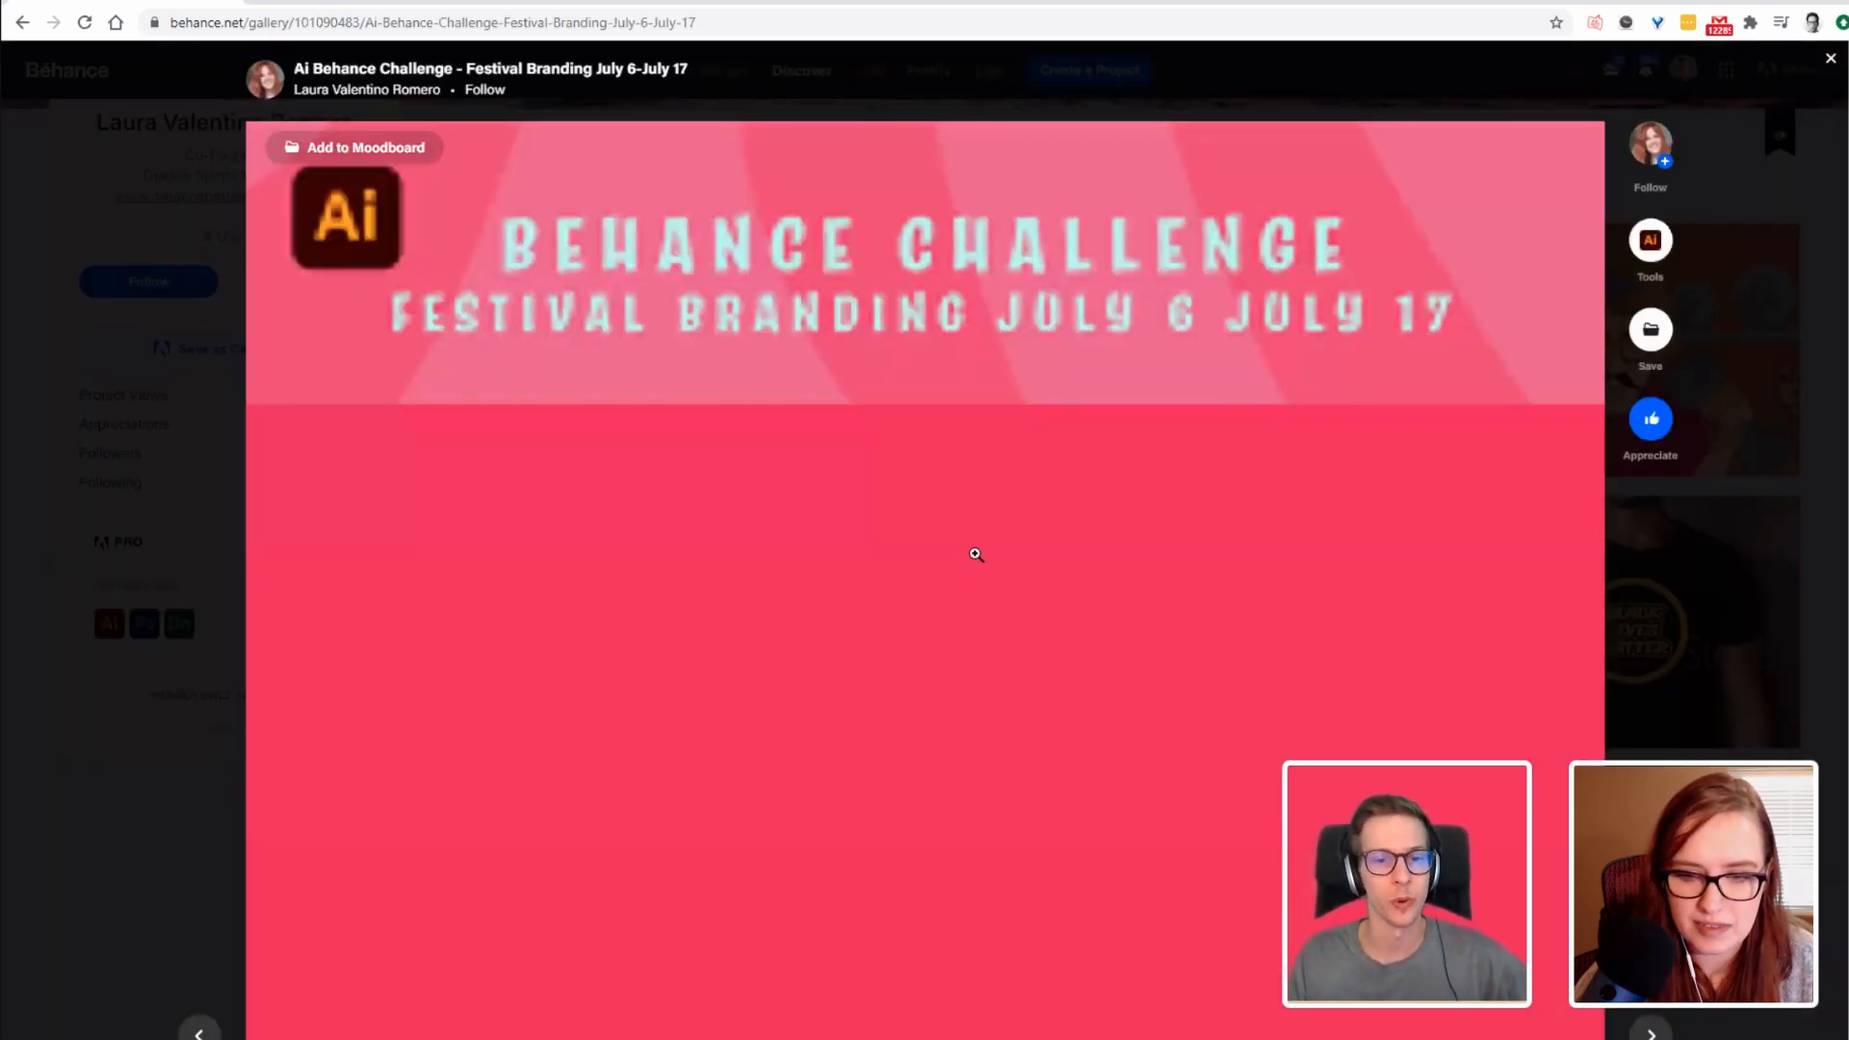
{"action": "scroll", "coordinate": [969, 543], "scroll_direction": "down", "scroll_amount": 2}
{"action": "scroll", "coordinate": [970, 543], "scroll_direction": "up", "scroll_amount": 2}
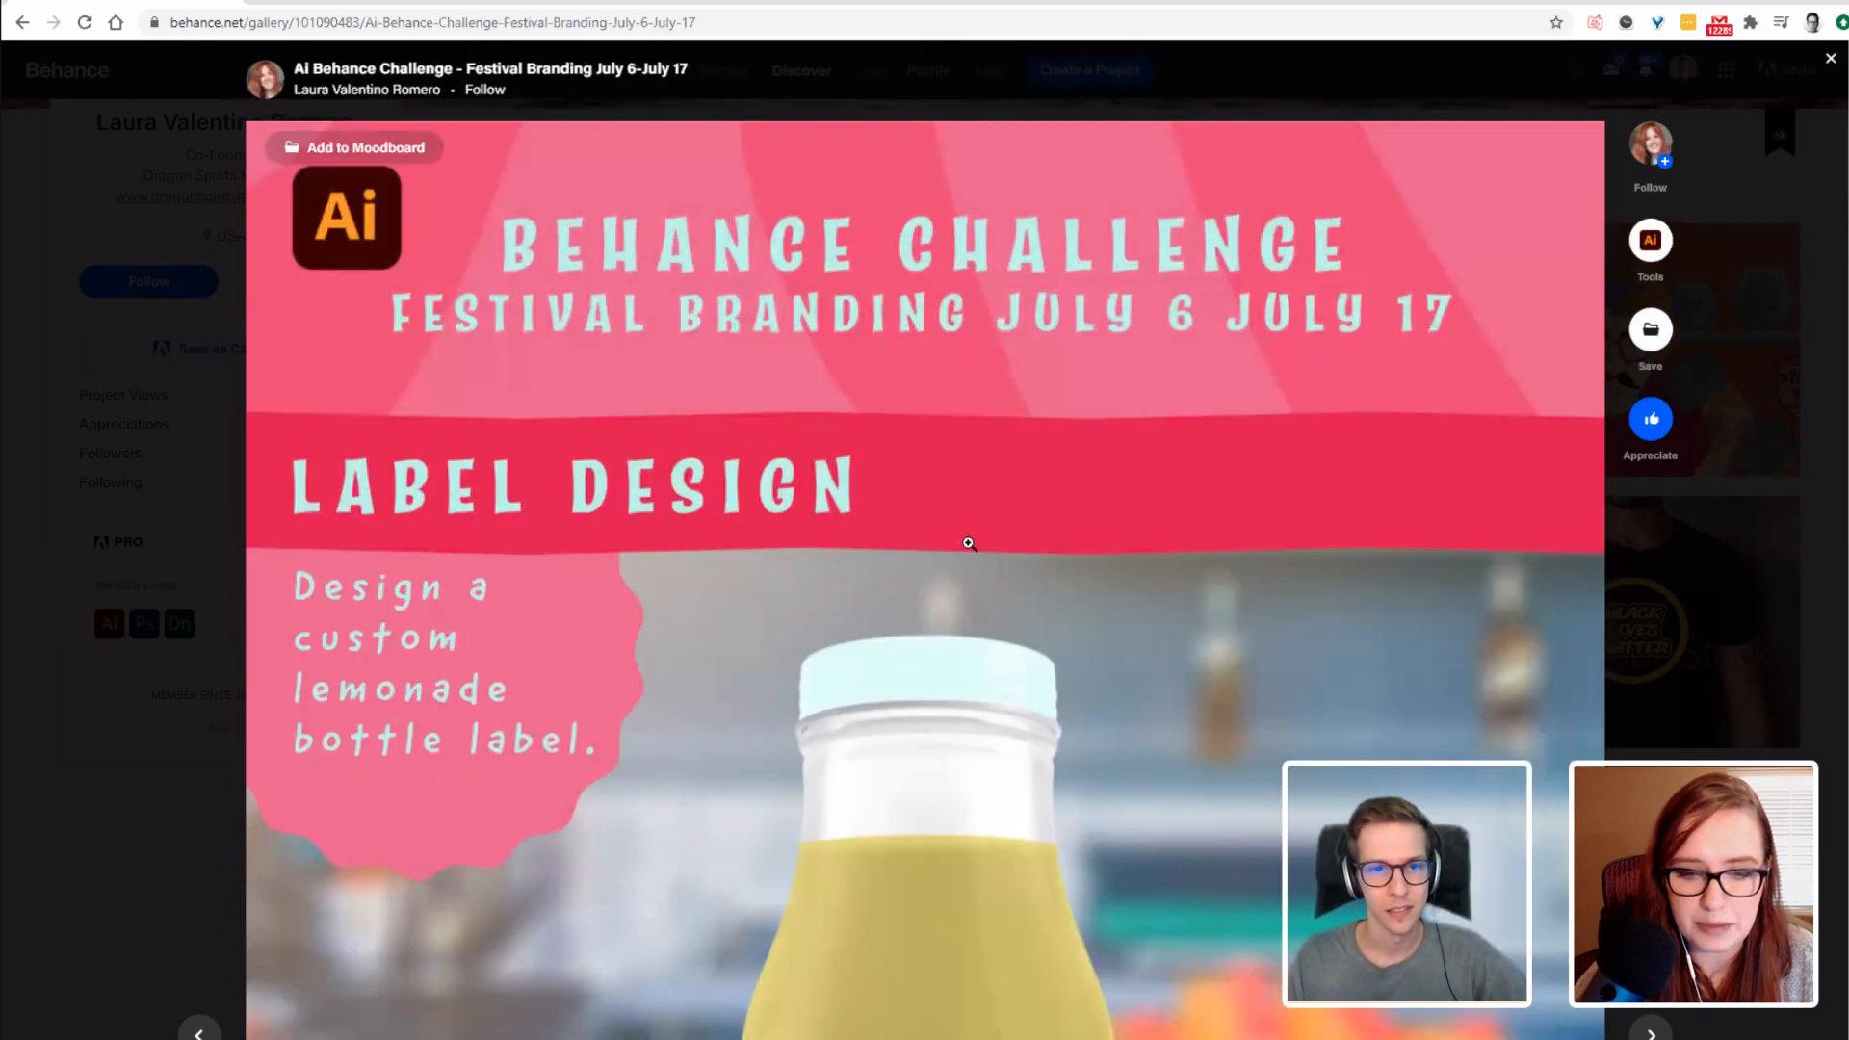
{"action": "scroll", "coordinate": [968, 543], "scroll_direction": "down", "scroll_amount": 1}
{"action": "scroll", "coordinate": [969, 543], "scroll_direction": "down", "scroll_amount": 5}
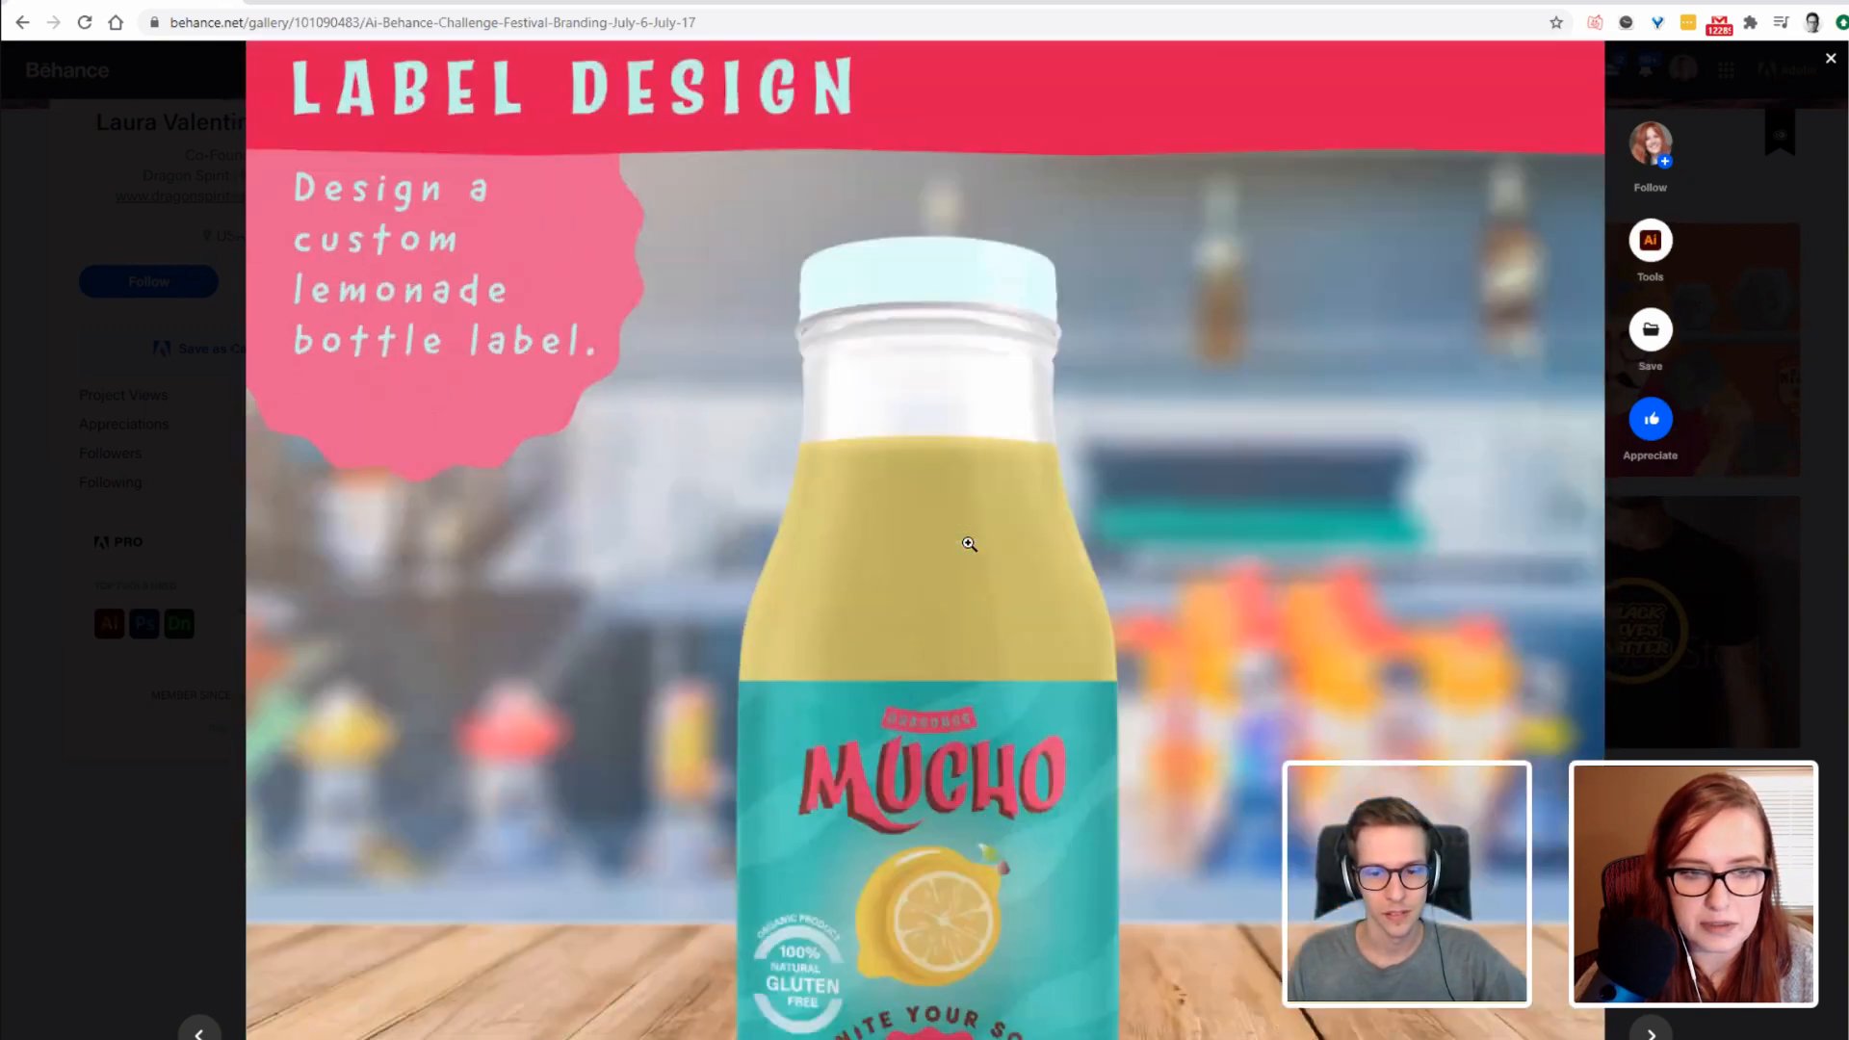
{"action": "scroll", "coordinate": [1312, 437], "scroll_direction": "up", "scroll_amount": 1}
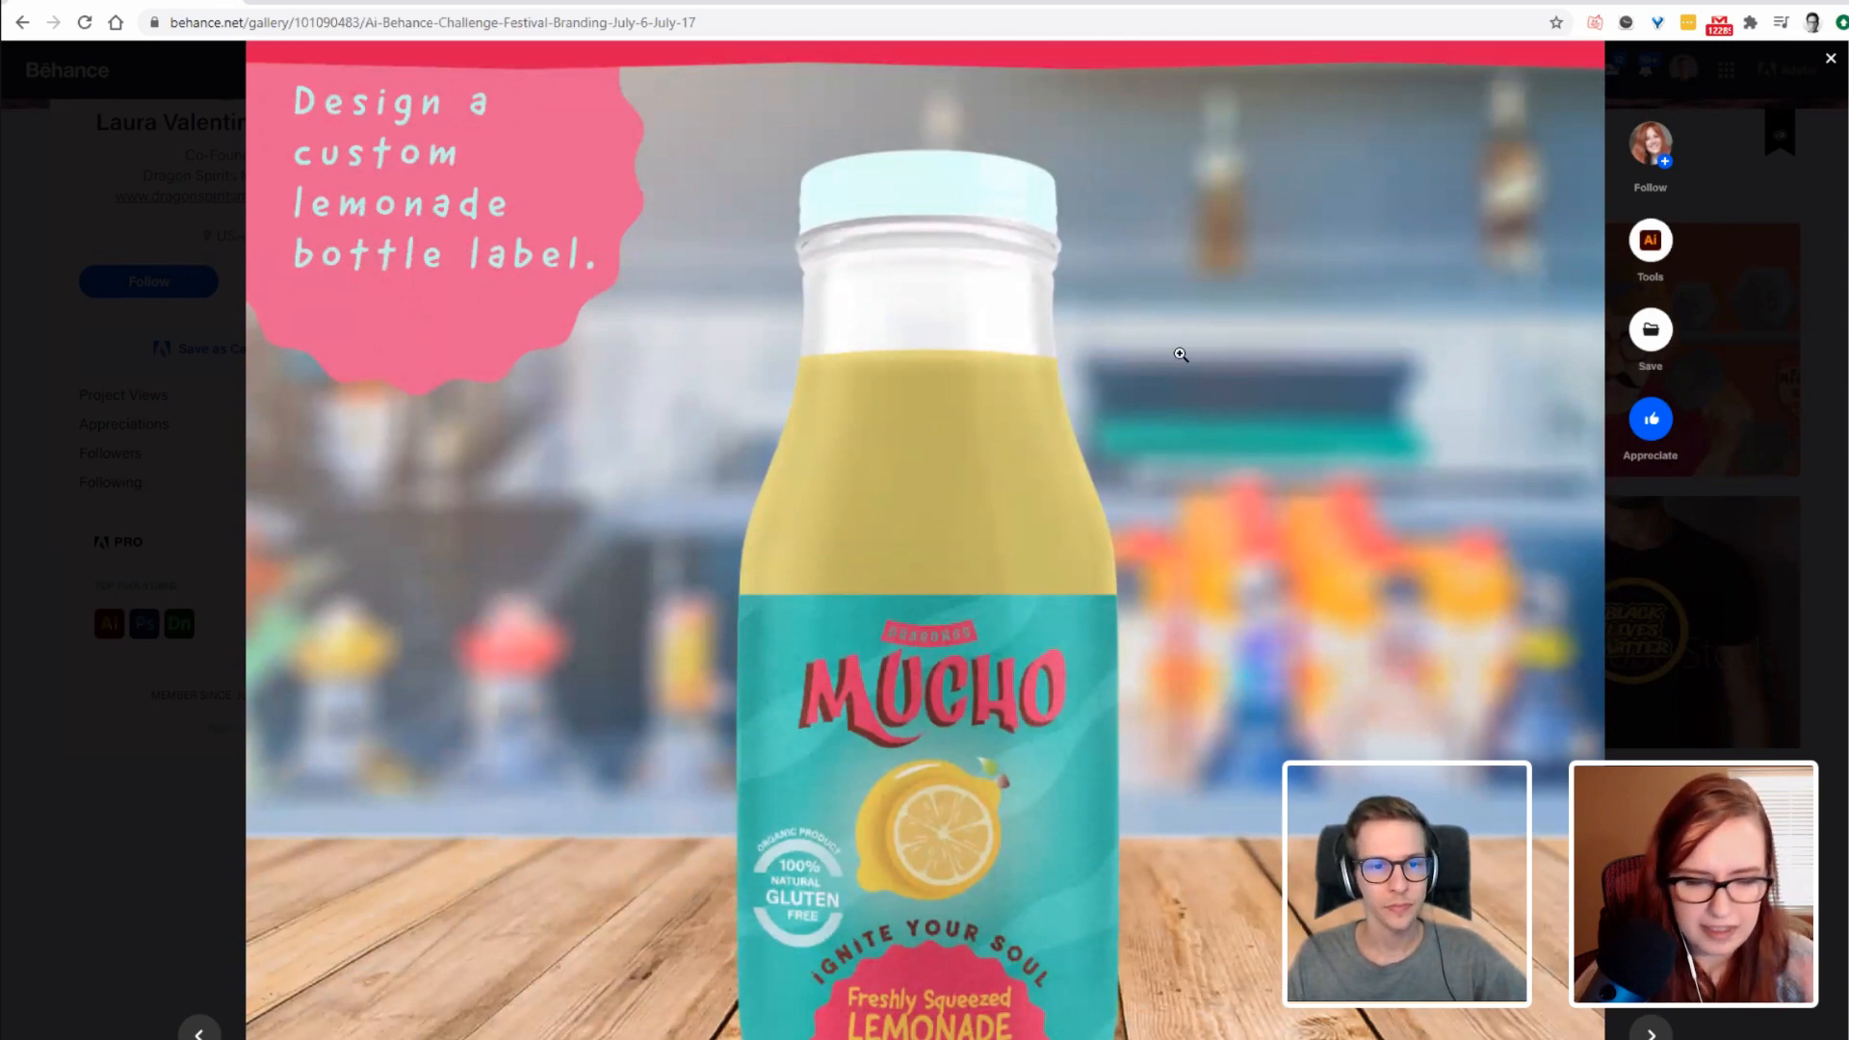
{"action": "scroll", "coordinate": [1180, 355], "scroll_direction": "down", "scroll_amount": 1}
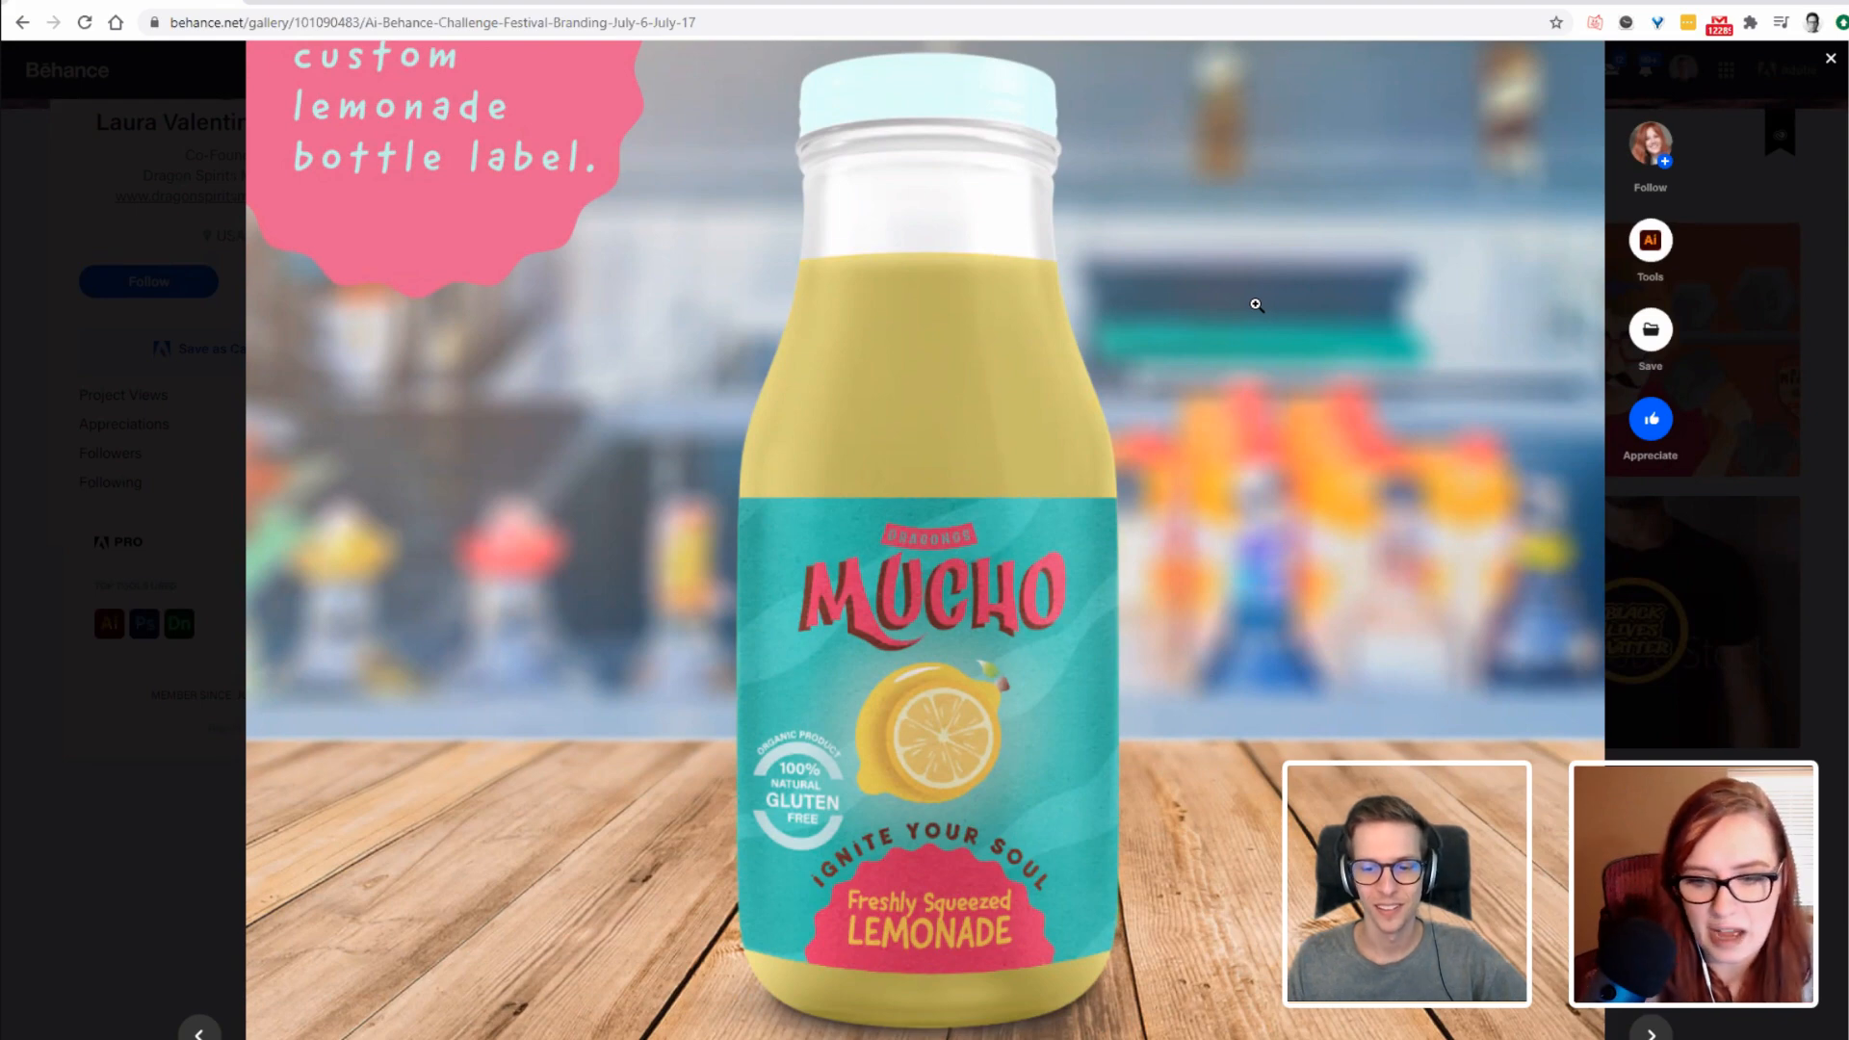
{"action": "scroll", "coordinate": [1256, 304], "scroll_direction": "up", "scroll_amount": 6}
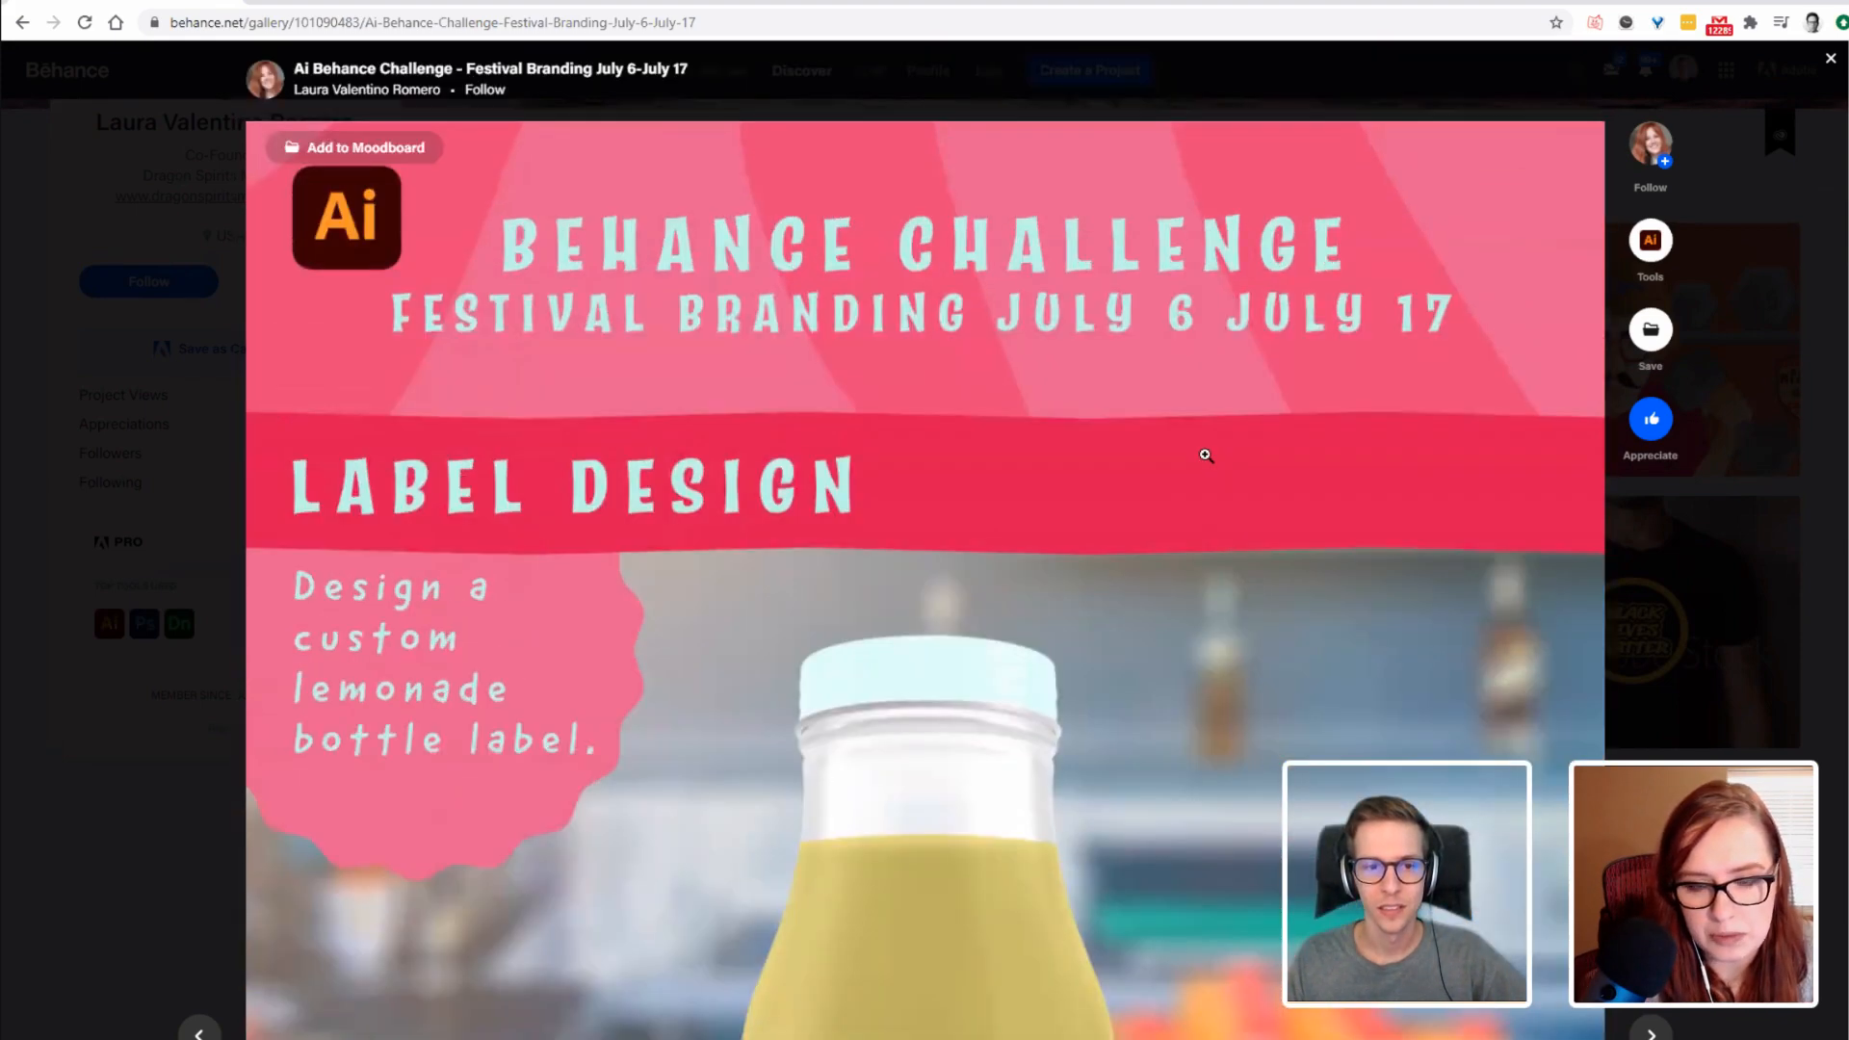
{"action": "scroll", "coordinate": [1205, 455], "scroll_direction": "down", "scroll_amount": 7}
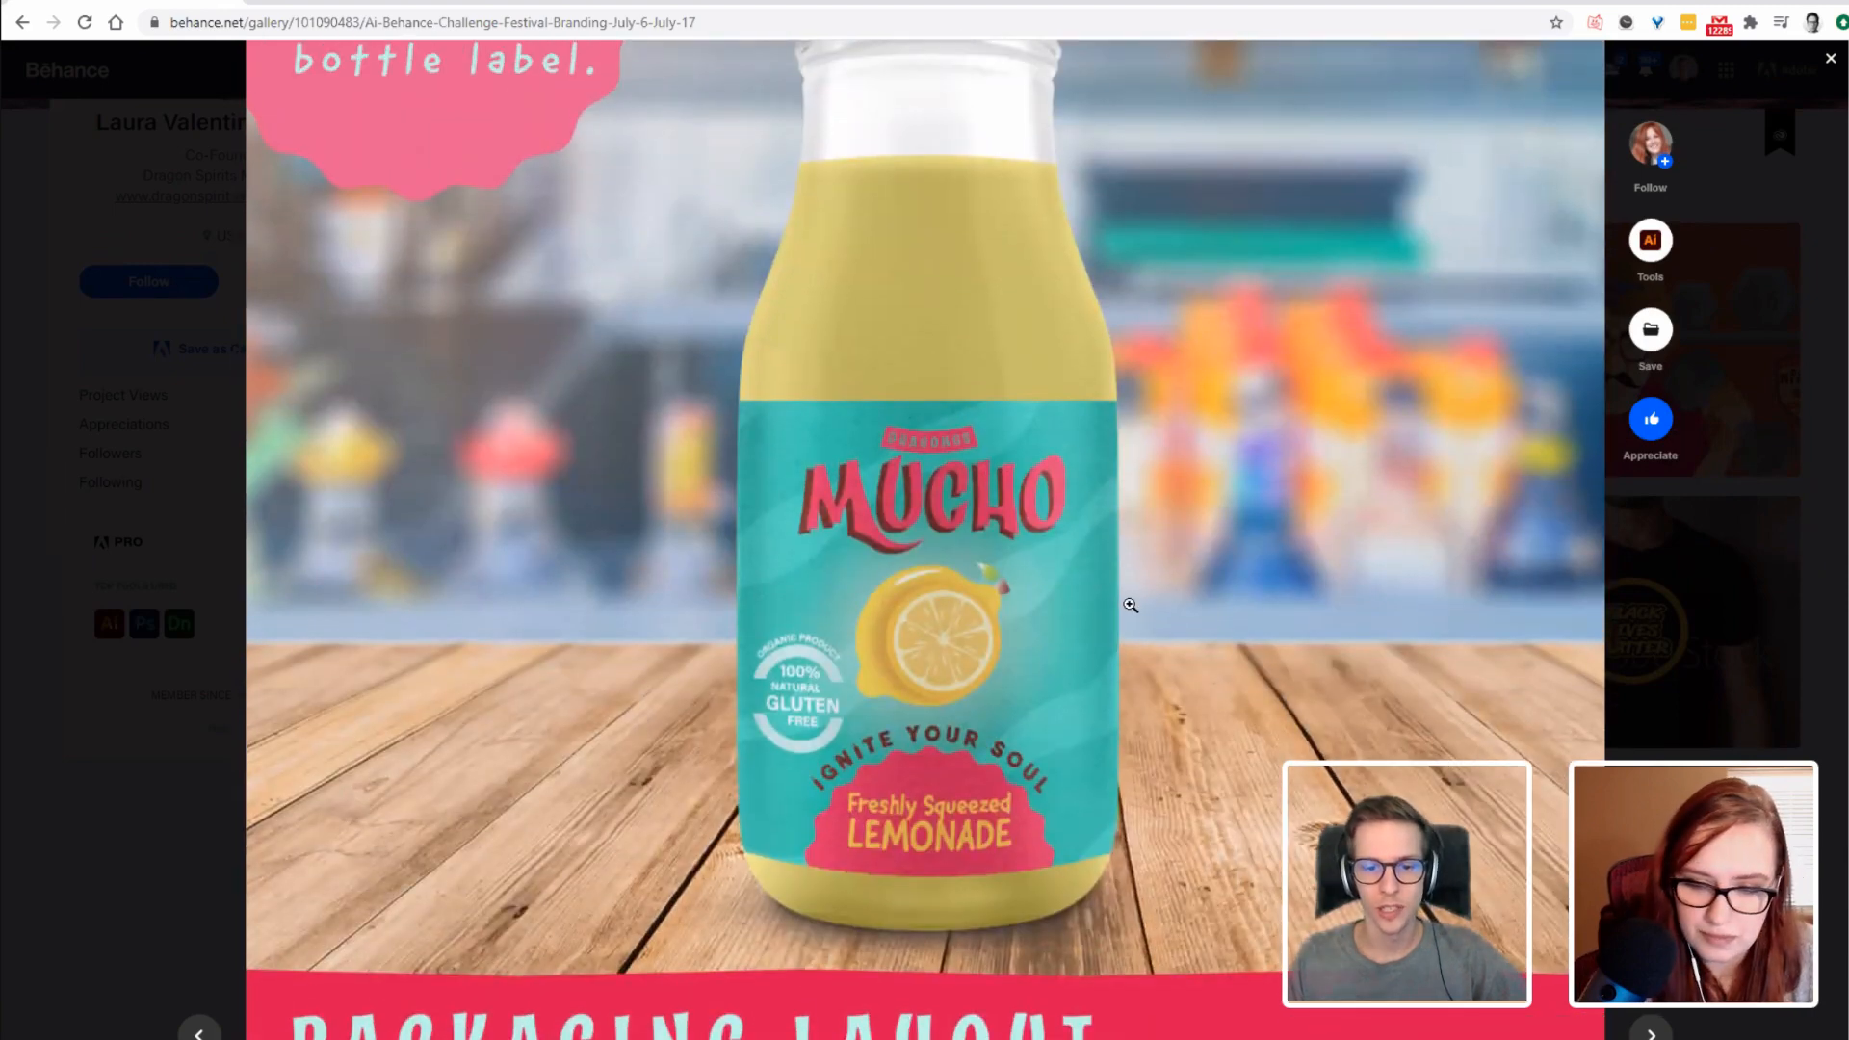
{"action": "scroll", "coordinate": [829, 956], "scroll_direction": "up", "scroll_amount": 1}
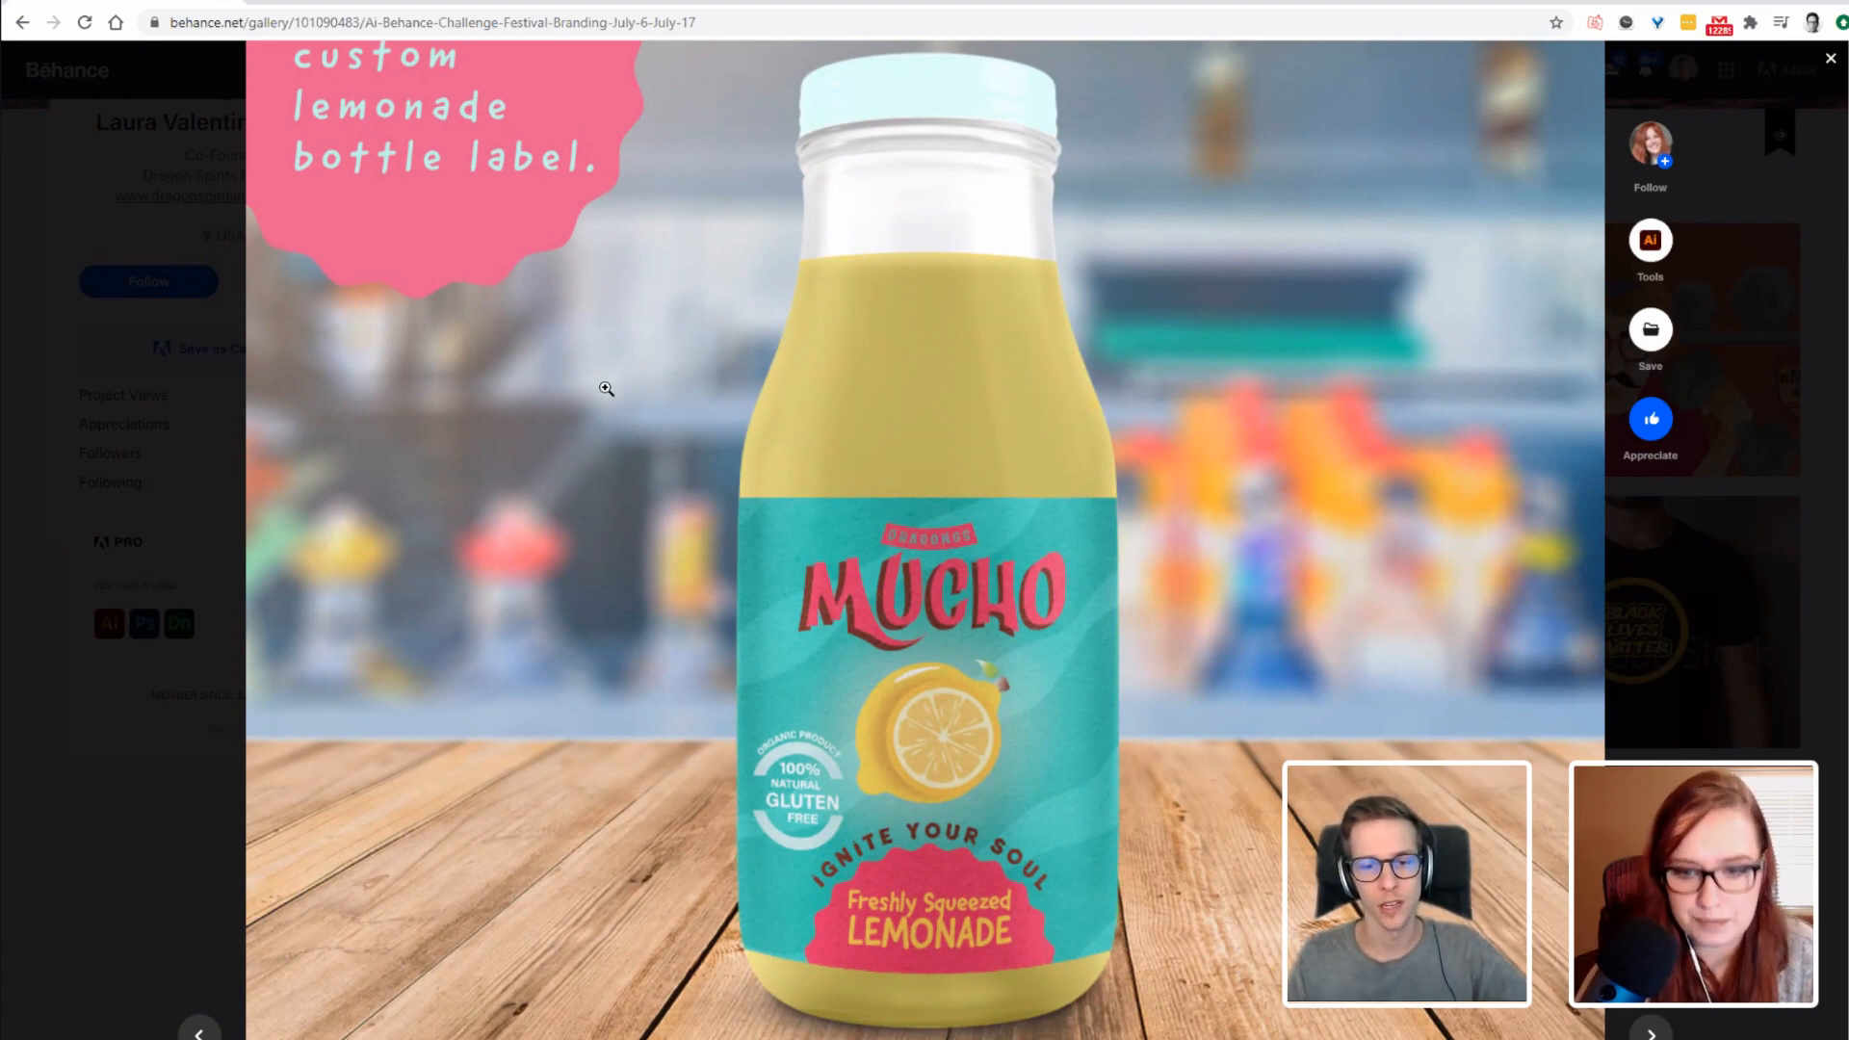
Read the Packaging Layout brief and examine the Mucho frozen yogurt tub designs.
{"action": "scroll", "coordinate": [605, 388], "scroll_direction": "down", "scroll_amount": 7}
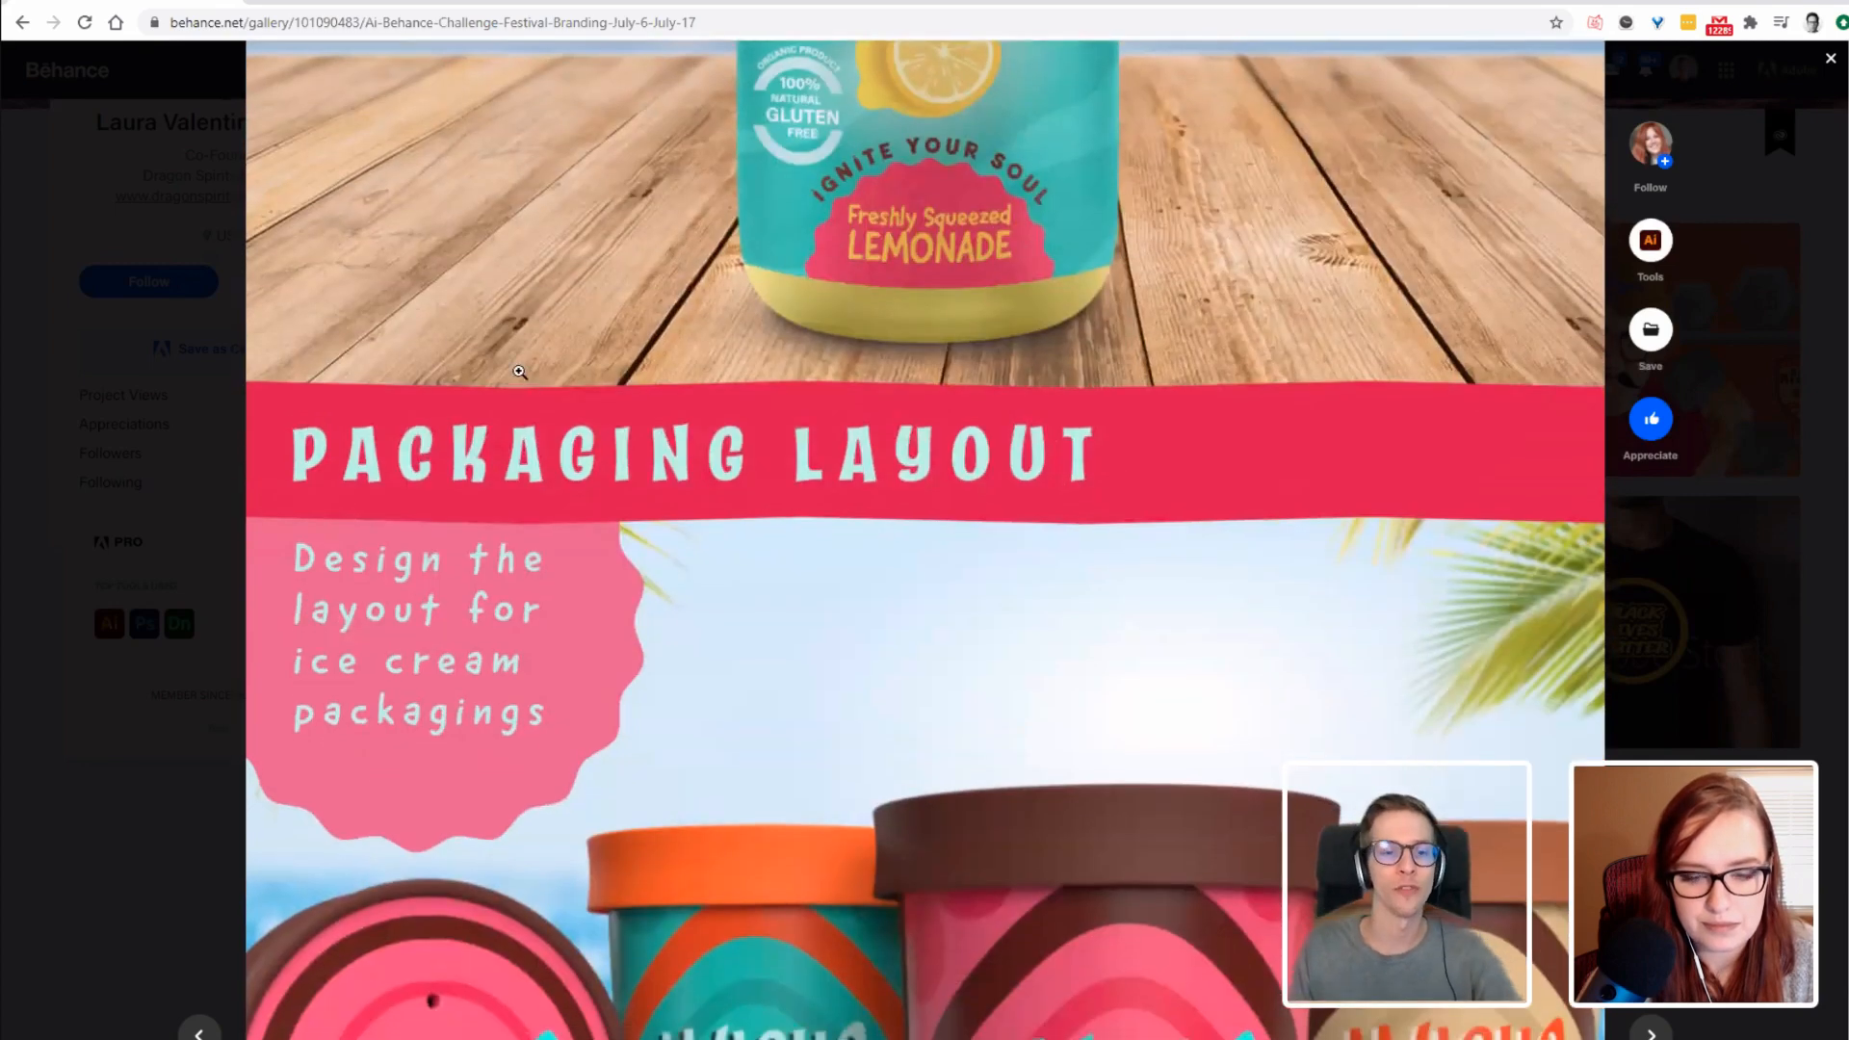
{"action": "scroll", "coordinate": [520, 371], "scroll_direction": "down", "scroll_amount": 3}
{"action": "scroll", "coordinate": [185, 393], "scroll_direction": "down", "scroll_amount": 2}
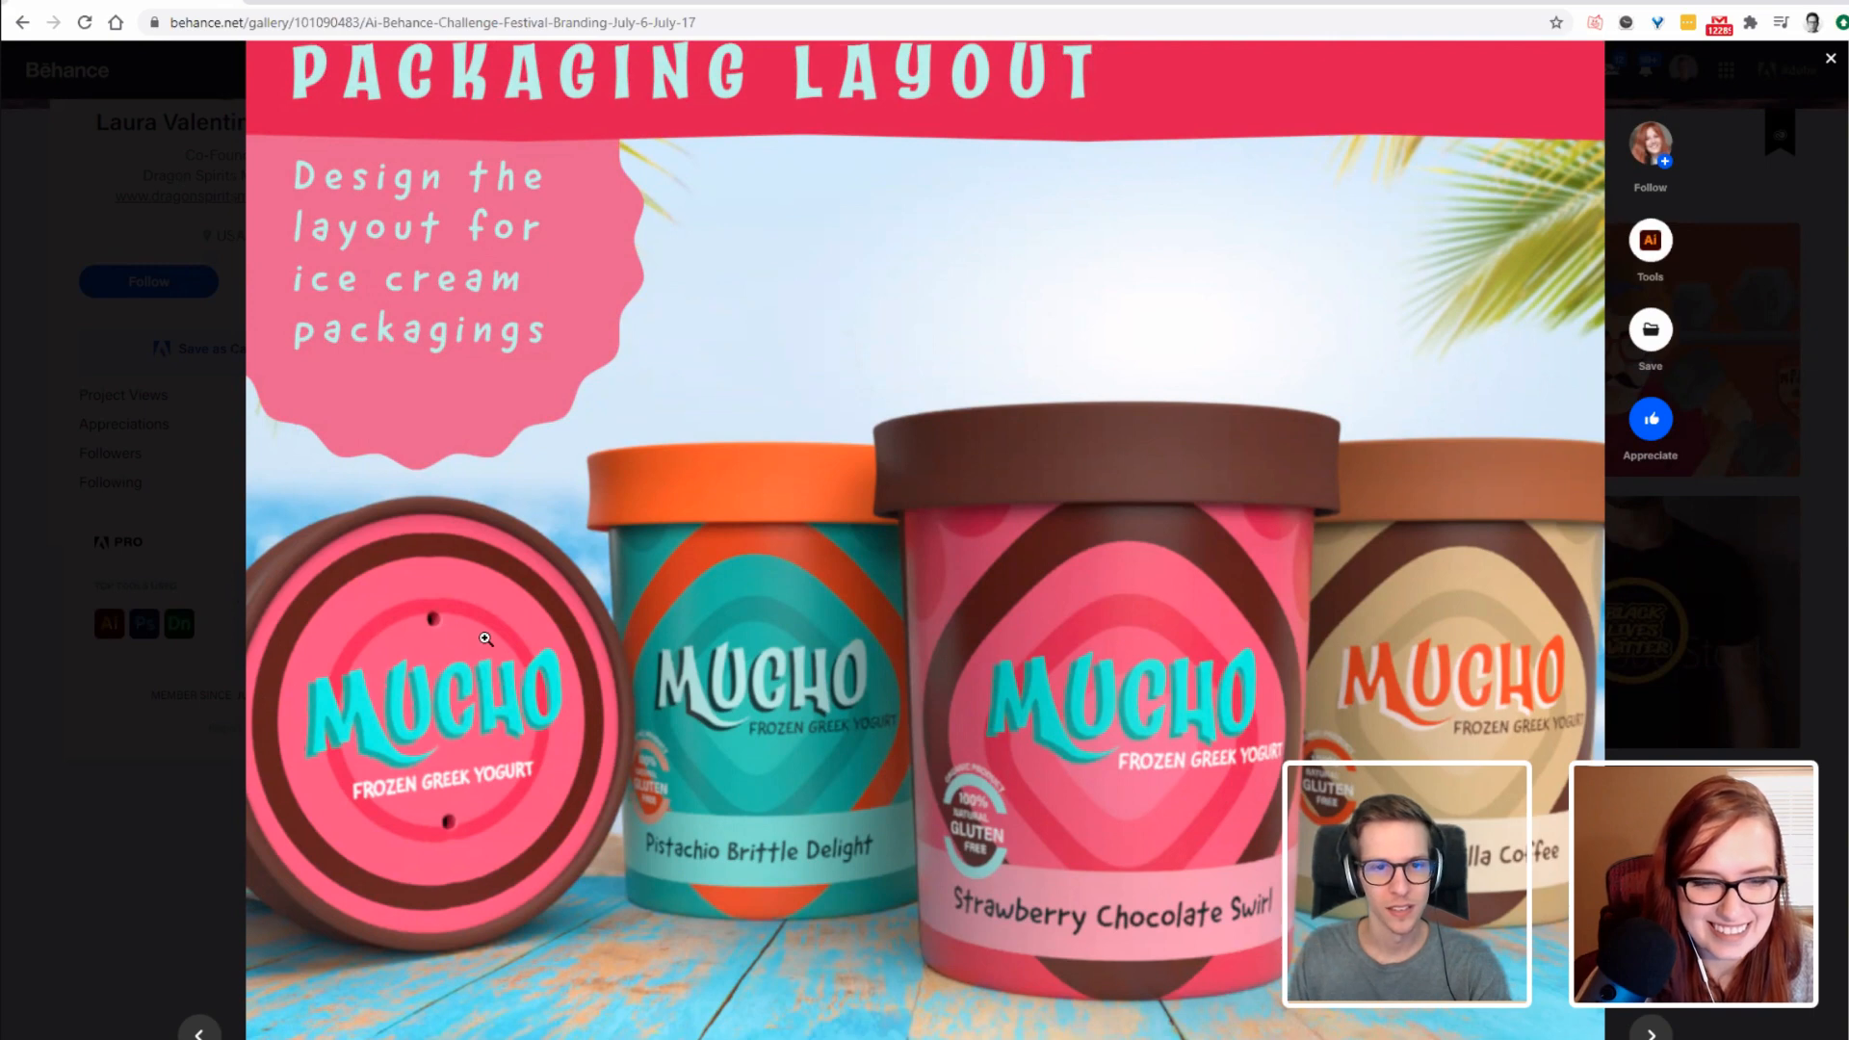
Read the Logo Design brief and examine the Mucho Kombucha can design.
{"action": "scroll", "coordinate": [485, 638], "scroll_direction": "up", "scroll_amount": 1}
{"action": "scroll", "coordinate": [486, 639], "scroll_direction": "down", "scroll_amount": 10}
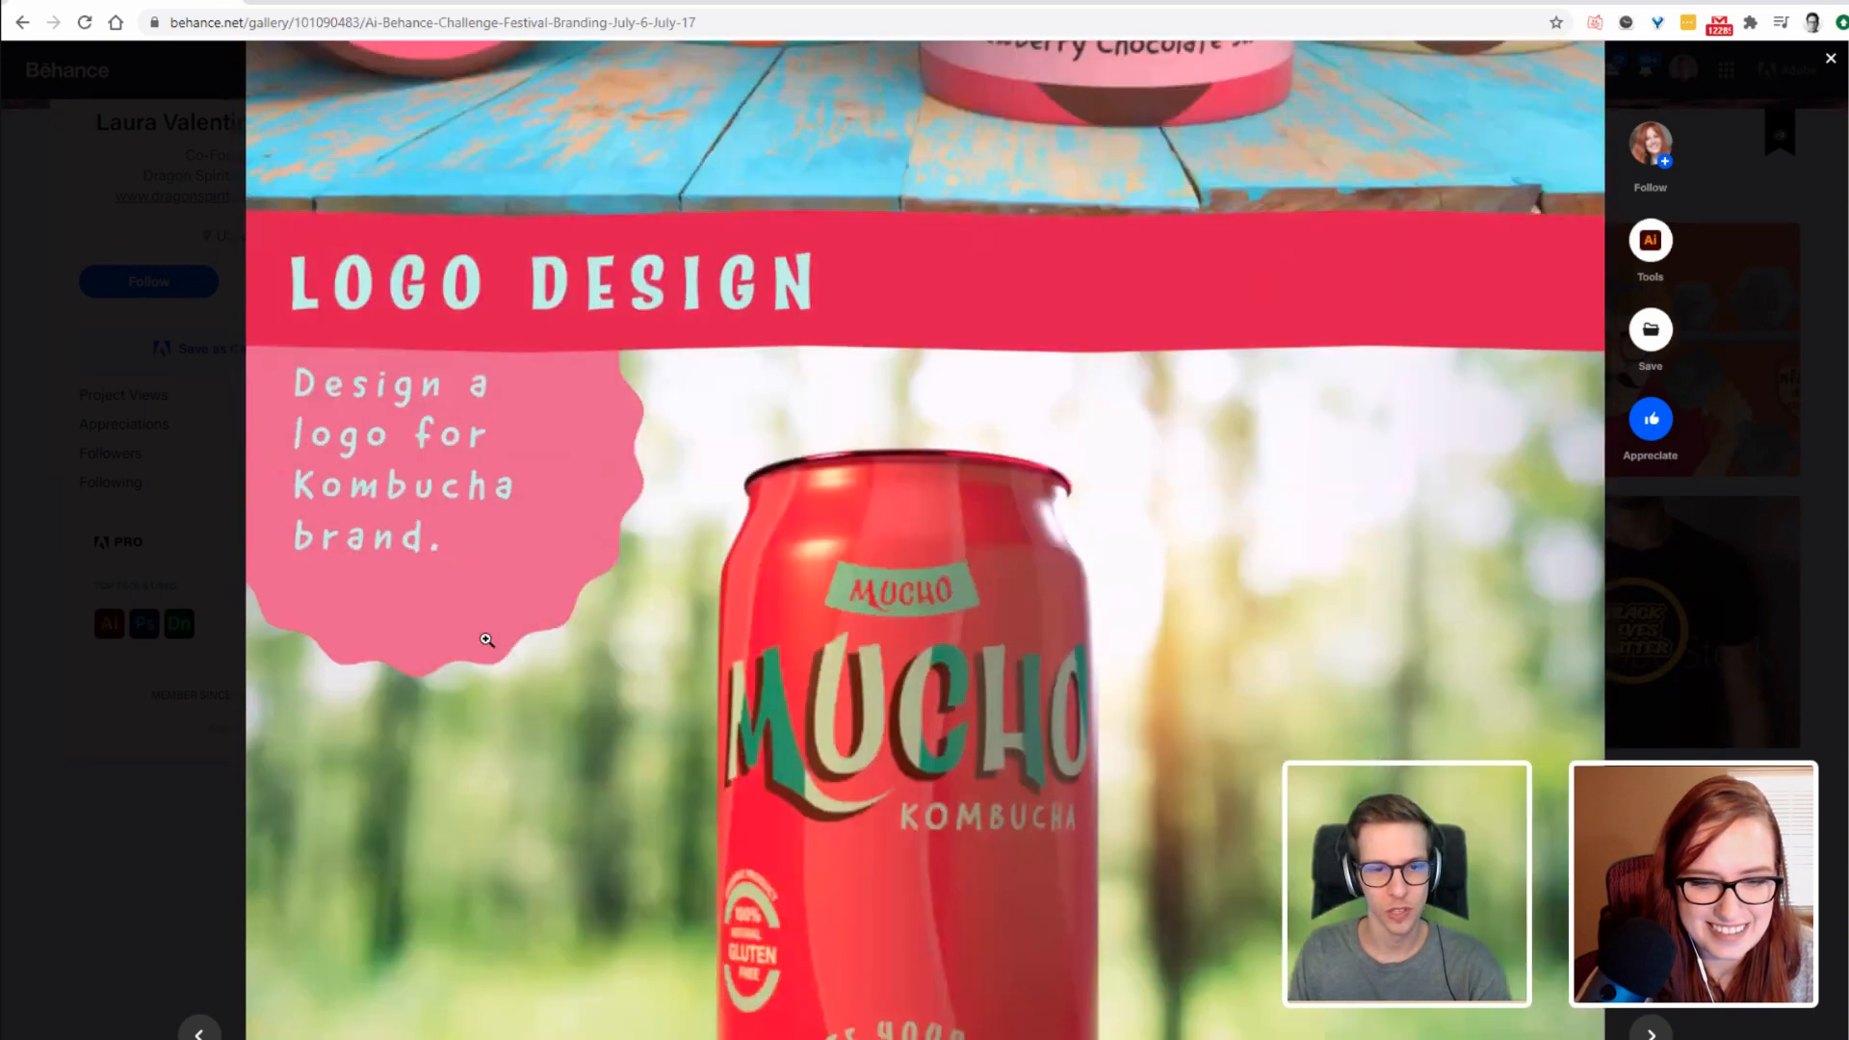
{"action": "scroll", "coordinate": [485, 638], "scroll_direction": "down", "scroll_amount": 2}
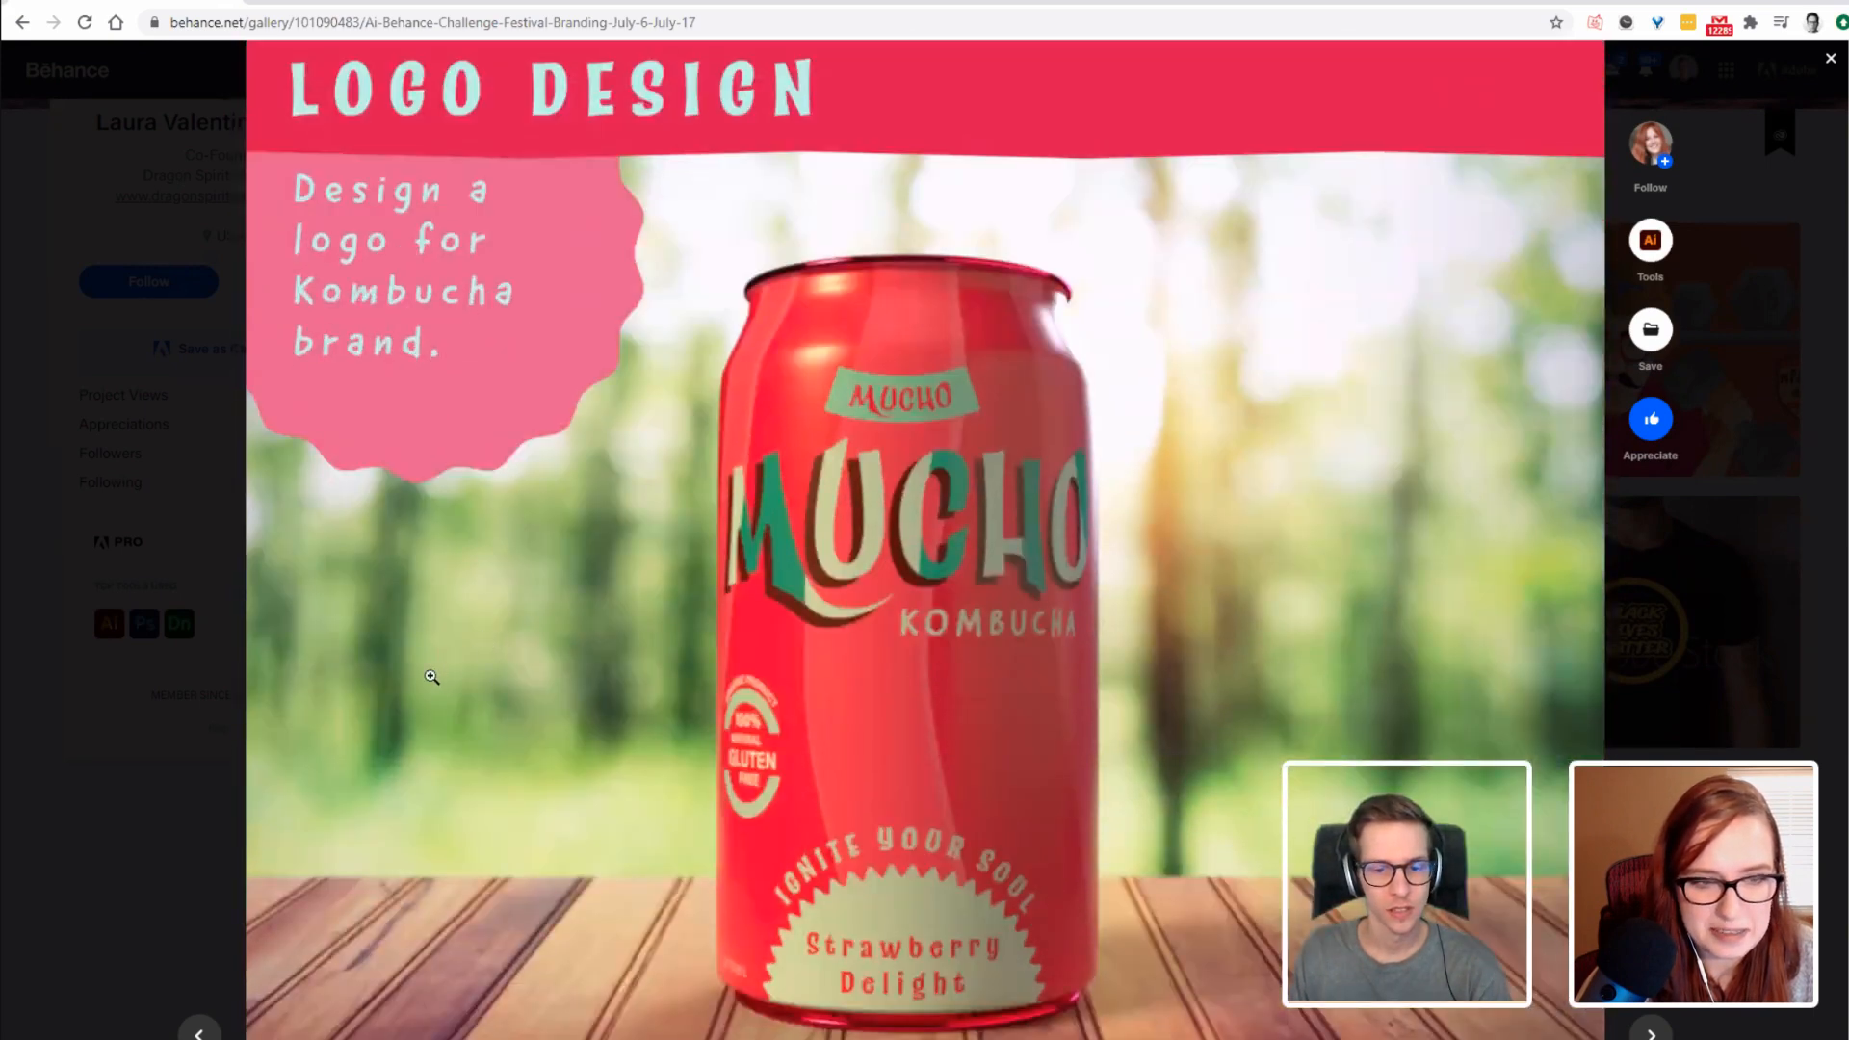
{"action": "scroll", "coordinate": [432, 677], "scroll_direction": "down", "scroll_amount": 1}
{"action": "scroll", "coordinate": [432, 677], "scroll_direction": "up", "scroll_amount": 1}
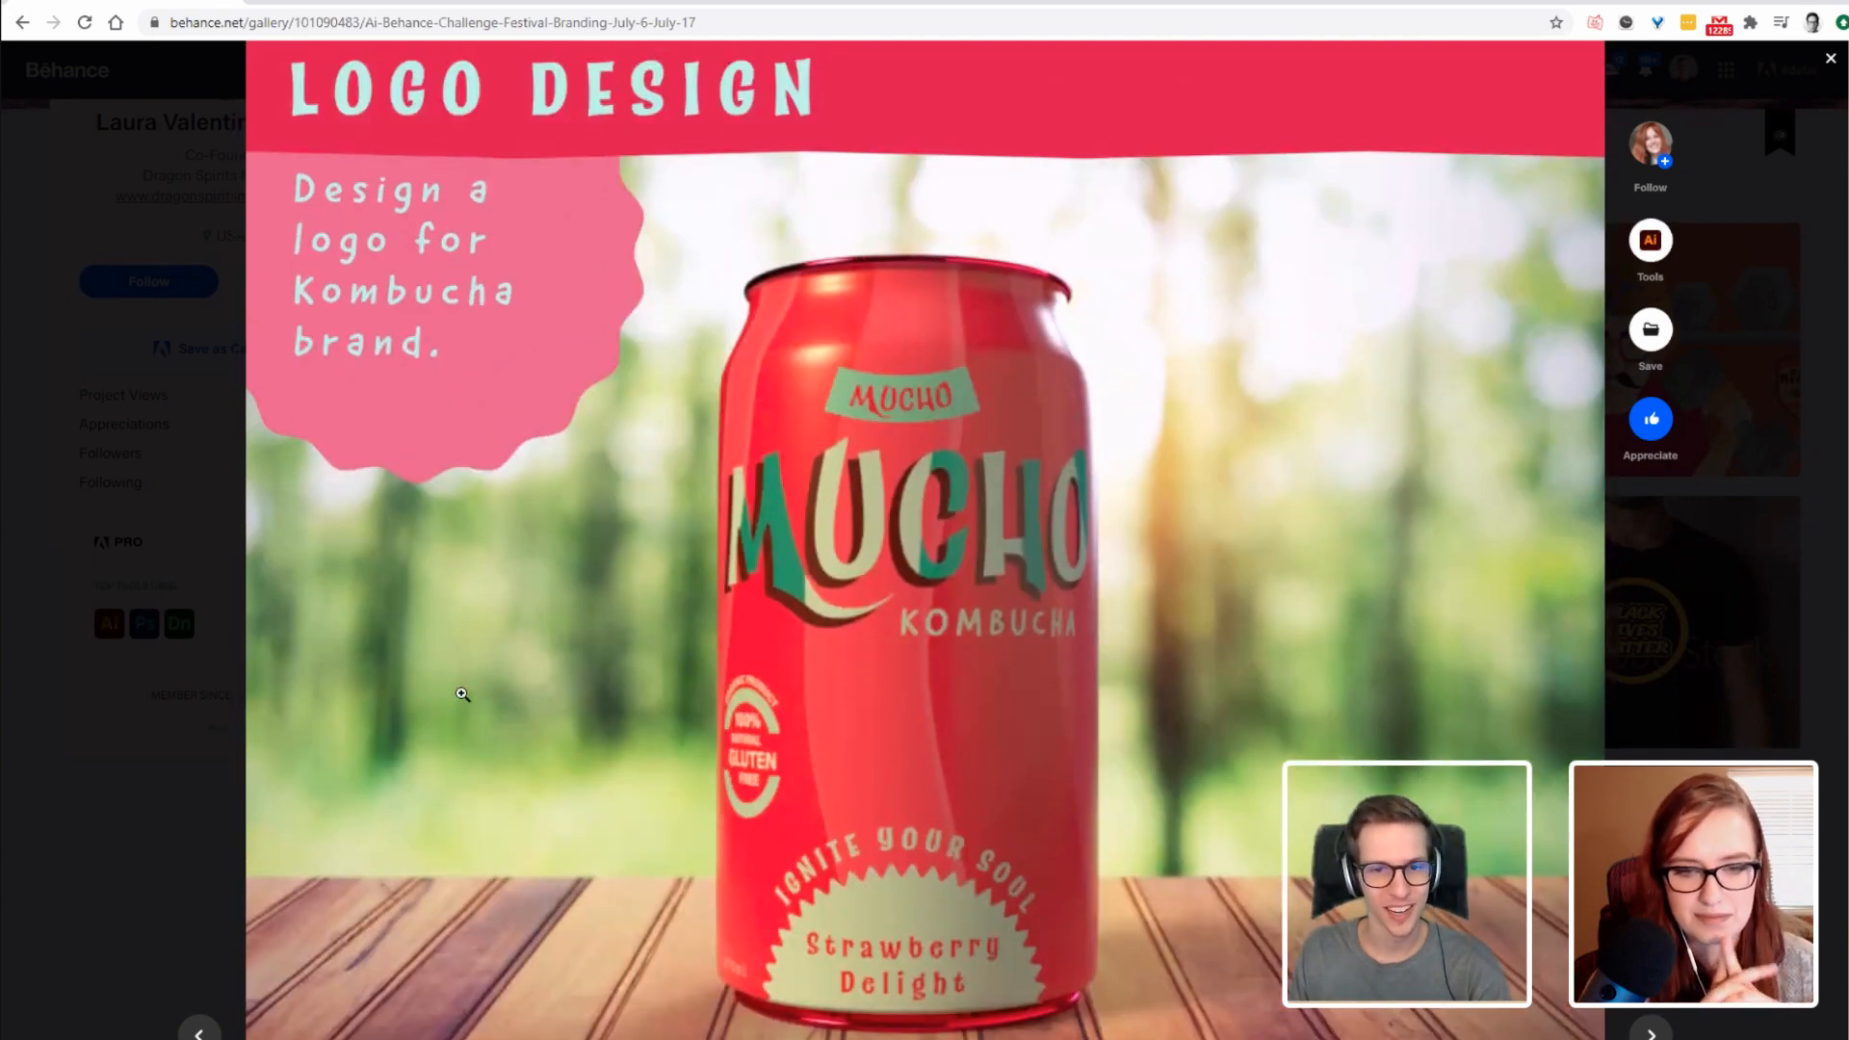
{"action": "scroll", "coordinate": [427, 626], "scroll_direction": "down", "scroll_amount": 1}
{"action": "scroll", "coordinate": [429, 631], "scroll_direction": "down", "scroll_amount": 1}
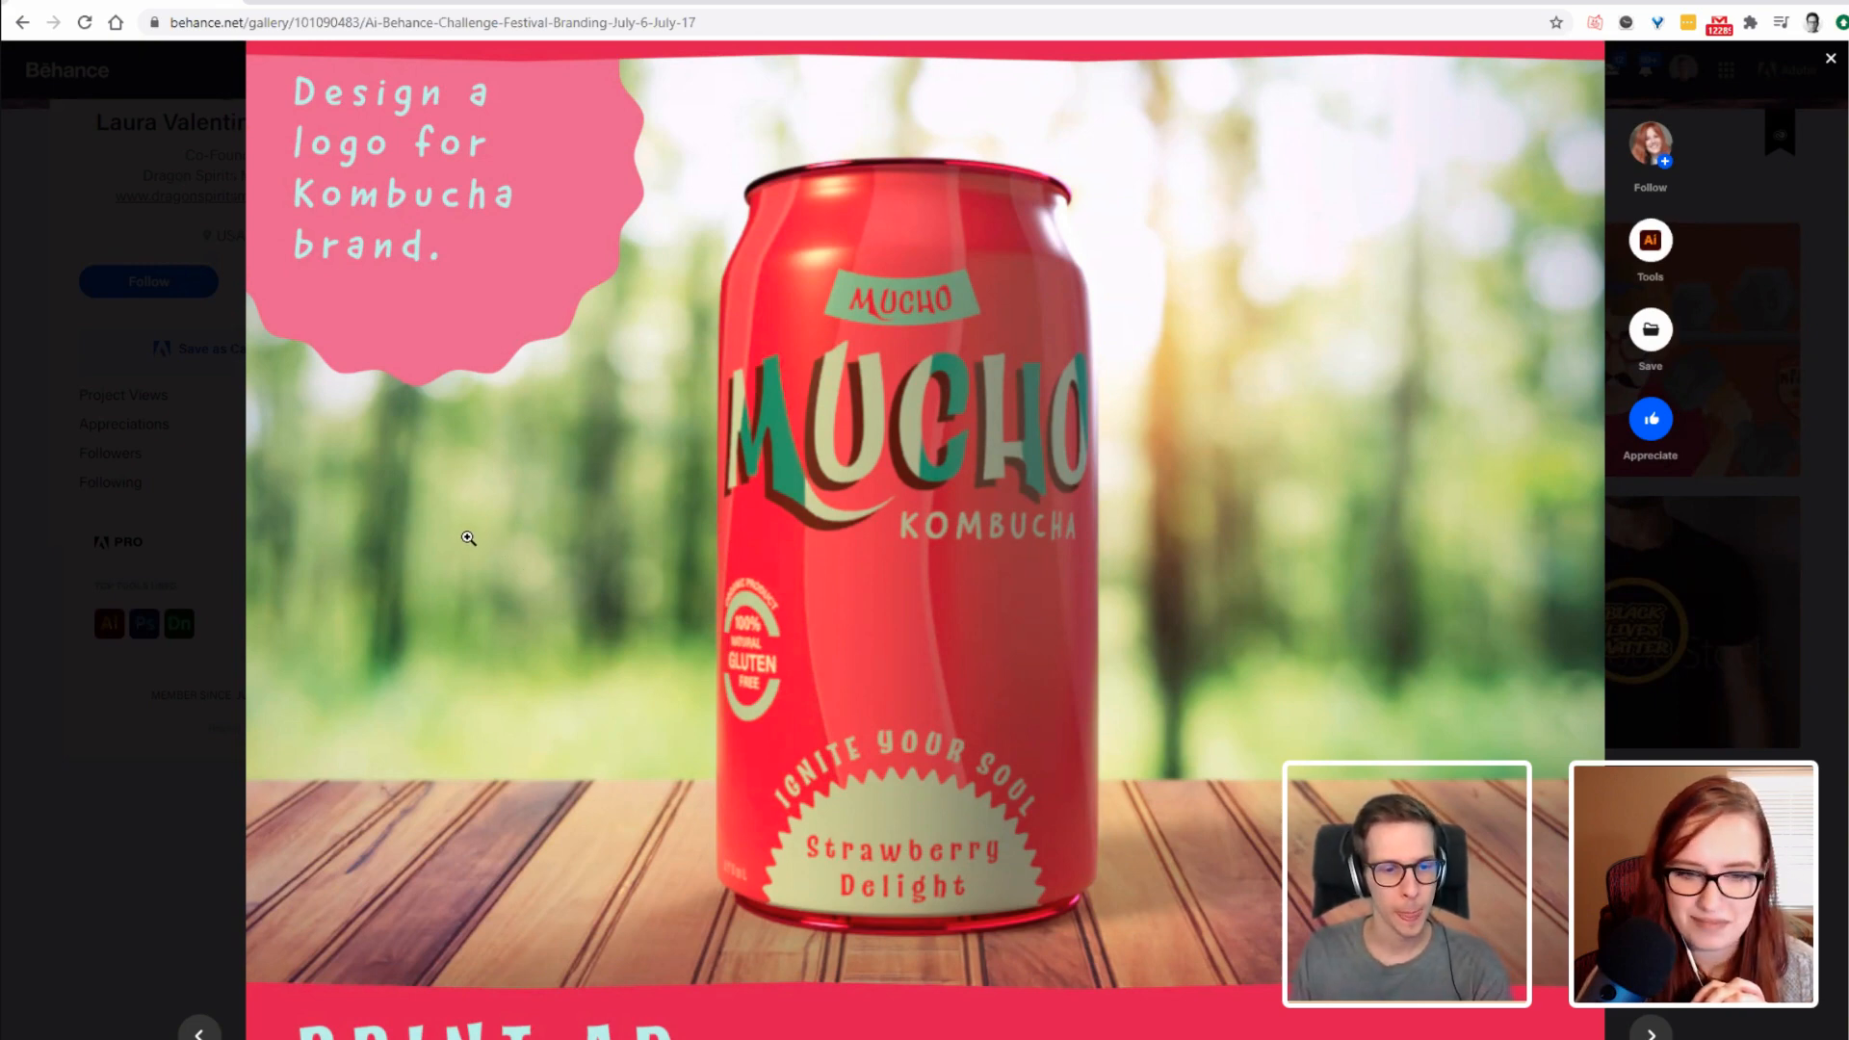
Examine the Ignite Your Soul Festival print ad and the custom sticker designs.
{"action": "scroll", "coordinate": [452, 491], "scroll_direction": "down", "scroll_amount": 5}
{"action": "scroll", "coordinate": [455, 492], "scroll_direction": "down", "scroll_amount": 6}
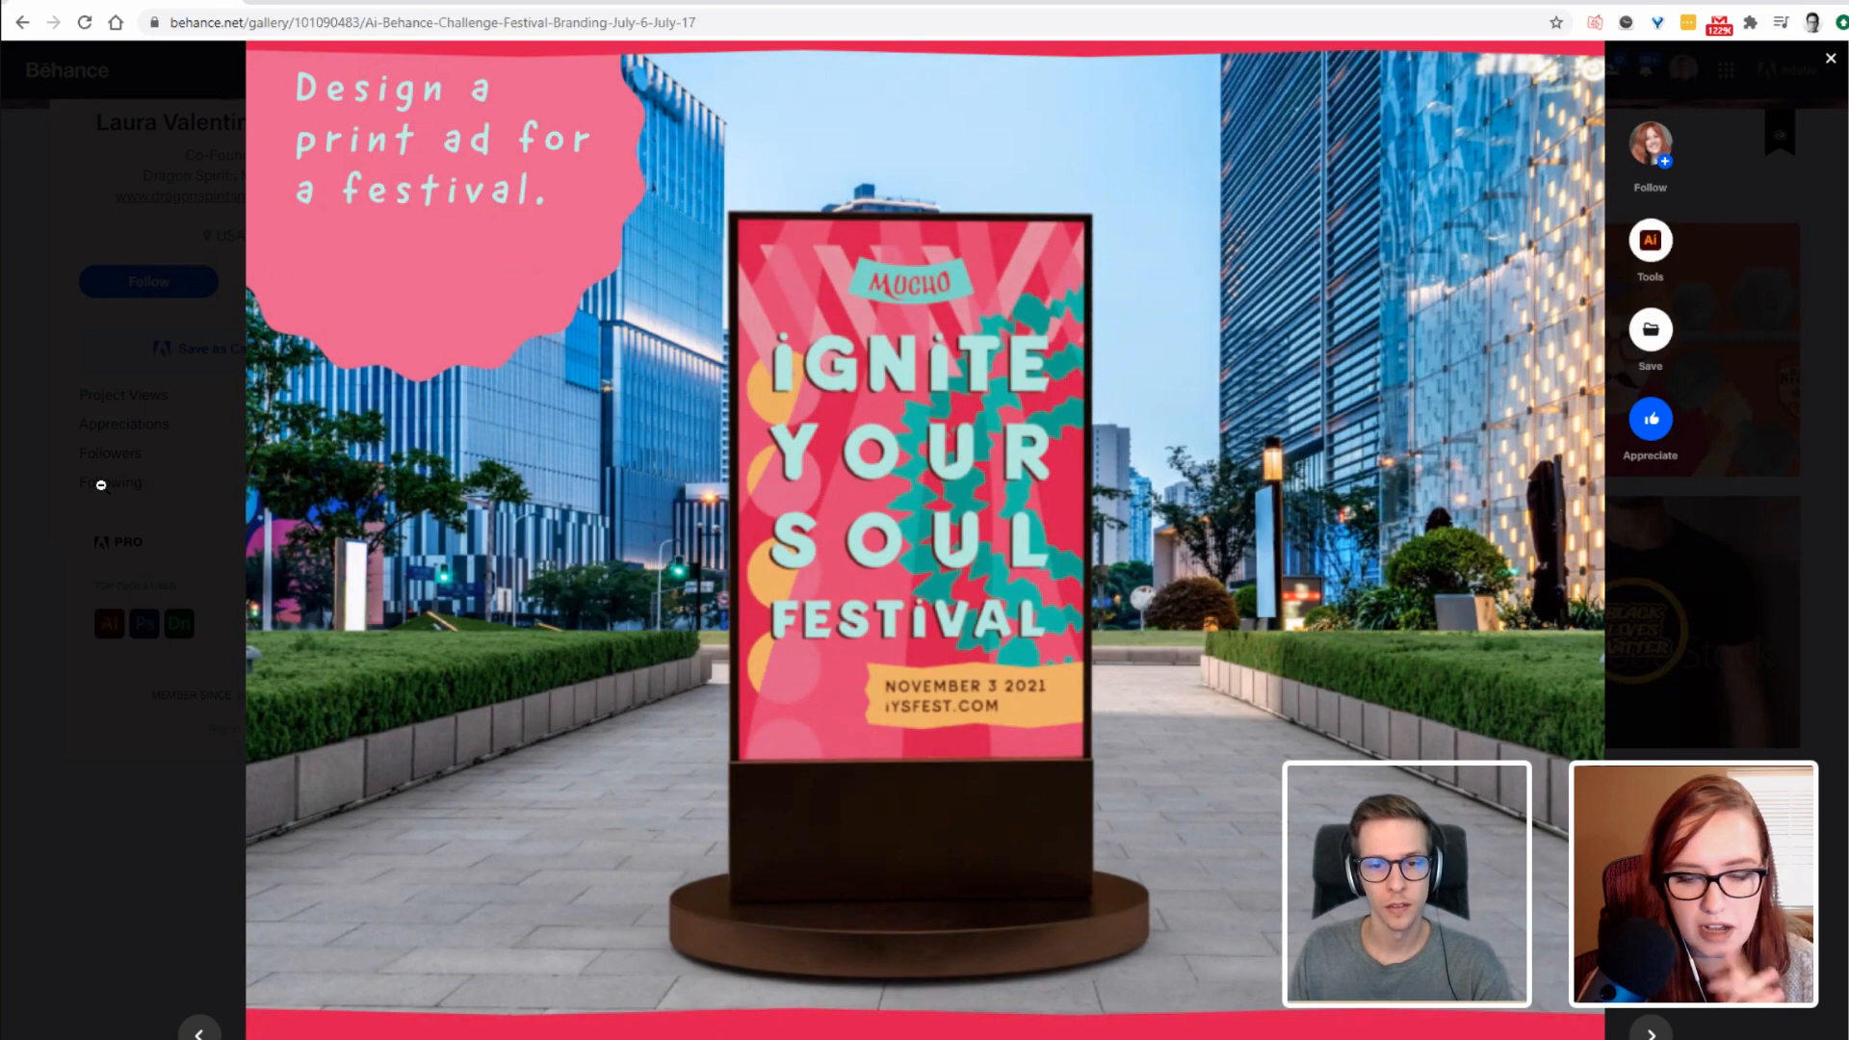
{"action": "scroll", "coordinate": [100, 484], "scroll_direction": "down", "scroll_amount": 6}
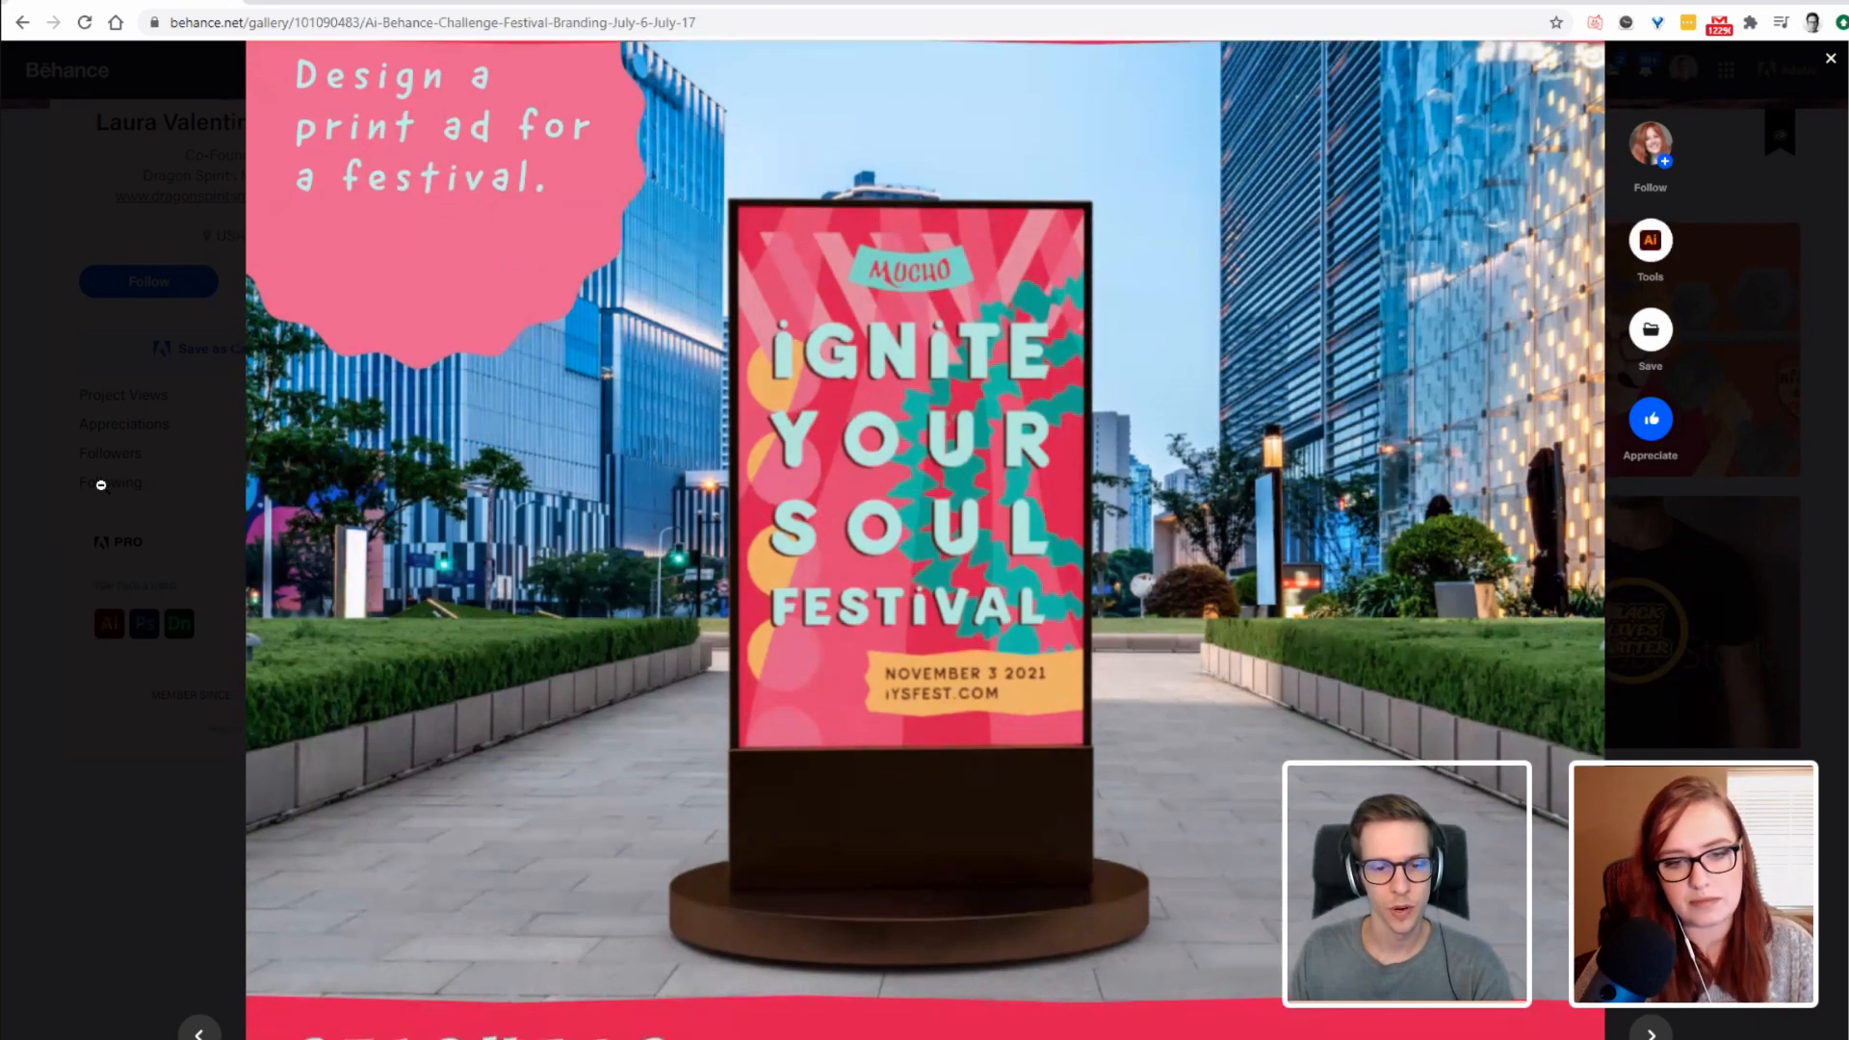
{"action": "scroll", "coordinate": [100, 485], "scroll_direction": "down", "scroll_amount": 5}
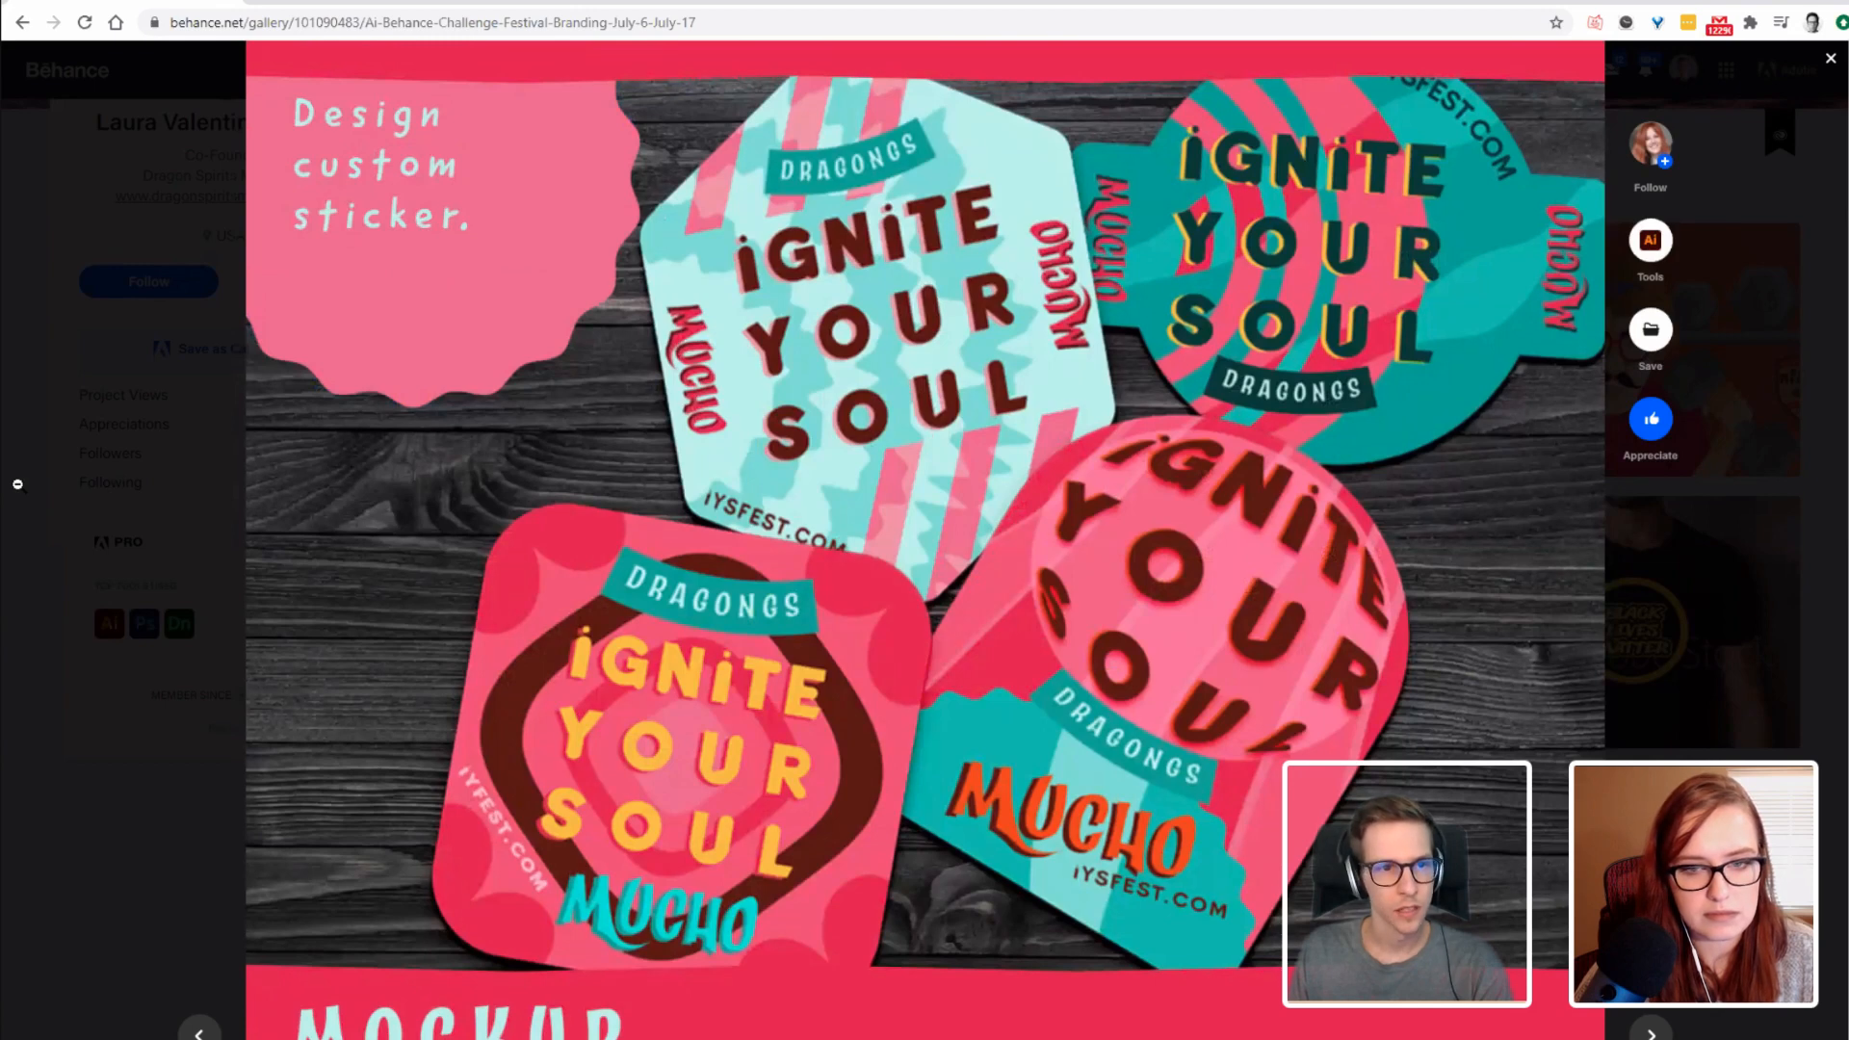
{"action": "scroll", "coordinate": [17, 484], "scroll_direction": "down", "scroll_amount": 3}
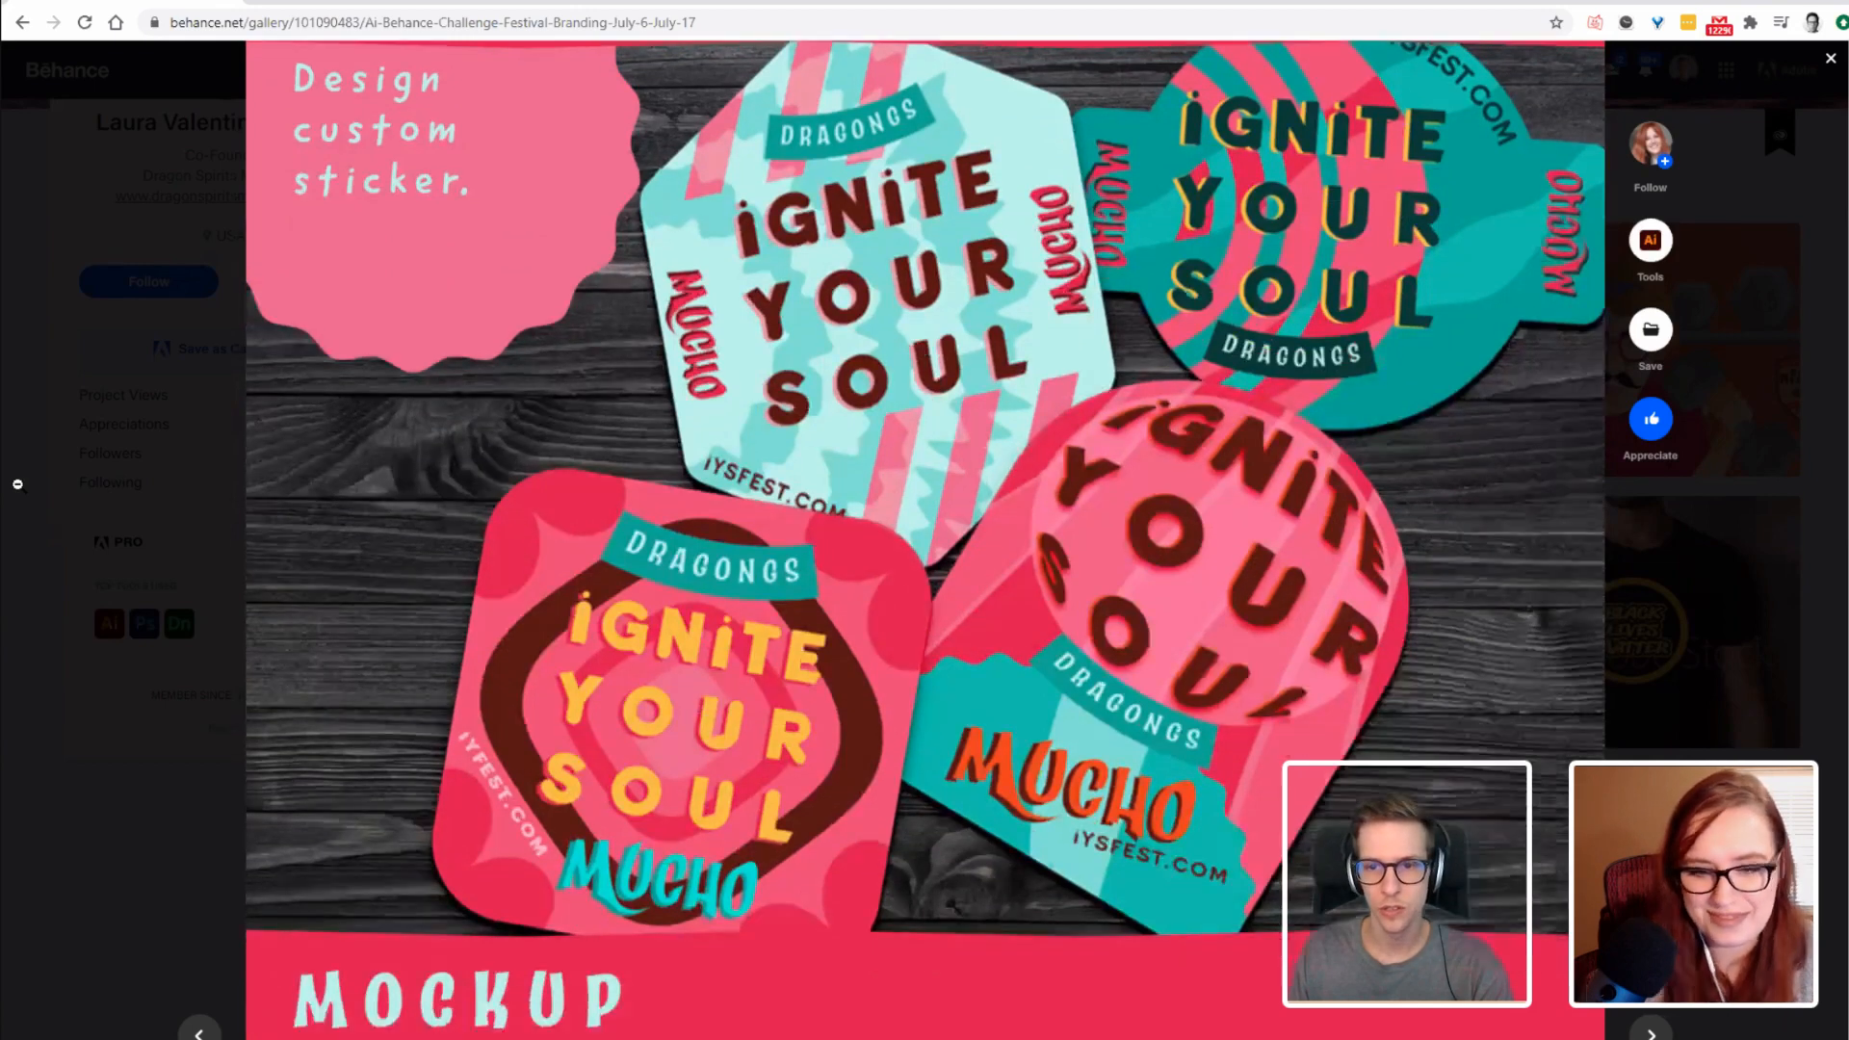
Read the Mockup brief and examine the front and back of the business card mockup.
{"action": "scroll", "coordinate": [18, 484], "scroll_direction": "down", "scroll_amount": 8}
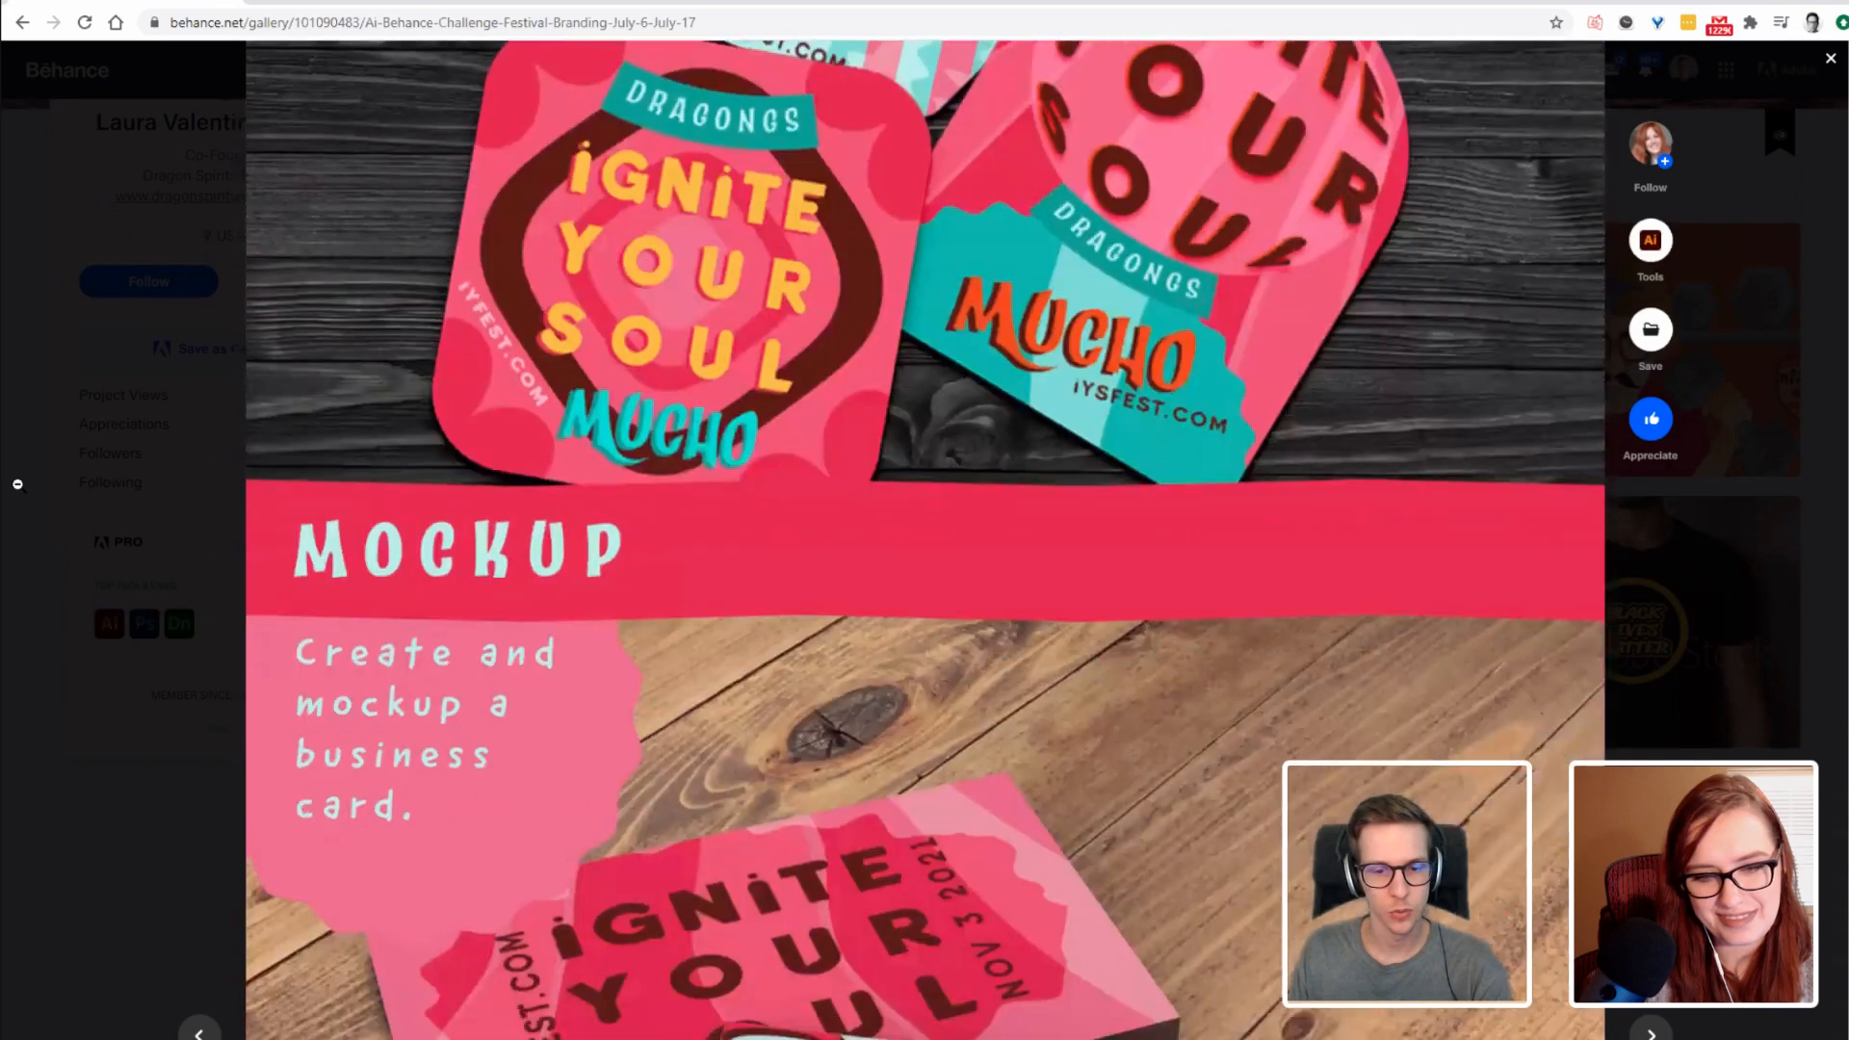
{"action": "scroll", "coordinate": [17, 484], "scroll_direction": "down", "scroll_amount": 1}
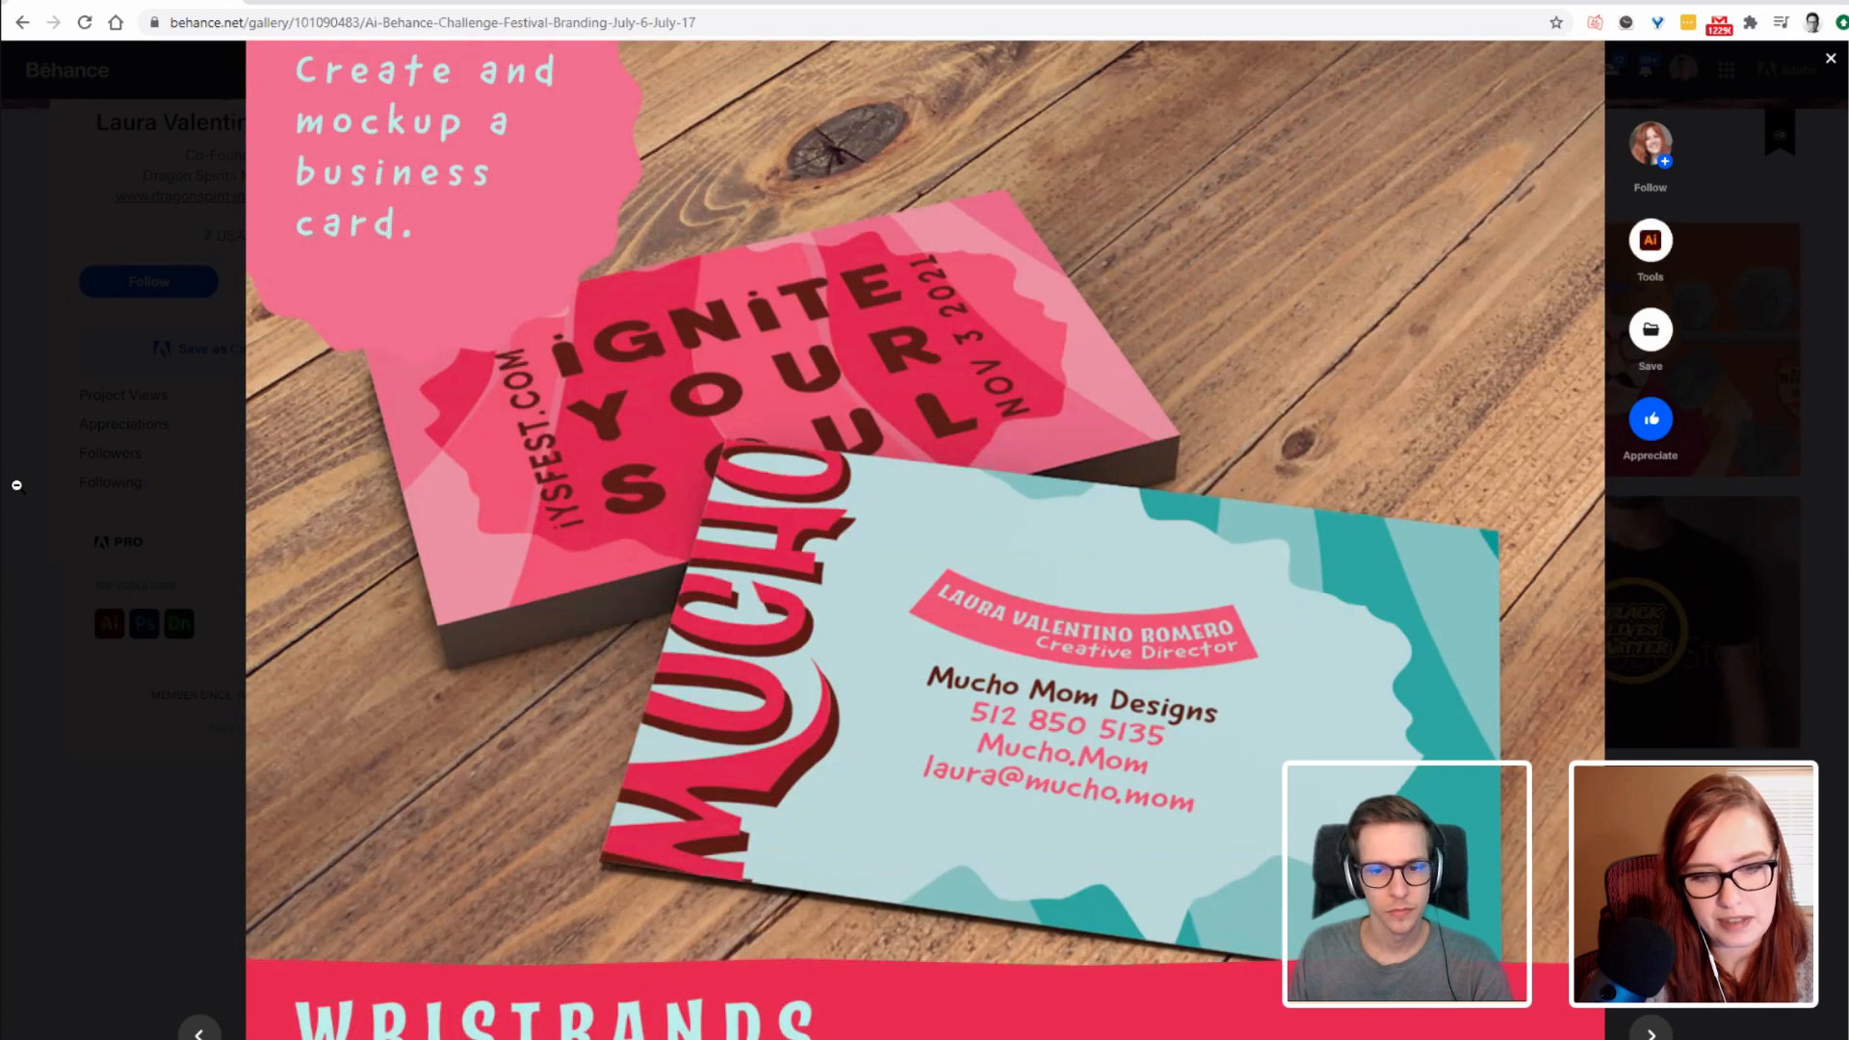
{"action": "scroll", "coordinate": [18, 485], "scroll_direction": "down", "scroll_amount": 4}
{"action": "scroll", "coordinate": [17, 484], "scroll_direction": "up", "scroll_amount": 3}
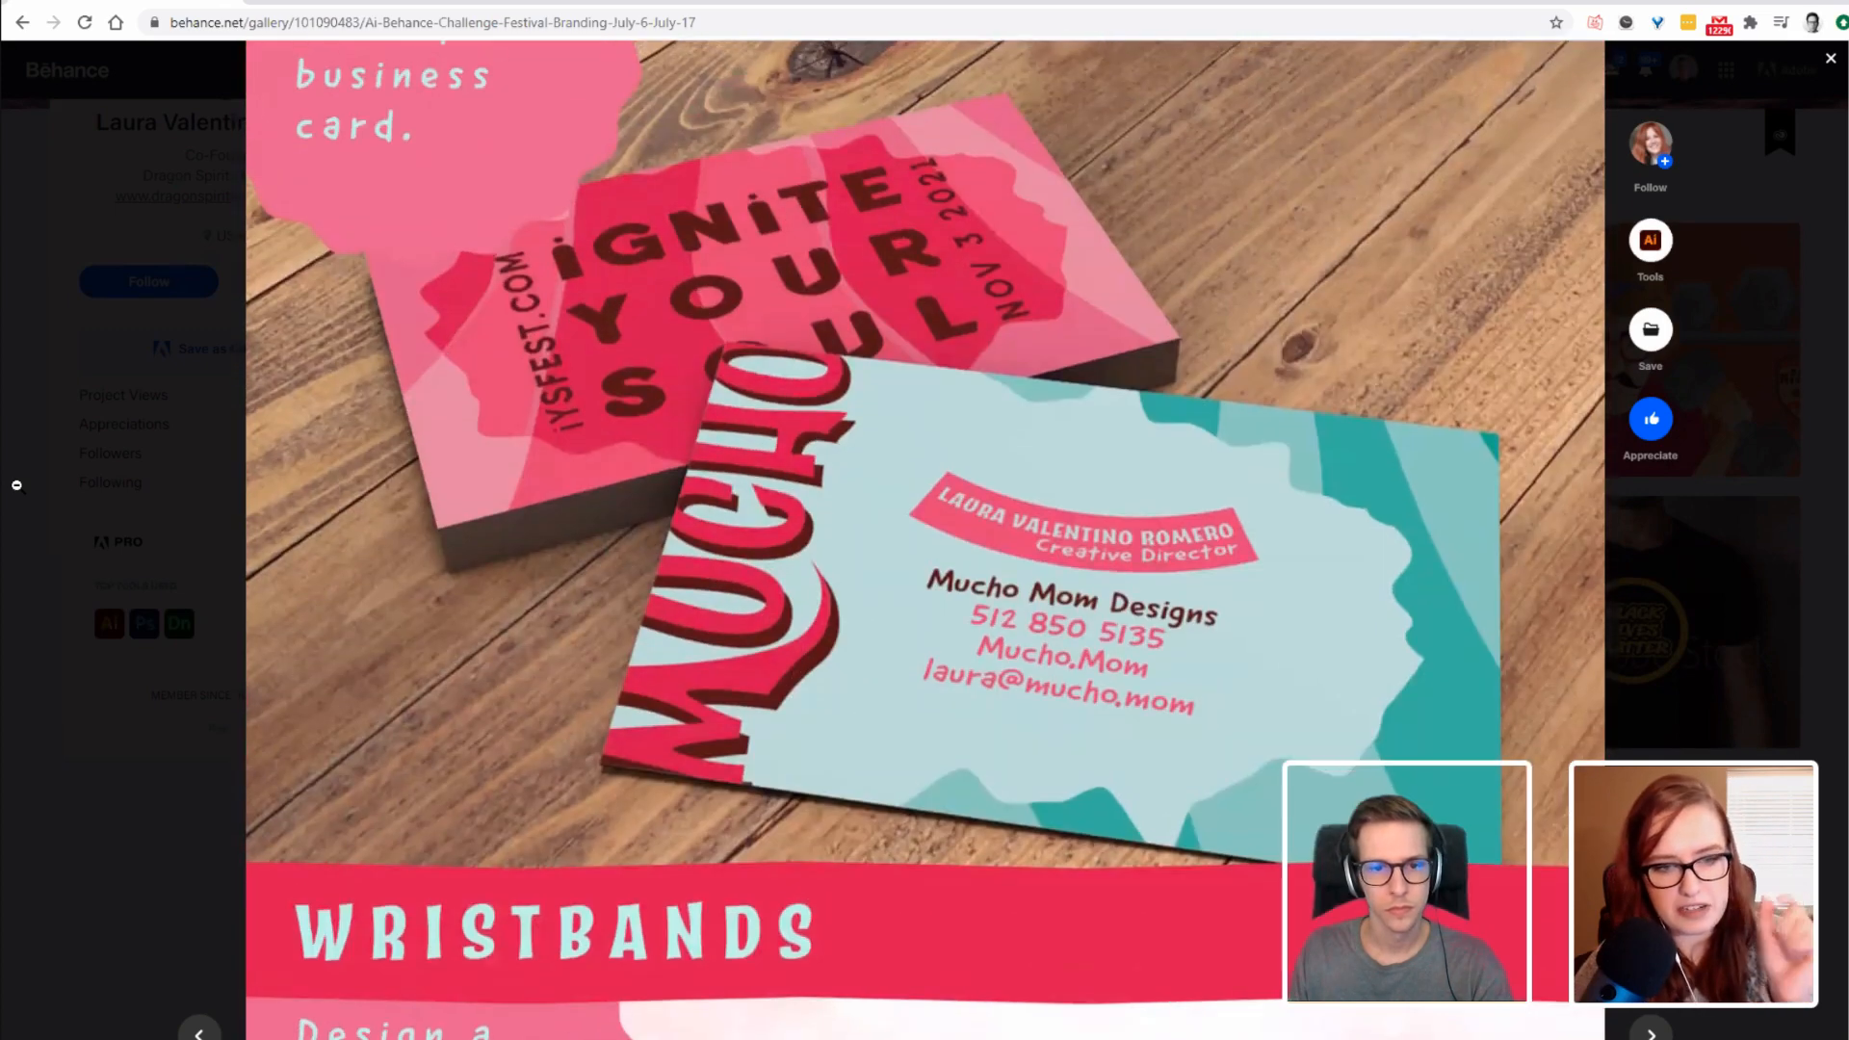
{"action": "scroll", "coordinate": [16, 484], "scroll_direction": "up", "scroll_amount": 1}
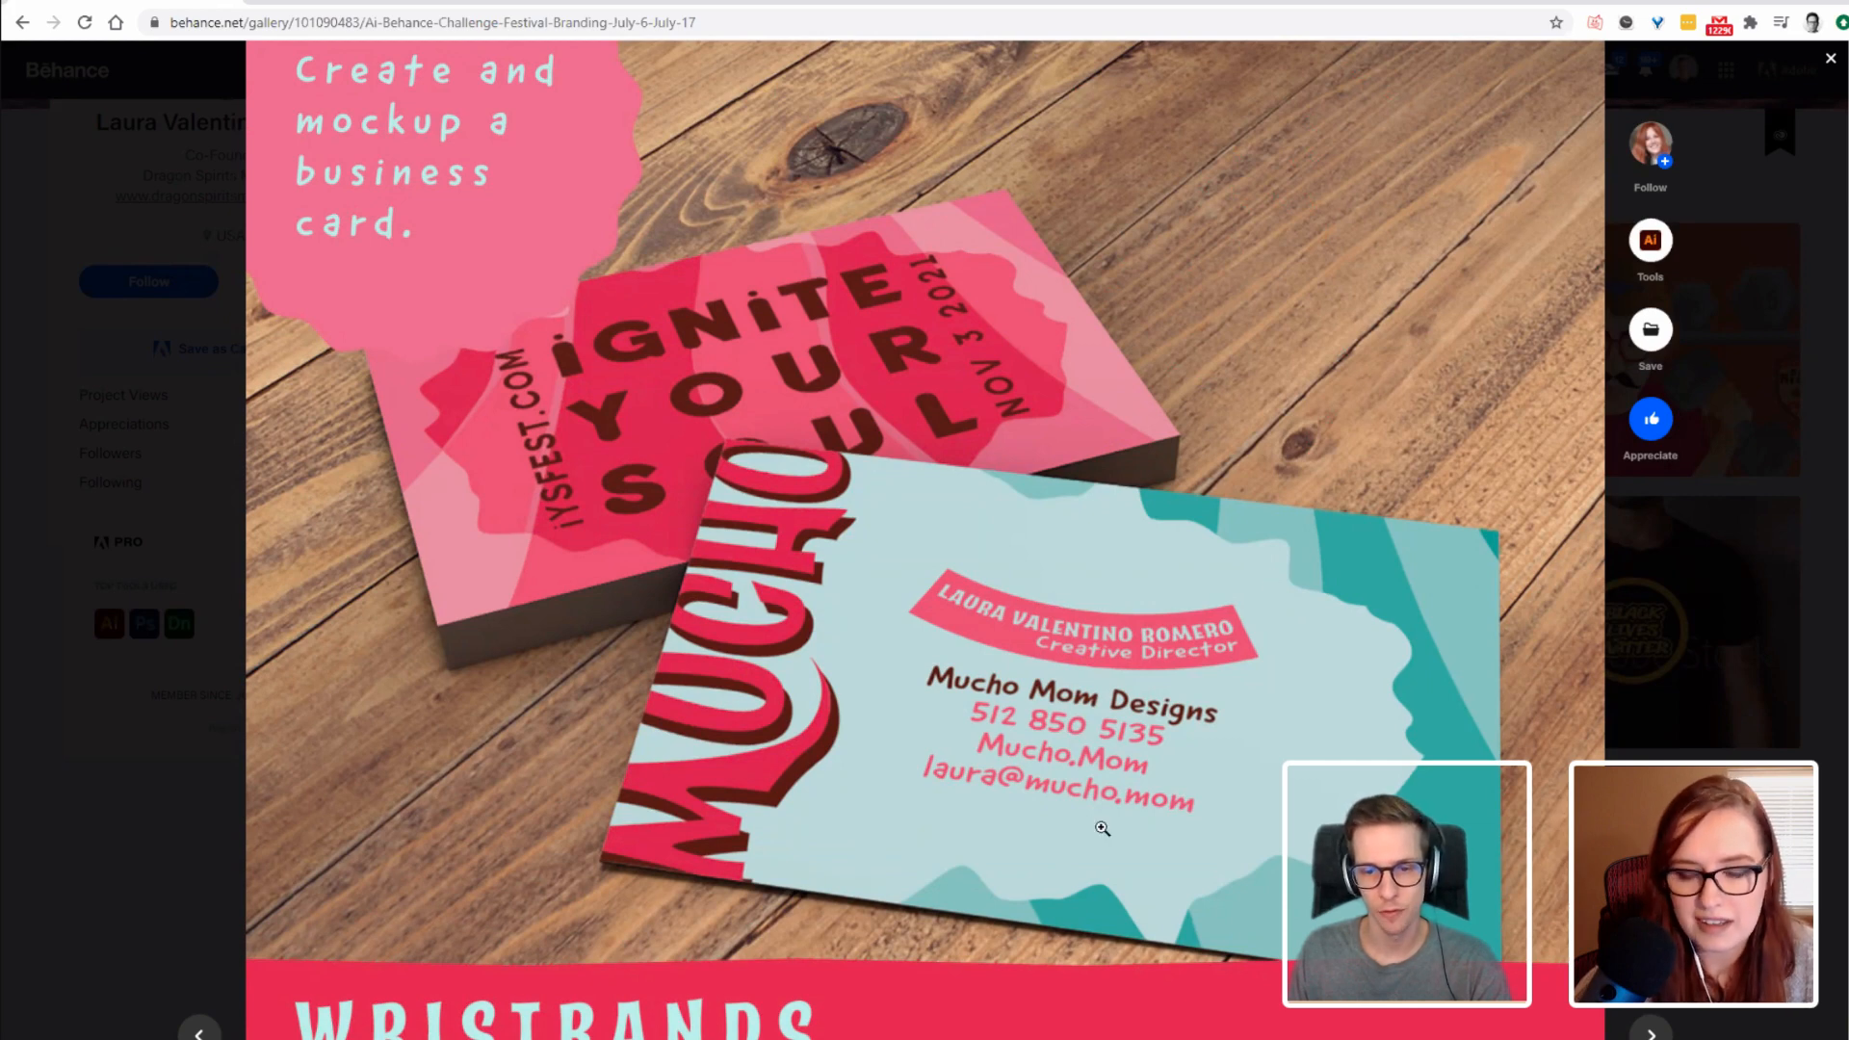
{"action": "scroll", "coordinate": [582, 728], "scroll_direction": "down", "scroll_amount": 1}
Examine the festival wristband designs and the guest and VIP cinema tickets.
{"action": "scroll", "coordinate": [581, 729], "scroll_direction": "down", "scroll_amount": 8}
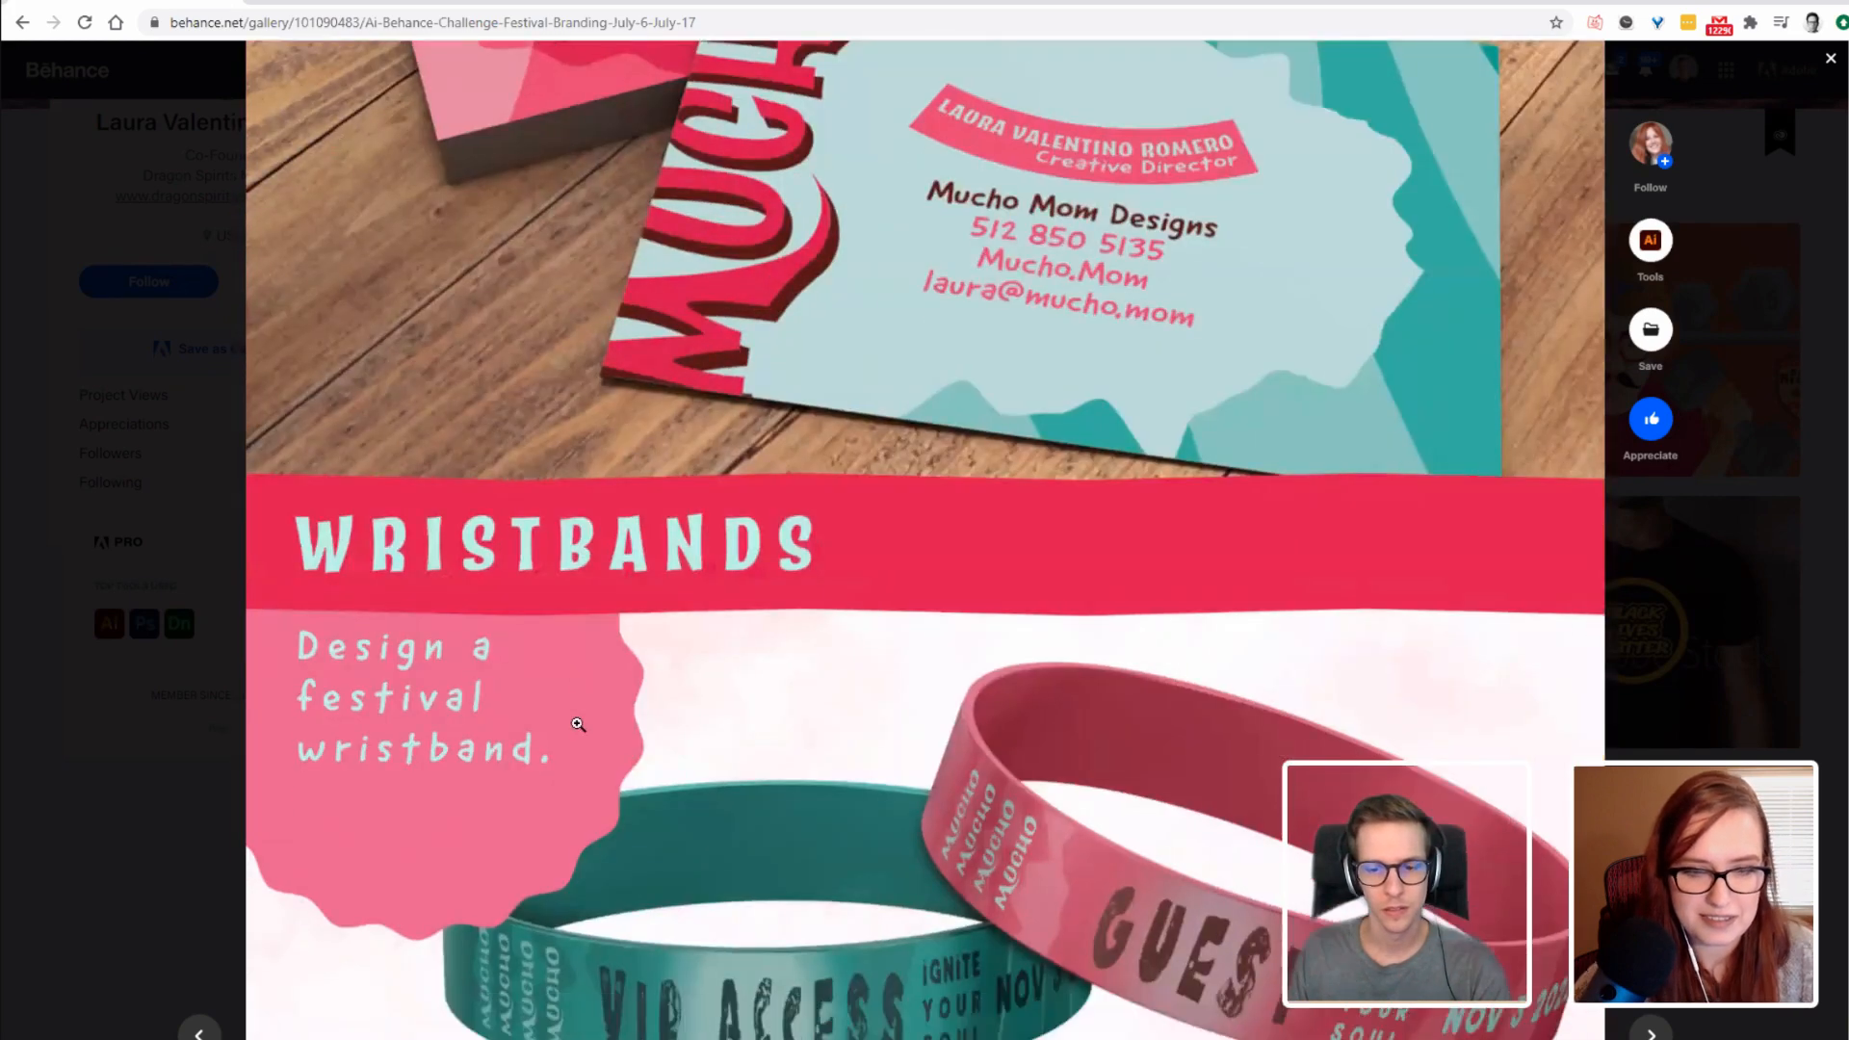
{"action": "scroll", "coordinate": [279, 725], "scroll_direction": "down", "scroll_amount": 1}
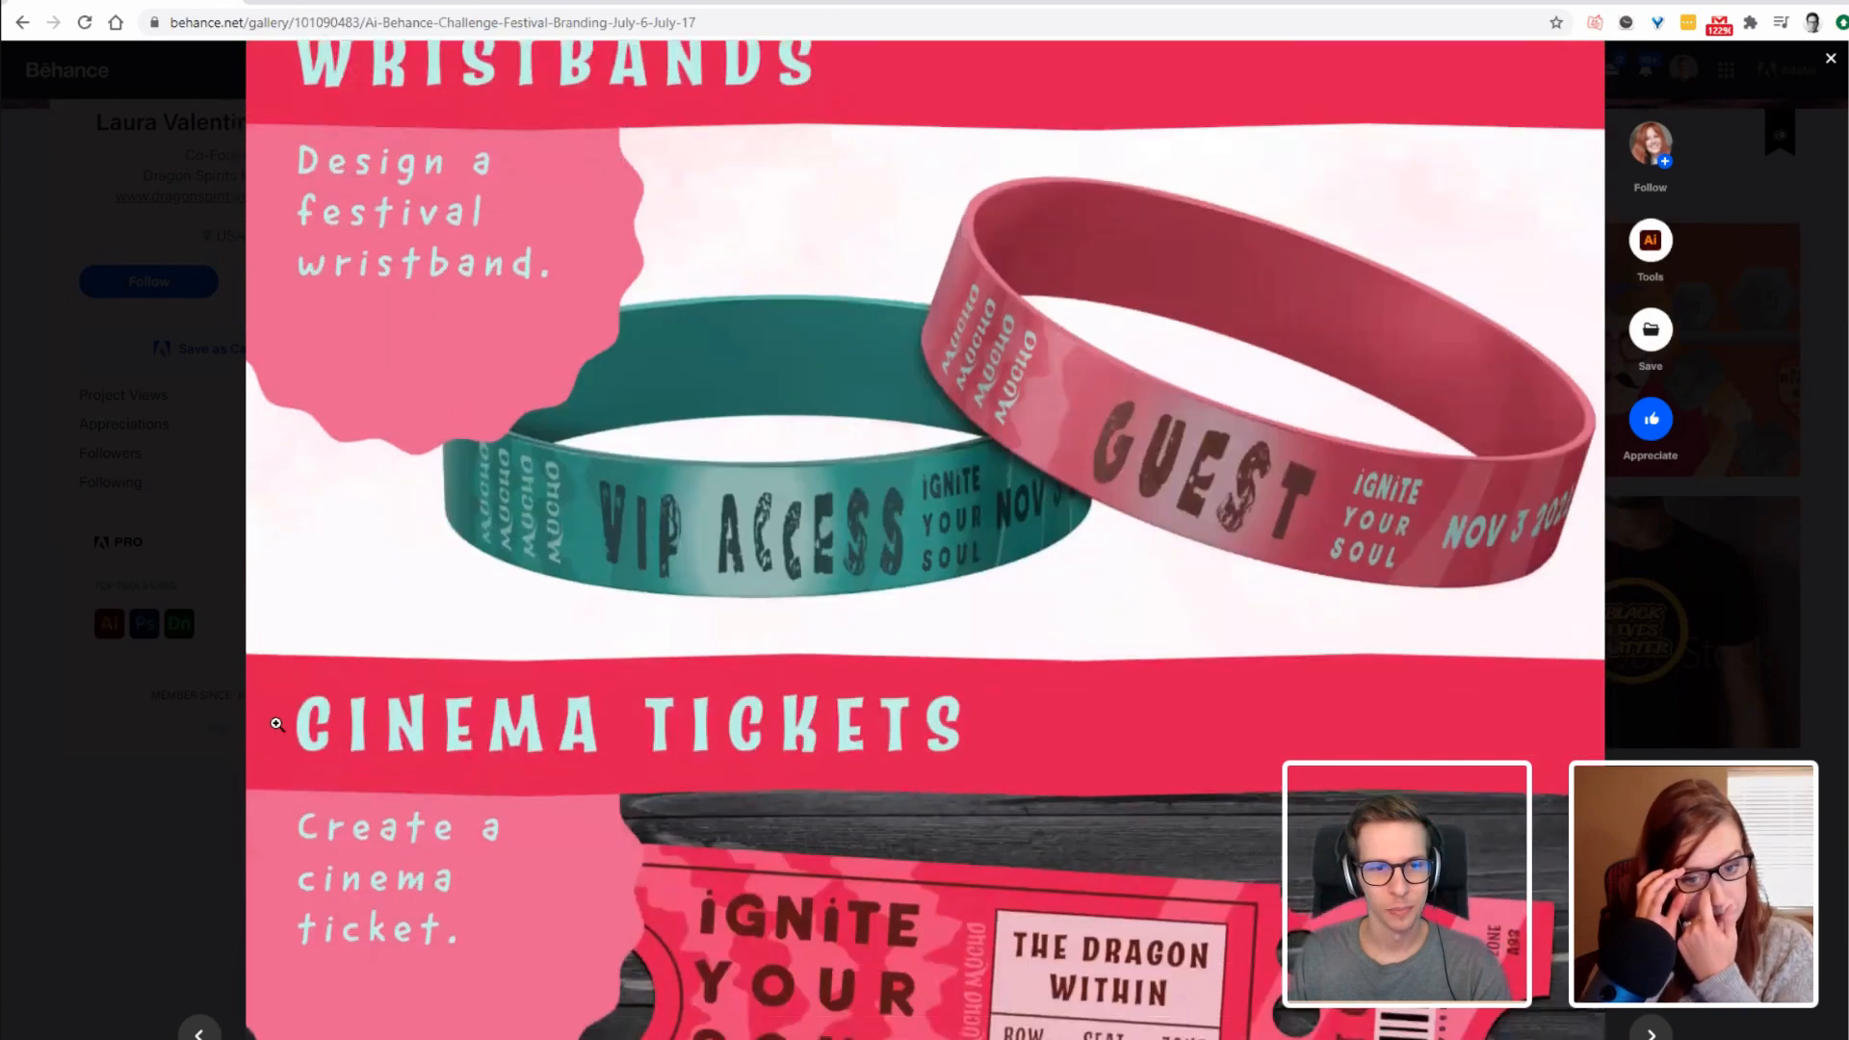
{"action": "scroll", "coordinate": [126, 523], "scroll_direction": "down", "scroll_amount": 4}
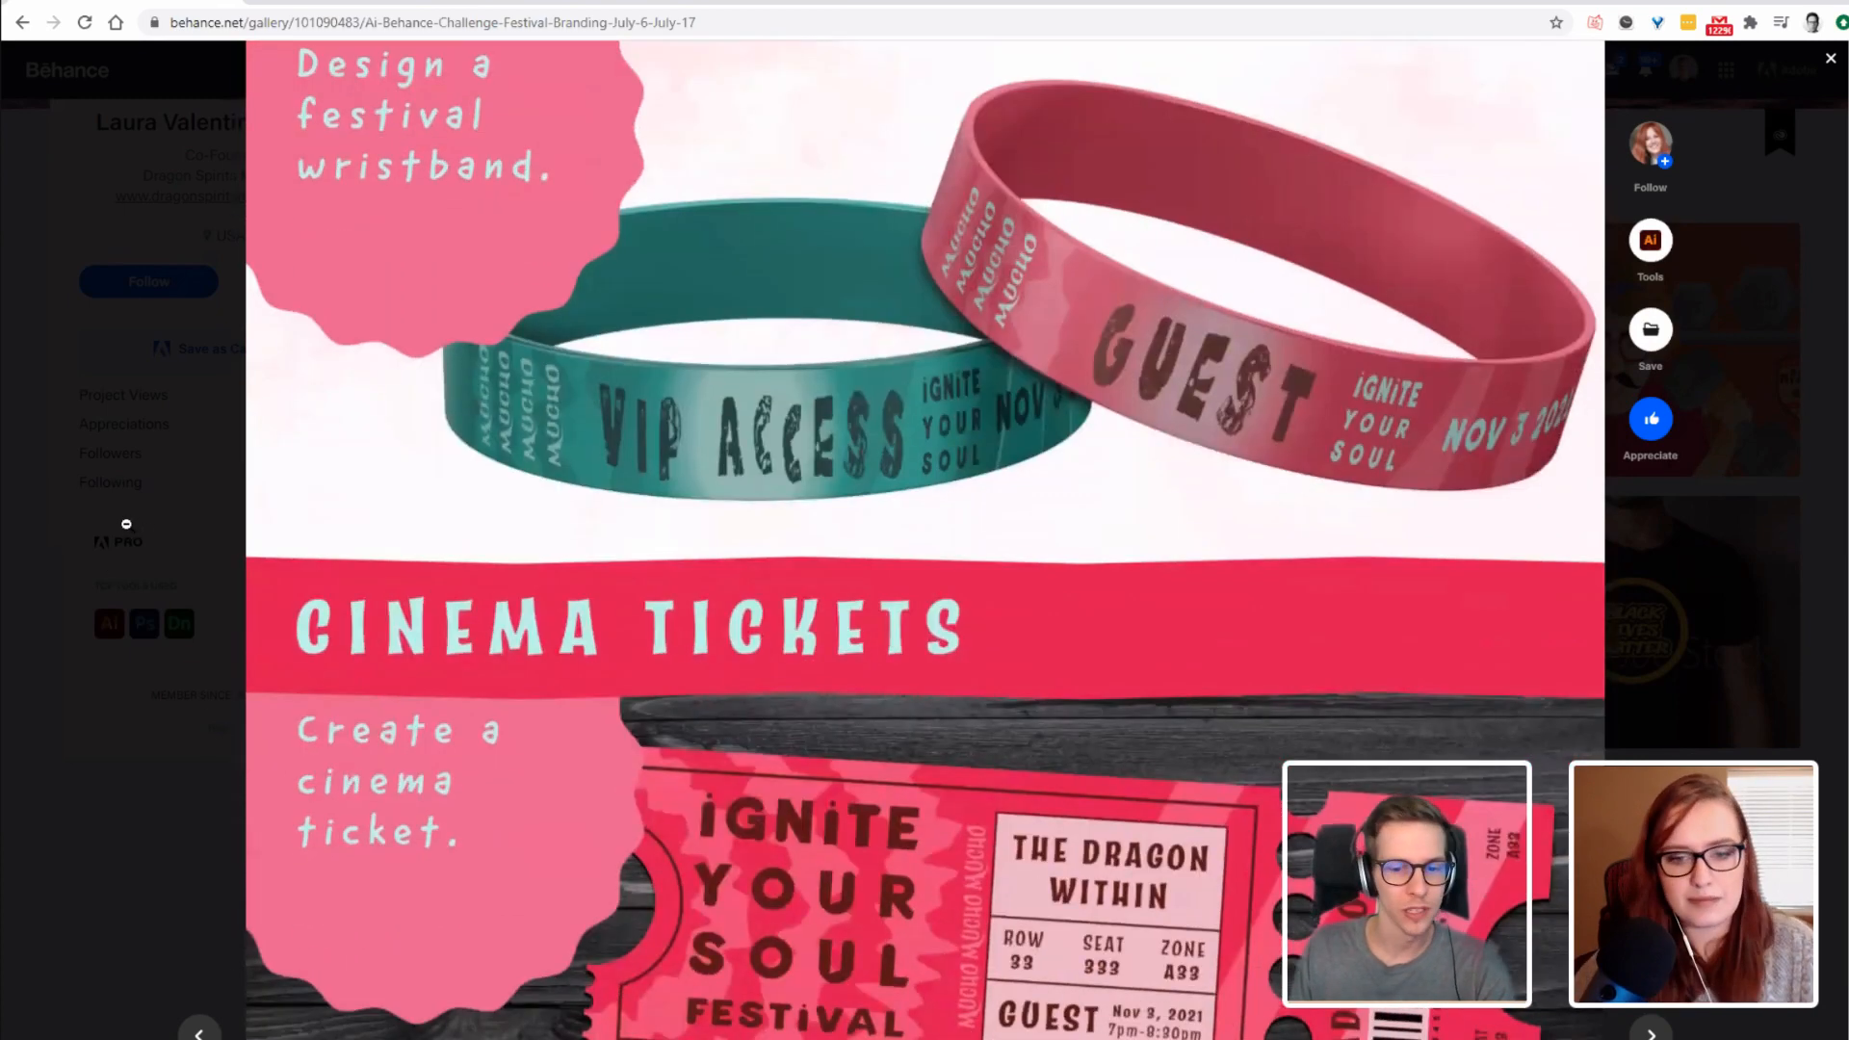
{"action": "scroll", "coordinate": [126, 524], "scroll_direction": "down", "scroll_amount": 2}
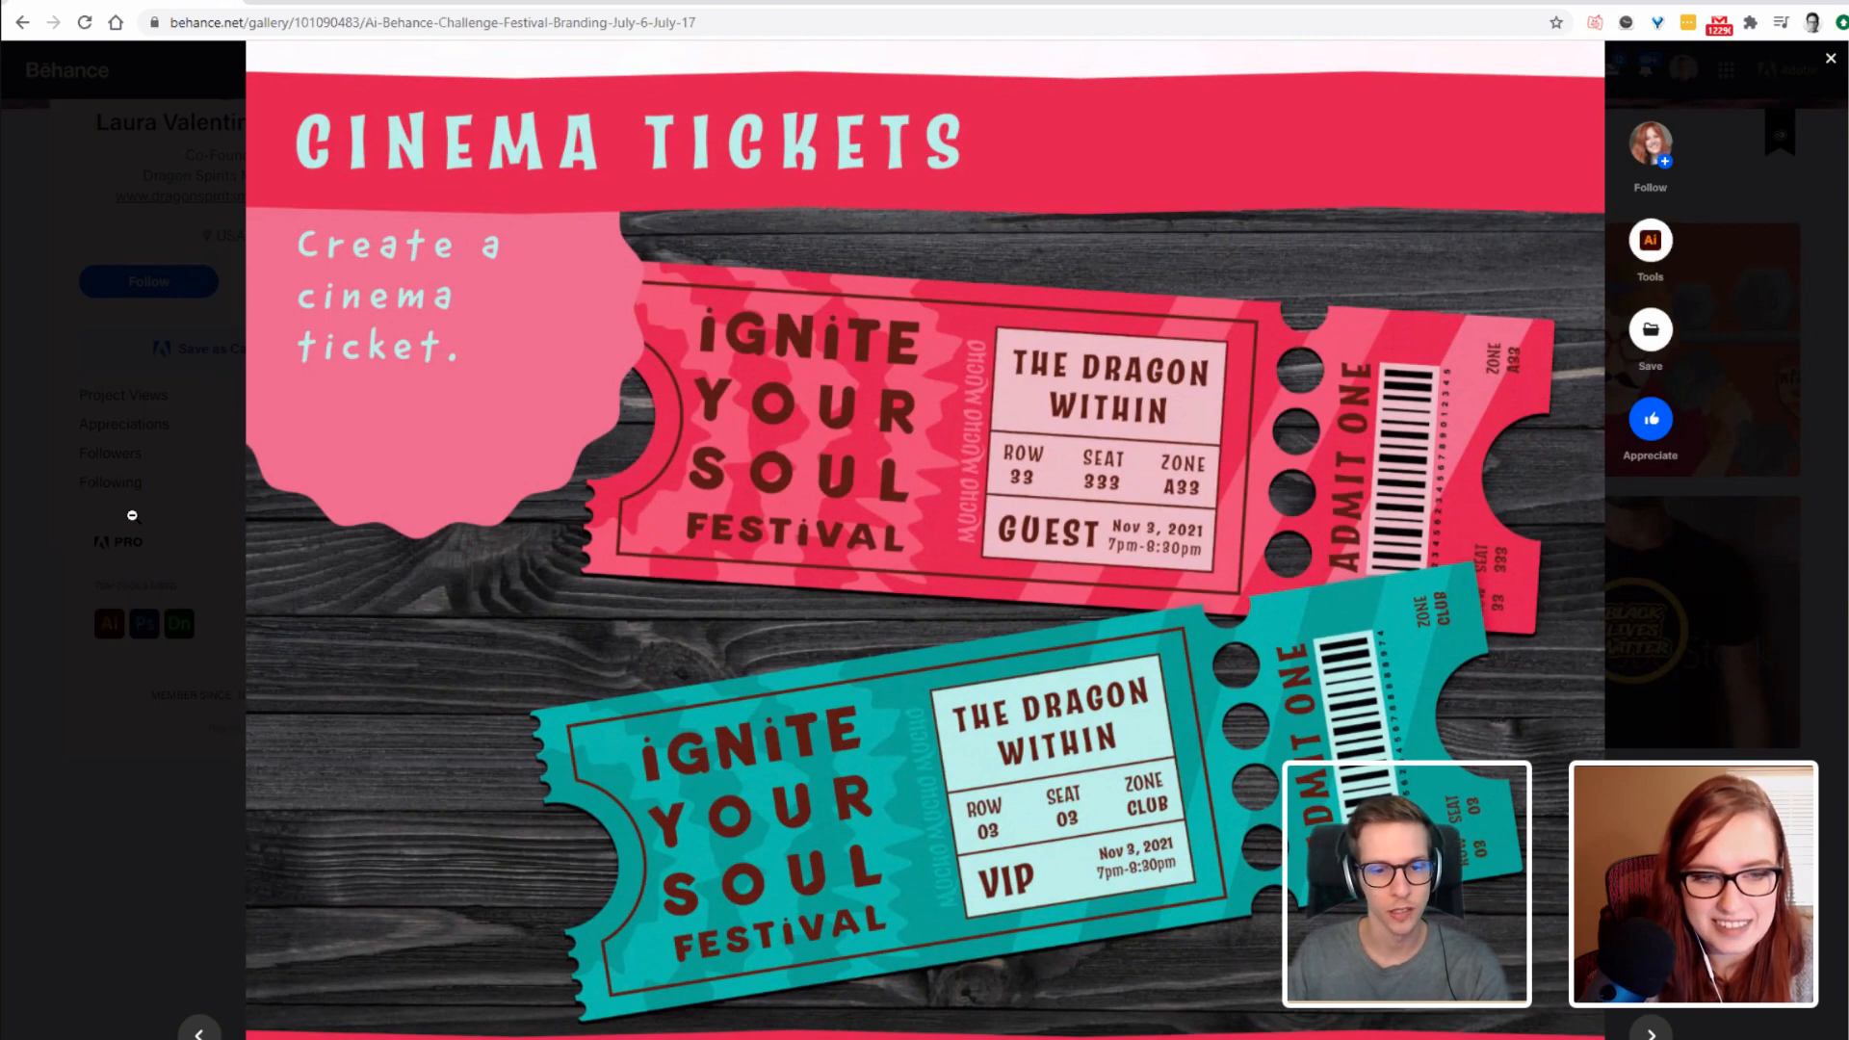
Examine the two custom designs in the Tote Bags section.
{"action": "scroll", "coordinate": [132, 514], "scroll_direction": "down", "scroll_amount": 5}
{"action": "scroll", "coordinate": [129, 520], "scroll_direction": "down", "scroll_amount": 5}
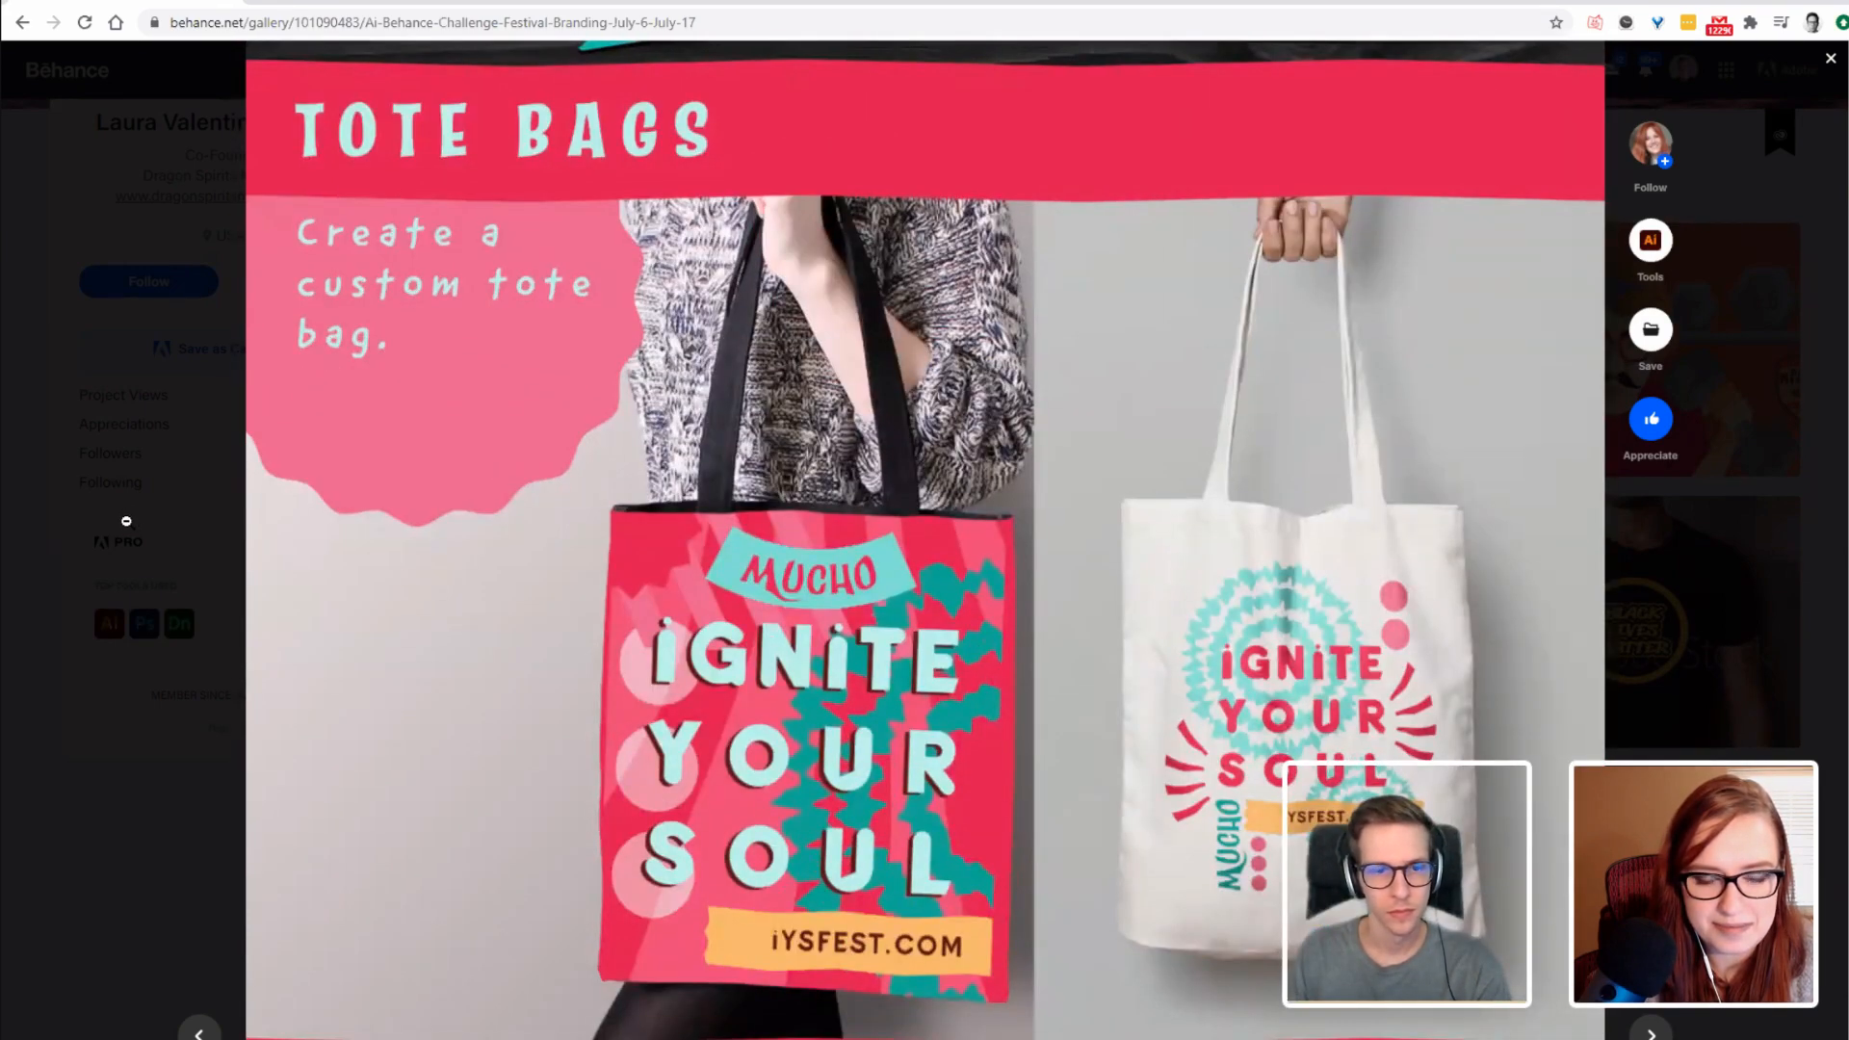
{"action": "scroll", "coordinate": [126, 521], "scroll_direction": "down", "scroll_amount": 2}
{"action": "scroll", "coordinate": [125, 522], "scroll_direction": "down", "scroll_amount": 1}
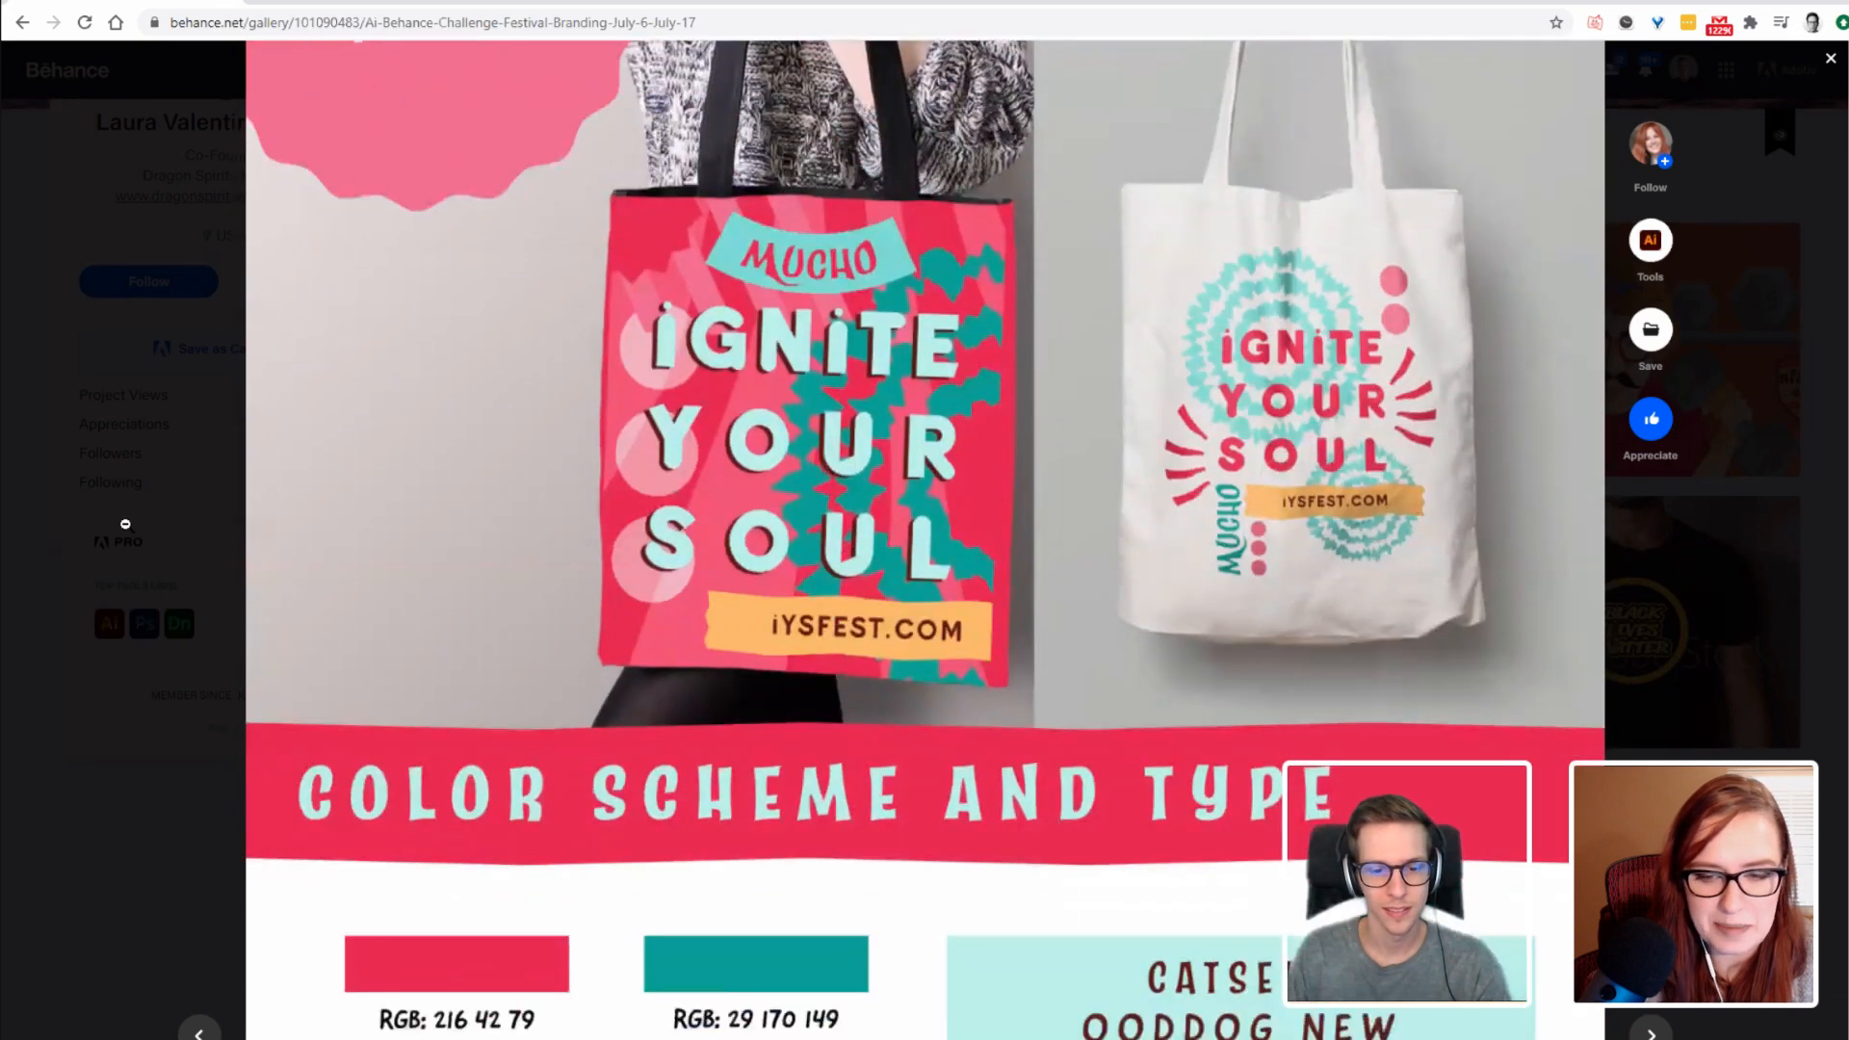
Review the colour swatches, typefaces and challenge notes in the Color Scheme and Type section.
{"action": "scroll", "coordinate": [125, 523], "scroll_direction": "down", "scroll_amount": 7}
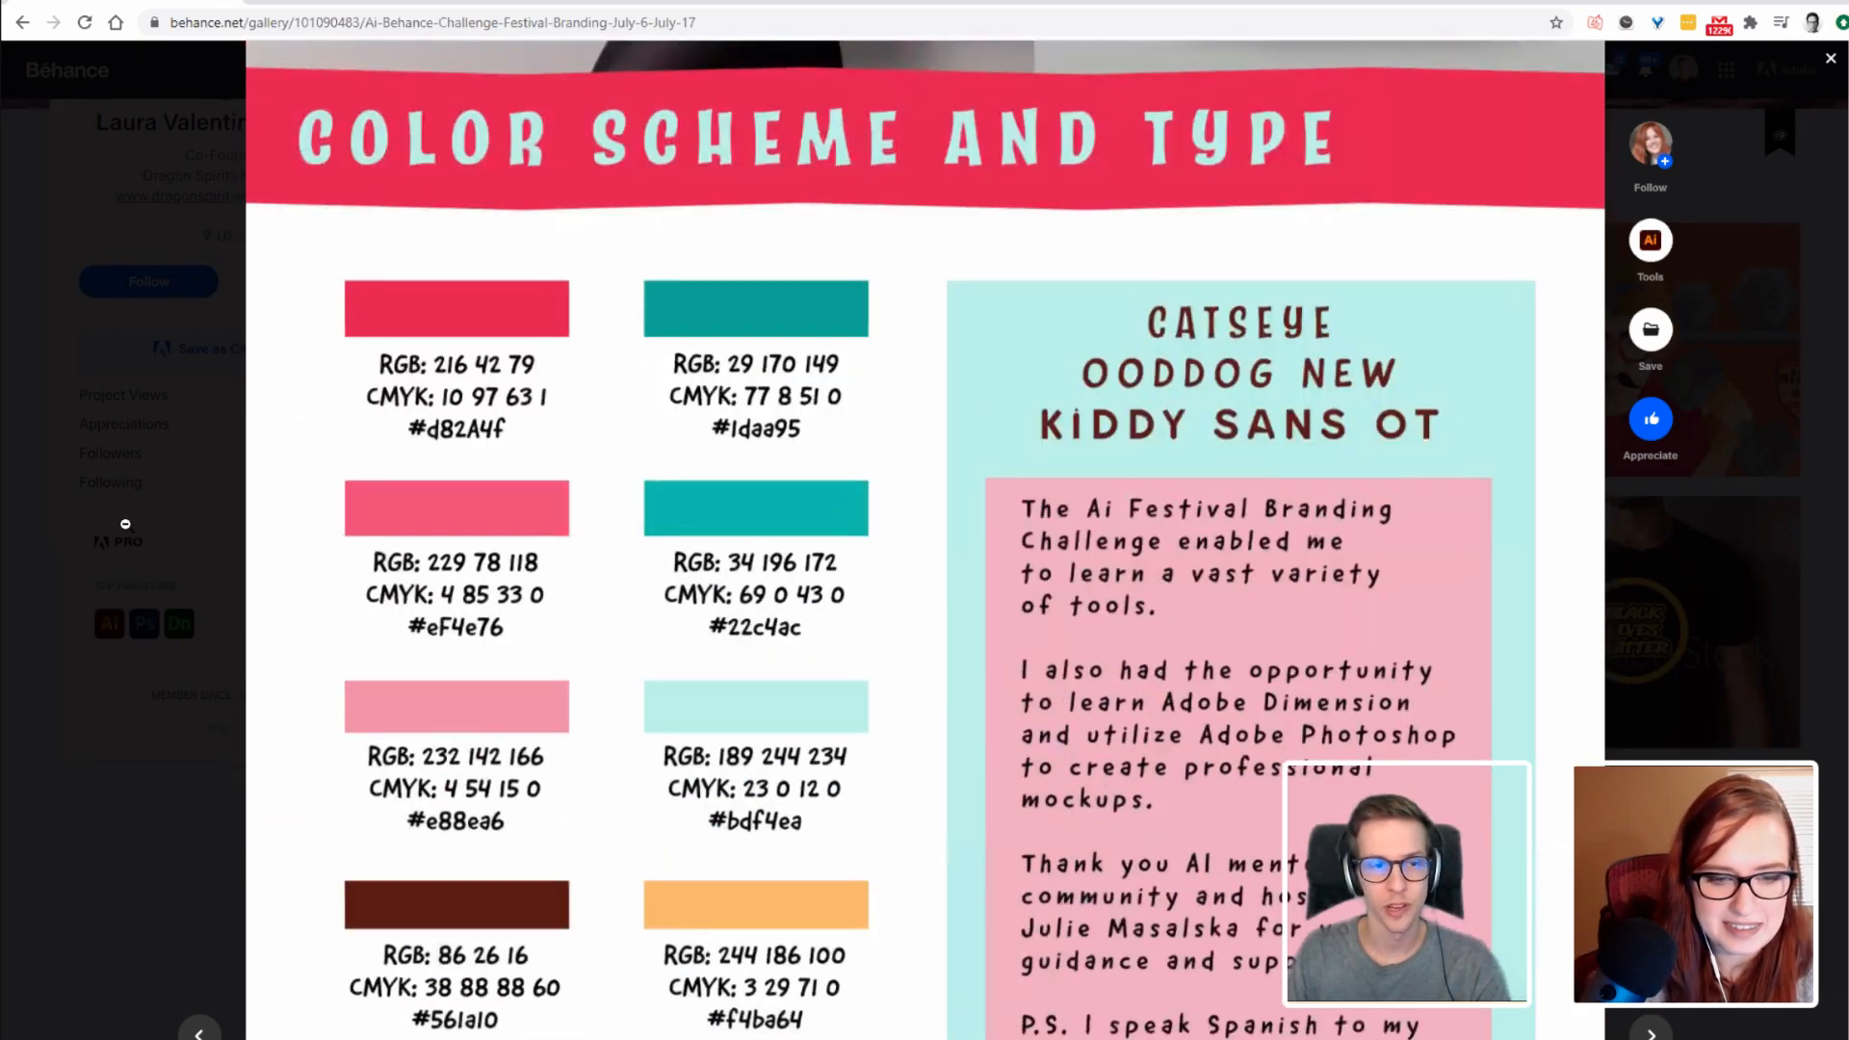
{"action": "scroll", "coordinate": [123, 523], "scroll_direction": "down", "scroll_amount": 1}
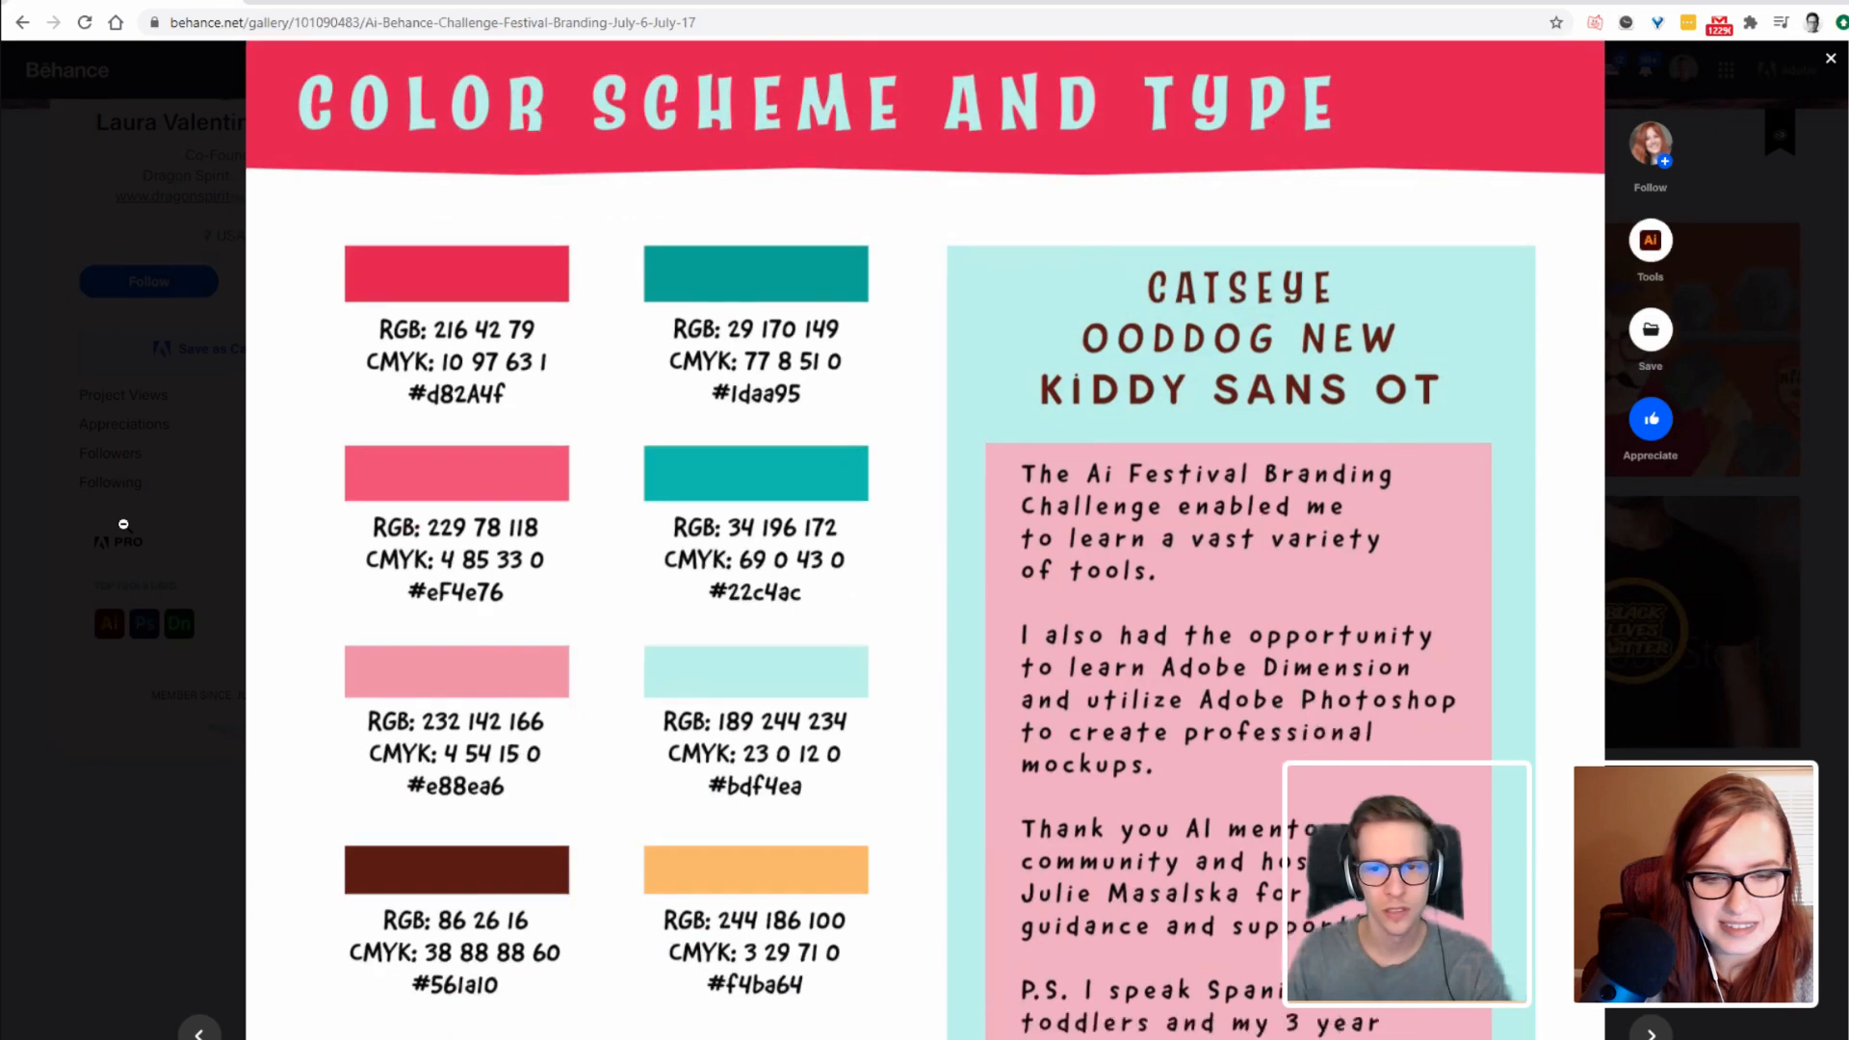
{"action": "scroll", "coordinate": [123, 523], "scroll_direction": "down", "scroll_amount": 1}
{"action": "scroll", "coordinate": [124, 523], "scroll_direction": "up", "scroll_amount": 1}
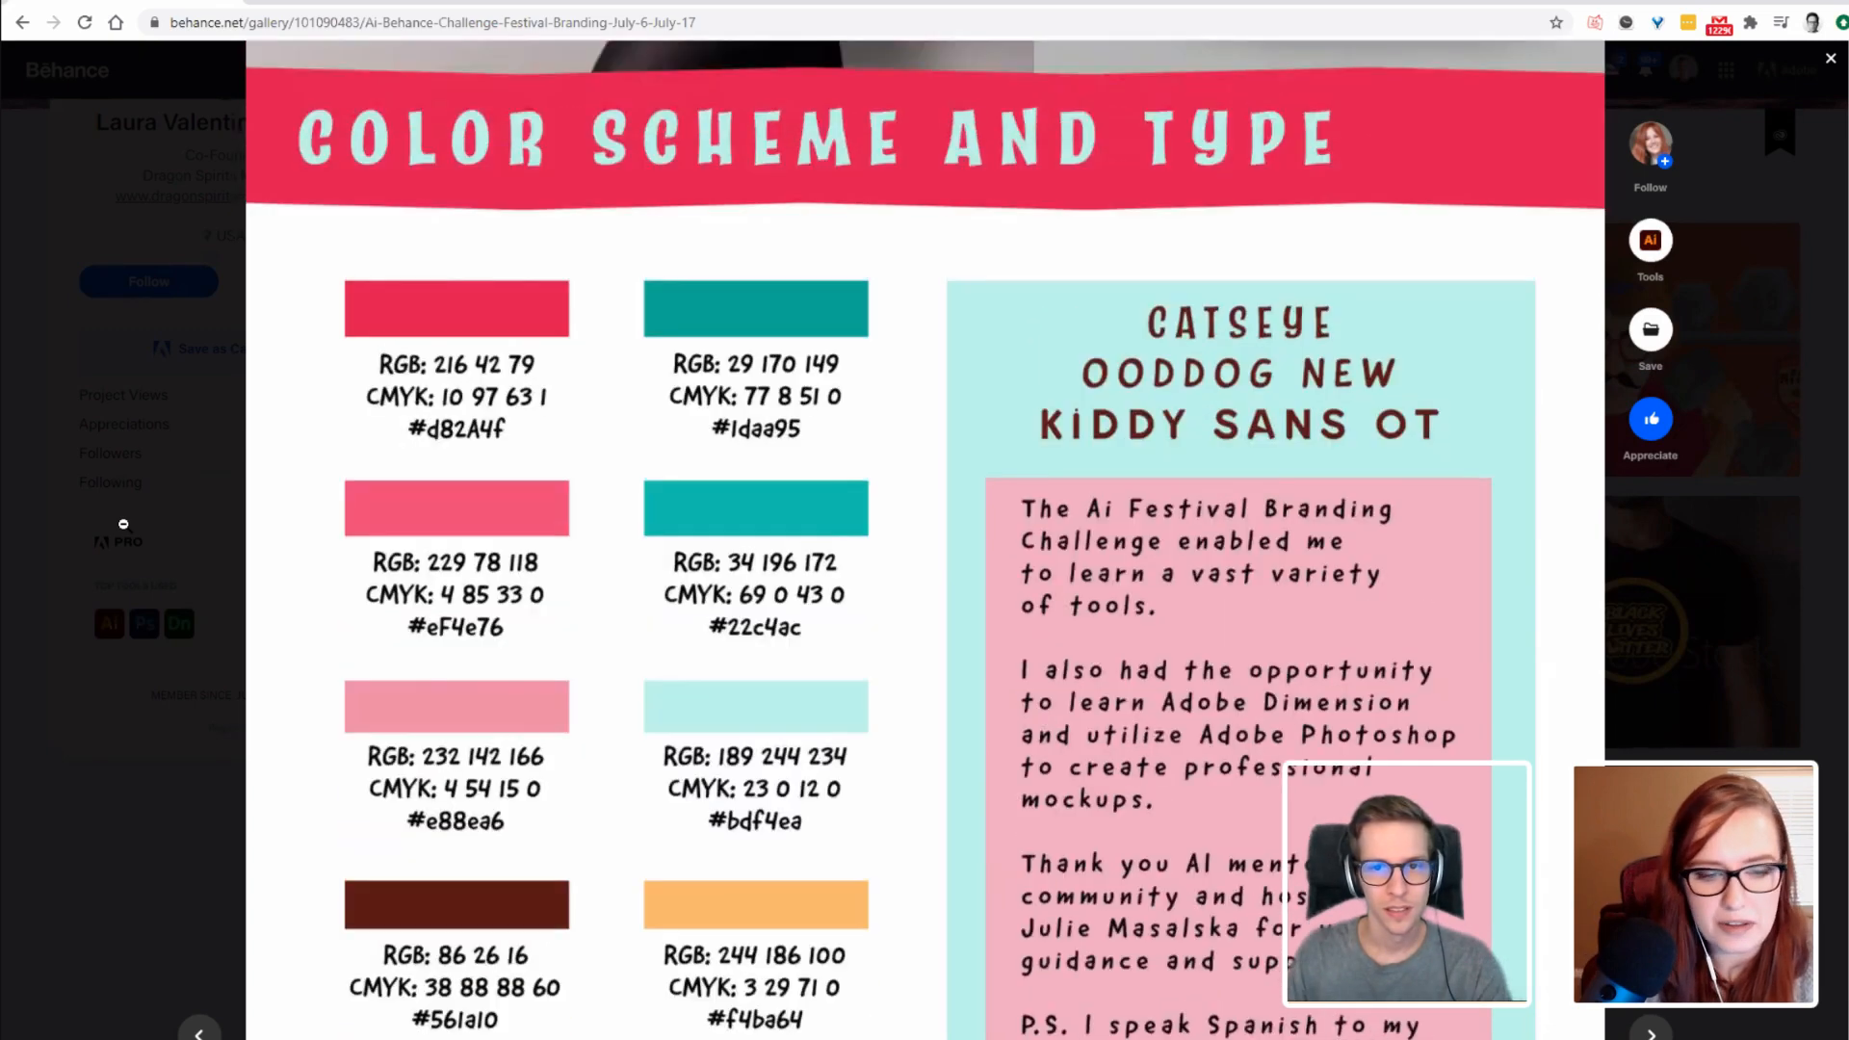
{"action": "scroll", "coordinate": [123, 523], "scroll_direction": "down", "scroll_amount": 1}
{"action": "scroll", "coordinate": [124, 522], "scroll_direction": "up", "scroll_amount": 1}
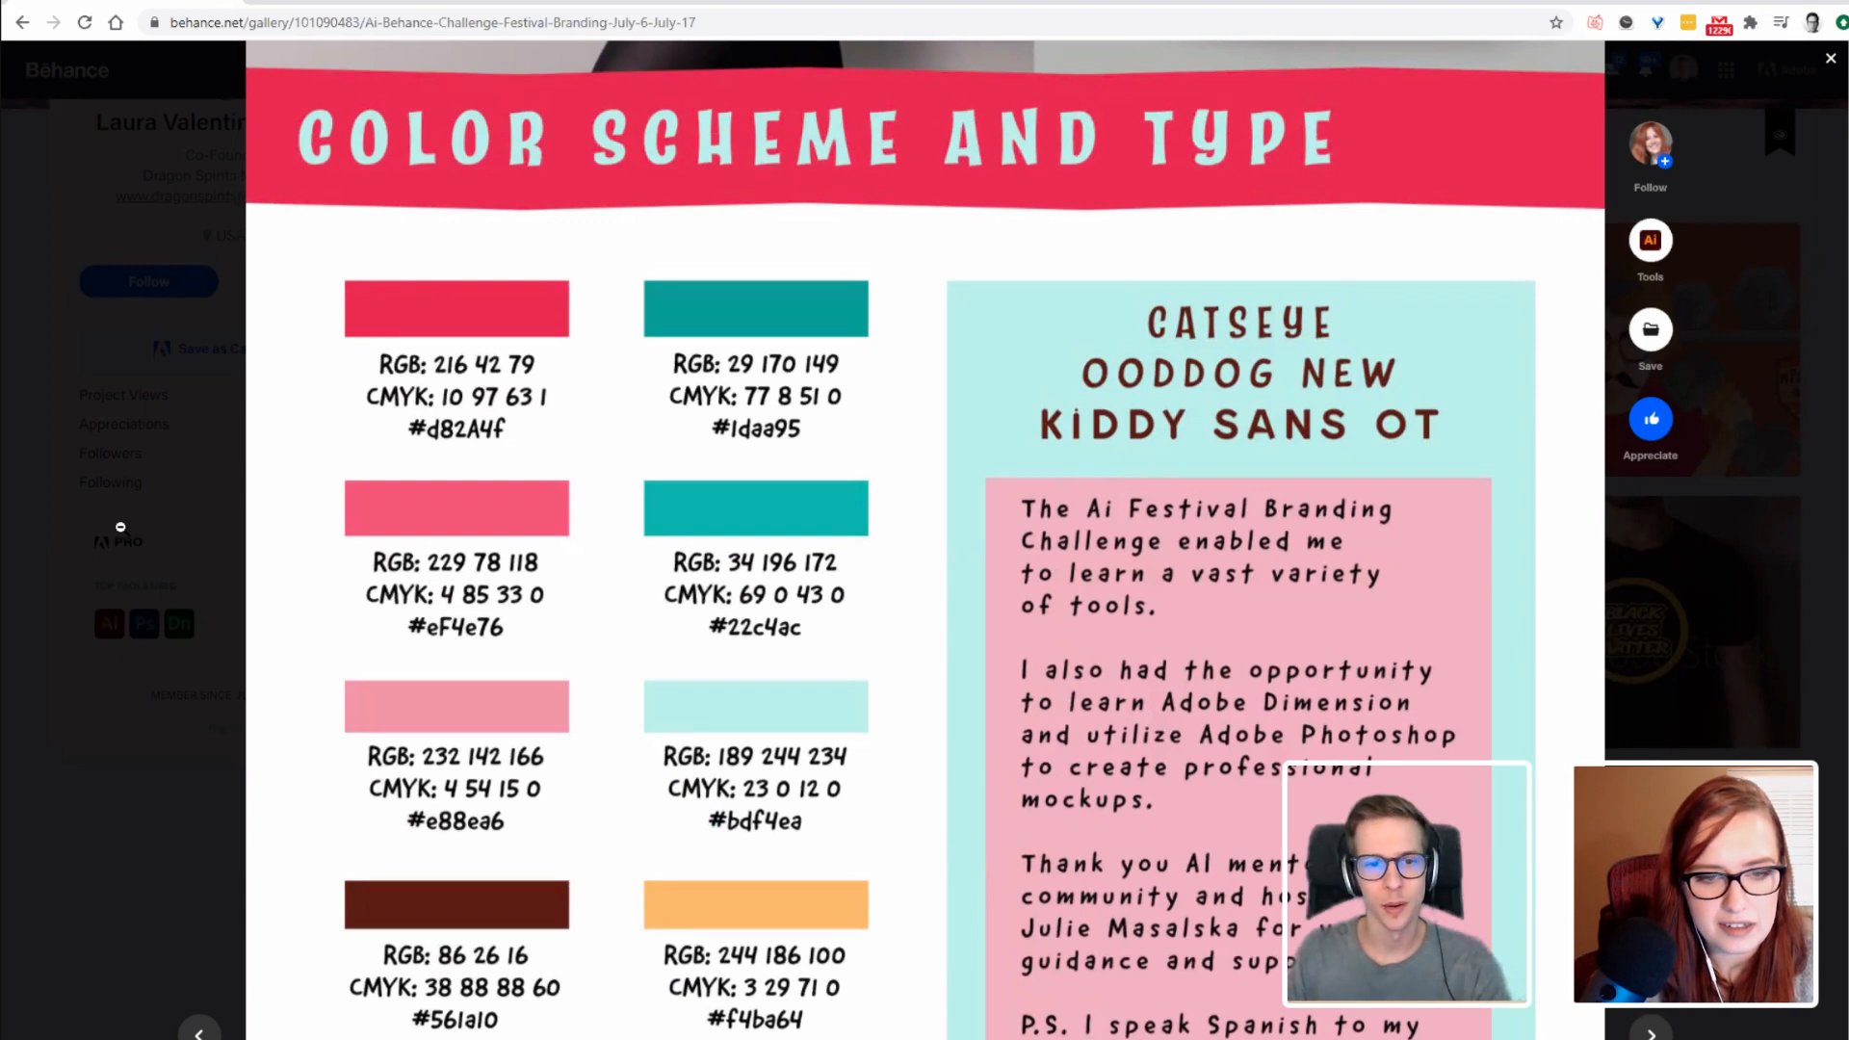
{"action": "scroll", "coordinate": [120, 527], "scroll_direction": "down", "scroll_amount": 2}
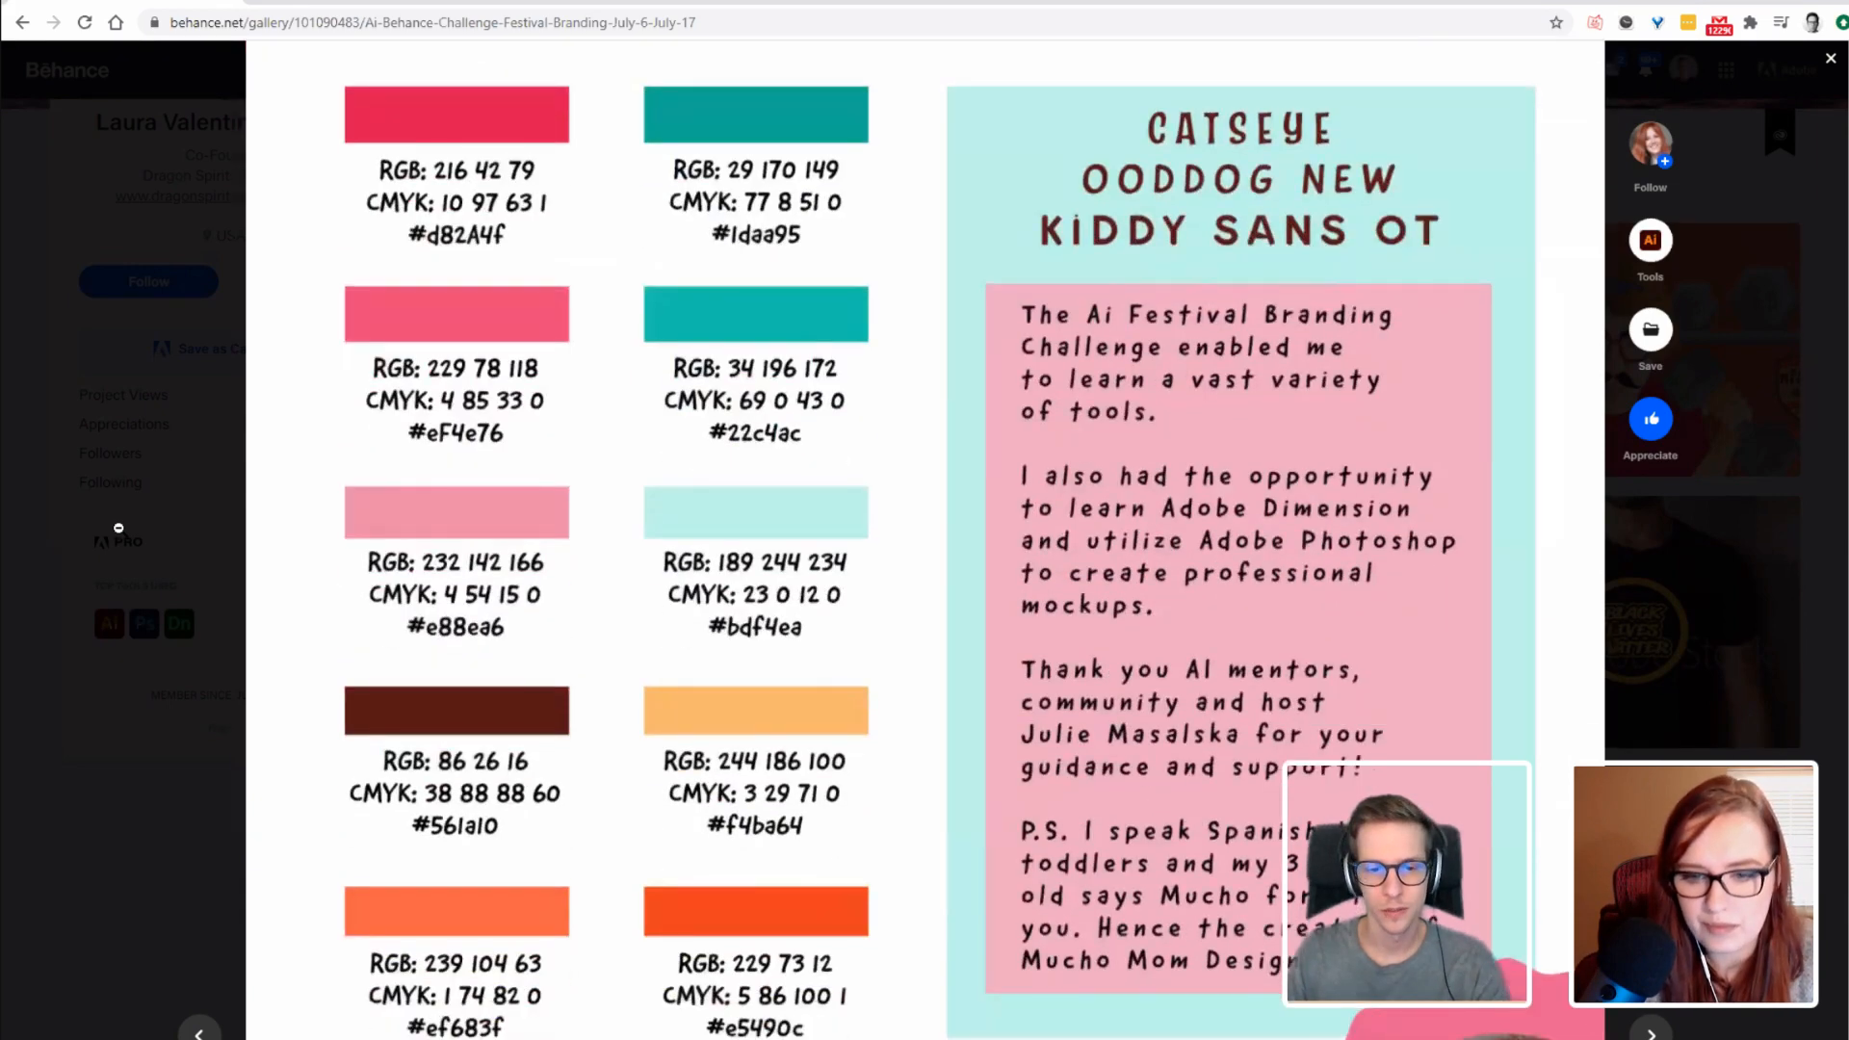
View the end of the Festival Branding project and return to the portfolio.
{"action": "scroll", "coordinate": [119, 527], "scroll_direction": "down", "scroll_amount": 1}
{"action": "scroll", "coordinate": [118, 528], "scroll_direction": "down", "scroll_amount": 7}
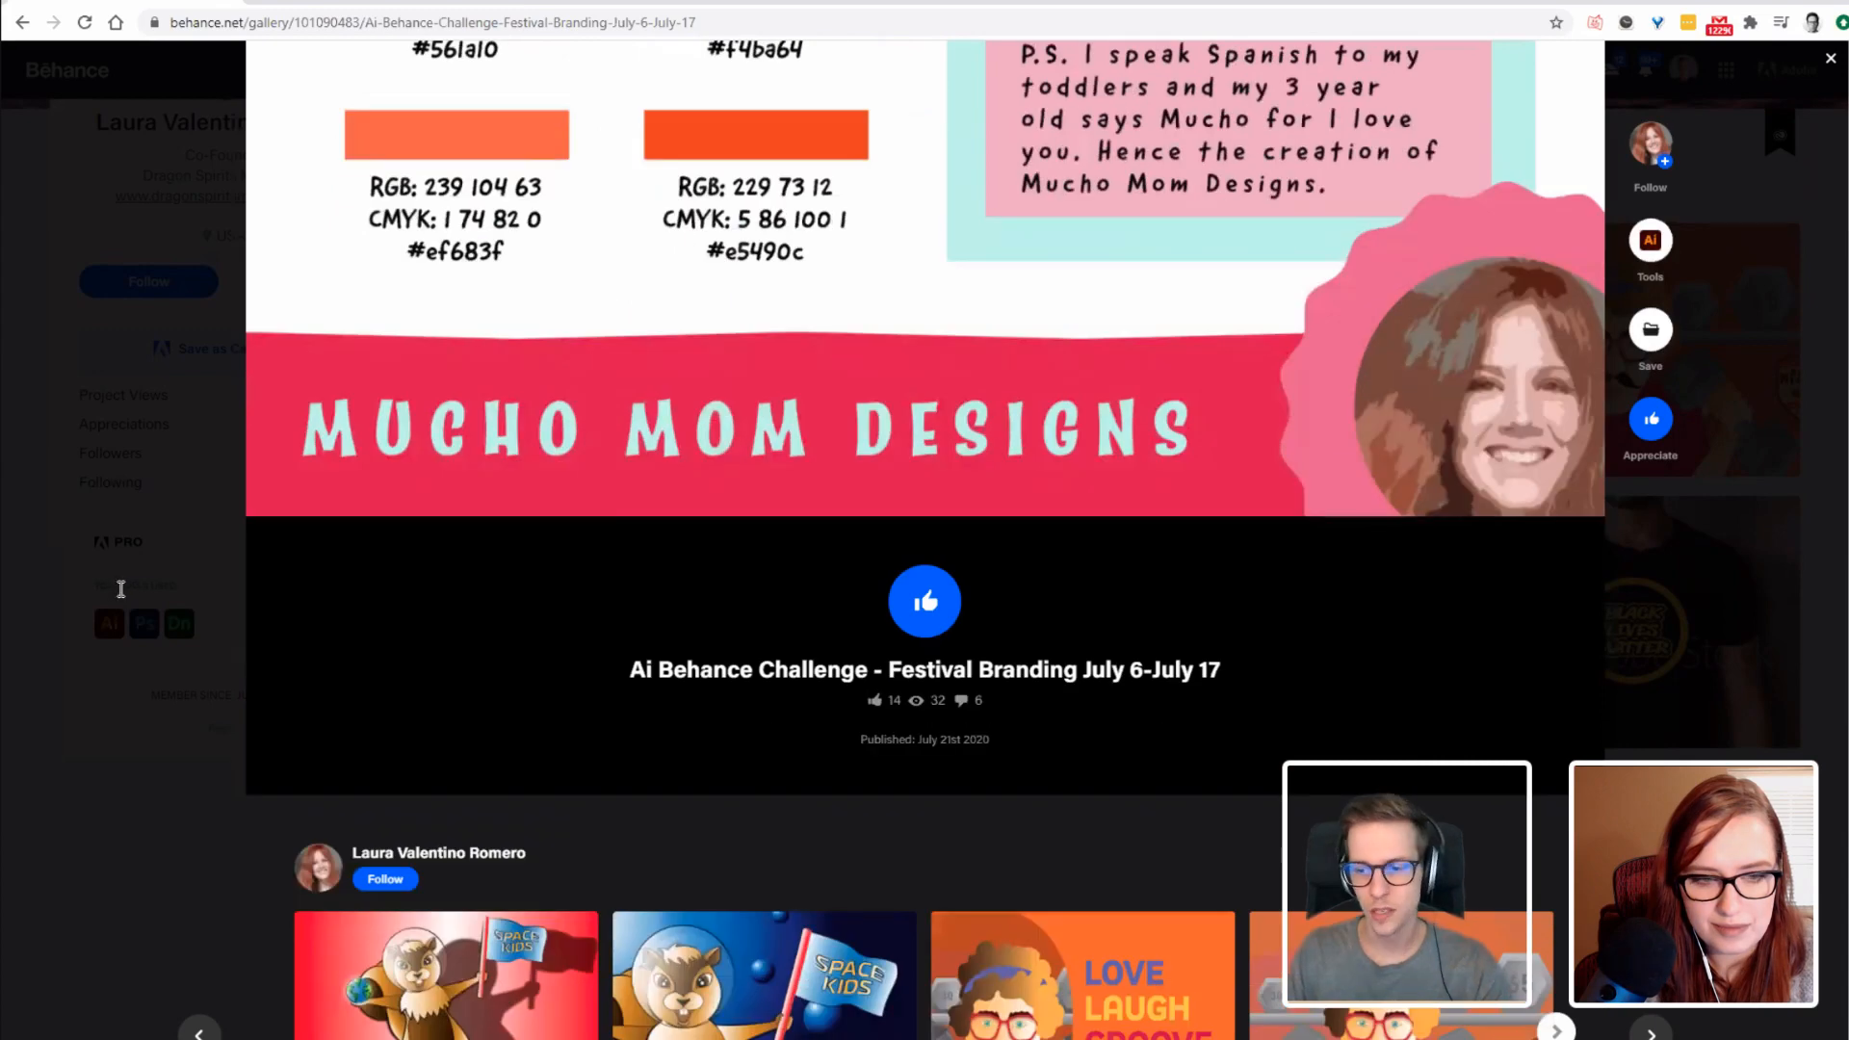
{"action": "left_click", "coordinate": [120, 588]}
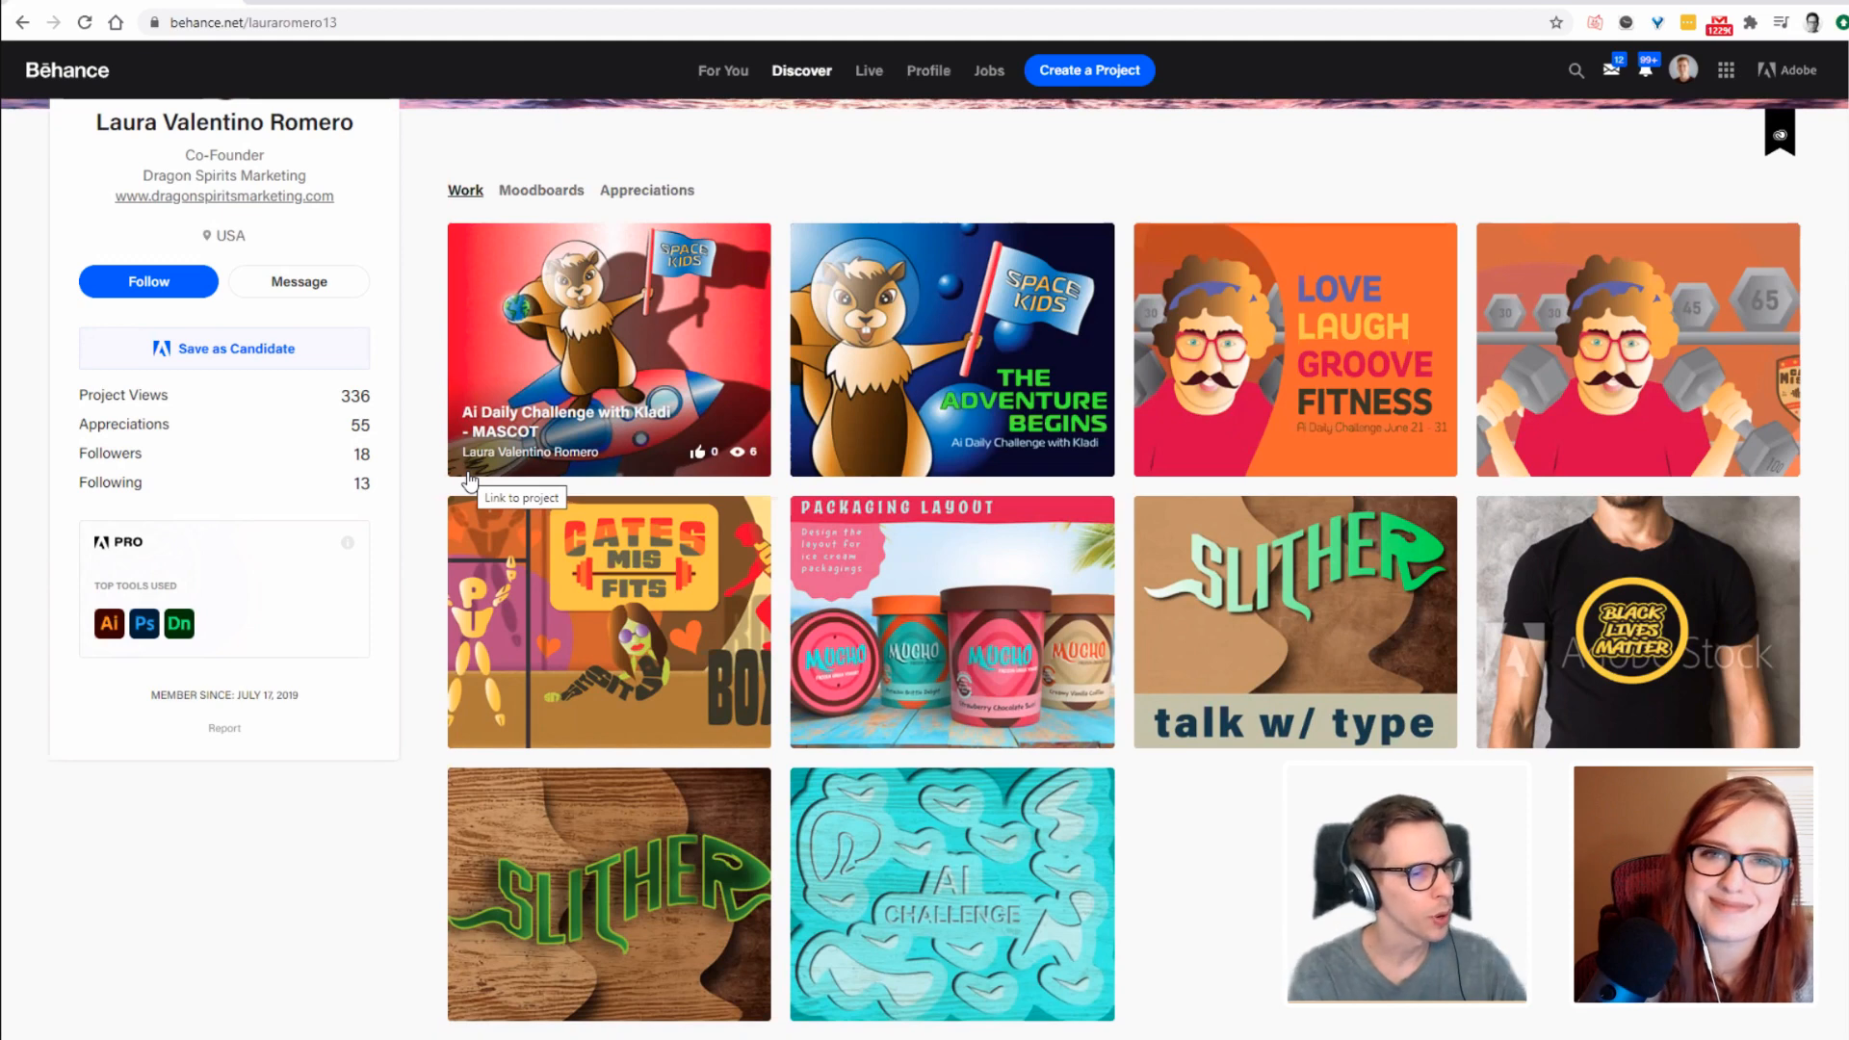
{"action": "left_click", "coordinate": [241, 26]}
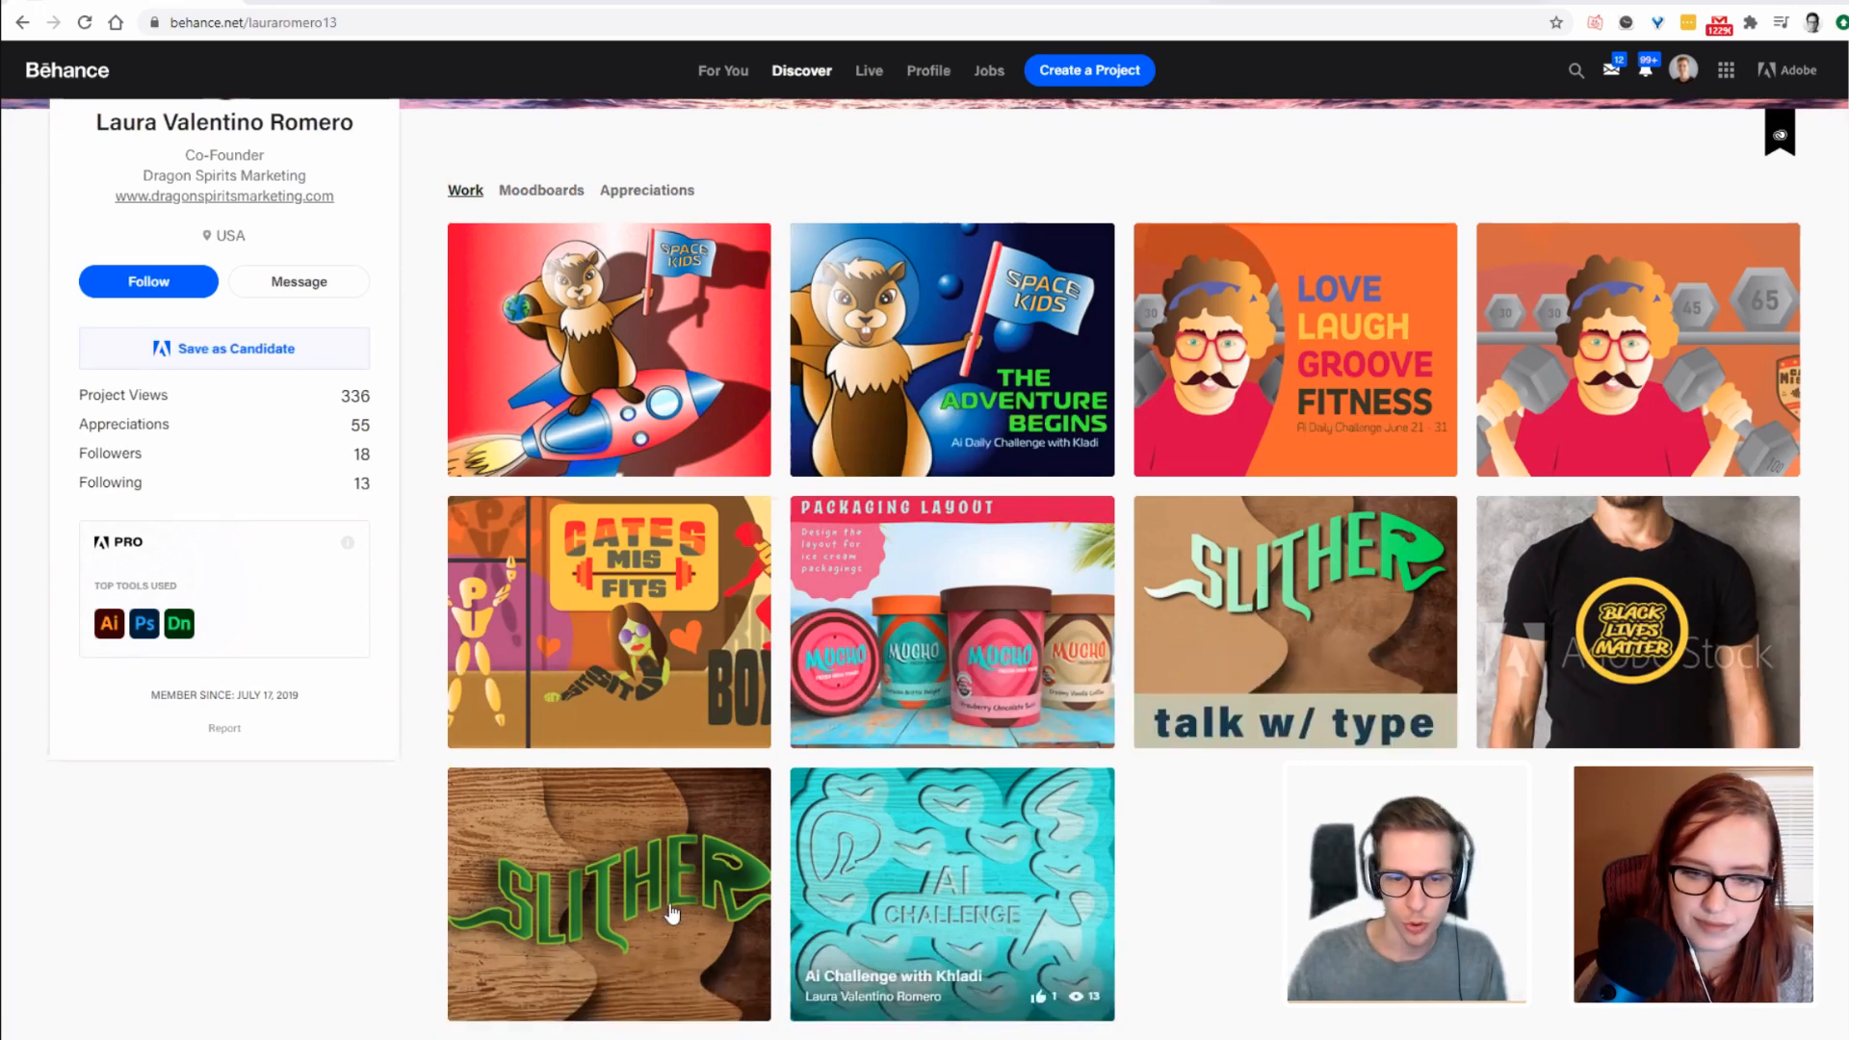
Open the Ai Behance Project for June 22-June 26 and examine its cover art and colour palette.
{"action": "left_click", "coordinate": [1311, 602]}
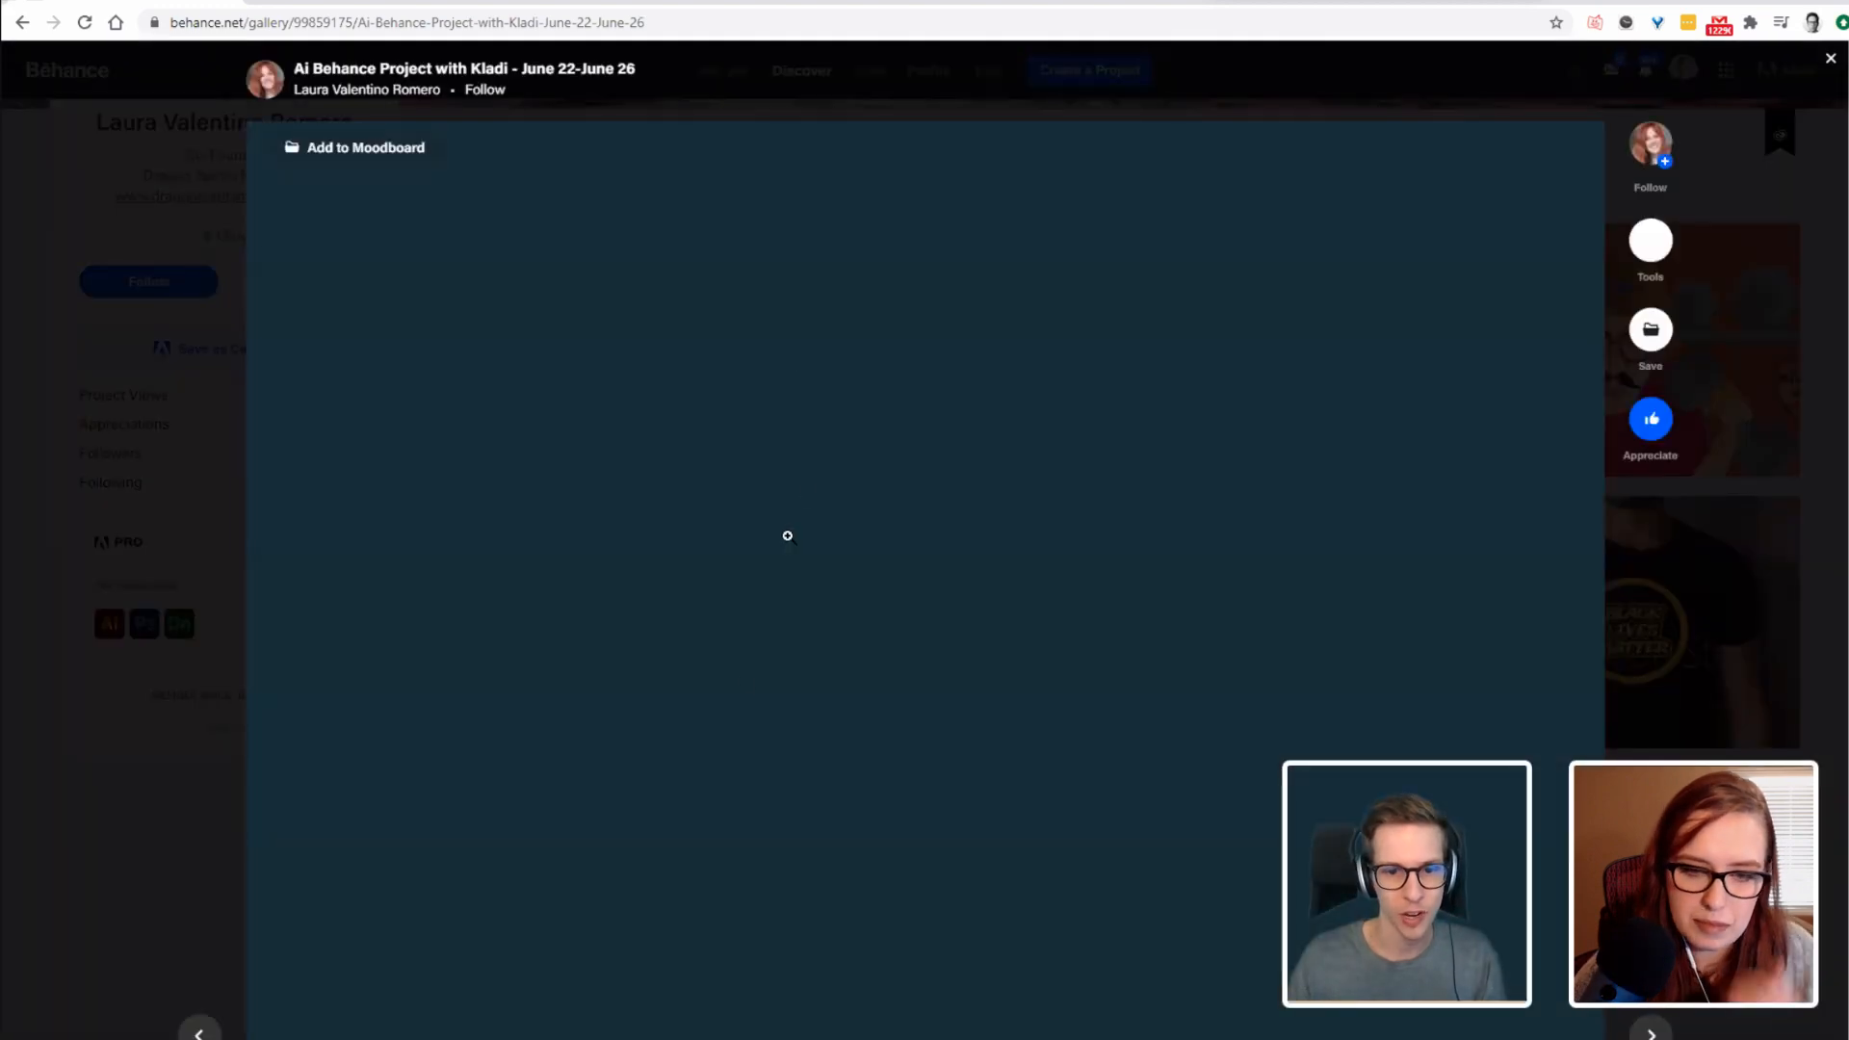
{"action": "scroll", "coordinate": [923, 554], "scroll_direction": "down", "scroll_amount": 3}
{"action": "scroll", "coordinate": [906, 520], "scroll_direction": "down", "scroll_amount": 3}
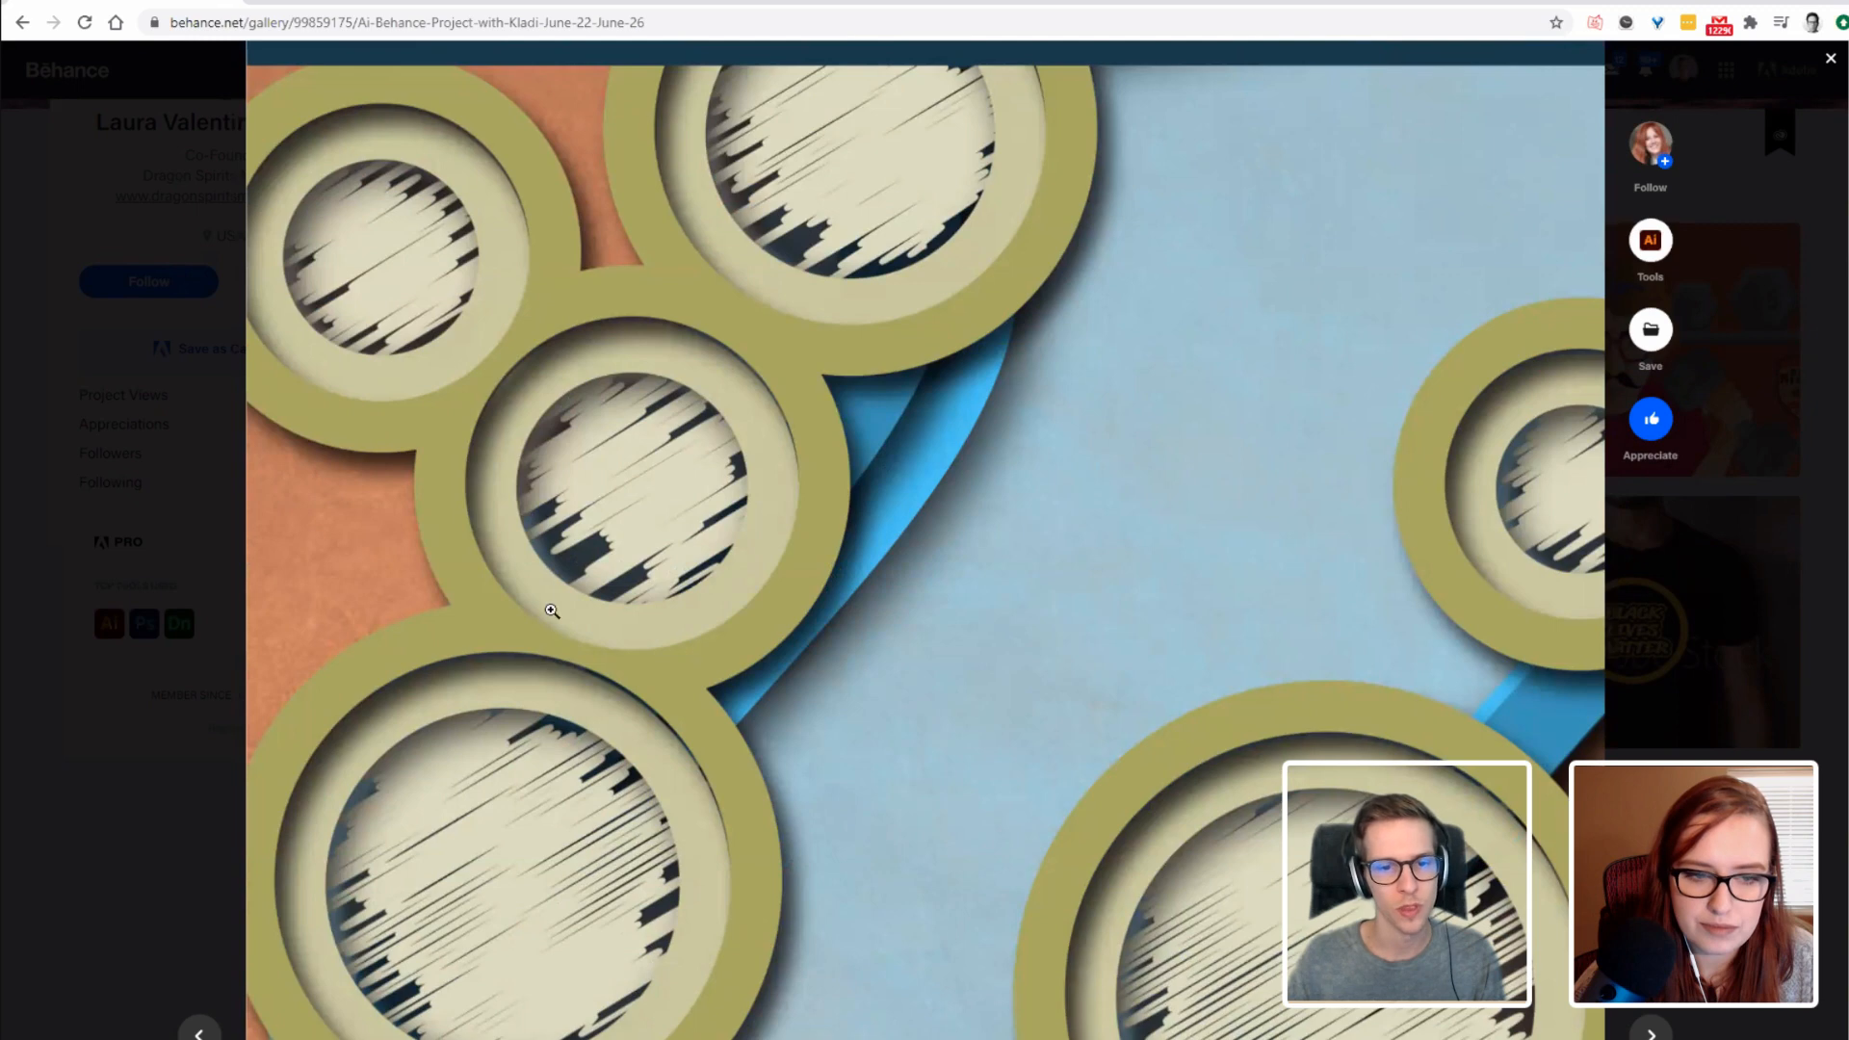
{"action": "scroll", "coordinate": [656, 641], "scroll_direction": "down", "scroll_amount": 7}
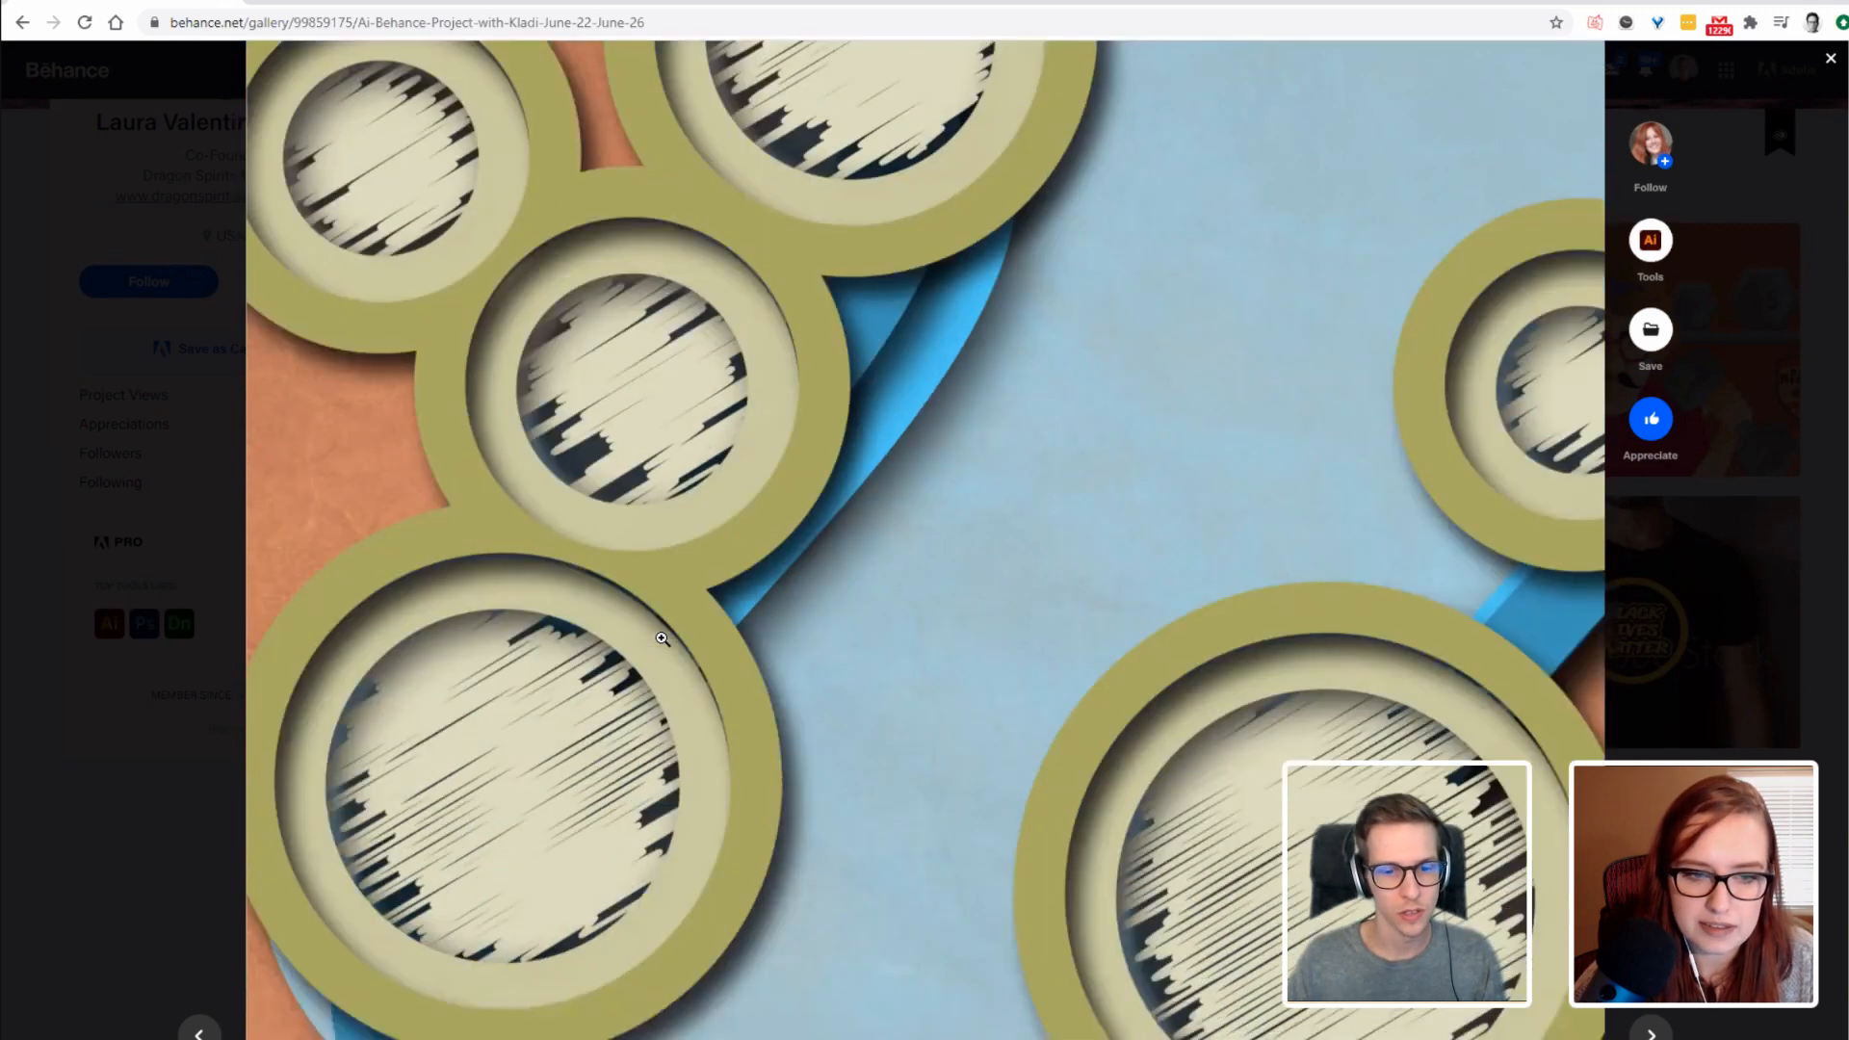
{"action": "scroll", "coordinate": [666, 638], "scroll_direction": "down", "scroll_amount": 10}
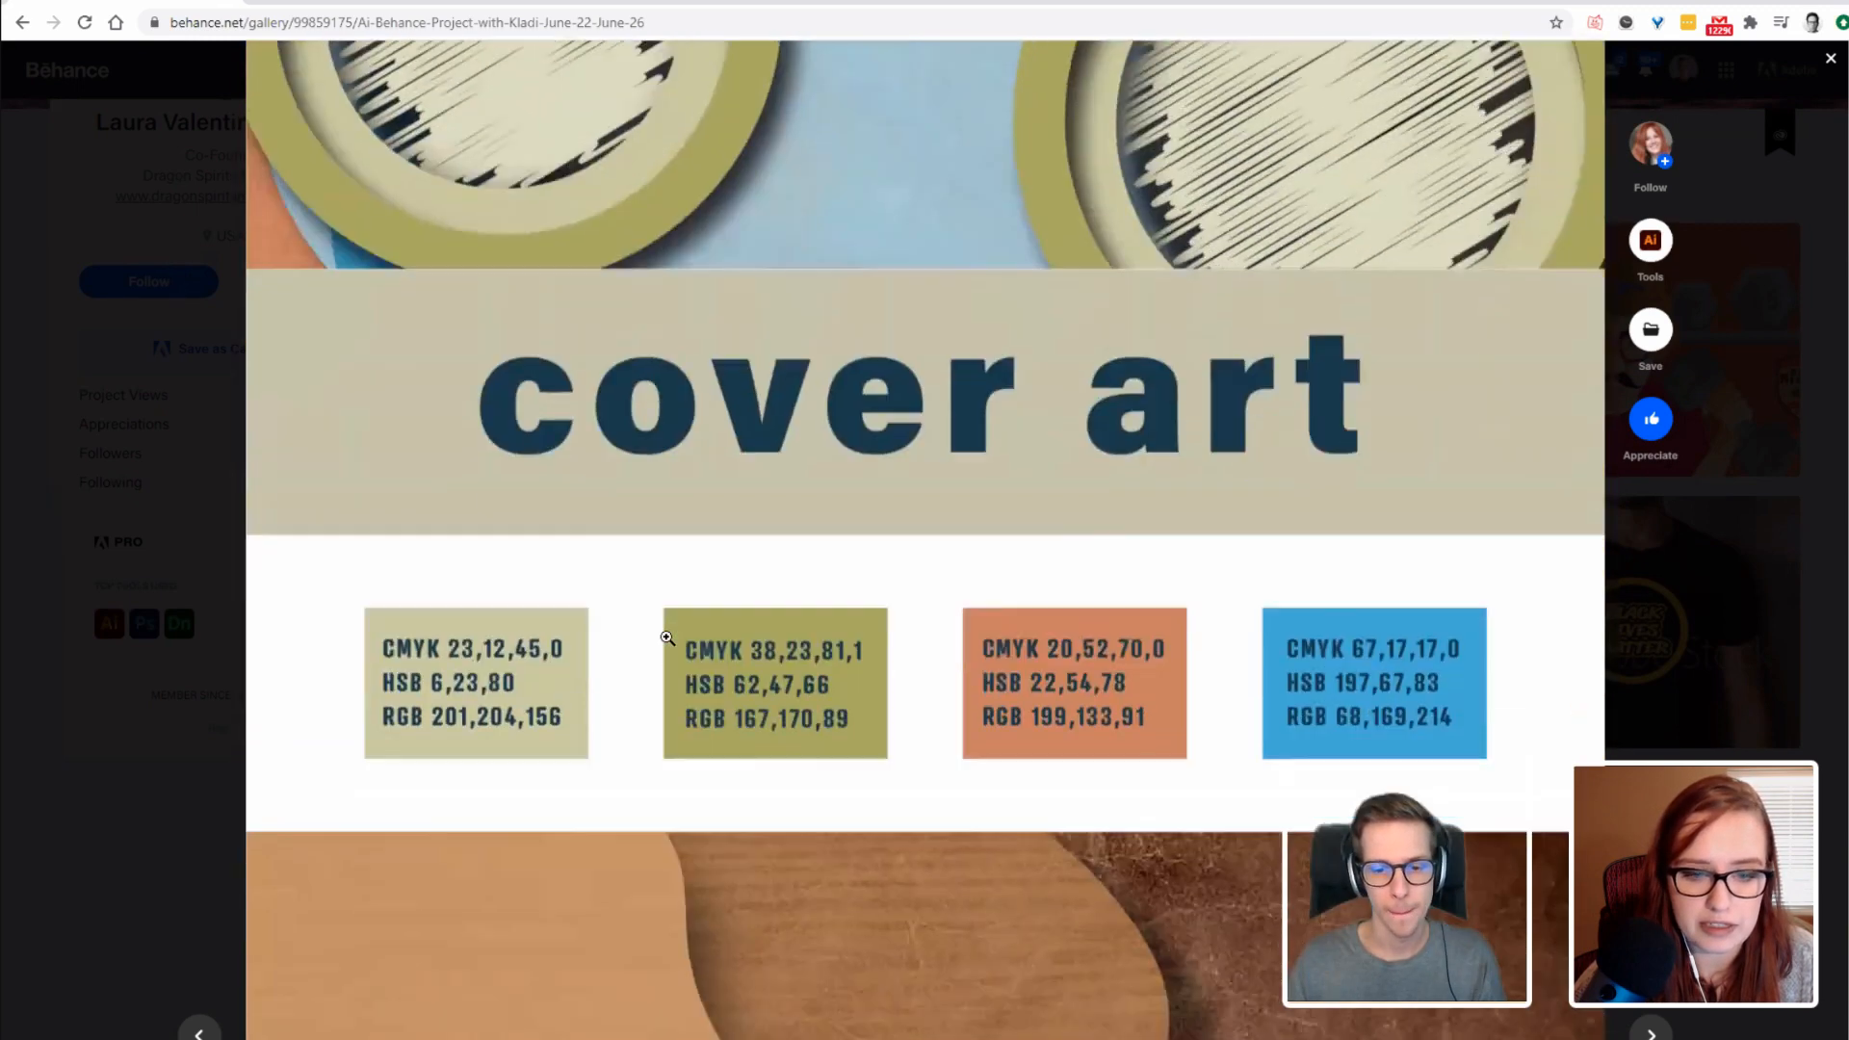
Examine the Slither lettering and the Black Lives Matter t-shirt slogan, and close the project.
{"action": "scroll", "coordinate": [667, 638], "scroll_direction": "up", "scroll_amount": 1}
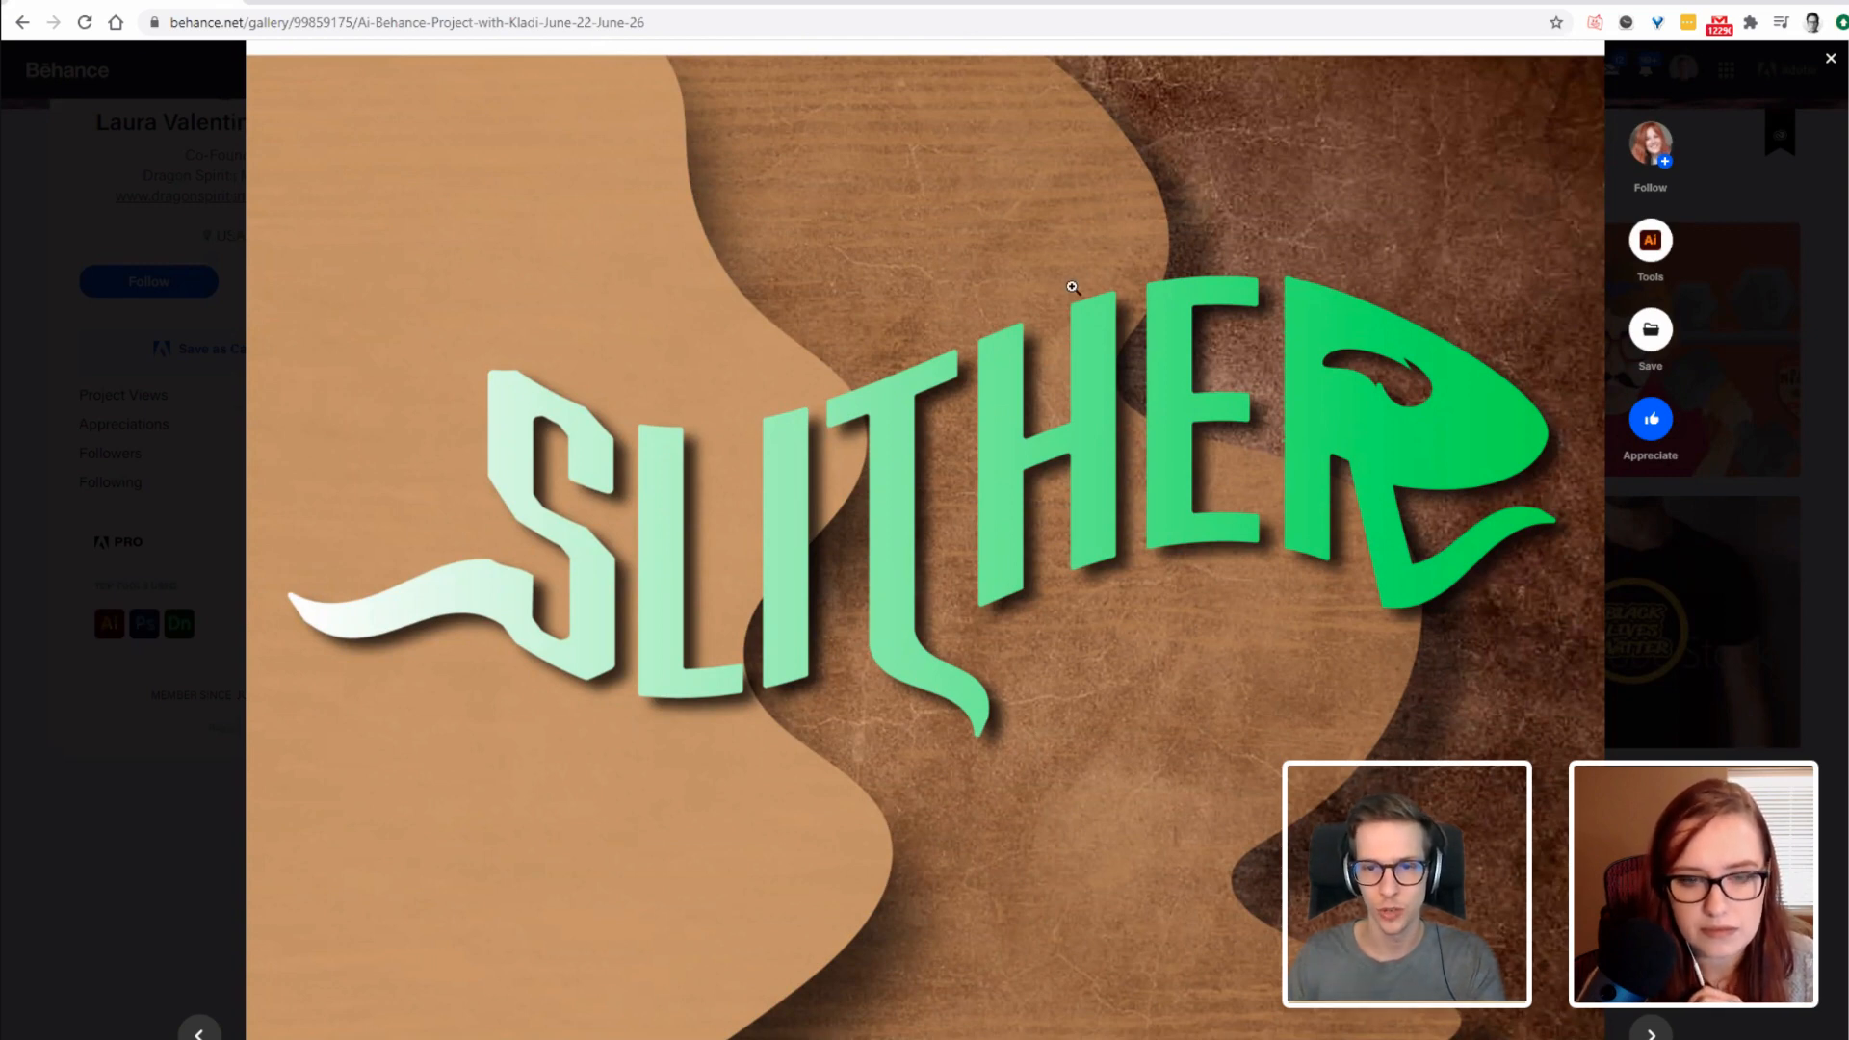
{"action": "scroll", "coordinate": [942, 865], "scroll_direction": "down", "scroll_amount": 2}
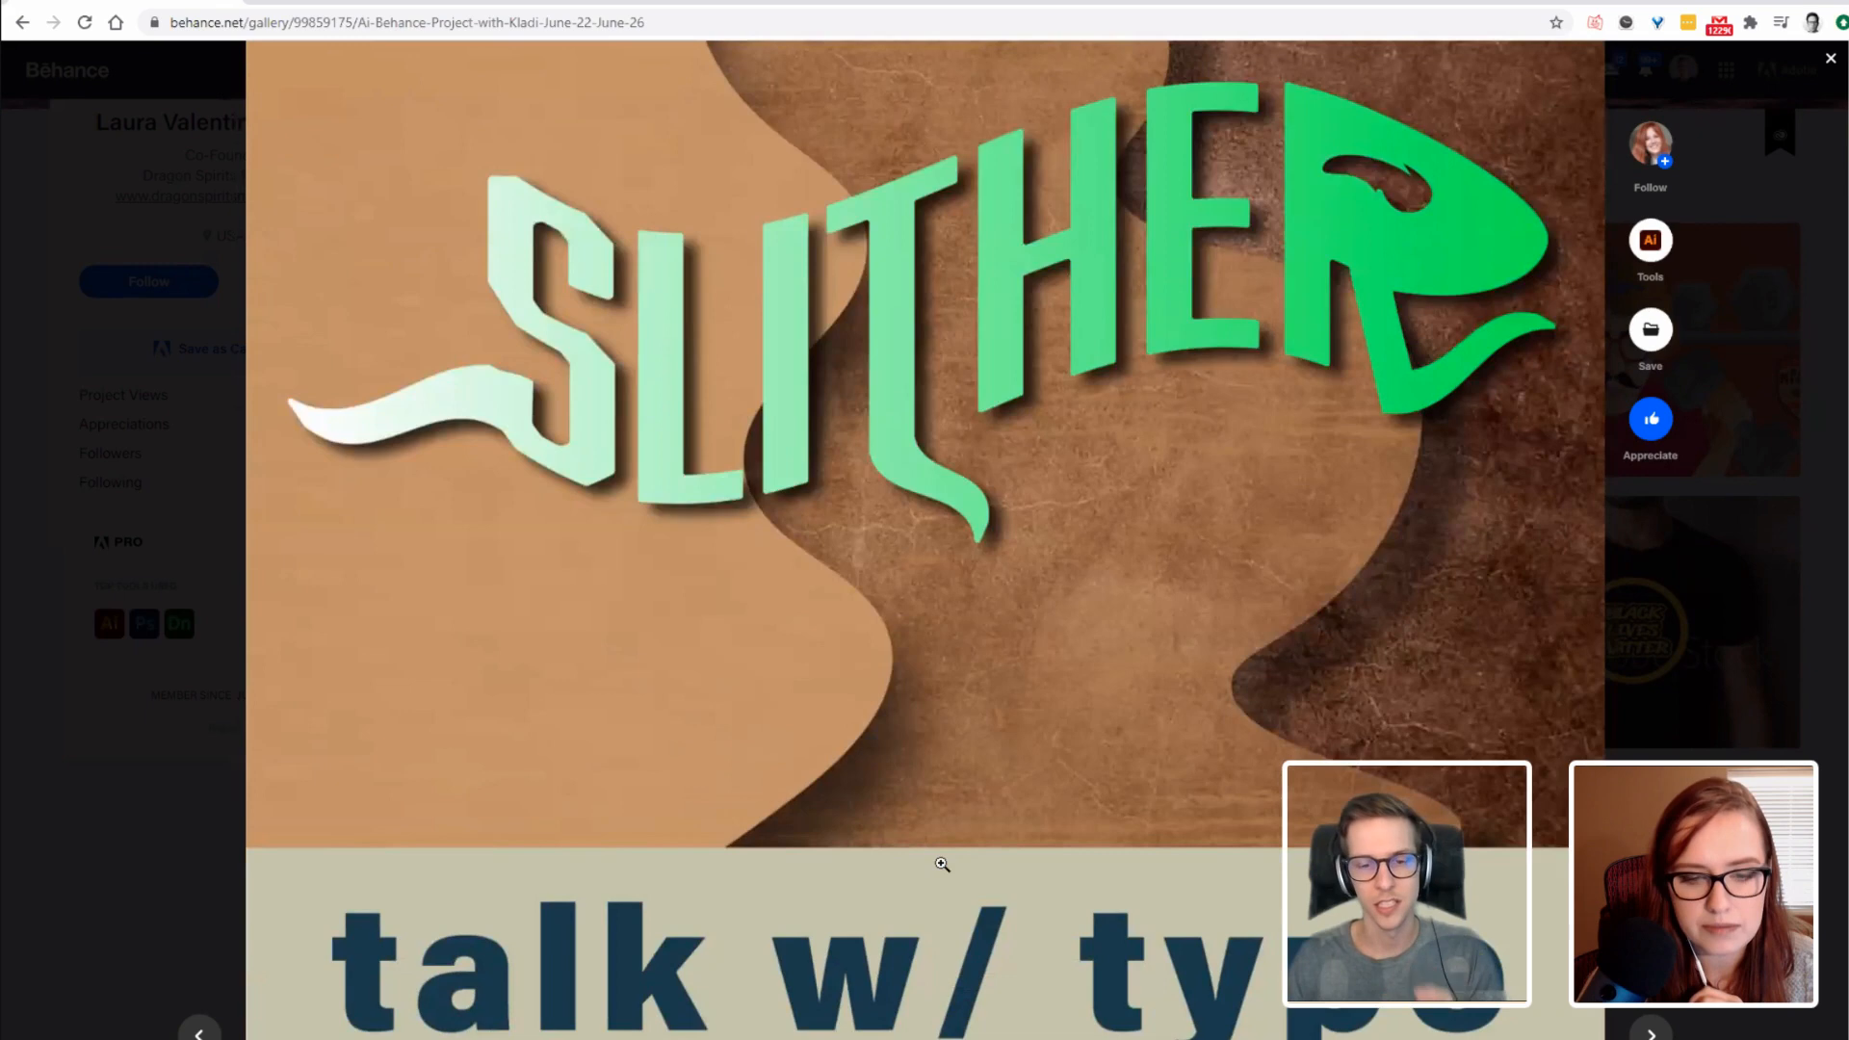
{"action": "scroll", "coordinate": [942, 865], "scroll_direction": "down", "scroll_amount": 12}
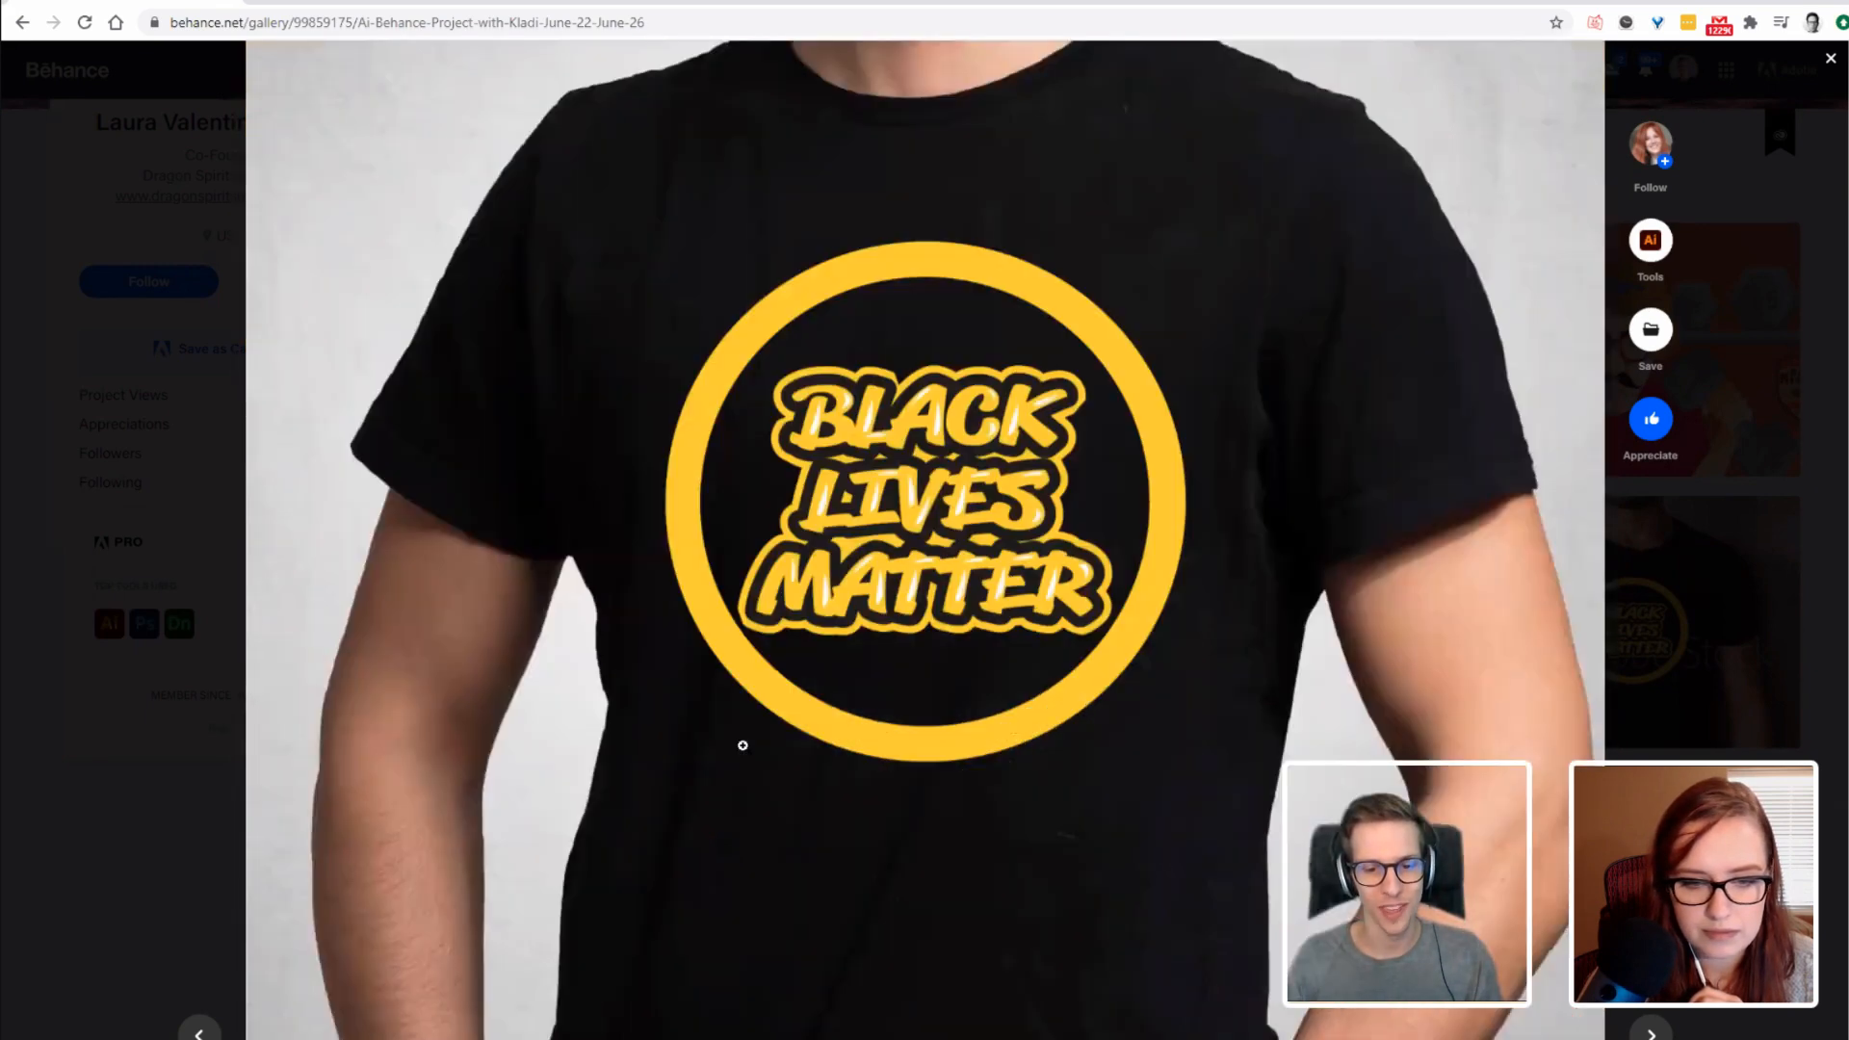
{"action": "scroll", "coordinate": [742, 746], "scroll_direction": "down", "scroll_amount": 6}
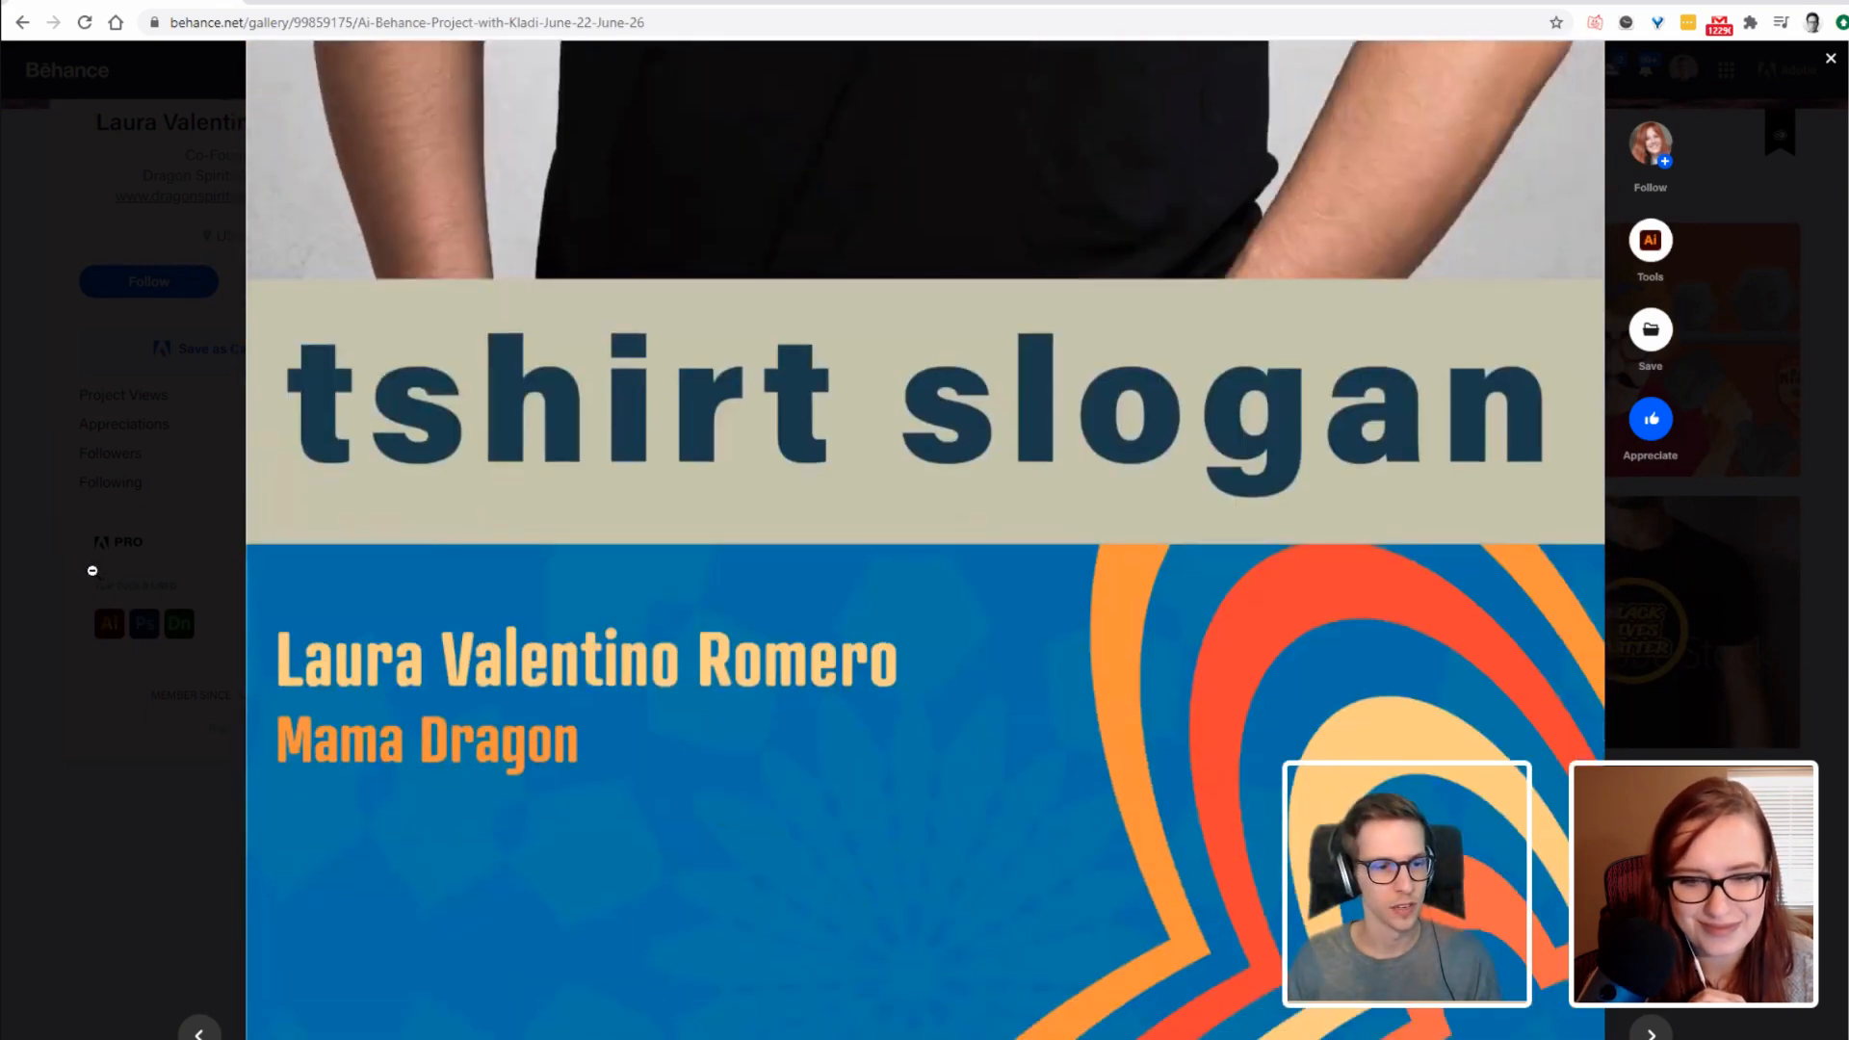
{"action": "left_click", "coordinate": [141, 578]}
{"action": "scroll", "coordinate": [366, 578], "scroll_direction": "up", "scroll_amount": 2}
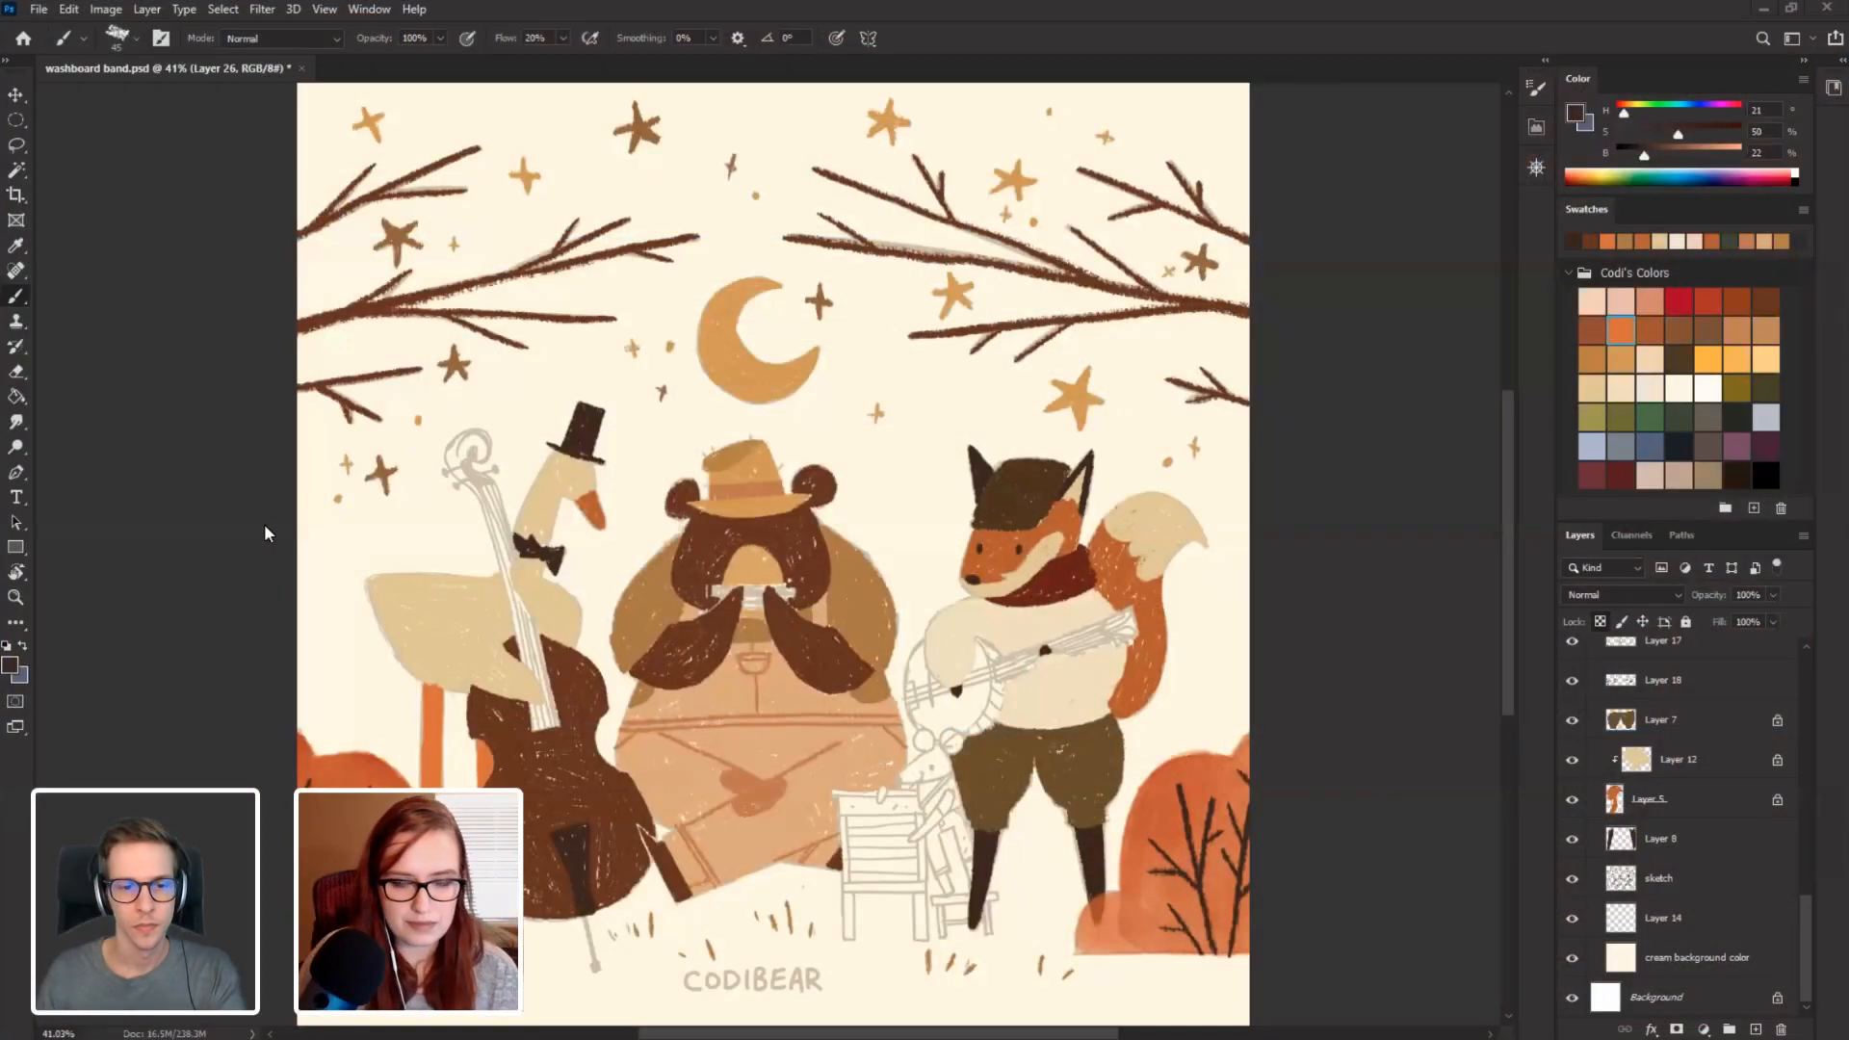
Toggle the visibility of Layer 3 to check what it holds, and select Layer 9.
{"action": "scroll", "coordinate": [890, 523], "scroll_direction": "up", "scroll_amount": 2}
{"action": "left_click_drag", "start_coordinate": [589, 557], "coordinate": [586, 358]}
{"action": "mouse_move", "coordinate": [518, 490]}
{"action": "left_mouse_down"}
{"action": "mouse_move", "coordinate": [484, 690]}
{"action": "mouse_move", "coordinate": [490, 775]}
{"action": "mouse_move", "coordinate": [528, 552]}
{"action": "mouse_move", "coordinate": [480, 582]}
{"action": "left_mouse_up"}
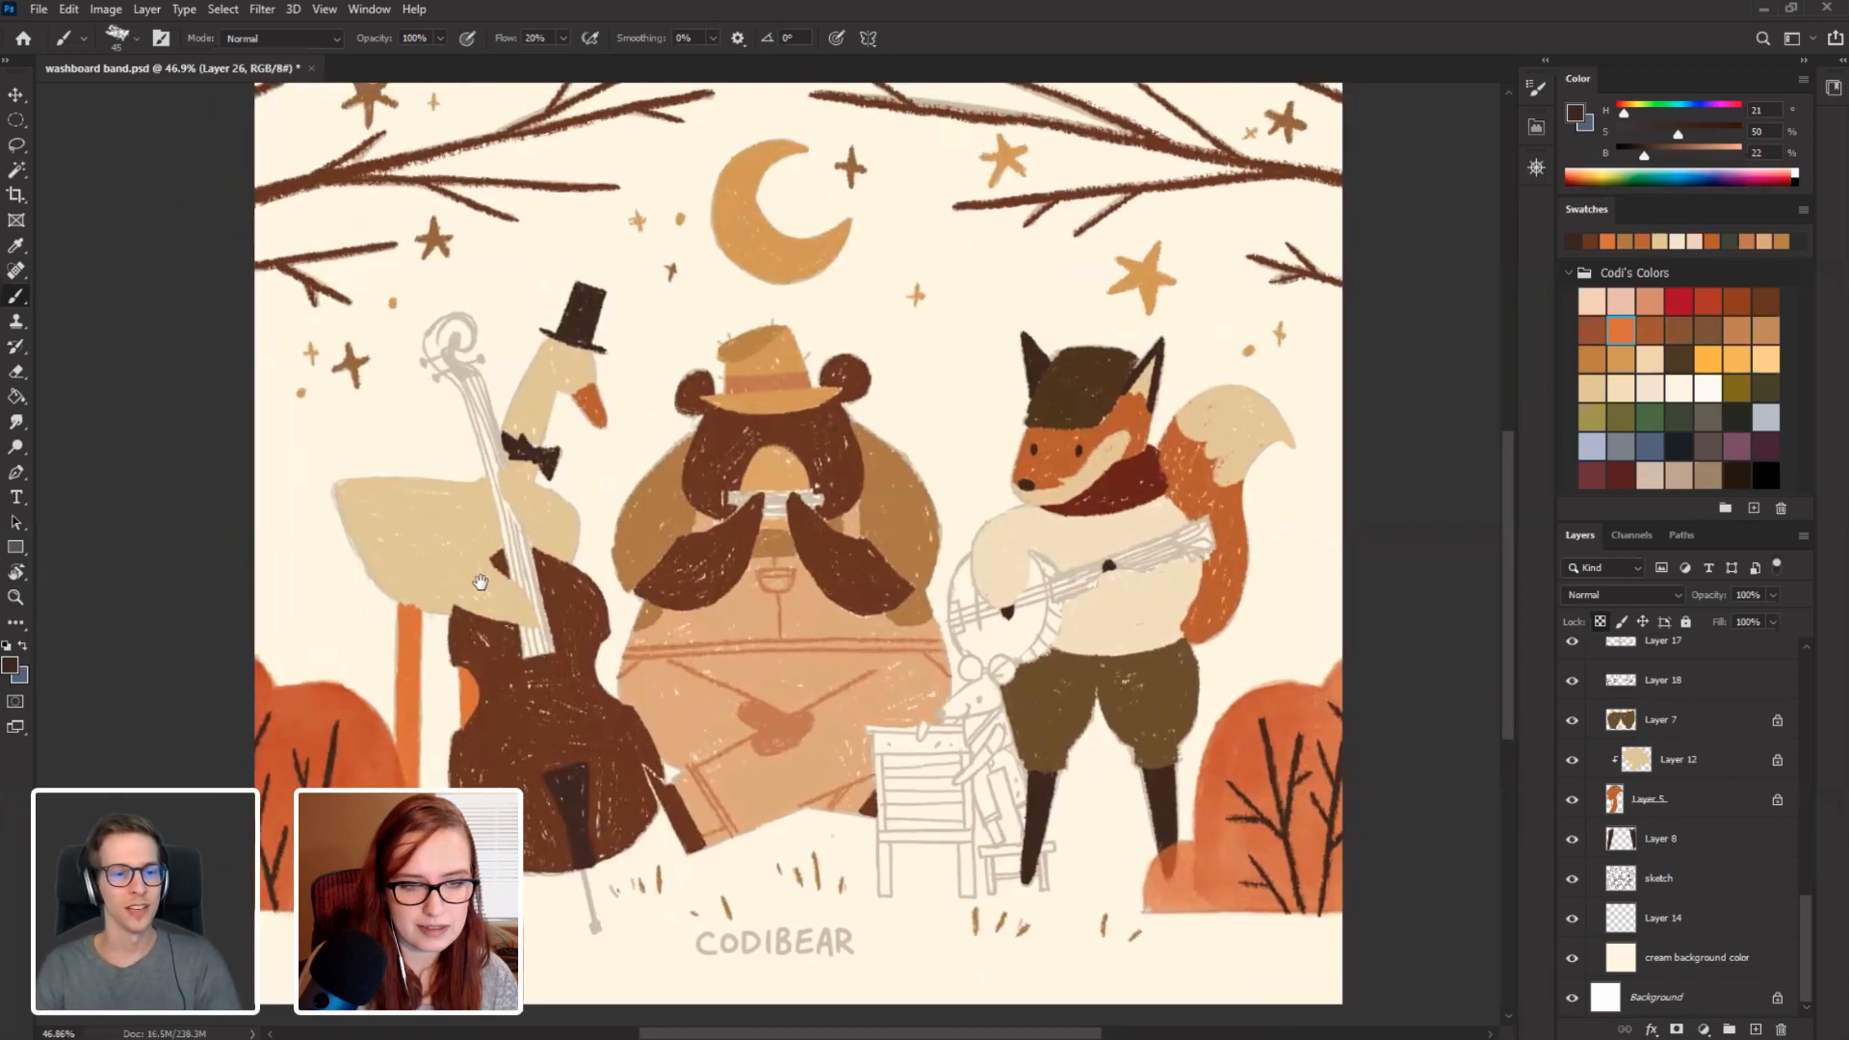
{"action": "scroll", "coordinate": [517, 618], "scroll_direction": "up", "scroll_amount": 2}
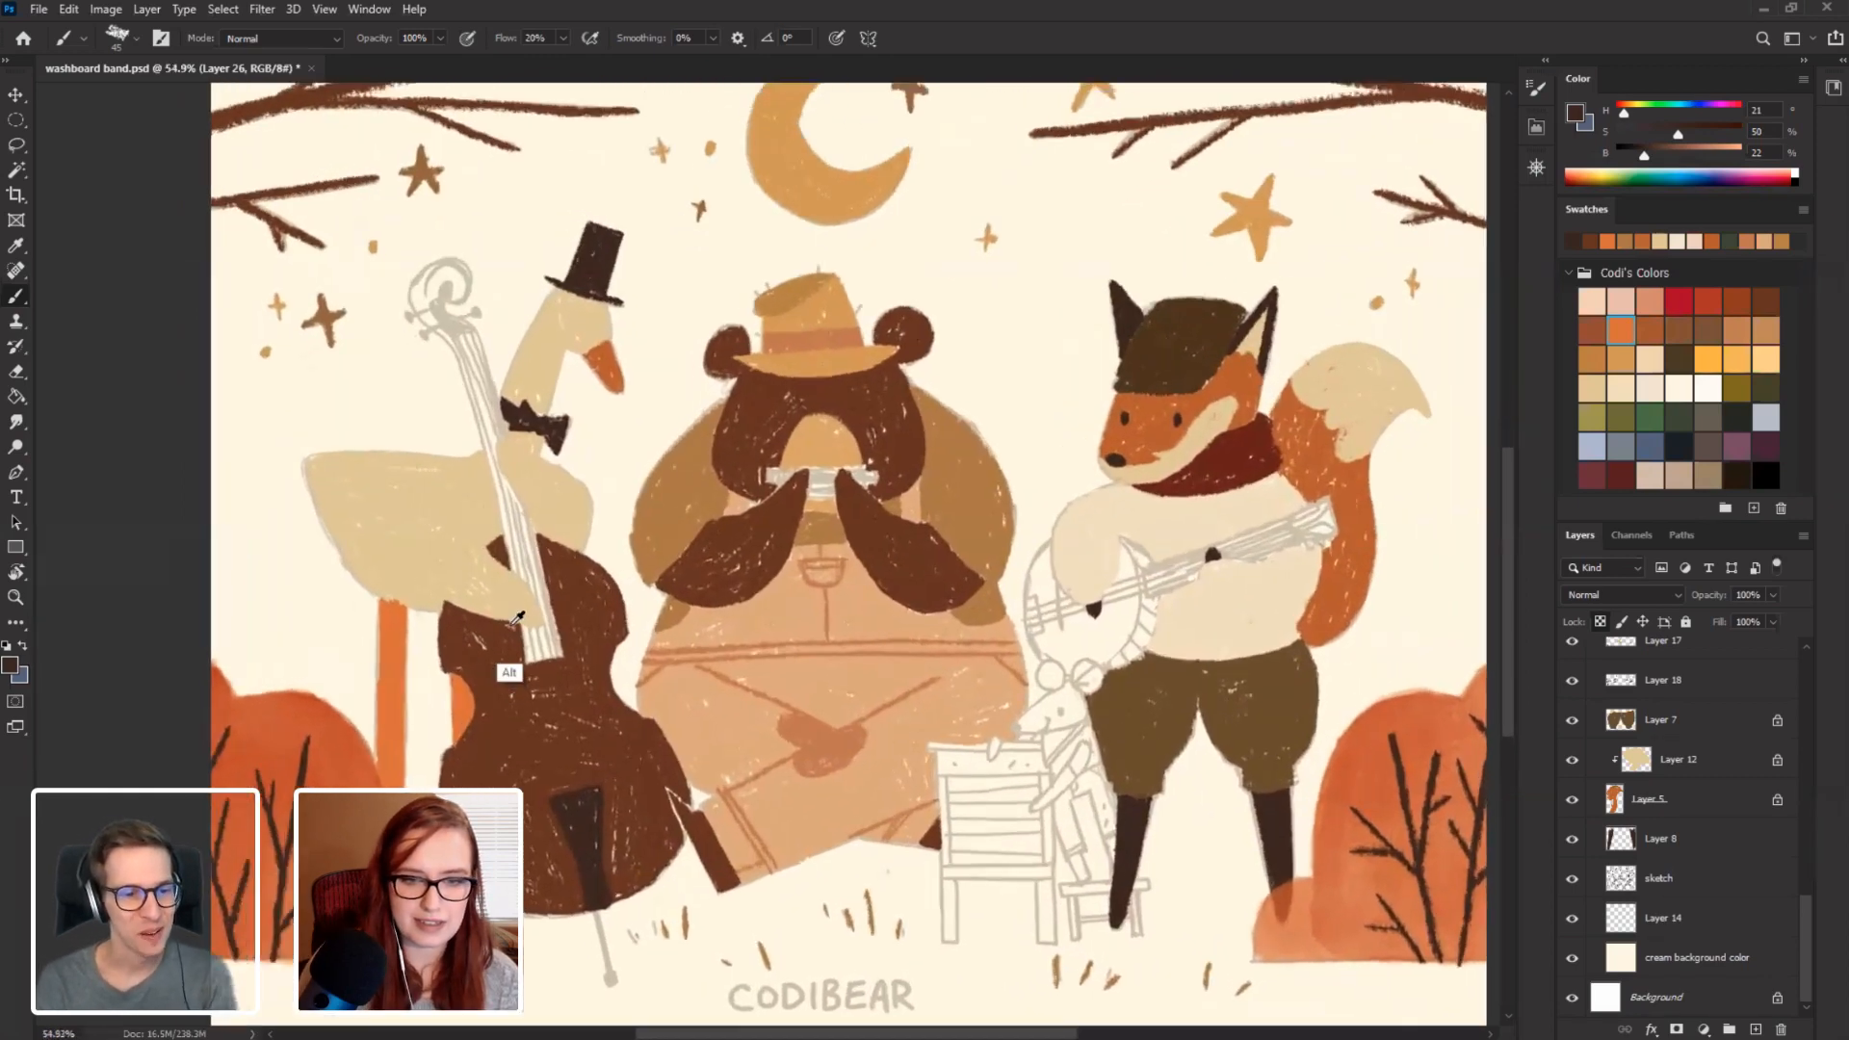
{"action": "scroll", "coordinate": [517, 617], "scroll_direction": "up", "scroll_amount": 1}
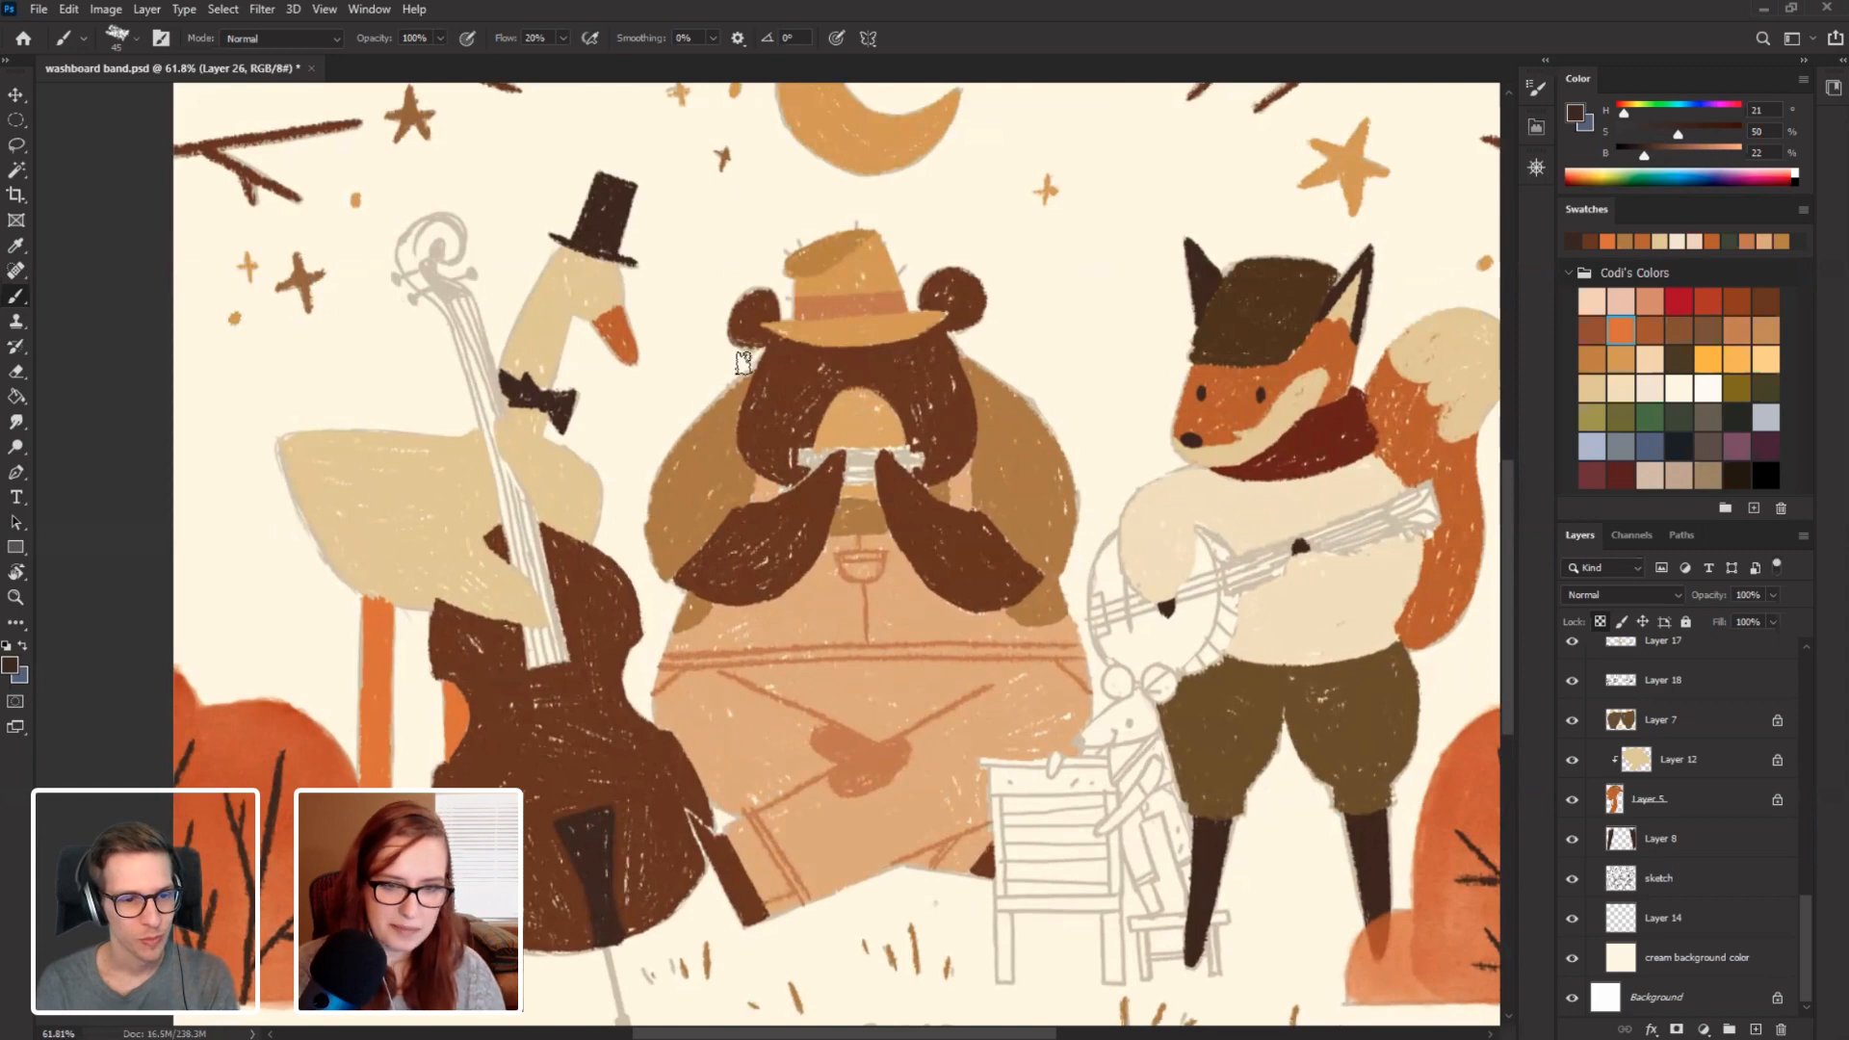
{"action": "left_click_drag", "start_coordinate": [813, 380], "coordinate": [718, 573]}
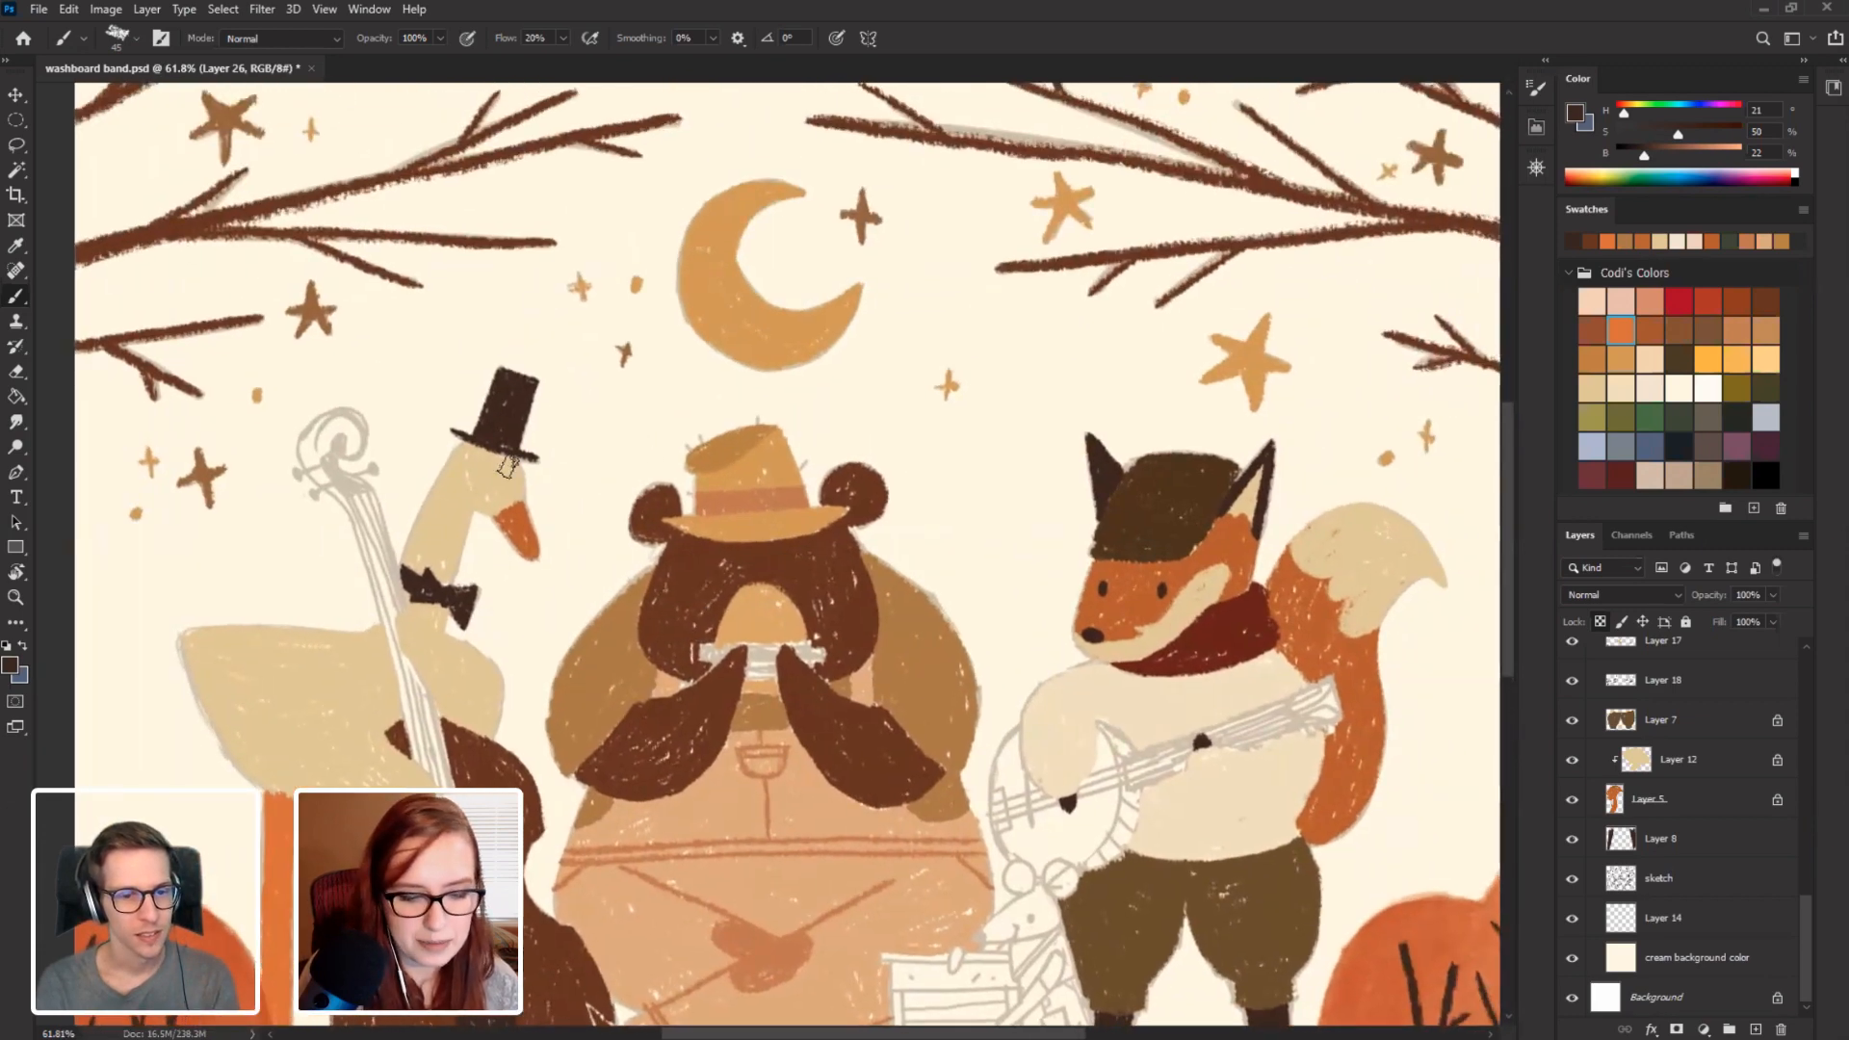
{"action": "key", "text": "r"}
{"action": "left_click_drag", "start_coordinate": [508, 467], "coordinate": [549, 390]}
{"action": "left_click_drag", "start_coordinate": [615, 374], "coordinate": [561, 483]}
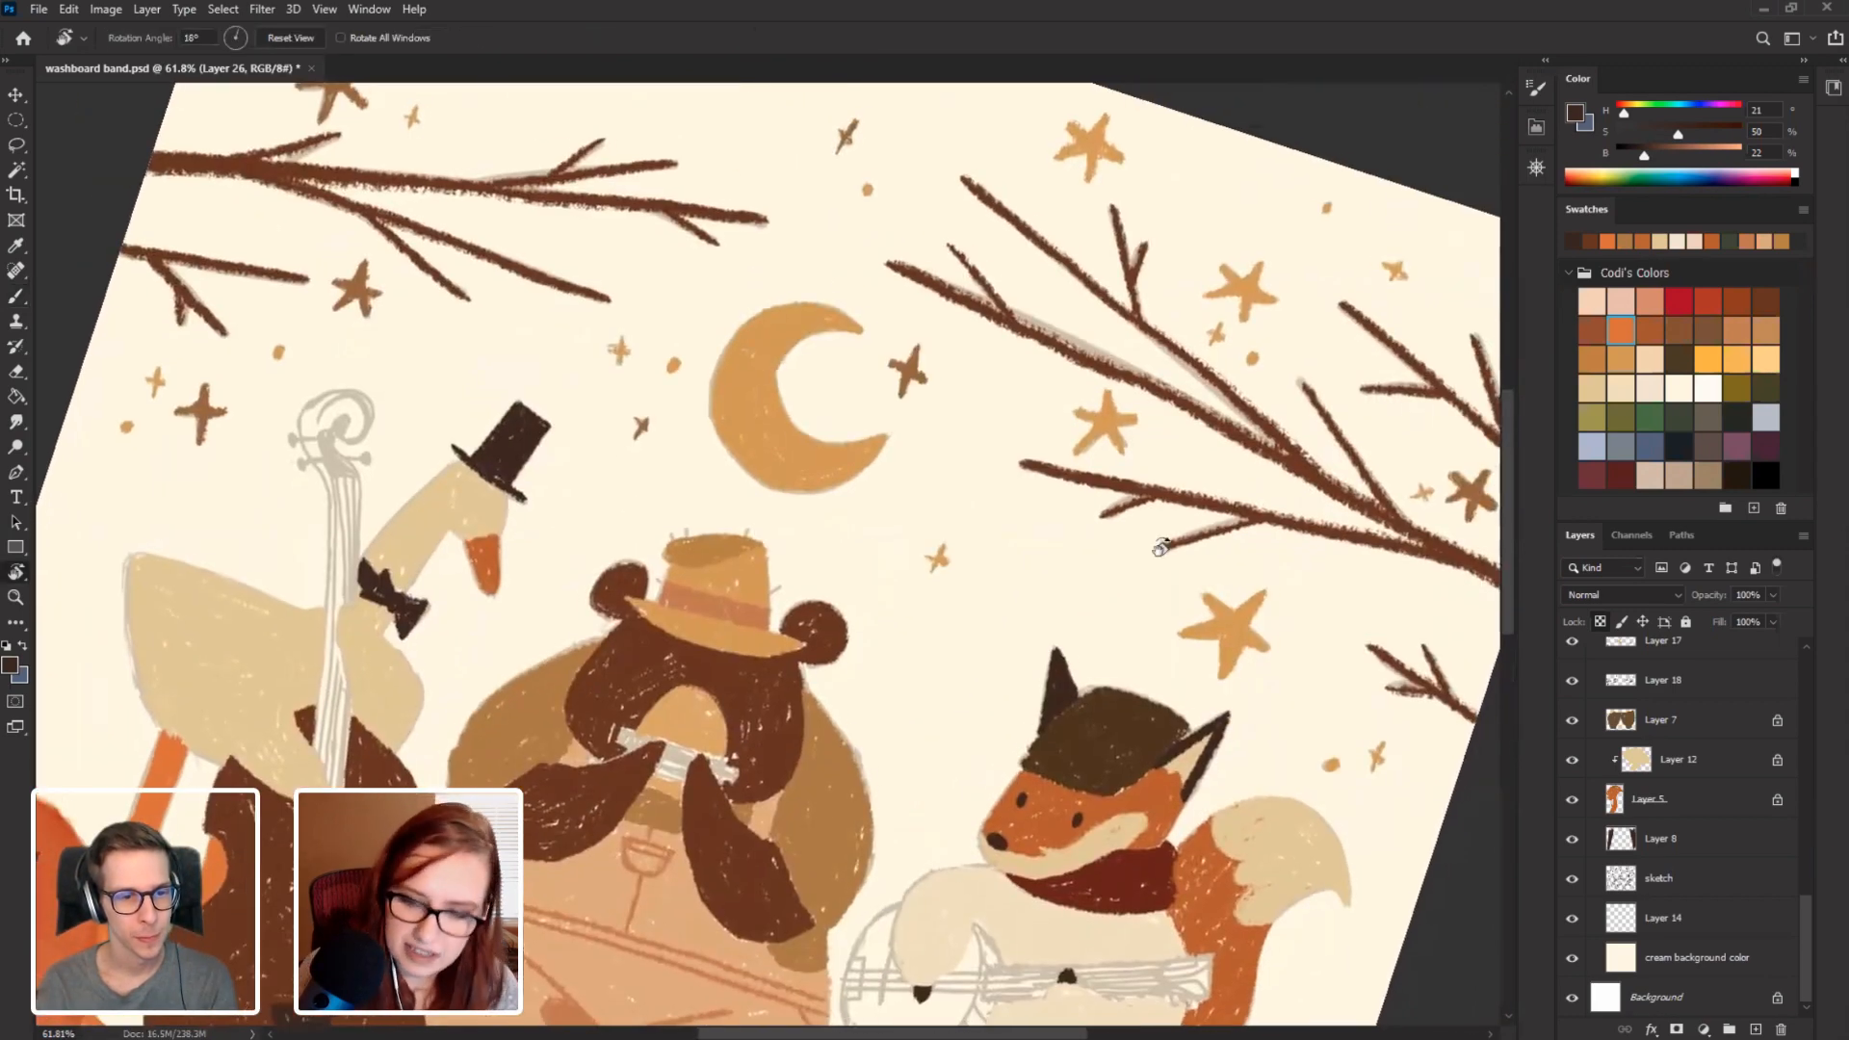
{"action": "left_click_drag", "start_coordinate": [1810, 927], "coordinate": [1805, 723]}
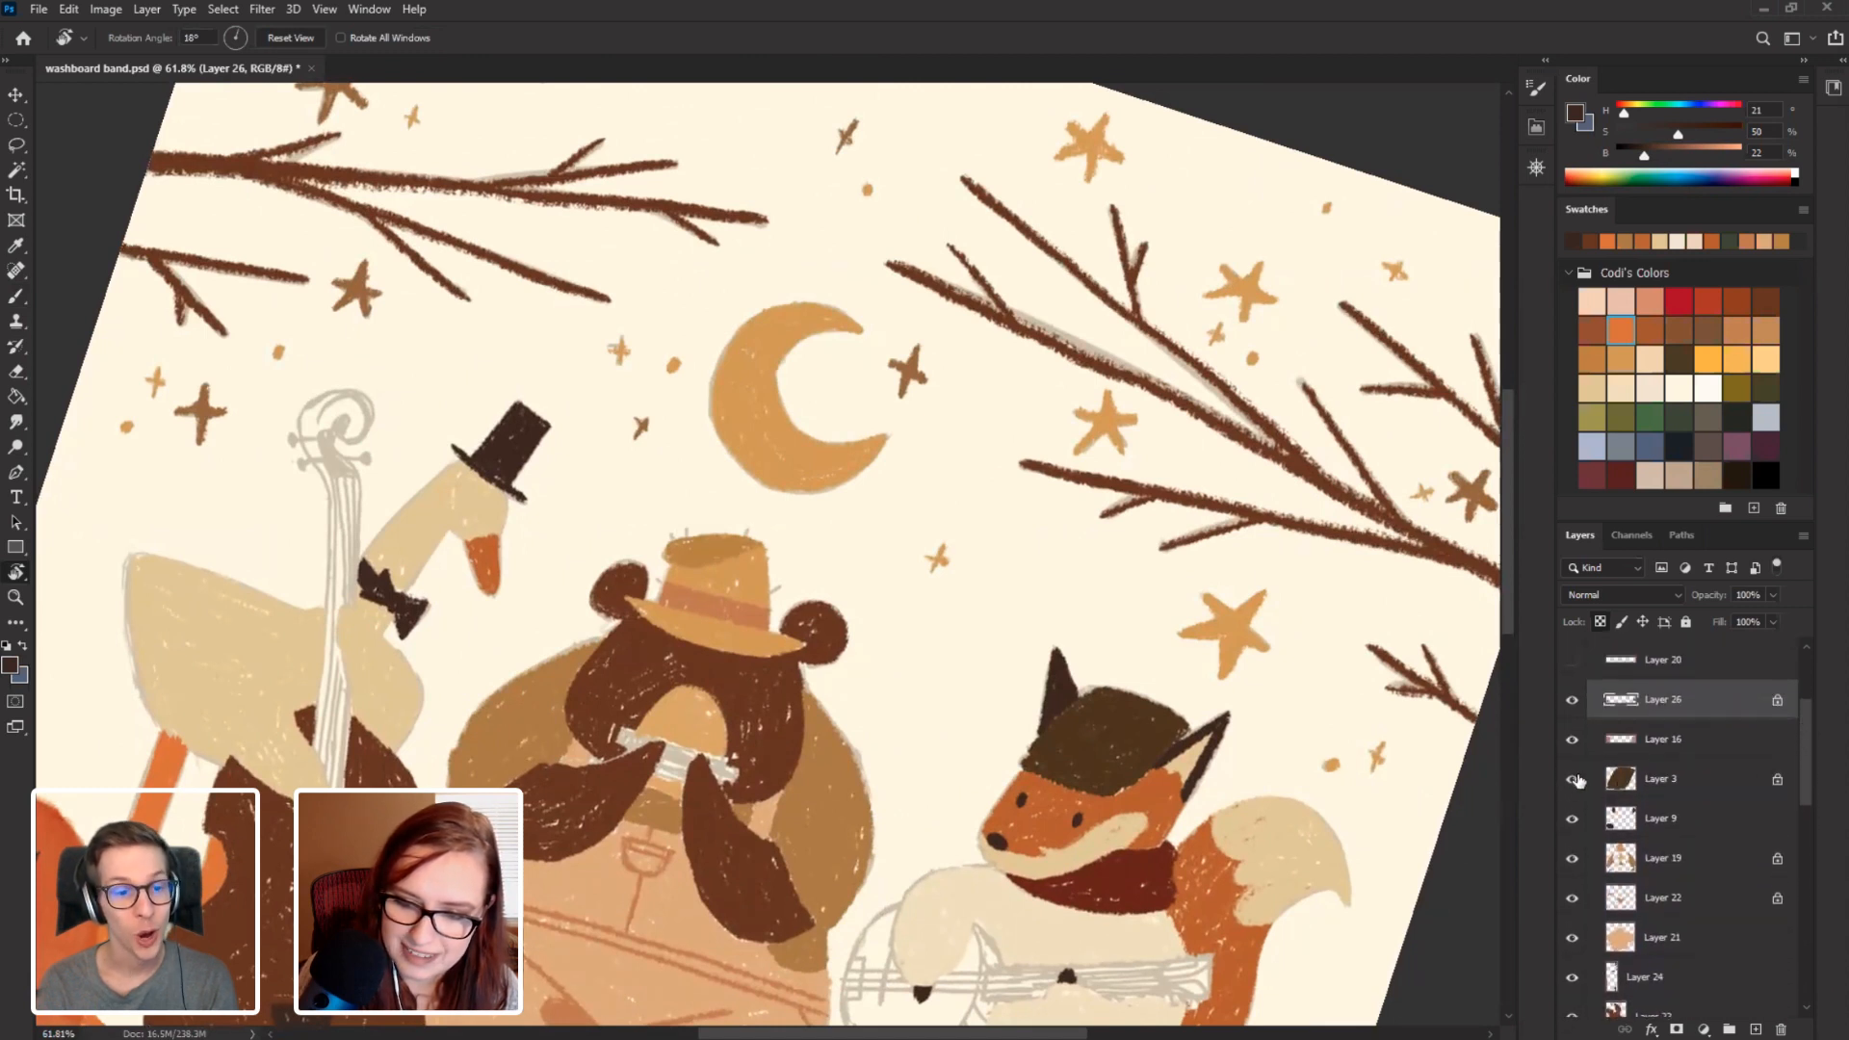
{"action": "left_click", "coordinate": [1573, 780]}
{"action": "left_click", "coordinate": [1573, 780]}
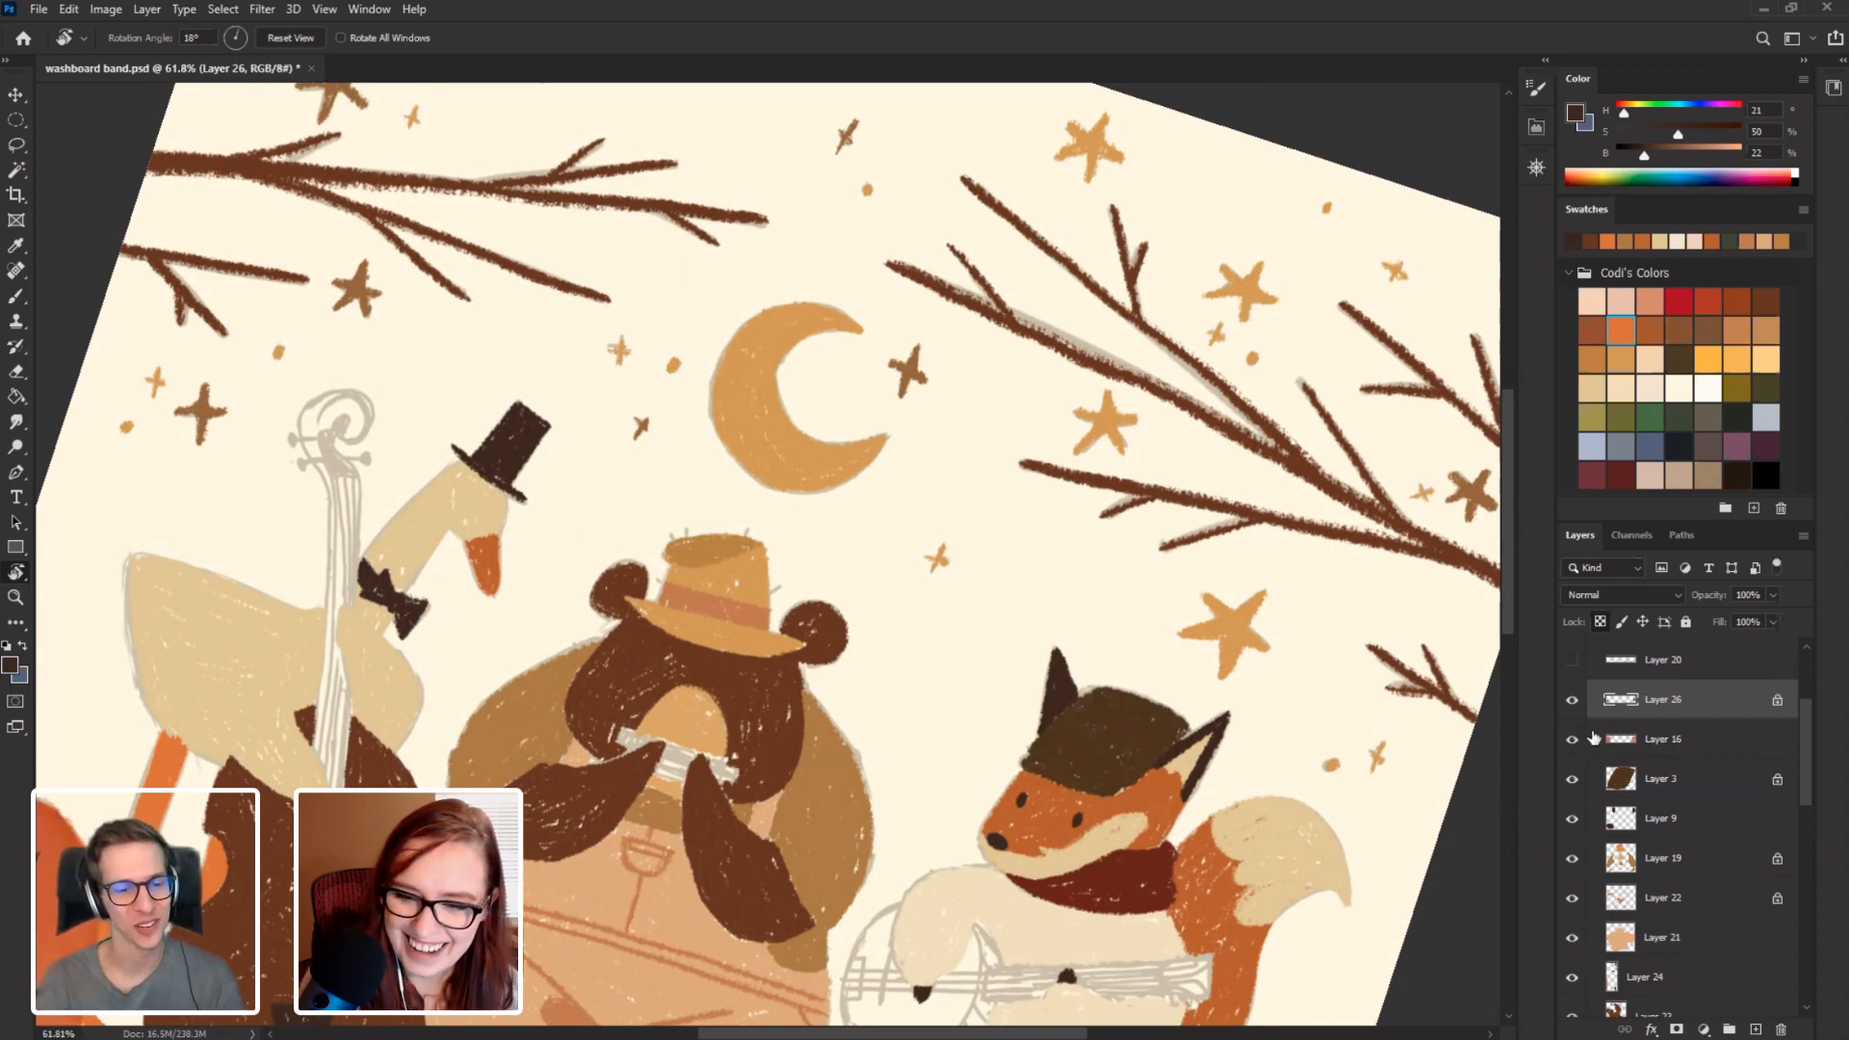
{"action": "left_click", "coordinate": [1605, 822]}
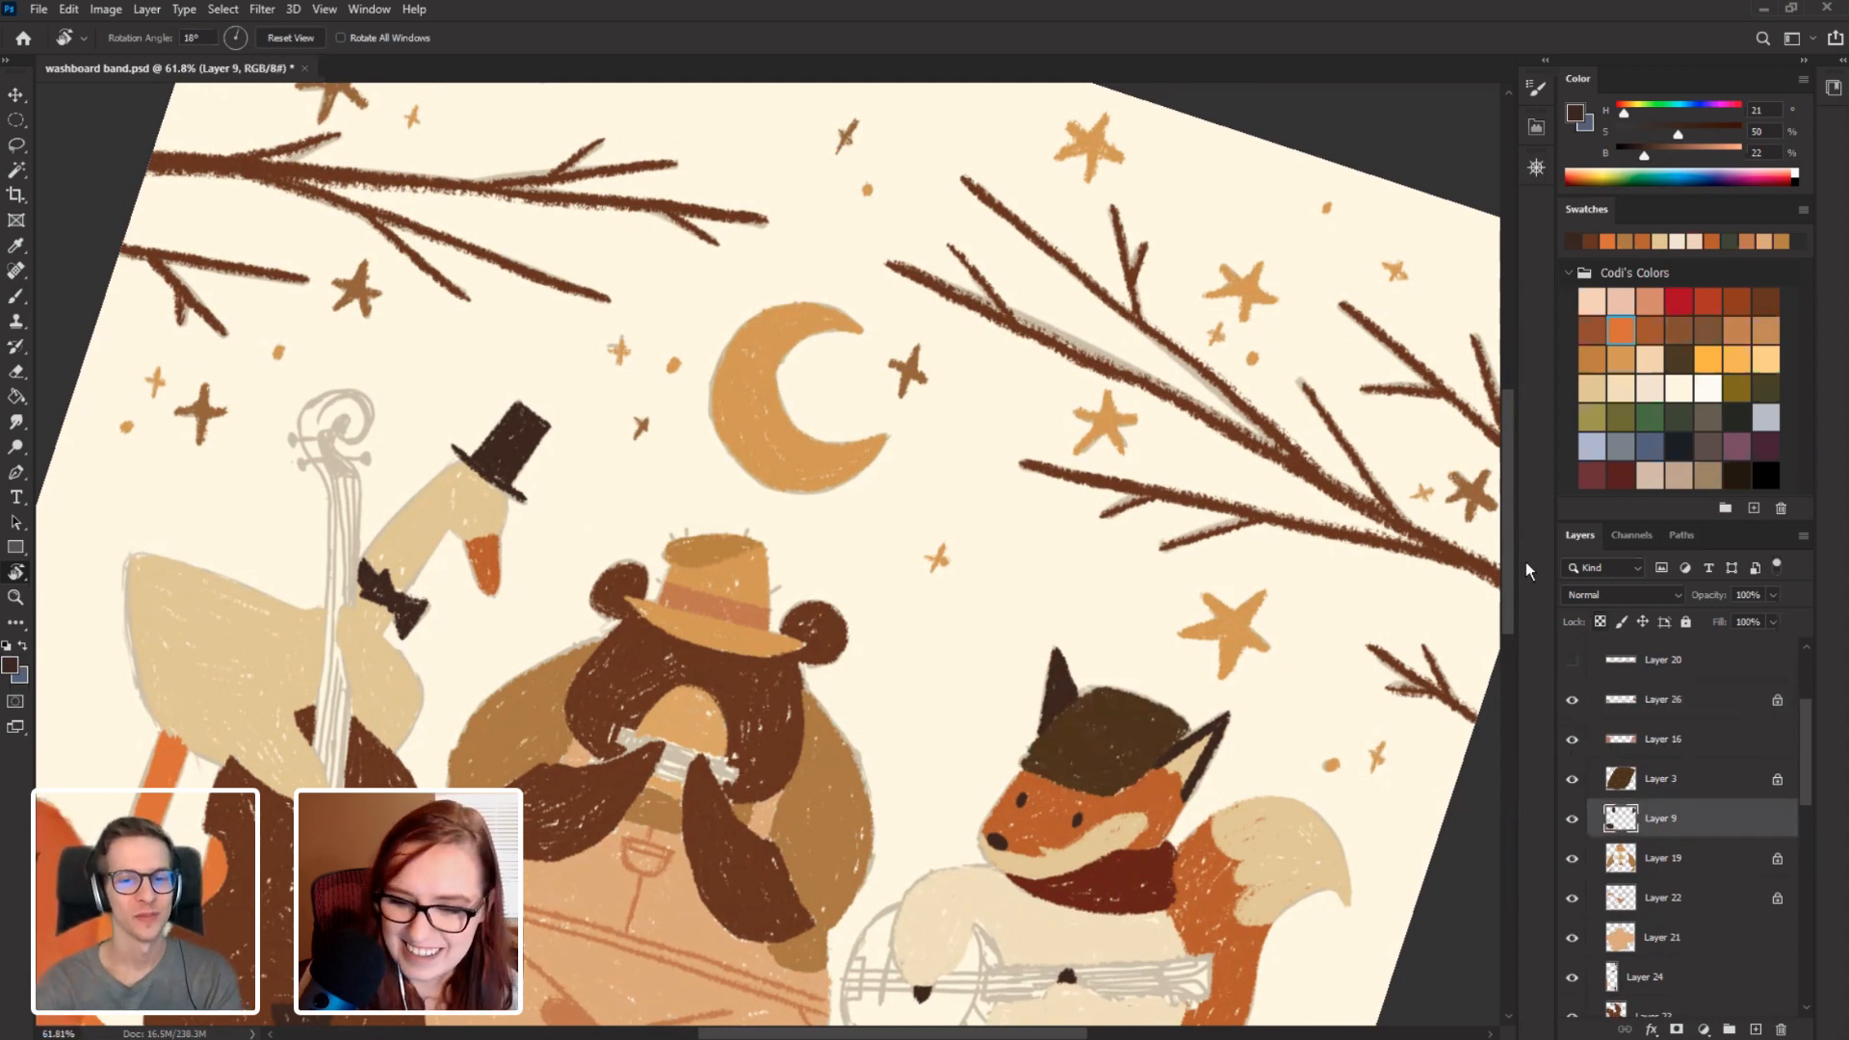
Find Layer 17 with the moon and stars by toggling its visibility, and lower its opacity to 49% to reveal the sketched face.
{"action": "scroll", "coordinate": [1798, 953], "scroll_direction": "down", "scroll_amount": 10}
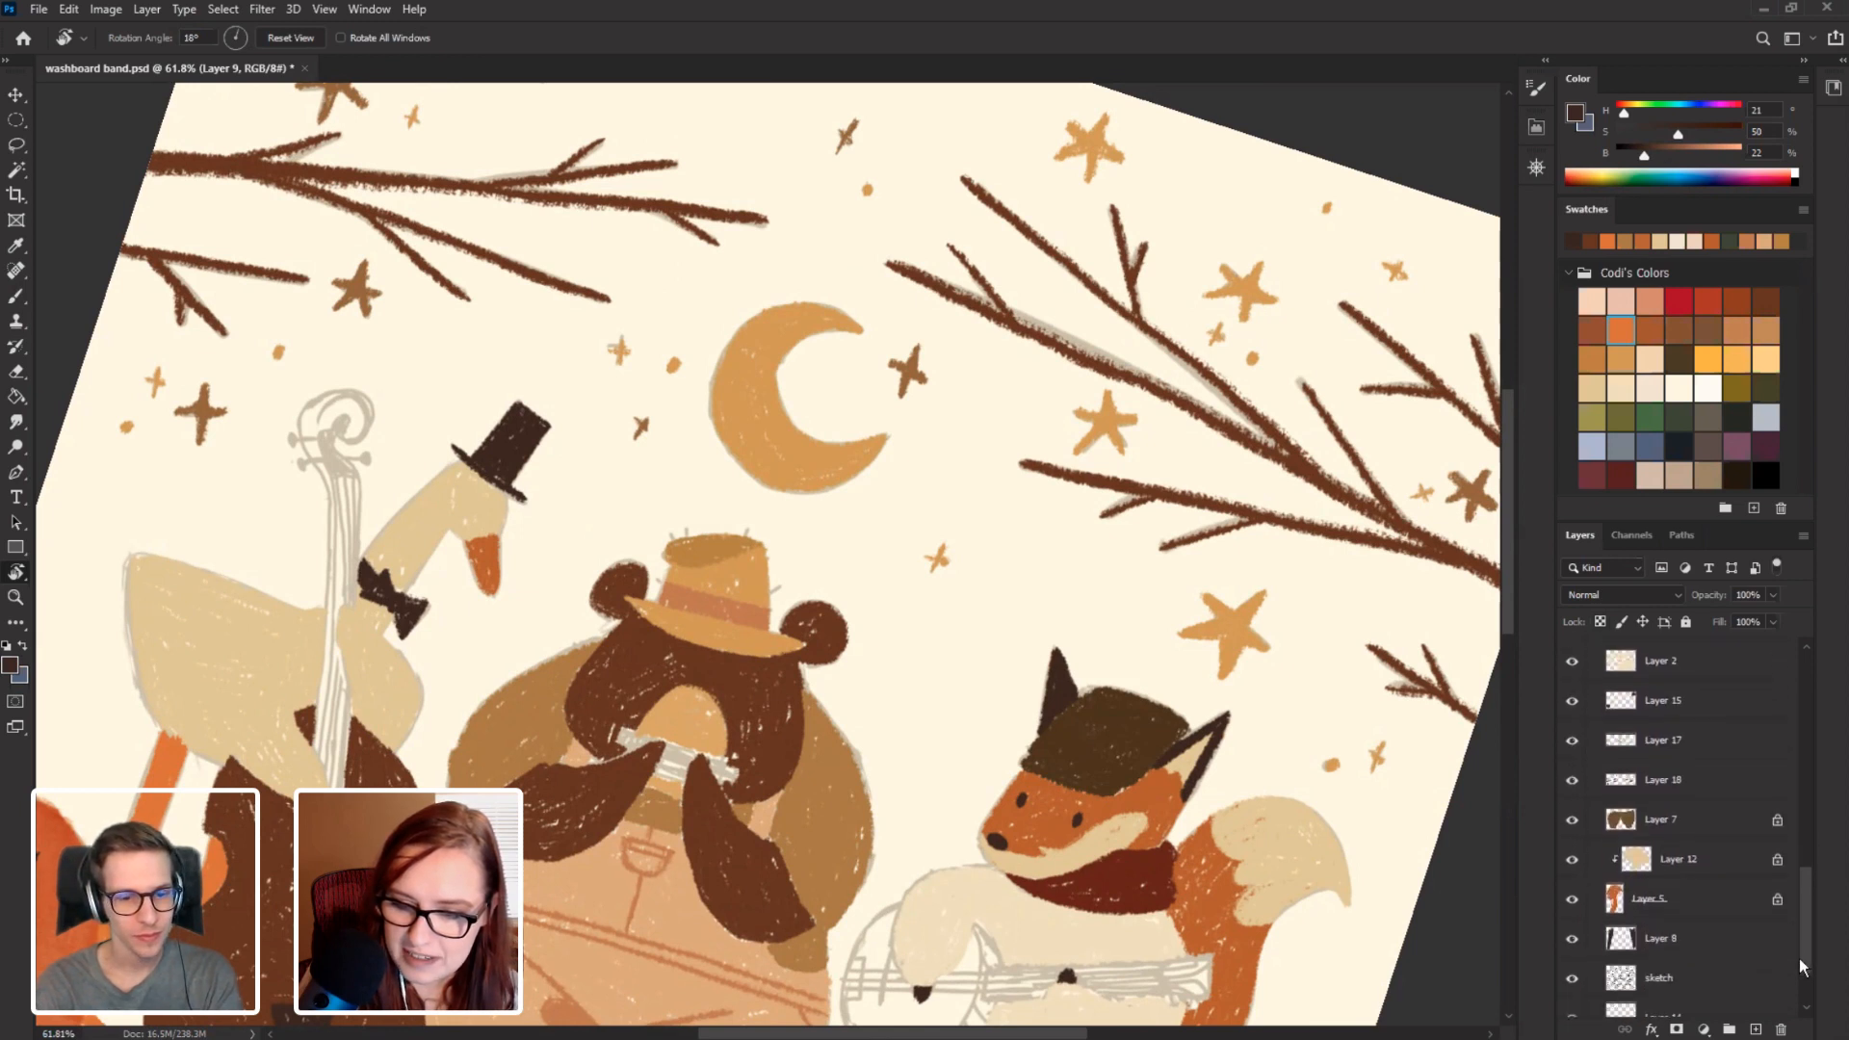
{"action": "scroll", "coordinate": [1799, 957], "scroll_direction": "up", "scroll_amount": 2}
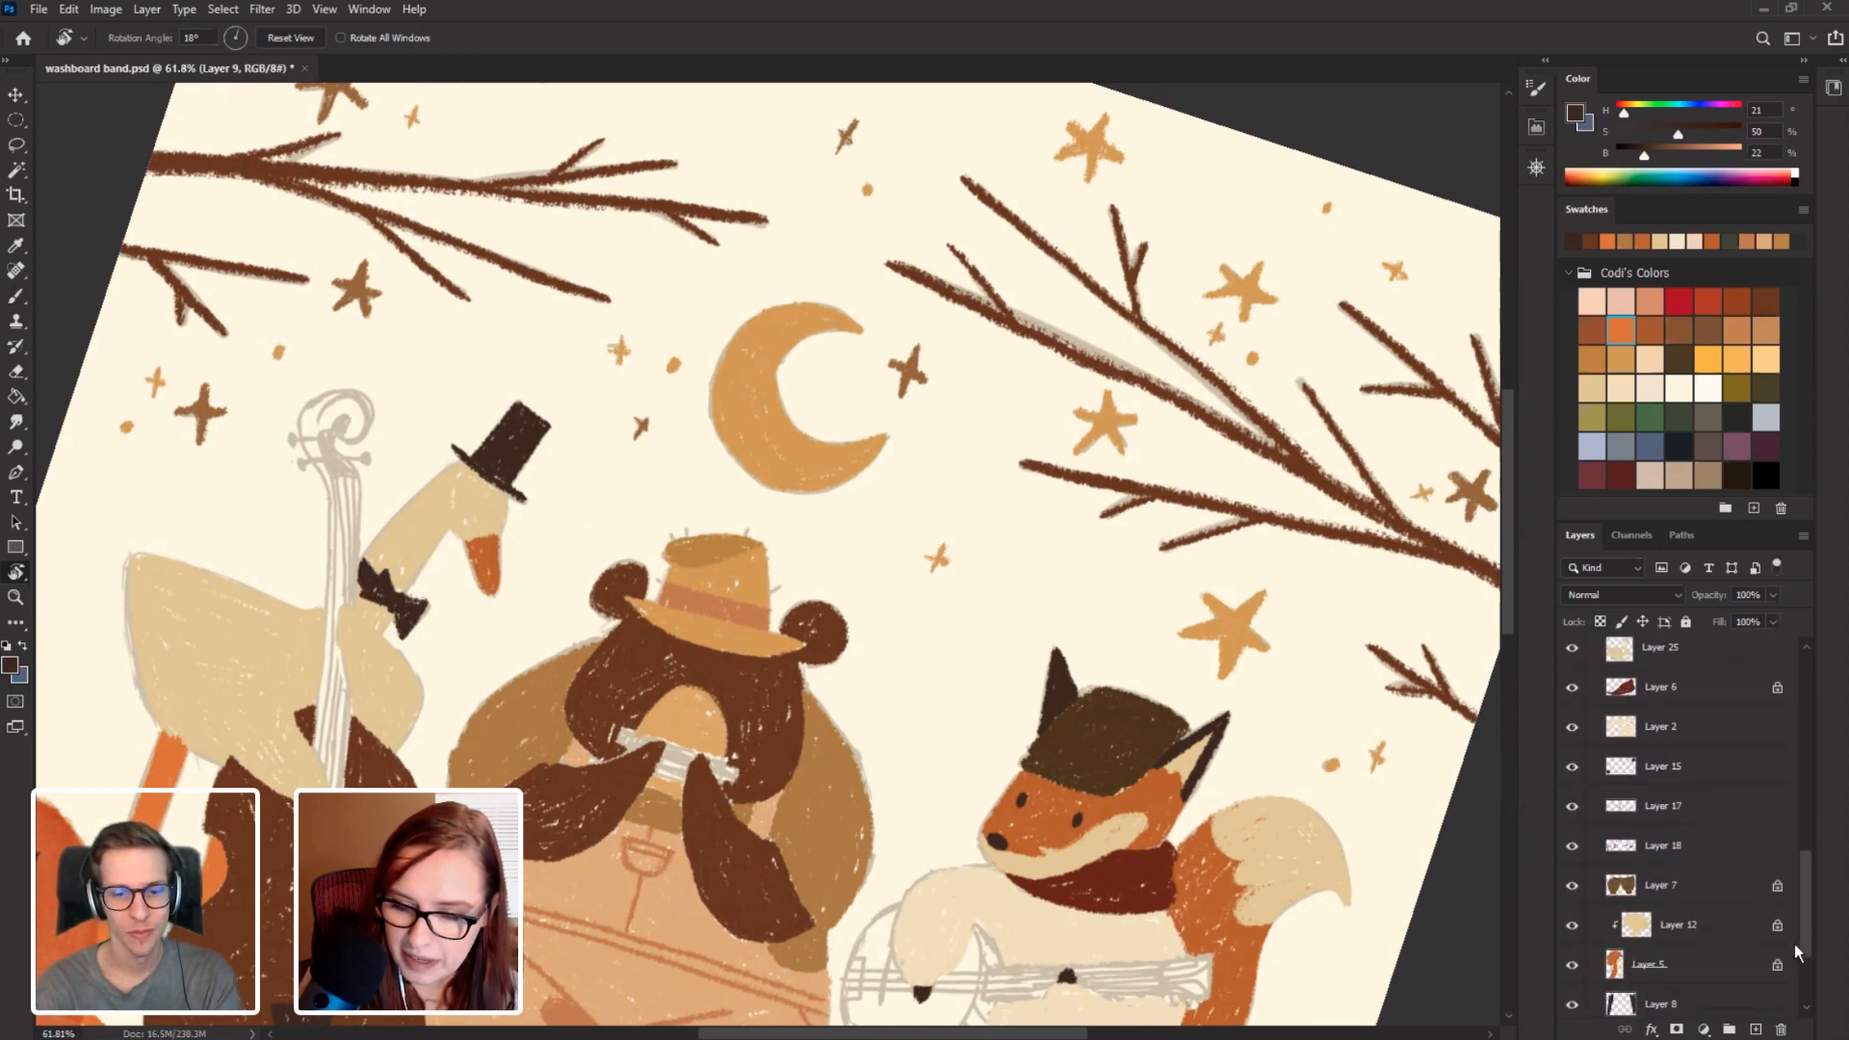
{"action": "scroll", "coordinate": [1794, 945], "scroll_direction": "down", "scroll_amount": 2}
{"action": "left_click", "coordinate": [1573, 749]}
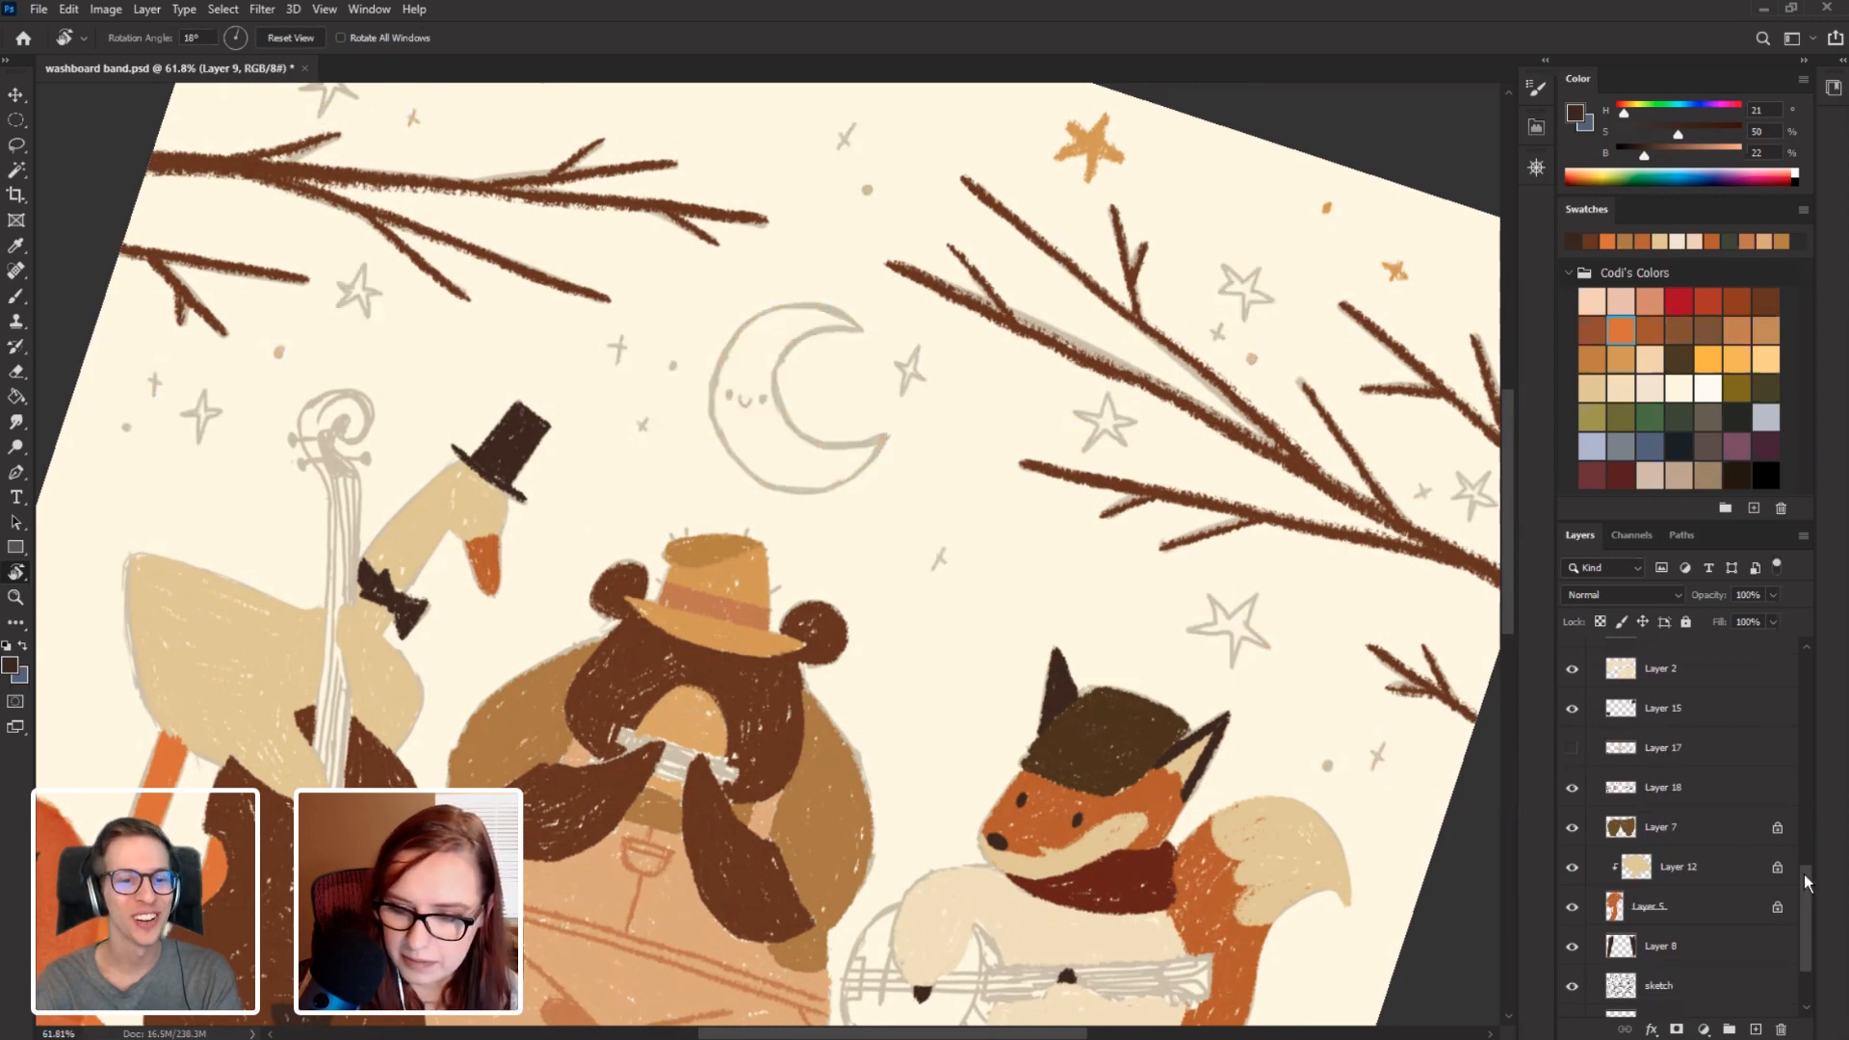
{"action": "left_click", "coordinate": [1573, 749]}
{"action": "left_click", "coordinate": [1709, 748]}
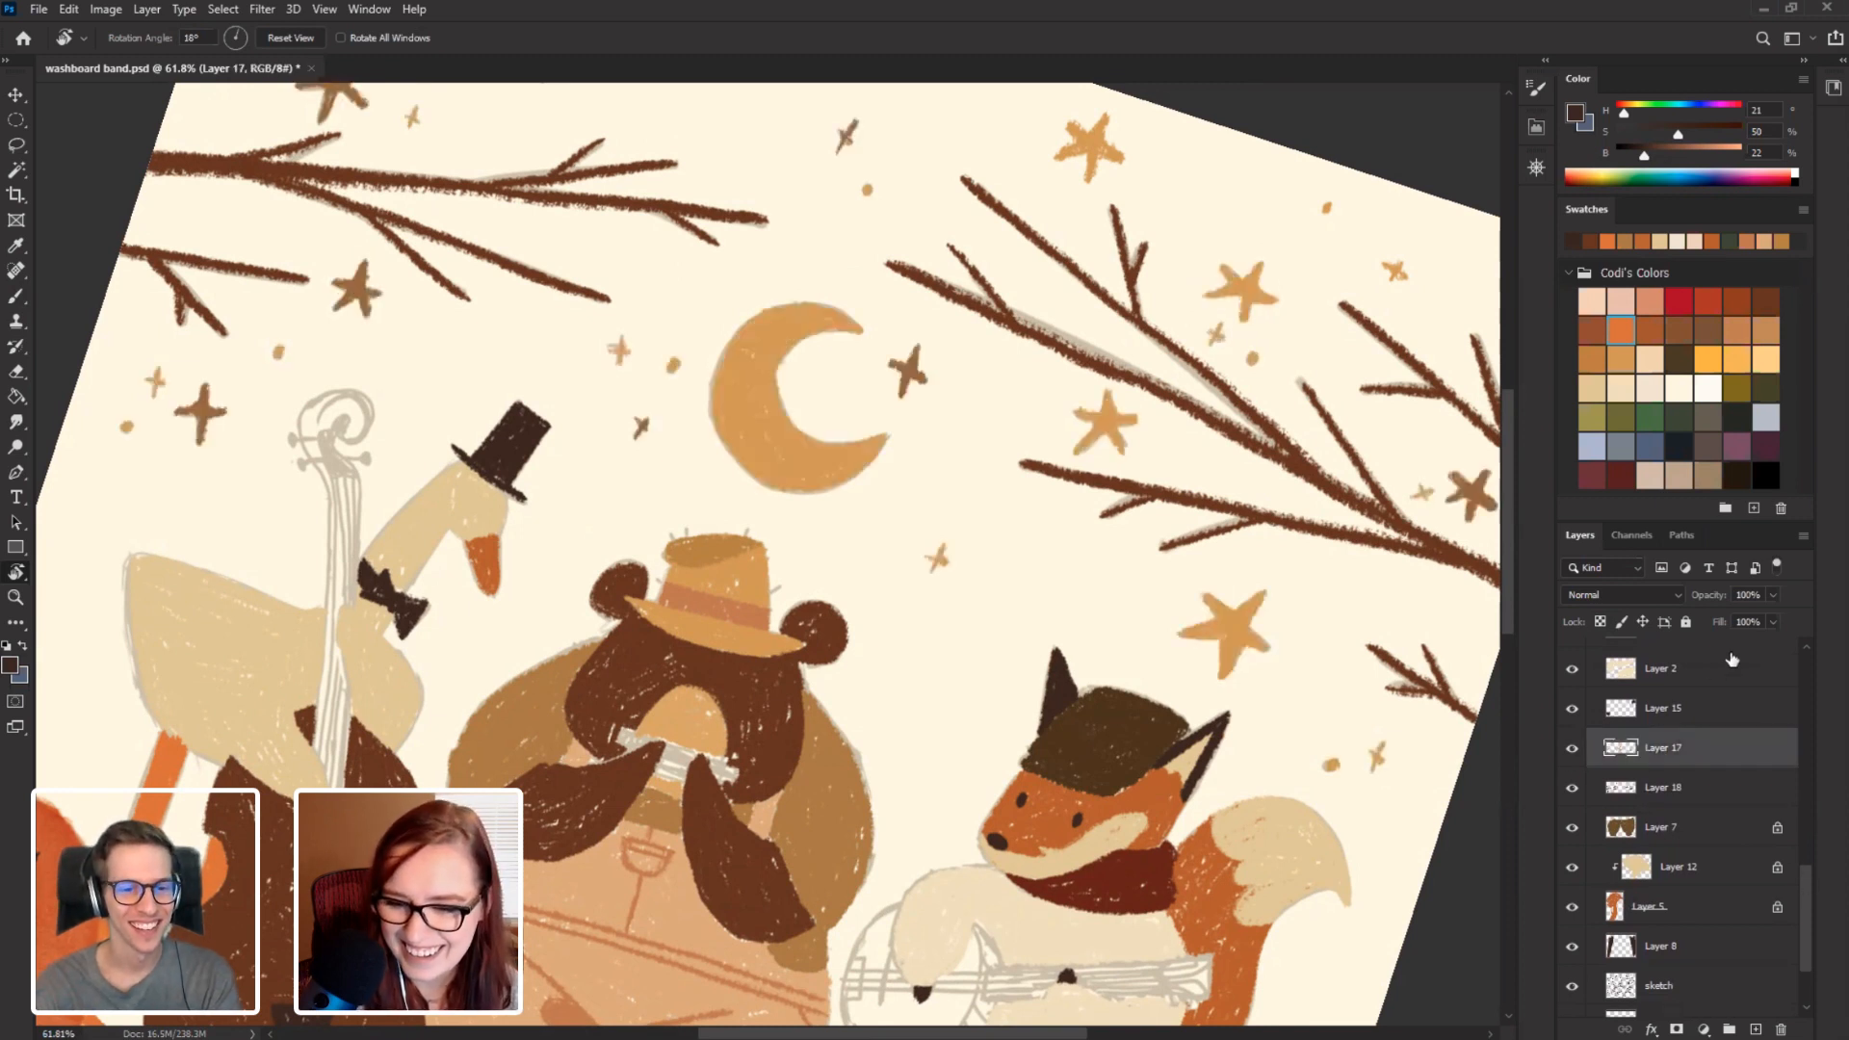
{"action": "left_click_drag", "start_coordinate": [1743, 620], "coordinate": [1728, 618]}
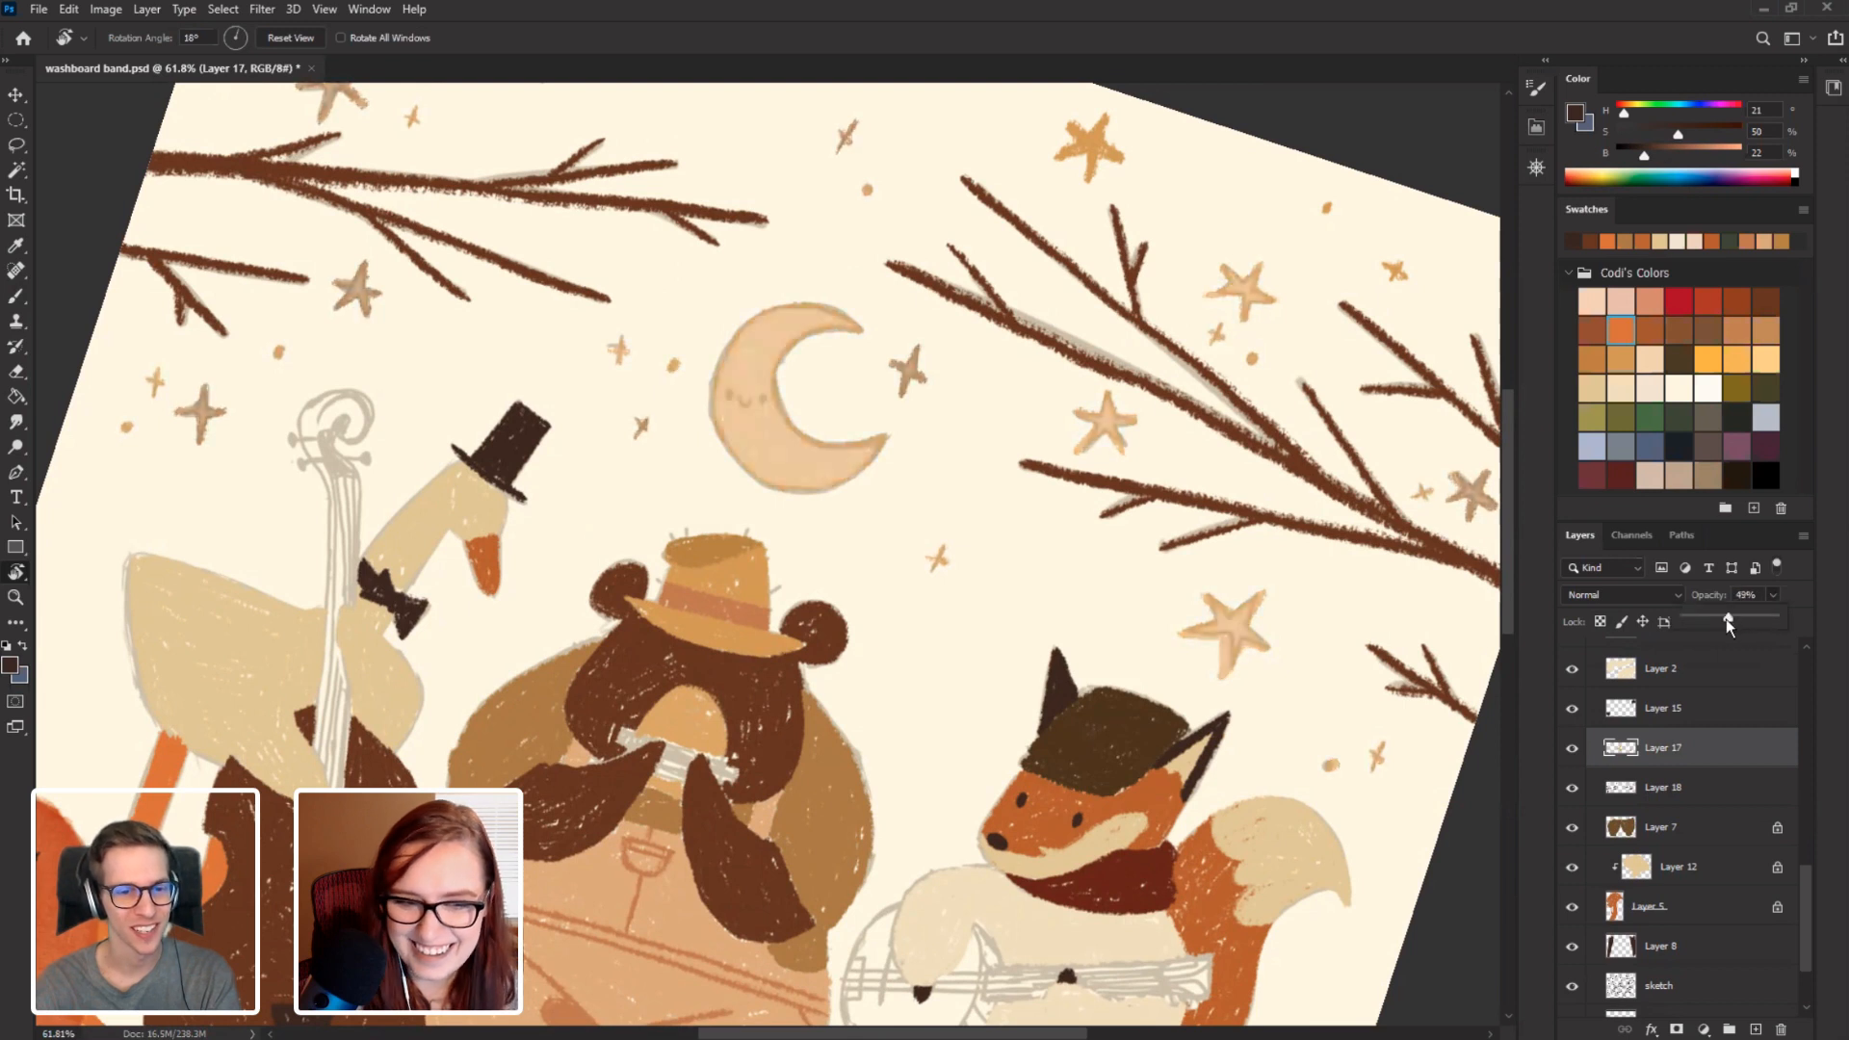
On Layer 9, paint two small dark brown eyes over the moon's sketched face with a reduced brush size.
{"action": "scroll", "coordinate": [1791, 752], "scroll_direction": "up", "scroll_amount": 10}
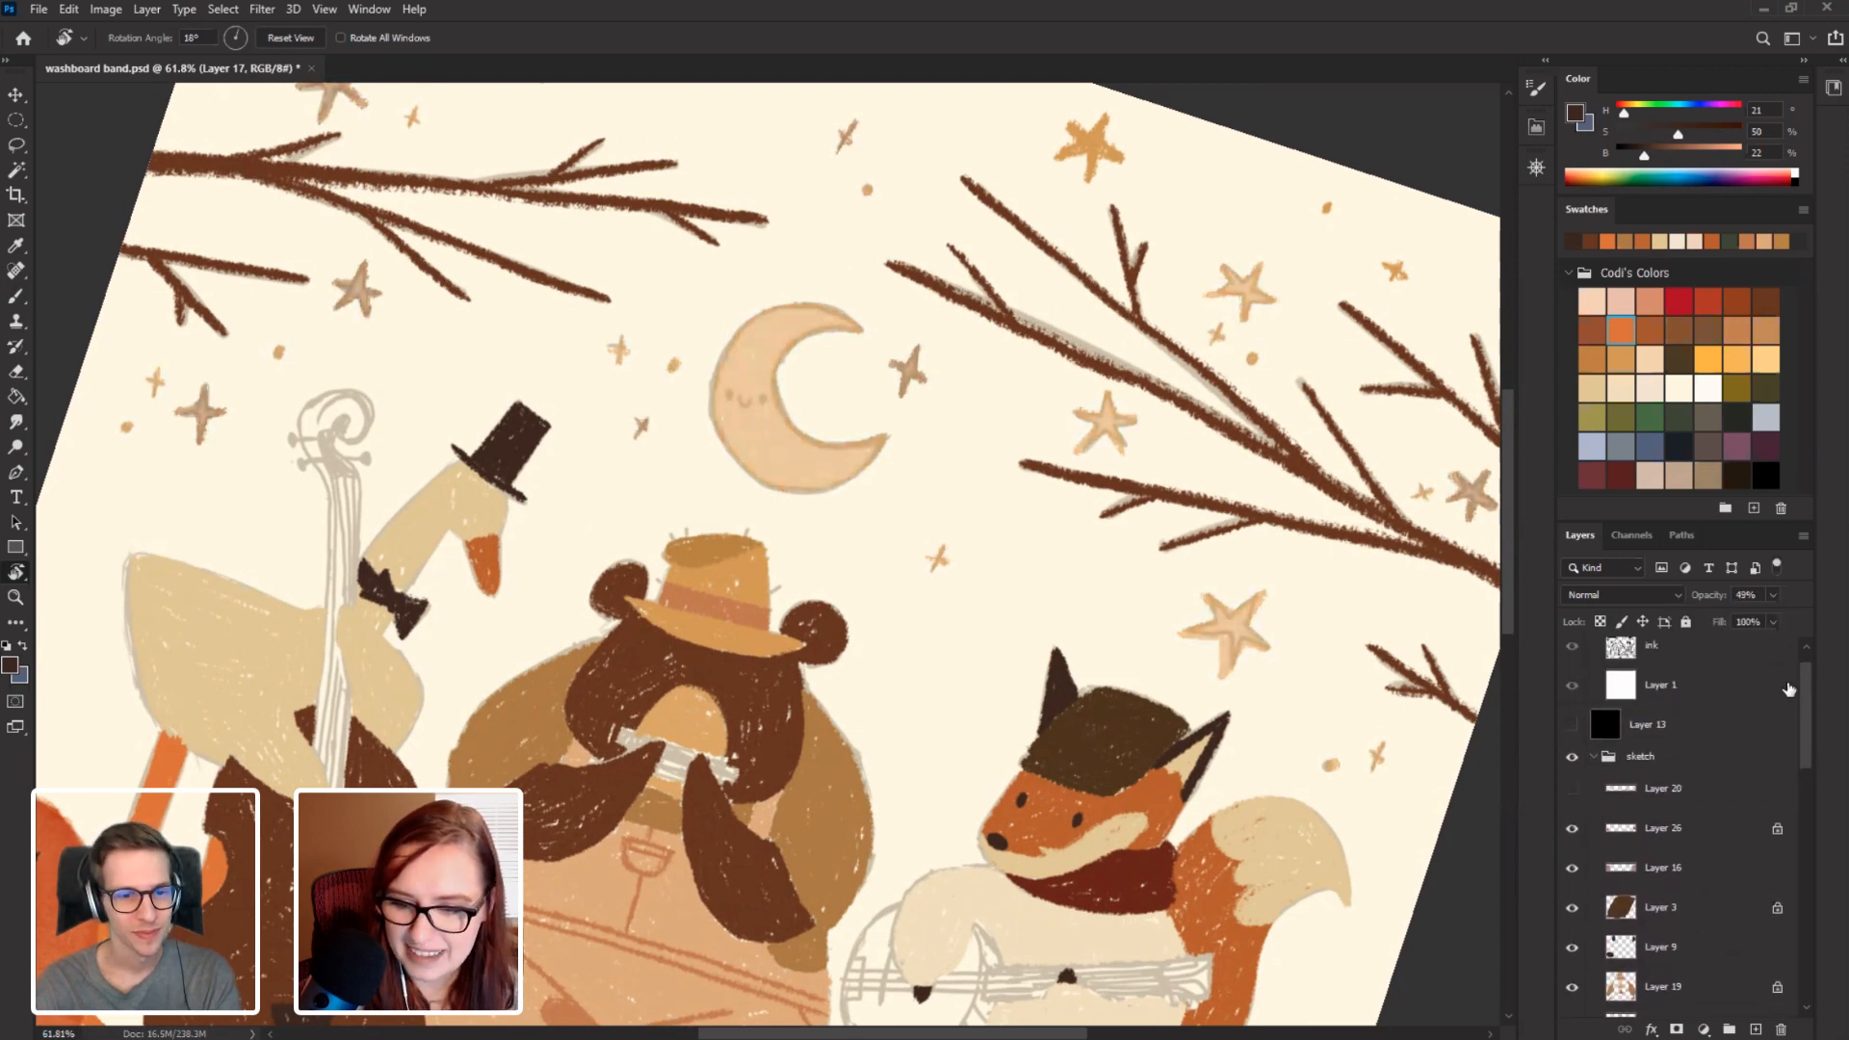
{"action": "left_click", "coordinate": [1692, 963]}
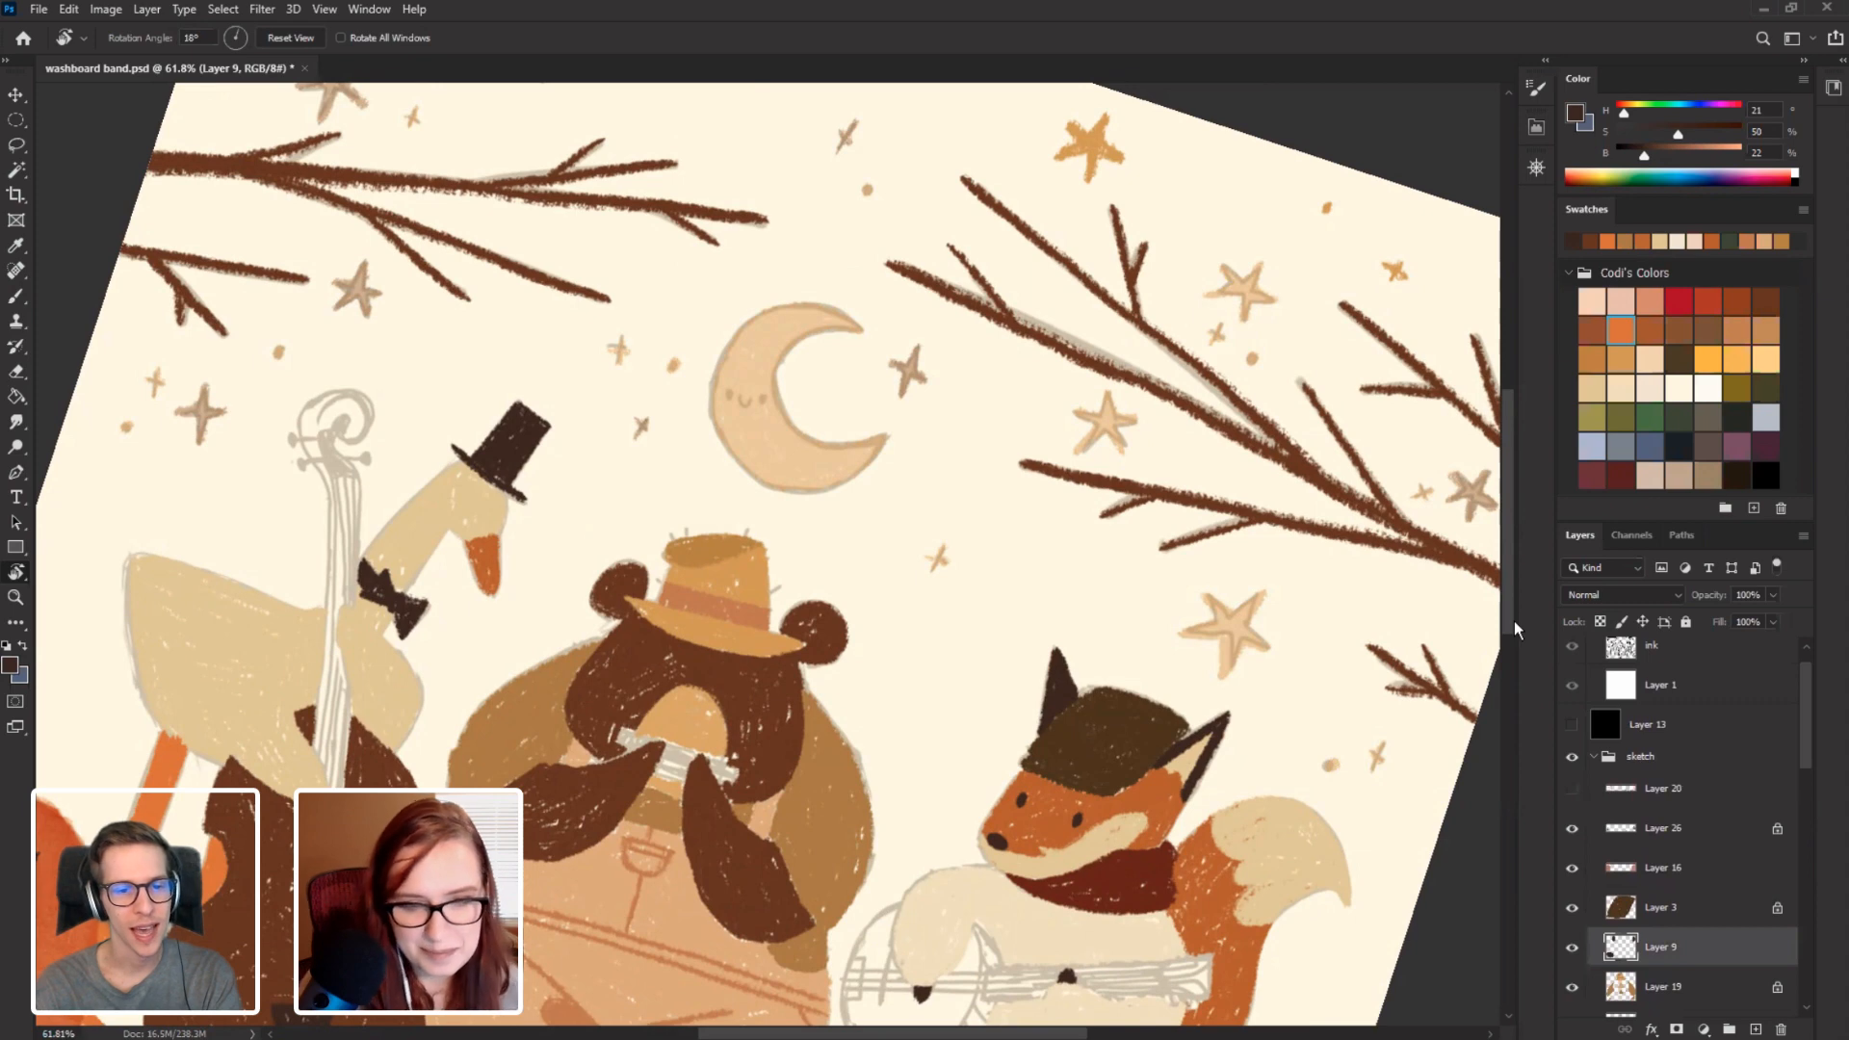
{"action": "scroll", "coordinate": [705, 366], "scroll_direction": "up", "scroll_amount": 2}
{"action": "scroll", "coordinate": [707, 366], "scroll_direction": "up", "scroll_amount": 1}
{"action": "left_click_drag", "start_coordinate": [486, 314], "coordinate": [417, 437]}
{"action": "key", "text": "b"}
{"action": "key", "text": "r"}
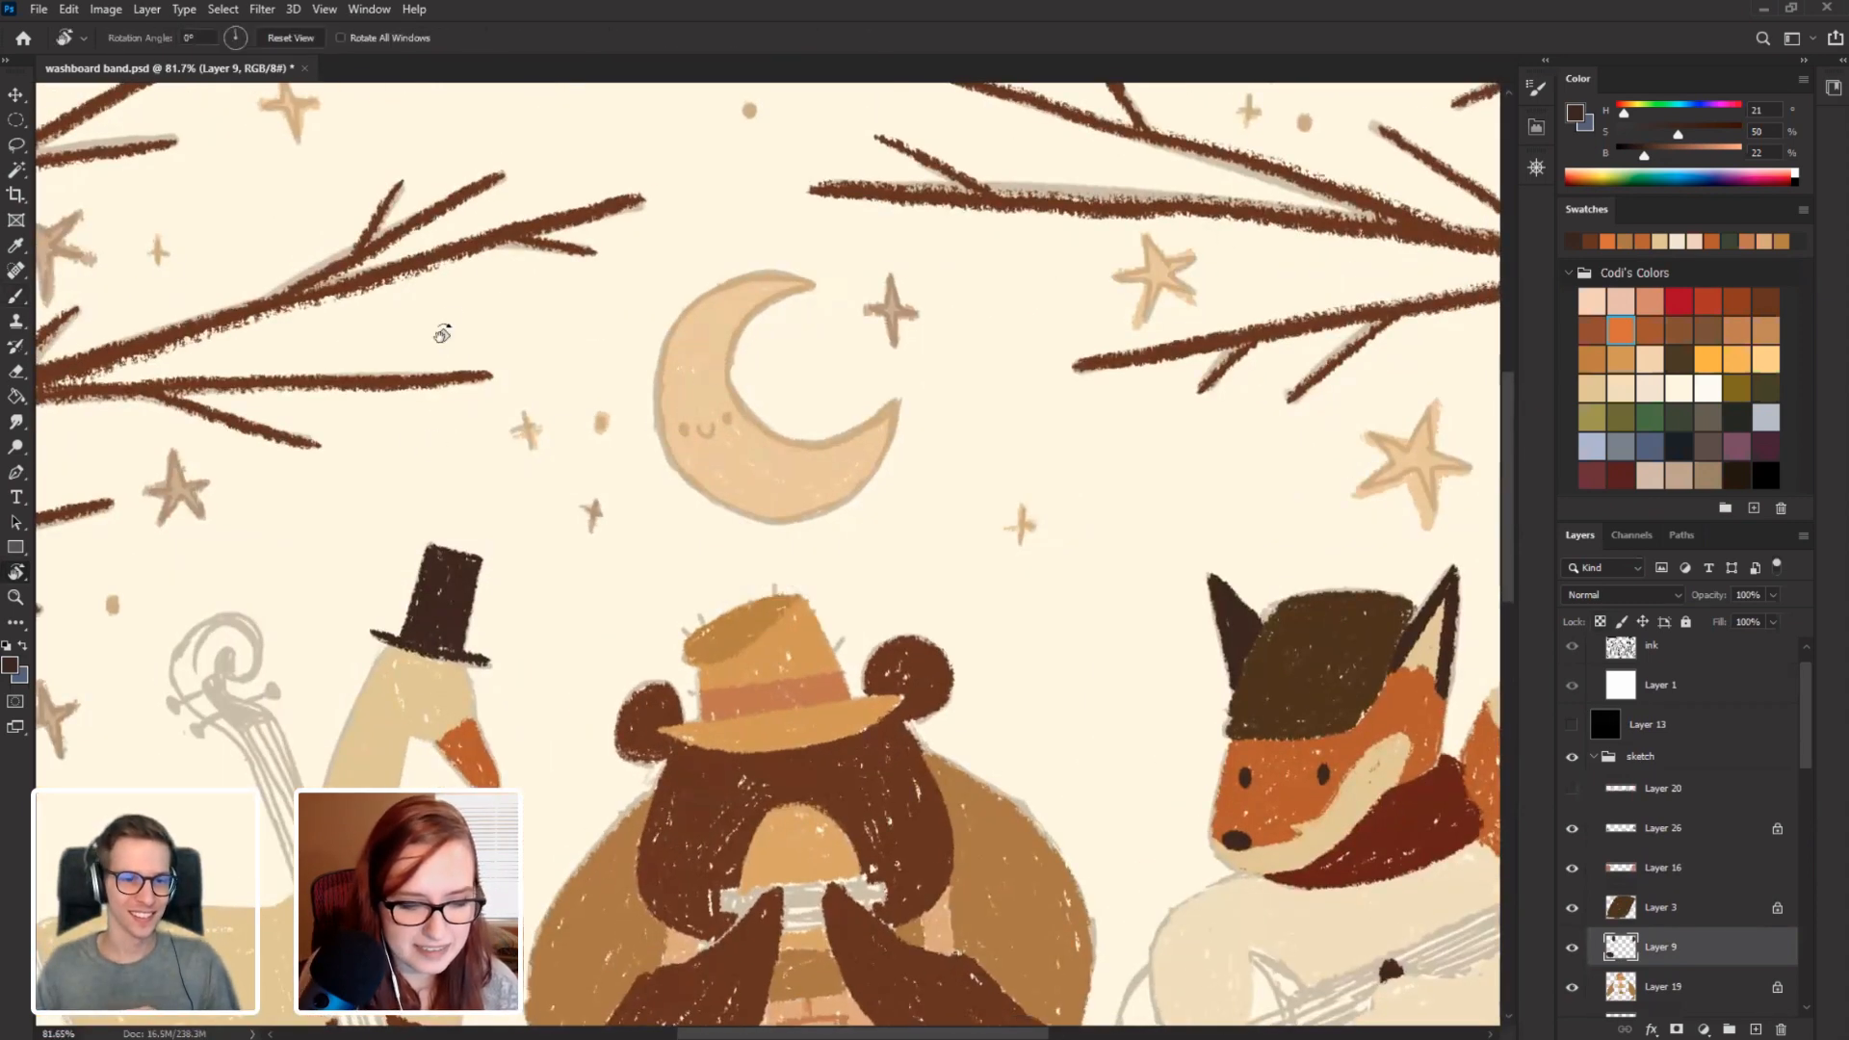
{"action": "left_click_drag", "start_coordinate": [442, 331], "coordinate": [539, 248]}
{"action": "key", "text": "b"}
{"action": "key", "text": "bracketleft"}
{"action": "key", "text": "bracketleft"}
{"action": "key", "text": "bracketleft"}
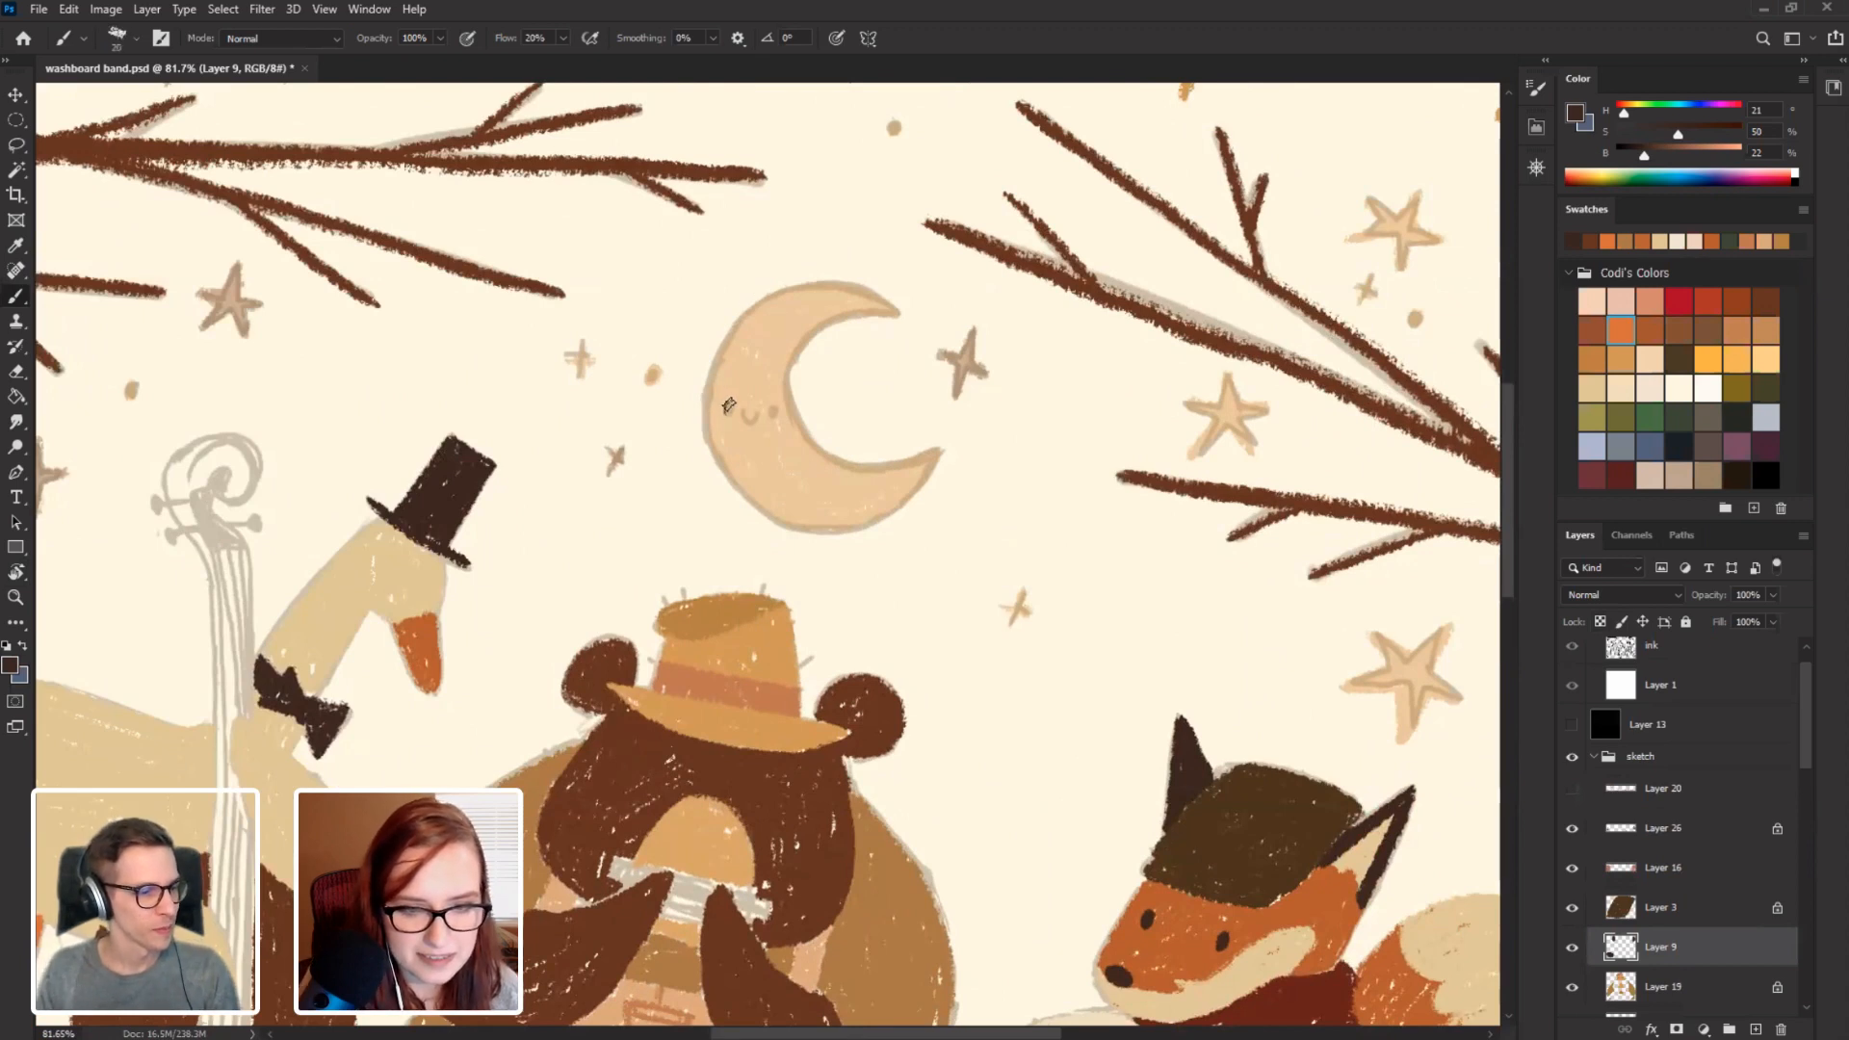
{"action": "left_click", "coordinate": [729, 408]}
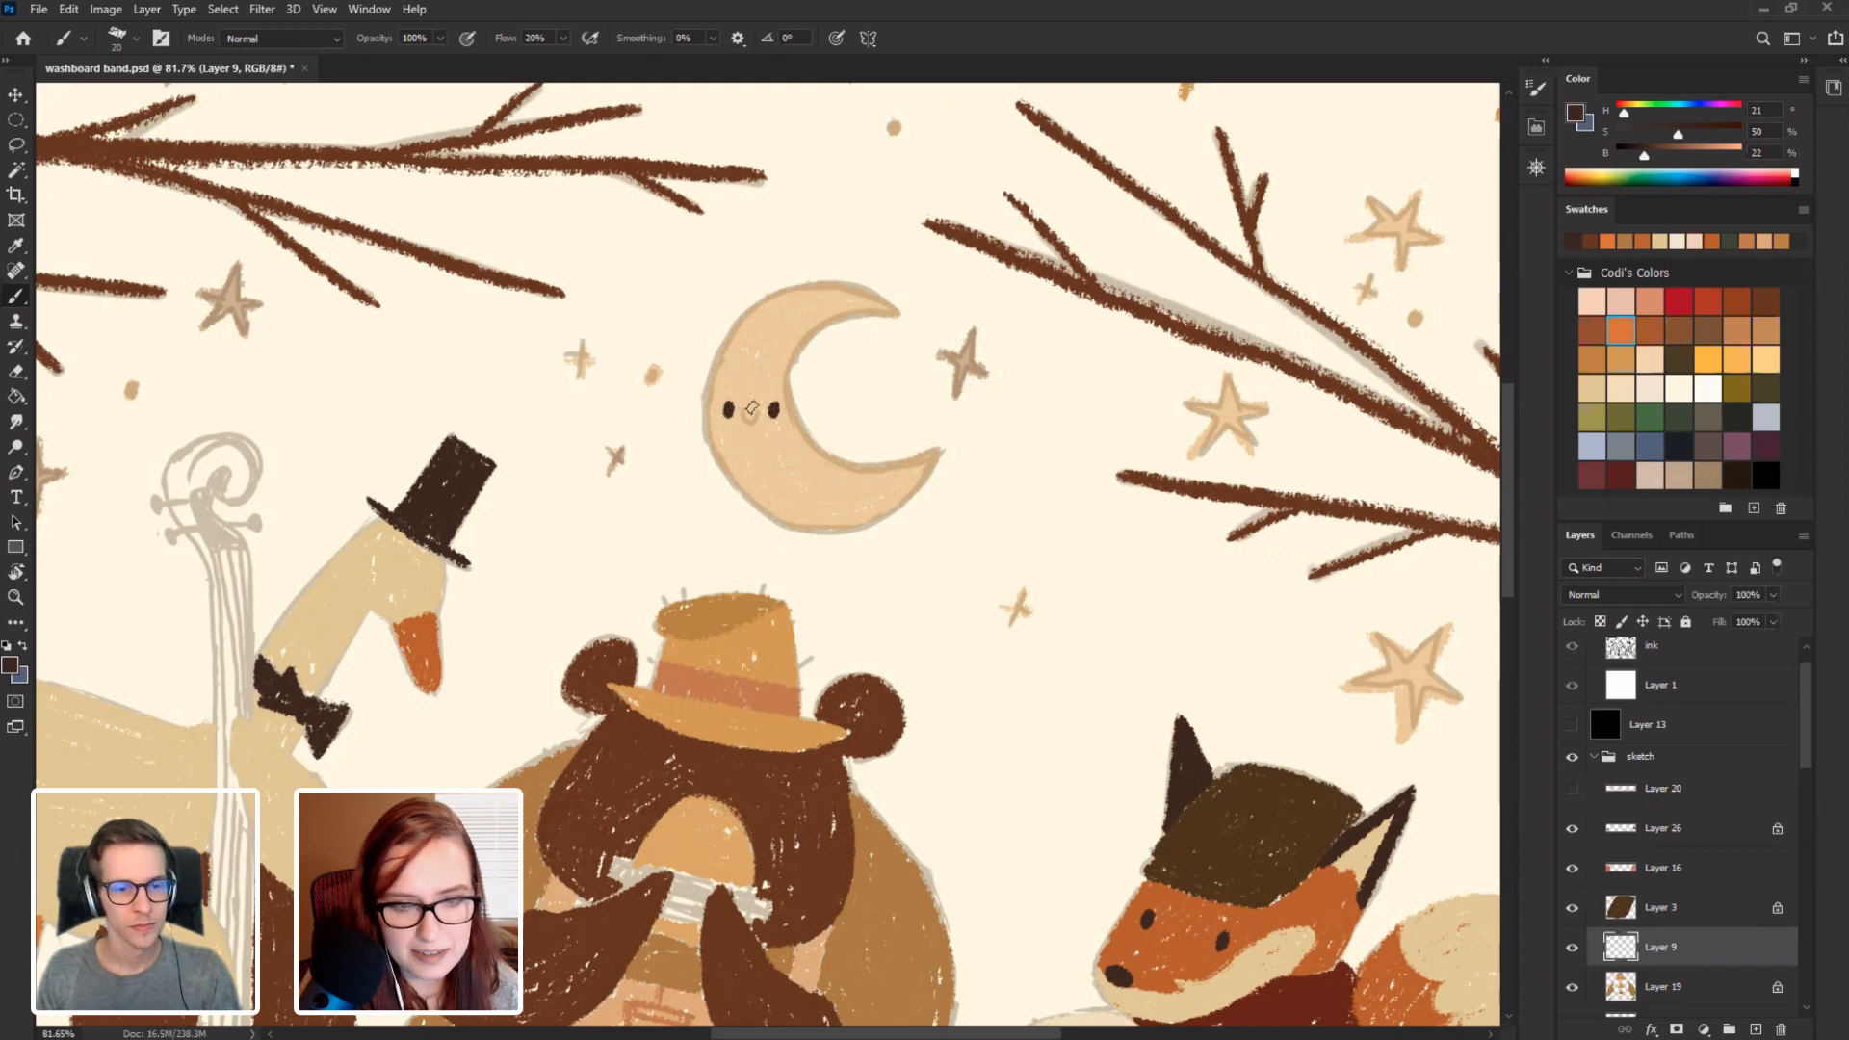
Tidy the moon's eyes with a smaller eraser and paint a dark curved smile between them.
{"action": "key", "text": "r"}
{"action": "left_click_drag", "start_coordinate": [408, 454], "coordinate": [502, 289]}
{"action": "key", "text": "e"}
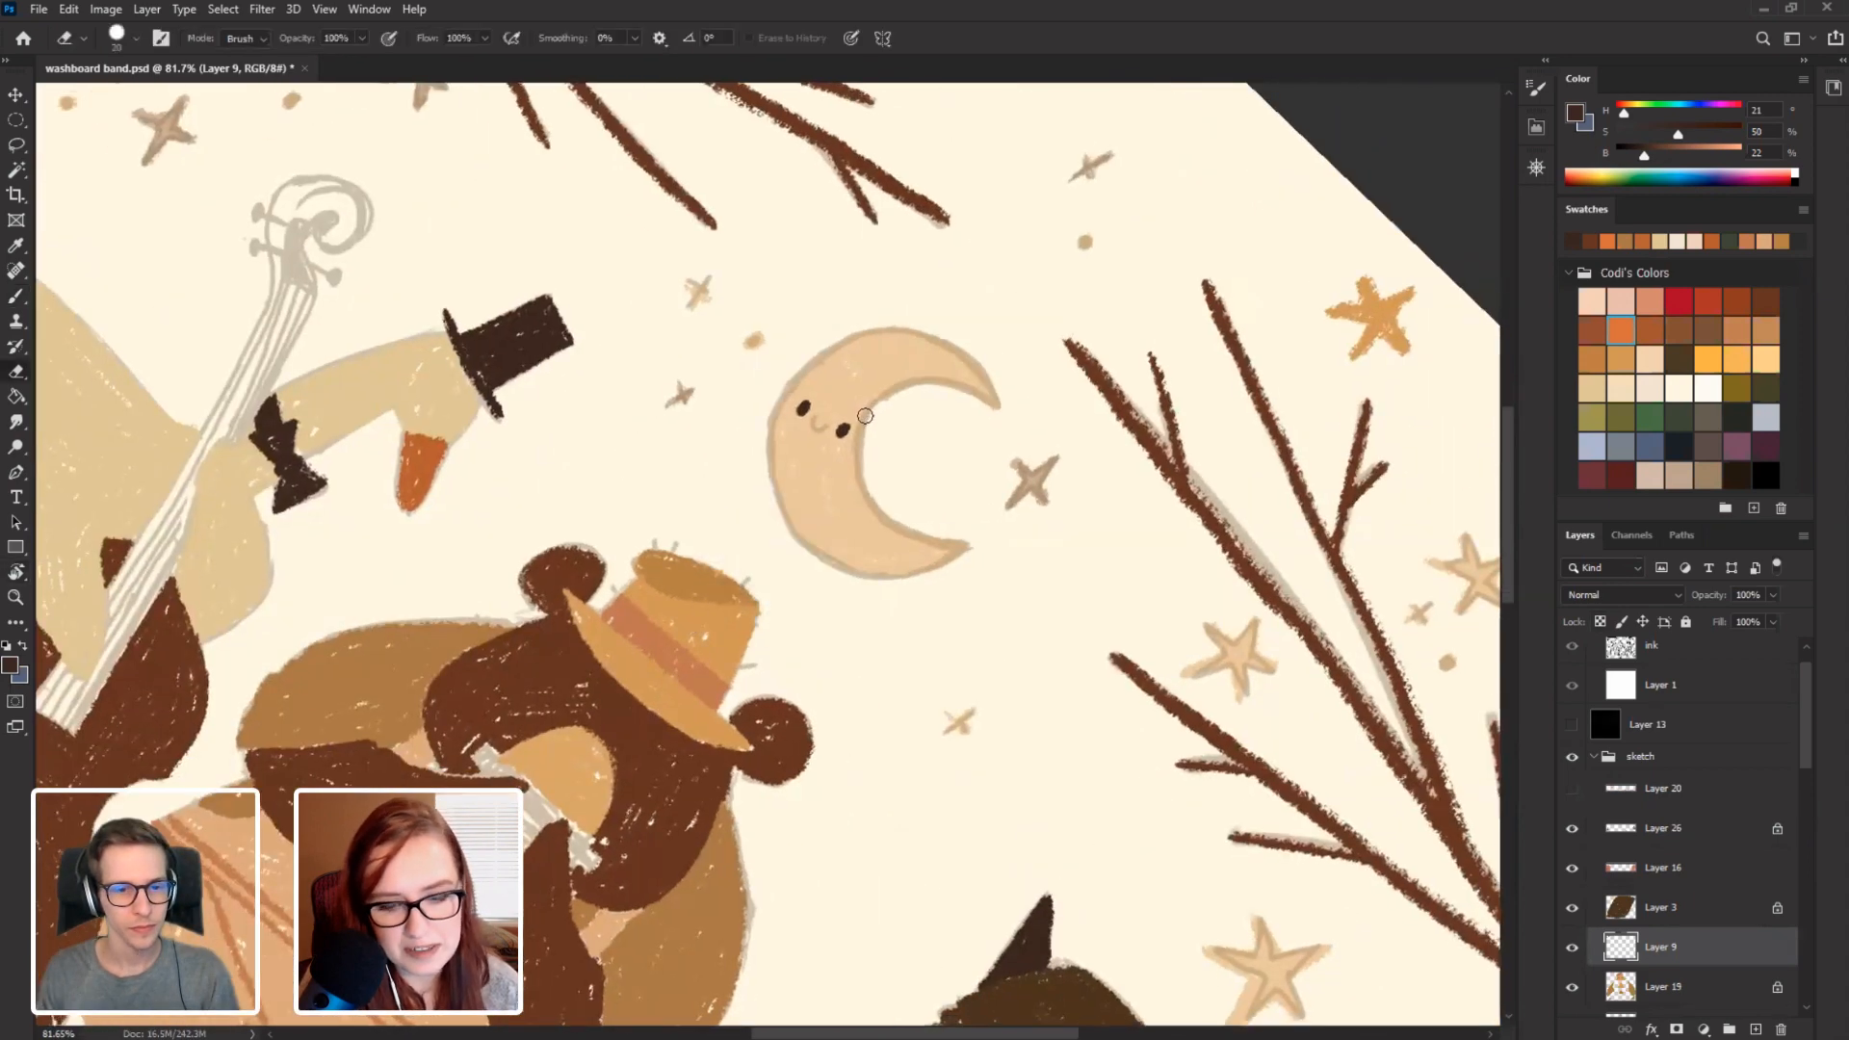
{"action": "key", "text": "bracketleft"}
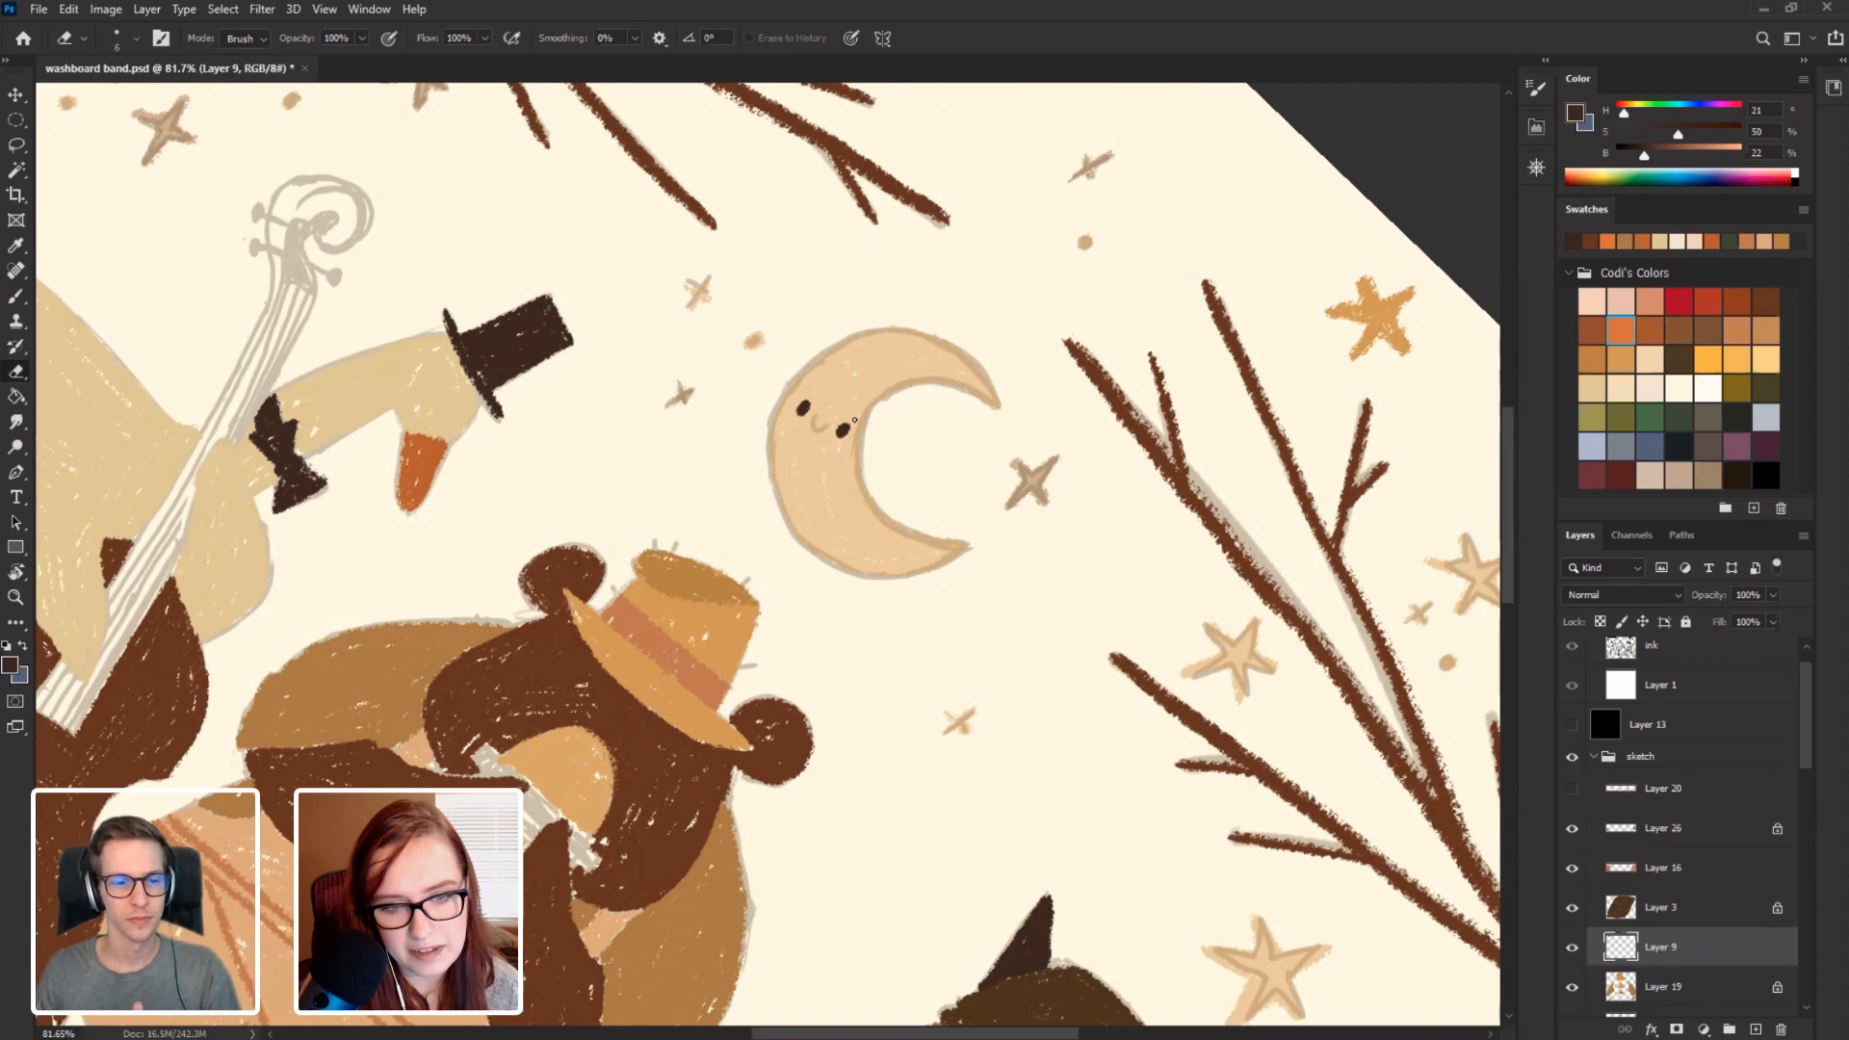
{"action": "key", "text": "r"}
{"action": "mouse_move", "coordinate": [843, 457]}
{"action": "left_mouse_down"}
{"action": "mouse_move", "coordinate": [663, 437]}
{"action": "mouse_move", "coordinate": [722, 417]}
{"action": "mouse_move", "coordinate": [707, 418]}
{"action": "left_mouse_up"}
{"action": "key", "text": "b"}
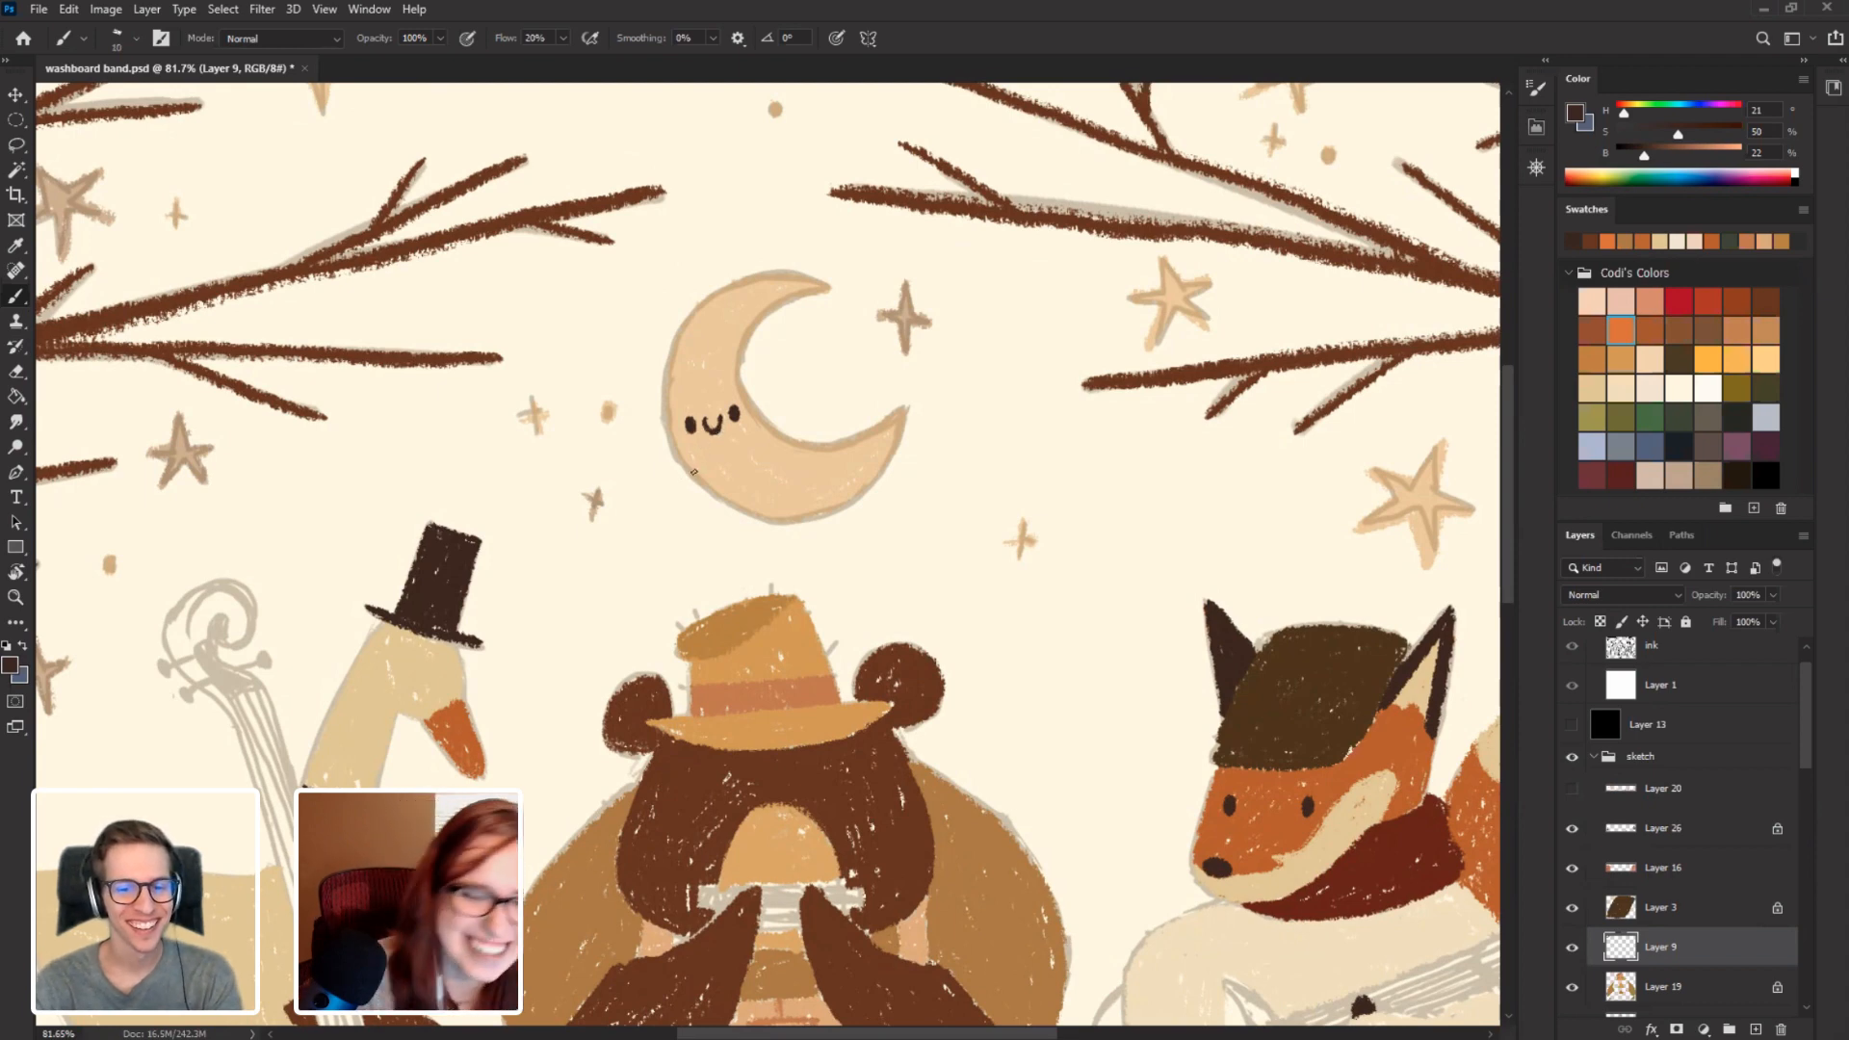
Refine the shape of the moon's smile with the eraser and return to the Brush tool.
{"action": "key", "text": "r"}
{"action": "mouse_move", "coordinate": [375, 462]}
{"action": "left_mouse_down"}
{"action": "mouse_move", "coordinate": [408, 375]}
{"action": "mouse_move", "coordinate": [633, 176]}
{"action": "left_mouse_up"}
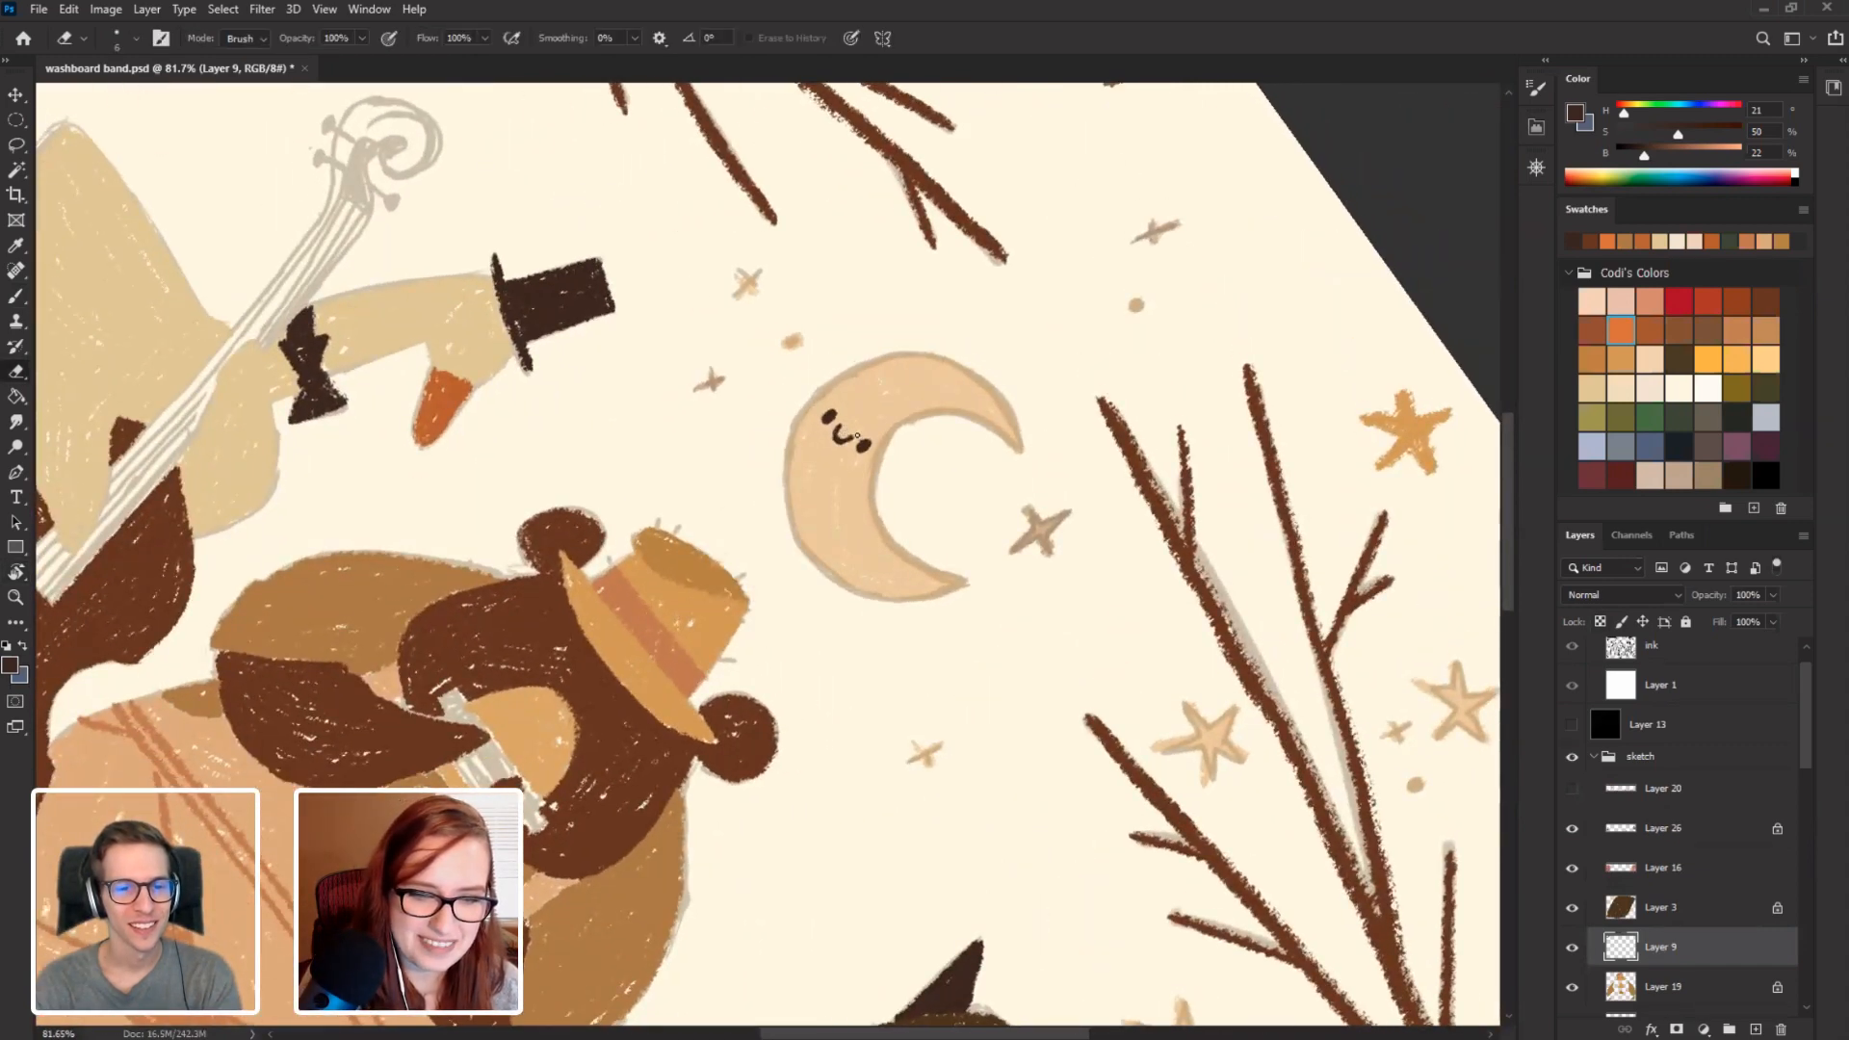
{"action": "key", "text": "r"}
{"action": "mouse_move", "coordinate": [382, 384]}
{"action": "left_mouse_down"}
{"action": "mouse_move", "coordinate": [356, 598]}
{"action": "mouse_move", "coordinate": [368, 581]}
{"action": "left_mouse_up"}
{"action": "left_click_drag", "start_coordinate": [331, 436], "coordinate": [385, 524]}
{"action": "key", "text": "b"}
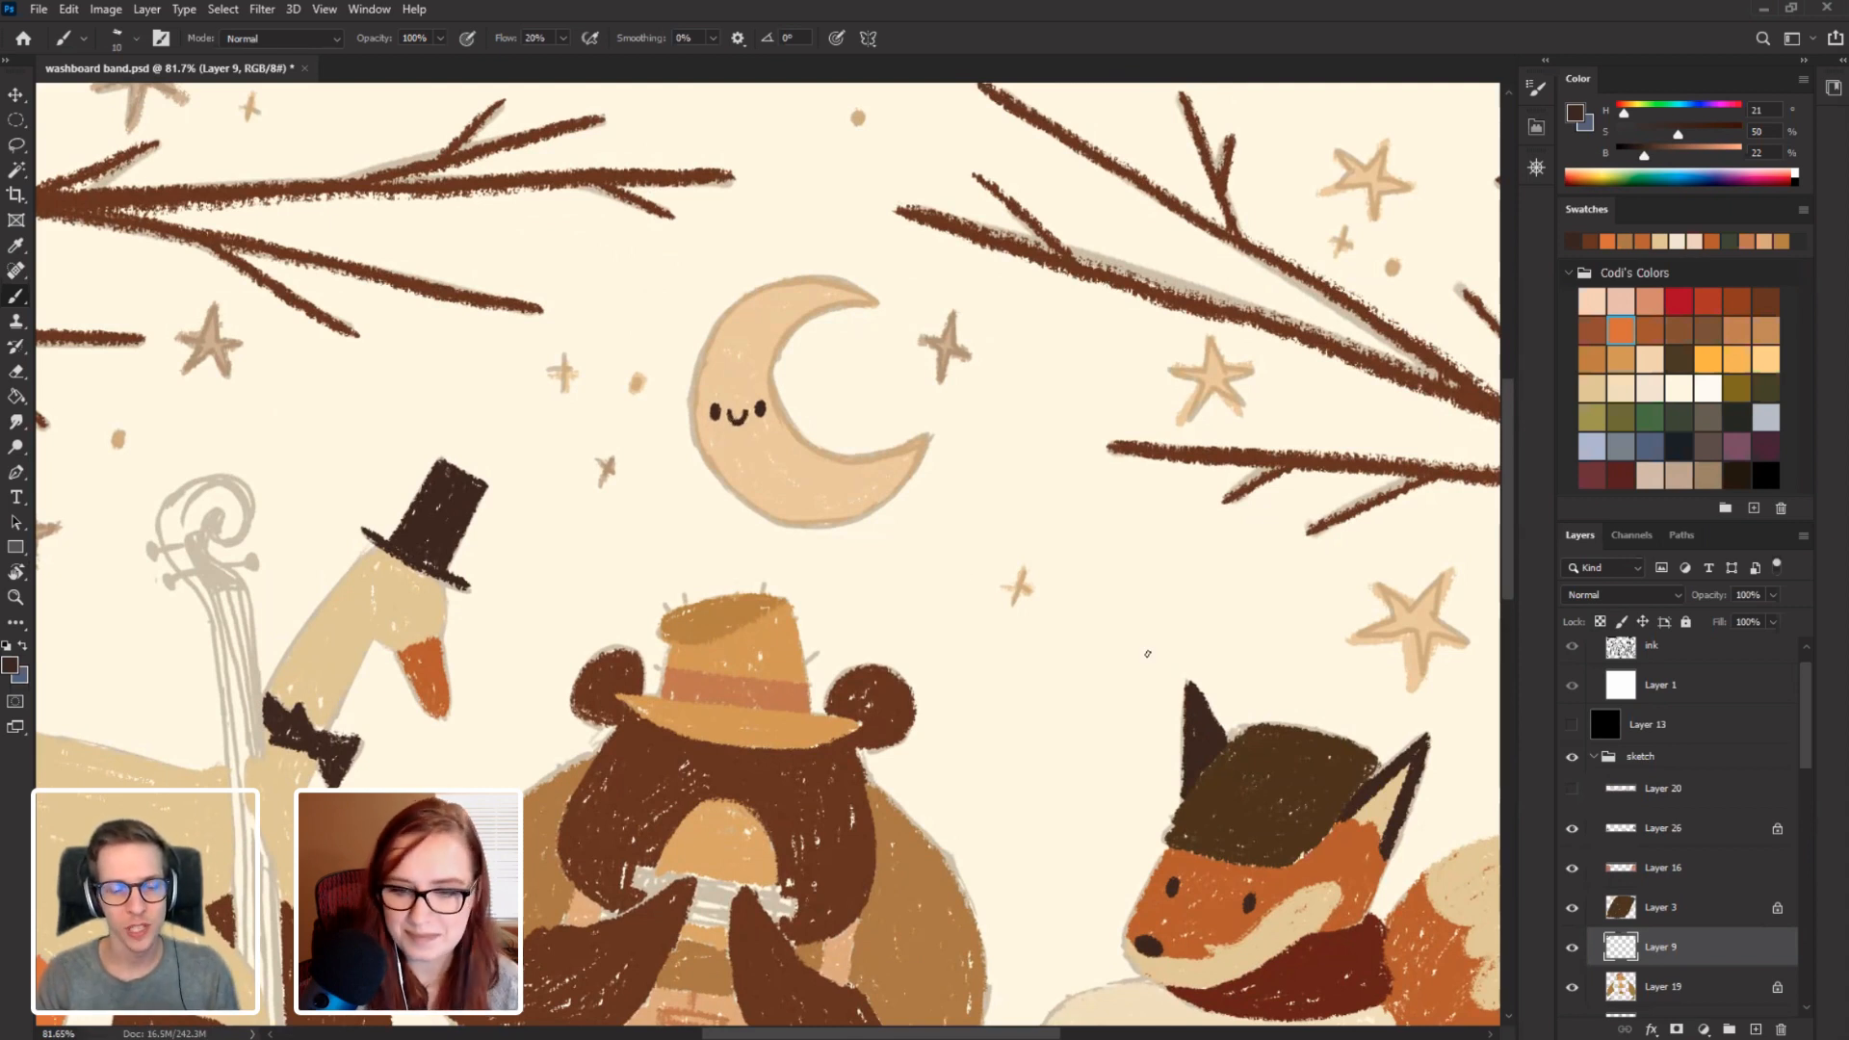
Look through the layer stack, toggle Layers 9 and 22 to check their contents, and select Layer 22.
{"action": "left_click_drag", "start_coordinate": [1805, 755], "coordinate": [1799, 881]}
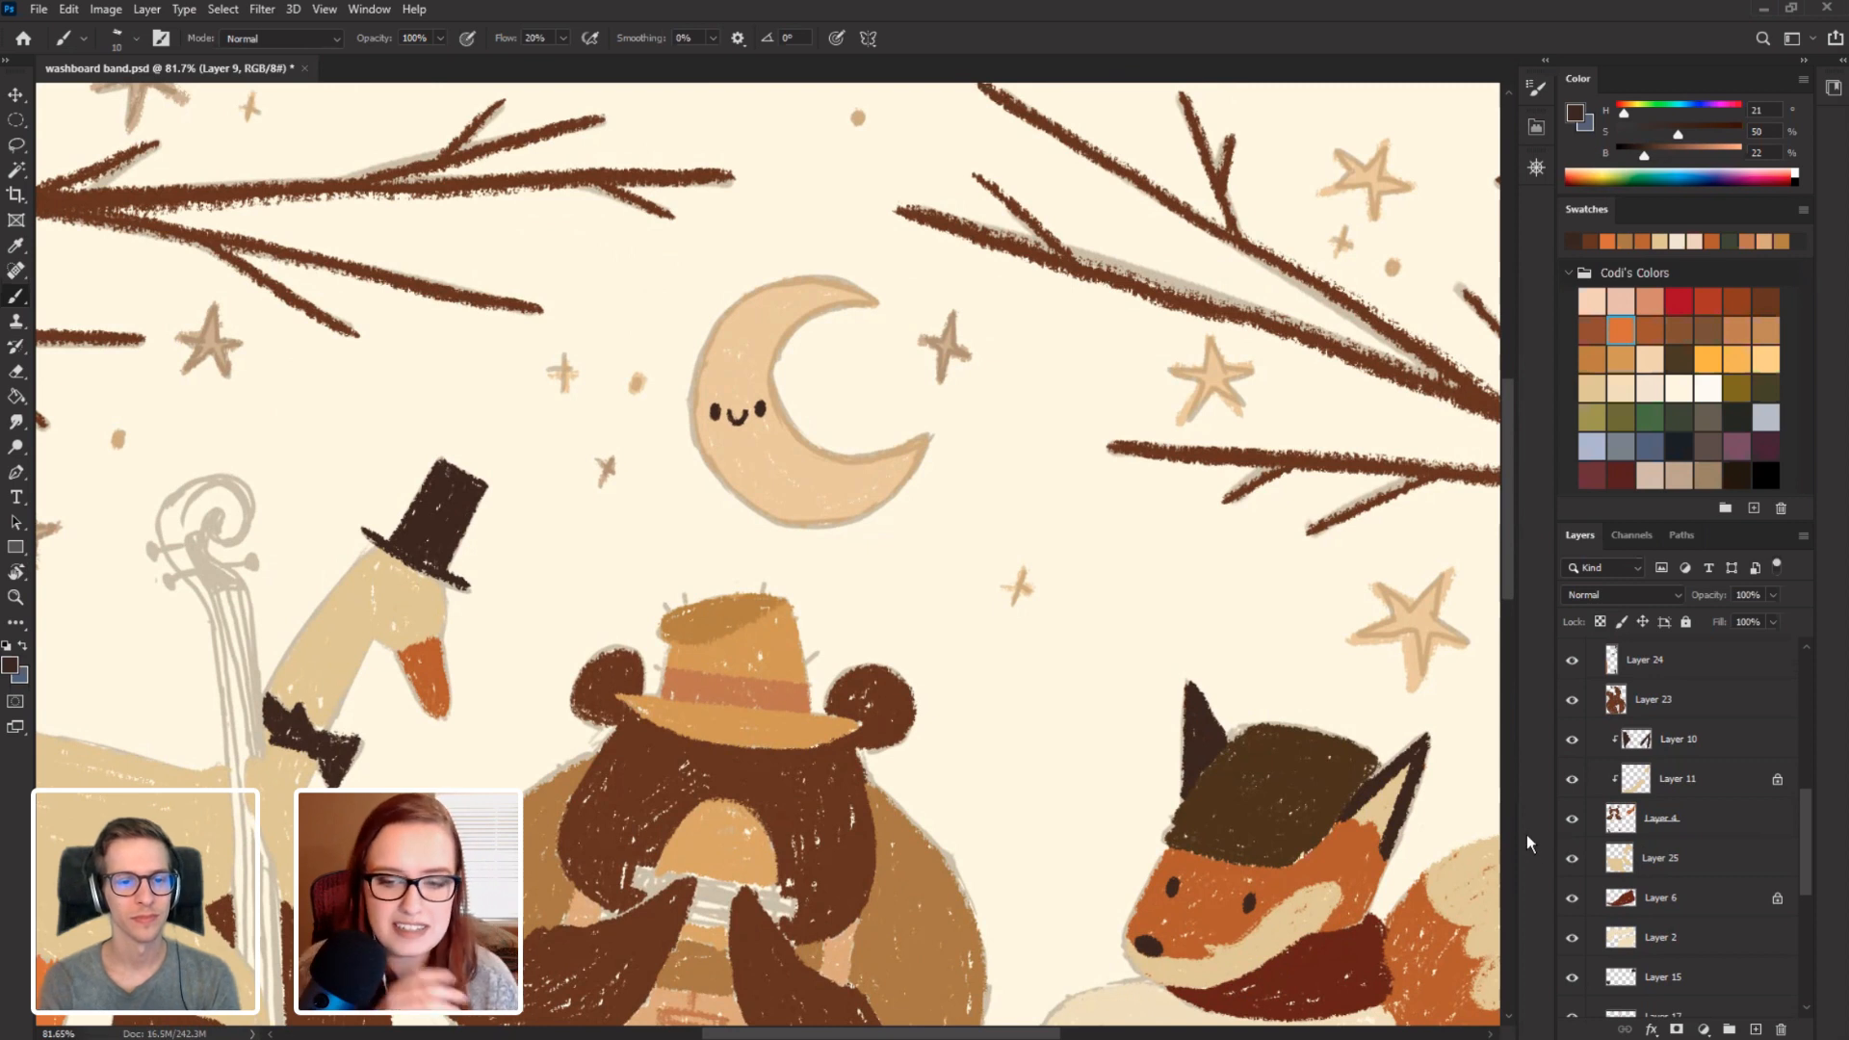
{"action": "left_click_drag", "start_coordinate": [1801, 830], "coordinate": [1802, 879]}
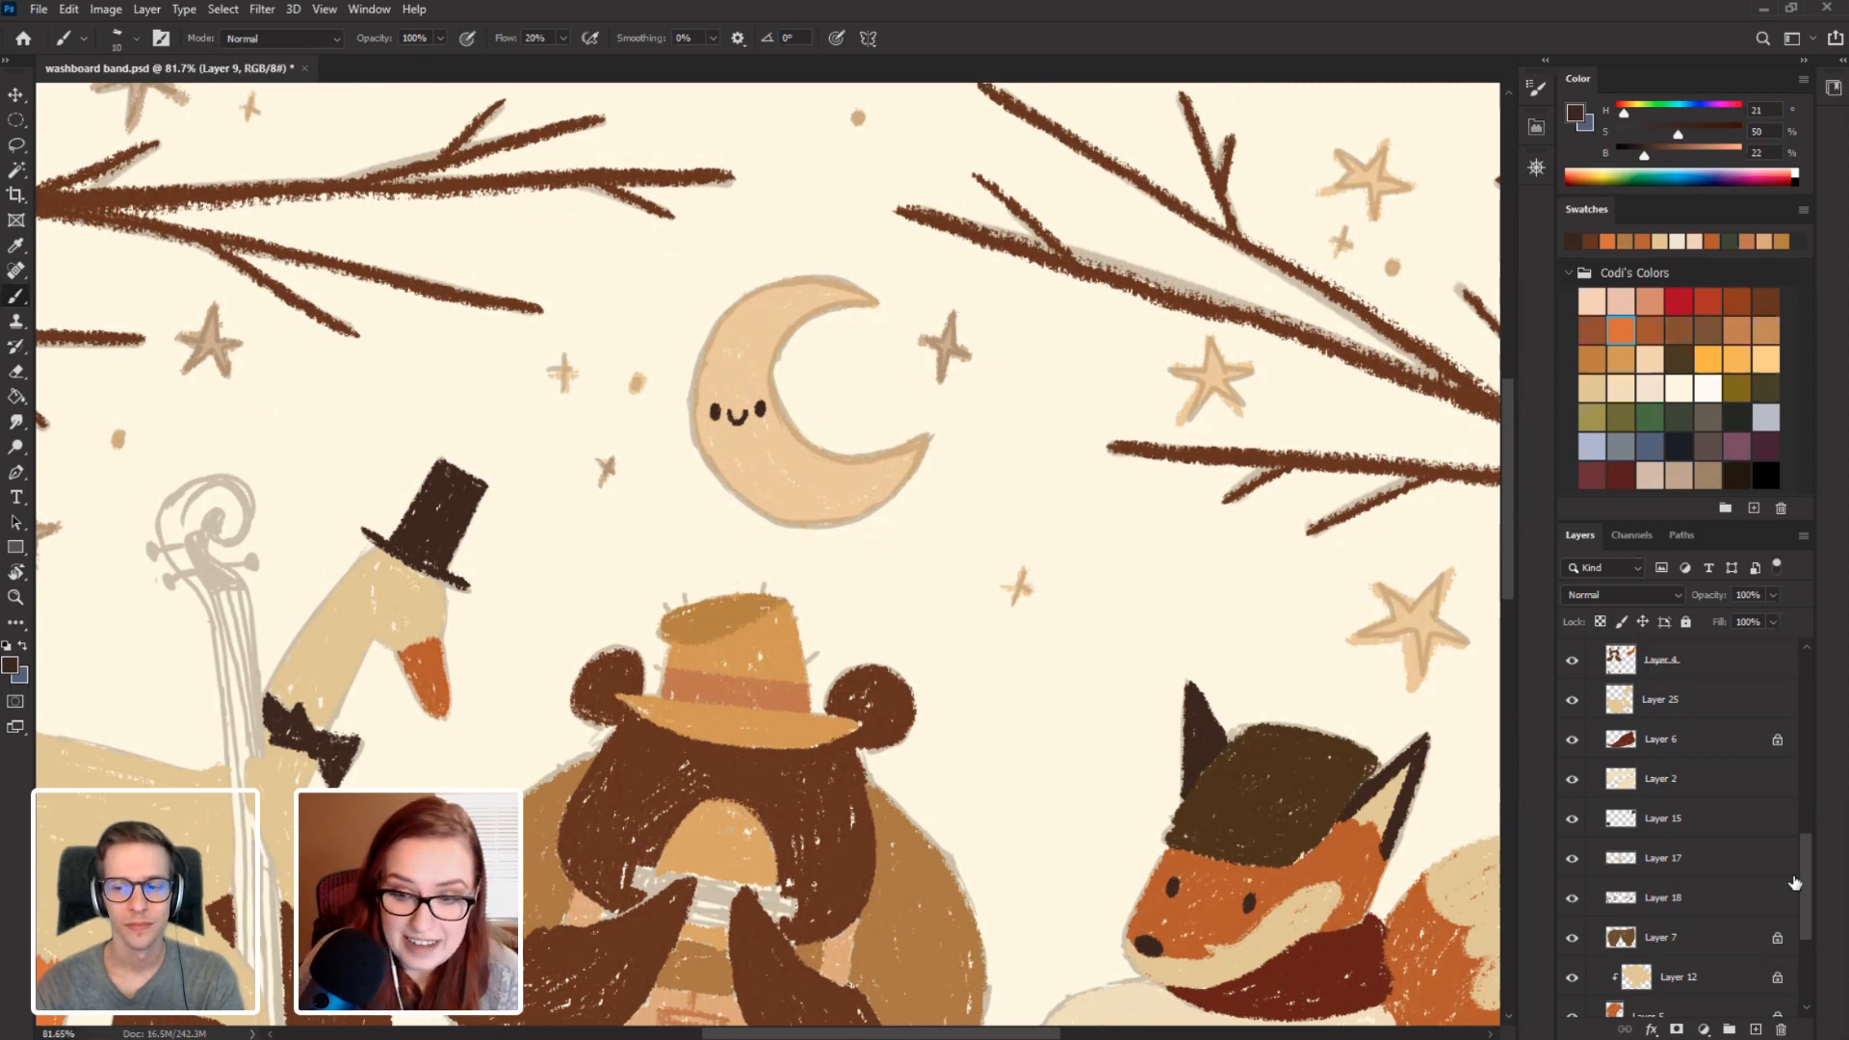
{"action": "left_click_drag", "start_coordinate": [1805, 891], "coordinate": [1801, 795]}
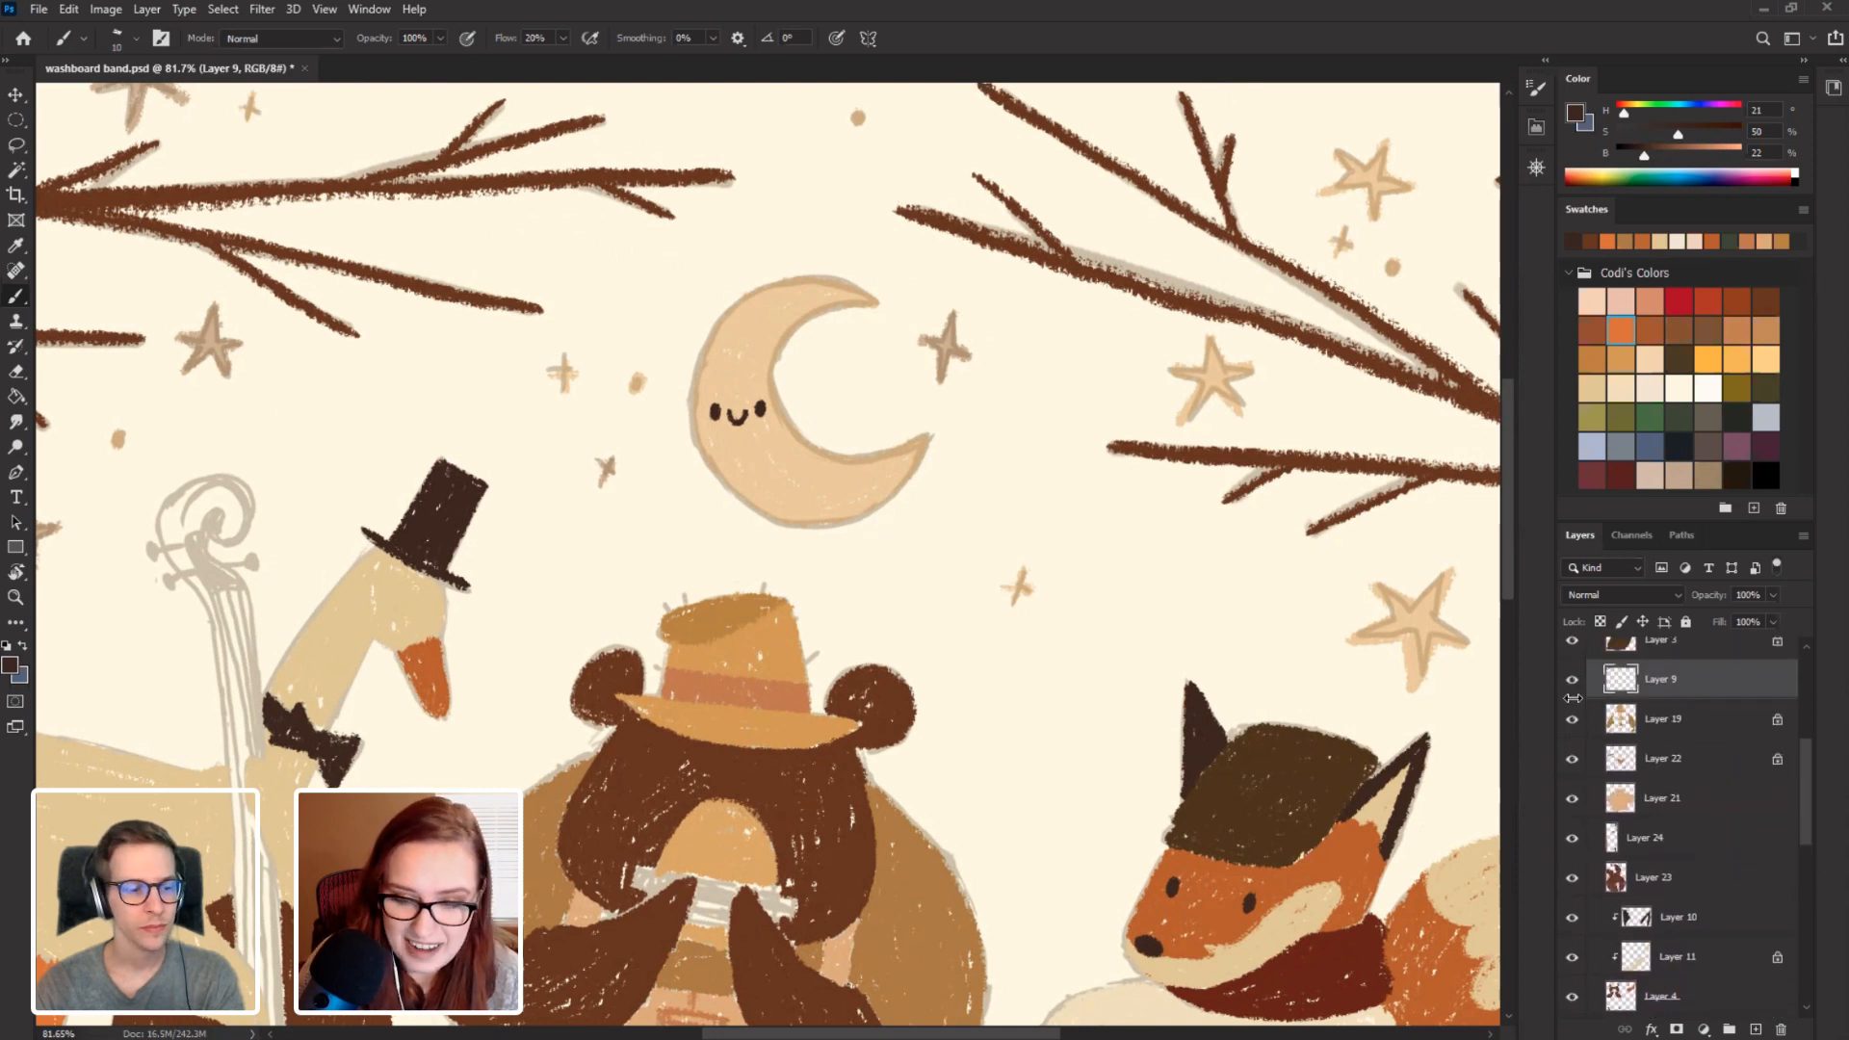
{"action": "left_click", "coordinate": [1571, 680]}
{"action": "left_click", "coordinate": [1571, 680]}
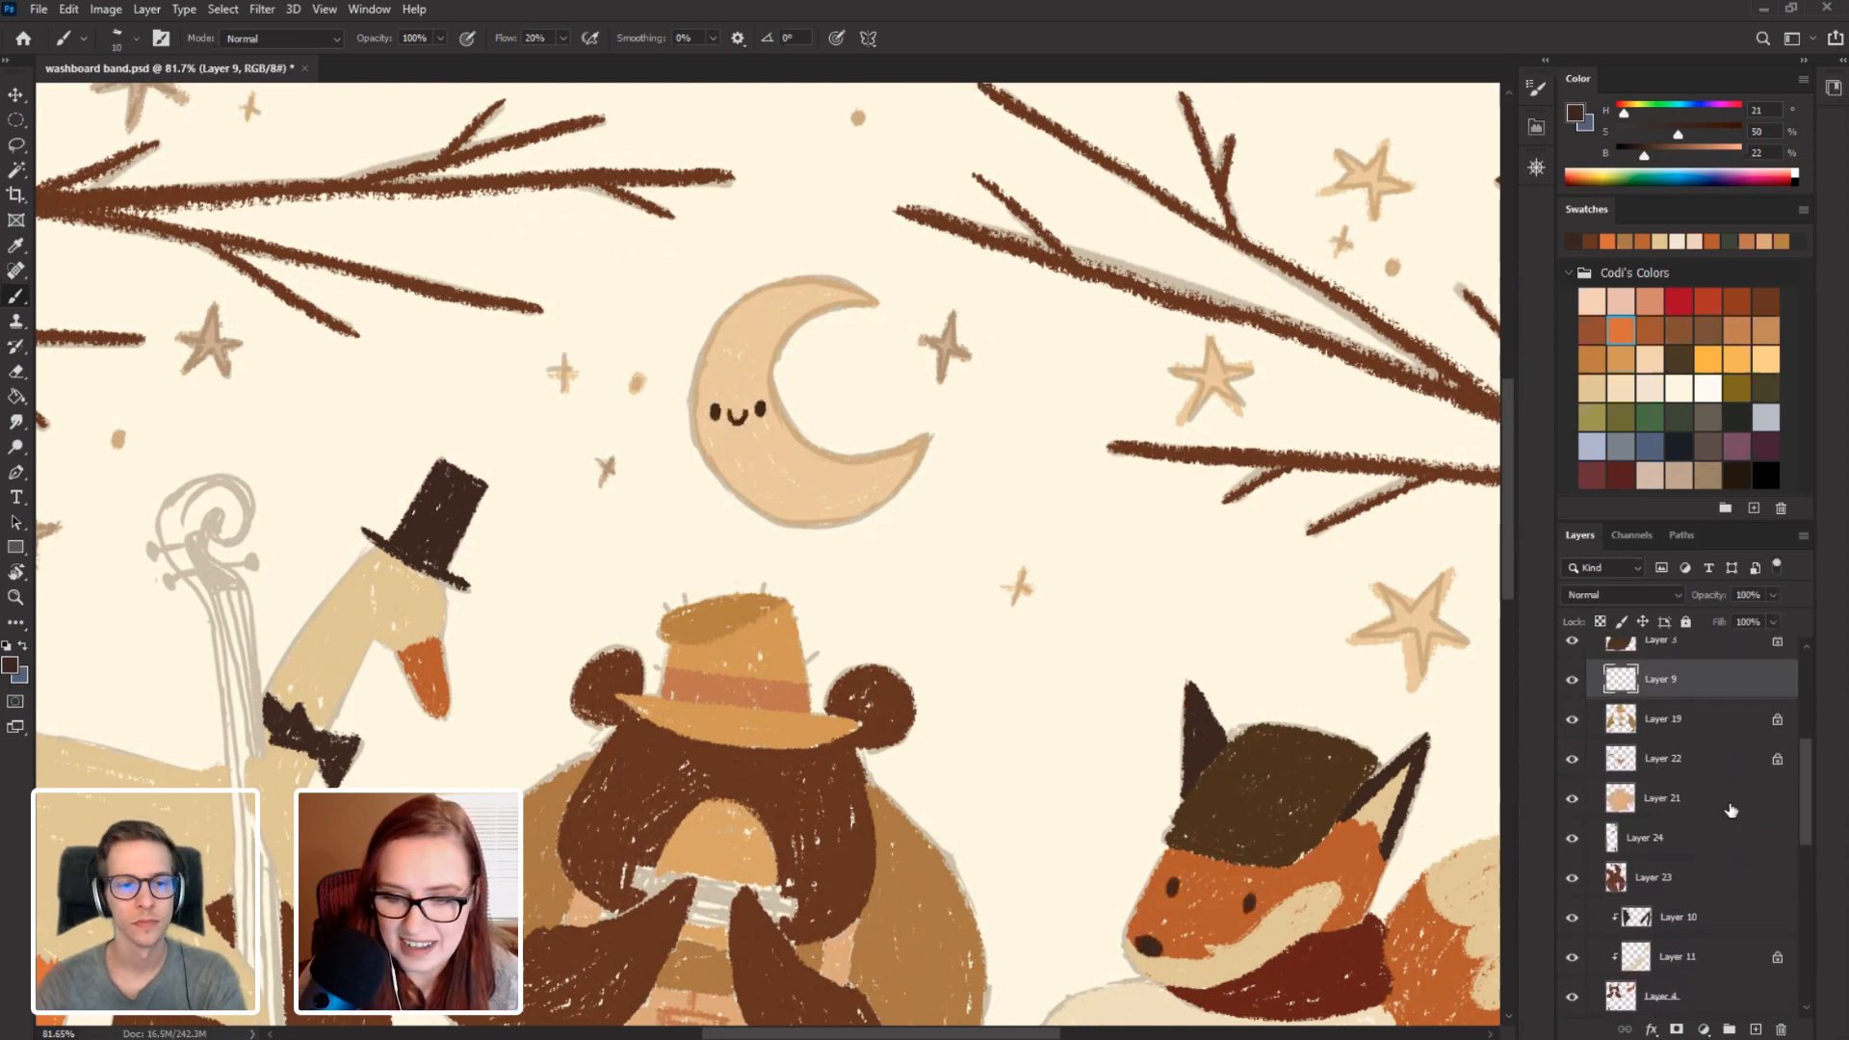
{"action": "left_click", "coordinate": [1572, 759]}
{"action": "left_click", "coordinate": [1572, 760]}
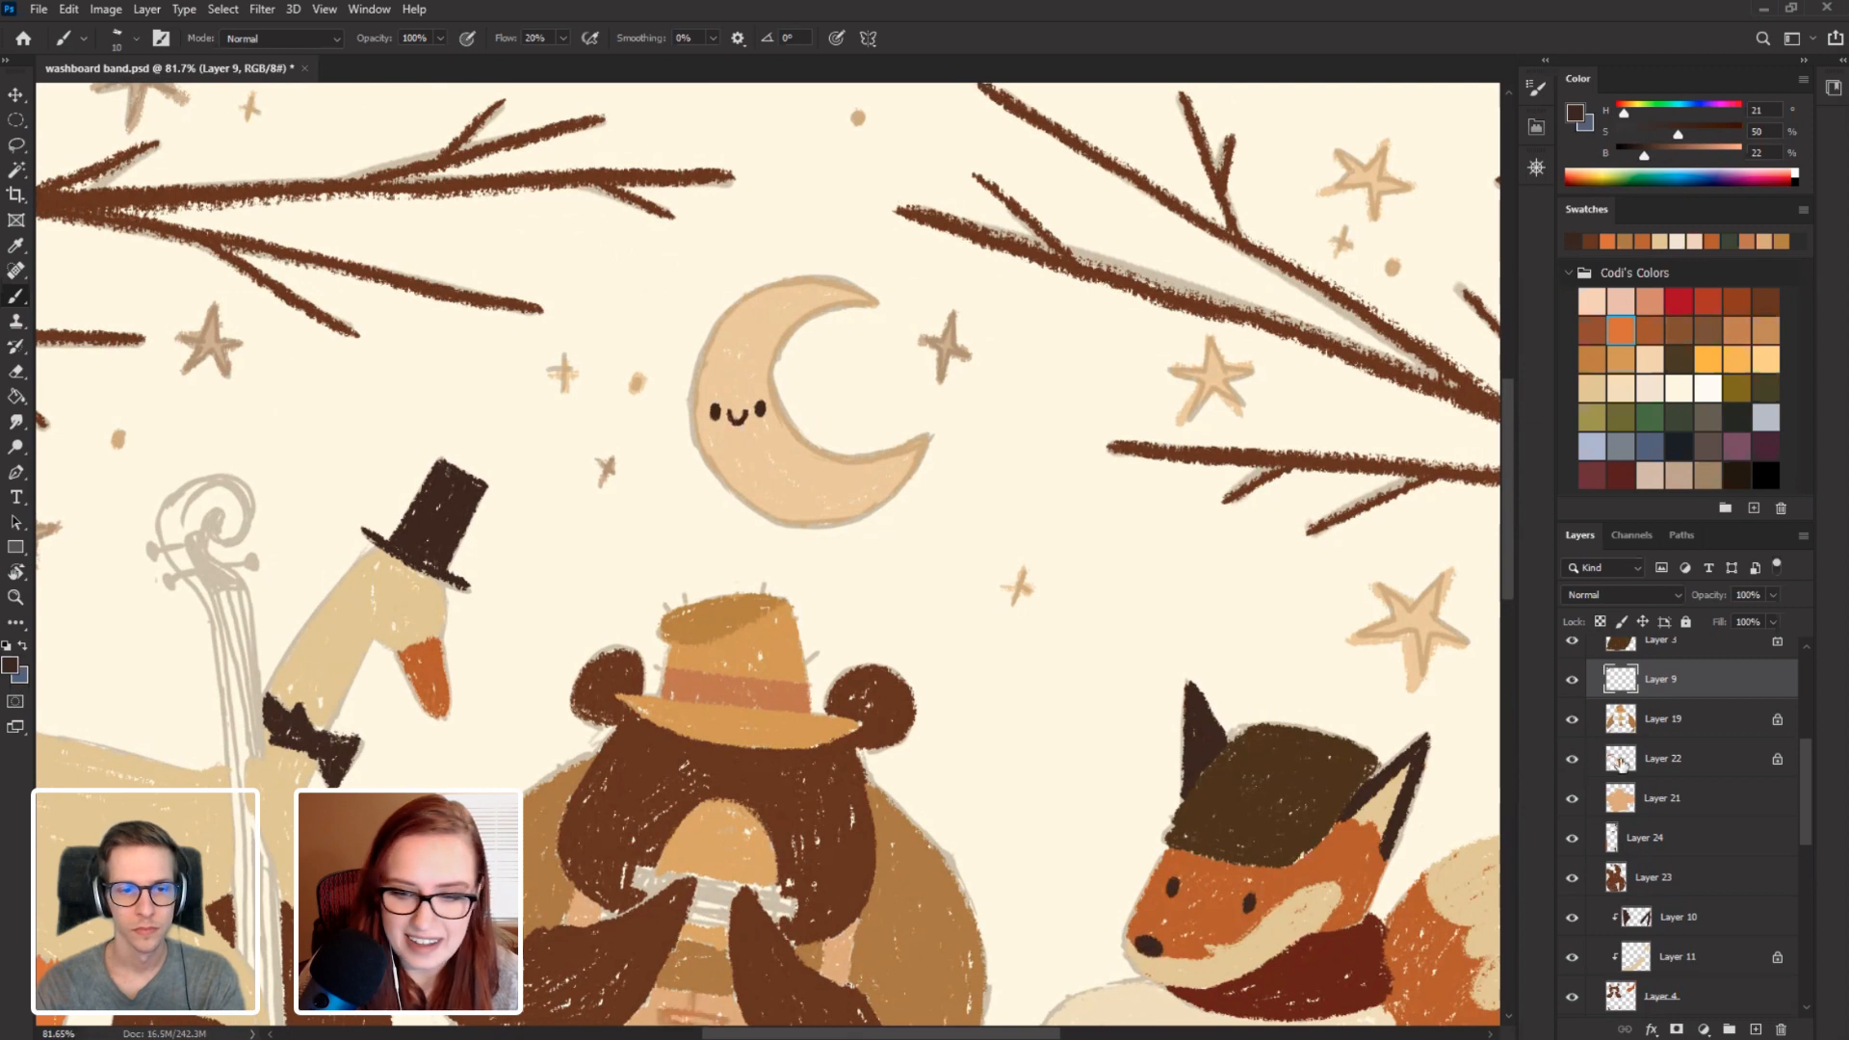
{"action": "left_click", "coordinate": [1627, 762]}
{"action": "left_click", "coordinate": [1569, 759]}
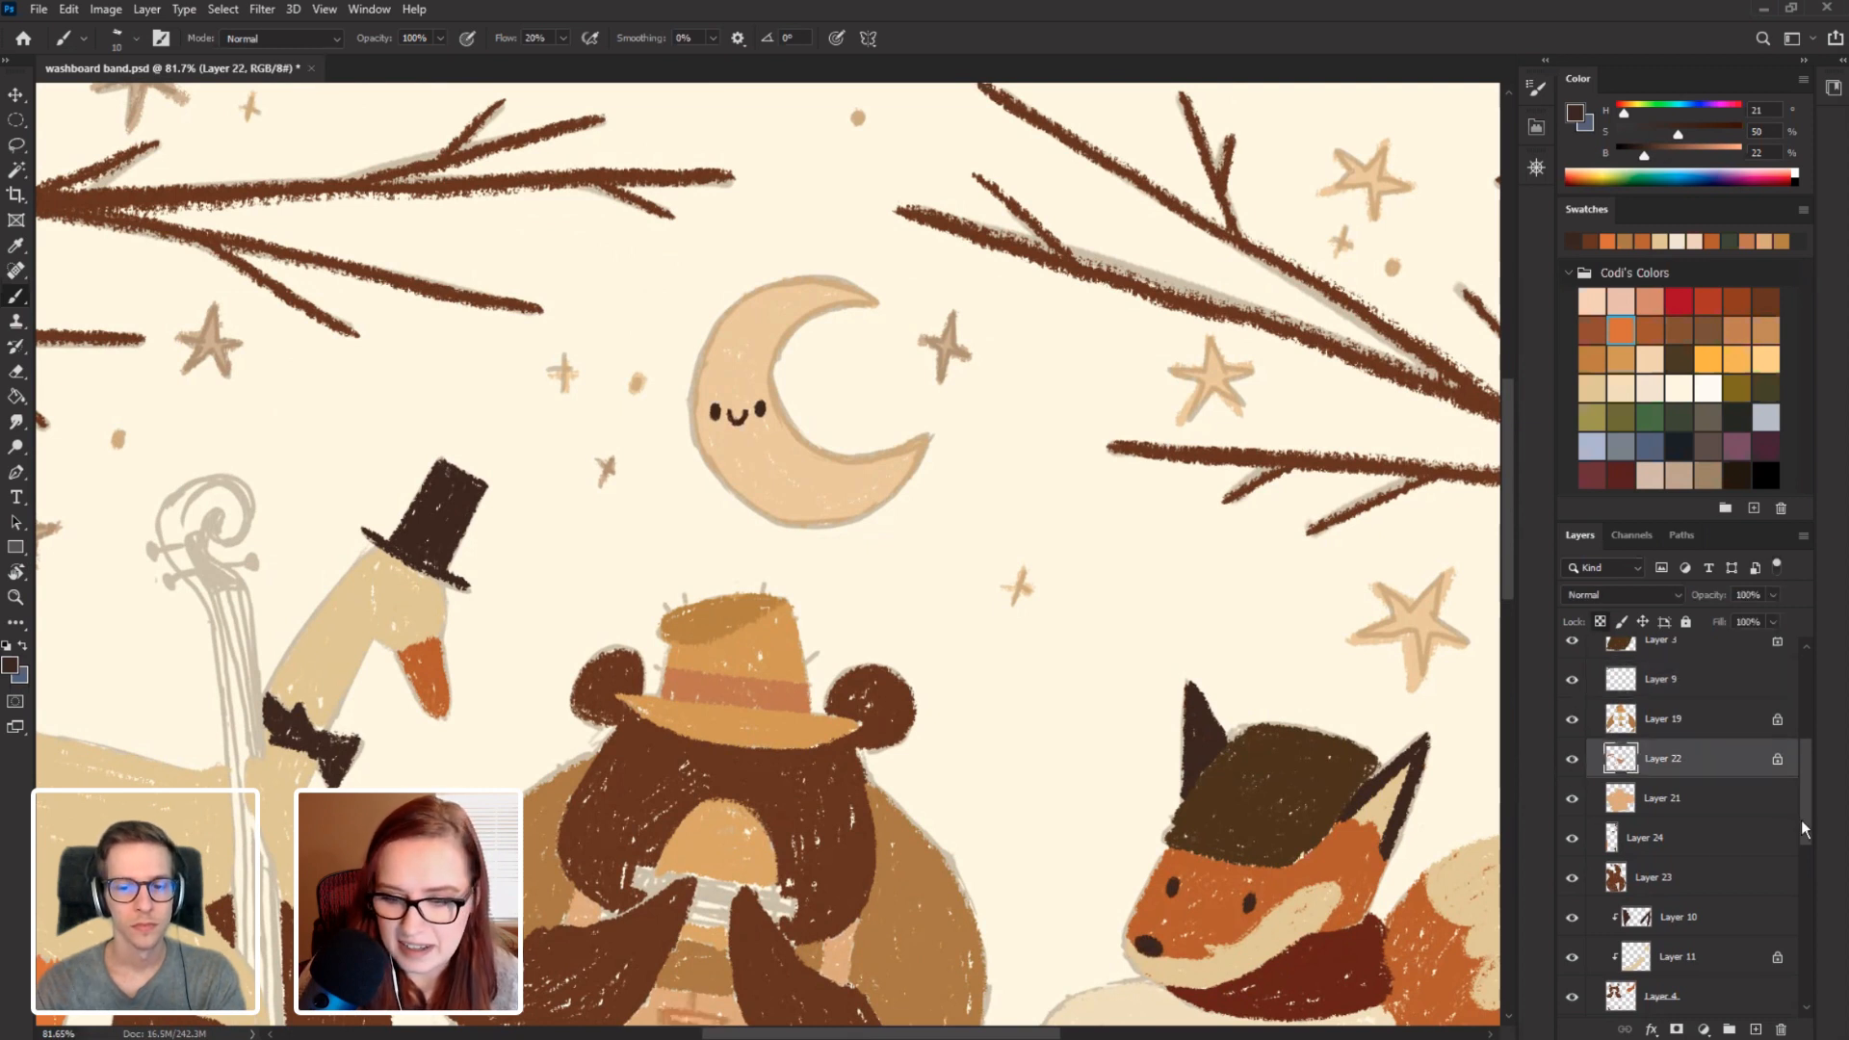
Toggle the visibility of Layers 24, 25, 4 and 19 in turn to identify which artwork each one holds.
{"action": "left_click_drag", "start_coordinate": [1803, 825], "coordinate": [1806, 855]}
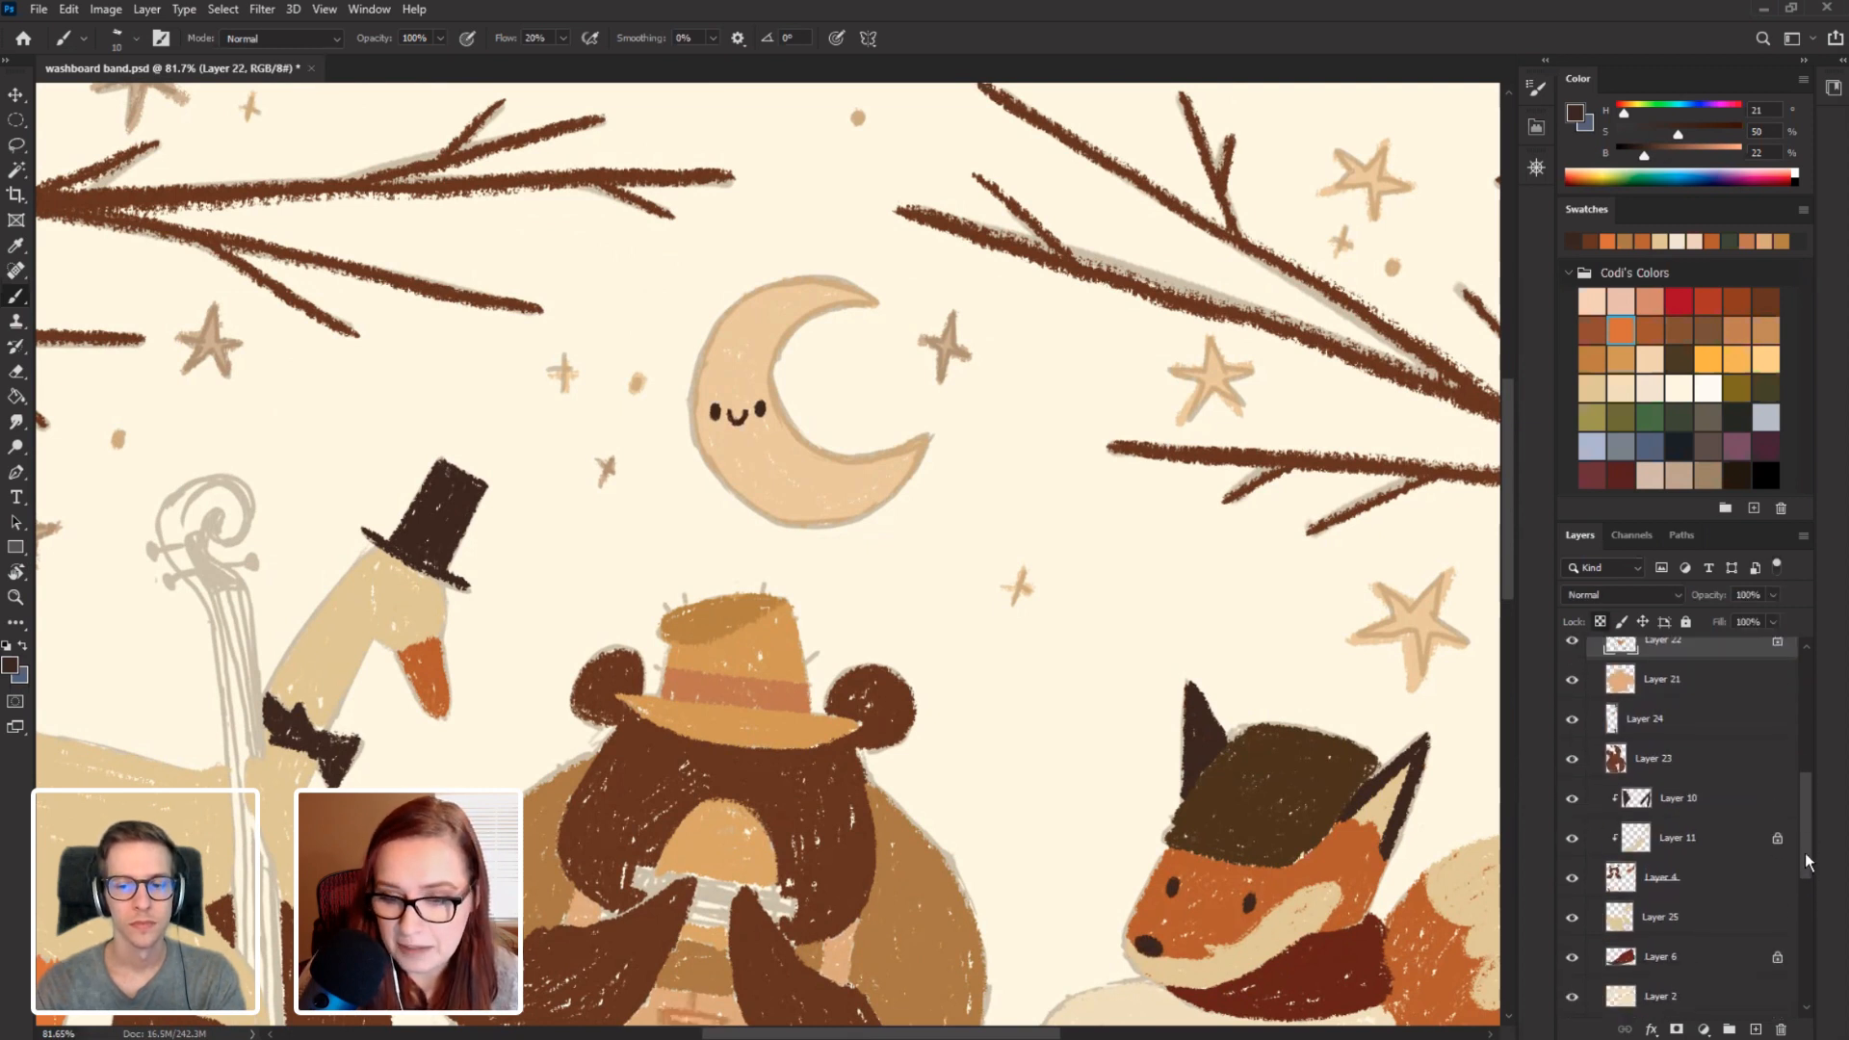
{"action": "left_click", "coordinate": [1570, 722]}
{"action": "left_click", "coordinate": [1571, 722]}
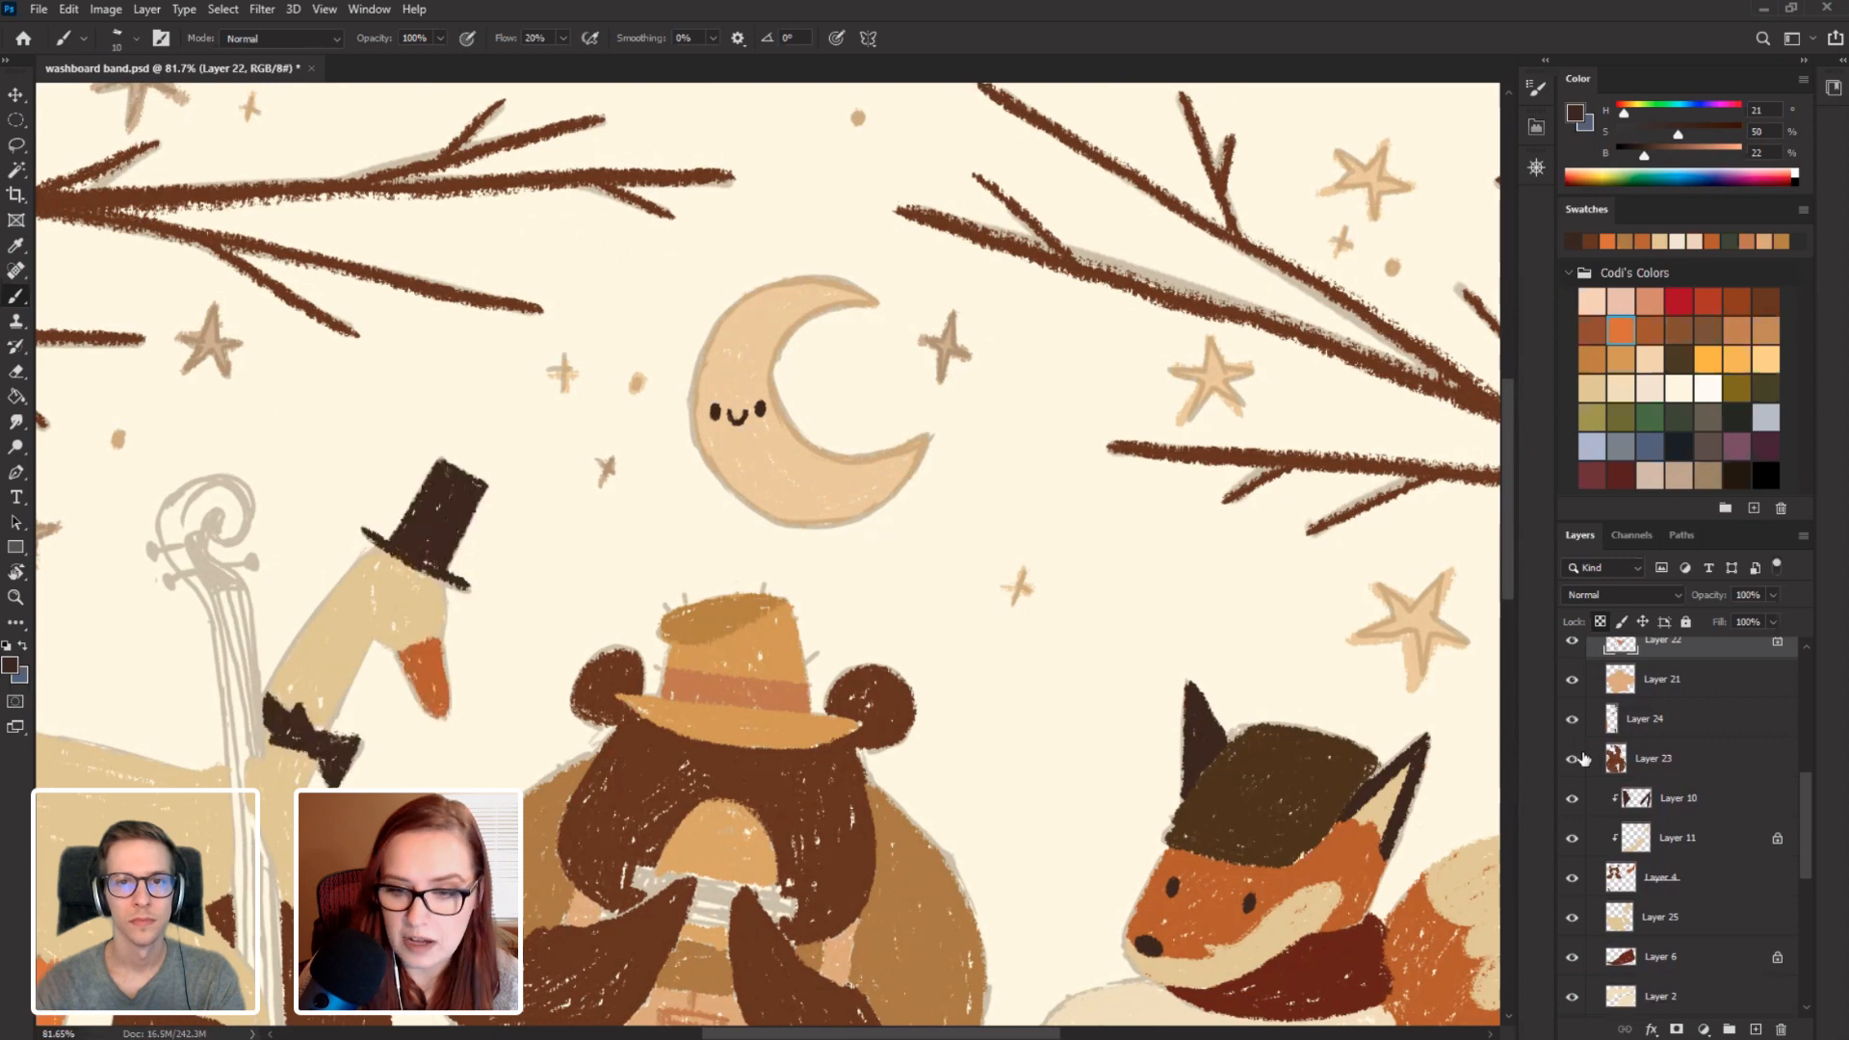
{"action": "left_click", "coordinate": [1572, 919]}
{"action": "left_click", "coordinate": [1572, 920]}
{"action": "left_click", "coordinate": [1571, 878]}
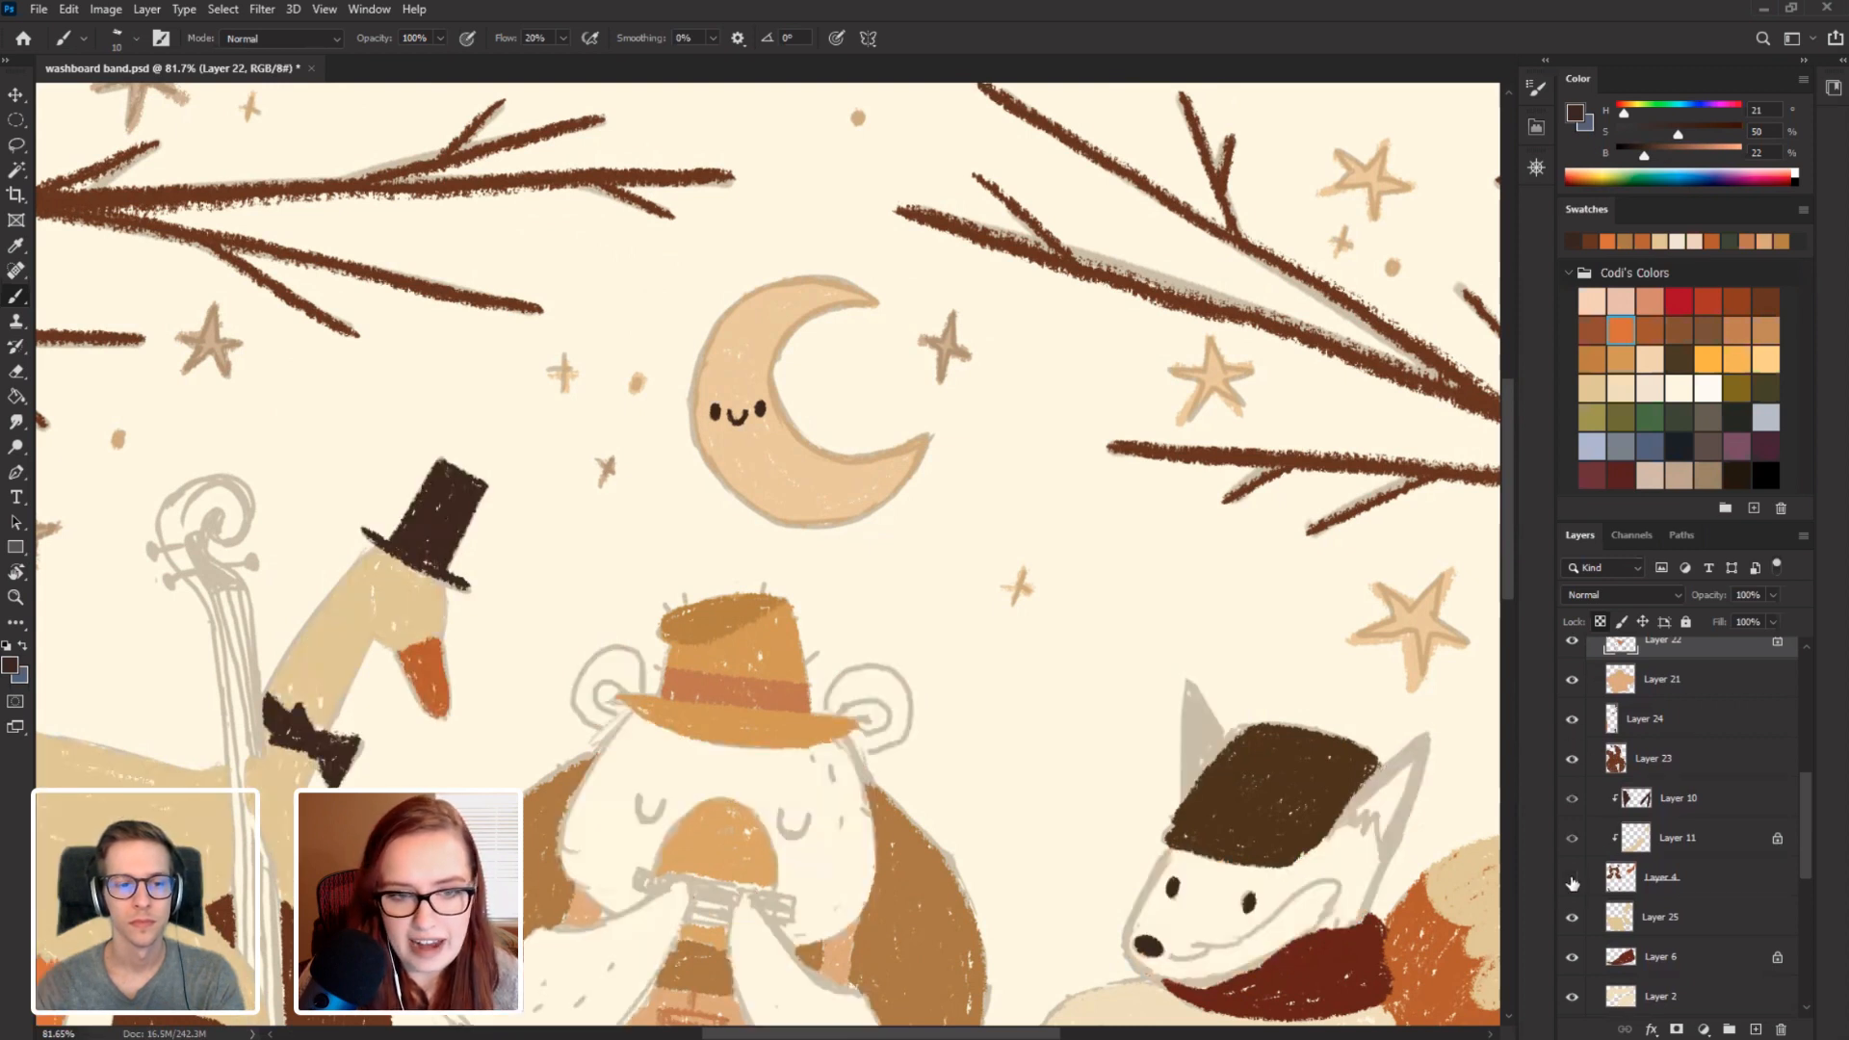
{"action": "left_click", "coordinate": [1571, 880]}
{"action": "left_click", "coordinate": [1572, 922]}
{"action": "left_click", "coordinate": [1574, 917]}
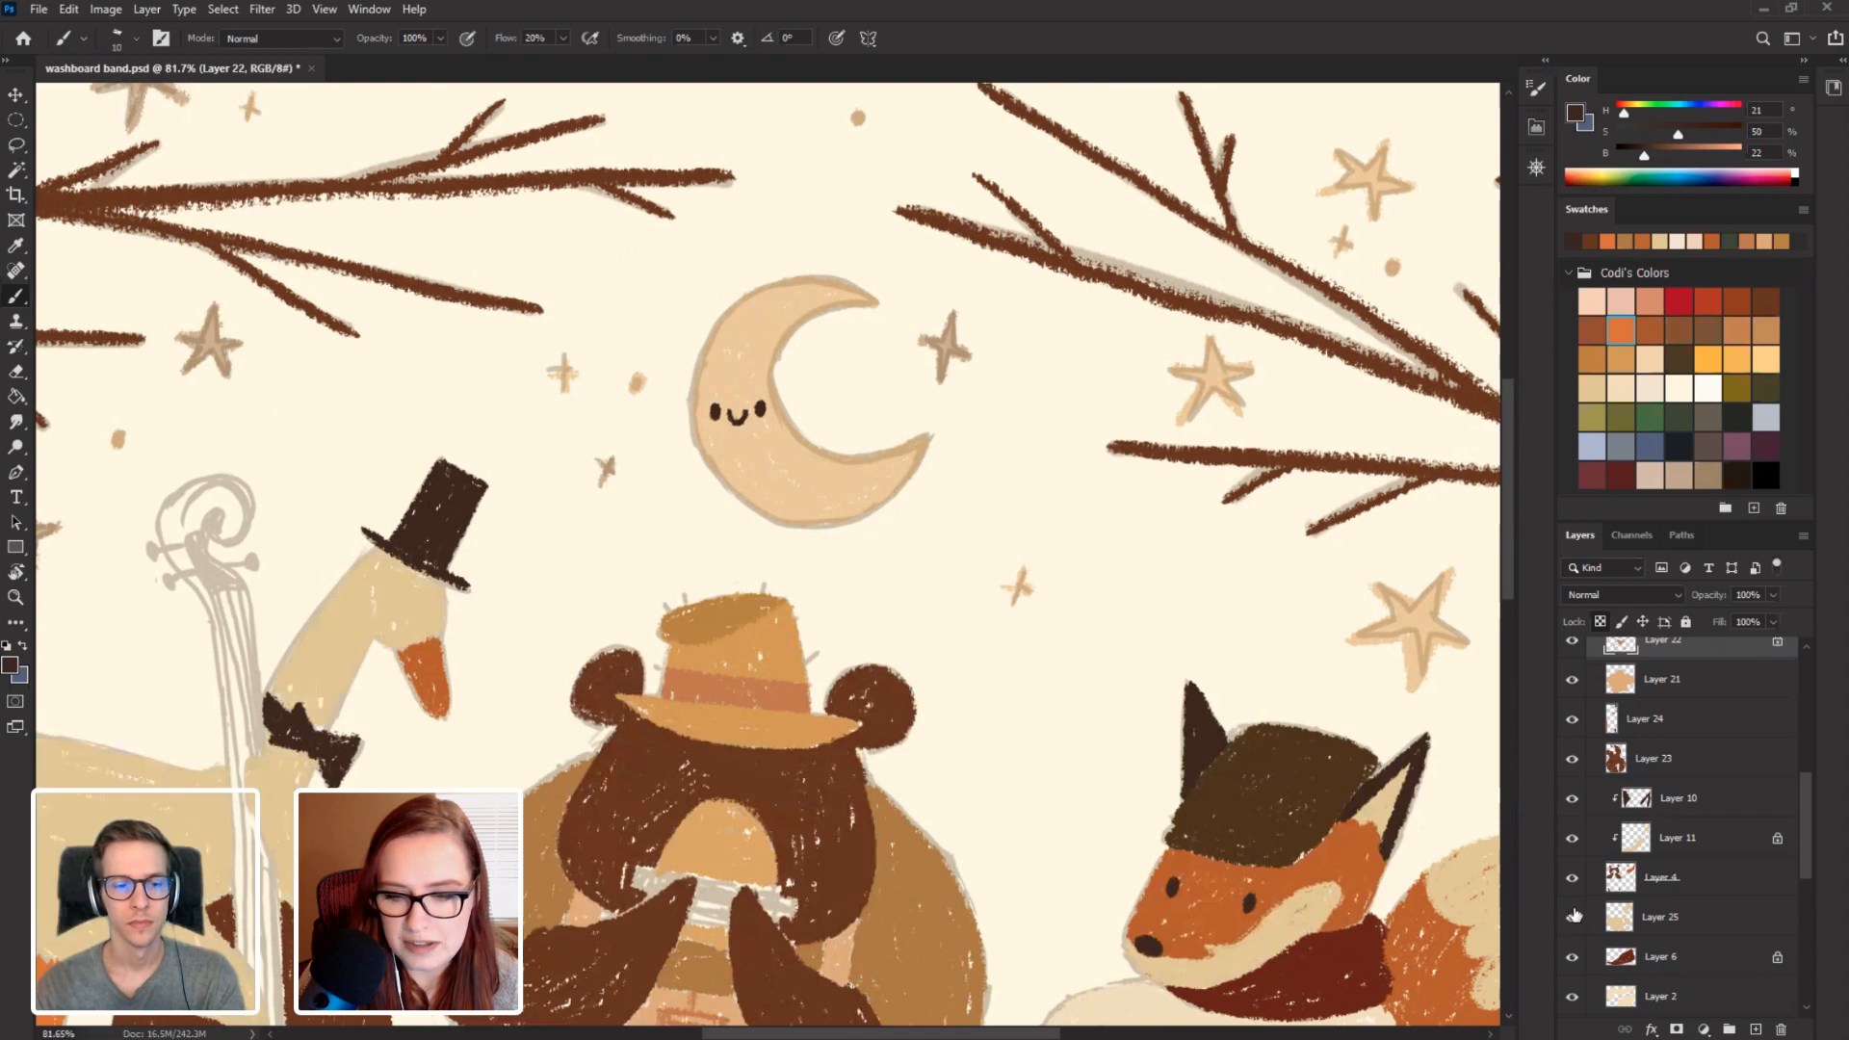
{"action": "left_click_drag", "start_coordinate": [1809, 845], "coordinate": [1810, 775]}
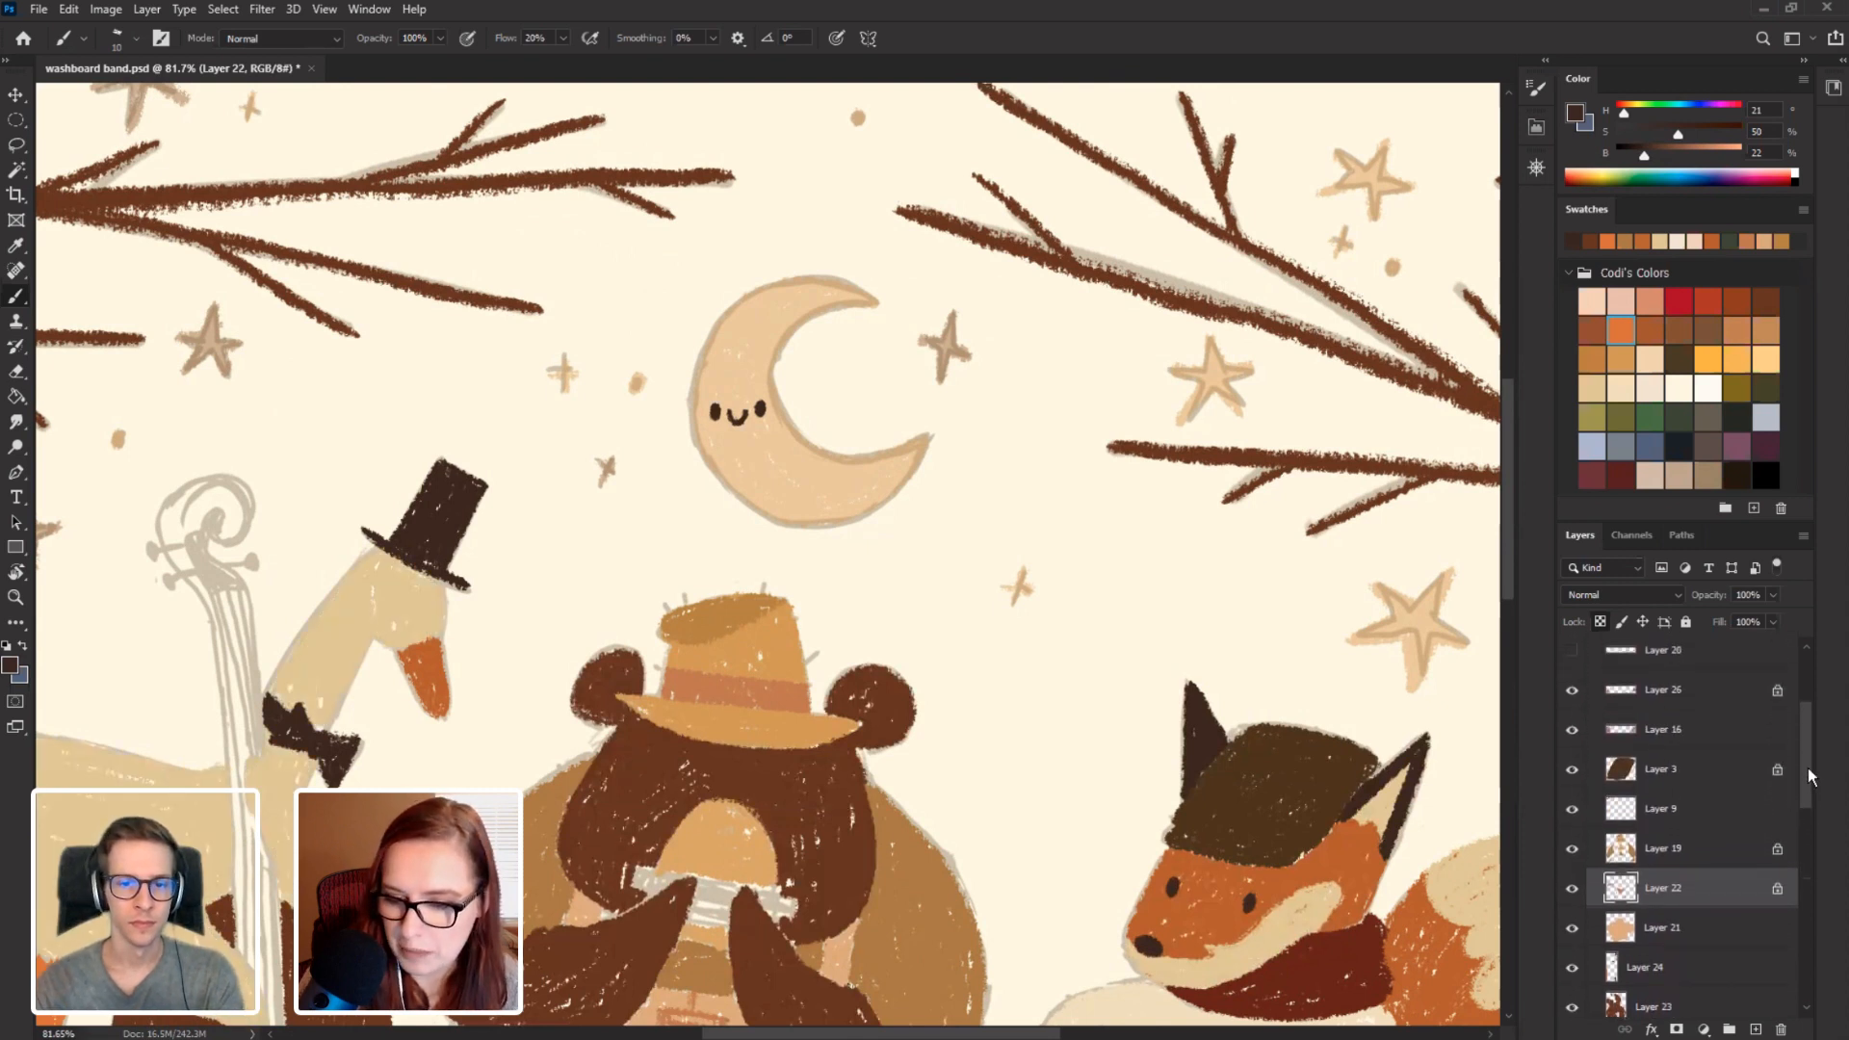
{"action": "left_click", "coordinate": [1571, 852]}
{"action": "left_click", "coordinate": [1571, 849]}
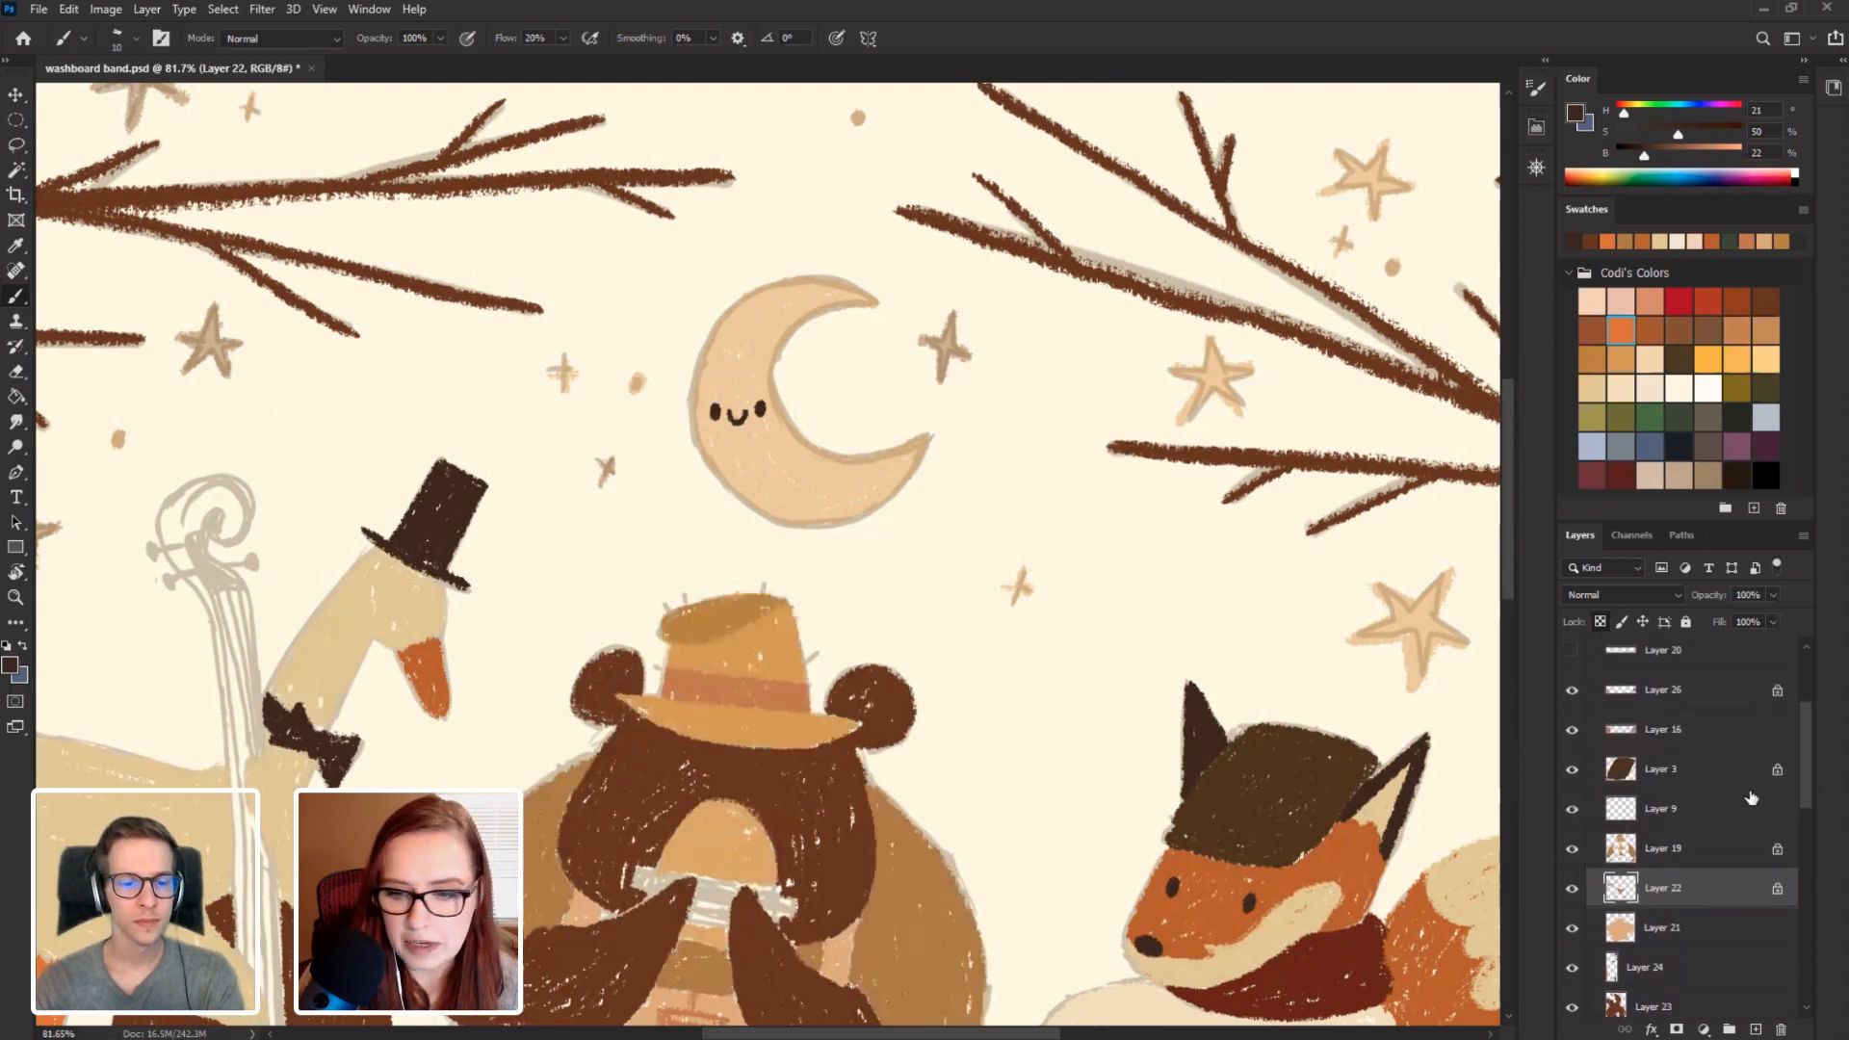
Toggle the visibility of Layers 19, 4, 25, 6 and 2 in turn to identify the artwork on each.
{"action": "left_click_drag", "start_coordinate": [1808, 791], "coordinate": [1807, 833]}
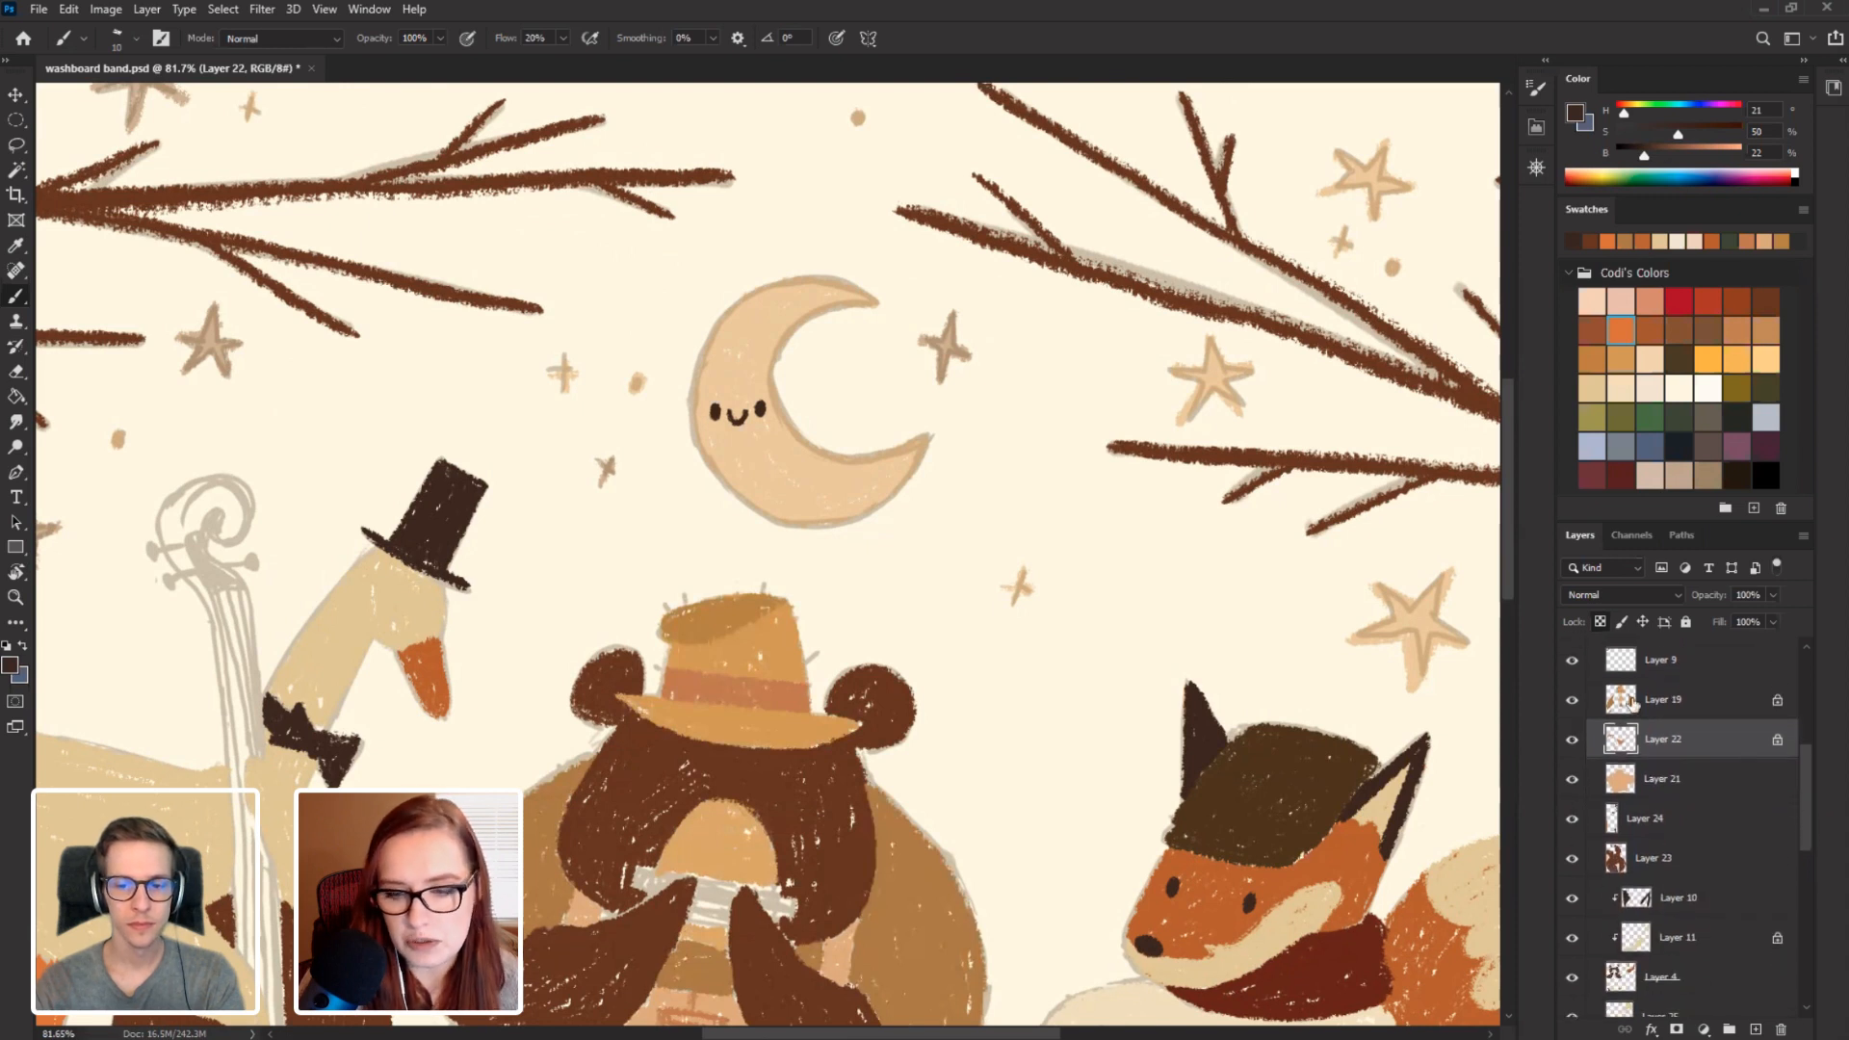
{"action": "left_click", "coordinate": [1571, 700]}
{"action": "left_click", "coordinate": [1572, 700]}
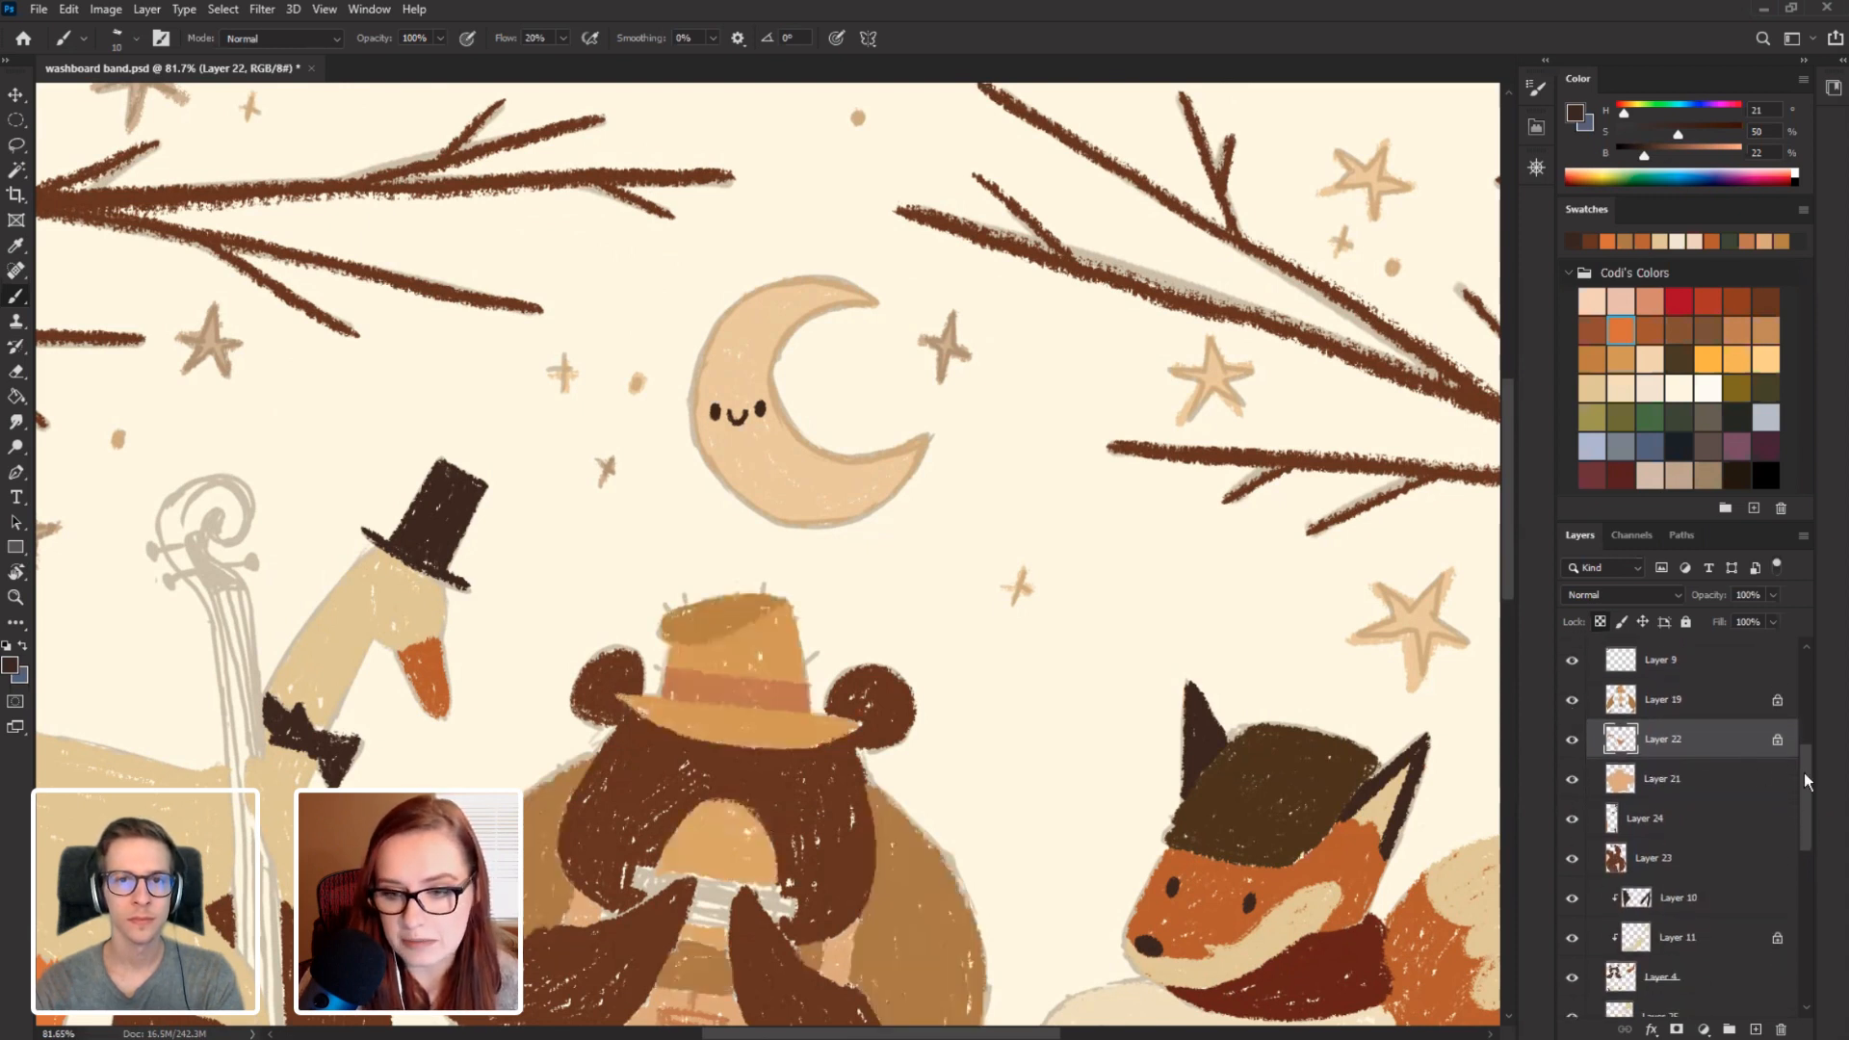
{"action": "left_click_drag", "start_coordinate": [1807, 780], "coordinate": [1808, 844]}
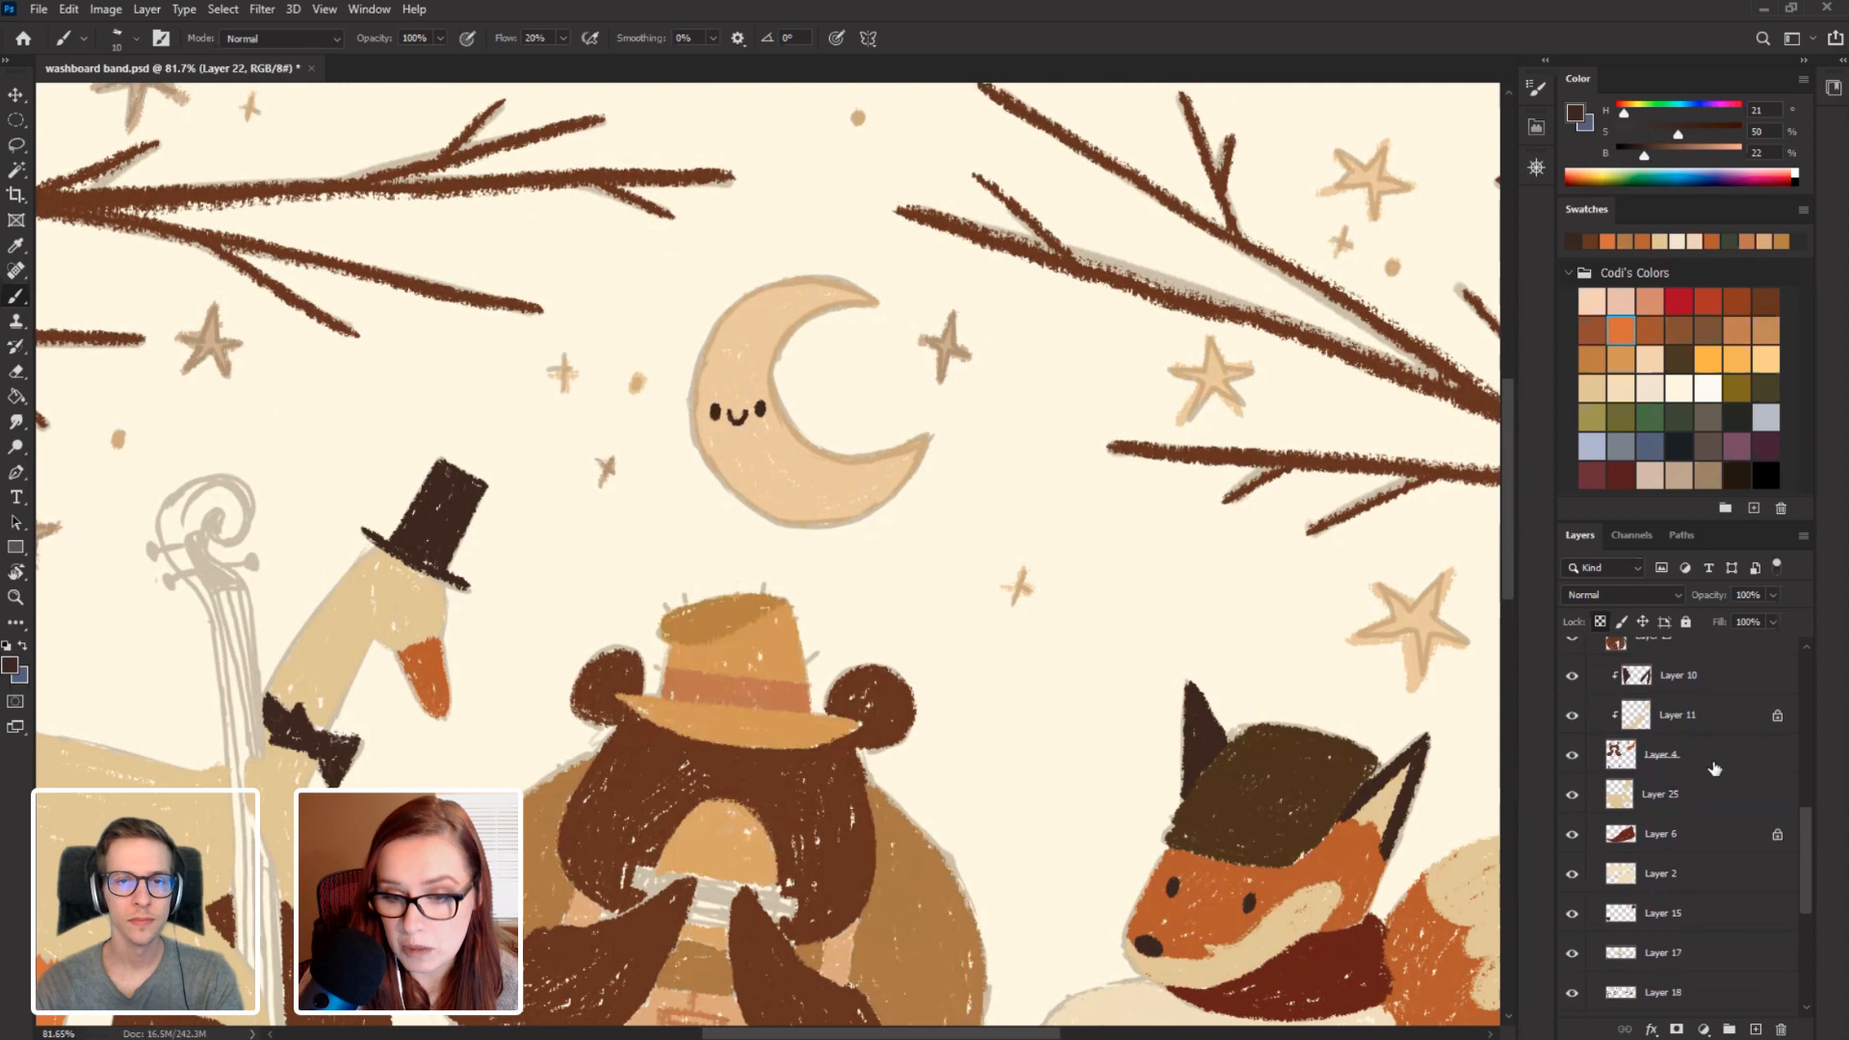
{"action": "left_click", "coordinate": [1573, 757]}
{"action": "left_click", "coordinate": [1572, 757]}
{"action": "left_click", "coordinate": [1571, 795]}
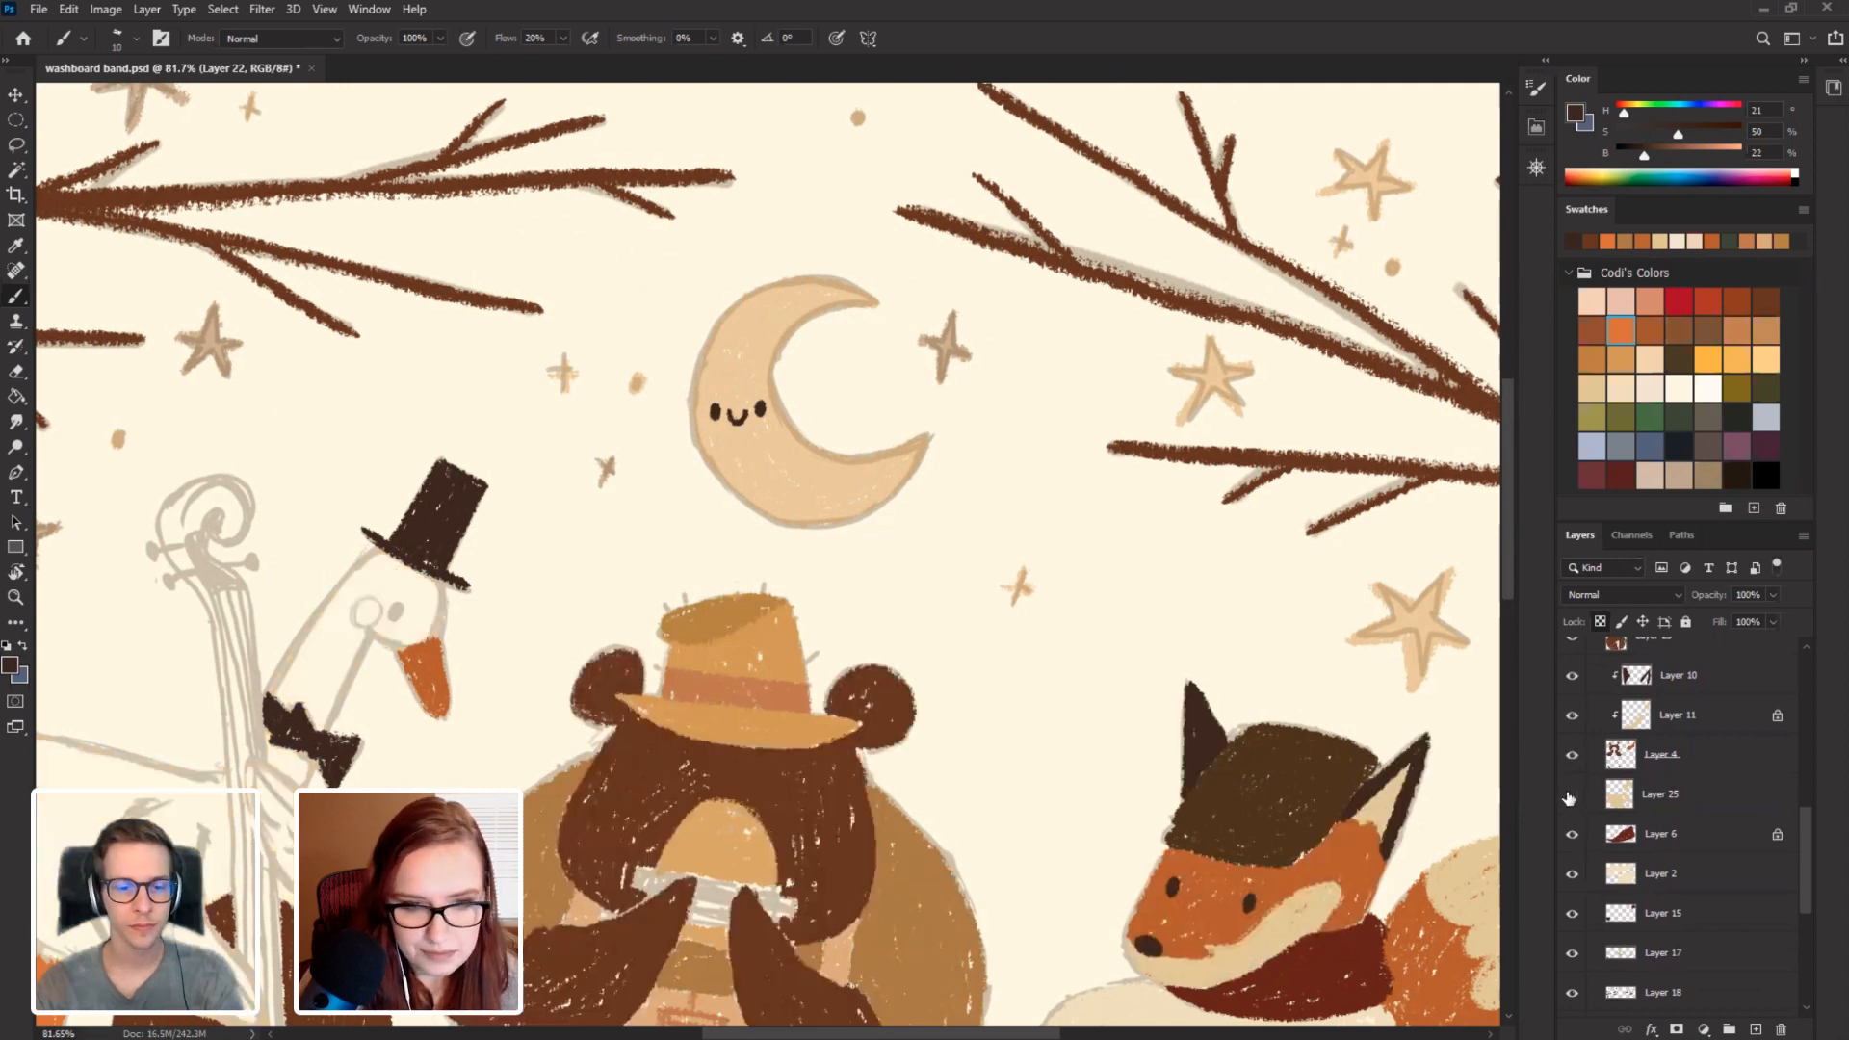
{"action": "left_click", "coordinate": [1571, 795]}
{"action": "left_click", "coordinate": [1572, 834]}
{"action": "left_click", "coordinate": [1571, 834]}
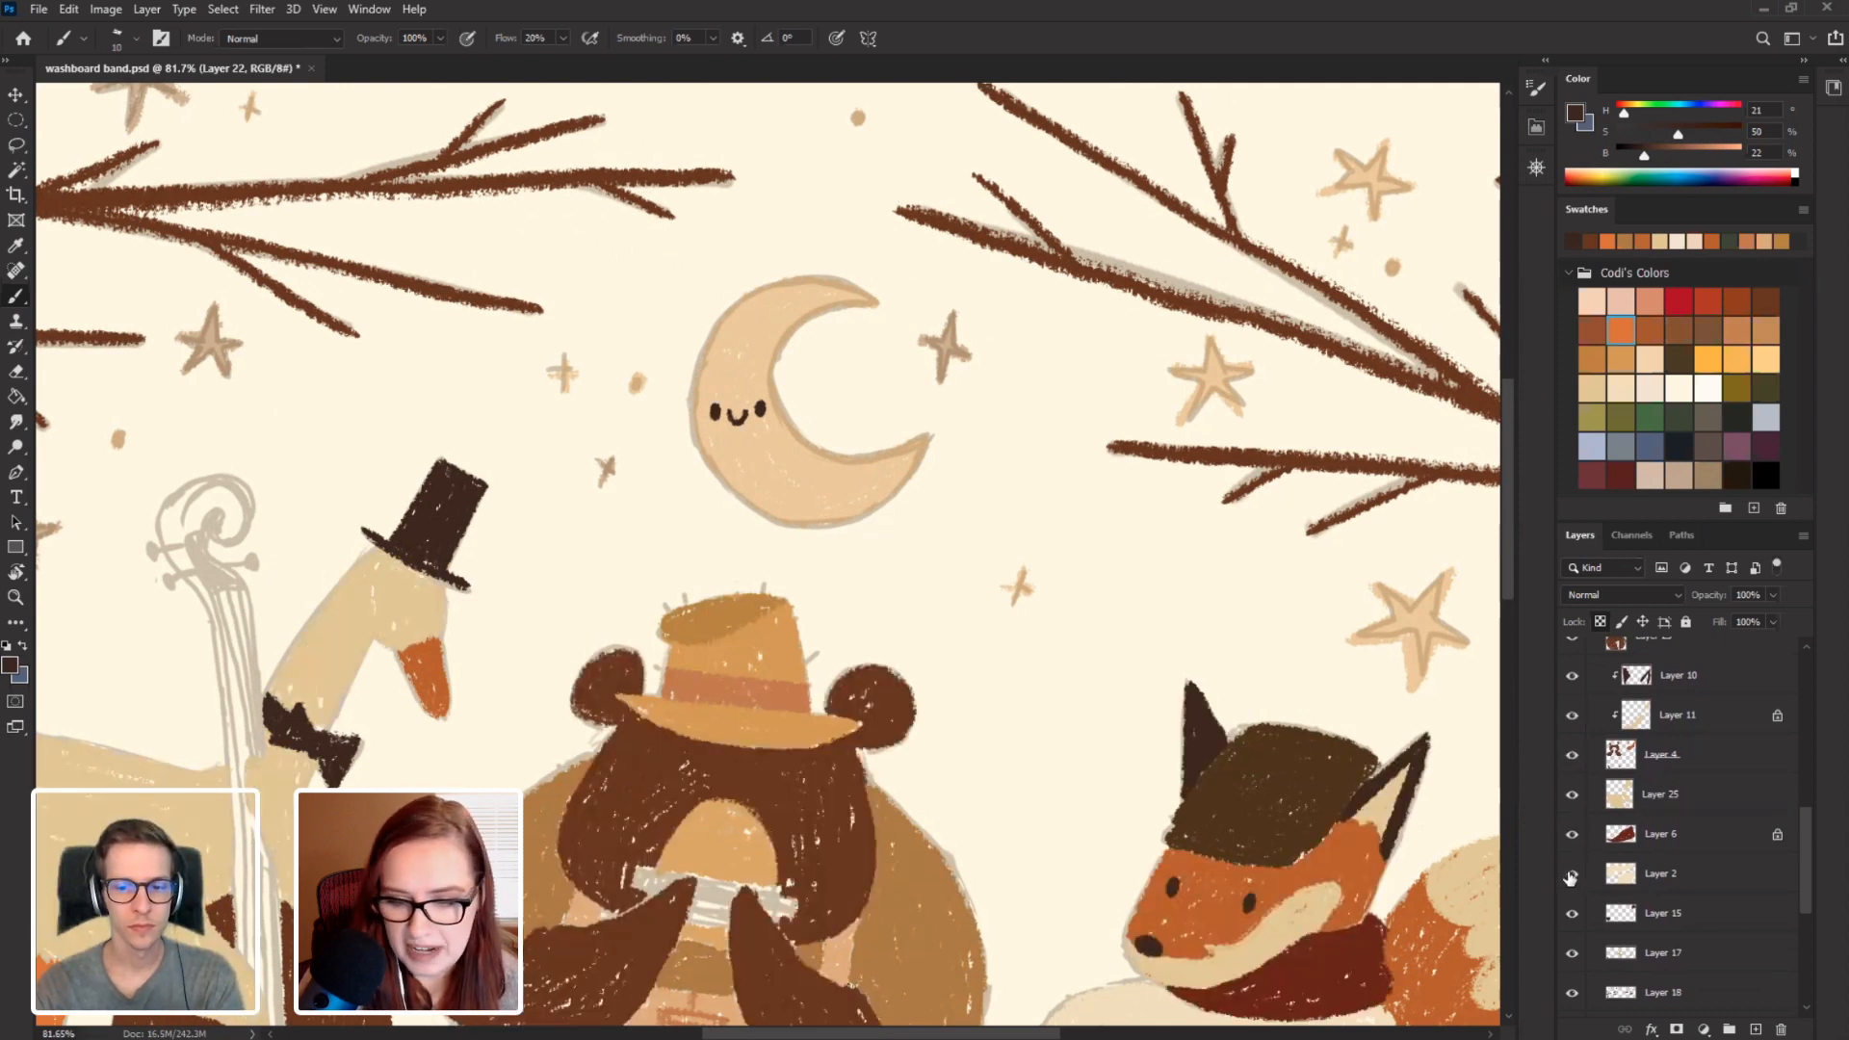
{"action": "left_click", "coordinate": [1571, 874]}
{"action": "left_click", "coordinate": [1572, 874]}
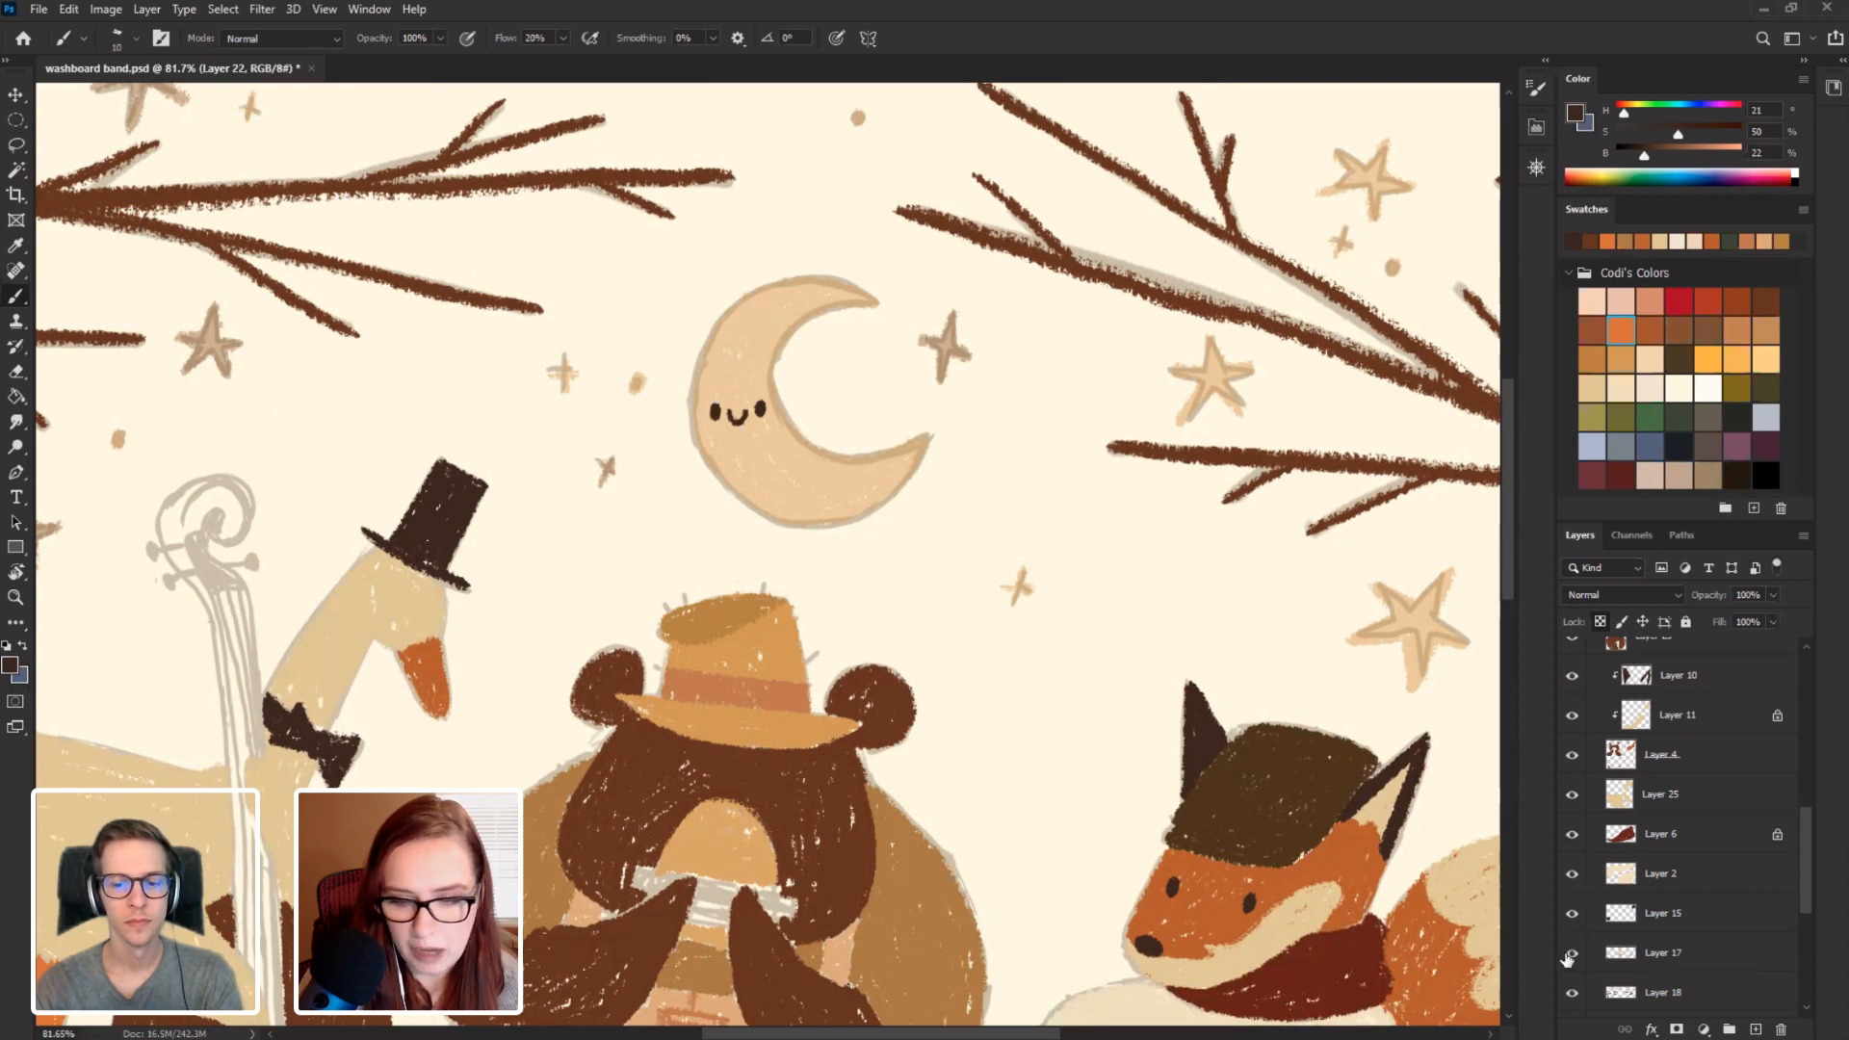
Check the moon and stars on Layer 17, select that layer and raise its opacity to 100%.
{"action": "left_click", "coordinate": [1572, 952]}
{"action": "left_click", "coordinate": [1571, 952]}
{"action": "left_click", "coordinate": [1676, 953]}
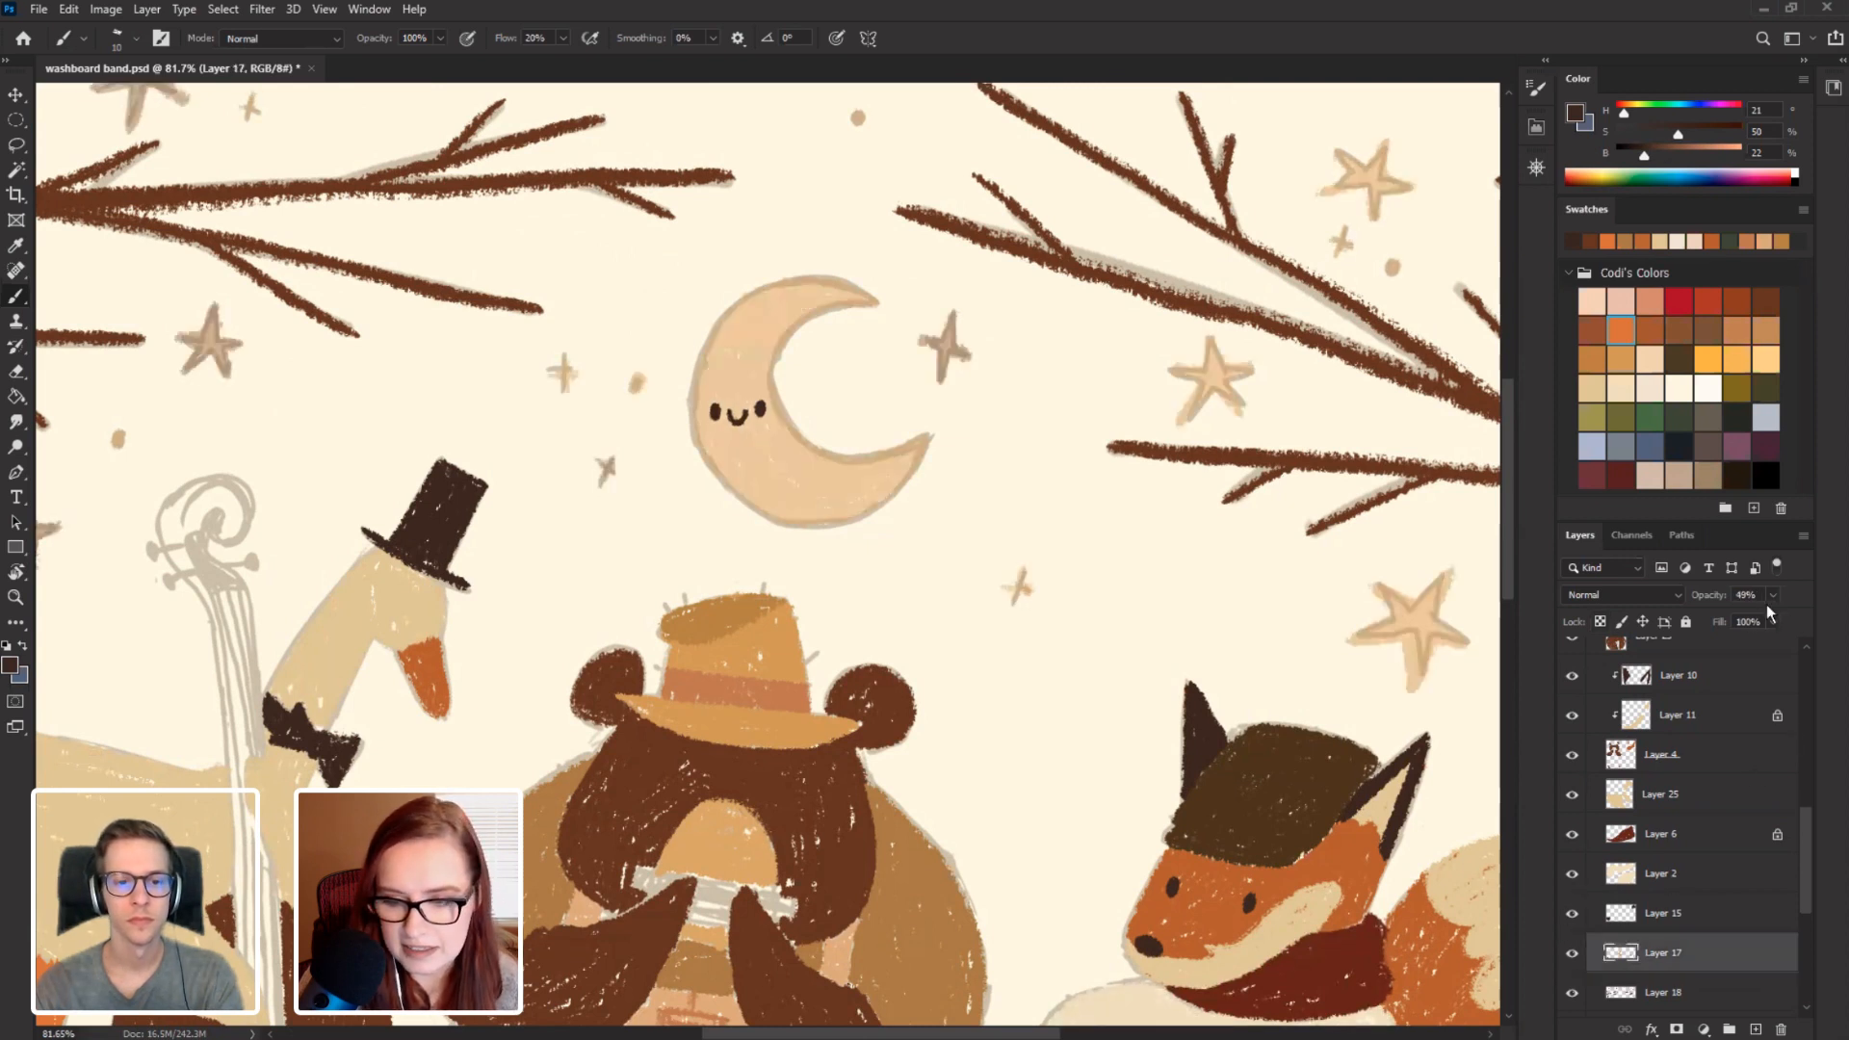
{"action": "left_click_drag", "start_coordinate": [1766, 622], "coordinate": [1803, 617]}
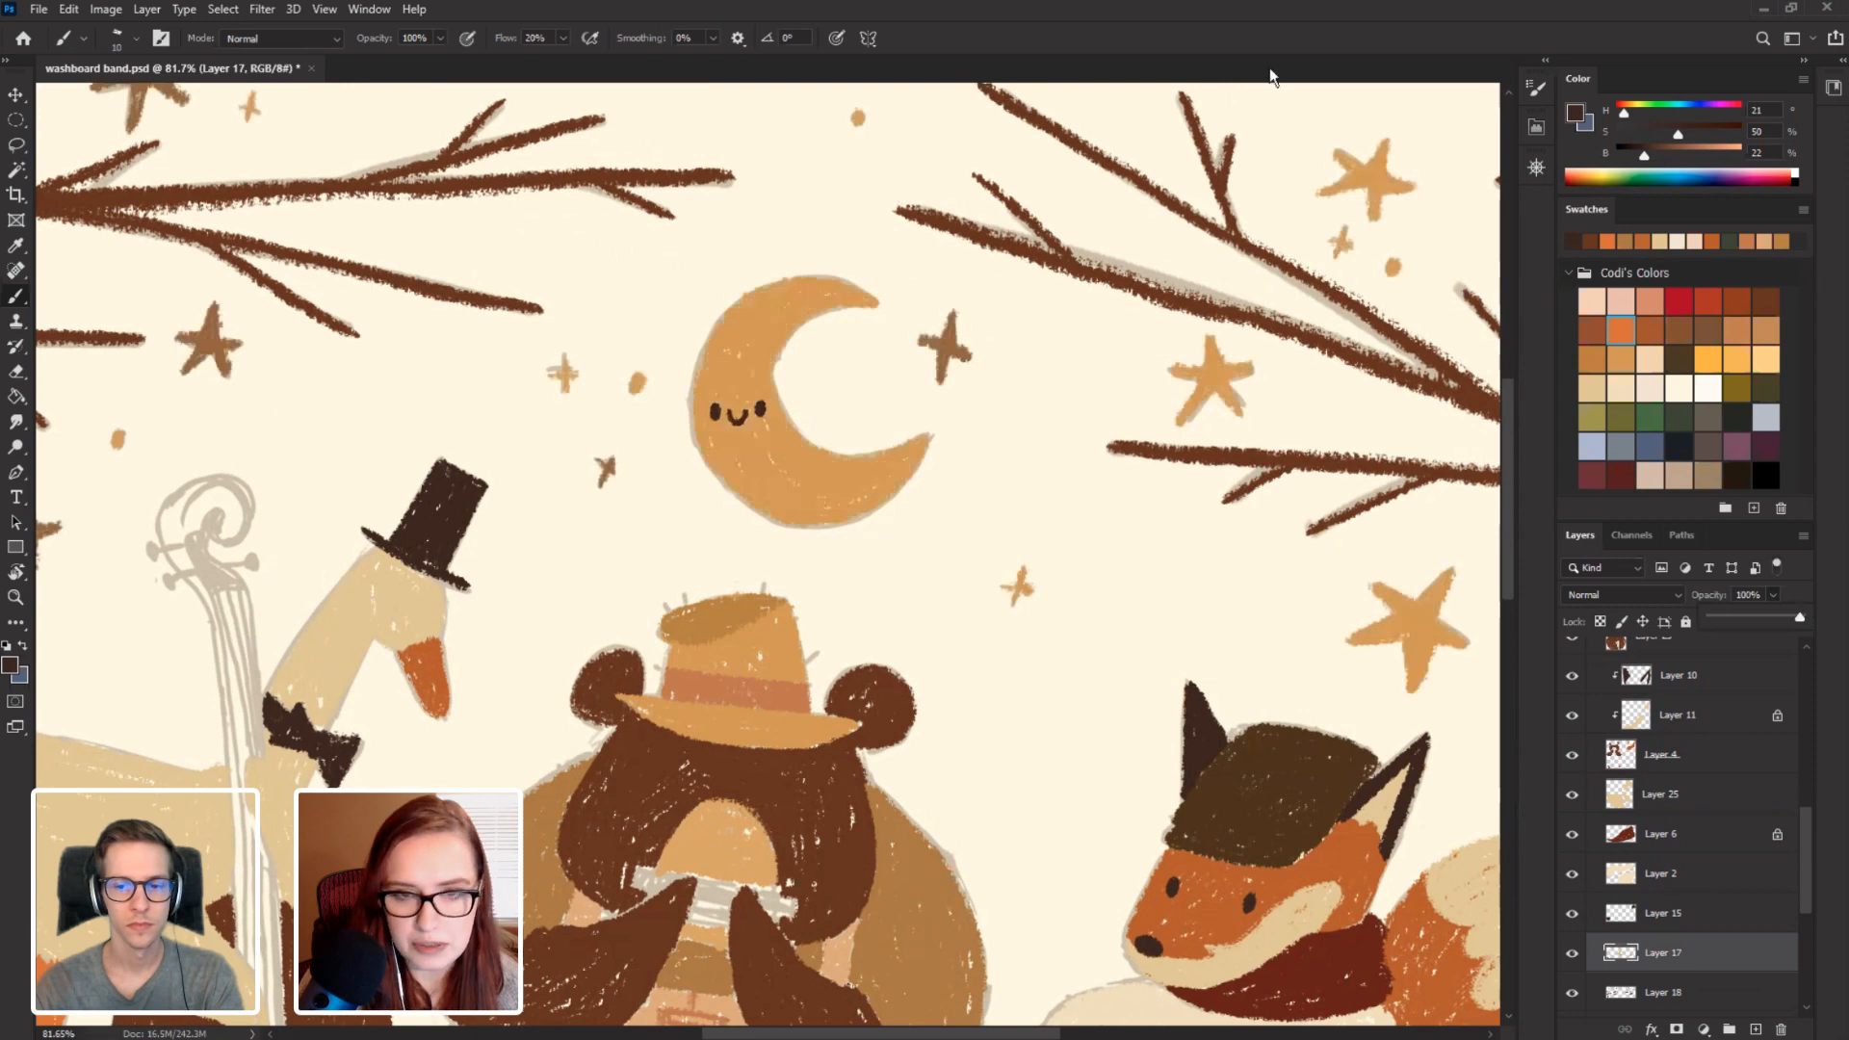
{"action": "left_click", "coordinate": [1267, 35]}
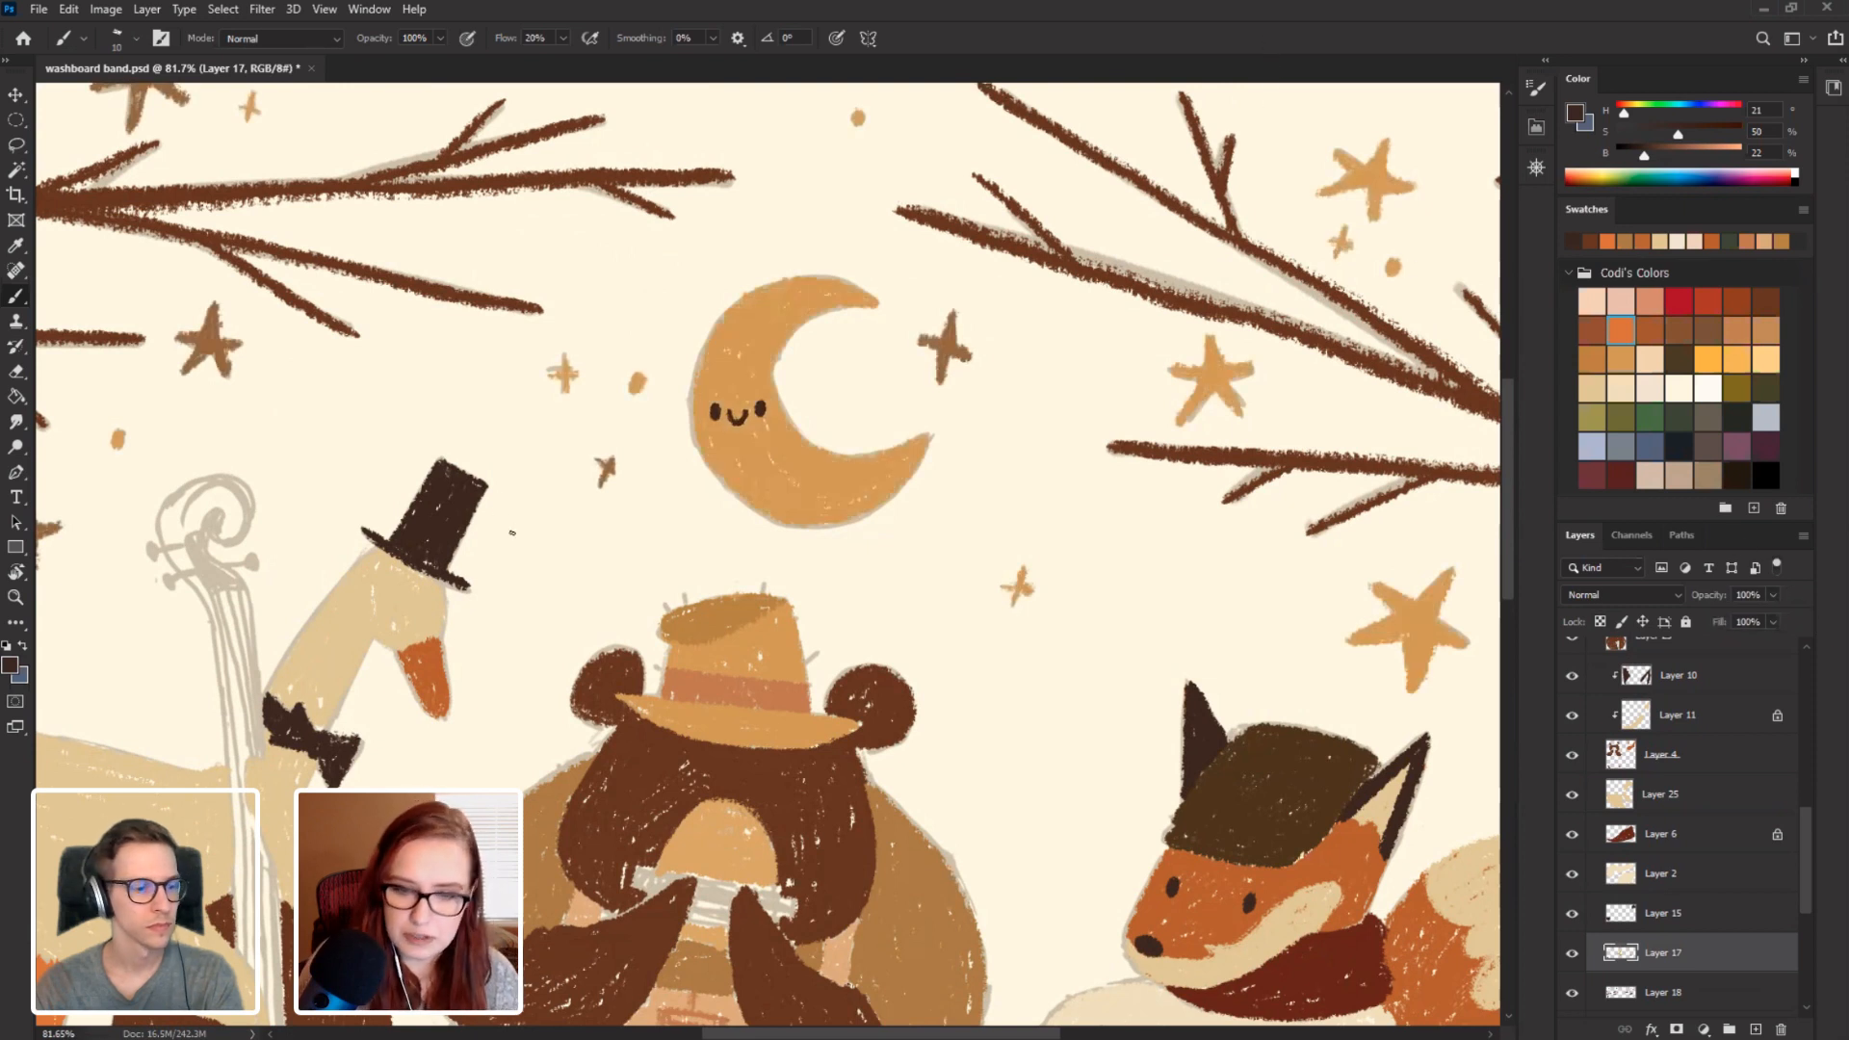
Toggle Layers 25 and 17 to check their artwork, and lock the transparent pixels of Layer 17.
{"action": "left_click", "coordinate": [1571, 796]}
{"action": "left_click", "coordinate": [1570, 795]}
{"action": "left_click", "coordinate": [1571, 953]}
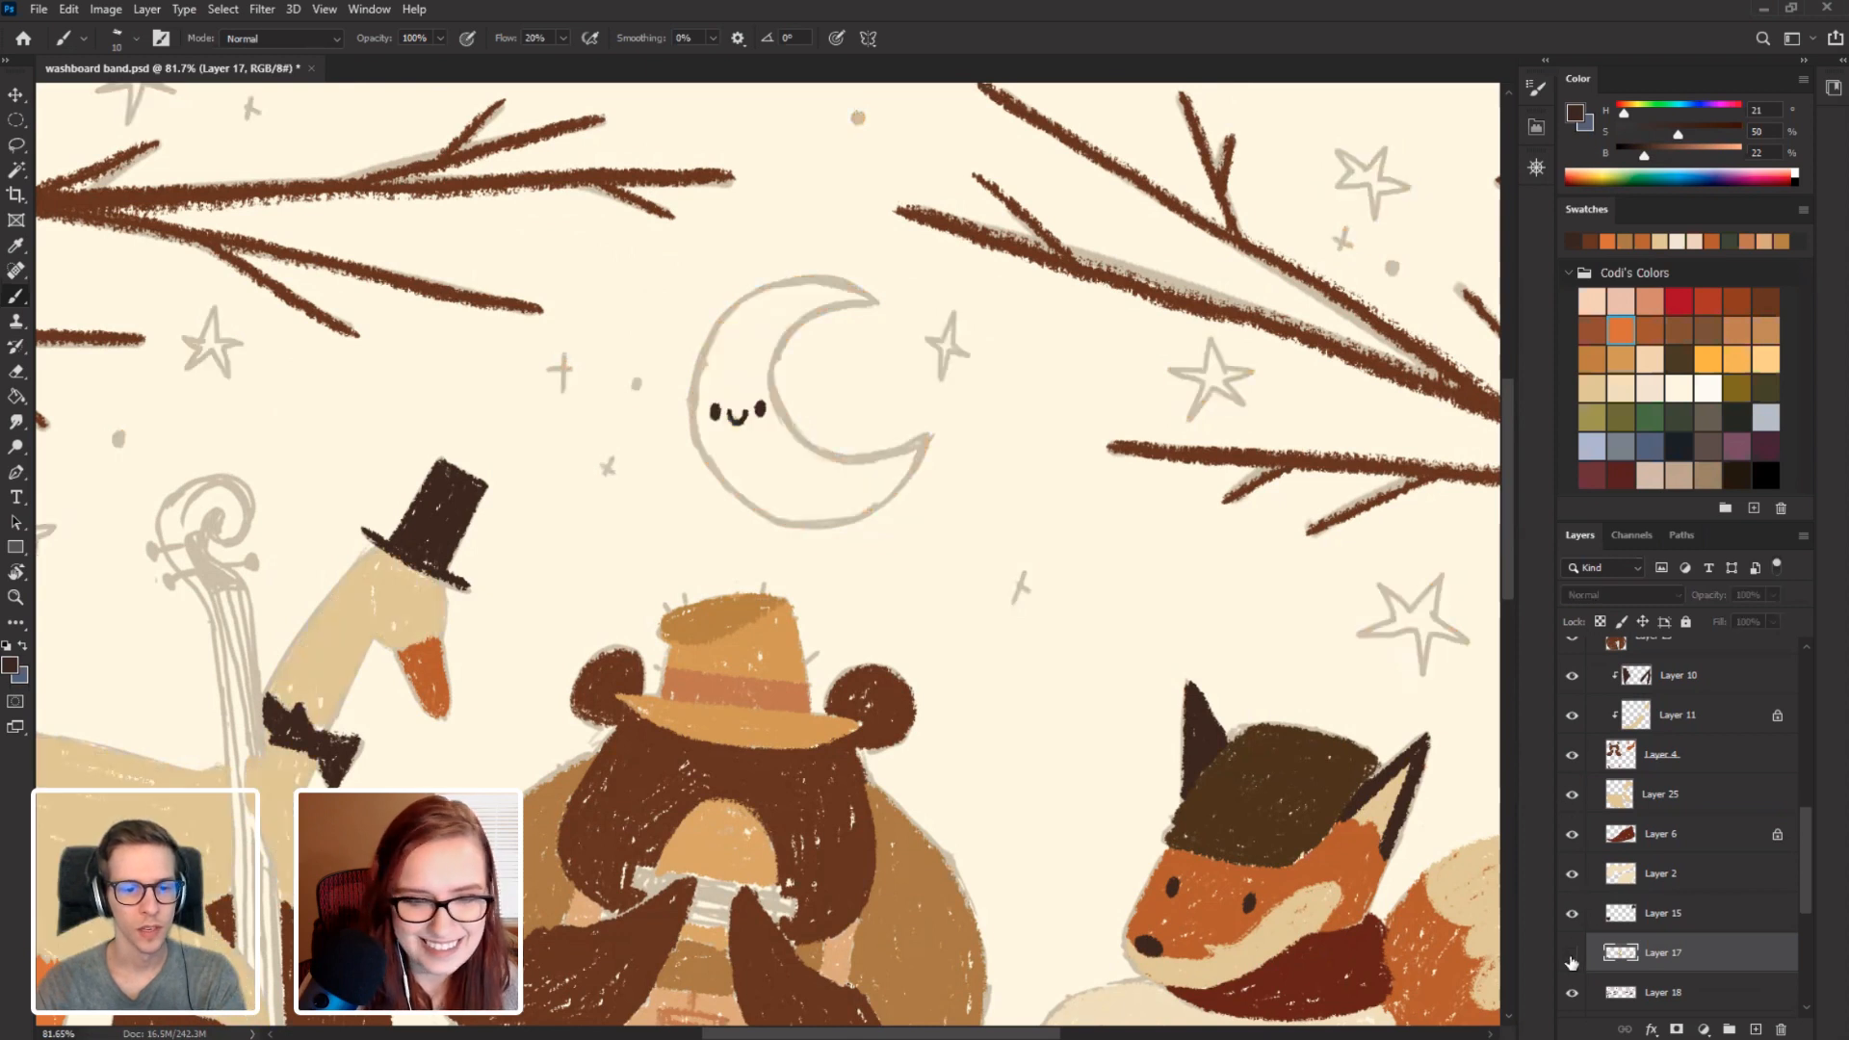
{"action": "left_click", "coordinate": [1571, 953]}
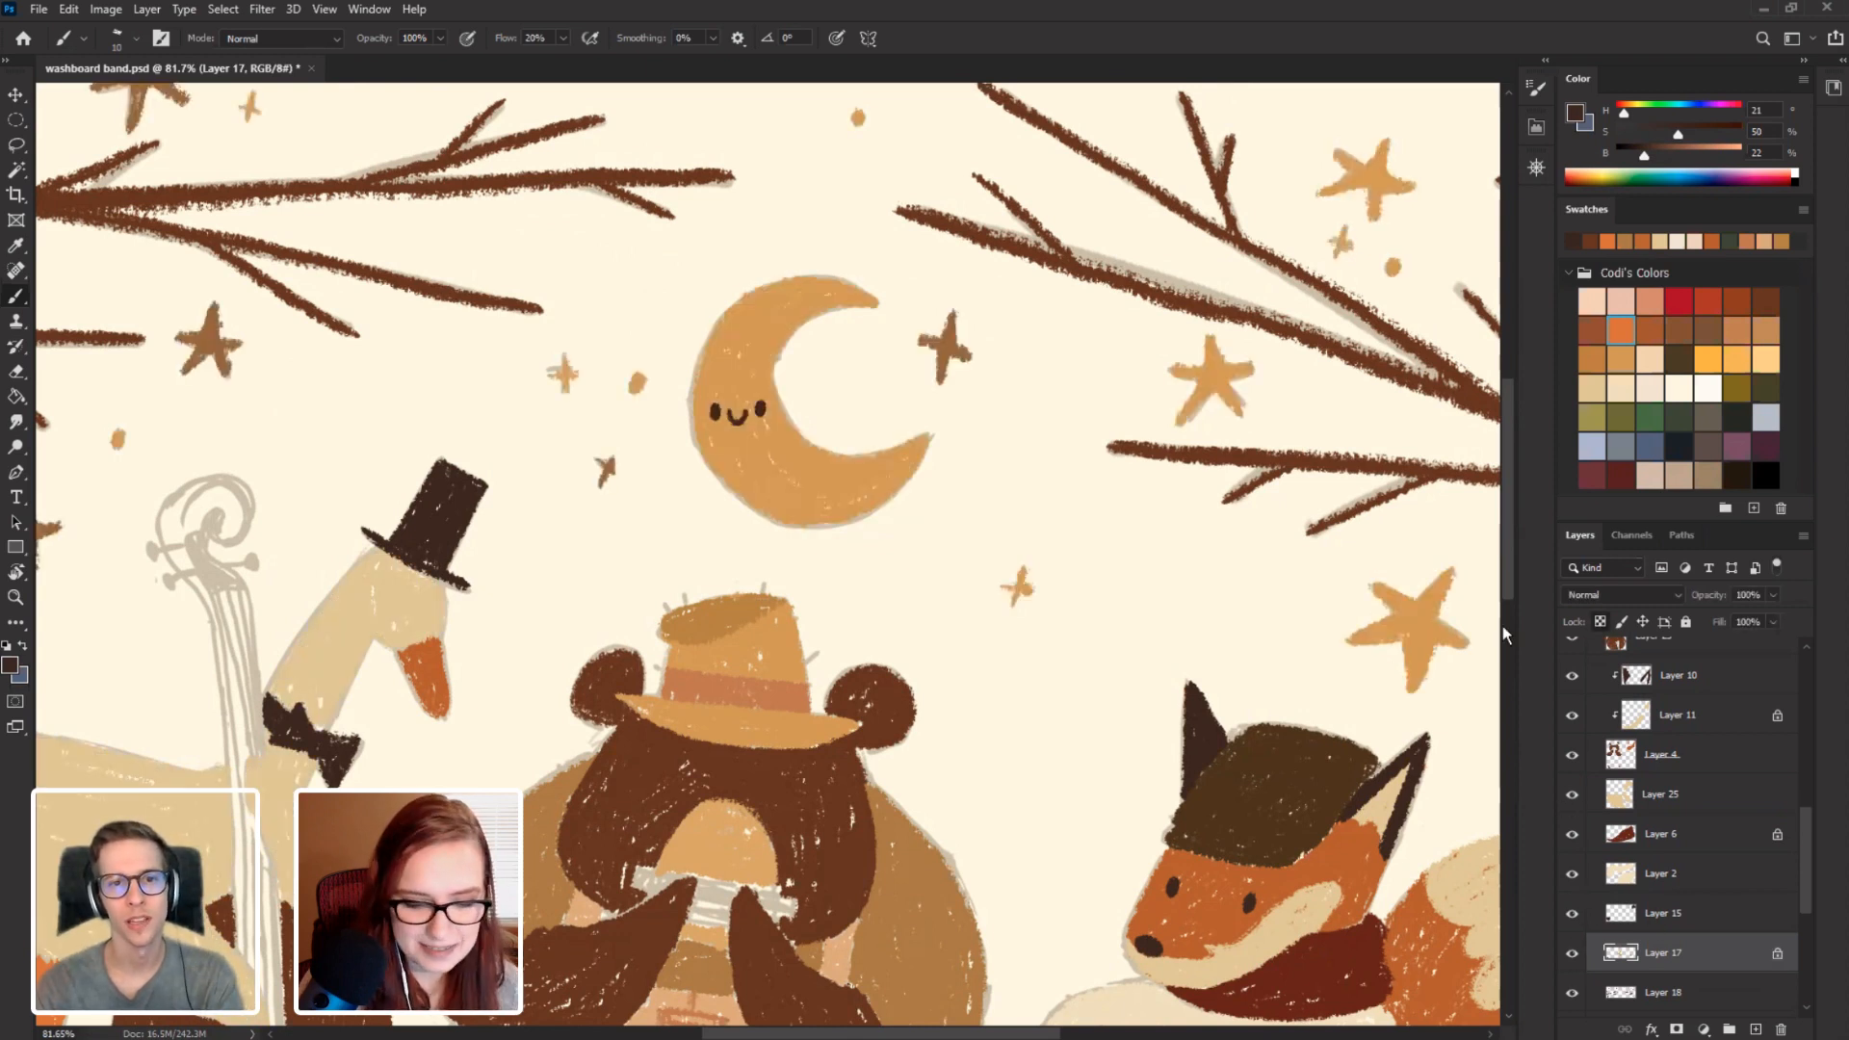
Sample the moon's orange and lighten it to 48% saturation and 90% brightness.
{"action": "left_click", "coordinate": [764, 472], "text": "alt"}
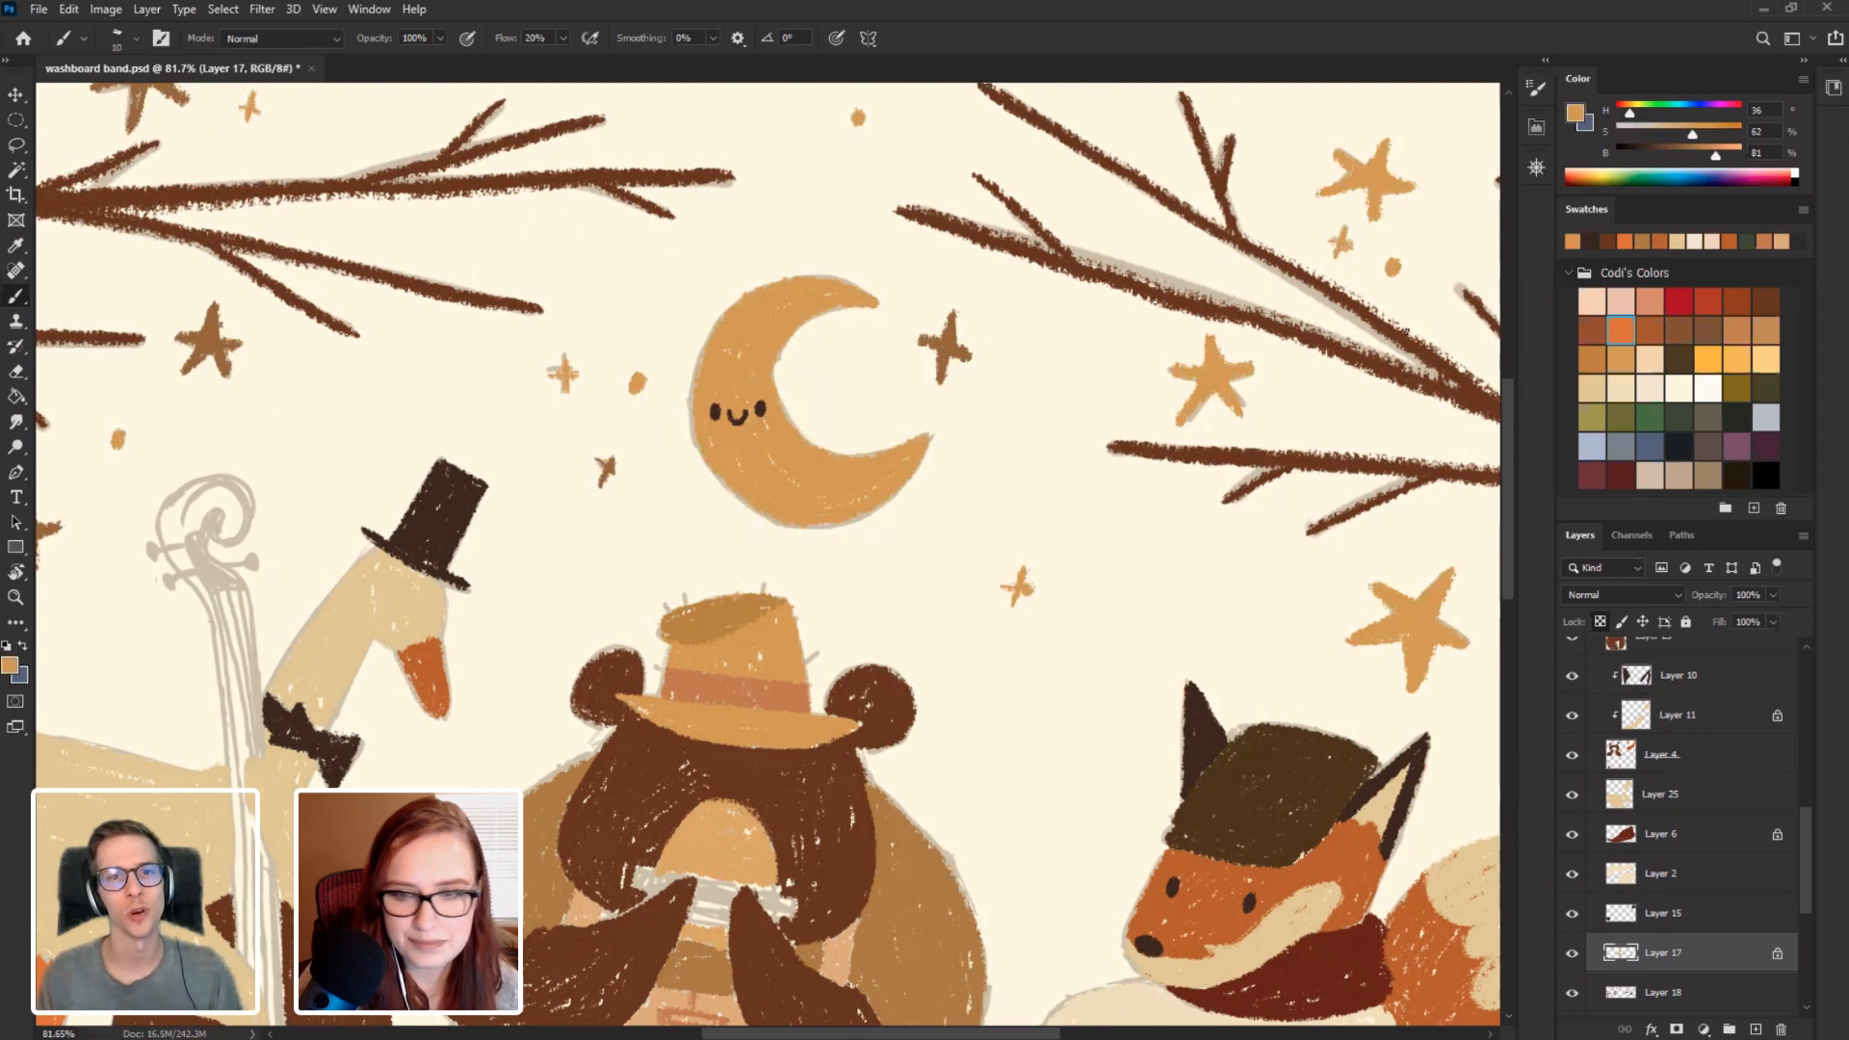
{"action": "left_click", "coordinate": [1727, 154]}
{"action": "left_click", "coordinate": [1684, 134]}
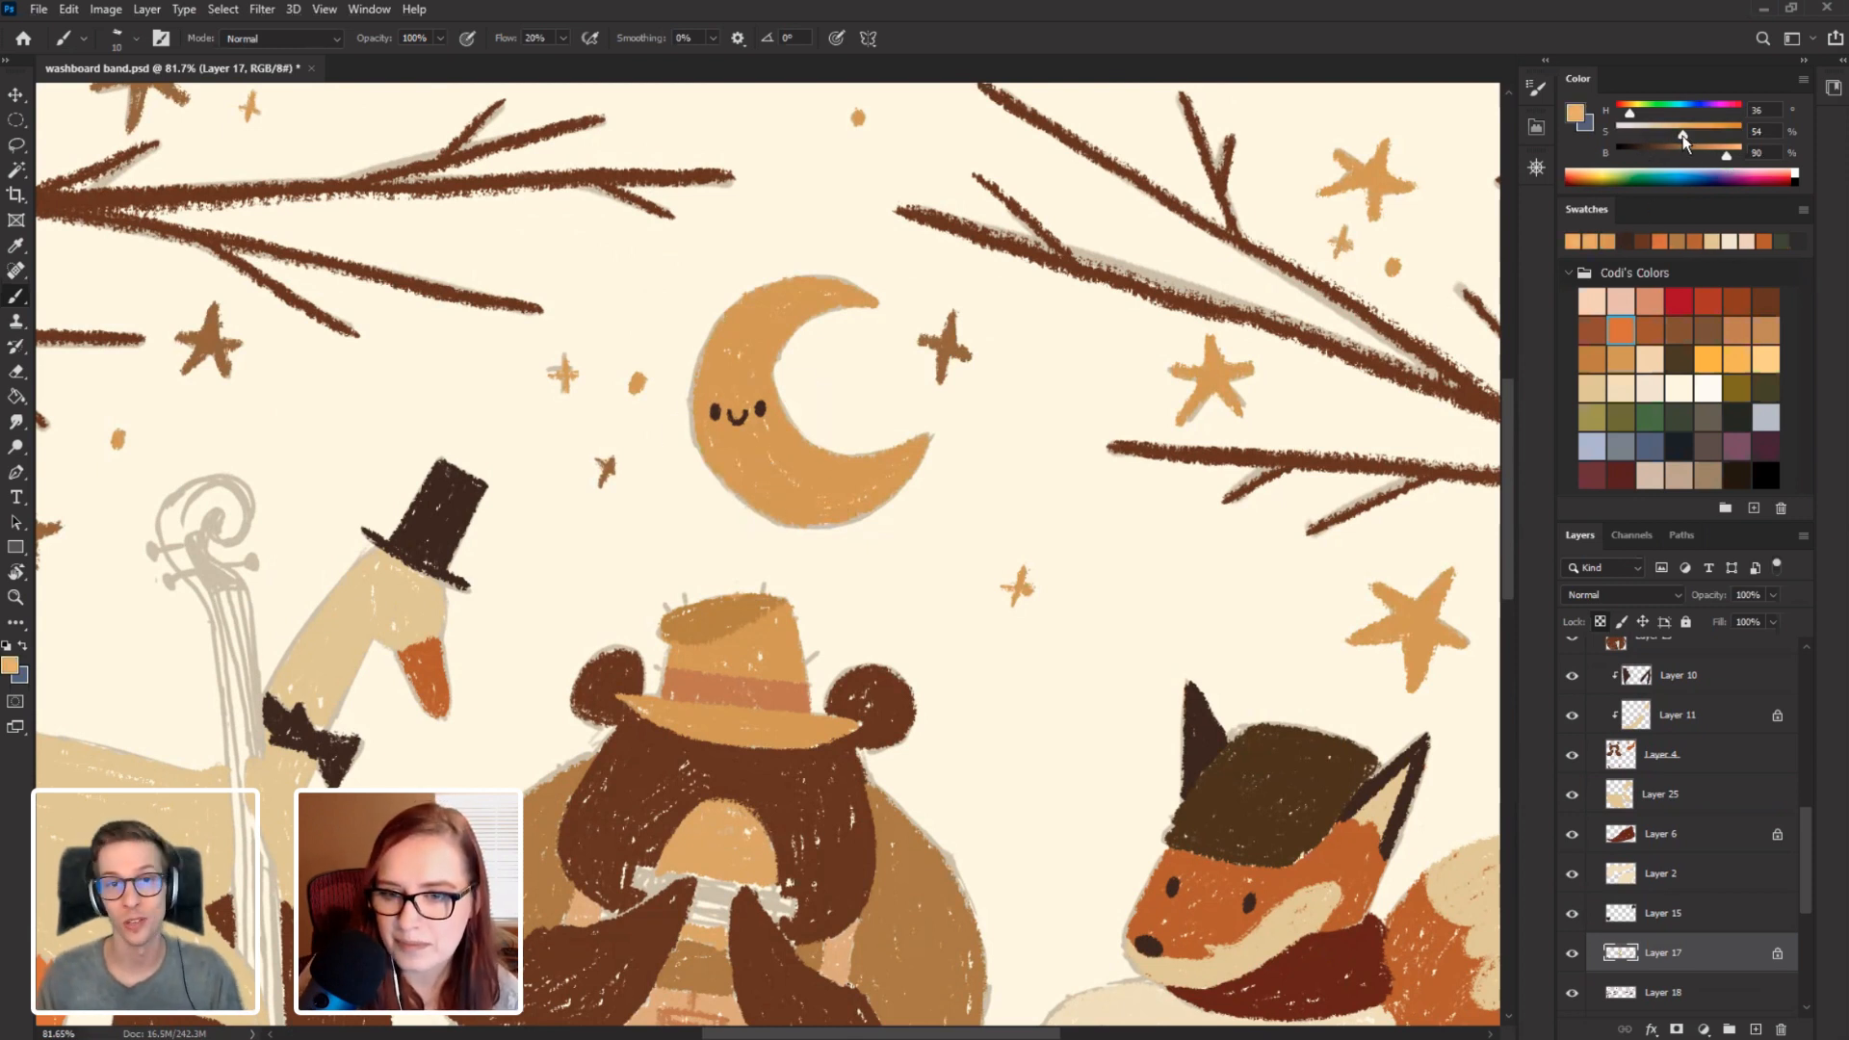
{"action": "left_click", "coordinate": [1676, 134]}
Paint lighter round spots across the moon with an enlarged brush, varying its size between 30 and 40.
{"action": "key", "text": "]"}
{"action": "key", "text": "]"}
{"action": "key", "text": "]"}
{"action": "key", "text": "]"}
{"action": "key", "text": "]"}
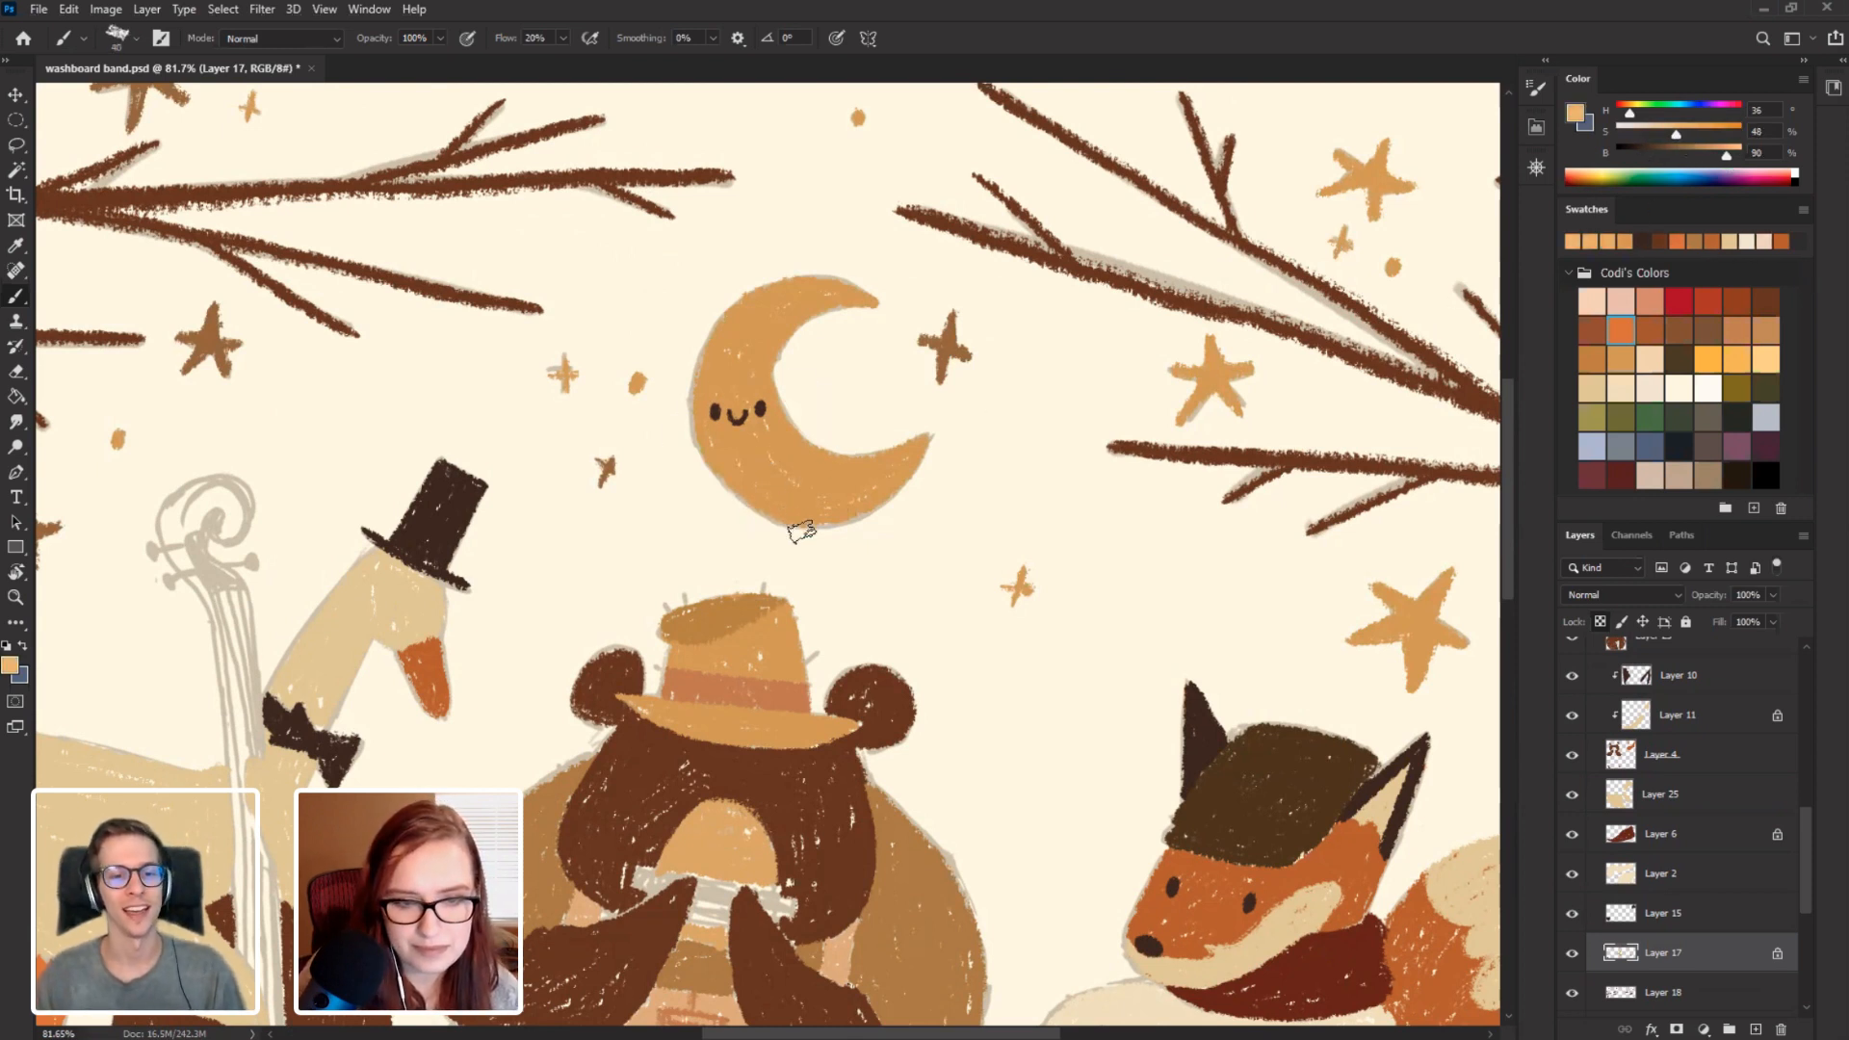
{"action": "left_click_drag", "start_coordinate": [771, 510], "coordinate": [801, 531]}
{"action": "key", "text": "bracketleft"}
{"action": "left_click_drag", "start_coordinate": [838, 460], "coordinate": [766, 455]}
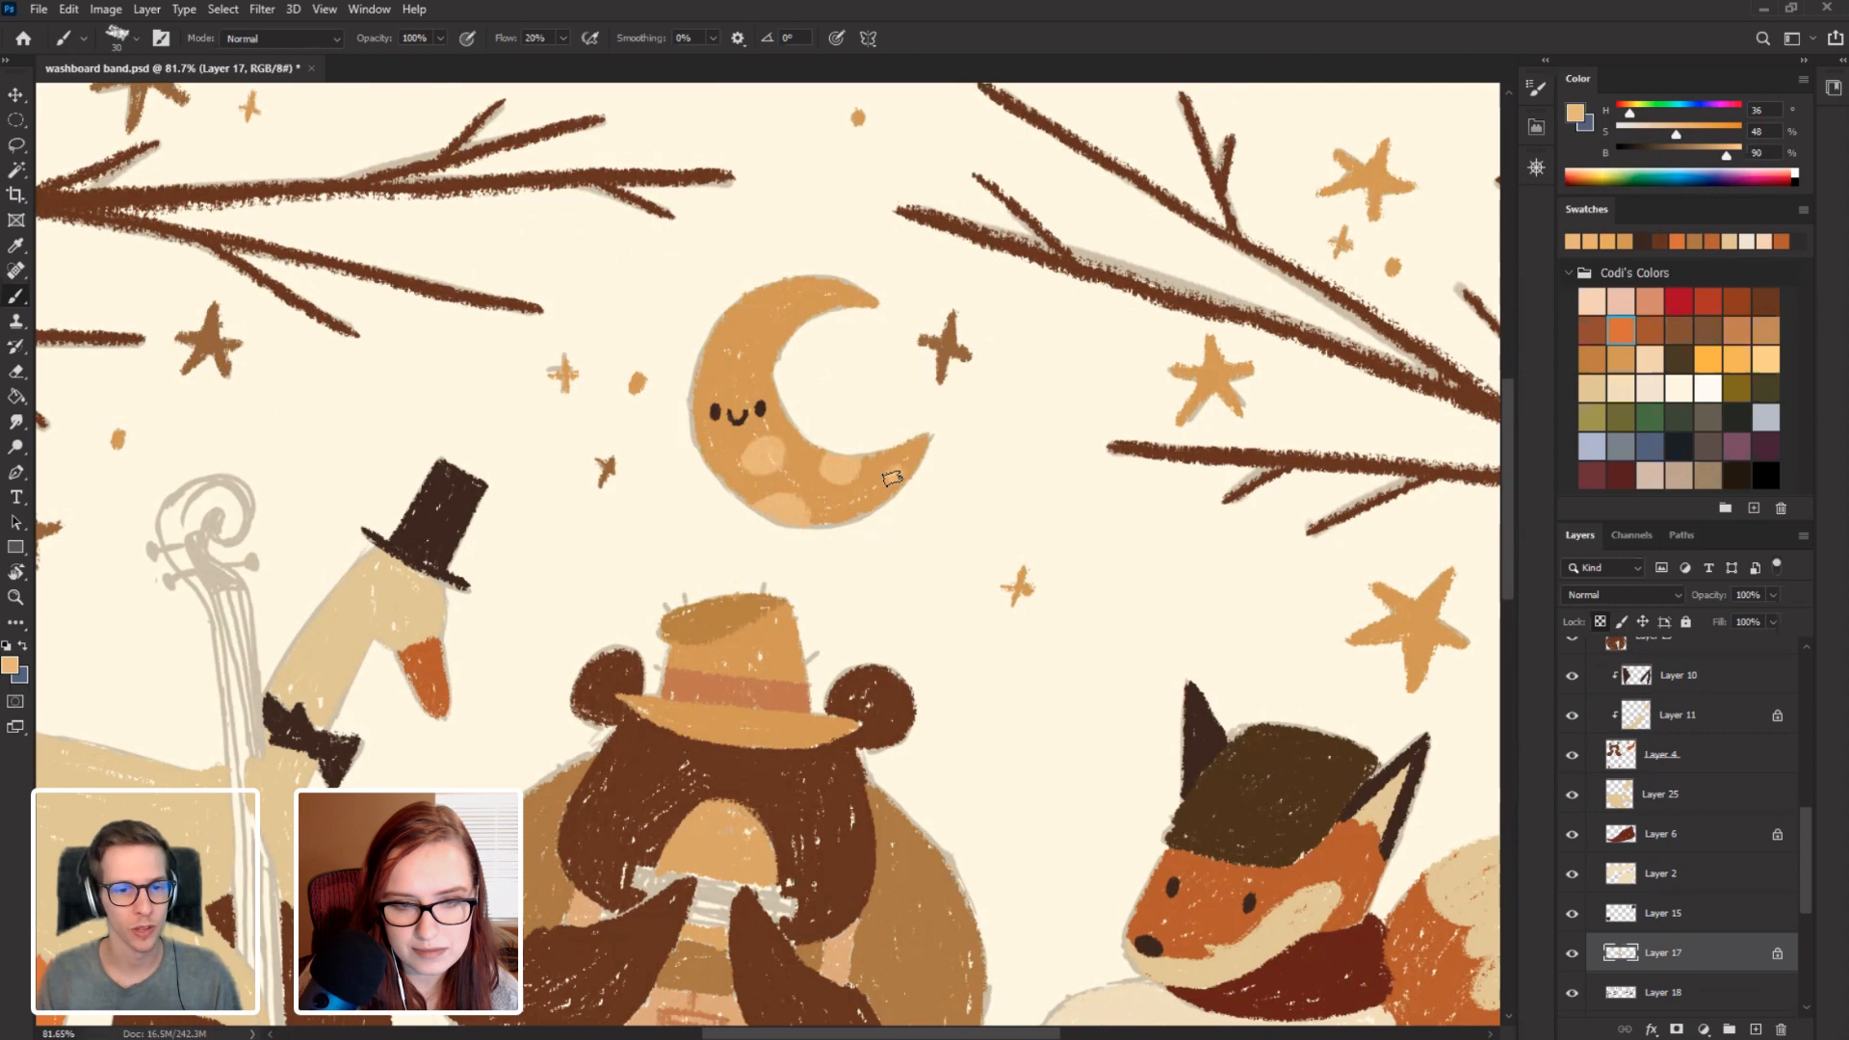
{"action": "left_click_drag", "start_coordinate": [893, 478], "coordinate": [893, 473]}
{"action": "key", "text": "bracketright"}
{"action": "left_click_drag", "start_coordinate": [759, 361], "coordinate": [772, 369]}
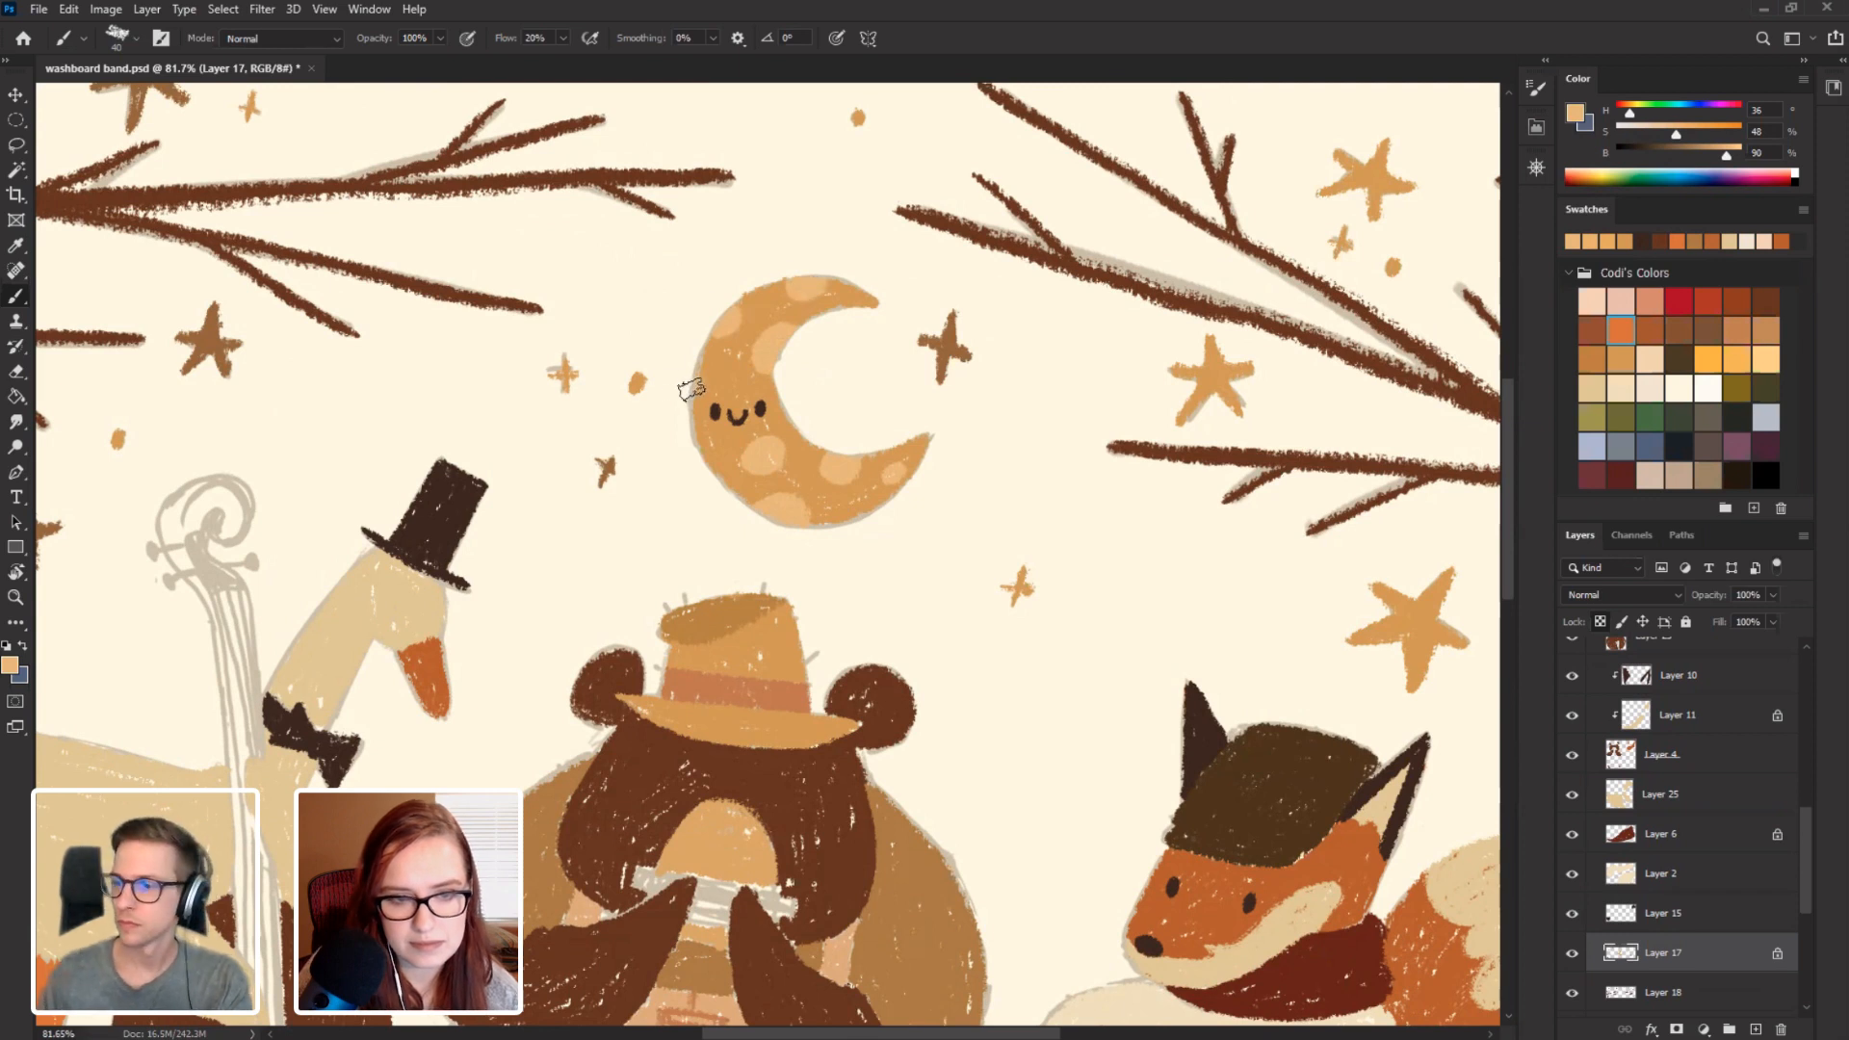
Hide and reshow the sketch layer to examine the colouring without its outlines.
{"action": "left_click_drag", "start_coordinate": [352, 550], "coordinate": [434, 521]}
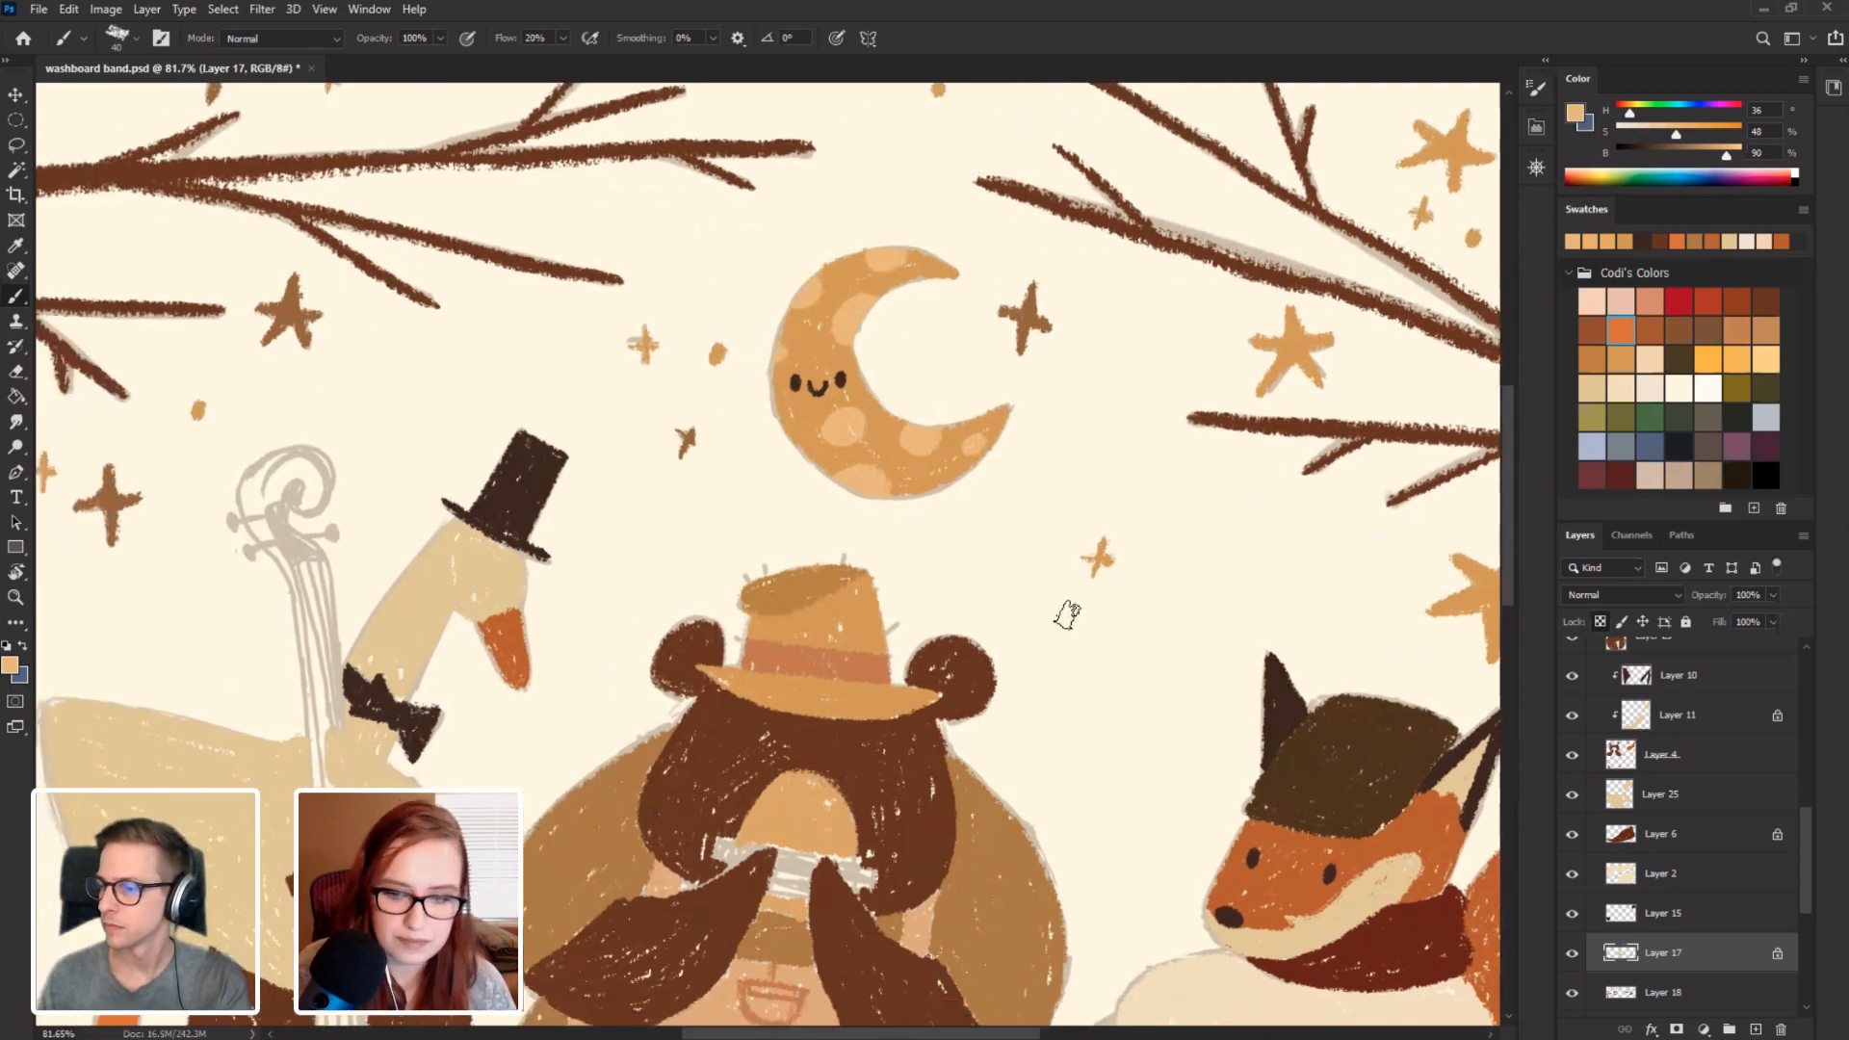
{"action": "scroll", "coordinate": [1713, 916], "scroll_direction": "down", "scroll_amount": 3}
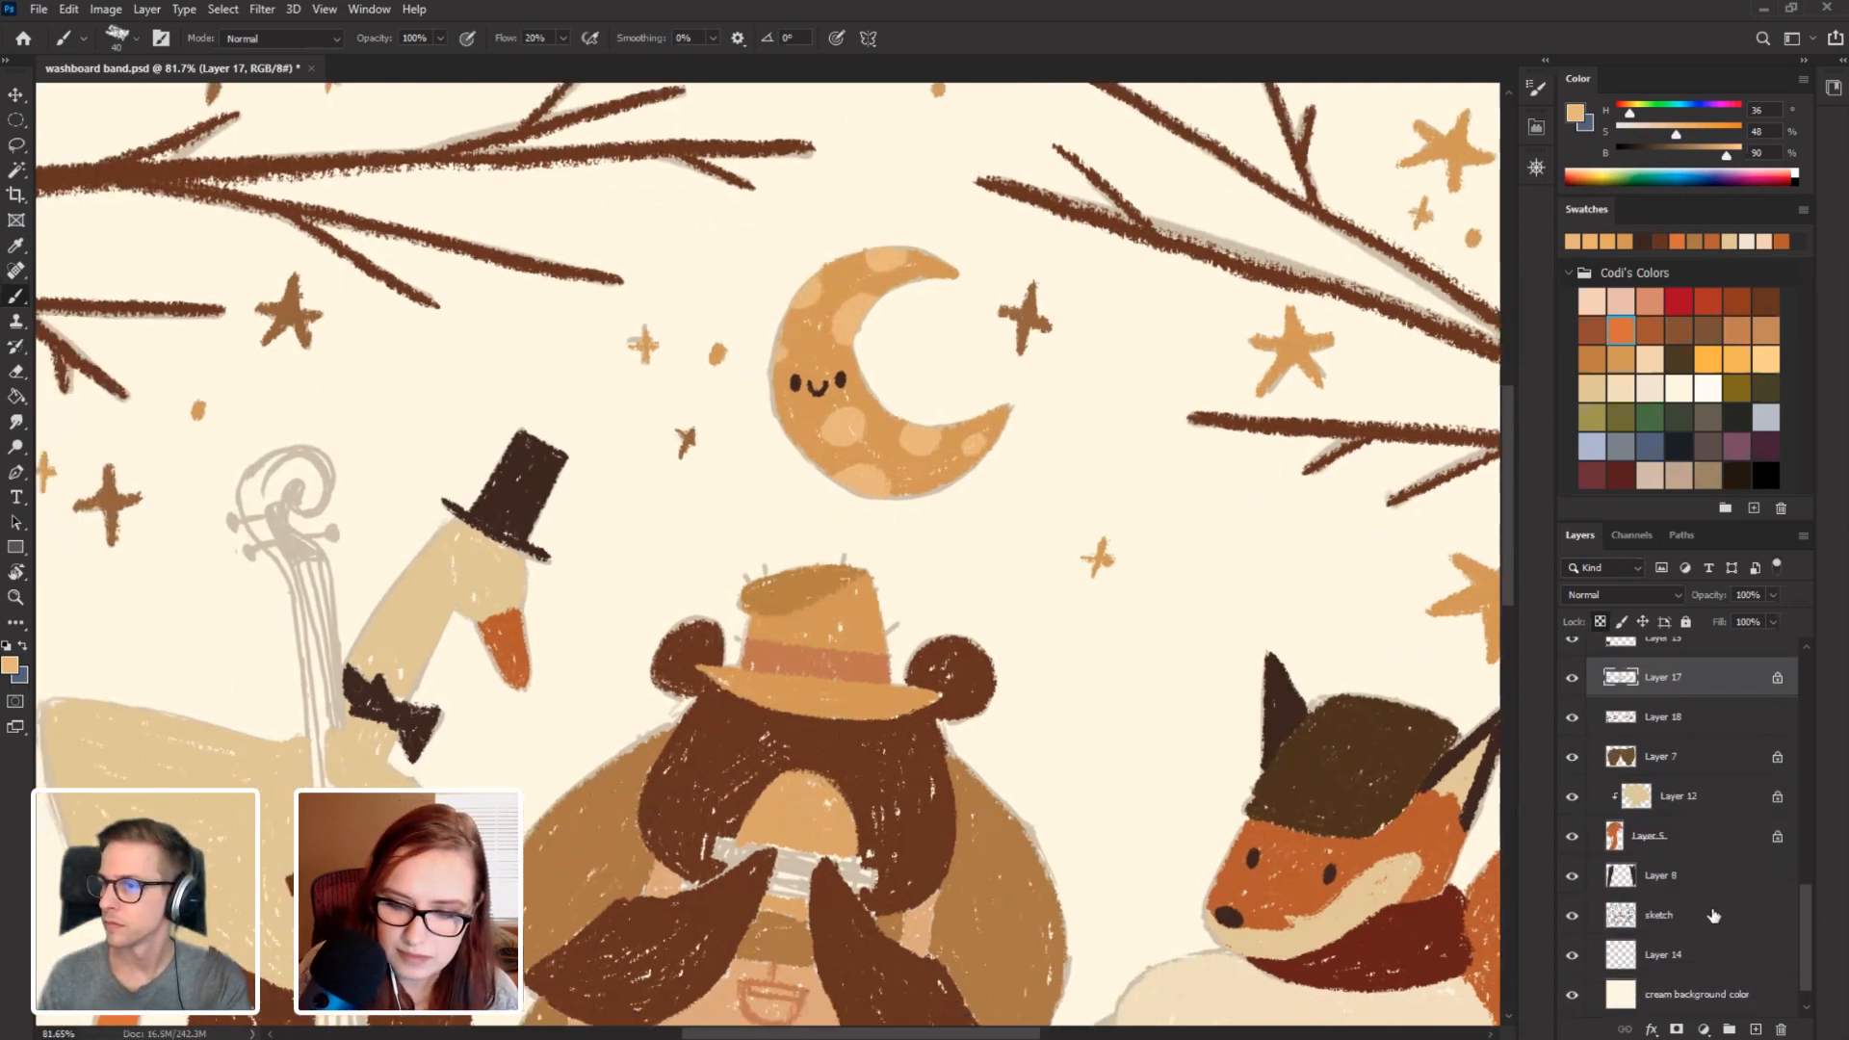
{"action": "left_click", "coordinate": [1570, 917]}
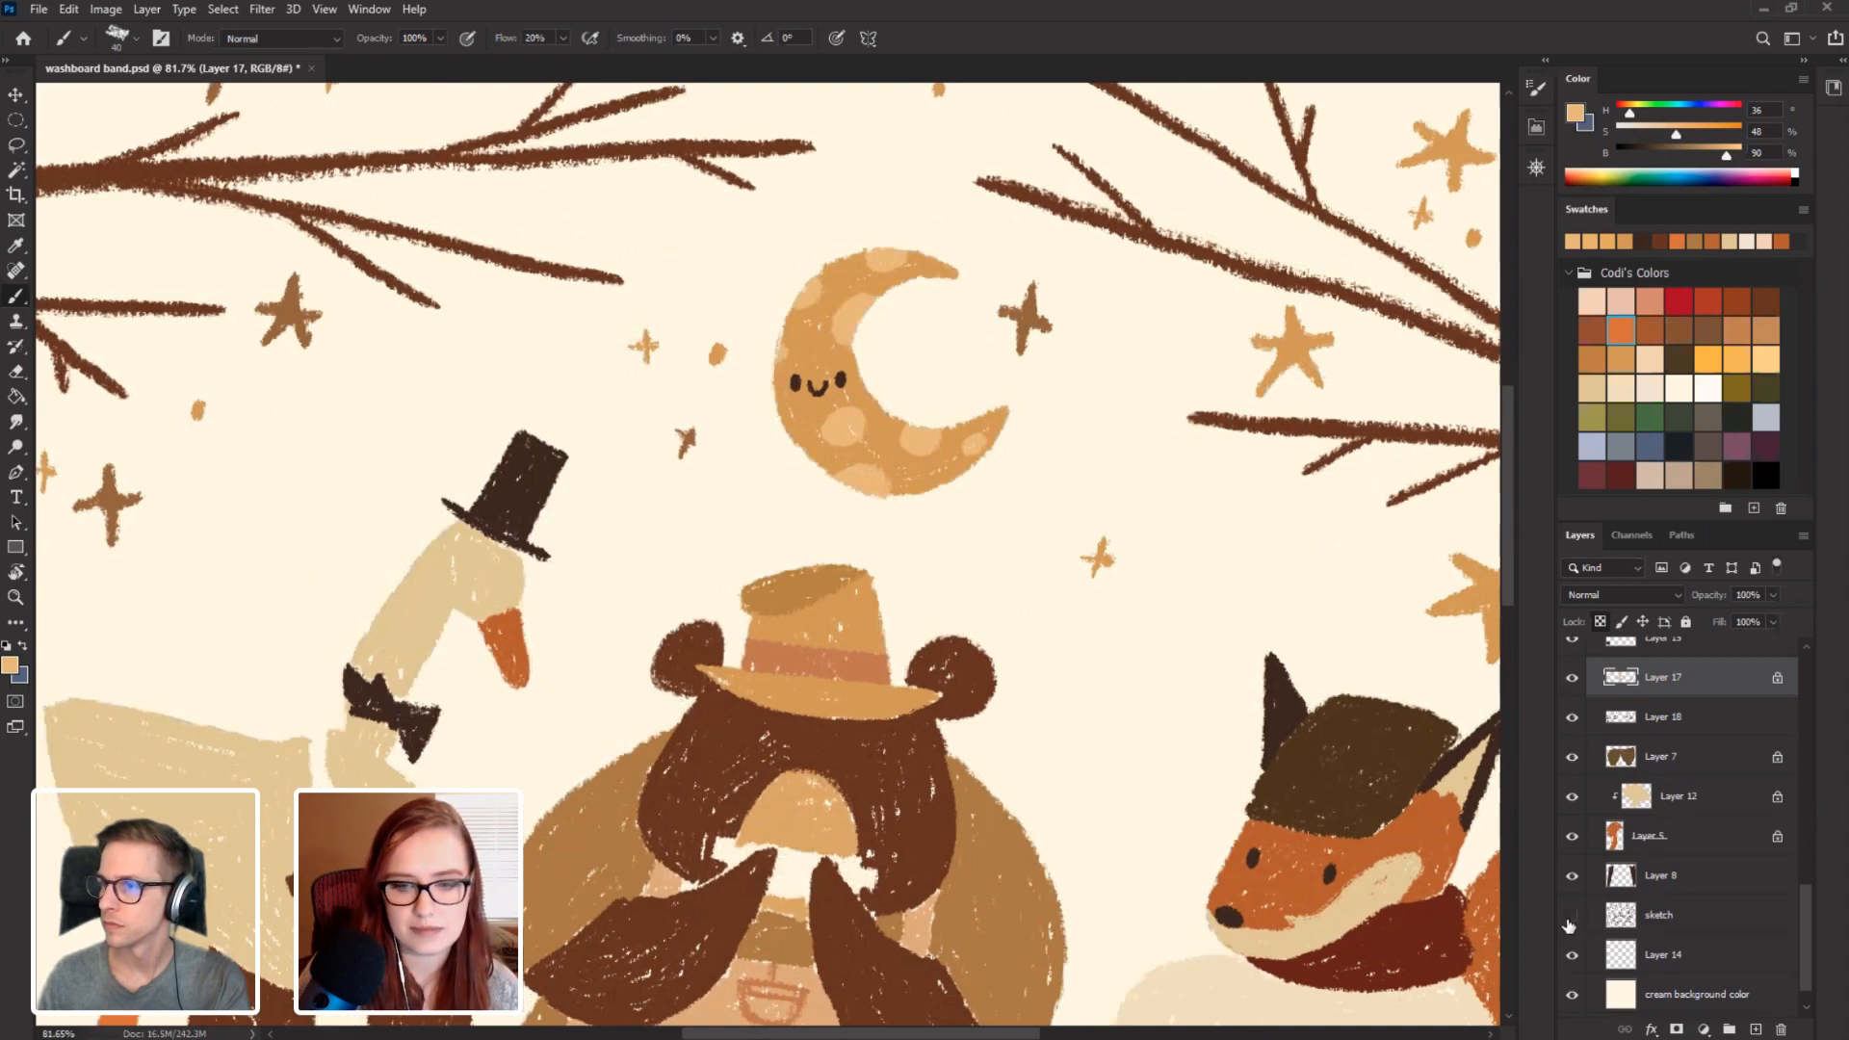
{"action": "left_click", "coordinate": [1571, 917]}
Check the goose's hat and beak on Layer 24, and hide Layer 25 to expose the goose's sketched eye.
{"action": "left_click_drag", "start_coordinate": [690, 789], "coordinate": [922, 614]}
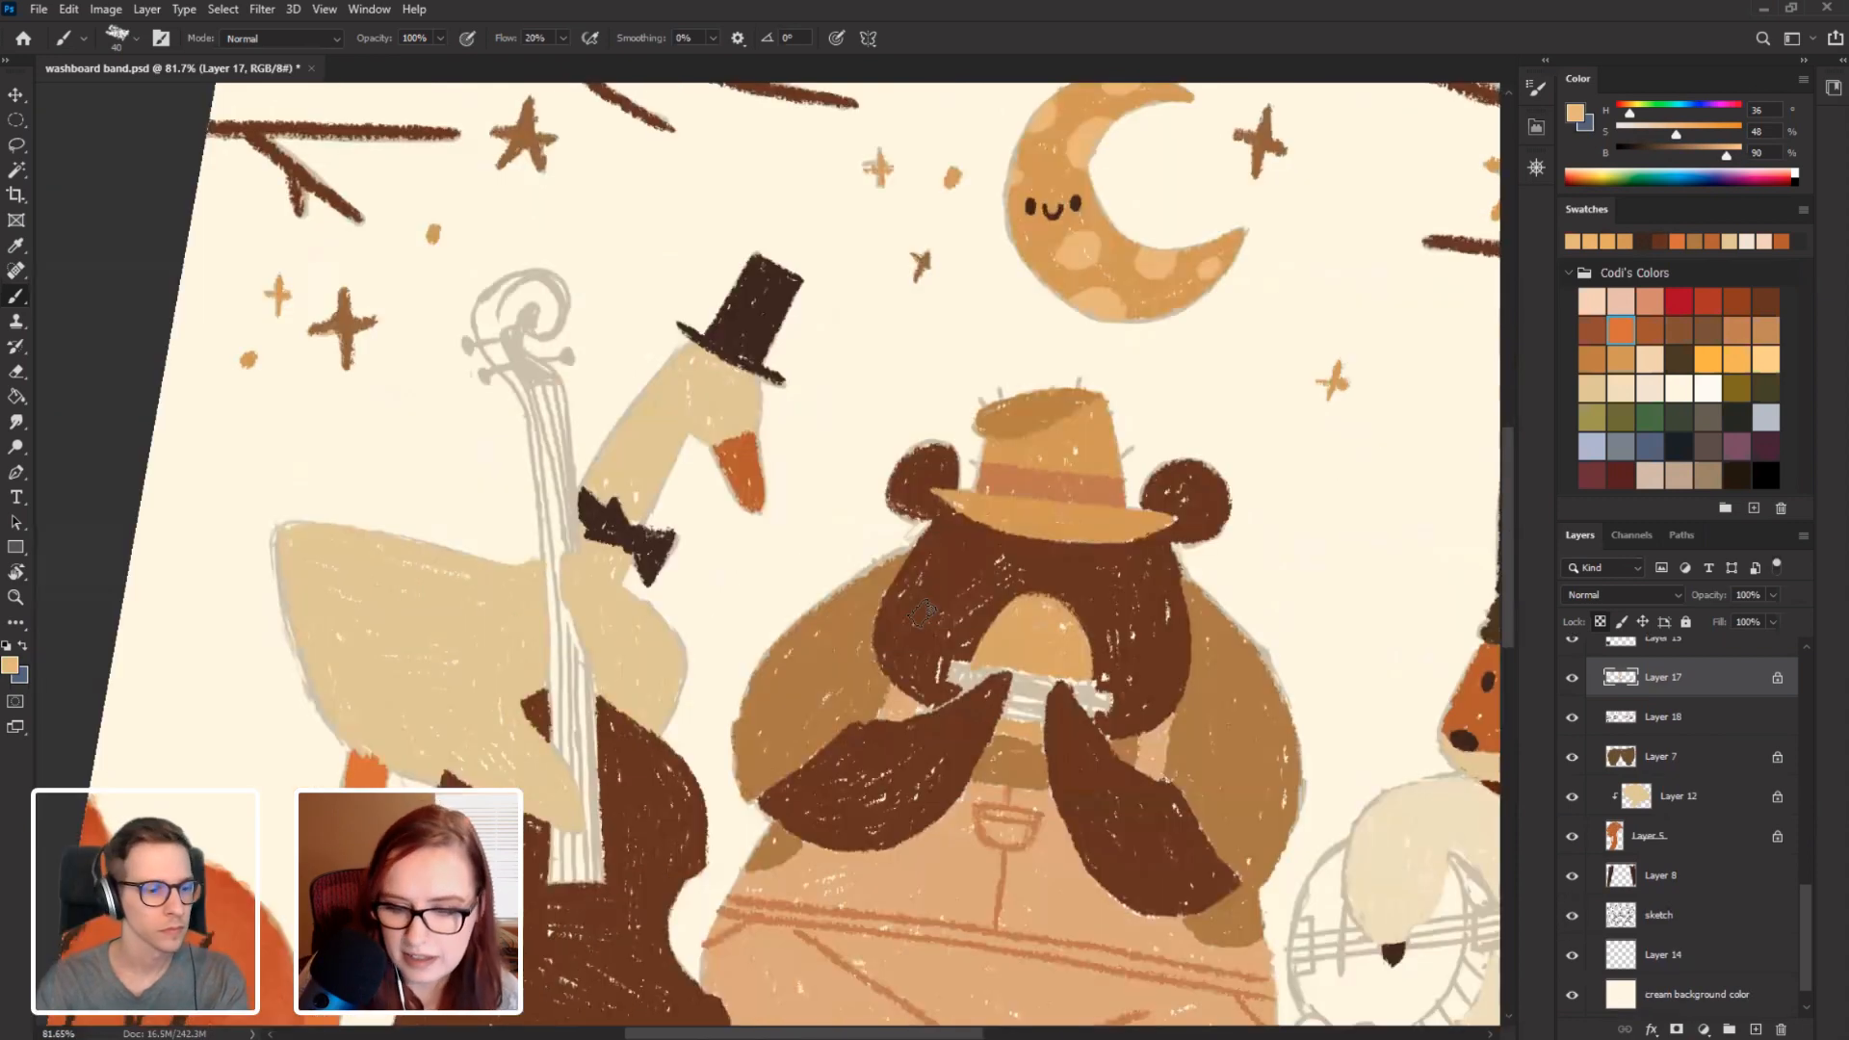
{"action": "scroll", "coordinate": [1809, 848], "scroll_direction": "up", "scroll_amount": 5}
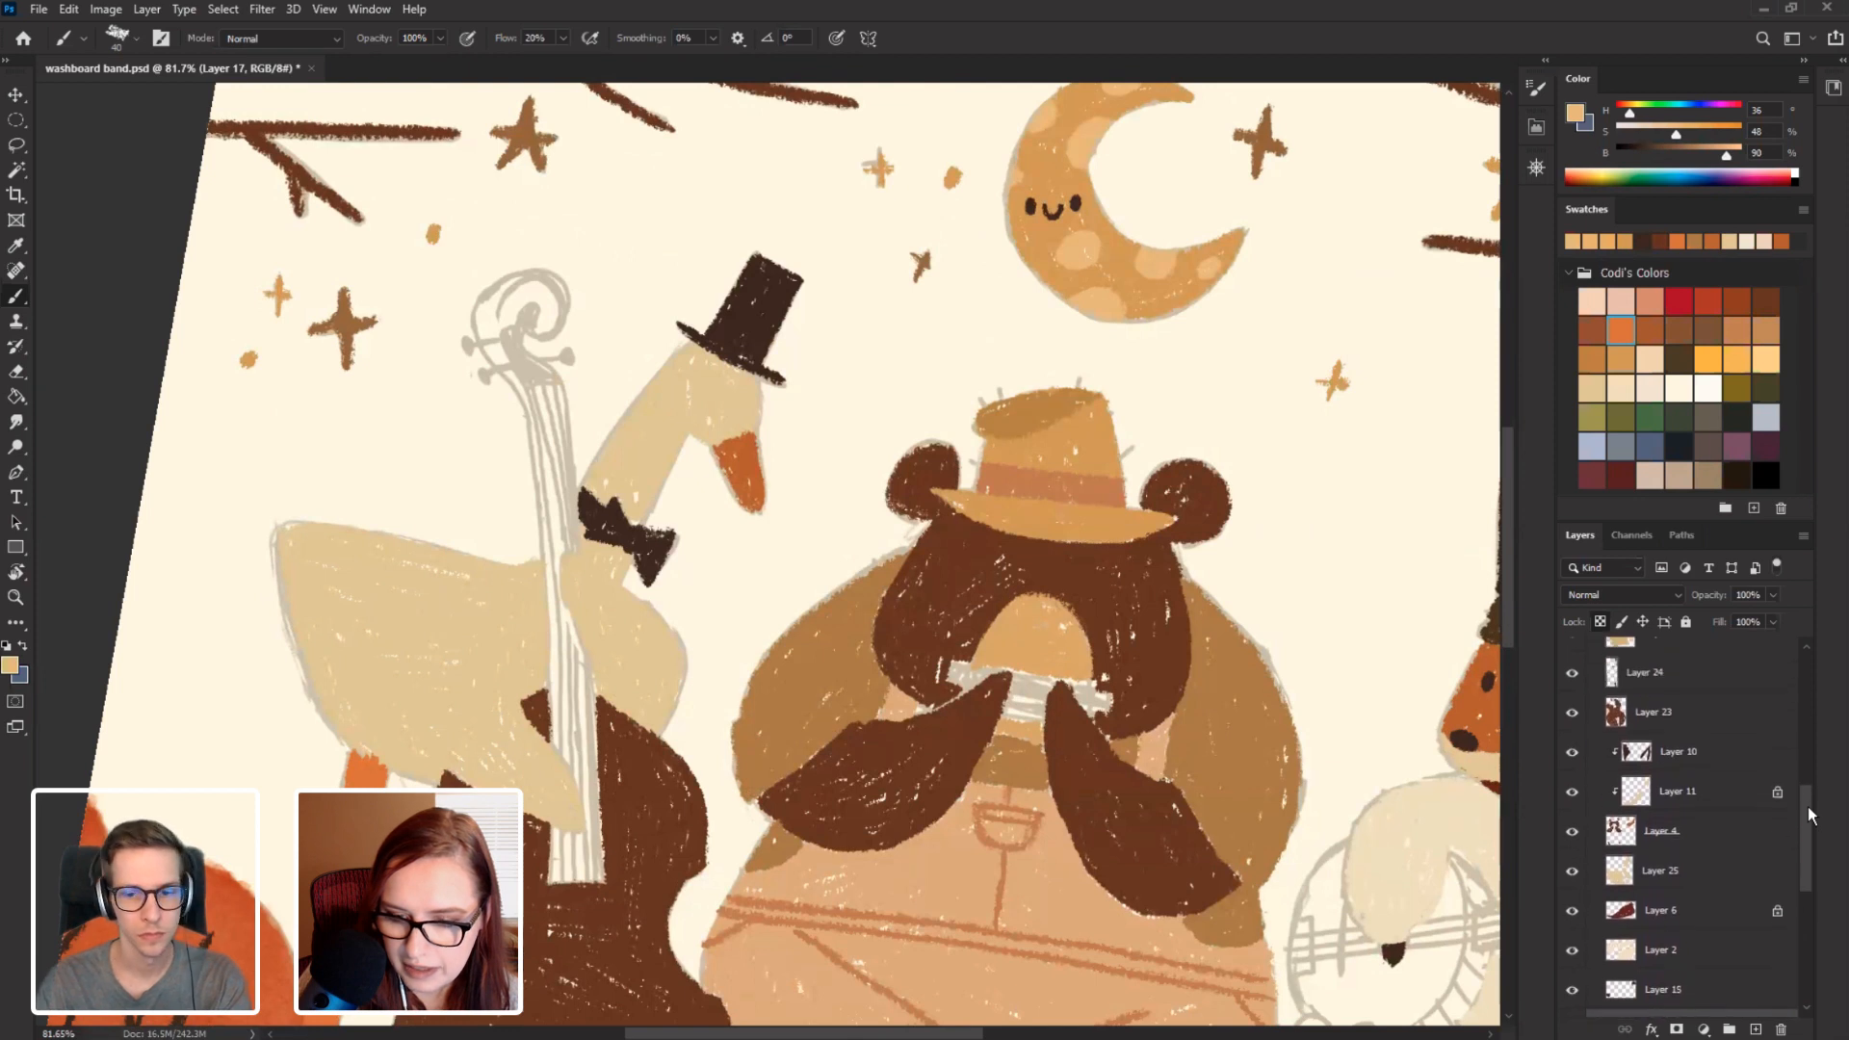
{"action": "left_click", "coordinate": [1573, 677]}
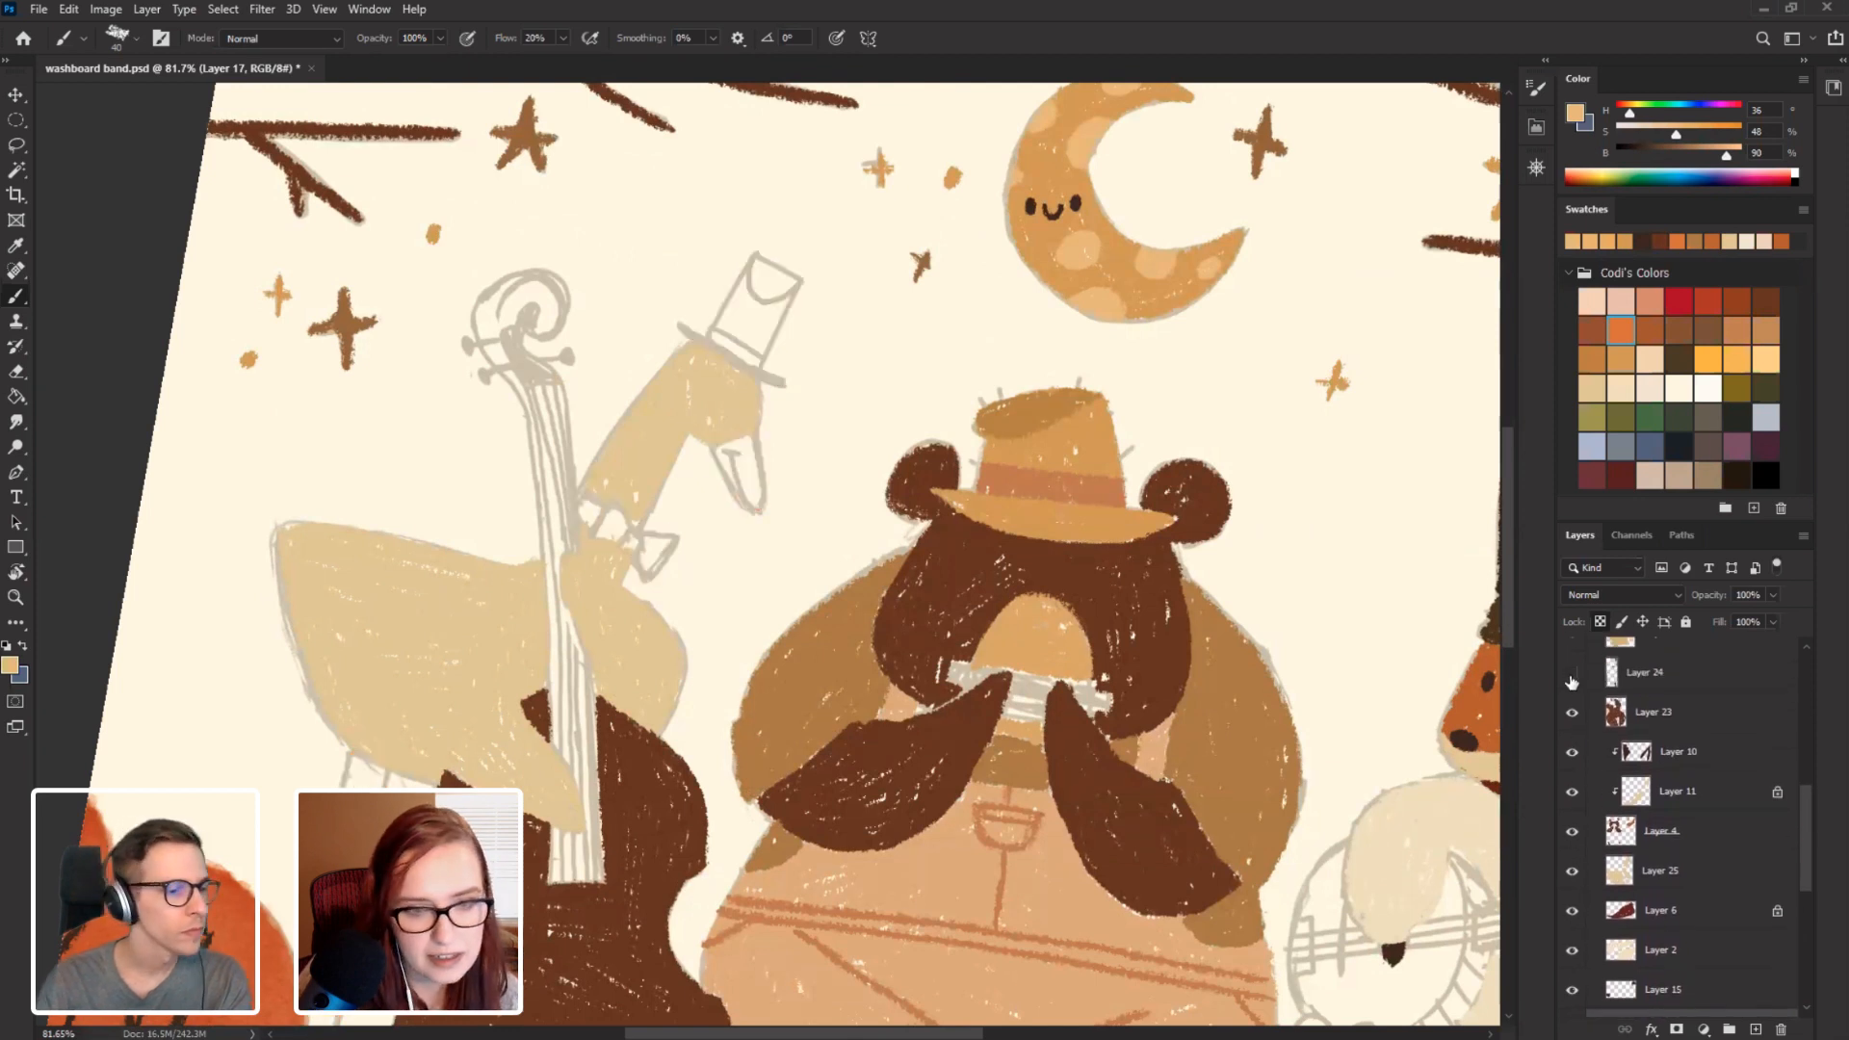
{"action": "left_click", "coordinate": [1573, 673]}
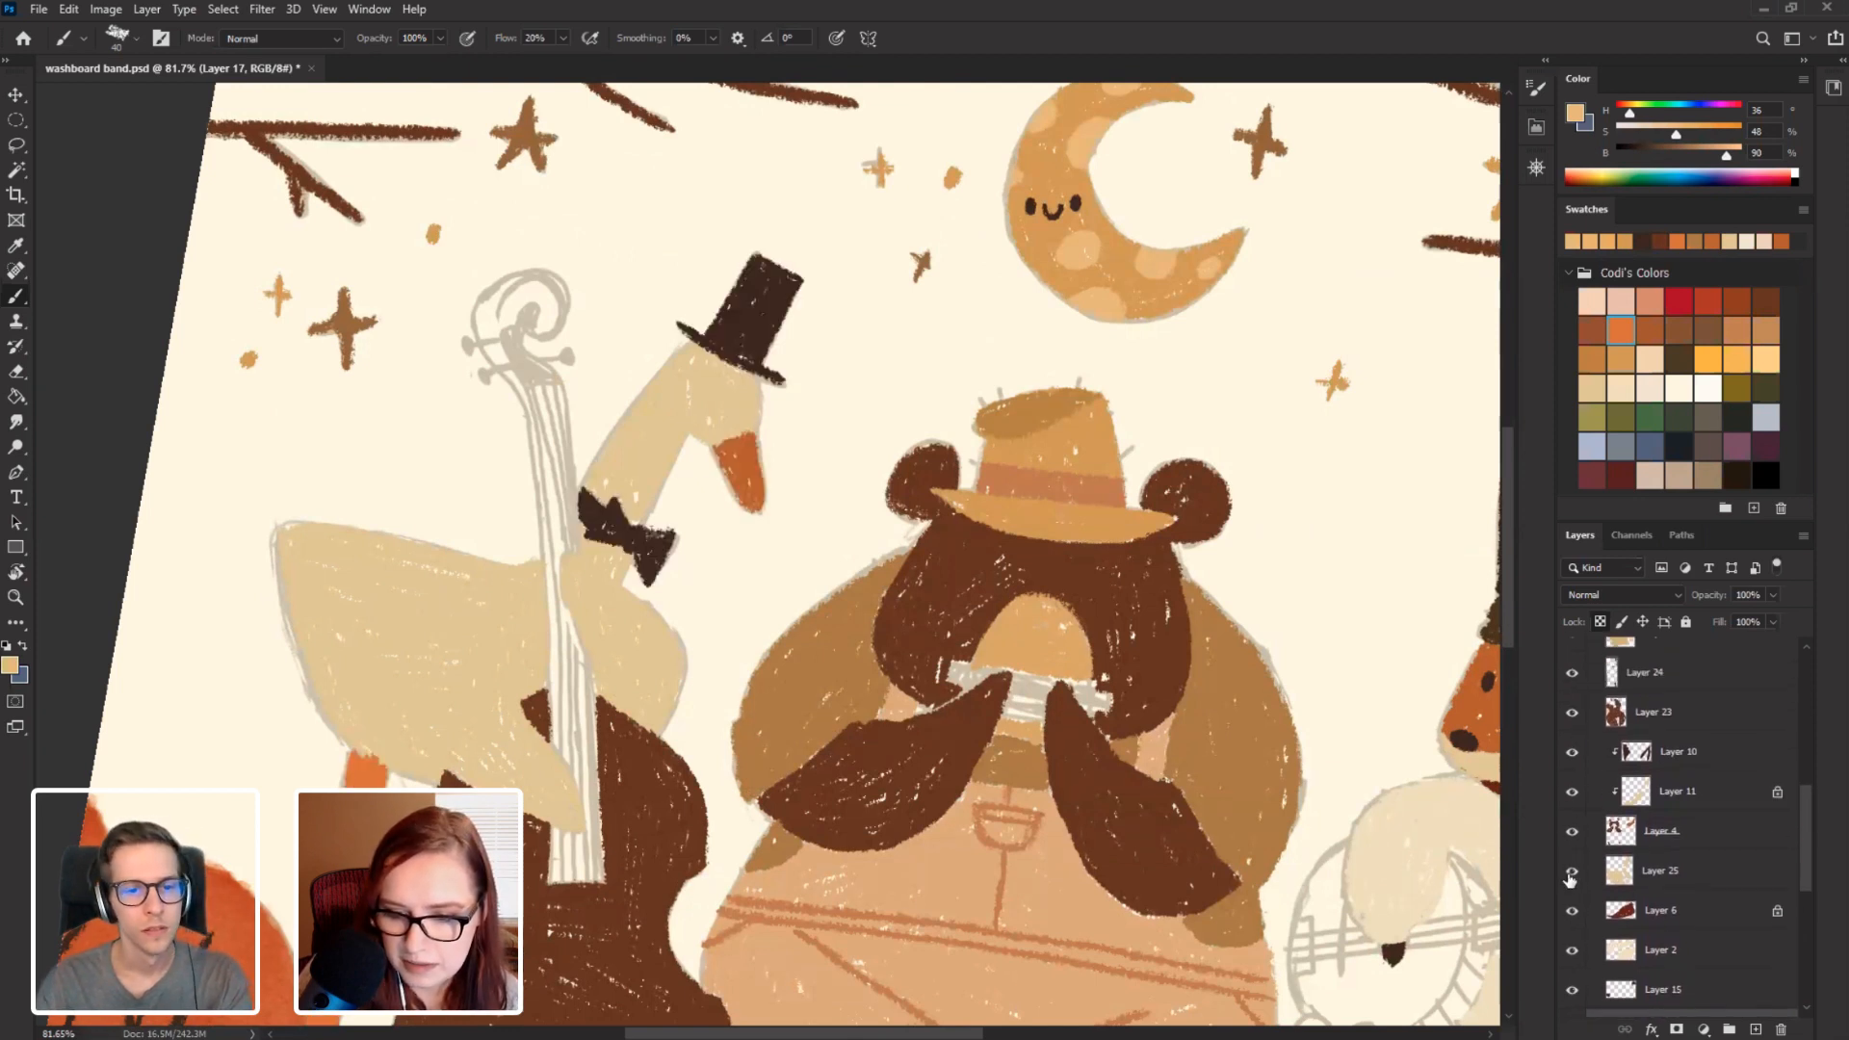
{"action": "left_click", "coordinate": [1571, 874]}
{"action": "left_click", "coordinate": [1621, 877]}
Search the layer stack for a layer to hold the goose's eye, recheck Layer 24 and select it.
{"action": "scroll", "coordinate": [1805, 761], "scroll_direction": "up", "scroll_amount": 2}
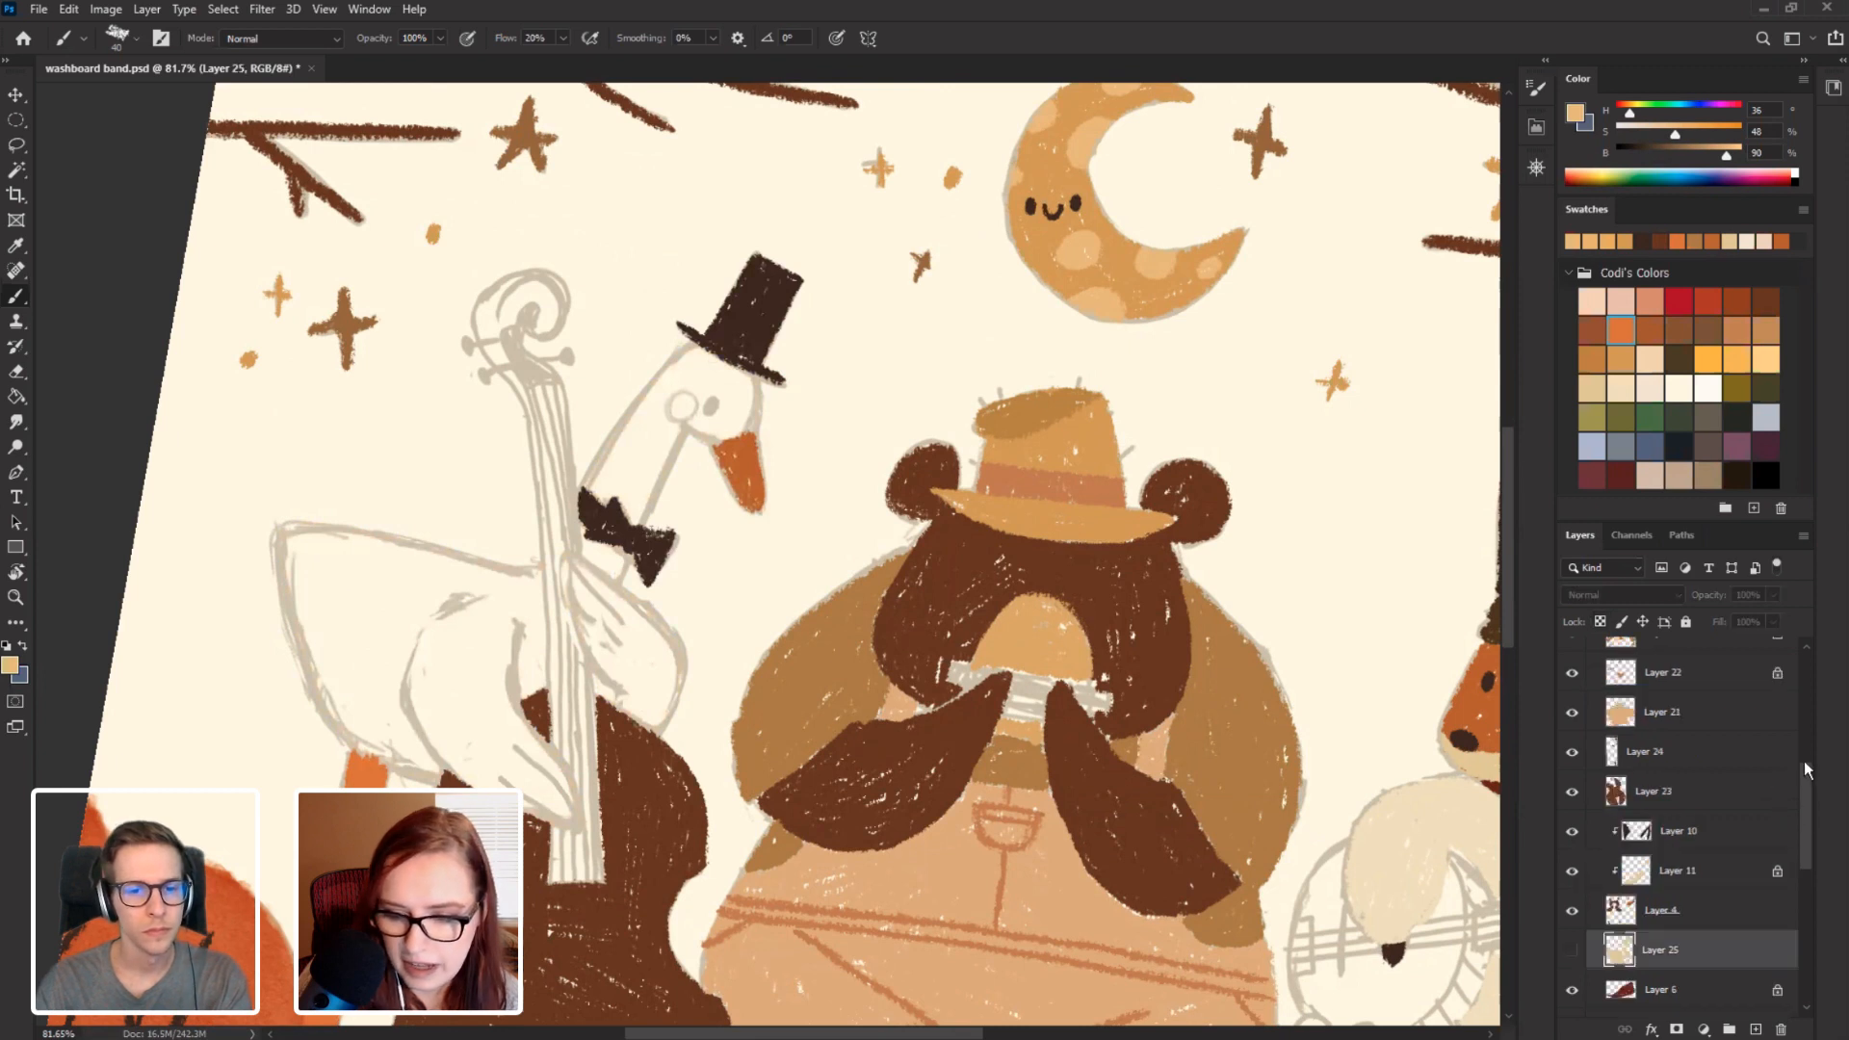
{"action": "left_click_drag", "start_coordinate": [1805, 761], "coordinate": [1805, 670]}
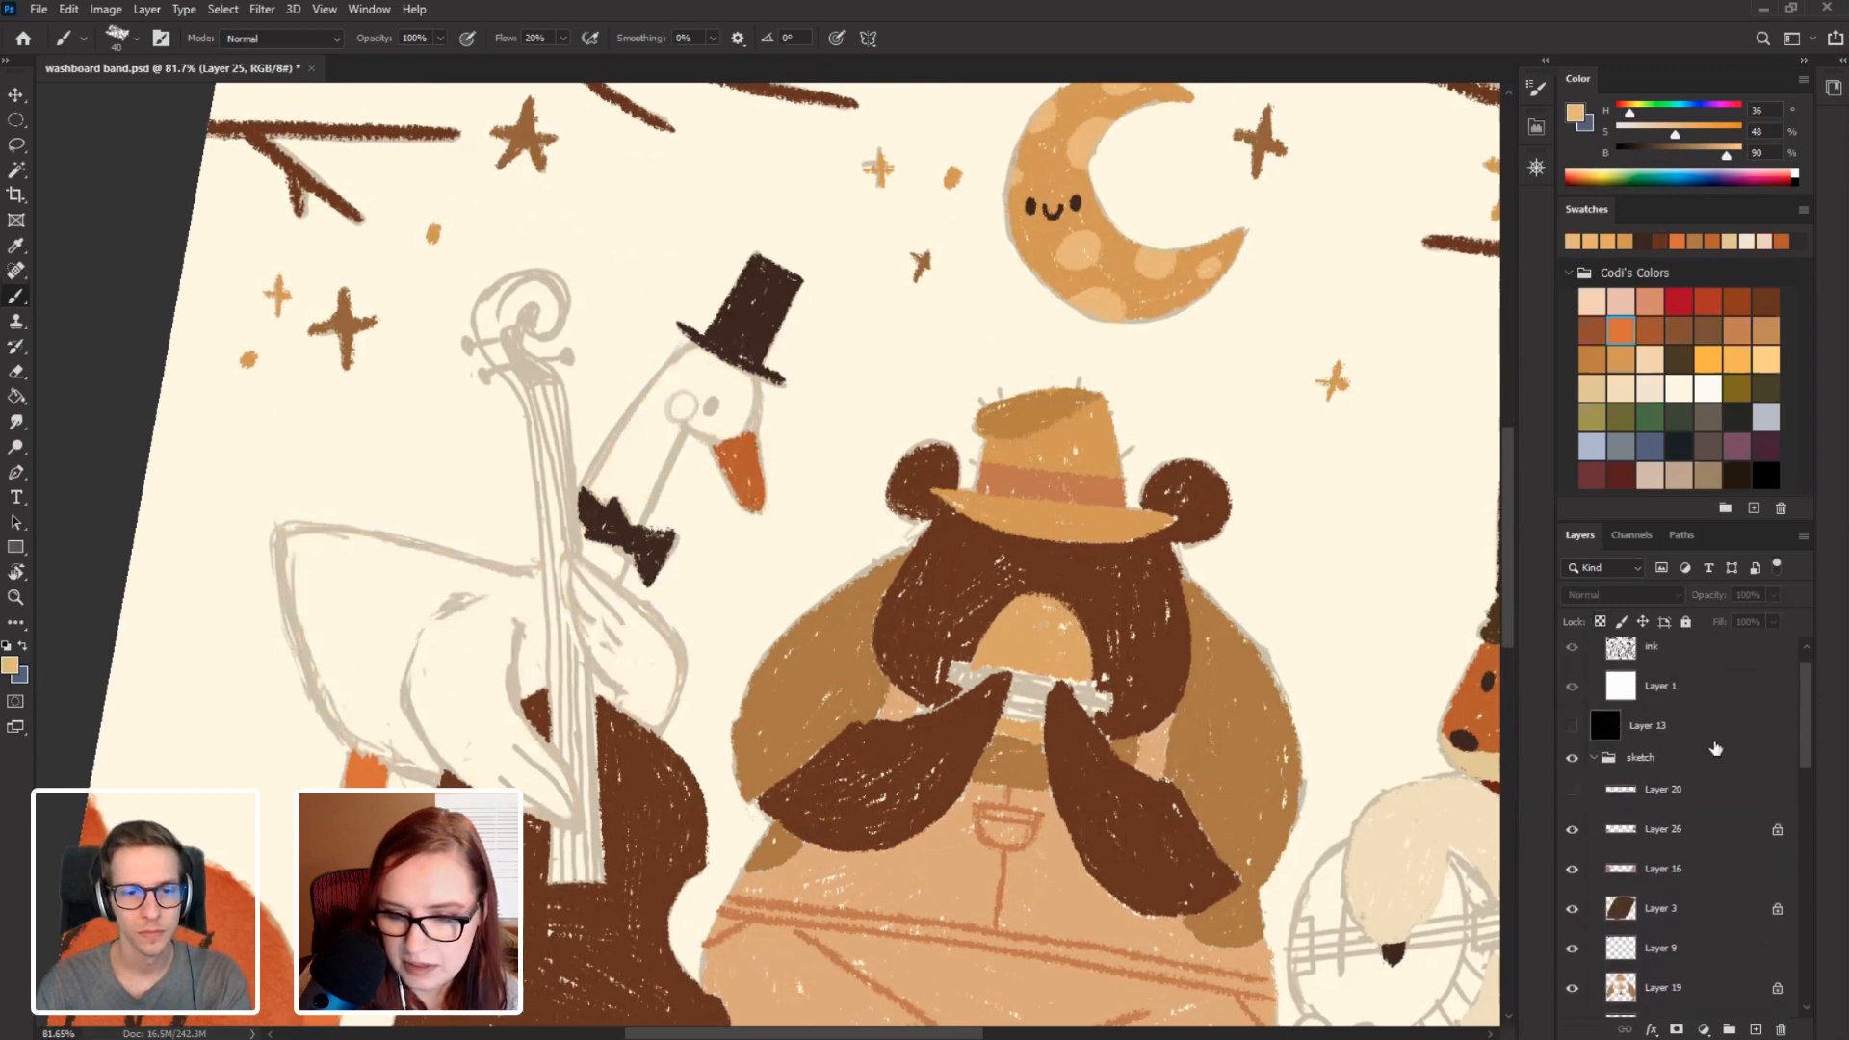
{"action": "left_click", "coordinate": [1624, 836]}
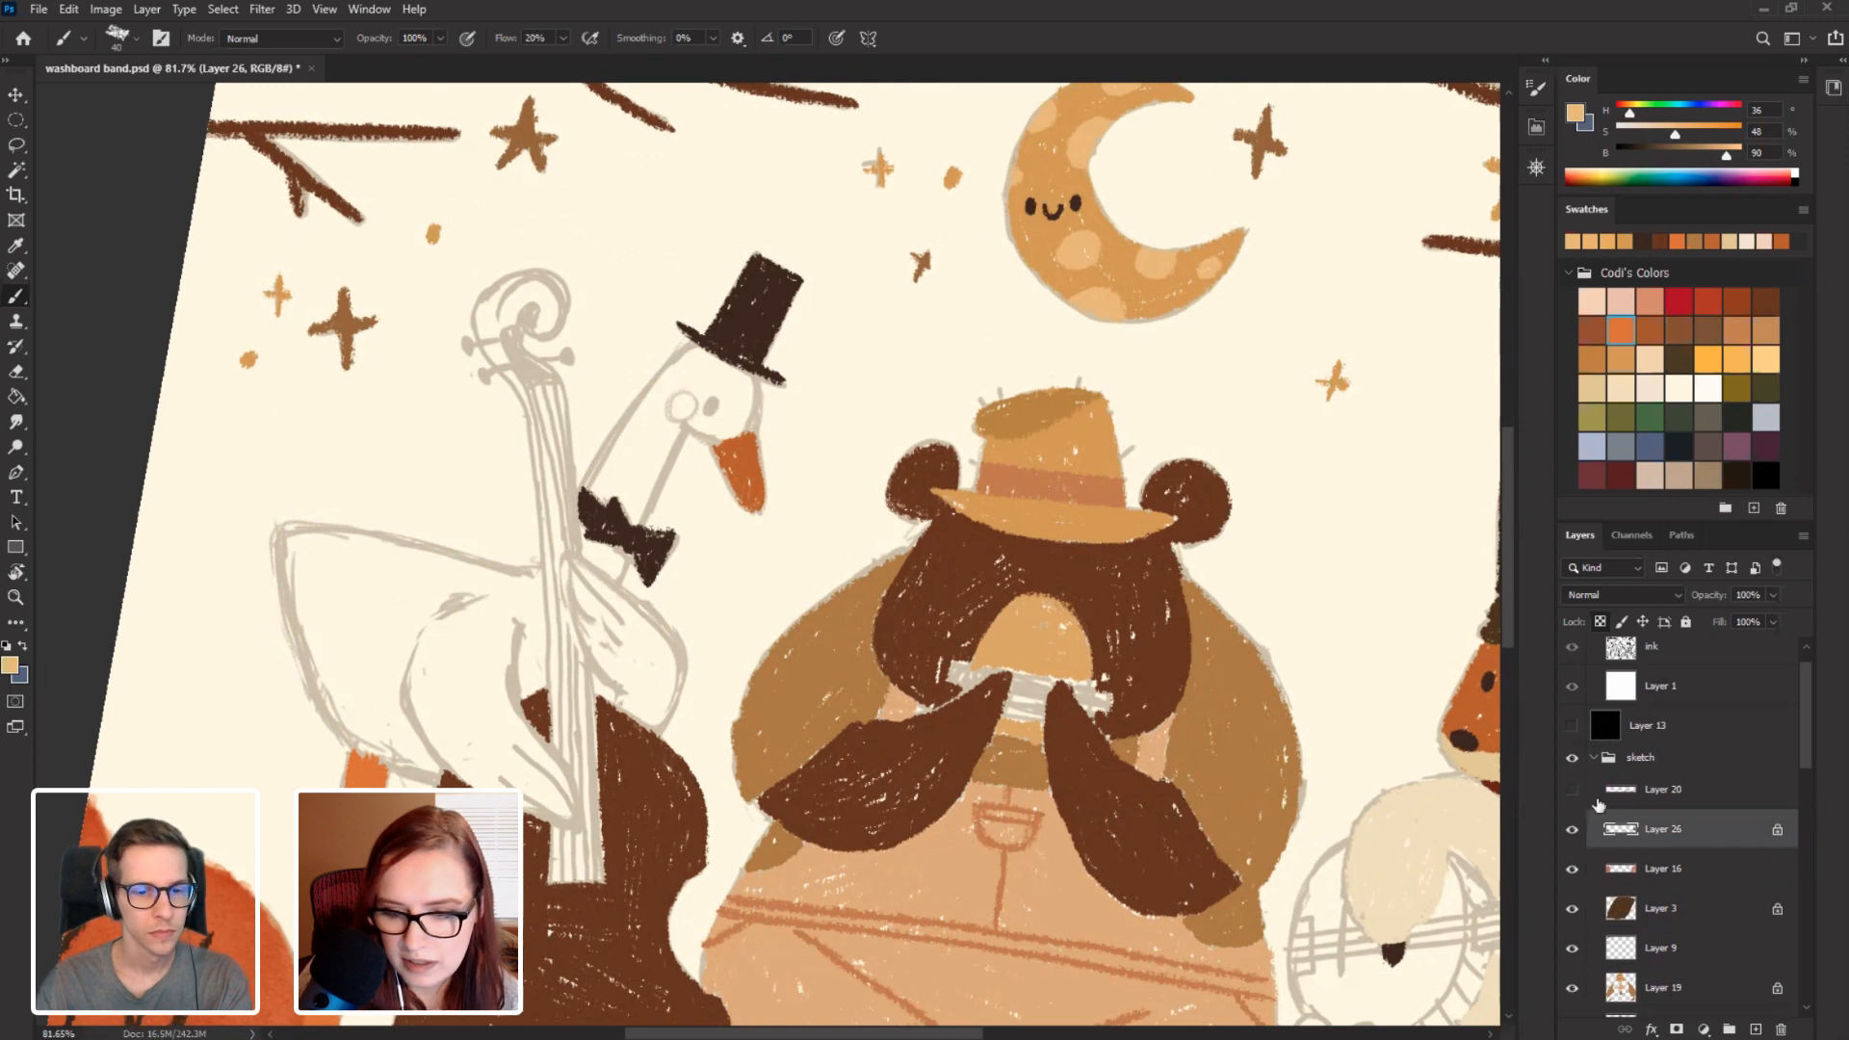
{"action": "scroll", "coordinate": [1808, 794], "scroll_direction": "down", "scroll_amount": 5}
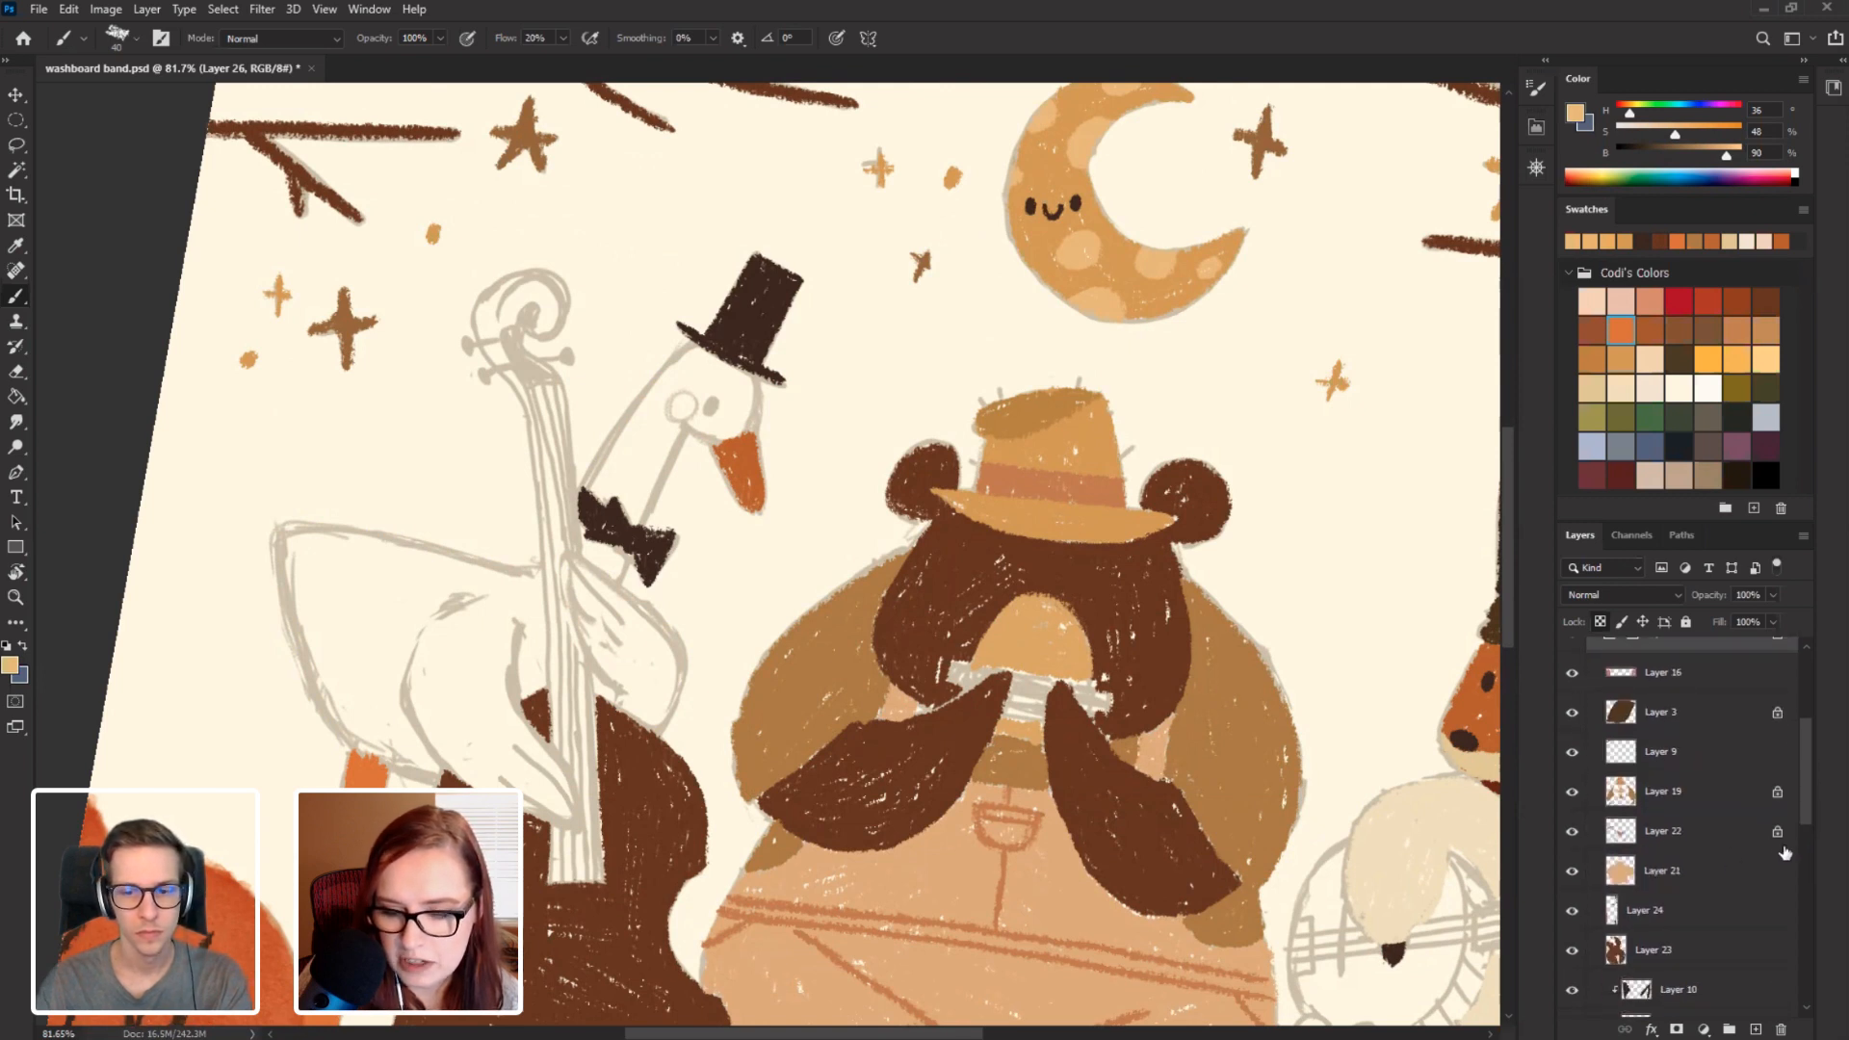
{"action": "left_click_drag", "start_coordinate": [1804, 807], "coordinate": [1806, 859]}
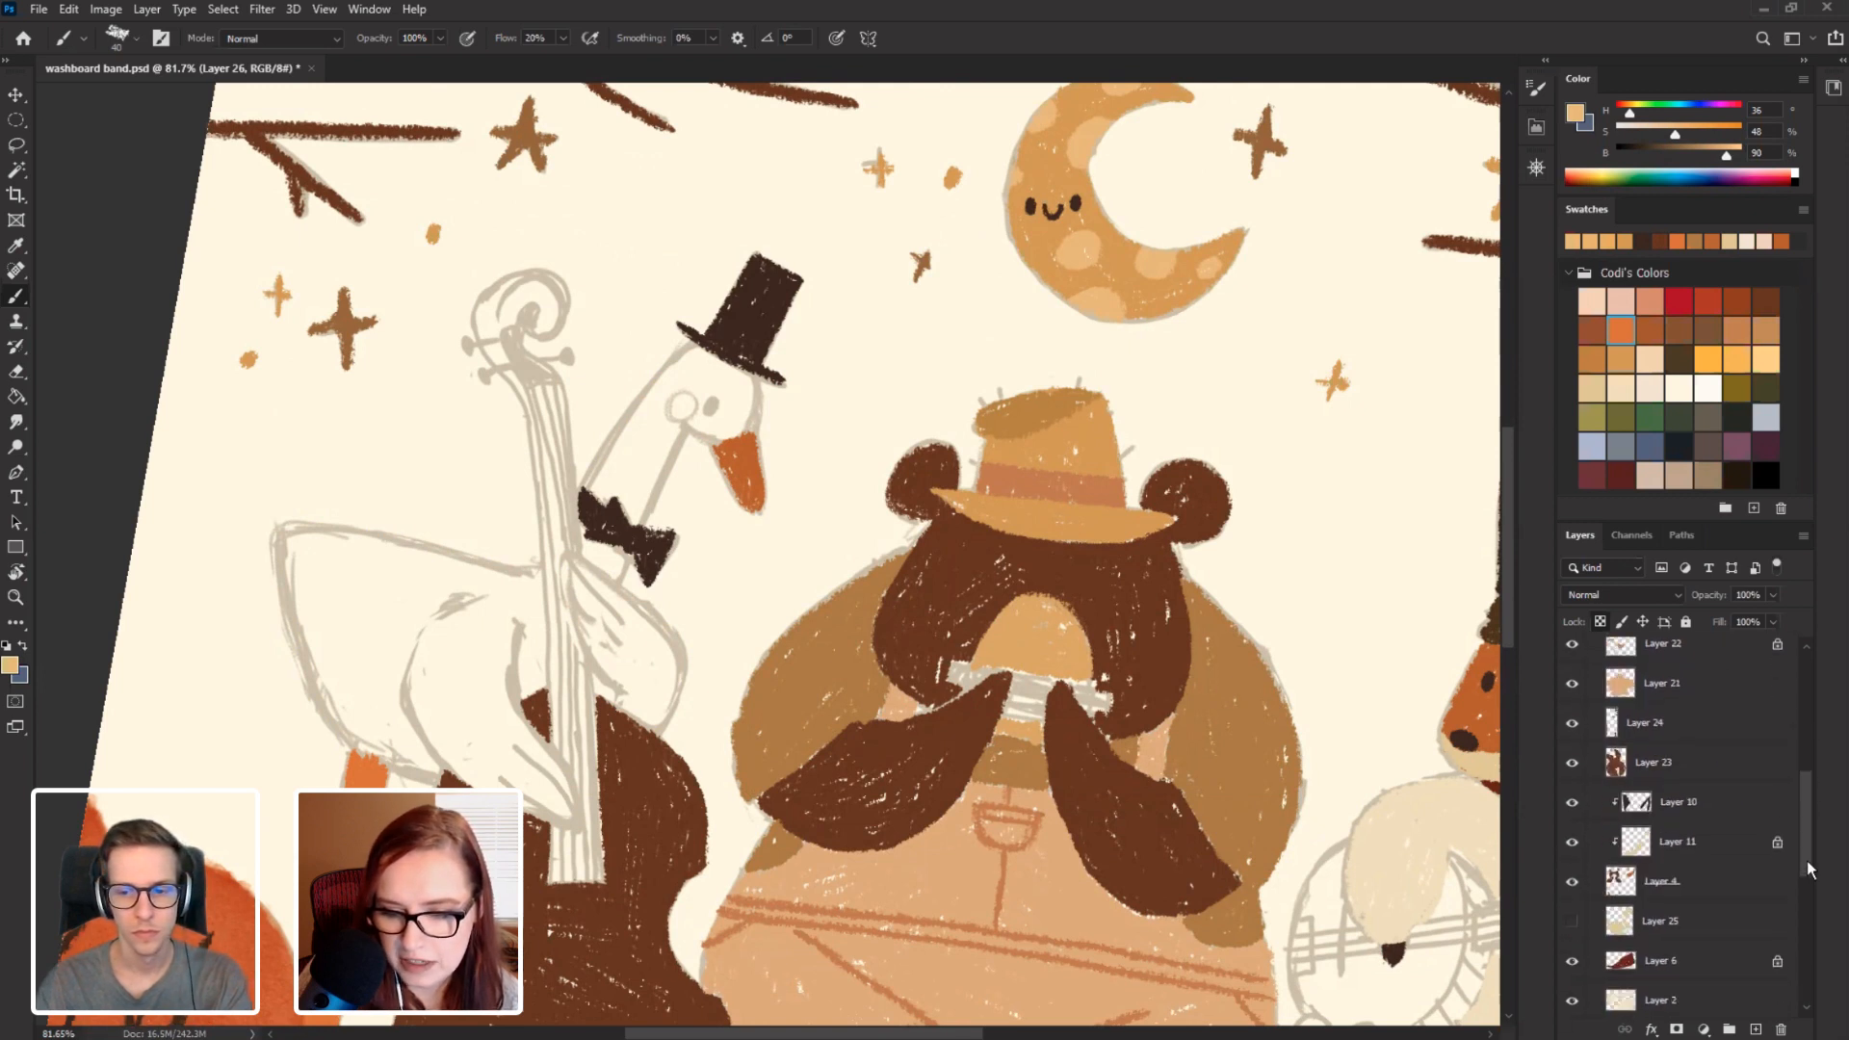
{"action": "left_click", "coordinate": [1570, 725]}
{"action": "left_click", "coordinate": [1570, 725]}
{"action": "left_click", "coordinate": [1598, 722]}
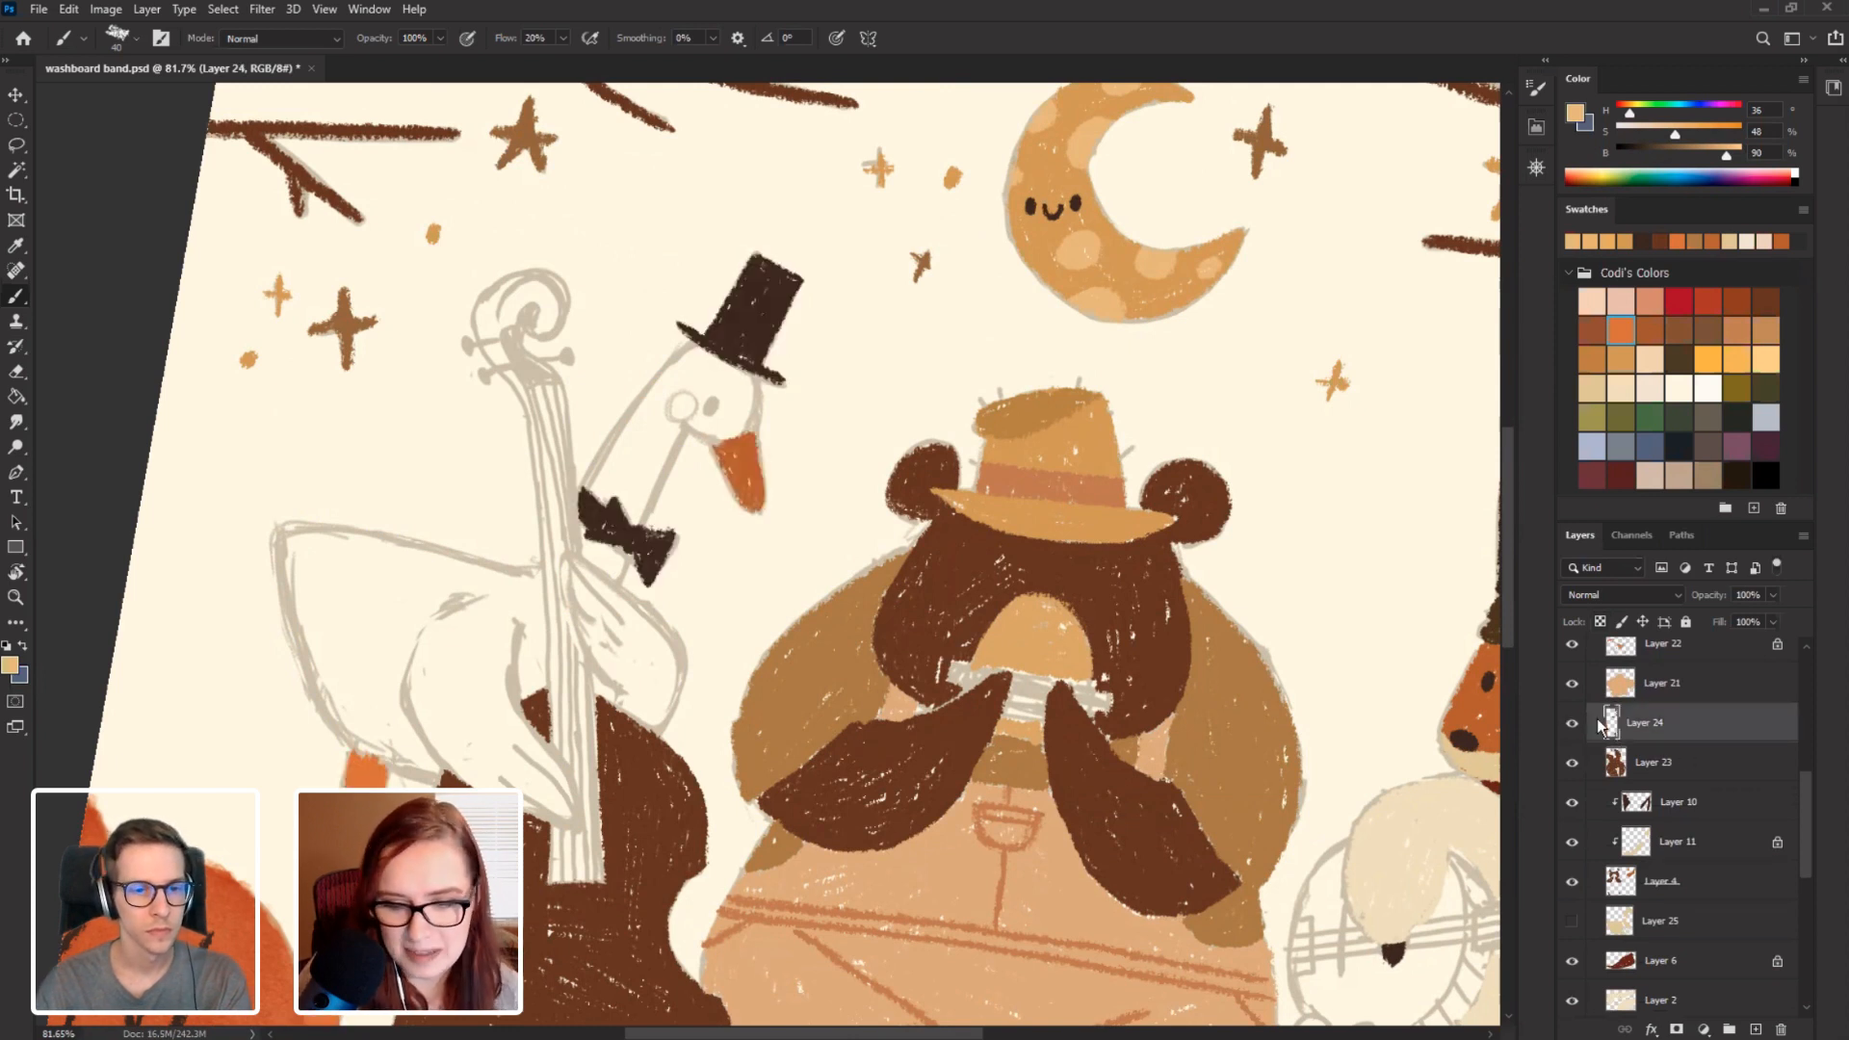
Sample the top hat's dark brown and paint the goose's eye over the sketch with a smaller brush.
{"action": "left_click", "coordinate": [743, 378], "text": "alt"}
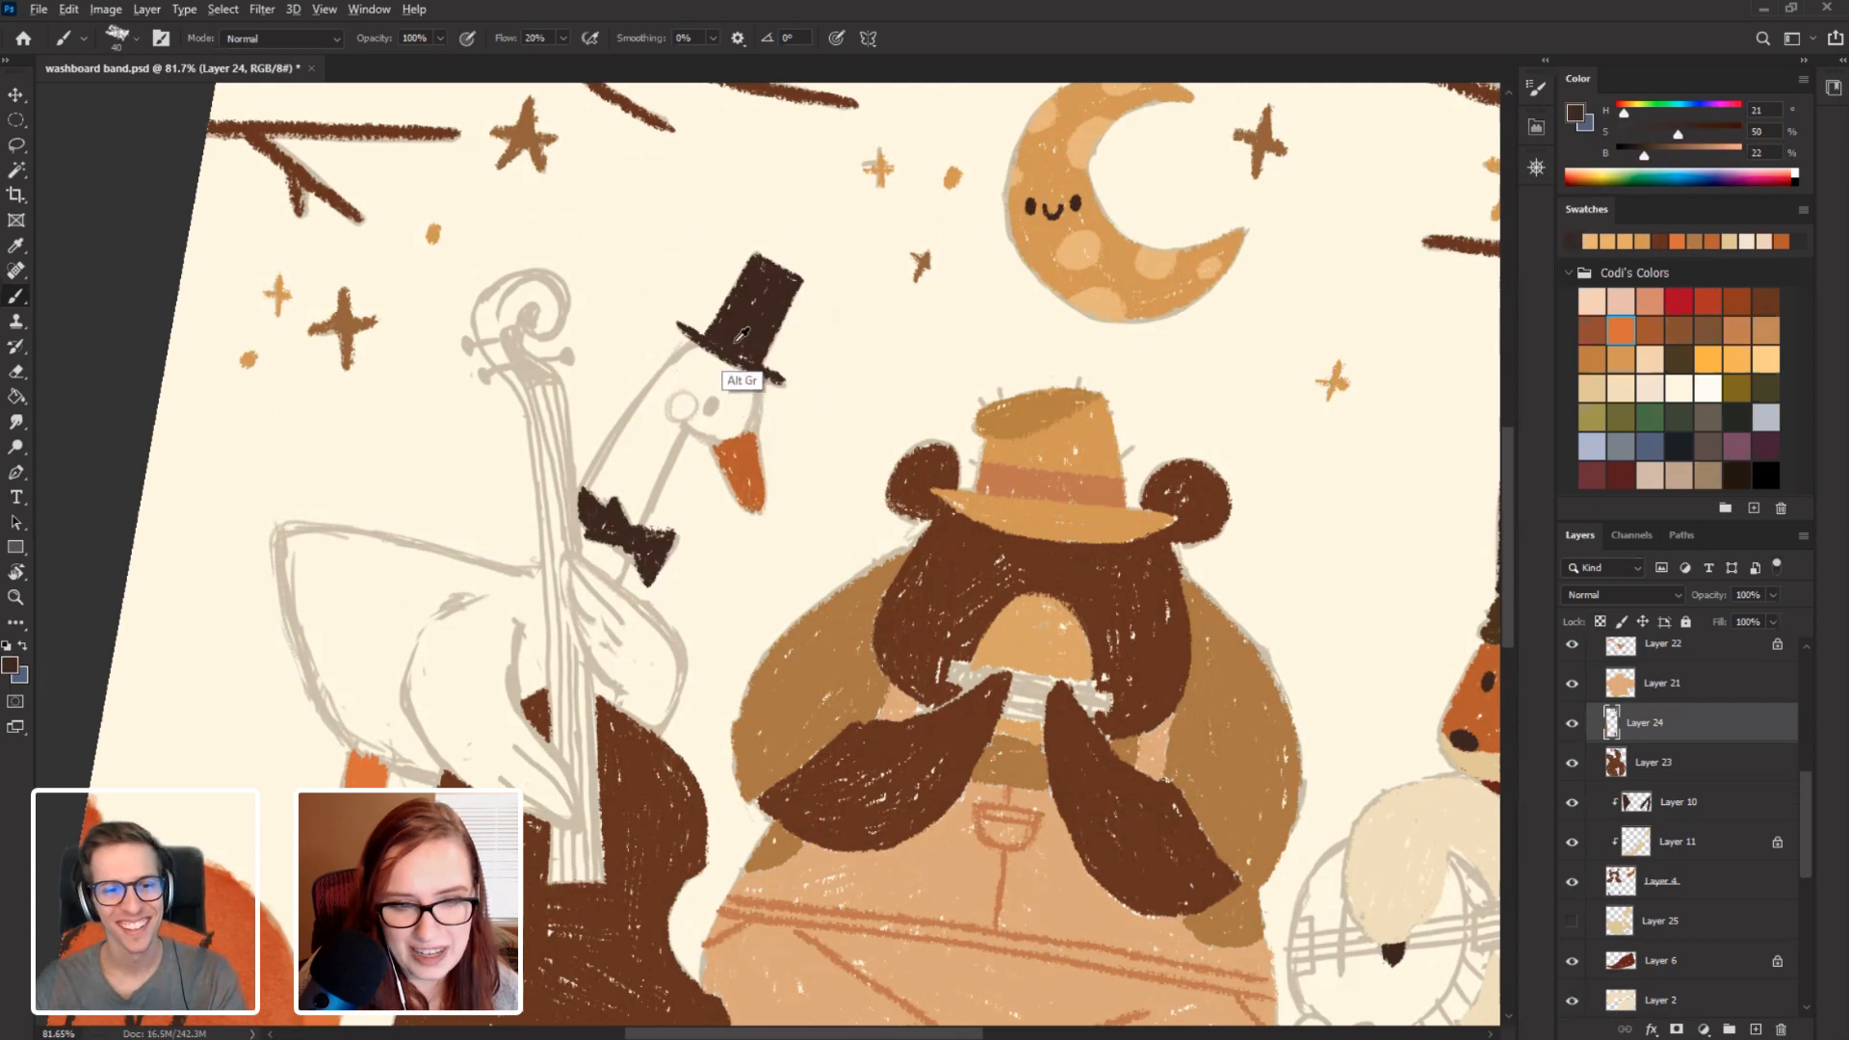
{"action": "key", "text": "bracketleft"}
{"action": "key", "text": "bracketleft"}
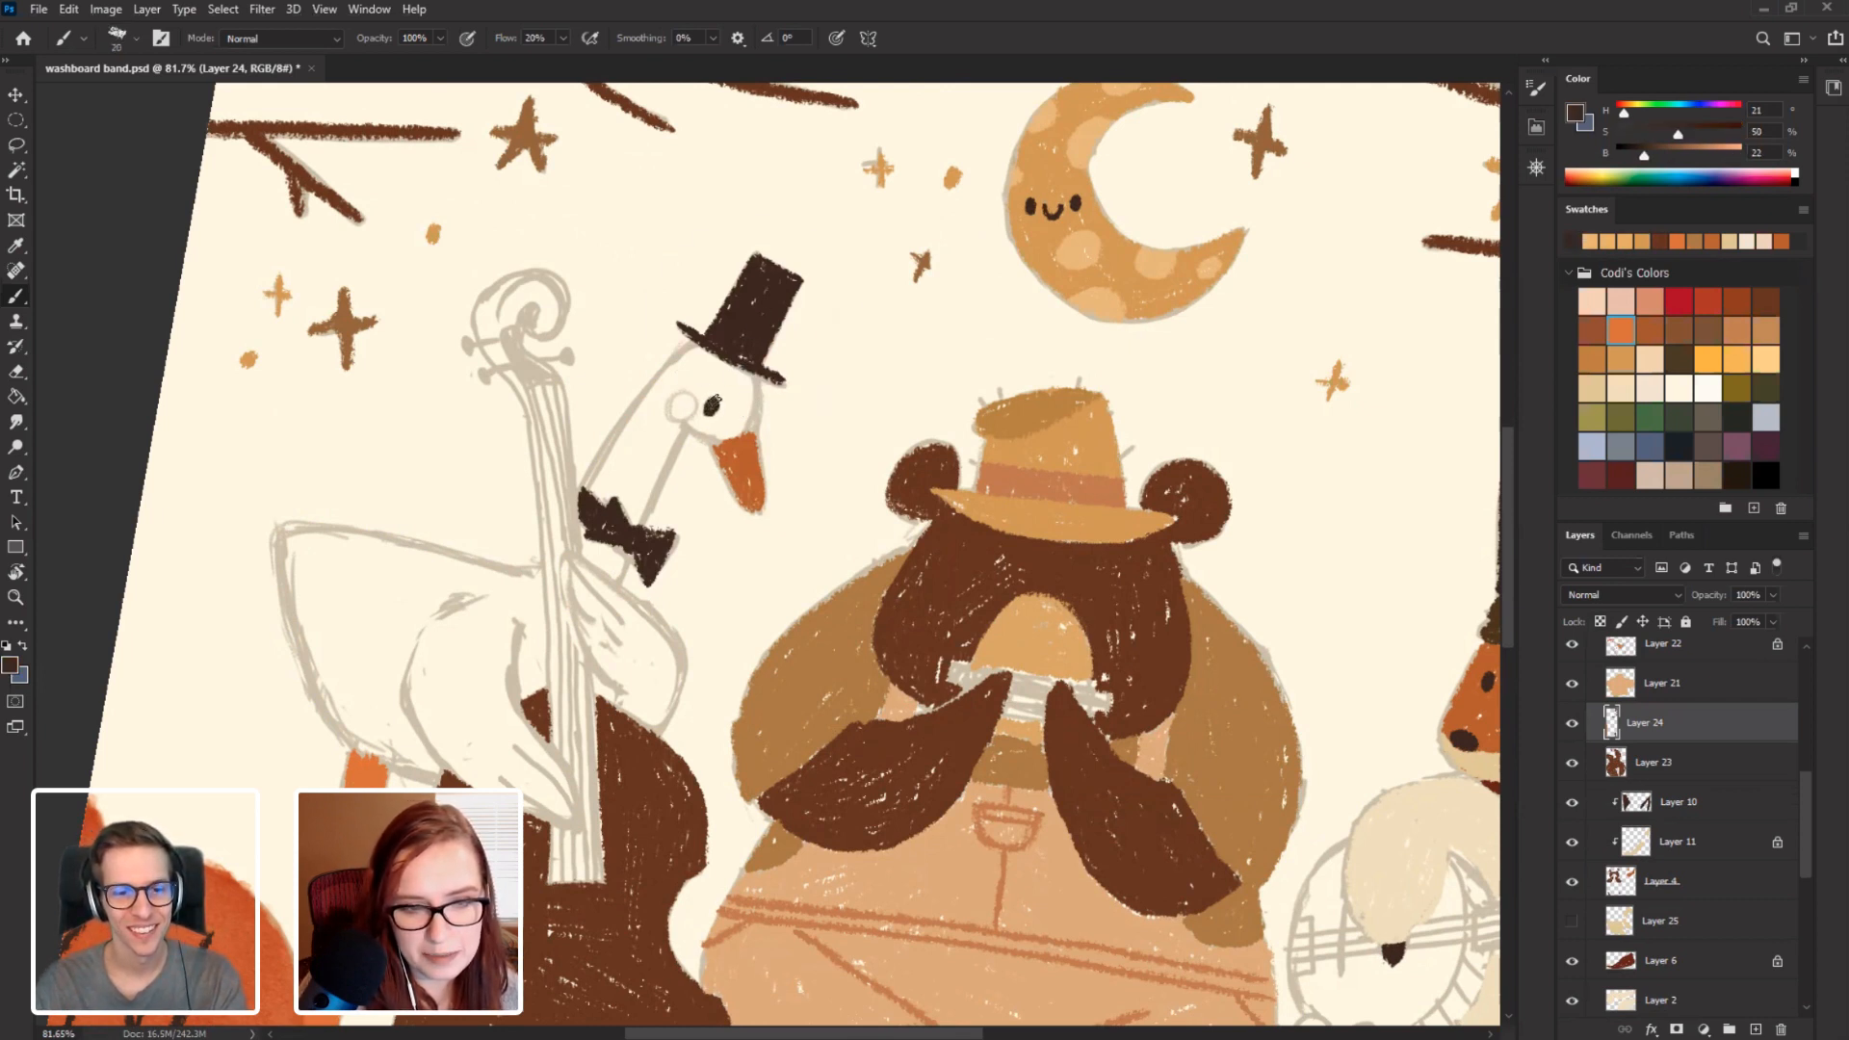
{"action": "key", "text": "bracketleft"}
{"action": "key", "text": "bracketleft"}
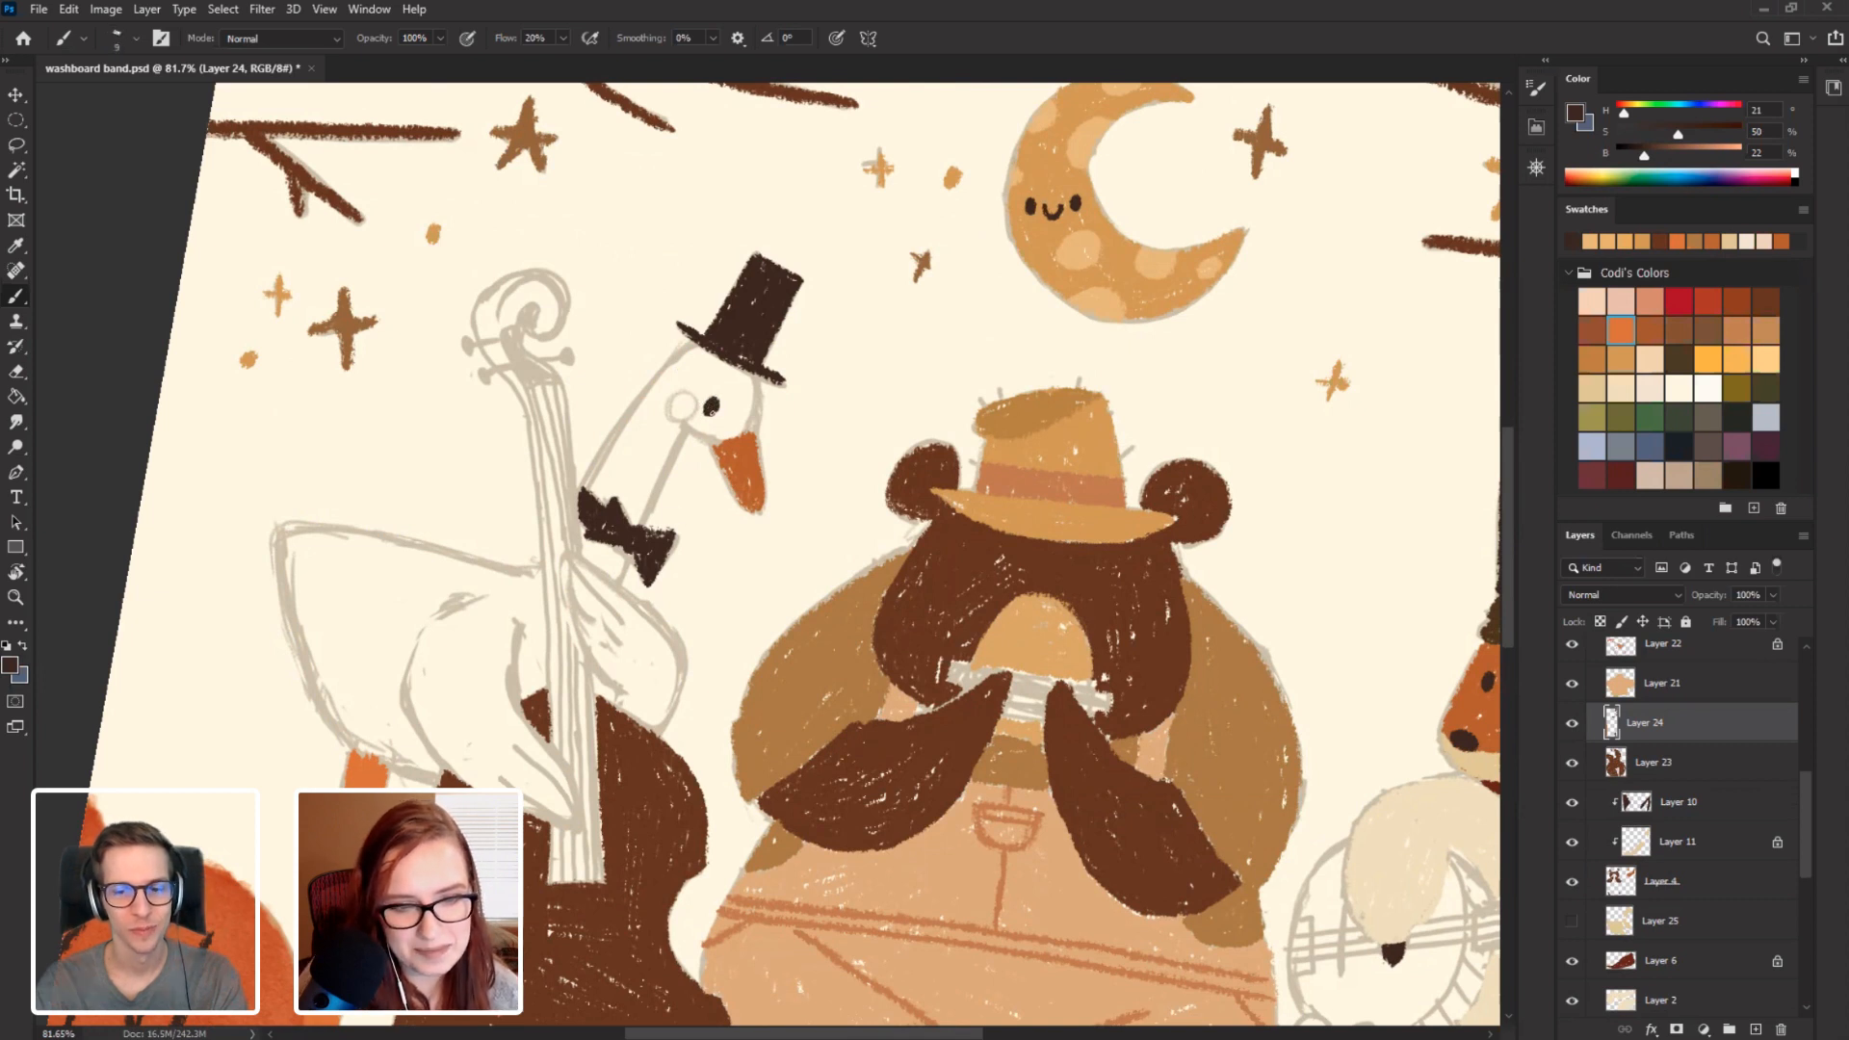
{"action": "key", "text": "bracketright"}
{"action": "key", "text": "bracketright"}
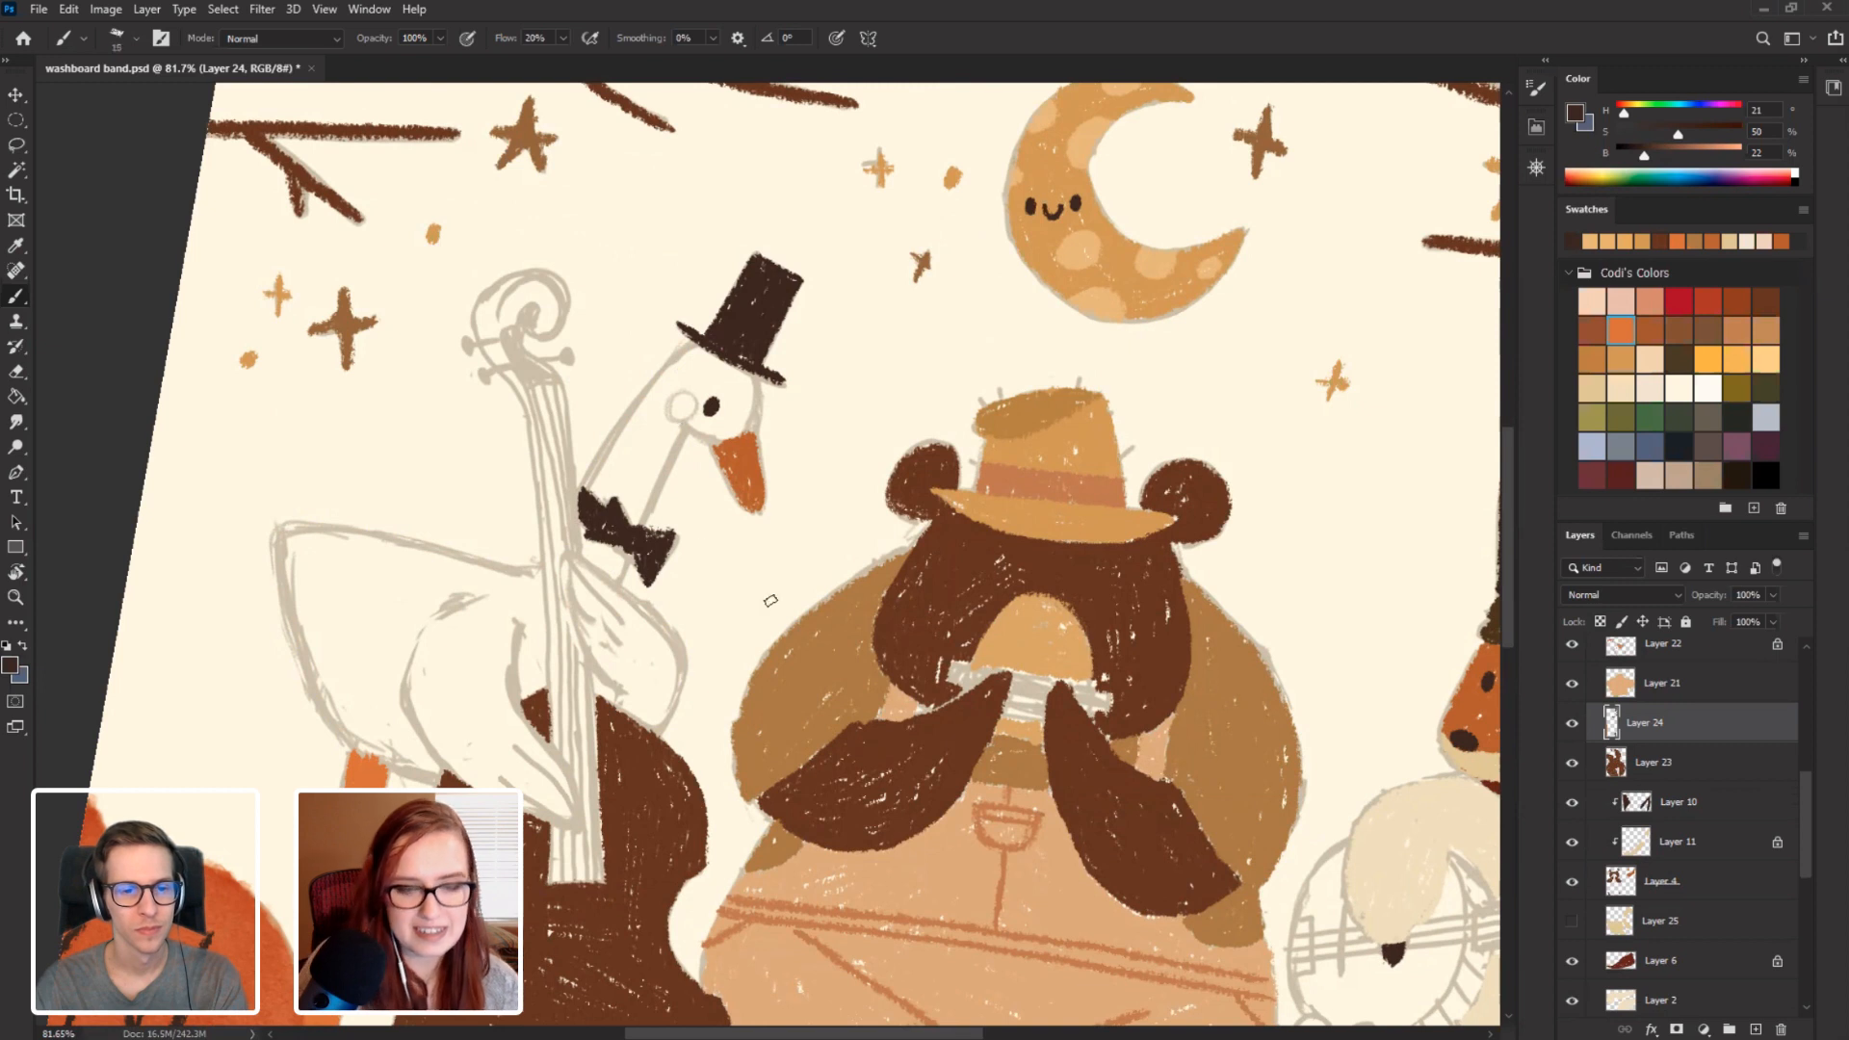
Toggle the visibility of Layer 23 to check the double bass artwork.
{"action": "left_click", "coordinate": [1571, 763]}
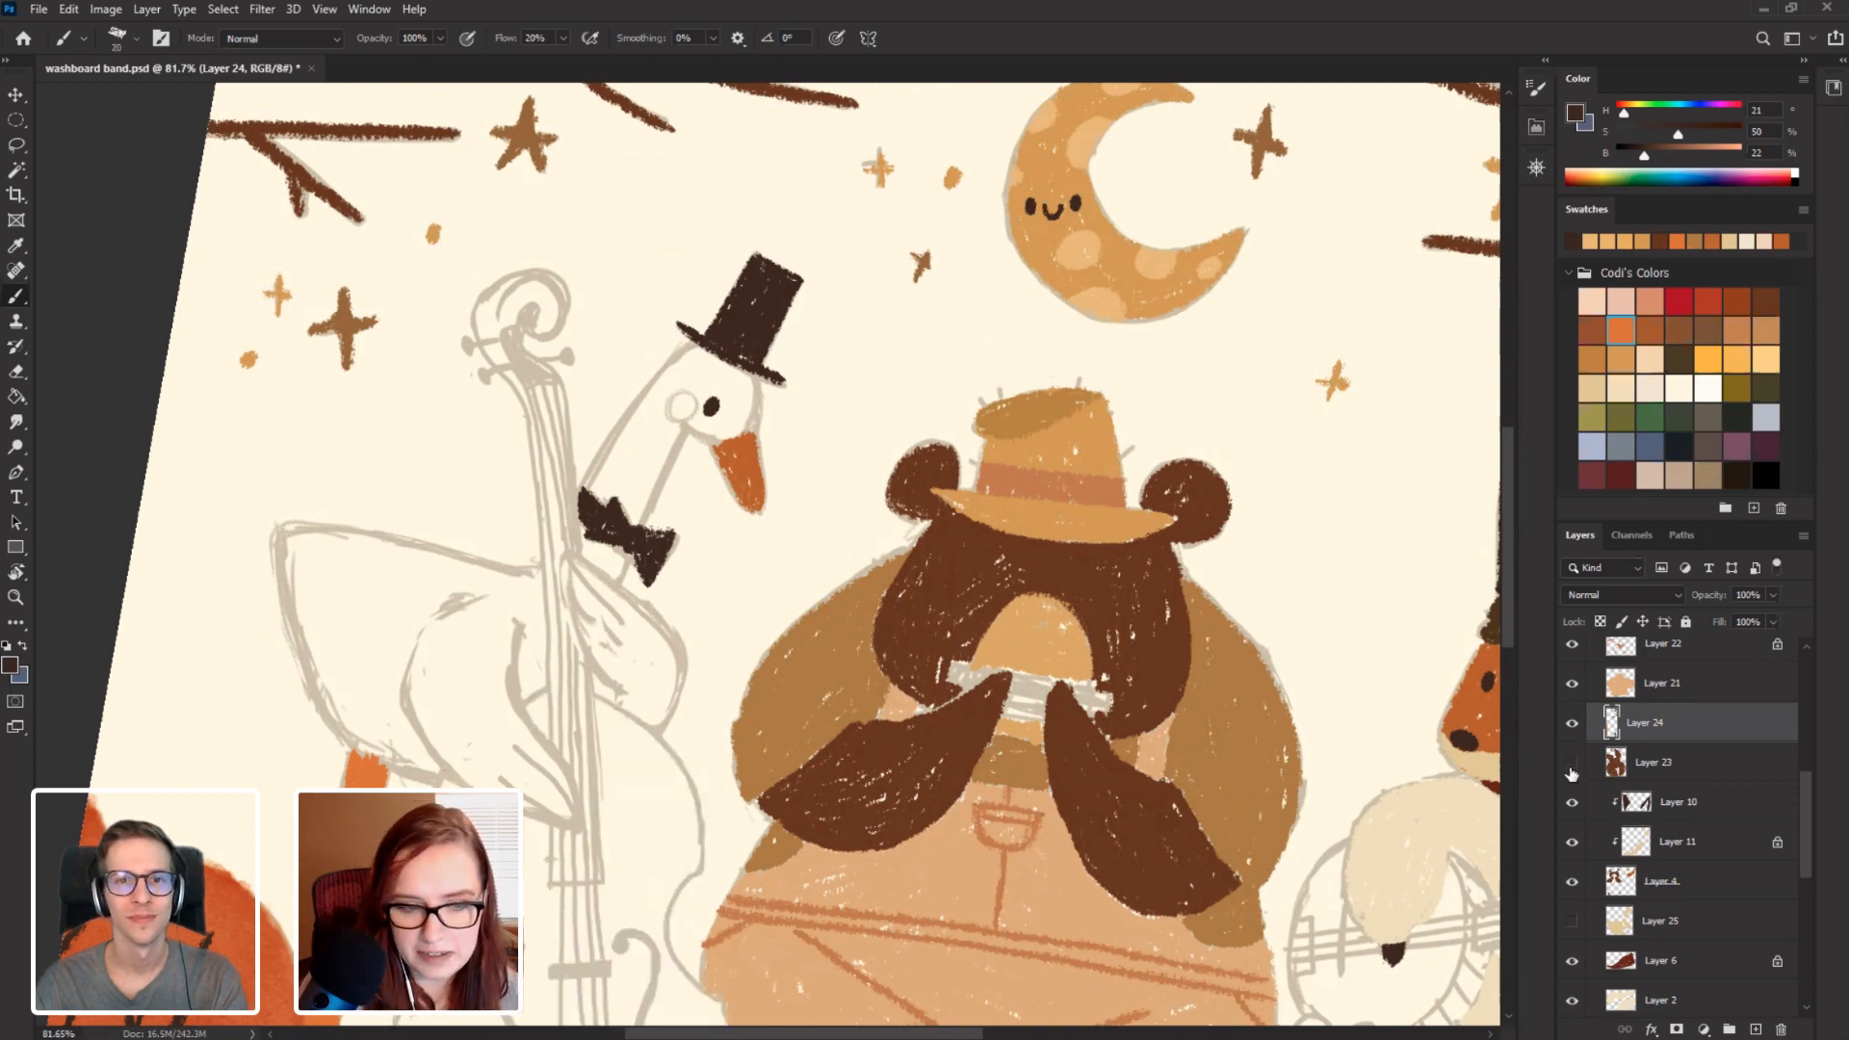
{"action": "left_click", "coordinate": [1572, 763]}
{"action": "left_click", "coordinate": [1572, 763]}
{"action": "left_click", "coordinate": [1572, 763]}
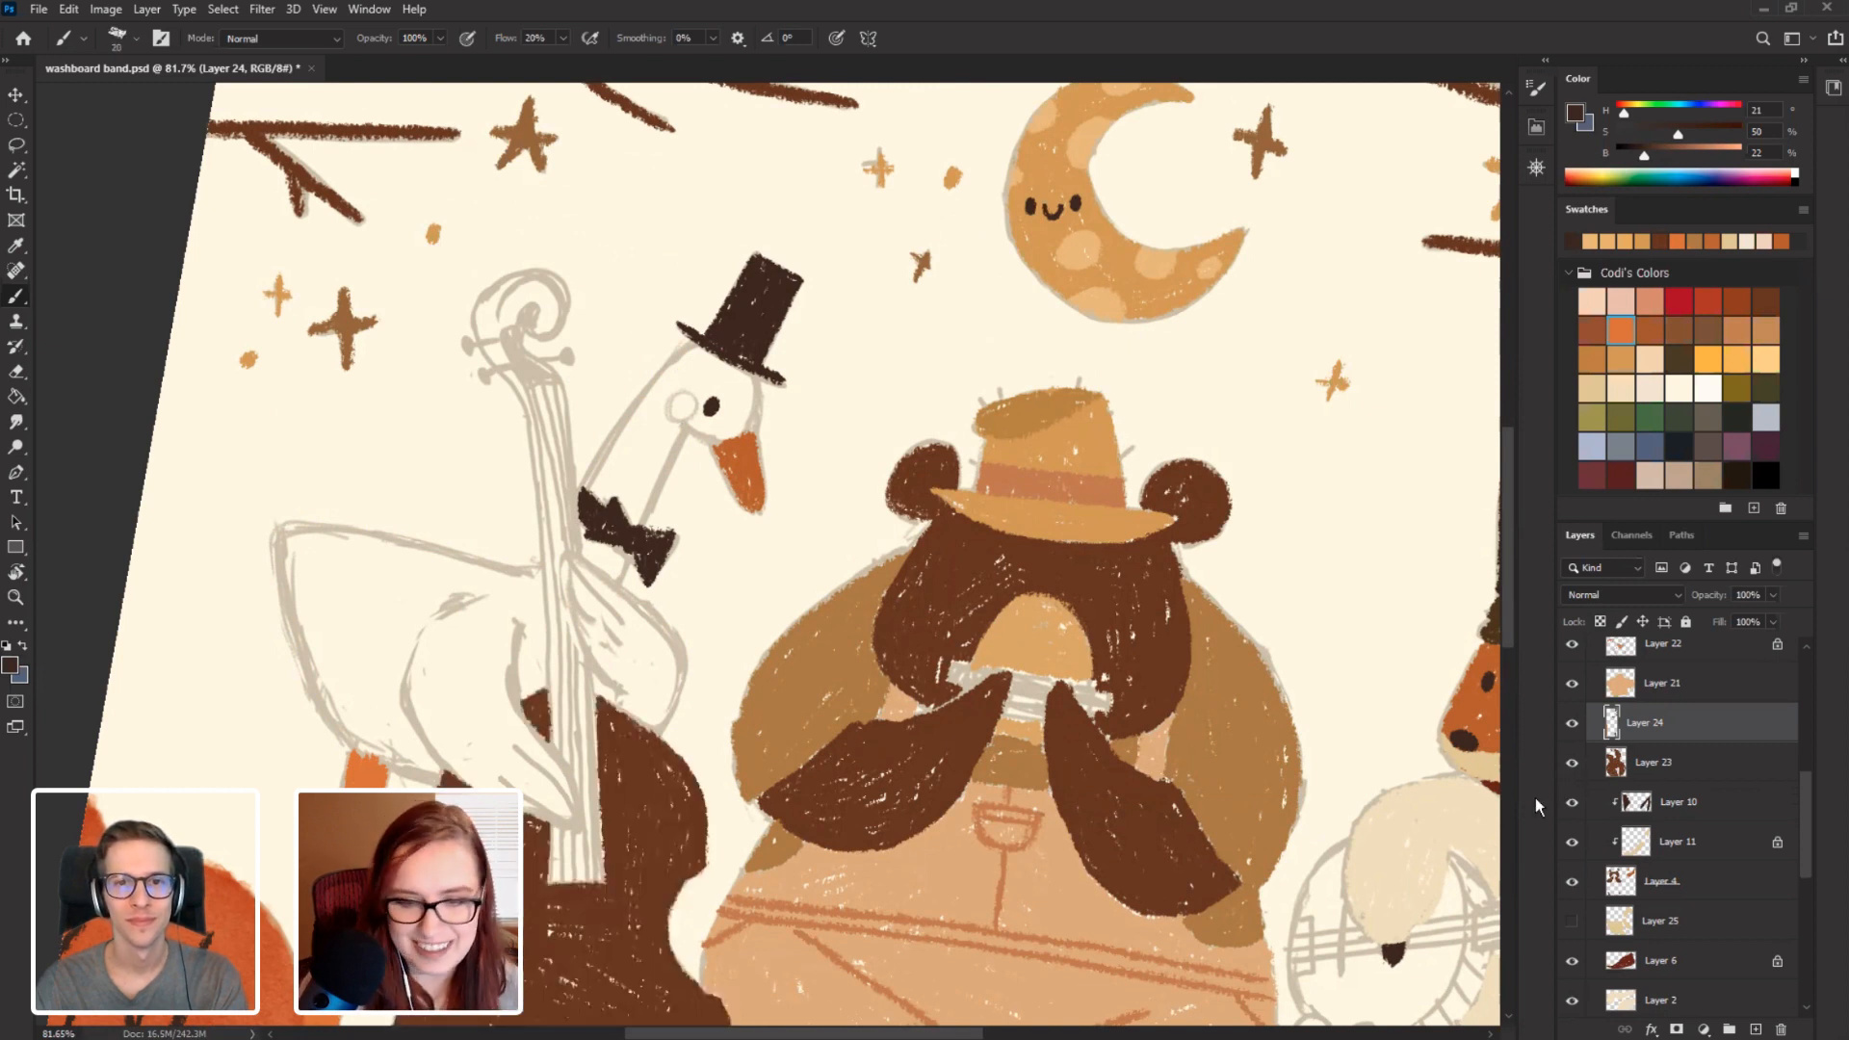
Turn Layer 25 back on to show the goose's body, reset the canvas rotation and review the whole illustration.
{"action": "left_click_drag", "start_coordinate": [449, 564], "coordinate": [350, 577]}
{"action": "key", "text": "r"}
{"action": "left_click_drag", "start_coordinate": [1137, 748], "coordinate": [1204, 720]}
{"action": "left_click_drag", "start_coordinate": [1807, 812], "coordinate": [1807, 847]}
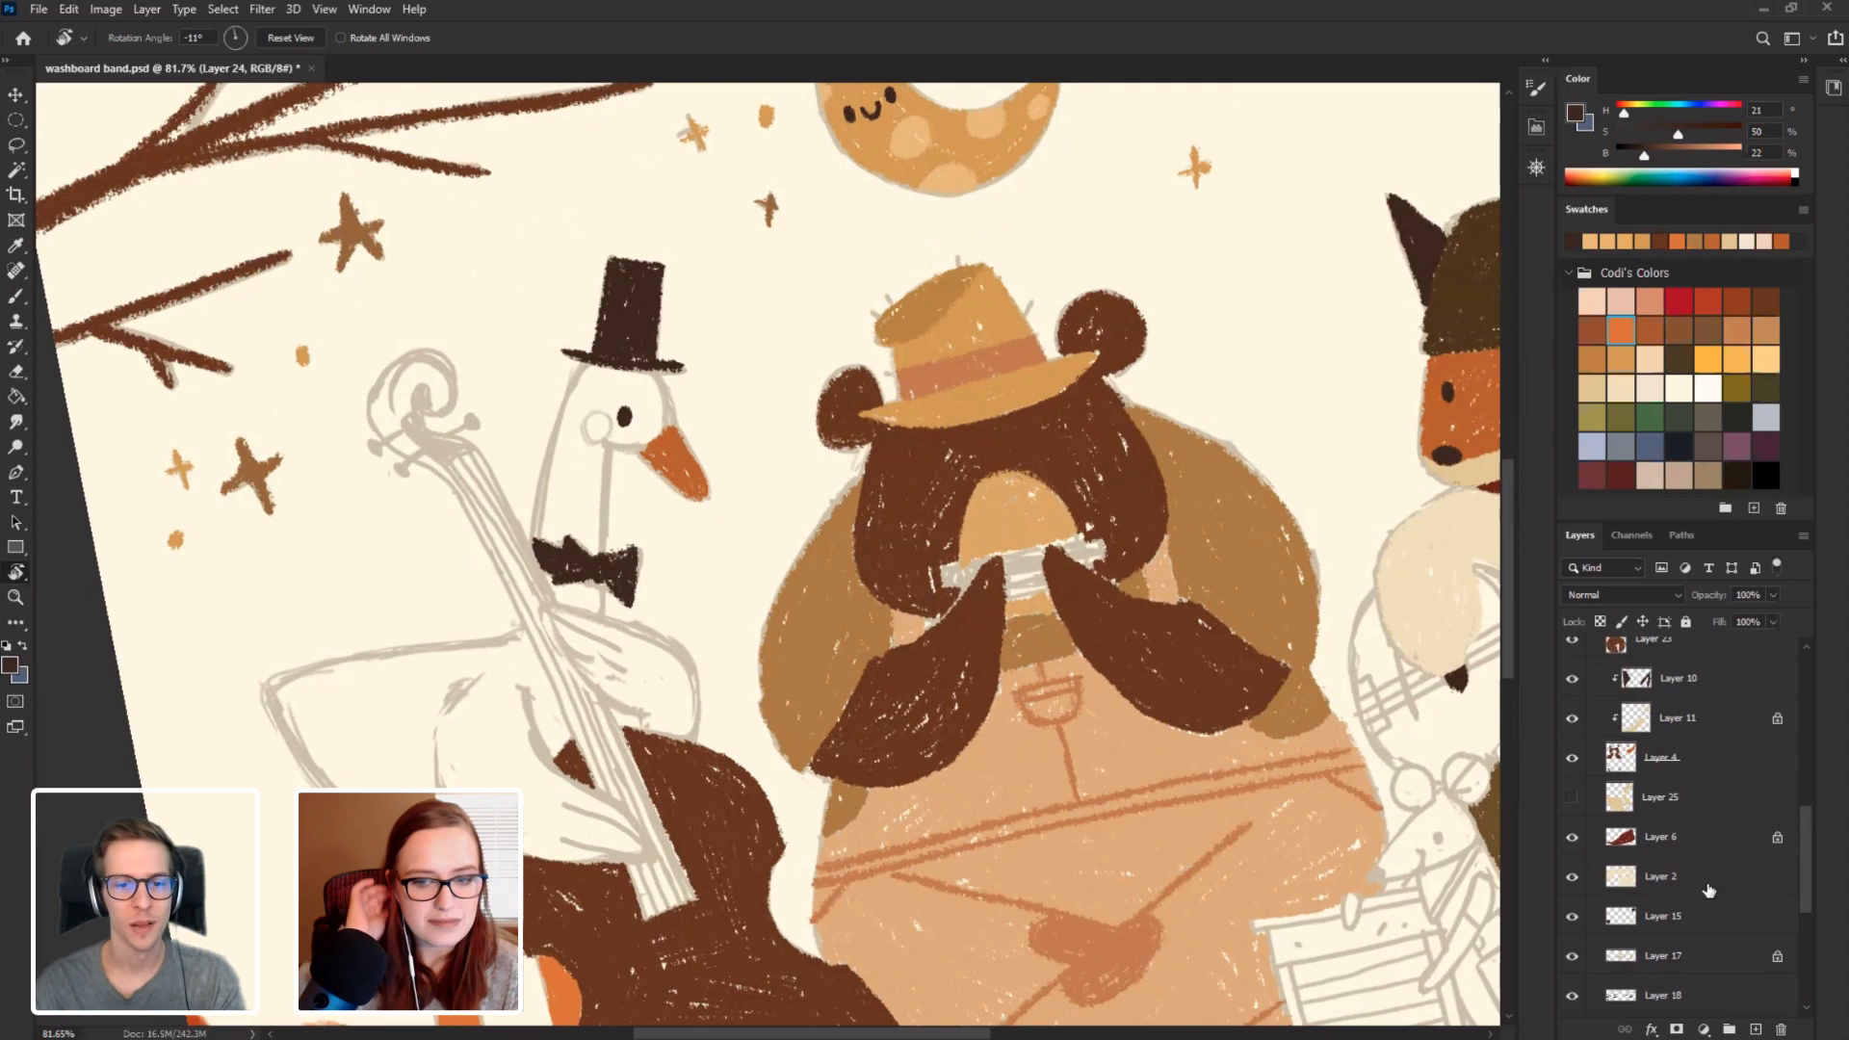
{"action": "left_click", "coordinate": [1570, 799]}
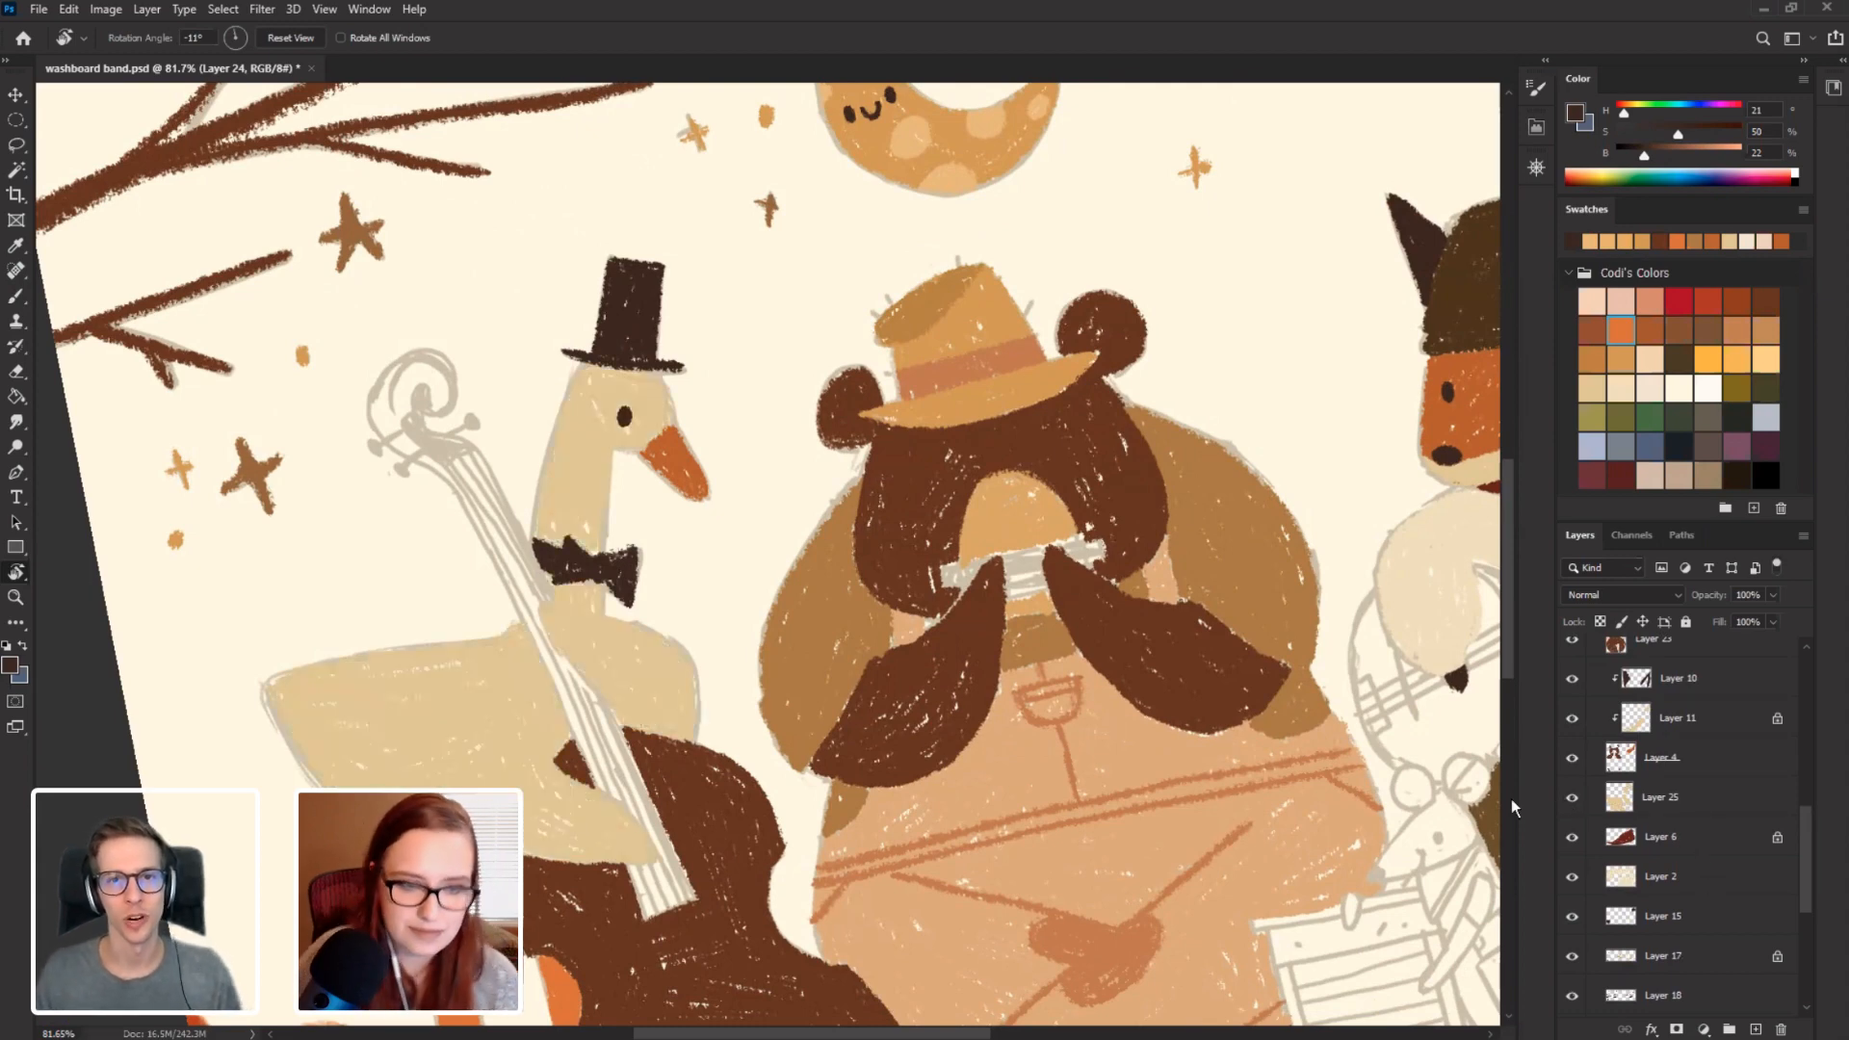
{"action": "scroll", "coordinate": [585, 424], "scroll_direction": "down", "scroll_amount": 4}
{"action": "key", "text": "Escape"}
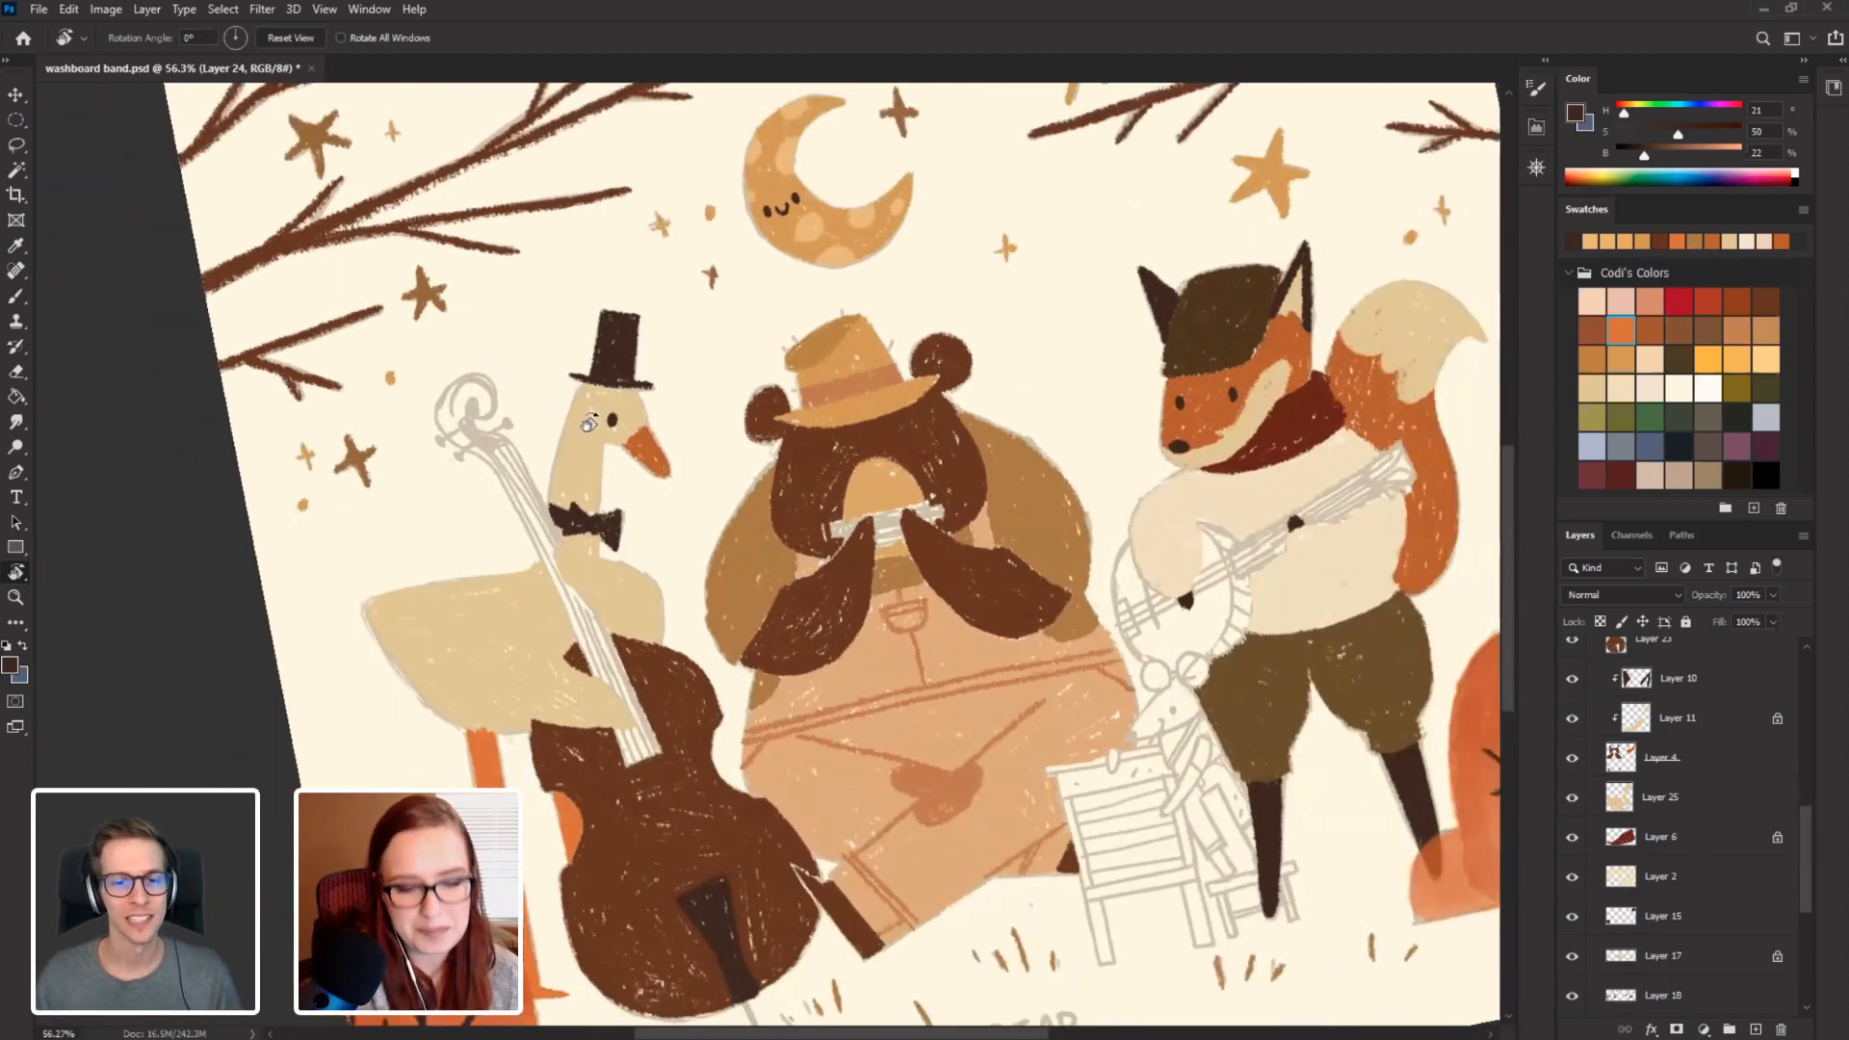
{"action": "scroll", "coordinate": [618, 477], "scroll_direction": "down", "scroll_amount": 2}
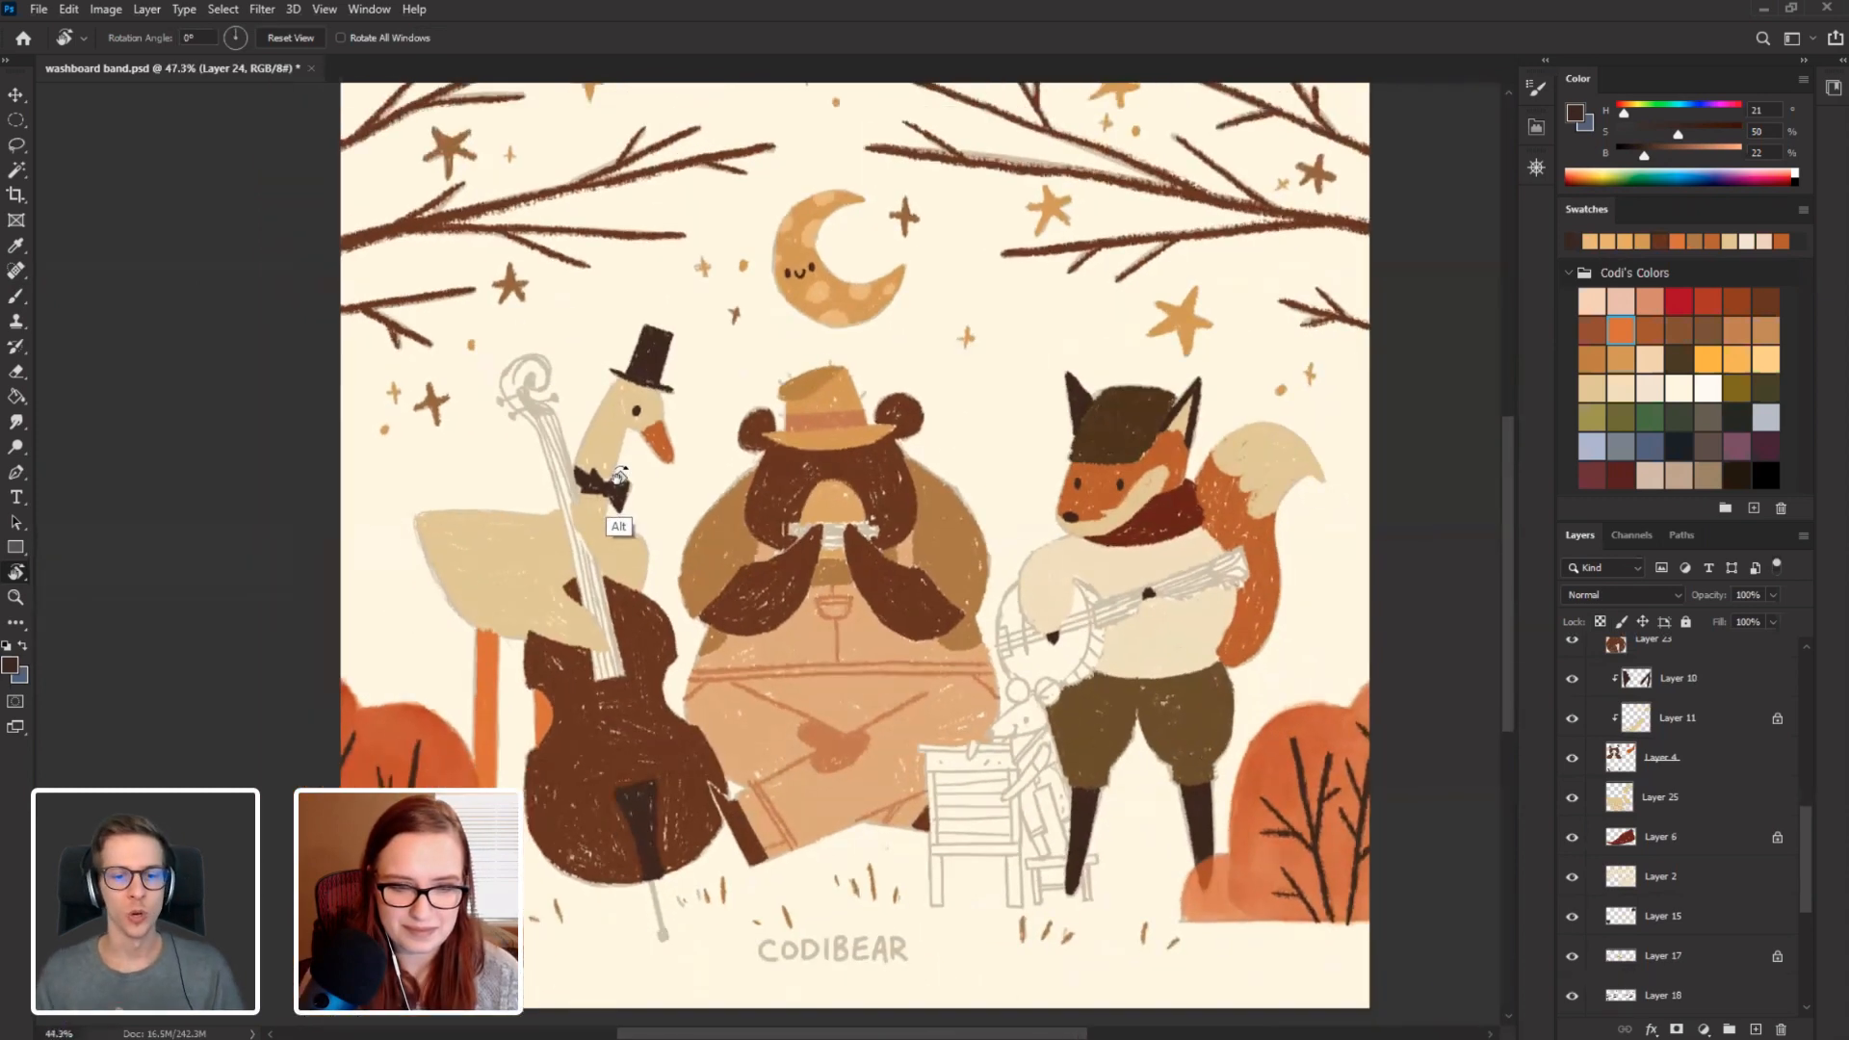
{"action": "scroll", "coordinate": [619, 476], "scroll_direction": "down", "scroll_amount": 2}
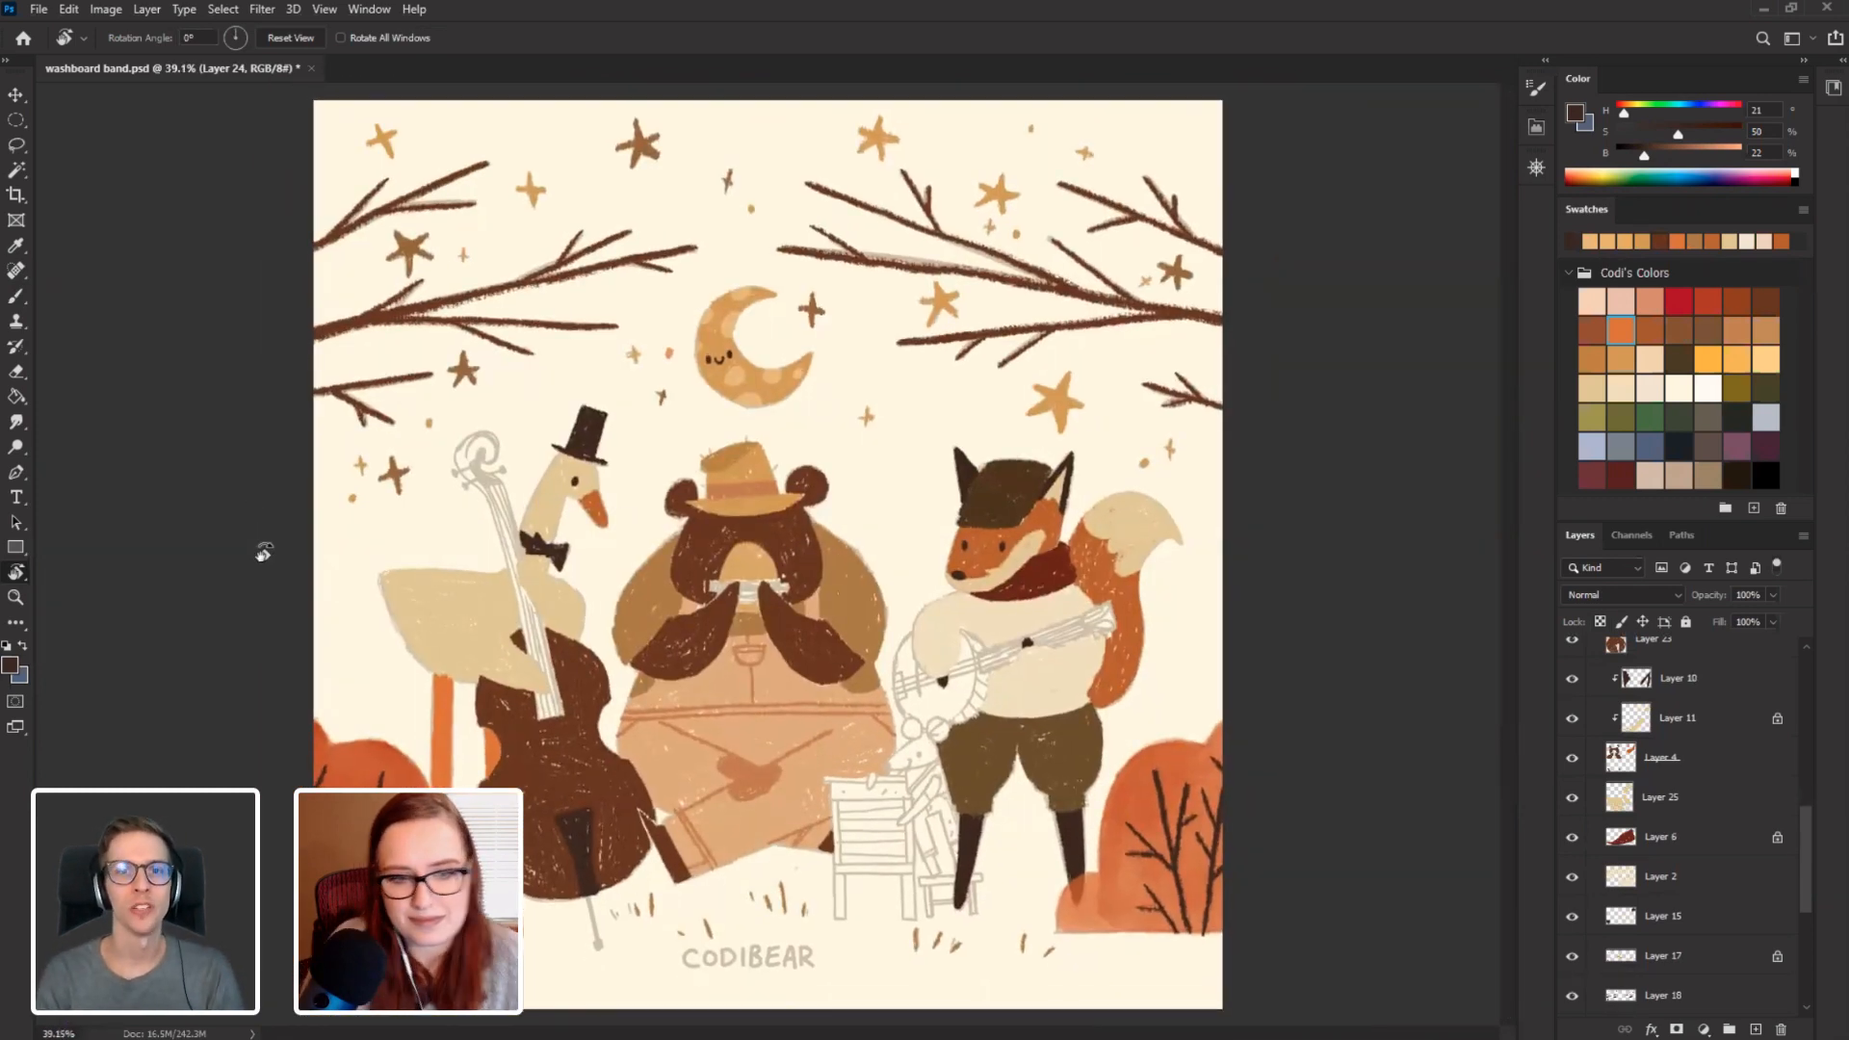